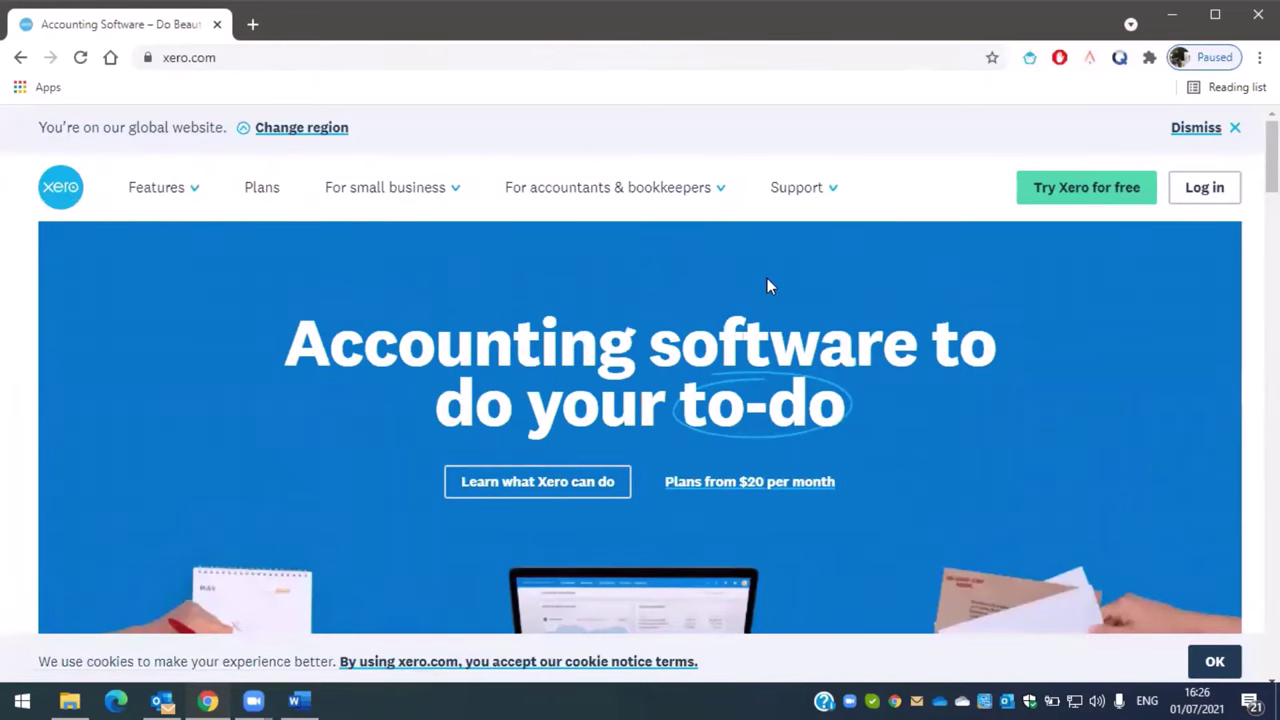
# Step: Enter the account e-mail address under 'Start using Xero for free' and begin the free trial
pyautogui.scroll(-15, 767, 280)
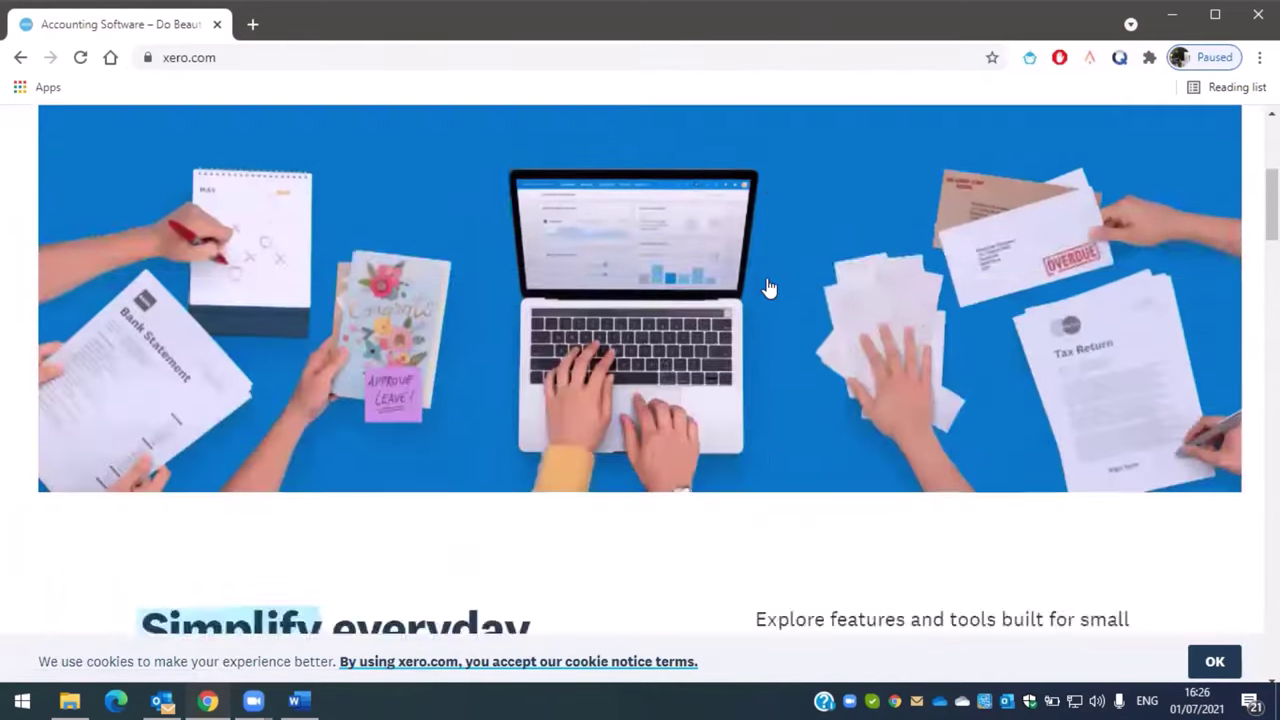
pyautogui.scroll(-15, 767, 287)
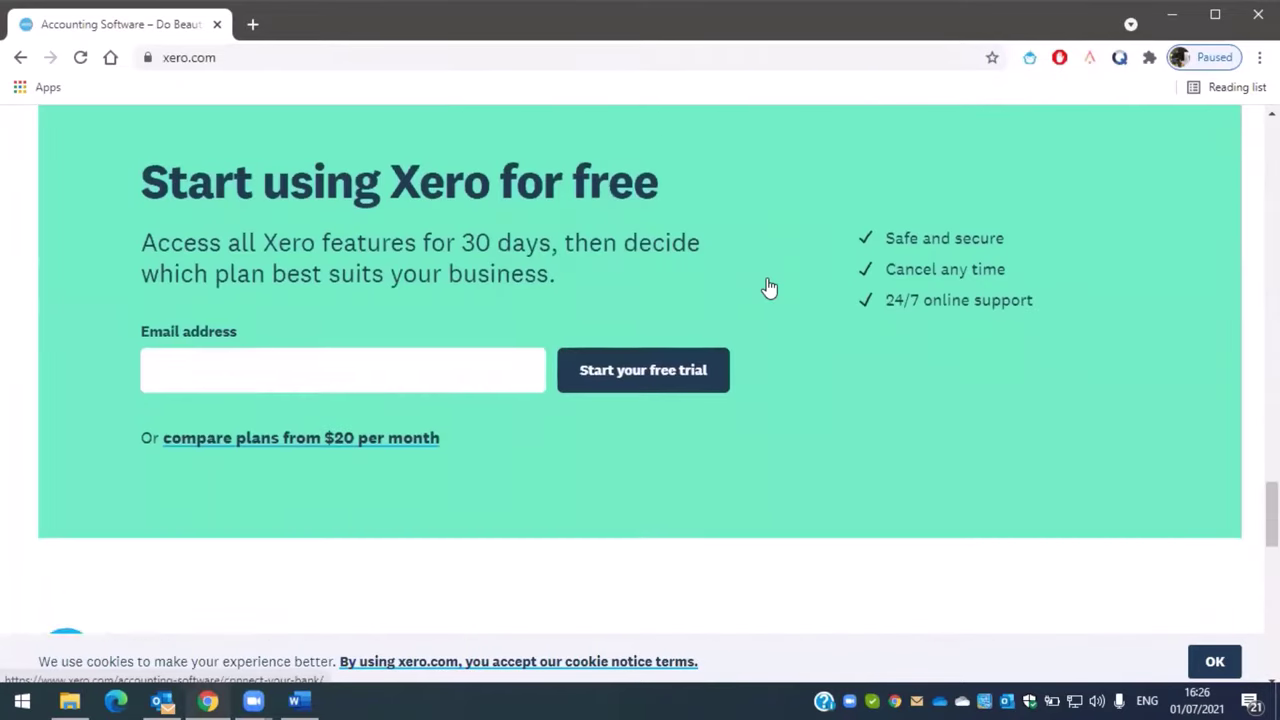
pyautogui.click(340, 370)
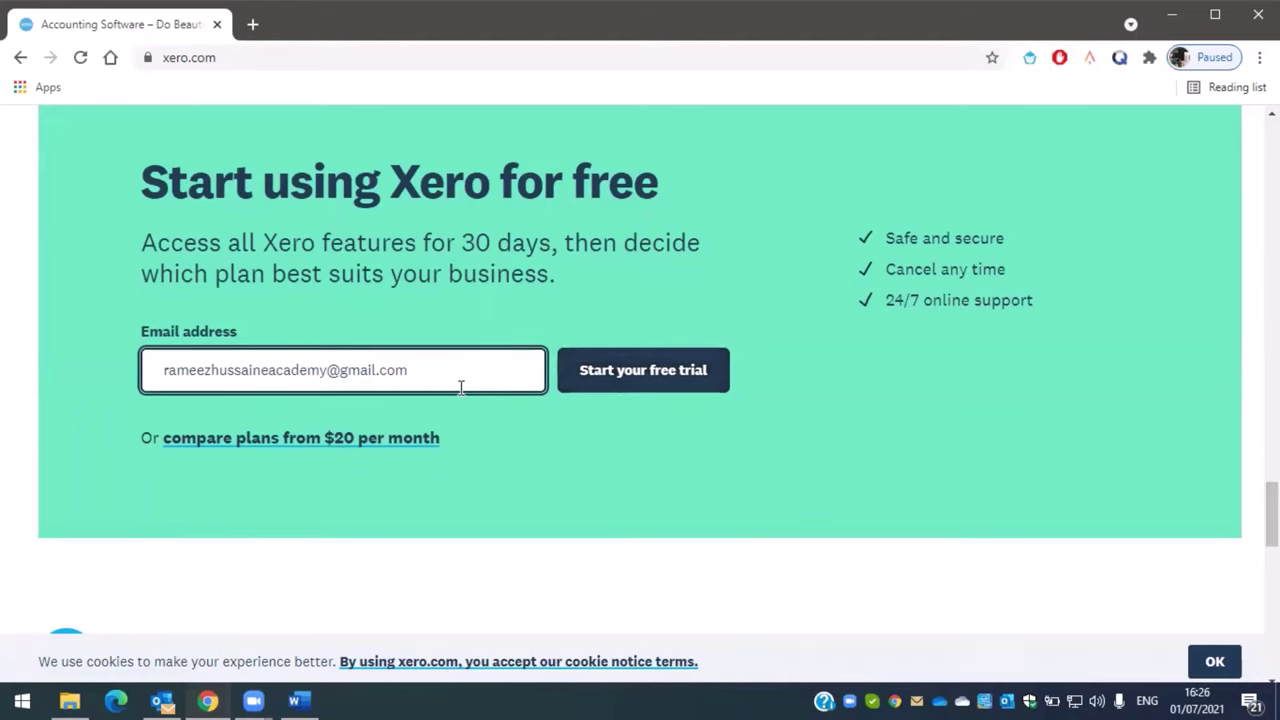
pyautogui.click(632, 398)
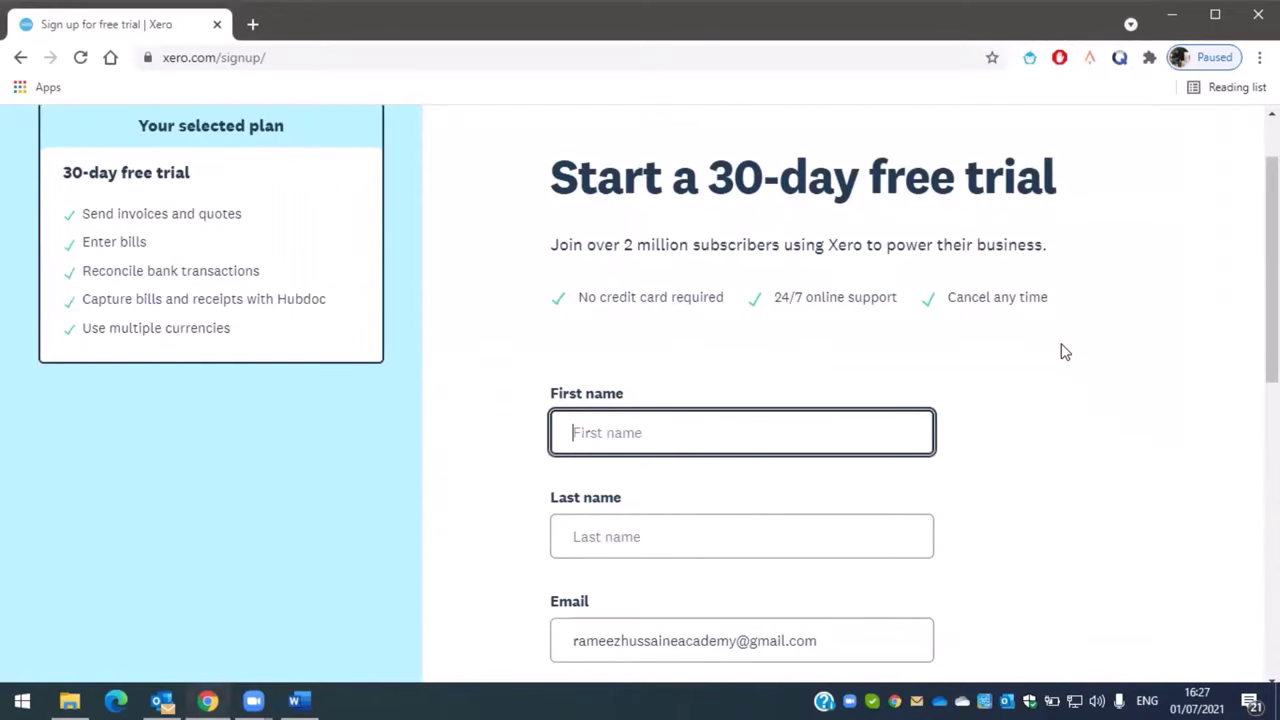
# Step: Fill in the user's first name, last name and phone number on the sign-up form
pyautogui.press('Tab')
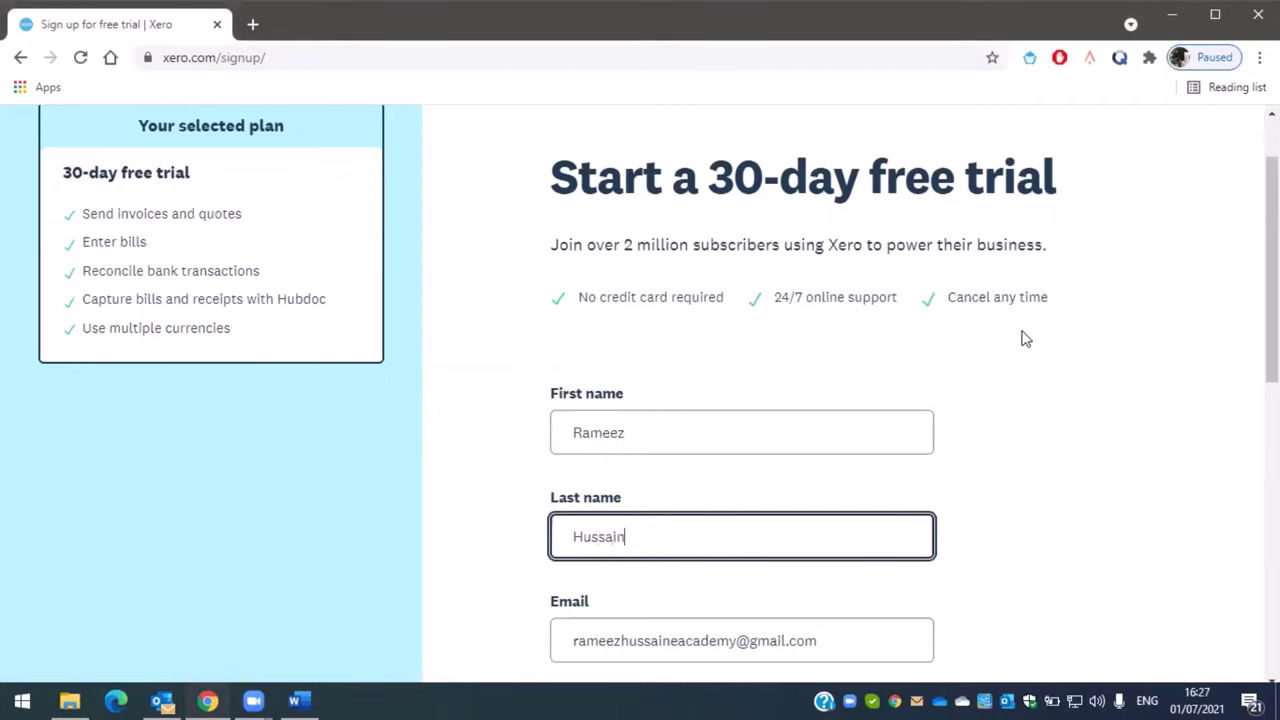
pyautogui.scroll(-3, 917, 446)
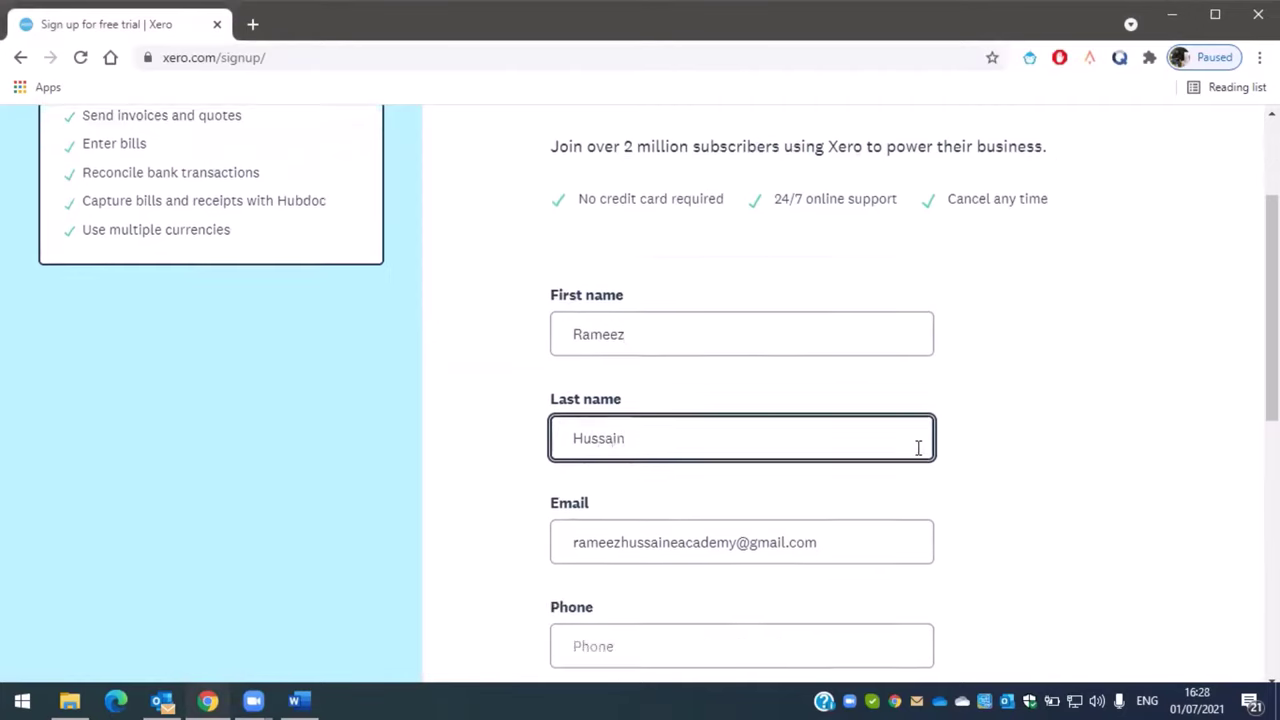
pyautogui.click(755, 461)
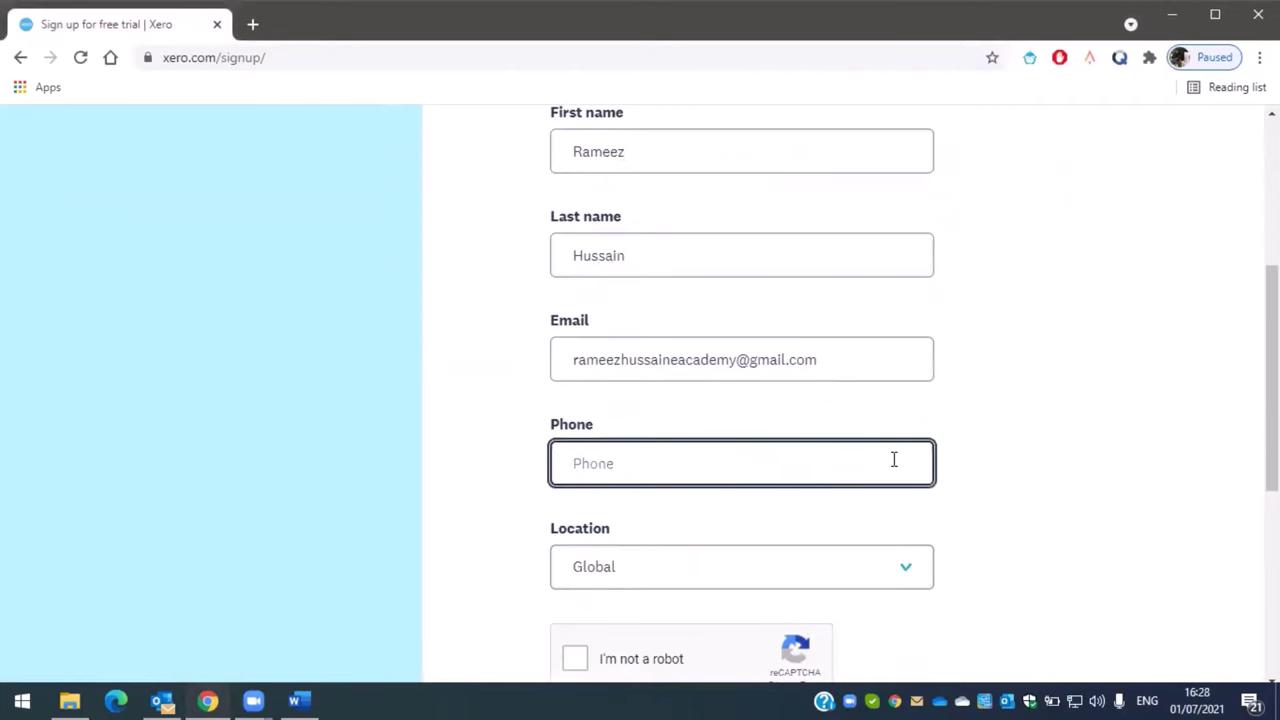
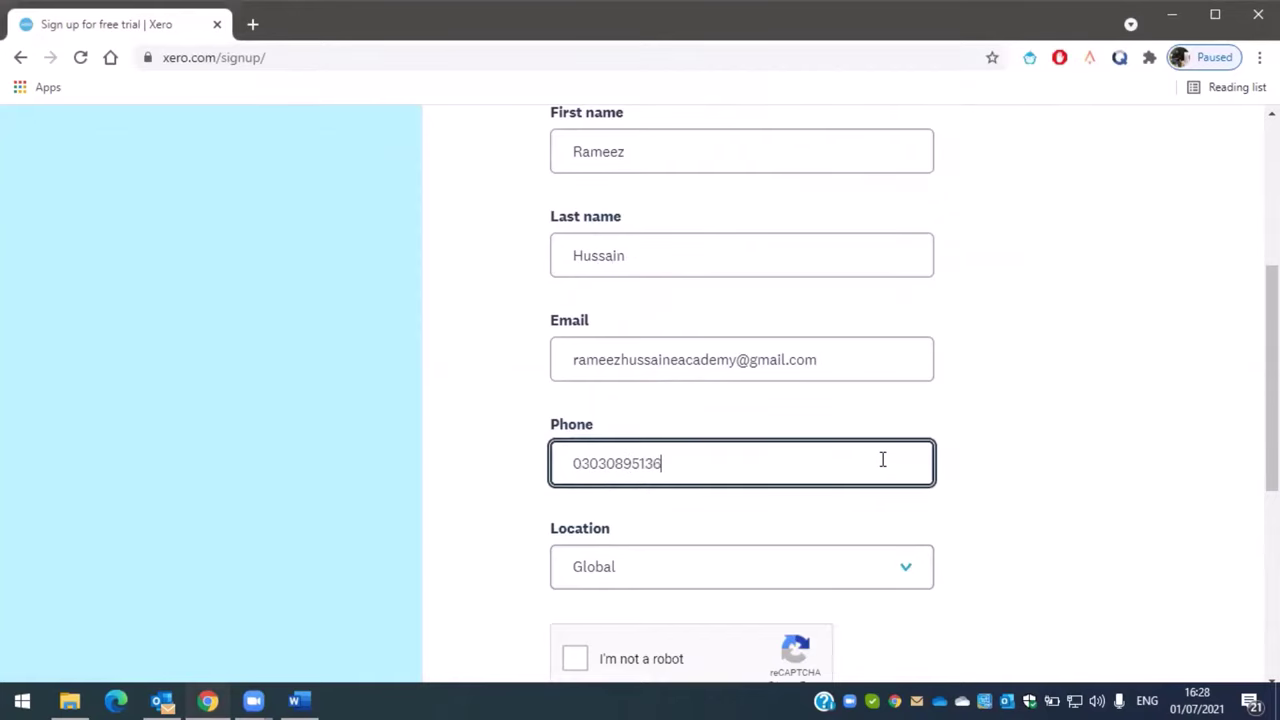
# Step: Set location to United Kingdom, pass reCAPTCHA, accept the terms, and submit for confirmation
pyautogui.scroll(-1, 854, 469)
pyautogui.click(903, 478)
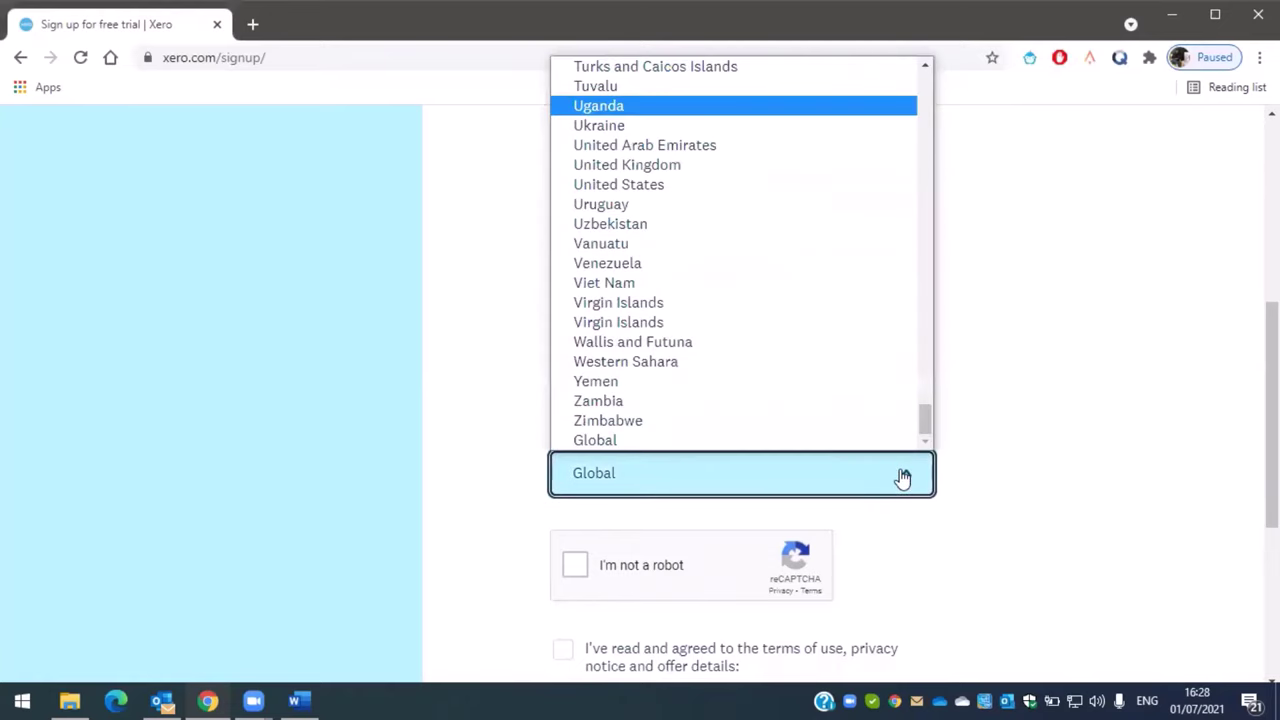
pyautogui.click(731, 173)
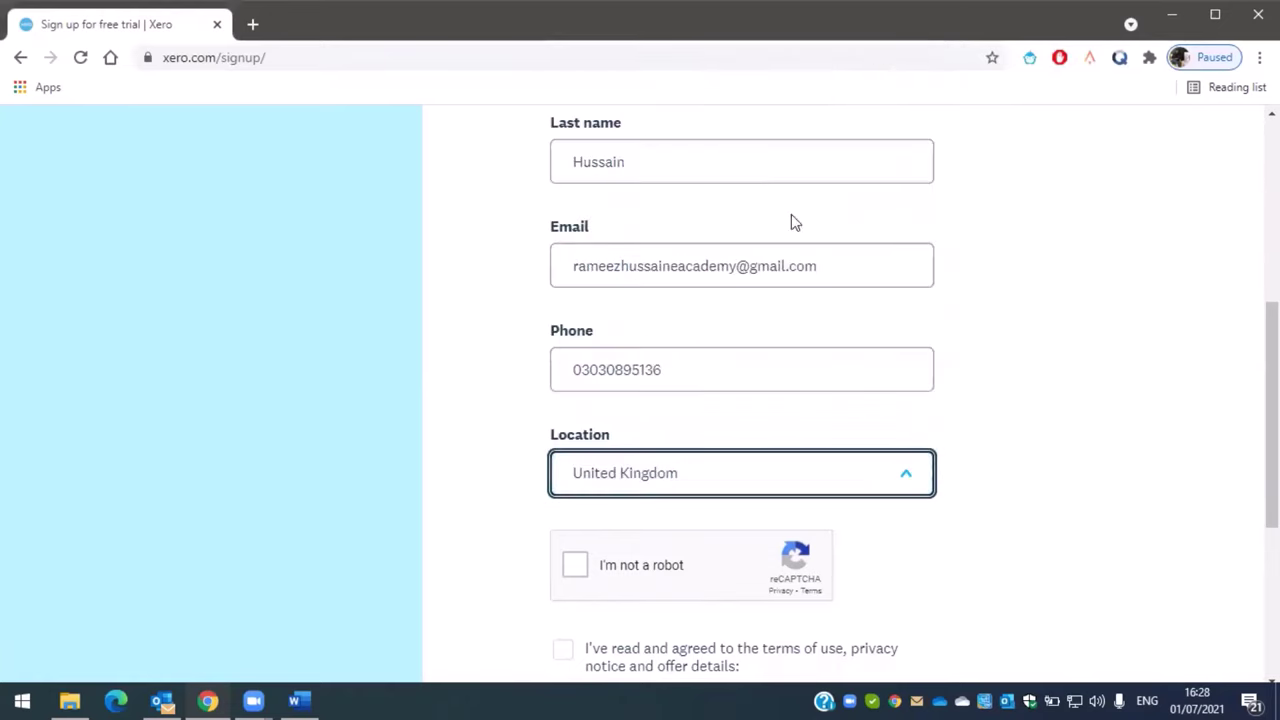
pyautogui.click(575, 567)
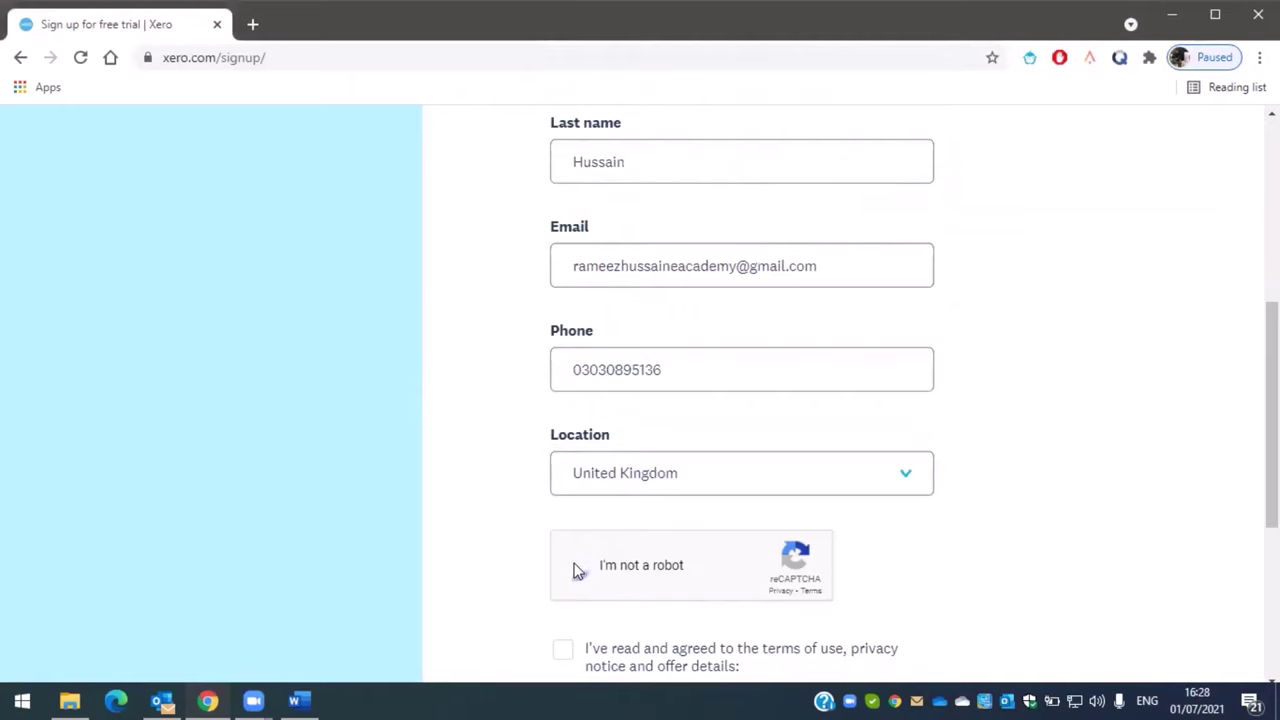
pyautogui.scroll(-3, 1062, 362)
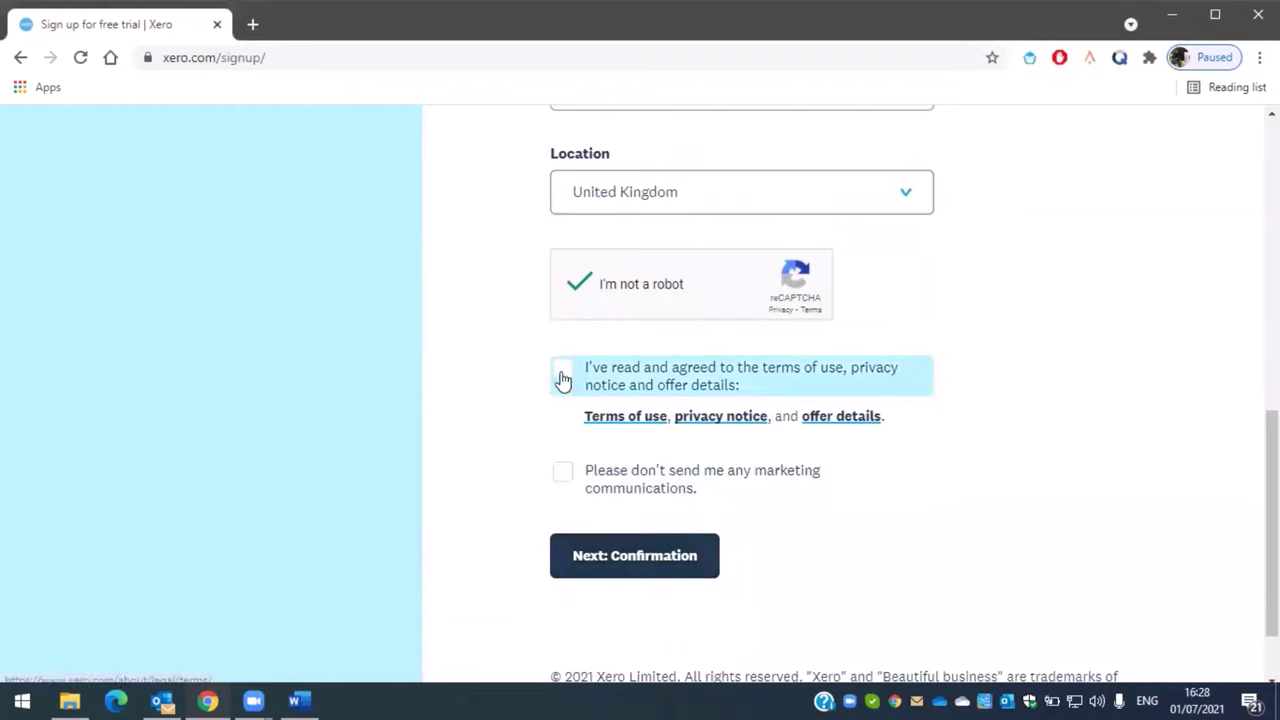
pyautogui.click(564, 378)
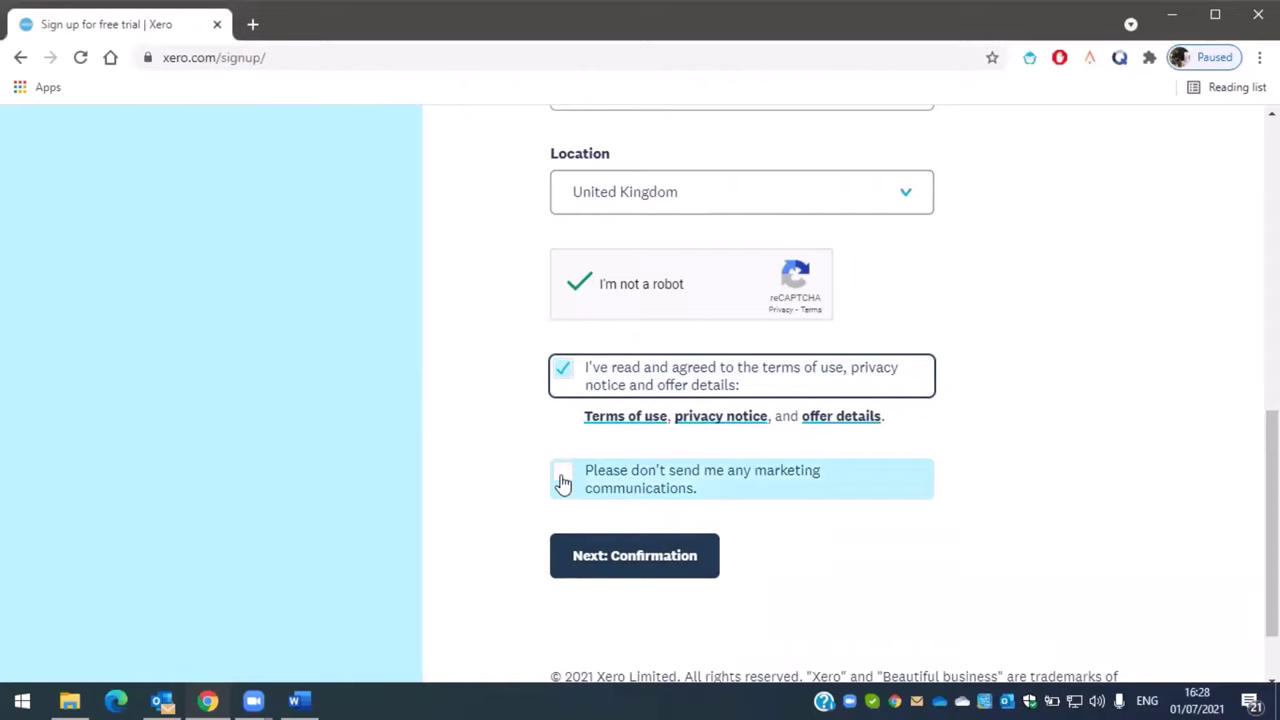
pyautogui.click(563, 483)
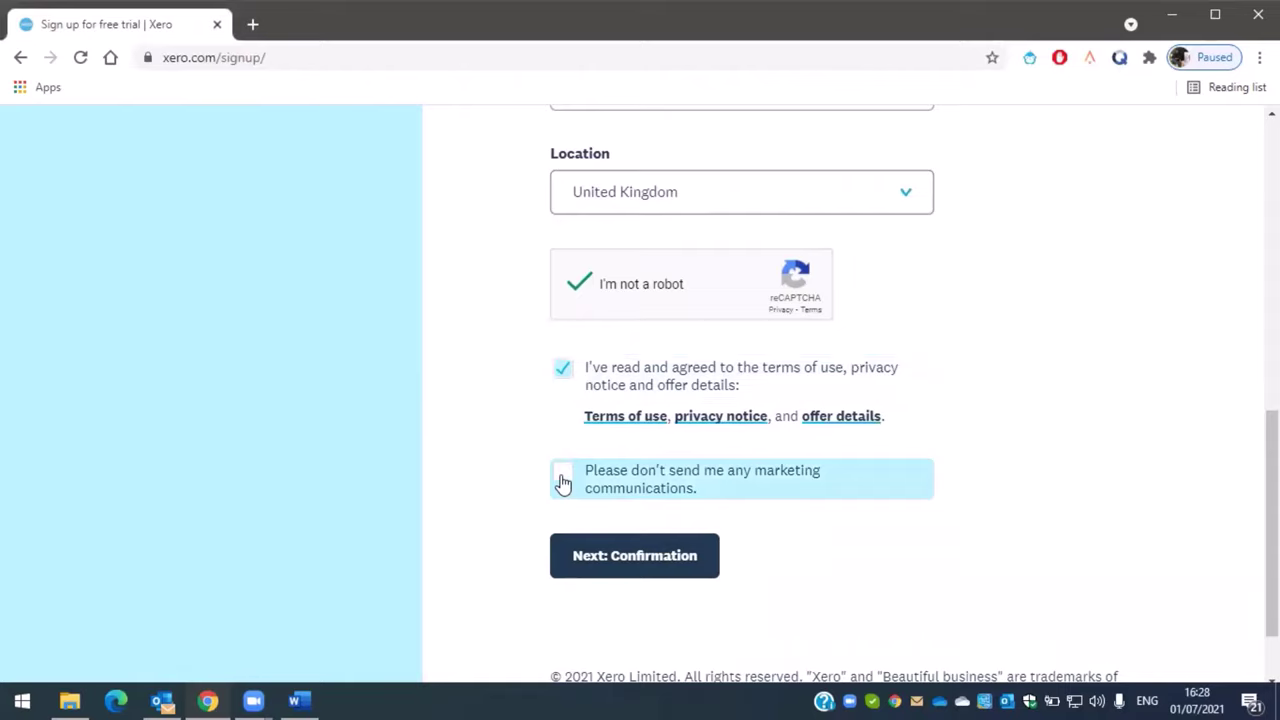
pyautogui.click(563, 483)
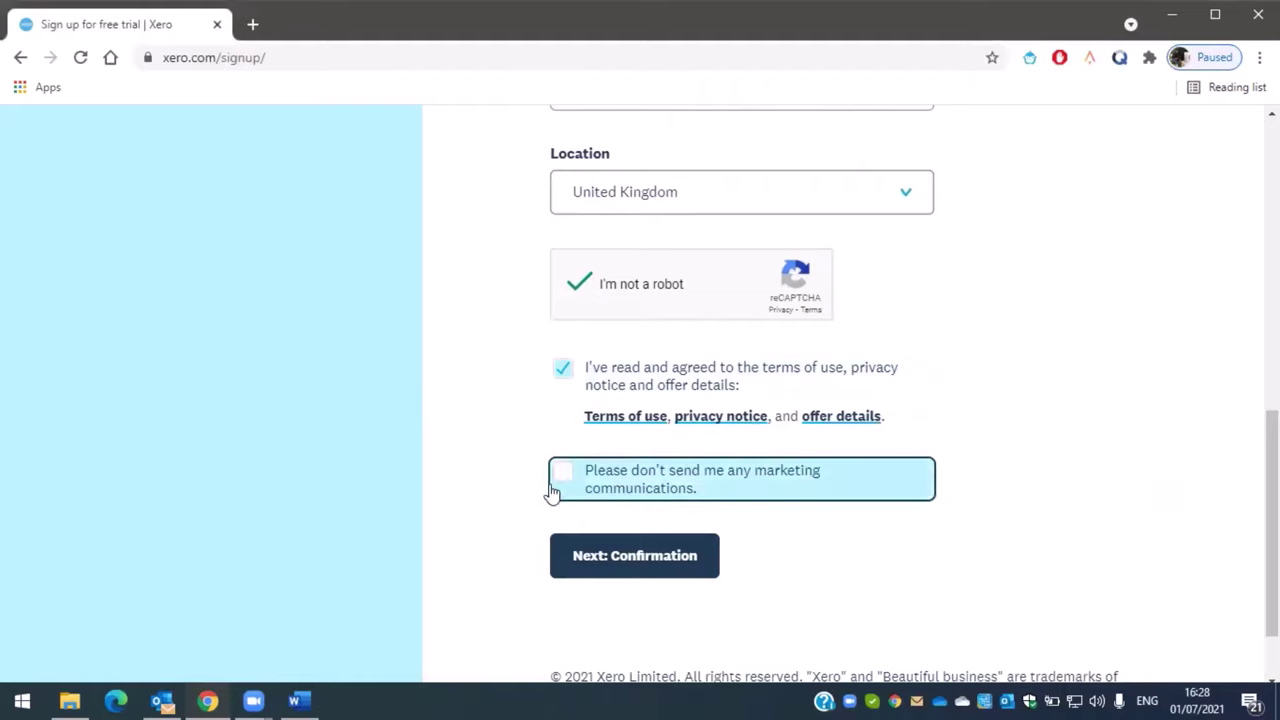
pyautogui.click(643, 560)
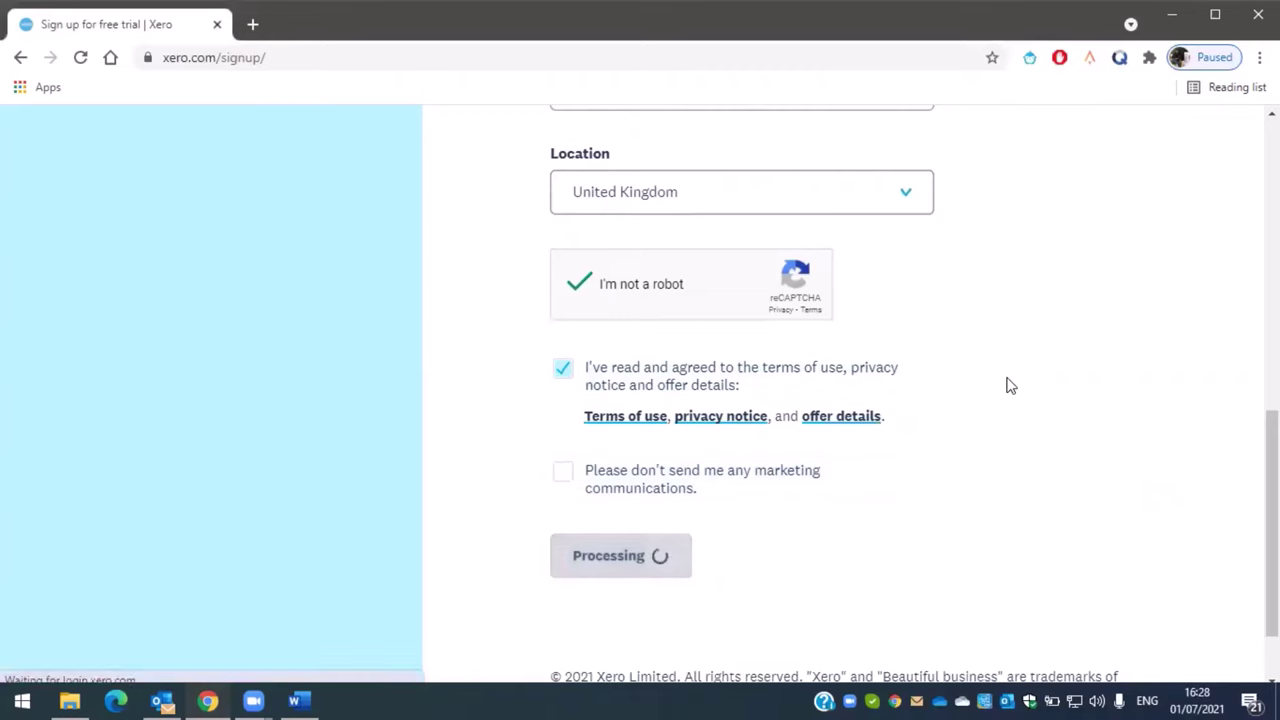
# Step: Open Gmail in a new Chrome tab by entering 'gmail' in the address bar
pyautogui.scroll(-2, 906, 463)
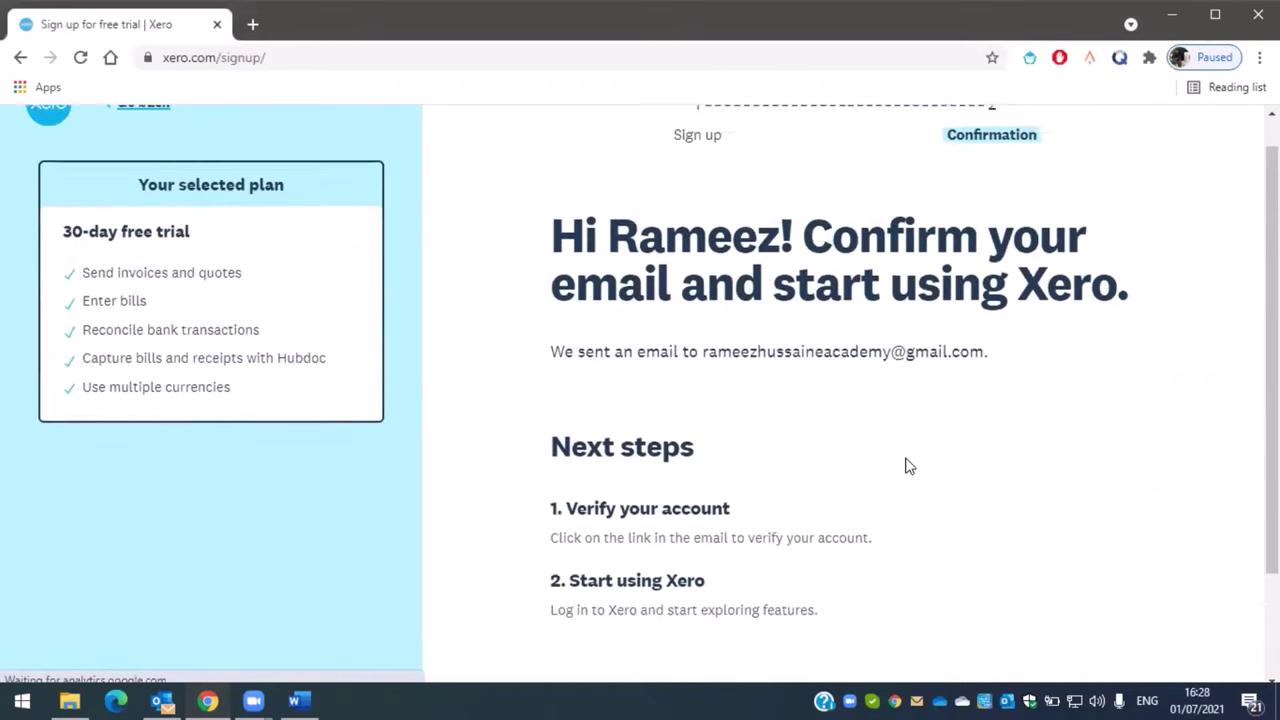
pyautogui.scroll(1, 893, 467)
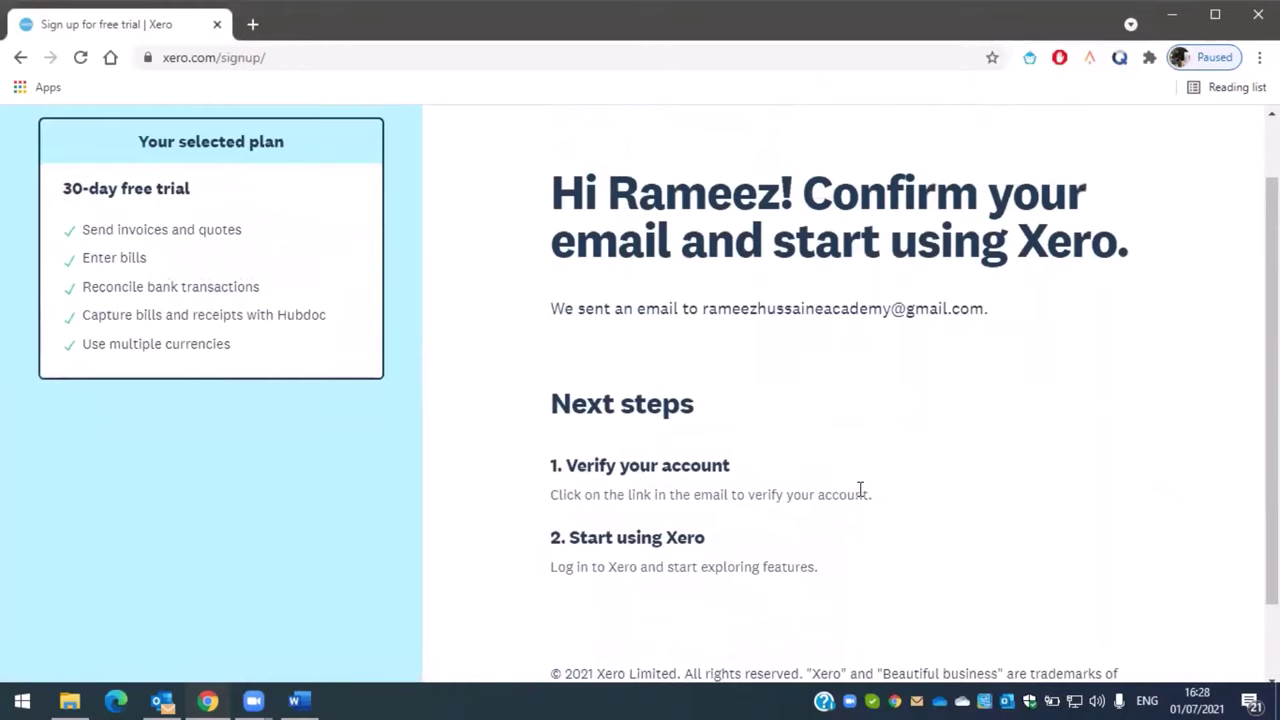
pyautogui.click(252, 24)
pyautogui.write('gmail')
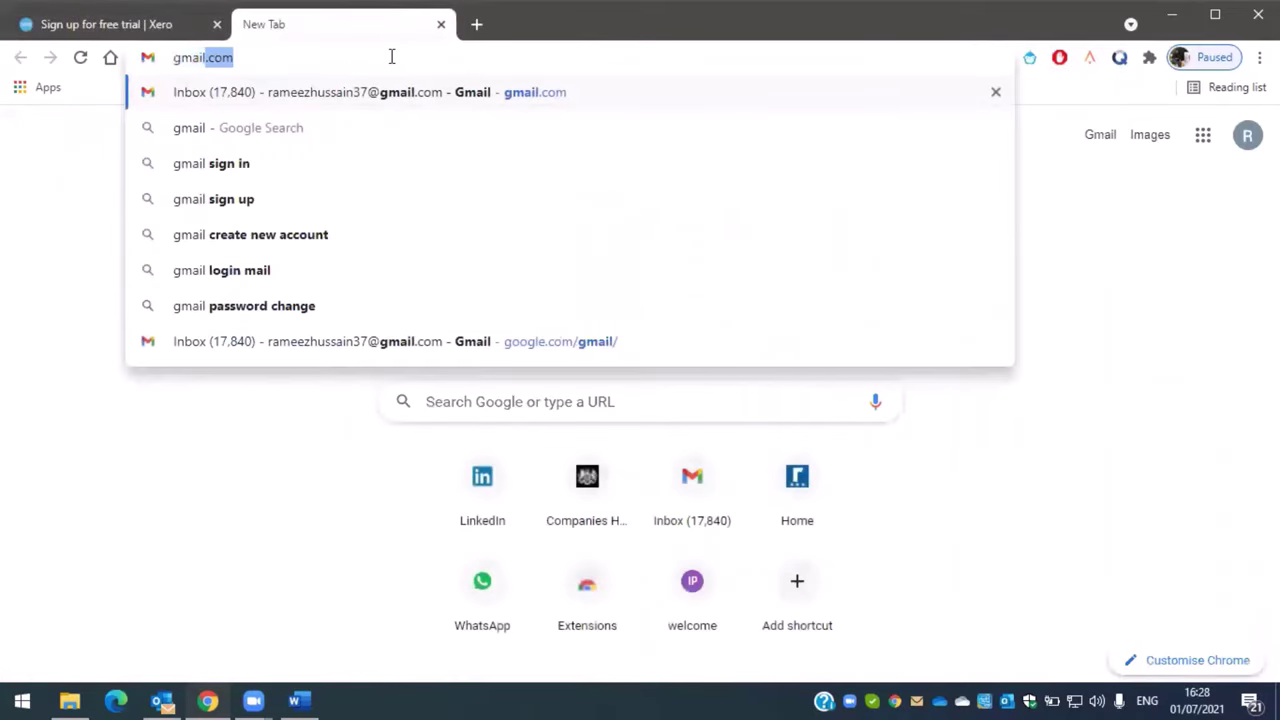
pyautogui.press('Return')
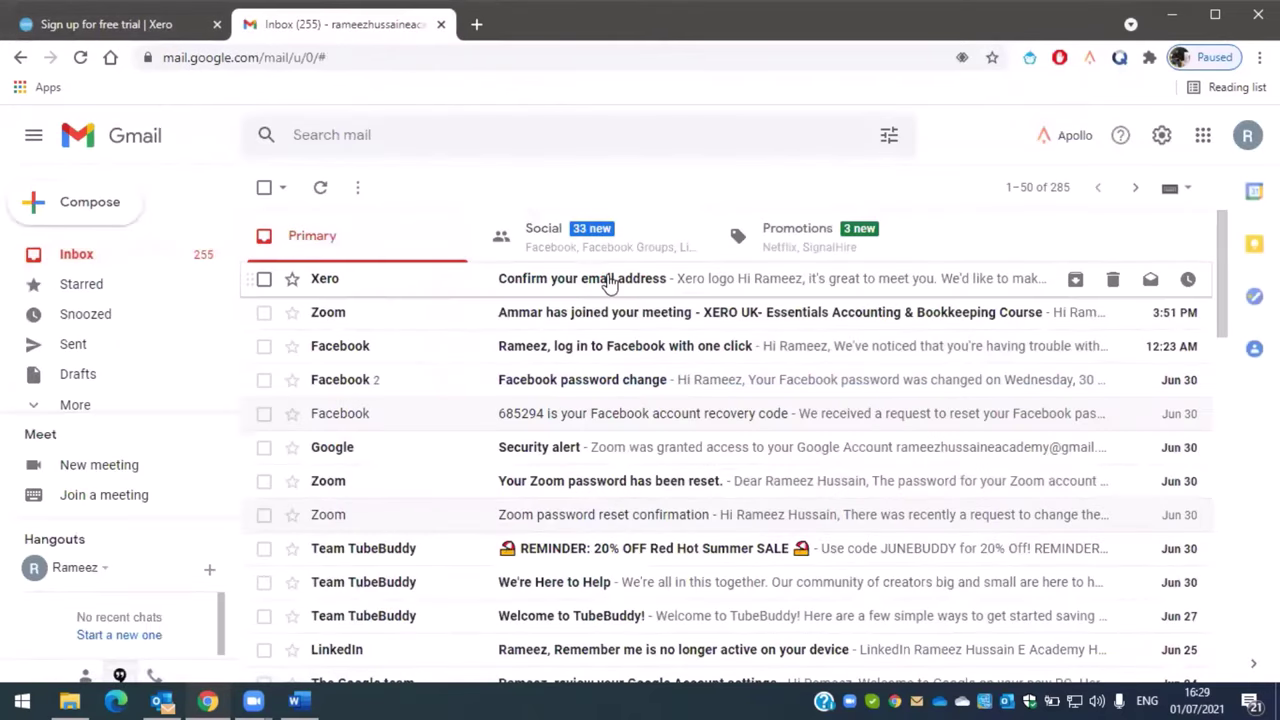
# Step: Confirm the address via 'Yes, it's me' in Xero's e-mail and go to the activation tab
pyautogui.click(610, 280)
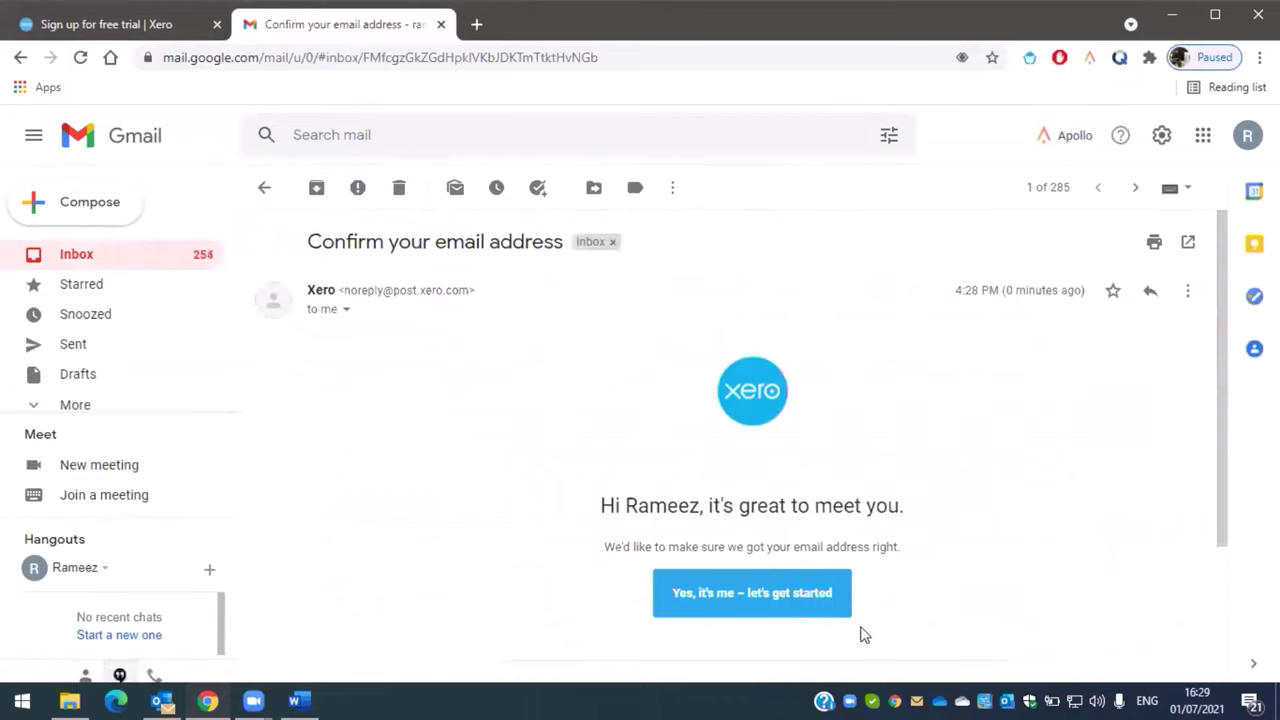
pyautogui.scroll(-2, 866, 548)
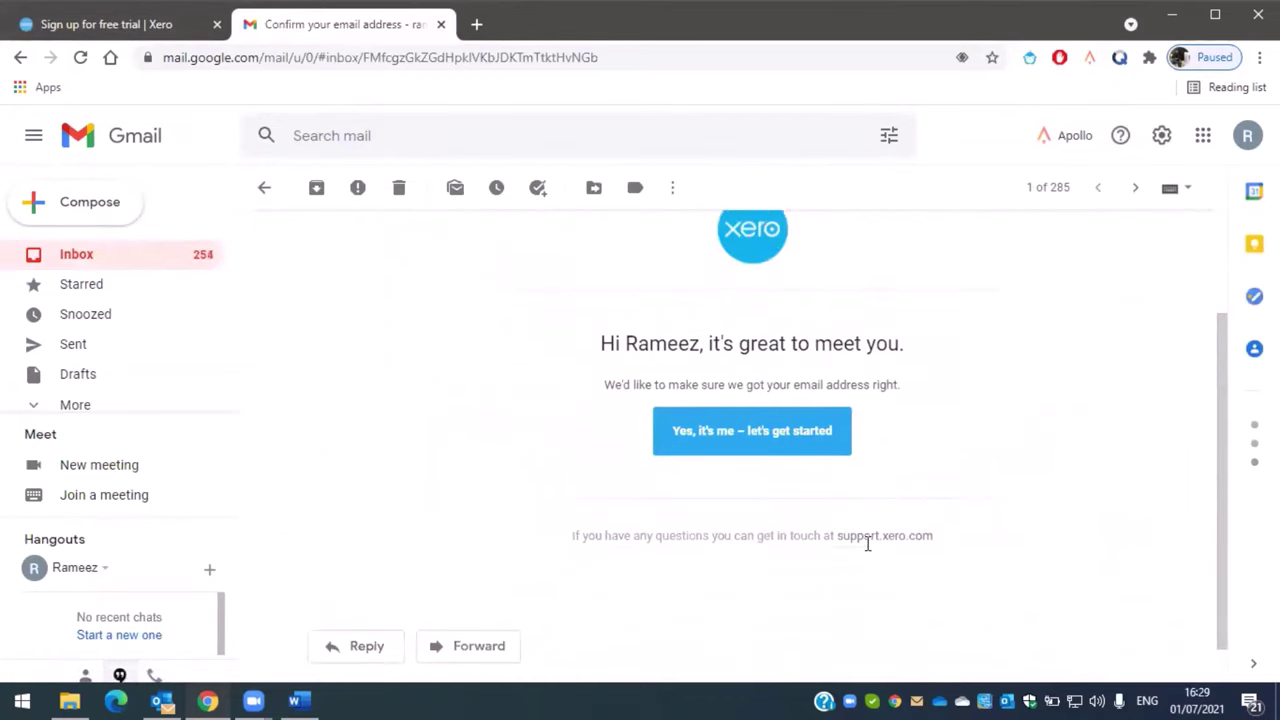
pyautogui.click(799, 424)
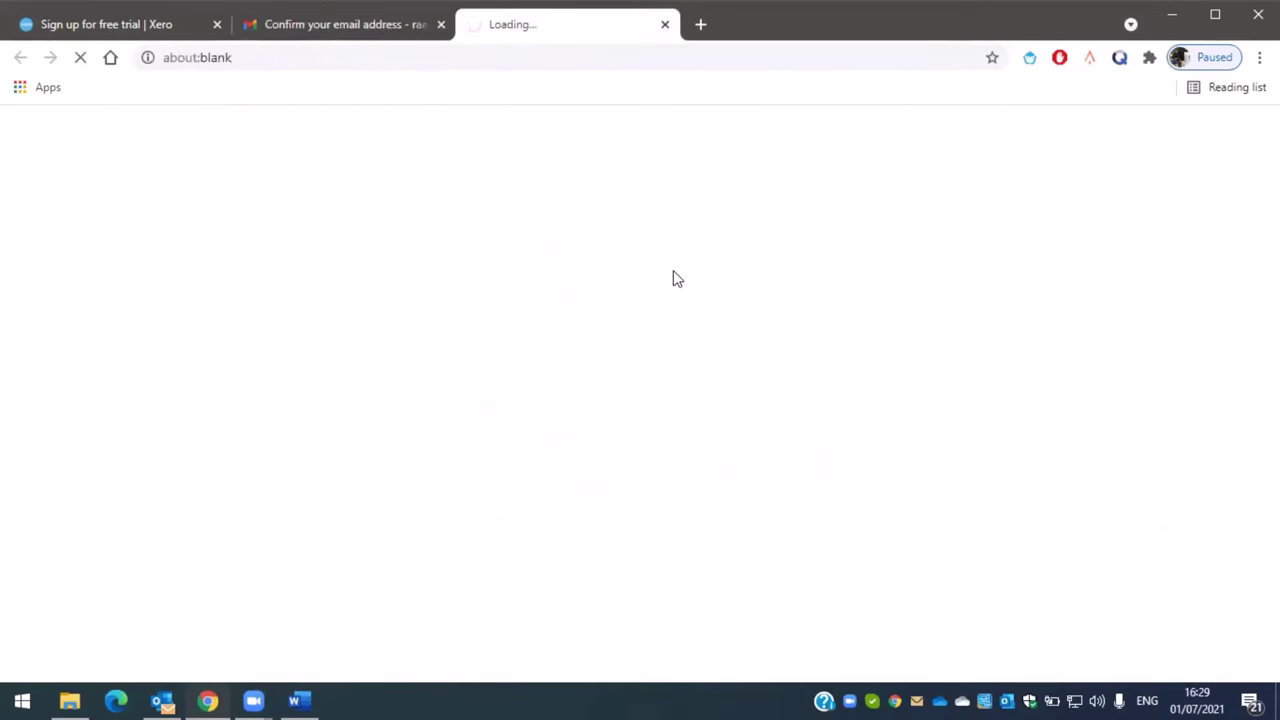
pyautogui.click(391, 22)
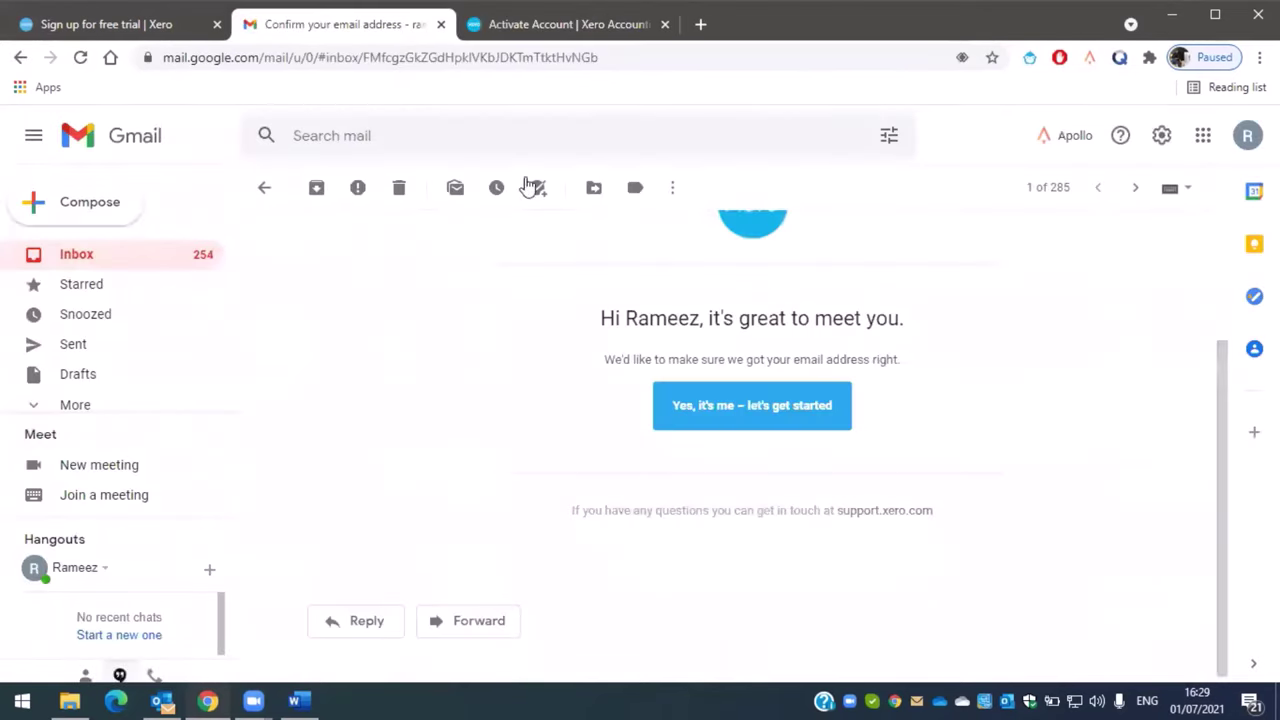
pyautogui.click(540, 22)
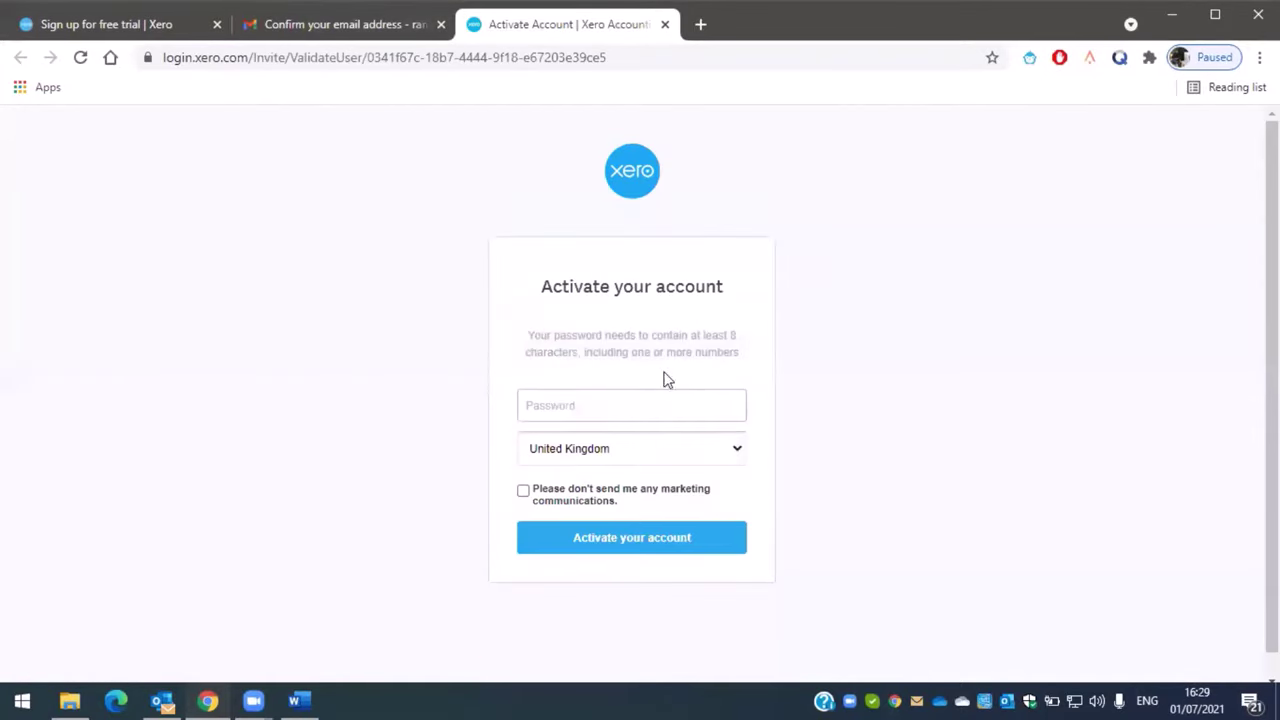
# Step: Enter an account password and activate the Xero account
pyautogui.click(614, 403)
pyautogui.write('•••••')
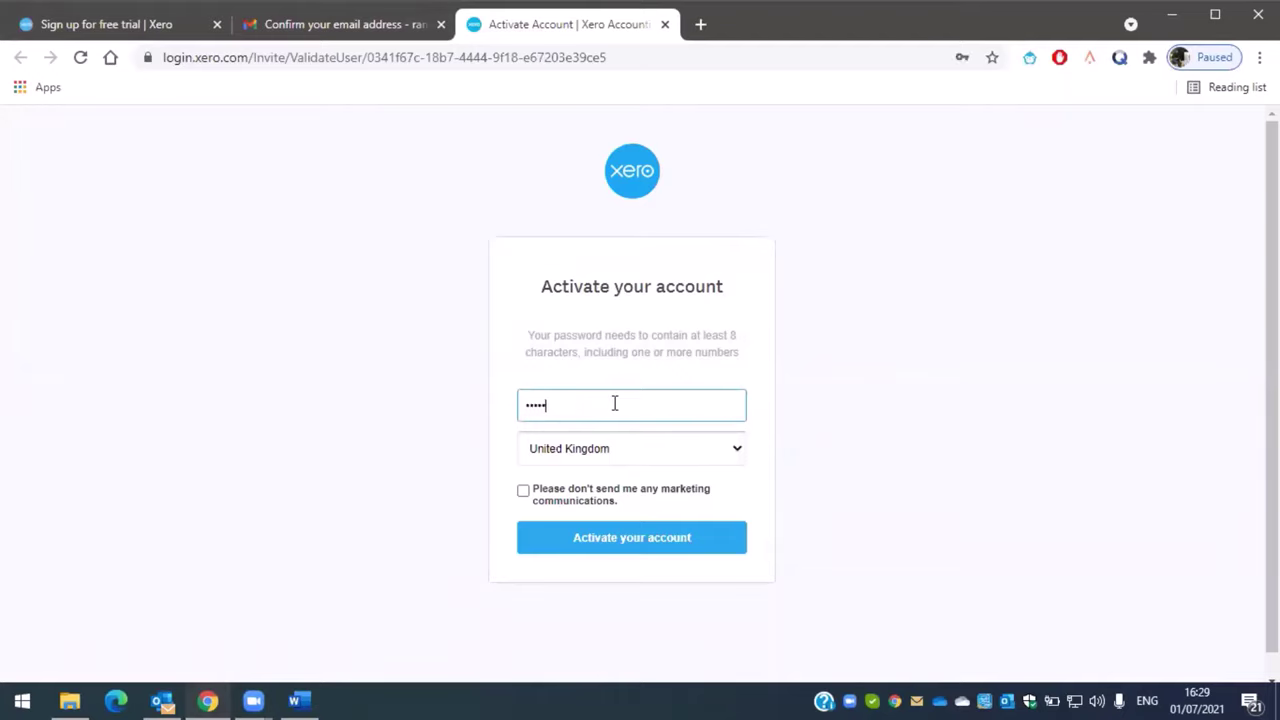
pyautogui.write('••')
pyautogui.click(724, 538)
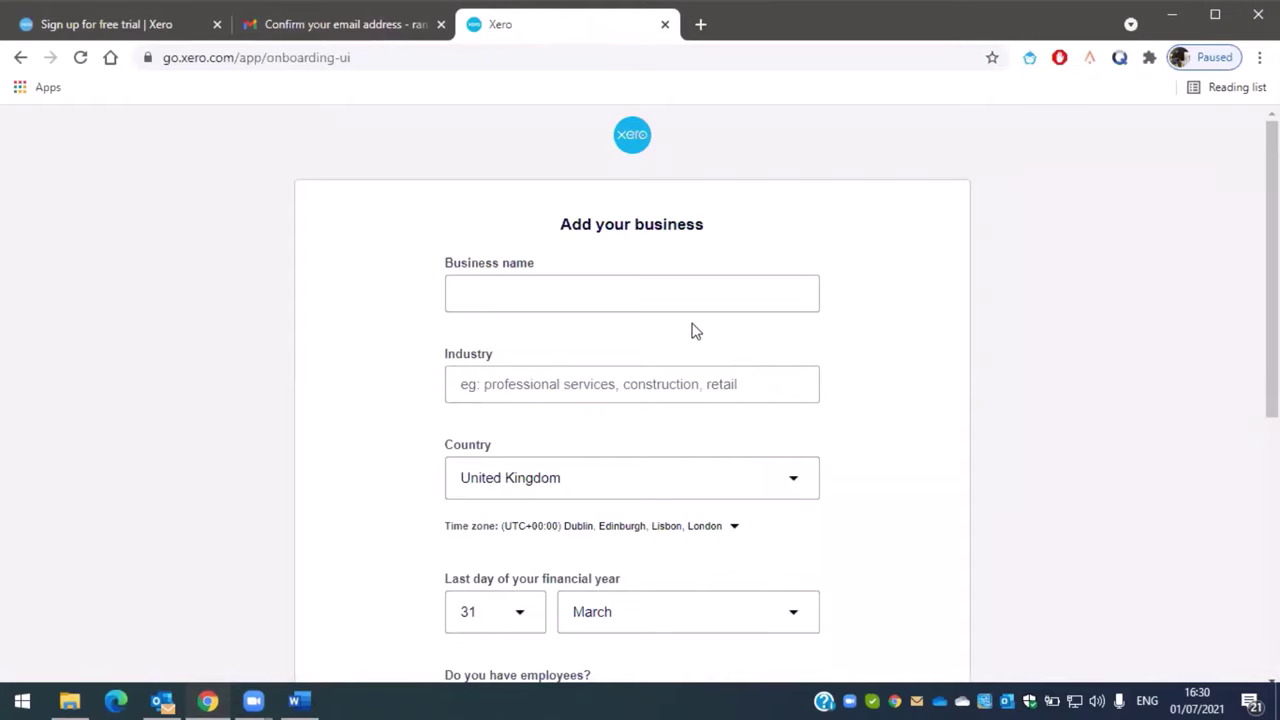
# Step: Name the business 'Fake Telecommunications Ltd' with industry Professional Telecommunications Services
pyautogui.click(665, 307)
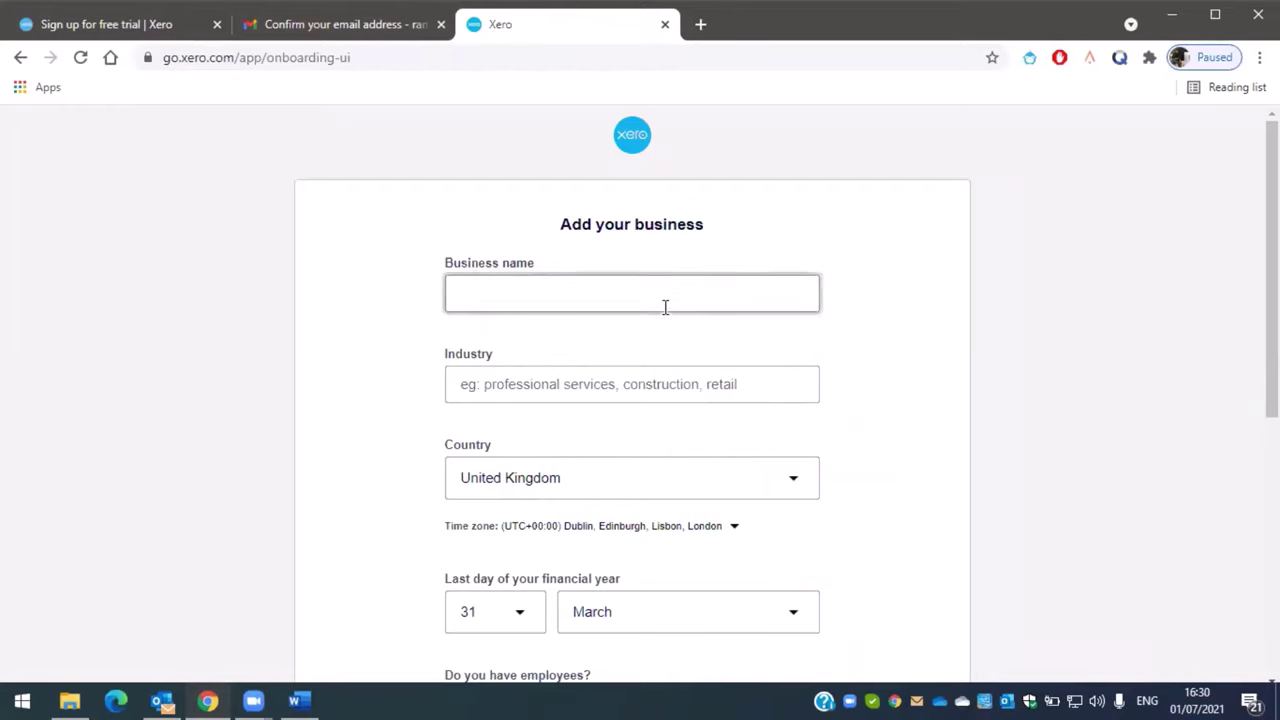
pyautogui.write('Fake Telecommuni')
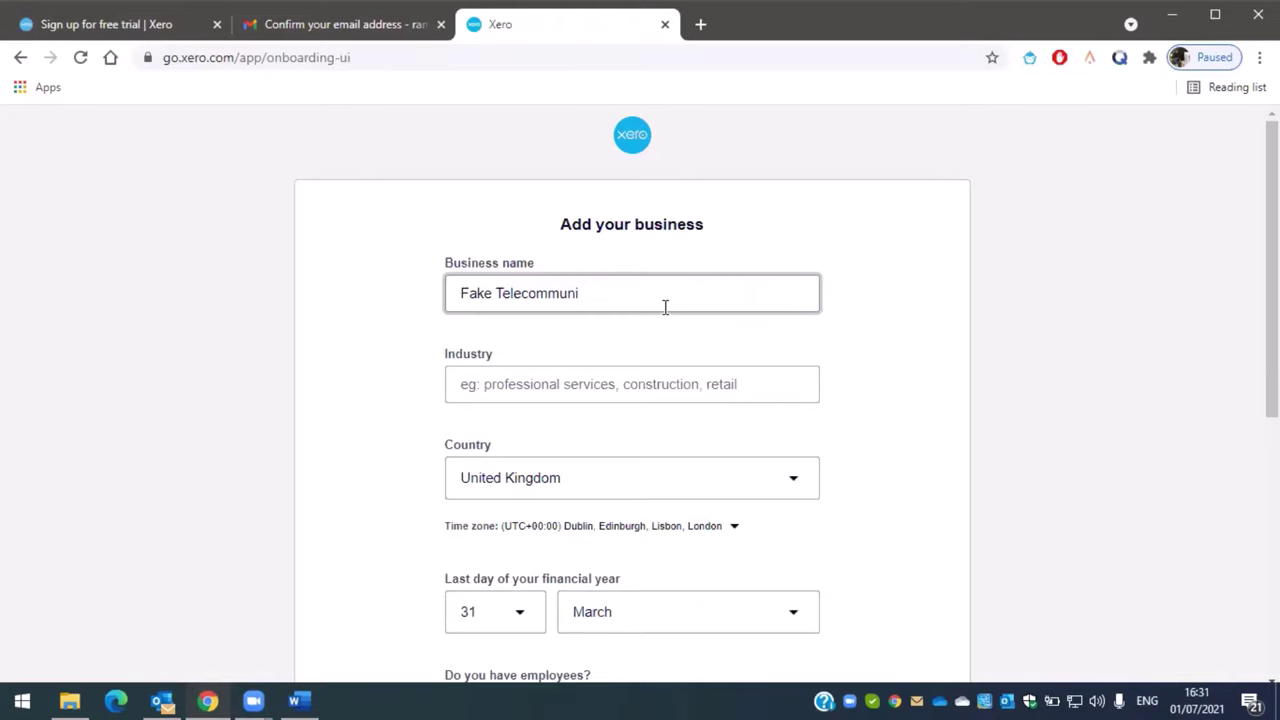
pyautogui.write('cations Ltd')
pyautogui.click(659, 394)
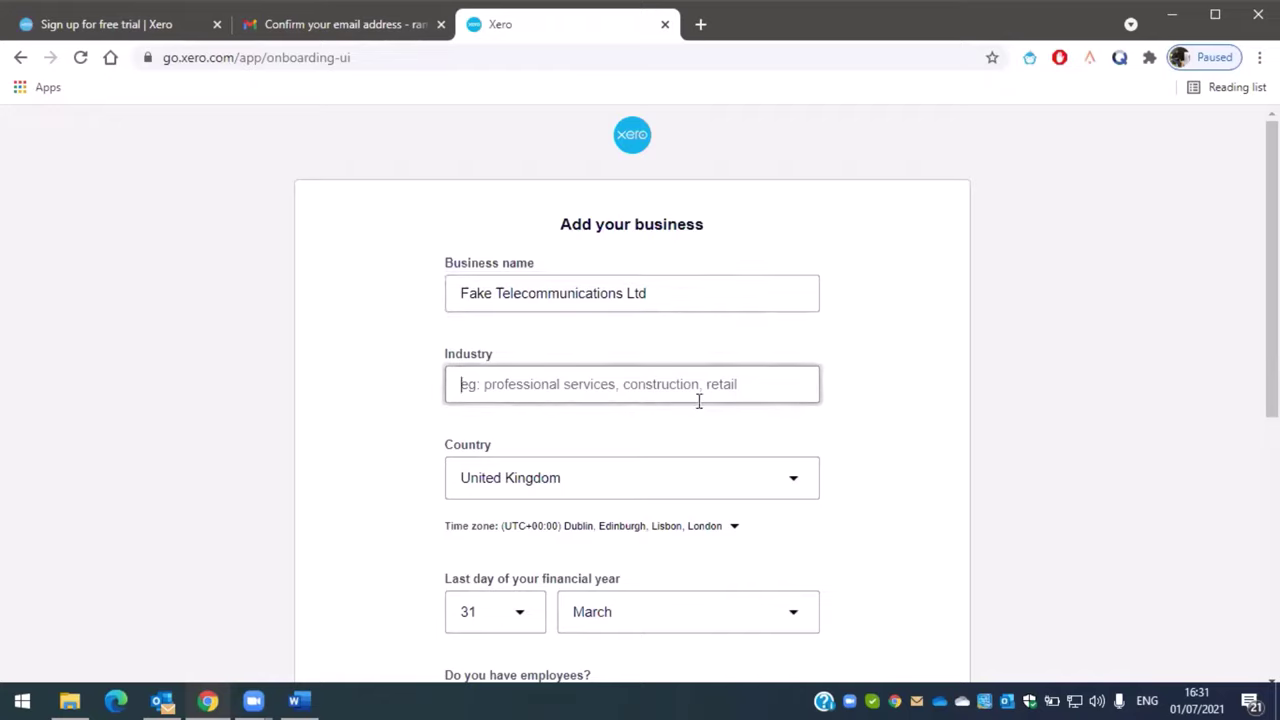
pyautogui.write('Tele')
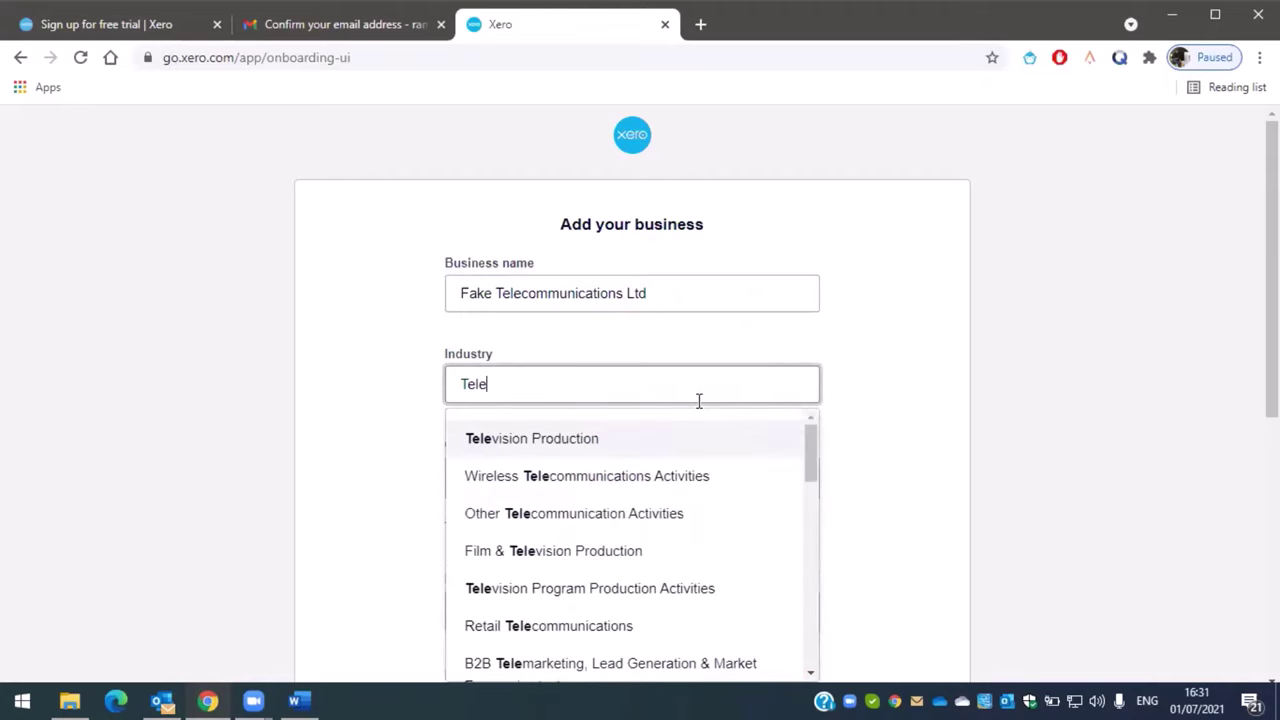
pyautogui.write('co')
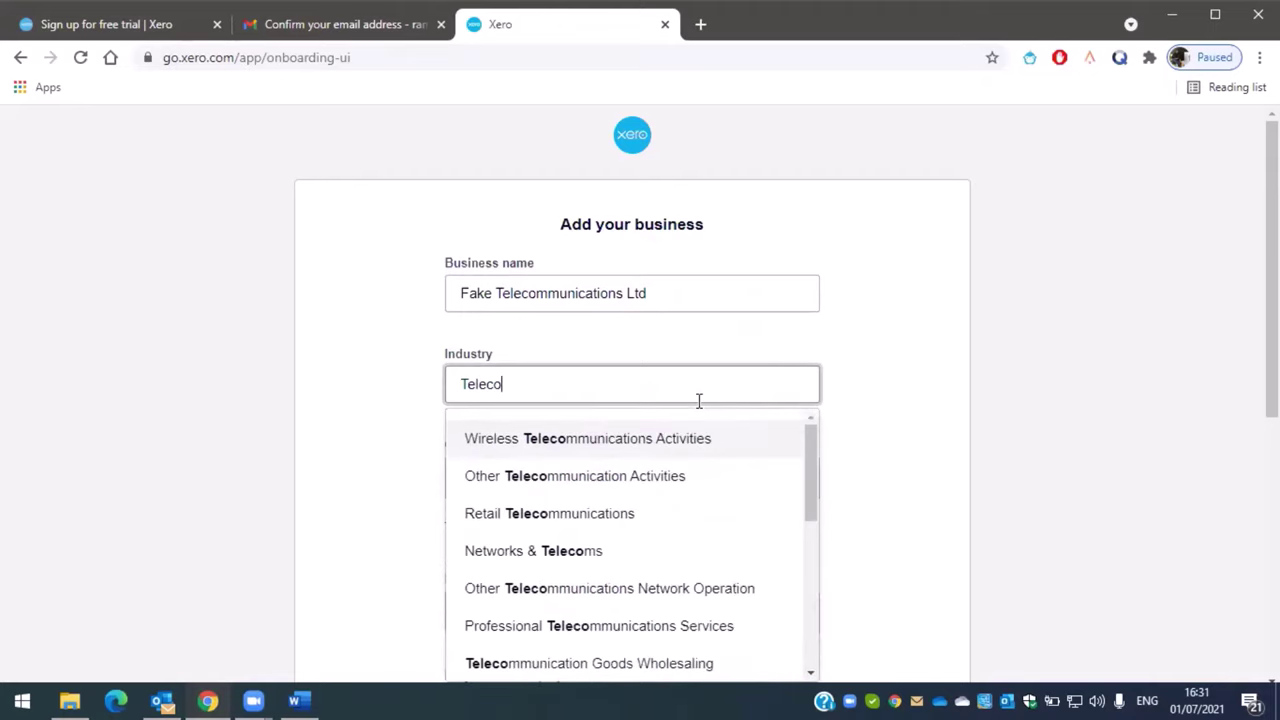
pyautogui.write('m')
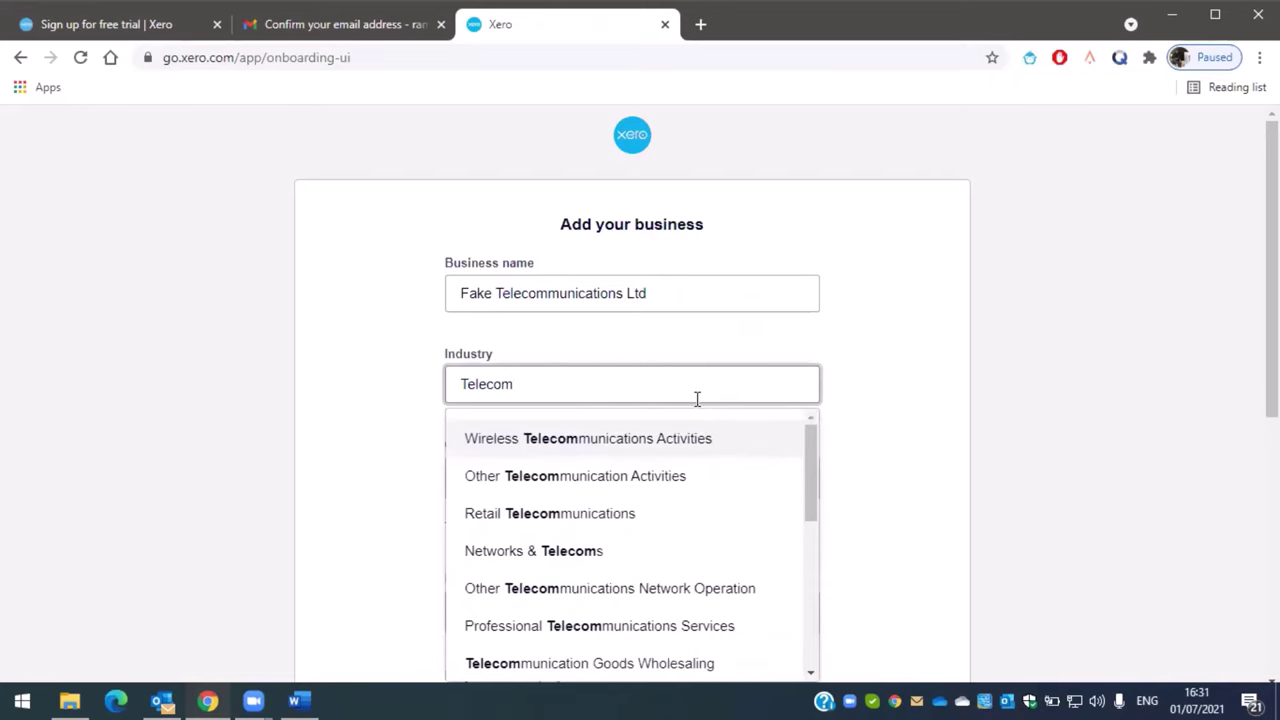
pyautogui.click(626, 623)
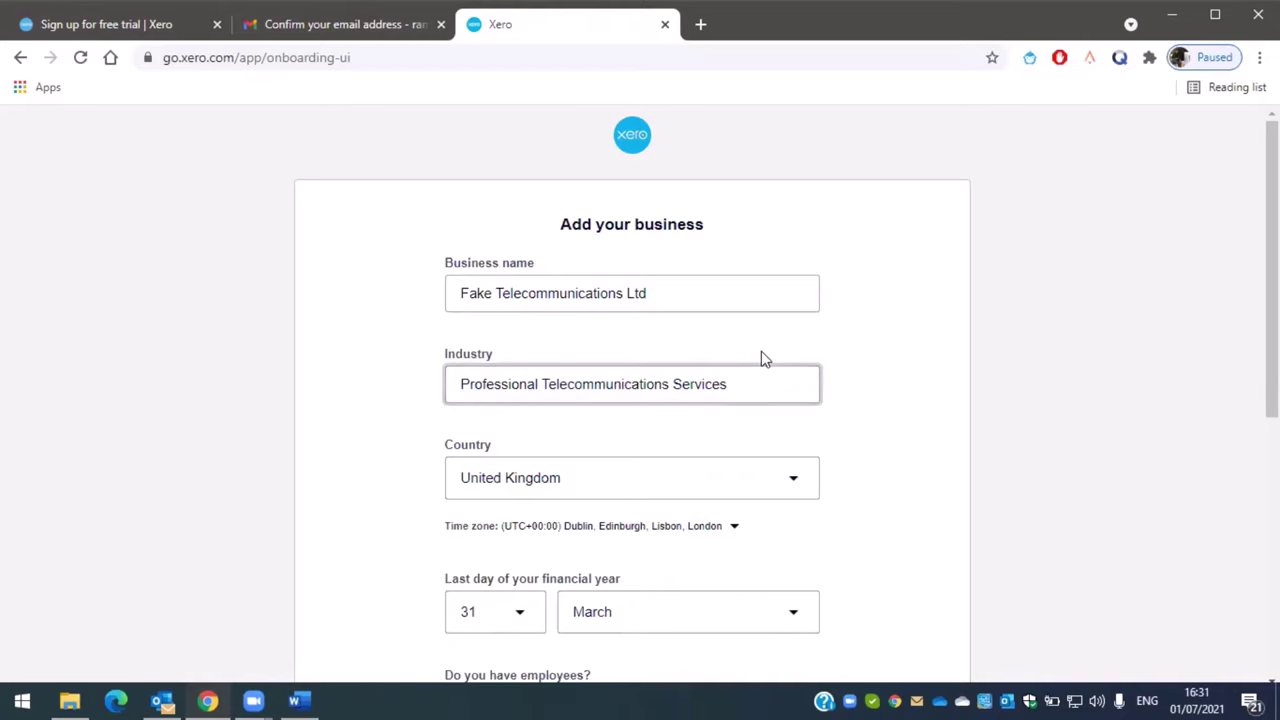
# Step: Answer Yes to having employees and start the trial
pyautogui.scroll(-1, 700, 360)
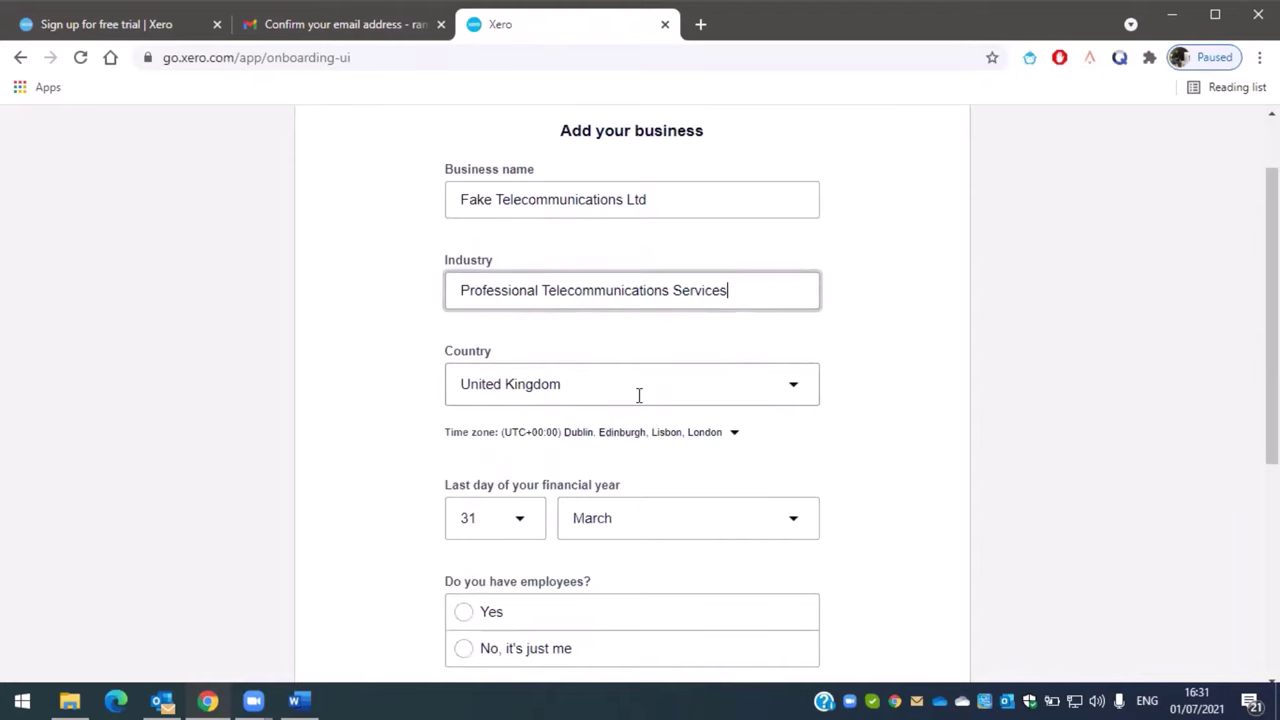
pyautogui.scroll(-1, 715, 469)
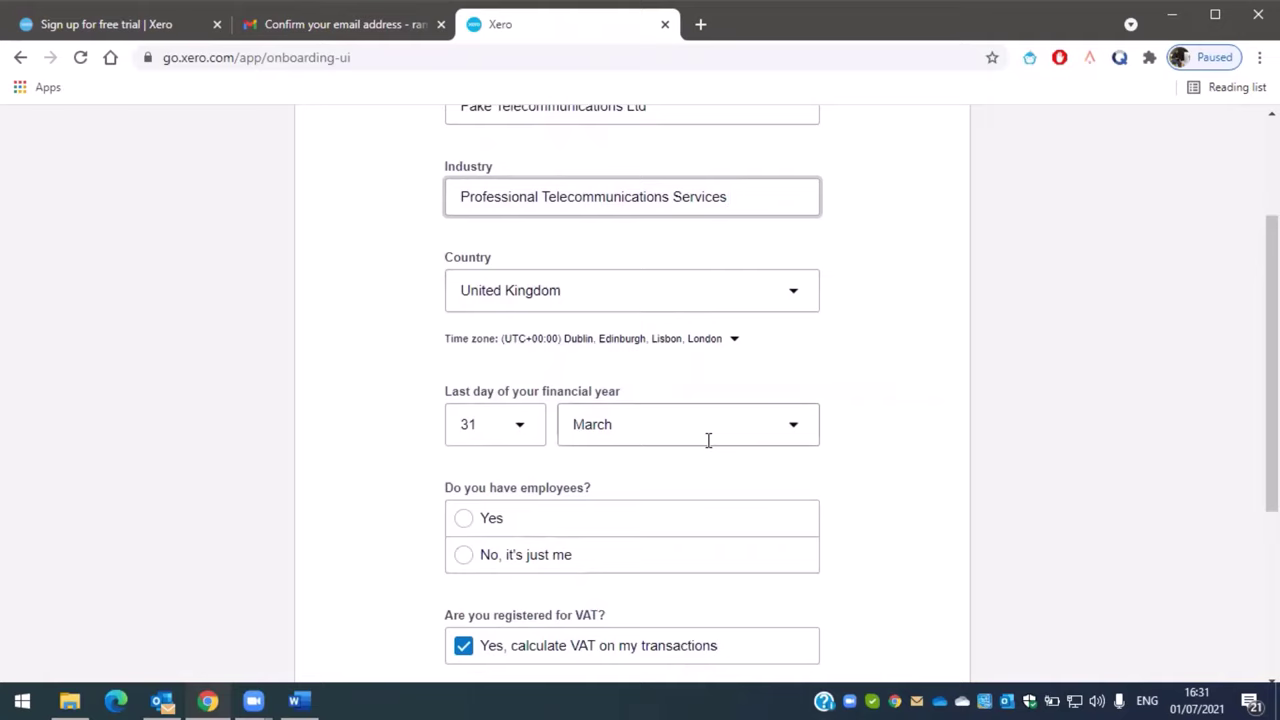
pyautogui.scroll(-1, 790, 520)
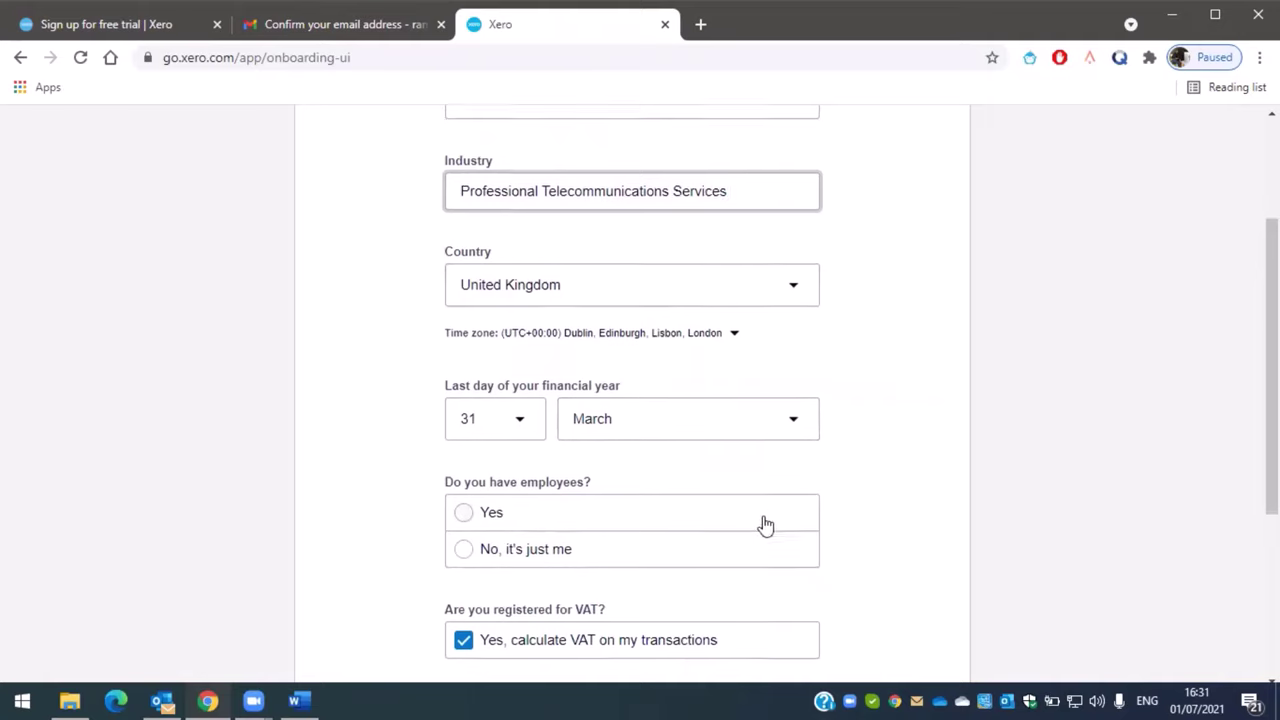
pyautogui.click(466, 426)
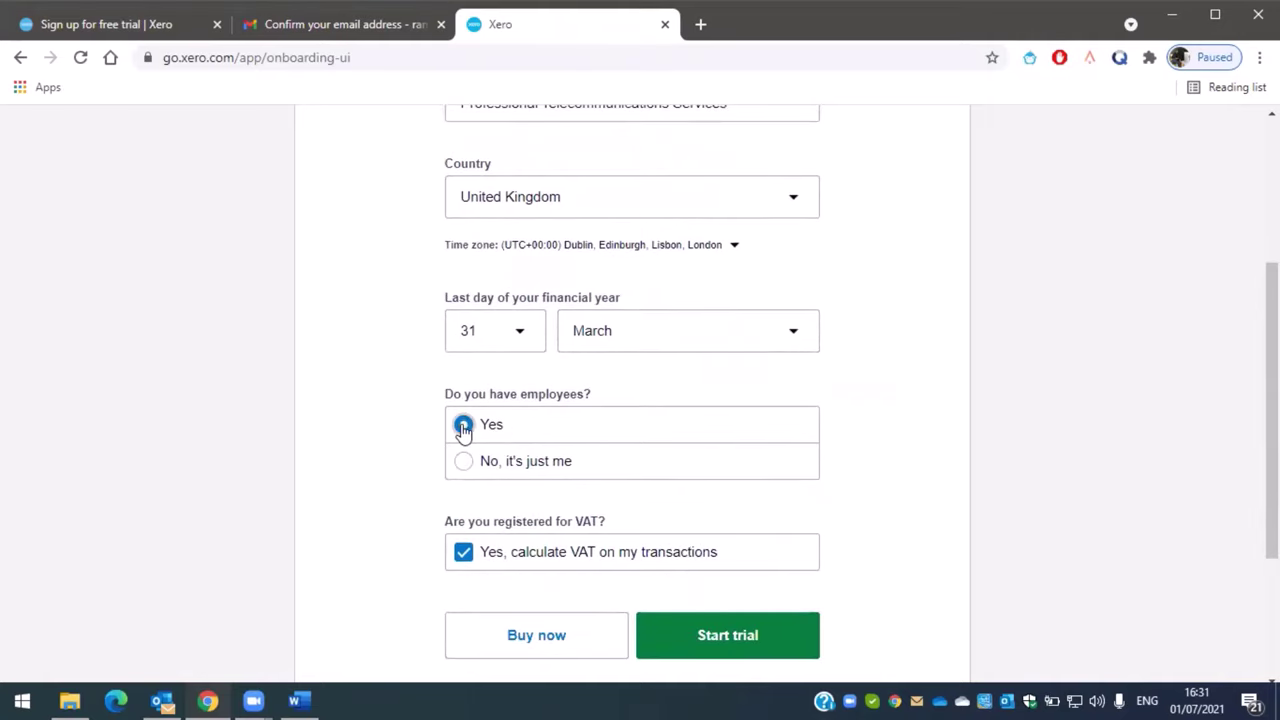
pyautogui.scroll(-1, 920, 428)
pyautogui.scroll(-1, 920, 428)
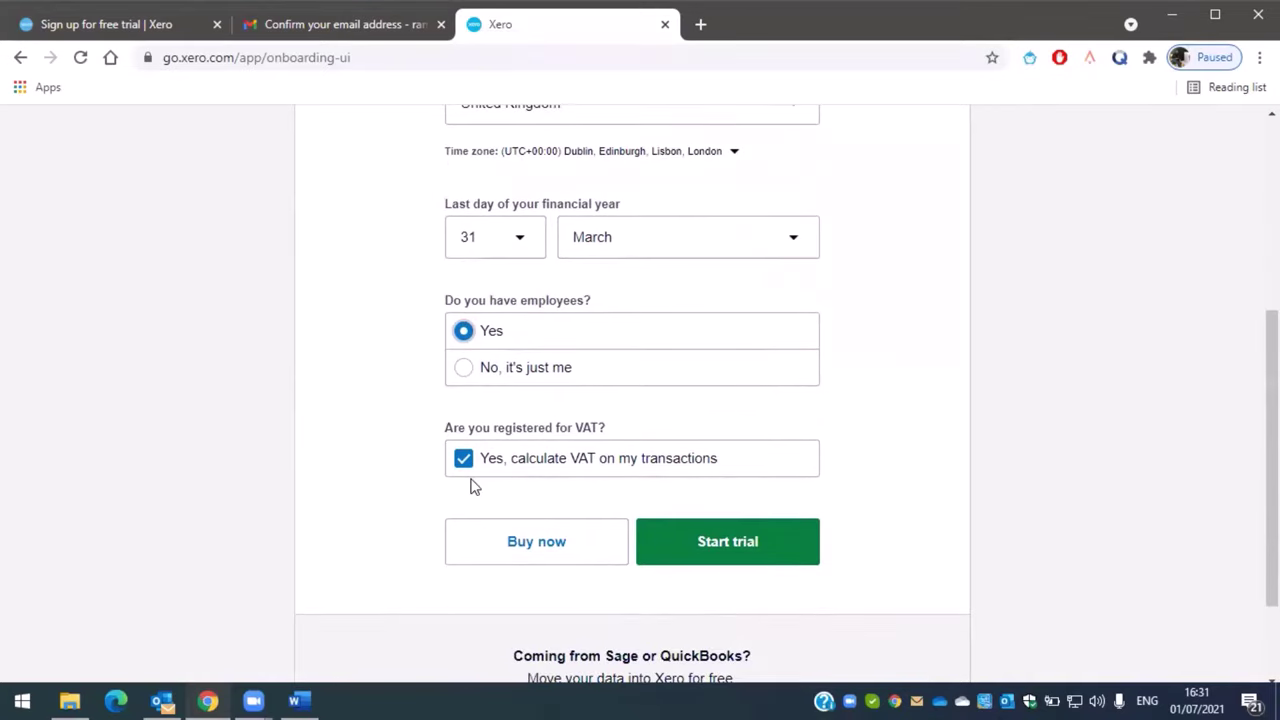
pyautogui.scroll(-1, 937, 457)
pyautogui.scroll(1, 836, 526)
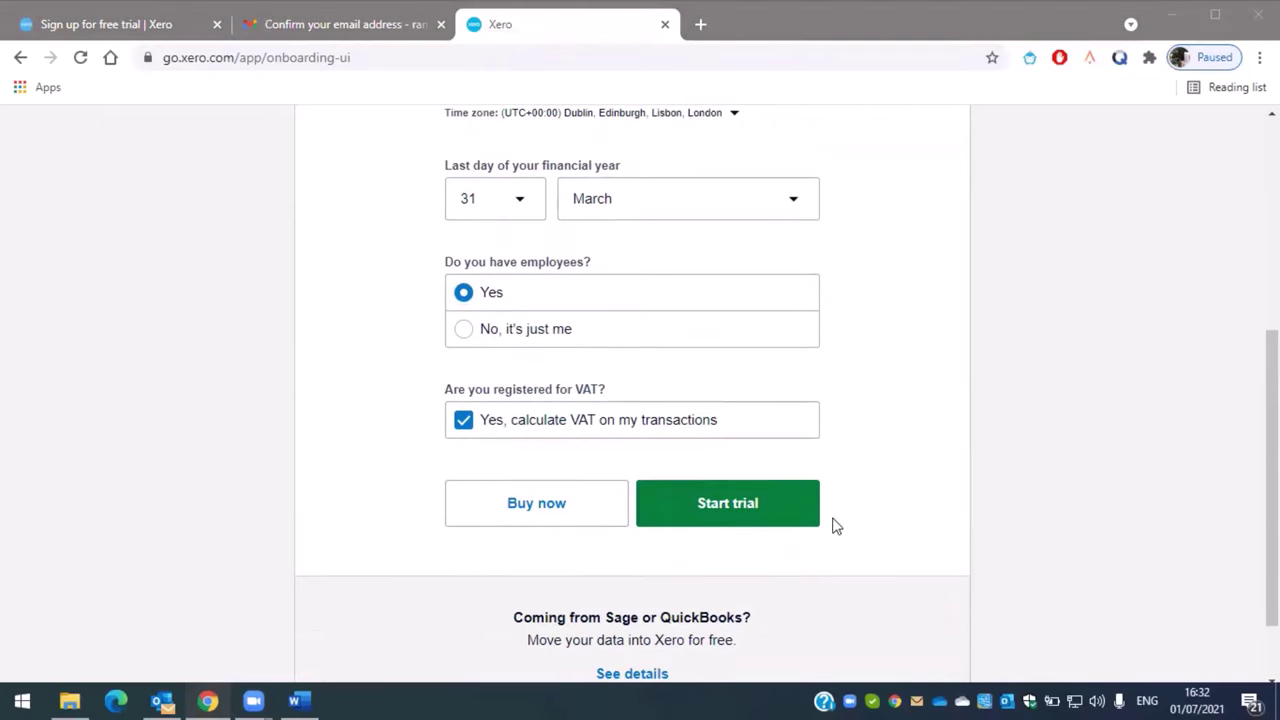
pyautogui.click(748, 522)
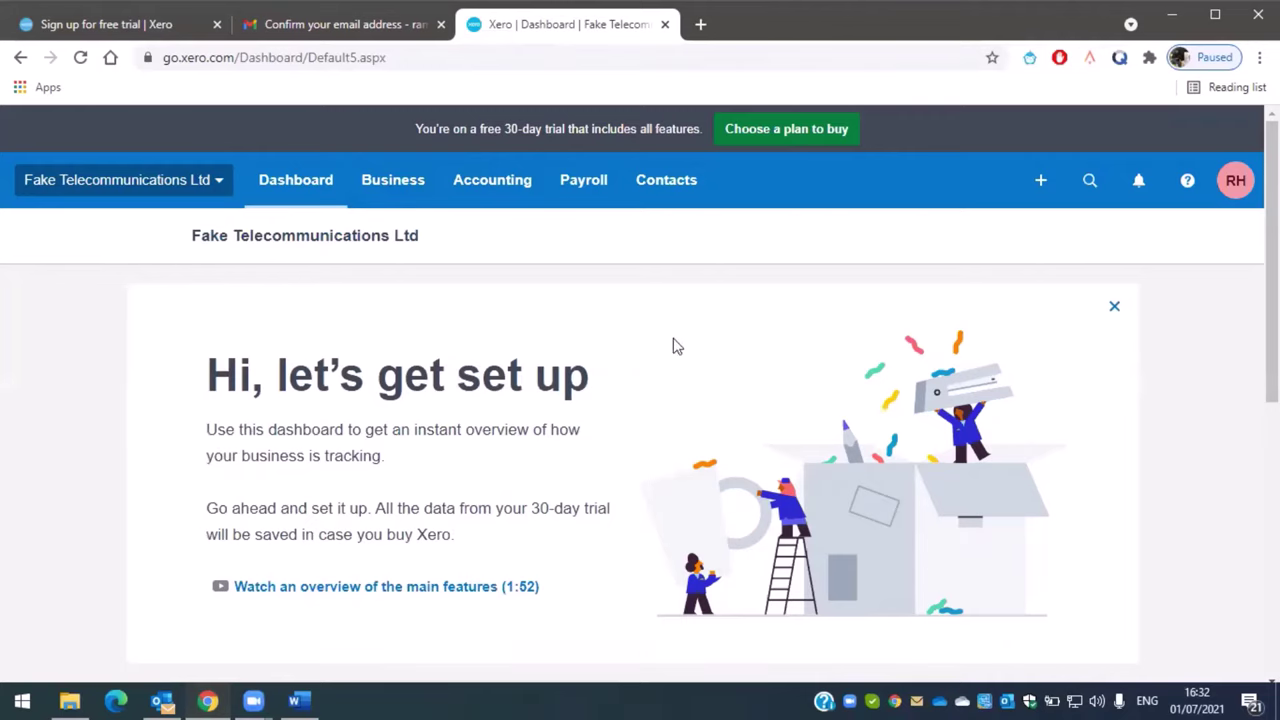
# Step: Open the organisation dropdown on the Fake Telecommunications Ltd dashboard
pyautogui.click(226, 185)
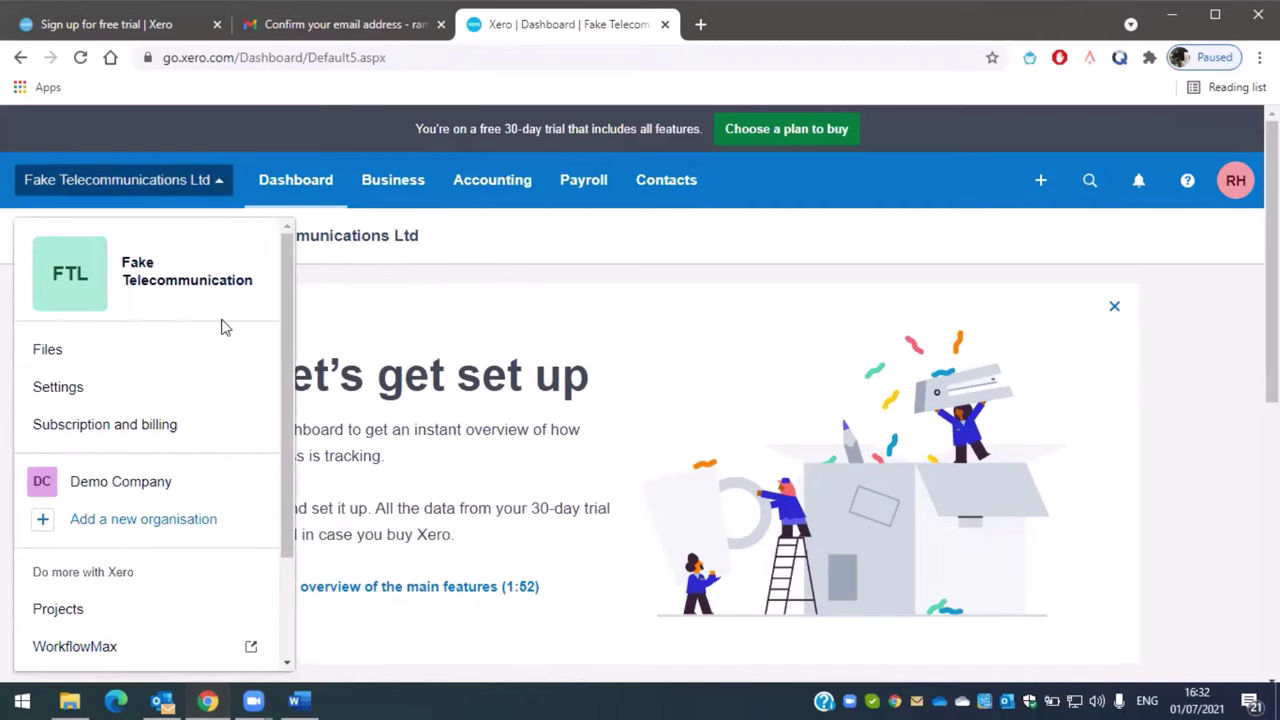
# Step: Switch to Demo Company (UK), back to Fake Telecommunications Ltd, then to Demo Company (UK) again
pyautogui.click(172, 483)
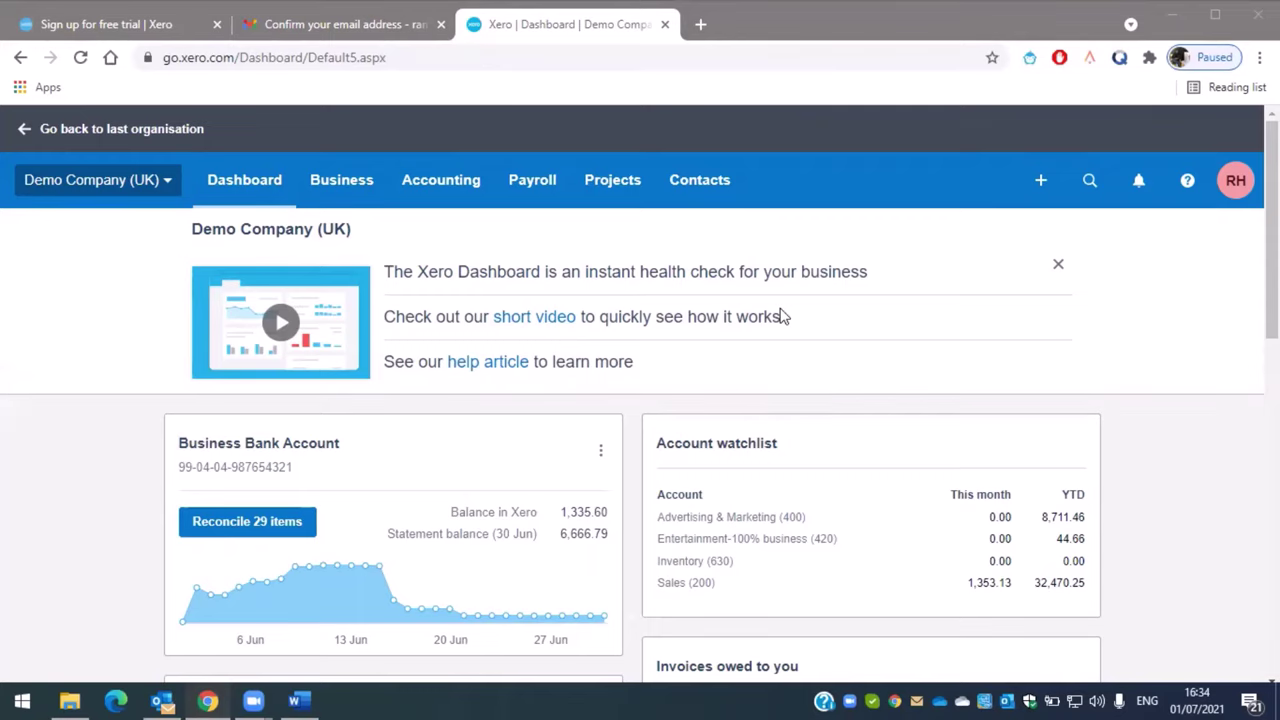
pyautogui.scroll(-1, 517, 403)
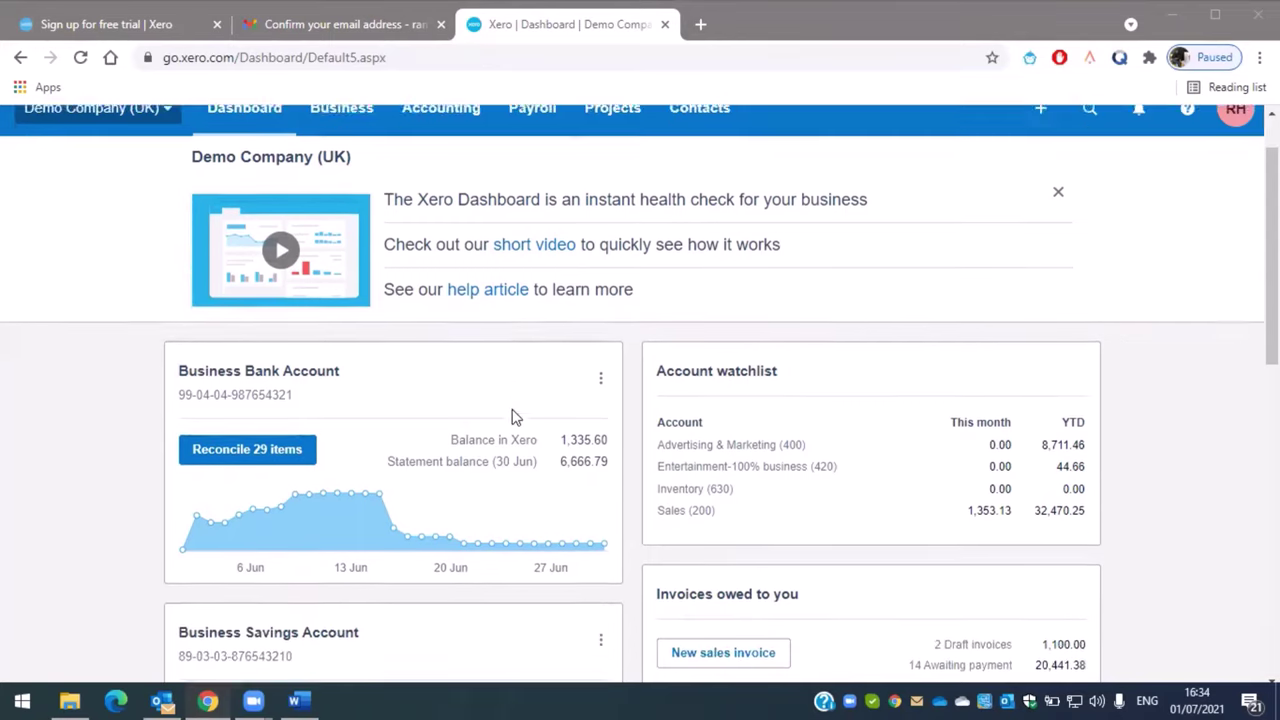
pyautogui.scroll(-1, 505, 401)
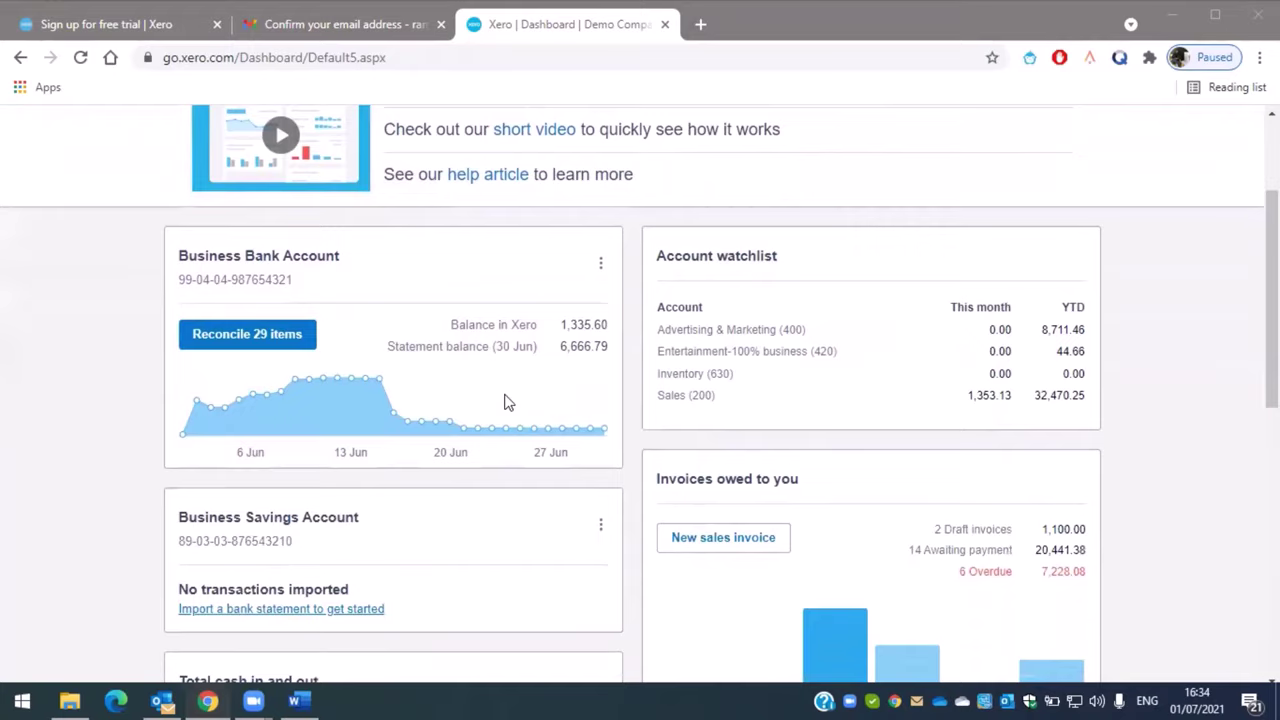
pyautogui.scroll(2, 505, 401)
pyautogui.click(165, 179)
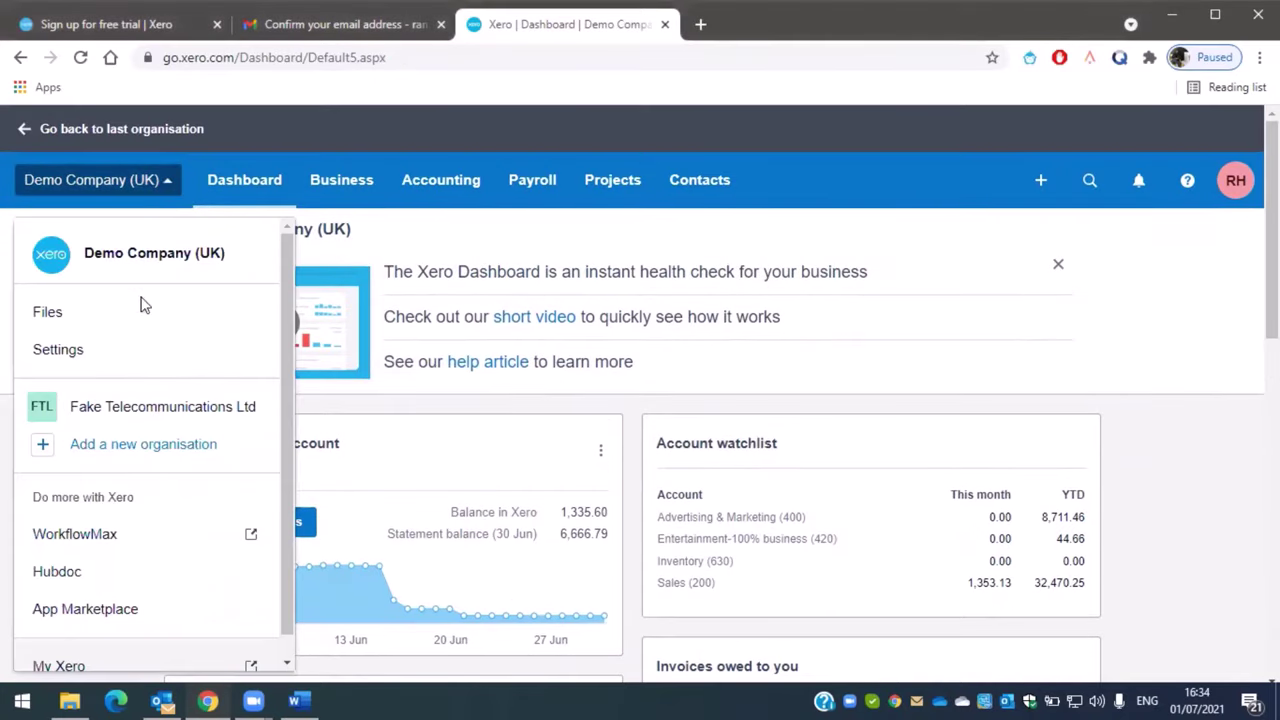
pyautogui.click(124, 405)
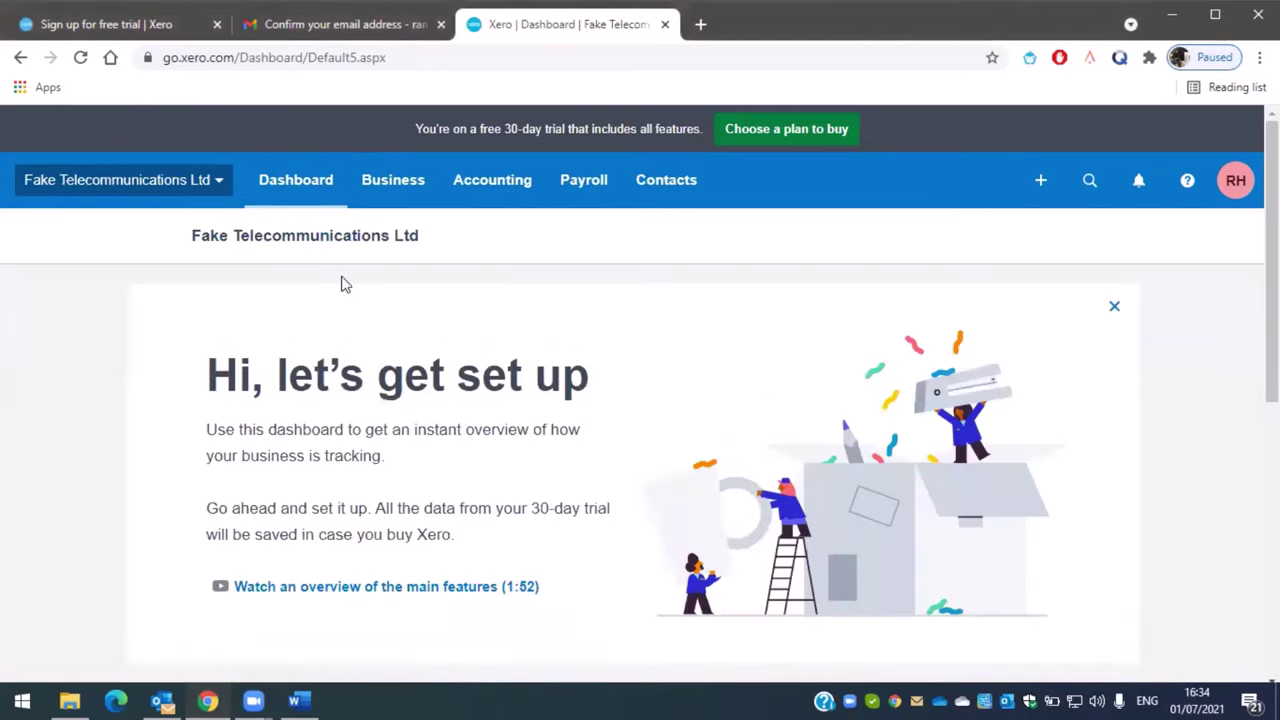
pyautogui.click(204, 184)
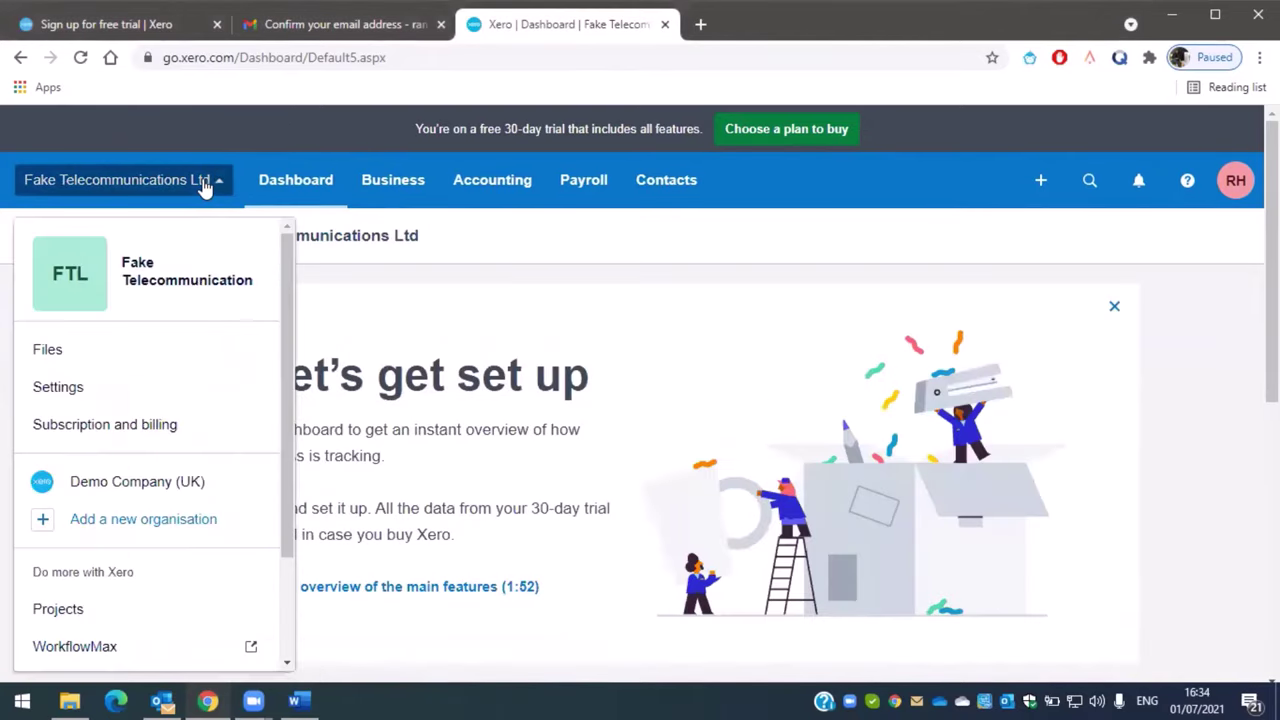
pyautogui.click(165, 490)
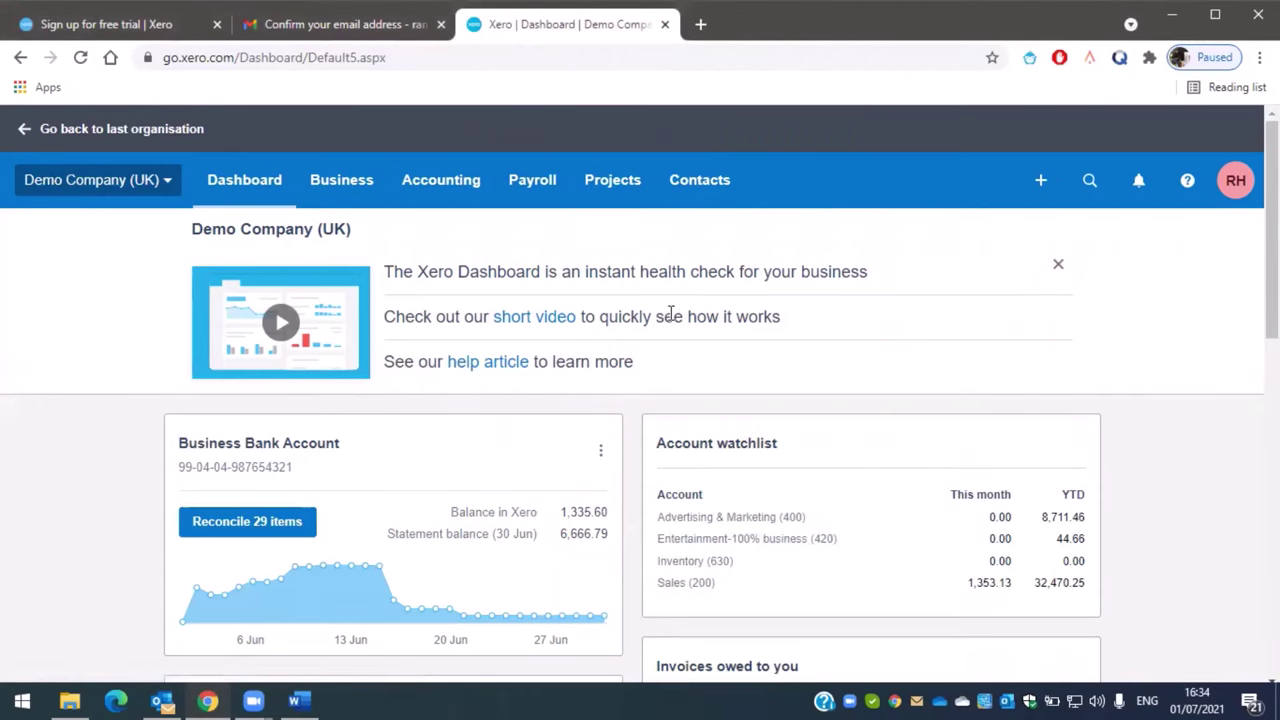
# Step: Scroll through the Demo Company (UK) dashboard to review its bank balance and account watchlist
pyautogui.scroll(-1, 665, 345)
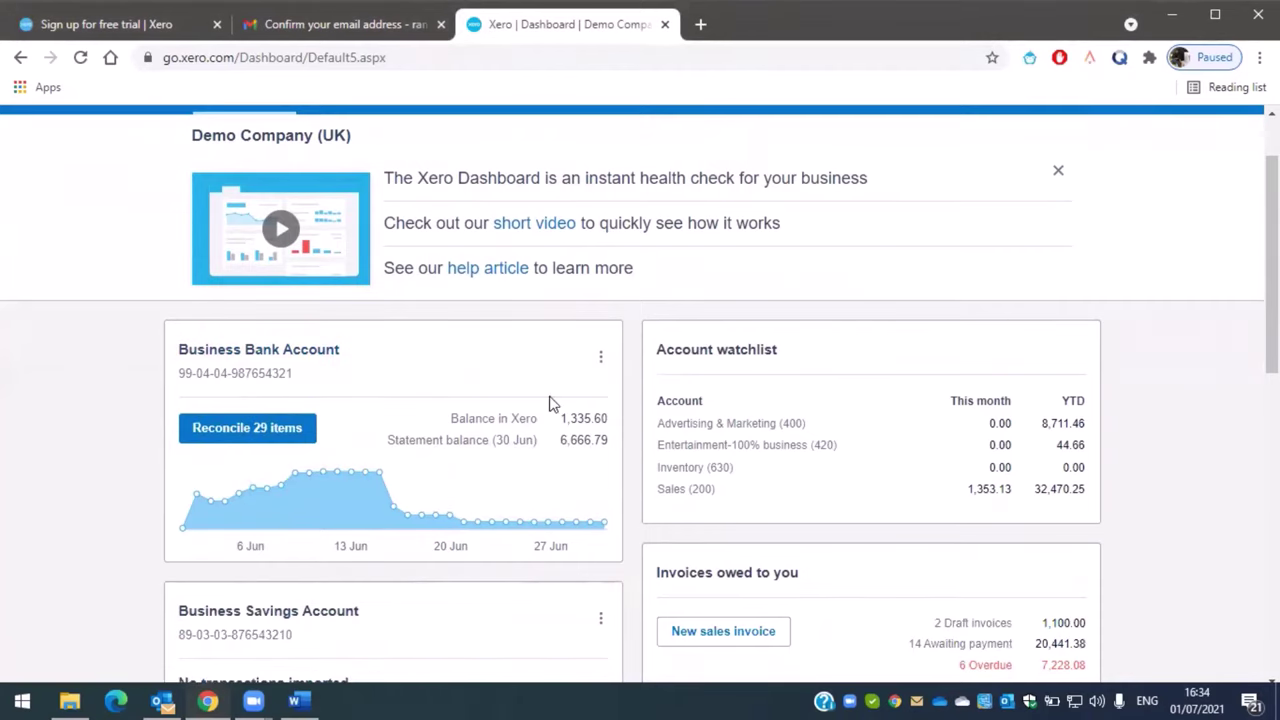
pyautogui.scroll(-1, 551, 403)
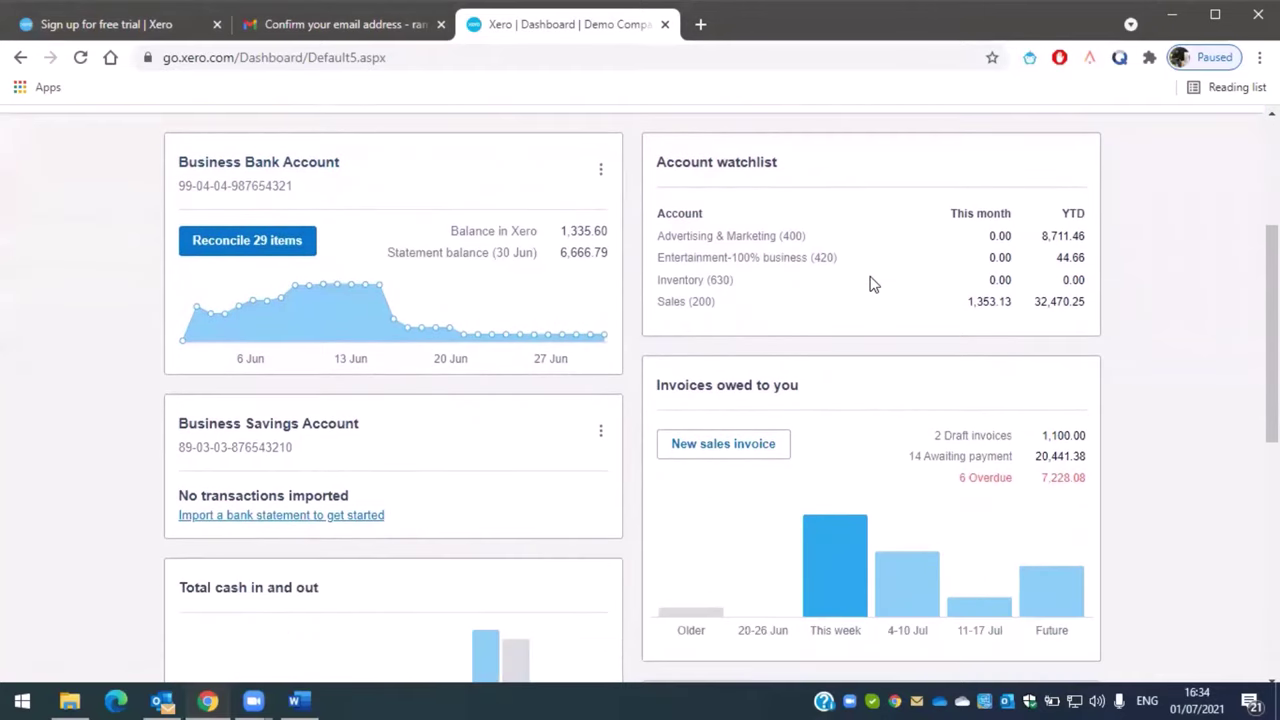
pyautogui.scroll(-1, 871, 280)
pyautogui.scroll(-1, 453, 381)
pyautogui.scroll(-3, 453, 381)
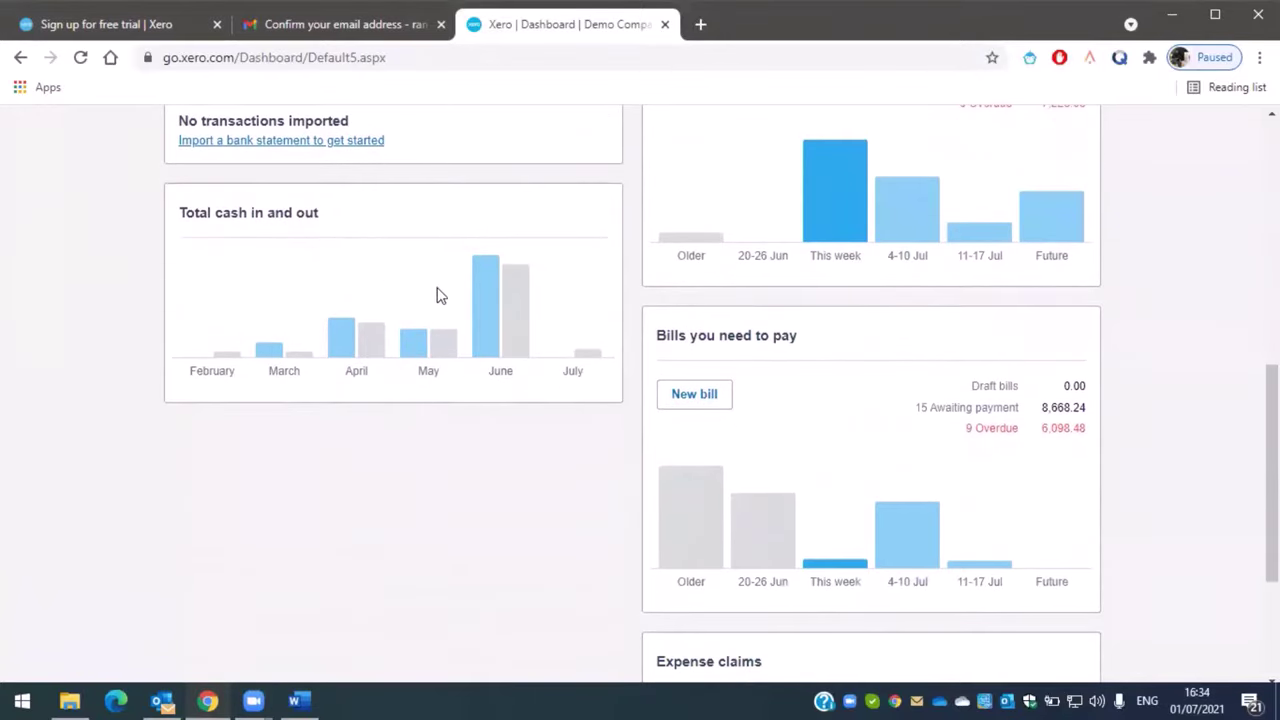
pyautogui.scroll(-2, 996, 460)
pyautogui.scroll(-1, 996, 460)
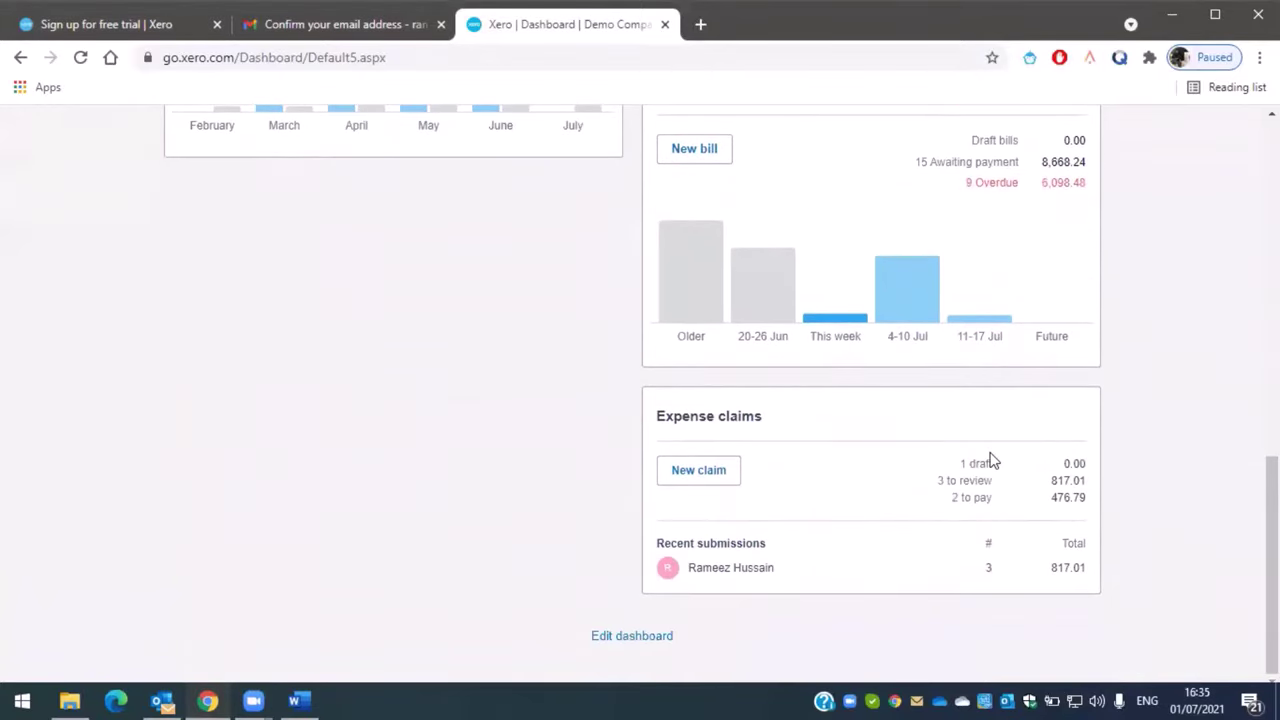
pyautogui.scroll(2, 865, 522)
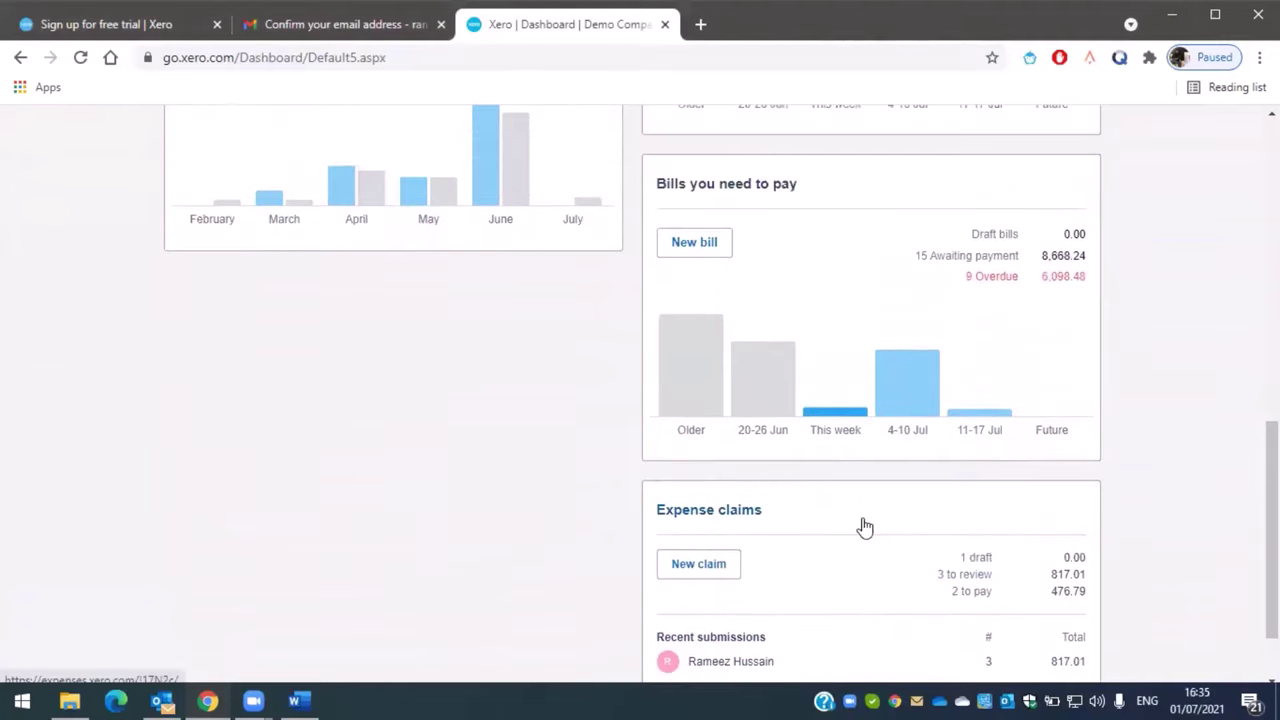
pyautogui.scroll(8, 865, 522)
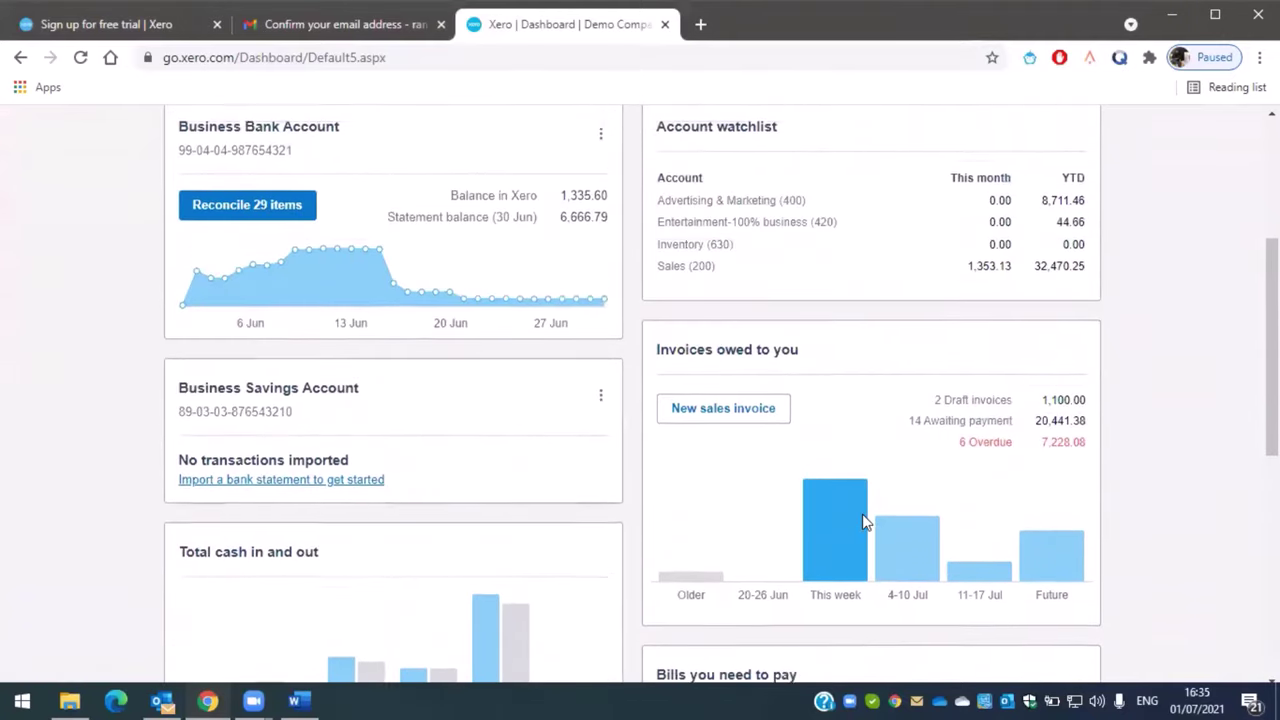
pyautogui.scroll(-10, 865, 522)
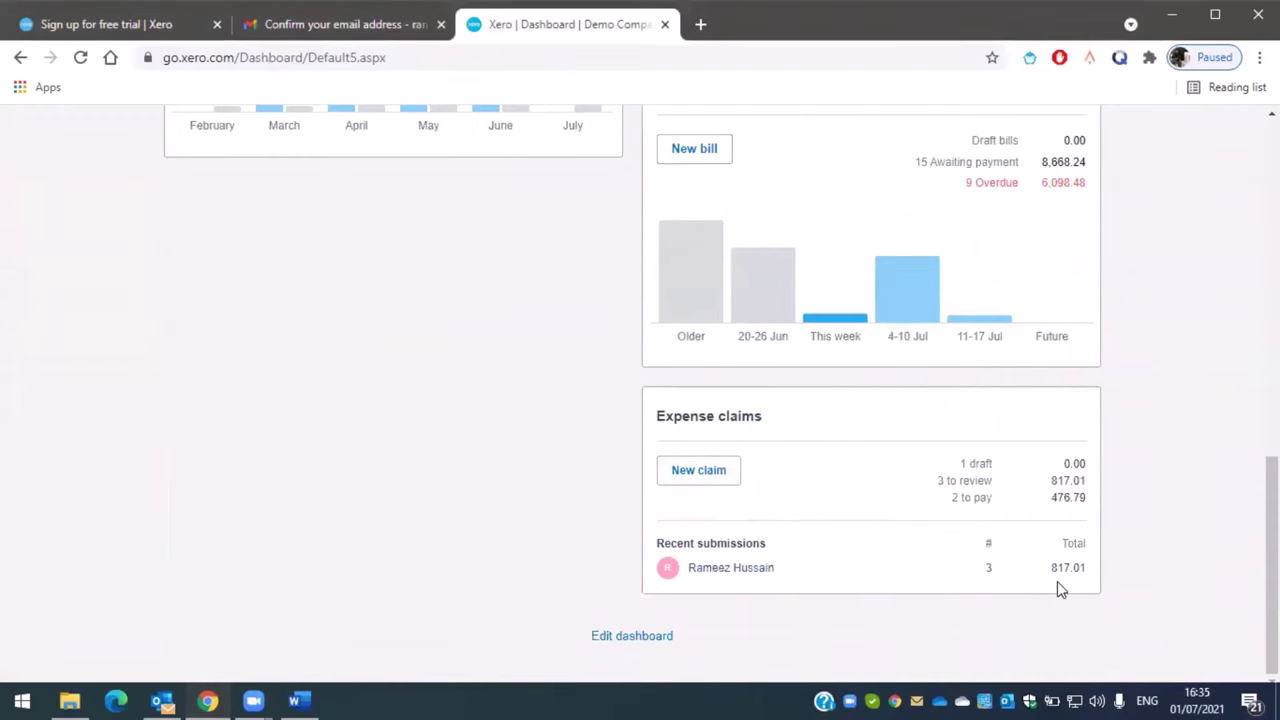
pyautogui.scroll(10, 865, 447)
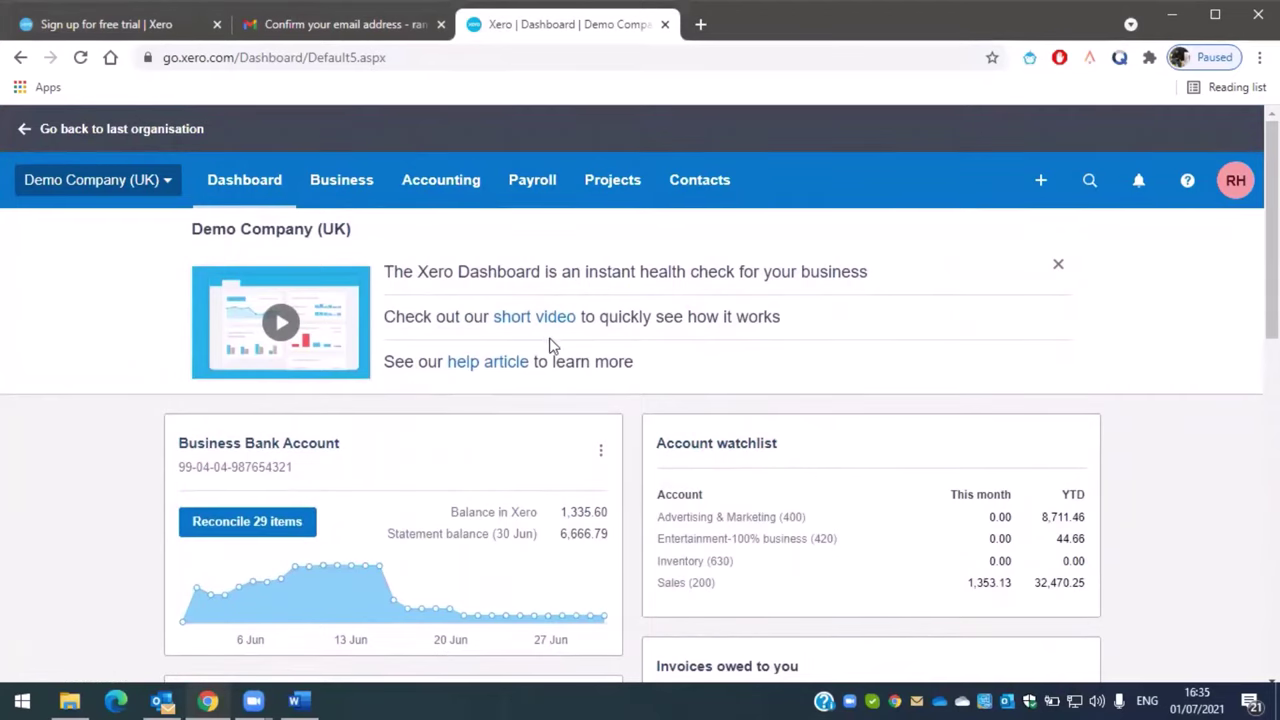
# Step: Reload the Demo Company (UK) dashboard and show its organisation list
pyautogui.click(237, 193)
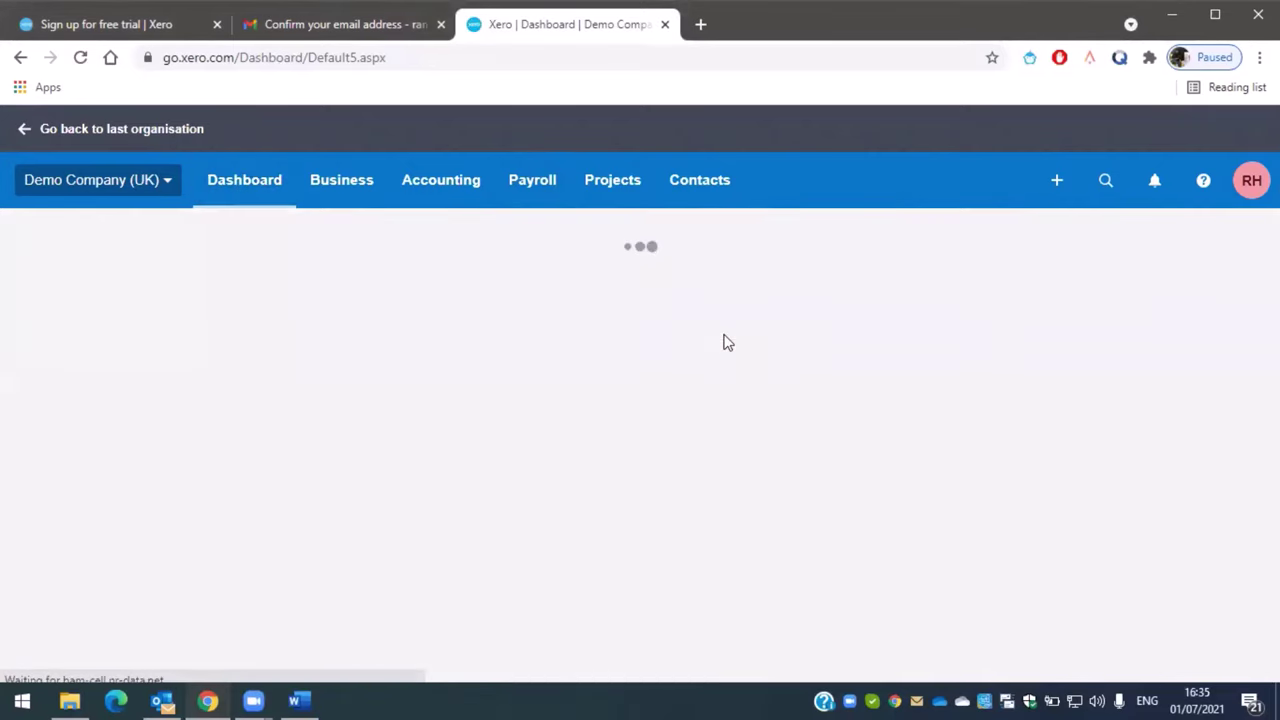
pyautogui.scroll(-1, 760, 363)
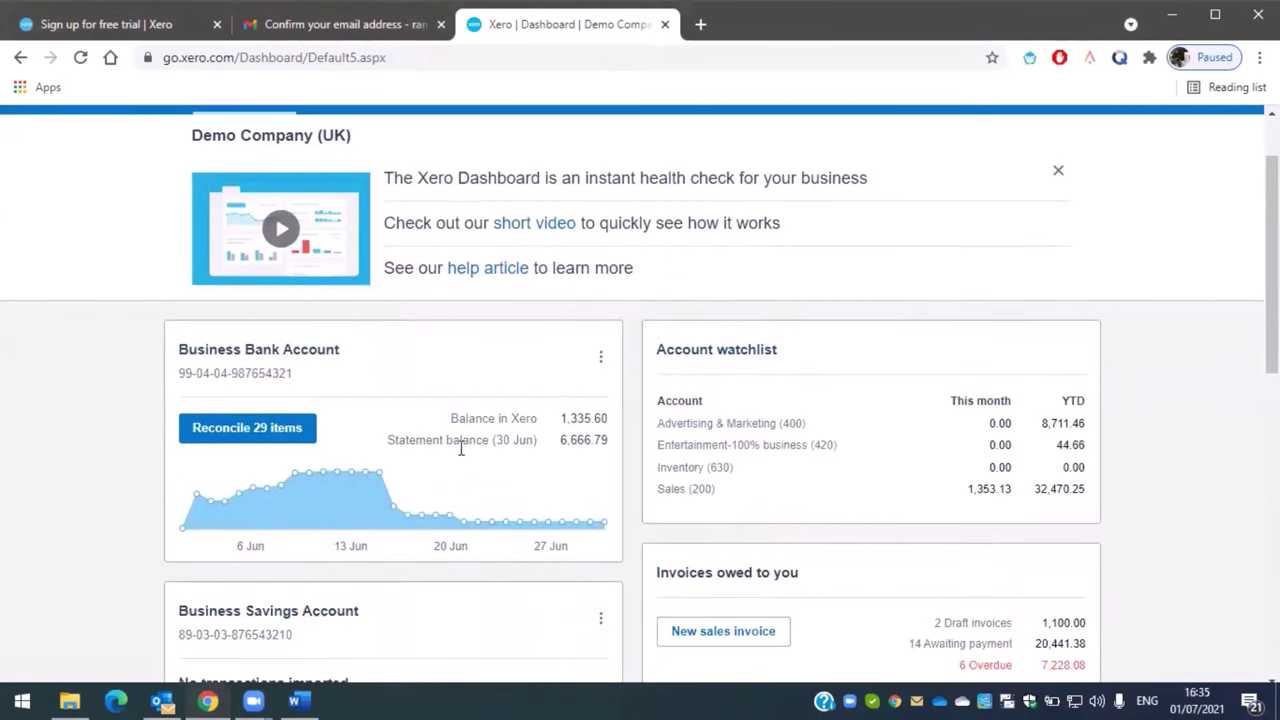
pyautogui.scroll(1, 548, 443)
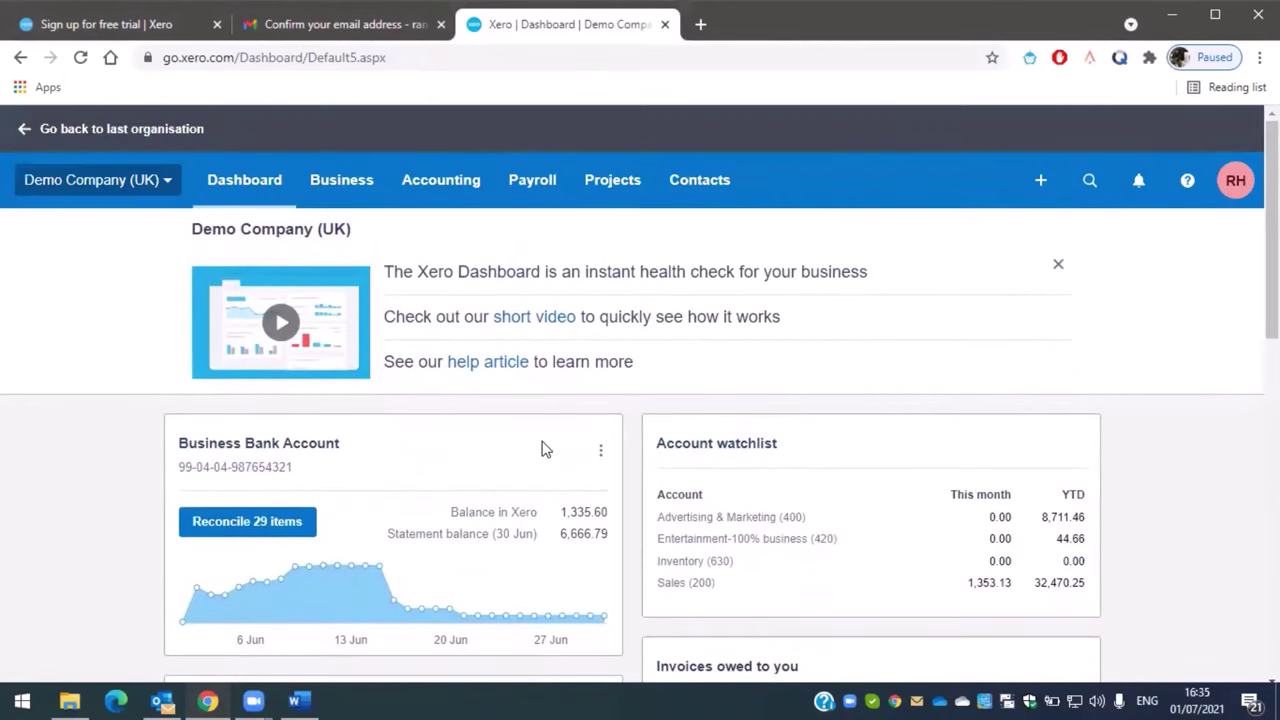
pyautogui.click(143, 180)
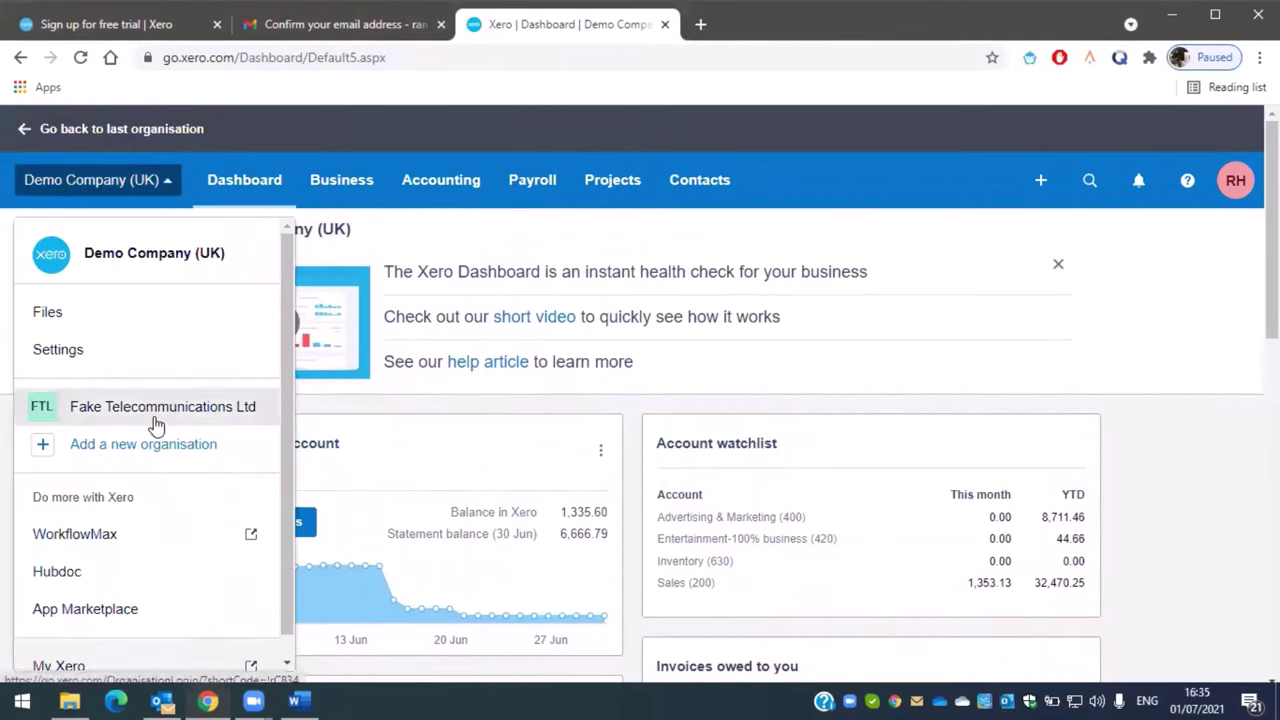
# Step: Switch to Fake Telecommunications Ltd, look over the Accounting menu, and reopen the organisation menu
pyautogui.click(80, 420)
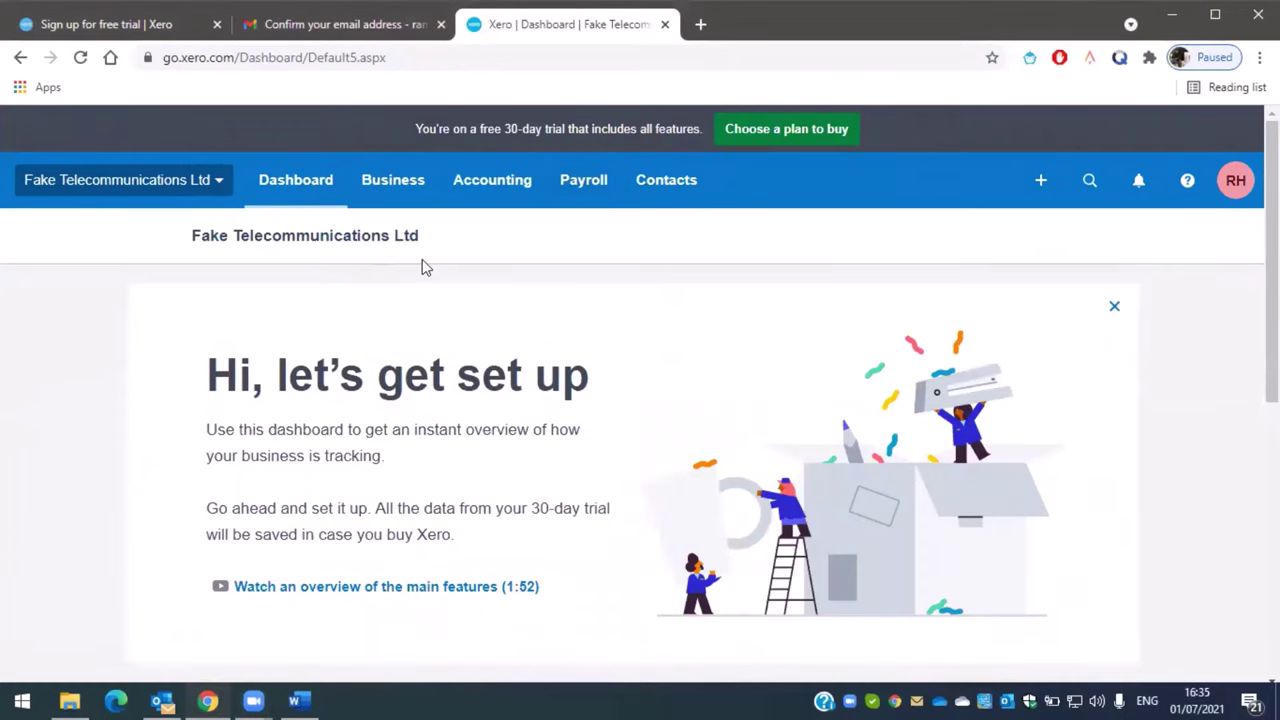
pyautogui.click(479, 191)
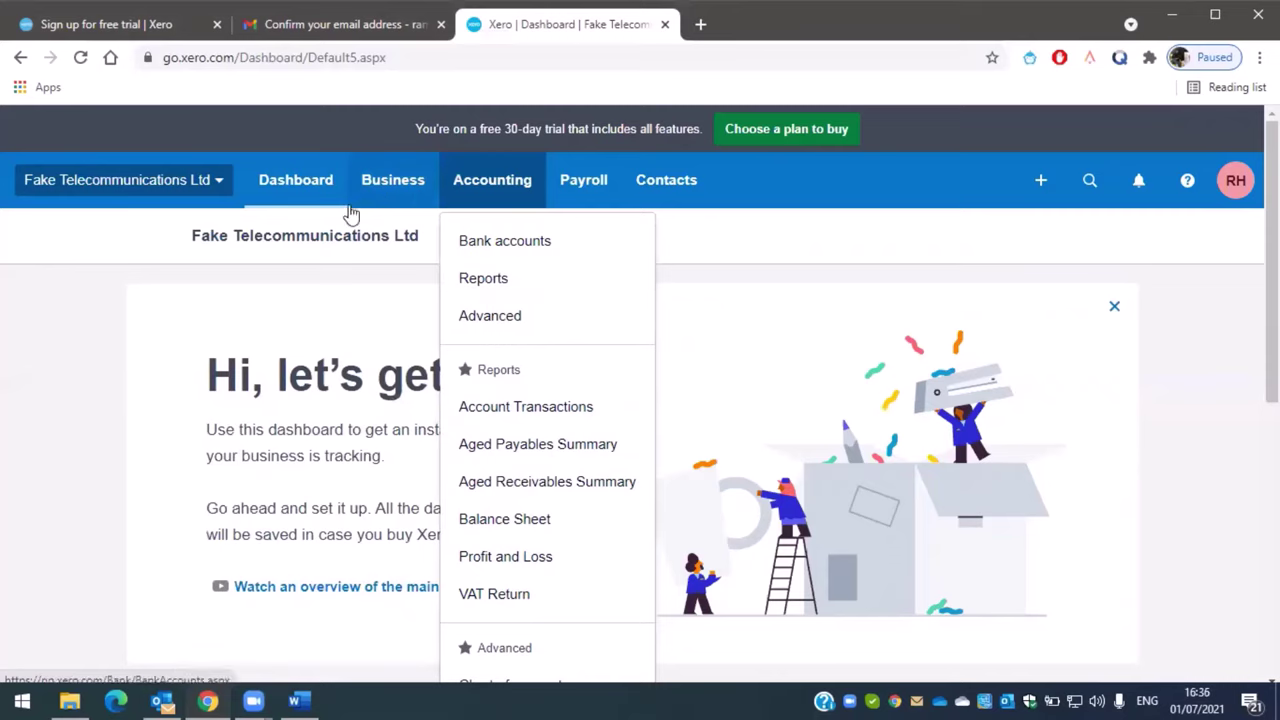
pyautogui.click(190, 179)
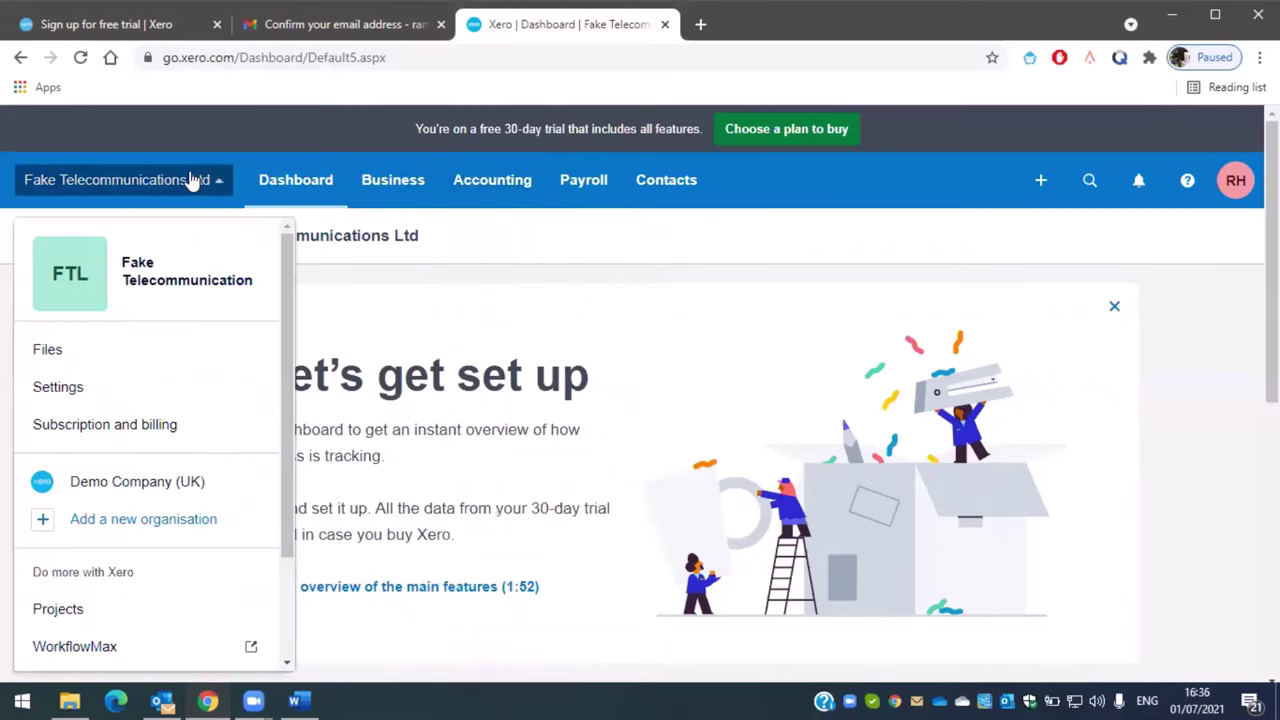
# Step: Open the Files inbox for Fake Telecommunications Ltd and view the inbox email-address options
pyautogui.click(88, 350)
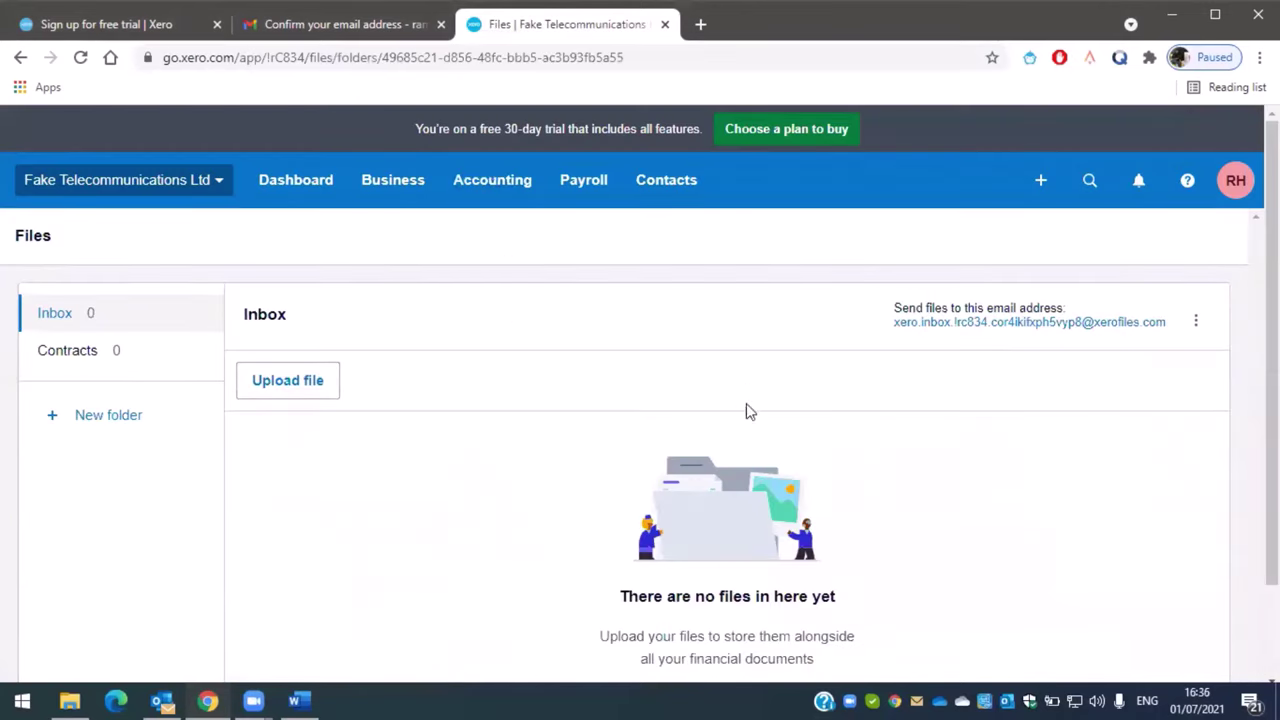
pyautogui.scroll(-1, 797, 434)
pyautogui.scroll(1, 766, 434)
pyautogui.click(1199, 322)
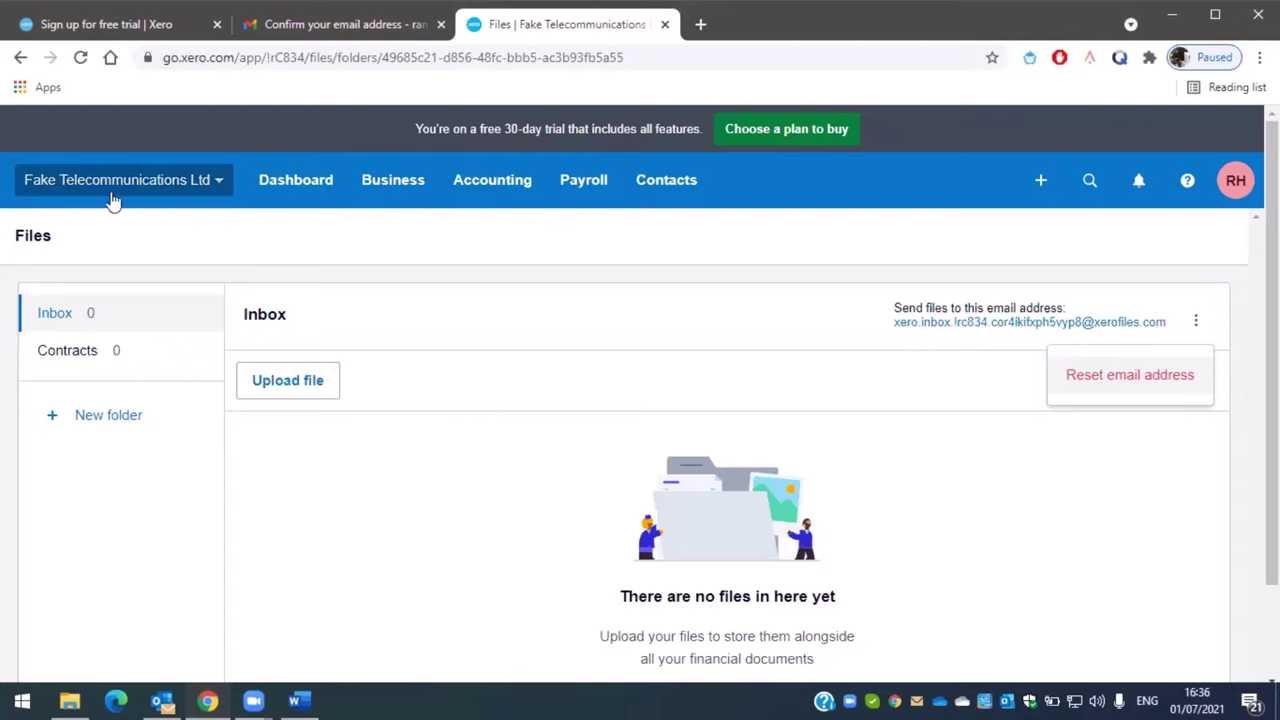
pyautogui.click(190, 190)
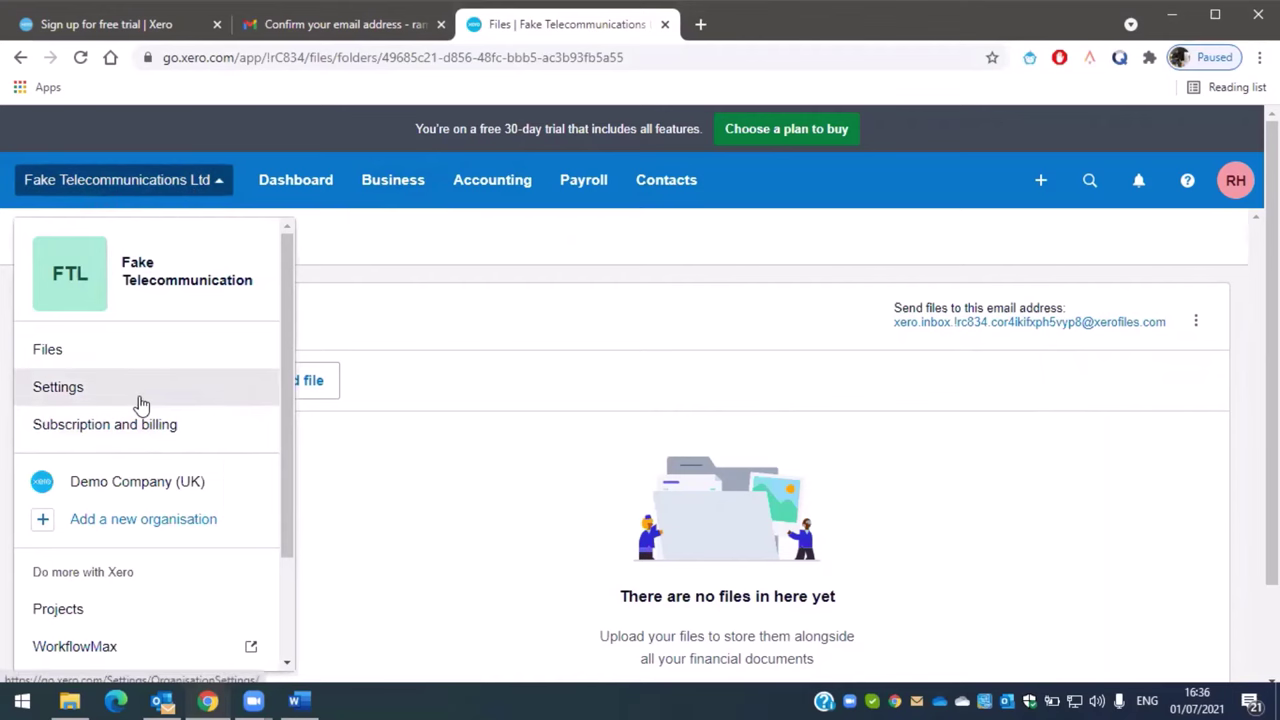
# Step: Go to organisation Settings and open Organisation details under General
pyautogui.click(140, 399)
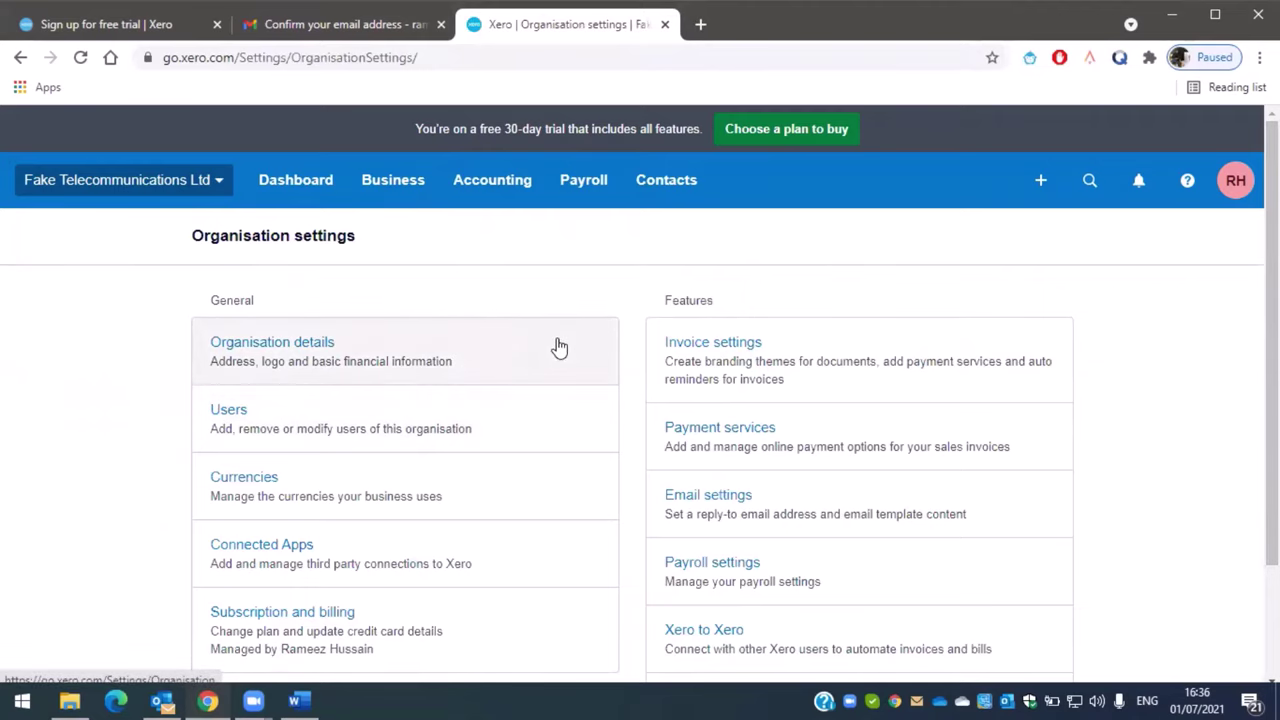
pyautogui.click(276, 347)
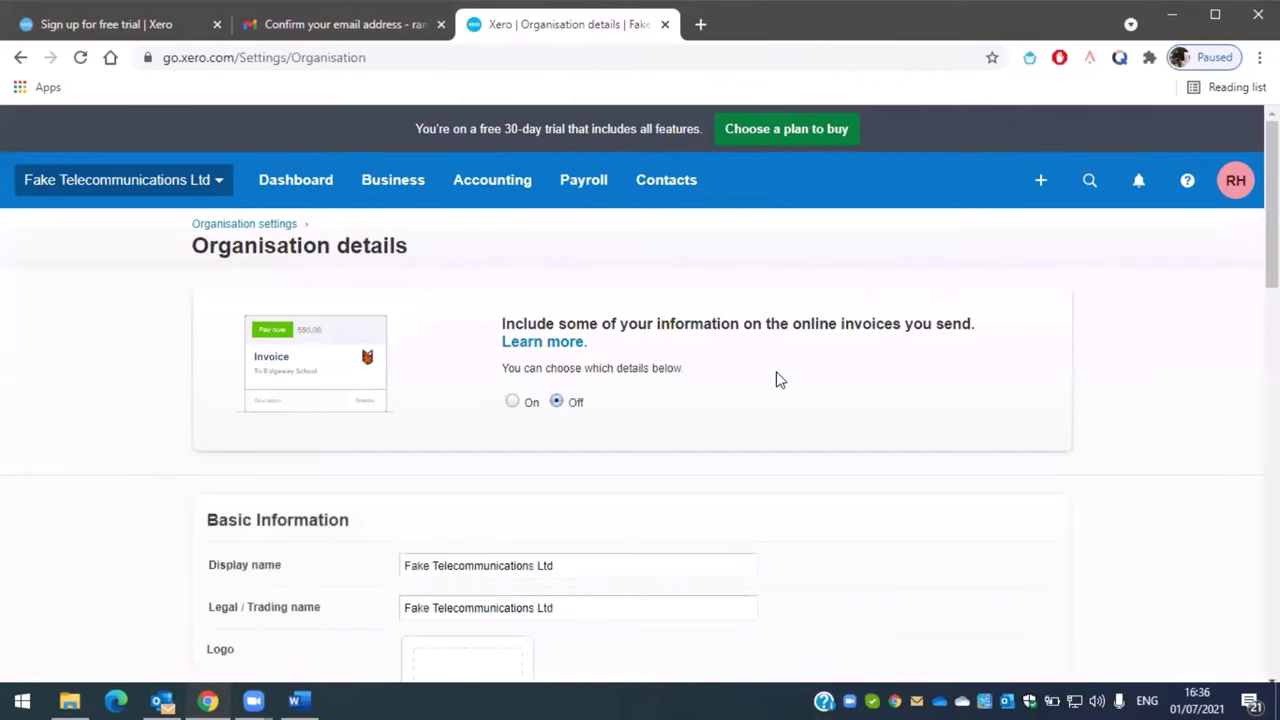
# Step: Set the organisation type to Limited Company
pyautogui.scroll(-2, 770, 395)
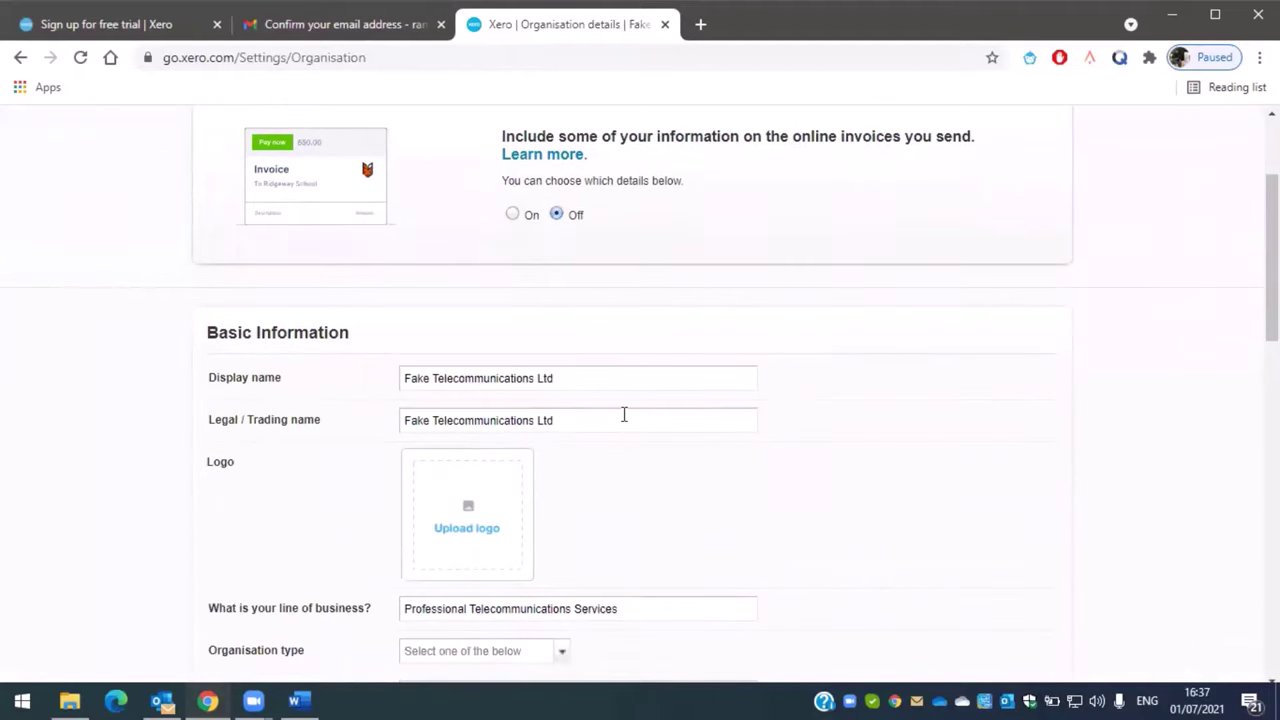
pyautogui.scroll(-1, 624, 414)
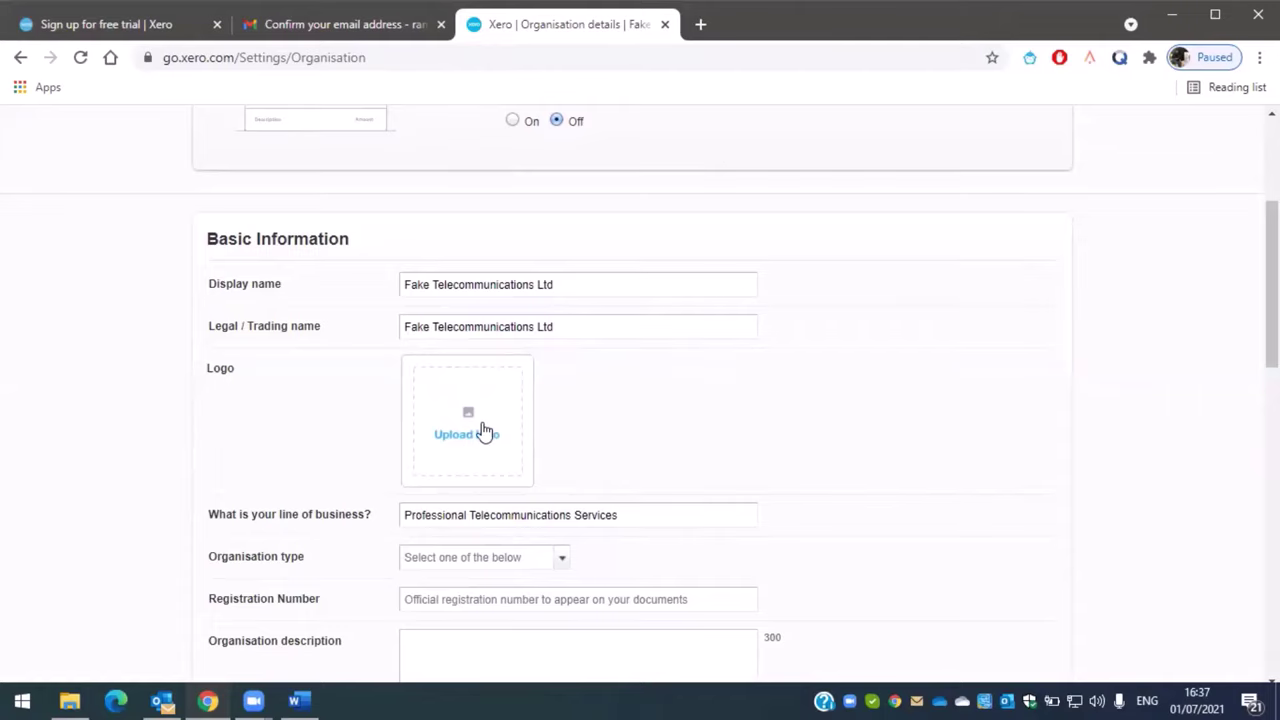
pyautogui.scroll(-1, 482, 431)
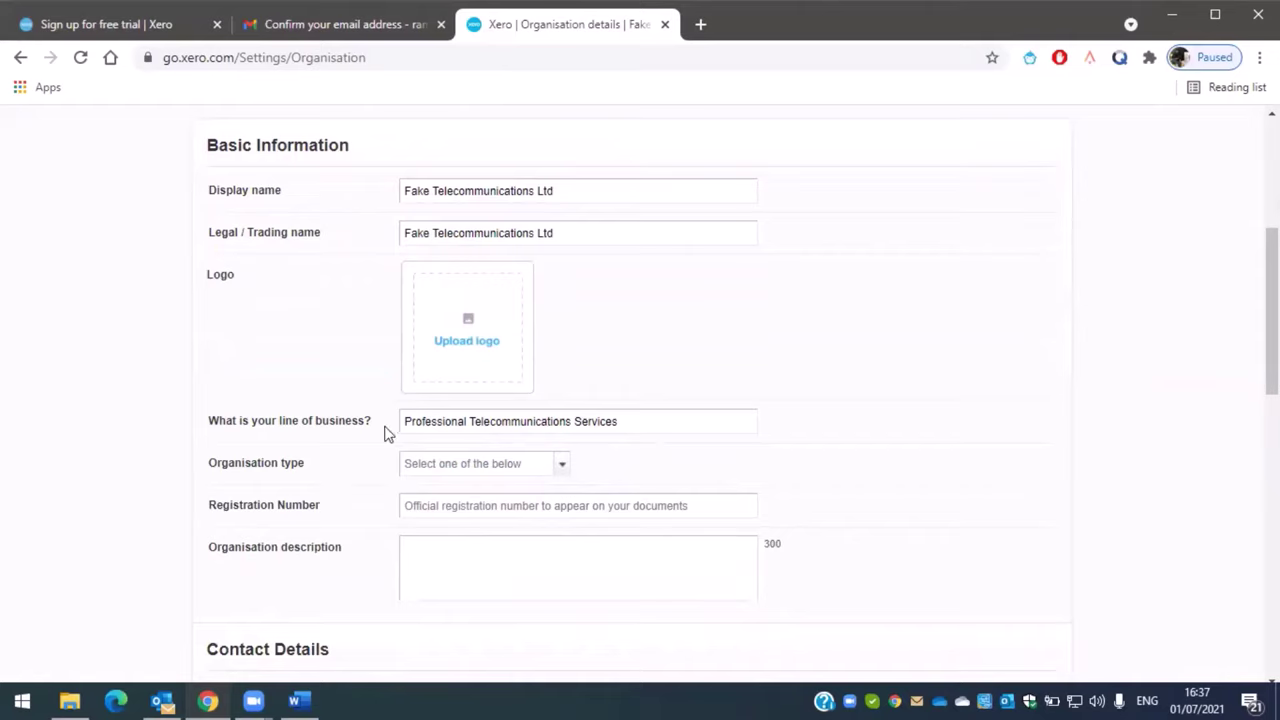
pyautogui.tripleClick(636, 432)
pyautogui.click(636, 432)
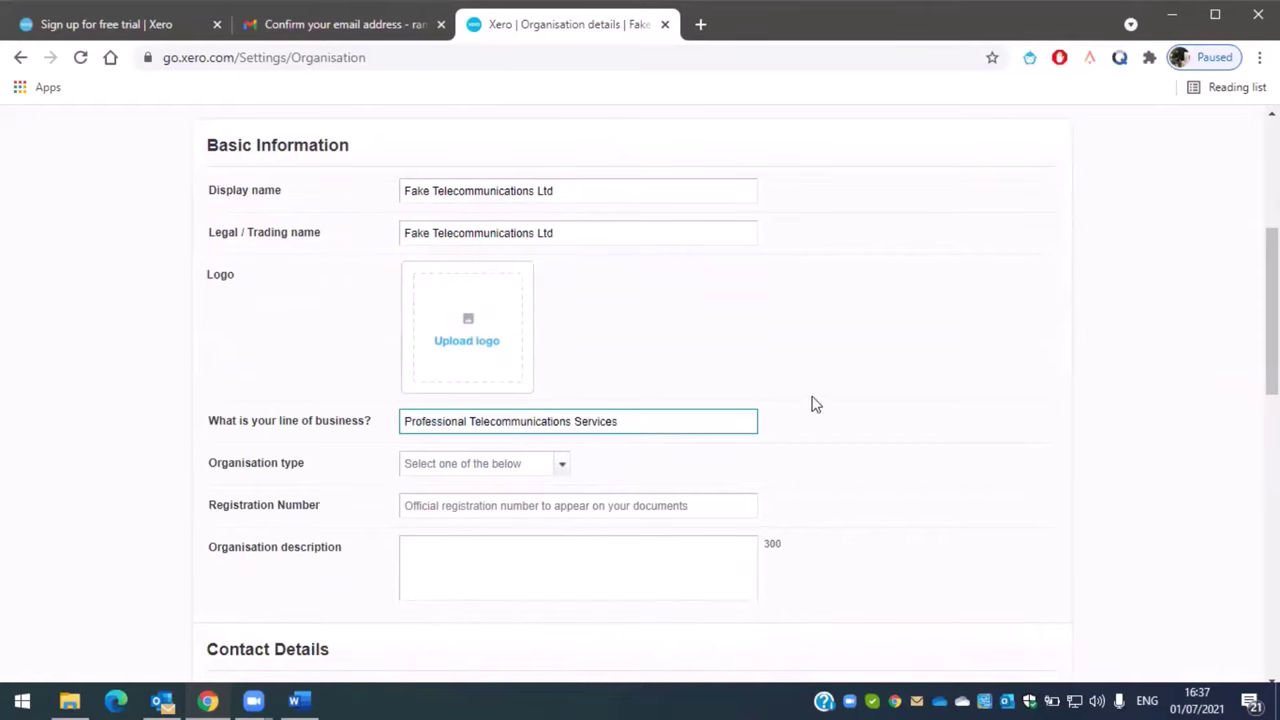
pyautogui.scroll(-1, 849, 420)
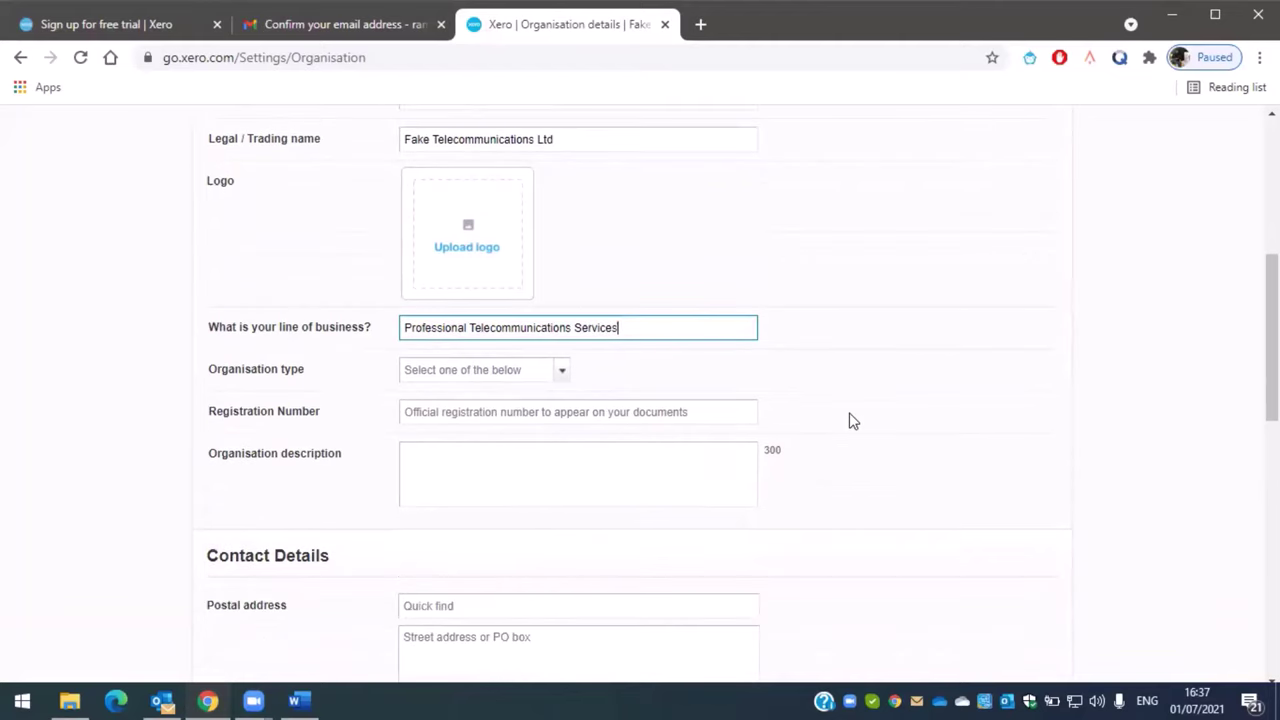
pyautogui.click(560, 378)
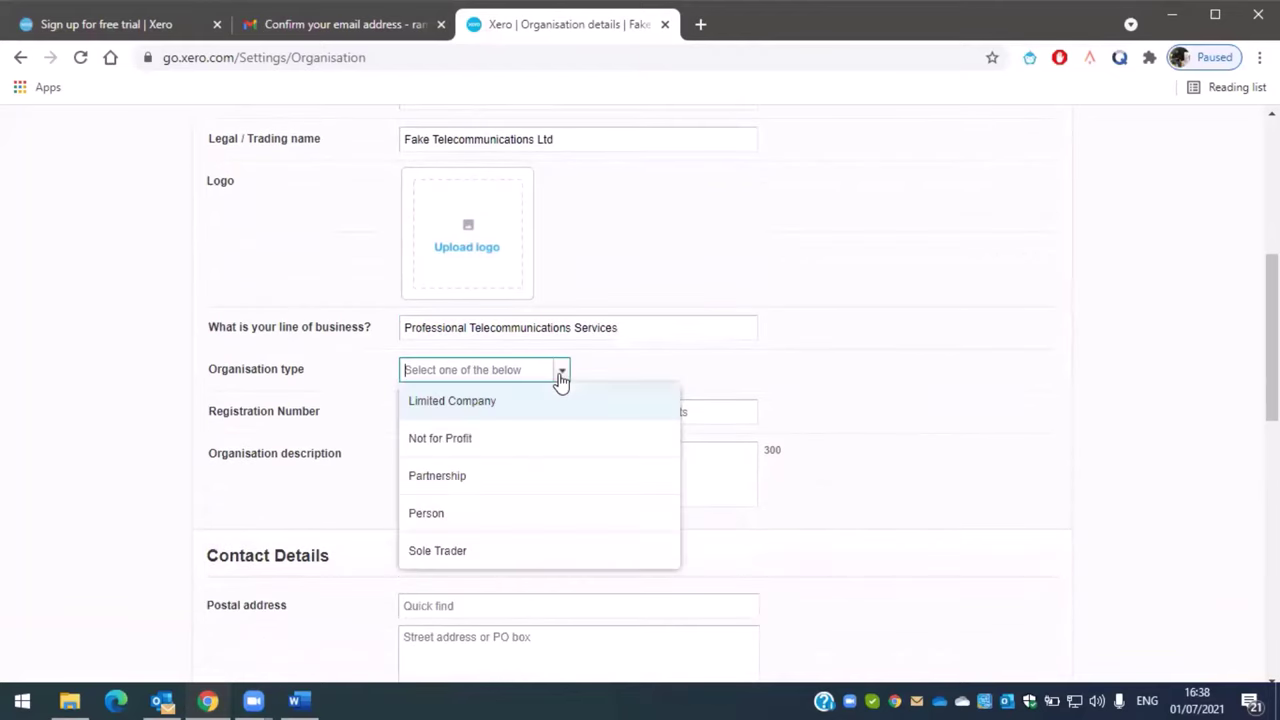
pyautogui.click(484, 402)
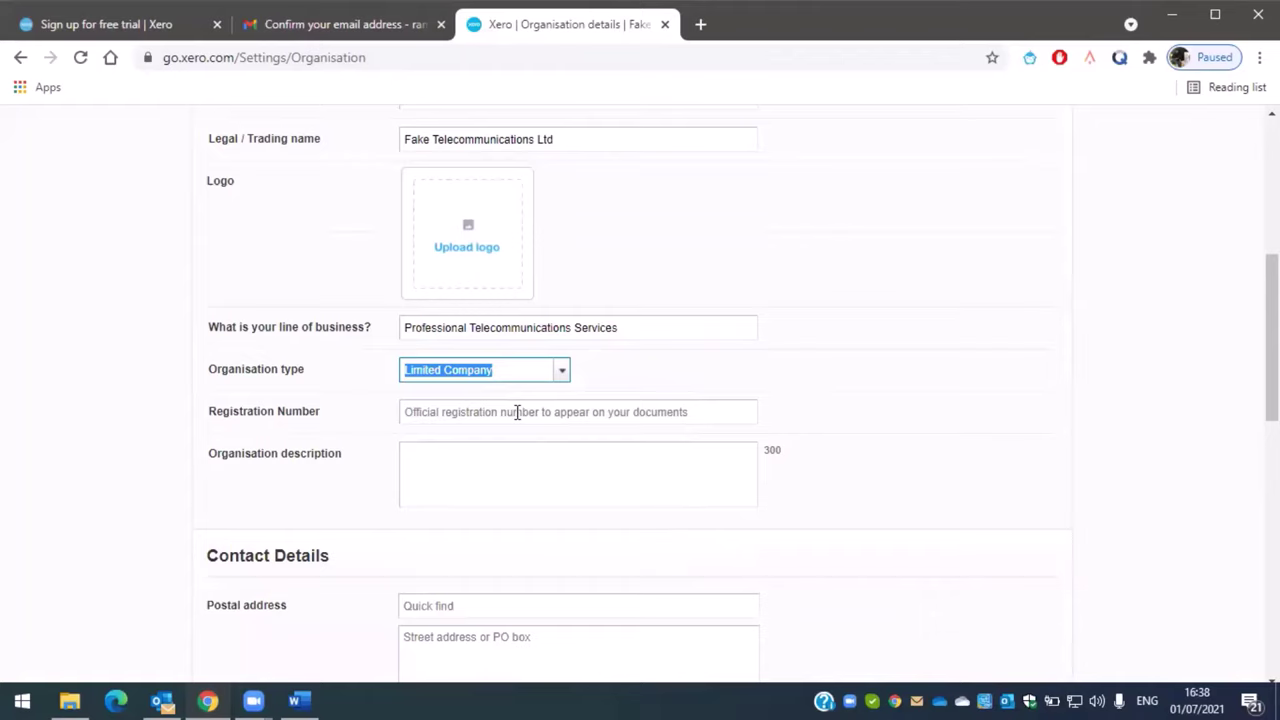
# Step: Enter the organisation description 'We provide broadband srvices.'
pyautogui.click(517, 413)
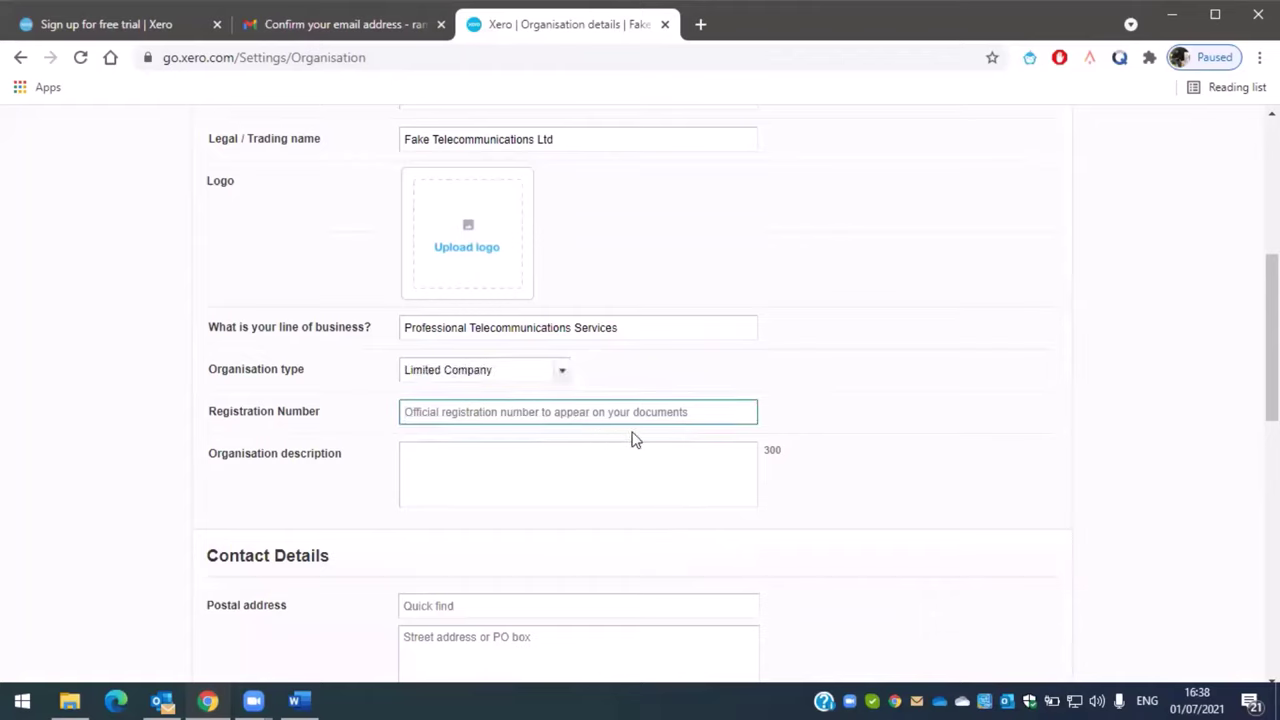
pyautogui.click(481, 454)
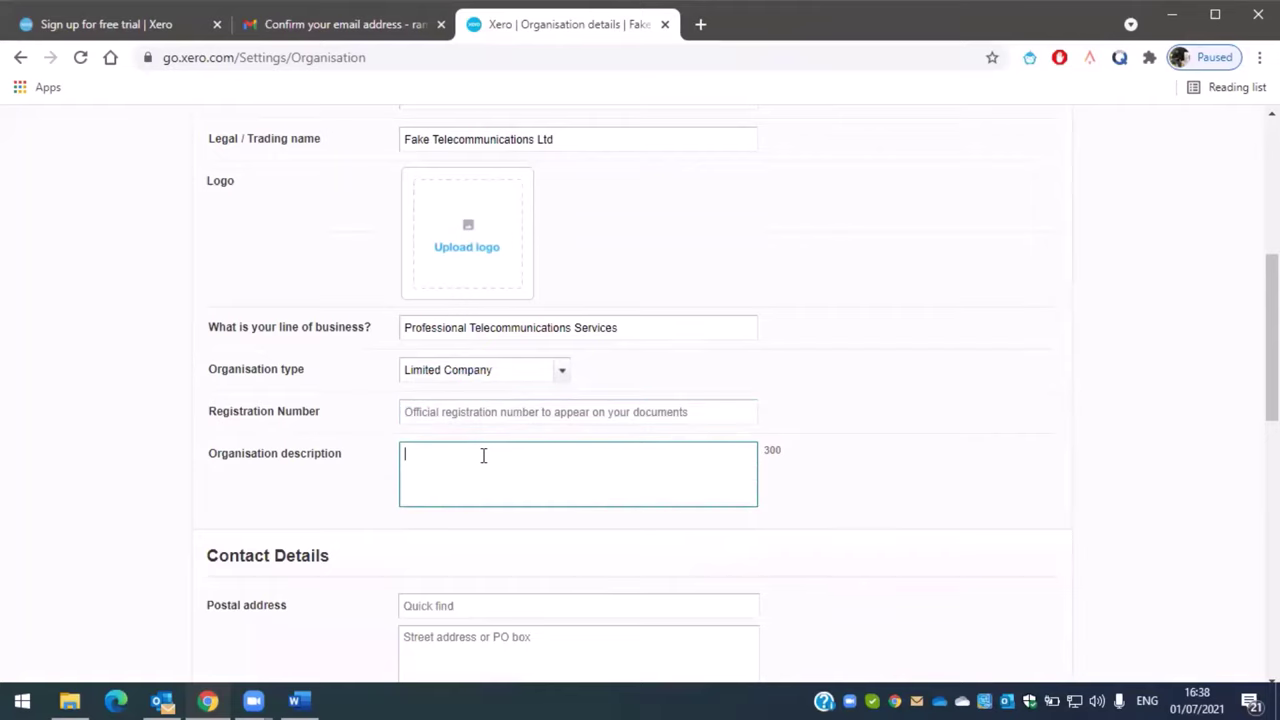
pyautogui.write('We provide broad')
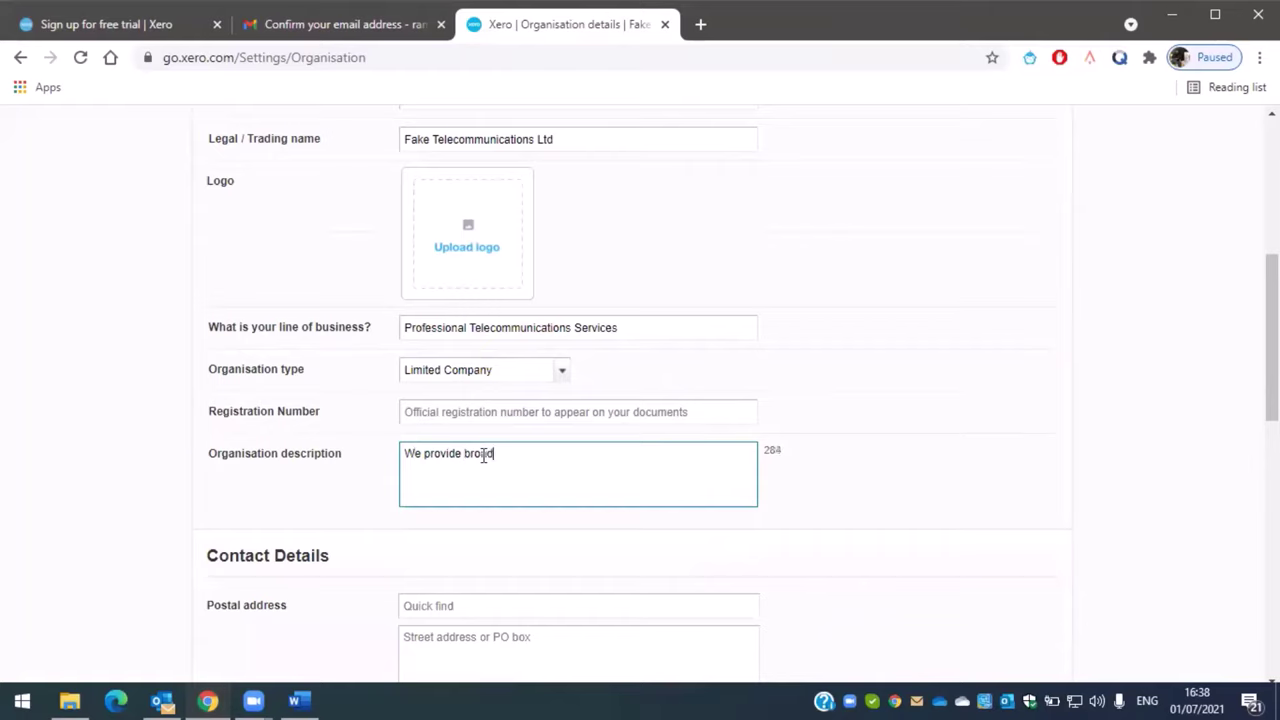
pyautogui.write('band srvices.')
pyautogui.scroll(-2, 915, 380)
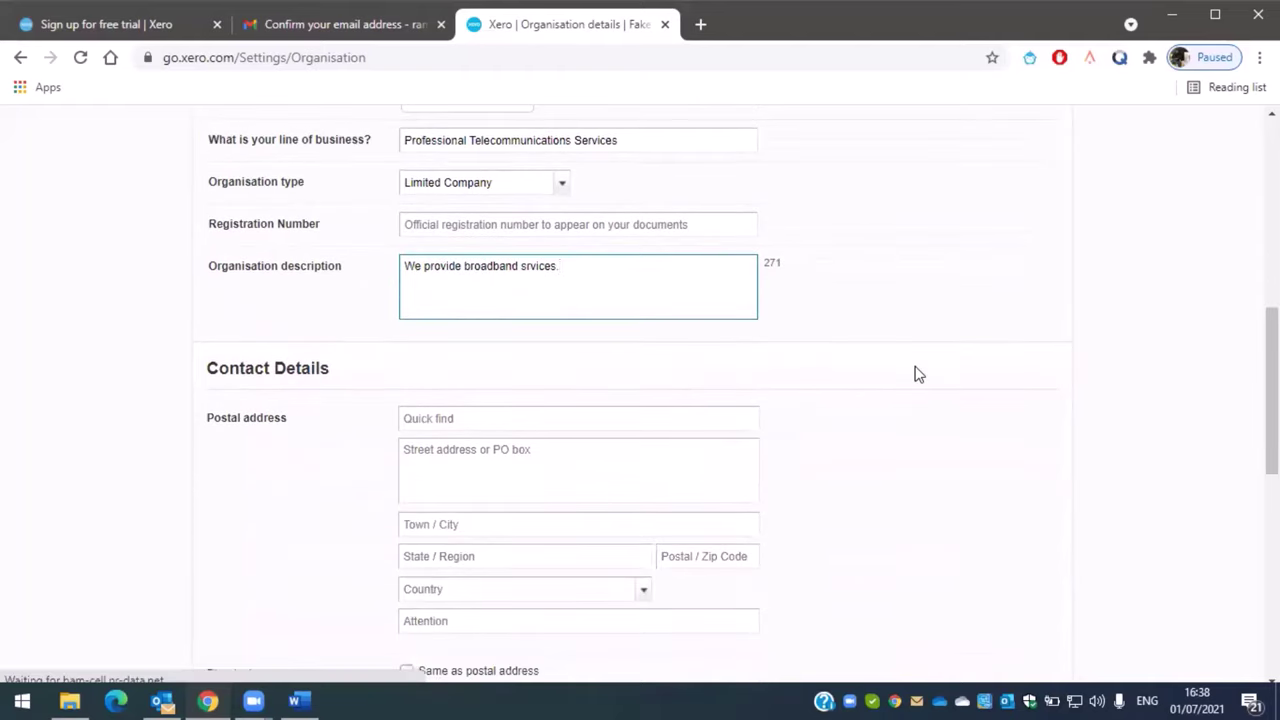
pyautogui.scroll(-1, 917, 371)
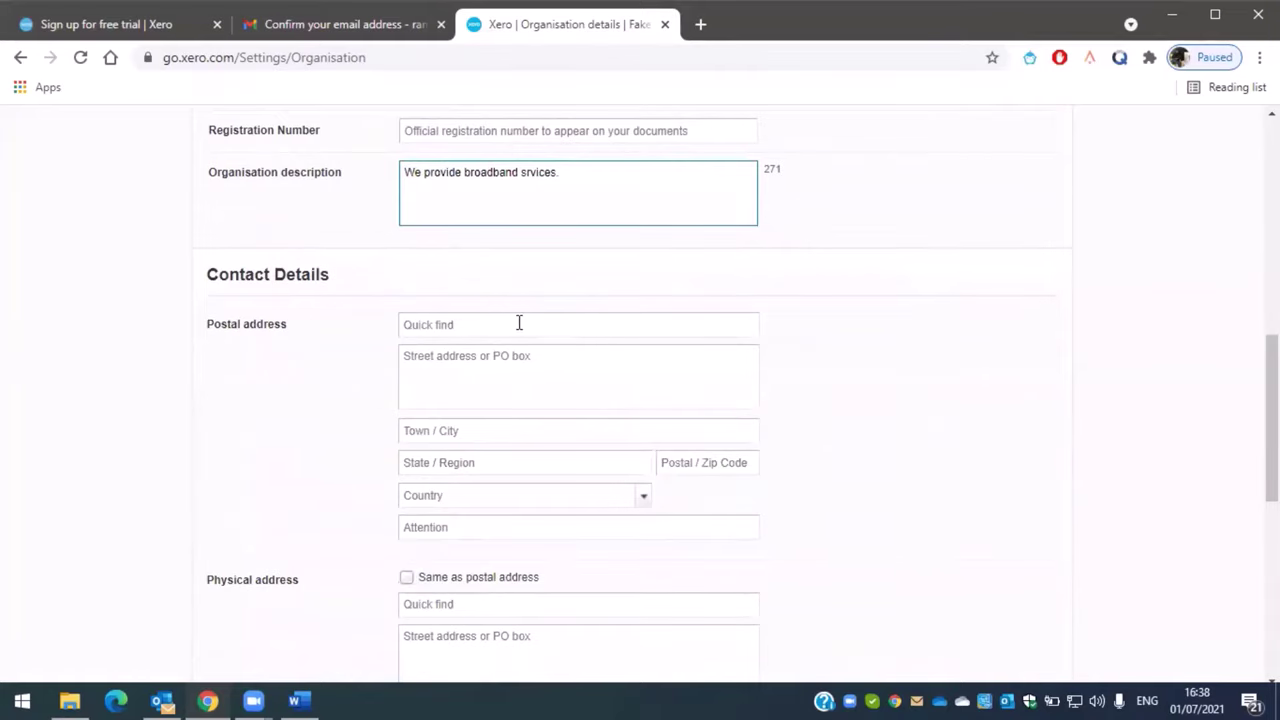
pyautogui.scroll(-1, 518, 322)
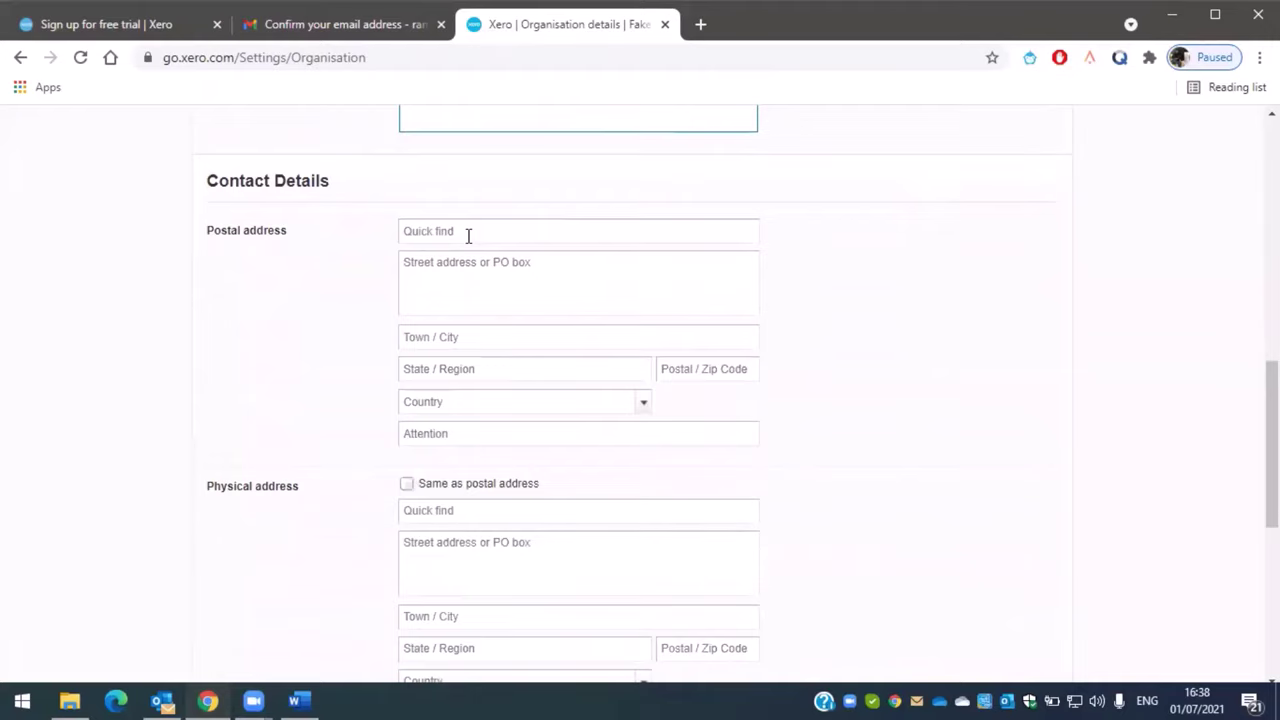
pyautogui.click(467, 233)
pyautogui.click(469, 261)
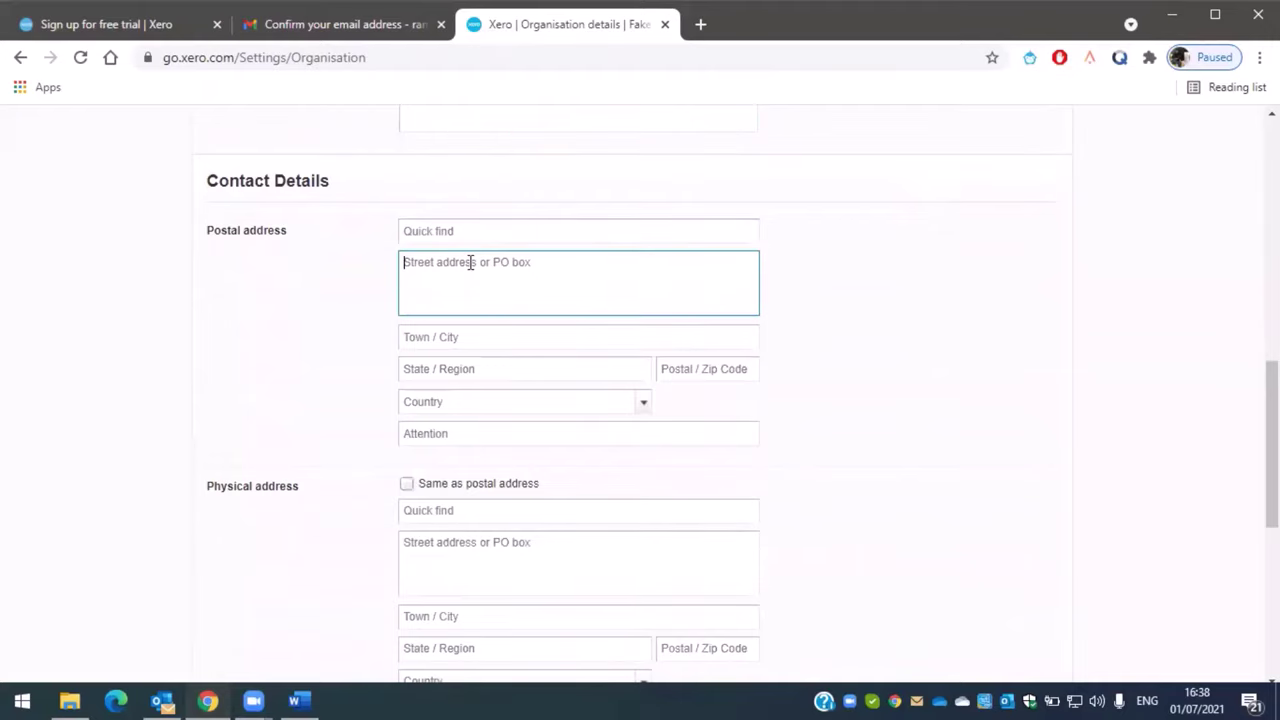
pyautogui.click(507, 336)
pyautogui.click(524, 366)
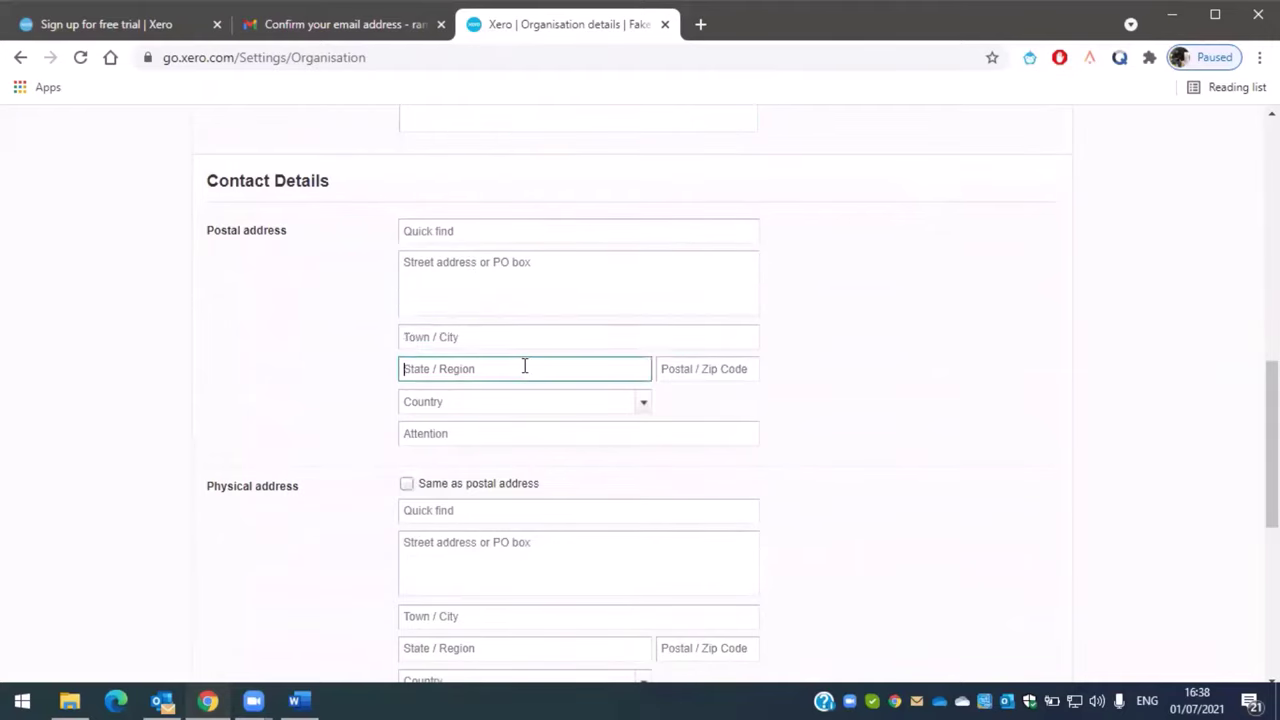
pyautogui.click(686, 369)
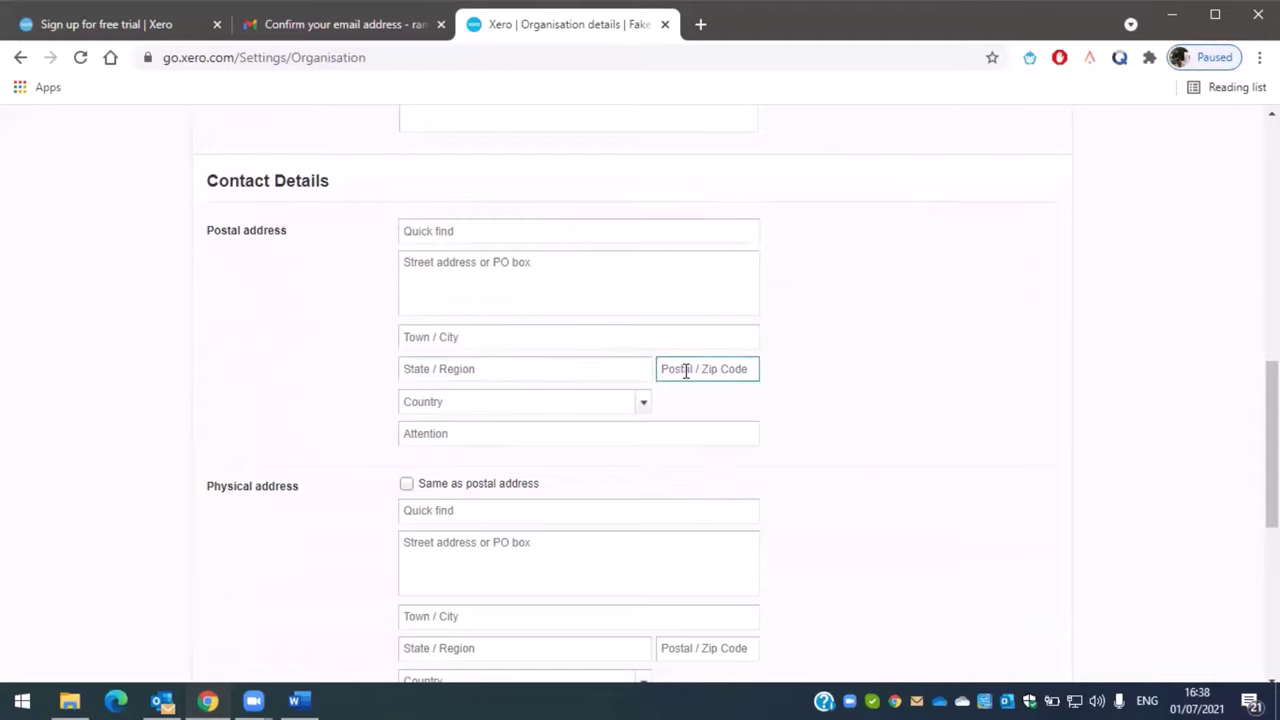
pyautogui.click(569, 403)
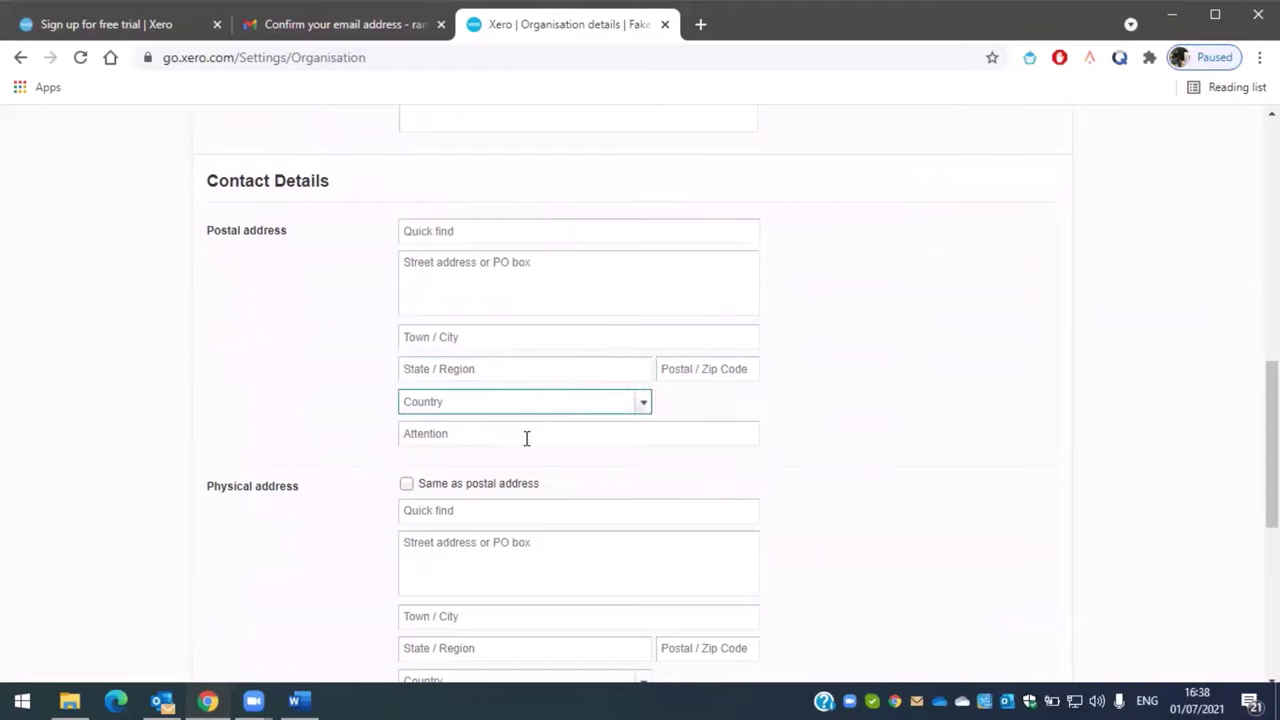
pyautogui.click(526, 438)
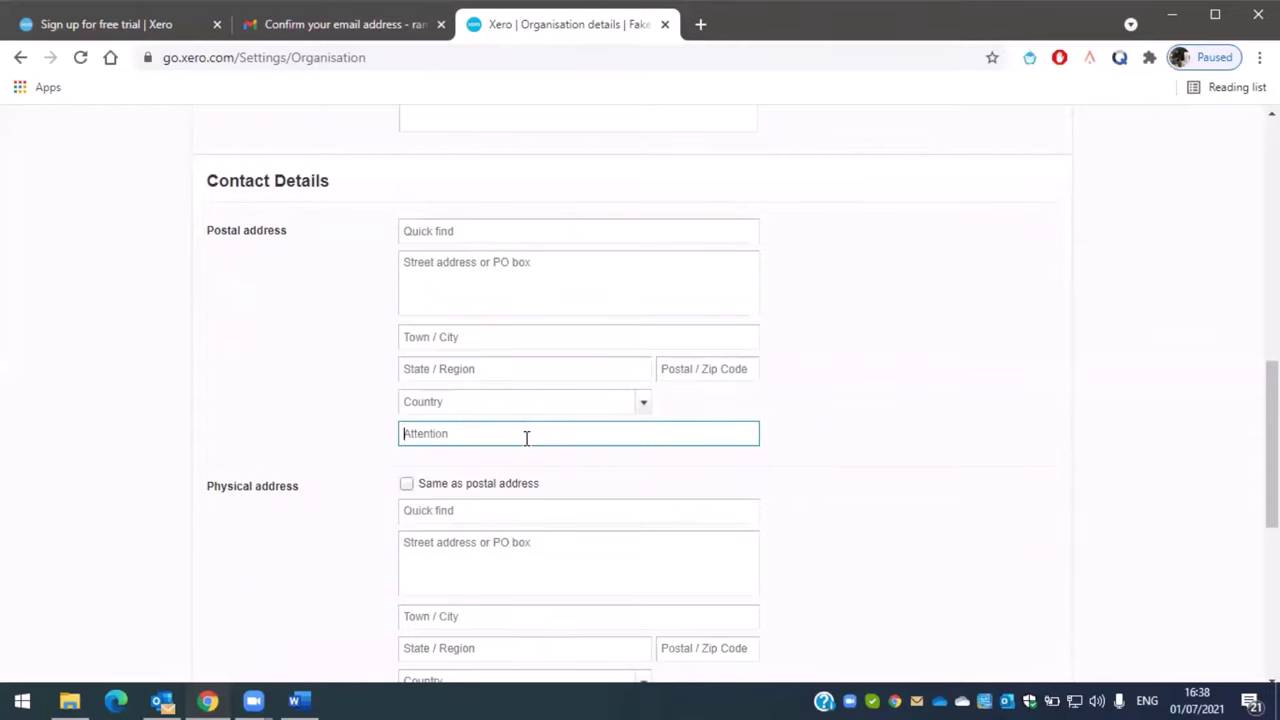
pyautogui.scroll(-1, 520, 437)
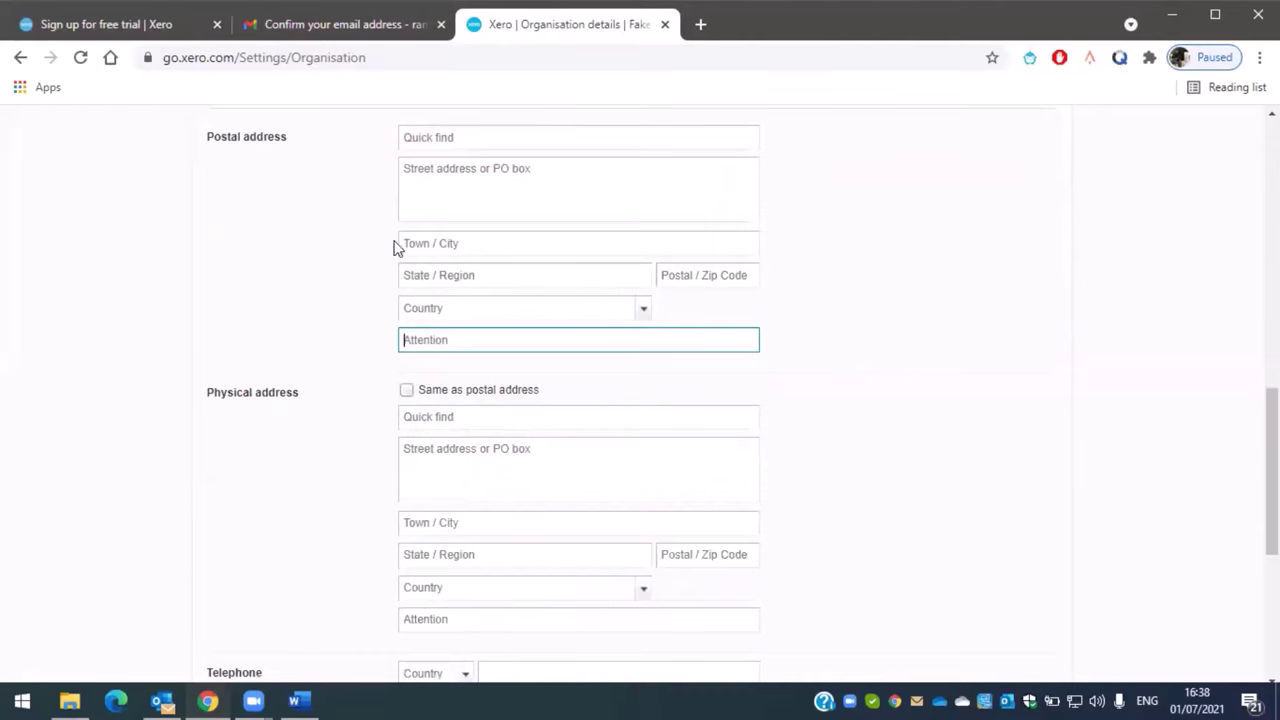
pyautogui.scroll(1, 394, 246)
pyautogui.scroll(-1, 448, 446)
pyautogui.scroll(-1, 448, 446)
pyautogui.scroll(3, 429, 340)
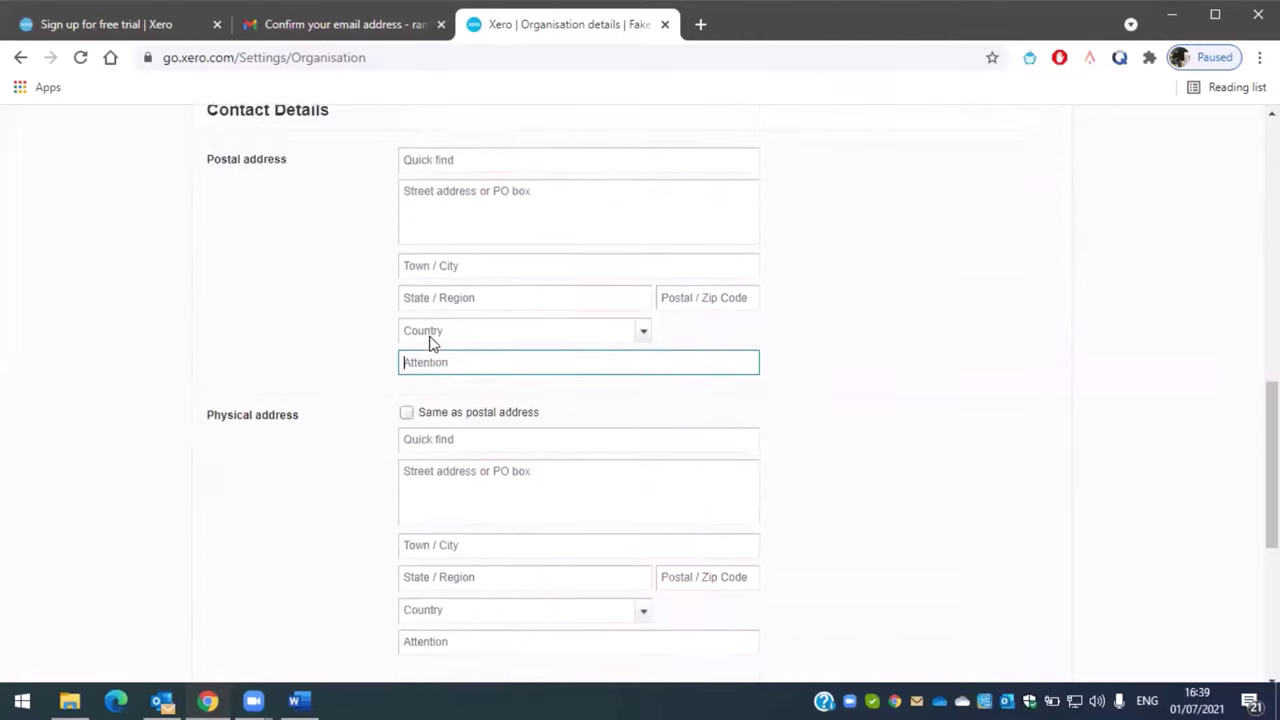
pyautogui.scroll(-3, 432, 430)
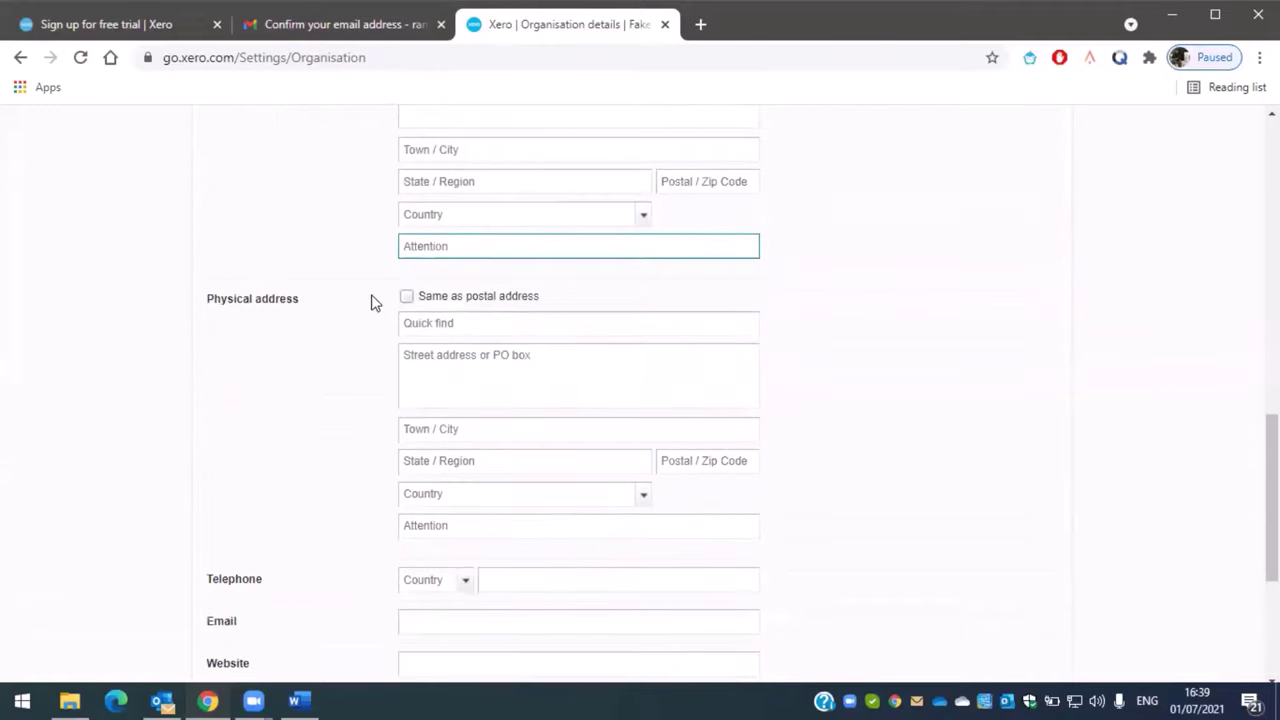
pyautogui.scroll(2, 600, 415)
pyautogui.click(477, 268)
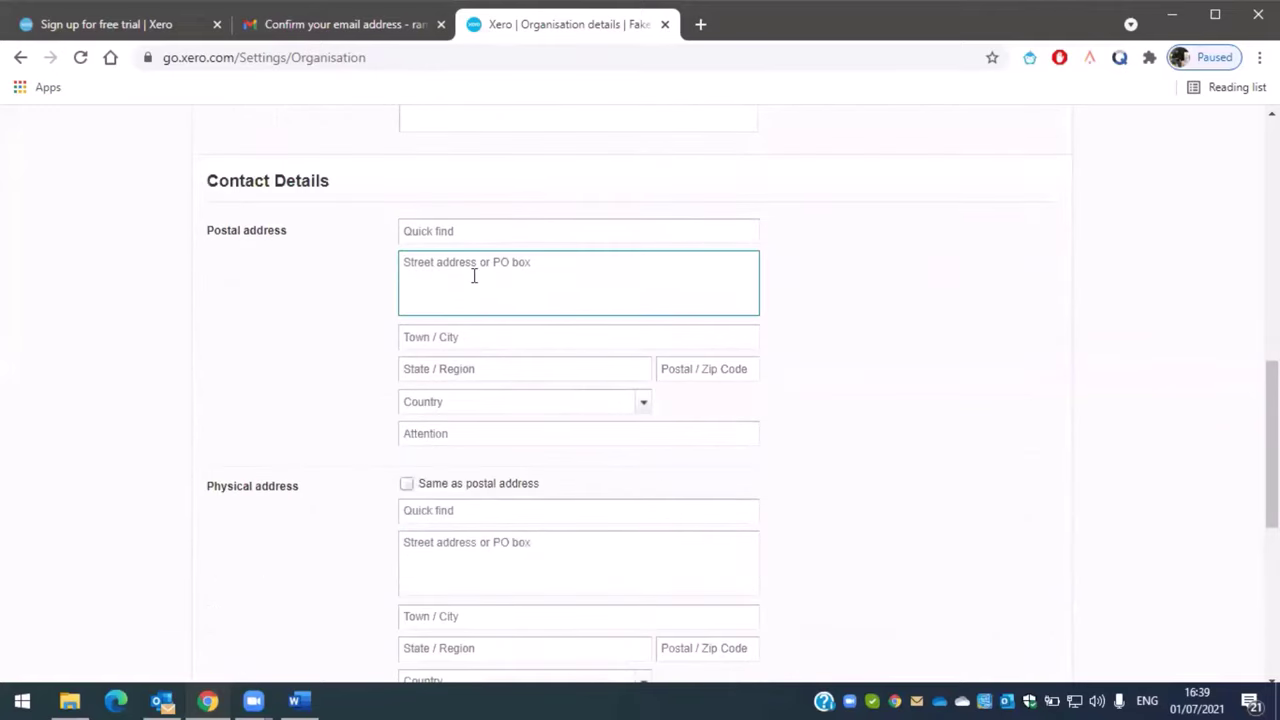
pyautogui.scroll(-2, 496, 313)
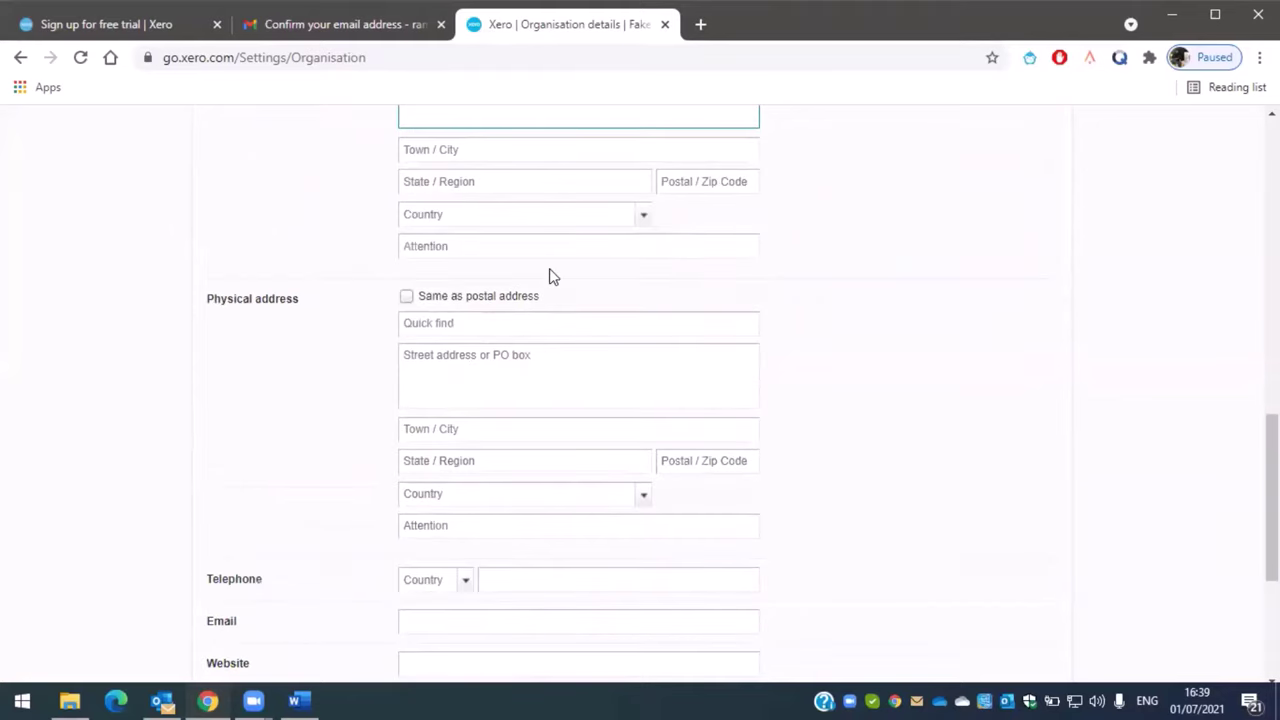
pyautogui.scroll(-2, 534, 349)
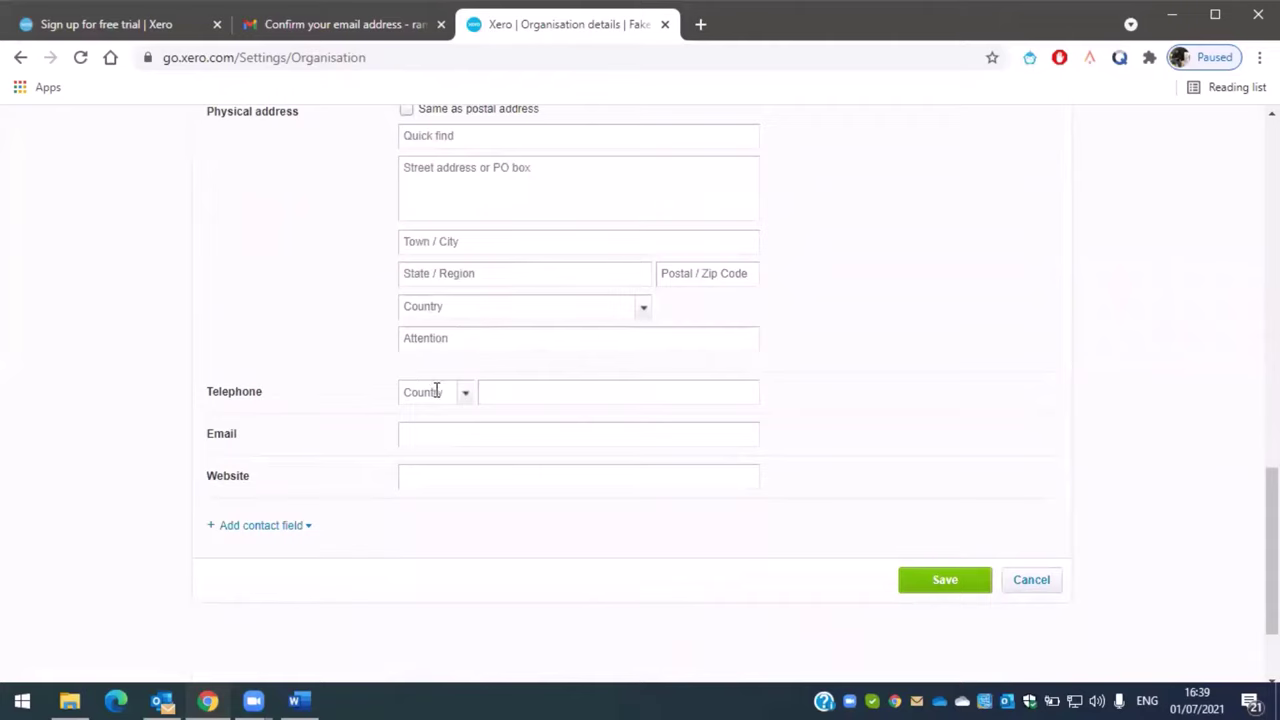
pyautogui.click(460, 432)
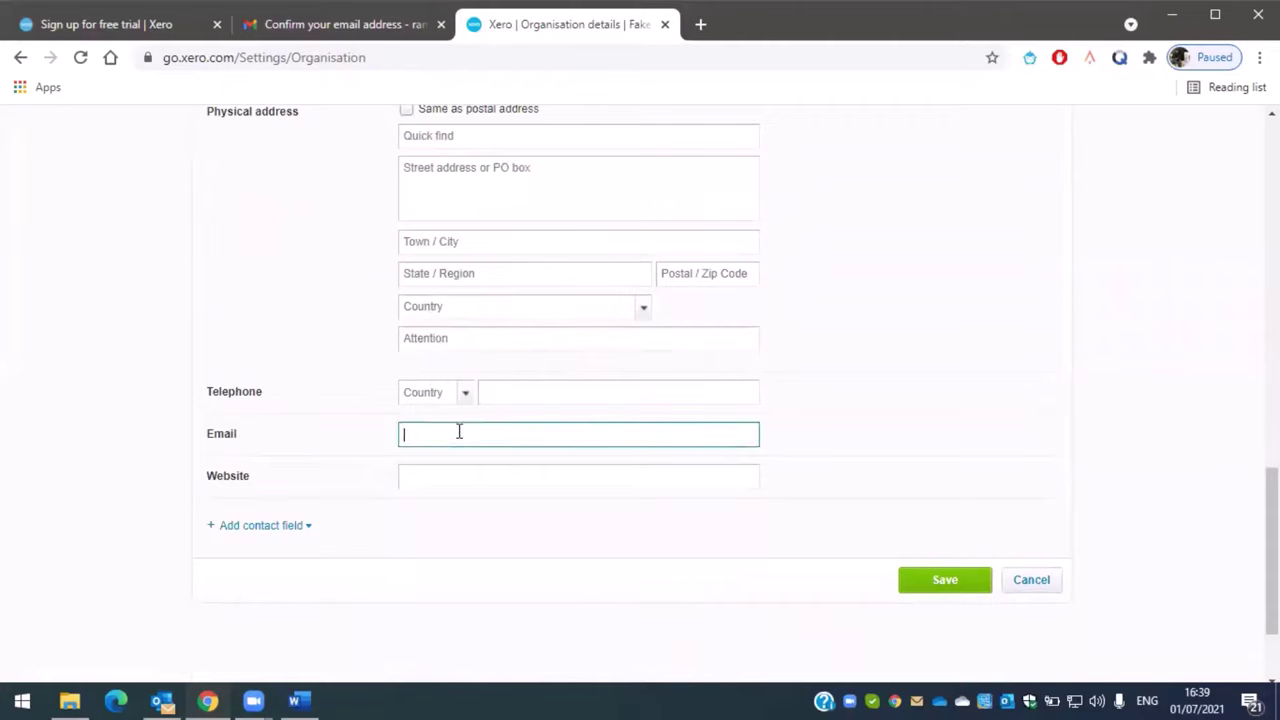
pyautogui.click(472, 474)
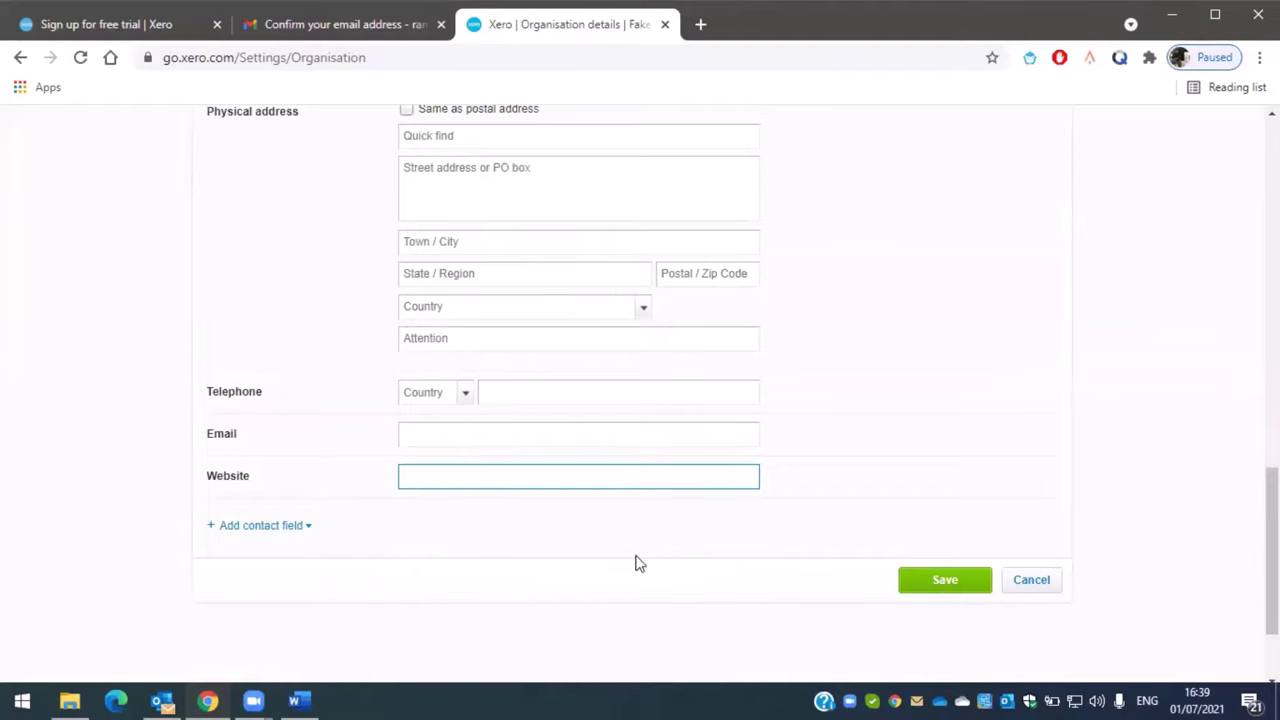
# Step: Save the Organisation details changes so Xero confirms 'Changes saved'
pyautogui.scroll(10, 638, 563)
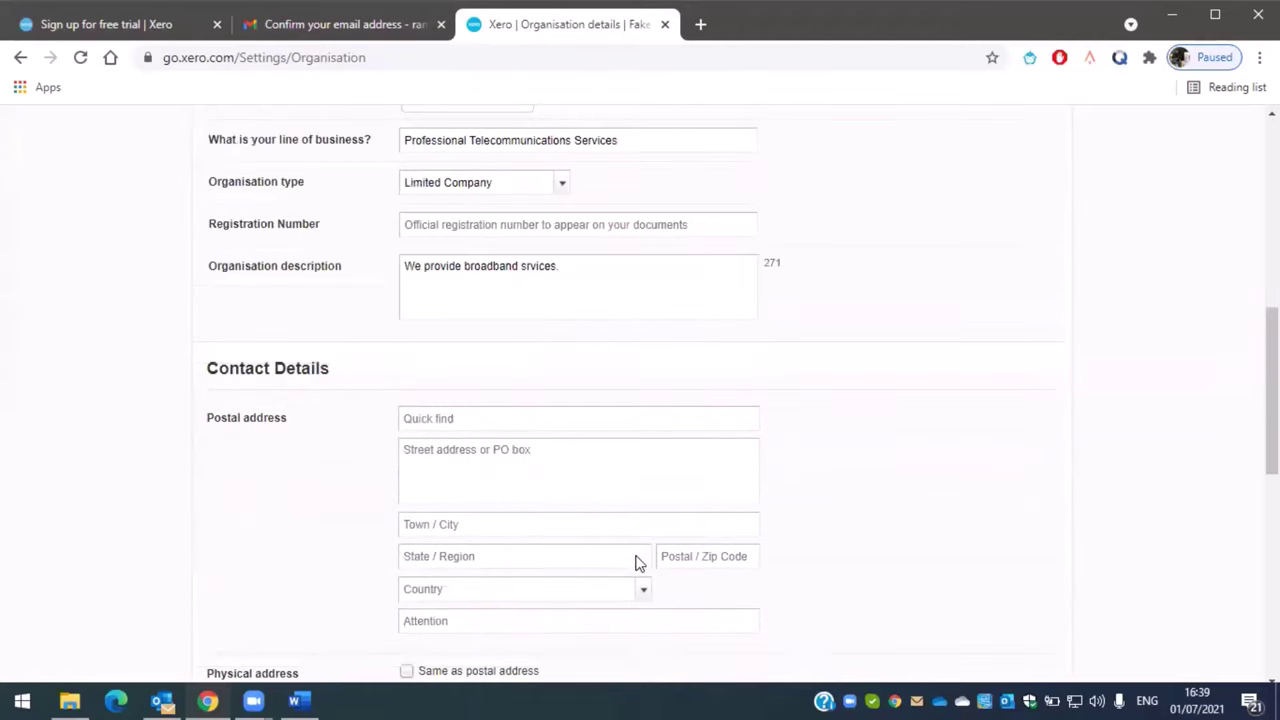
pyautogui.scroll(1, 631, 512)
pyautogui.scroll(-3, 660, 423)
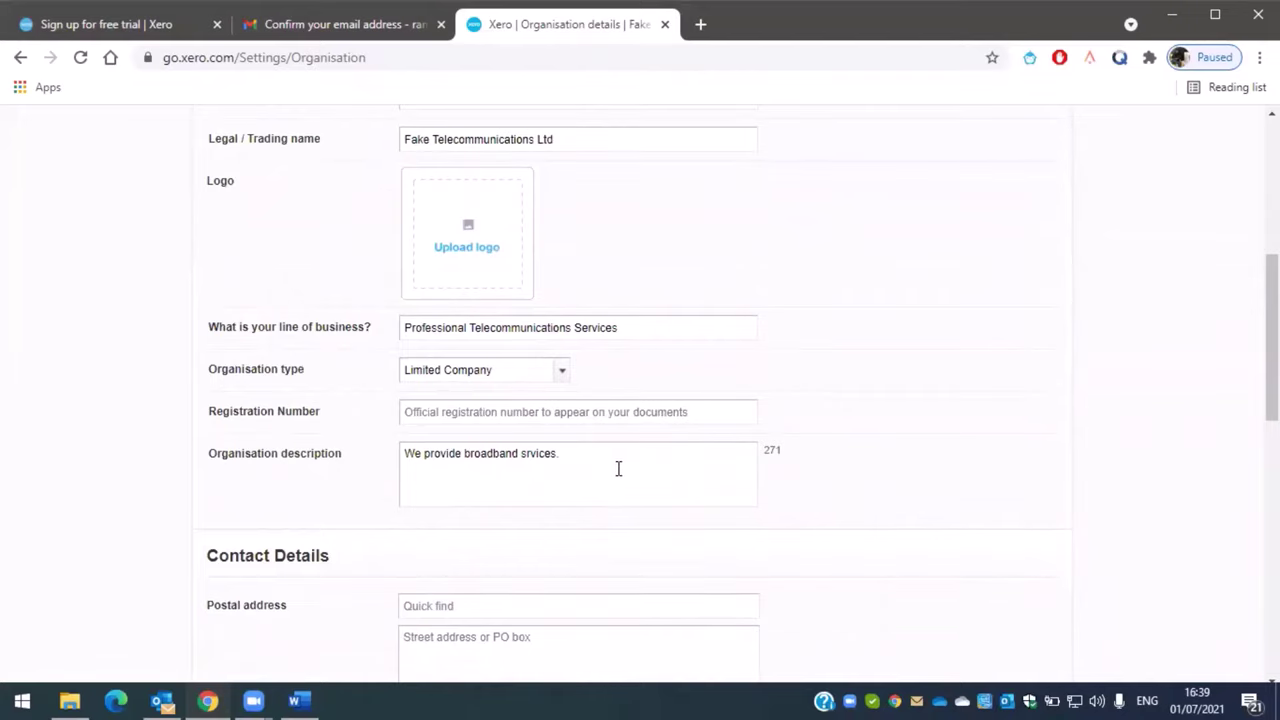
pyautogui.scroll(-5, 654, 471)
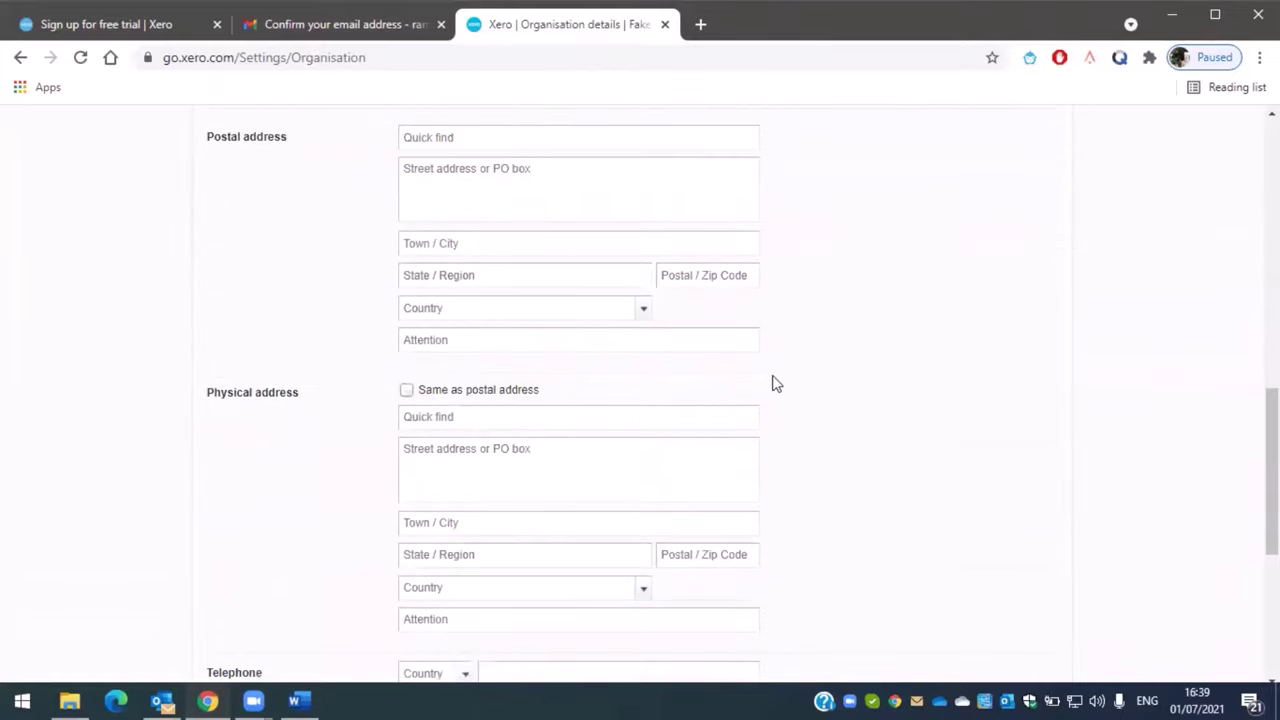
pyautogui.scroll(-4, 643, 331)
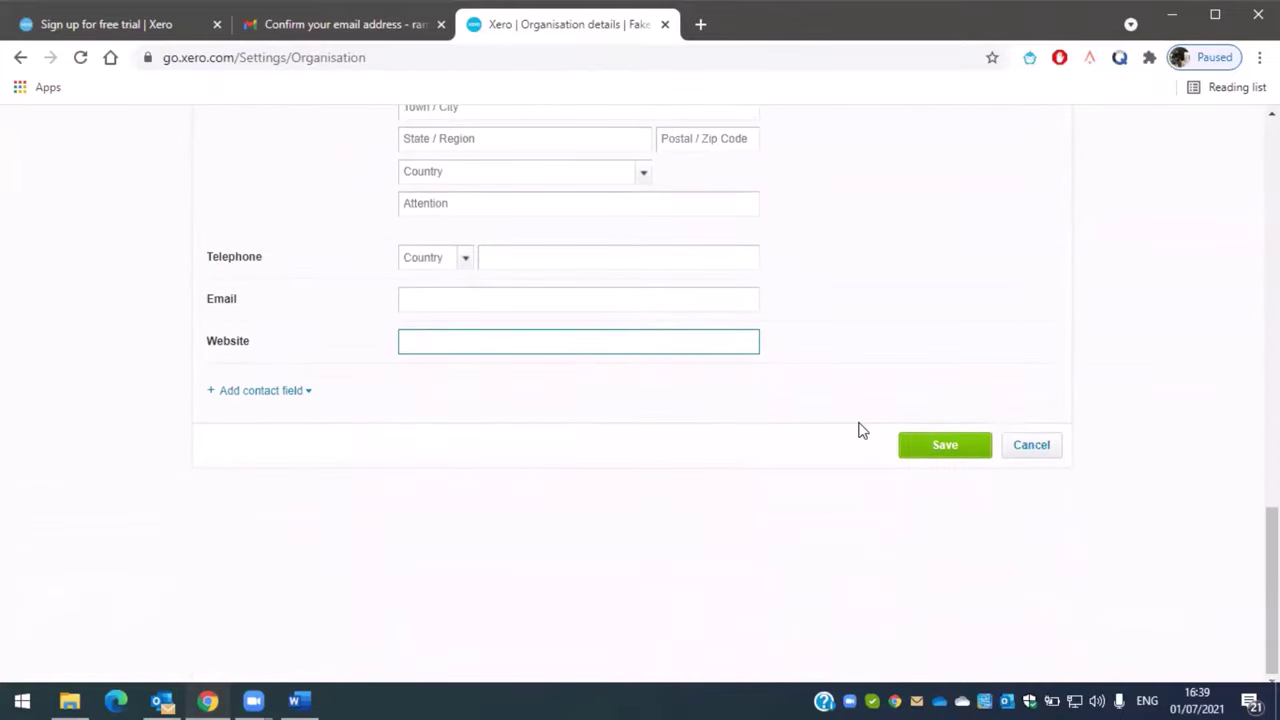
pyautogui.click(910, 452)
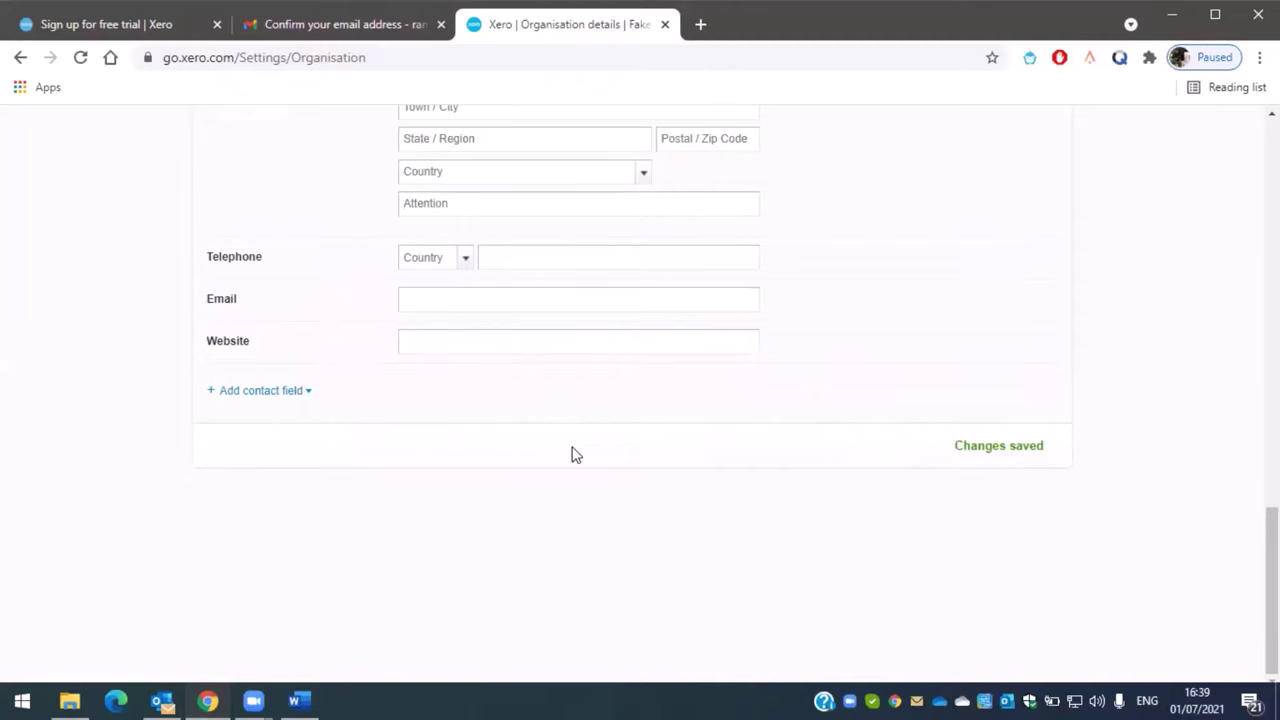
pyautogui.scroll(10, 573, 453)
pyautogui.scroll(3, 573, 455)
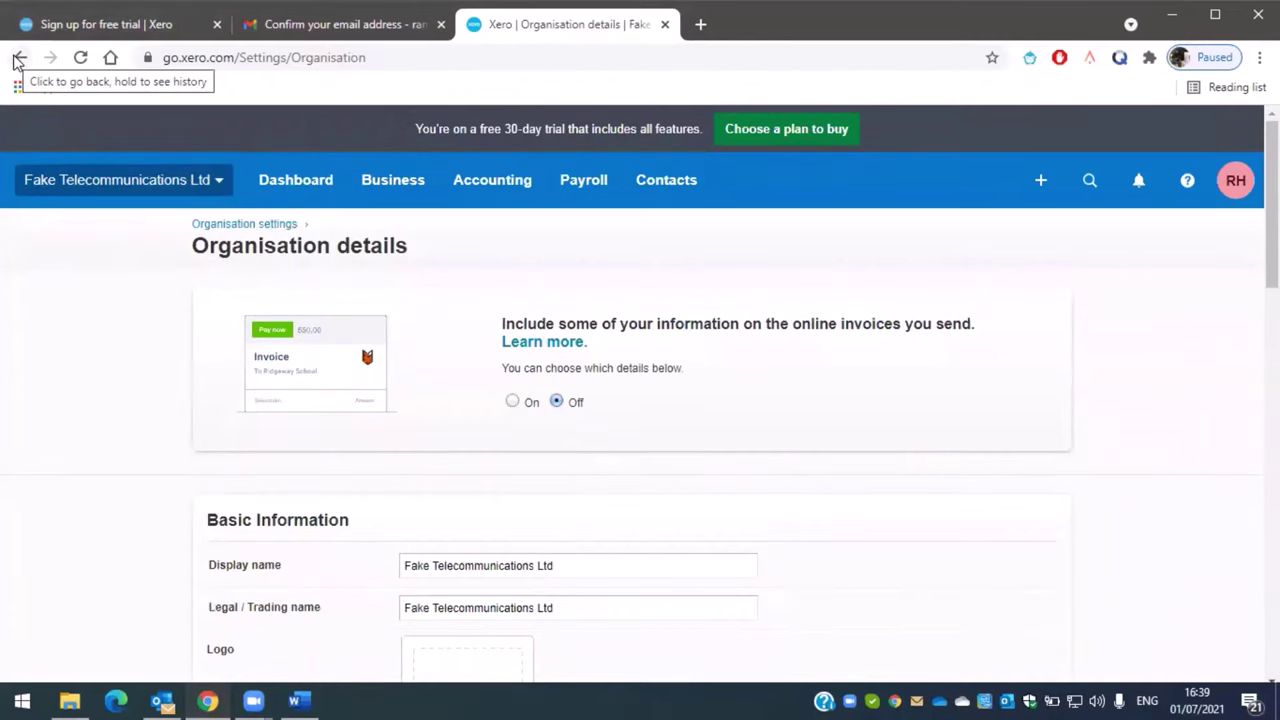
# Step: Return to Organisation settings and open the Users page
pyautogui.click(17, 59)
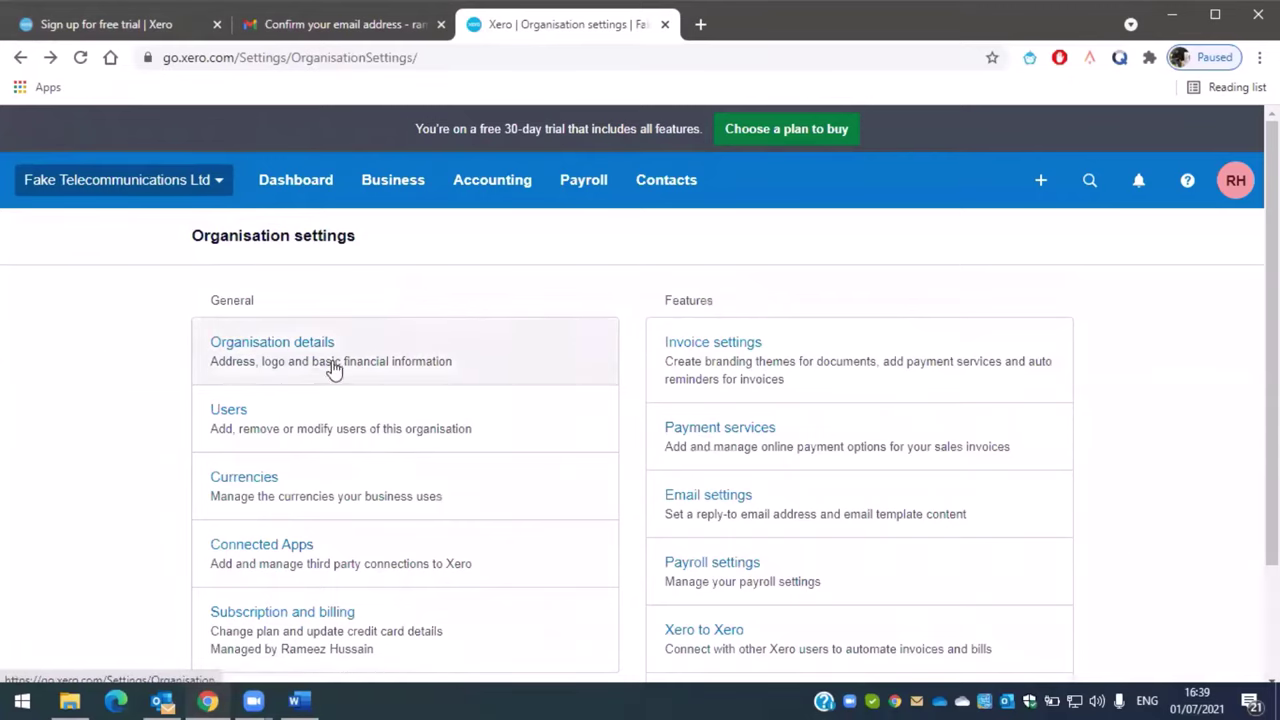
pyautogui.click(238, 416)
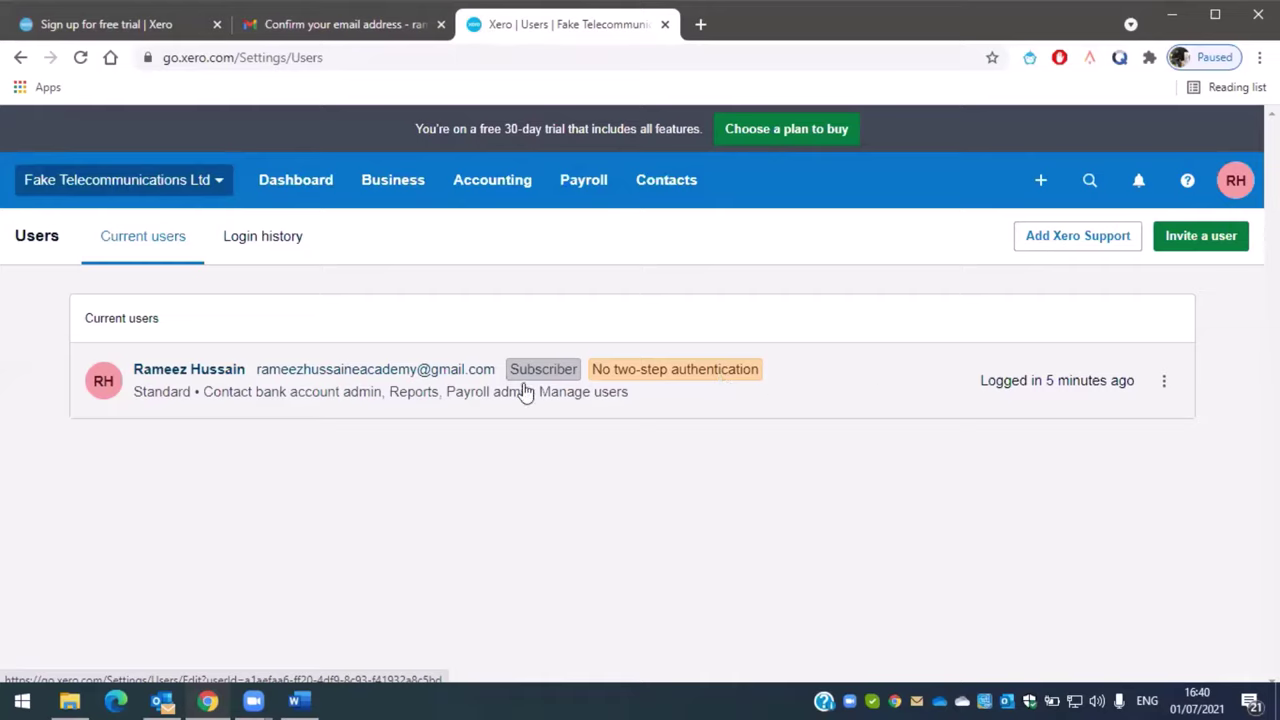
# Step: Show the three-dot options for the organisation's only user, offering Change permissions
pyautogui.click(1172, 390)
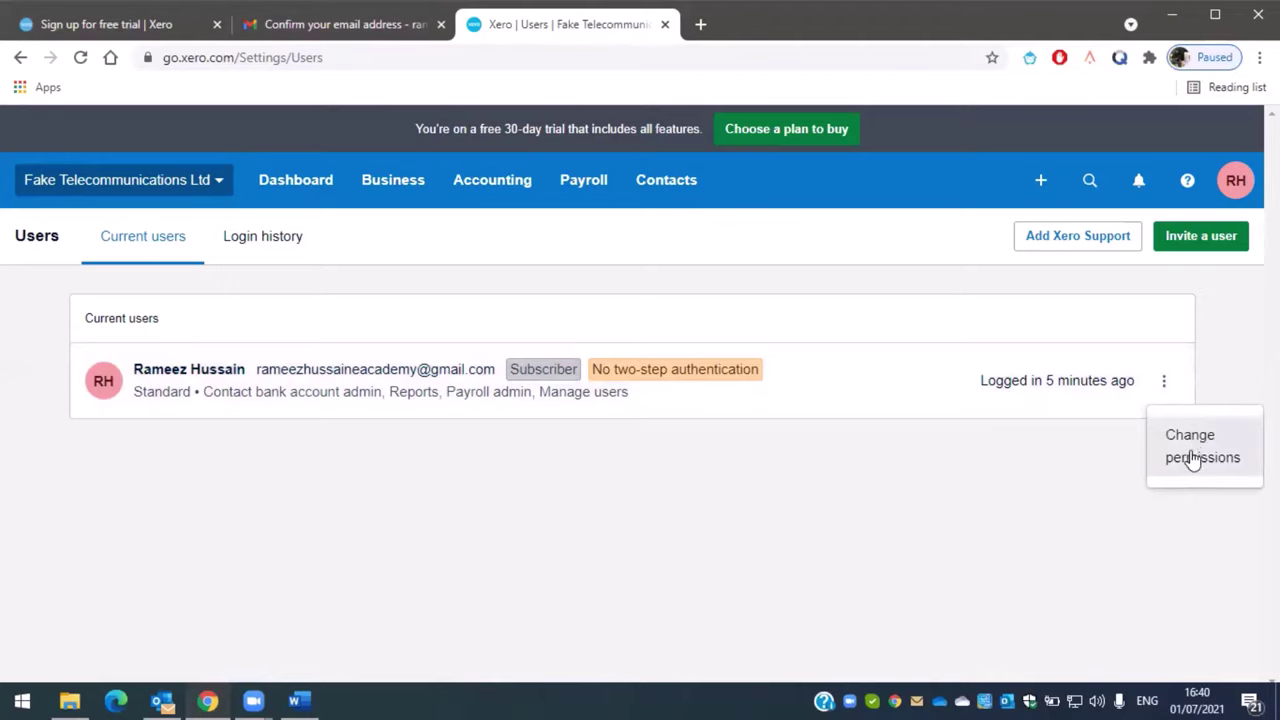
pyautogui.click(1165, 383)
pyautogui.click(1165, 384)
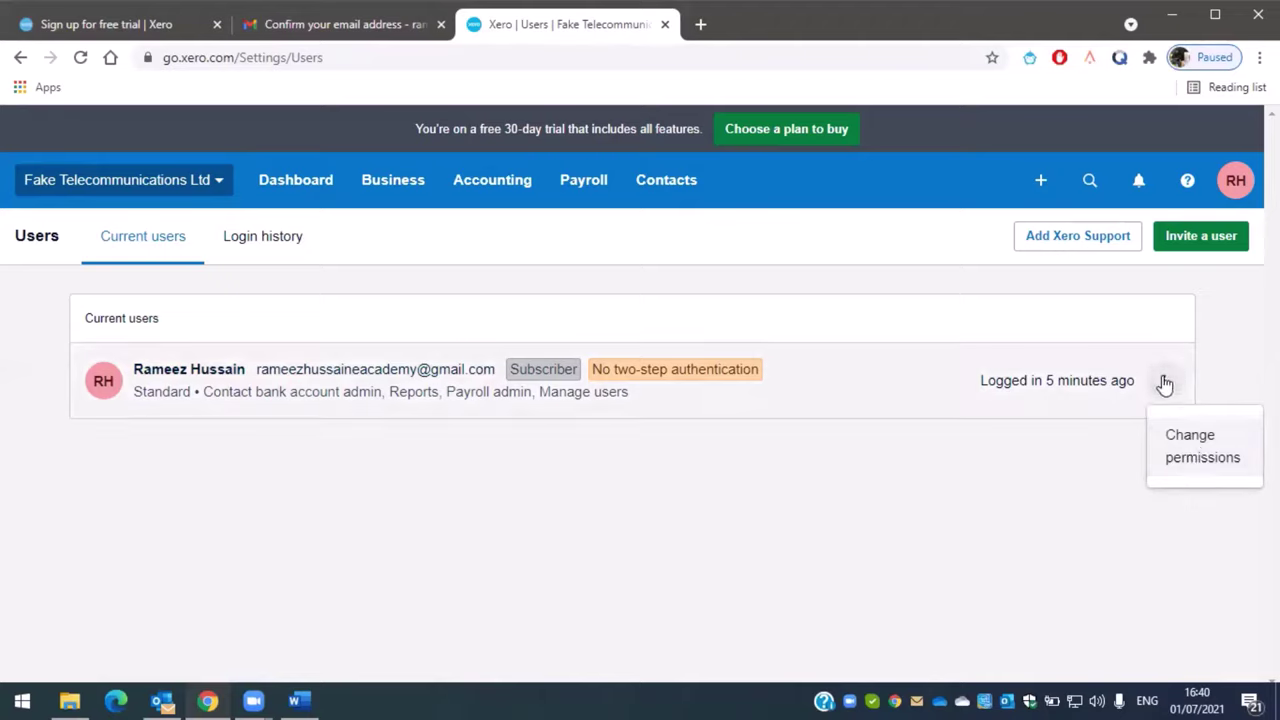
# Step: Edit the user's permissions, setting Business and accounting access to Adviser
pyautogui.click(1199, 463)
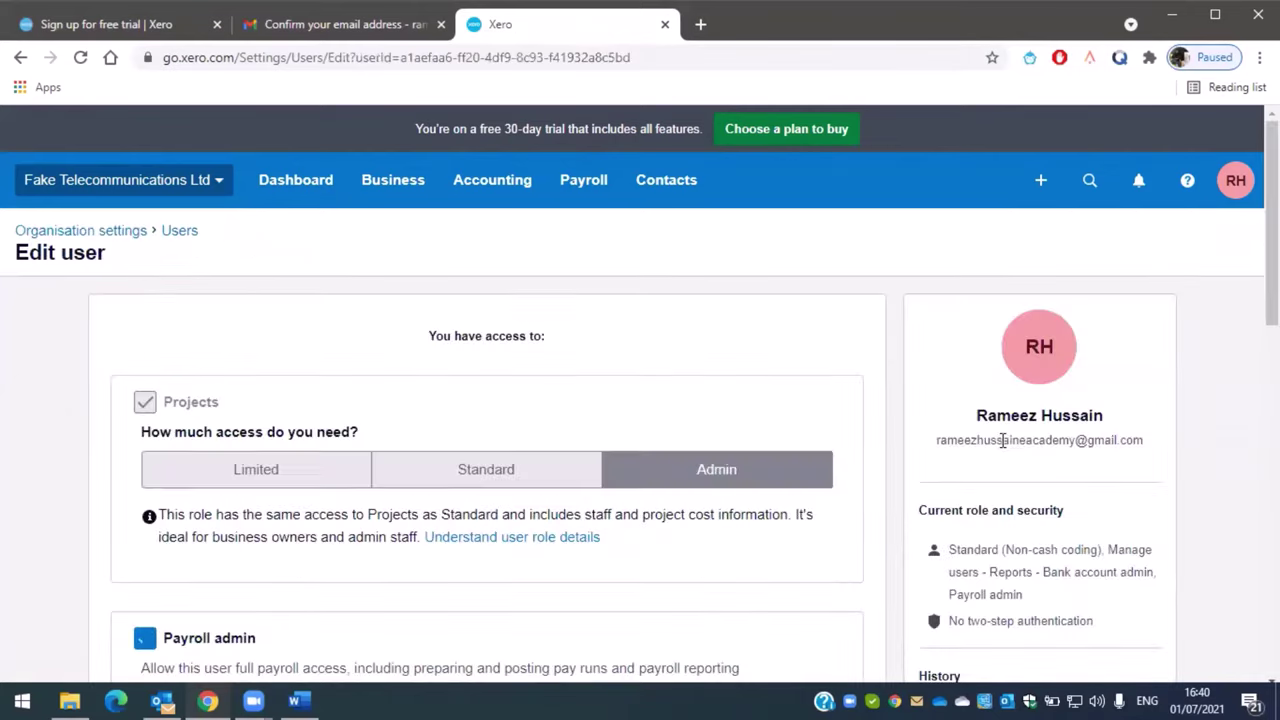
pyautogui.scroll(-1, 714, 342)
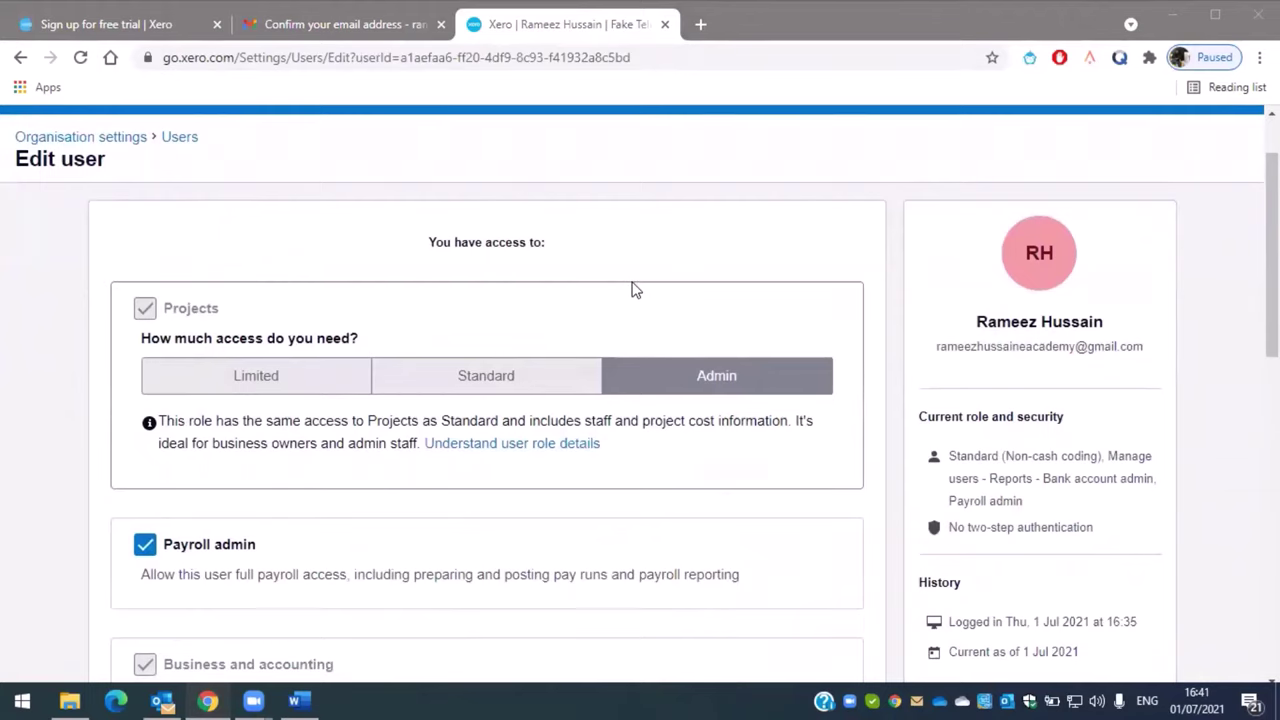
pyautogui.scroll(-2, 446, 403)
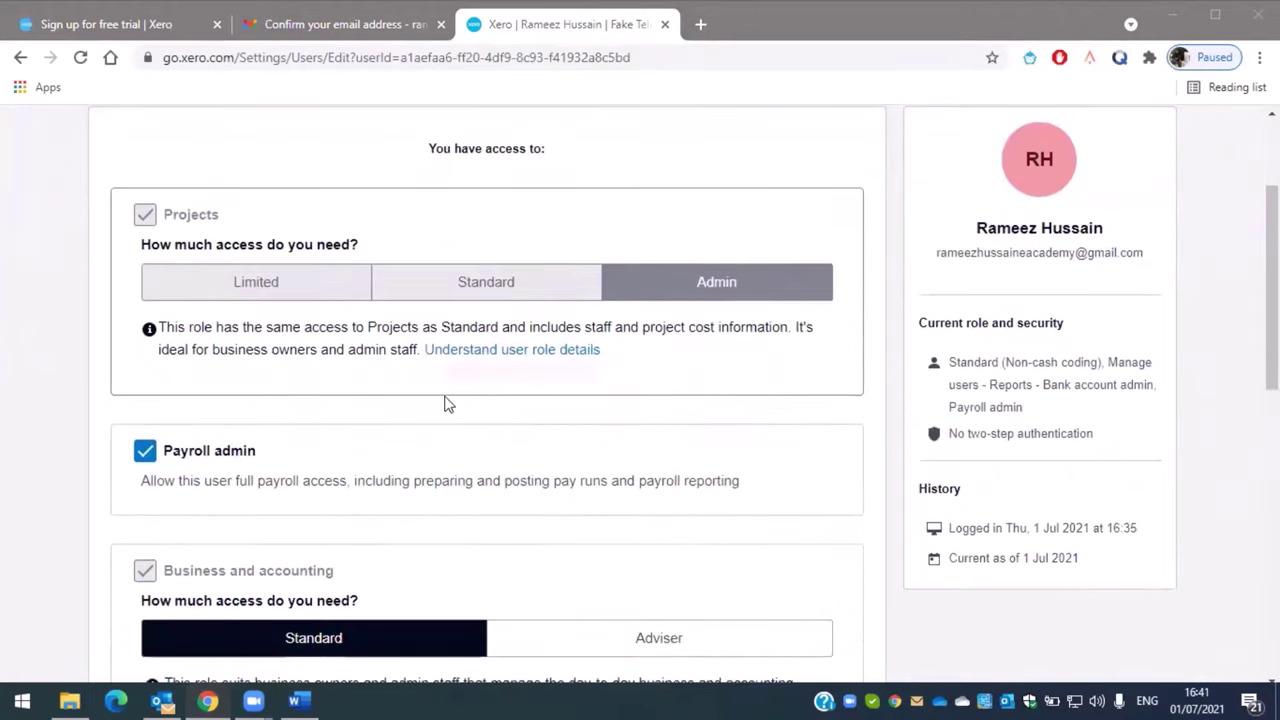
pyautogui.scroll(-3, 266, 401)
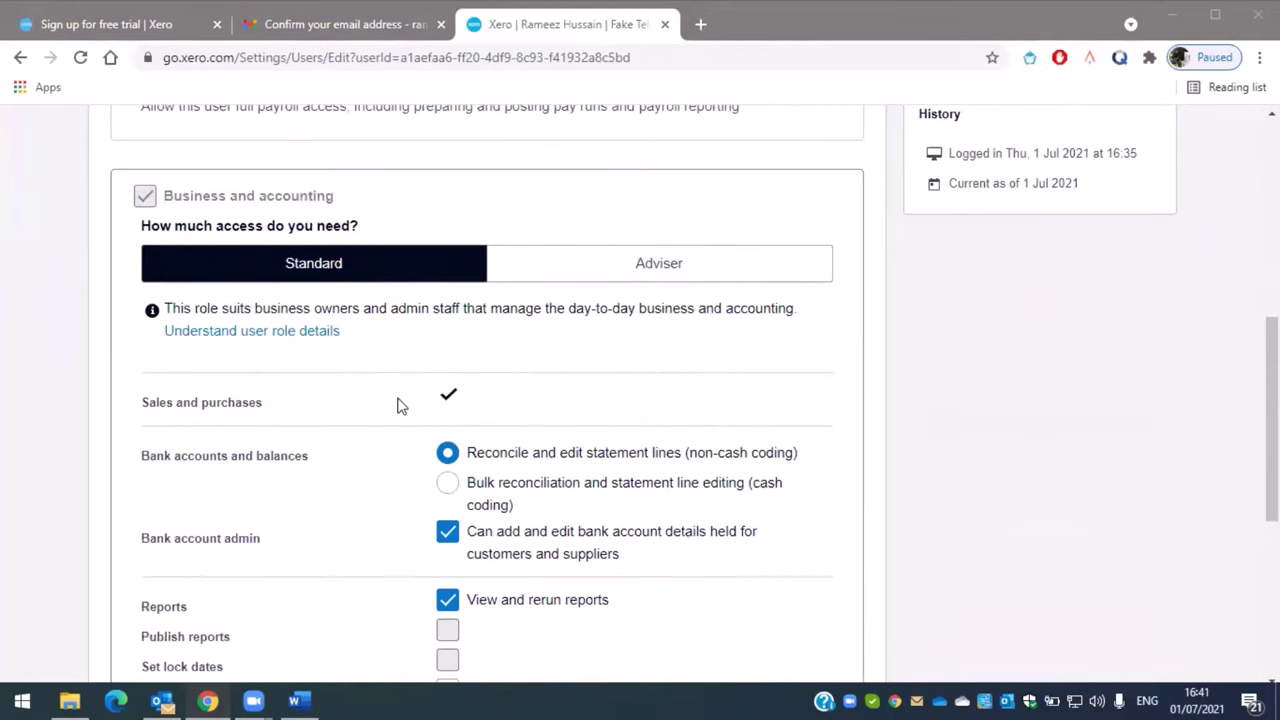
pyautogui.scroll(-2, 463, 403)
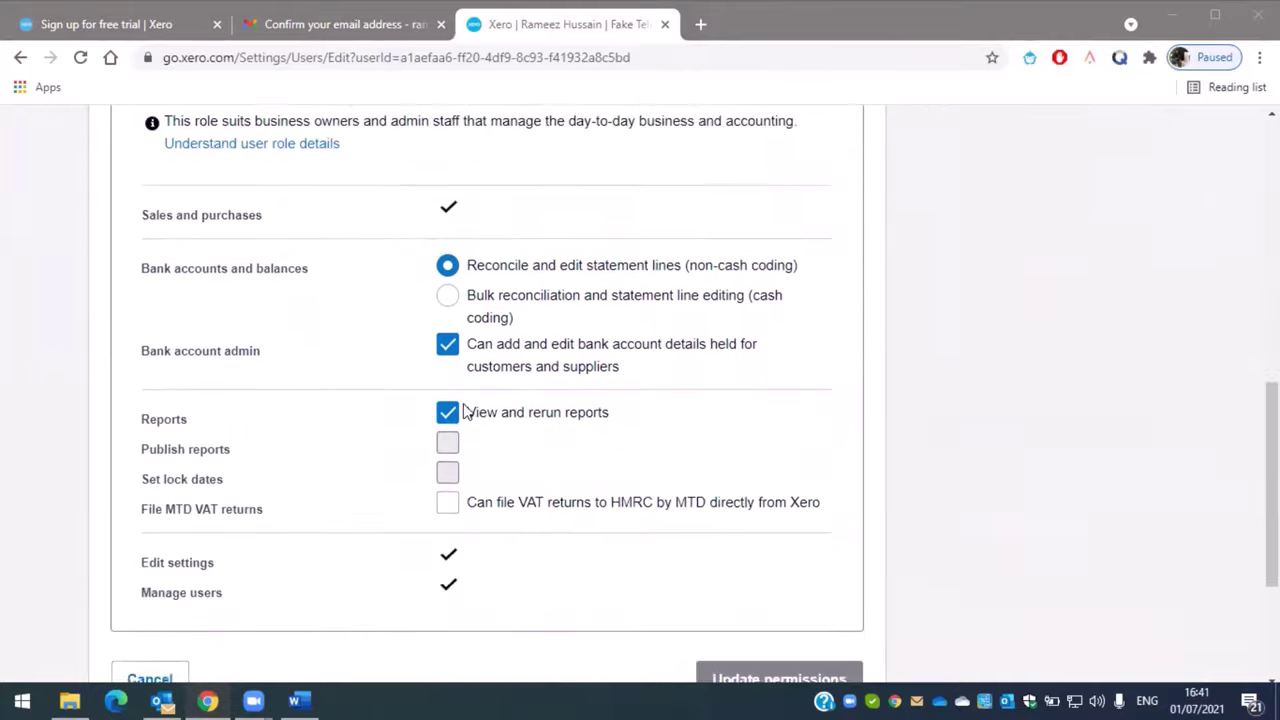
pyautogui.scroll(-1, 463, 403)
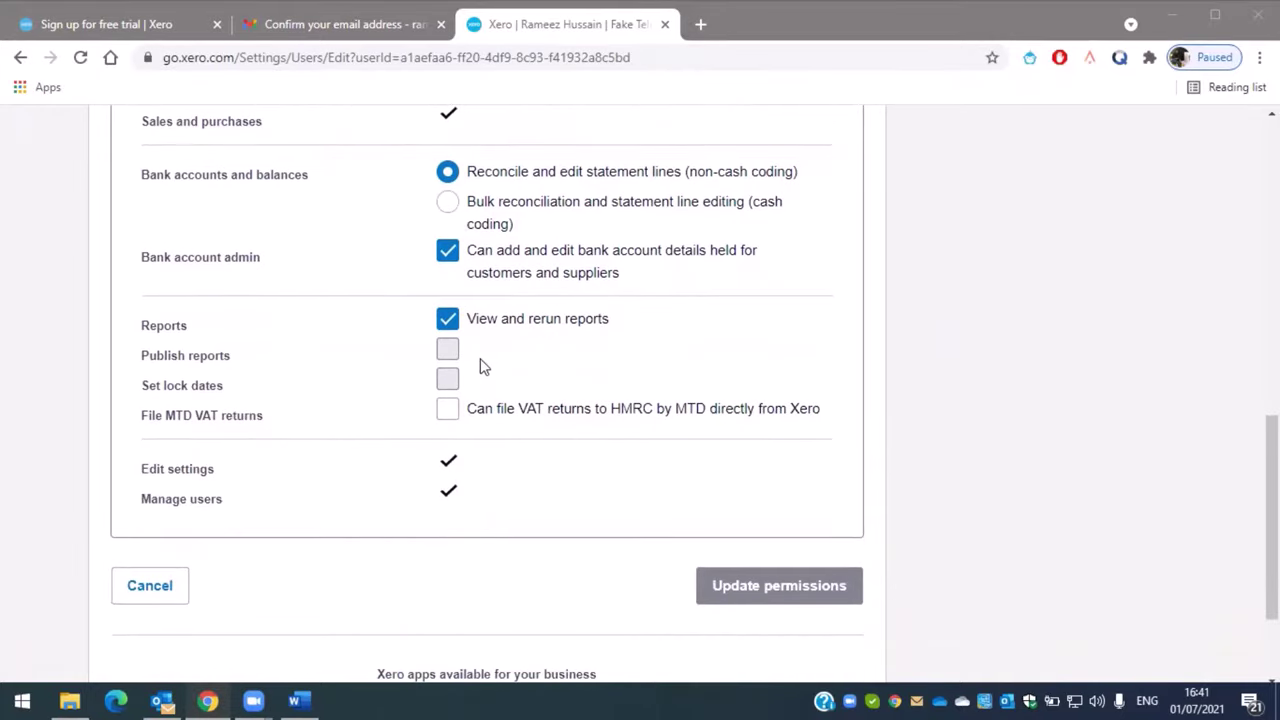
pyautogui.scroll(10, 502, 360)
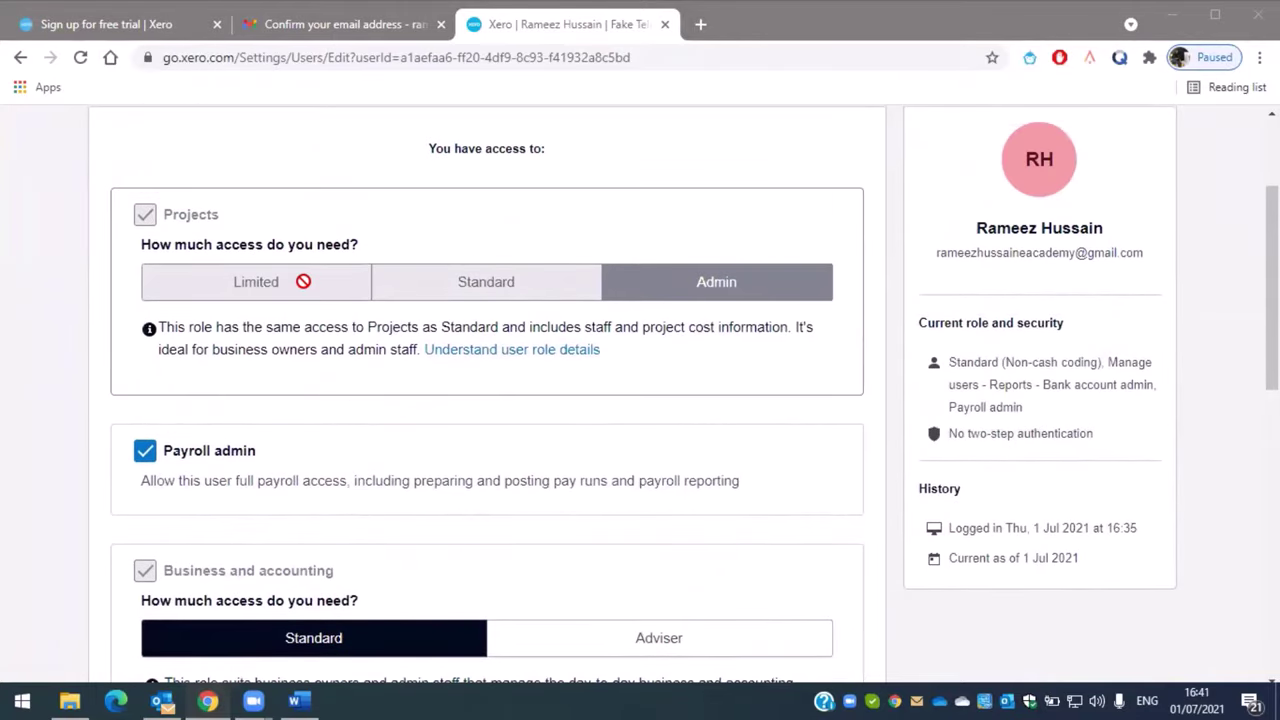
pyautogui.click(303, 281)
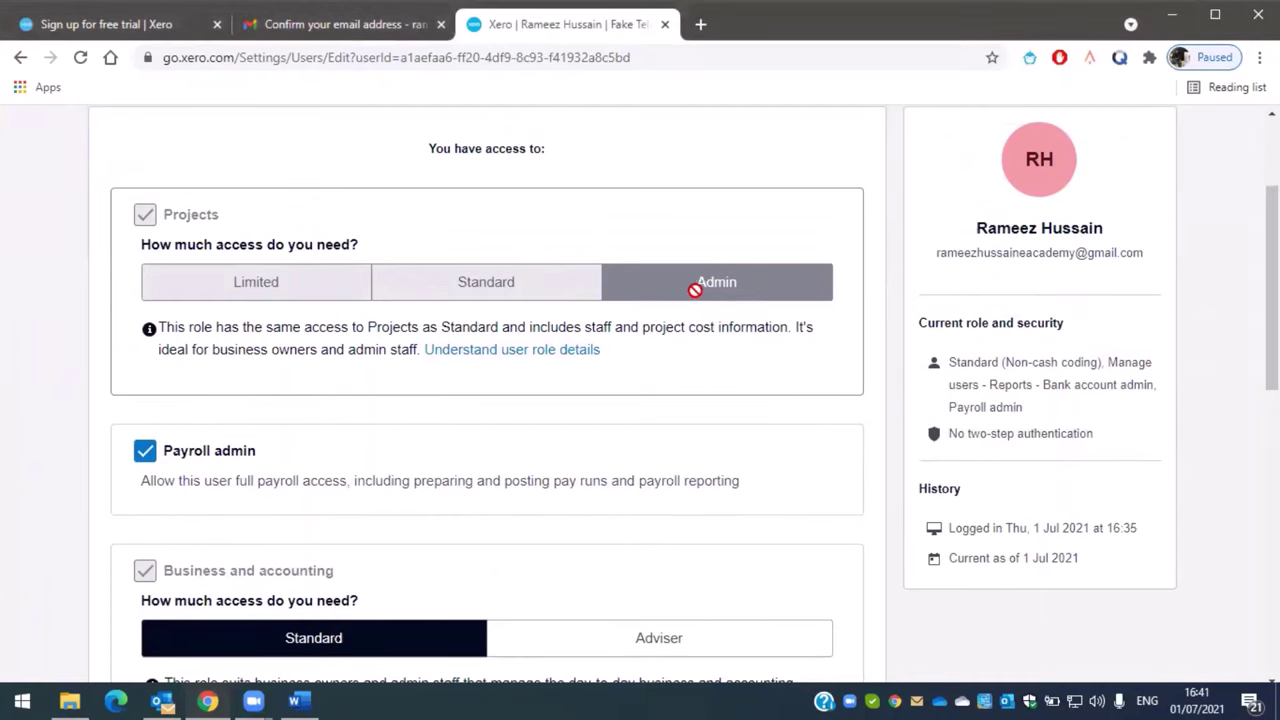
pyautogui.scroll(-3, 610, 400)
pyautogui.click(626, 362)
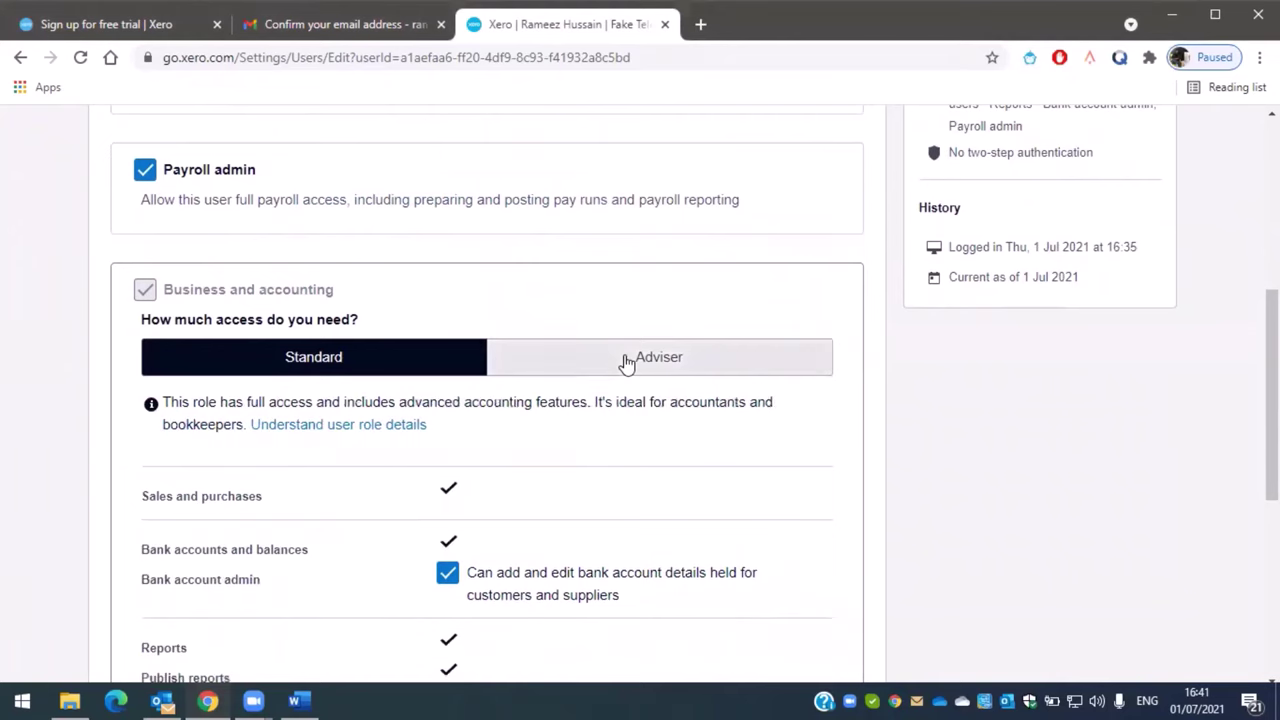
pyautogui.click(402, 366)
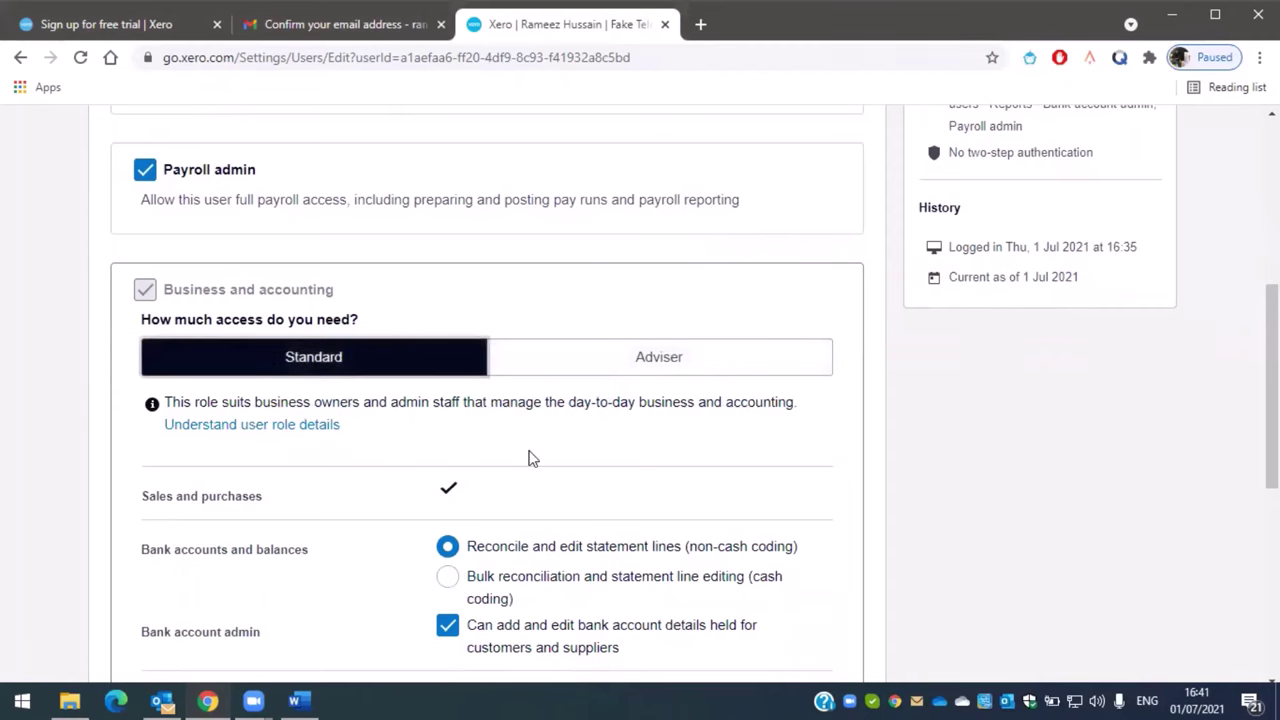
pyautogui.scroll(-1, 529, 457)
pyautogui.scroll(-1, 529, 457)
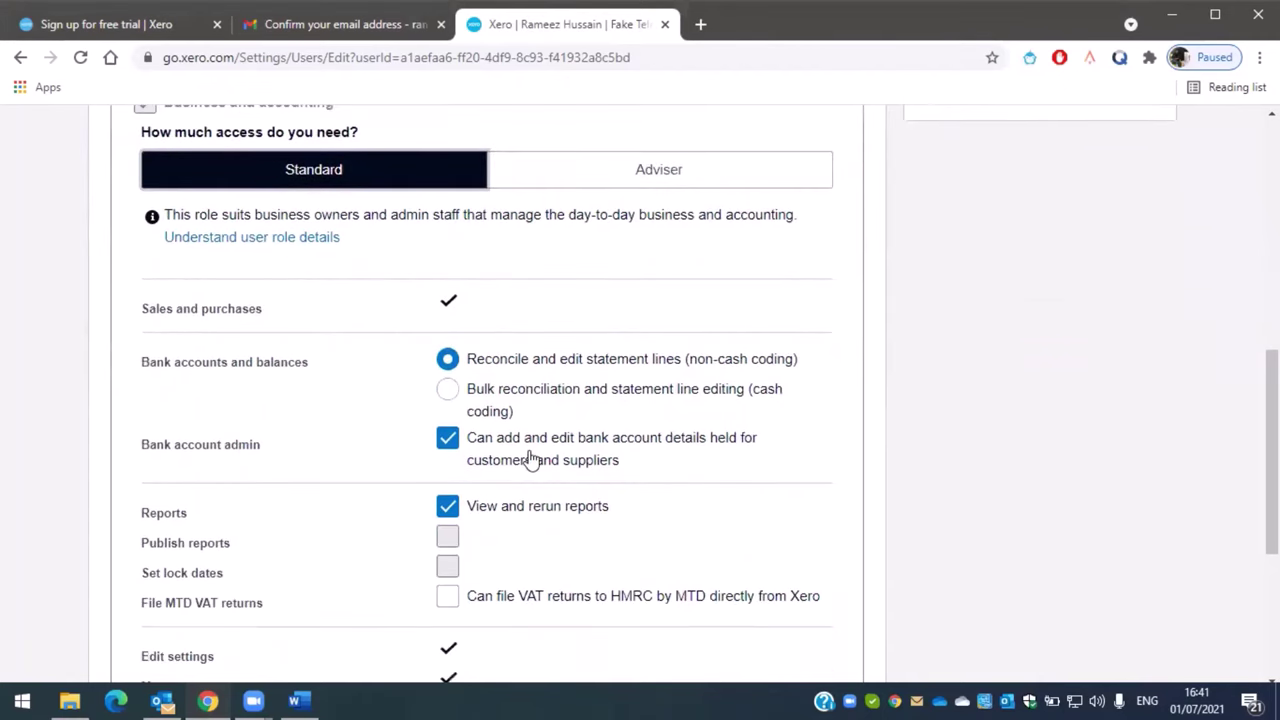
pyautogui.scroll(1, 529, 457)
pyautogui.click(597, 277)
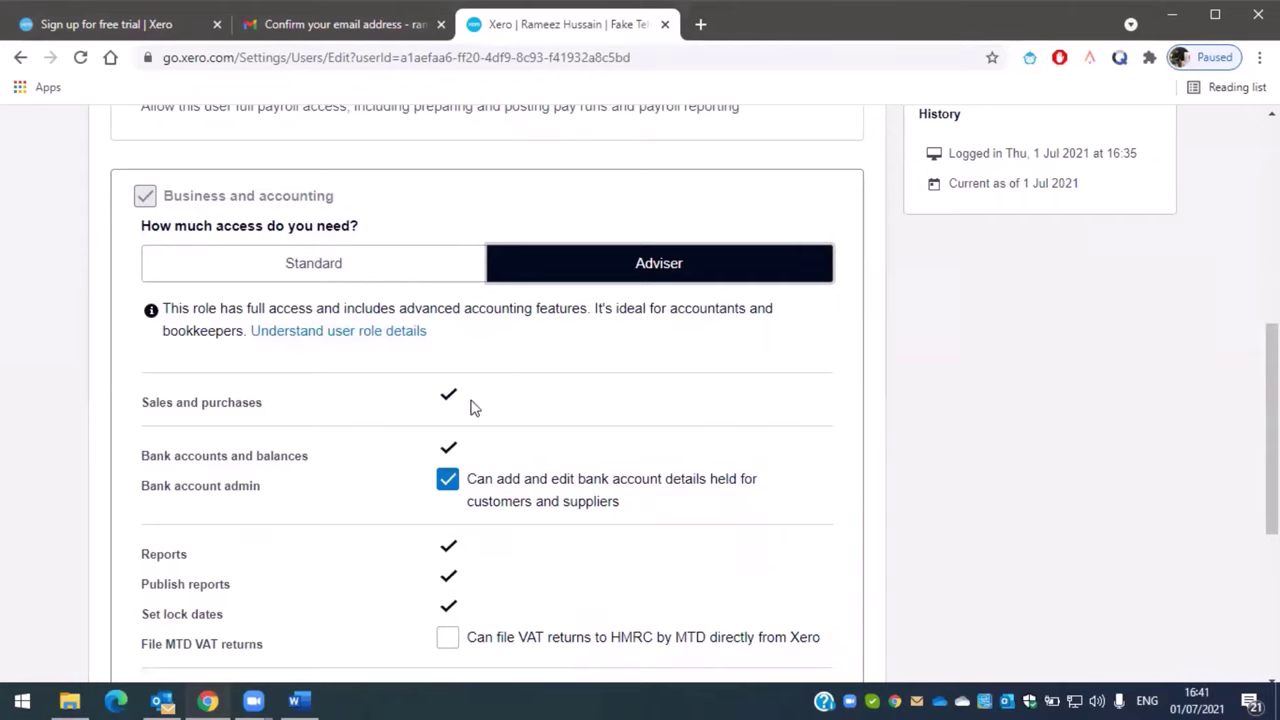
# Step: Allow filing MTD VAT returns and save the updated permissions
pyautogui.scroll(-1, 480, 461)
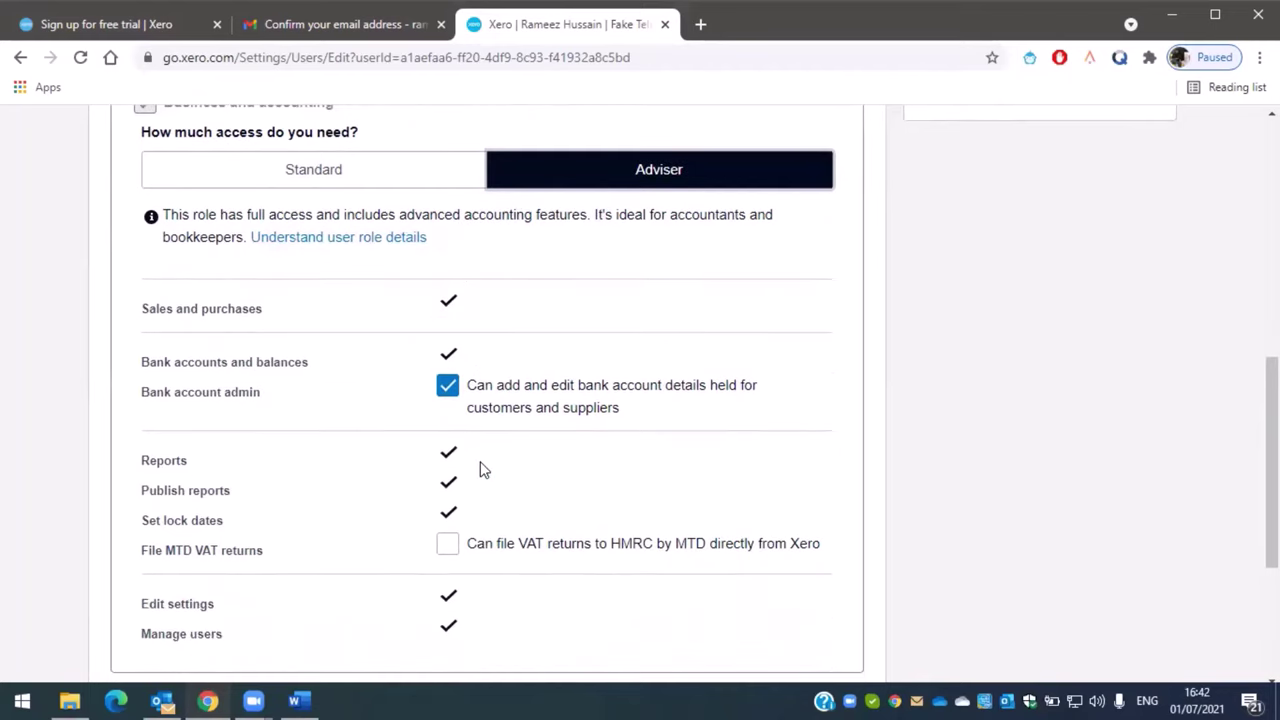
pyautogui.scroll(-1, 496, 372)
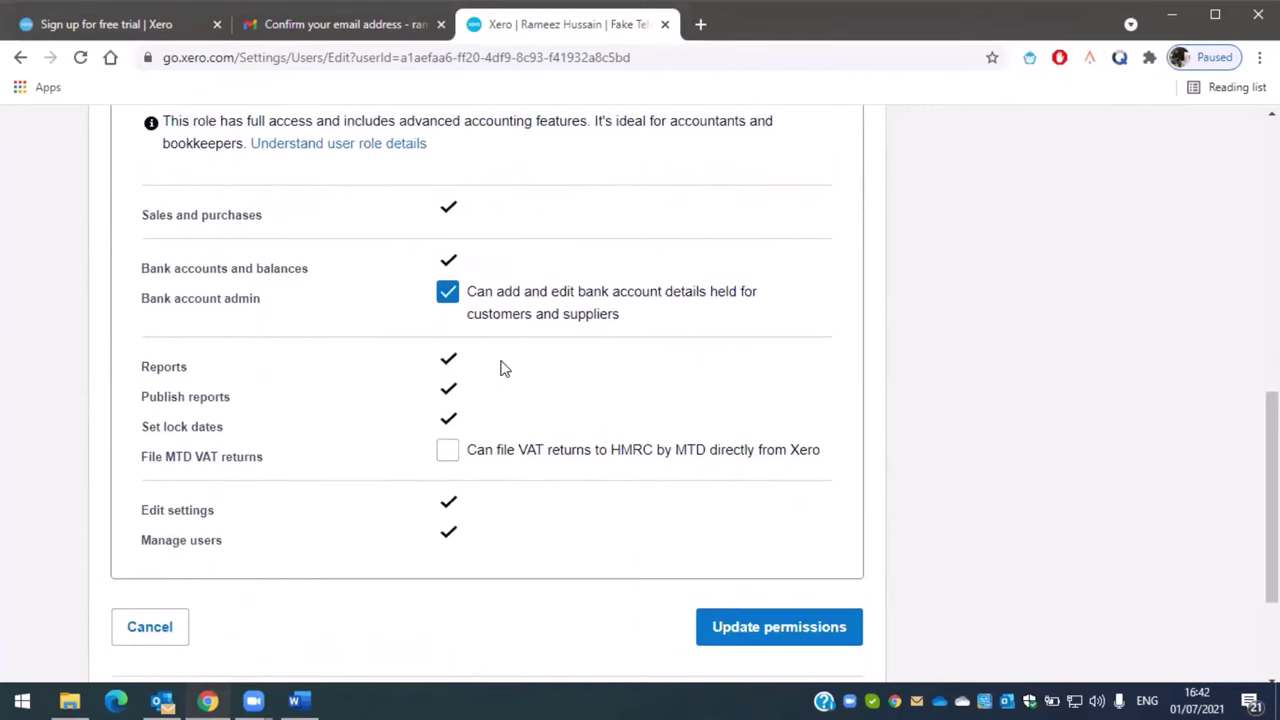
pyautogui.click(449, 455)
pyautogui.scroll(-1, 460, 468)
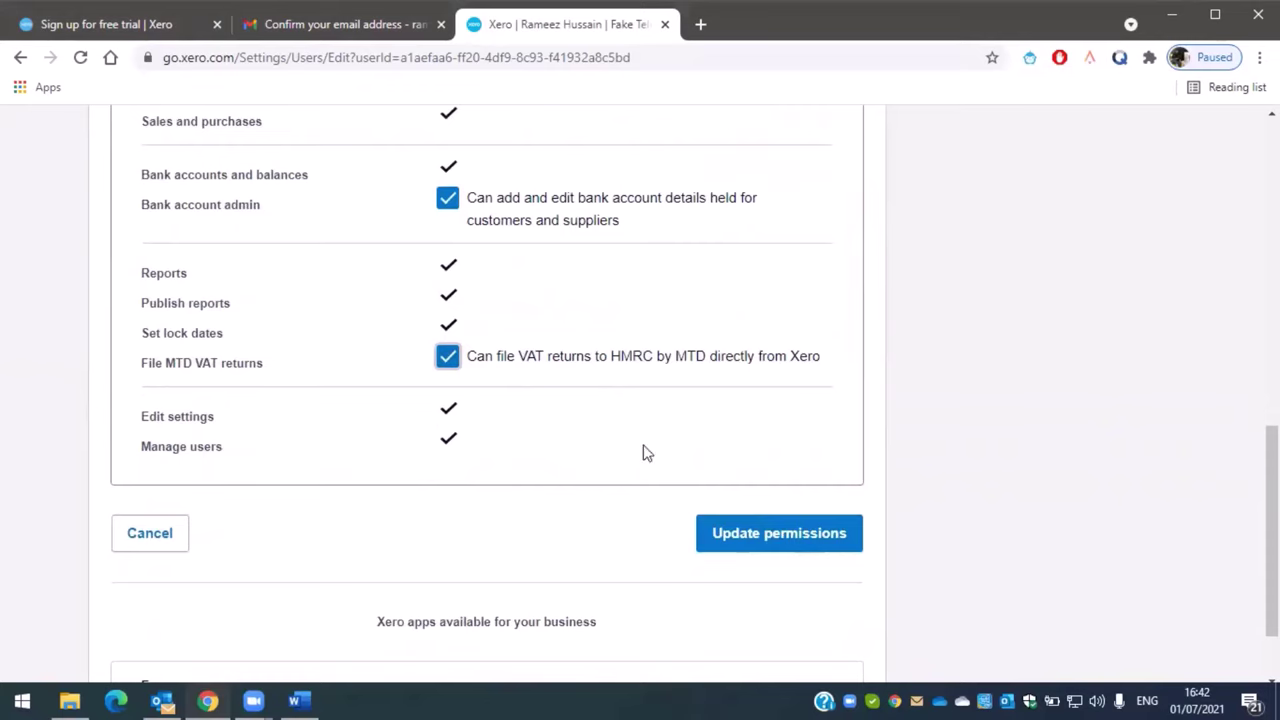
pyautogui.scroll(4, 640, 436)
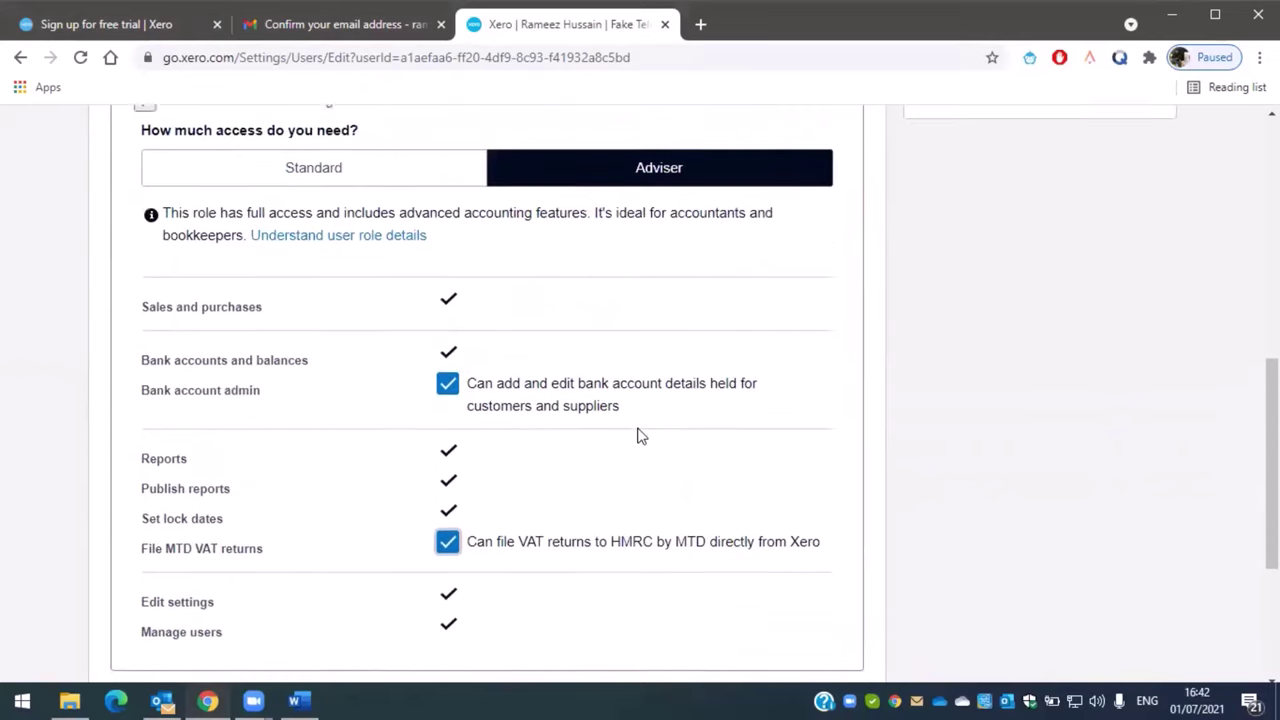
pyautogui.scroll(-4, 640, 436)
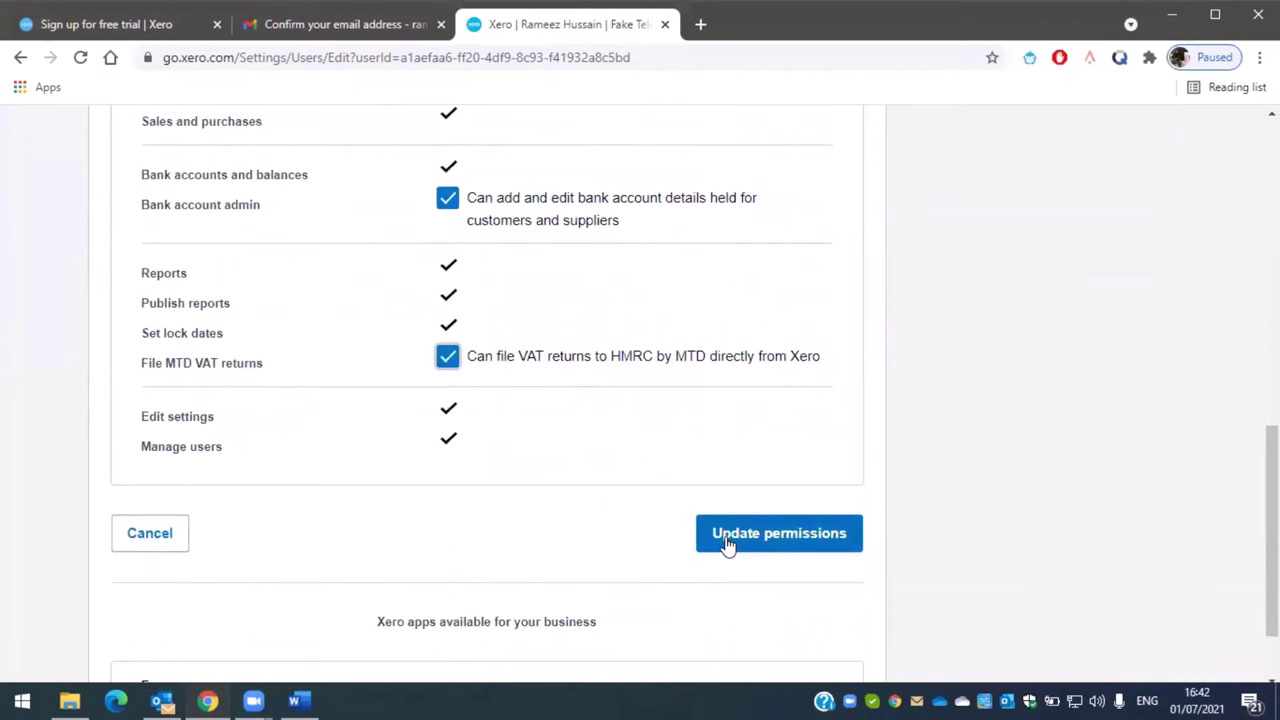
pyautogui.click(727, 545)
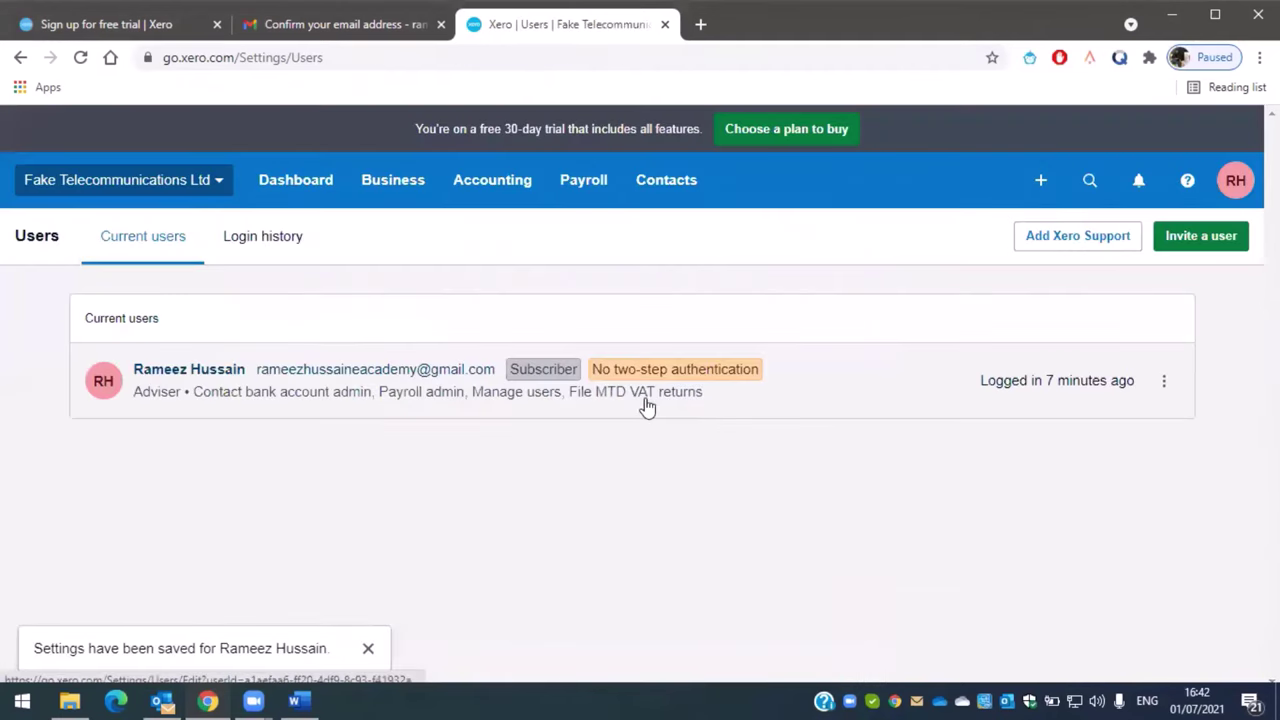
# Step: Reopen the user's permissions and verify Adviser with MTD VAT filing, Manage users, bank and Payroll admin
pyautogui.click(1166, 382)
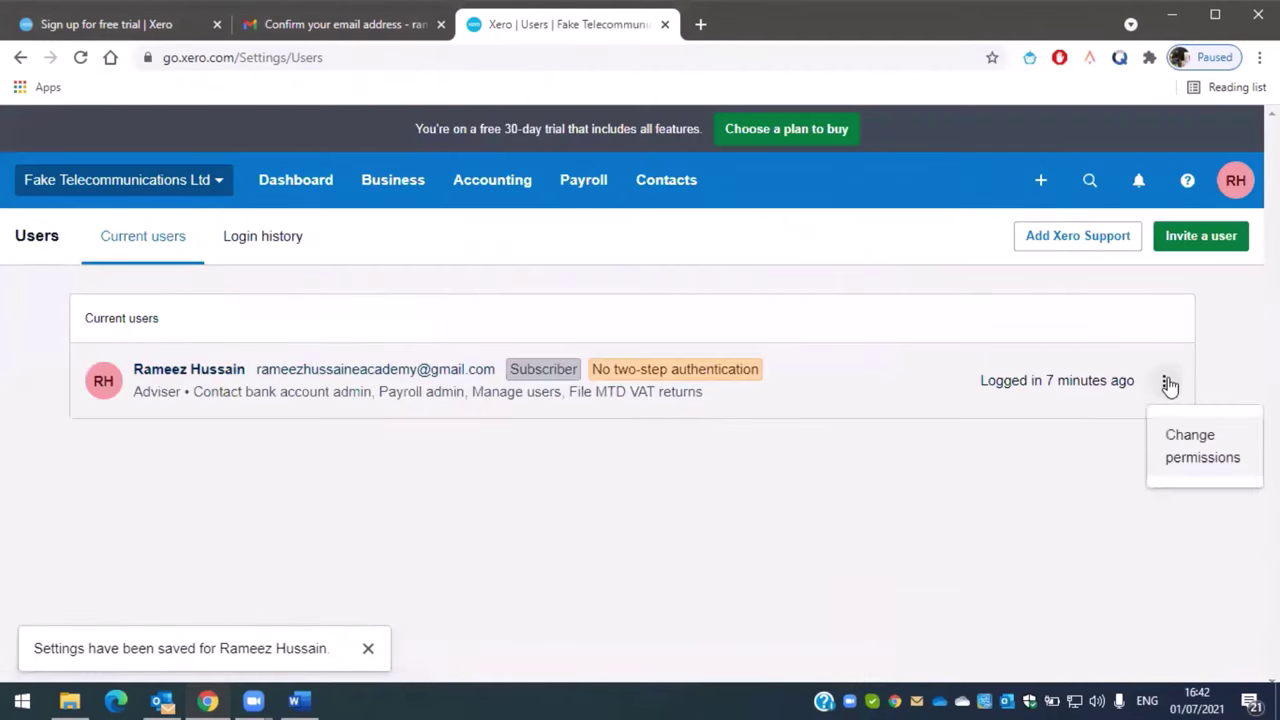
pyautogui.click(1185, 440)
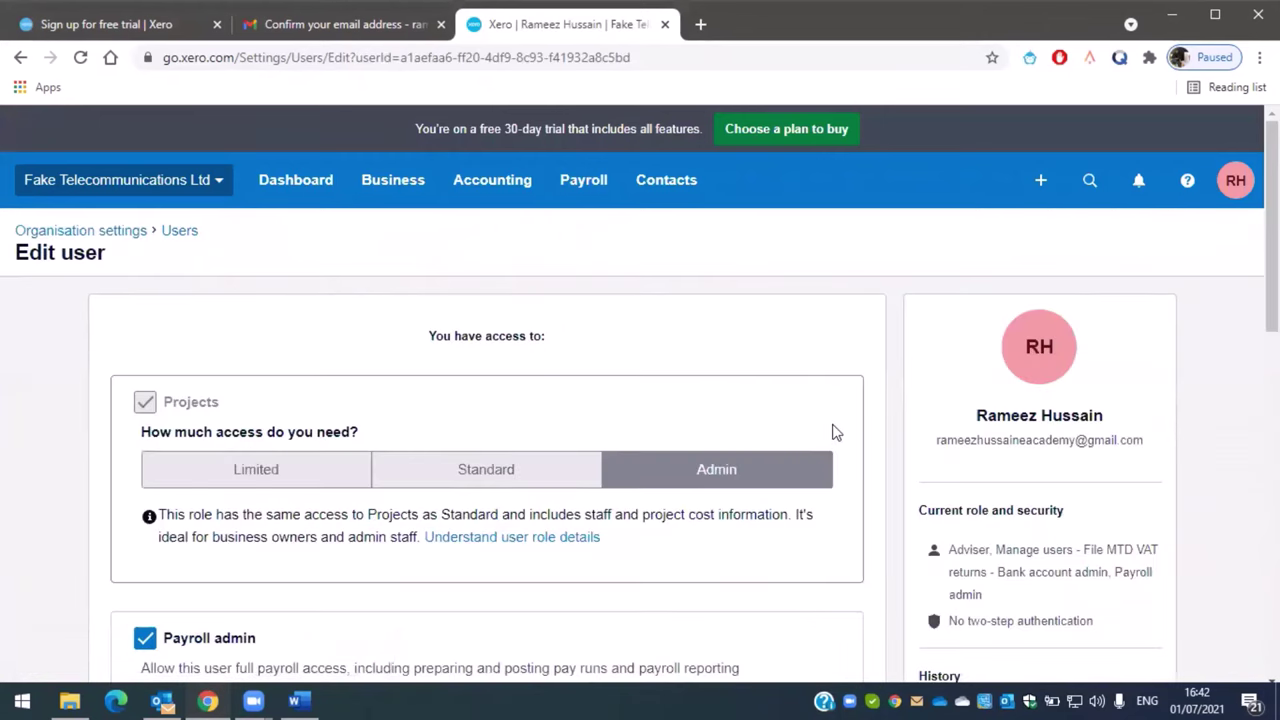
pyautogui.scroll(-5, 566, 486)
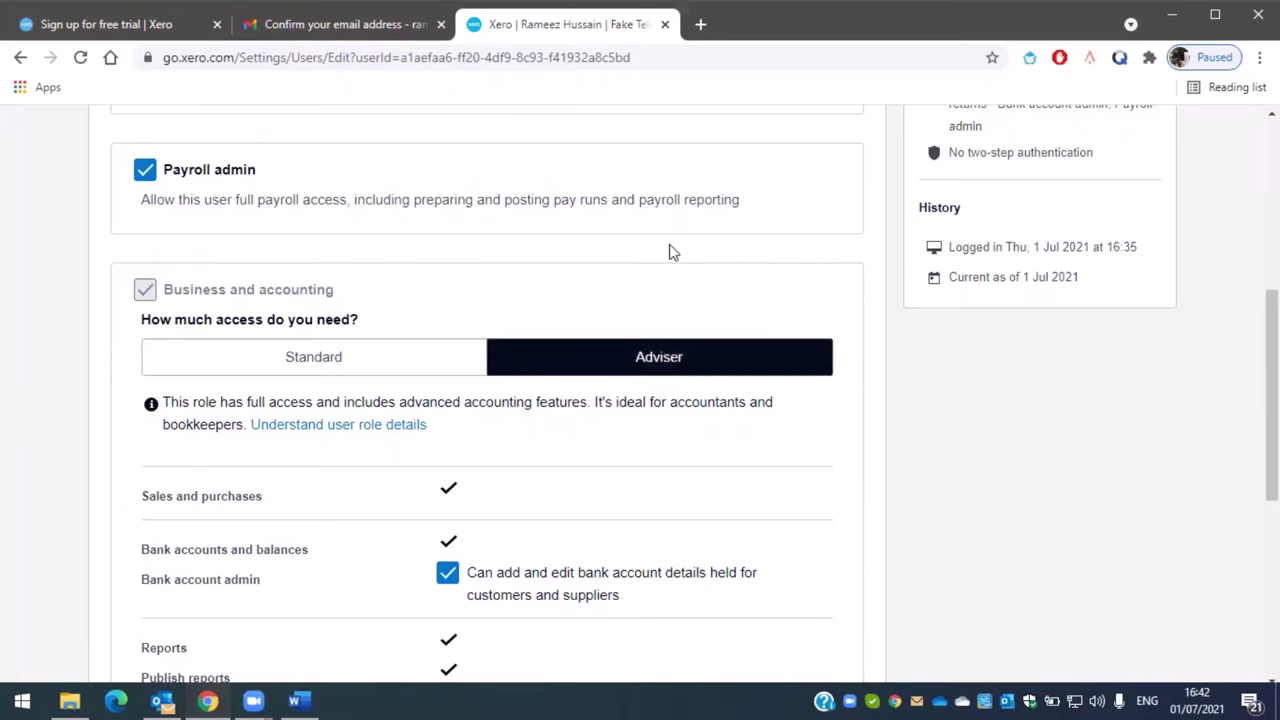
pyautogui.scroll(-1, 665, 465)
pyautogui.scroll(-2, 664, 466)
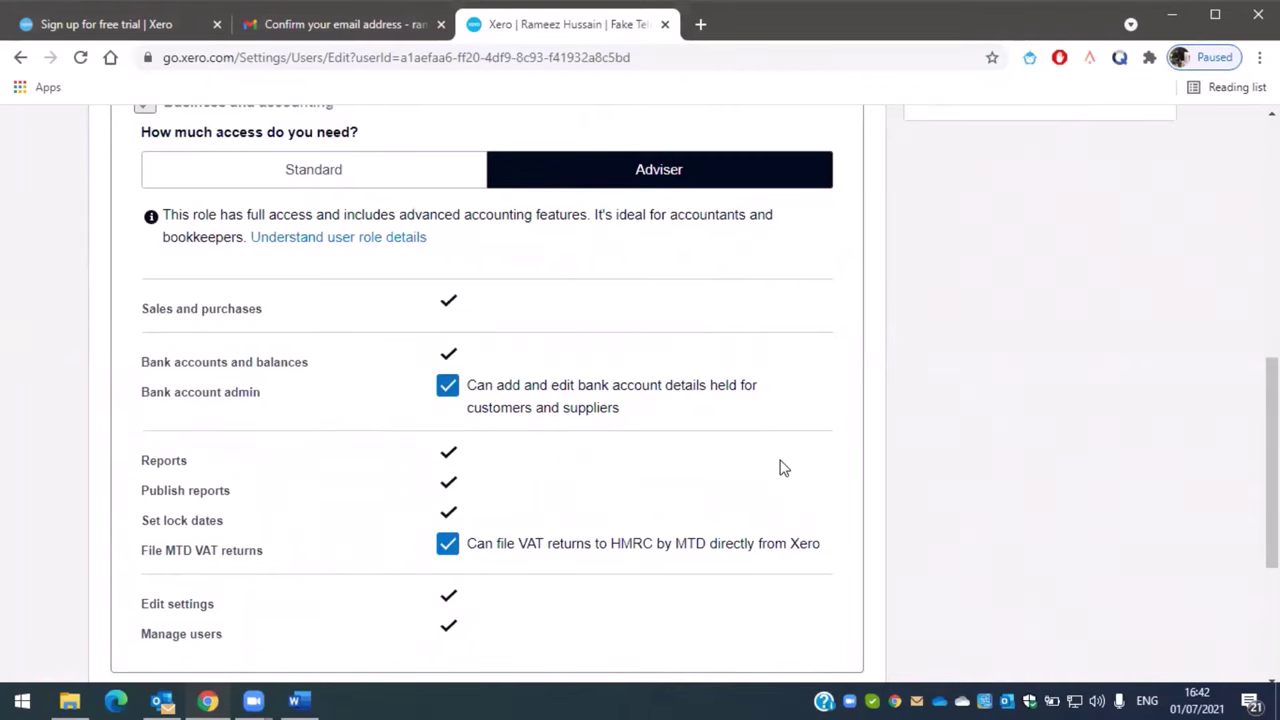
pyautogui.scroll(-2, 780, 466)
pyautogui.scroll(1, 781, 467)
pyautogui.scroll(-2, 782, 466)
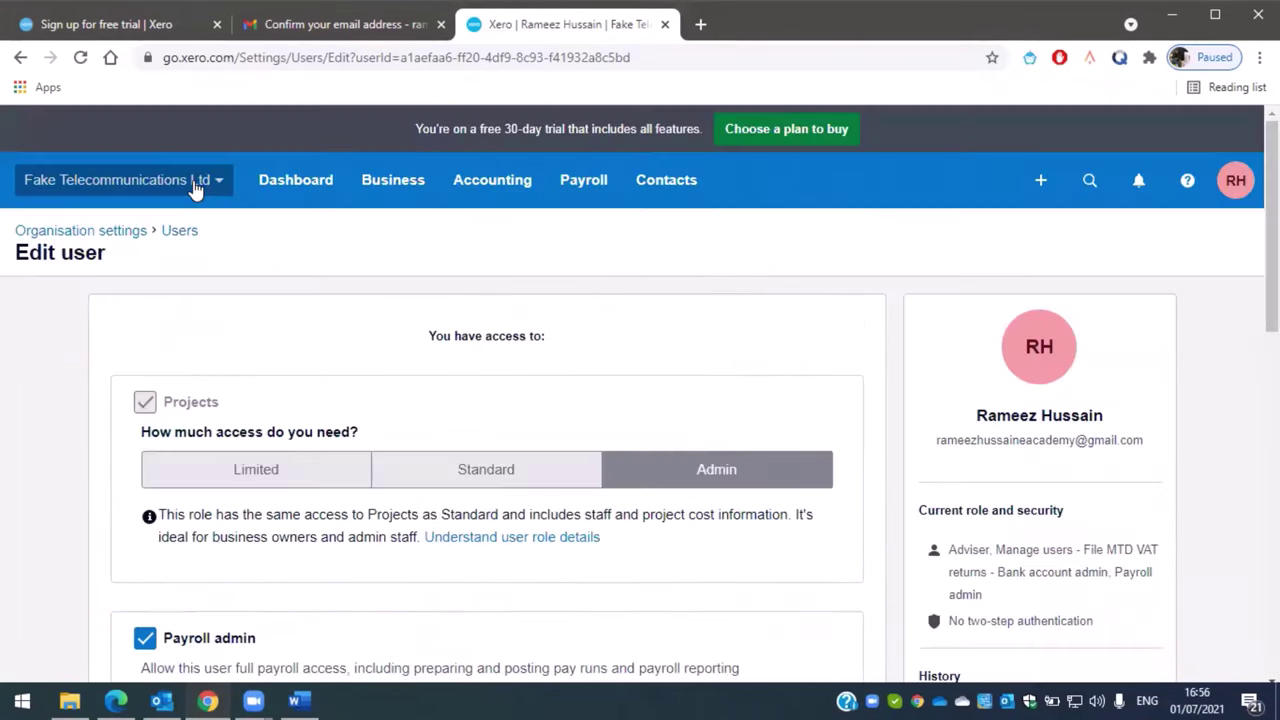
# Step: Go to organisation Settings and open the Currencies page under General
pyautogui.click(200, 182)
pyautogui.click(85, 388)
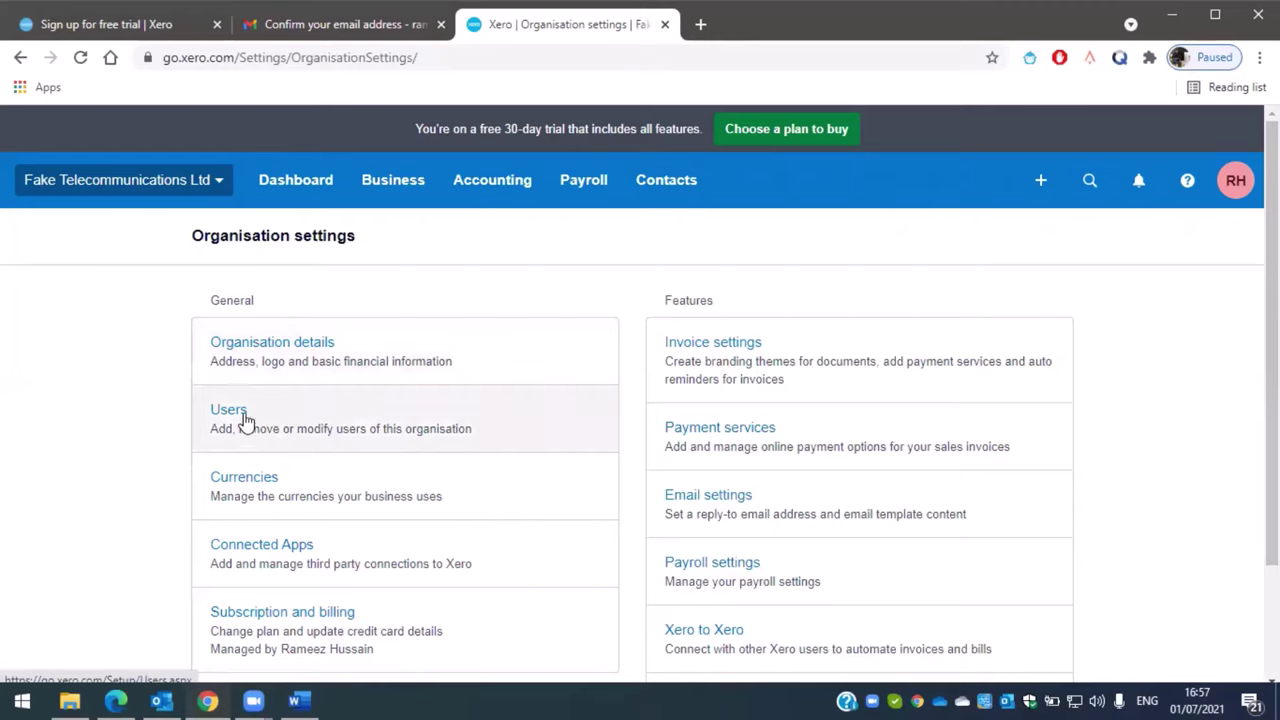
pyautogui.click(270, 486)
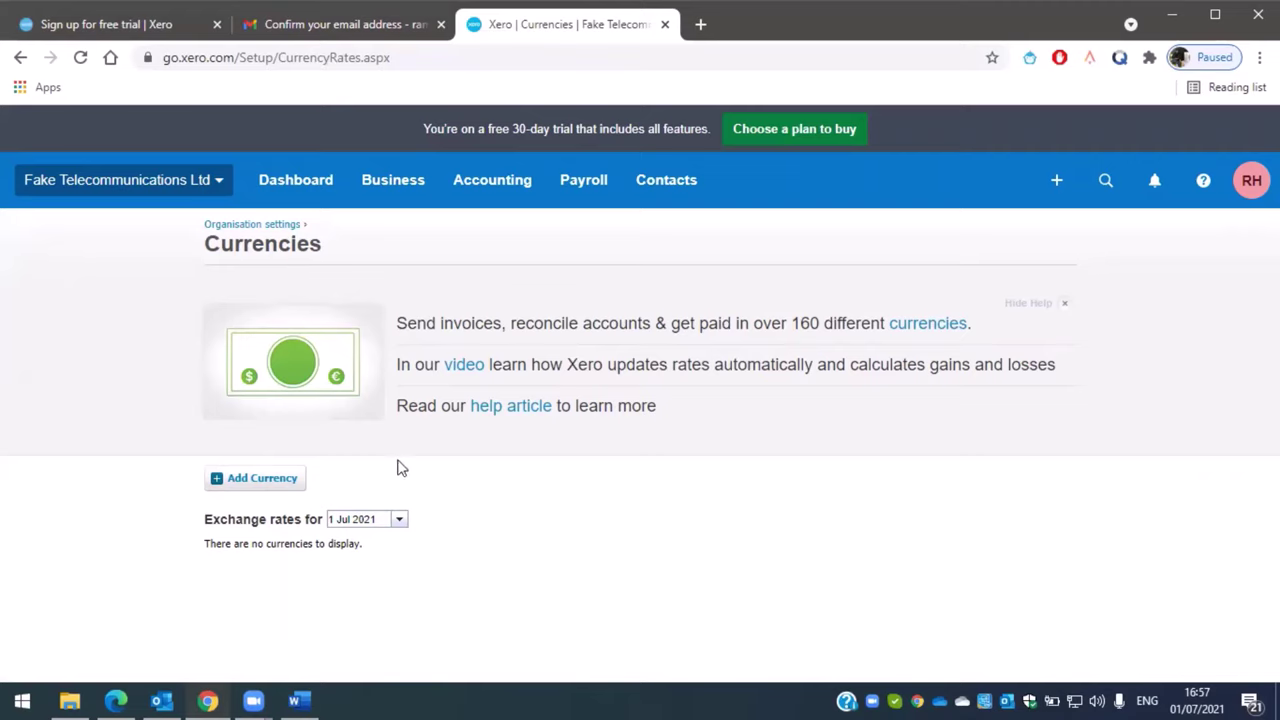
# Step: Add USD United States Dollar, listed at 1.38037 per GBP for 1 Jul 2021
pyautogui.click(272, 480)
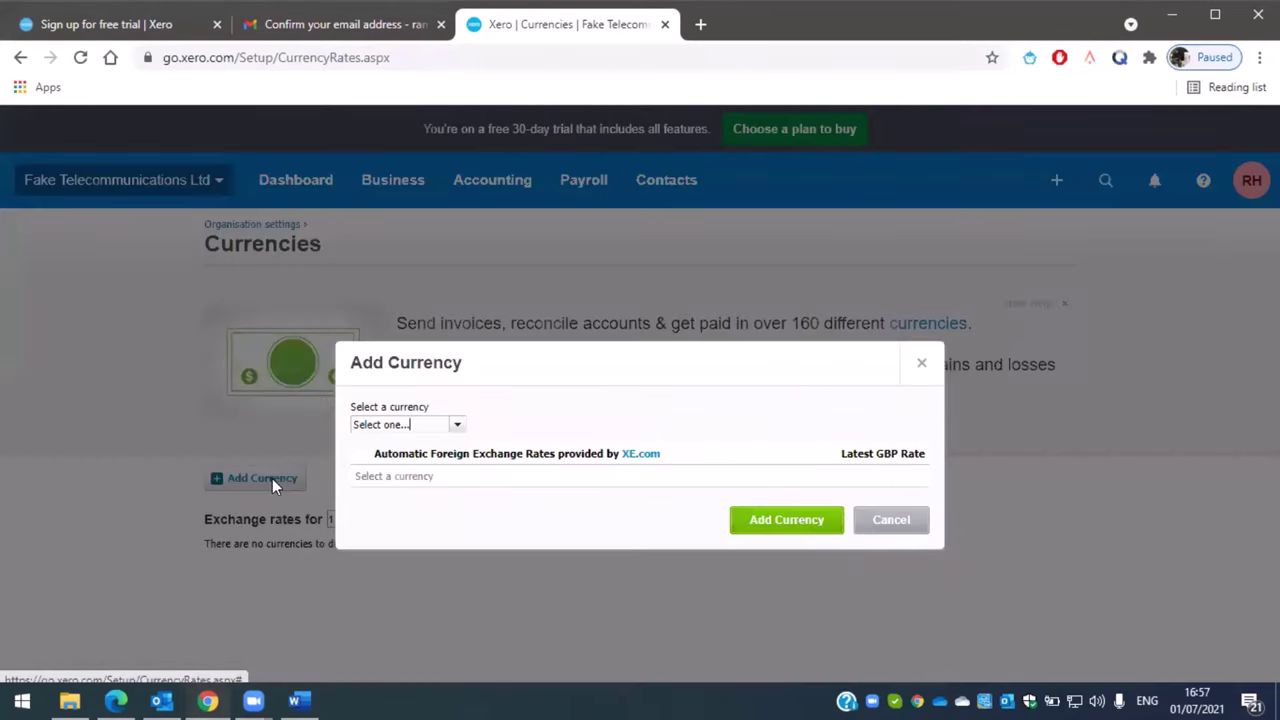
pyautogui.click(452, 428)
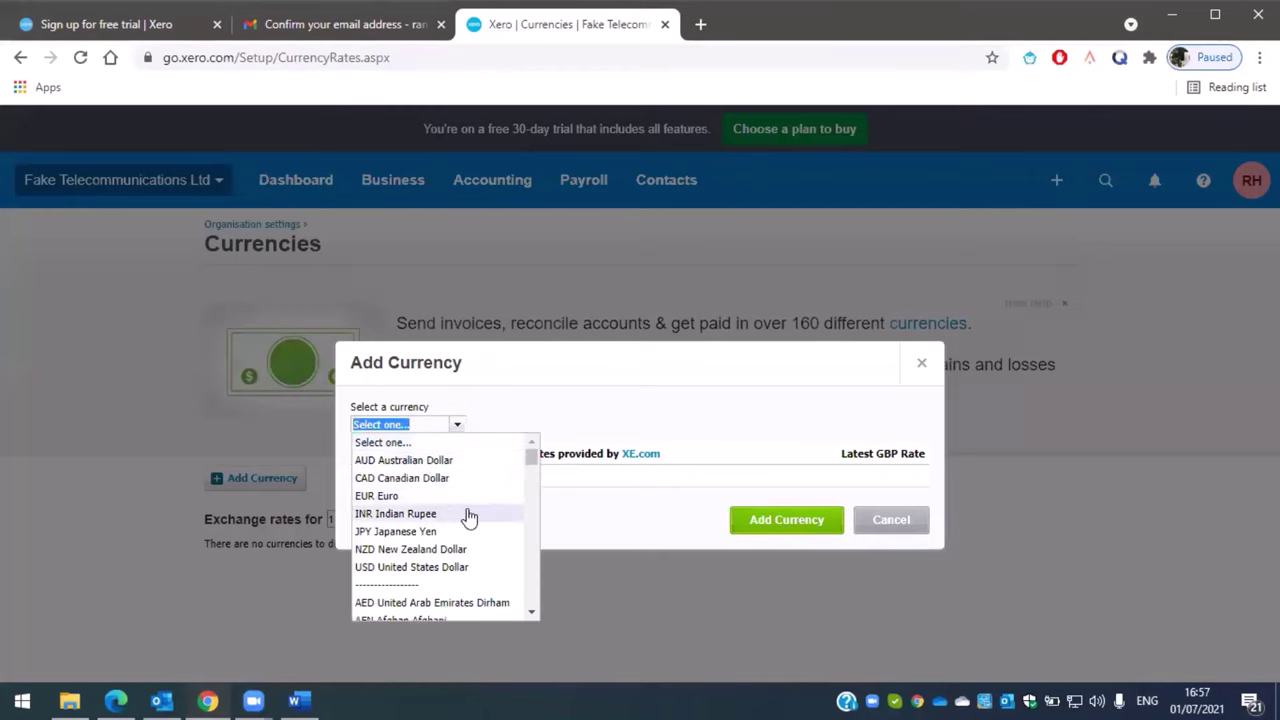
pyautogui.scroll(-2, 467, 515)
pyautogui.scroll(-20, 469, 515)
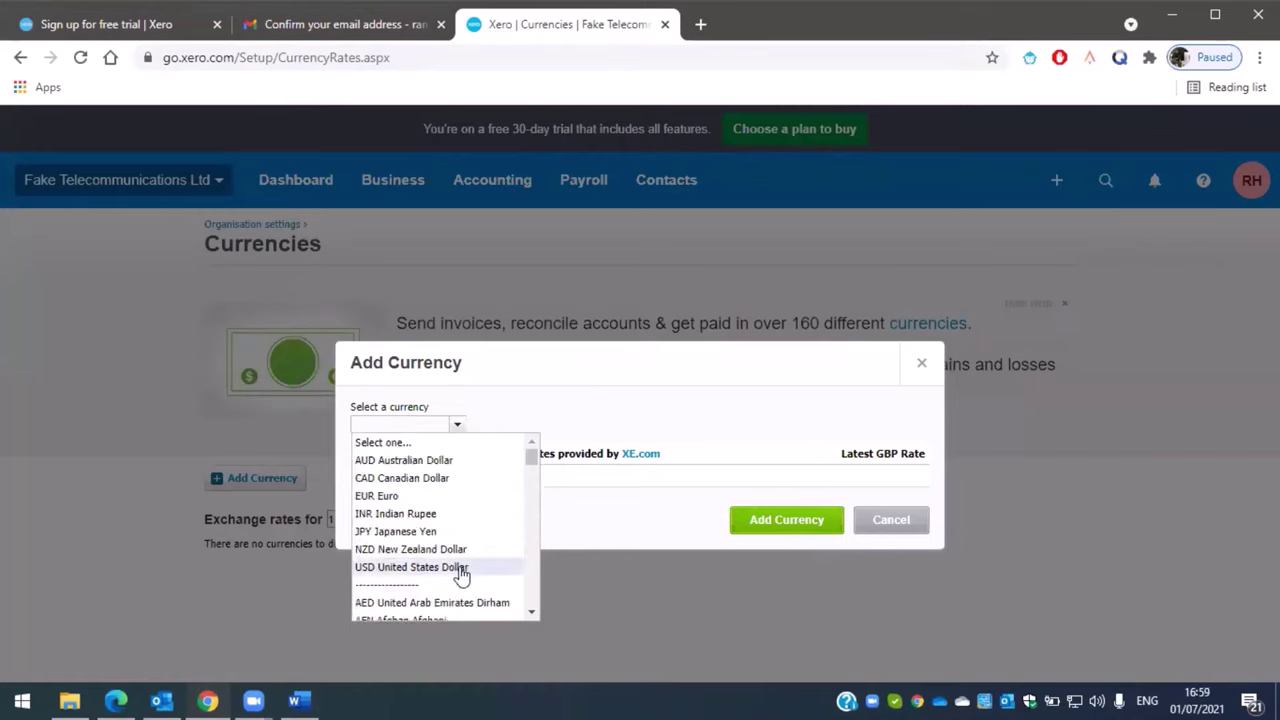
pyautogui.click(459, 567)
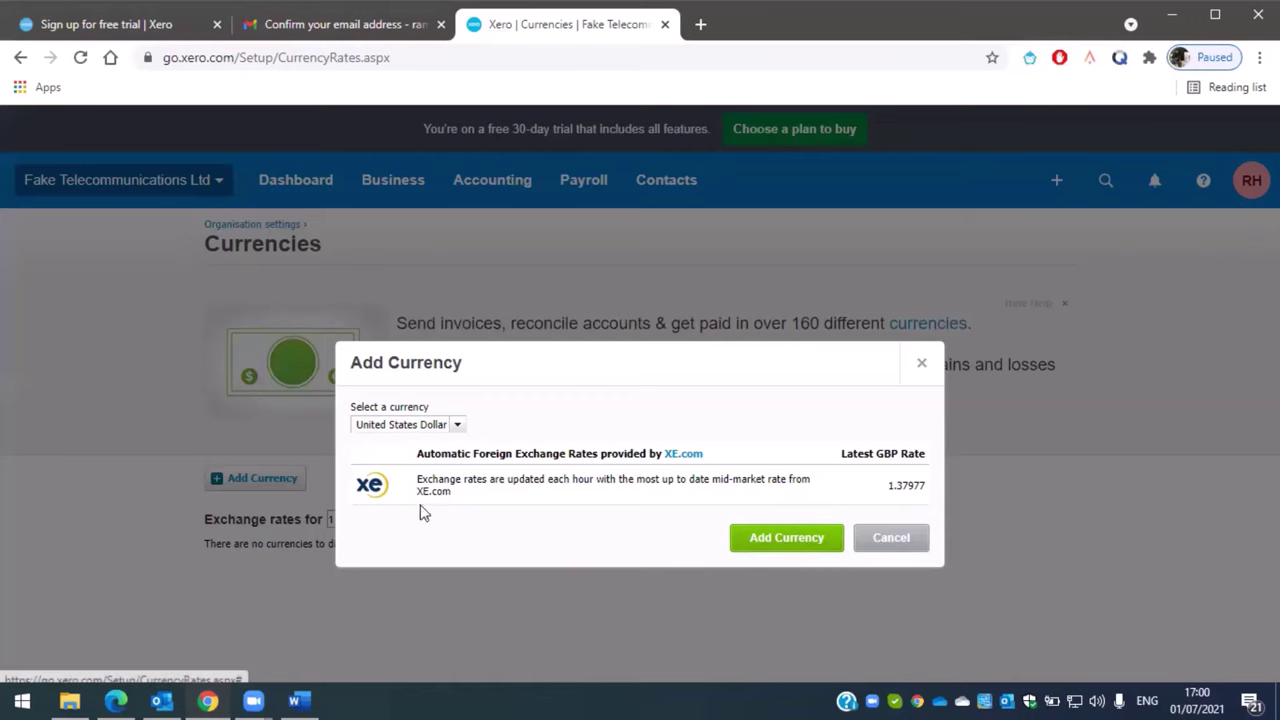
pyautogui.click(775, 548)
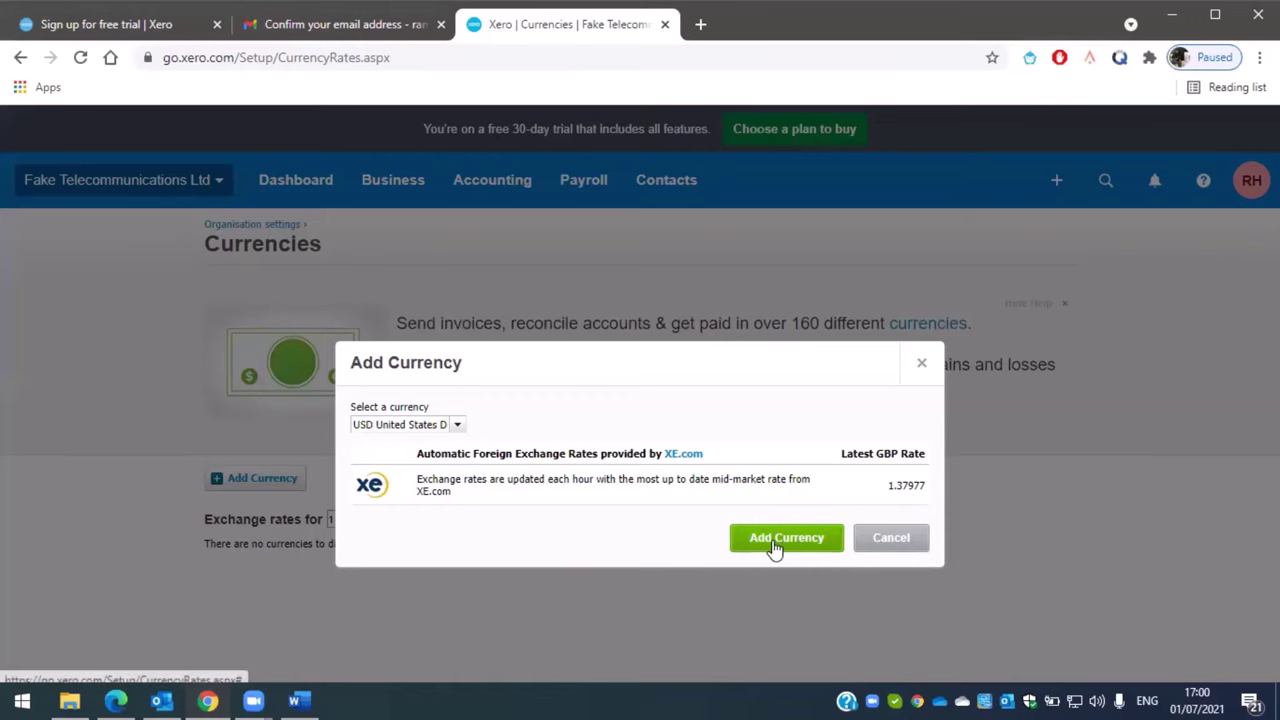
pyautogui.click(775, 548)
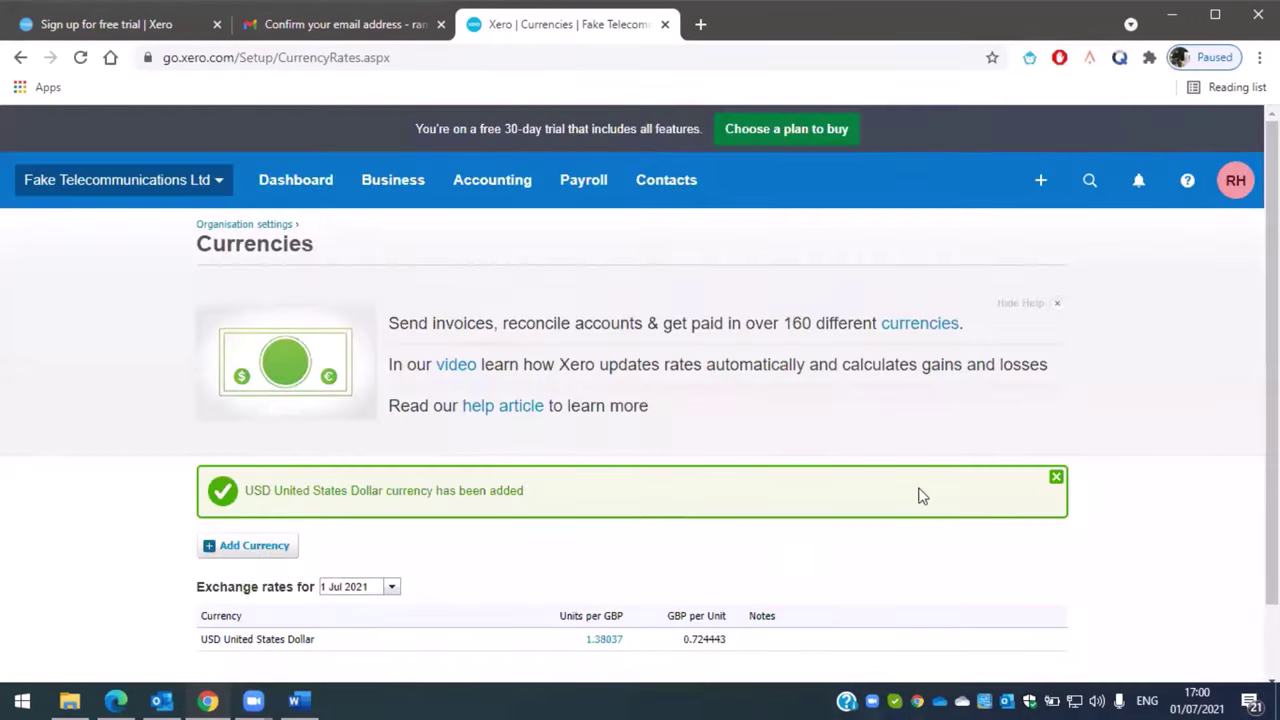
pyautogui.scroll(-1, 806, 506)
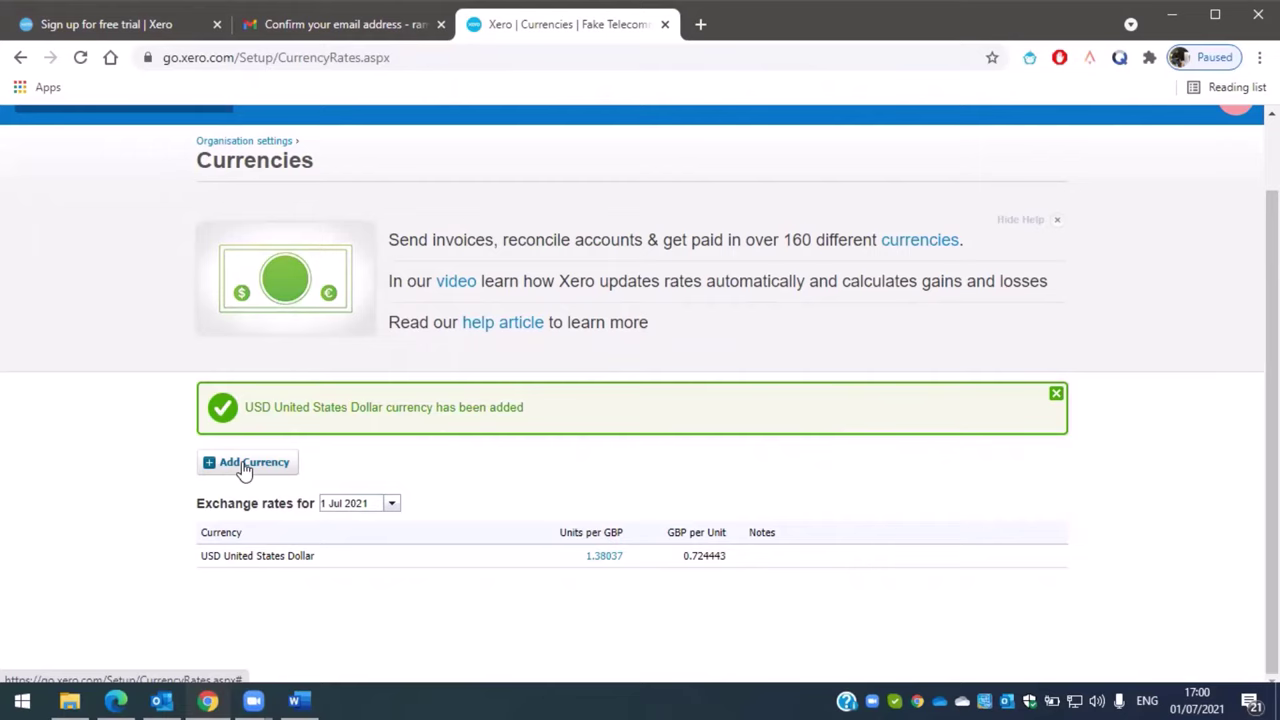
# Step: Add EUR Euro as a currency, at 1.16263 per GBP
pyautogui.click(243, 465)
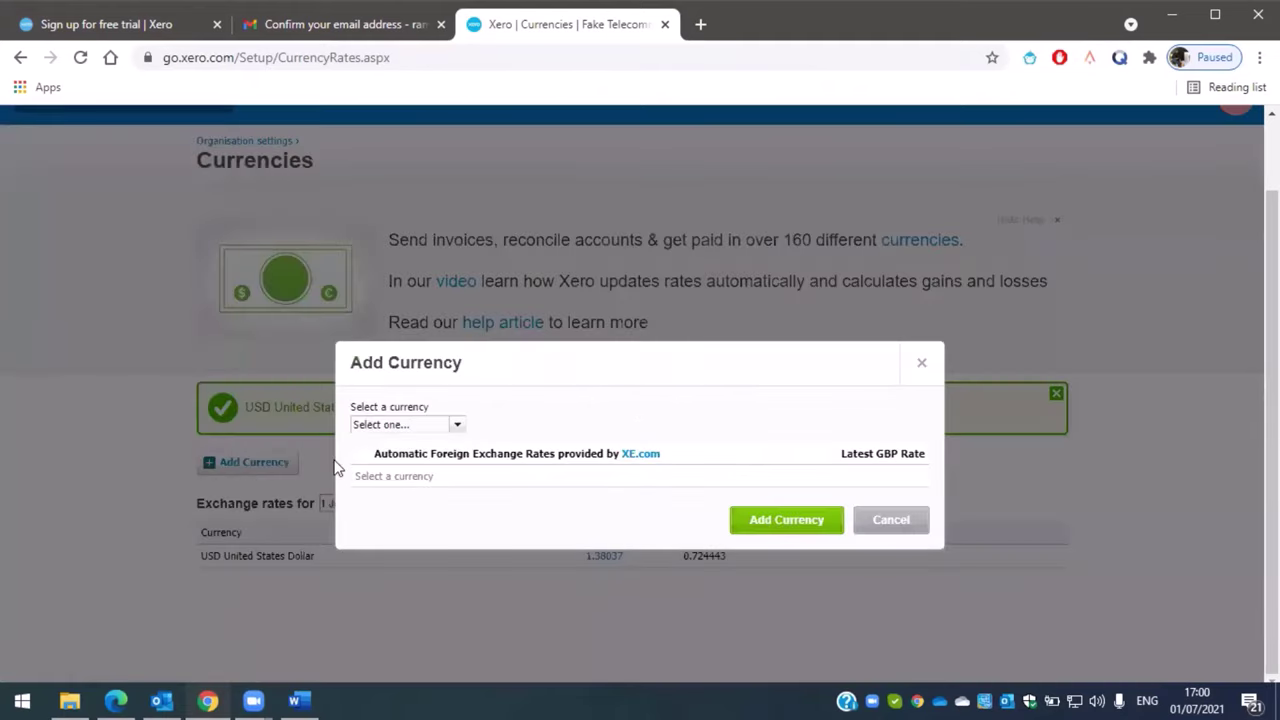
pyautogui.click(457, 426)
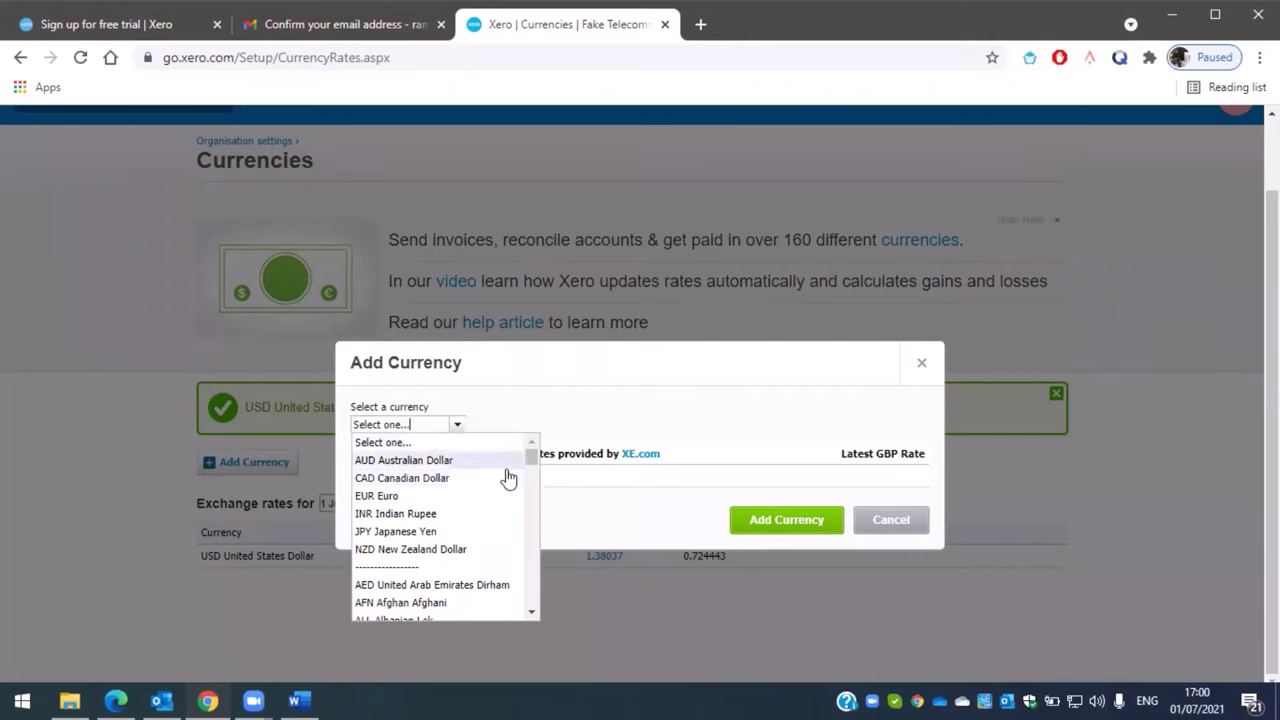
pyautogui.click(415, 496)
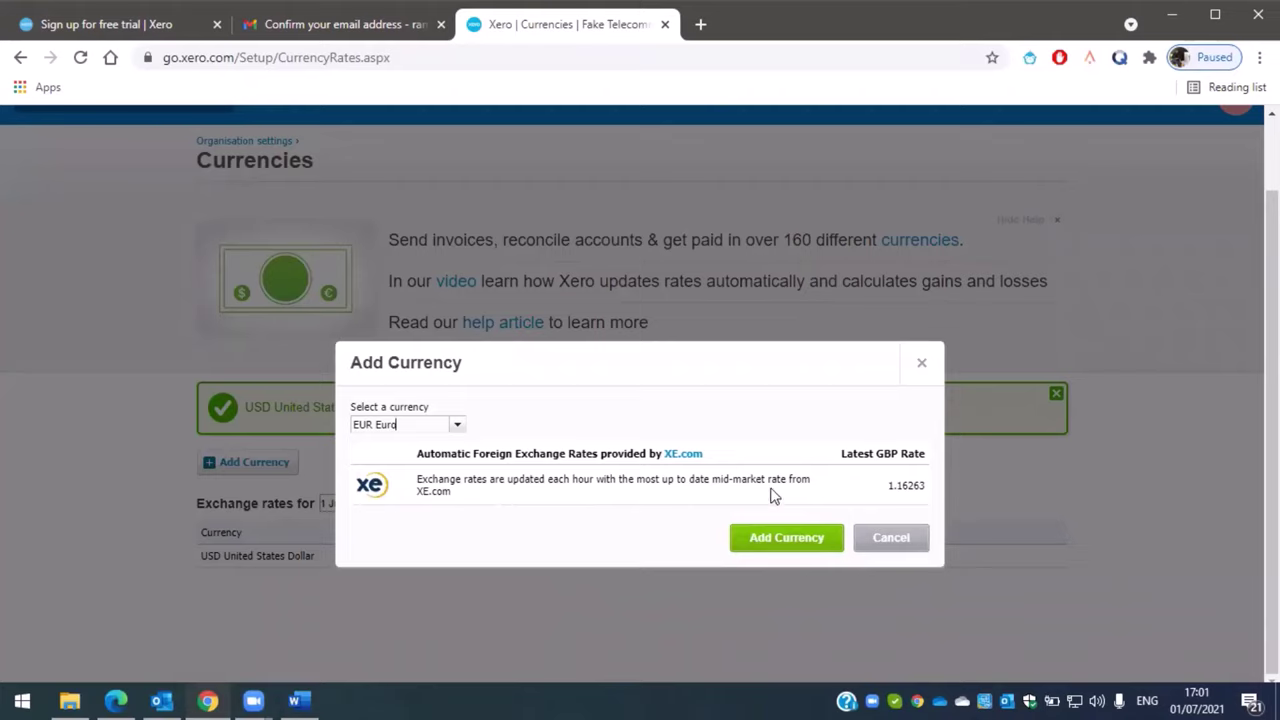
pyautogui.click(752, 540)
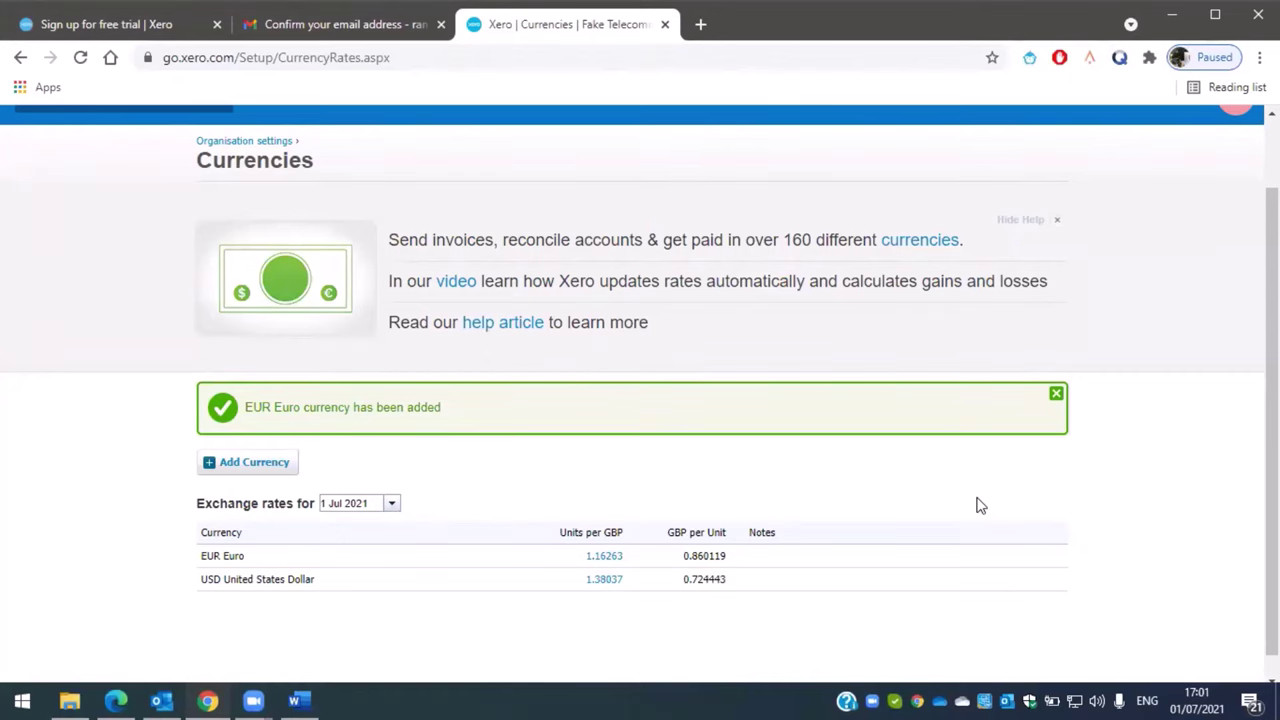
# Step: Return to the Organisation settings overview from the organisation menu
pyautogui.scroll(2, 980, 505)
pyautogui.click(117, 179)
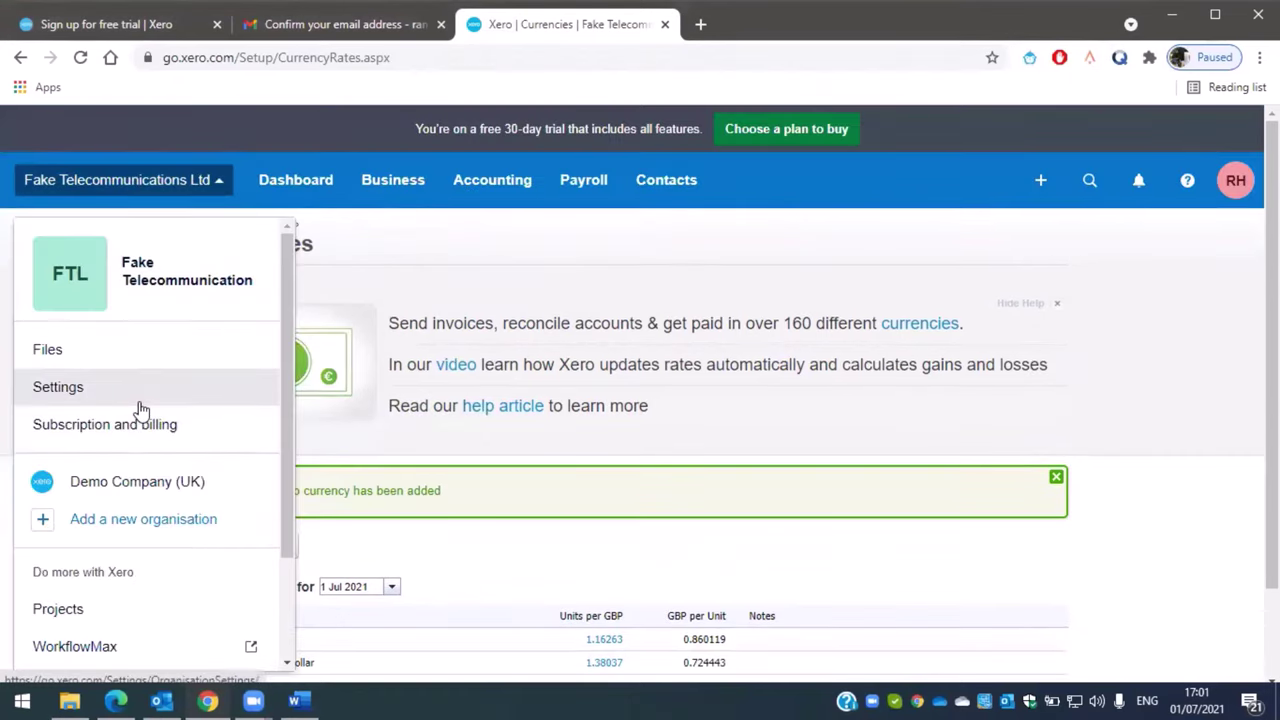
pyautogui.click(140, 400)
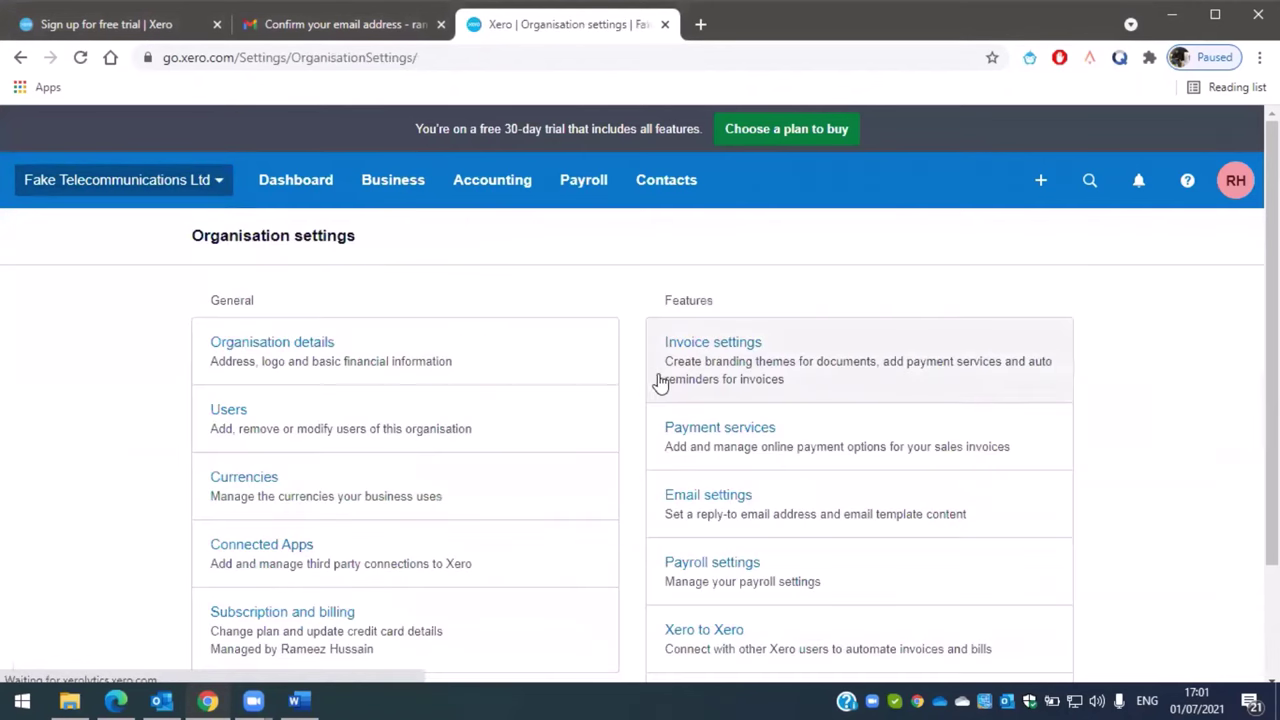
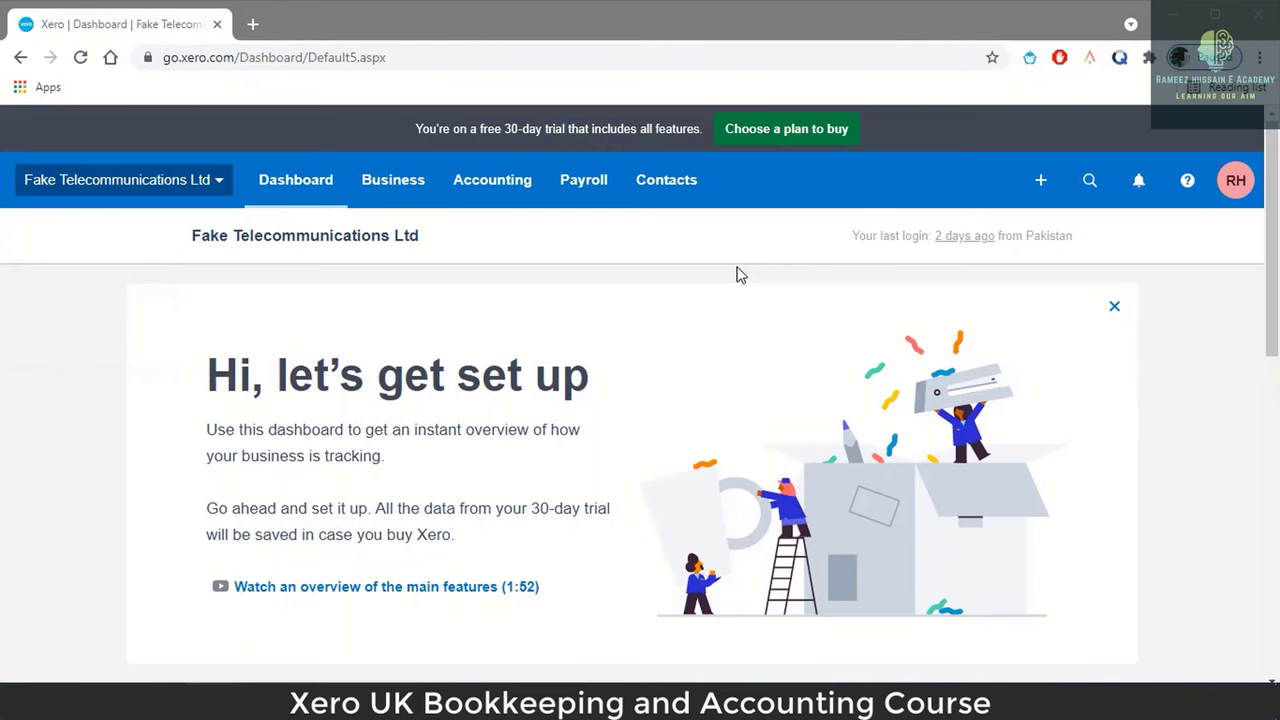
# Step: Expand the Dashboard's cash flow setup card and choose to connect a bank for automatic transaction import
pyautogui.scroll(-3, 586, 294)
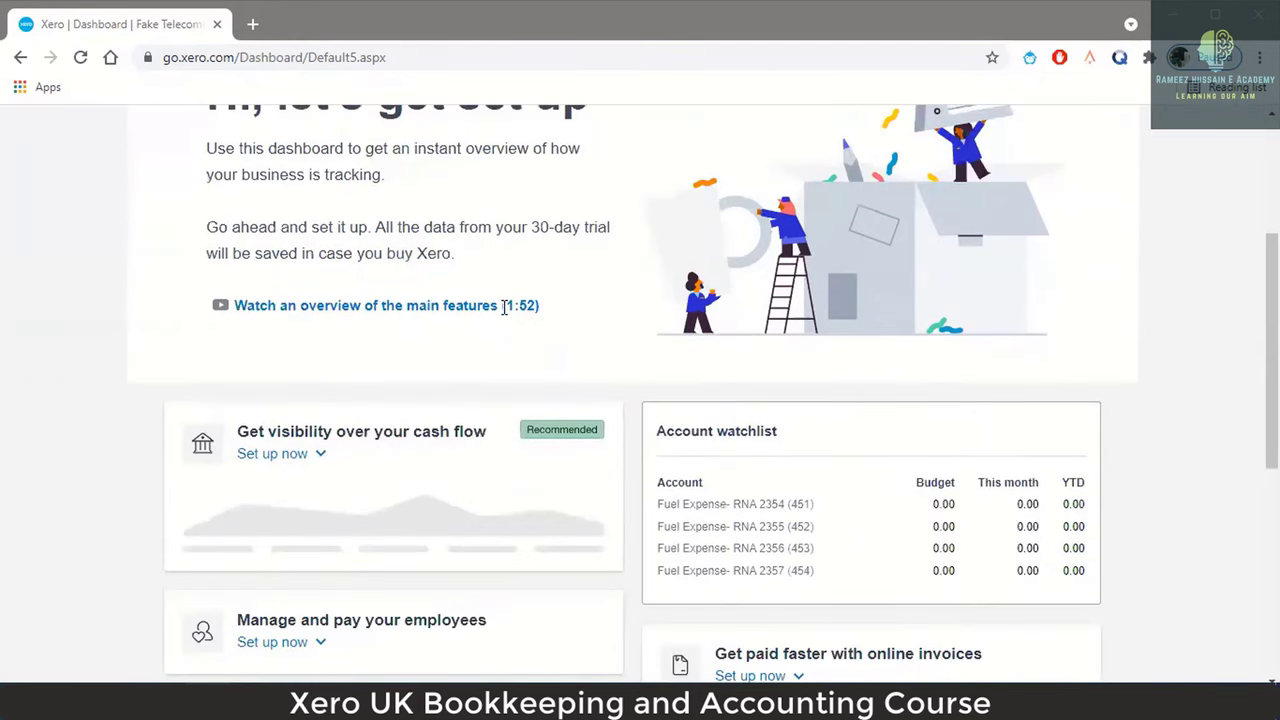
pyautogui.scroll(3, 503, 312)
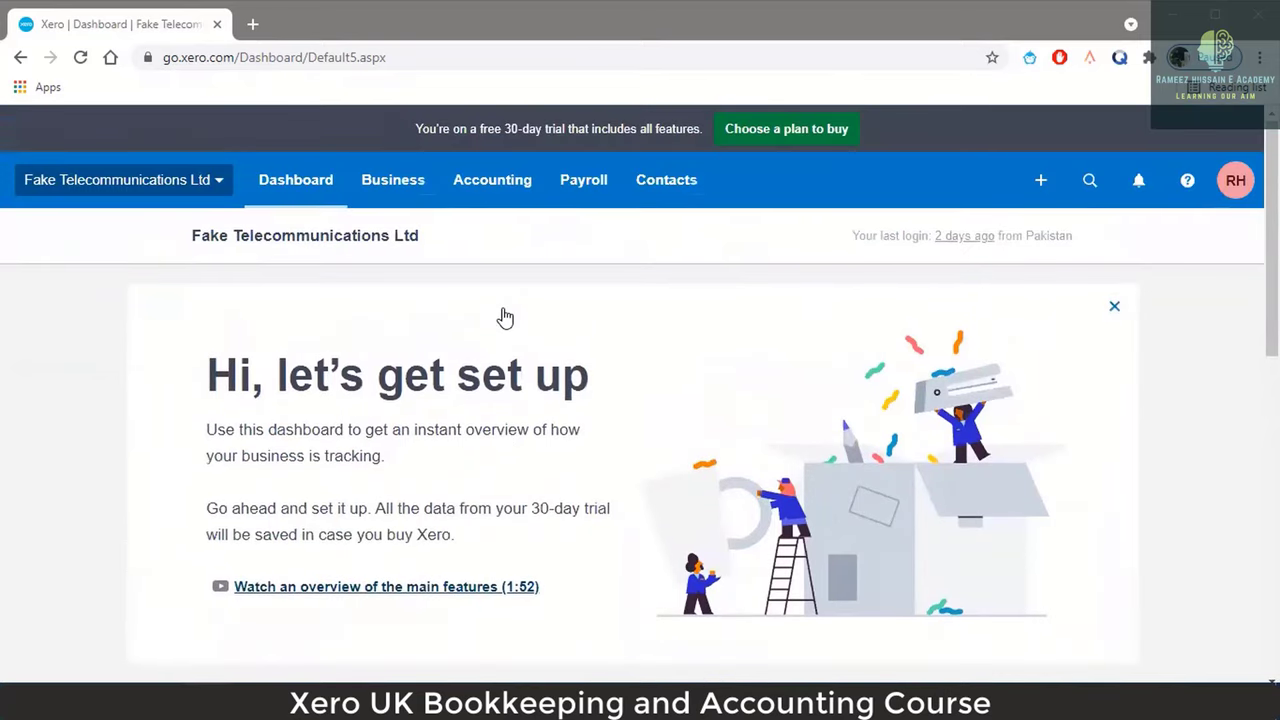
pyautogui.scroll(-3, 491, 300)
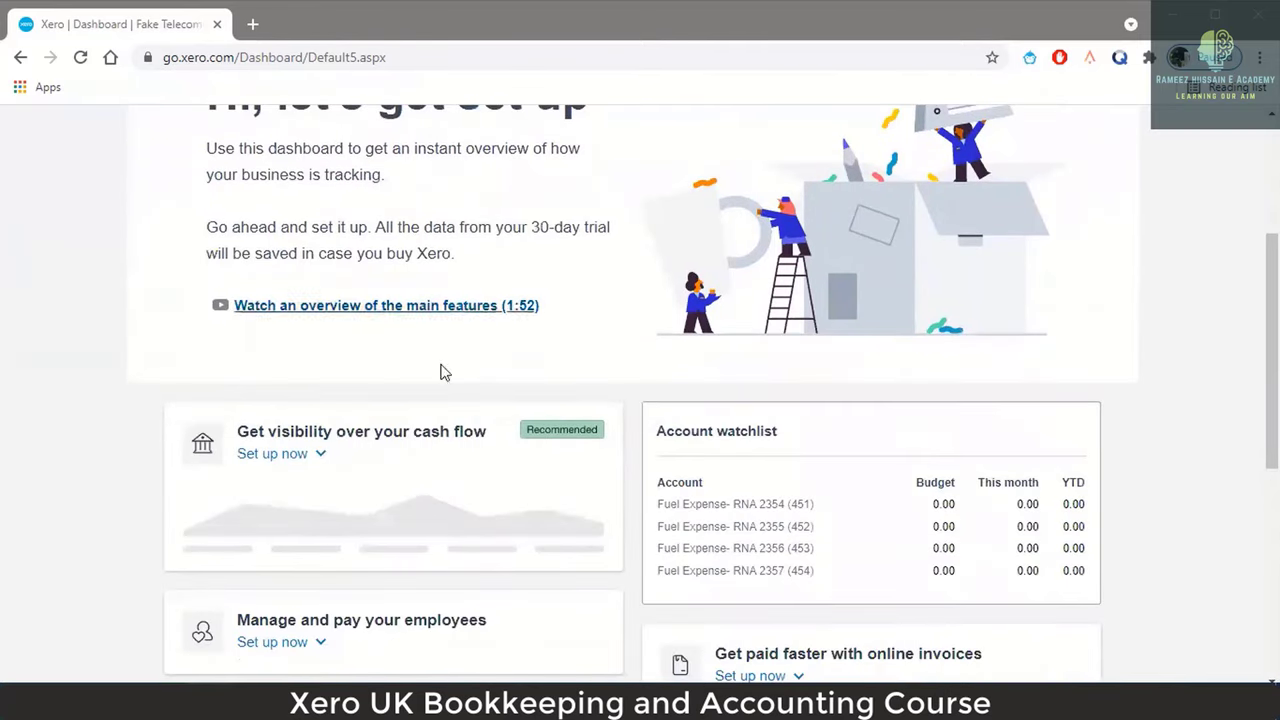
pyautogui.click(203, 451)
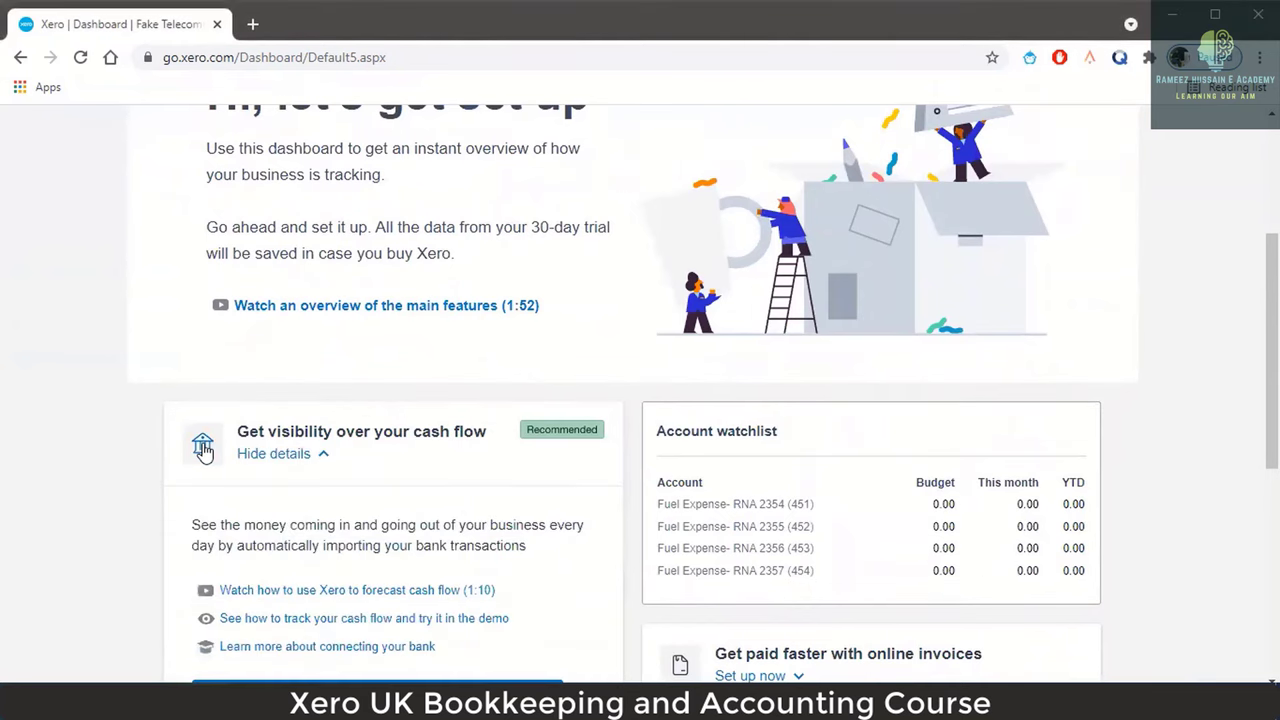
pyautogui.click(203, 451)
pyautogui.click(202, 449)
pyautogui.scroll(-2, 340, 487)
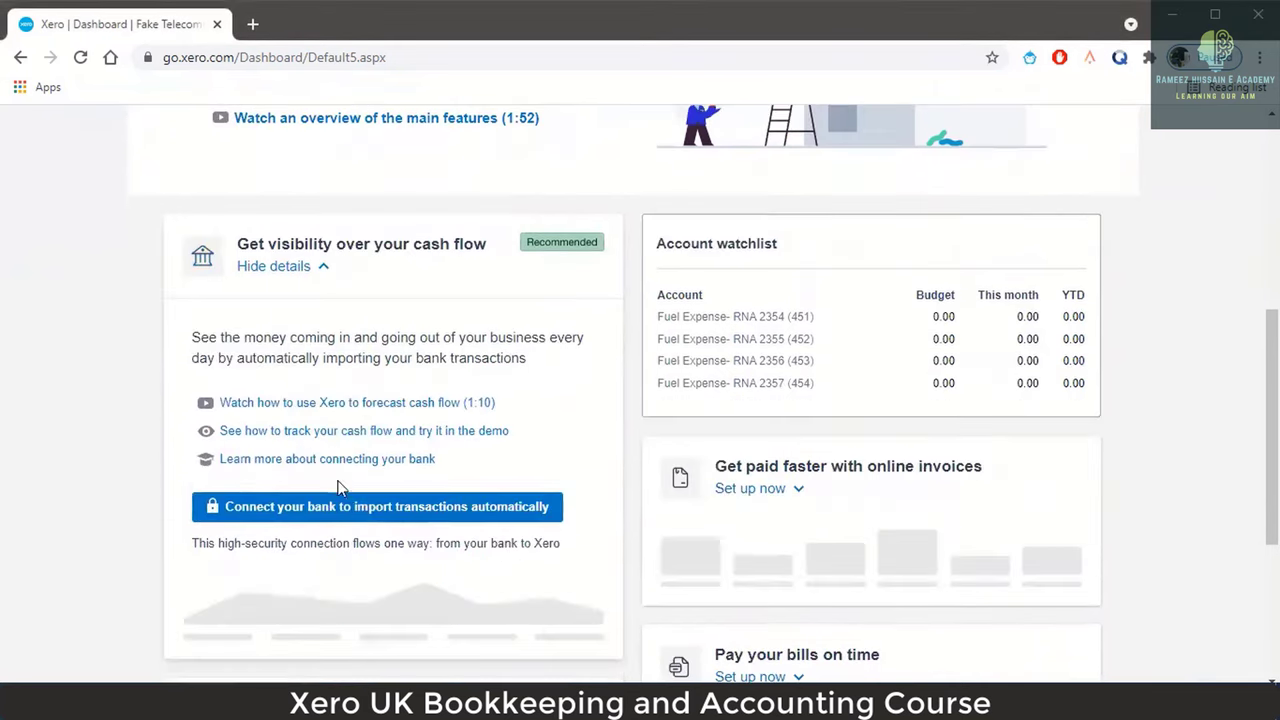
pyautogui.click(360, 512)
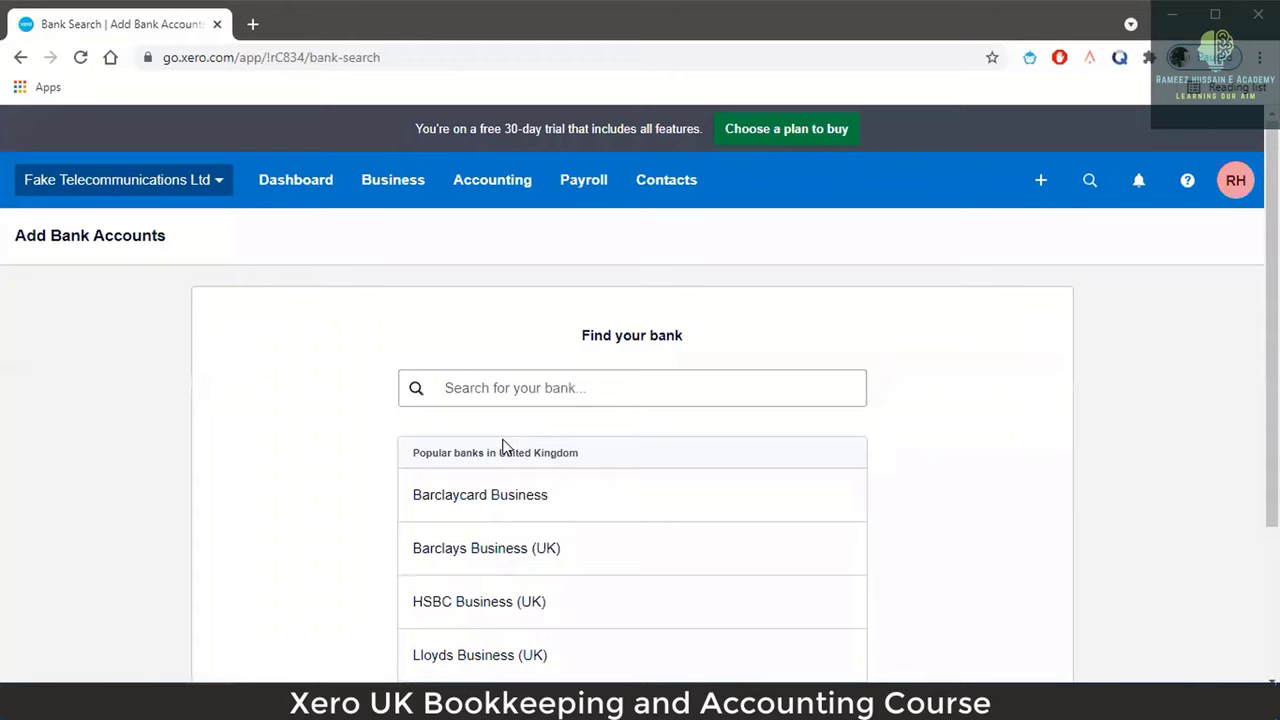
pyautogui.click(309, 181)
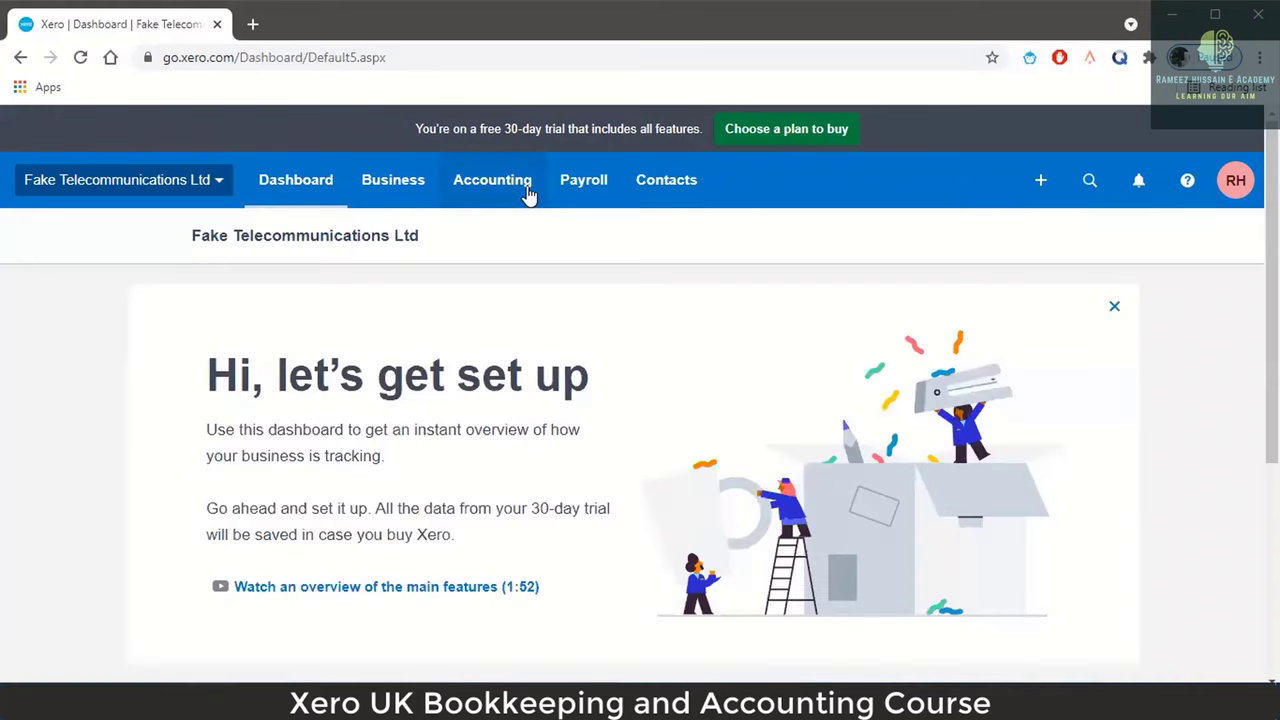
pyautogui.click(528, 193)
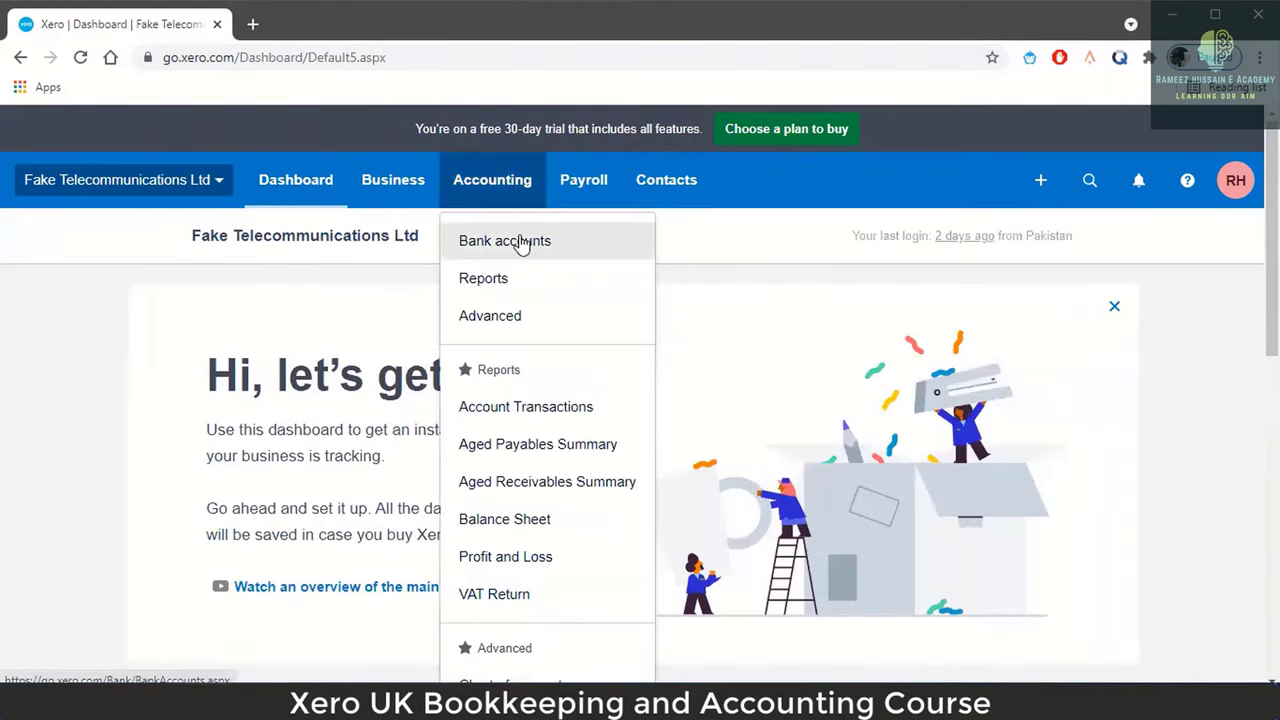
pyautogui.click(520, 241)
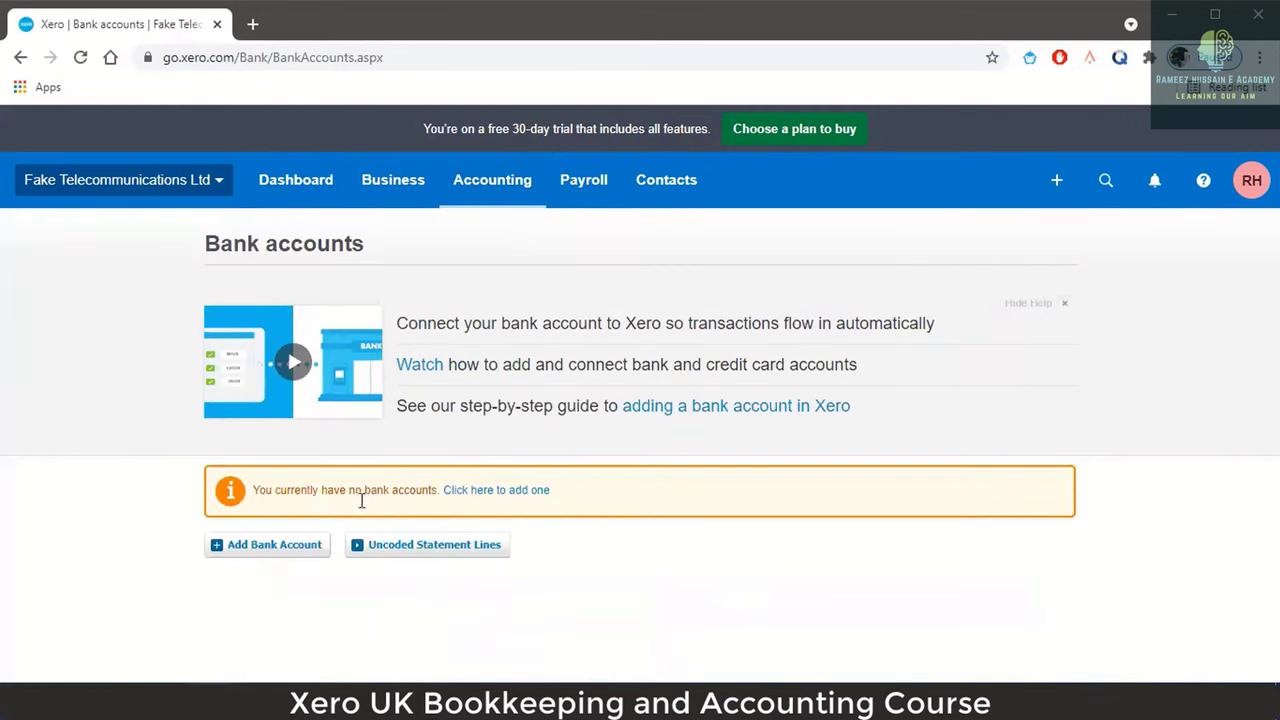
pyautogui.click(293, 549)
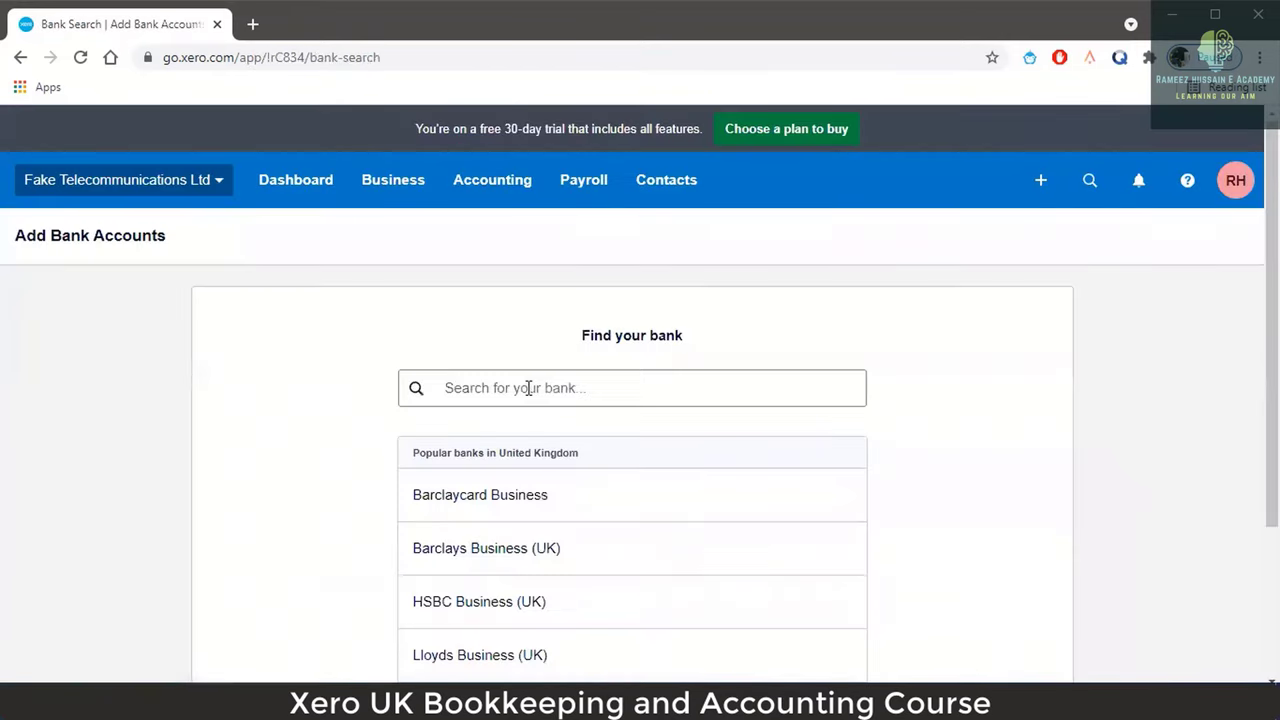
pyautogui.click(274, 200)
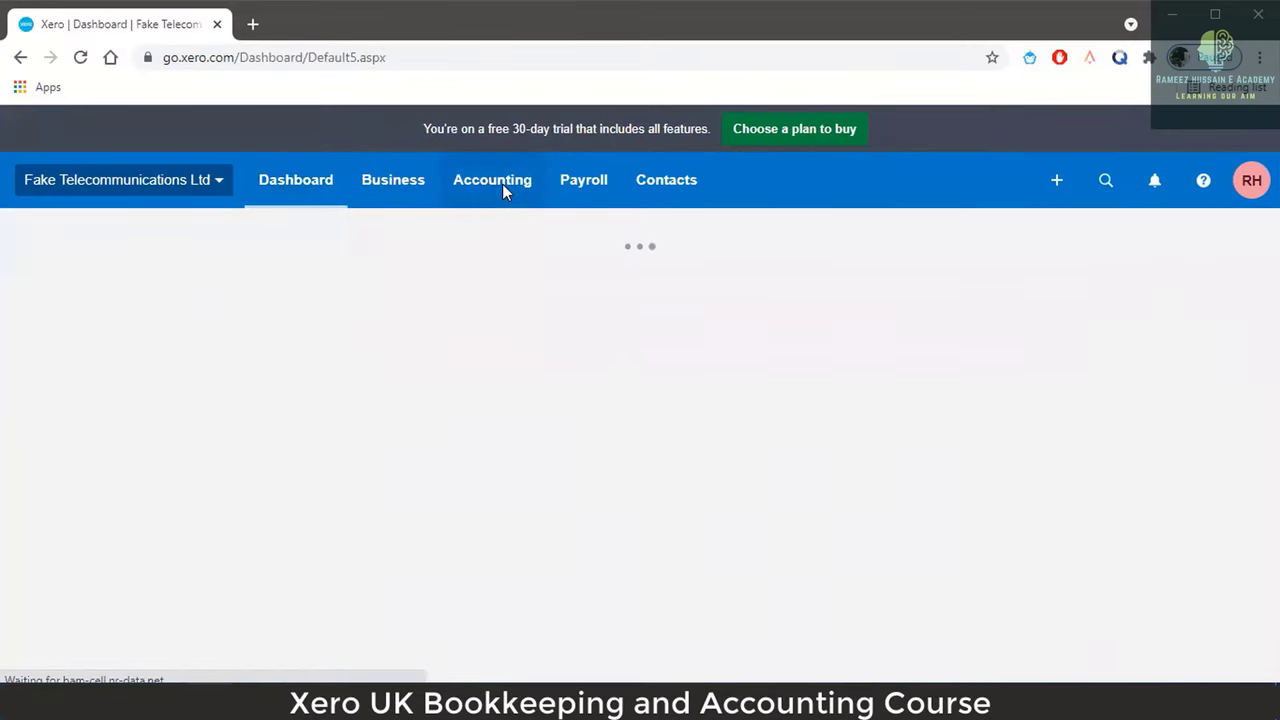
pyautogui.click(503, 188)
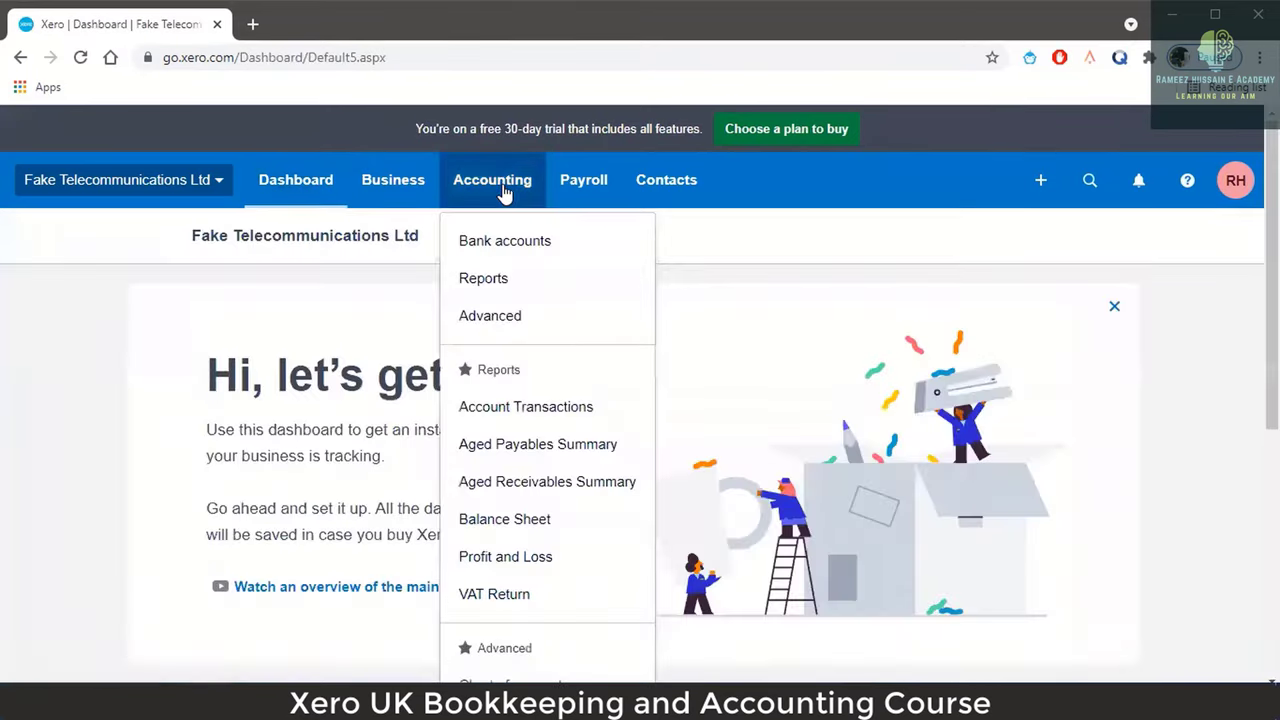
pyautogui.scroll(-1, 542, 253)
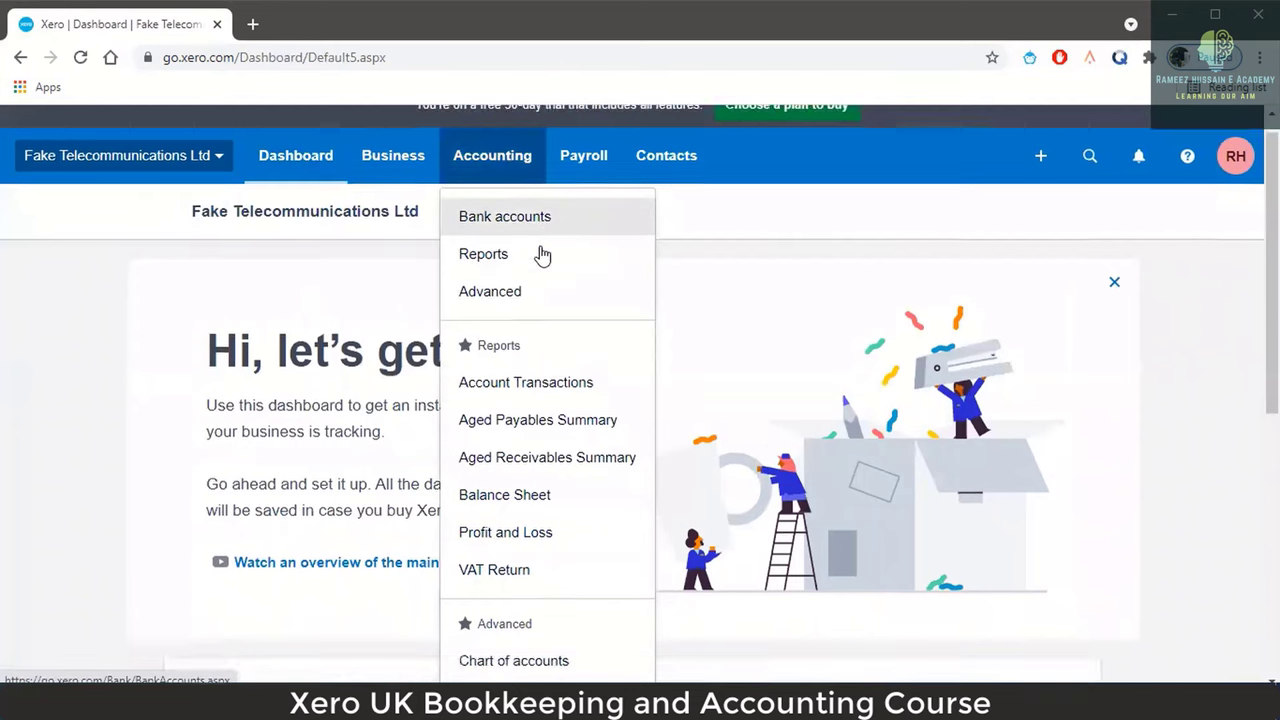
pyautogui.scroll(-2, 542, 253)
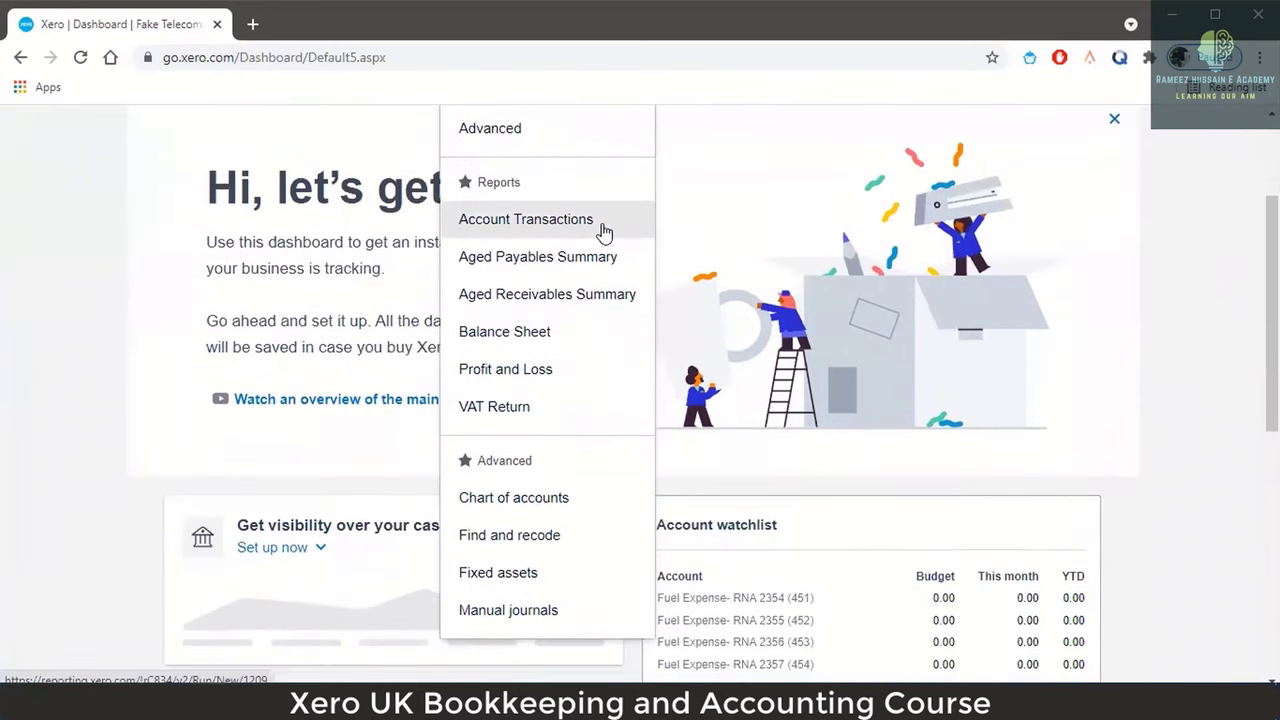
pyautogui.scroll(1, 604, 232)
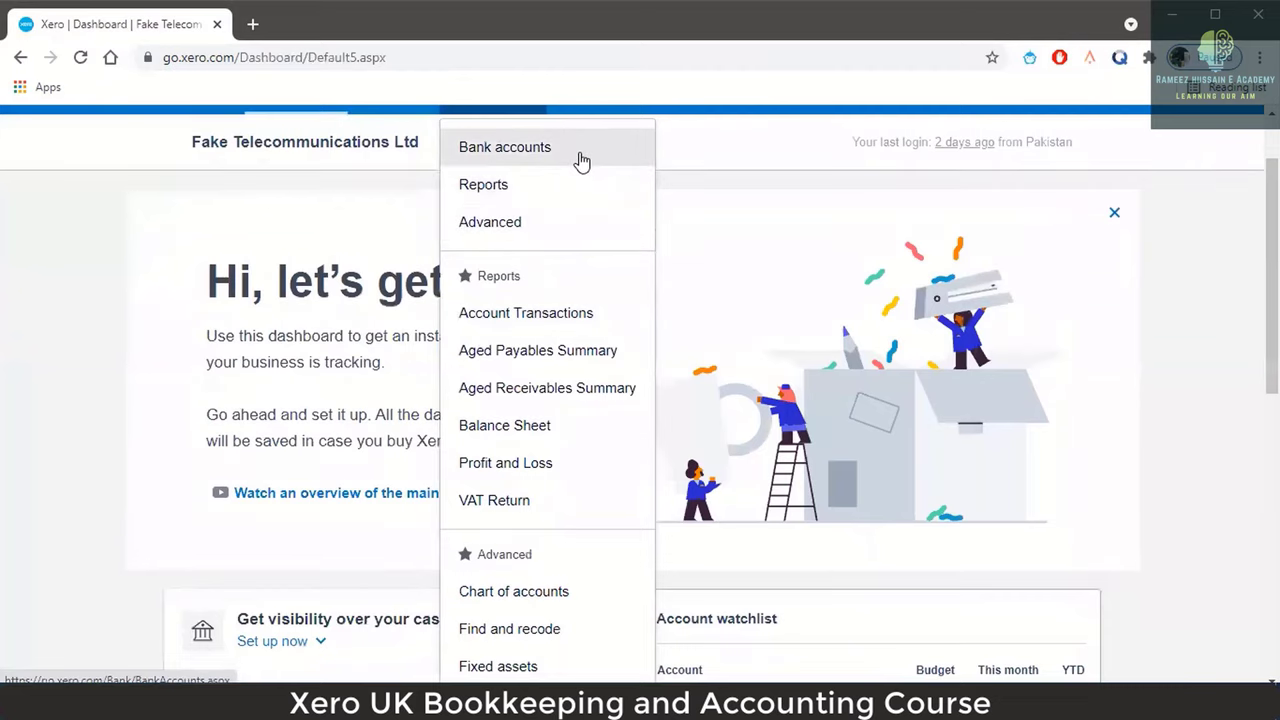
pyautogui.click(549, 592)
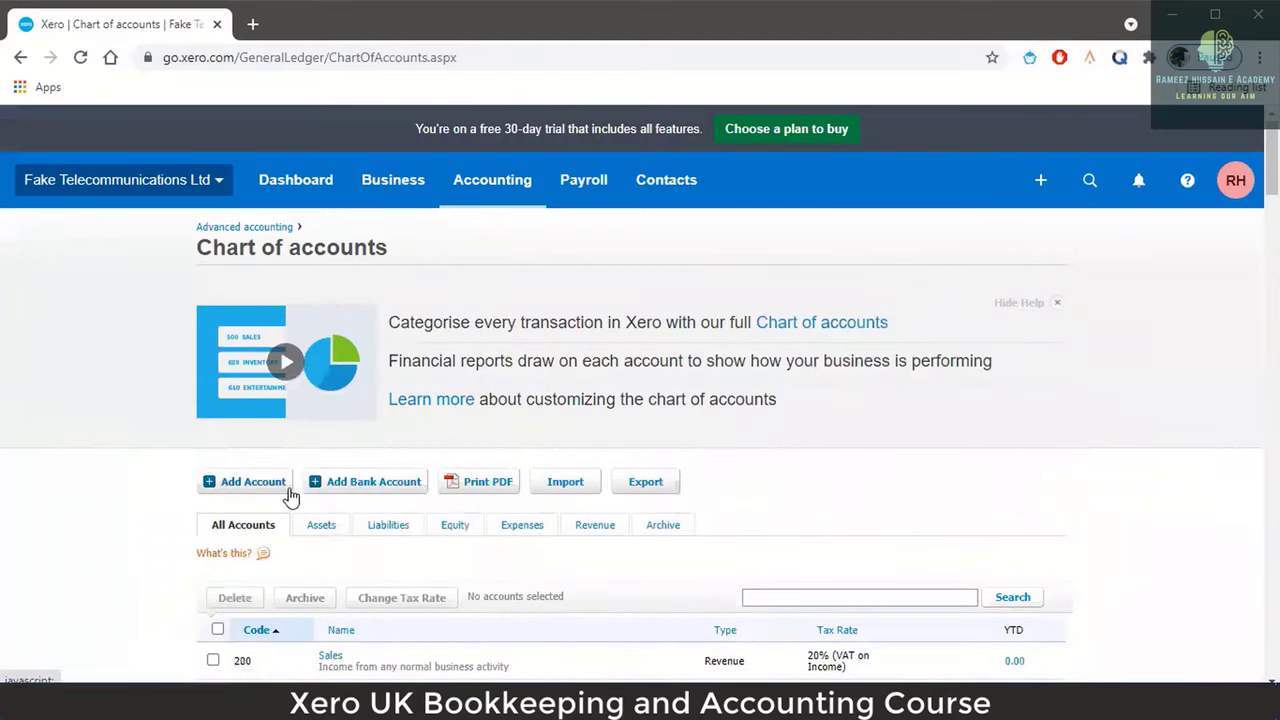
pyautogui.click(360, 487)
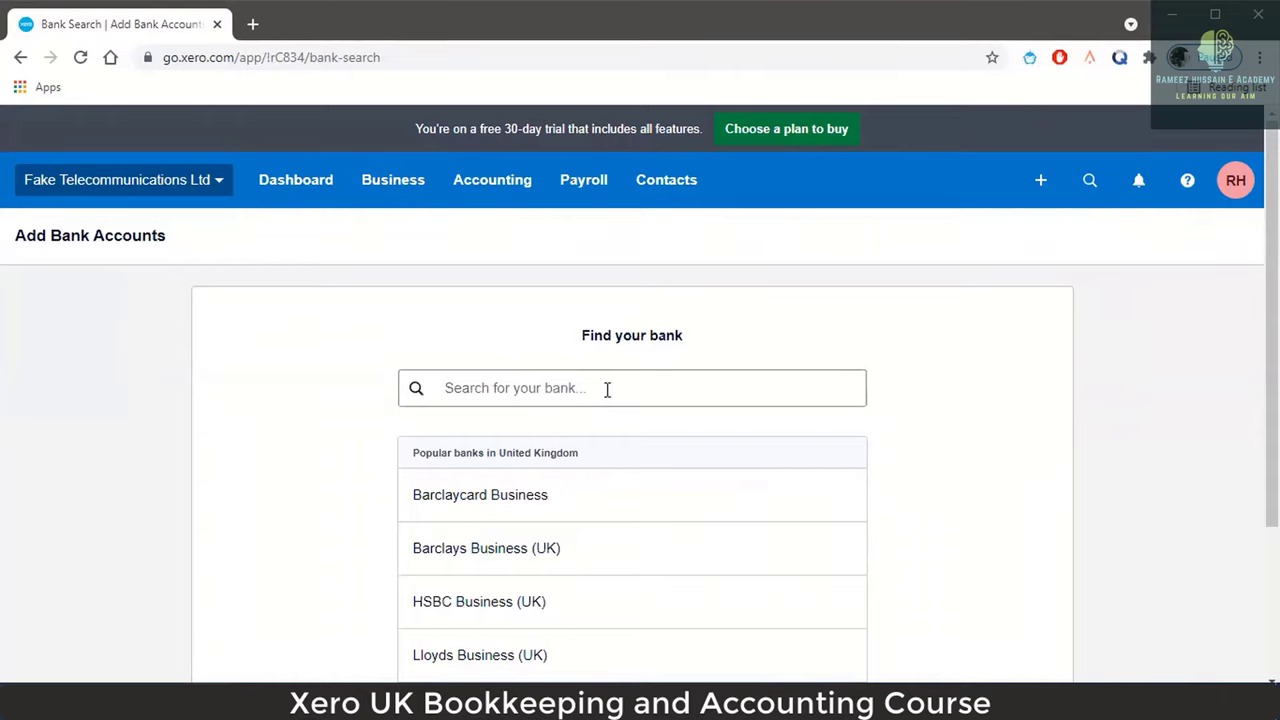
pyautogui.click(575, 395)
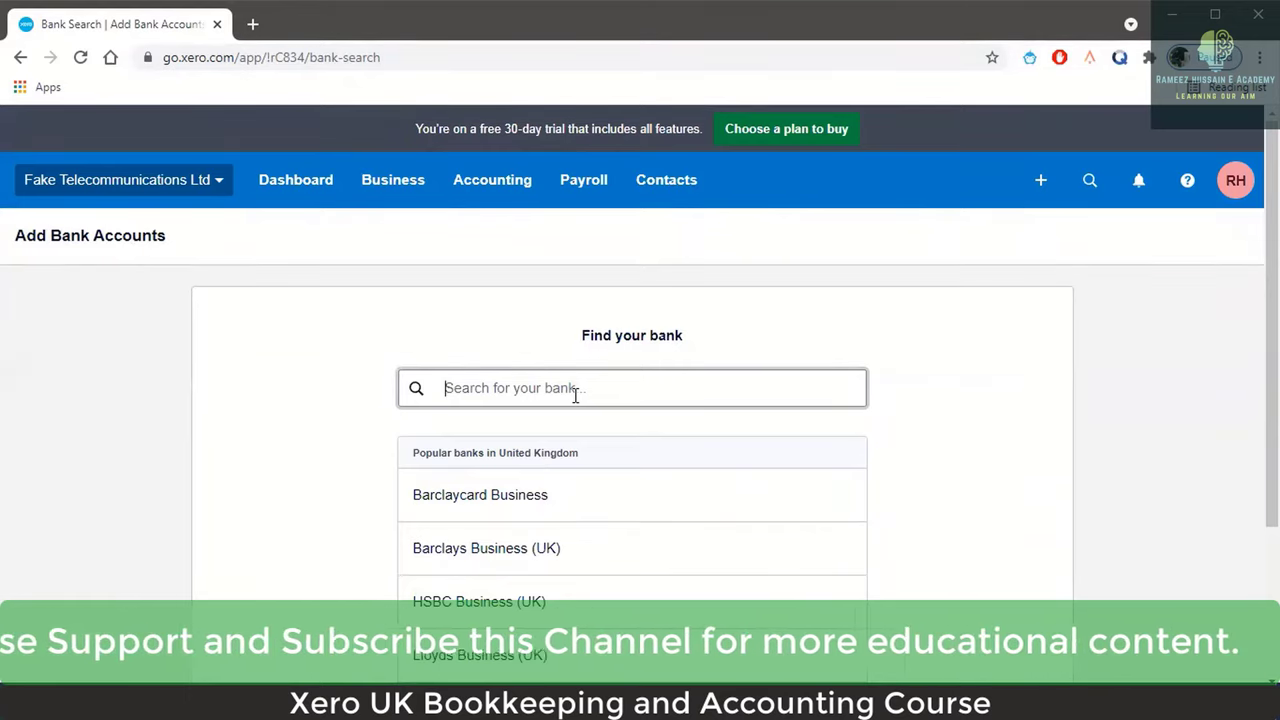
pyautogui.scroll(-1, 672, 445)
pyautogui.scroll(-1, 672, 445)
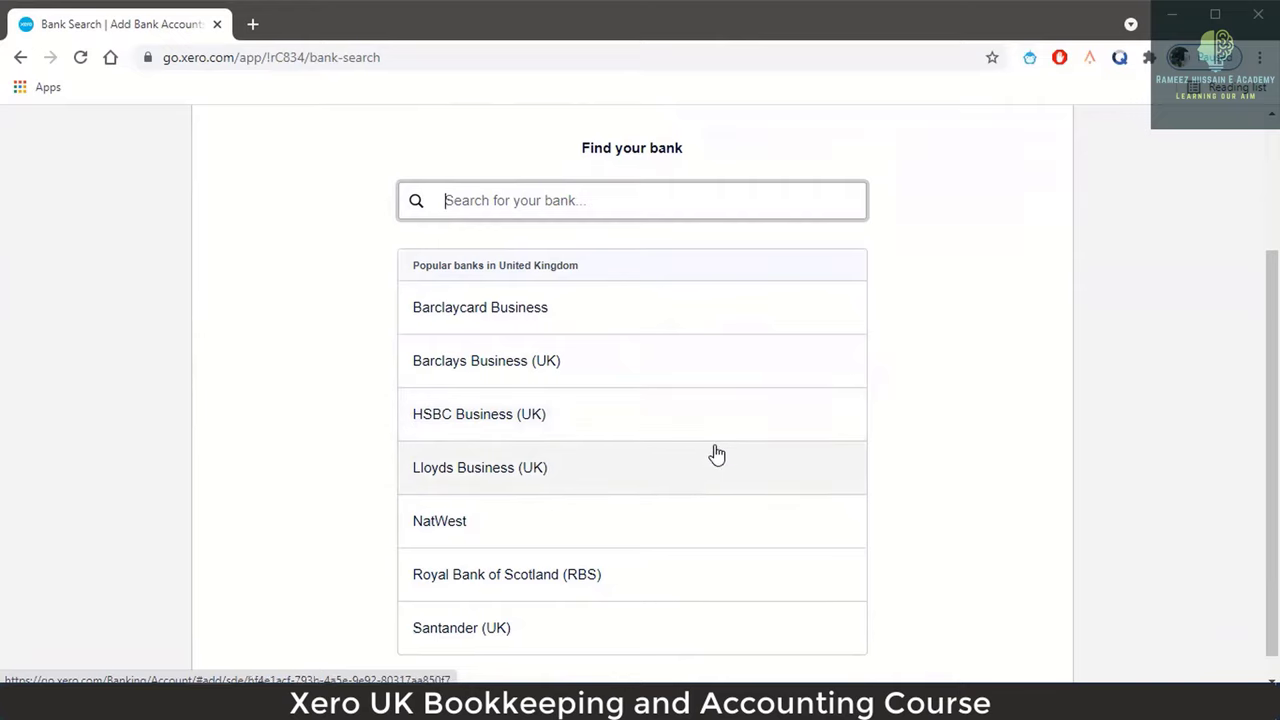
# Step: Choose NatWest from the popular banks and agree to log in to the bank
pyautogui.click(437, 532)
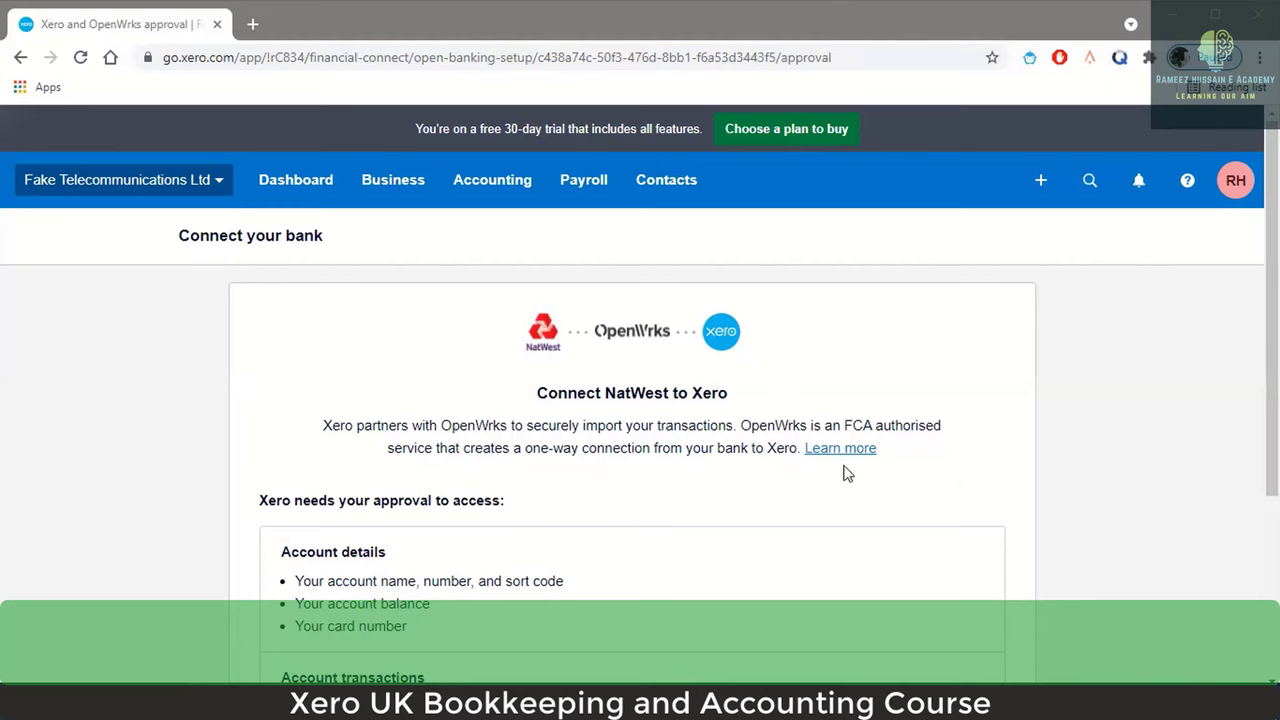
pyautogui.scroll(-2, 751, 345)
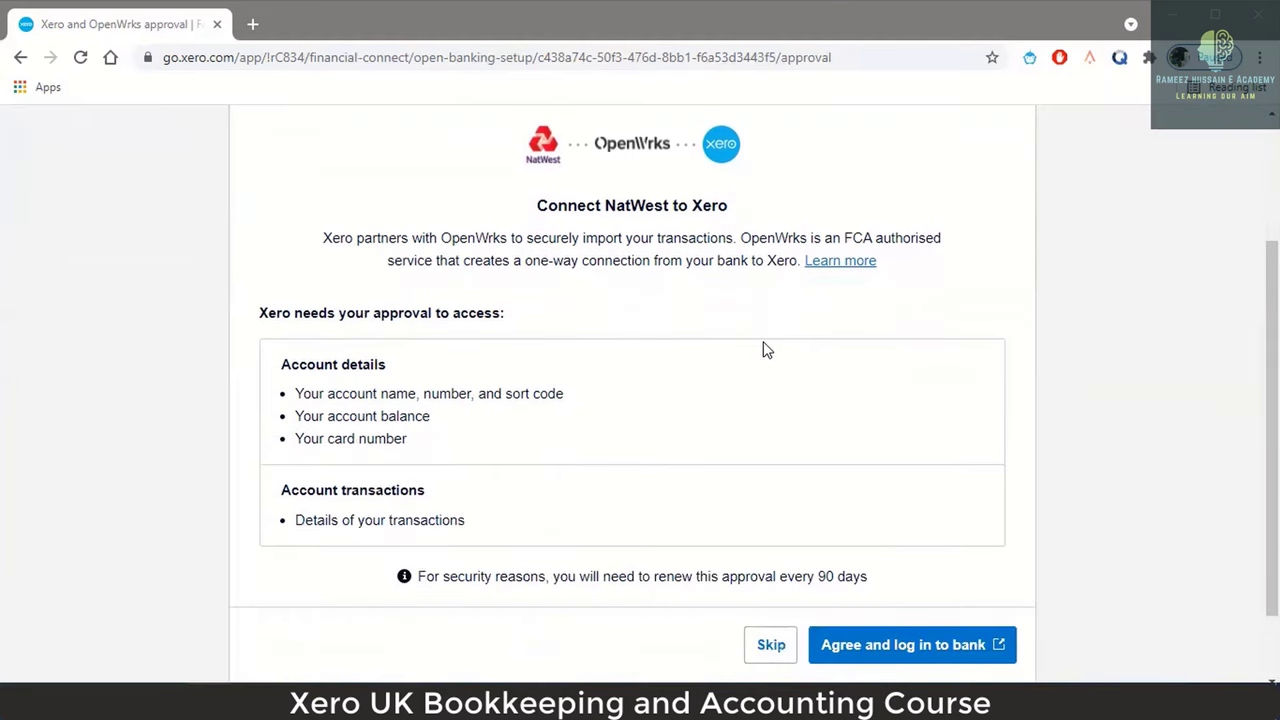
pyautogui.scroll(-1, 763, 349)
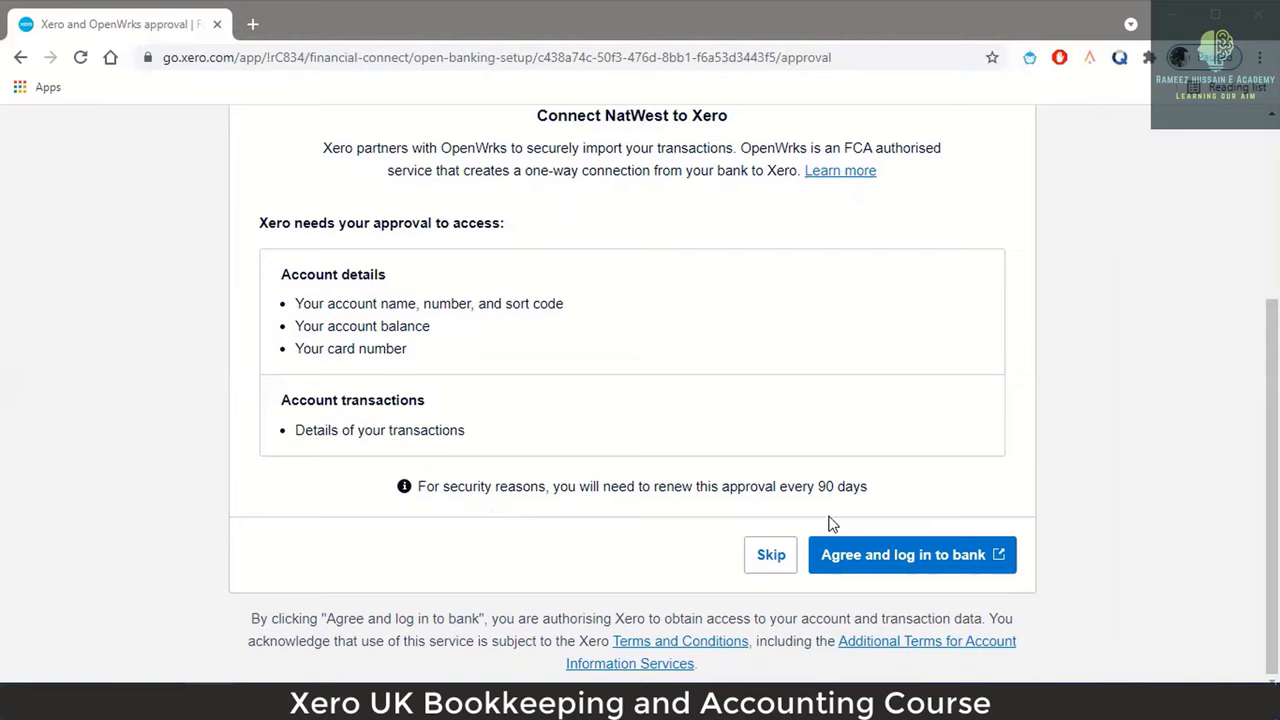
pyautogui.click(890, 556)
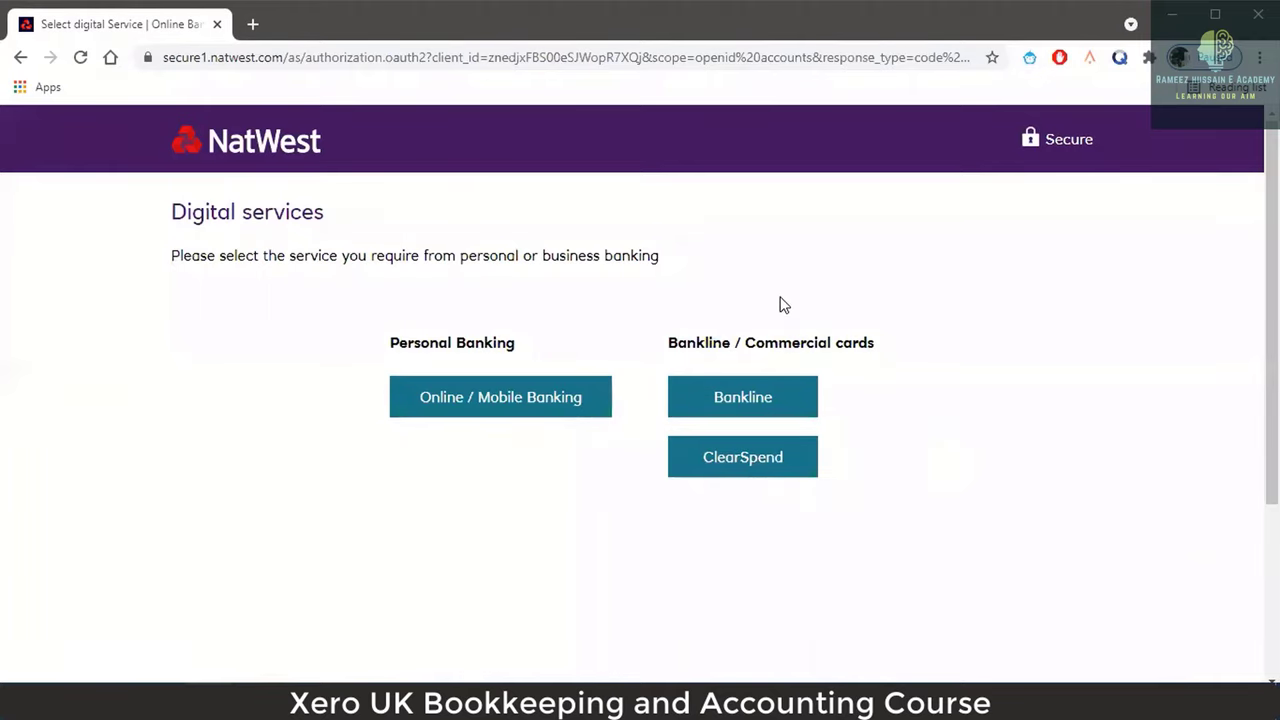
# Step: Pick NatWest's personal Online / Mobile Banking login, allow all cookies, then go back
pyautogui.scroll(-3, 714, 320)
pyautogui.scroll(2, 712, 321)
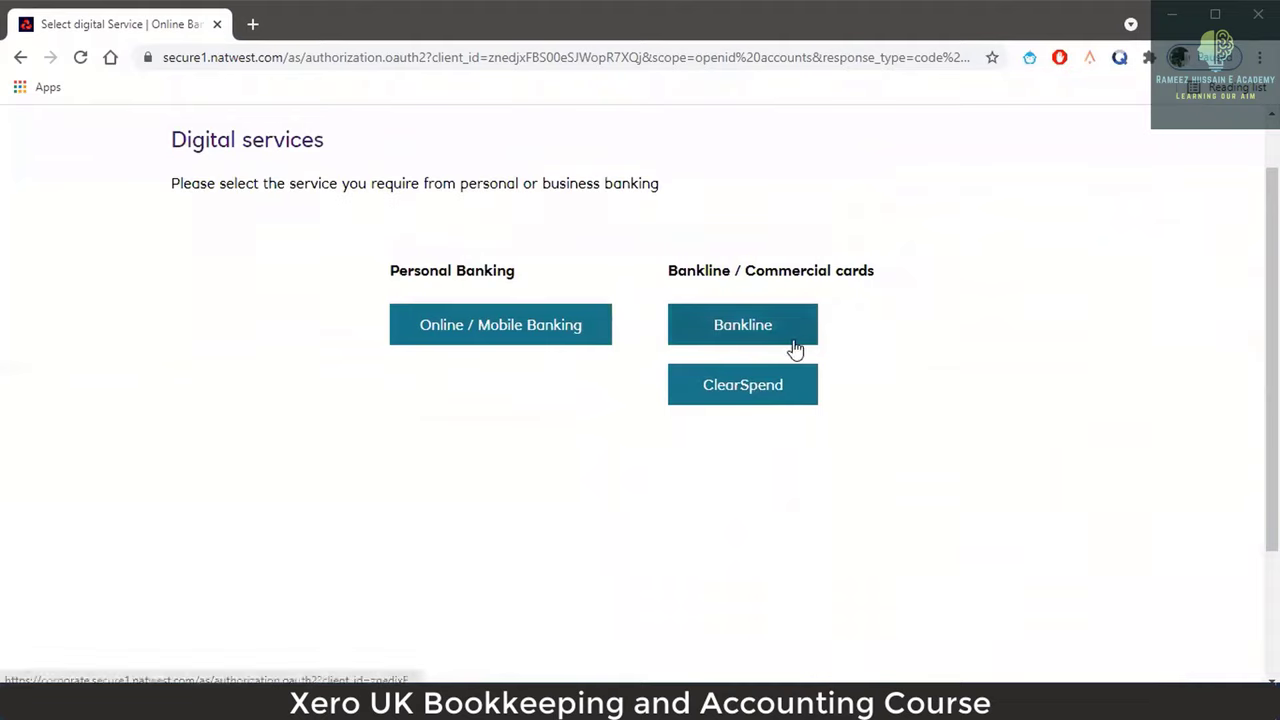
pyautogui.click(535, 346)
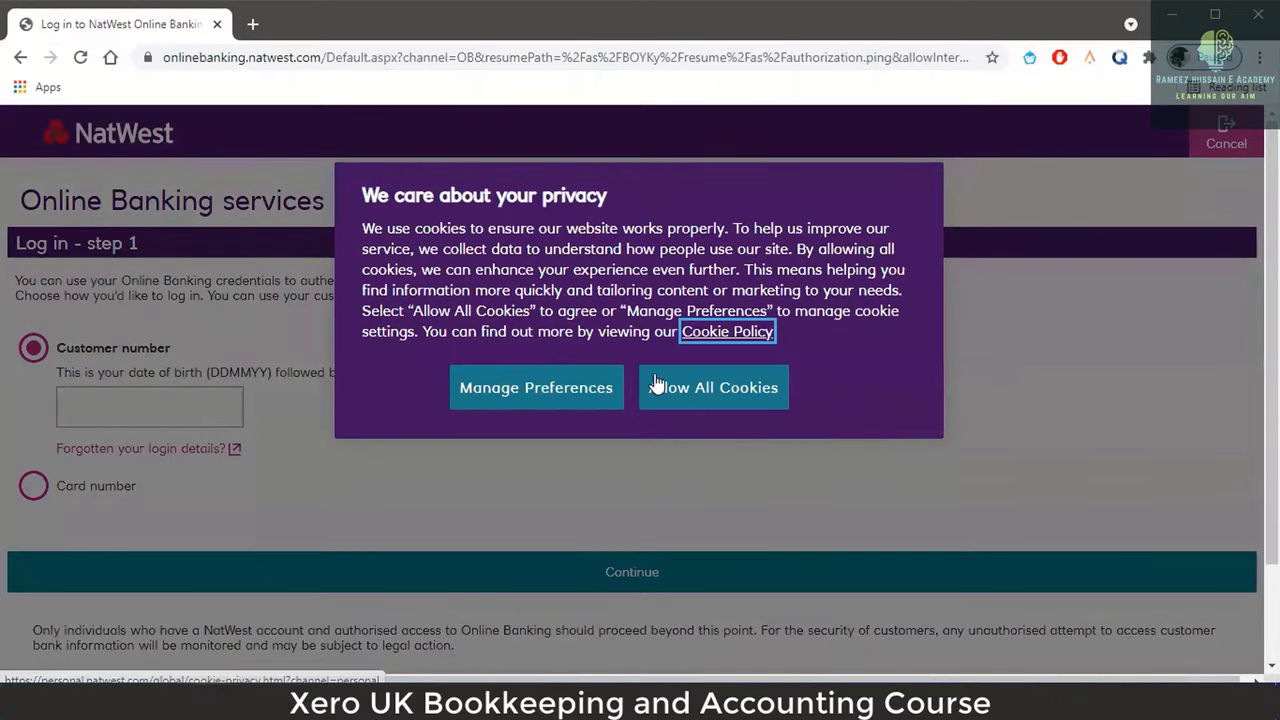
pyautogui.click(665, 383)
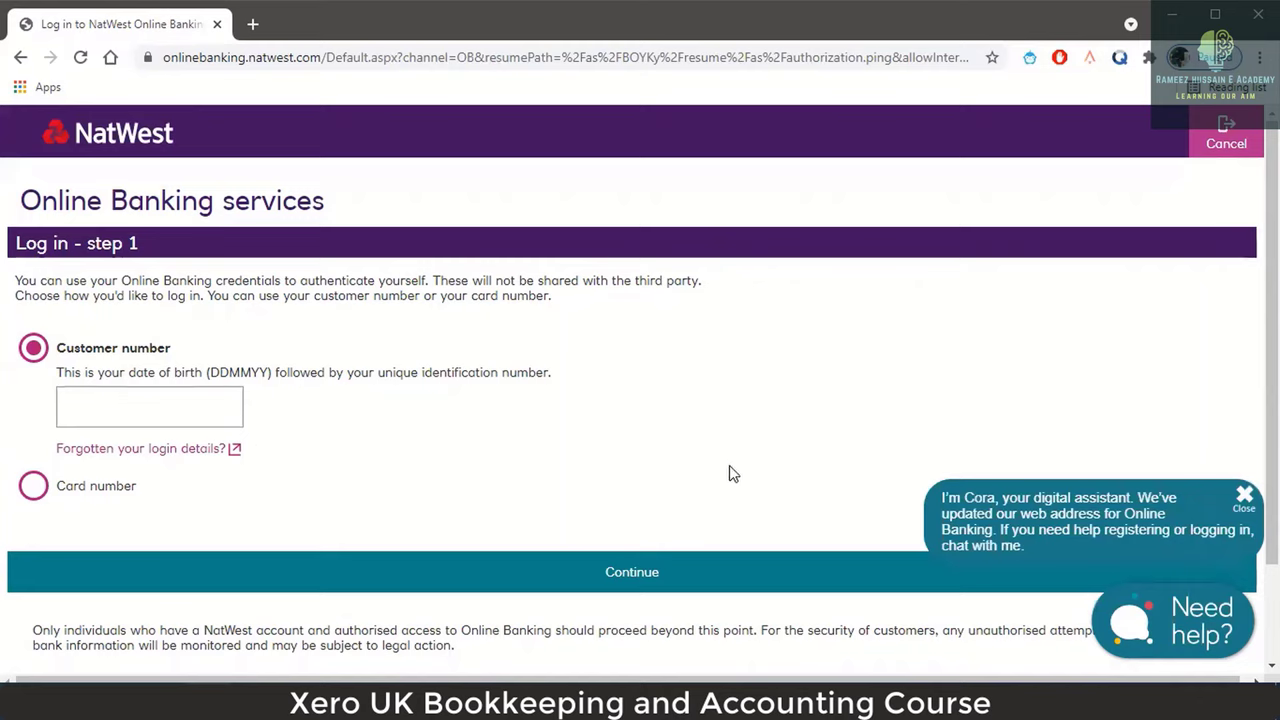
pyautogui.click(19, 60)
# Step: Return to Xero's approval page and choose Don't connect my bank to enter details manually
pyautogui.click(18, 60)
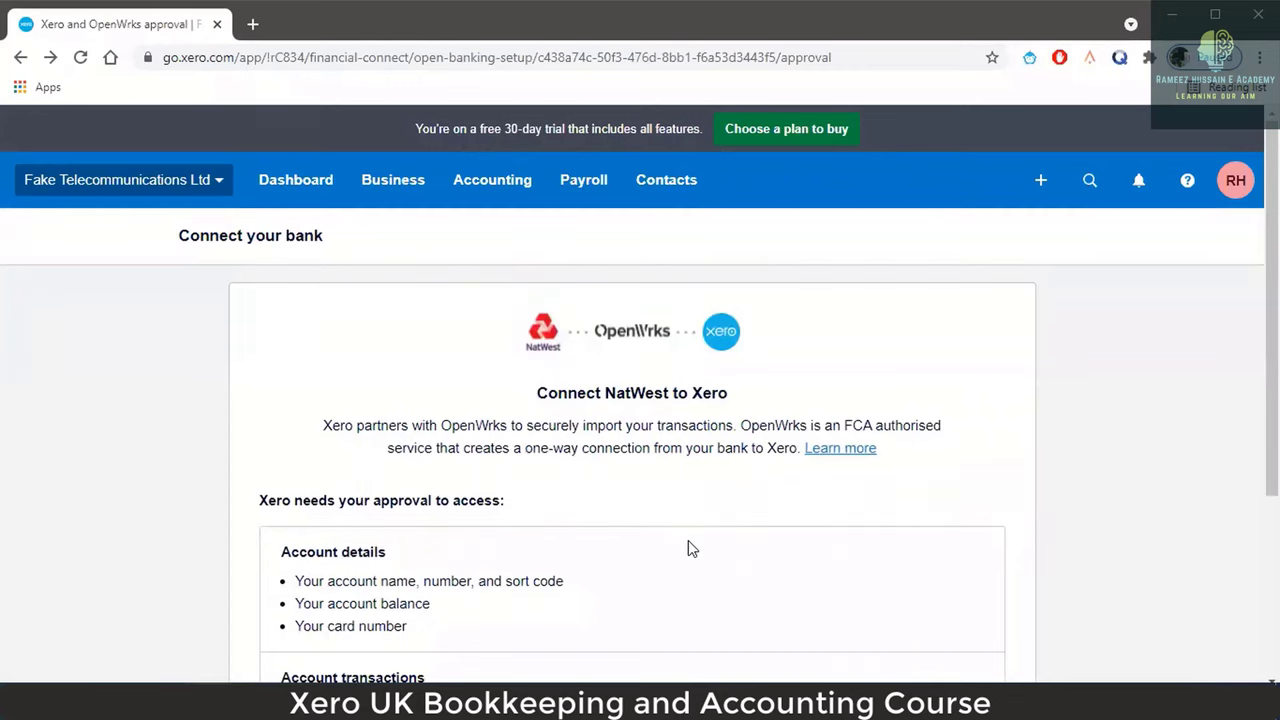
pyautogui.scroll(-3, 692, 375)
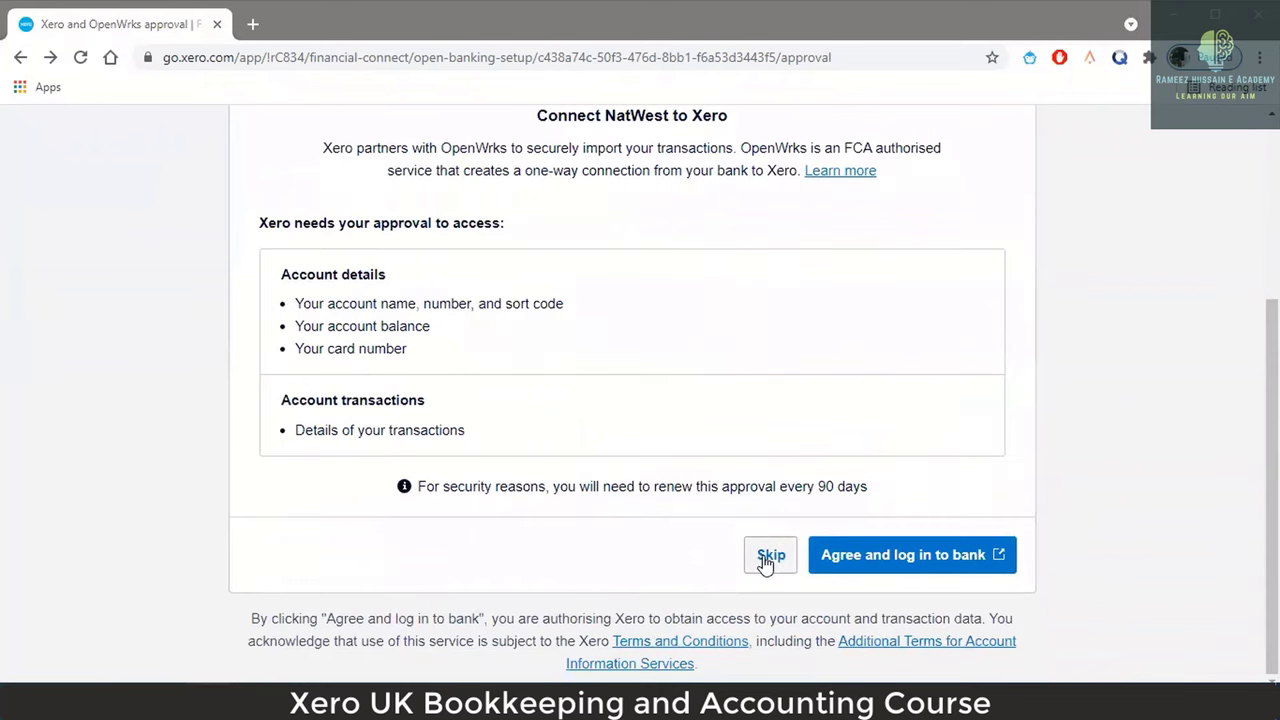
pyautogui.click(763, 556)
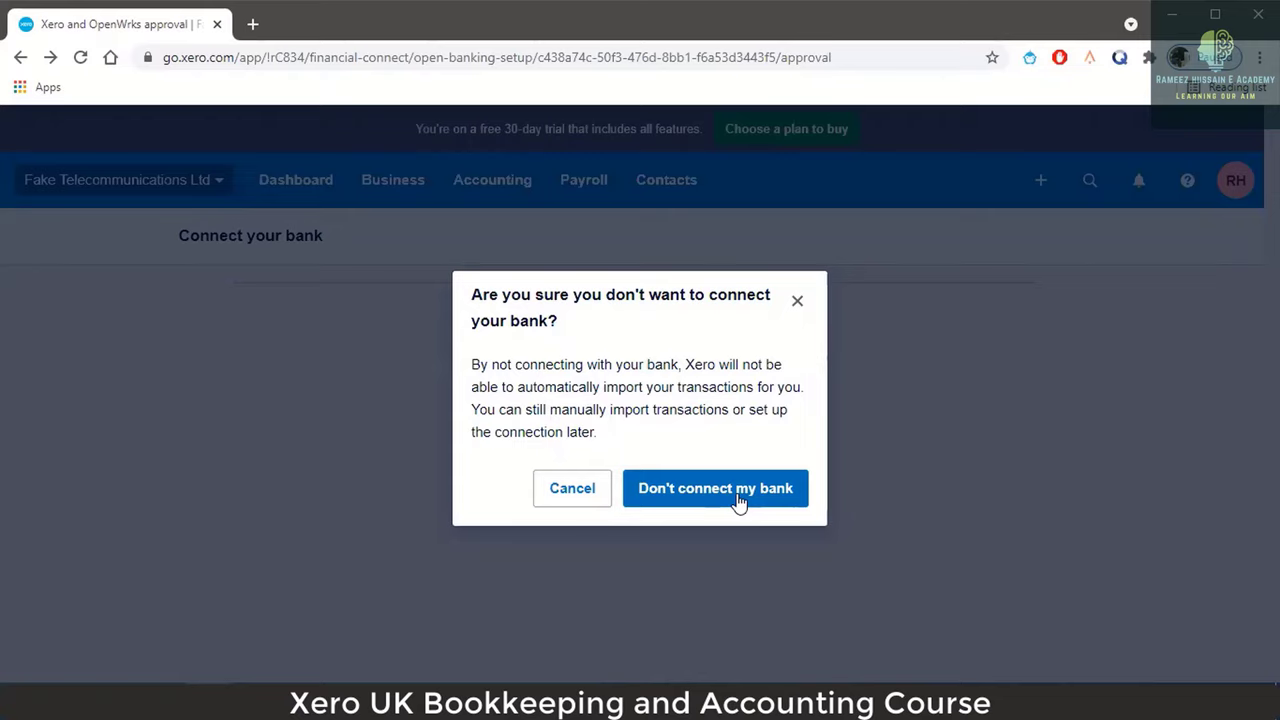
pyautogui.click(738, 500)
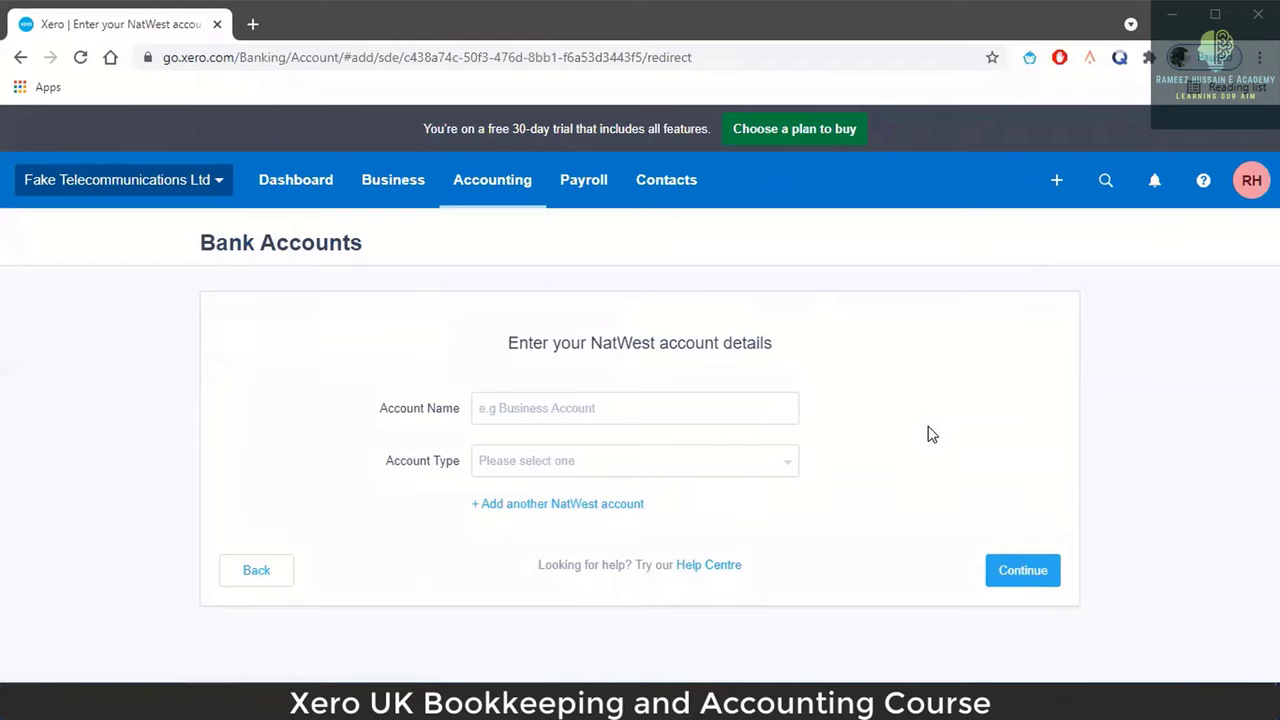
# Step: Enter 'Fake Business Account' as the account name, replacing the typed word 'Bank' with 'Business'
pyautogui.click(617, 405)
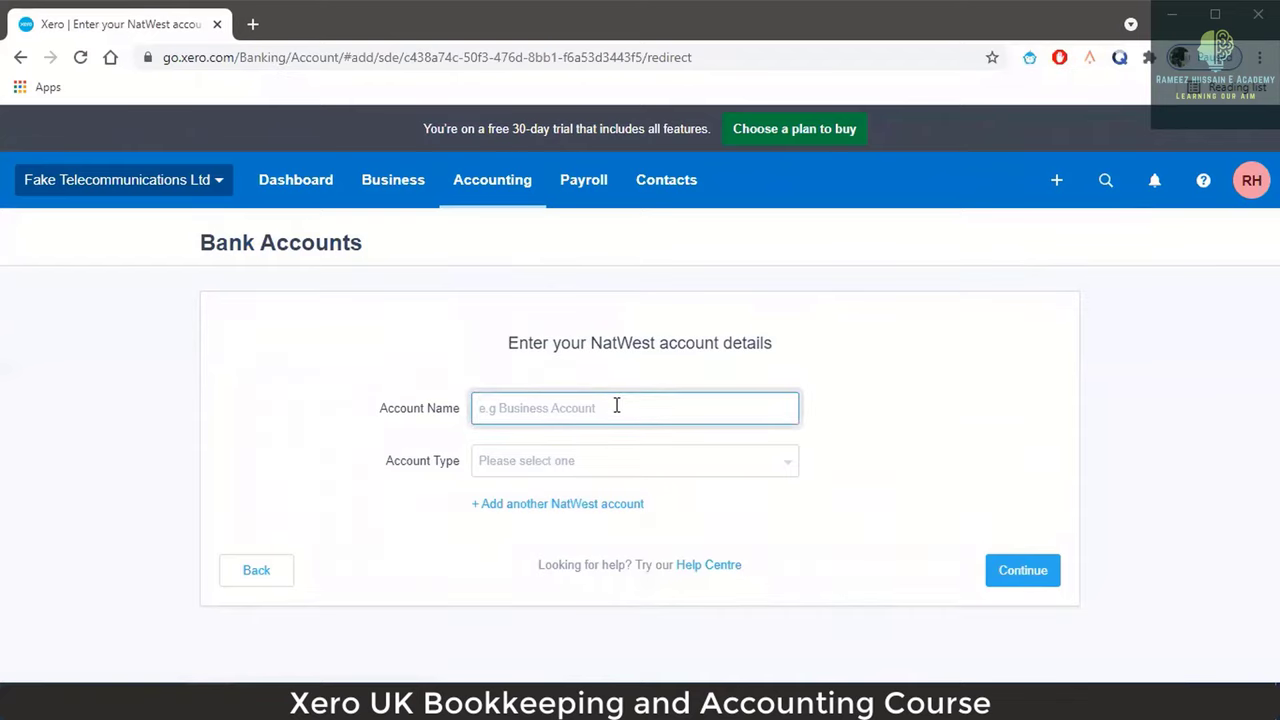
pyautogui.write('Fake ')
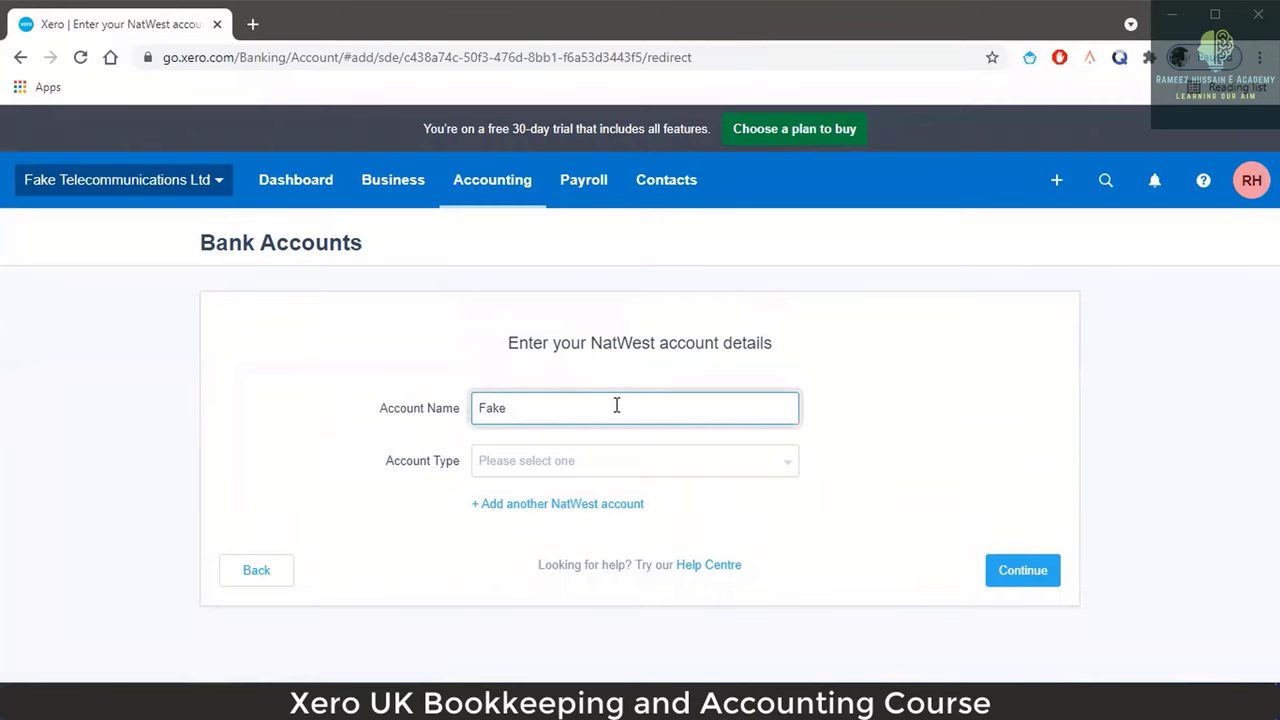
pyautogui.write('Bank A')
pyautogui.write('ccount')
pyautogui.moveTo(509, 404); pyautogui.dragTo(538, 404)
pyautogui.write('Business')
# Step: Set the account type to Everyday (day-to-day)
pyautogui.click(658, 470)
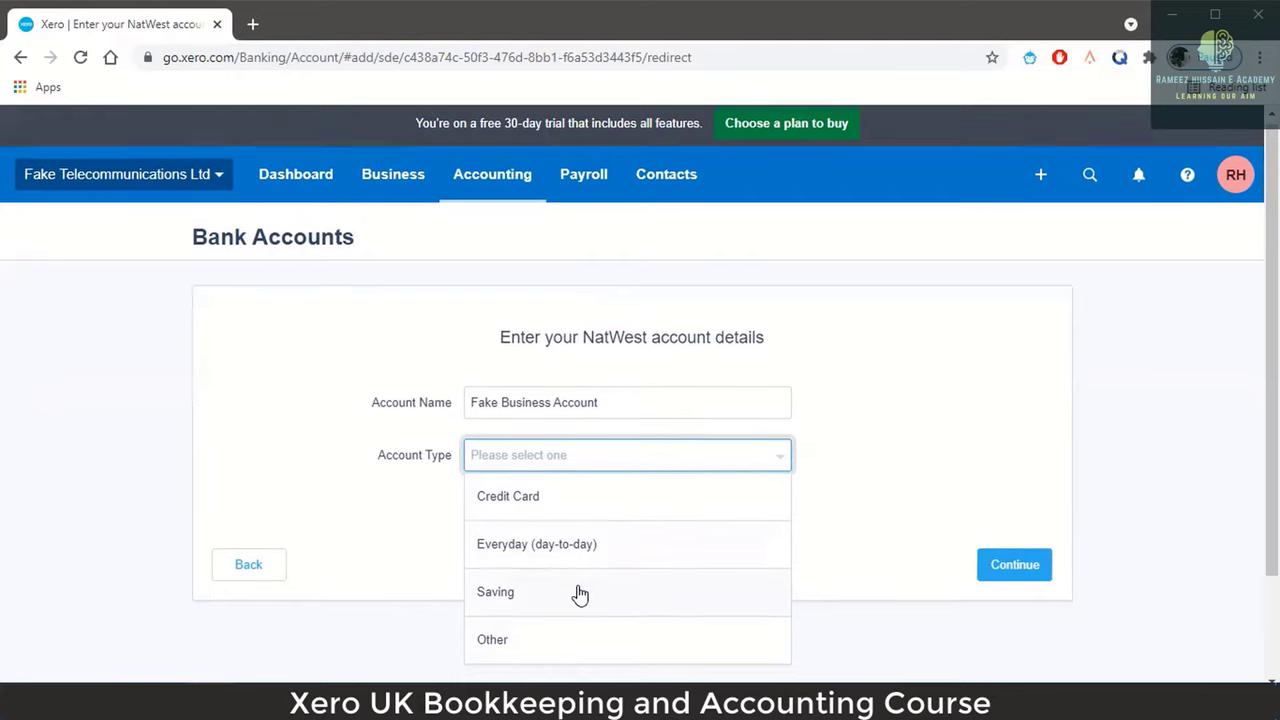
pyautogui.scroll(-1, 580, 594)
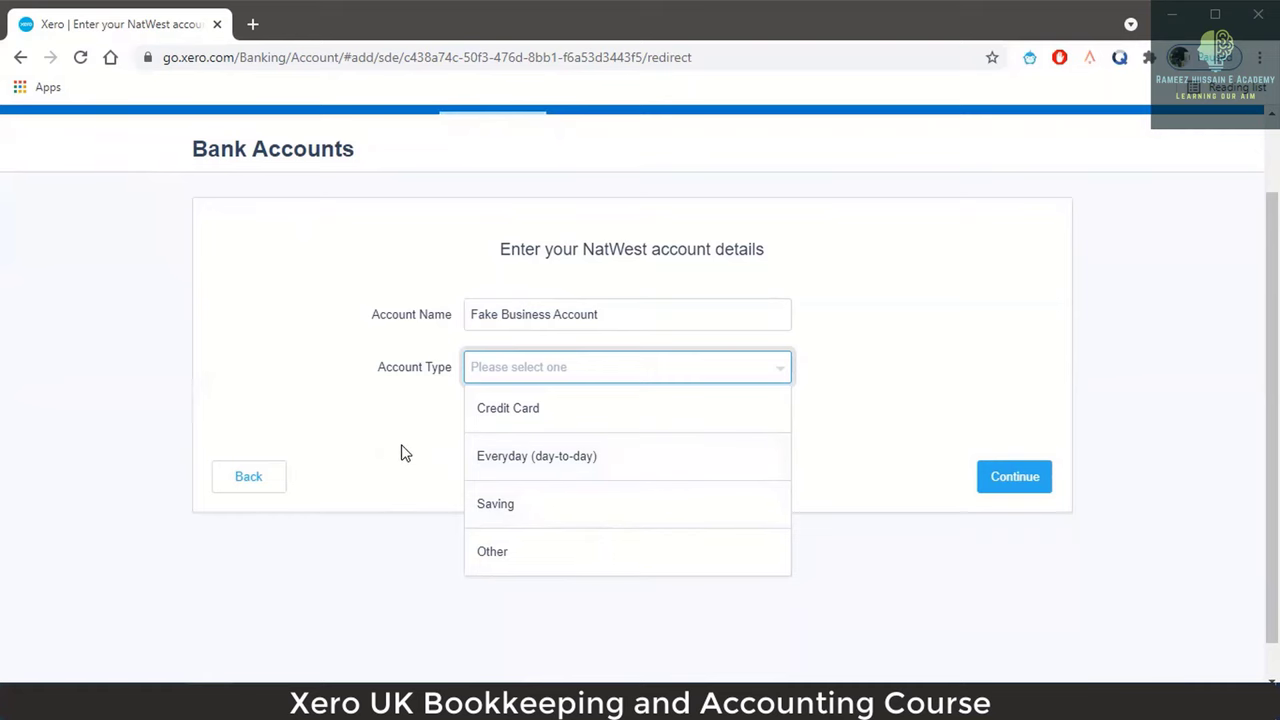
pyautogui.click(540, 456)
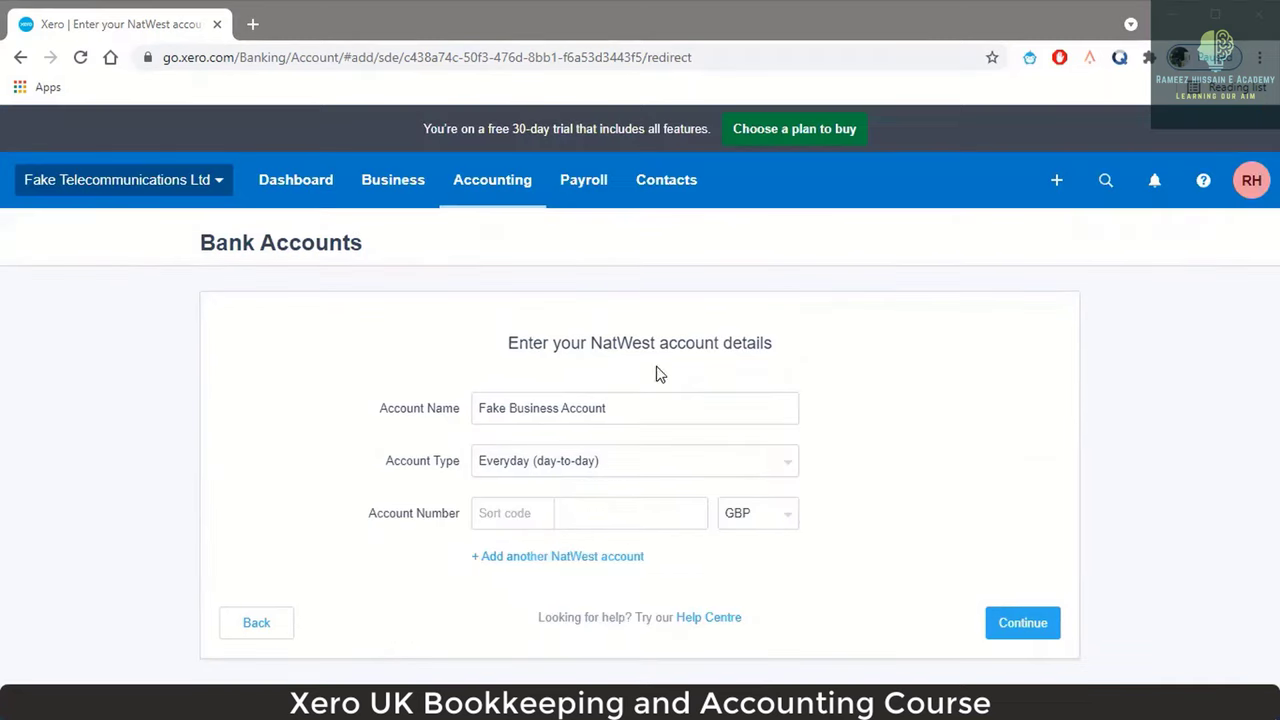
# Step: Enter the account's sort code and account number, then continue to add it
pyautogui.click(519, 513)
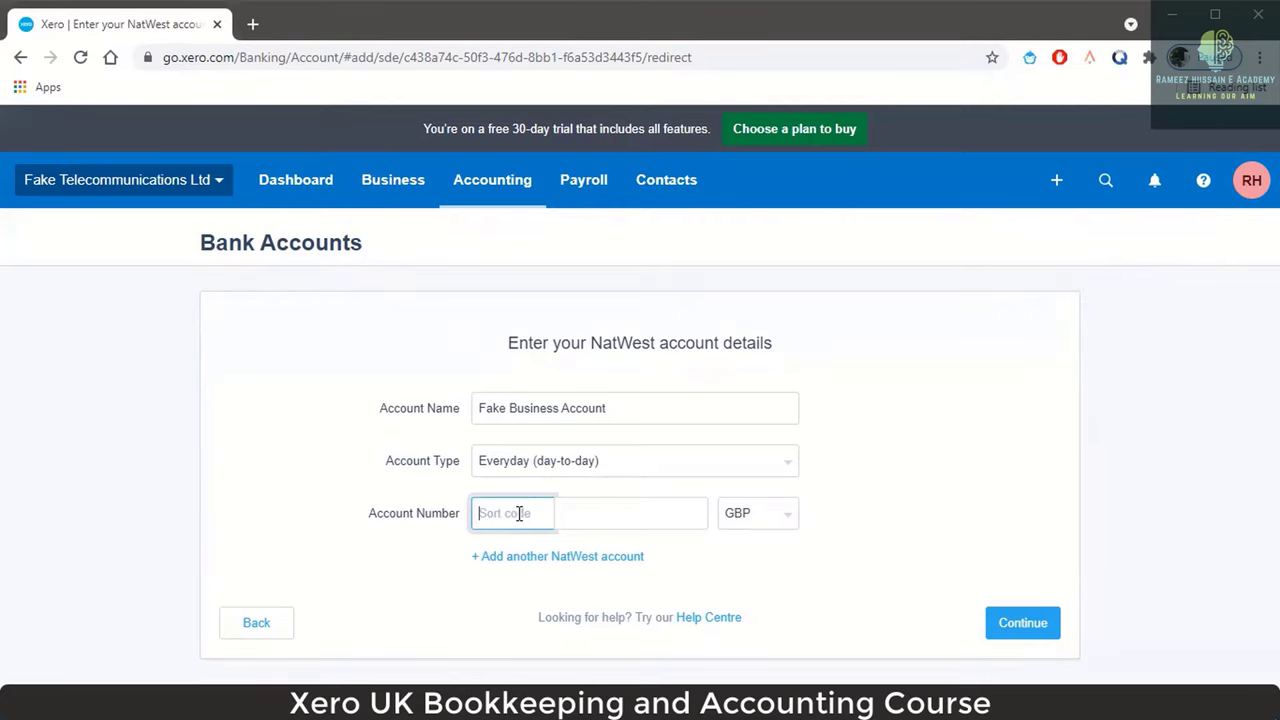
pyautogui.click(663, 523)
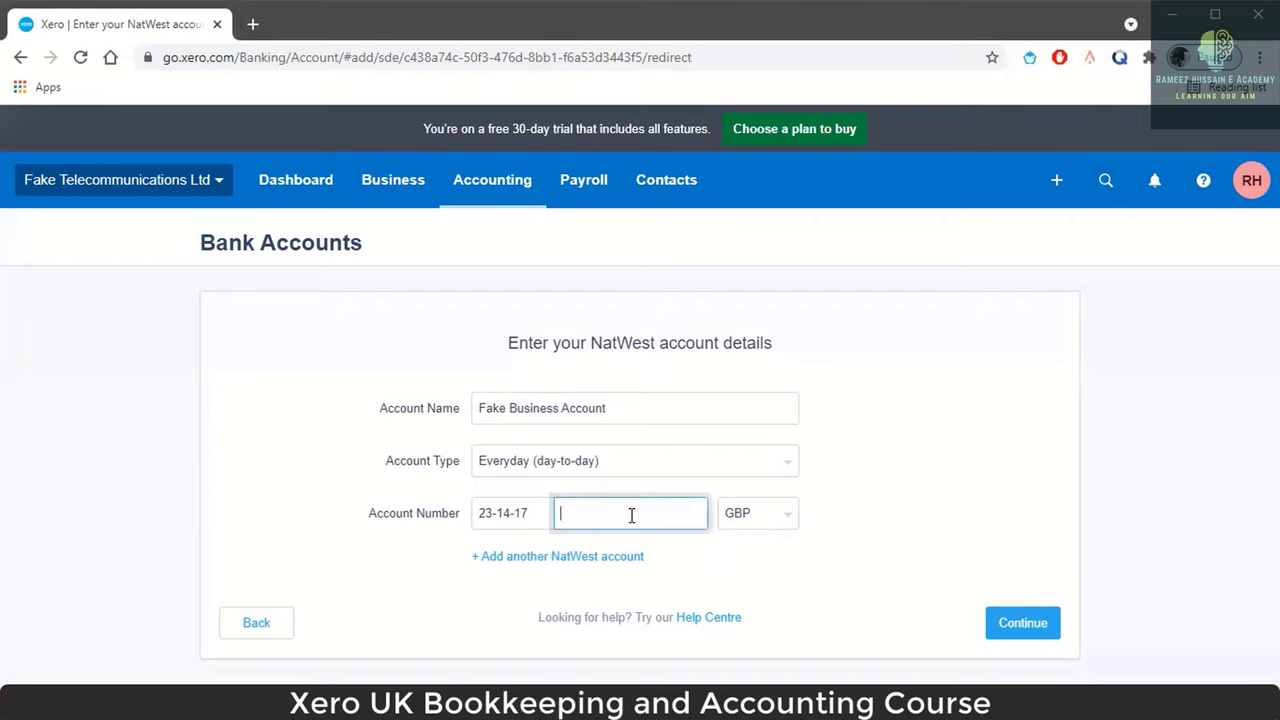
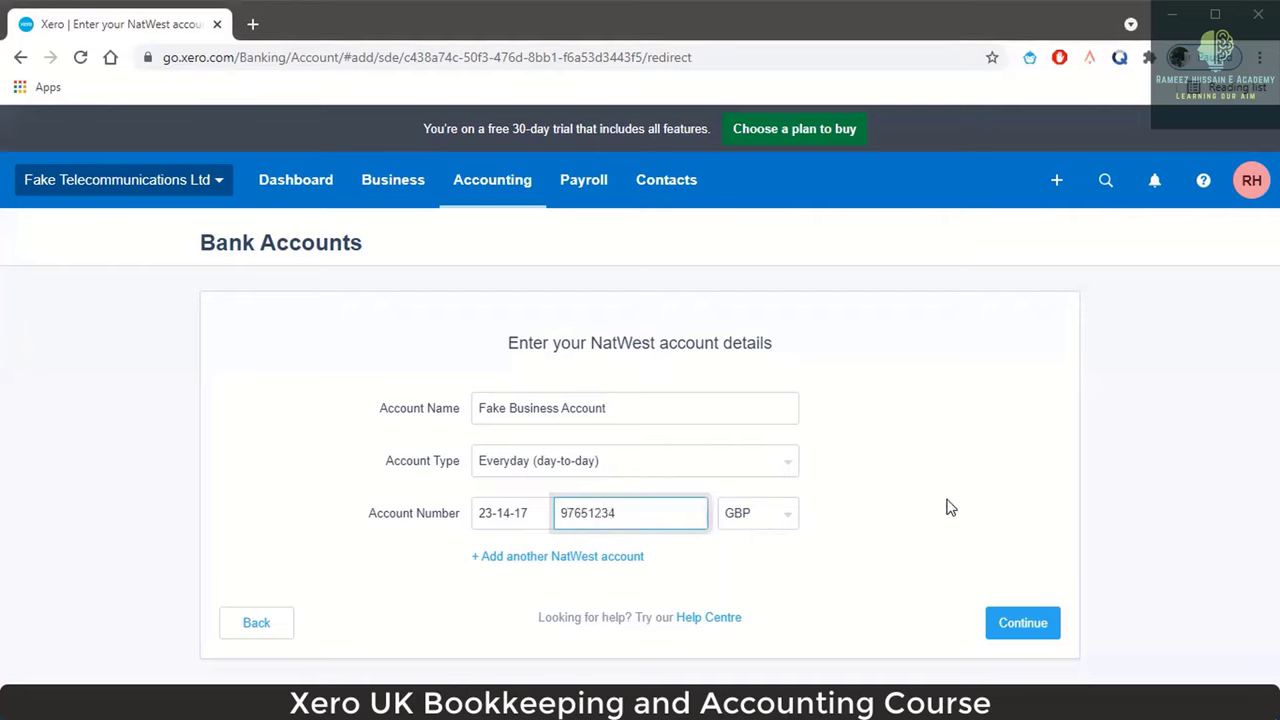
pyautogui.click(1007, 623)
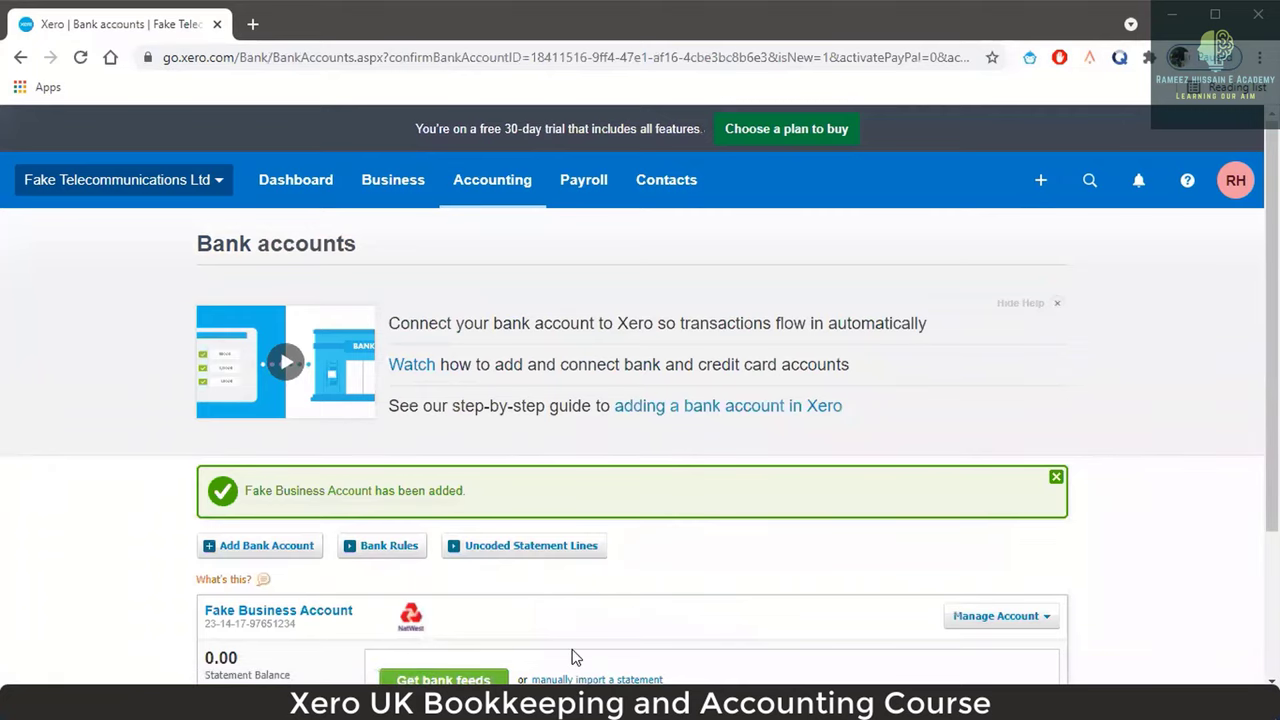
# Step: Scroll down the Bank accounts page to view the Fake Business Account panel
pyautogui.scroll(-1, 606, 583)
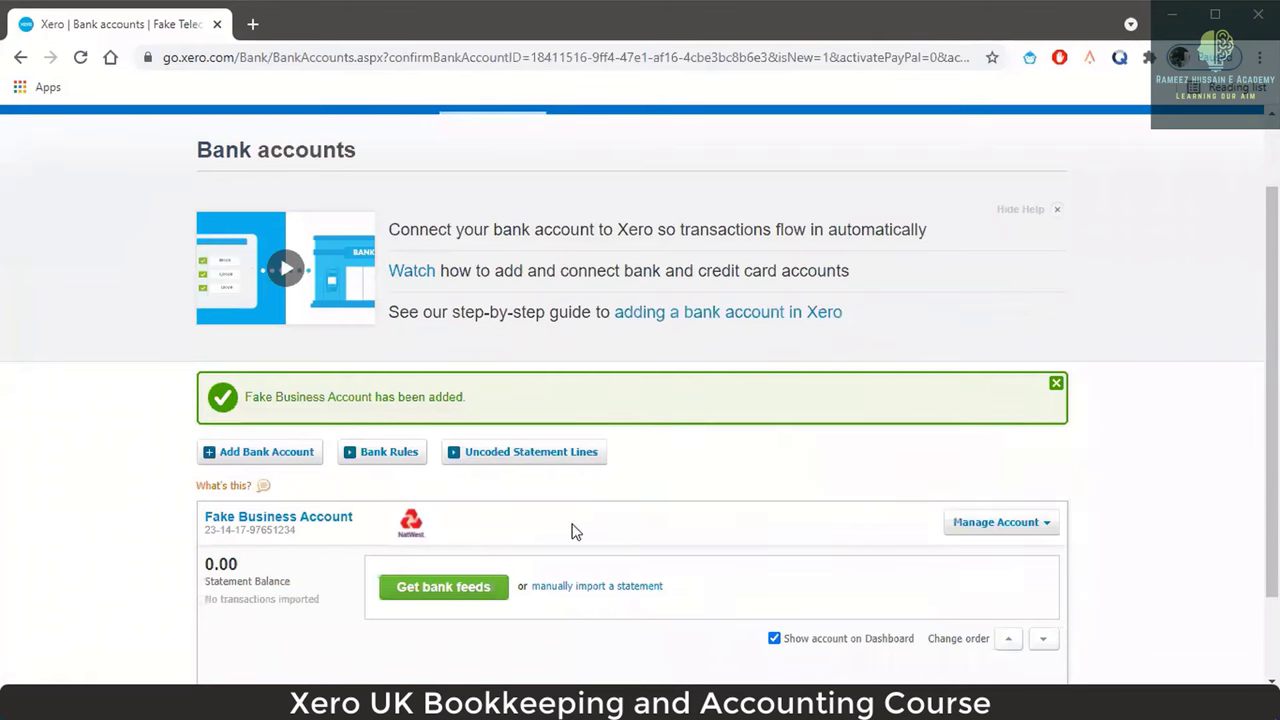
pyautogui.scroll(-1, 689, 534)
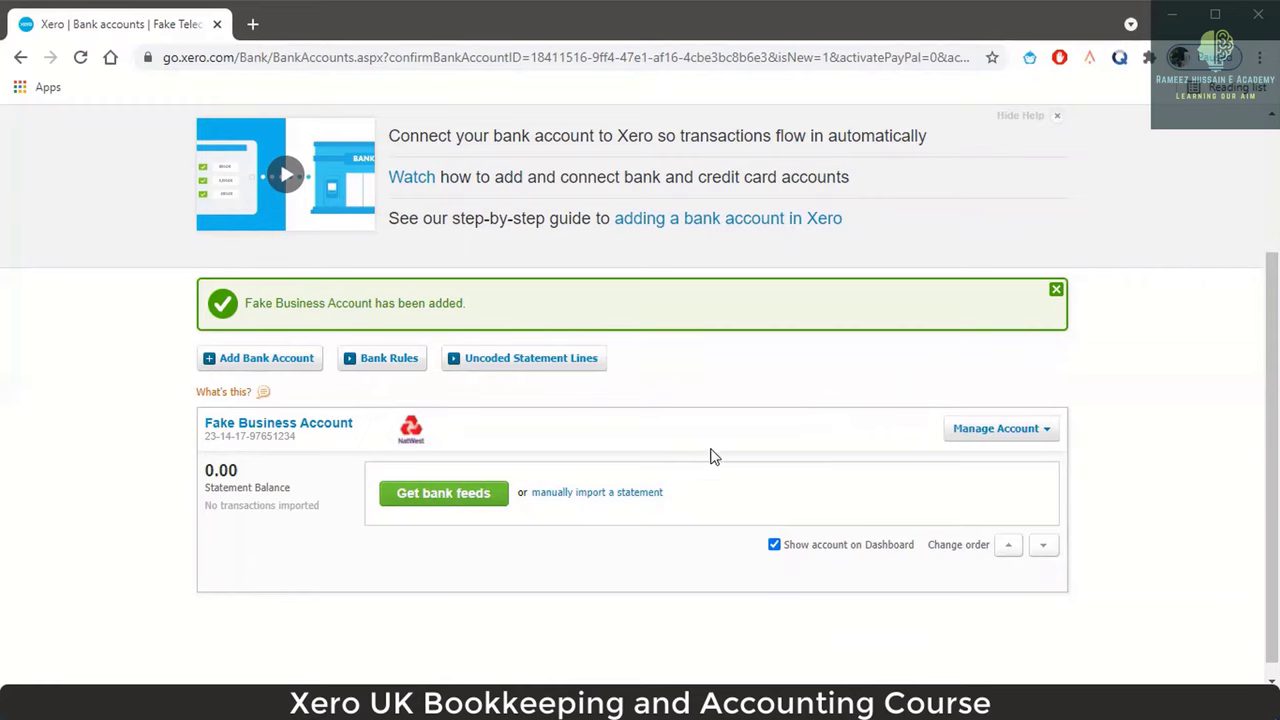
# Step: Download Xero's CSV statement template to the Desktop and open it in Excel
pyautogui.click(620, 495)
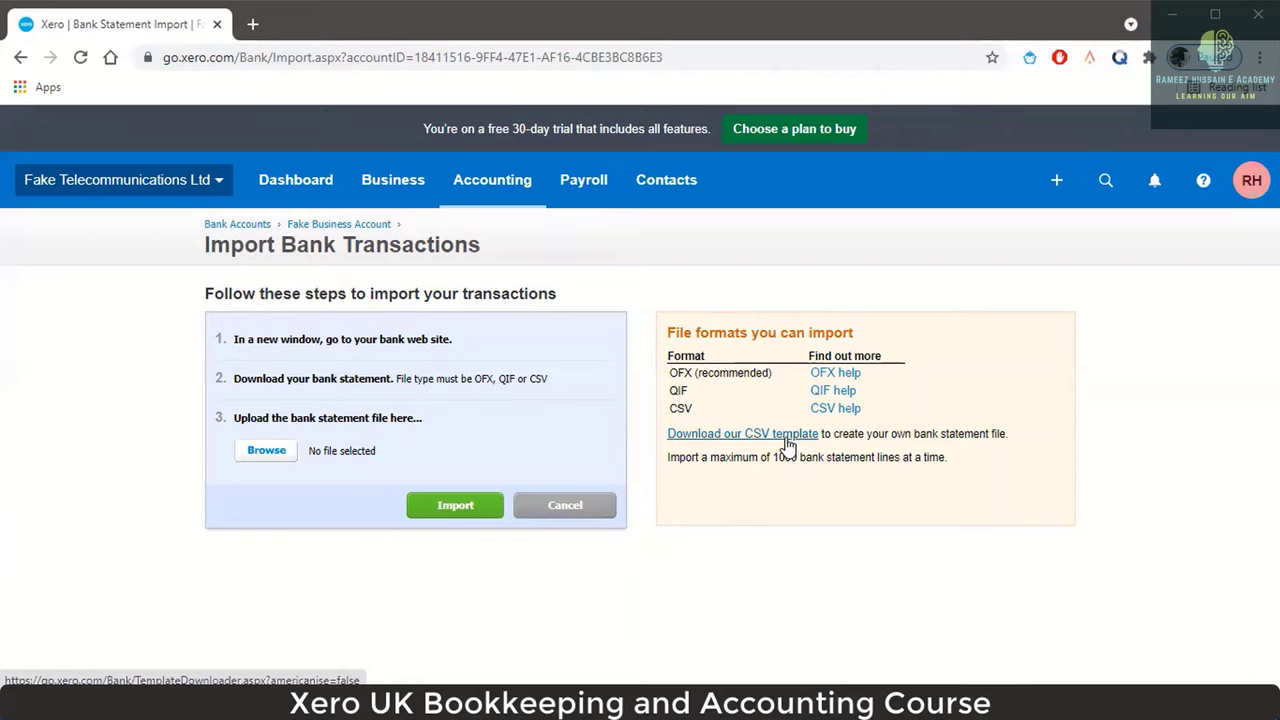
pyautogui.click(787, 434)
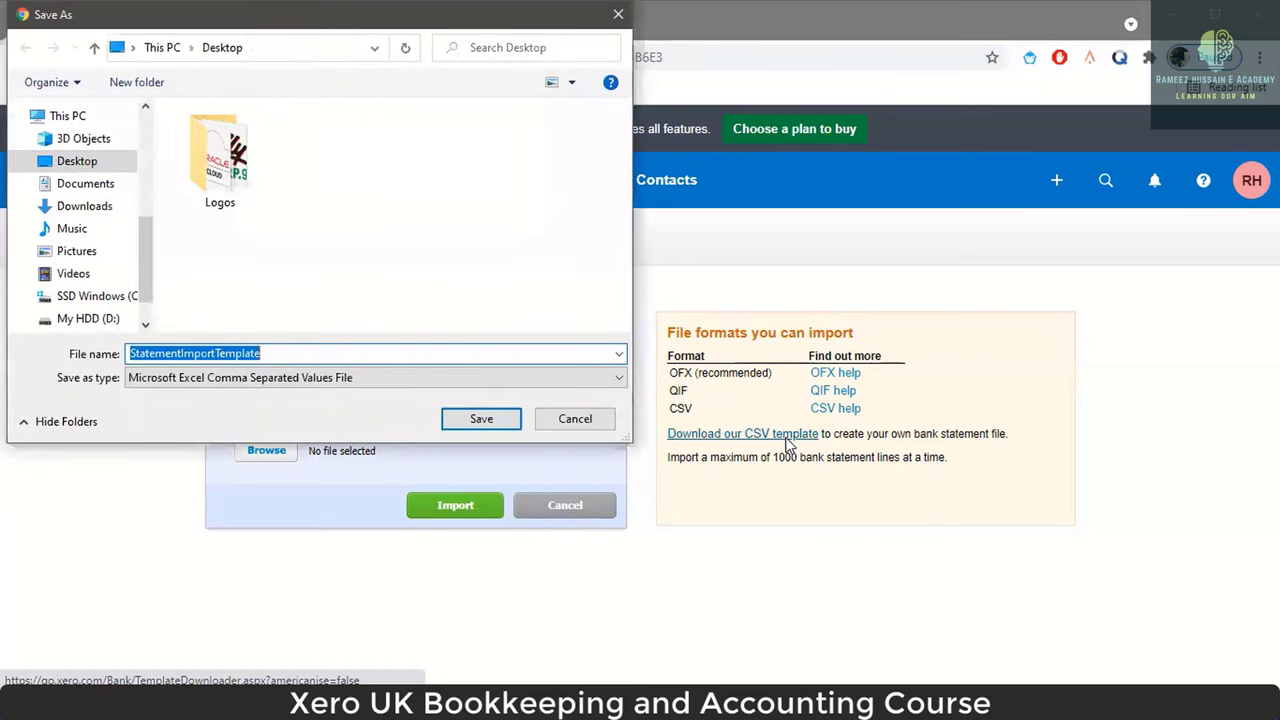
pyautogui.click(488, 422)
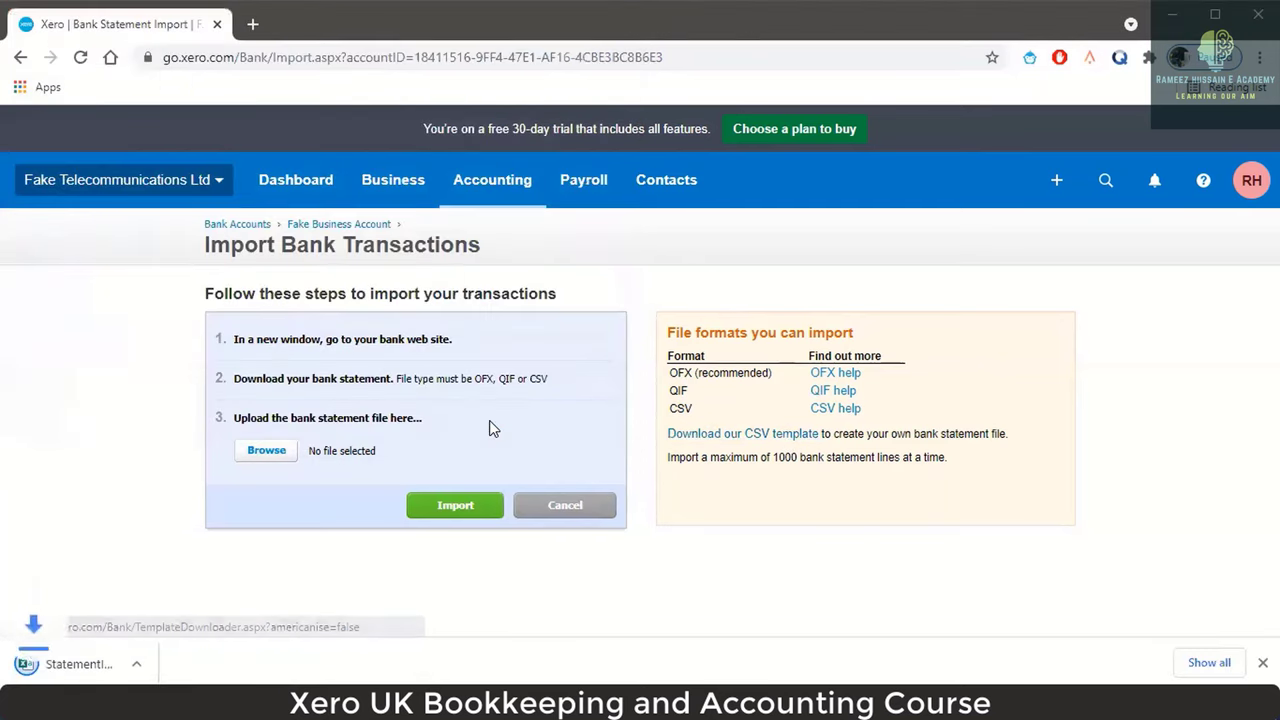
pyautogui.click(79, 645)
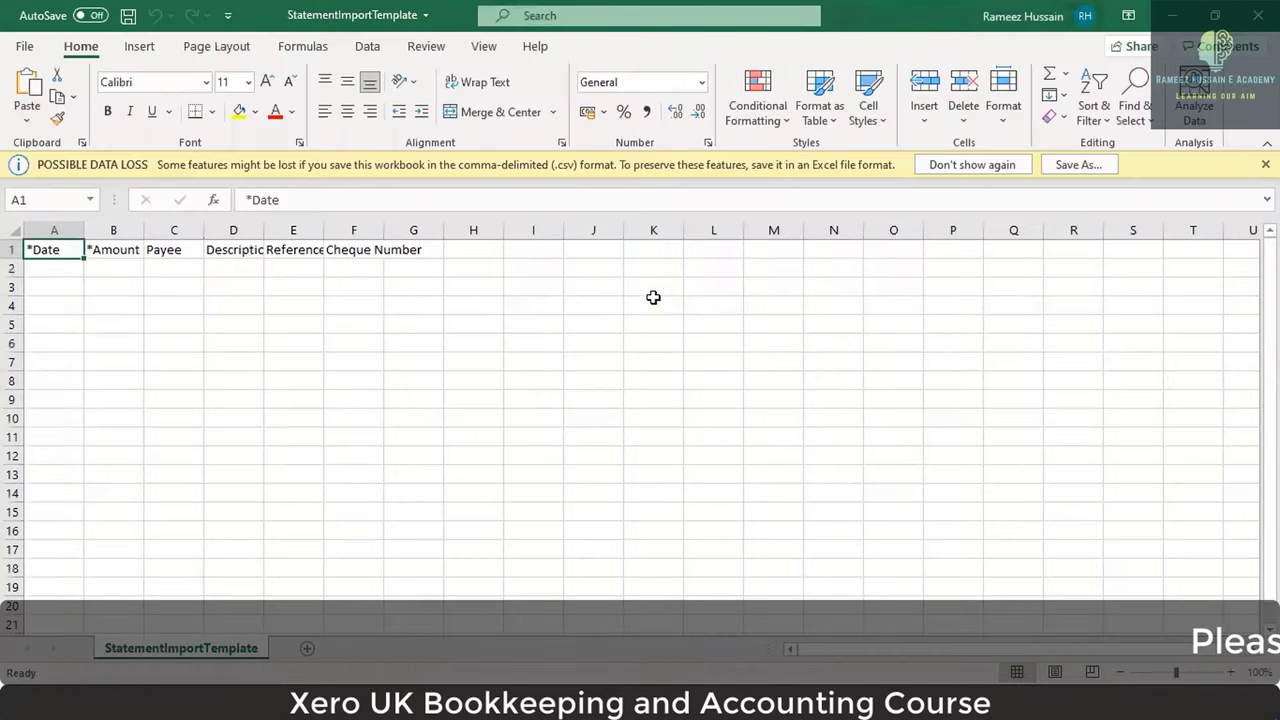
# Step: Auto-fit all template columns to fit their headings
pyautogui.click(7, 229)
pyautogui.doubleClick(84, 230)
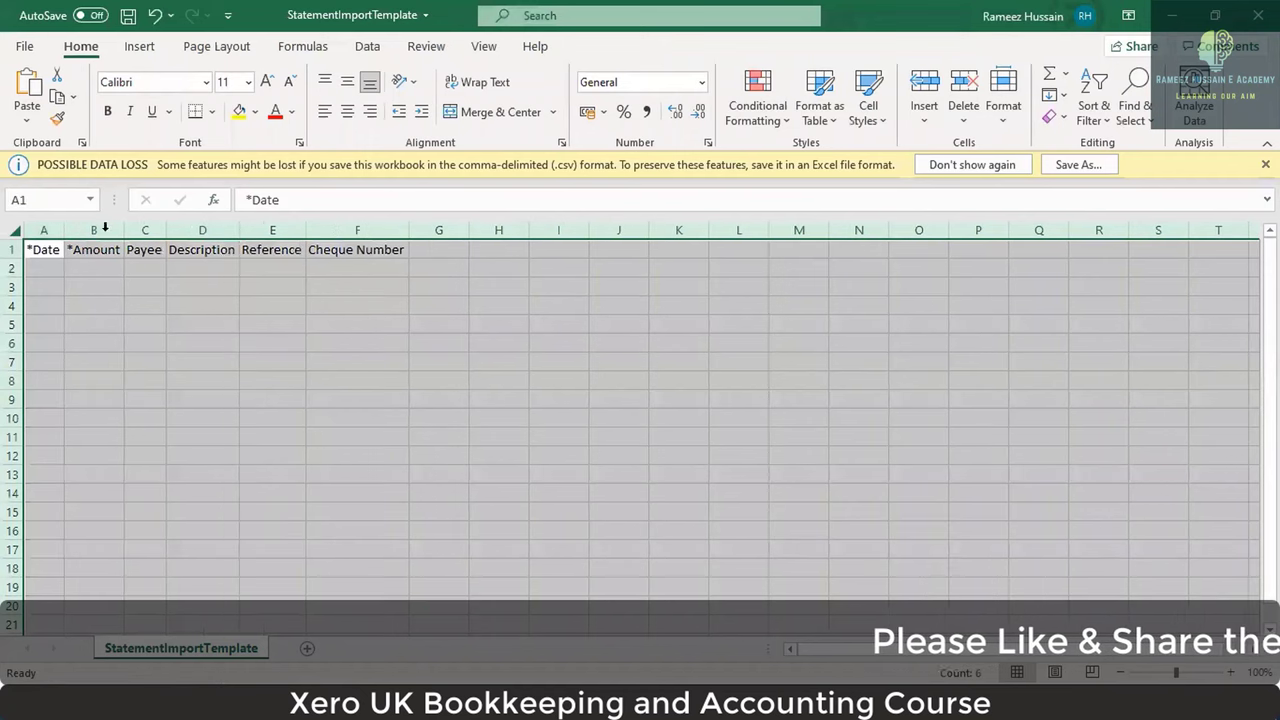
pyautogui.click(228, 262)
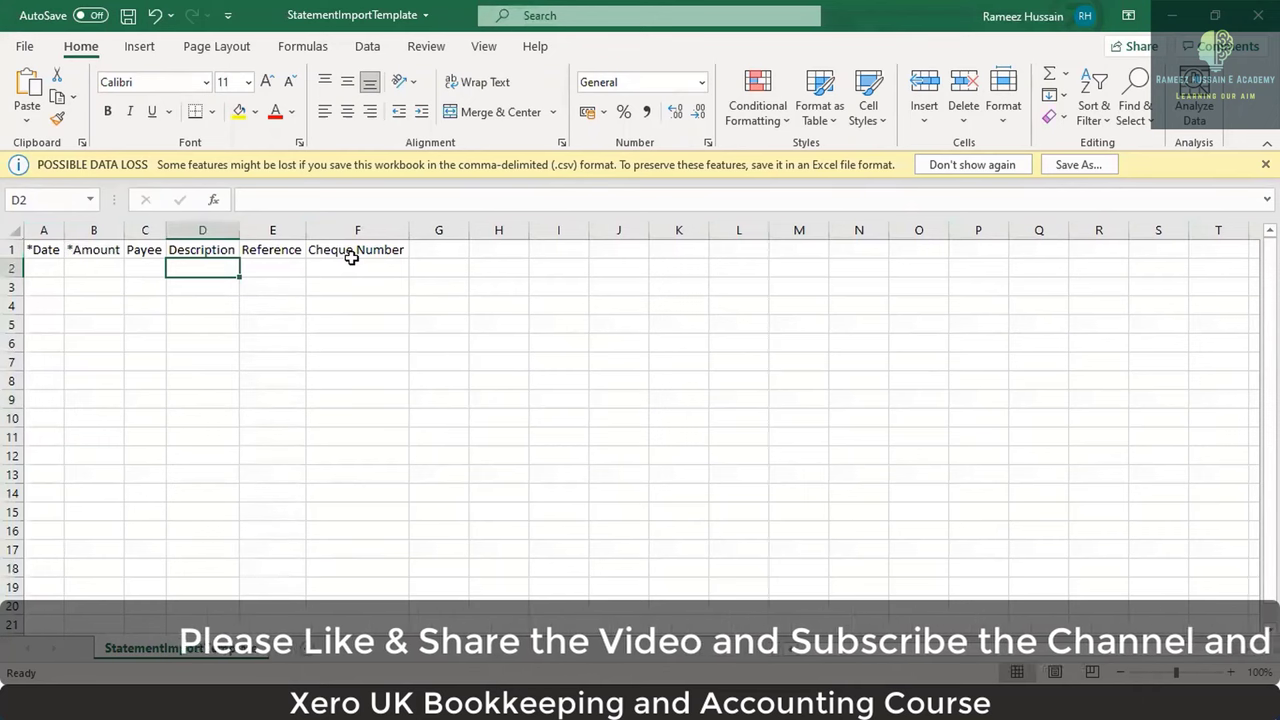
# Step: Move through row 2 from *Date across to Cheque Number to inspect the empty cells
pyautogui.press('Left')
pyautogui.press('Left')
pyautogui.press('Left')
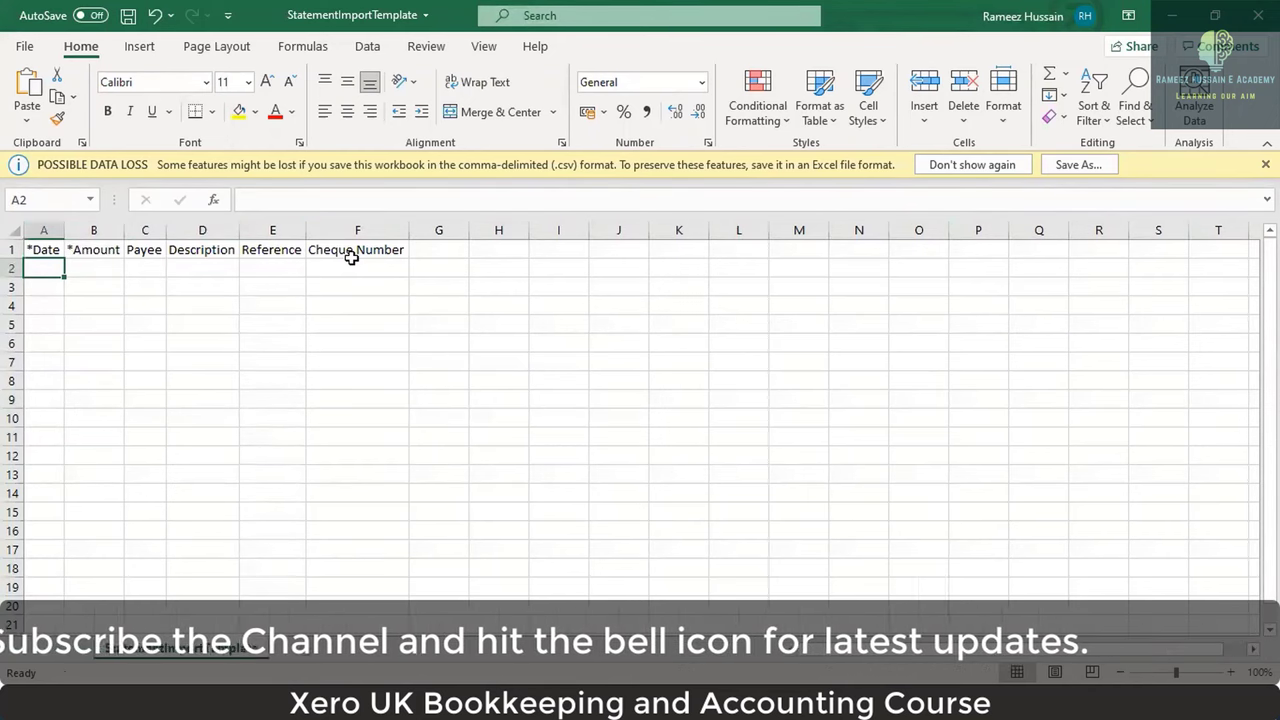
pyautogui.press('Down')
pyautogui.press('Up')
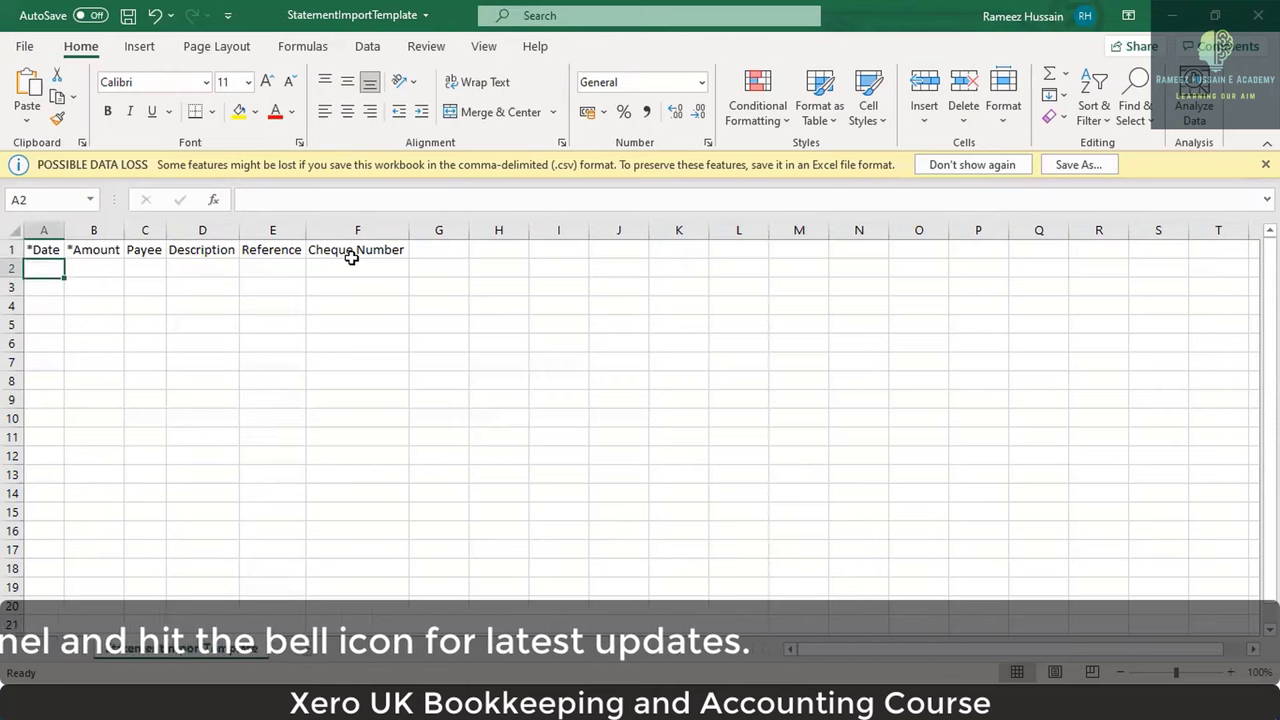
pyautogui.press('Right')
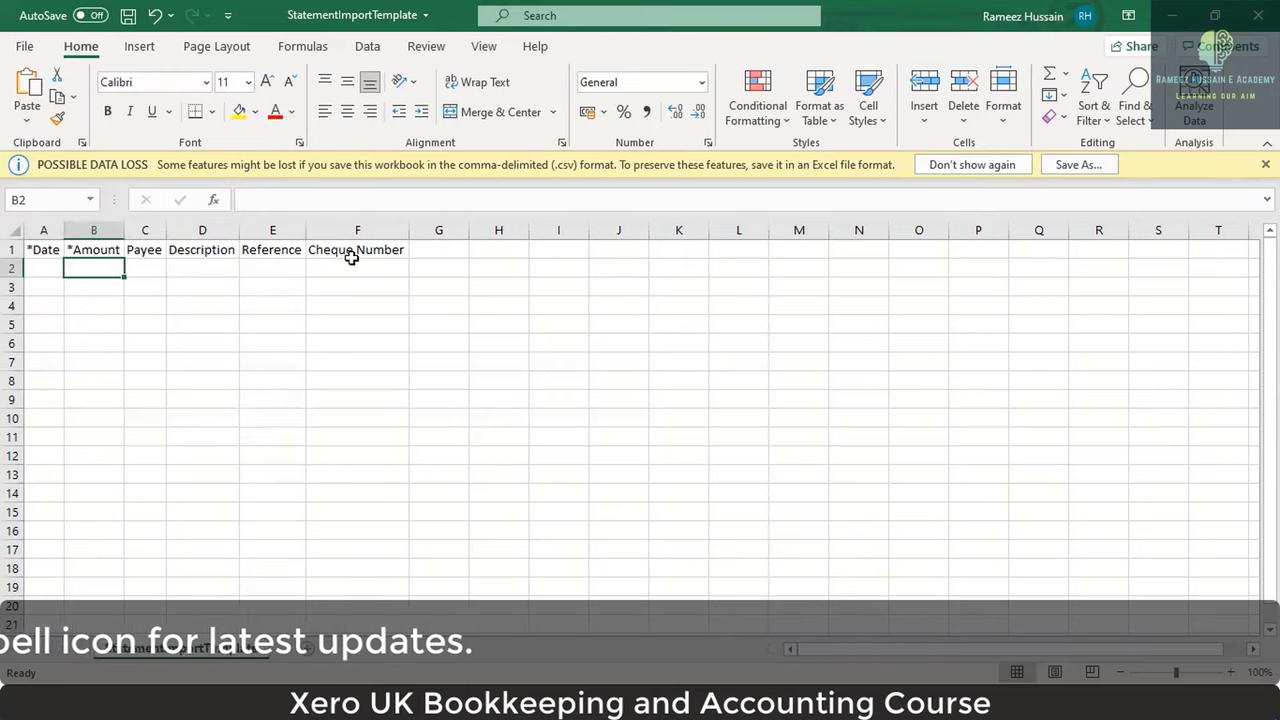
pyautogui.press('Right')
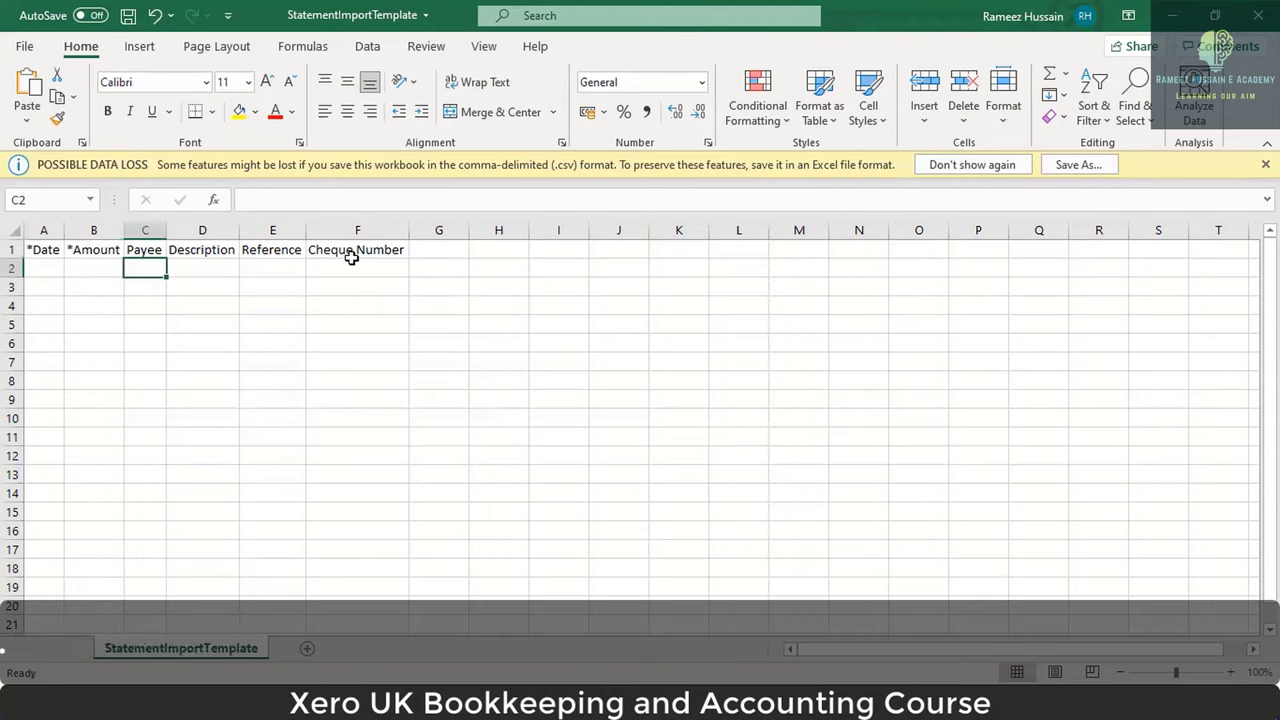
pyautogui.press('Right')
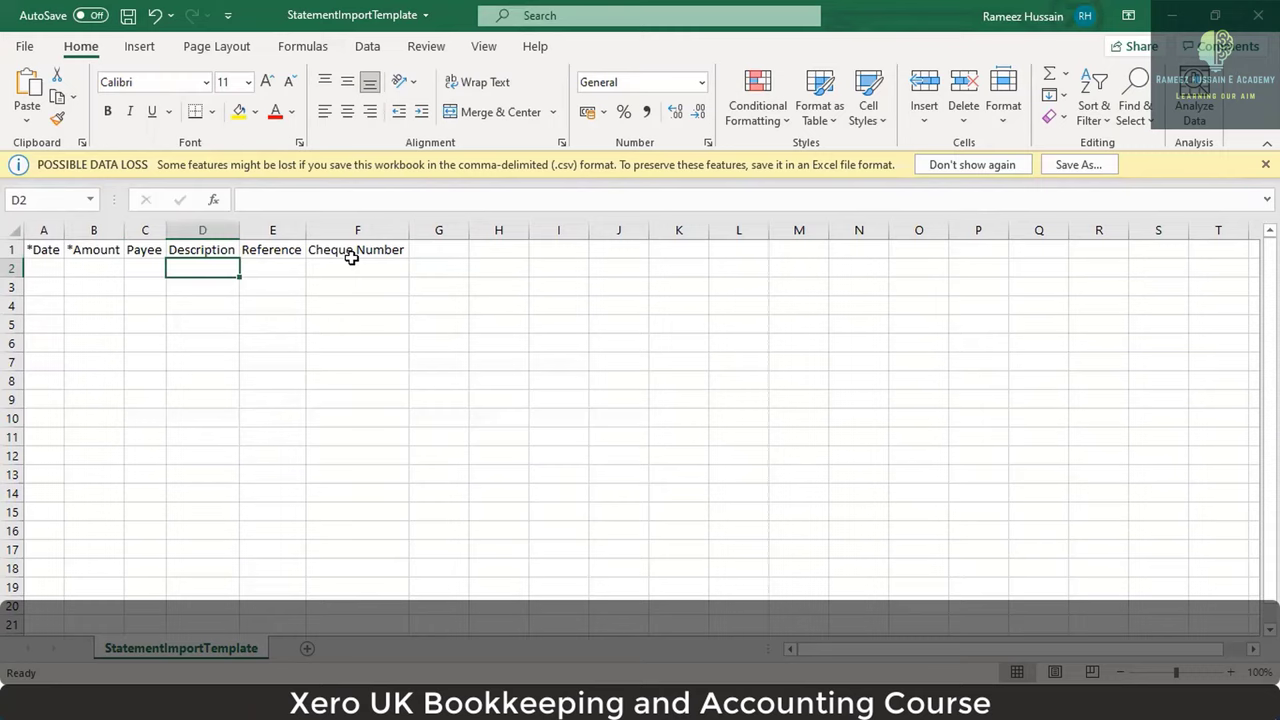
pyautogui.press('Right')
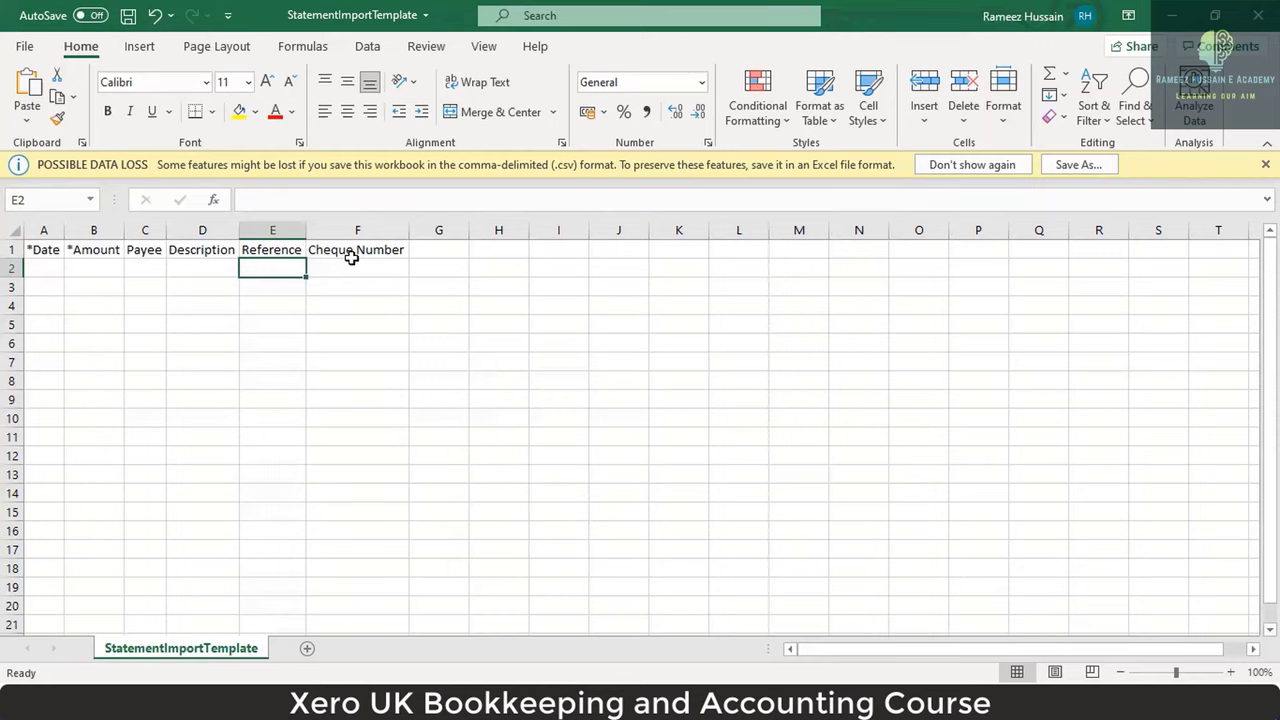
pyautogui.click(352, 262)
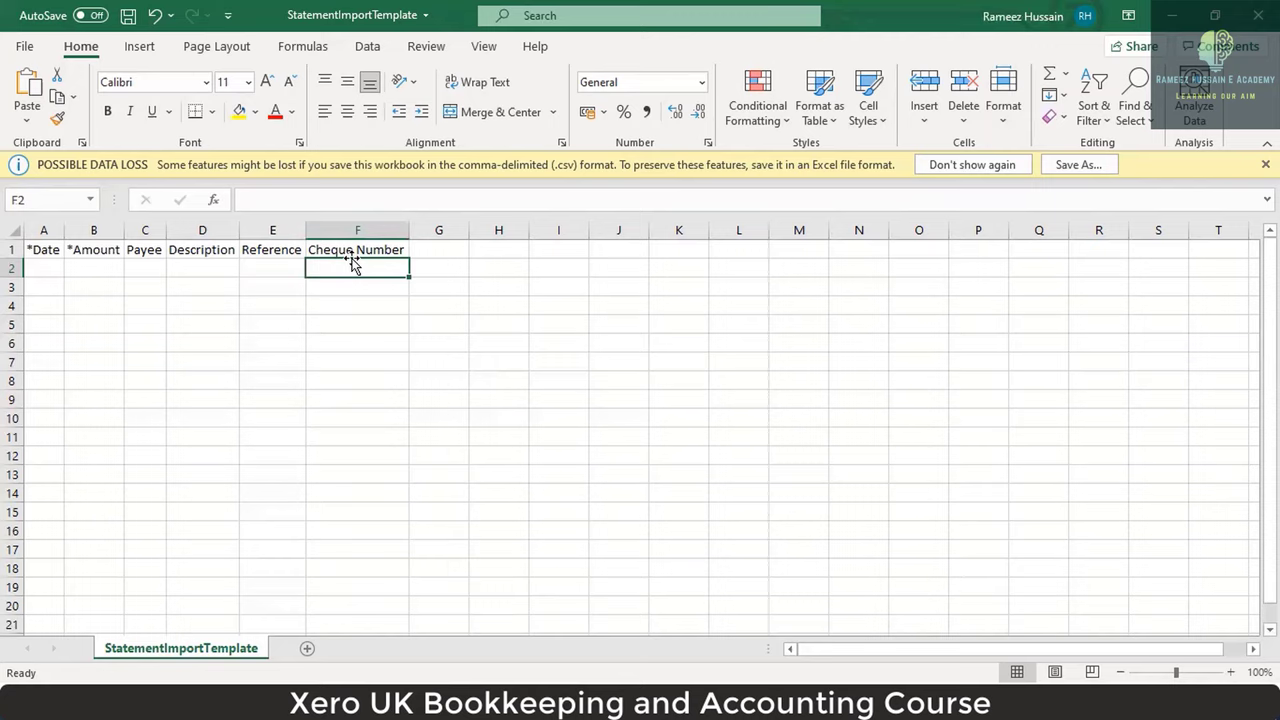
pyautogui.press('Down')
pyautogui.press('Down')
pyautogui.press('Down')
pyautogui.press('Down')
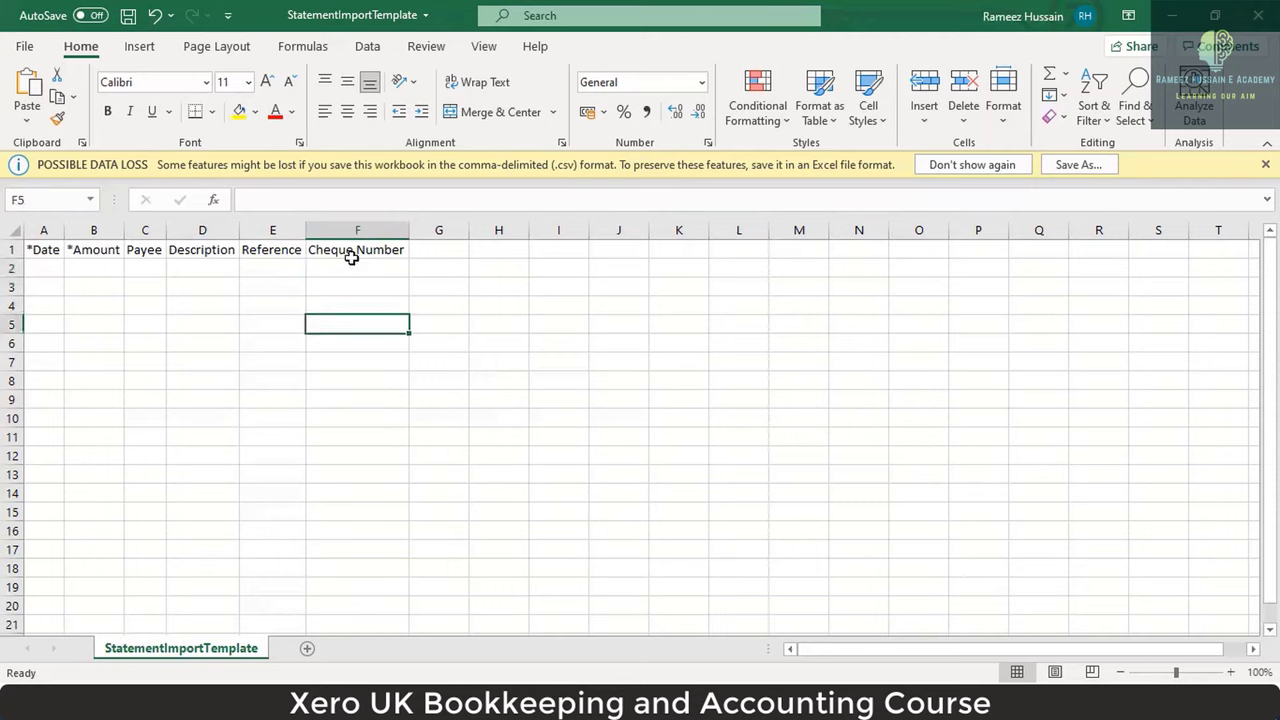
pyautogui.press('Left')
pyautogui.press('Left')
pyautogui.press('Left')
pyautogui.press('Left')
pyautogui.press('Left')
pyautogui.press('Up')
pyautogui.press('Up')
pyautogui.press('Up')
pyautogui.press('Up')
pyautogui.press('Up')
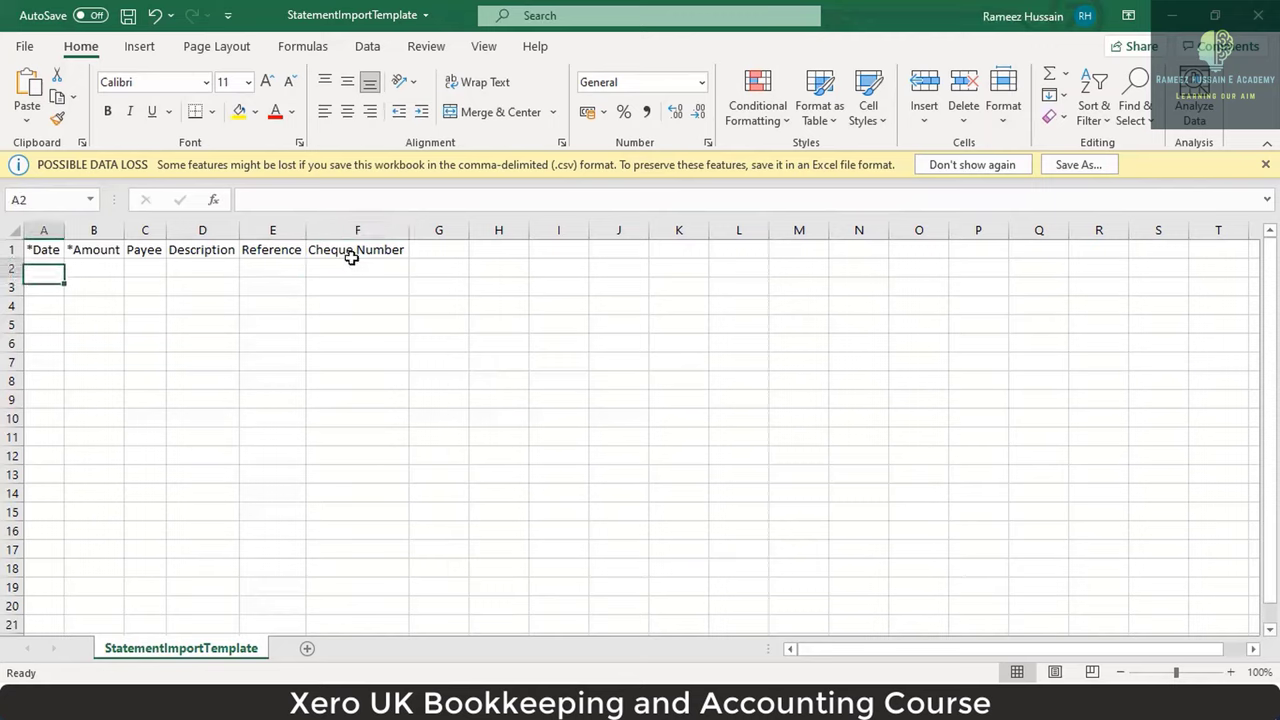
# Step: Select the empty data area under the headers across columns A–F, then close the workbook
pyautogui.press('Down')
pyautogui.hotkey('shift', 'Down')
pyautogui.hotkey('shift', 'Down')
pyautogui.hotkey('shift', 'Down')
pyautogui.hotkey('shift', 'Down')
pyautogui.hotkey('shift', 'Right')
pyautogui.hotkey('shift', 'Down')
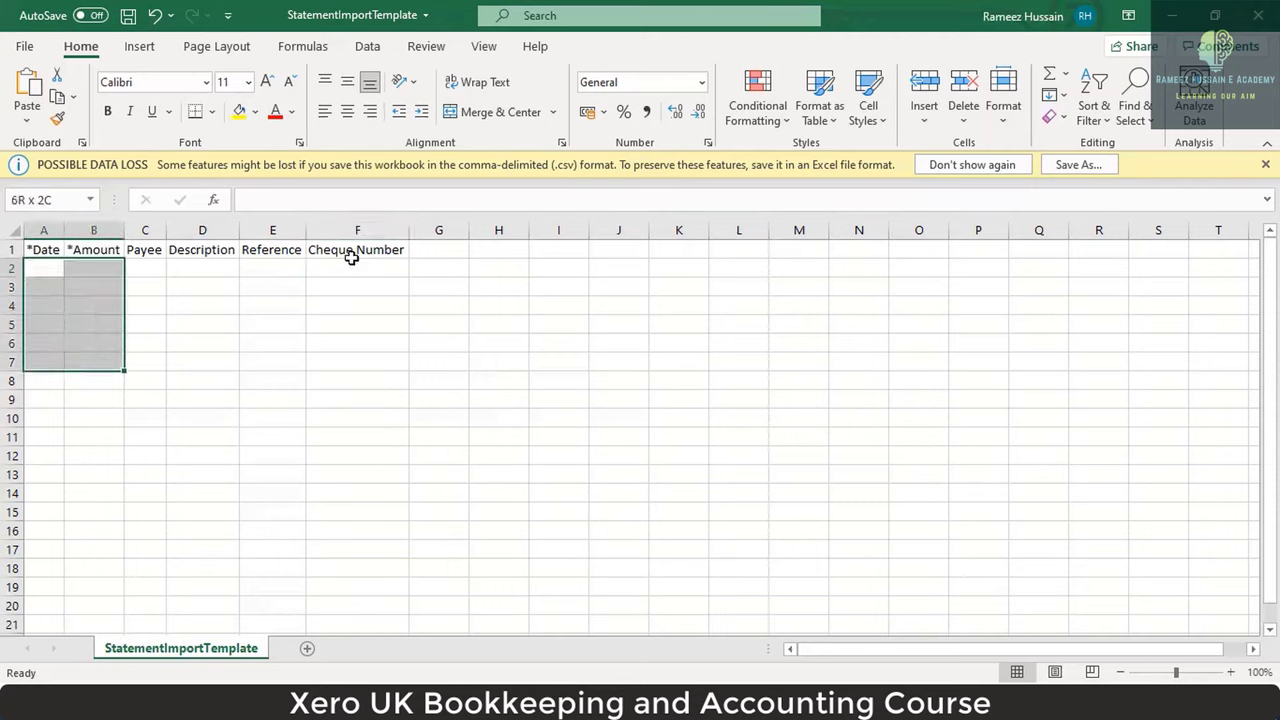
pyautogui.hotkey('shift', 'Down')
pyautogui.hotkey('shift', 'Right')
pyautogui.hotkey('shift', 'Down')
pyautogui.hotkey('shift', 'Down')
pyautogui.hotkey('shift', 'Right')
pyautogui.hotkey('shift', 'Right')
pyautogui.hotkey('shift', 'Down')
pyautogui.hotkey('shift', 'Down')
pyautogui.hotkey('shift', 'Right')
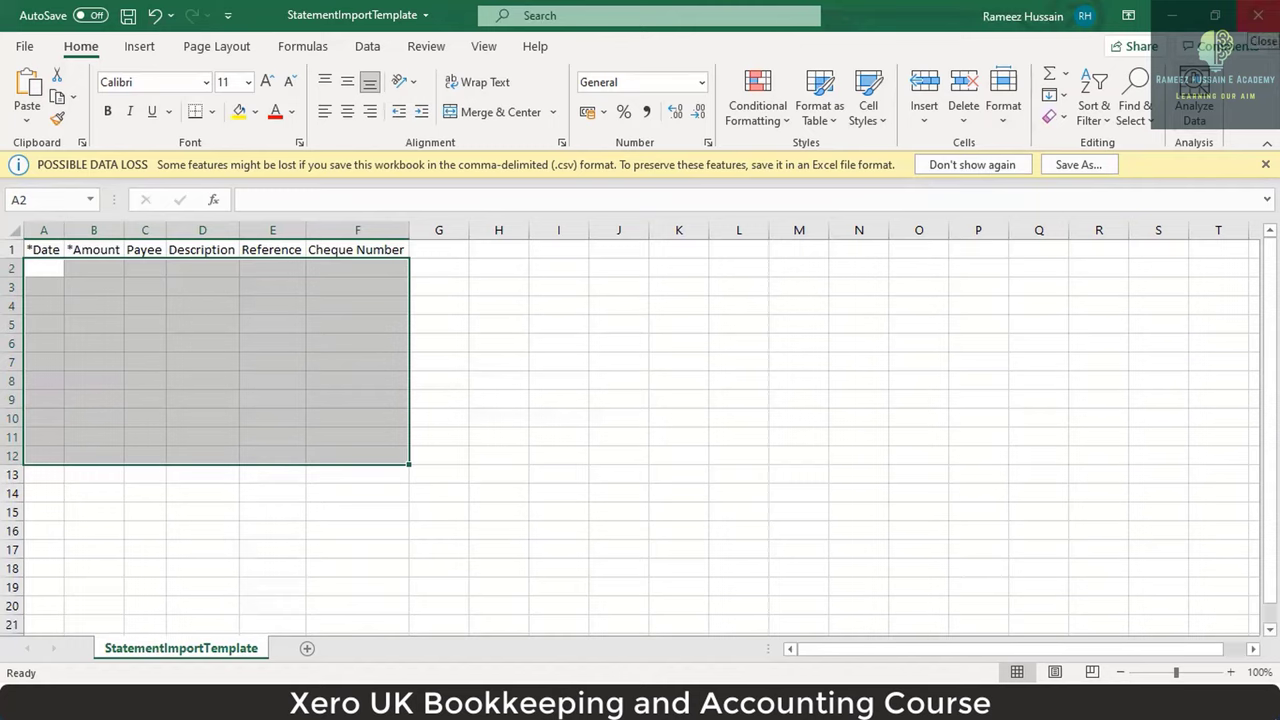
pyautogui.click(169, 300)
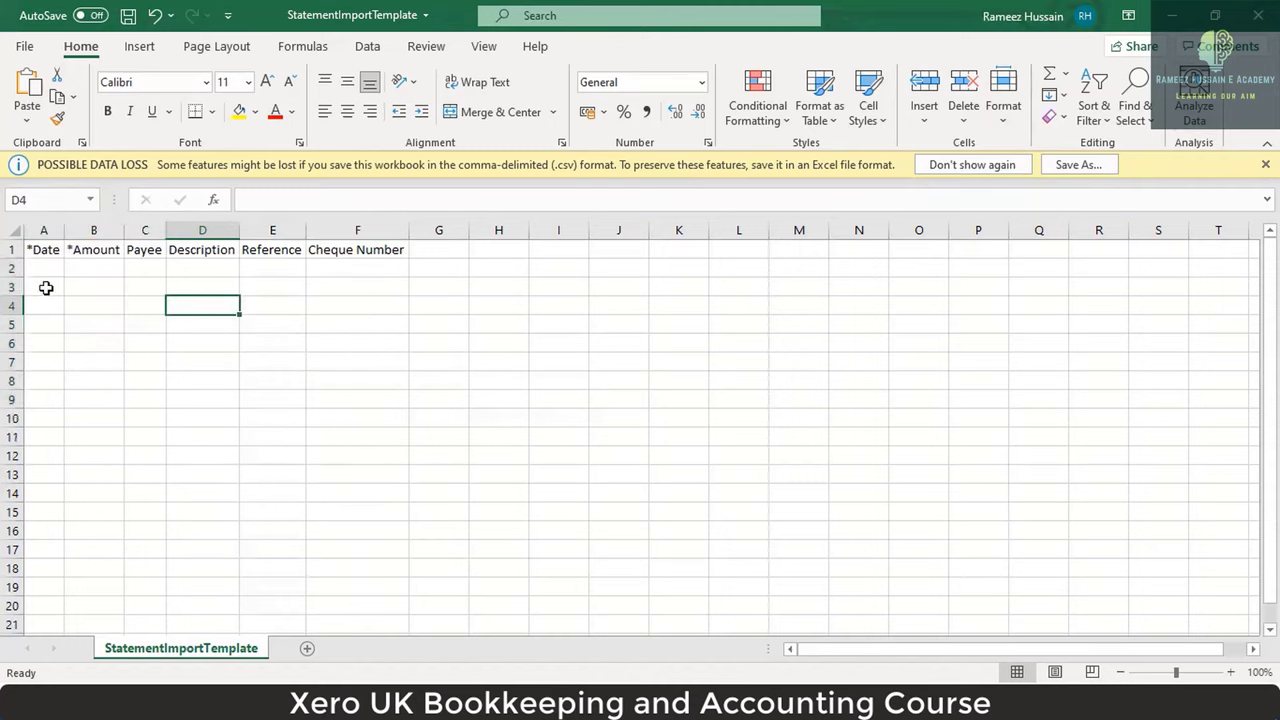
pyautogui.moveTo(43, 268); pyautogui.dragTo(368, 571)
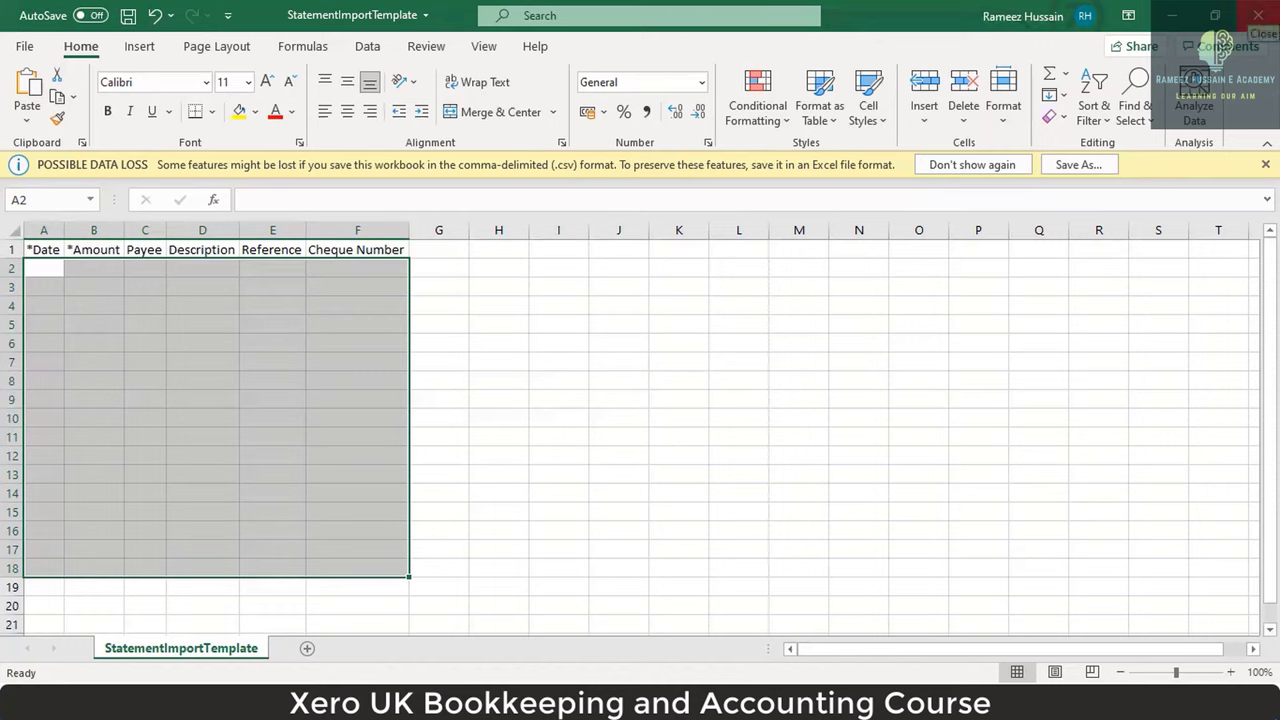
pyautogui.click(1258, 15)
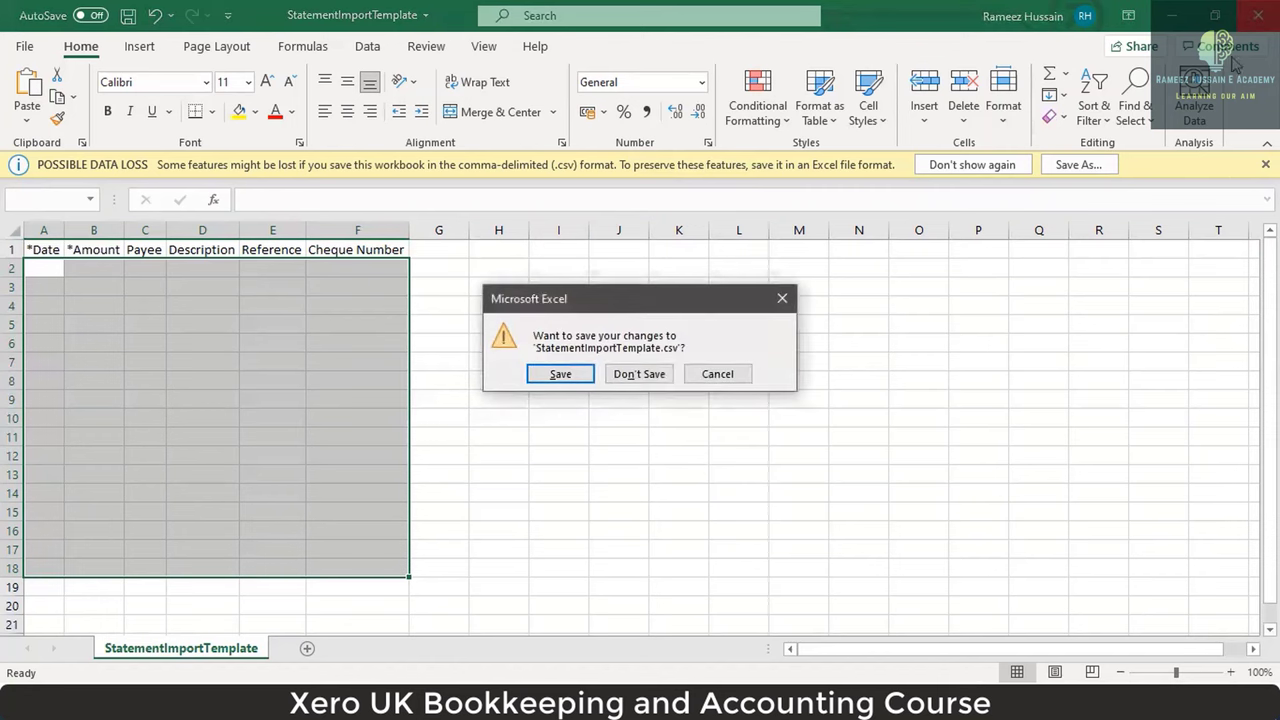
# Step: Discard the template changes with Don't Save
pyautogui.click(660, 386)
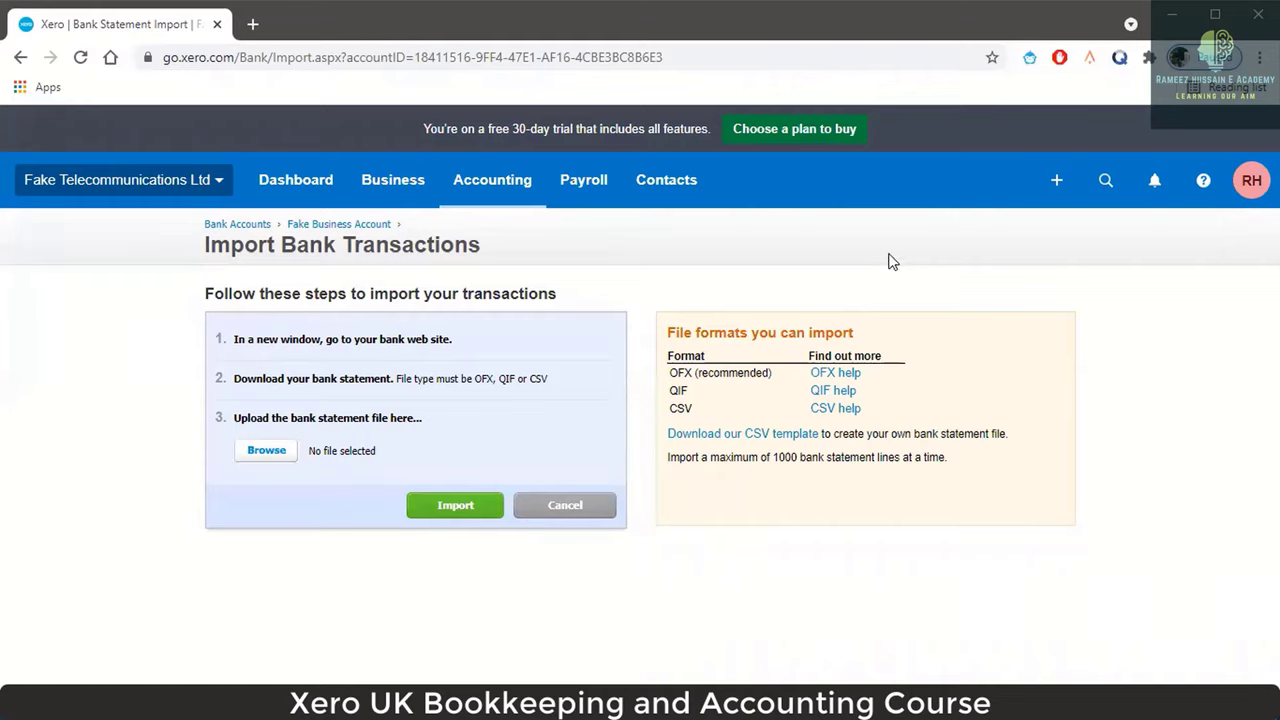
# Step: Go from the dashboard to Accounting > Bank accounts, where Fake Business Account shows 0.00
pyautogui.click(307, 191)
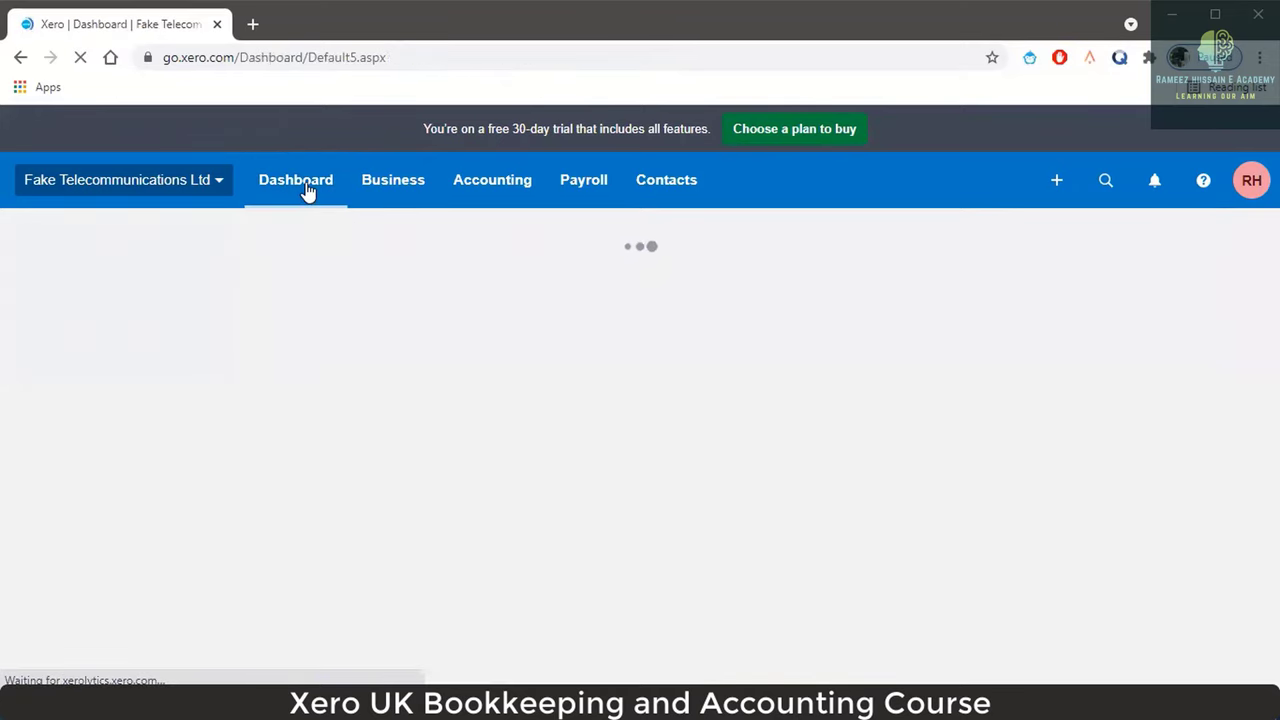
pyautogui.scroll(-5, 509, 343)
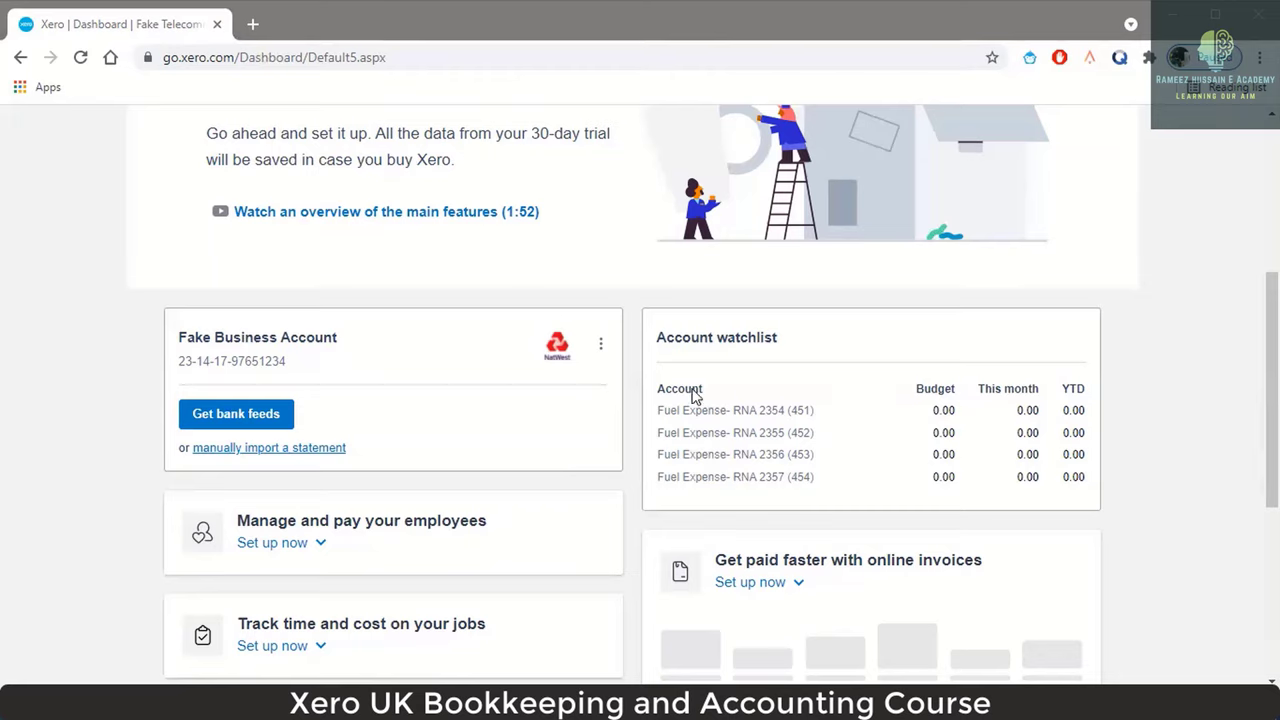
pyautogui.scroll(4, 790, 378)
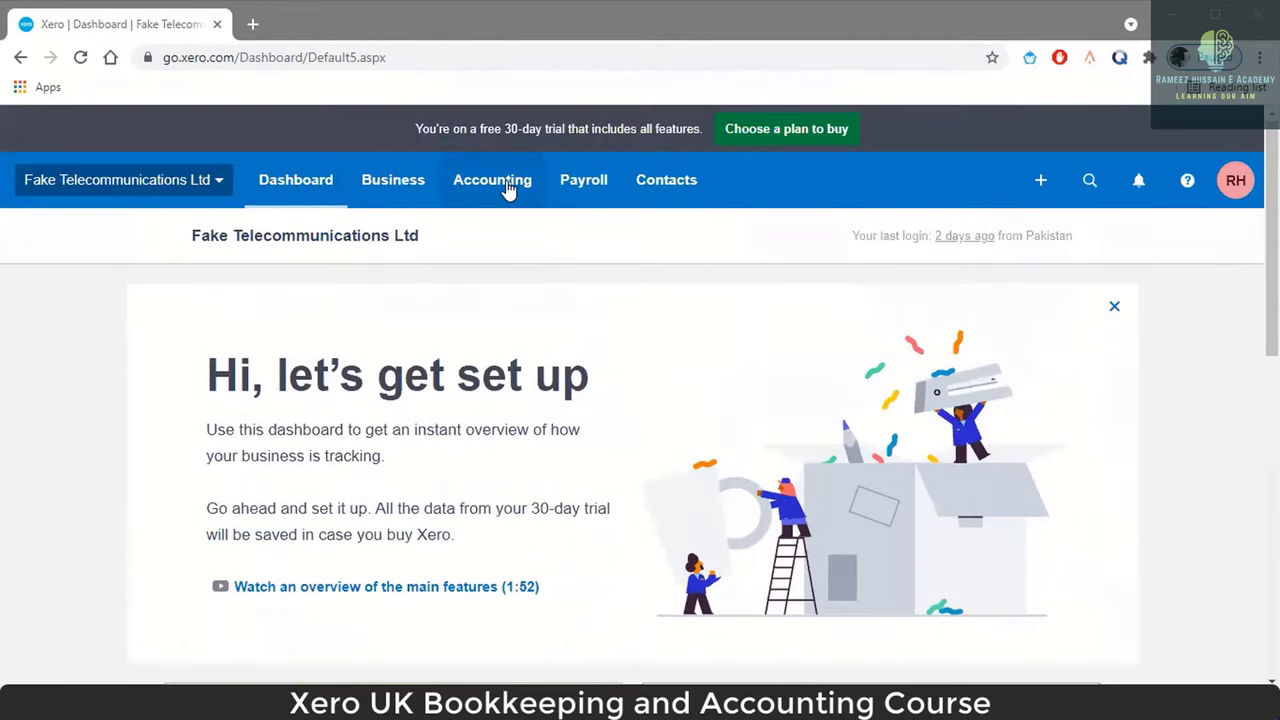
pyautogui.click(508, 190)
pyautogui.click(497, 255)
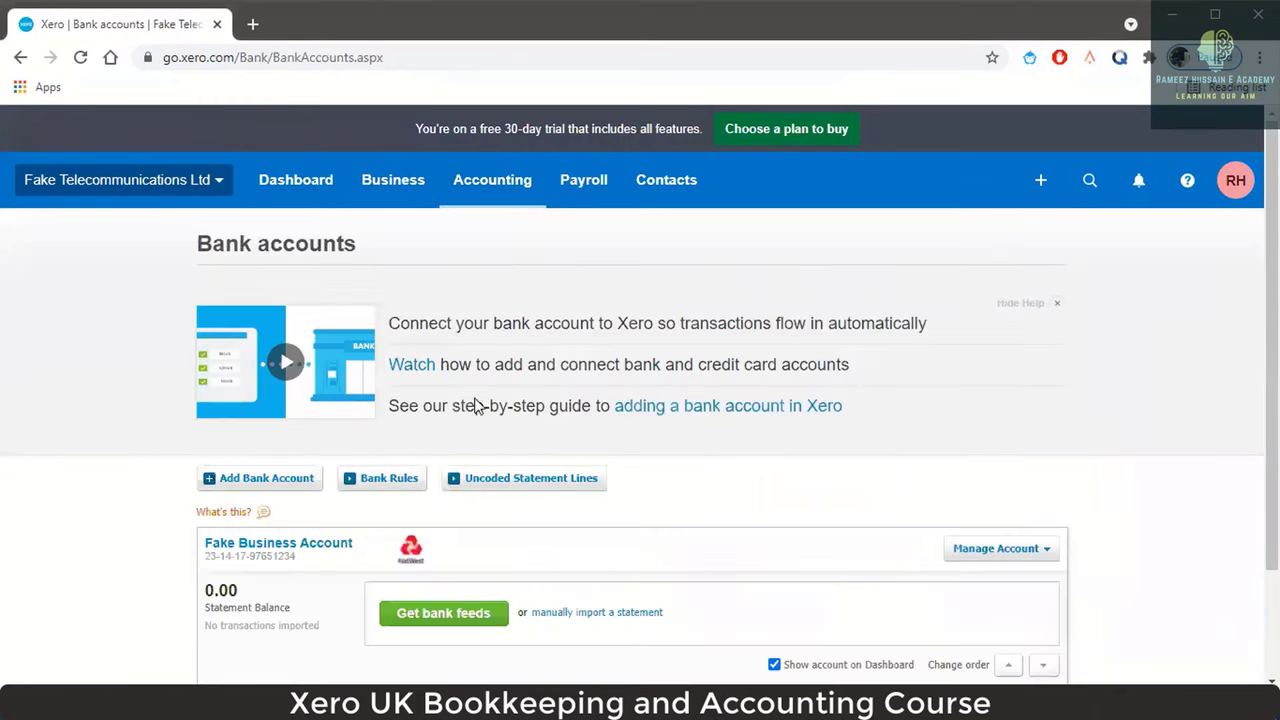
pyautogui.scroll(-2, 405, 455)
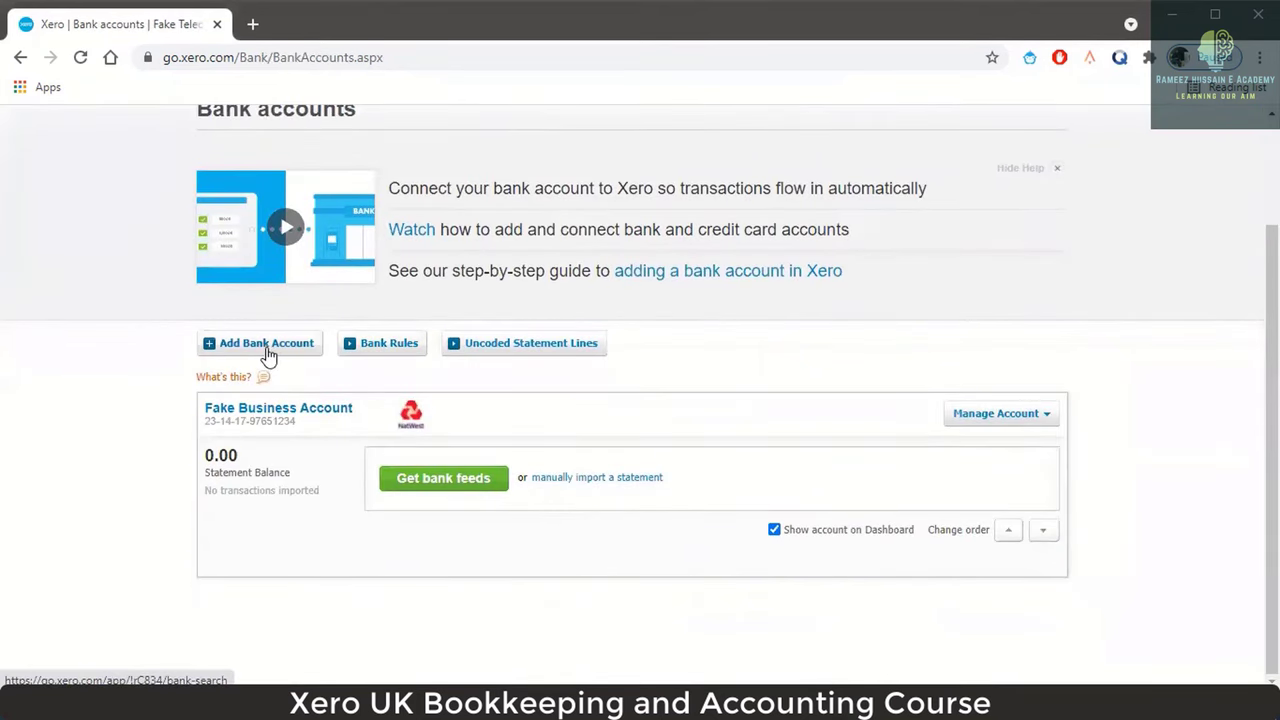
# Step: Add a bank account by searching 'paypal', including other countries' results, and picking PayPal
pyautogui.click(266, 343)
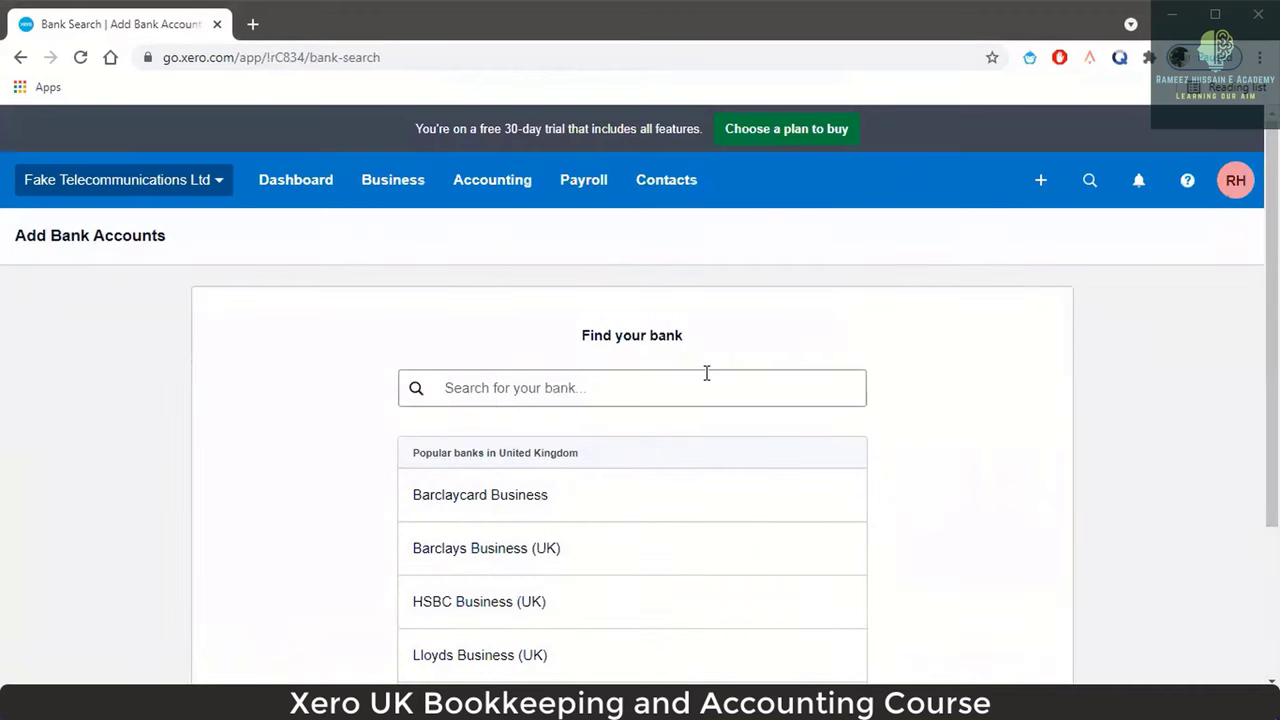
pyautogui.click(697, 383)
pyautogui.write('paypal')
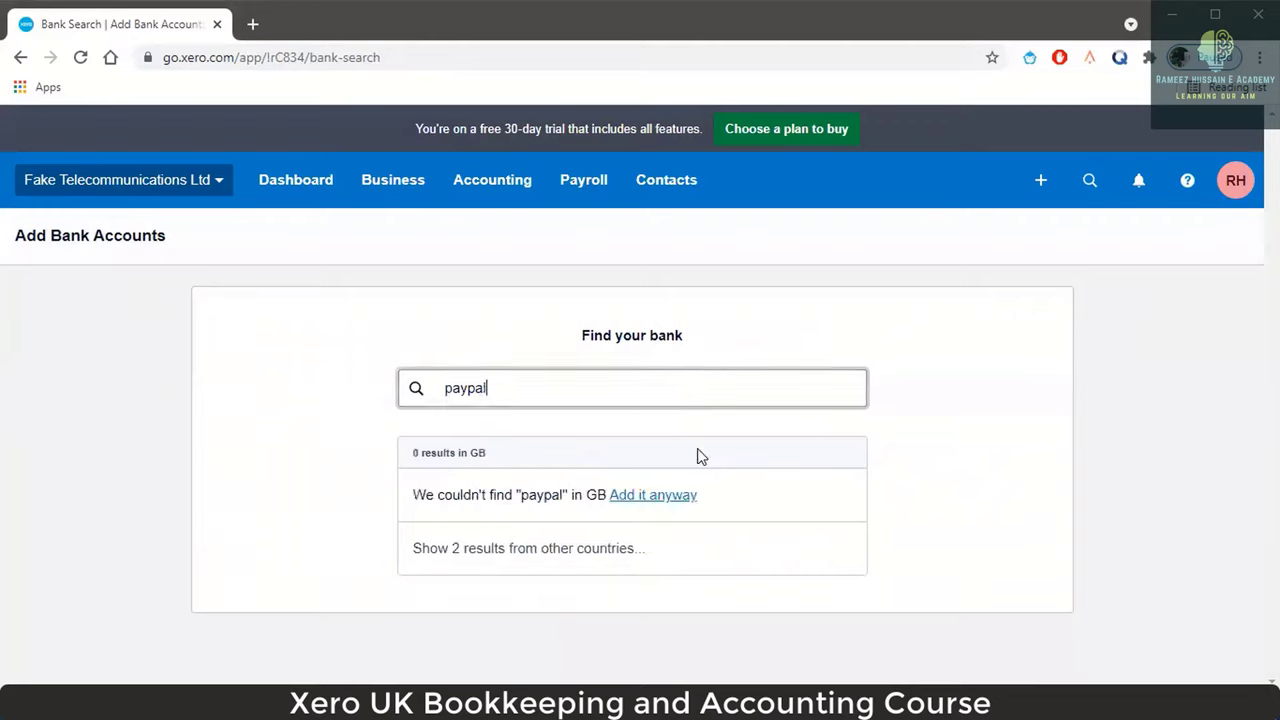
pyautogui.click(481, 563)
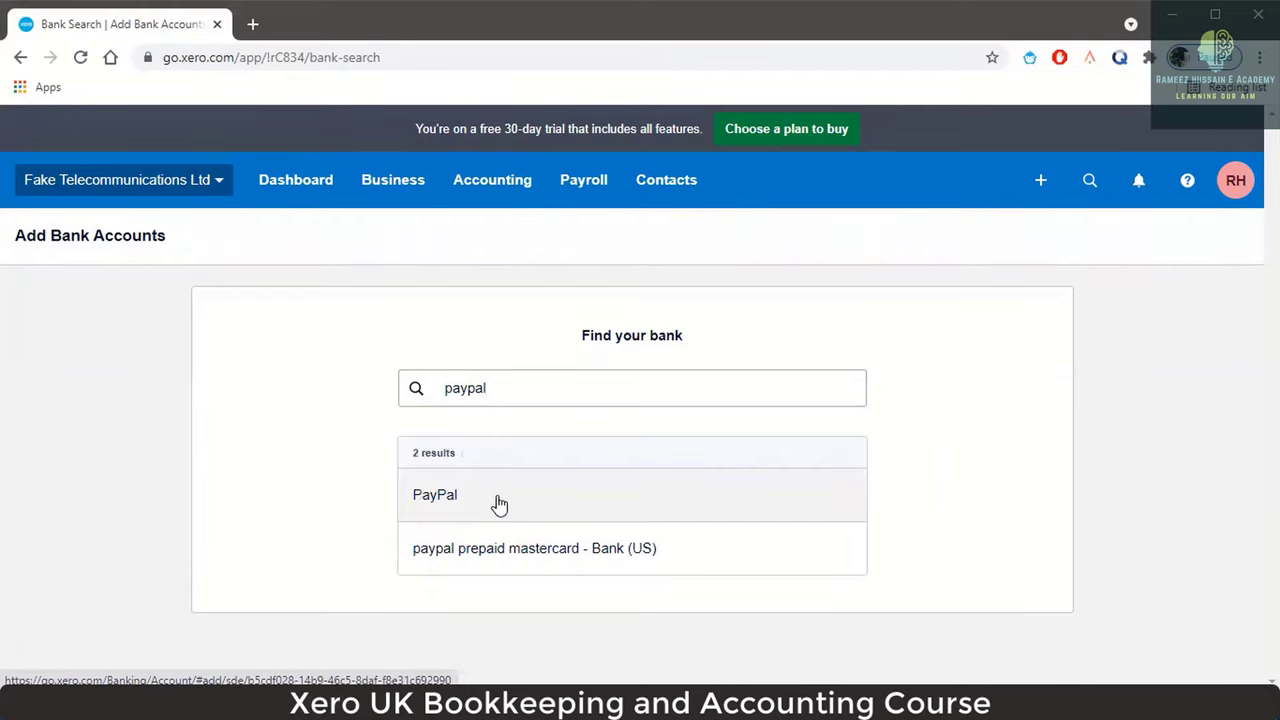
pyautogui.click(450, 512)
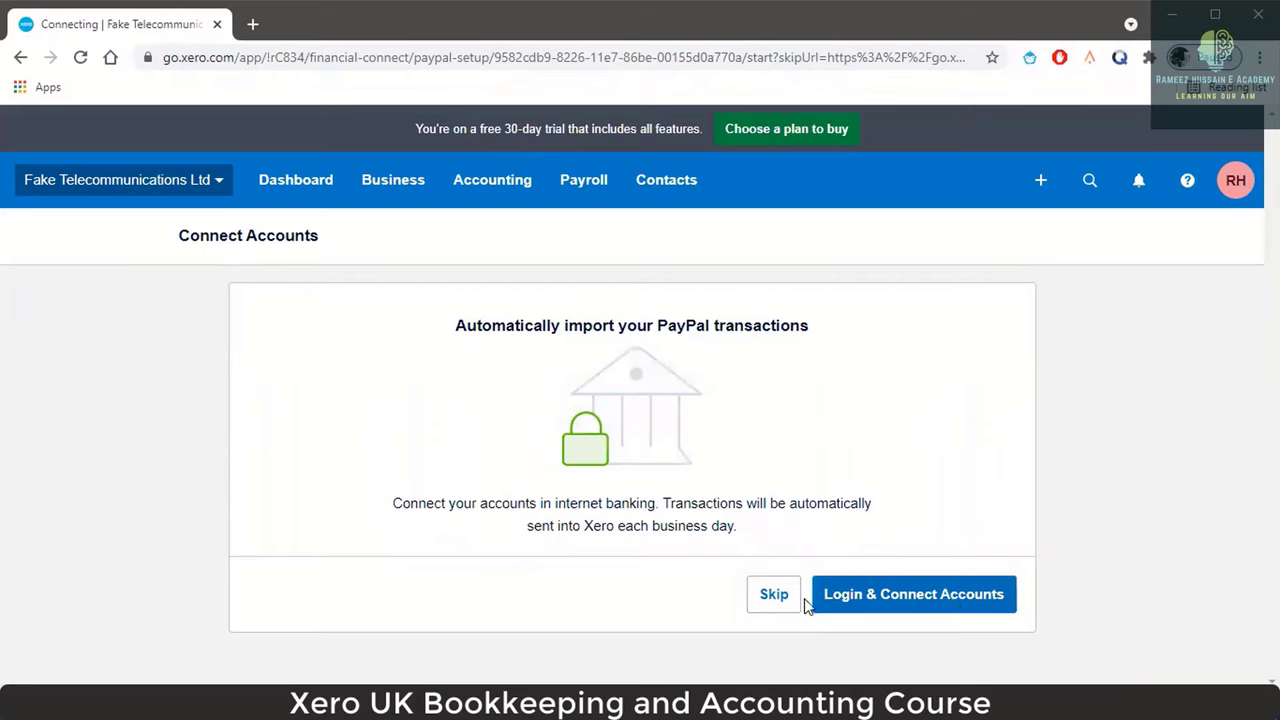
# Step: Skip the live PayPal feed and name the new account 'Fake PayPal Account'
pyautogui.click(762, 600)
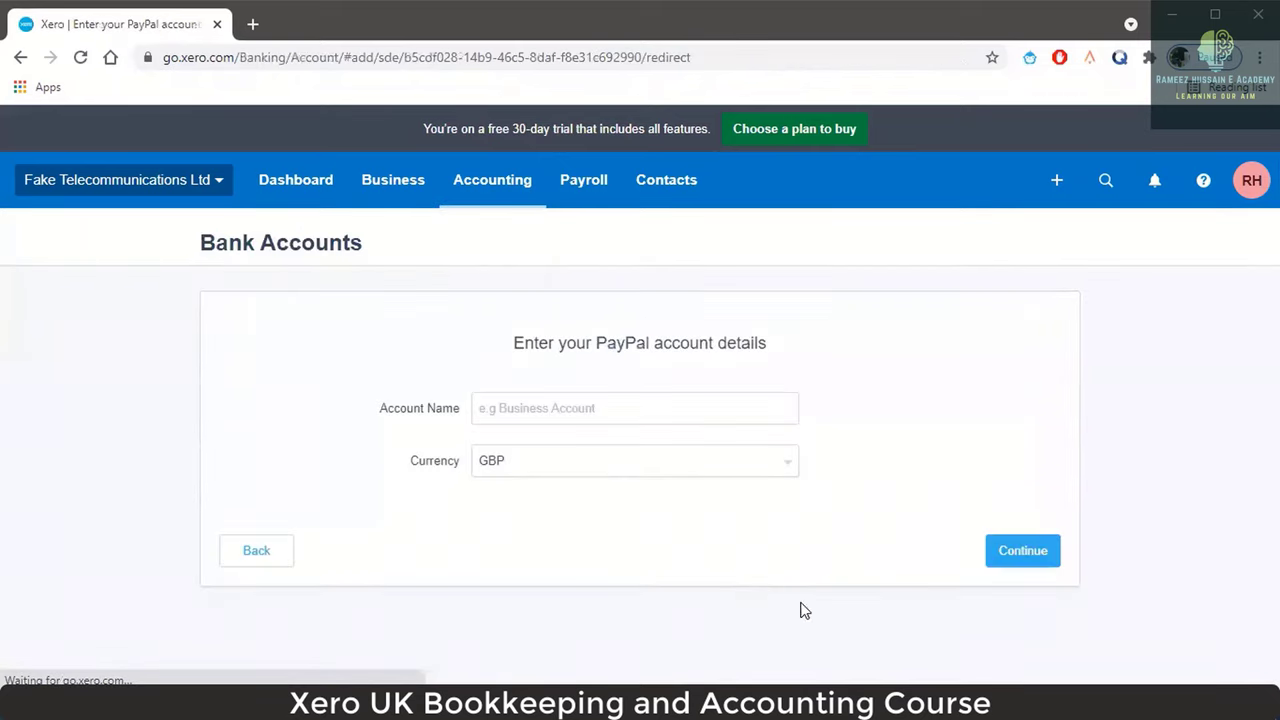
pyautogui.click(628, 414)
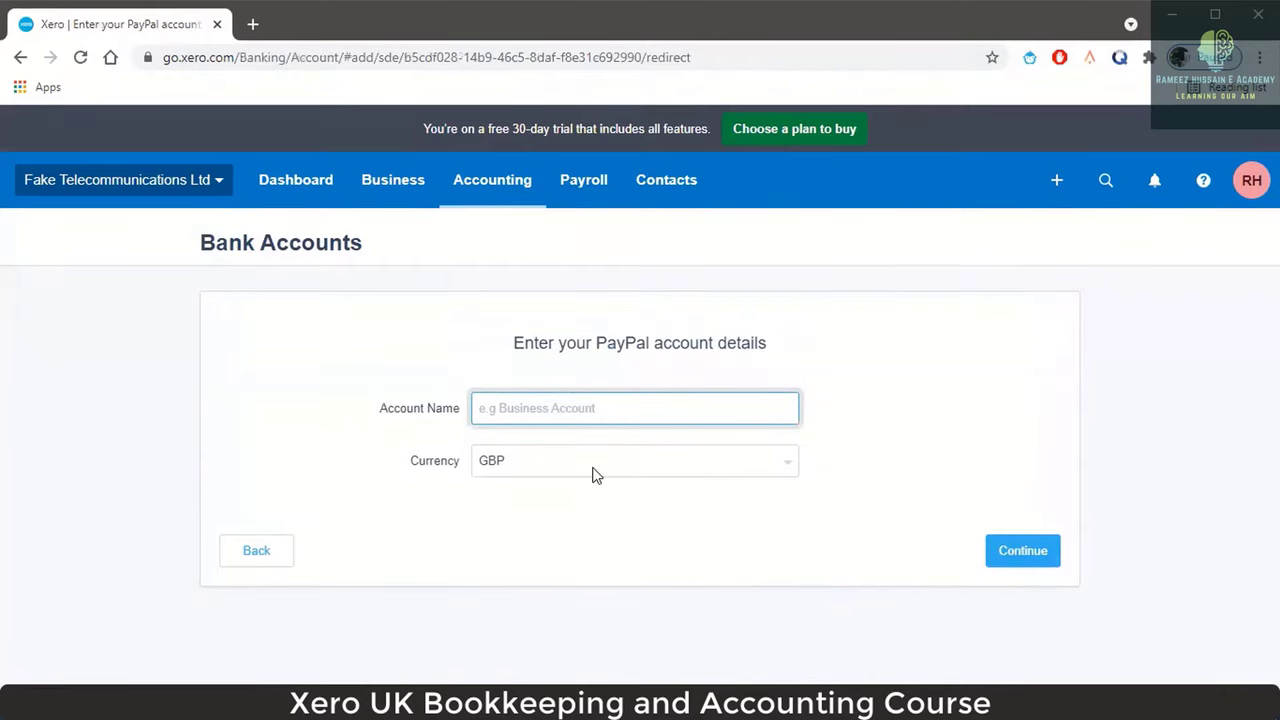
pyautogui.click(588, 403)
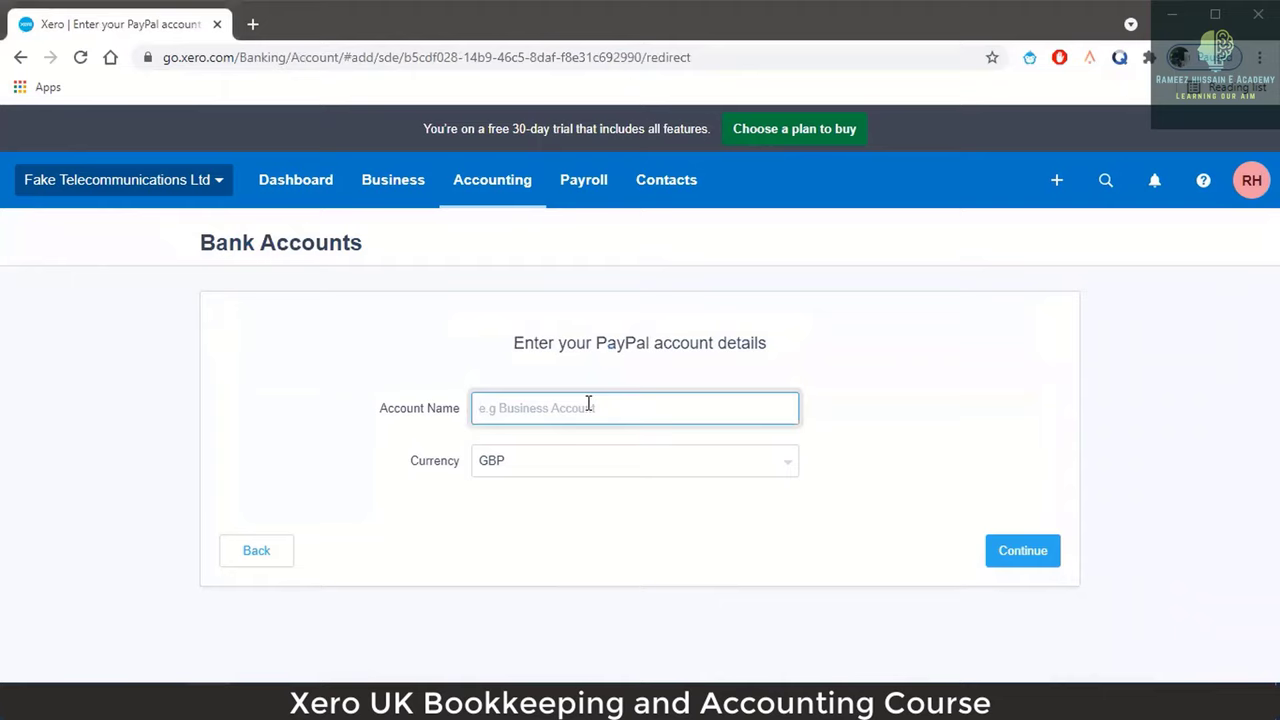
pyautogui.write('PAYPAL')
pyautogui.press('Home')
pyautogui.write('Fake')
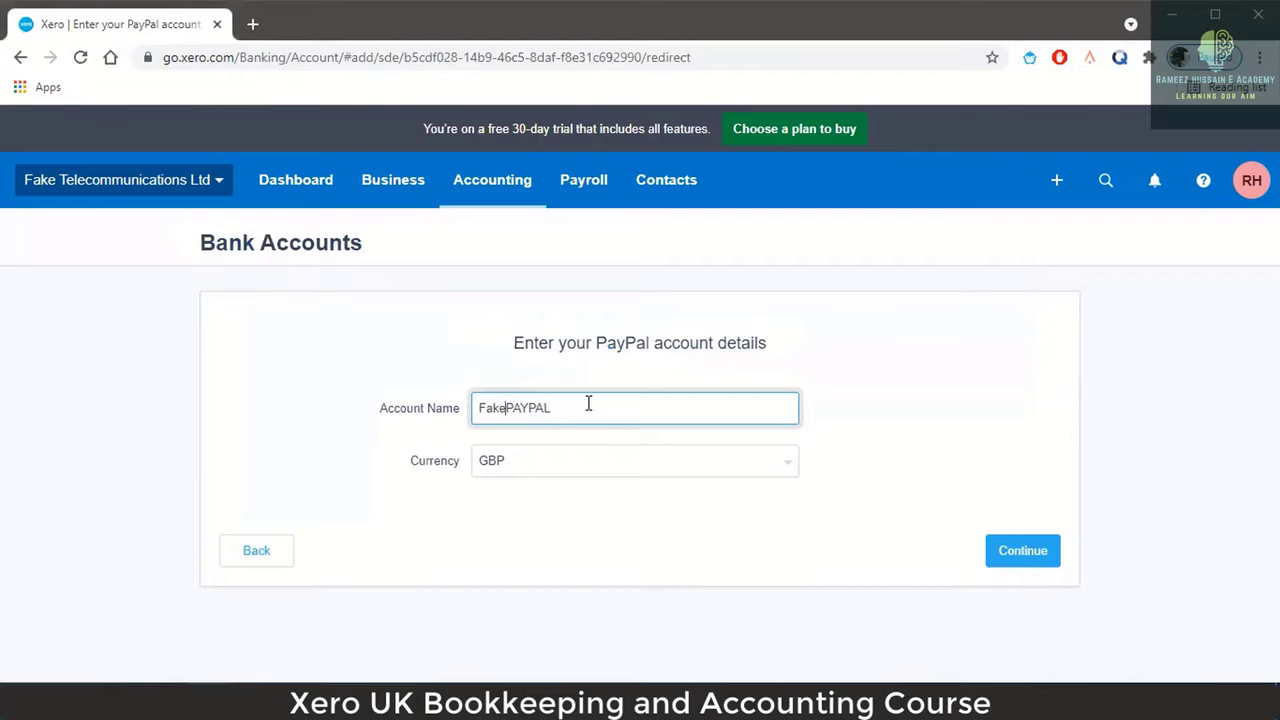
pyautogui.press('Right')
pyautogui.press('Right')
pyautogui.press('Right')
pyautogui.press('BackSpace')
pyautogui.press('BackSpace')
pyautogui.write('ay')
pyautogui.press('BackSpace')
pyautogui.press('BackSpace')
pyautogui.write('al Account')
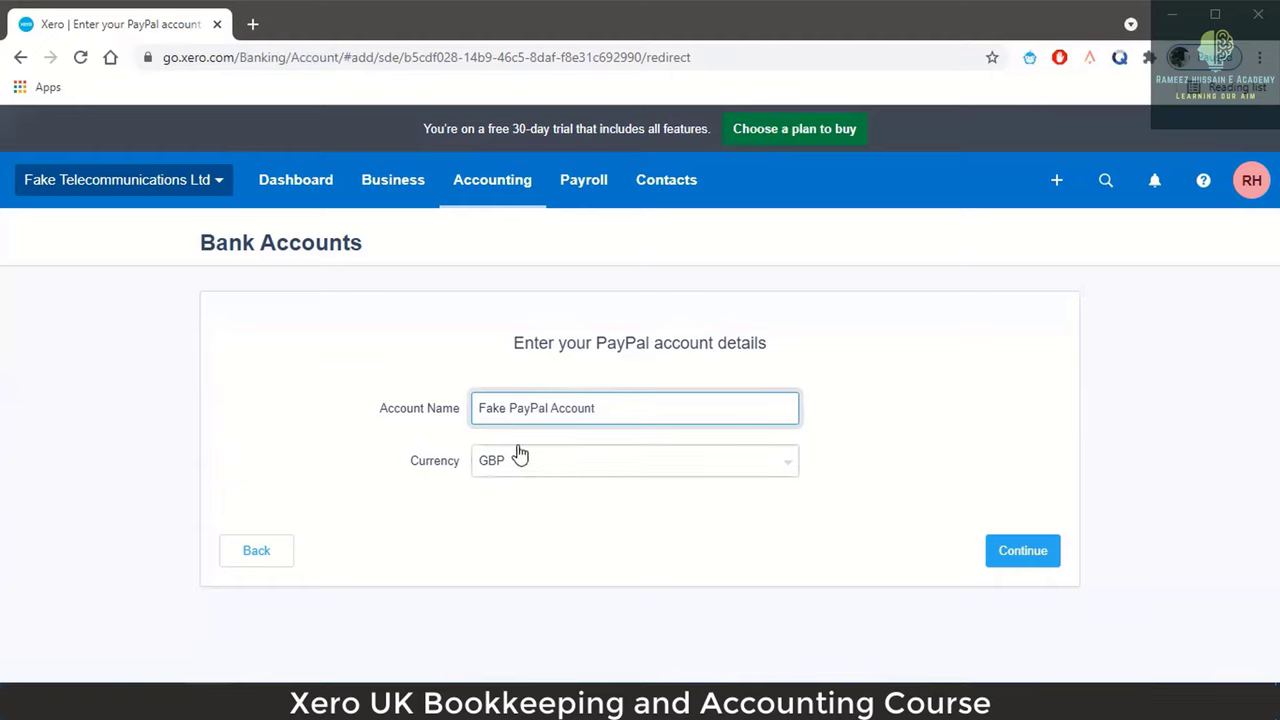
# Step: Keep GBP as the account currency and submit the PayPal account details
pyautogui.click(788, 483)
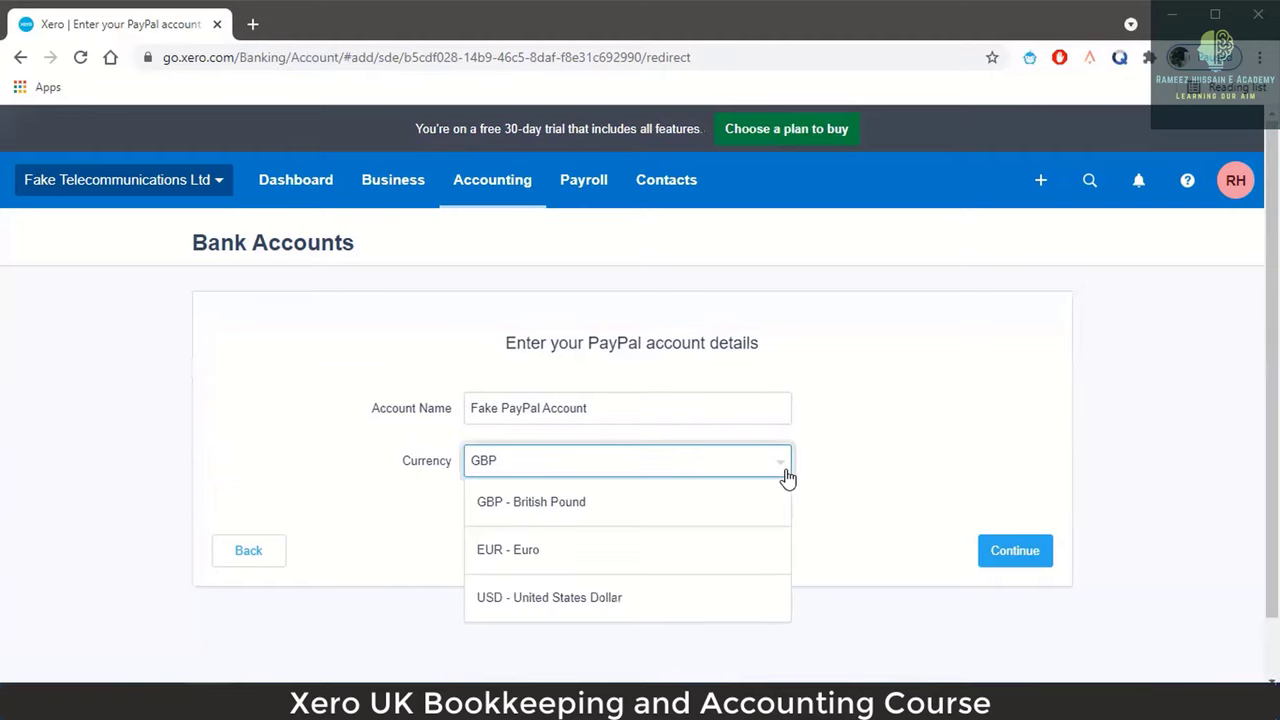
pyautogui.click(707, 470)
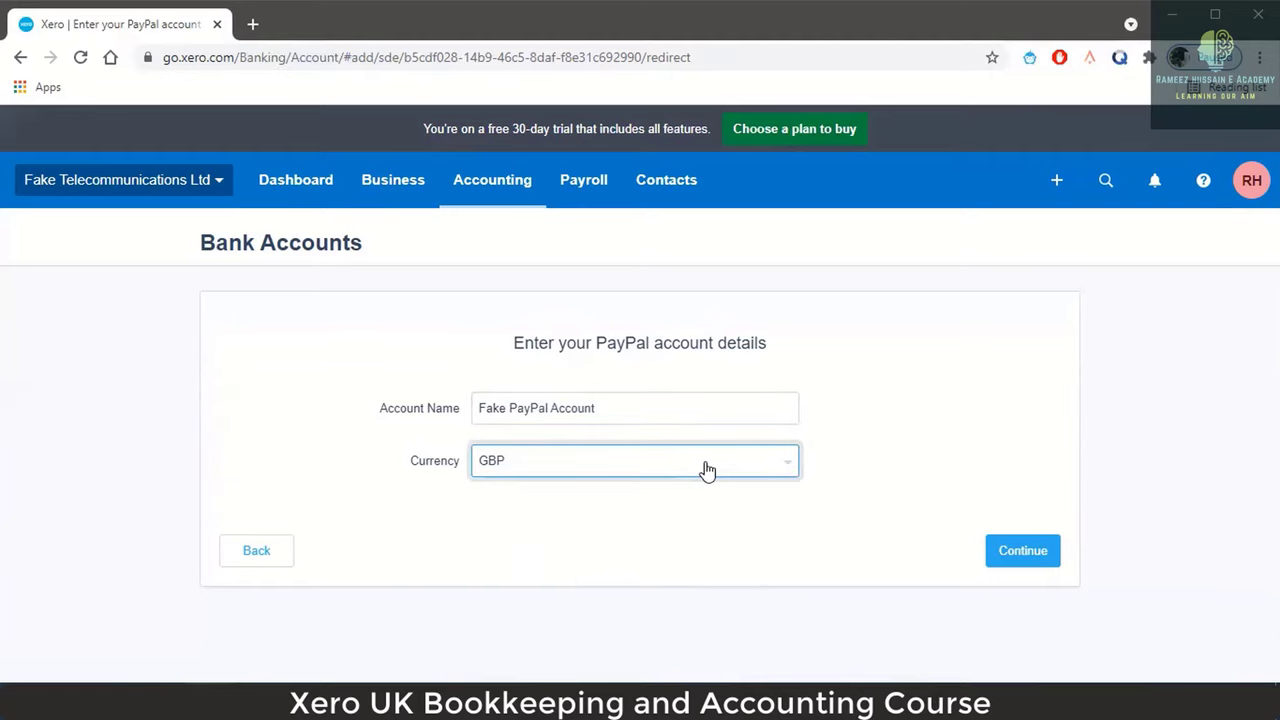
pyautogui.click(1022, 562)
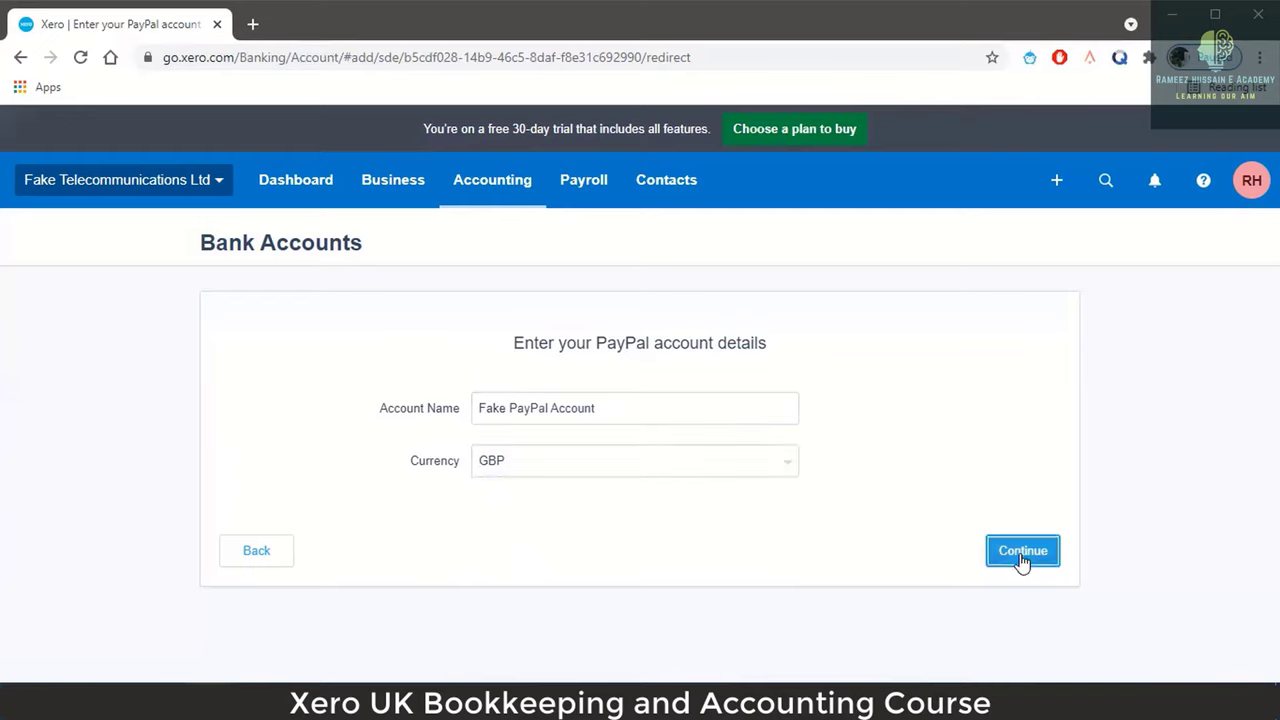
pyautogui.click(1022, 551)
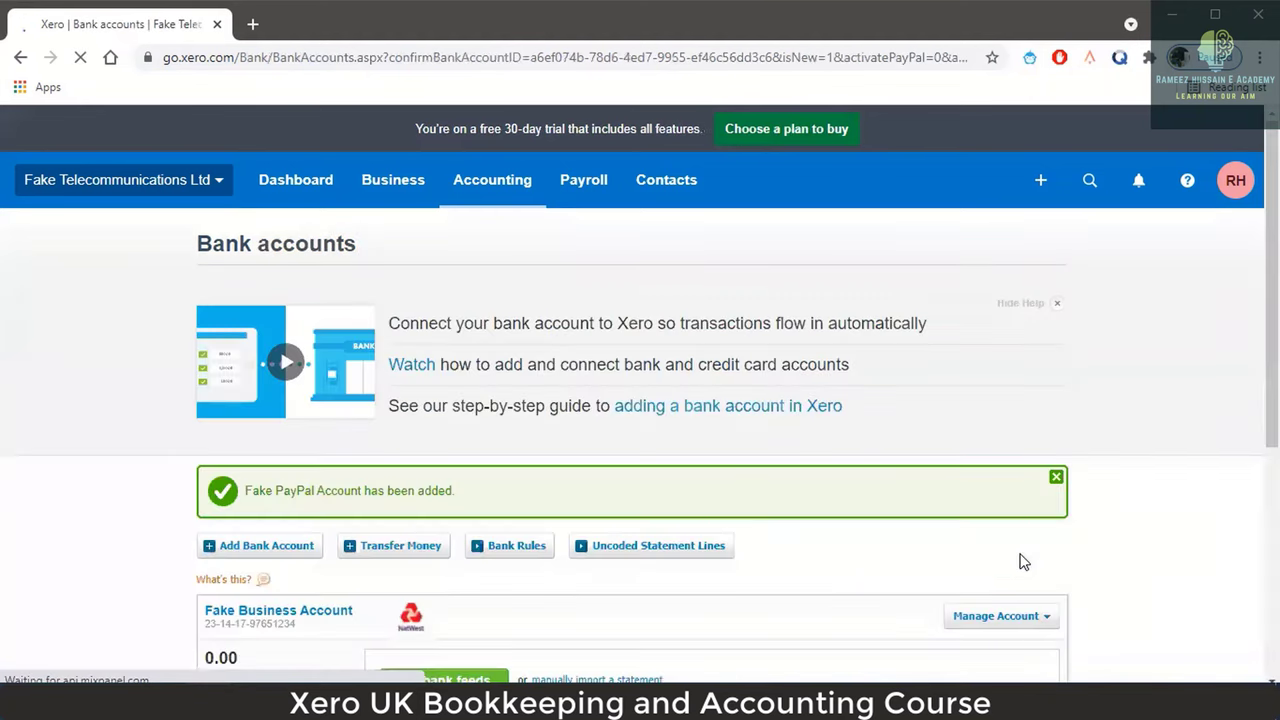
# Step: Check the new account on Bank accounts, then find its Fake PayPal Account card on the dashboard
pyautogui.scroll(-3, 651, 497)
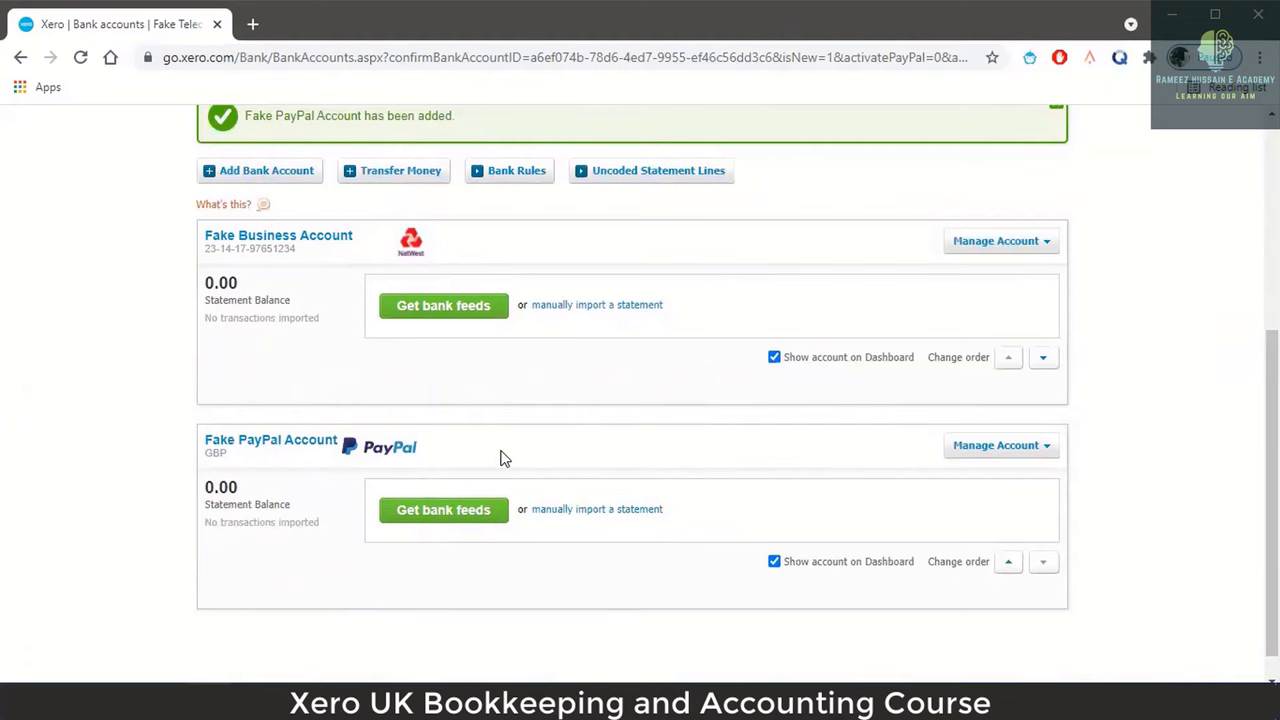
pyautogui.scroll(3, 503, 457)
pyautogui.scroll(1, 503, 457)
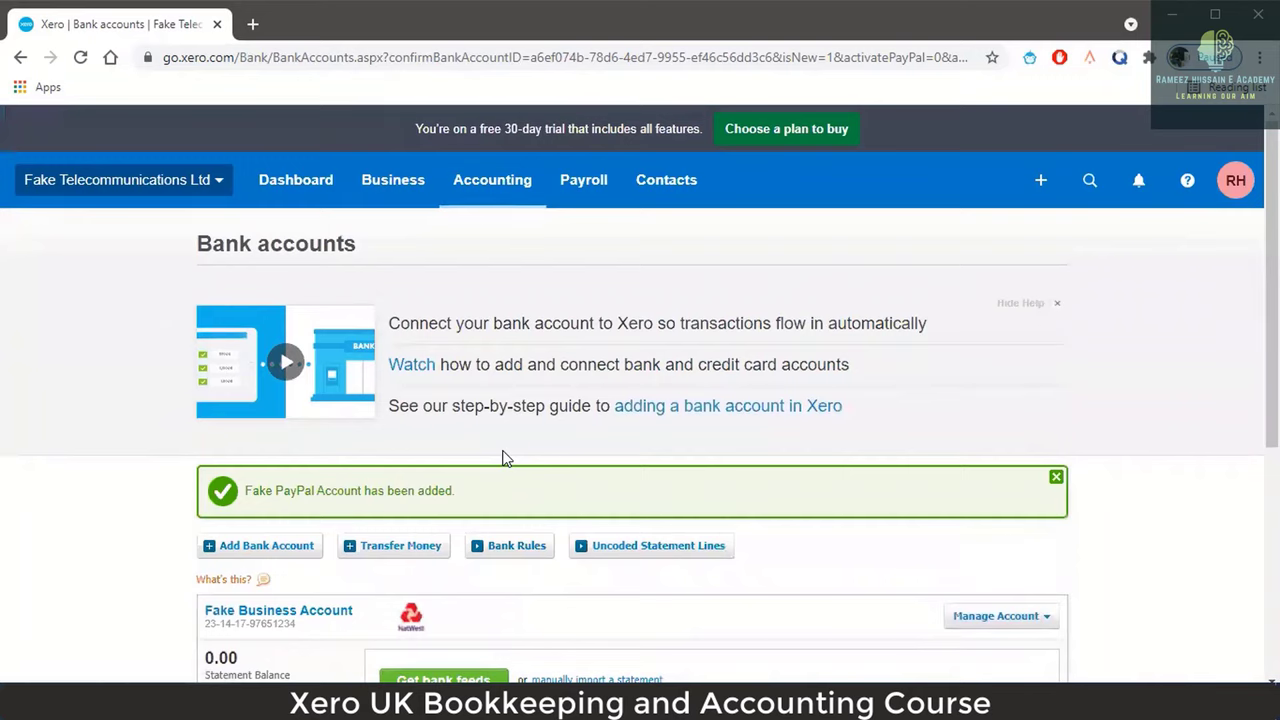
pyautogui.click(330, 175)
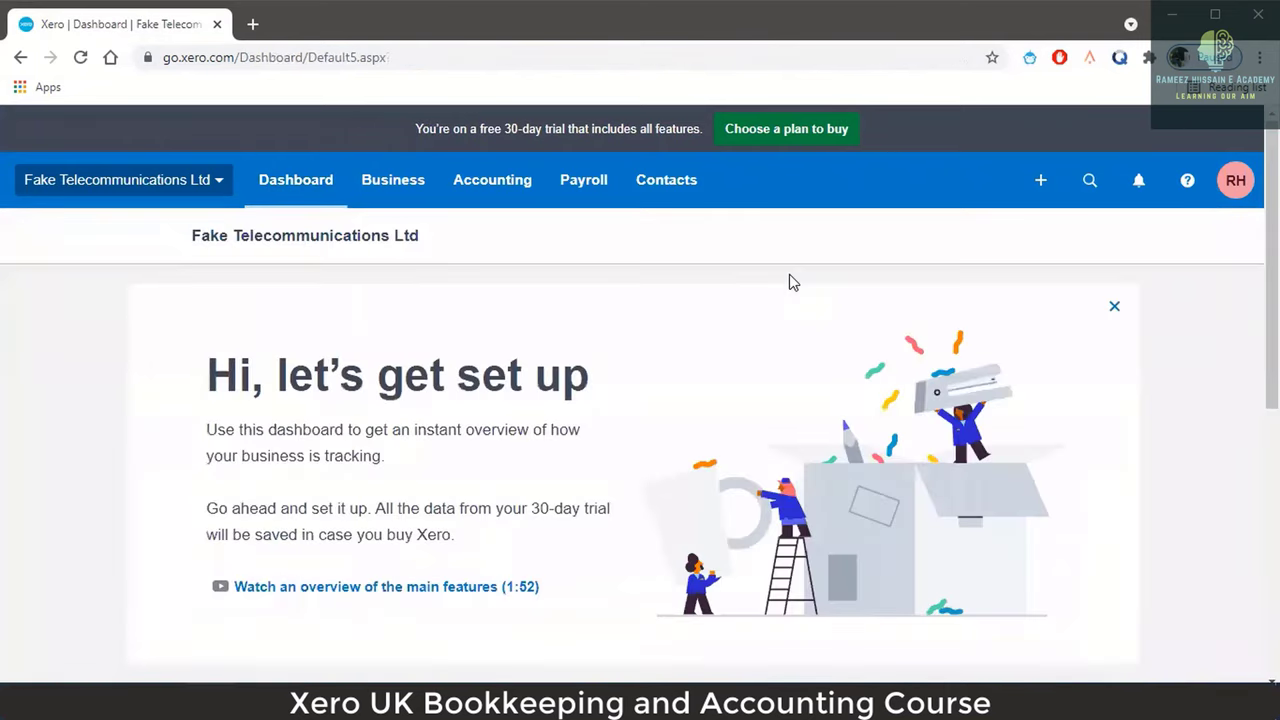
pyautogui.scroll(-5, 580, 408)
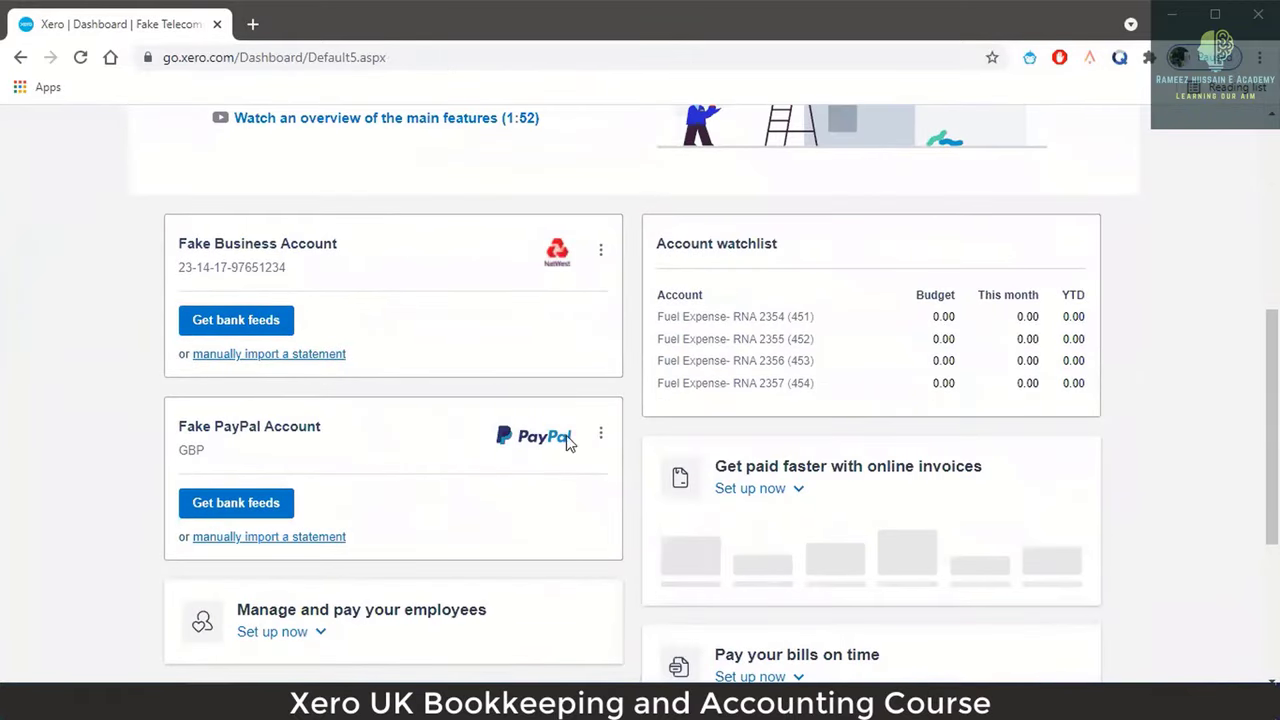
pyautogui.scroll(-1, 522, 441)
pyautogui.scroll(1, 520, 380)
pyautogui.scroll(-1, 517, 340)
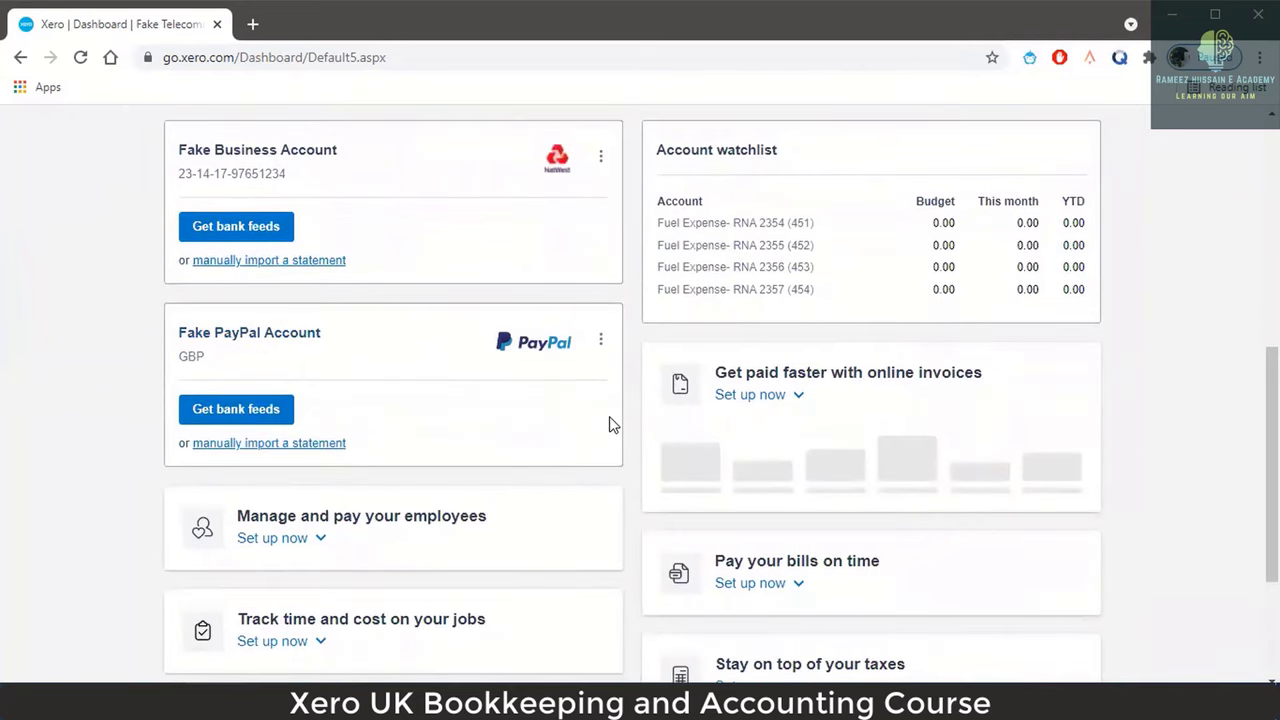
pyautogui.scroll(-1, 606, 421)
# Step: Scroll the dashboard to review the Fake Business Account and Fake PayPal Account cards
pyautogui.scroll(3, 606, 422)
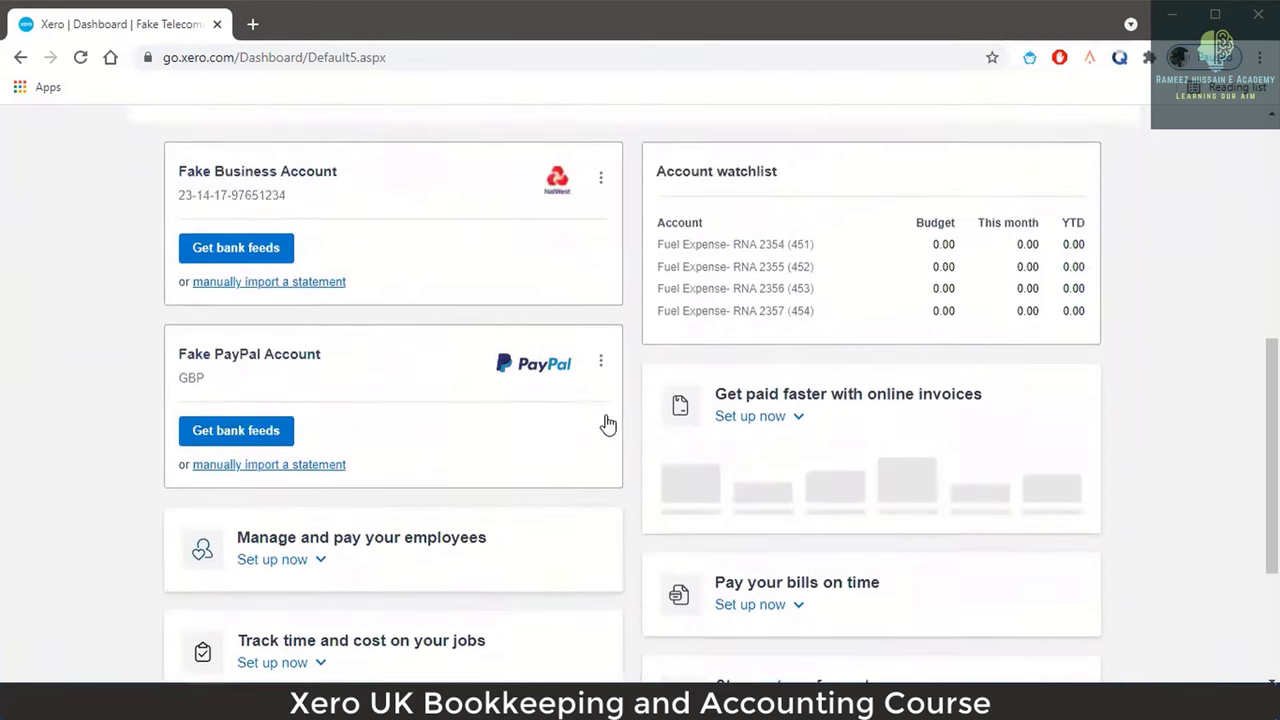
pyautogui.scroll(2, 606, 423)
pyautogui.scroll(-5, 606, 423)
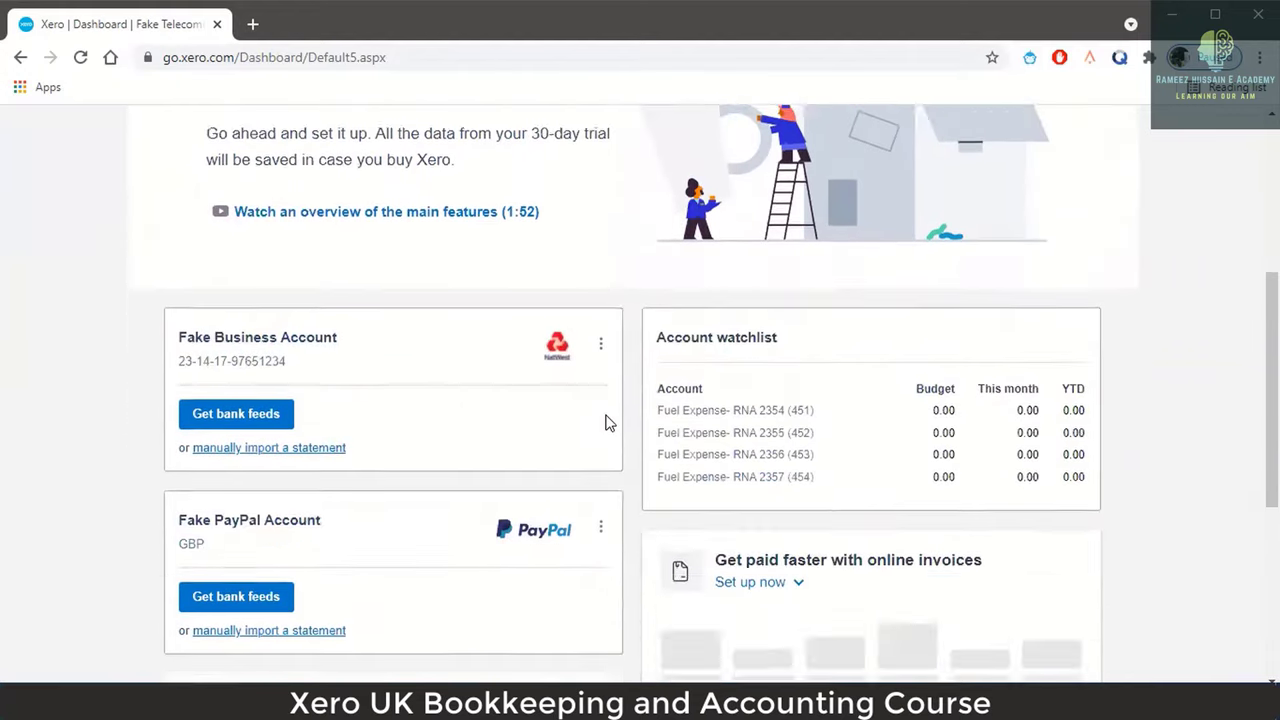
pyautogui.scroll(2, 590, 410)
pyautogui.scroll(-4, 900, 448)
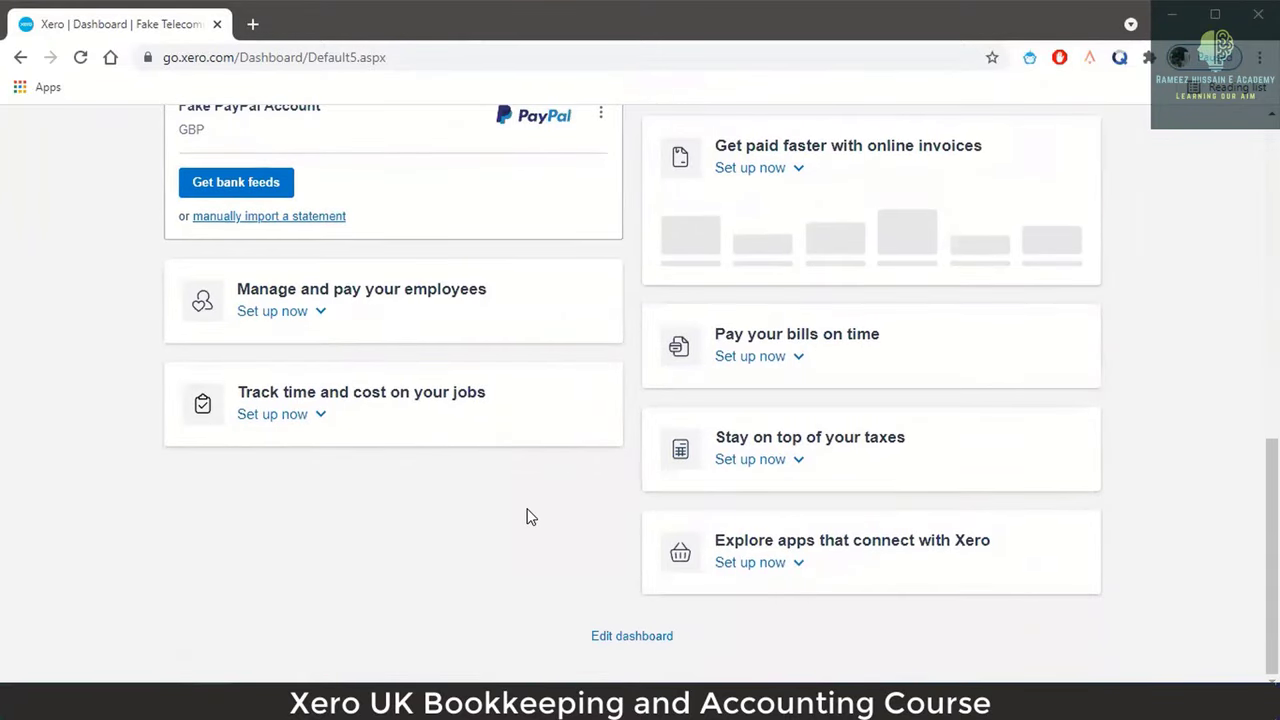
# Step: Hide the Fake Business Account card in edit mode and save the dashboard layout
pyautogui.click(622, 637)
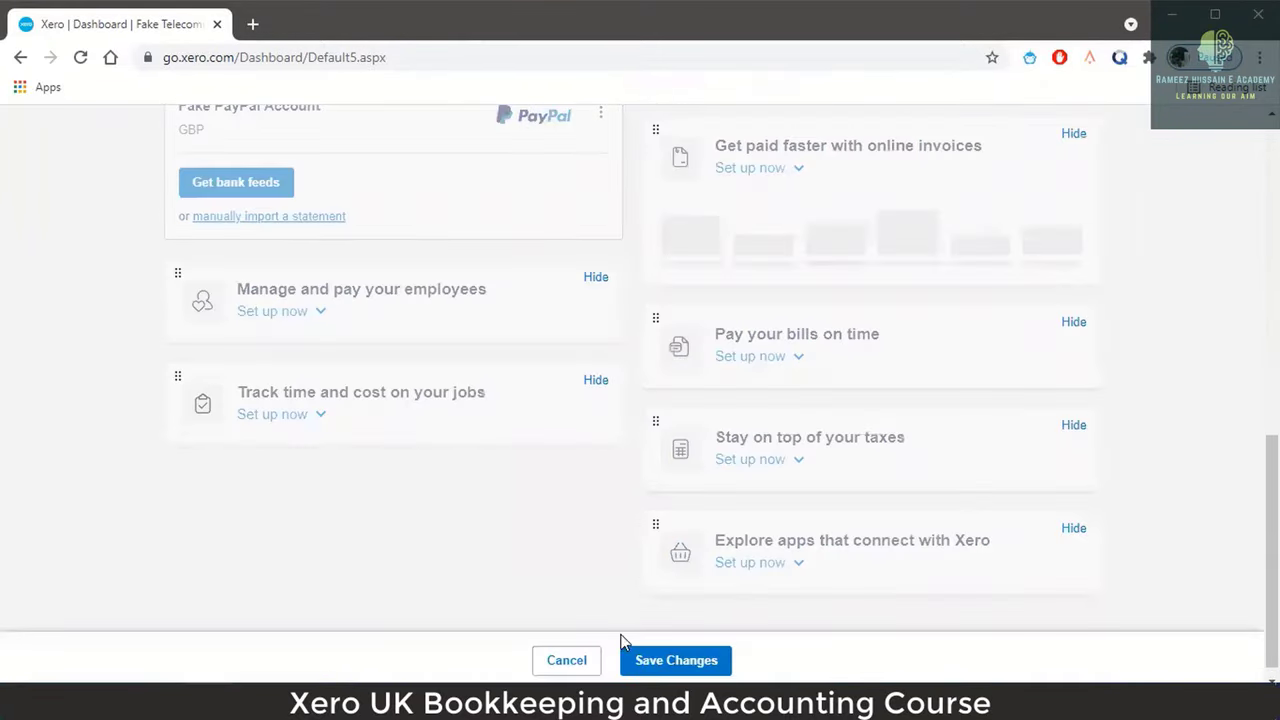
pyautogui.scroll(3, 542, 443)
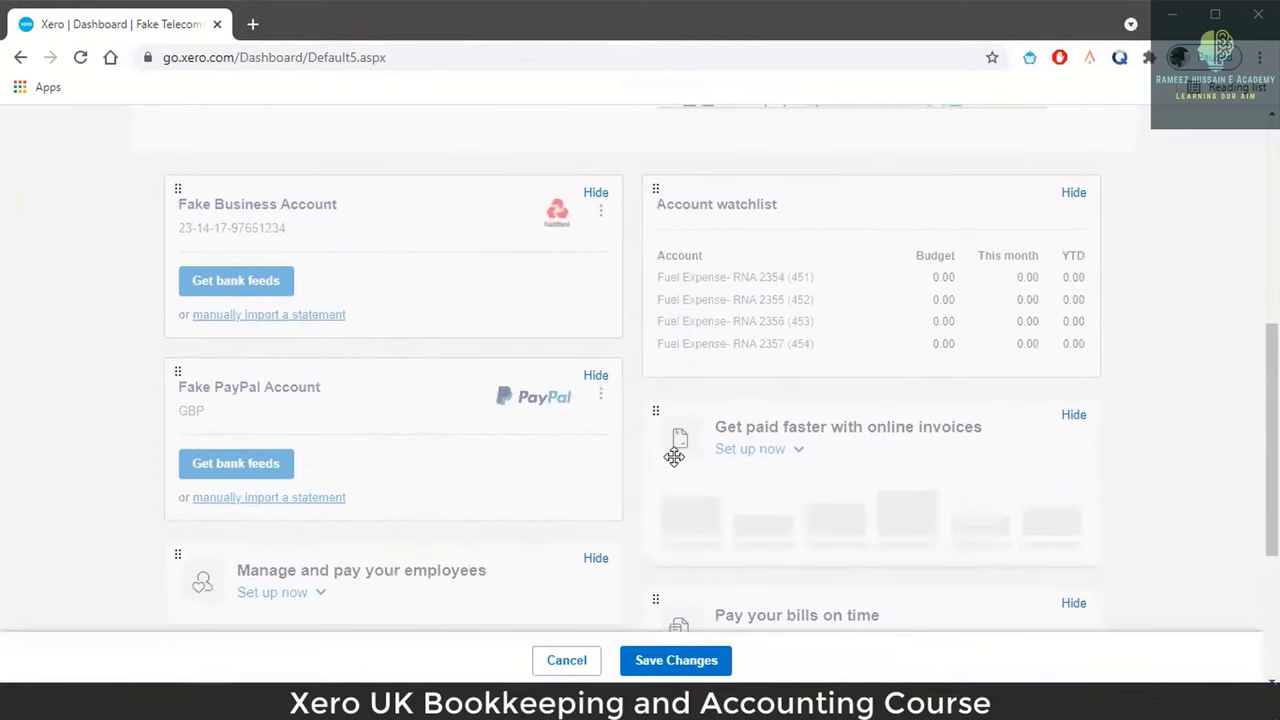
pyautogui.click(596, 195)
pyautogui.scroll(-3, 694, 354)
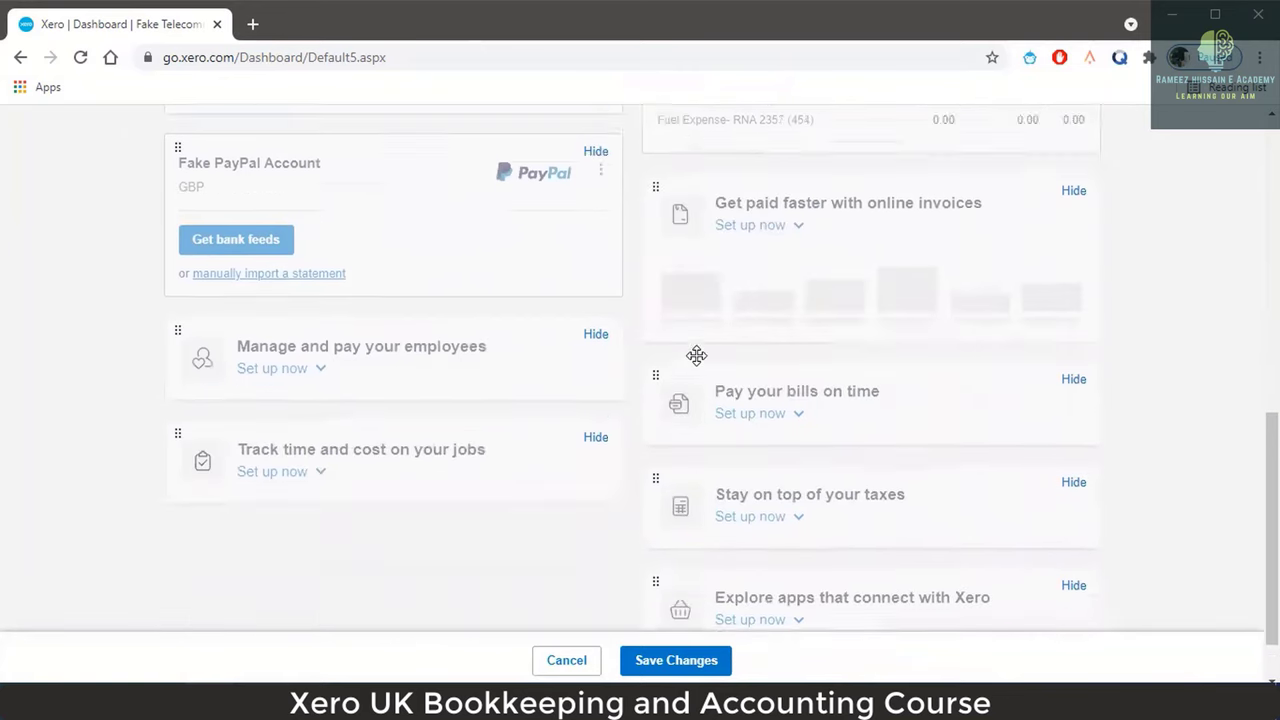
pyautogui.click(670, 652)
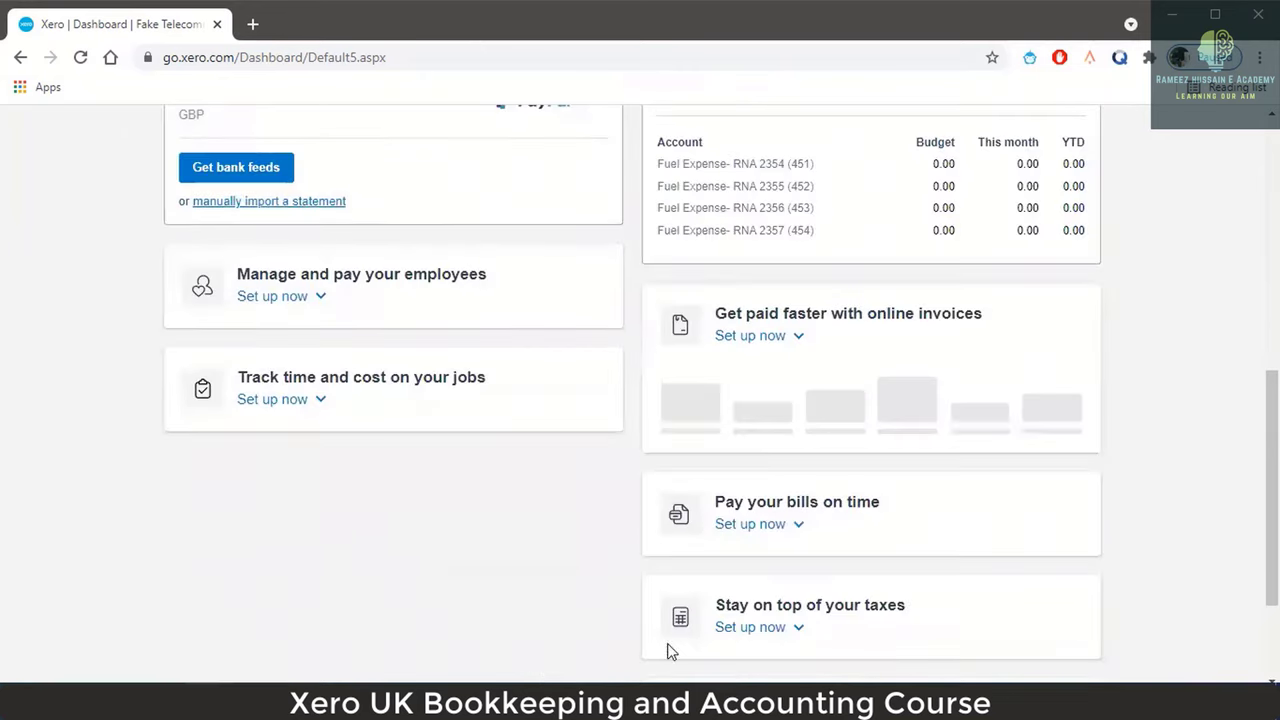
pyautogui.scroll(3, 541, 425)
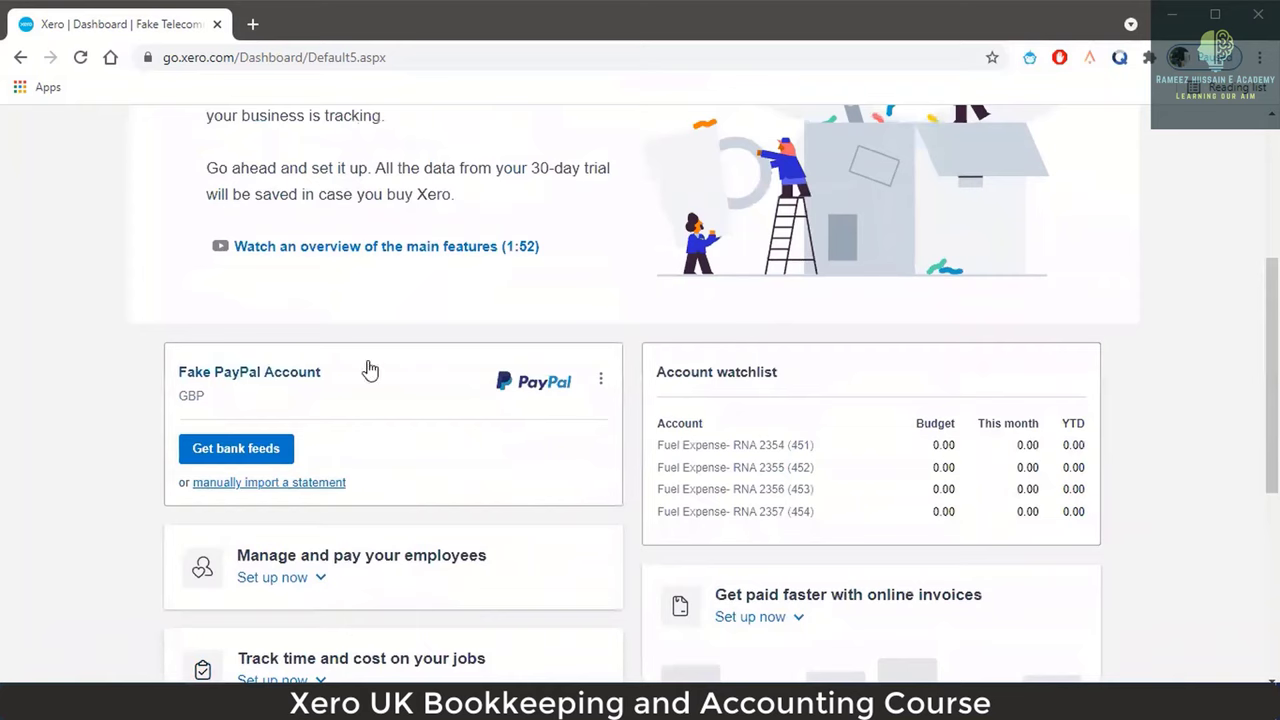
pyautogui.scroll(-5, 555, 377)
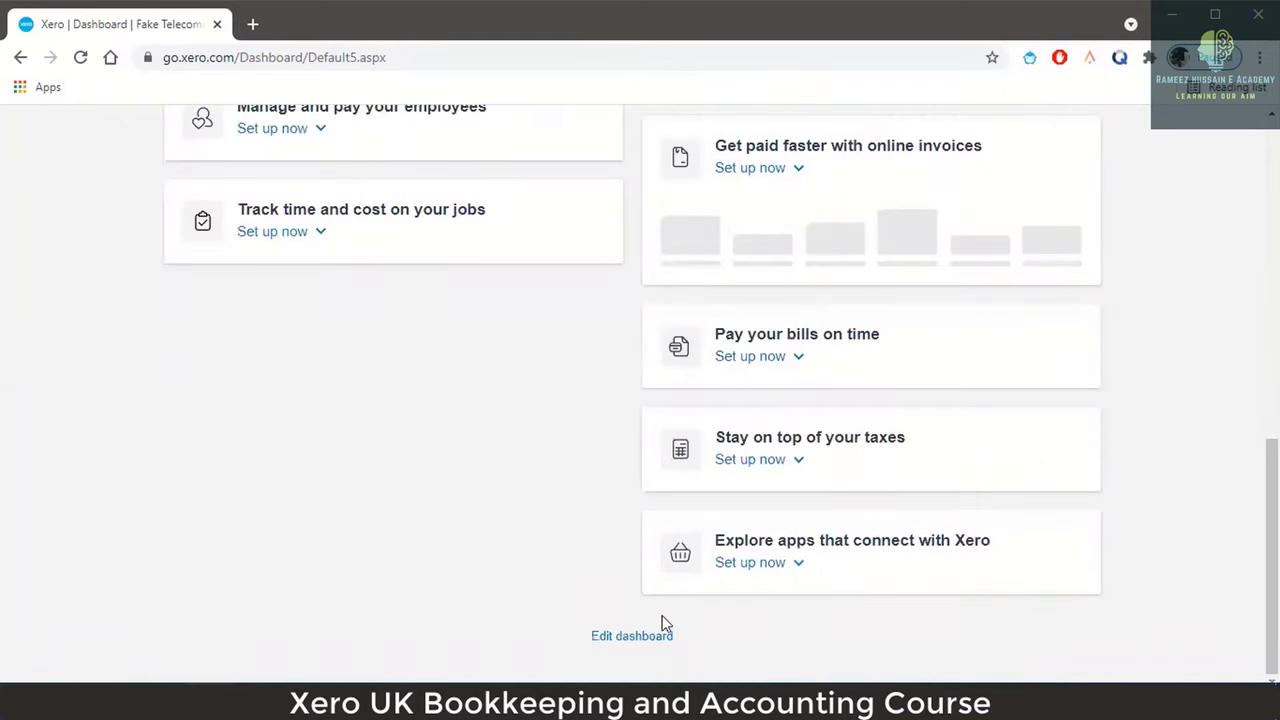
# Step: Show the Fake Business Account card again and save the restored layout
pyautogui.click(654, 636)
pyautogui.scroll(4, 551, 417)
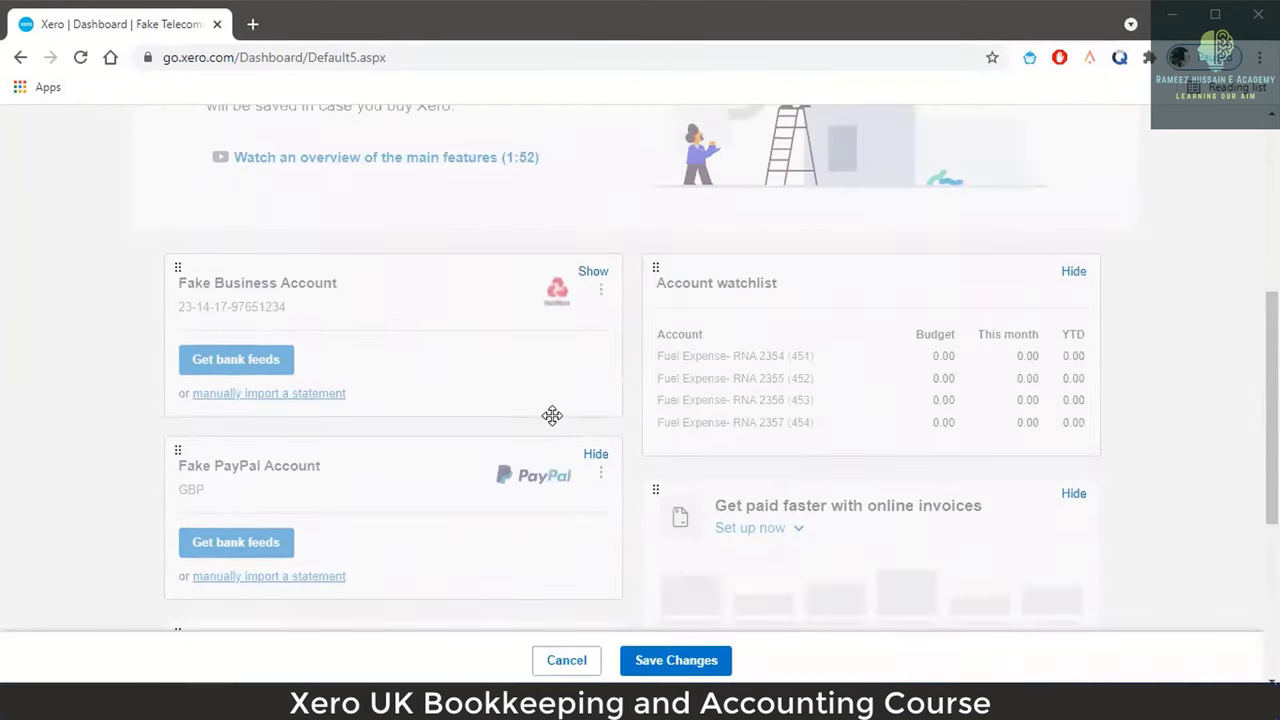
pyautogui.click(594, 277)
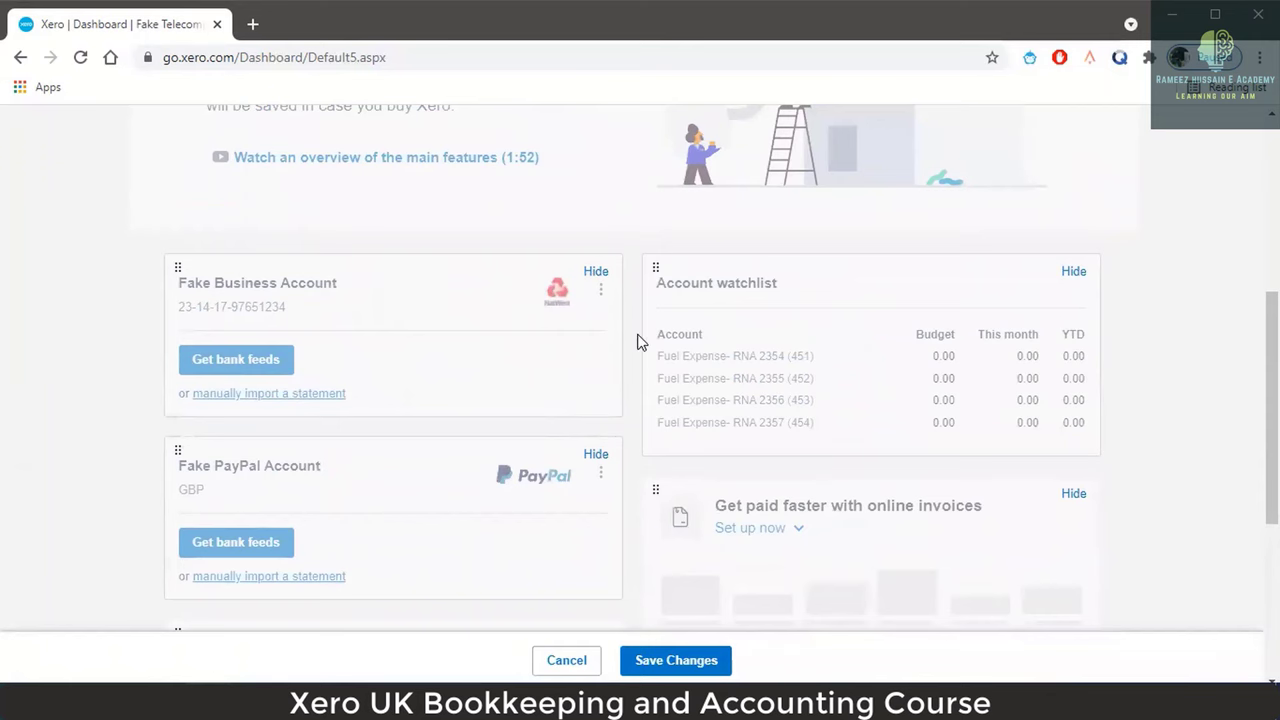
pyautogui.scroll(-4, 660, 420)
pyautogui.click(690, 657)
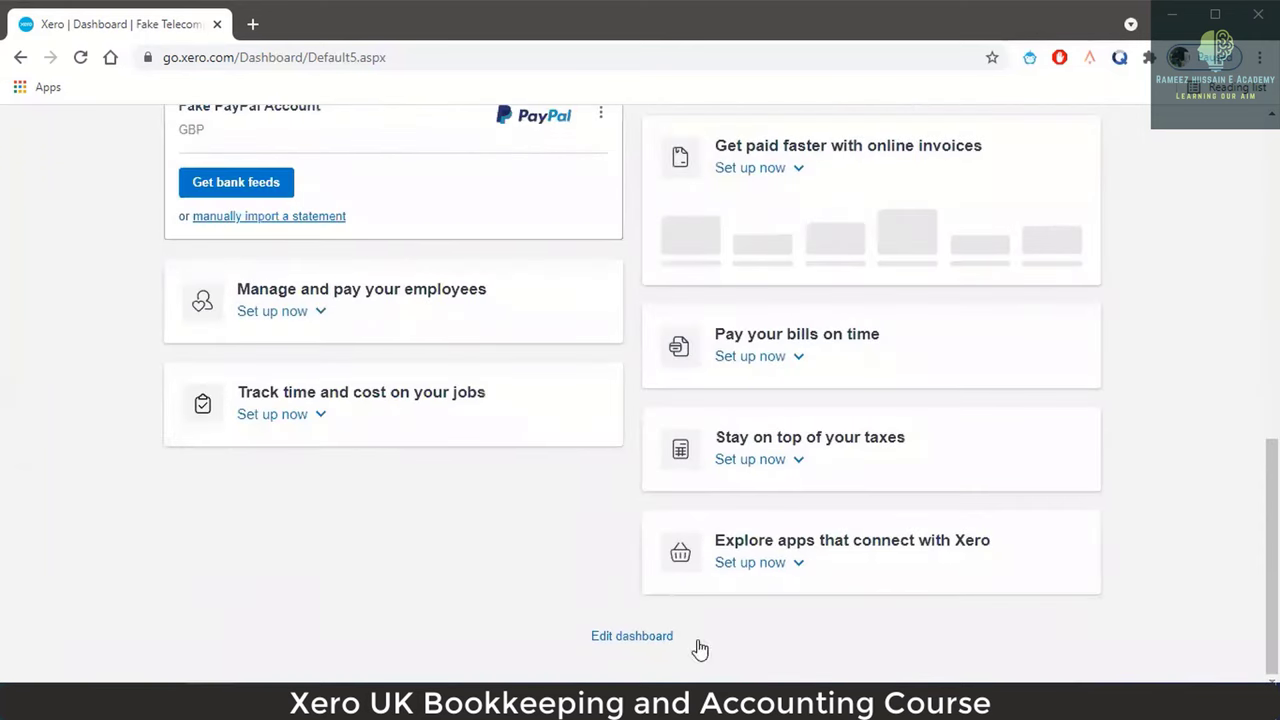
pyautogui.scroll(4, 594, 394)
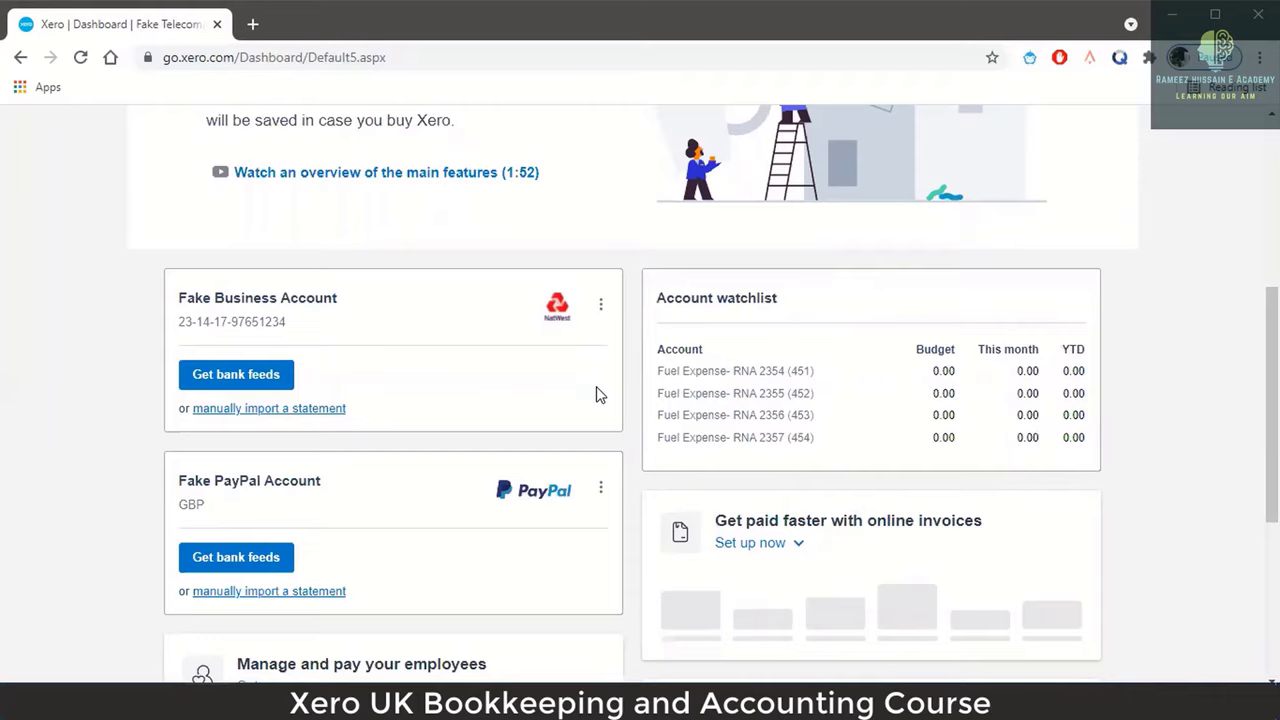
# Step: Go to Accounting > Chart of accounts and scroll to the bank accounts listed there
pyautogui.scroll(4, 731, 300)
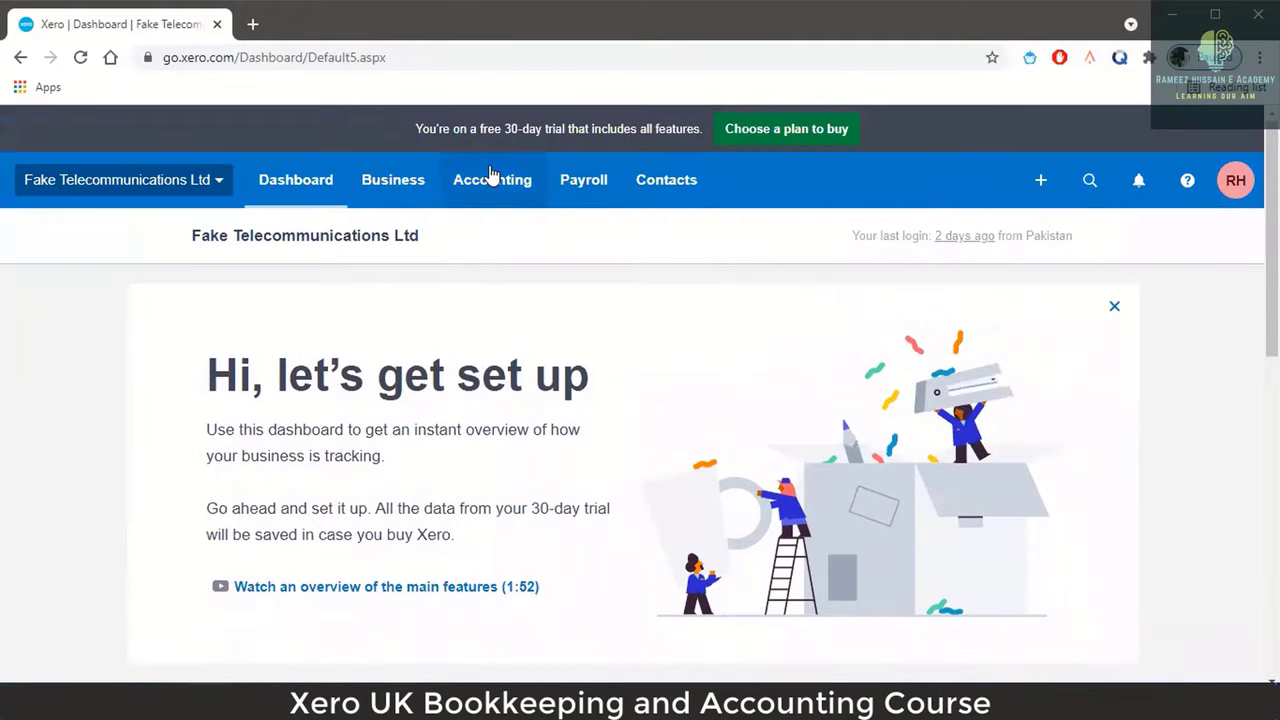
pyautogui.click(491, 176)
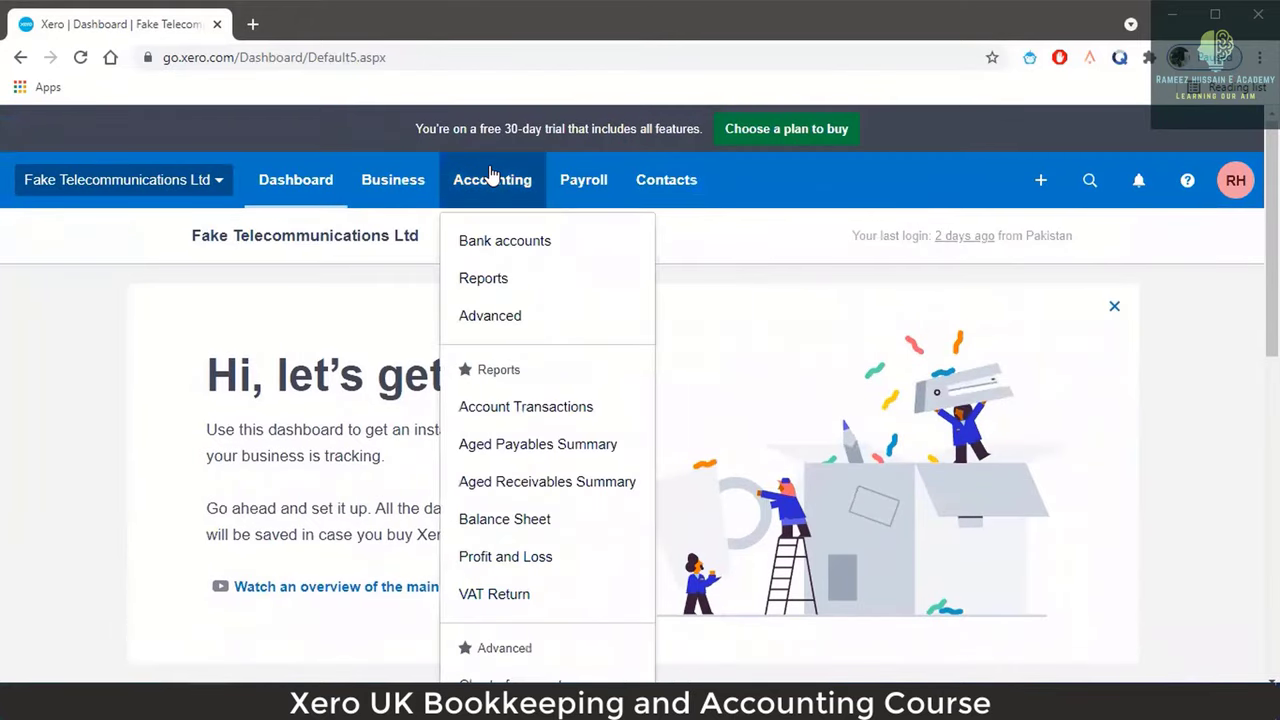
pyautogui.scroll(-3, 560, 380)
pyautogui.click(552, 417)
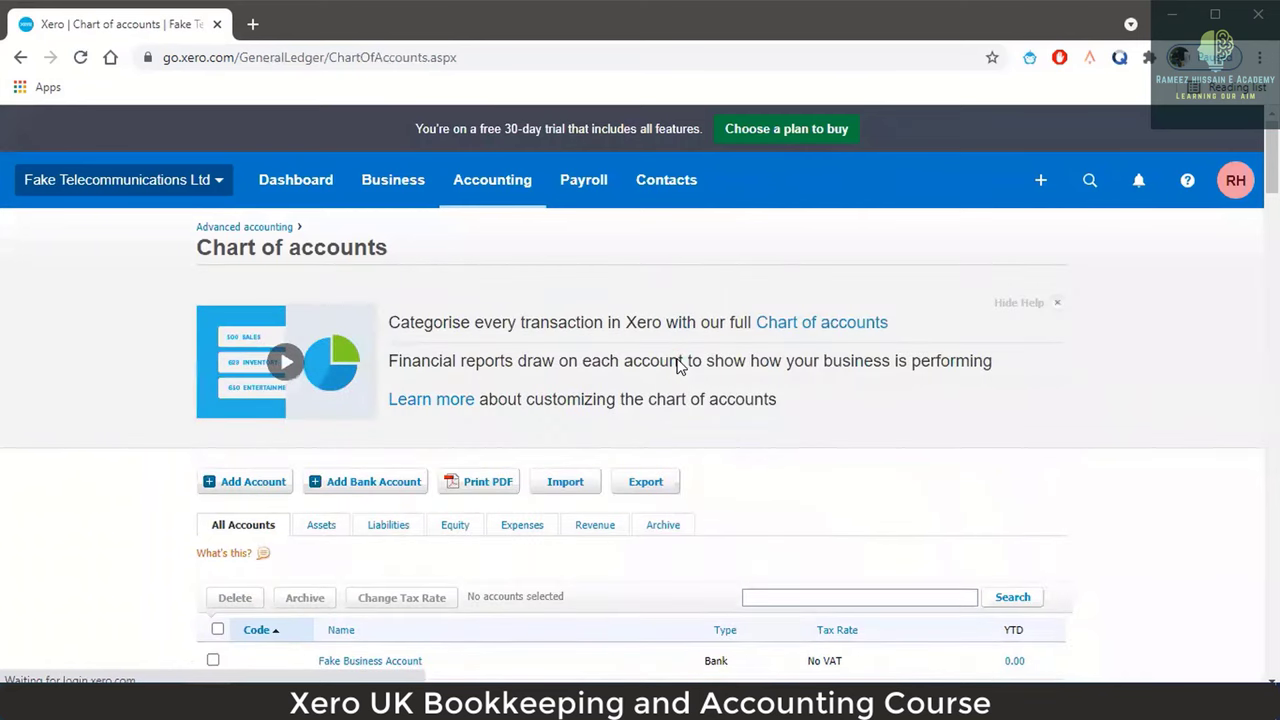
pyautogui.scroll(-2, 666, 362)
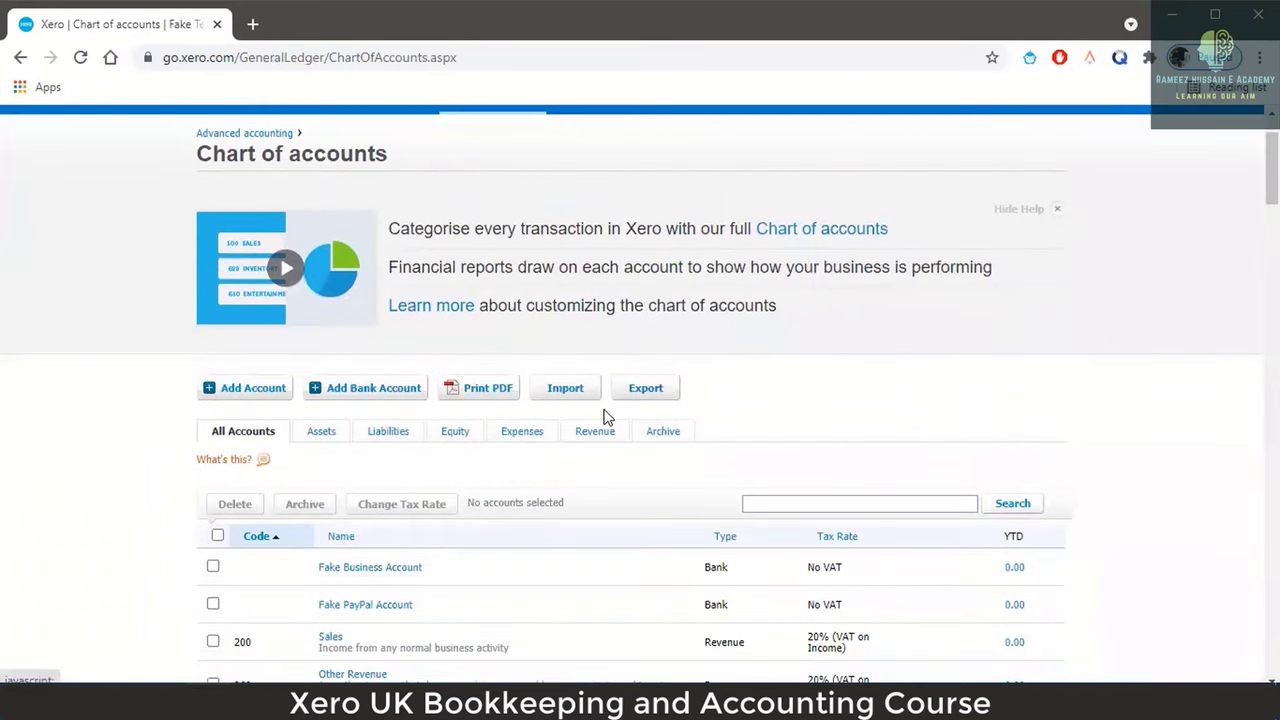
pyautogui.scroll(-2, 603, 417)
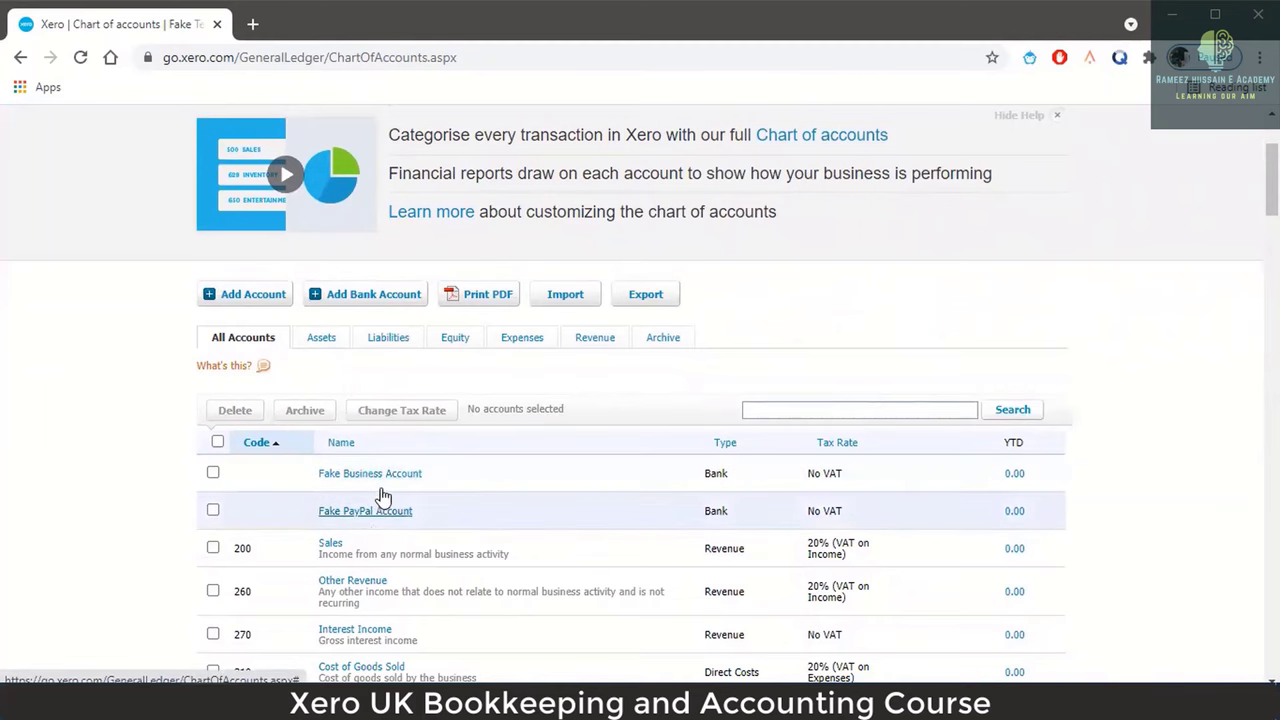
# Step: Set Fake Business Account to type Everyday (day-to-day) with code 010 and save it
pyautogui.click(384, 475)
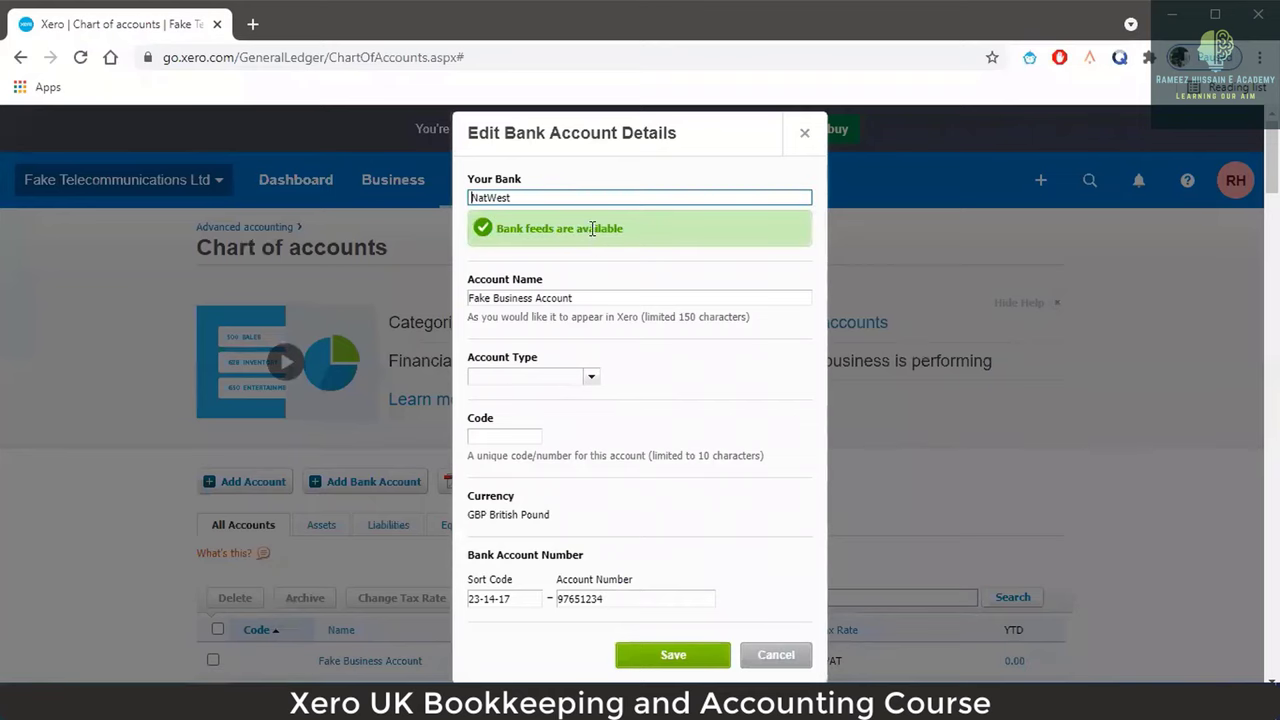
pyautogui.scroll(-1, 600, 322)
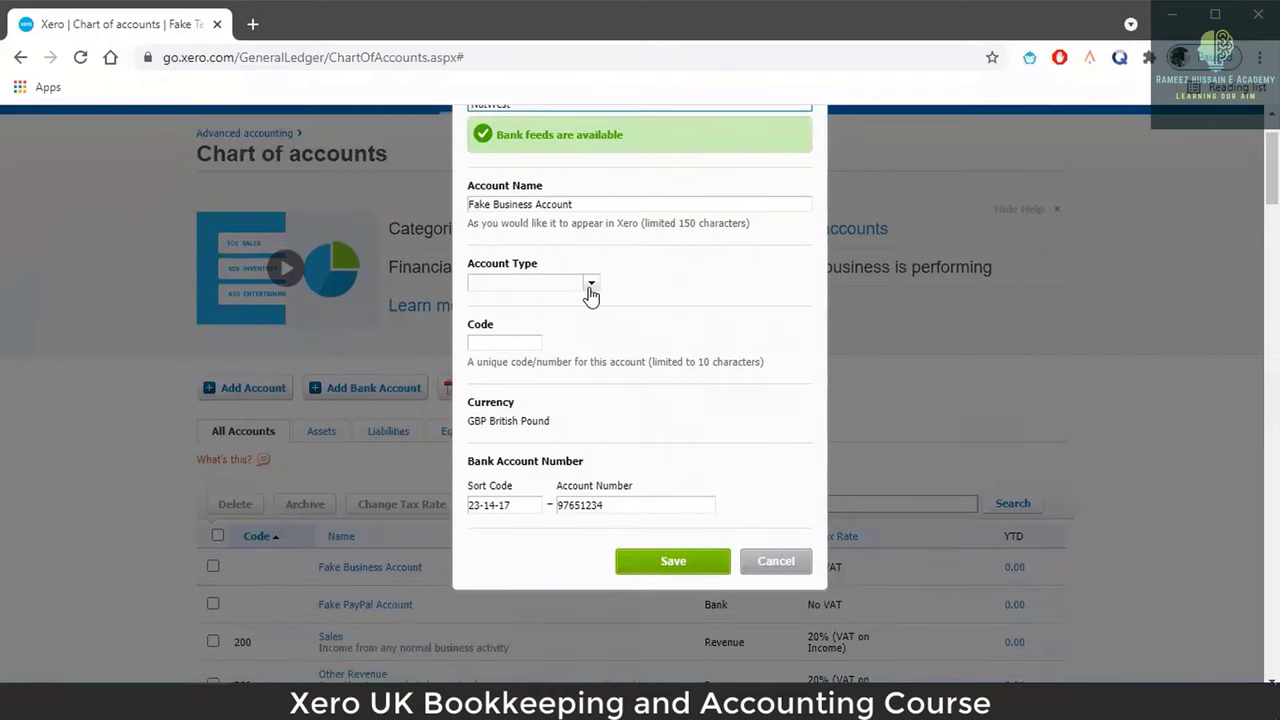
pyautogui.click(591, 285)
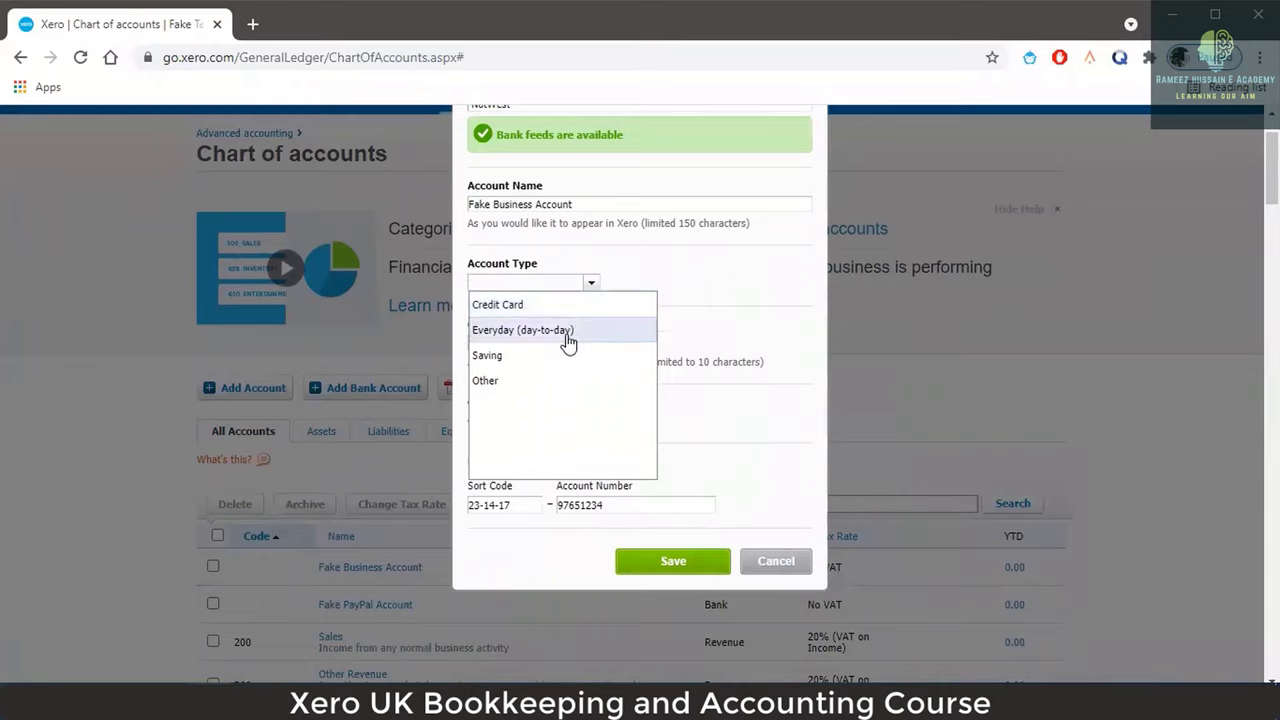
pyautogui.click(567, 331)
pyautogui.click(503, 341)
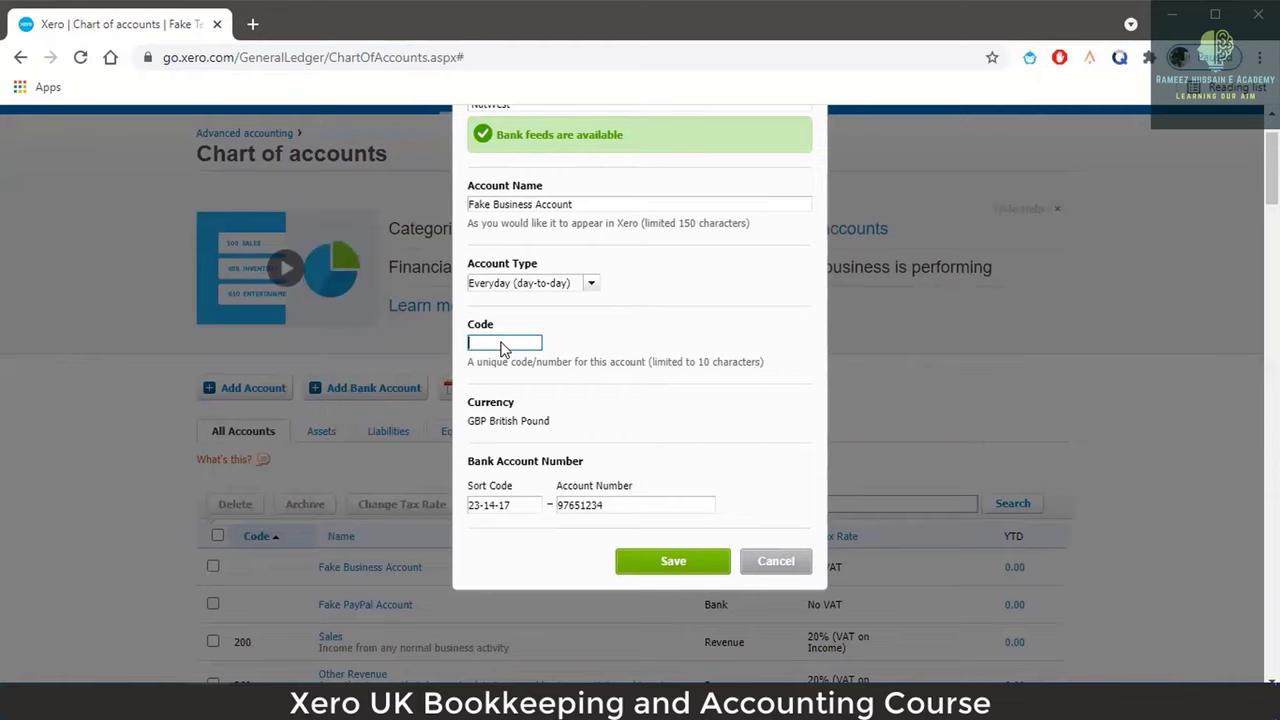
pyautogui.click(907, 226)
pyautogui.write('010')
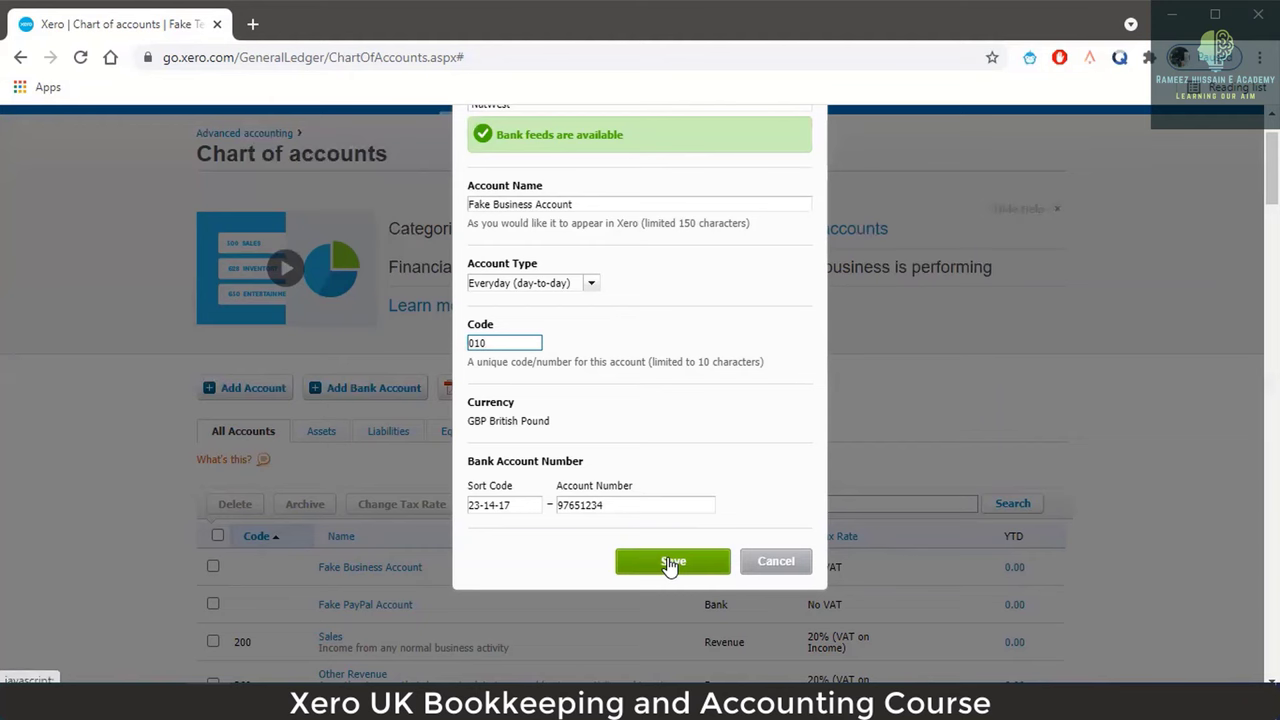
pyautogui.click(670, 562)
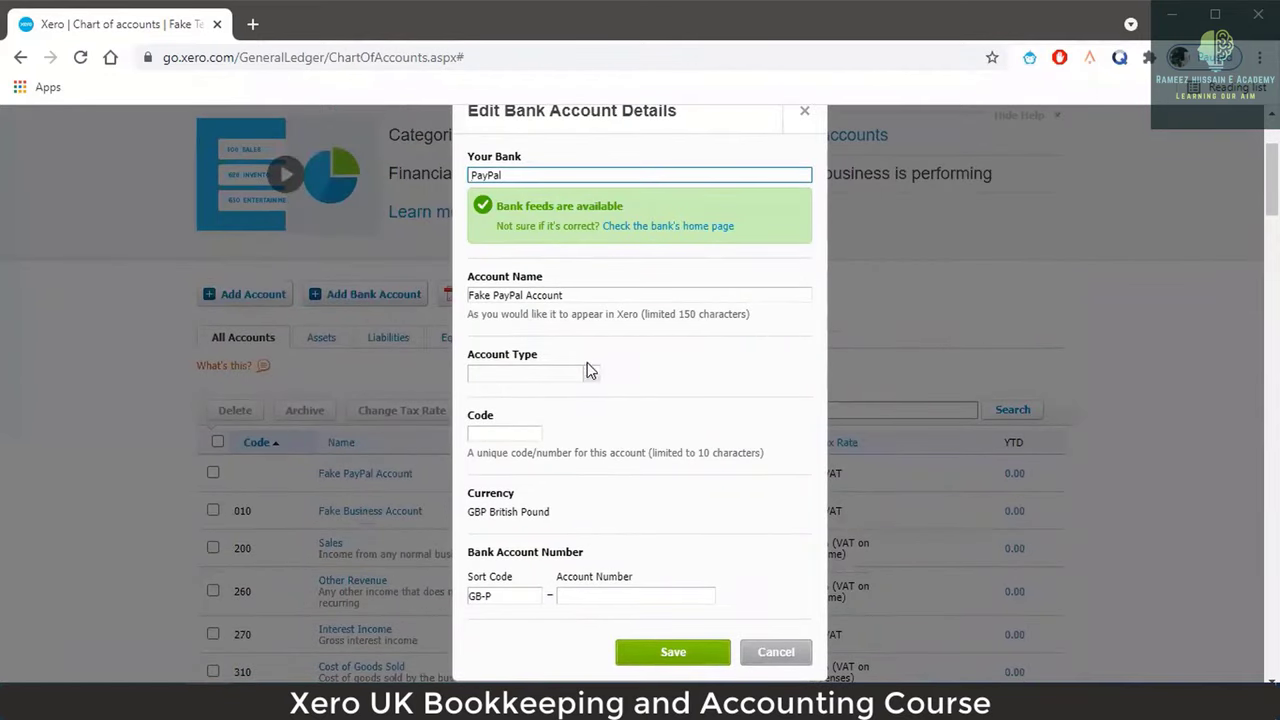
# Step: Set Fake PayPal Account to Everyday (day-to-day), code 020, fill in its account number, and save
pyautogui.click(590, 372)
pyautogui.click(573, 396)
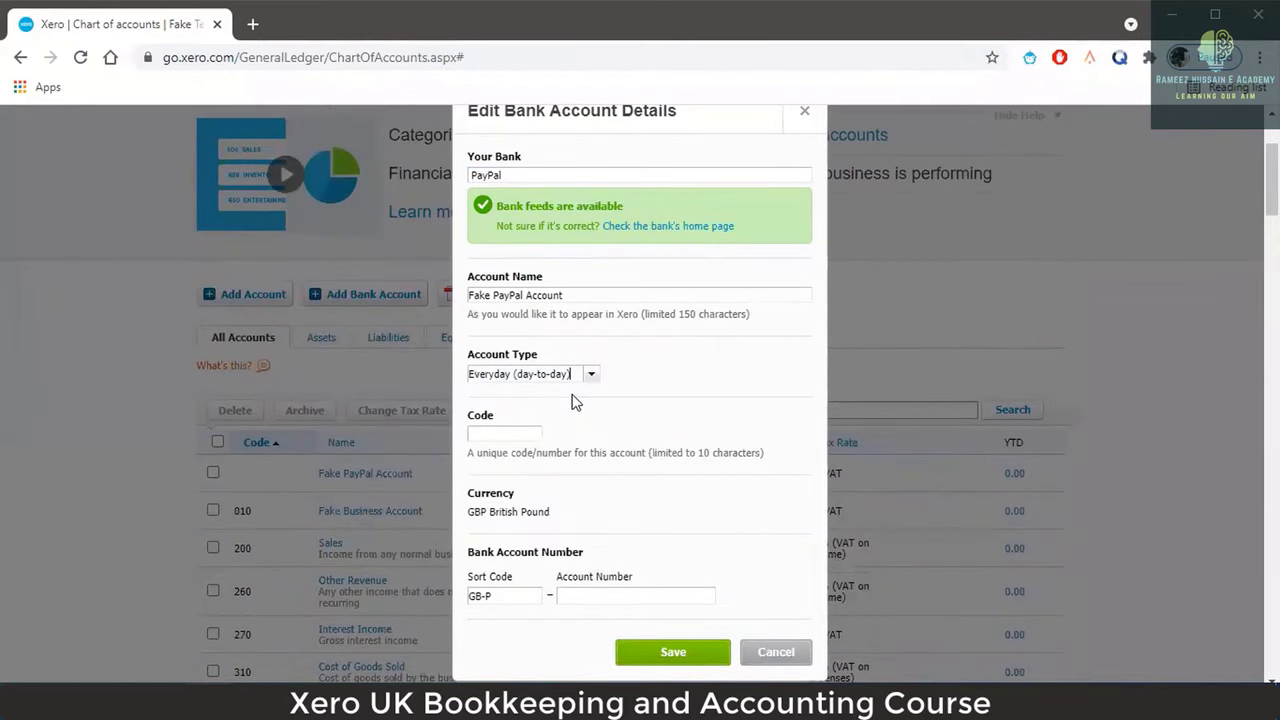
pyautogui.click(517, 433)
pyautogui.write('020')
pyautogui.click(650, 596)
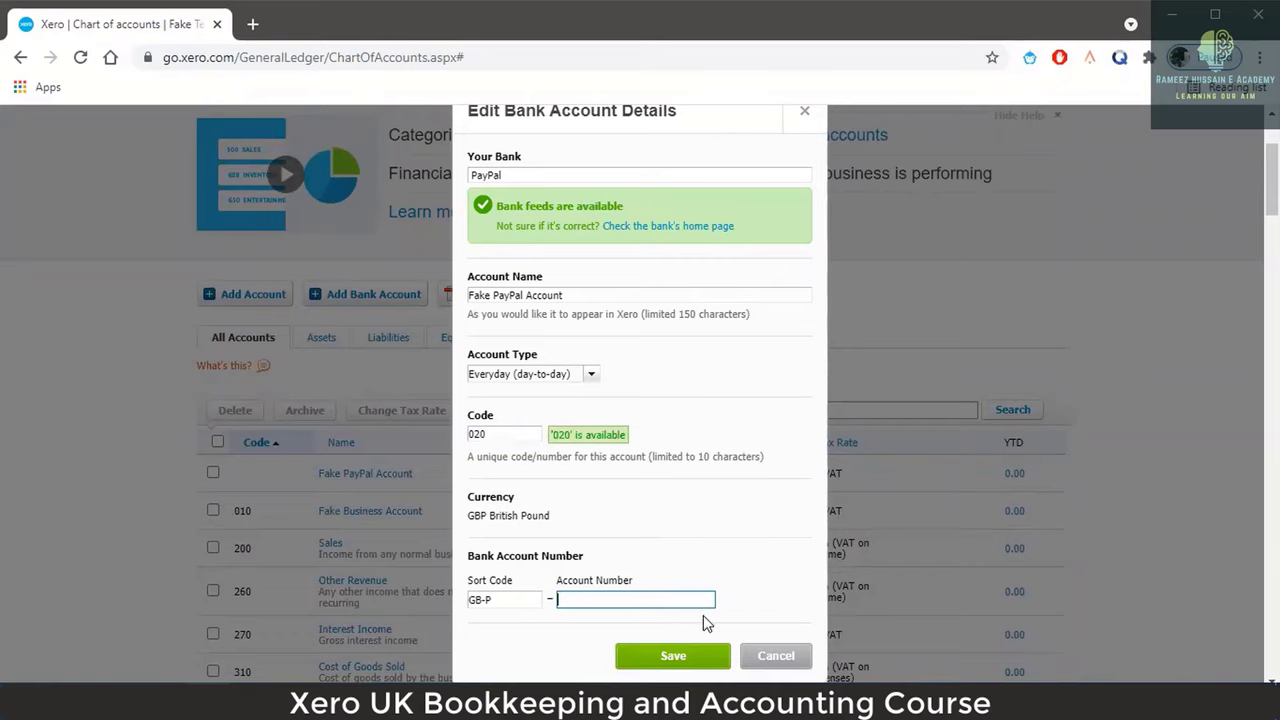
pyautogui.write('432567')
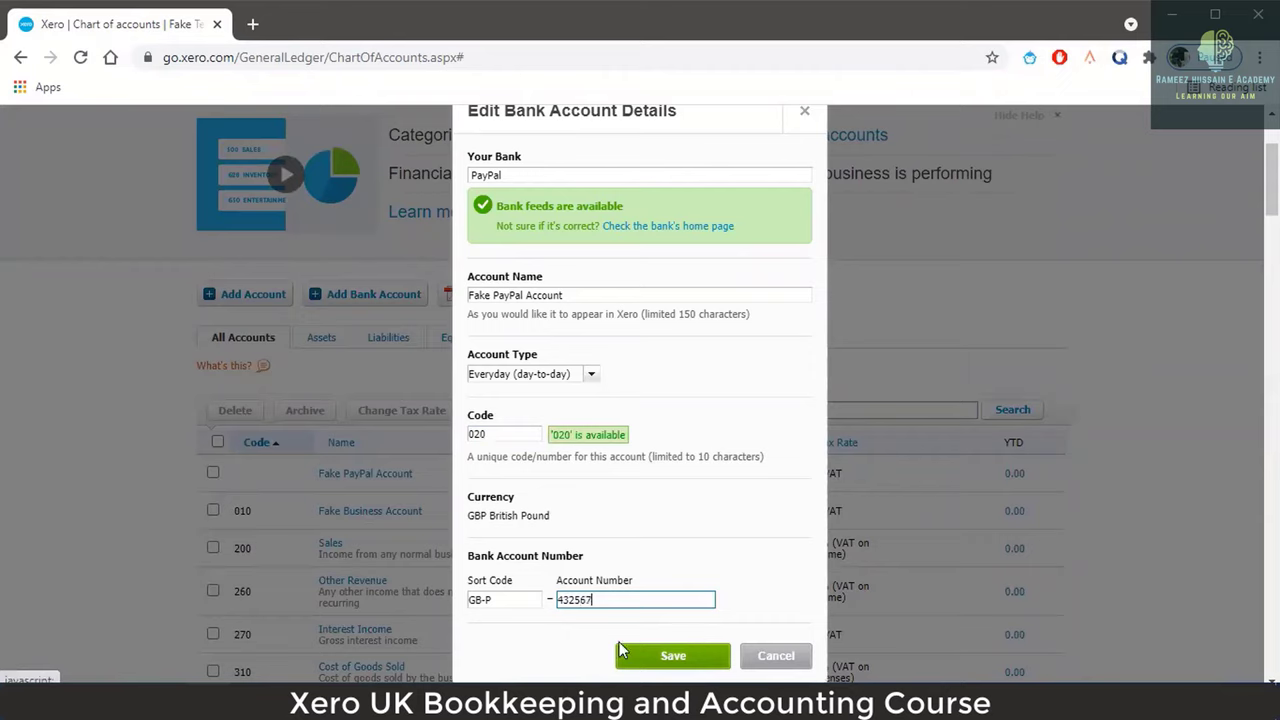
pyautogui.click(527, 601)
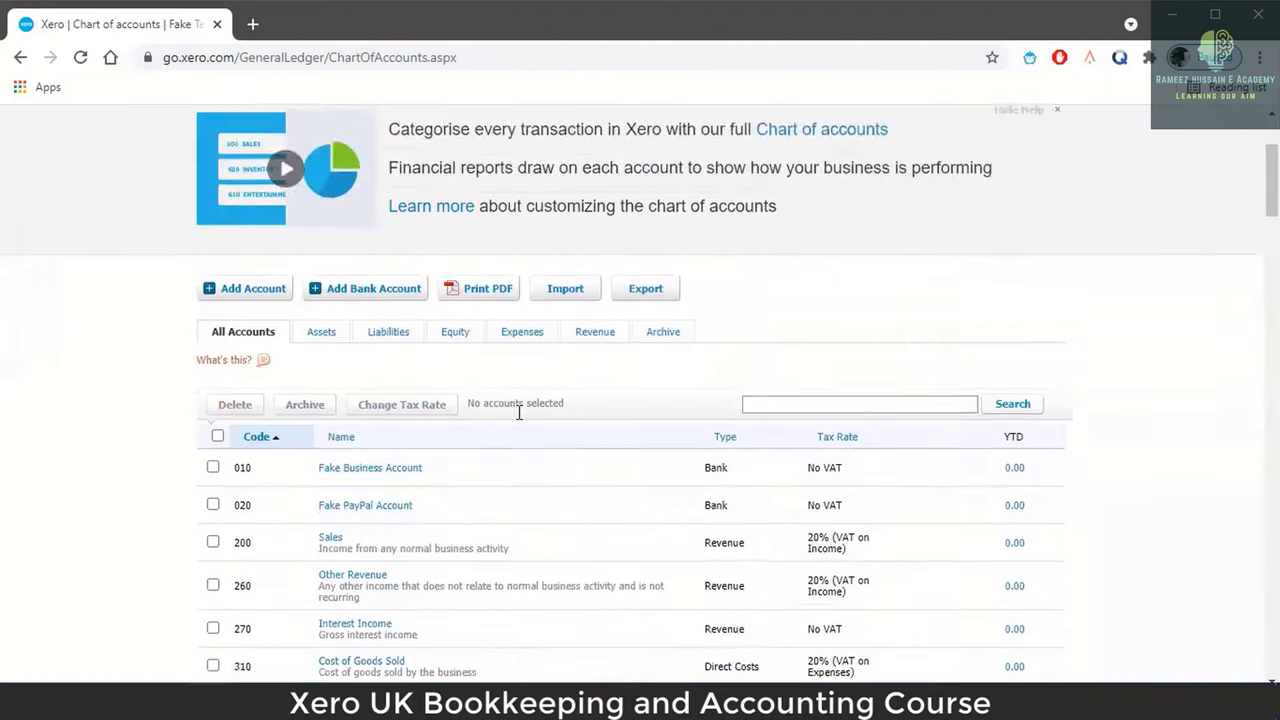
pyautogui.scroll(-1, 371, 420)
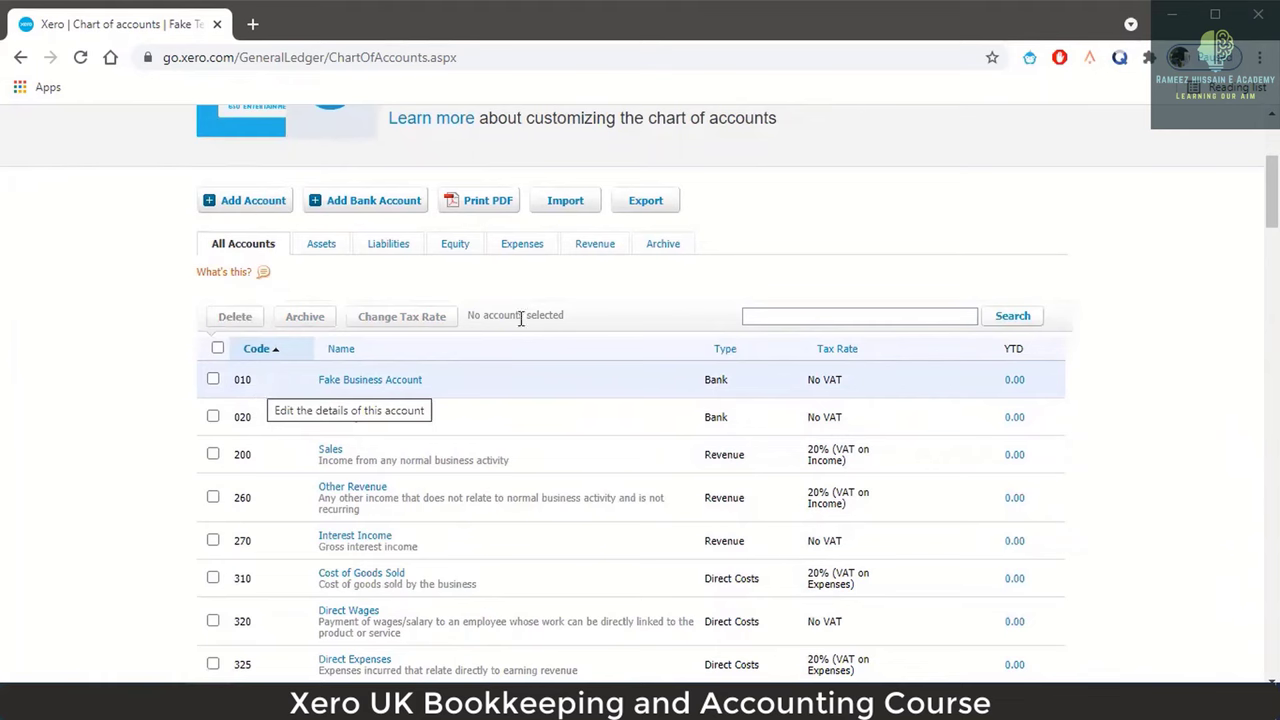
# Step: Open My Xero in a new tab from the Fake Telecommunications Ltd organisation menu
pyautogui.scroll(3, 617, 292)
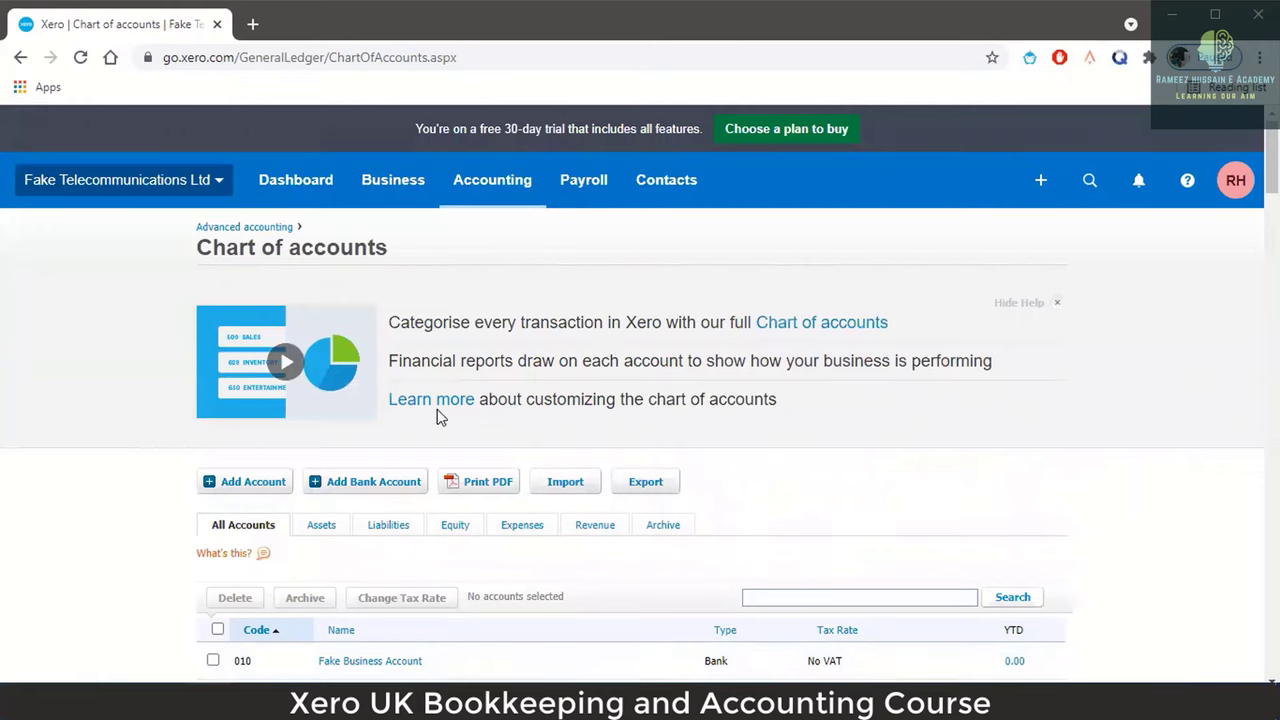
pyautogui.click(207, 185)
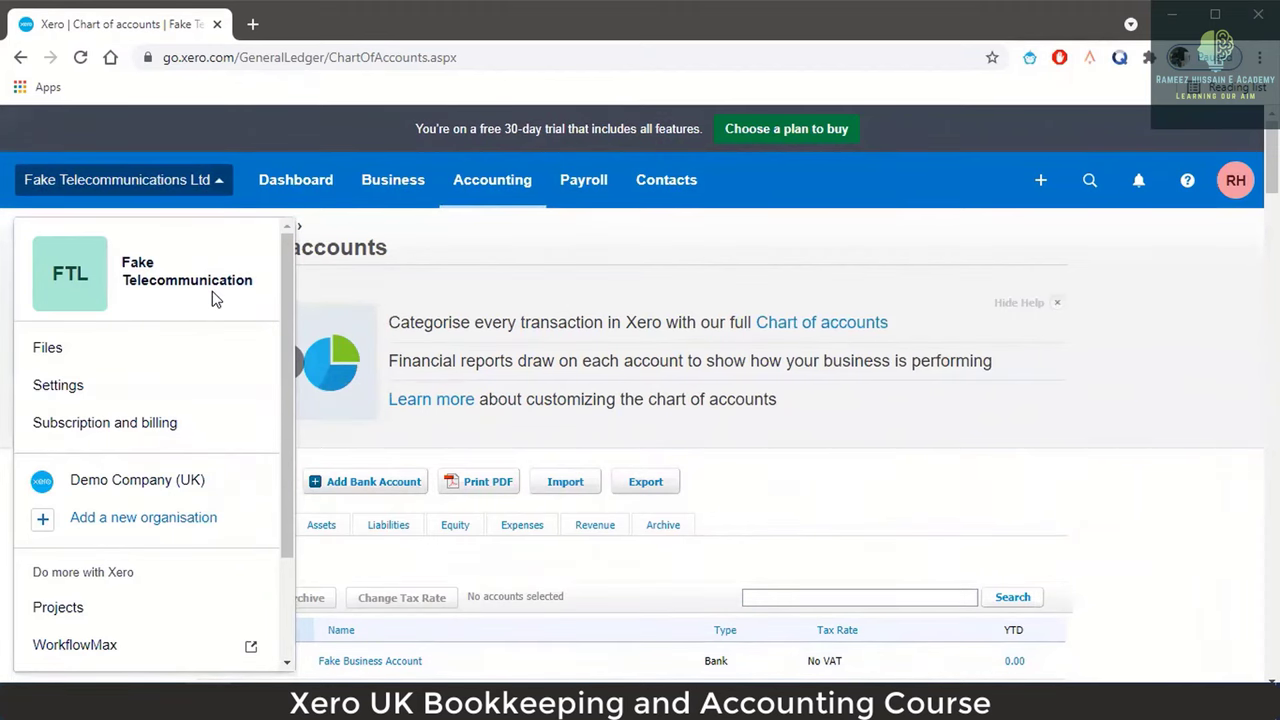
pyautogui.scroll(-5, 211, 296)
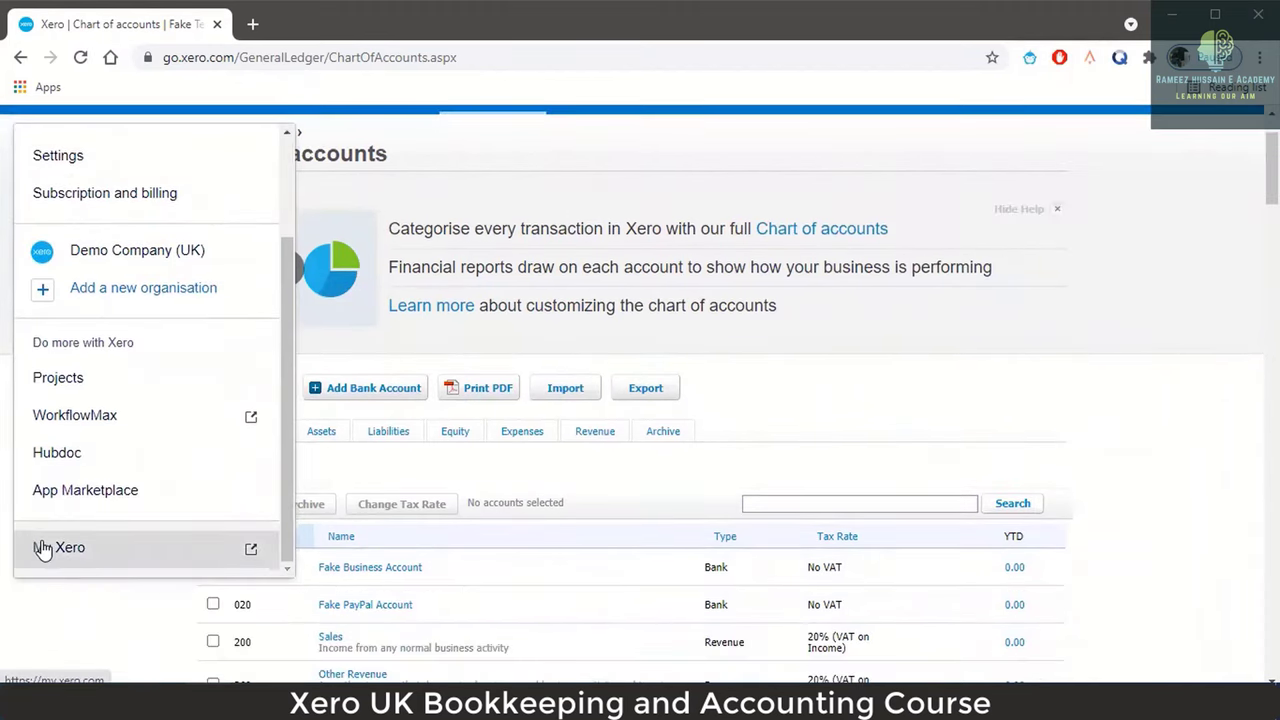
pyautogui.click(42, 547)
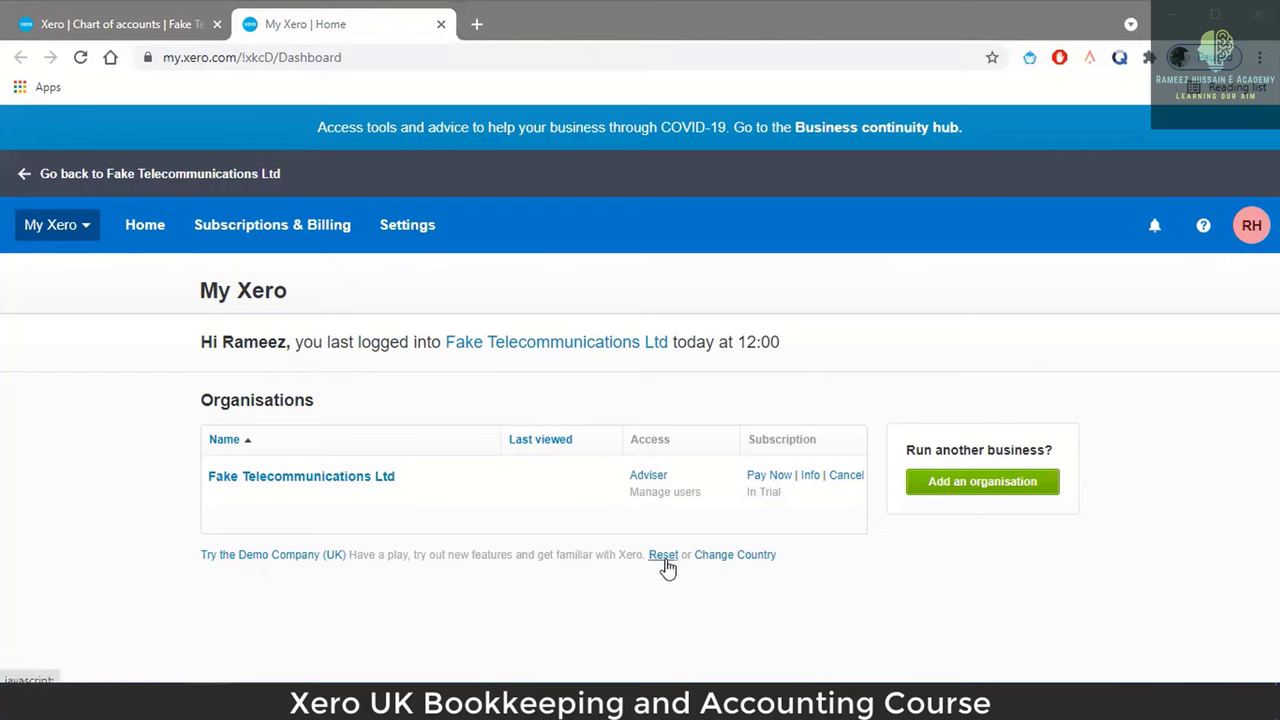
# Step: Leave the country as United Kingdom and reset Demo Company (UK) to its sample data
pyautogui.click(737, 556)
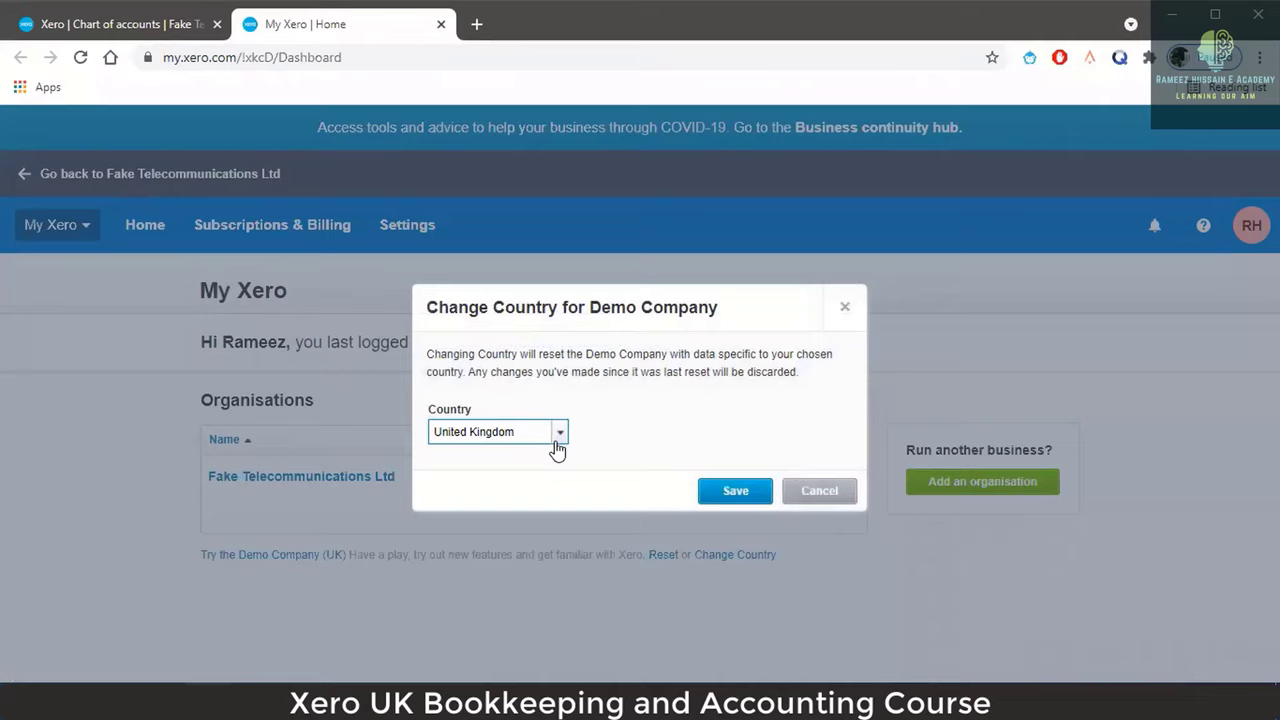
pyautogui.click(844, 311)
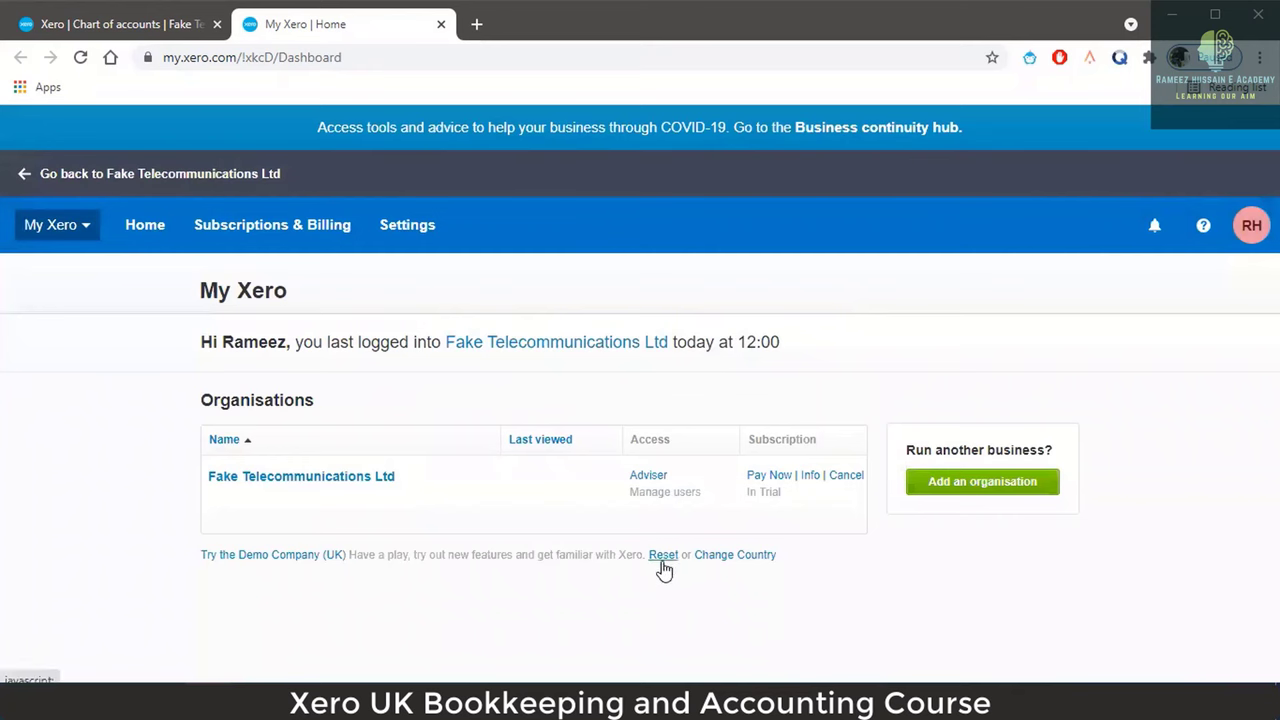
pyautogui.click(662, 556)
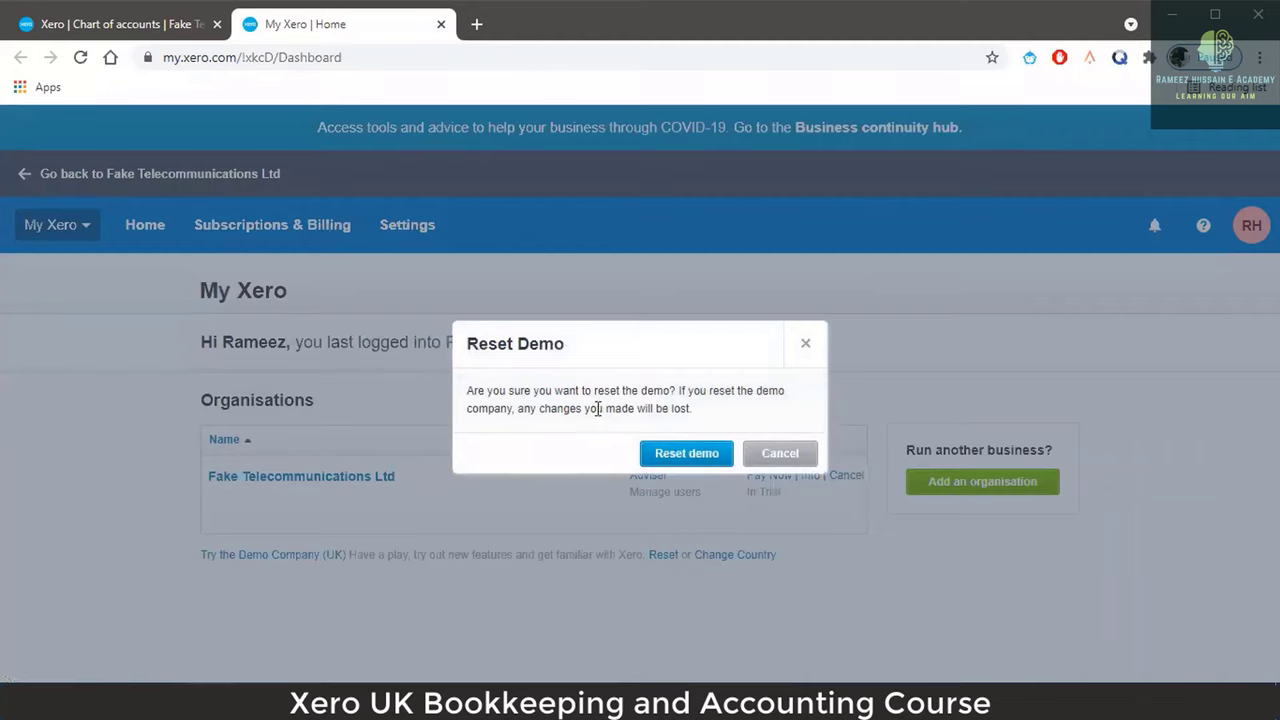
pyautogui.click(687, 455)
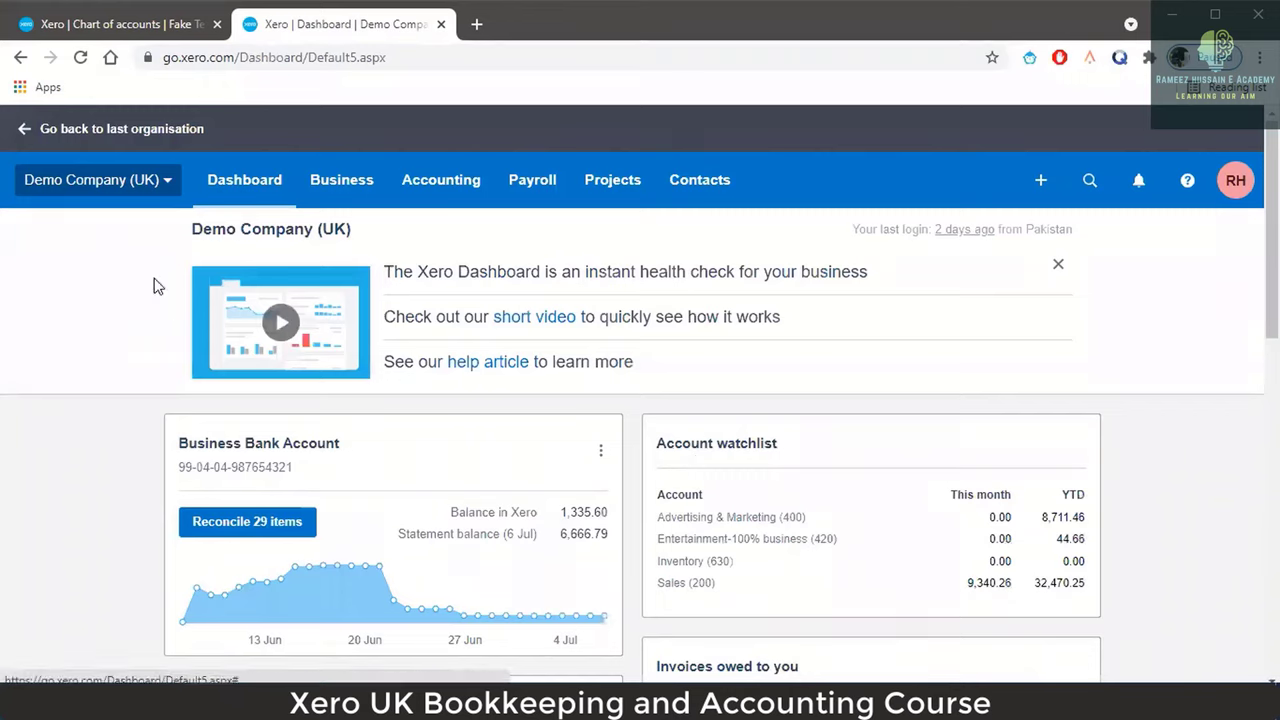
# Step: Close the Fake Telecommunications chart of accounts tab, dismiss the intro banner, and review the dashboard panels
pyautogui.click(217, 24)
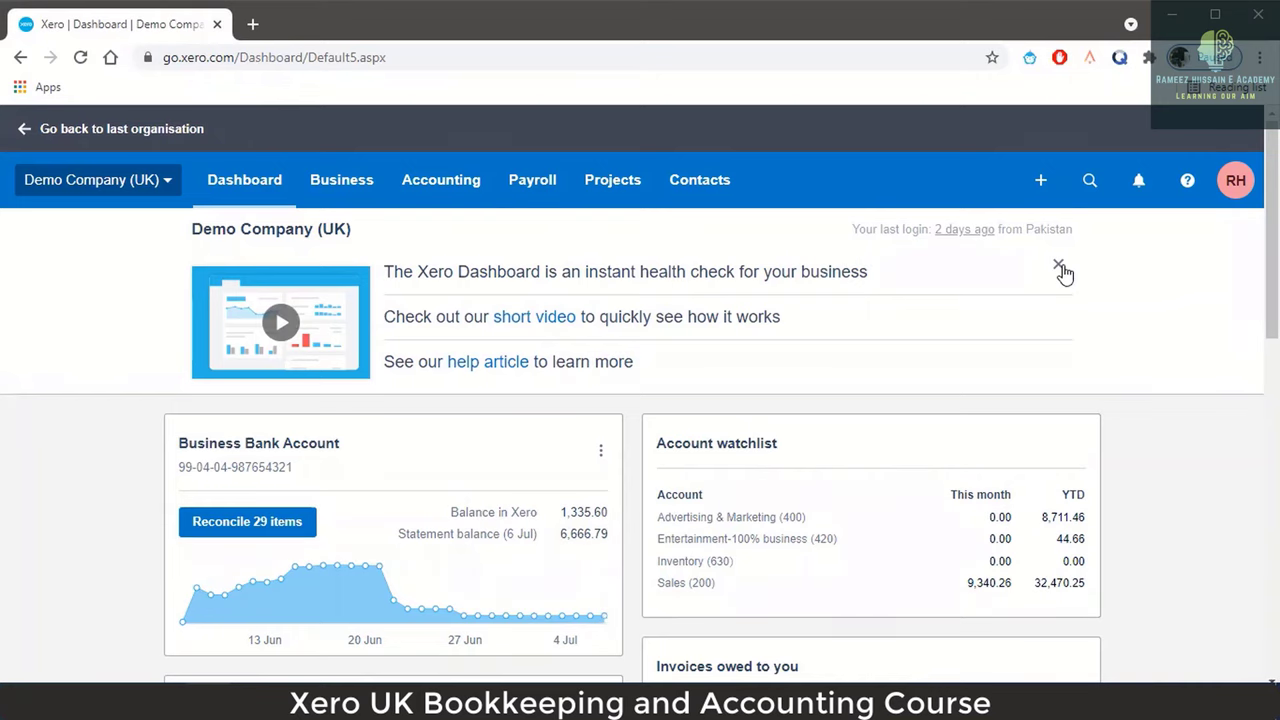
pyautogui.click(1059, 266)
pyautogui.click(1059, 267)
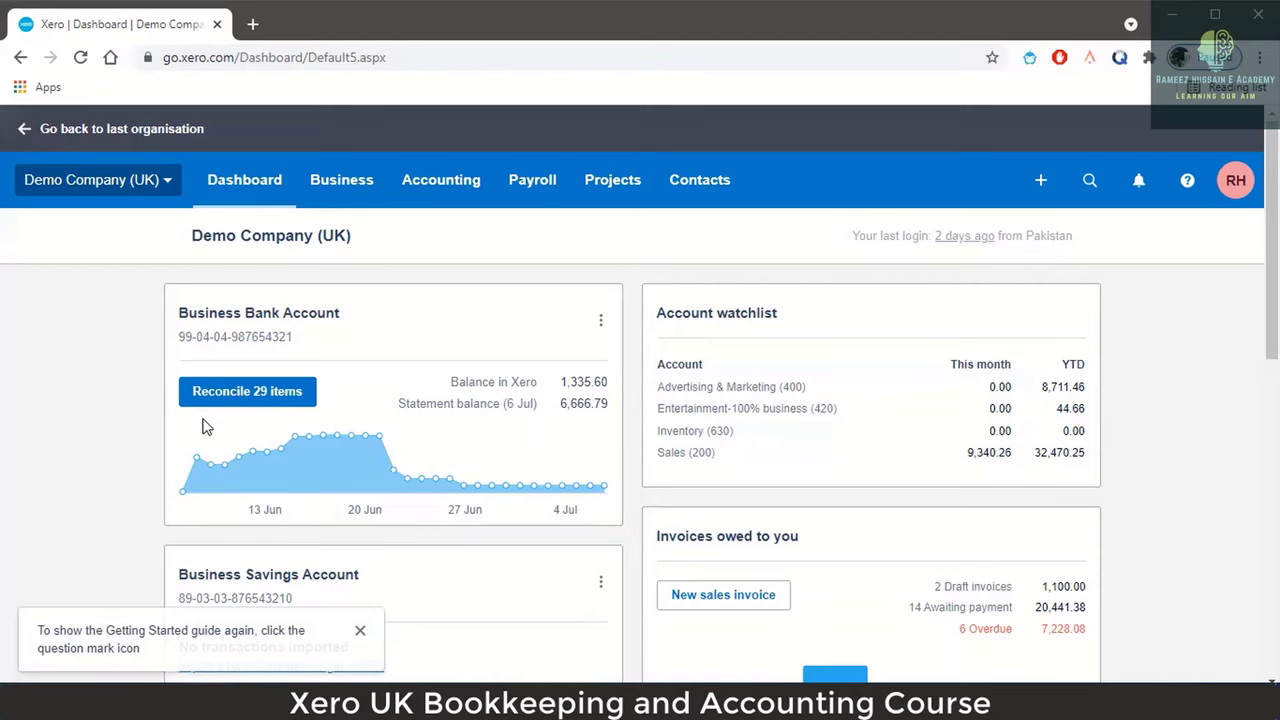
pyautogui.scroll(-4, 443, 514)
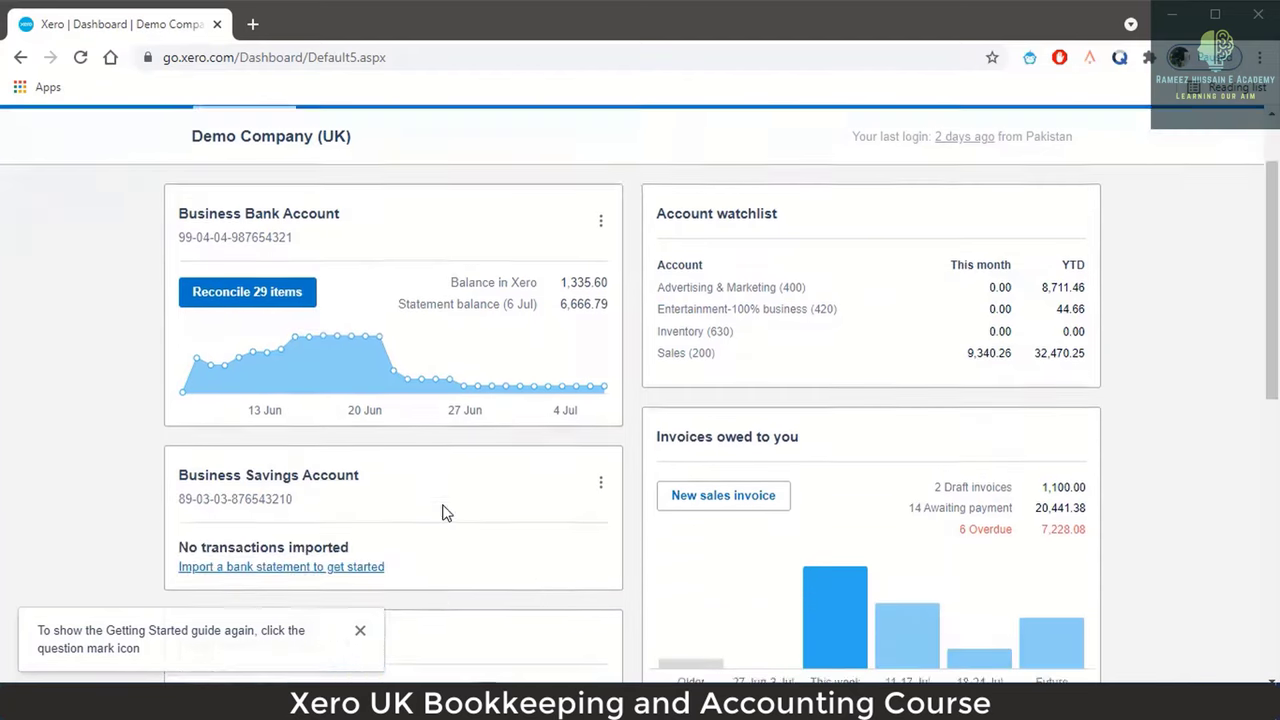
pyautogui.scroll(-4, 797, 374)
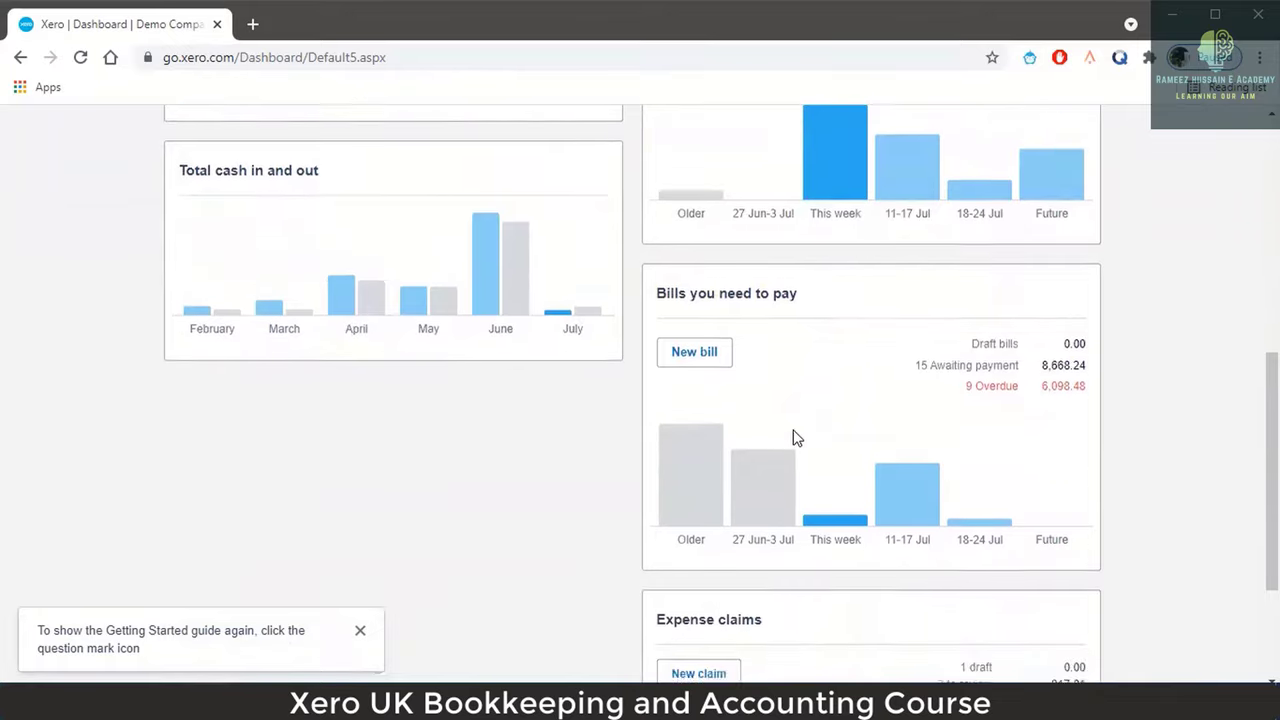
pyautogui.scroll(3, 600, 456)
pyautogui.scroll(5, 551, 455)
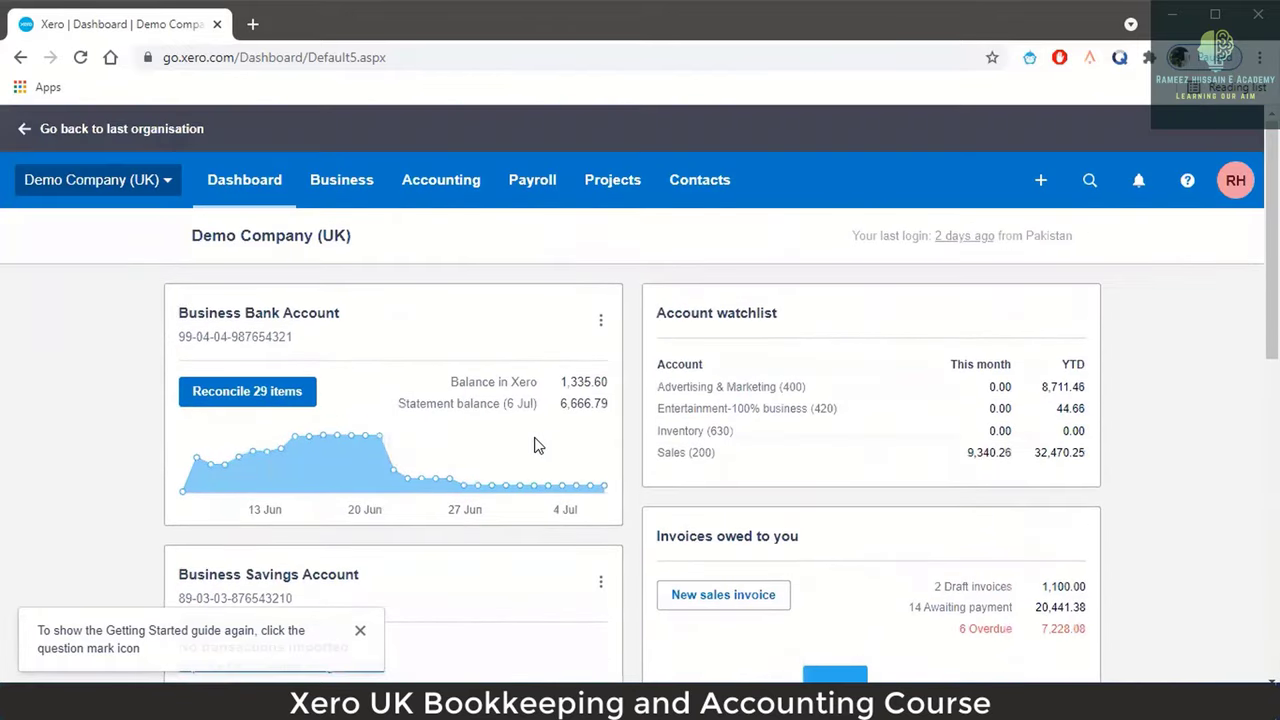
pyautogui.moveTo(535, 445)
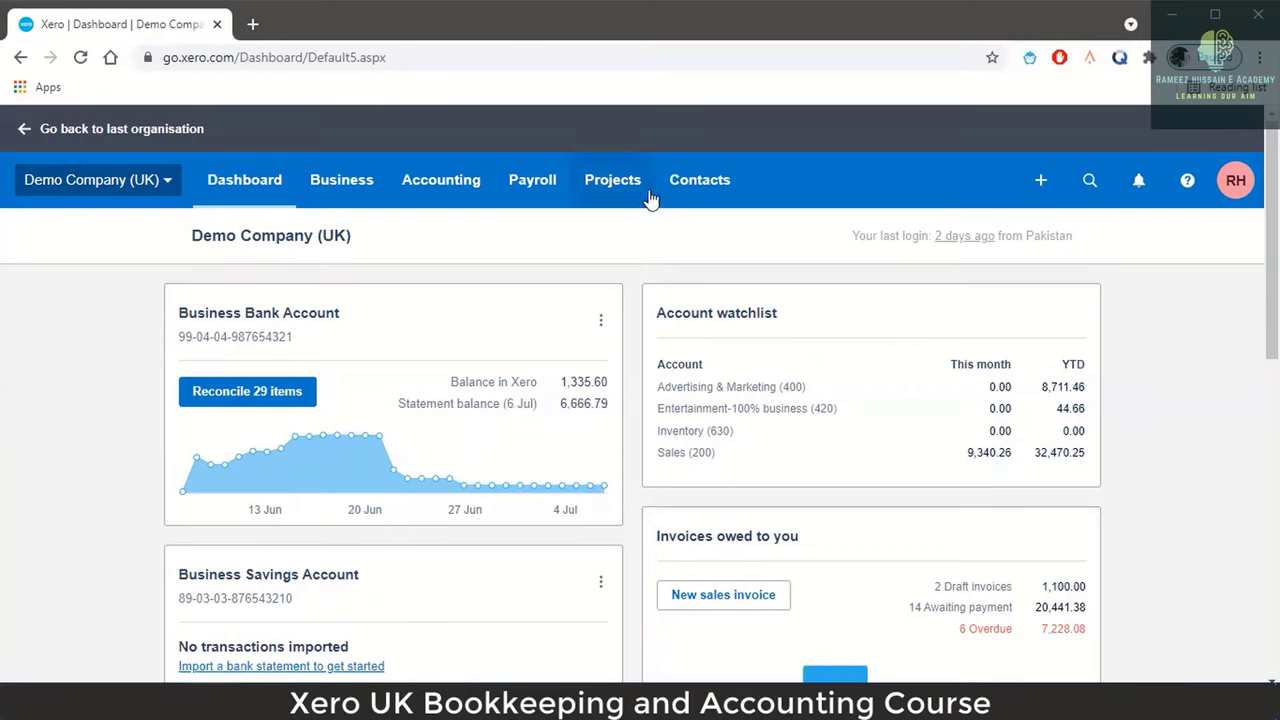
# Step: Go from the Demo Company (UK) organisation settings to the Advanced accounting page
pyautogui.click(166, 186)
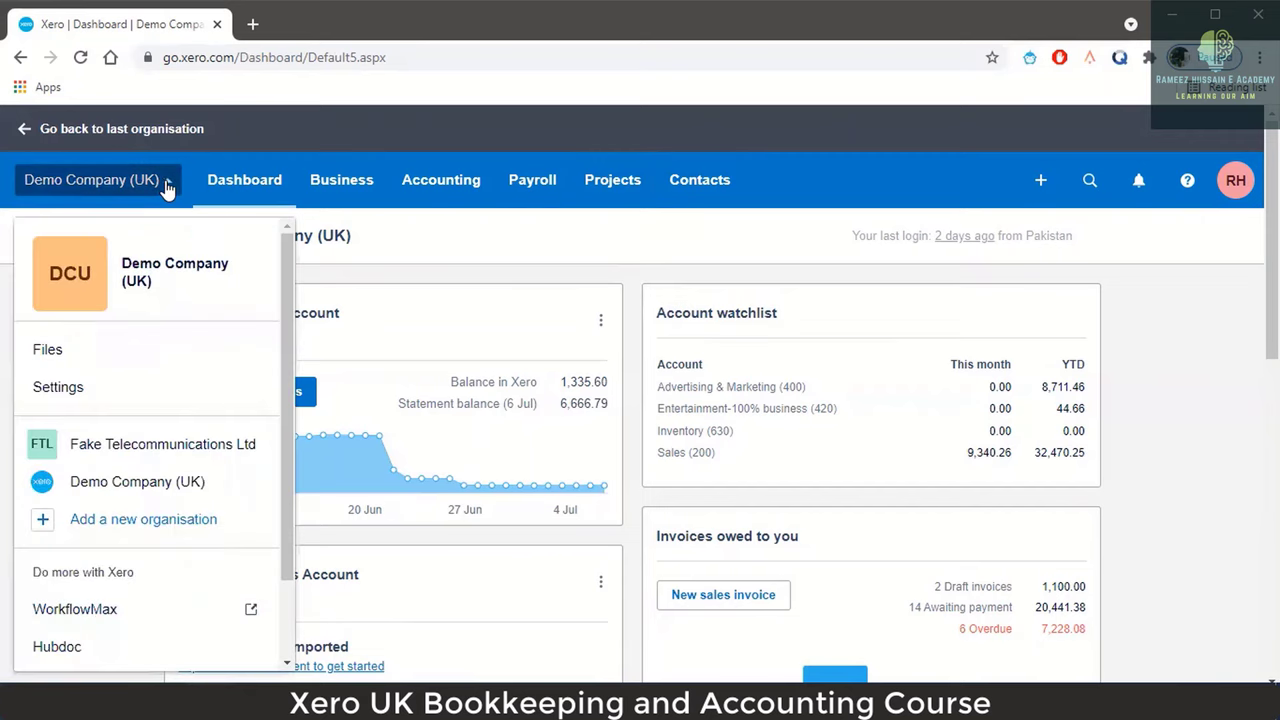
pyautogui.click(110, 388)
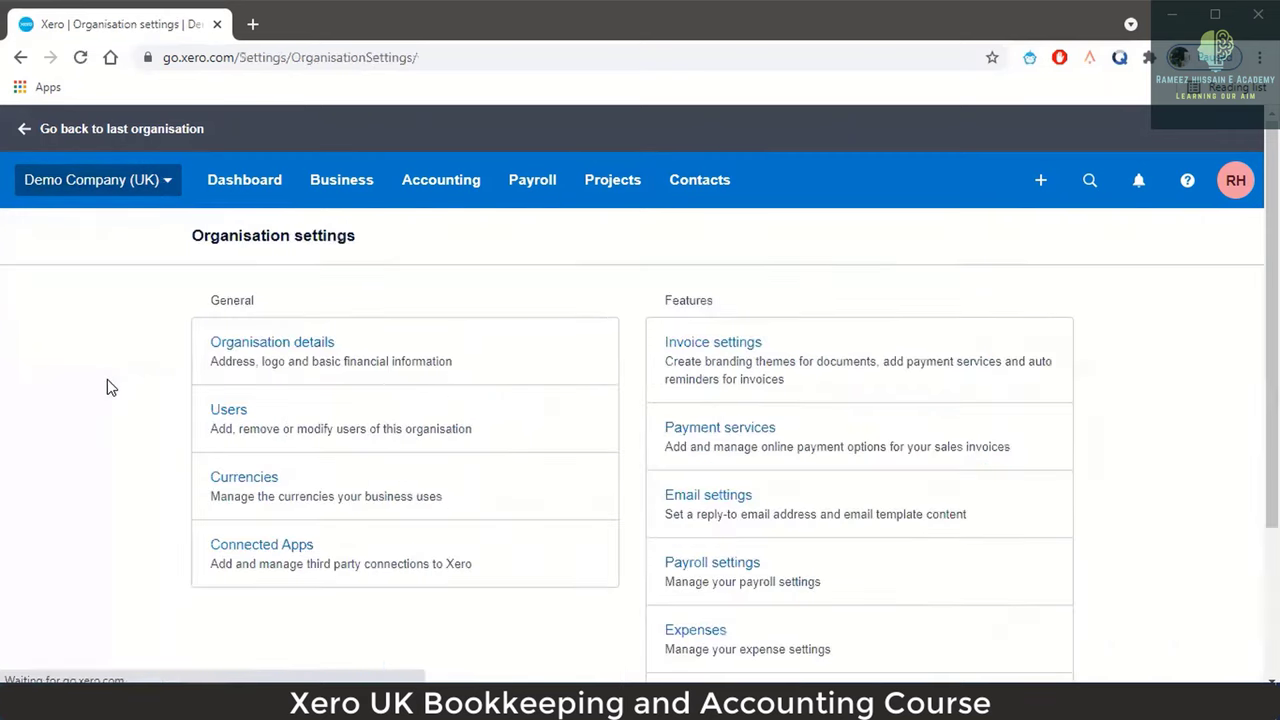
pyautogui.scroll(-3, 622, 519)
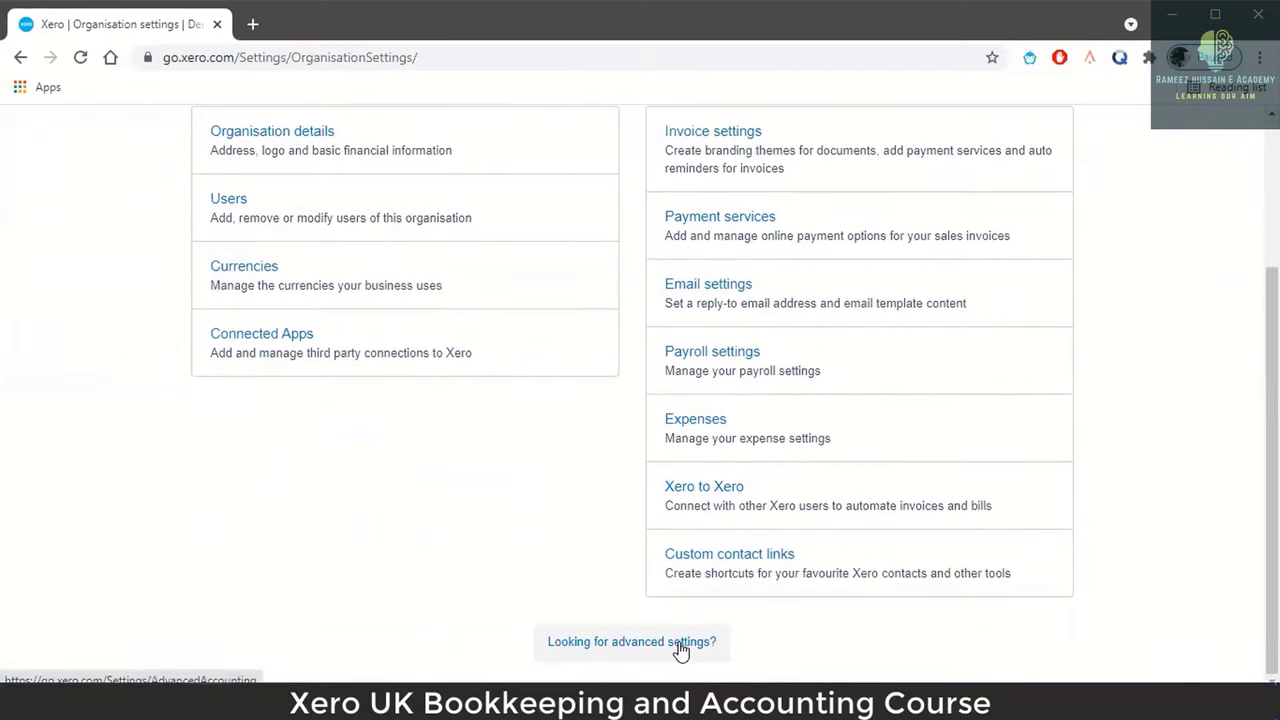
pyautogui.click(680, 651)
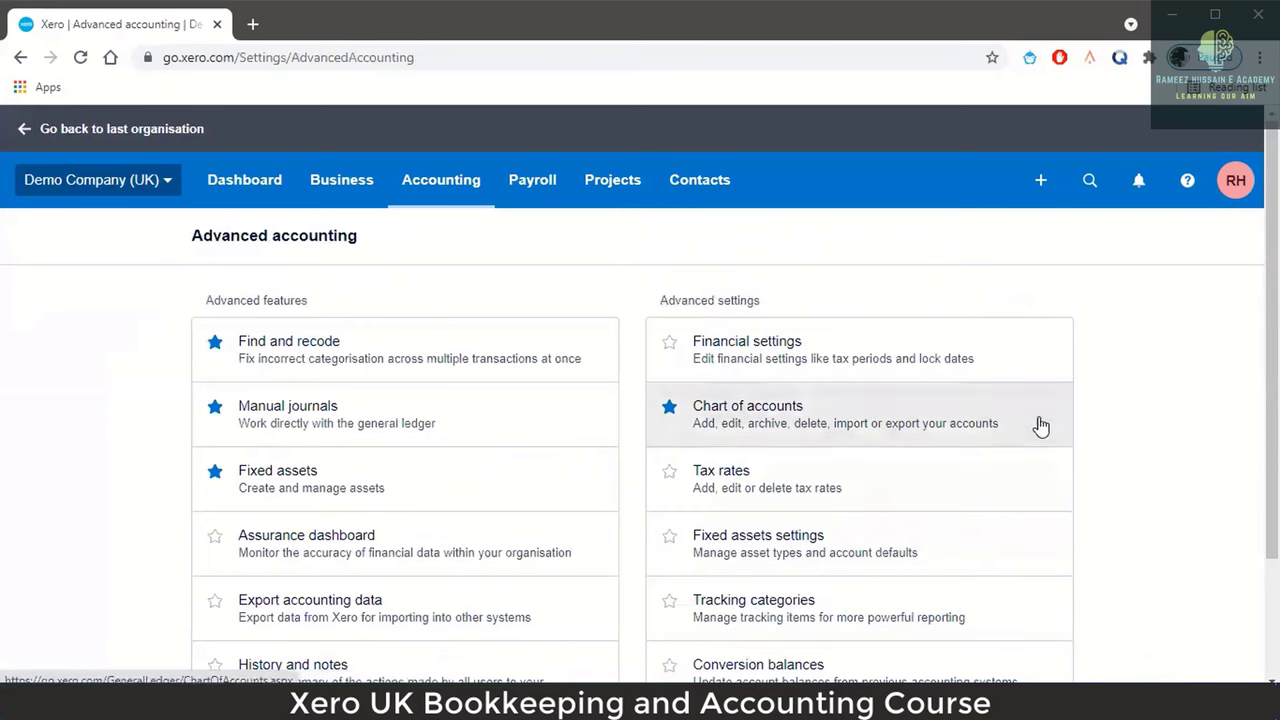
pyautogui.scroll(-2, 968, 392)
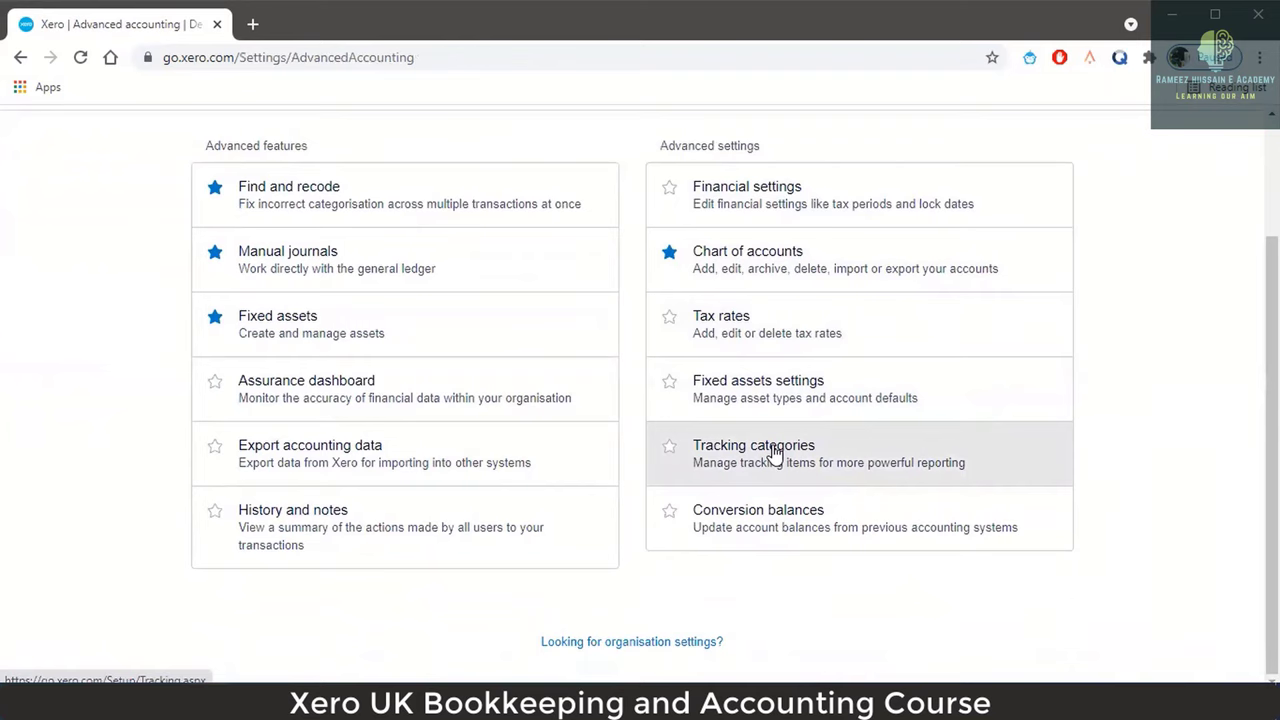
# Step: View the Region tracking category with options Eastside, North, South and West Coast
pyautogui.click(776, 453)
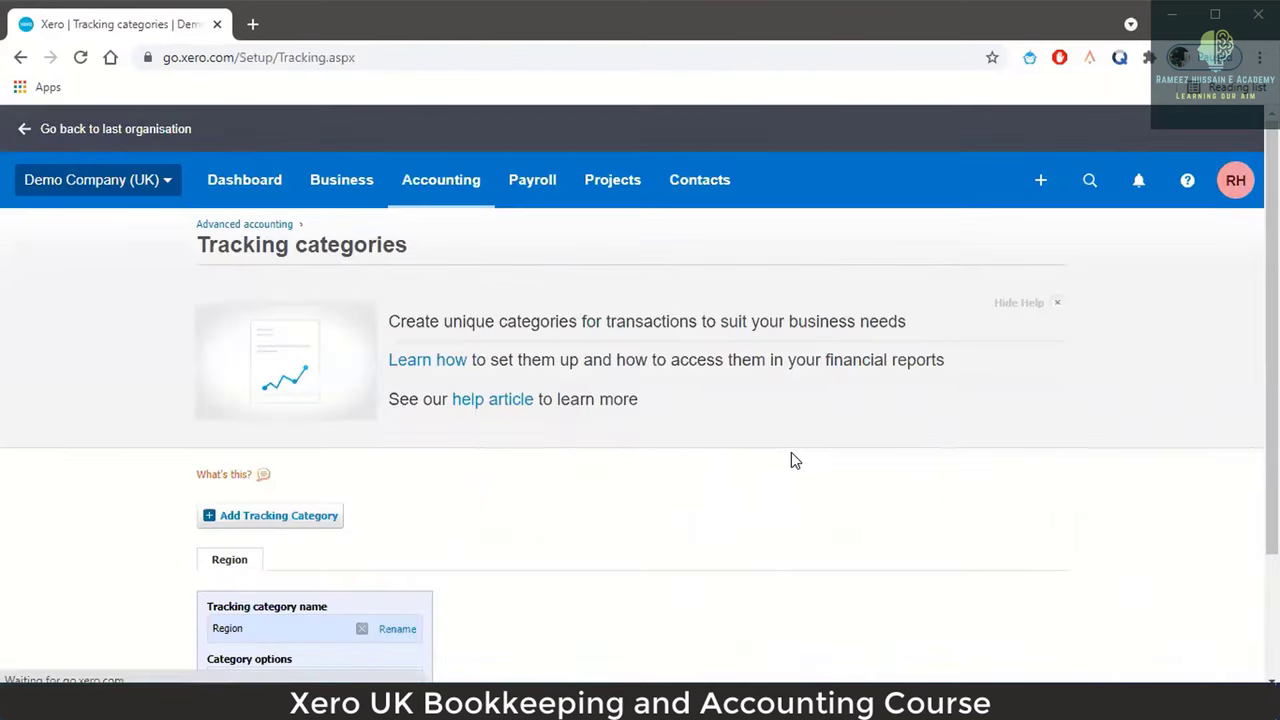
pyautogui.scroll(-2, 727, 268)
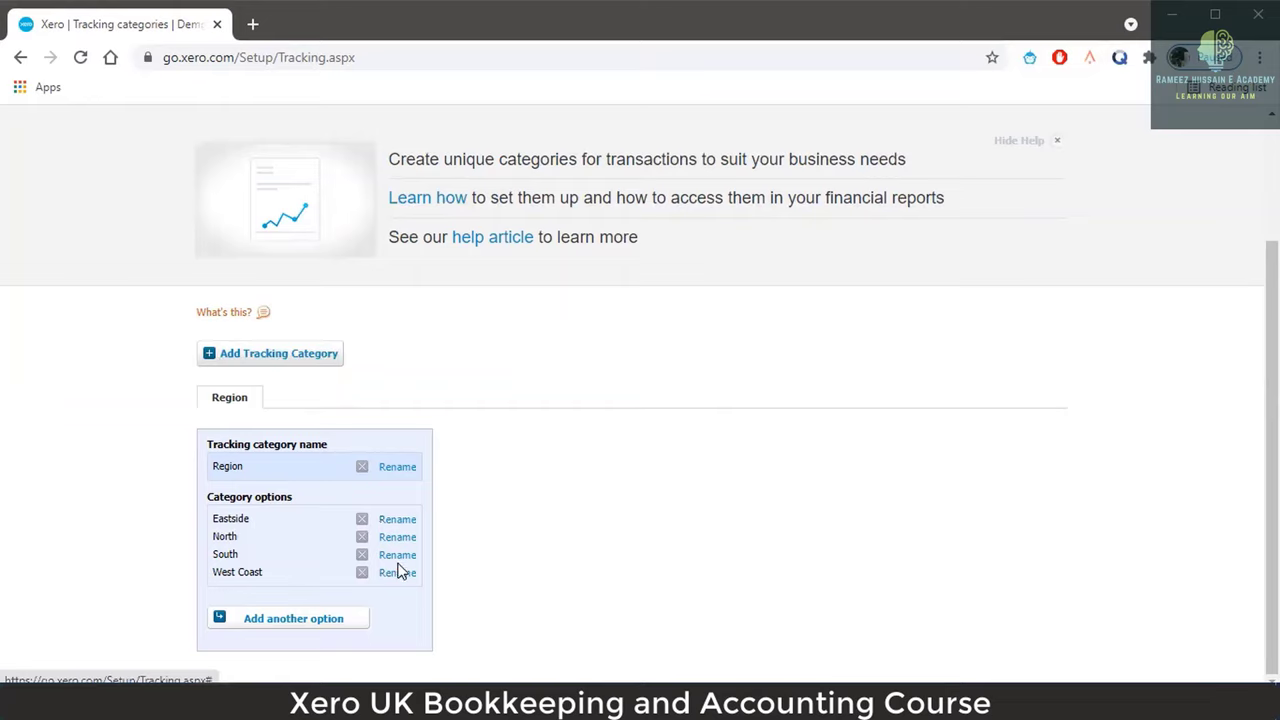
# Step: Add XYZ as a fifth Region option after West Coast and save it
pyautogui.click(343, 620)
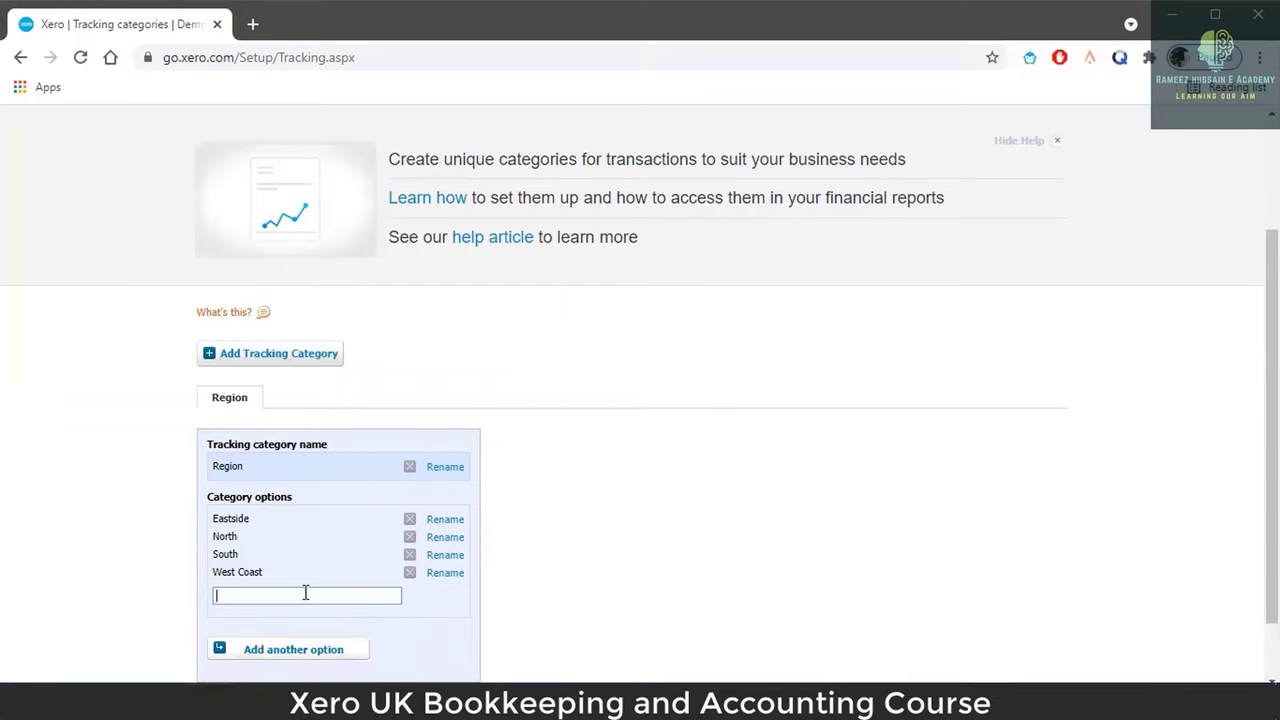
pyautogui.write('XYZ')
pyautogui.scroll(-1, 529, 576)
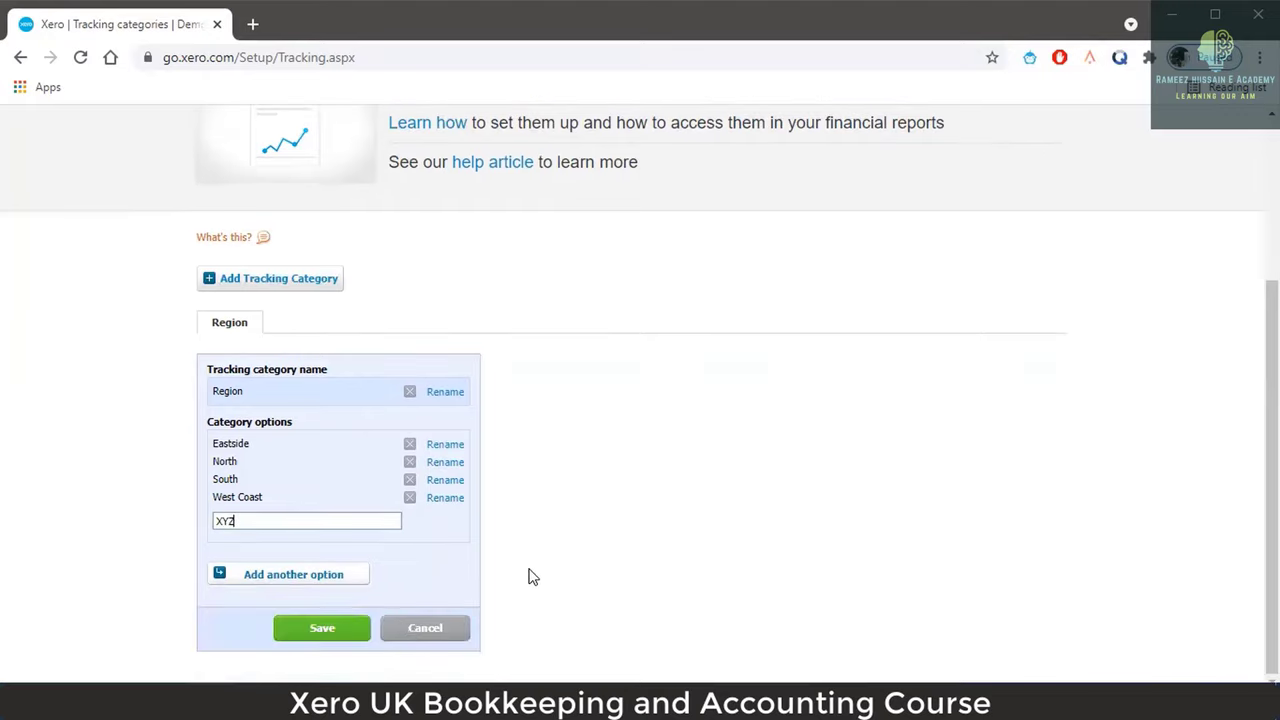
pyautogui.click(321, 633)
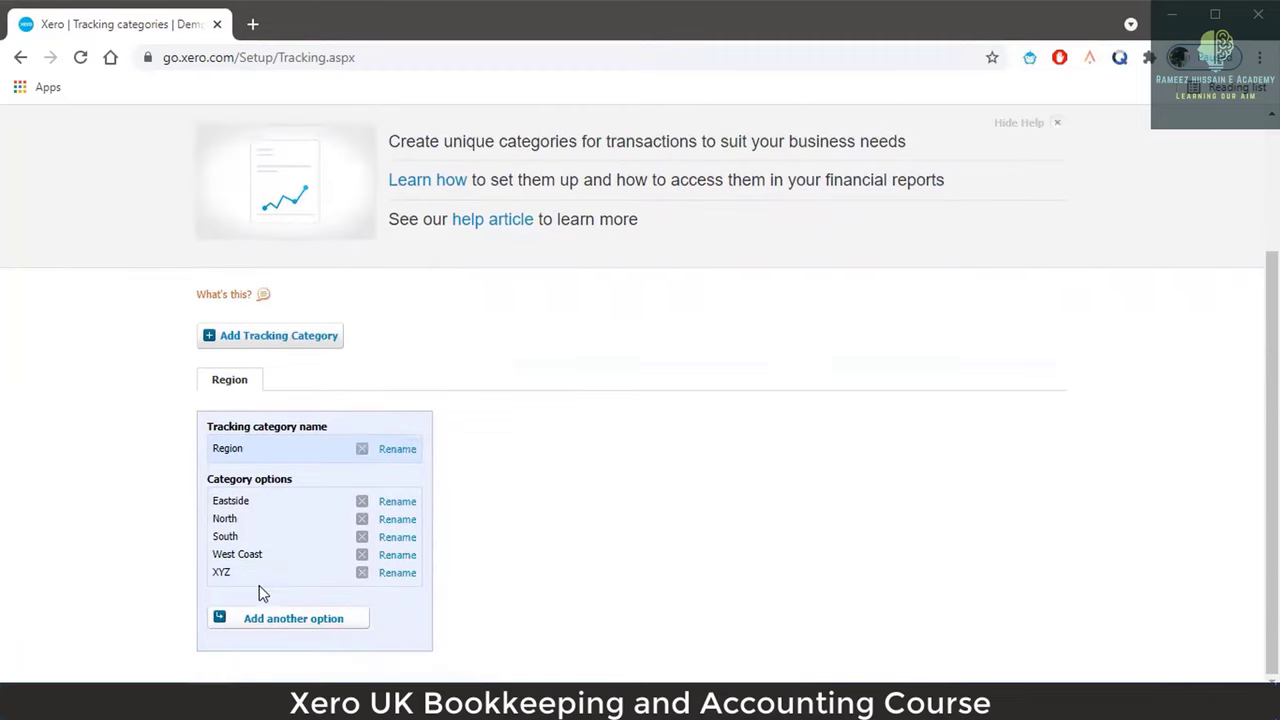
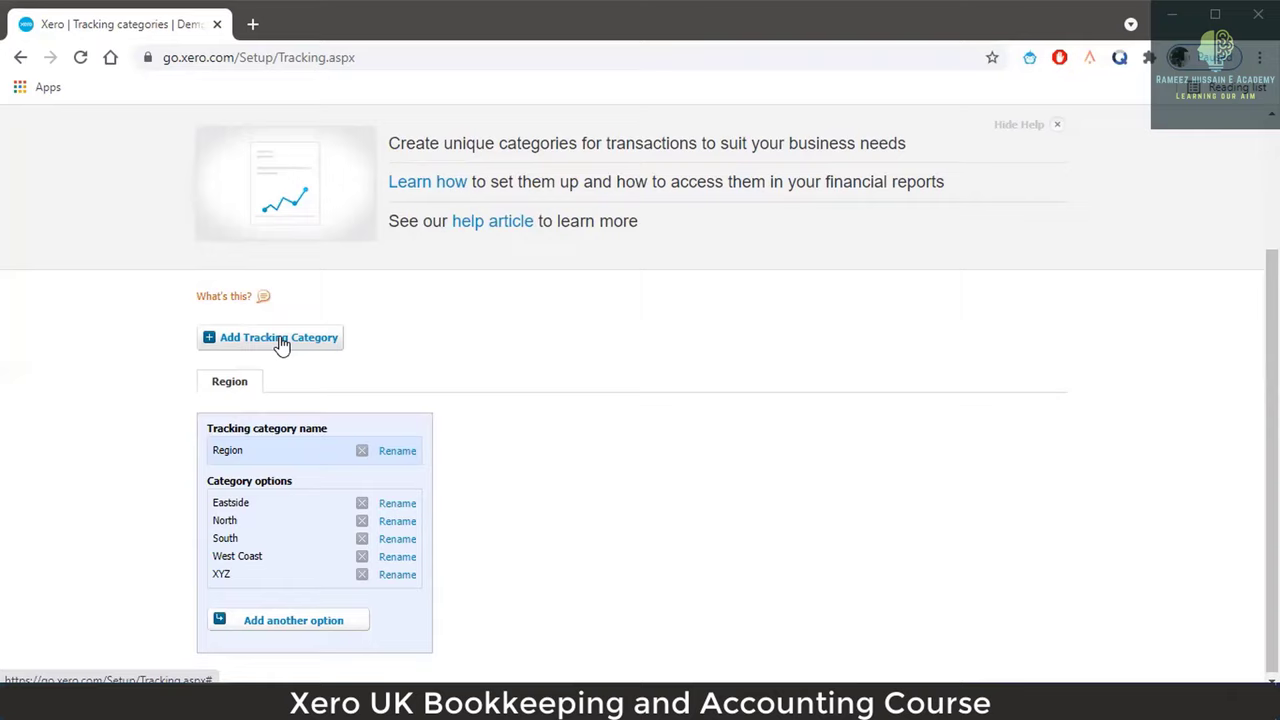
# Step: Add a new tracking category named Department with a first option Advretising
pyautogui.click(282, 340)
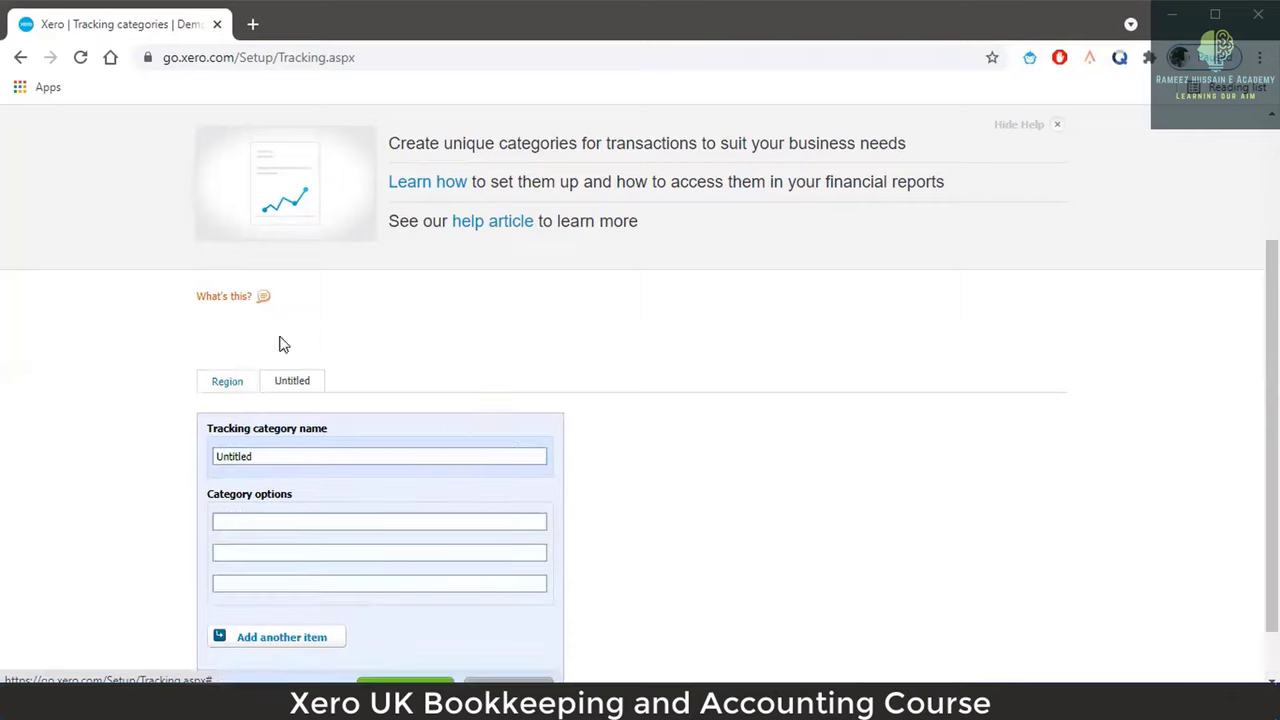
pyautogui.doubleClick(395, 460)
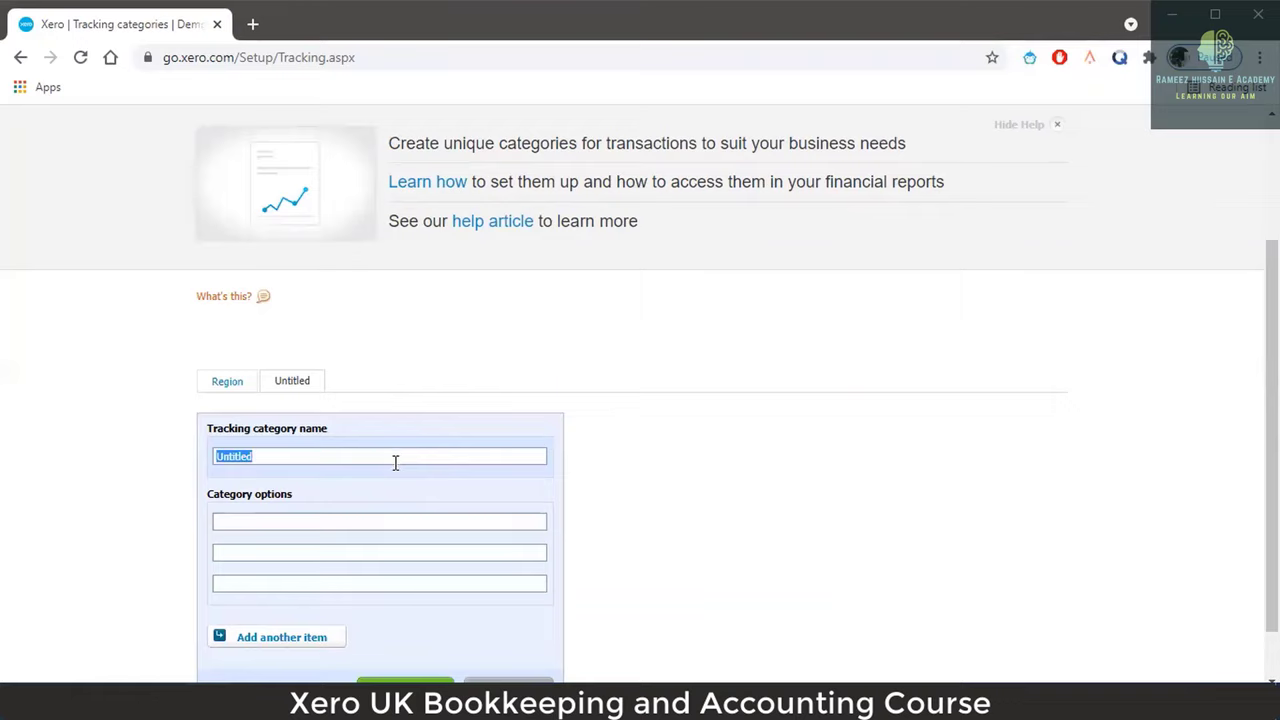
pyautogui.write('Department')
pyautogui.click(491, 521)
pyautogui.write('Advret')
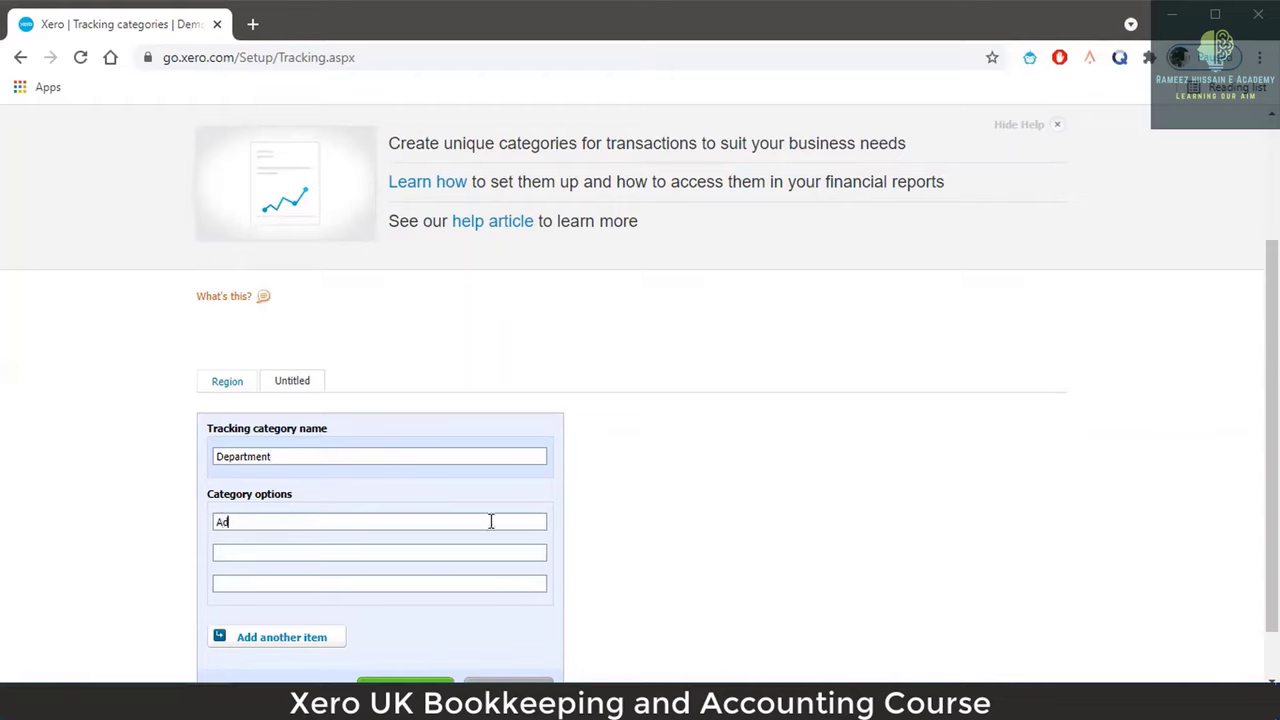
pyautogui.write('ising')
# Step: Add the options Accounts, HR and Broadband, then save the Department category
pyautogui.click(487, 545)
pyautogui.write('Sale')
pyautogui.press('BackSpace')
pyautogui.press('BackSpace')
pyautogui.press('BackSpace')
pyautogui.press('BackSpace')
pyautogui.write('Accounts')
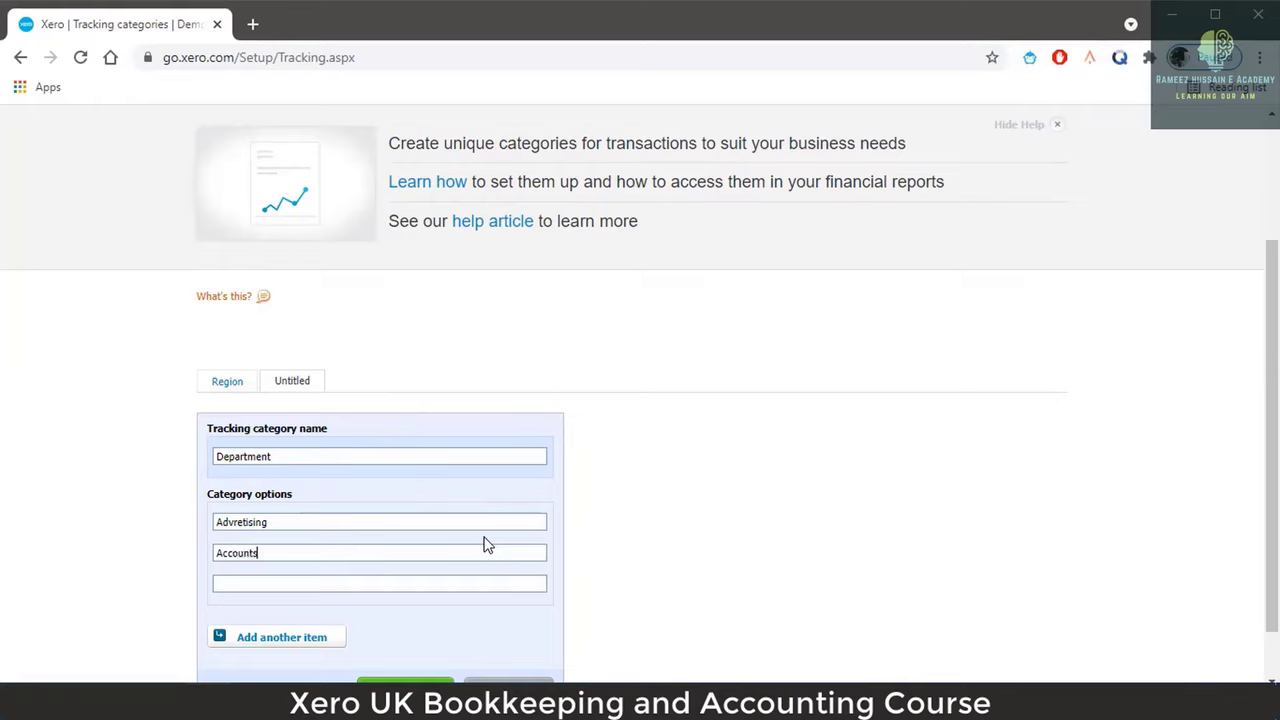
pyautogui.click(342, 590)
pyautogui.write('HR')
pyautogui.click(266, 638)
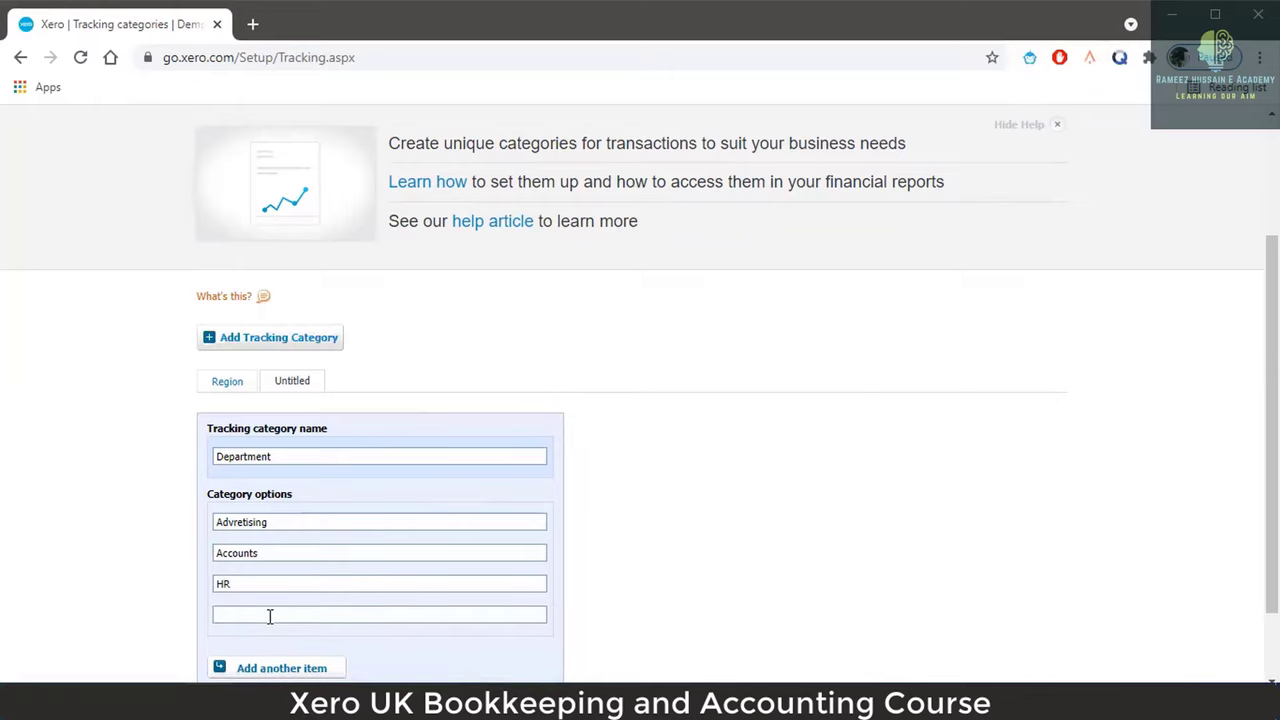
pyautogui.write('Broadband')
pyautogui.scroll(-1, 751, 434)
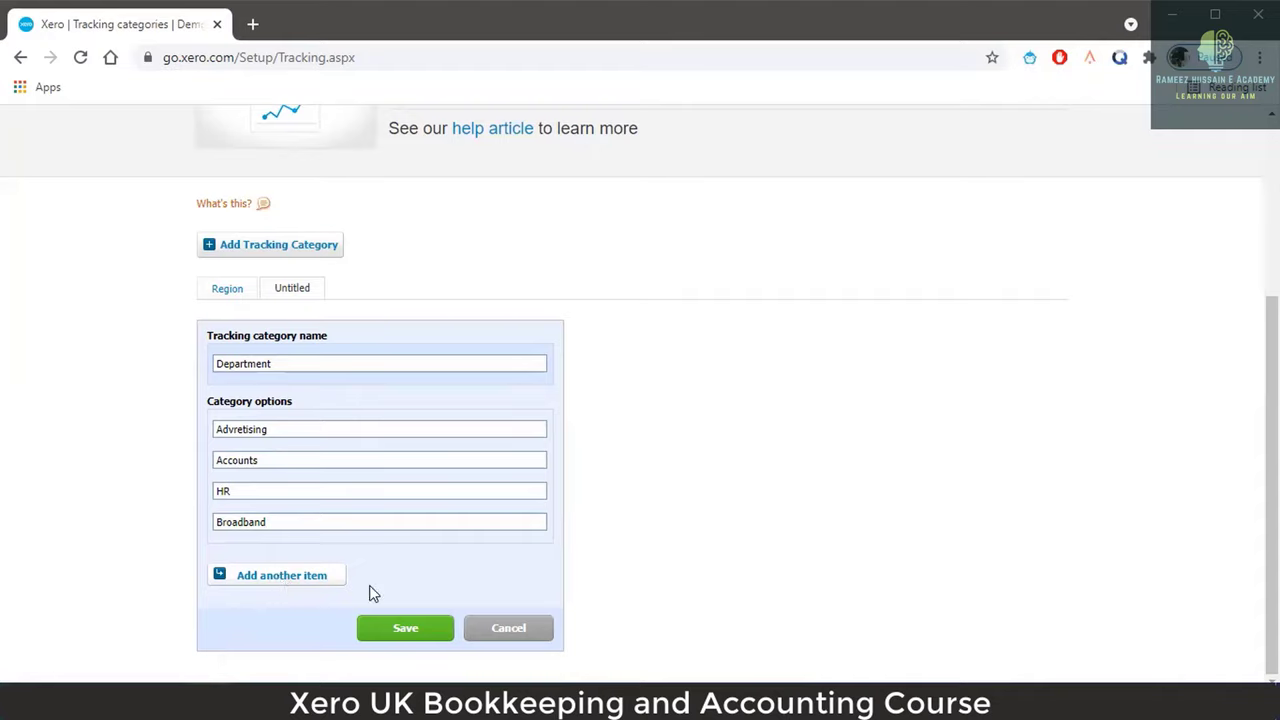
pyautogui.click(398, 630)
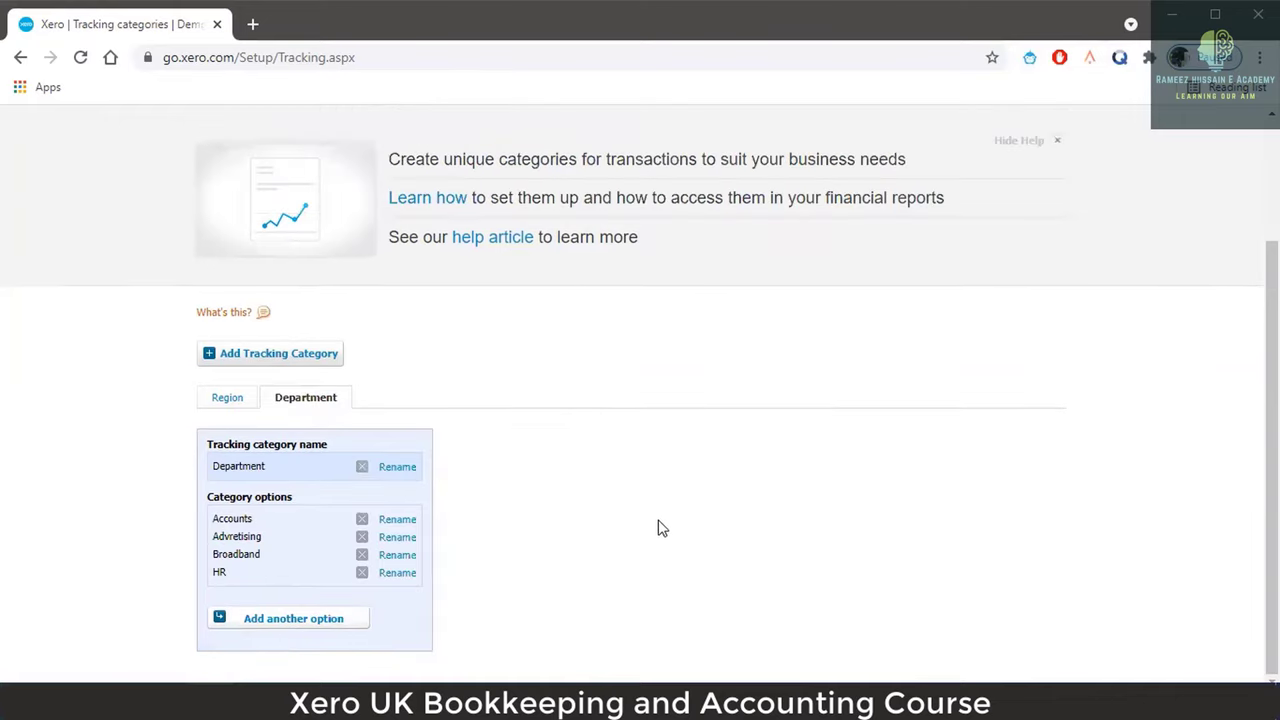
# Step: Back in the Department category, add and save a new option named IT
pyautogui.click(231, 388)
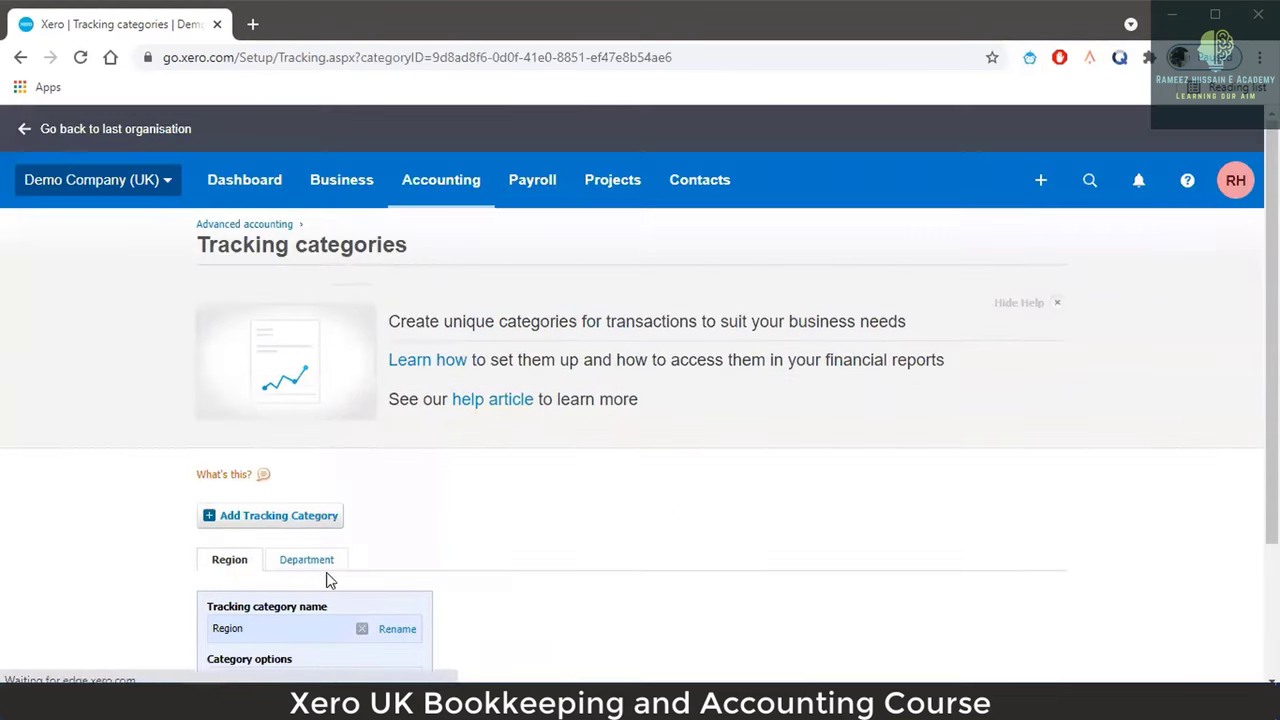
pyautogui.scroll(-2, 320, 430)
pyautogui.click(312, 386)
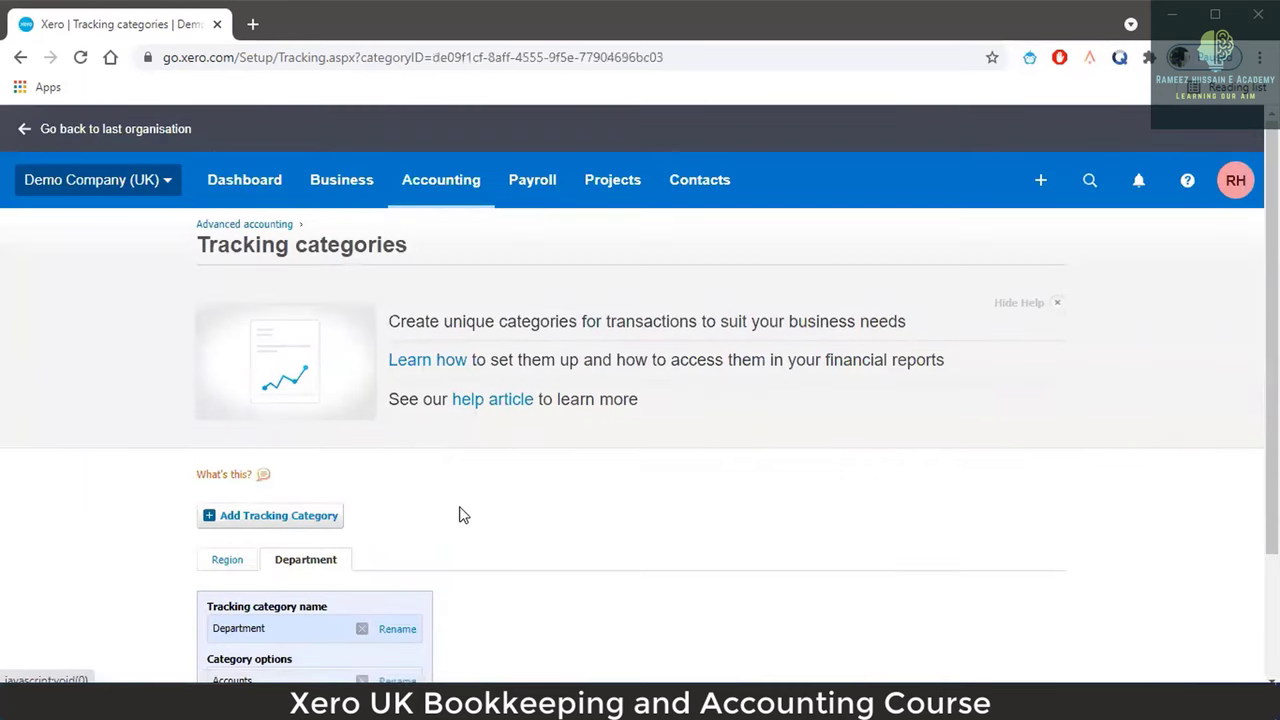
pyautogui.scroll(-2, 457, 514)
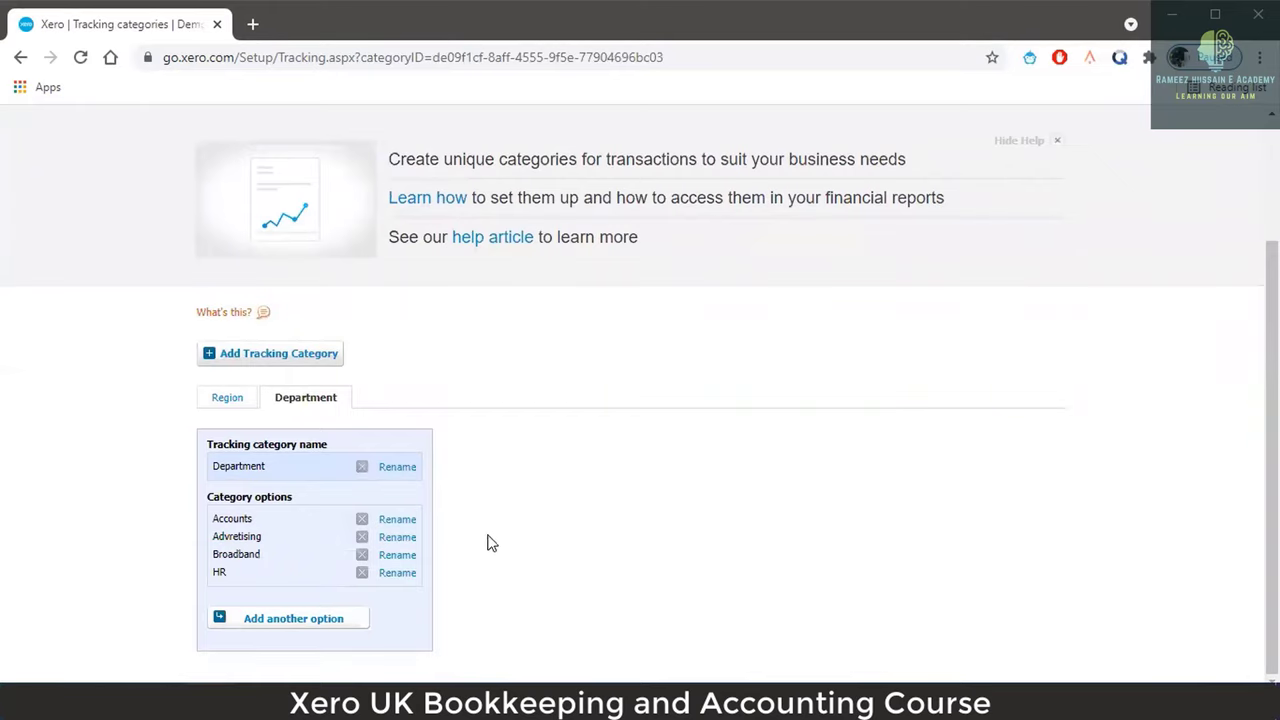
pyautogui.click(294, 620)
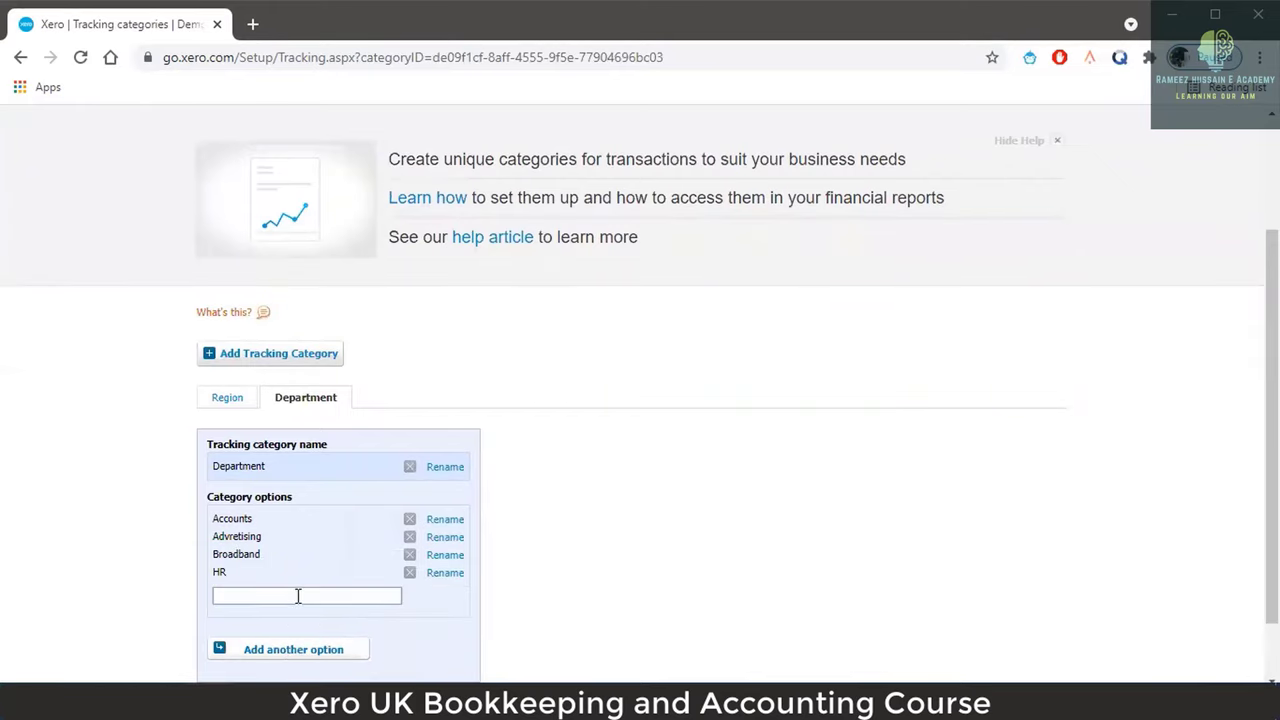
pyautogui.write('Sa')
pyautogui.press('BackSpace')
pyautogui.press('BackSpace')
pyautogui.write('IT')
pyautogui.scroll(-1, 443, 586)
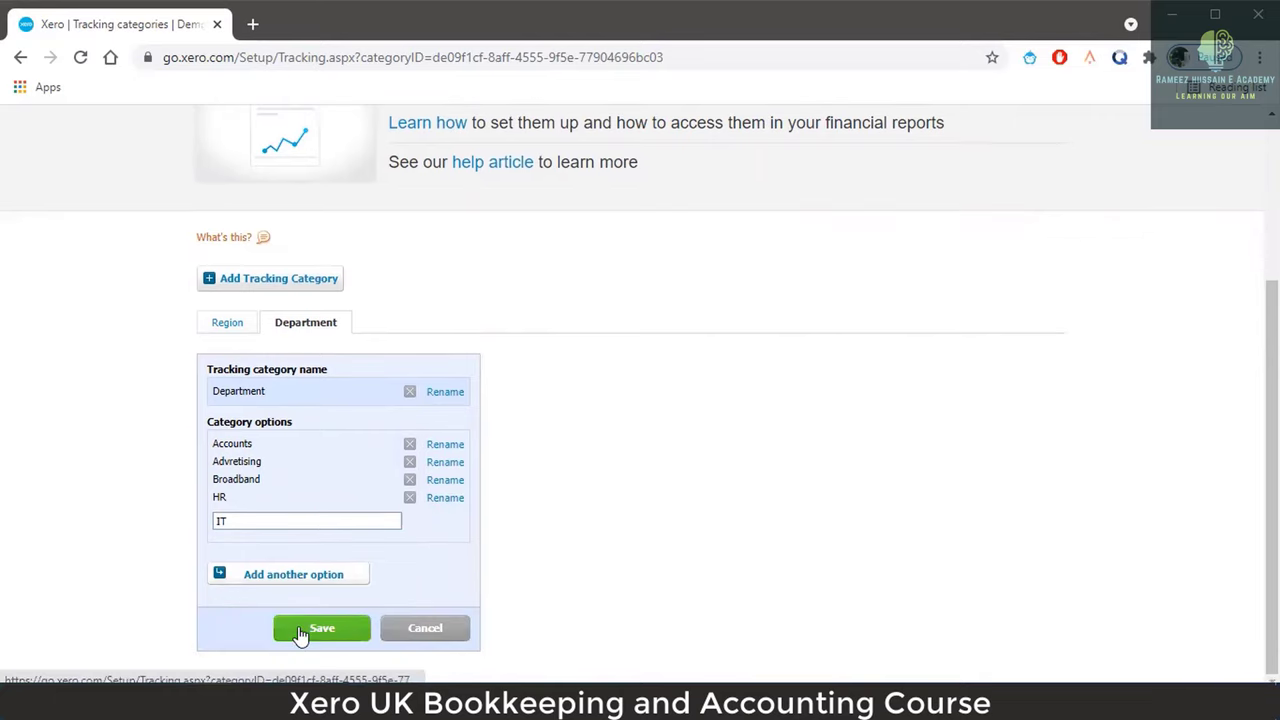
pyautogui.click(320, 626)
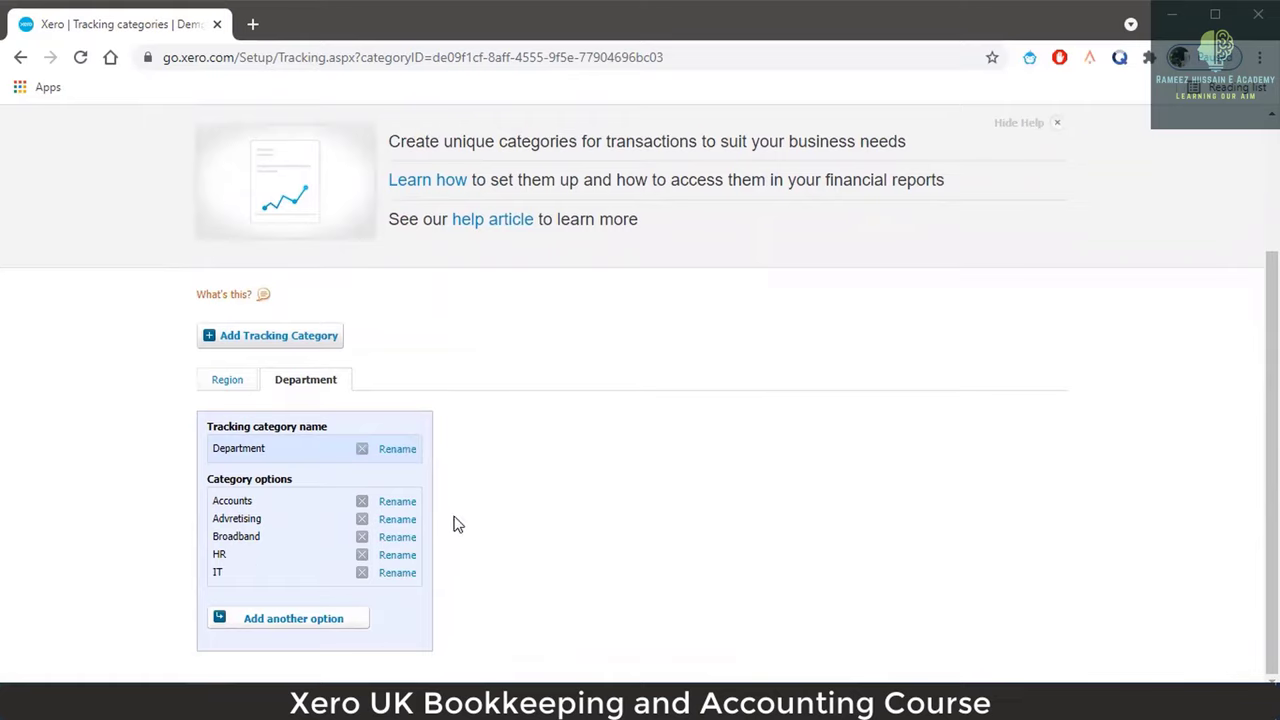
pyautogui.click(300, 338)
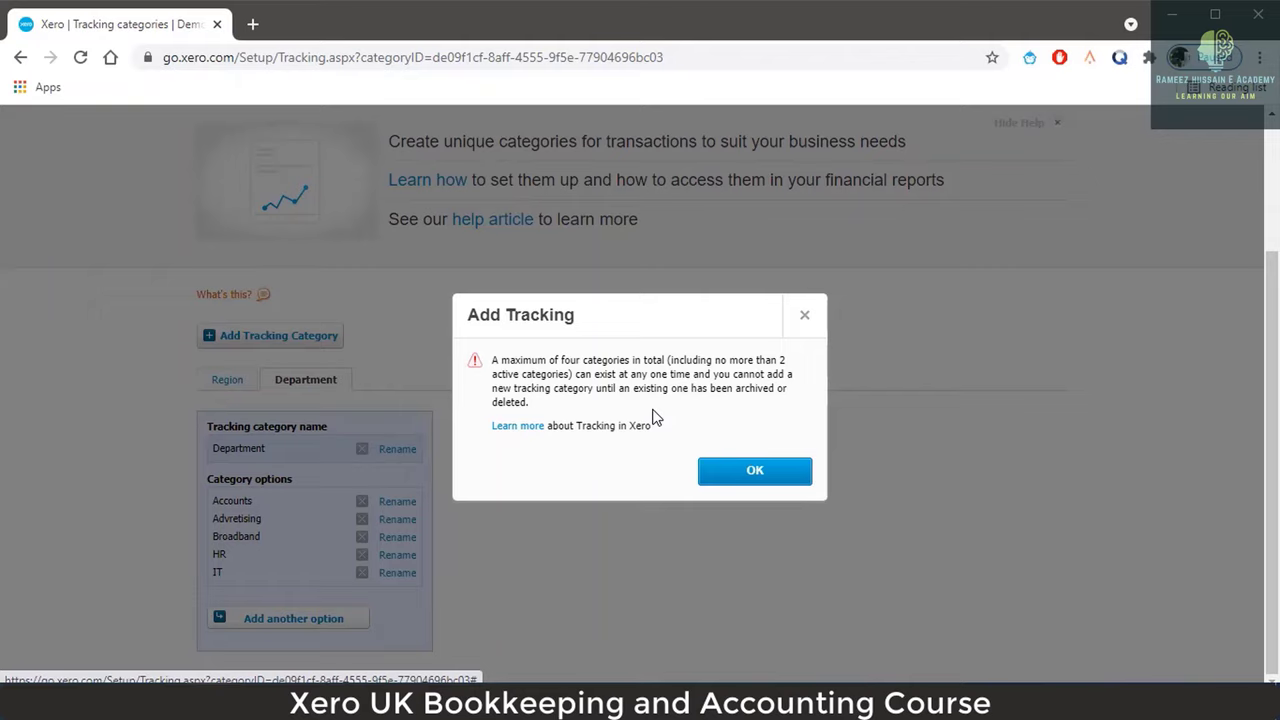
pyautogui.click(744, 476)
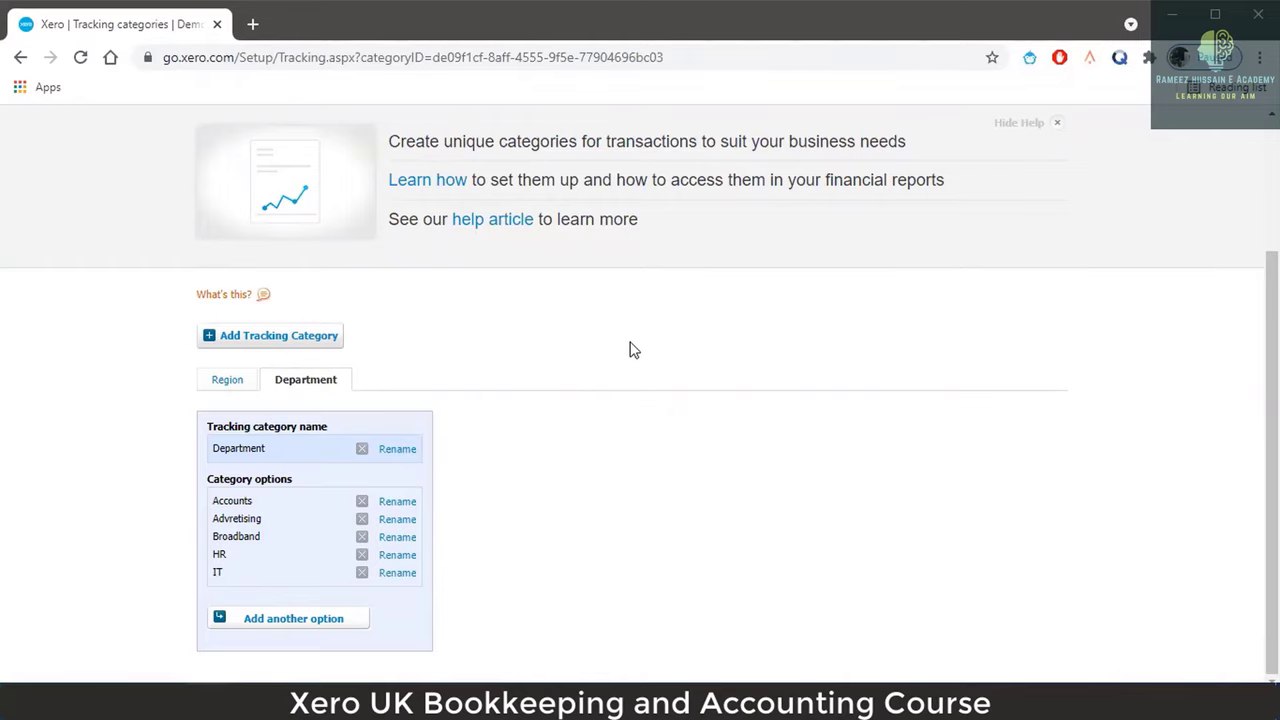
pyautogui.scroll(2, 620, 352)
# Step: Open the Profit and Loss report for Demo Company (UK), year ended 31 March 2022
pyautogui.click(243, 184)
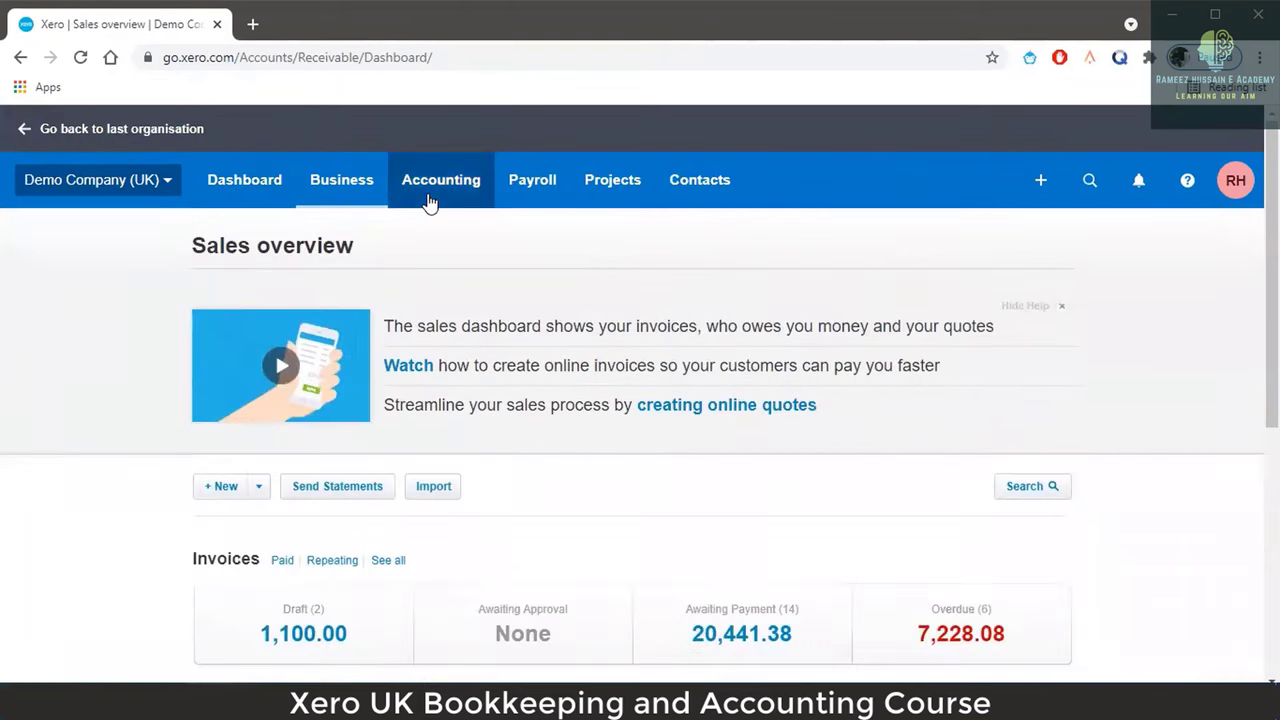
pyautogui.click(430, 196)
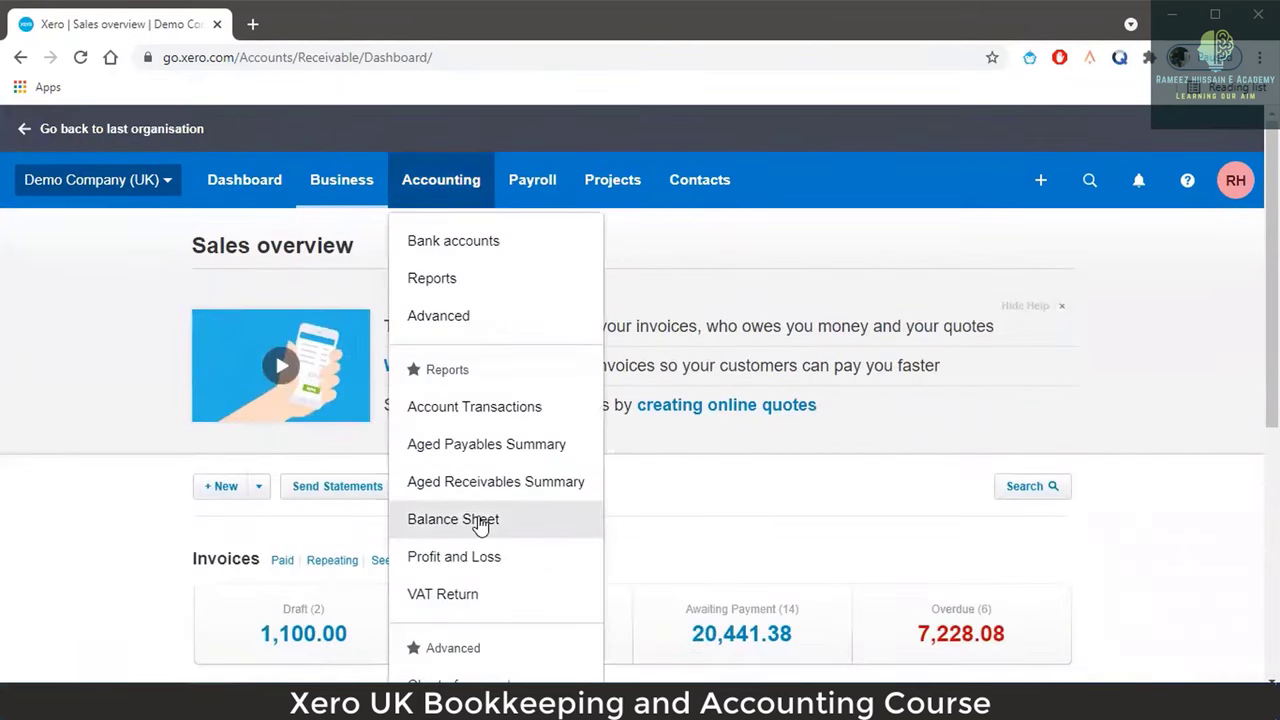
pyautogui.click(473, 560)
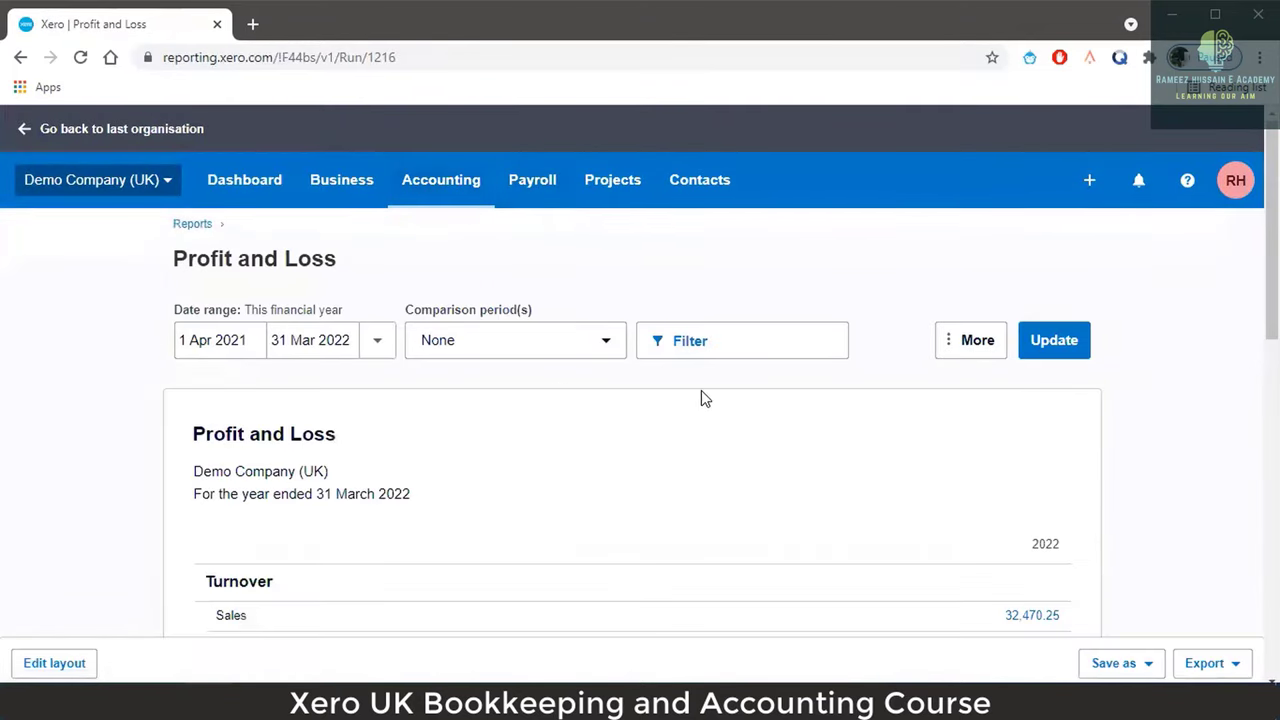
pyautogui.scroll(-3, 701, 398)
pyautogui.scroll(2, 701, 396)
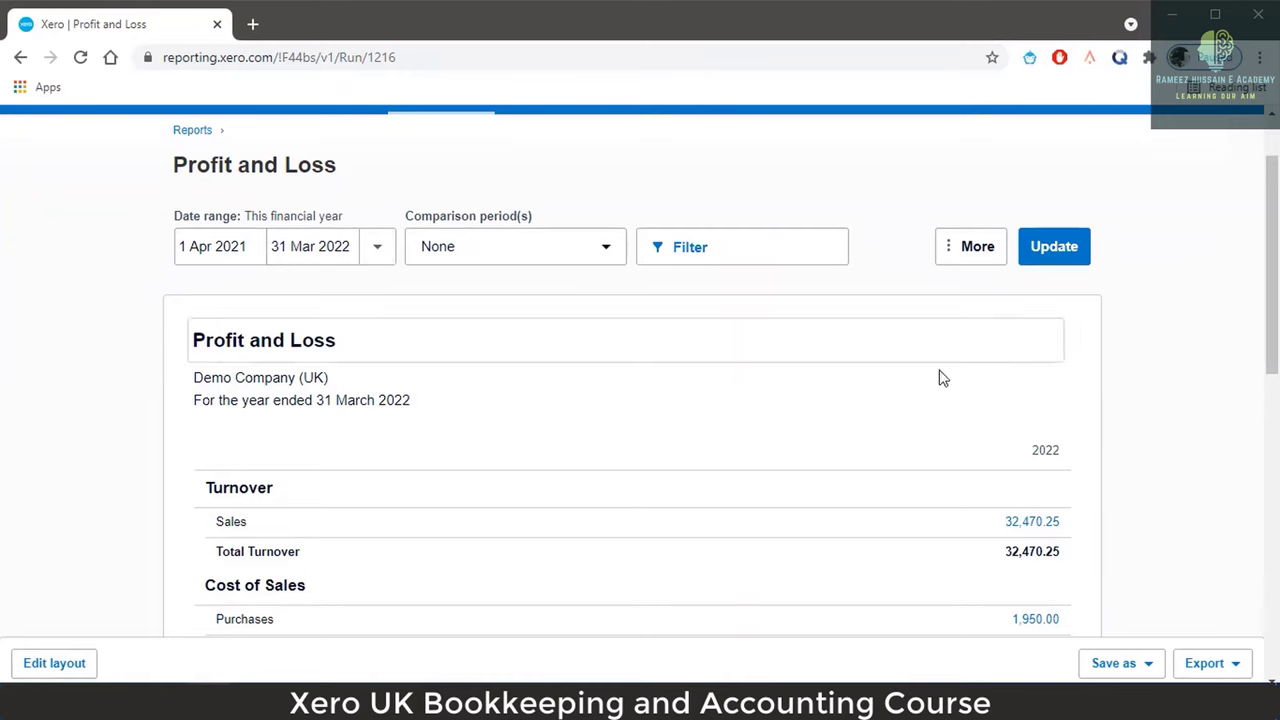
pyautogui.scroll(-8, 929, 391)
pyautogui.scroll(10, 929, 391)
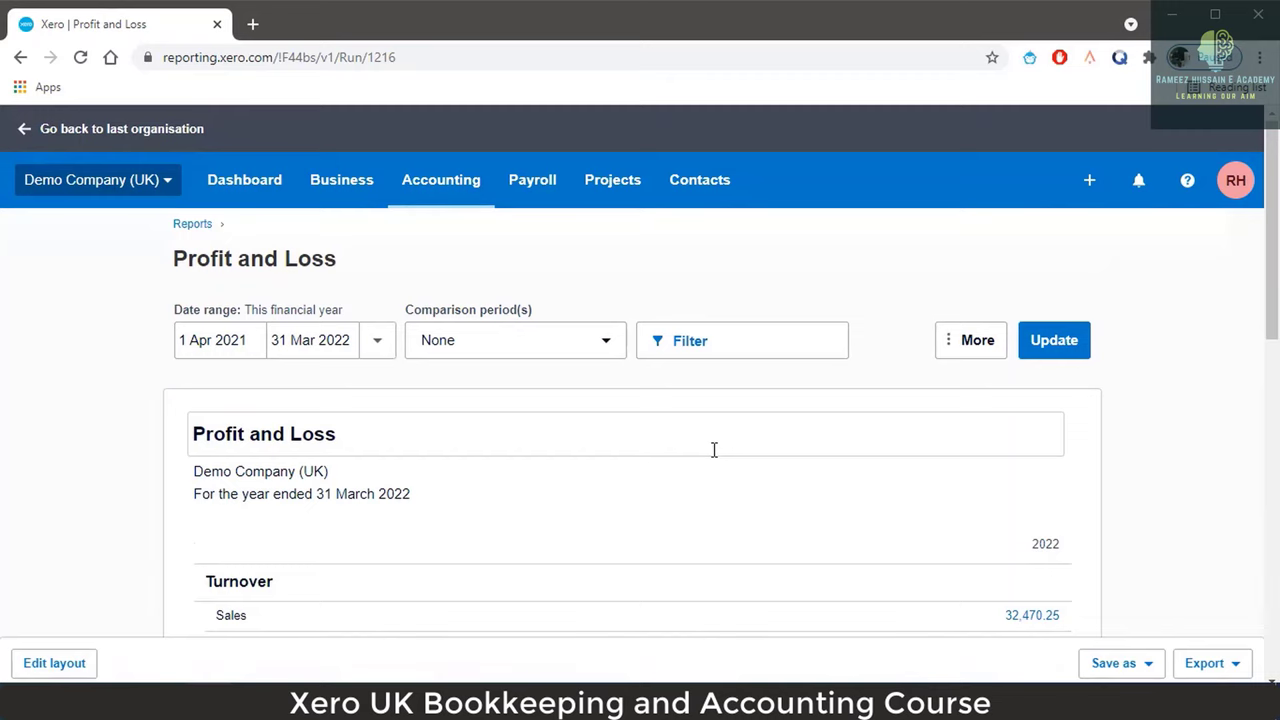
# Step: Filter the Profit and Loss report to the Accounts department
pyautogui.click(695, 351)
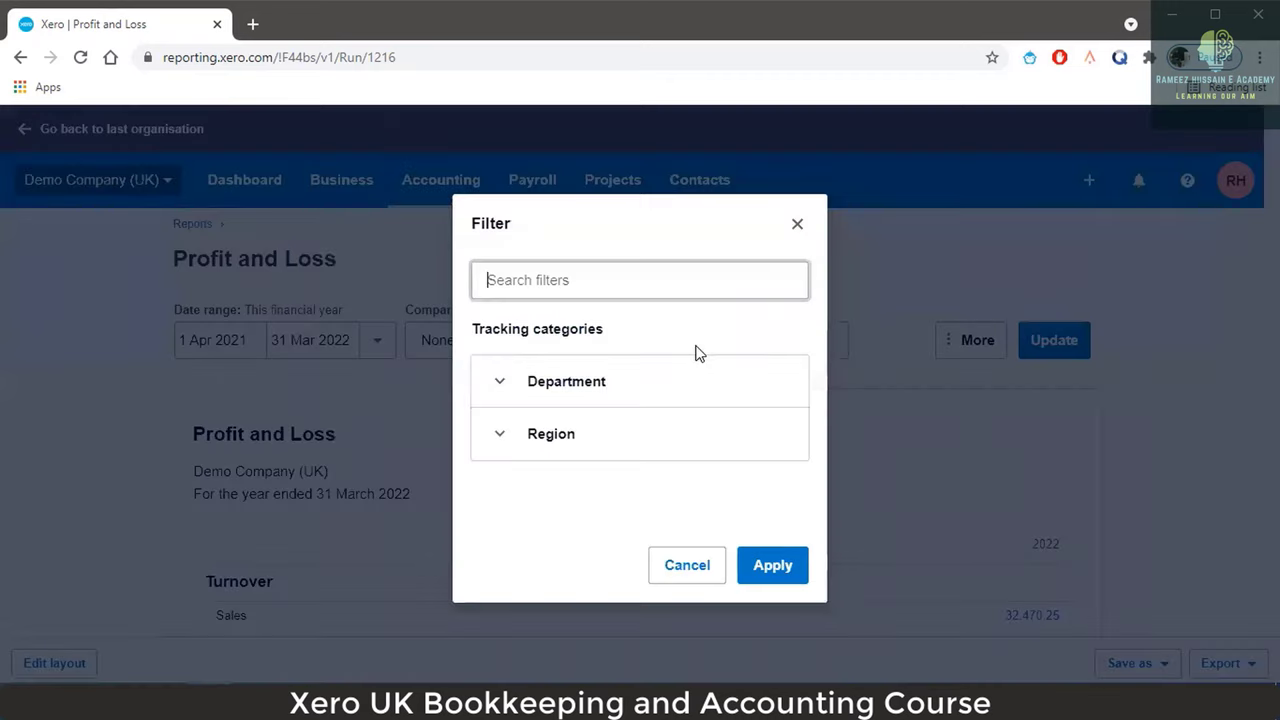
pyautogui.click(502, 383)
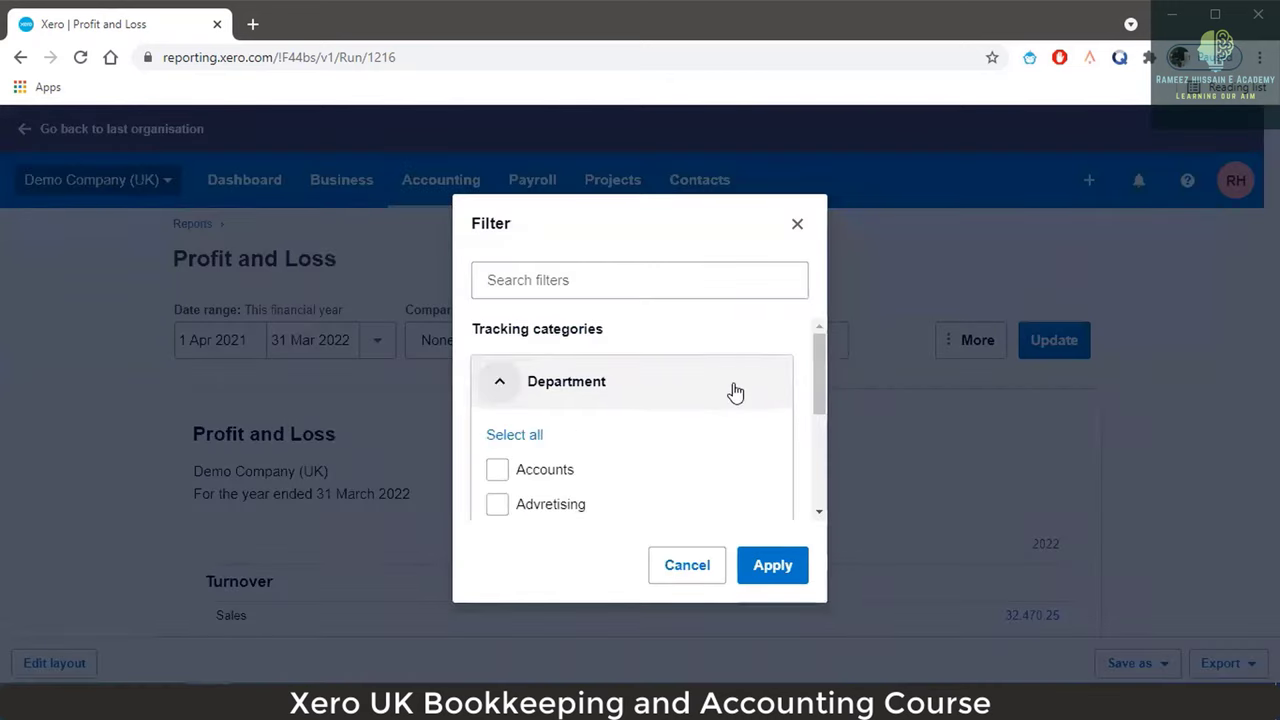
pyautogui.scroll(-1, 736, 390)
pyautogui.scroll(1, 736, 390)
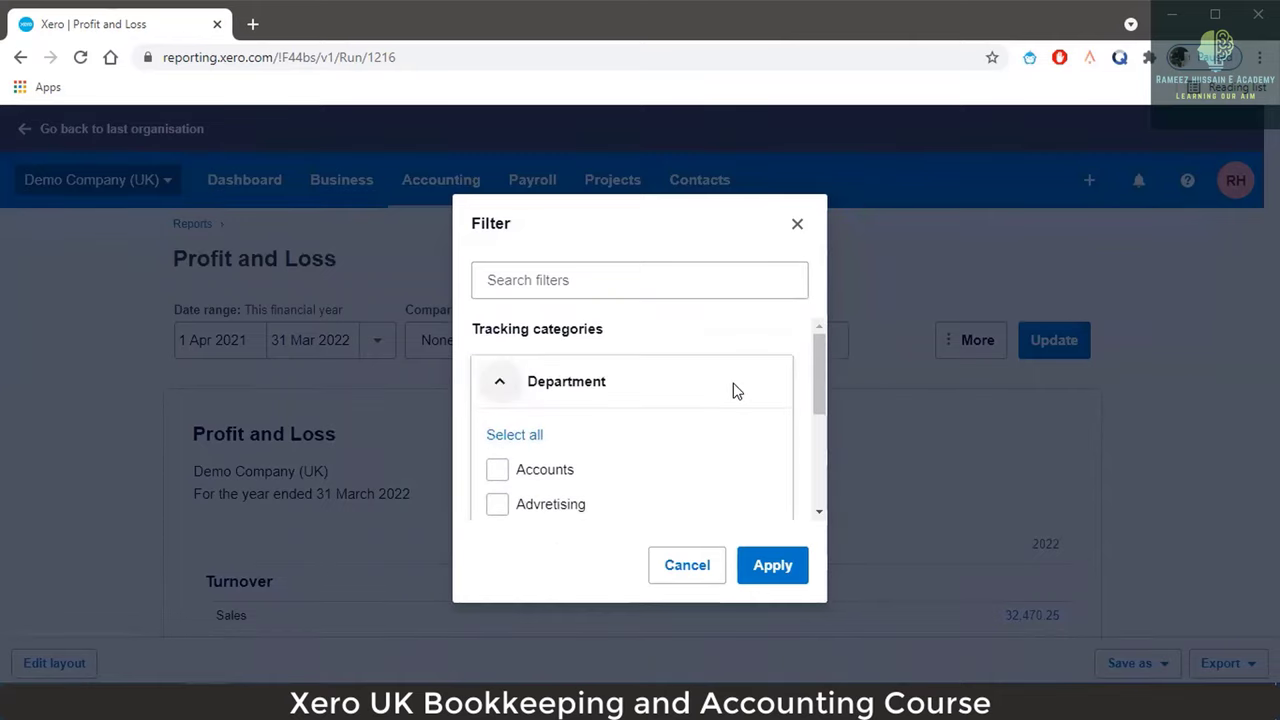
pyautogui.scroll(-1, 736, 390)
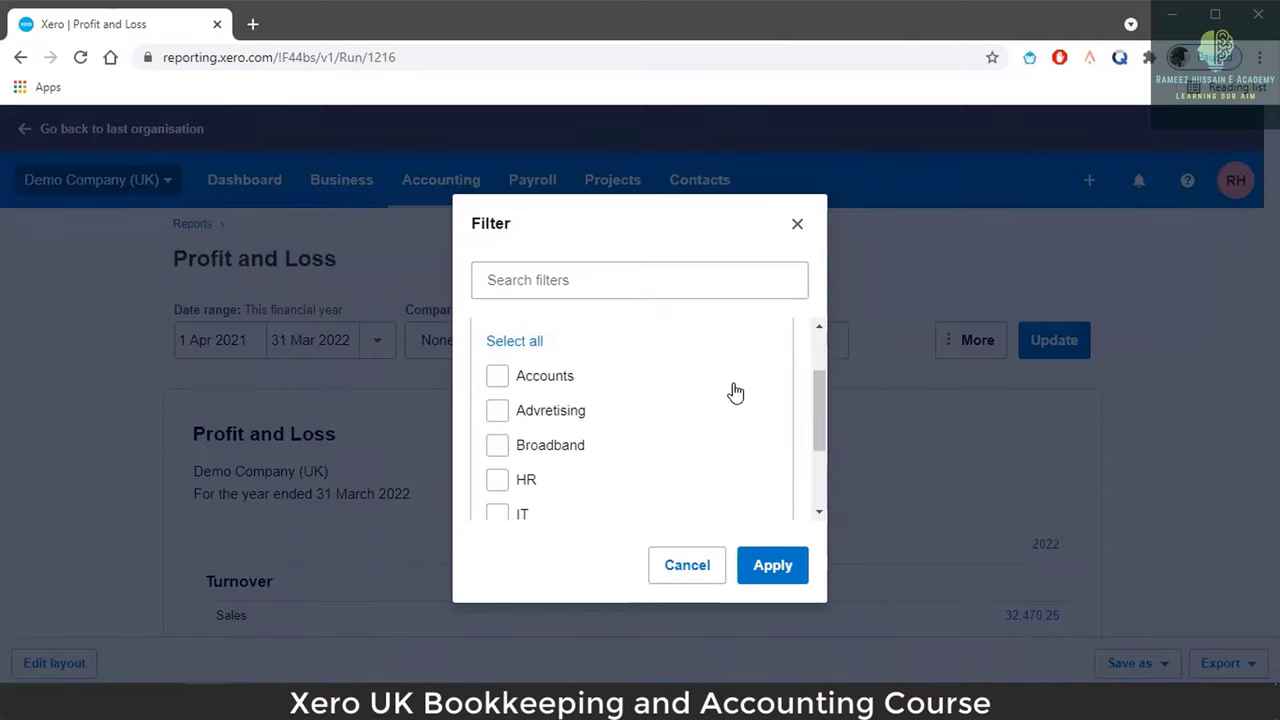
pyautogui.click(498, 377)
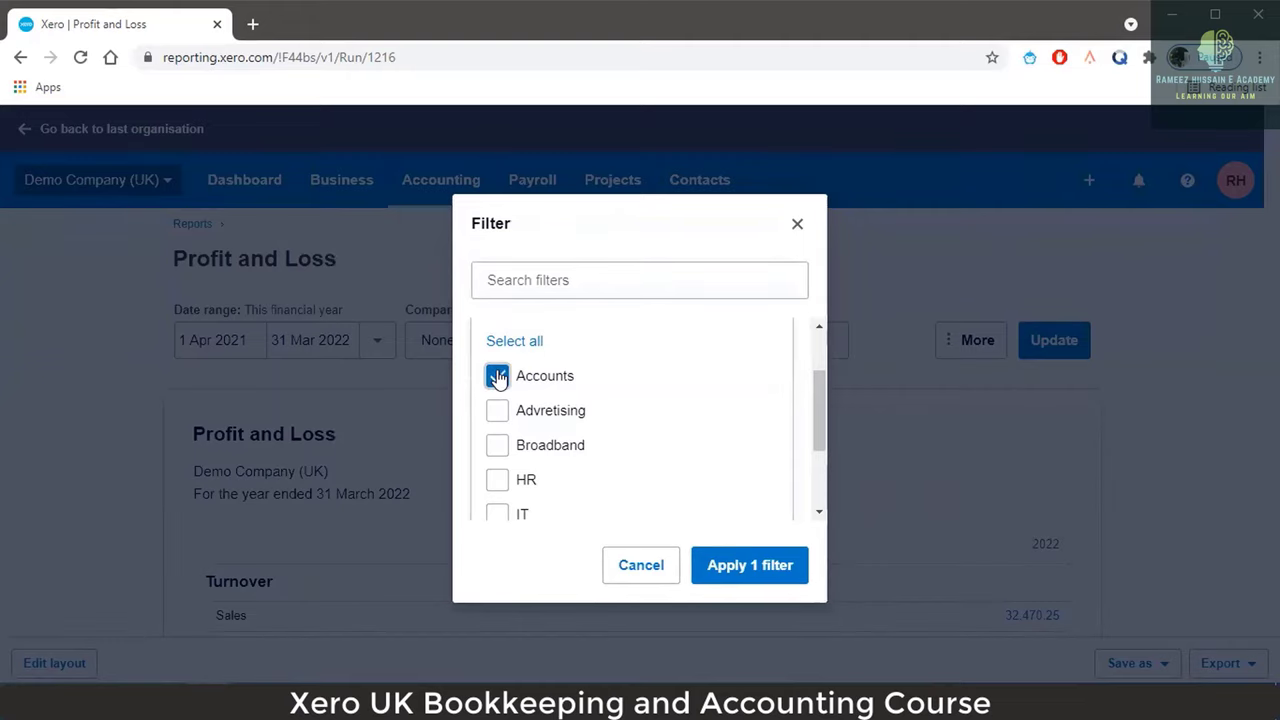
pyautogui.click(742, 565)
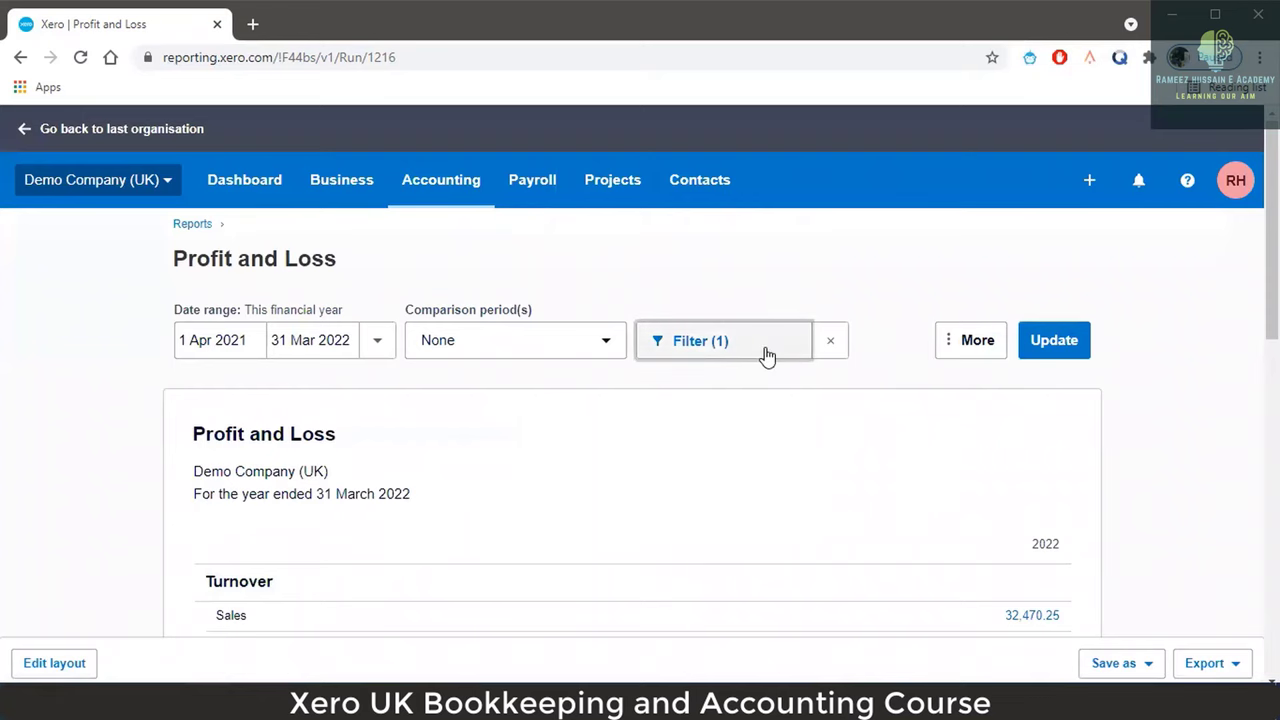
# Step: Add Region North to the filter and apply both Accounts and North filters
pyautogui.click(766, 355)
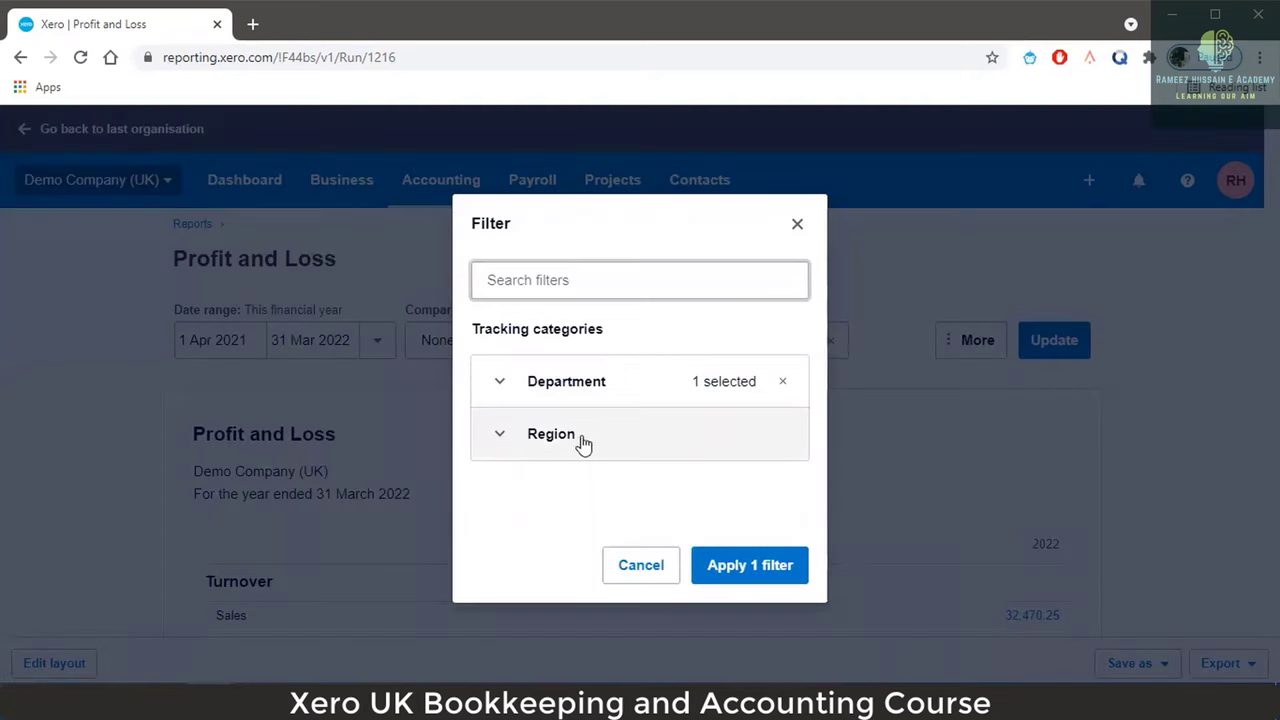
pyautogui.click(525, 443)
pyautogui.scroll(-1, 663, 449)
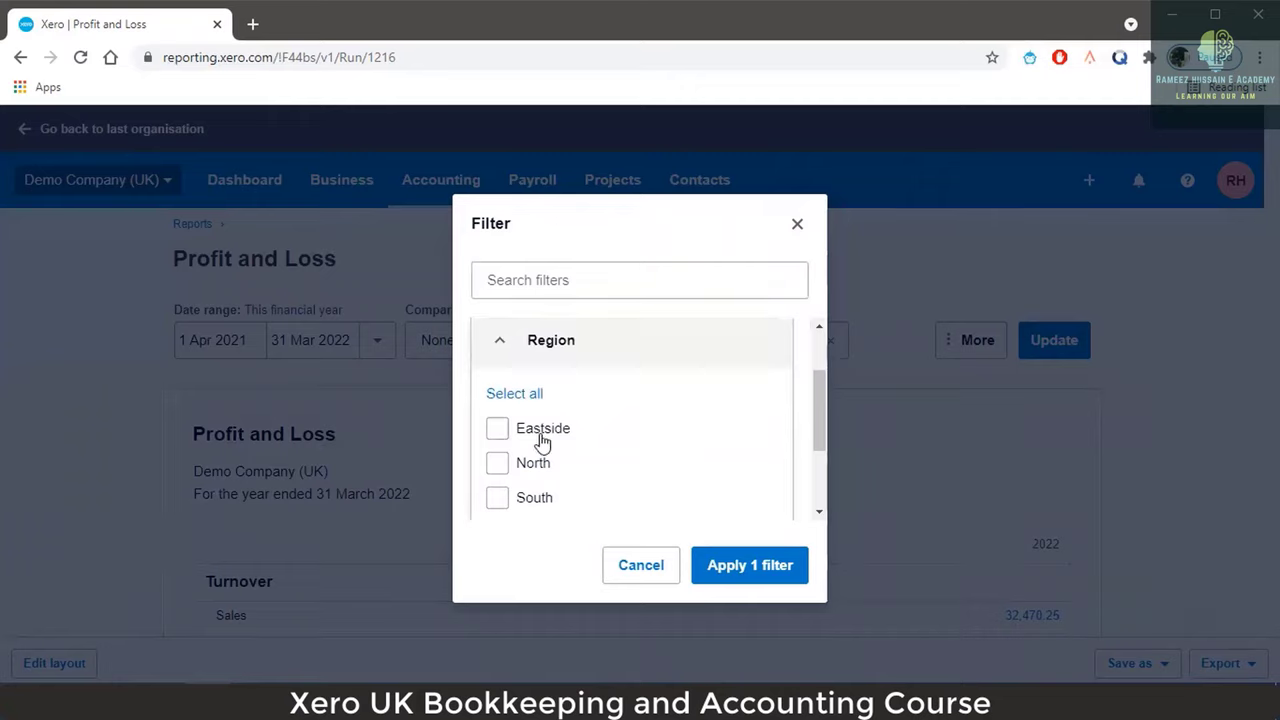
pyautogui.scroll(-1, 538, 441)
pyautogui.scroll(-1, 538, 441)
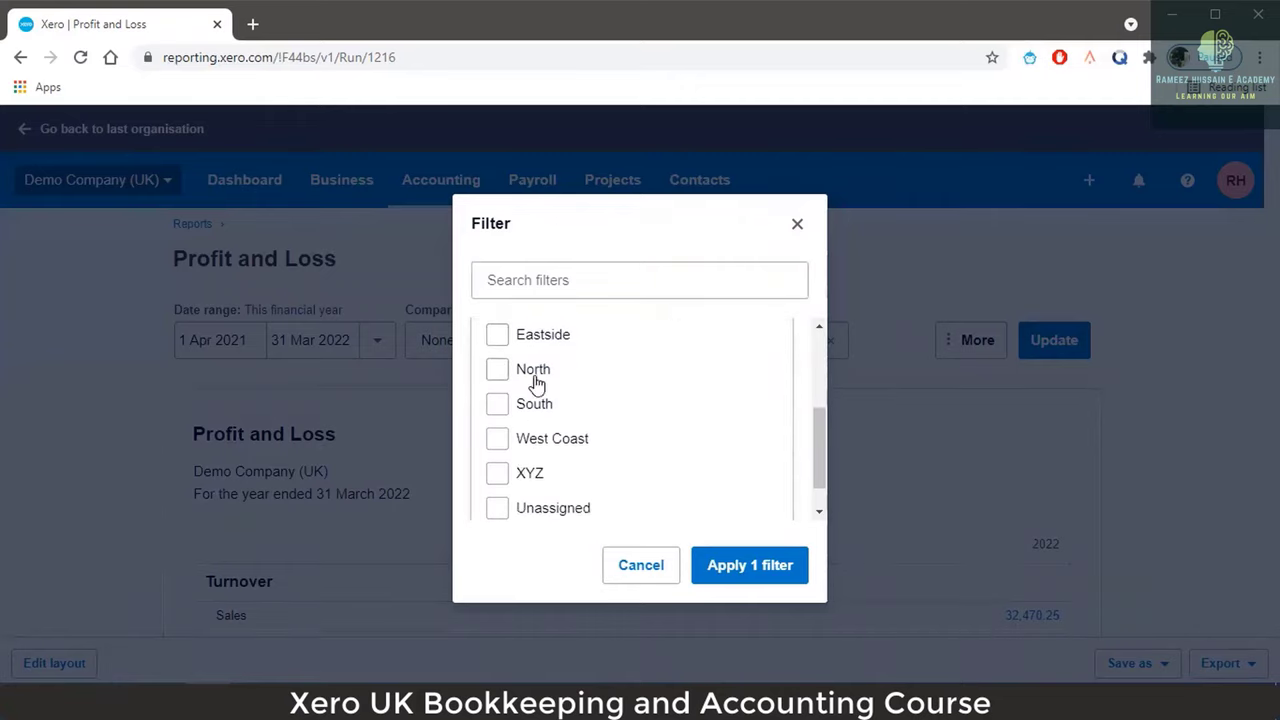
pyautogui.click(534, 379)
pyautogui.scroll(2, 648, 394)
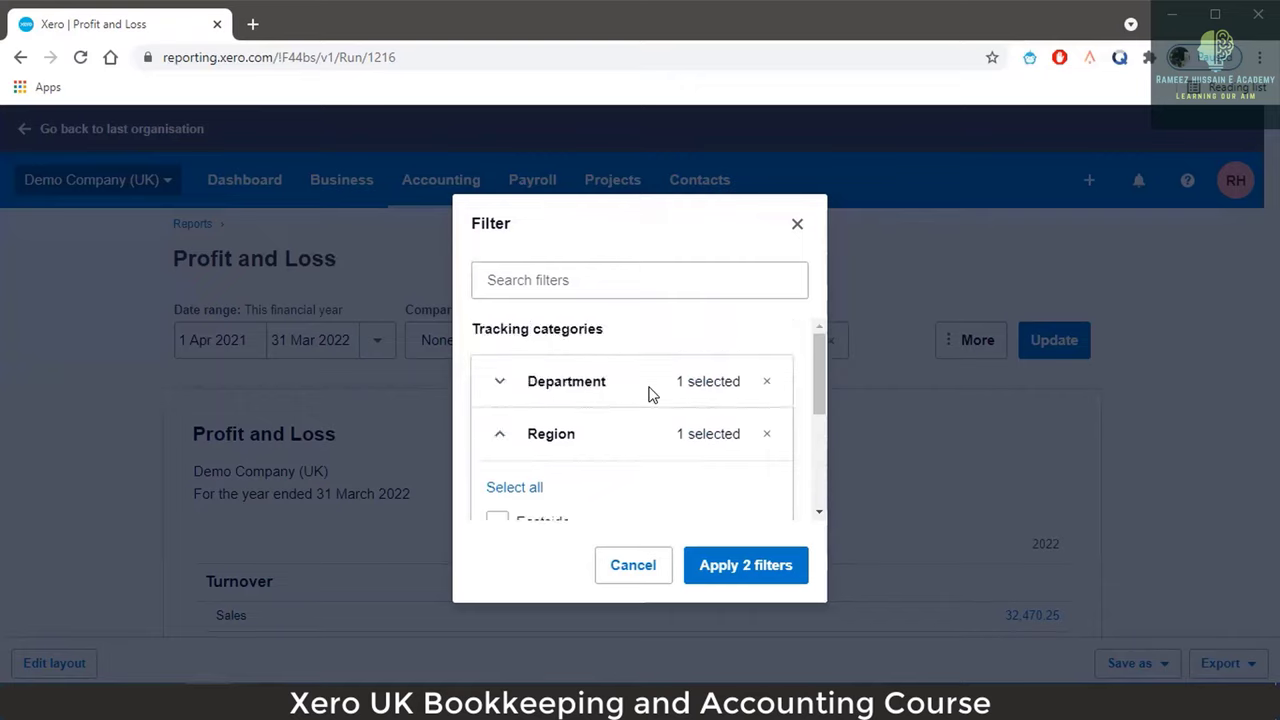
pyautogui.scroll(-1, 620, 410)
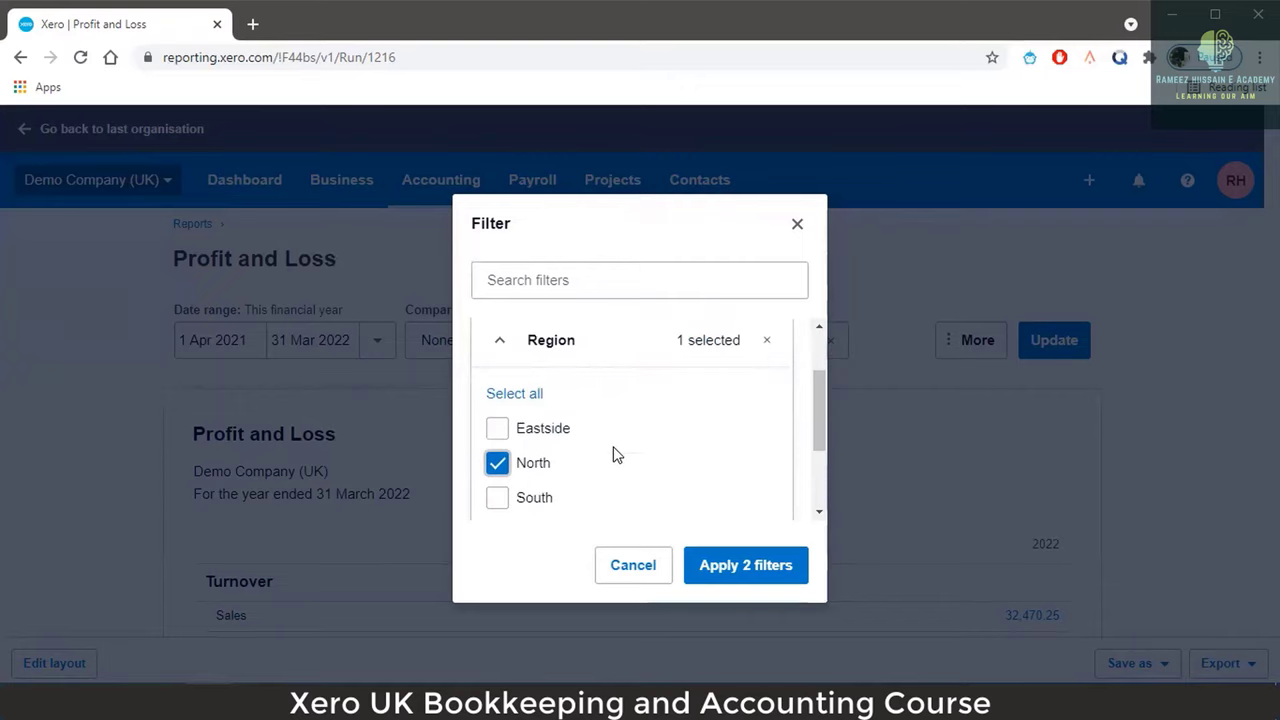
pyautogui.scroll(2, 608, 450)
pyautogui.click(530, 396)
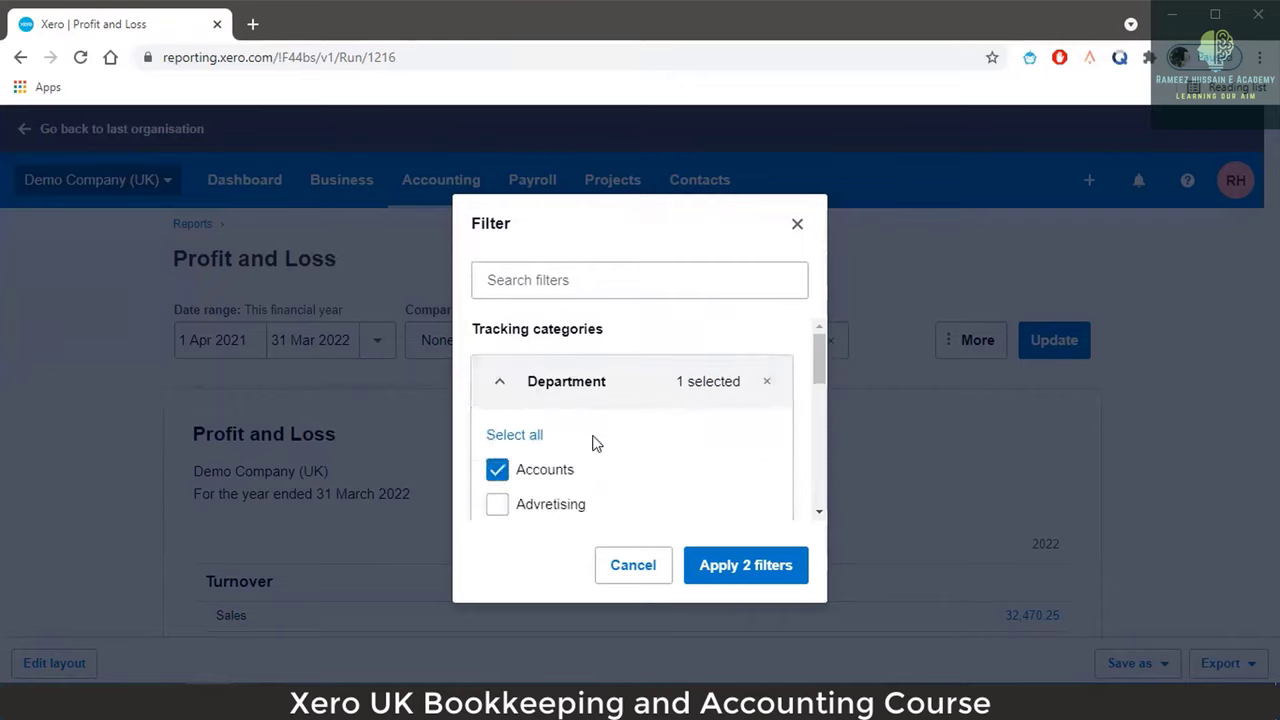
pyautogui.click(740, 566)
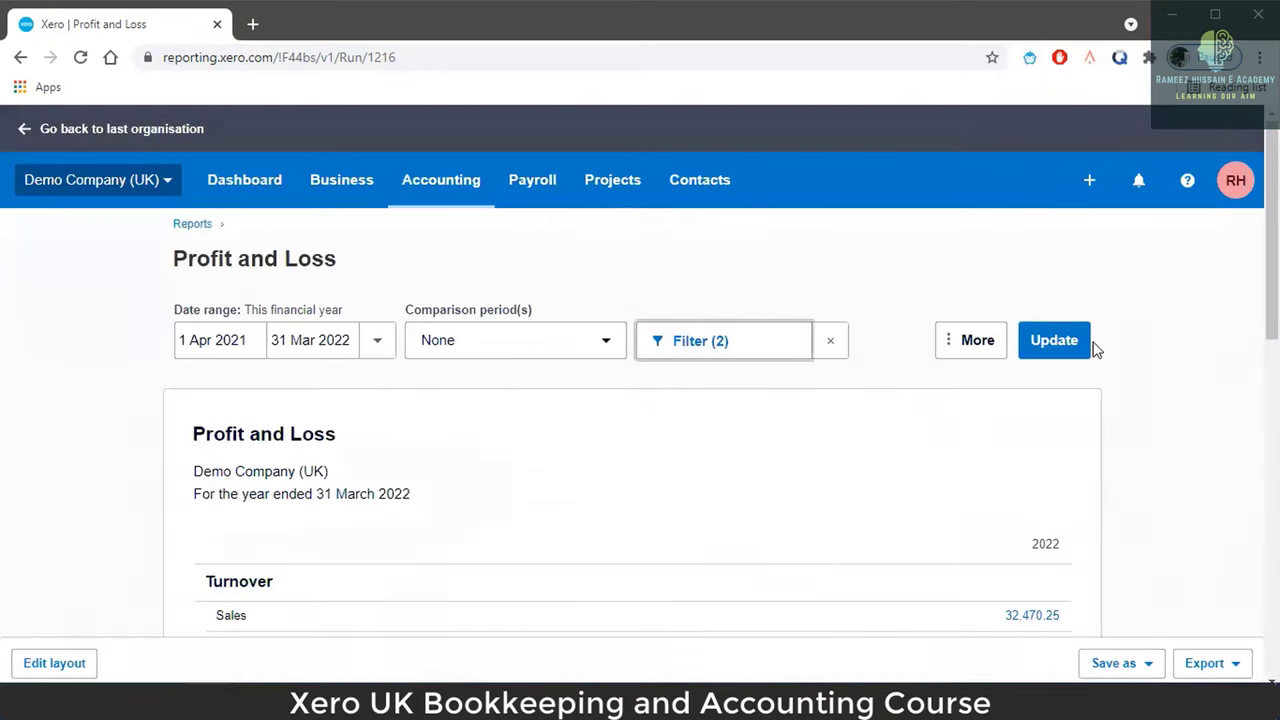
# Step: Rerun the Accounts/North filtered report and review its empty Gross and Operating Profit
pyautogui.click(1072, 349)
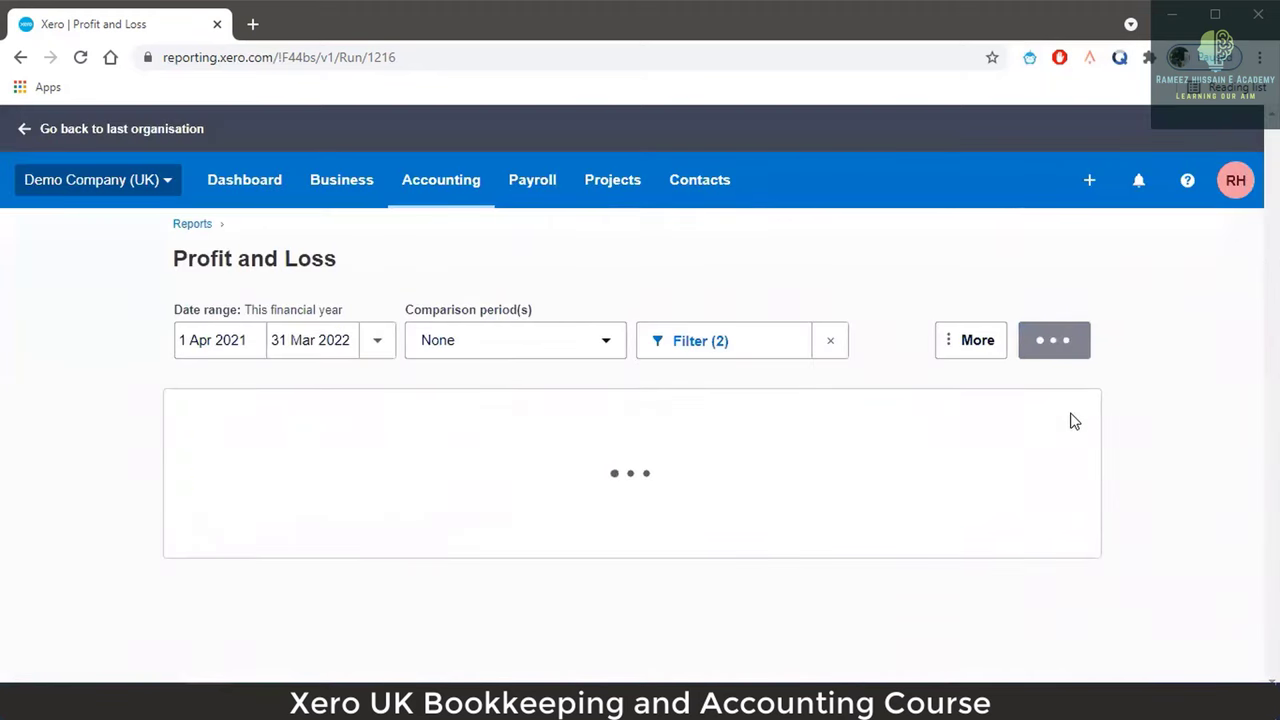
pyautogui.scroll(-1, 985, 426)
pyautogui.scroll(-2, 985, 426)
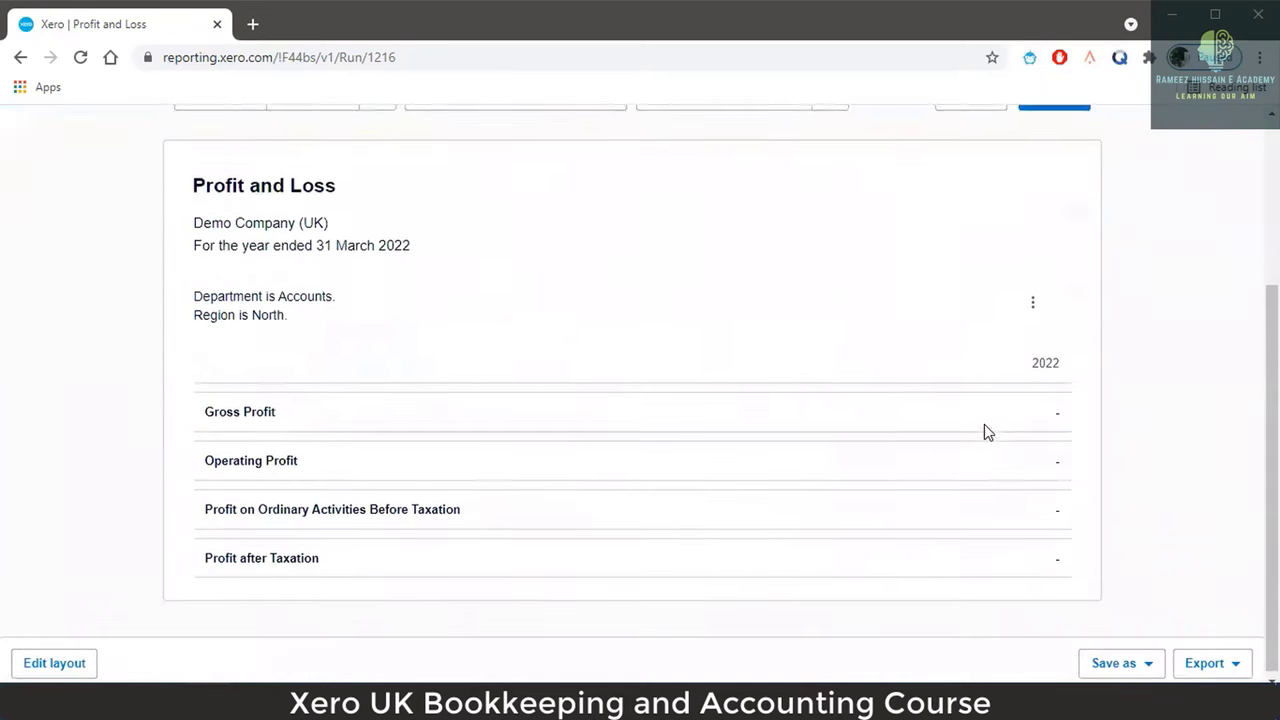
pyautogui.scroll(1, 984, 429)
pyautogui.scroll(-1, 985, 432)
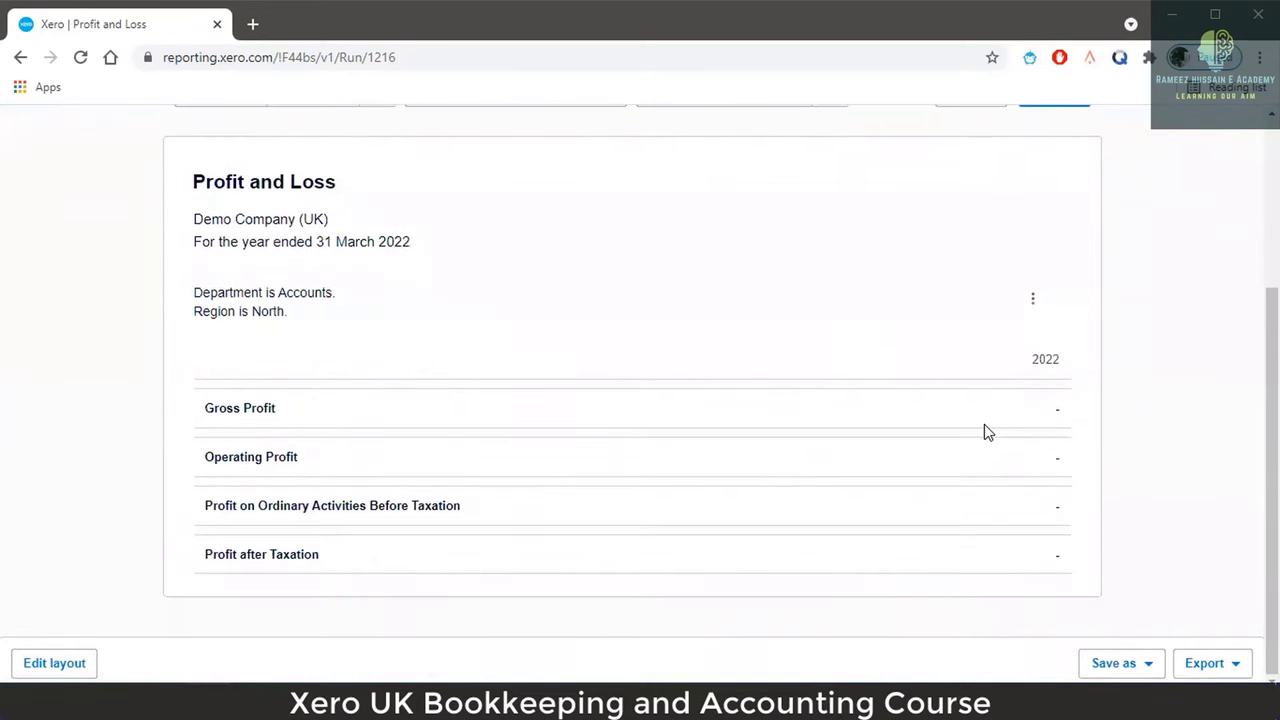
pyautogui.scroll(2, 1017, 395)
pyautogui.scroll(-2, 1018, 400)
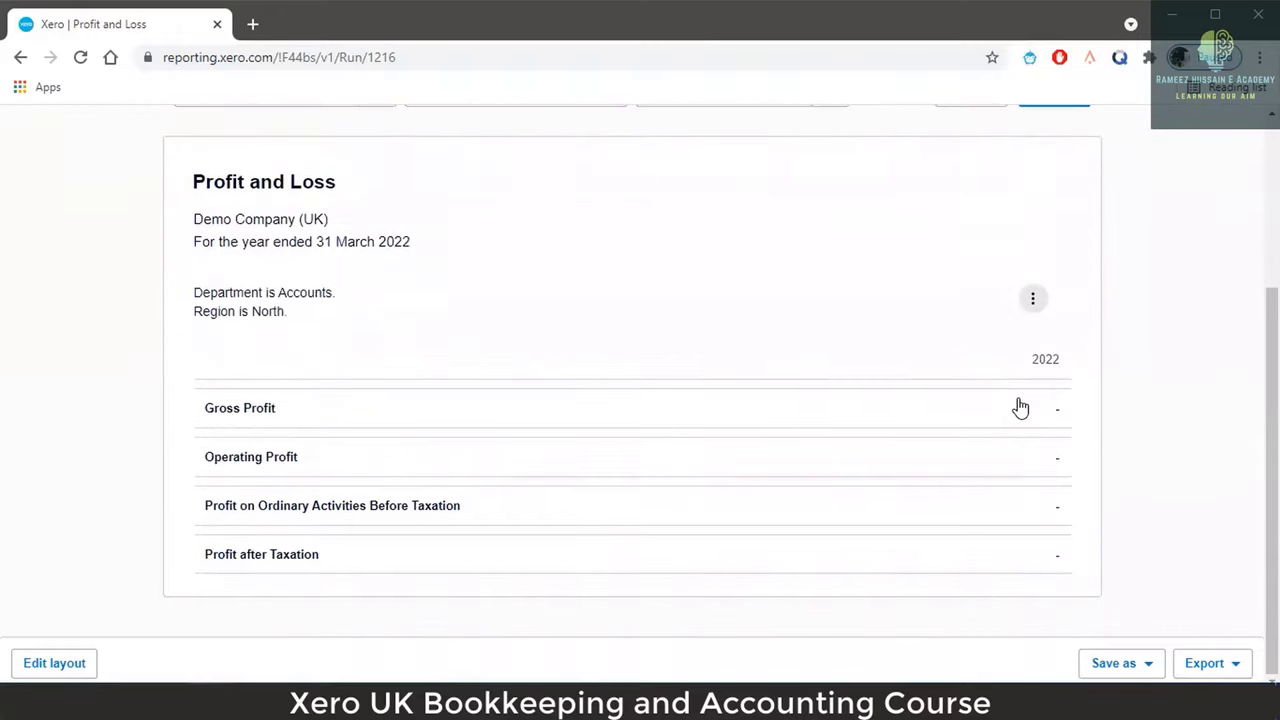
pyautogui.scroll(3, 1020, 405)
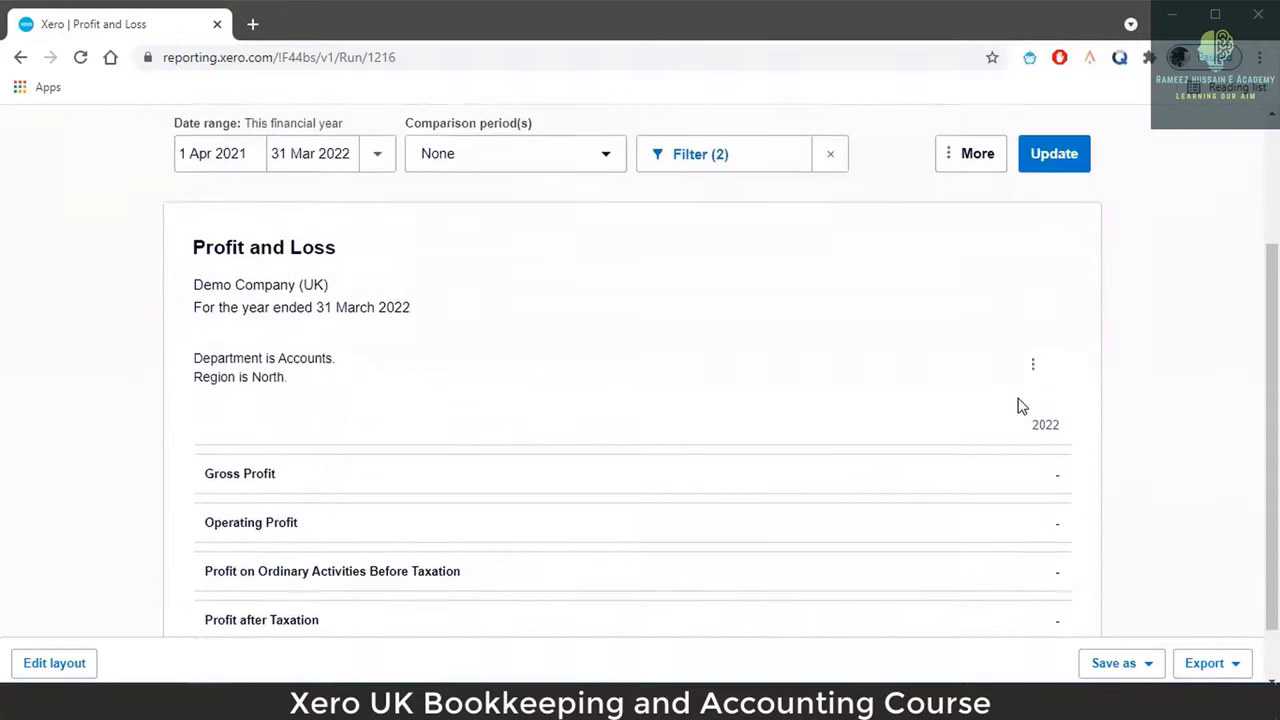
pyautogui.scroll(-1, 1010, 408)
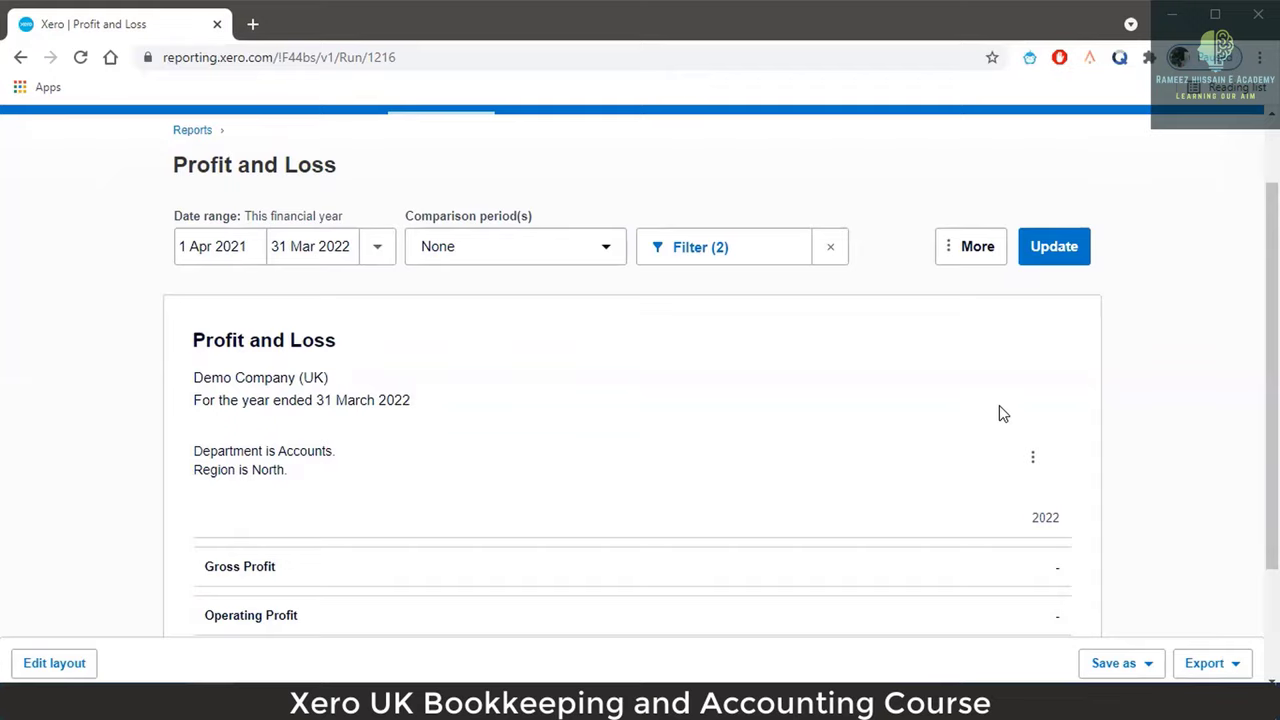
pyautogui.scroll(-1, 1042, 529)
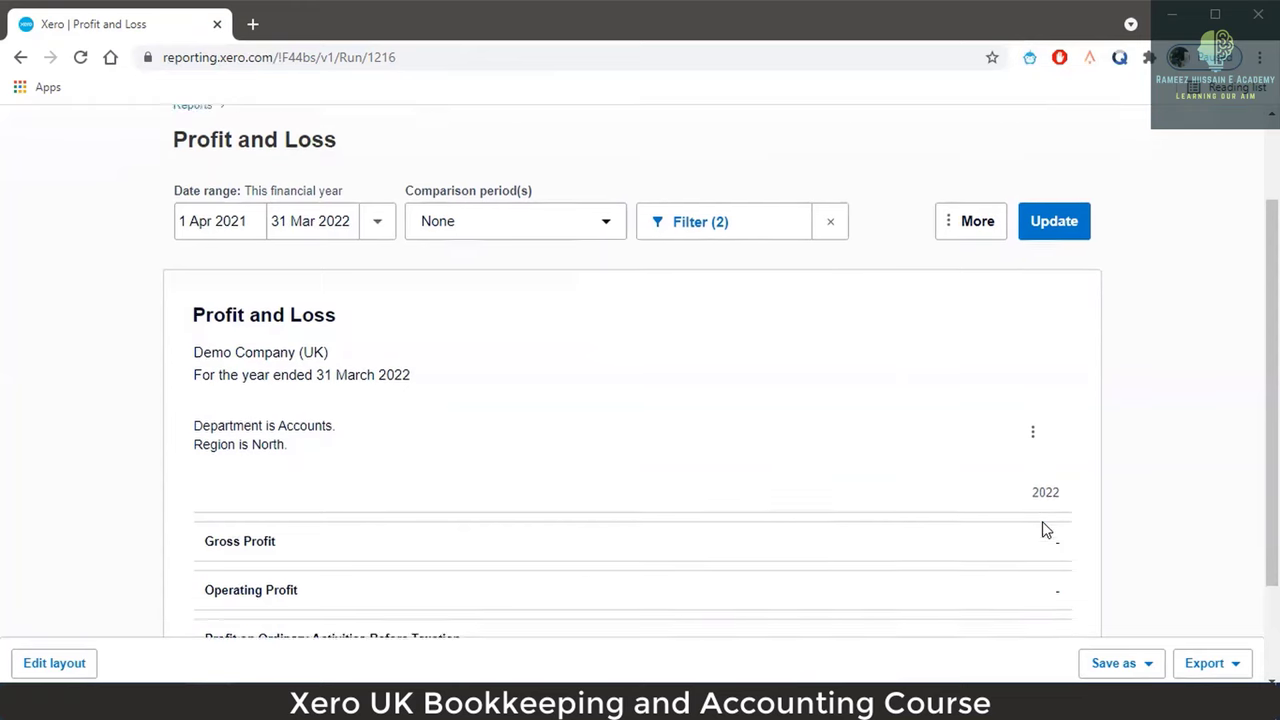
pyautogui.scroll(-2, 1043, 531)
pyautogui.scroll(3, 1043, 534)
pyautogui.scroll(-1, 1046, 534)
pyautogui.scroll(-2, 1043, 534)
pyautogui.scroll(3, 1045, 536)
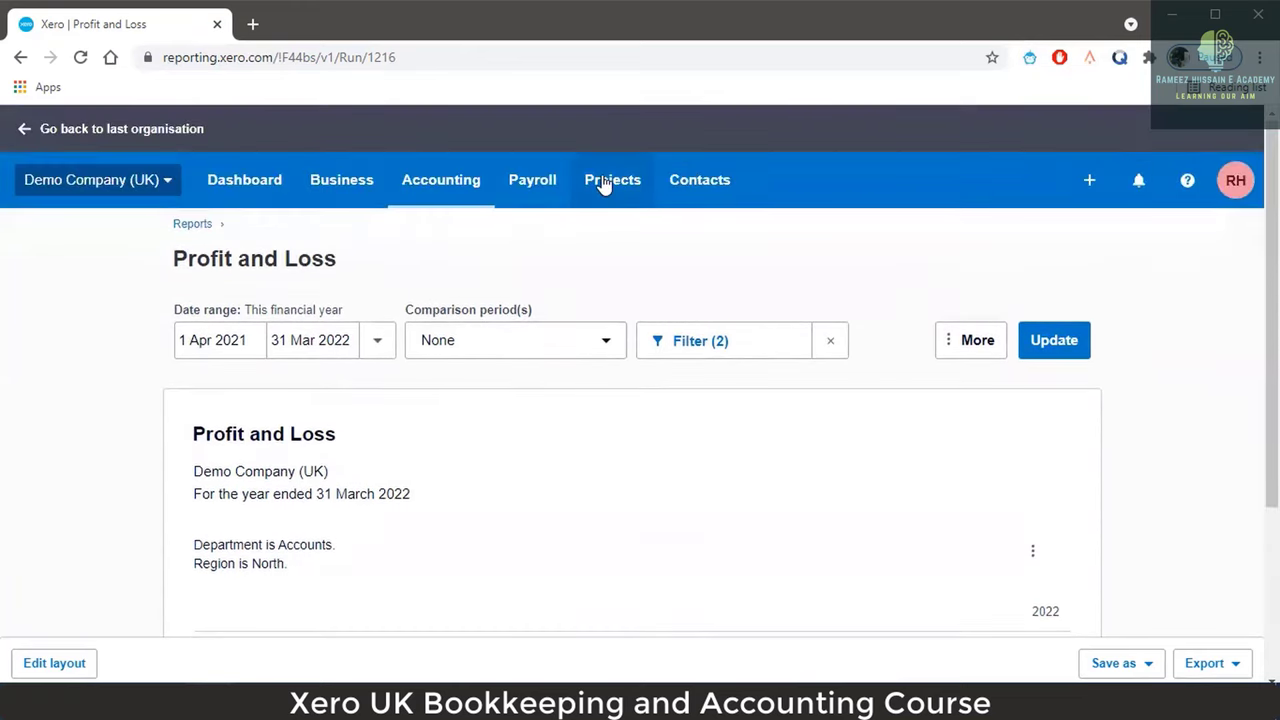
# Step: Open Bayside Club's invoice INV-0038 (234.00, awaiting payment) from the sales invoices list
pyautogui.click(533, 183)
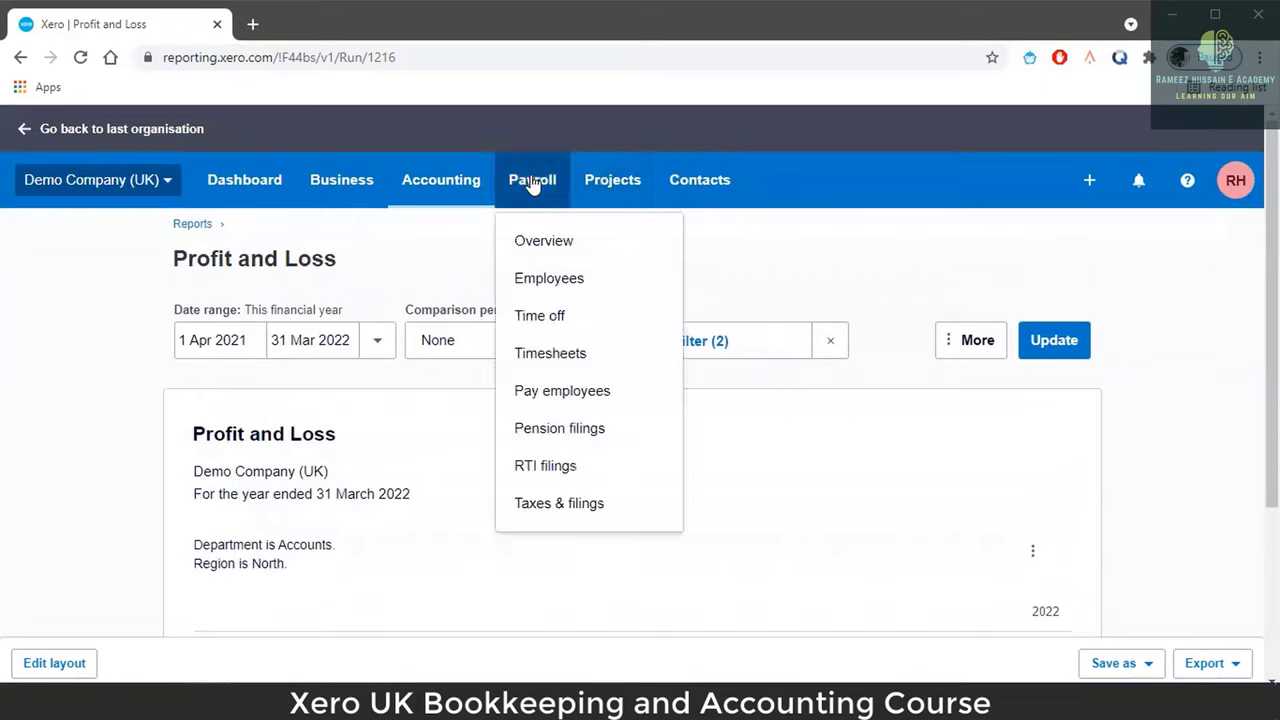
pyautogui.click(459, 187)
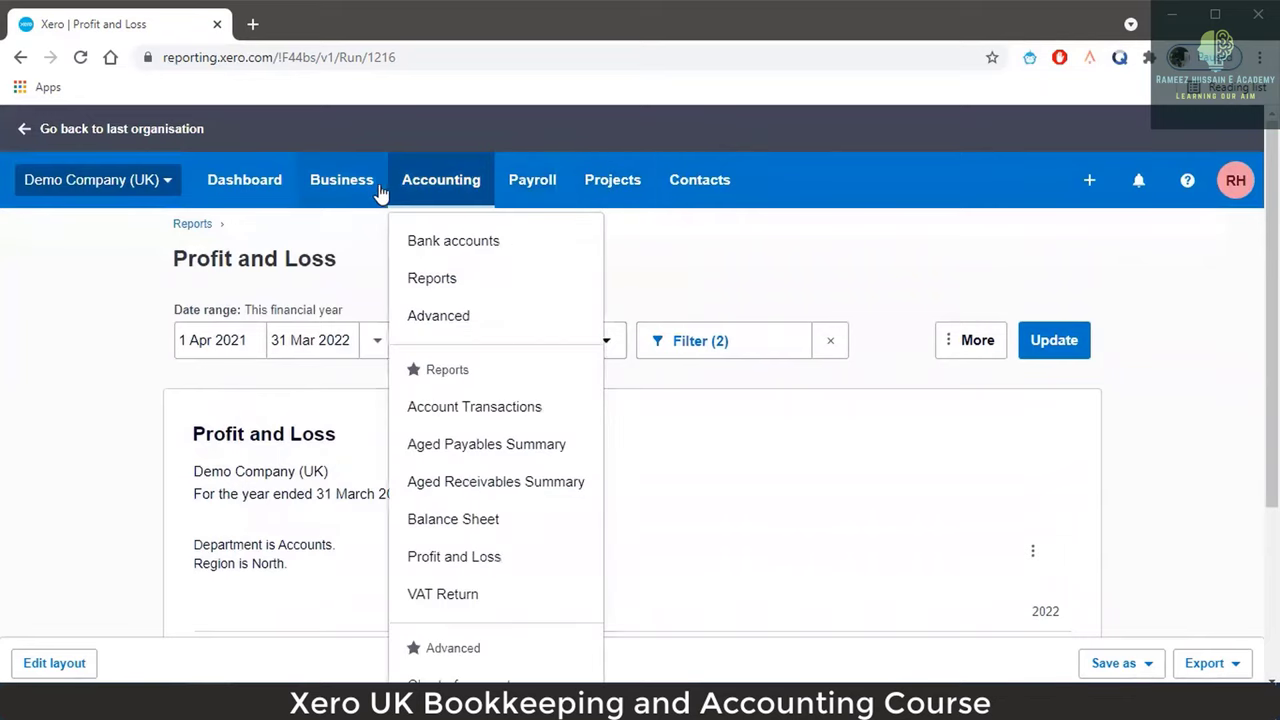
pyautogui.click(378, 188)
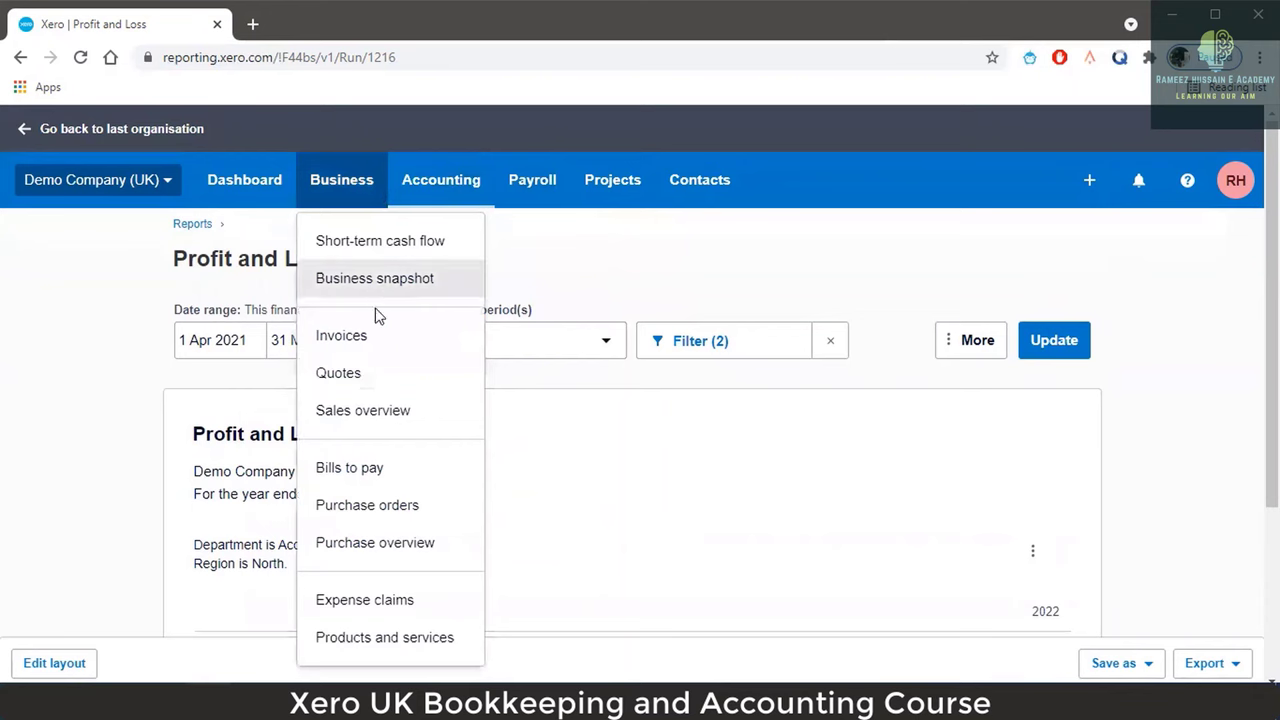
pyautogui.click(371, 341)
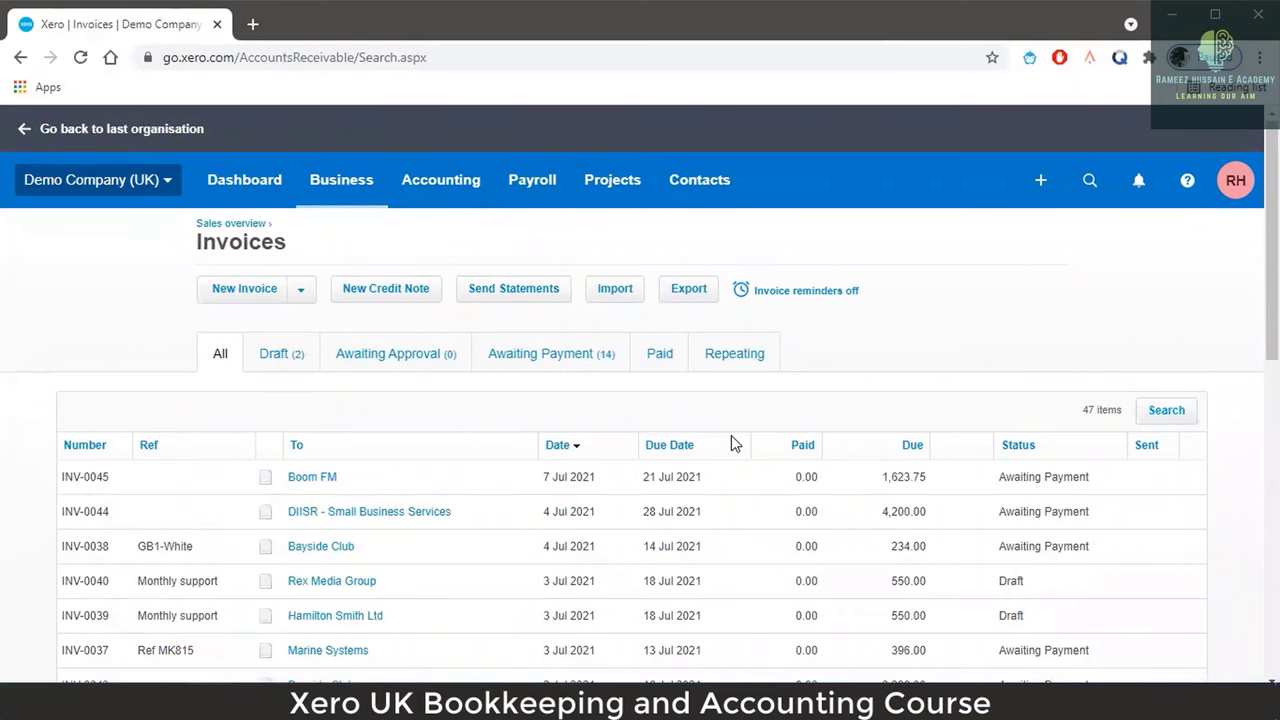
pyautogui.scroll(-1, 731, 435)
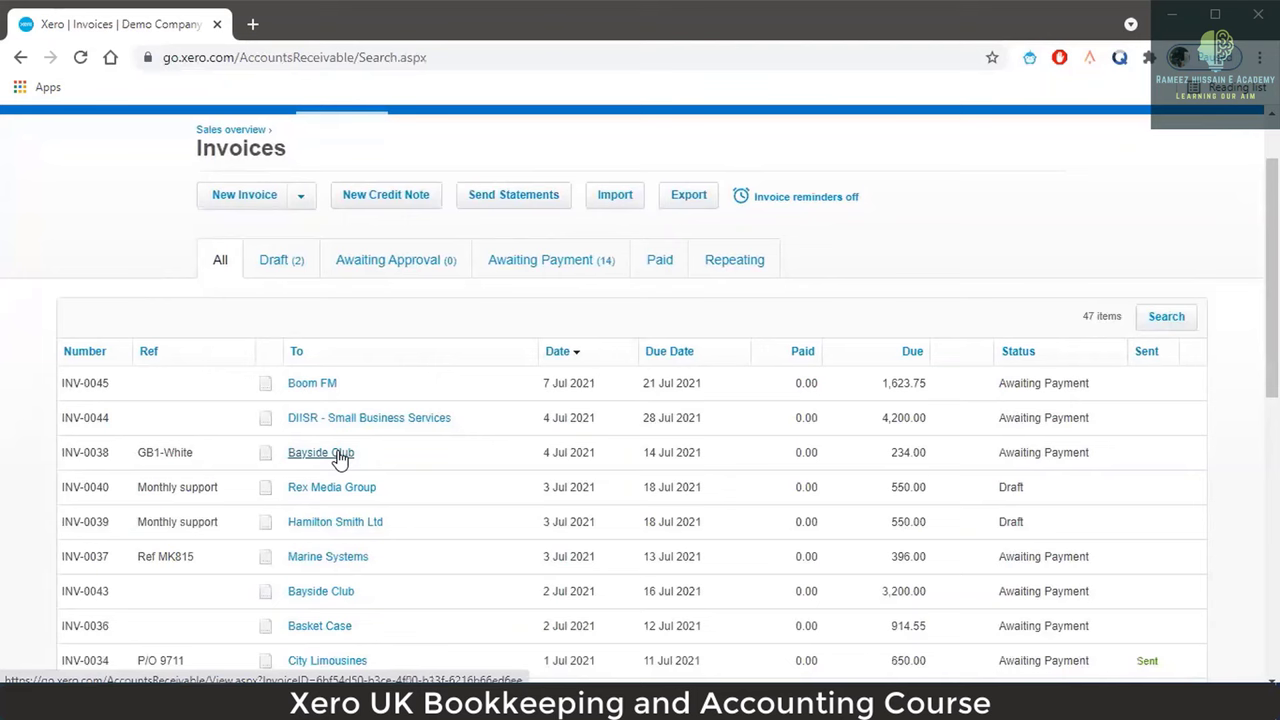
pyautogui.click(340, 459)
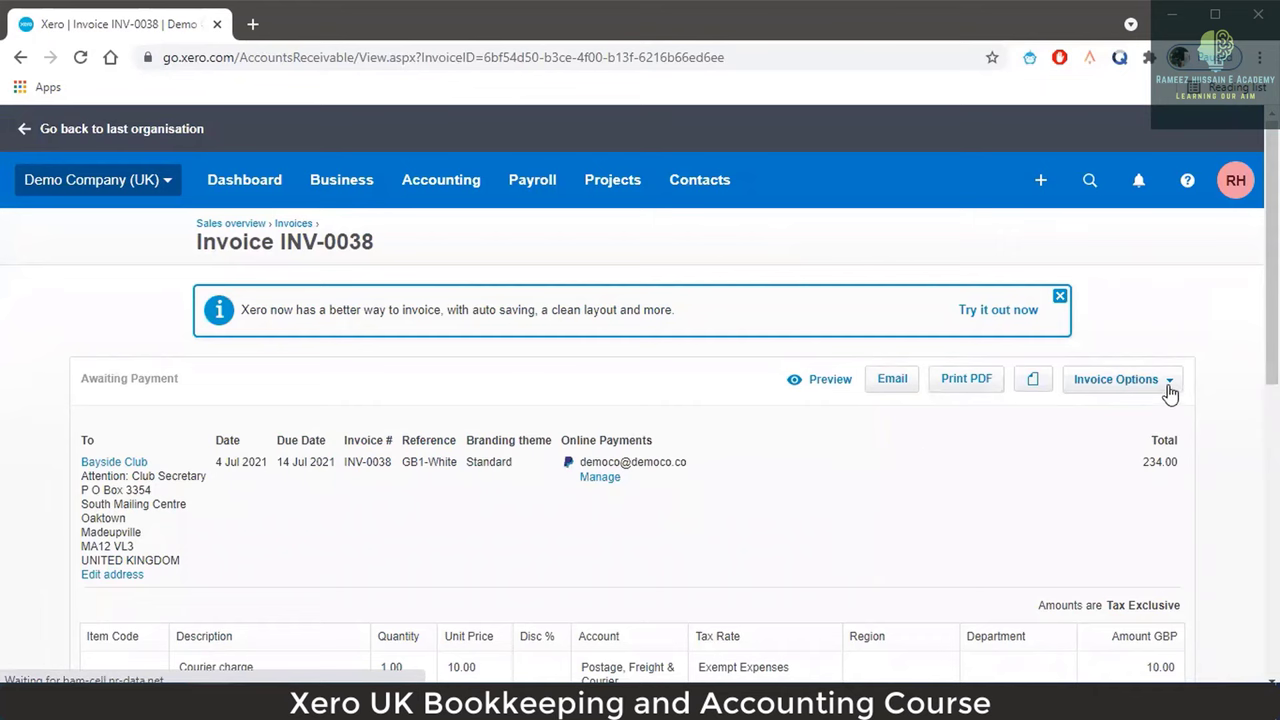
pyautogui.scroll(-3, 1103, 400)
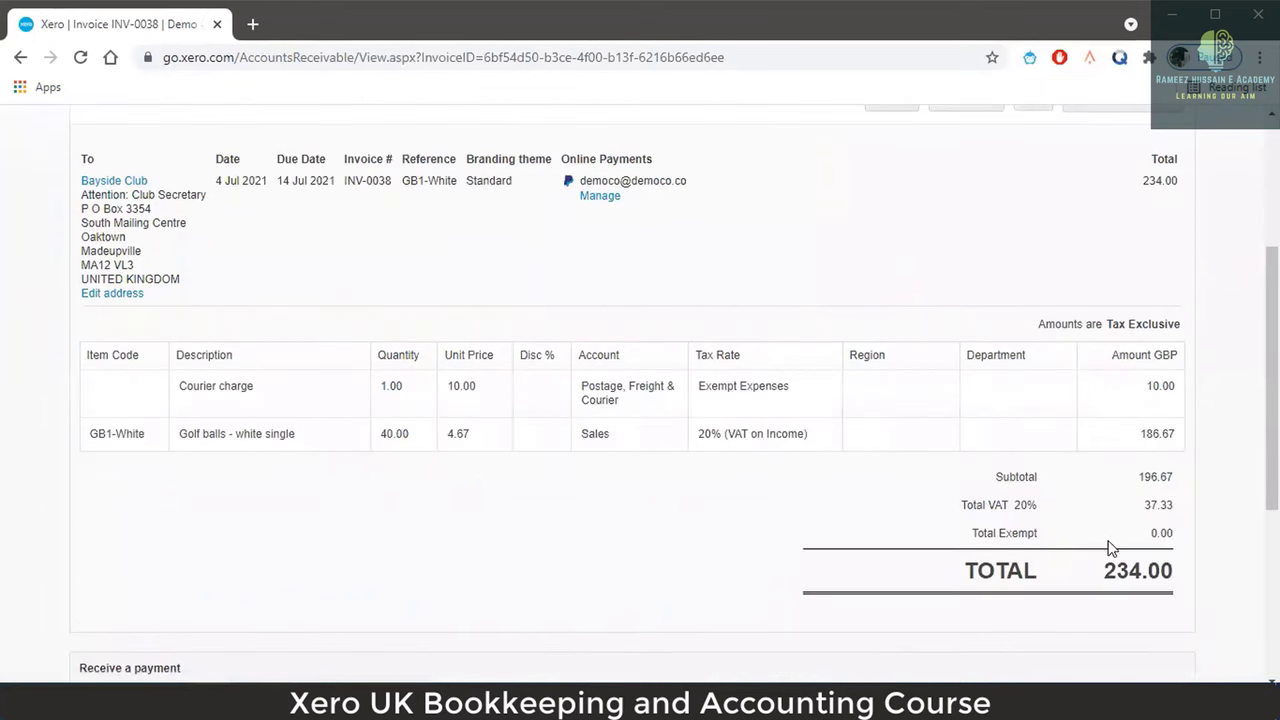
pyautogui.scroll(2, 1066, 468)
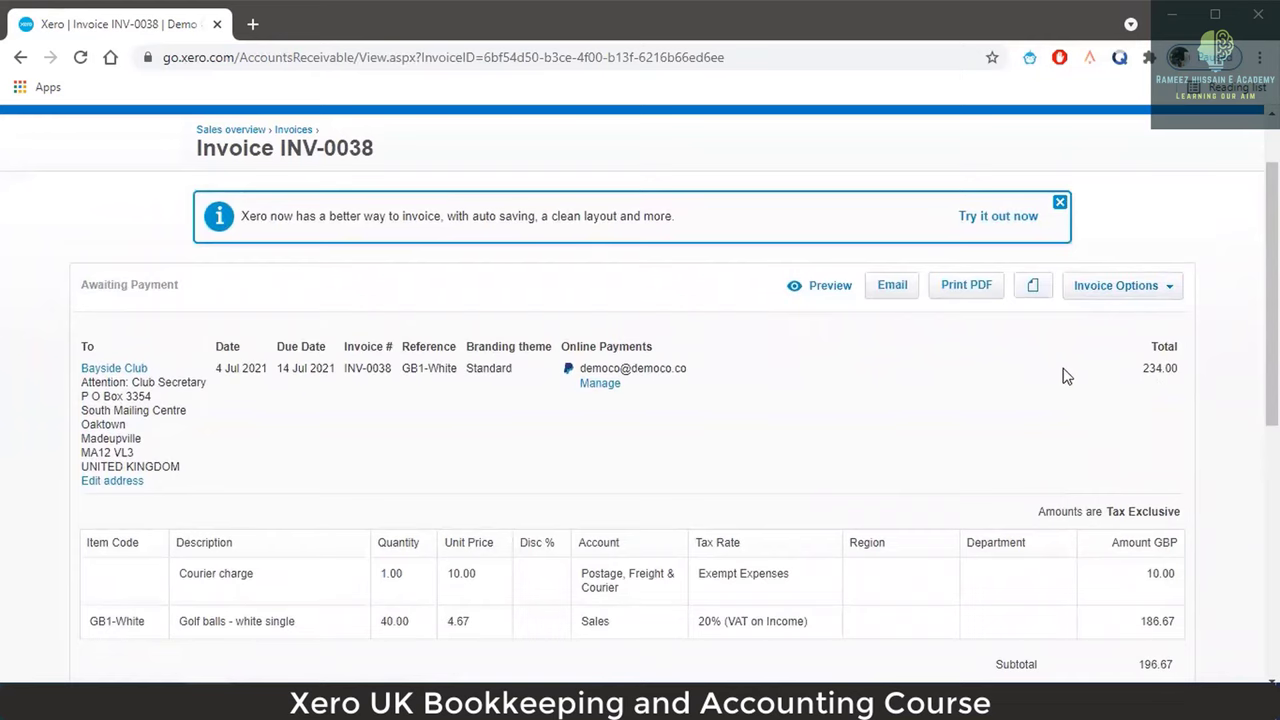
pyautogui.click(829, 290)
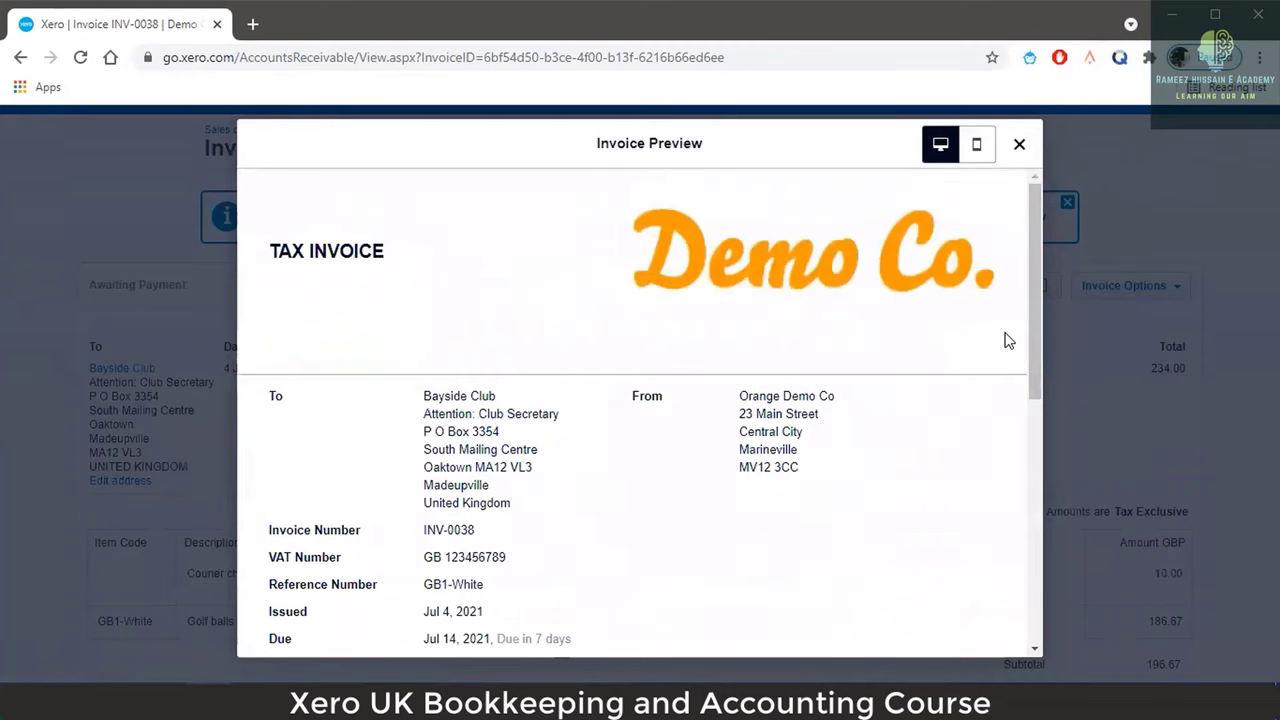
pyautogui.scroll(-4, 995, 330)
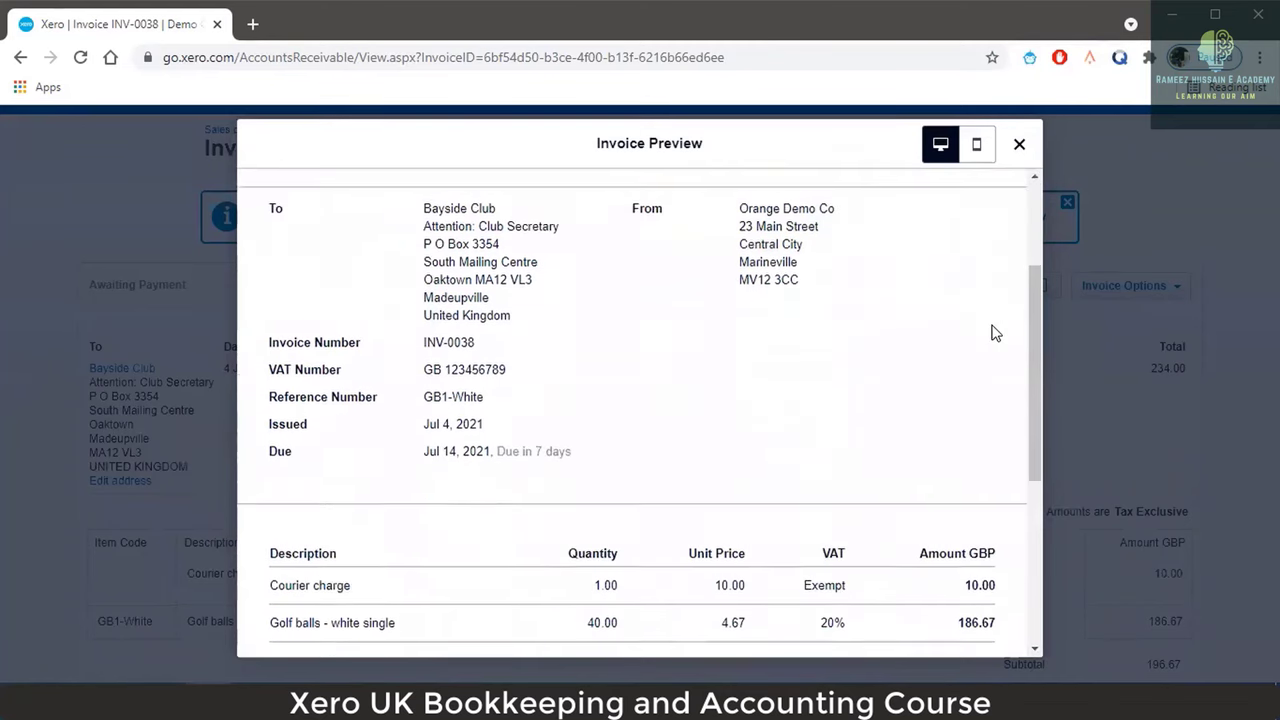
pyautogui.scroll(-2, 995, 333)
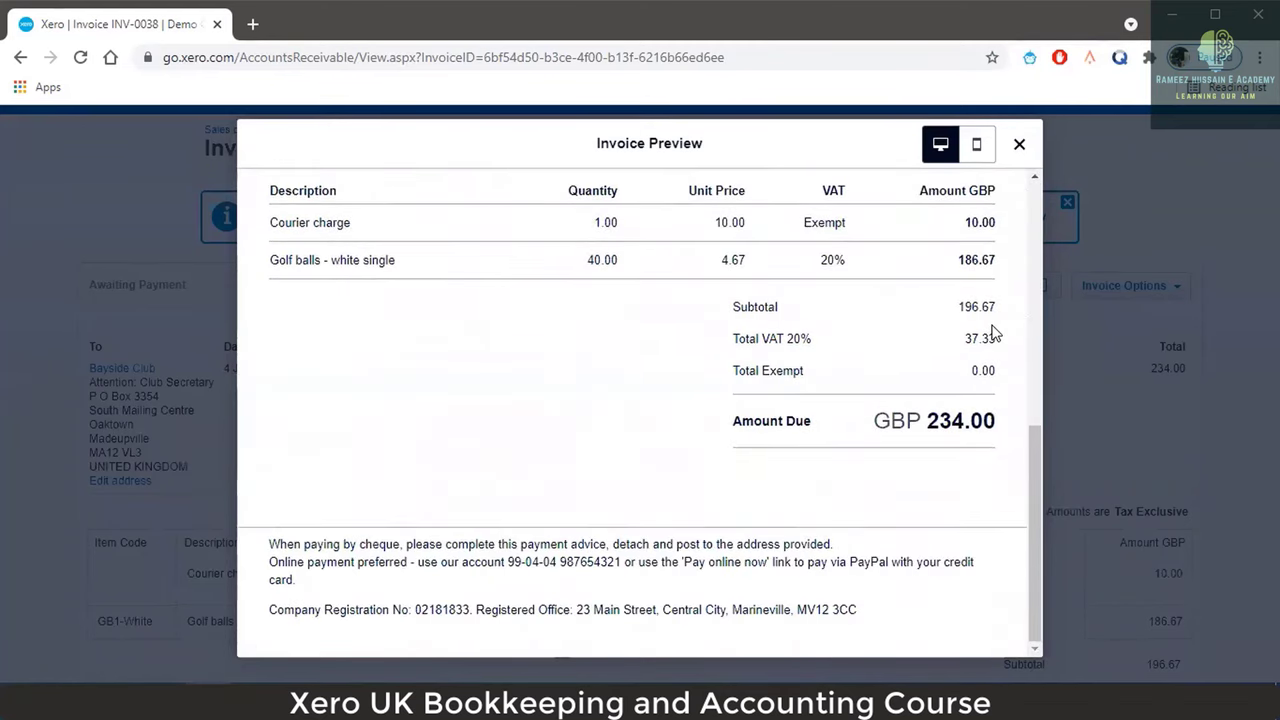
pyautogui.scroll(2, 992, 331)
pyautogui.scroll(-2, 992, 331)
pyautogui.scroll(1, 992, 331)
pyautogui.scroll(-2, 992, 331)
pyautogui.scroll(4, 993, 331)
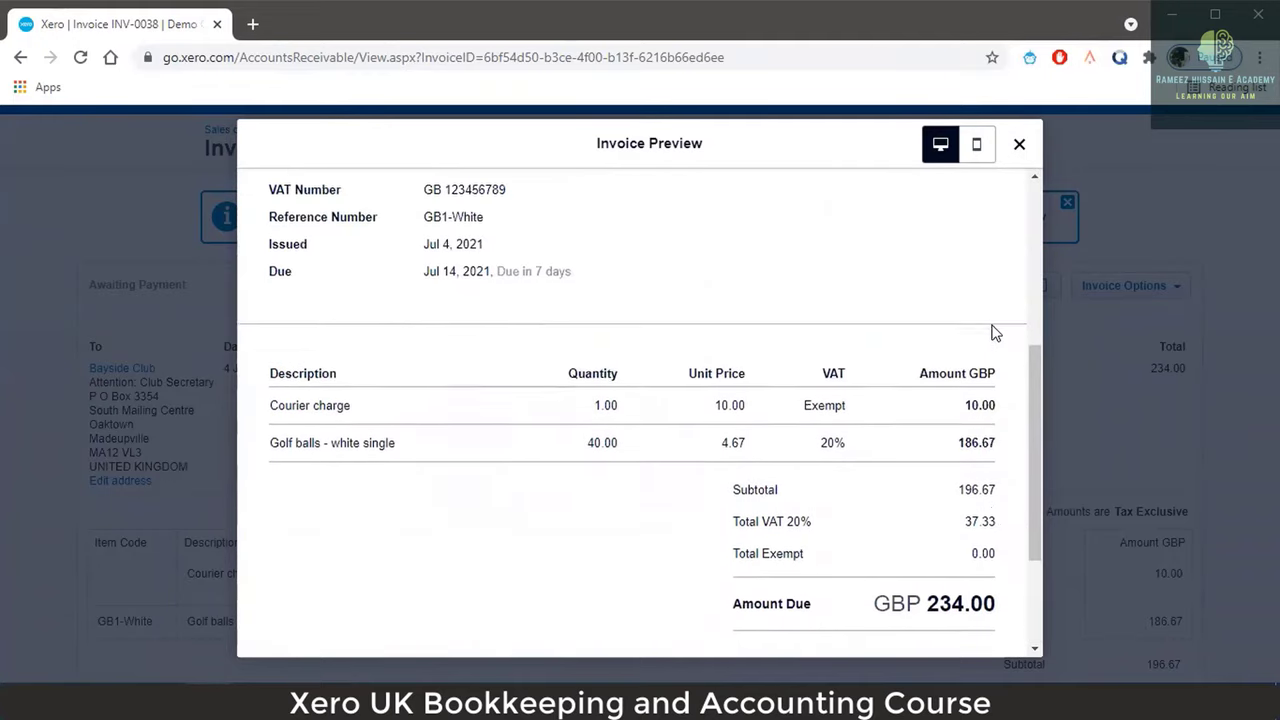
pyautogui.click(1018, 146)
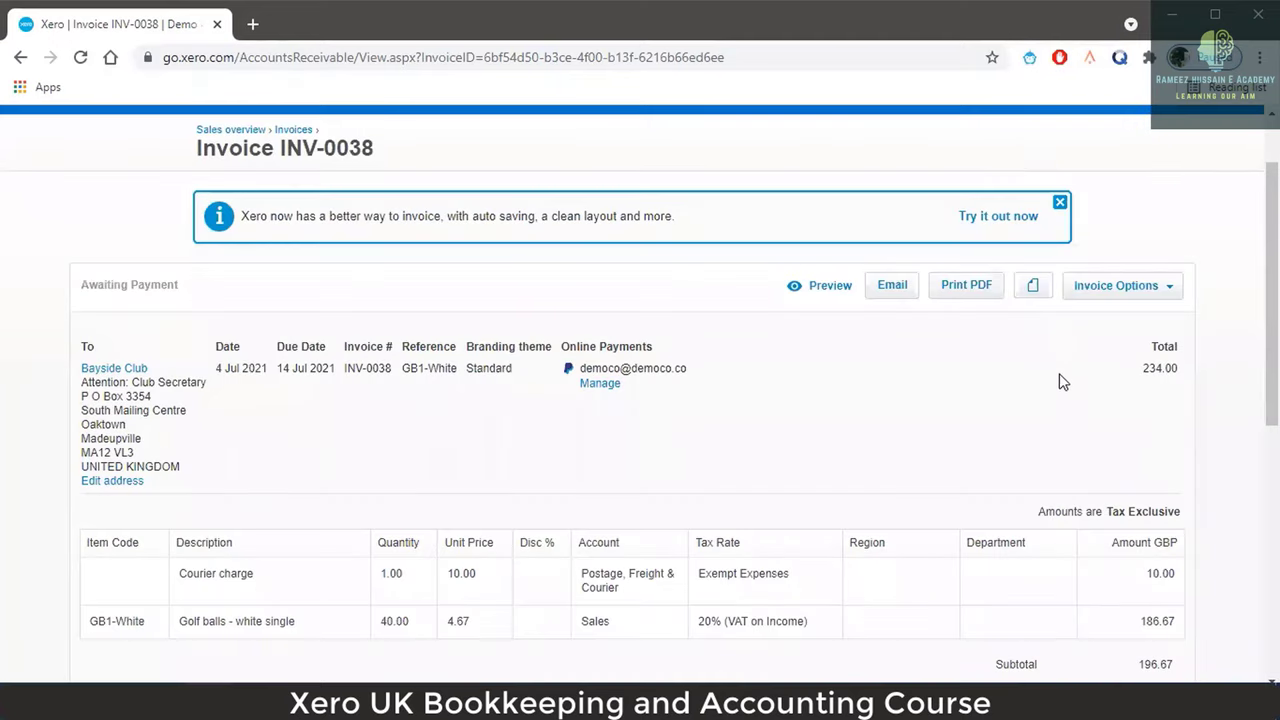
# Step: Edit invoice INV-0038 and set the Courier charge line's Region to North
pyautogui.click(1162, 302)
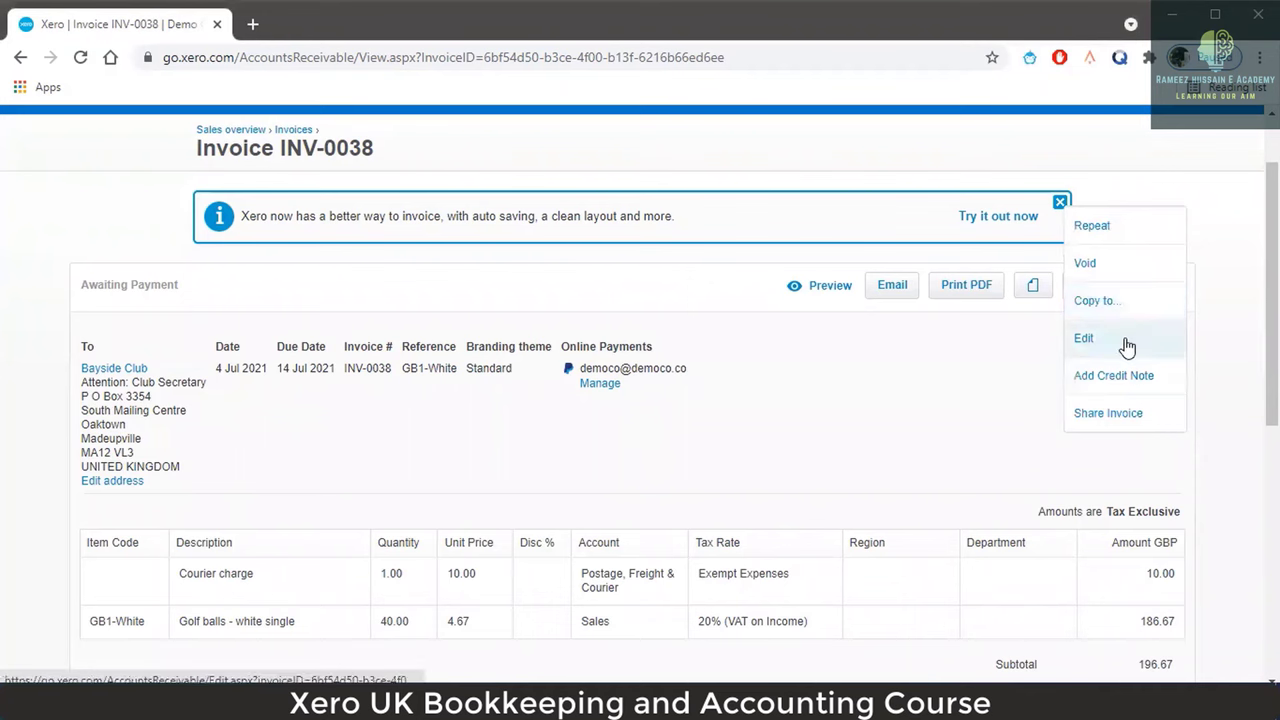
pyautogui.click(1084, 339)
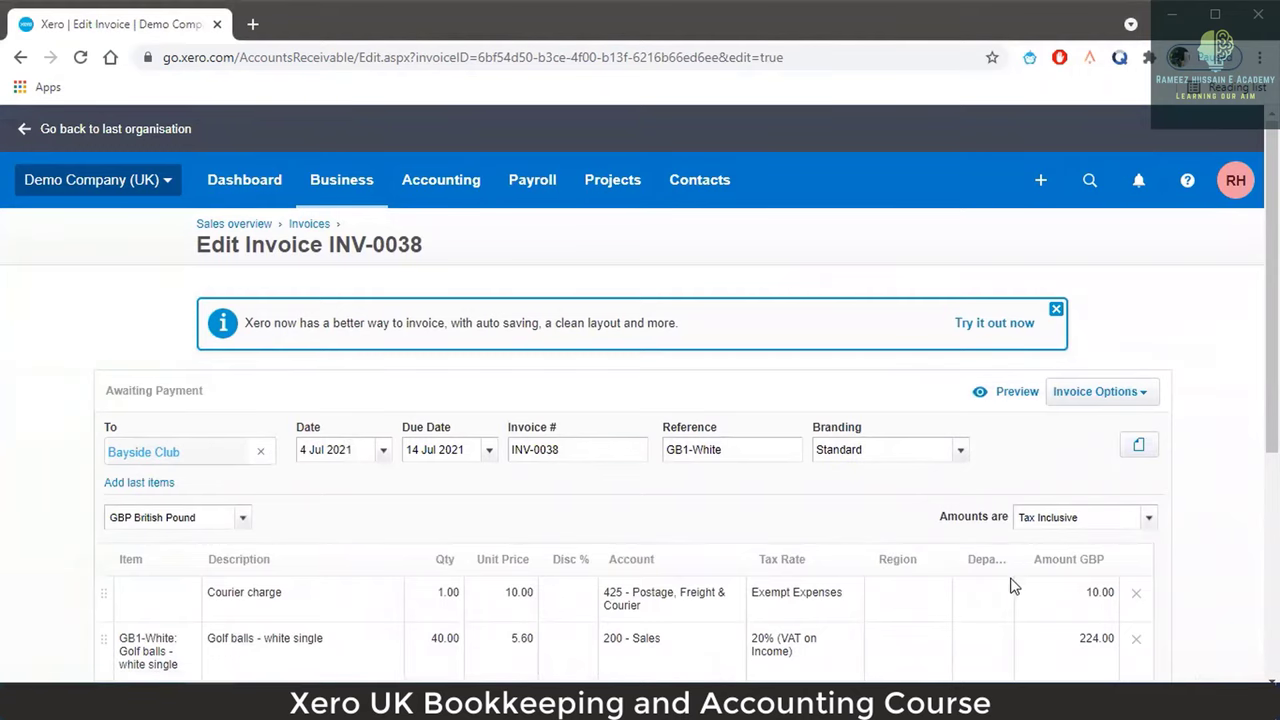
pyautogui.scroll(-1, 930, 578)
pyautogui.scroll(-1, 930, 578)
pyautogui.click(938, 500)
pyautogui.click(986, 497)
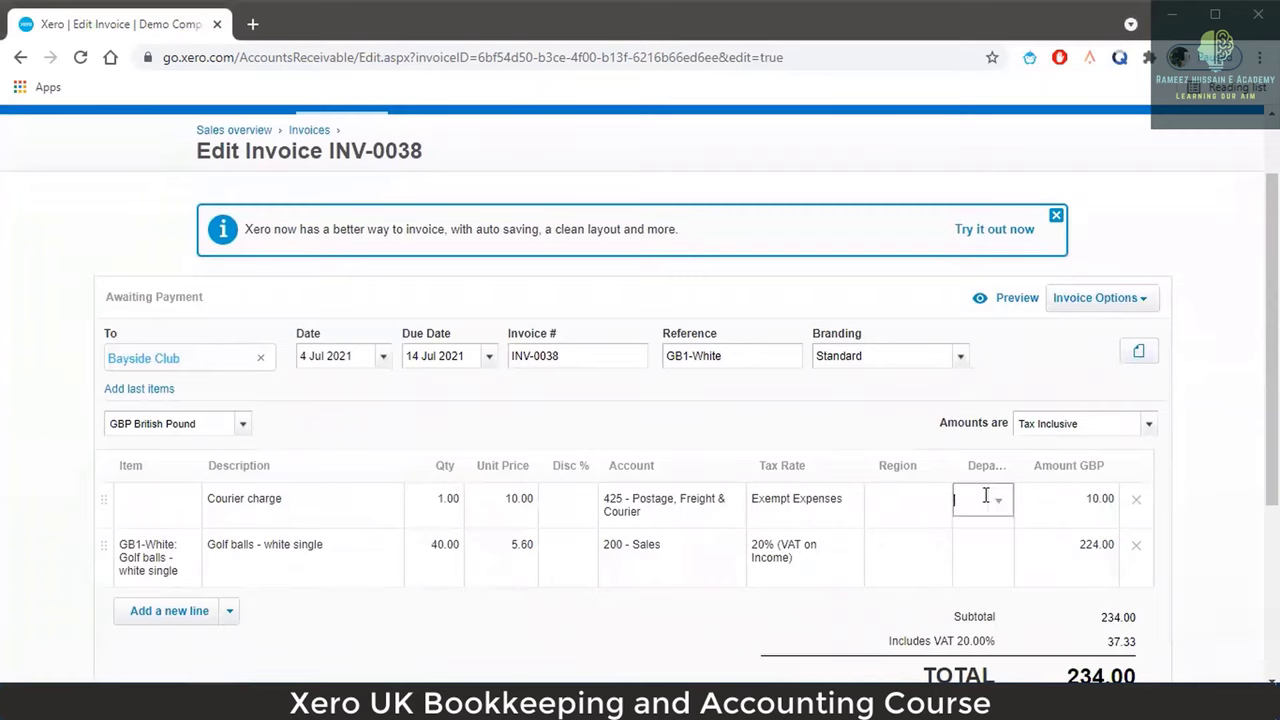
pyautogui.click(904, 500)
pyautogui.click(936, 503)
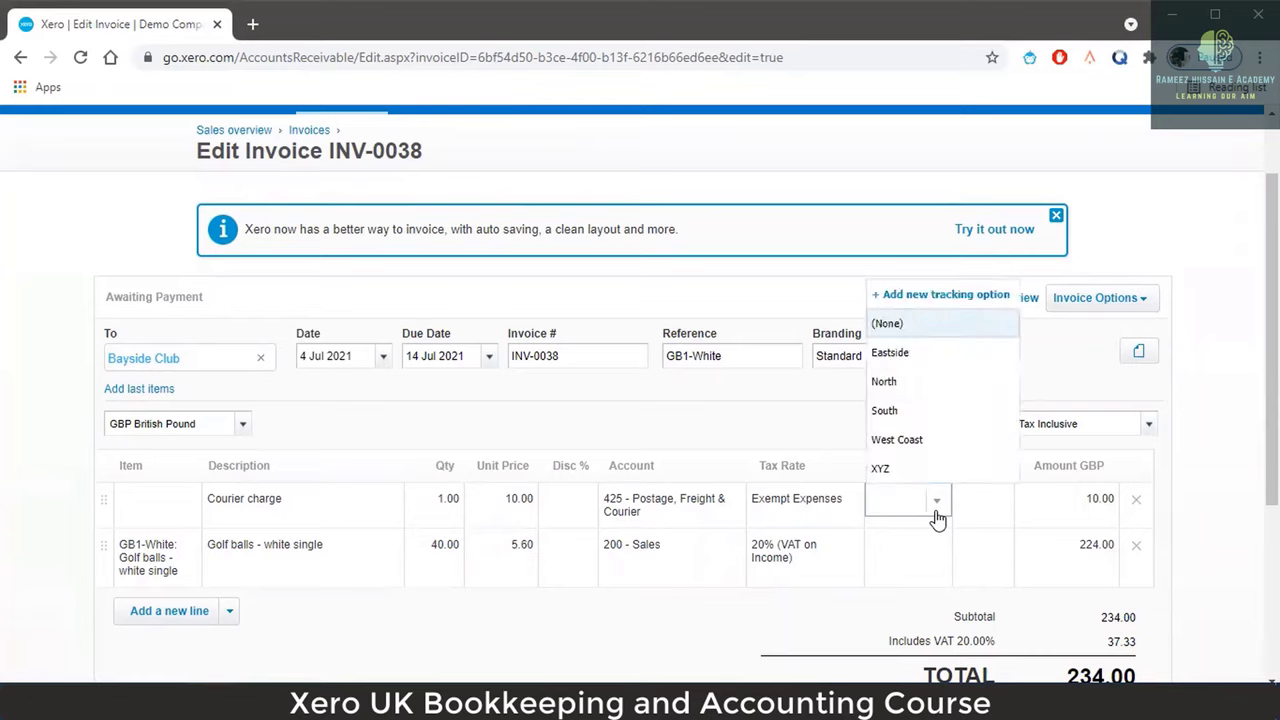
pyautogui.click(919, 382)
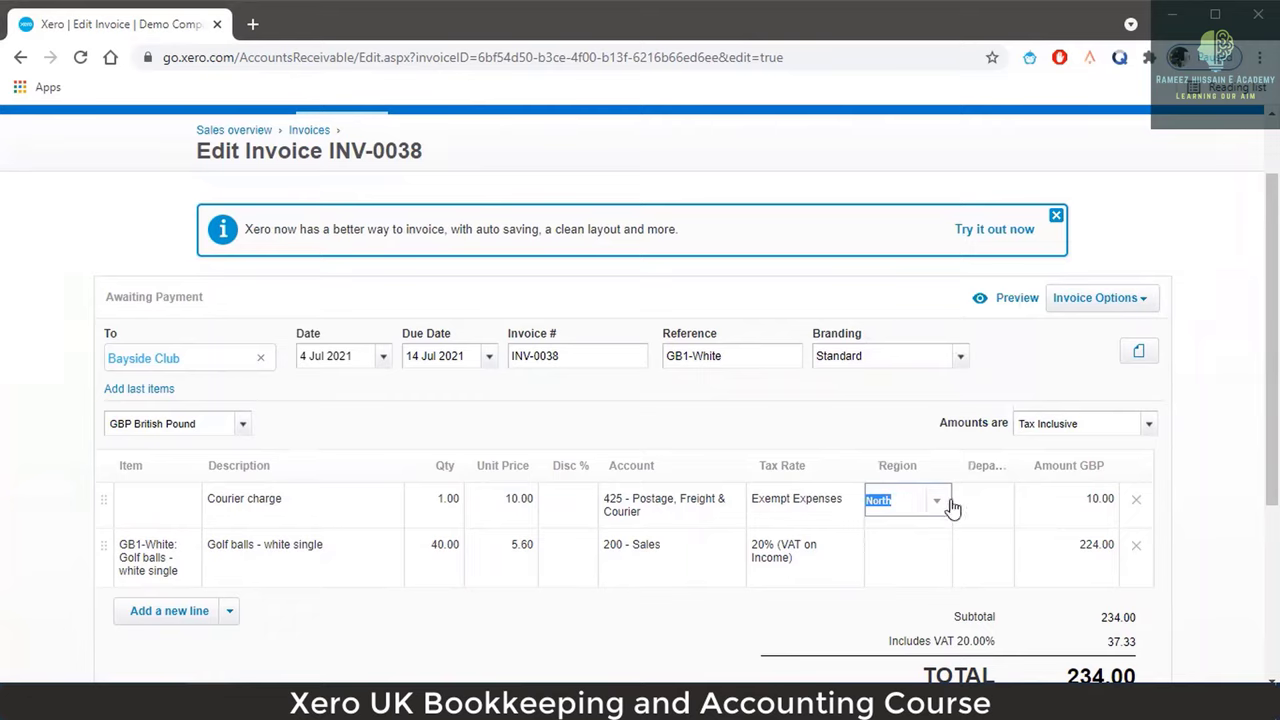
pyautogui.click(985, 502)
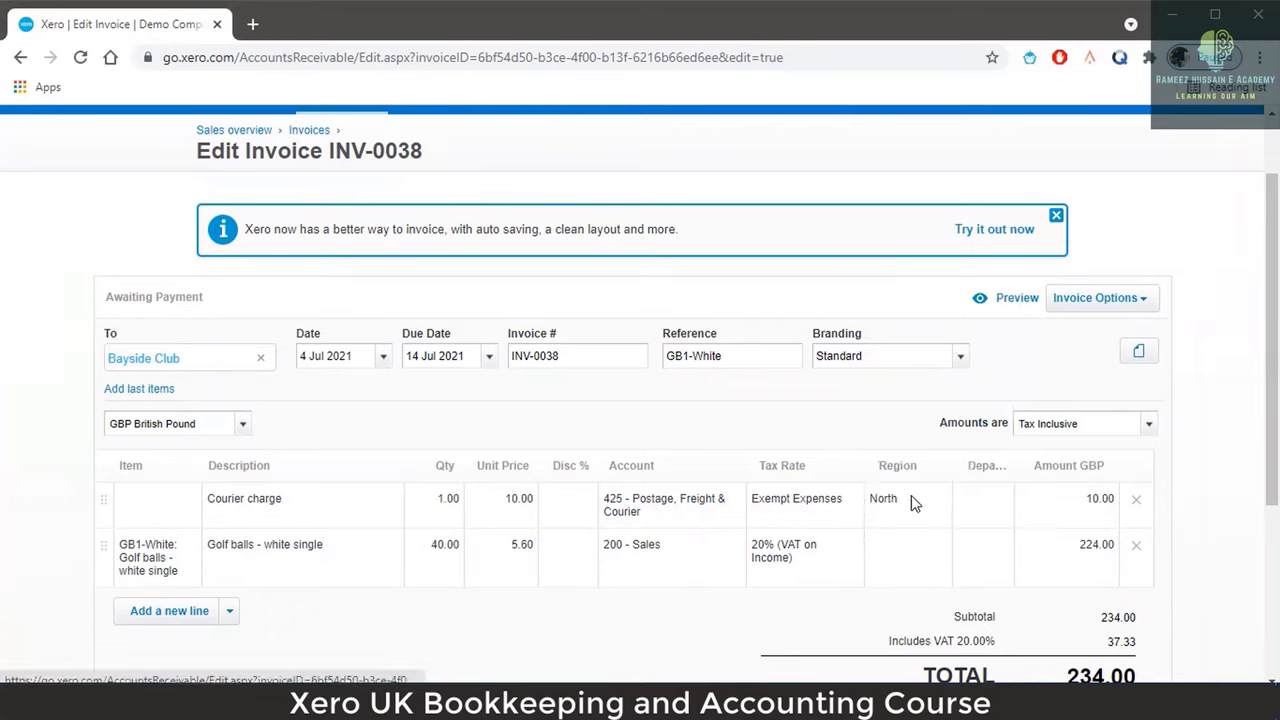
# Step: Set the courier line's Department to Accounts and save the invoice
pyautogui.click(998, 510)
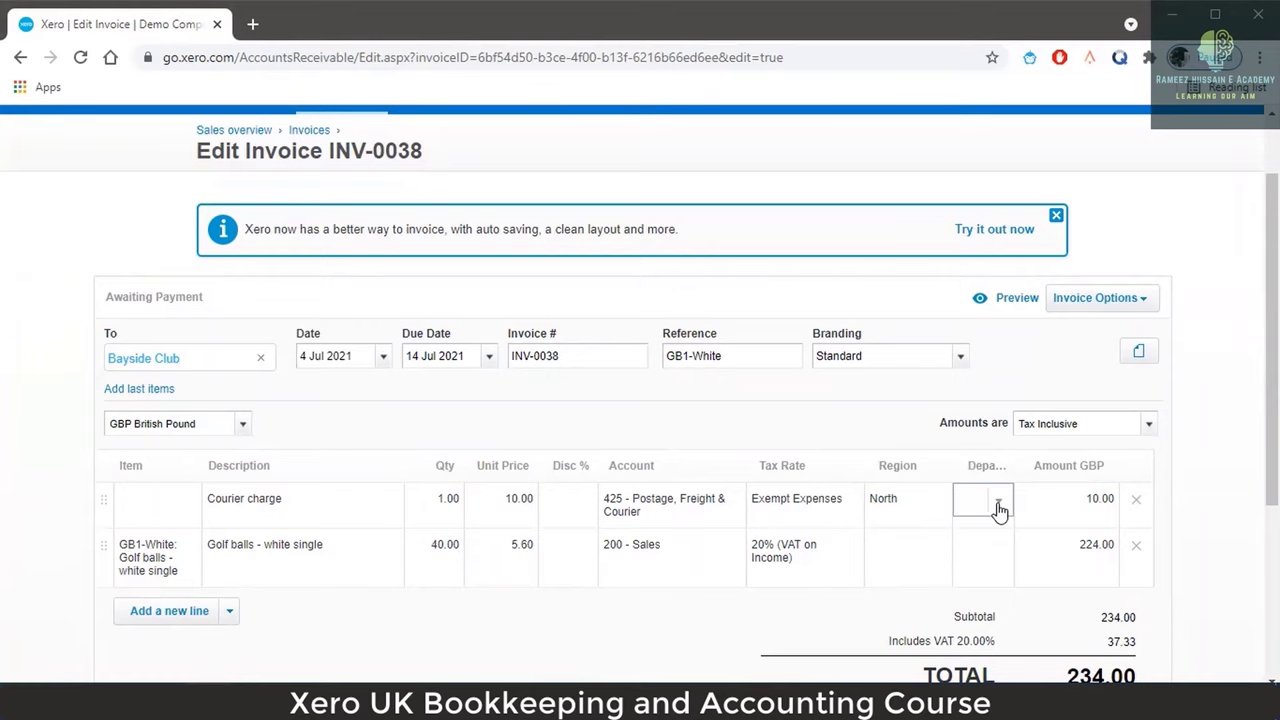
pyautogui.click(998, 510)
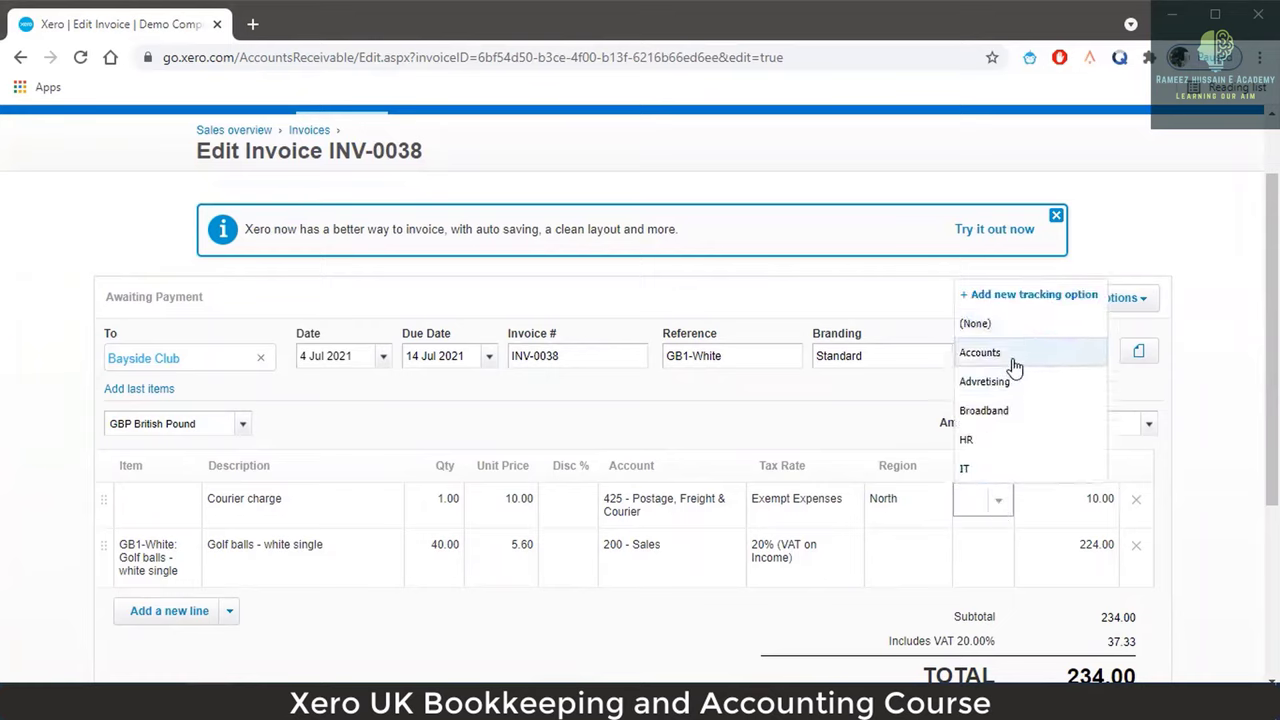
pyautogui.click(1013, 360)
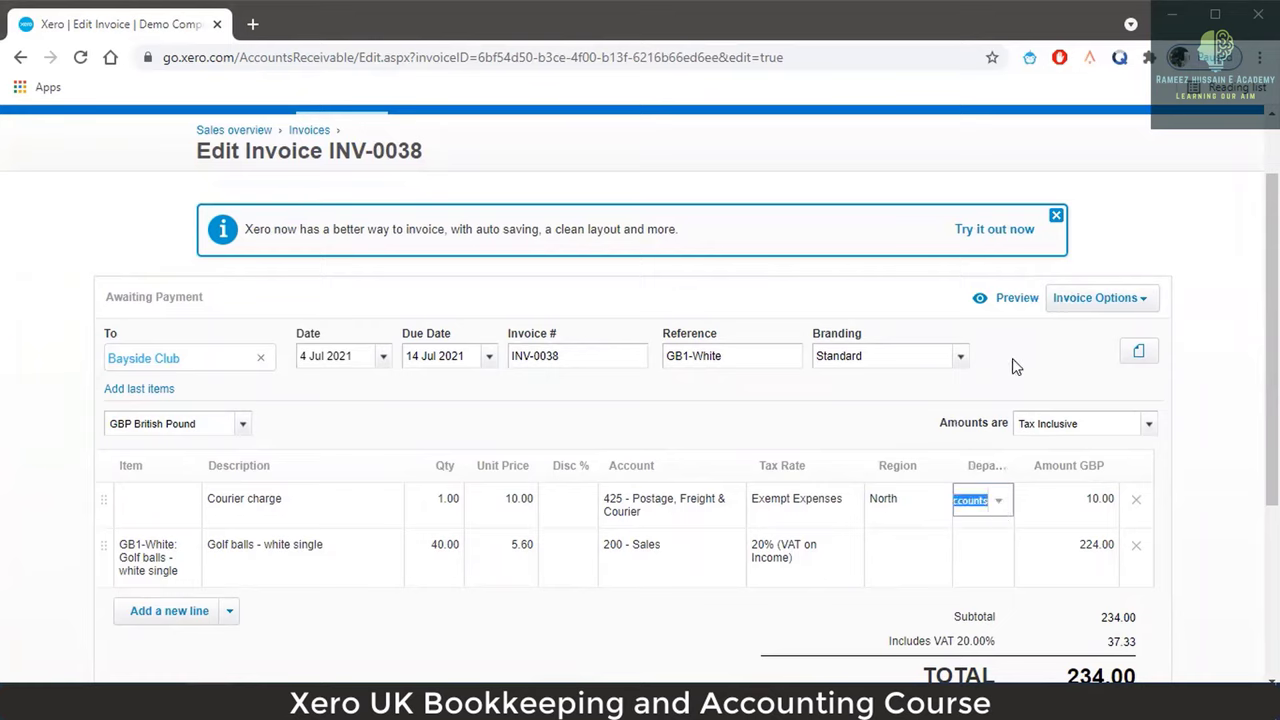
pyautogui.scroll(-2, 1119, 467)
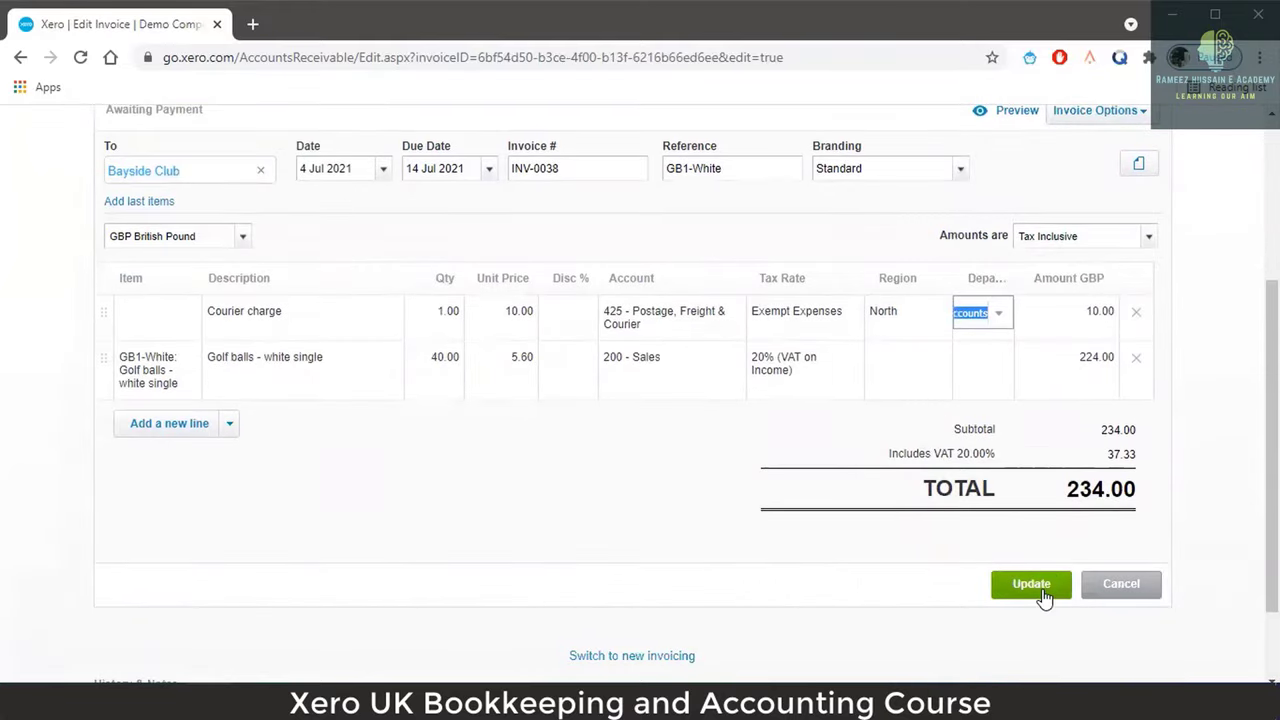
pyautogui.click(1042, 592)
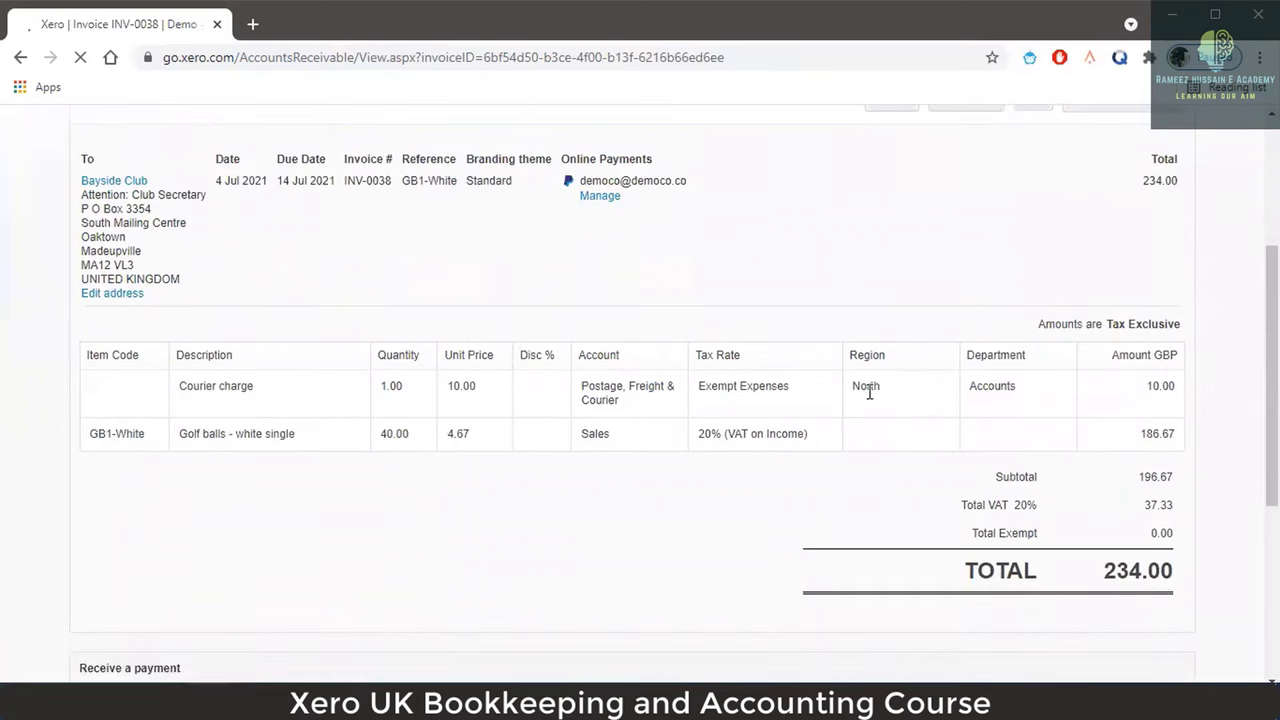
# Step: Check that the 10.00 courier charge shows North and Accounts; the golf ball line stays untagged
pyautogui.scroll(1, 1016, 410)
pyautogui.scroll(1, 1016, 412)
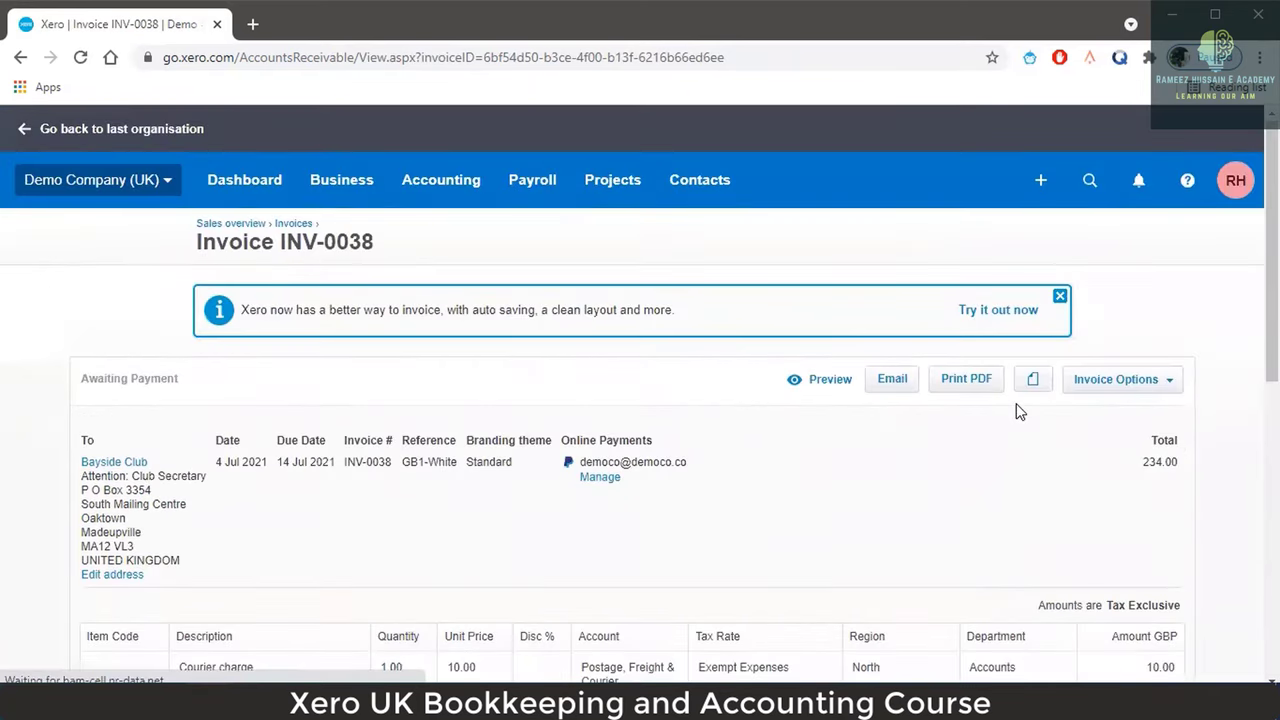
pyautogui.scroll(-3, 991, 457)
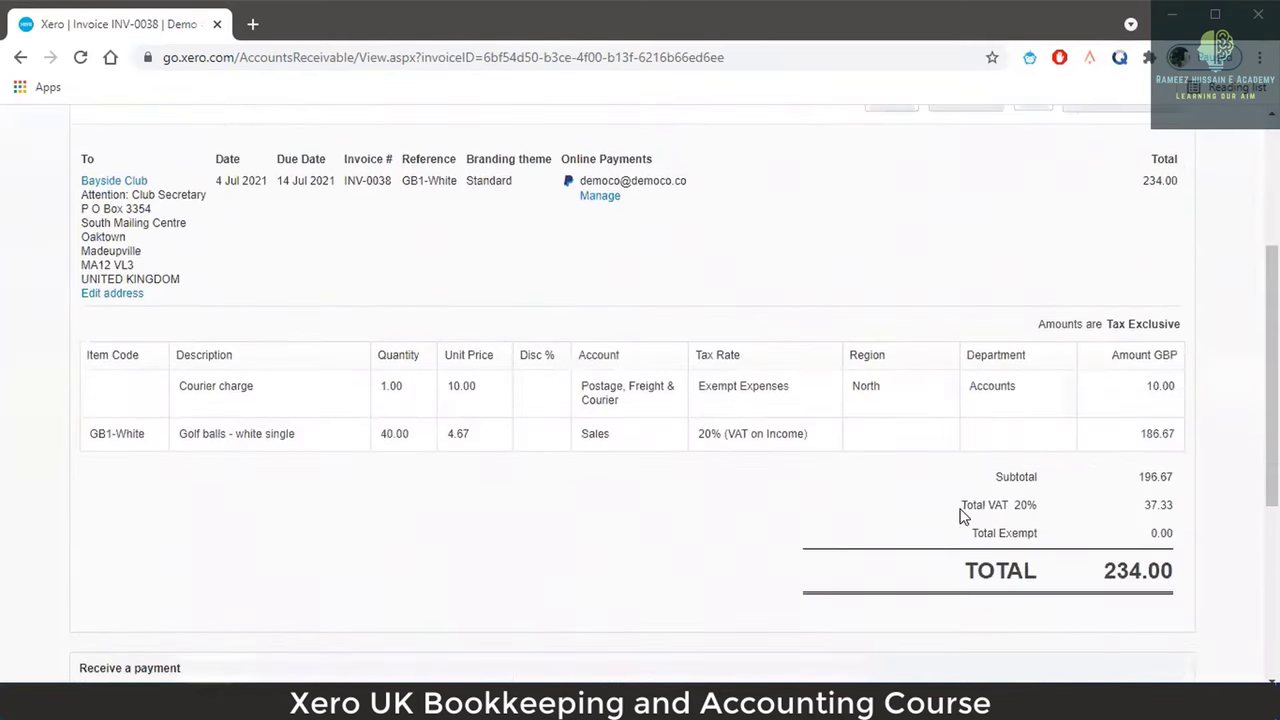
pyautogui.scroll(2, 963, 516)
pyautogui.scroll(1, 963, 516)
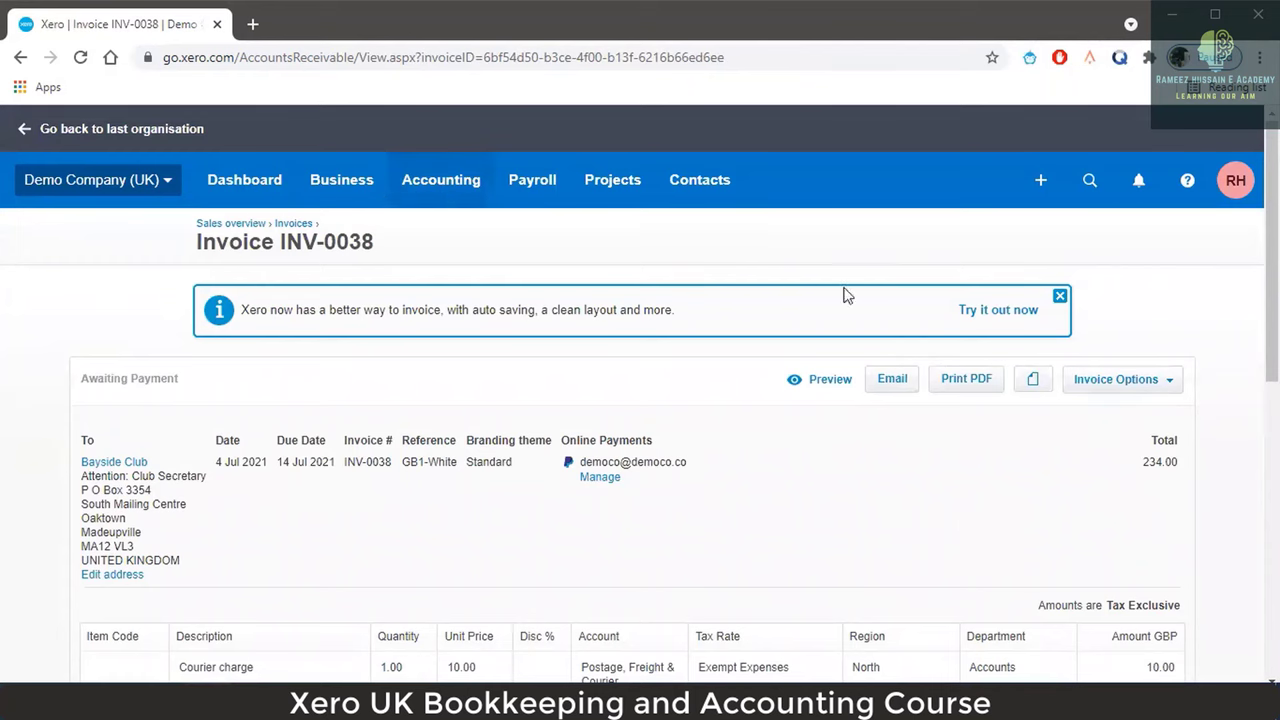
pyautogui.scroll(-3, 1025, 427)
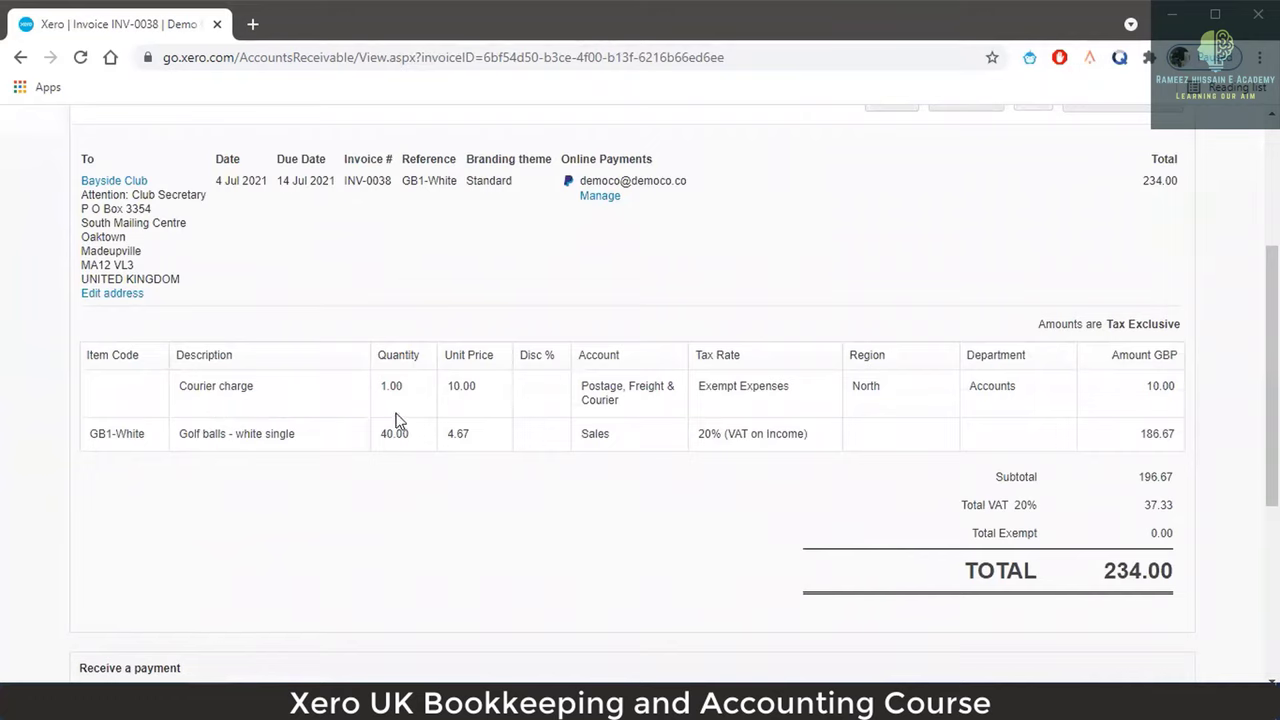
pyautogui.click(1155, 386)
pyautogui.moveTo(1155, 386); pyautogui.dragTo(1173, 388)
pyautogui.scroll(1, 990, 380)
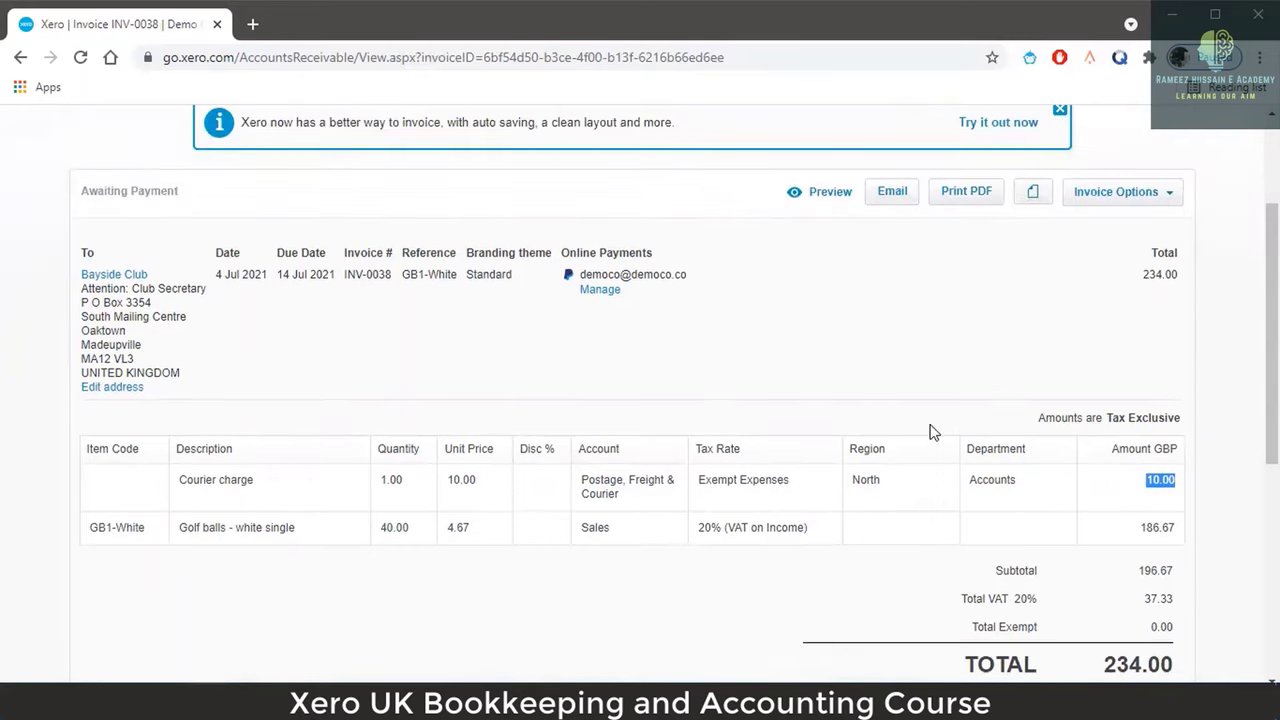
pyautogui.moveTo(854, 479); pyautogui.dragTo(877, 479)
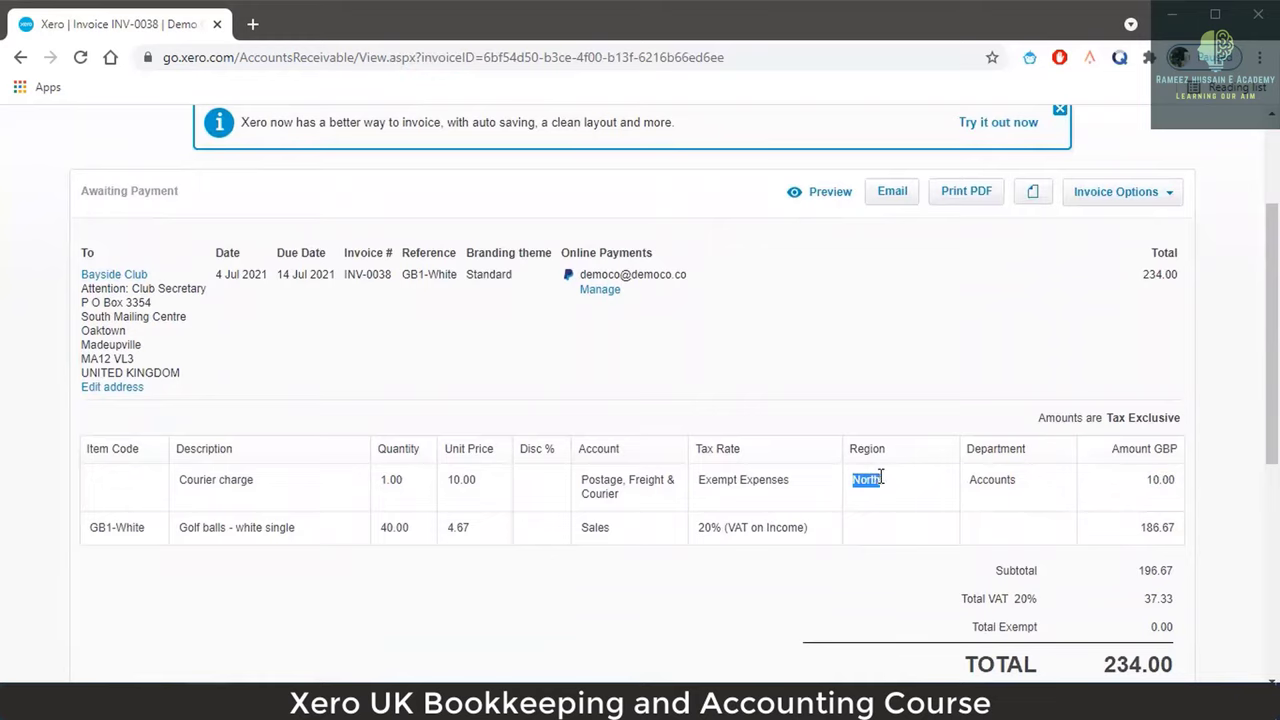
pyautogui.click(975, 480)
pyautogui.moveTo(974, 480); pyautogui.dragTo(1020, 480)
pyautogui.scroll(1, 865, 494)
pyautogui.scroll(1, 865, 494)
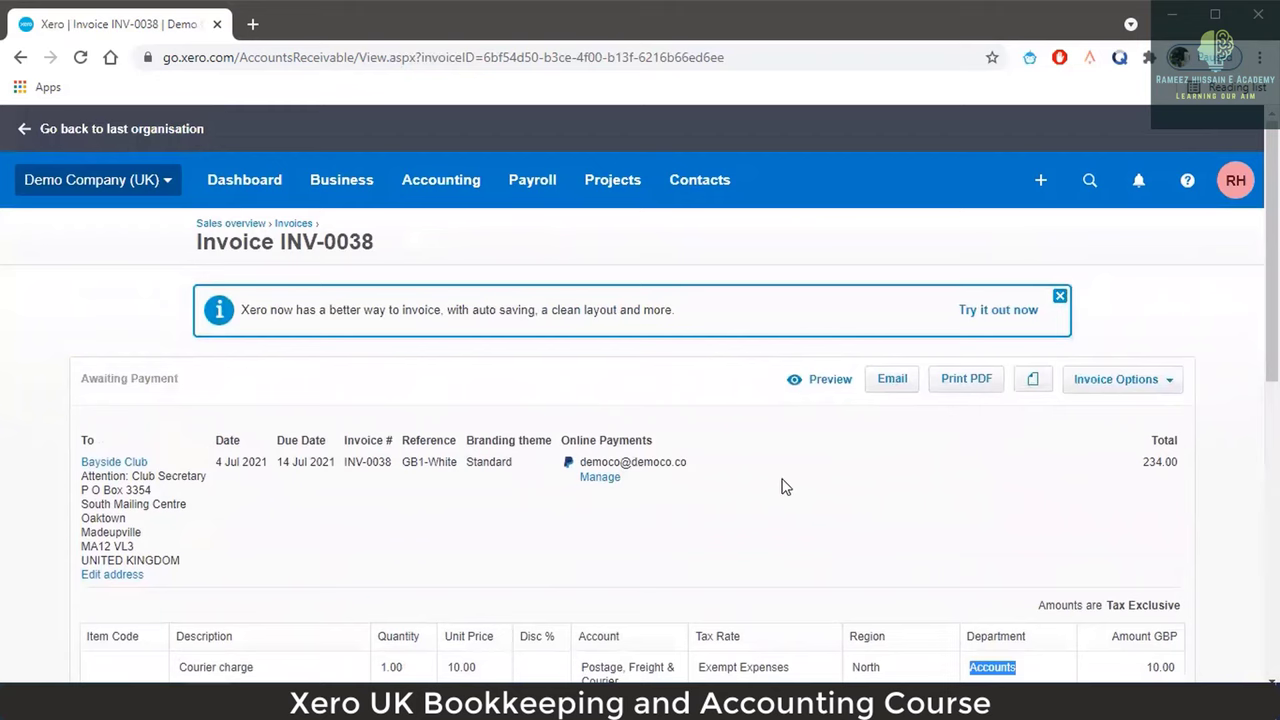
# Step: Return to the unfiltered Profit and Loss report showing Sales of 32,470.25
pyautogui.click(438, 185)
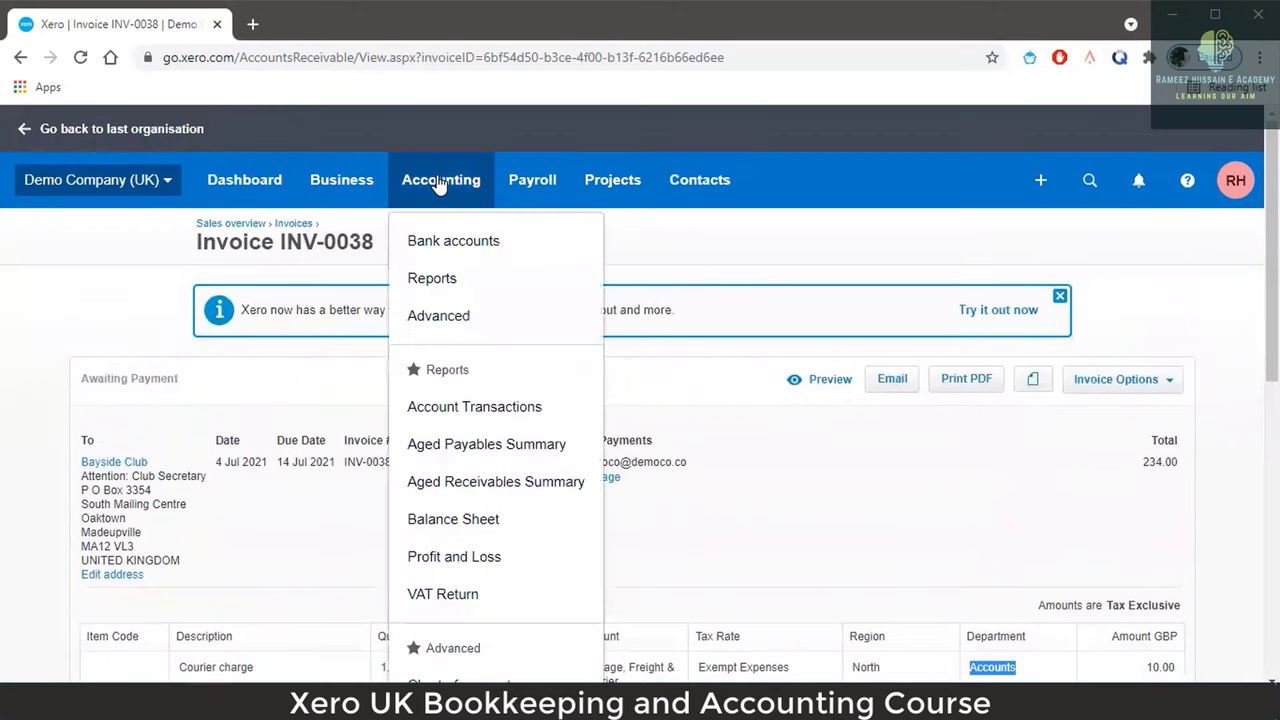
pyautogui.click(489, 557)
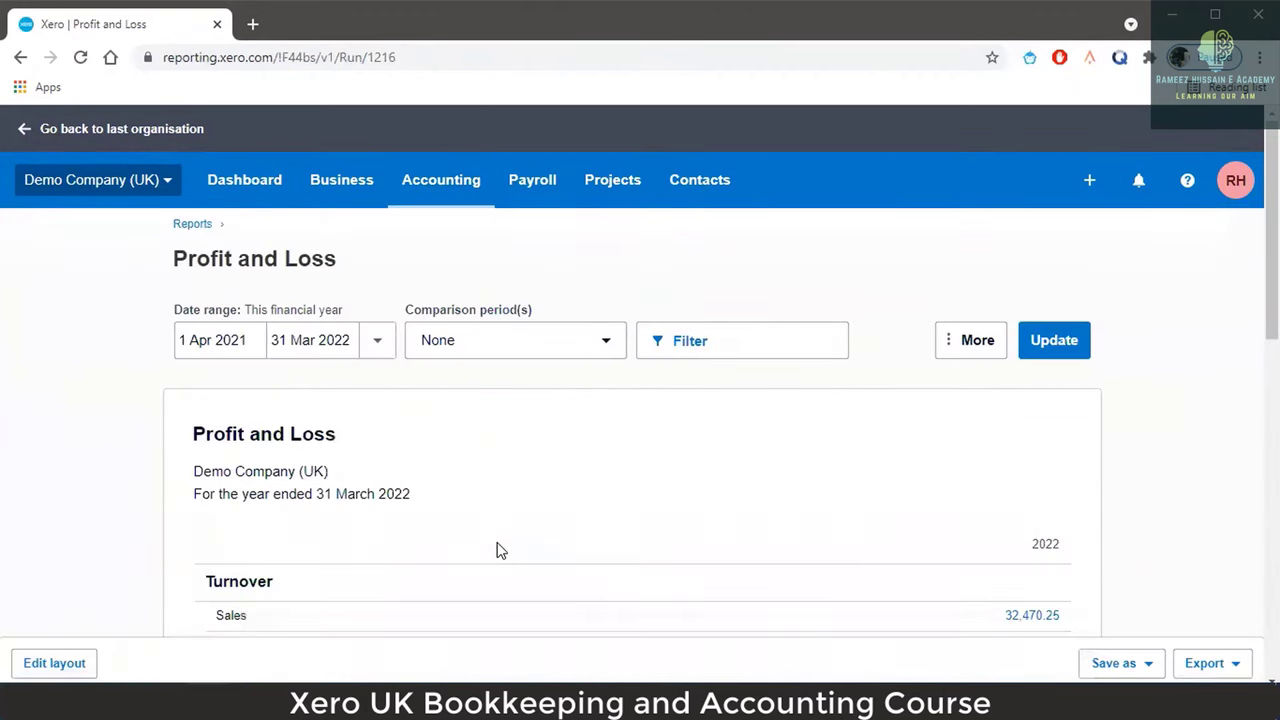
pyautogui.scroll(-7, 843, 394)
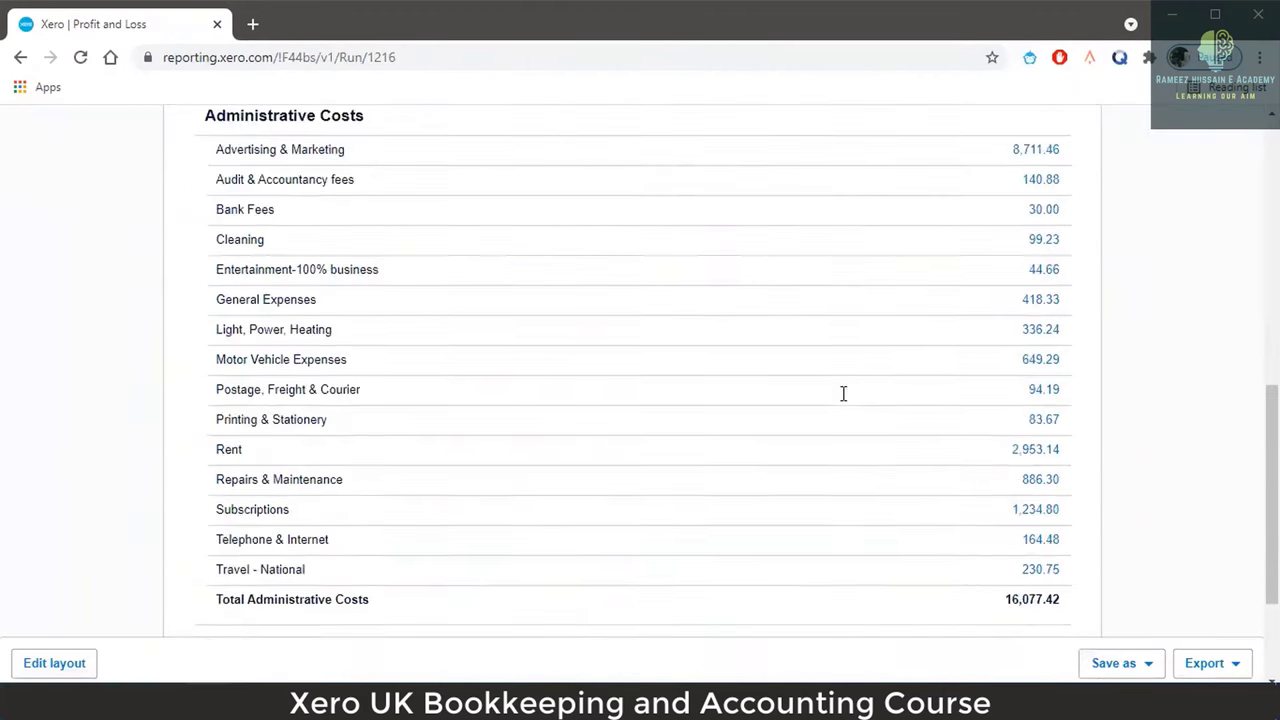
pyautogui.scroll(-2, 843, 394)
pyautogui.scroll(5, 843, 400)
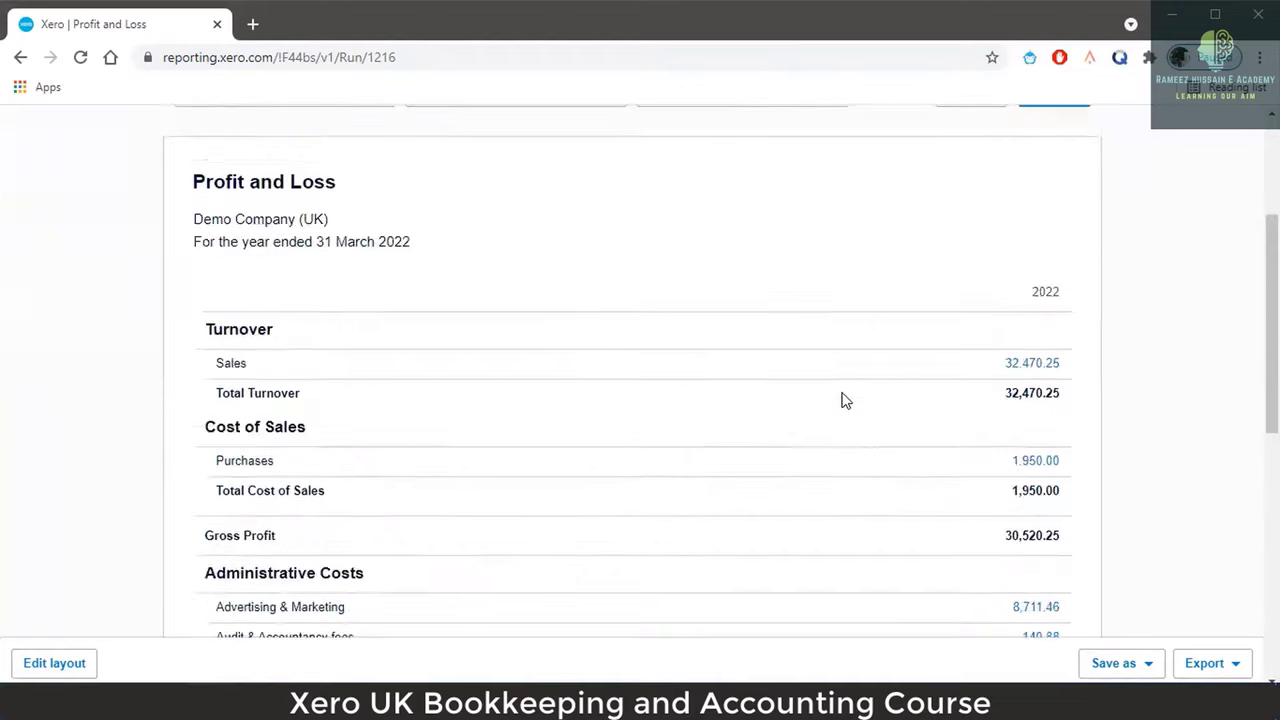
pyautogui.scroll(5, 843, 400)
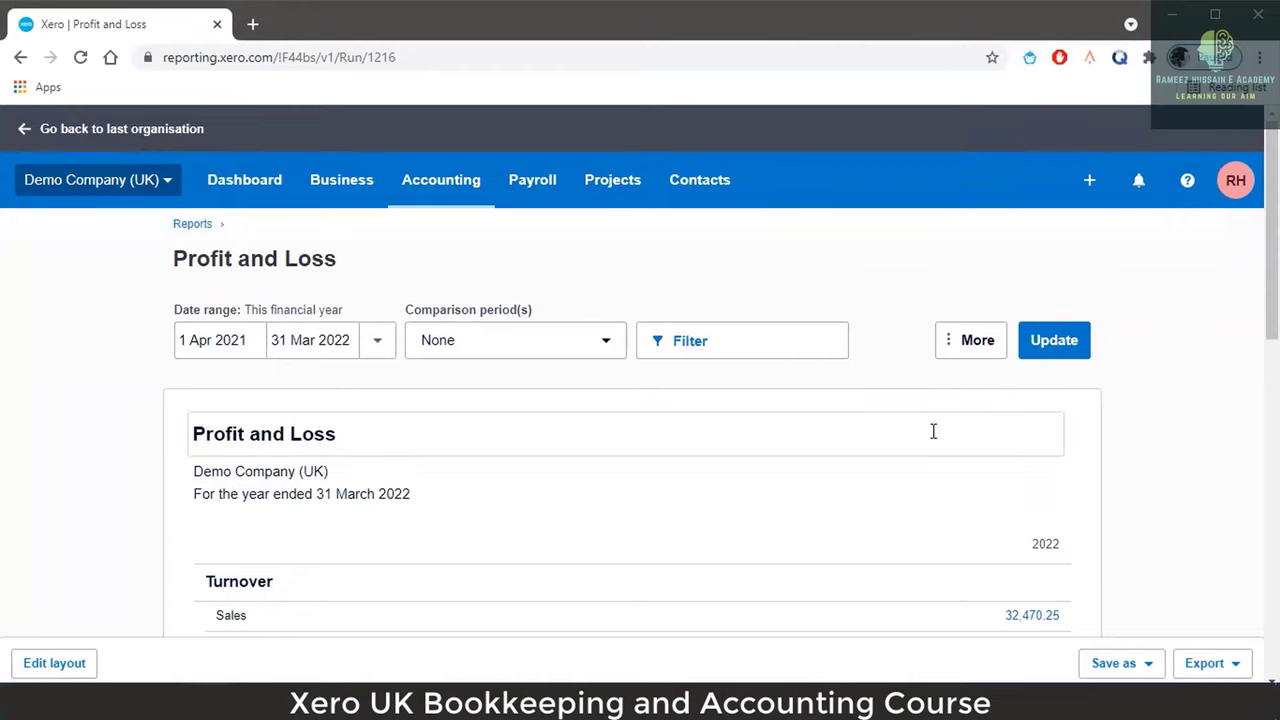
pyautogui.scroll(-4, 931, 440)
pyautogui.scroll(2, 932, 442)
pyautogui.scroll(3, 931, 442)
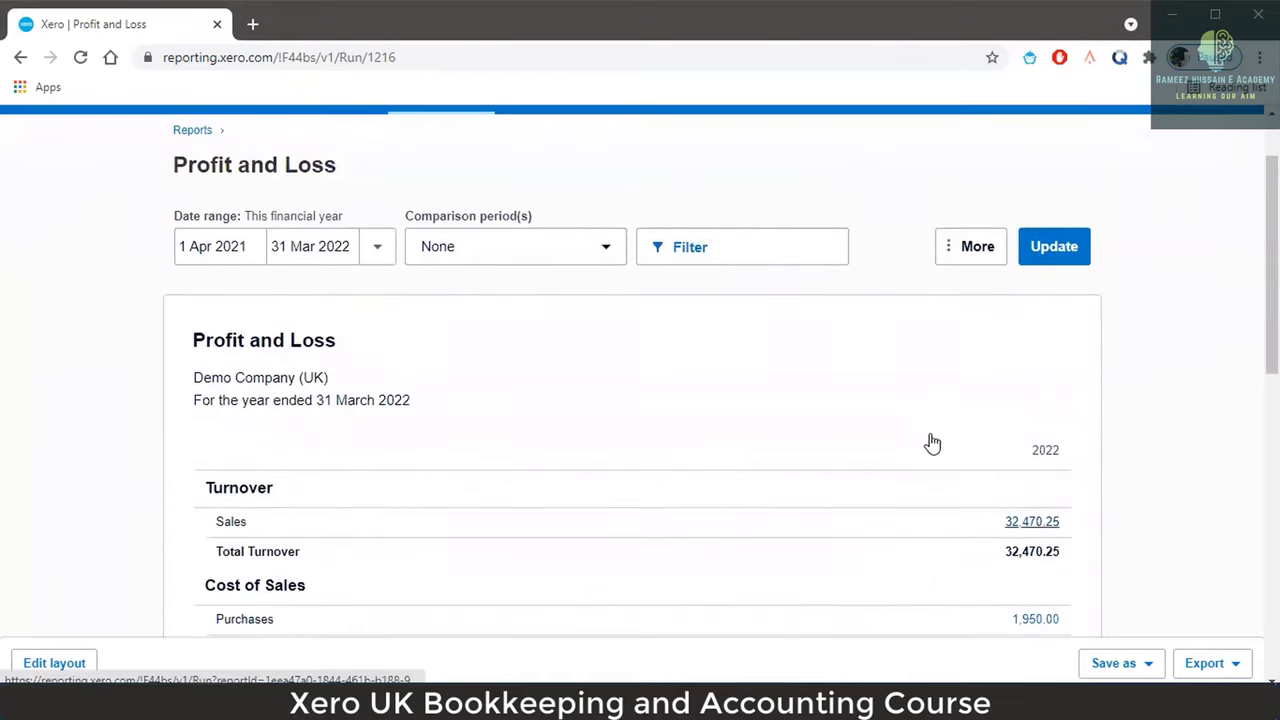
pyautogui.scroll(1, 888, 430)
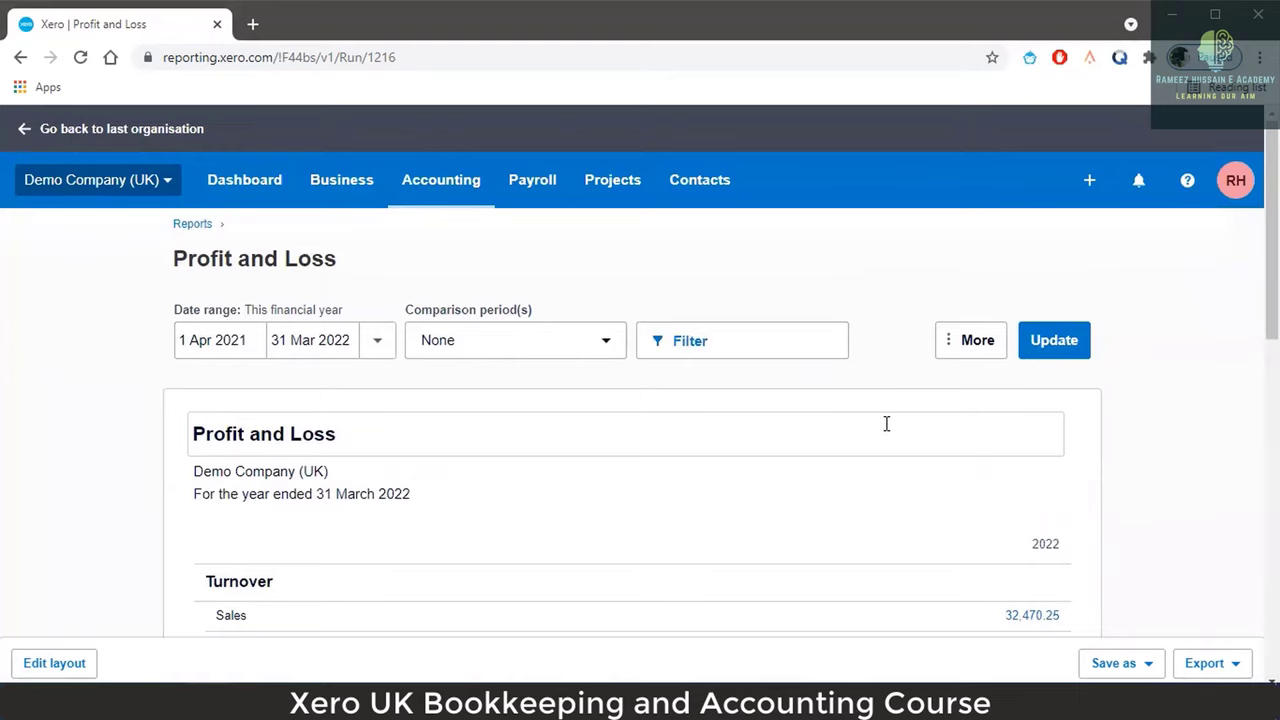
# Step: Tick Department Accounts and Region North in the report filter and apply both
pyautogui.click(687, 350)
pyautogui.click(502, 385)
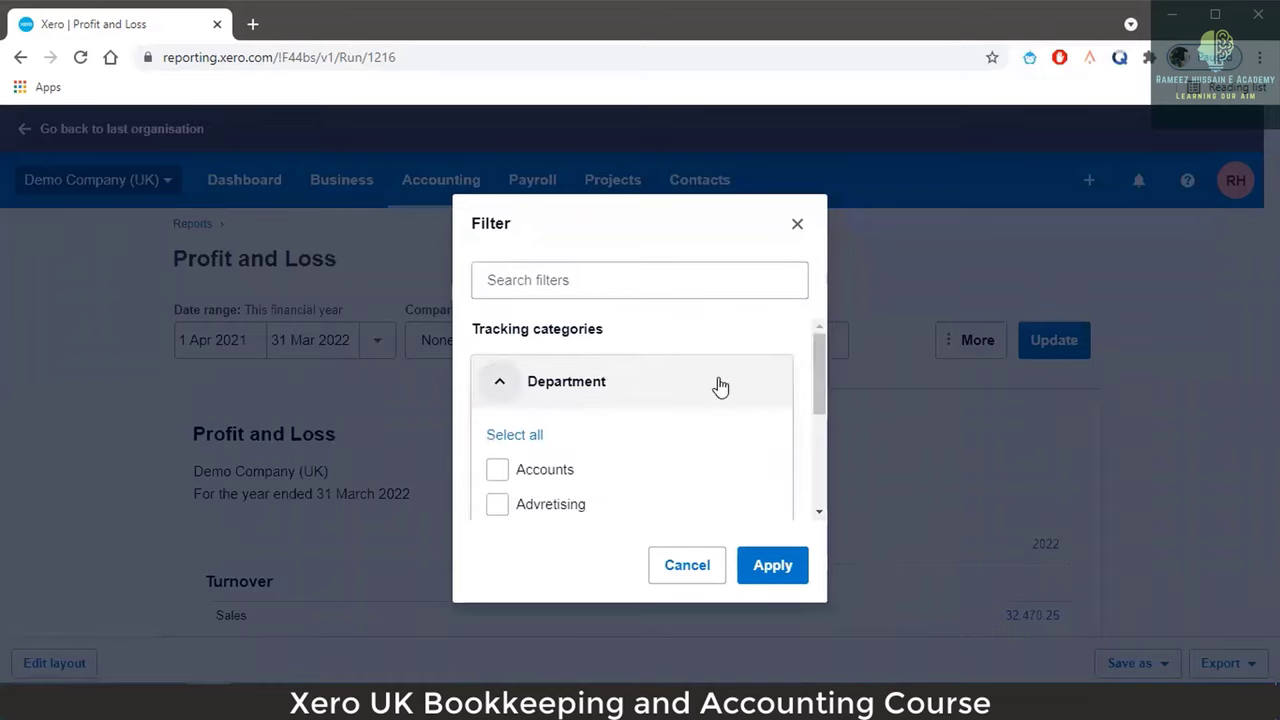
pyautogui.click(497, 377)
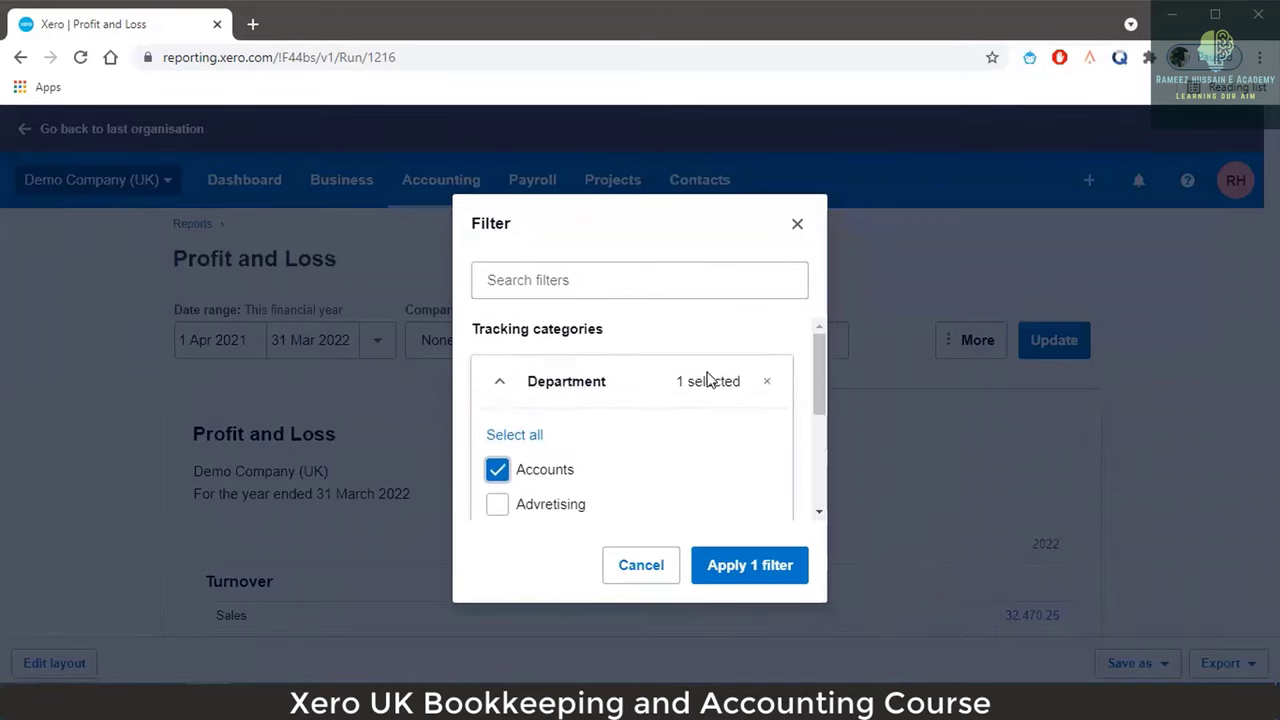
pyautogui.click(531, 391)
pyautogui.click(509, 437)
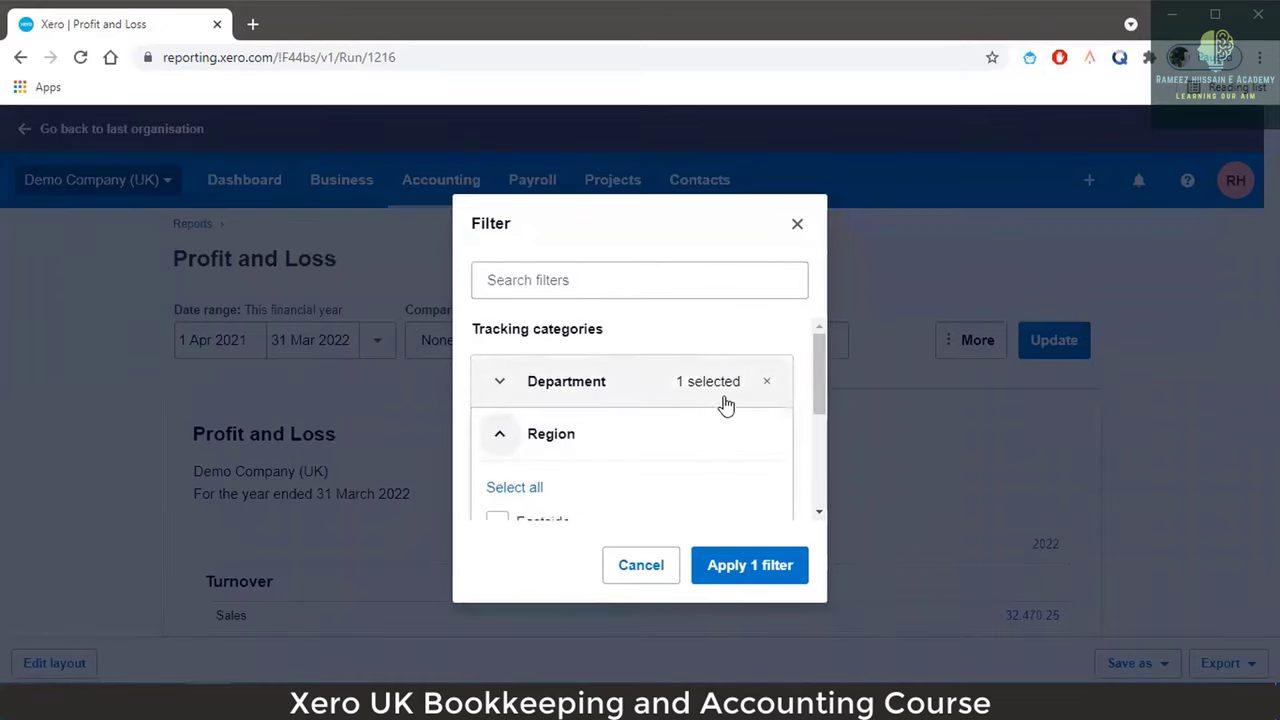
pyautogui.click(524, 464)
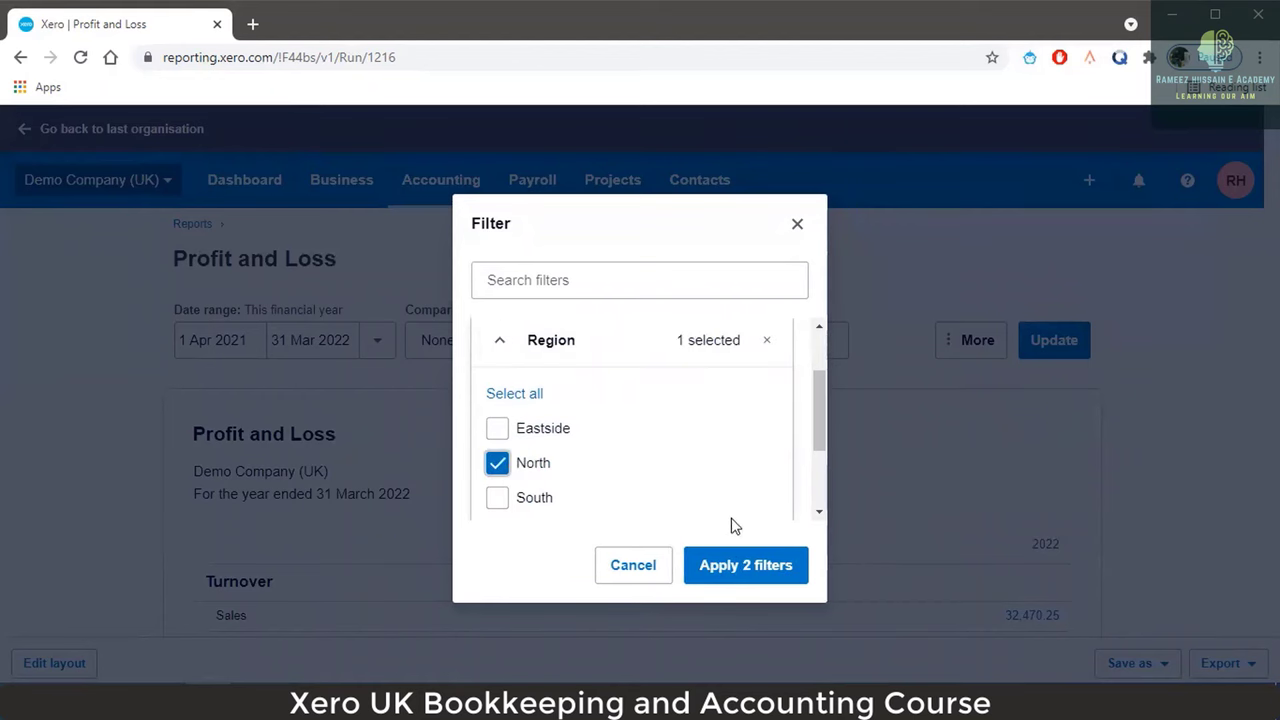
pyautogui.click(727, 560)
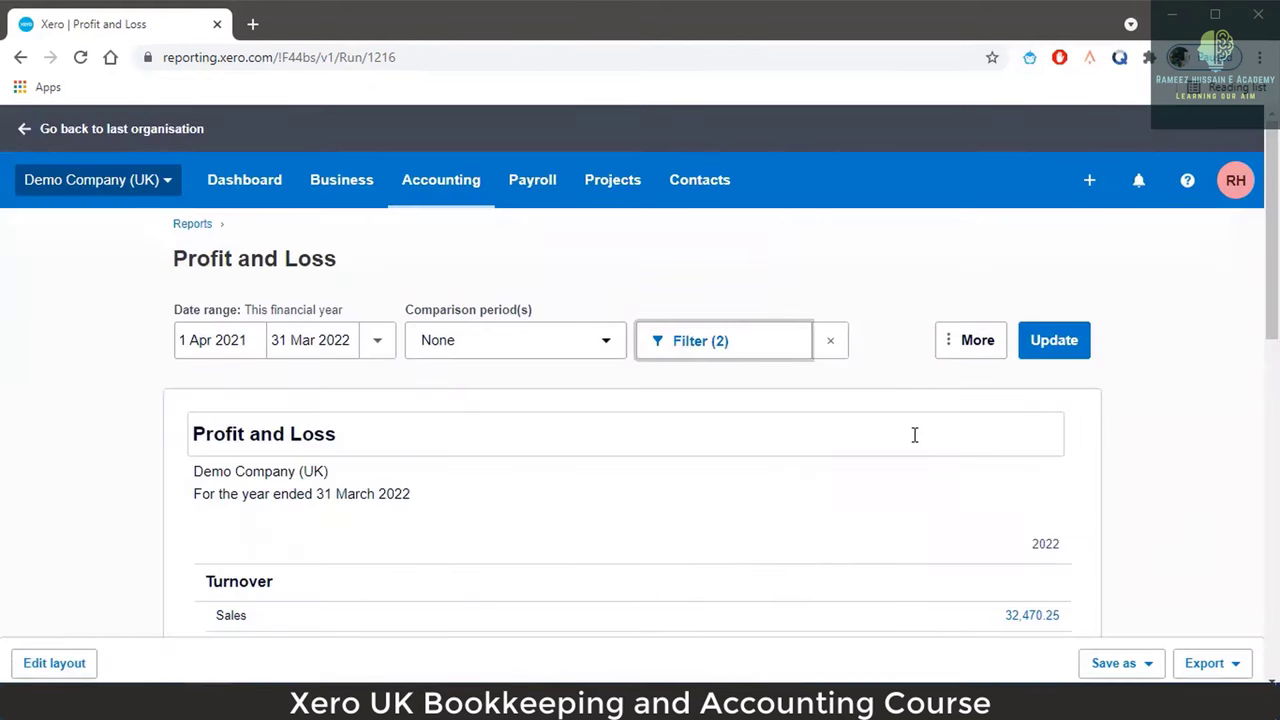
# Step: Update the report and confirm Postage, Freight & Courier shows 10.00, Operating Profit 10.00
pyautogui.click(1022, 344)
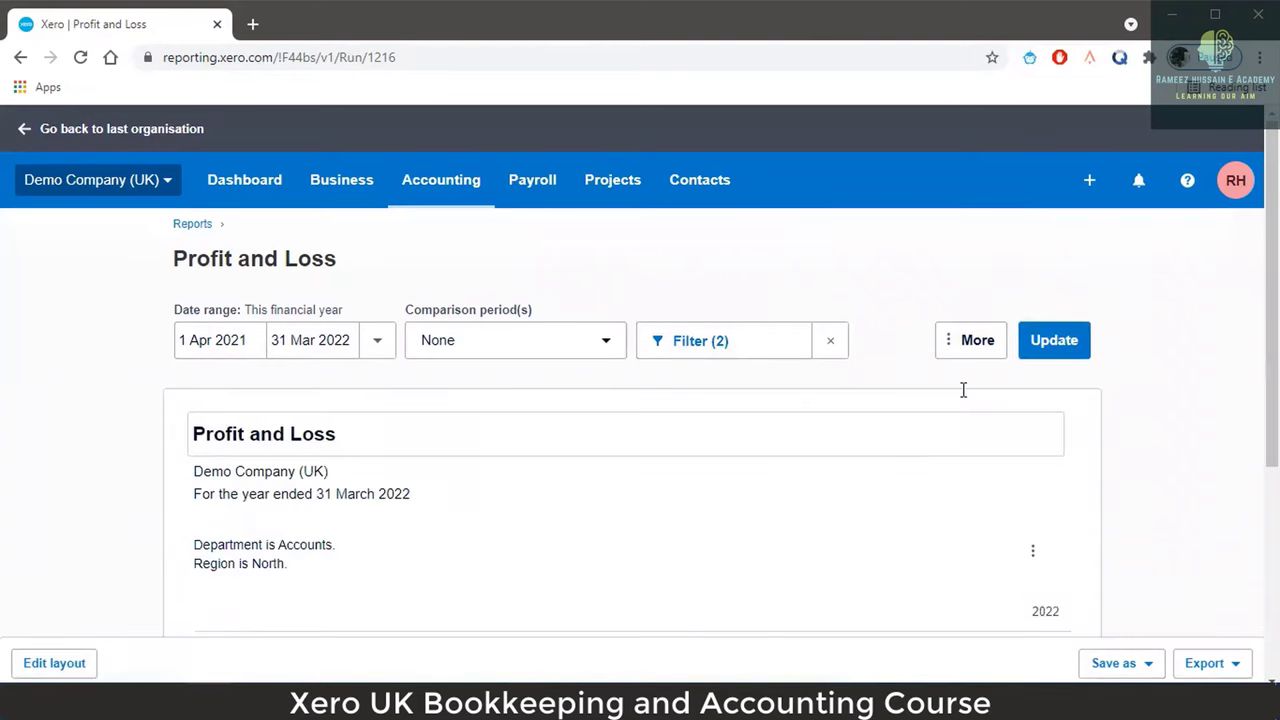
pyautogui.scroll(-1, 970, 384)
pyautogui.scroll(-2, 976, 378)
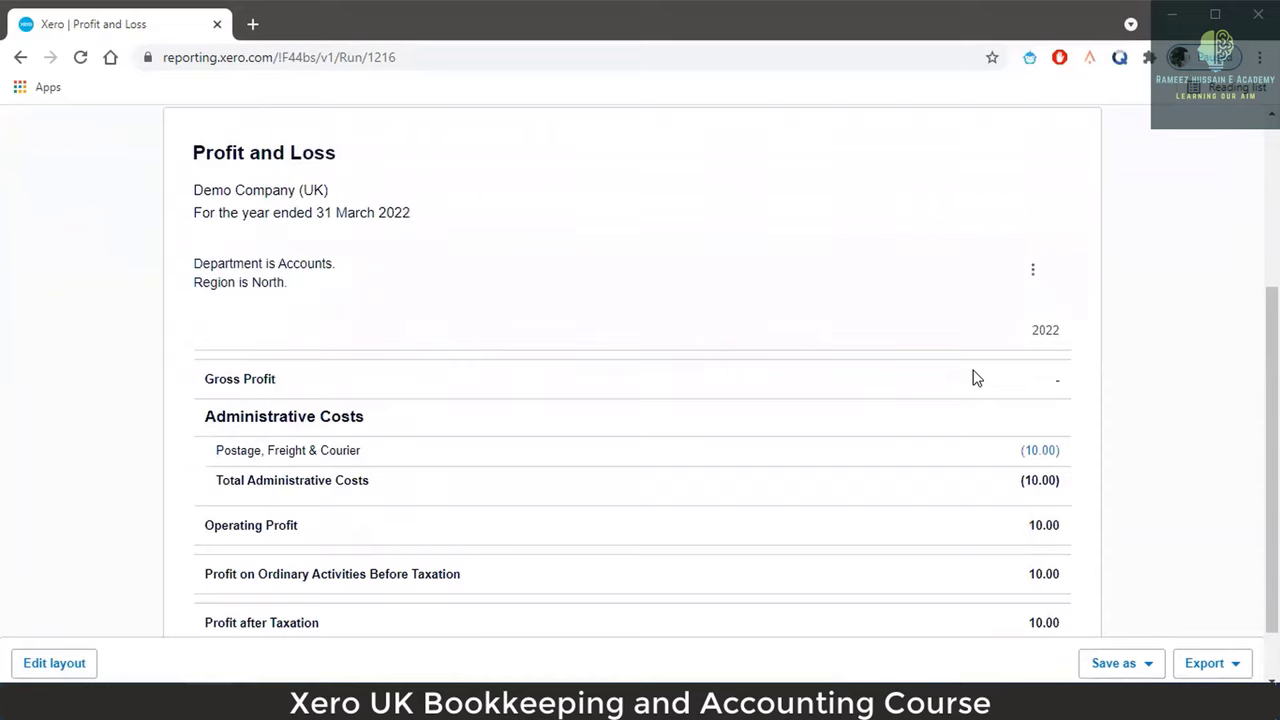
pyautogui.scroll(-1, 976, 378)
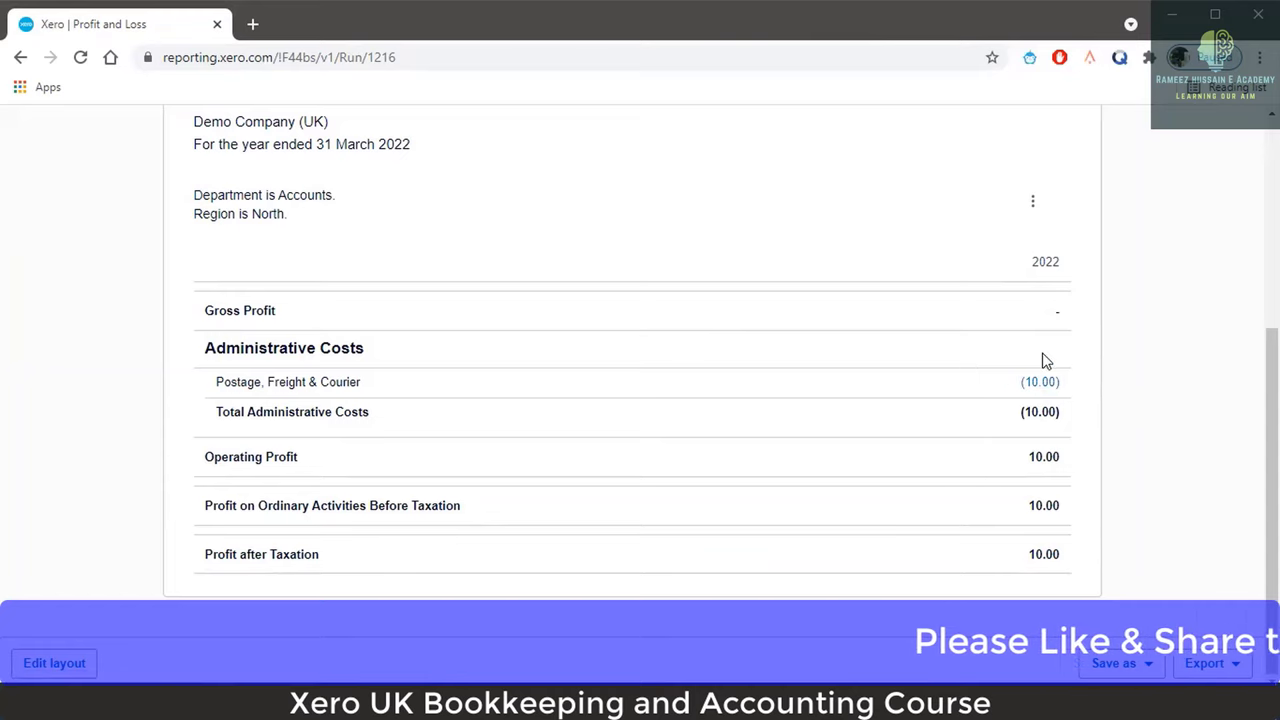
pyautogui.scroll(1, 1043, 358)
pyautogui.scroll(-1, 1043, 362)
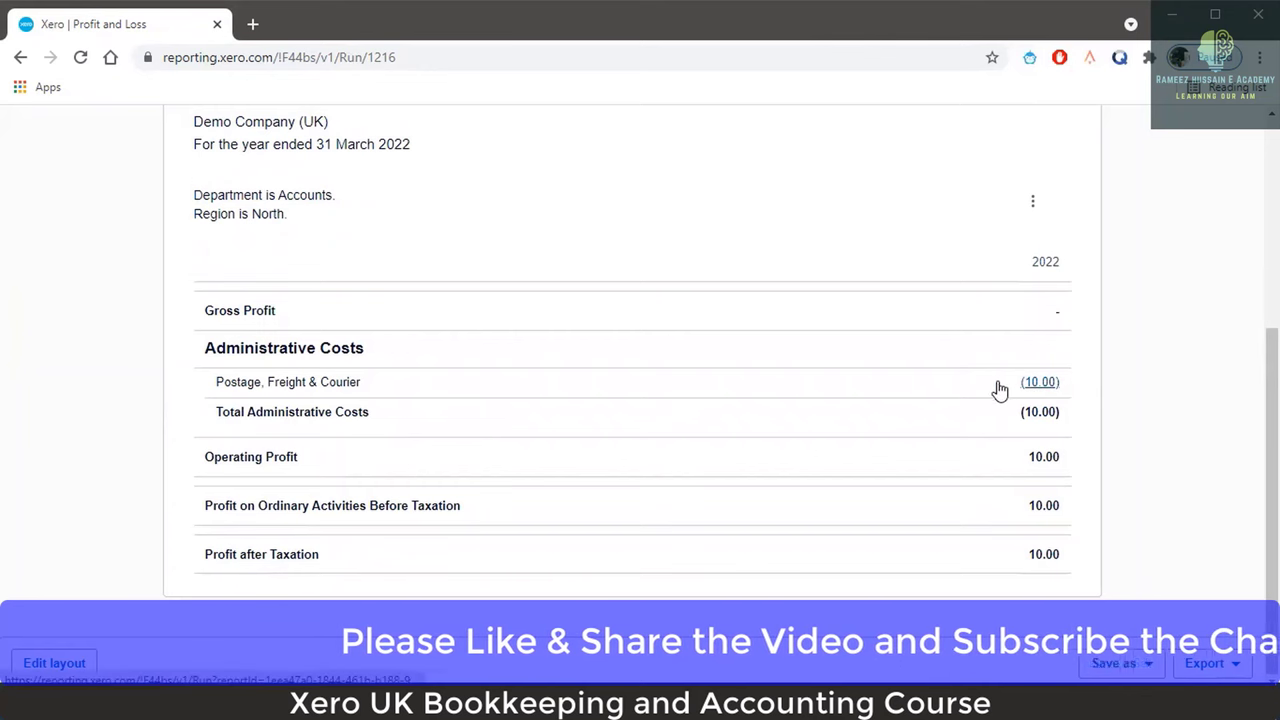
pyautogui.scroll(3, 980, 400)
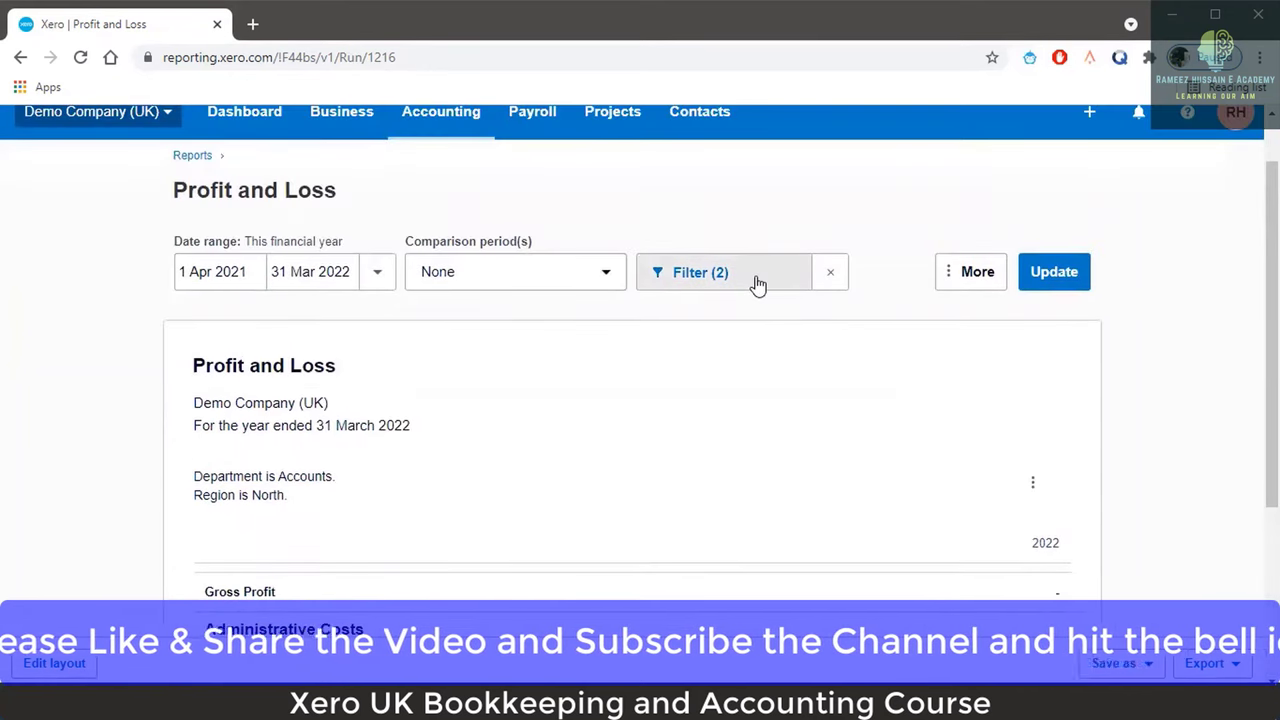
pyautogui.click(757, 278)
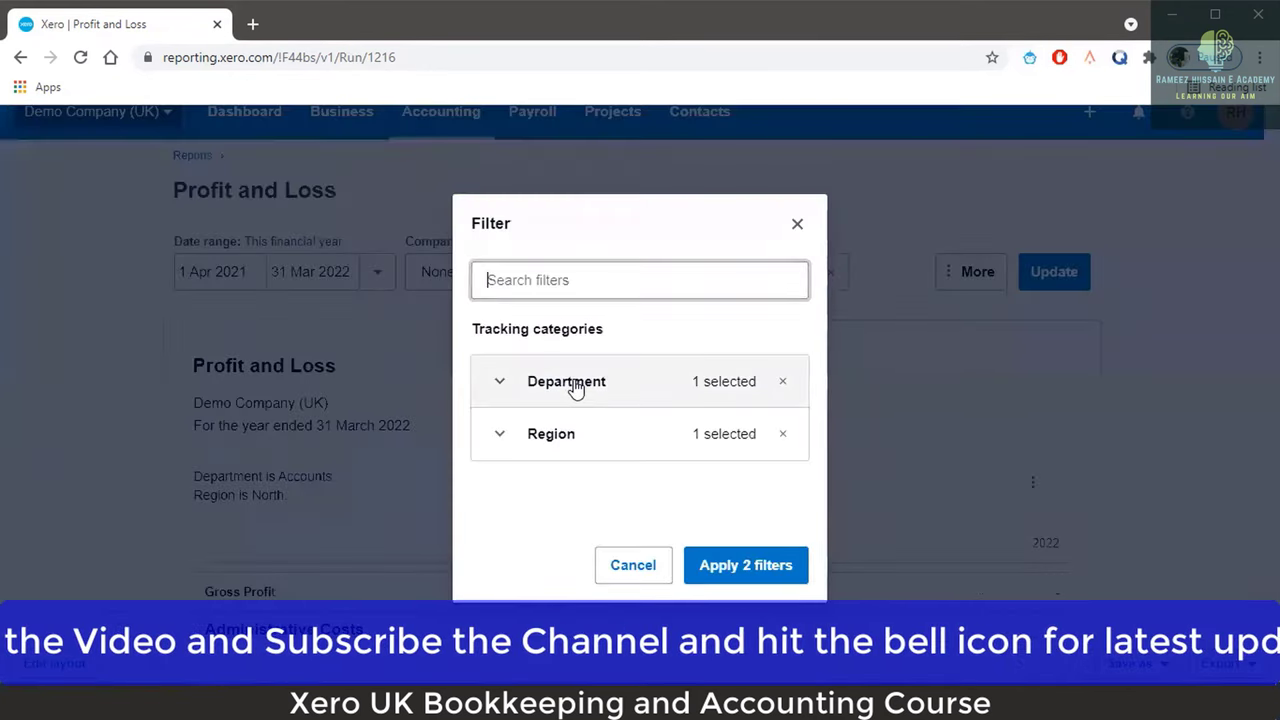
pyautogui.click(494, 384)
pyautogui.click(494, 385)
pyautogui.click(502, 435)
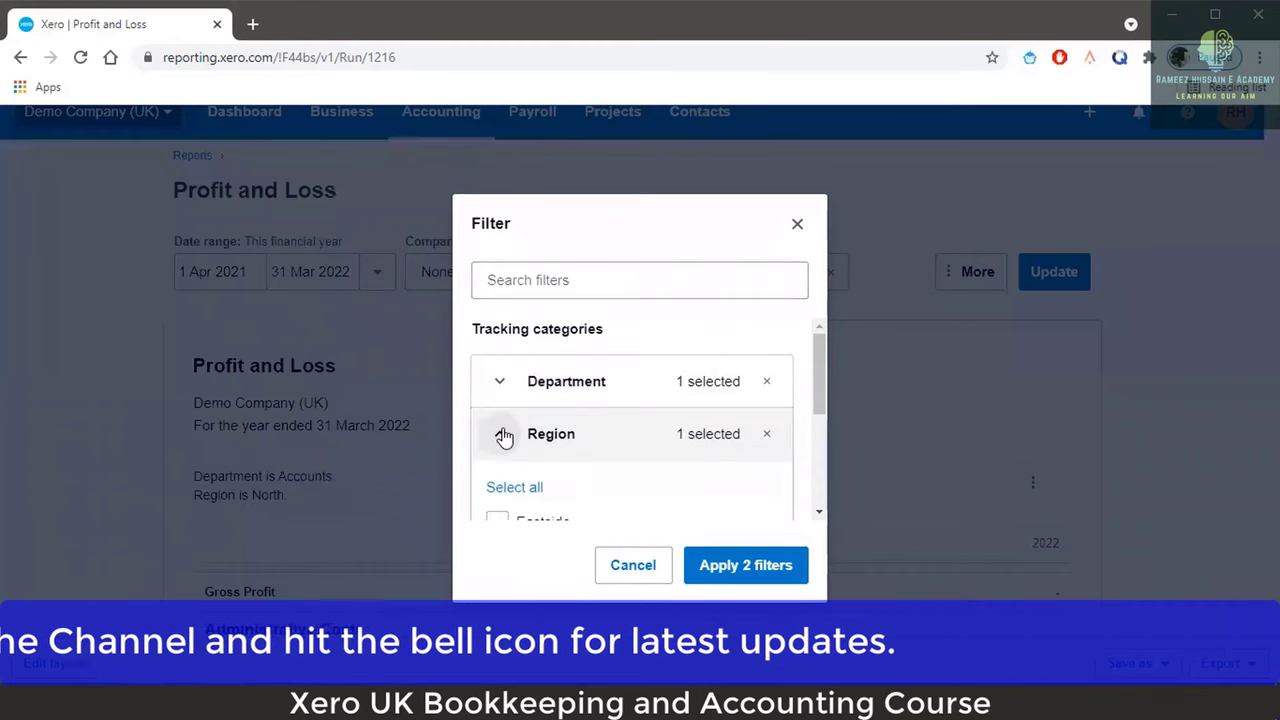
pyautogui.scroll(-1, 614, 437)
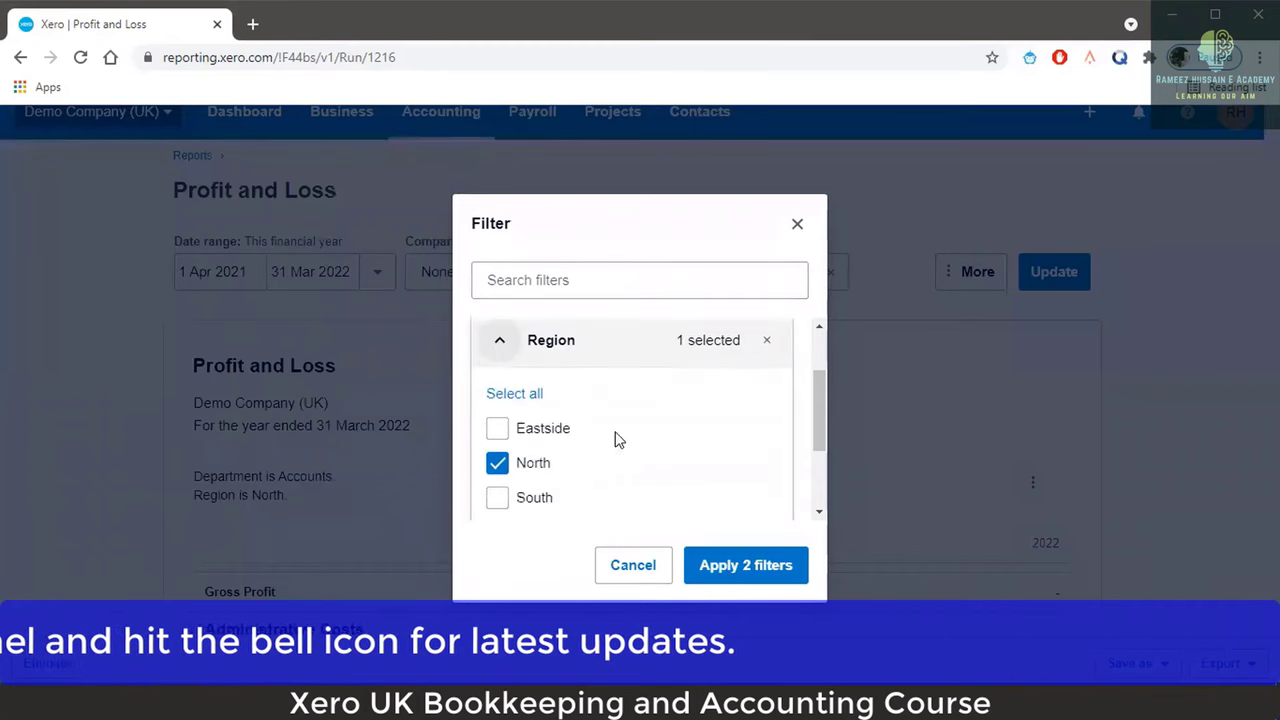
pyautogui.click(806, 230)
pyautogui.scroll(-3, 883, 357)
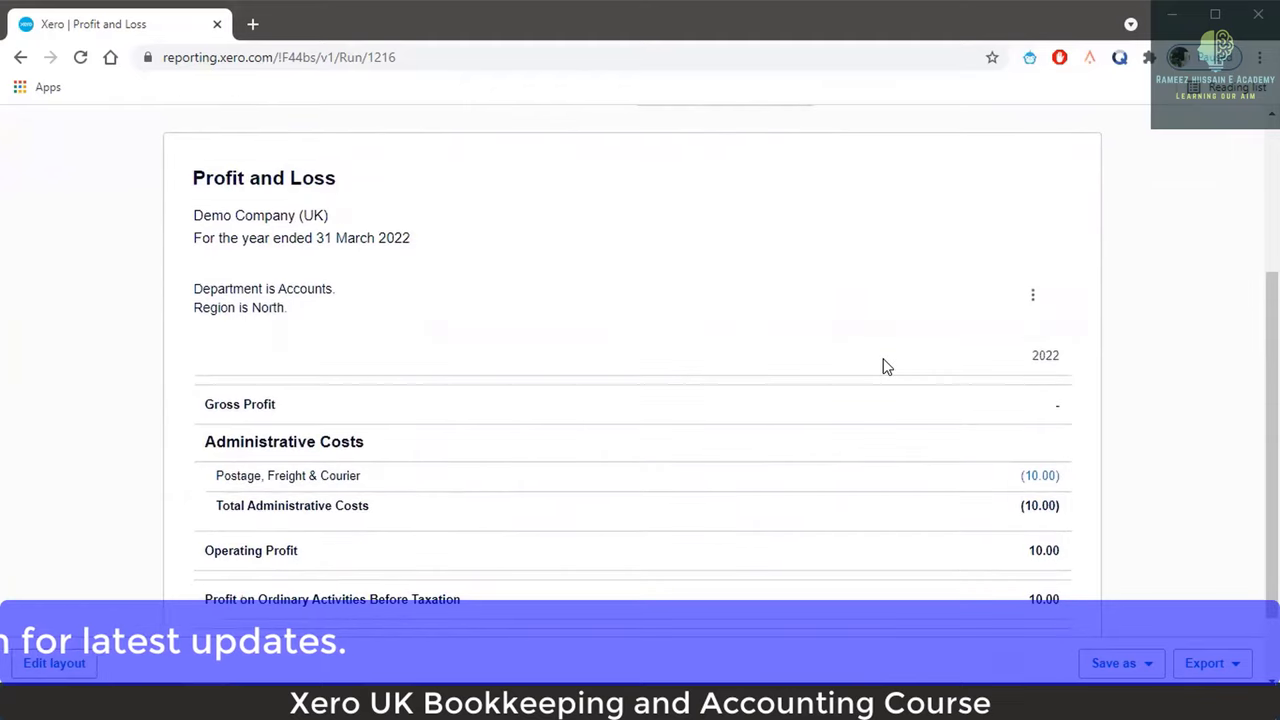
pyautogui.scroll(-1, 890, 364)
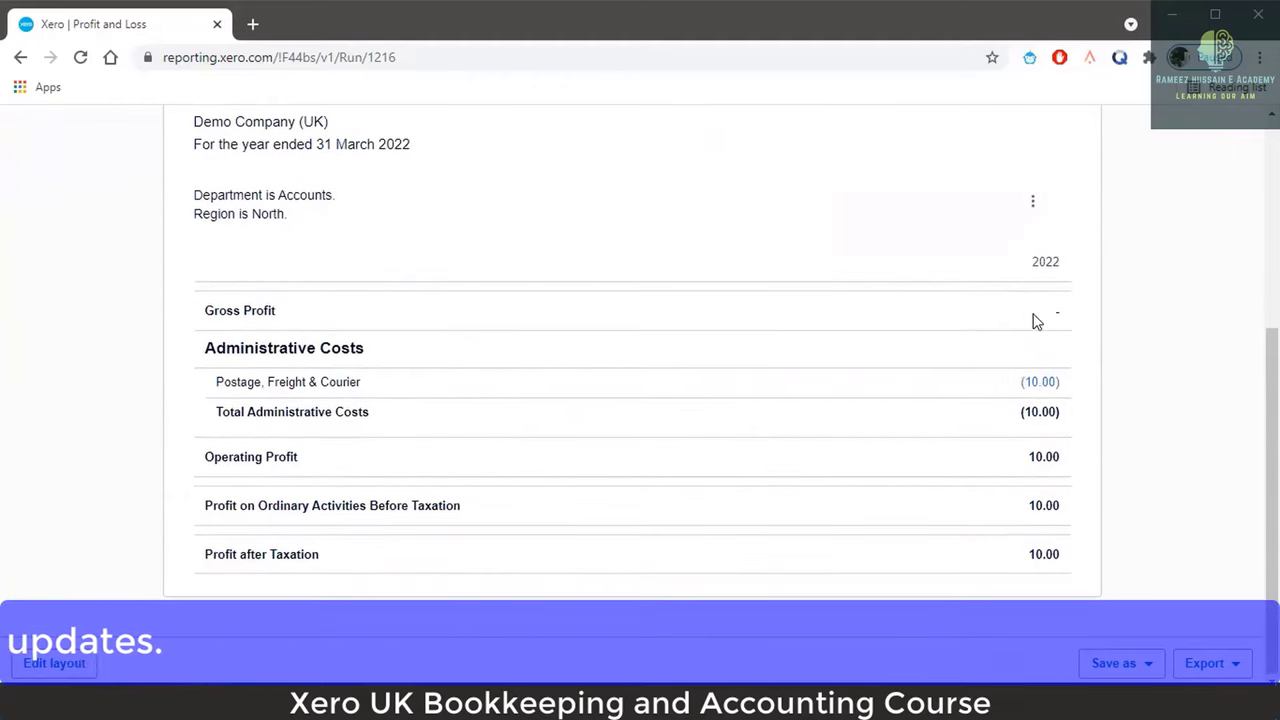
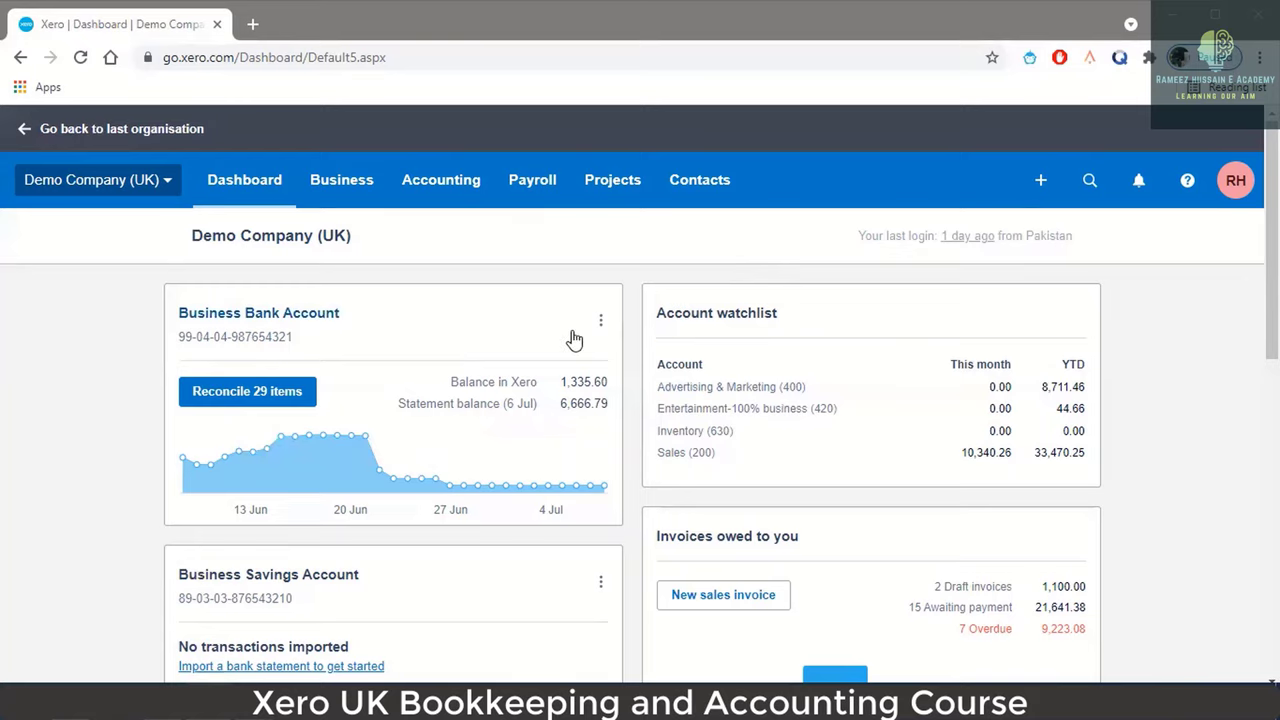
# Step: Start a new sales invoice from the dashboard, then return to the dashboard without saving it
pyautogui.scroll(-1, 578, 338)
pyautogui.scroll(1, 597, 330)
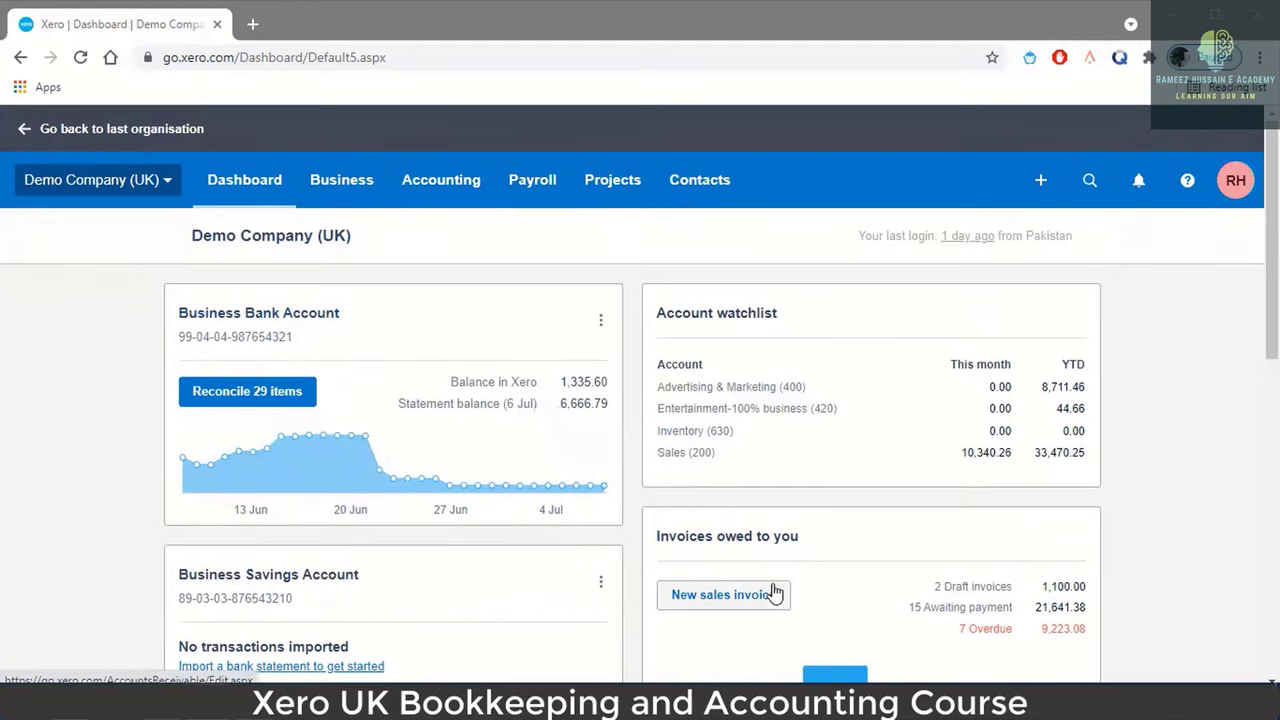
pyautogui.scroll(-1, 771, 595)
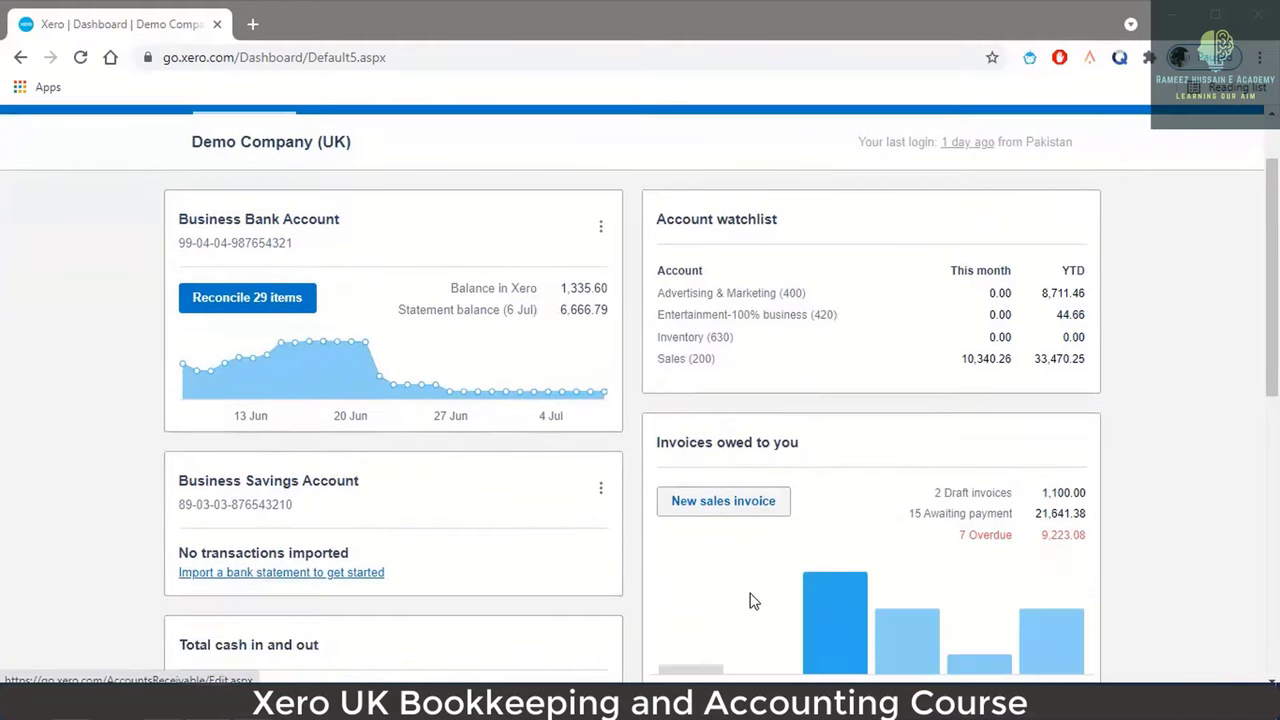
pyautogui.click(740, 505)
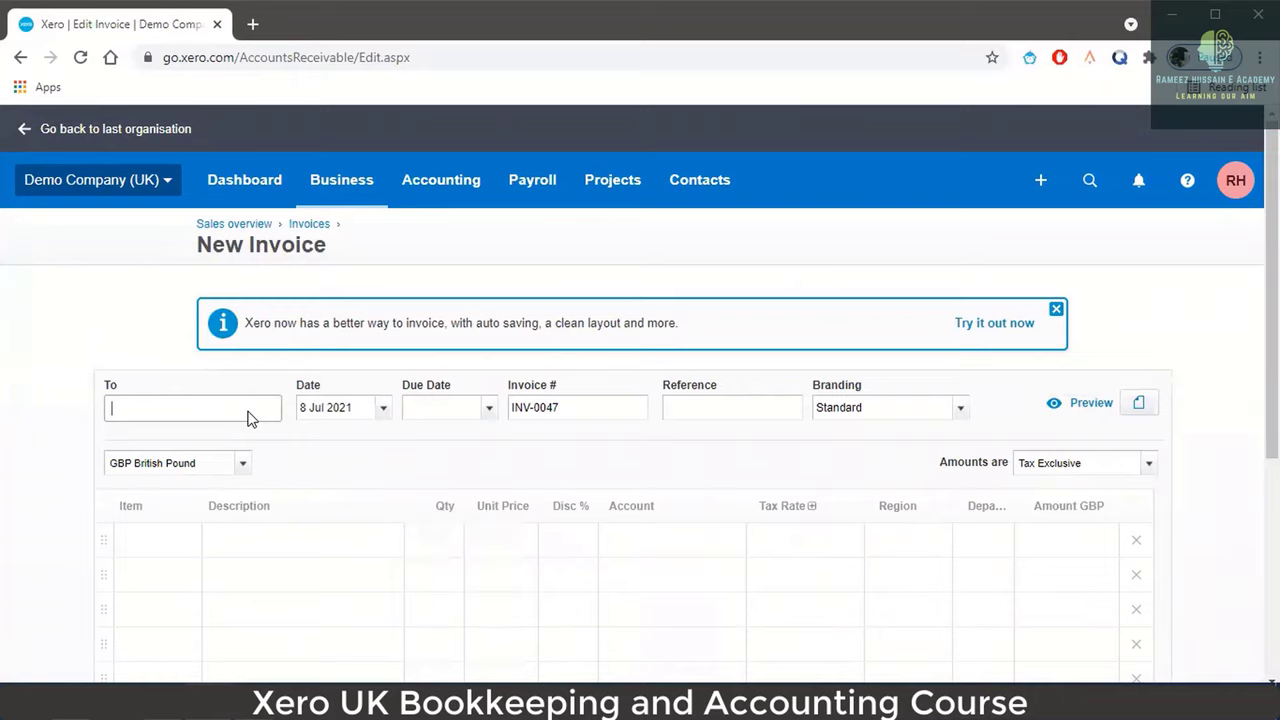
pyautogui.click(260, 186)
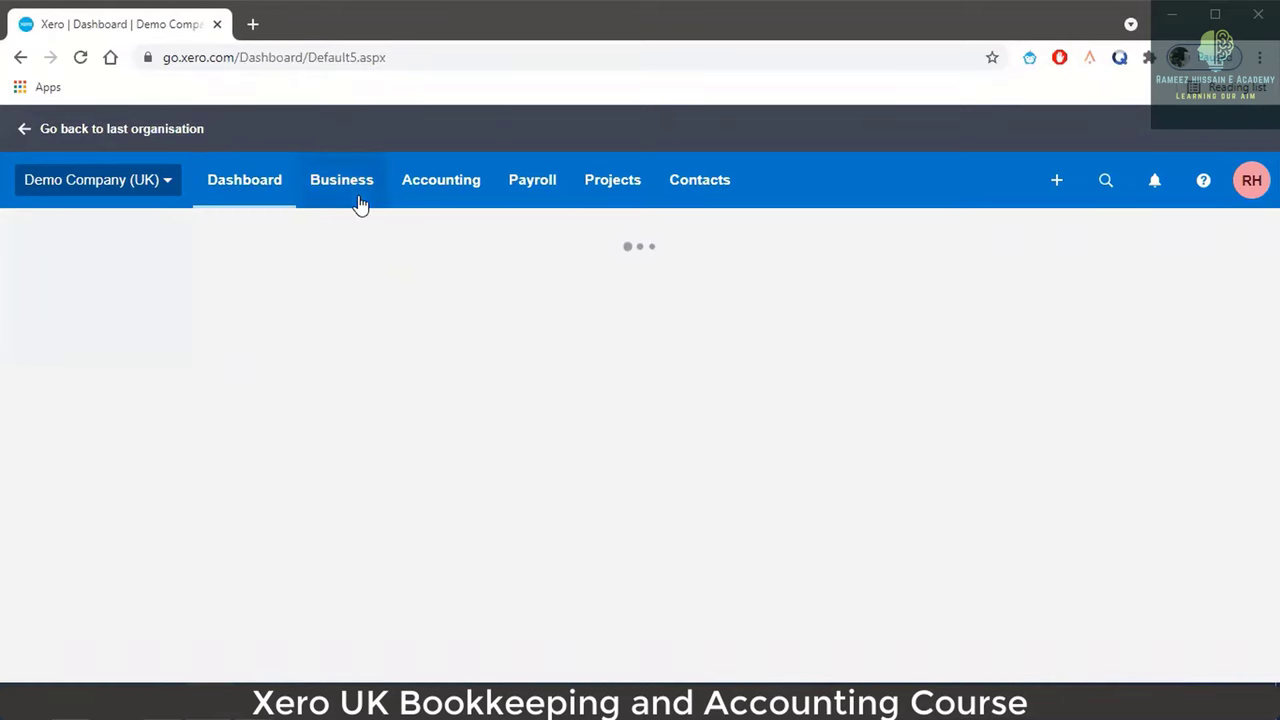
# Step: Start a new invoice via Business > Invoices, abandon it, and reopen the Business menu
pyautogui.click(358, 202)
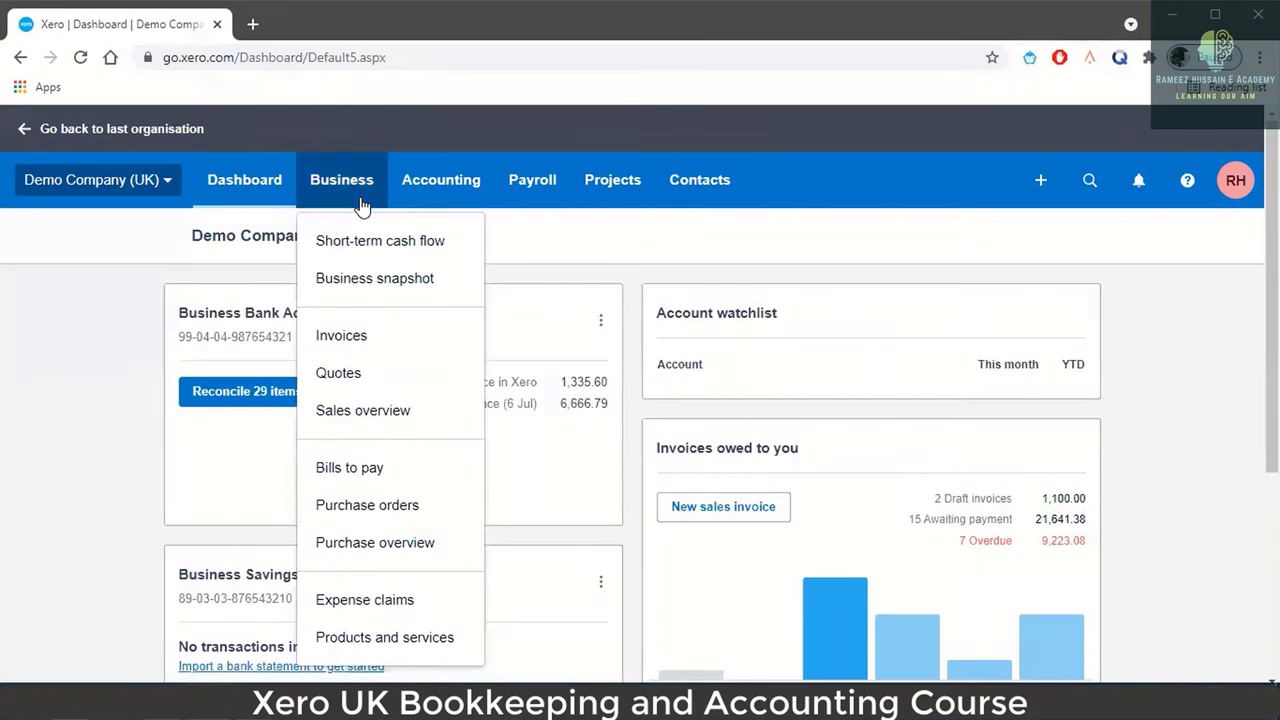
pyautogui.click(391, 347)
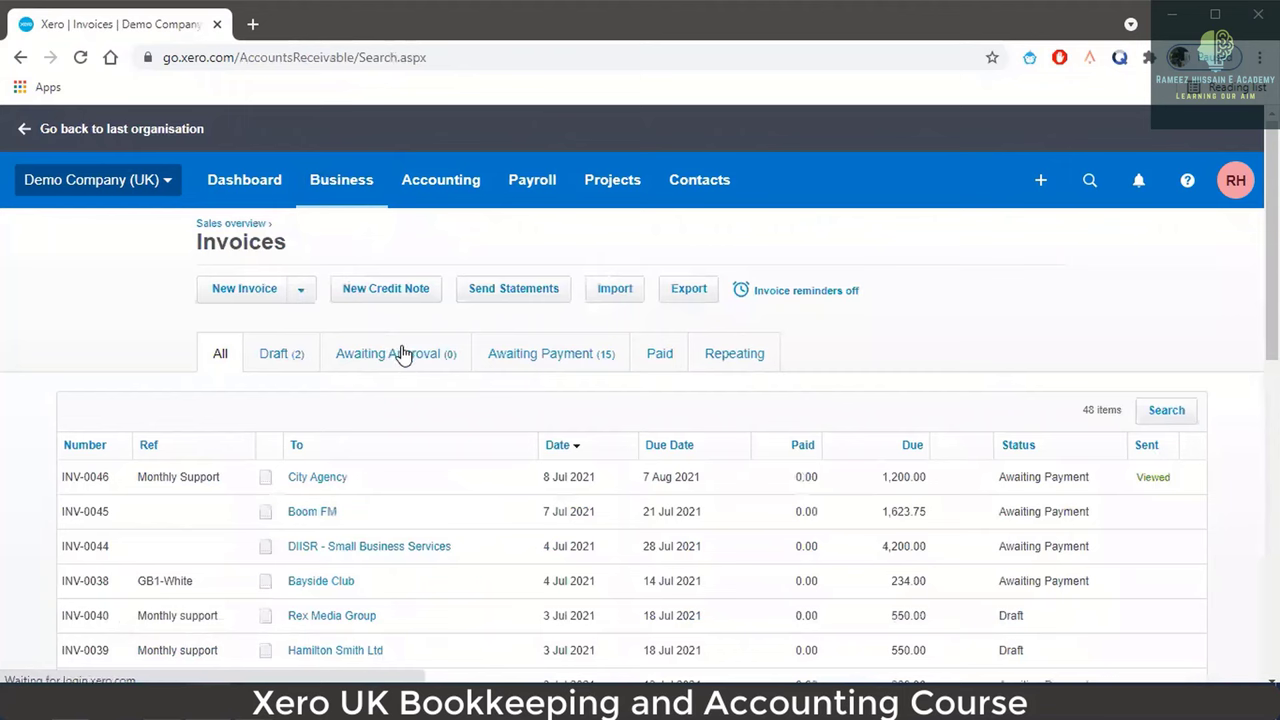
pyautogui.click(244, 289)
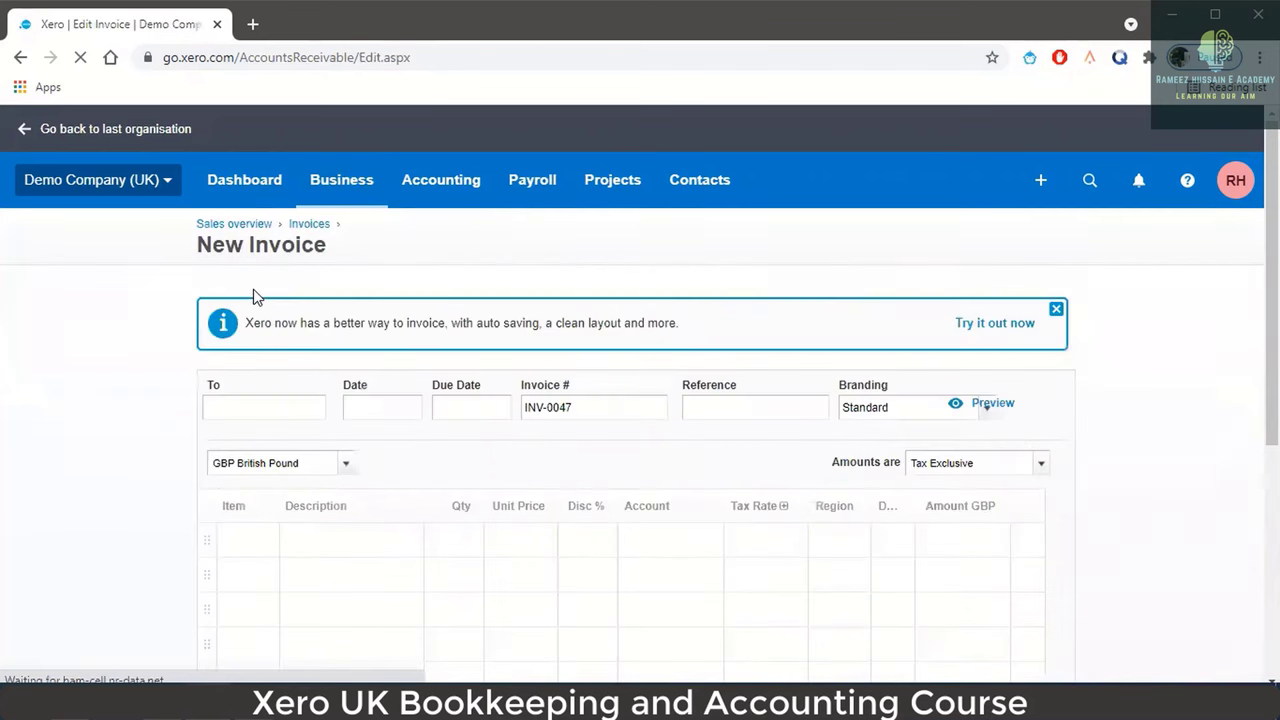
pyautogui.click(266, 194)
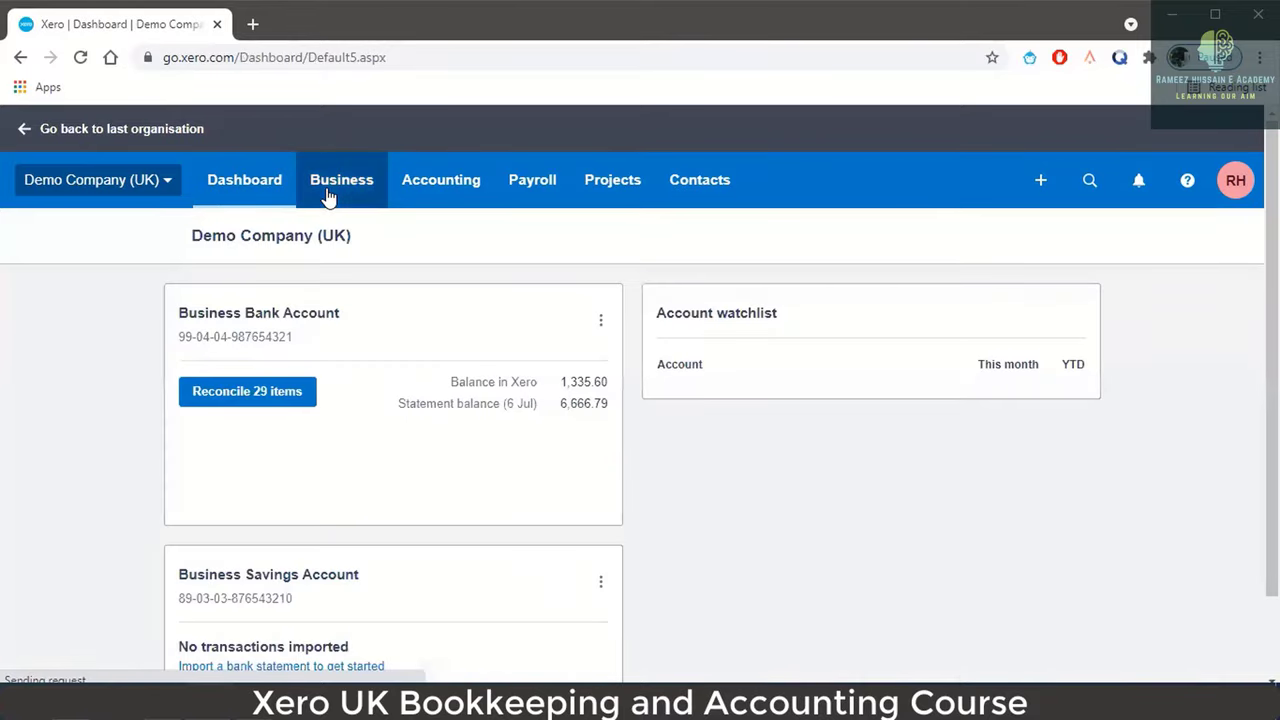
pyautogui.click(326, 194)
pyautogui.scroll(-1, 400, 400)
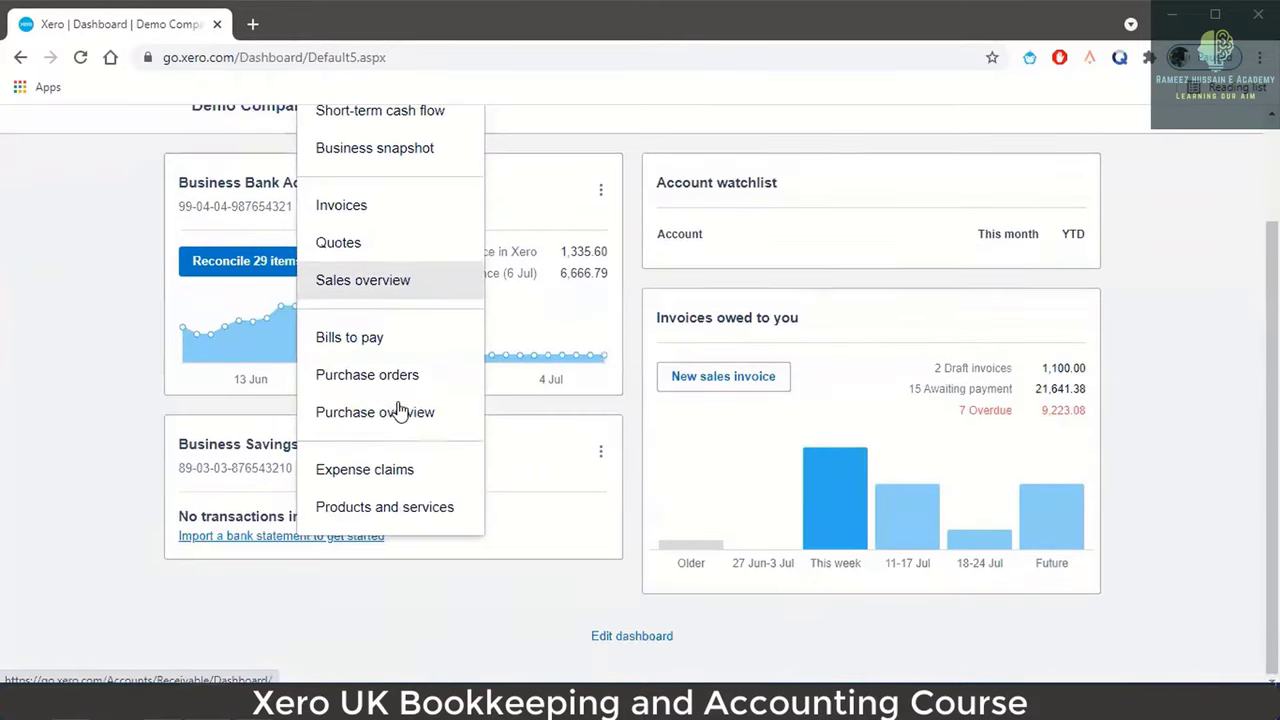
pyautogui.scroll(1, 465, 270)
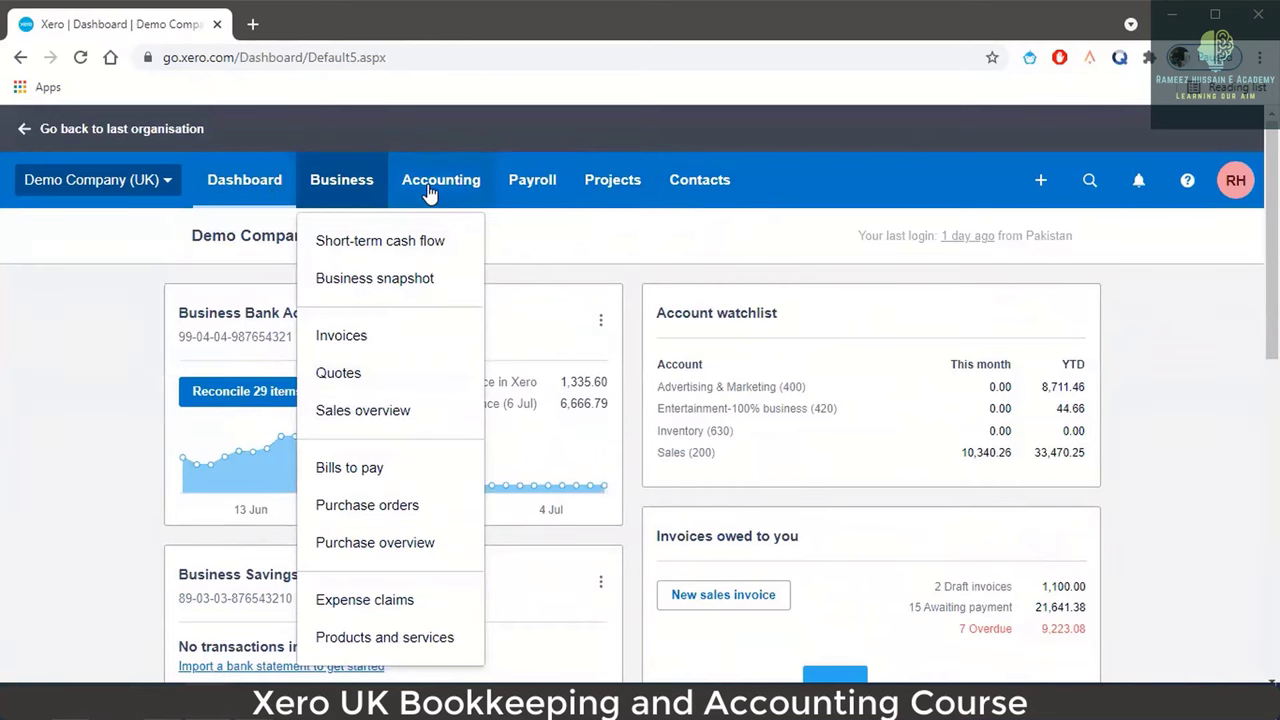
# Step: Open Business > Sales overview and start a new invoice from it
pyautogui.click(398, 410)
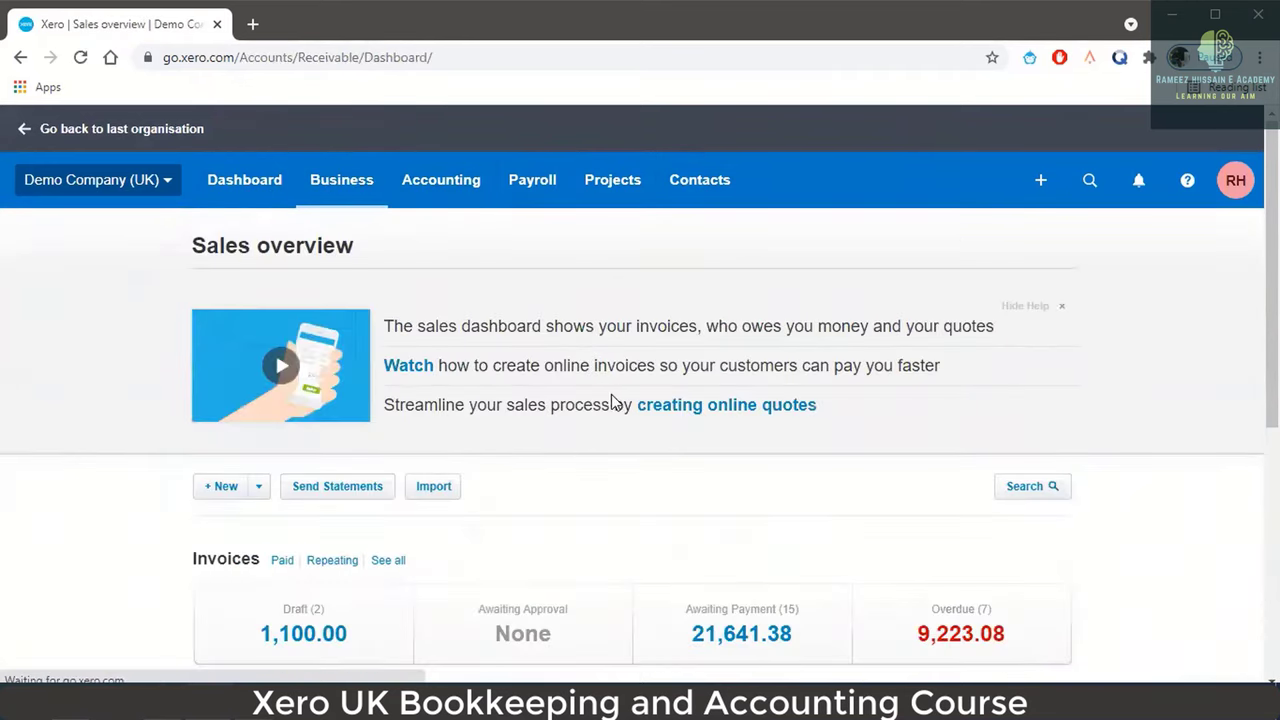
pyautogui.scroll(-1, 613, 394)
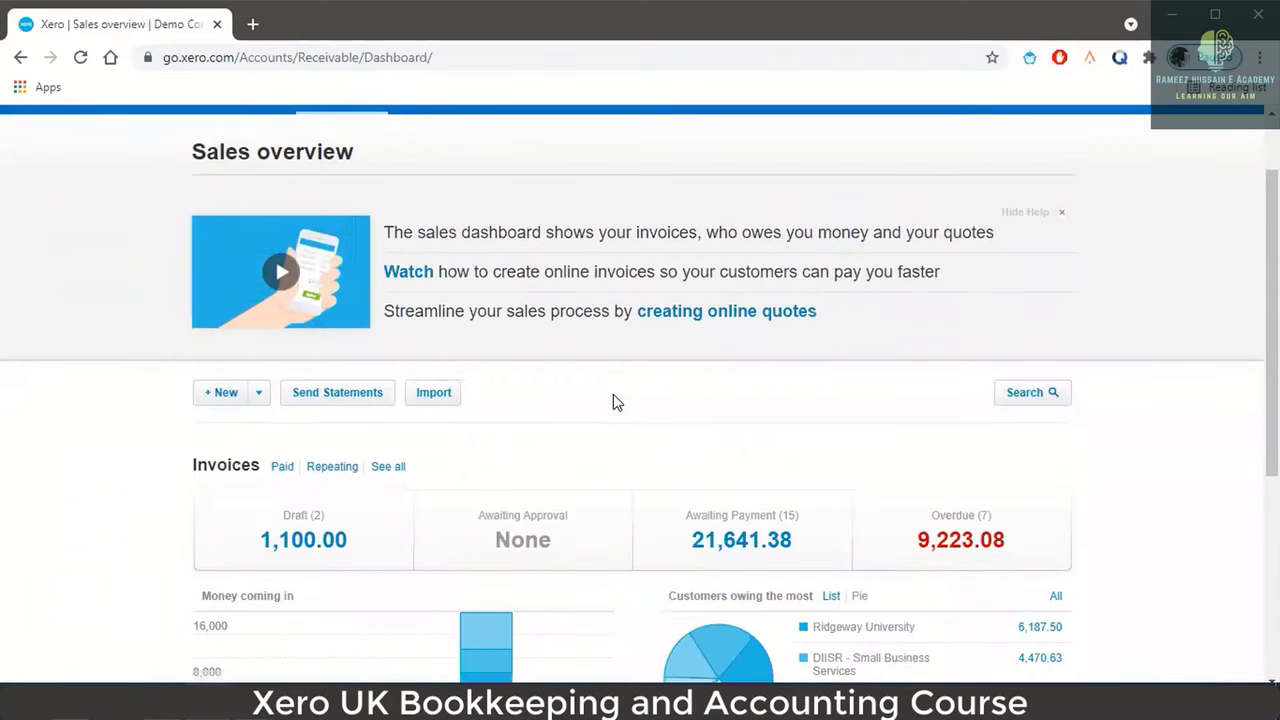
pyautogui.scroll(-2, 613, 394)
pyautogui.scroll(2, 613, 394)
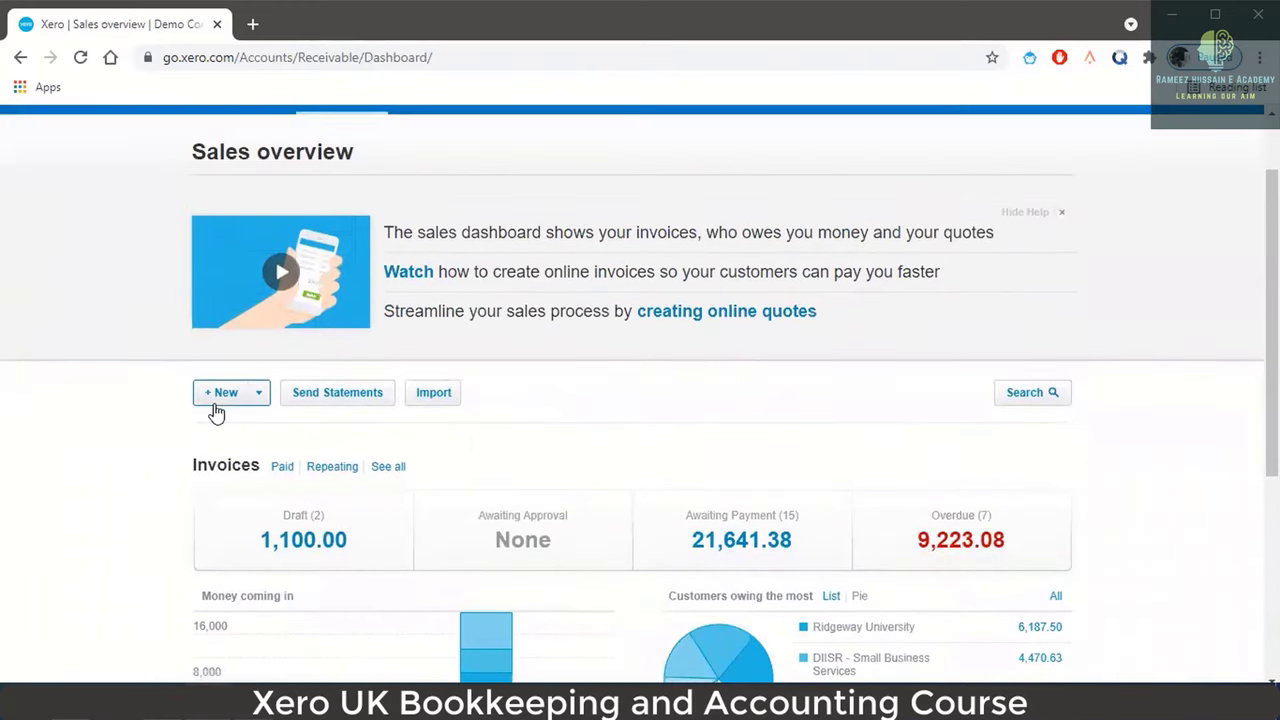
pyautogui.click(218, 395)
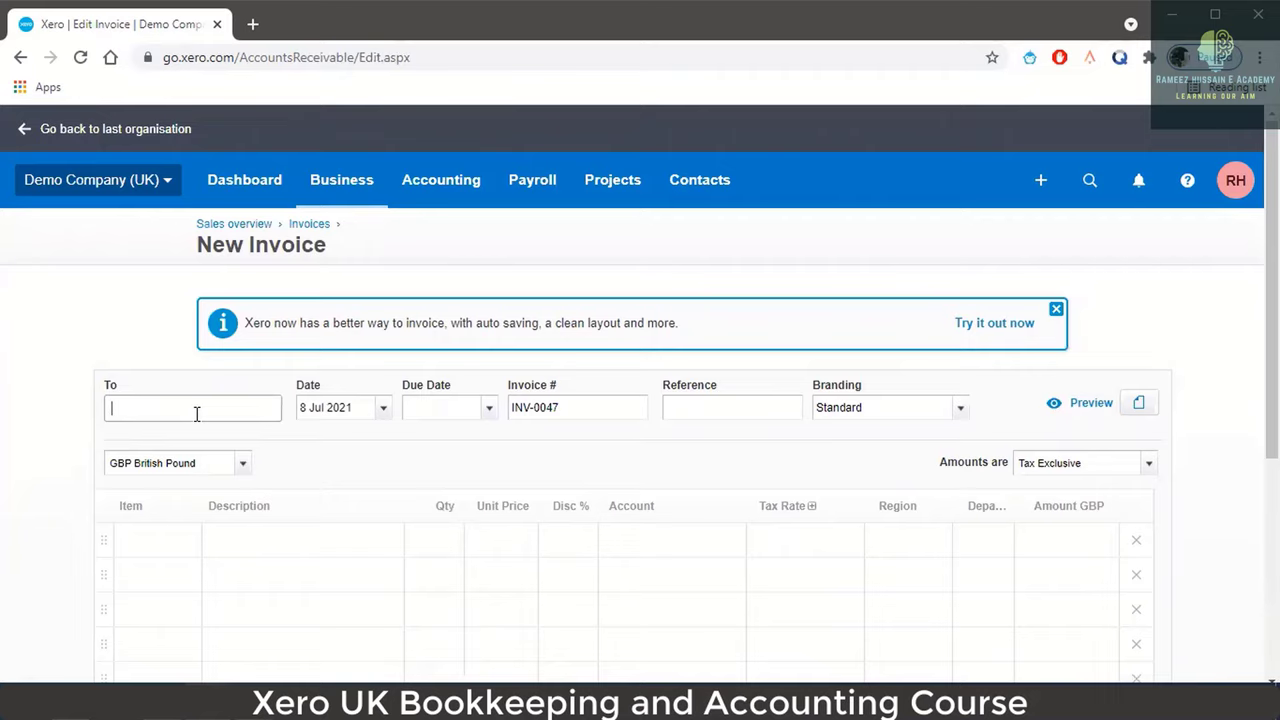
# Step: Go back to the dashboard and reopen Business > Sales overview
pyautogui.click(274, 202)
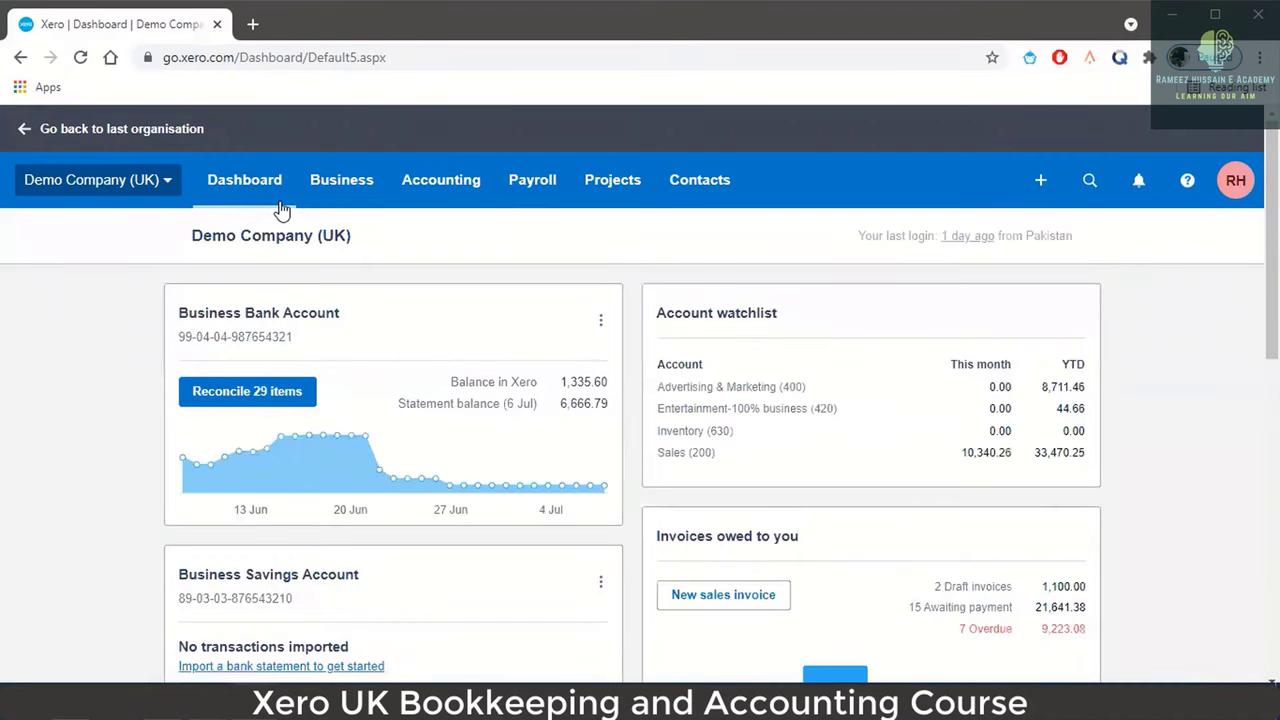
pyautogui.click(343, 183)
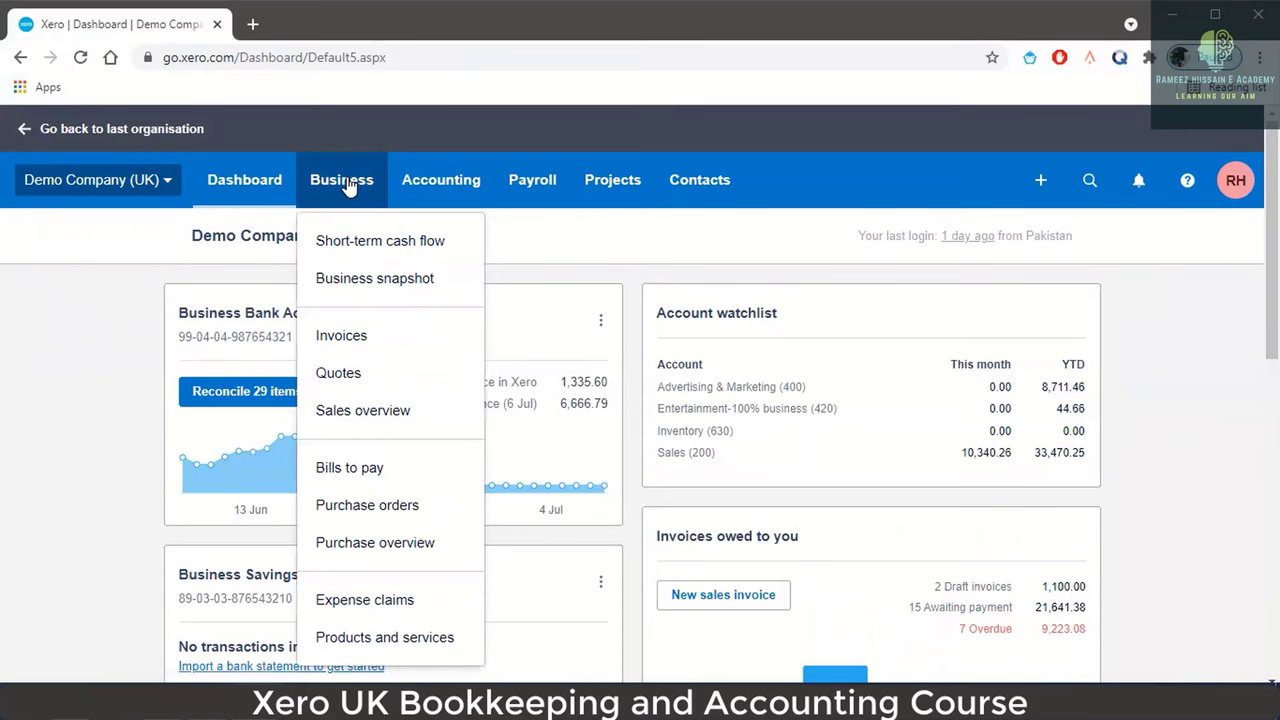
pyautogui.click(345, 413)
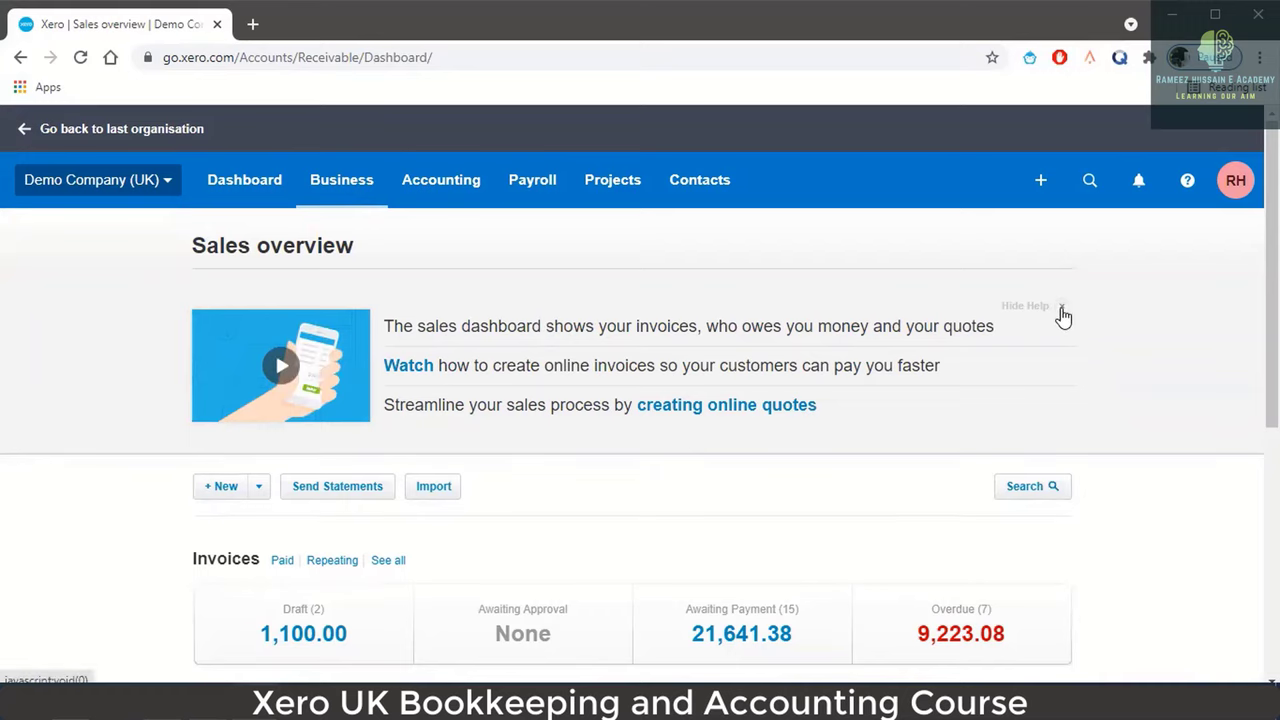
# Step: Hide the Sales overview help panel and review the overdue and top-owing customer charts
pyautogui.click(1061, 308)
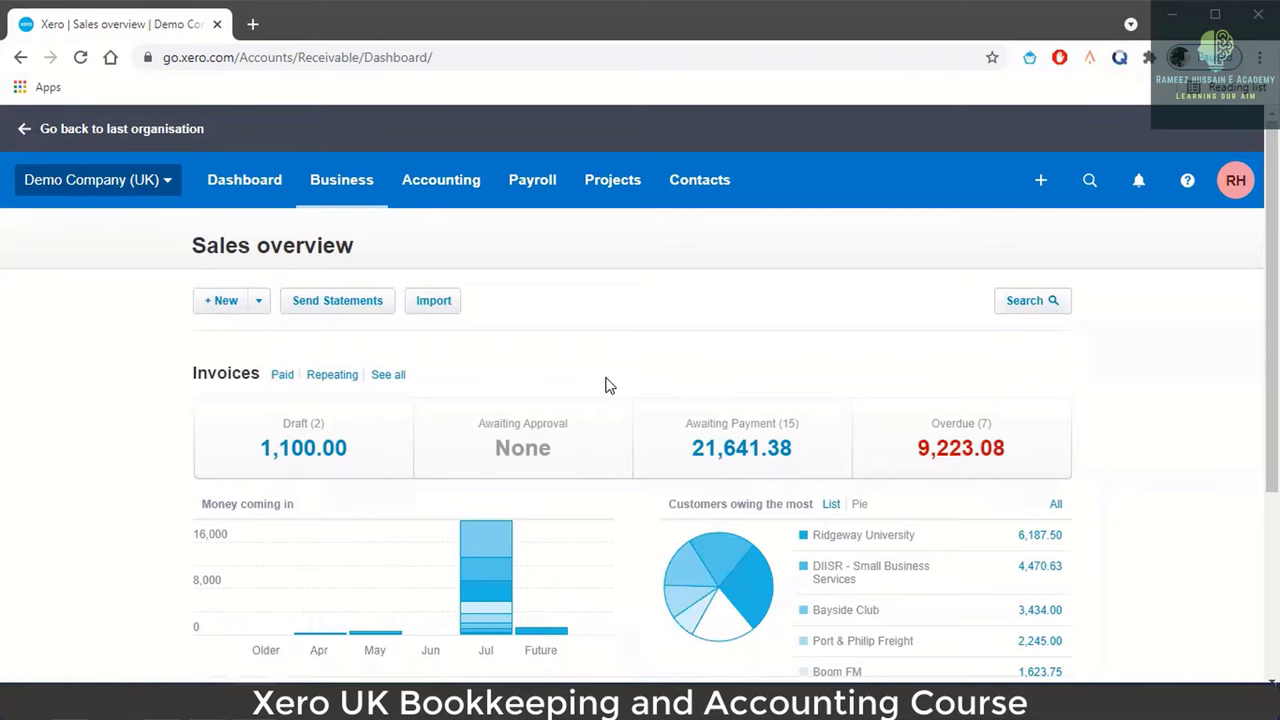
pyautogui.scroll(-1, 605, 385)
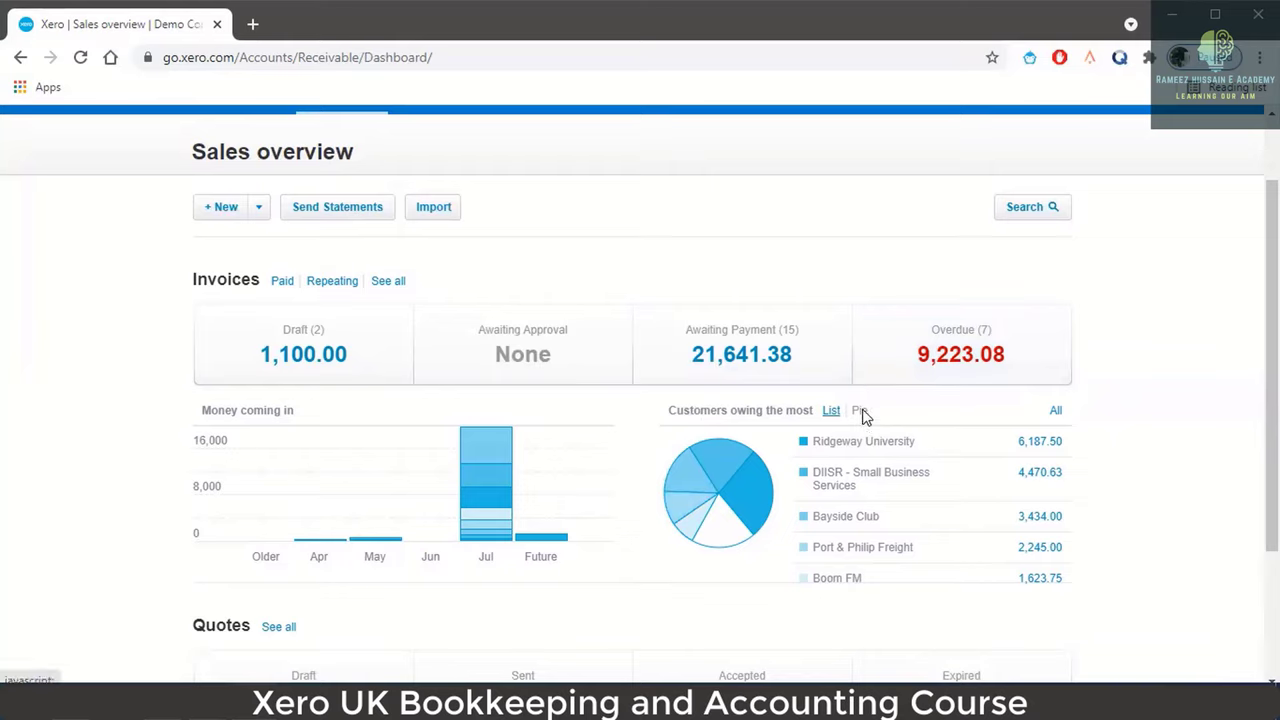
pyautogui.moveTo(727, 514)
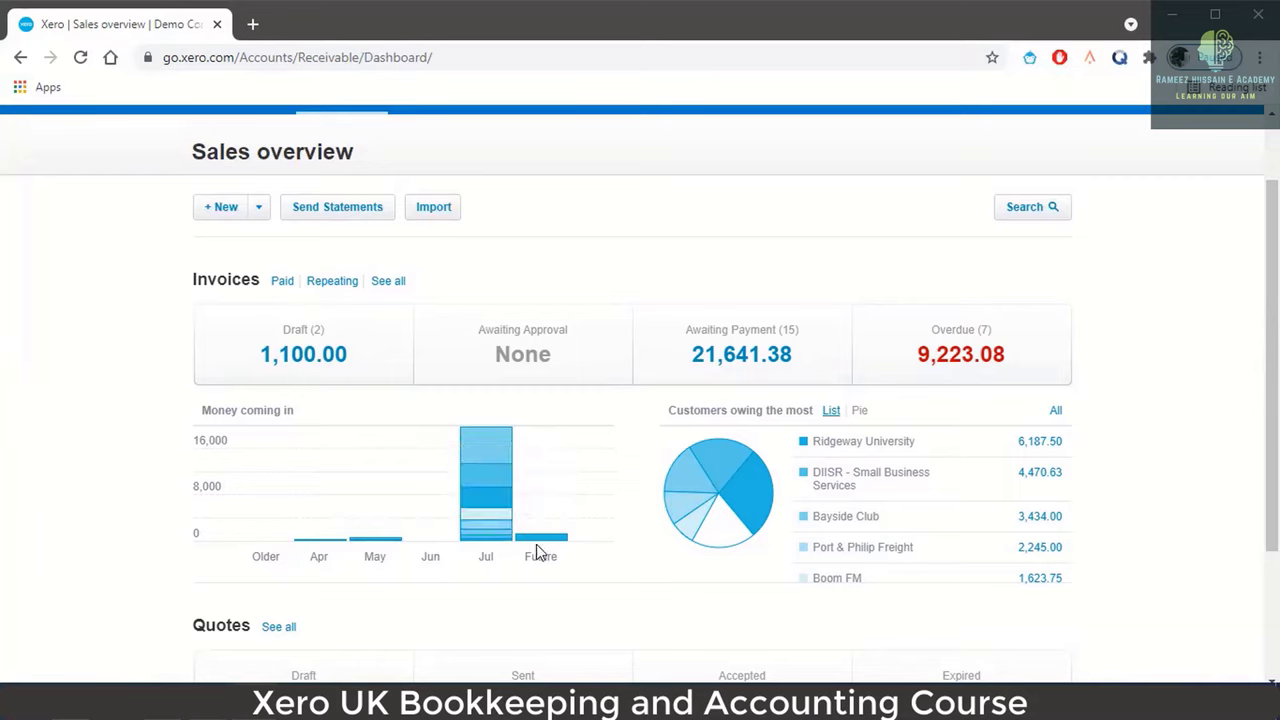
pyautogui.moveTo(538, 541)
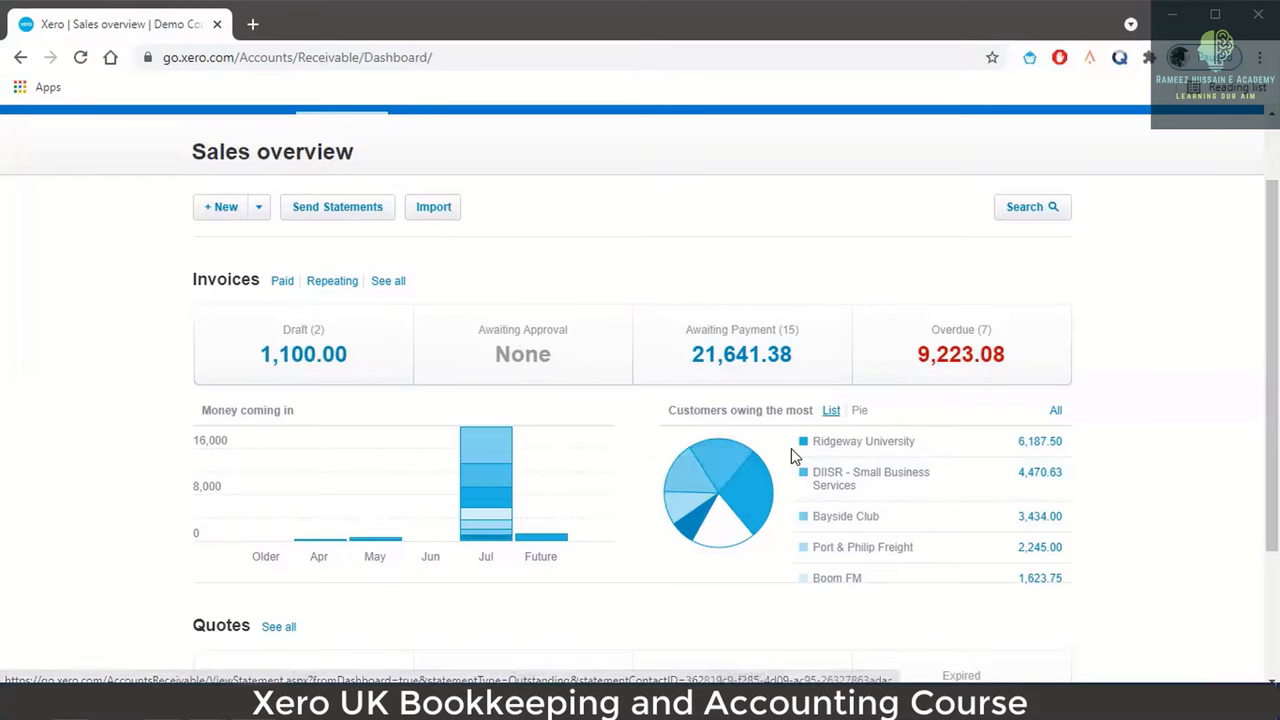
pyautogui.scroll(1, 703, 440)
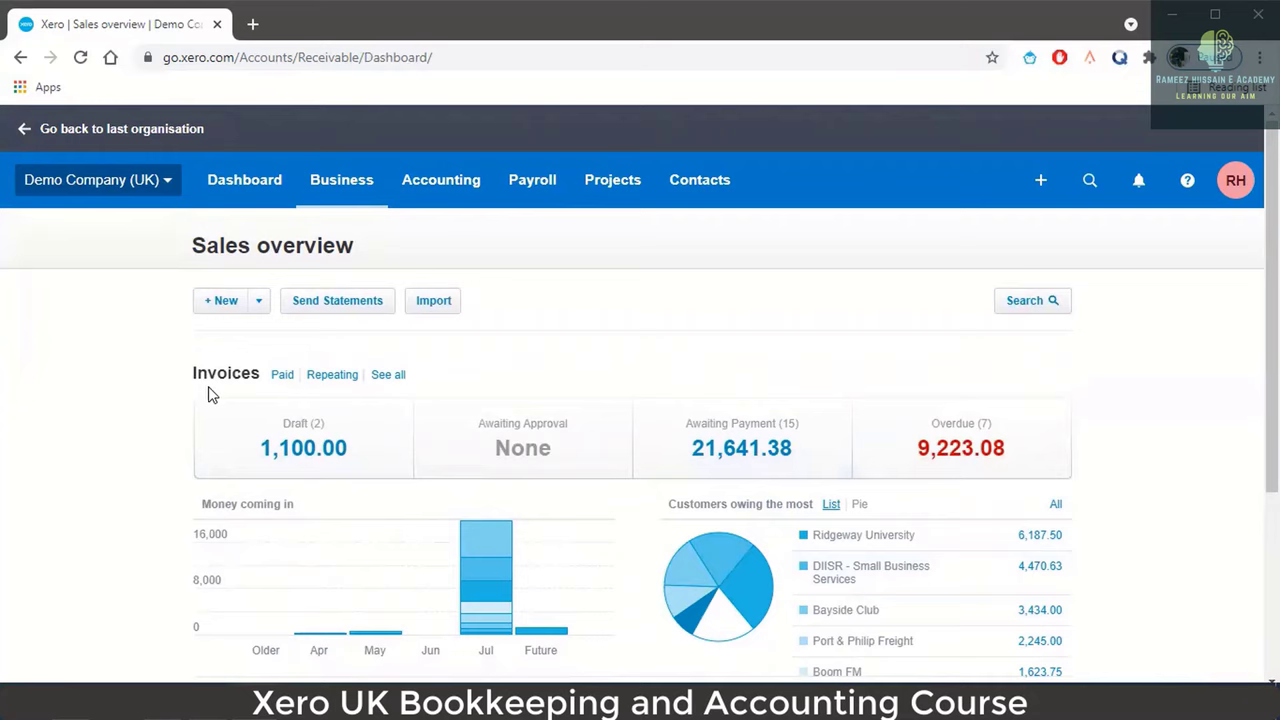
# Step: Go to organisation settings > Invoice settings and hide its help banner
pyautogui.click(160, 188)
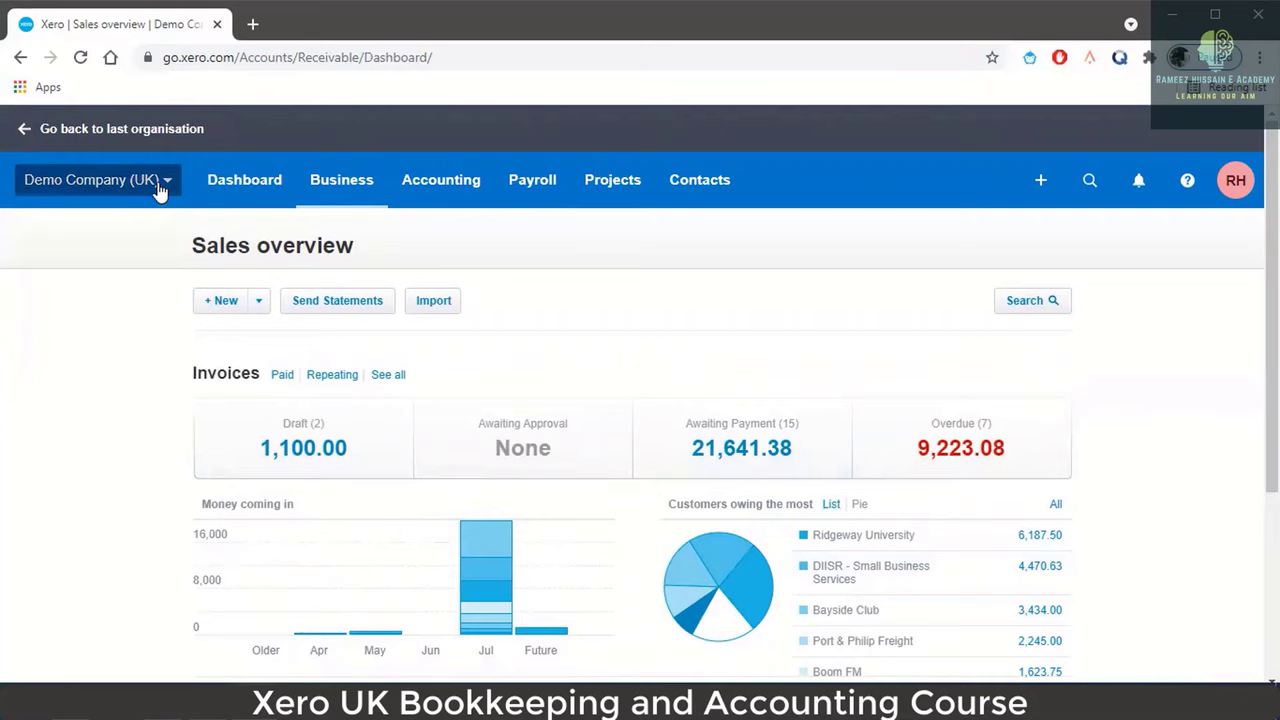
pyautogui.click(113, 354)
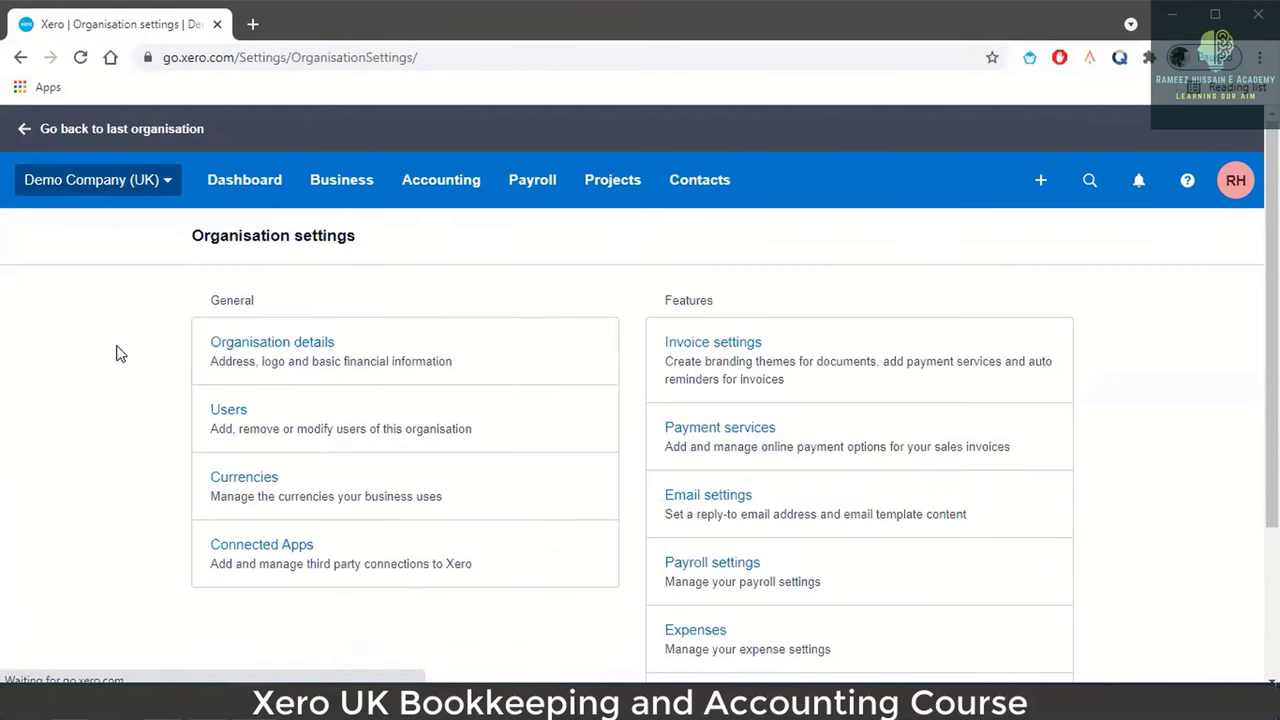
pyautogui.click(743, 352)
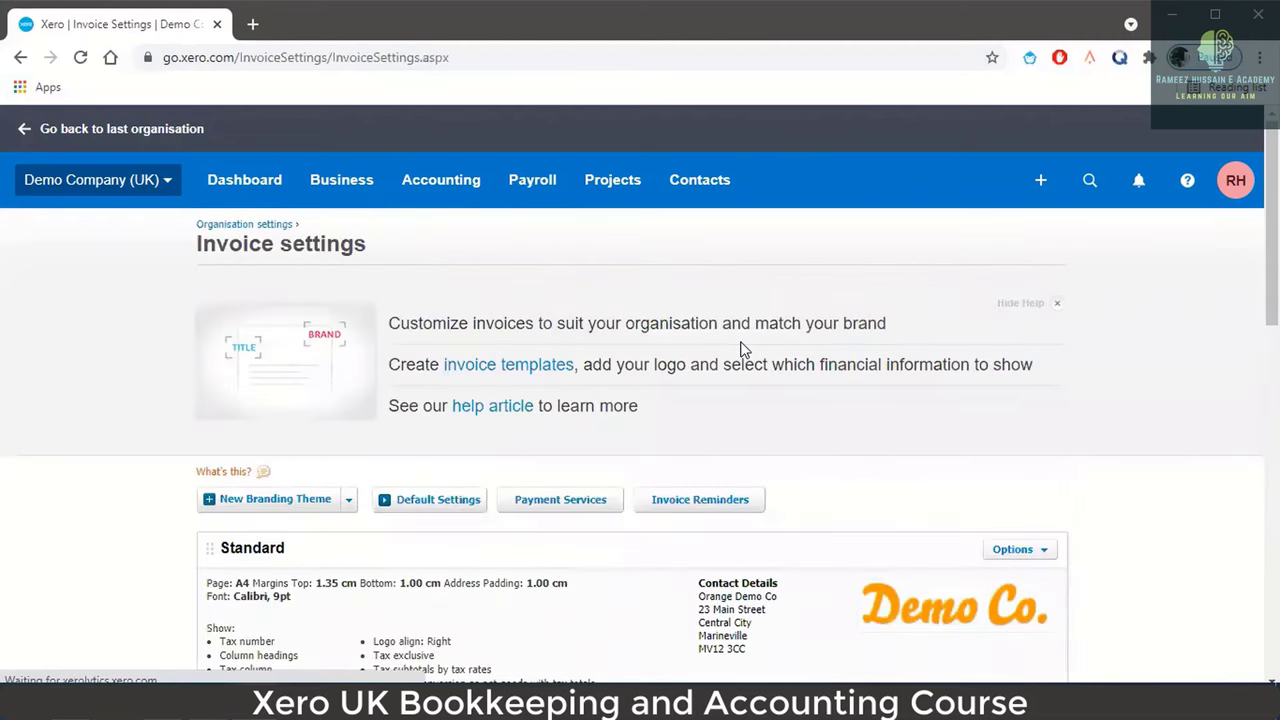
pyautogui.click(1057, 304)
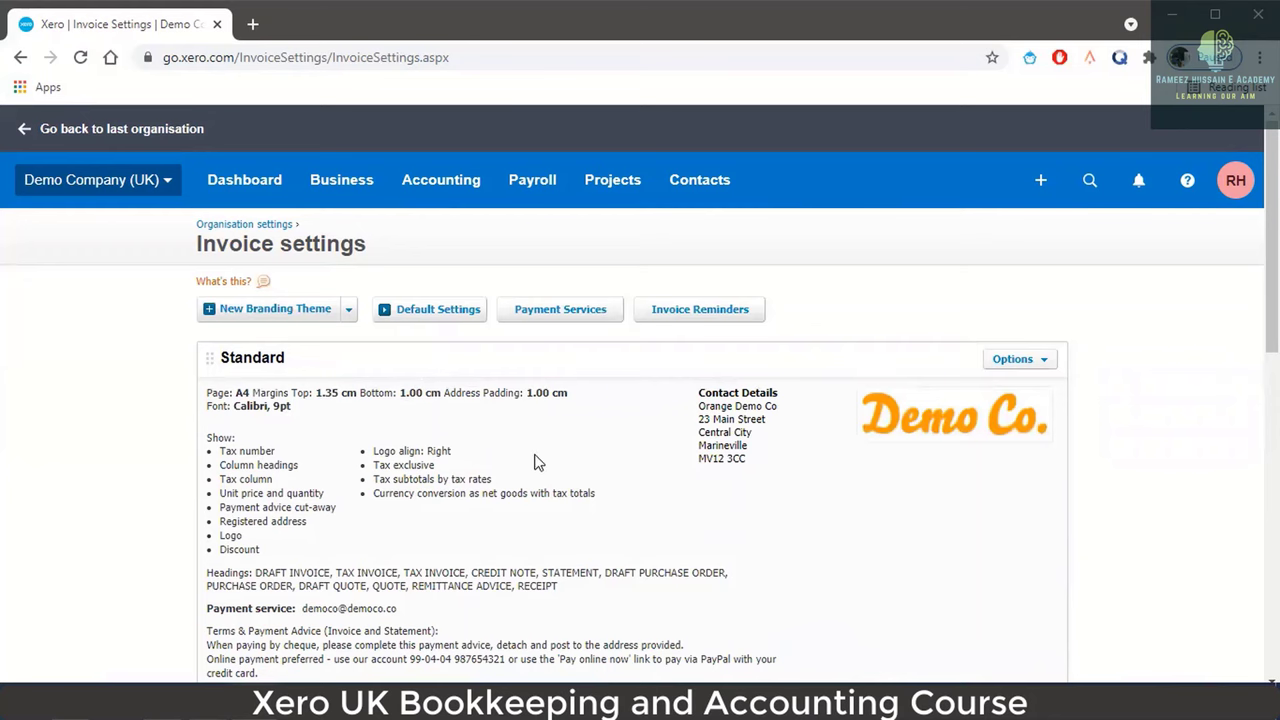
pyautogui.scroll(-1, 531, 460)
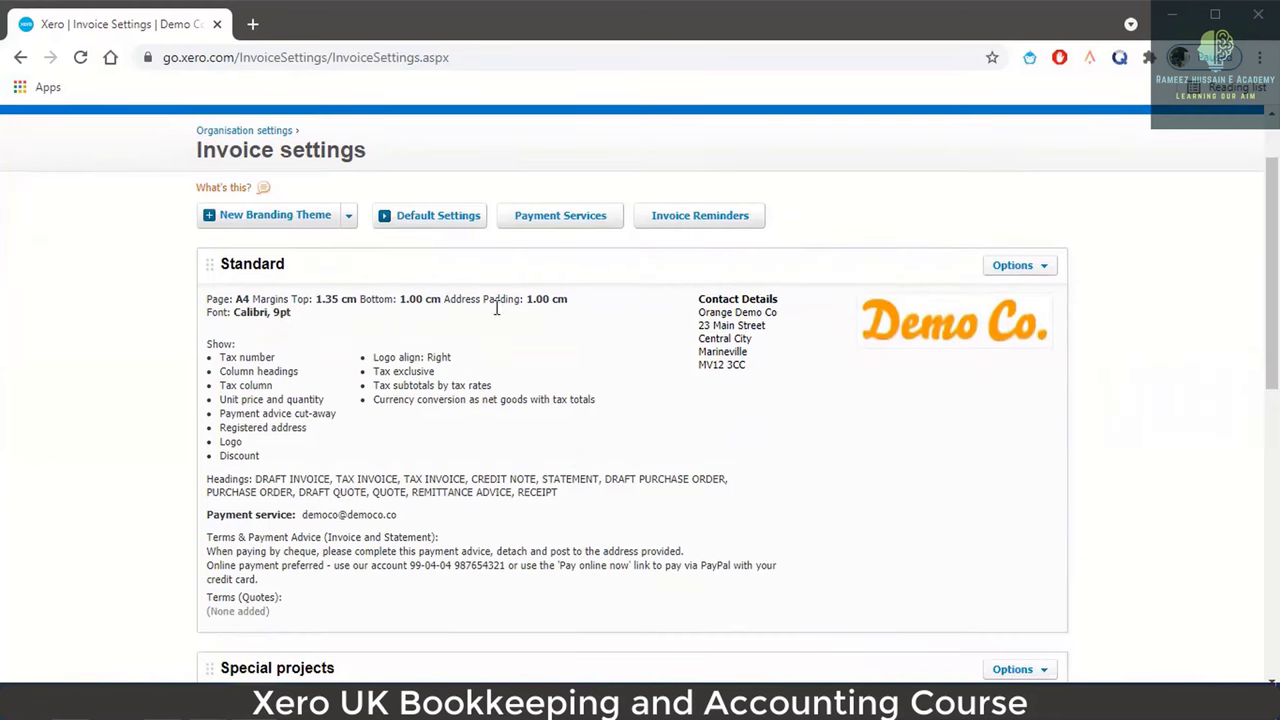
pyautogui.scroll(-1, 900, 366)
pyautogui.scroll(1, 900, 377)
pyautogui.scroll(-1, 889, 376)
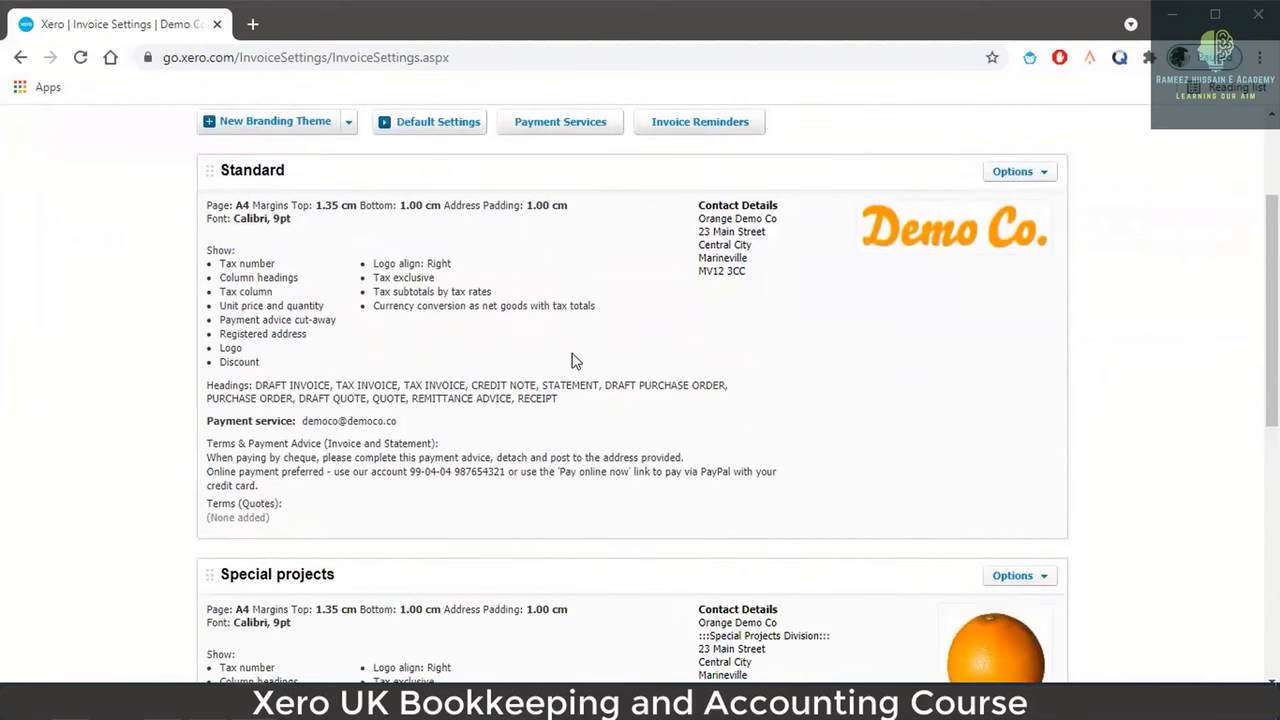
pyautogui.scroll(-2, 575, 362)
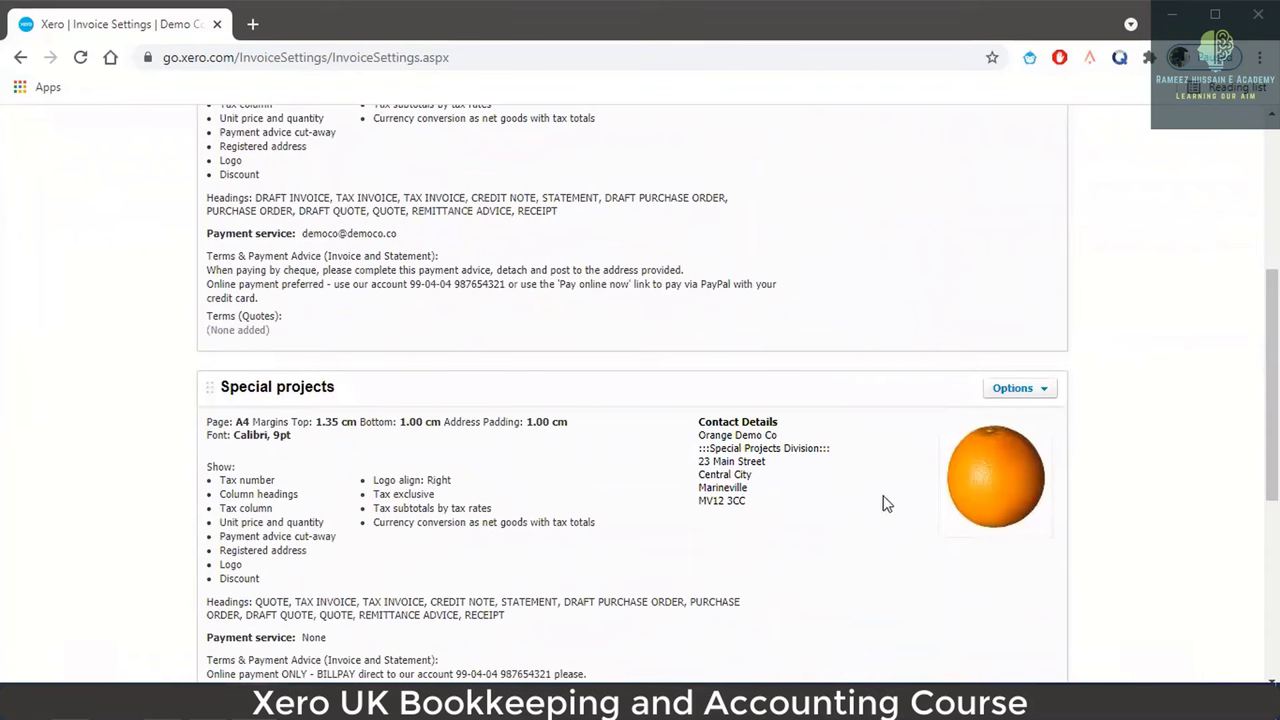
pyautogui.scroll(-3, 688, 470)
pyautogui.scroll(5, 688, 470)
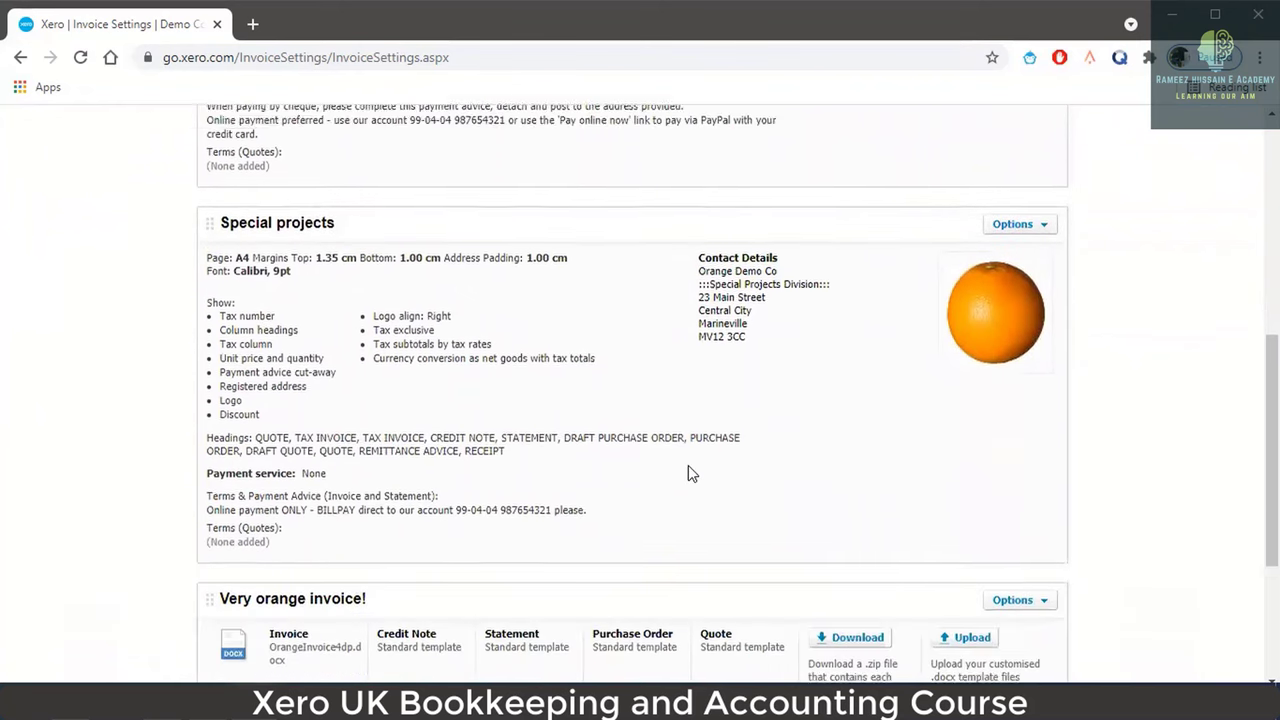
pyautogui.scroll(1, 688, 466)
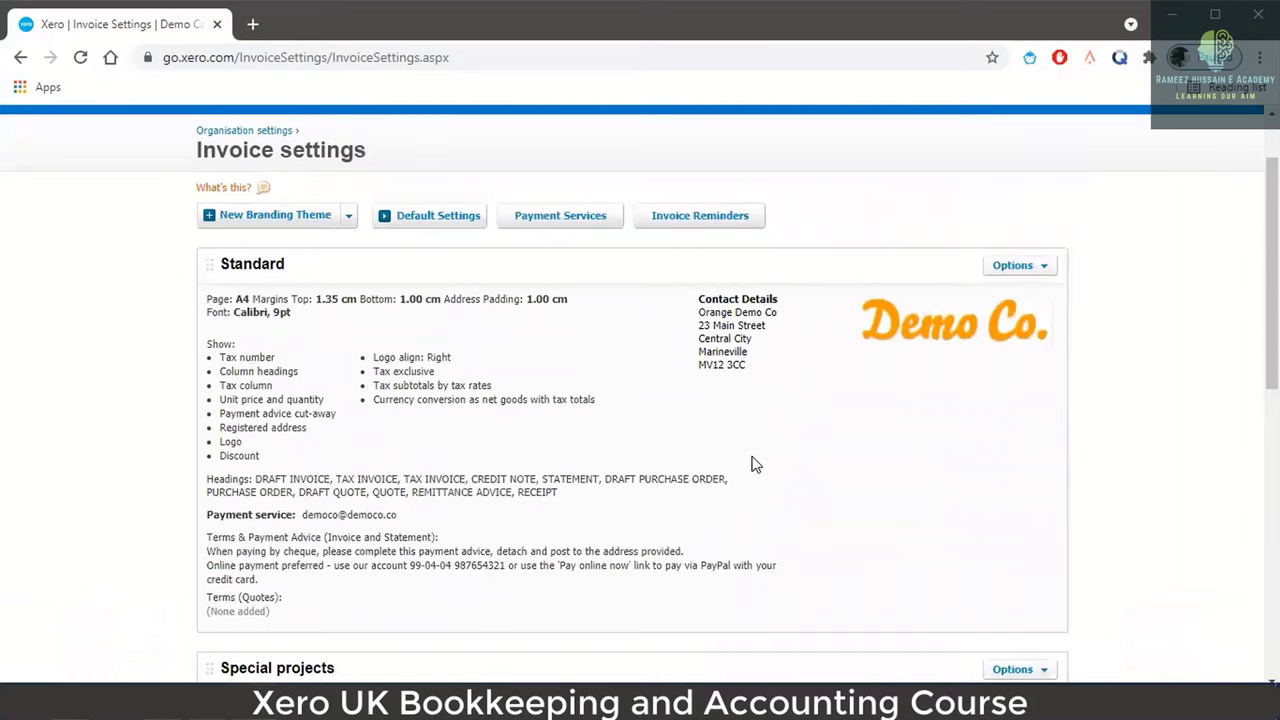
# Step: Edit the Standard branding theme to show item codes and save it
pyautogui.click(1039, 274)
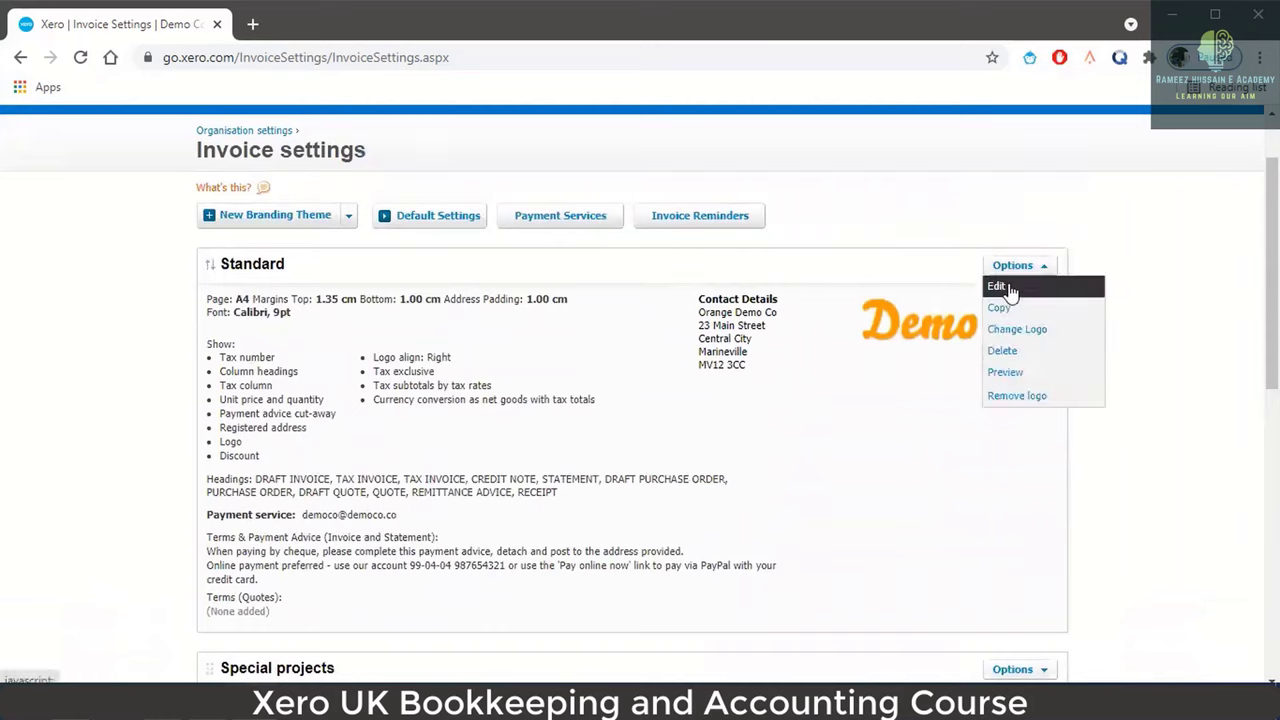
pyautogui.click(1000, 287)
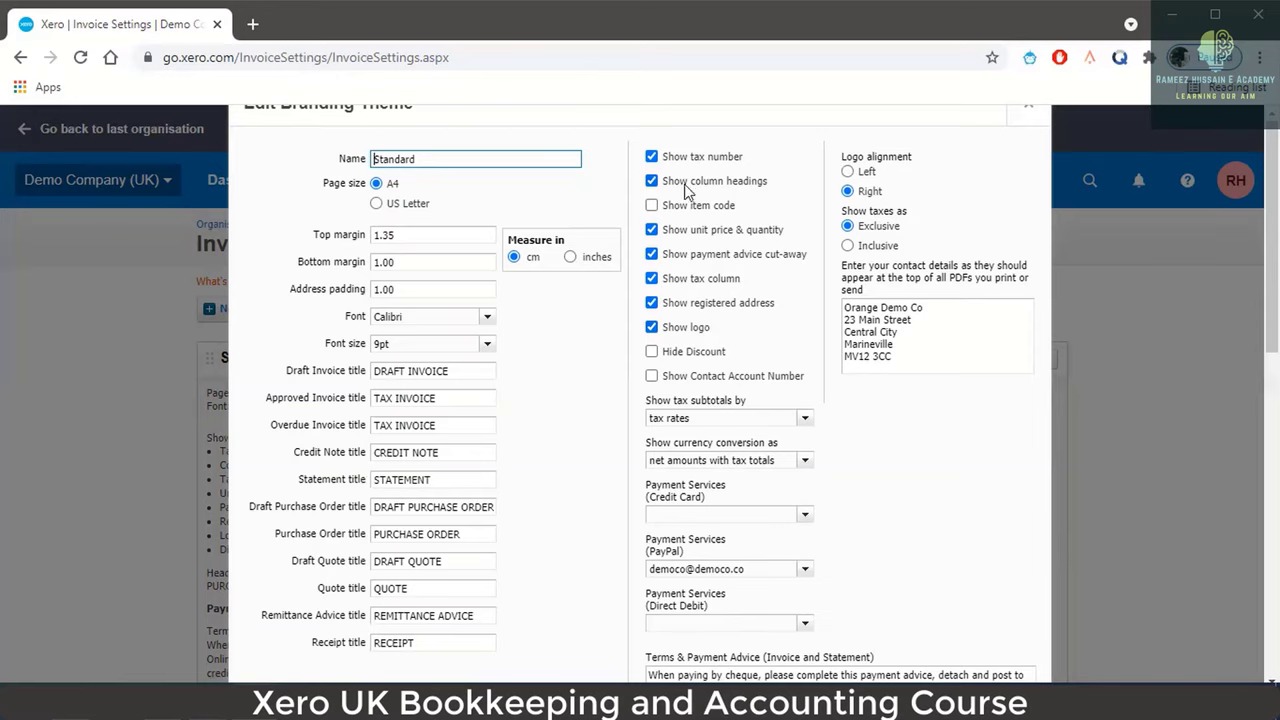
pyautogui.click(669, 210)
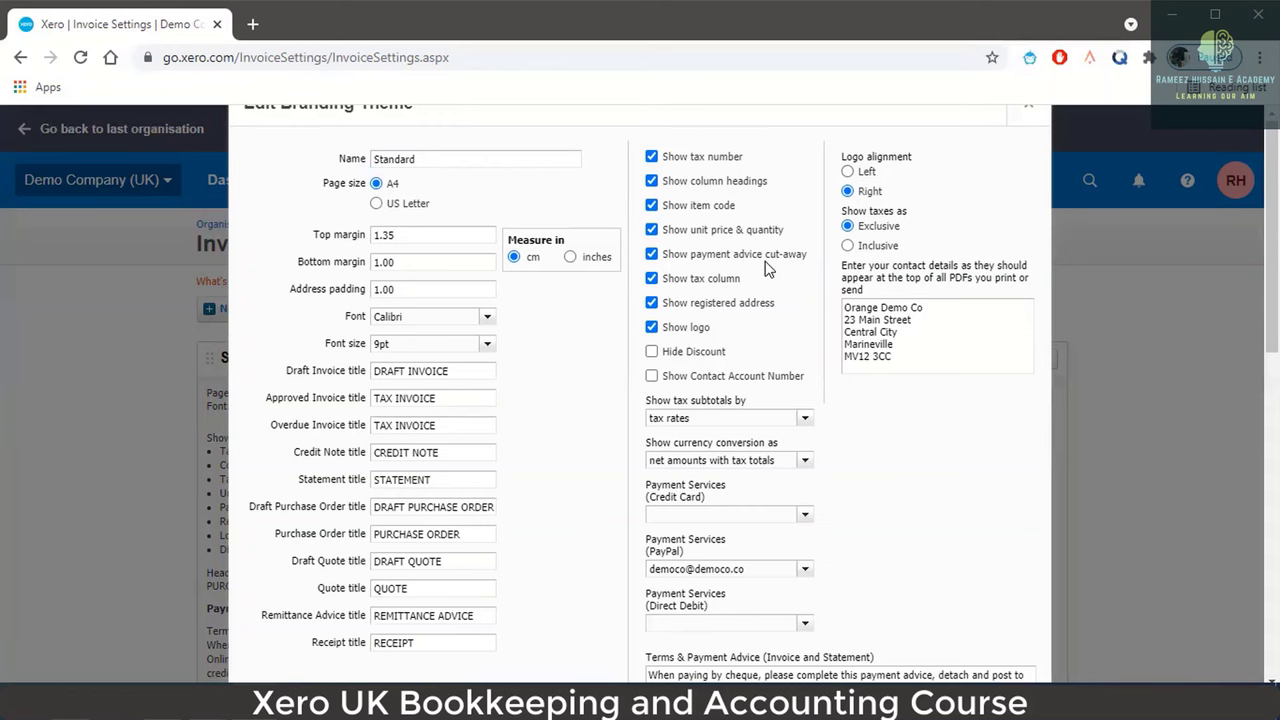
pyautogui.scroll(-1, 766, 272)
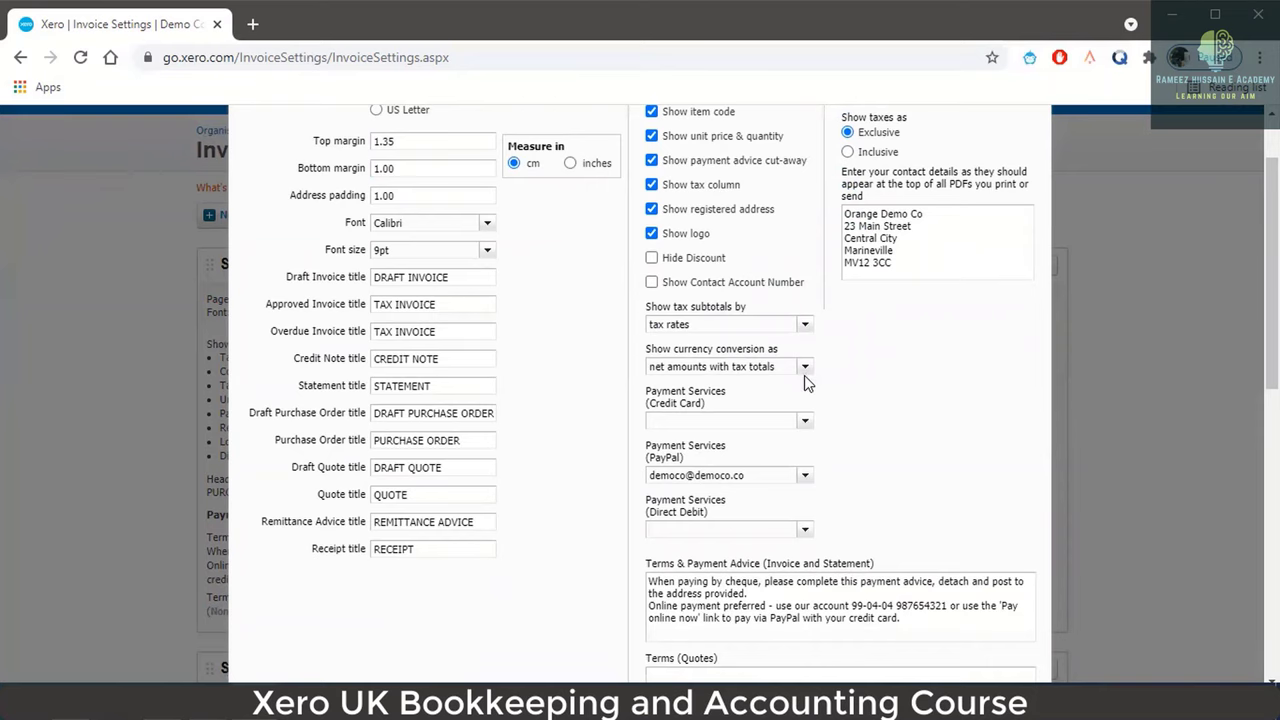
pyautogui.scroll(-1, 860, 389)
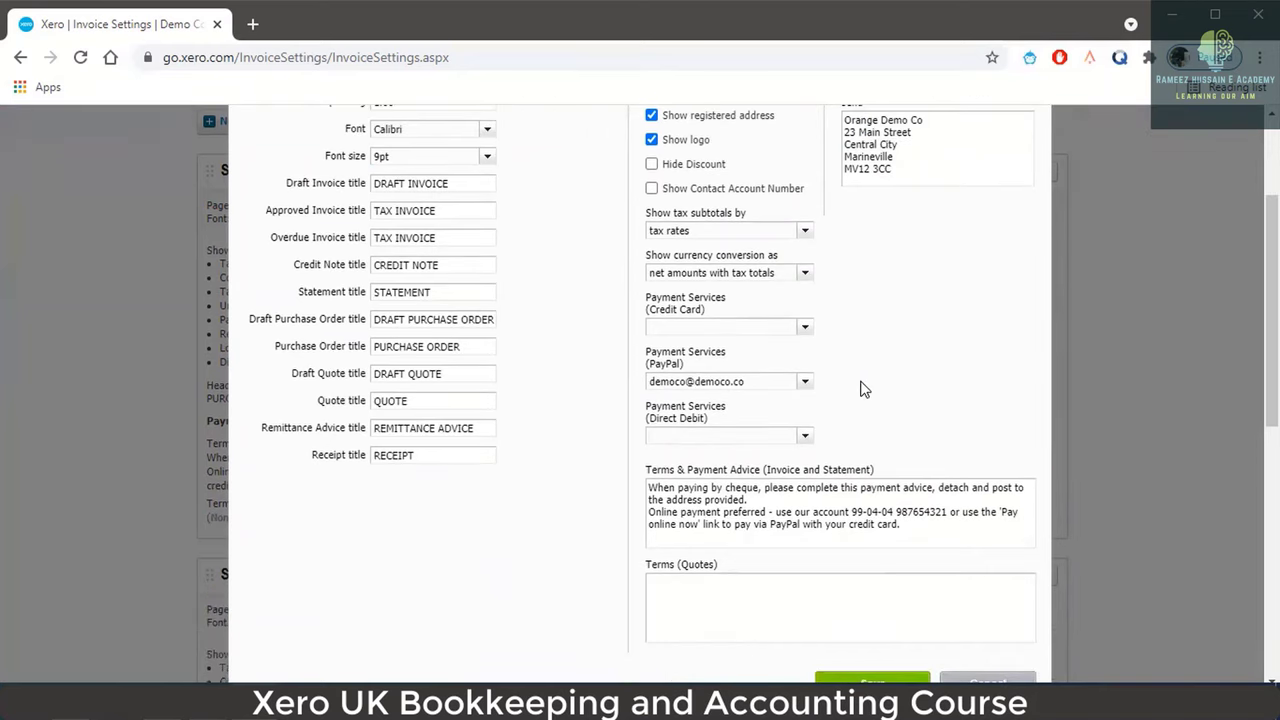
pyautogui.scroll(1, 864, 389)
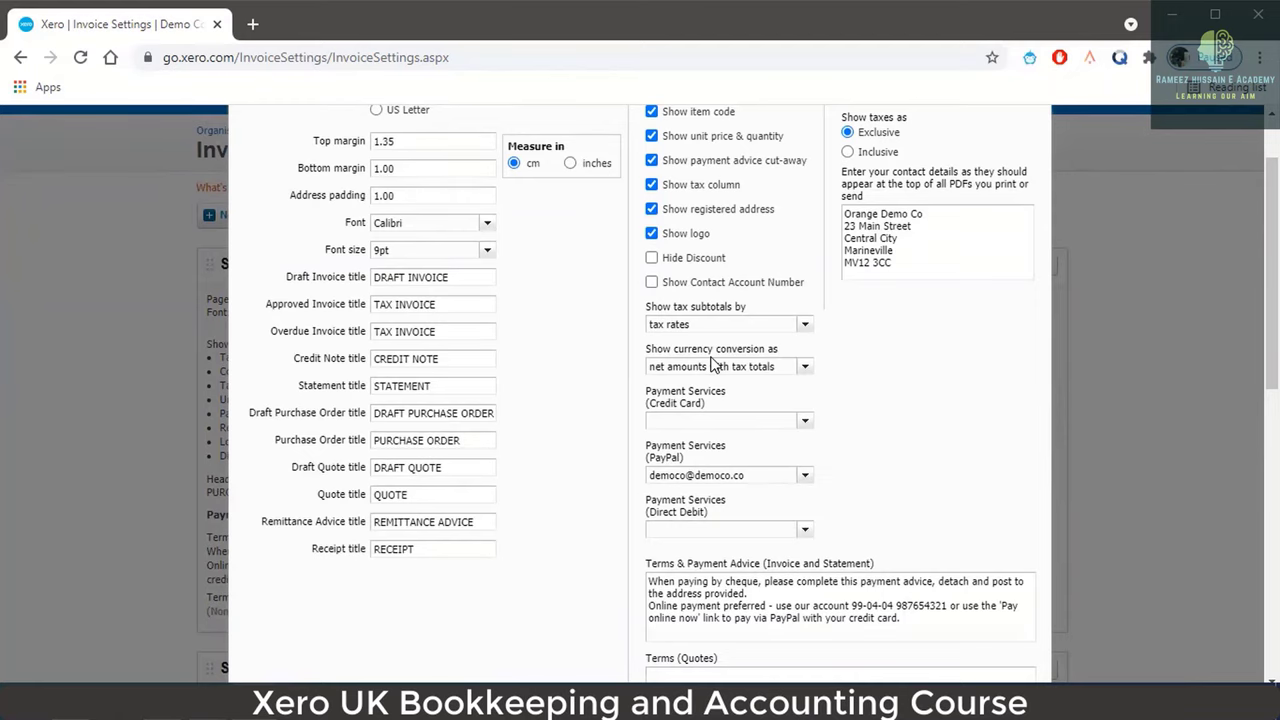
pyautogui.scroll(1, 947, 393)
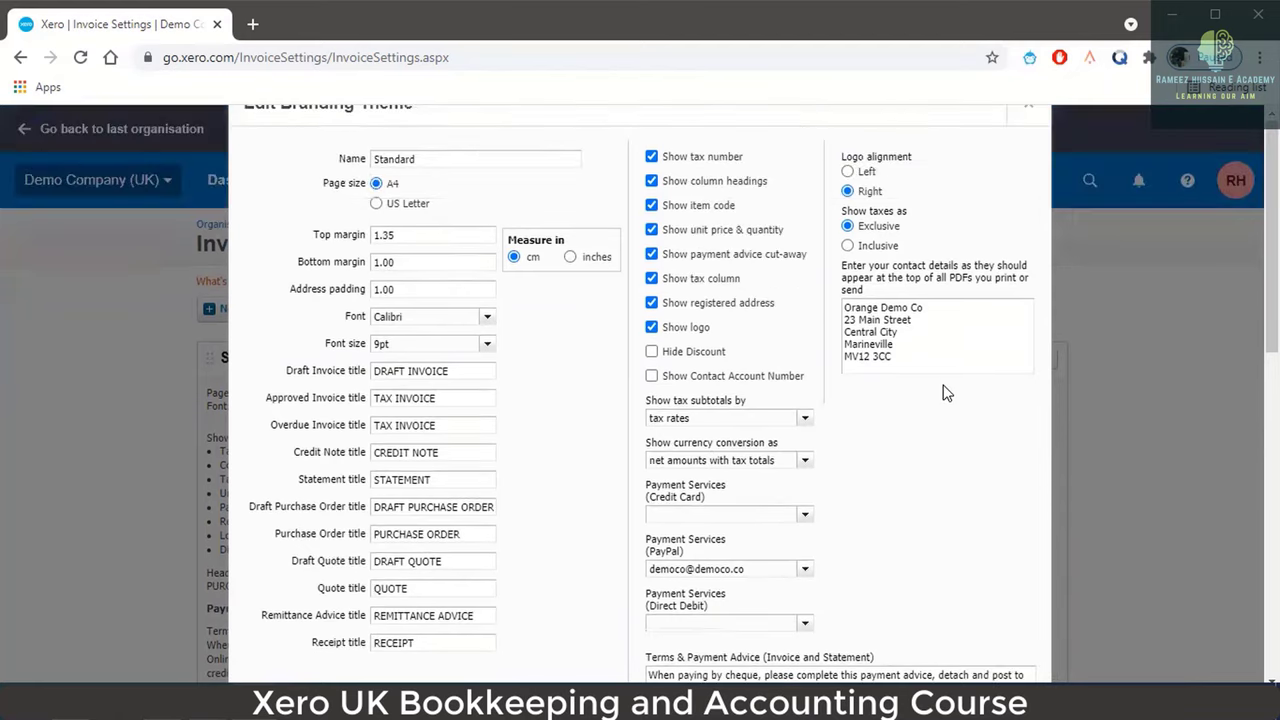
pyautogui.scroll(-1, 947, 393)
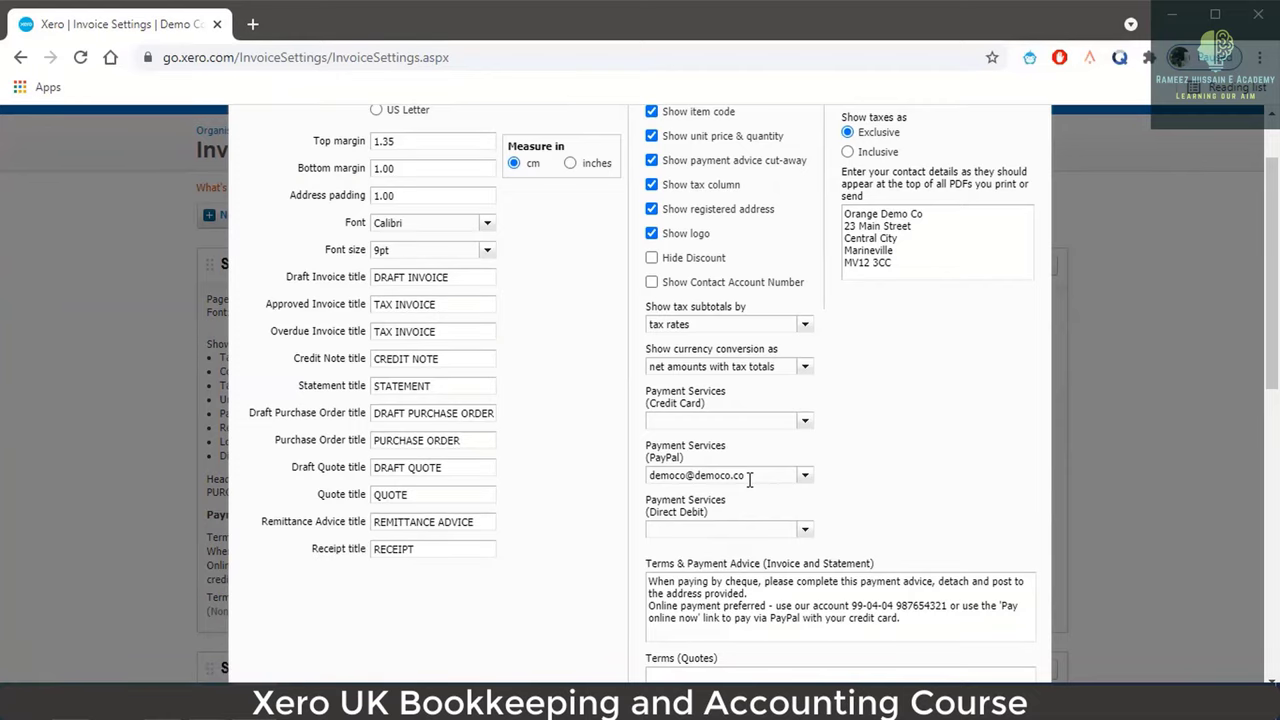
pyautogui.scroll(1, 980, 430)
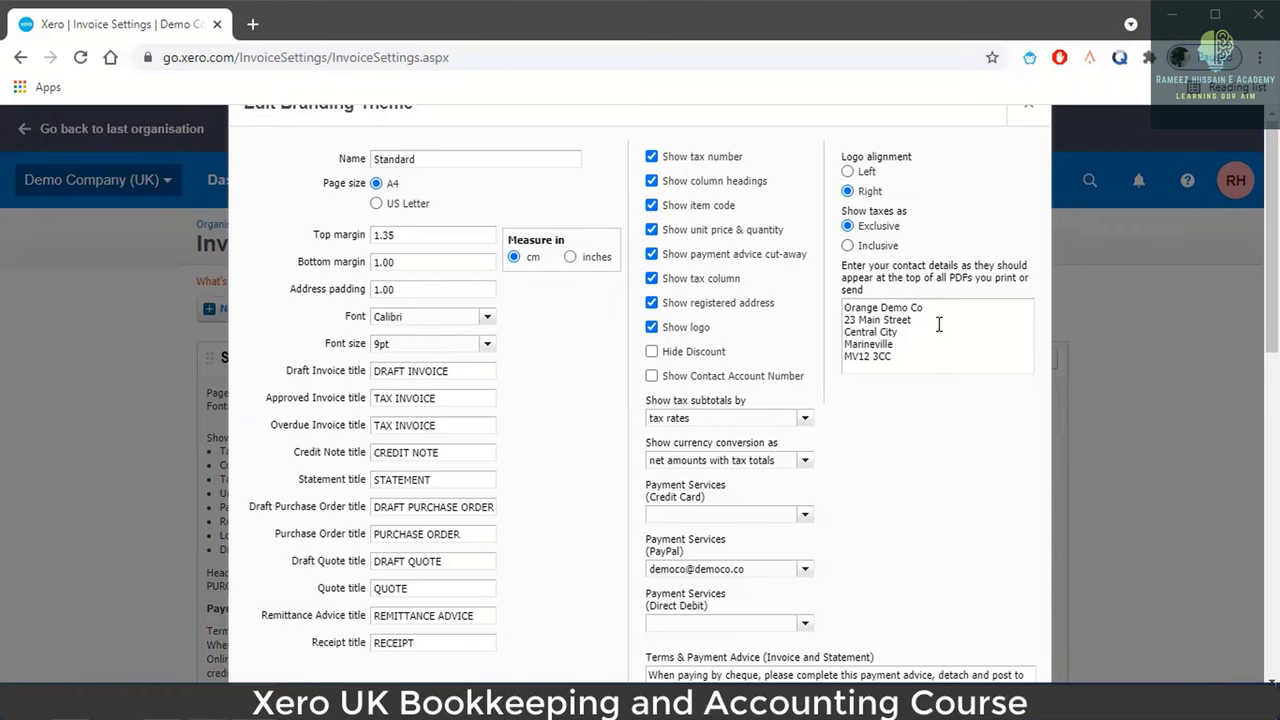
pyautogui.scroll(-4, 939, 323)
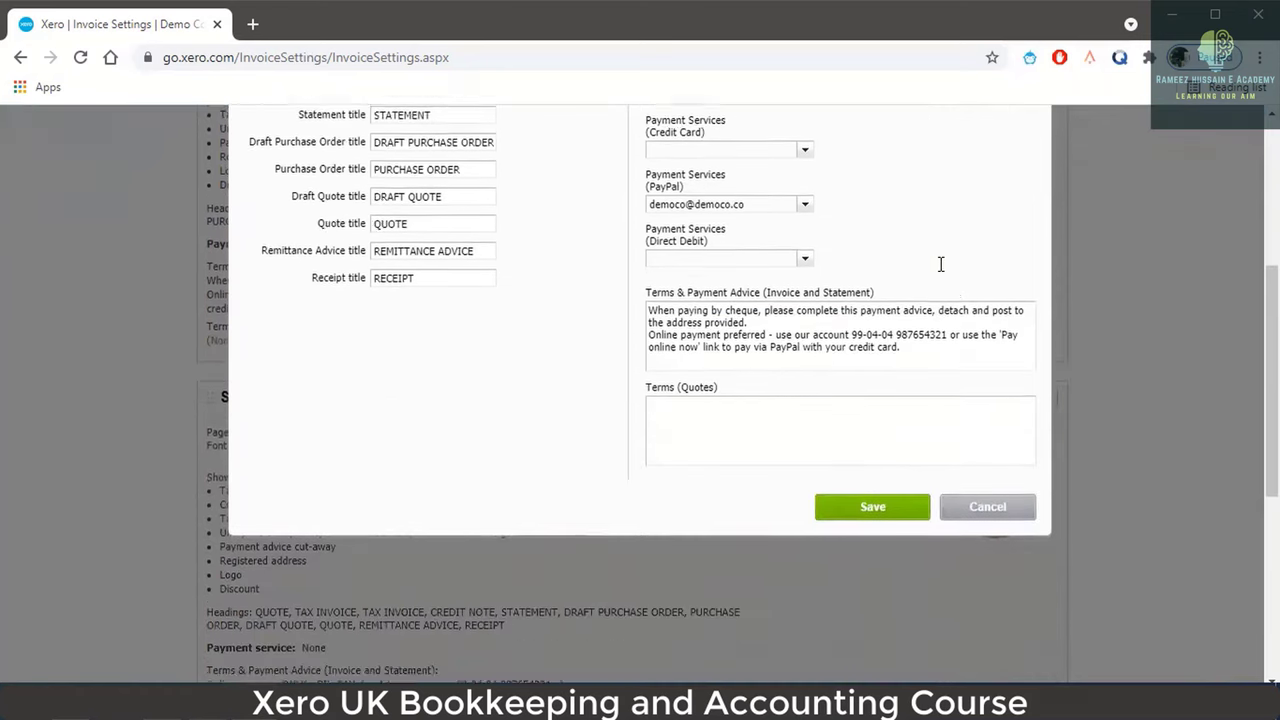
pyautogui.scroll(5, 940, 264)
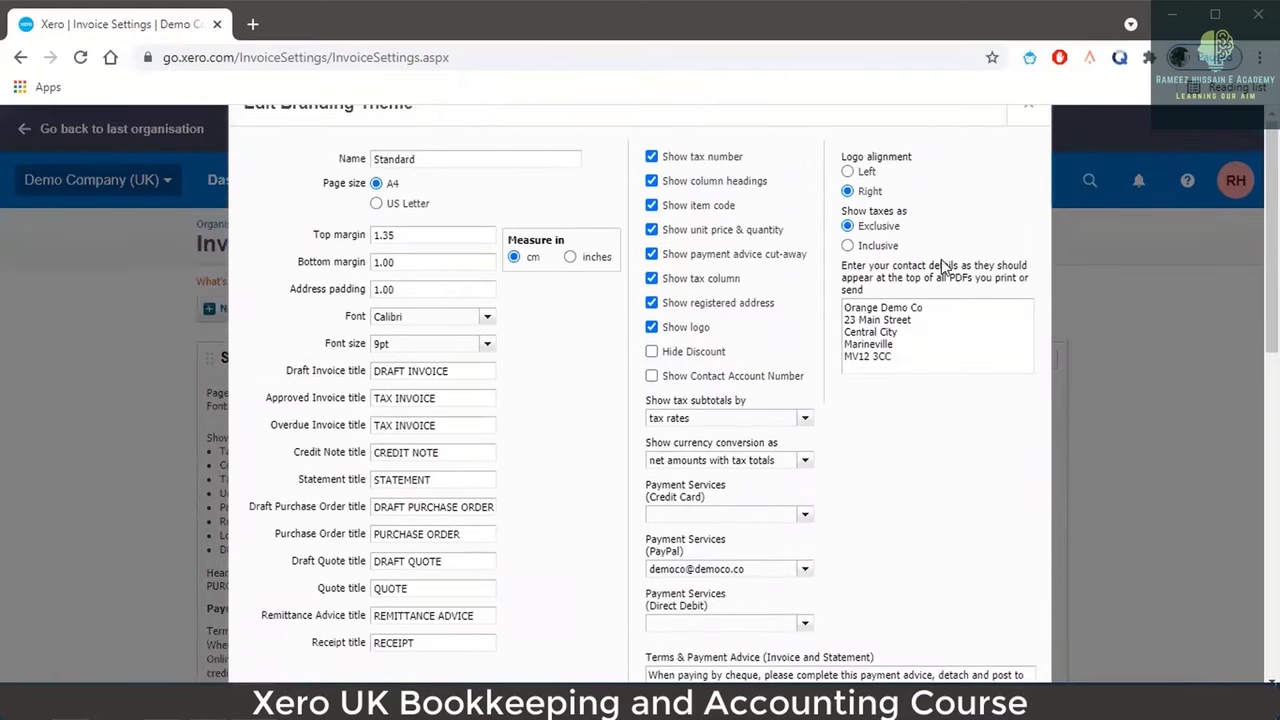
pyautogui.scroll(-5, 942, 266)
pyautogui.scroll(5, 900, 450)
pyautogui.scroll(-2, 880, 580)
pyautogui.scroll(-1, 890, 512)
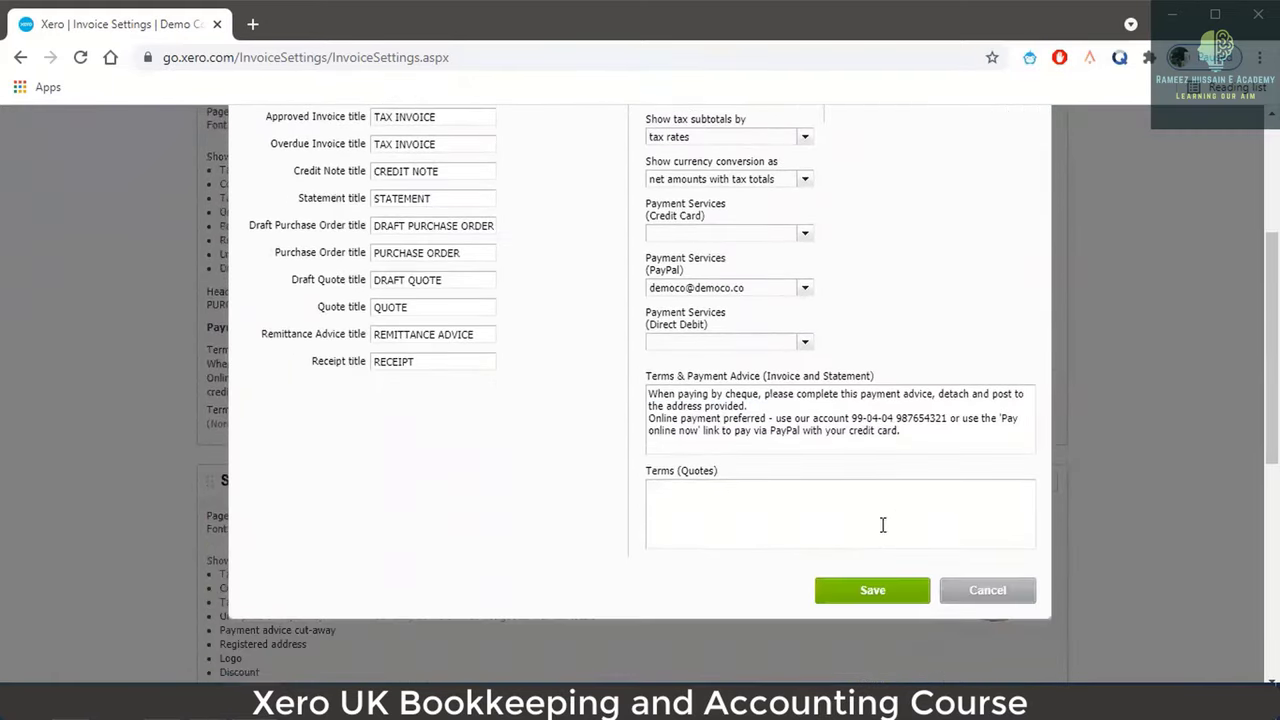
pyautogui.click(866, 580)
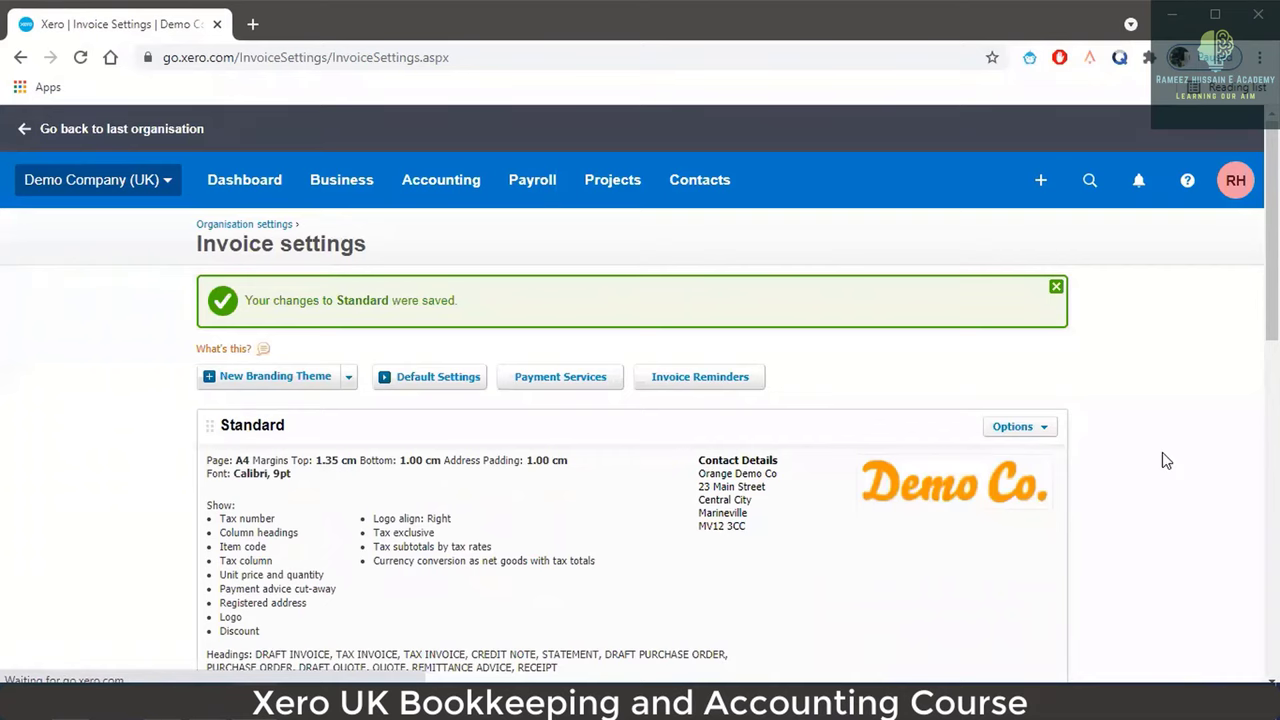
pyautogui.scroll(-2, 1010, 290)
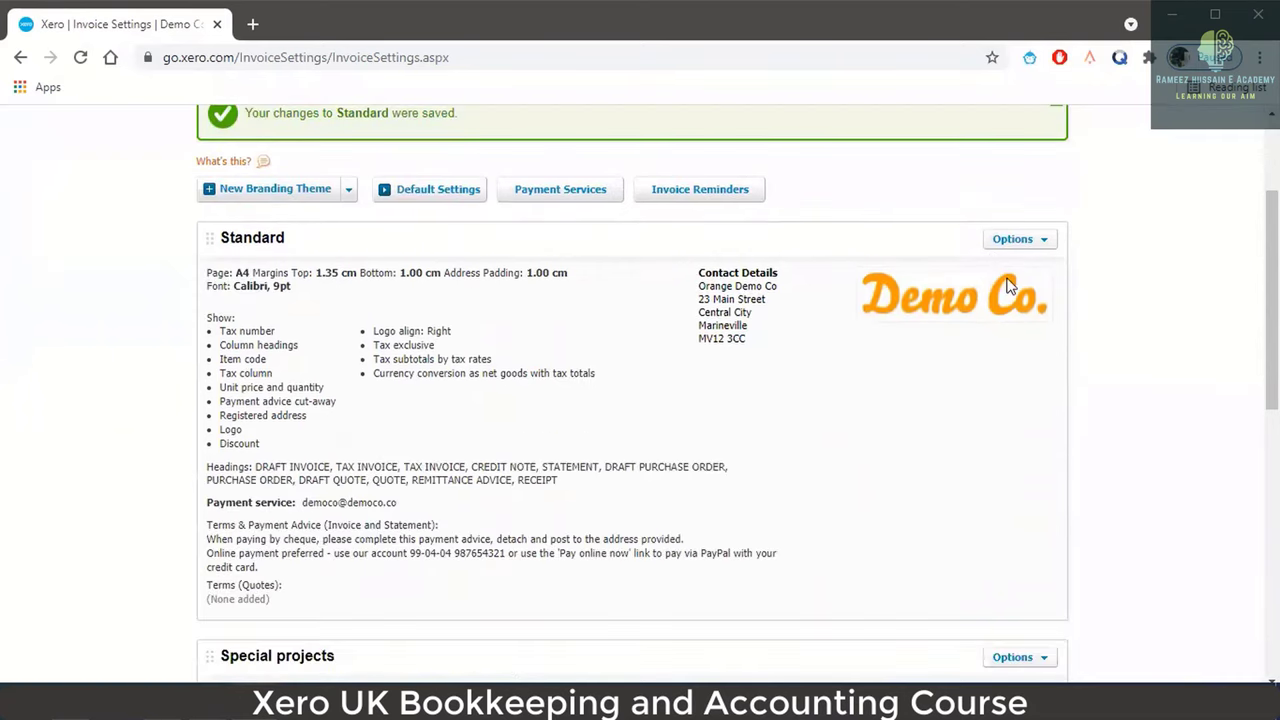
pyautogui.scroll(-1, 1008, 346)
pyautogui.scroll(-1, 1008, 346)
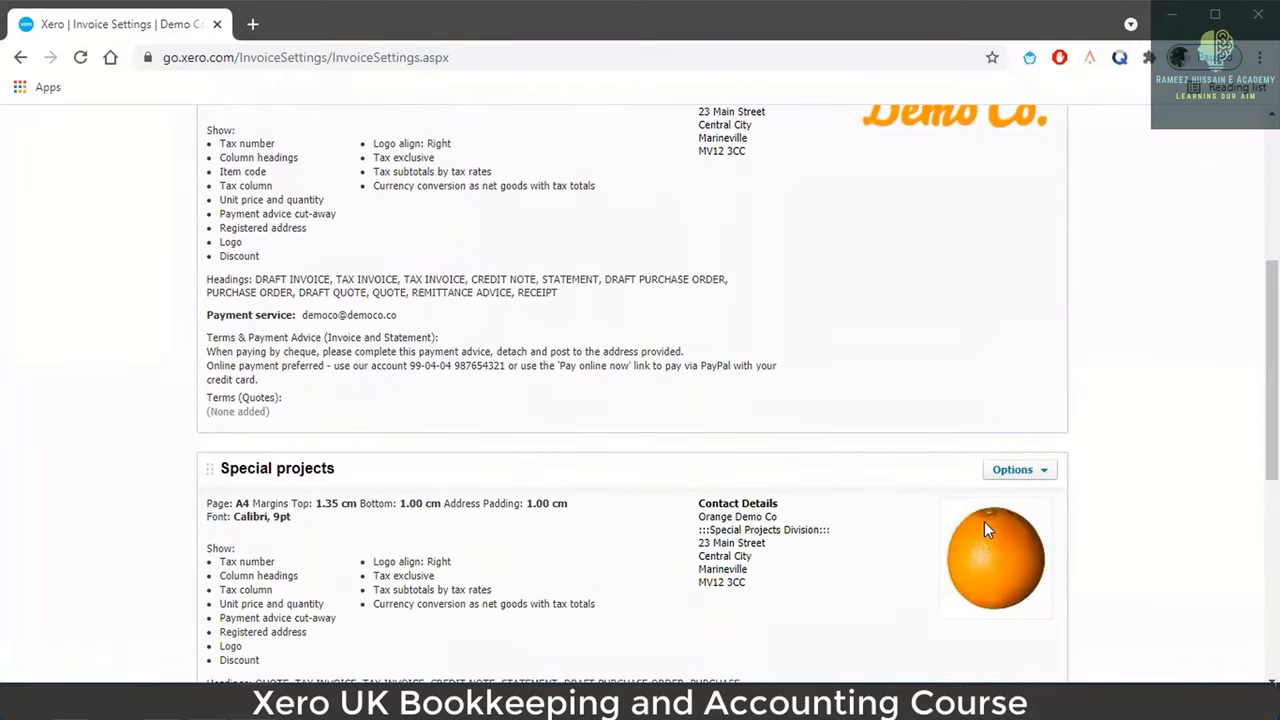
pyautogui.scroll(1, 1012, 490)
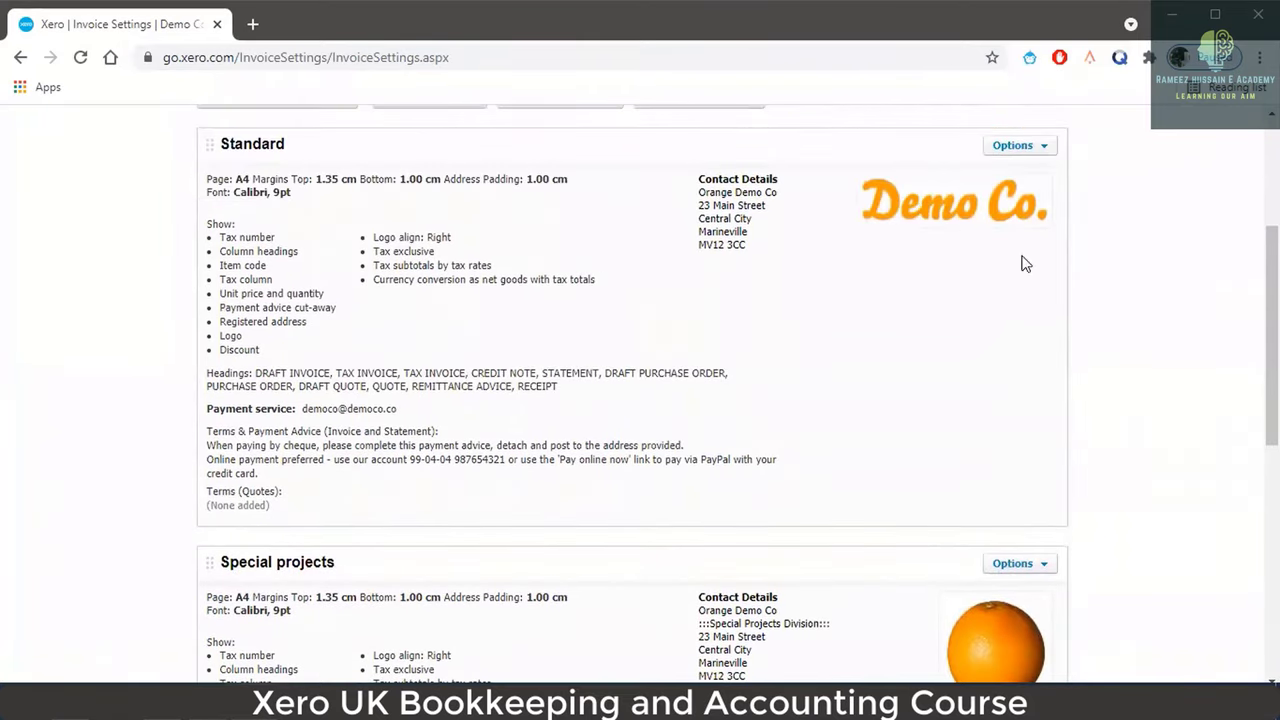
pyautogui.scroll(-1, 1028, 505)
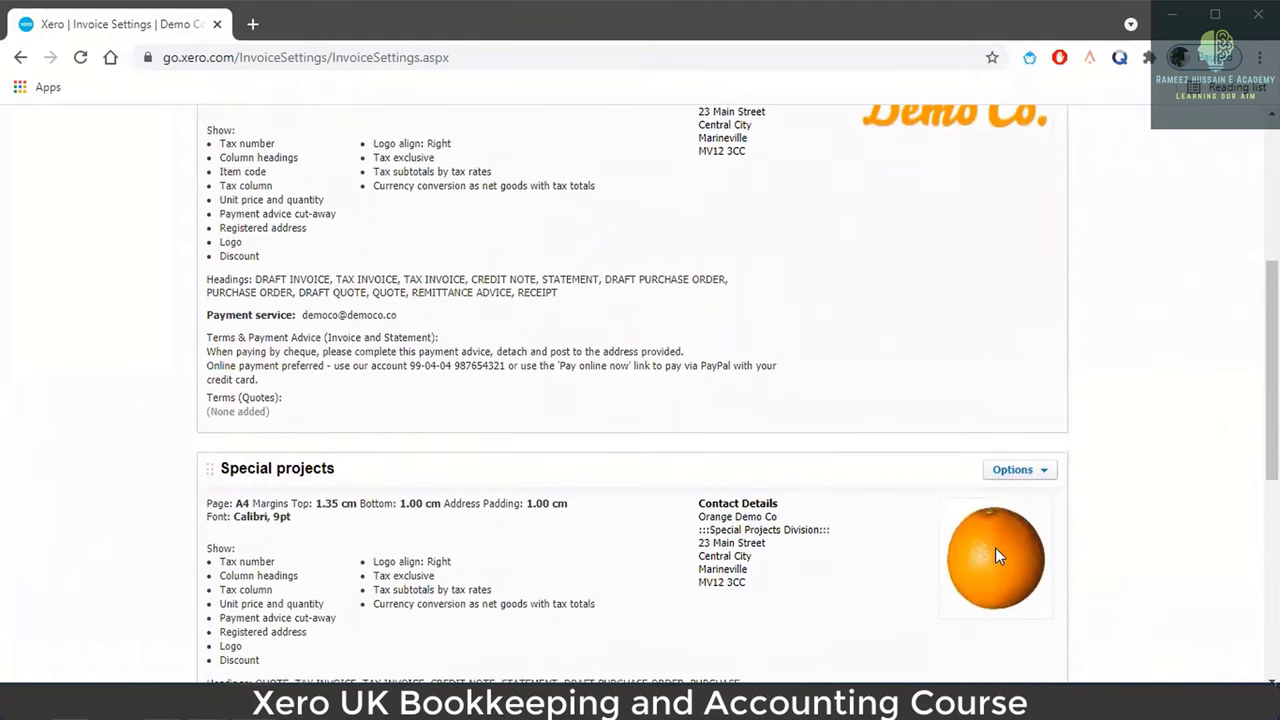
pyautogui.scroll(-1, 995, 556)
pyautogui.scroll(2, 997, 531)
pyautogui.scroll(1, 993, 462)
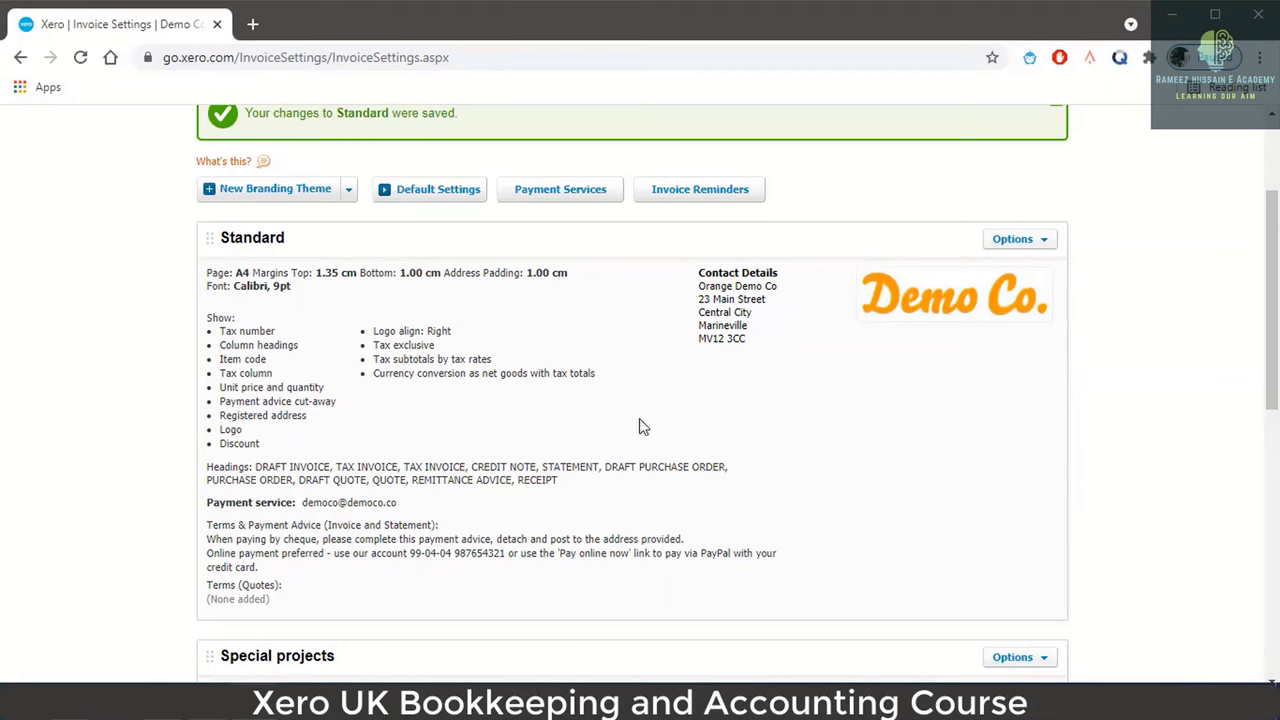
# Step: Start and cancel a new branding theme, then open the invoice Default Settings dialog
pyautogui.click(248, 195)
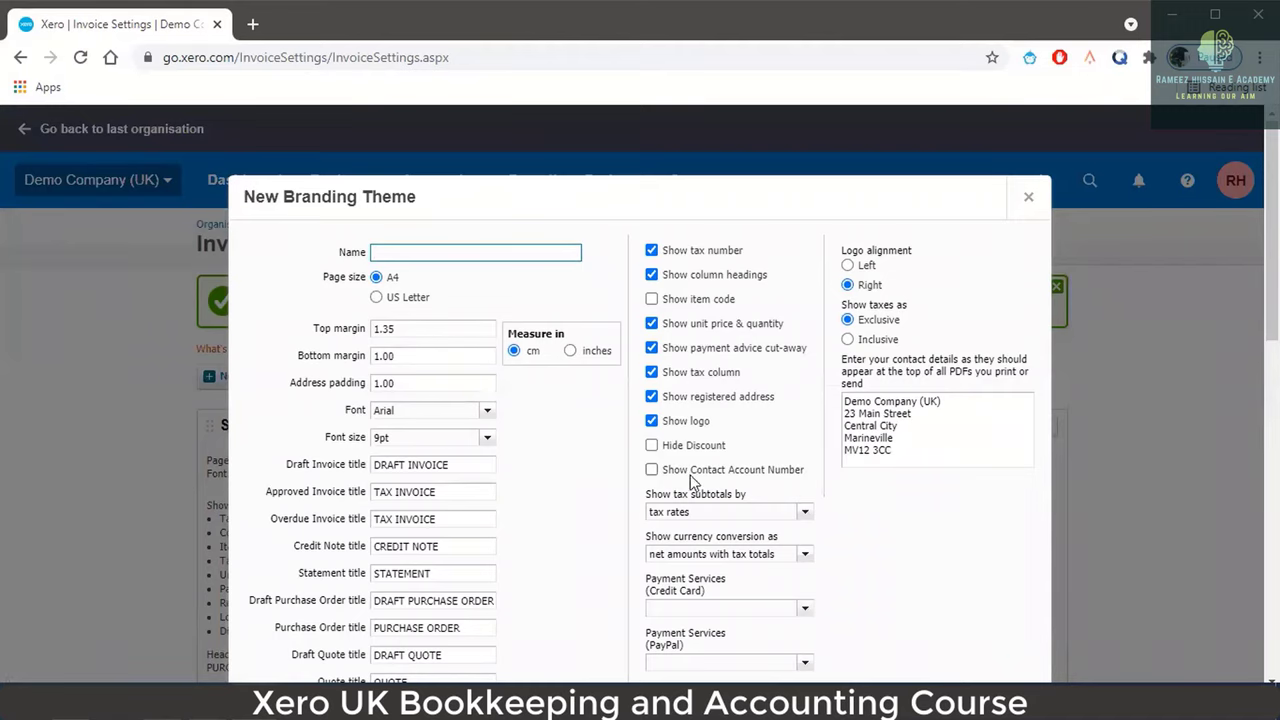
pyautogui.scroll(-4, 540, 330)
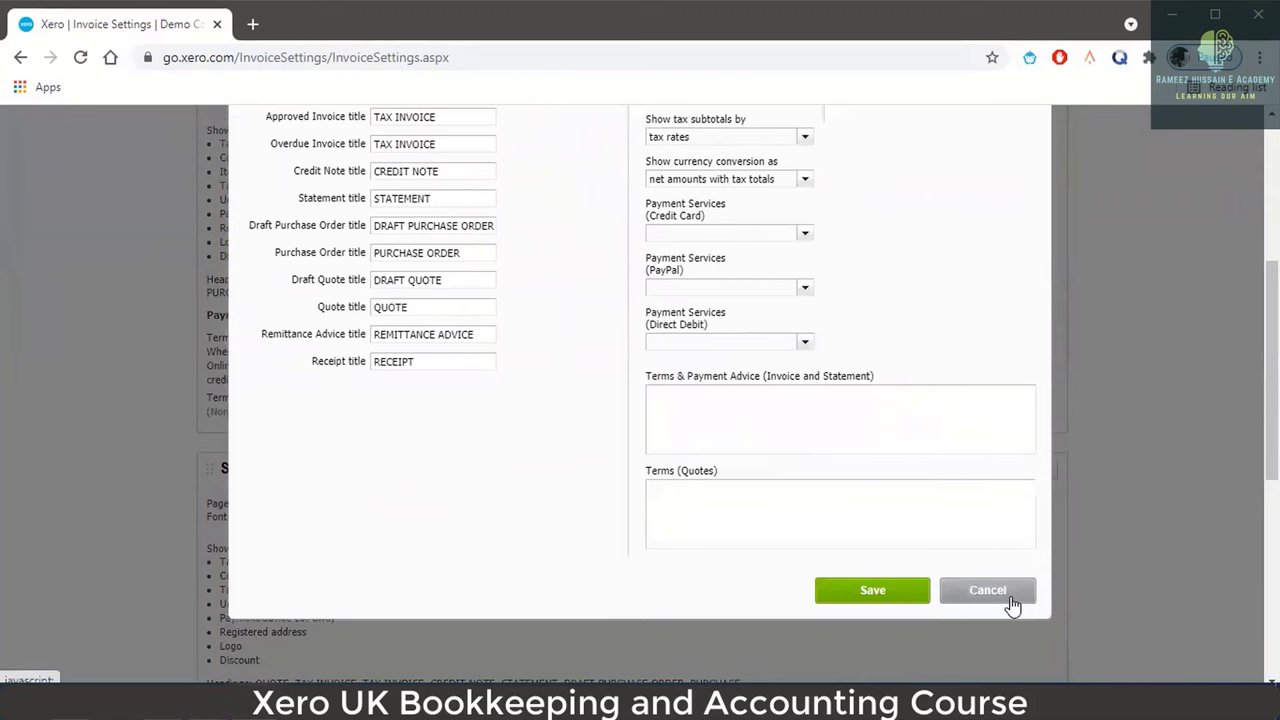
pyautogui.click(988, 591)
pyautogui.scroll(3, 857, 343)
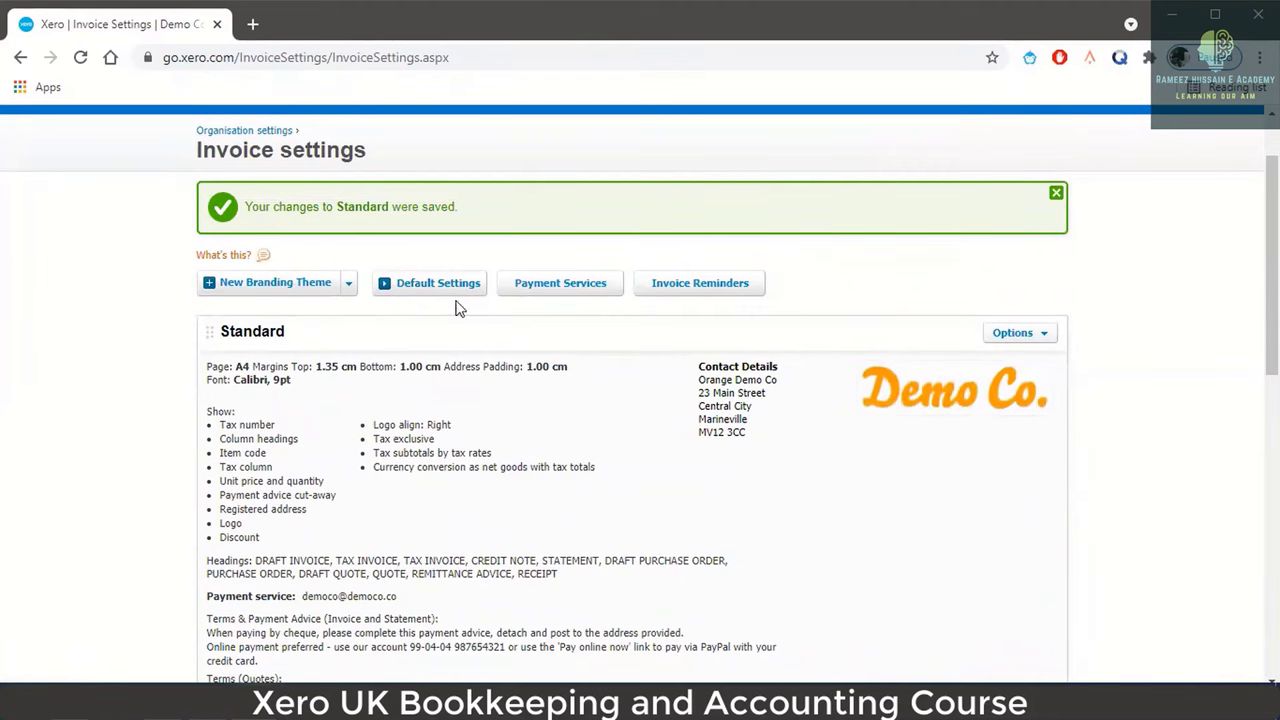
pyautogui.click(450, 284)
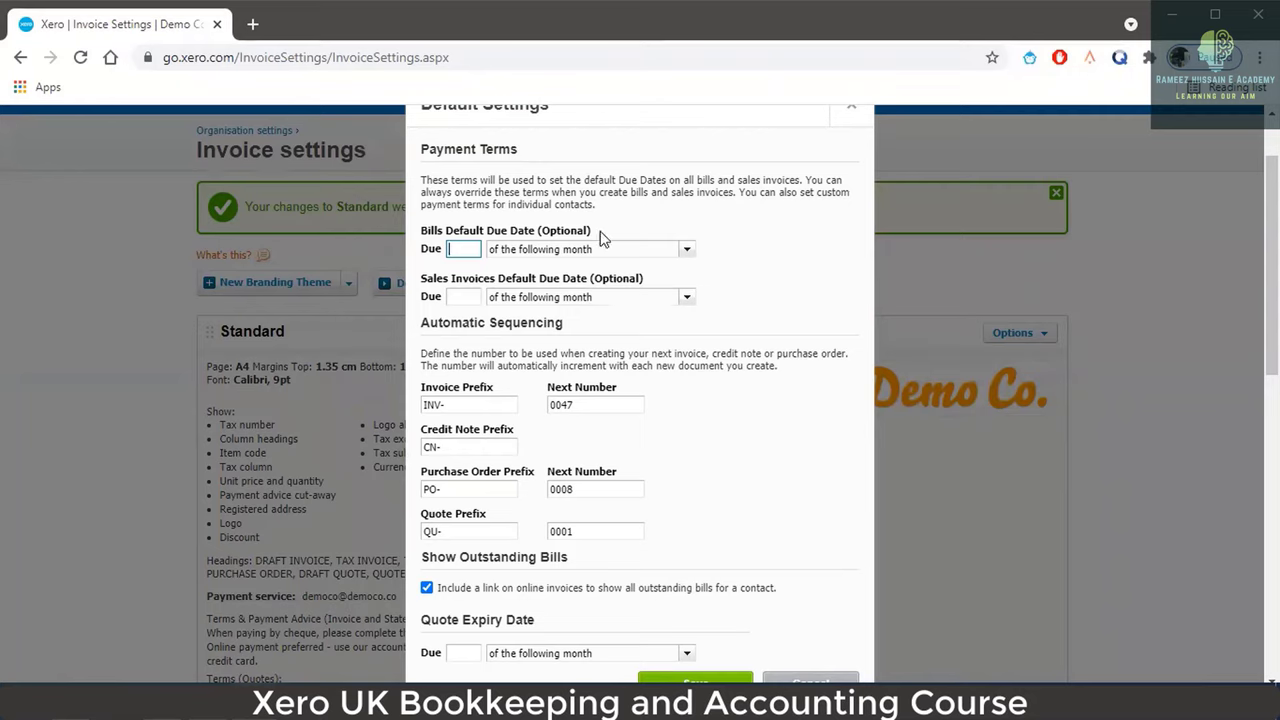
# Step: Set bills to fall due on day 30 of the following month
pyautogui.click(470, 254)
pyautogui.click(685, 251)
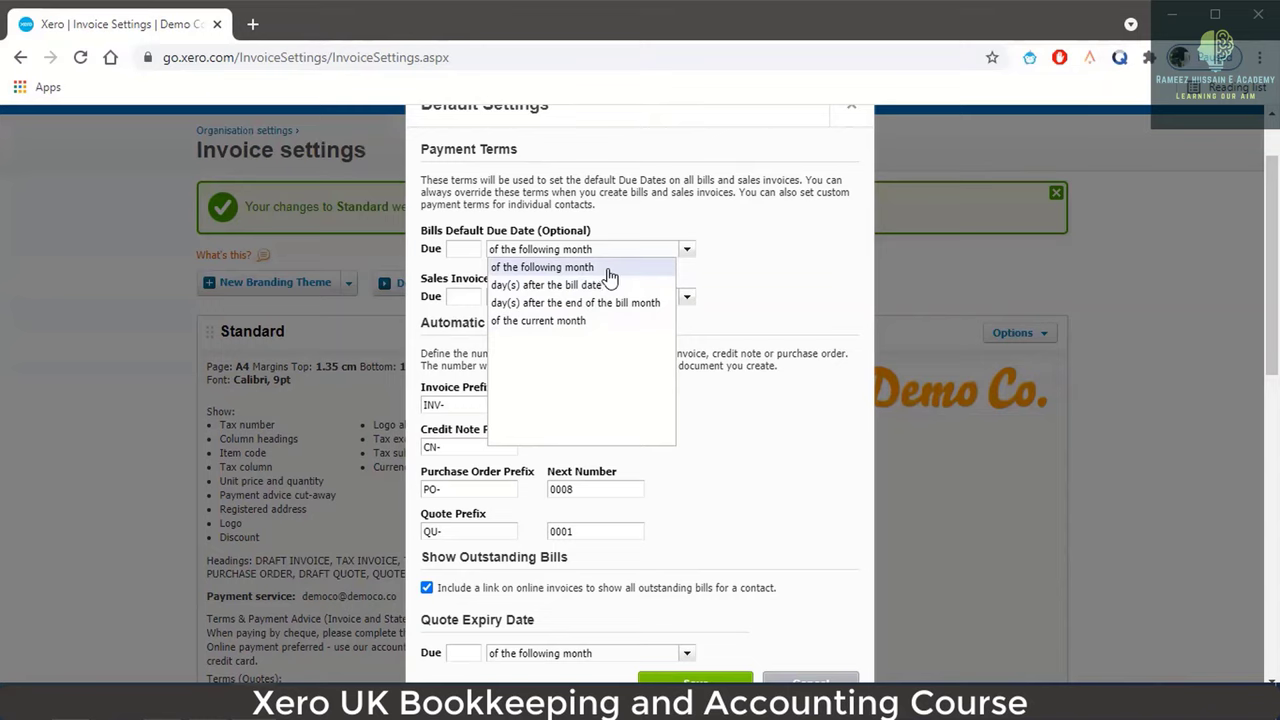
pyautogui.click(607, 270)
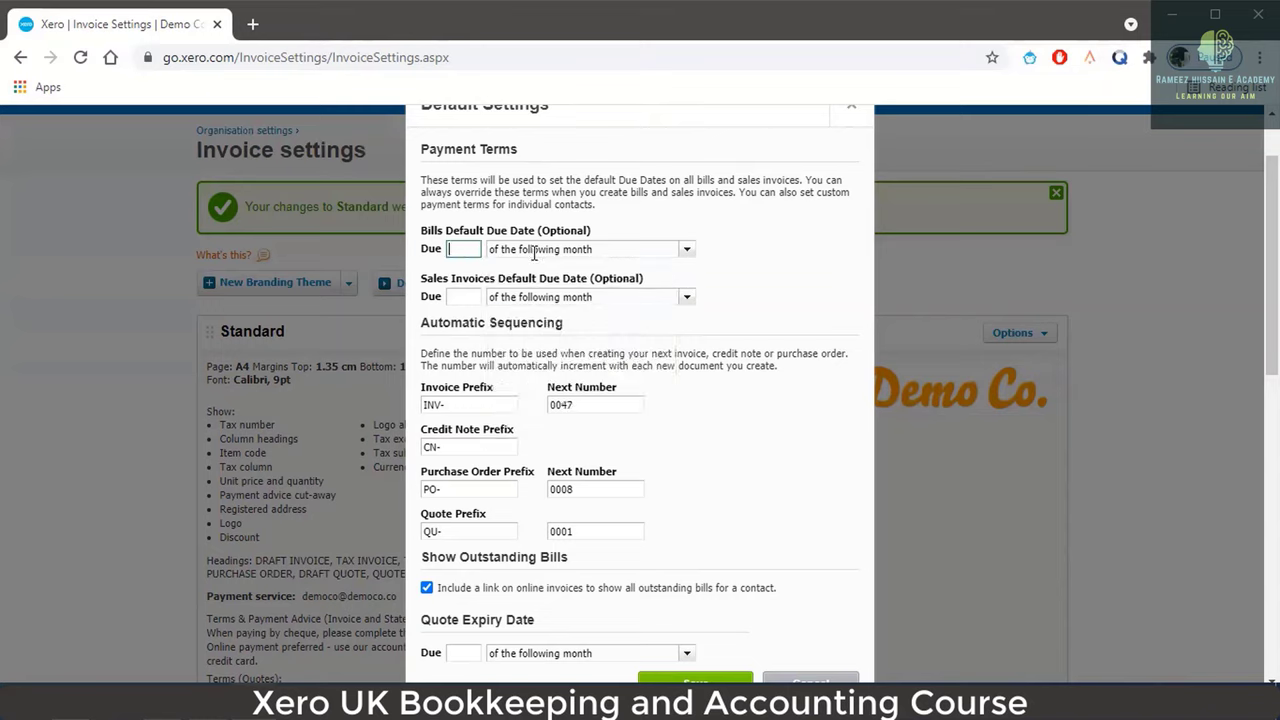
pyautogui.write('30')
pyautogui.scroll(-2, 698, 338)
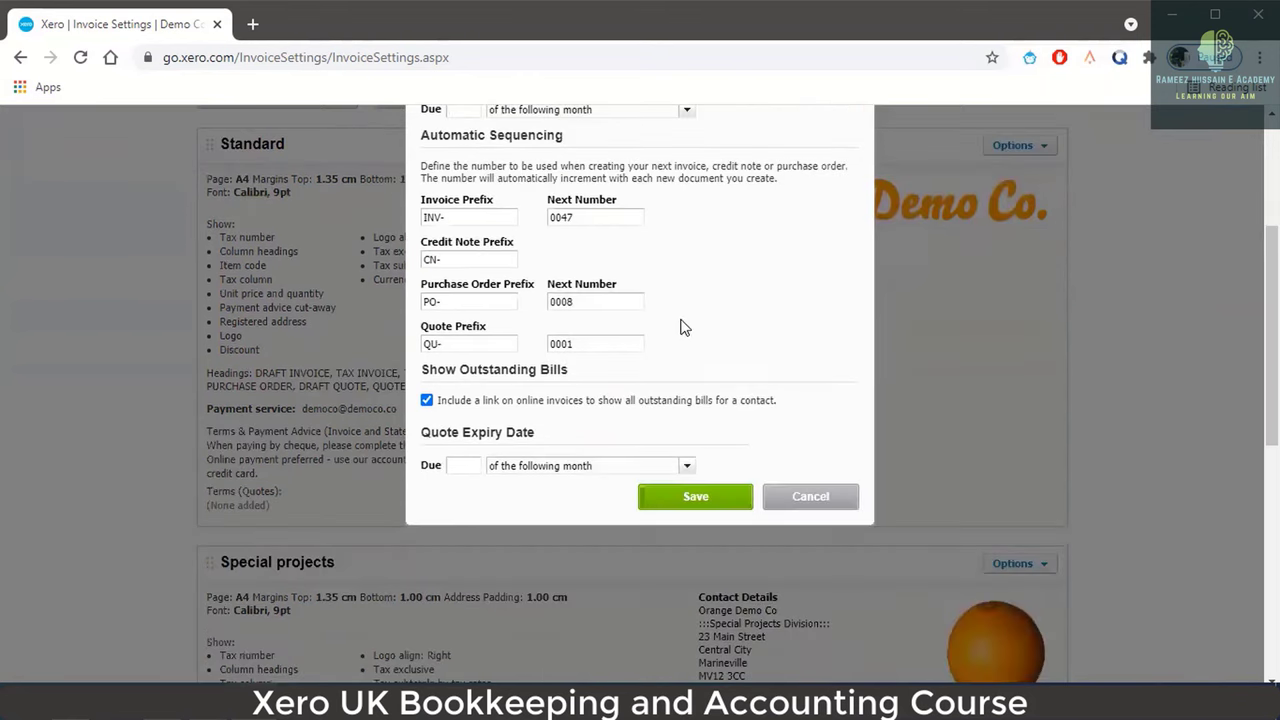
pyautogui.scroll(-2, 553, 332)
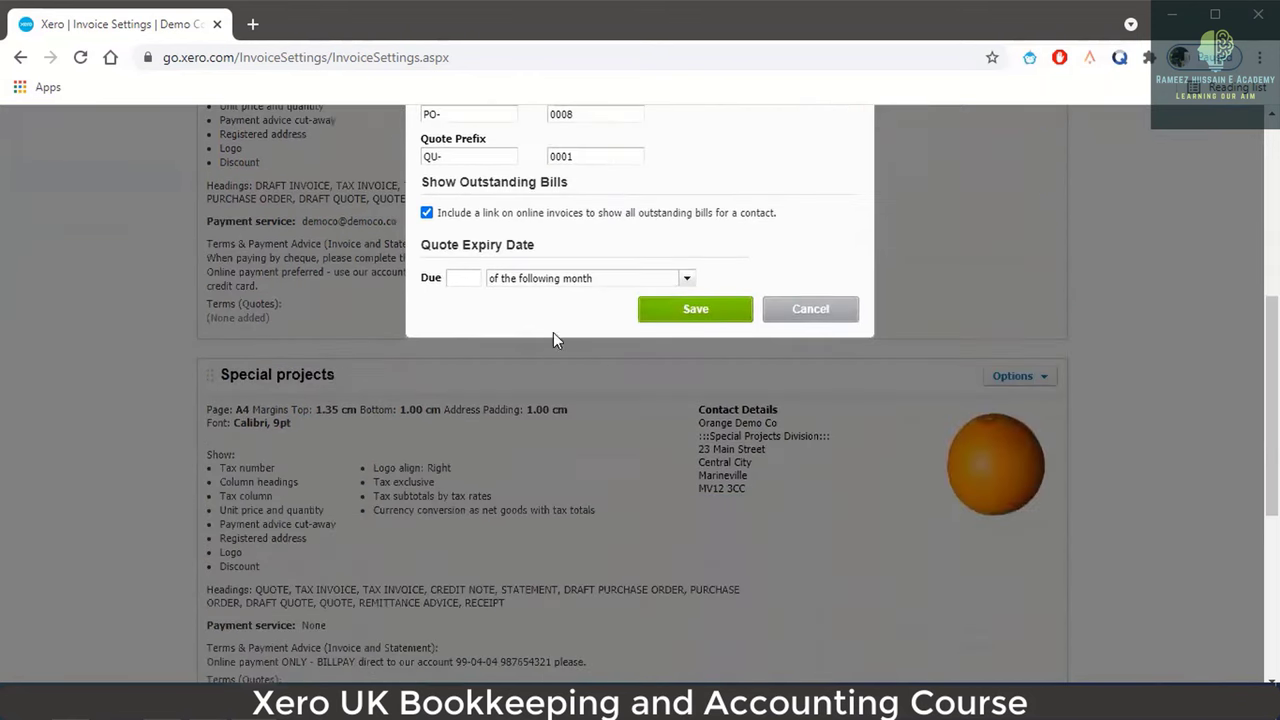
pyautogui.scroll(3, 553, 332)
pyautogui.scroll(2, 566, 250)
pyautogui.scroll(-2, 566, 242)
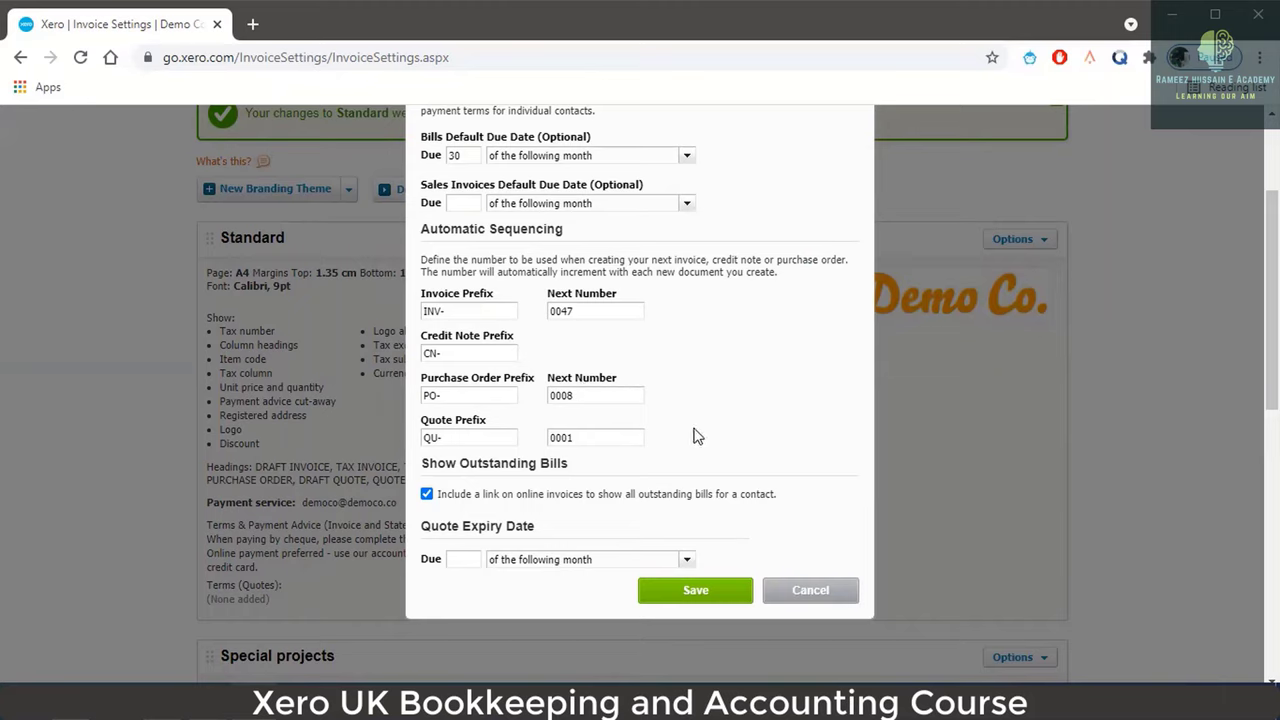
pyautogui.scroll(-1, 697, 436)
pyautogui.scroll(2, 697, 436)
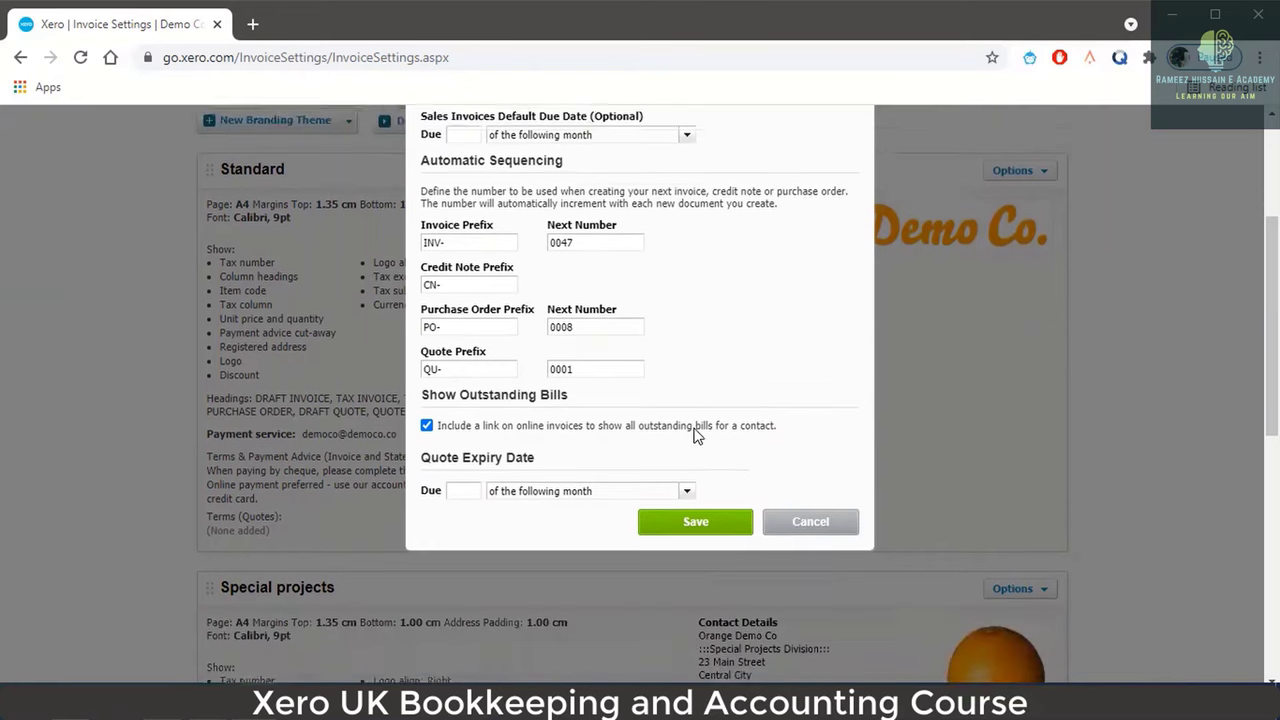
pyautogui.scroll(-2, 697, 436)
pyautogui.scroll(2, 697, 436)
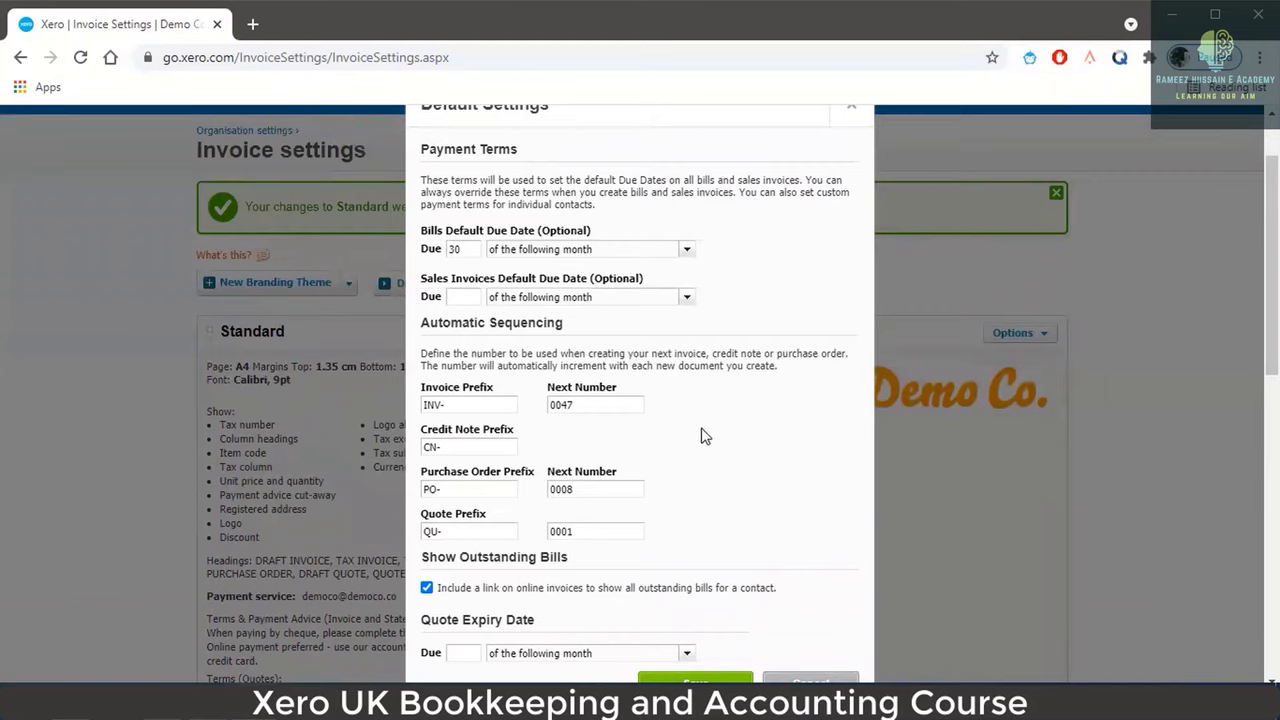
# Step: Set the sales invoices default due day to 30 and save the settings
pyautogui.click(469, 297)
pyautogui.write('30')
pyautogui.scroll(-1, 743, 437)
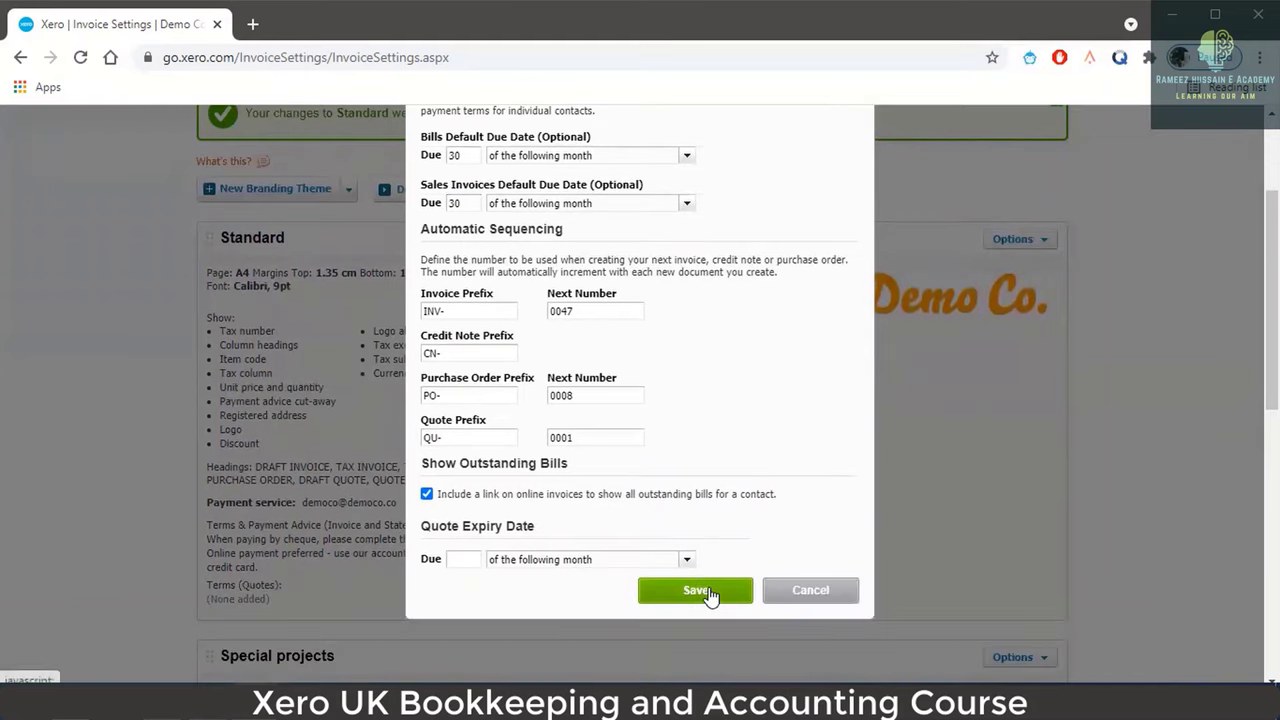
pyautogui.click(698, 591)
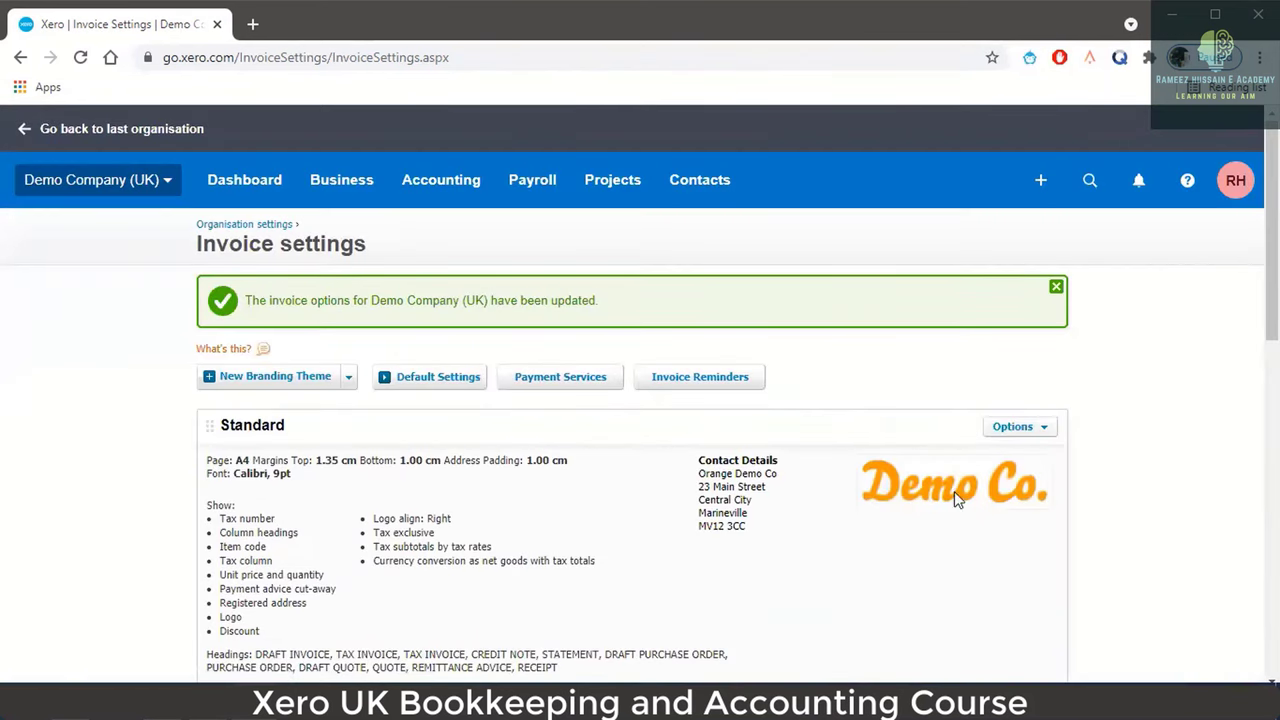
# Step: Go from the dashboard to Business > Invoices and scroll through all 48 invoices
pyautogui.scroll(-1, 816, 452)
pyautogui.scroll(-1, 816, 452)
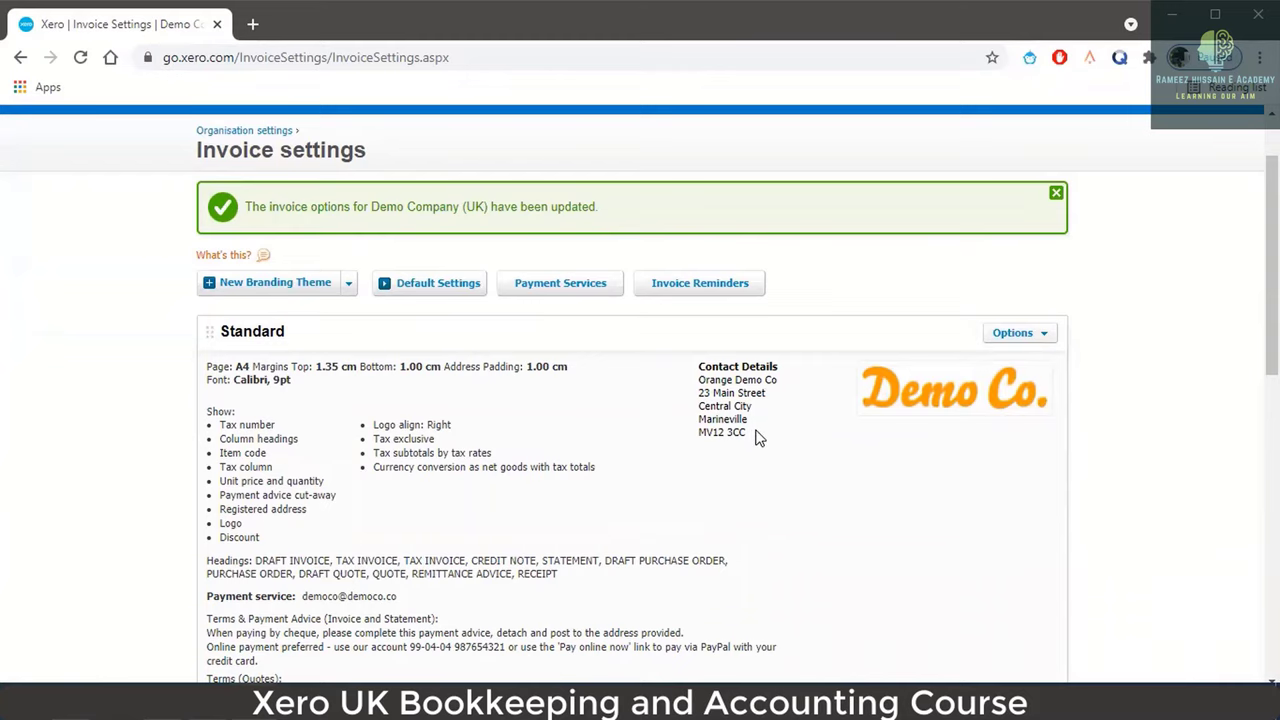
pyautogui.scroll(1, 765, 436)
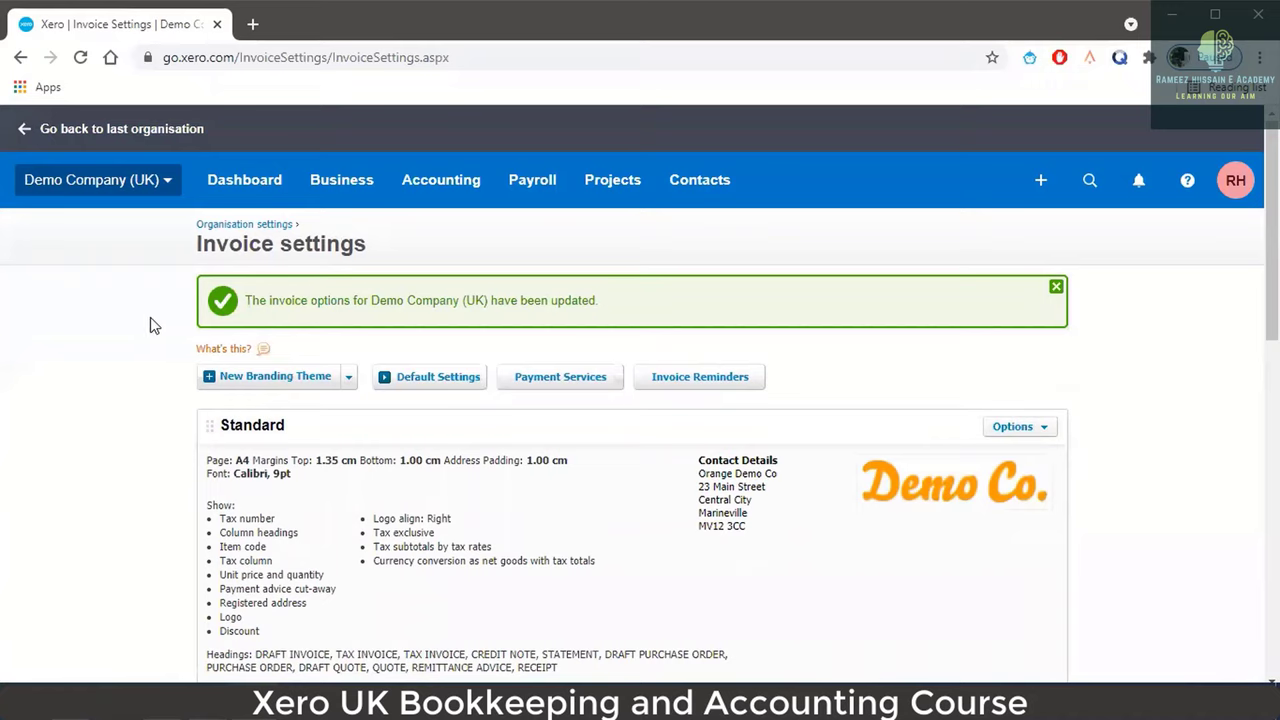
pyautogui.click(272, 183)
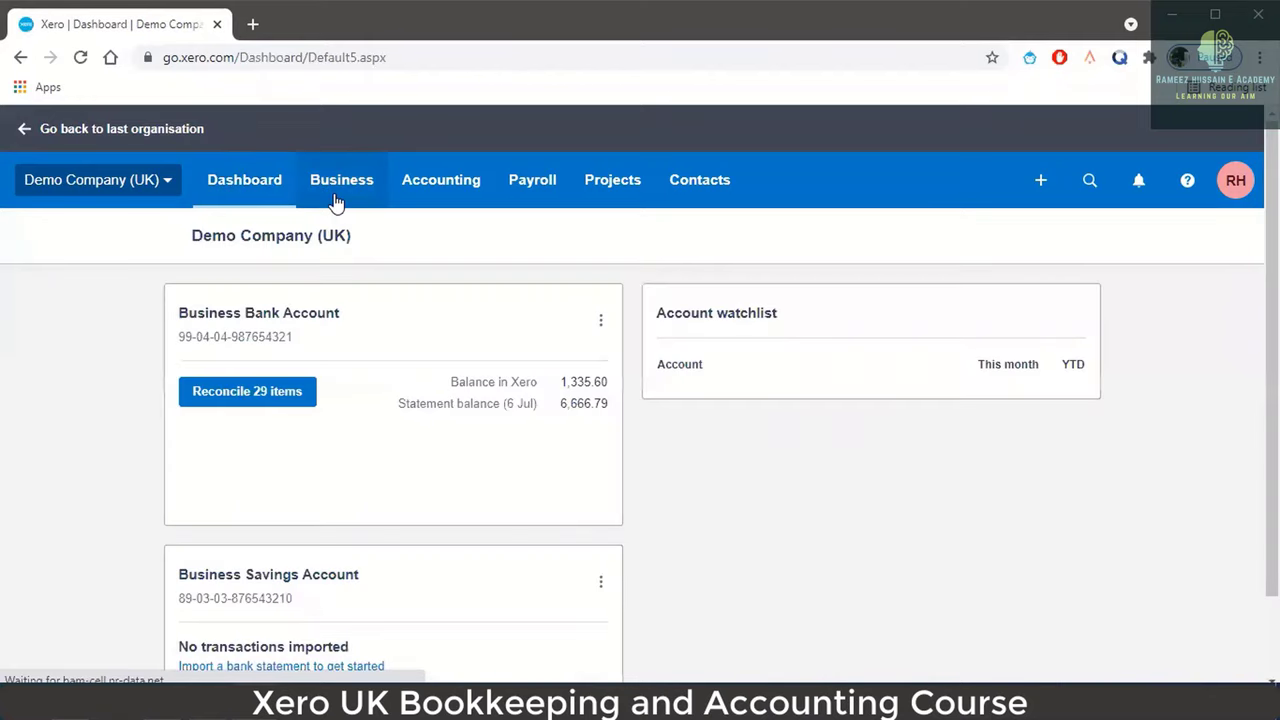
pyautogui.click(337, 196)
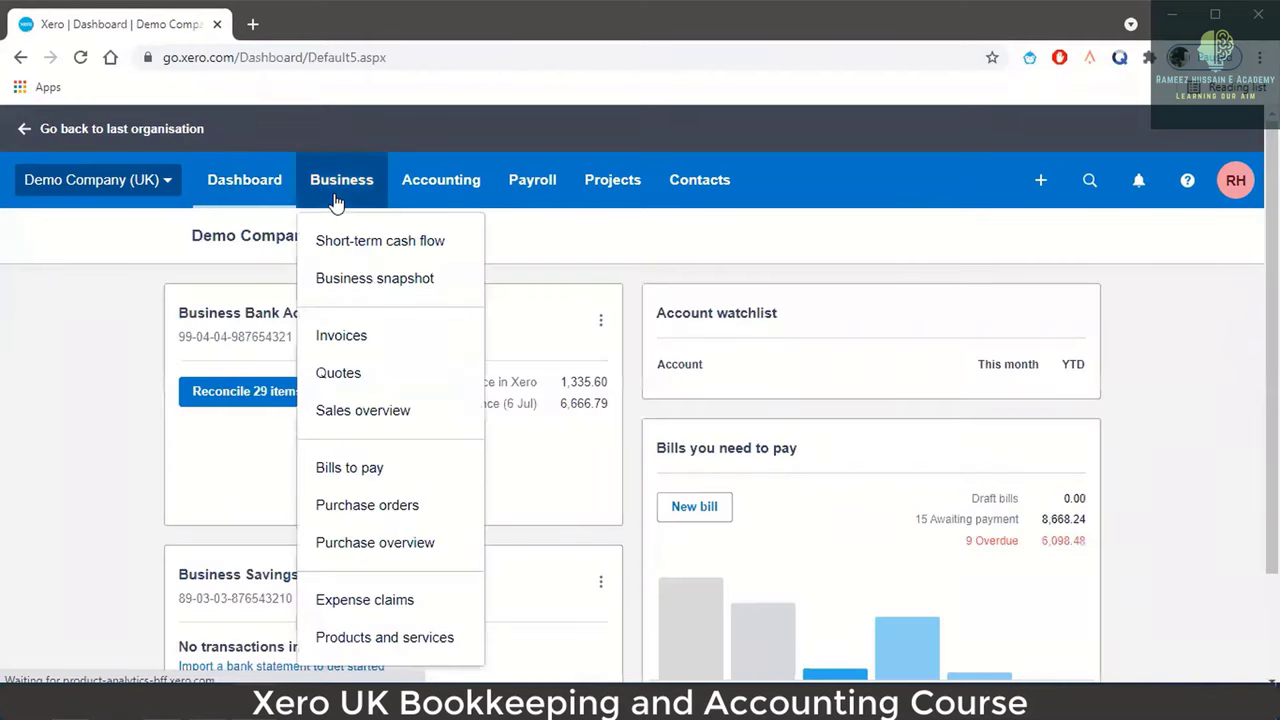
pyautogui.click(374, 345)
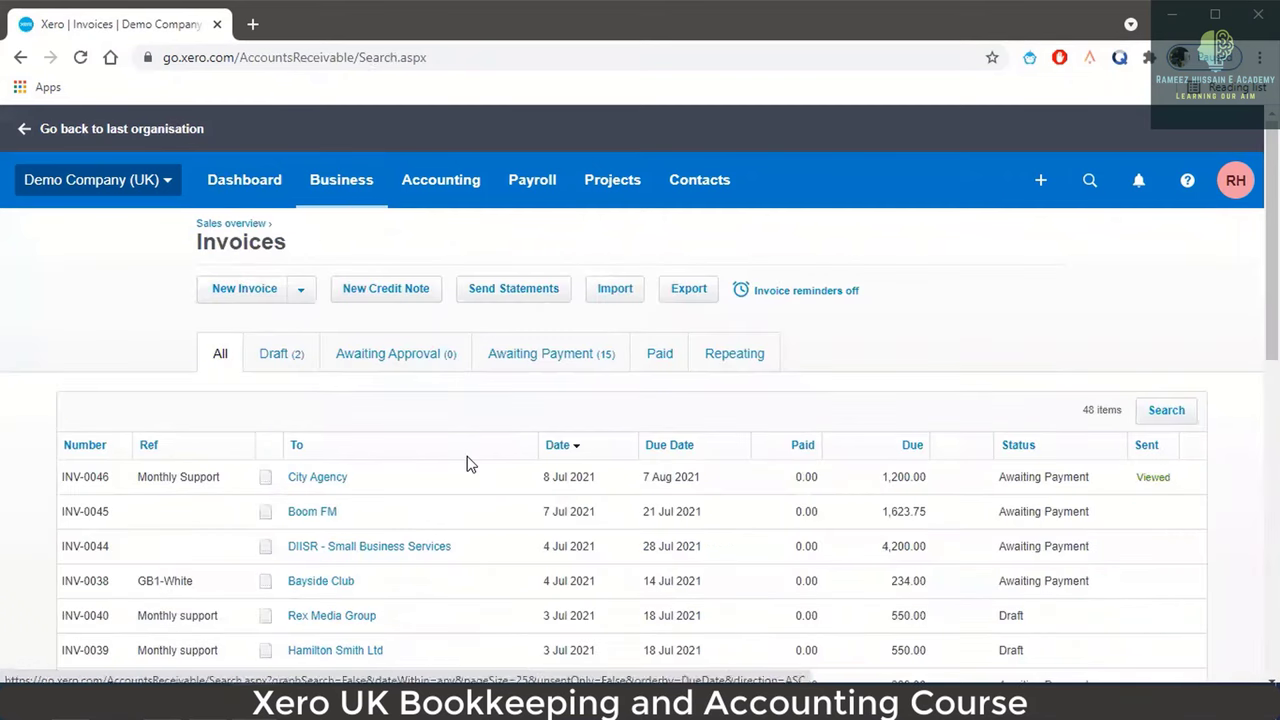
pyautogui.scroll(-1, 471, 462)
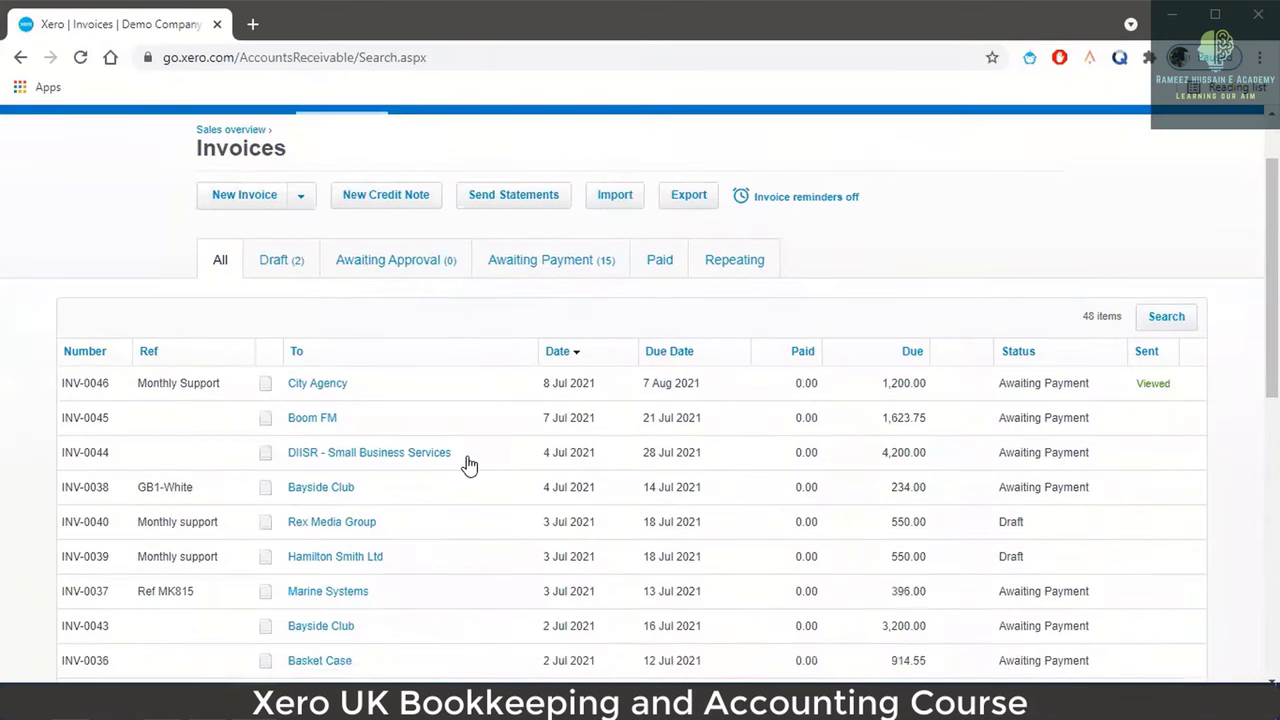
pyautogui.scroll(-1, 469, 465)
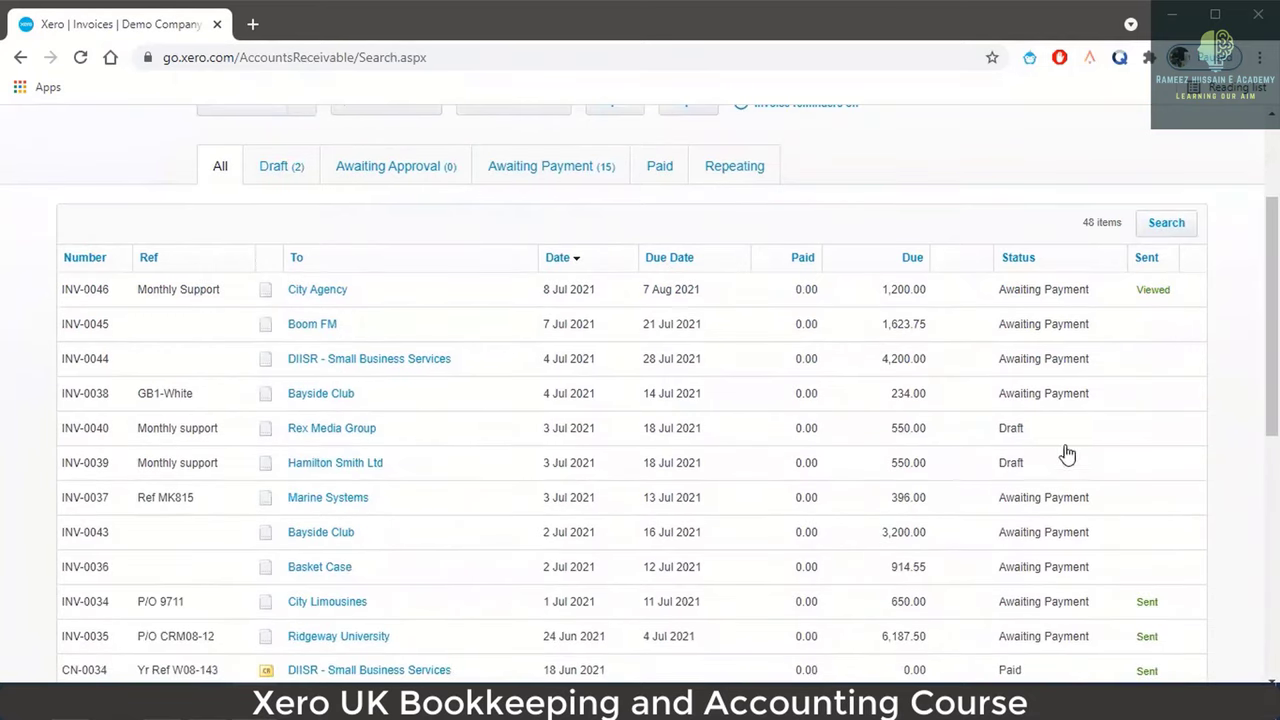
pyautogui.scroll(1, 354, 380)
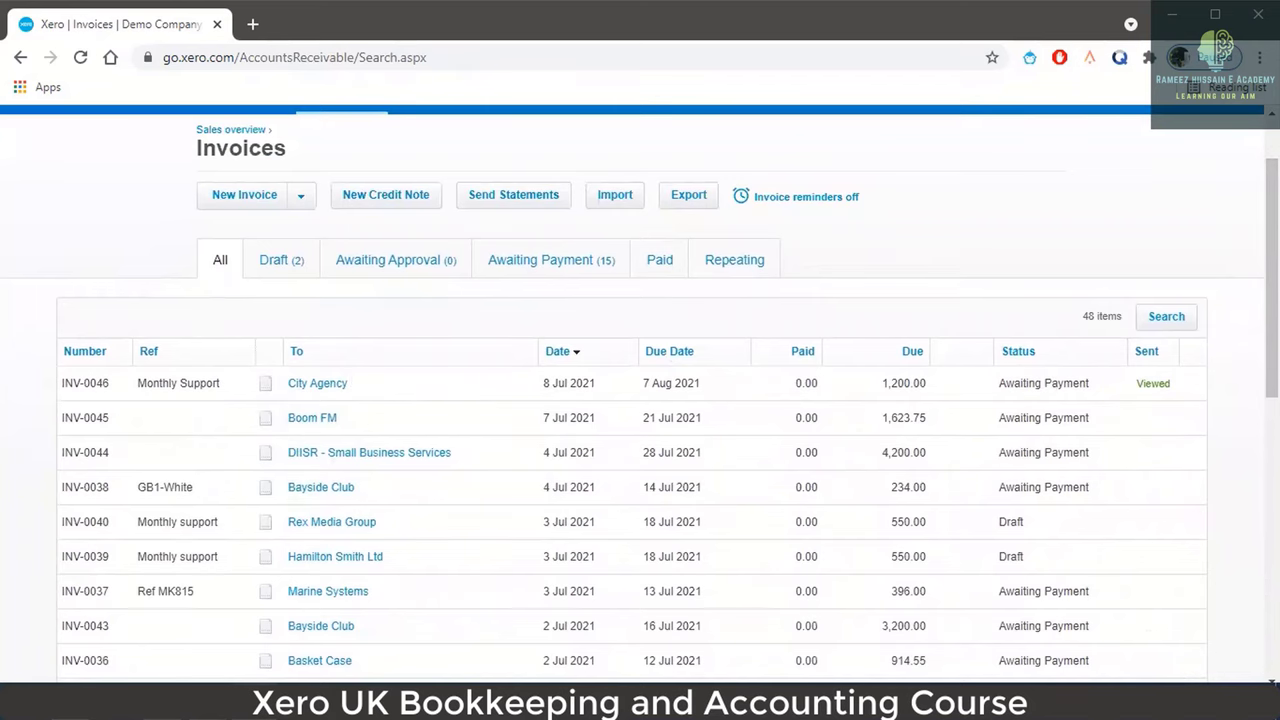
pyautogui.scroll(-5, 860, 484)
pyautogui.scroll(-3, 872, 483)
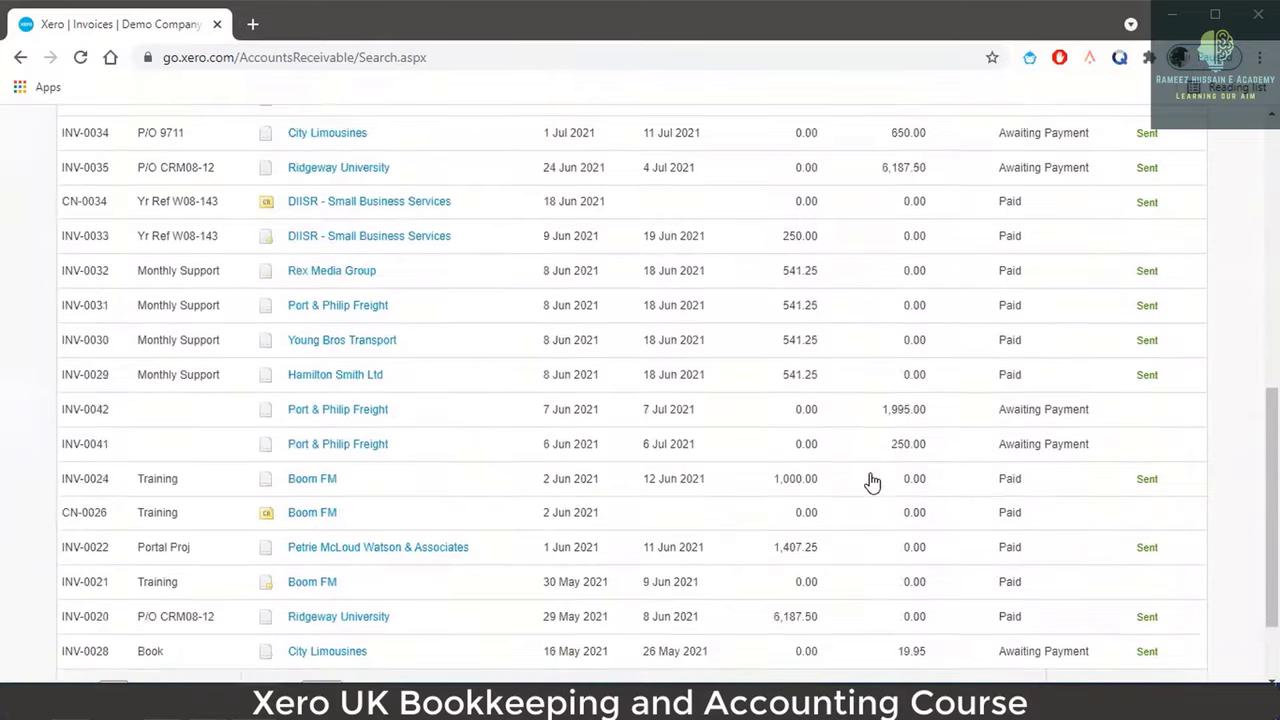
pyautogui.scroll(8, 872, 483)
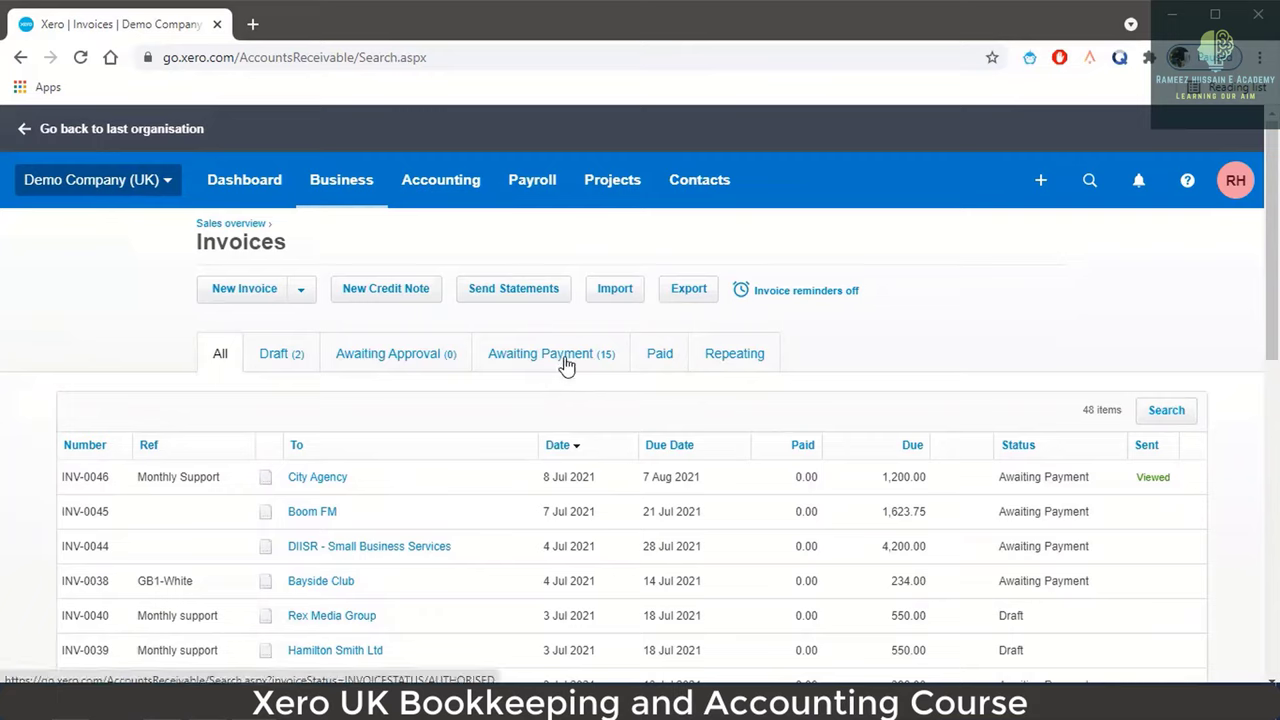
# Step: Create new invoice INV-0047 with Coco Cafe as the contact, applying the default due date
pyautogui.click(249, 296)
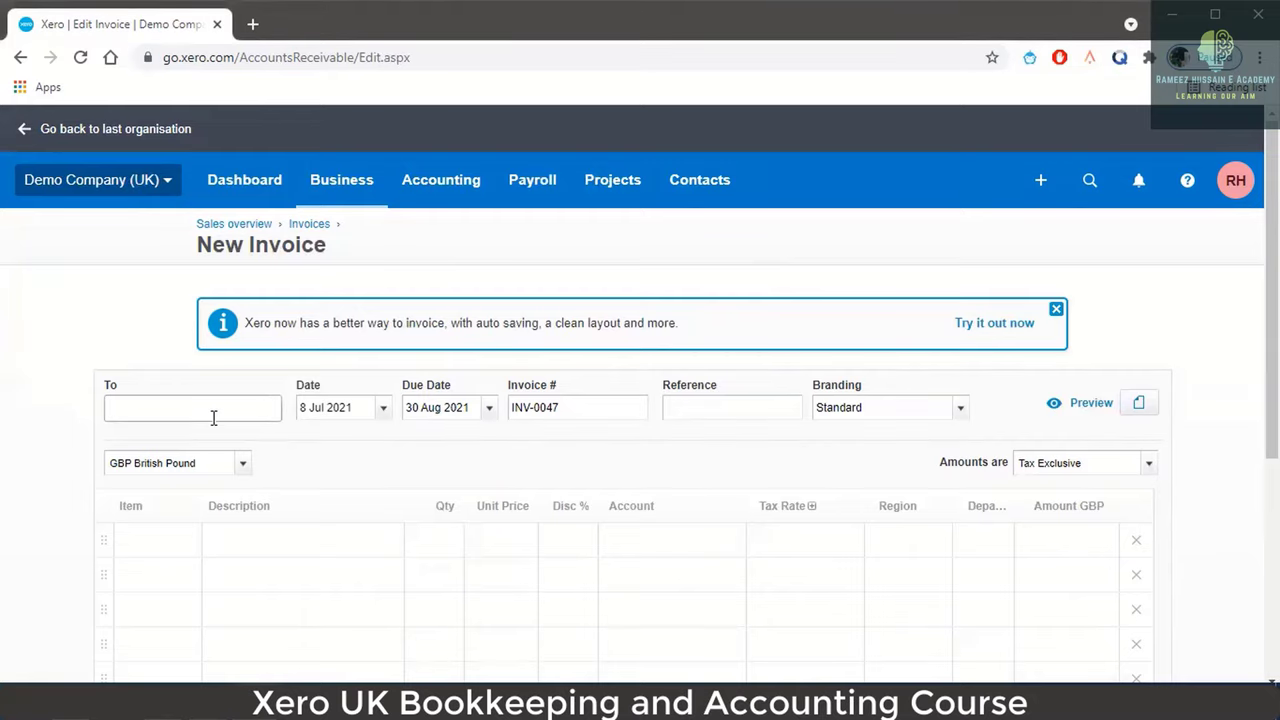
pyautogui.write('a')
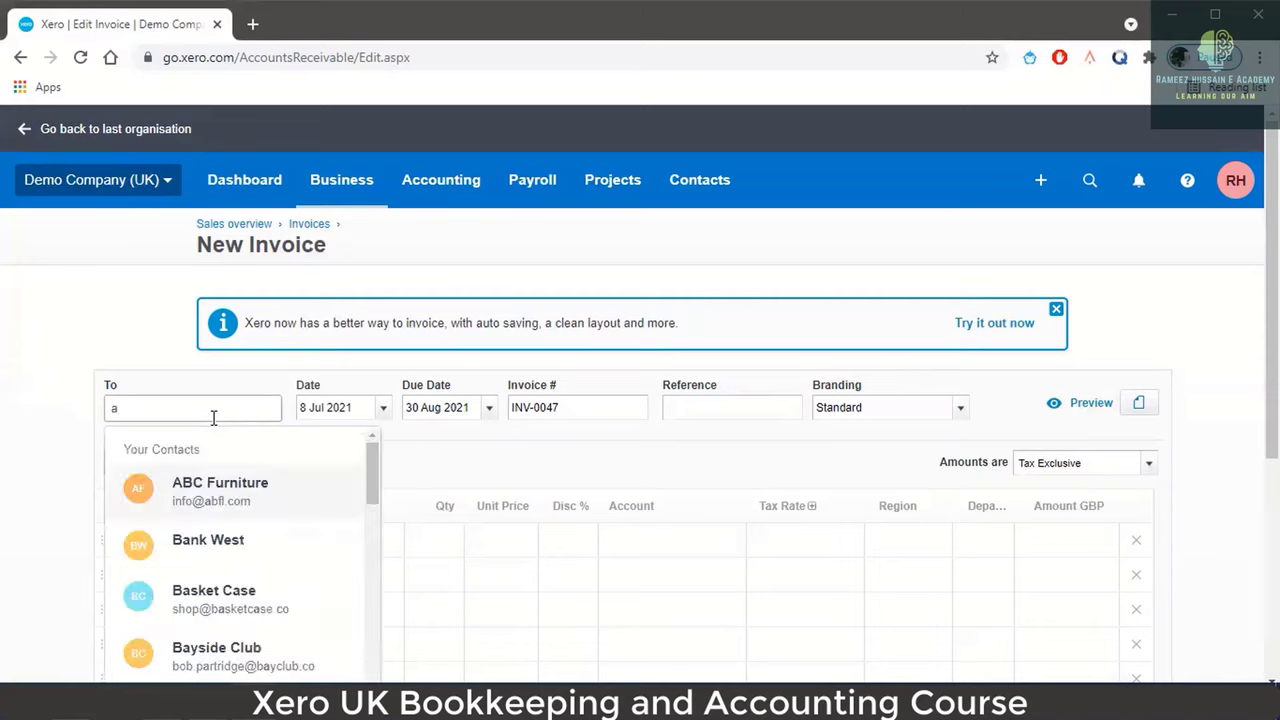
pyautogui.scroll(-5, 369, 491)
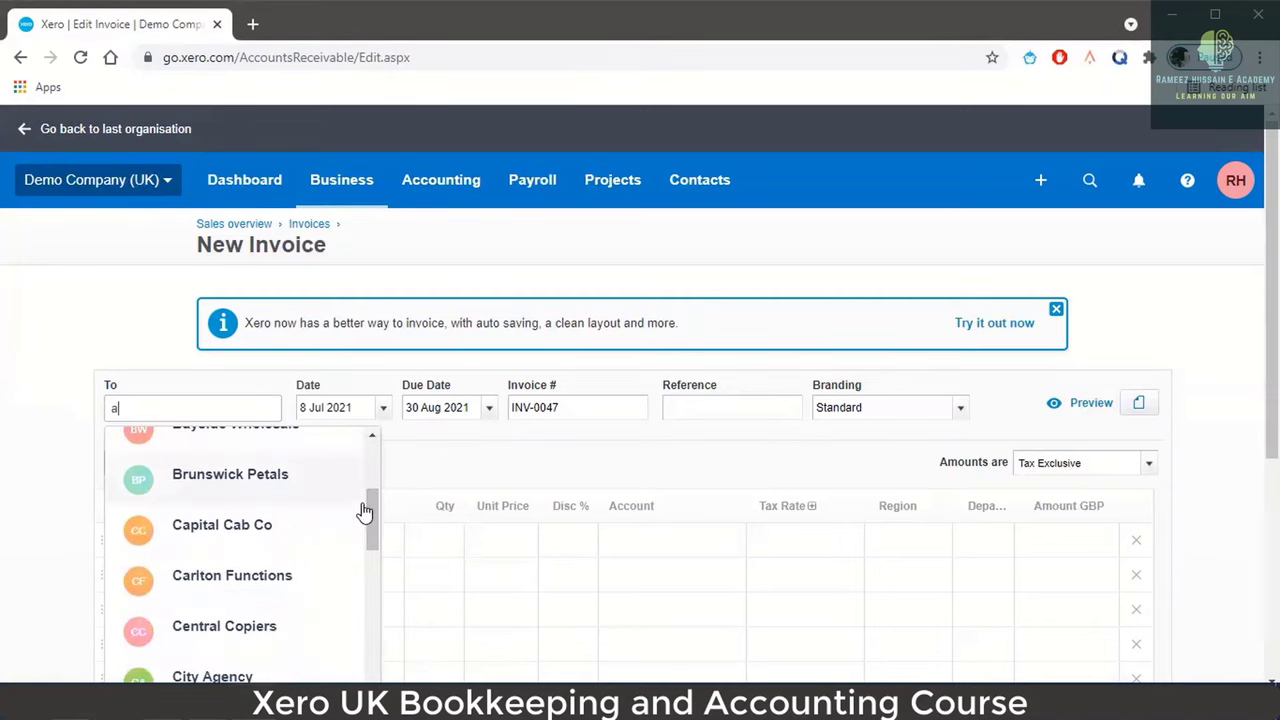
pyautogui.scroll(-2, 364, 512)
pyautogui.scroll(-3, 364, 512)
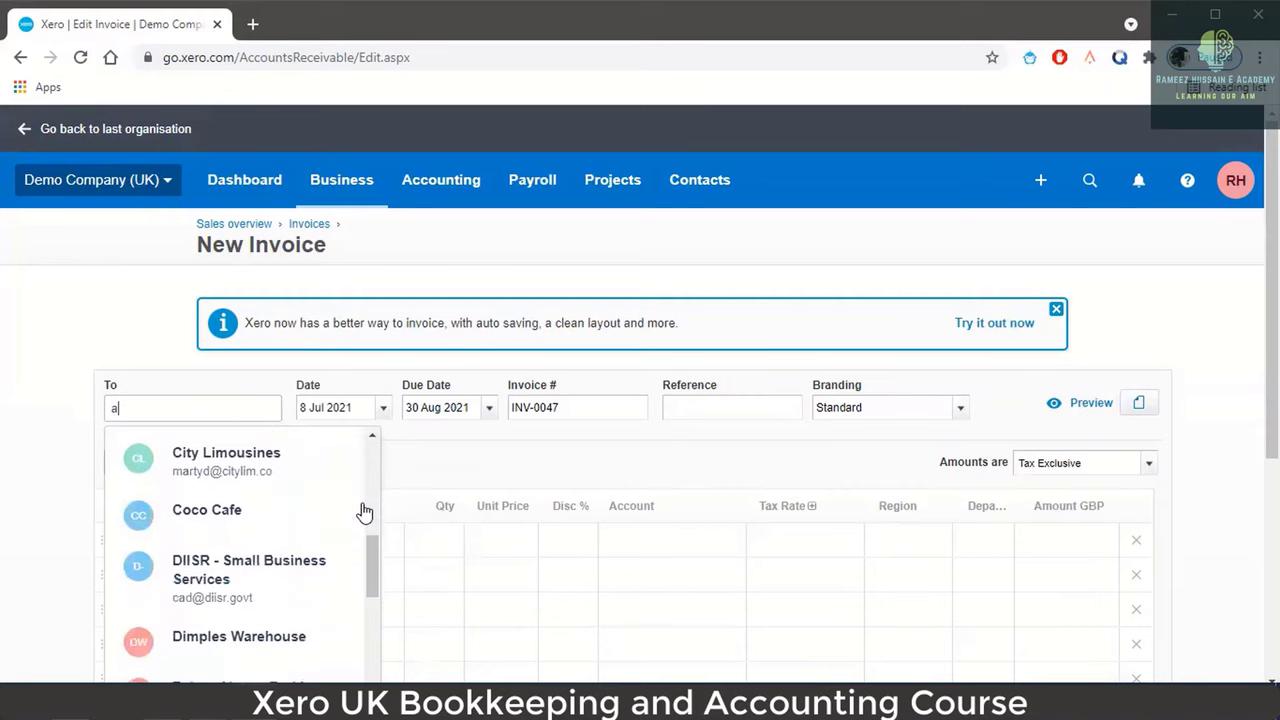
pyautogui.click(242, 512)
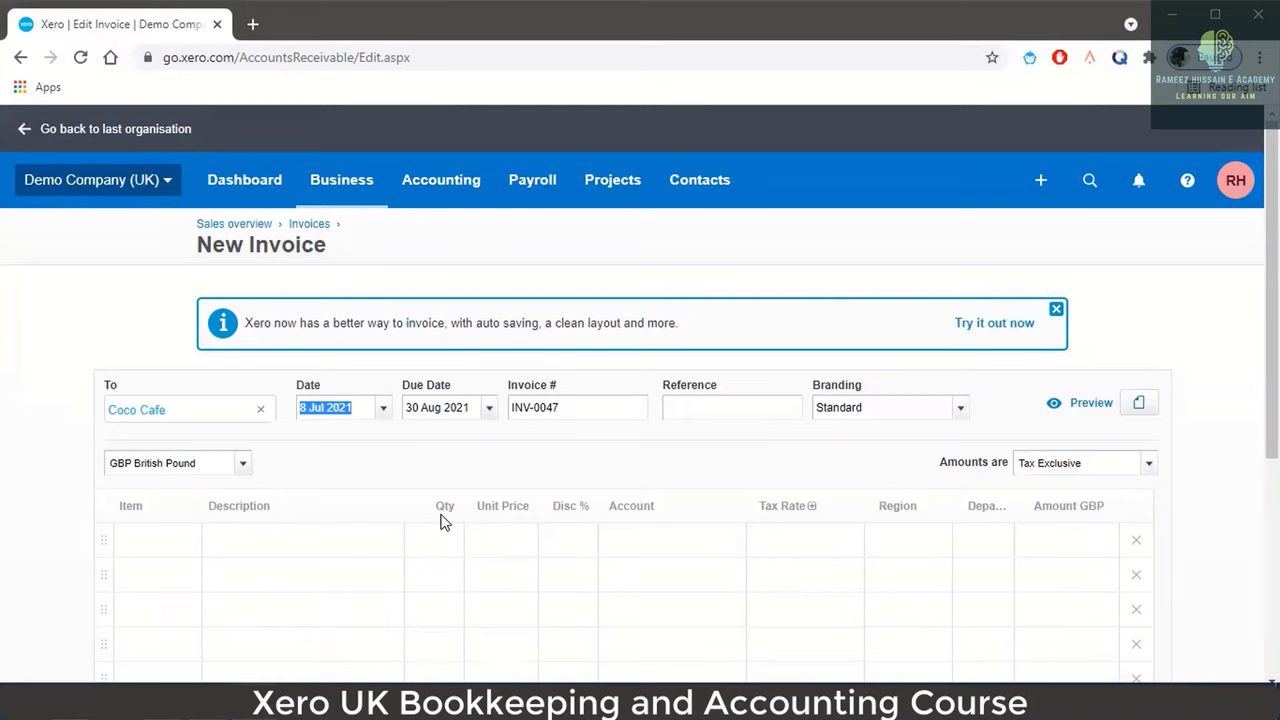
pyautogui.press('Tab')
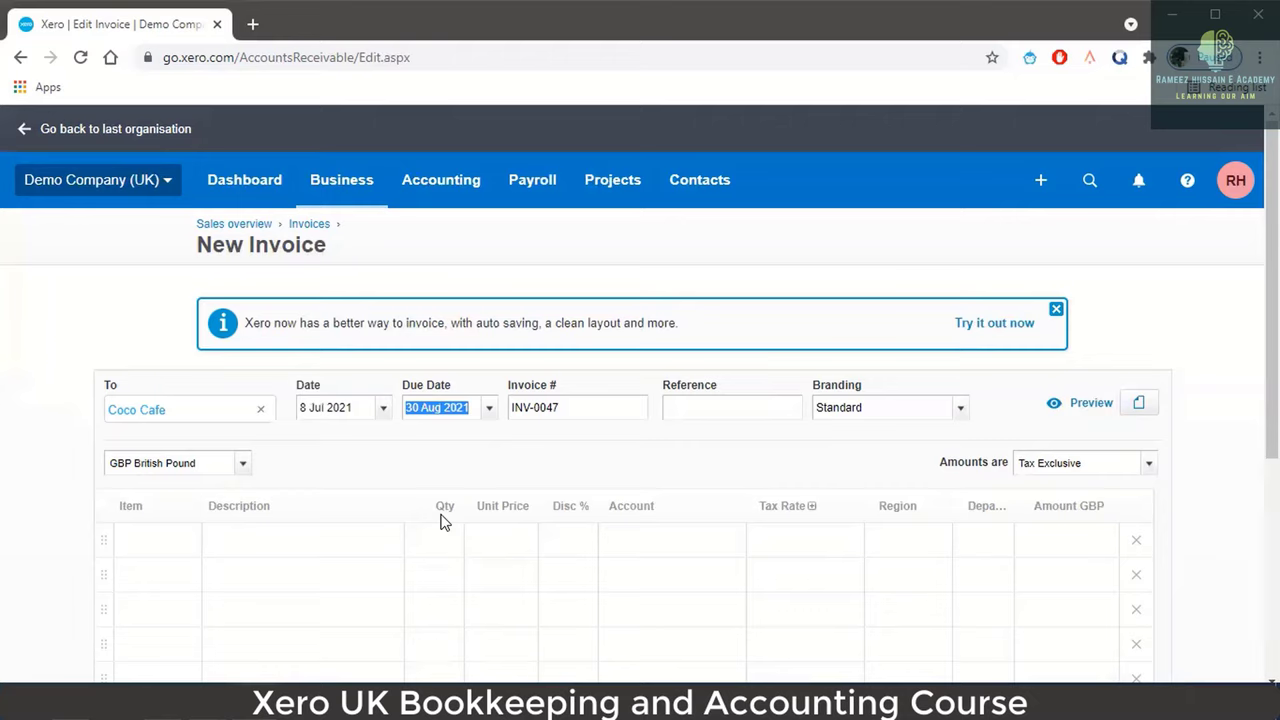
# Step: Pick 7 Aug 2021 as the due date from the calendar picker
pyautogui.click(489, 408)
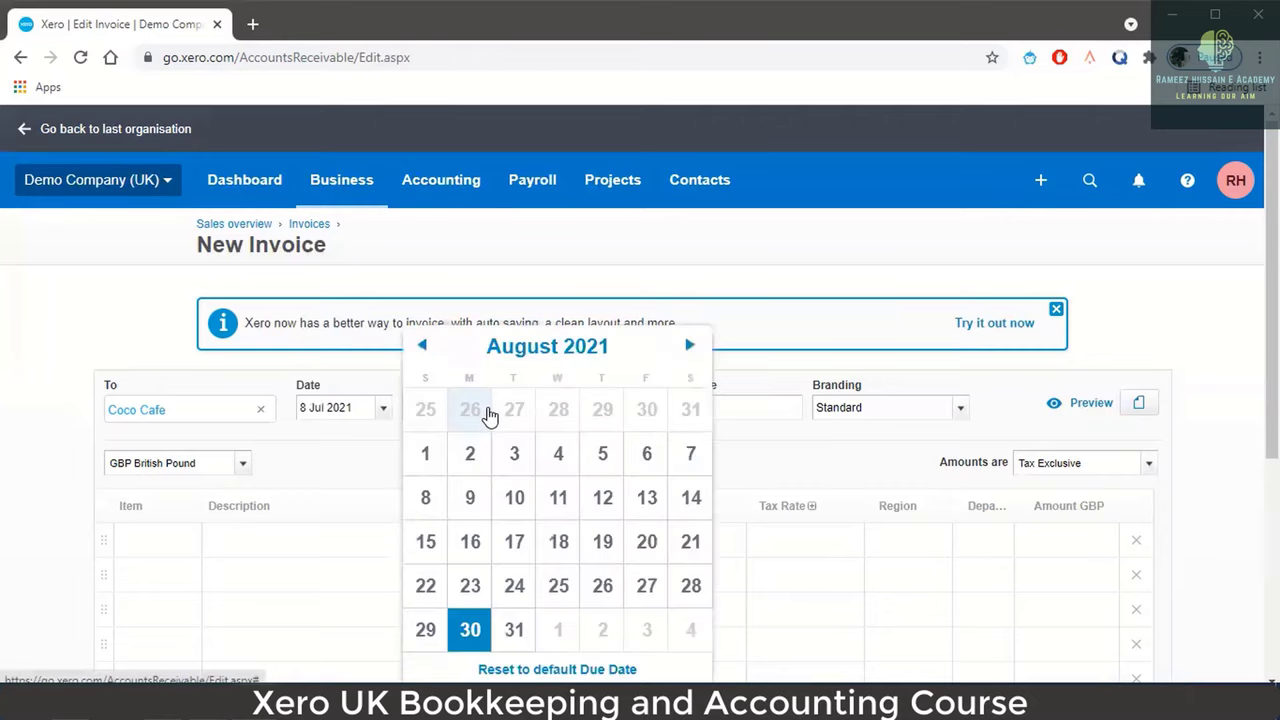
pyautogui.click(433, 347)
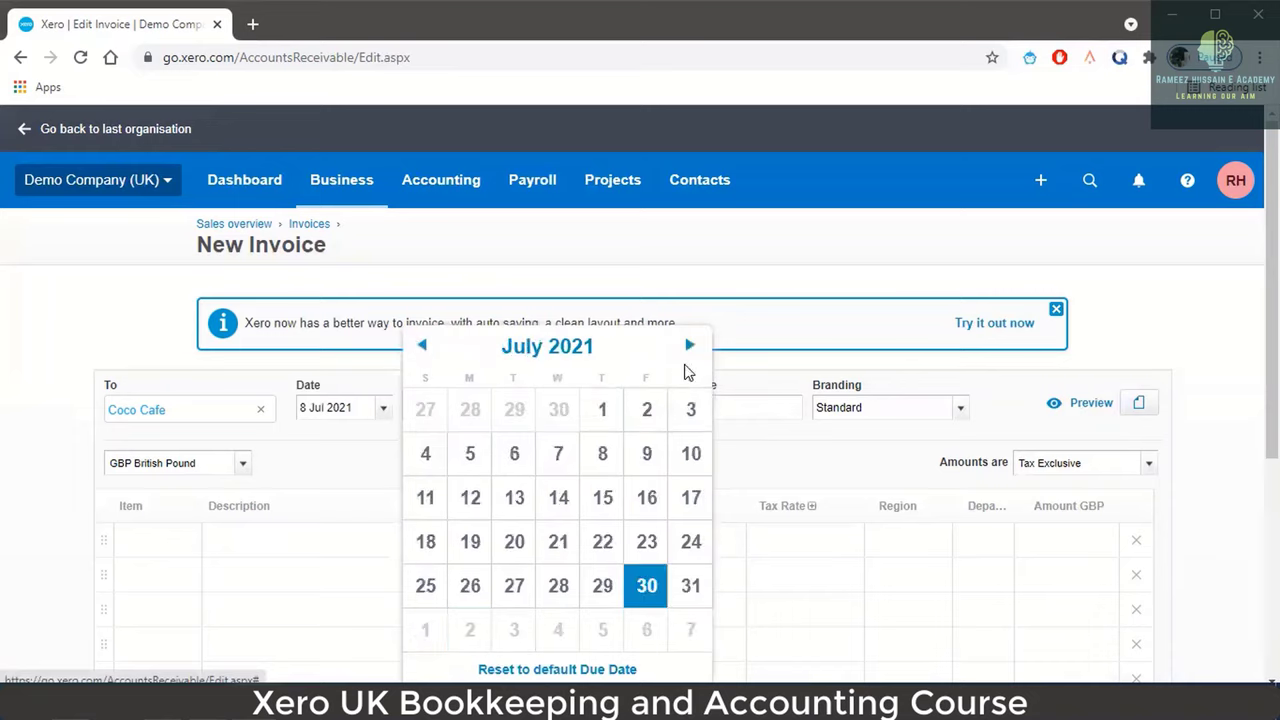
pyautogui.click(688, 352)
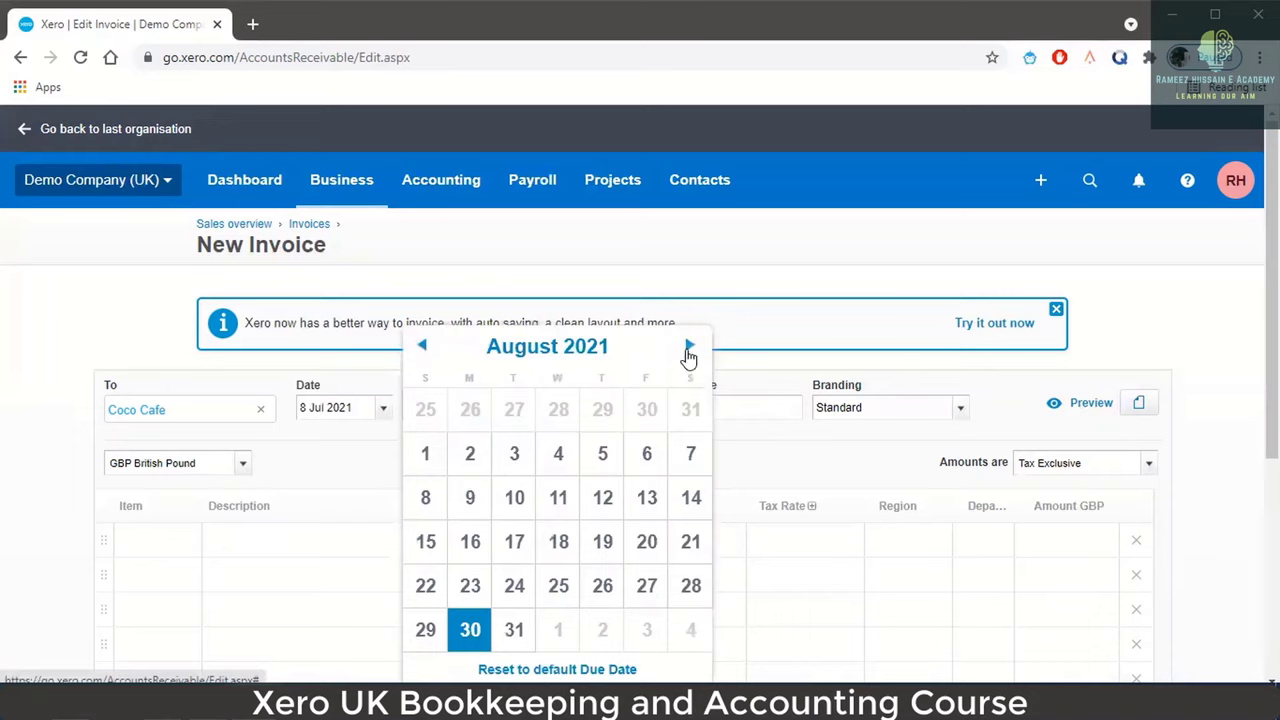
pyautogui.click(688, 458)
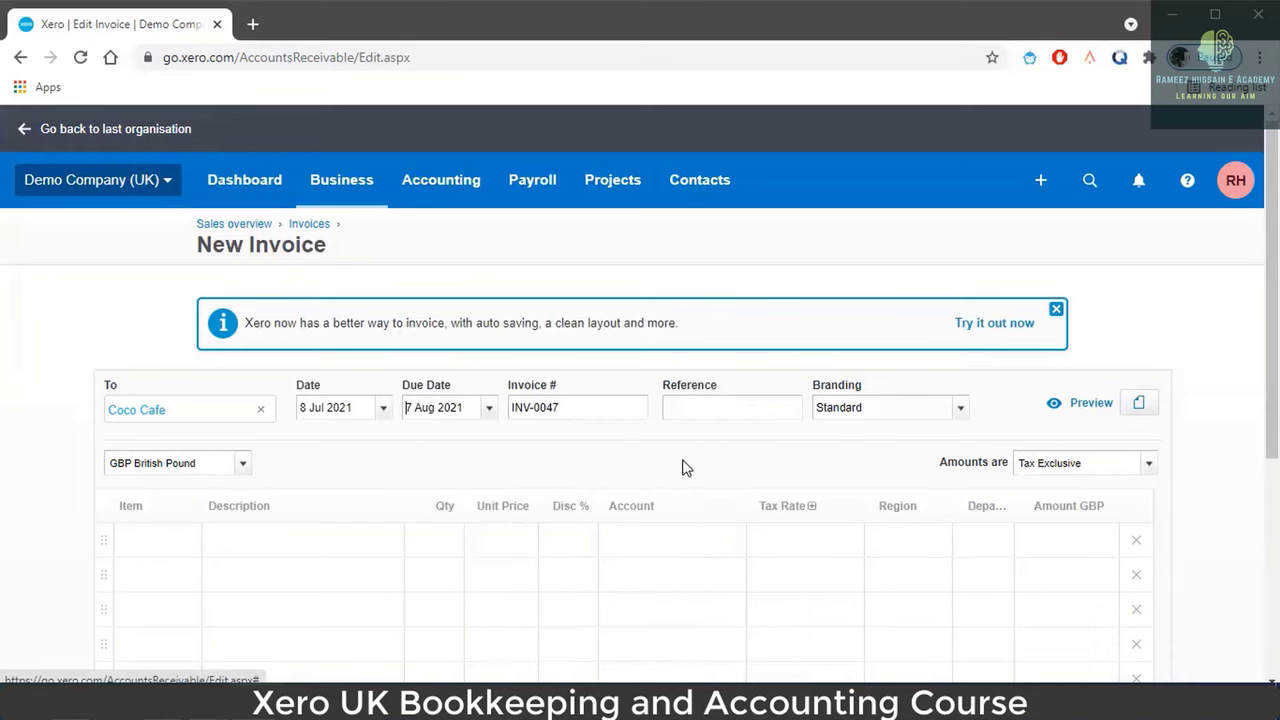
# Step: Enter 'June Services' as the invoice reference and leave Branding set to Standard
pyautogui.click(622, 412)
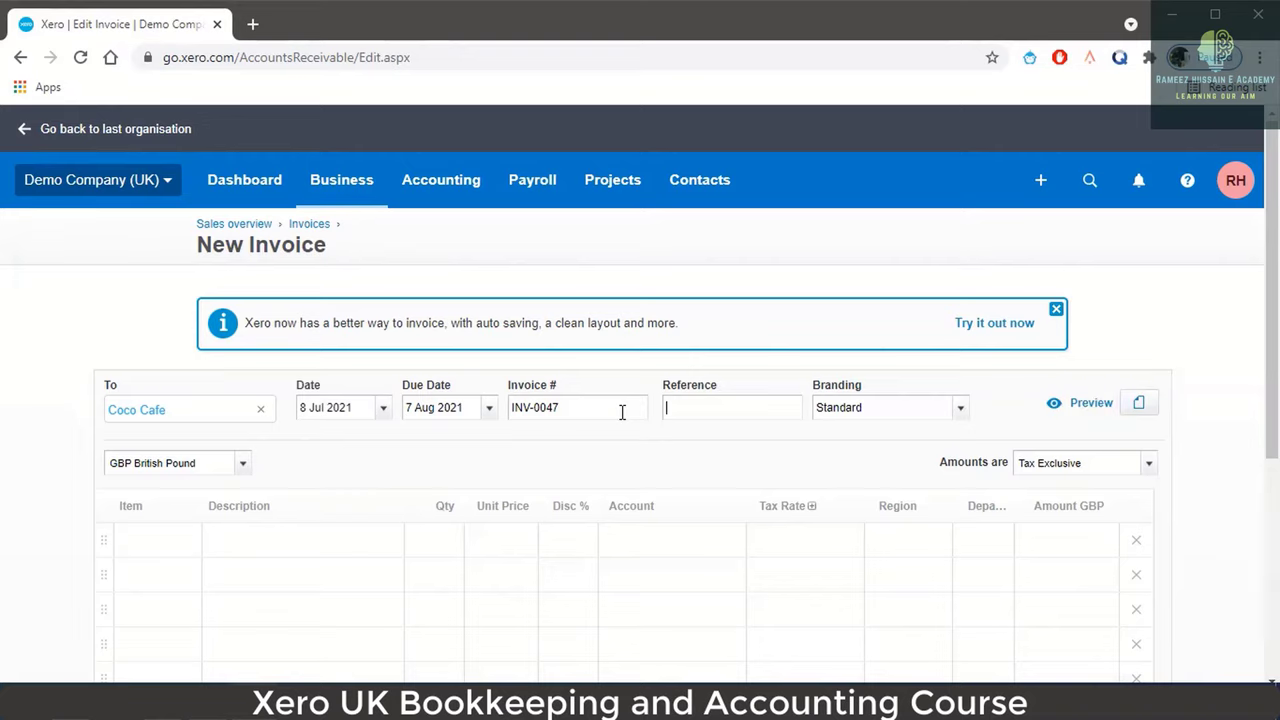
pyautogui.write('June Services')
pyautogui.press('Tab')
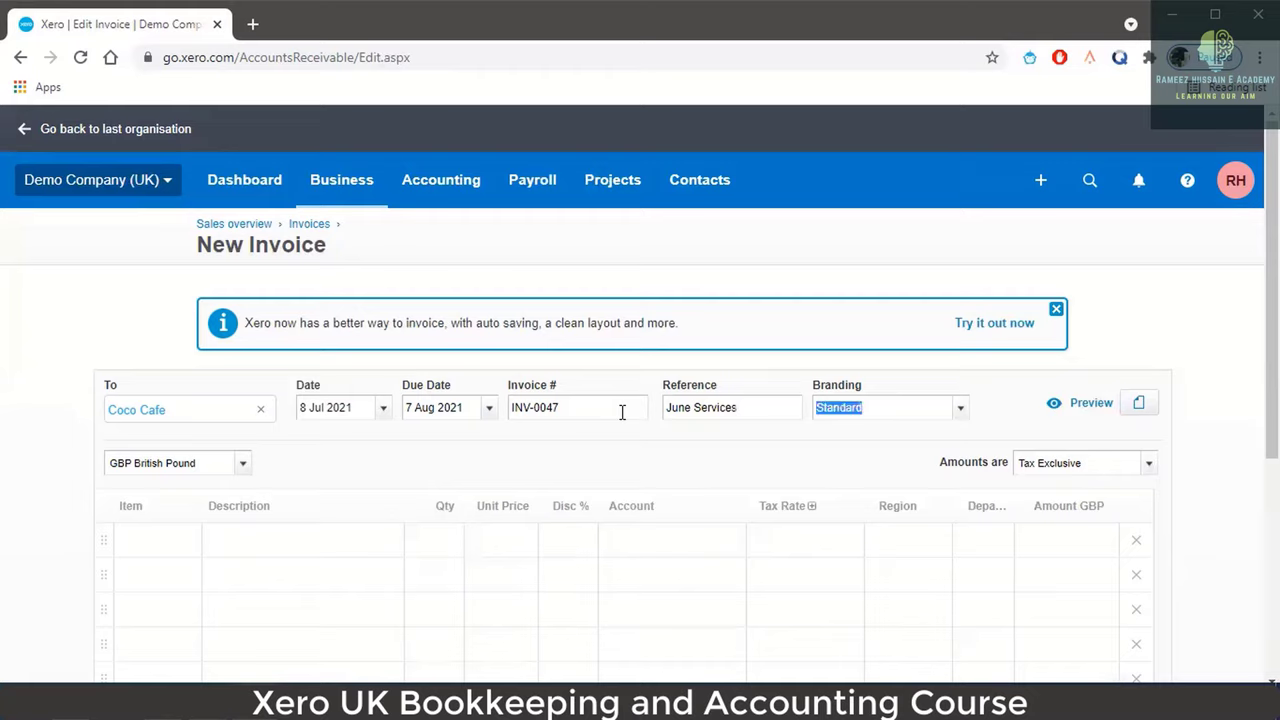
pyautogui.click(960, 410)
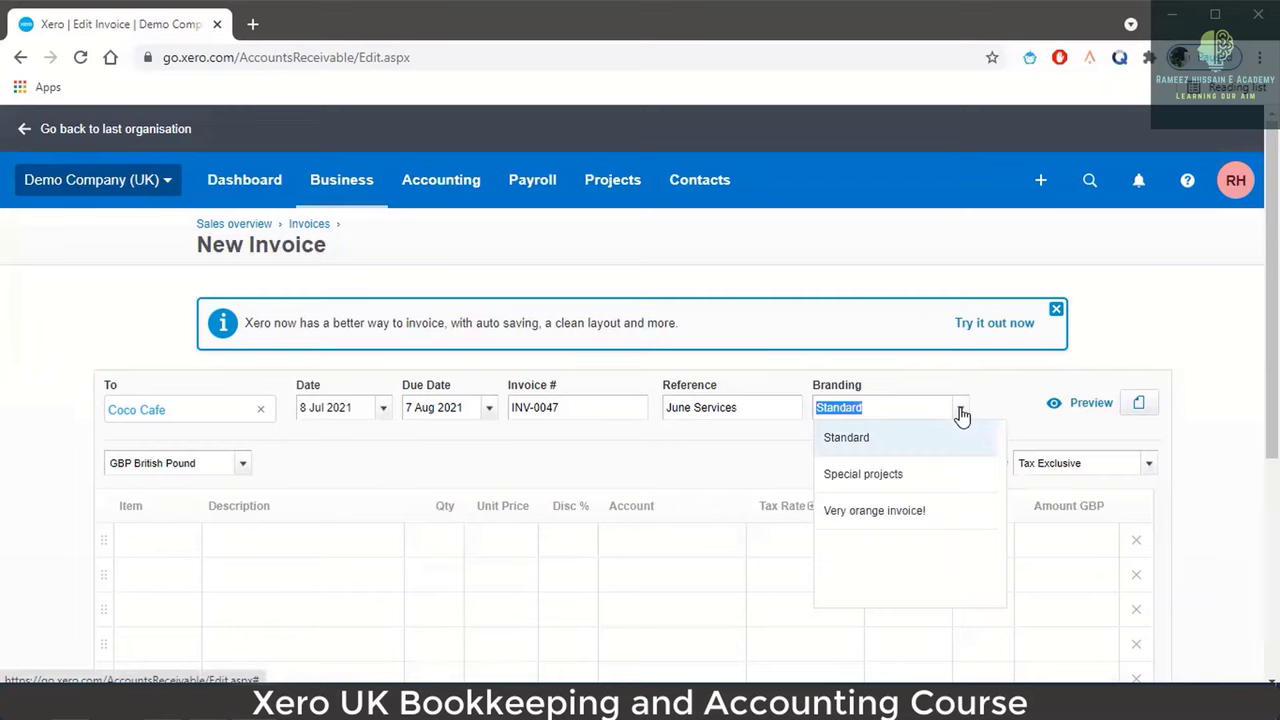
pyautogui.click(960, 413)
pyautogui.click(960, 413)
pyautogui.click(960, 413)
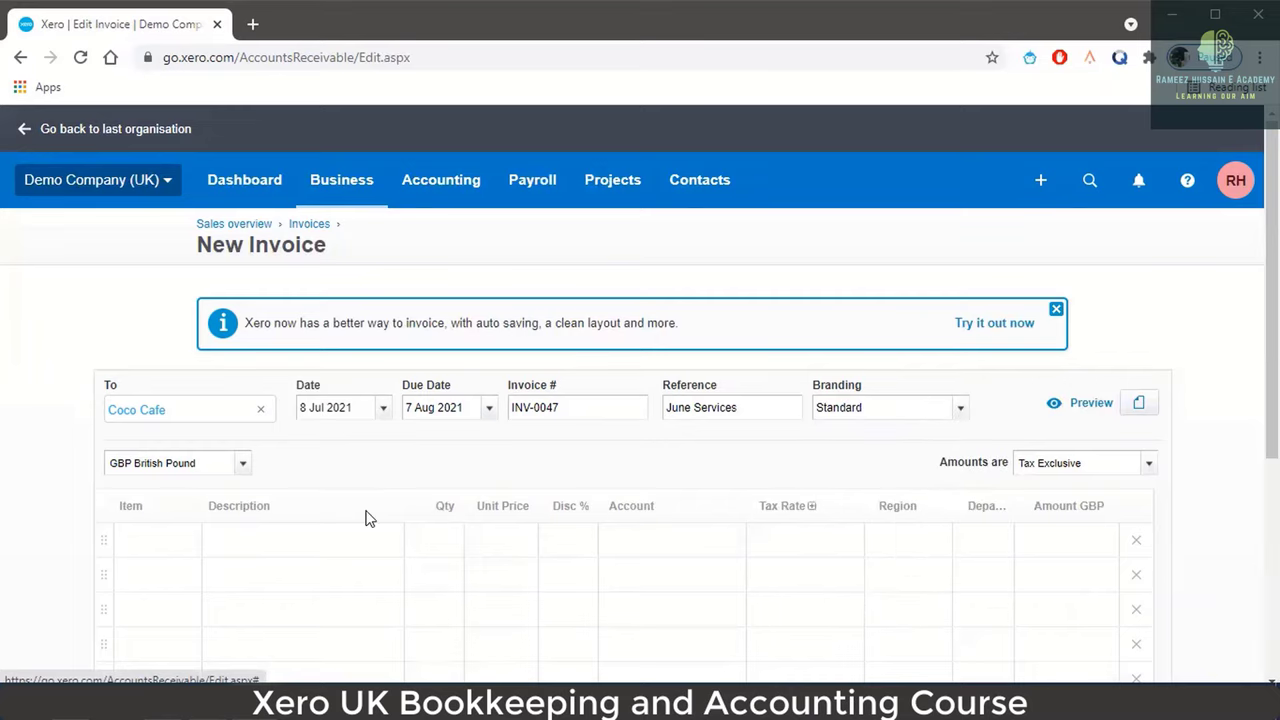
# Step: Choose Train-MS: Half day training - Microsoft Office as the item on the invoice's first line
pyautogui.scroll(-1, 369, 512)
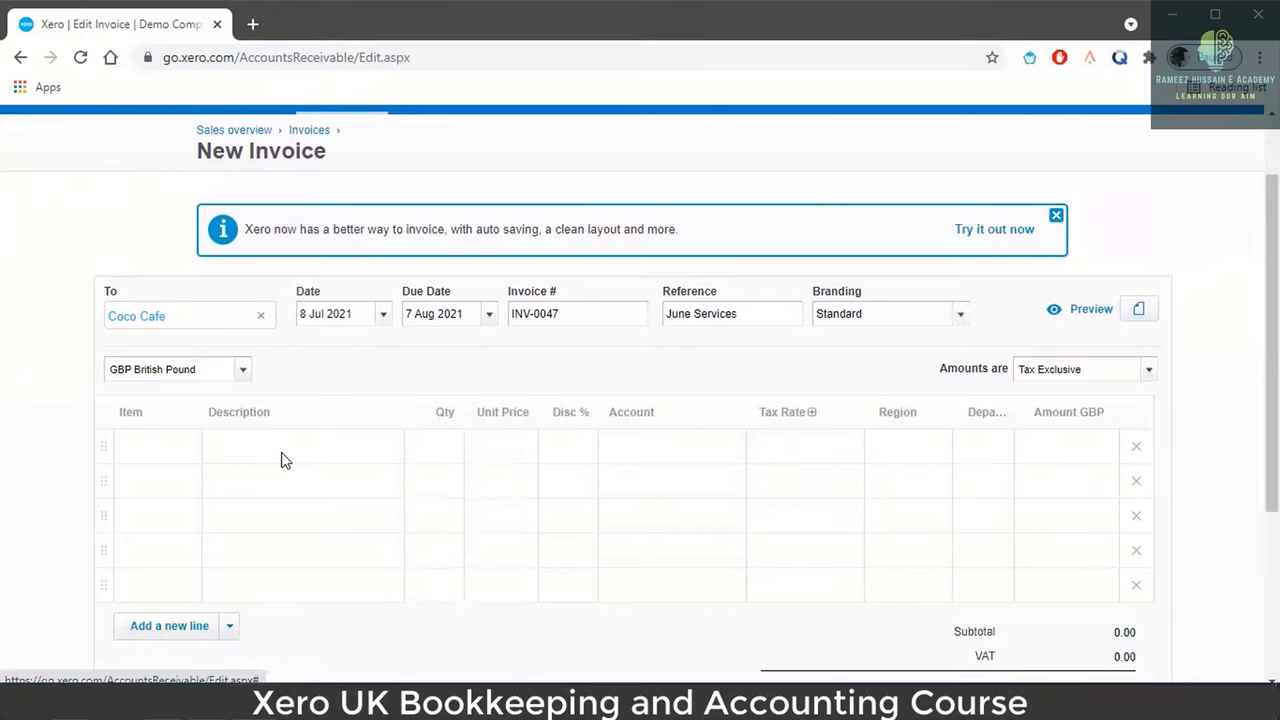
pyautogui.click(189, 452)
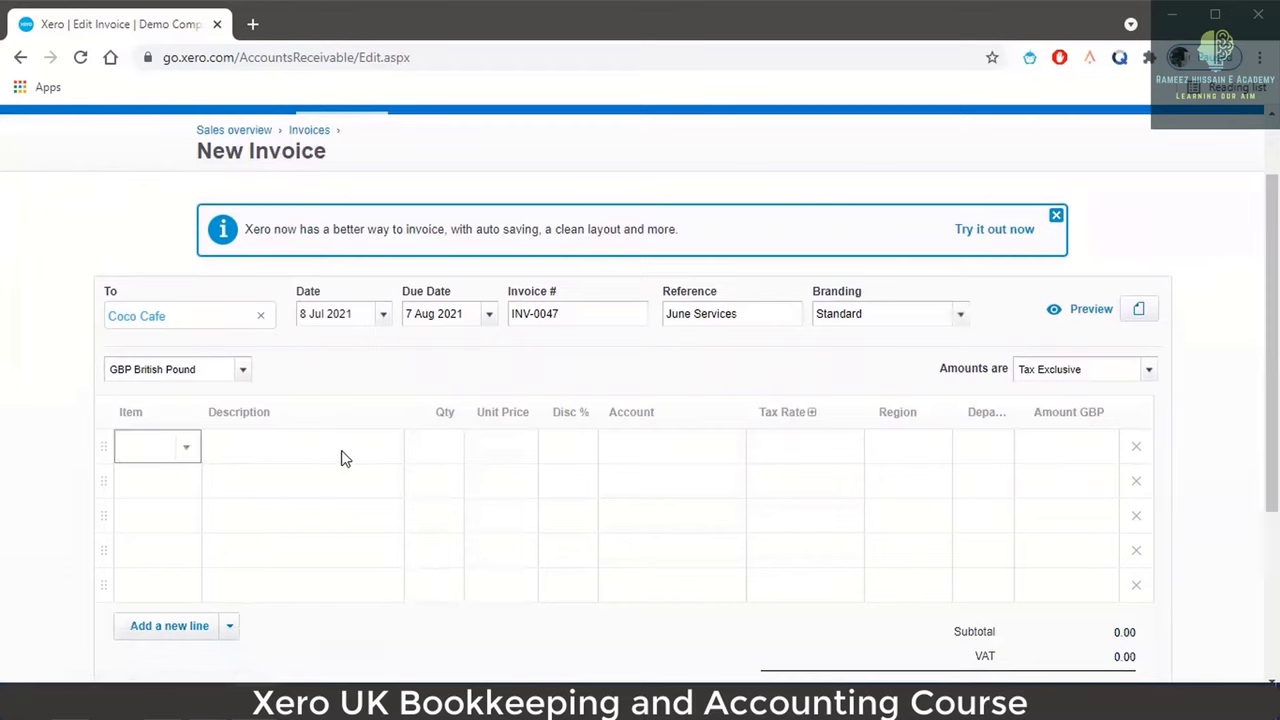
pyautogui.click(191, 456)
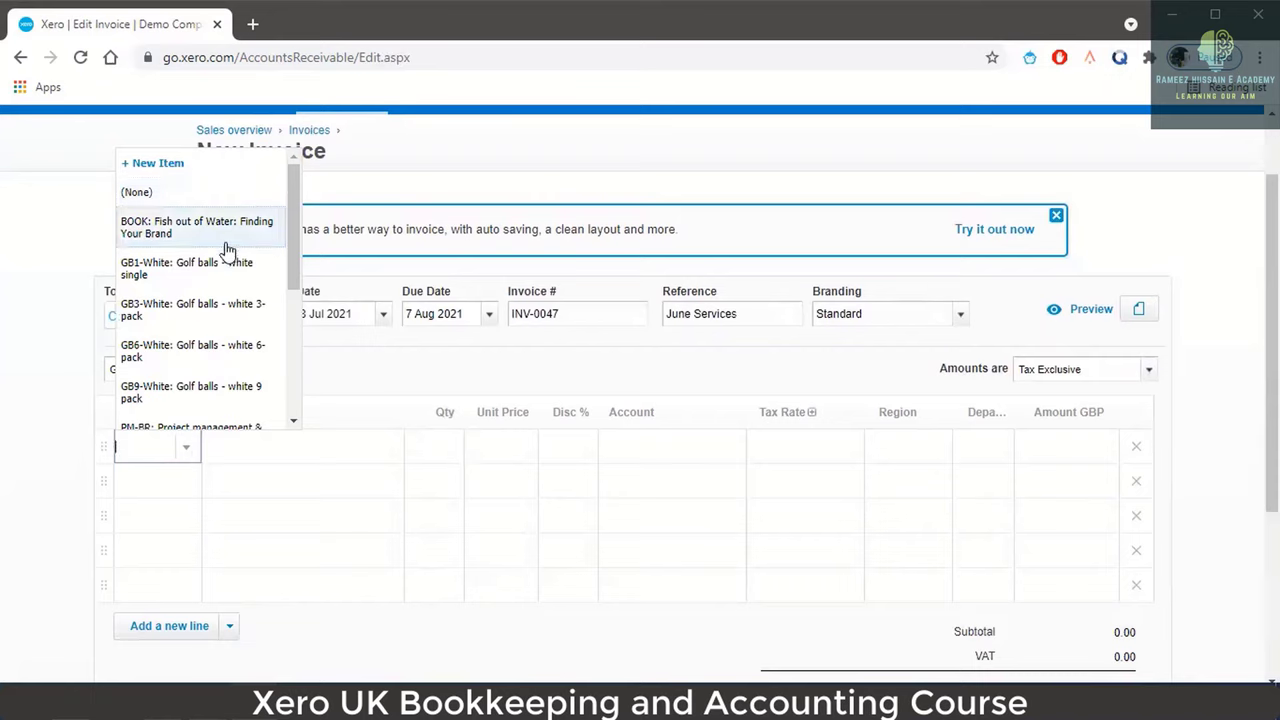
pyautogui.scroll(-1, 228, 286)
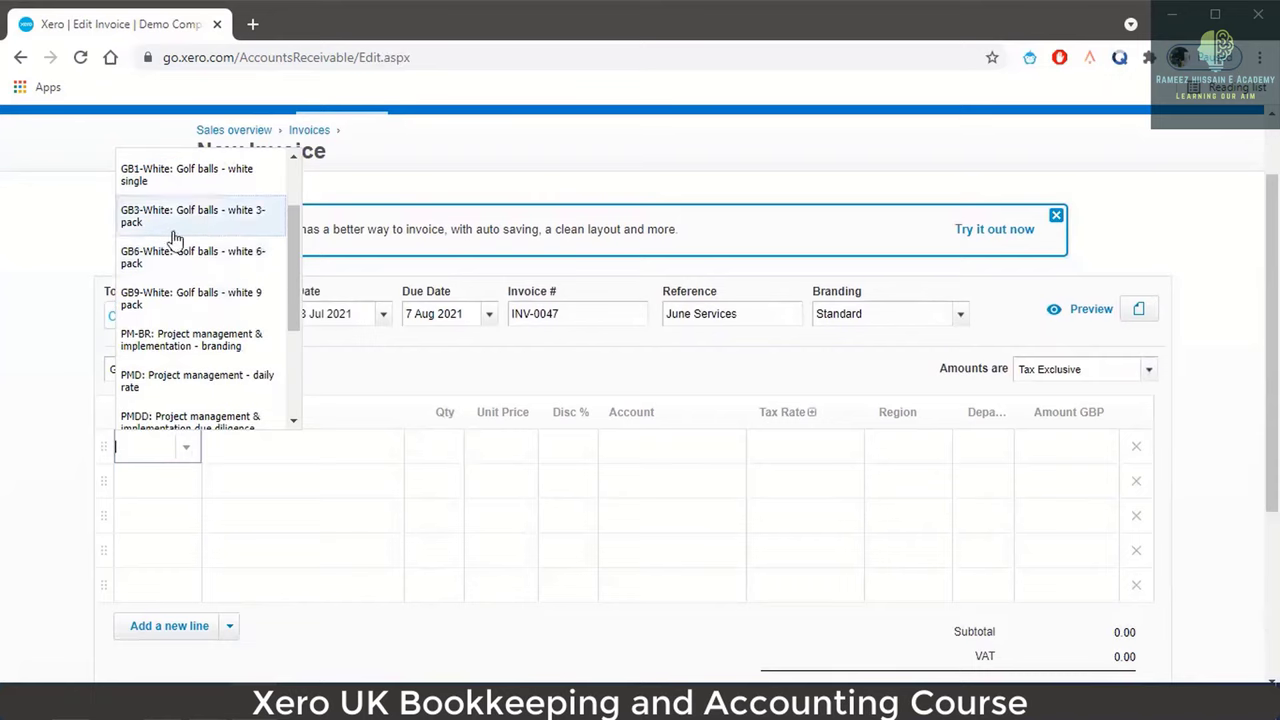
pyautogui.scroll(1, 228, 280)
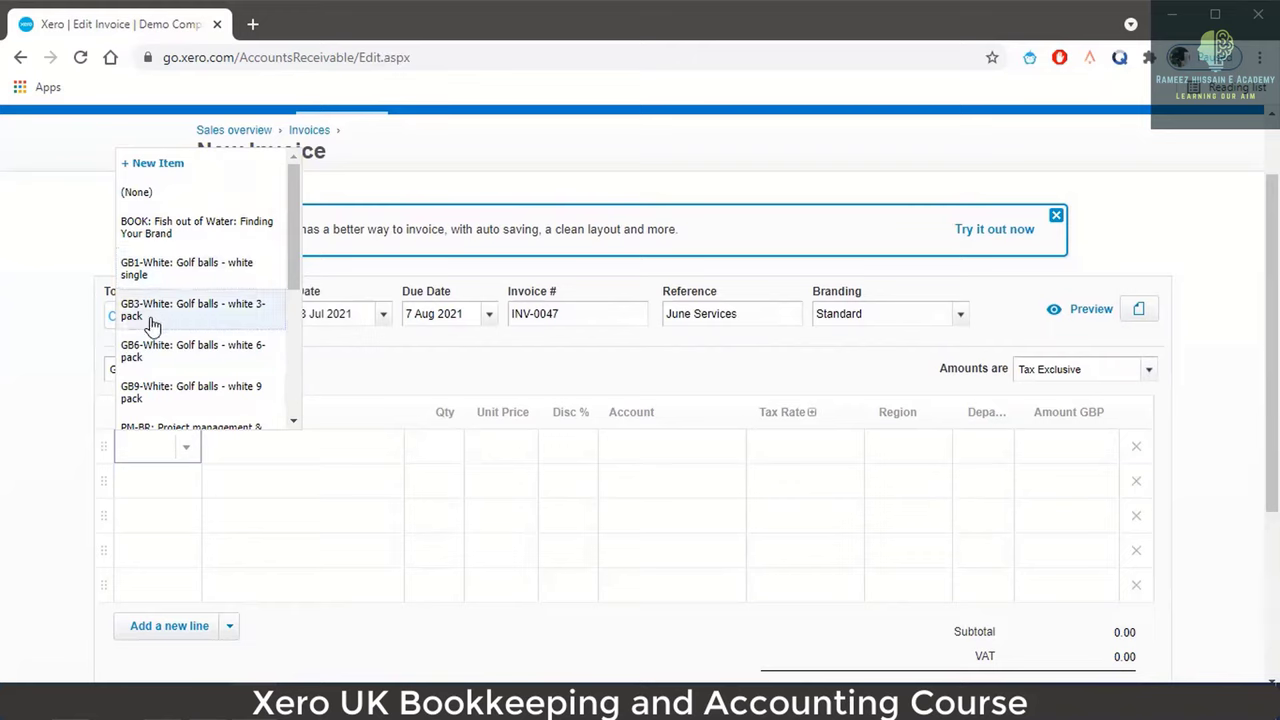
pyautogui.scroll(-1, 212, 323)
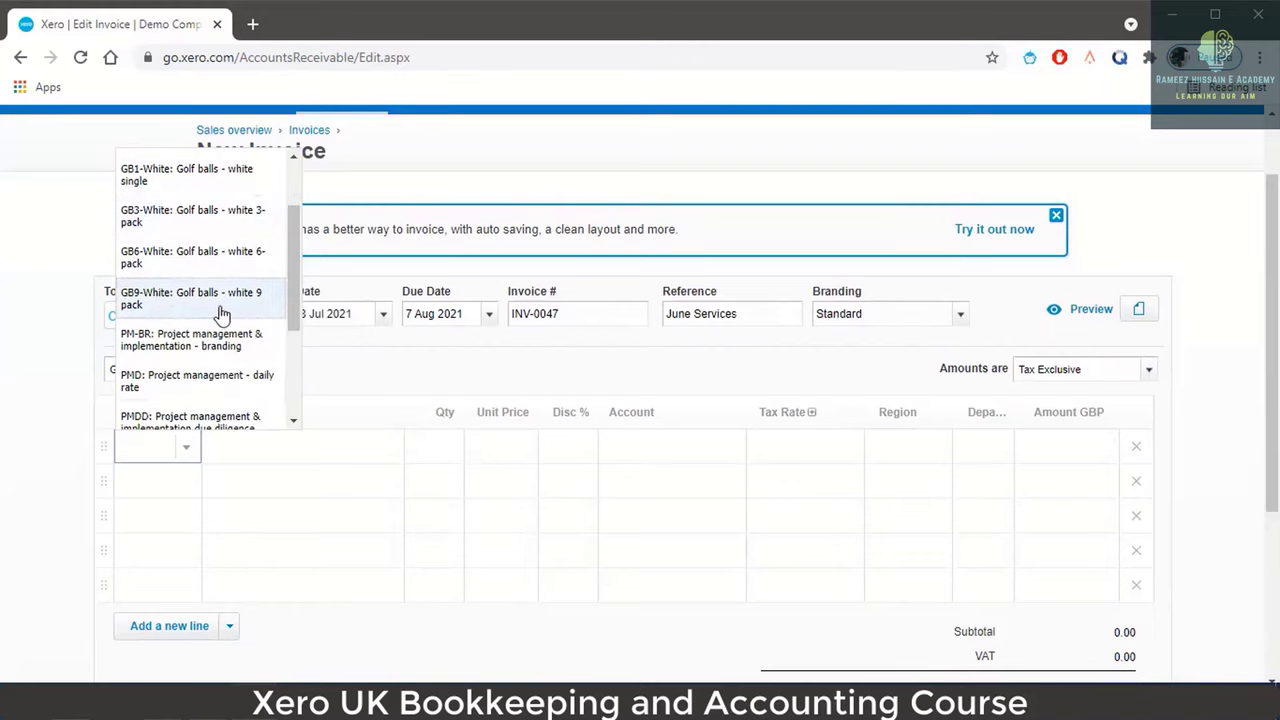
pyautogui.scroll(-1, 213, 322)
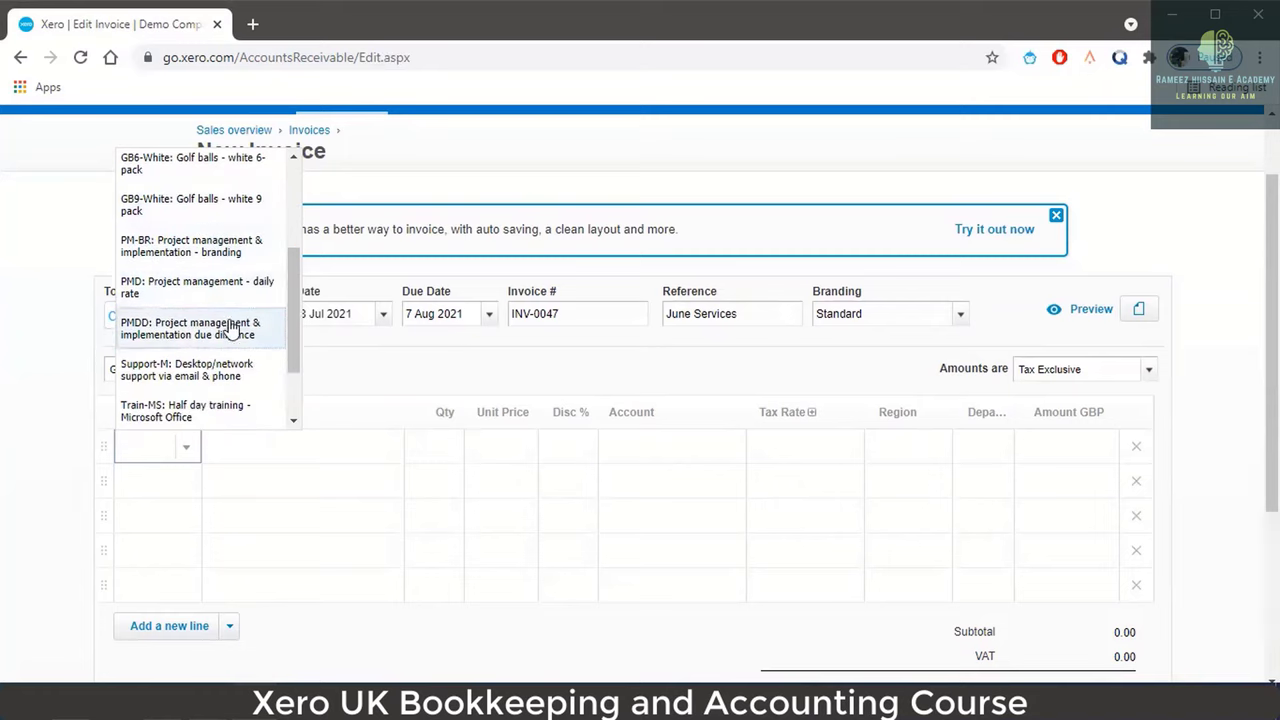
pyautogui.scroll(-1, 230, 330)
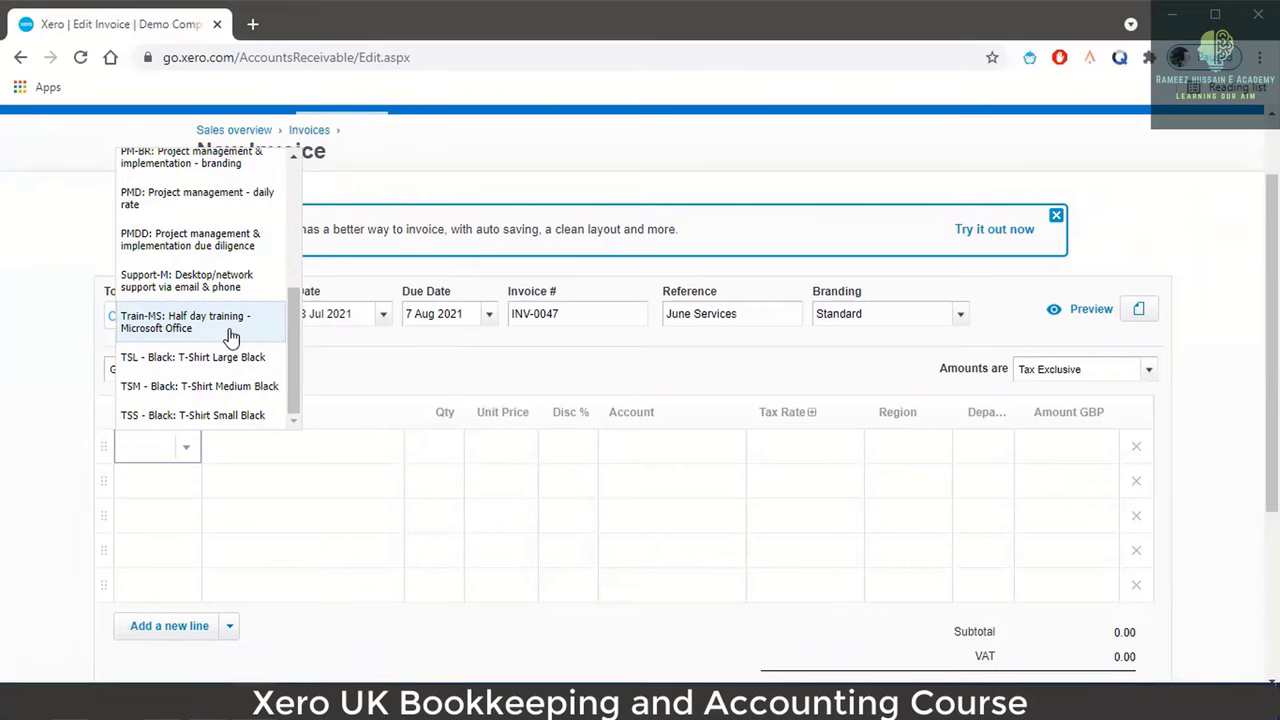
pyautogui.click(230, 336)
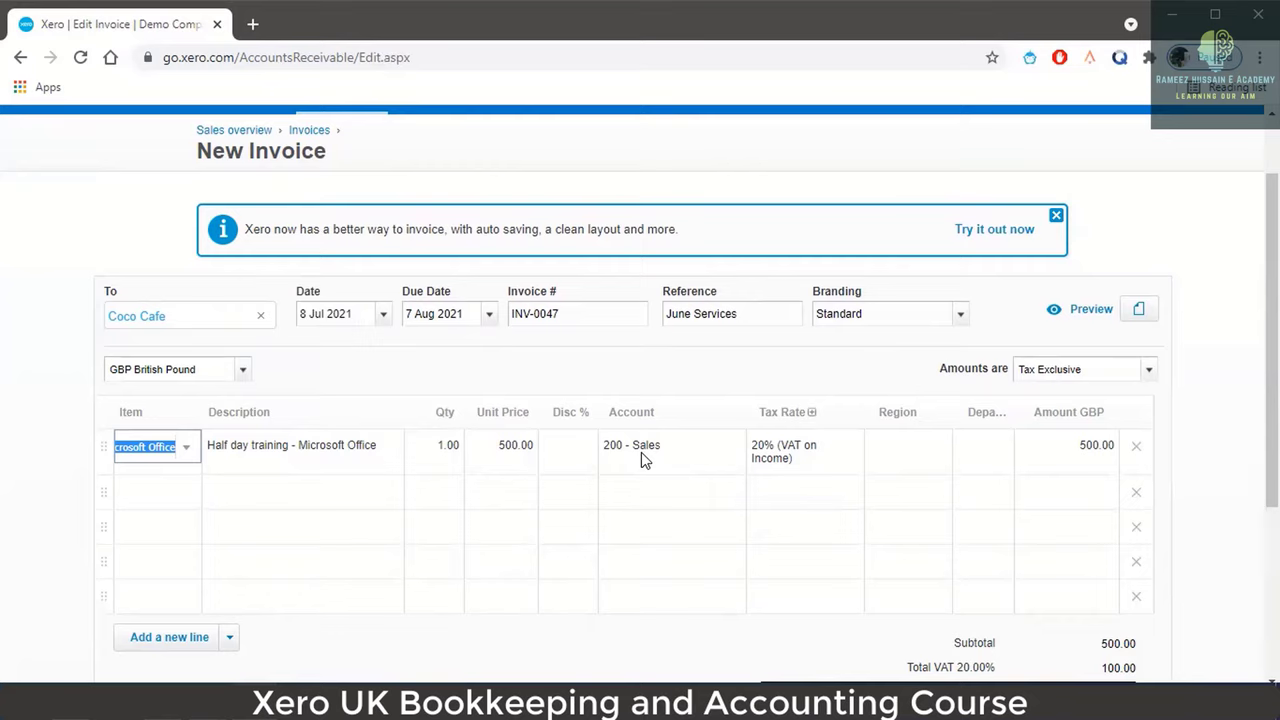
# Step: Duplicate the invoice tab, open Business > Products and services there, then return to the invoice
pyautogui.rightClick(150, 31)
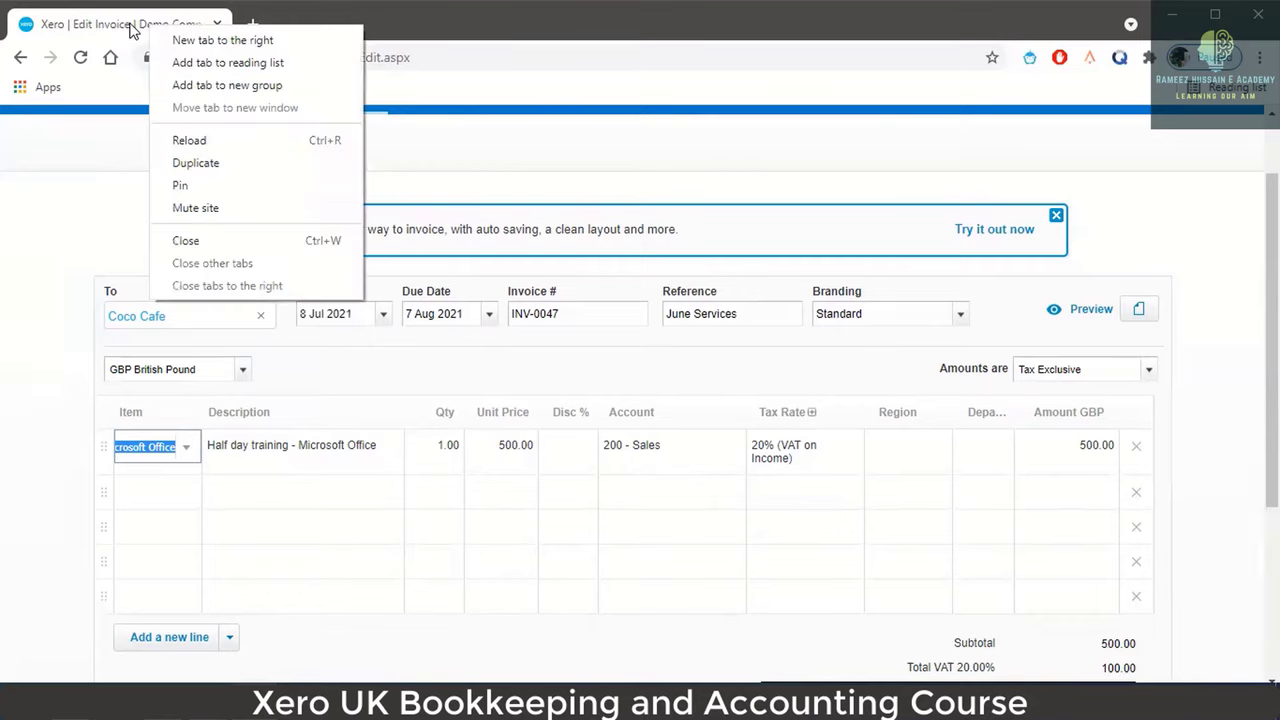
pyautogui.click(196, 163)
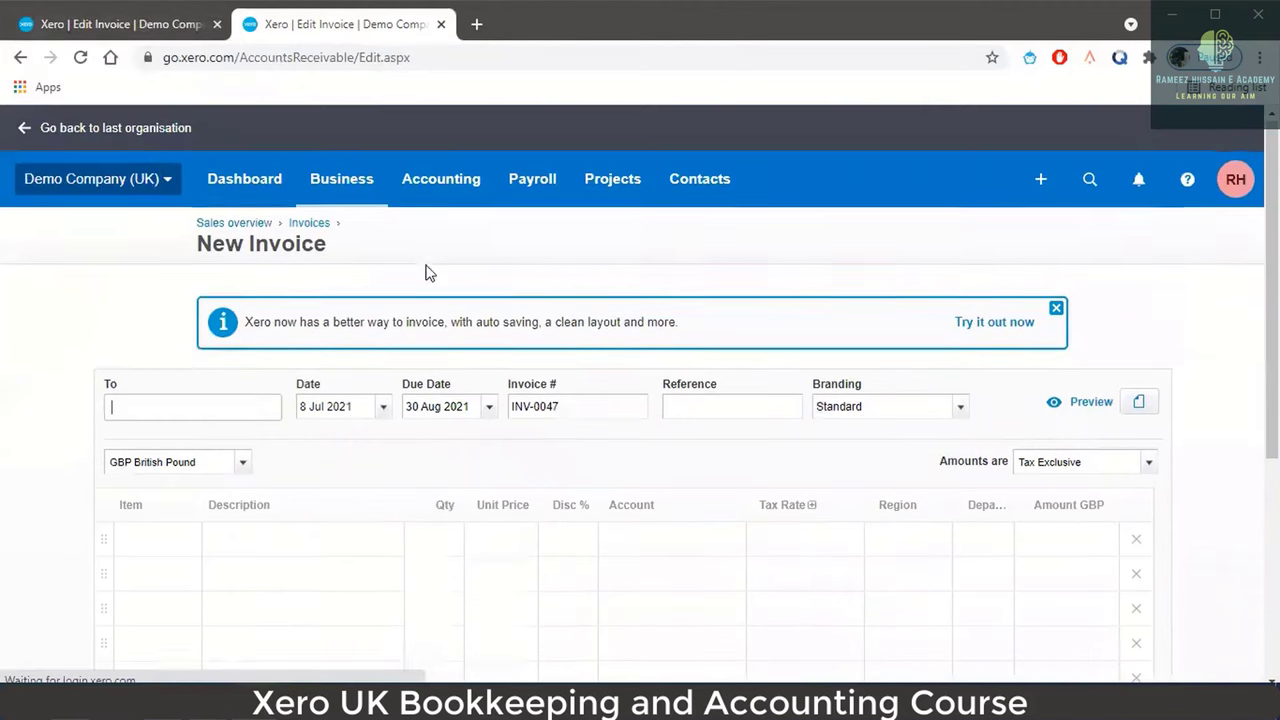
pyautogui.click(325, 182)
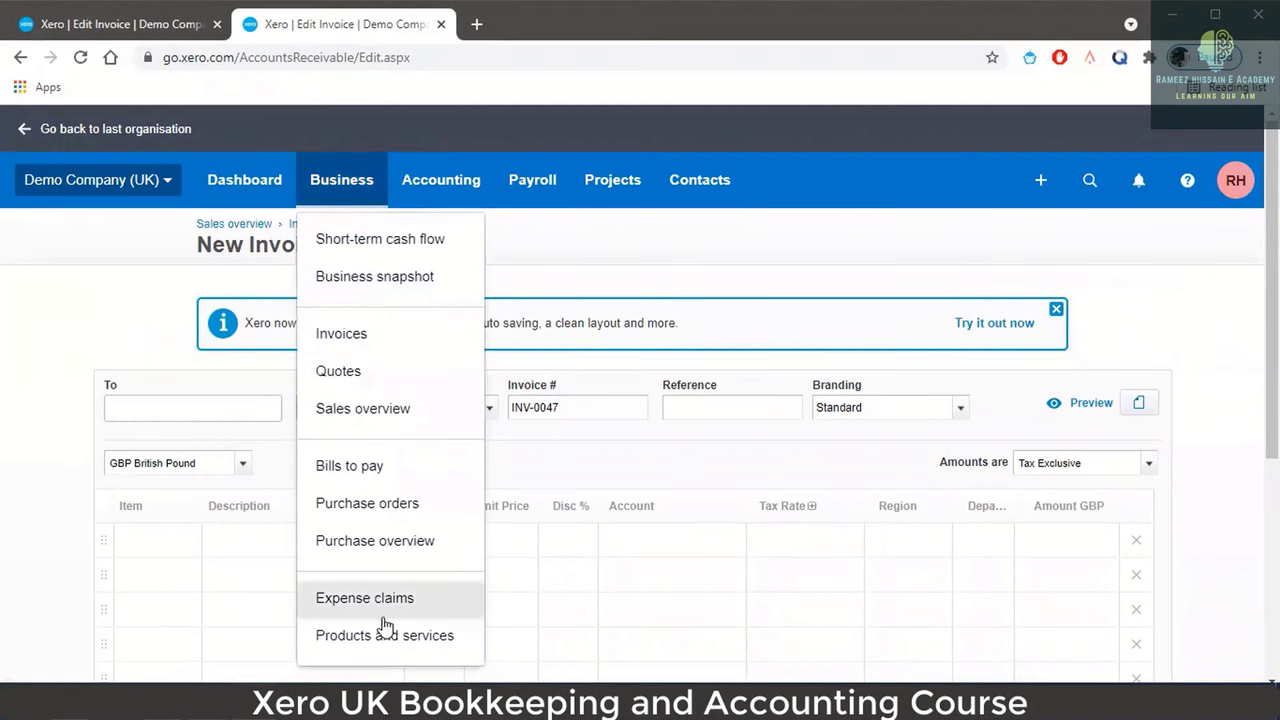
pyautogui.click(380, 637)
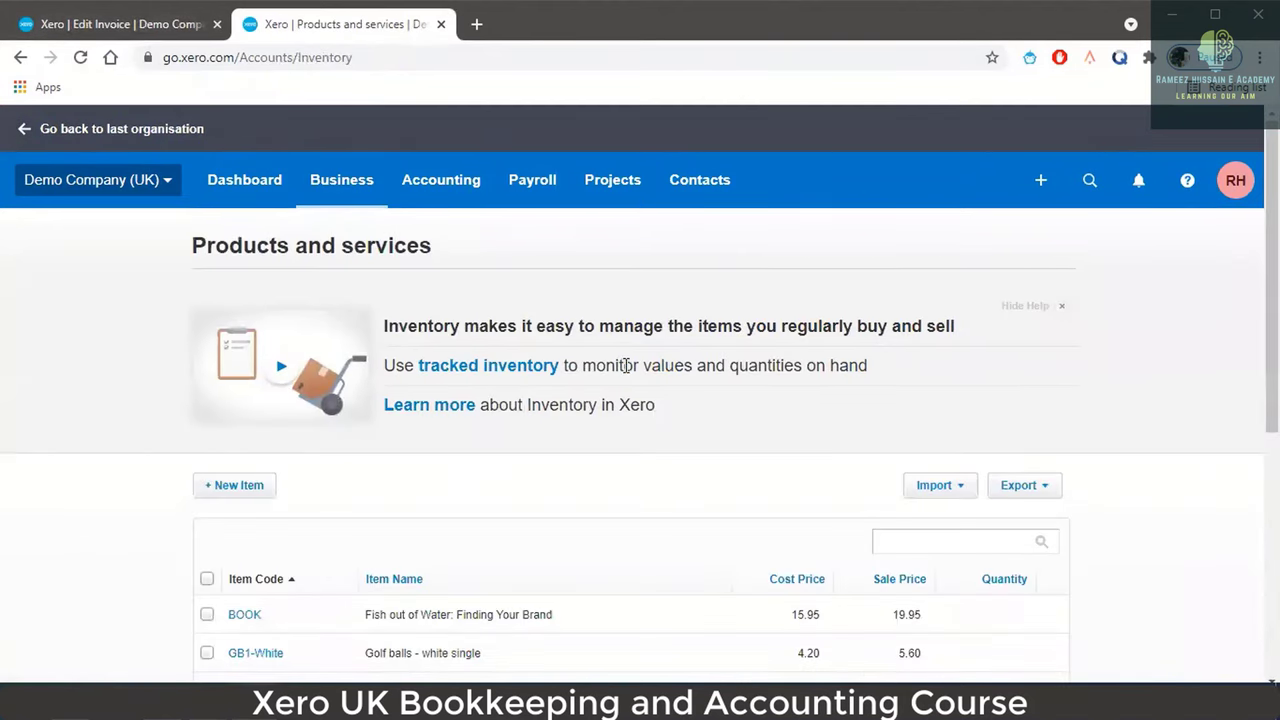
pyautogui.scroll(-2, 500, 375)
pyautogui.scroll(-2, 500, 380)
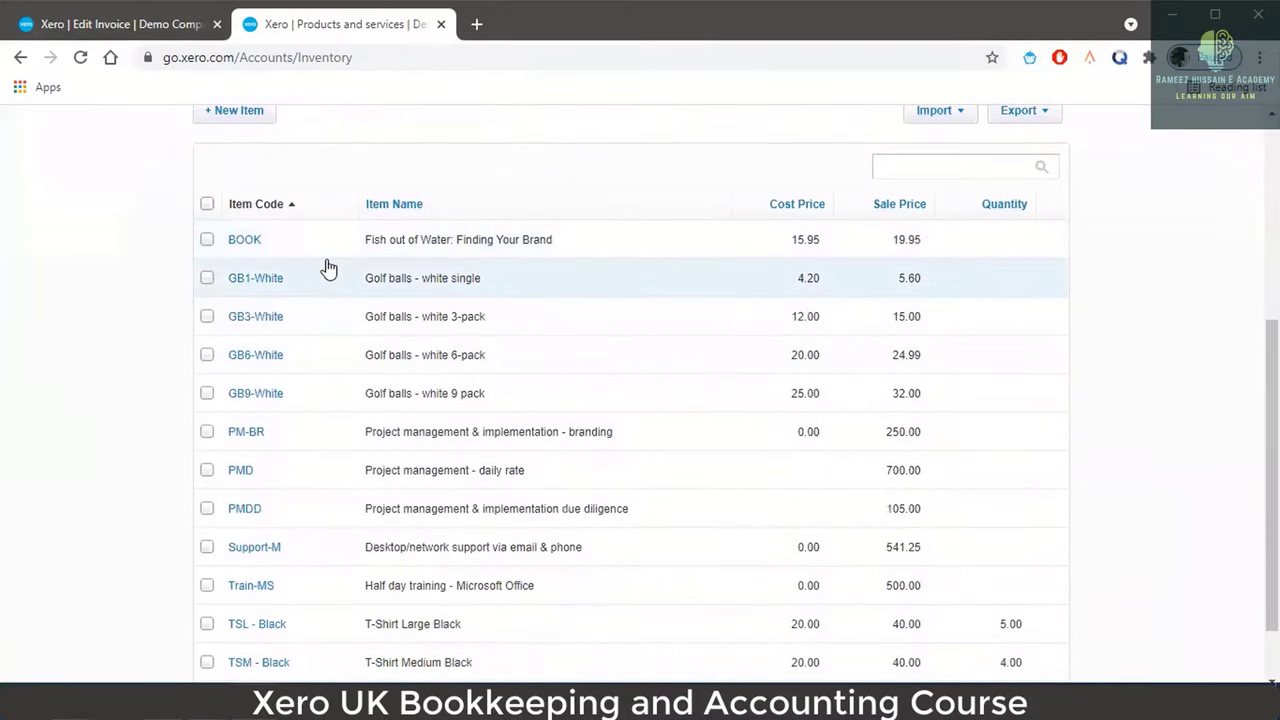
pyautogui.scroll(-1, 330, 280)
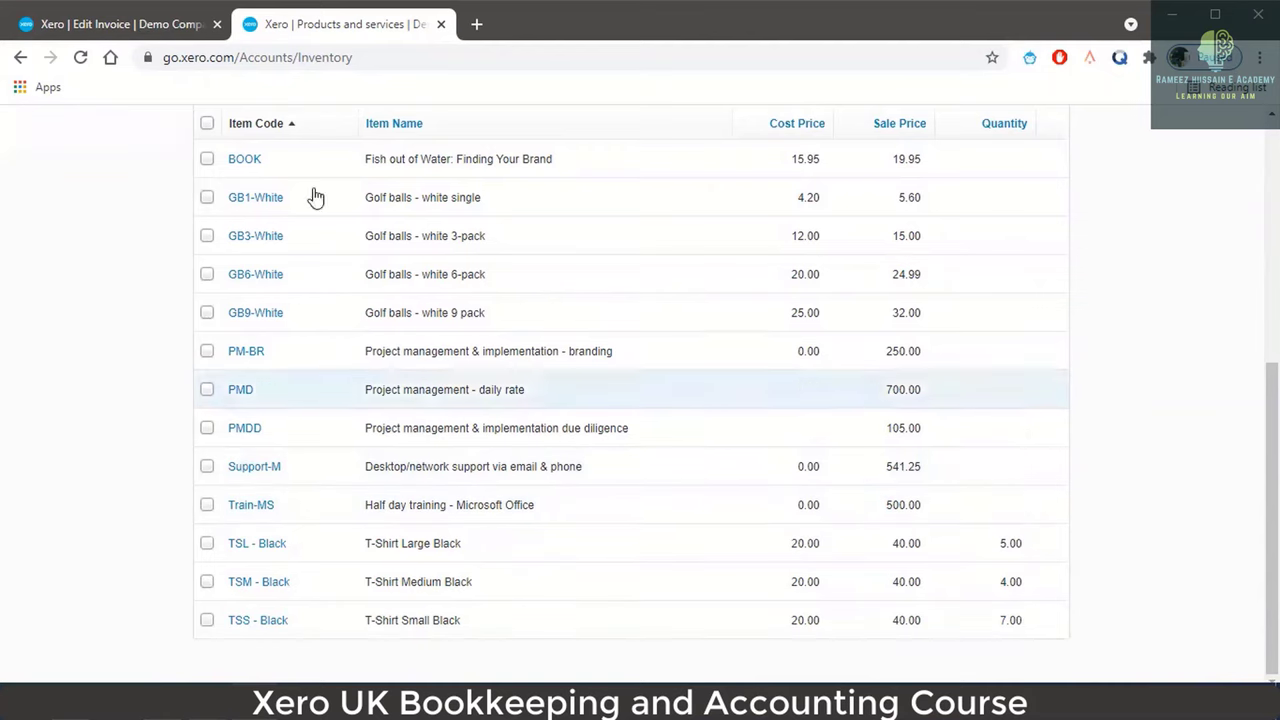
pyautogui.click(125, 18)
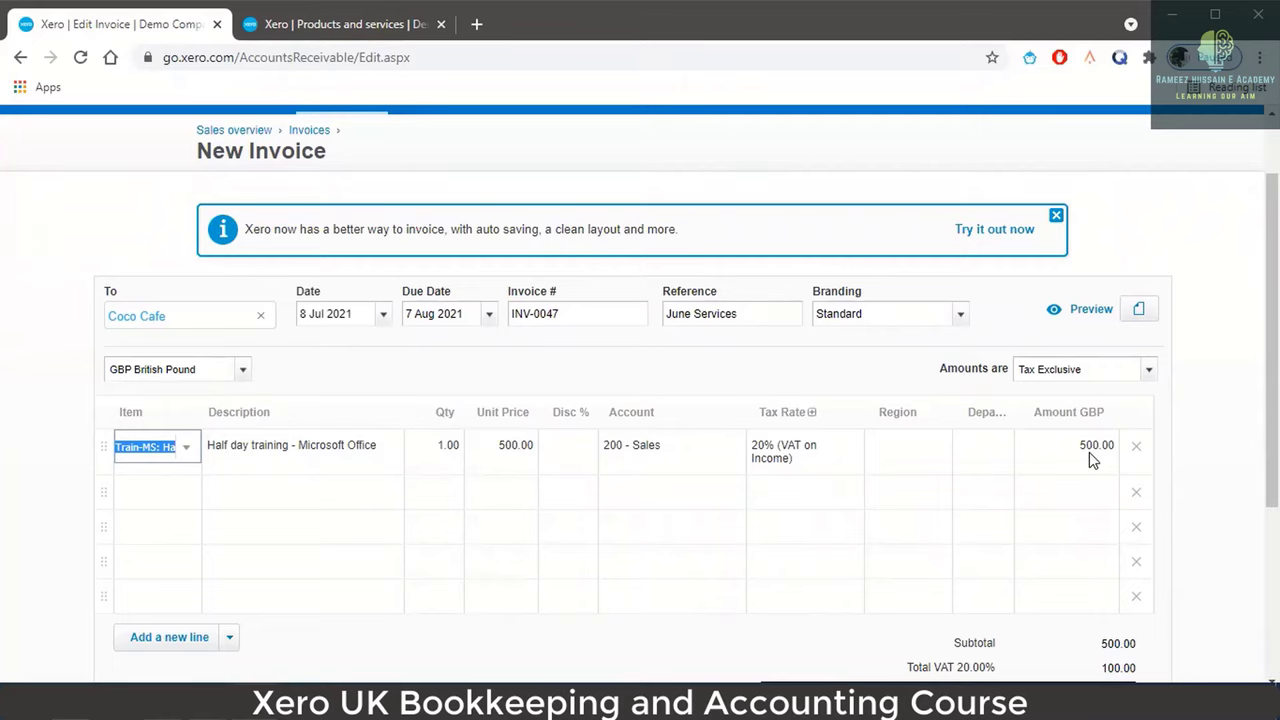
# Step: Commit the Train-MS line item and view the Products and services list with its 500.00 price
pyautogui.scroll(-1, 1089, 452)
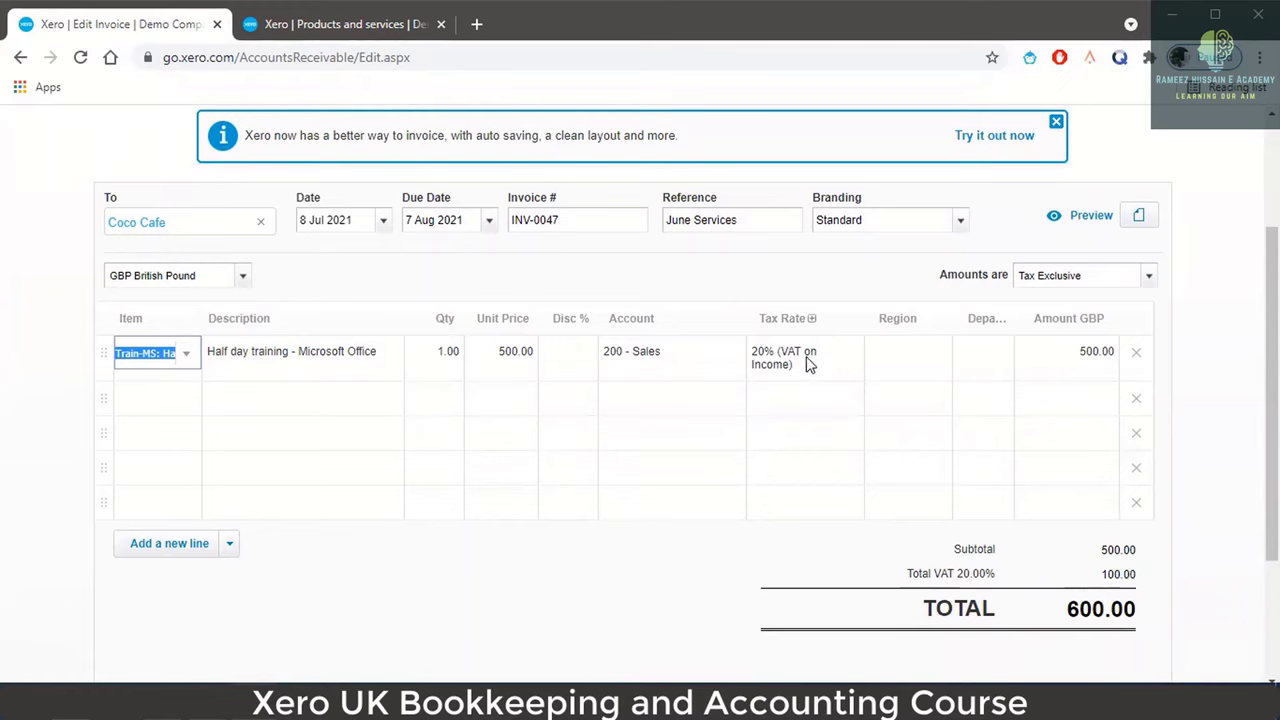
pyautogui.click(655, 365)
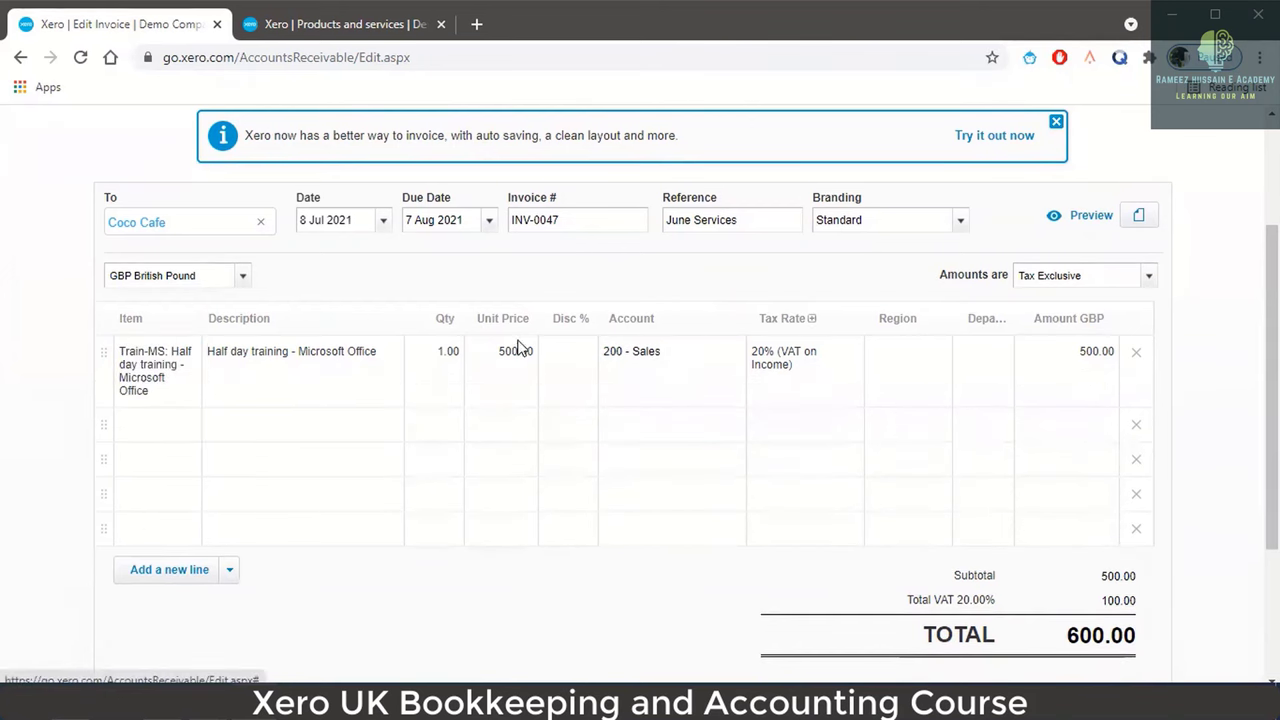
pyautogui.scroll(2, 485, 335)
pyautogui.click(381, 36)
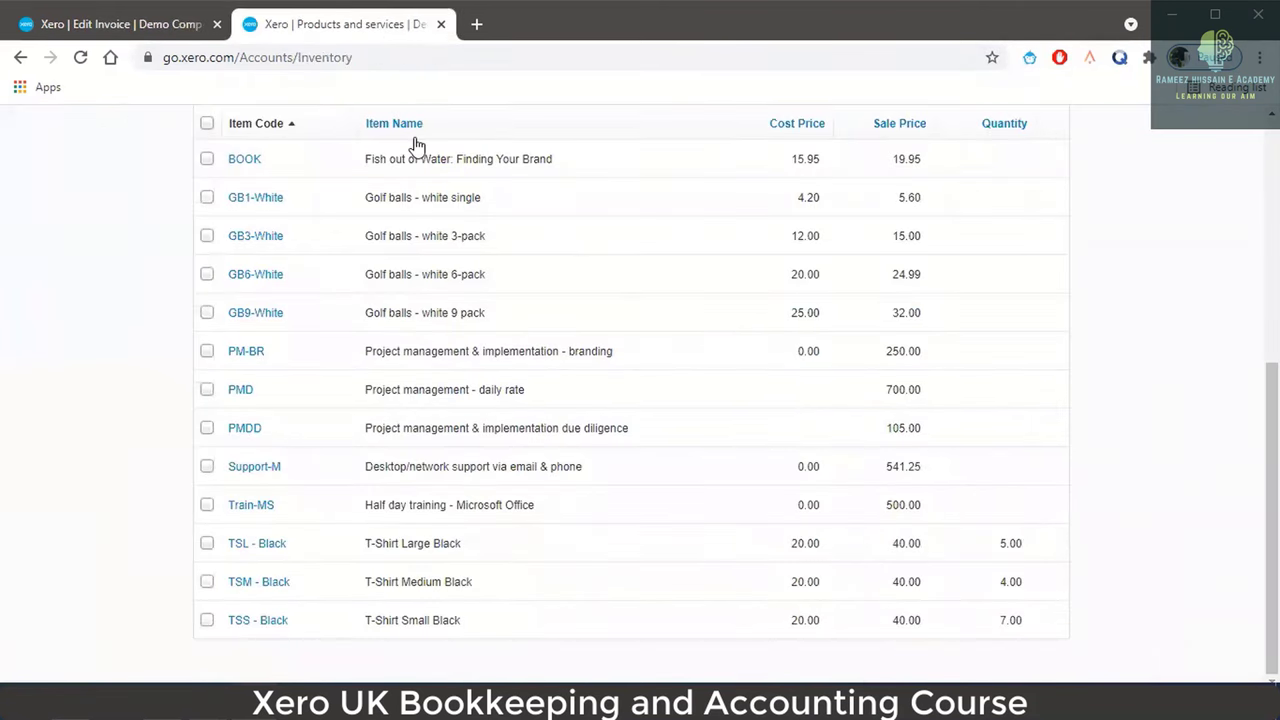
pyautogui.scroll(5, 414, 145)
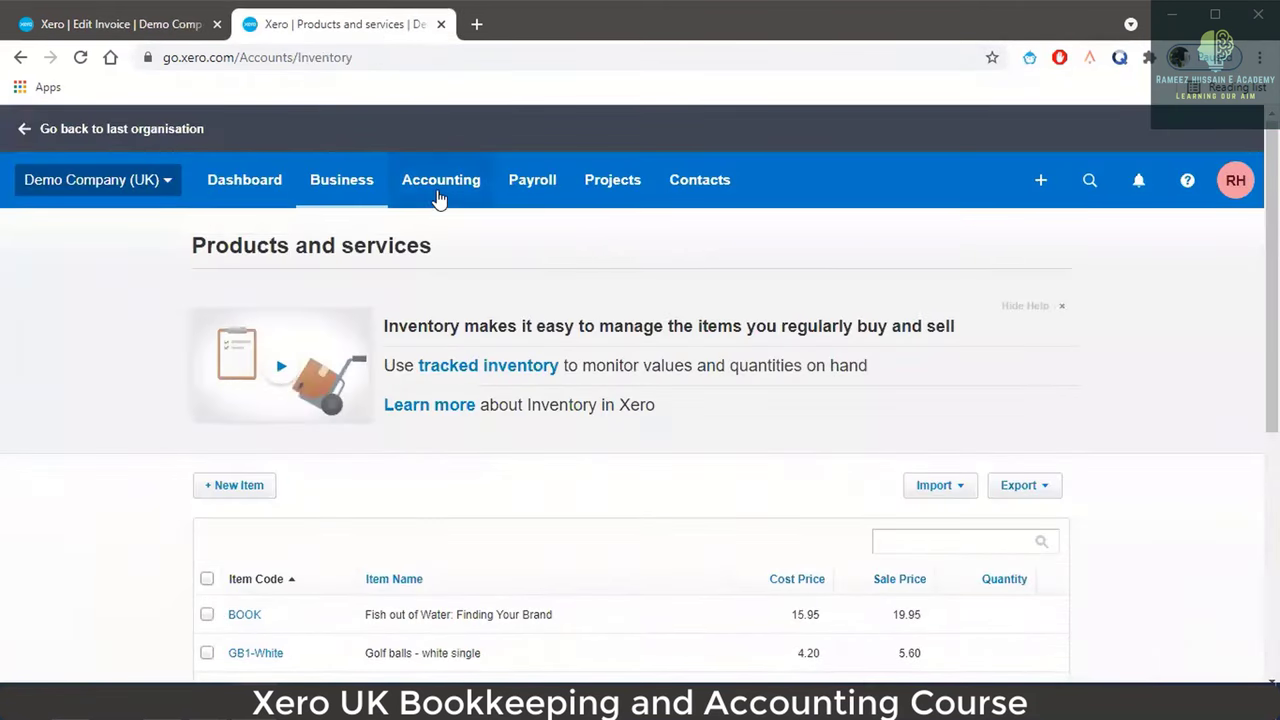
# Step: Open Accounting > Chart of accounts in the second tab and filter to Revenue accounts
pyautogui.click(358, 198)
pyautogui.click(423, 190)
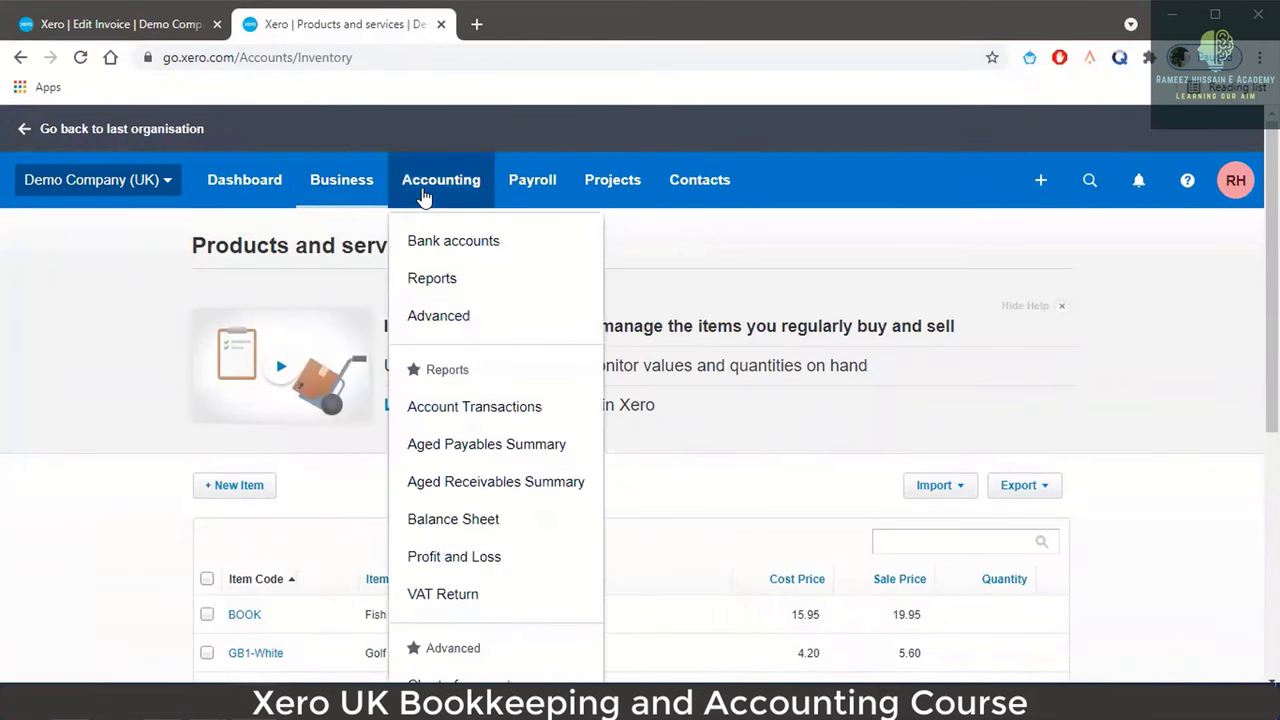
pyautogui.scroll(-2, 535, 508)
pyautogui.click(475, 500)
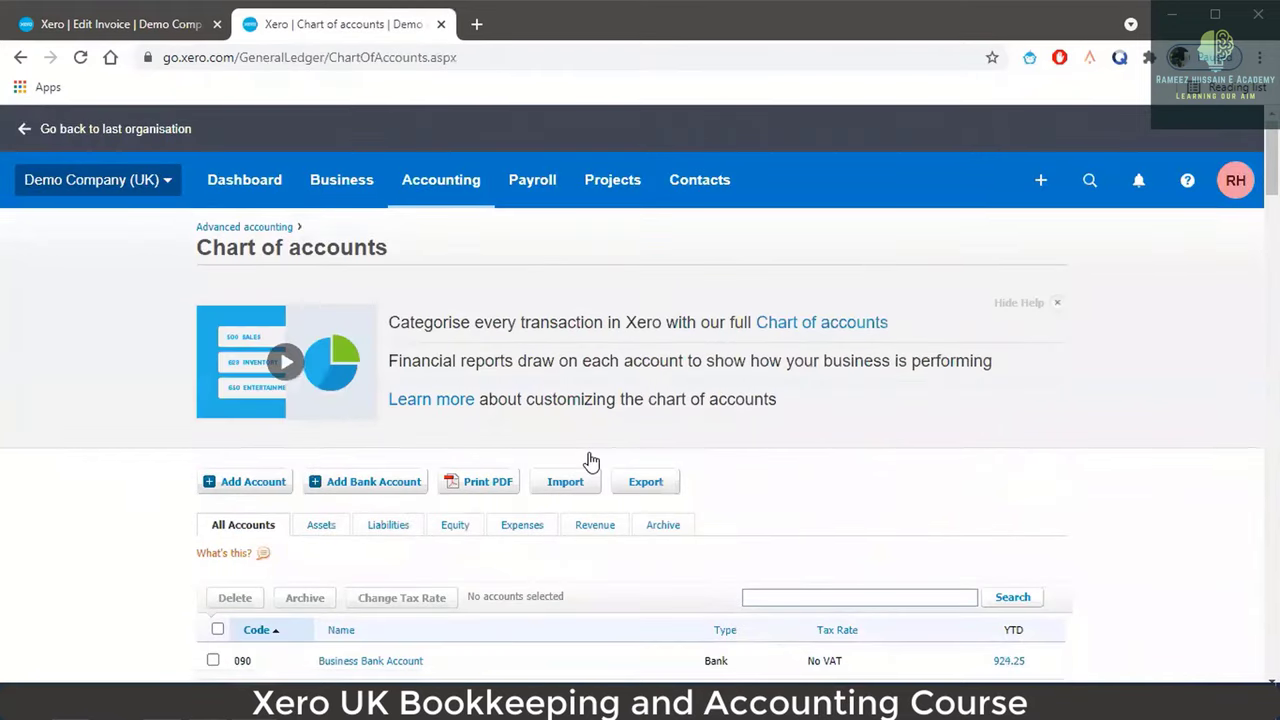
pyautogui.click(595, 525)
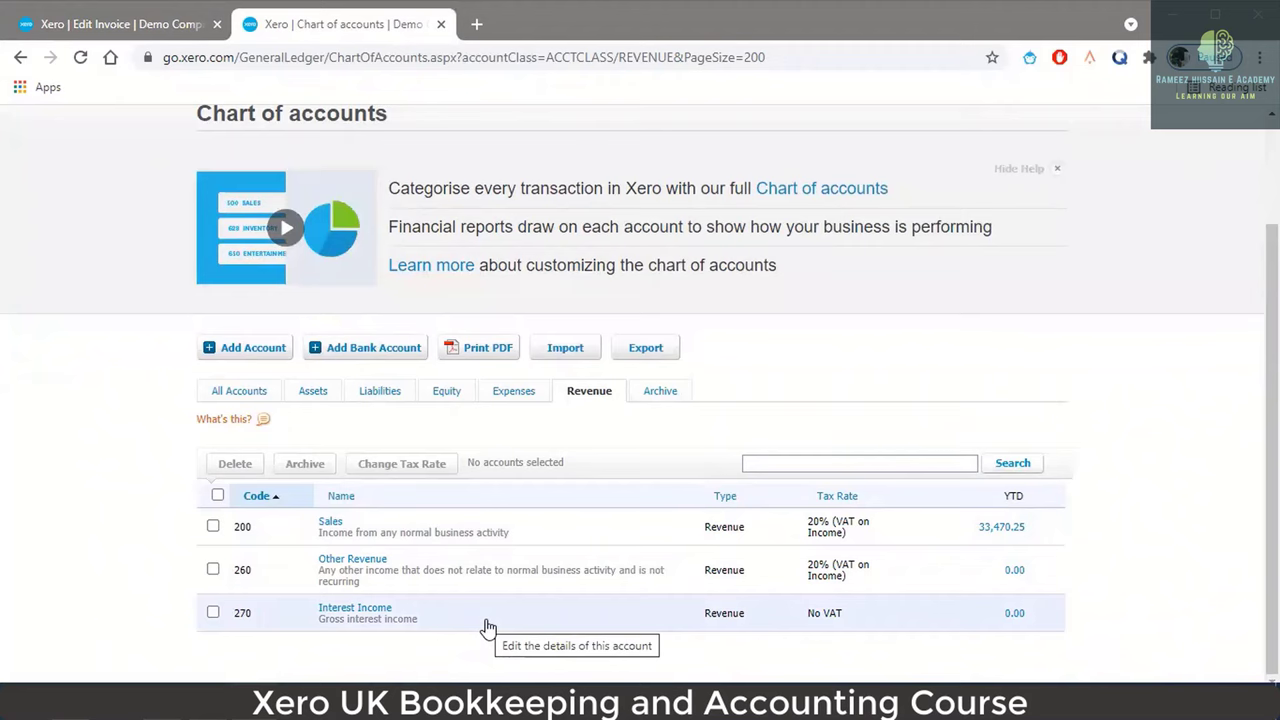
# Step: On the invoice, try 260 - Other Revenue, then 270 - Interest Income, as line one's account
pyautogui.click(141, 16)
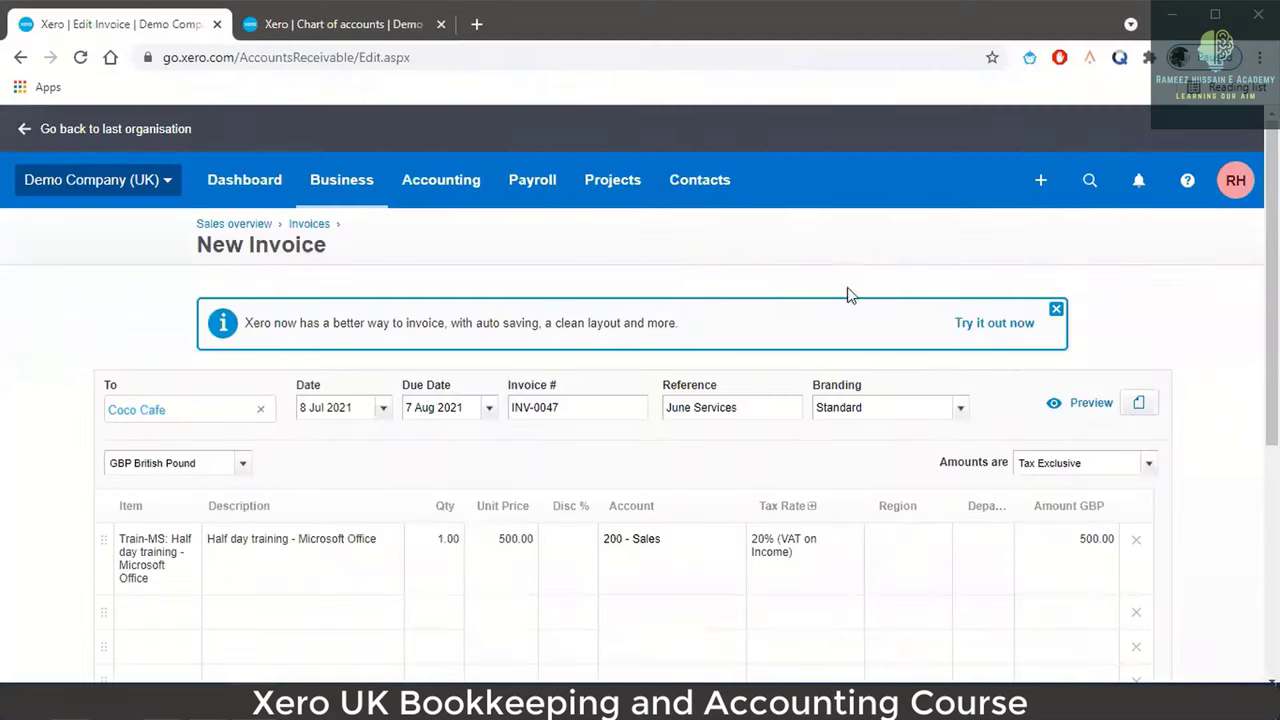
pyautogui.click(645, 545)
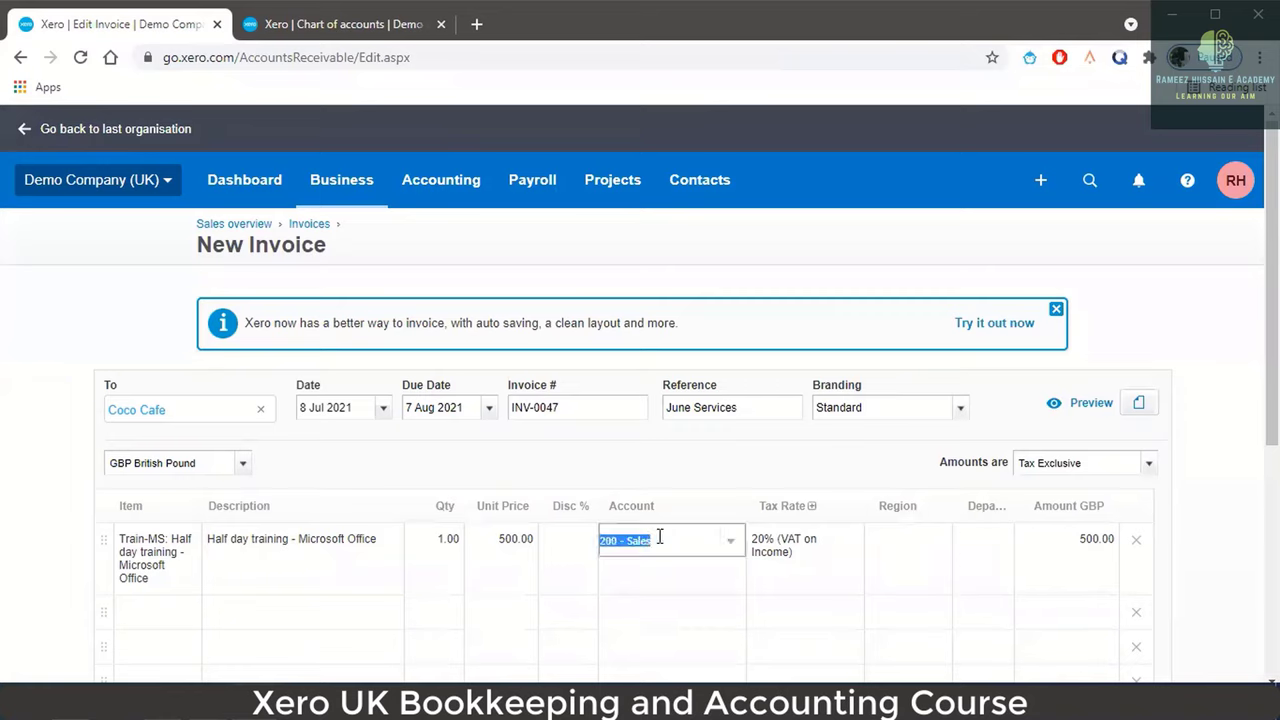
pyautogui.click(731, 546)
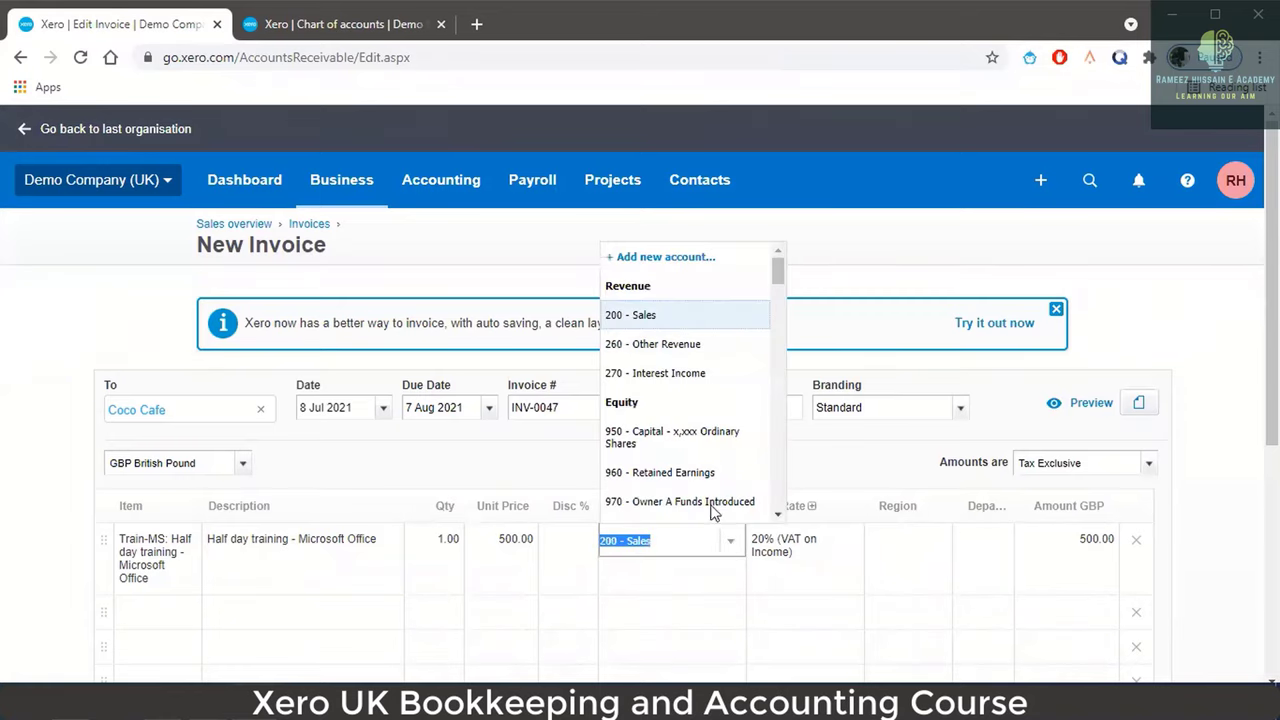
pyautogui.click(684, 343)
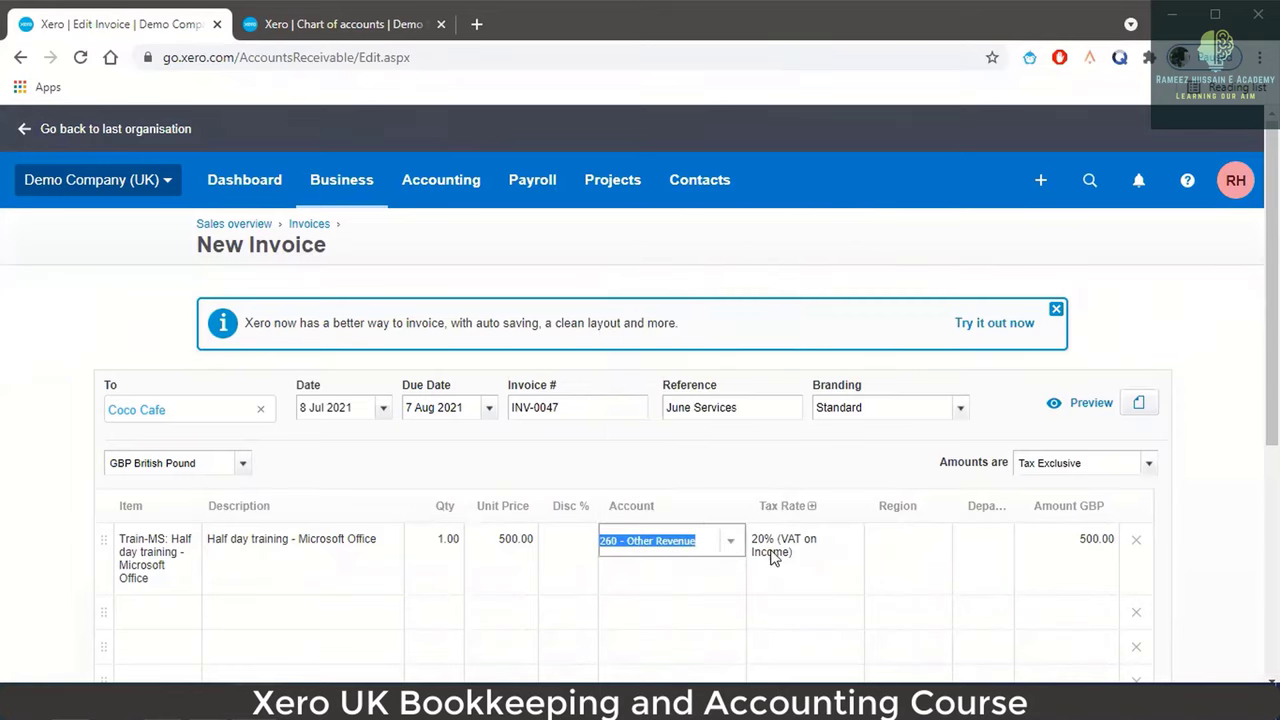
pyautogui.click(733, 541)
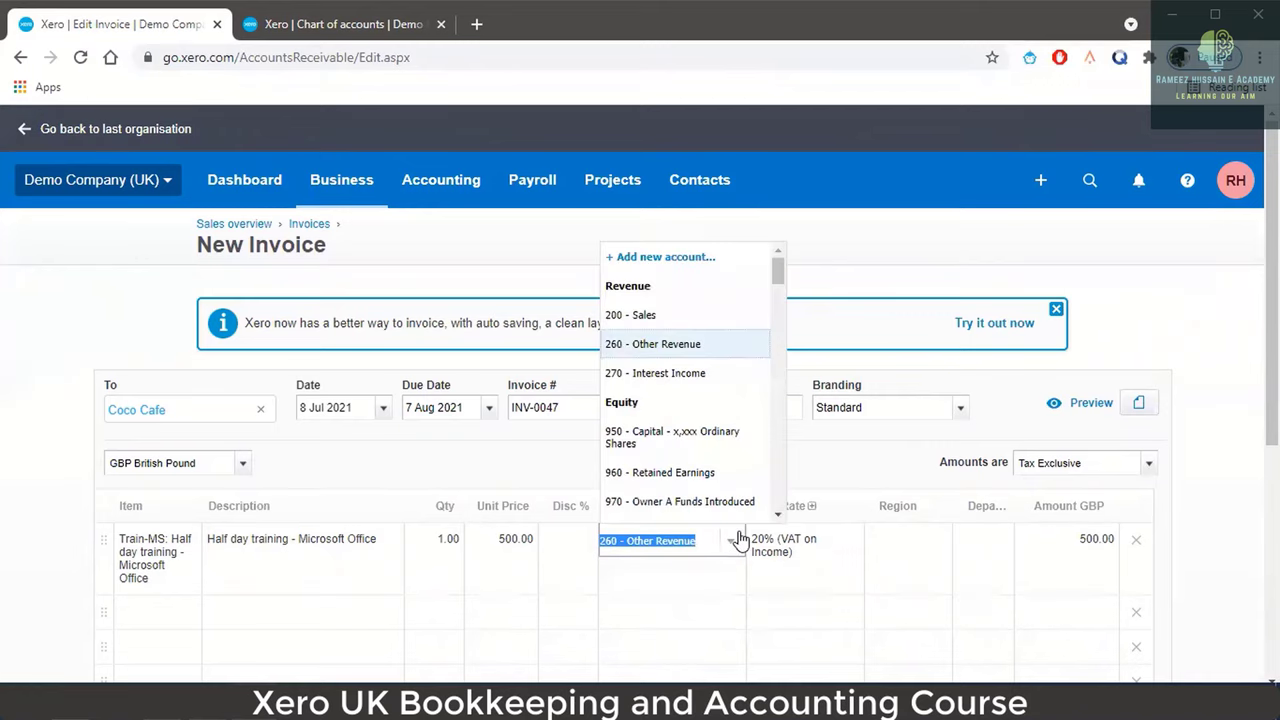
pyautogui.click(667, 380)
# Step: Set line one's tax rate to 20% (VAT on Income)
pyautogui.click(796, 570)
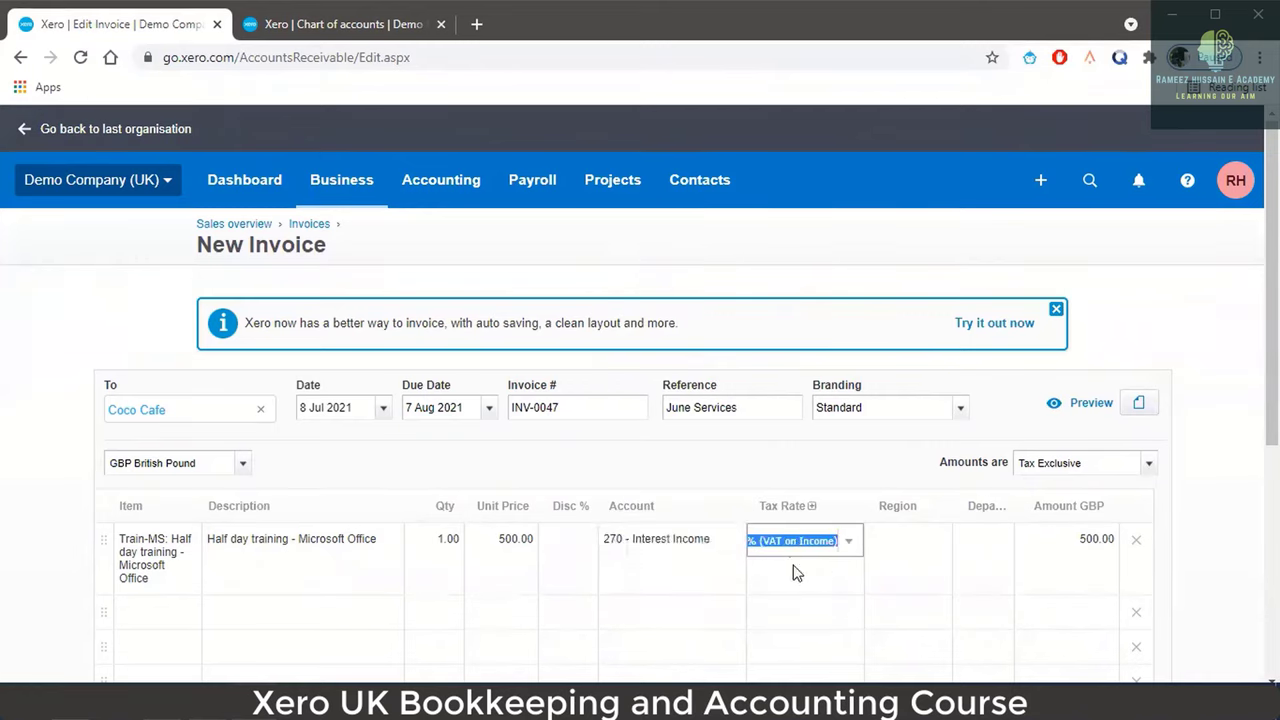
pyautogui.click(716, 570)
pyautogui.click(795, 557)
pyautogui.click(795, 557)
pyautogui.click(849, 546)
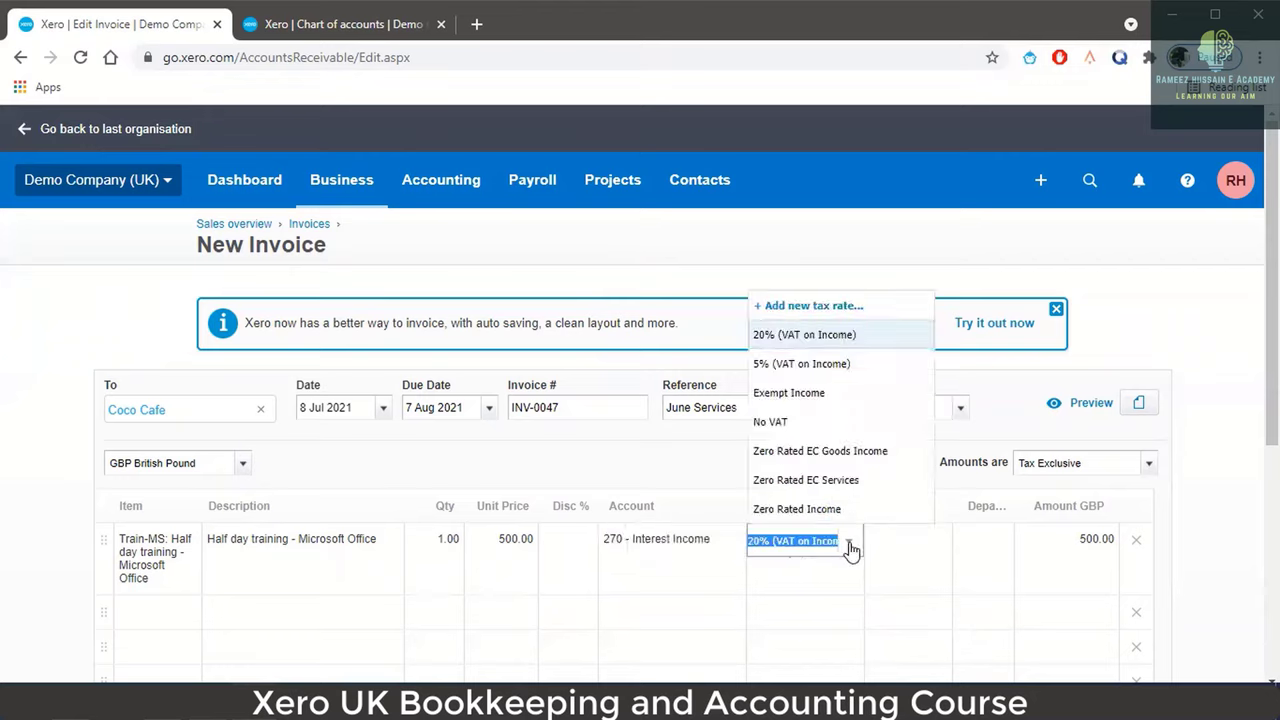
pyautogui.click(849, 546)
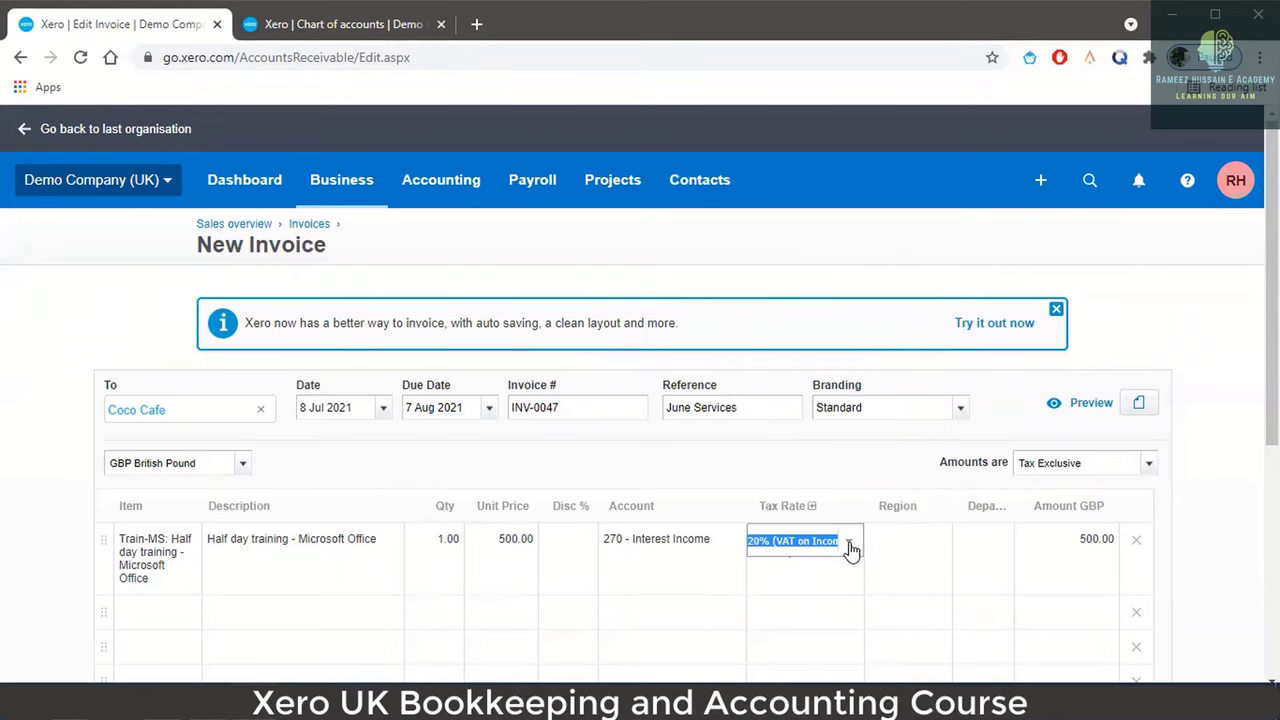
pyautogui.click(849, 546)
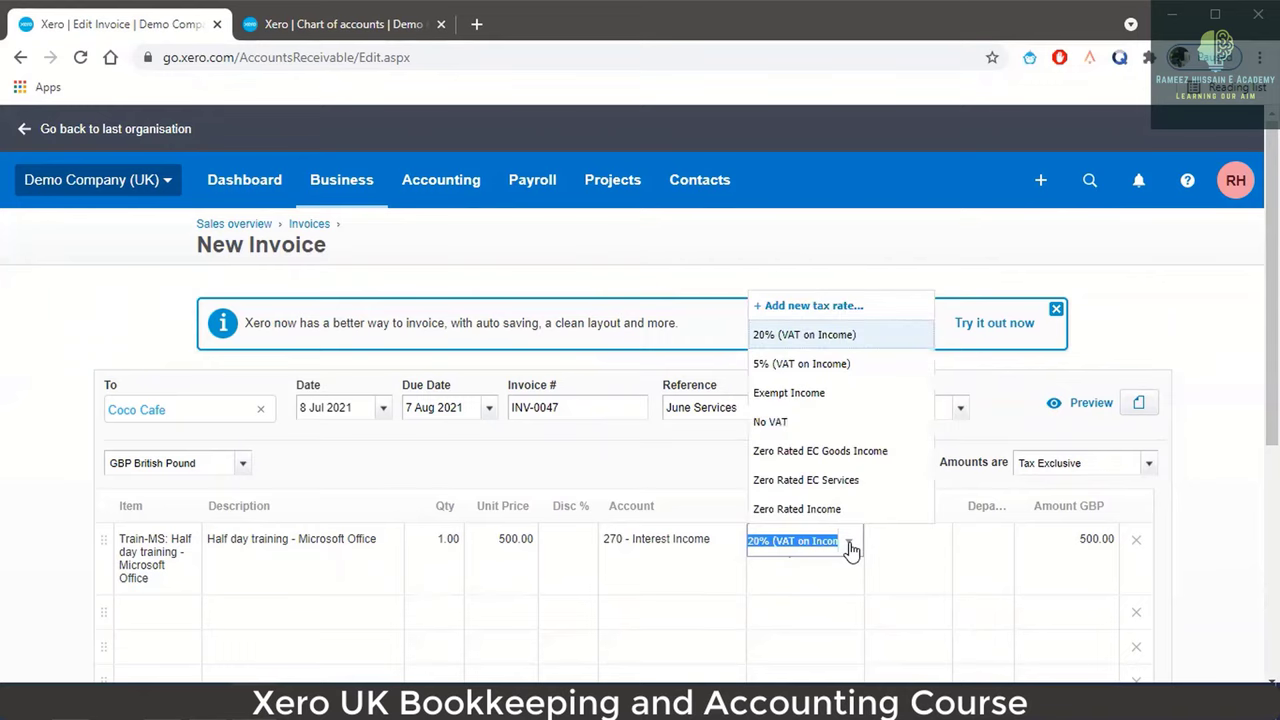
pyautogui.click(813, 340)
# Step: Change line one's account to 200 - Sales, keeping the 20% VAT rate
pyautogui.click(735, 546)
pyautogui.click(735, 546)
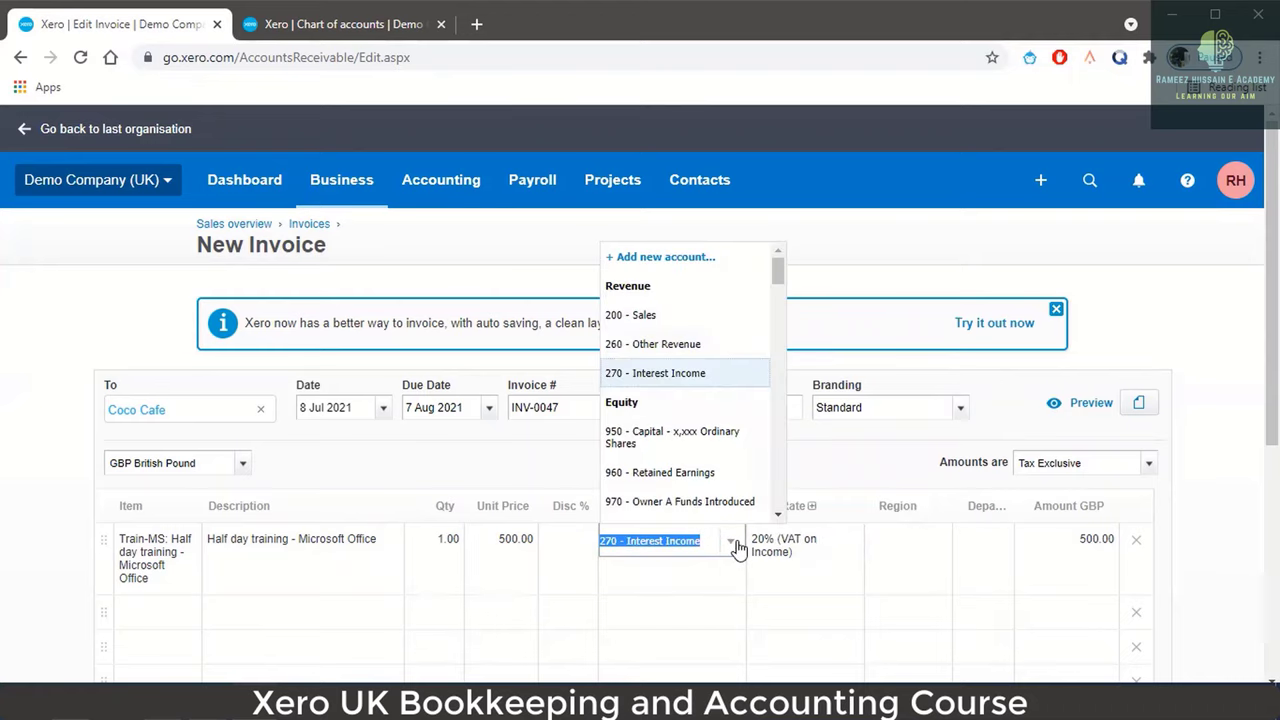
pyautogui.click(676, 318)
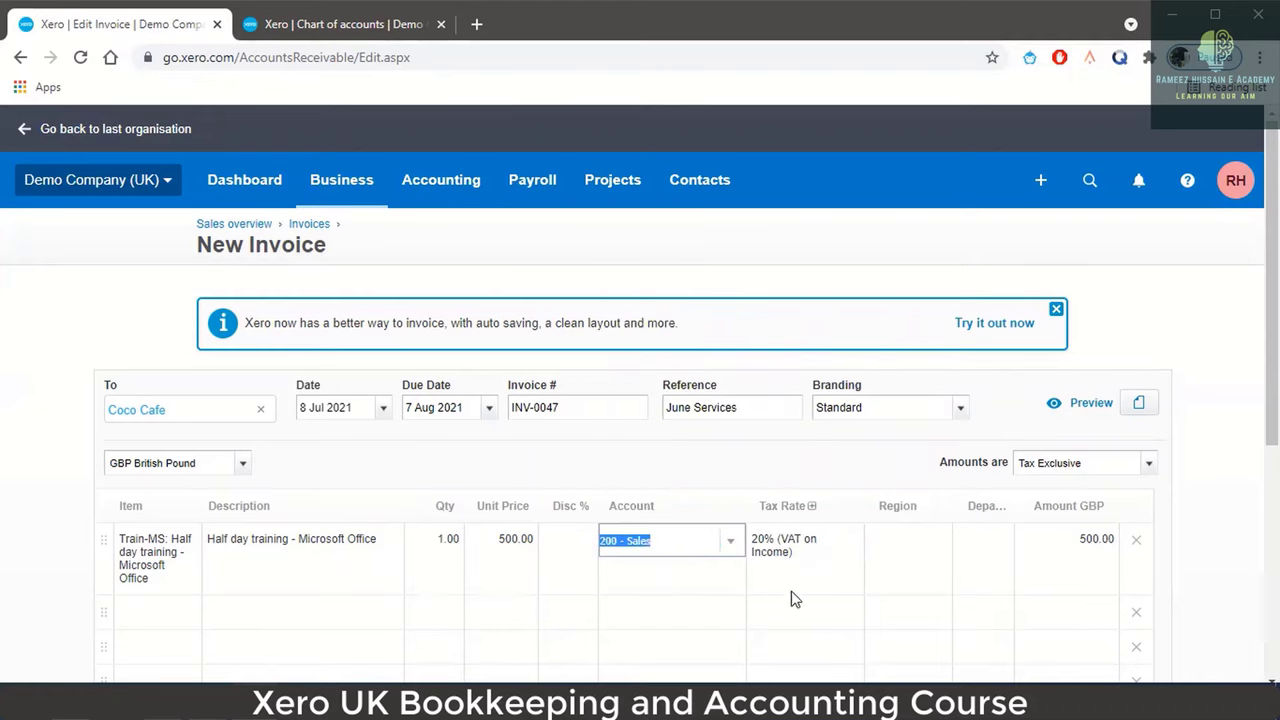
pyautogui.click(803, 563)
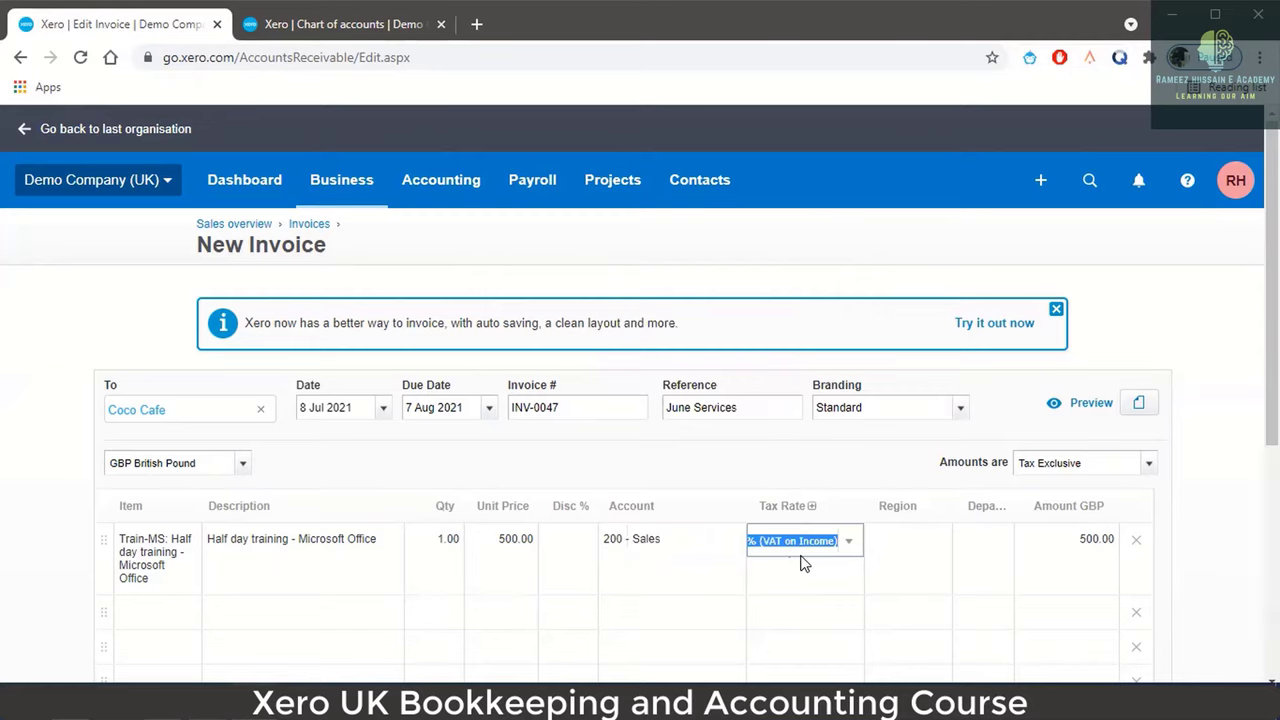
pyautogui.click(910, 572)
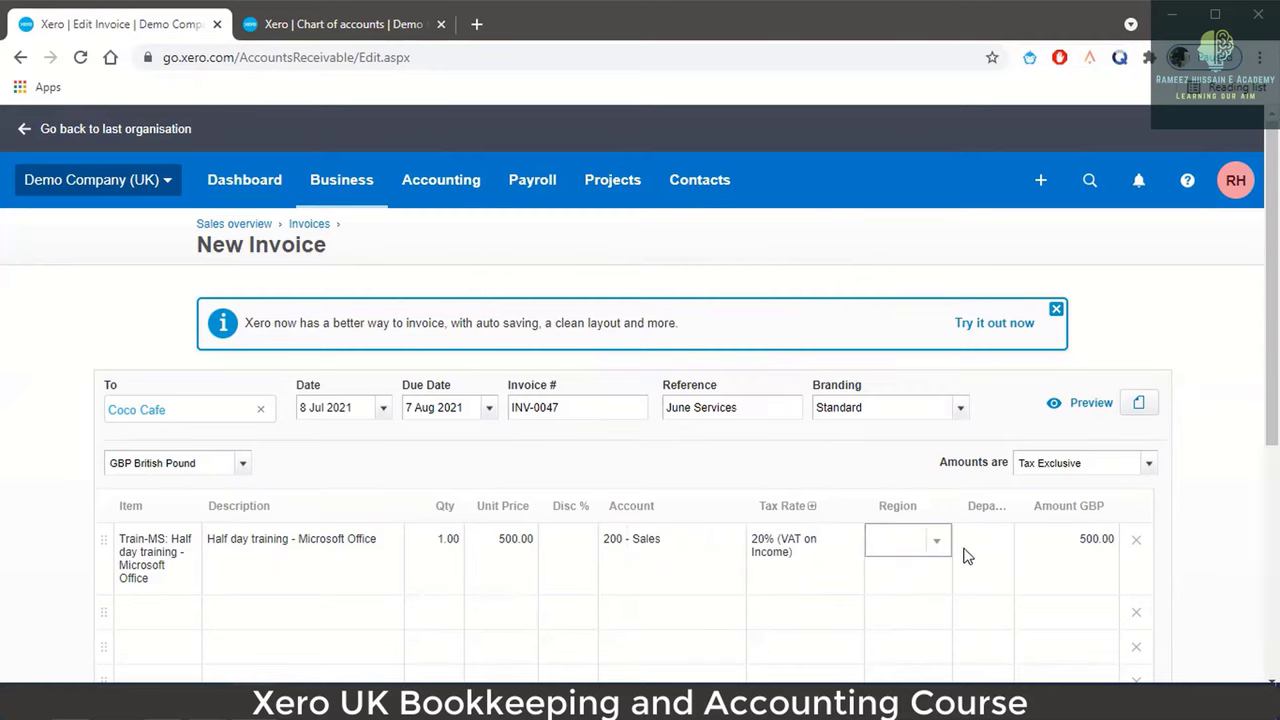
pyautogui.scroll(-1, 1040, 522)
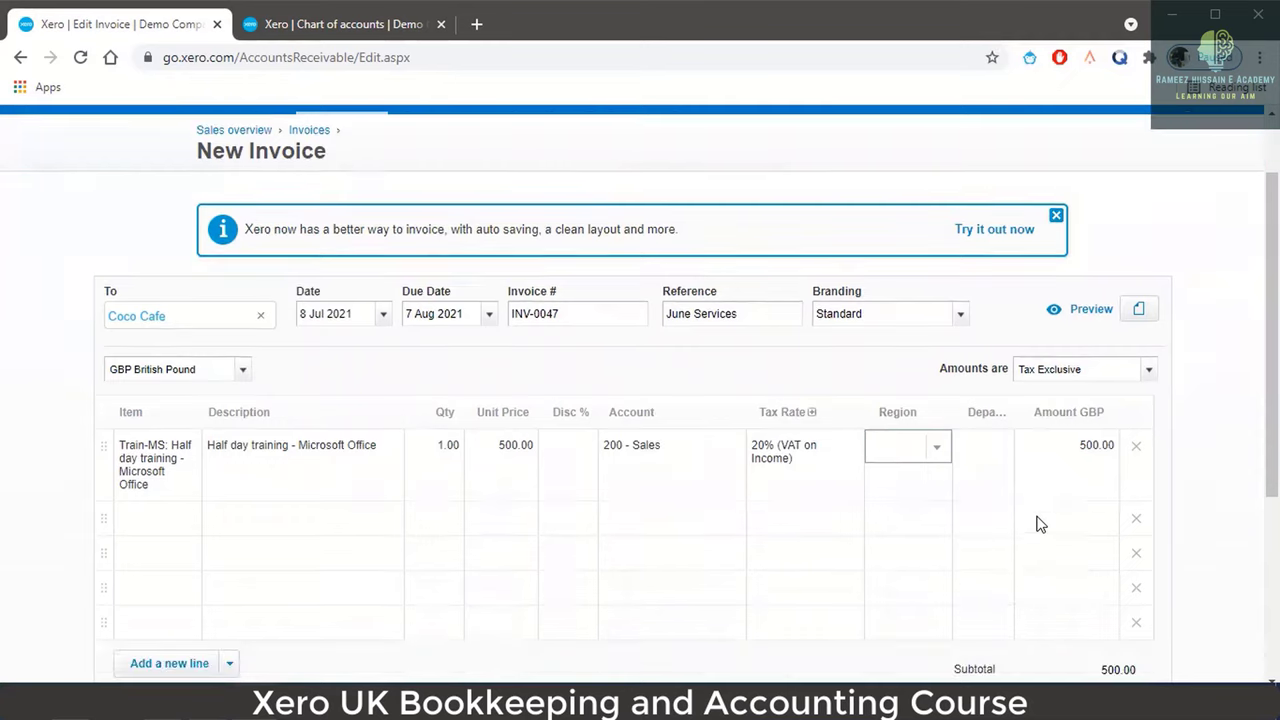
pyautogui.click(1150, 372)
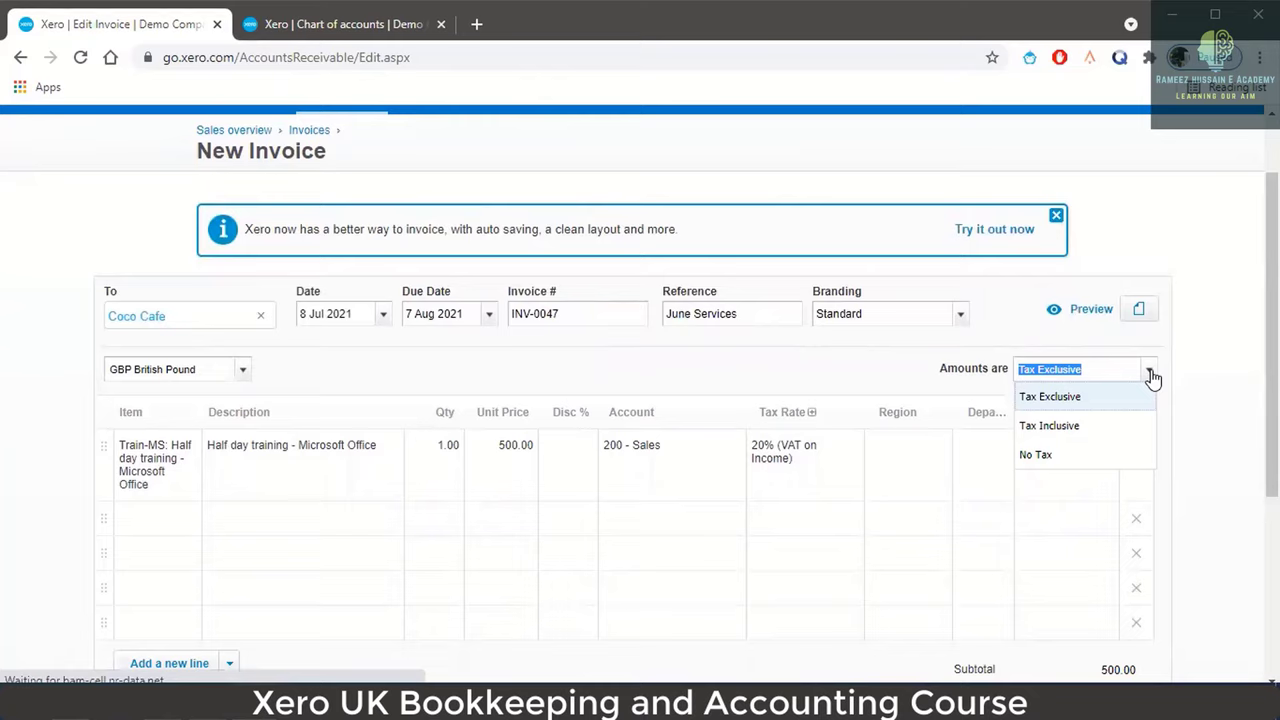
pyautogui.click(1092, 428)
pyautogui.click(928, 483)
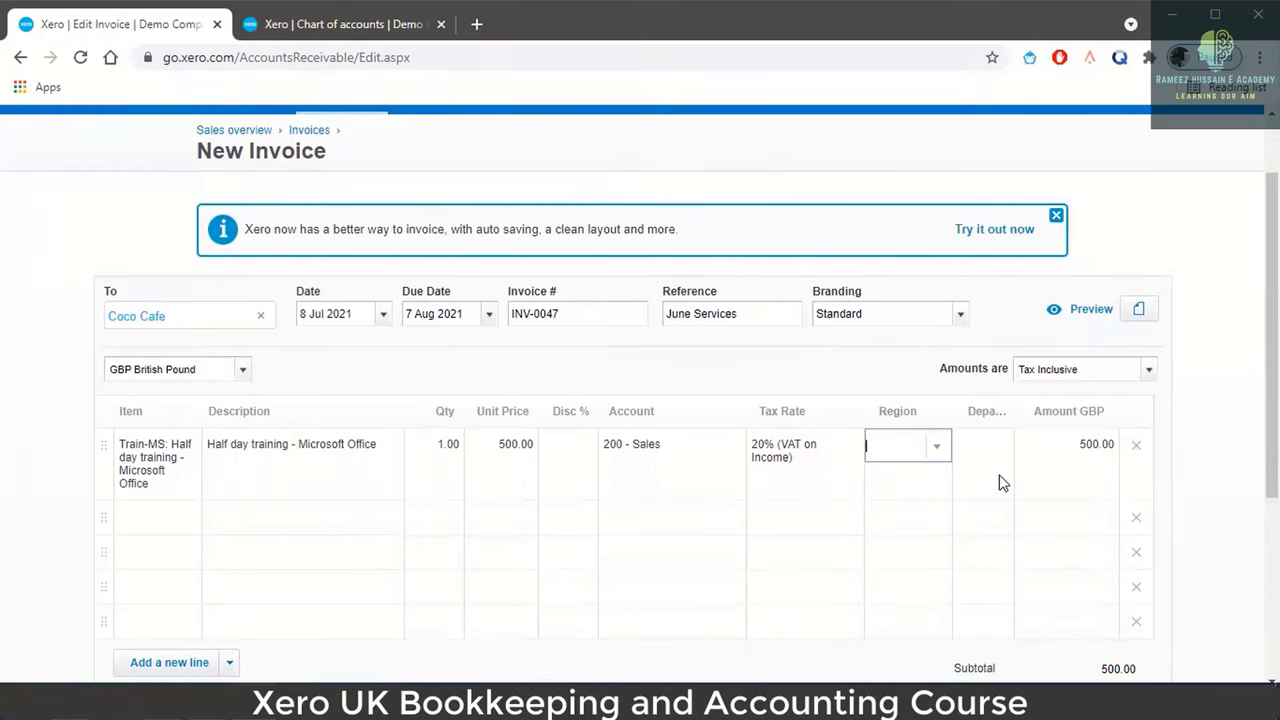
pyautogui.scroll(-1, 1003, 483)
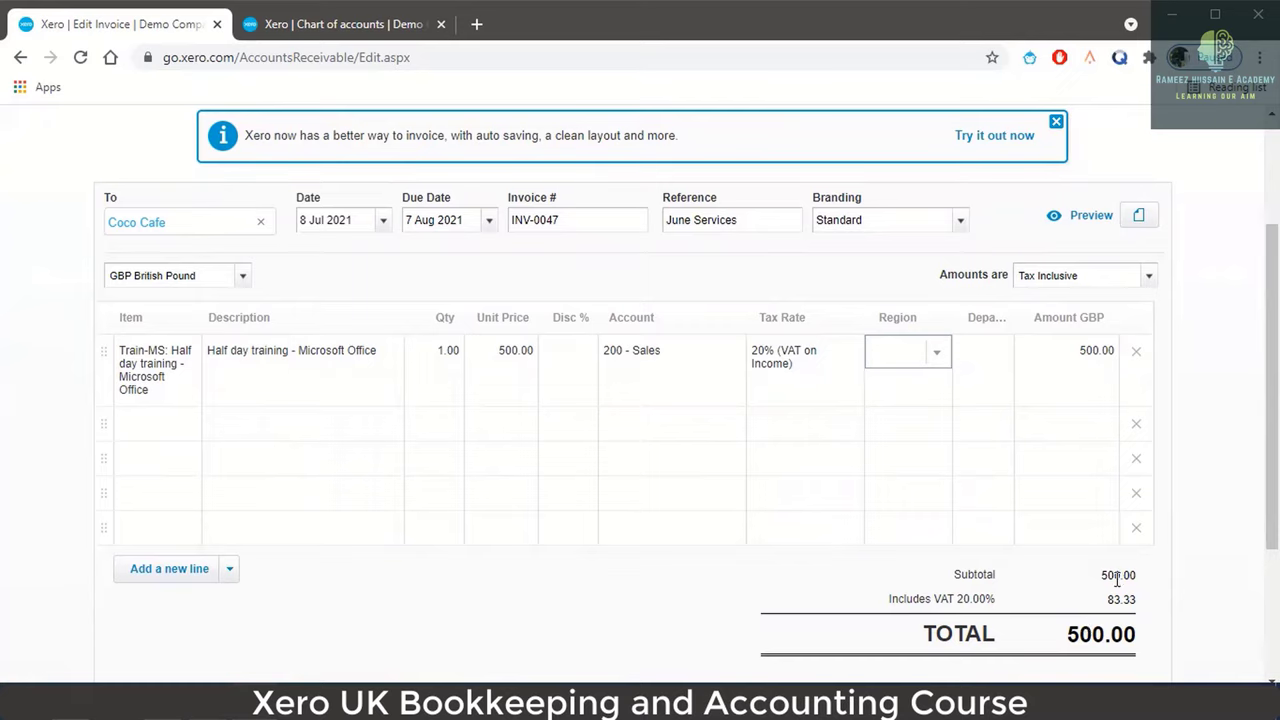
pyautogui.click(1149, 276)
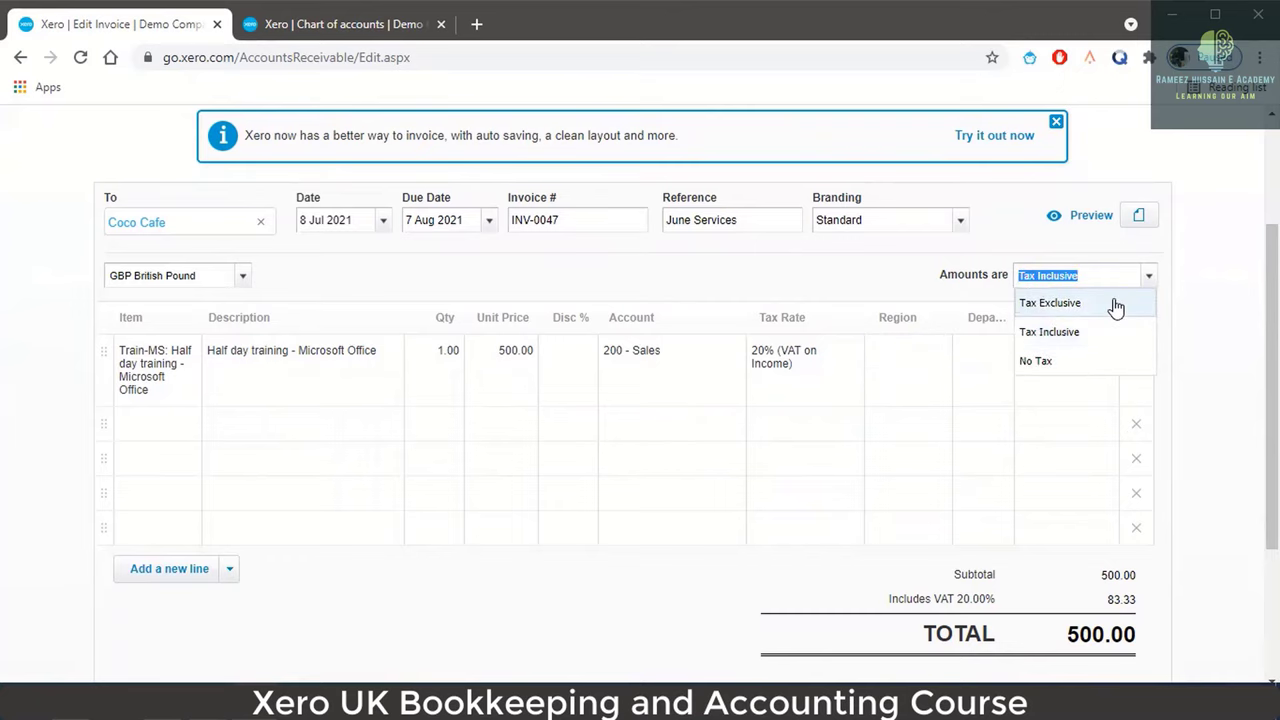
pyautogui.click(1113, 304)
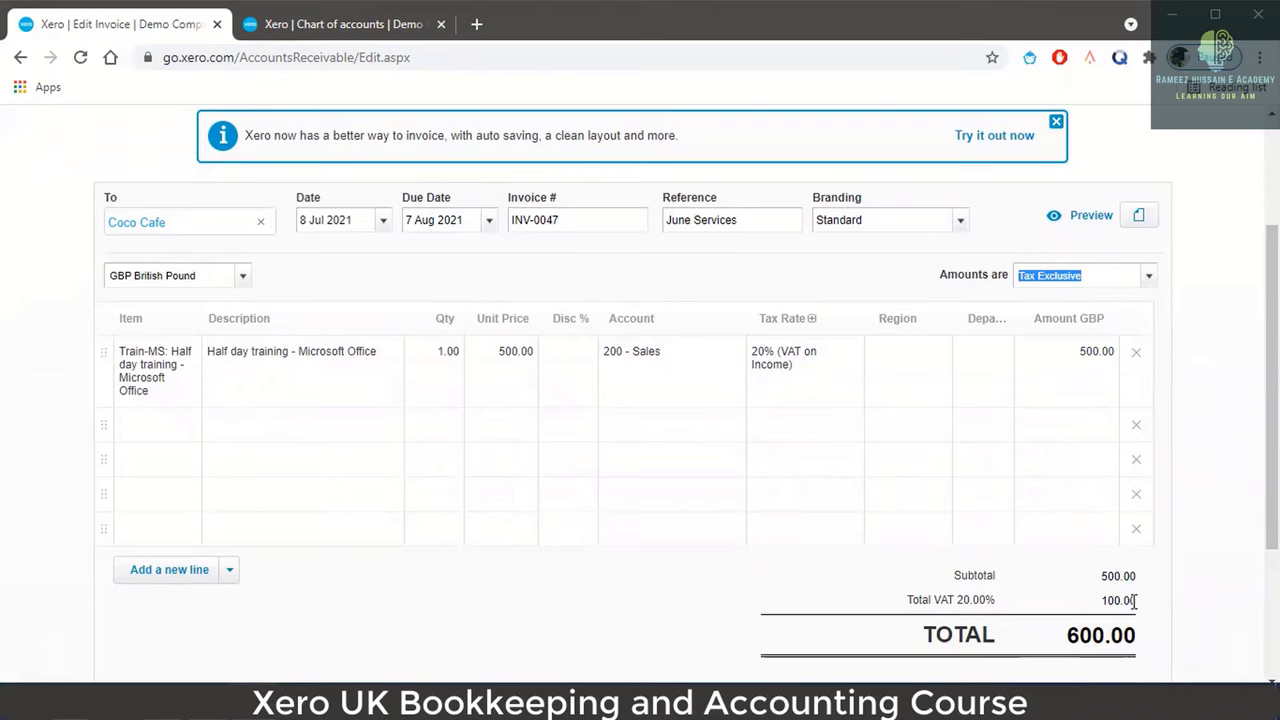
pyautogui.click(1148, 279)
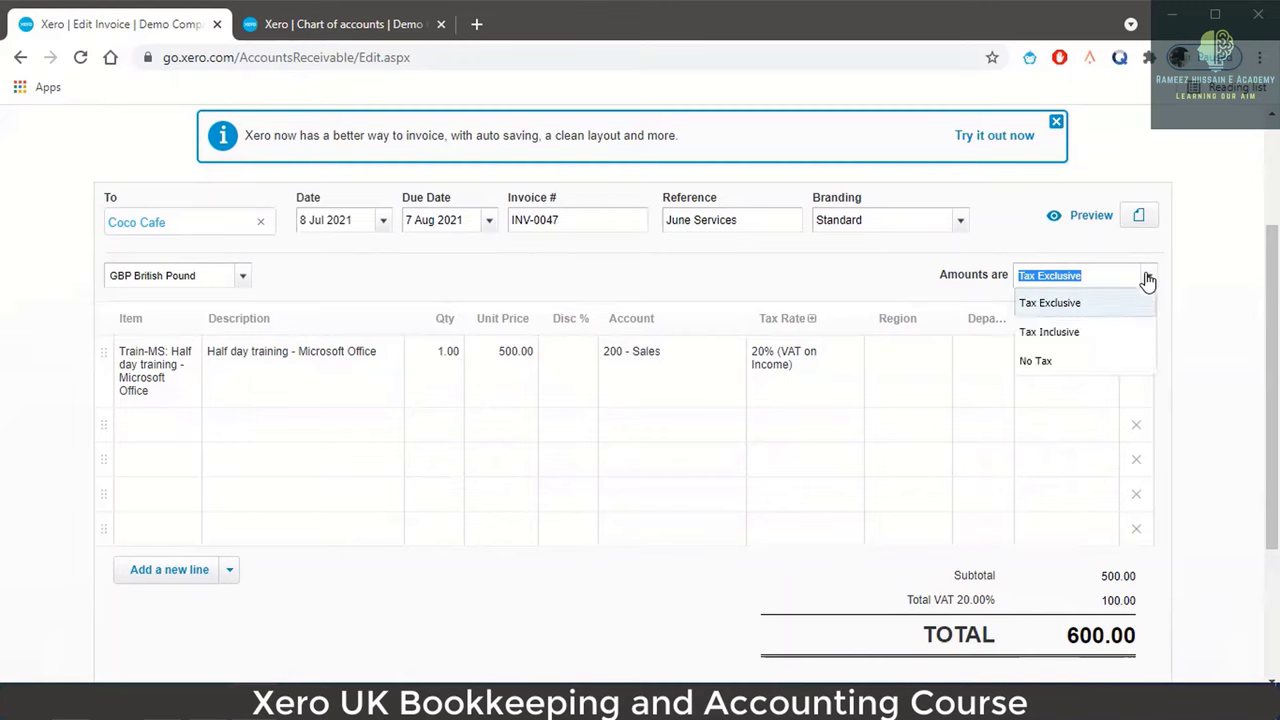
pyautogui.click(1082, 312)
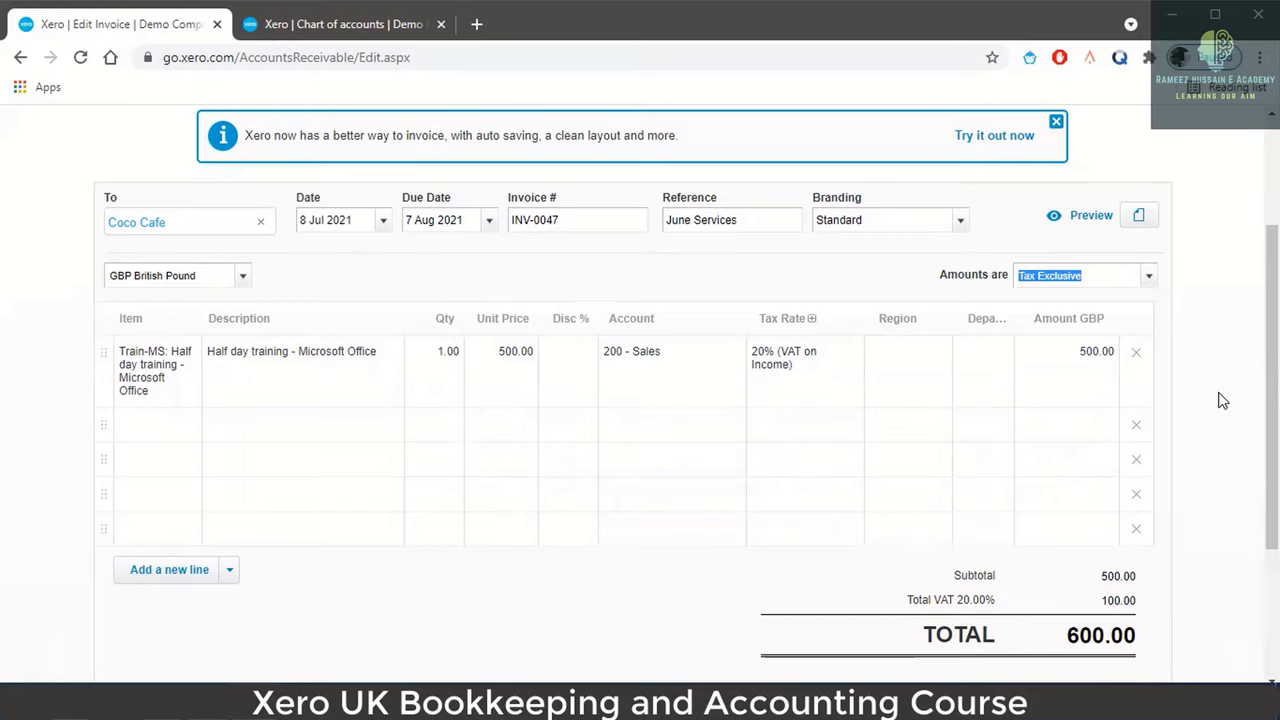
# Step: Enter a second line: description Bradband Services, quantity 1, unit price 200
pyautogui.click(253, 429)
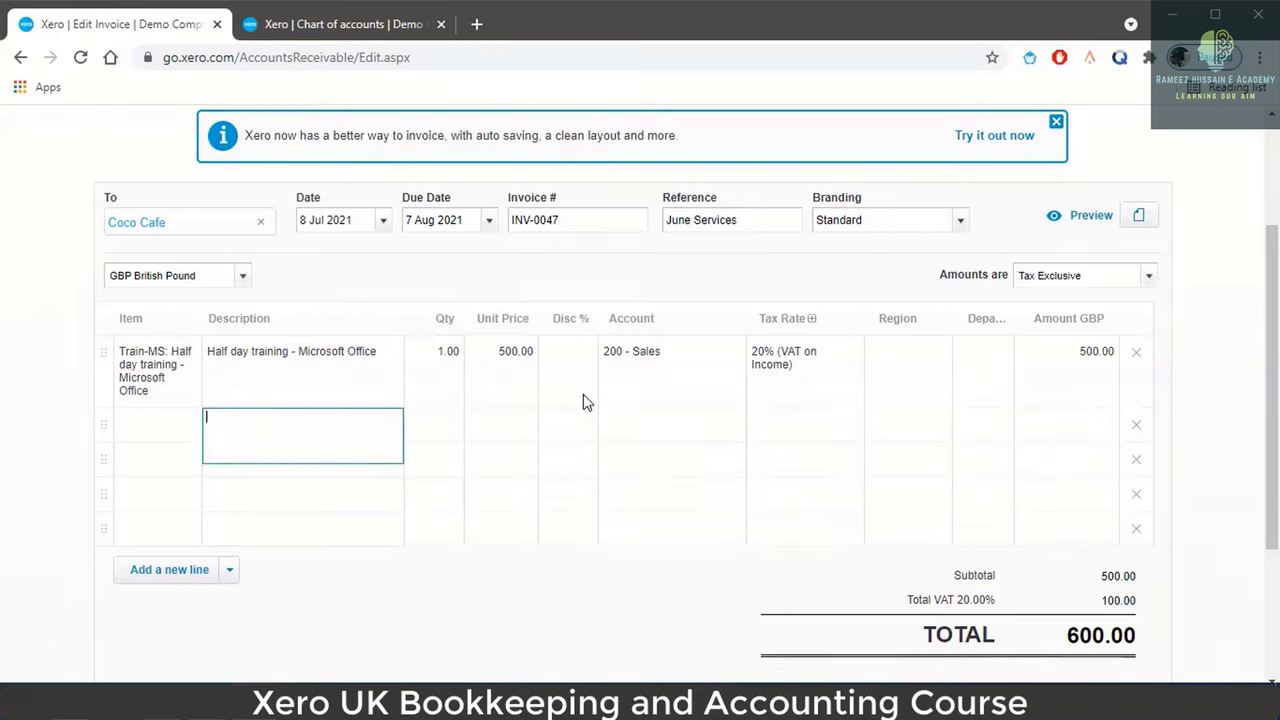
pyautogui.write('Bradband Services')
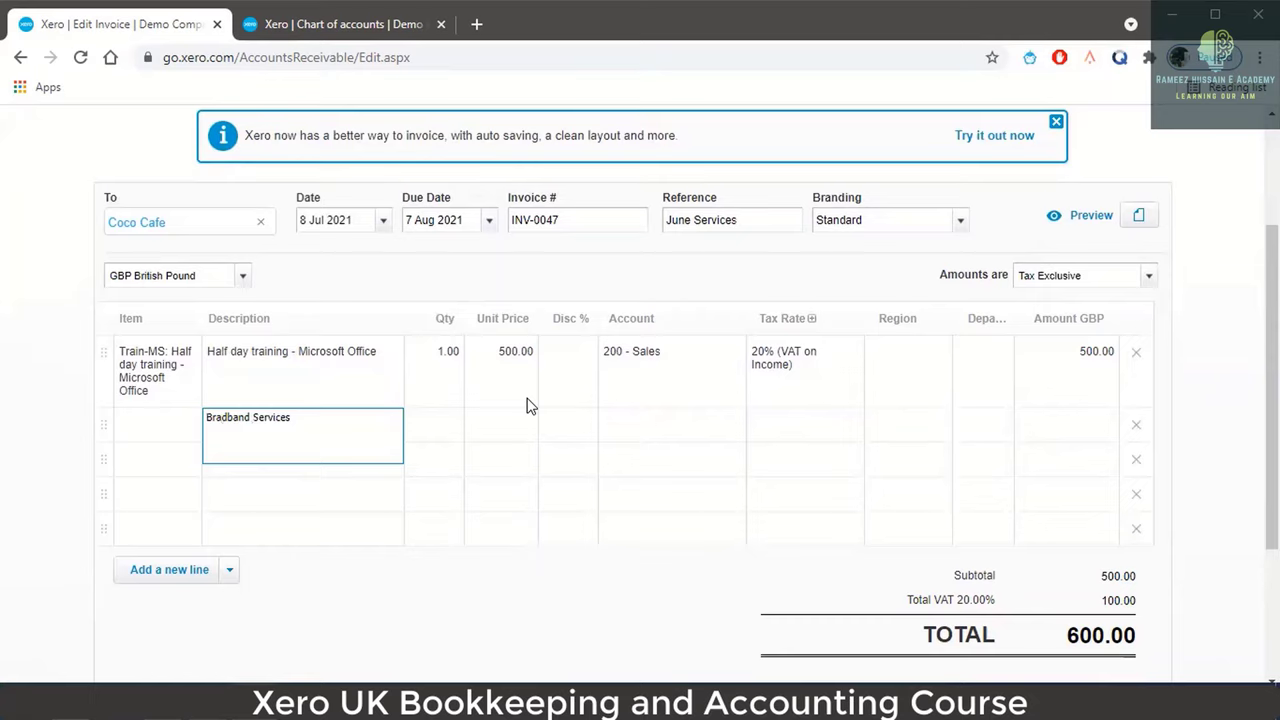
pyautogui.press('Tab')
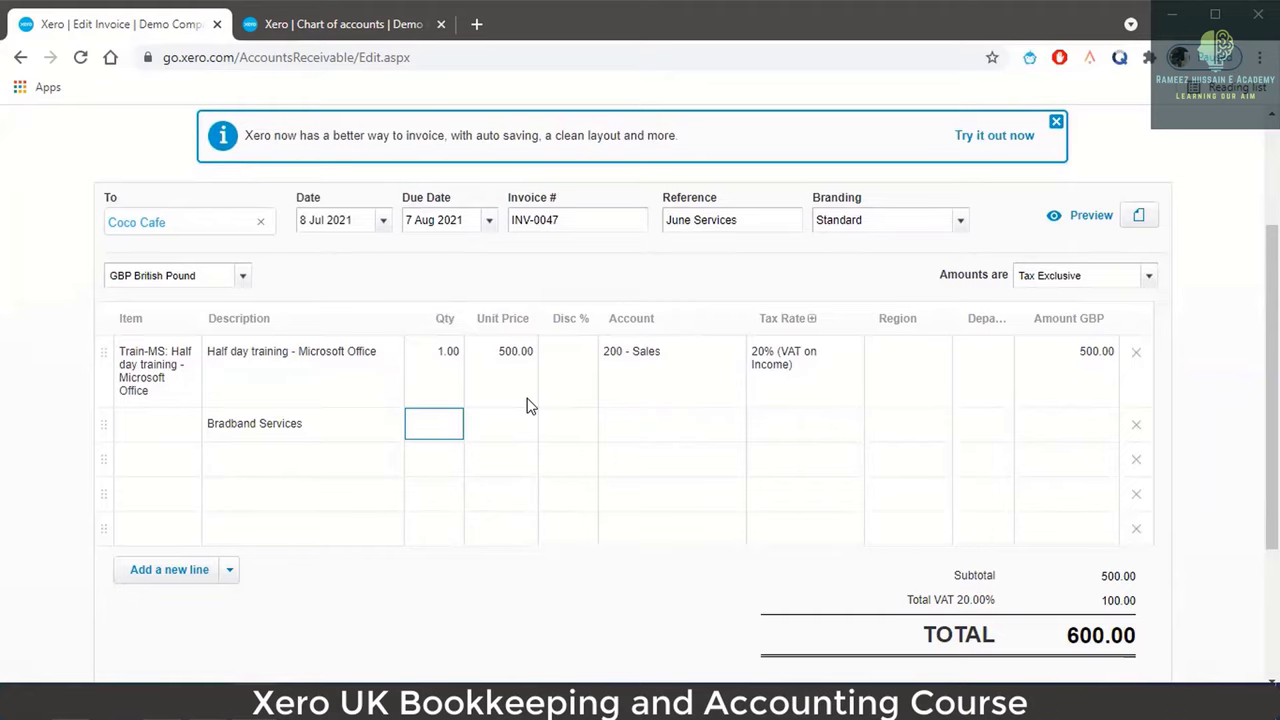
pyautogui.write('1')
pyautogui.press('Tab')
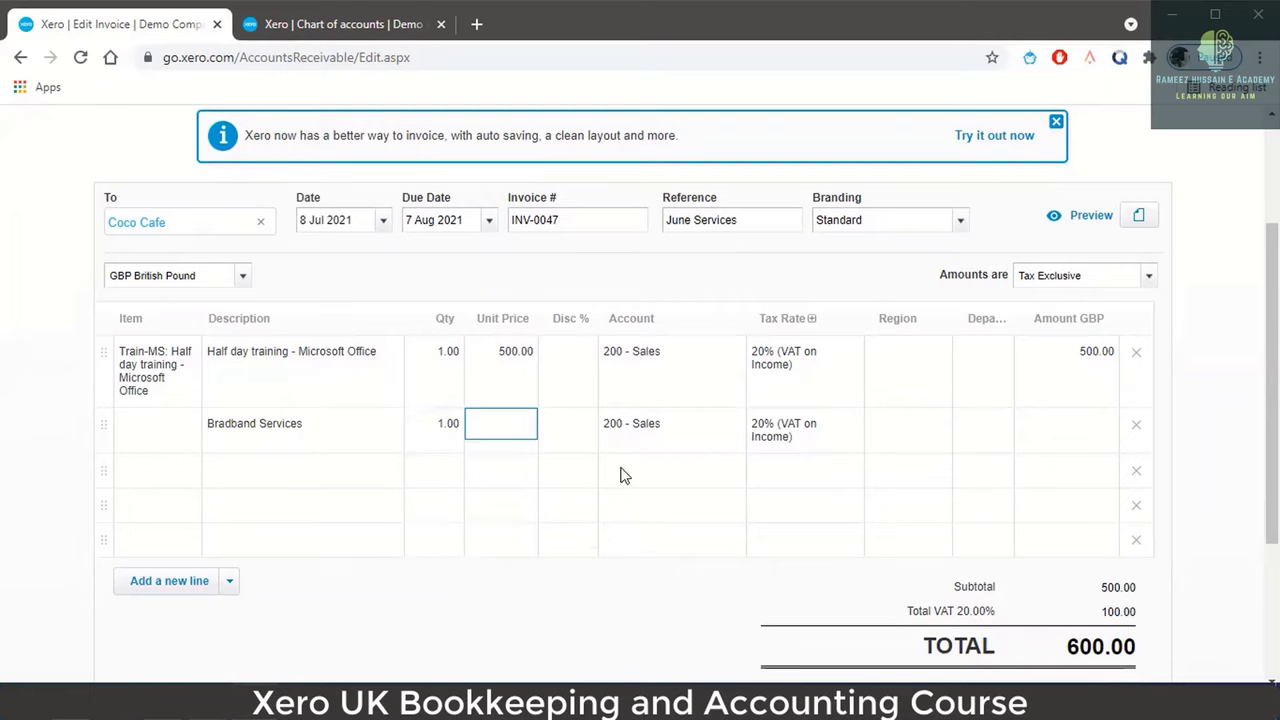
pyautogui.write('200')
pyautogui.press('Tab')
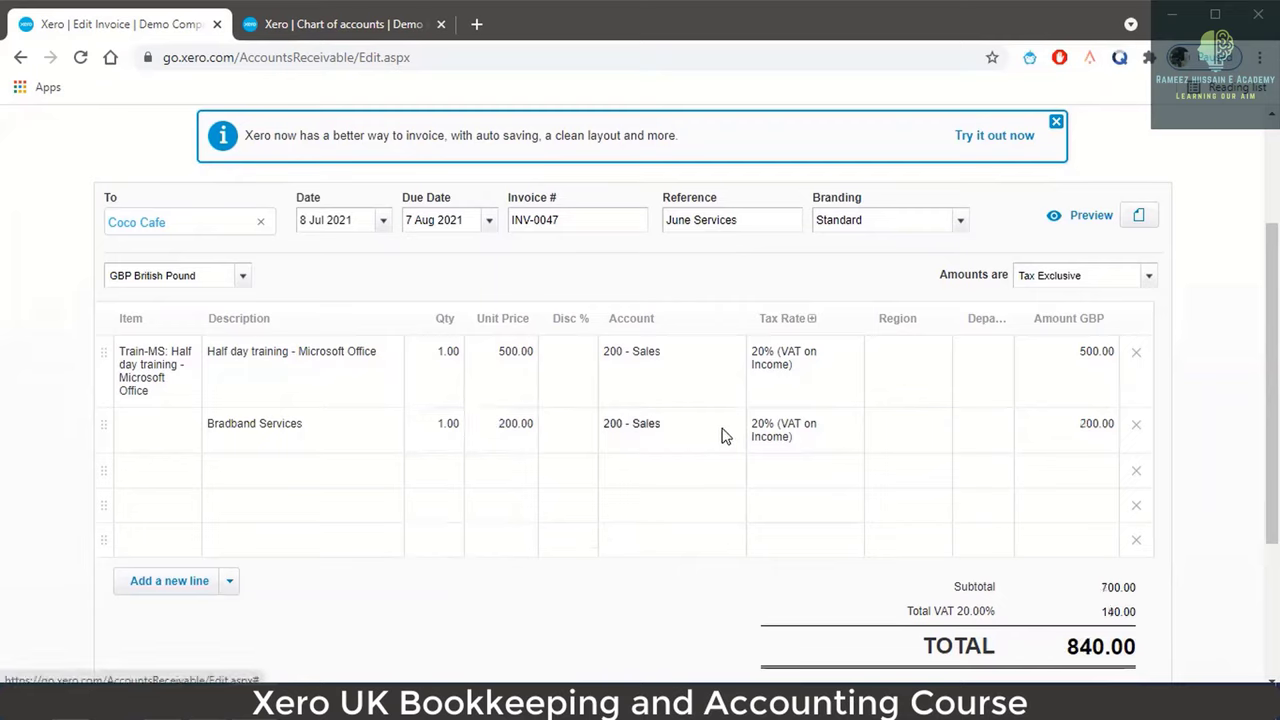
pyautogui.click(648, 428)
# Step: Select 260 - Other Revenue as the Bradband Services row's account
pyautogui.click(730, 426)
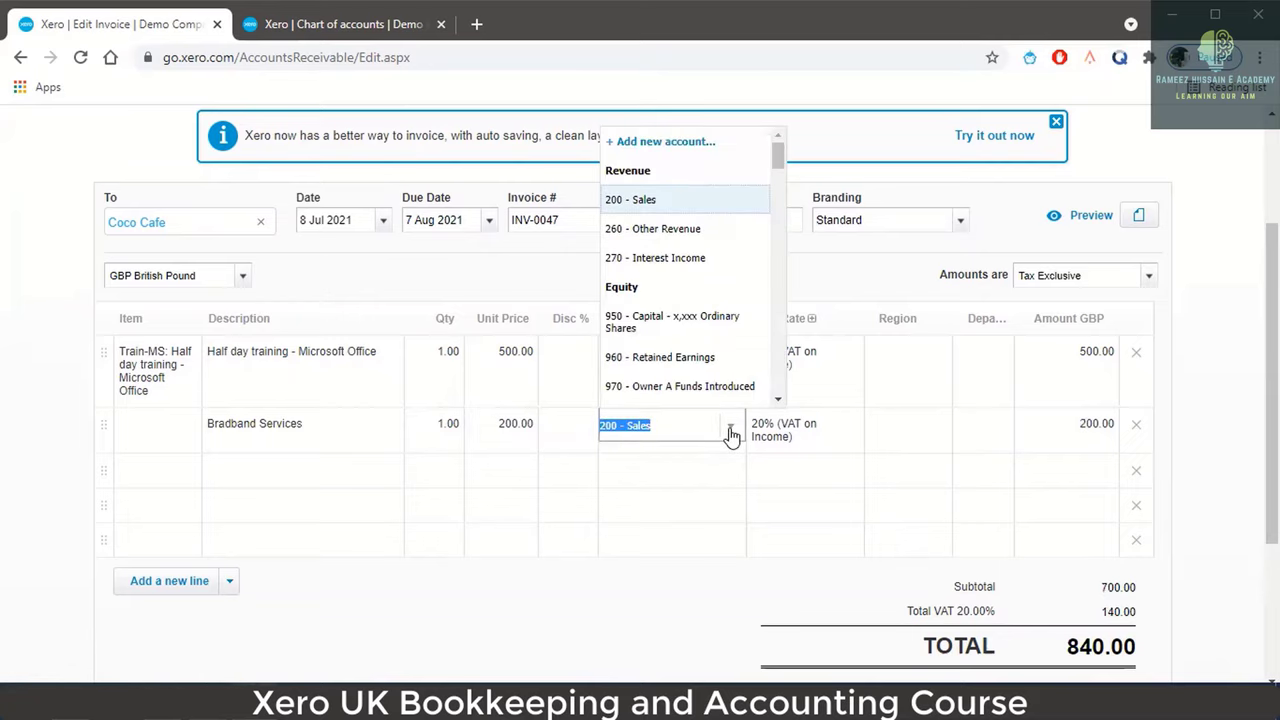
pyautogui.click(670, 229)
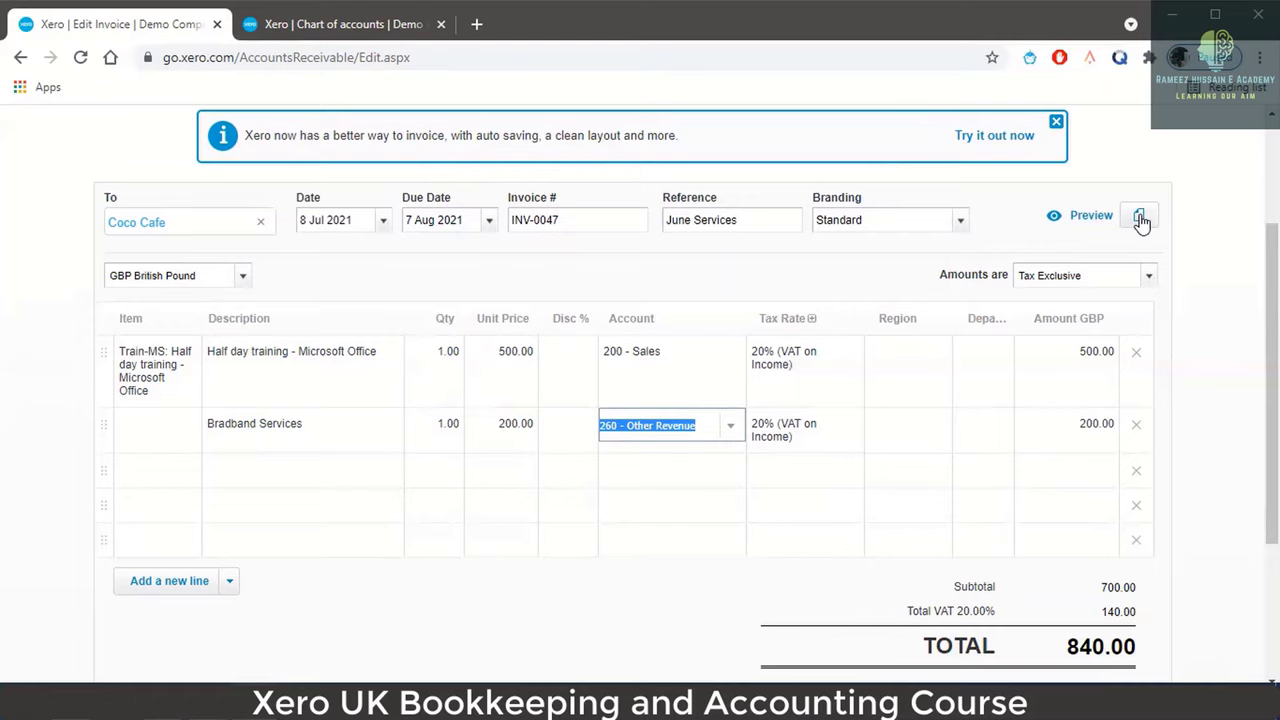
pyautogui.click(1064, 220)
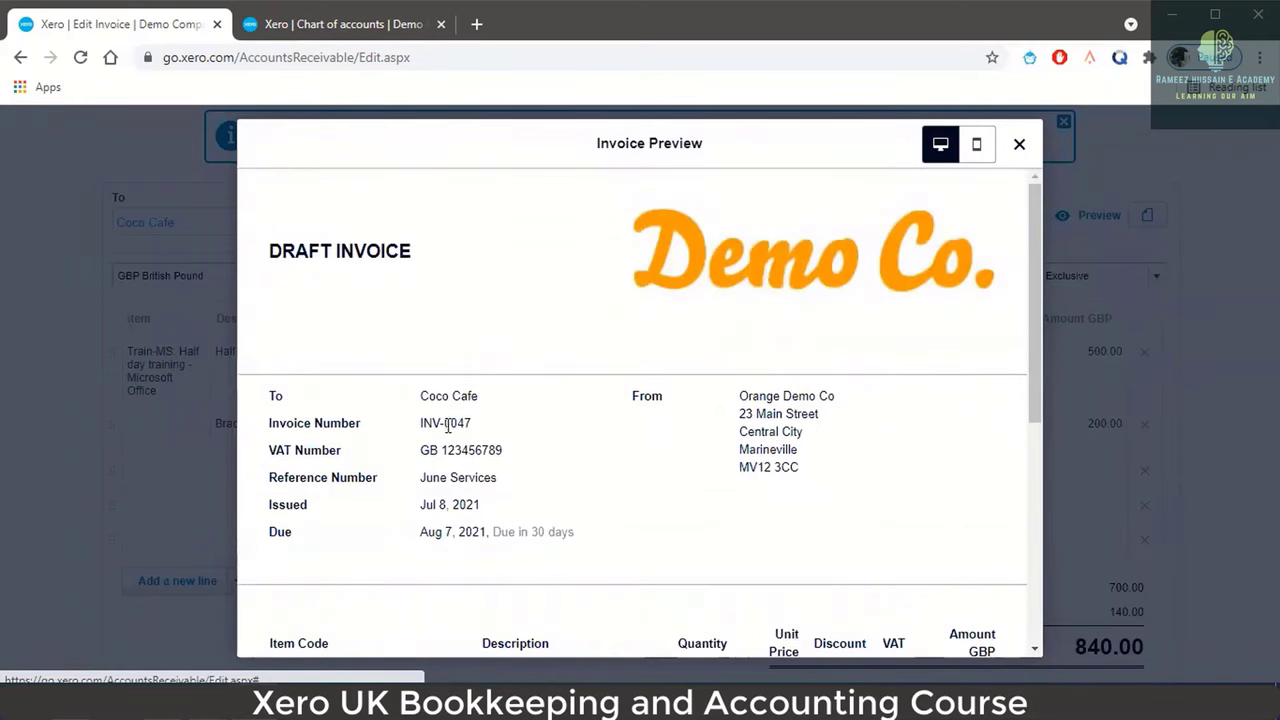
pyautogui.scroll(-3, 903, 373)
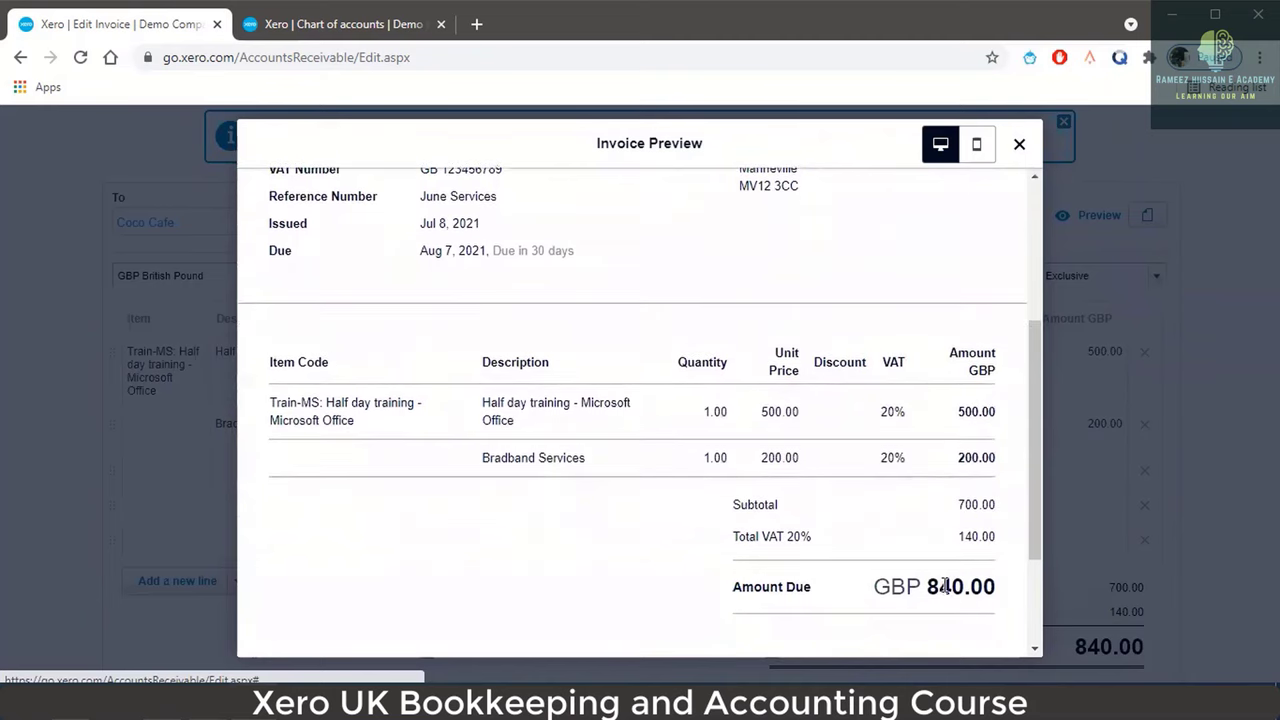
pyautogui.scroll(2, 941, 558)
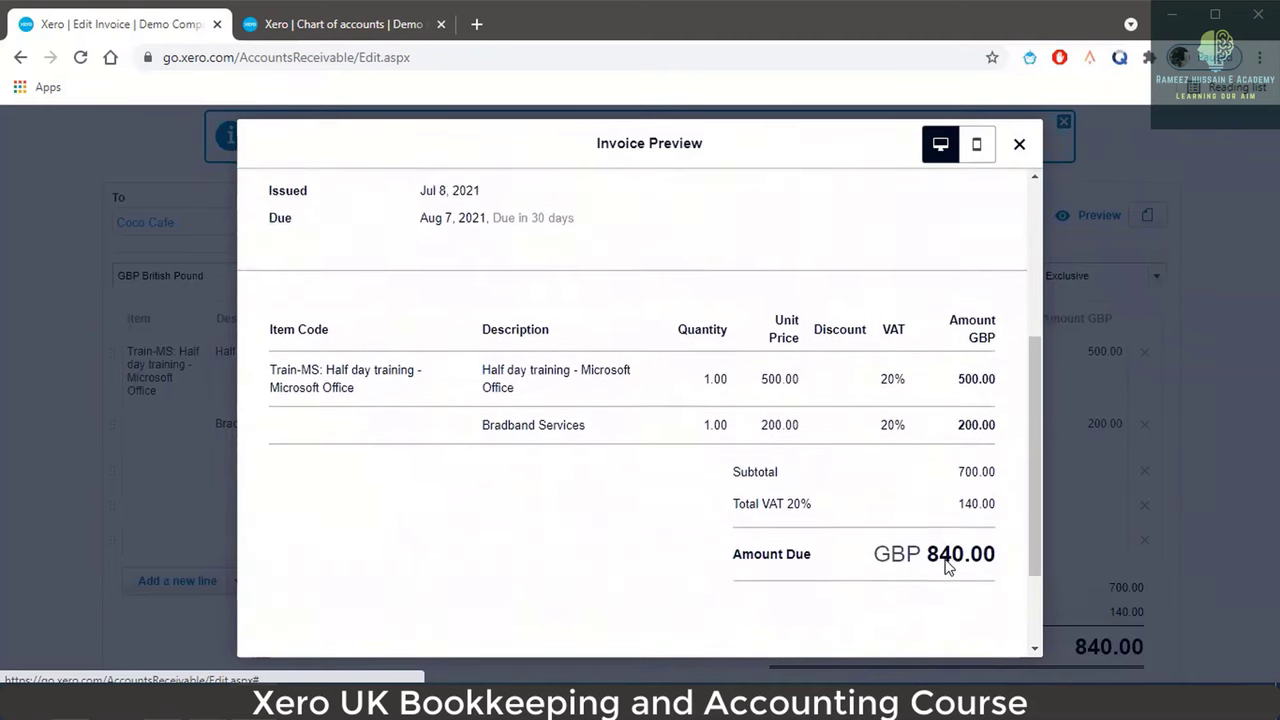
pyautogui.scroll(1, 949, 566)
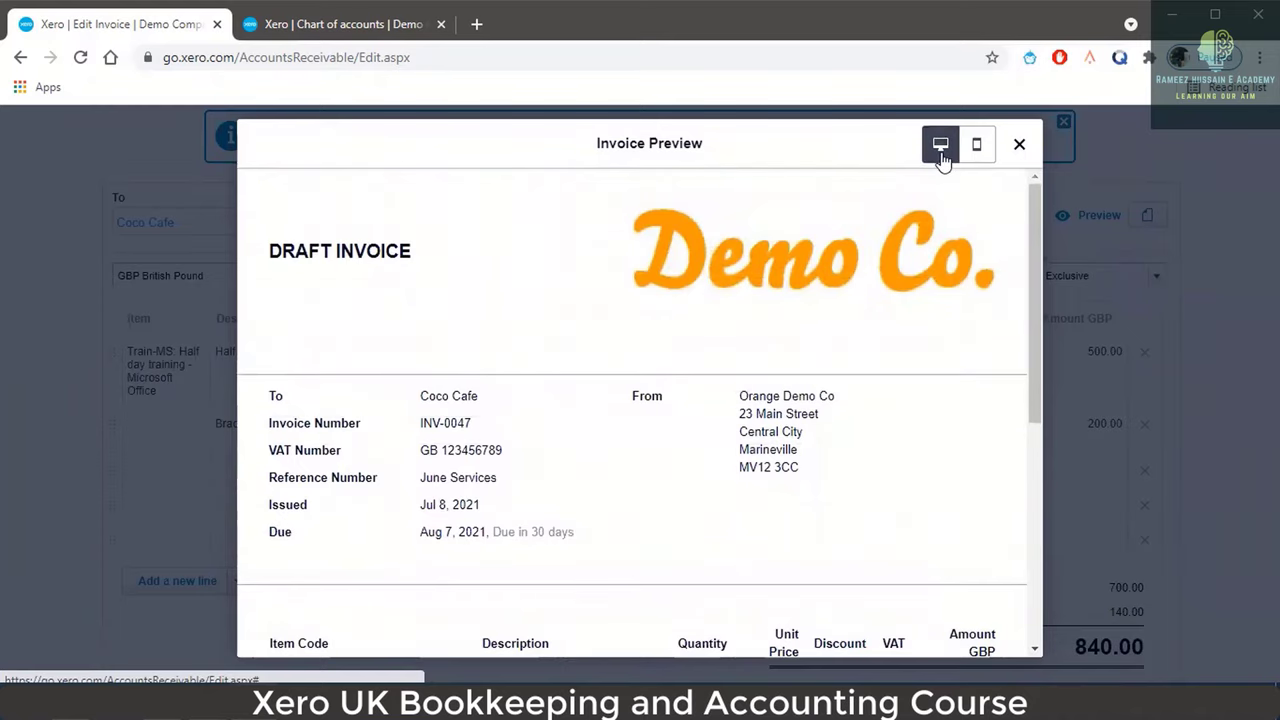
pyautogui.click(975, 150)
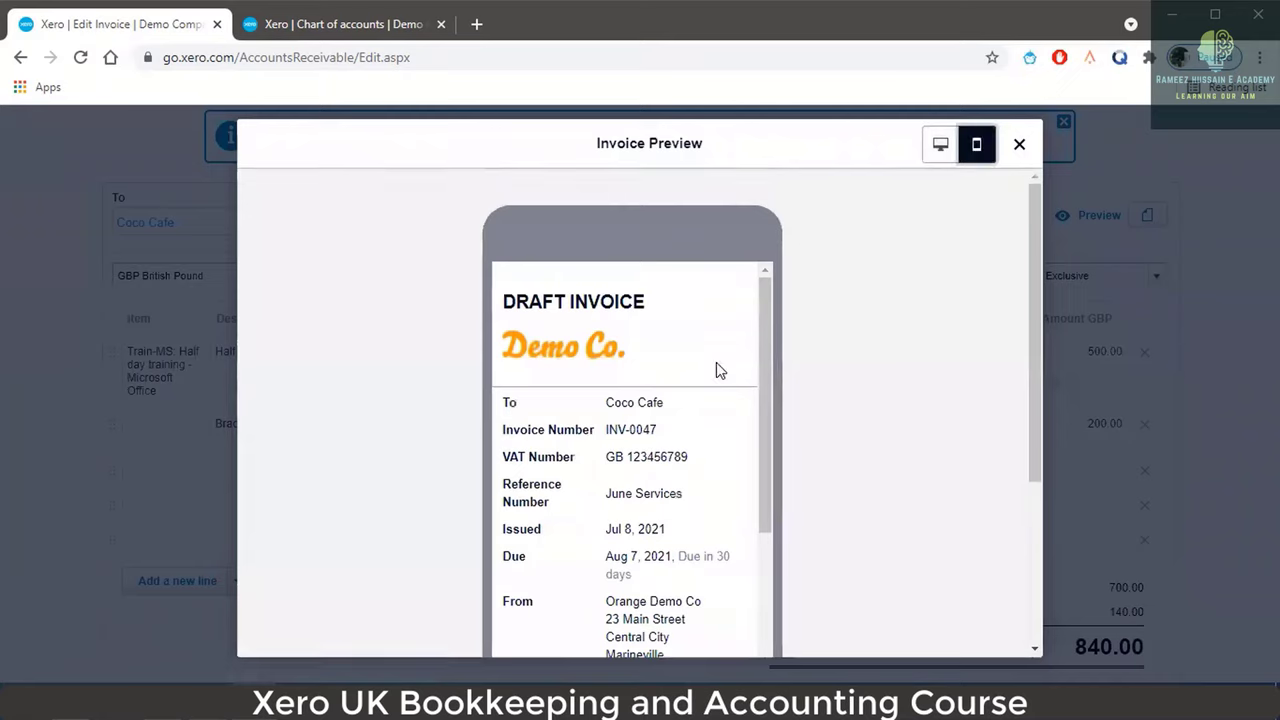
pyautogui.scroll(-5, 716, 364)
pyautogui.scroll(-3, 711, 408)
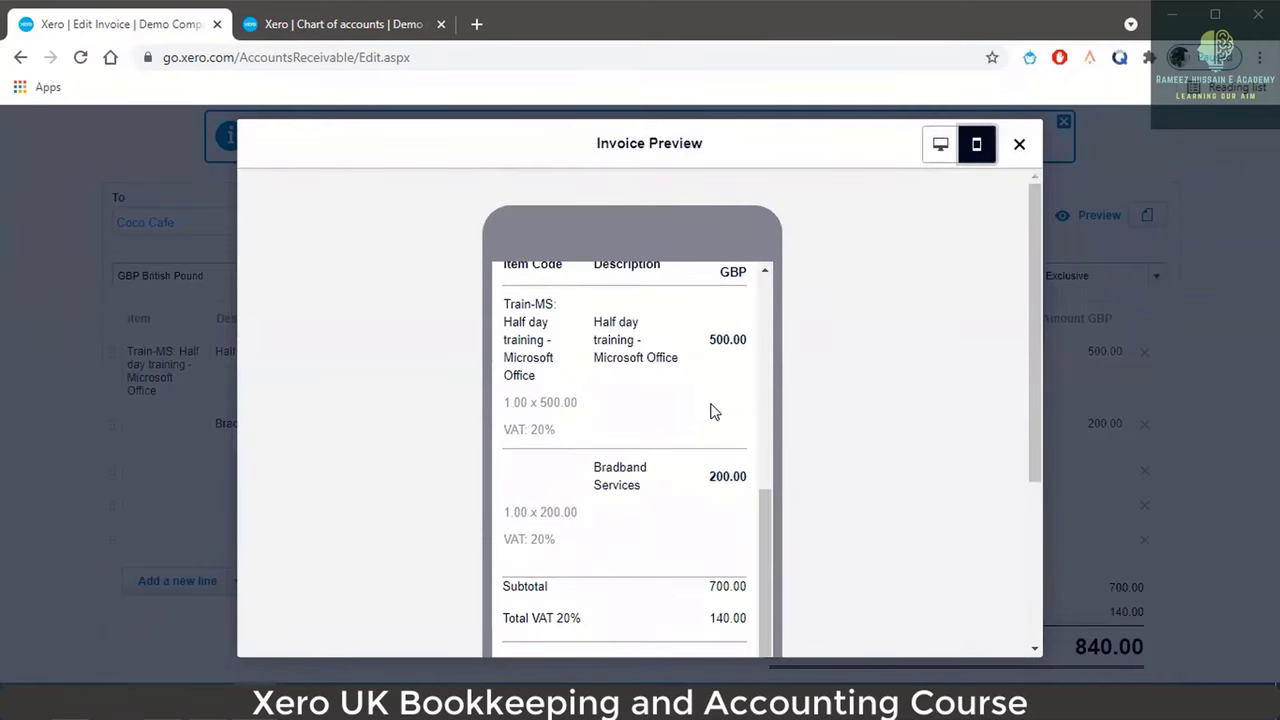
pyautogui.scroll(5, 712, 410)
pyautogui.scroll(4, 711, 410)
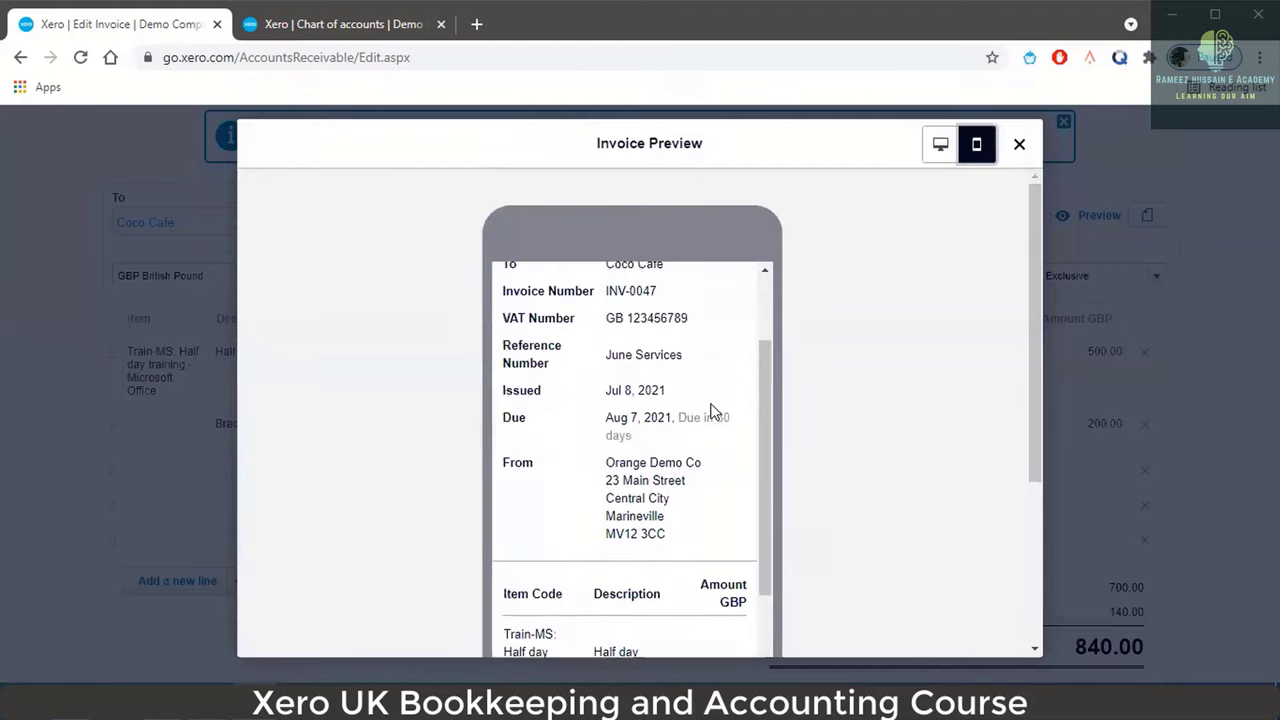
pyautogui.click(938, 150)
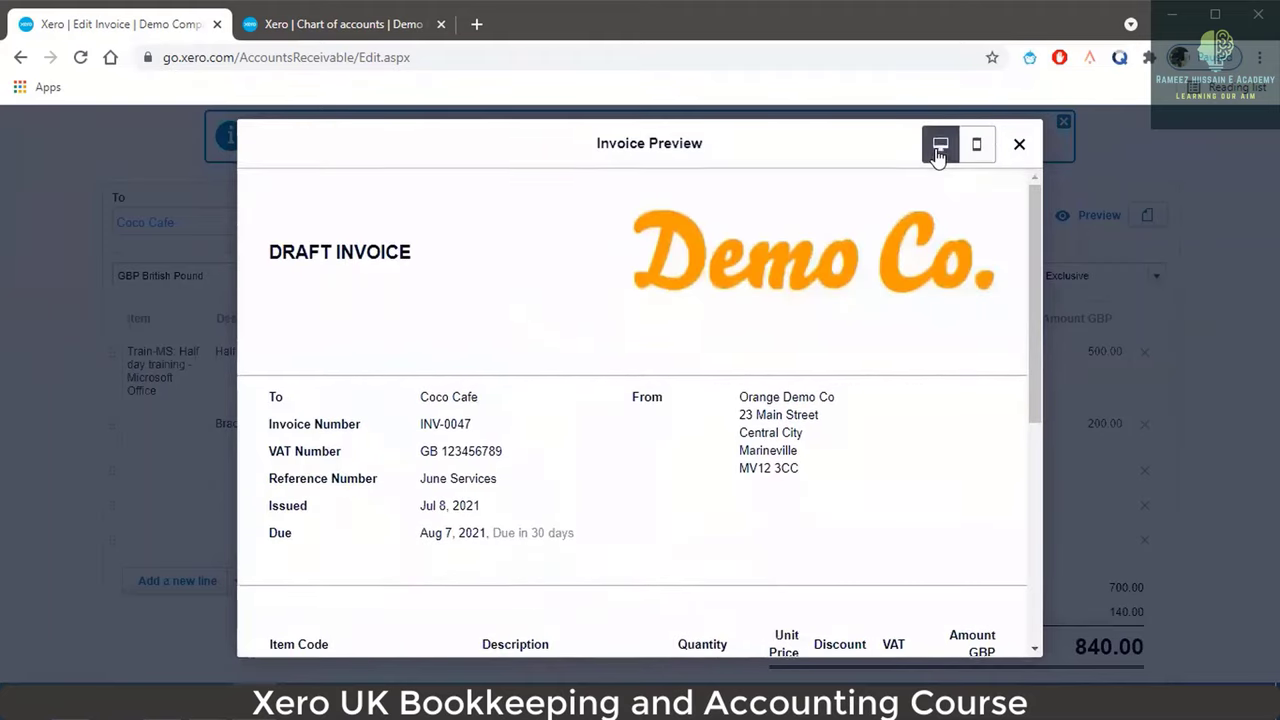
pyautogui.click(1020, 146)
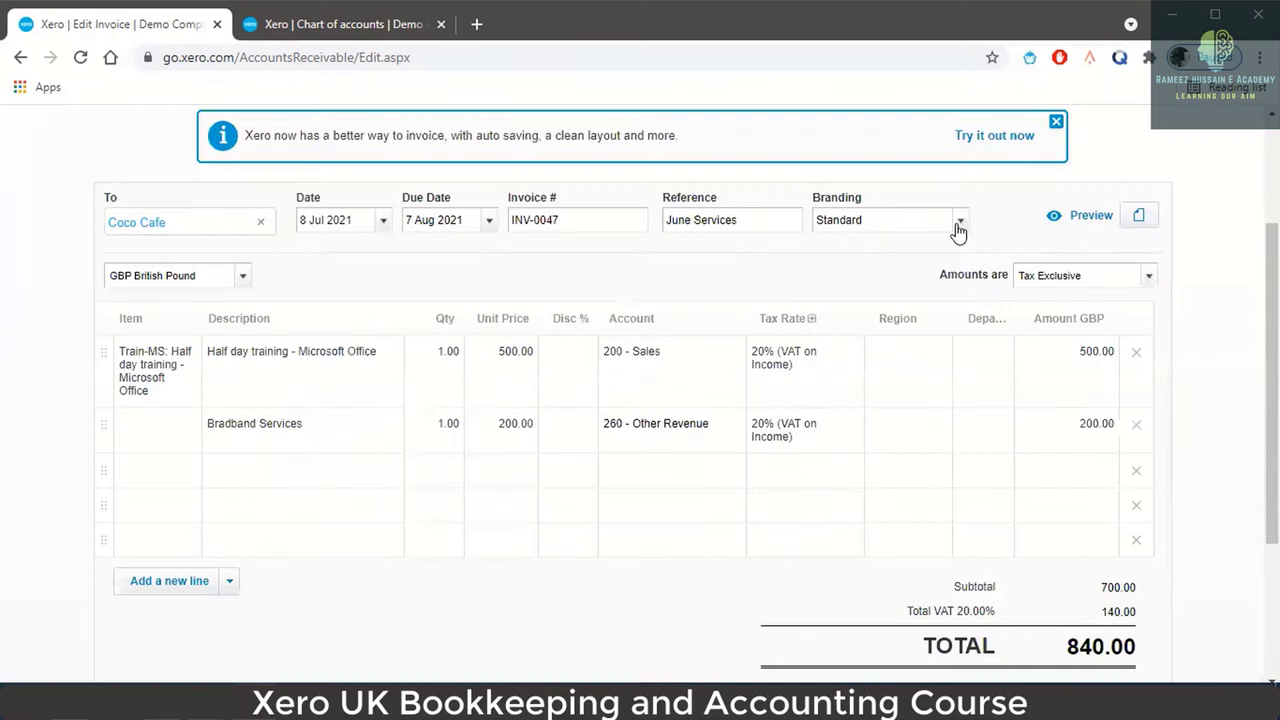
# Step: Apply the Special projects branding and check it in desktop and phone previews
pyautogui.click(958, 225)
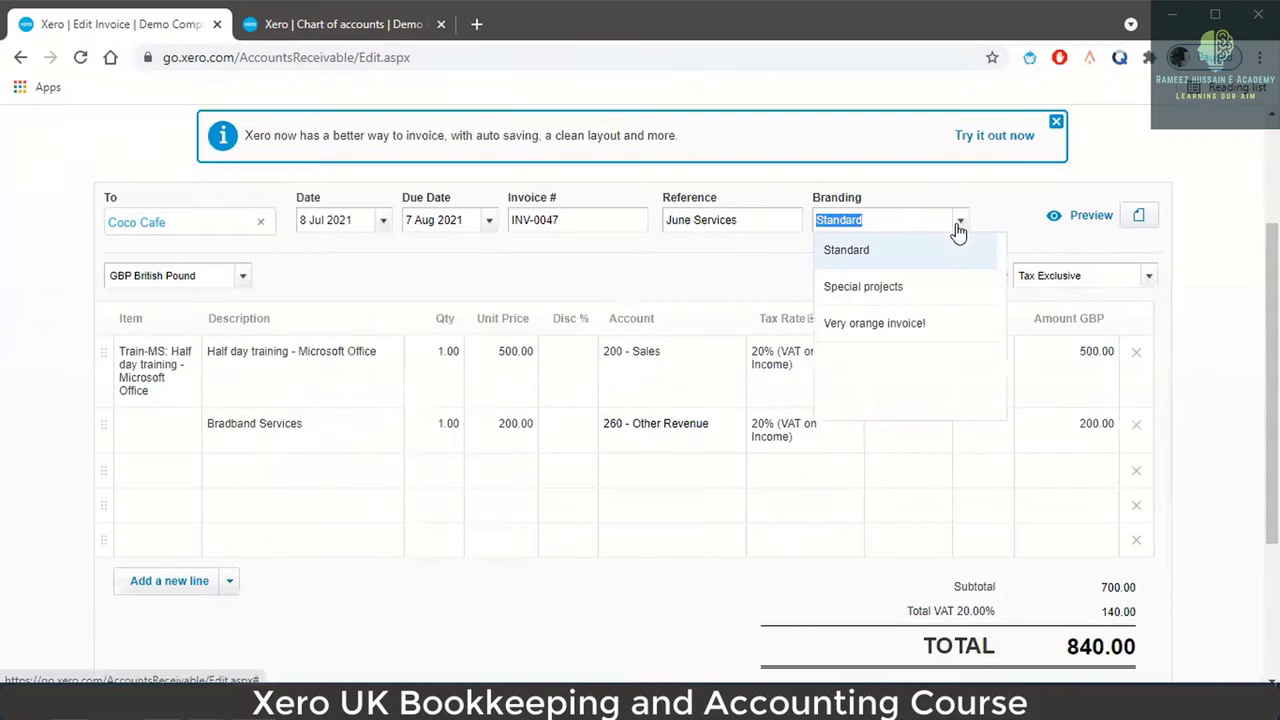
pyautogui.click(926, 288)
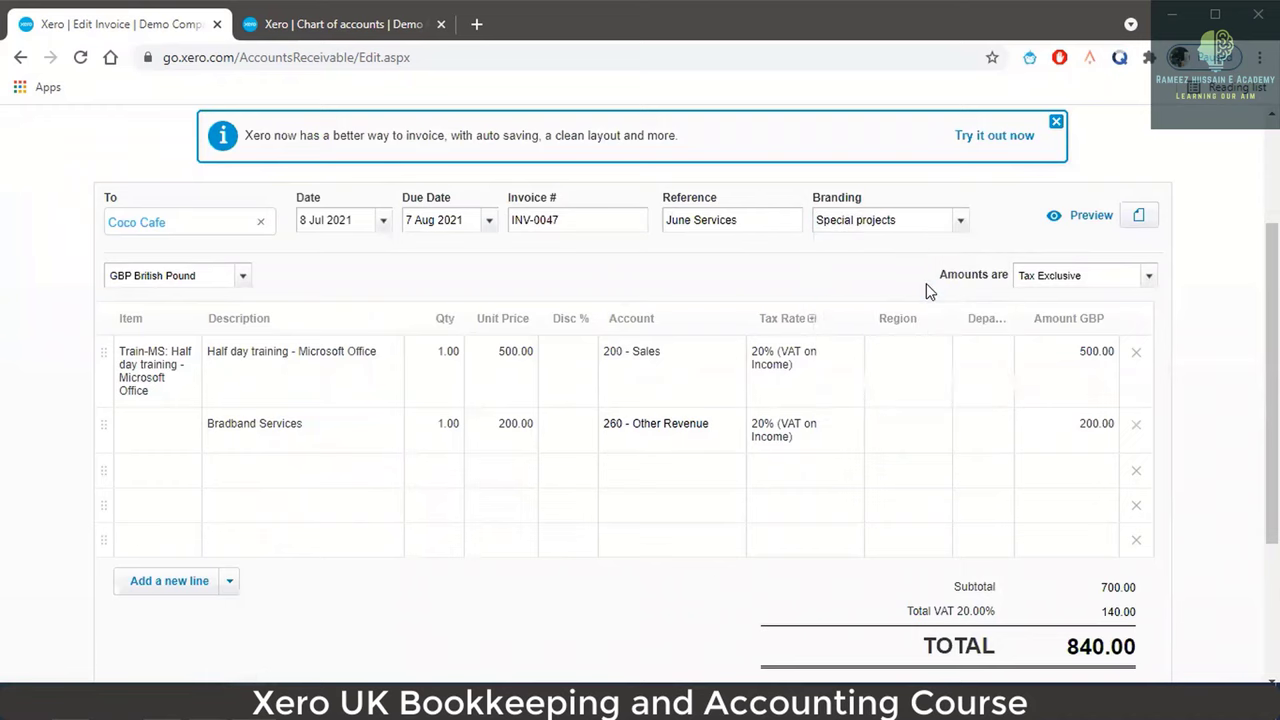
pyautogui.click(1076, 220)
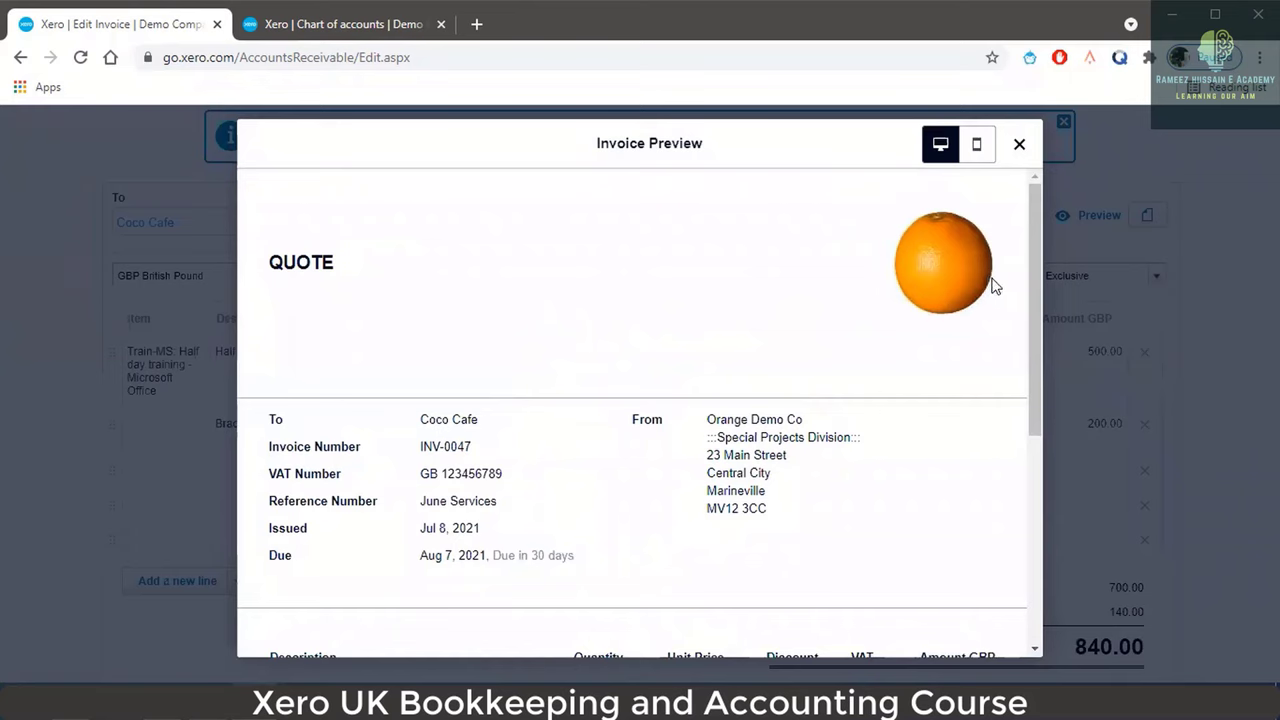
pyautogui.scroll(-2, 993, 285)
pyautogui.scroll(-3, 993, 285)
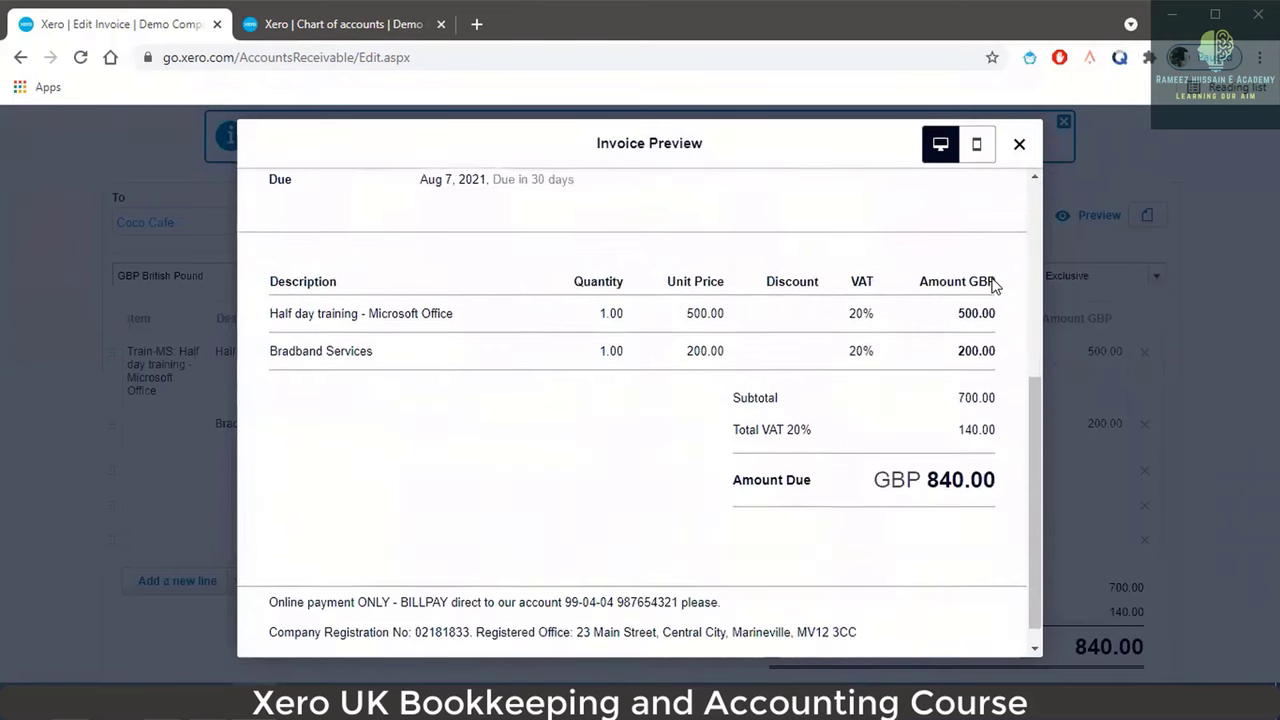
pyautogui.scroll(4, 993, 285)
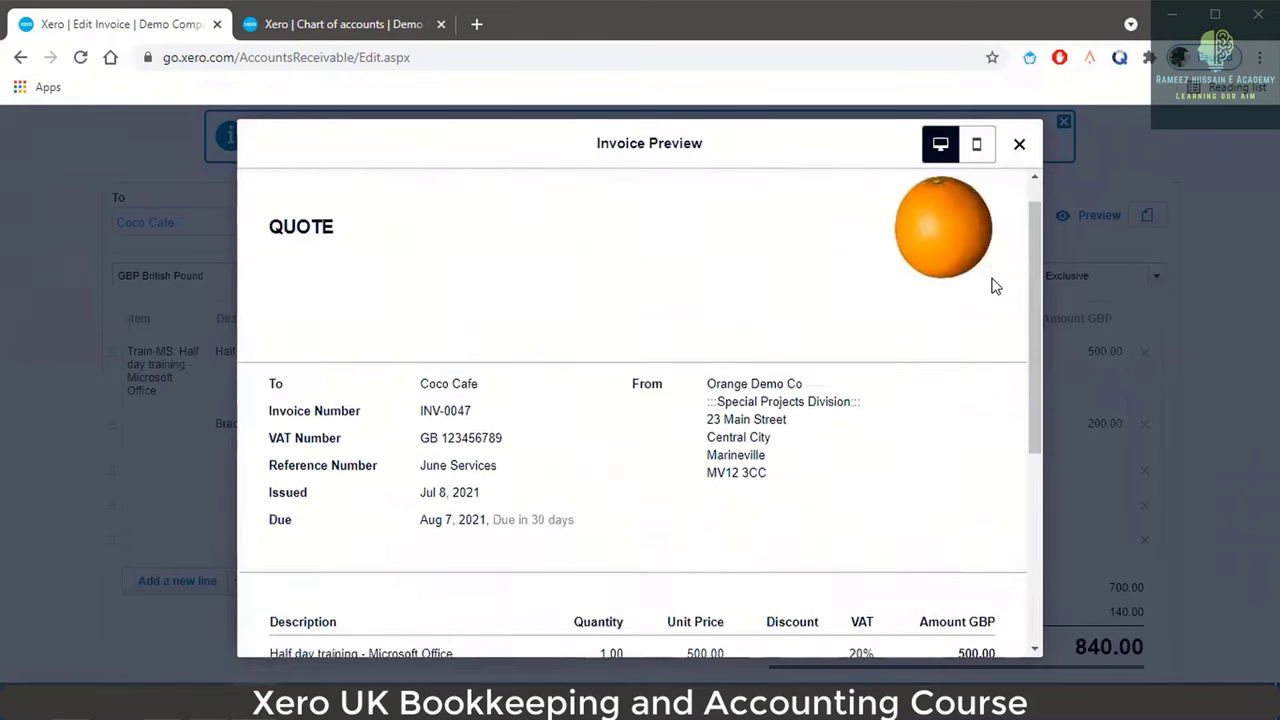
pyautogui.click(976, 144)
pyautogui.scroll(-5, 745, 330)
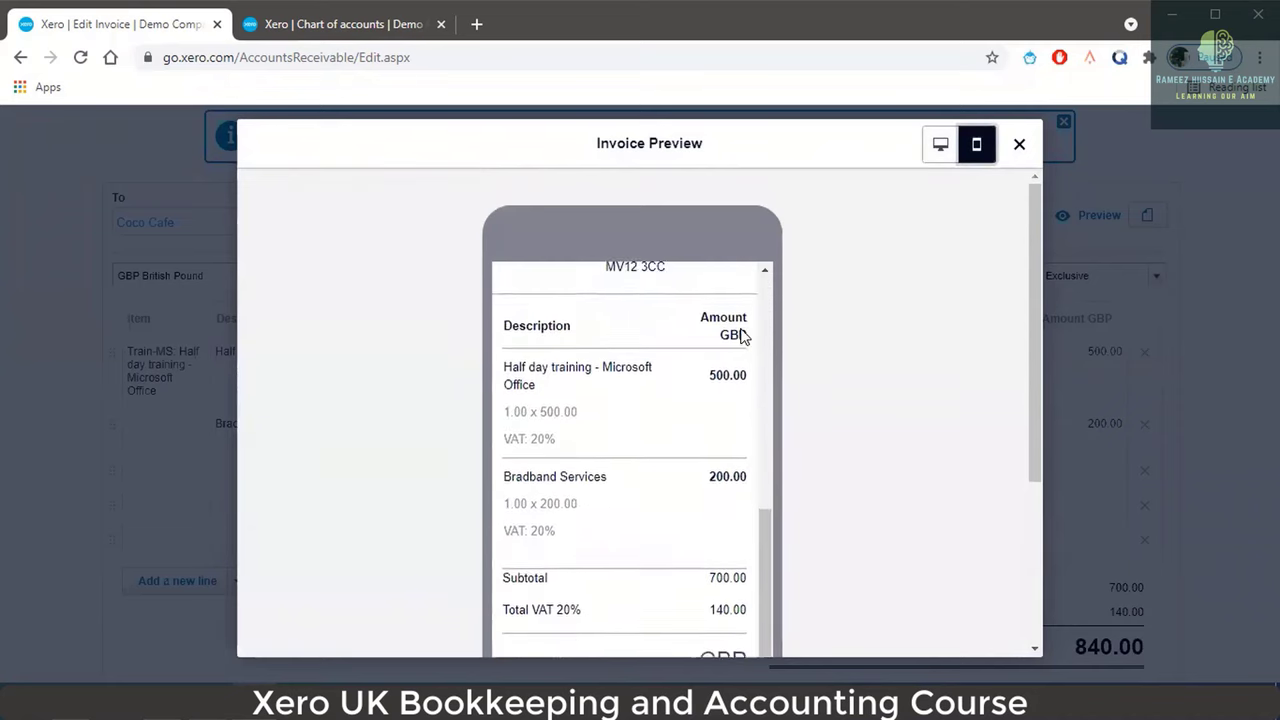
pyautogui.click(1019, 147)
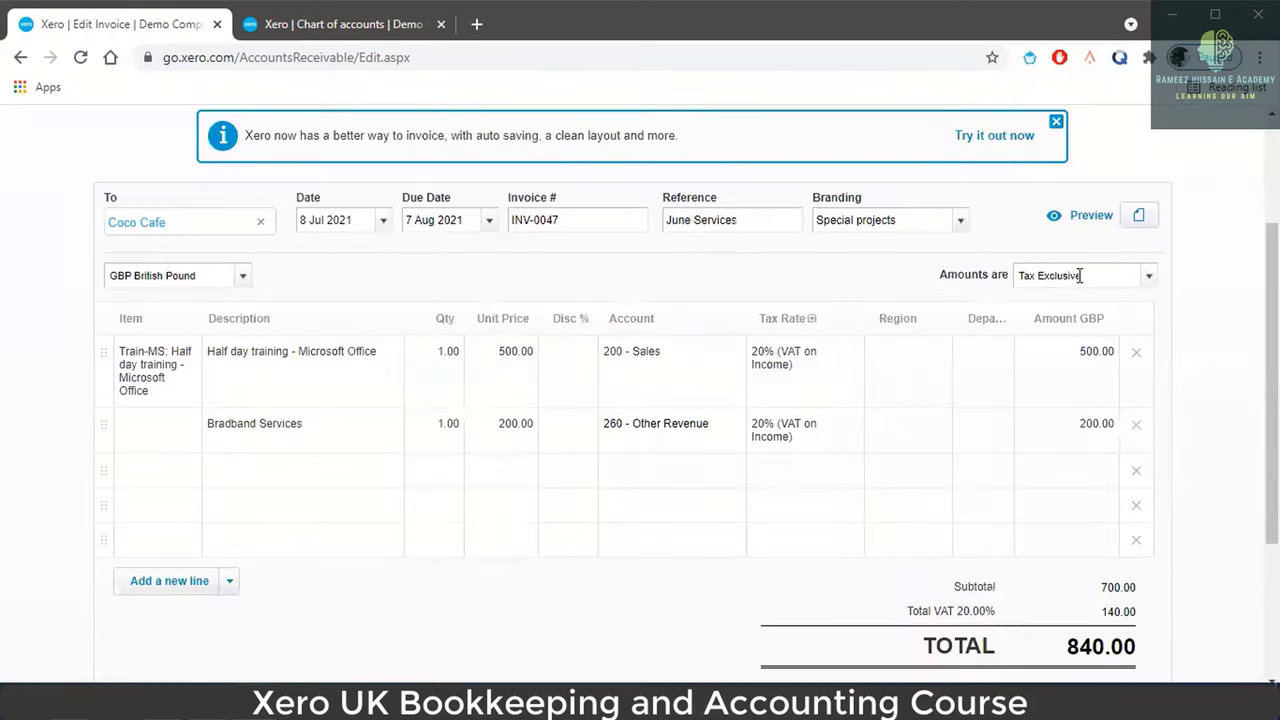
# Step: Switch to the Very orange invoice! branding and preview it in desktop and phone layouts
pyautogui.click(925, 221)
pyautogui.click(914, 322)
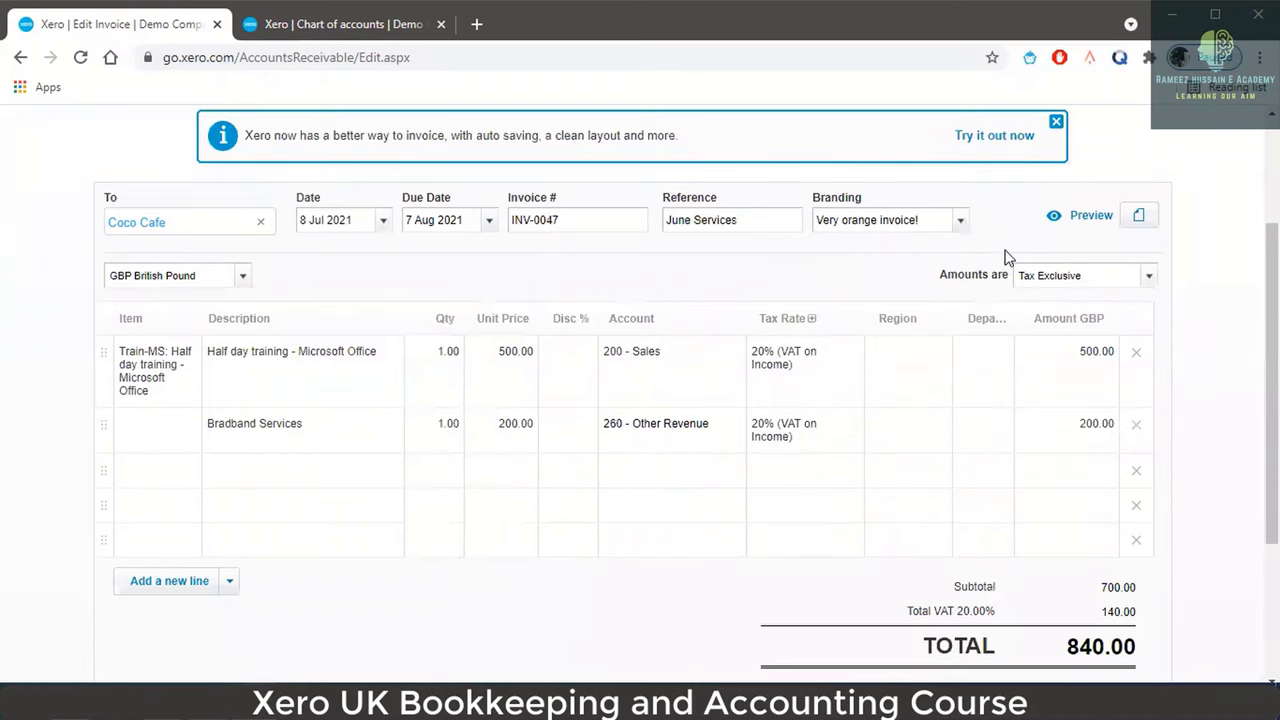
pyautogui.click(1057, 224)
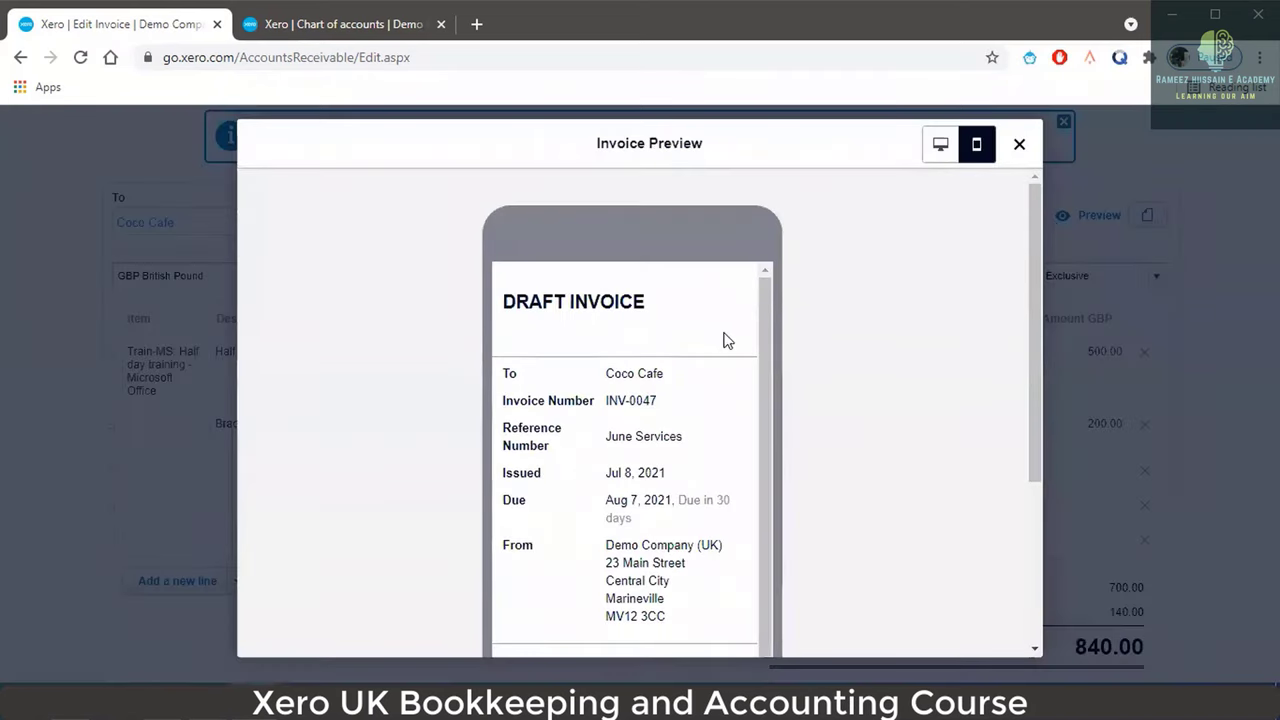
pyautogui.click(939, 146)
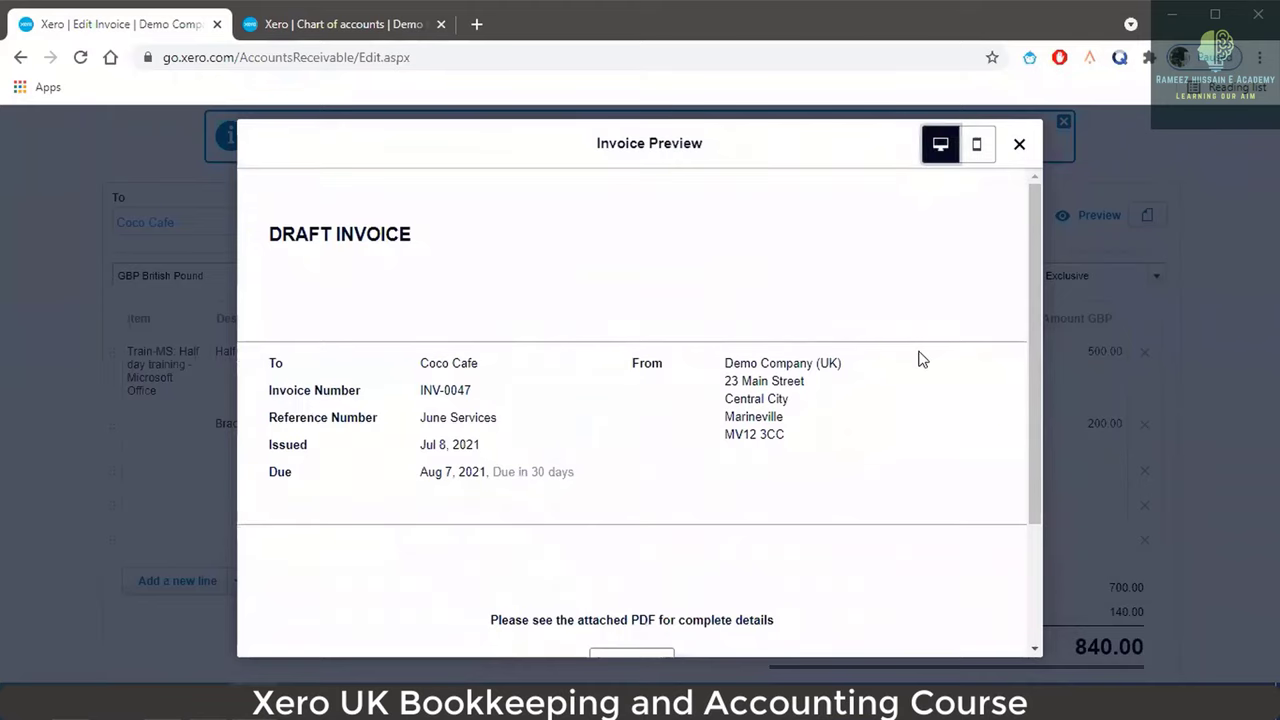
pyautogui.scroll(-3, 930, 345)
pyautogui.scroll(3, 939, 335)
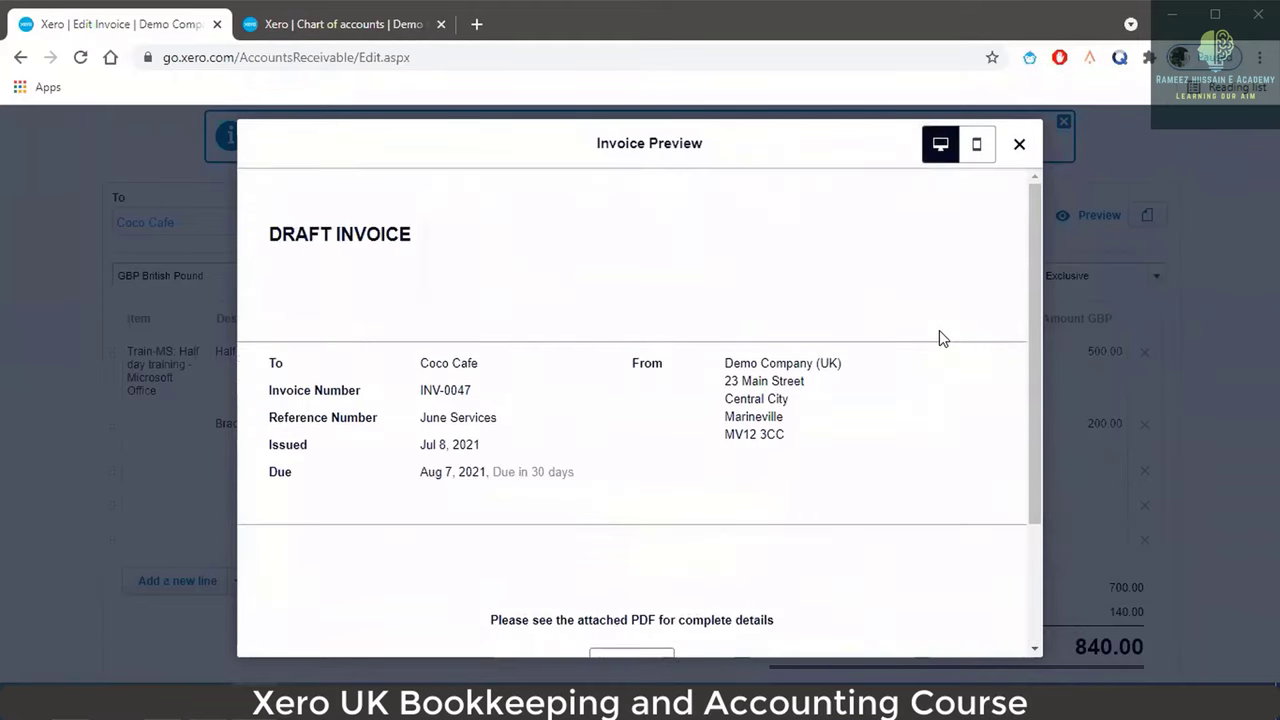
pyautogui.click(980, 147)
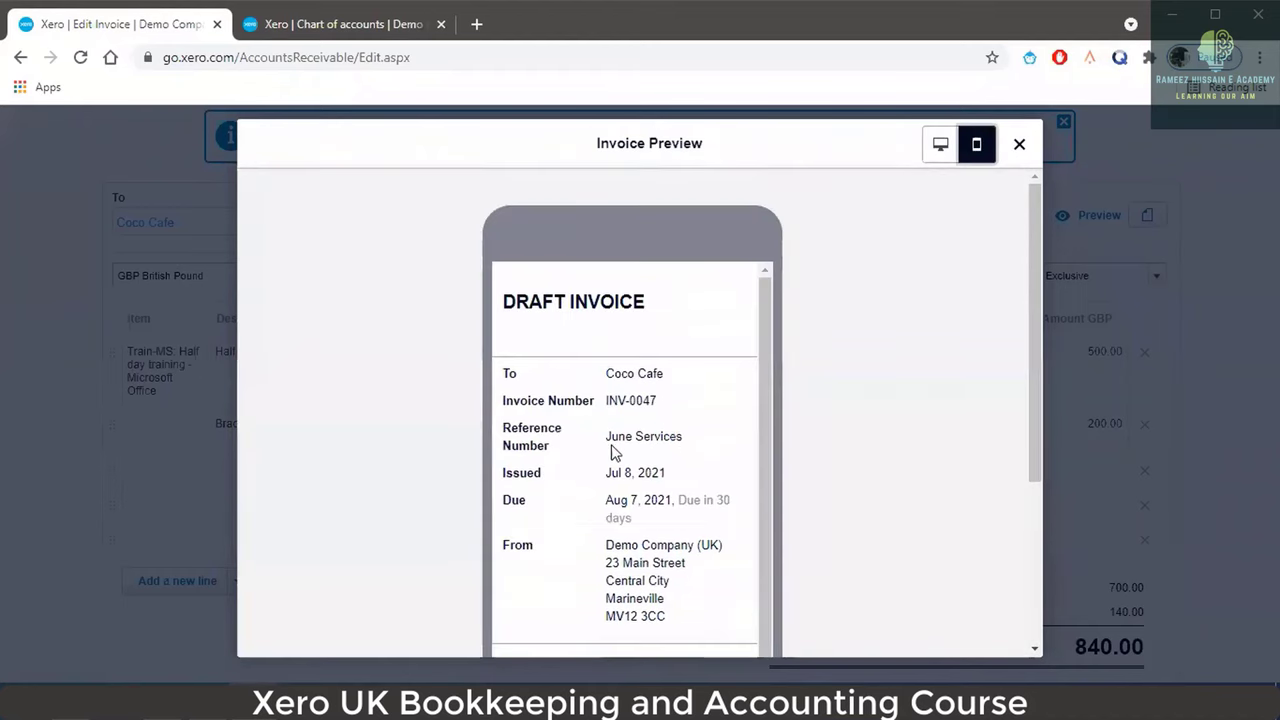
pyautogui.scroll(-1, 613, 452)
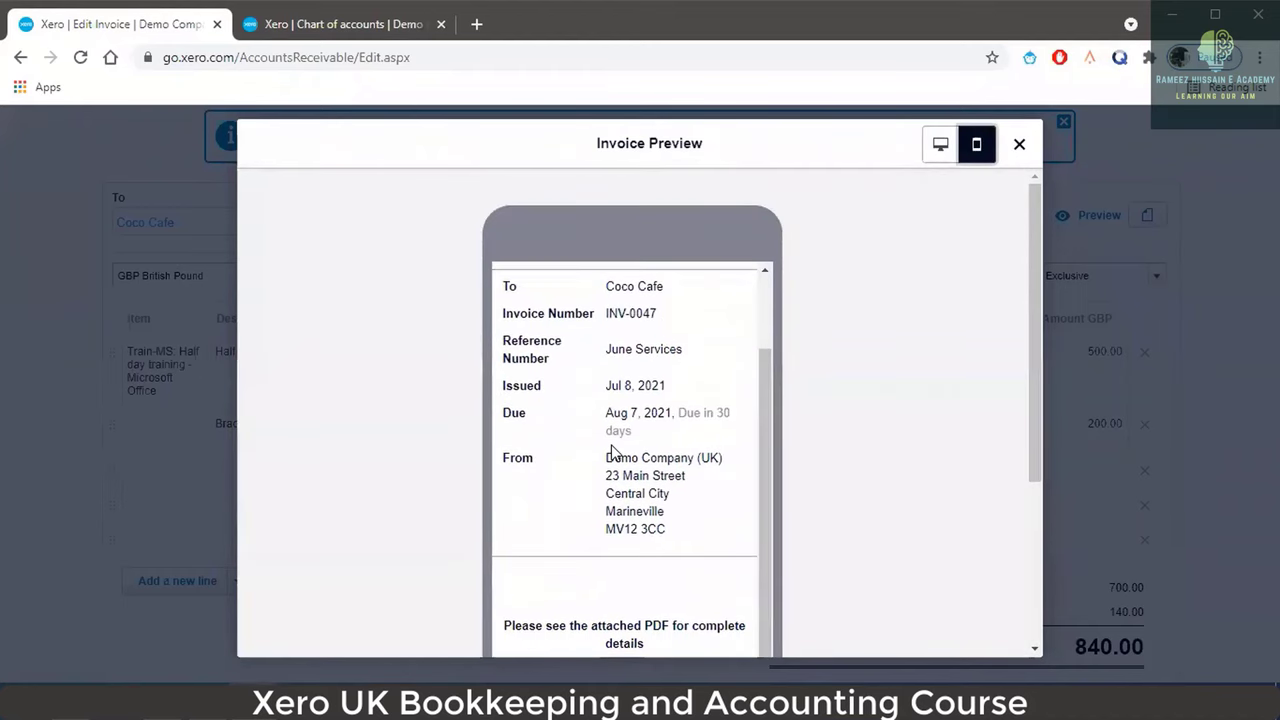
pyautogui.click(1019, 144)
pyautogui.click(960, 220)
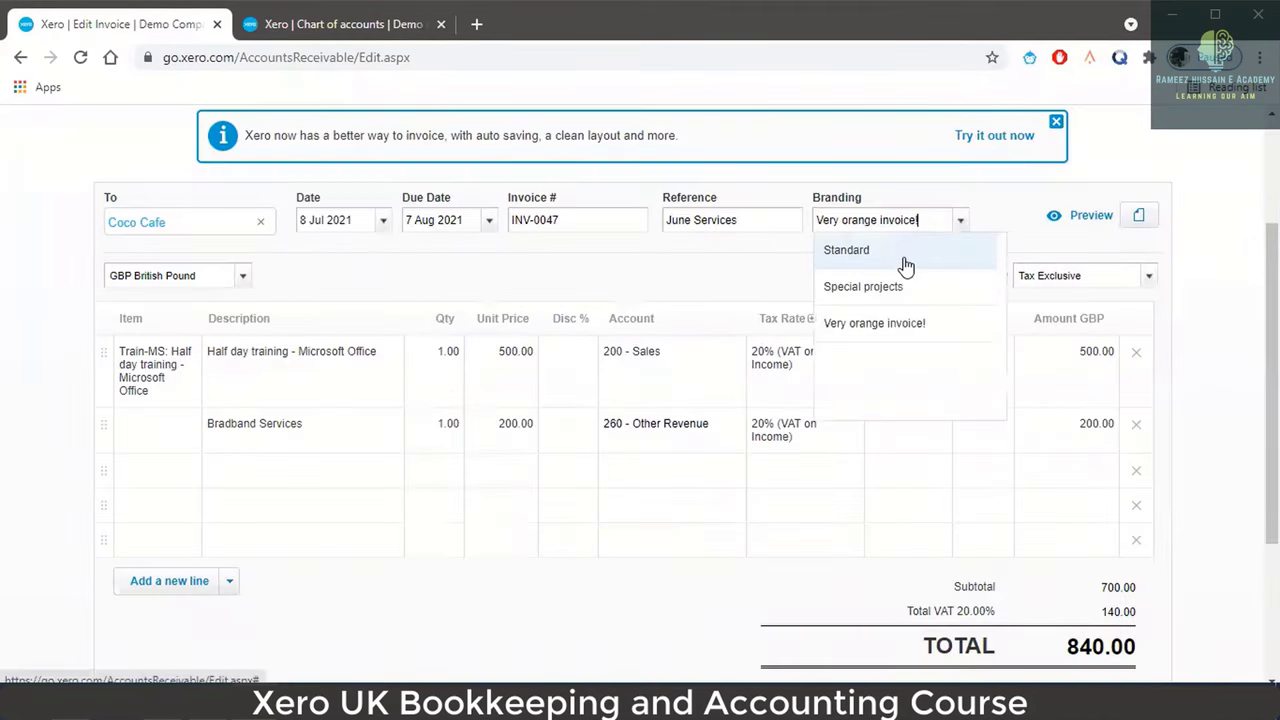
# Step: Return INV-0047 to Standard branding and show its attached files panel
pyautogui.click(905, 255)
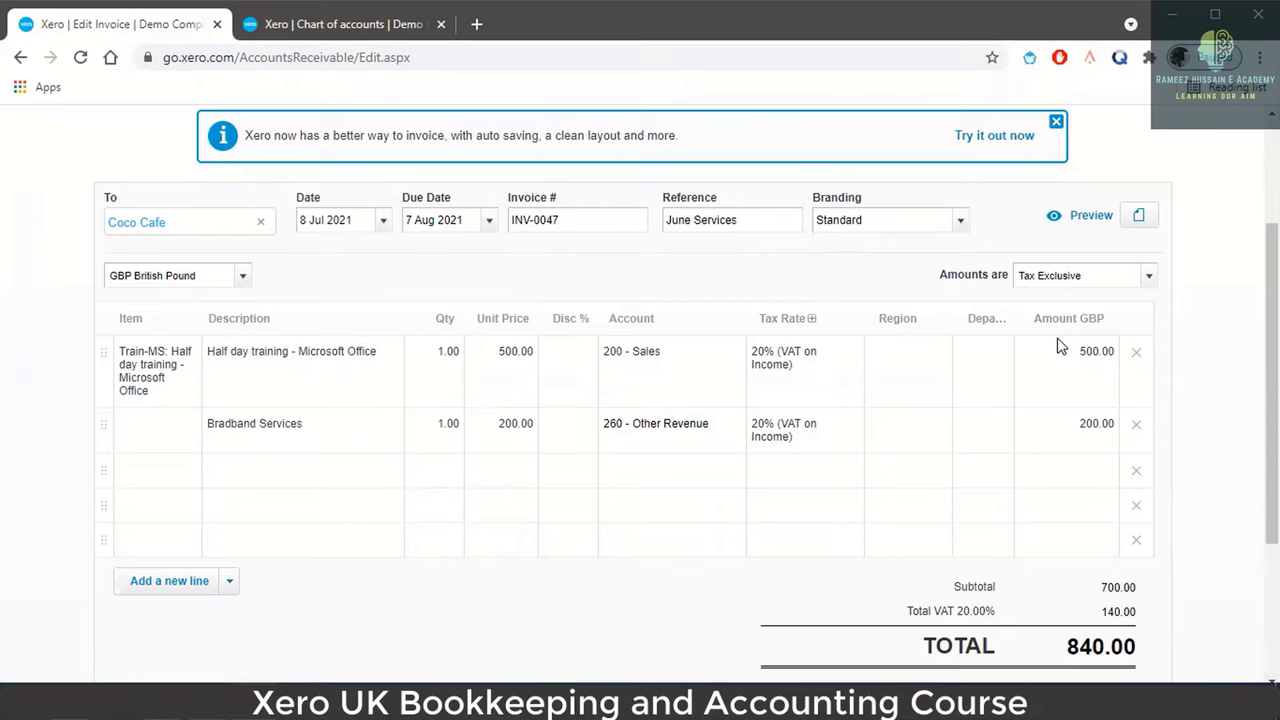
pyautogui.click(1139, 218)
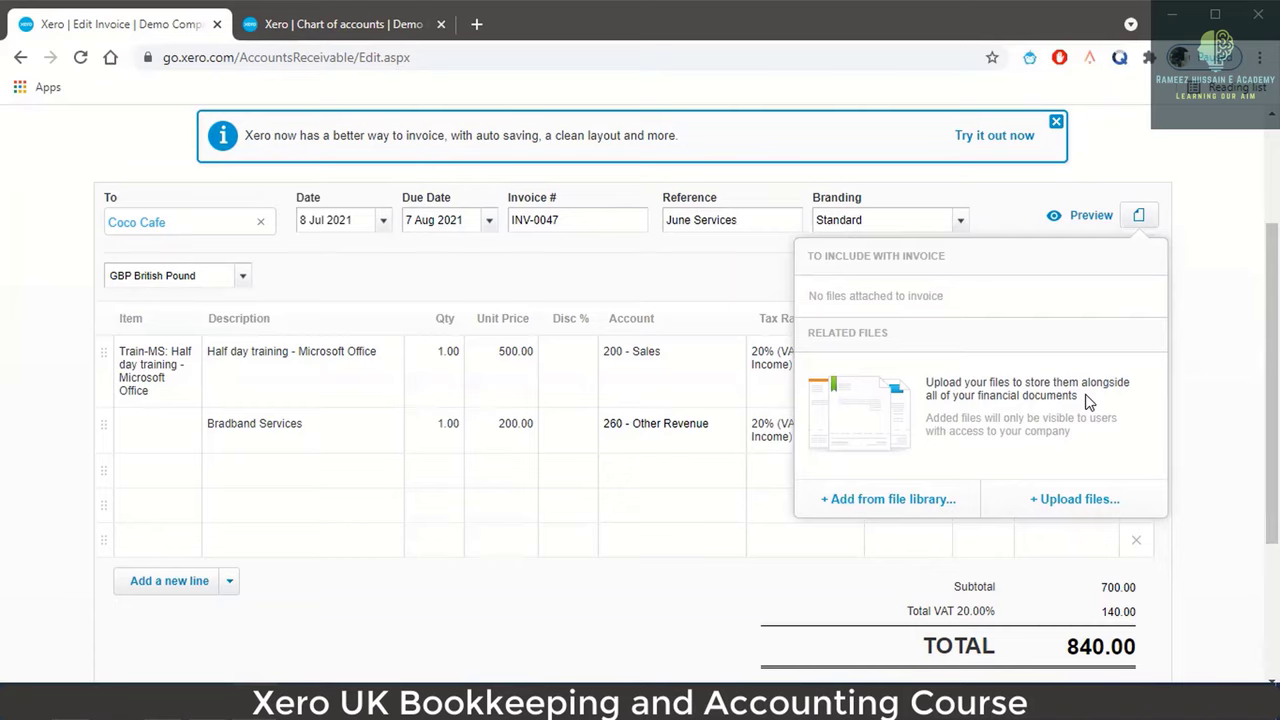
# Step: Upload StatementImportTemplate.csv from the Desktop as a file on INV-0047, bypassing the empty file library
pyautogui.click(861, 508)
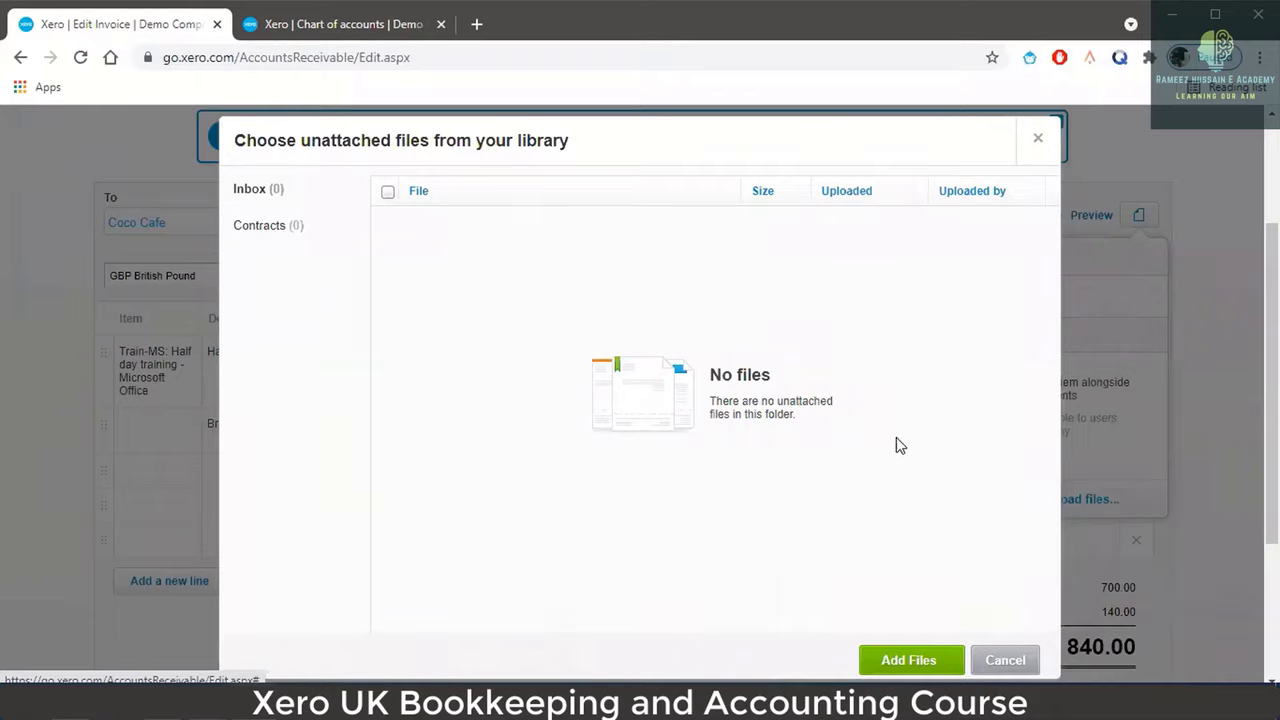
pyautogui.click(1038, 139)
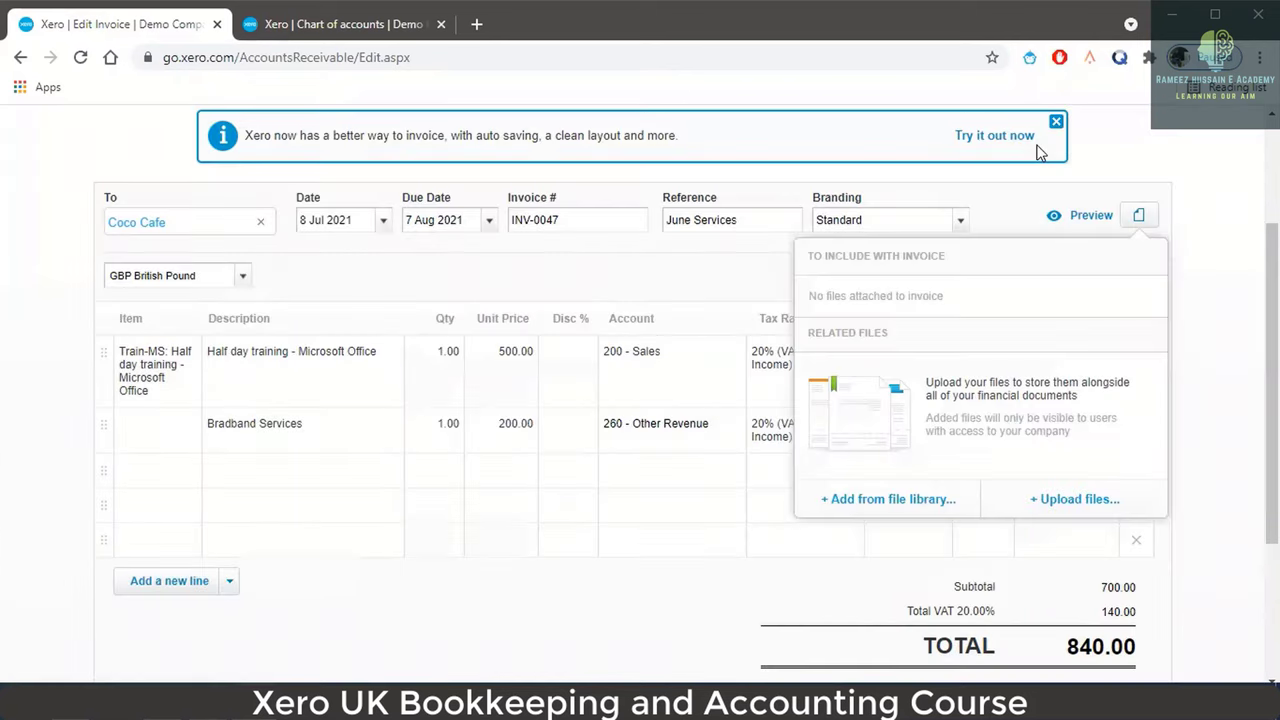
pyautogui.click(1090, 508)
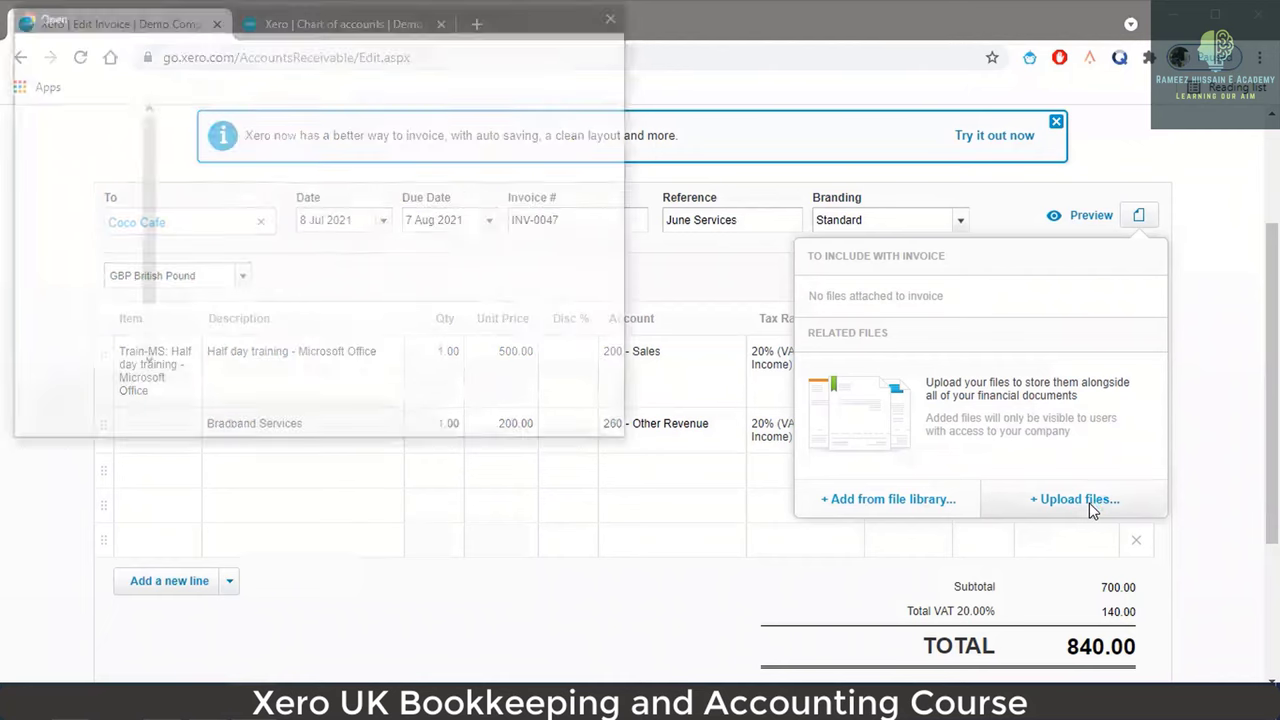
pyautogui.click(362, 212)
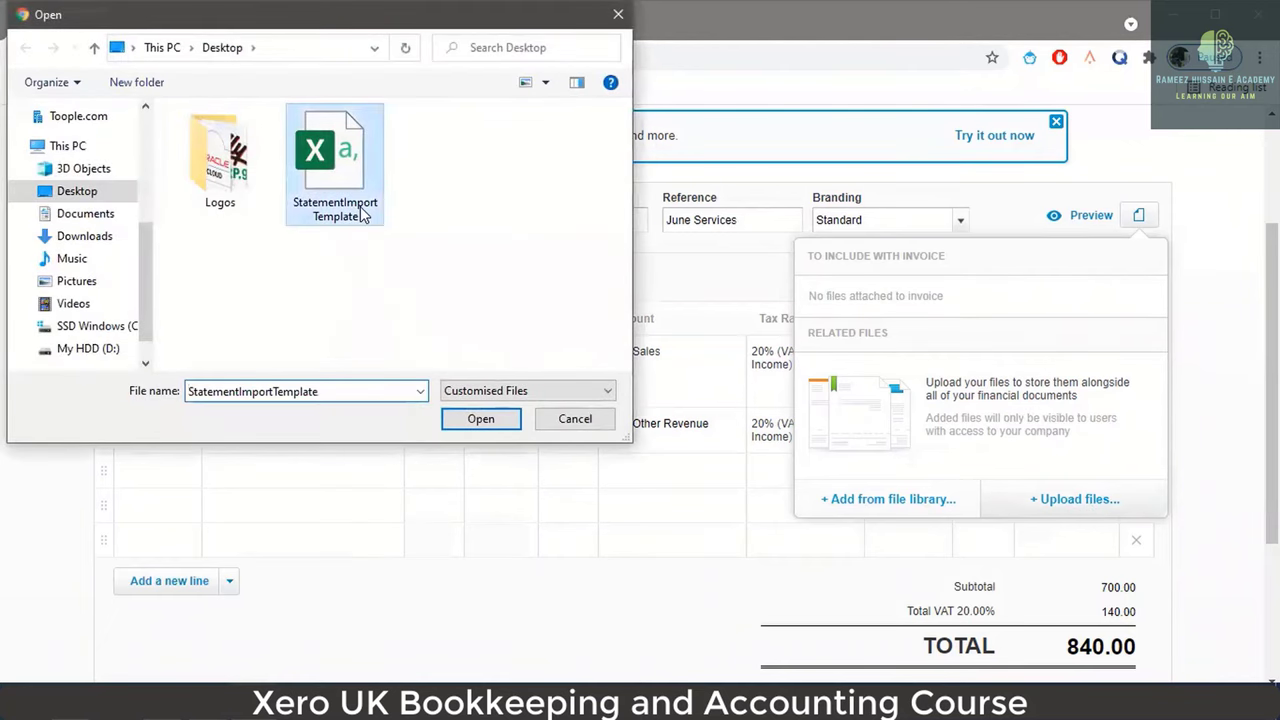
pyautogui.click(478, 420)
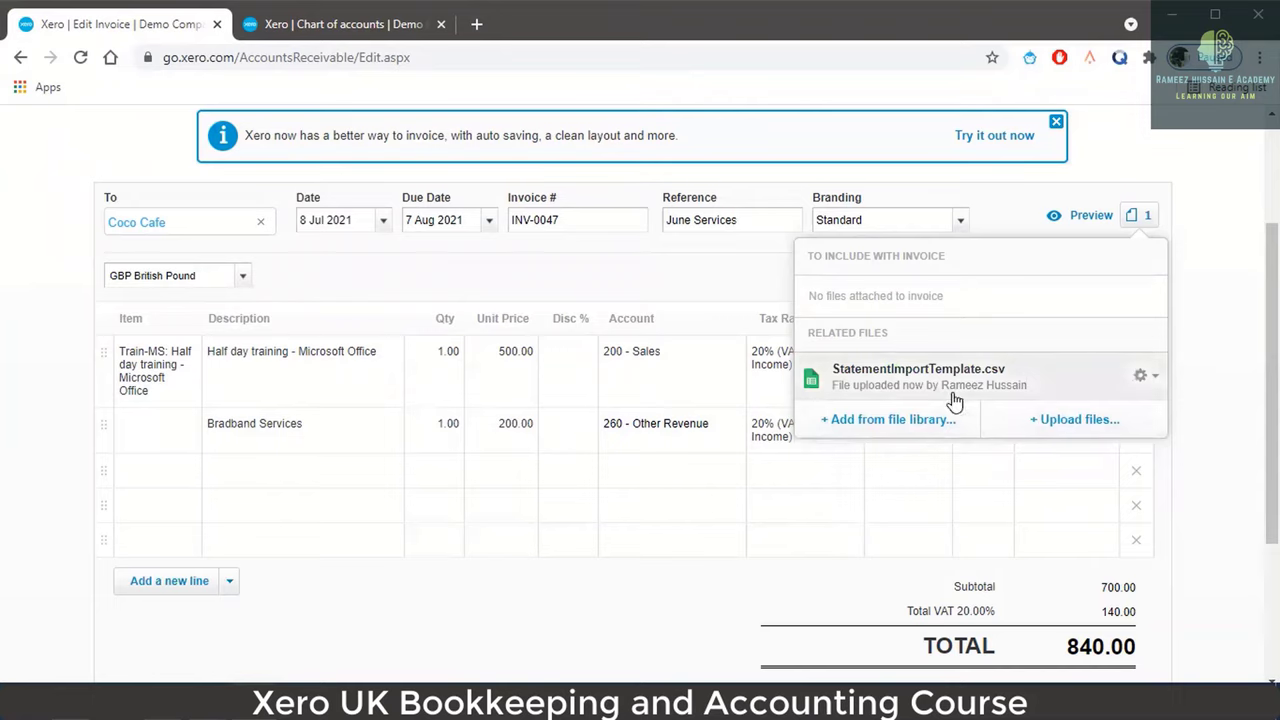
# Step: Include StatementImportTemplate.csv with INV-0047, then detach it with Remove & Save to File Library
pyautogui.click(1153, 380)
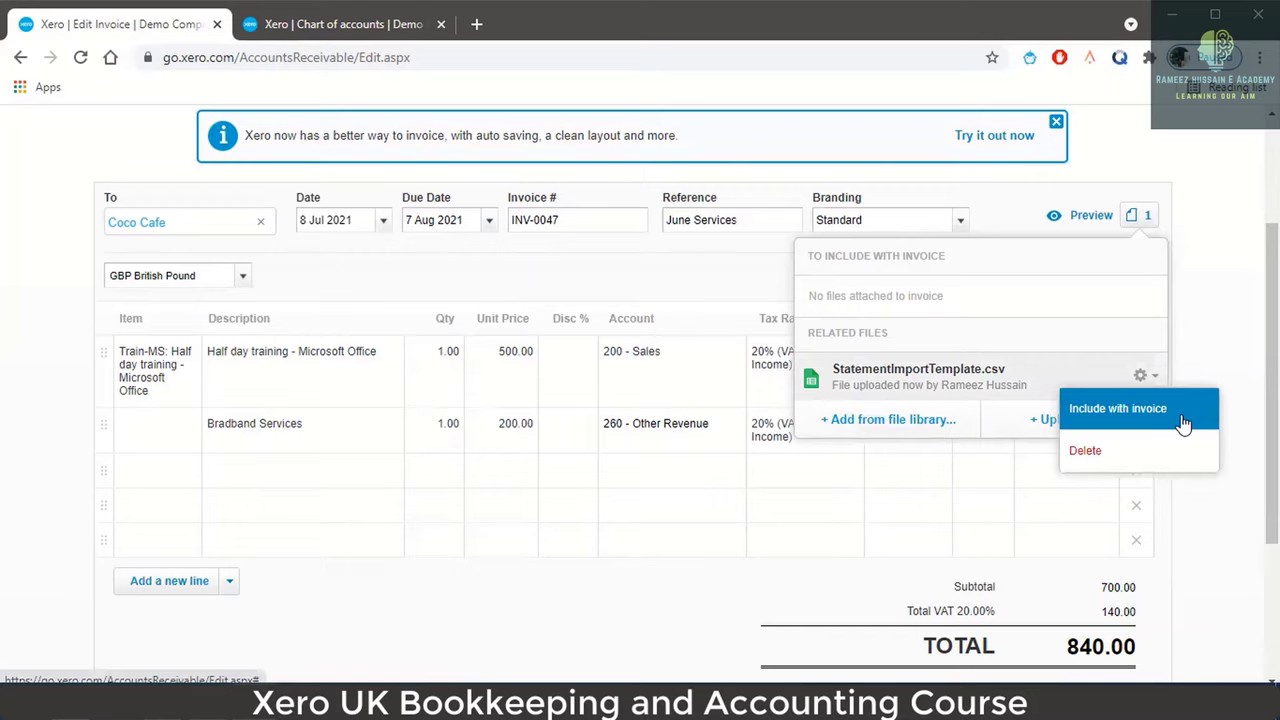
pyautogui.click(1183, 424)
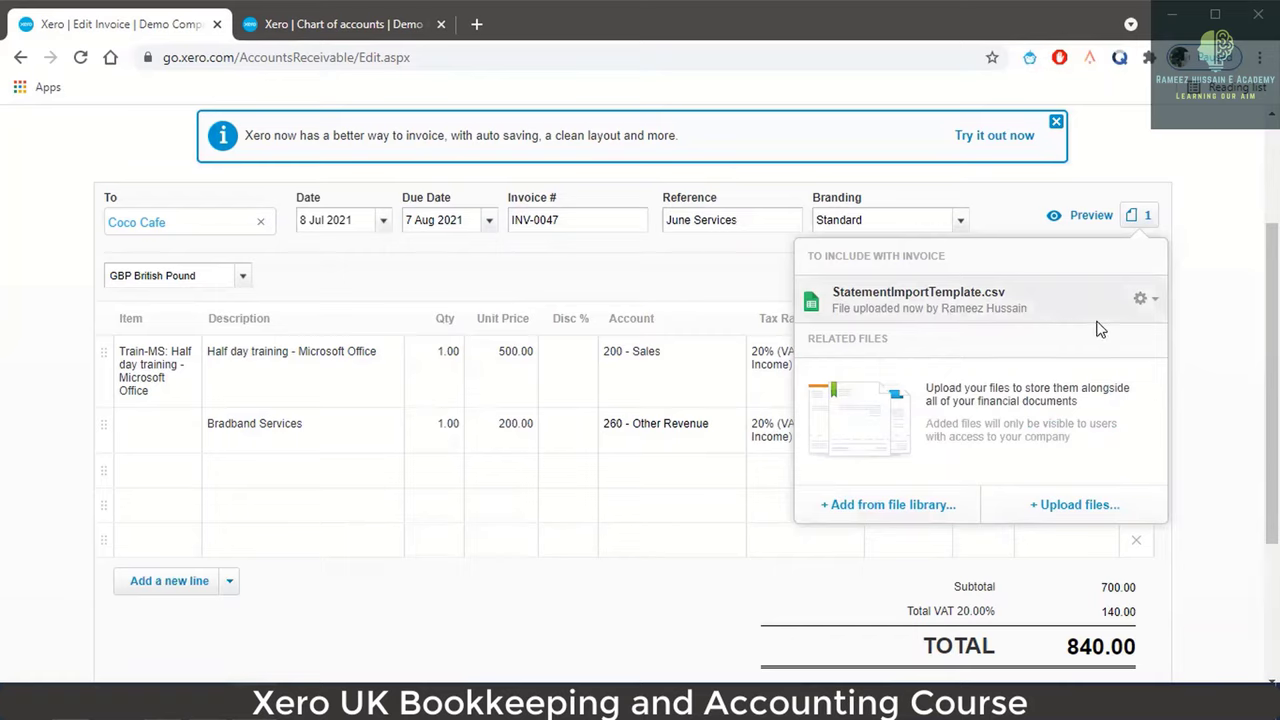
pyautogui.click(1150, 300)
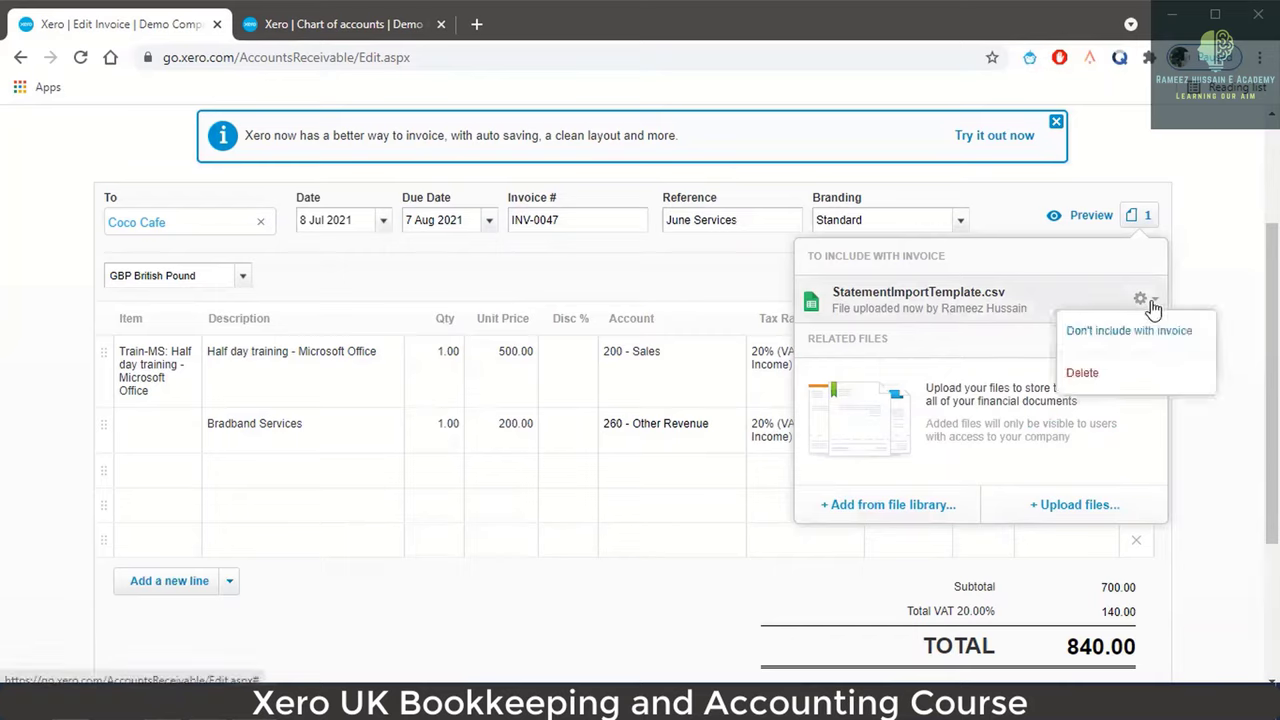
pyautogui.click(1120, 378)
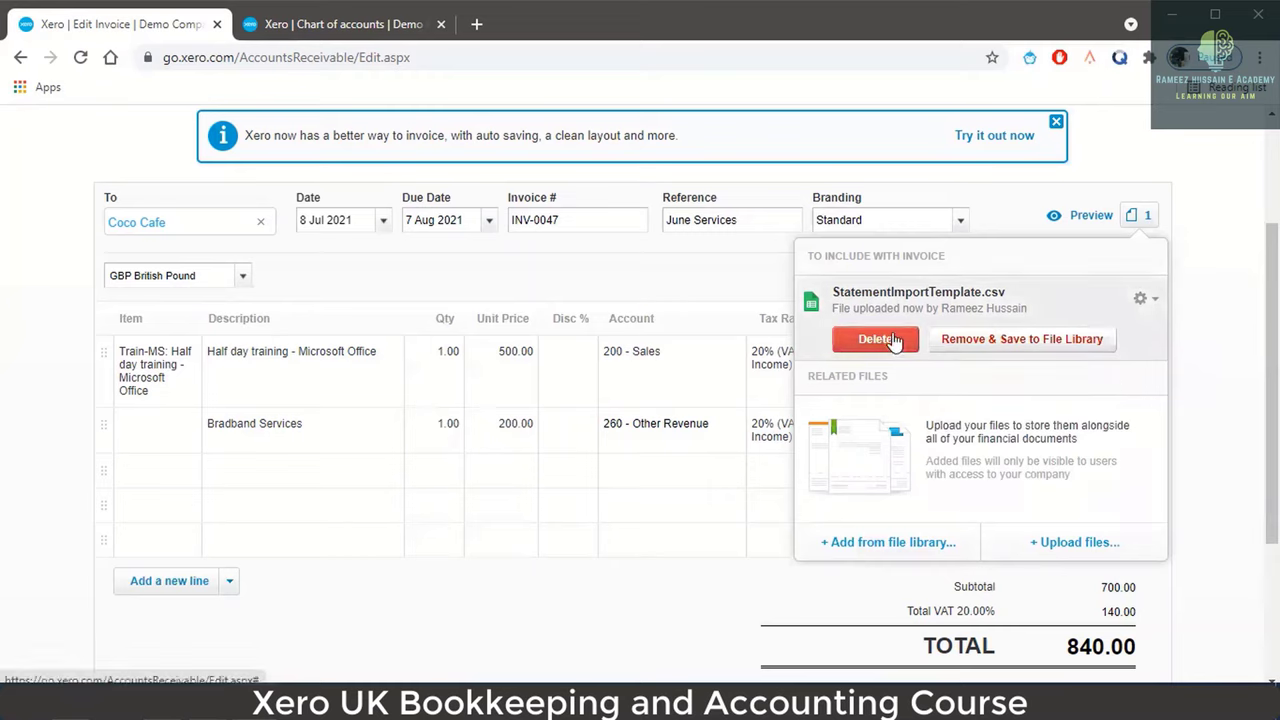
pyautogui.click(1039, 352)
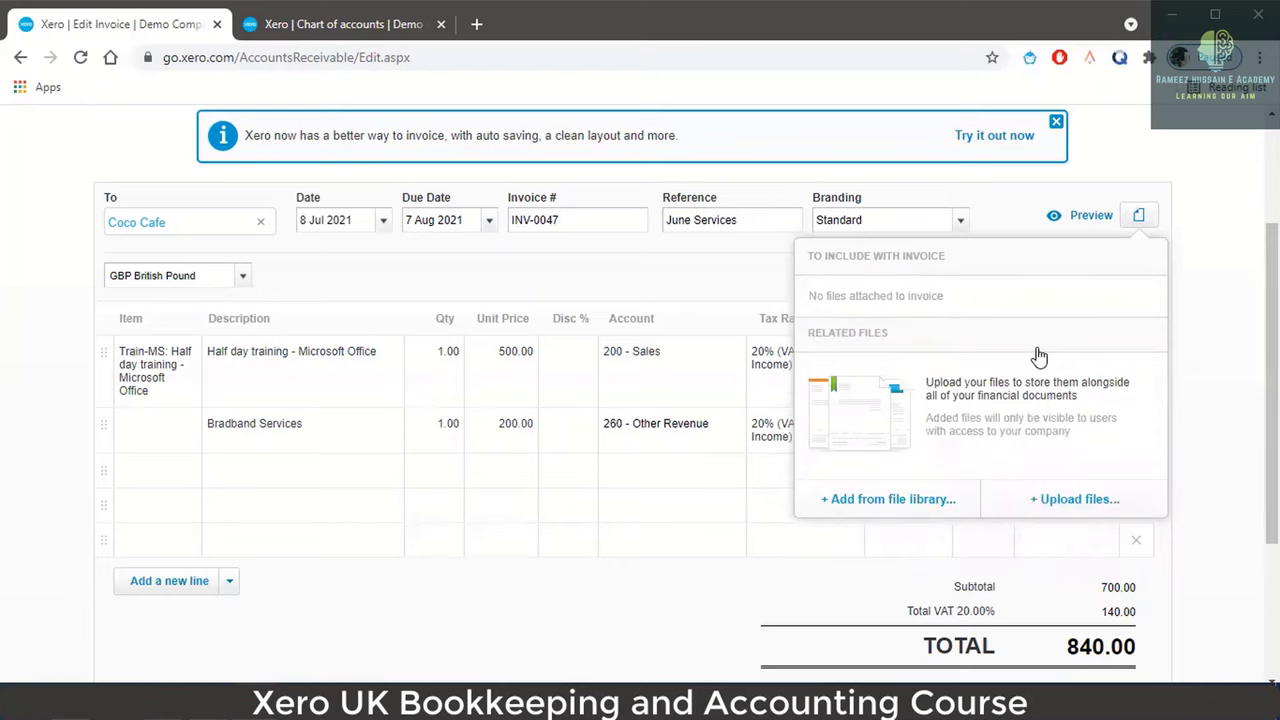
# Step: Add StatementImportTemplate.csv from the file library to the invoice's files
pyautogui.click(883, 499)
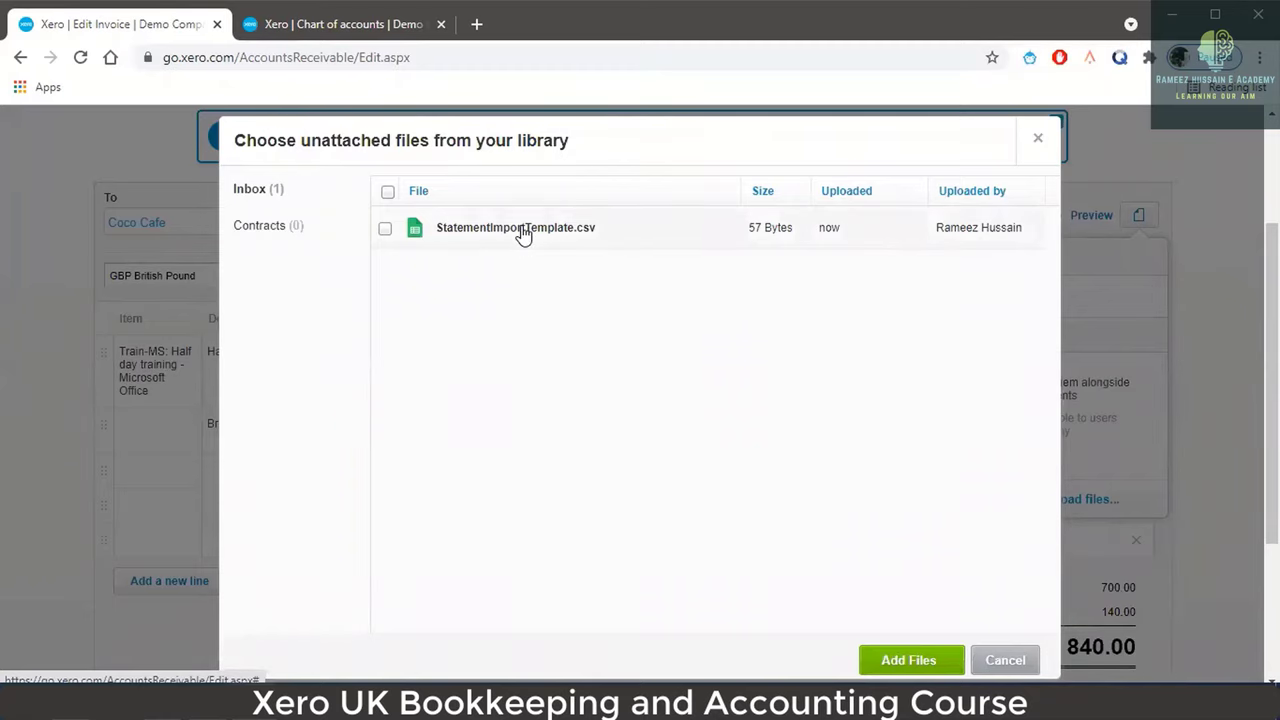
pyautogui.click(522, 233)
pyautogui.click(967, 127)
pyautogui.click(385, 228)
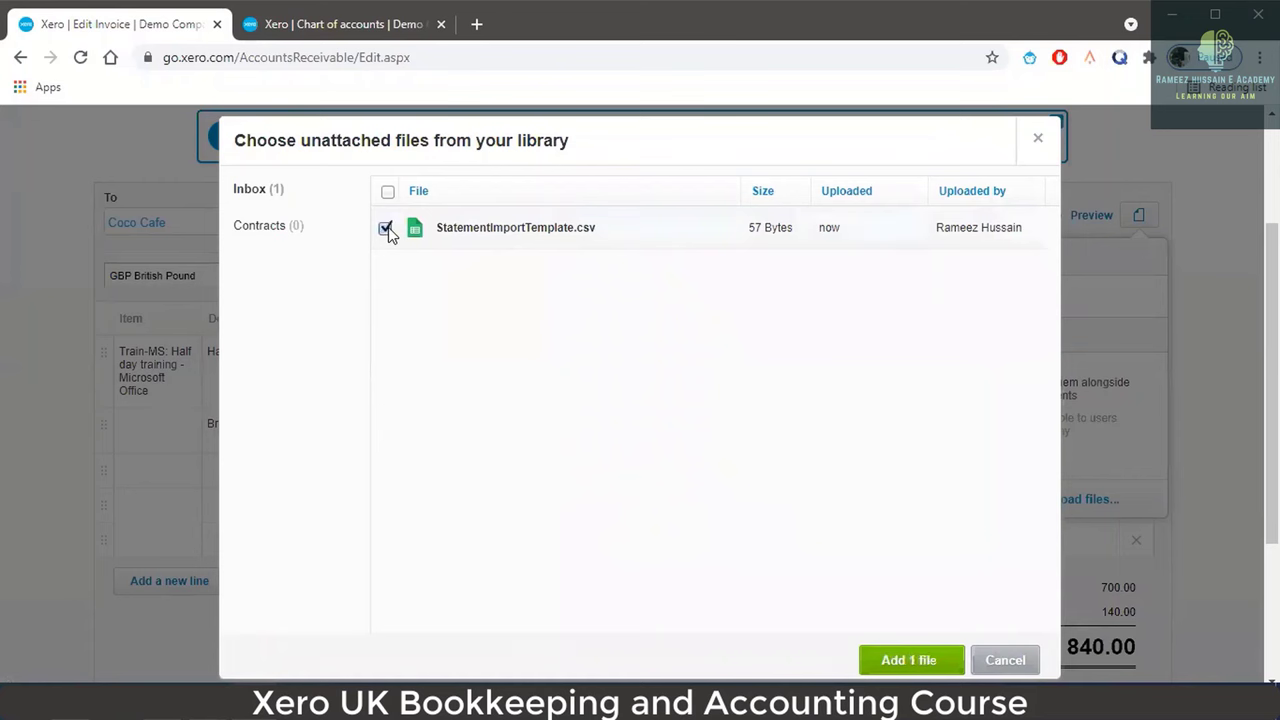
pyautogui.click(928, 662)
# Step: Mark the CSV as Include with invoice and close the files panel
pyautogui.click(1146, 377)
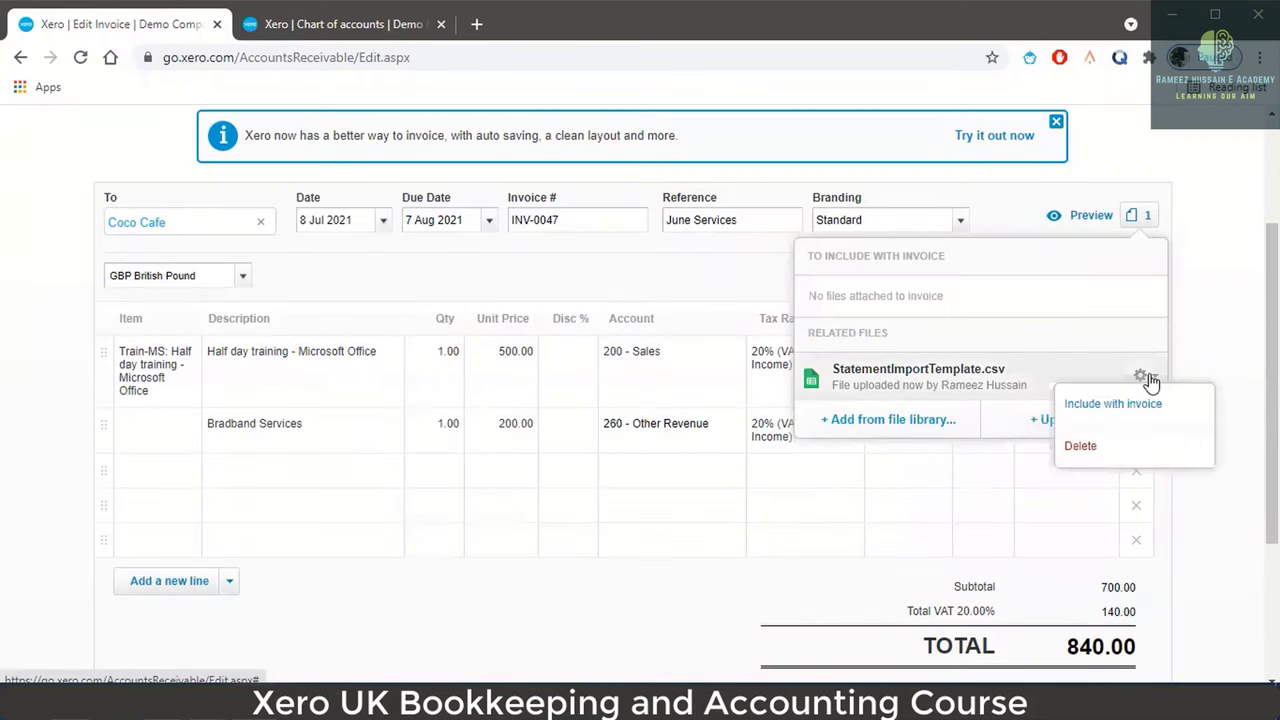
pyautogui.click(1137, 408)
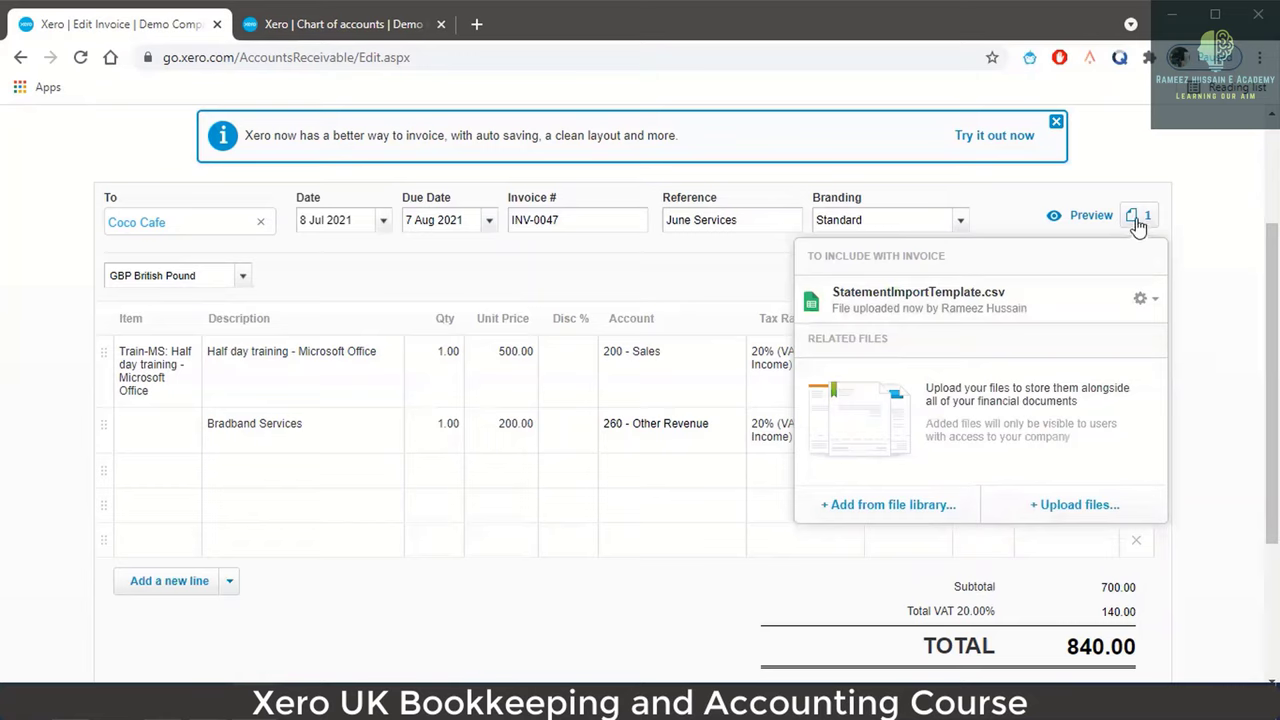
pyautogui.click(1140, 299)
pyautogui.click(1200, 282)
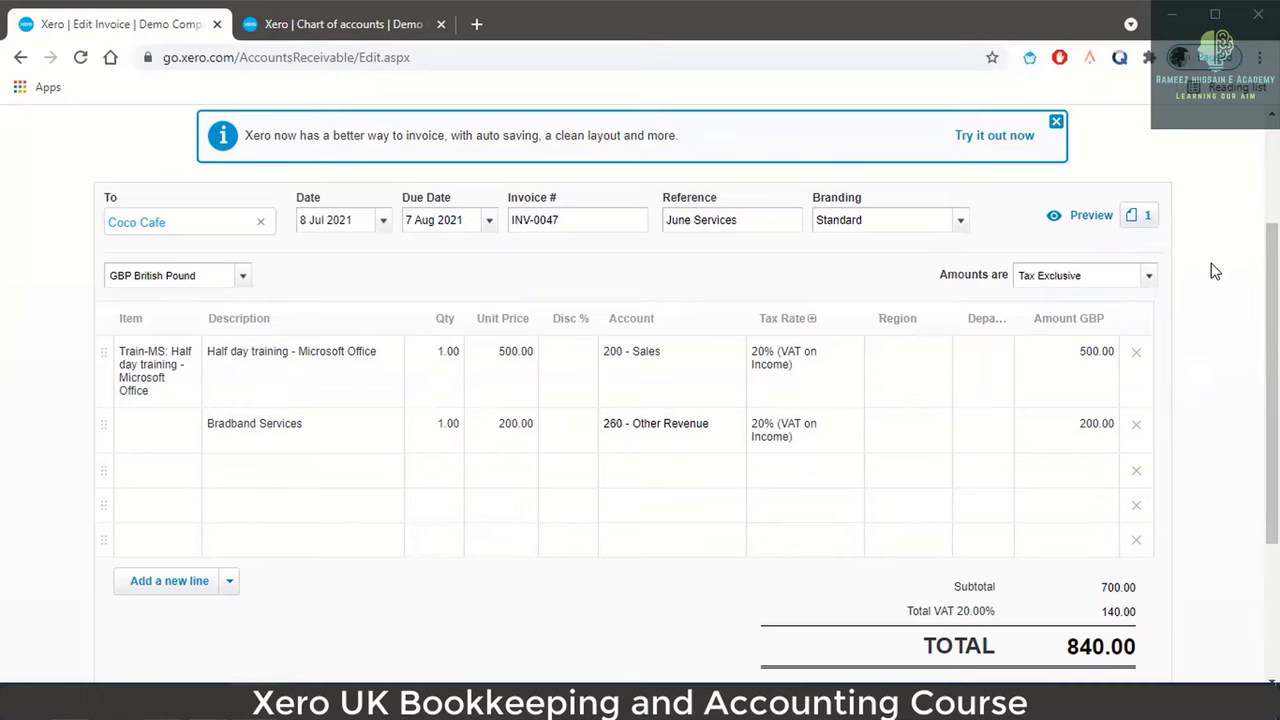
# Step: Delete the surplus empty rows on INV-0047, keeping the two items and one blank line
pyautogui.scroll(-3, 491, 429)
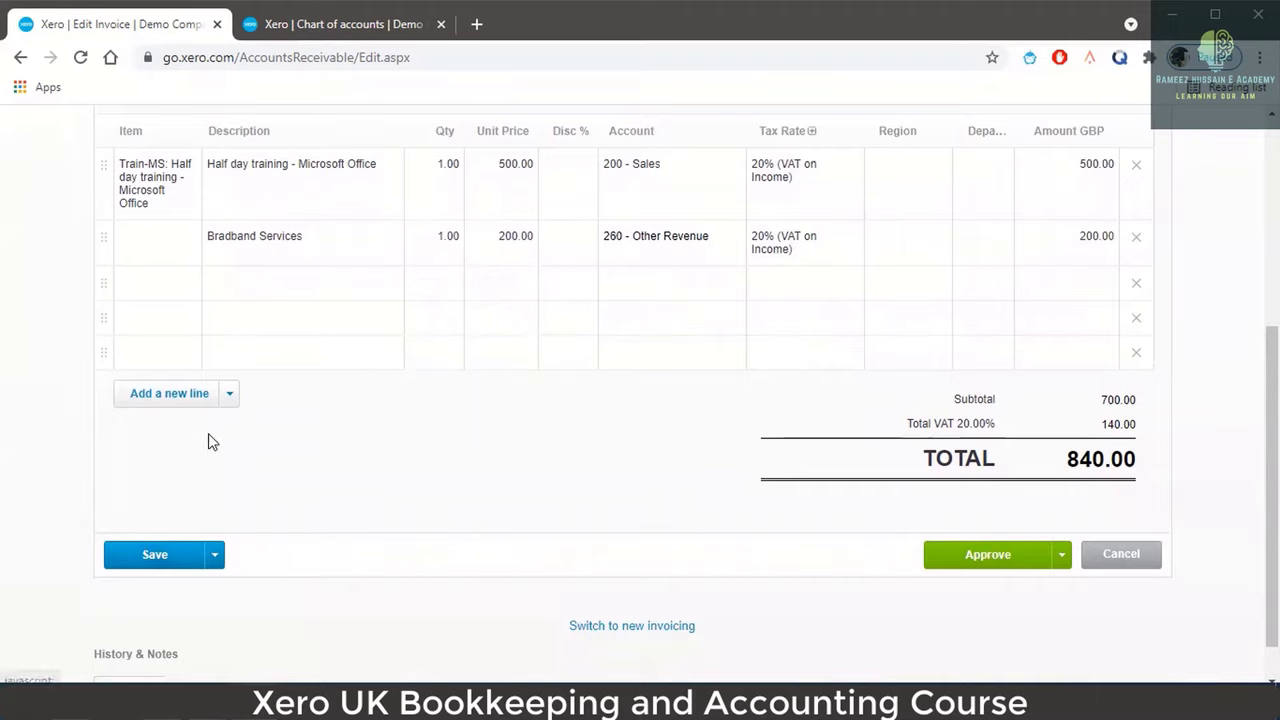
pyautogui.click(1135, 288)
pyautogui.click(1133, 288)
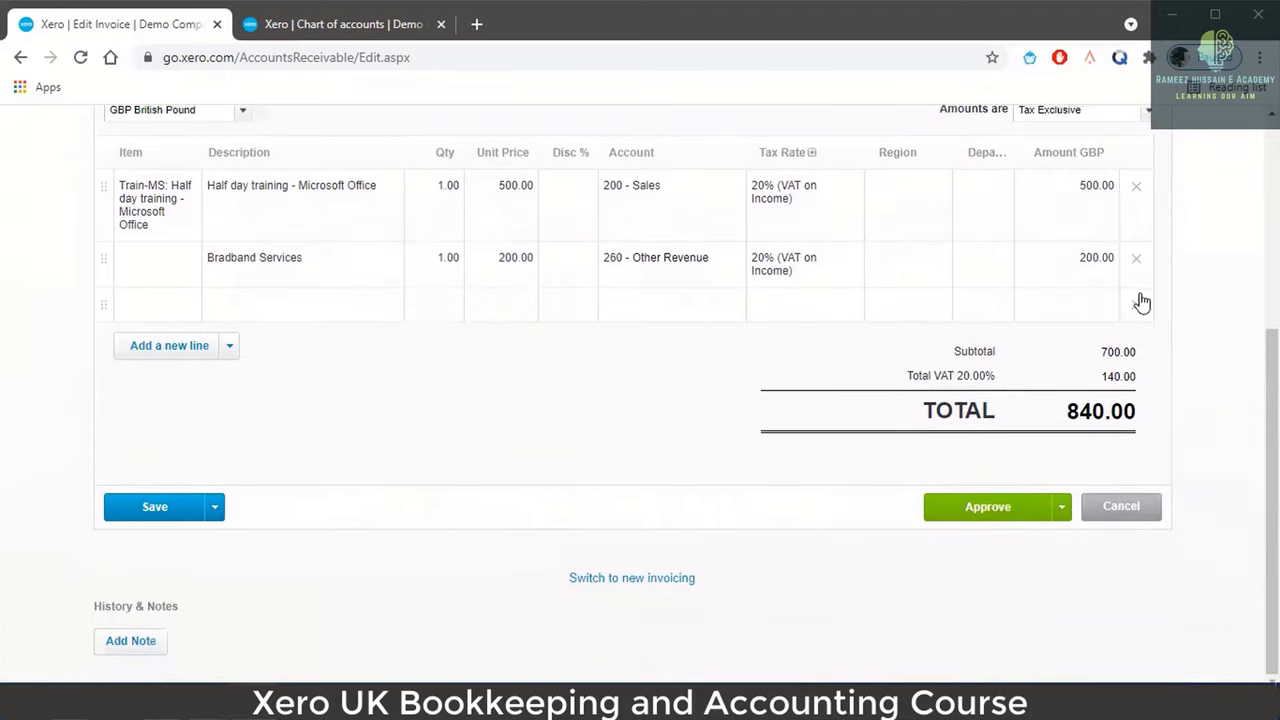
pyautogui.click(160, 345)
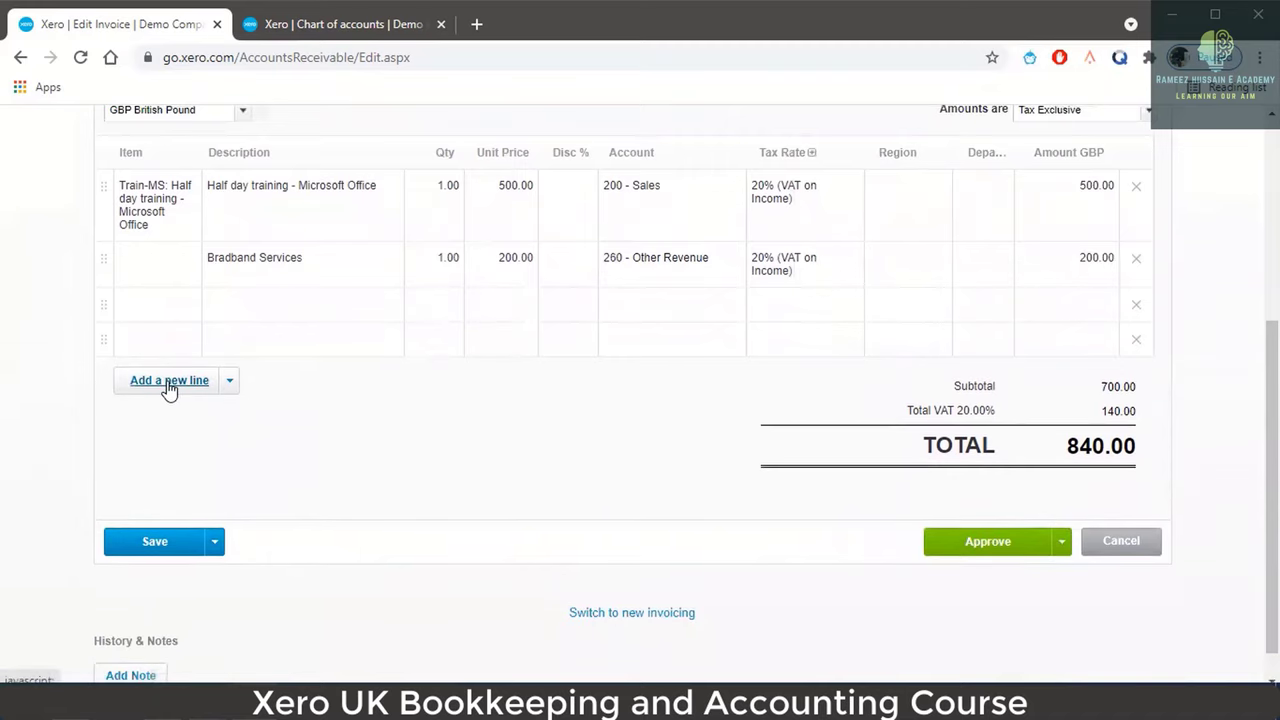
pyautogui.click(166, 384)
pyautogui.click(164, 432)
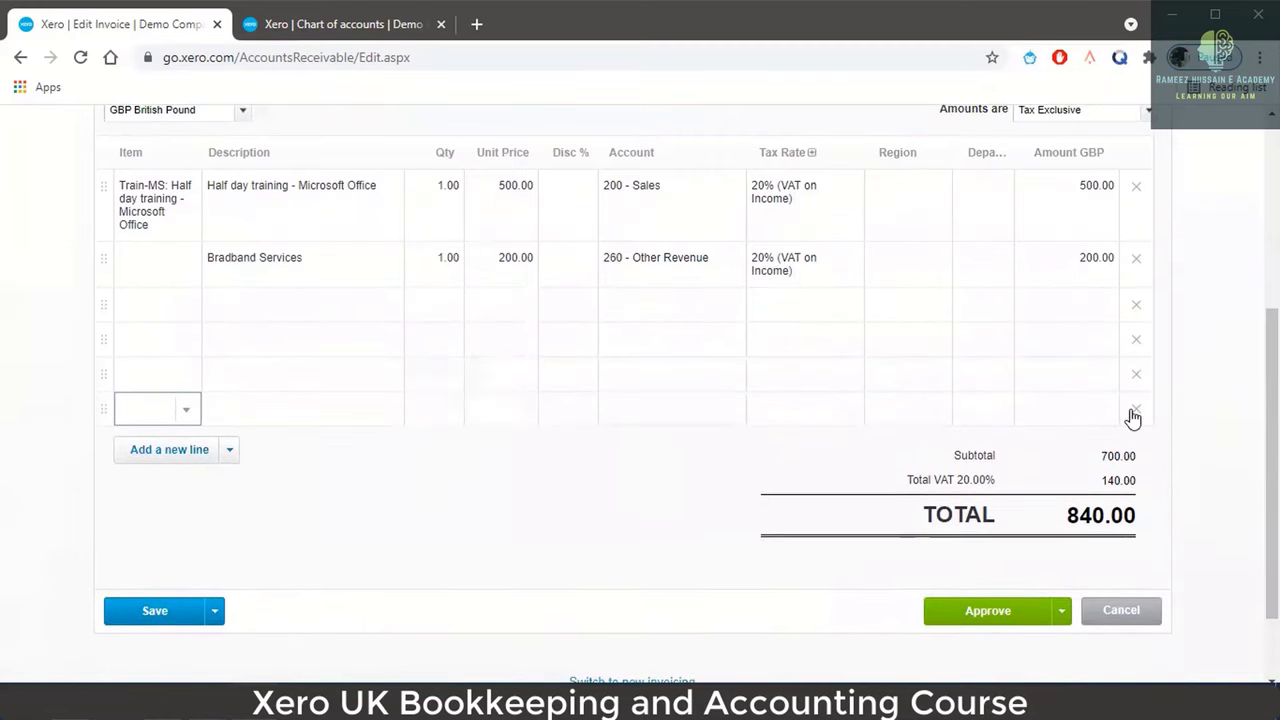
pyautogui.click(1136, 409)
pyautogui.click(1136, 375)
pyautogui.click(1136, 341)
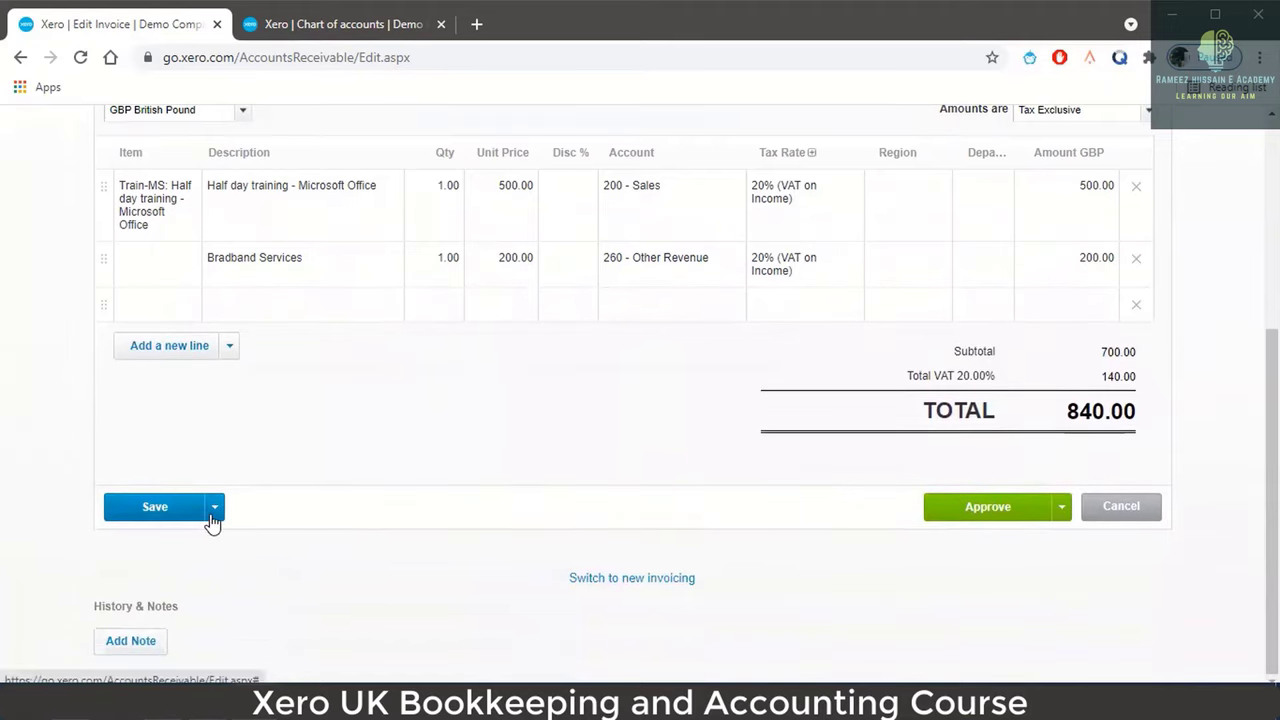
# Step: Replace the chart of accounts tab with Business > Invoices, then return to editing INV-0047
pyautogui.click(355, 28)
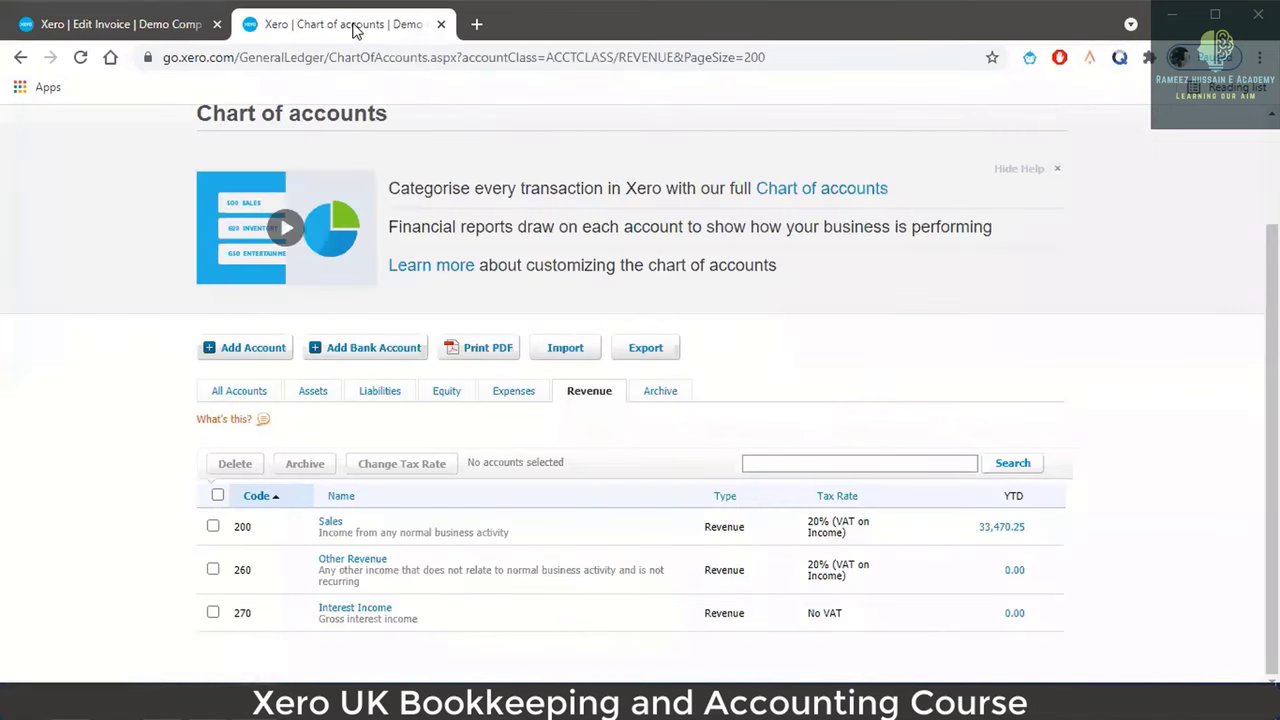
pyautogui.scroll(2, 510, 274)
pyautogui.click(348, 200)
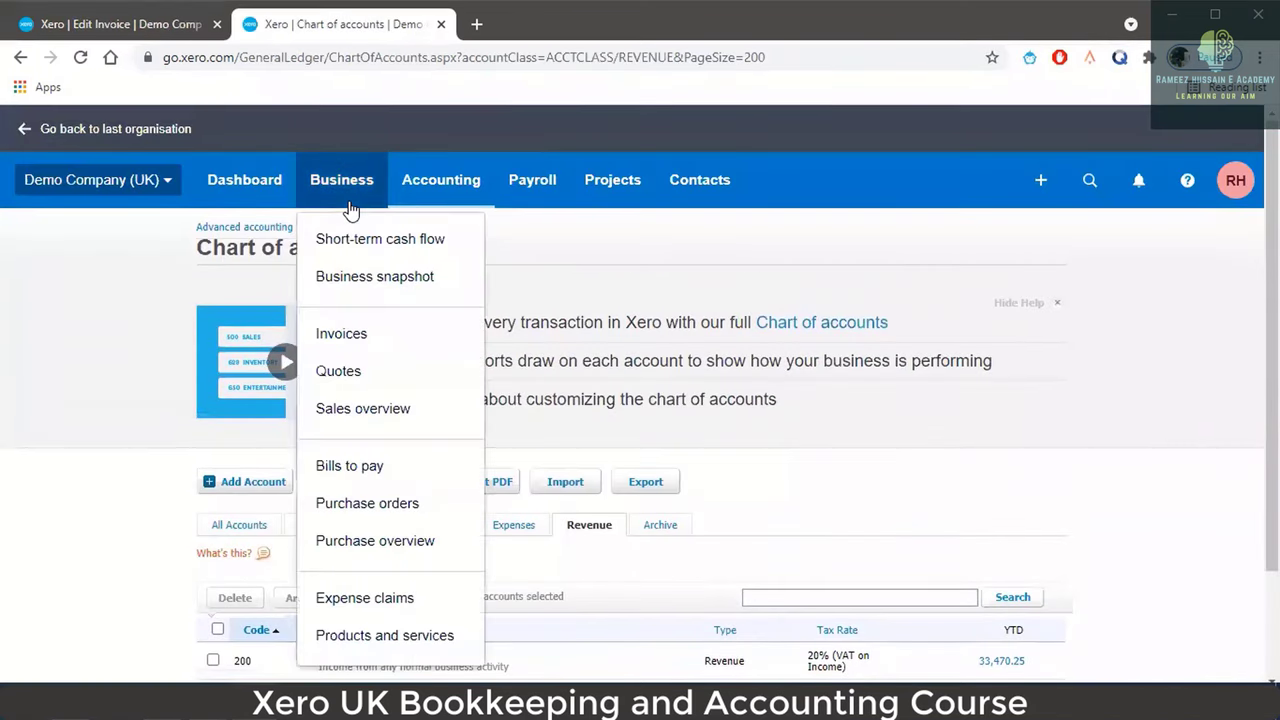
pyautogui.click(368, 336)
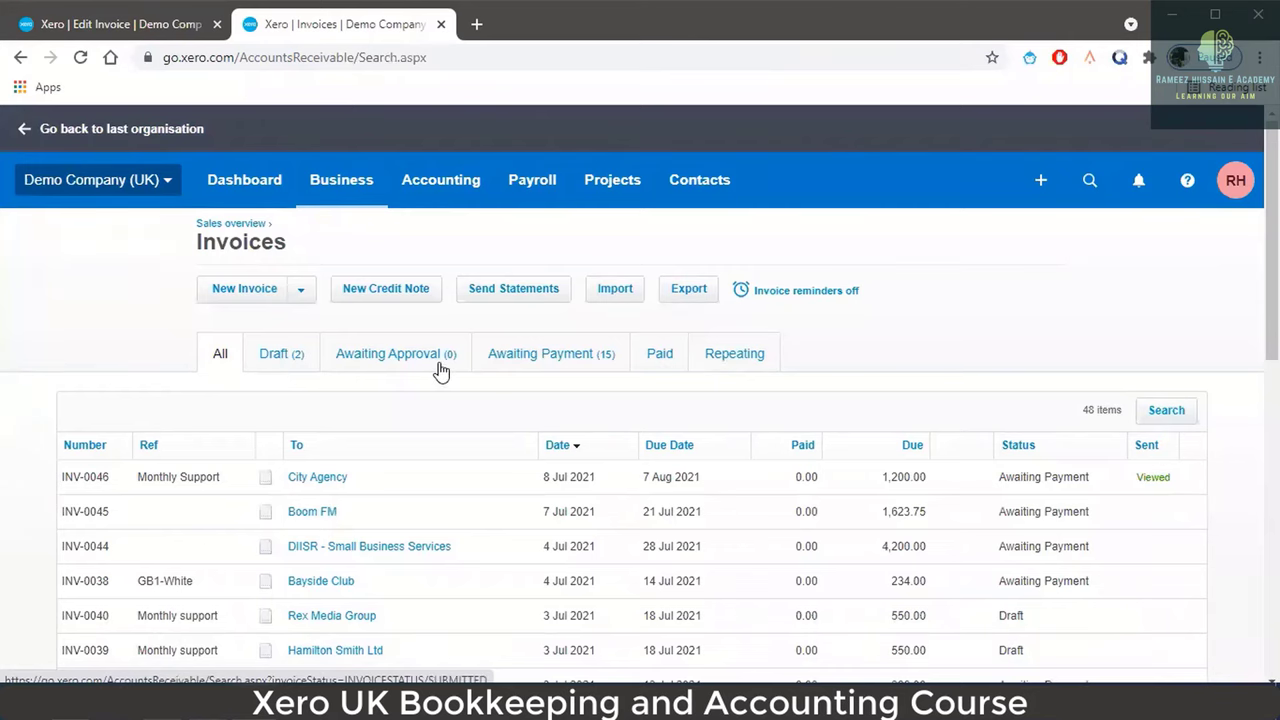
pyautogui.click(137, 22)
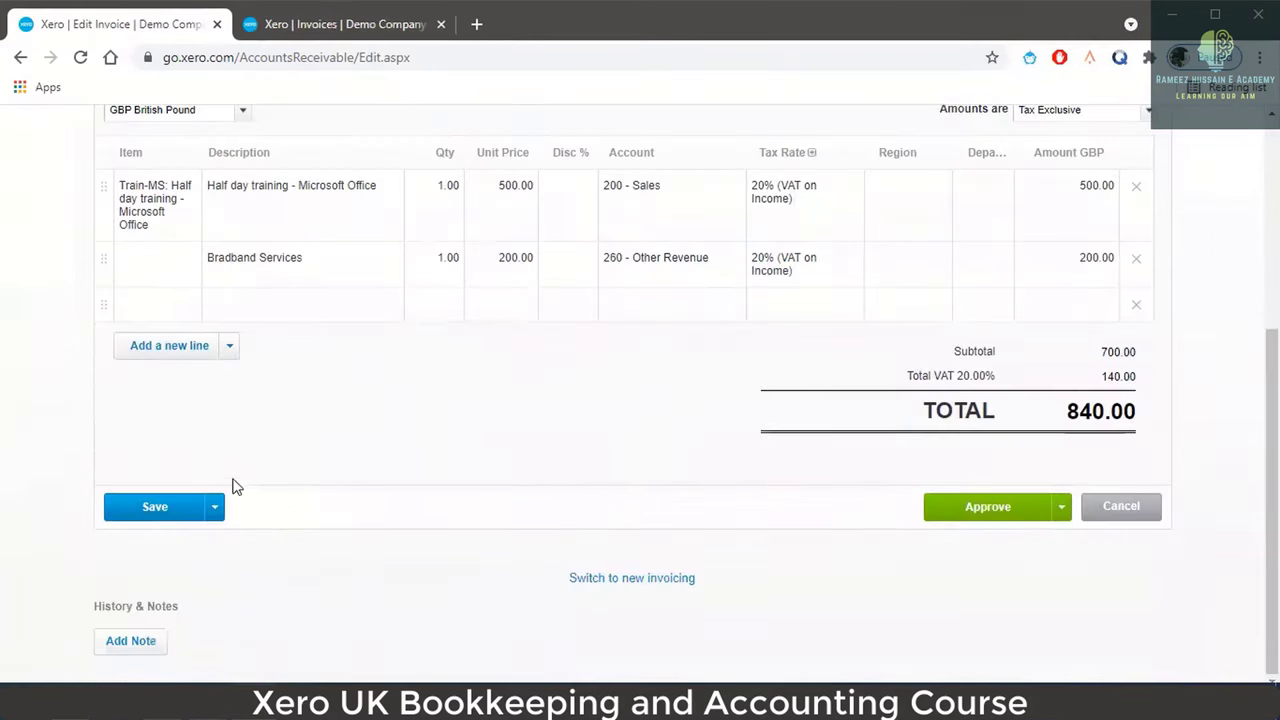
# Step: Save the Coco Cafe invoice with Save & submit for approval
pyautogui.click(218, 507)
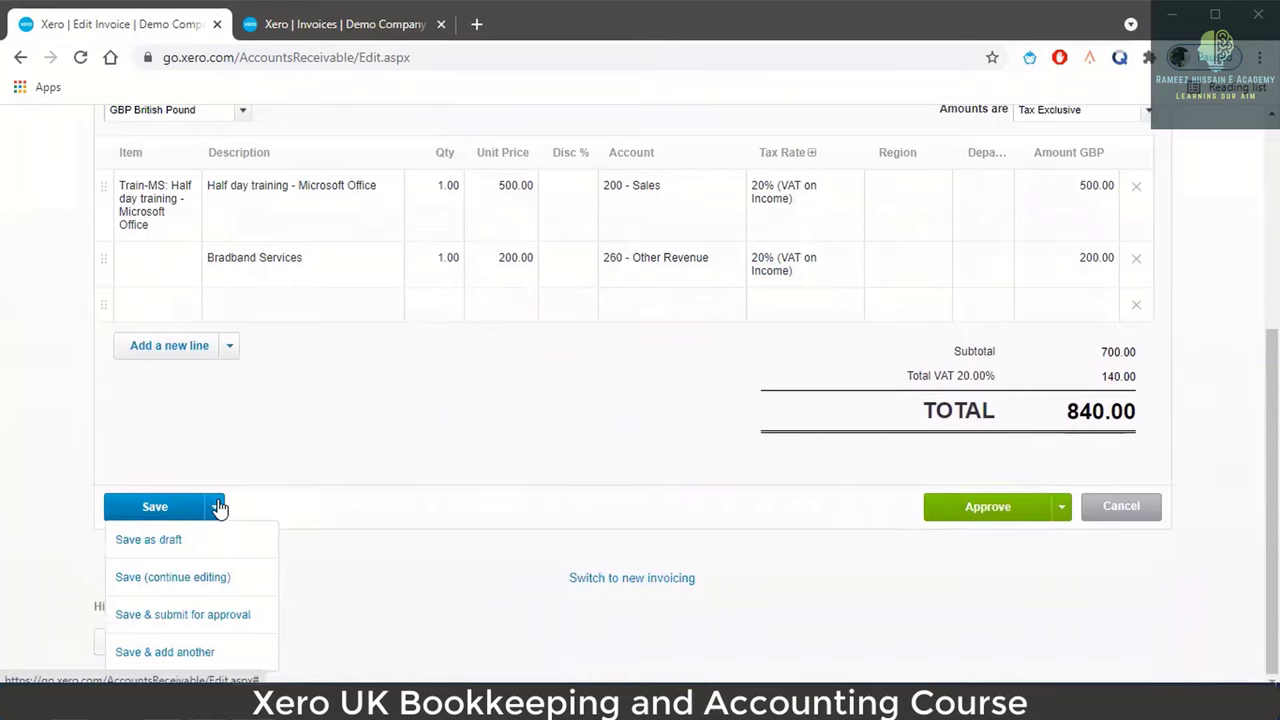
pyautogui.click(176, 616)
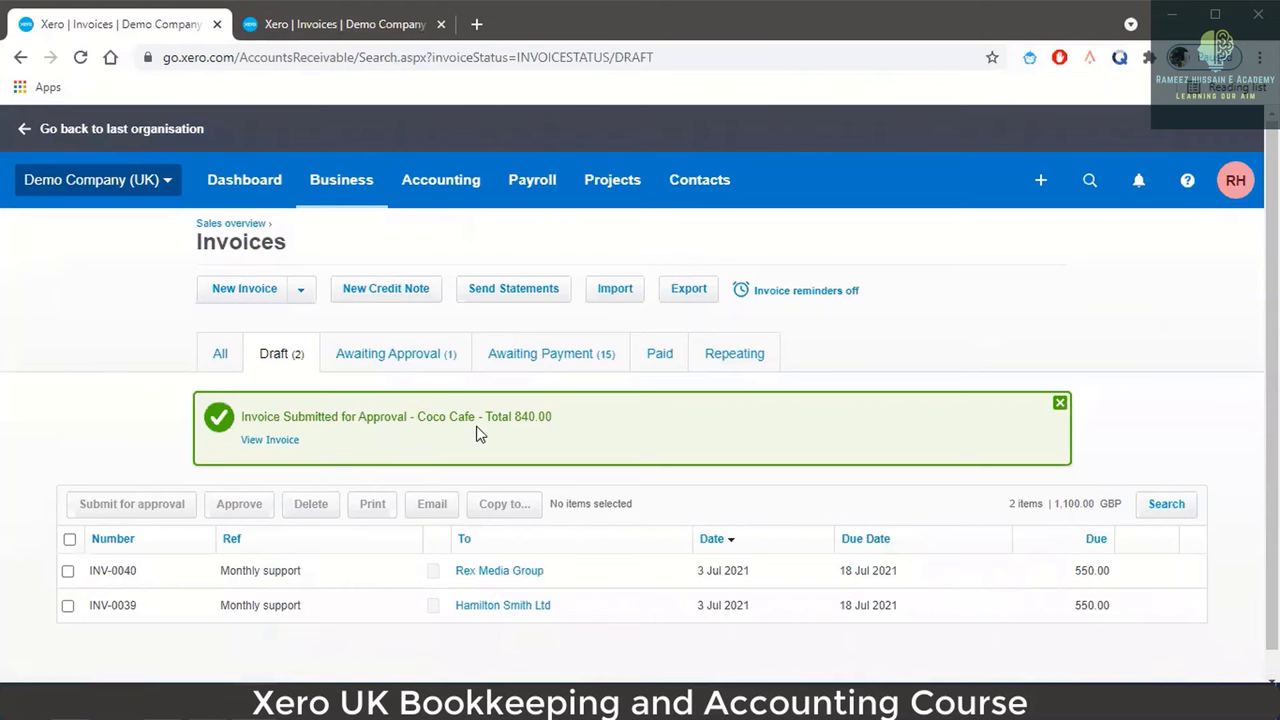
# Step: Reload the Invoices list, filter to Awaiting Approval, and open Coco Cafe's INV-0047
pyautogui.click(320, 24)
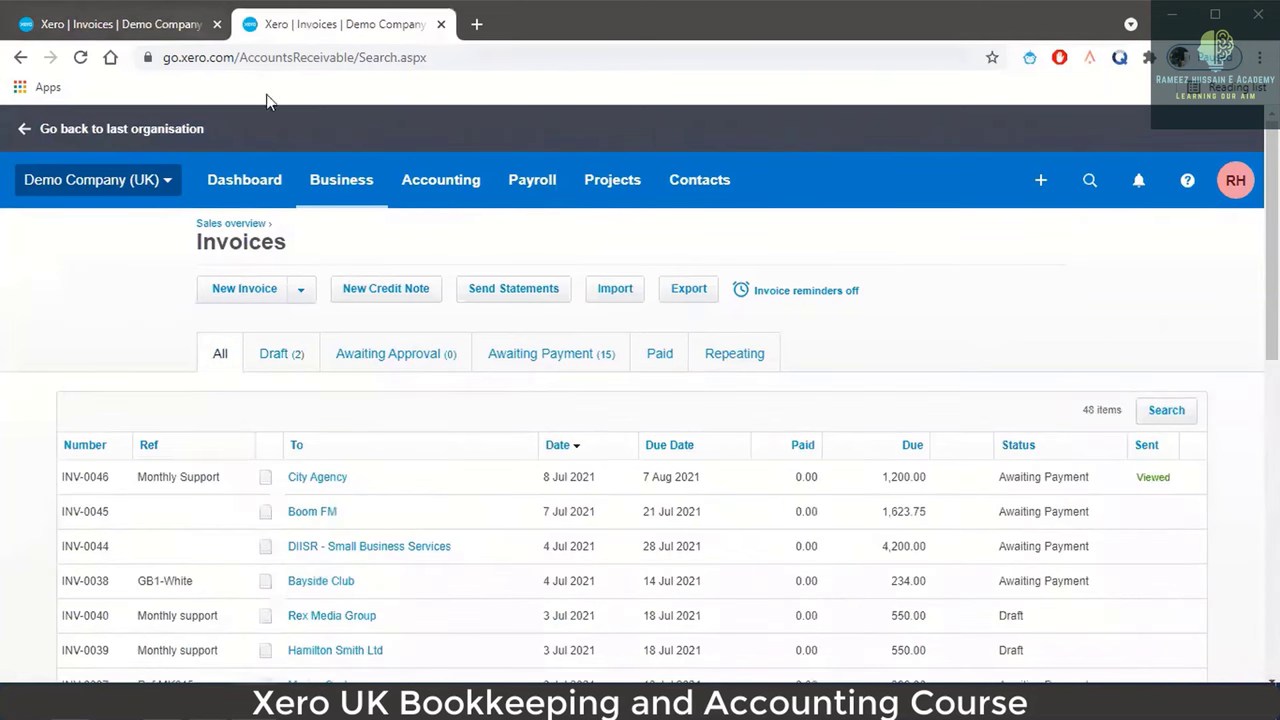
pyautogui.click(404, 58)
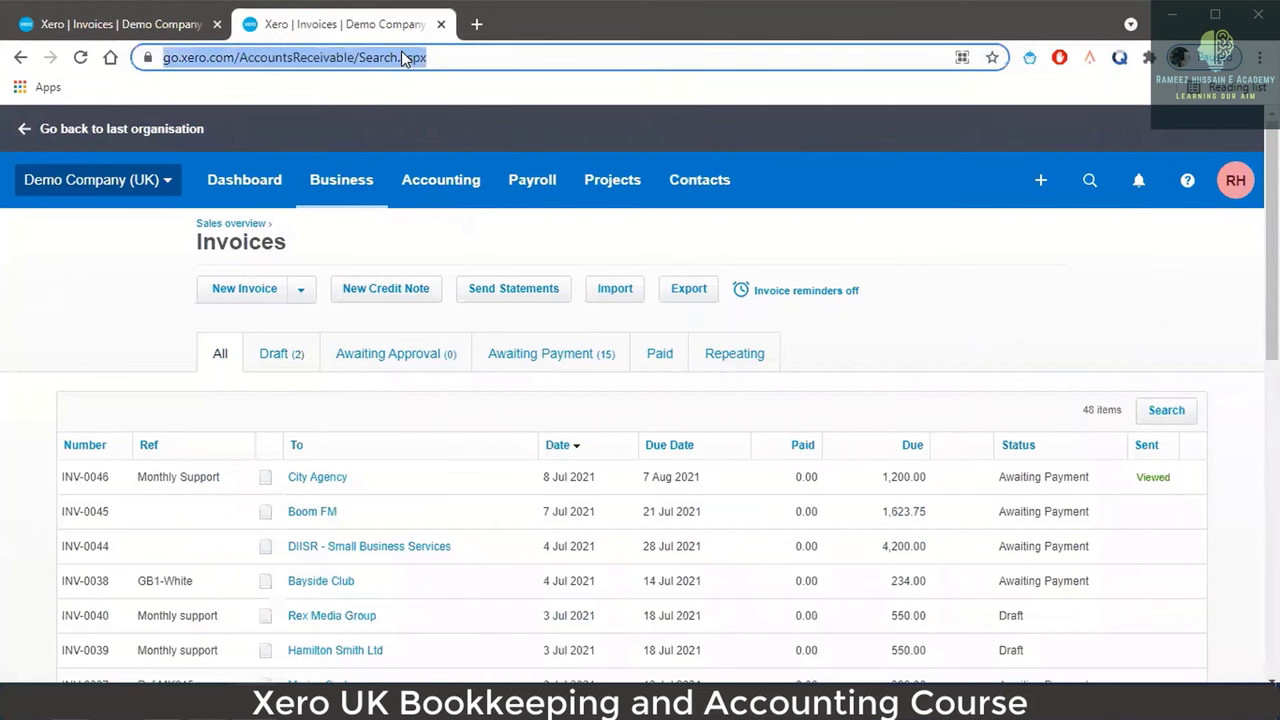
pyautogui.press('Return')
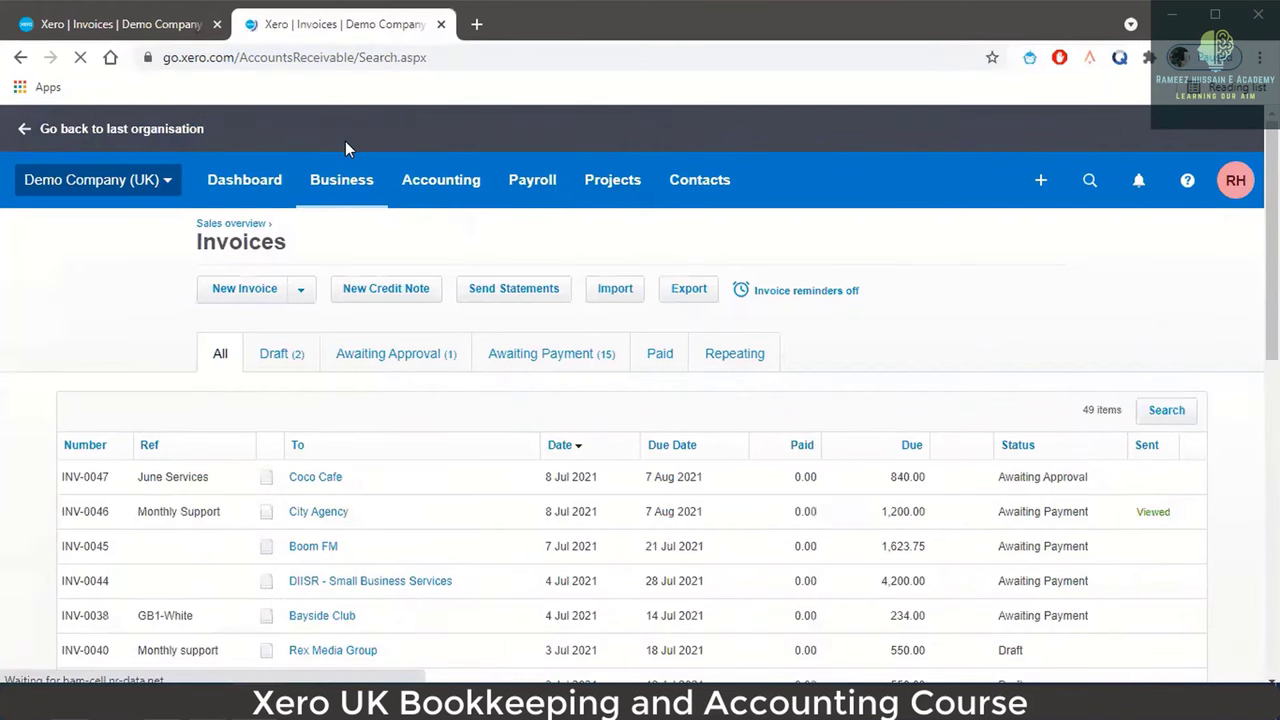
pyautogui.click(398, 369)
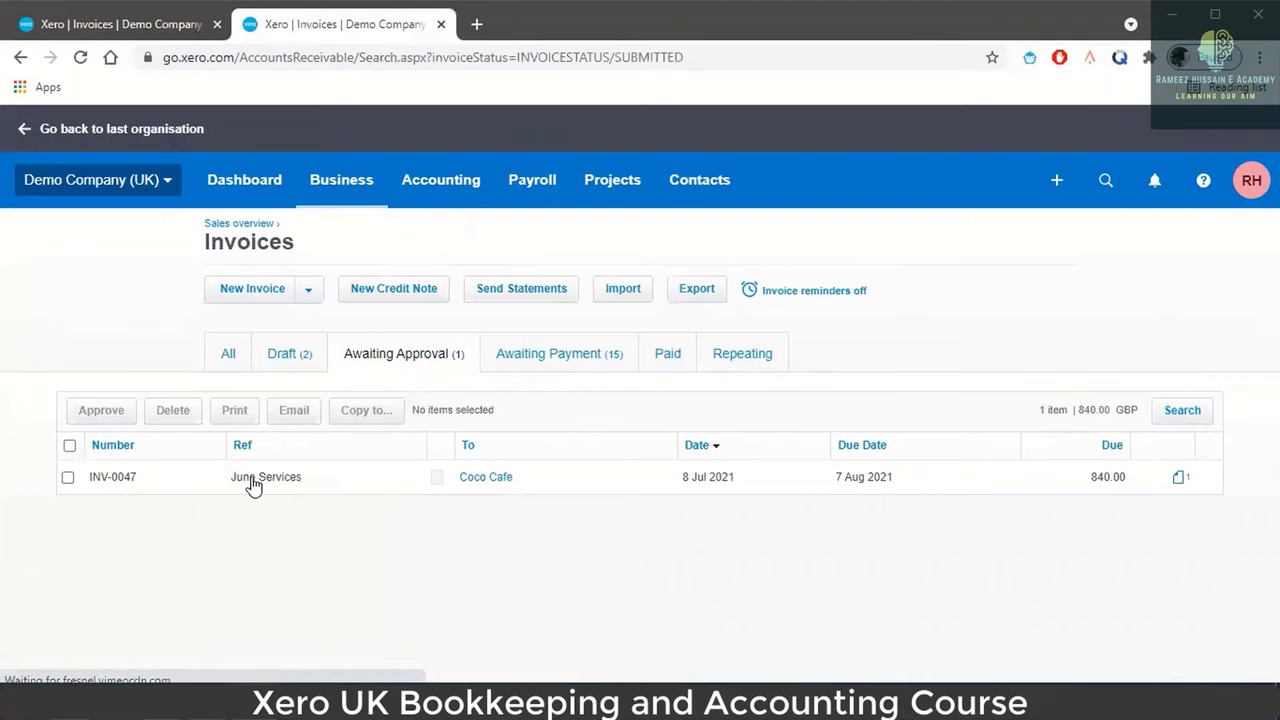
pyautogui.click(253, 483)
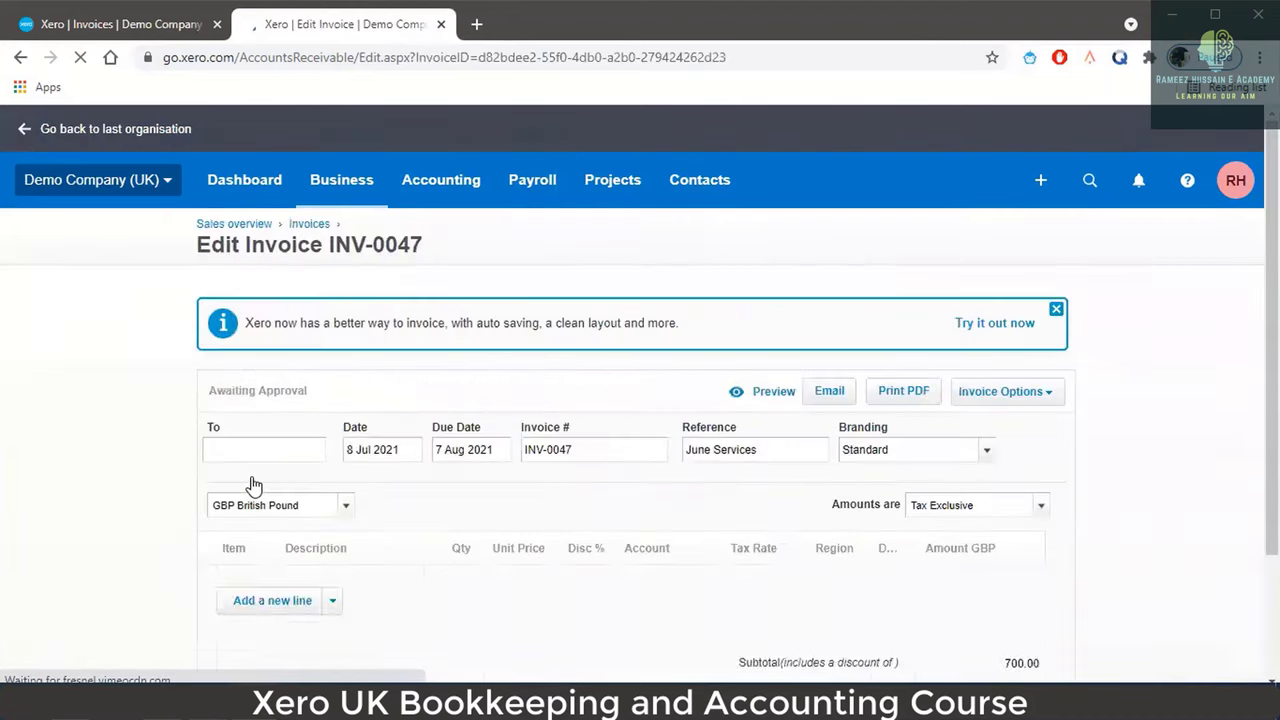
# Step: Approve INV-0047 and open its Send Invoice email form
pyautogui.scroll(-2, 896, 485)
pyautogui.scroll(-3, 1042, 495)
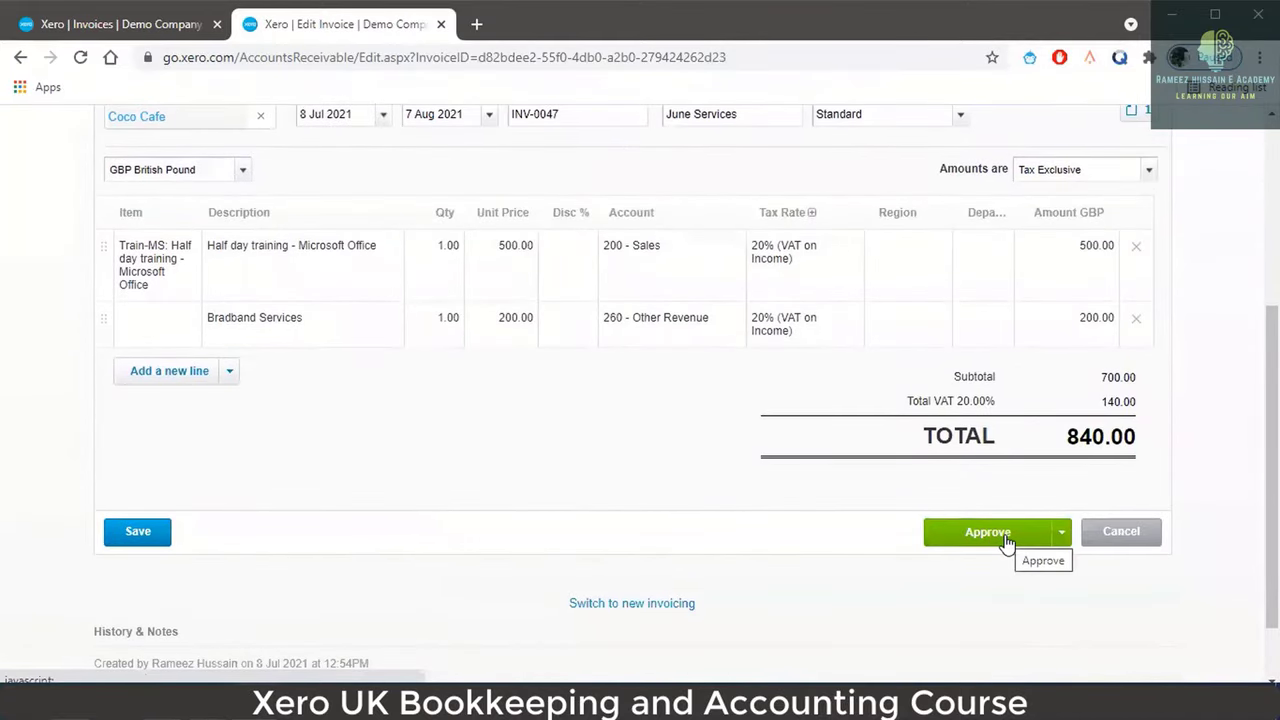
pyautogui.click(1006, 542)
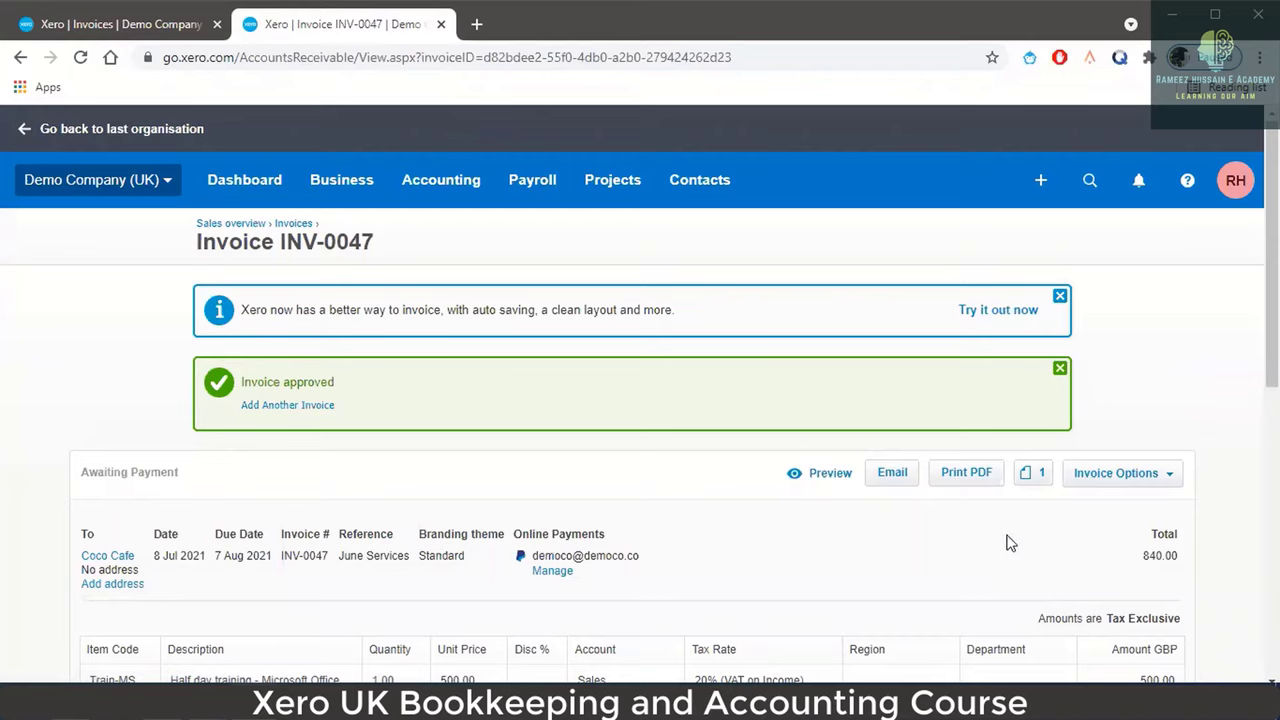
pyautogui.click(895, 478)
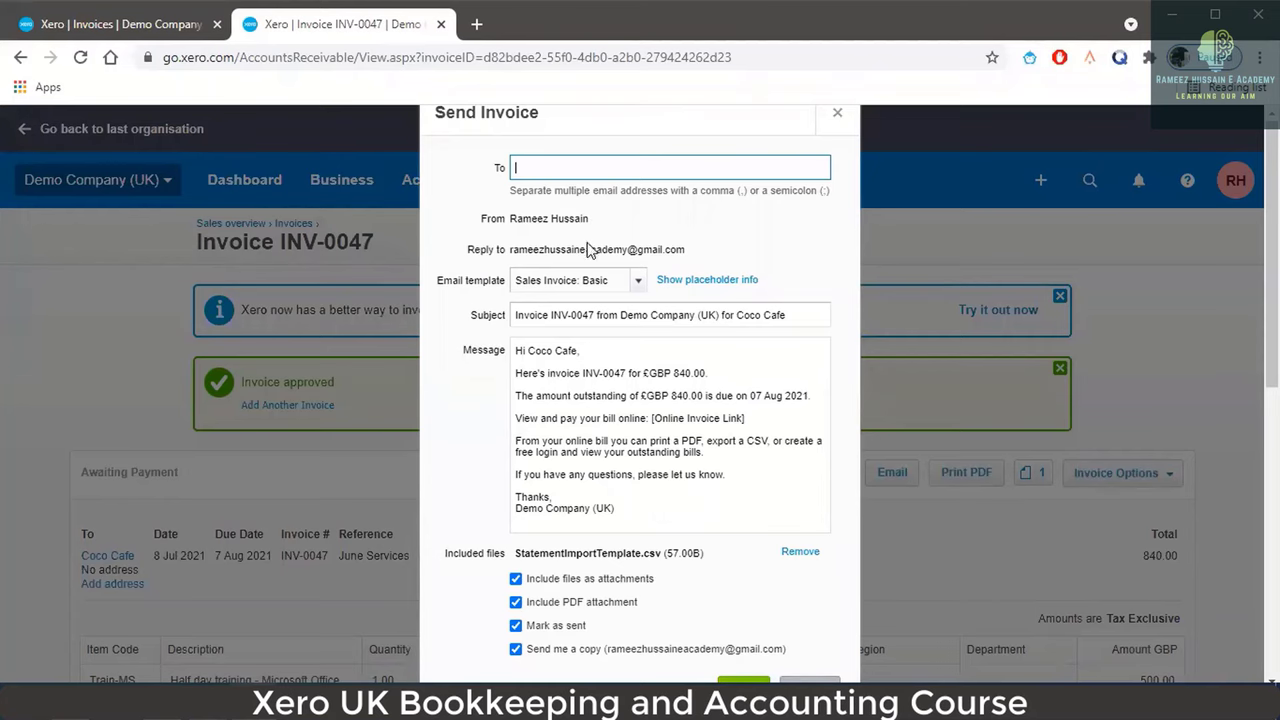
# Step: Tick Include files as attachments, Include PDF attachment and Mark as sent in Send Invoice
pyautogui.scroll(-1, 627, 383)
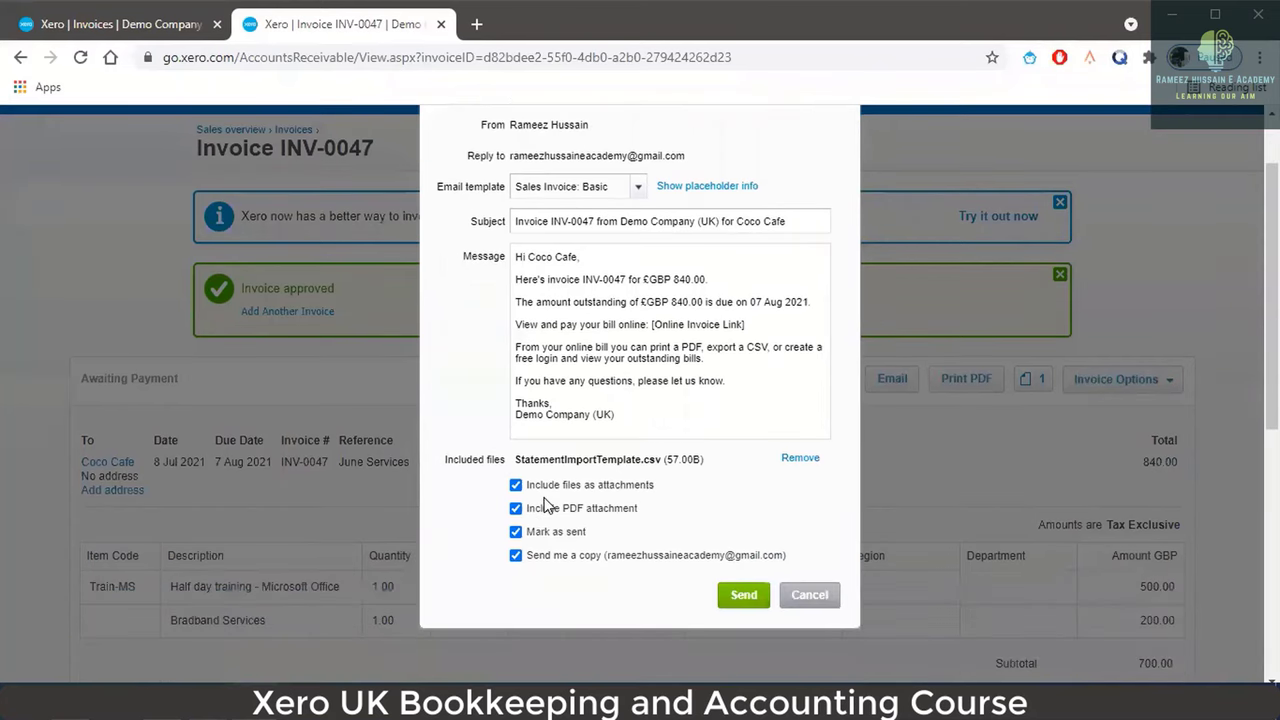
pyautogui.click(516, 508)
pyautogui.click(516, 531)
pyautogui.click(516, 485)
pyautogui.click(516, 555)
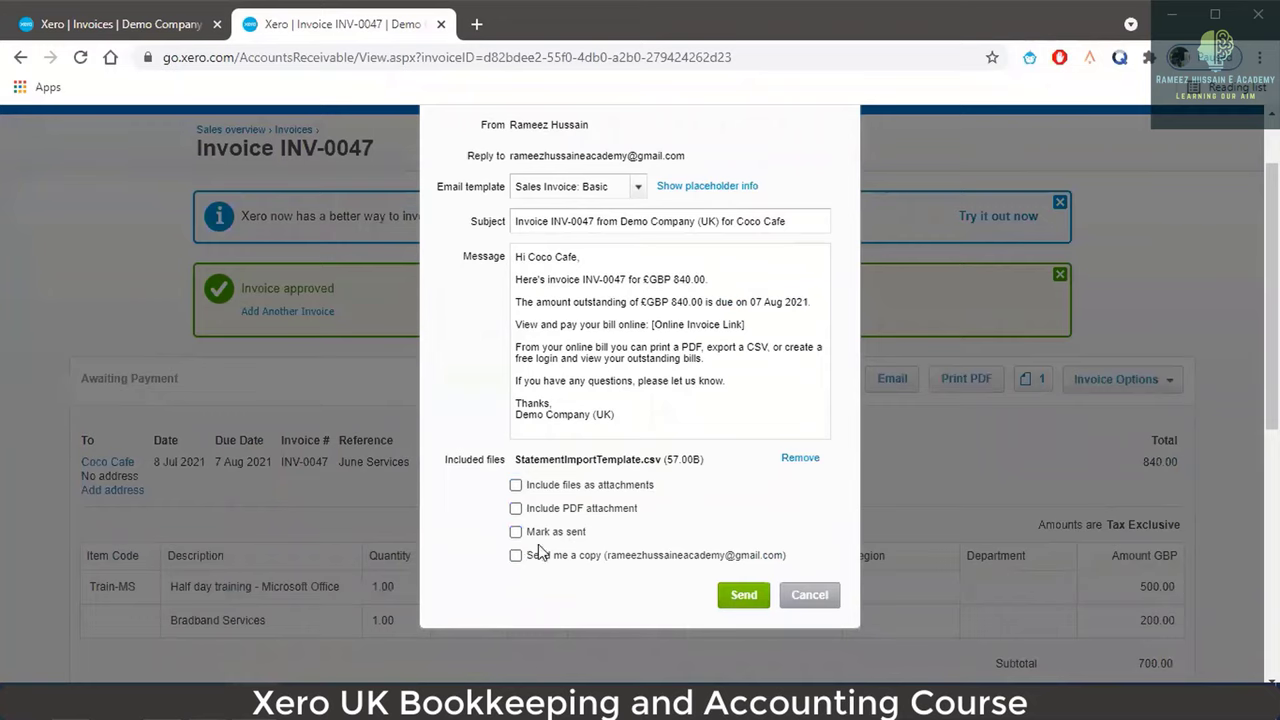
pyautogui.click(516, 485)
pyautogui.click(517, 509)
pyautogui.click(516, 532)
# Step: Turn on sending yourself a copy and fill in the suggested recipient e-mail address
pyautogui.click(516, 556)
pyautogui.scroll(2, 675, 475)
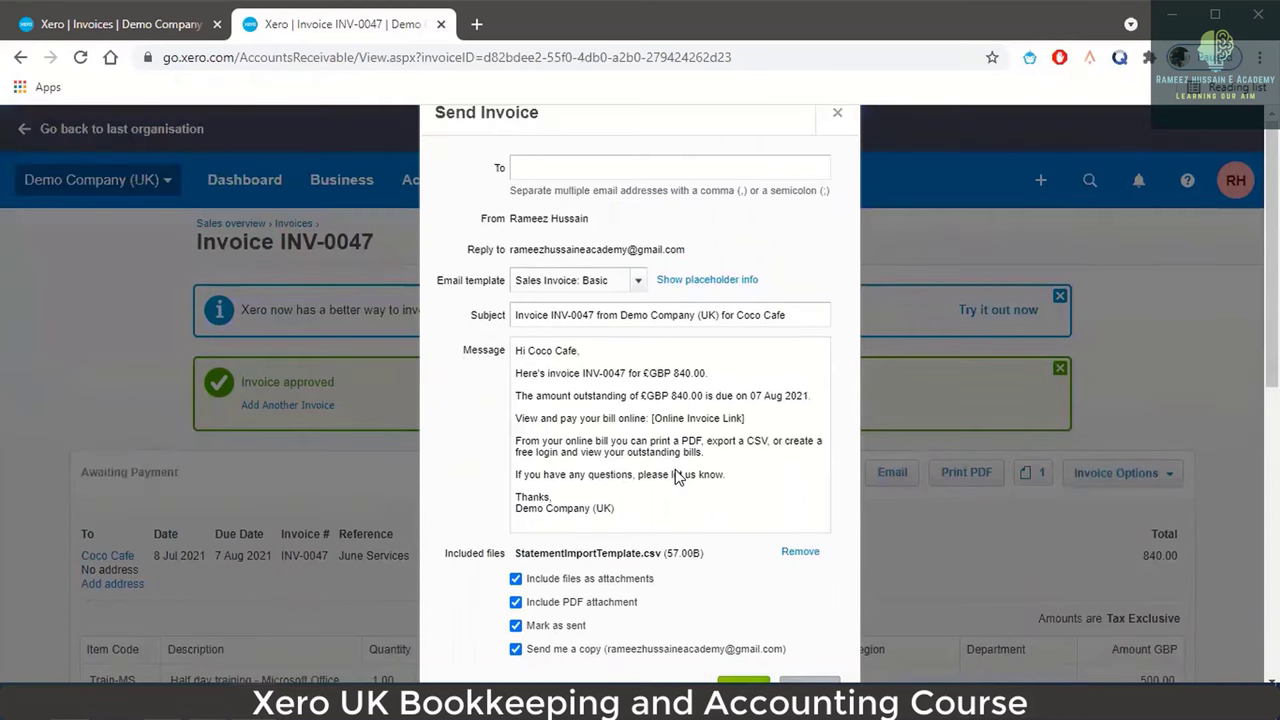
pyautogui.click(617, 165)
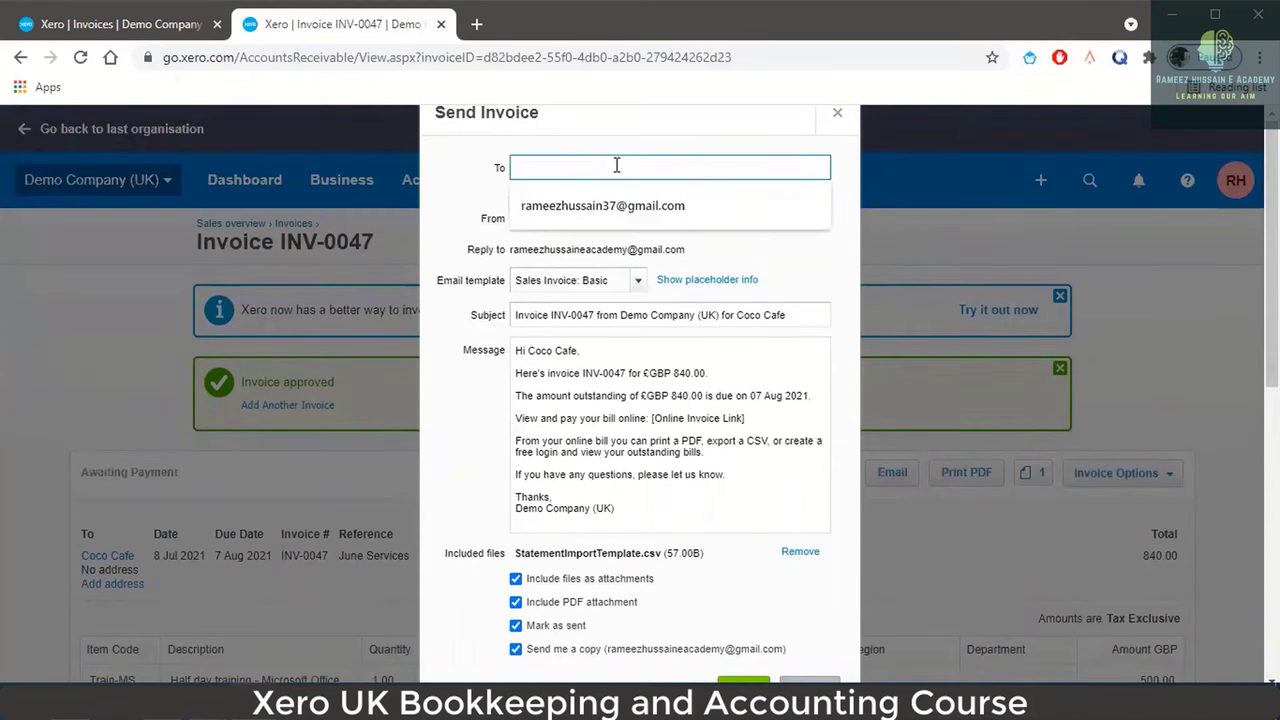
pyautogui.click(631, 206)
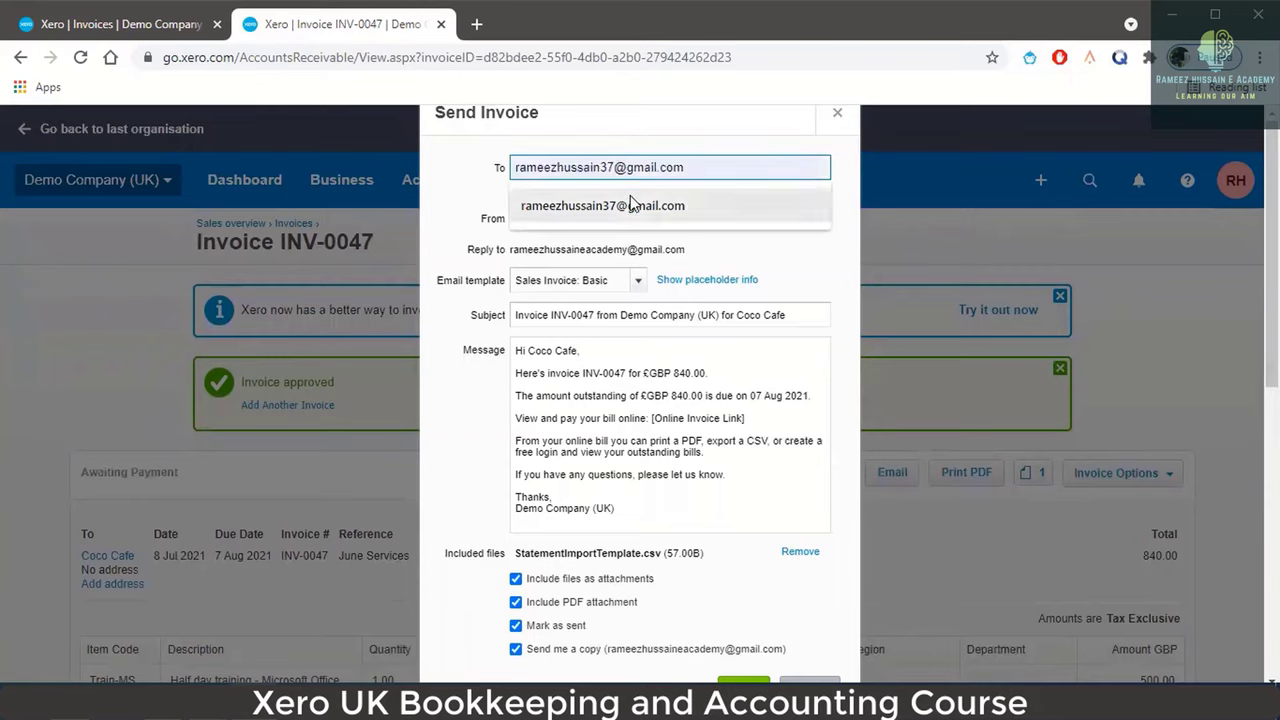
pyautogui.click(703, 166)
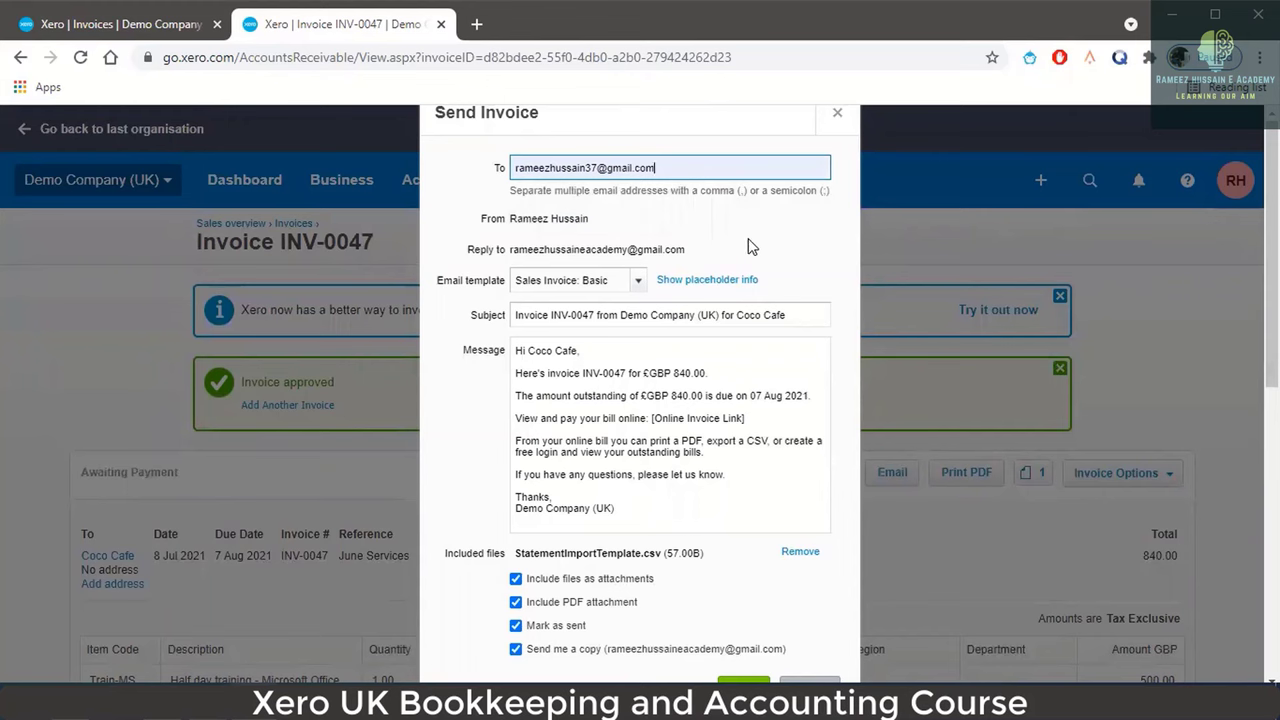
# Step: Send the INV-0047 email to Coco Cafe and switch to the Gmail inbox
pyautogui.scroll(-1, 725, 340)
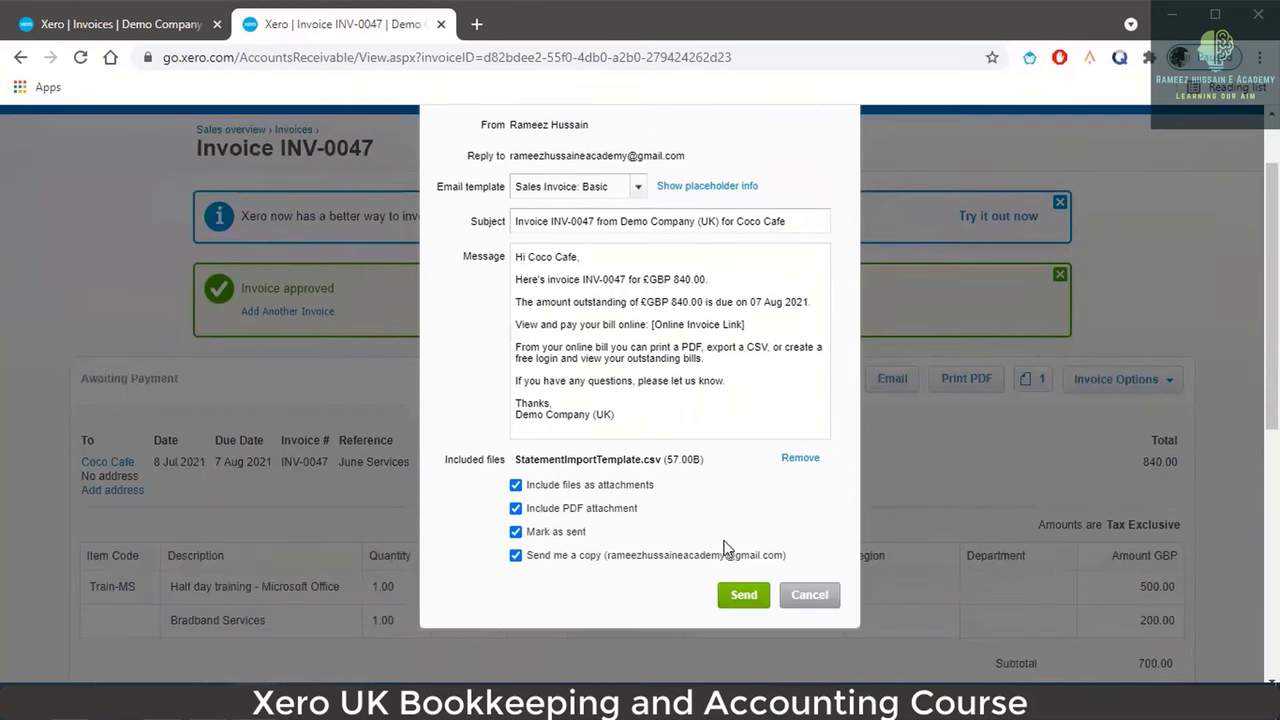
pyautogui.scroll(1, 720, 330)
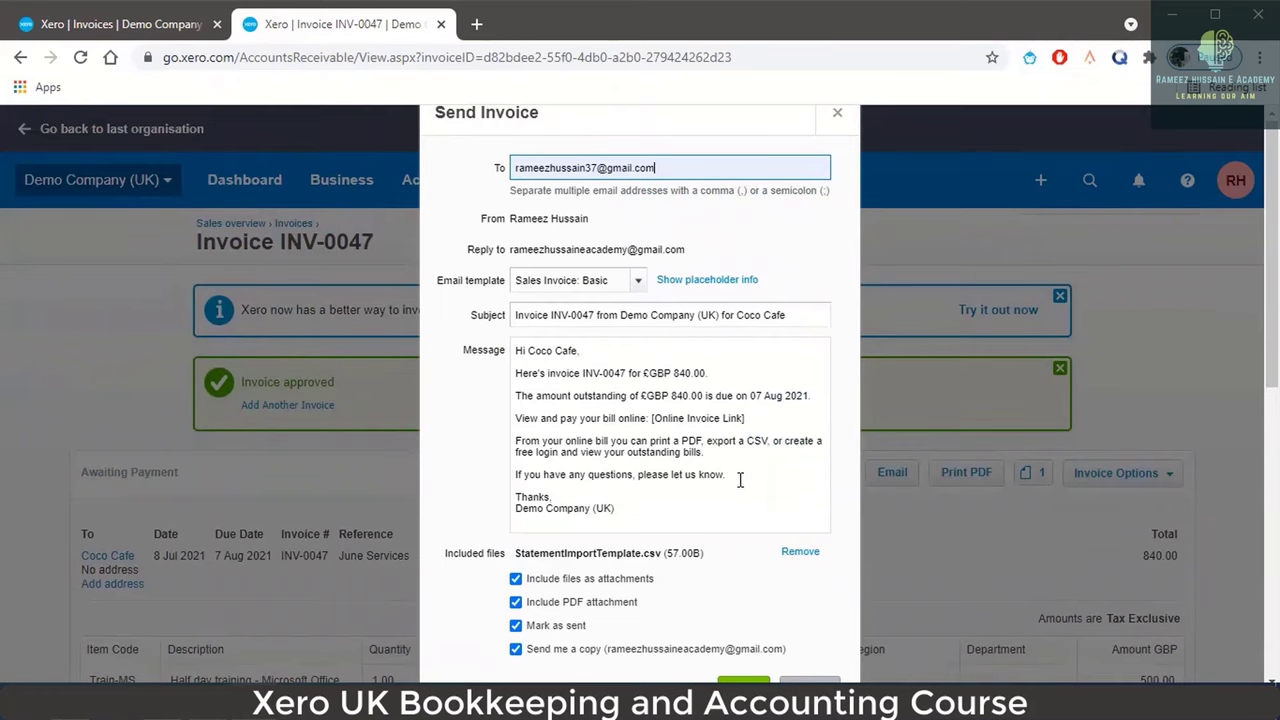
pyautogui.scroll(-1, 740, 480)
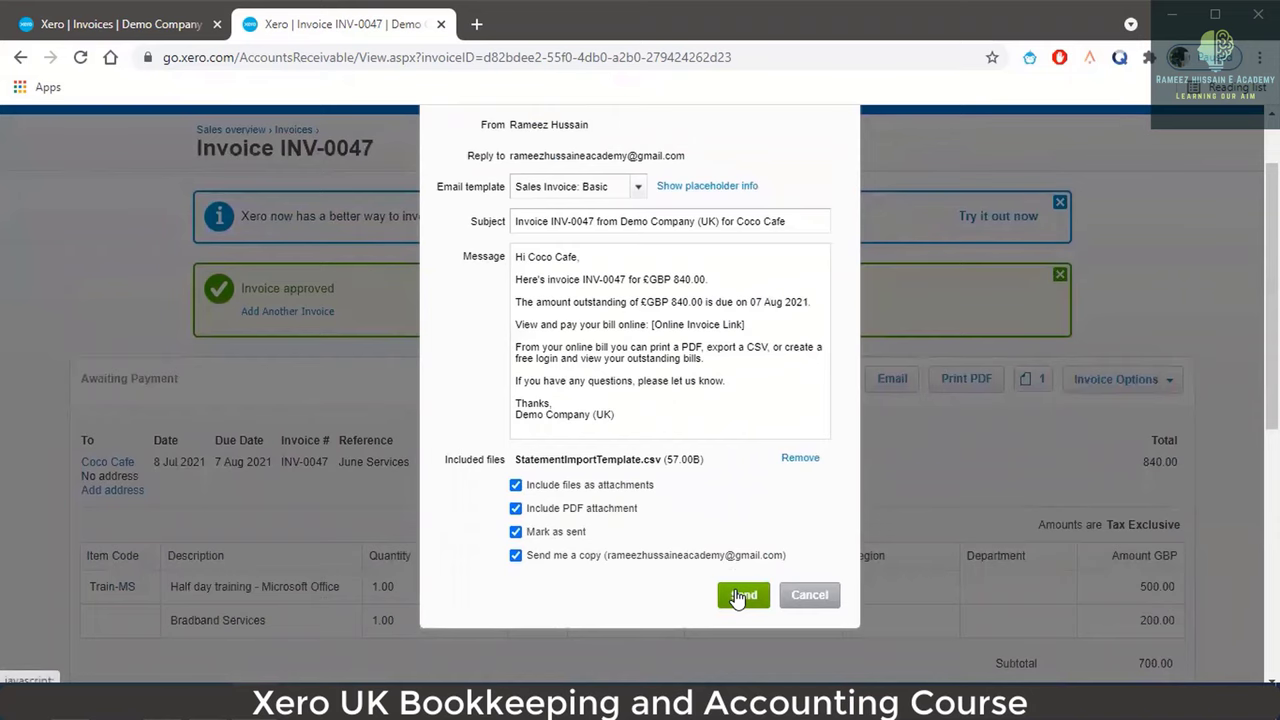
pyautogui.click(742, 595)
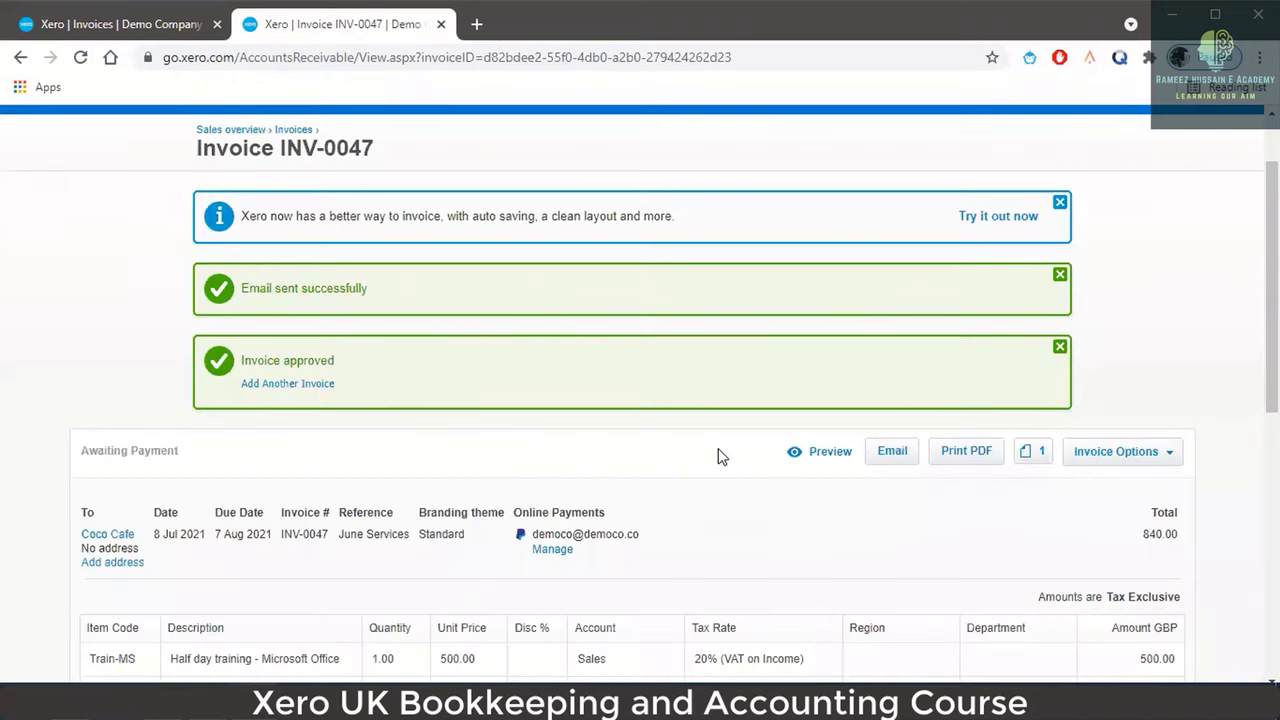
pyautogui.hotkey('alt', 'Tab')
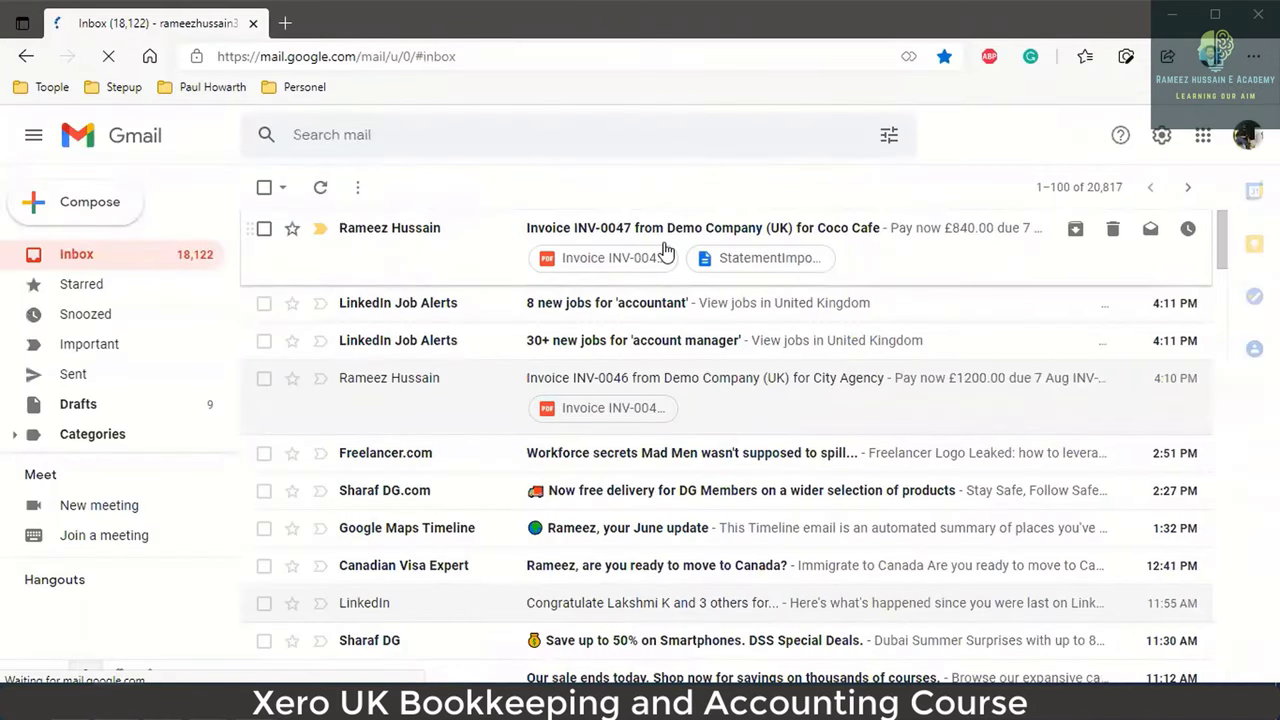
# Step: Open the INV-0047 email, check its PDF and CSV attachments, and open the in.xero.com bill link
pyautogui.click(453, 231)
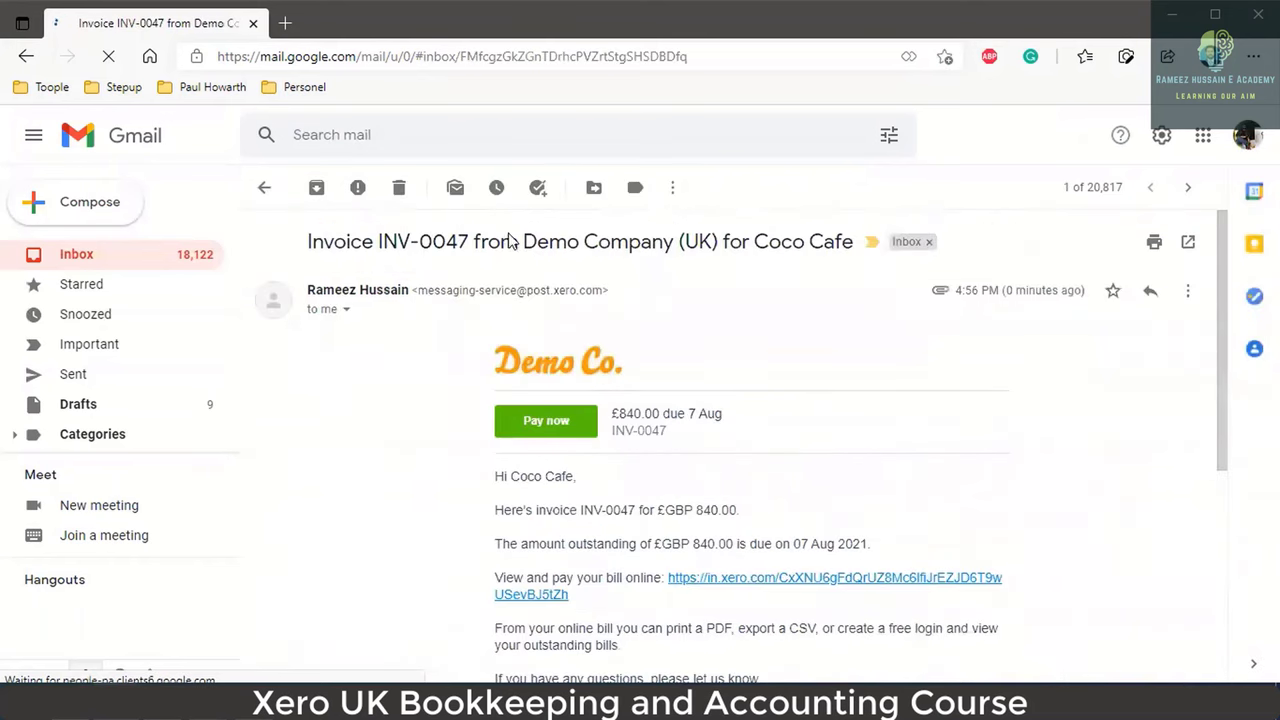
pyautogui.scroll(-4, 840, 405)
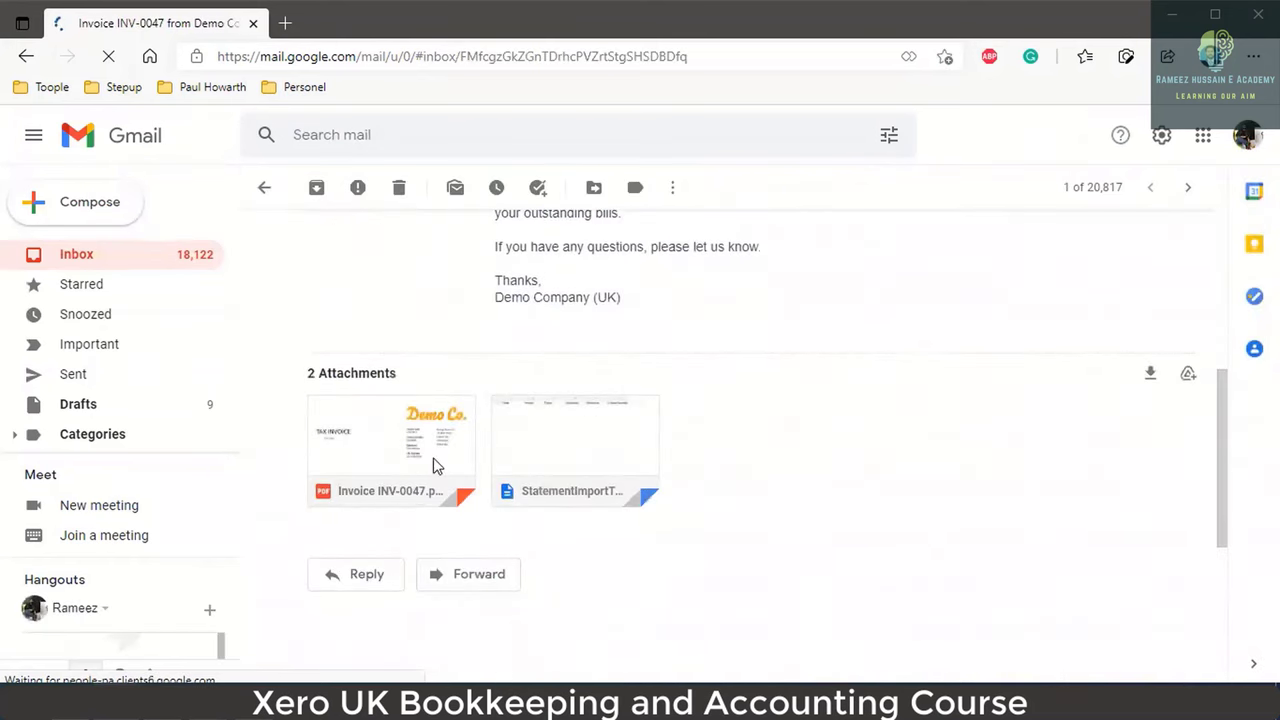
pyautogui.moveTo(437, 465)
pyautogui.moveTo(571, 473)
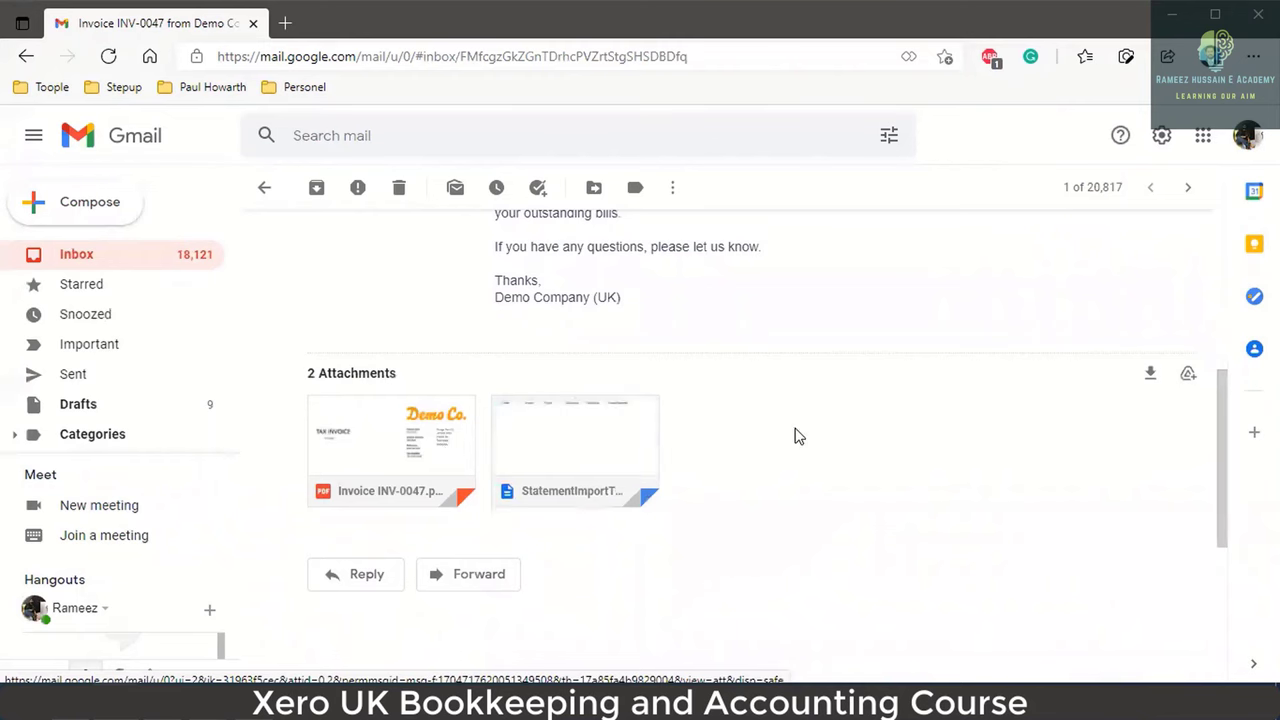
pyautogui.scroll(5, 794, 434)
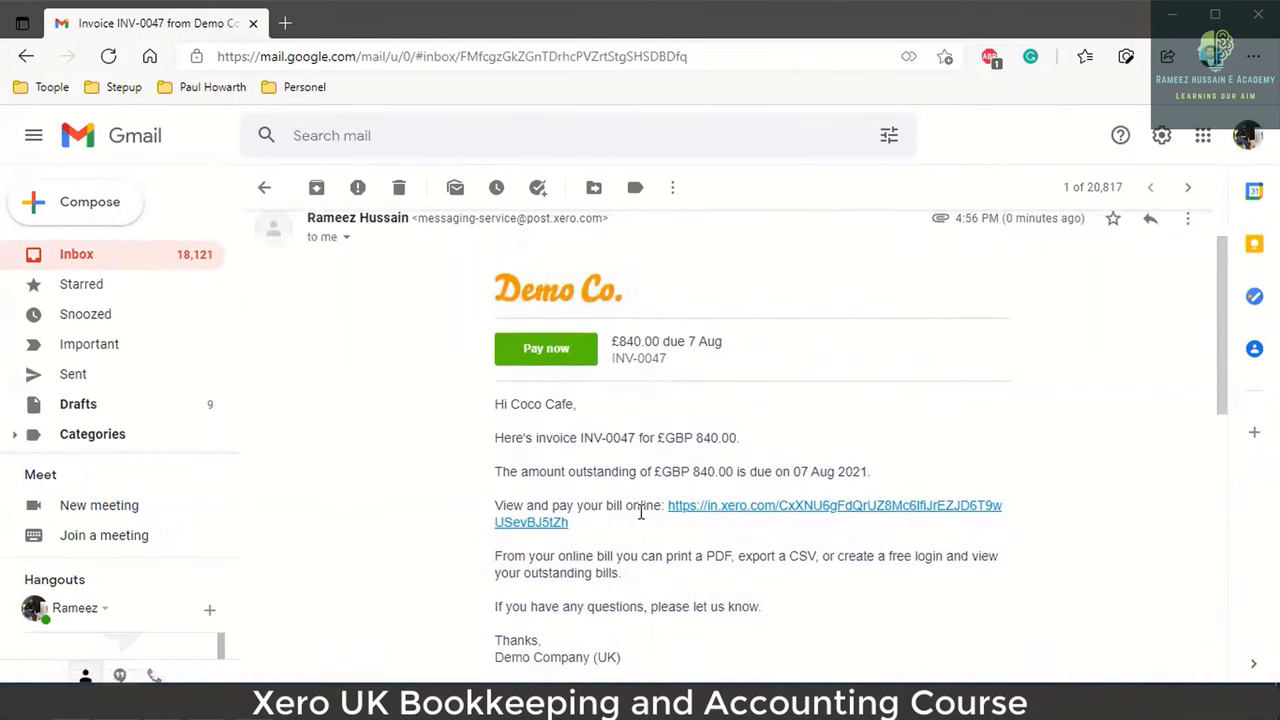
pyautogui.click(777, 517)
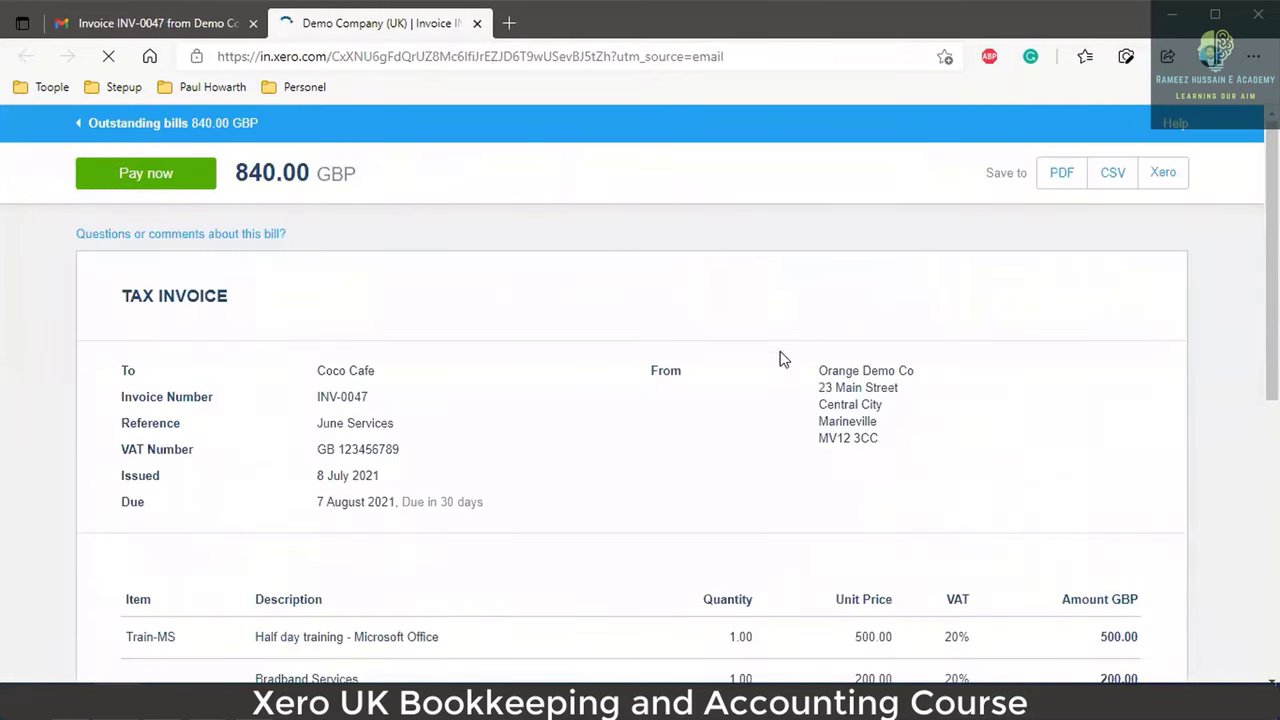
# Step: Review the 840.00 GBP online invoice (700.00 subtotal, 140.00 VAT) and attempt to pay it online
pyautogui.scroll(-3, 780, 363)
pyautogui.scroll(-3, 783, 366)
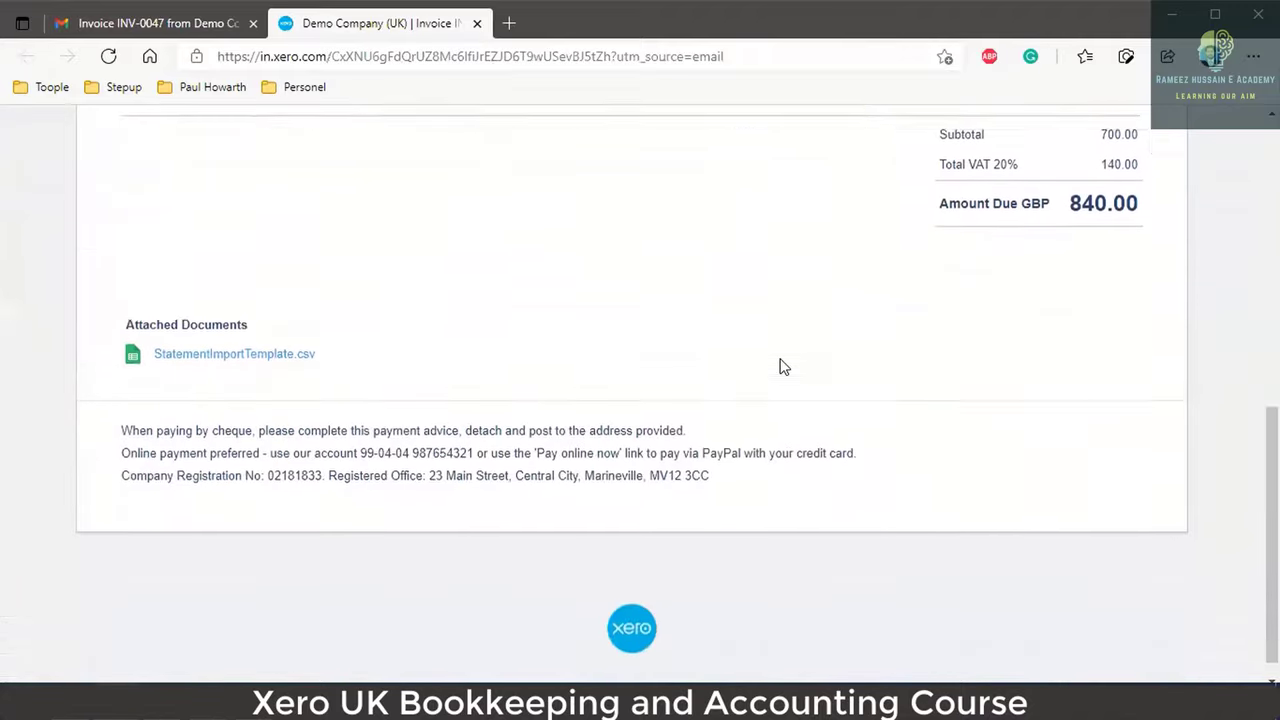
pyautogui.scroll(3, 783, 366)
pyautogui.scroll(3, 783, 367)
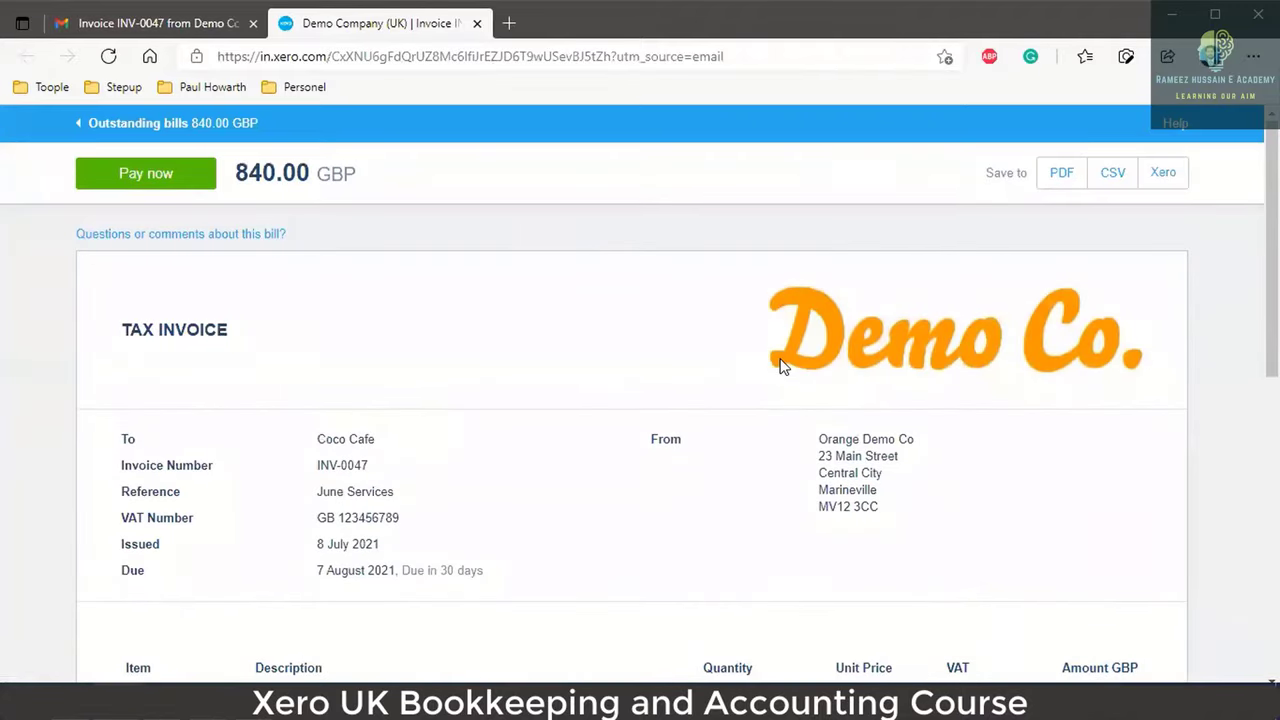
pyautogui.scroll(-6, 783, 367)
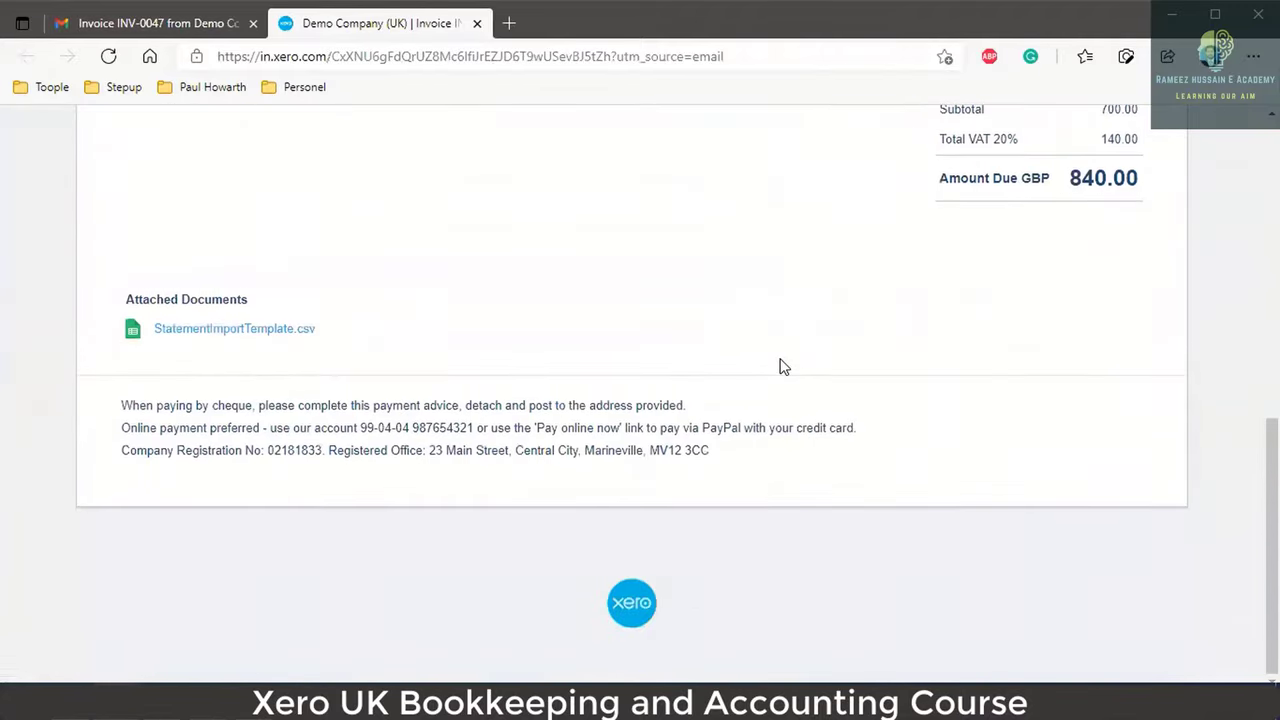
pyautogui.scroll(6, 783, 366)
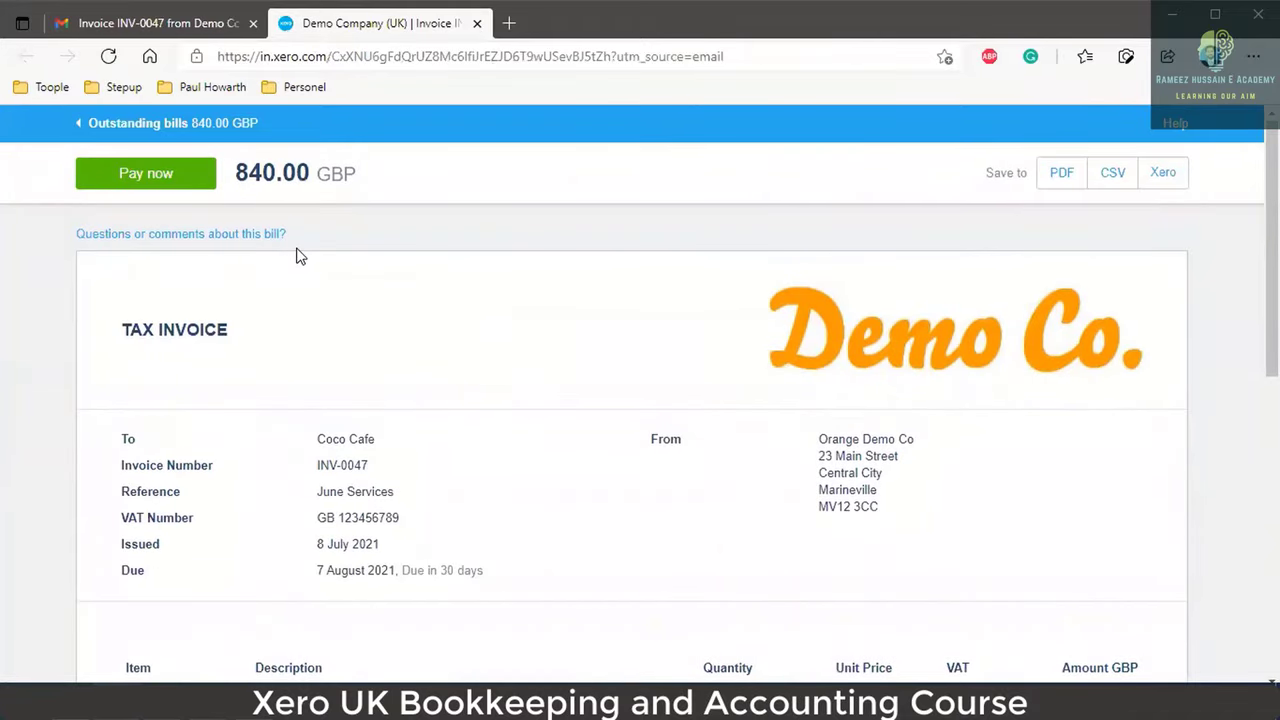
pyautogui.click(162, 183)
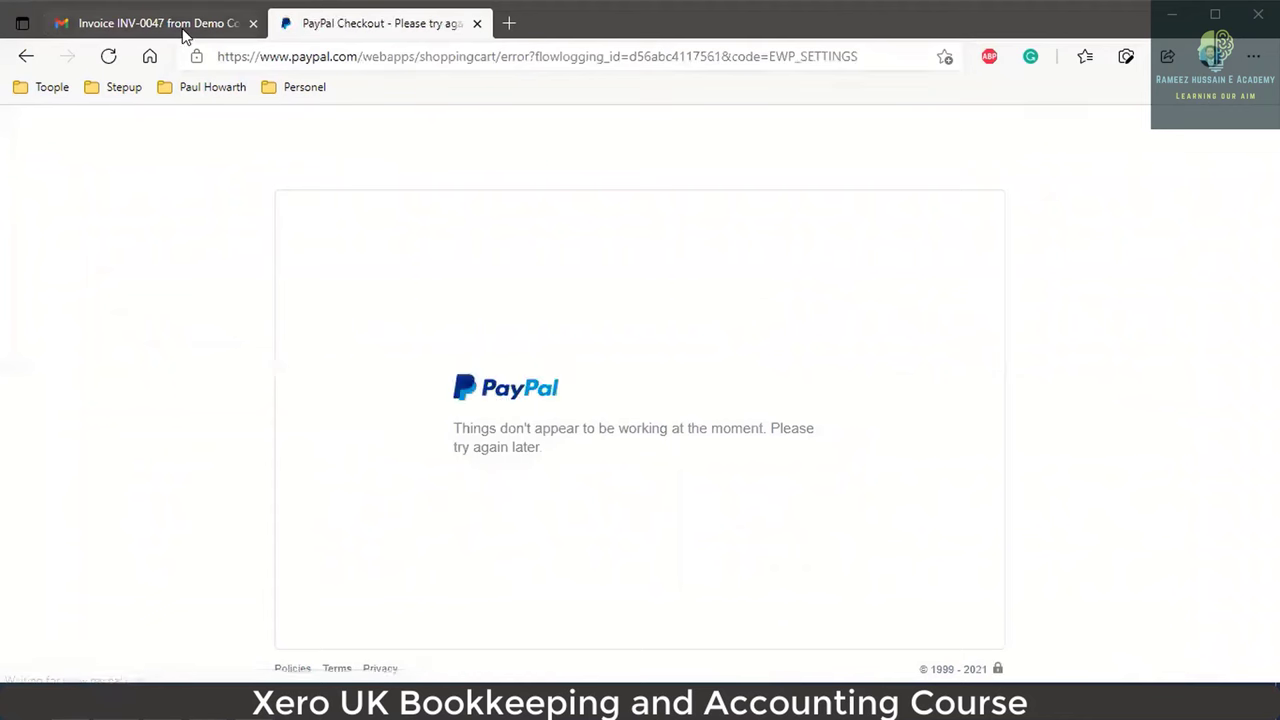
# Step: Retry paying INV-0047 from the invoice email's Pay now link, which fails again at PayPal checkout
pyautogui.click(185, 28)
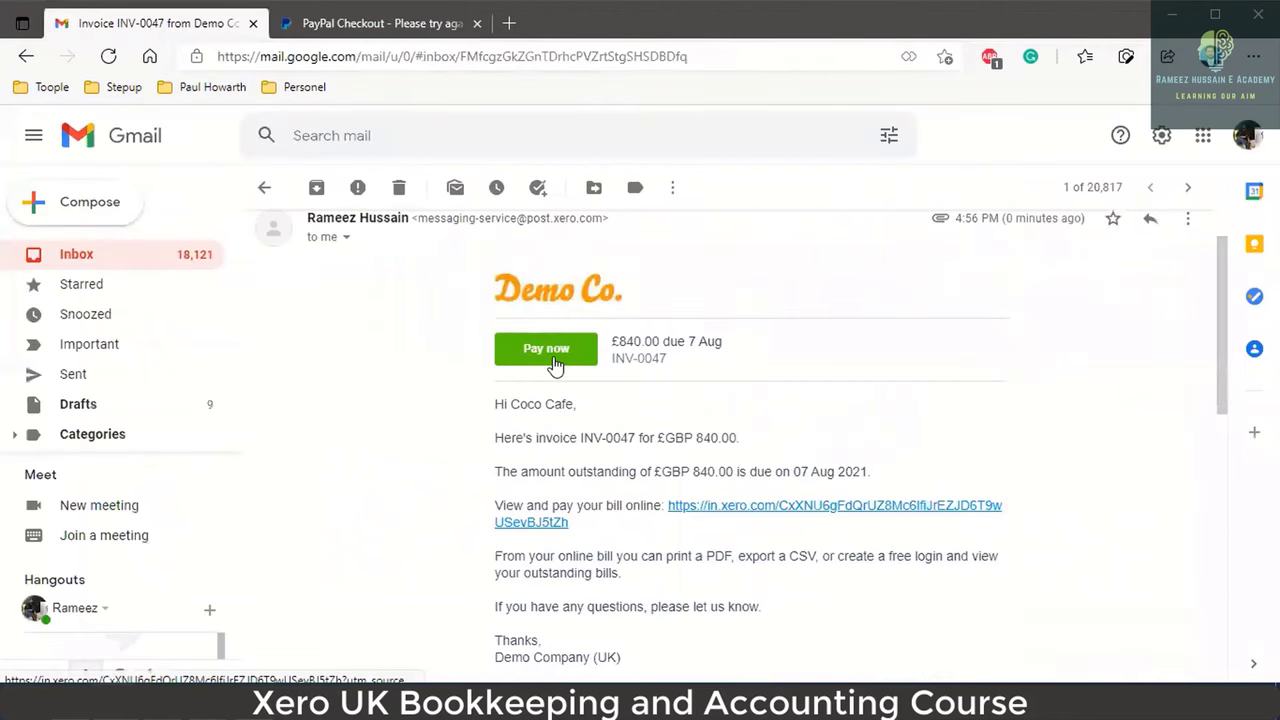
pyautogui.click(378, 24)
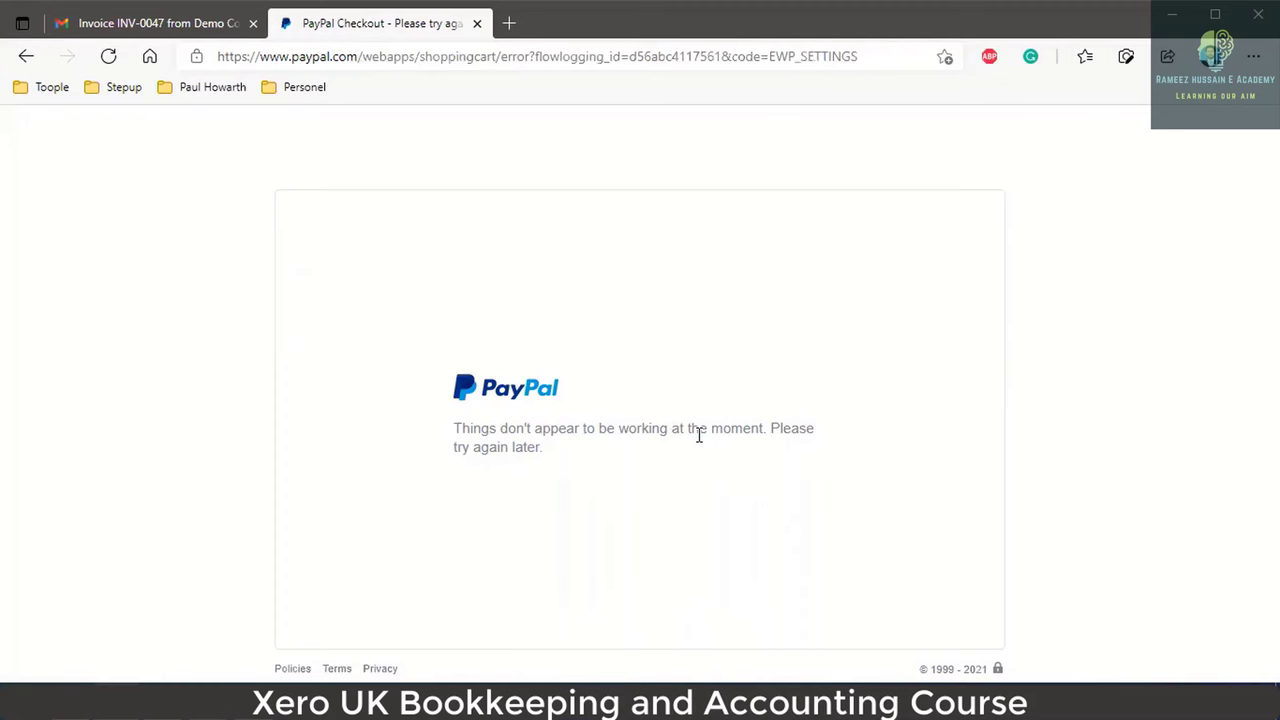
pyautogui.click(140, 28)
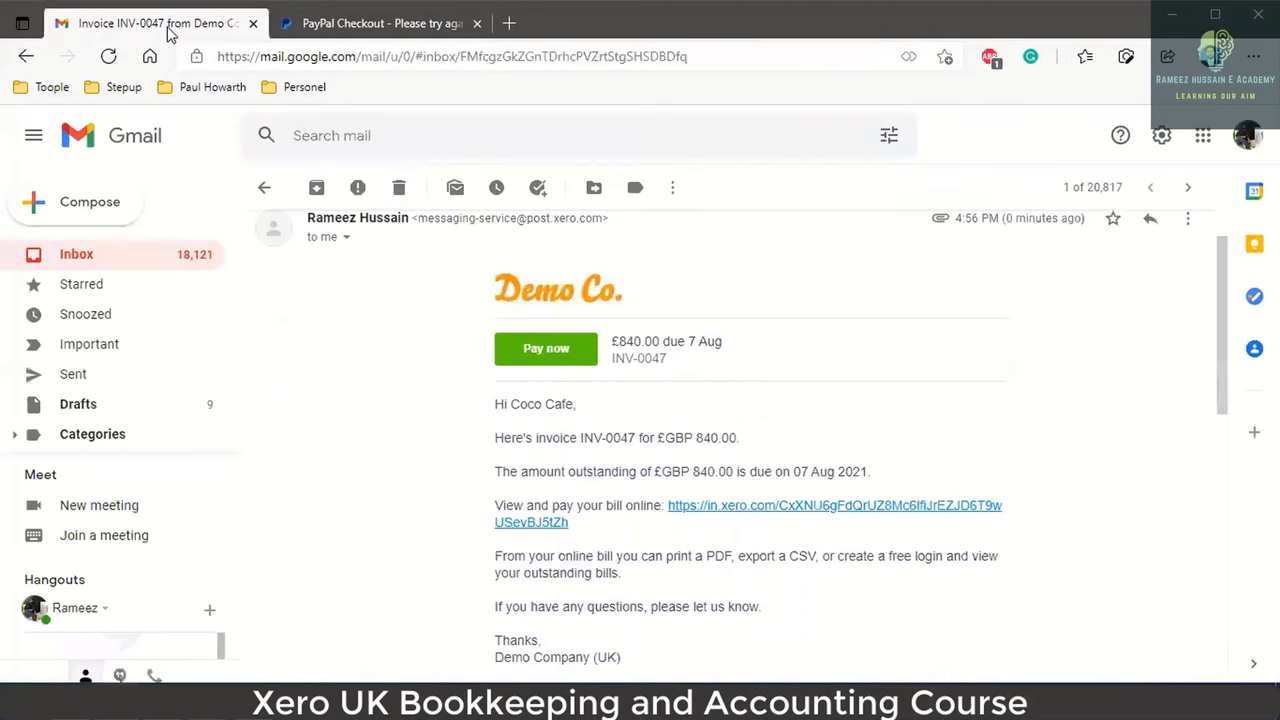
pyautogui.click(527, 346)
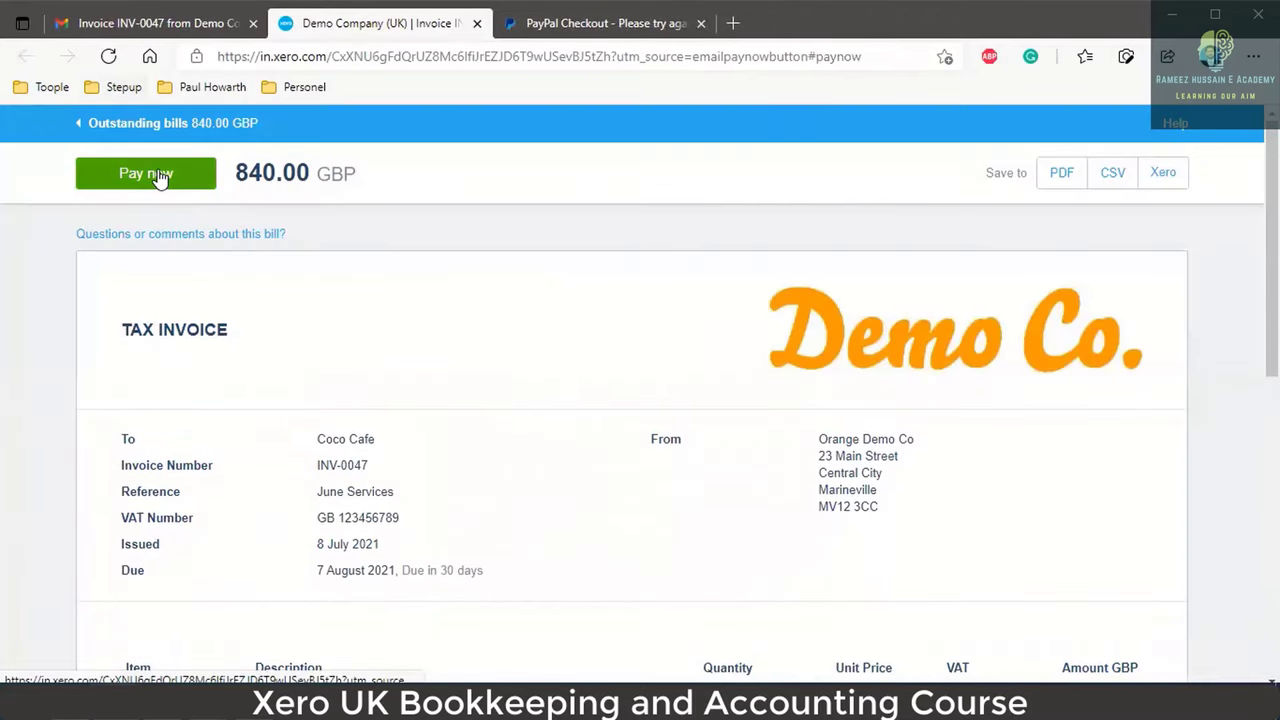
pyautogui.click(177, 23)
pyautogui.click(548, 356)
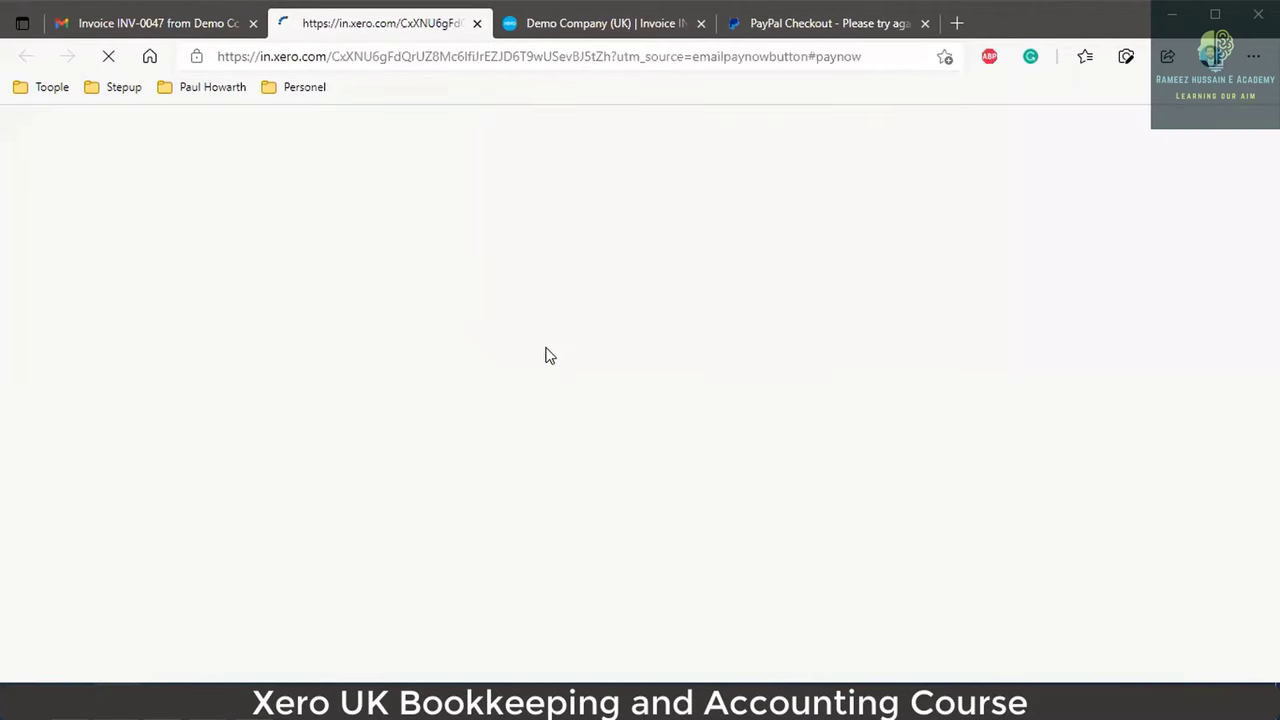
pyautogui.click(161, 180)
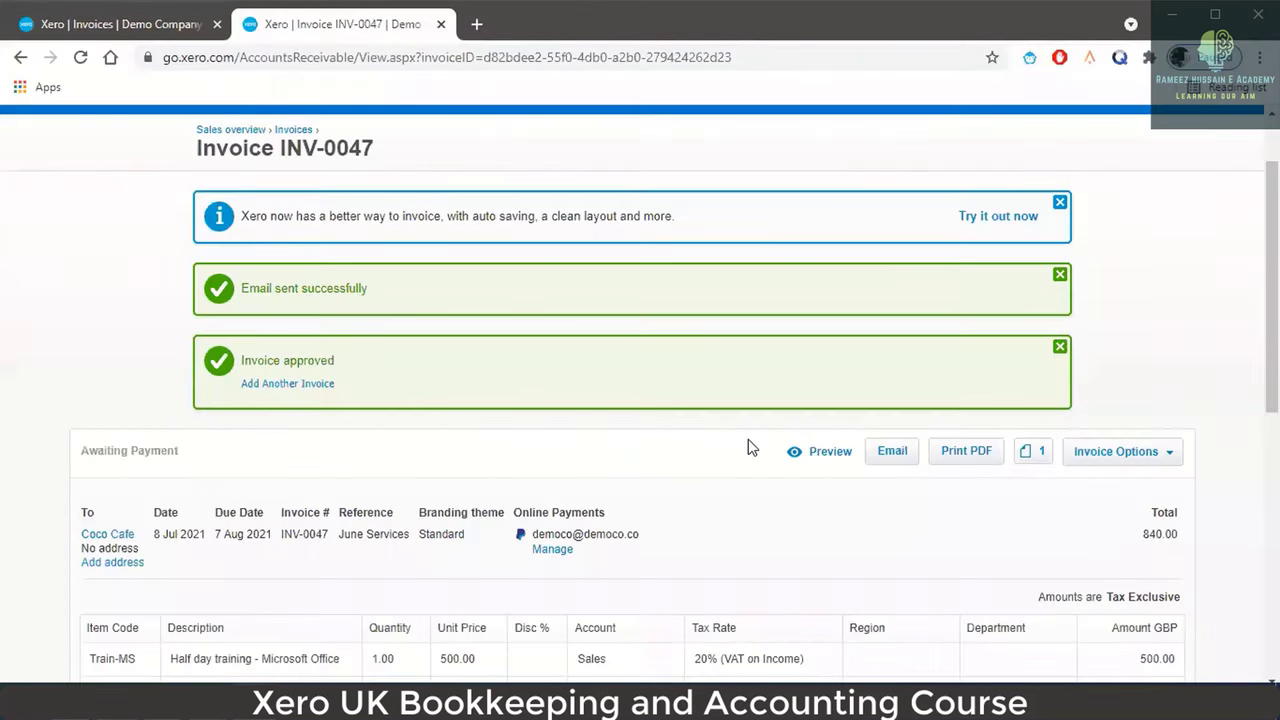
# Step: Go to the Invoices list from the Business menu to confirm INV-0047 for Coco Cafe shows Viewed
pyautogui.scroll(1, 482, 173)
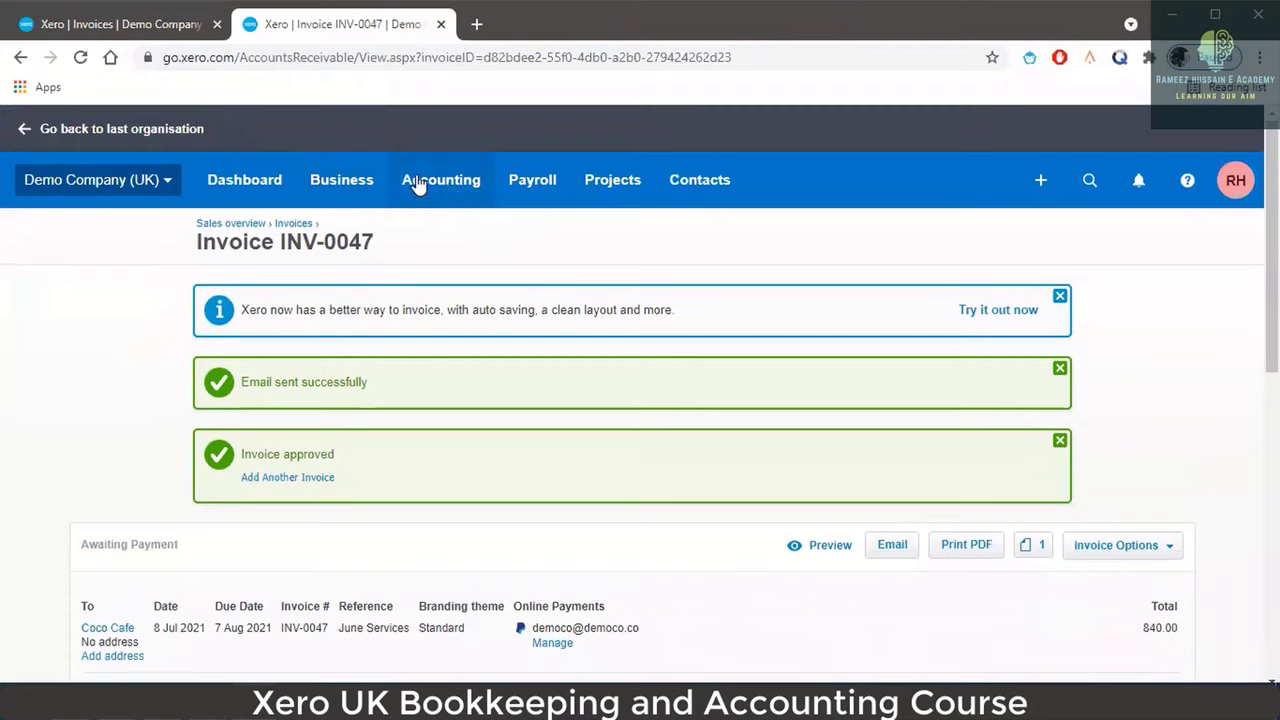
pyautogui.click(370, 185)
pyautogui.click(357, 335)
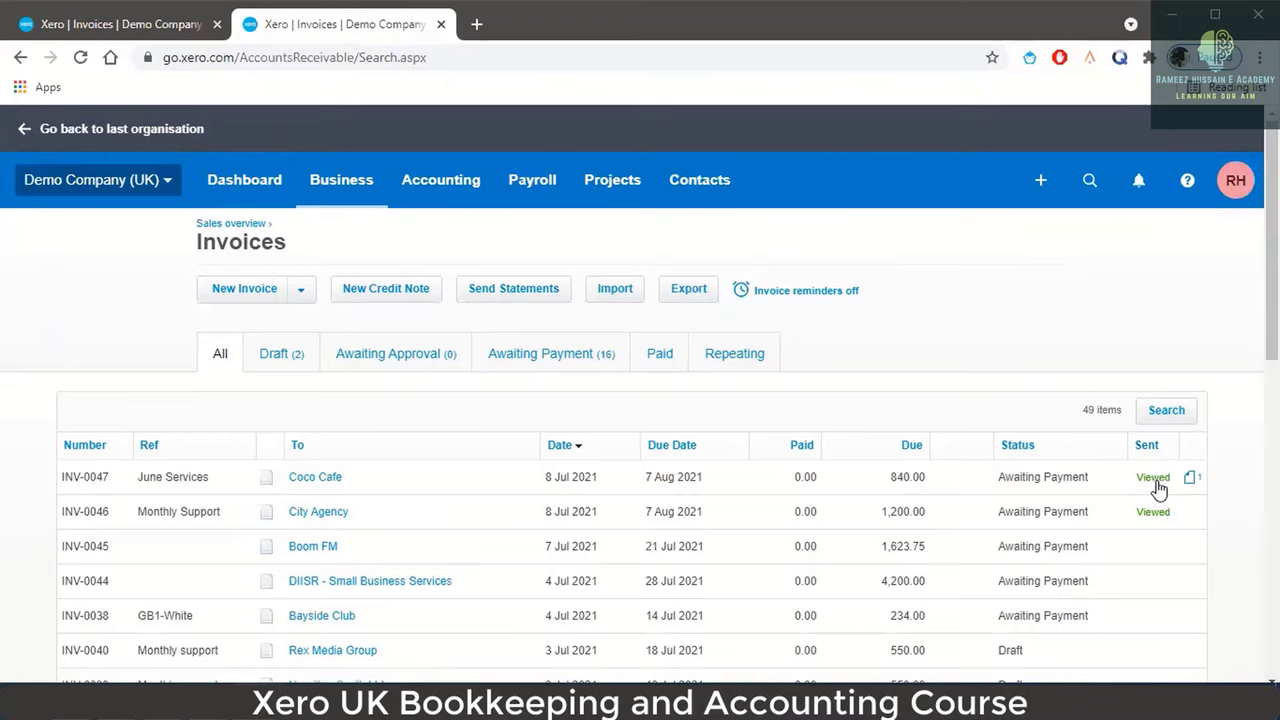
pyautogui.scroll(-1, 1168, 500)
pyautogui.scroll(-2, 1168, 500)
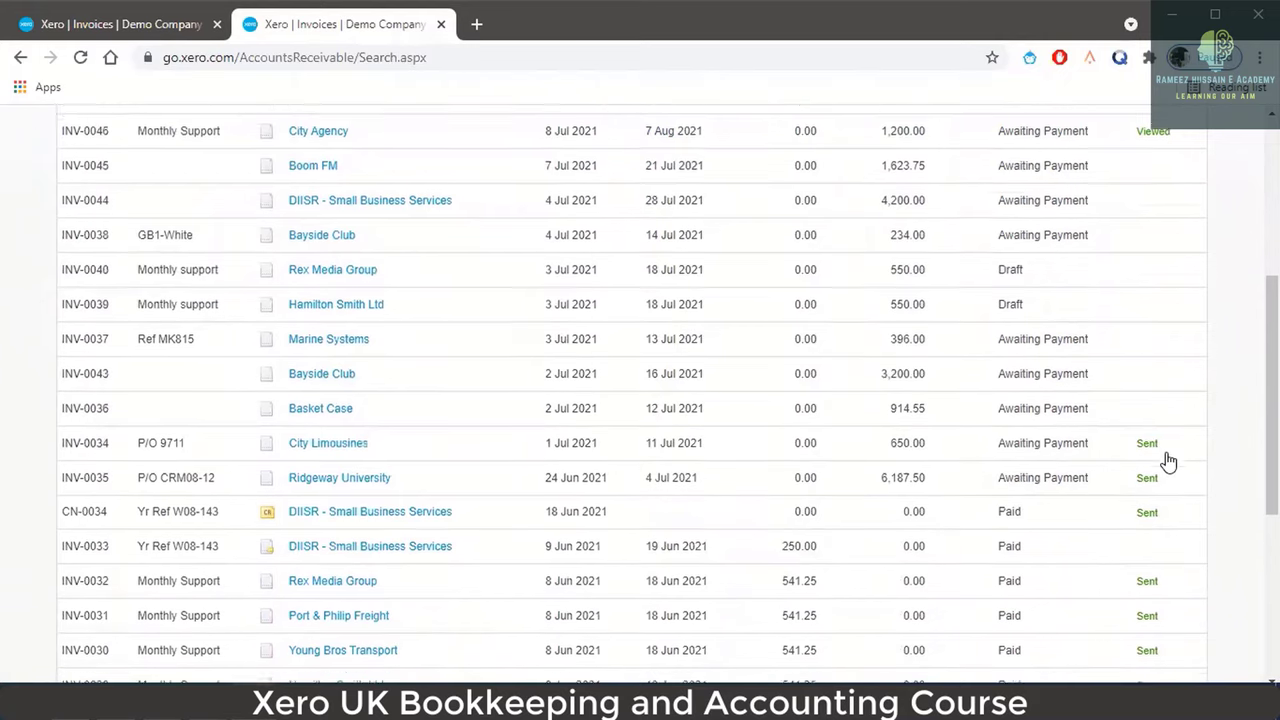
pyautogui.scroll(-1, 1167, 458)
pyautogui.scroll(-1, 1168, 453)
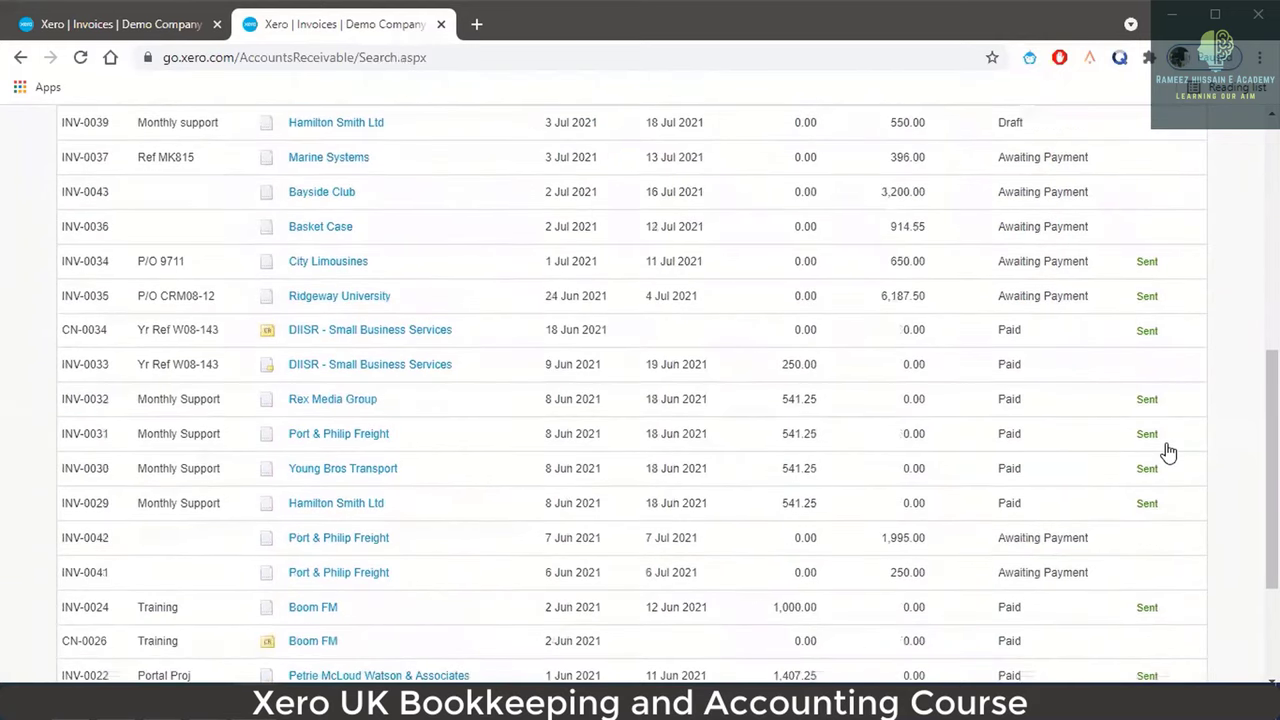
pyautogui.scroll(3, 1145, 408)
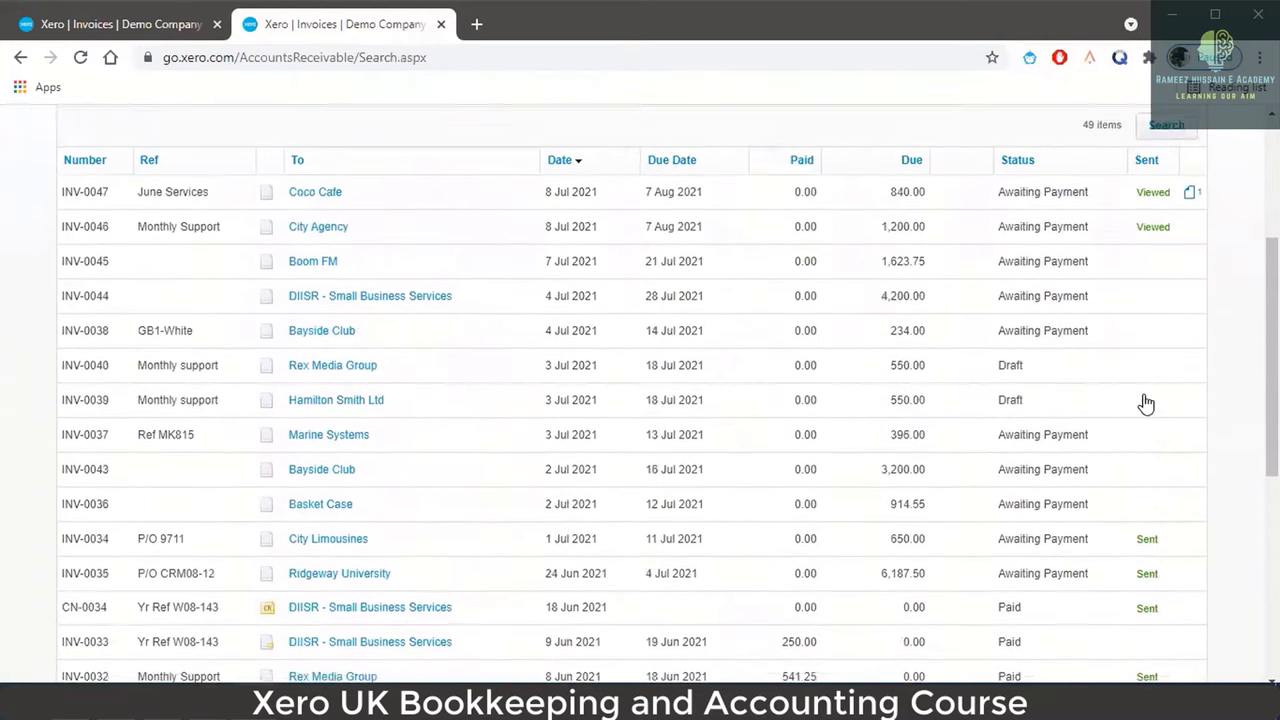
pyautogui.scroll(1, 1188, 304)
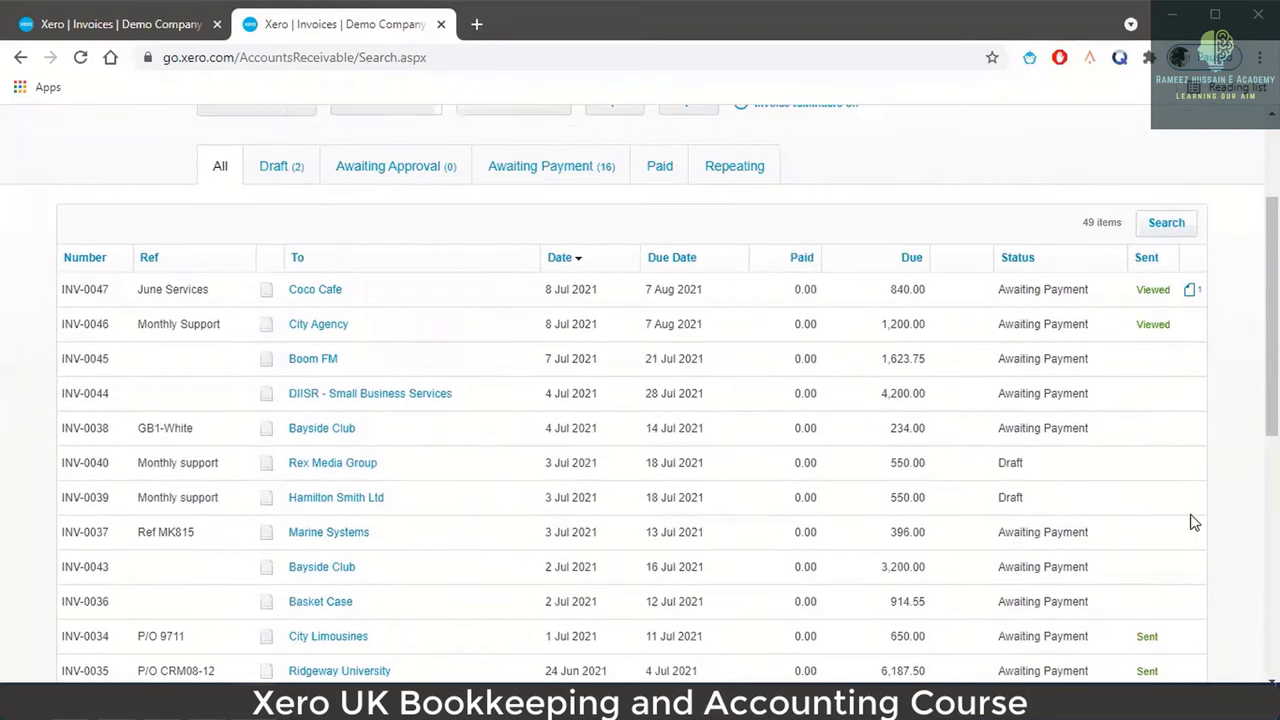
pyautogui.scroll(1, 1197, 521)
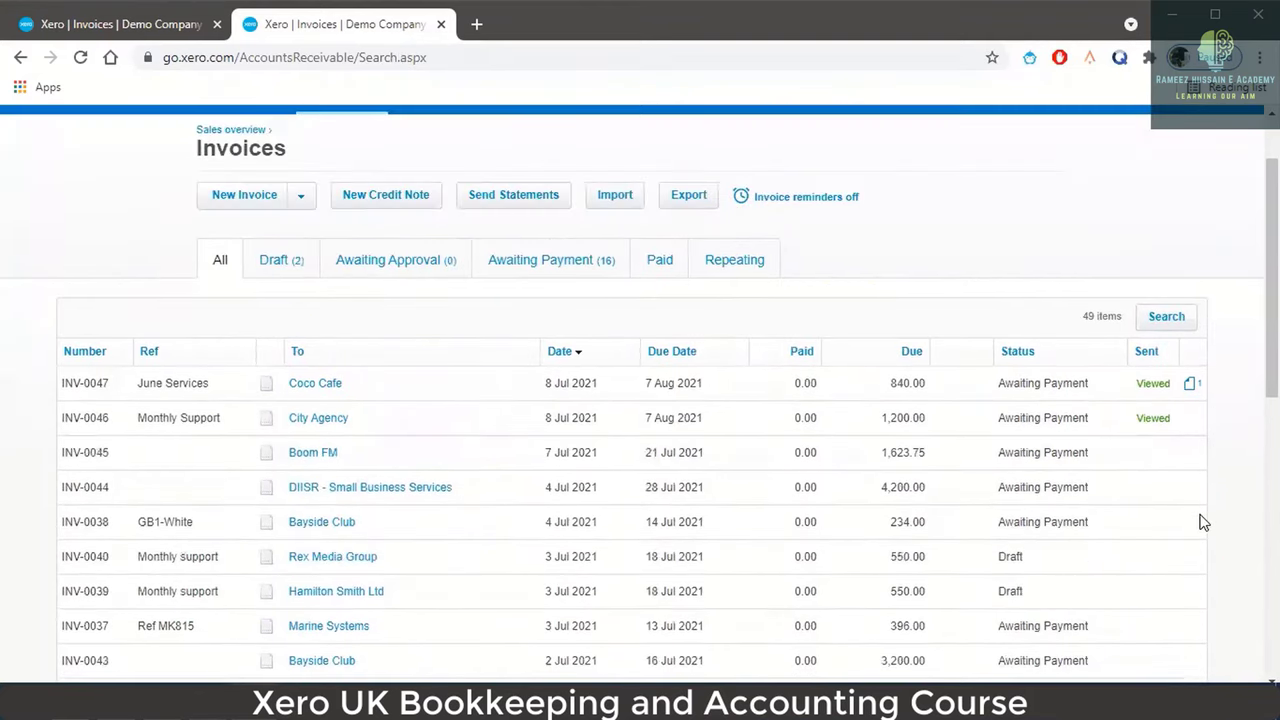
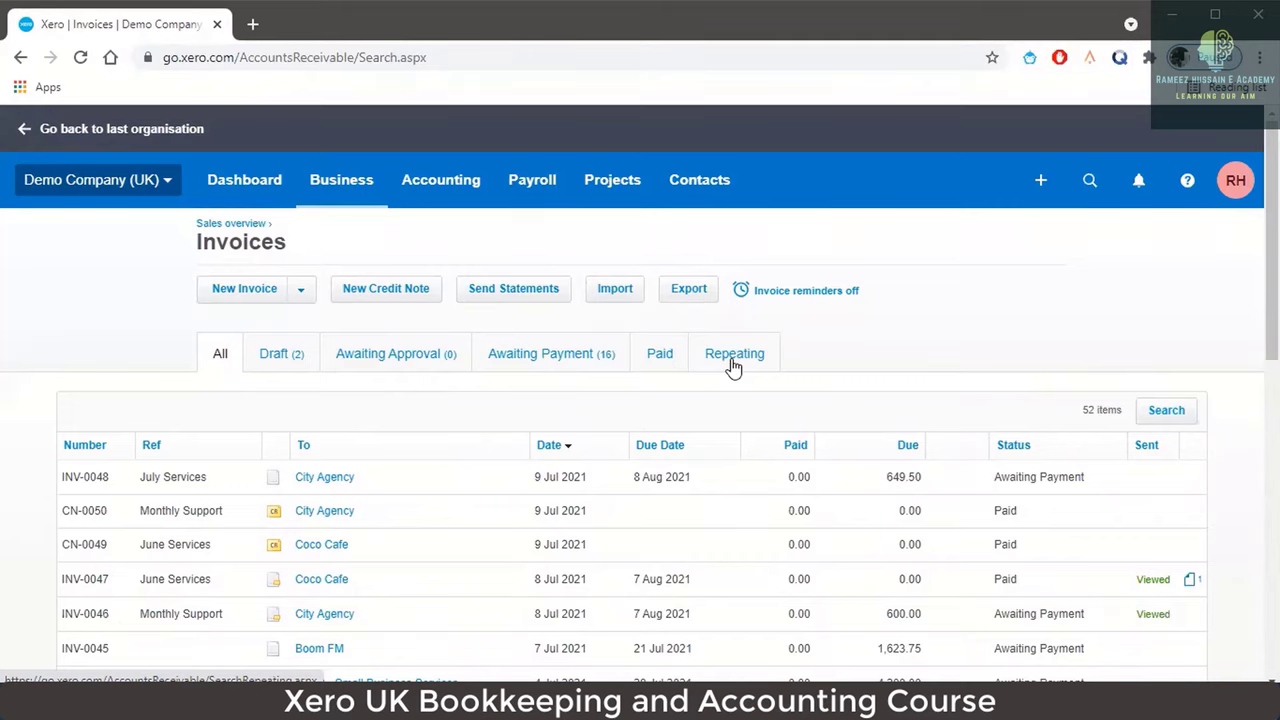
# Step: Switch the Invoices page to the Repeating invoices list
pyautogui.click(731, 362)
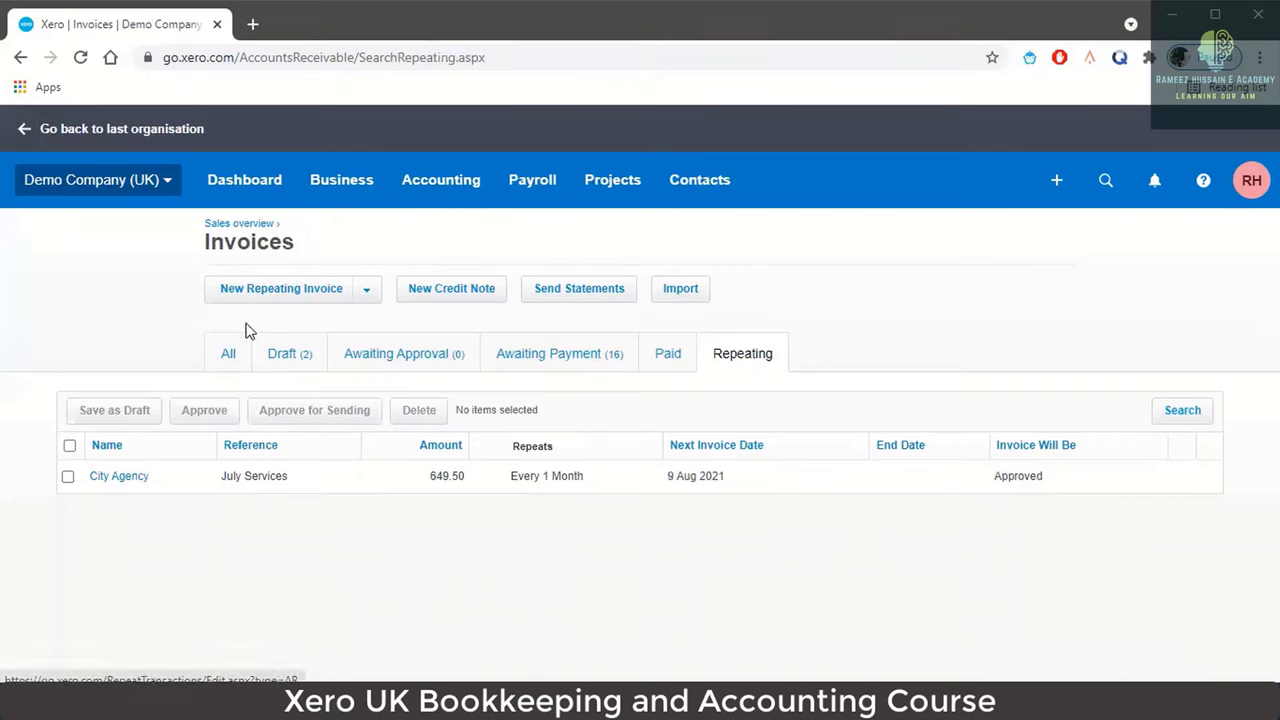
# Step: Return to the All invoices list and open the New Invoice dropdown
pyautogui.click(233, 368)
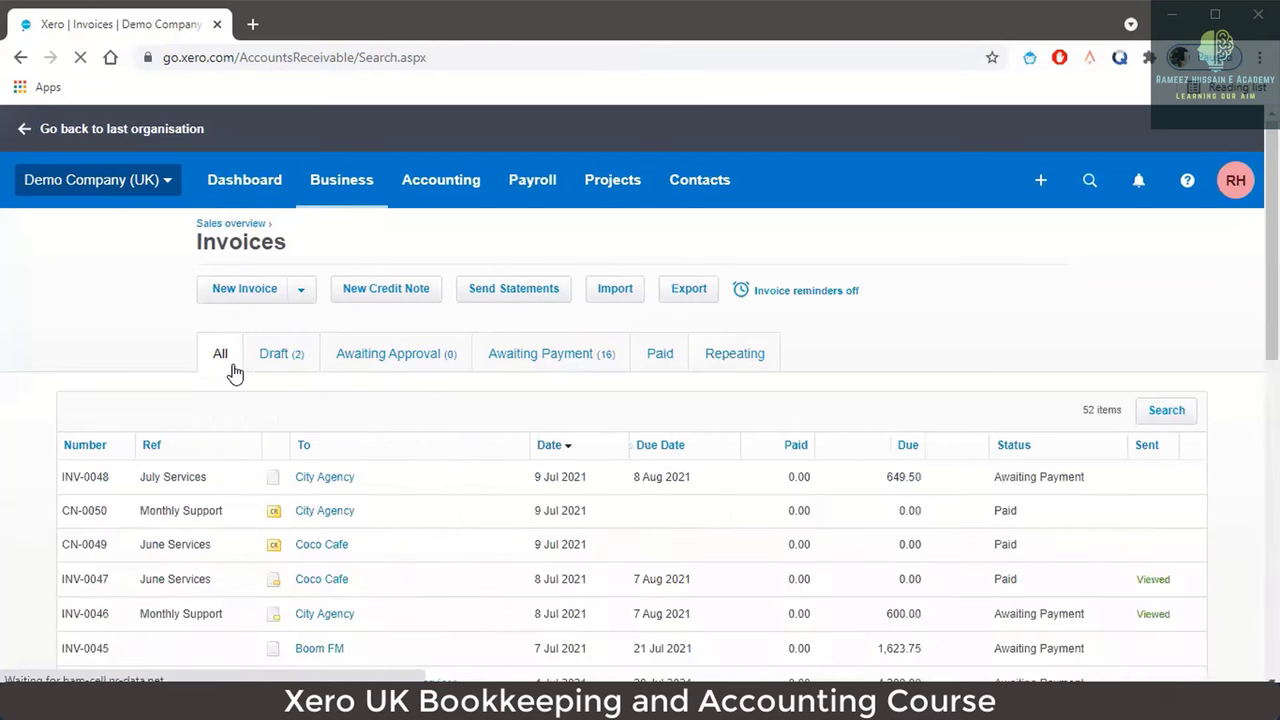
pyautogui.click(303, 289)
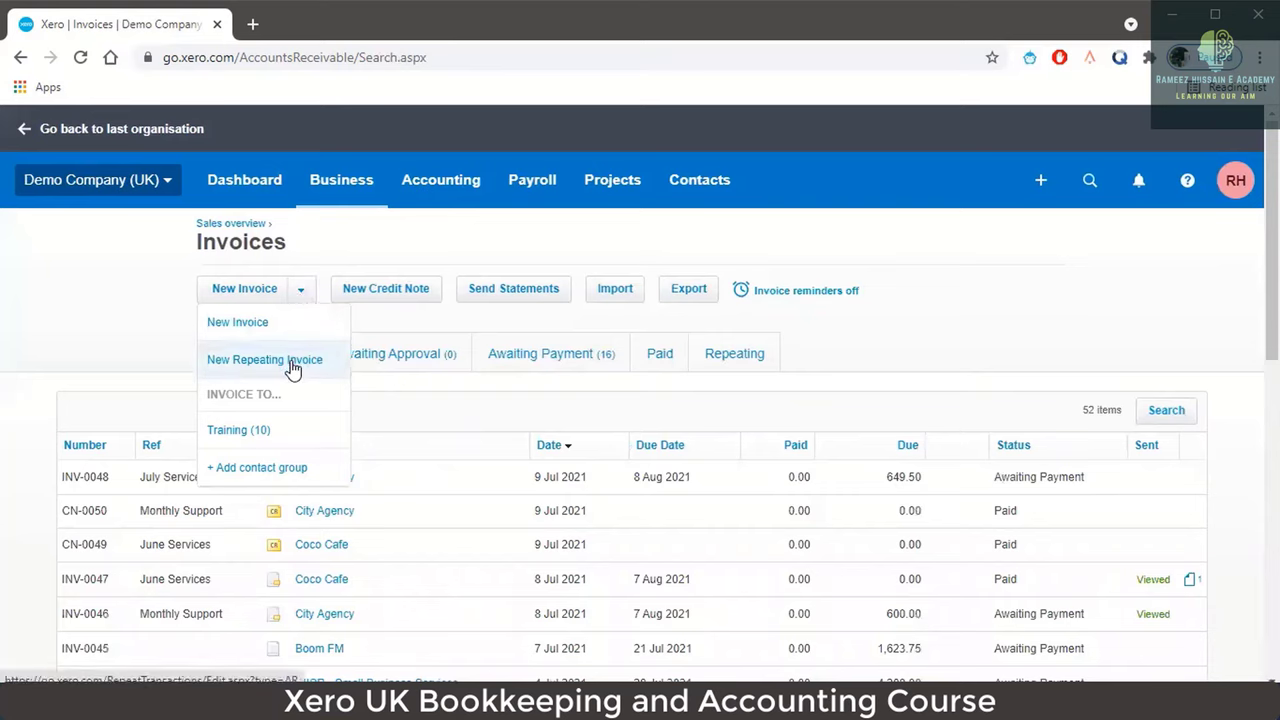
# Step: Start a new repeating invoice, trying 3 weeks and 2 months before settling on every 1 month
pyautogui.click(292, 368)
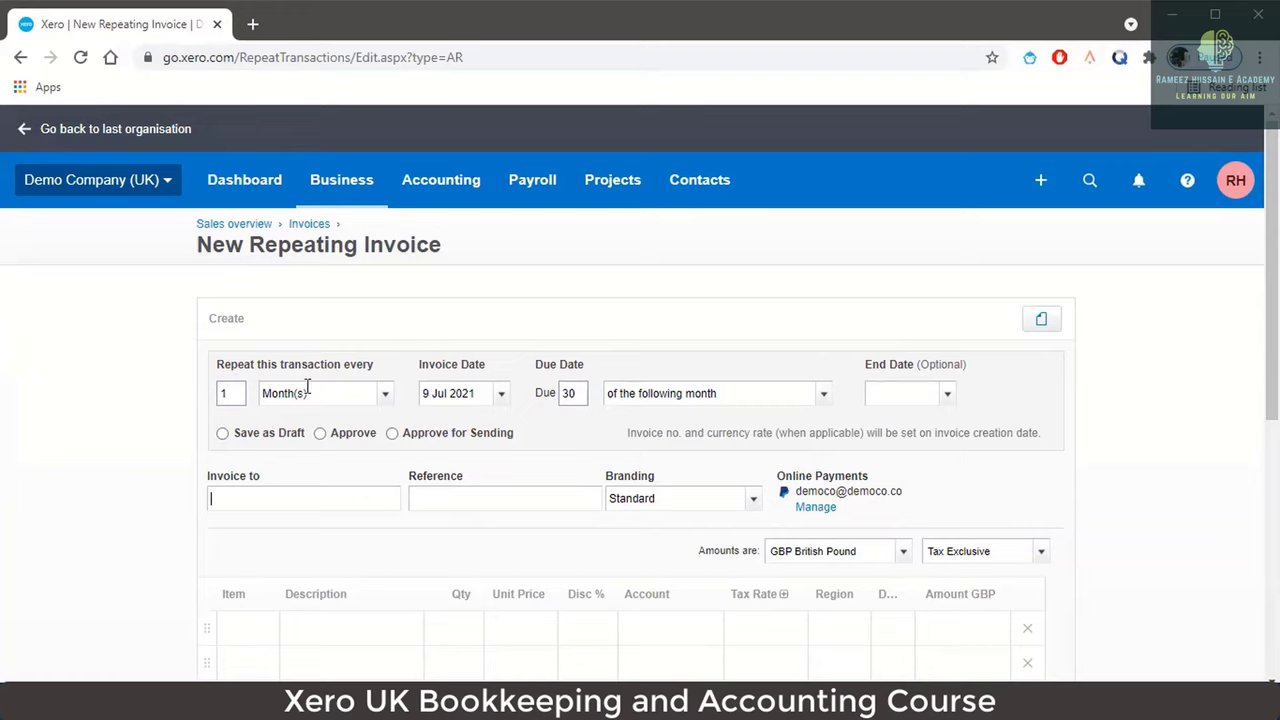
pyautogui.doubleClick(237, 393)
pyautogui.write('3')
pyautogui.click(384, 396)
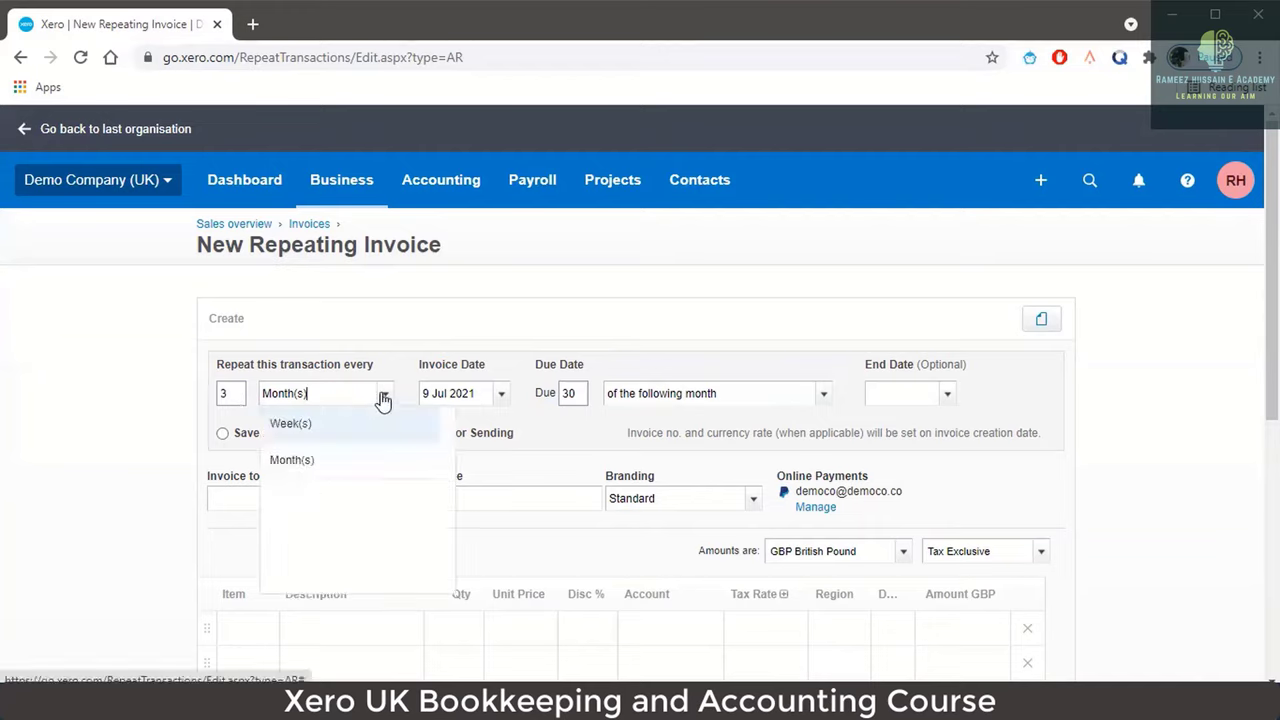
pyautogui.click(290, 424)
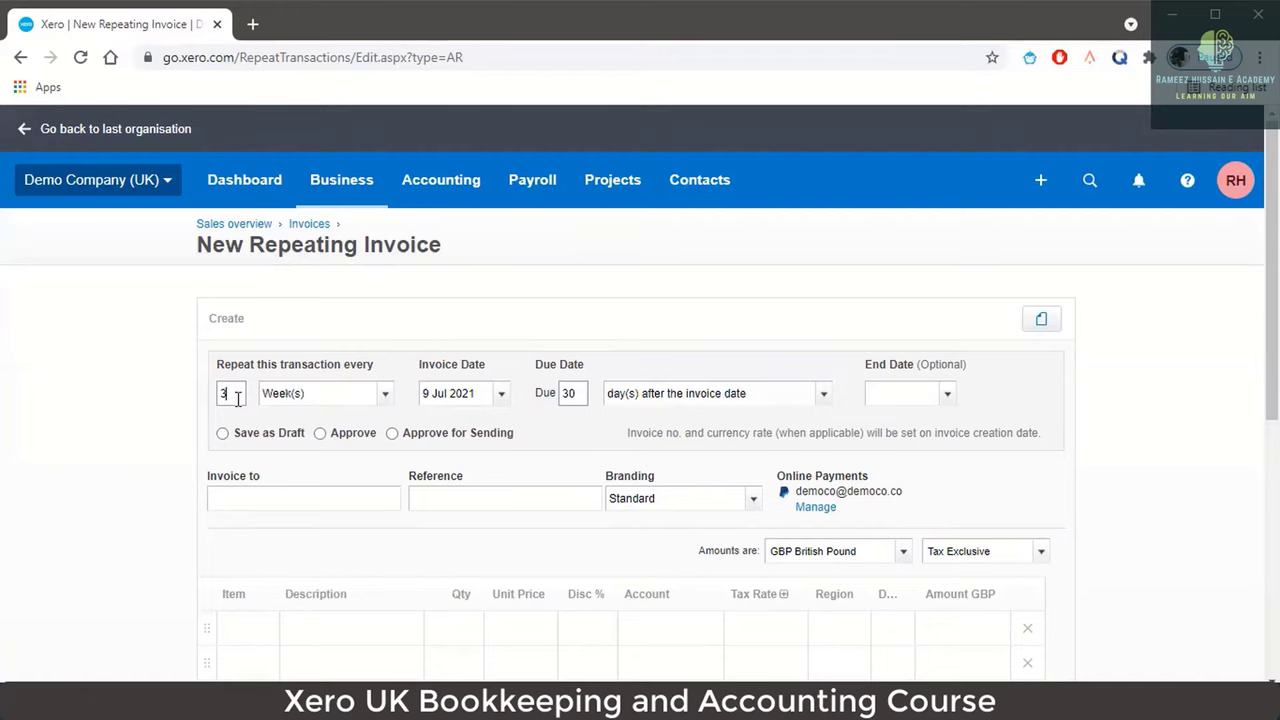
pyautogui.press('BackSpace')
pyautogui.write('2')
pyautogui.click(384, 394)
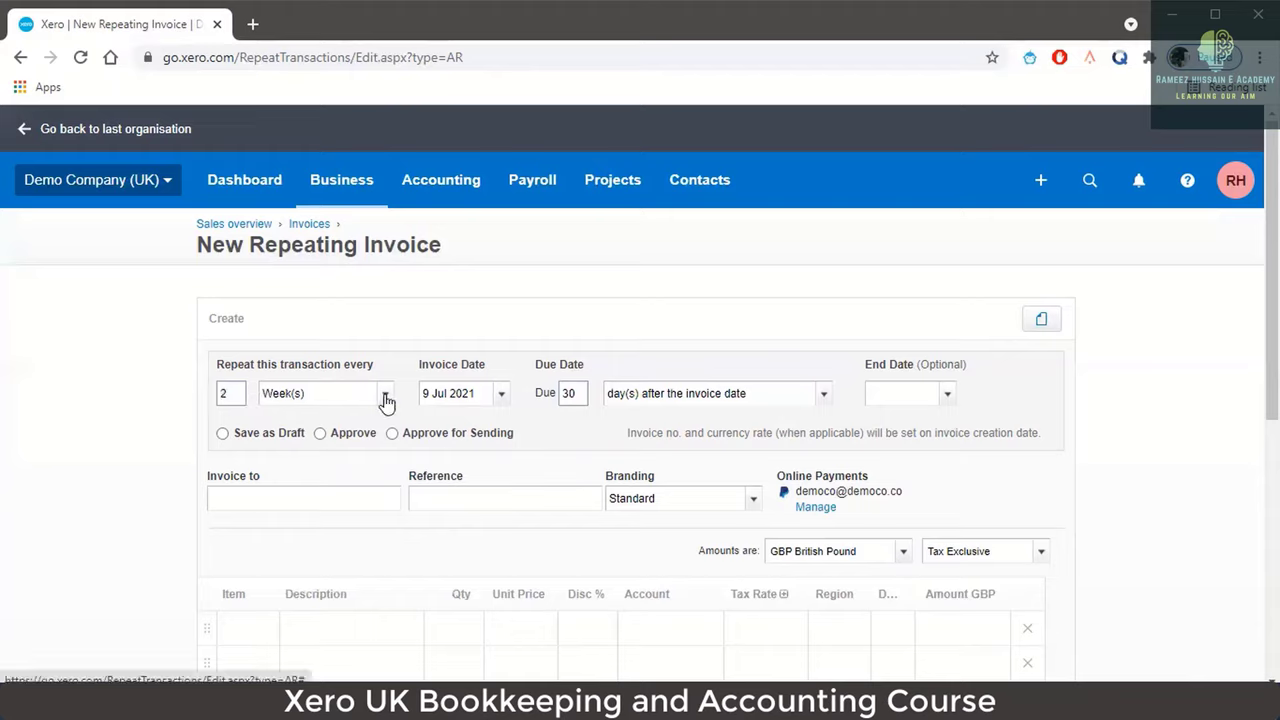
pyautogui.click(290, 459)
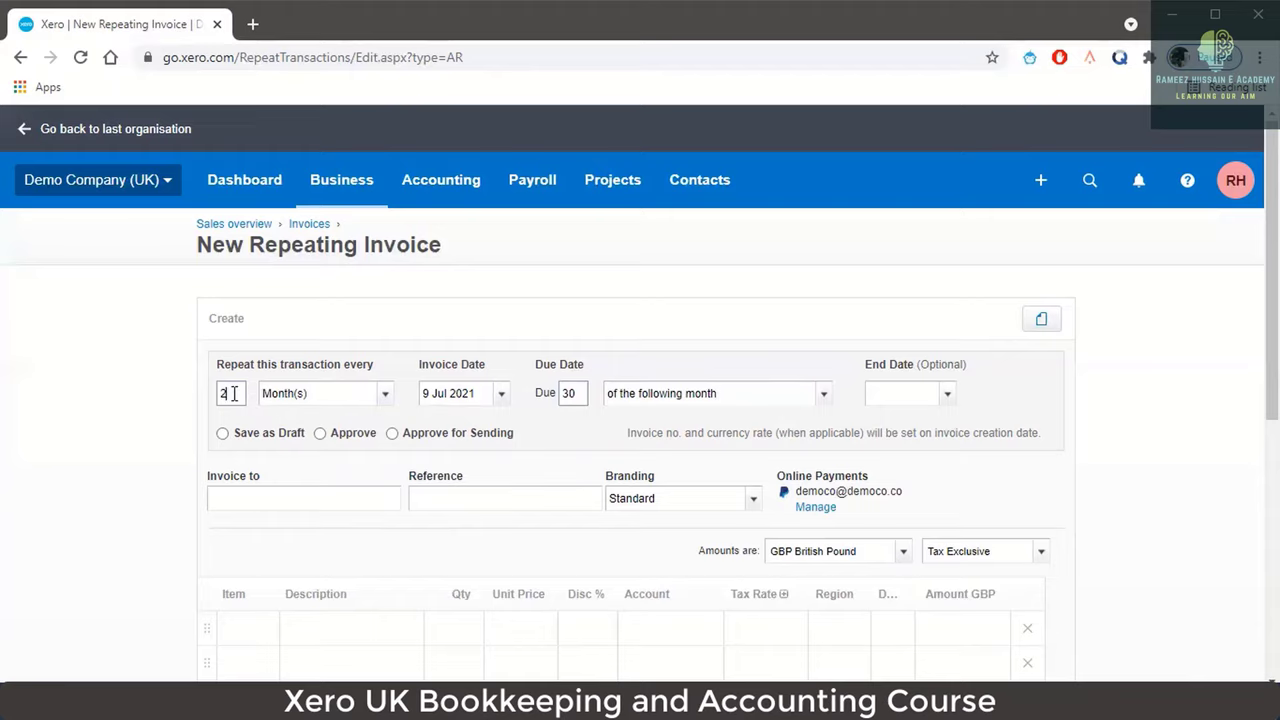
pyautogui.press('BackSpace')
pyautogui.write('1')
# Step: Set the due date rule to 30 day(s) after the invoice date
pyautogui.click(825, 400)
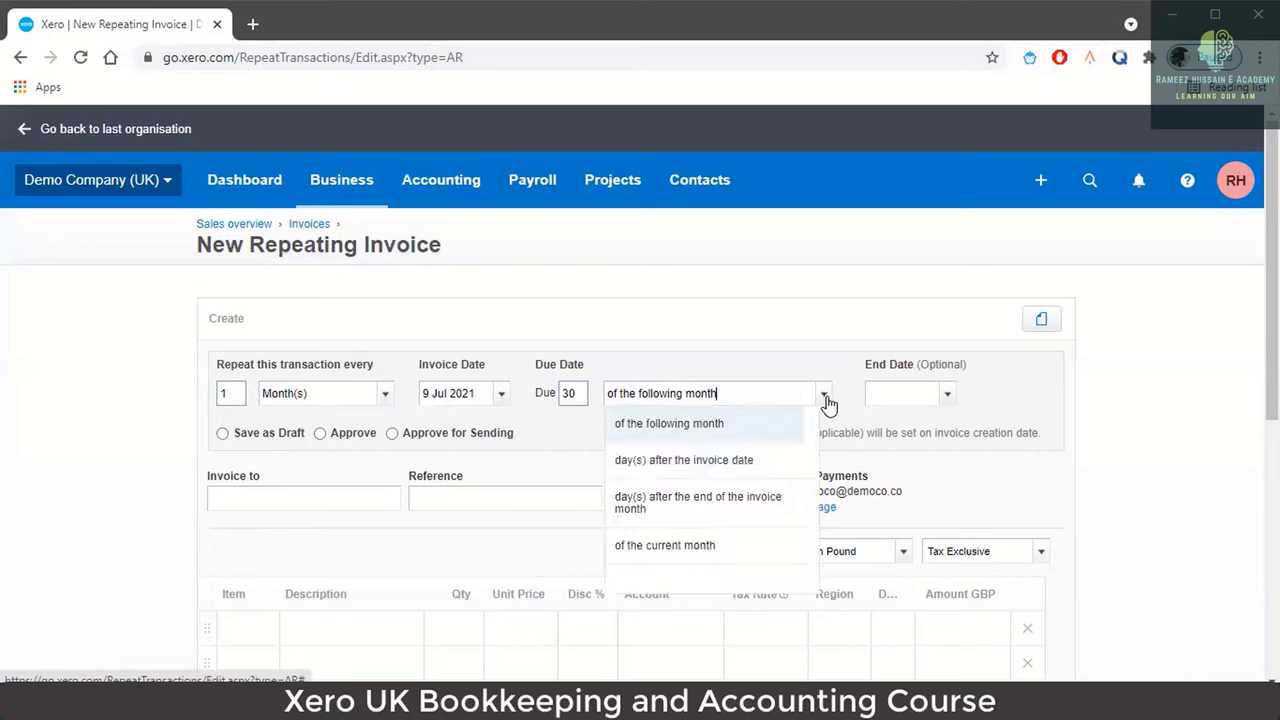
pyautogui.click(767, 465)
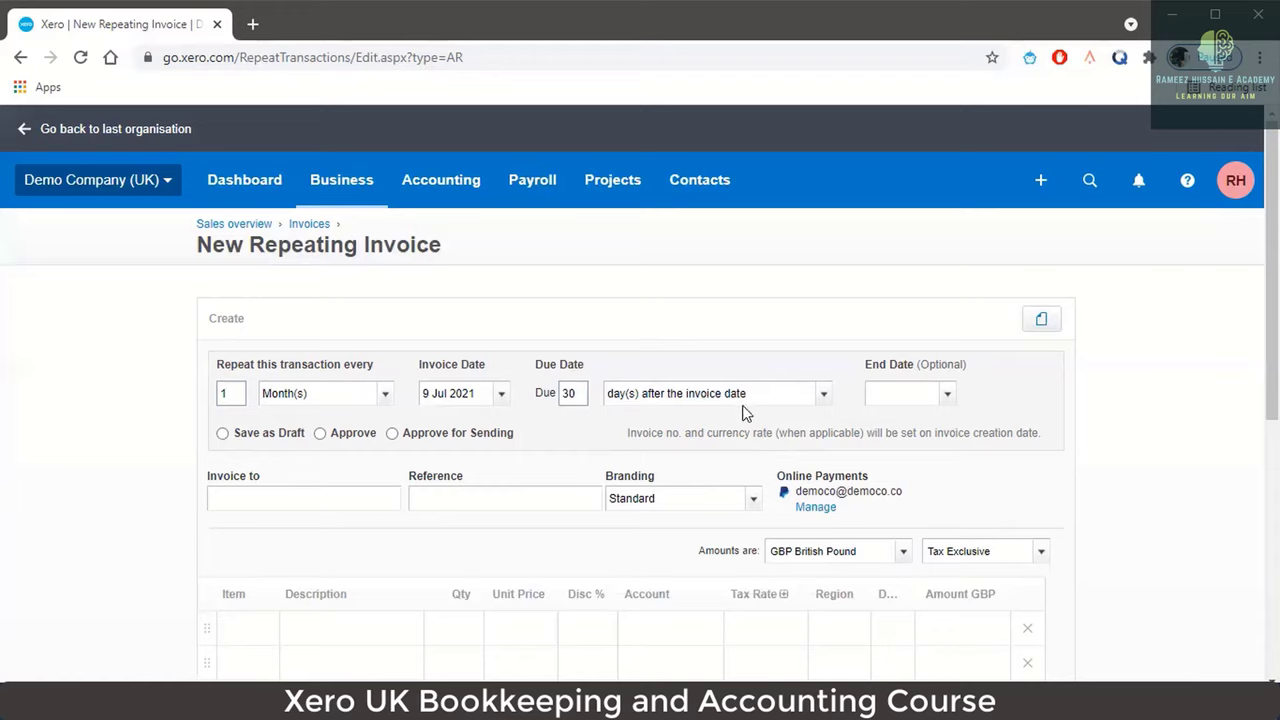
pyautogui.click(823, 397)
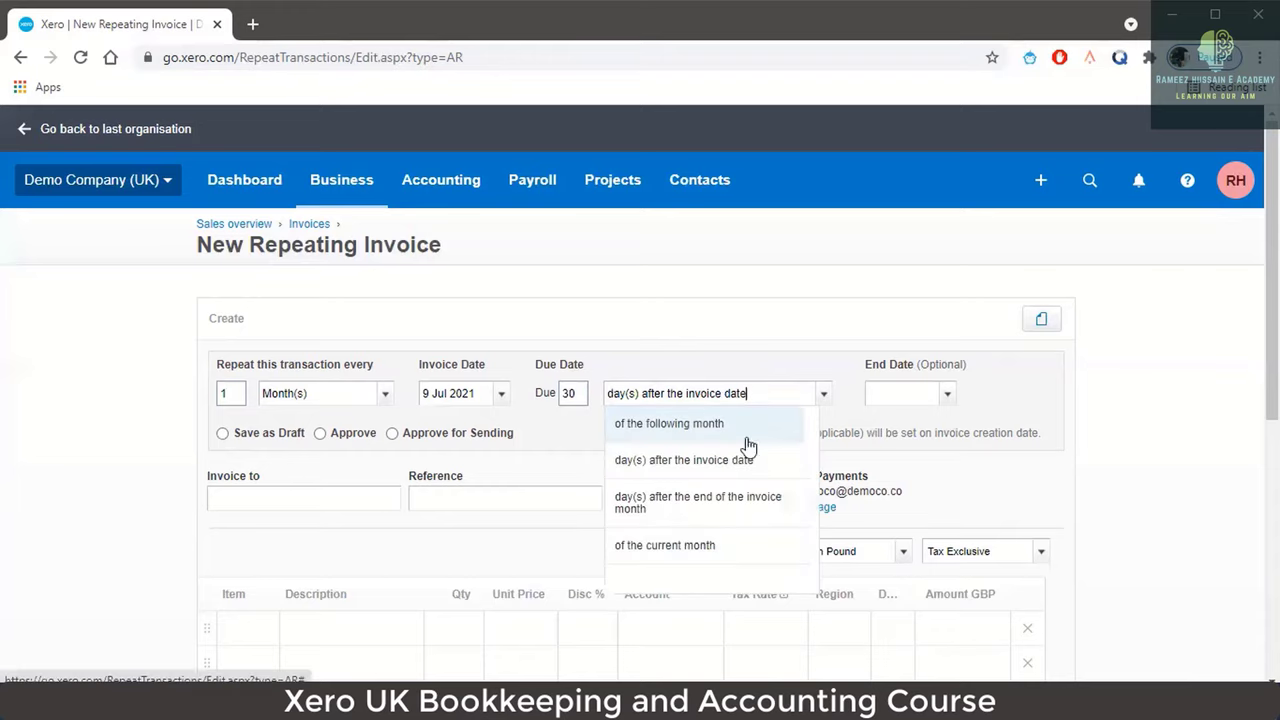
pyautogui.click(737, 460)
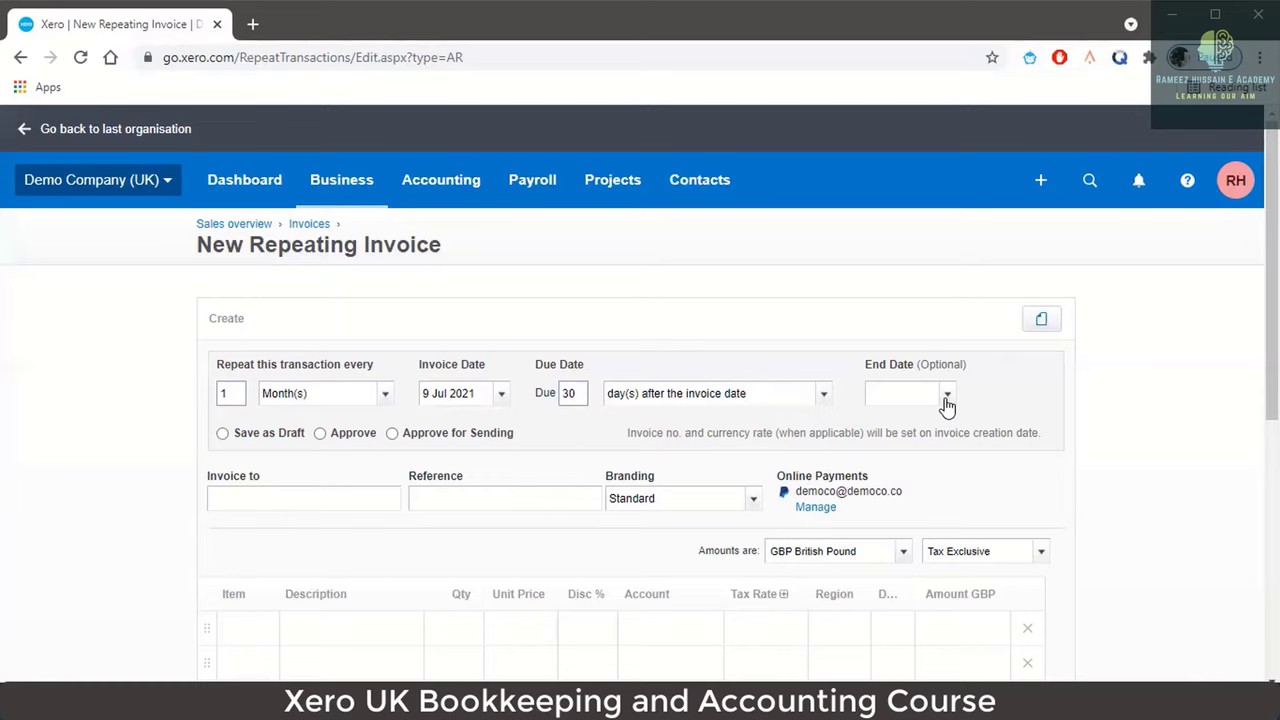
pyautogui.click(947, 396)
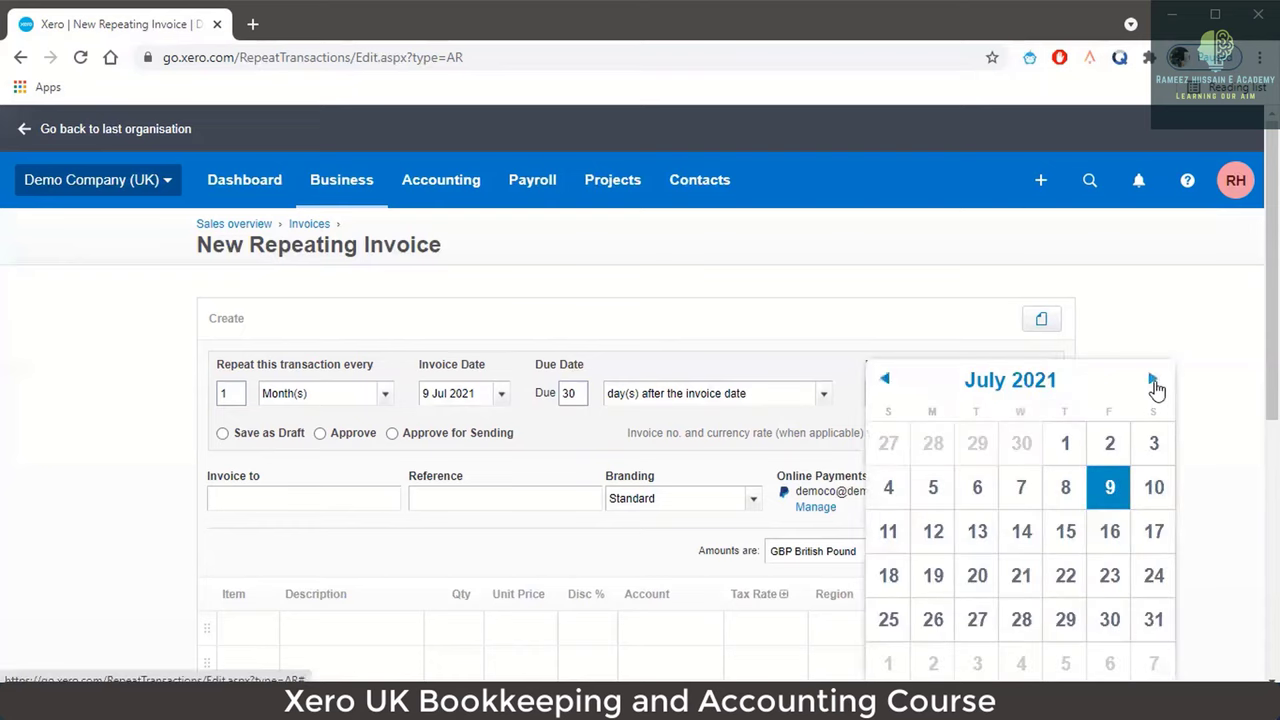
pyautogui.press('Escape')
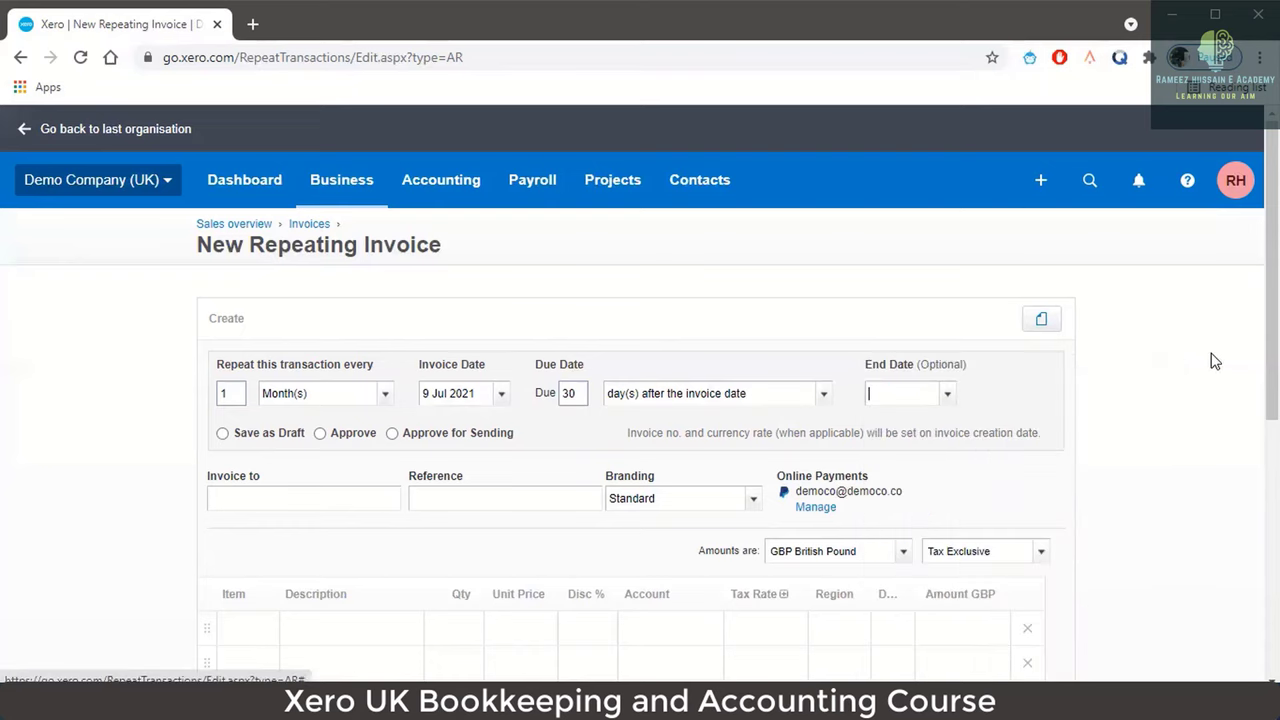
pyautogui.click(1045, 322)
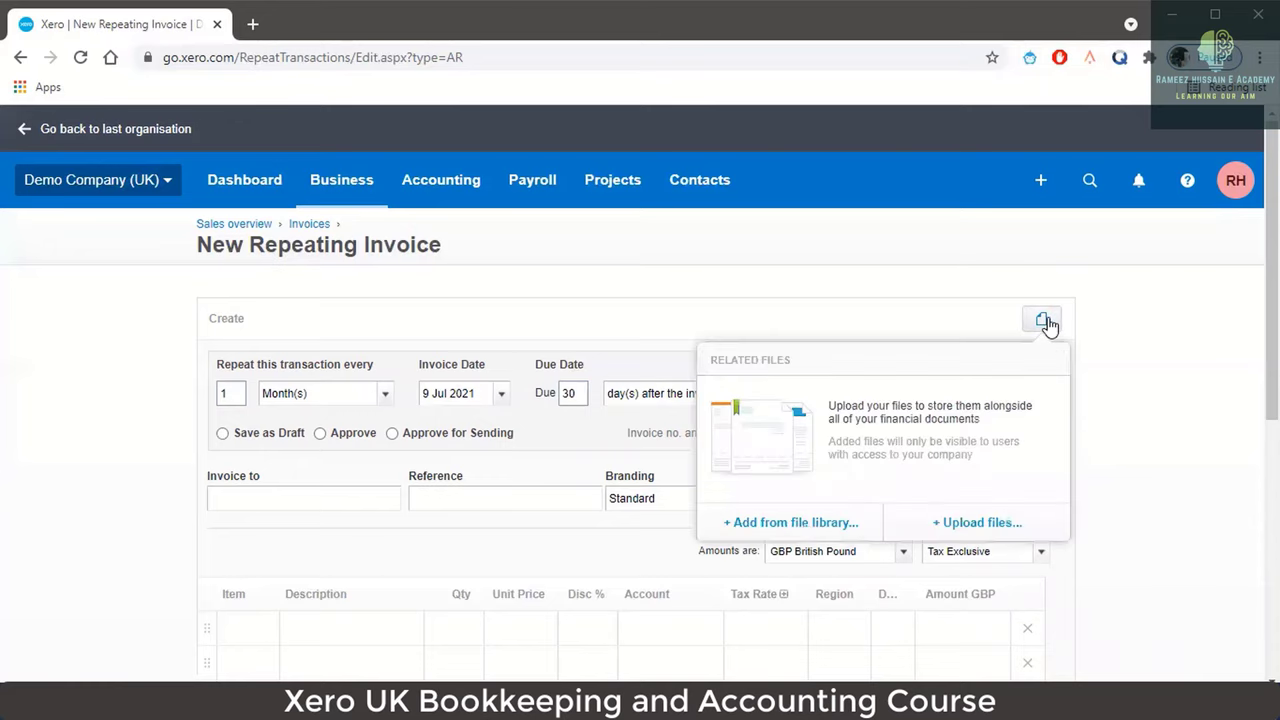
pyautogui.click(1155, 371)
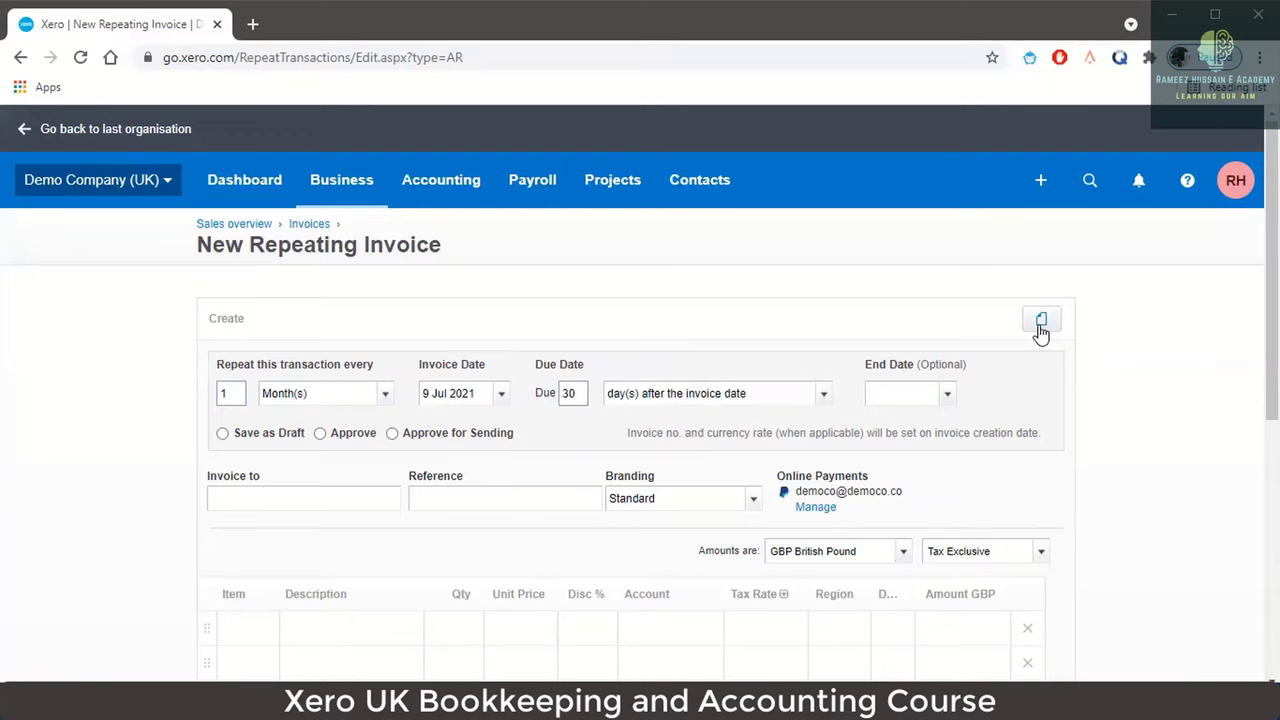
pyautogui.click(1040, 330)
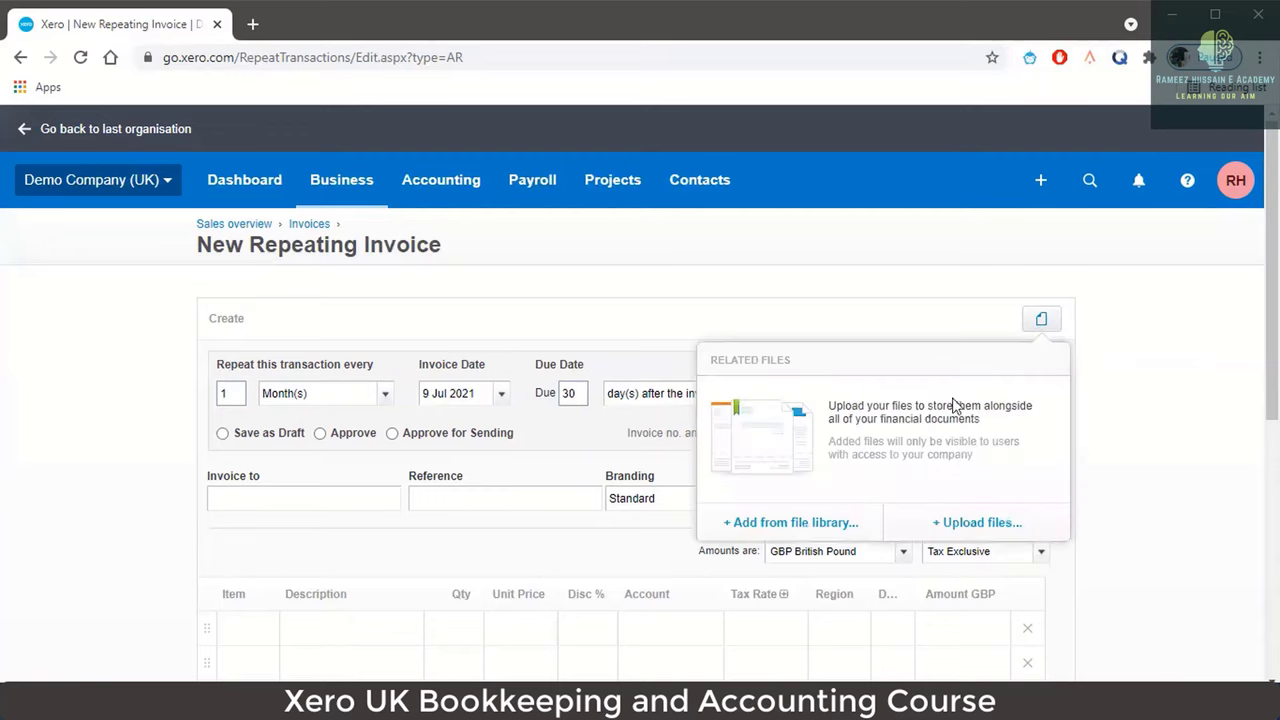
pyautogui.click(800, 524)
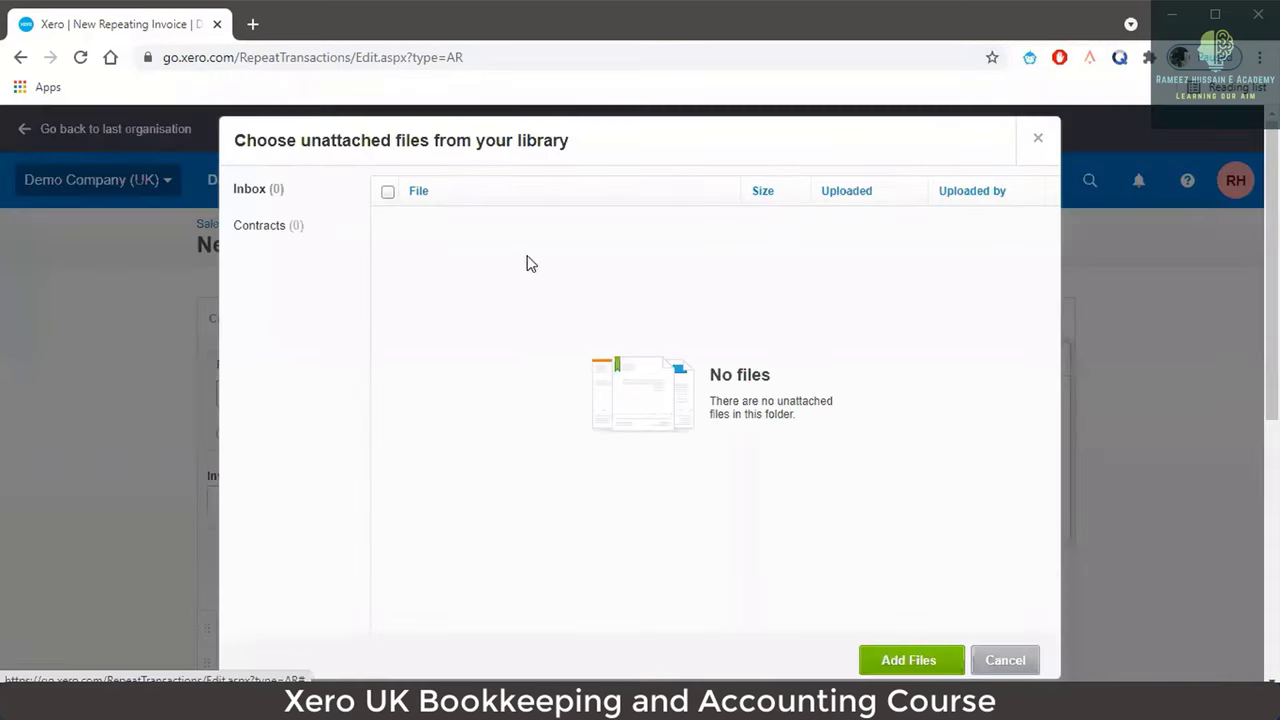
pyautogui.click(1044, 148)
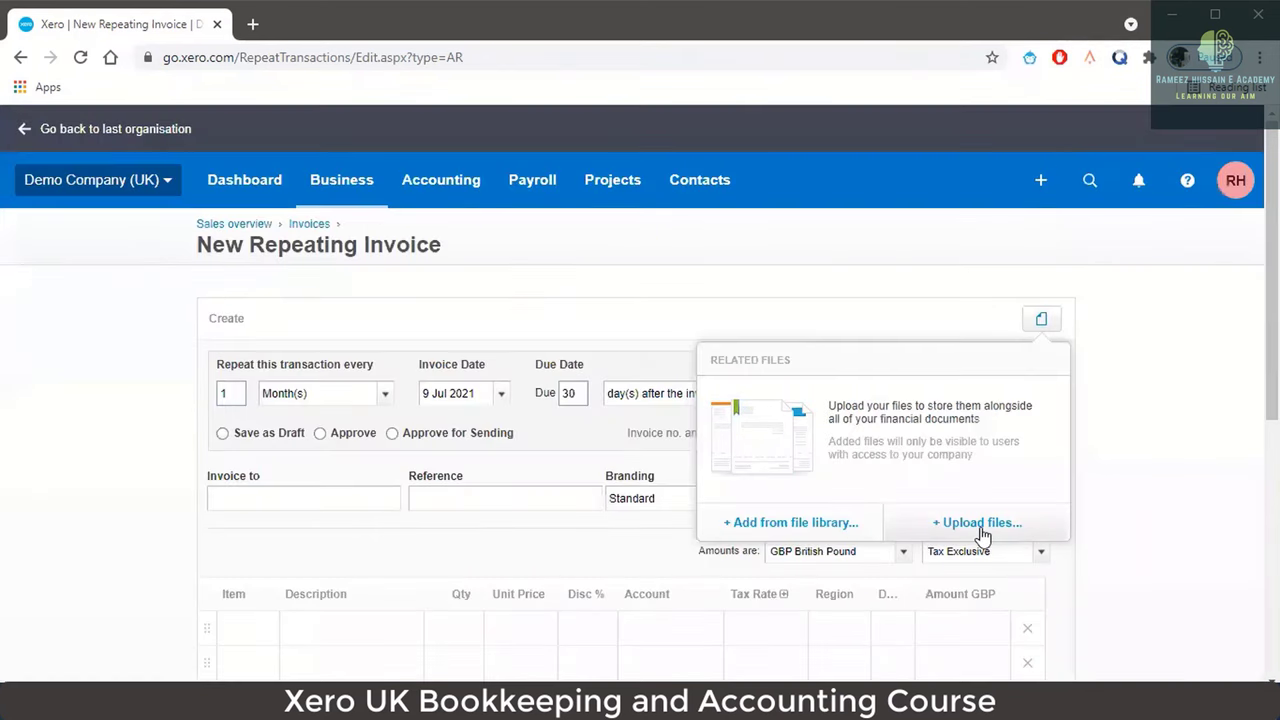
pyautogui.click(1190, 335)
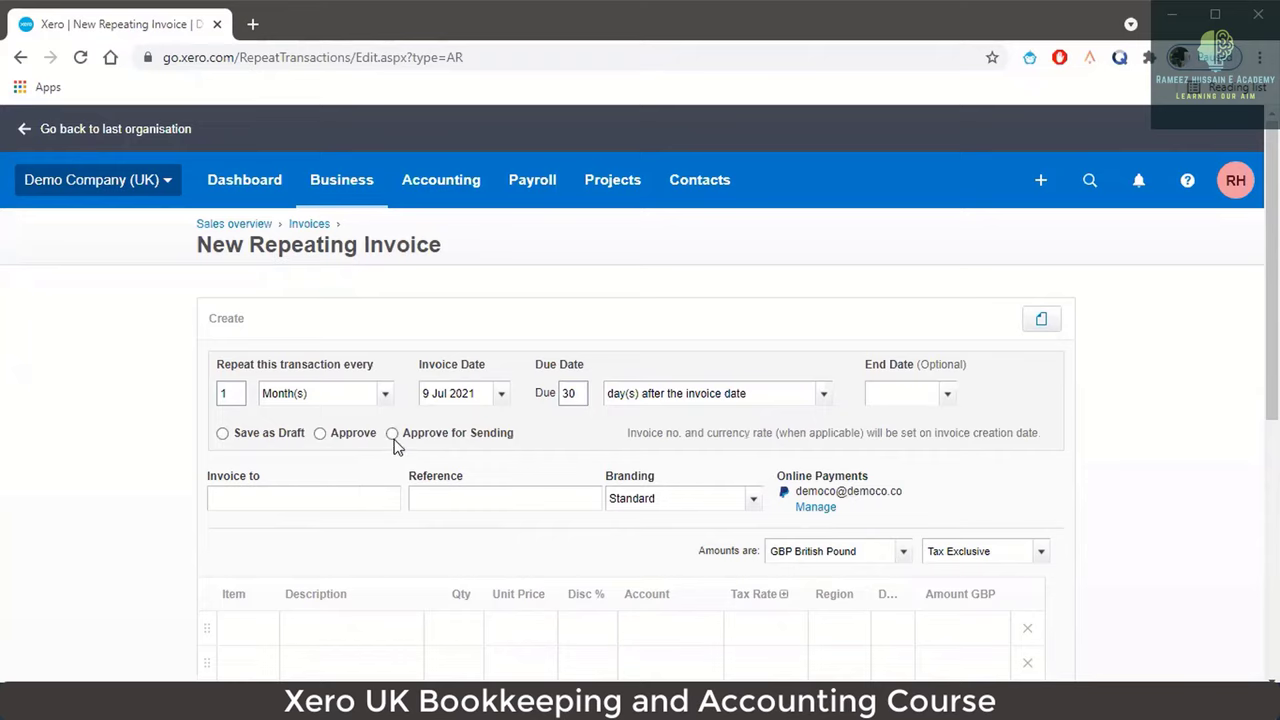
# Step: Have generated invoices approved automatically and bill the template to ABC Furniture
pyautogui.click(321, 434)
pyautogui.click(369, 502)
pyautogui.write('a')
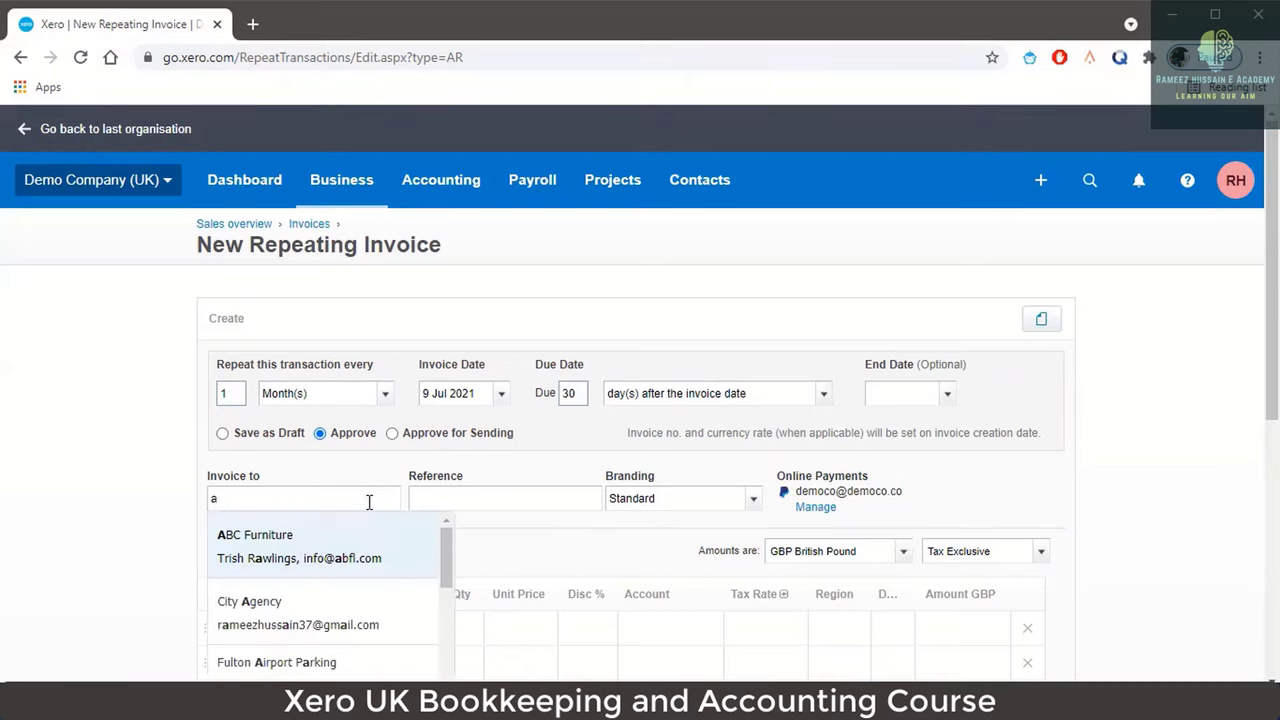
pyautogui.click(346, 565)
# Step: Enter 'Monthly Invoice' as the invoice reference
pyautogui.scroll(-1, 491, 503)
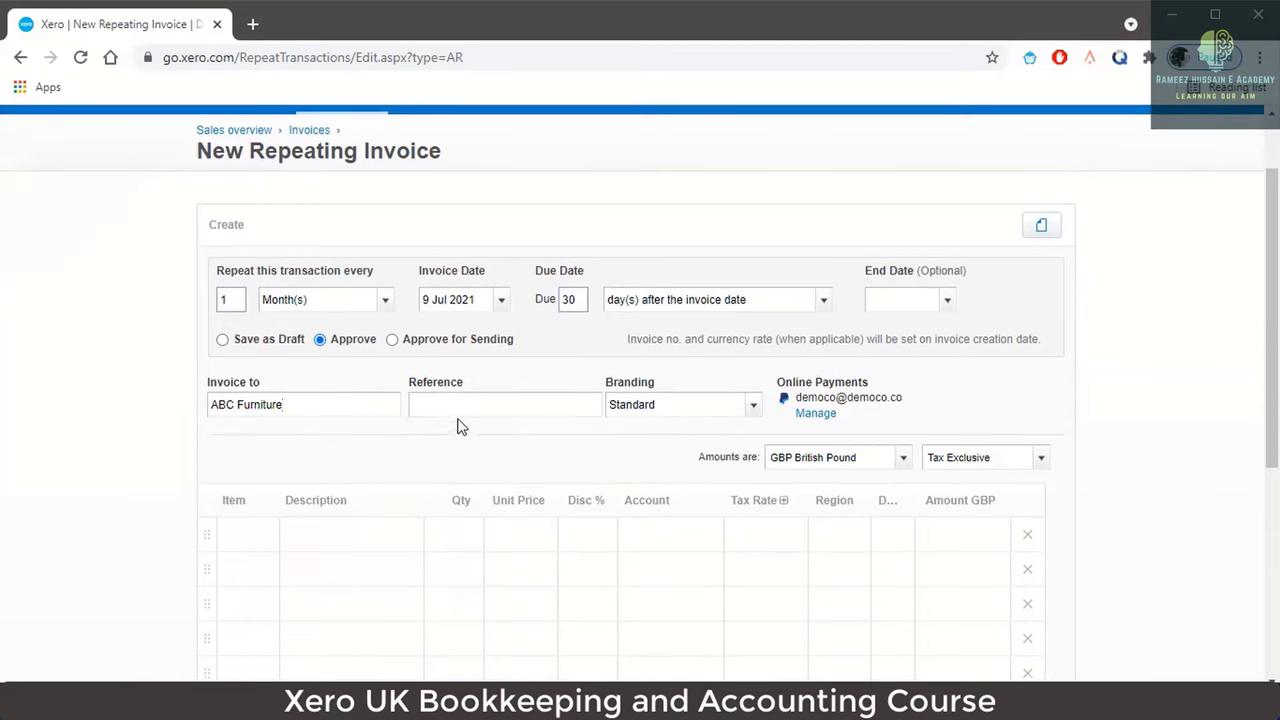
pyautogui.click(472, 405)
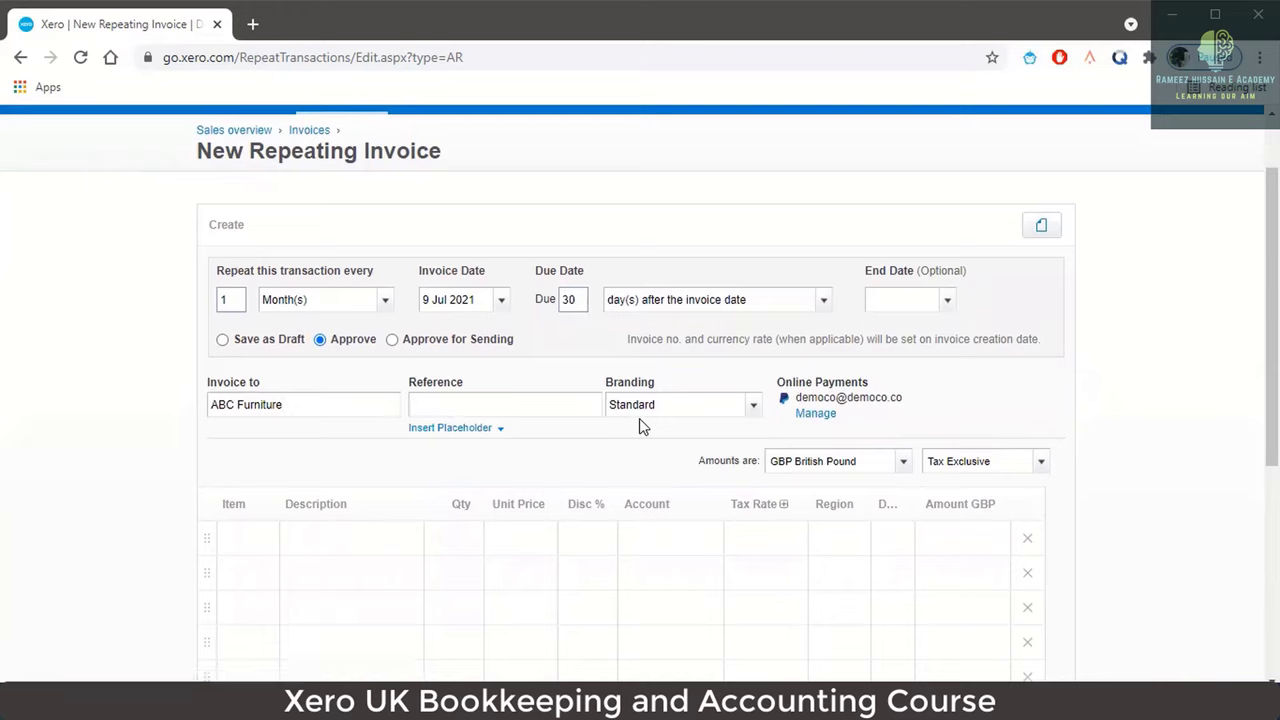
pyautogui.write('Monthly Invoice')
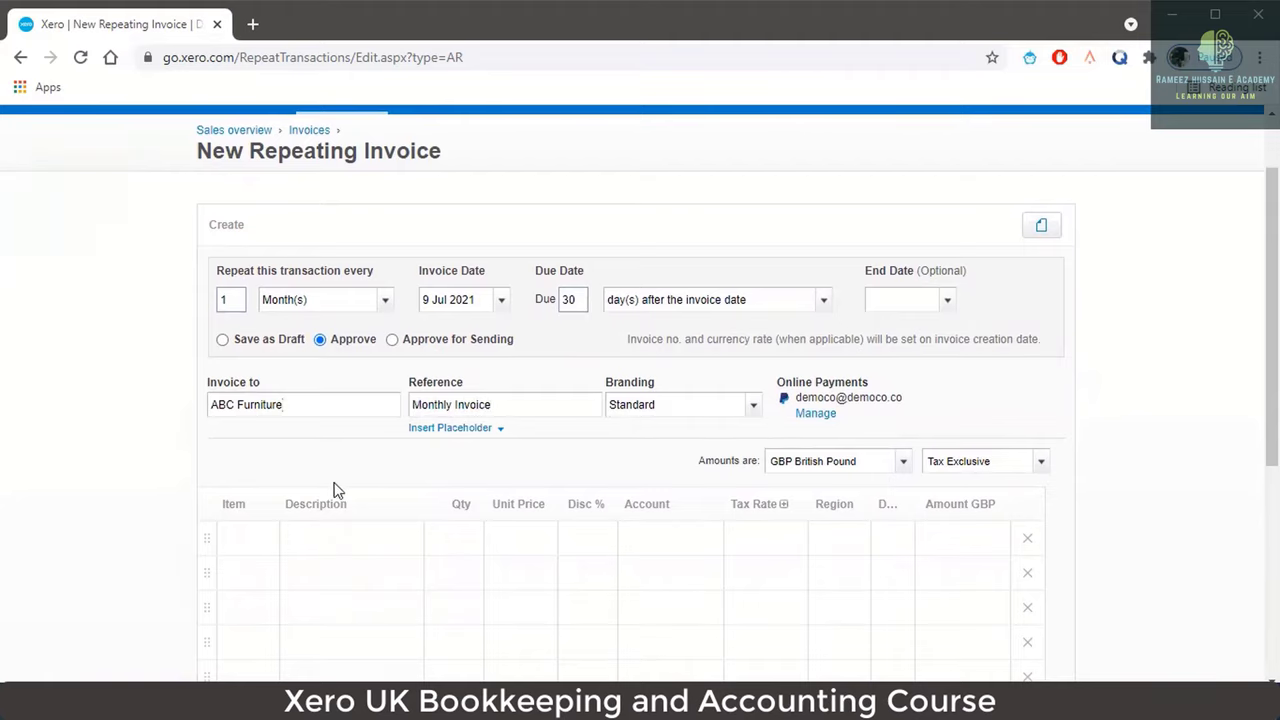
pyautogui.scroll(-1, 343, 488)
pyautogui.scroll(-1, 343, 480)
# Step: Add the Support-M desktop support item as the first invoice line
pyautogui.click(323, 354)
pyautogui.click(268, 356)
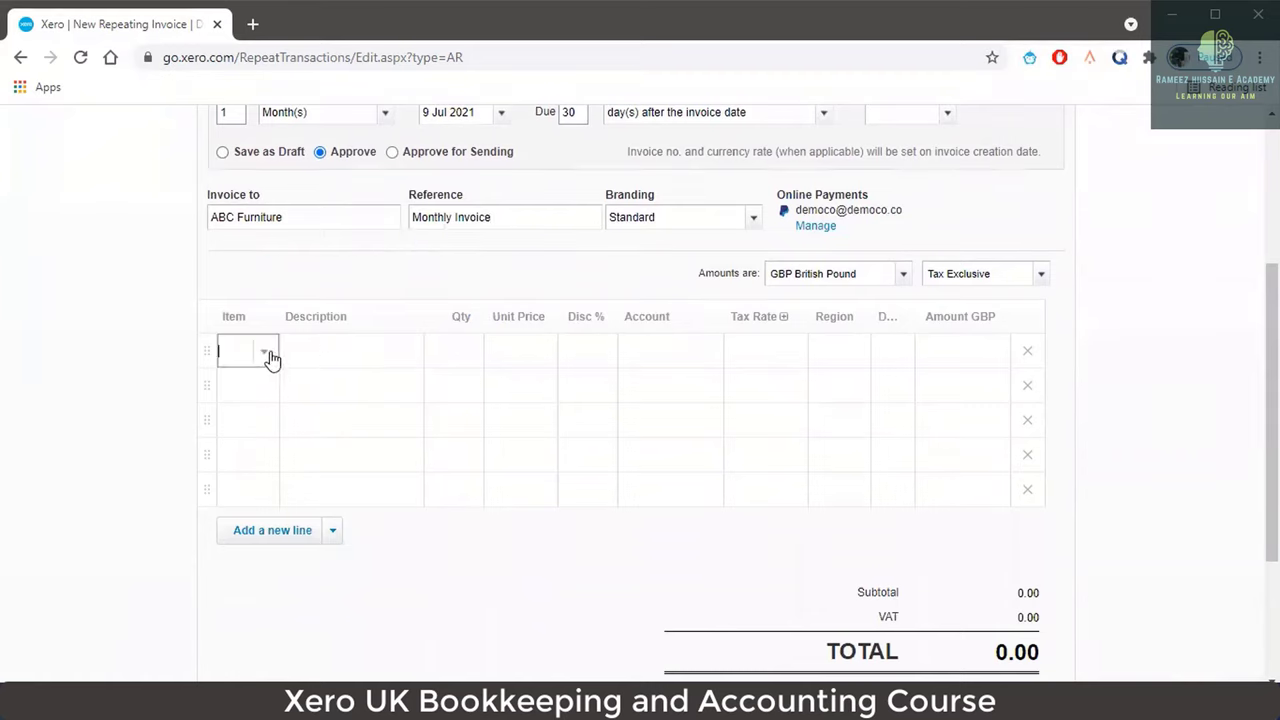
pyautogui.click(268, 354)
pyautogui.scroll(-3, 346, 451)
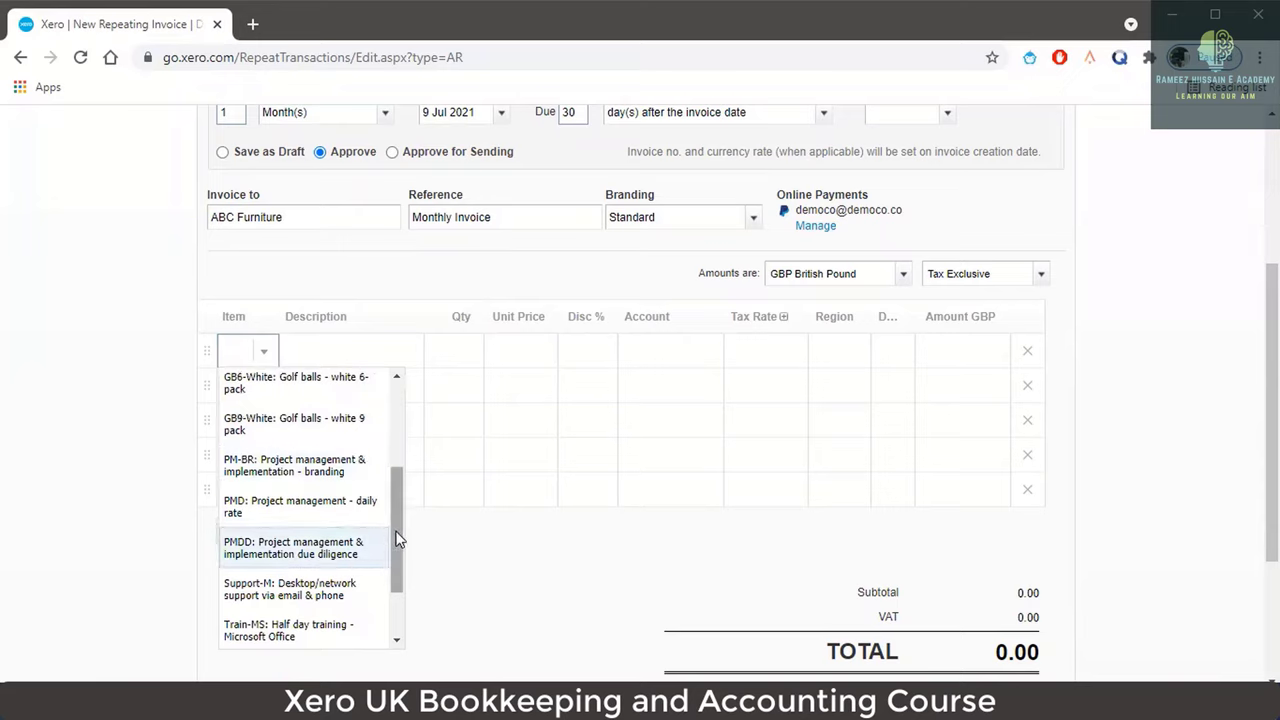
pyautogui.click(336, 590)
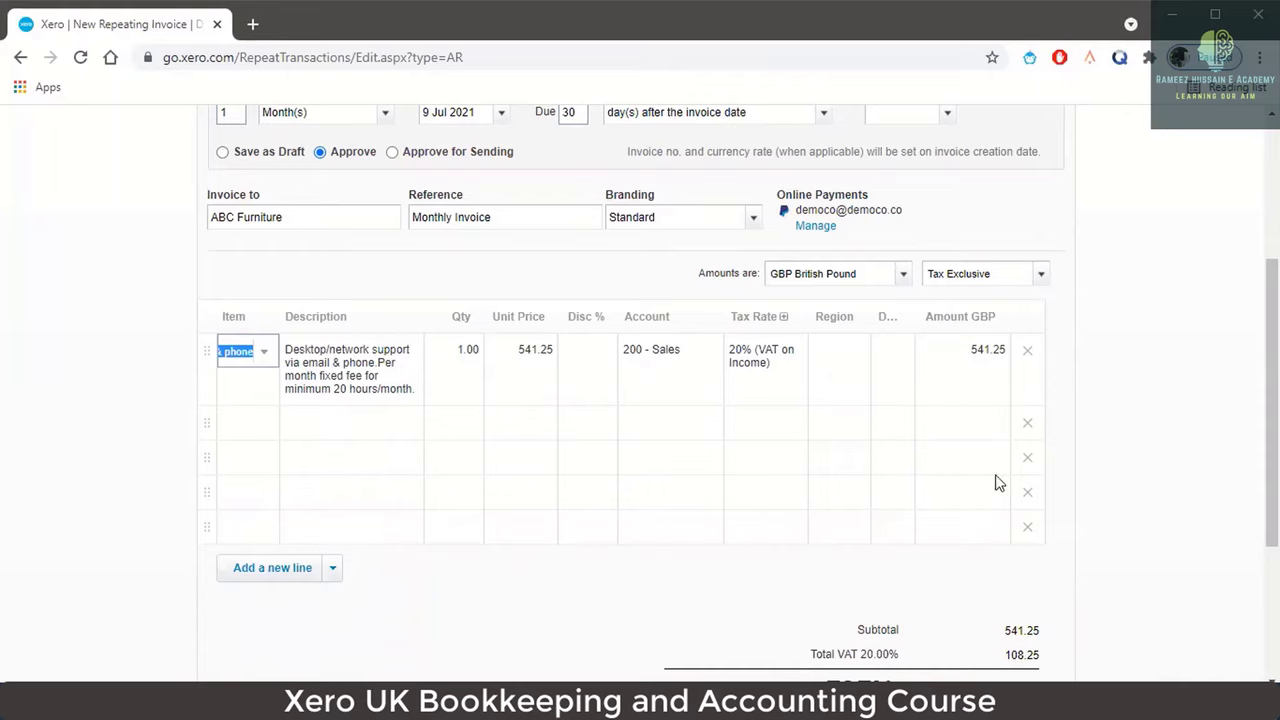
# Step: Save the ABC Furniture monthly repeating invoice template
pyautogui.scroll(-1, 1080, 645)
pyautogui.scroll(-1, 1078, 630)
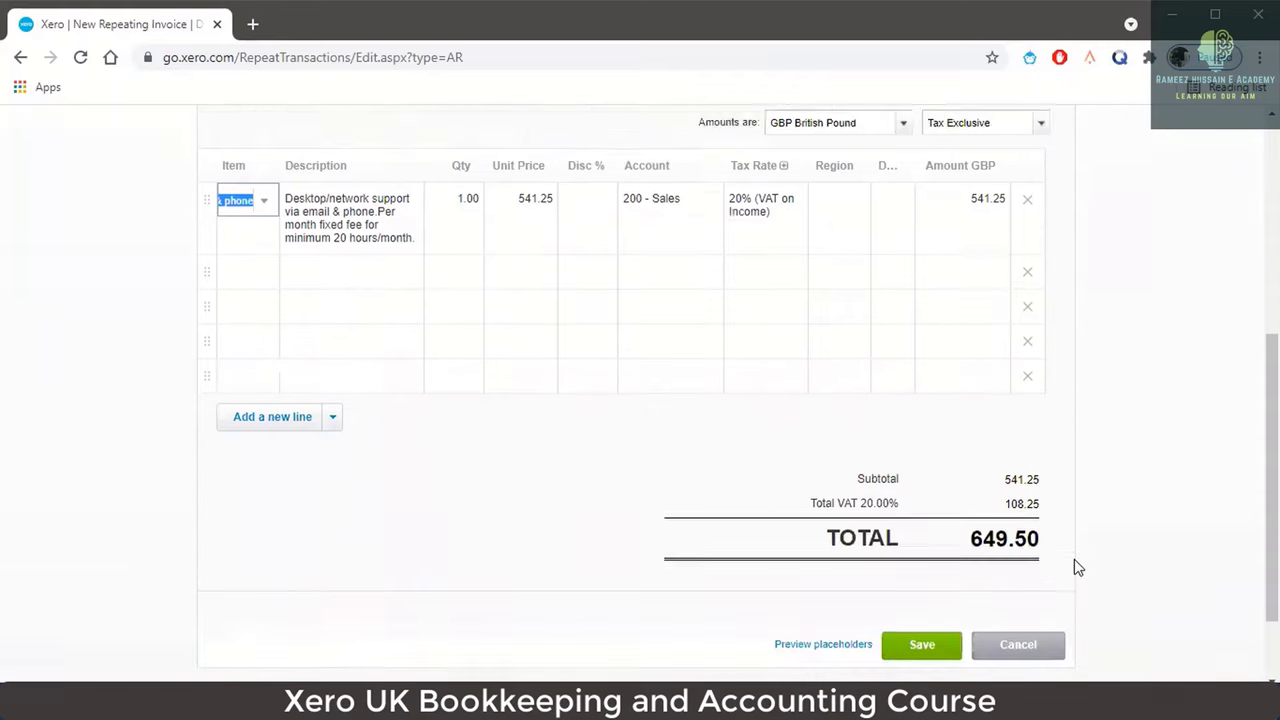
pyautogui.scroll(4, 1075, 560)
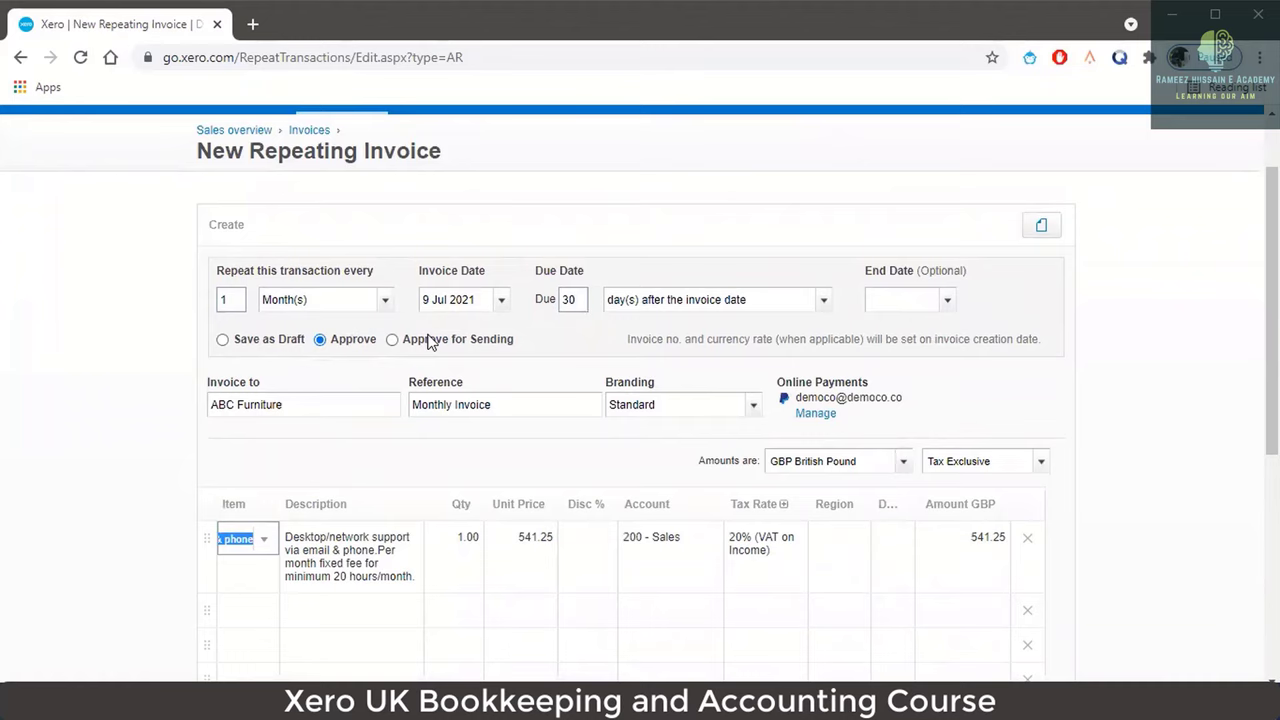
pyautogui.scroll(-3, 752, 390)
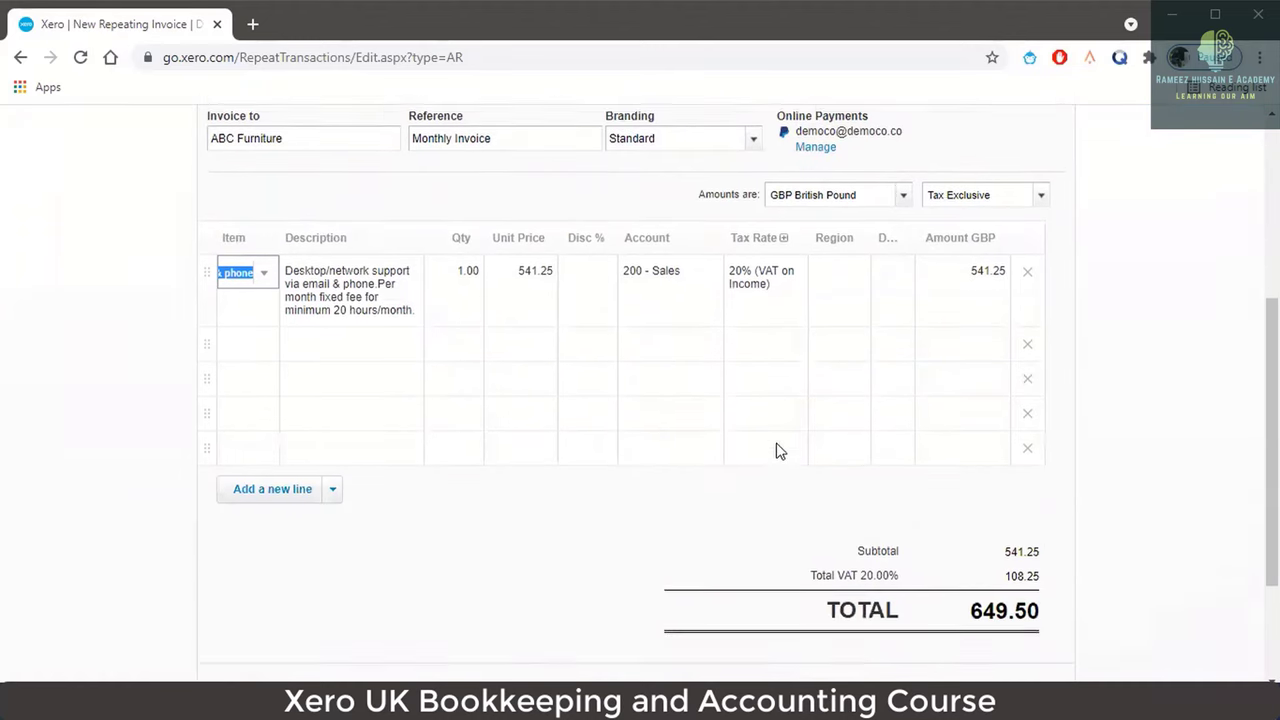
pyautogui.scroll(-1, 780, 451)
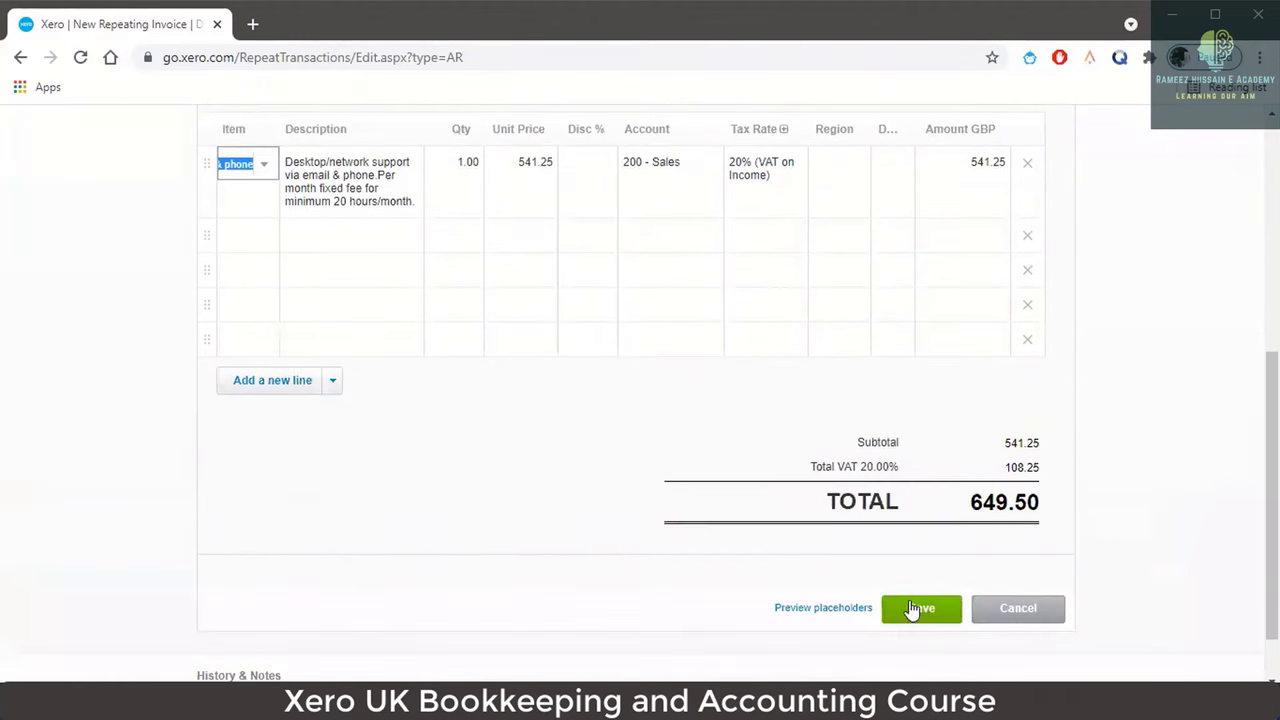
pyautogui.click(912, 608)
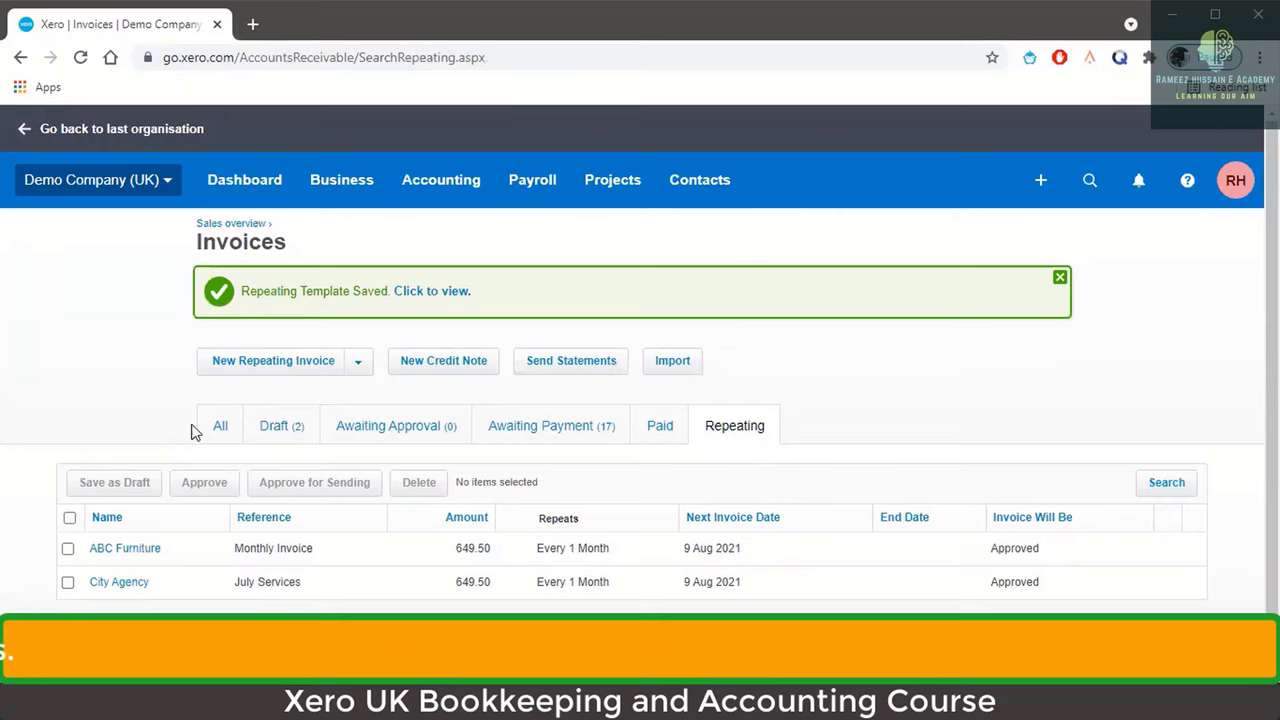
# Step: Start a new repeating invoice every 3 months, due 90 days after the invoice date
pyautogui.click(250, 368)
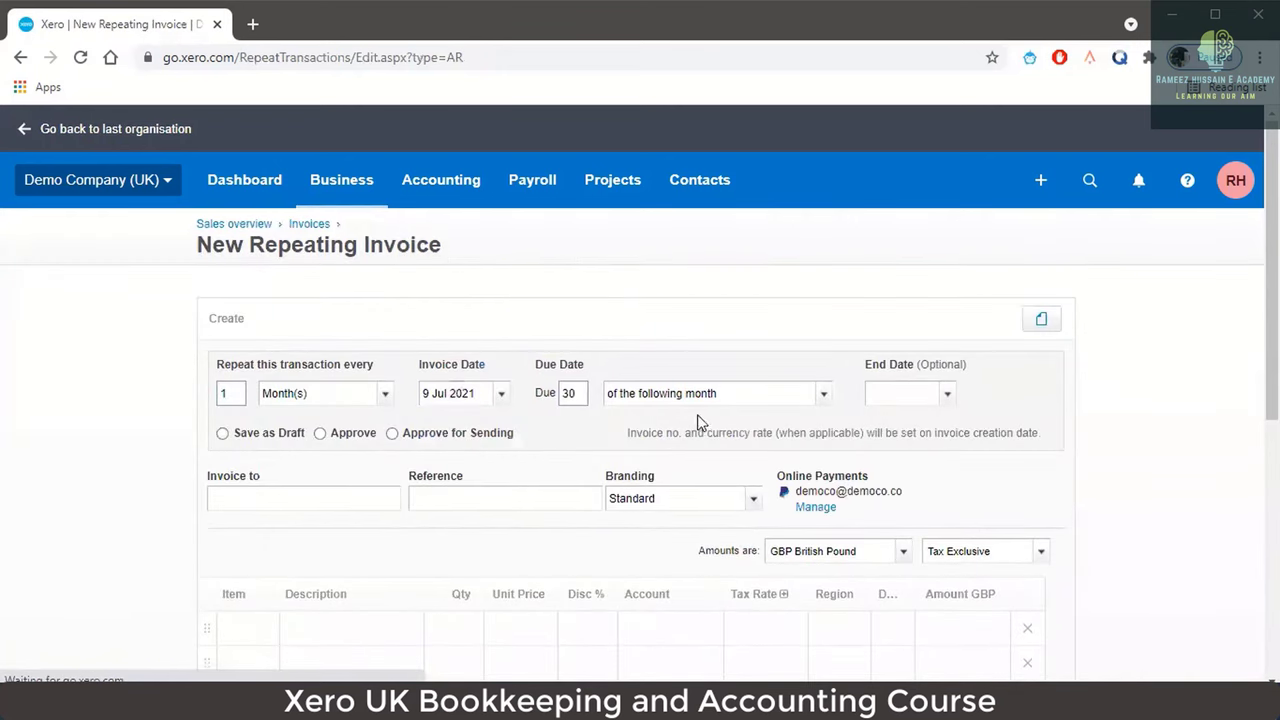
pyautogui.click(232, 397)
pyautogui.write('3')
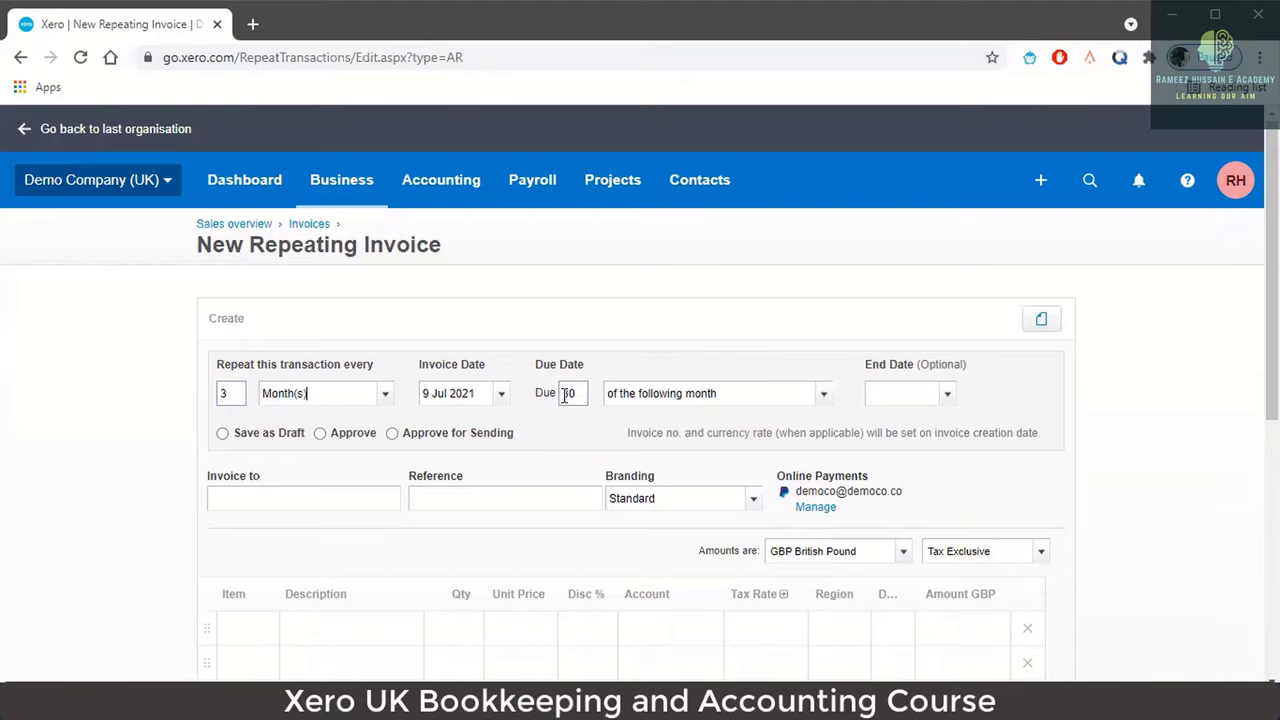
pyautogui.click(824, 400)
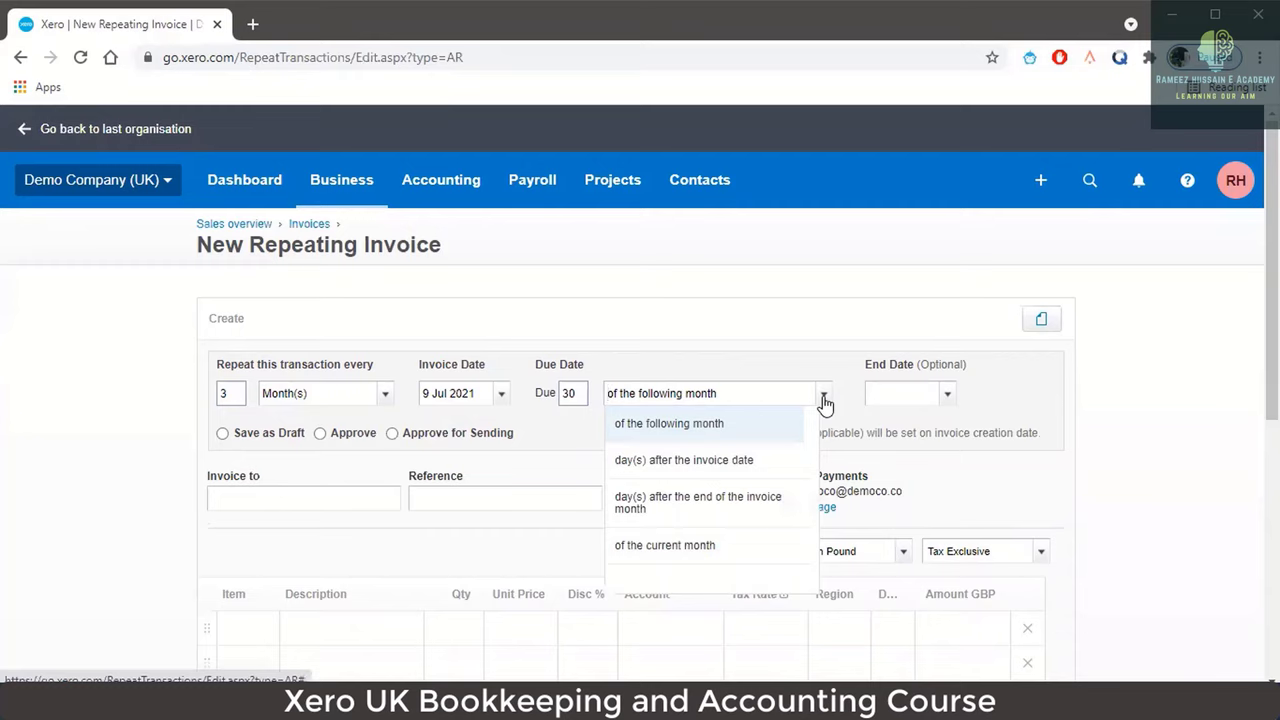
pyautogui.click(757, 462)
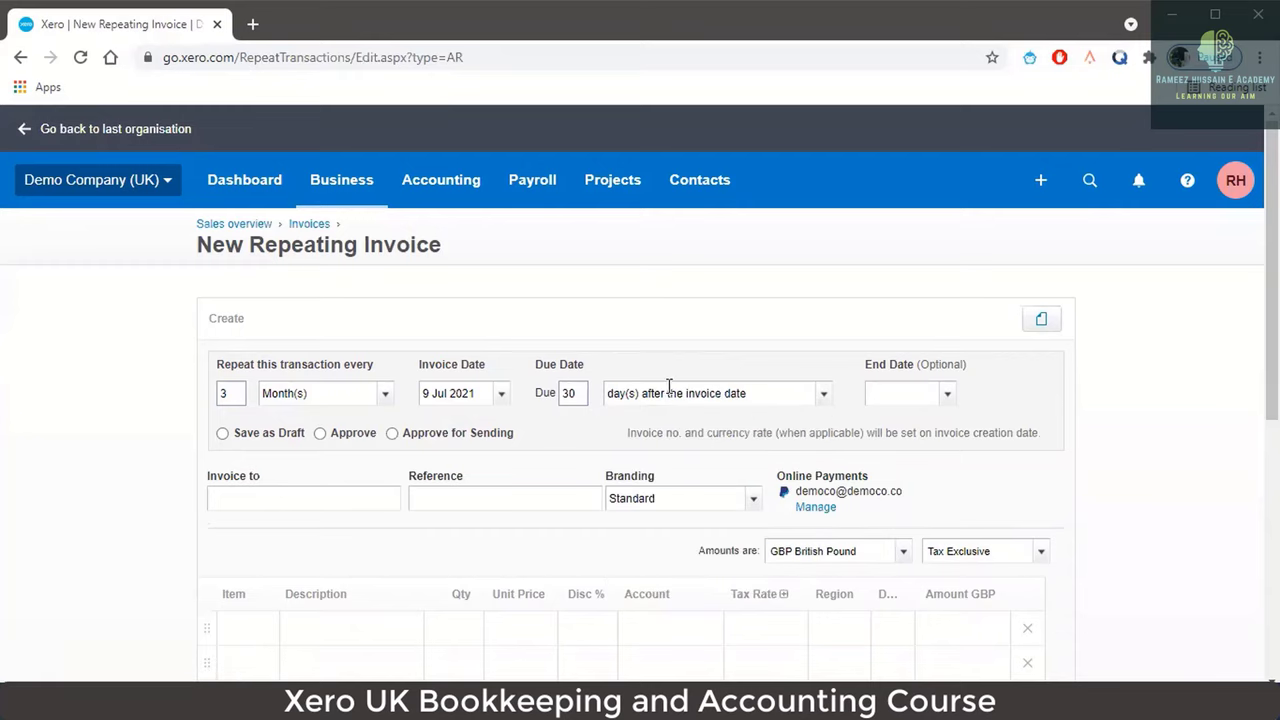
pyautogui.press('BackSpace')
pyautogui.press('BackSpace')
pyautogui.write('90')
pyautogui.click(787, 397)
# Step: Set the repeating invoice's end date to 9 Jul 2022
pyautogui.click(950, 398)
pyautogui.click(1150, 386)
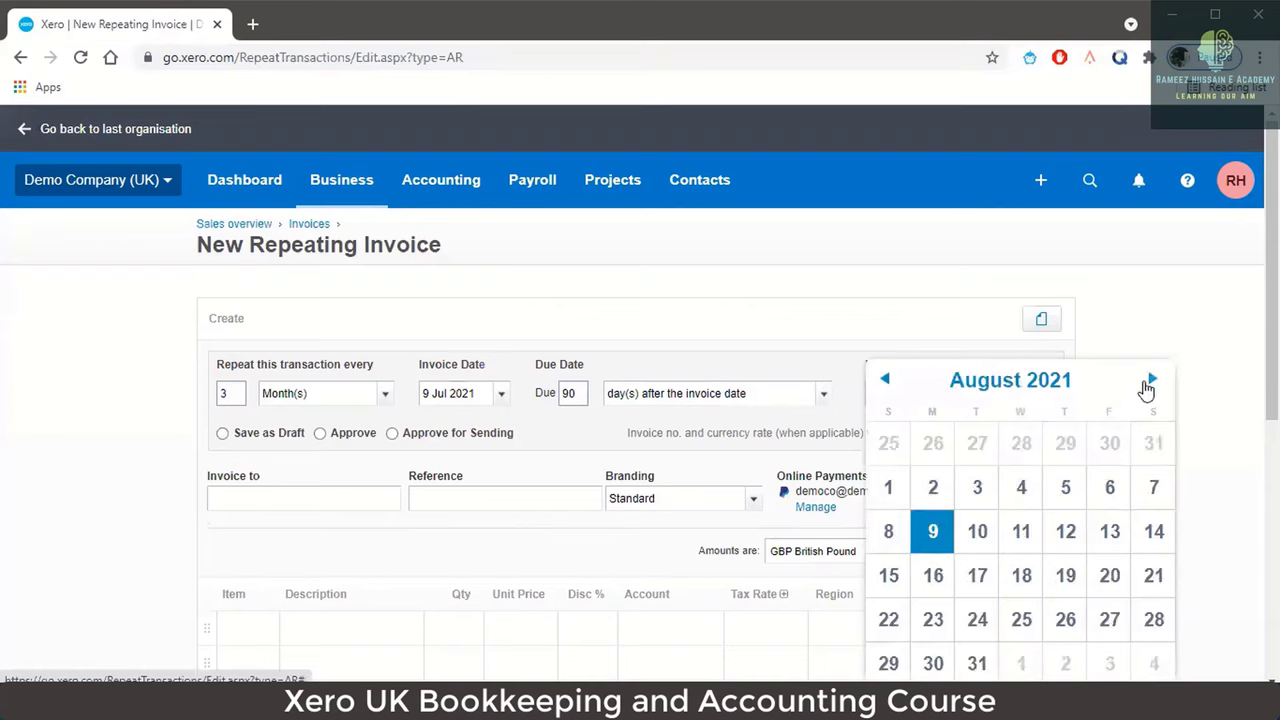
pyautogui.click(1151, 380)
pyautogui.click(1152, 380)
pyautogui.click(1152, 380)
pyautogui.click(1152, 380)
pyautogui.click(1152, 380)
pyautogui.click(1152, 380)
pyautogui.click(1152, 380)
pyautogui.click(1152, 380)
pyautogui.click(1152, 380)
pyautogui.click(1152, 380)
pyautogui.click(1152, 380)
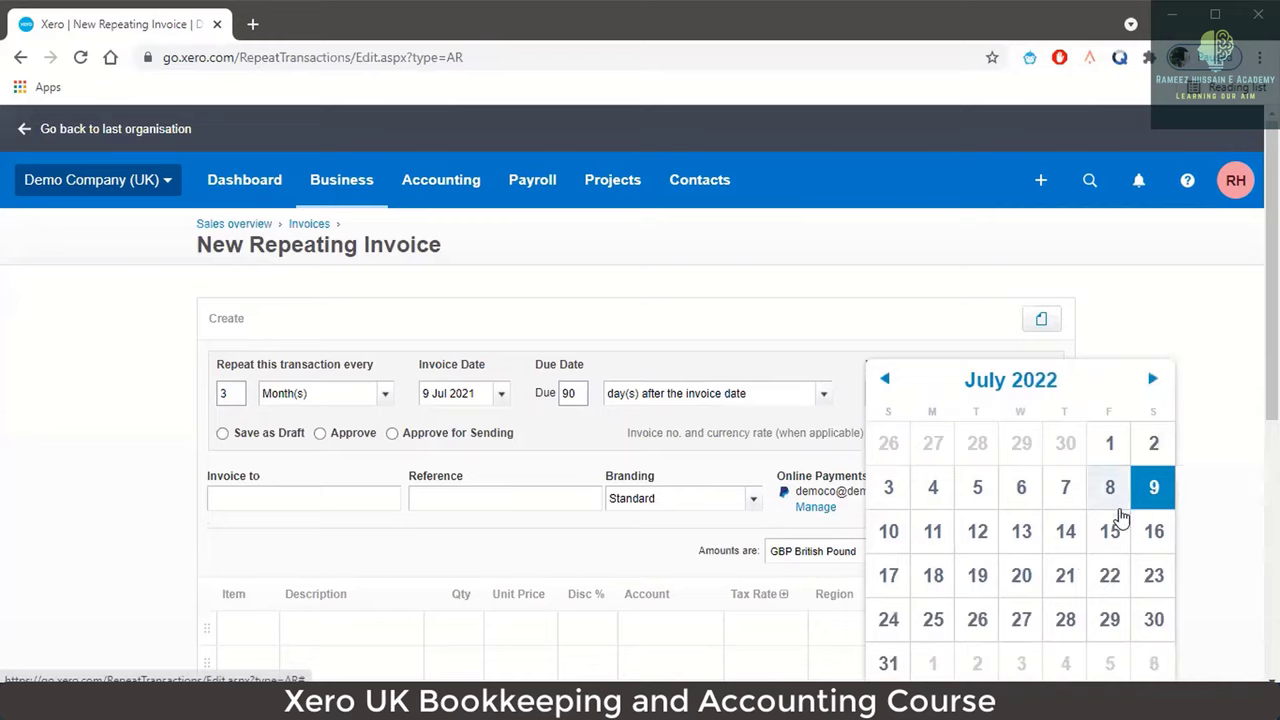
pyautogui.click(1154, 492)
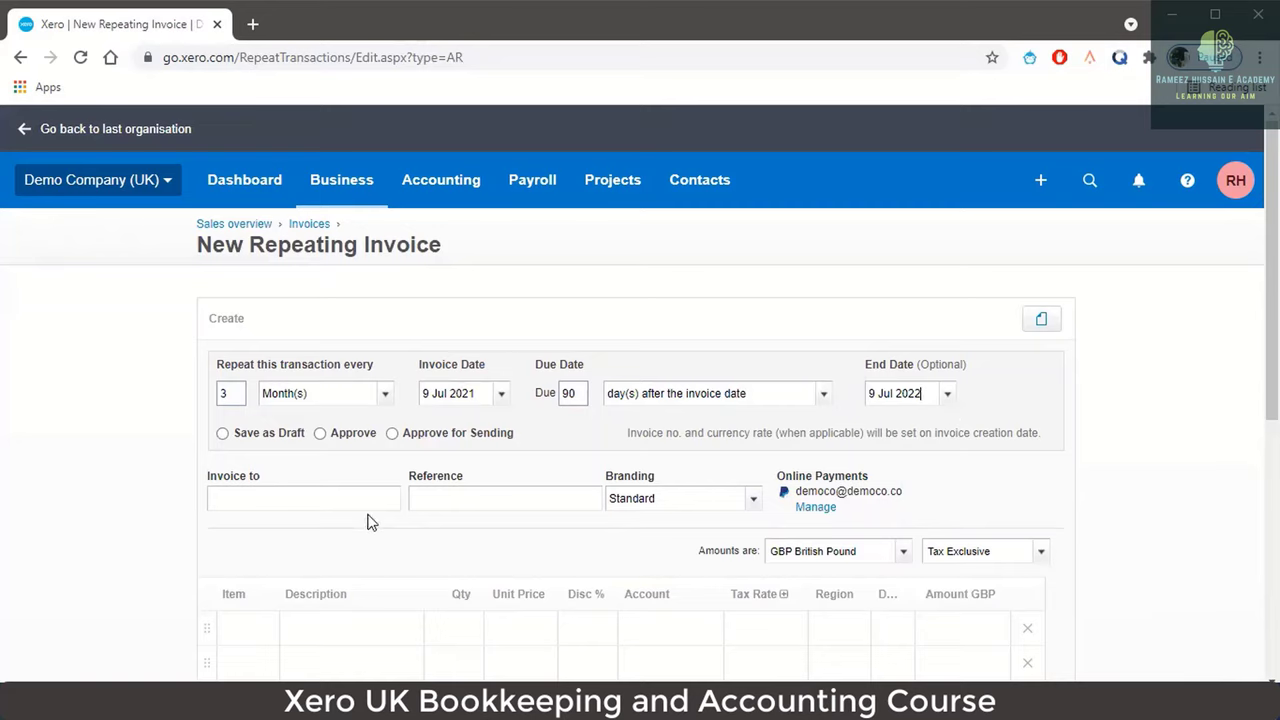
# Step: Save generated invoices as drafts, bill Fulton Airport Parking, and use reference 'Quarterly Invoice'
pyautogui.click(223, 436)
pyautogui.write('a')
pyautogui.scroll(-1, 352, 504)
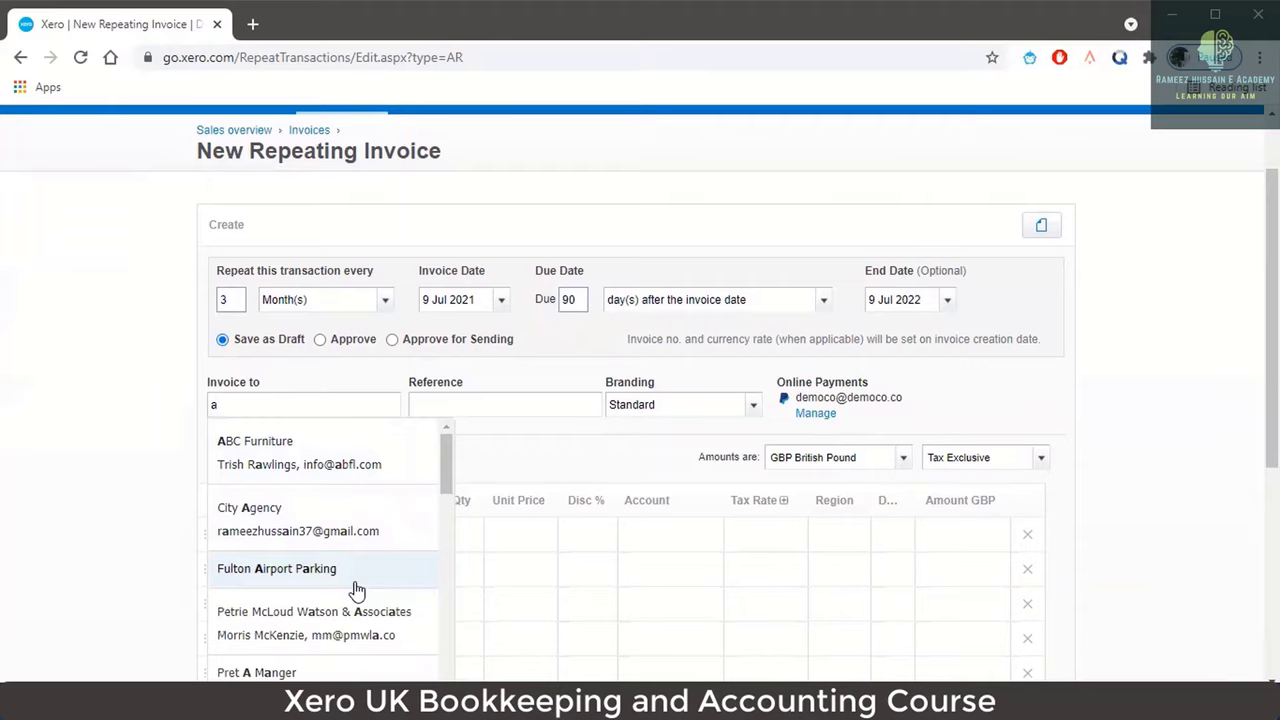
pyautogui.click(357, 590)
pyautogui.click(506, 402)
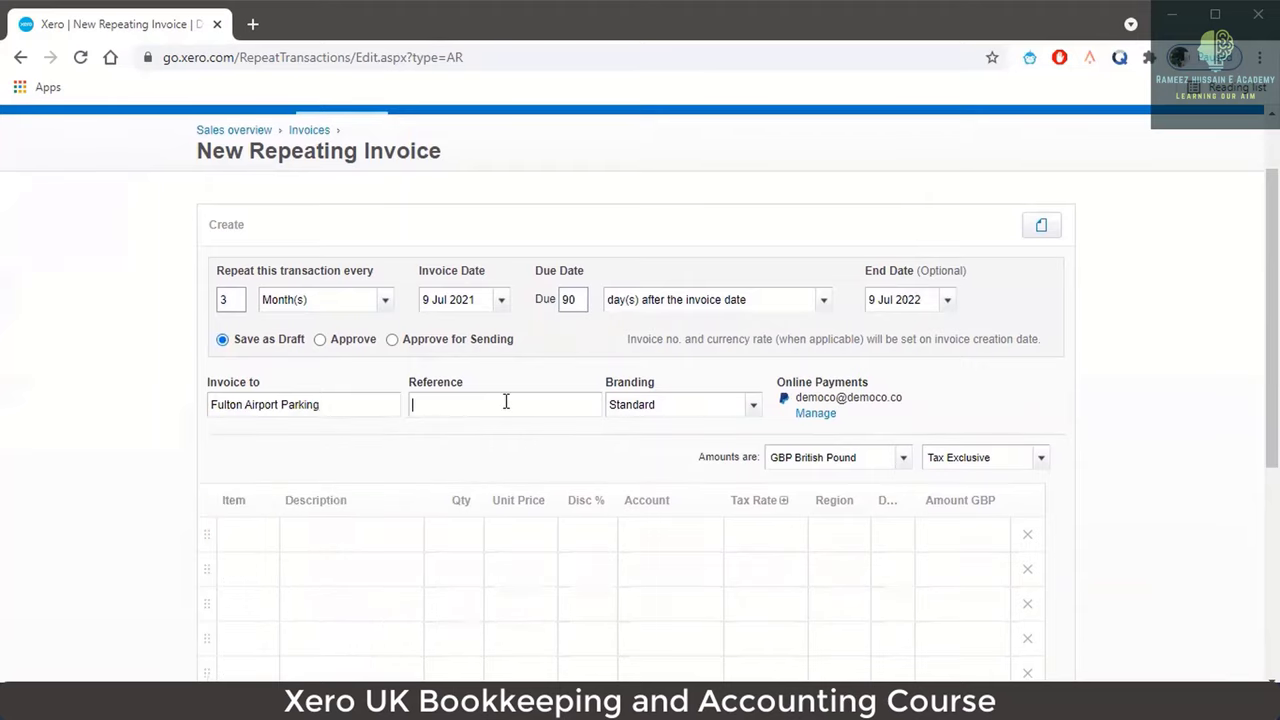
pyautogui.write('Q')
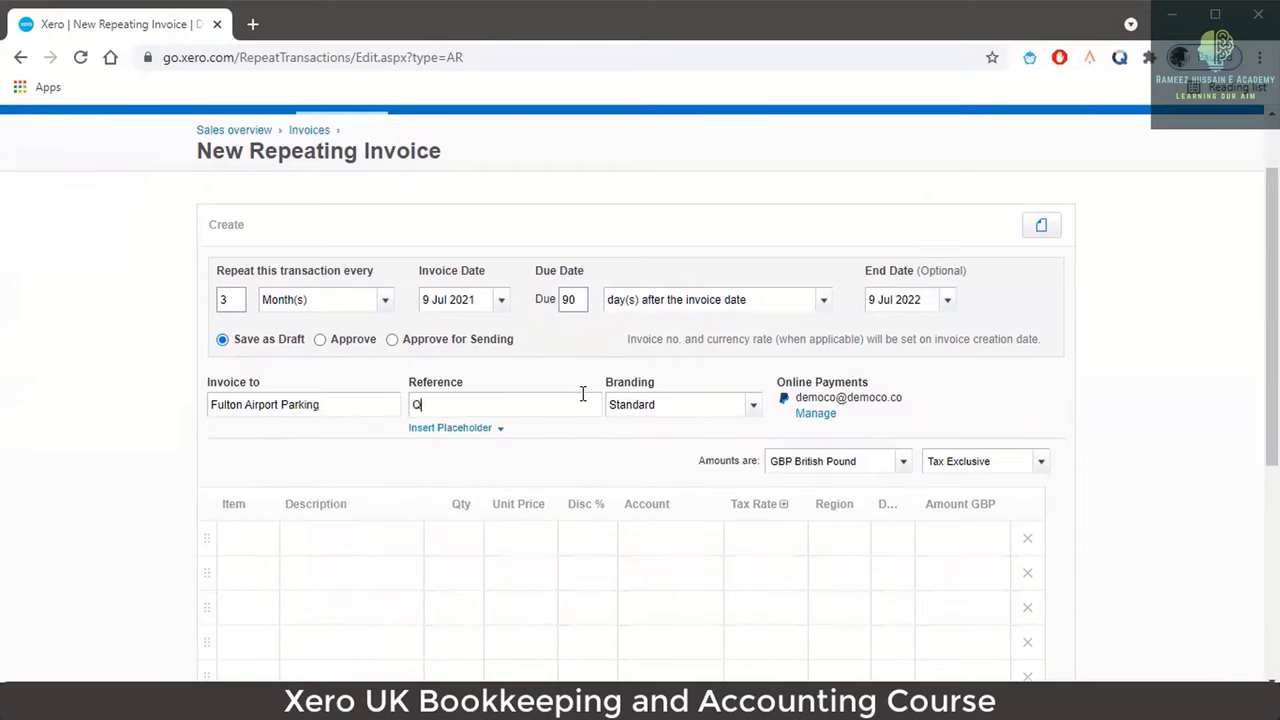
pyautogui.write('uarterly Invoice')
pyautogui.scroll(-1, 403, 509)
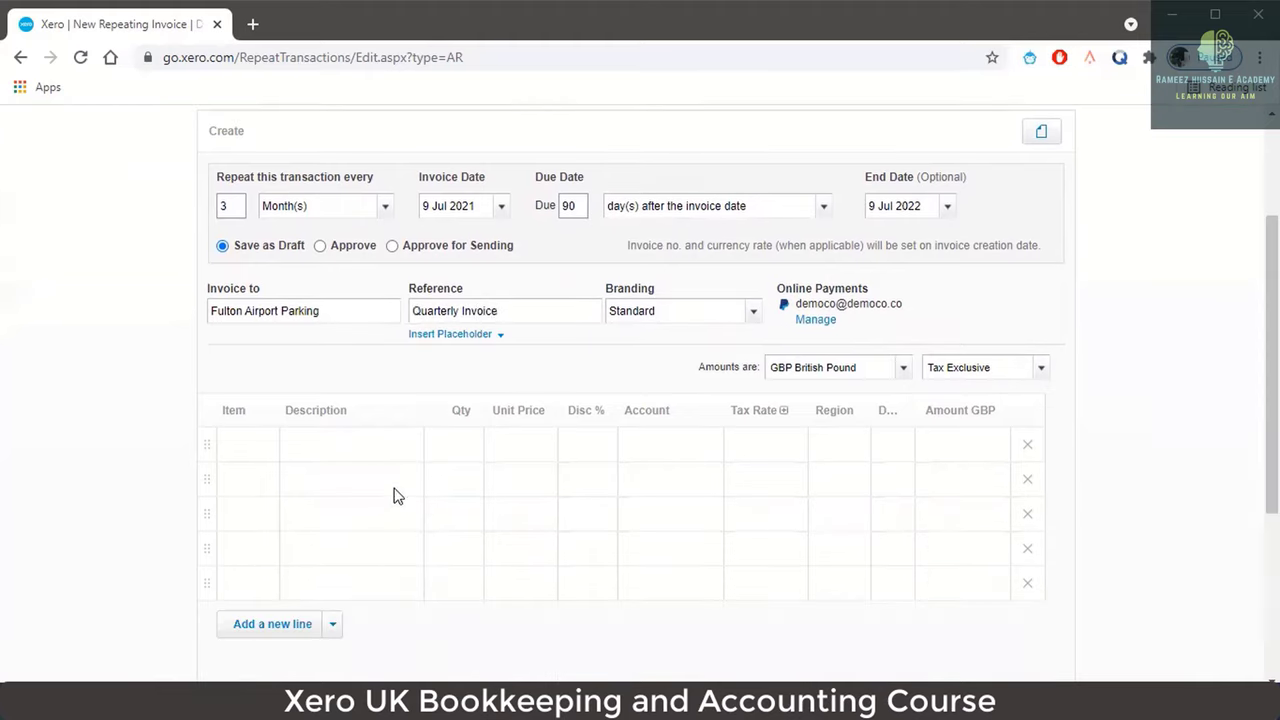
# Step: Add the PMDD due diligence item at 105.00 as the line, totalling 126.00 with VAT
pyautogui.click(266, 447)
pyautogui.click(266, 446)
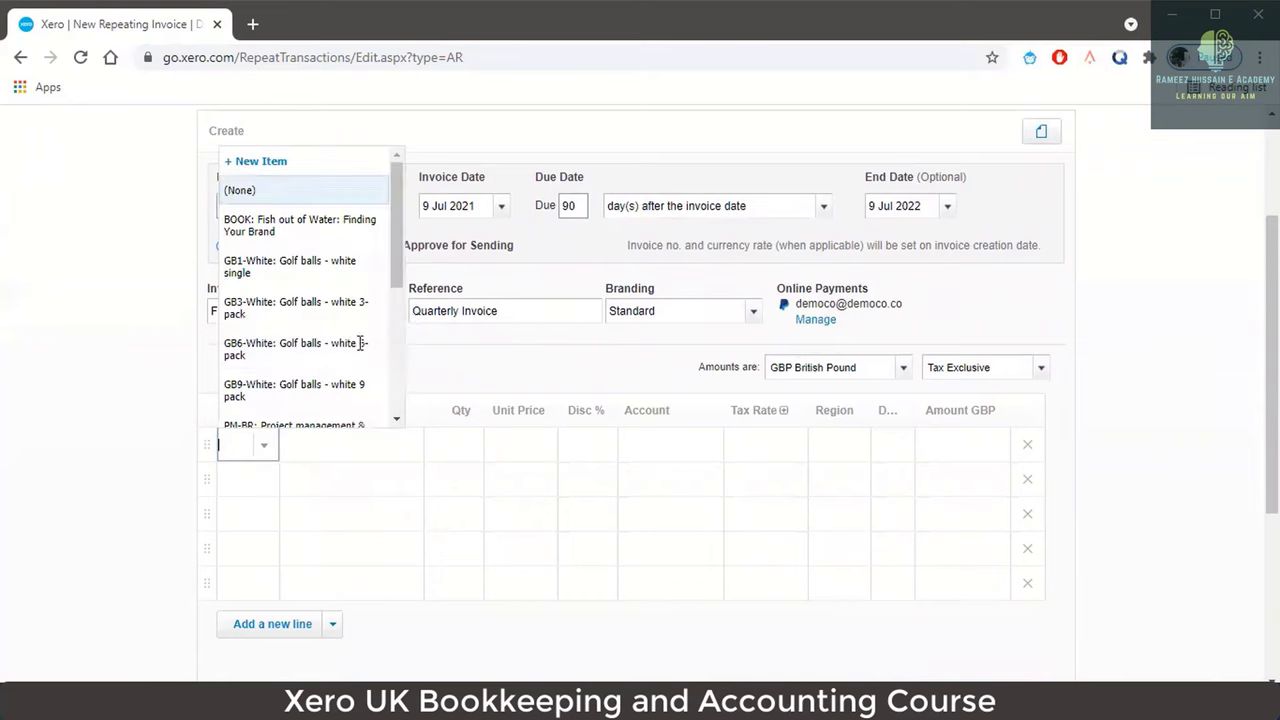
pyautogui.scroll(-5, 375, 314)
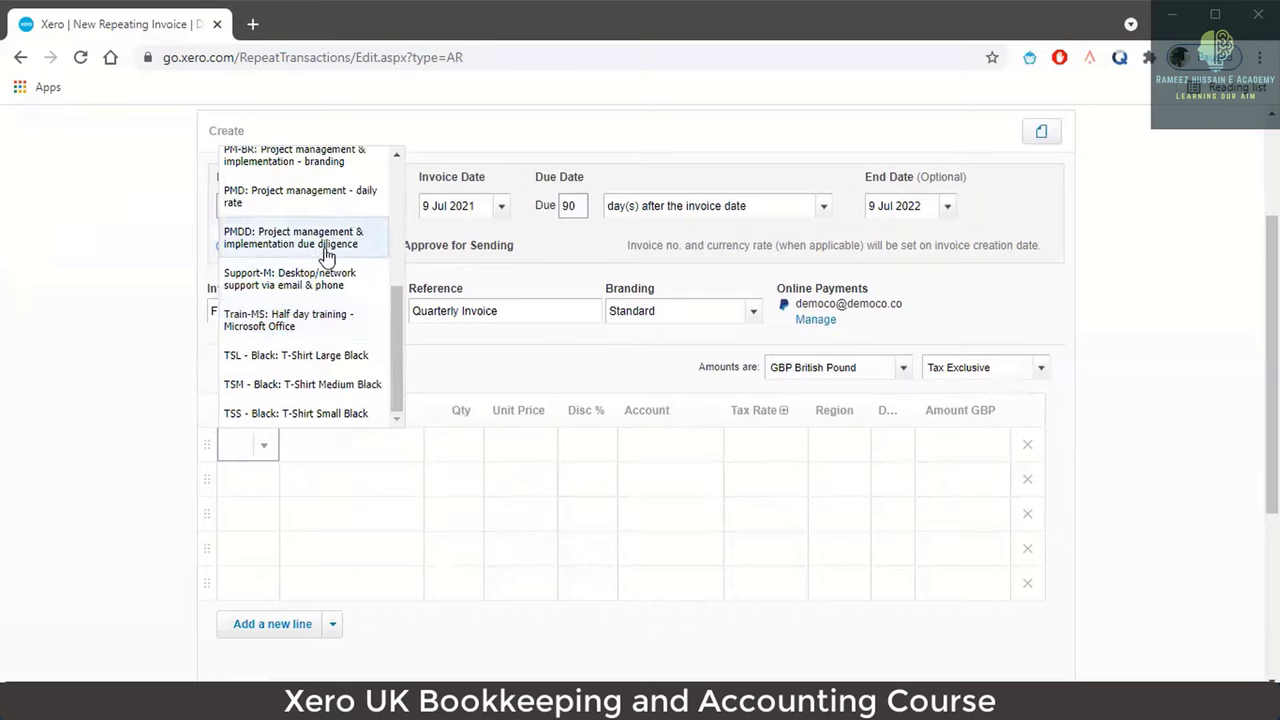
pyautogui.click(326, 254)
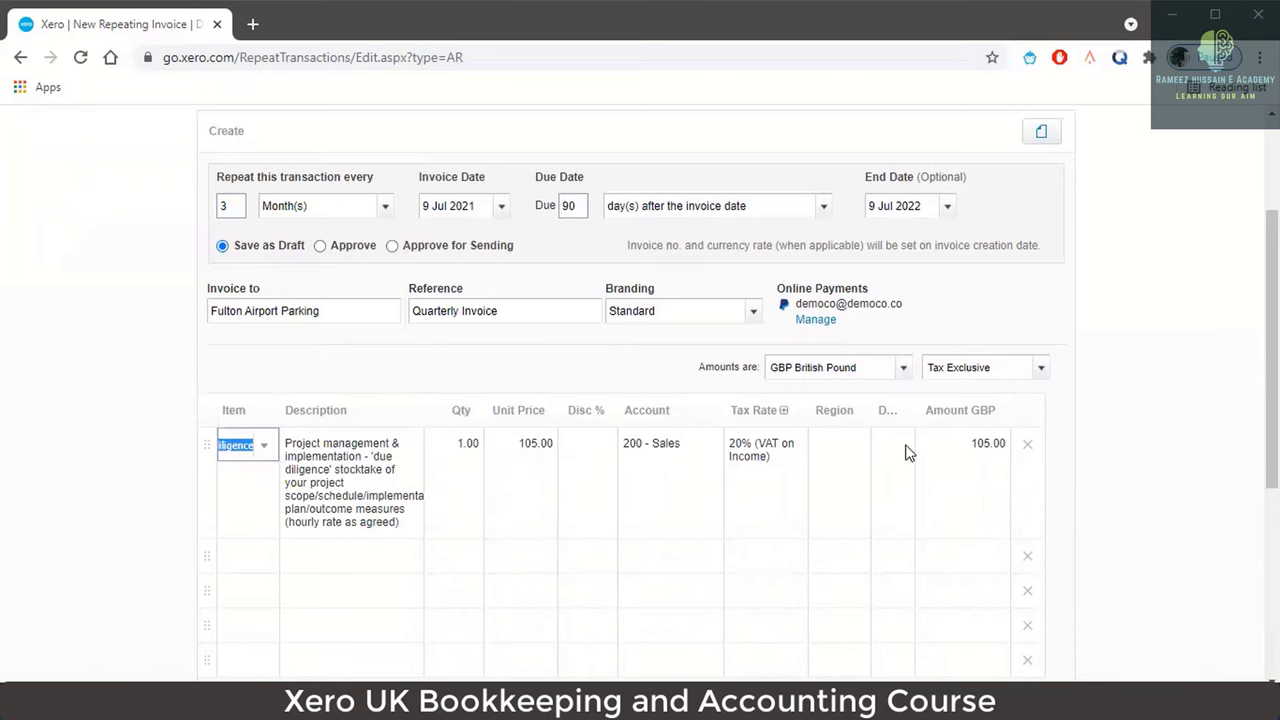
pyautogui.scroll(-2, 984, 463)
pyautogui.scroll(1, 980, 472)
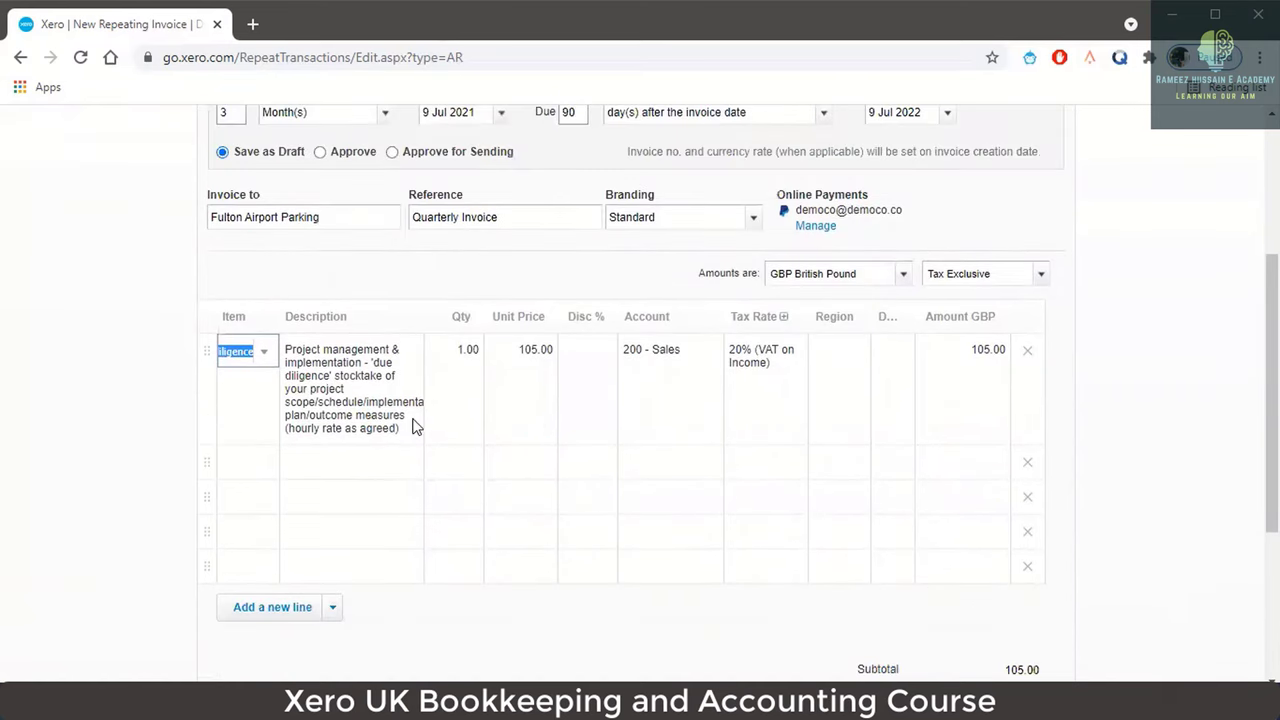
pyautogui.scroll(-1, 490, 422)
pyautogui.scroll(3, 548, 428)
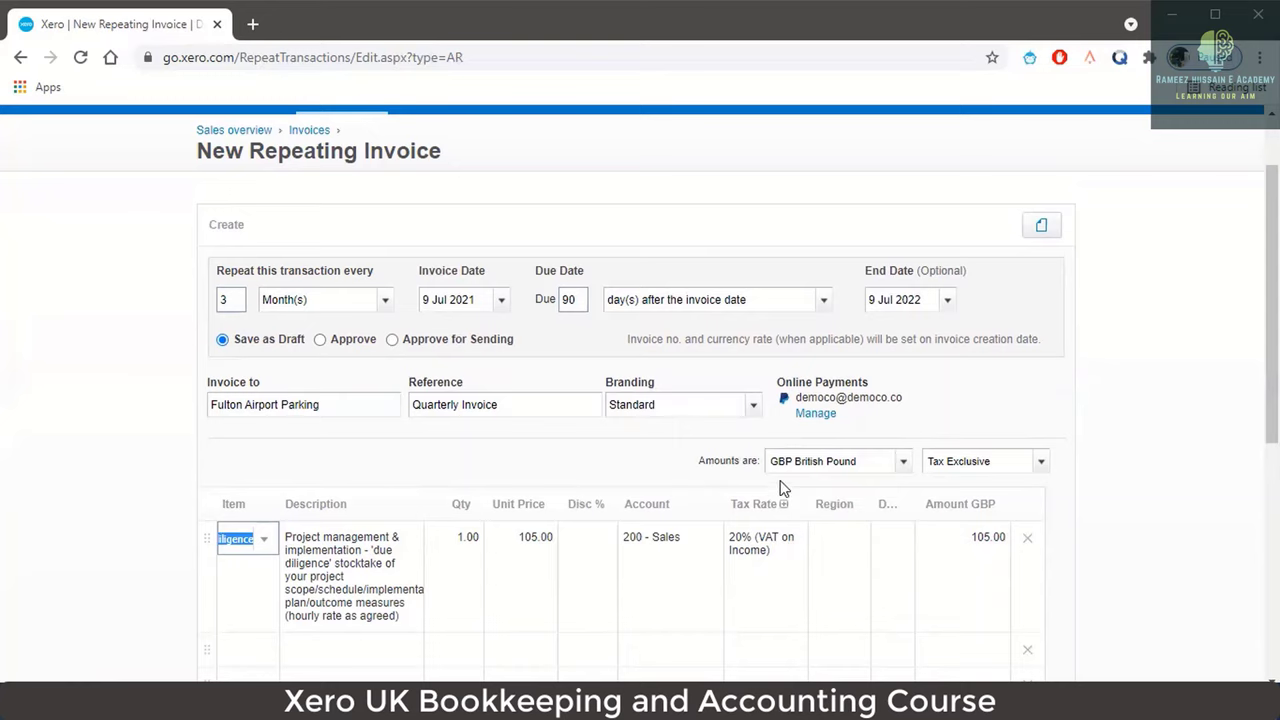
pyautogui.scroll(-5, 790, 492)
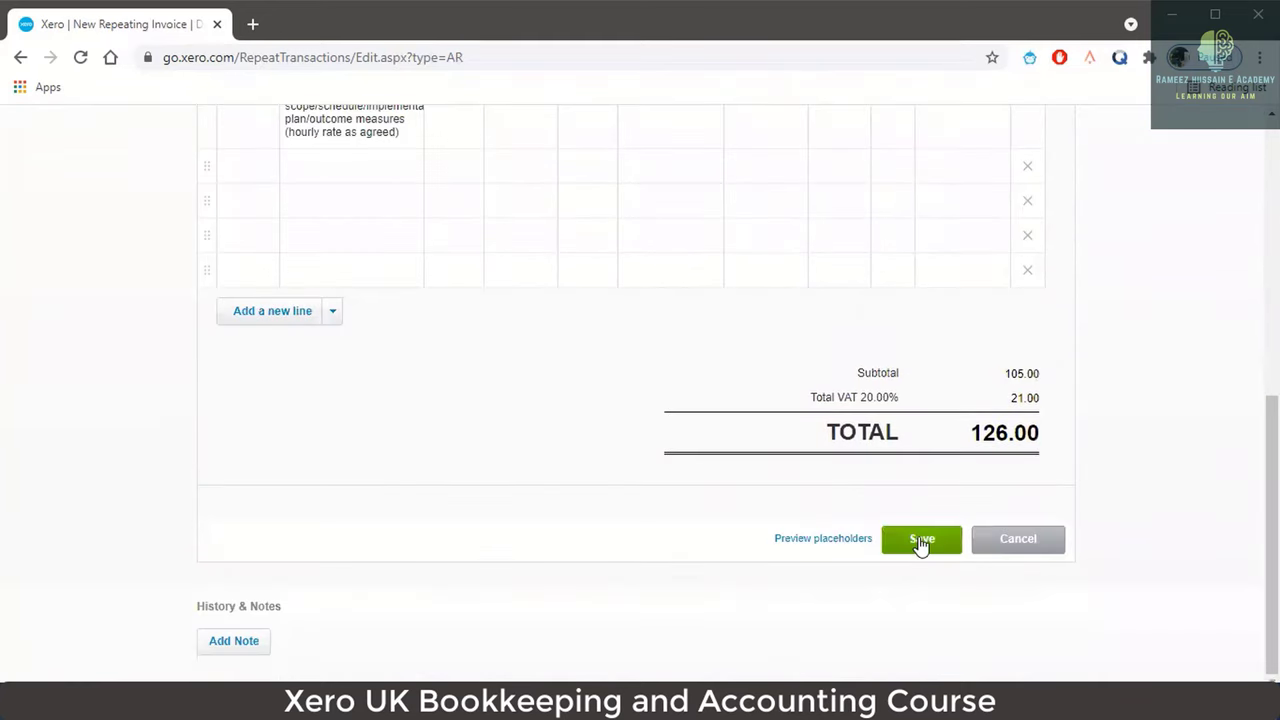
# Step: Save the Fulton Airport Parking quarterly template as a 126.00 draft repeating invoice
pyautogui.click(923, 545)
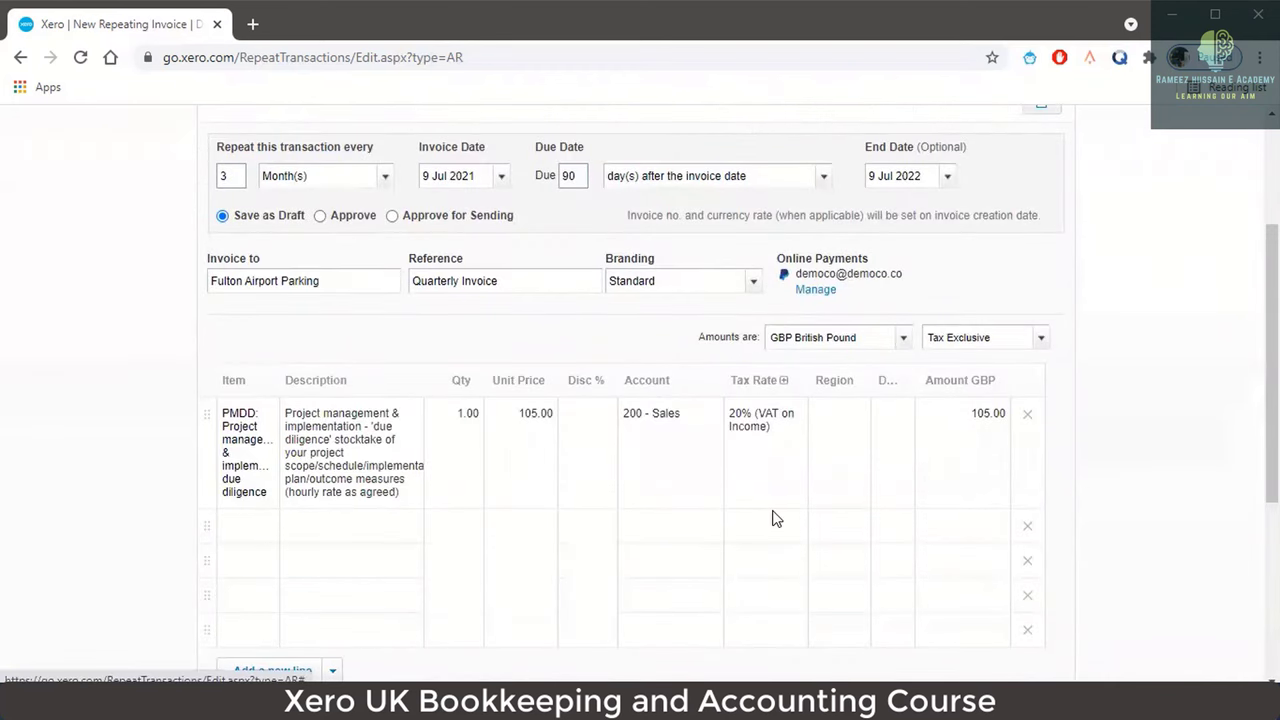
pyautogui.scroll(-4, 776, 518)
pyautogui.click(923, 538)
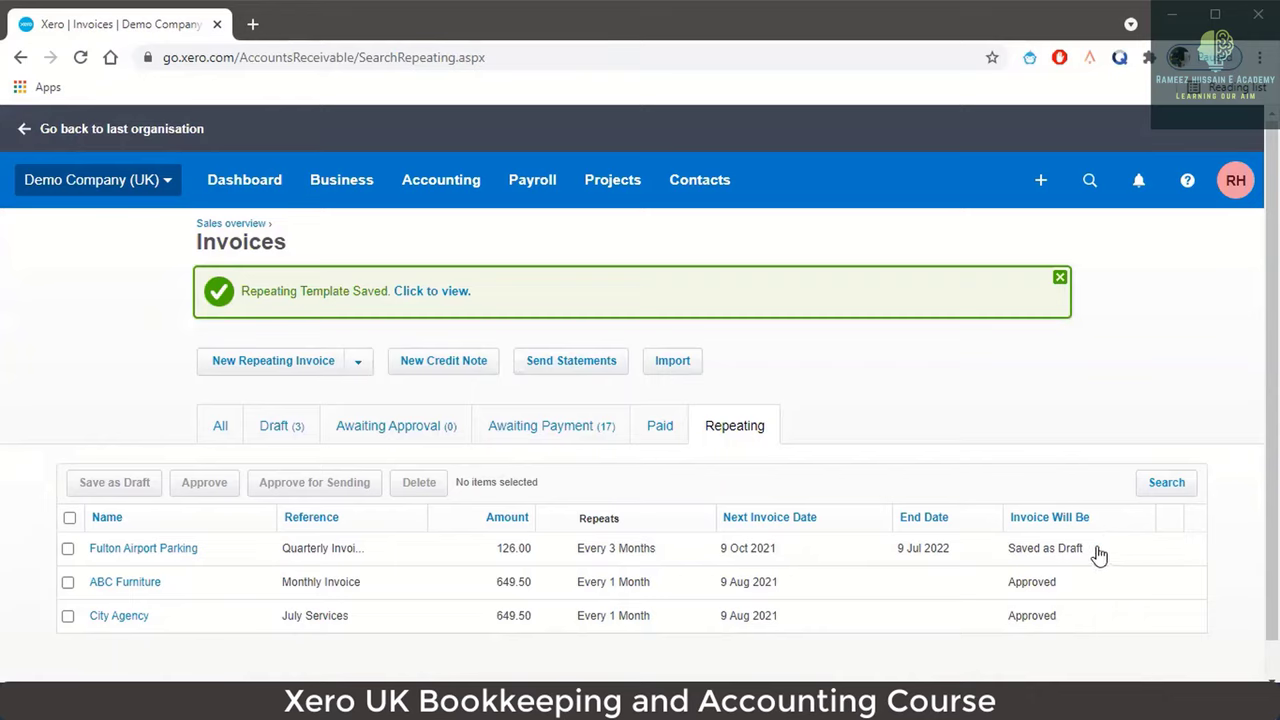
# Step: Open Fulton Airport Parking's draft invoice INV-0052 from the Draft list
pyautogui.click(283, 428)
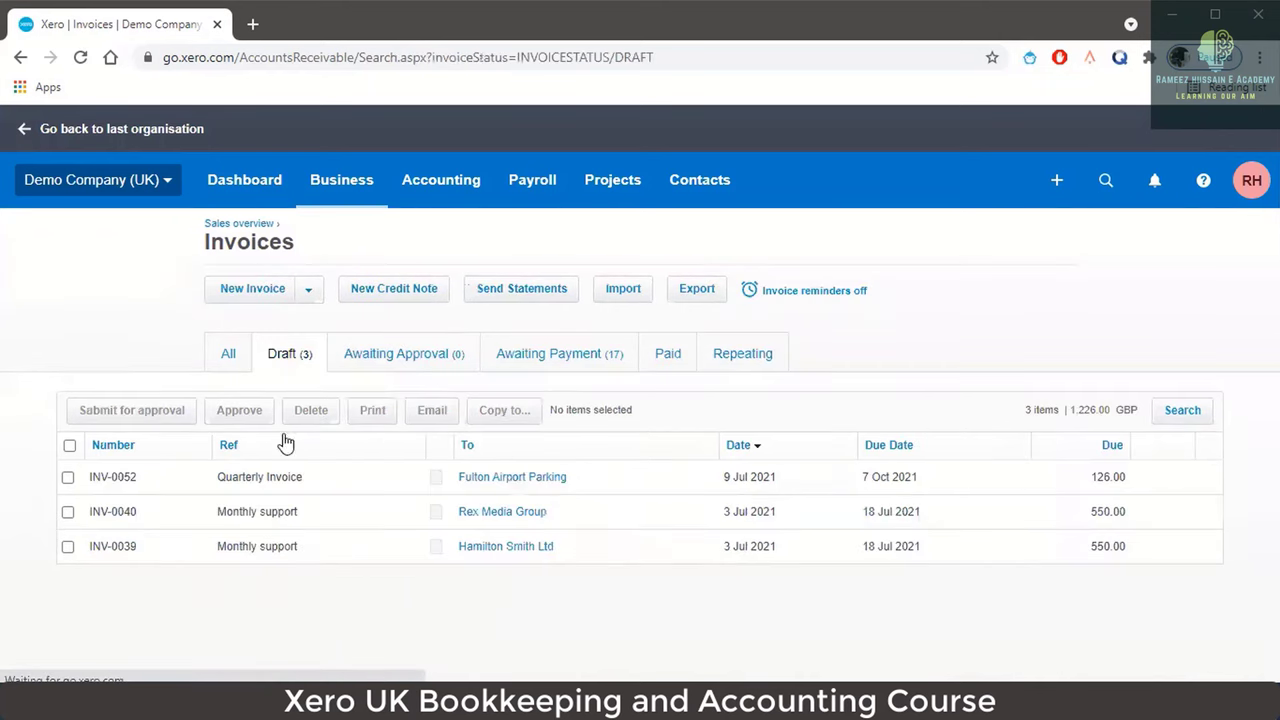
pyautogui.click(519, 479)
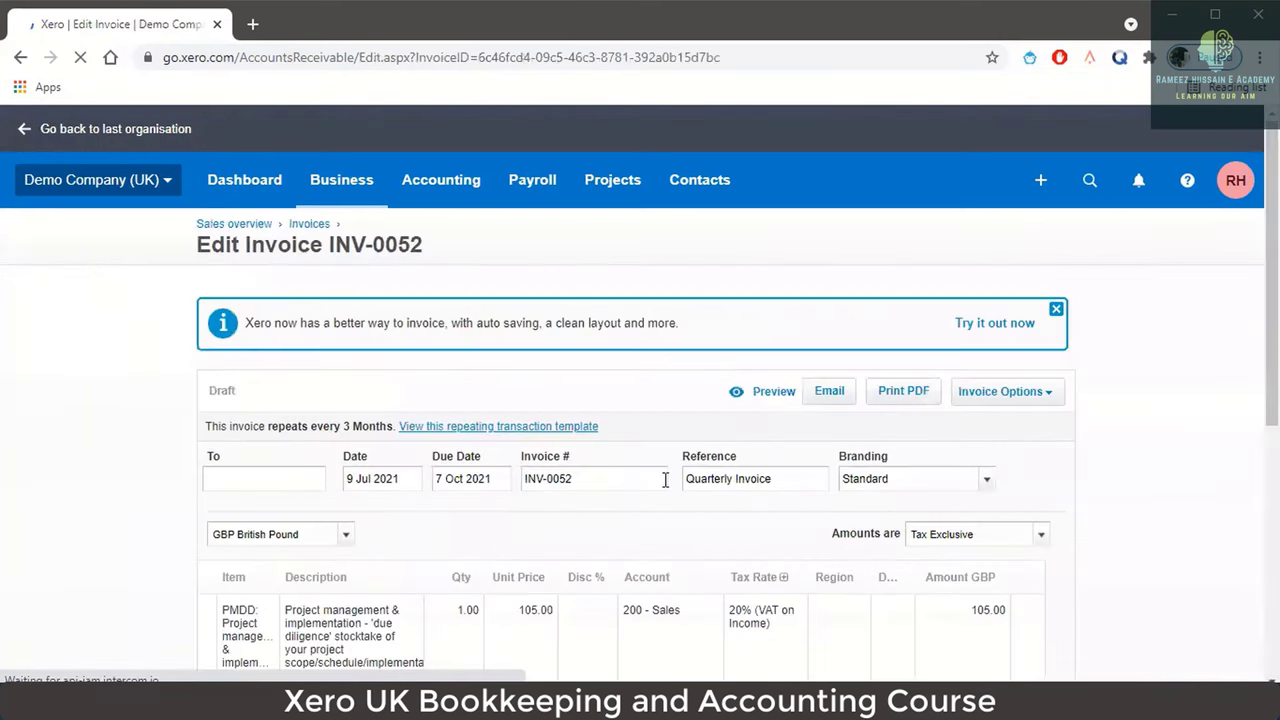
pyautogui.scroll(-3, 570, 478)
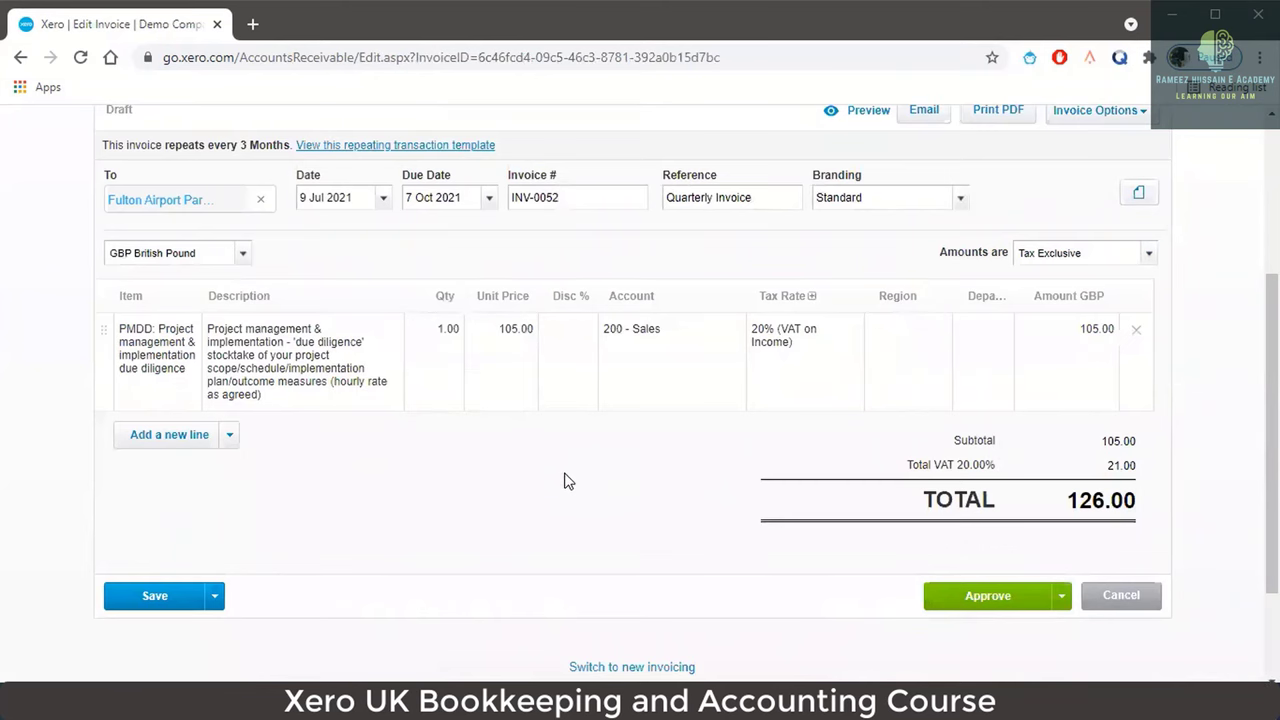
pyautogui.scroll(2, 563, 480)
pyautogui.scroll(-2, 563, 480)
# Step: Submit INV-0052 for 126.00 using Save & submit for approval
pyautogui.click(1062, 597)
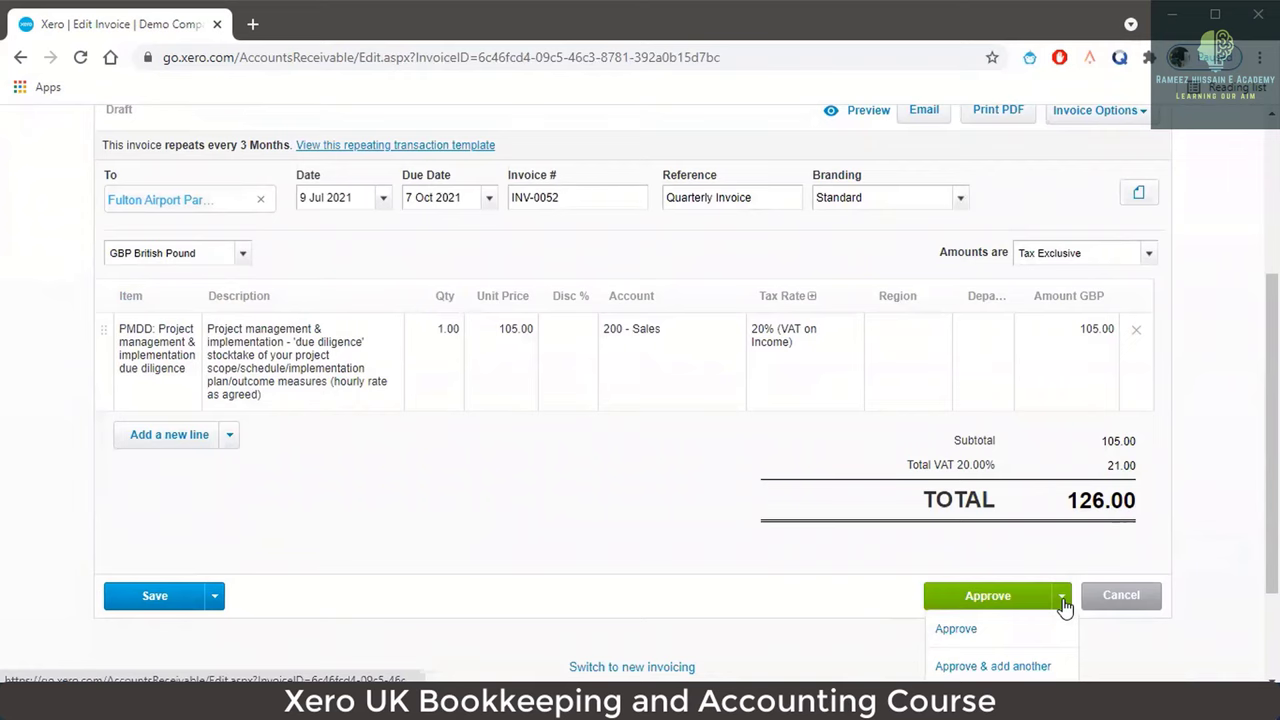
pyautogui.click(214, 596)
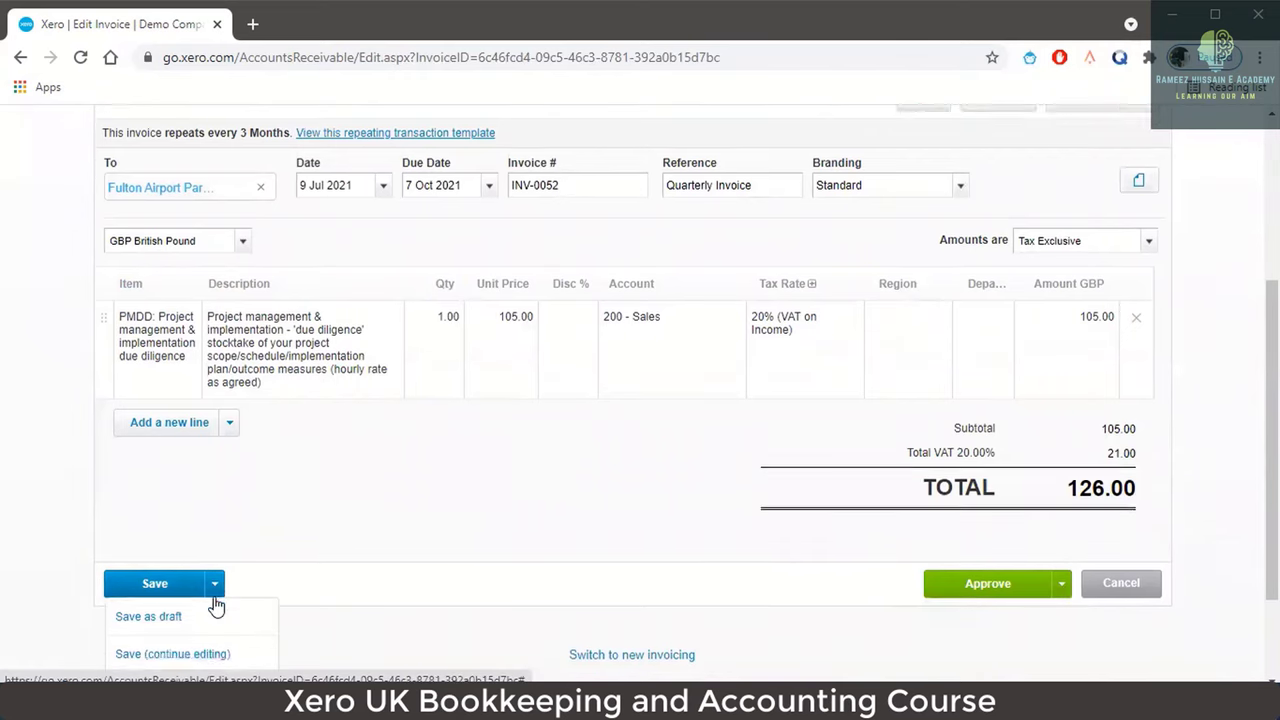
pyautogui.scroll(-1, 215, 605)
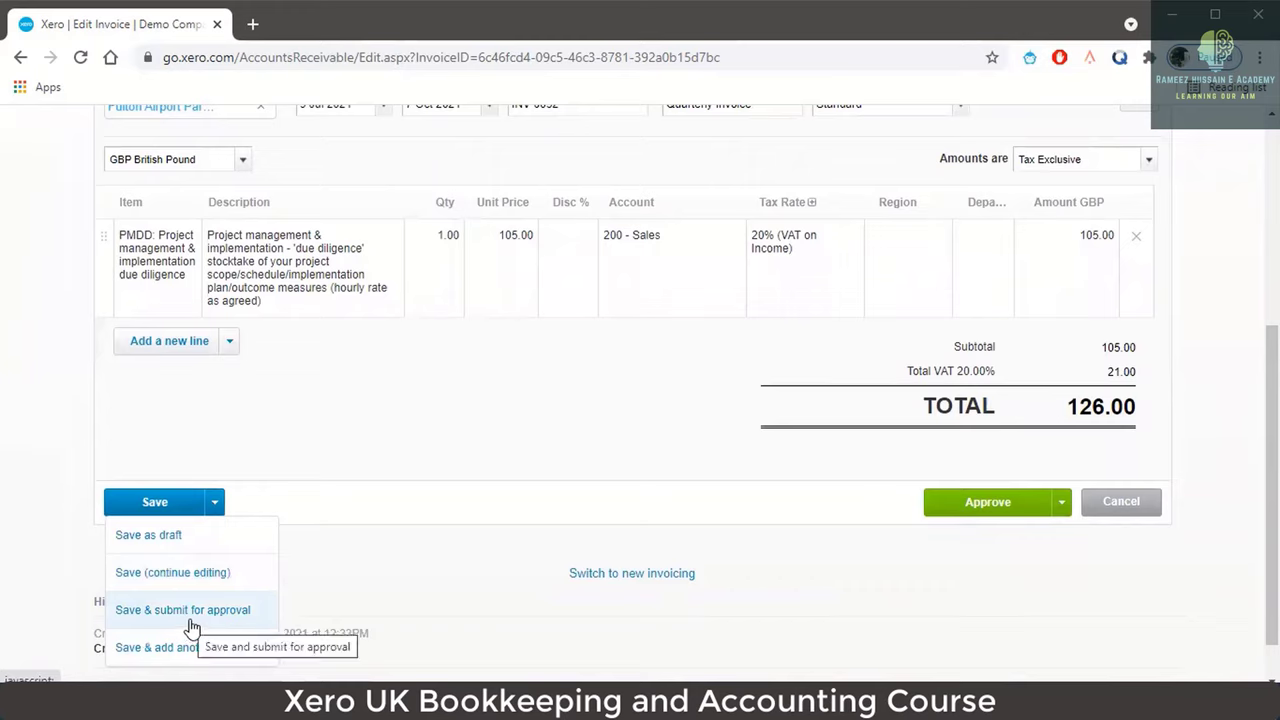
pyautogui.click(188, 612)
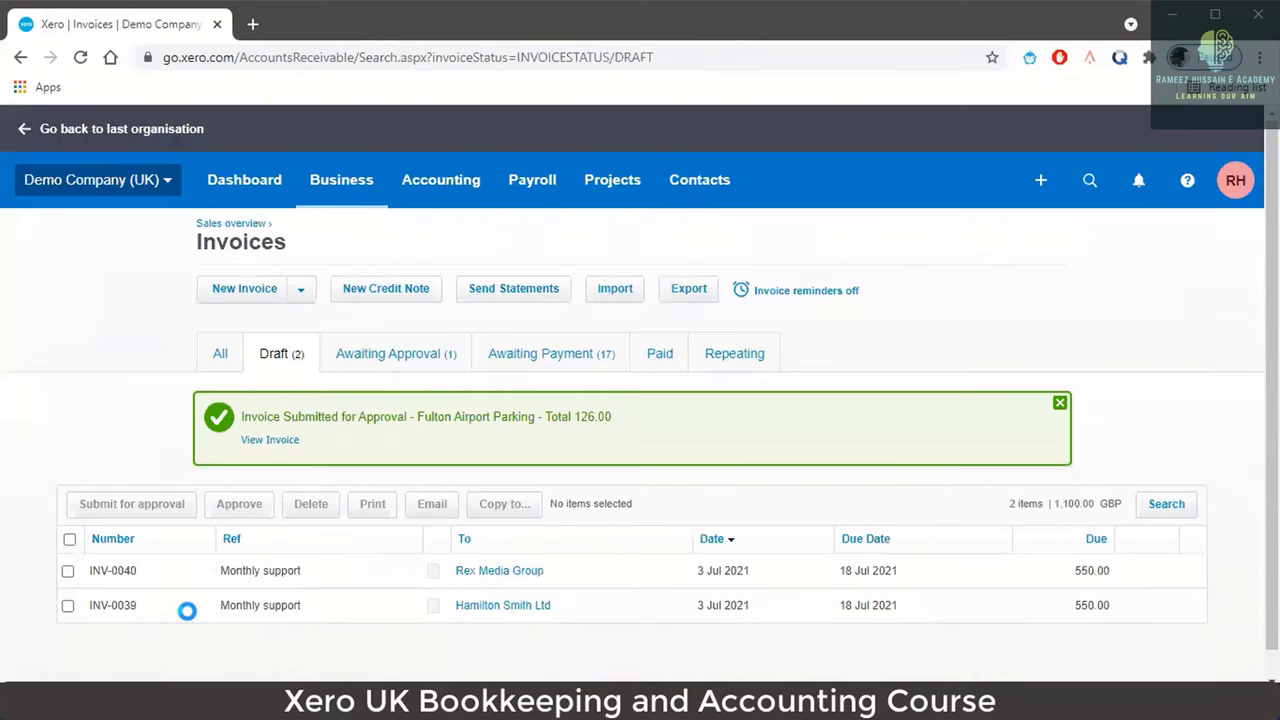
# Step: Approve invoice INV-0052 for 126.00 from the Awaiting Approval list
pyautogui.click(386, 366)
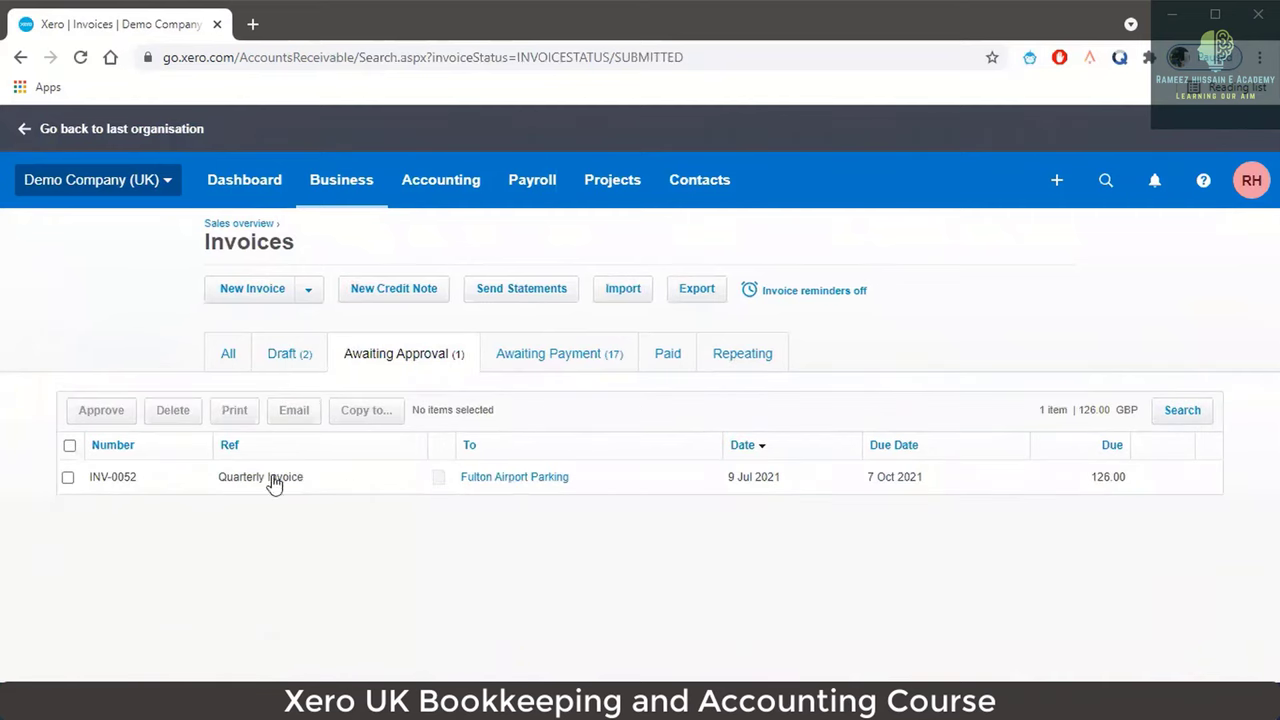
pyautogui.click(103, 480)
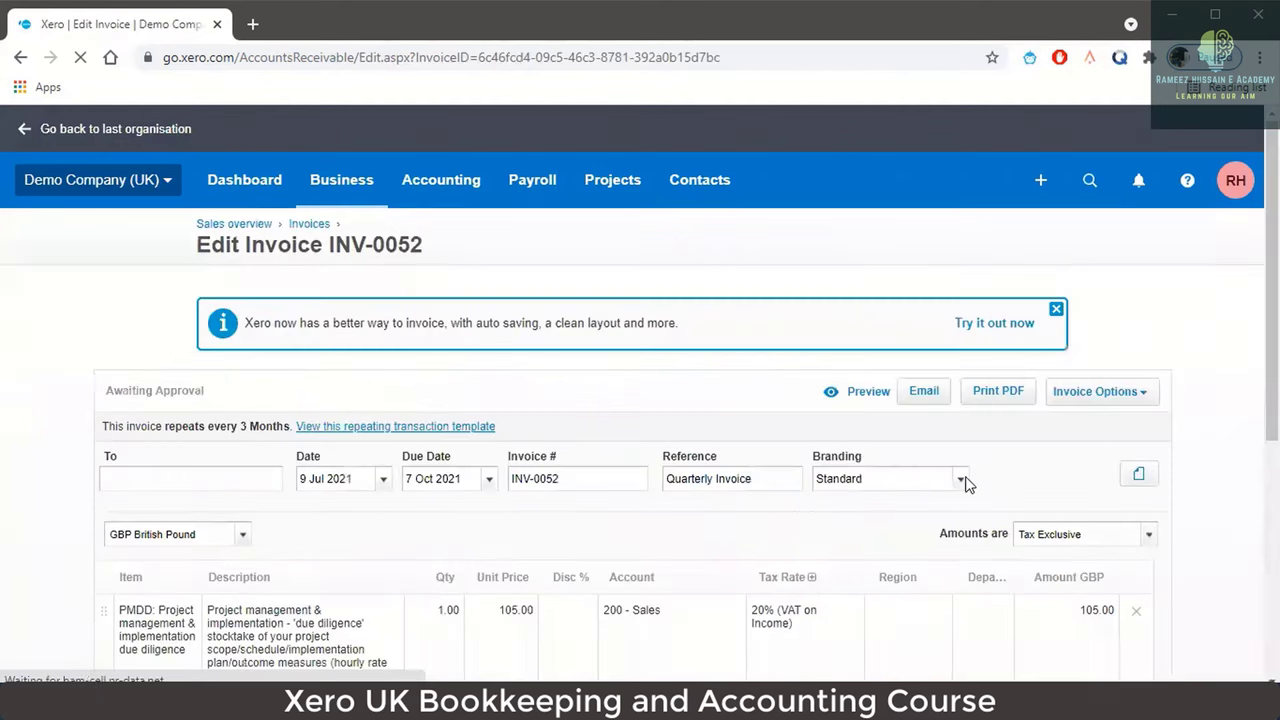
pyautogui.scroll(-4, 879, 532)
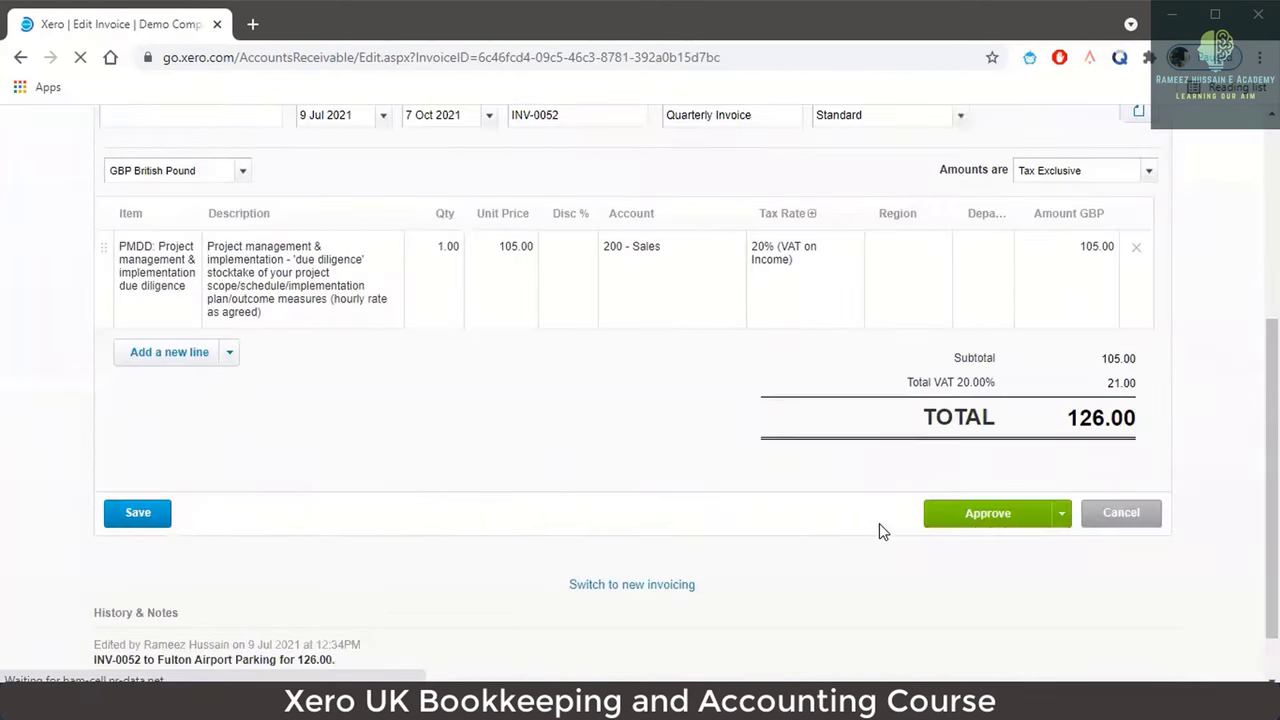
pyautogui.click(971, 514)
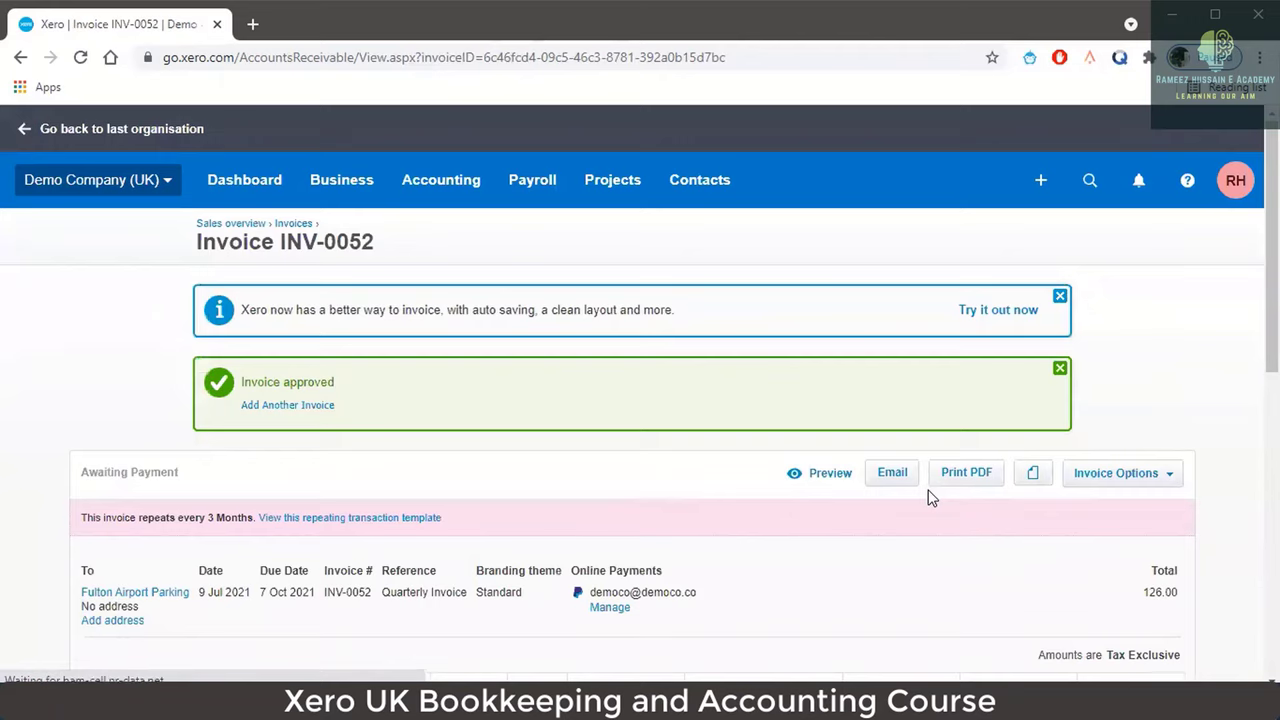
pyautogui.scroll(-2, 928, 500)
pyautogui.scroll(-1, 928, 500)
pyautogui.scroll(4, 928, 500)
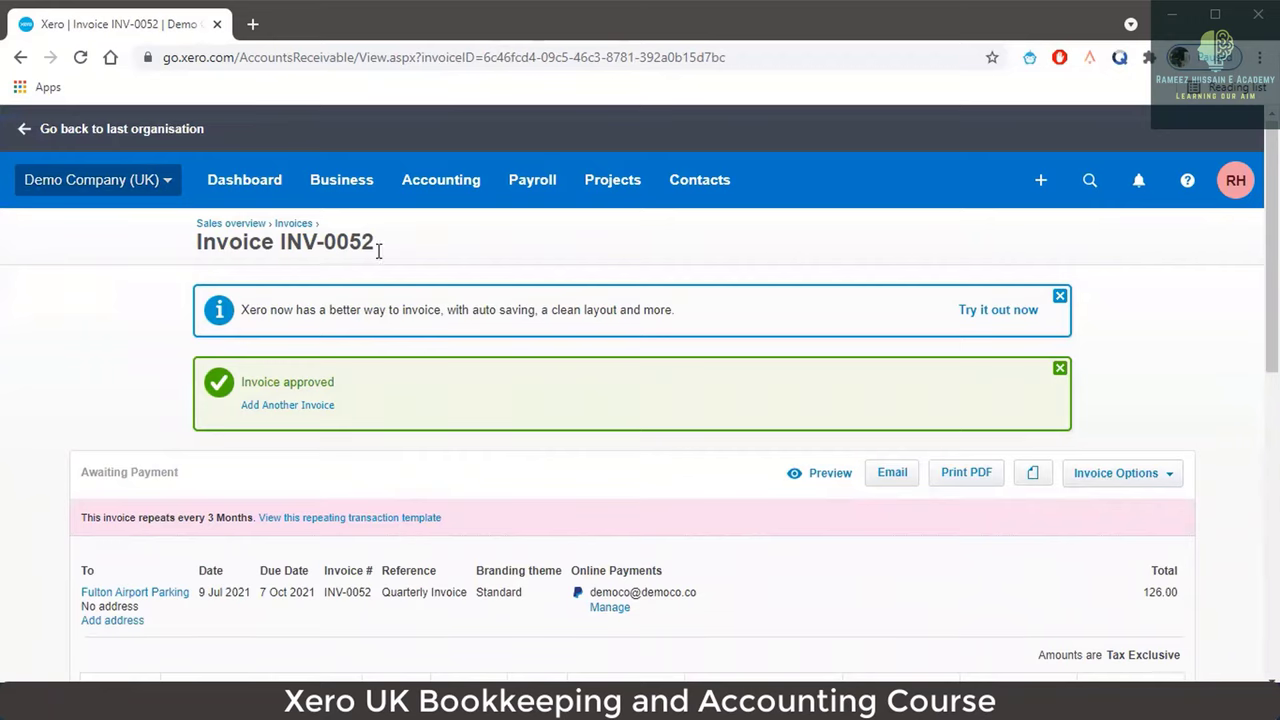
# Step: Show the Repeating invoice templates list under Business > Invoices
pyautogui.click(354, 196)
pyautogui.click(350, 334)
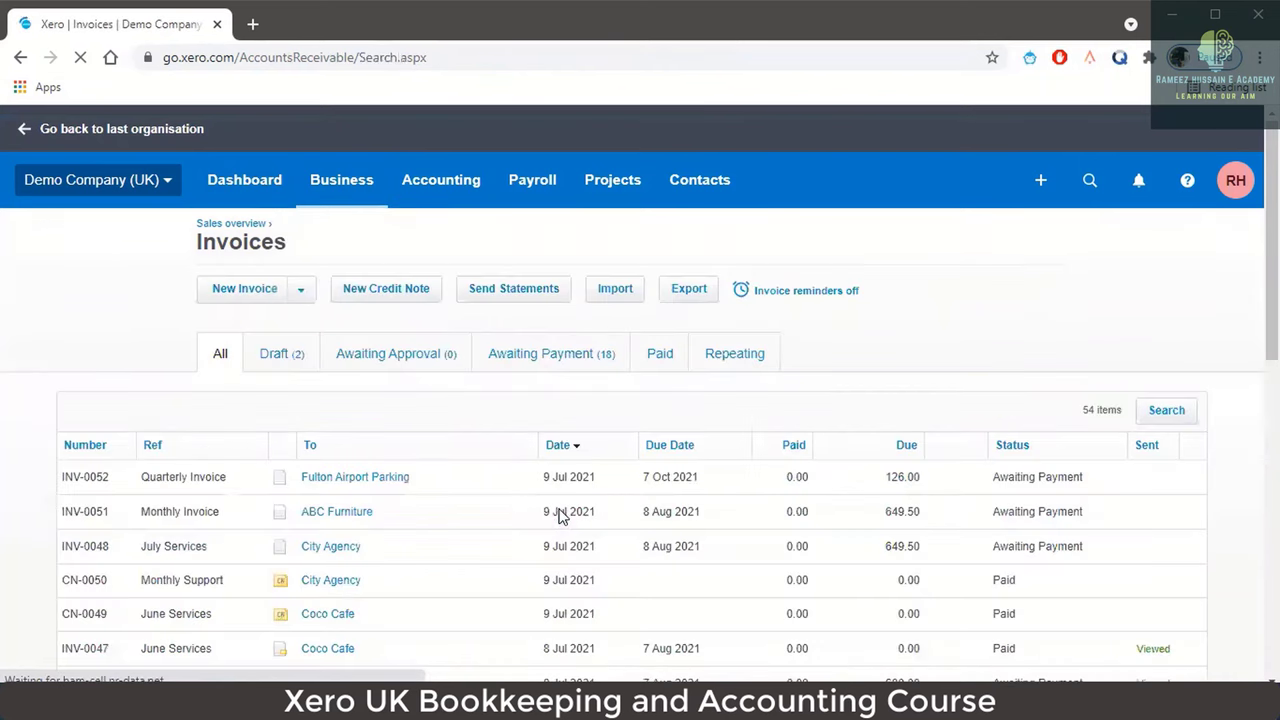
pyautogui.click(733, 368)
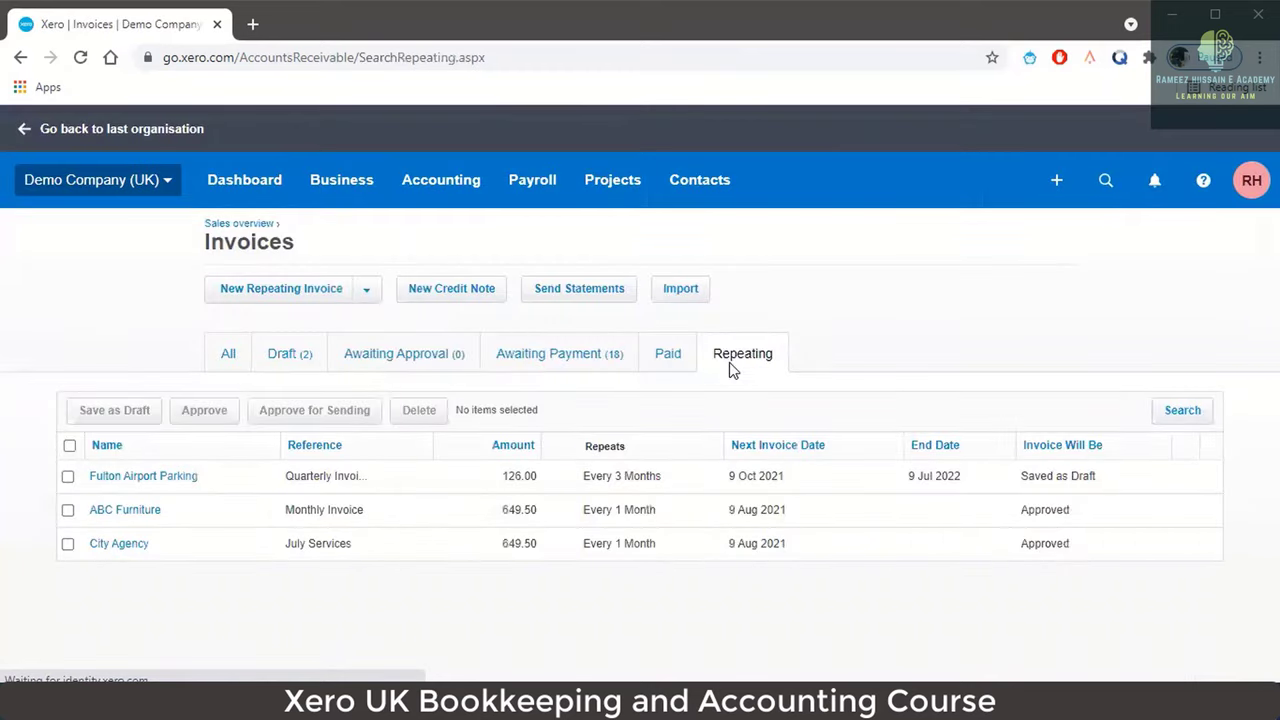
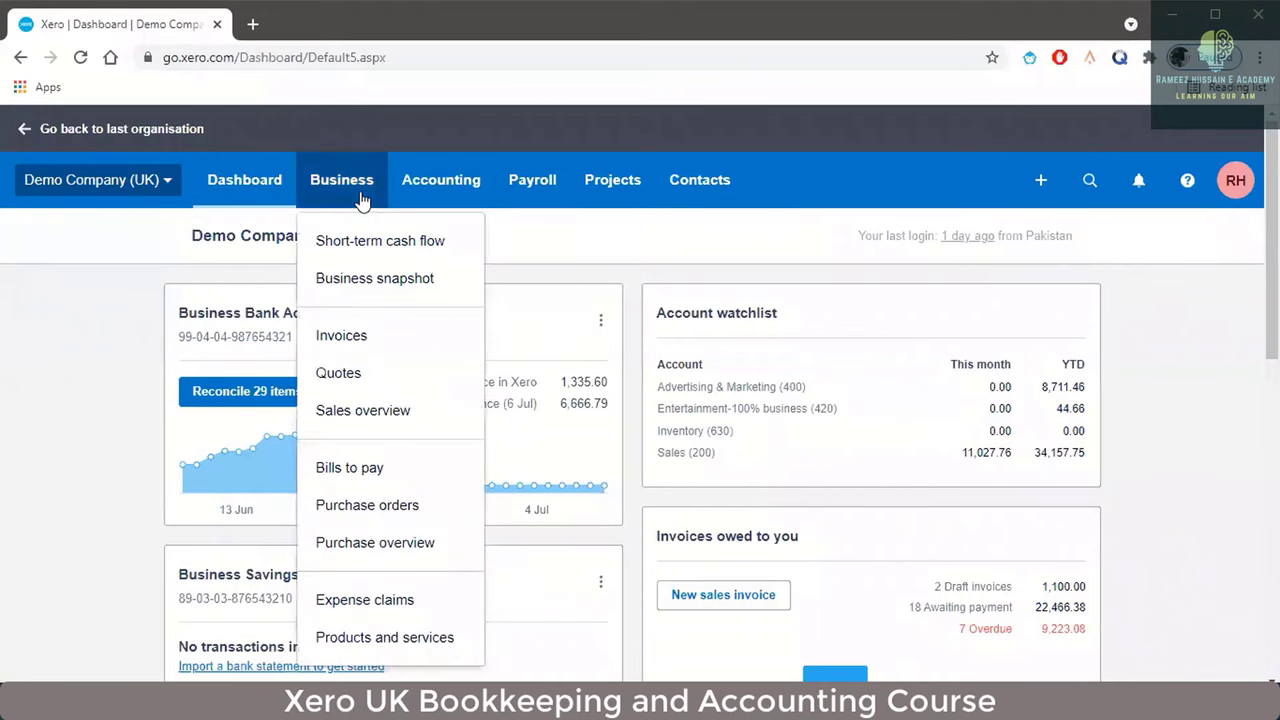
# Step: Open the Business > Invoices list and scroll through all 54 invoices
pyautogui.click(388, 337)
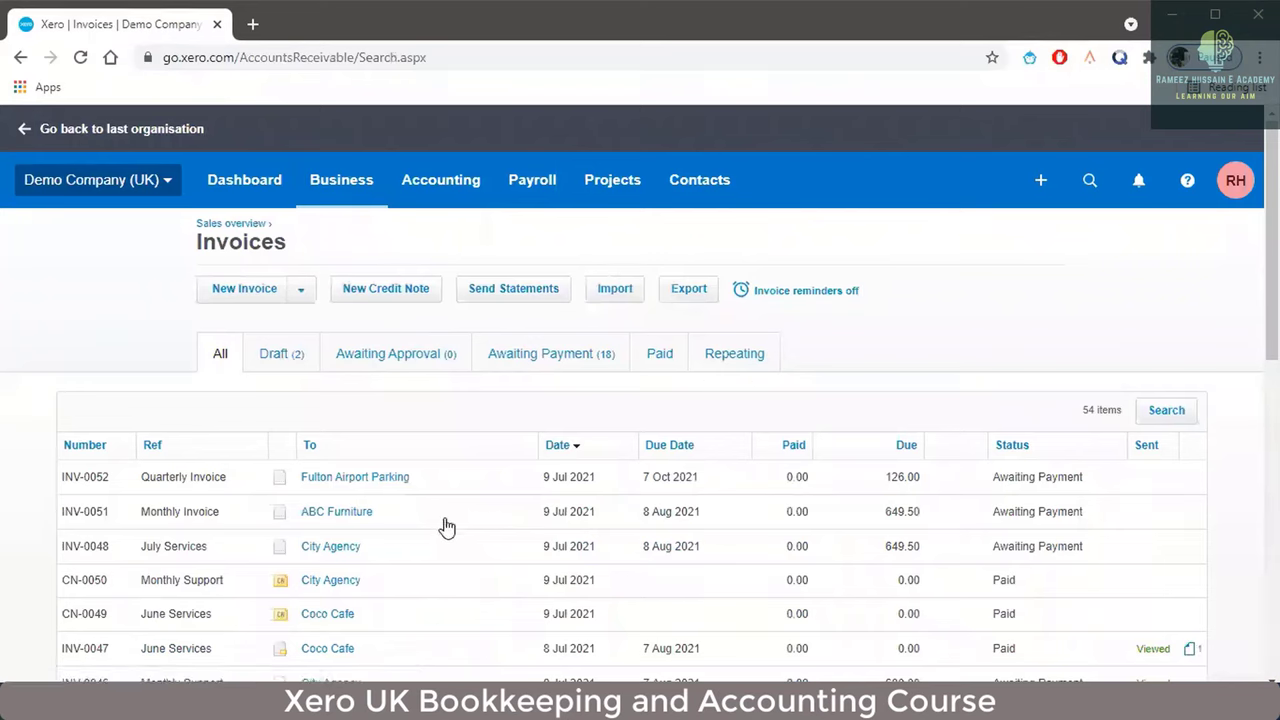
pyautogui.scroll(-1, 447, 527)
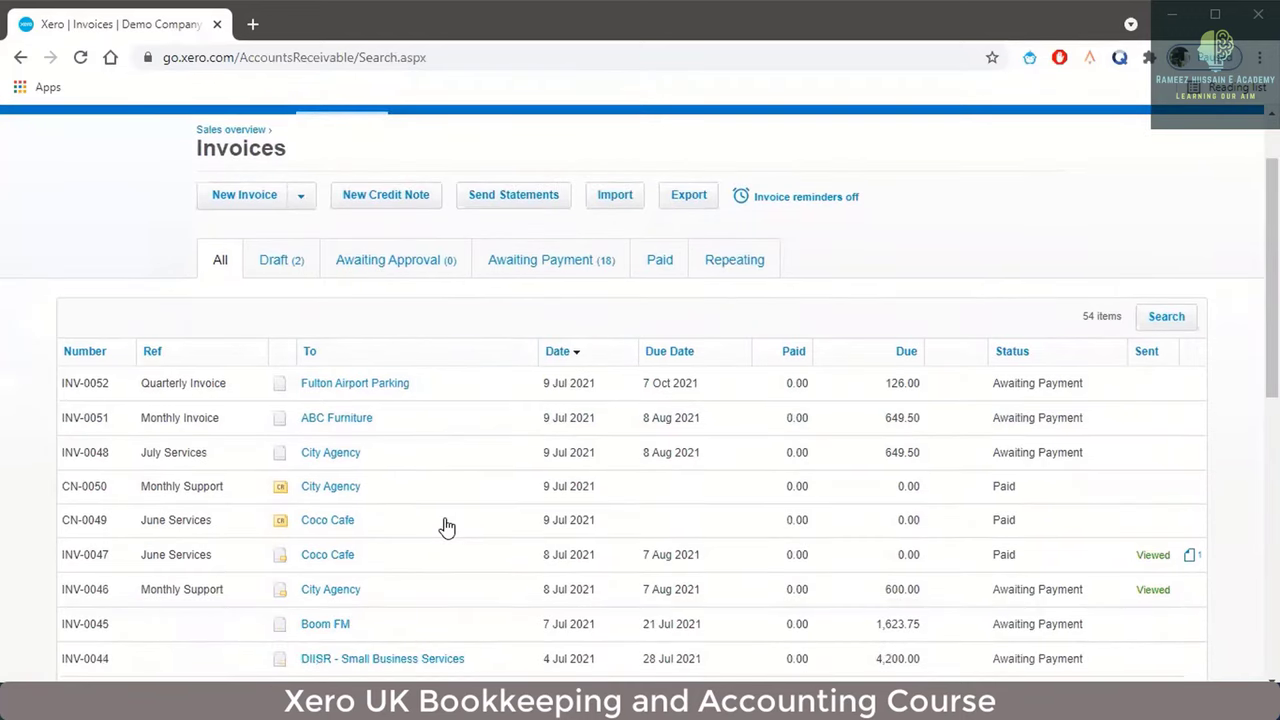
pyautogui.scroll(-1, 447, 527)
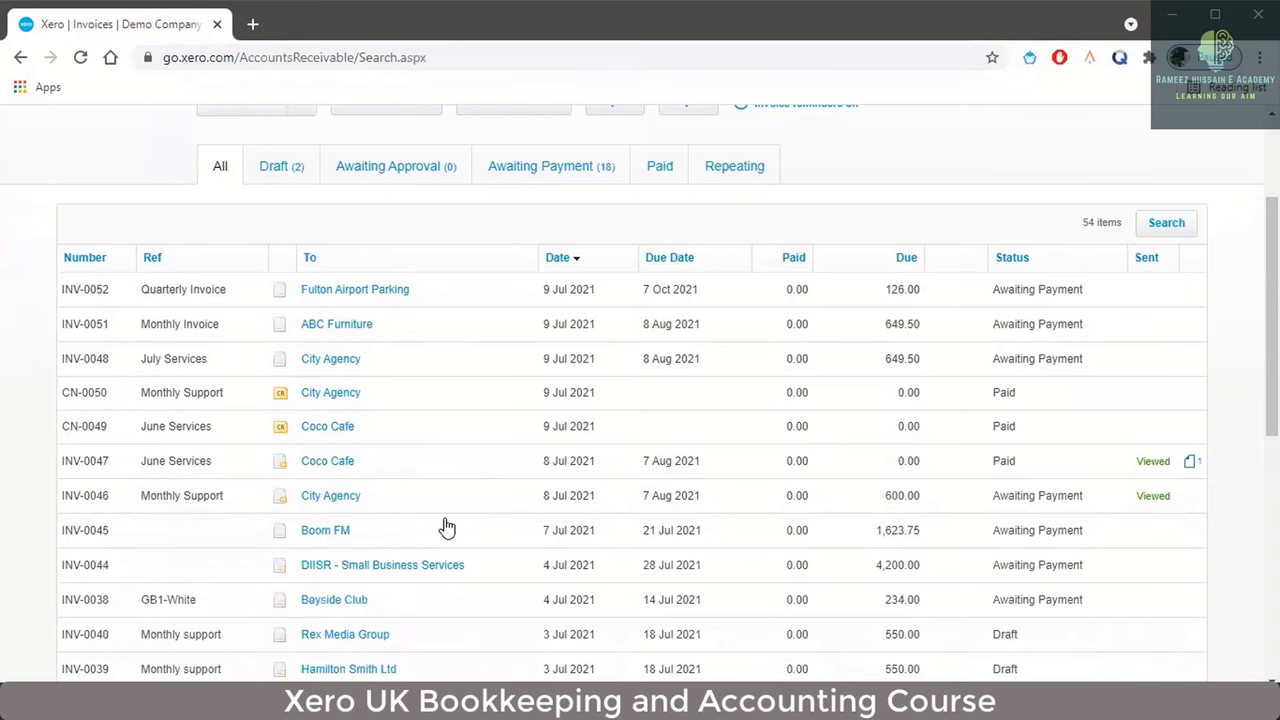
pyautogui.scroll(-1, 447, 527)
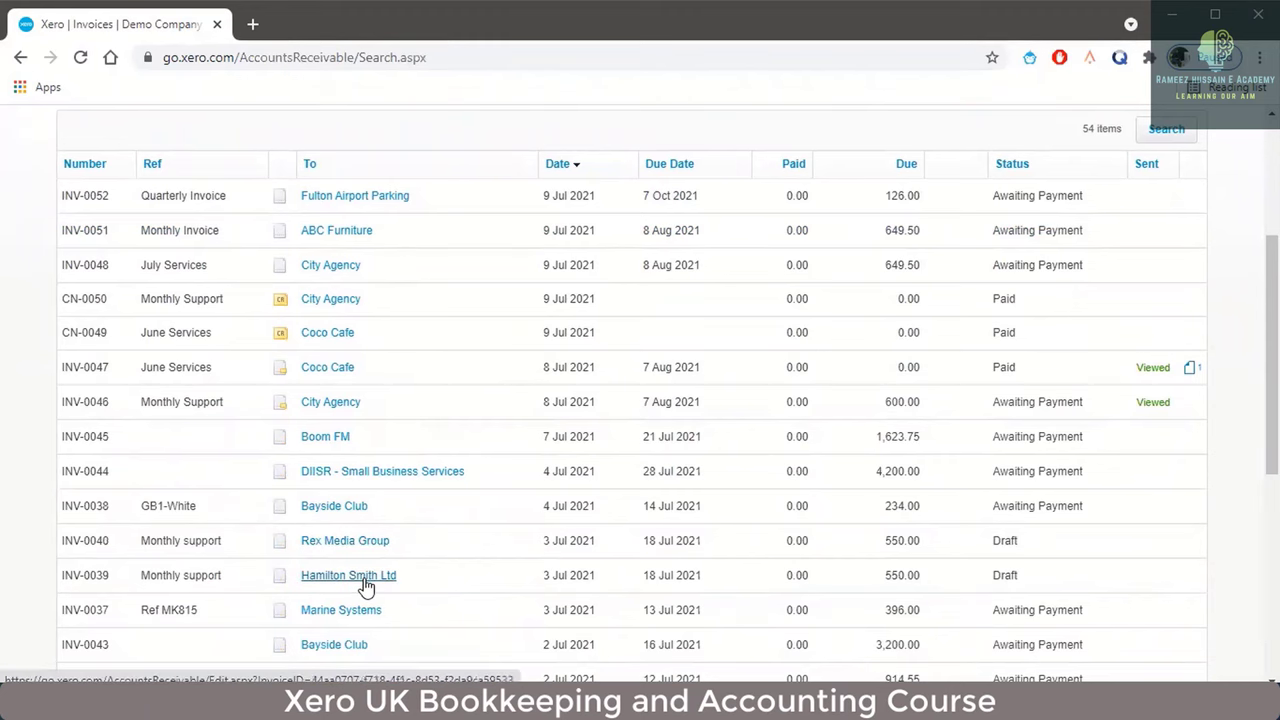
pyautogui.scroll(-1, 364, 553)
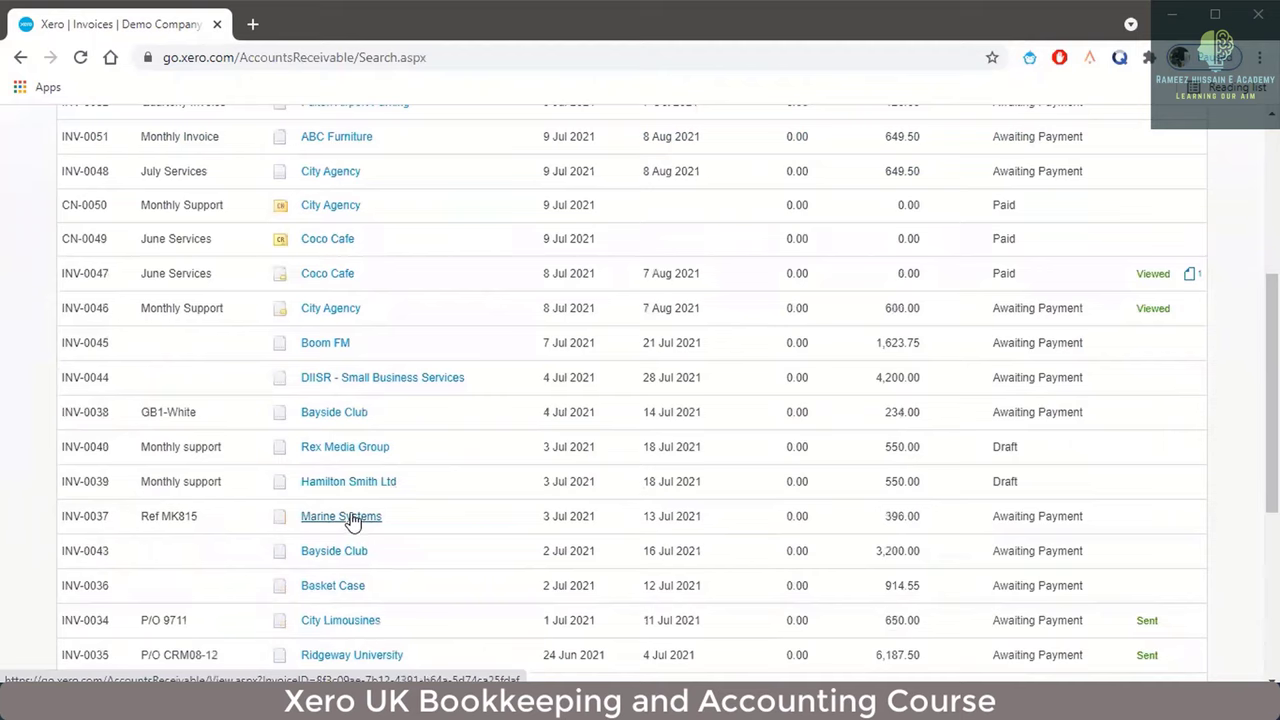
# Step: Open Marine Systems' invoice INV-0037 and show its Invoice Options menu
pyautogui.click(352, 518)
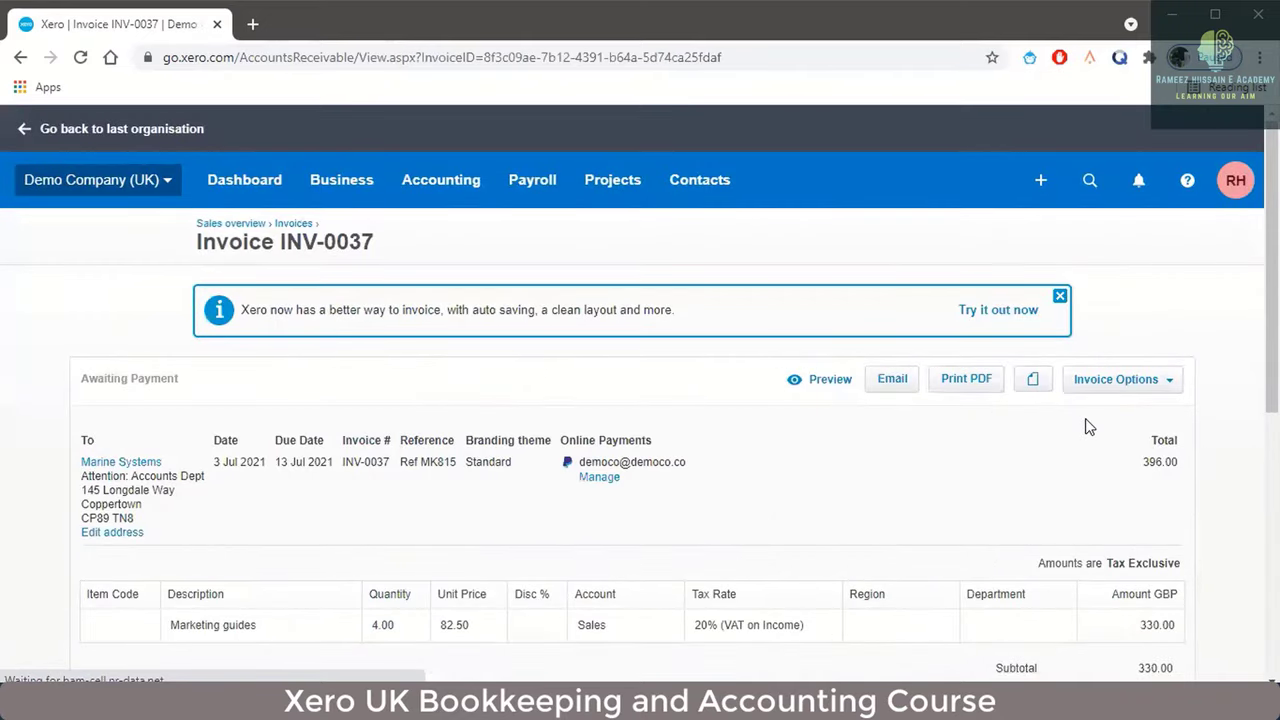
pyautogui.scroll(-1, 1088, 427)
pyautogui.scroll(1, 1085, 418)
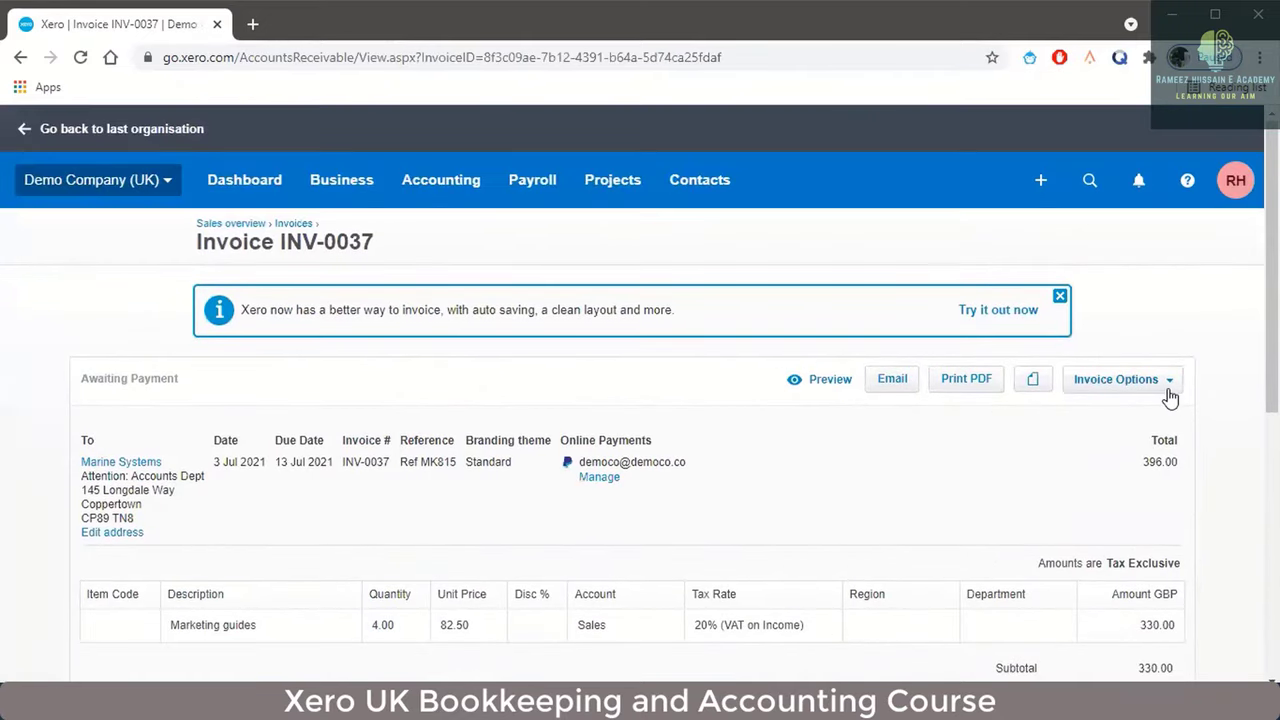
pyautogui.click(1169, 385)
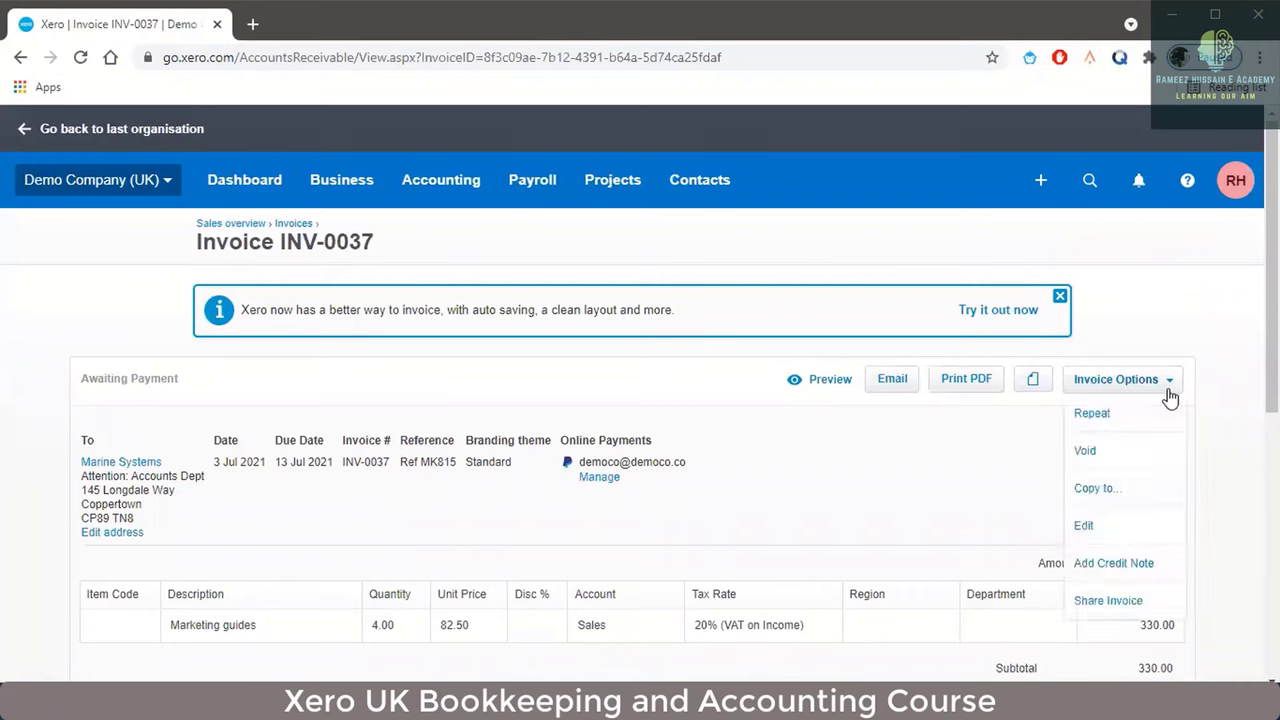
# Step: Draft credit note CN-0053 crediting 4 Marketing guides at 99.00 (396.00) to INV-0037
pyautogui.click(1110, 566)
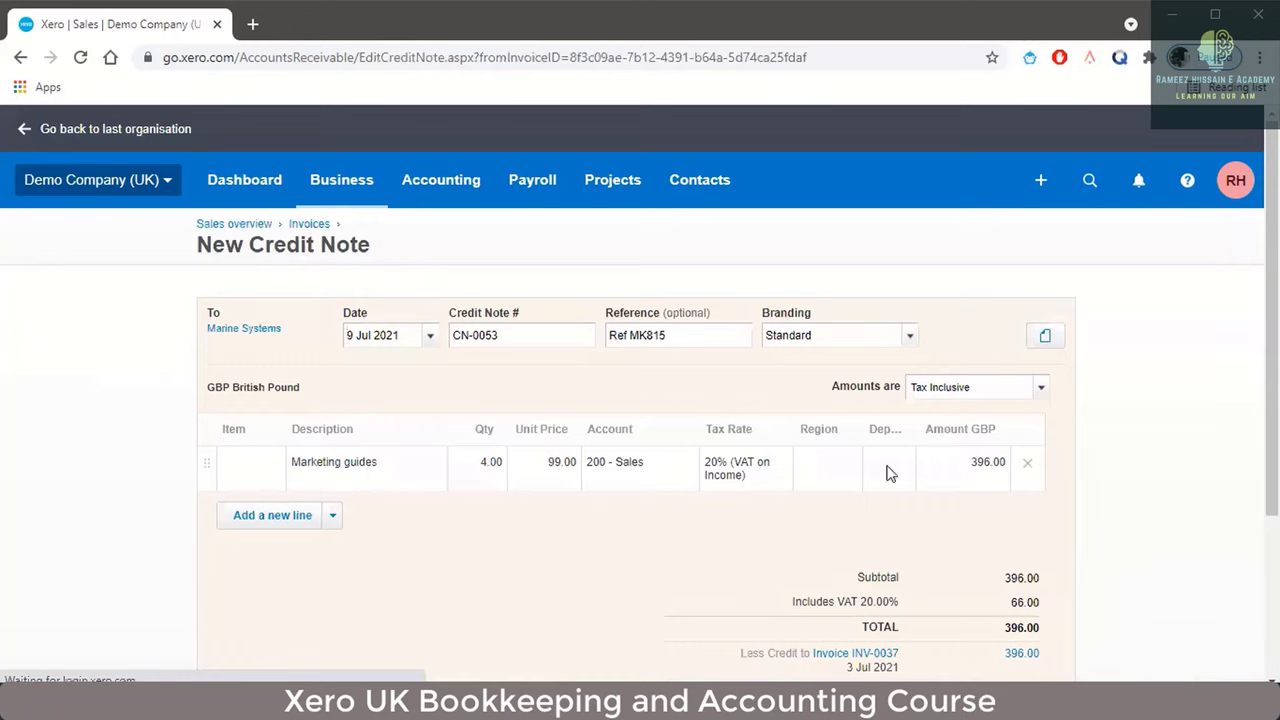
pyautogui.scroll(-2, 880, 412)
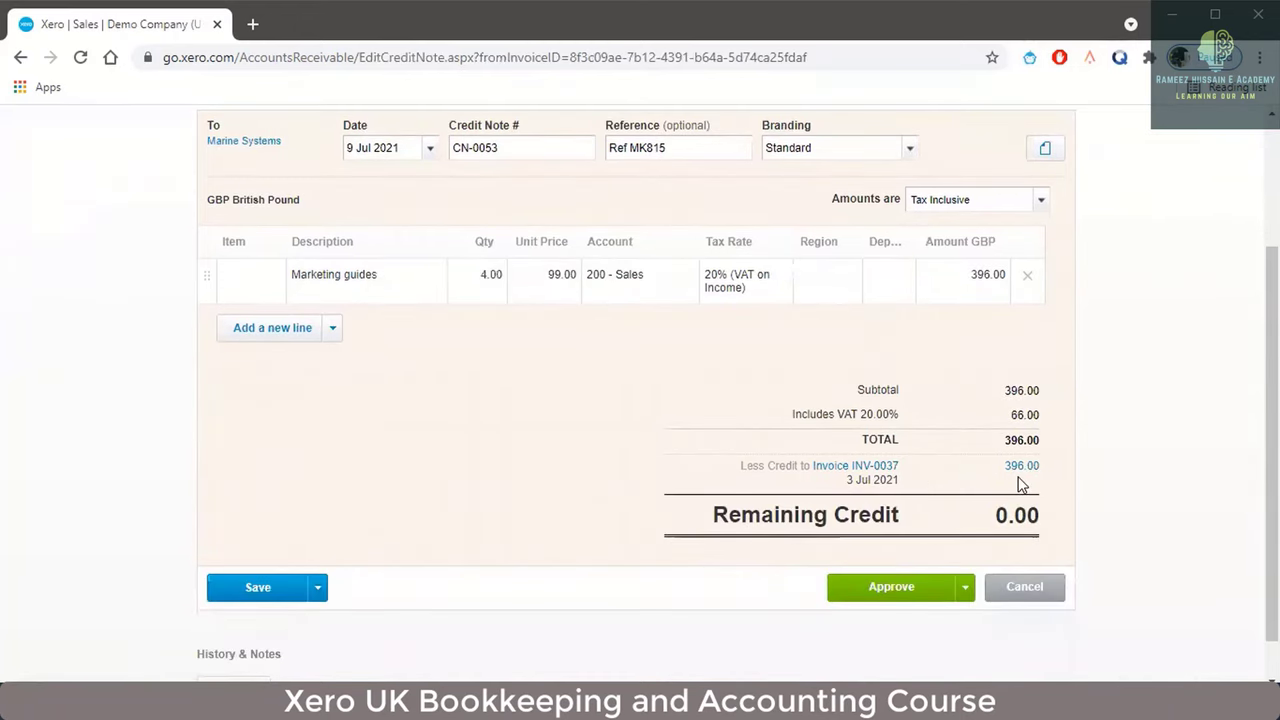
pyautogui.scroll(2, 517, 466)
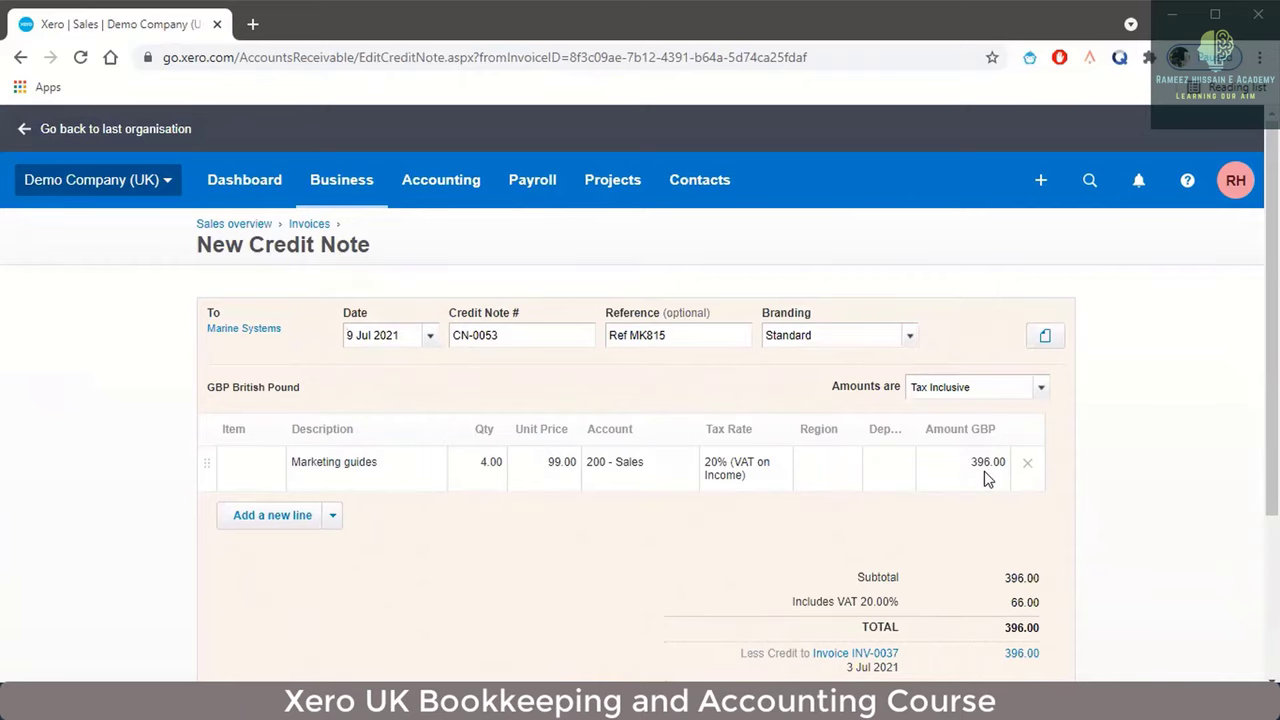
pyautogui.scroll(-2, 988, 478)
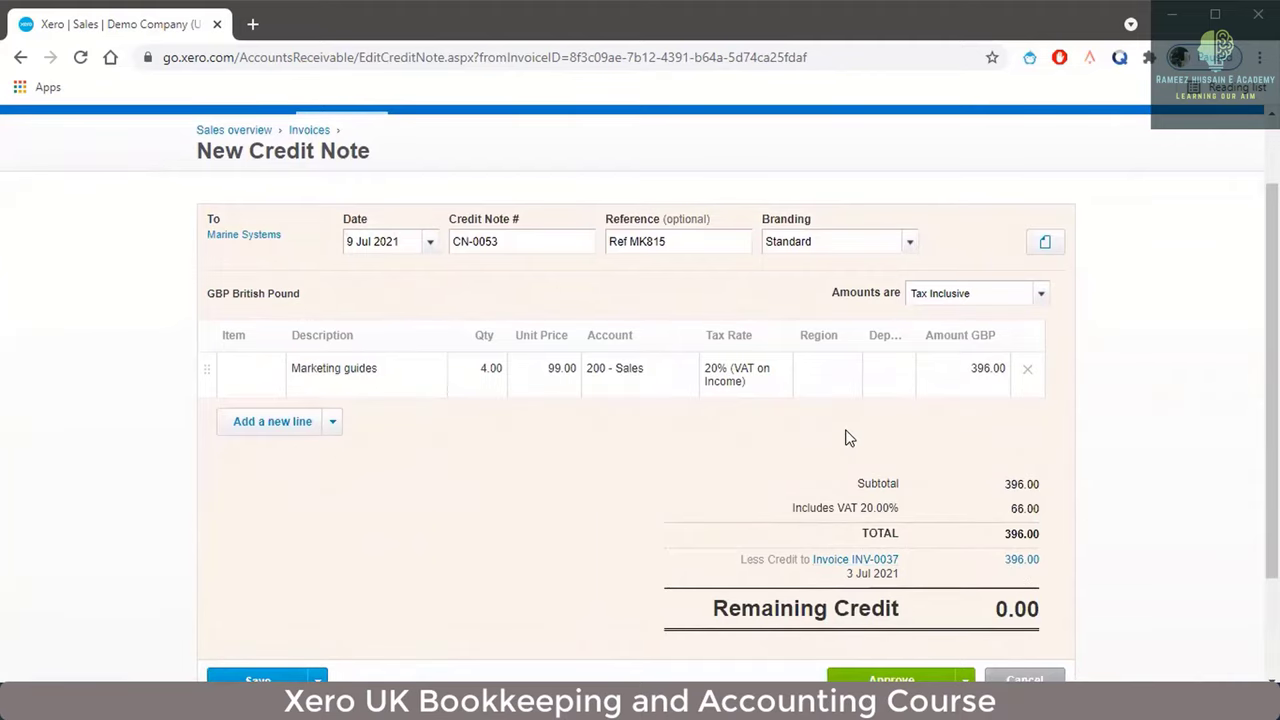
pyautogui.scroll(-2, 845, 437)
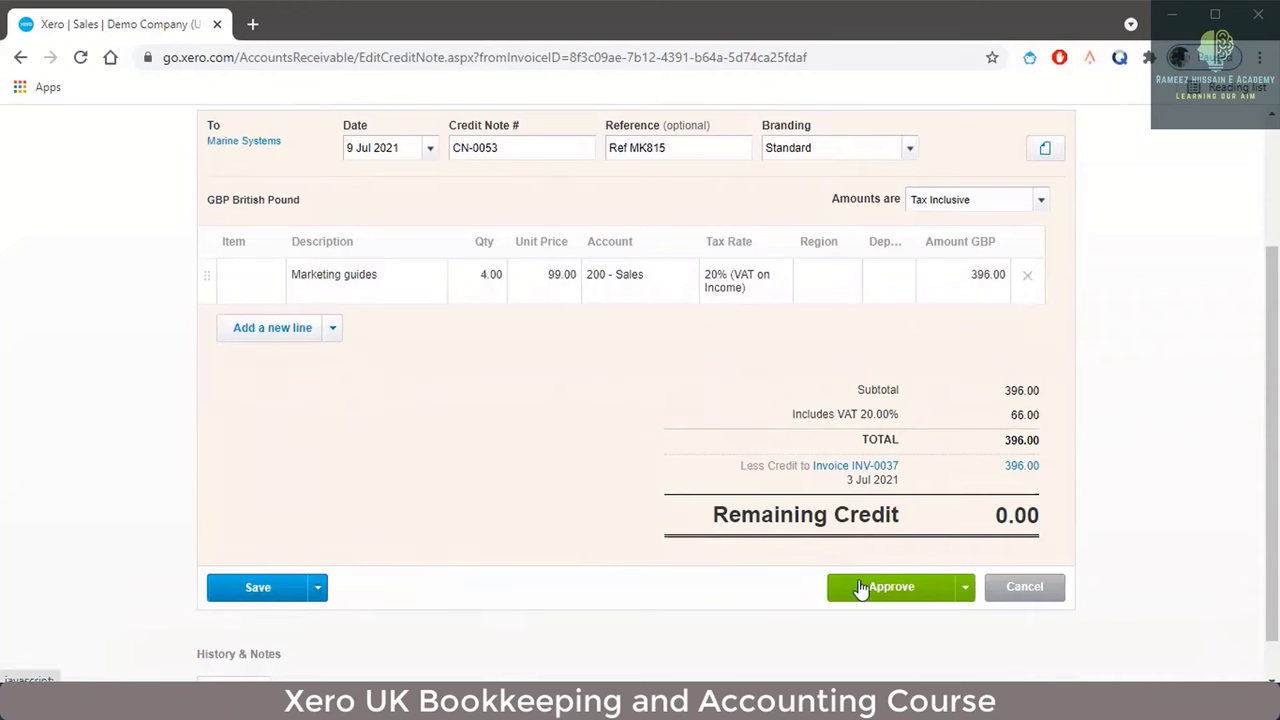
pyautogui.scroll(4, 502, 305)
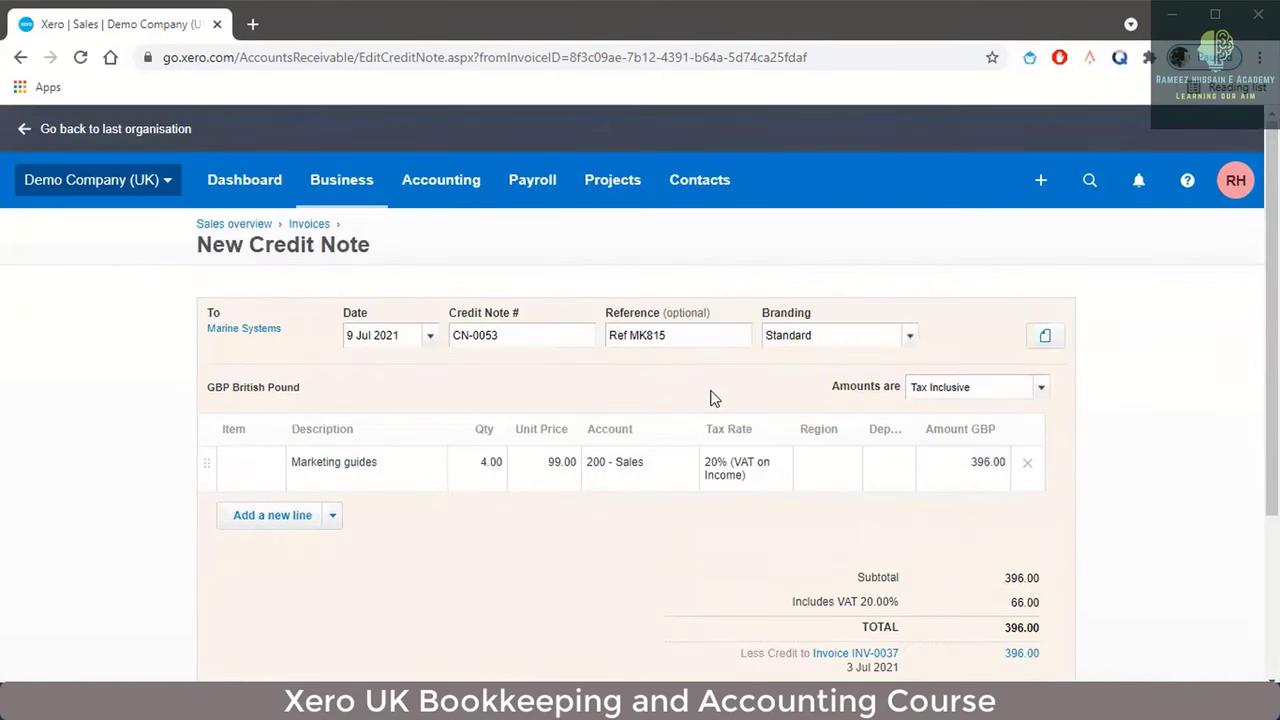
pyautogui.scroll(-2, 730, 385)
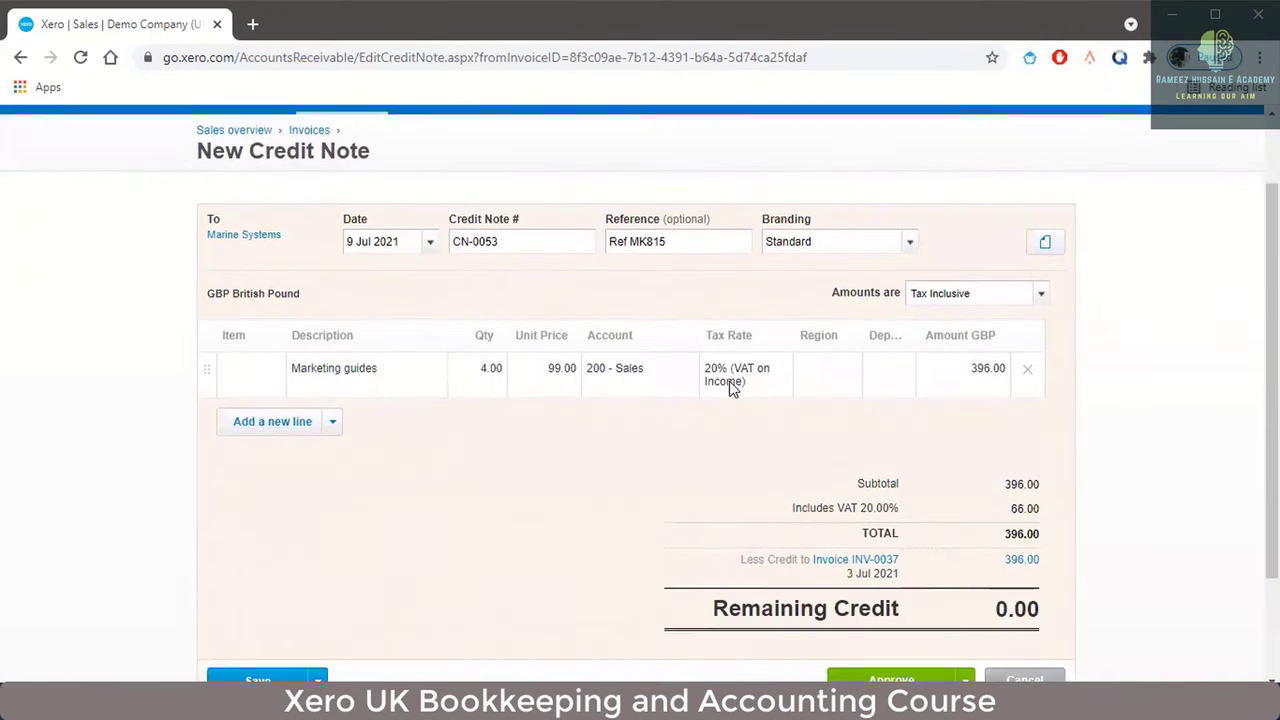
pyautogui.scroll(2, 730, 385)
pyautogui.click(338, 195)
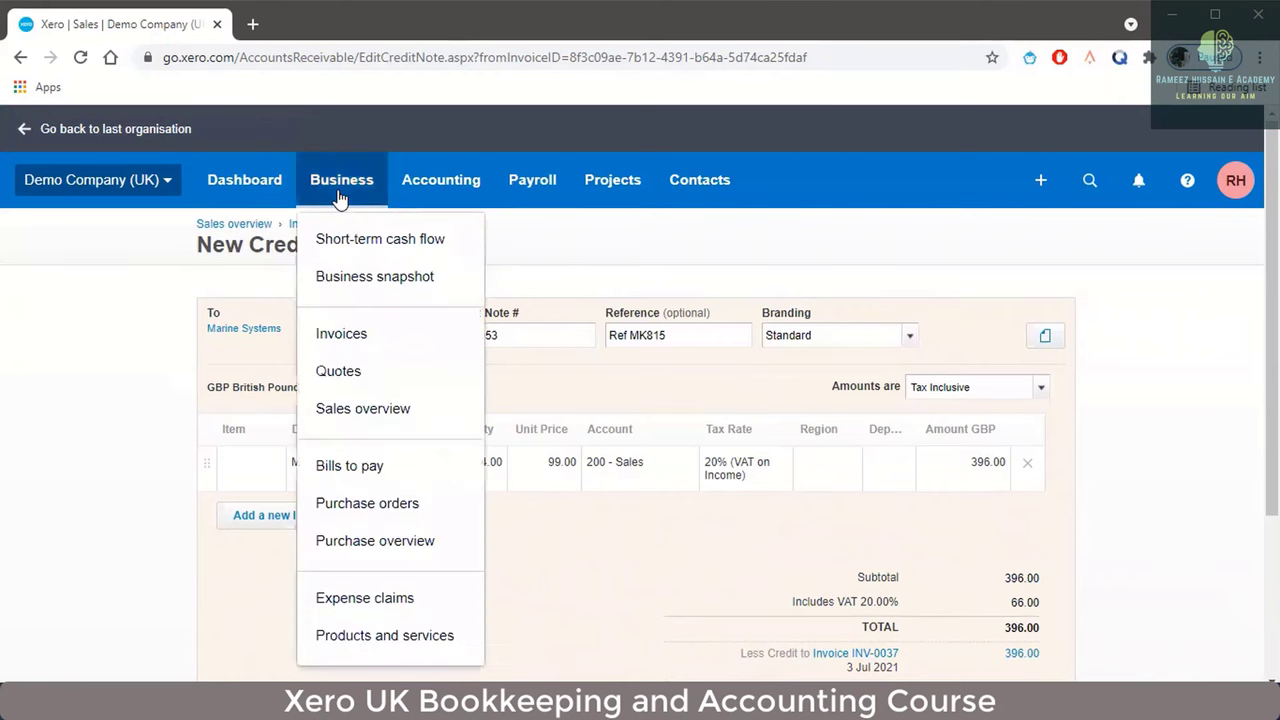
pyautogui.click(387, 330)
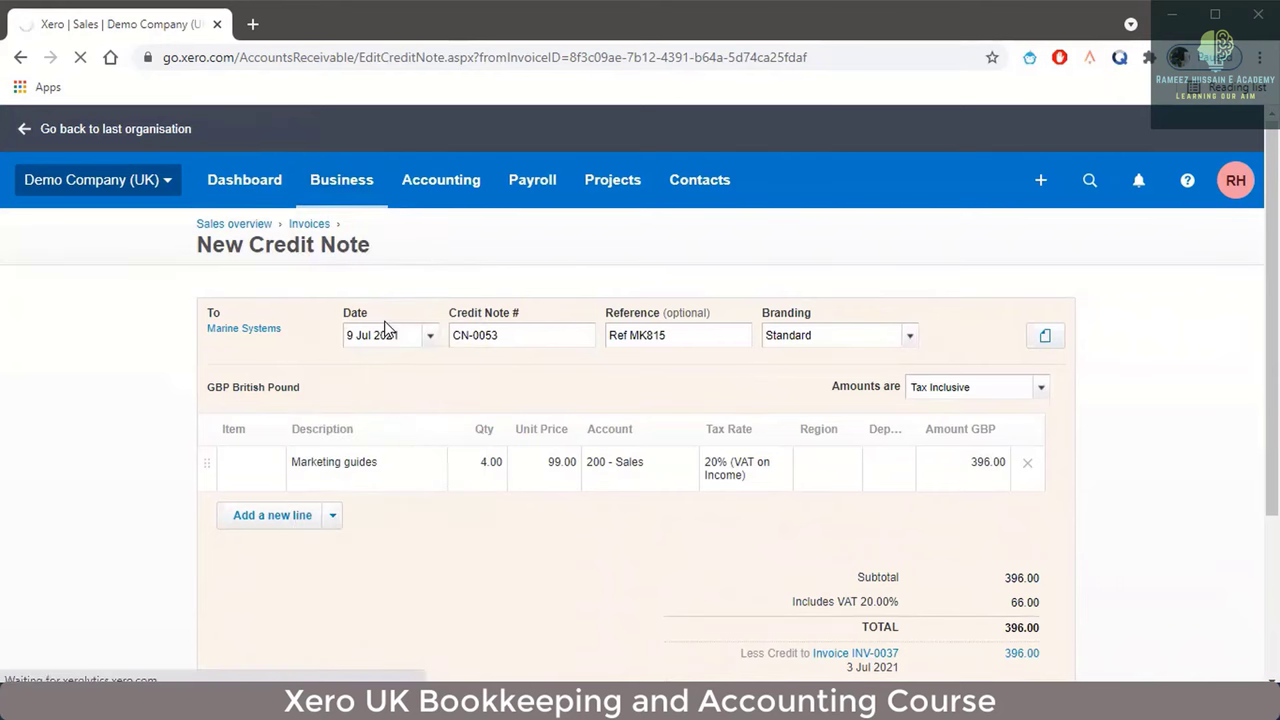
pyautogui.scroll(-3, 421, 450)
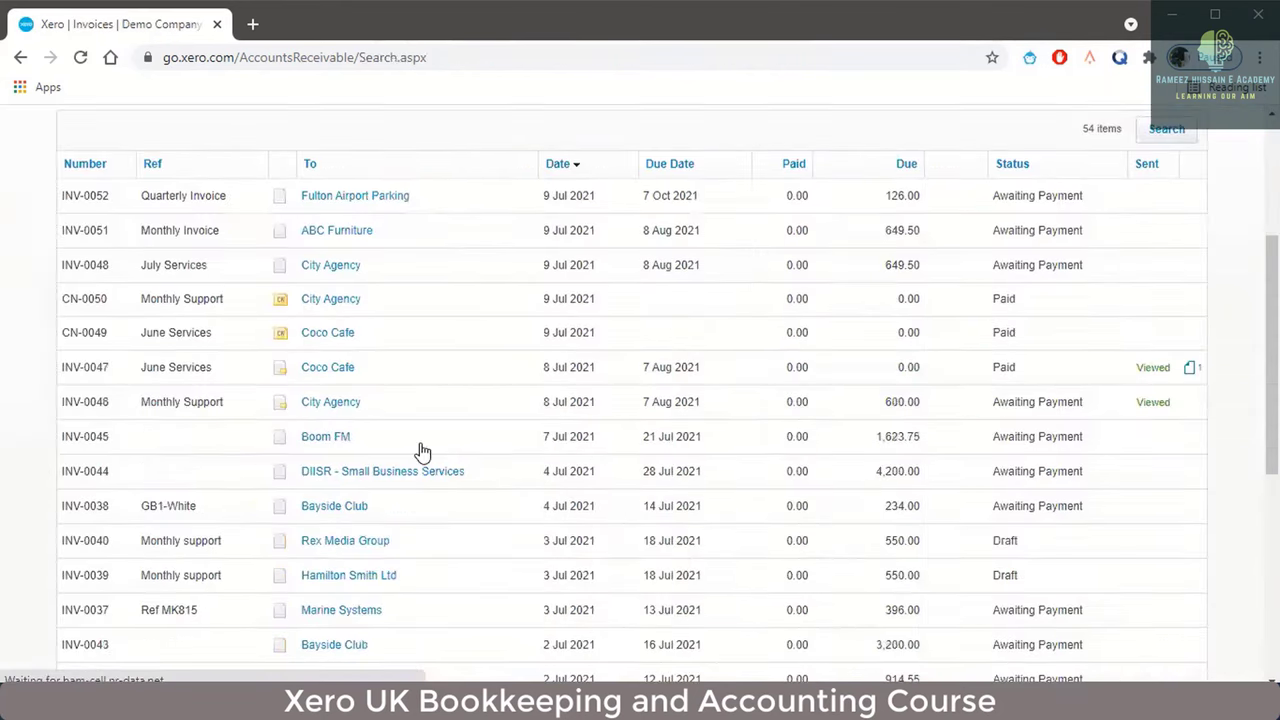
pyautogui.scroll(-2, 421, 450)
pyautogui.click(362, 430)
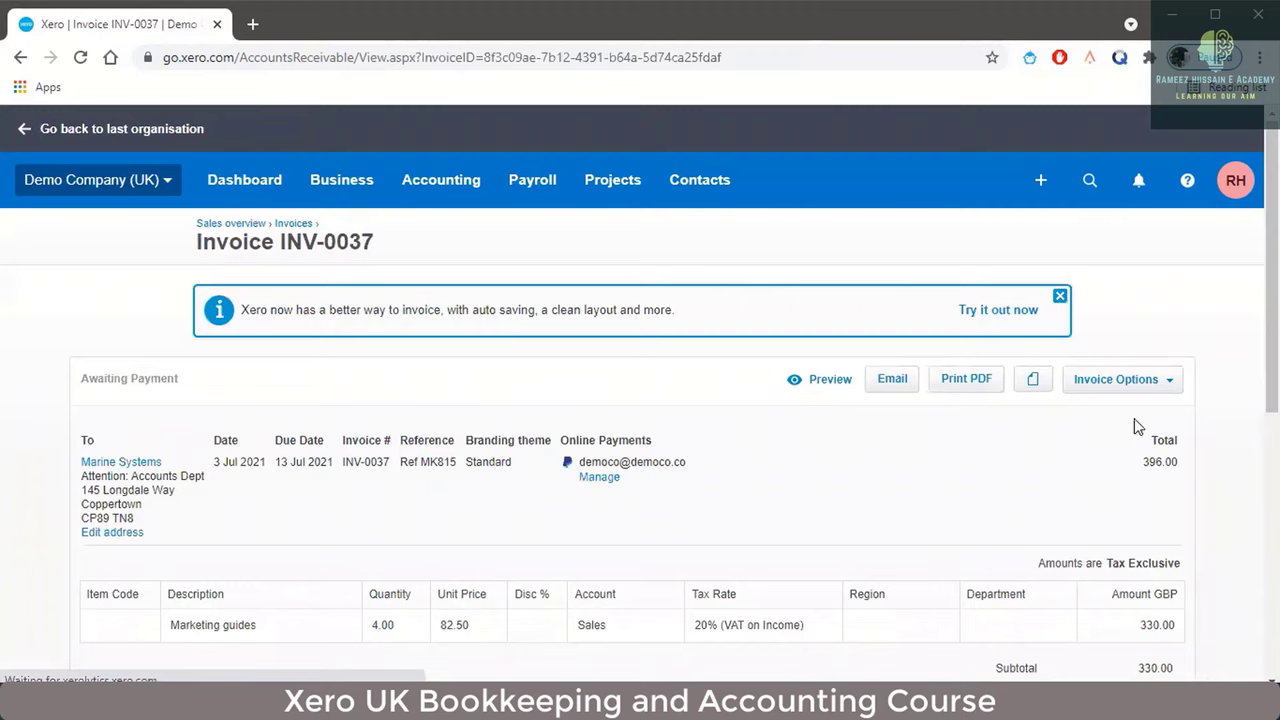
pyautogui.click(1170, 382)
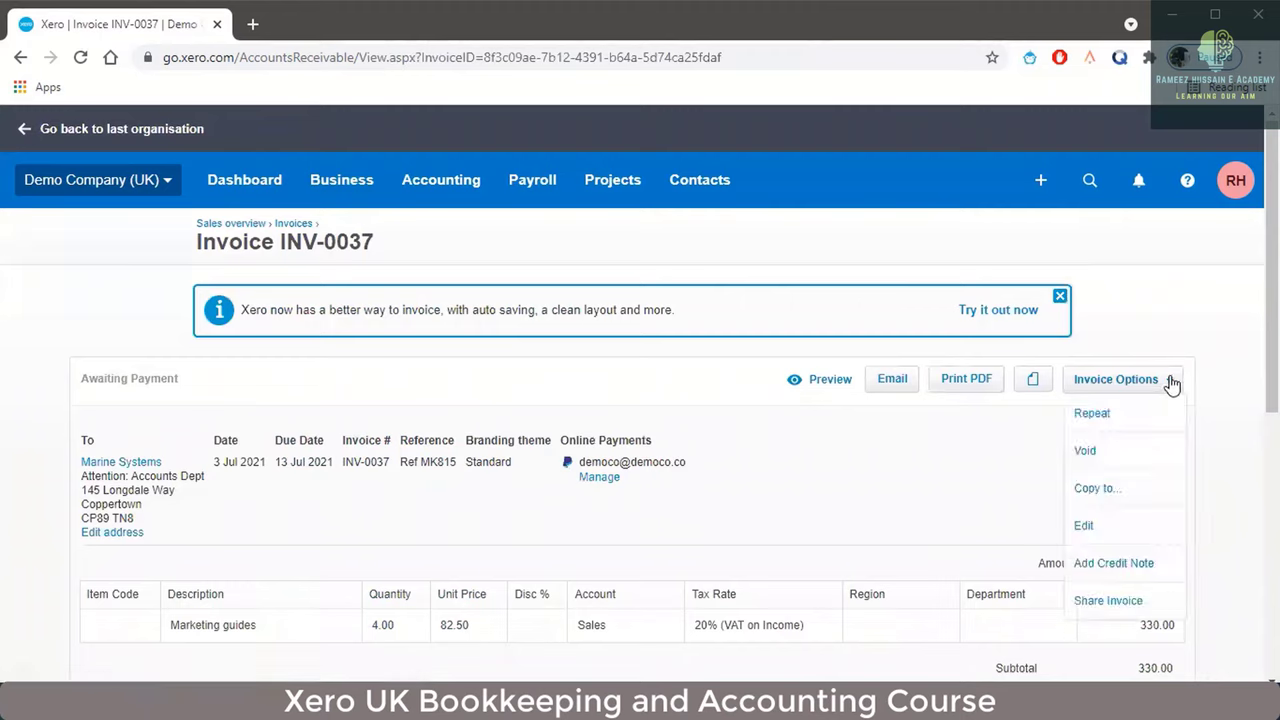
pyautogui.click(1140, 564)
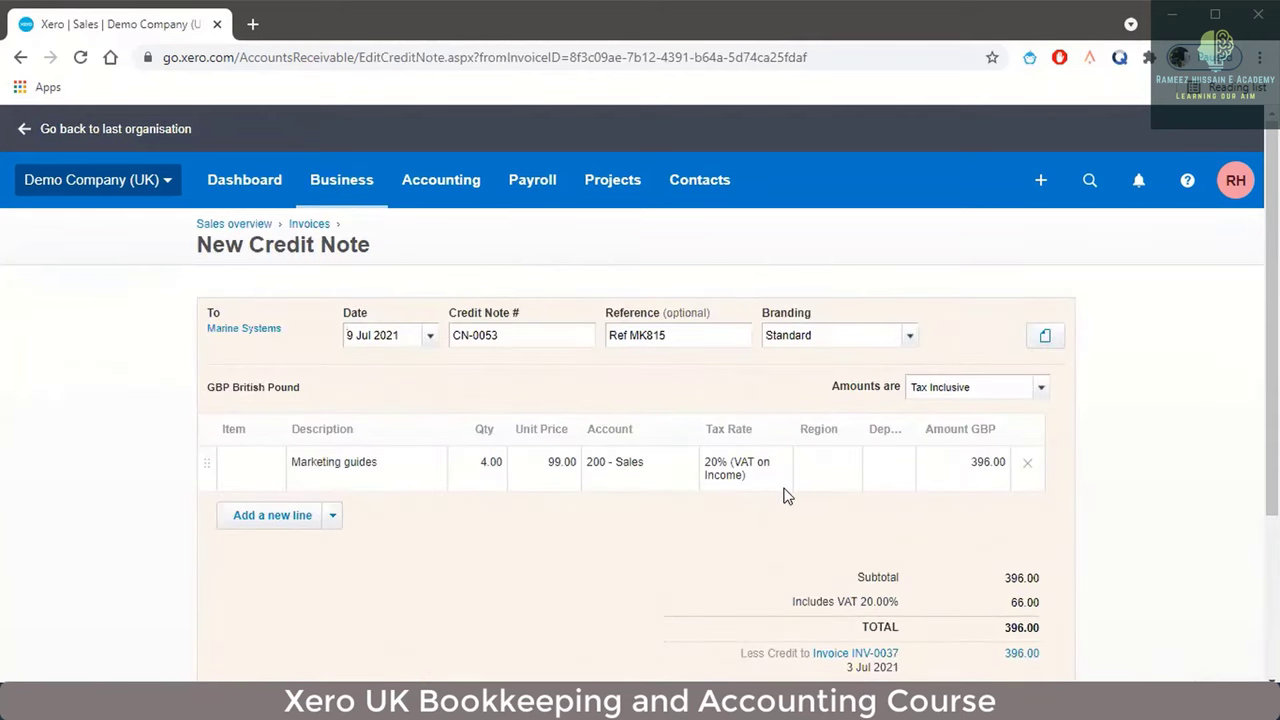
# Step: Approve credit note CN-0053, leaving INV-0037 fully credited and Paid
pyautogui.scroll(-1, 786, 497)
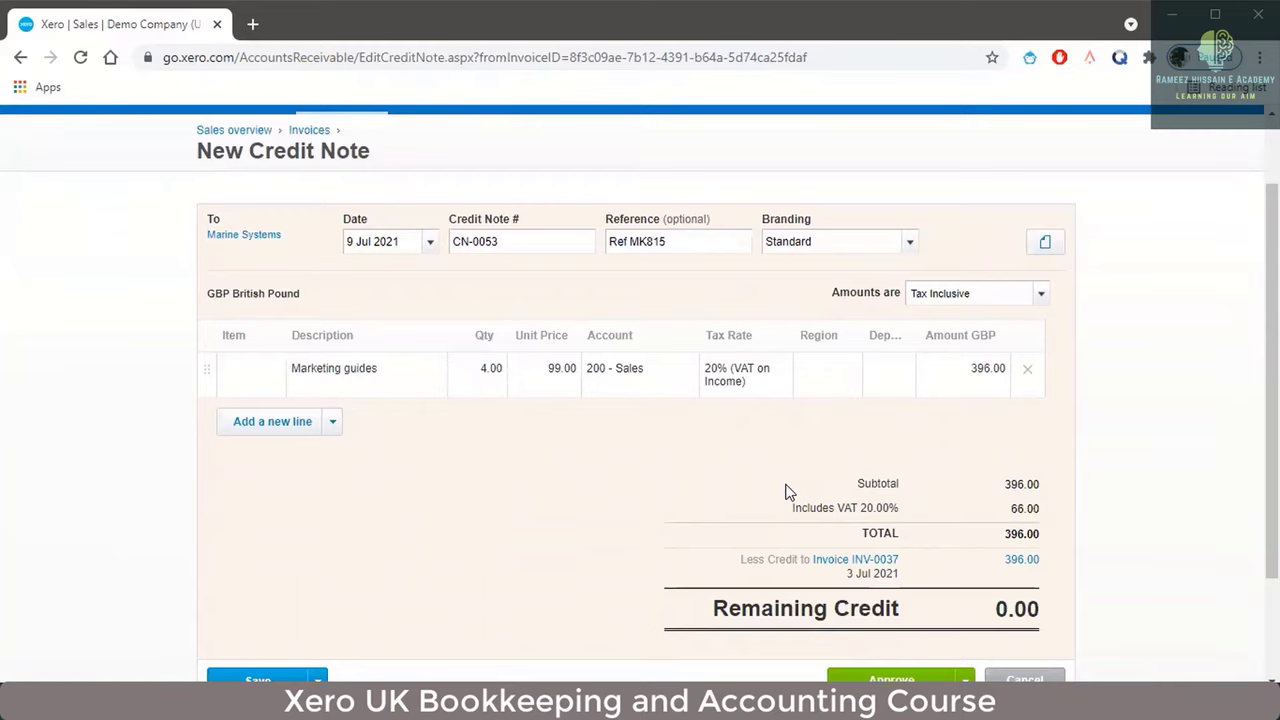
pyautogui.scroll(-1, 985, 478)
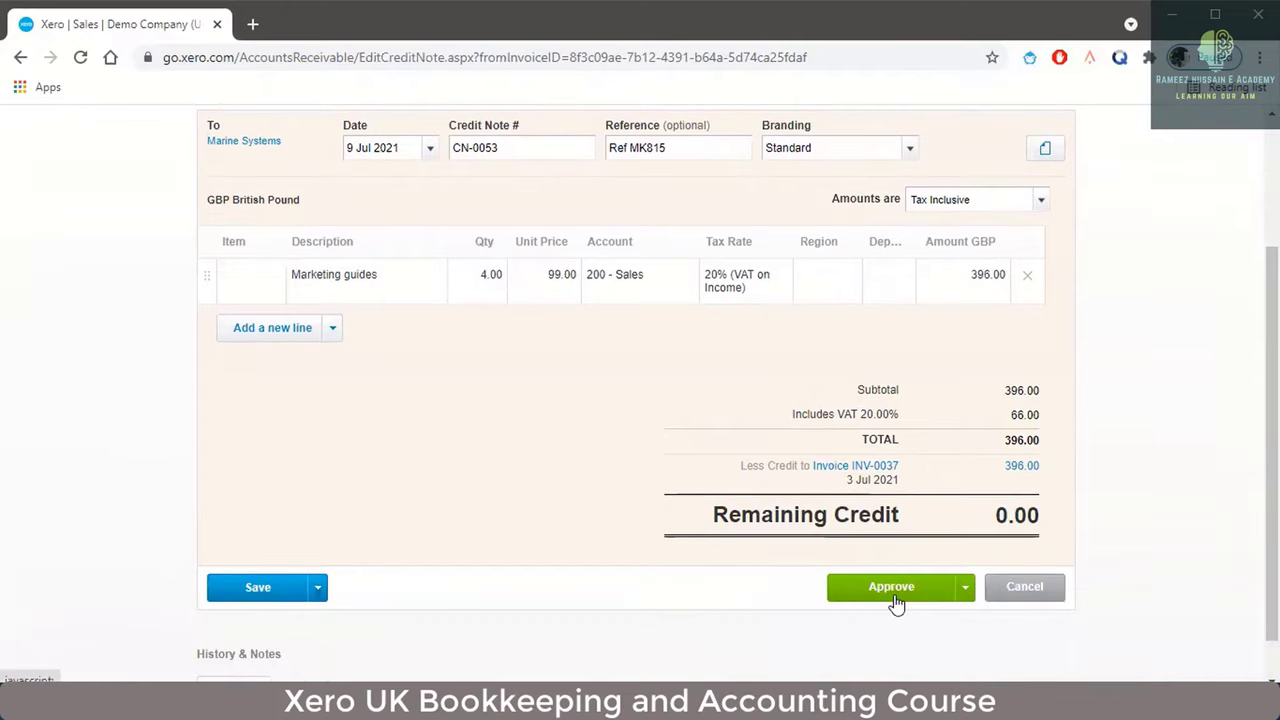
pyautogui.click(896, 601)
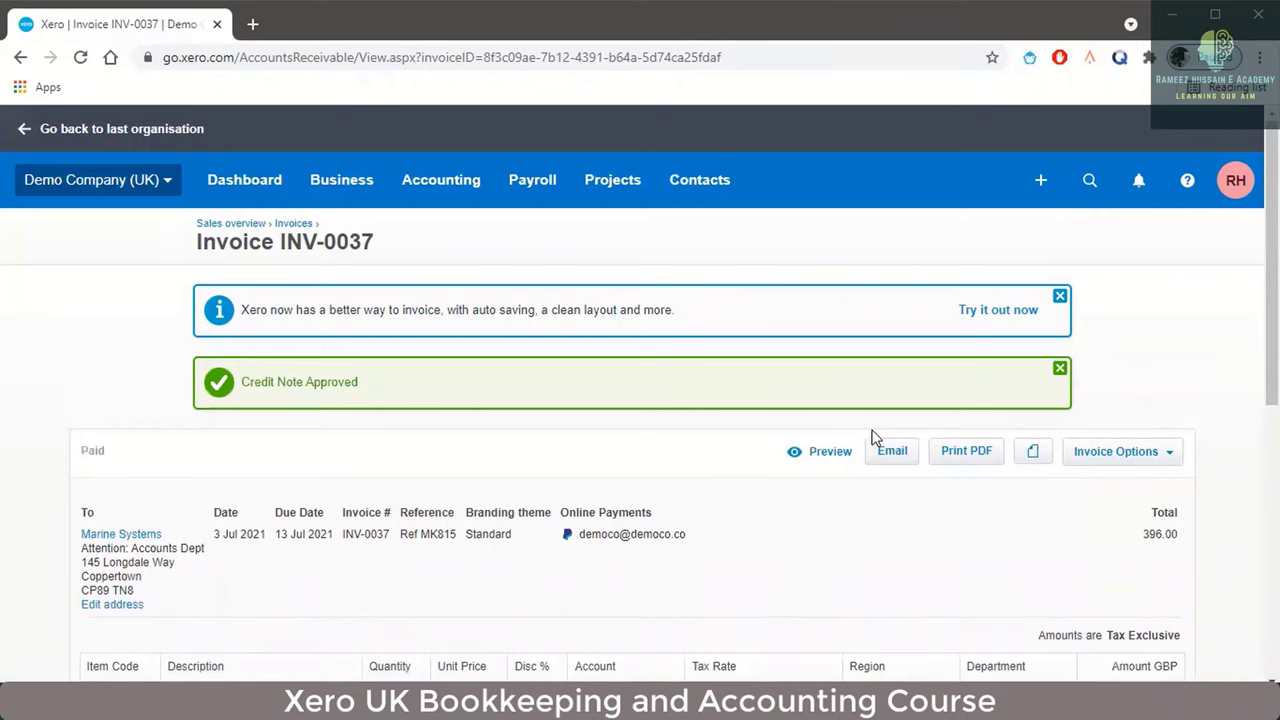
pyautogui.click(292, 224)
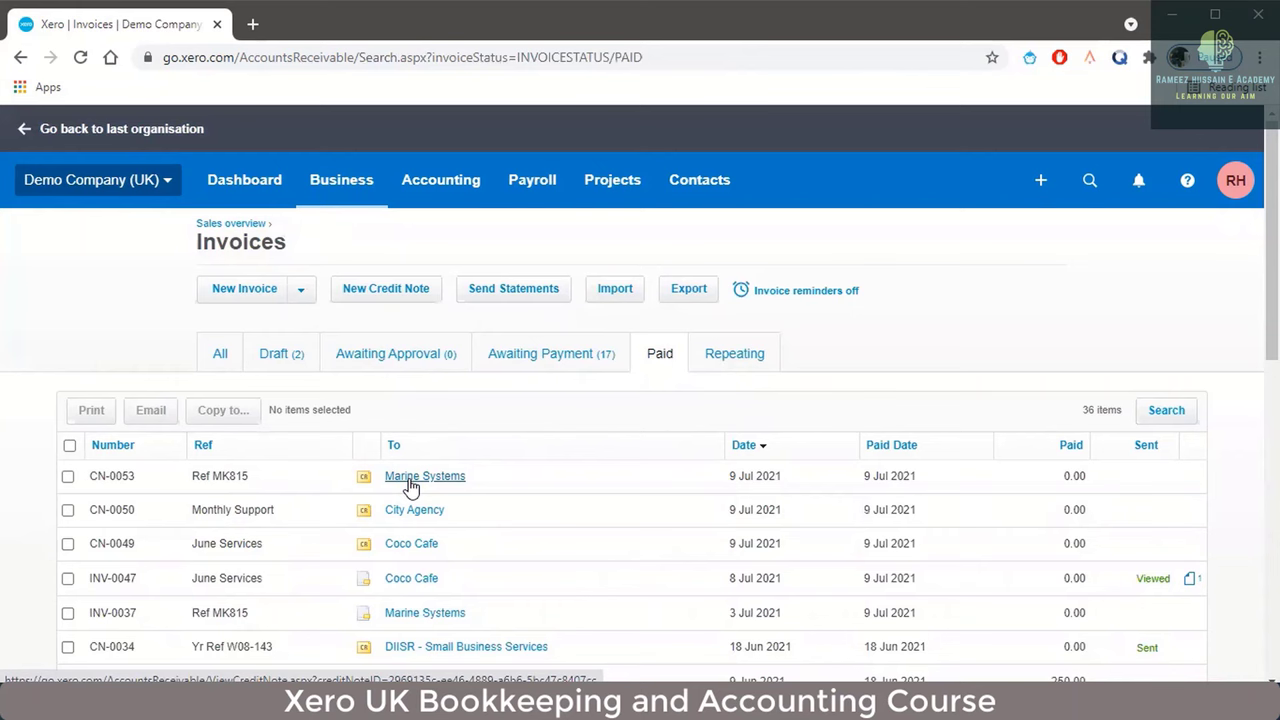
pyautogui.scroll(-3, 551, 483)
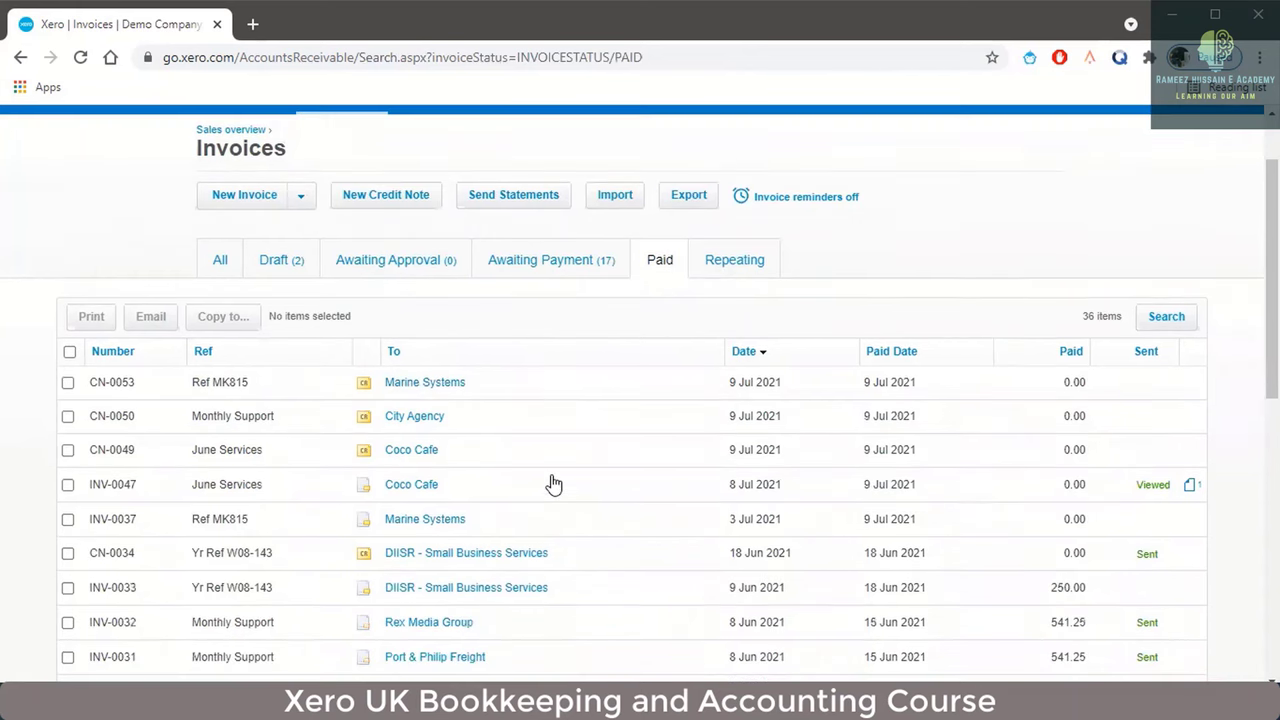
pyautogui.scroll(-3, 553, 484)
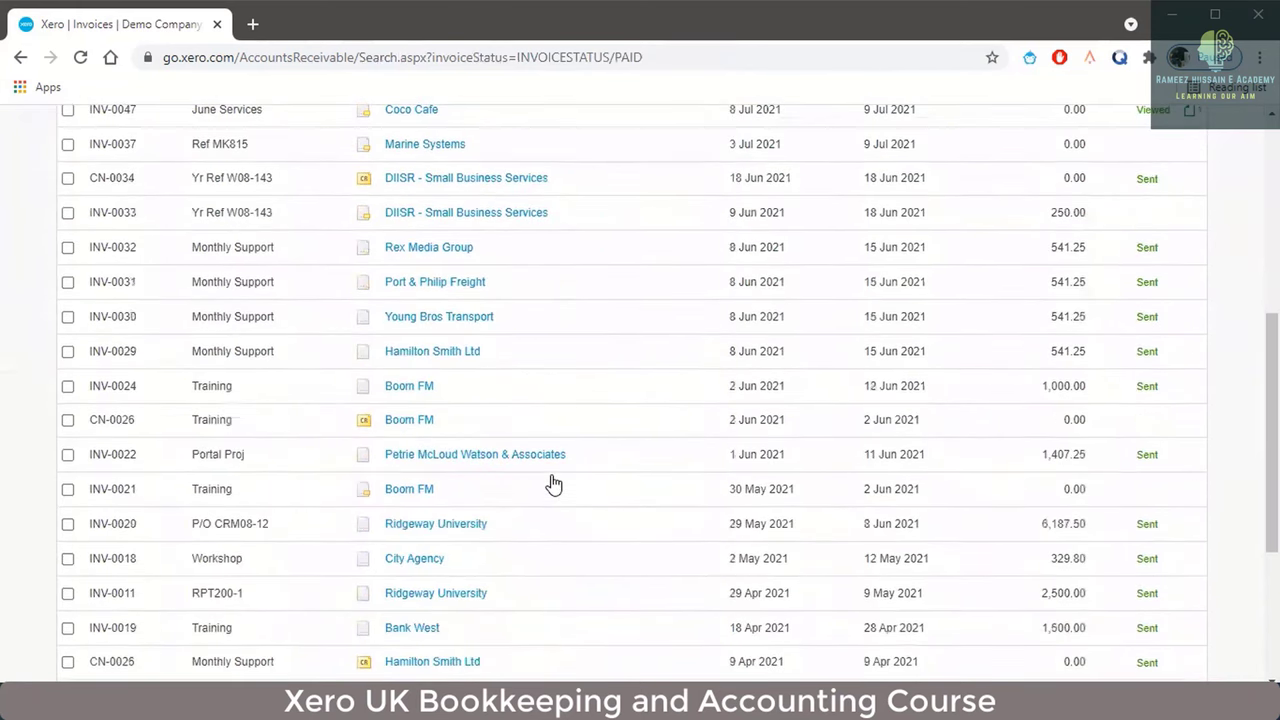
pyautogui.scroll(-2, 553, 484)
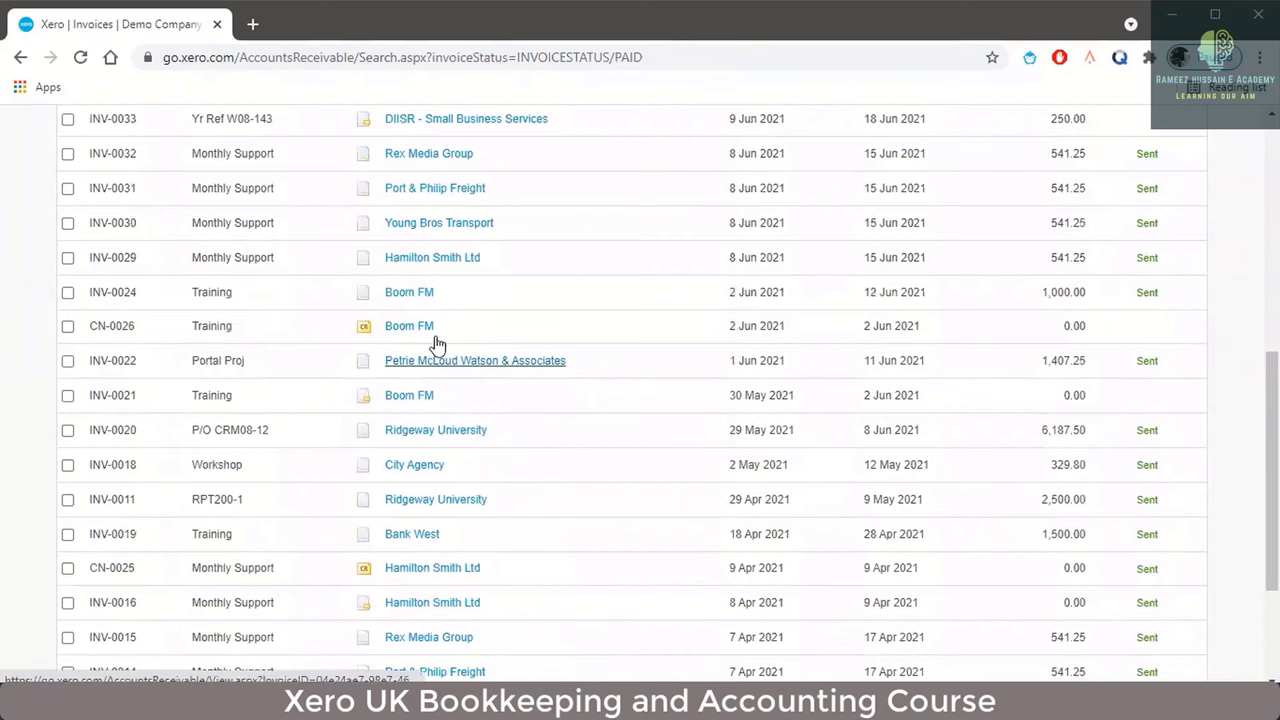
pyautogui.scroll(1, 449, 308)
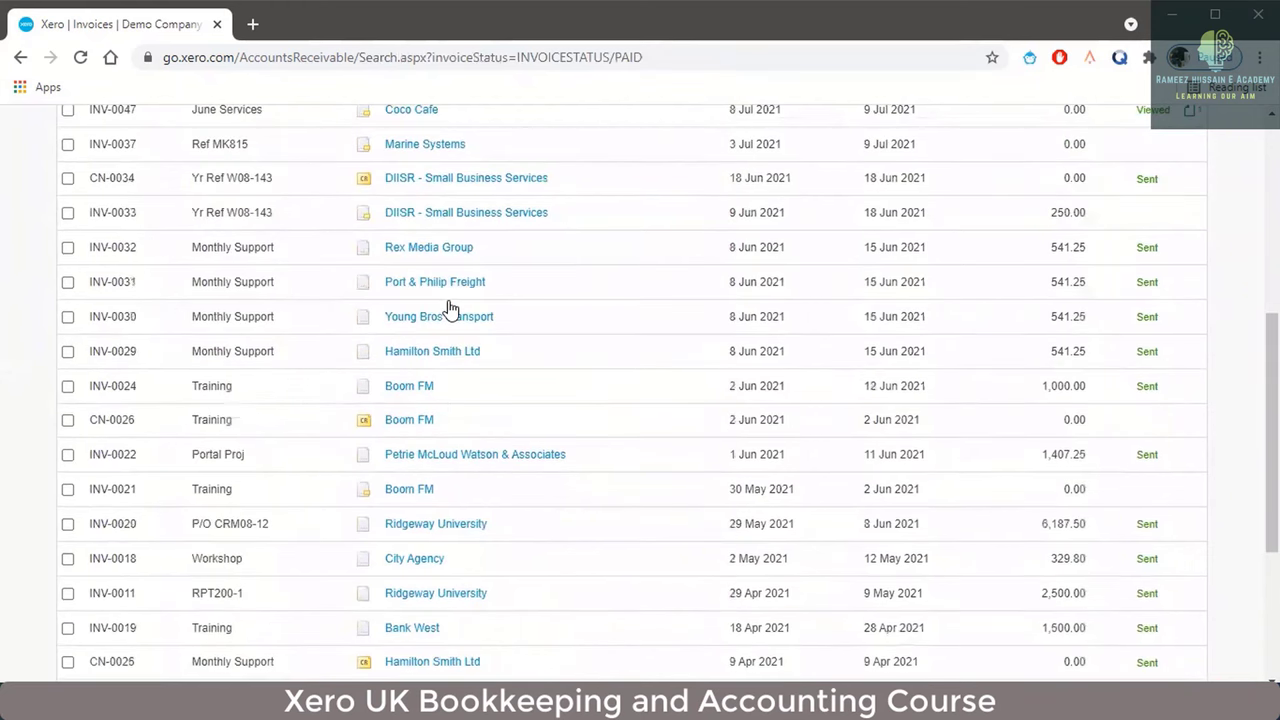
pyautogui.scroll(1, 449, 308)
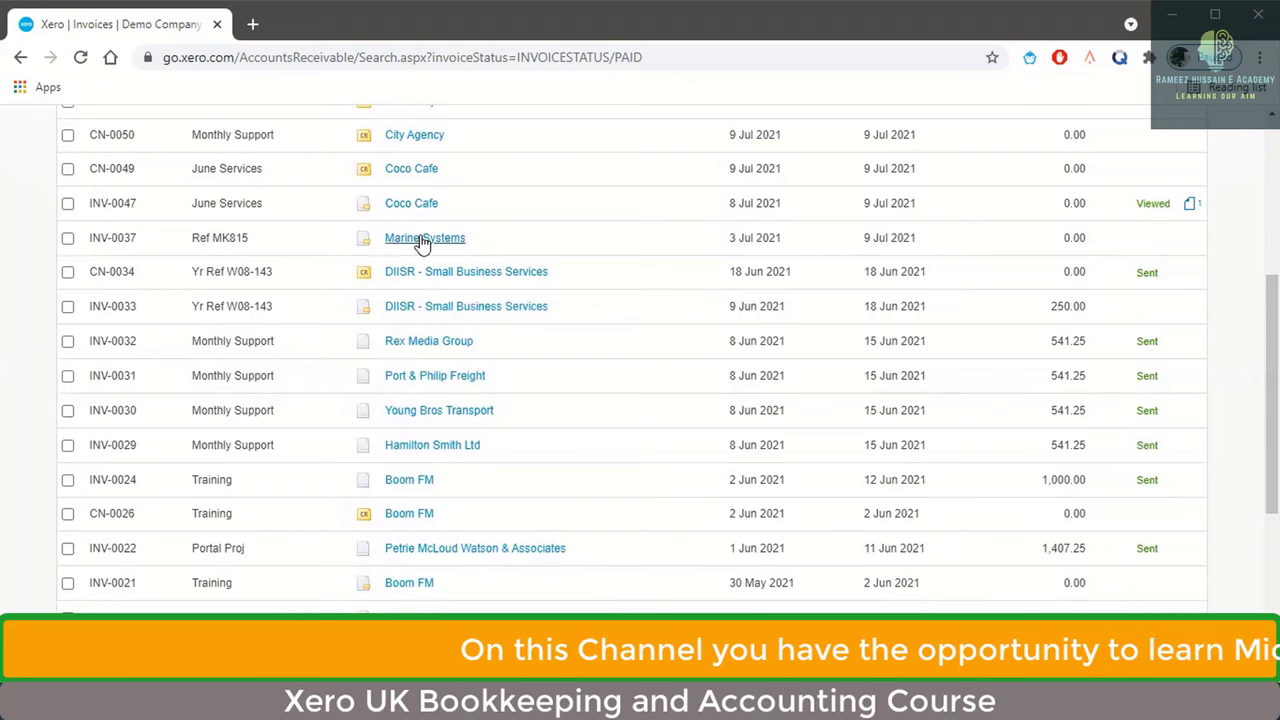
# Step: Open paid invoice INV-0037 for Marine Systems and bring up its Send Invoice email form
pyautogui.click(422, 240)
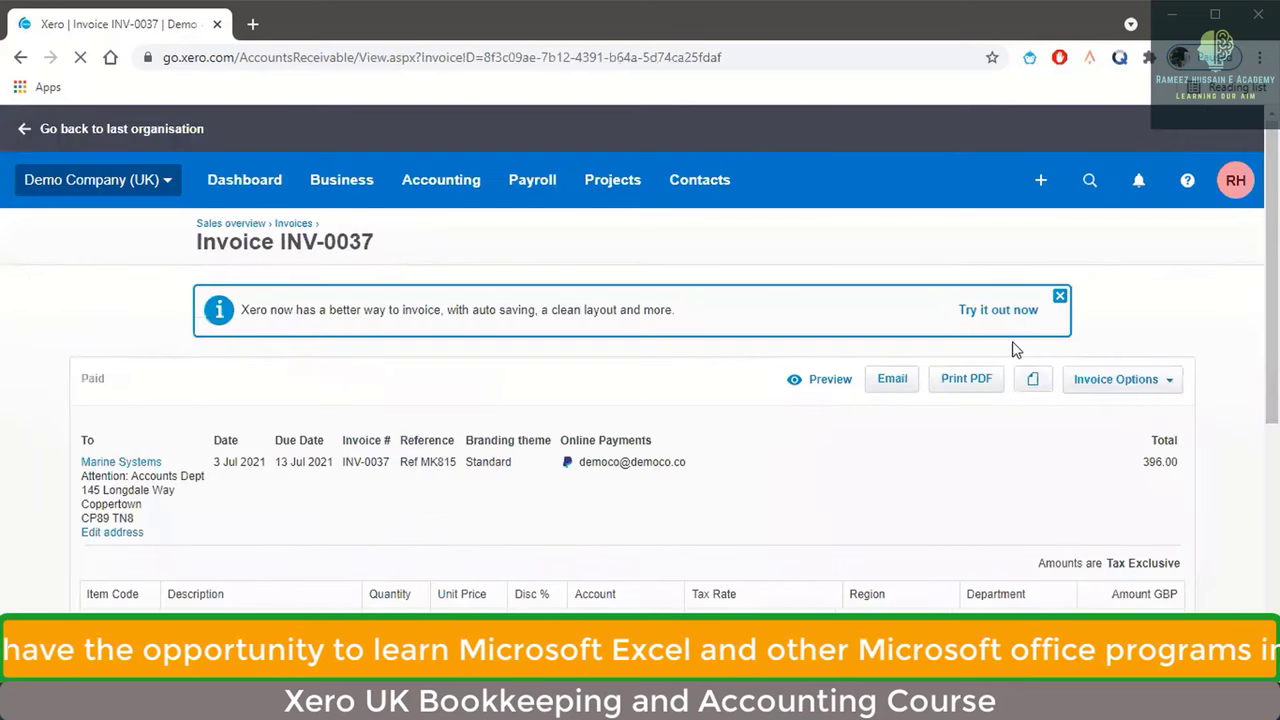
pyautogui.scroll(-4, 1012, 362)
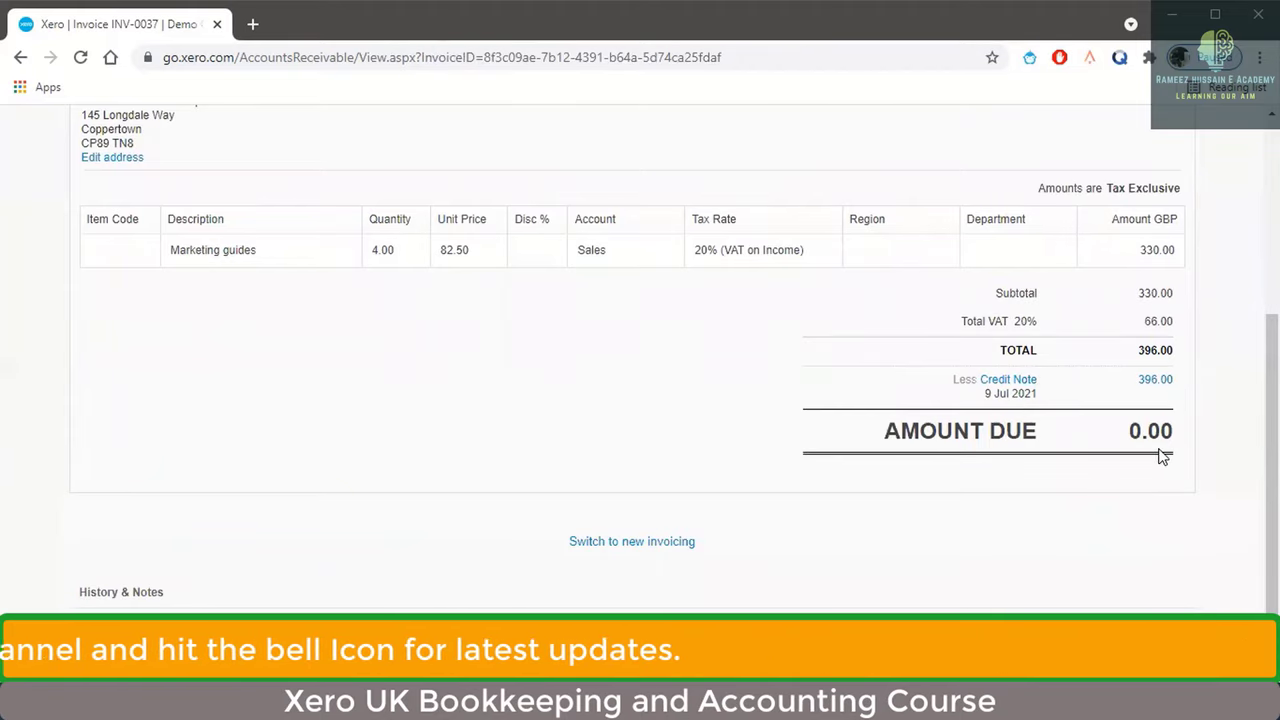
pyautogui.scroll(5, 1171, 440)
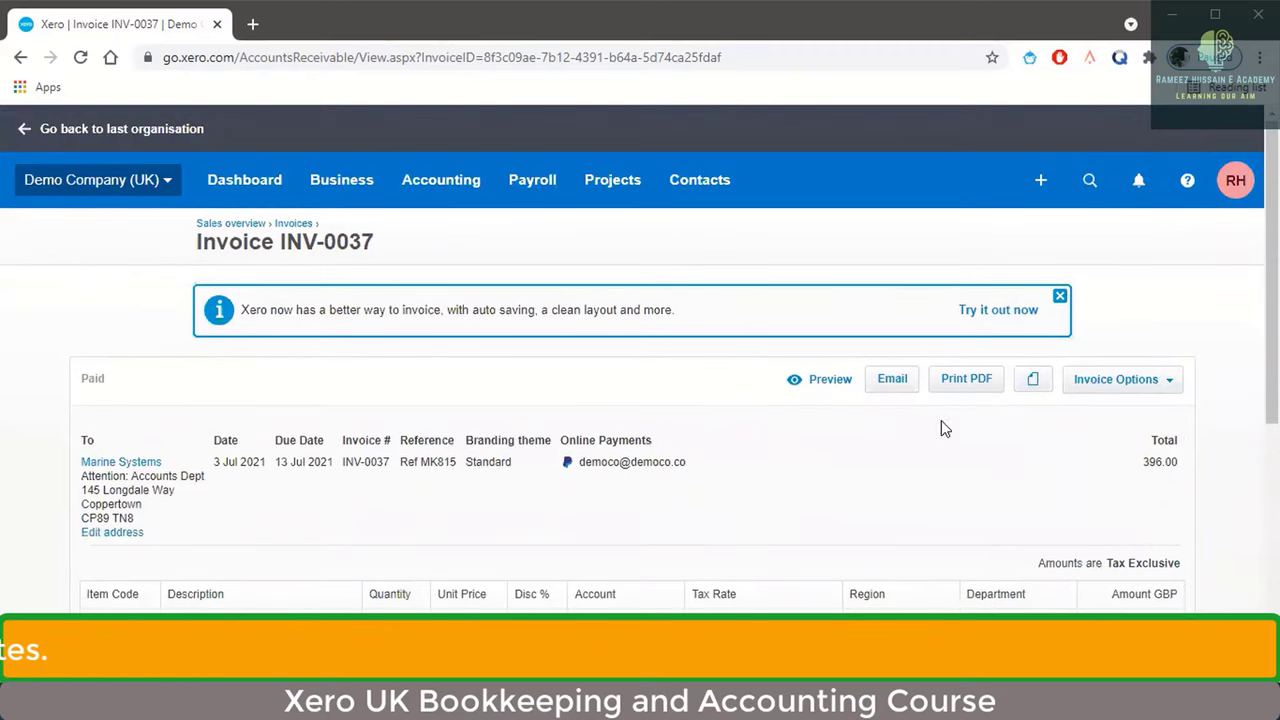
pyautogui.click(889, 390)
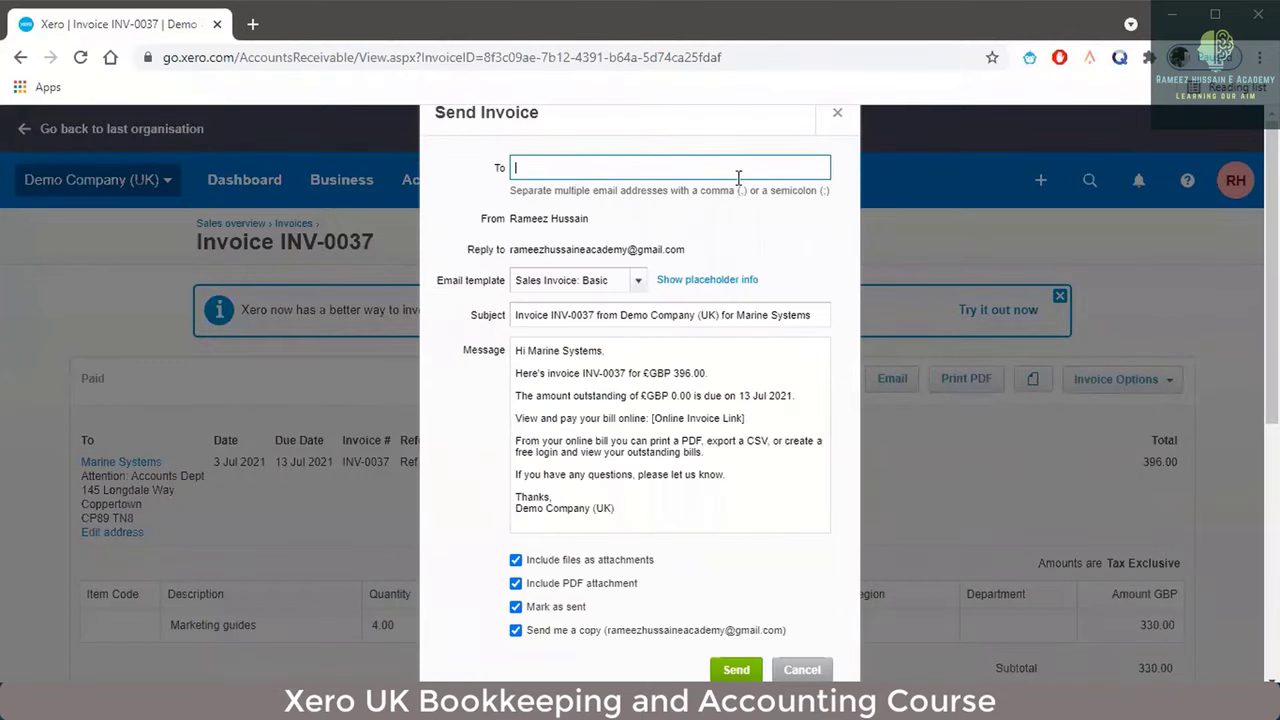
# Step: Close the Send Invoice form without sending the email
pyautogui.click(838, 113)
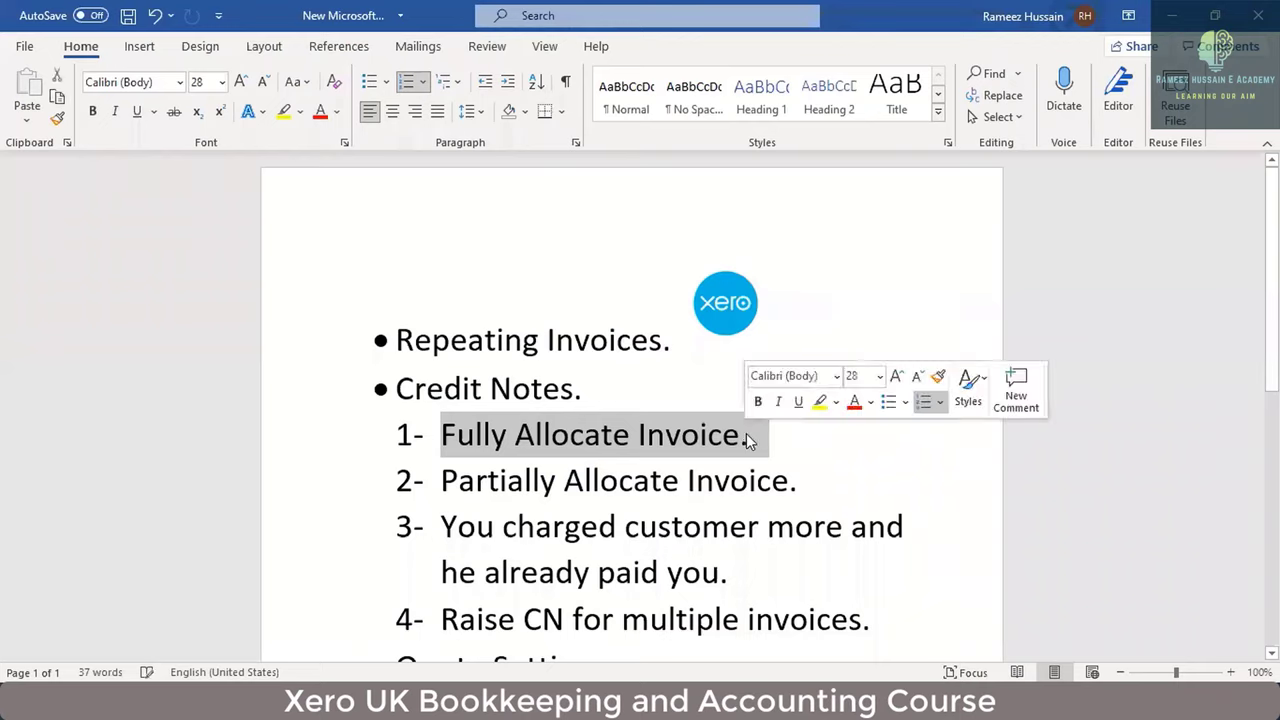
# Step: Highlight 'Fully Allocate Invoice.' in yellow in Word, then return to Xero
pyautogui.click(821, 402)
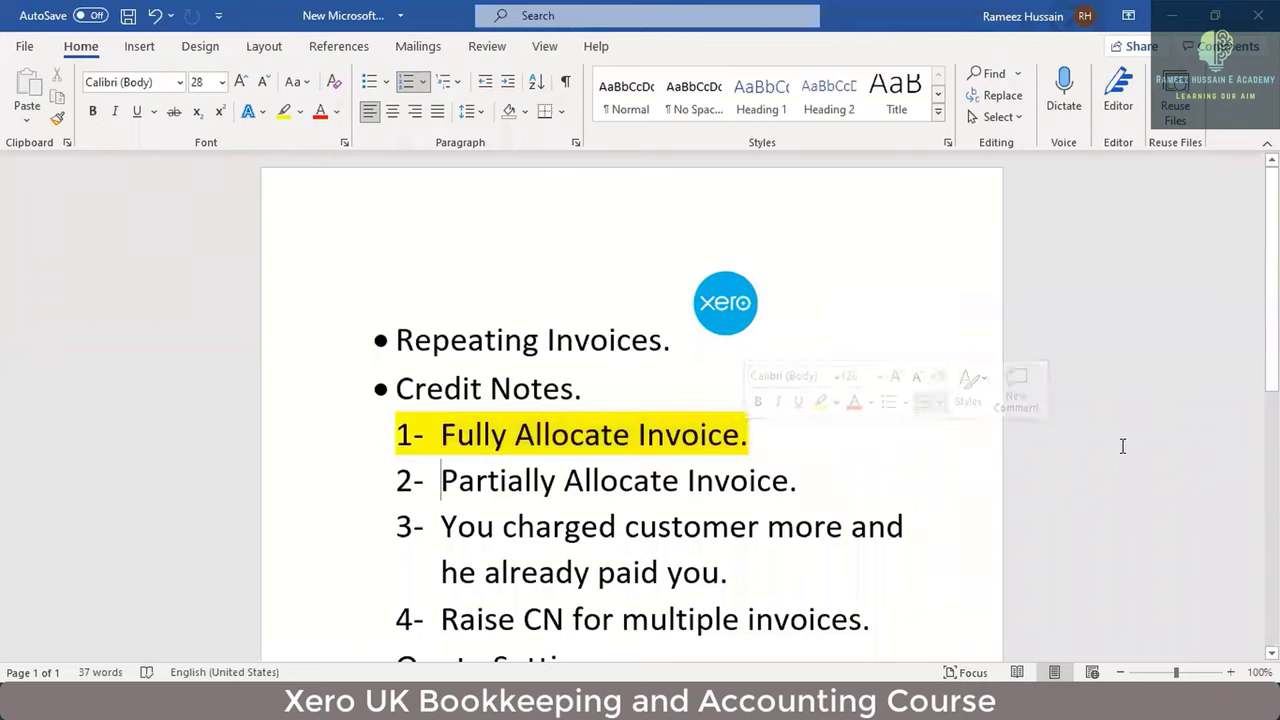
pyautogui.press('Left')
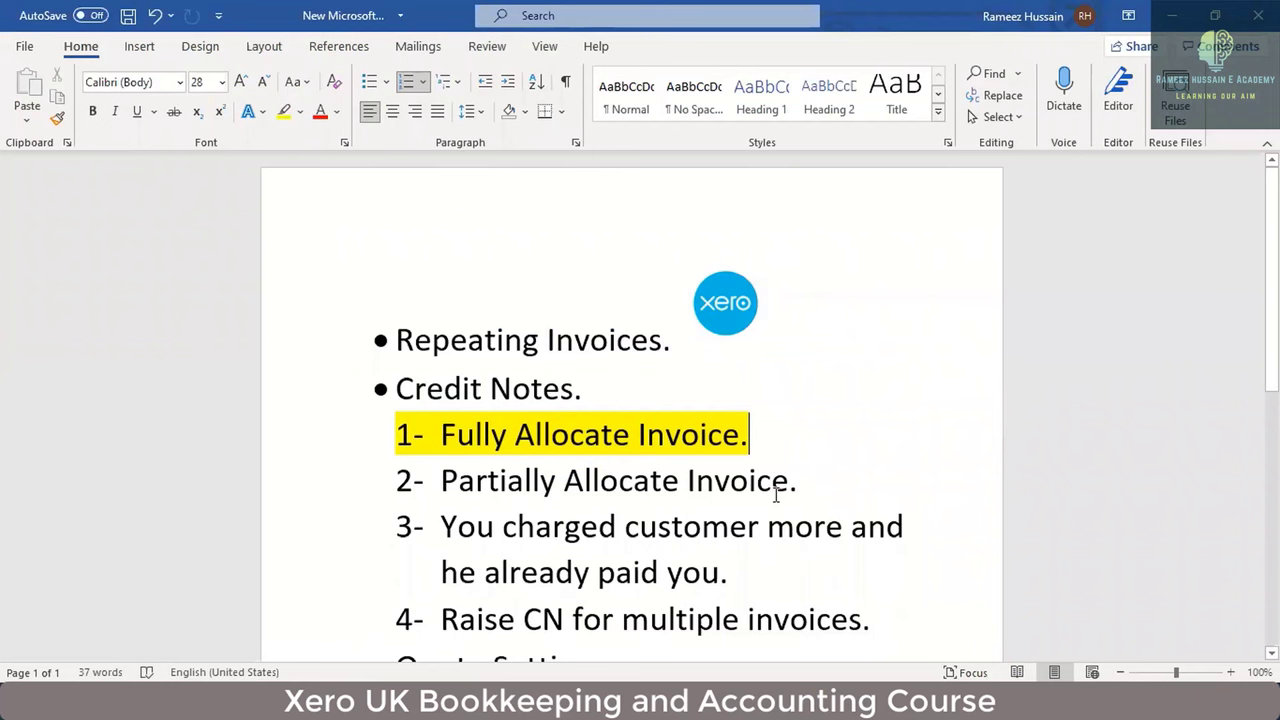
pyautogui.hotkey('alt', 'Tab')
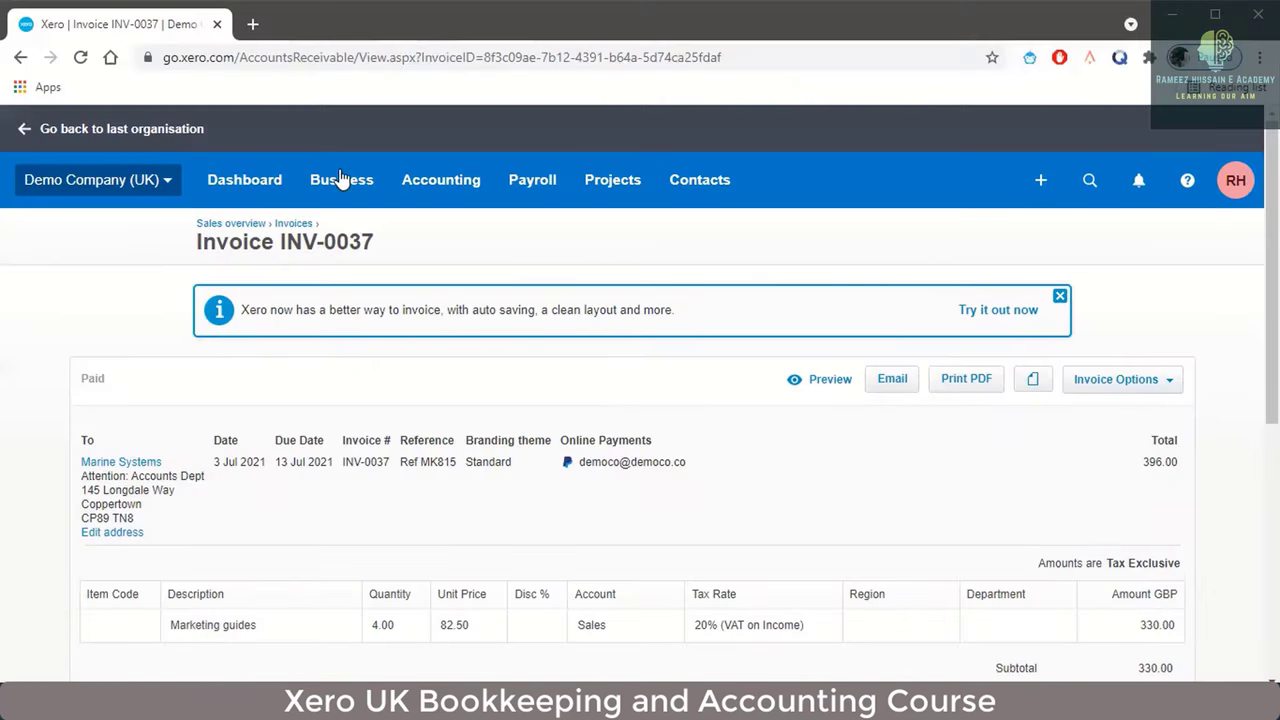
# Step: Go to the Business > Invoices list and scroll down to Bayside Club's INV-0038
pyautogui.click(341, 179)
pyautogui.click(379, 339)
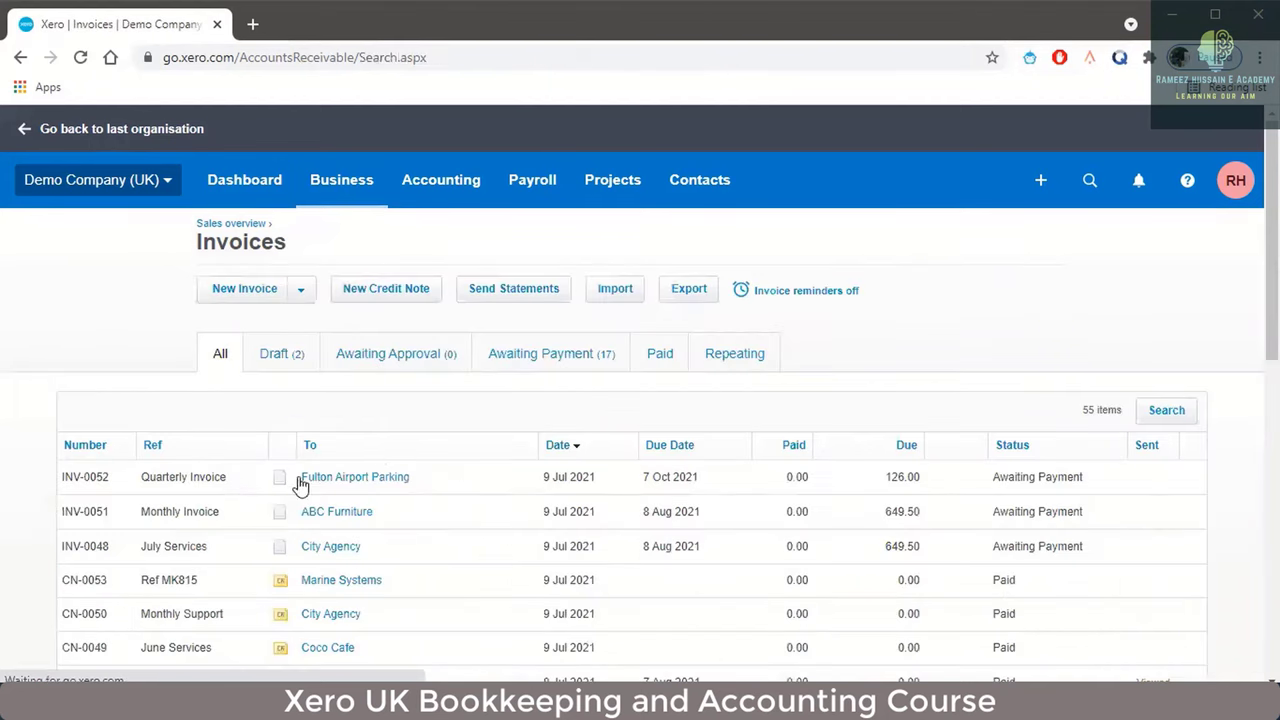
pyautogui.scroll(-3, 420, 503)
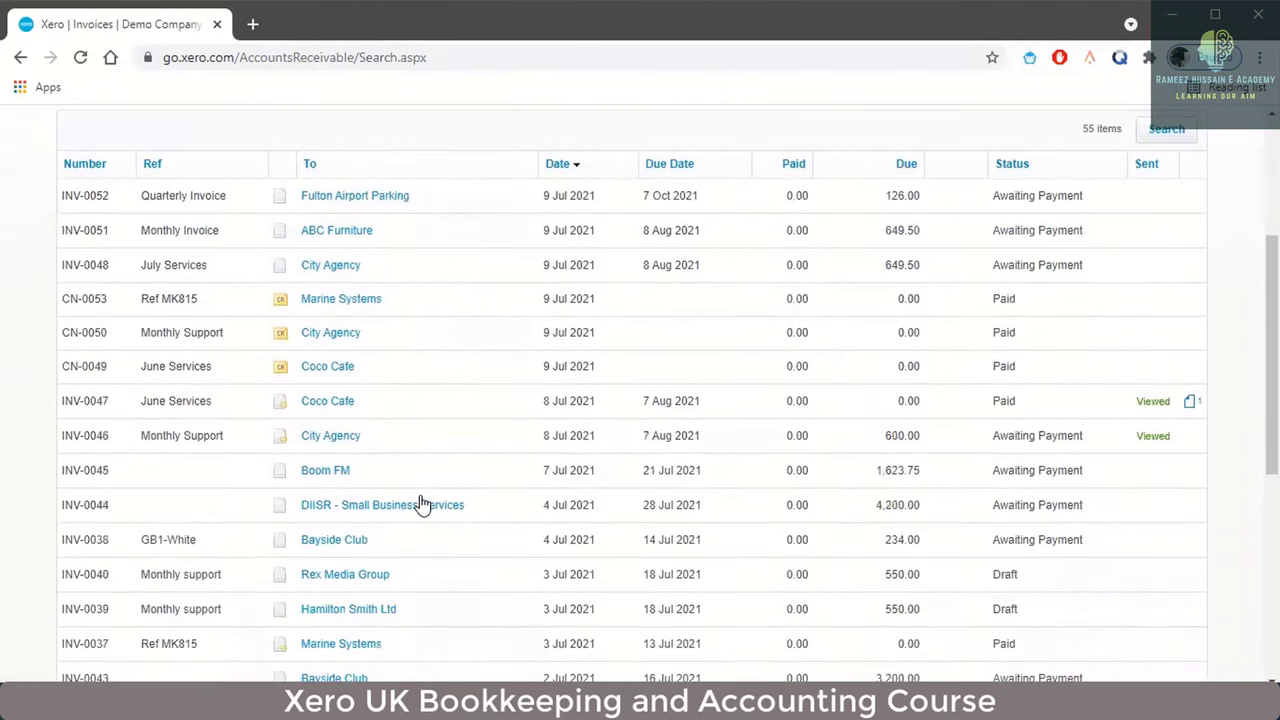
pyautogui.scroll(-1, 422, 503)
pyautogui.scroll(-1, 422, 503)
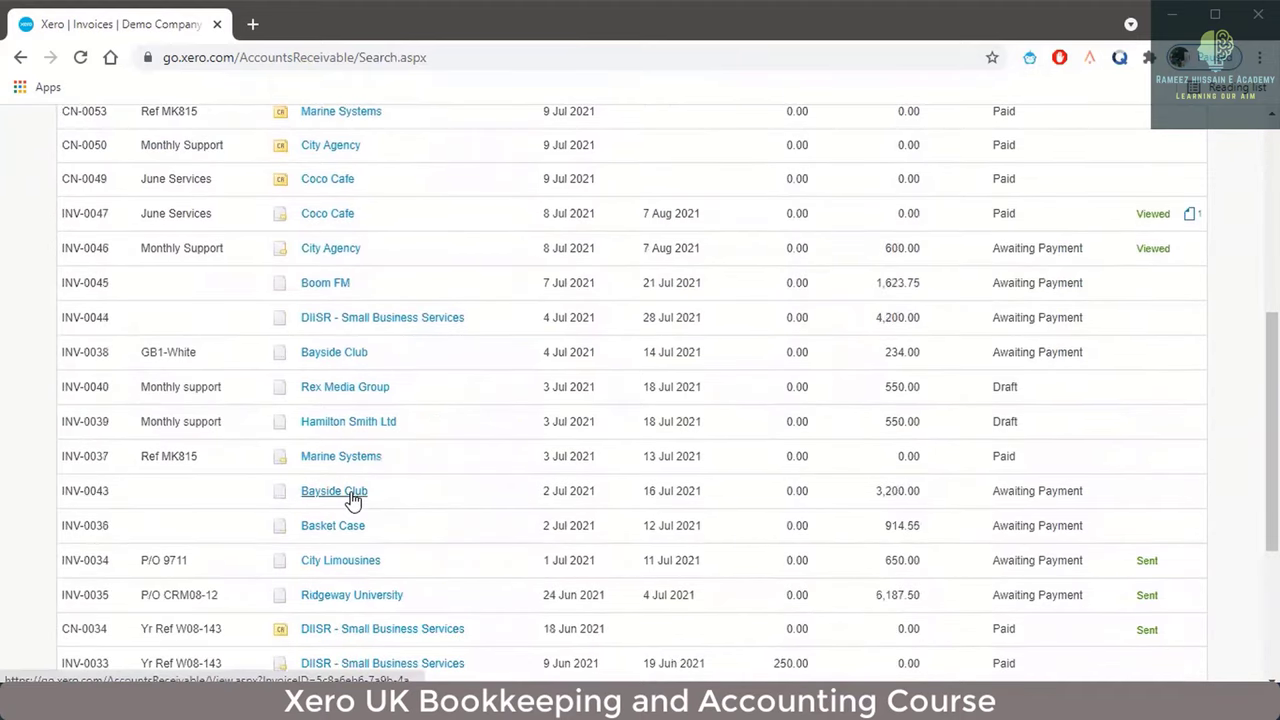
# Step: Open Bayside Club's invoice INV-0038 and start a credit note against it
pyautogui.click(358, 355)
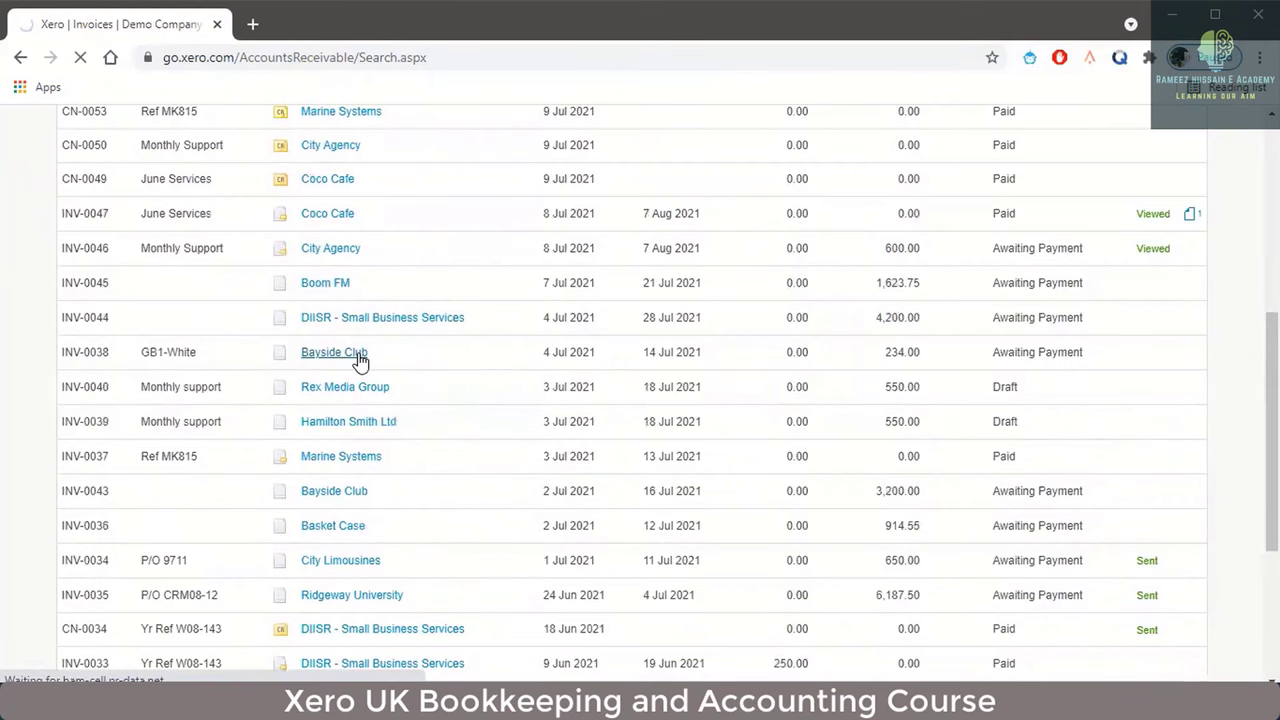
pyautogui.scroll(-3, 730, 400)
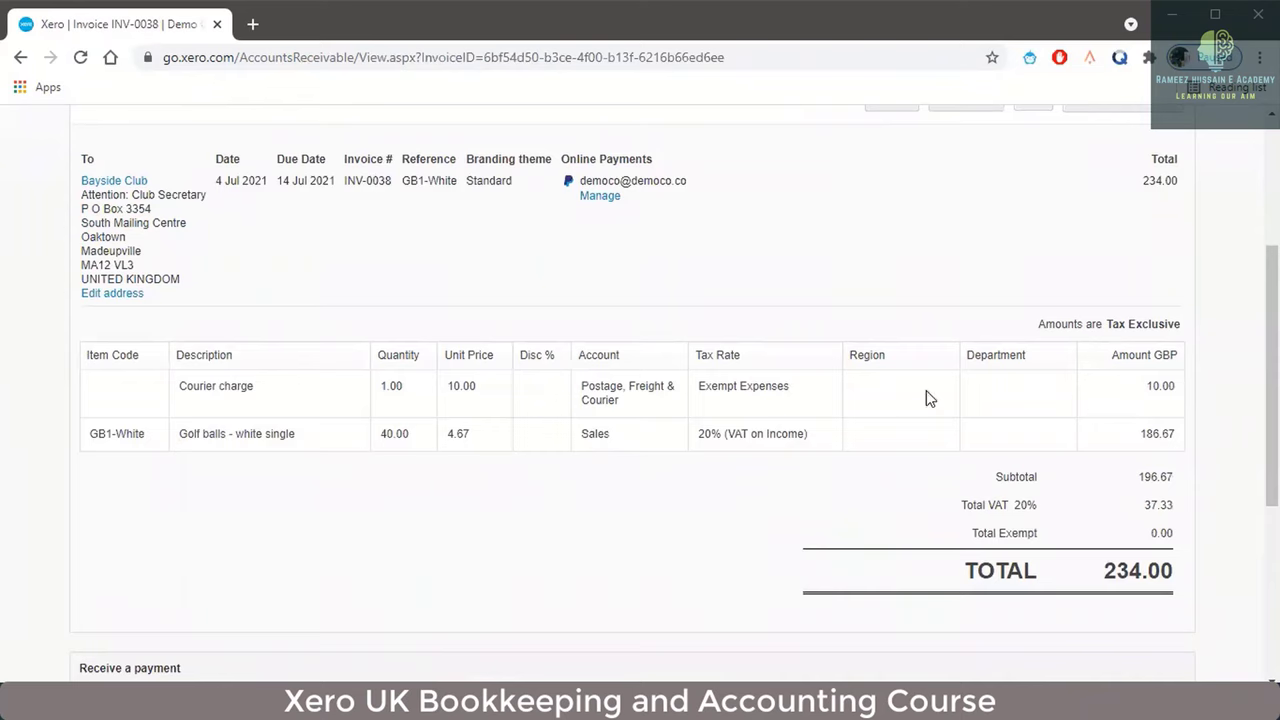
pyautogui.scroll(2, 926, 398)
pyautogui.click(1170, 287)
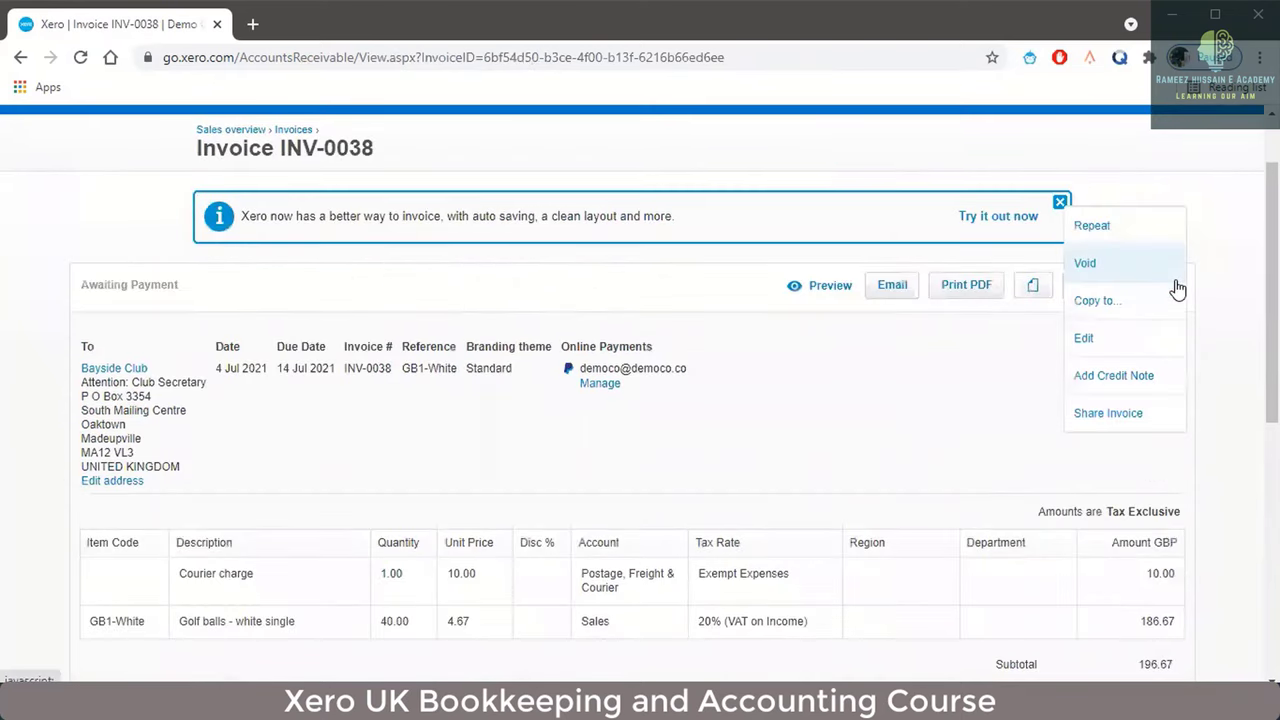
pyautogui.click(1140, 385)
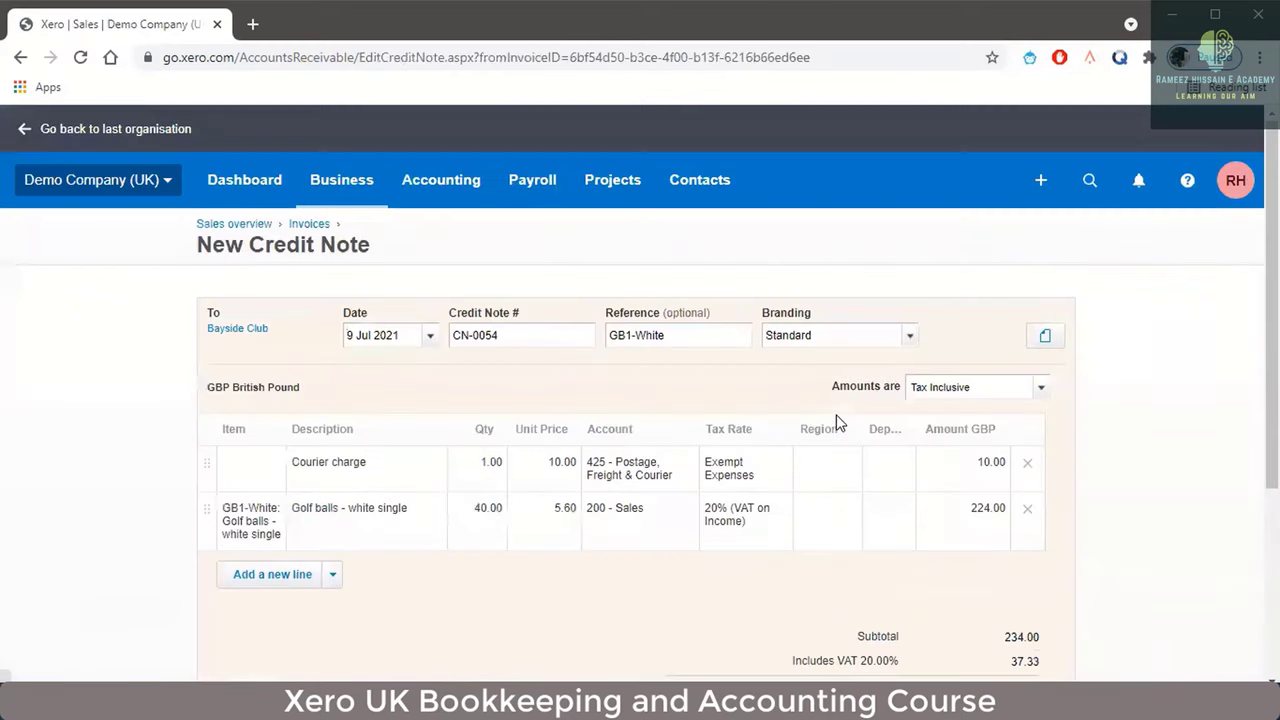
pyautogui.scroll(-2, 929, 423)
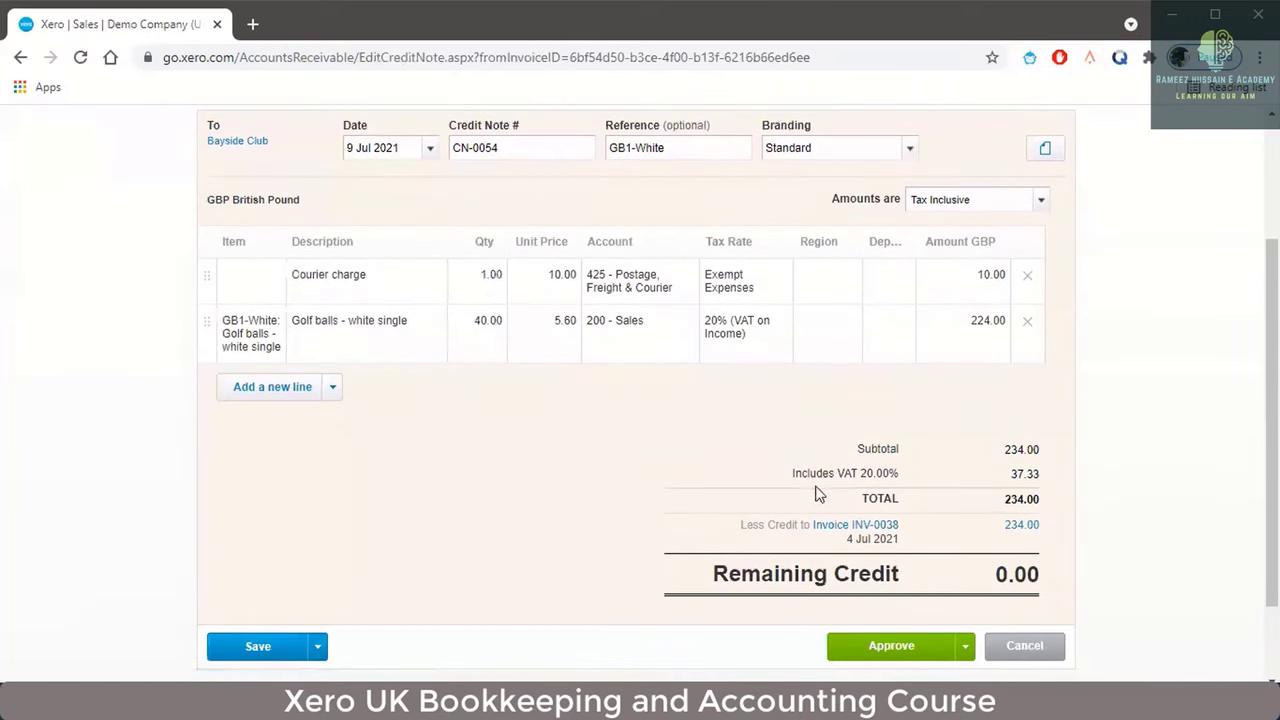
pyautogui.scroll(1, 744, 491)
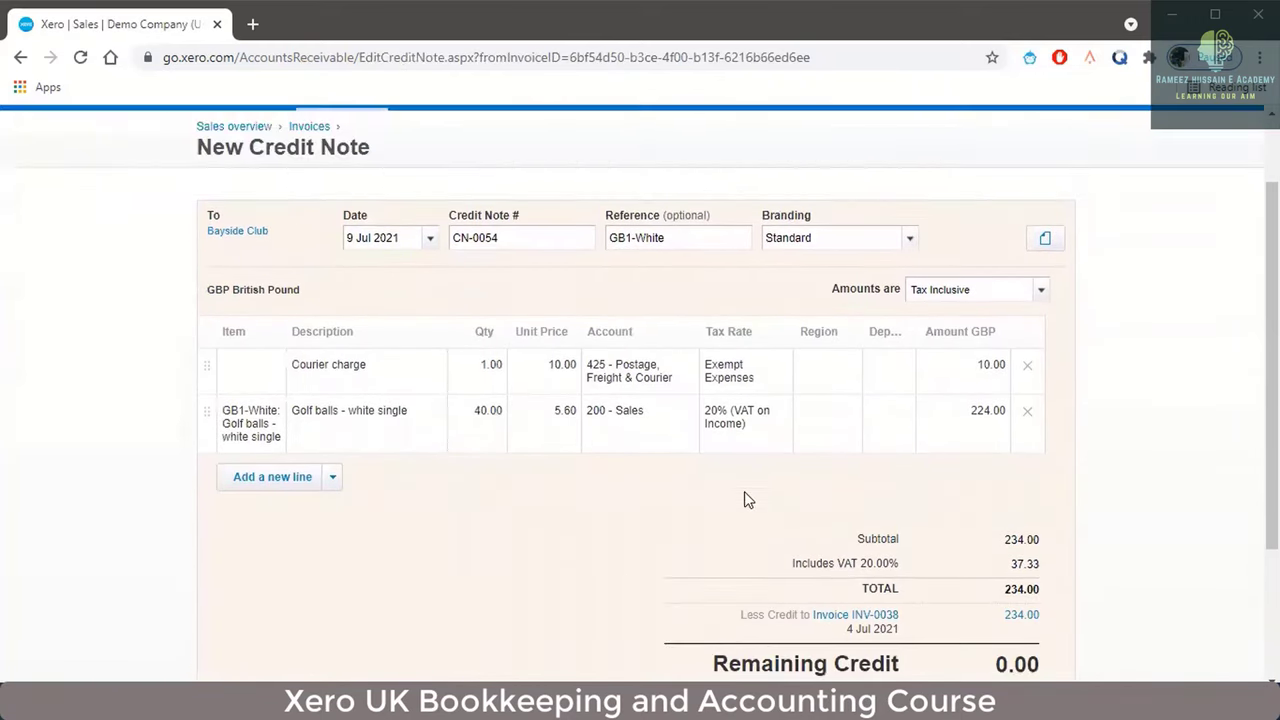
pyautogui.scroll(1, 864, 480)
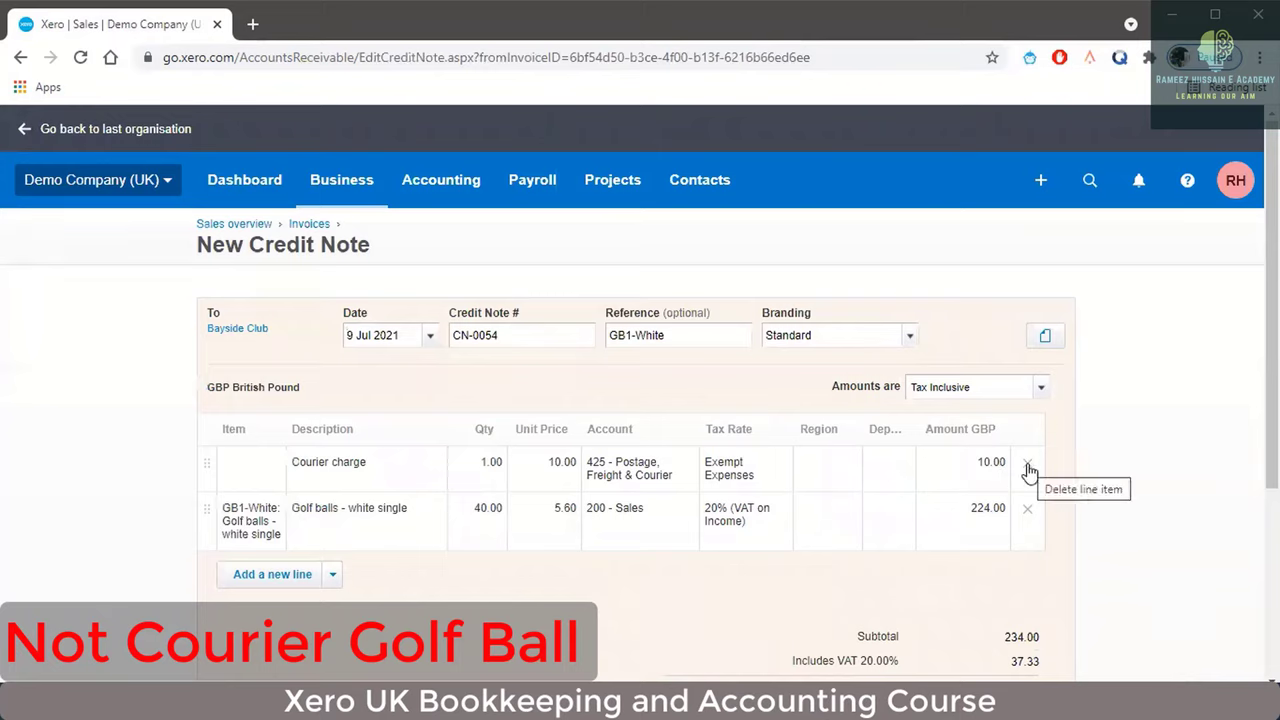
# Step: Remove the Courier charge line and approve credit note CN-0054 for 224.00
pyautogui.click(1027, 466)
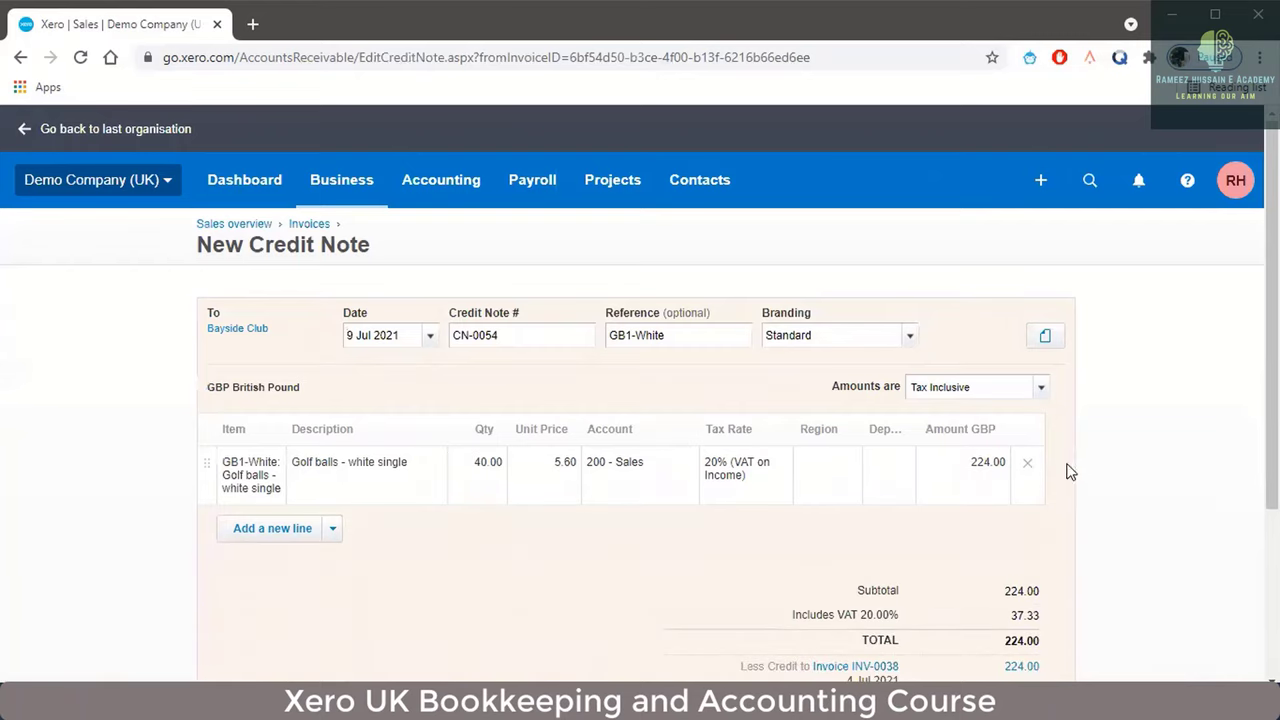
pyautogui.scroll(-1, 1100, 510)
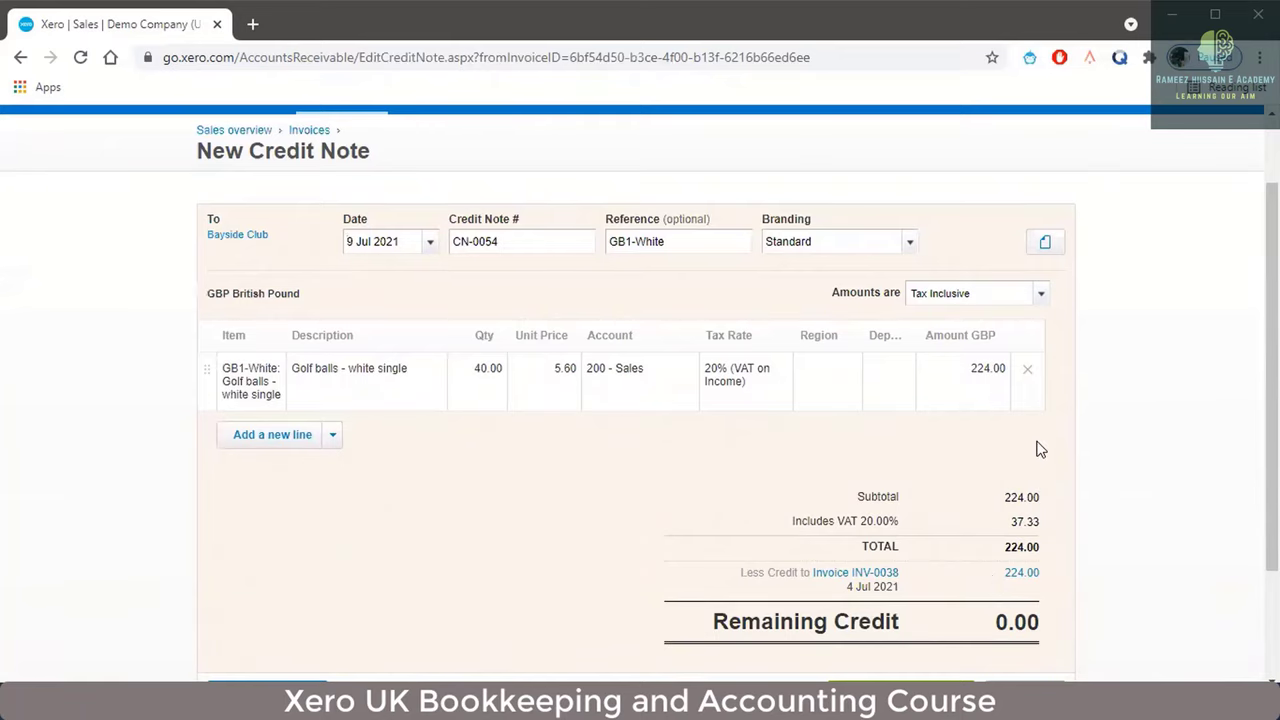
pyautogui.scroll(1, 1036, 450)
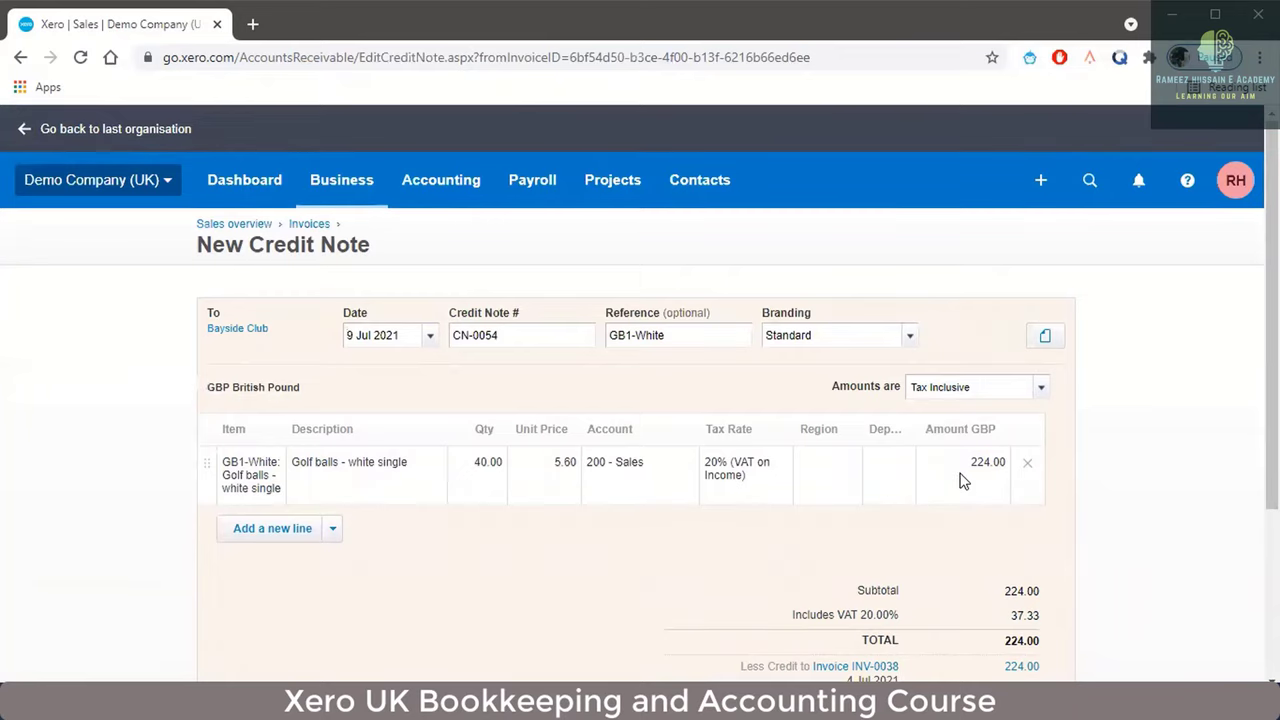
pyautogui.scroll(-2, 943, 413)
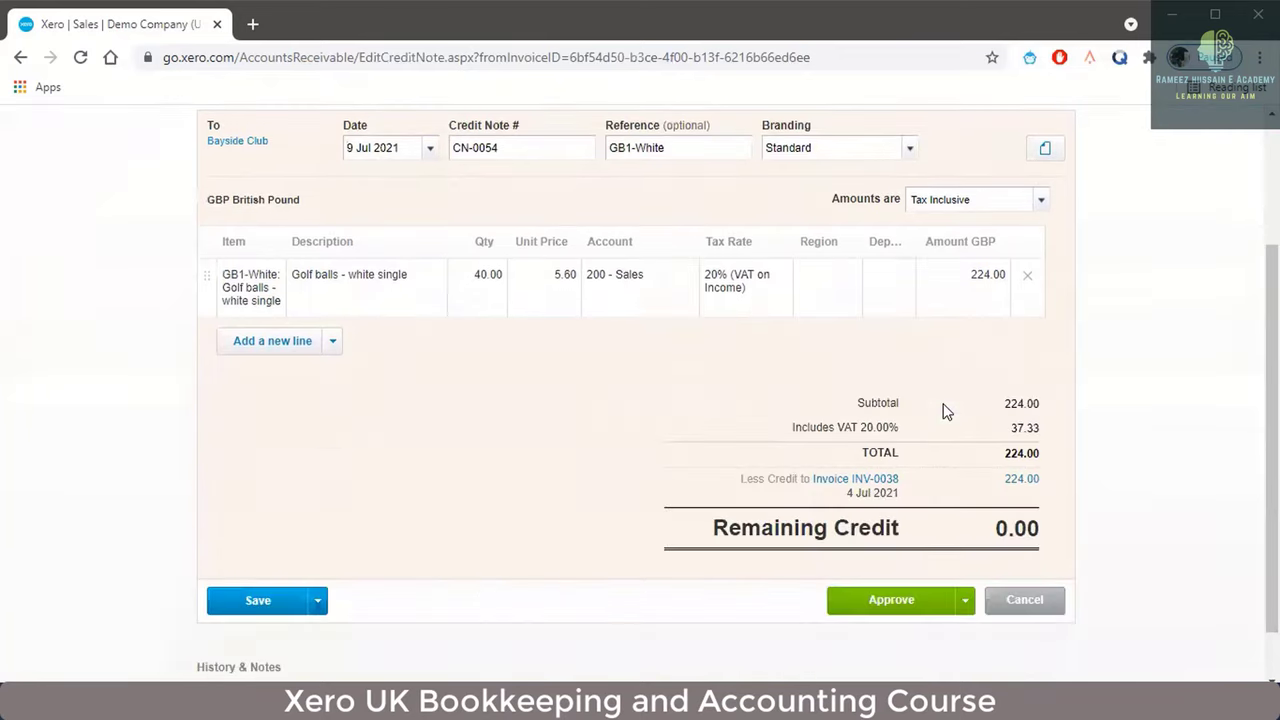
pyautogui.scroll(-1, 940, 450)
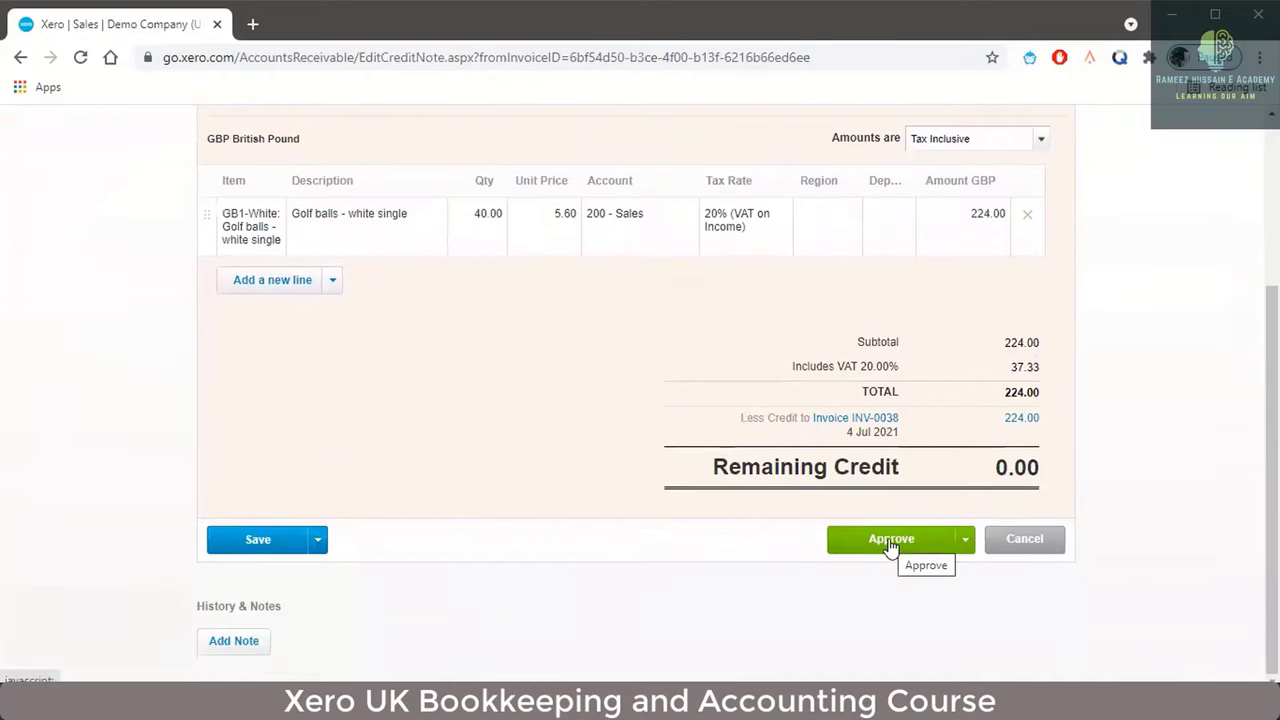
pyautogui.click(890, 545)
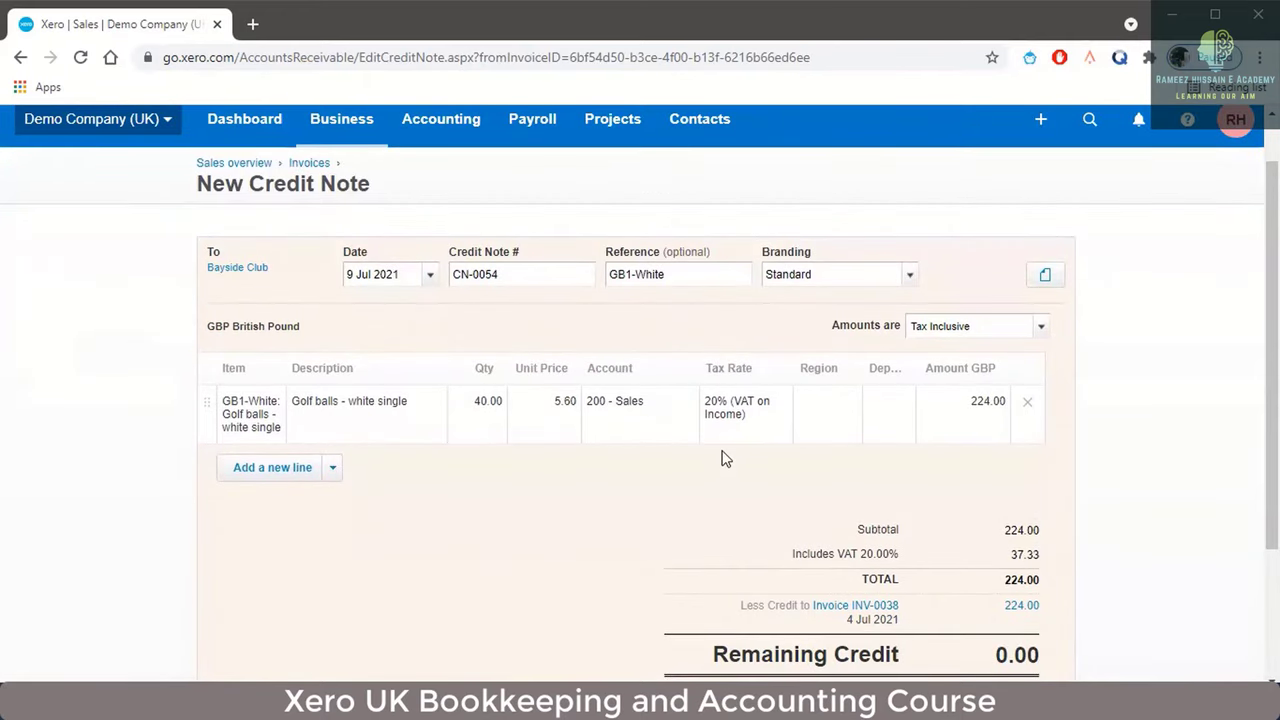
pyautogui.scroll(-1, 740, 470)
pyautogui.scroll(-3, 752, 481)
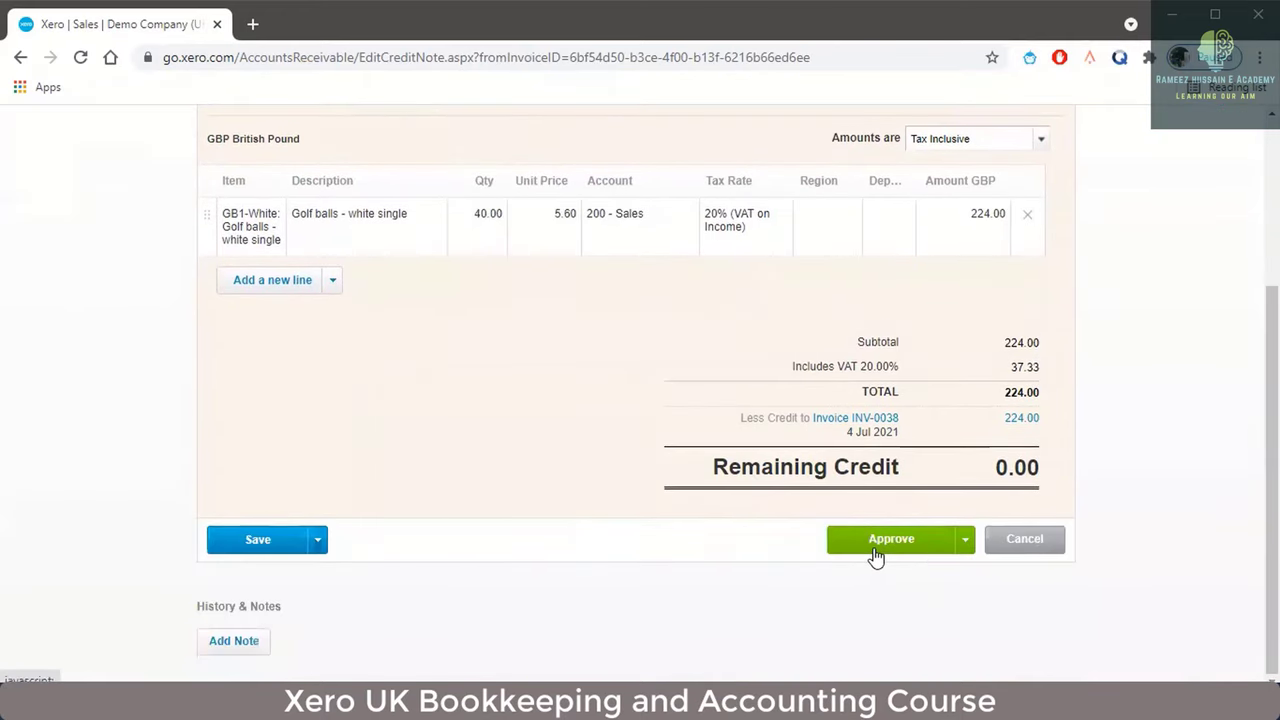
pyautogui.click(875, 546)
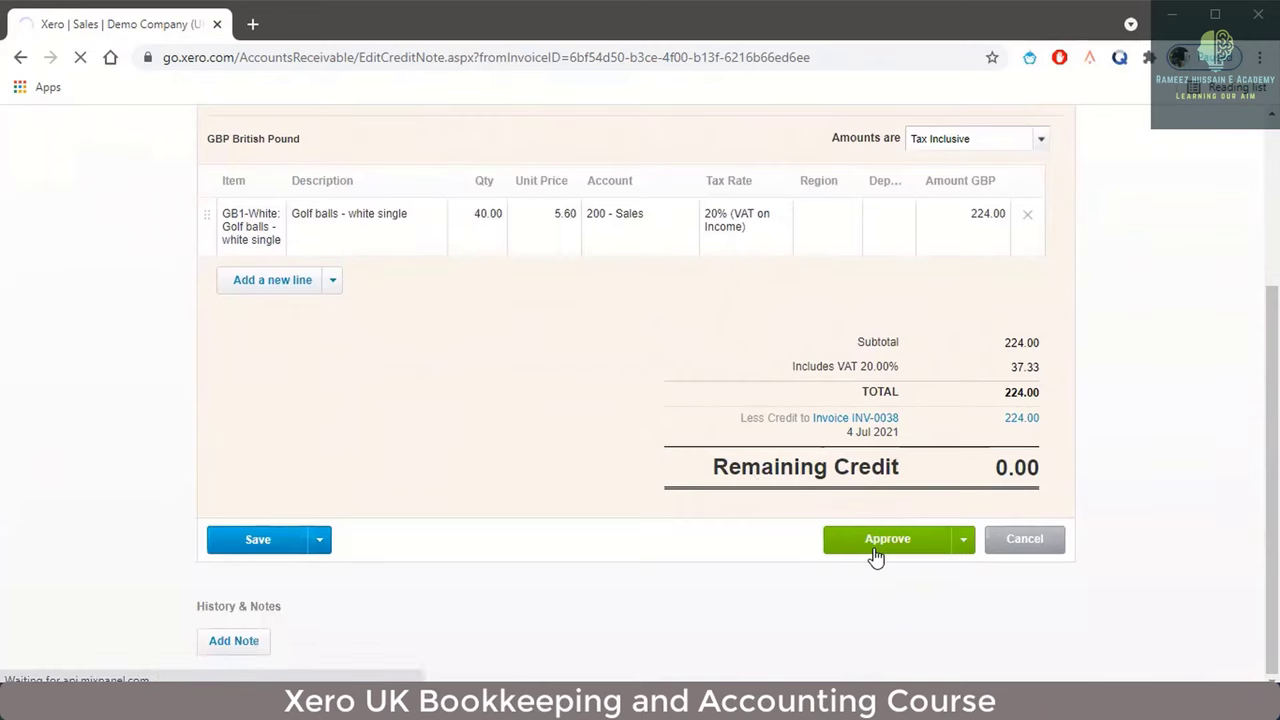
pyautogui.scroll(-2, 613, 375)
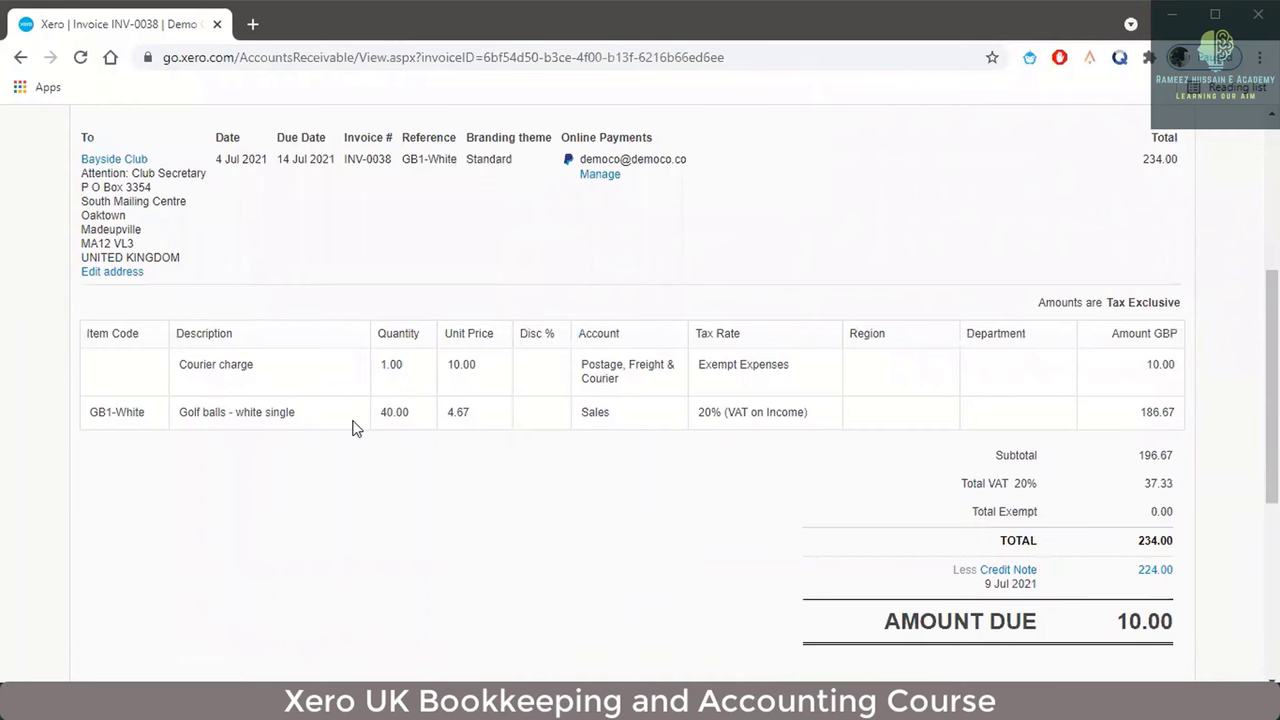
# Step: Go to the Business > Invoices list
pyautogui.scroll(3, 357, 366)
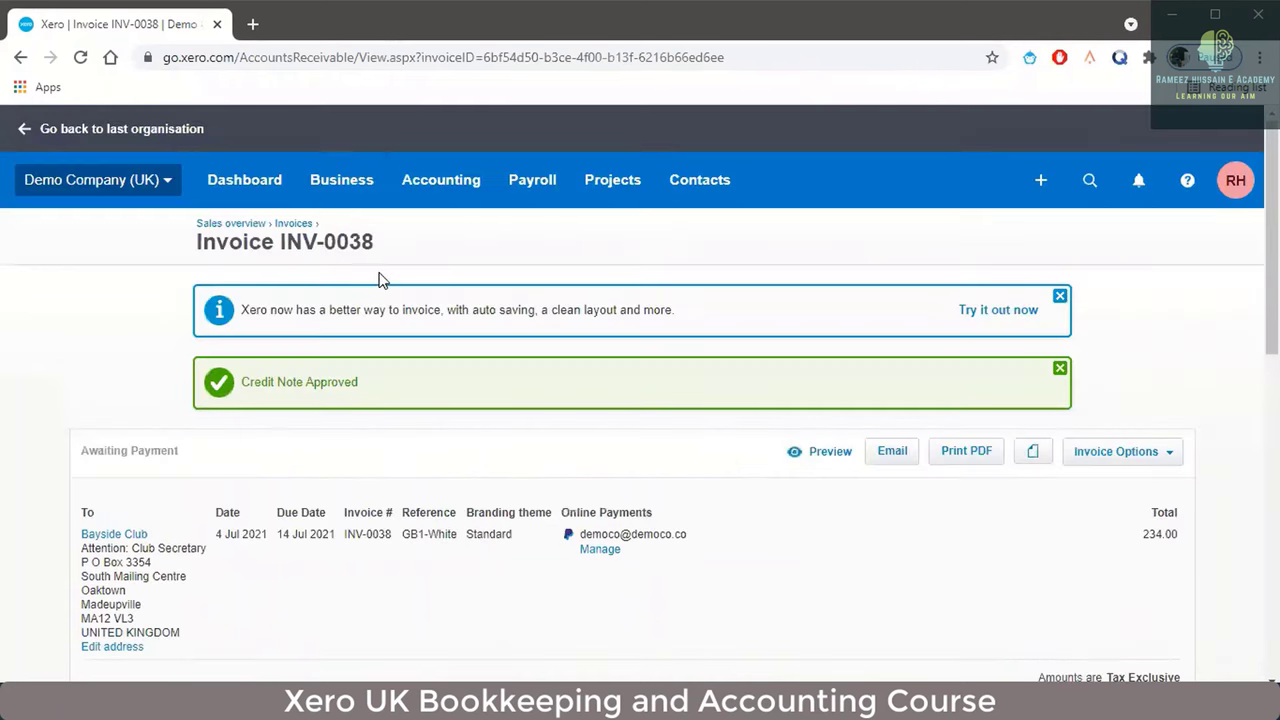
pyautogui.click(414, 185)
pyautogui.click(362, 187)
pyautogui.click(400, 337)
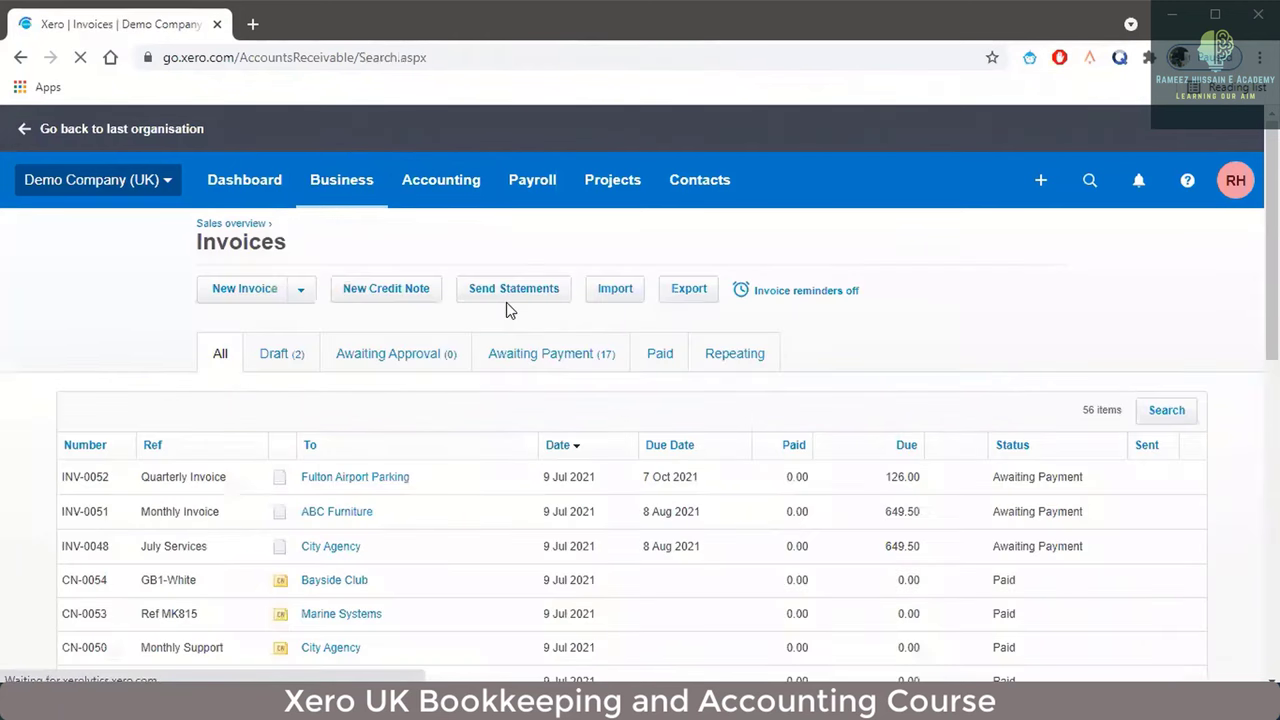
pyautogui.scroll(-5, 503, 403)
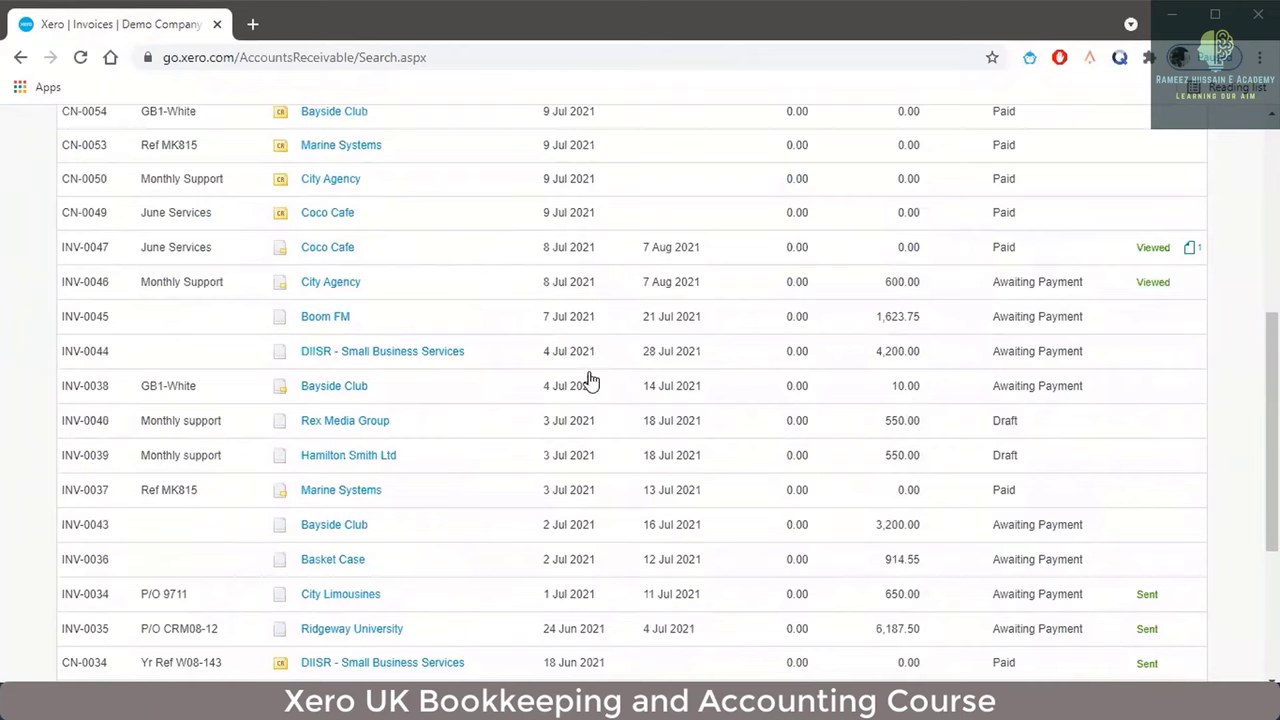
# Step: Review Bayside Club's invoice INV-0038, now showing 10.00 still due
pyautogui.click(347, 390)
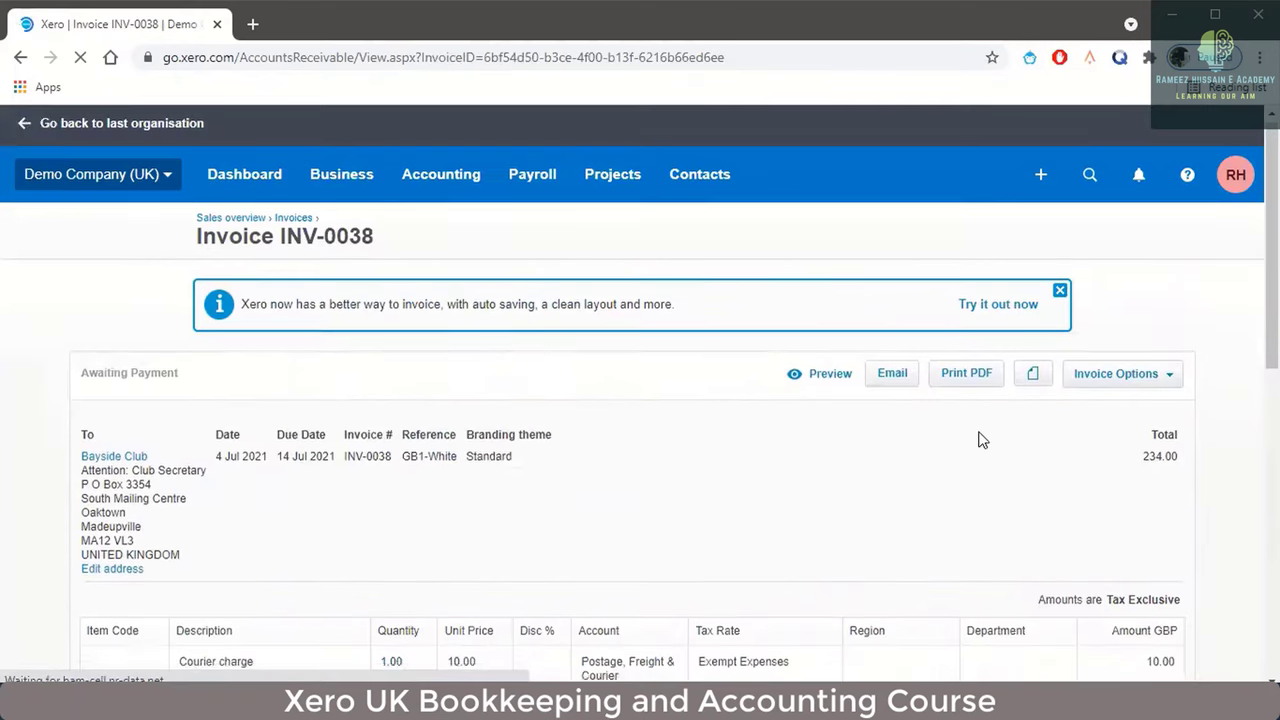
pyautogui.scroll(-3, 985, 435)
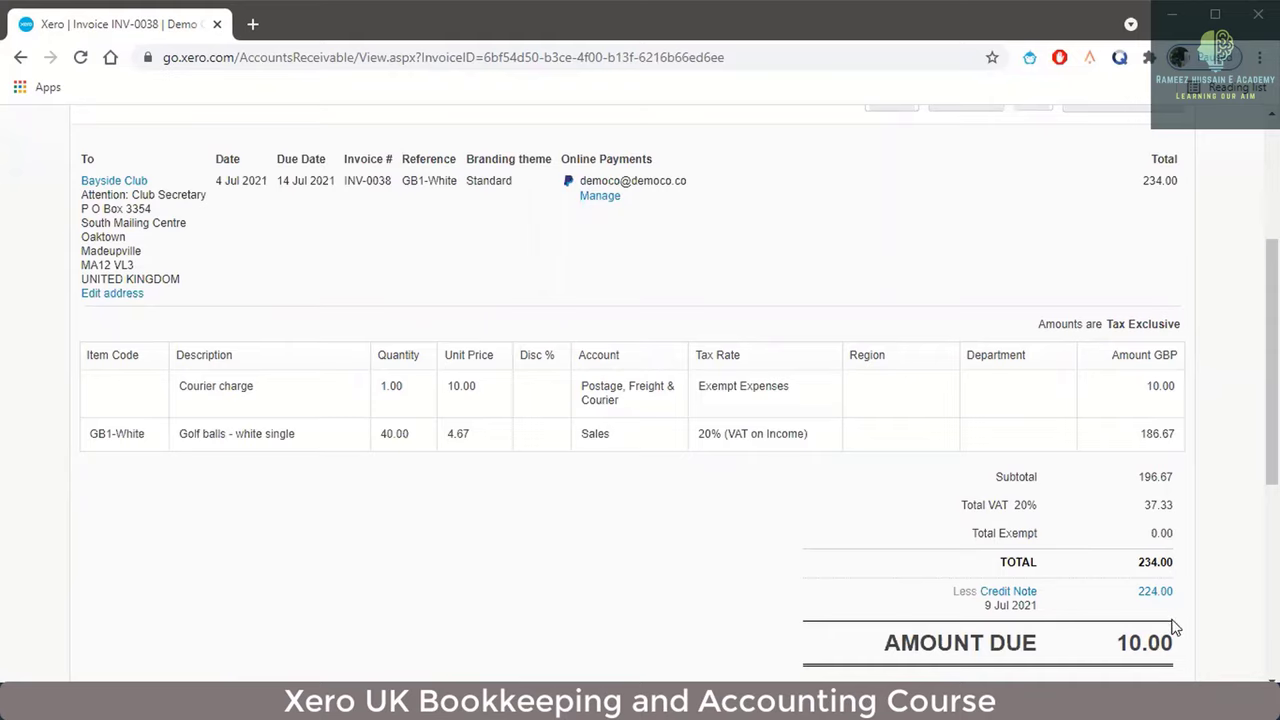
pyautogui.scroll(-1, 480, 509)
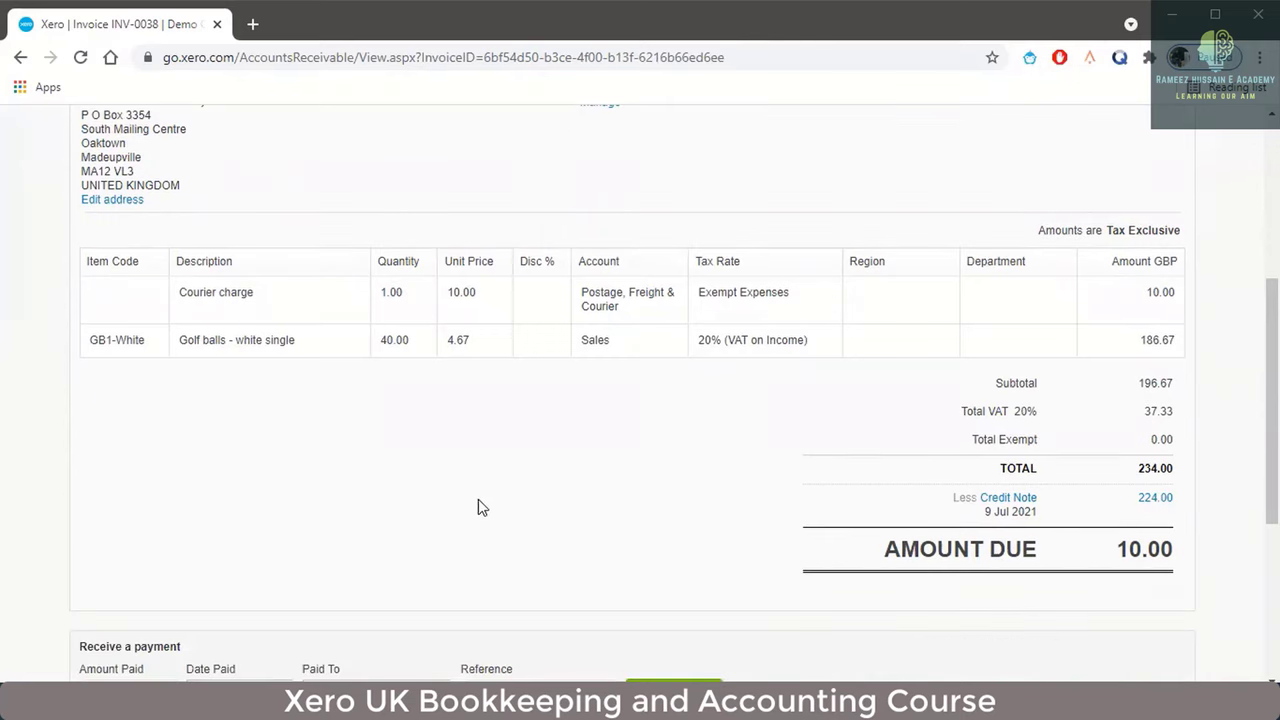
pyautogui.scroll(3, 519, 450)
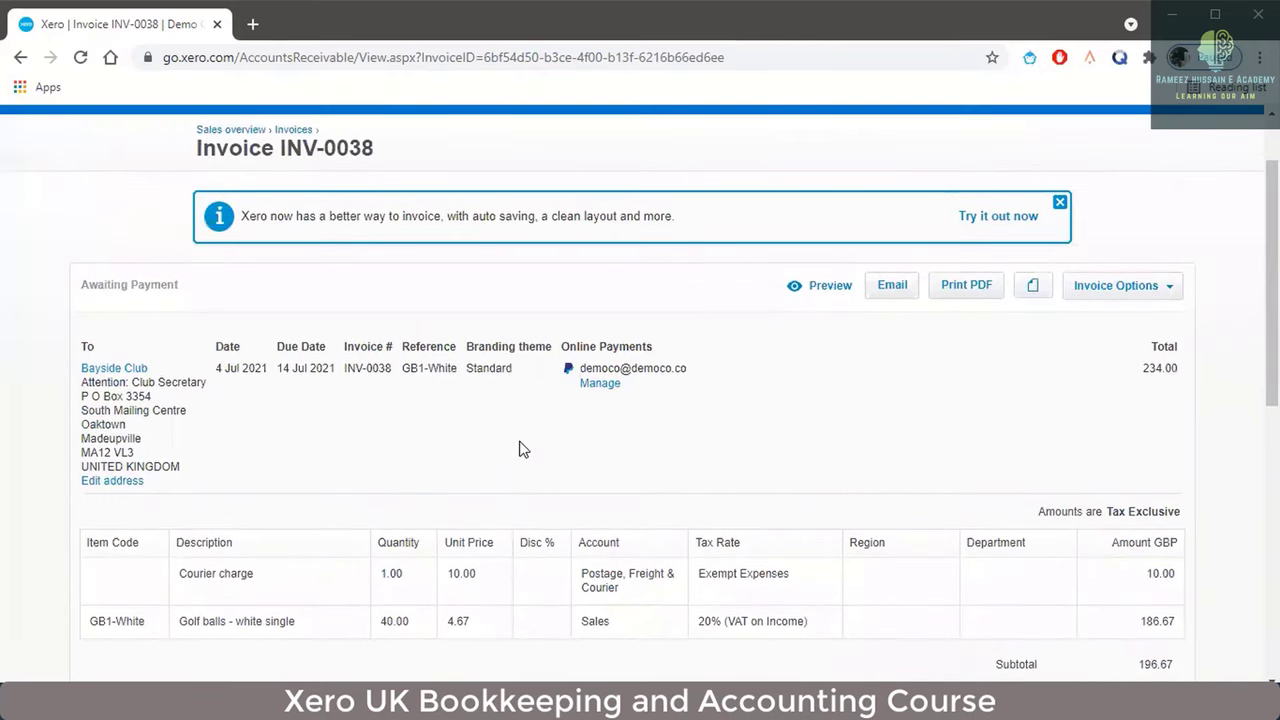
pyautogui.scroll(1, 575, 437)
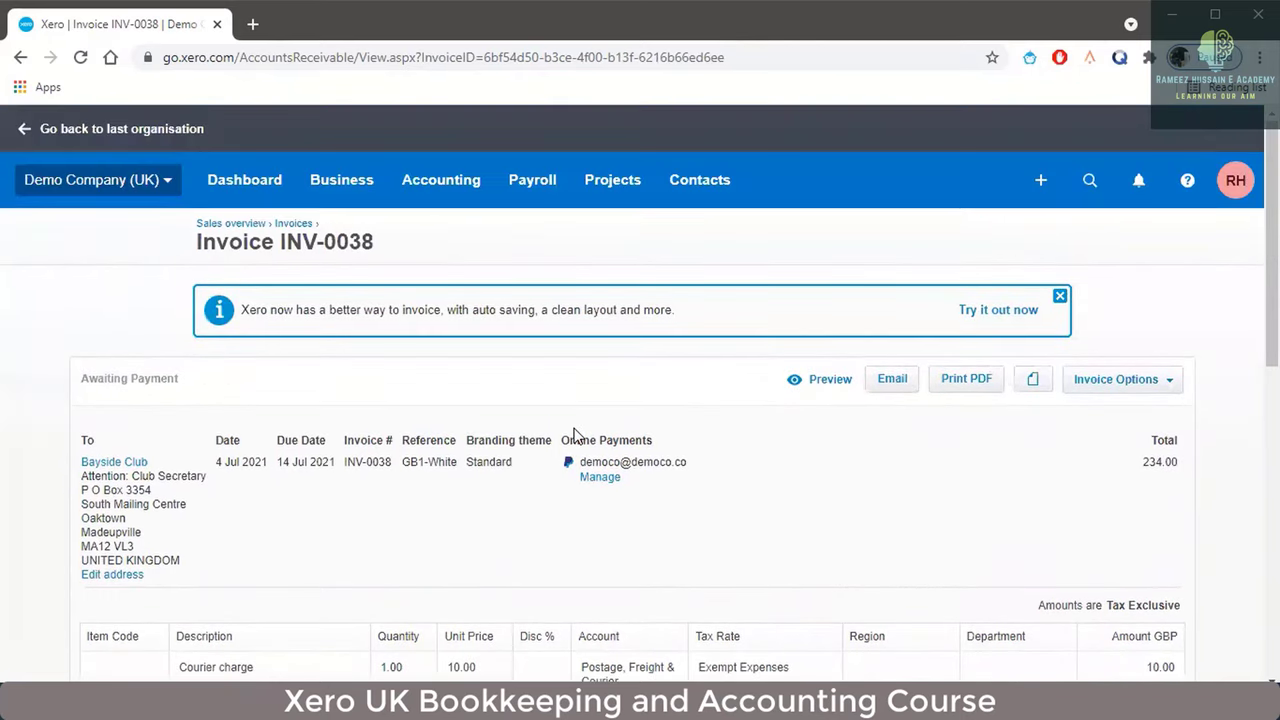
# Step: Return to the Invoices list, now 56 items with CN-0054 shown as Paid
pyautogui.click(360, 182)
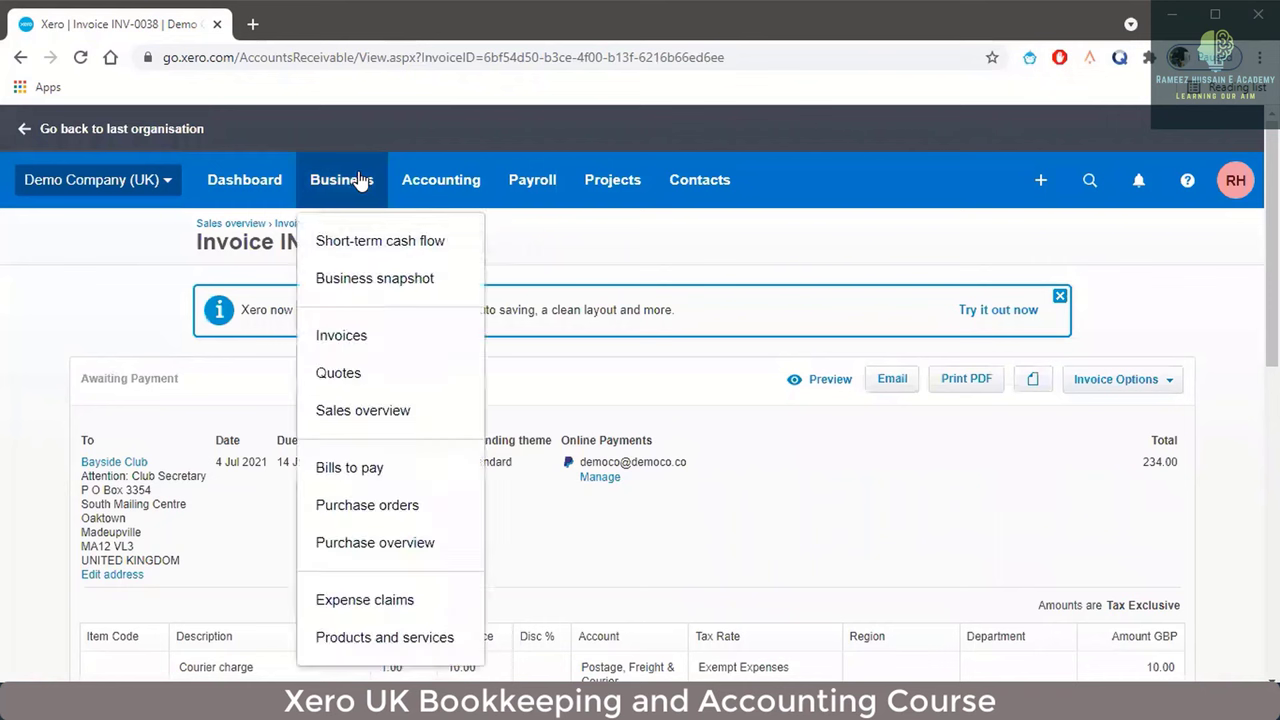
pyautogui.click(384, 341)
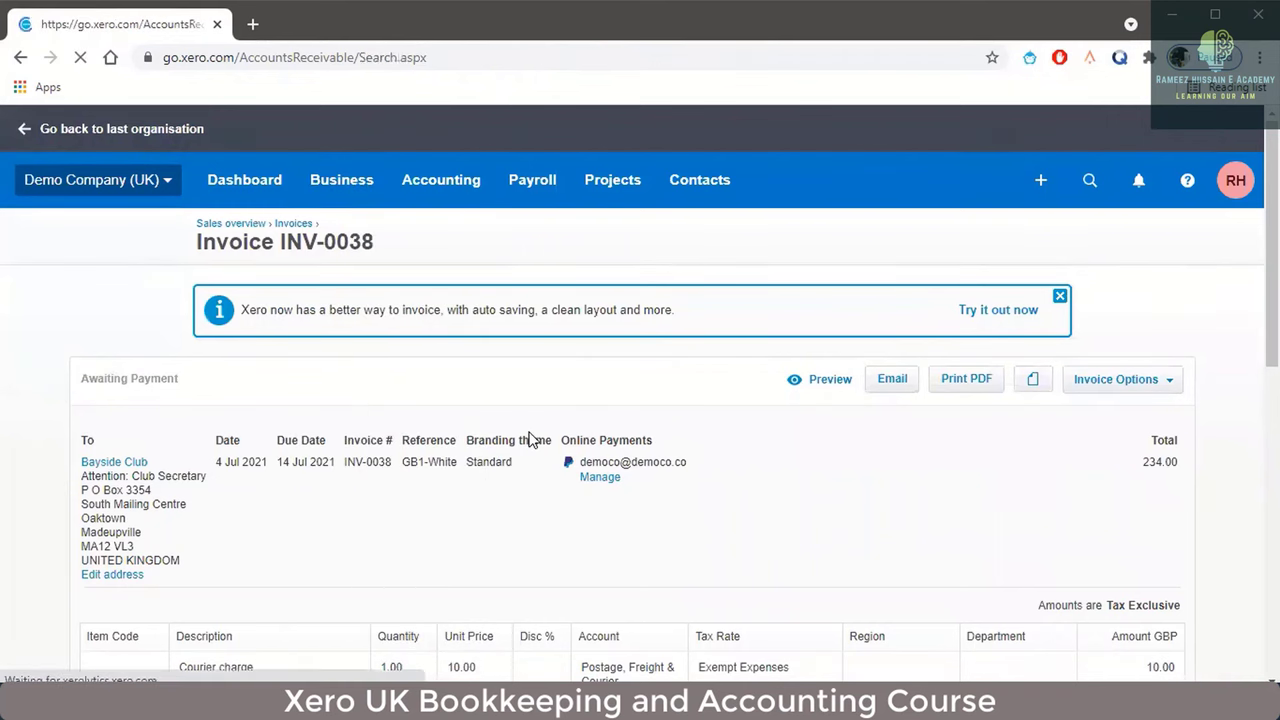
pyautogui.scroll(-1, 530, 440)
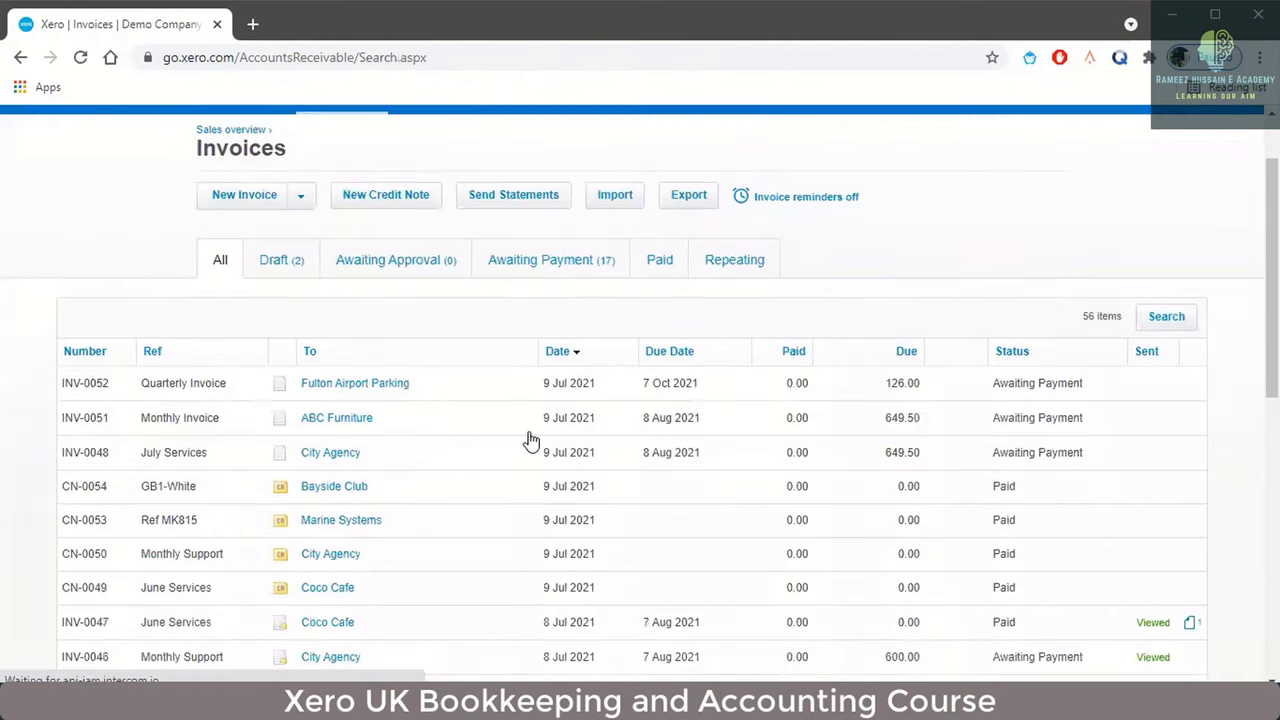
pyautogui.scroll(-4, 491, 452)
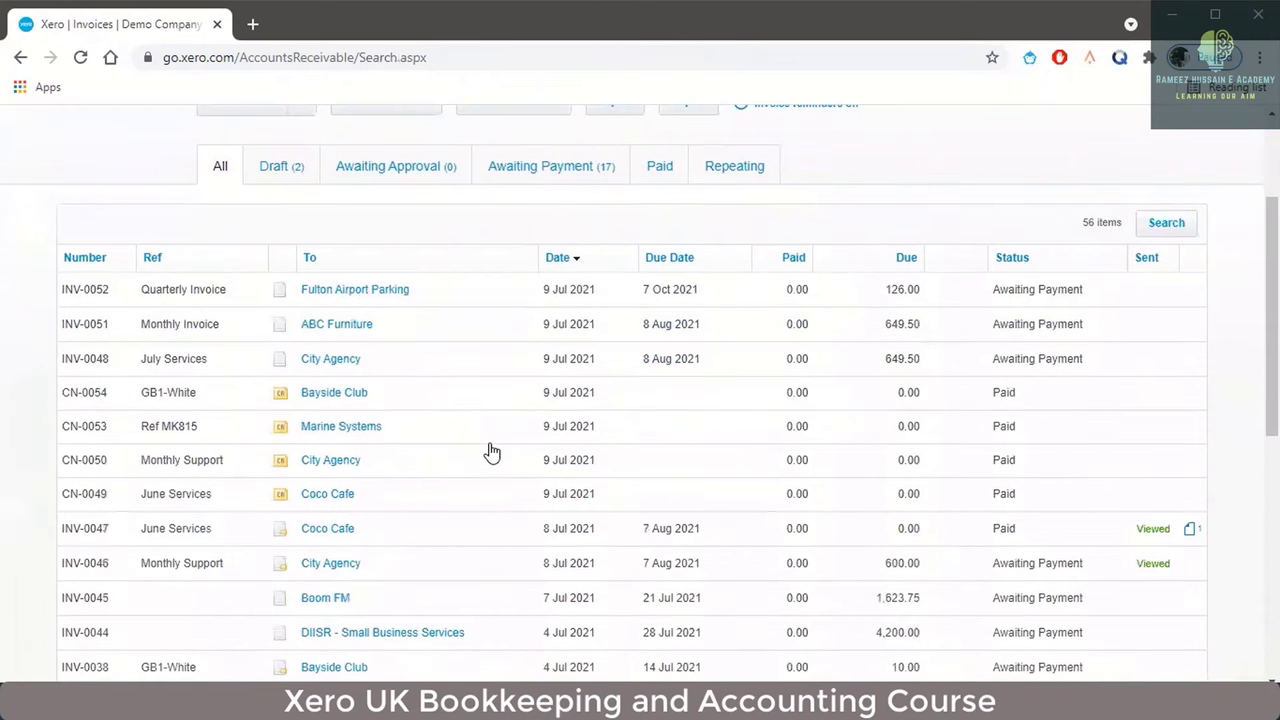
pyautogui.scroll(-1, 491, 452)
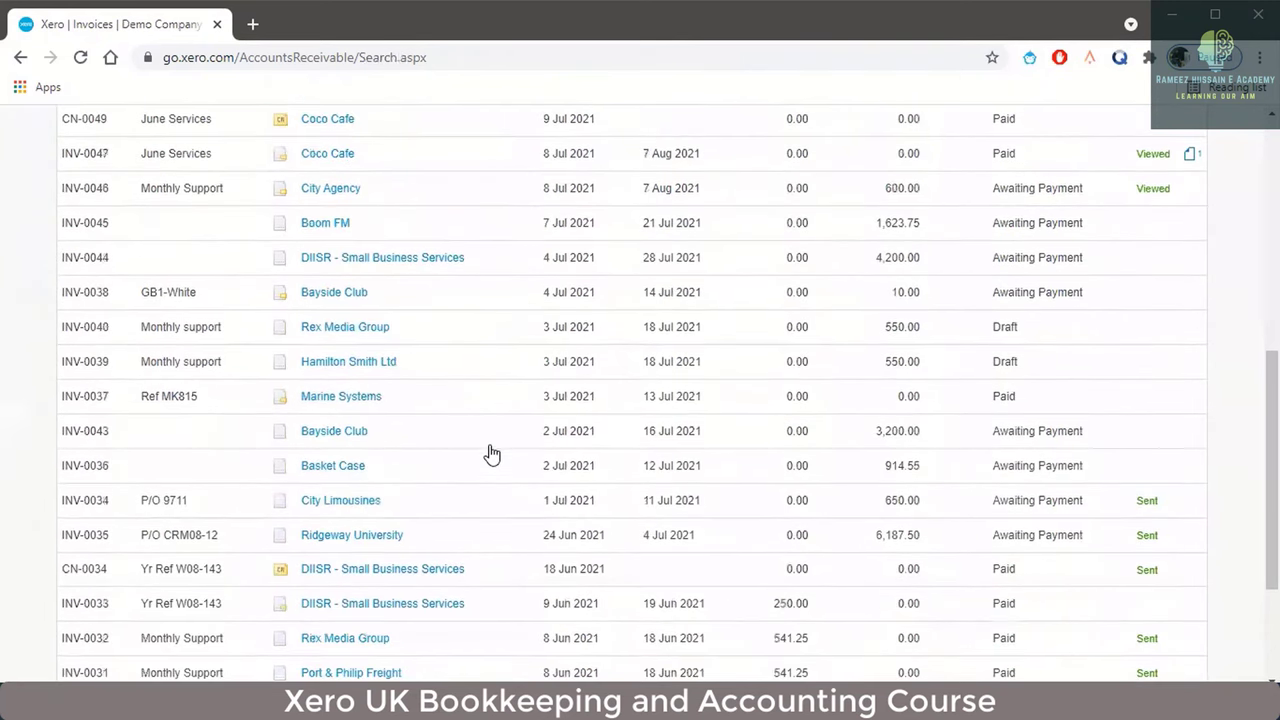
# Step: Add a credit note to Basket Case's invoice INV-0036, prefilled with its two lines totalling 914.55
pyautogui.click(350, 470)
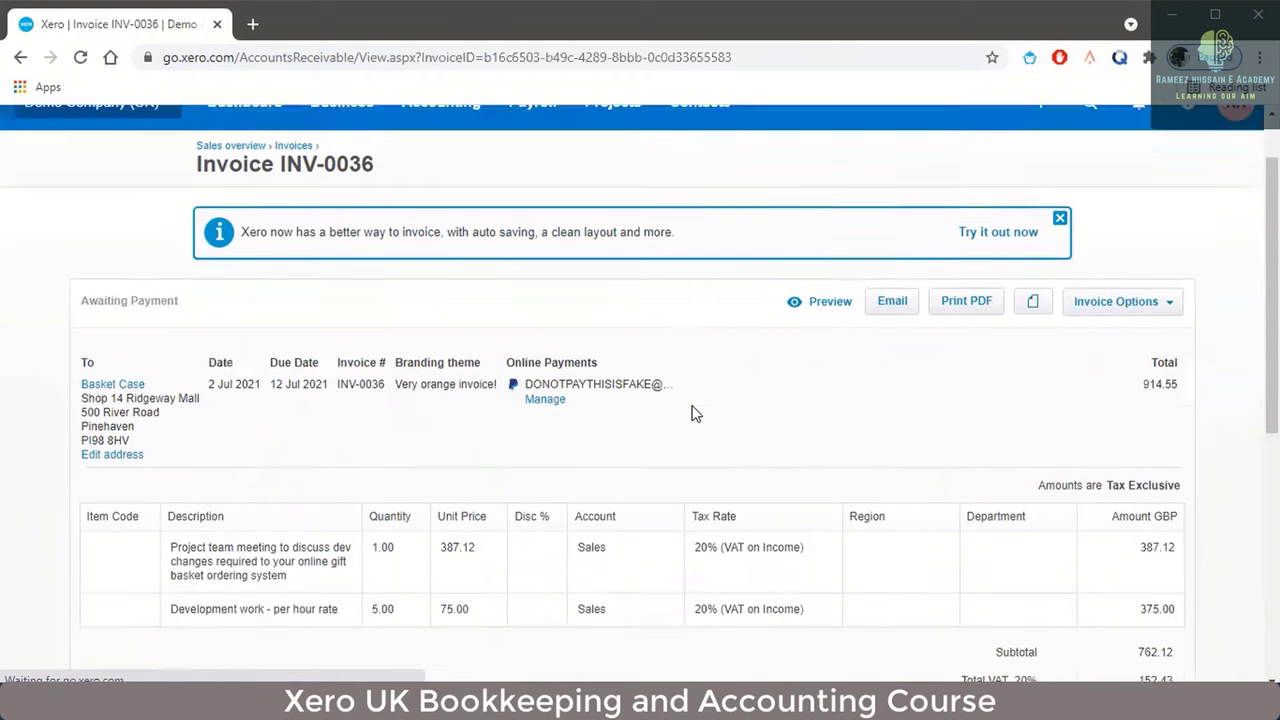
pyautogui.click(1150, 382)
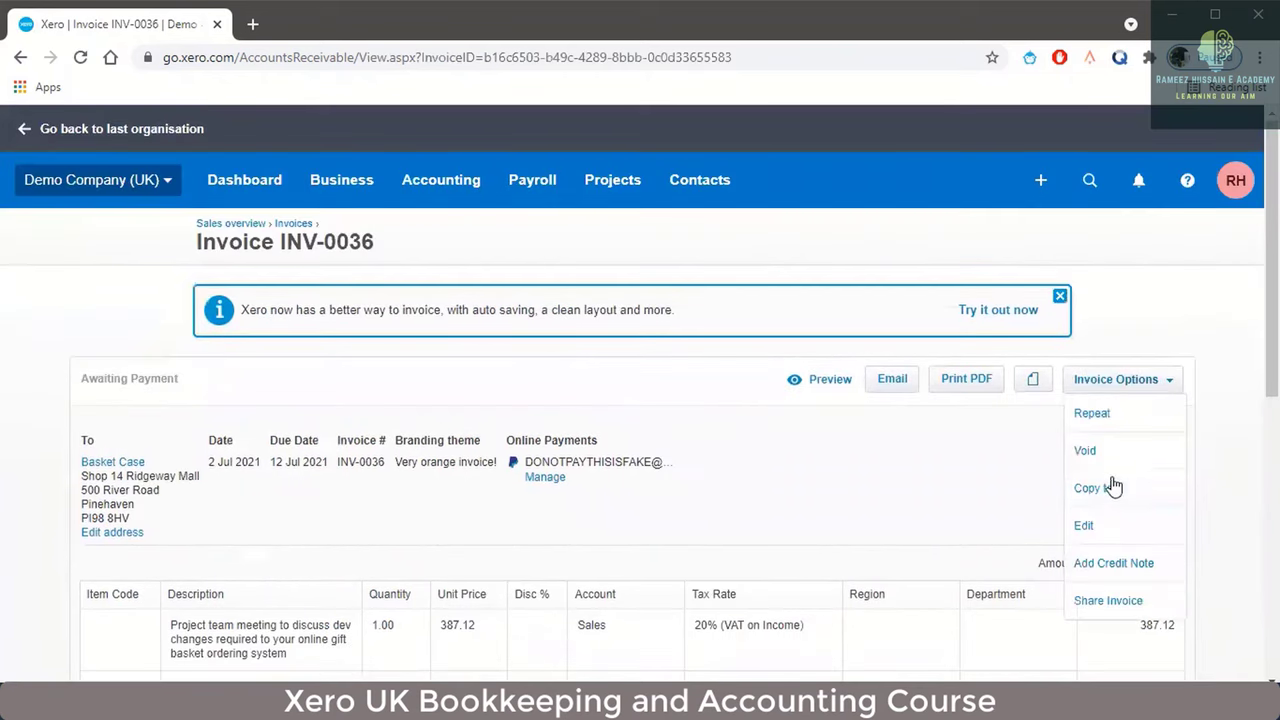
pyautogui.click(1112, 558)
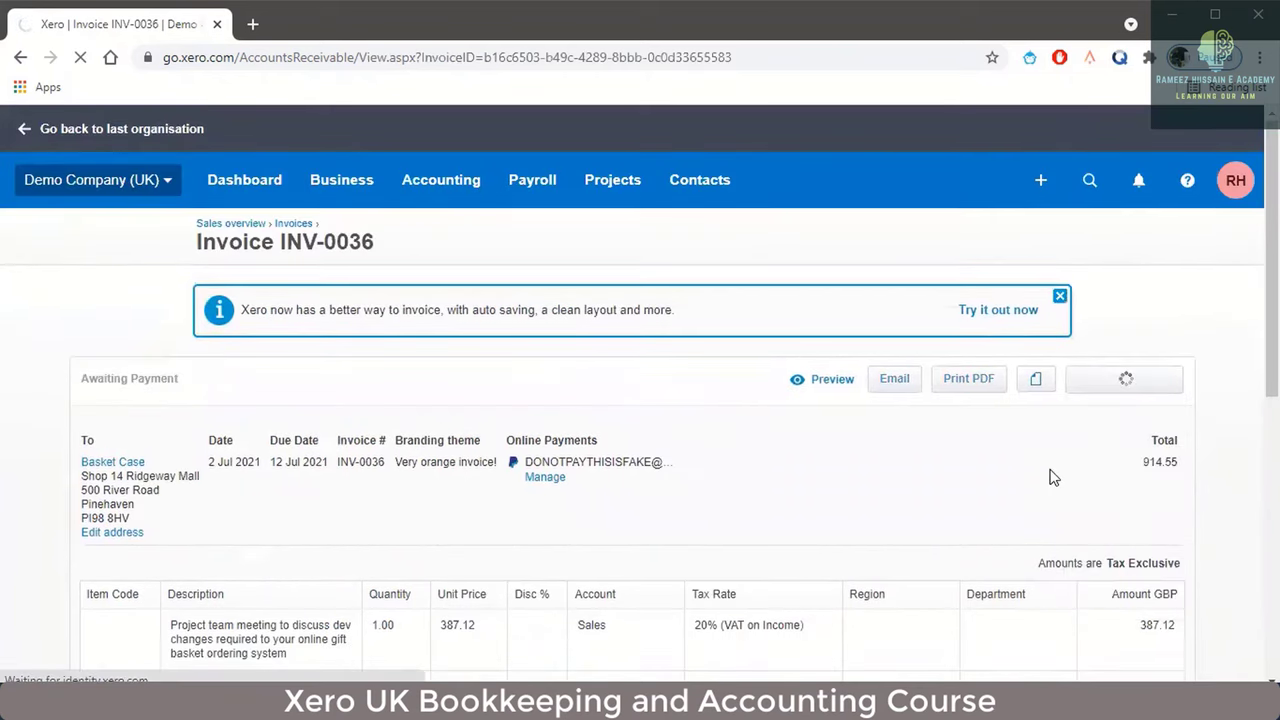
pyautogui.scroll(-2, 1049, 466)
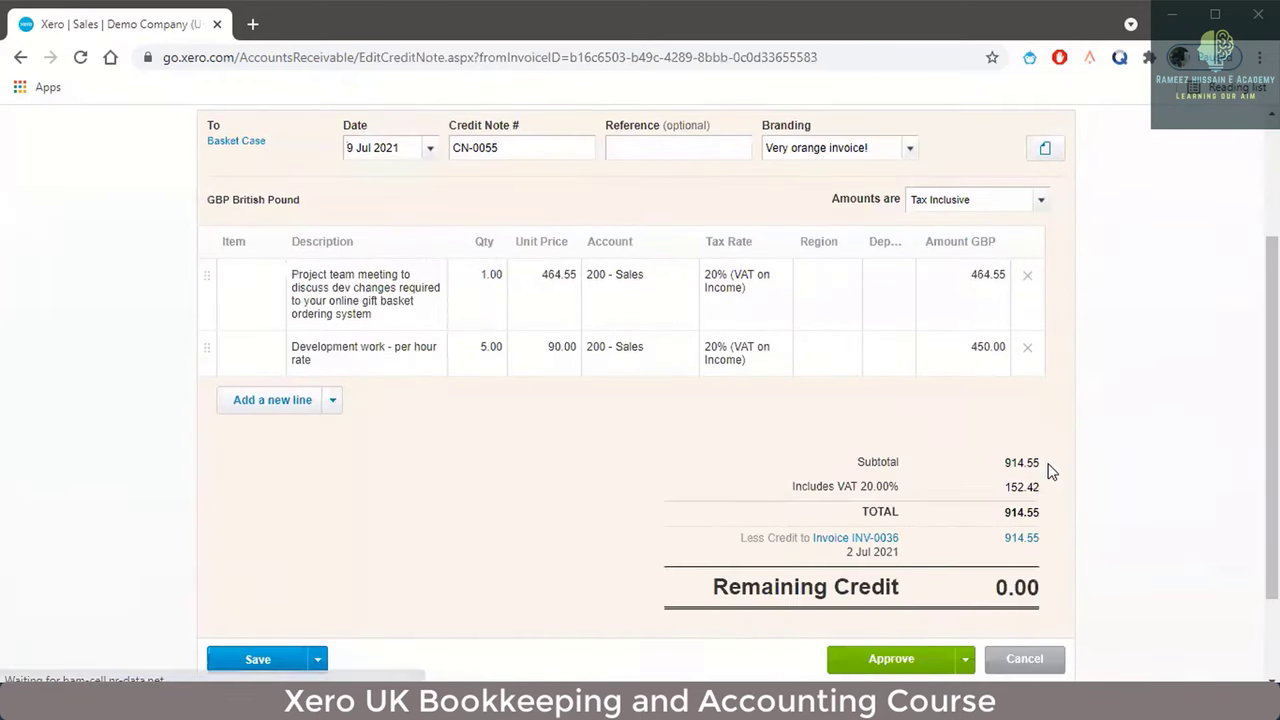
pyautogui.scroll(1, 1049, 466)
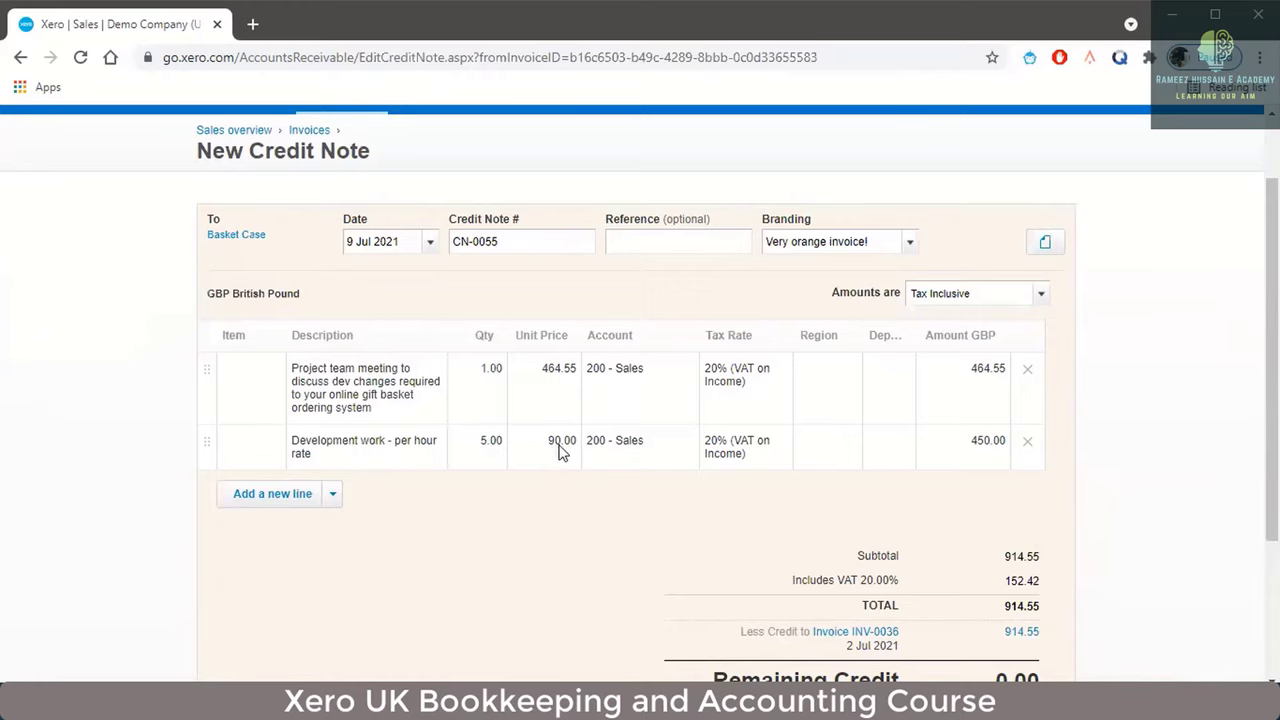
# Step: Change the credit note line unit prices to 50.00 and 100.00
pyautogui.click(566, 442)
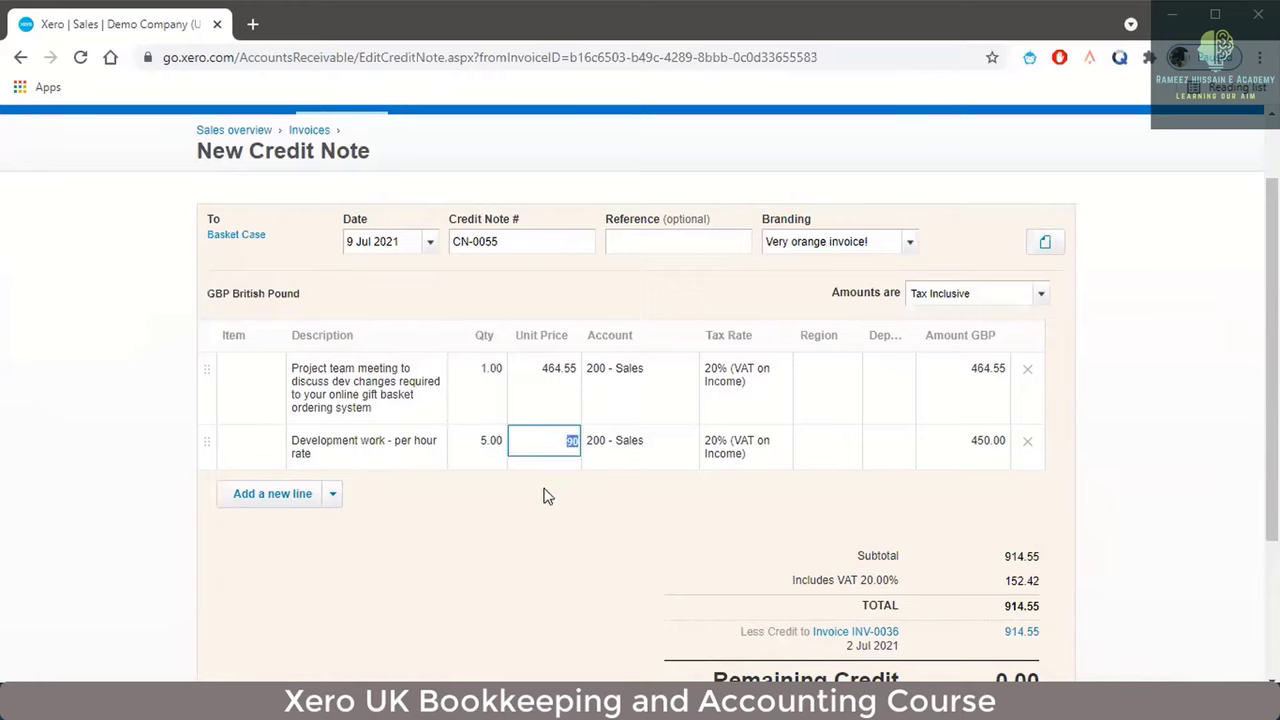
pyautogui.write('50')
pyautogui.click(857, 451)
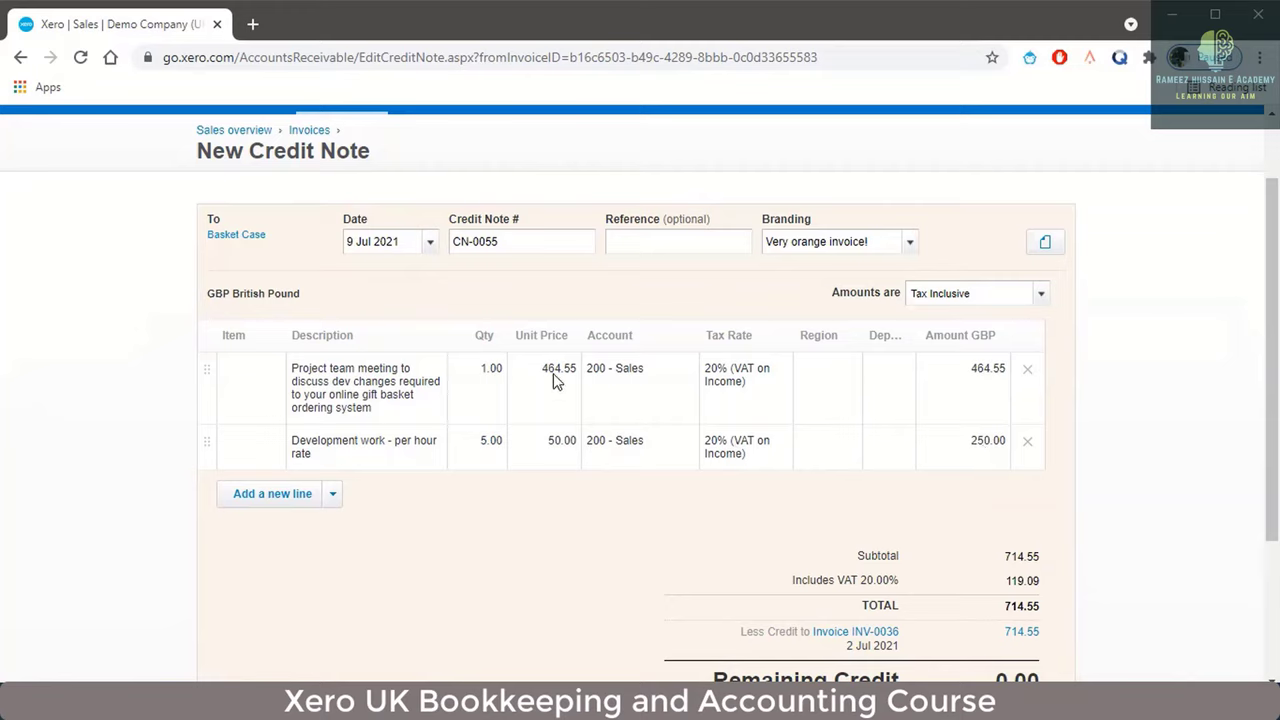
pyautogui.click(553, 375)
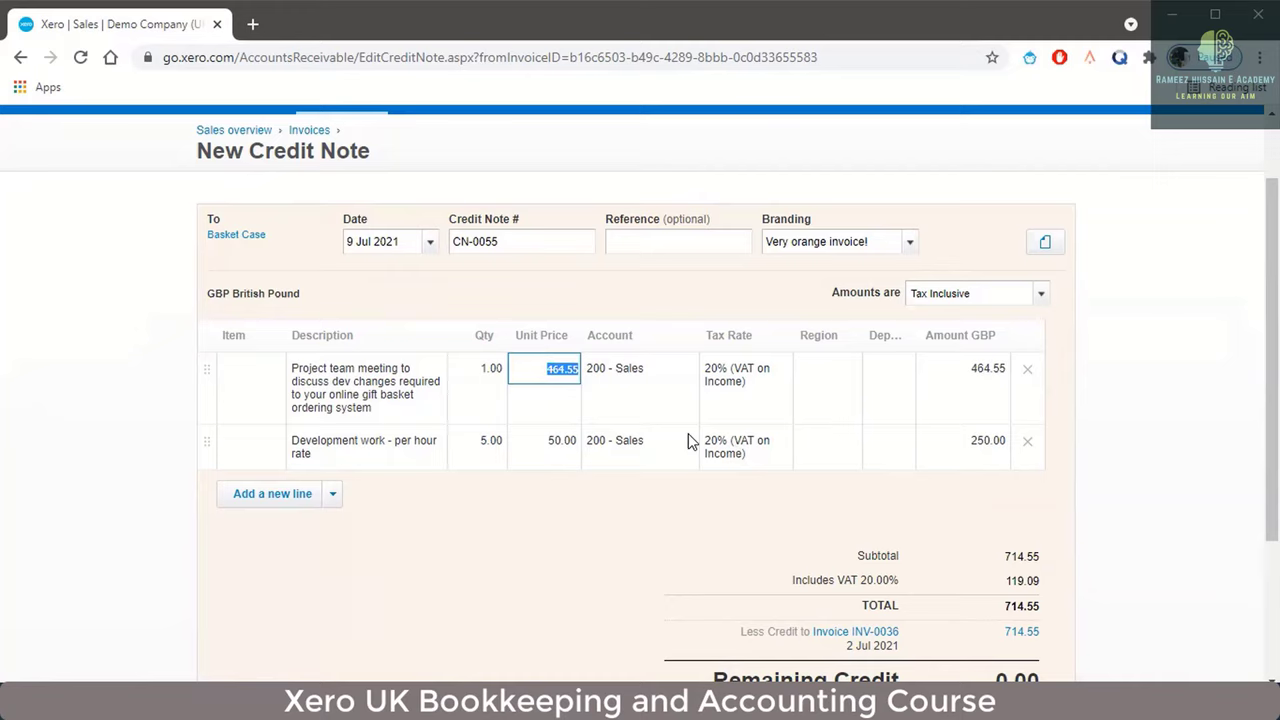
pyautogui.write('100')
pyautogui.click(876, 421)
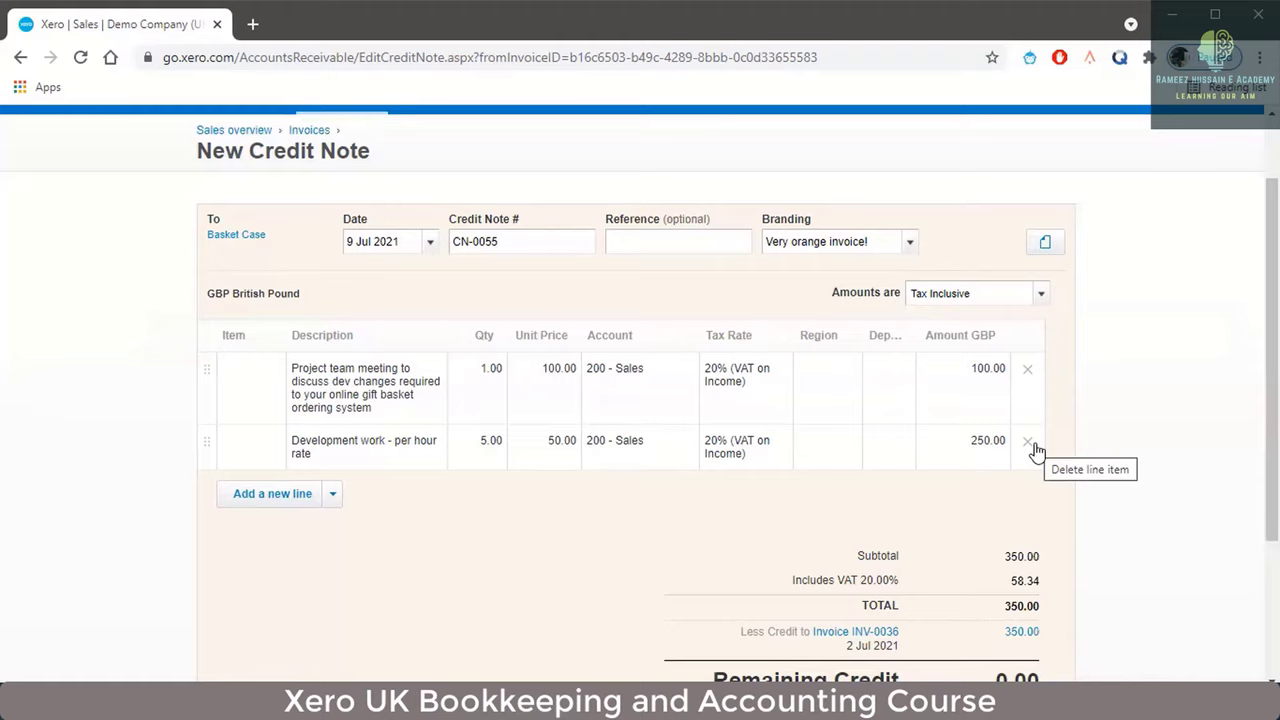
# Step: Set the branding theme to Standard and approve the 350.00 credit note CN-0055
pyautogui.click(910, 242)
pyautogui.click(918, 282)
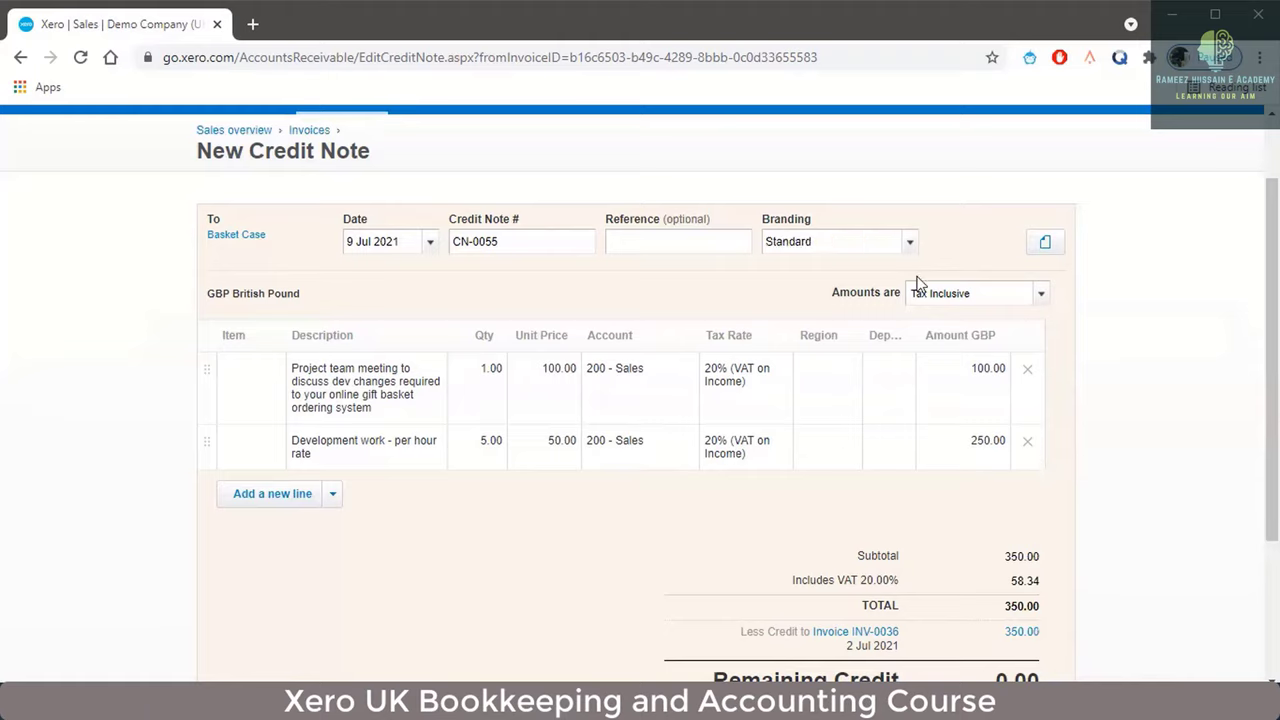
pyautogui.scroll(-1, 1048, 365)
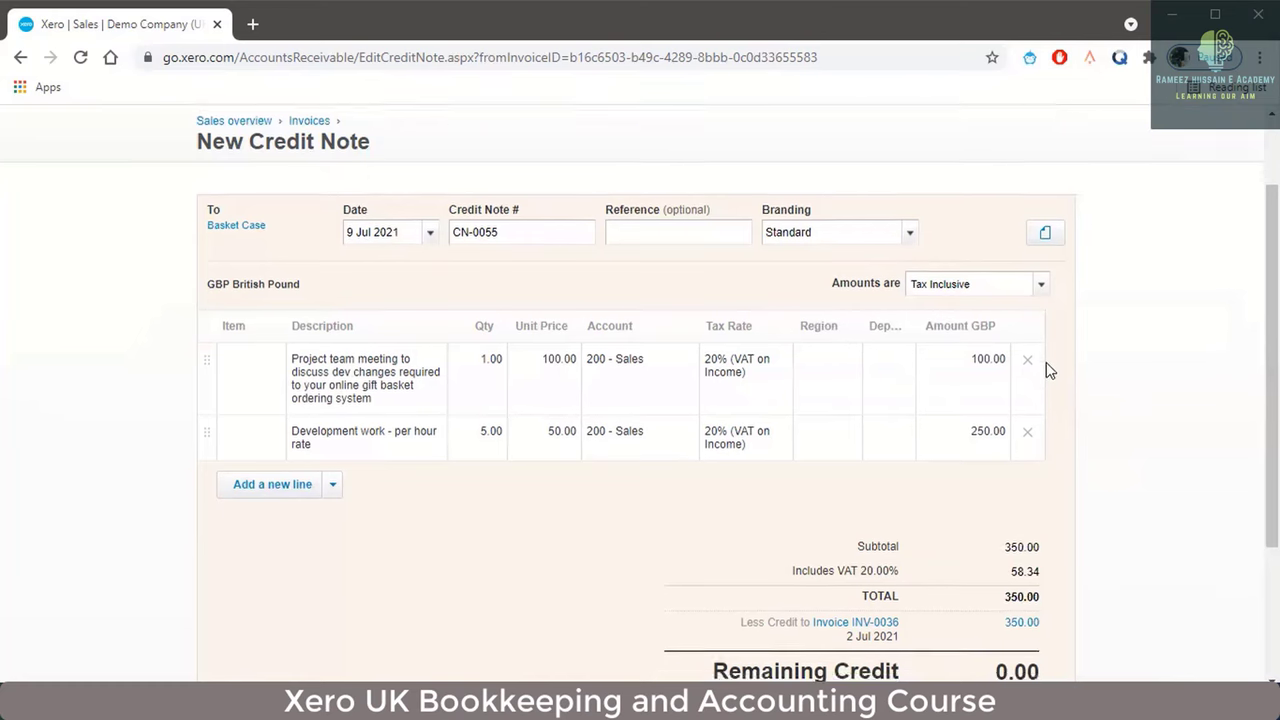
pyautogui.scroll(-1, 1046, 362)
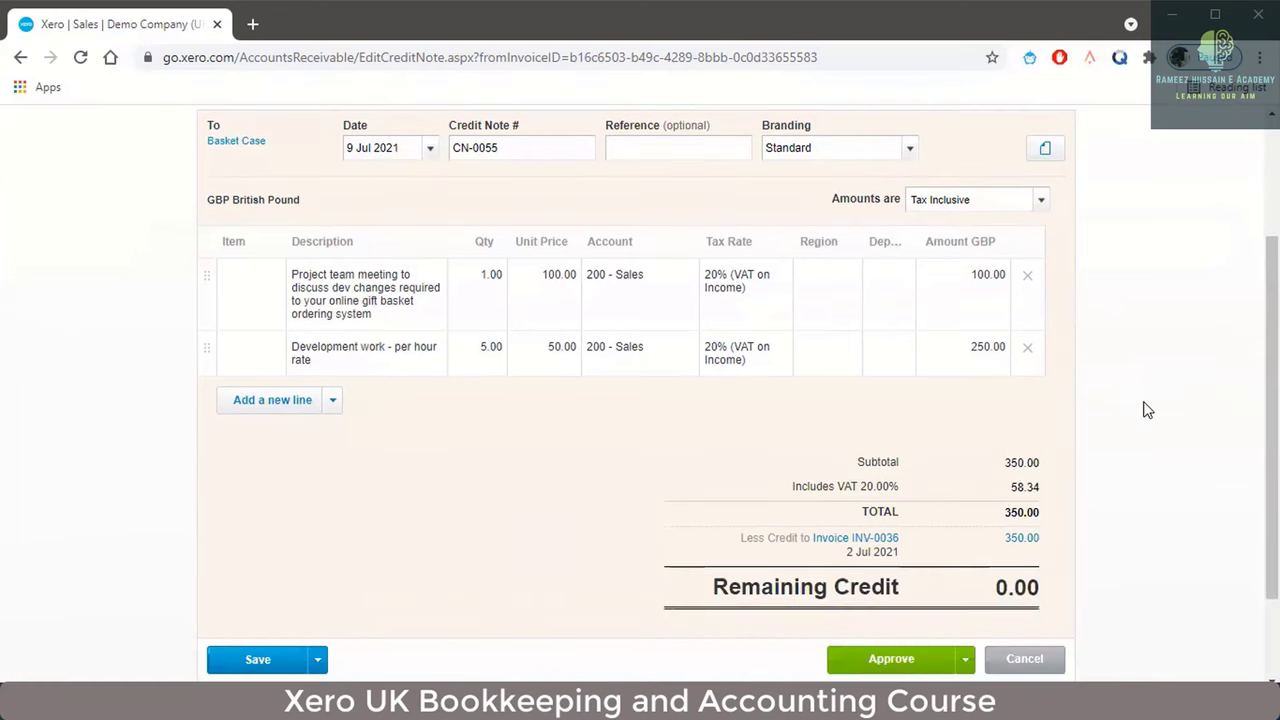
pyautogui.scroll(-1, 1050, 470)
pyautogui.scroll(3, 603, 451)
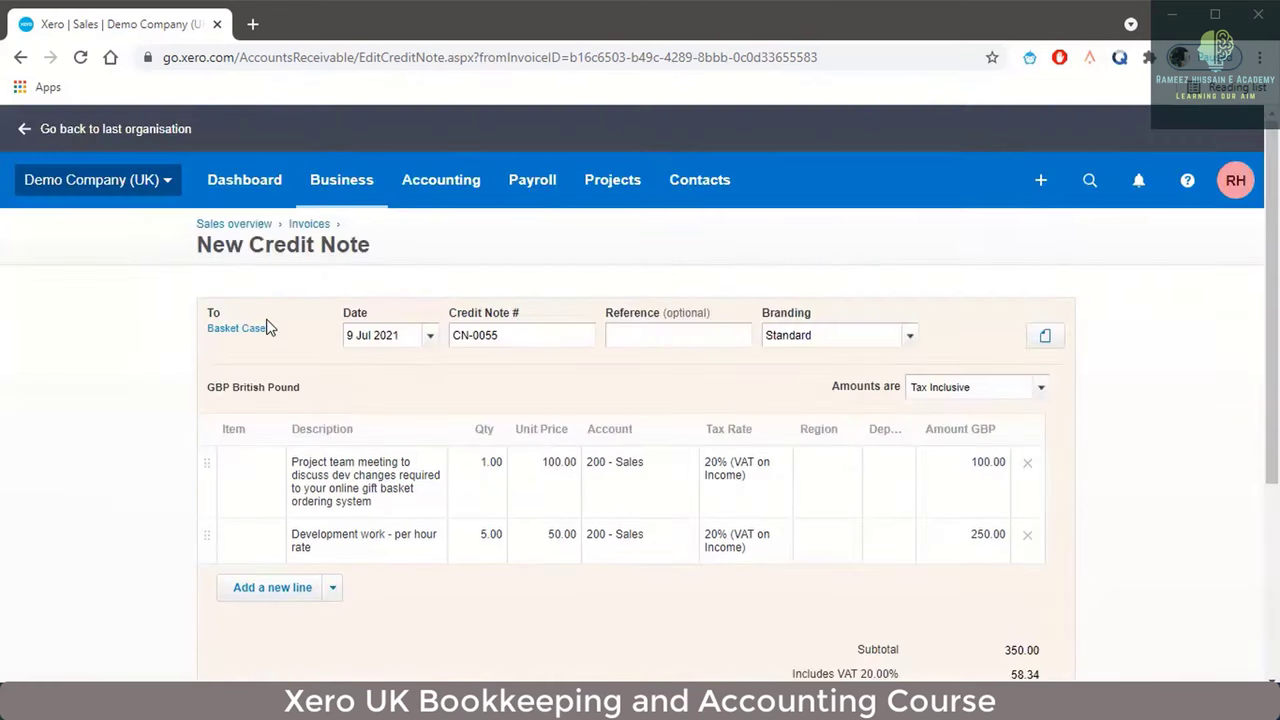
pyautogui.scroll(-2, 930, 420)
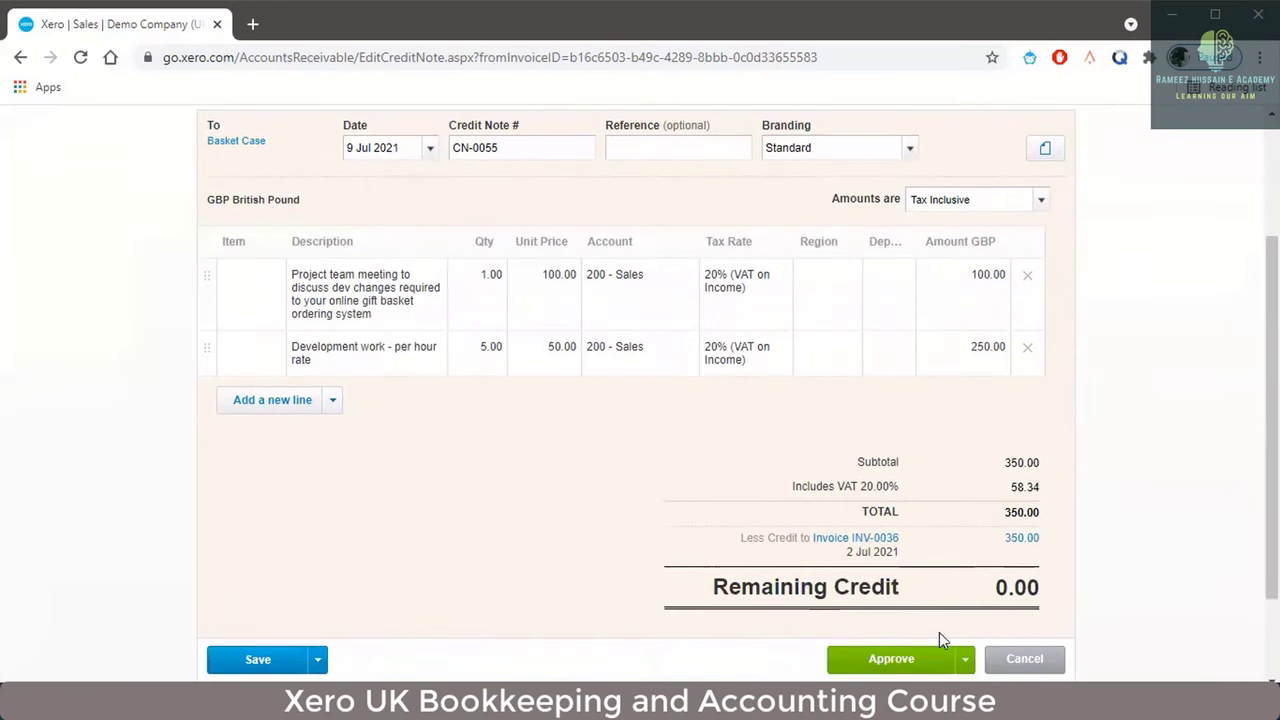
pyautogui.click(907, 664)
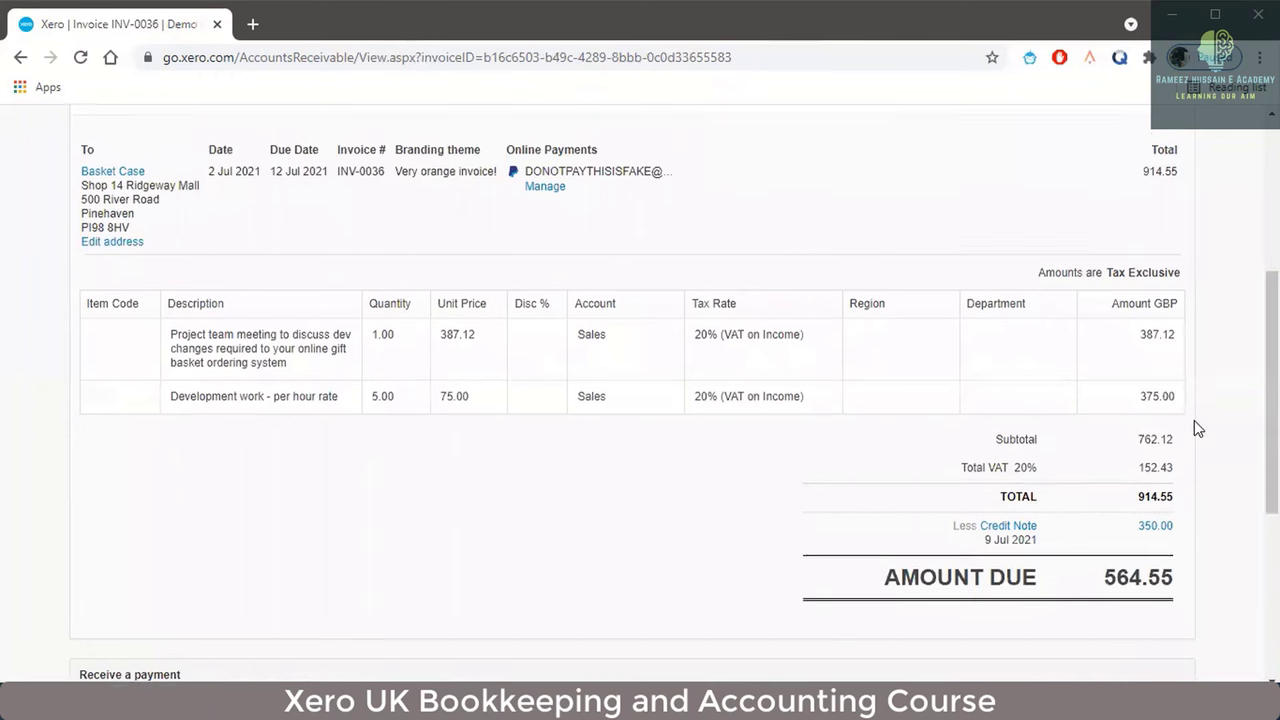
pyautogui.scroll(2, 1100, 400)
pyautogui.scroll(1, 1177, 349)
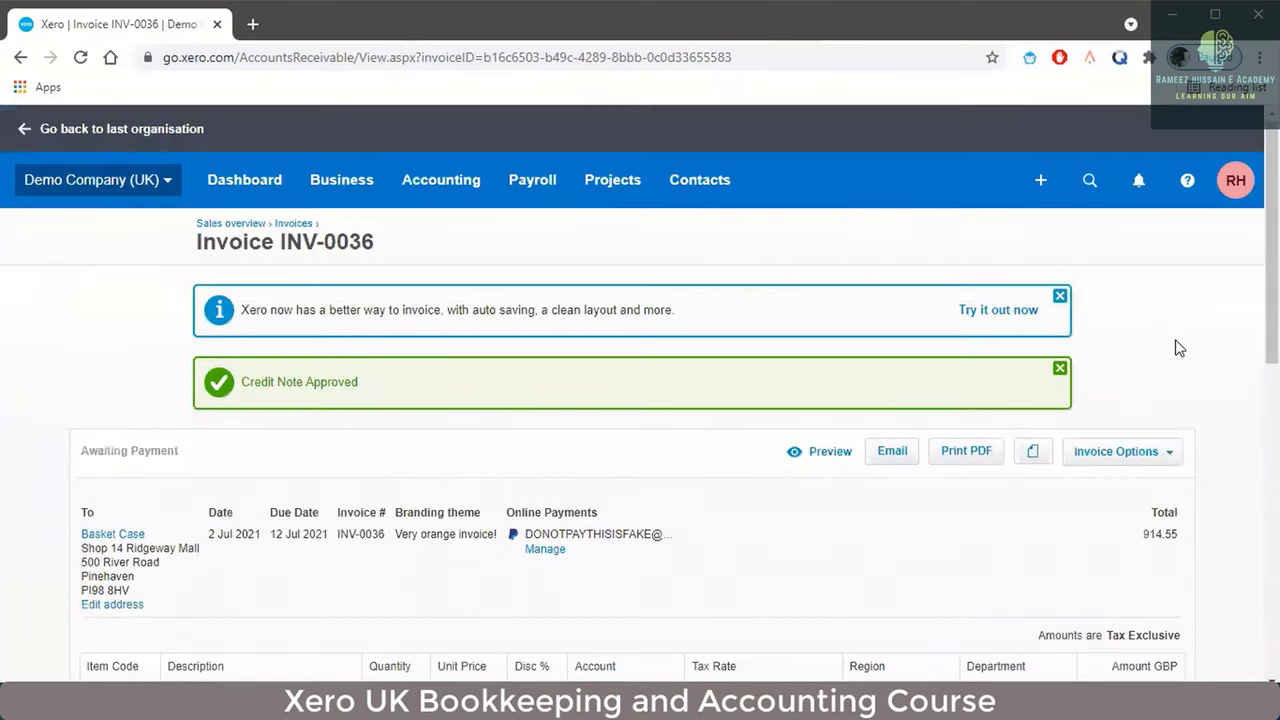
pyautogui.scroll(-3, 1157, 380)
pyautogui.scroll(4, 531, 374)
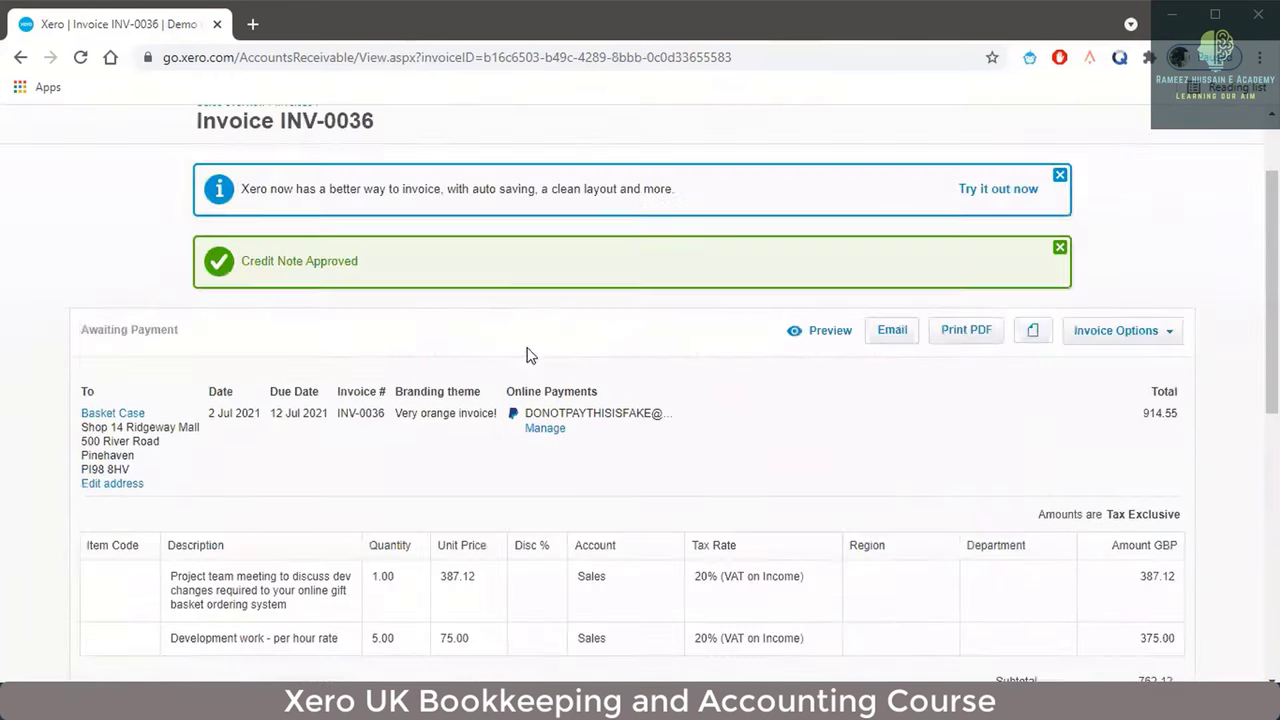
pyautogui.scroll(-4, 771, 369)
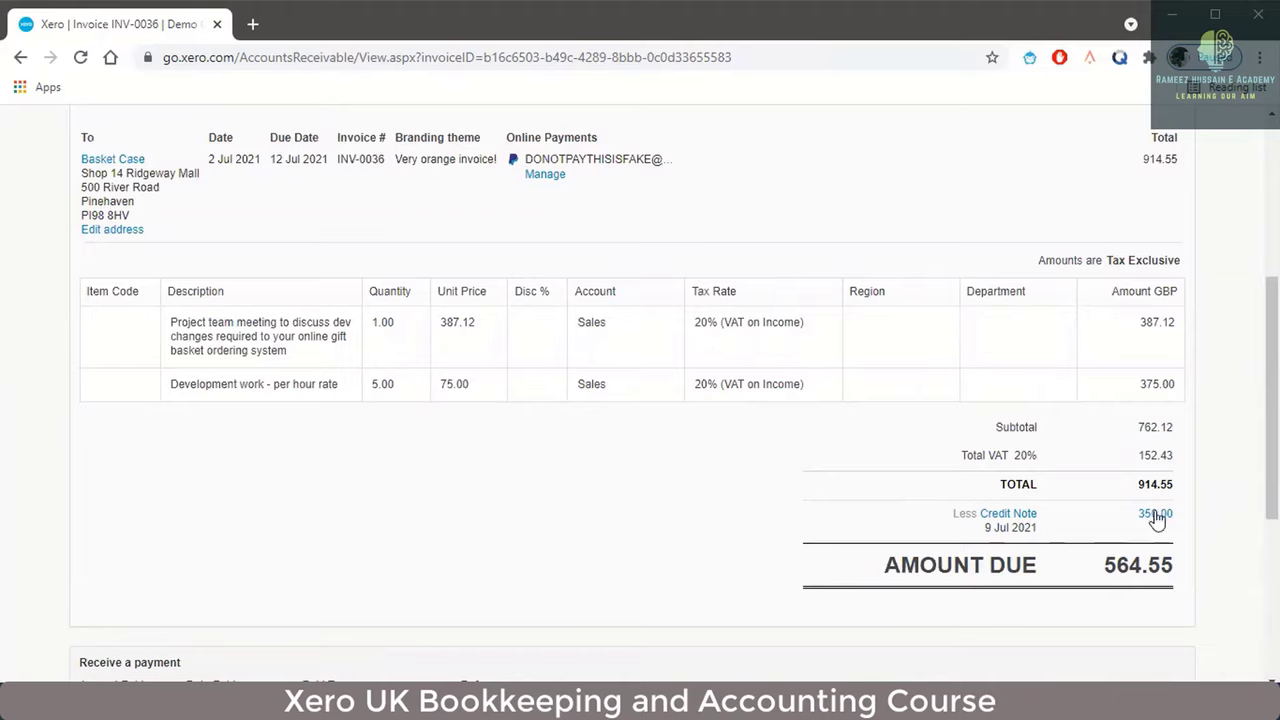
pyautogui.scroll(4, 780, 390)
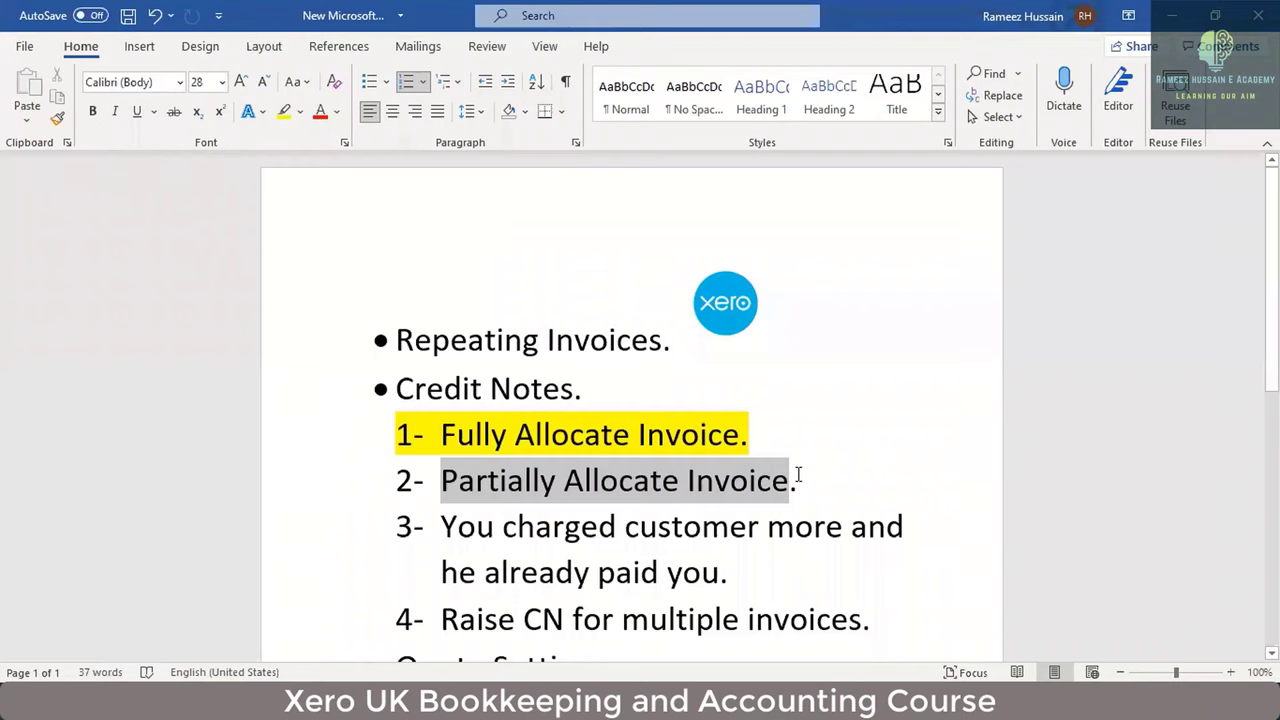
# Step: Highlight the 'Partially Allocate Invoice.' line in yellow in the Word notes
pyautogui.tripleClick(800, 478)
pyautogui.click(869, 442)
pyautogui.press('Right')
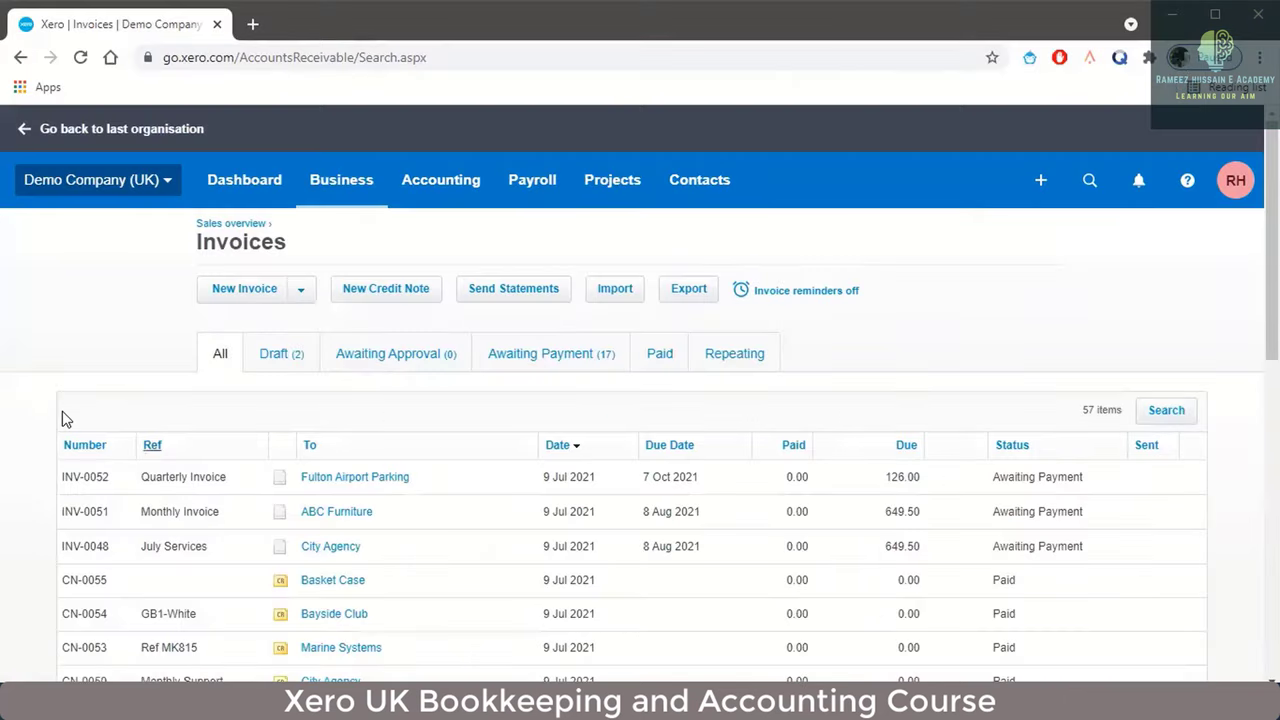
pyautogui.scroll(-4, 389, 471)
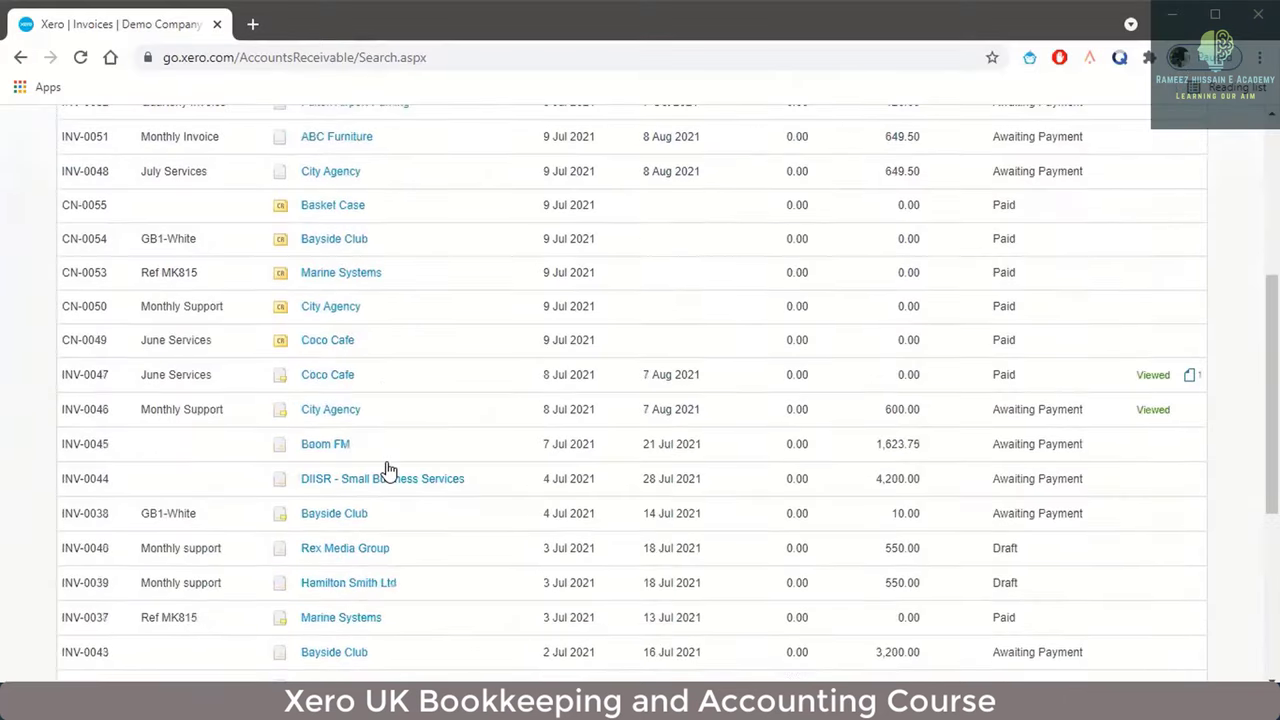
pyautogui.scroll(-2, 389, 471)
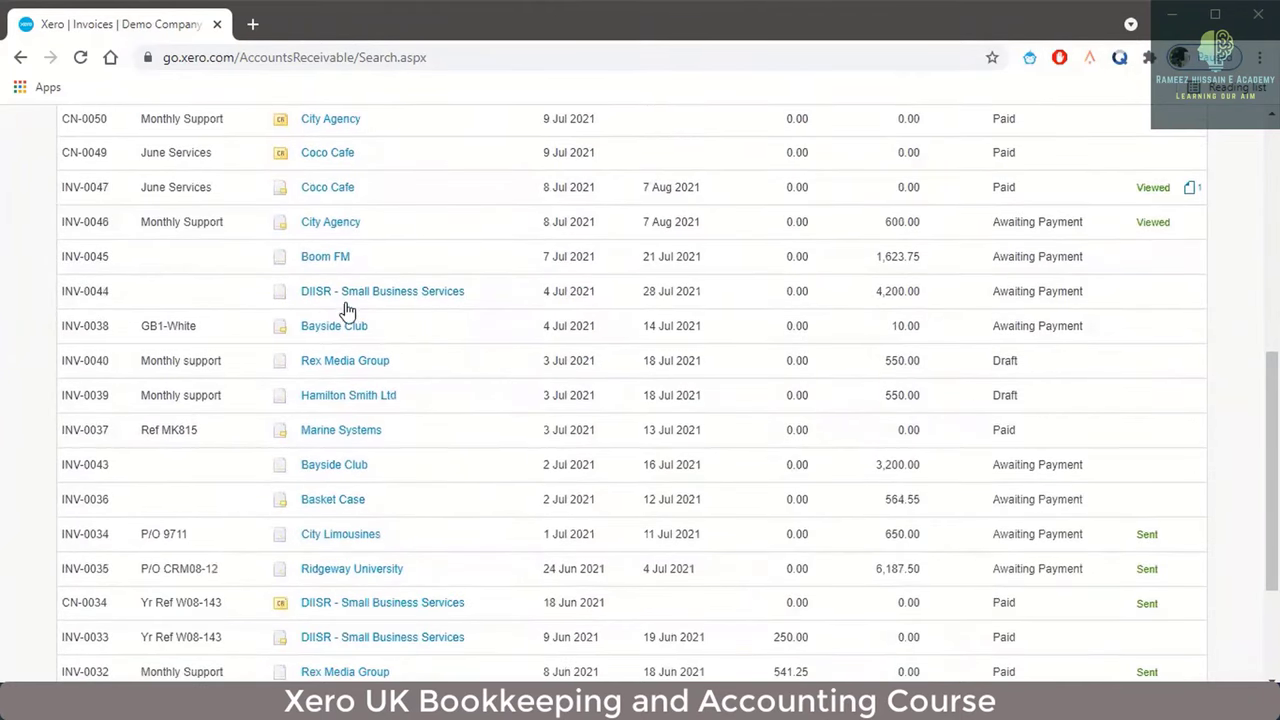
pyautogui.scroll(-2, 457, 369)
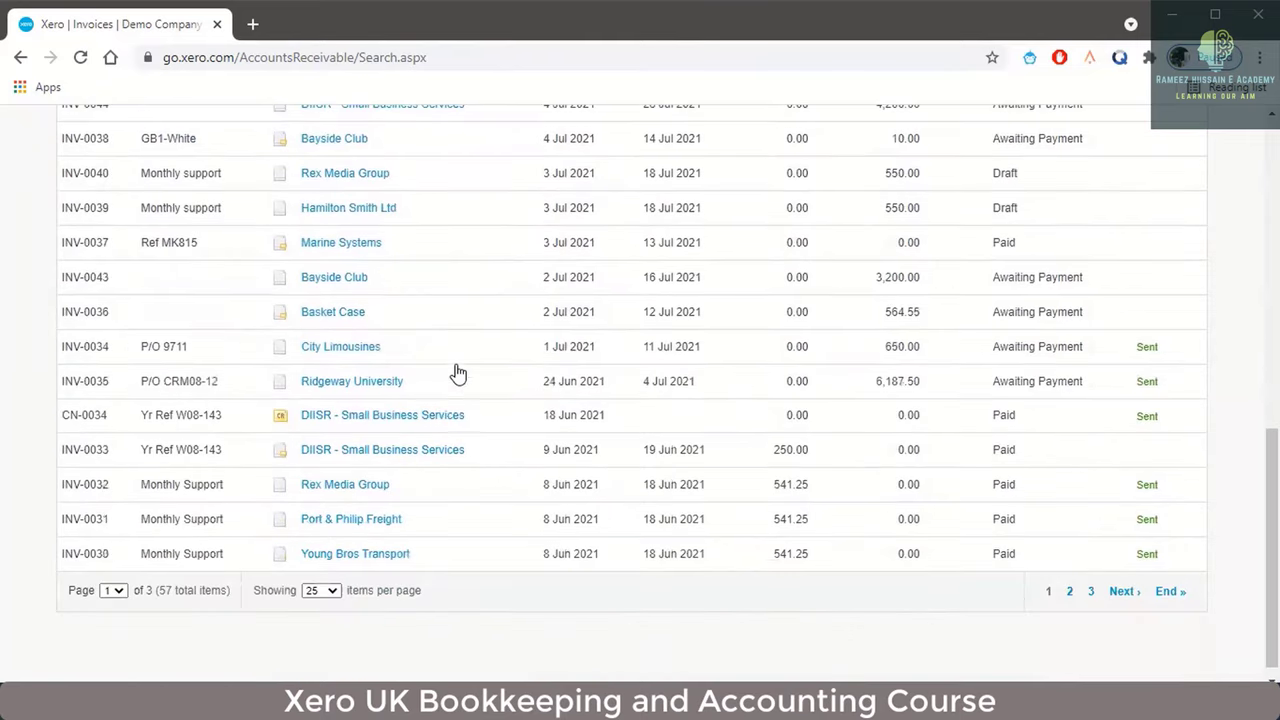
pyautogui.scroll(8, 425, 488)
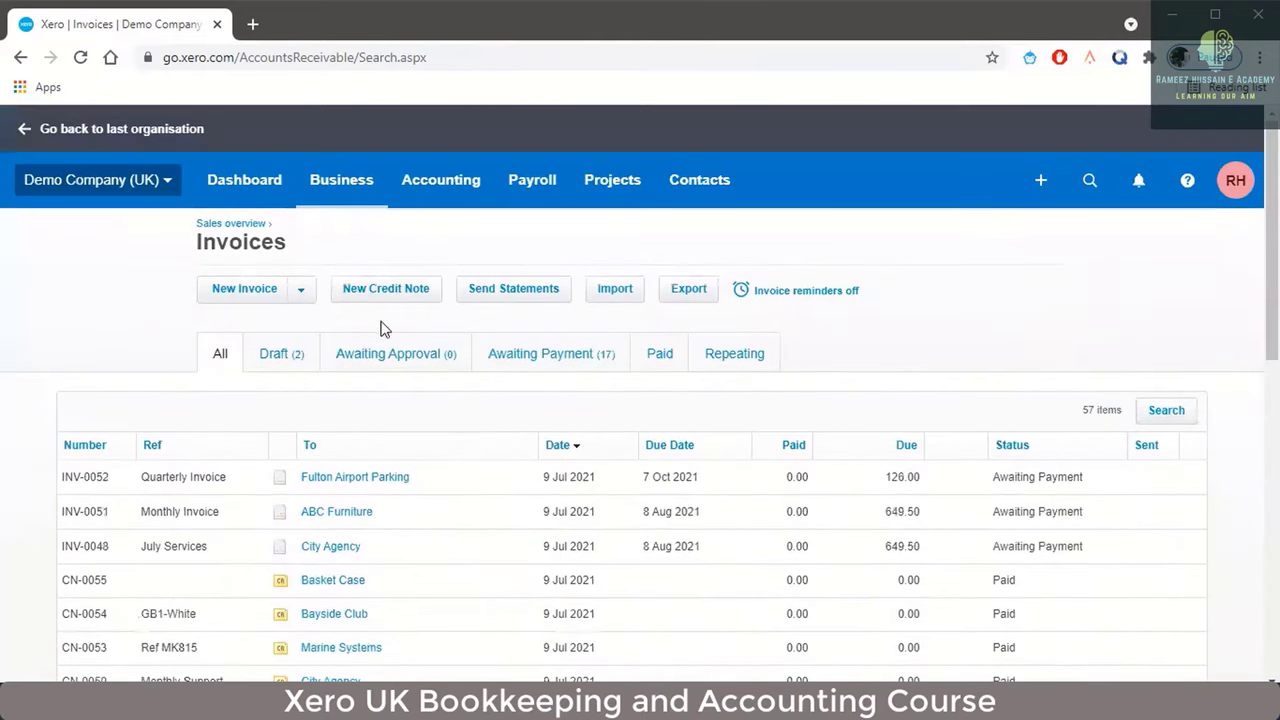
# Step: Start a new credit note for Dimples Warehouse with reference Overcharged
pyautogui.click(386, 290)
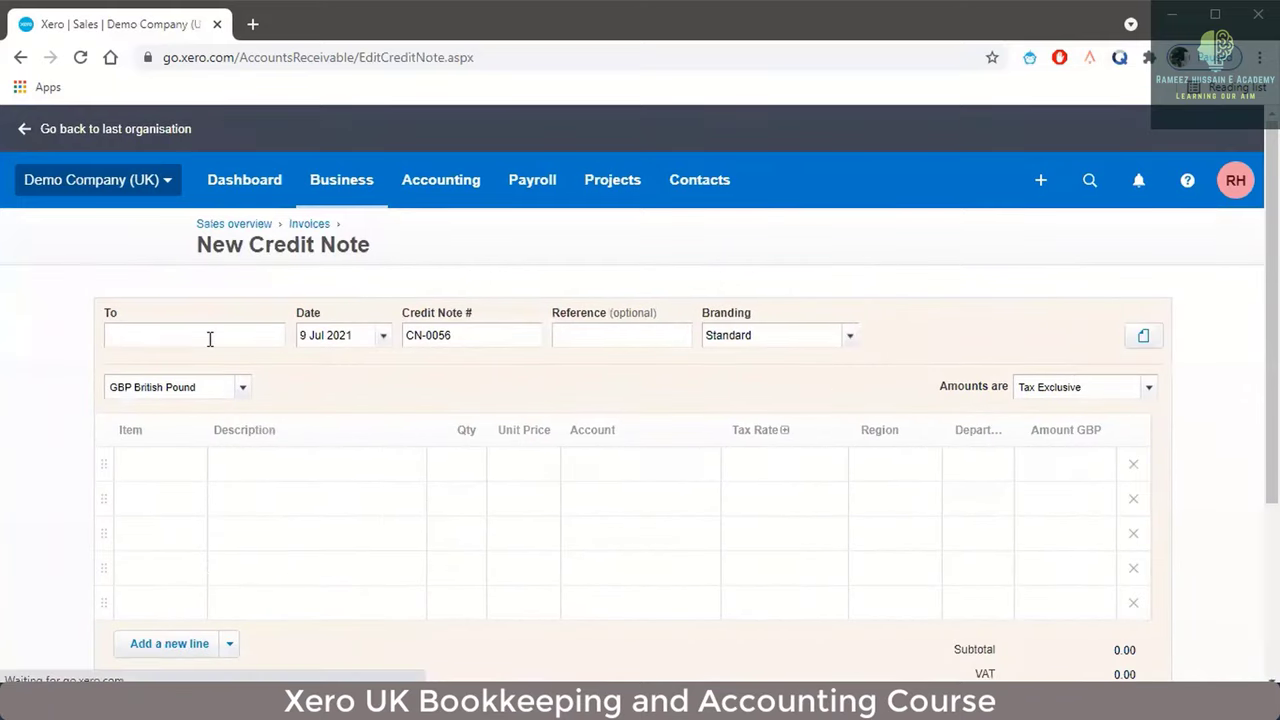
pyautogui.click(195, 340)
pyautogui.write('d')
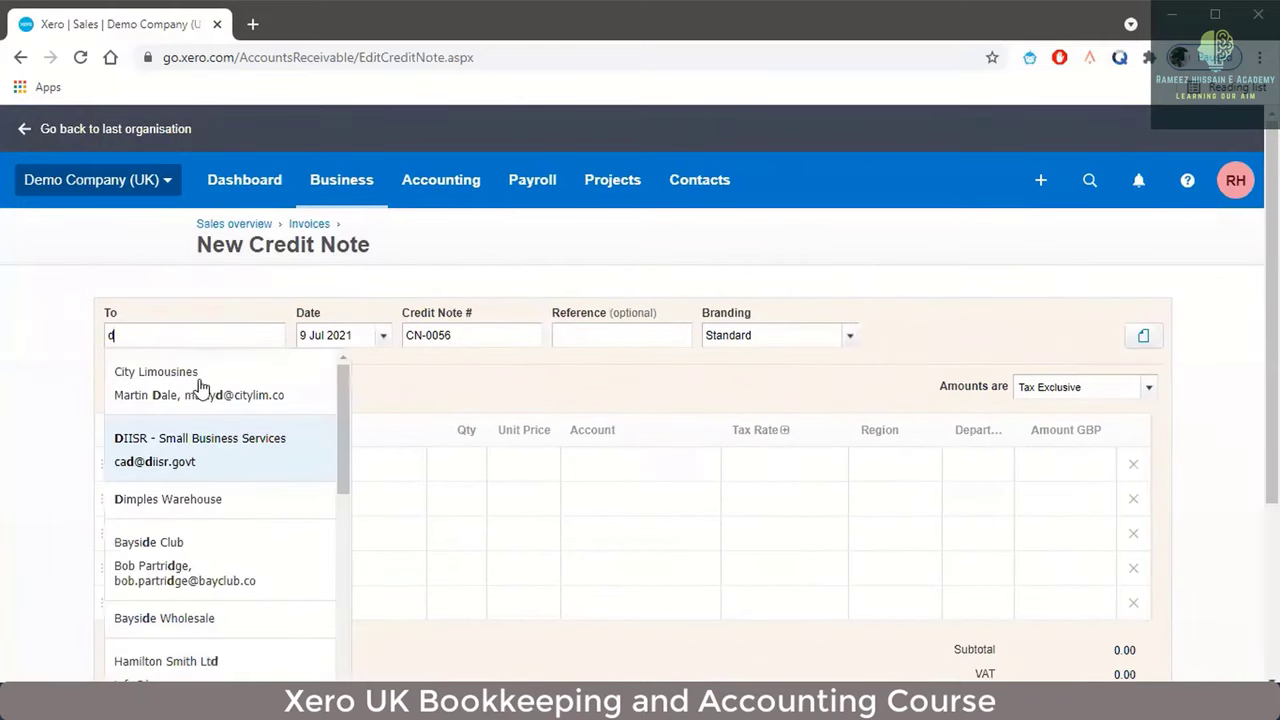
pyautogui.click(195, 498)
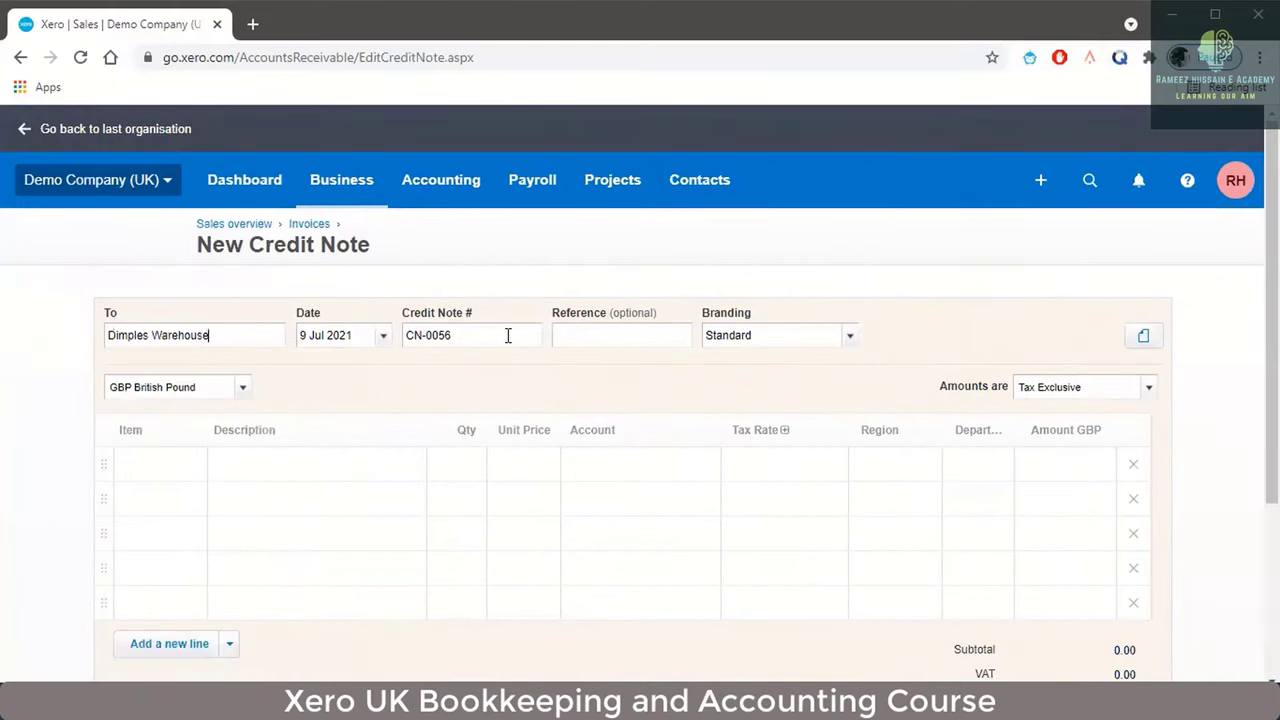
pyautogui.write('Overcharged')
# Step: Add one line 'Overcharged £120' with quantity 1 and unit price 100.00
pyautogui.click(354, 470)
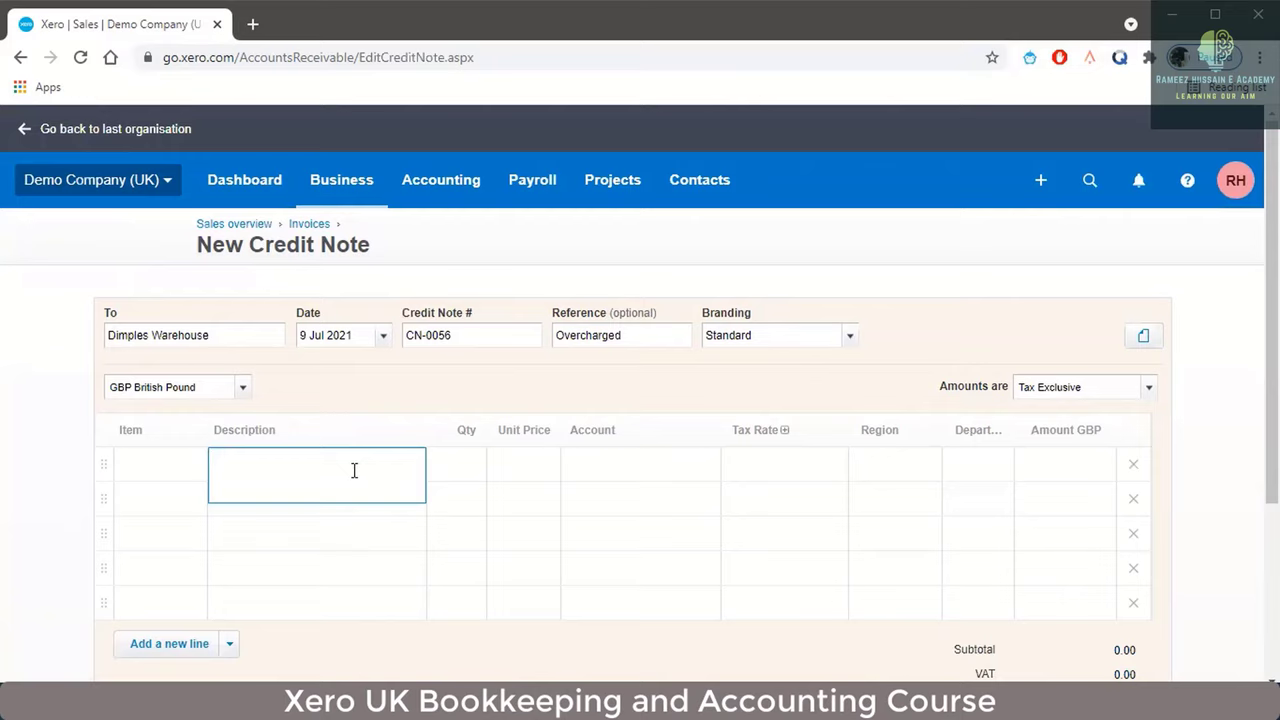
pyautogui.write('Overcharged £120')
pyautogui.press('Tab')
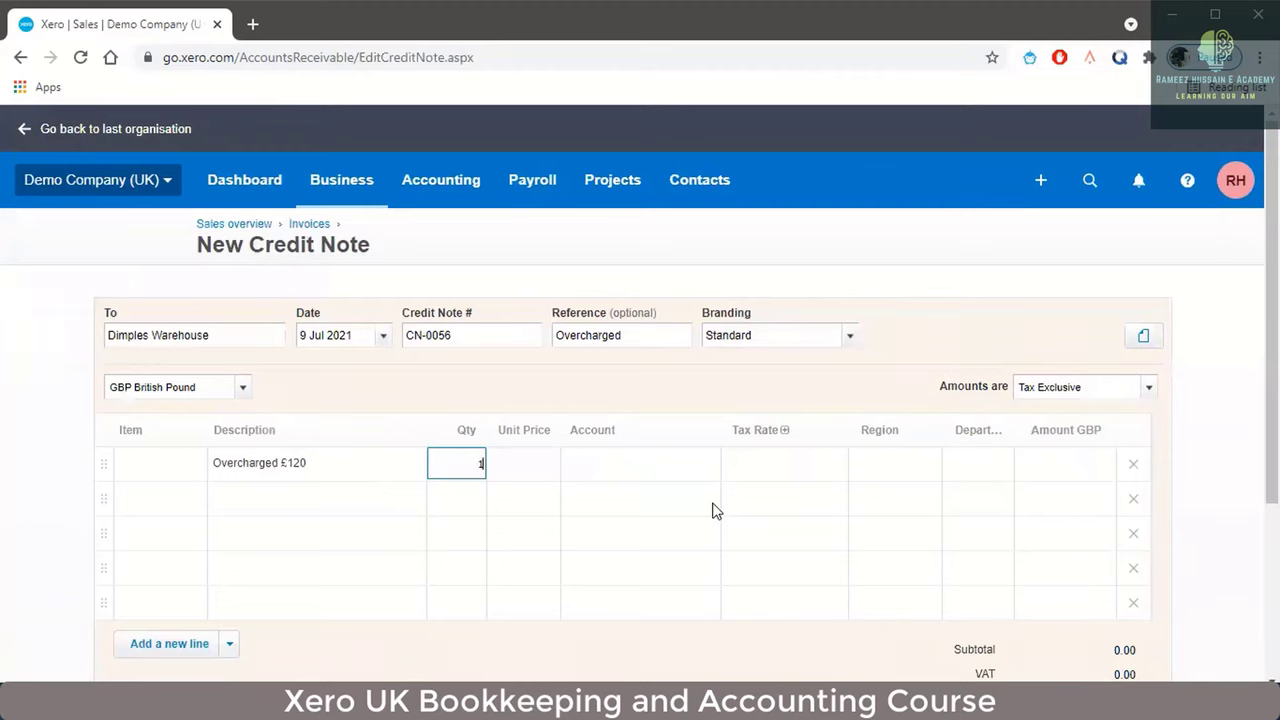
pyautogui.press('Tab')
pyautogui.write('100')
pyautogui.press('Tab')
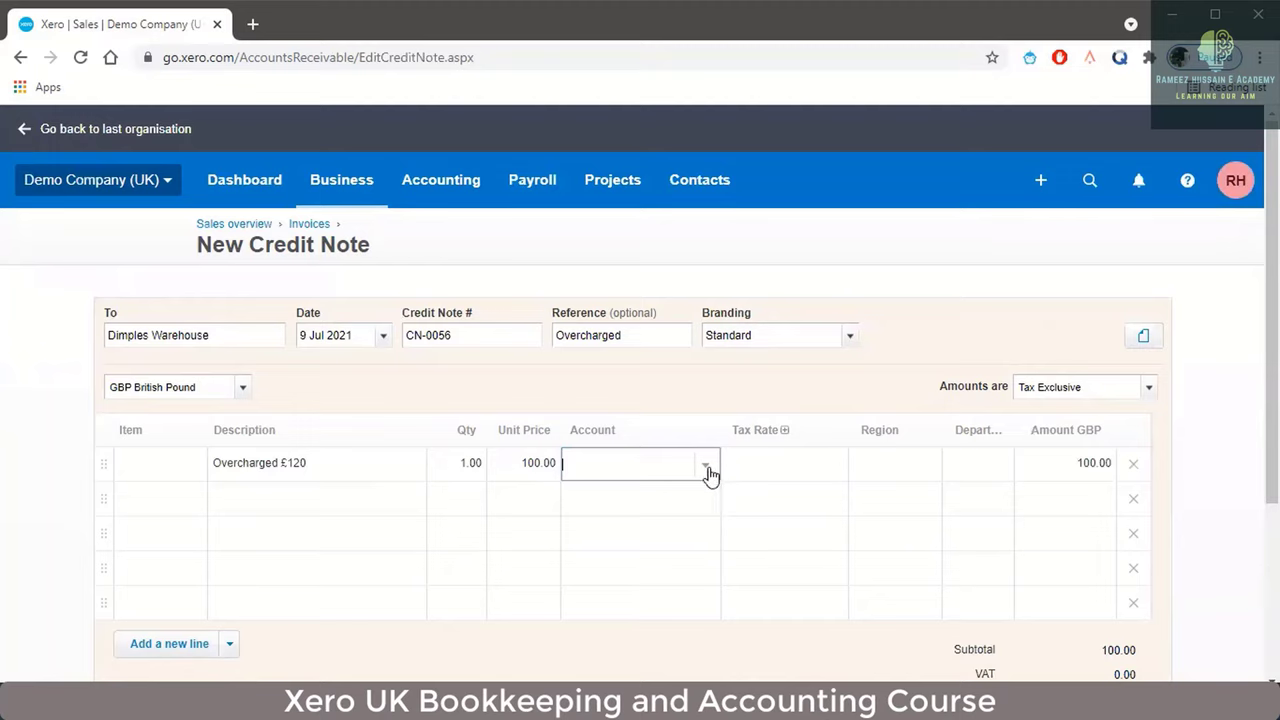
# Step: Code the line to 200 - Sales at 20% VAT on Income, bringing CN-0056 to 120.00
pyautogui.click(706, 472)
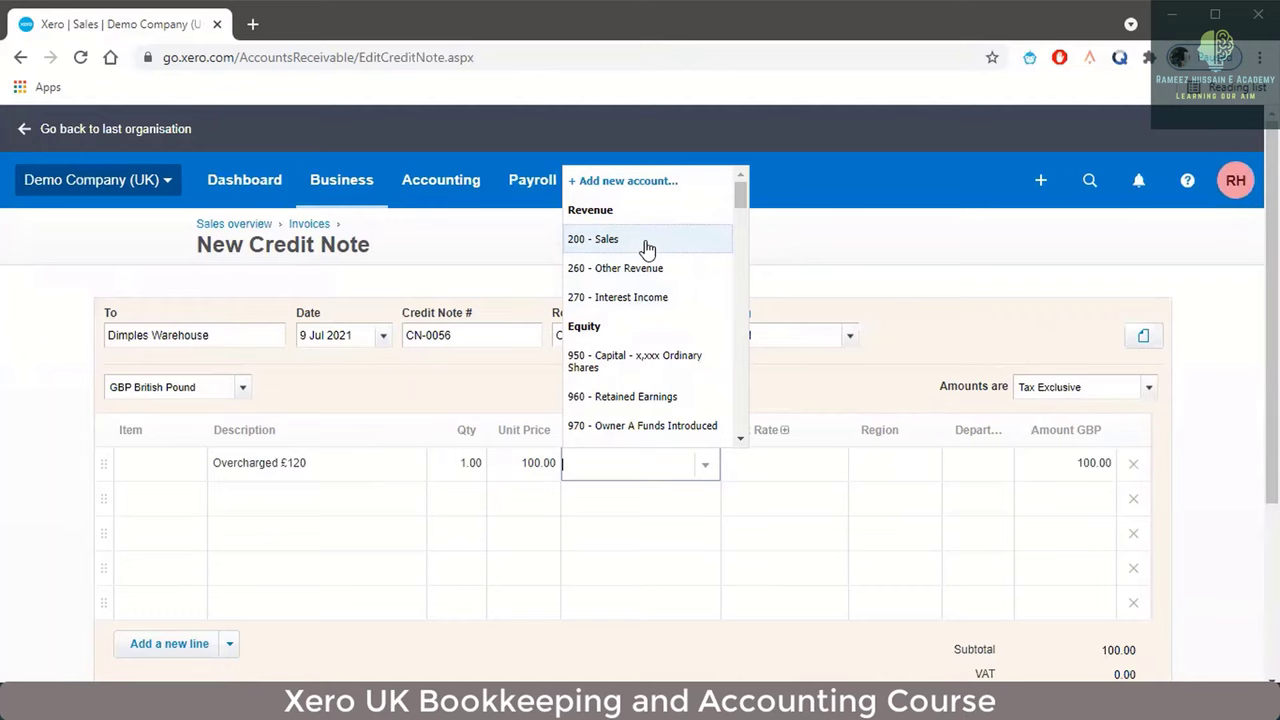
pyautogui.click(647, 240)
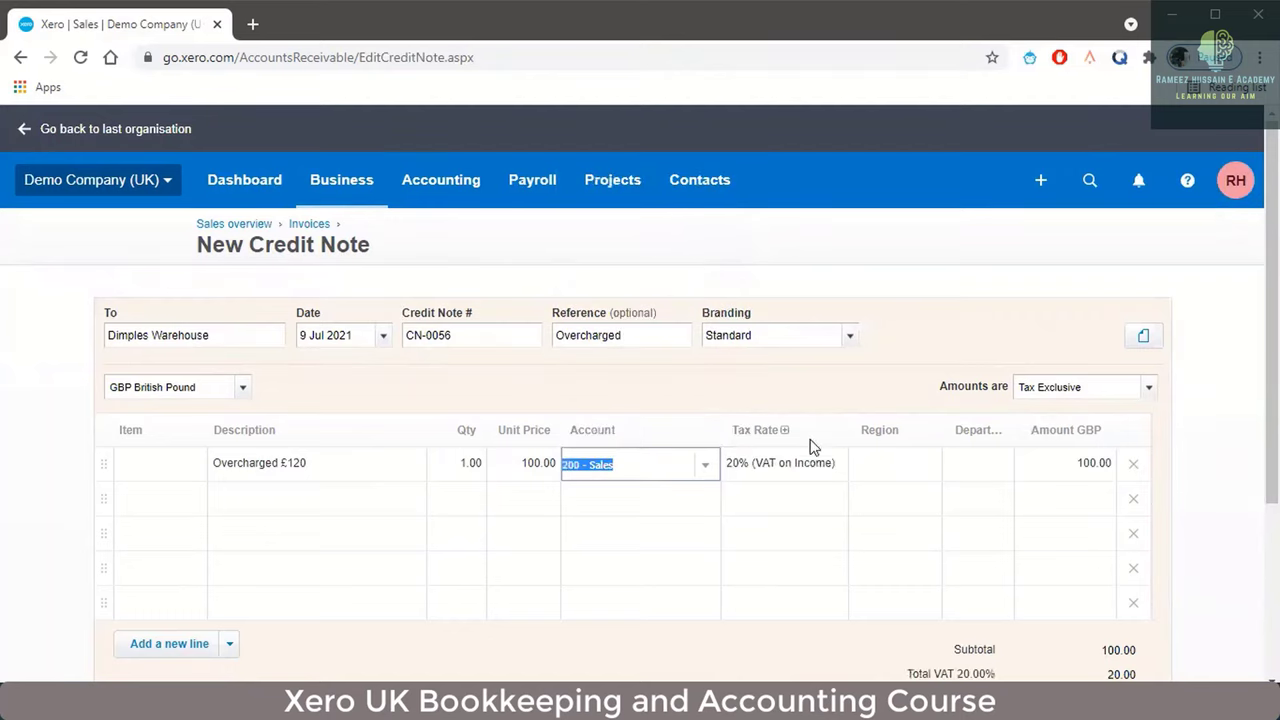
pyautogui.press('Tab')
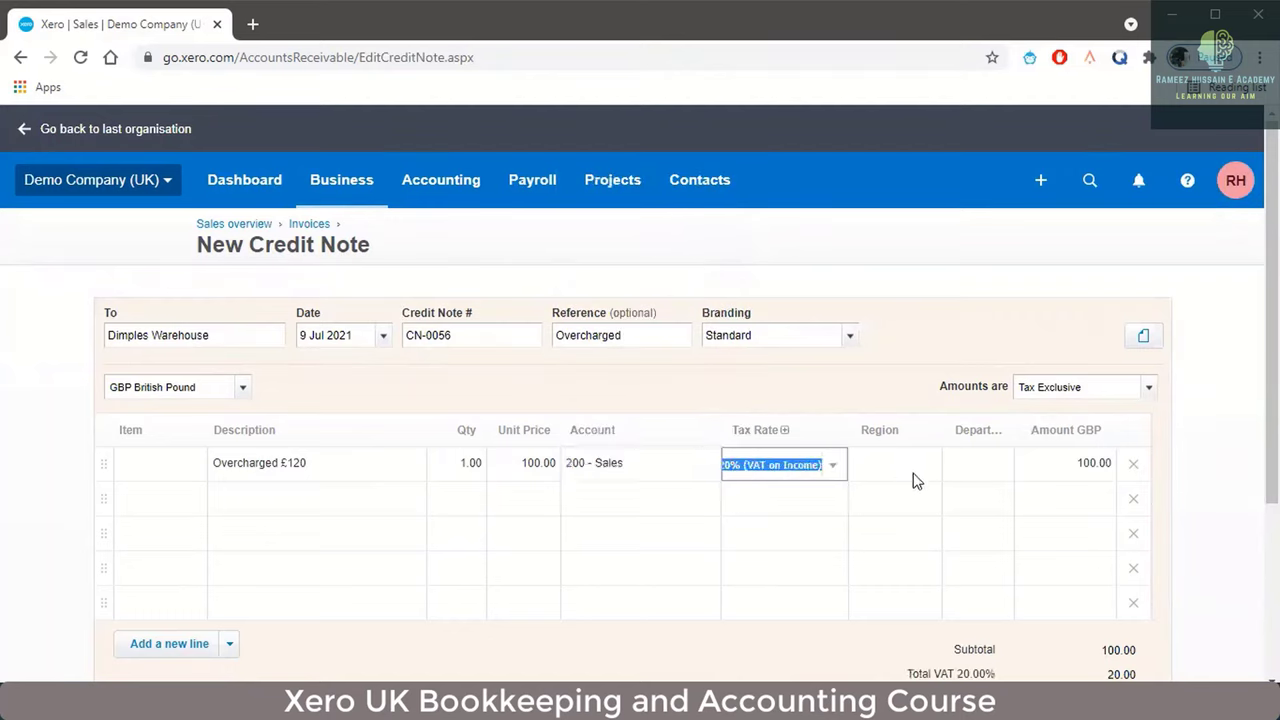
pyautogui.press('Tab')
pyautogui.press('Tab')
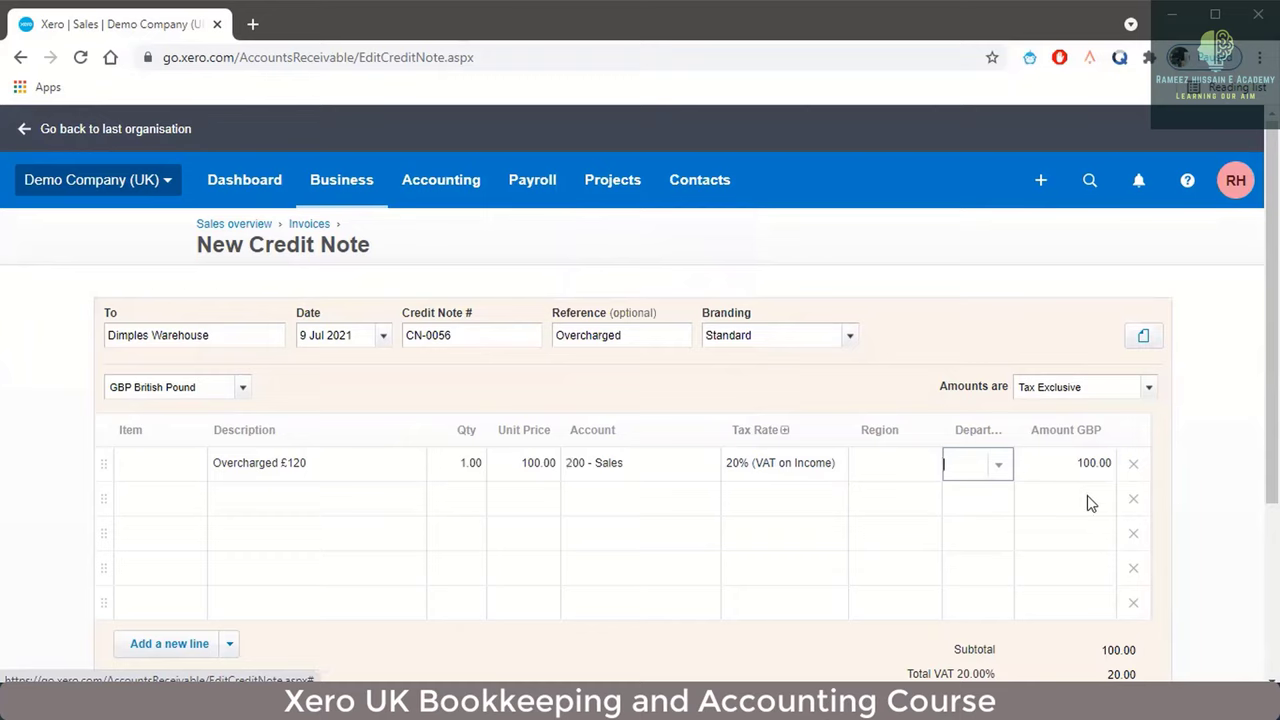
pyautogui.scroll(-1, 1138, 614)
pyautogui.scroll(-1, 1133, 615)
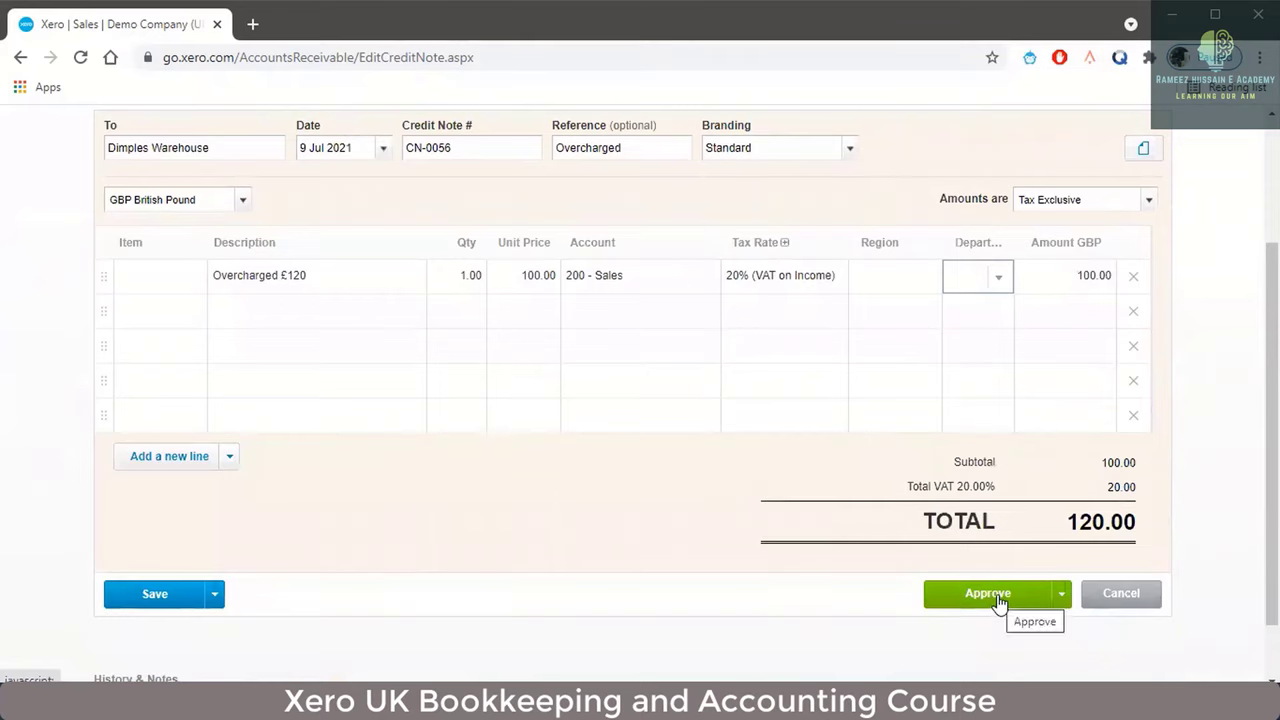
# Step: Approve Dimples Warehouse credit note CN-0056 for 120.00 and review the approved note
pyautogui.click(998, 600)
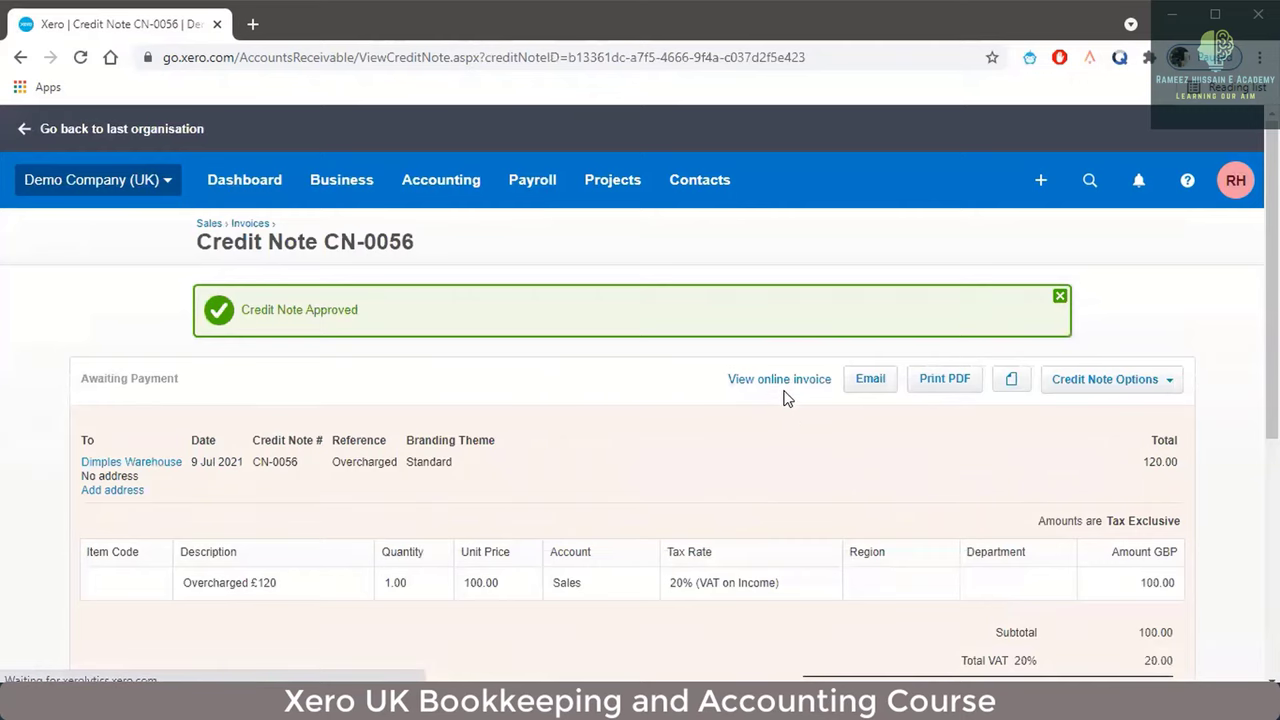
pyautogui.scroll(-1, 784, 396)
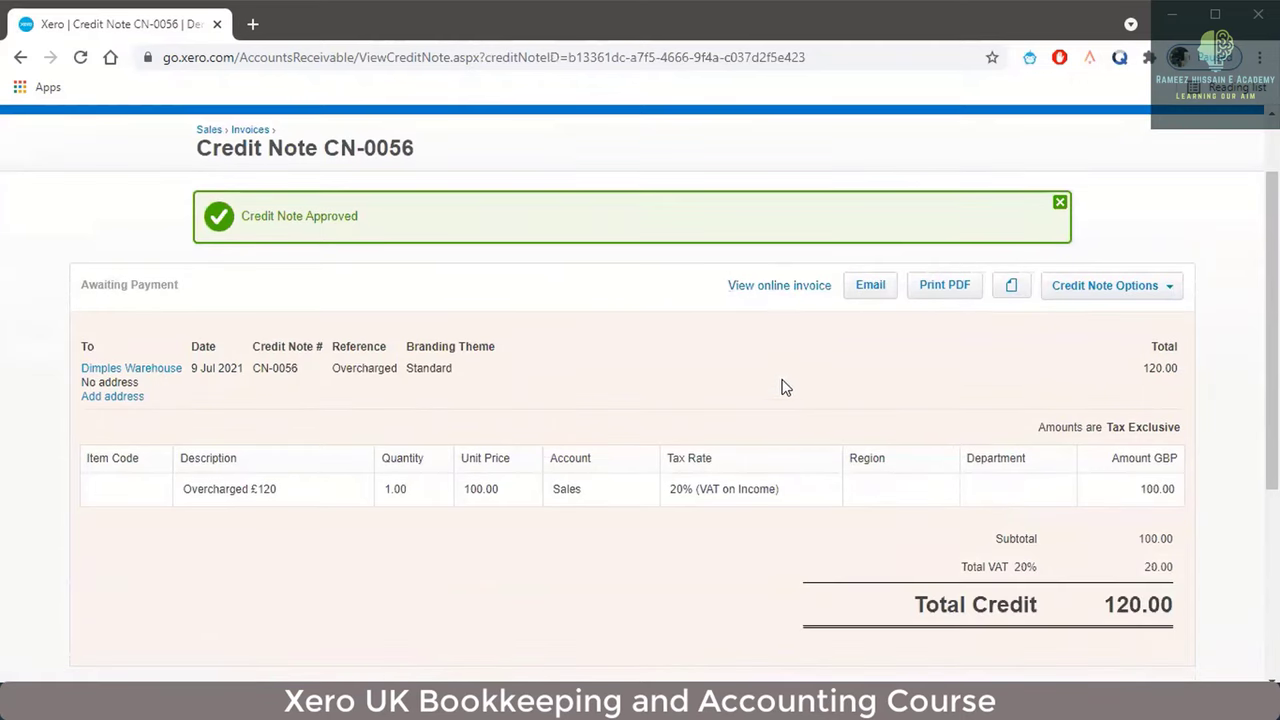
pyautogui.scroll(1, 800, 372)
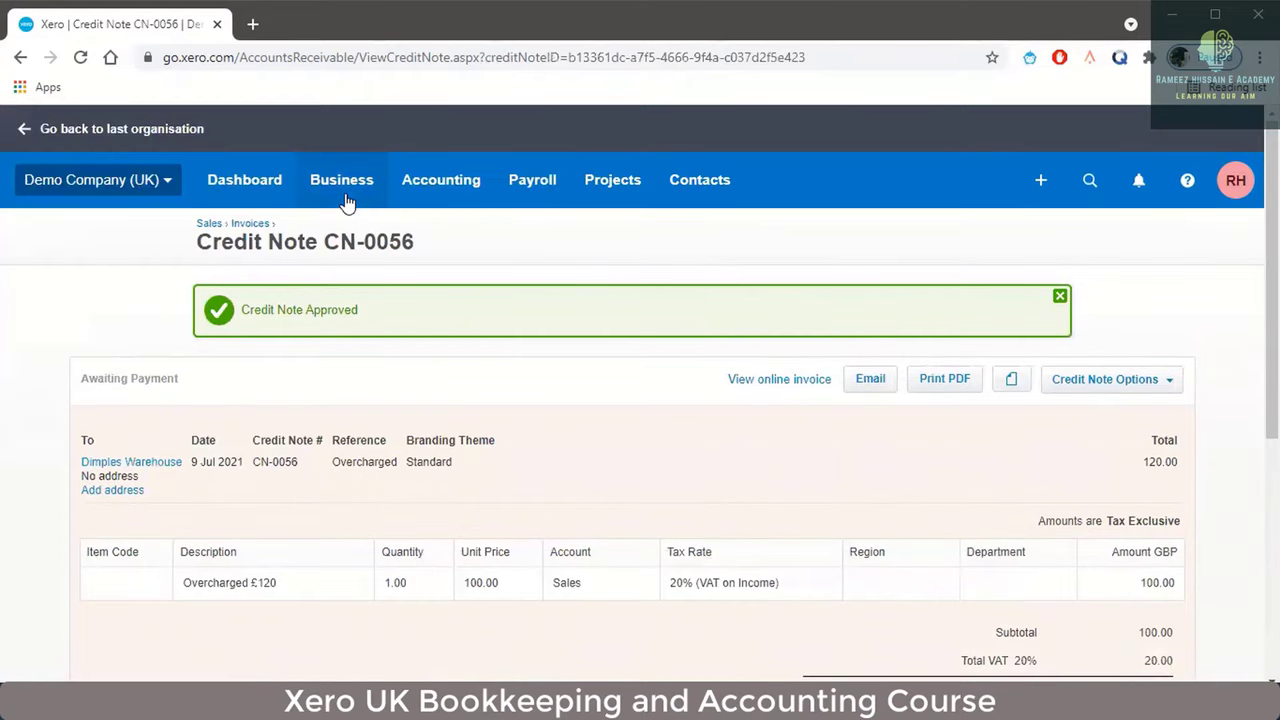
pyautogui.scroll(-3, 717, 362)
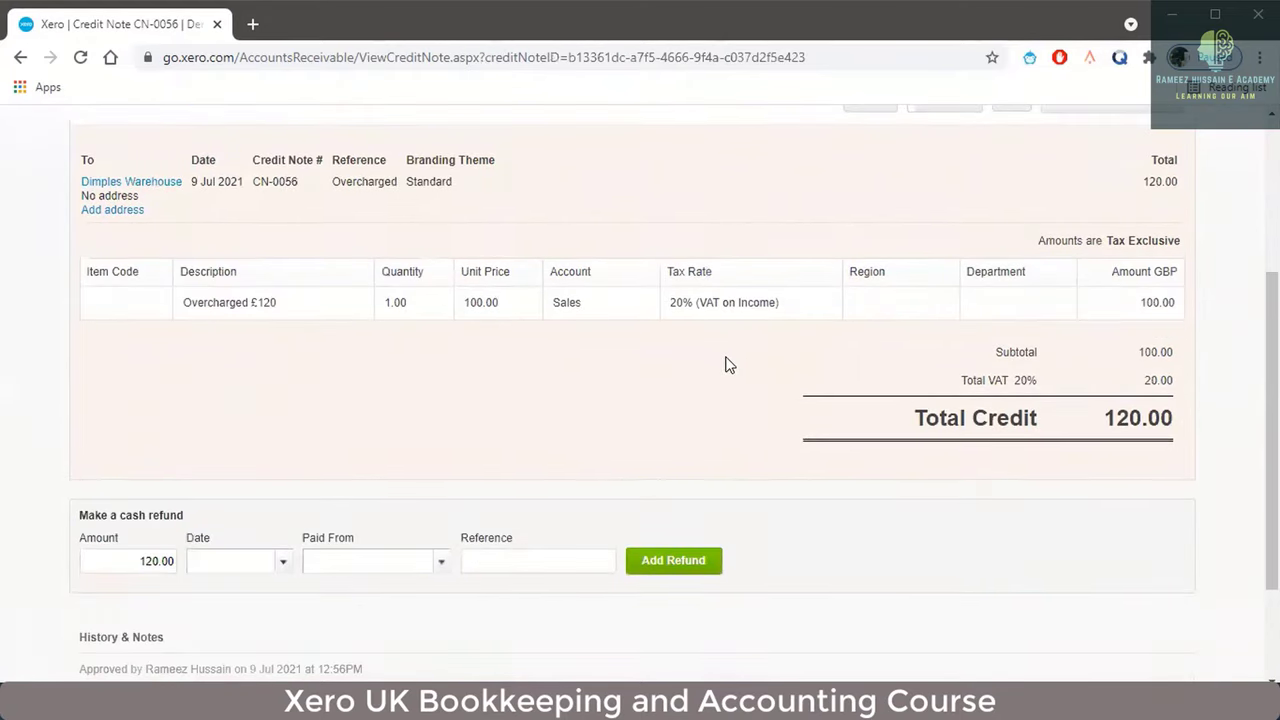
pyautogui.scroll(3, 727, 365)
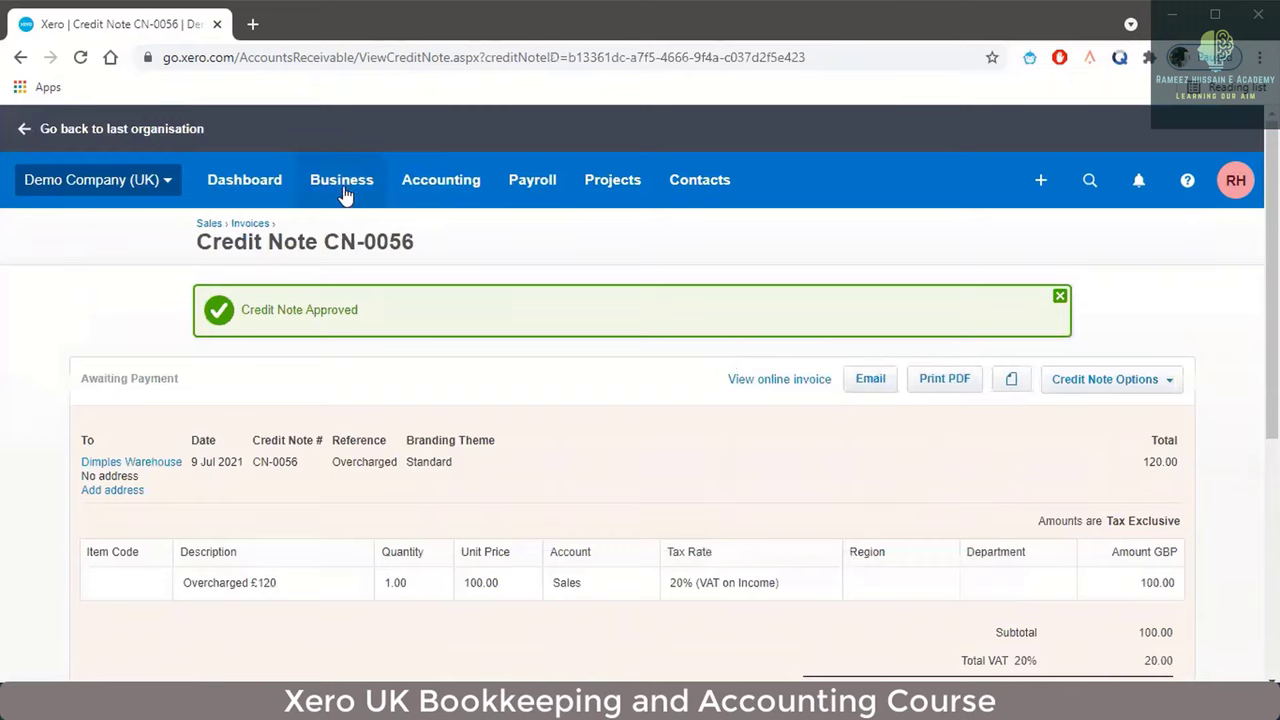
# Step: Return to the Invoices list via the Business menu, now showing CN-0056 at (120.00)
pyautogui.click(344, 190)
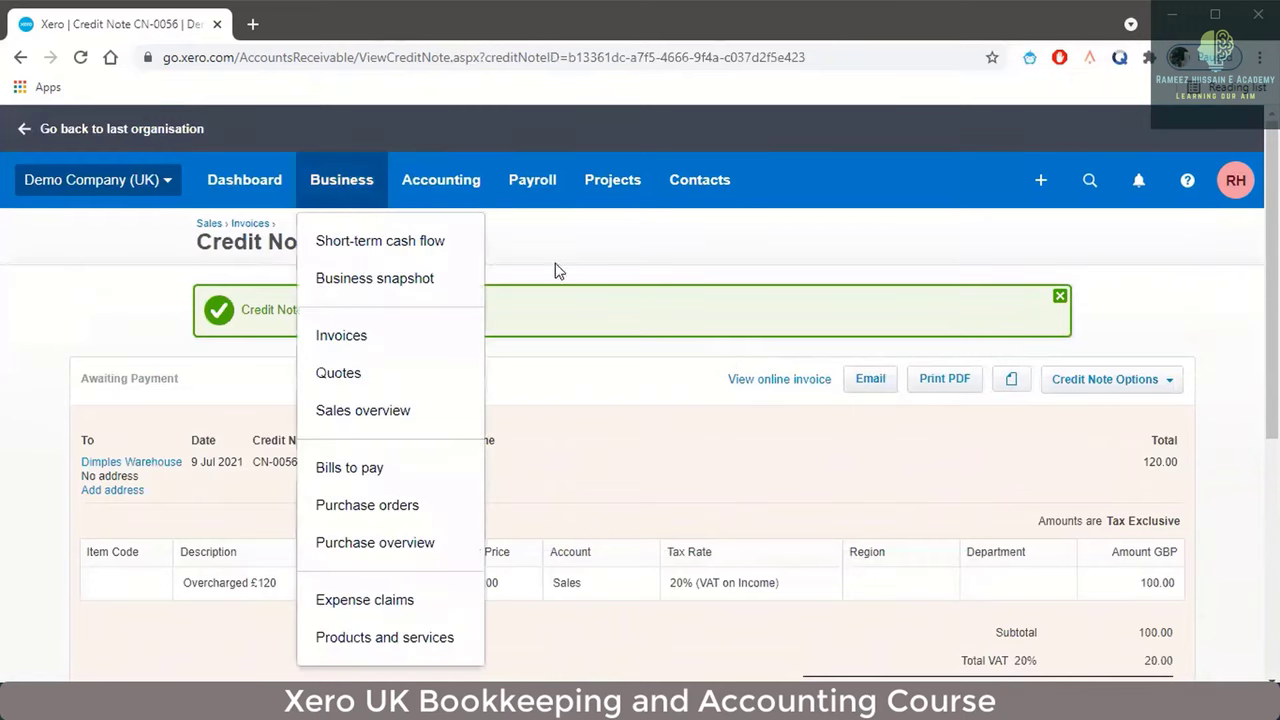
pyautogui.click(392, 358)
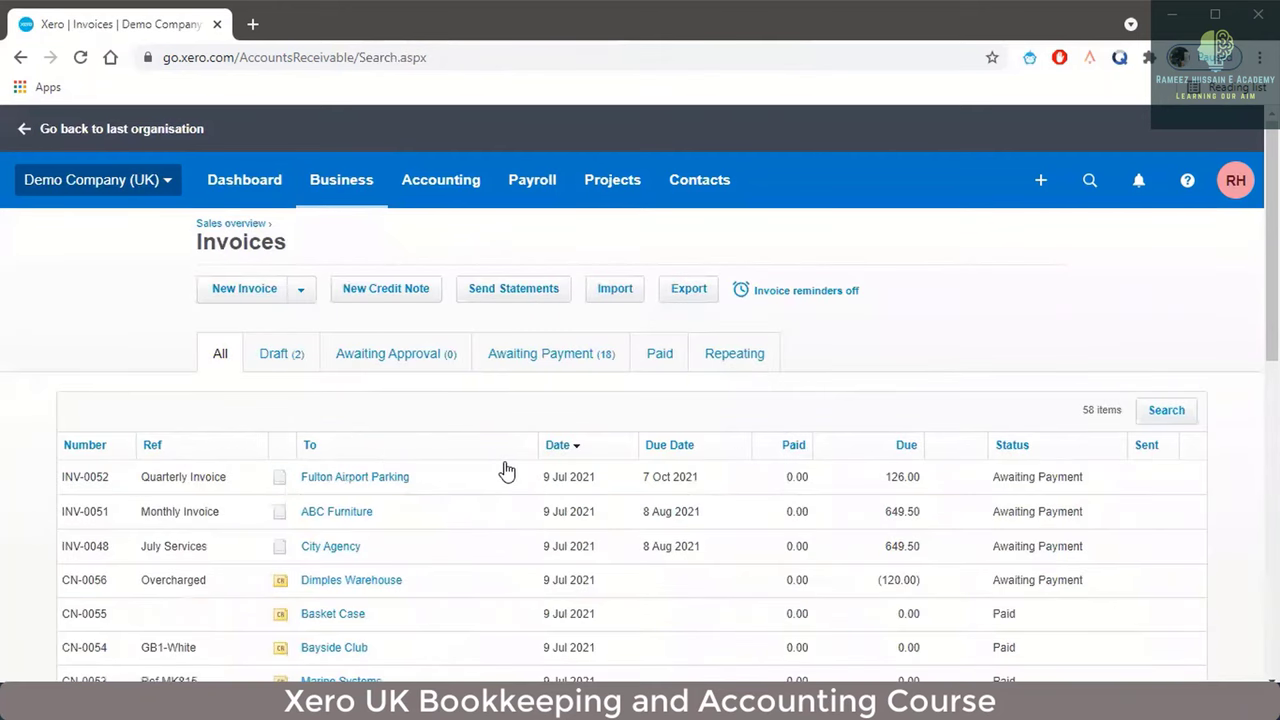
pyautogui.scroll(-1, 505, 470)
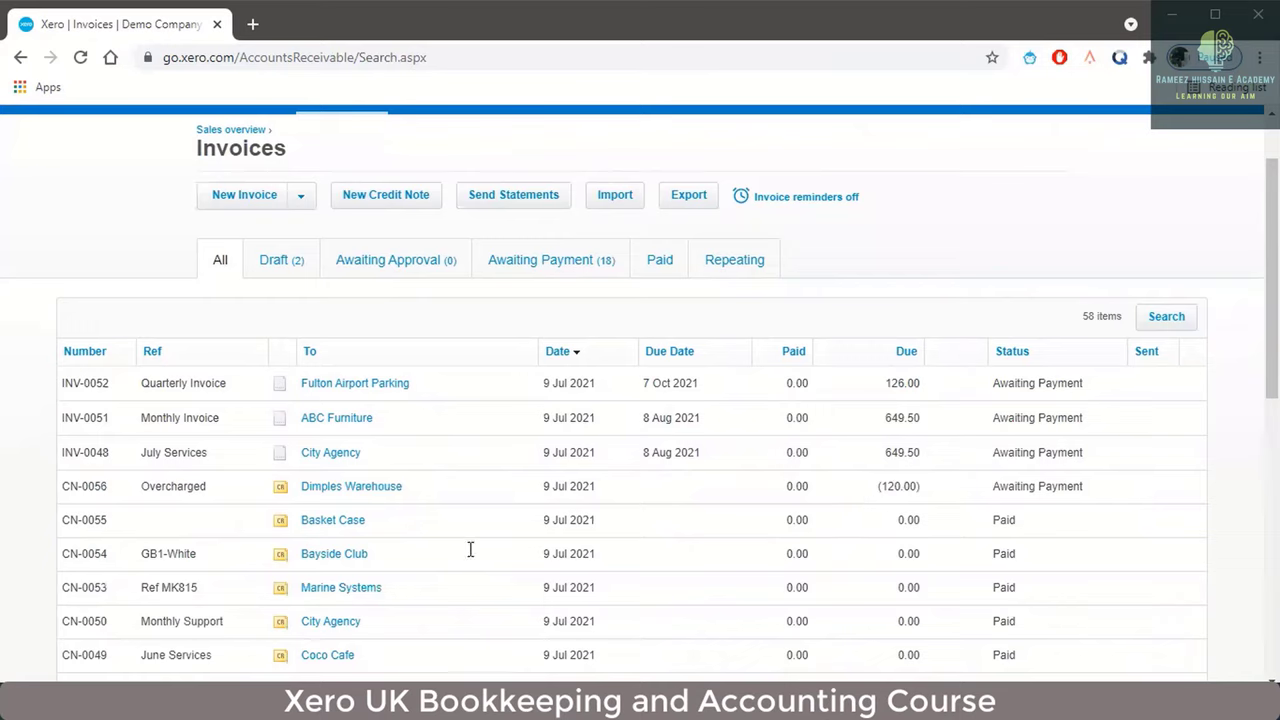
# Step: Mark the third credit-note scenario in the Word notes with yellow highlight
pyautogui.hotkey('alt', 'Tab')
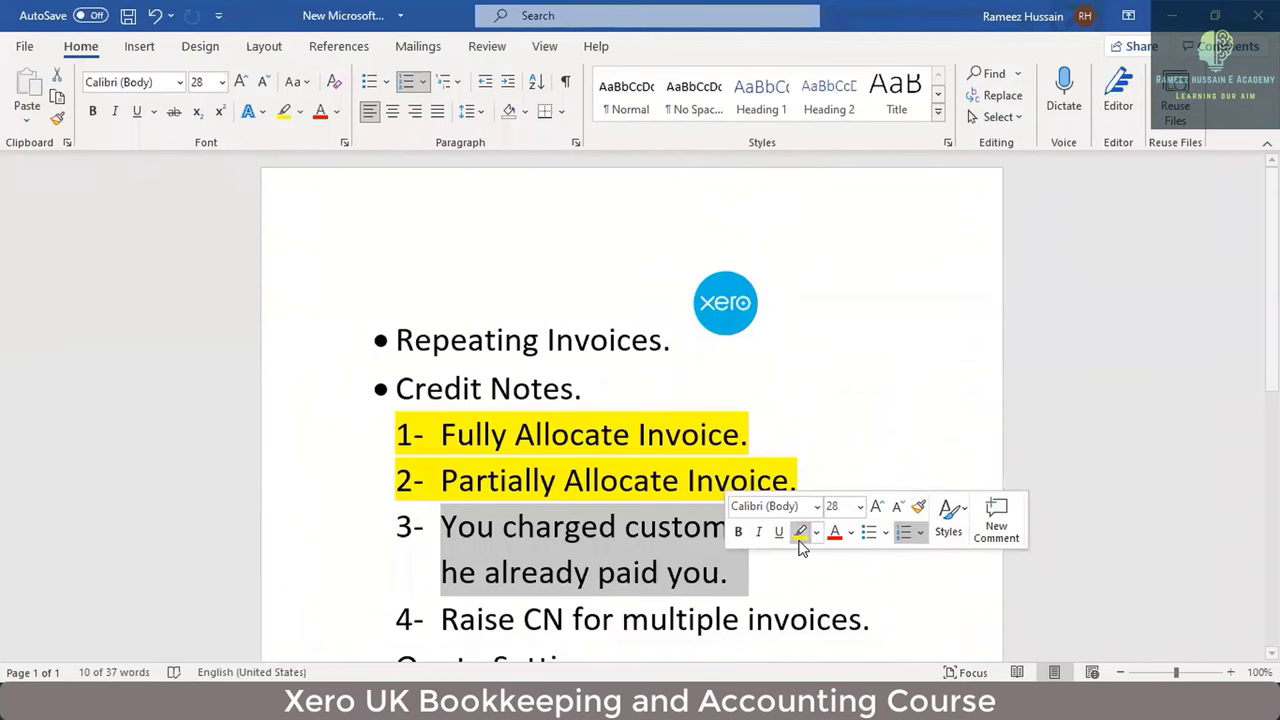
pyautogui.click(800, 532)
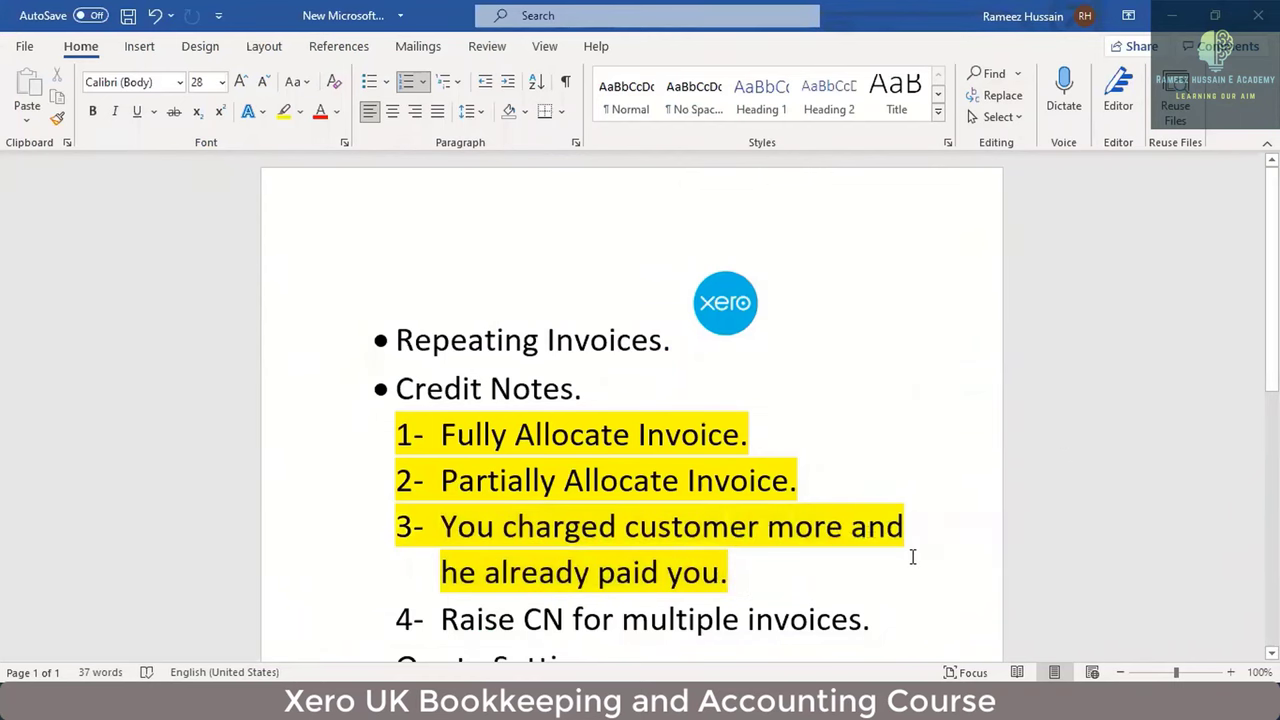
pyautogui.click(875, 572)
pyautogui.scroll(-1, 820, 528)
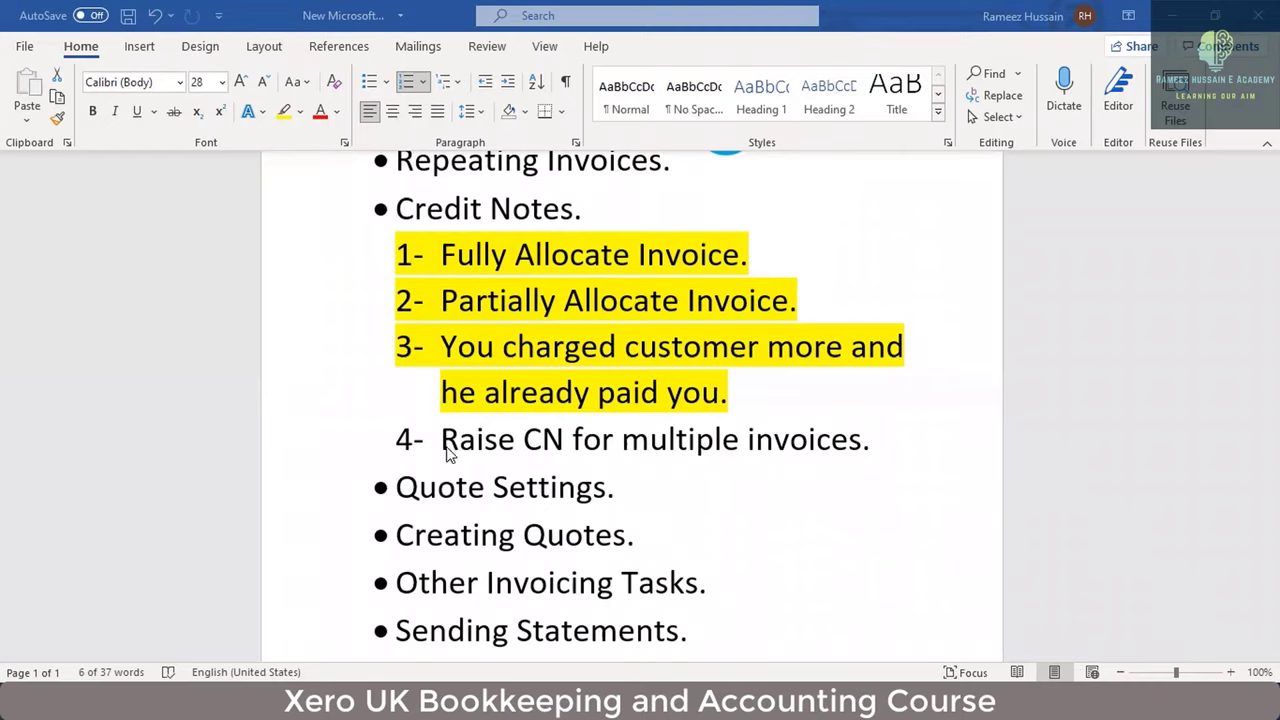
# Step: Select the line 'Raise CN for multiple invoices.' and then clear the selection
pyautogui.tripleClick(630, 462)
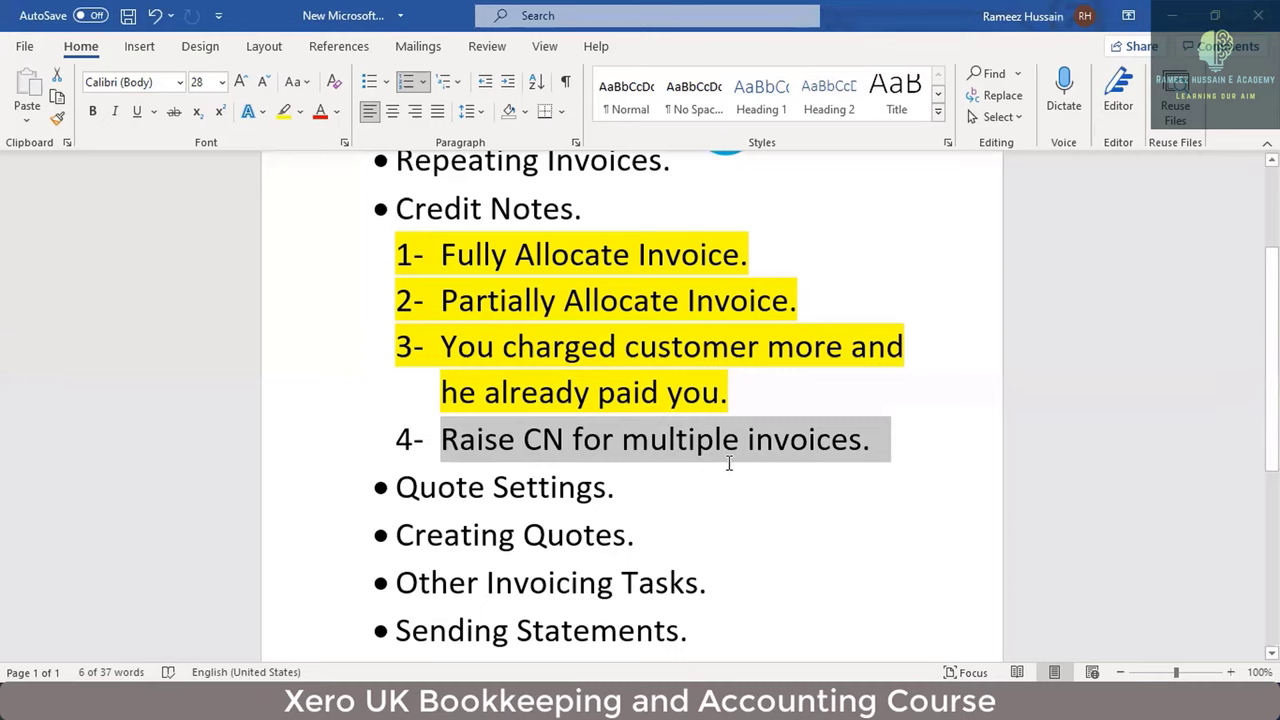
pyautogui.scroll(1, 622, 383)
pyautogui.scroll(-2, 622, 385)
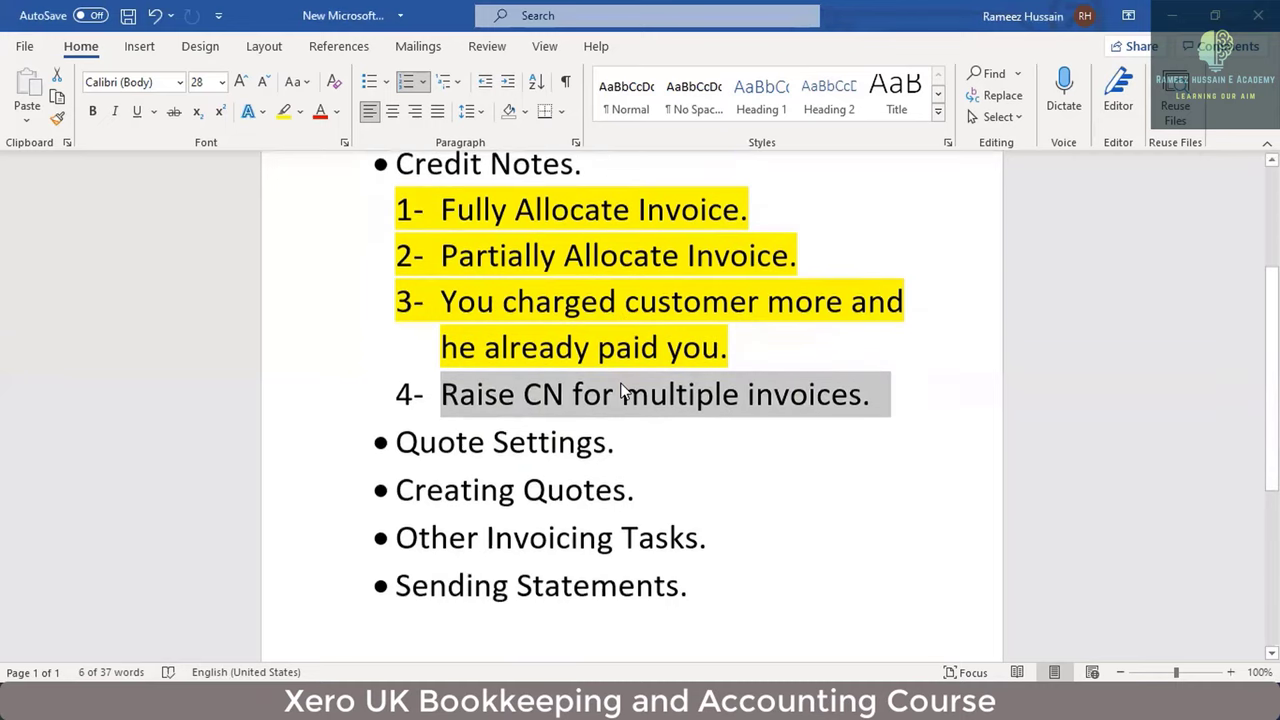
pyautogui.click(620, 392)
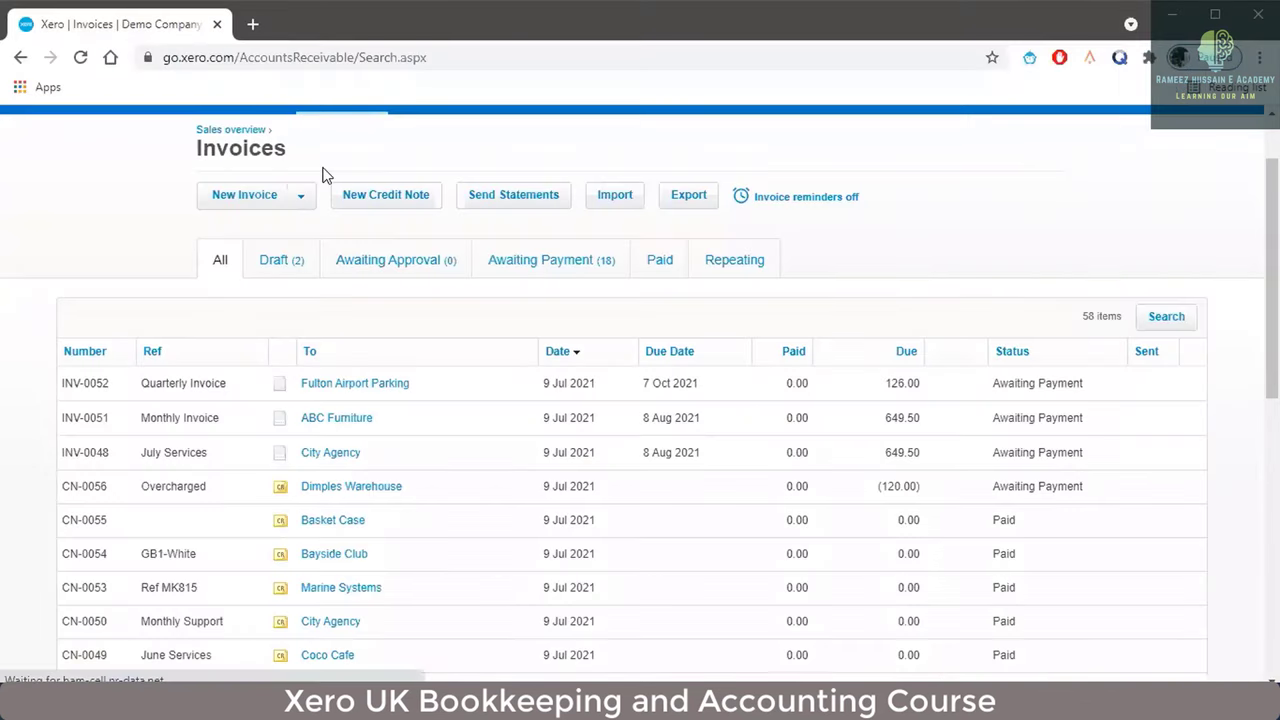
pyautogui.scroll(-3, 400, 300)
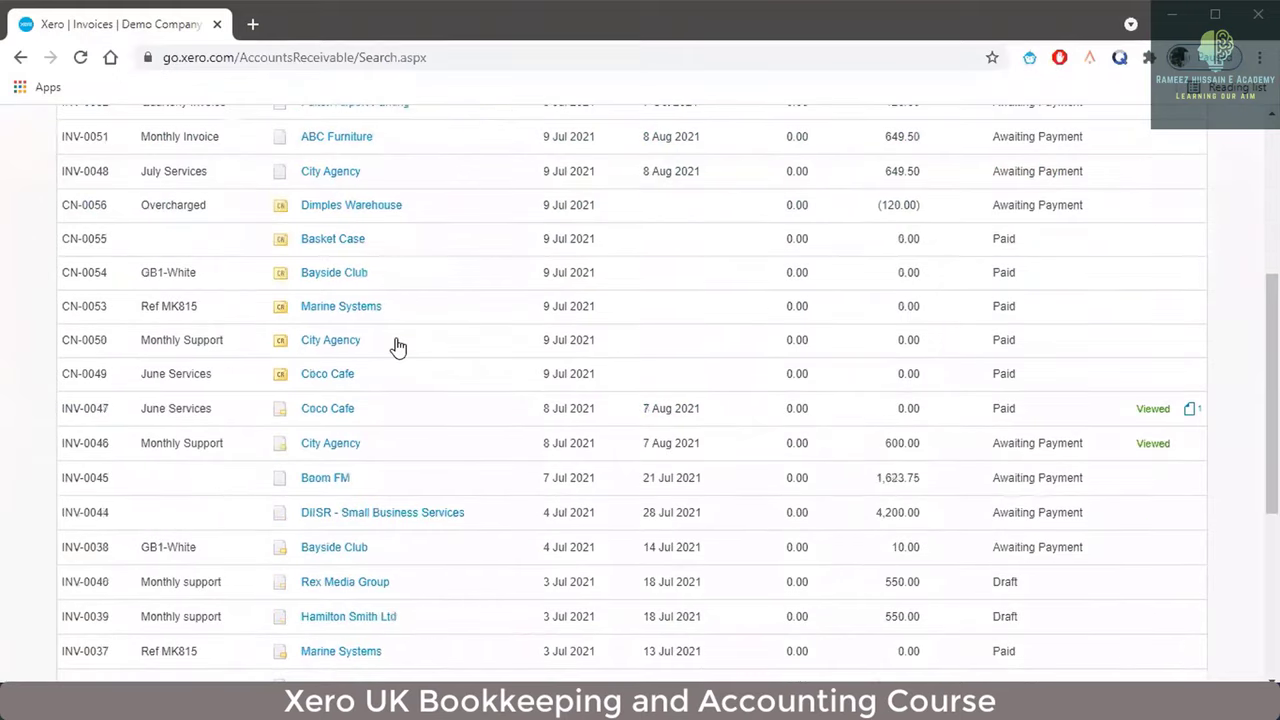
pyautogui.scroll(-1, 397, 346)
pyautogui.scroll(-3, 397, 346)
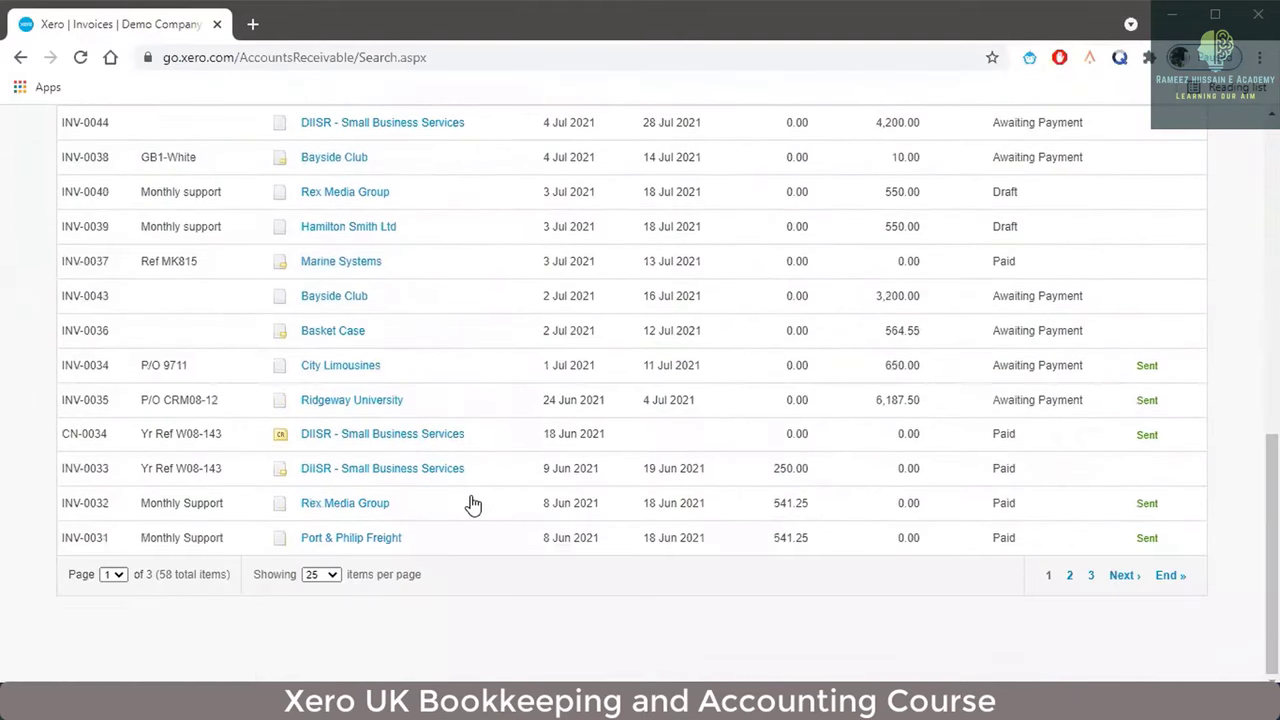
pyautogui.scroll(1, 473, 500)
pyautogui.scroll(1, 473, 497)
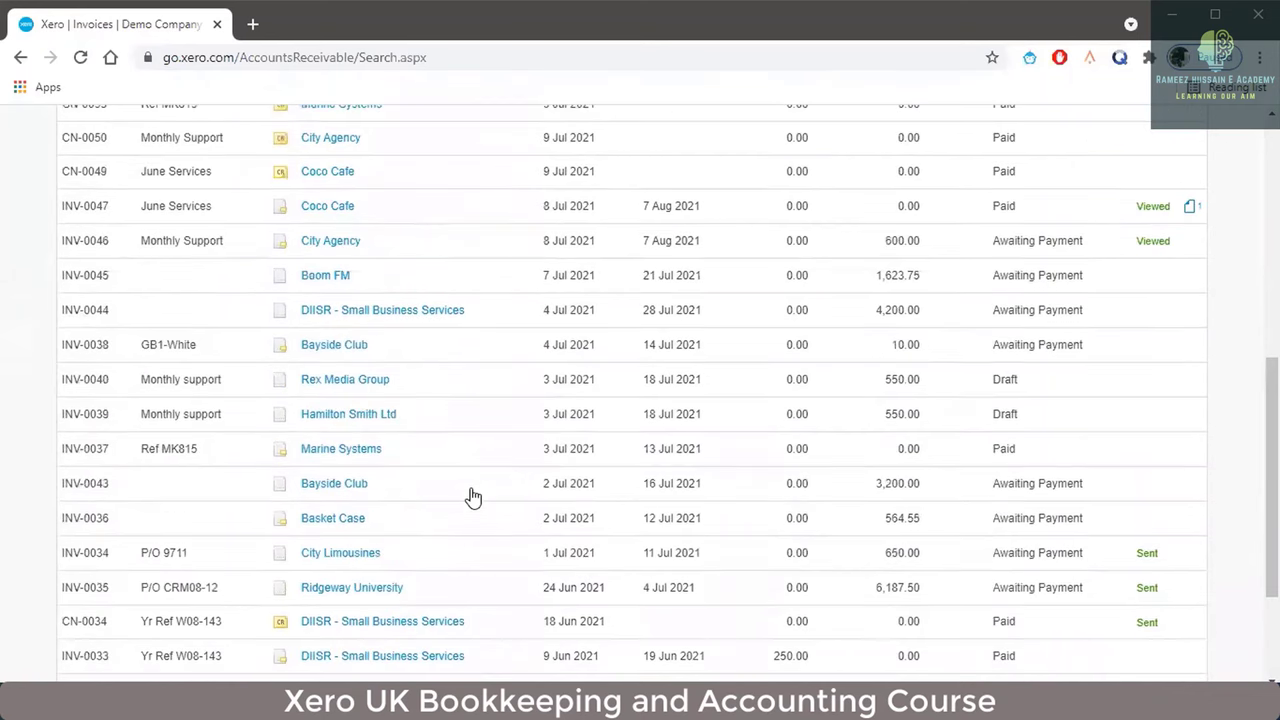
pyautogui.scroll(3, 473, 497)
pyautogui.scroll(-4, 473, 497)
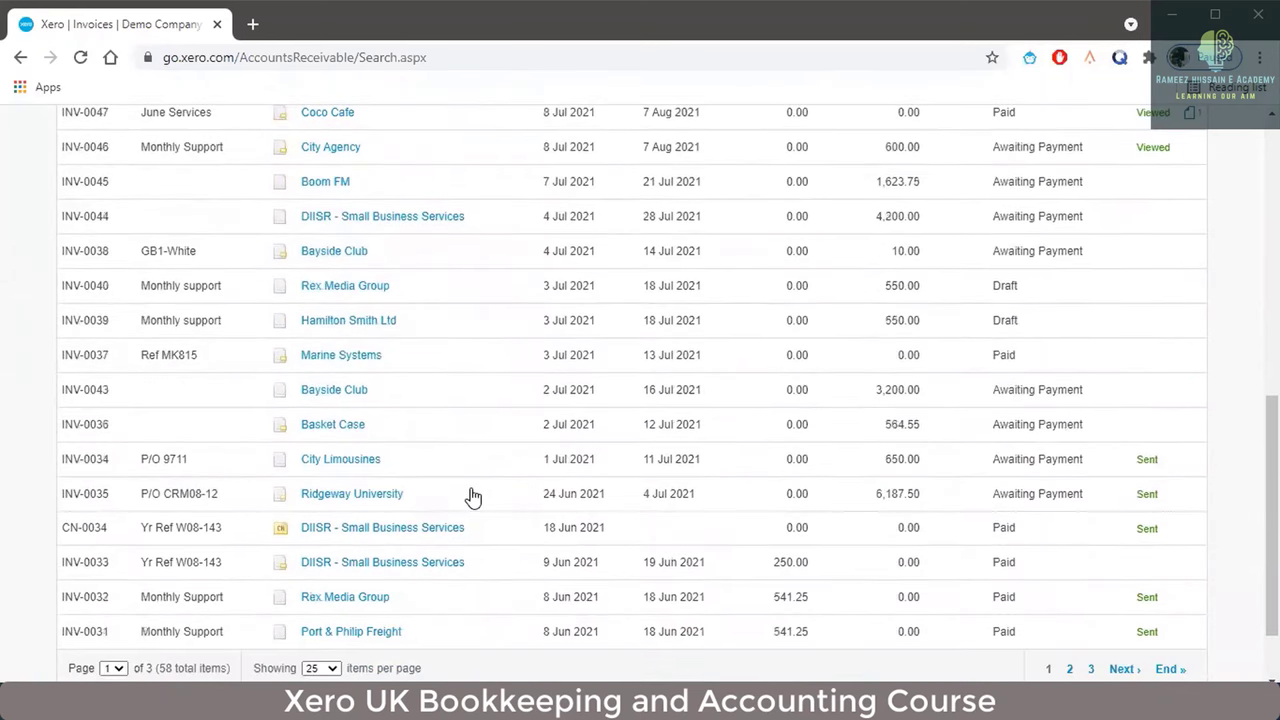
pyautogui.scroll(-1, 473, 497)
pyautogui.scroll(1, 473, 497)
pyautogui.scroll(1, 473, 497)
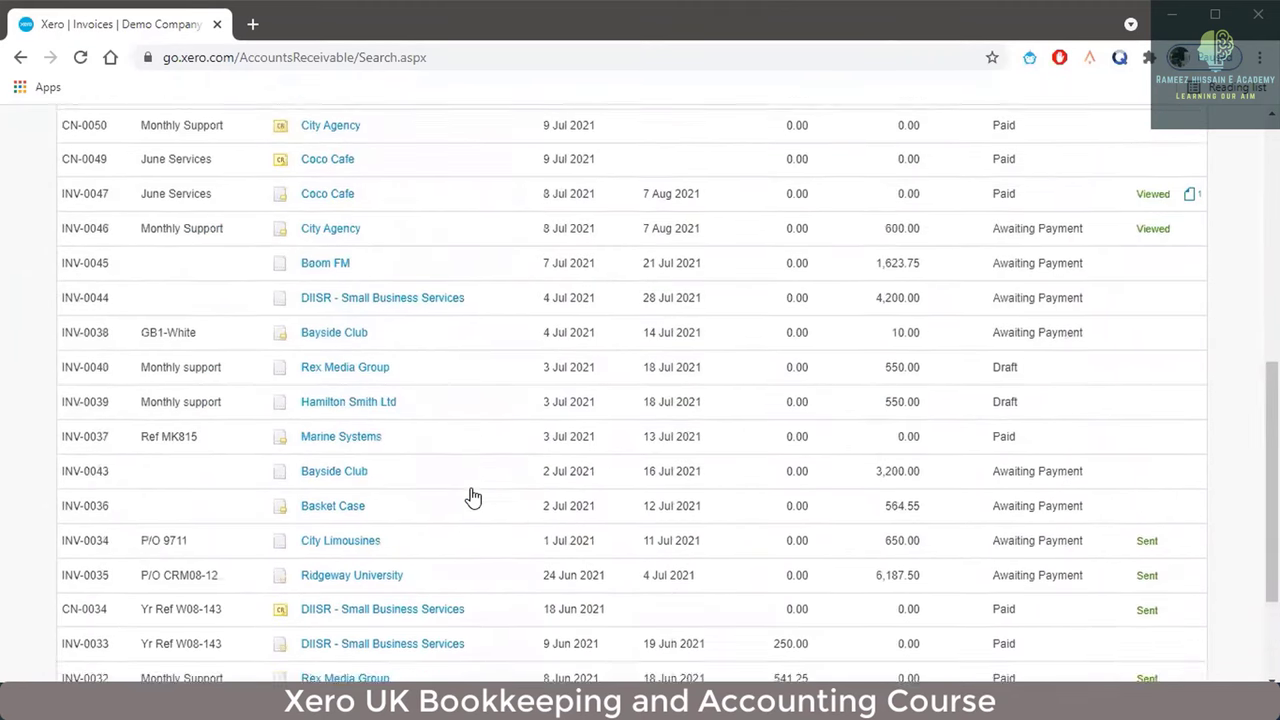
pyautogui.scroll(-2, 473, 497)
pyautogui.scroll(5, 473, 497)
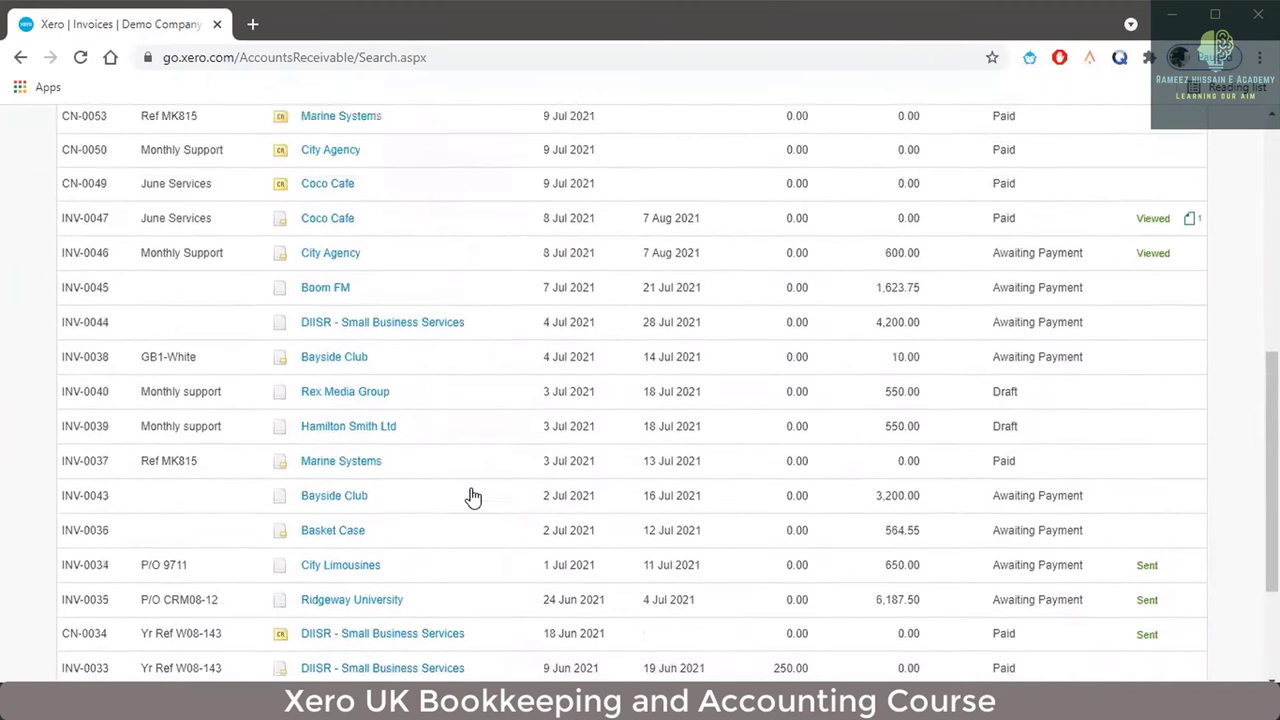
pyautogui.scroll(3, 473, 497)
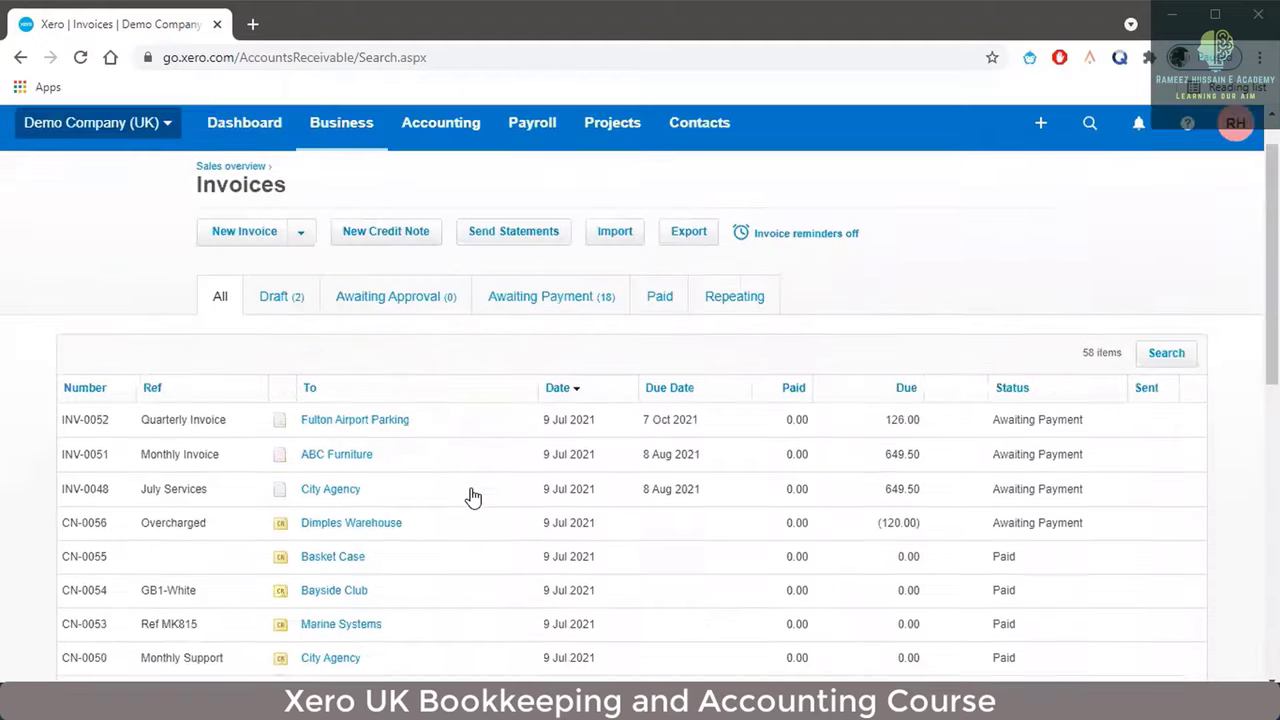
pyautogui.scroll(-8, 473, 497)
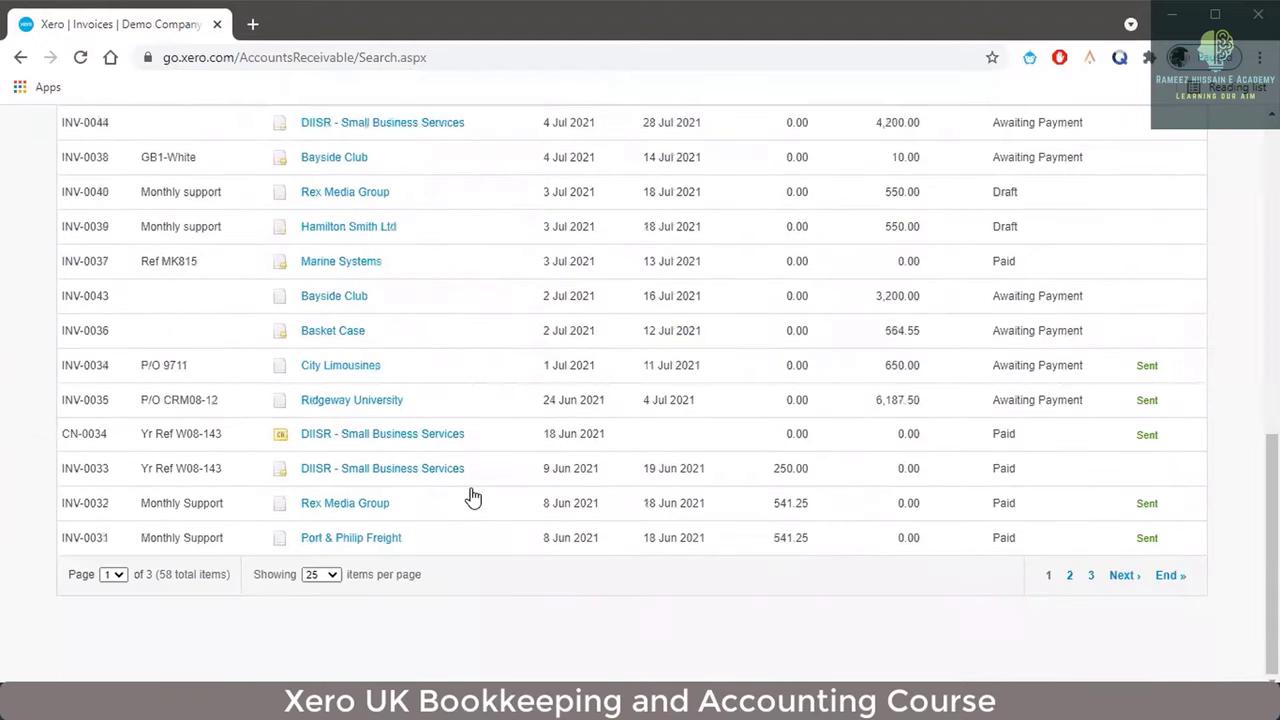
# Step: Set the Invoices list to 200 per page and scroll through all 58 items
pyautogui.click(332, 576)
pyautogui.click(313, 645)
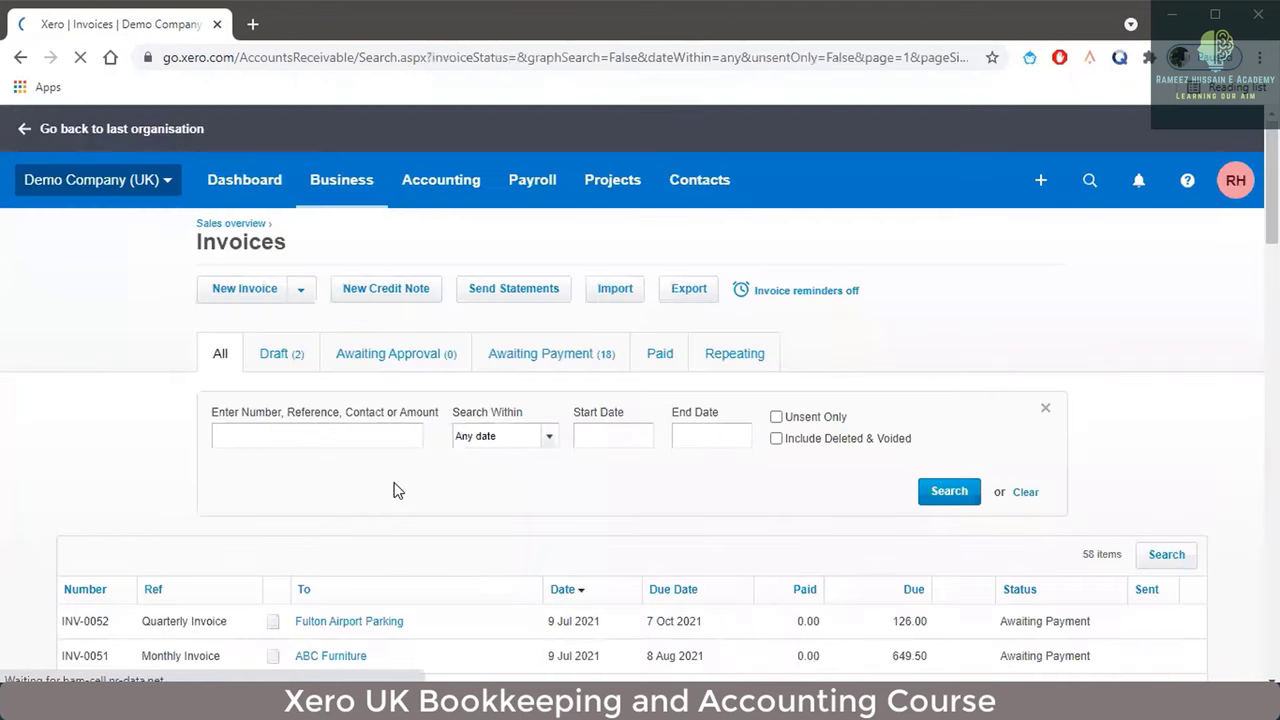
pyautogui.scroll(-7, 391, 491)
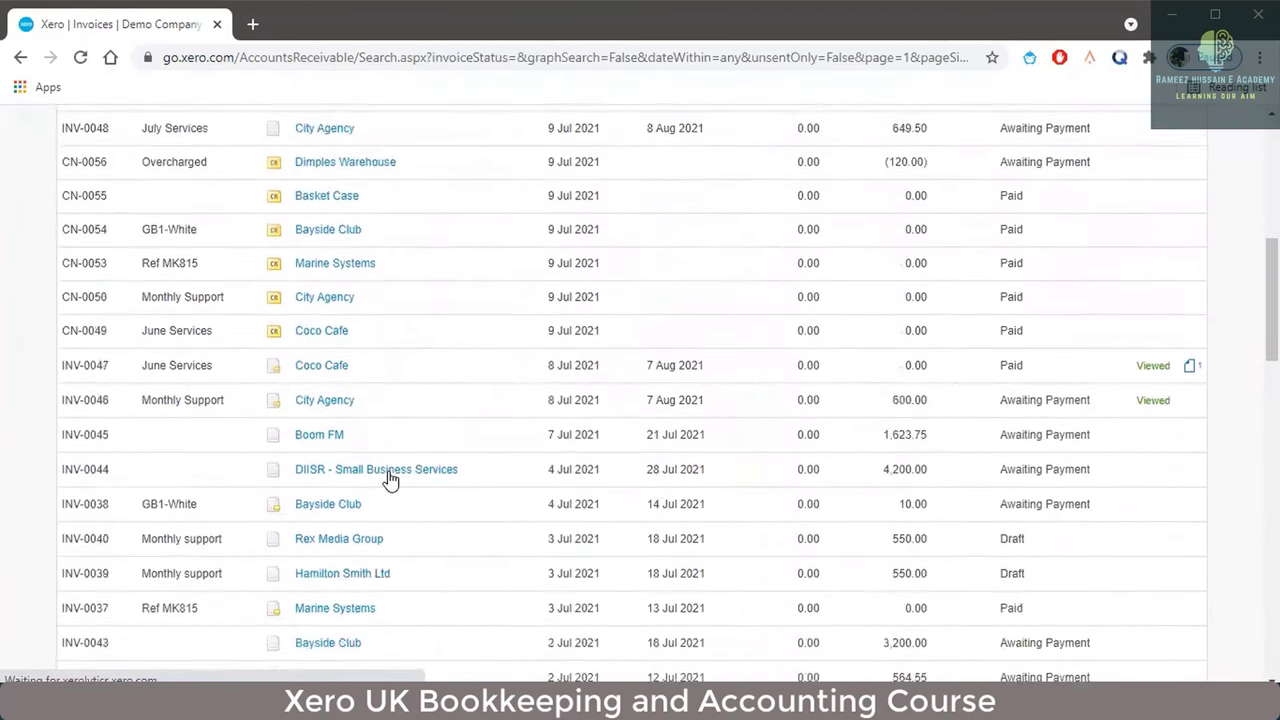
pyautogui.scroll(-6, 391, 481)
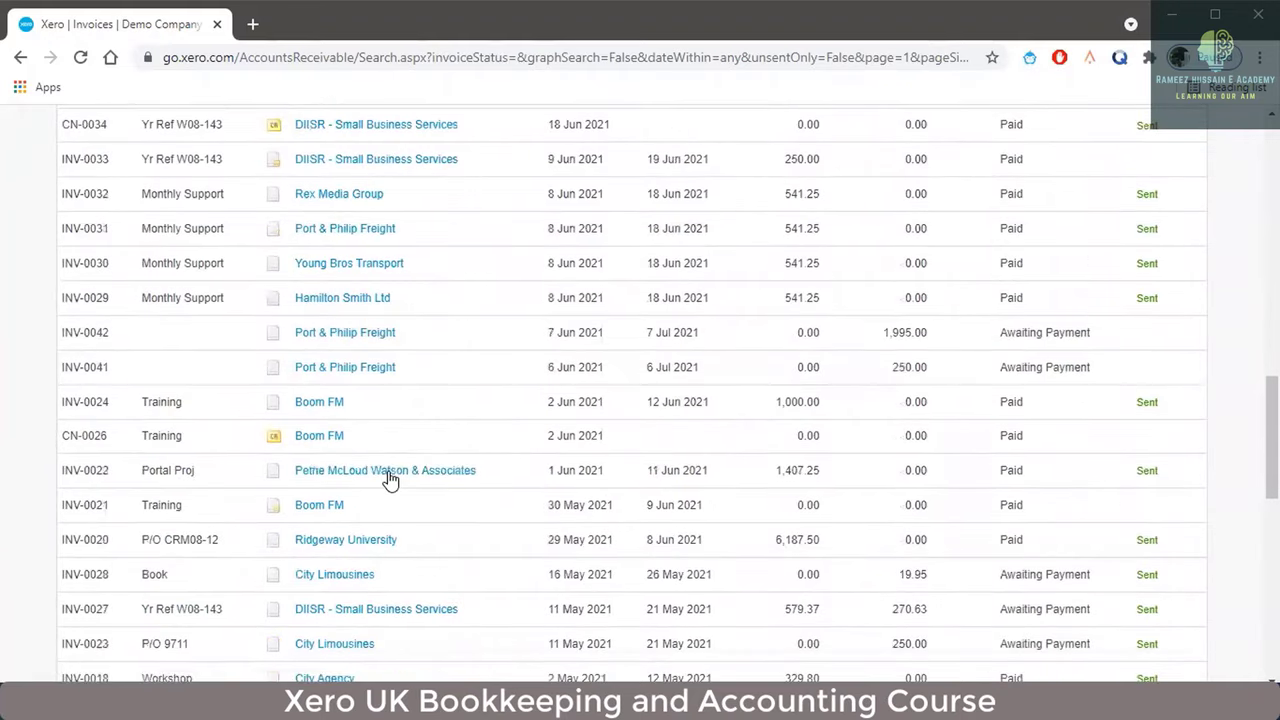
pyautogui.scroll(-4, 391, 481)
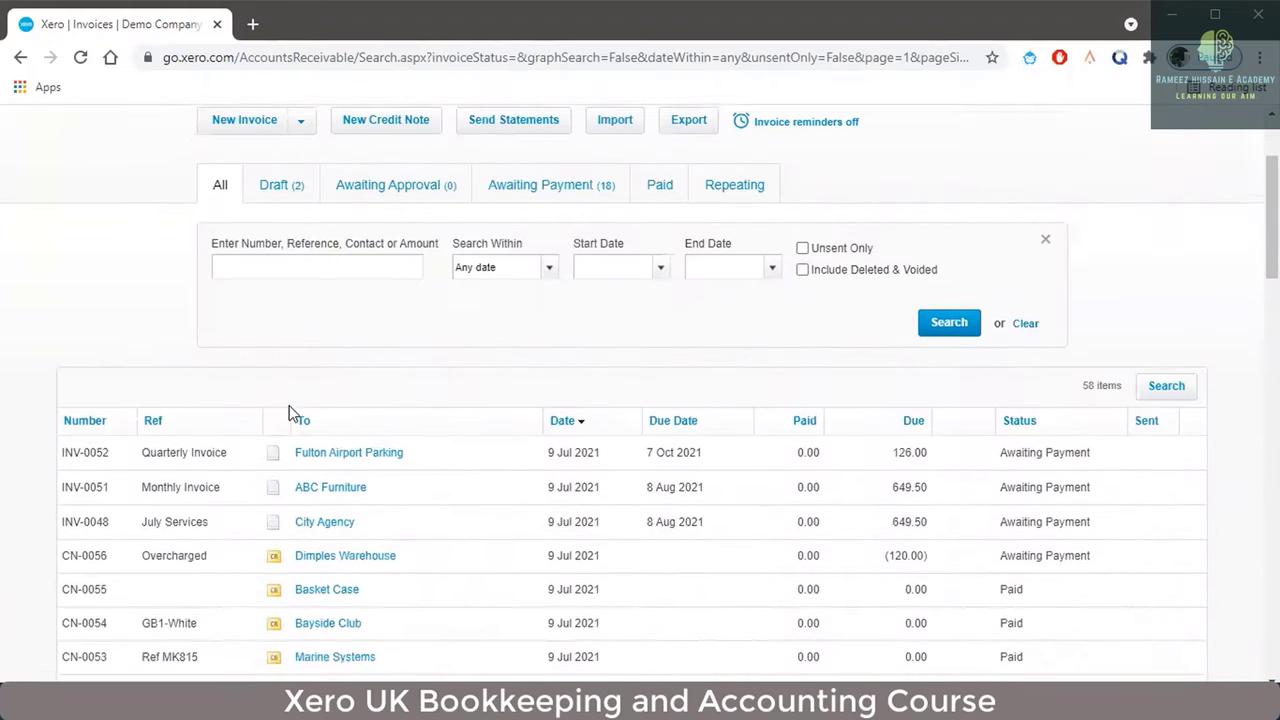
pyautogui.scroll(-7, 288, 413)
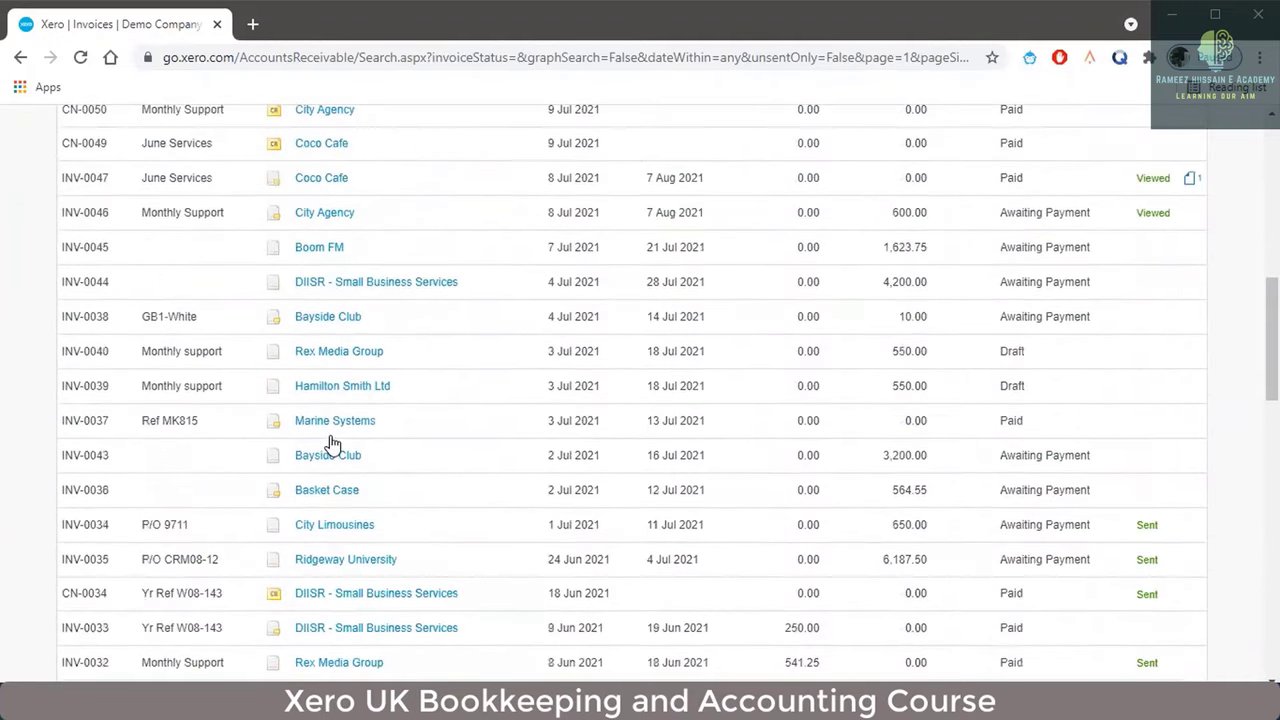
pyautogui.scroll(-3, 332, 443)
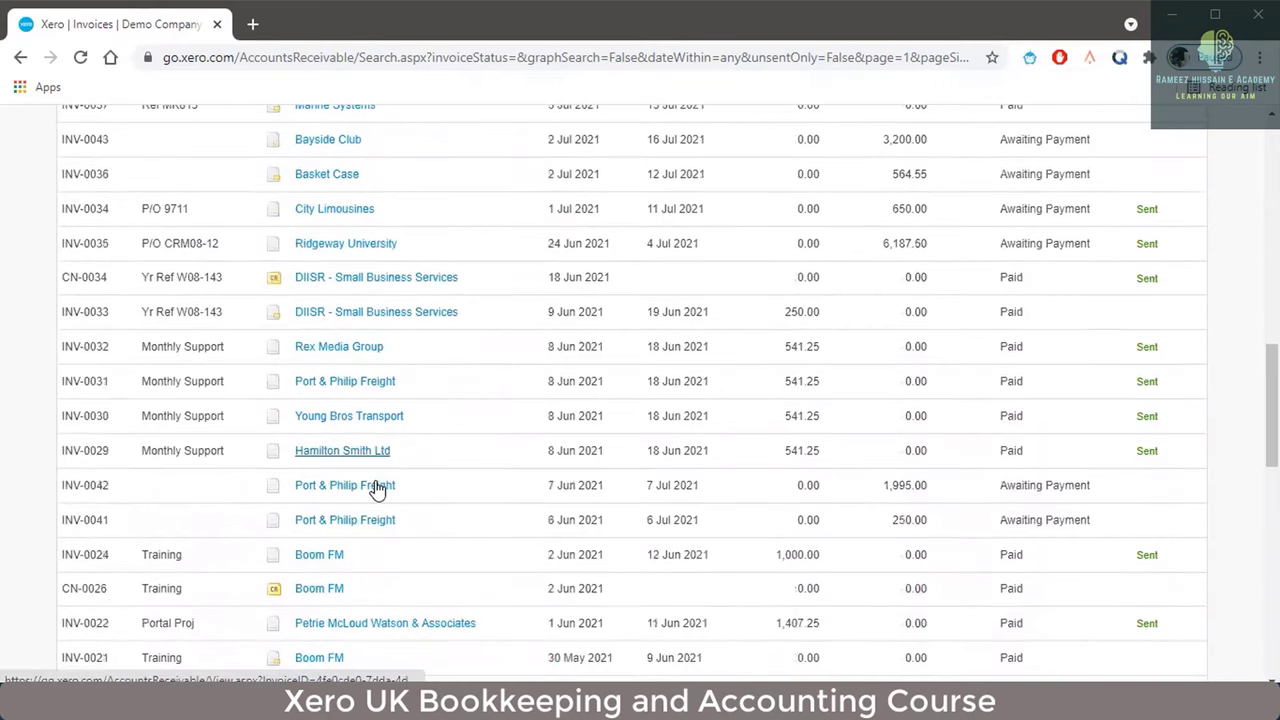
pyautogui.scroll(-2, 376, 489)
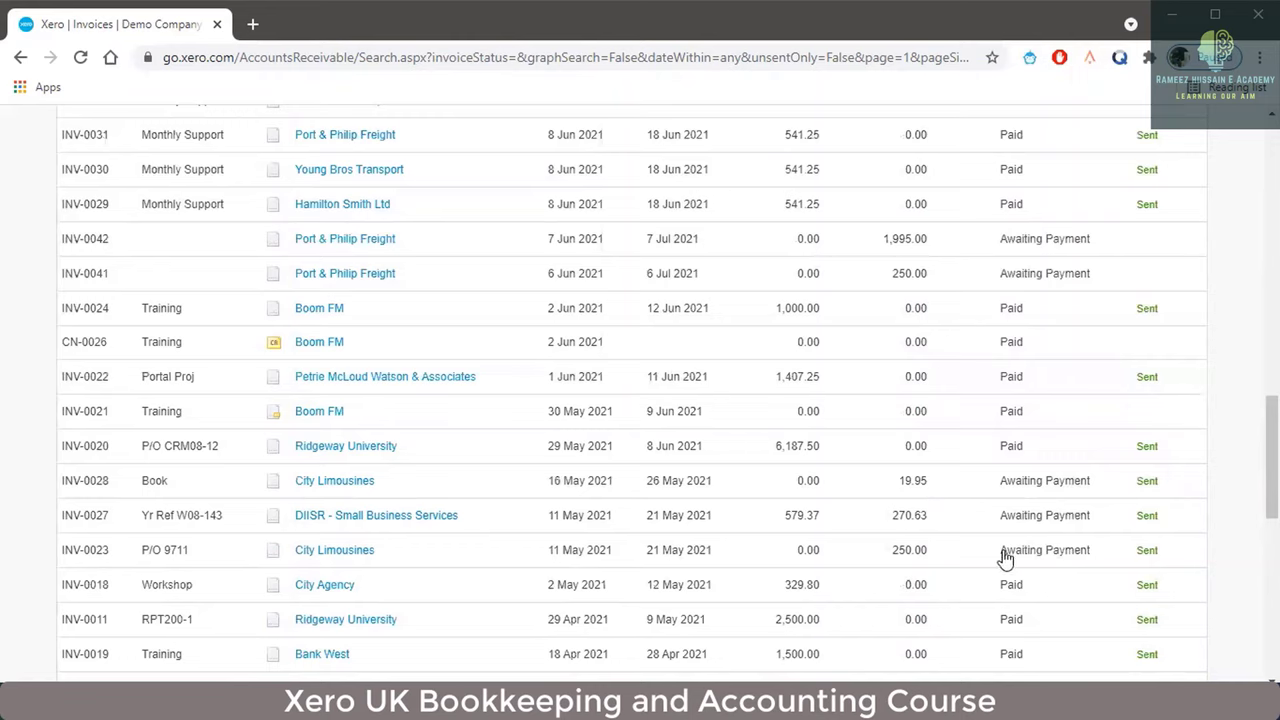
pyautogui.scroll(-3, 445, 558)
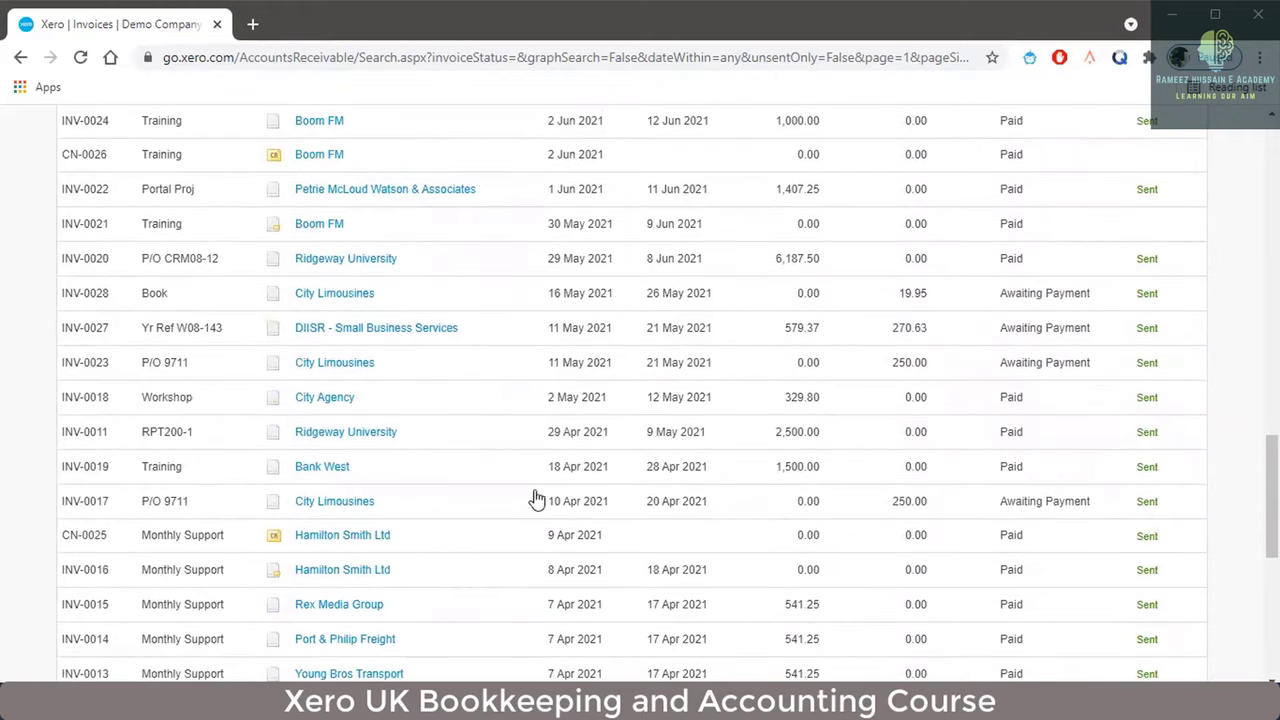
pyautogui.scroll(-1, 395, 513)
pyautogui.scroll(-2, 395, 513)
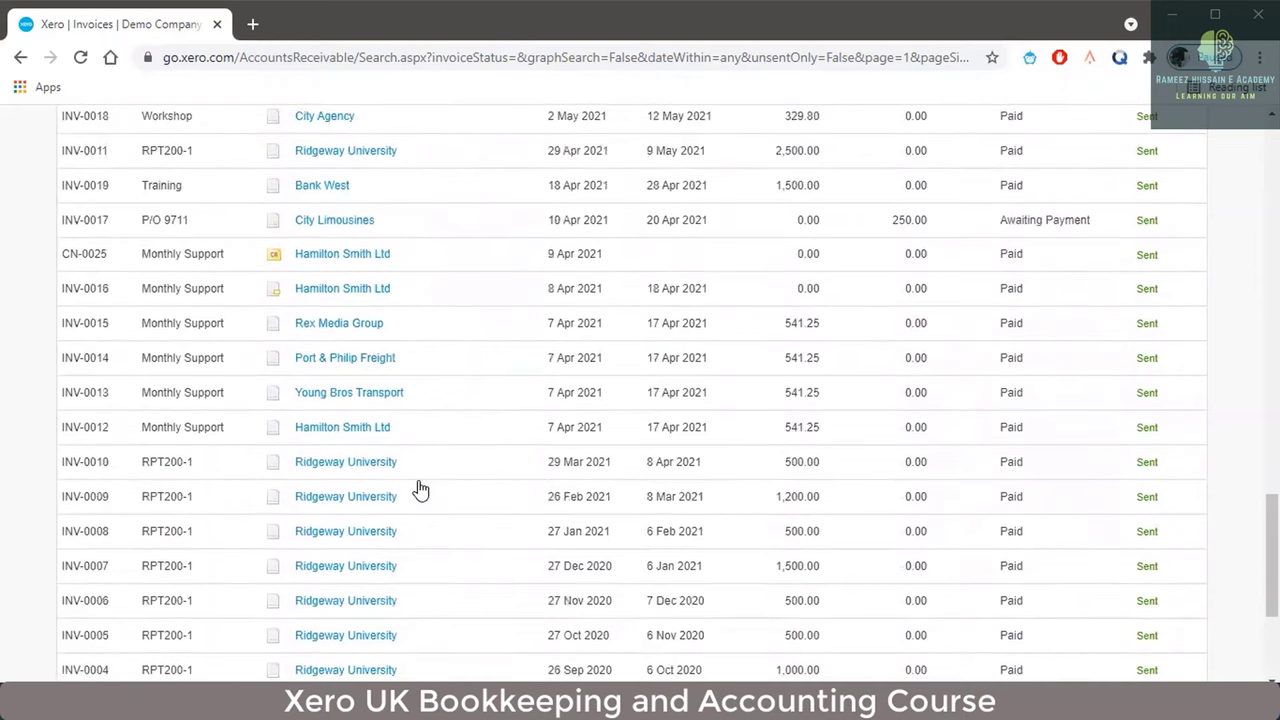
pyautogui.scroll(-2, 403, 537)
pyautogui.scroll(-1, 403, 541)
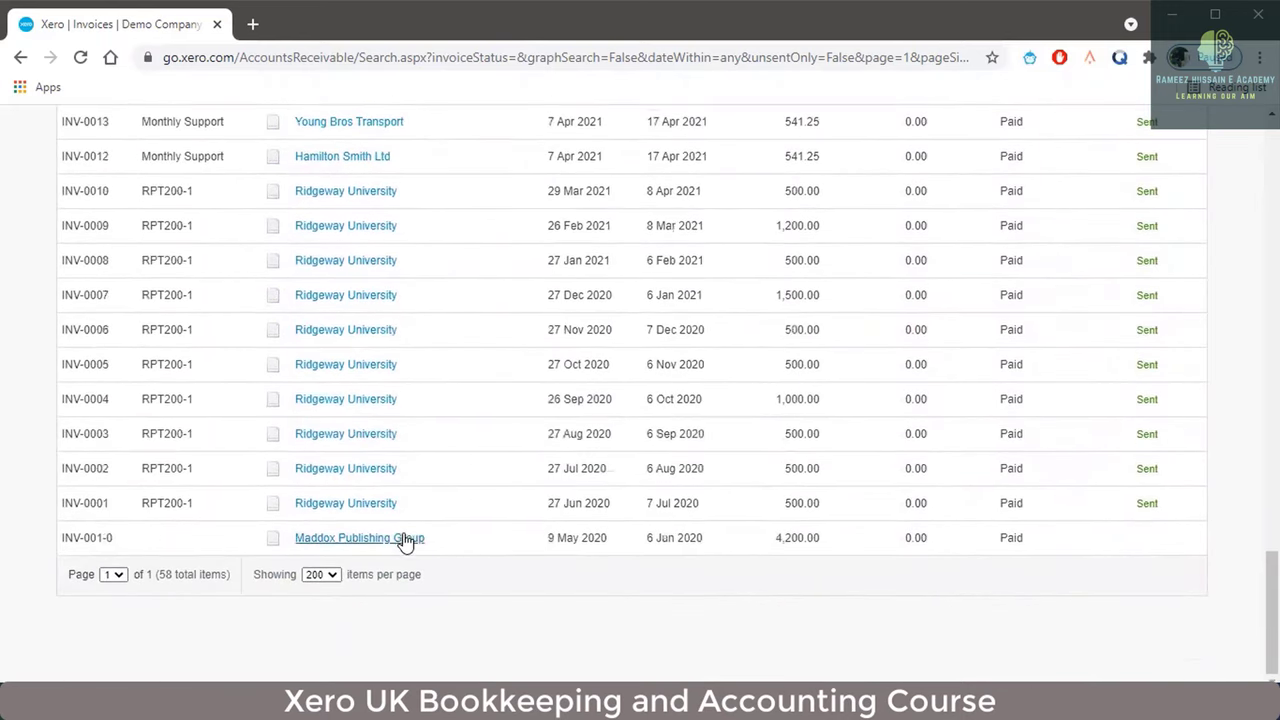
pyautogui.scroll(3, 404, 540)
pyautogui.scroll(1, 405, 539)
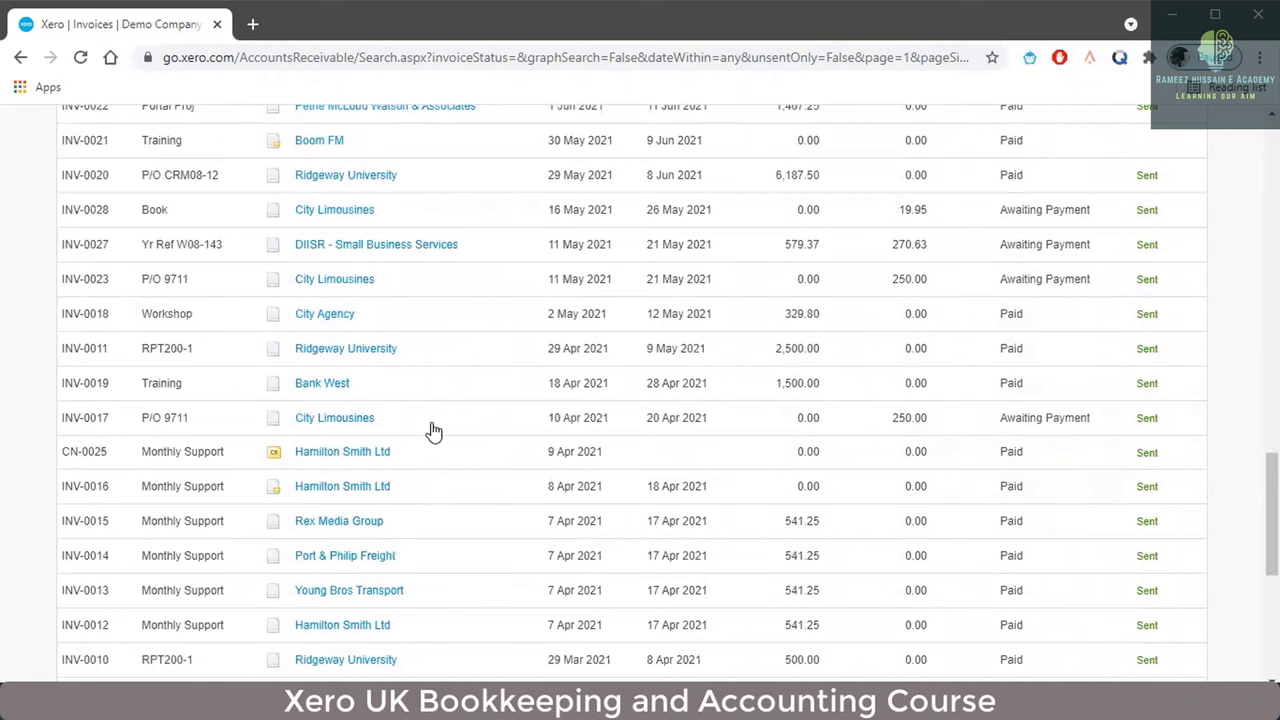
pyautogui.scroll(15, 433, 430)
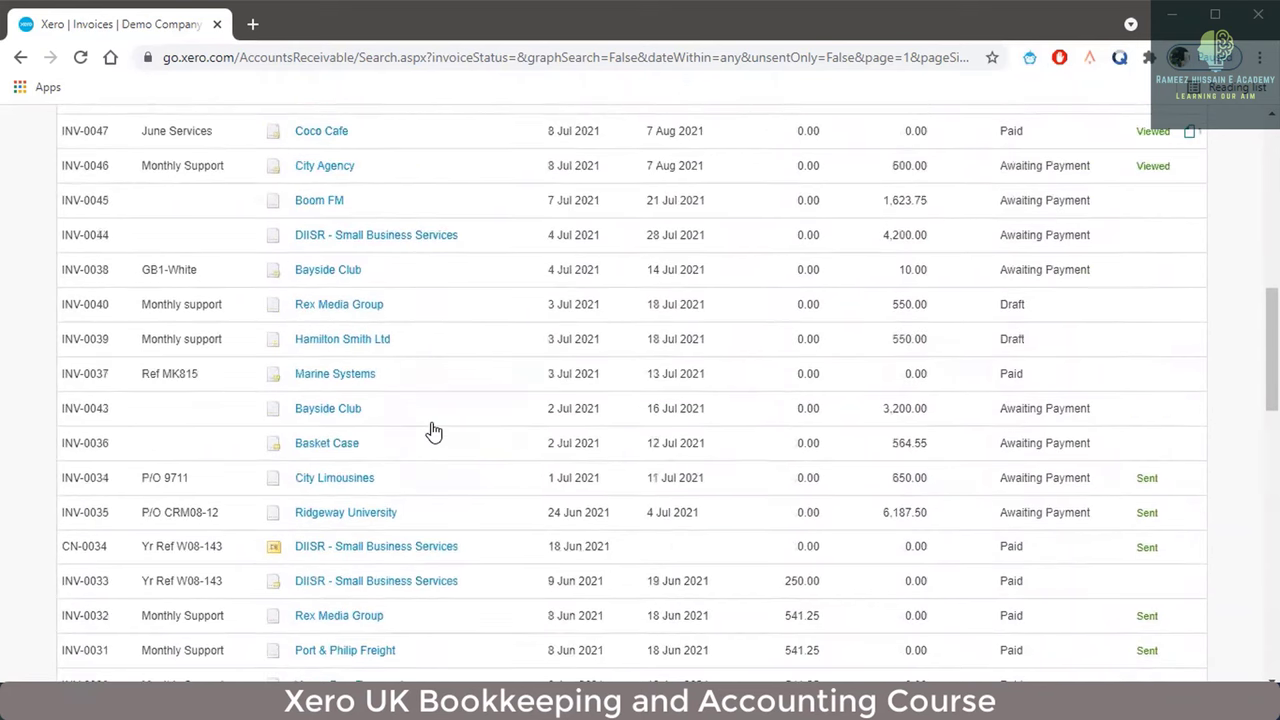
pyautogui.scroll(-2, 352, 456)
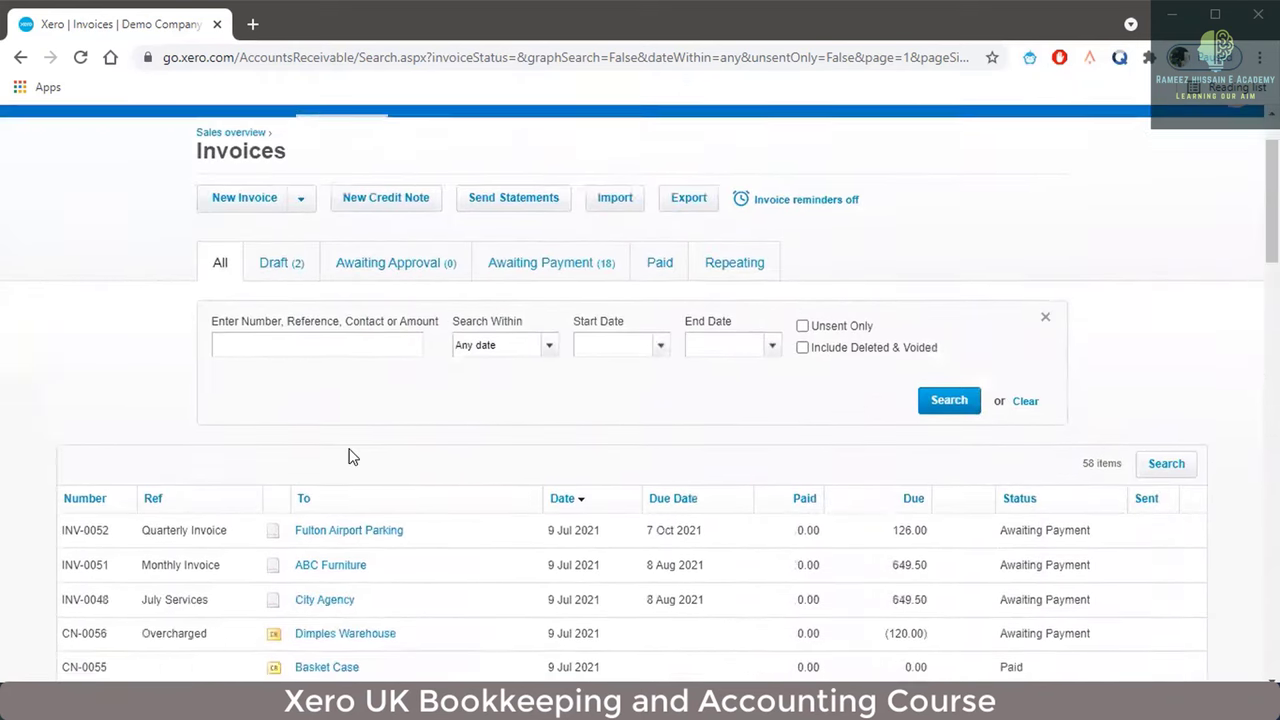
pyautogui.scroll(2, 352, 456)
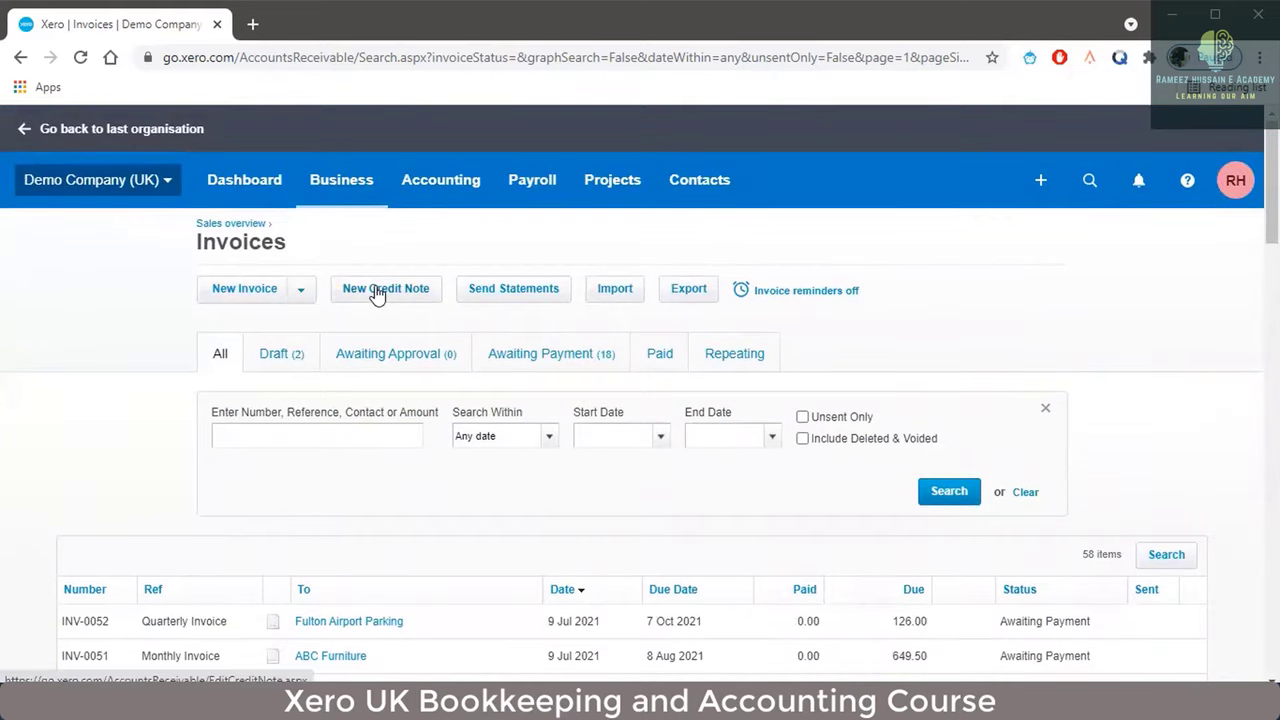
# Step: Start a new credit note for City Limousines with reference CN
pyautogui.click(377, 291)
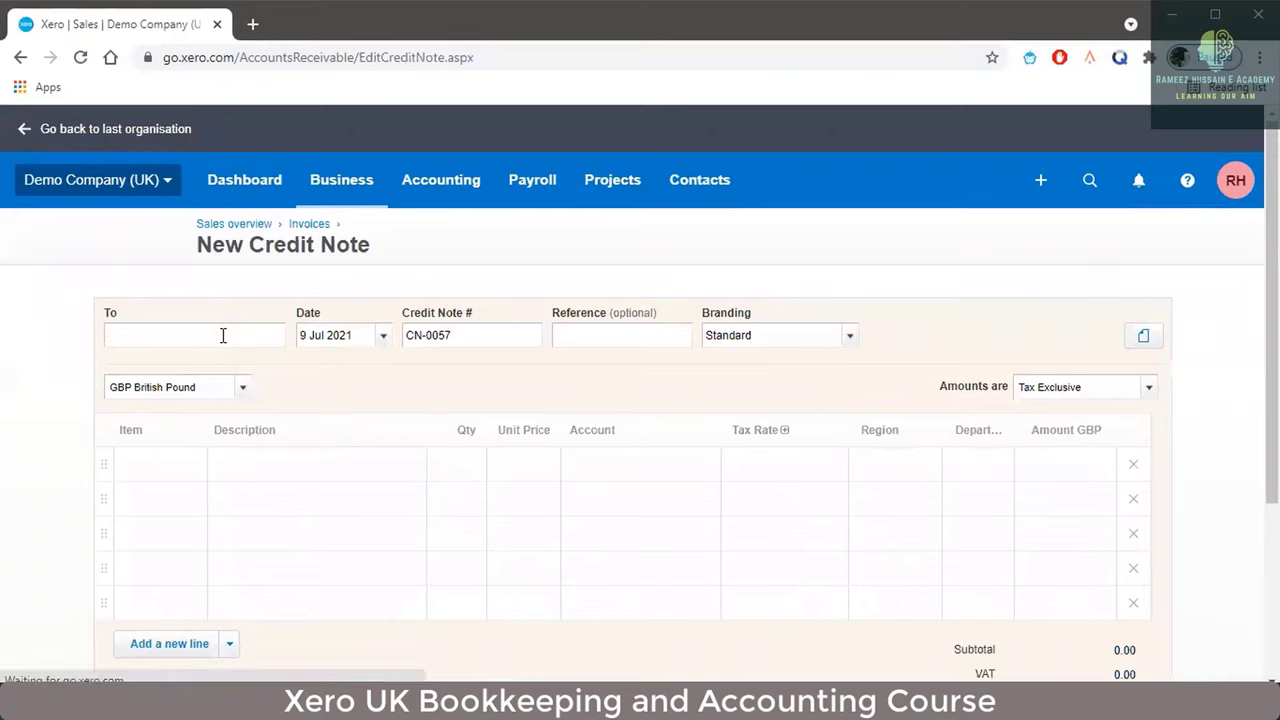
pyautogui.write('city')
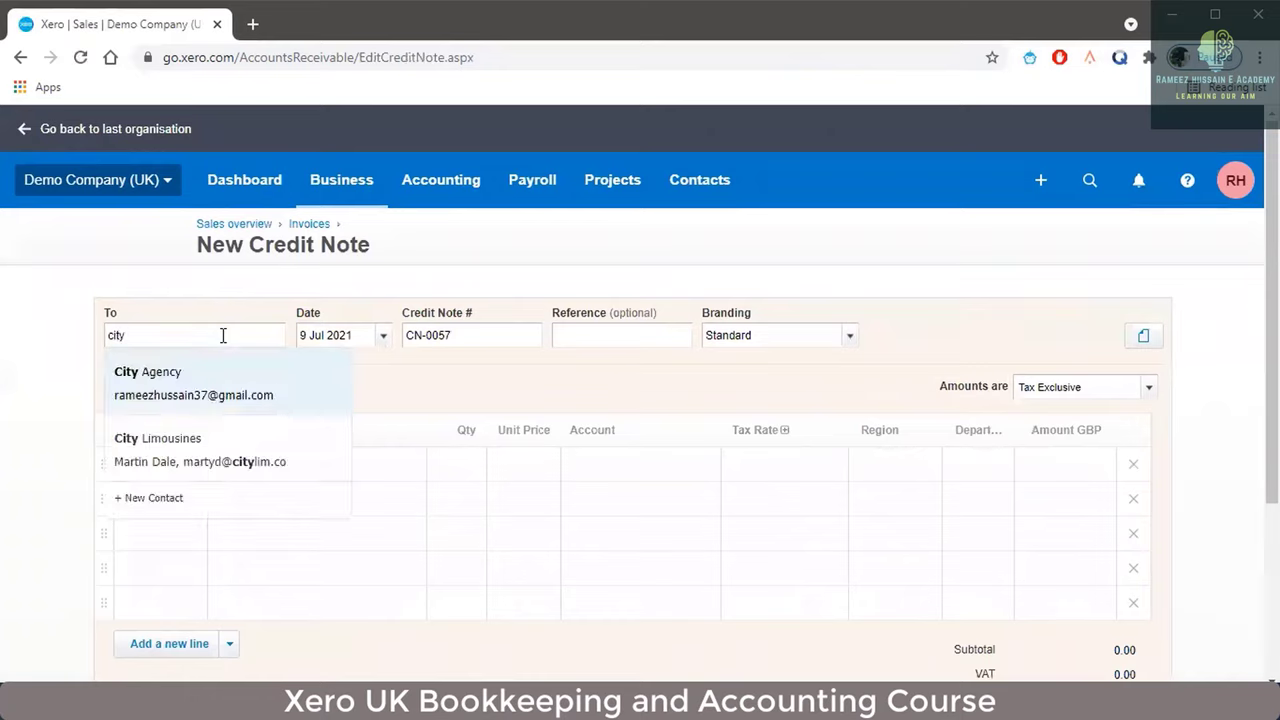
pyautogui.click(190, 456)
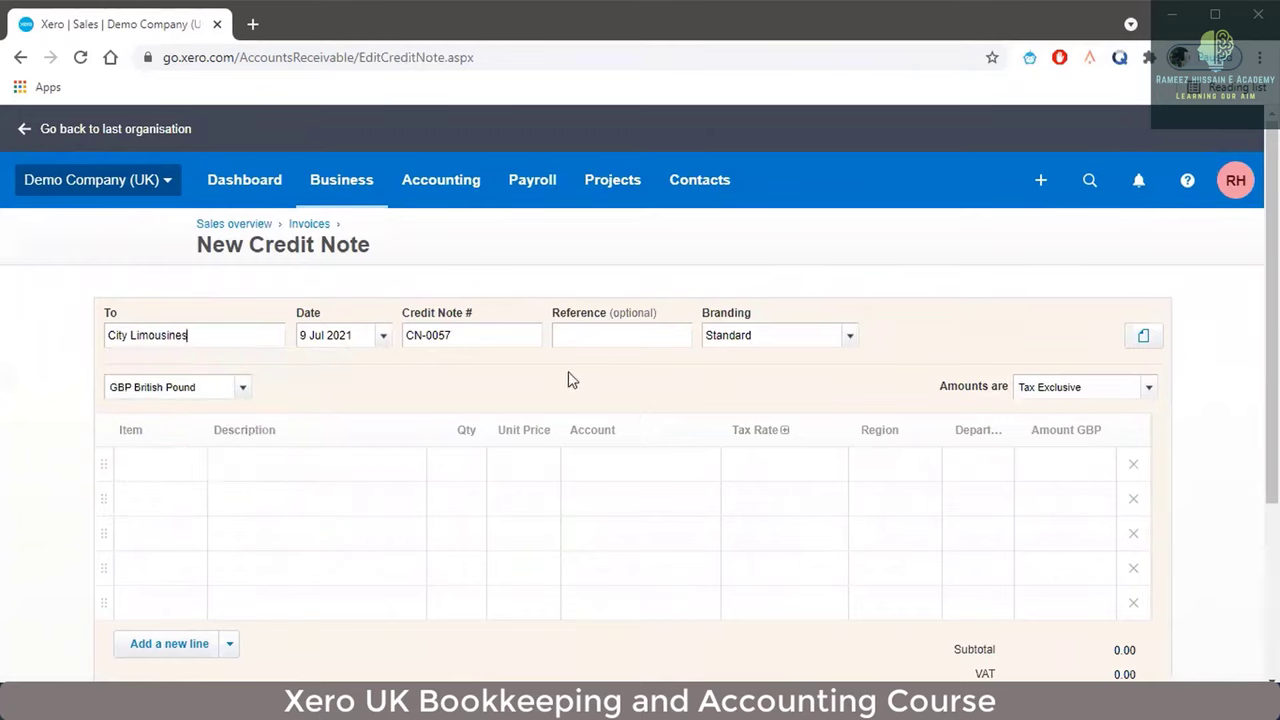
pyautogui.click(626, 334)
pyautogui.write('CN')
# Step: Add a line 'Issuing CN for £100', quantity 1, unit price 100.00, account 200 - Sales
pyautogui.scroll(-1, 362, 440)
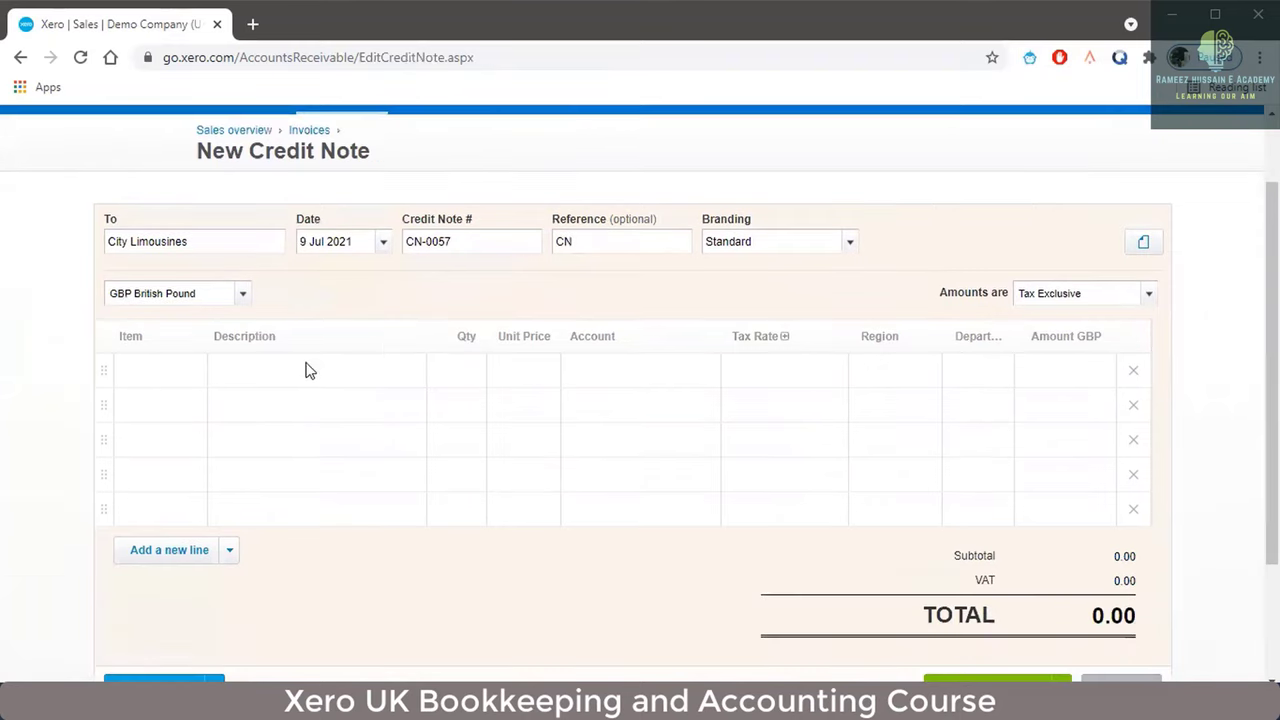
pyautogui.click(303, 360)
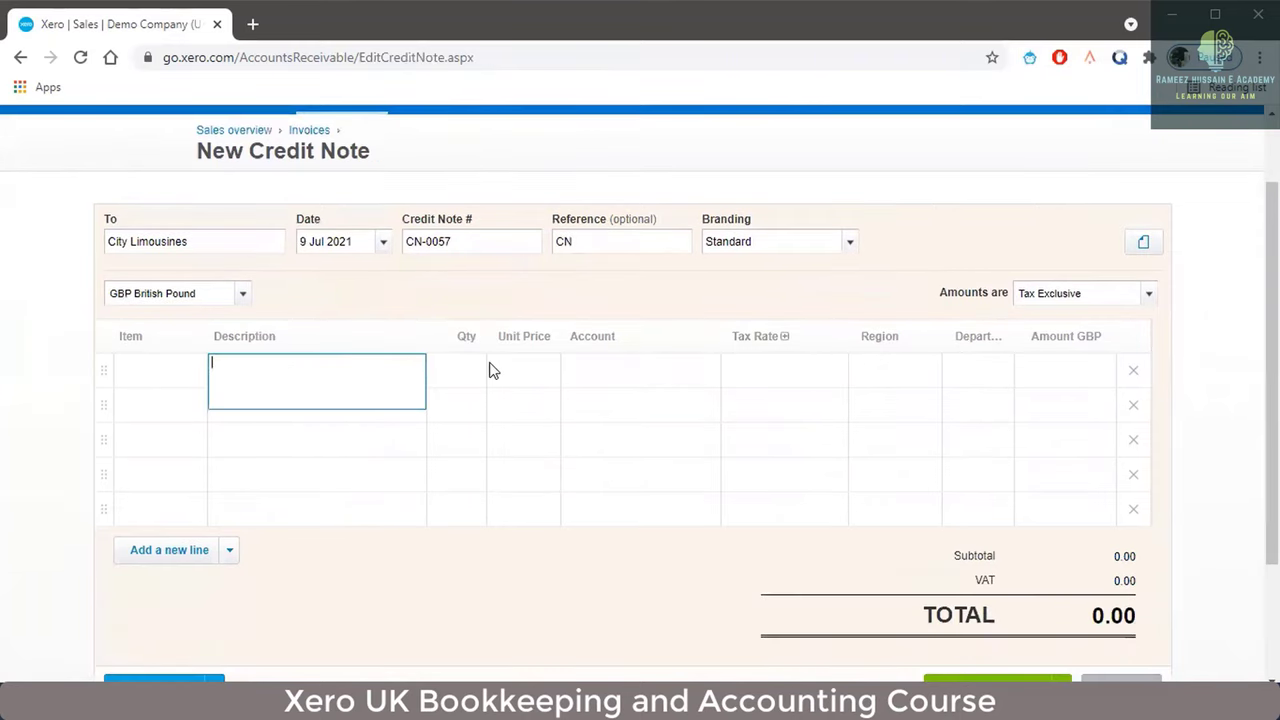
pyautogui.write('Issuing CN for ')
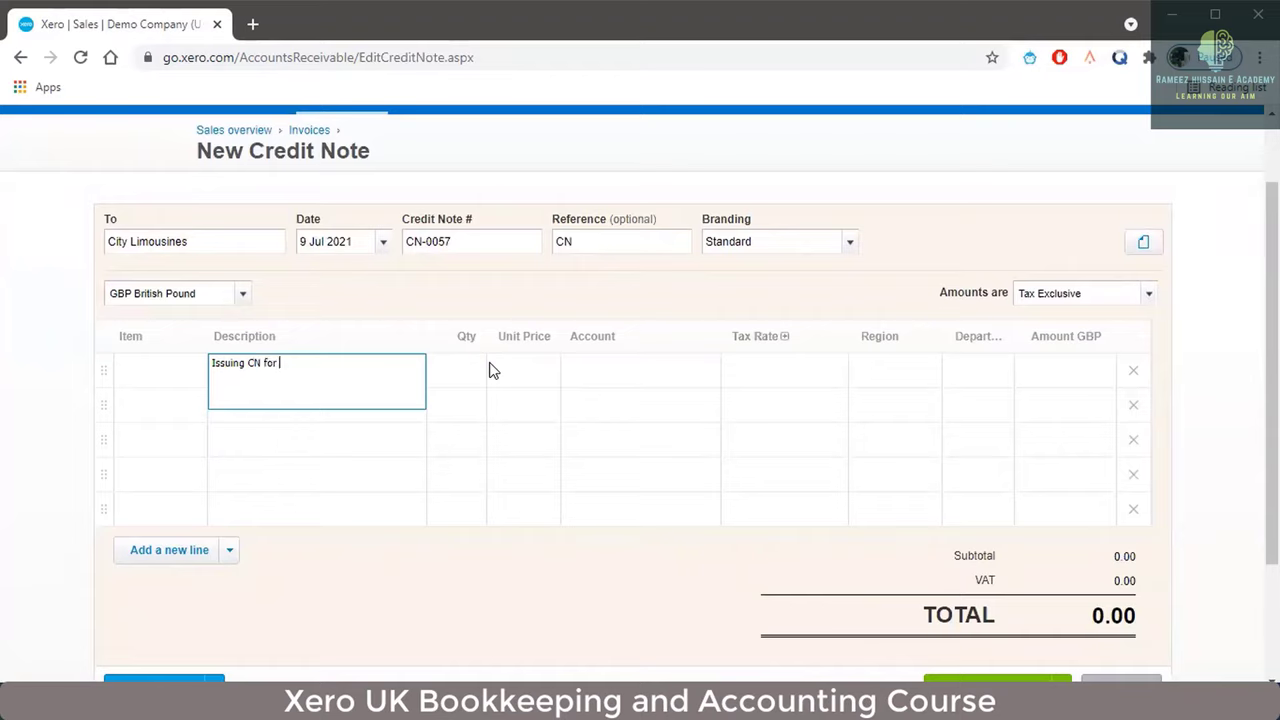
pyautogui.write('£100')
pyautogui.click(470, 387)
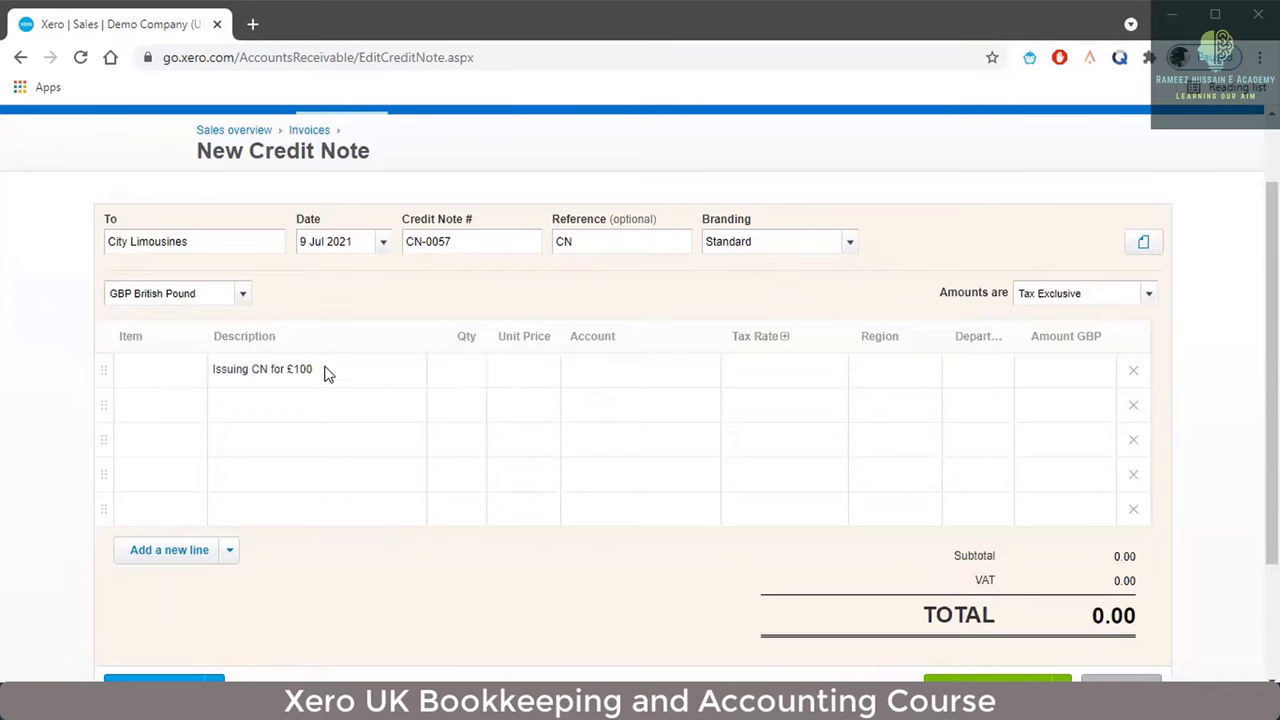
pyautogui.click(463, 378)
pyautogui.write('1')
pyautogui.click(538, 371)
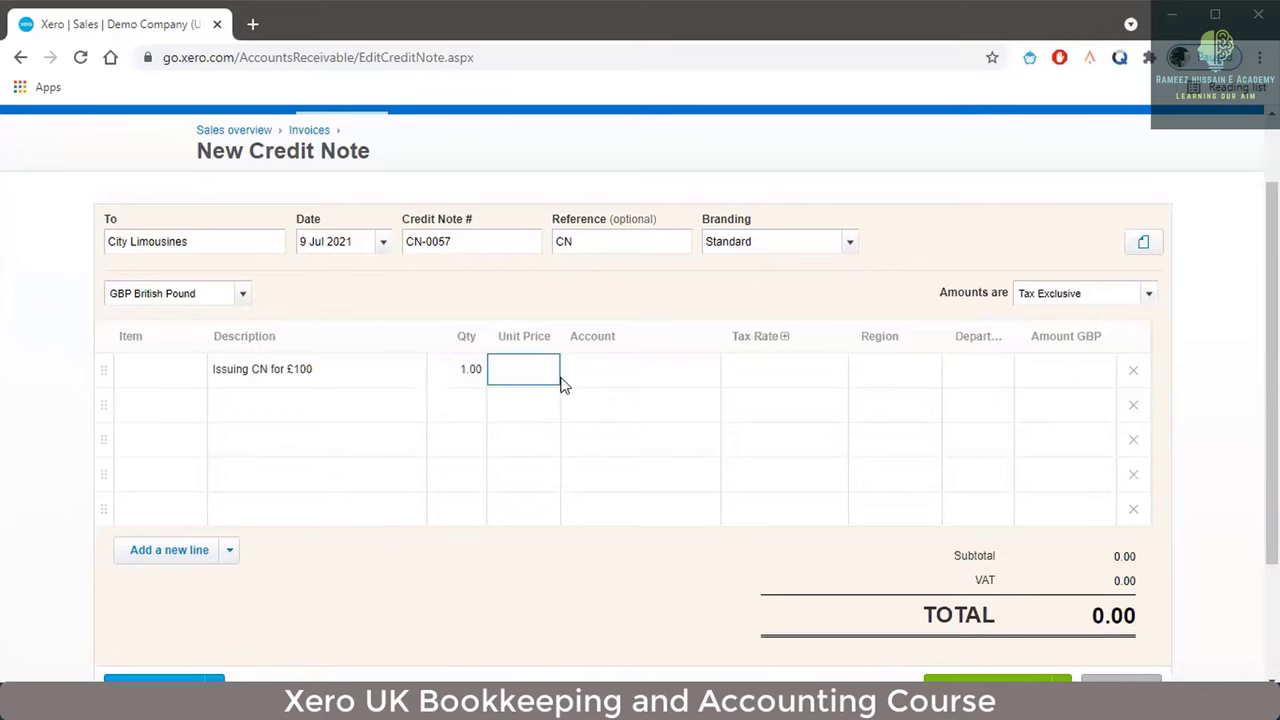
pyautogui.write('100')
pyautogui.click(563, 380)
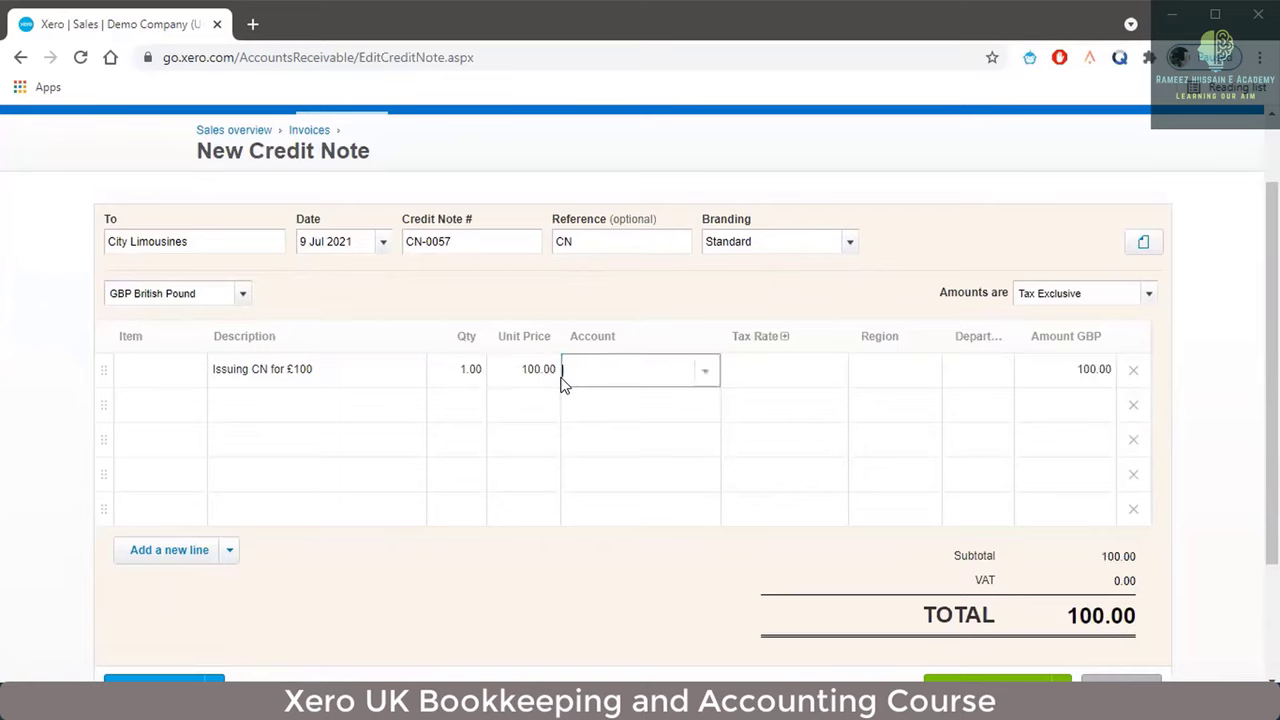
pyautogui.click(706, 377)
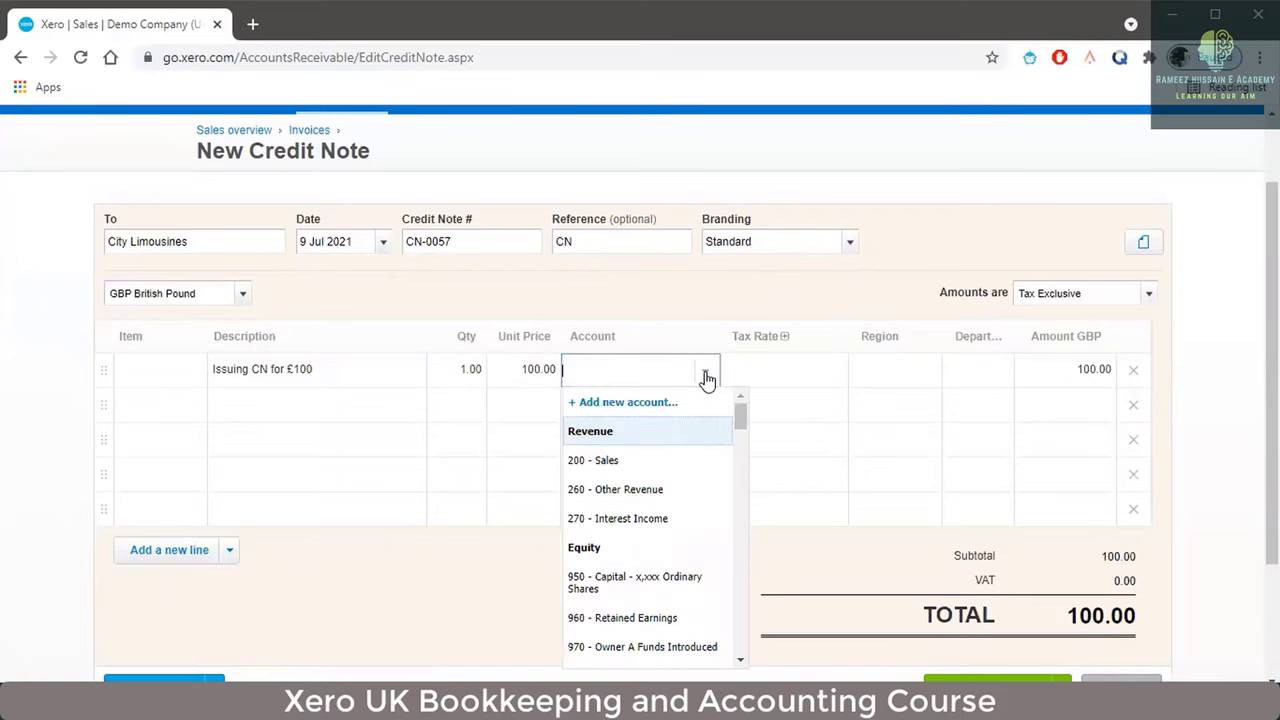
pyautogui.click(641, 462)
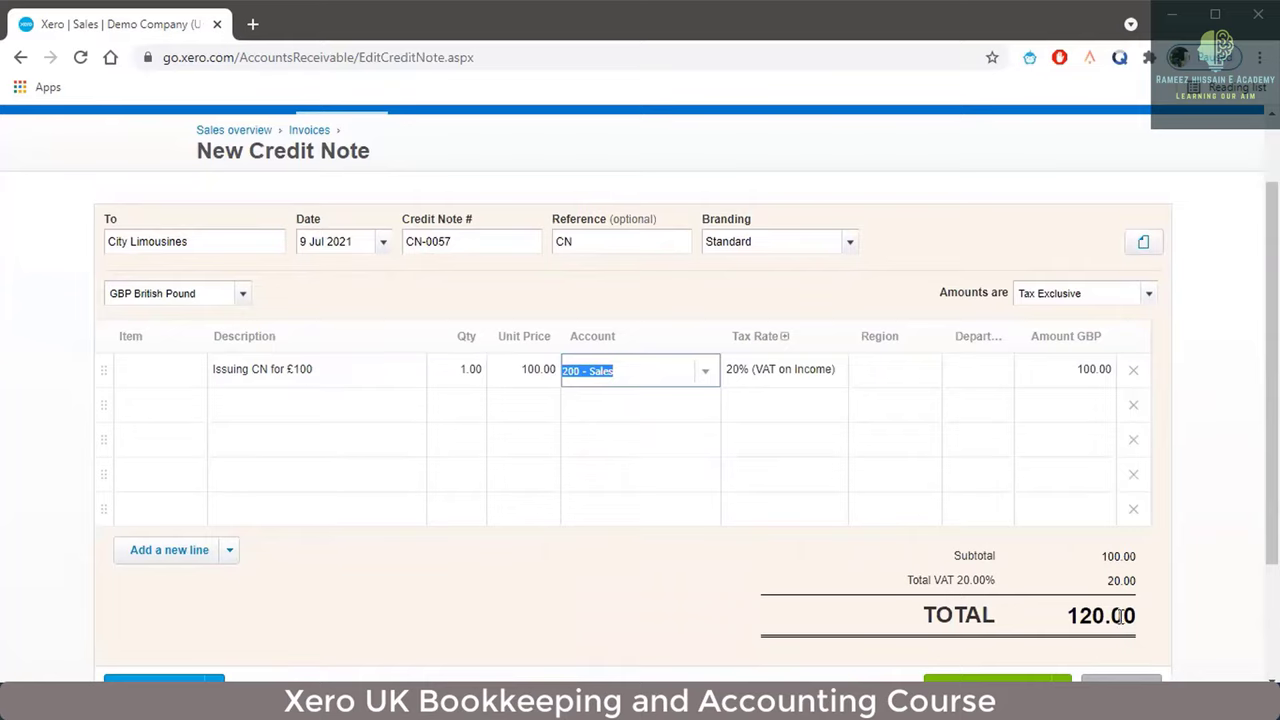
# Step: Correct the line description to 'Issuing CN for £120'
pyautogui.click(312, 379)
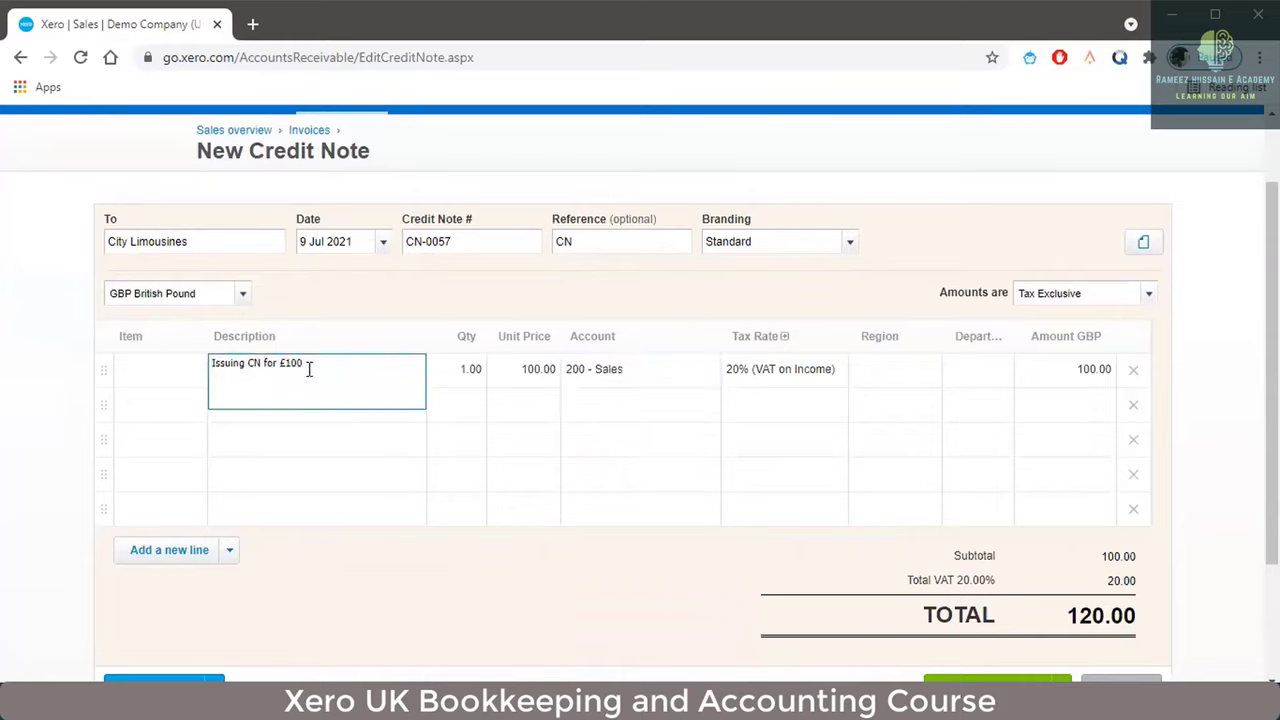
pyautogui.press('BackSpace')
pyautogui.write('20')
pyautogui.click(638, 403)
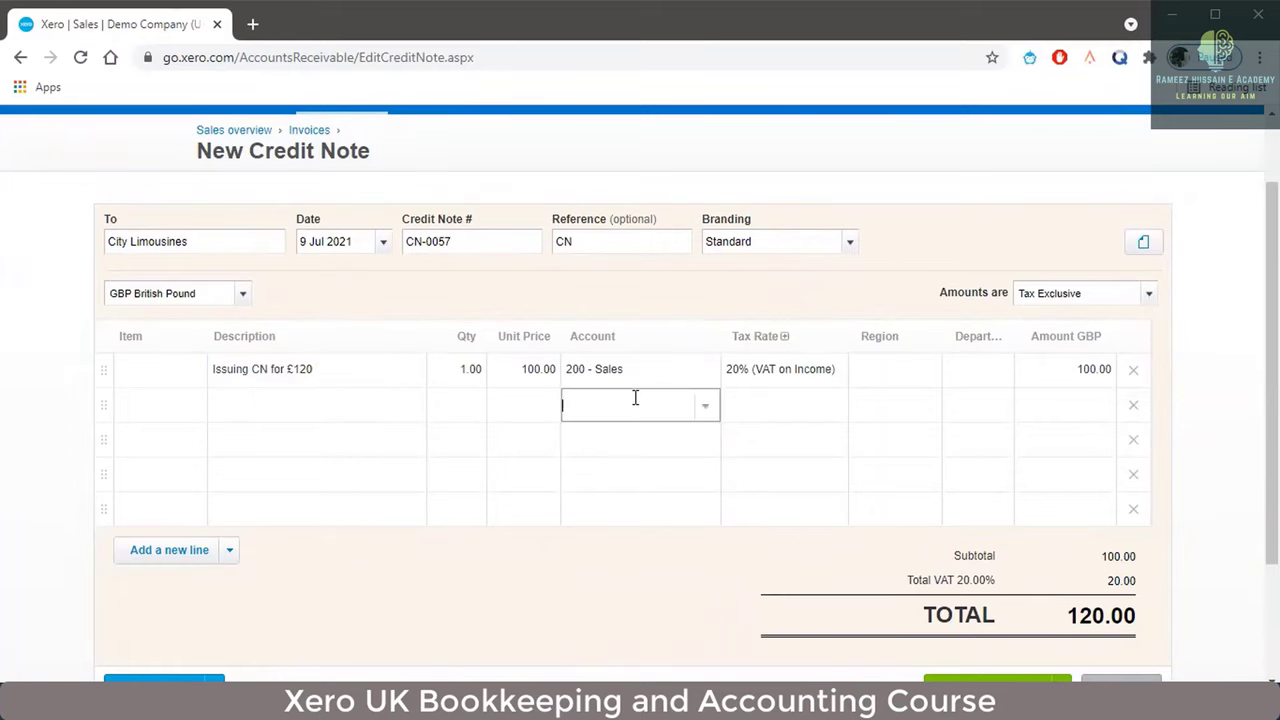
pyautogui.click(632, 376)
pyautogui.scroll(-2, 1057, 420)
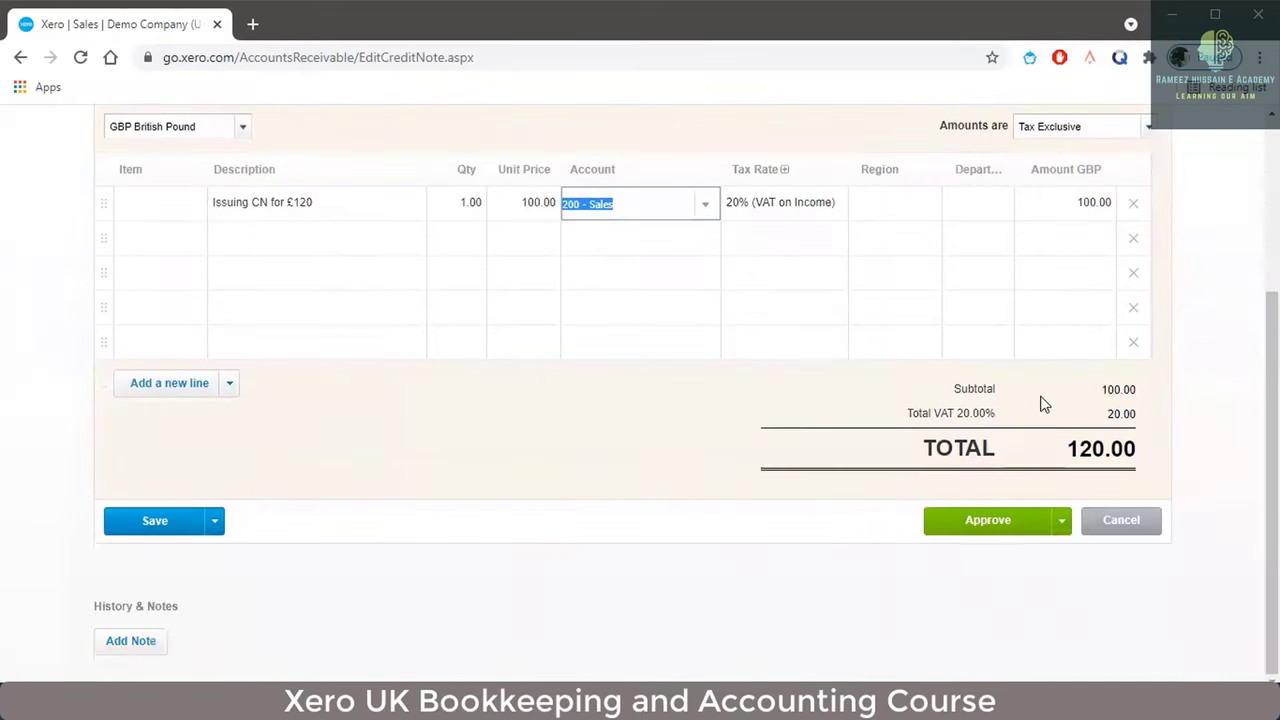
# Step: Approve credit note CN-0057 and enter a 30.00 credit for INV-0017
pyautogui.click(995, 534)
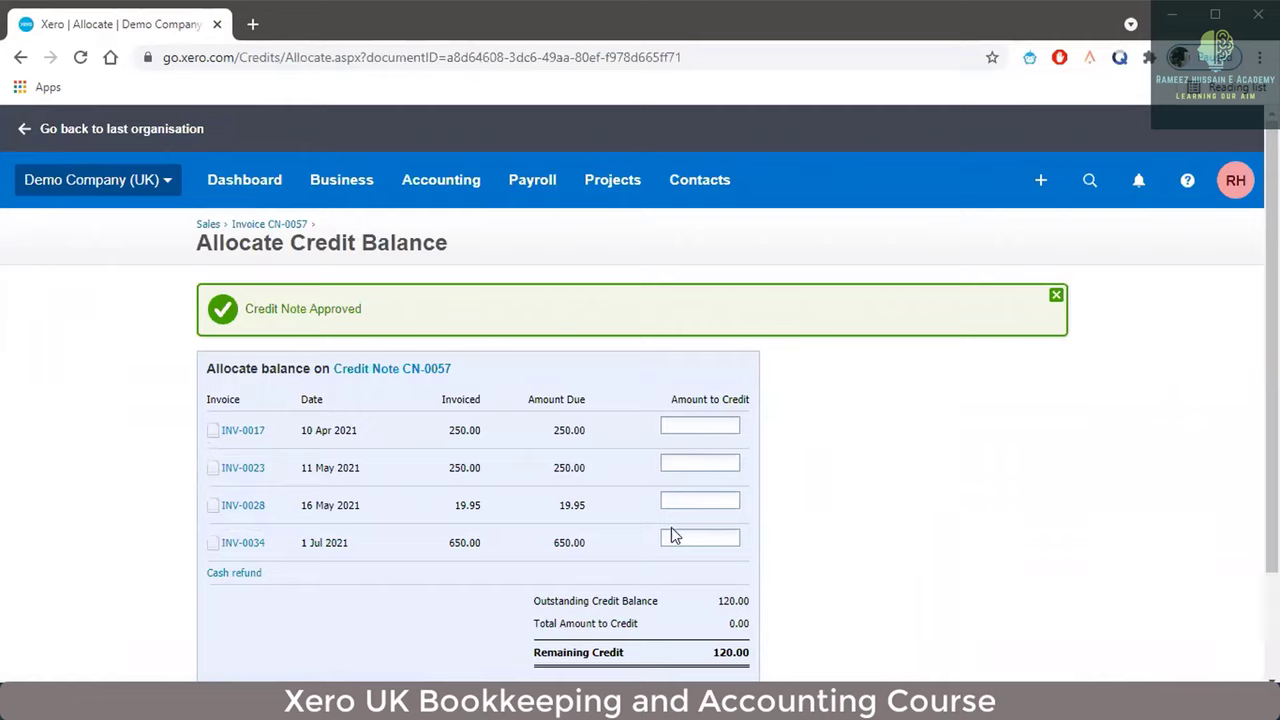
pyautogui.click(690, 428)
pyautogui.write('120')
pyautogui.press('BackSpace')
pyautogui.press('BackSpace')
pyautogui.press('BackSpace')
pyautogui.click(716, 460)
# Step: Enter credits of 40, 30 and 20 for INV-0023, INV-0028 and INV-0034
pyautogui.write('40')
pyautogui.click(717, 505)
pyautogui.write('30')
pyautogui.click(717, 541)
pyautogui.write('20')
pyautogui.click(632, 568)
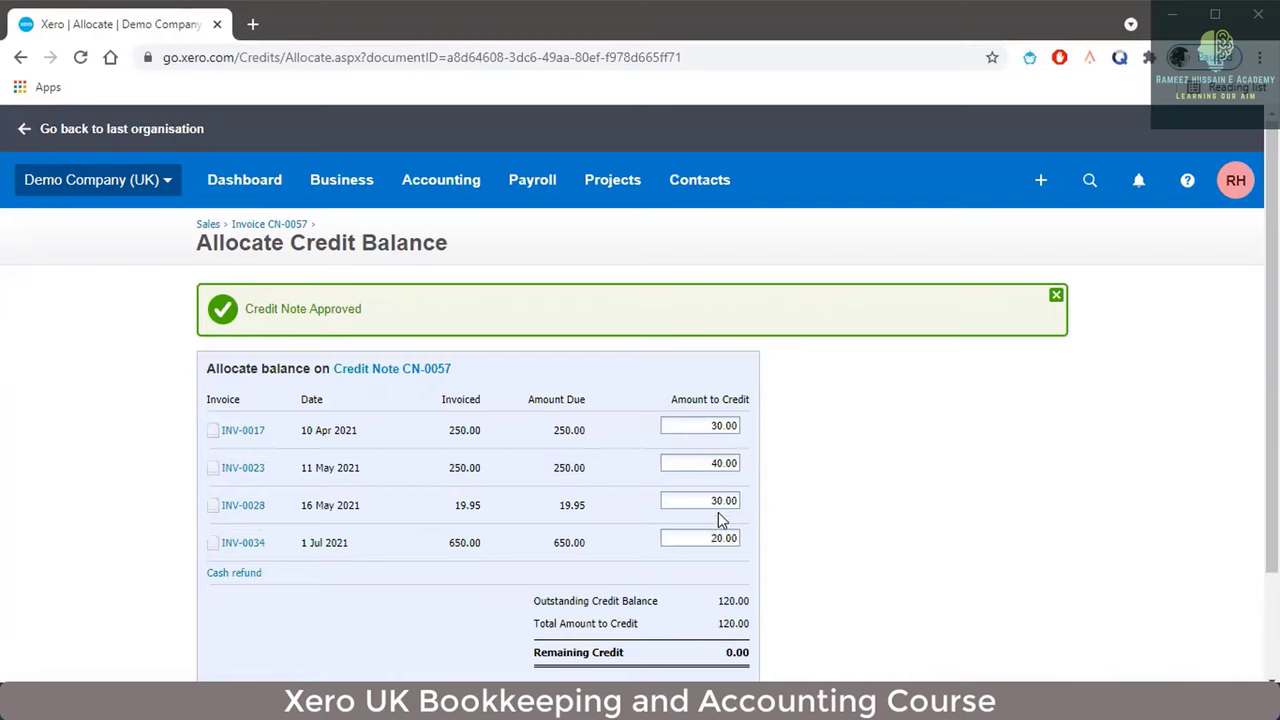
pyautogui.scroll(-1, 714, 537)
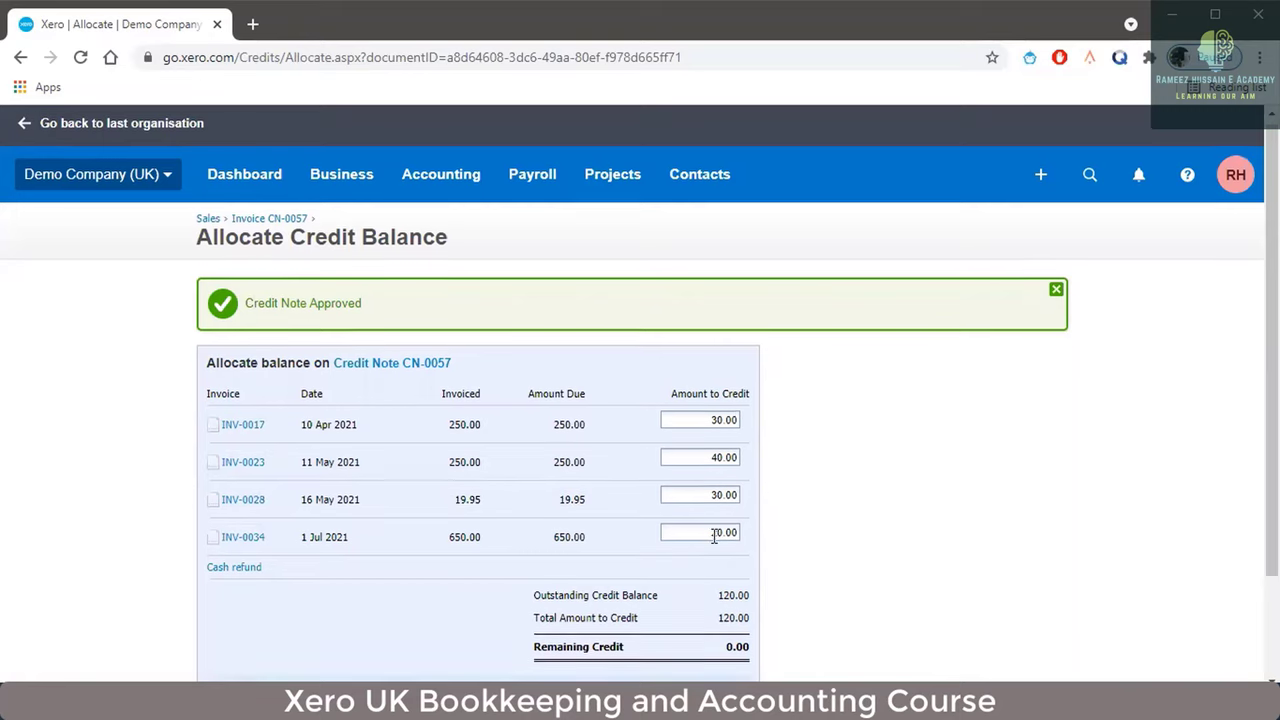
pyautogui.scroll(-1, 714, 537)
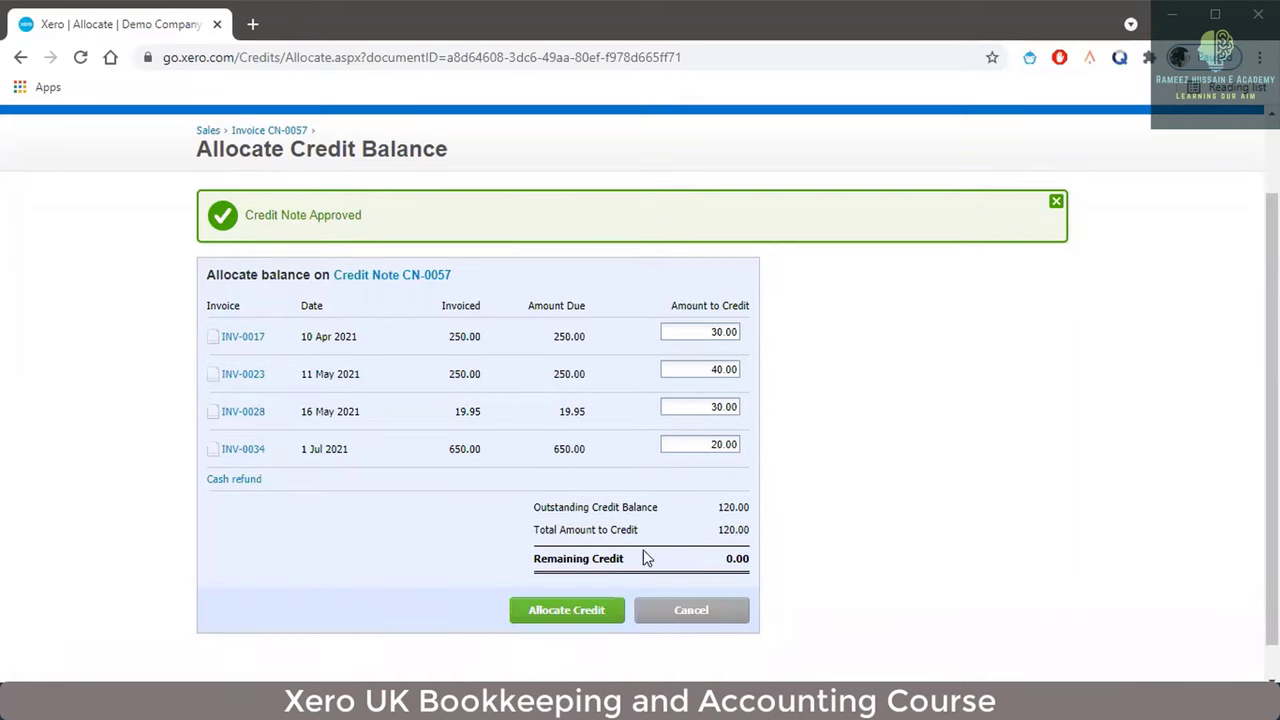
# Step: After the over-allocation error, change INV-0028 to 10 and INV-0023 to 60, then allocate the 120.00
pyautogui.click(589, 618)
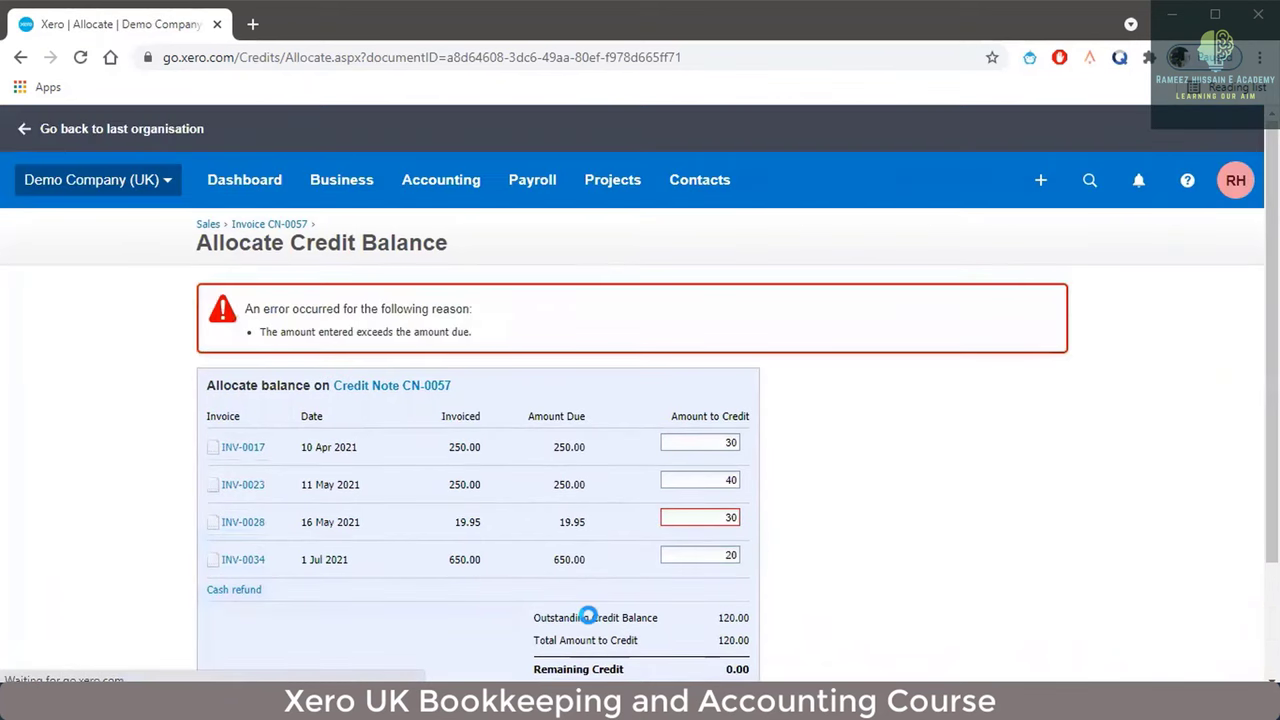
pyautogui.doubleClick(722, 518)
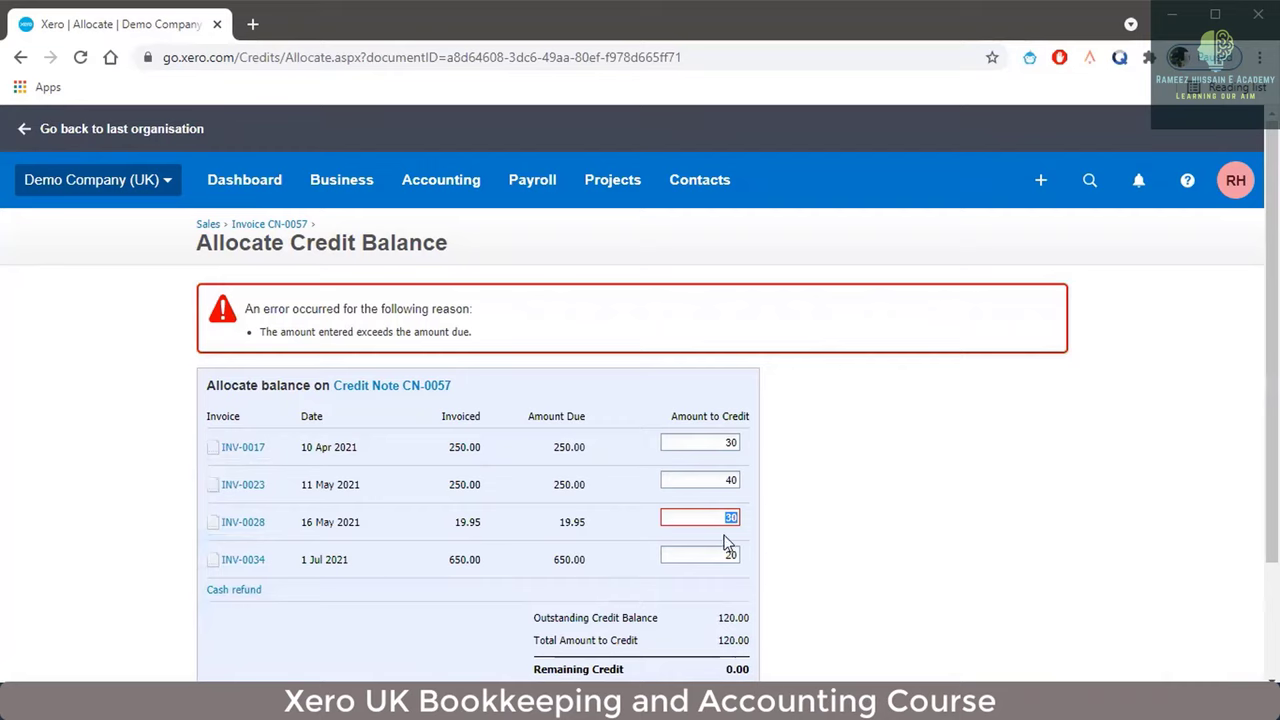
pyautogui.write('10')
pyautogui.doubleClick(731, 480)
pyautogui.write('60')
pyautogui.scroll(-2, 877, 500)
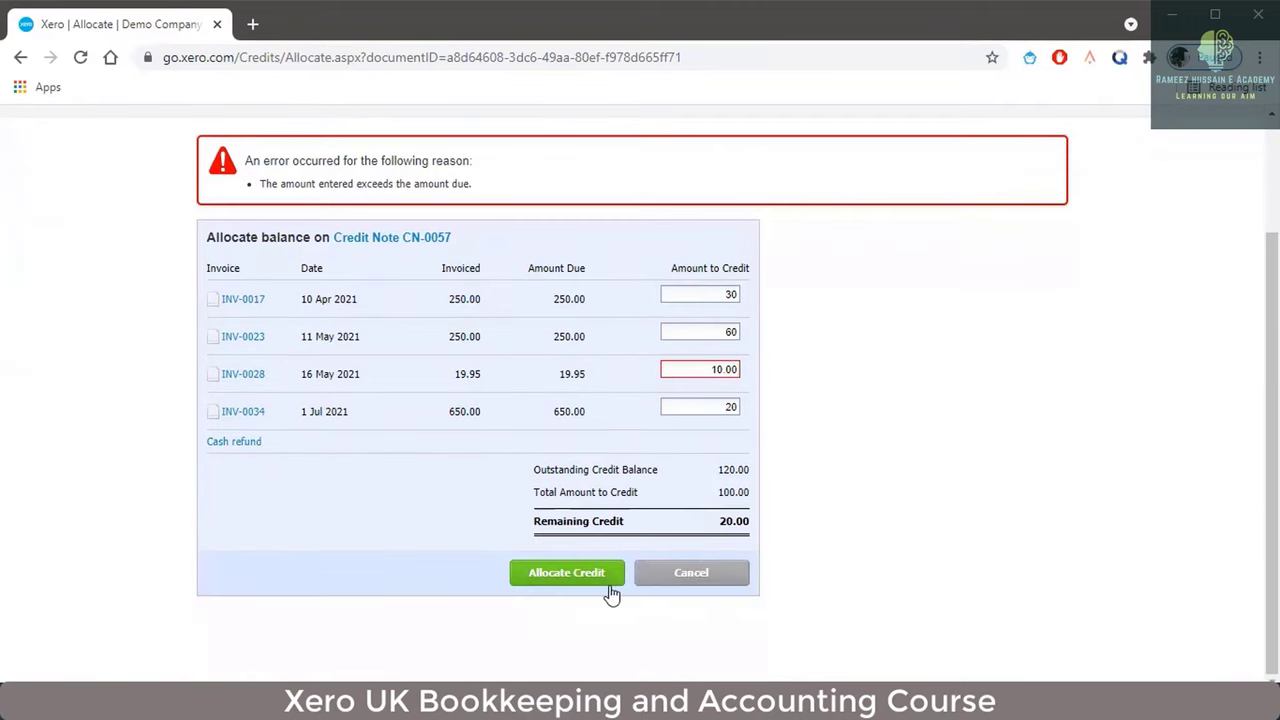
pyautogui.click(590, 590)
pyautogui.click(590, 590)
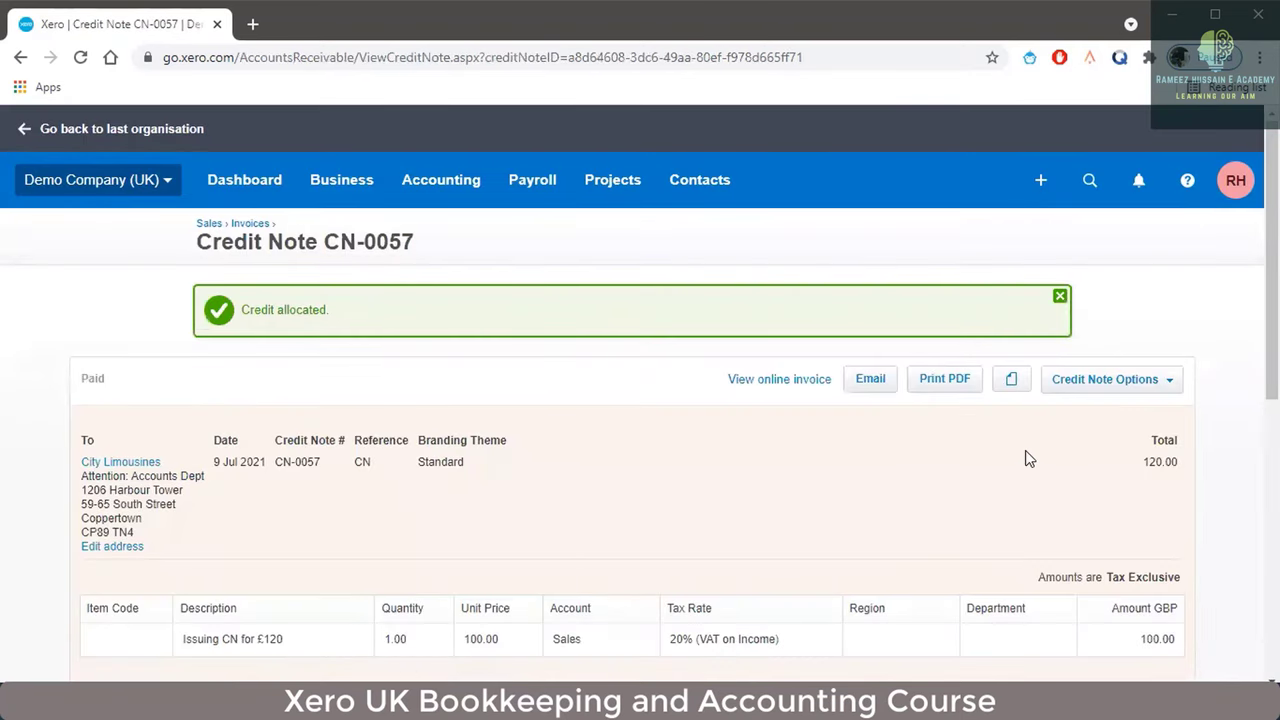
# Step: Scroll through CN-0057 to review the 30, 60, 10 and 20 credit lines and 0.00 remaining
pyautogui.scroll(-3, 1026, 451)
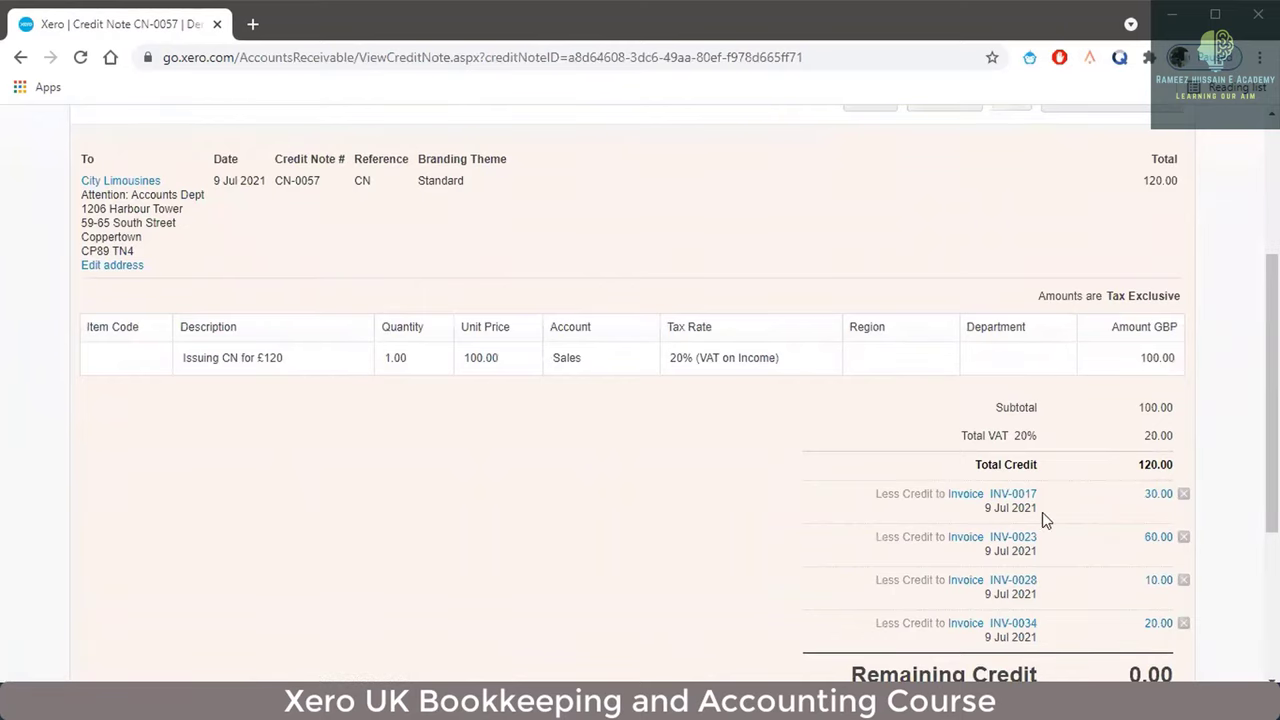
pyautogui.scroll(-1, 1143, 626)
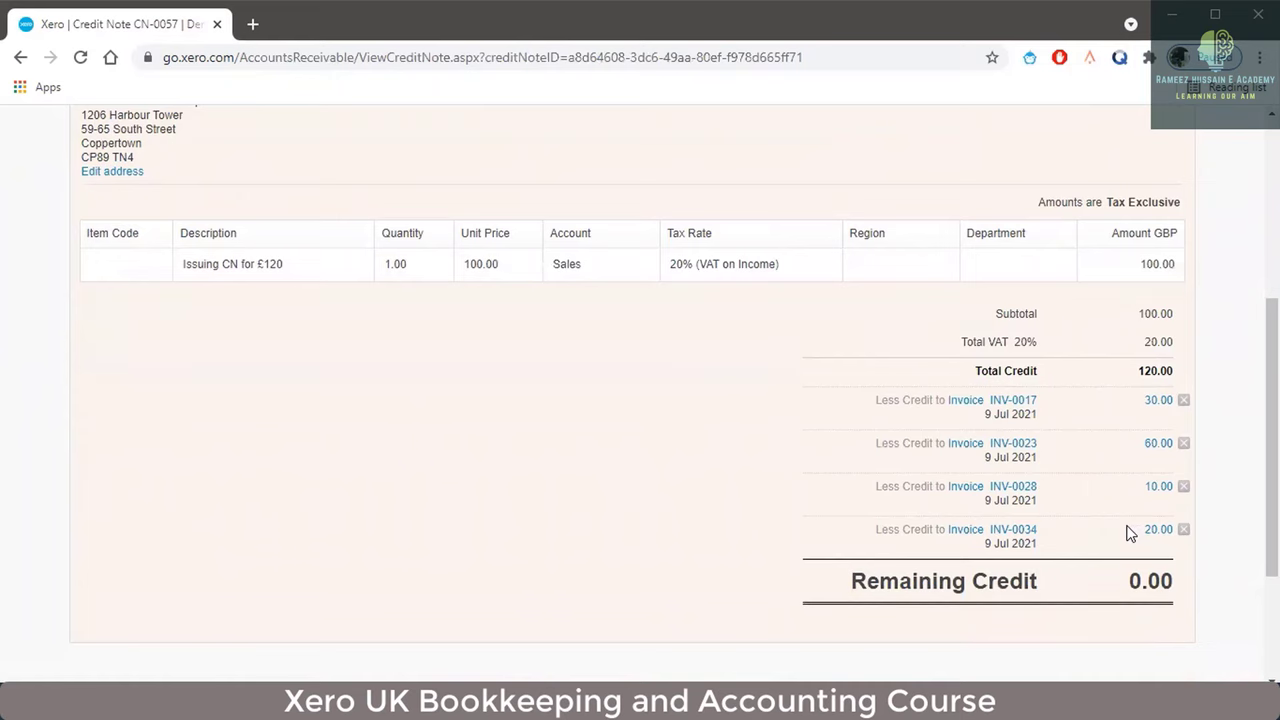
pyautogui.scroll(1, 1130, 533)
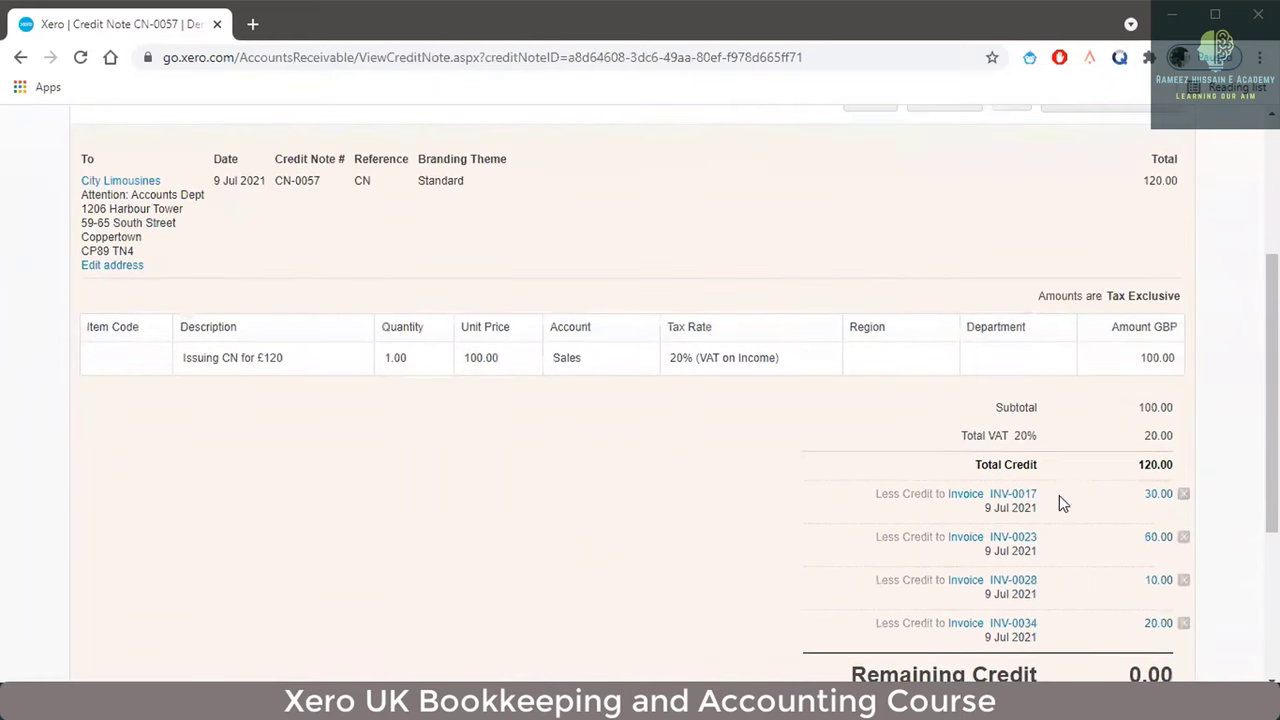
# Step: Open invoices INV-0017, INV-0023, INV-0028 and INV-0034 each in a new browser tab
pyautogui.rightClick(983, 499)
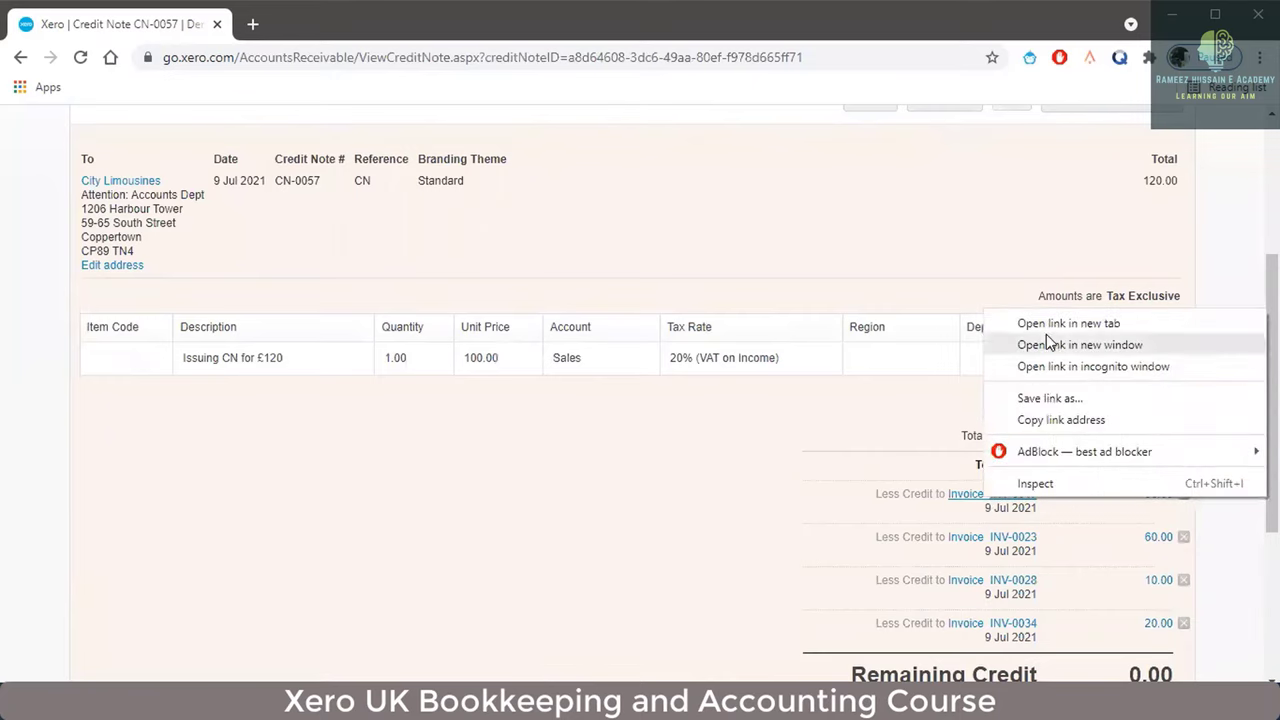
pyautogui.click(1015, 324)
pyautogui.rightClick(997, 541)
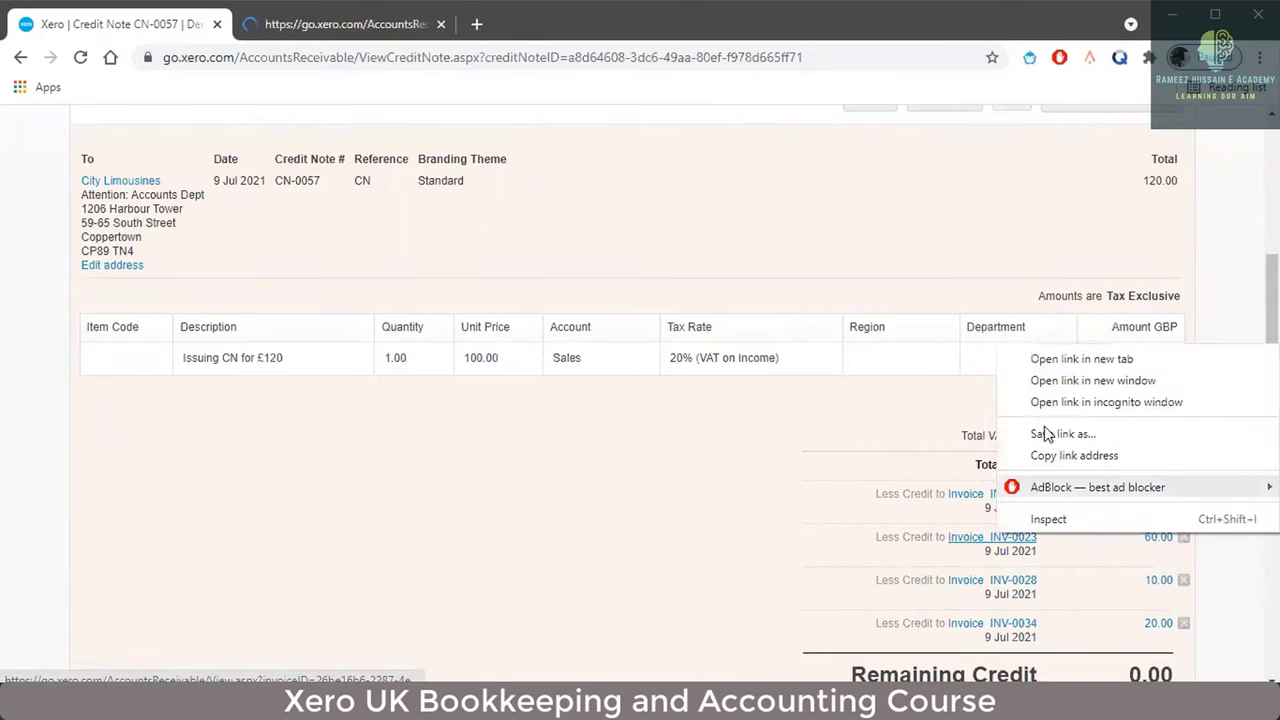
pyautogui.click(1060, 281)
pyautogui.rightClick(998, 582)
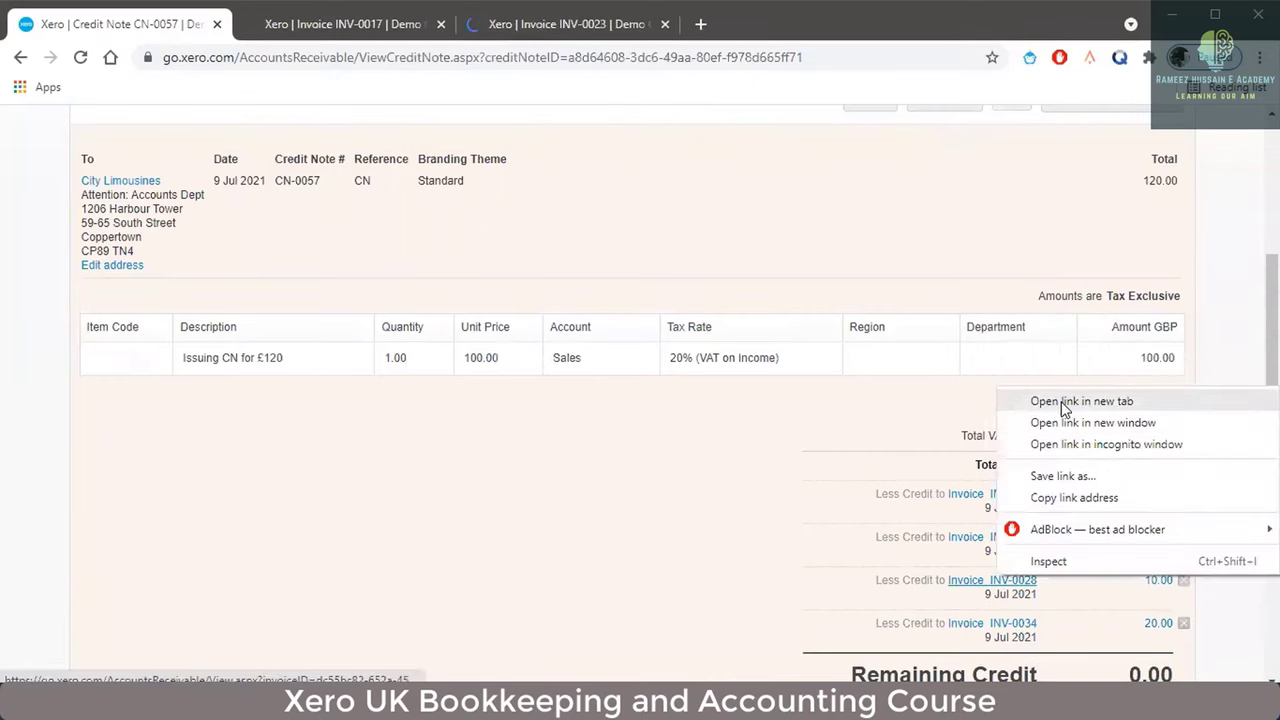
pyautogui.click(1062, 404)
pyautogui.rightClick(1012, 625)
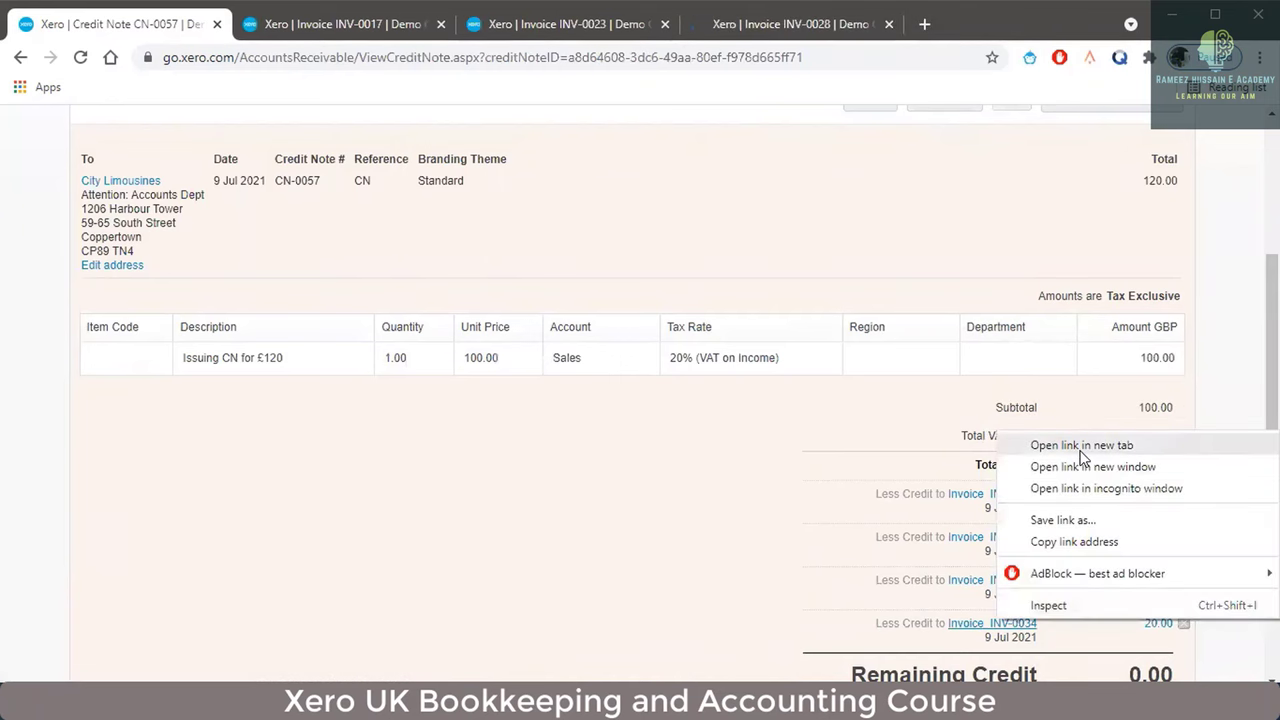
pyautogui.click(1040, 445)
# Step: Review each invoice's Less Credit Note line and close its tab, returning to CN-0057
pyautogui.click(329, 26)
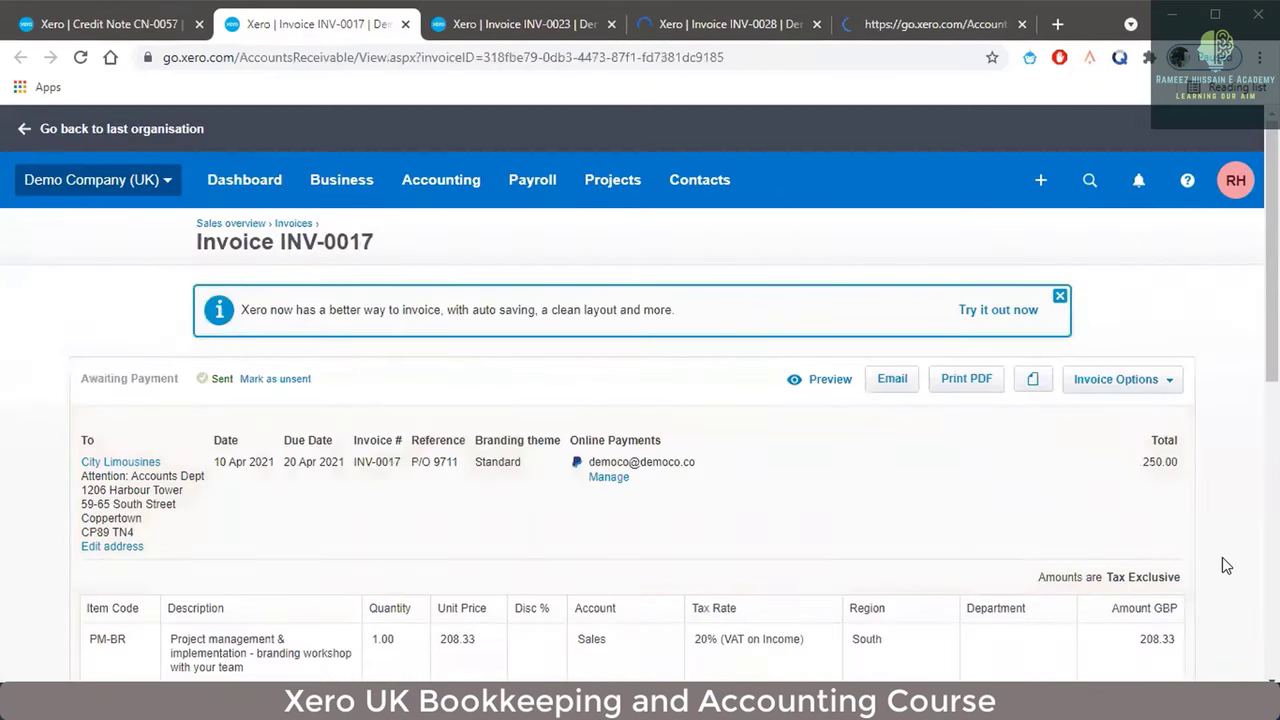
pyautogui.scroll(-3, 1222, 557)
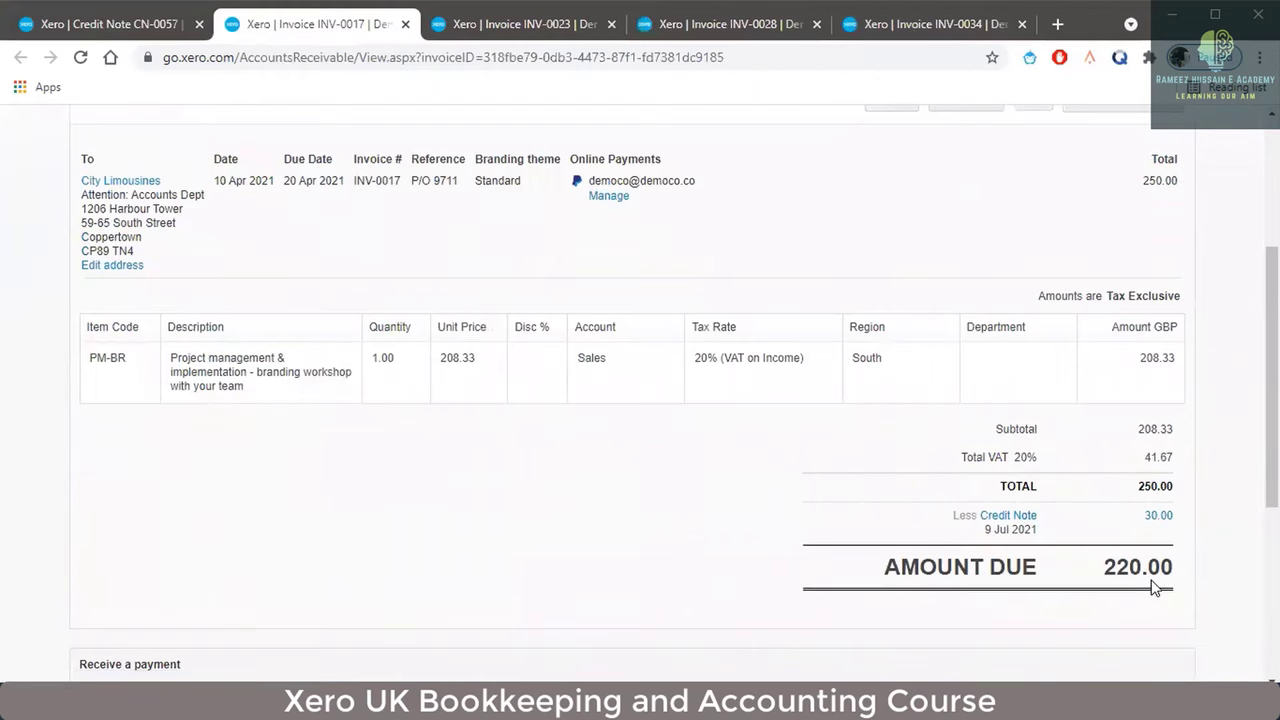
pyautogui.click(405, 24)
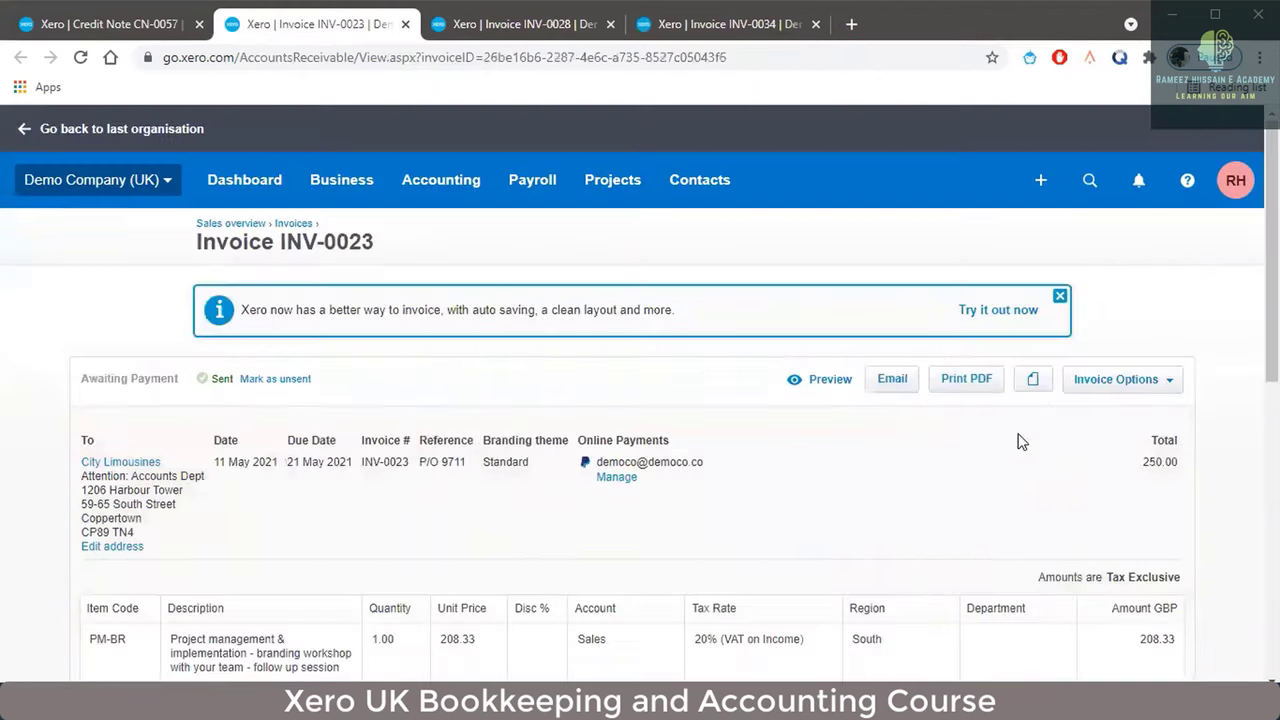
pyautogui.scroll(-4, 1094, 464)
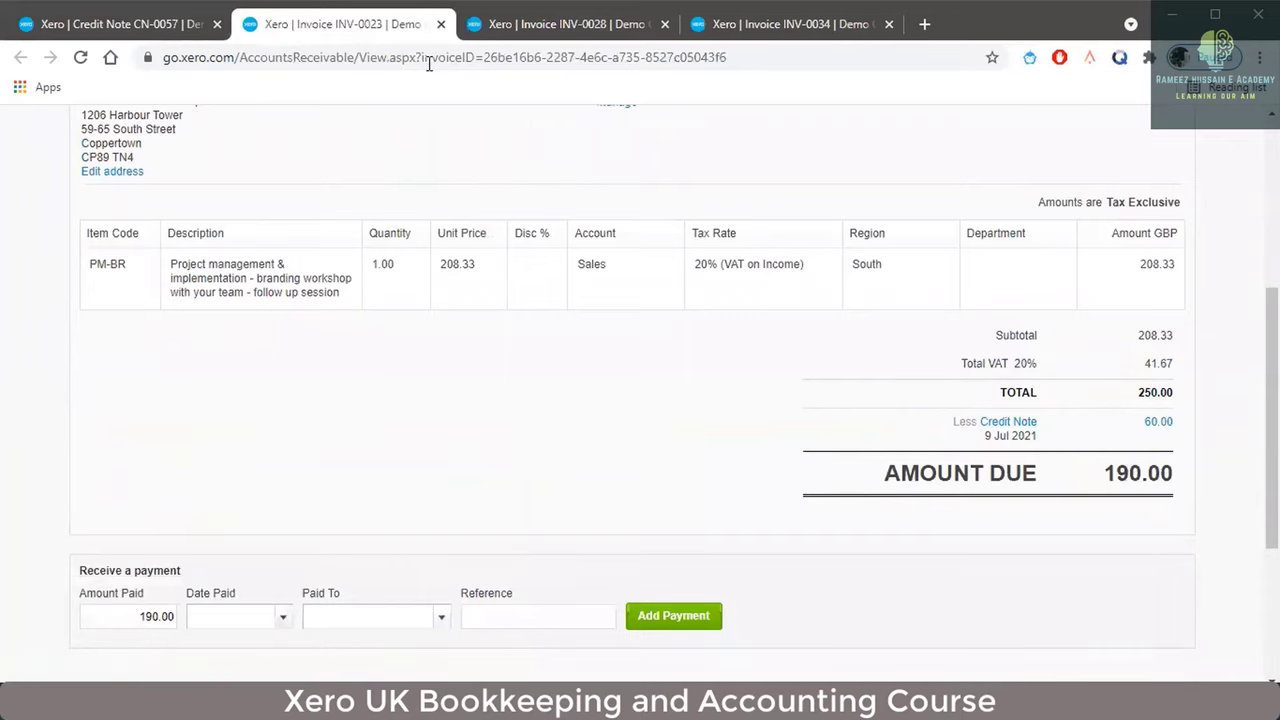
pyautogui.hotkey('ctrl', 'w')
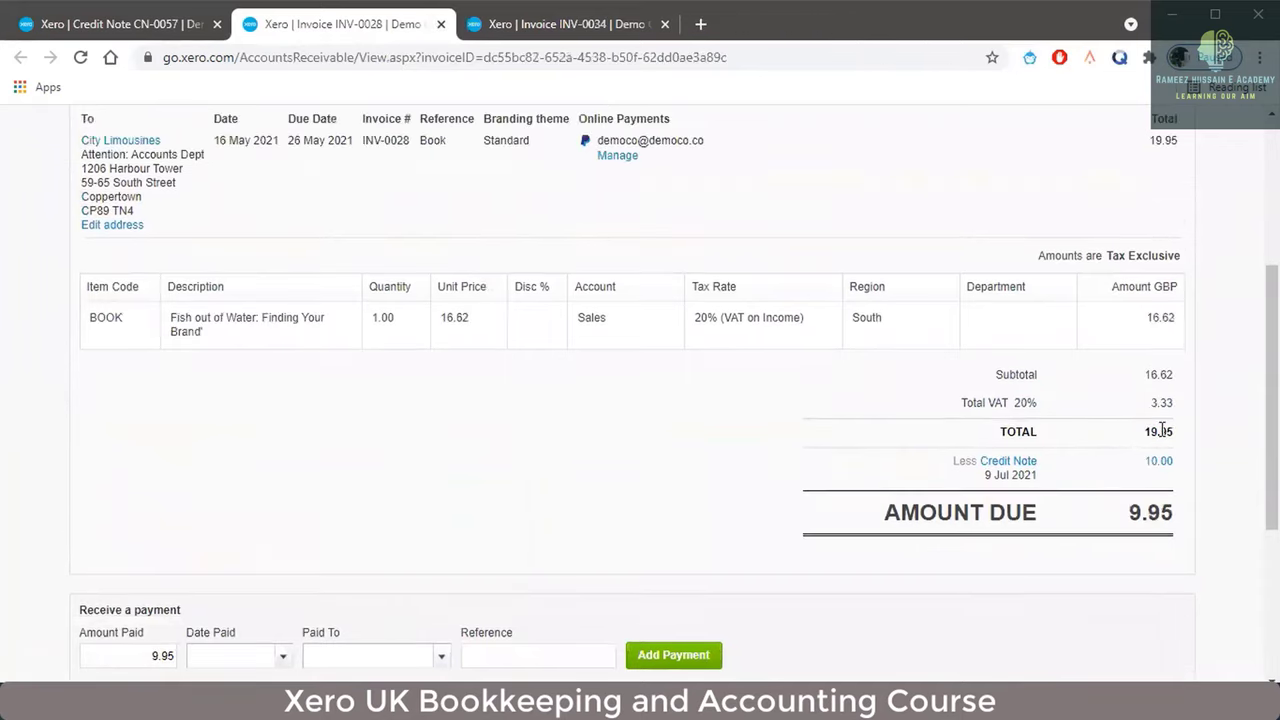
pyautogui.scroll(-1, 1148, 374)
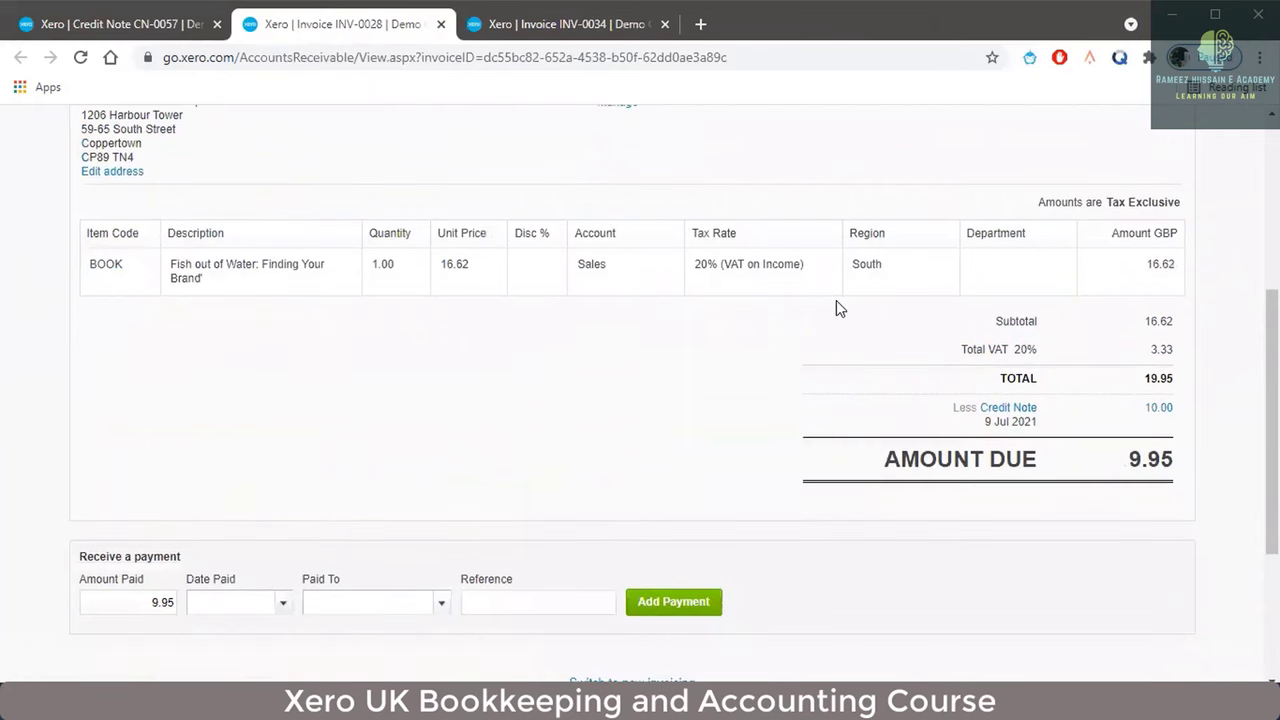
pyautogui.click(440, 25)
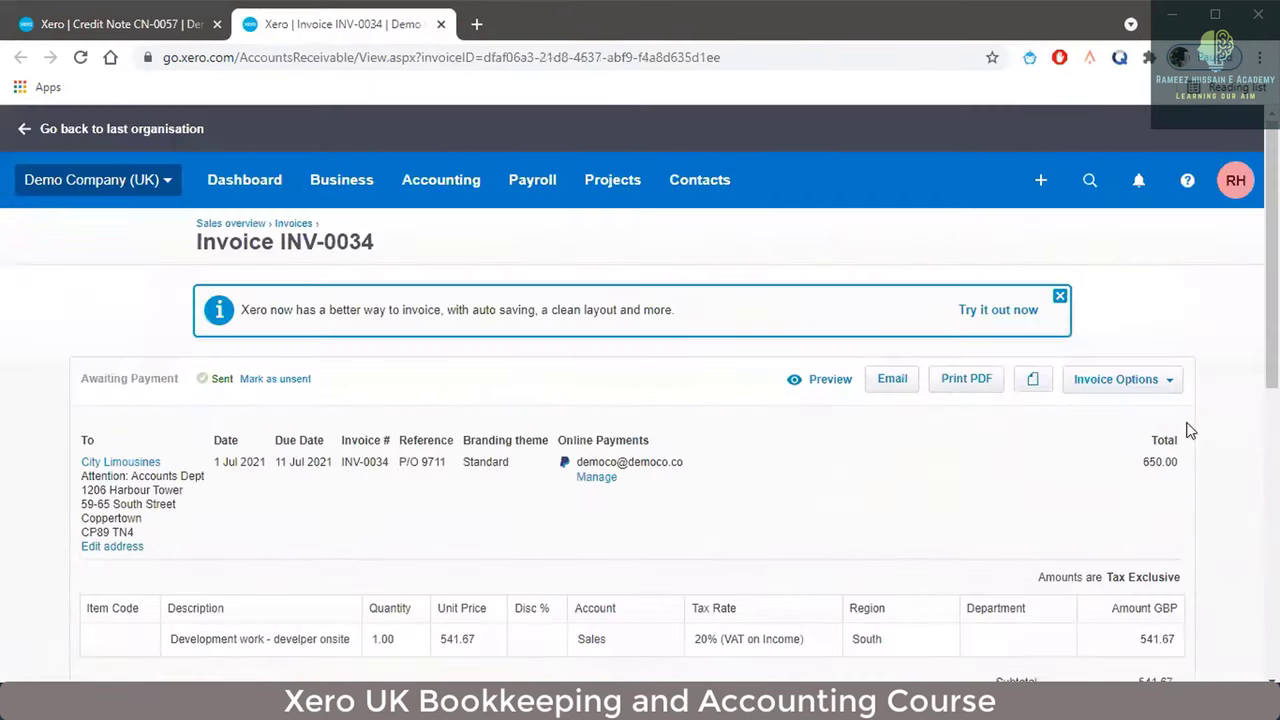
pyautogui.scroll(-4, 1150, 480)
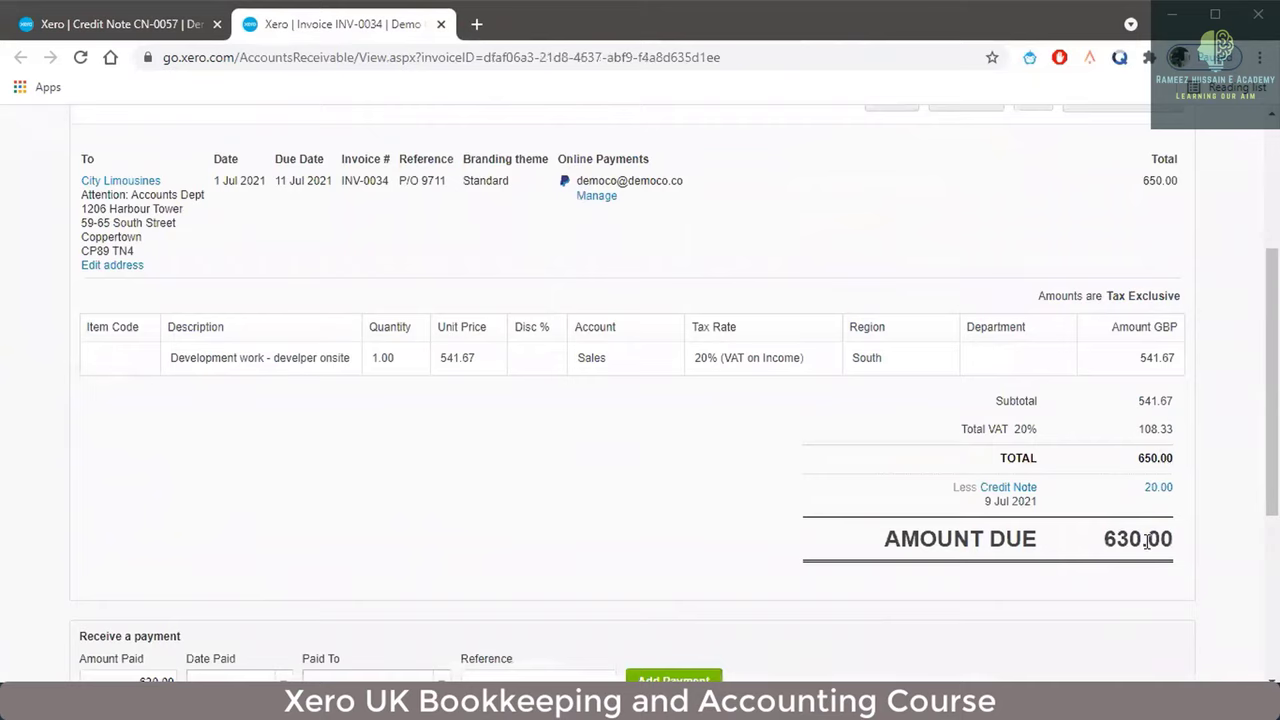
pyautogui.click(441, 24)
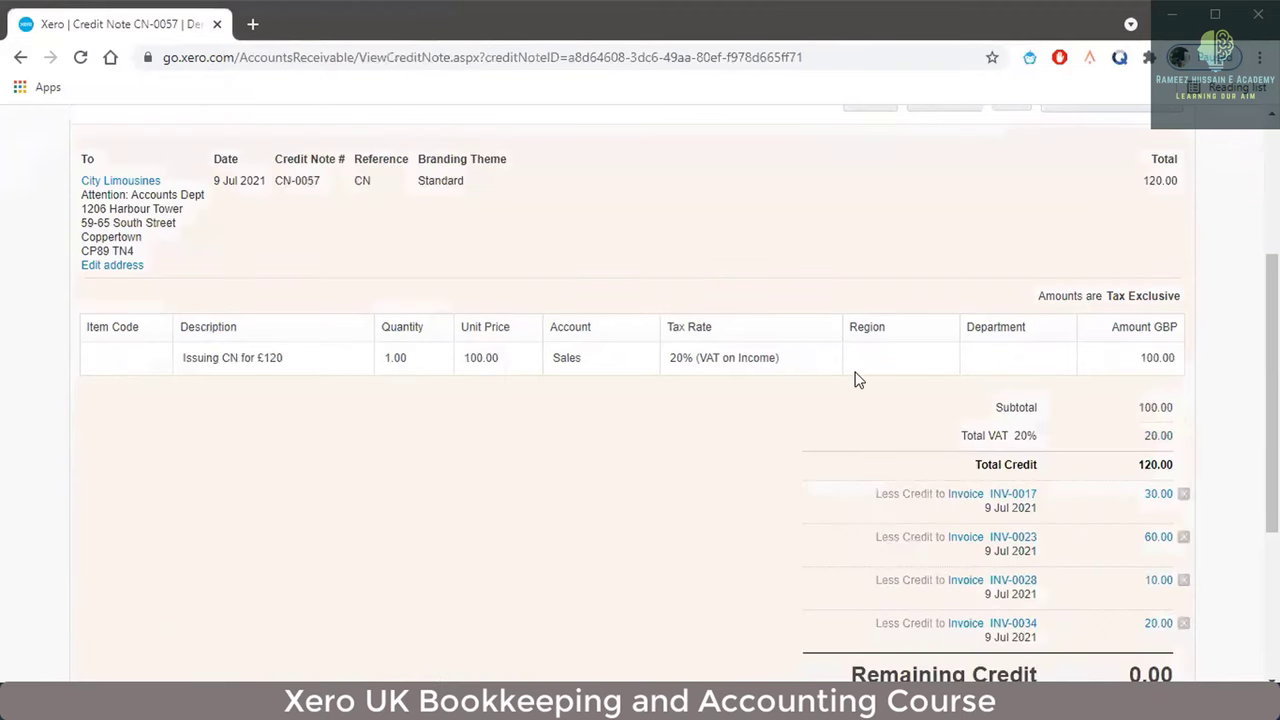
# Step: Check the Word course notes, then open the Invoices list from the Business menu
pyautogui.hotkey('alt', 'Tab')
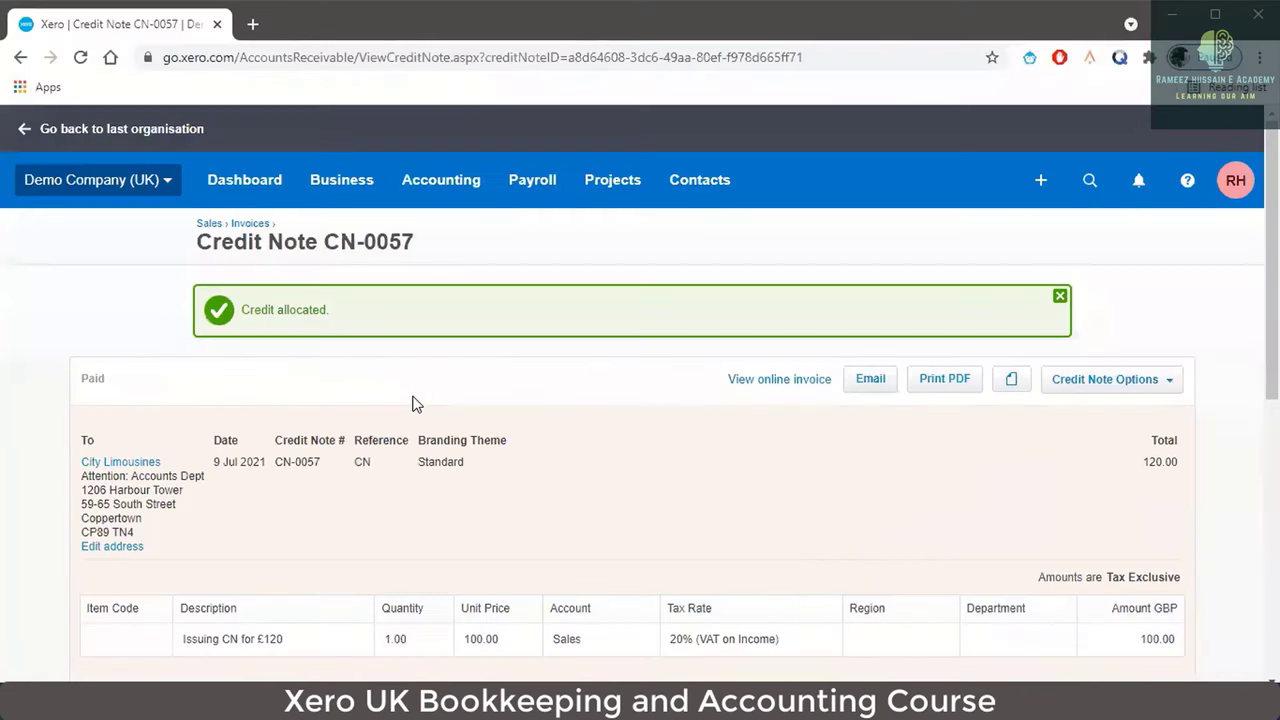
pyautogui.click(357, 195)
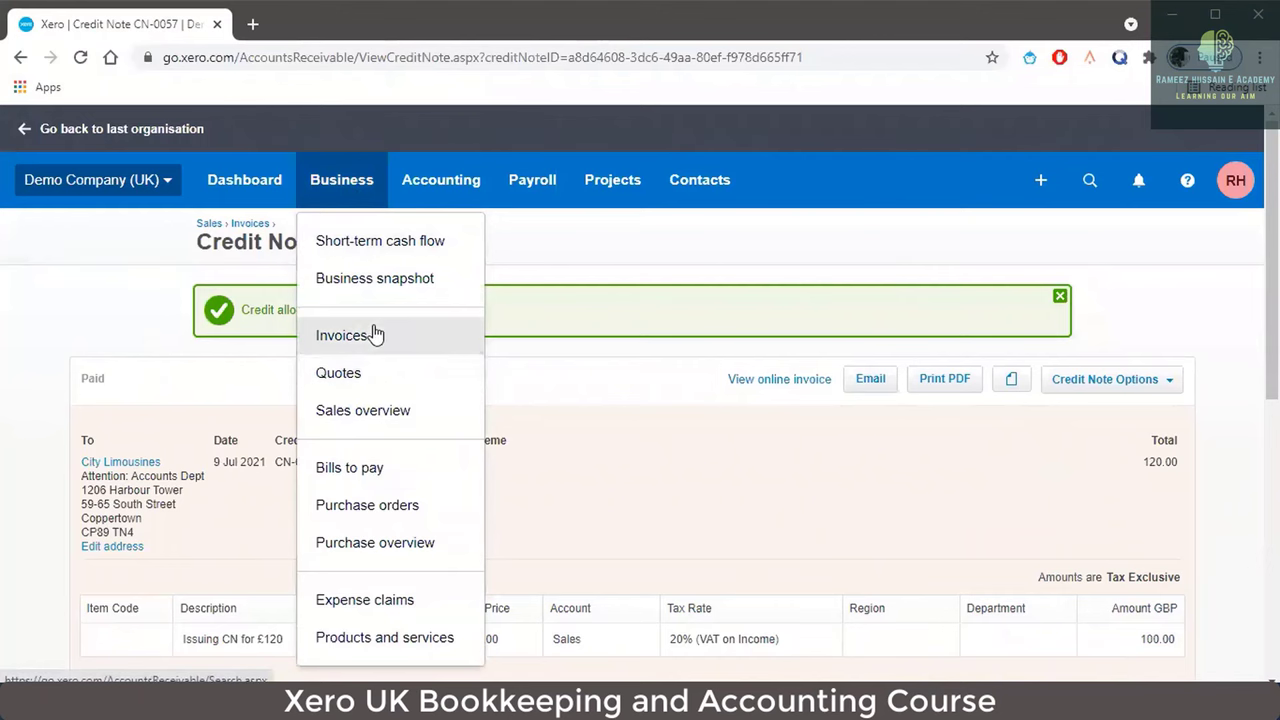
pyautogui.click(373, 332)
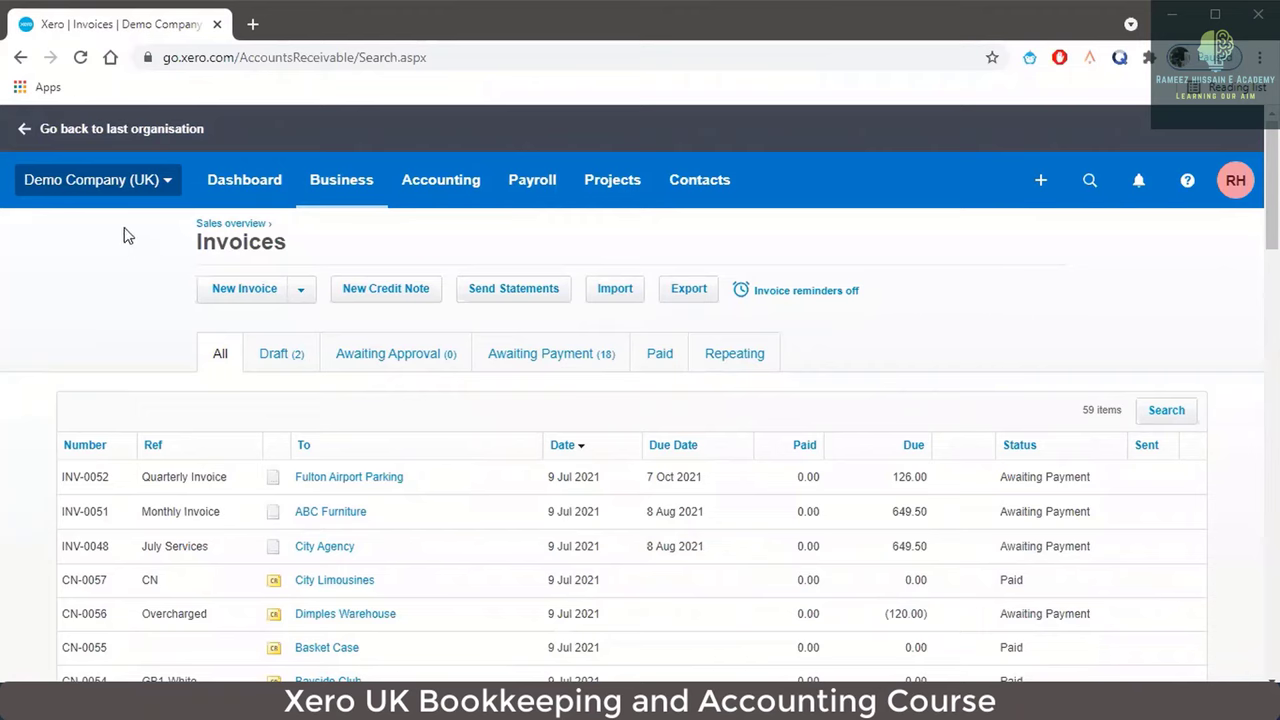
# Step: Go to the Dashboard, then open Demo Company (UK) Settings and choose Invoice settings
pyautogui.click(168, 188)
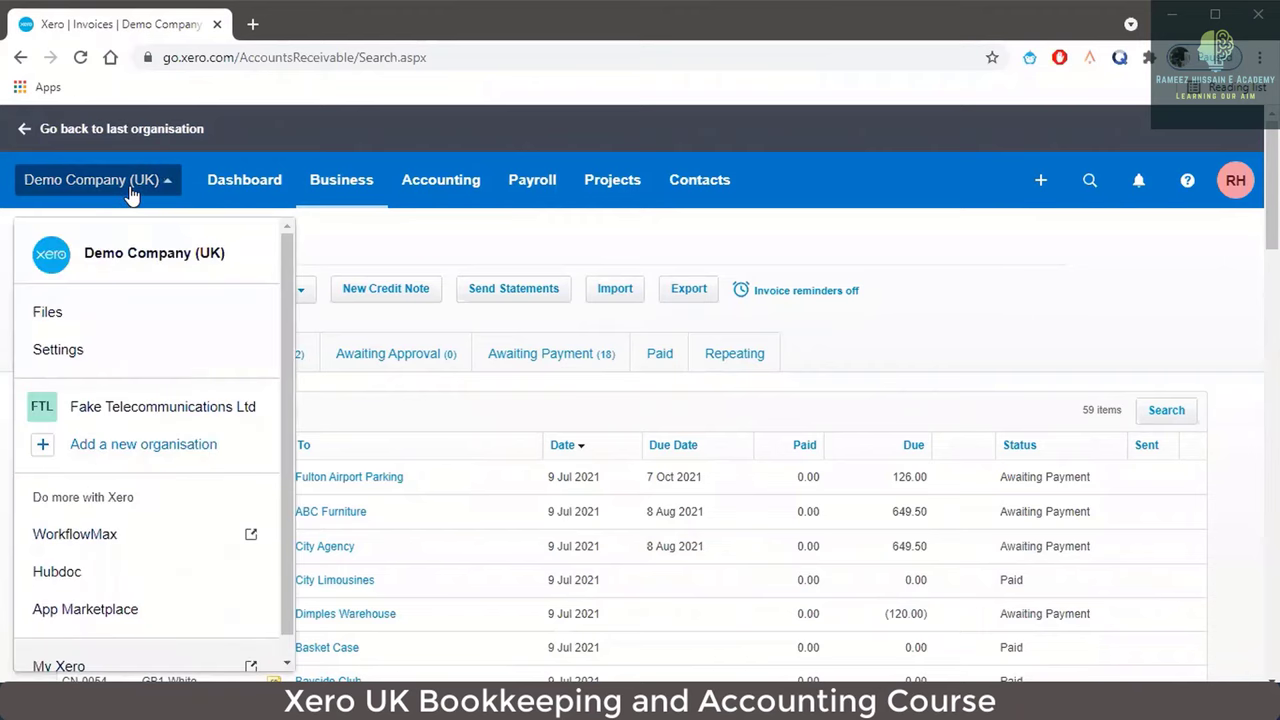
pyautogui.click(244, 186)
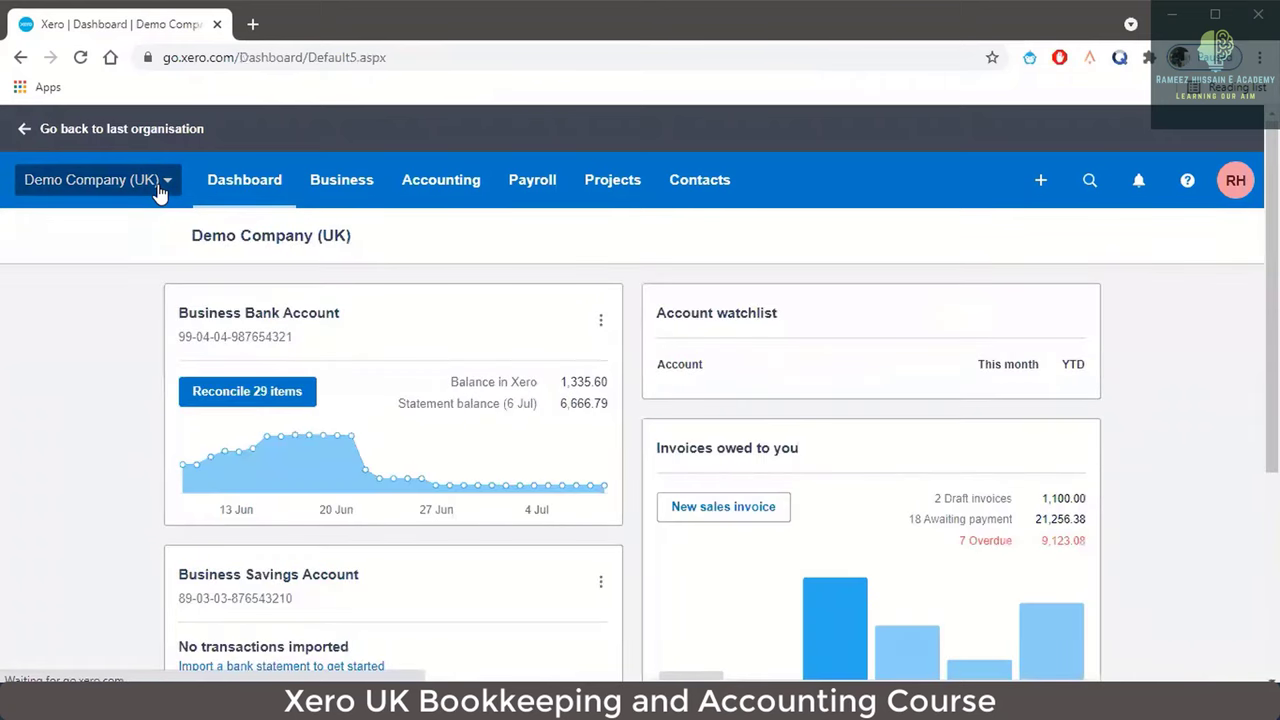
pyautogui.click(160, 188)
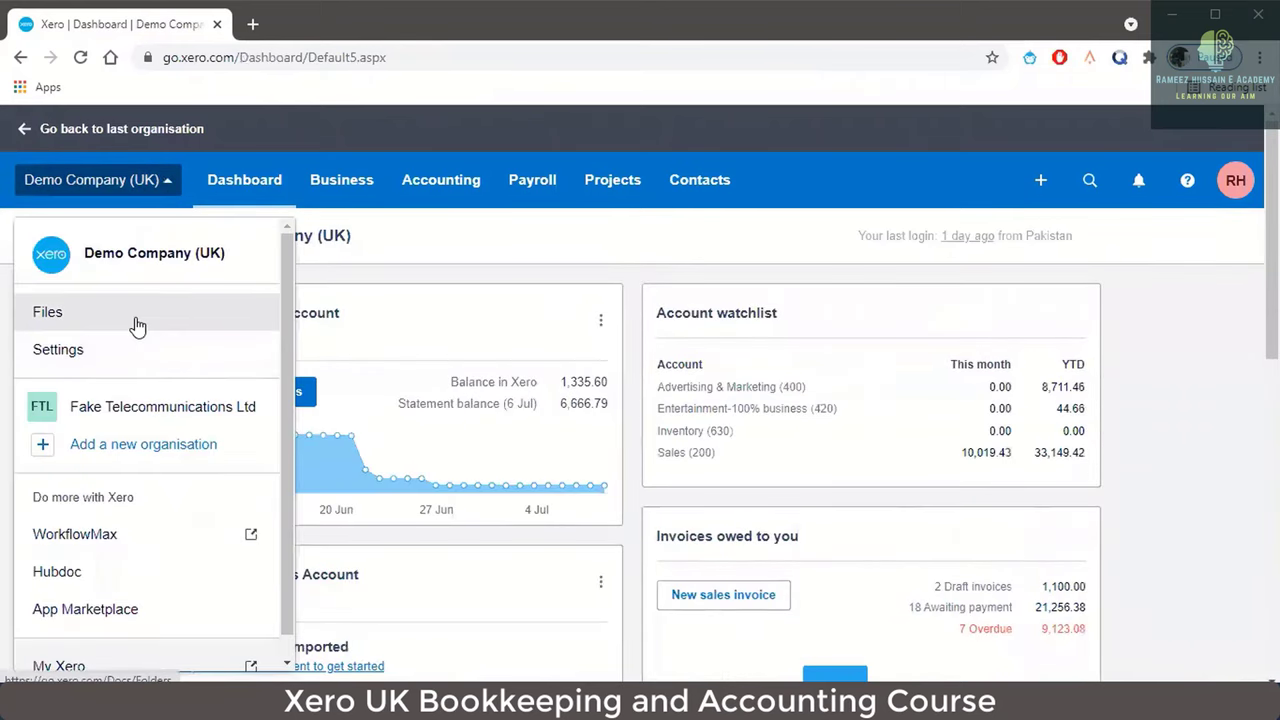
pyautogui.click(130, 352)
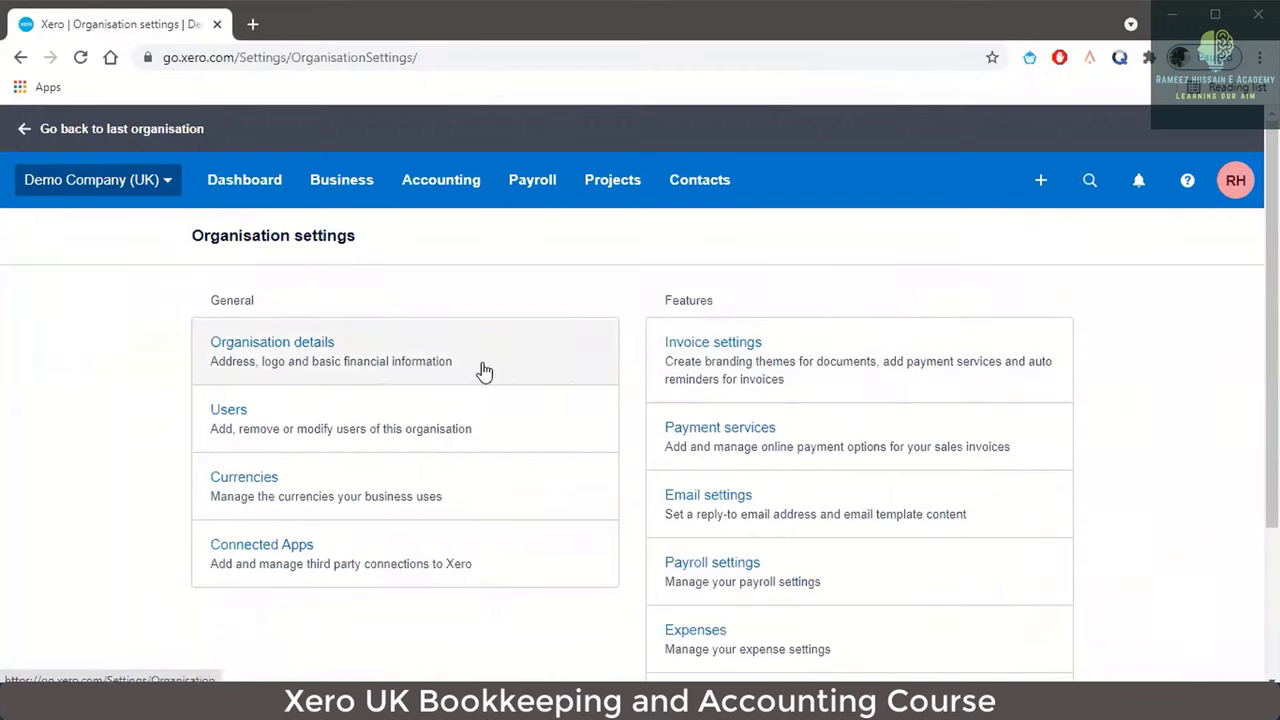
pyautogui.click(713, 345)
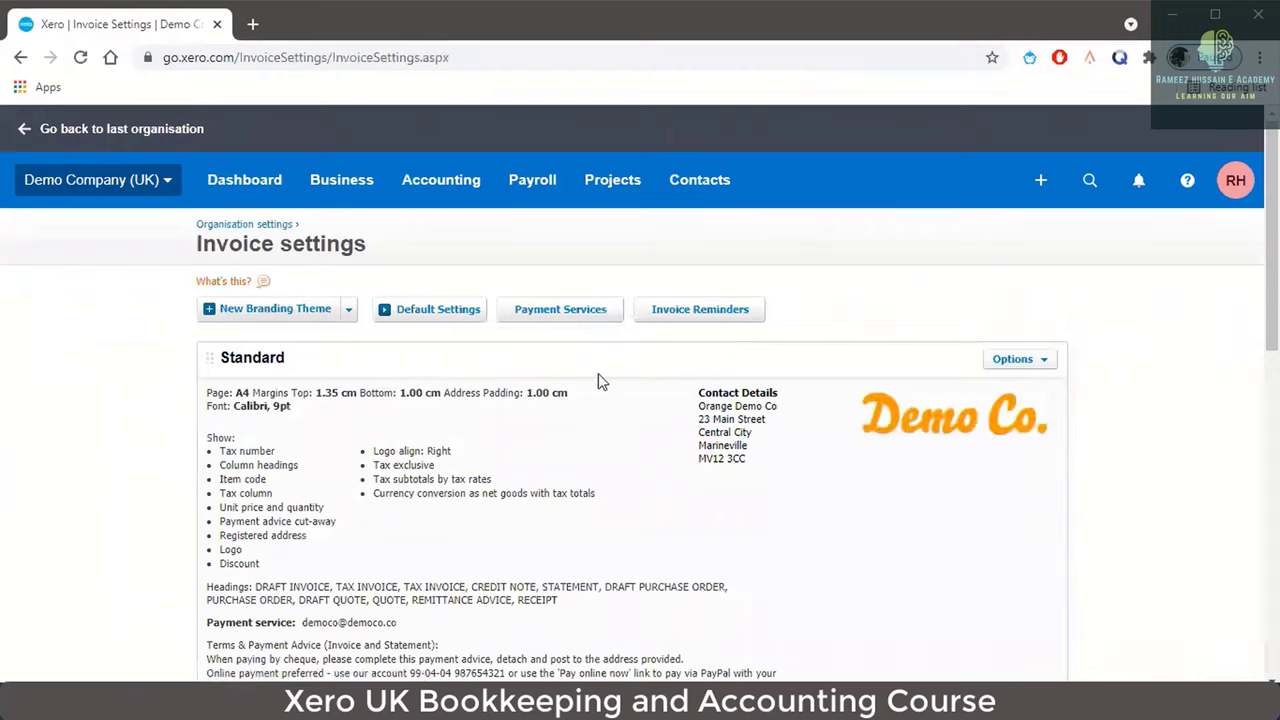
# Step: In Default Settings, set Quote Expiry Date Due to 30 day(s) after the quote date and save
pyautogui.click(437, 318)
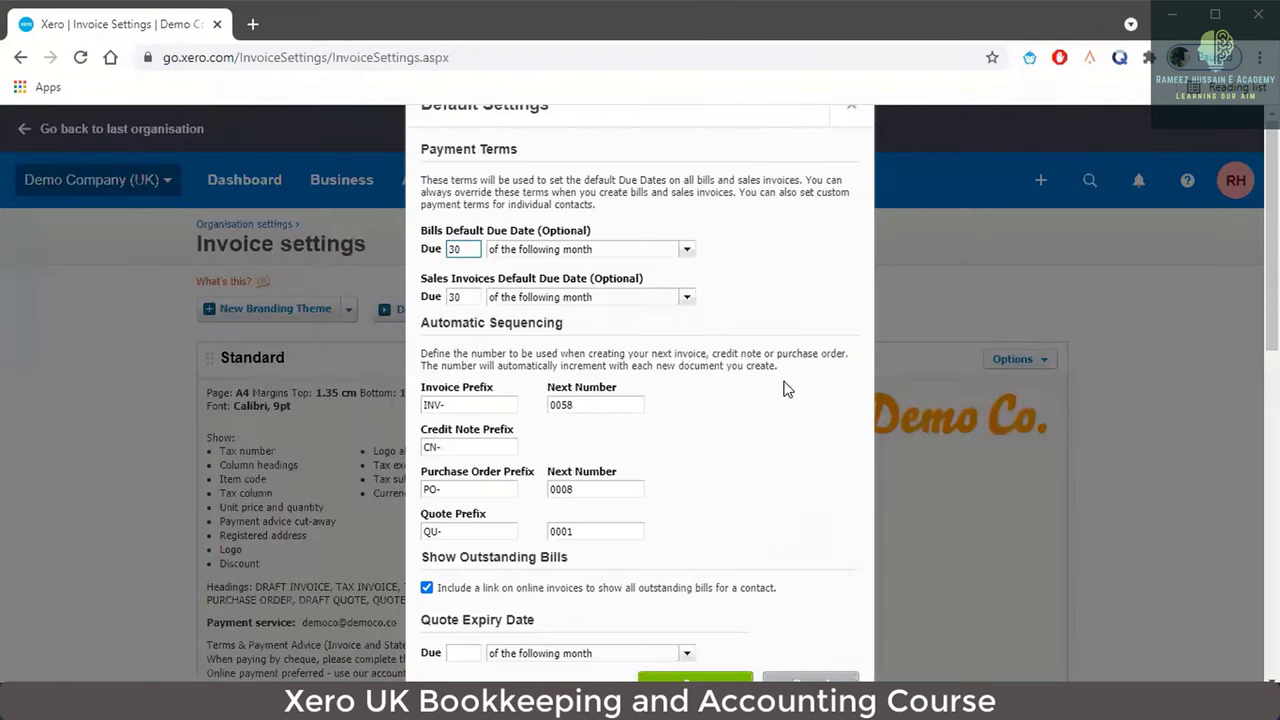
pyautogui.scroll(-1, 785, 389)
pyautogui.scroll(1, 785, 389)
pyautogui.scroll(-1, 600, 300)
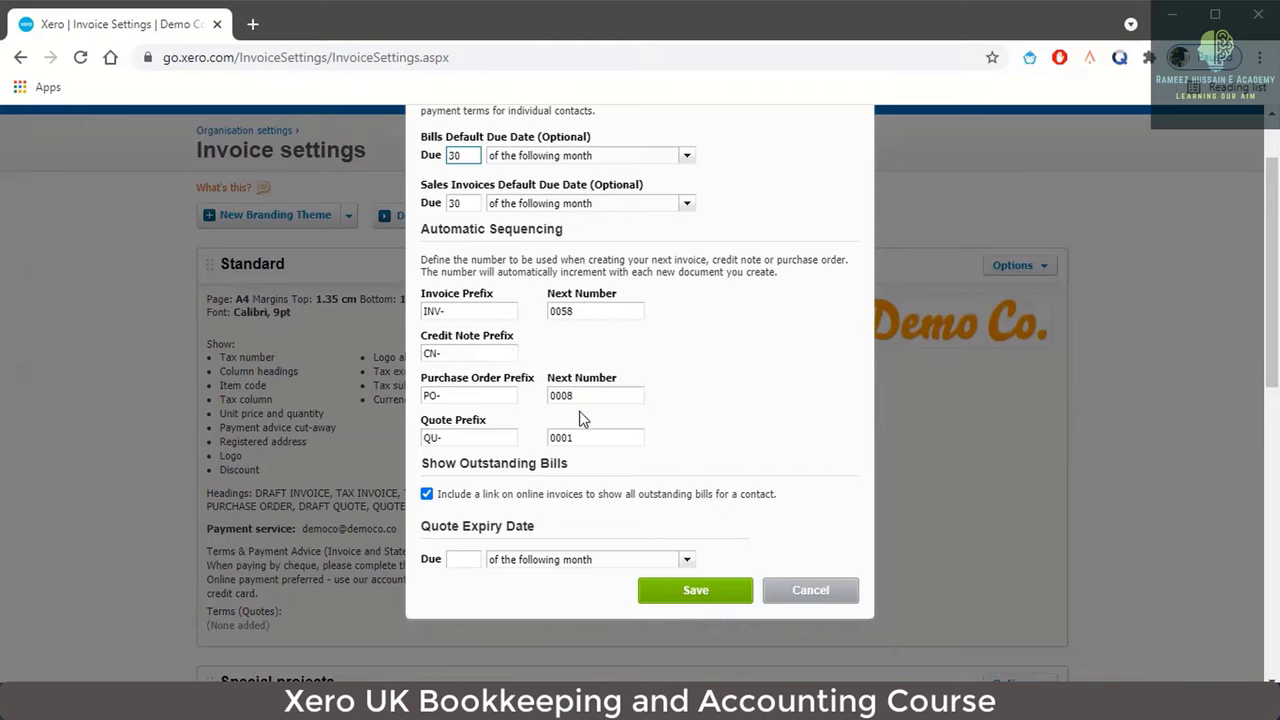
pyautogui.scroll(-1, 466, 337)
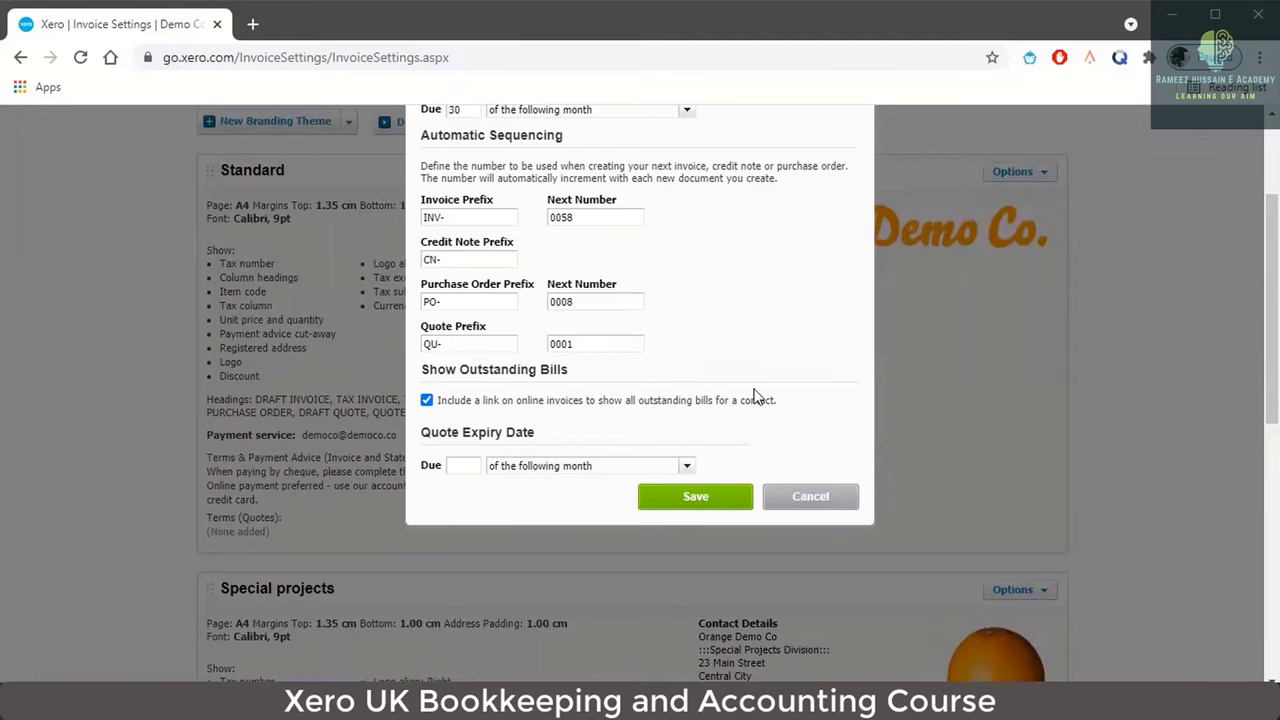
pyautogui.scroll(-1, 791, 395)
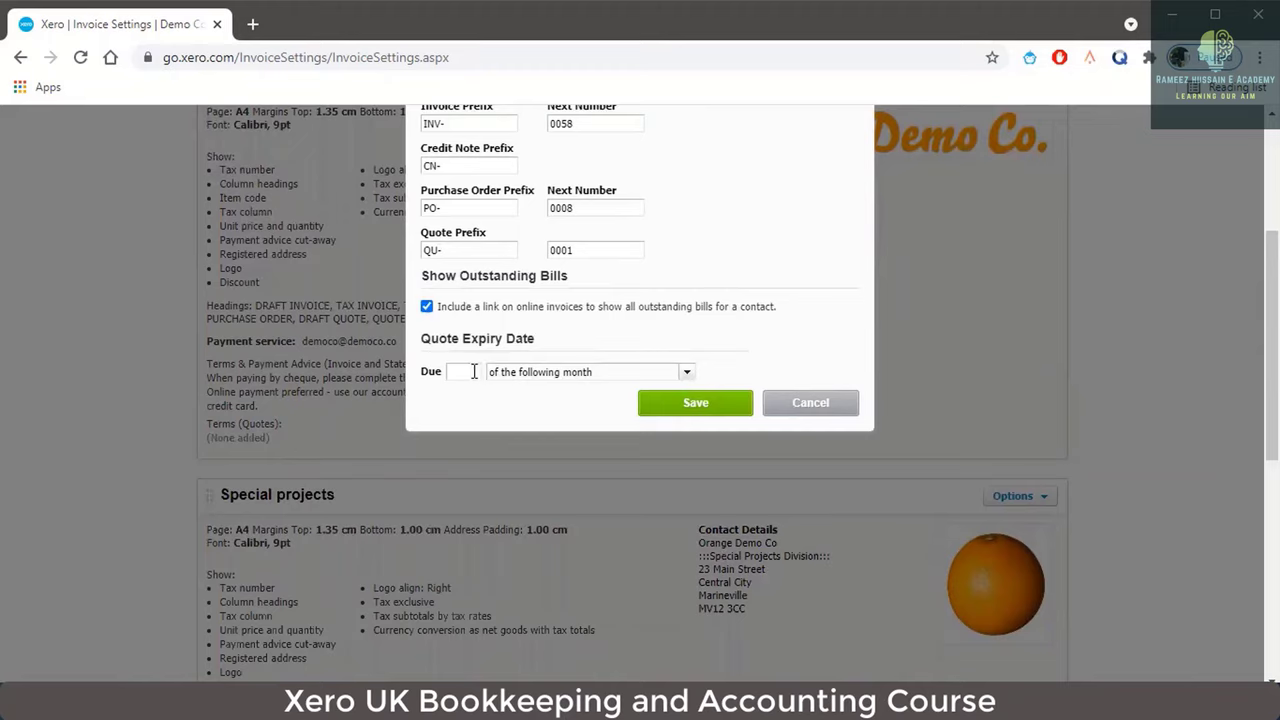
pyautogui.click(470, 371)
pyautogui.write('30')
pyautogui.click(688, 372)
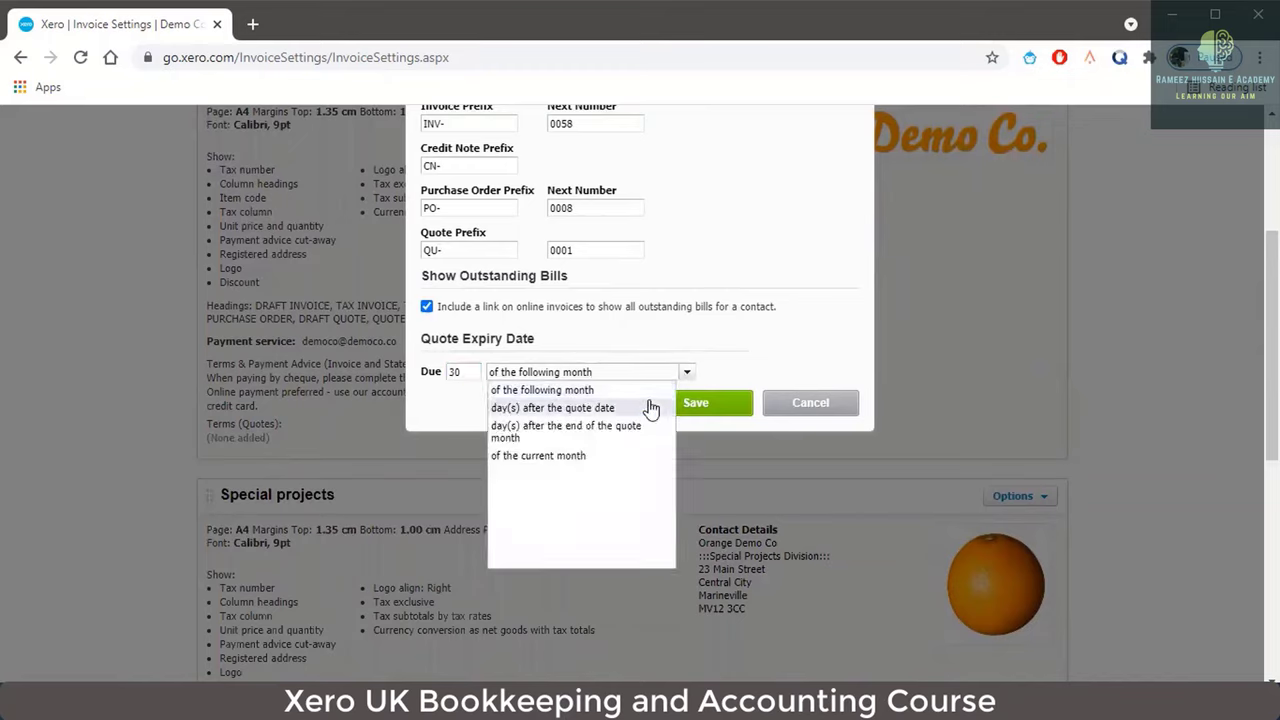
pyautogui.click(651, 406)
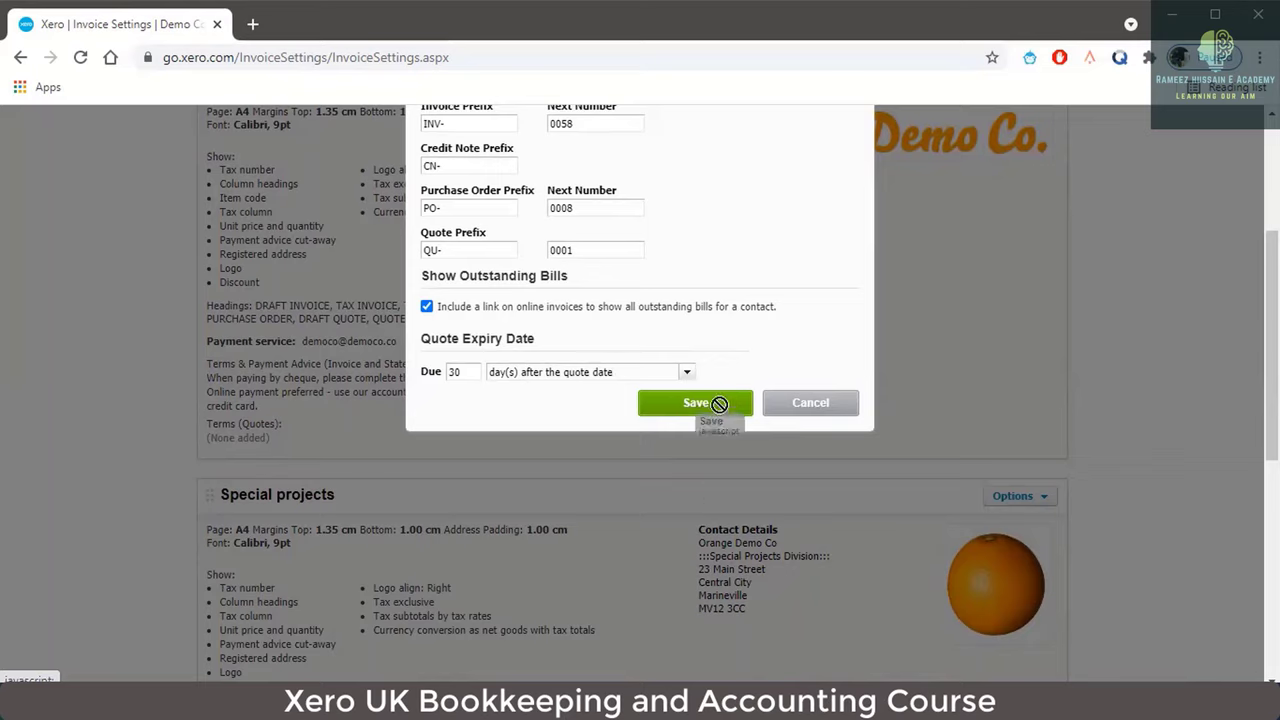
pyautogui.click(720, 410)
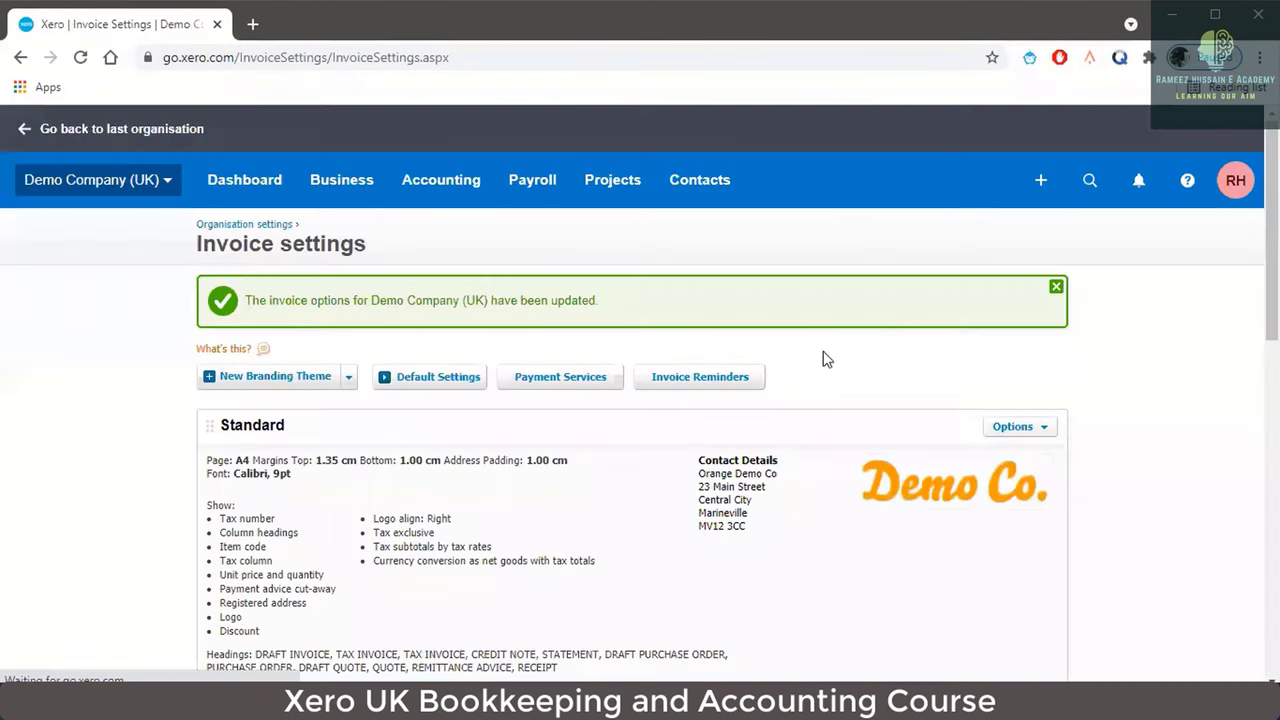
# Step: Open the Options dropdown on the Standard branding theme
pyautogui.scroll(-1, 1033, 371)
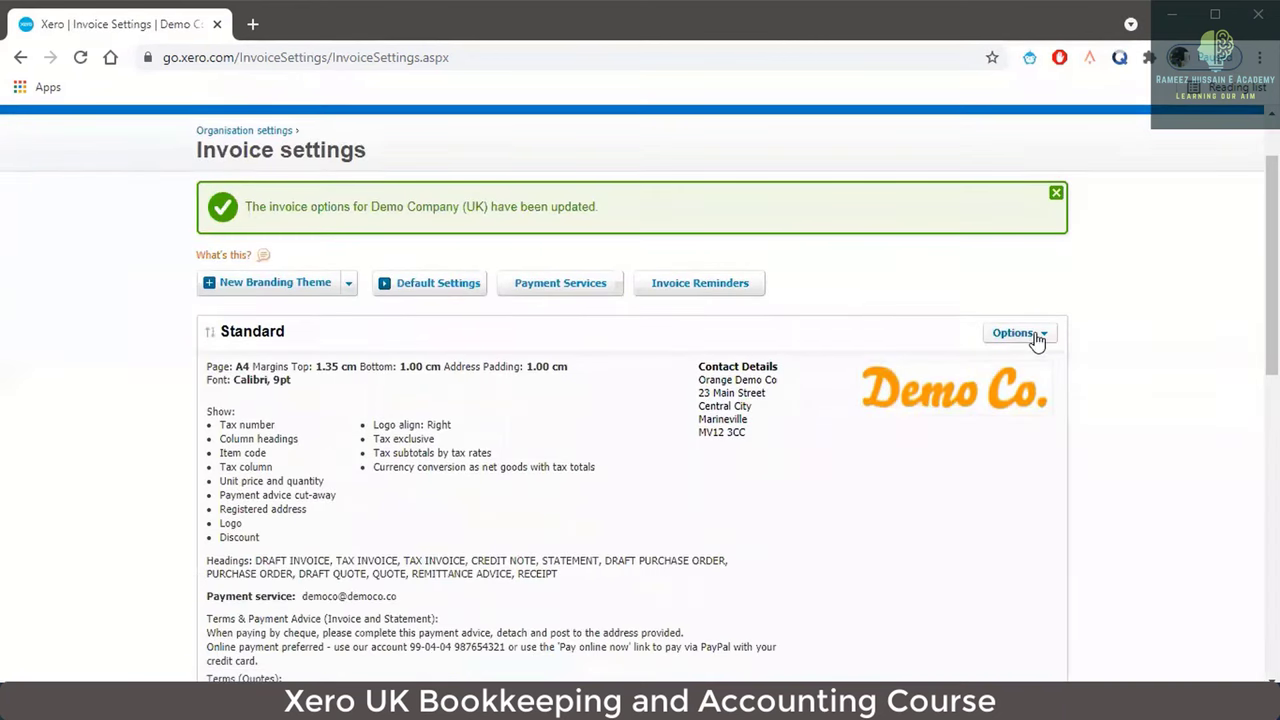
pyautogui.click(1033, 335)
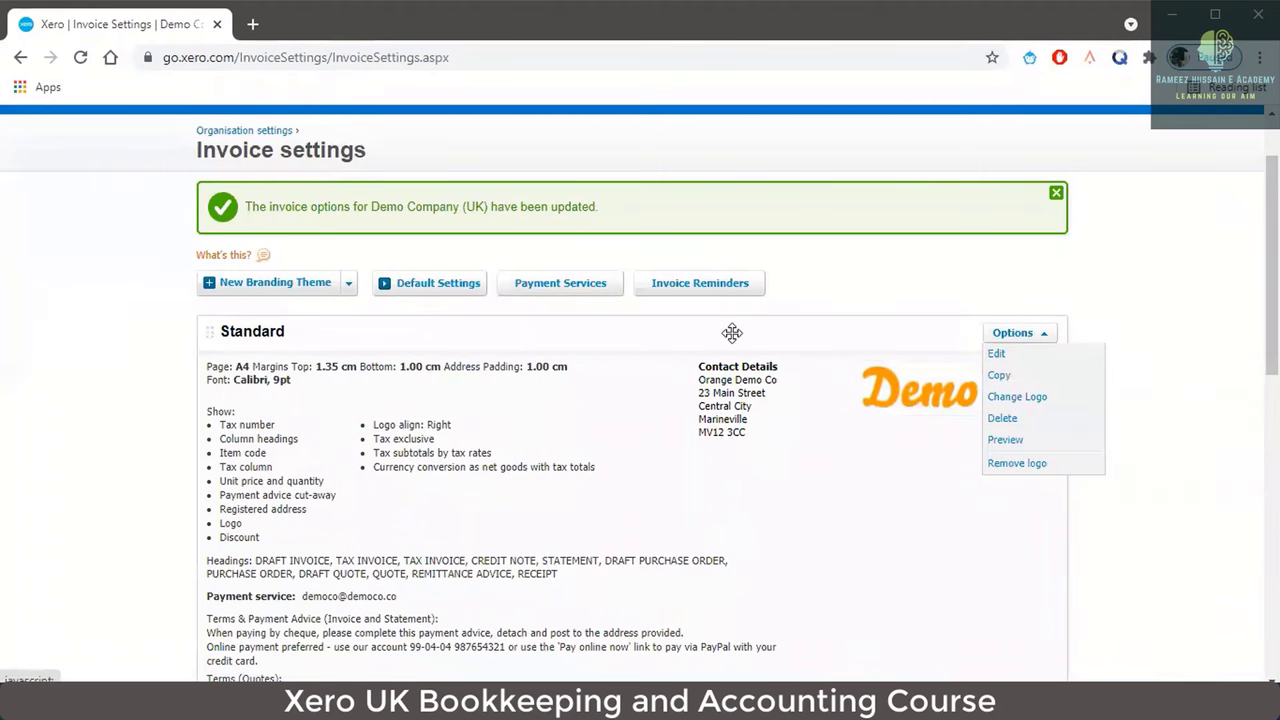
pyautogui.scroll(-2, 785, 377)
pyautogui.scroll(-1, 785, 377)
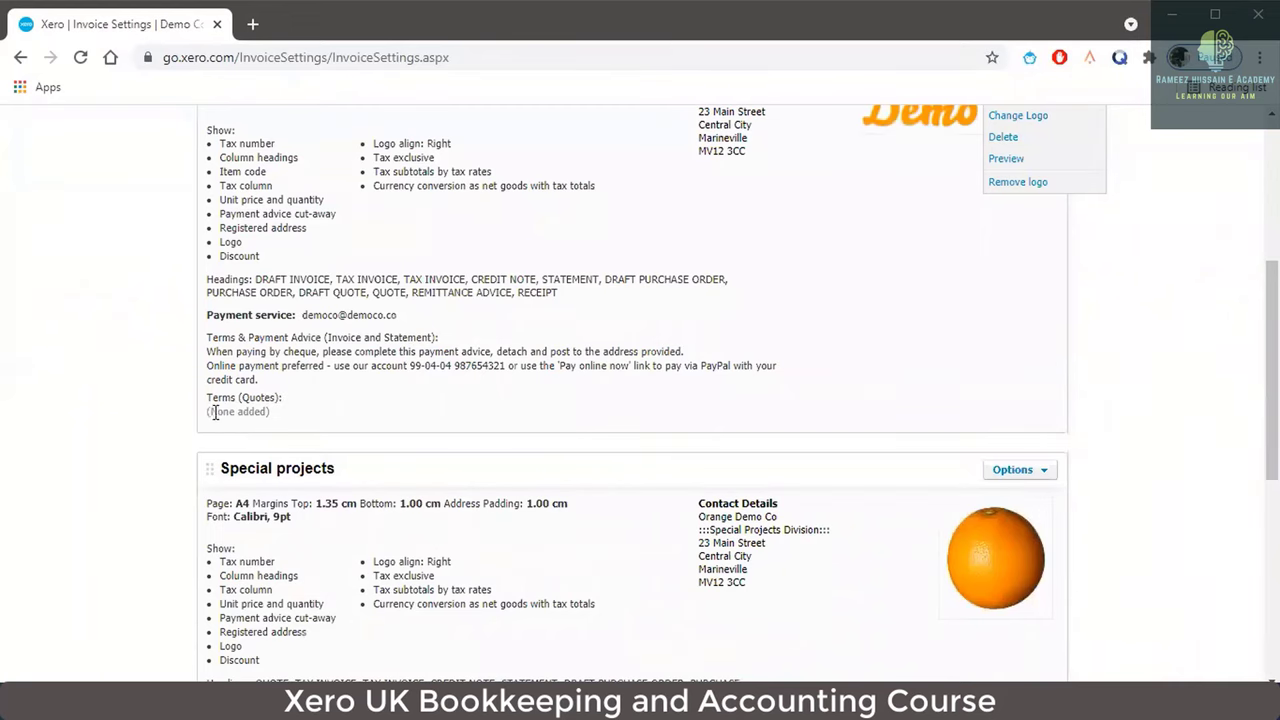
pyautogui.scroll(1, 240, 408)
pyautogui.scroll(2, 247, 408)
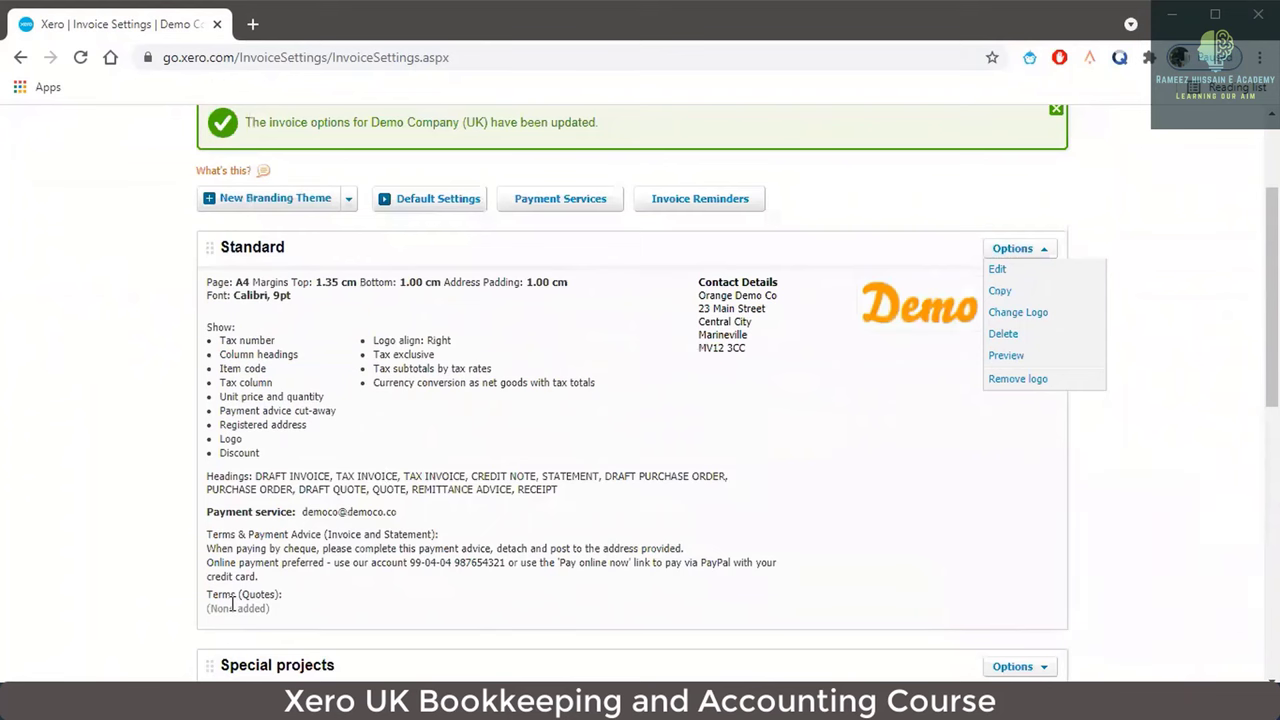
pyautogui.scroll(-4, 400, 592)
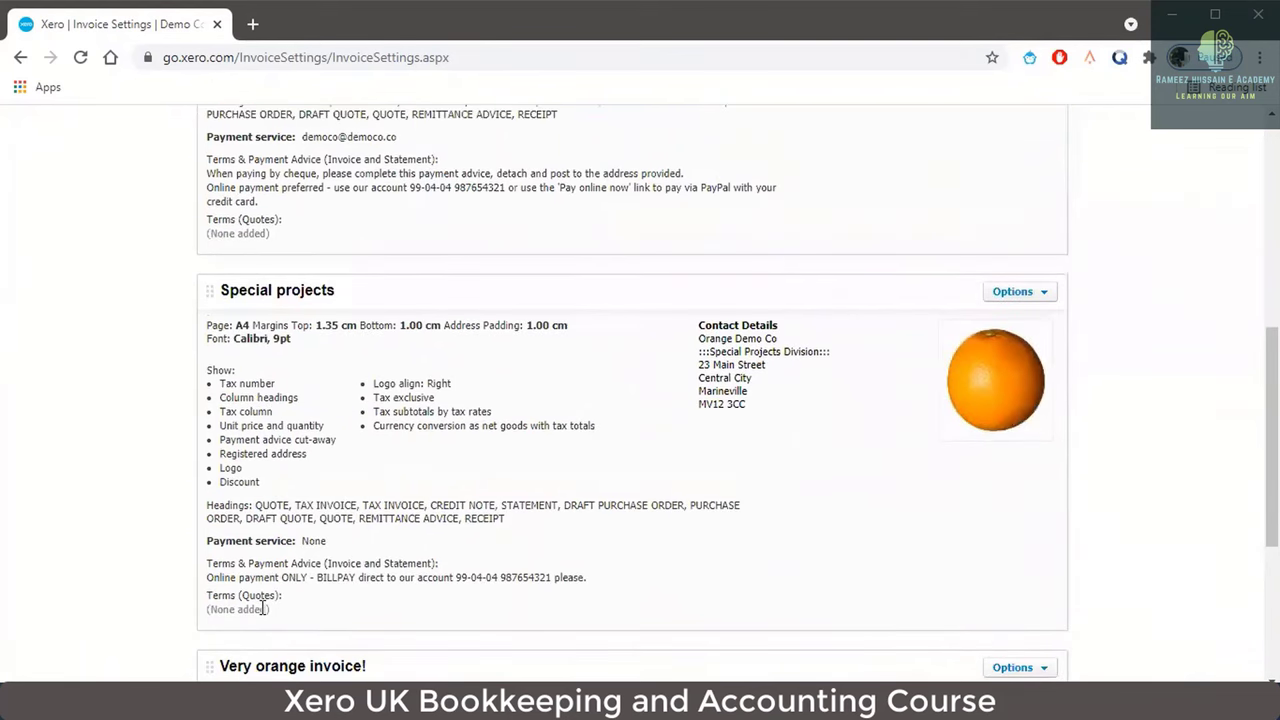
pyautogui.scroll(3, 629, 477)
pyautogui.scroll(-5, 631, 479)
pyautogui.scroll(-1, 629, 479)
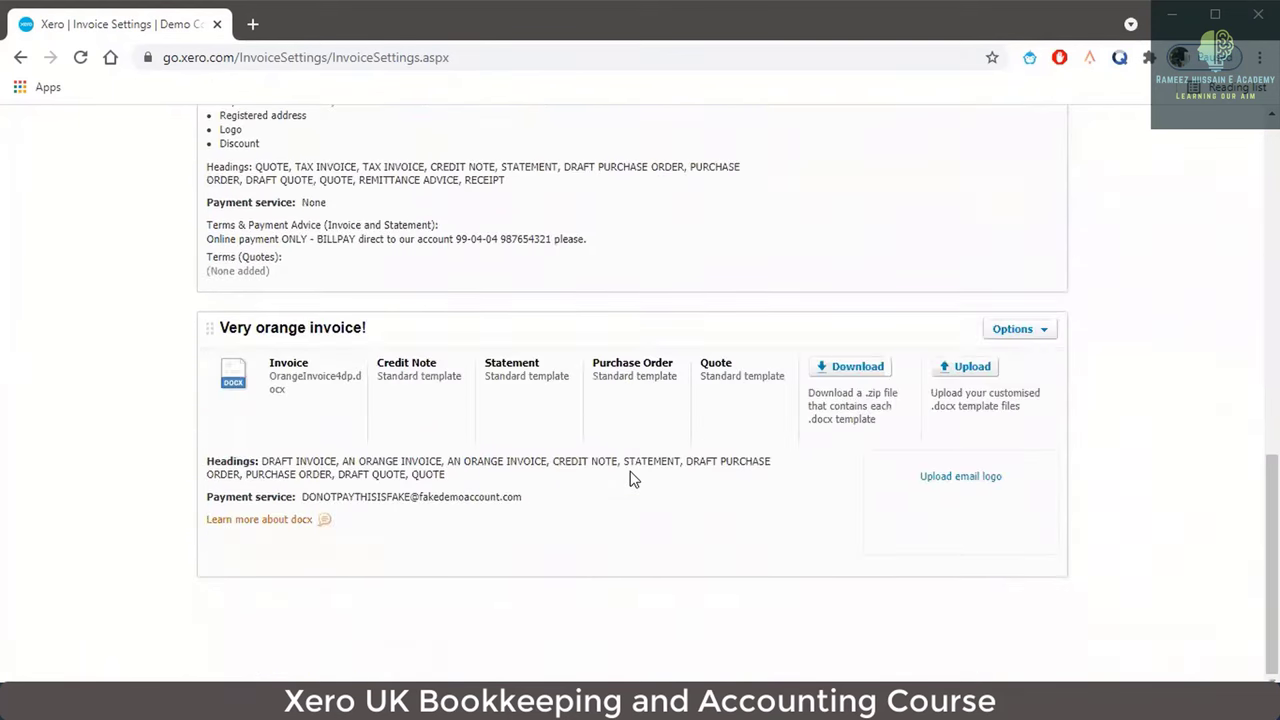
pyautogui.scroll(2, 629, 479)
pyautogui.scroll(-1, 629, 479)
pyautogui.scroll(4, 629, 479)
pyautogui.scroll(3, 629, 479)
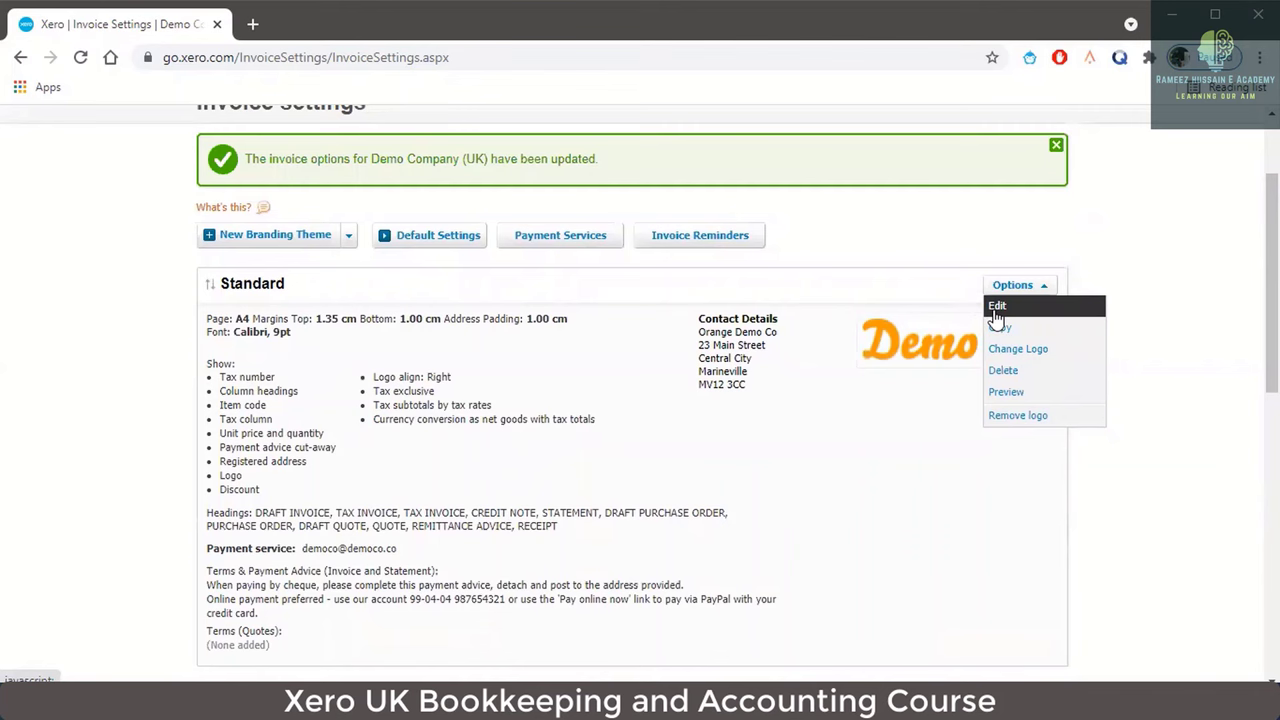
# Step: Edit the Standard theme's Terms (Quotes) to 'The quote is valid for 30 days after the issuance of quote' and save
pyautogui.click(995, 310)
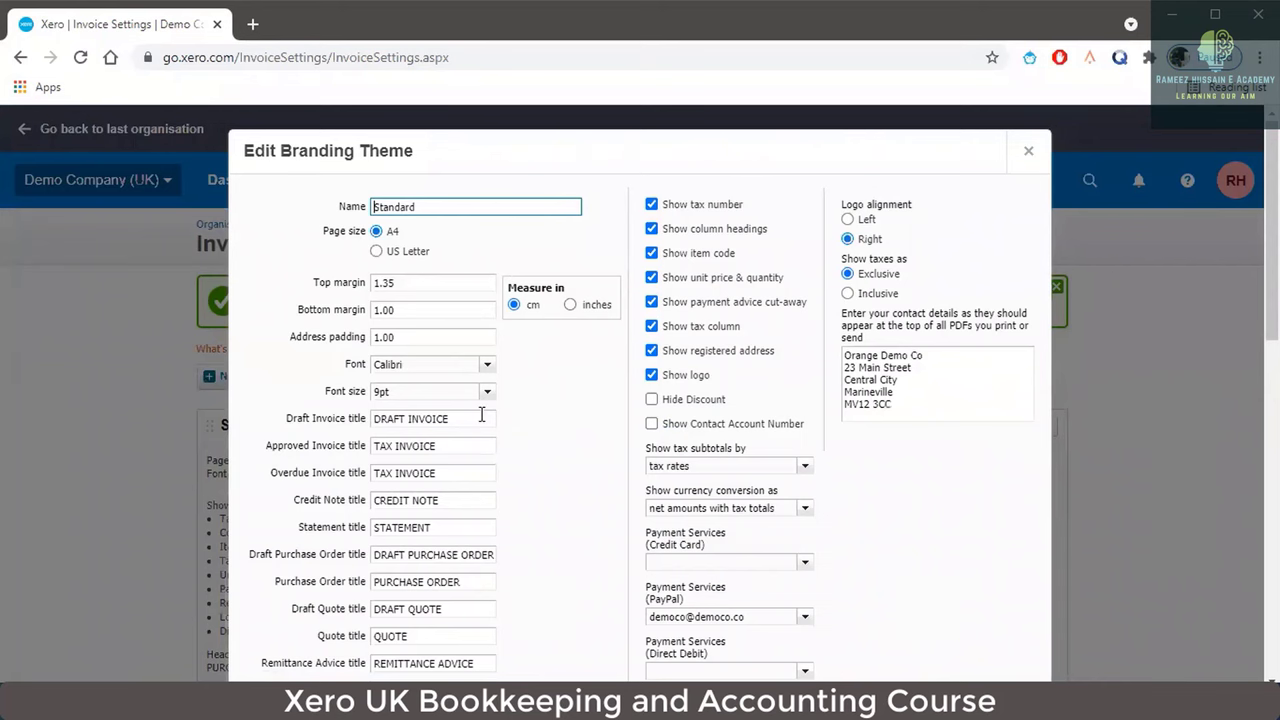
pyautogui.scroll(-2, 480, 414)
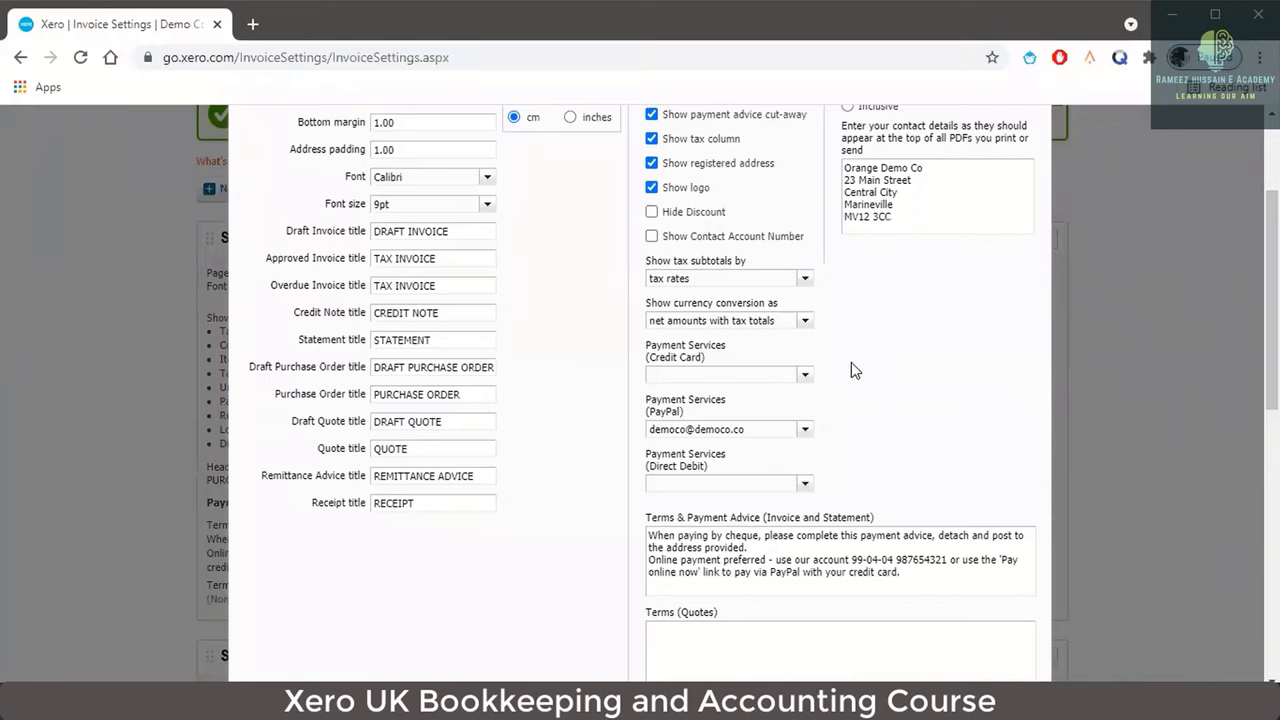
pyautogui.scroll(-1, 697, 511)
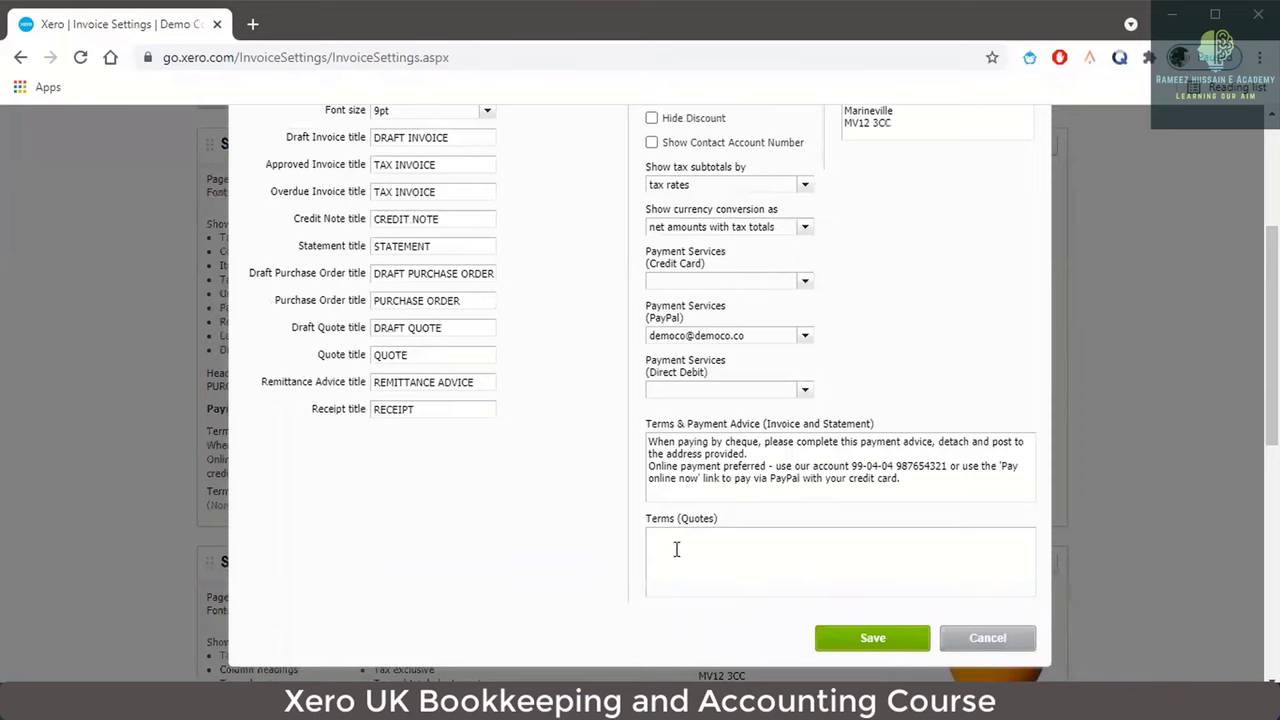
pyautogui.click(810, 533)
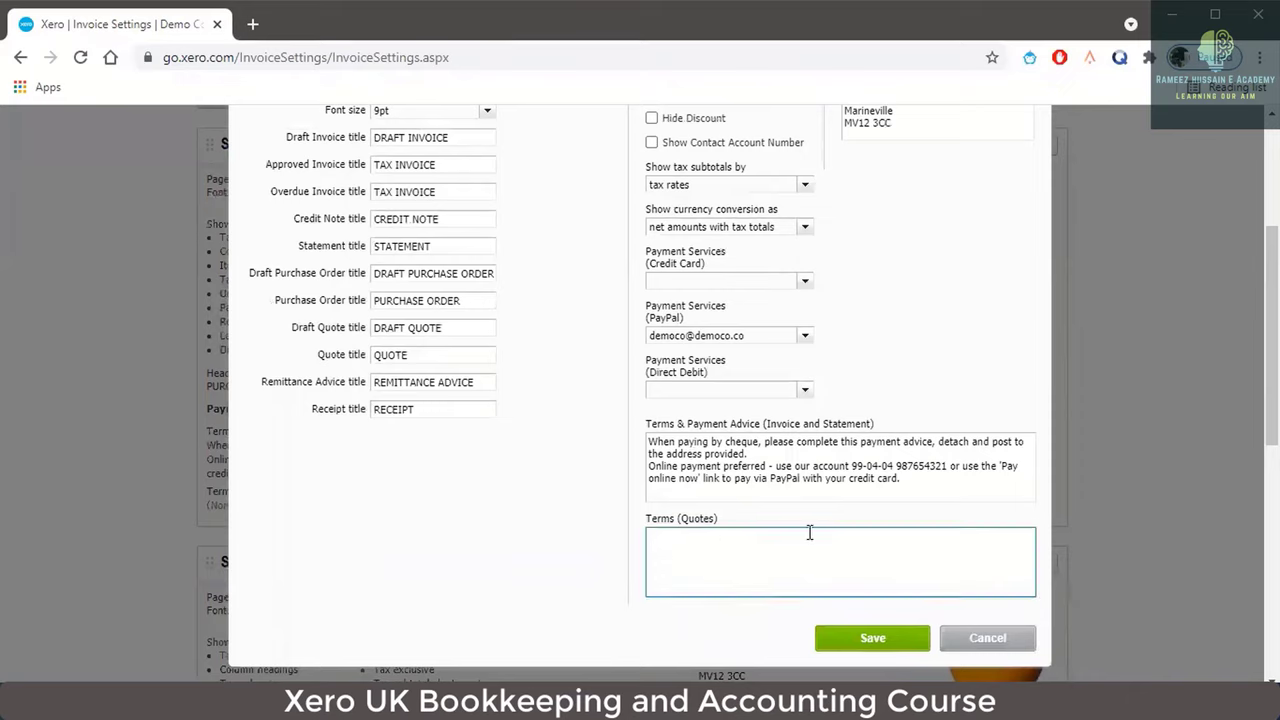
pyautogui.write('The quote is valid for 30 days')
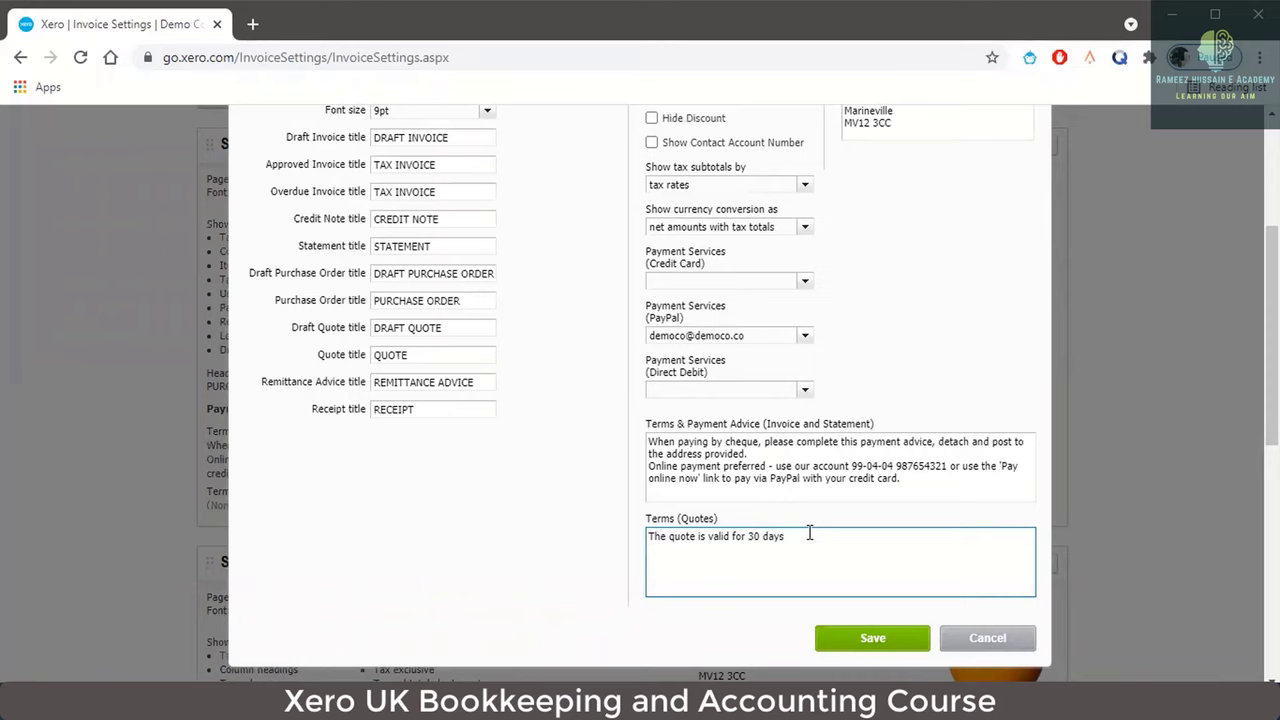
pyautogui.write('after the issuance of quote.')
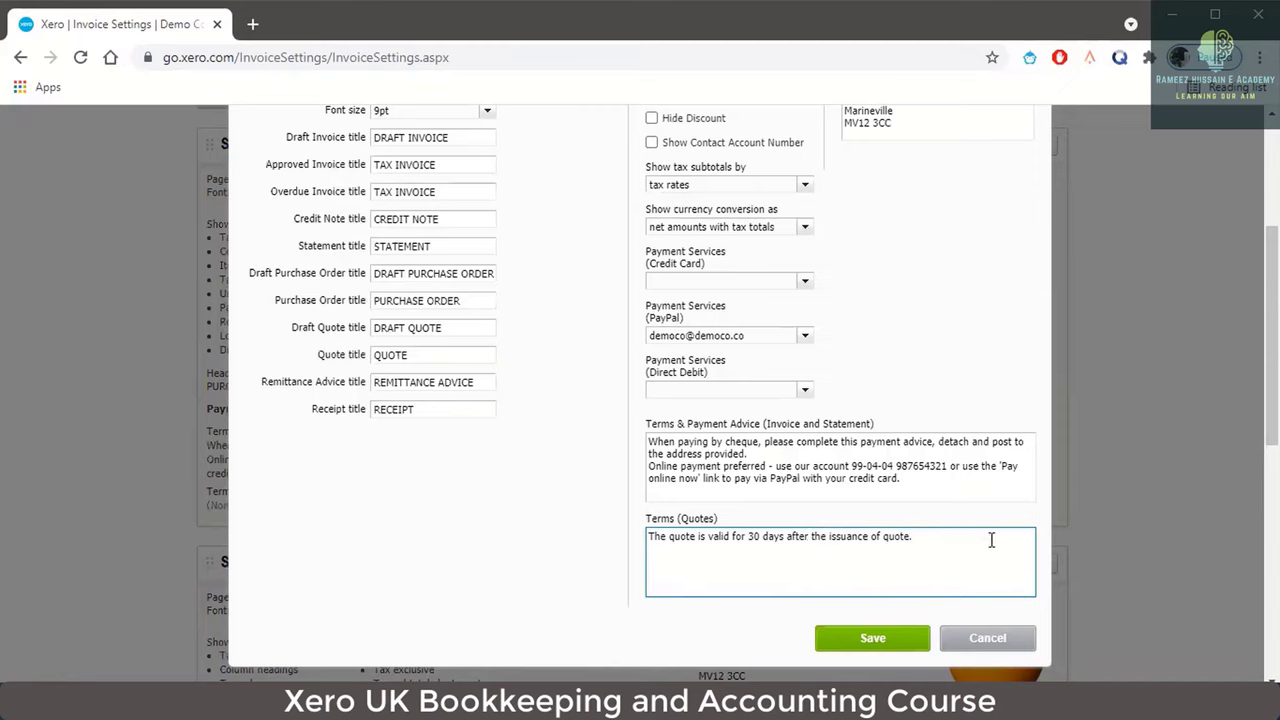
pyautogui.click(872, 645)
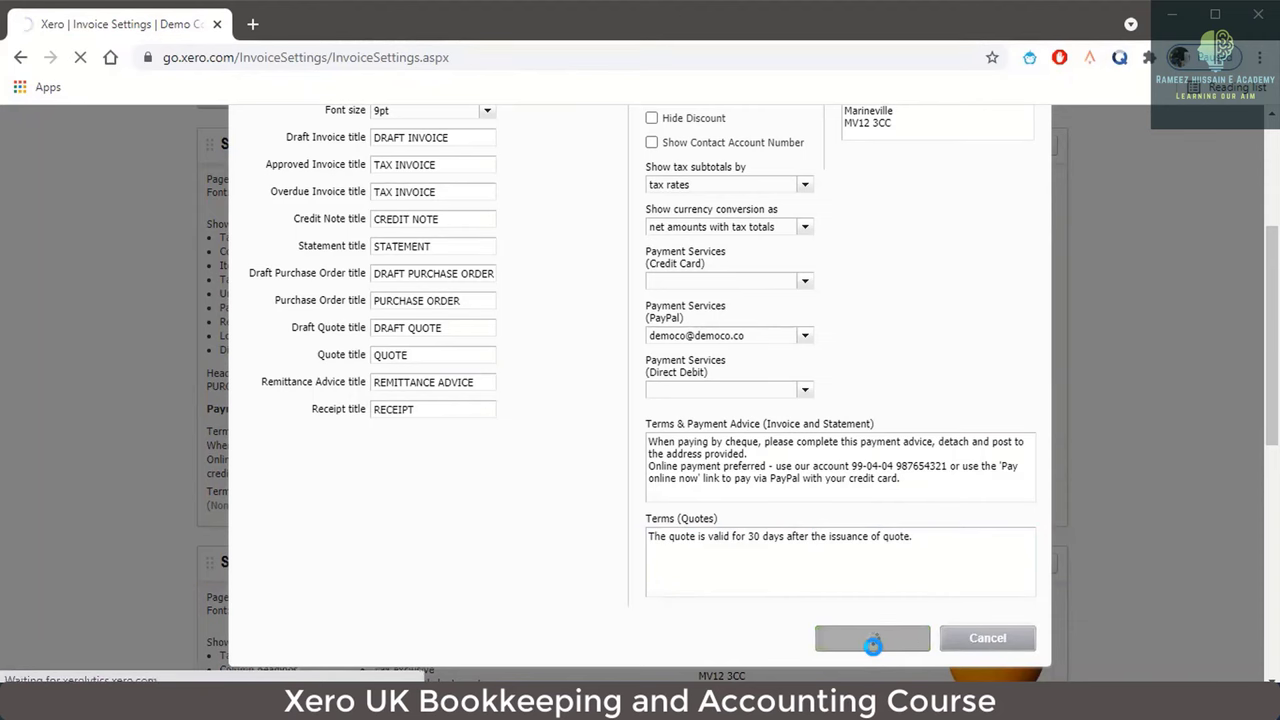
pyautogui.scroll(-2, 520, 433)
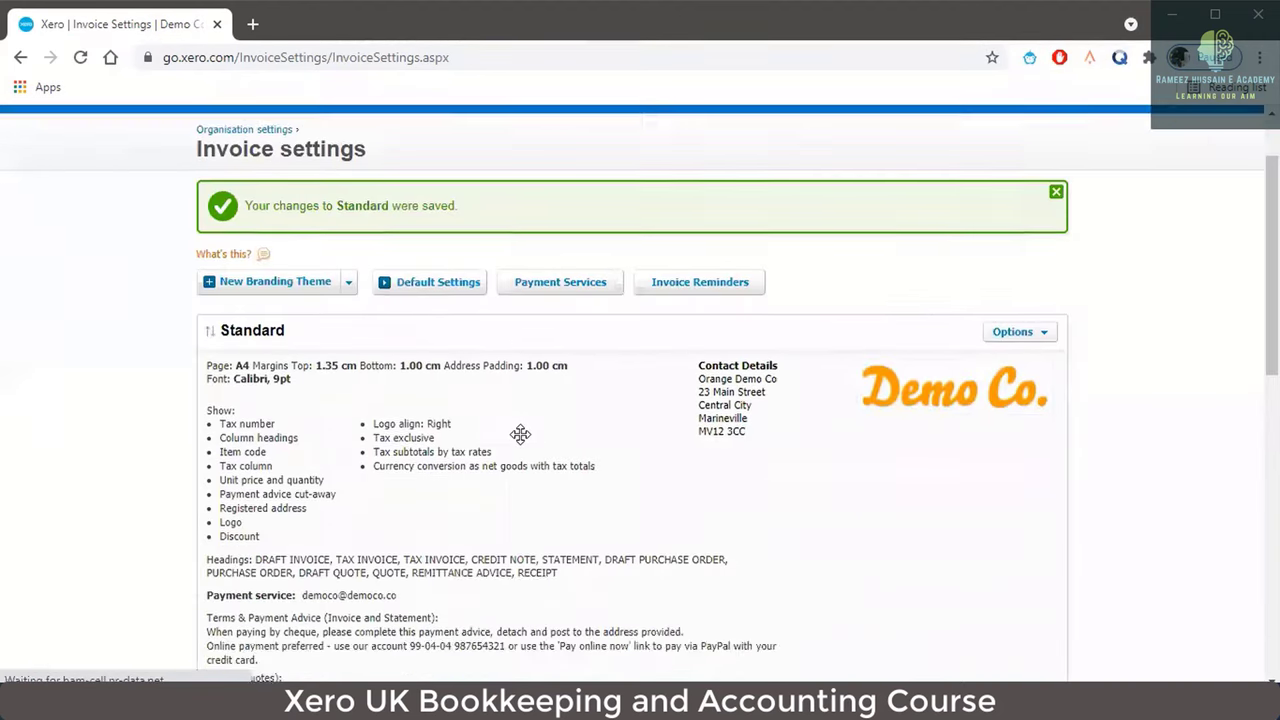
pyautogui.scroll(-2, 520, 433)
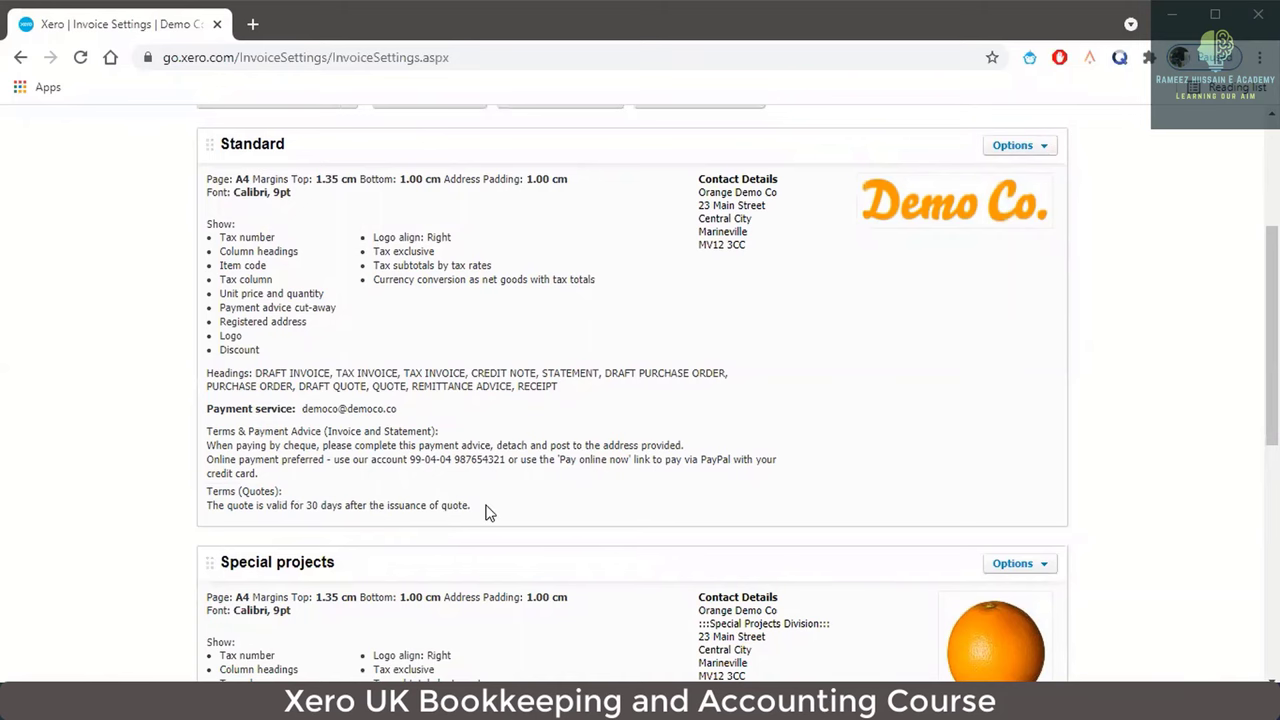
pyautogui.scroll(3, 735, 453)
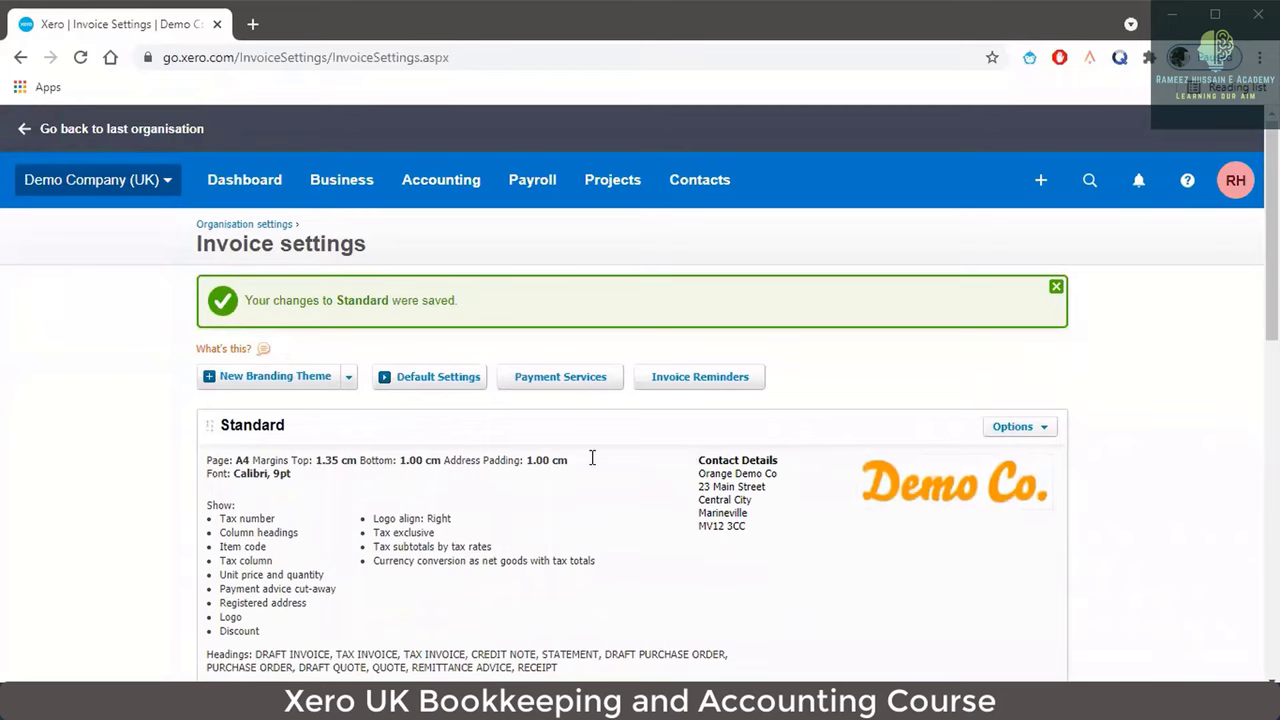
pyautogui.click(457, 384)
pyautogui.scroll(-3, 526, 340)
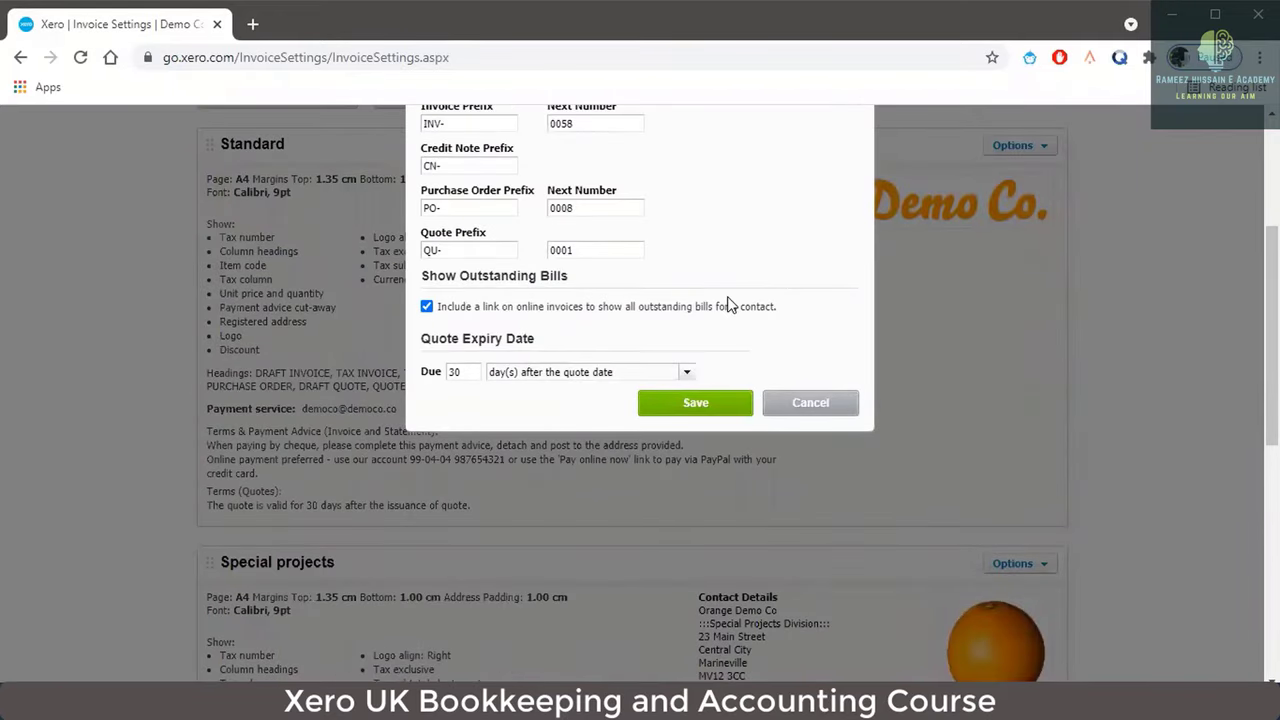
pyautogui.scroll(1, 730, 305)
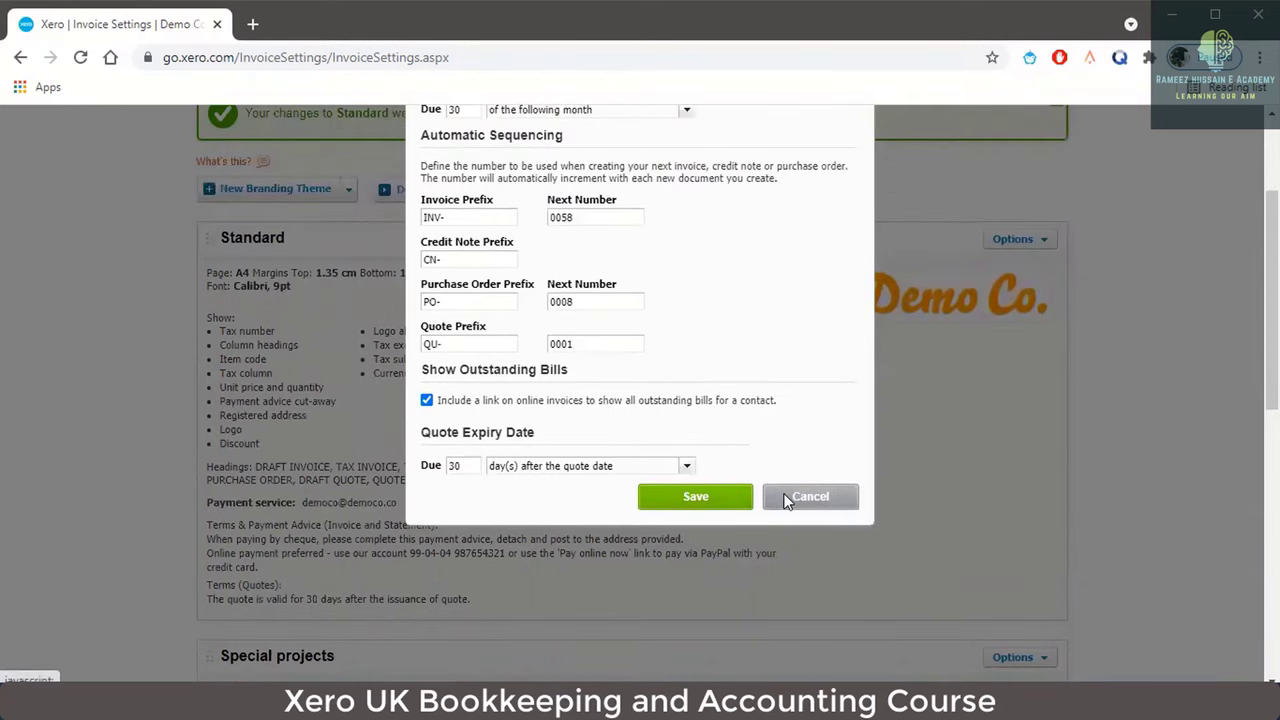
pyautogui.click(785, 498)
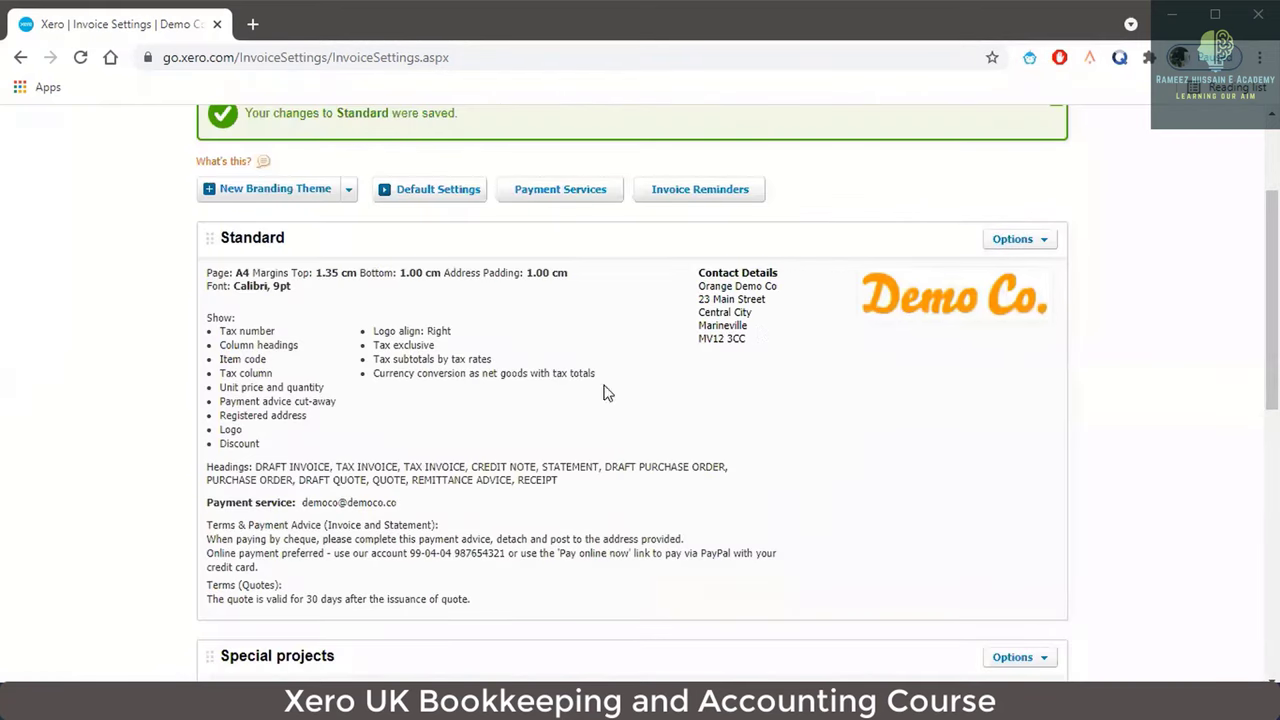
pyautogui.scroll(-2, 555, 426)
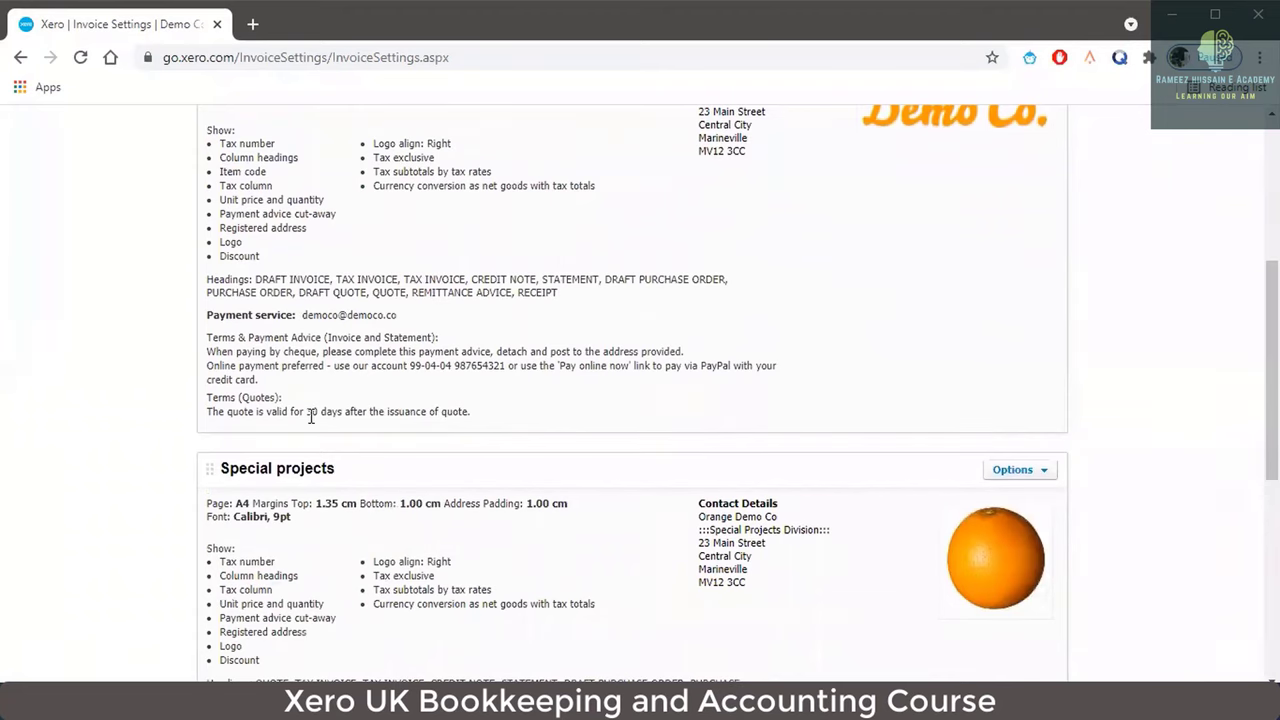
pyautogui.scroll(1, 918, 279)
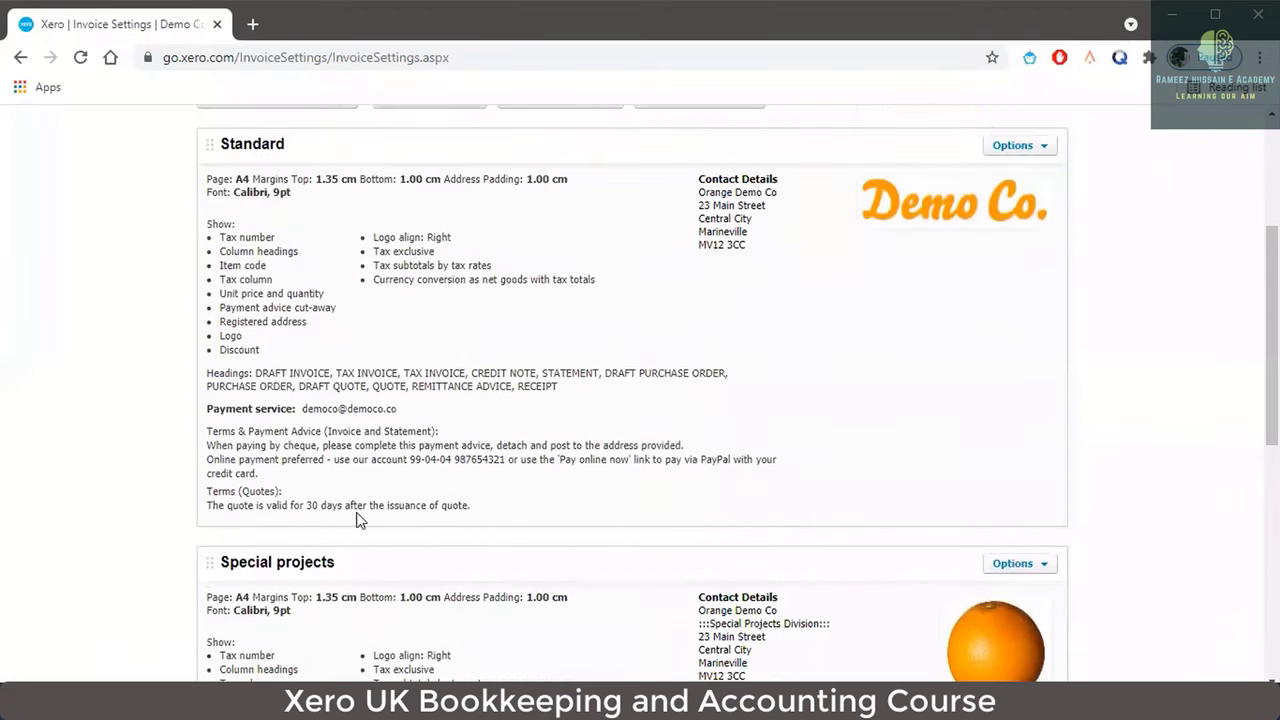
pyautogui.scroll(3, 666, 443)
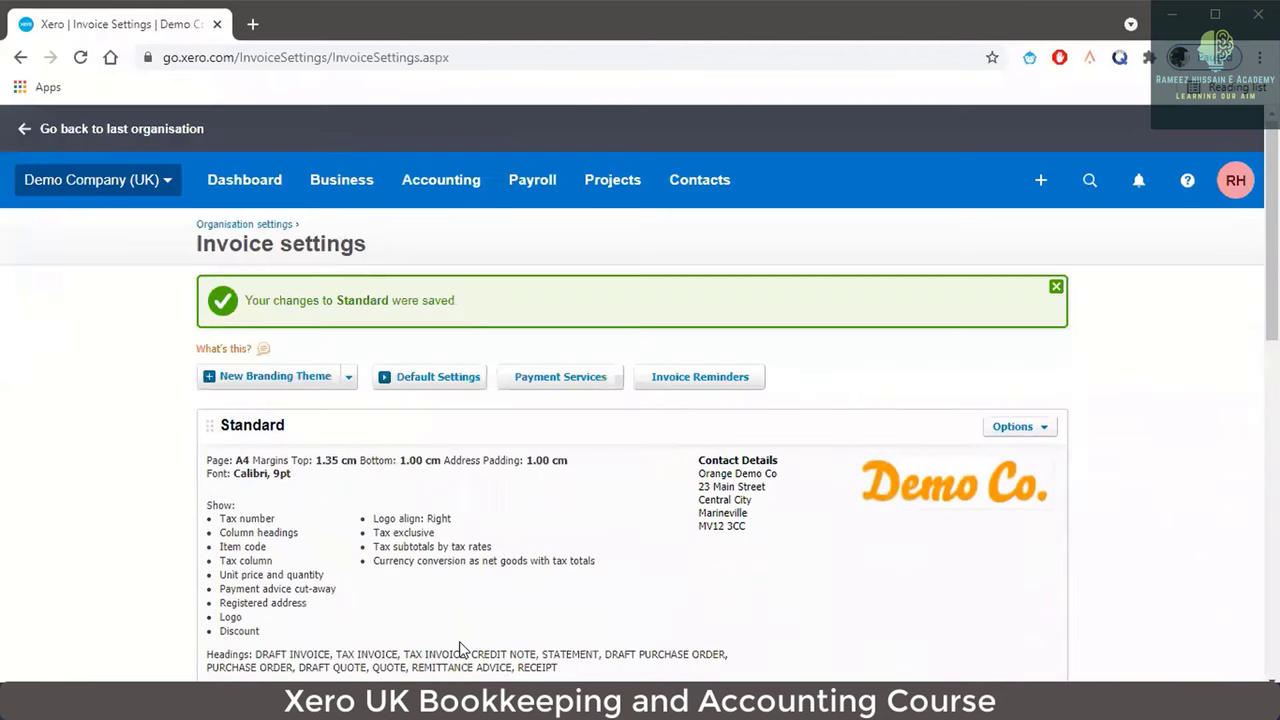
# Step: Highlight the Quote Settings line yellow in the Word course outline
pyautogui.hotkey('alt', 'Tab')
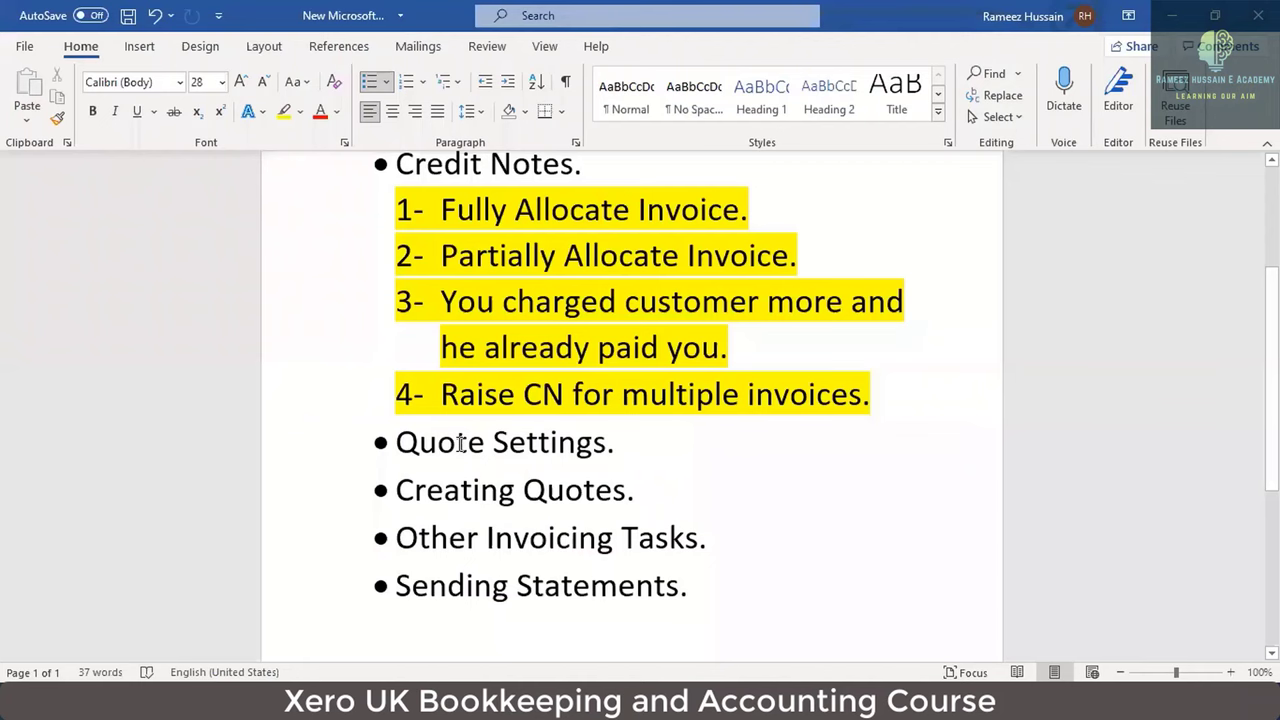
pyautogui.tripleClick(634, 455)
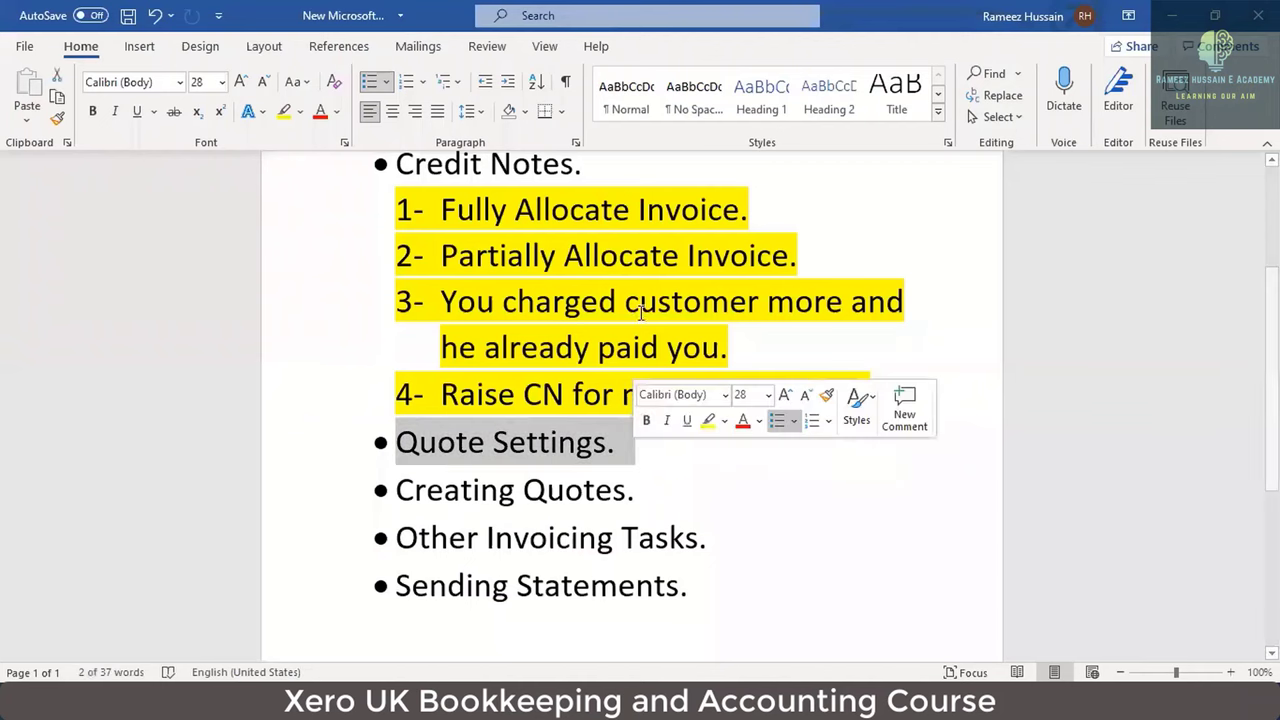
pyautogui.click(284, 111)
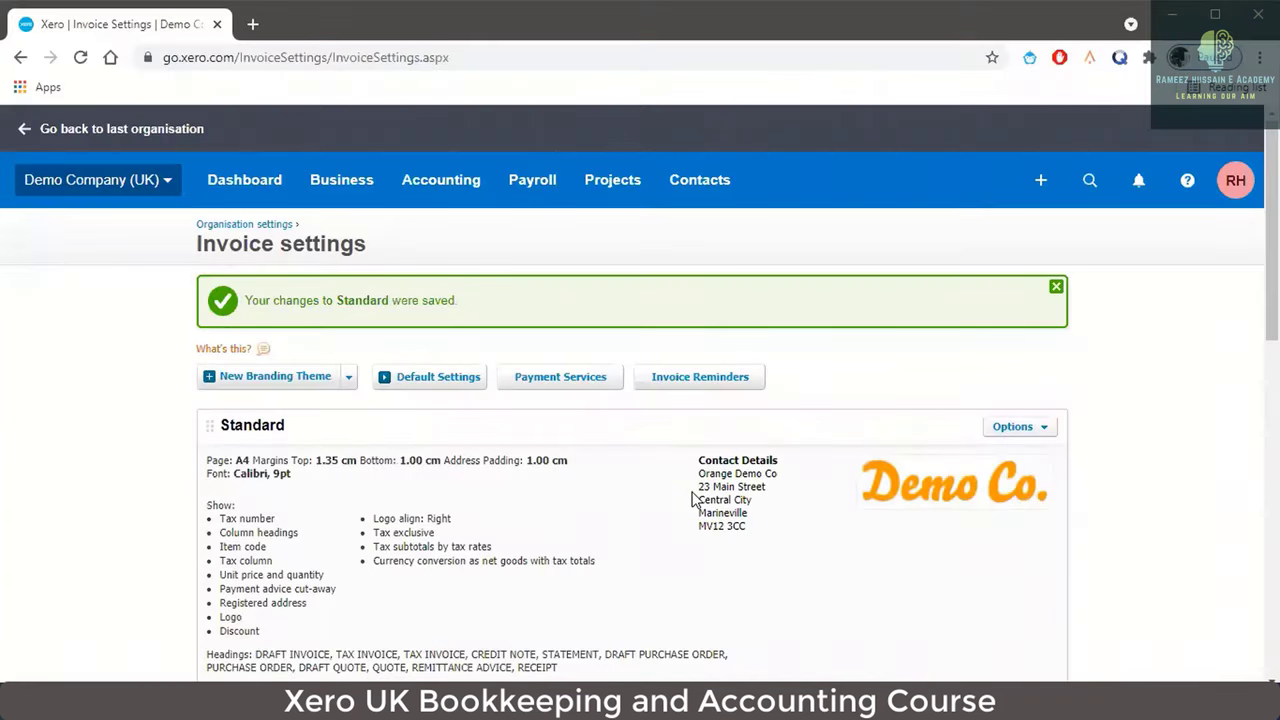
# Step: Go to the empty Quotes page from the Business menu and start a new quote
pyautogui.click(330, 202)
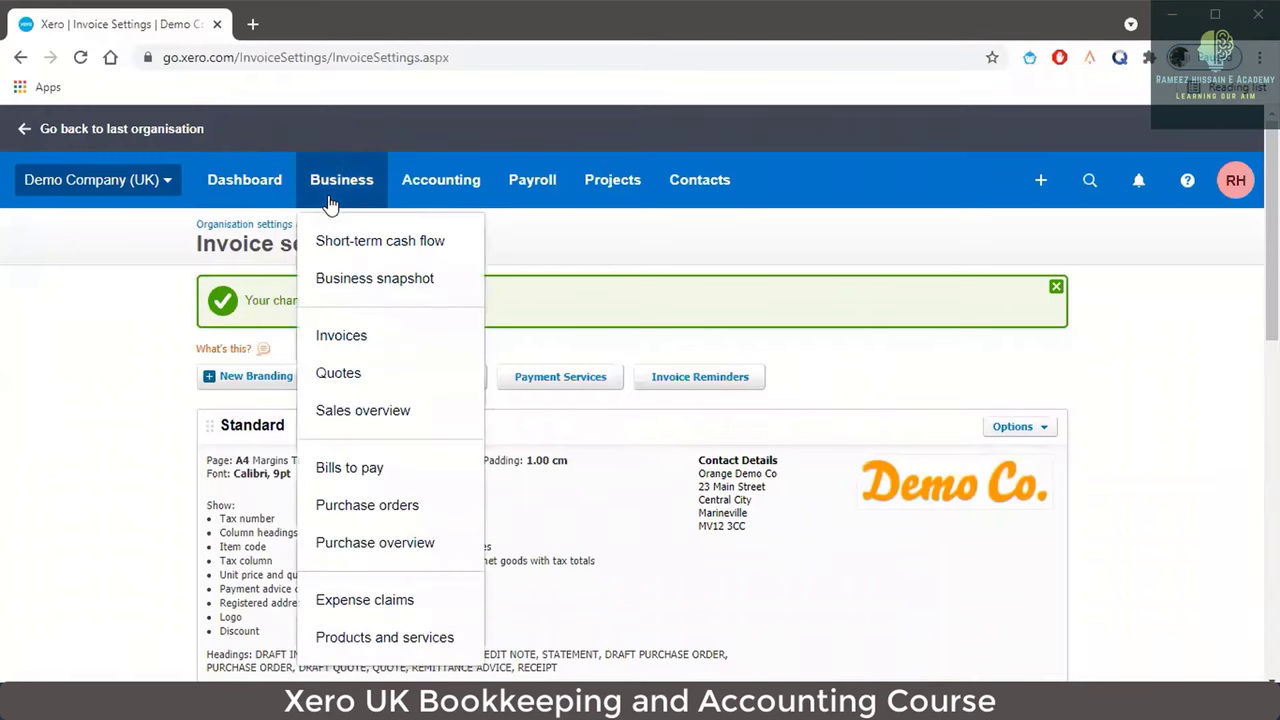
pyautogui.click(252, 196)
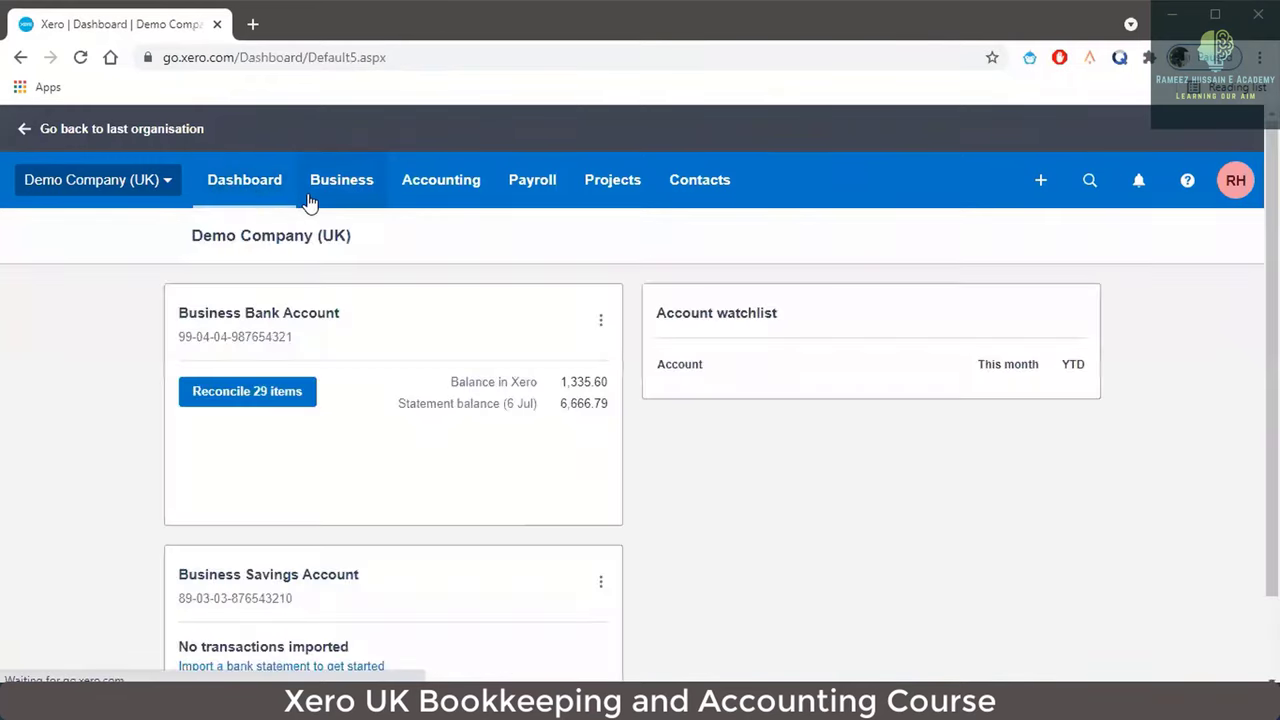
pyautogui.click(318, 198)
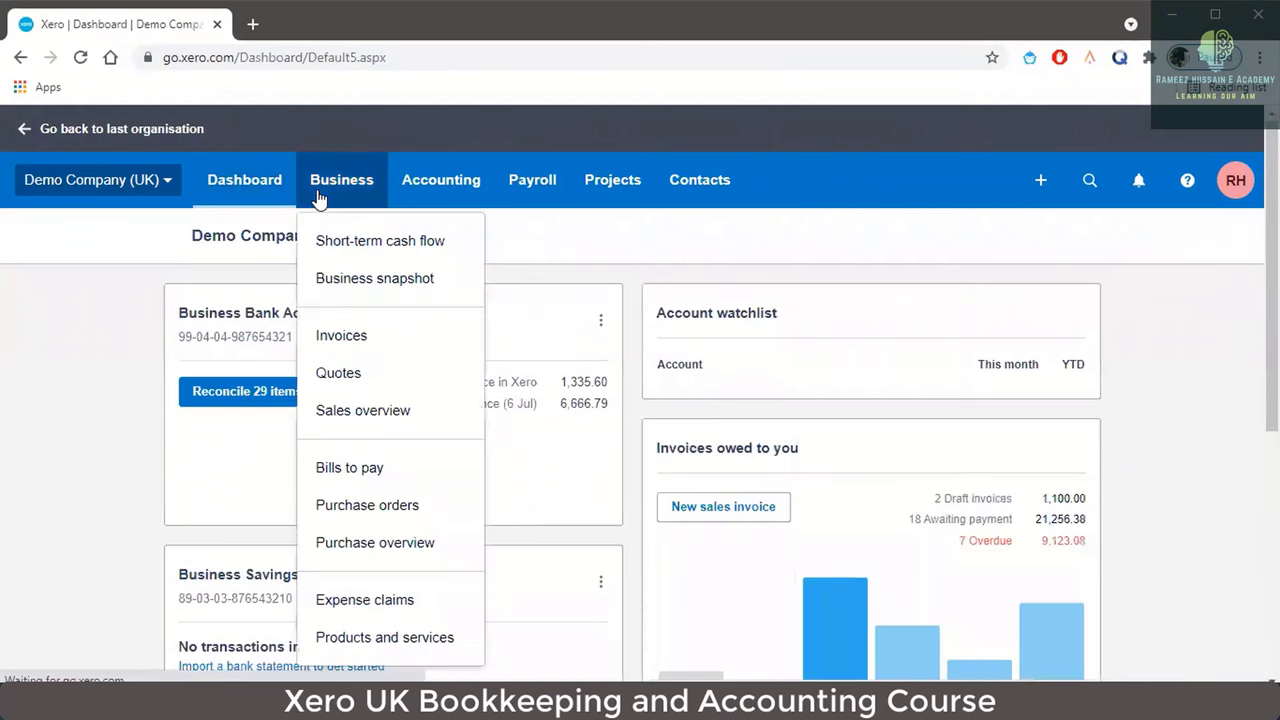
pyautogui.click(339, 375)
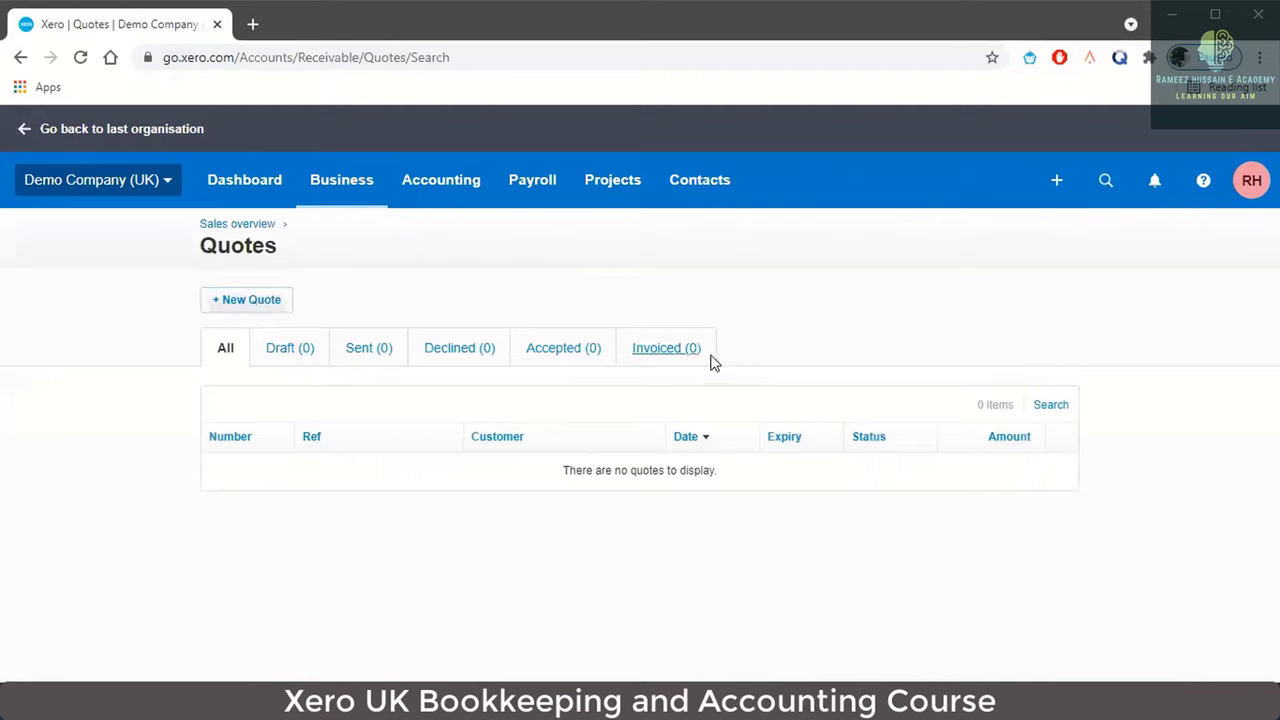
pyautogui.click(232, 312)
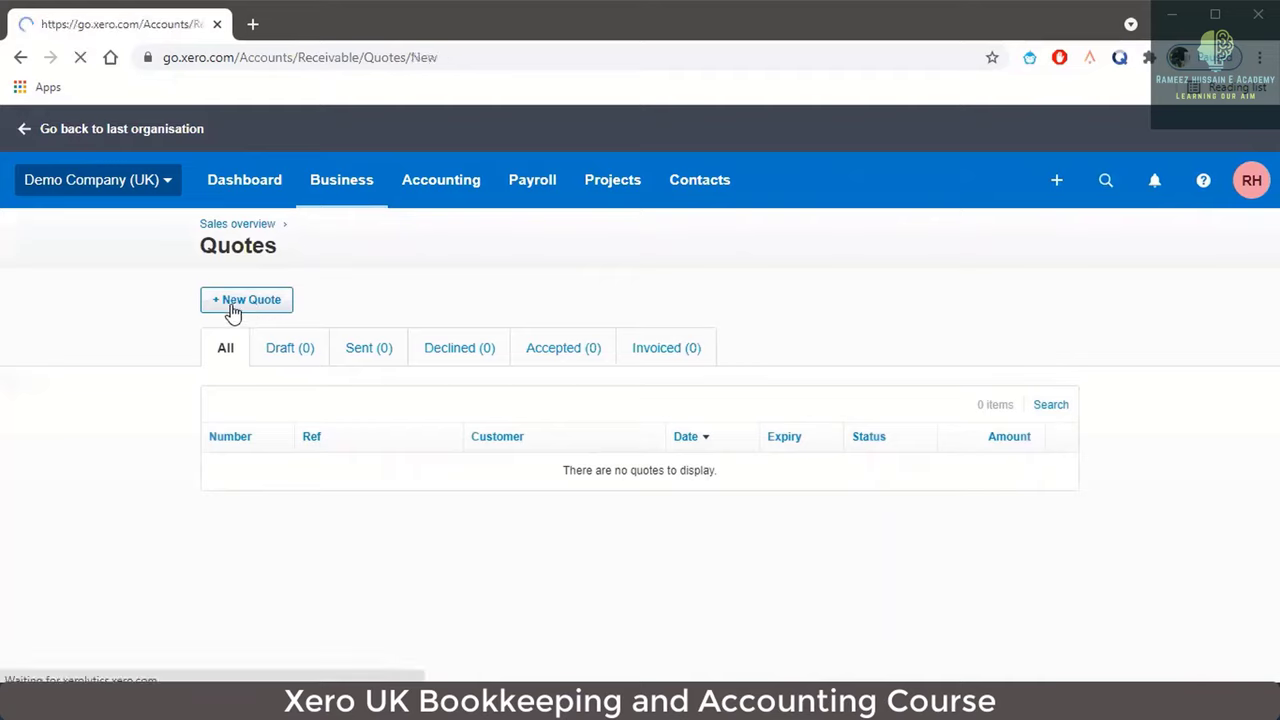
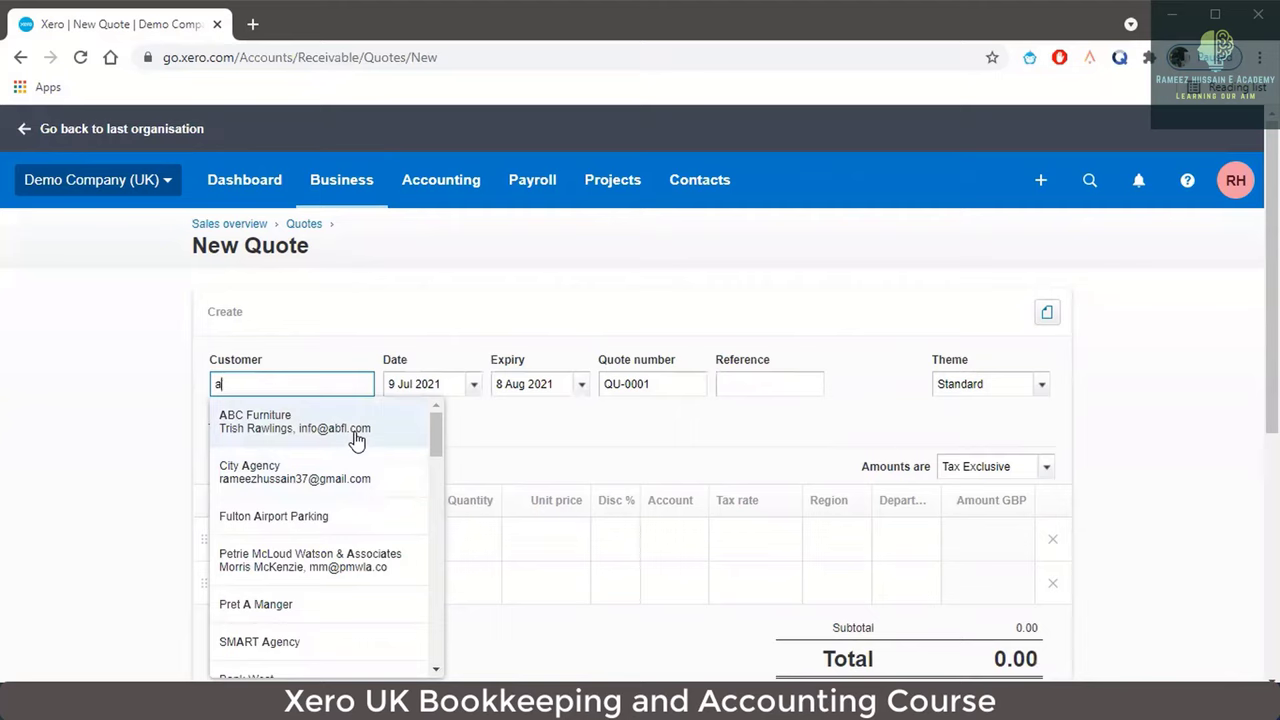
# Step: Select SMART Agency as the customer and keep the dates 9 Jul 2021 to 8 Aug 2021
pyautogui.click(278, 642)
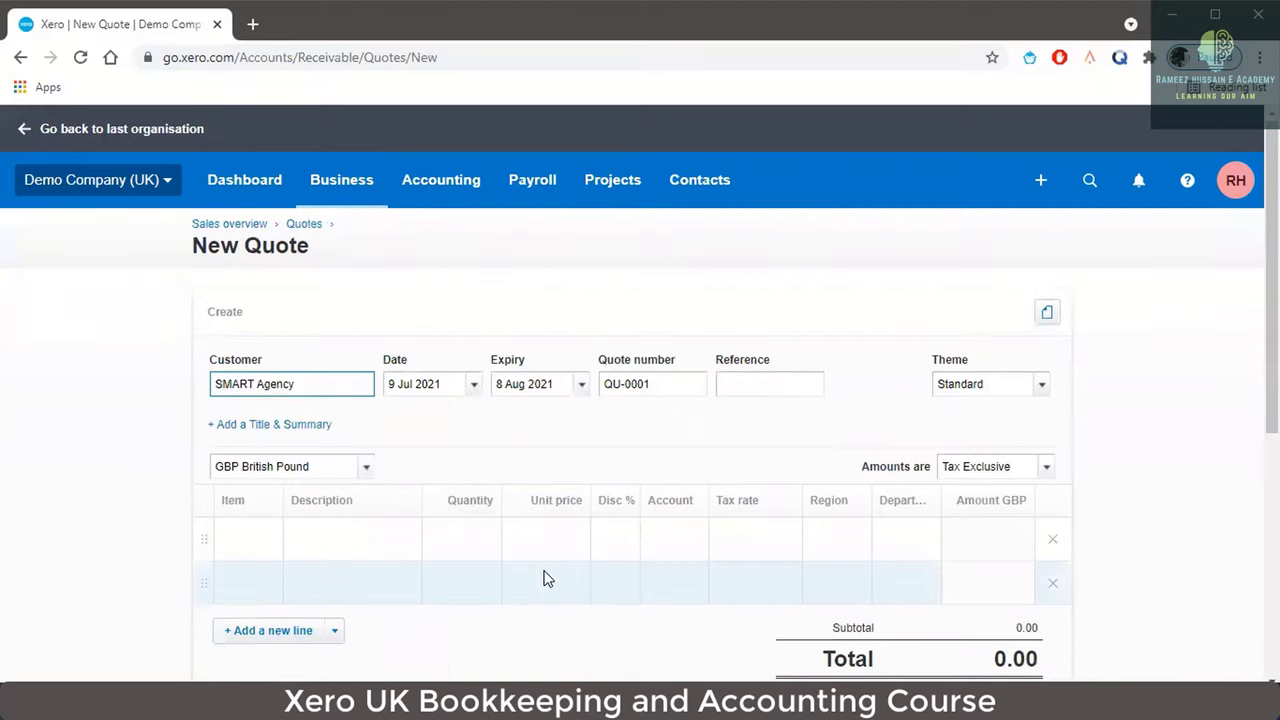
pyautogui.click(470, 387)
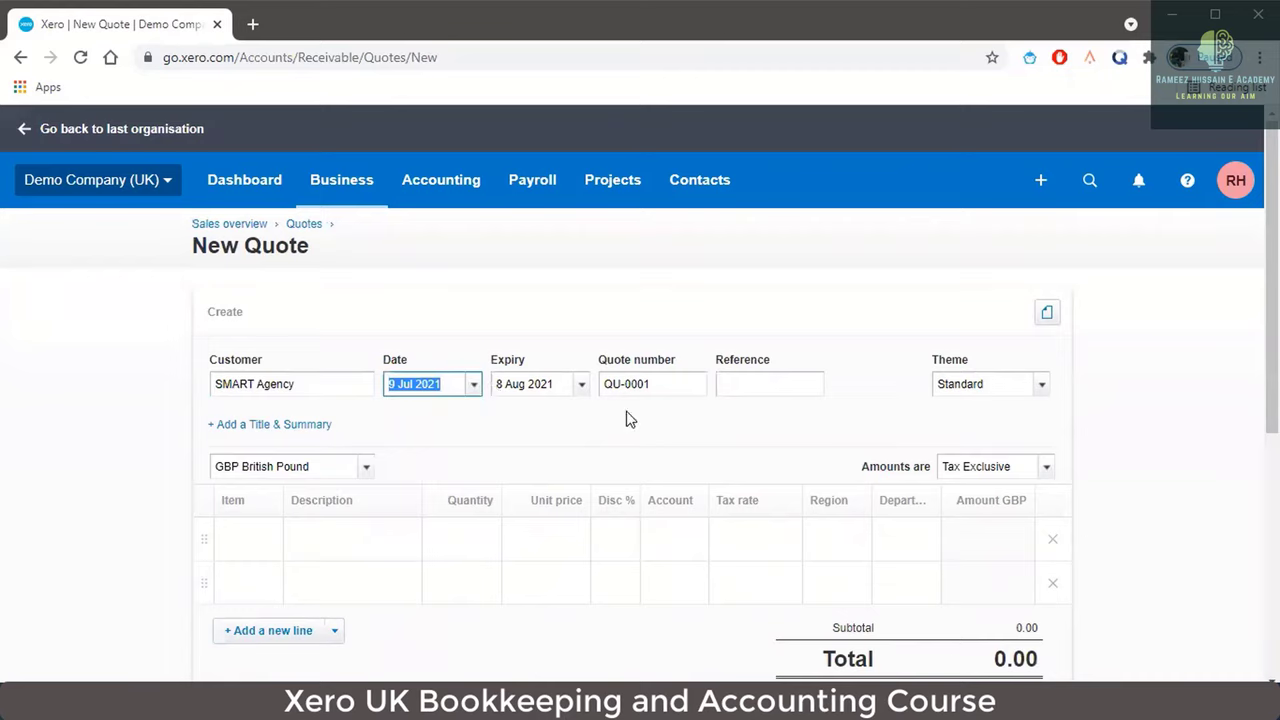
pyautogui.click(538, 390)
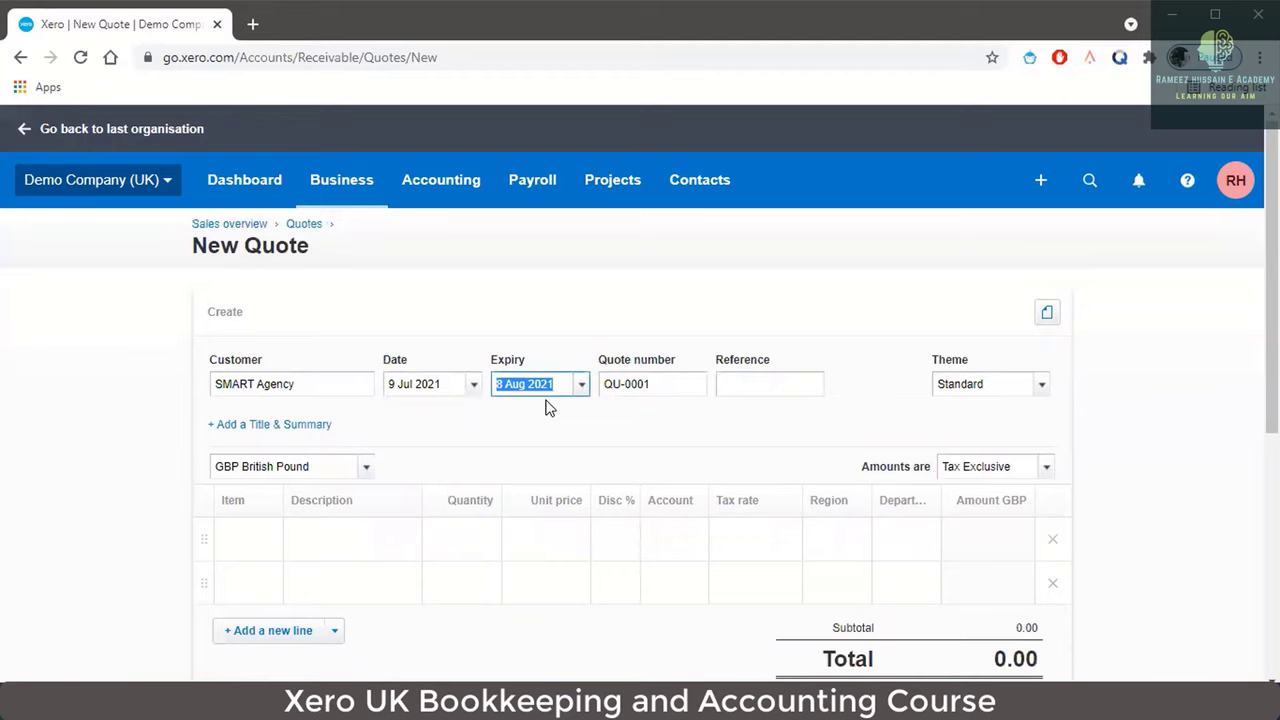
pyautogui.press('Tab')
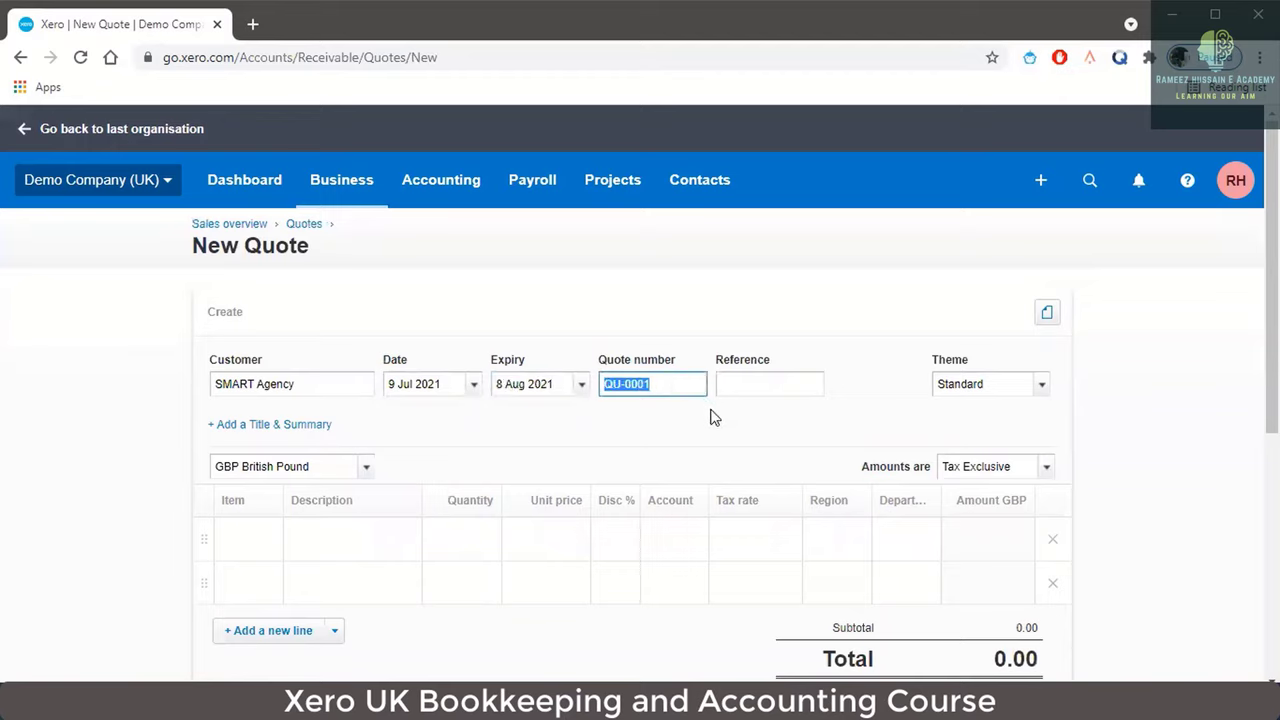
# Step: Enter 'Quote for services' as the reference for quote QU-0001
pyautogui.press('Tab')
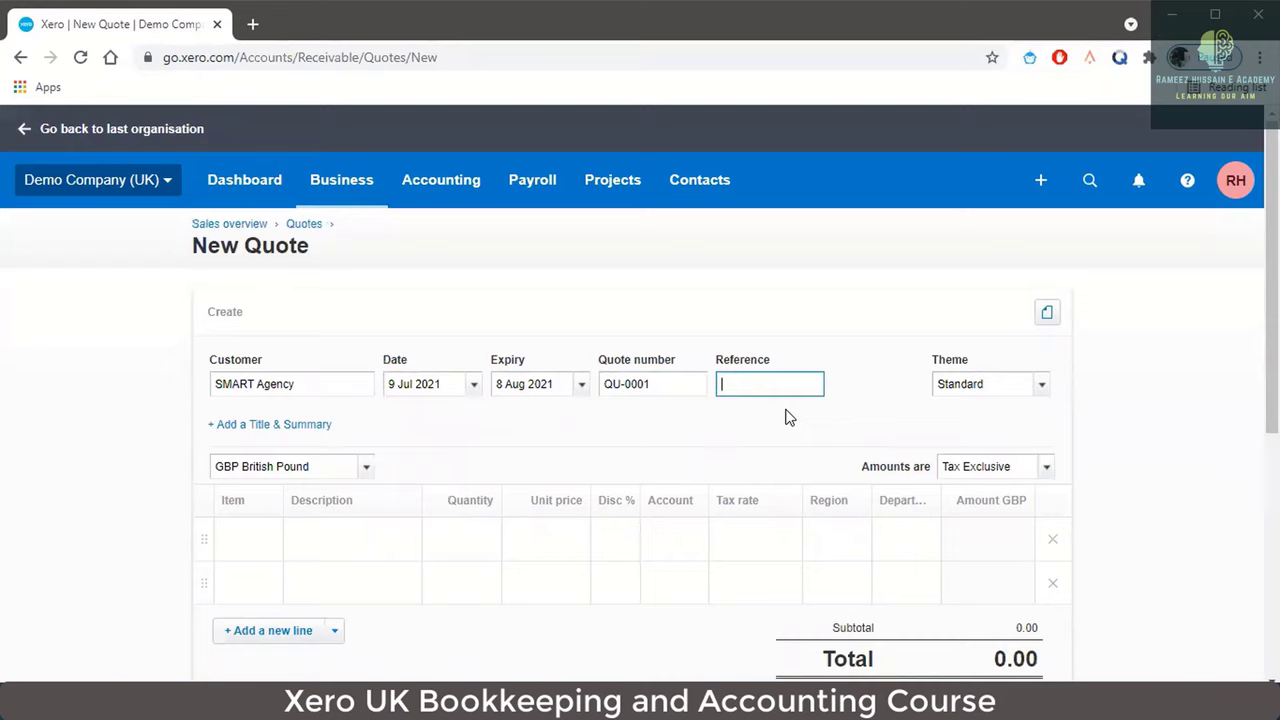
pyautogui.write('Quote for services')
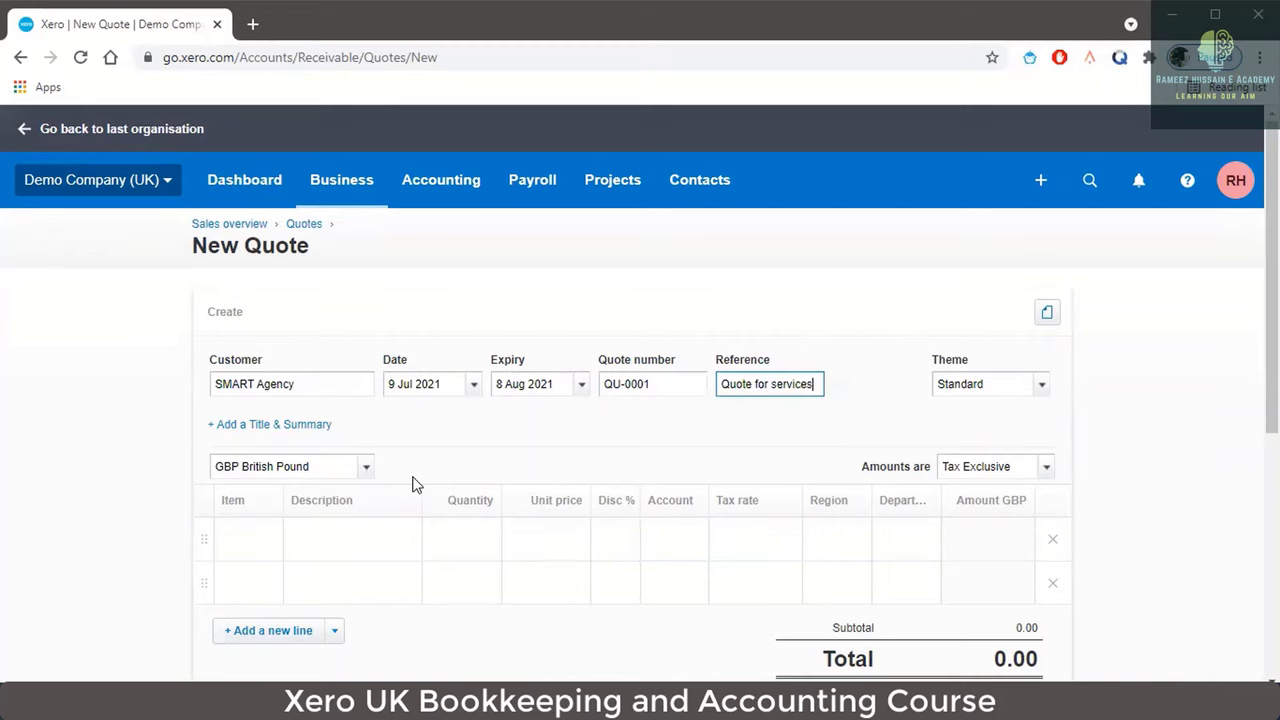
pyautogui.scroll(-1, 300, 452)
pyautogui.click(313, 439)
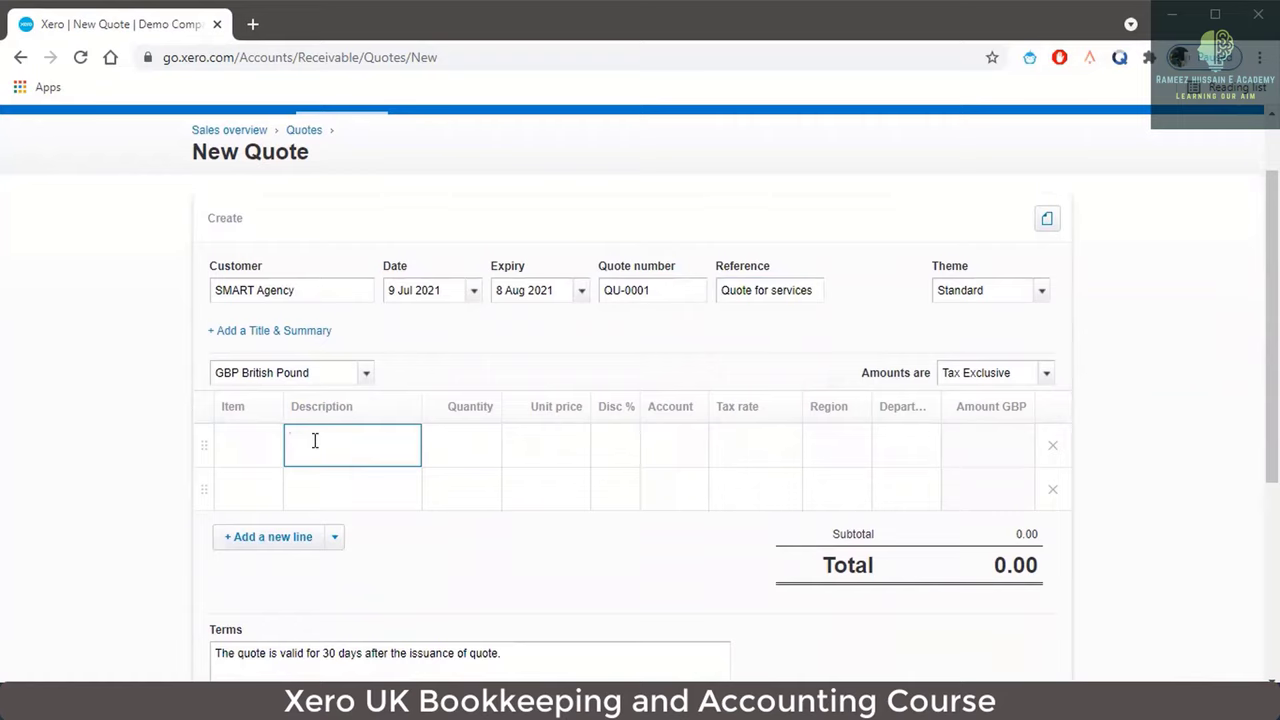
# Step: Put item Support-M (desktop/network support, 541.25 plus 20% VAT) on the first quote line
pyautogui.click(263, 446)
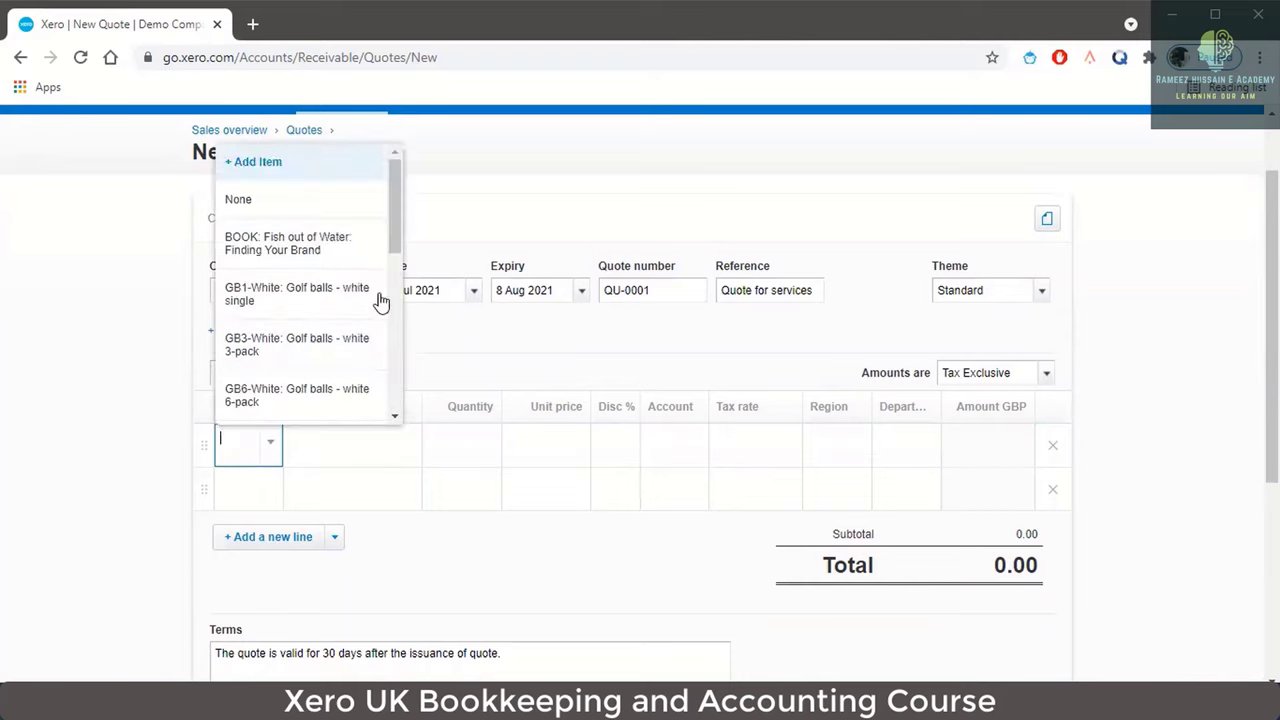
pyautogui.scroll(-5, 380, 270)
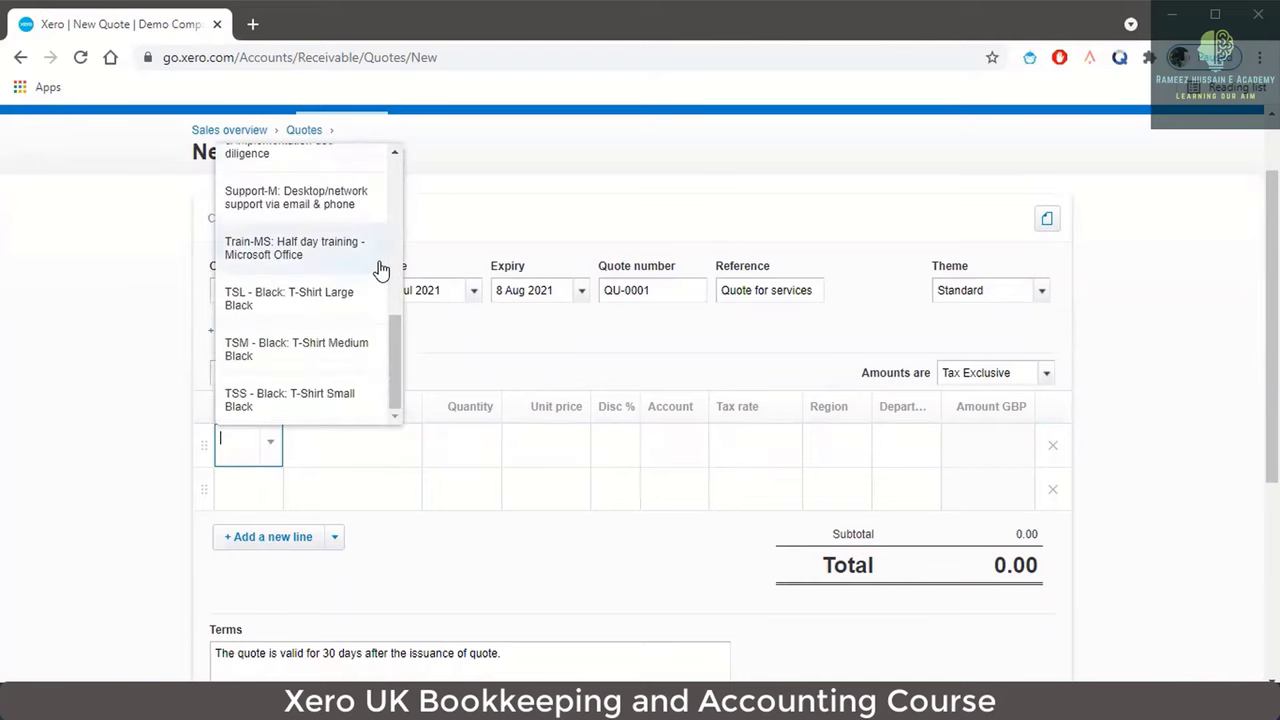
pyautogui.moveTo(400, 357); pyautogui.dragTo(398, 335)
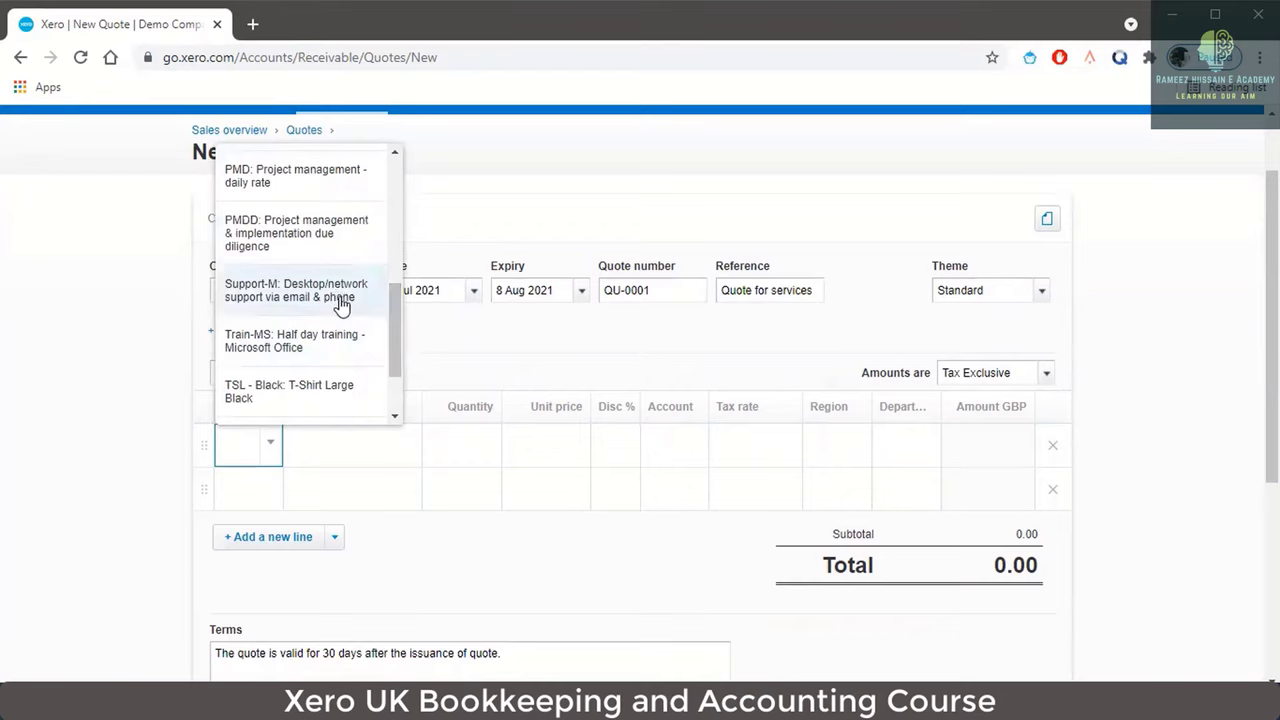
pyautogui.click(352, 305)
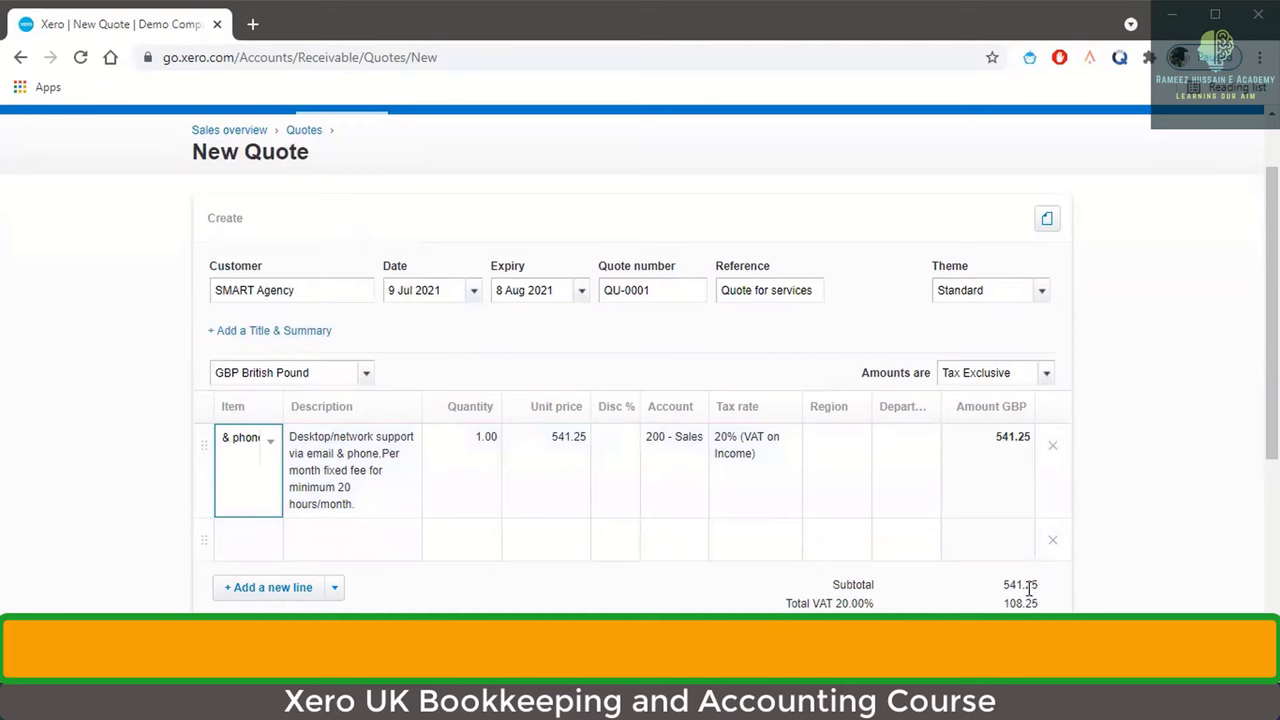
pyautogui.scroll(-3, 975, 508)
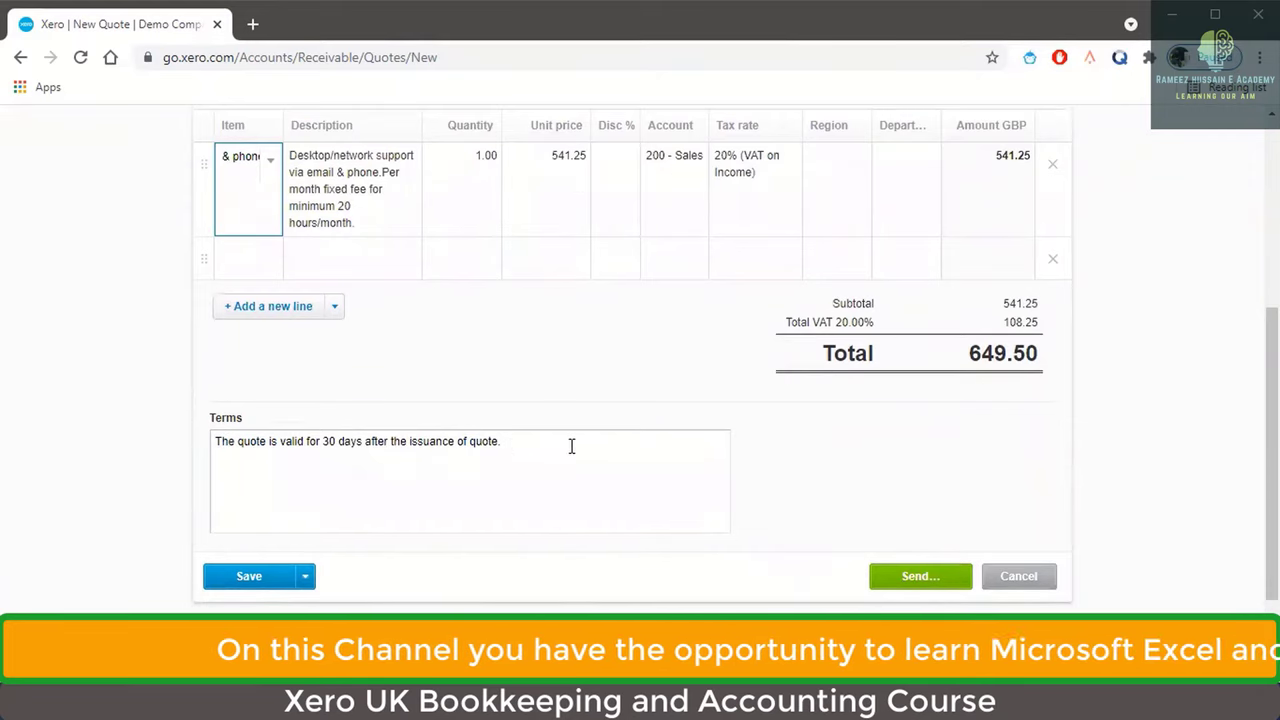
pyautogui.scroll(3, 524, 452)
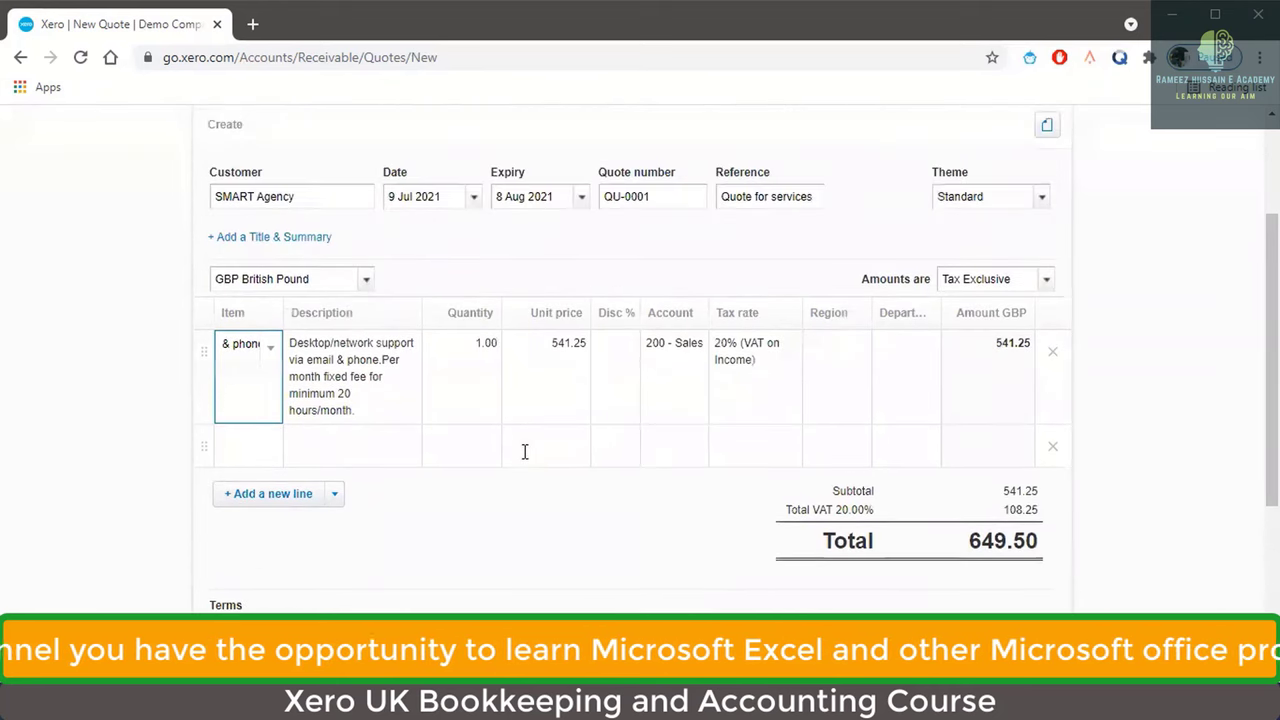
pyautogui.scroll(-5, 523, 455)
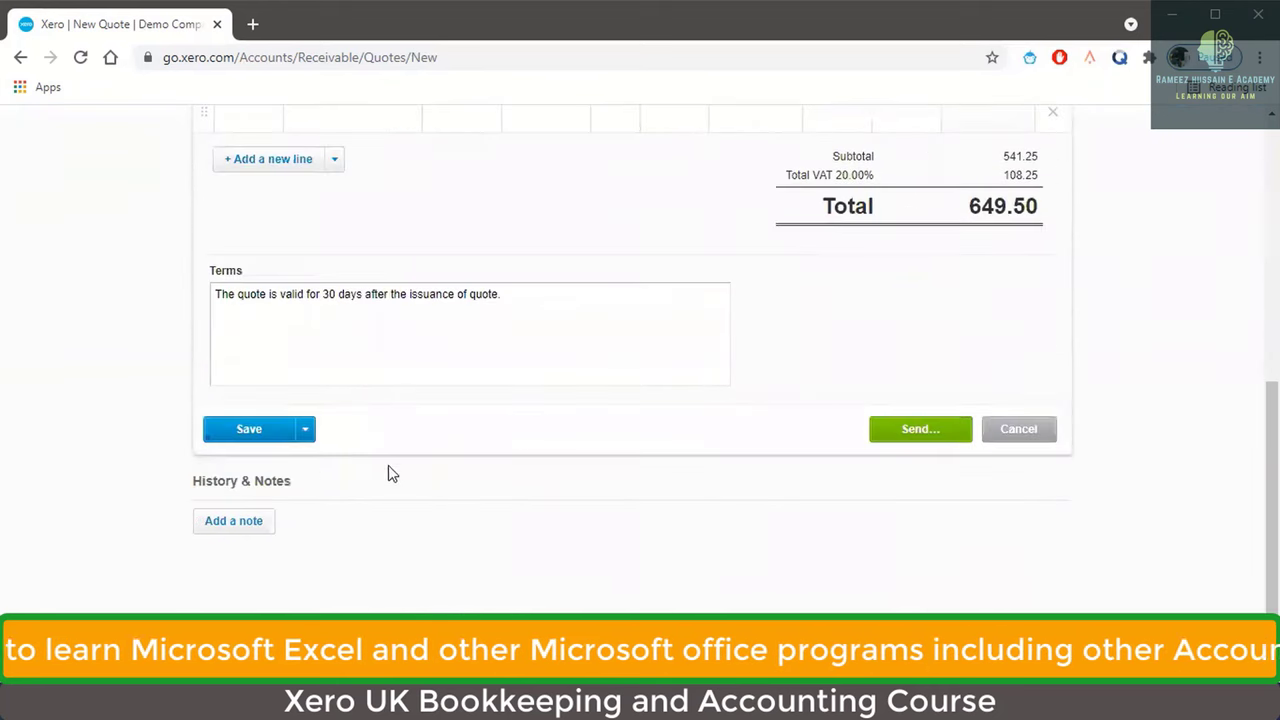
# Step: Save quote QU-0001 as a draft and reopen it from the Draft quotes list
pyautogui.click(302, 438)
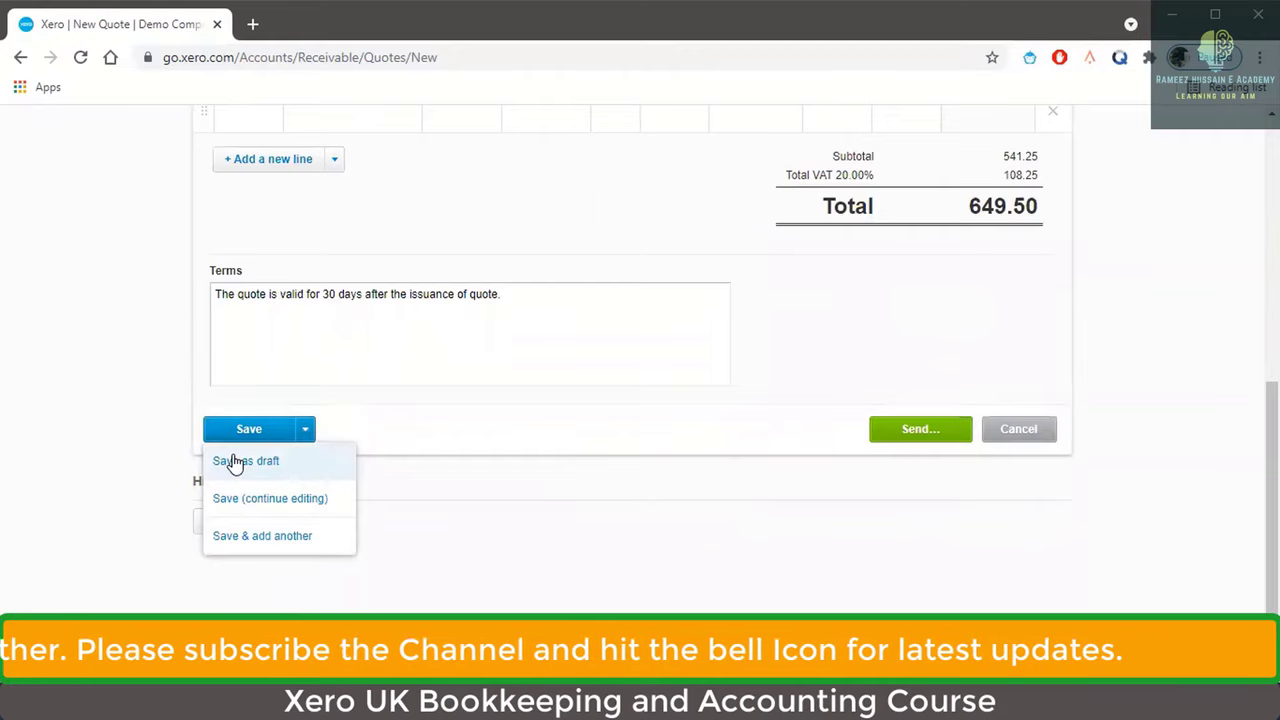
pyautogui.click(305, 470)
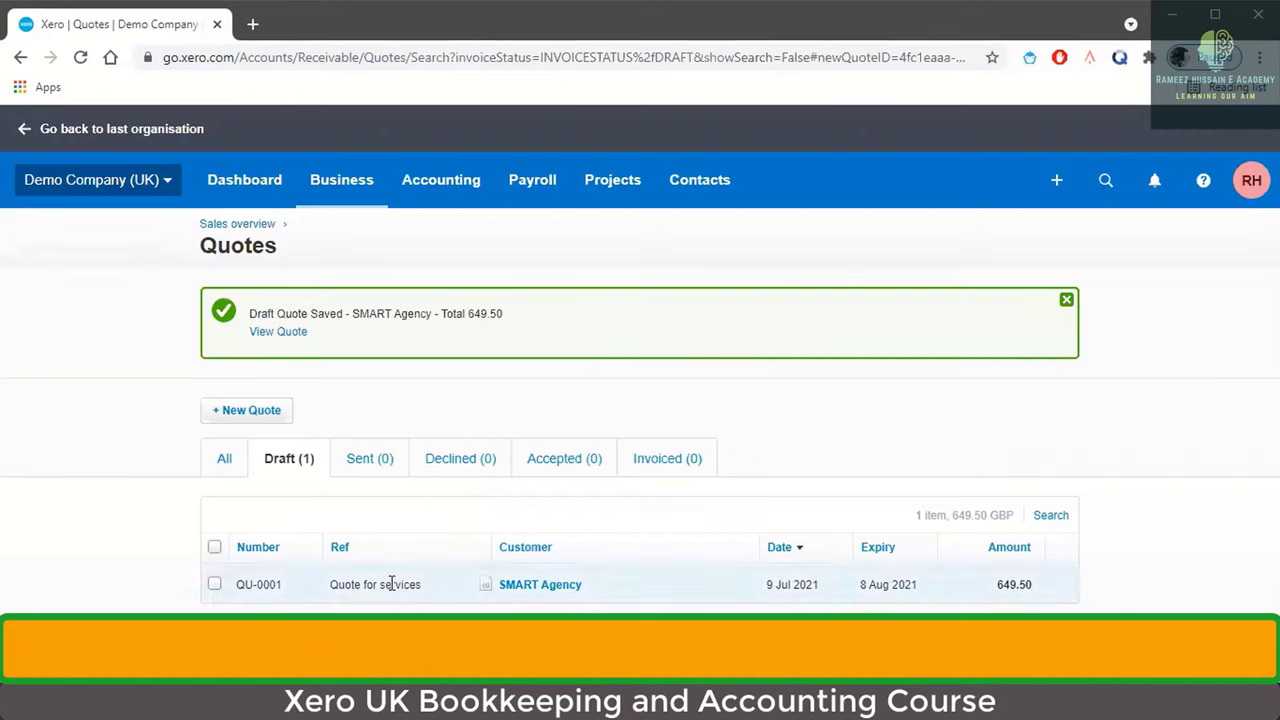
pyautogui.click(538, 590)
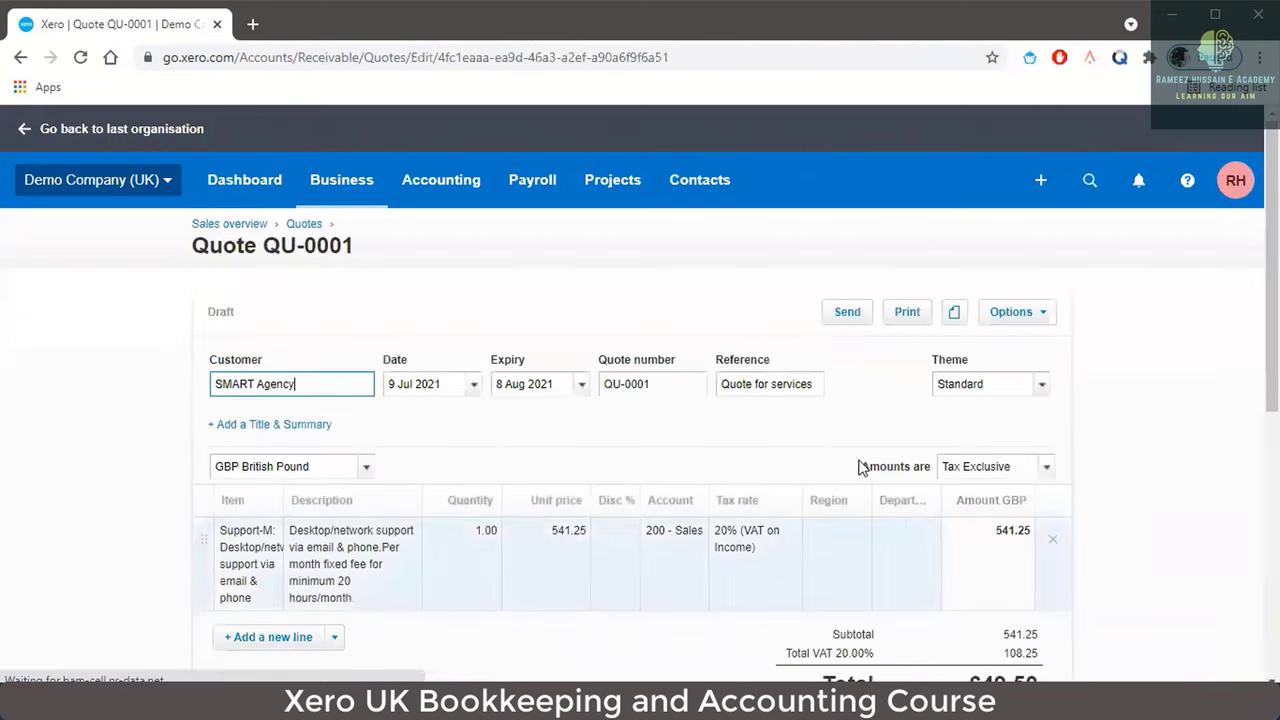
# Step: Bring up the Send Quote dialog for QU-0001 at £649.50
pyautogui.scroll(-3, 857, 464)
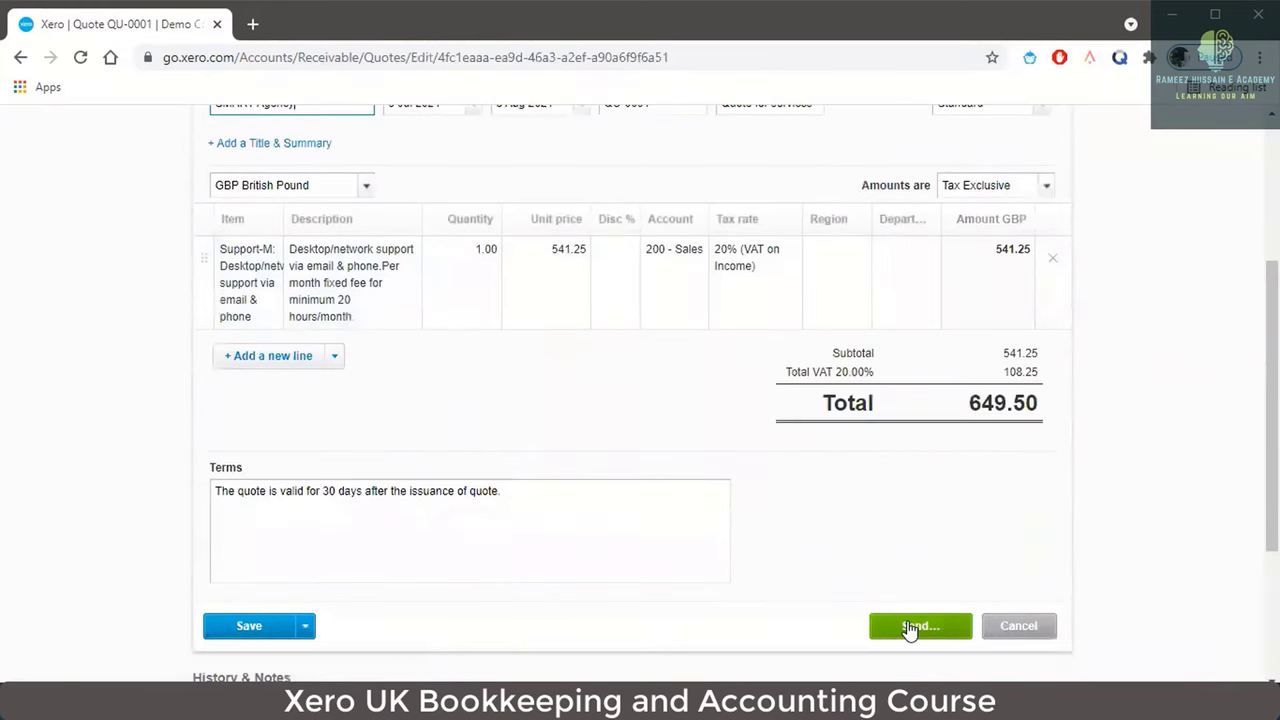
pyautogui.click(910, 627)
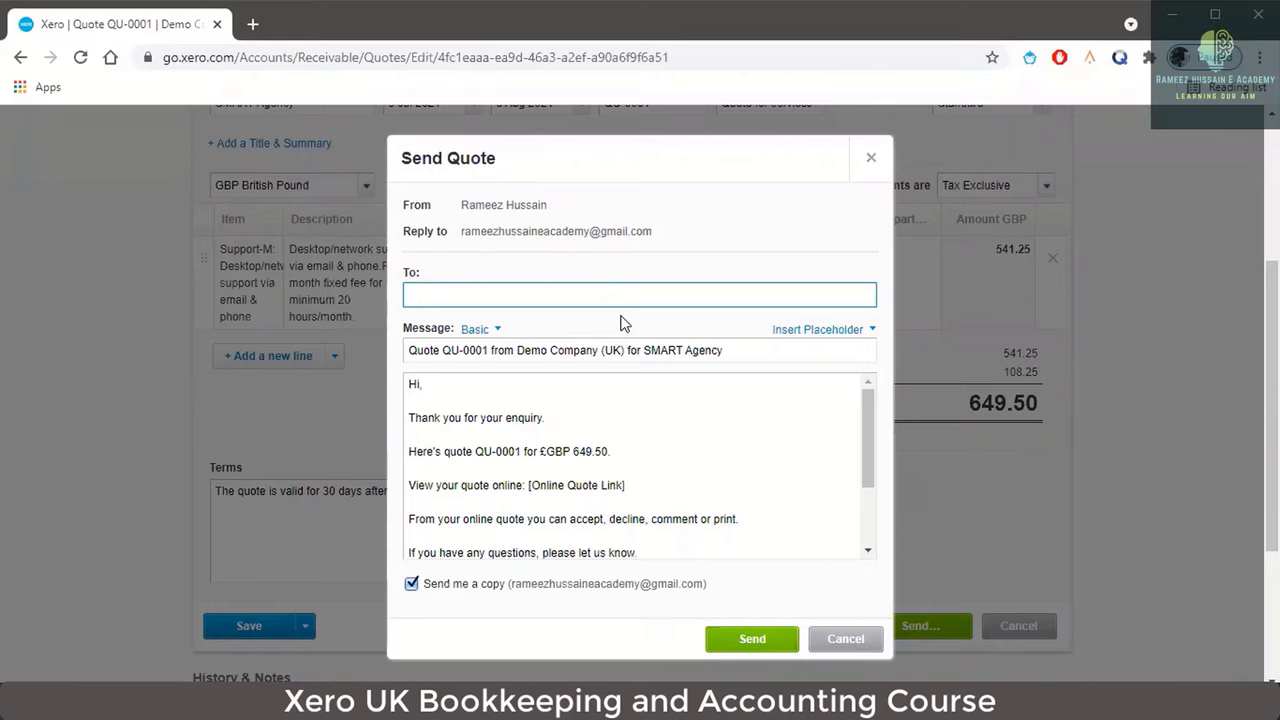
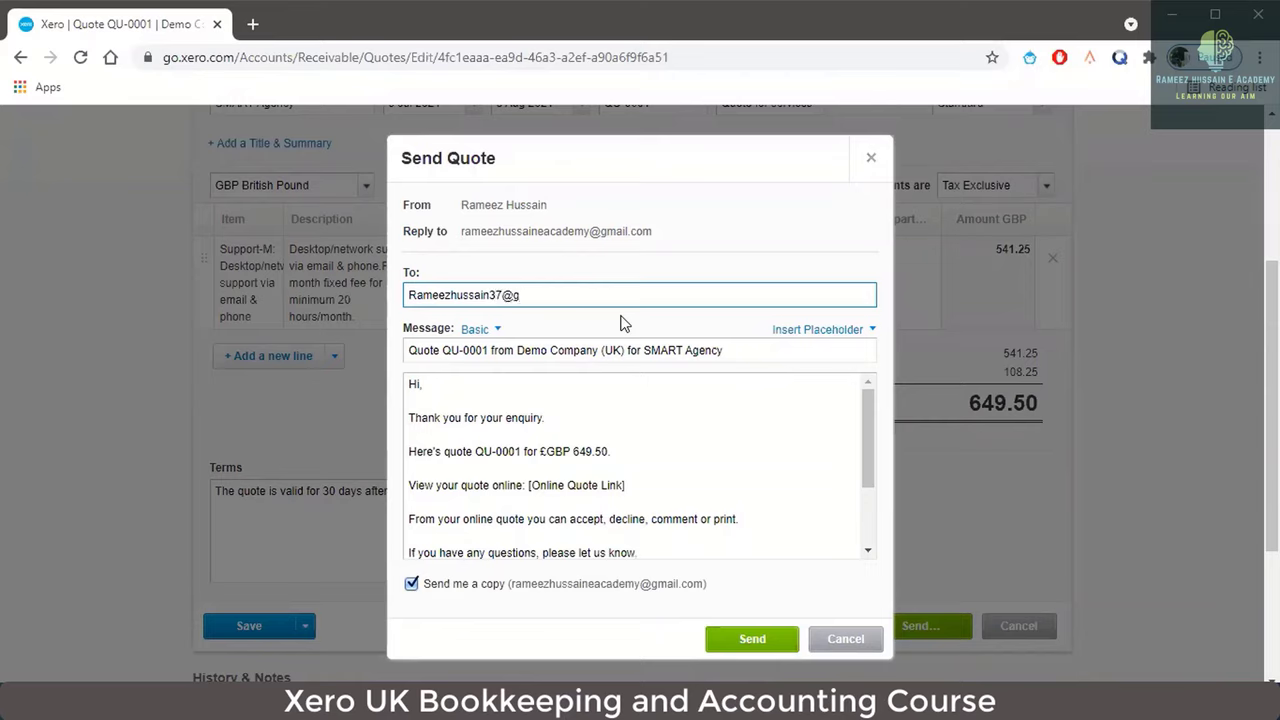
# Step: Address the quote email to the customer contact's e-mail and send QU-0001
pyautogui.scroll(-1, 777, 466)
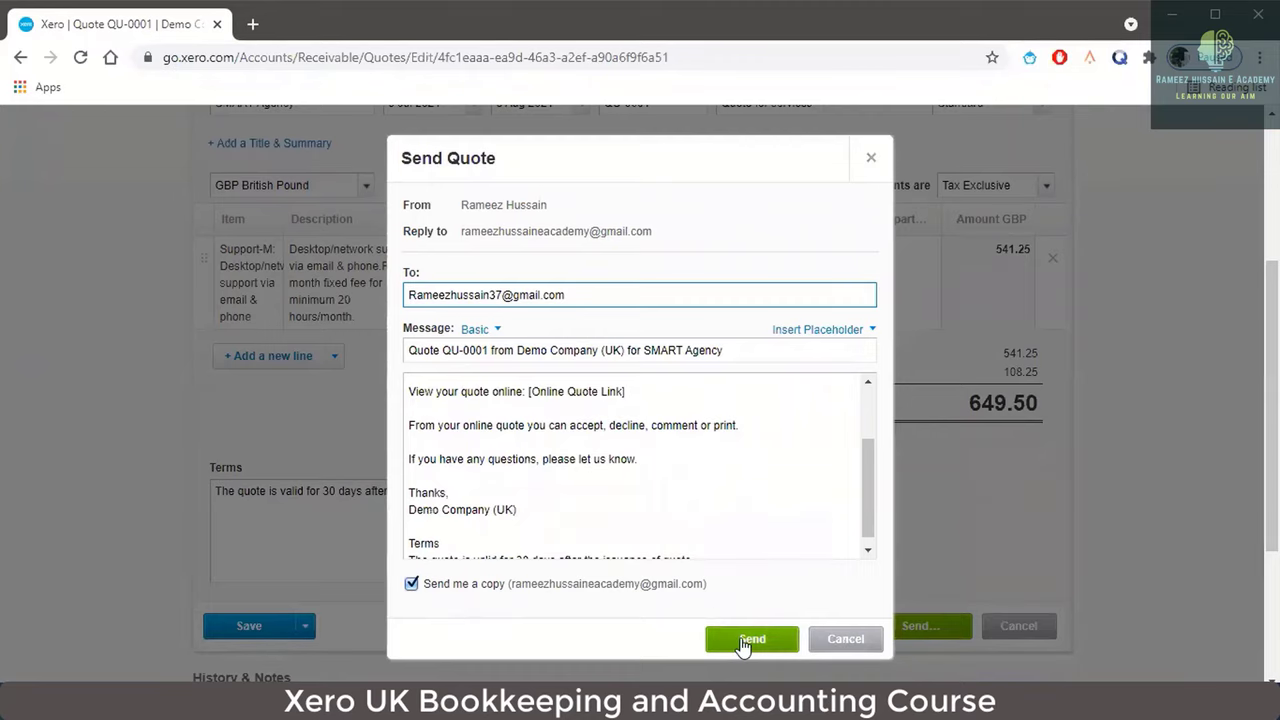
pyautogui.scroll(-1, 782, 598)
pyautogui.scroll(2, 774, 437)
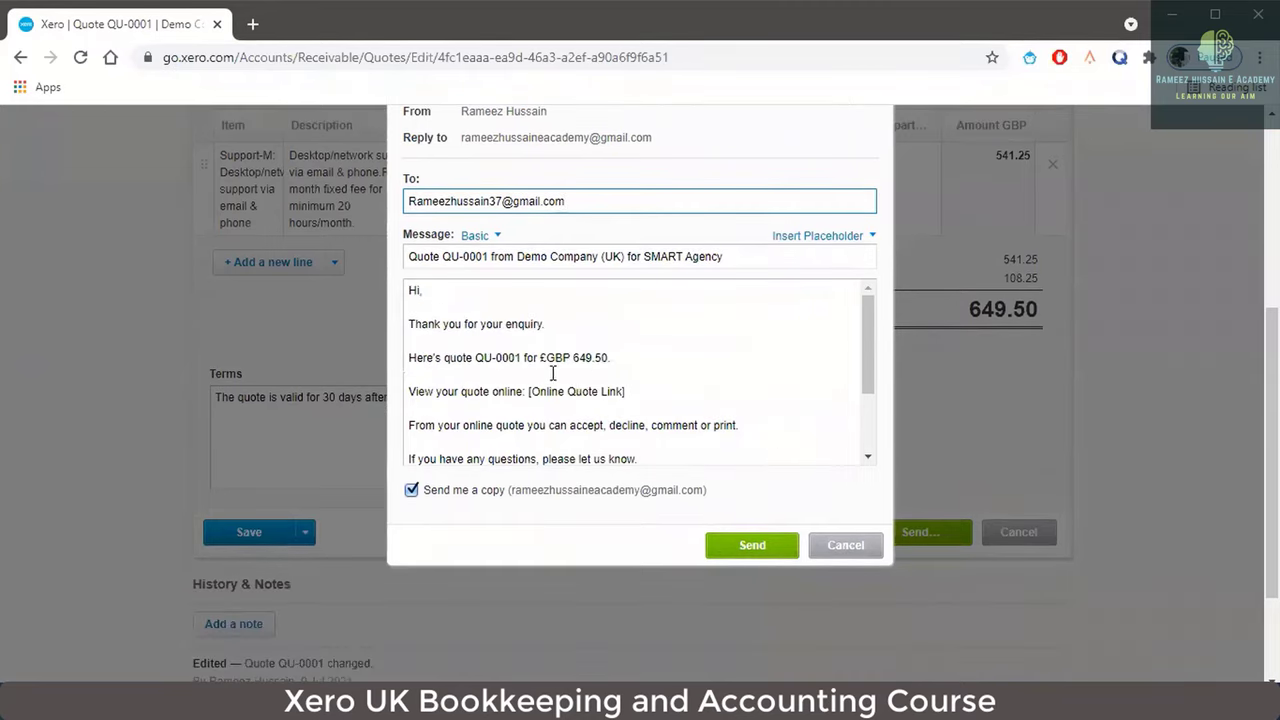
pyautogui.scroll(-2, 600, 430)
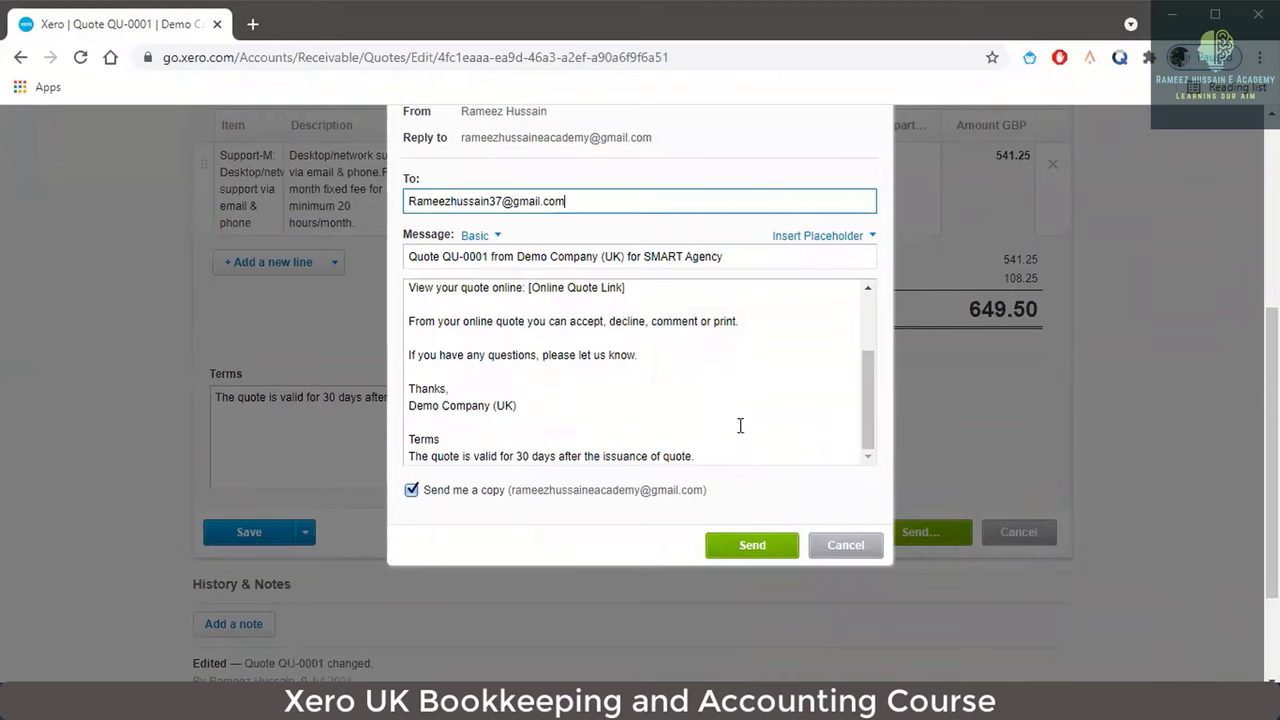
pyautogui.scroll(3, 729, 421)
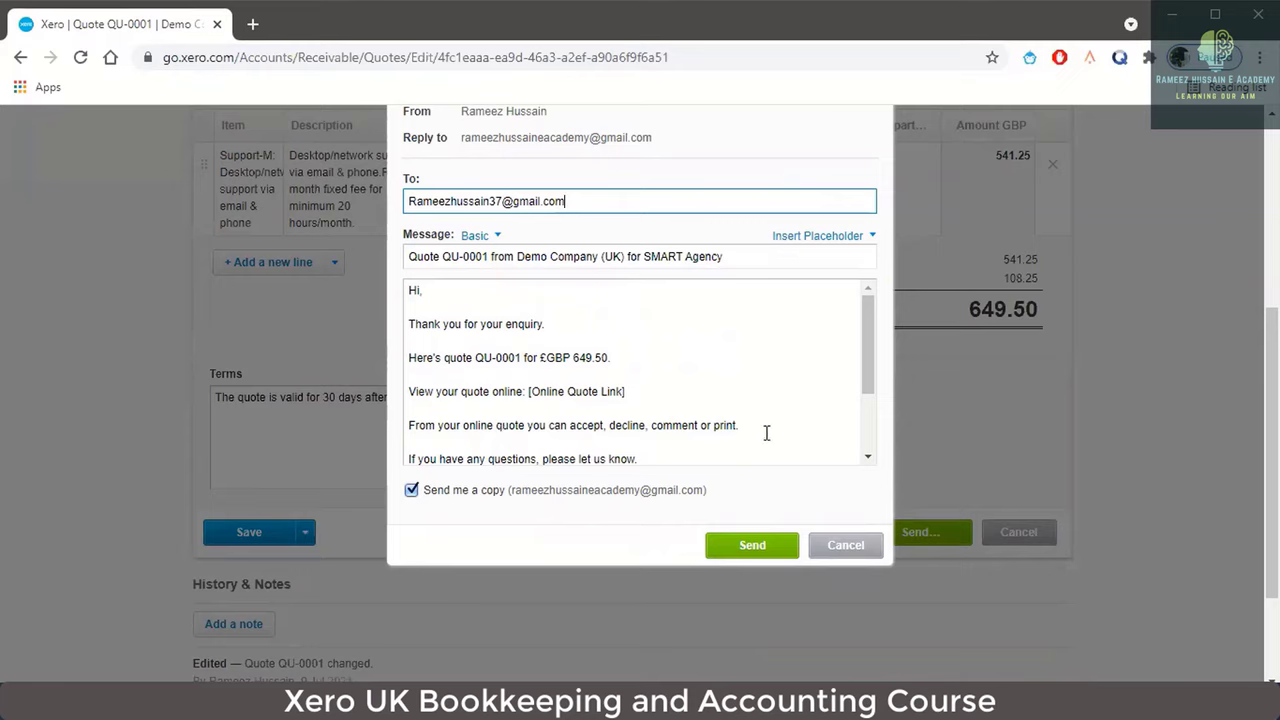
pyautogui.scroll(-1, 540, 404)
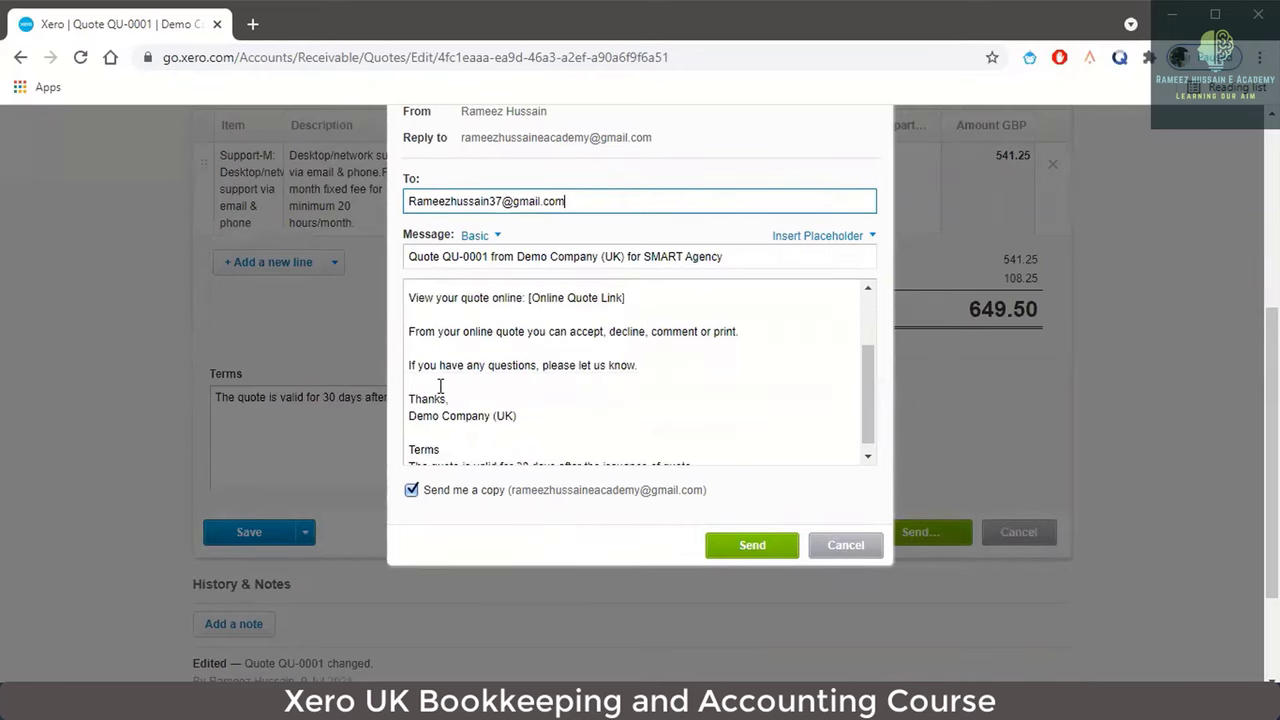
pyautogui.click(771, 546)
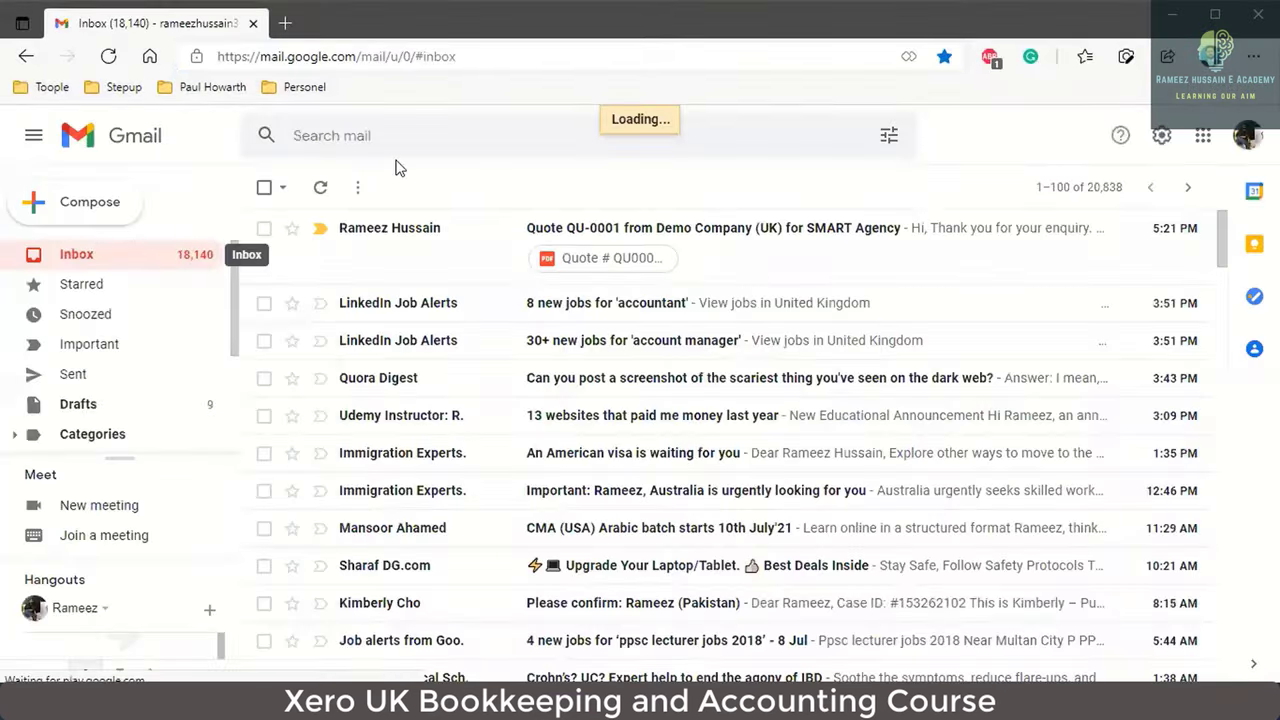
# Step: Open the Quote QU-0001 email in Gmail and follow its View your quote online link
pyautogui.click(418, 230)
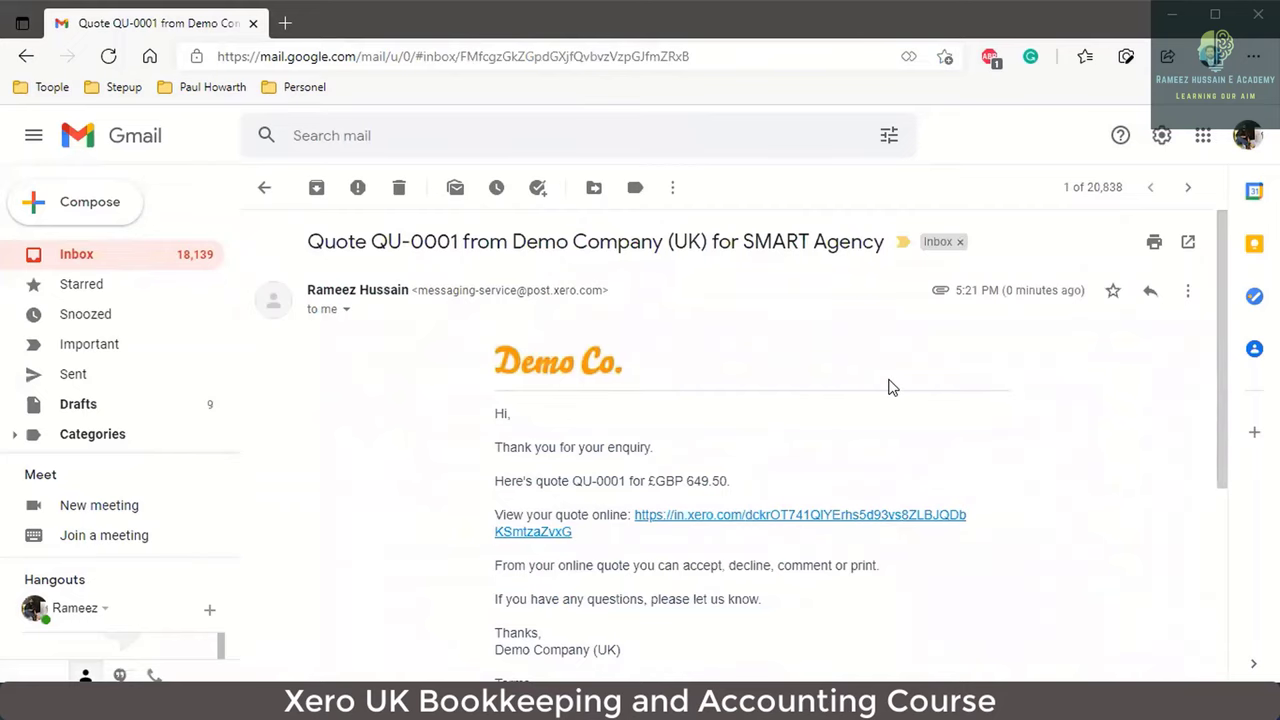
pyautogui.scroll(-2, 889, 383)
pyautogui.scroll(1, 800, 467)
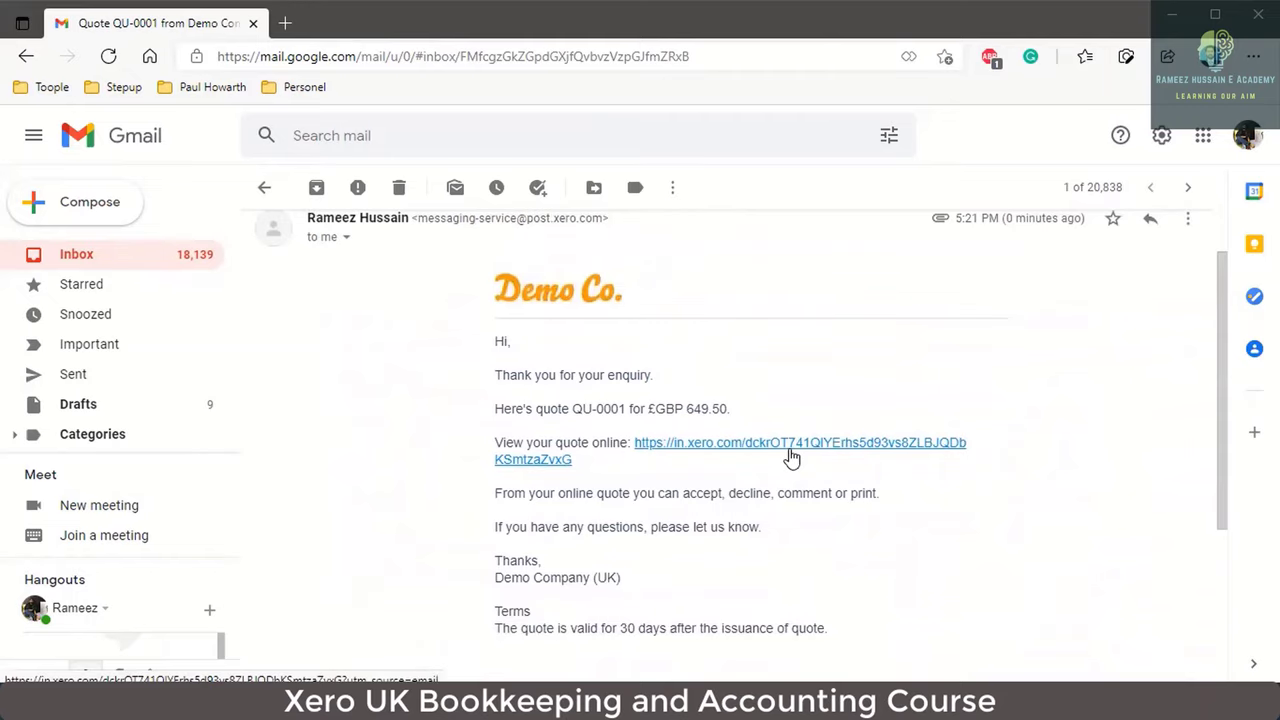
pyautogui.click(789, 448)
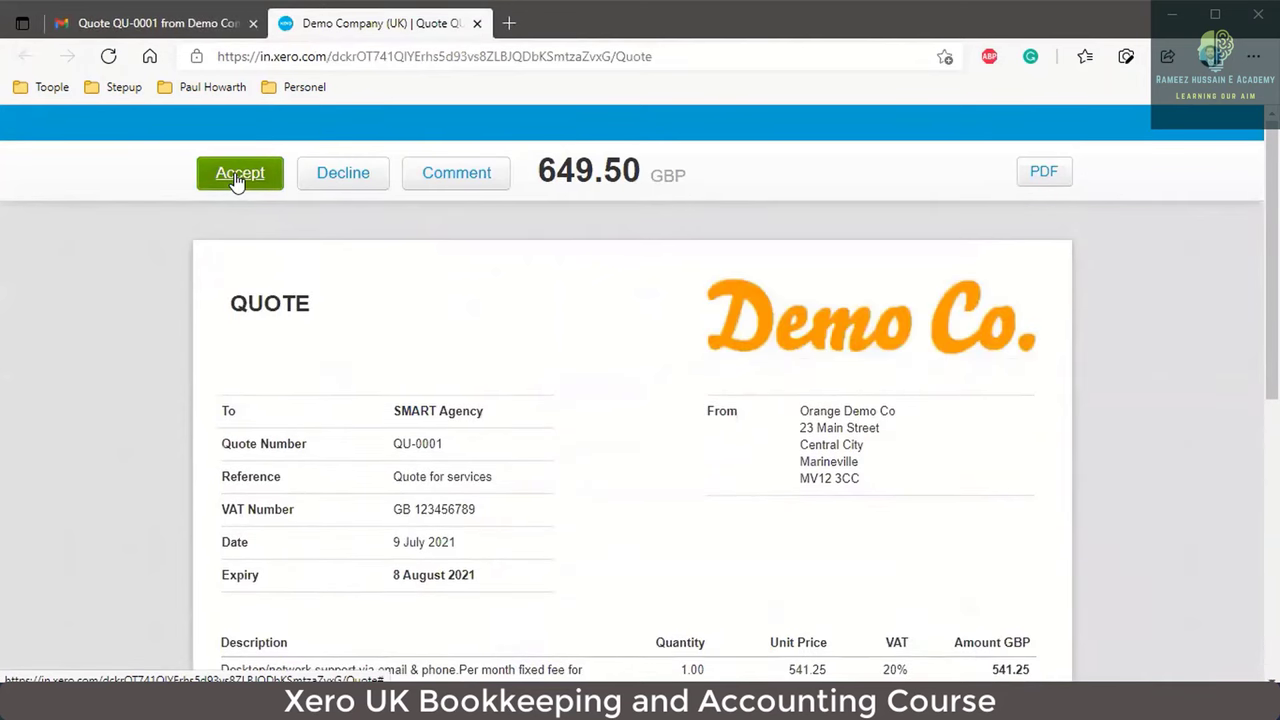
# Step: Accept quote QU-0001 on the customer's online quote page
pyautogui.click(238, 177)
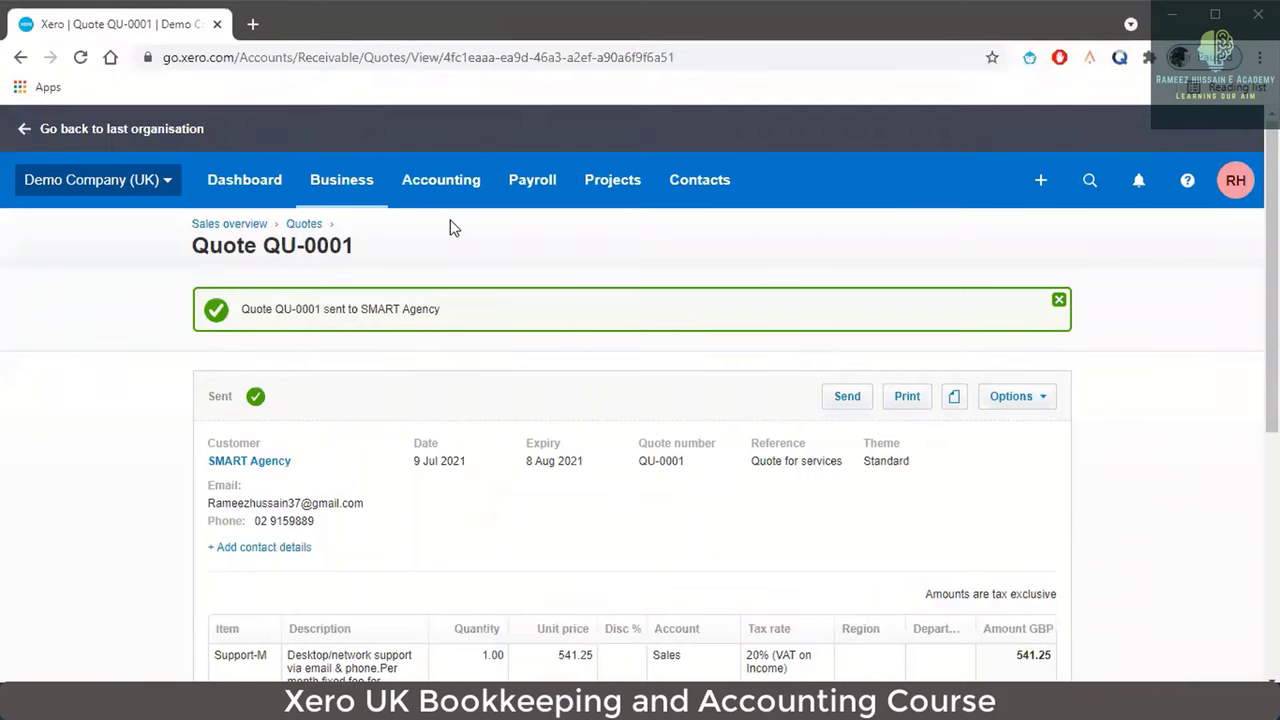
# Step: Go through the Business menu to the Quotes list, where QU-0001 shows Accepted
pyautogui.click(362, 190)
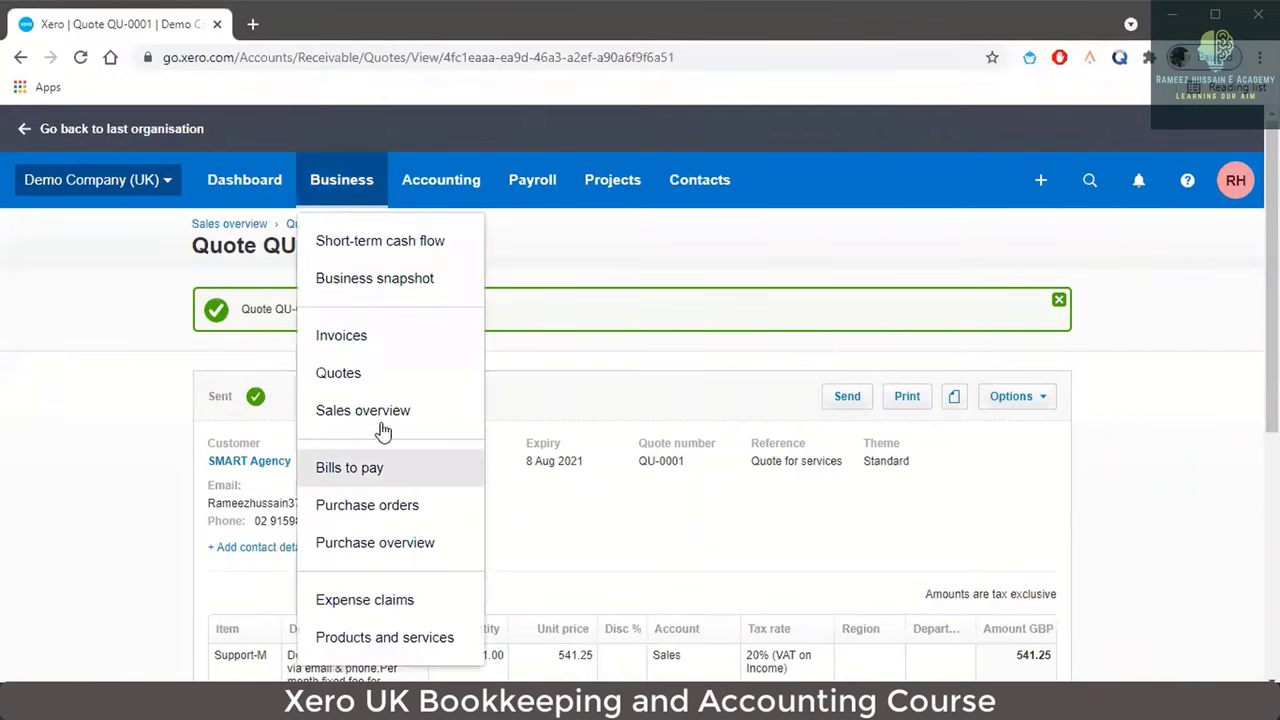
pyautogui.scroll(-2, 1246, 513)
pyautogui.scroll(-3, 1200, 513)
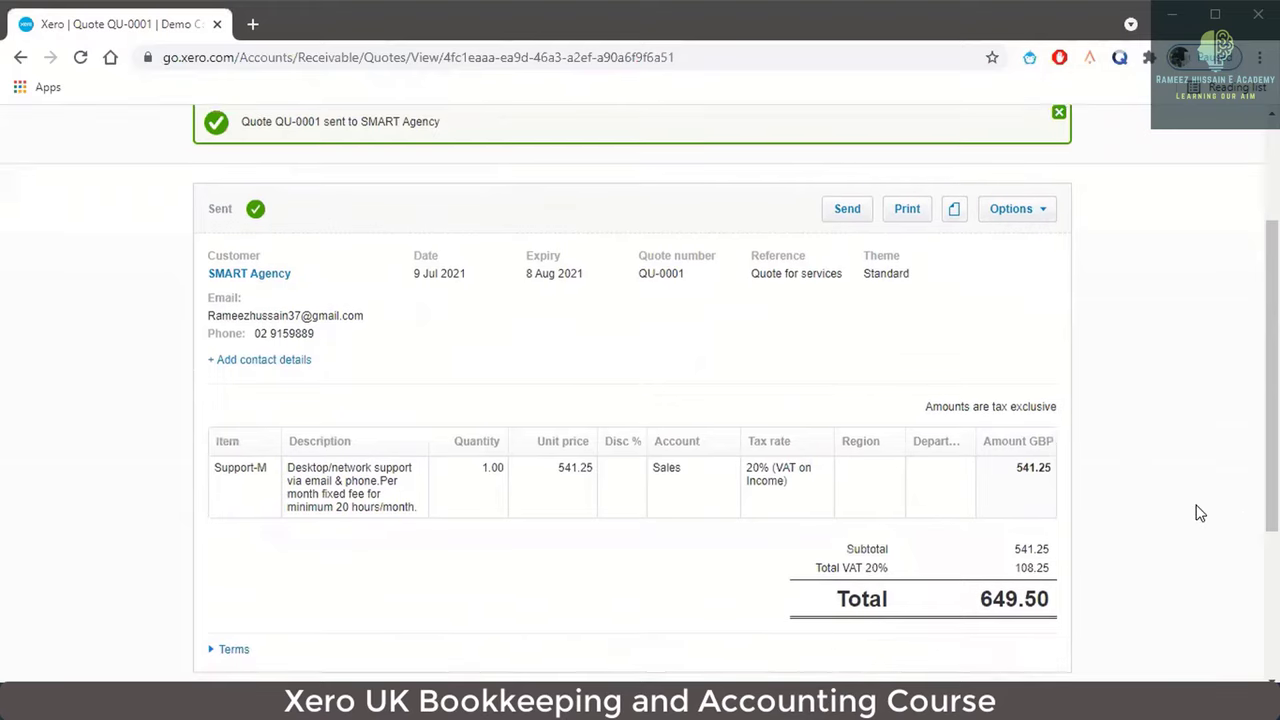
pyautogui.scroll(2, 1194, 514)
pyautogui.scroll(-2, 1200, 513)
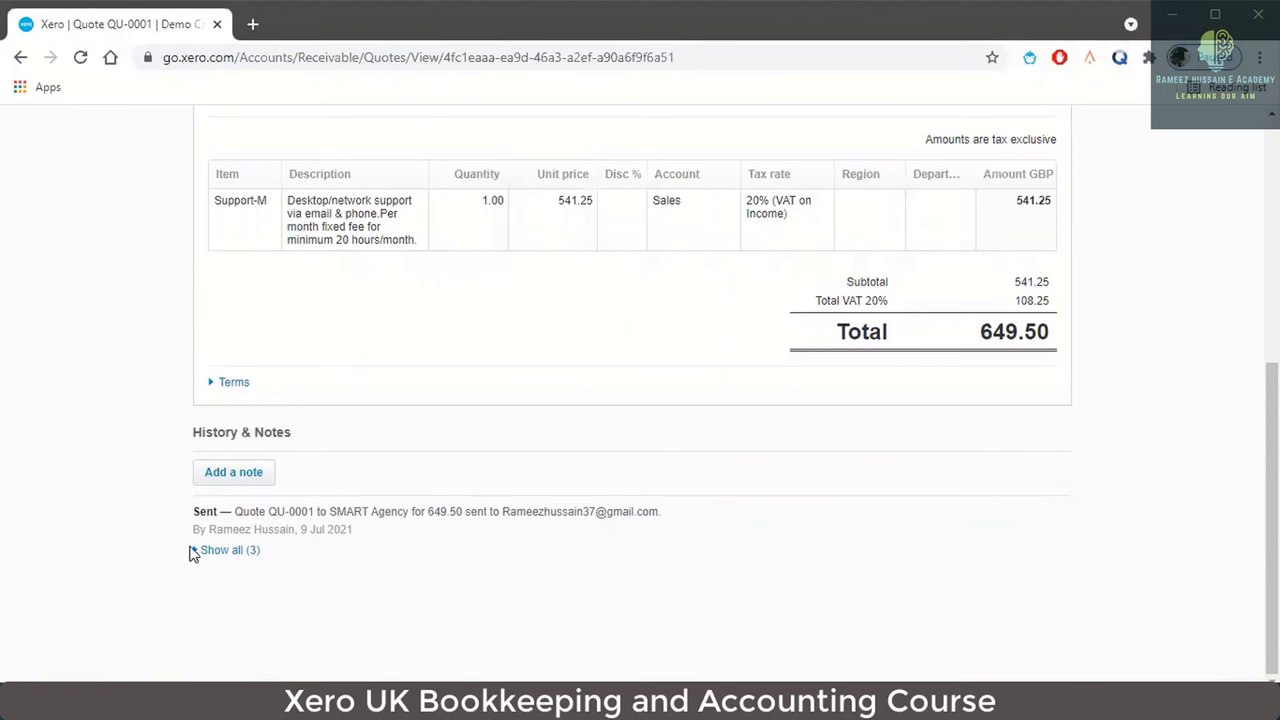
pyautogui.scroll(5, 315, 456)
pyautogui.click(340, 195)
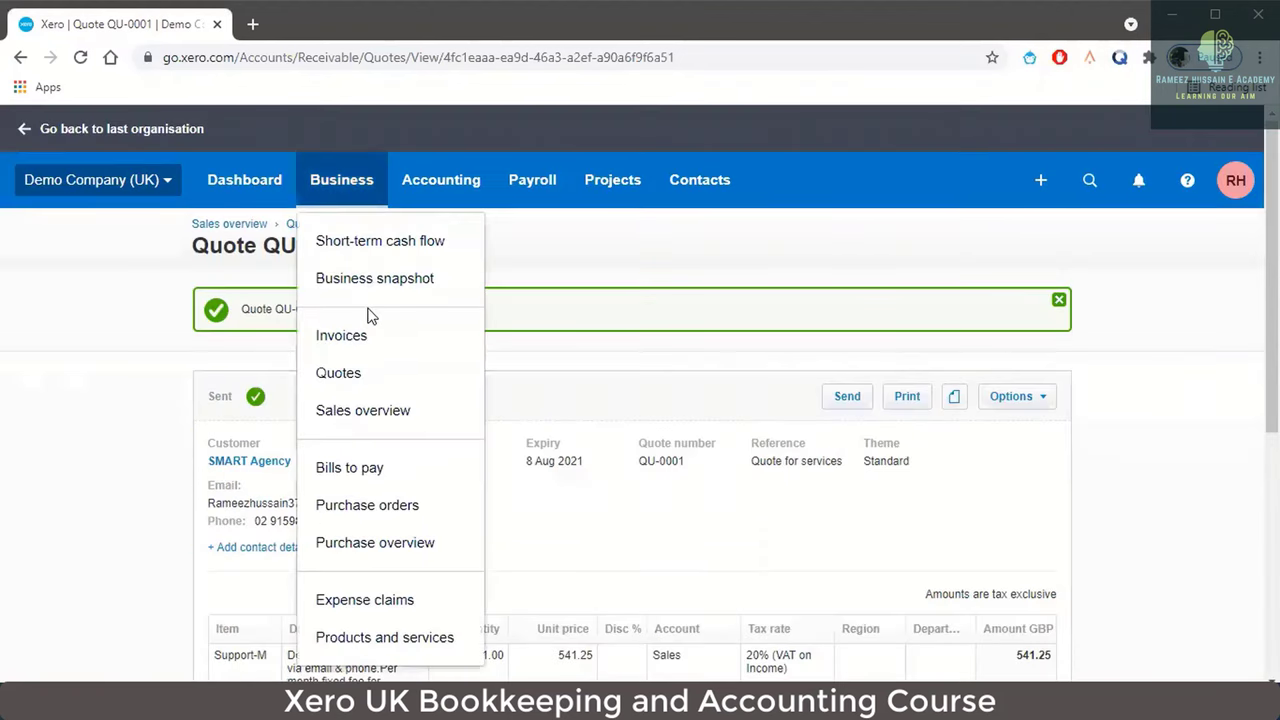
pyautogui.click(350, 374)
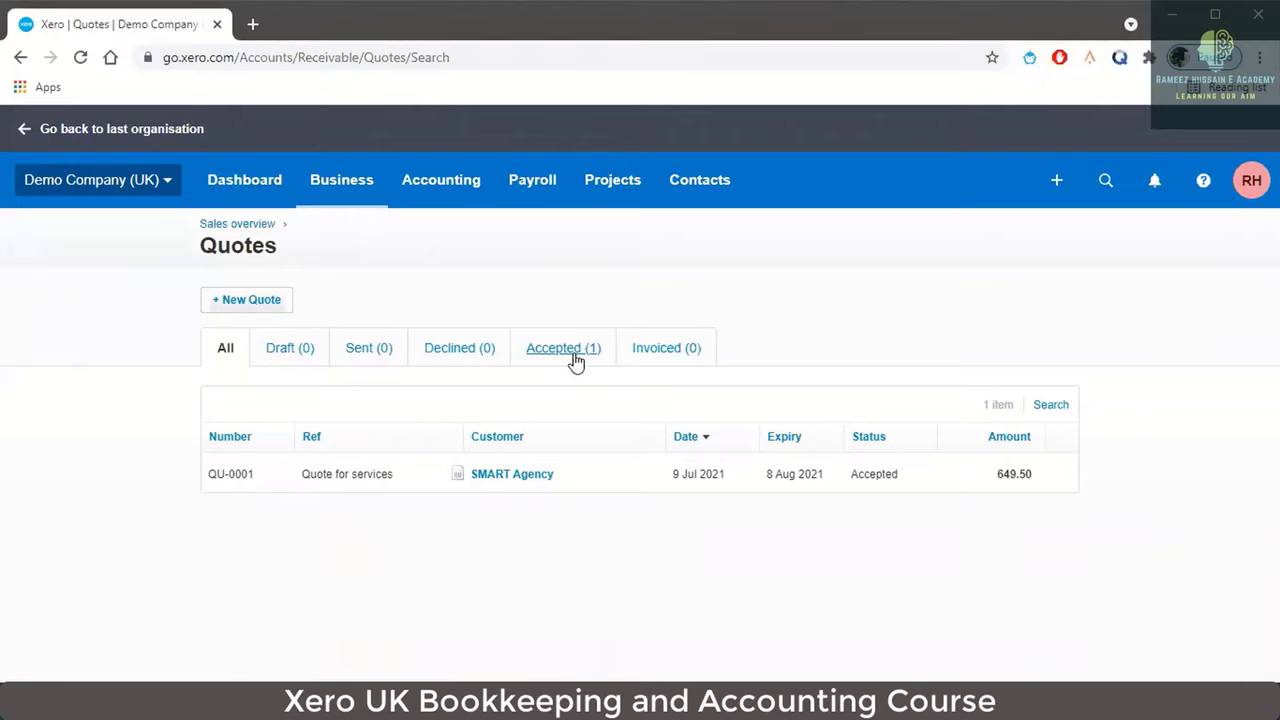
# Step: Create invoice INV-0058 from quote QU-0001 with Mark as Invoiced ticked
pyautogui.click(523, 476)
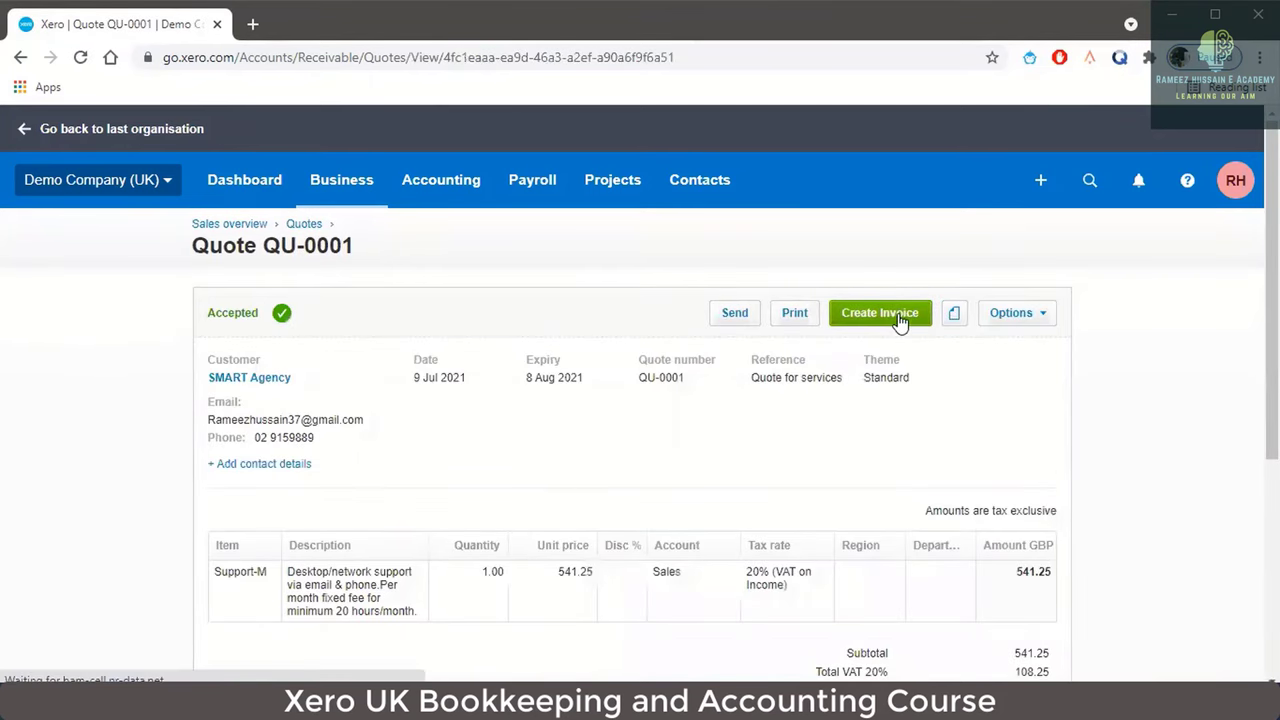
pyautogui.click(899, 316)
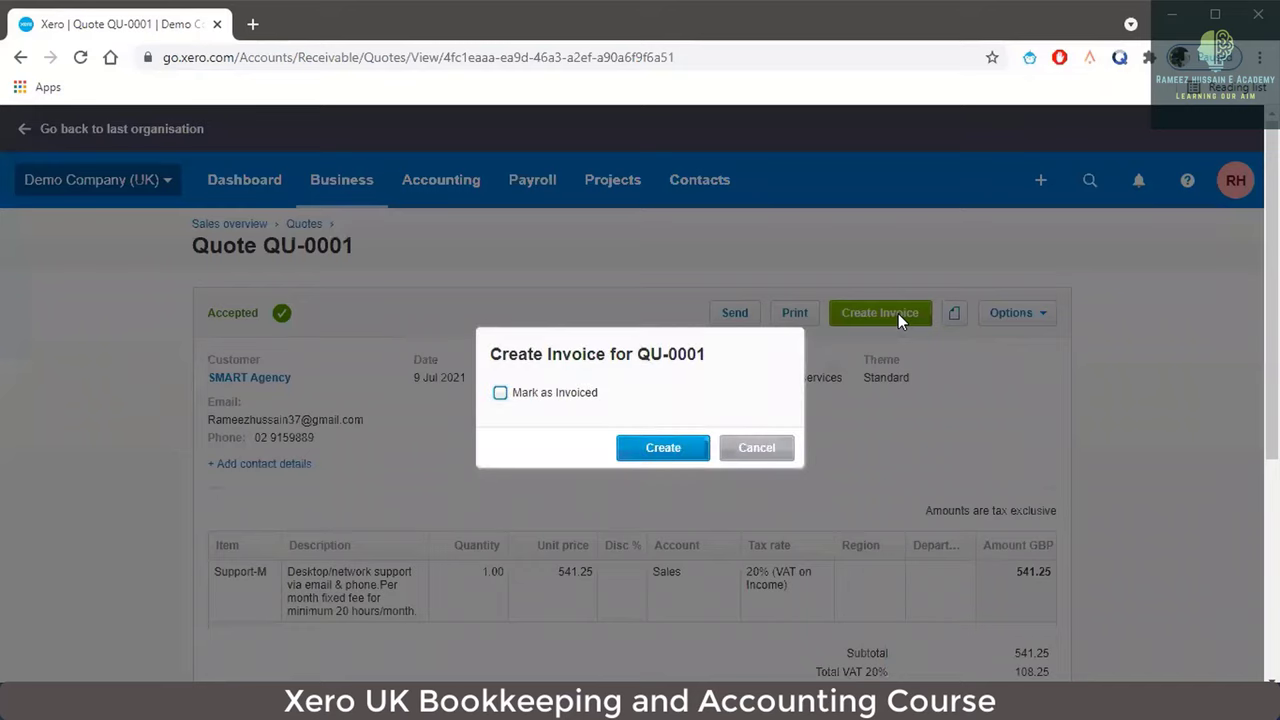
pyautogui.click(590, 392)
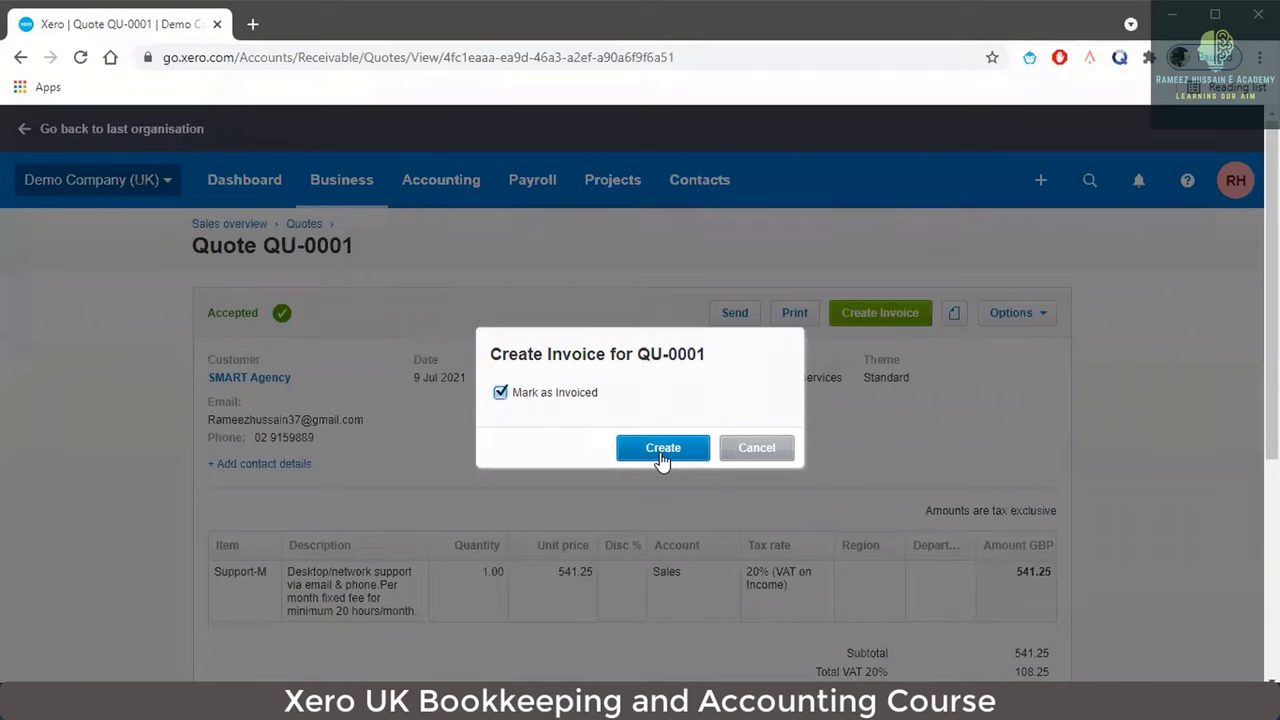
pyautogui.click(660, 450)
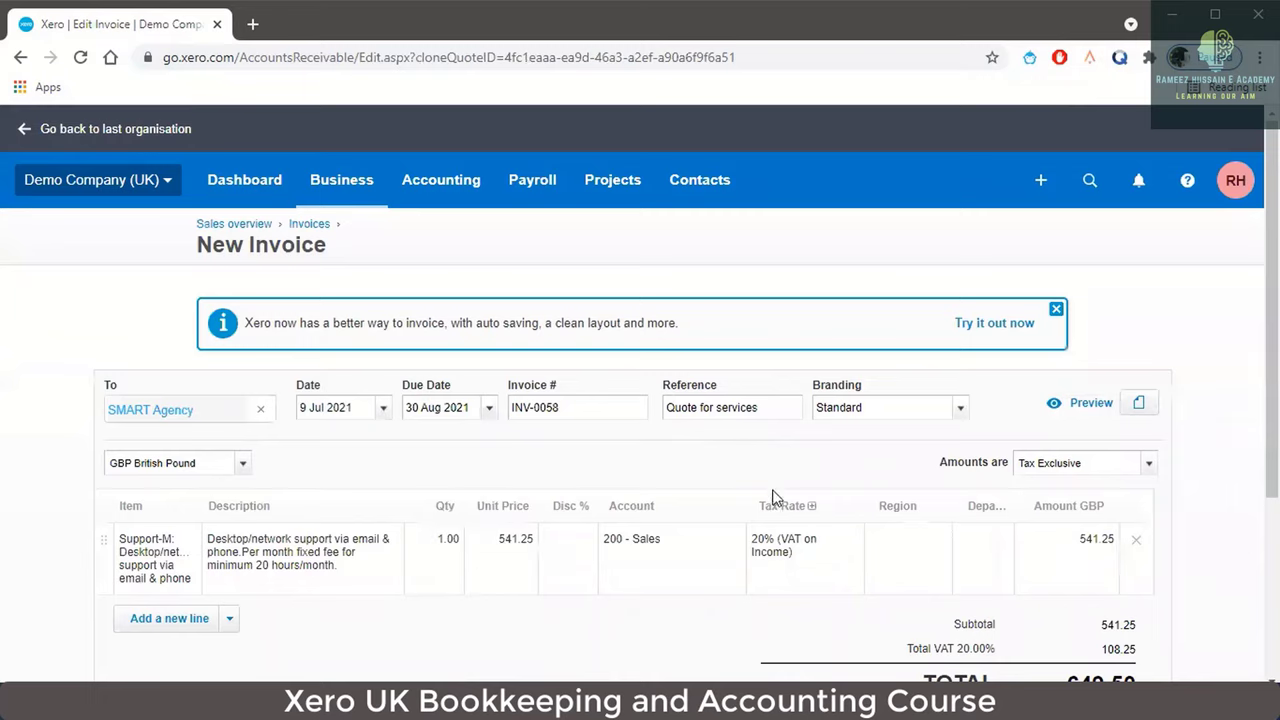
# Step: Replace invoice INV-0058's reference with Qu-0001
pyautogui.scroll(-2, 1089, 617)
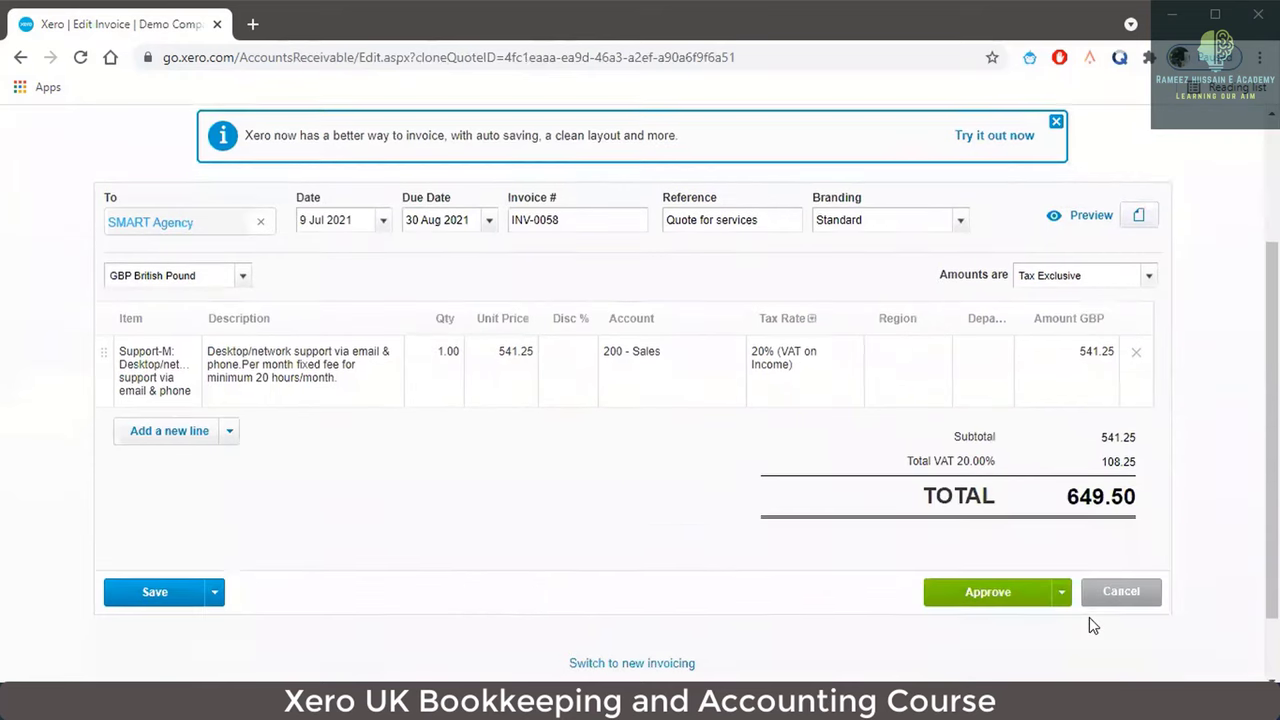
pyautogui.scroll(1, 1089, 617)
pyautogui.click(777, 323)
pyautogui.hotkey('ctrl', 'shift', 'Left')
pyautogui.hotkey('ctrl', 'shift', 'Left')
pyautogui.hotkey('ctrl', 'shift', 'Left')
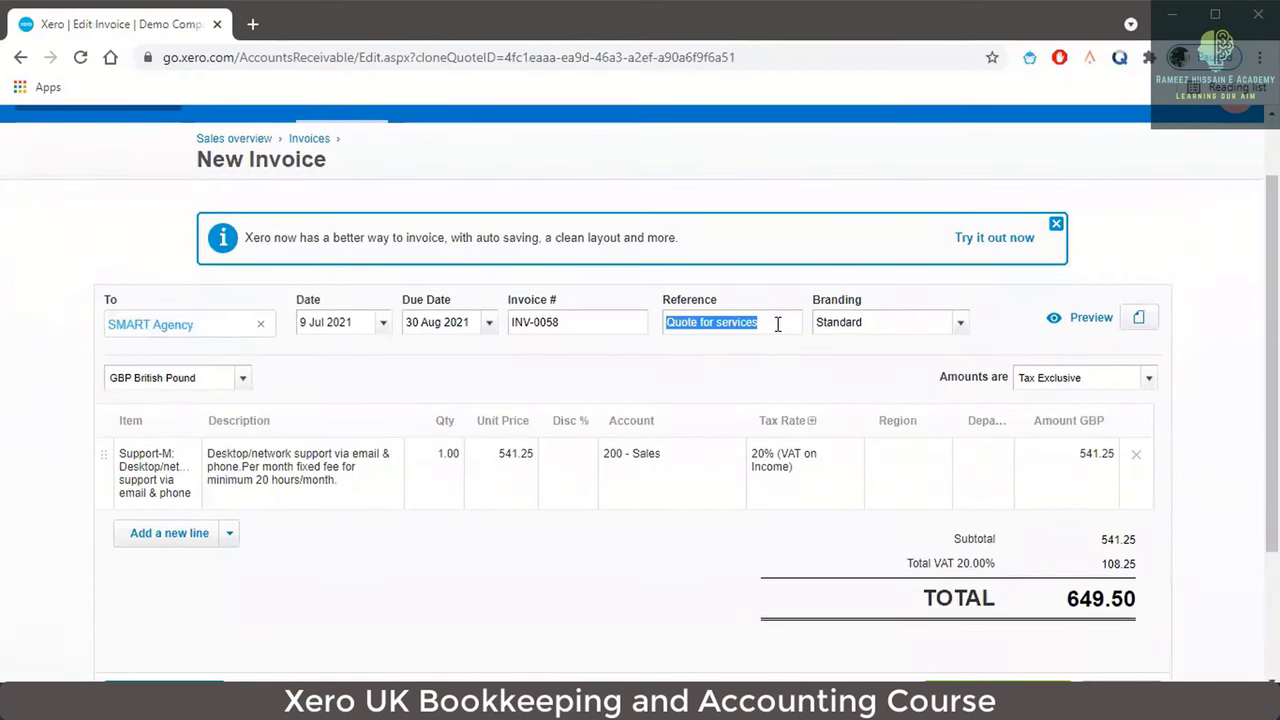
pyautogui.write('Qu-00')
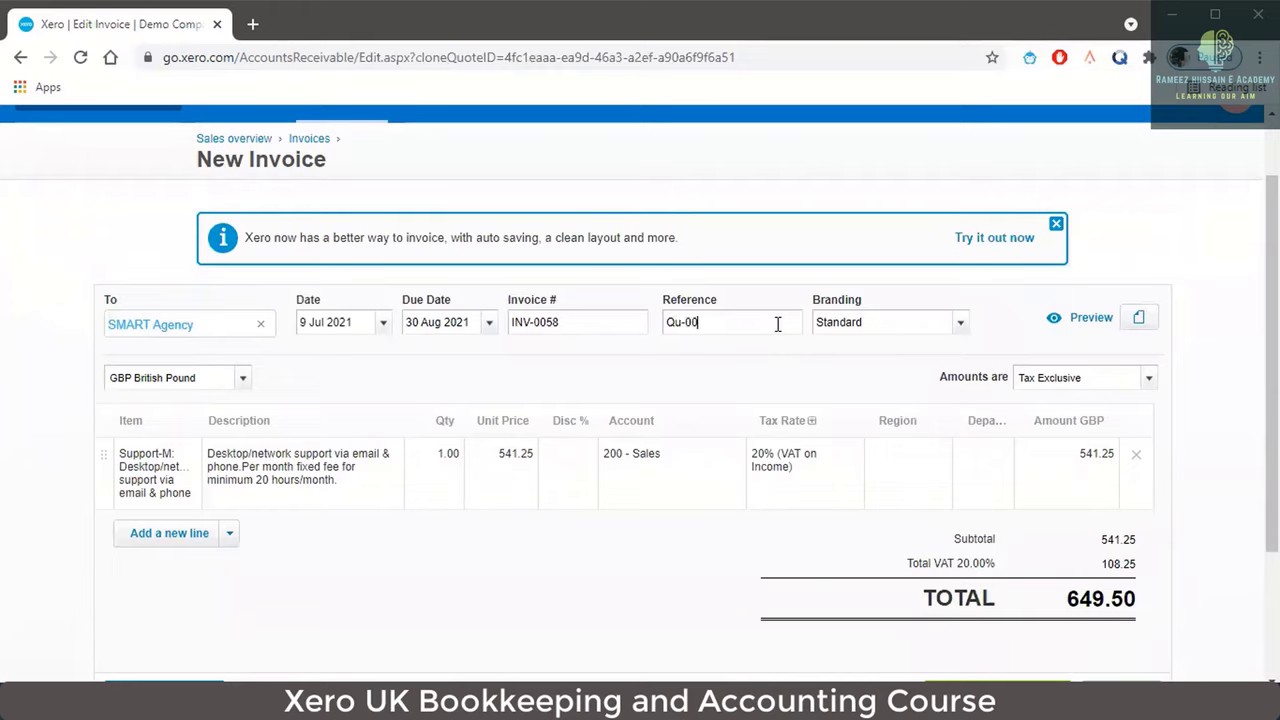
pyautogui.write('01')
# Step: Approve invoice INV-0058 so it awaits payment of 649.50
pyautogui.scroll(-1, 1145, 453)
pyautogui.scroll(-2, 1145, 453)
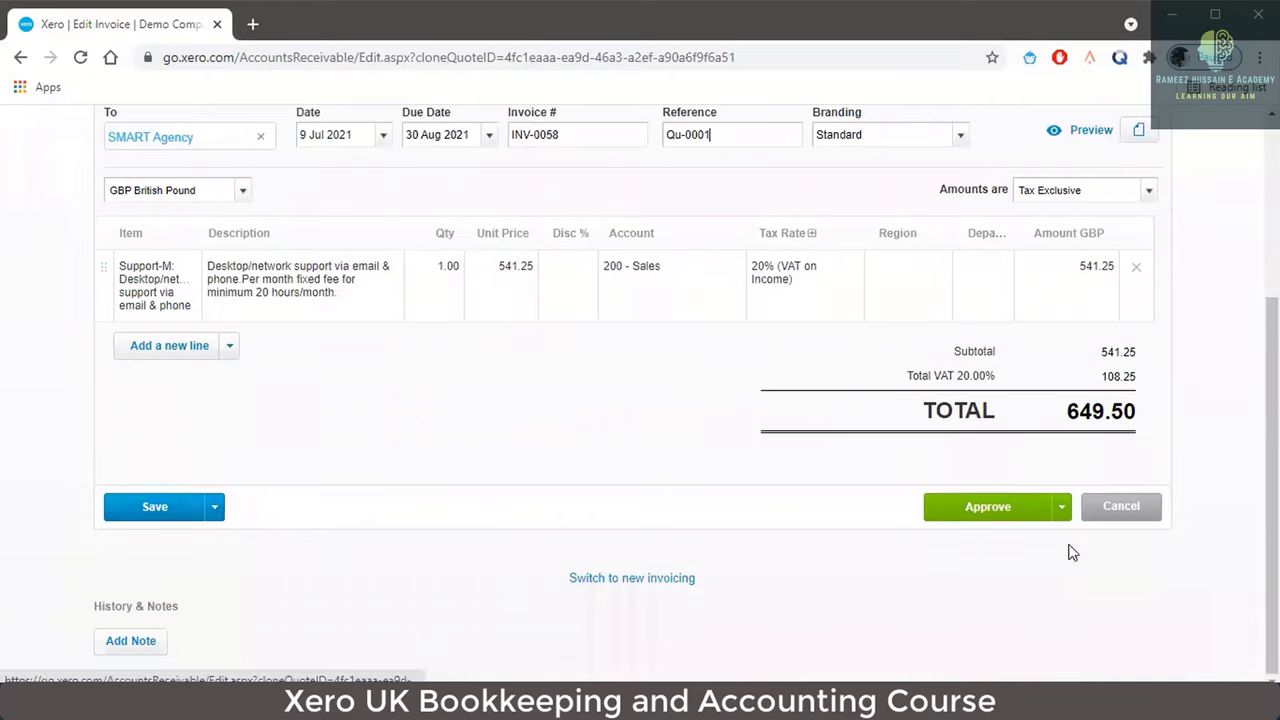
pyautogui.click(1008, 520)
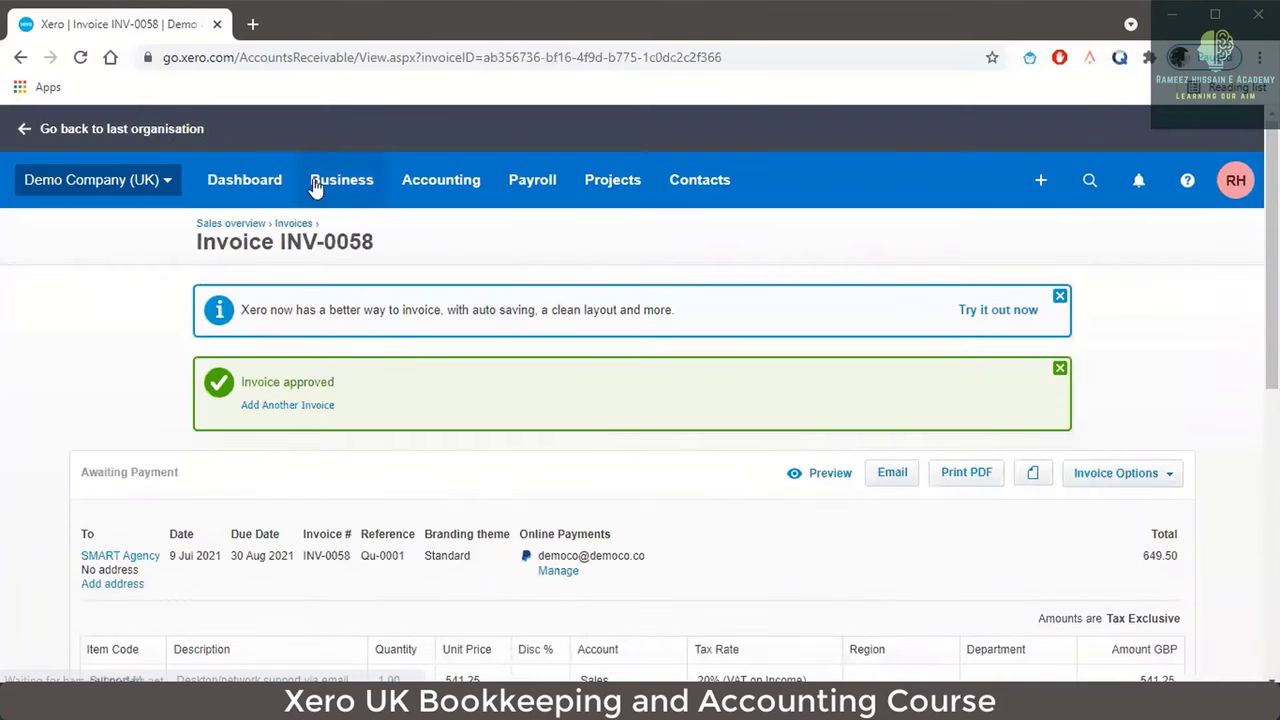
# Step: Check the Invoices list, then return to Quotes, where QU-0001 shows as Invoiced
pyautogui.scroll(-3, 726, 449)
pyautogui.scroll(3, 426, 294)
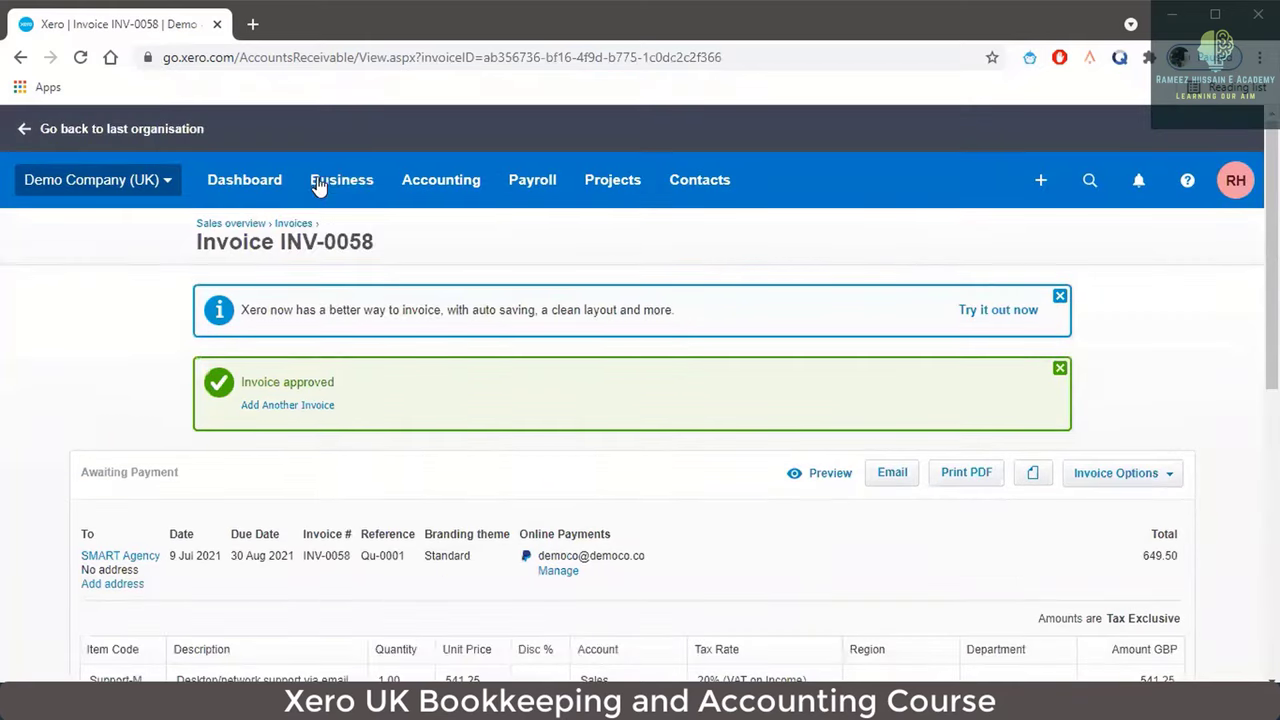
pyautogui.click(318, 185)
pyautogui.click(366, 338)
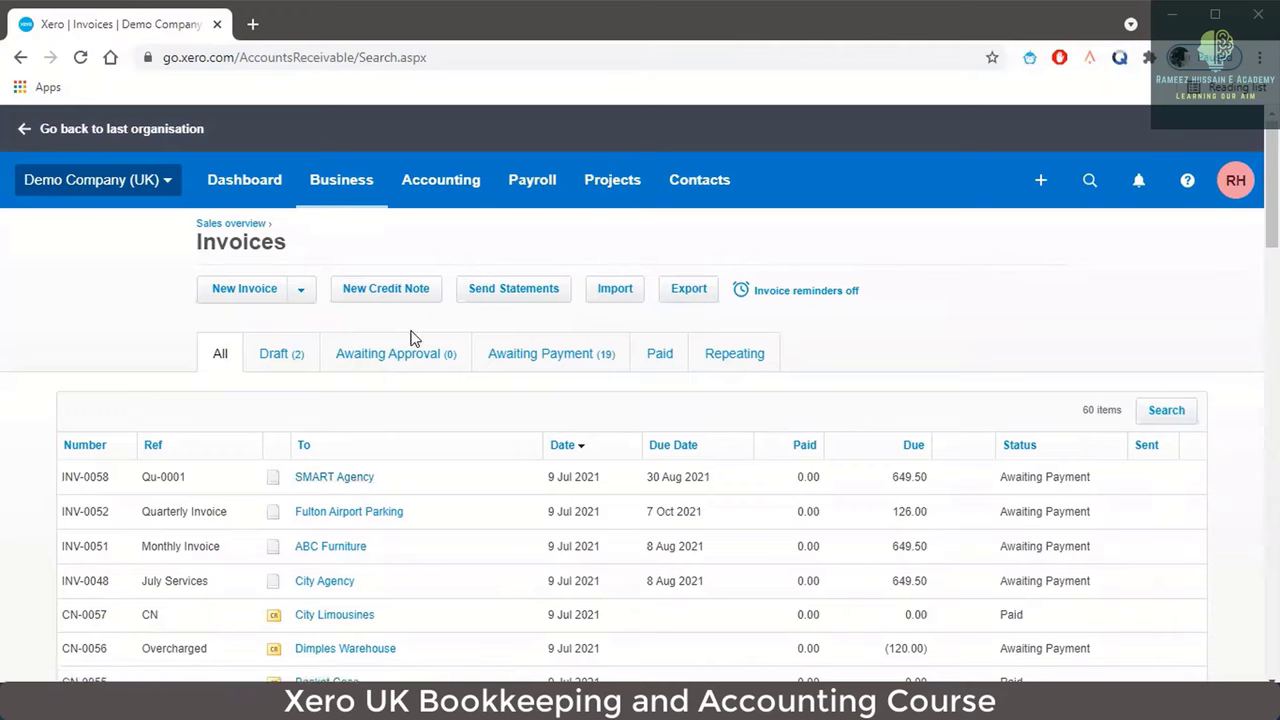
pyautogui.click(301, 292)
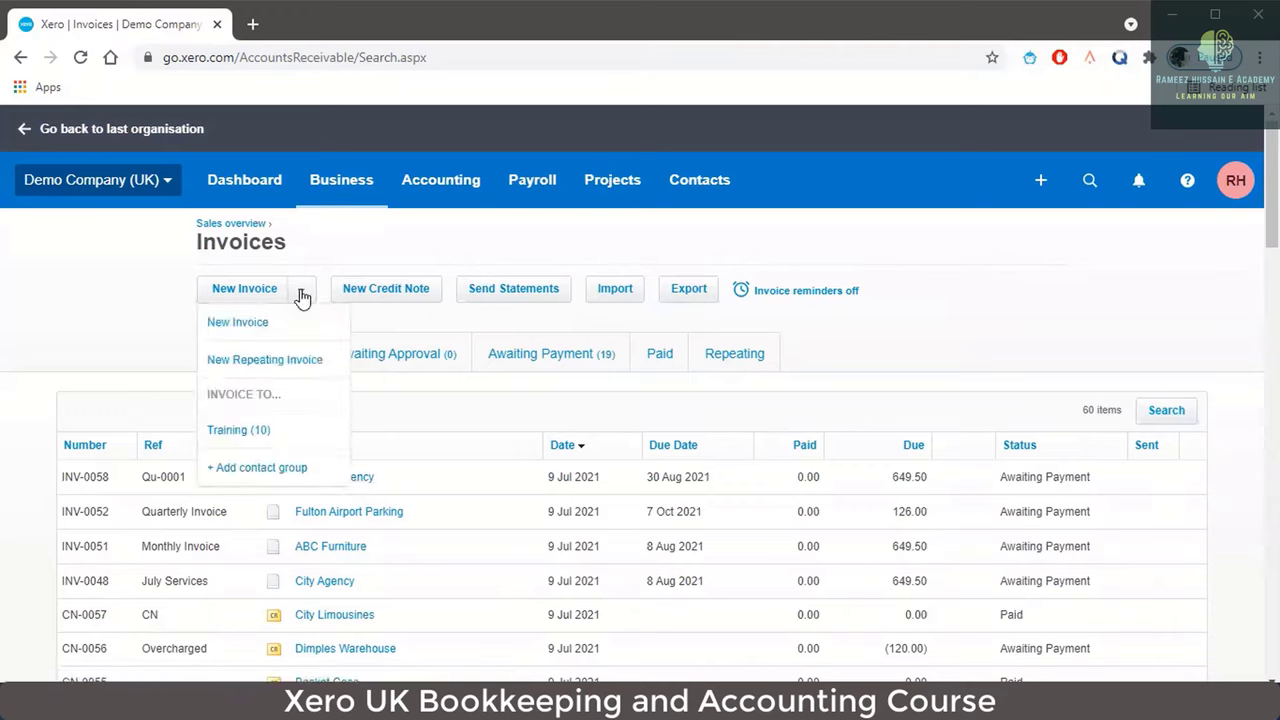
pyautogui.click(352, 190)
pyautogui.click(352, 372)
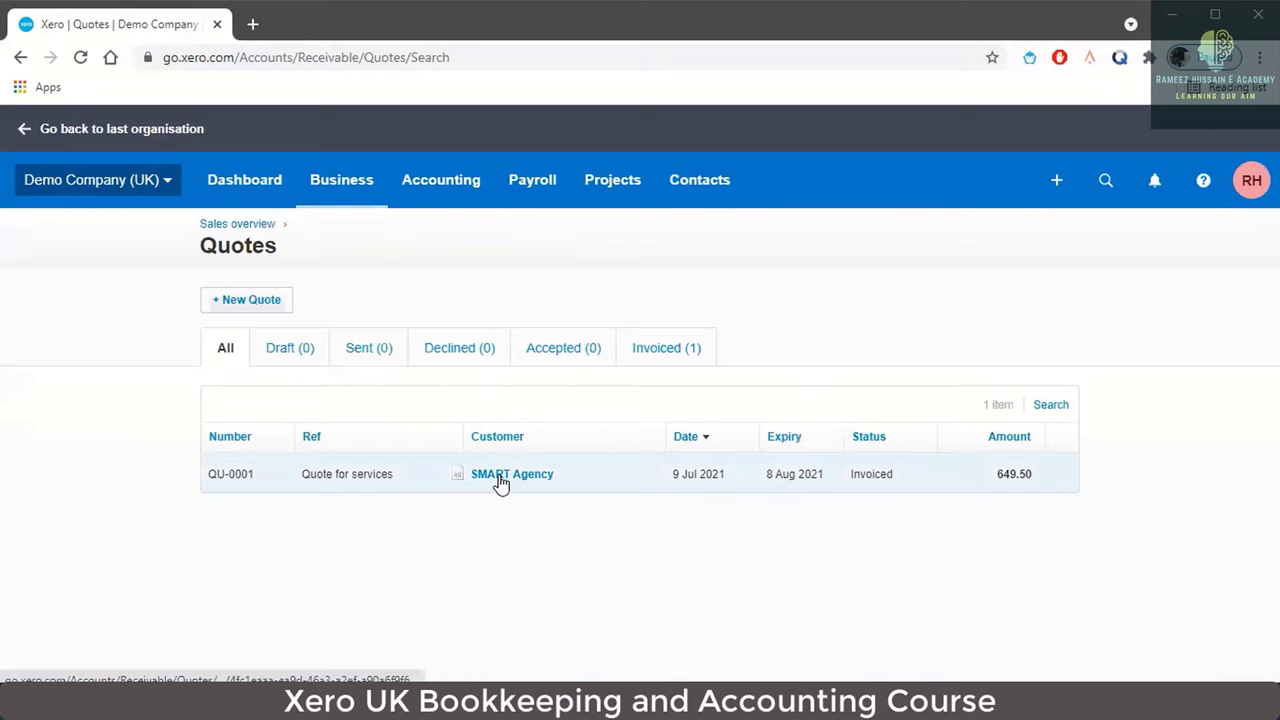
# Step: Copy quote QU-0001 into a new draft quote, QU-0002
pyautogui.click(500, 478)
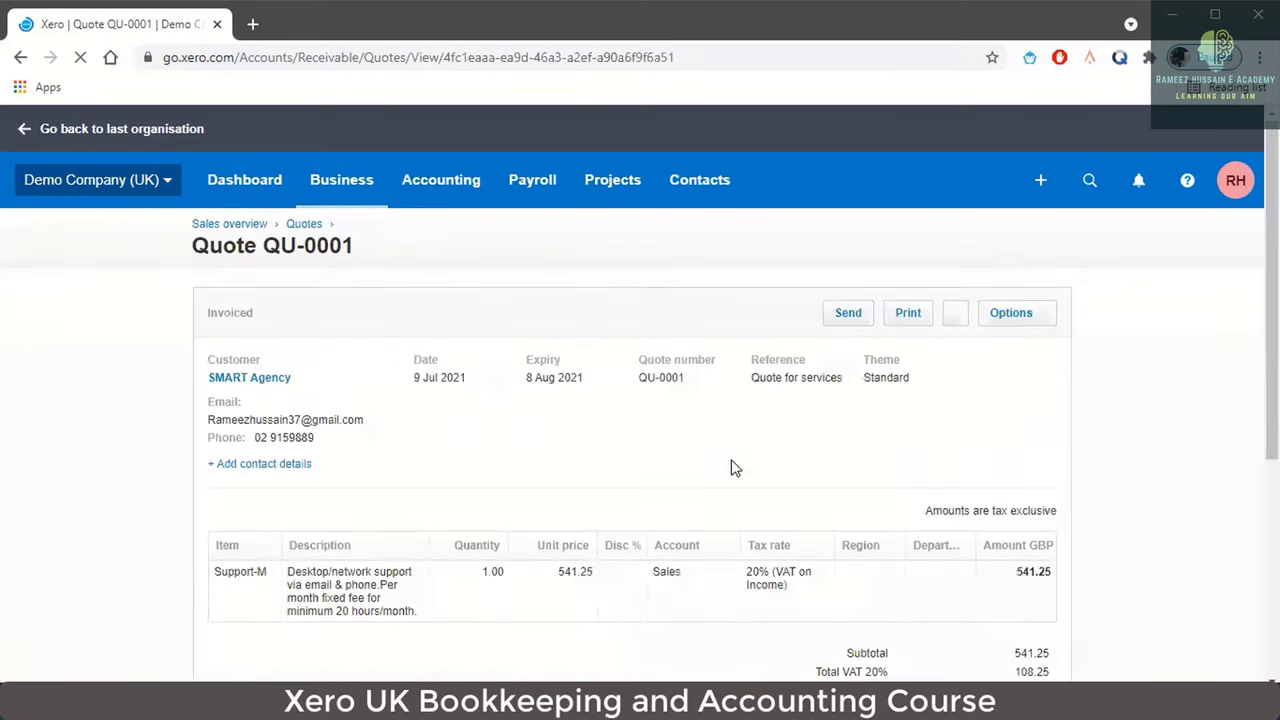
pyautogui.click(1015, 318)
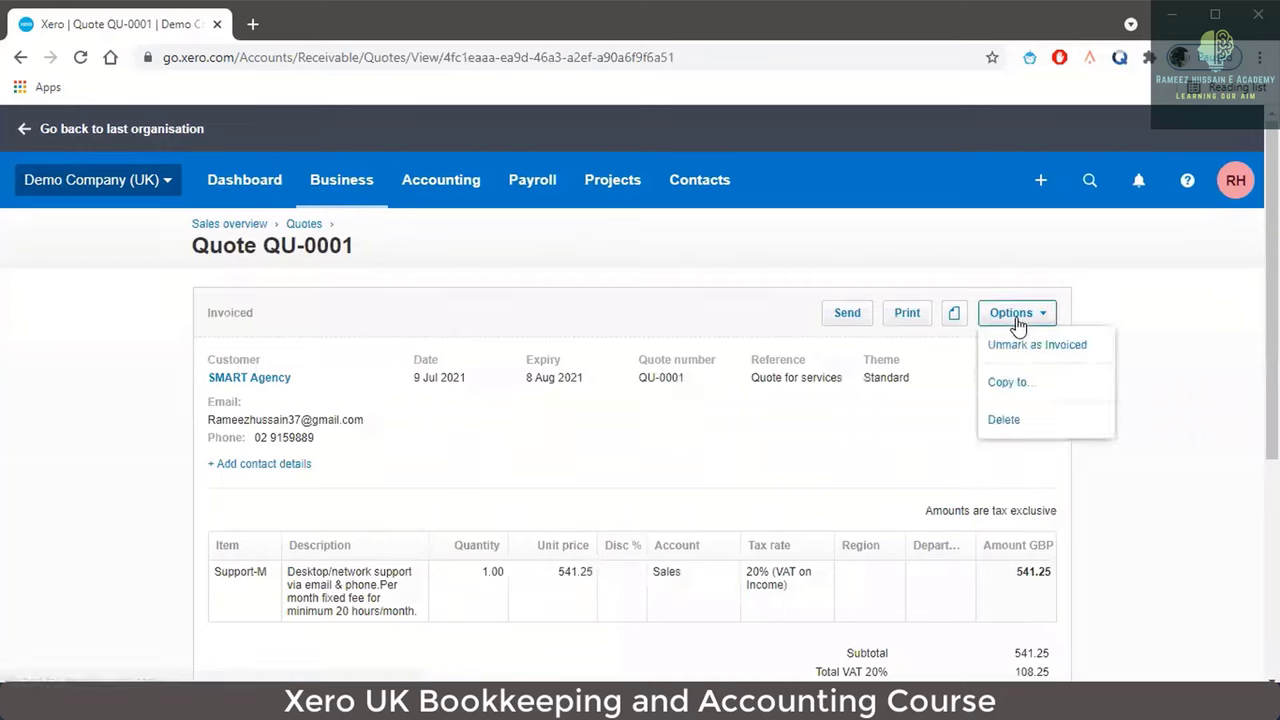
pyautogui.click(1036, 383)
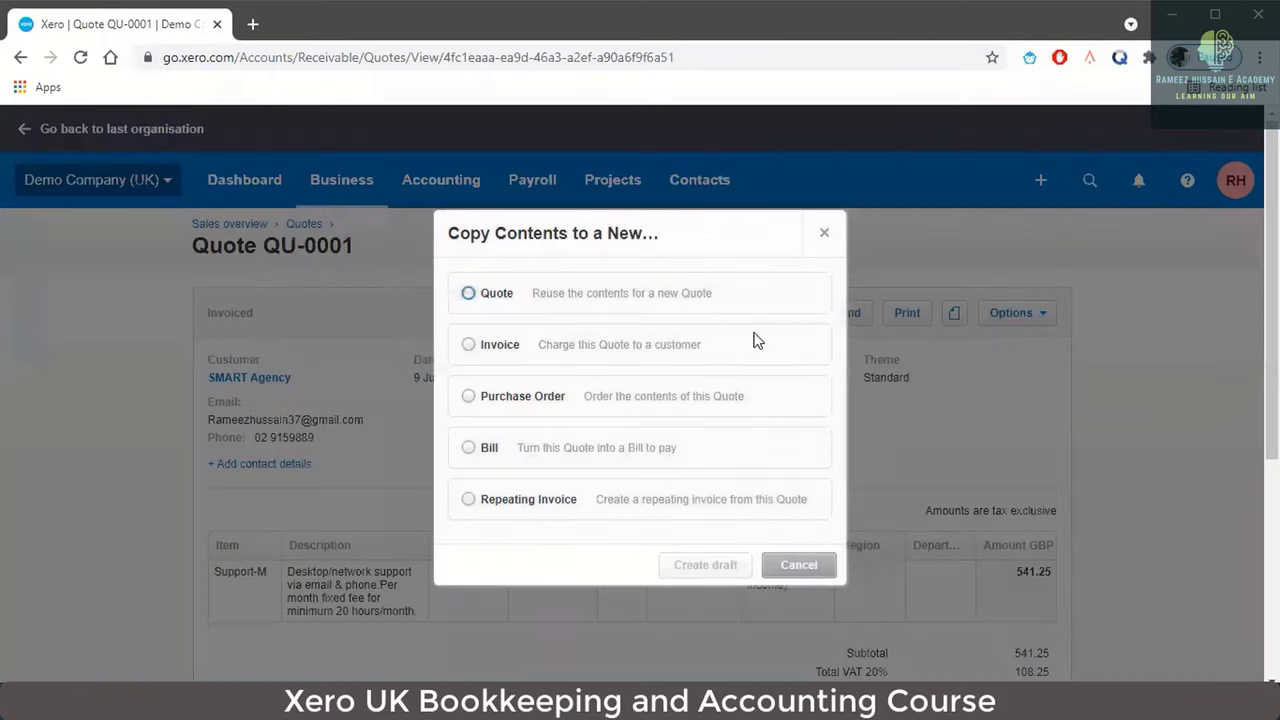
pyautogui.click(468, 296)
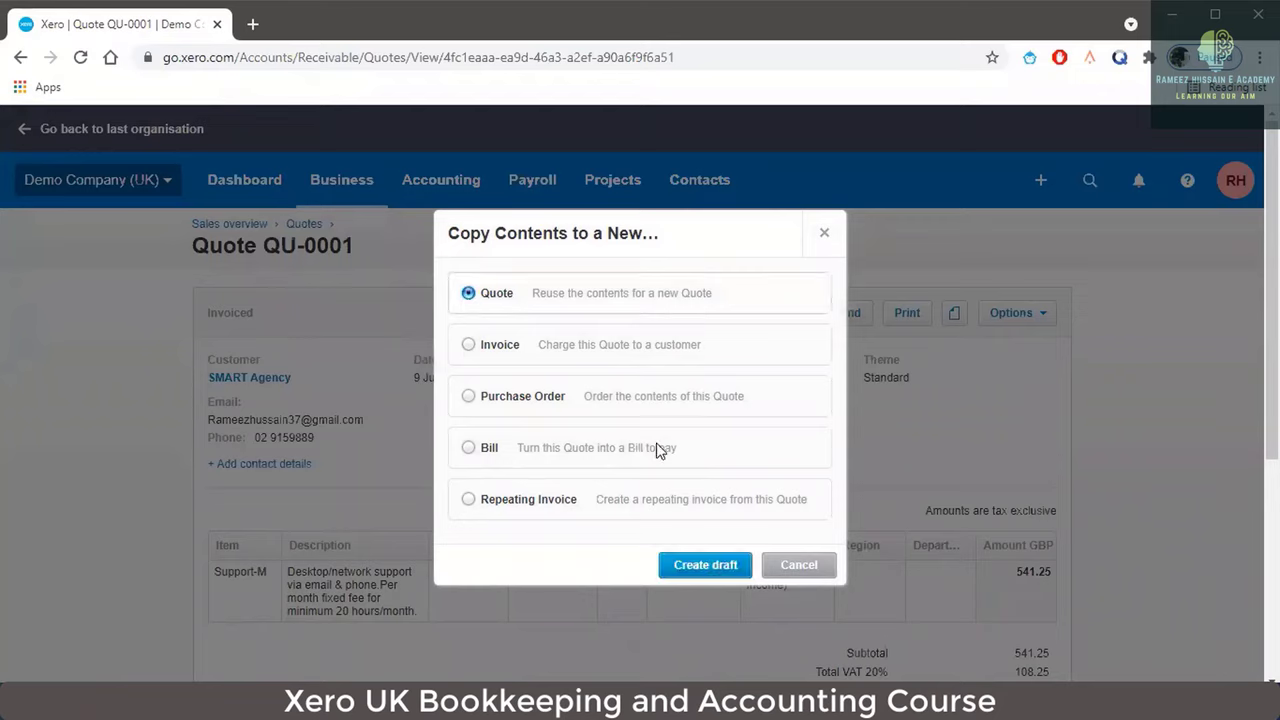
pyautogui.click(700, 568)
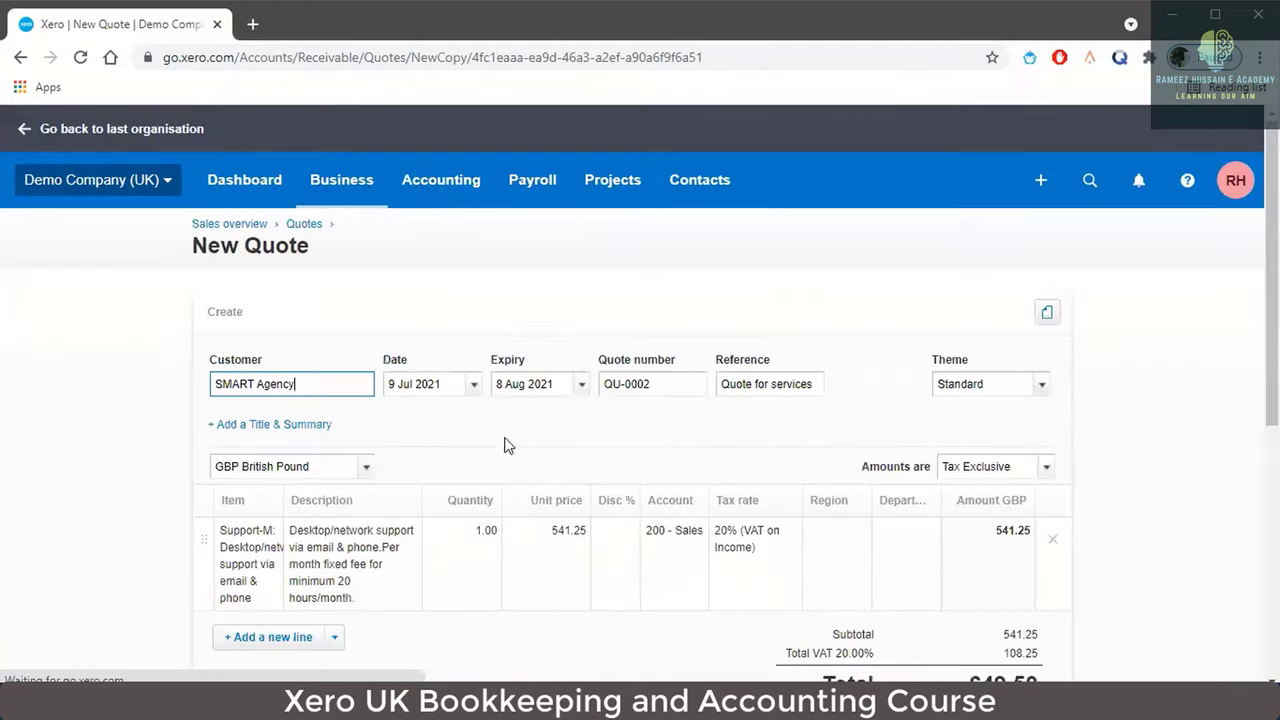
# Step: Replace the quote's customer SMART Agency with Basket Case
pyautogui.tripleClick(309, 379)
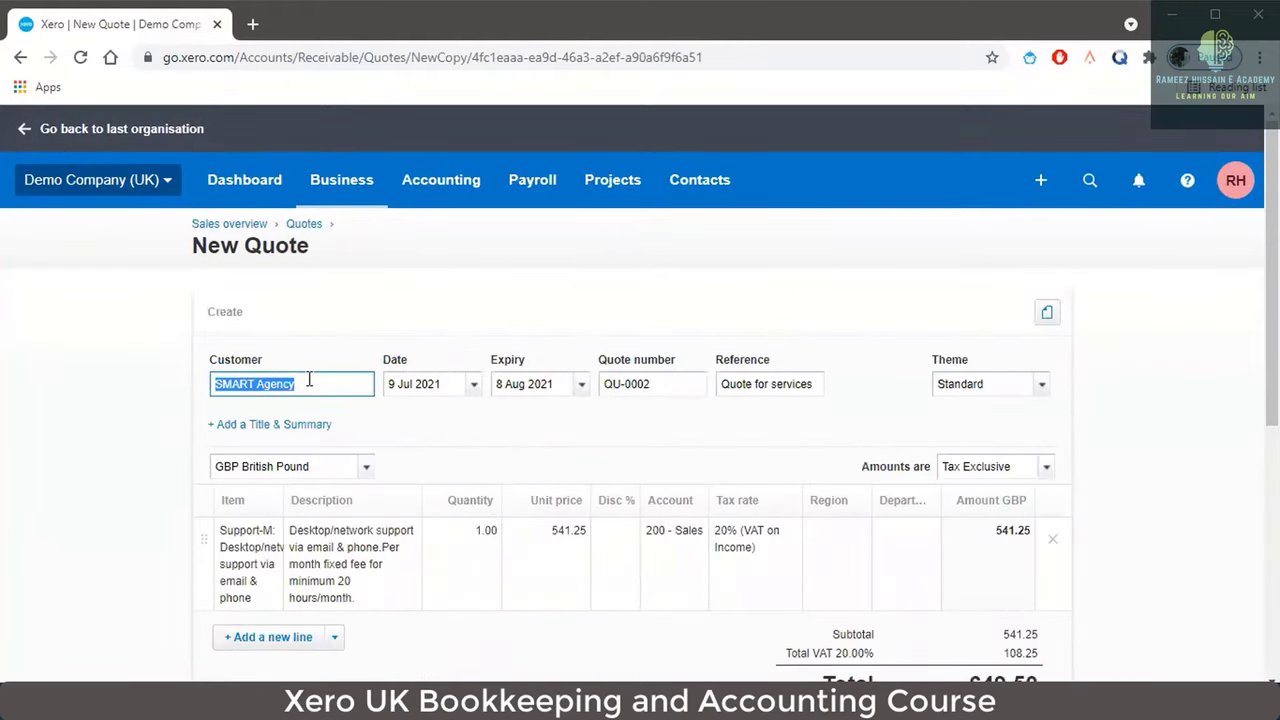
pyautogui.write('s')
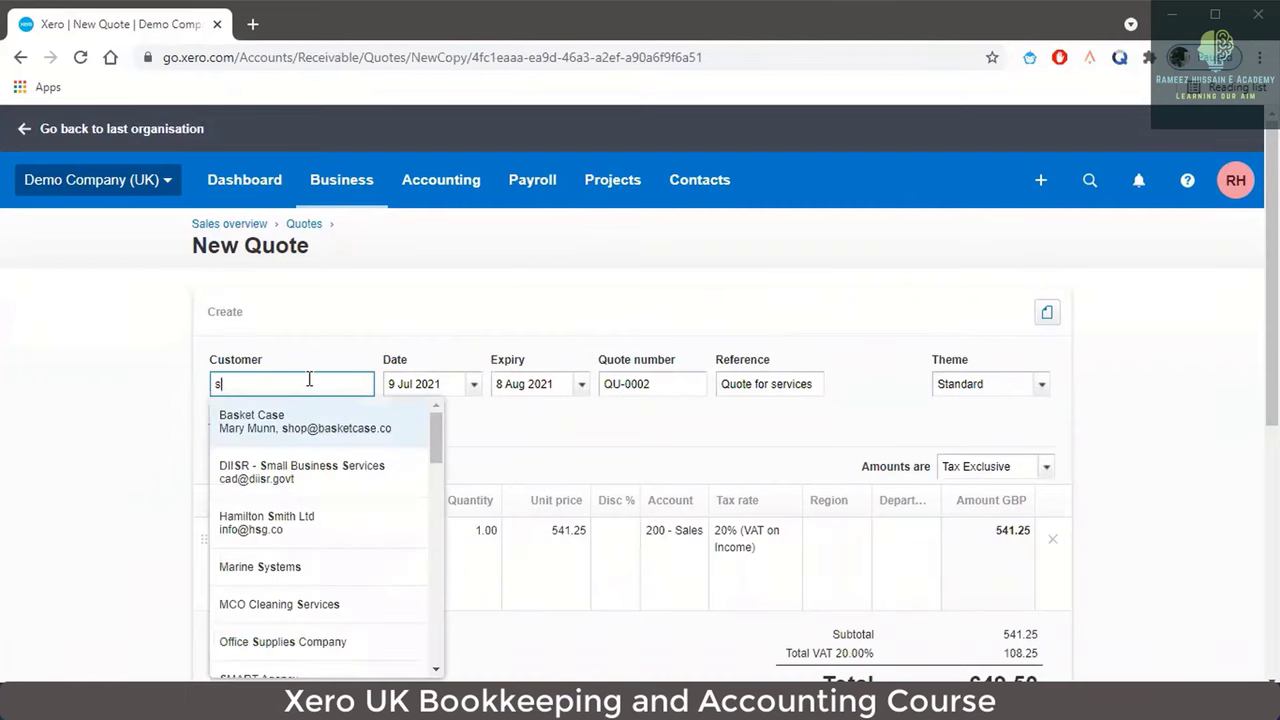
pyautogui.click(302, 416)
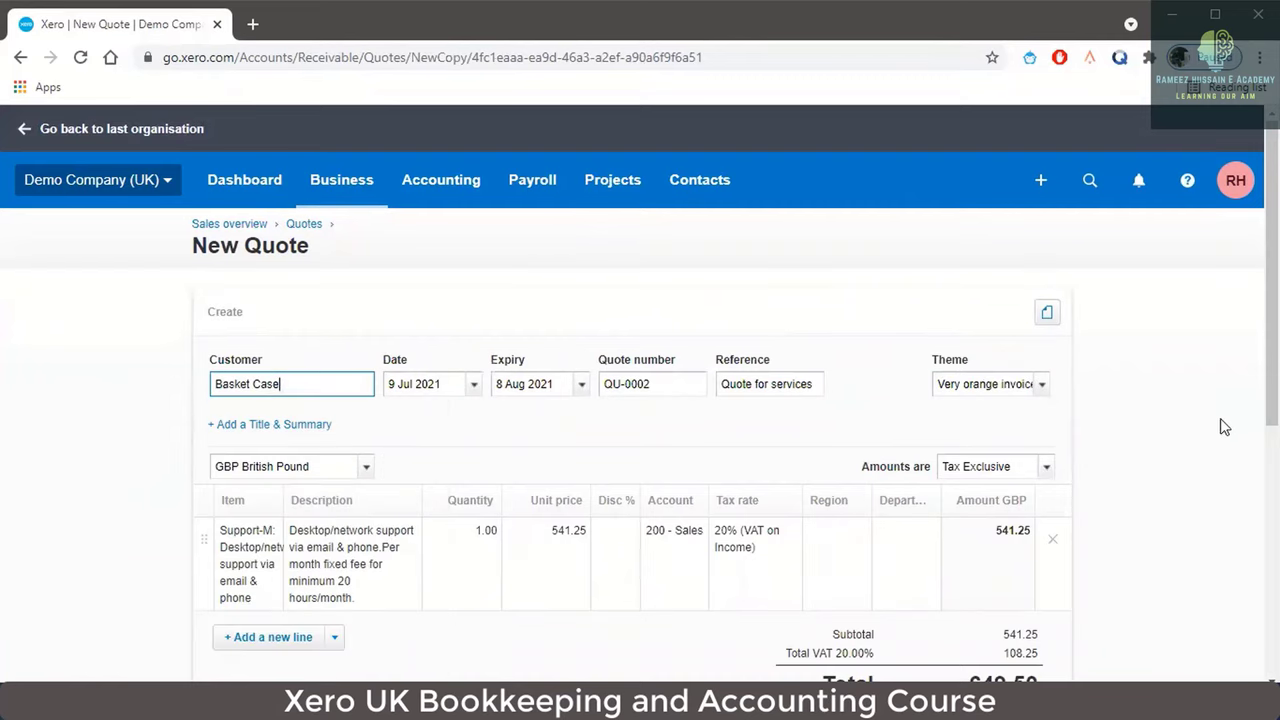
# Step: Set the quote theme to Standard and confirm the total is still 649.50
pyautogui.click(1042, 388)
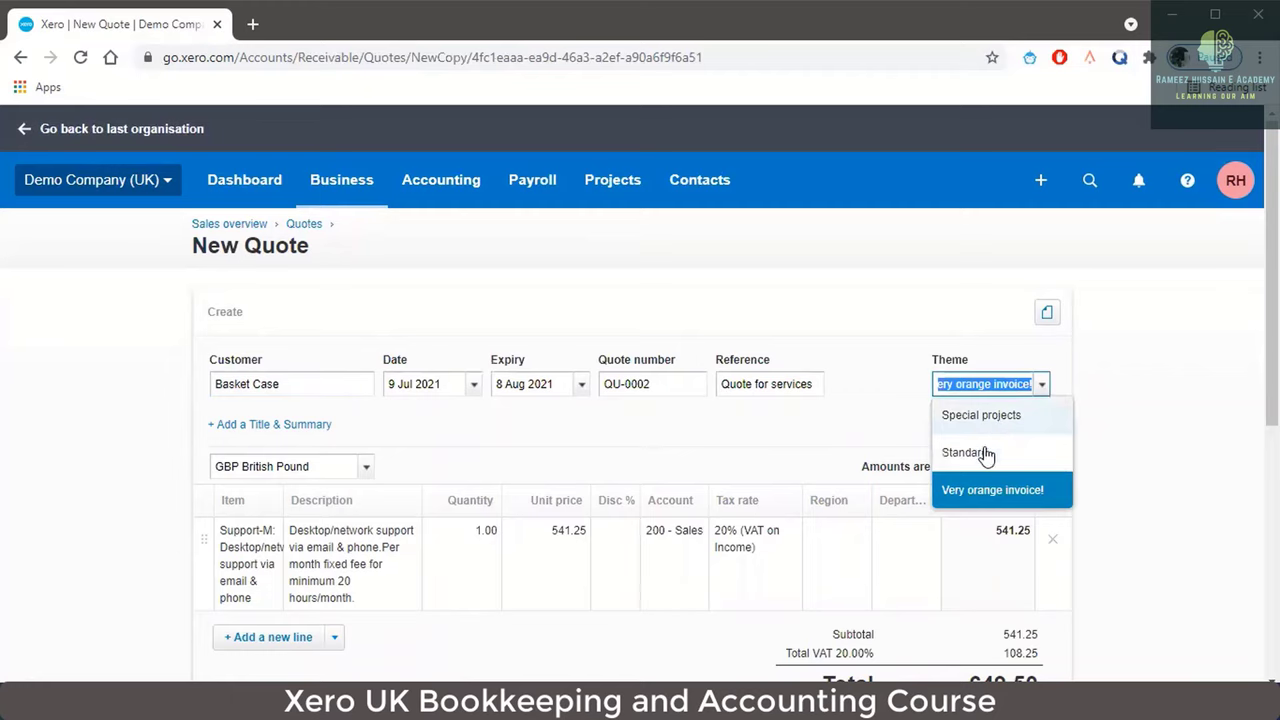
pyautogui.click(985, 452)
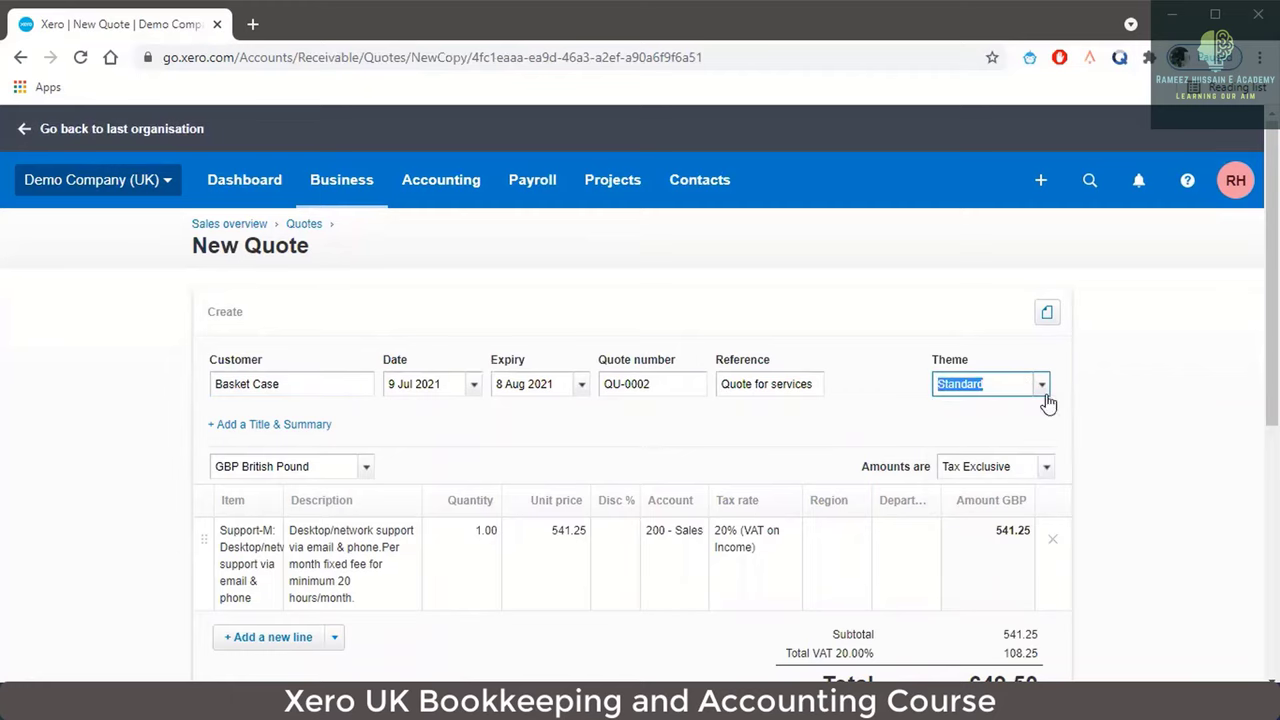
pyautogui.scroll(-1, 787, 404)
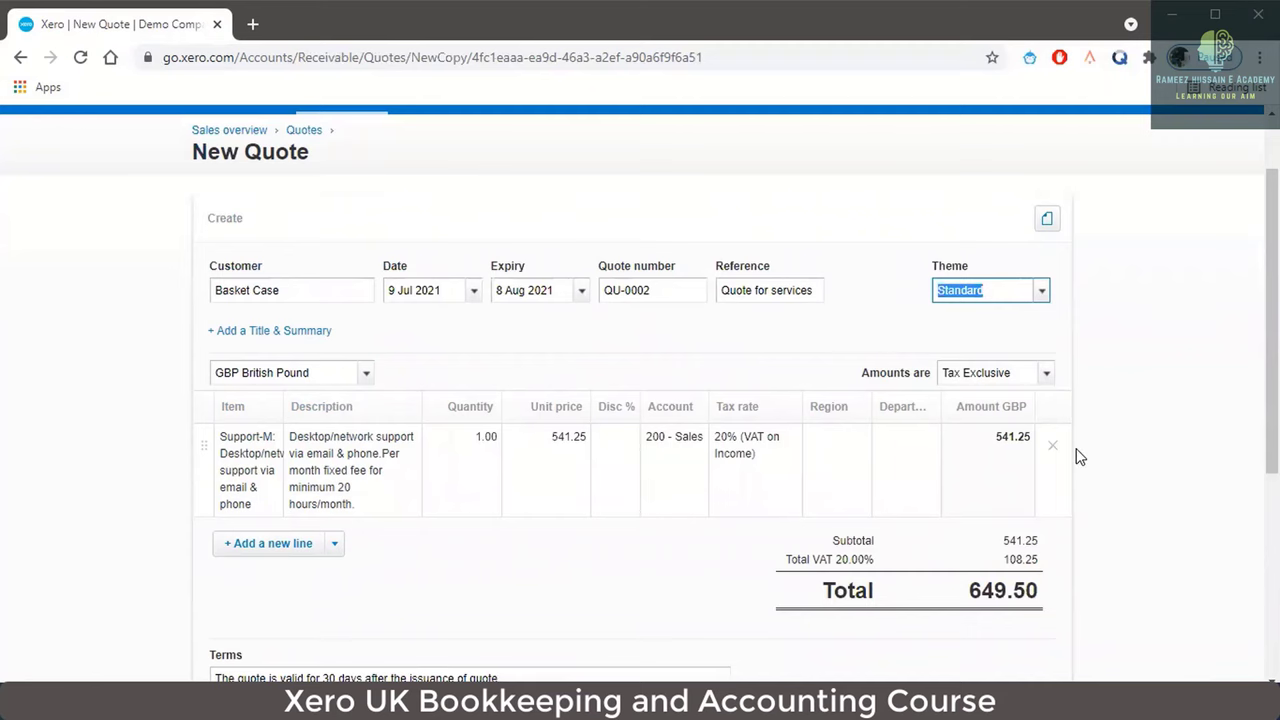
pyautogui.scroll(-2, 1078, 452)
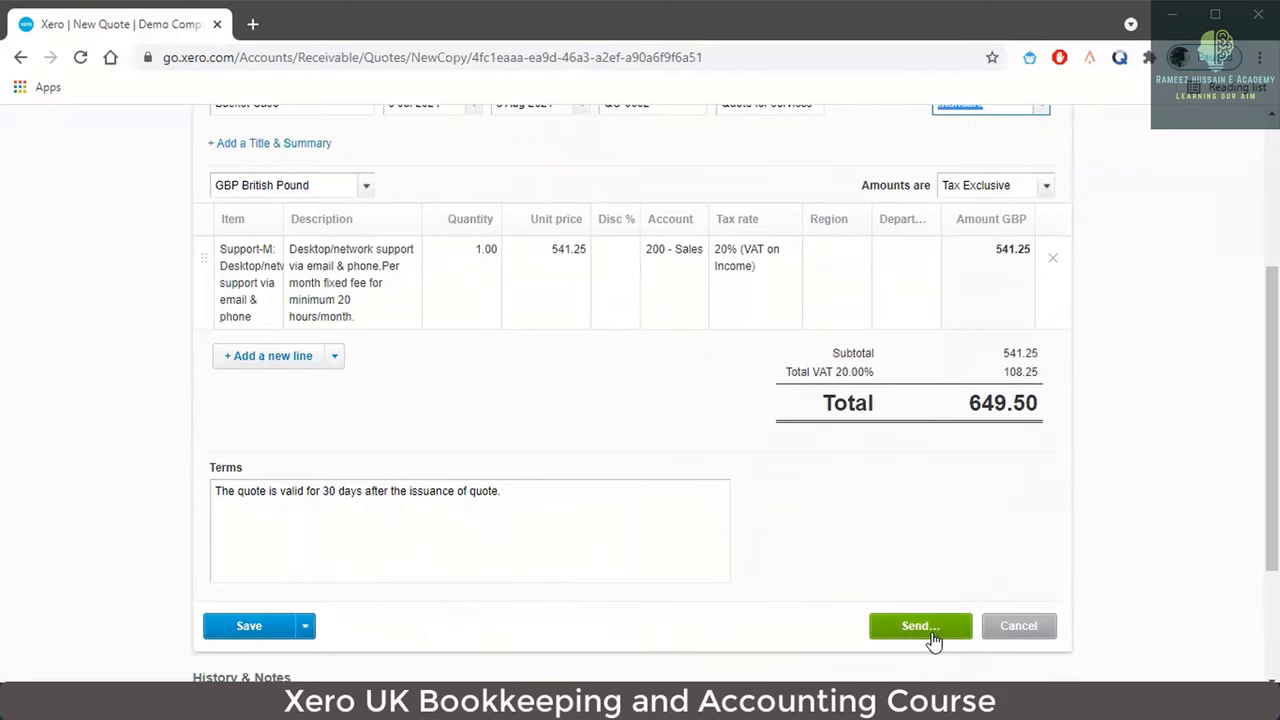
pyautogui.scroll(1, 737, 531)
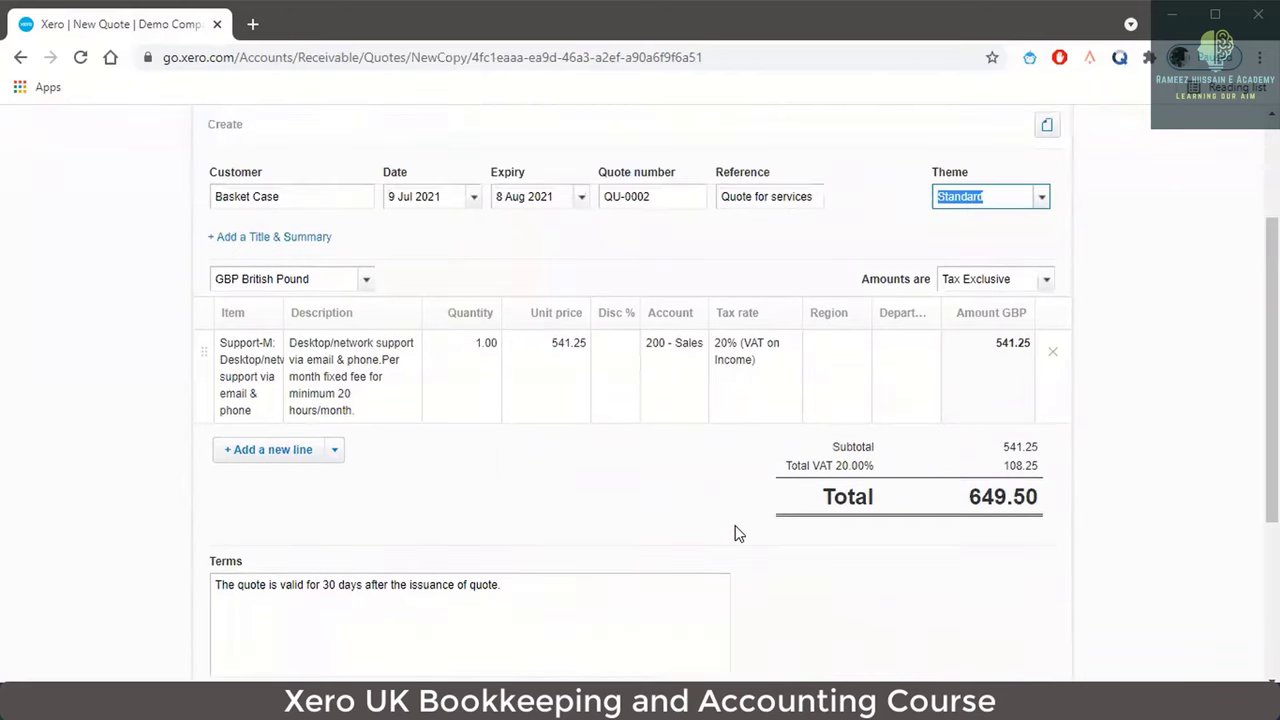
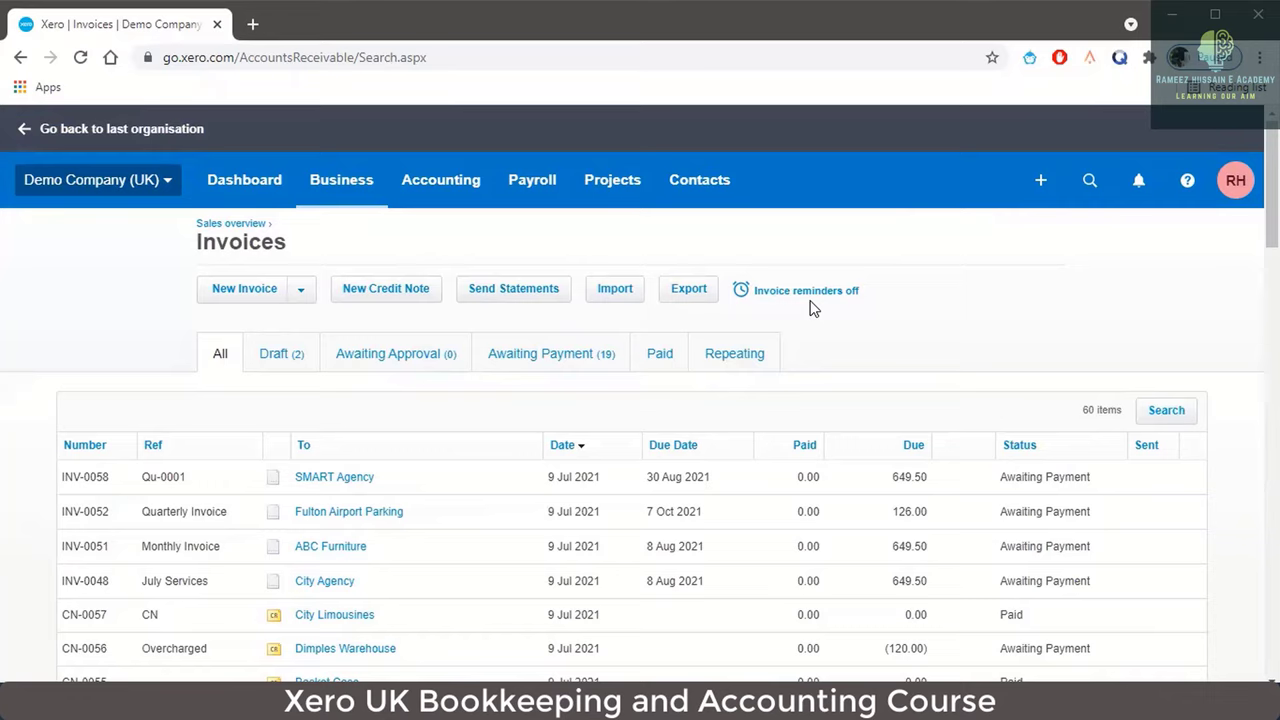
# Step: From the Draft tab, submit Rex Media Group's invoice INV-0040 (550.00) for approval
pyautogui.click(276, 368)
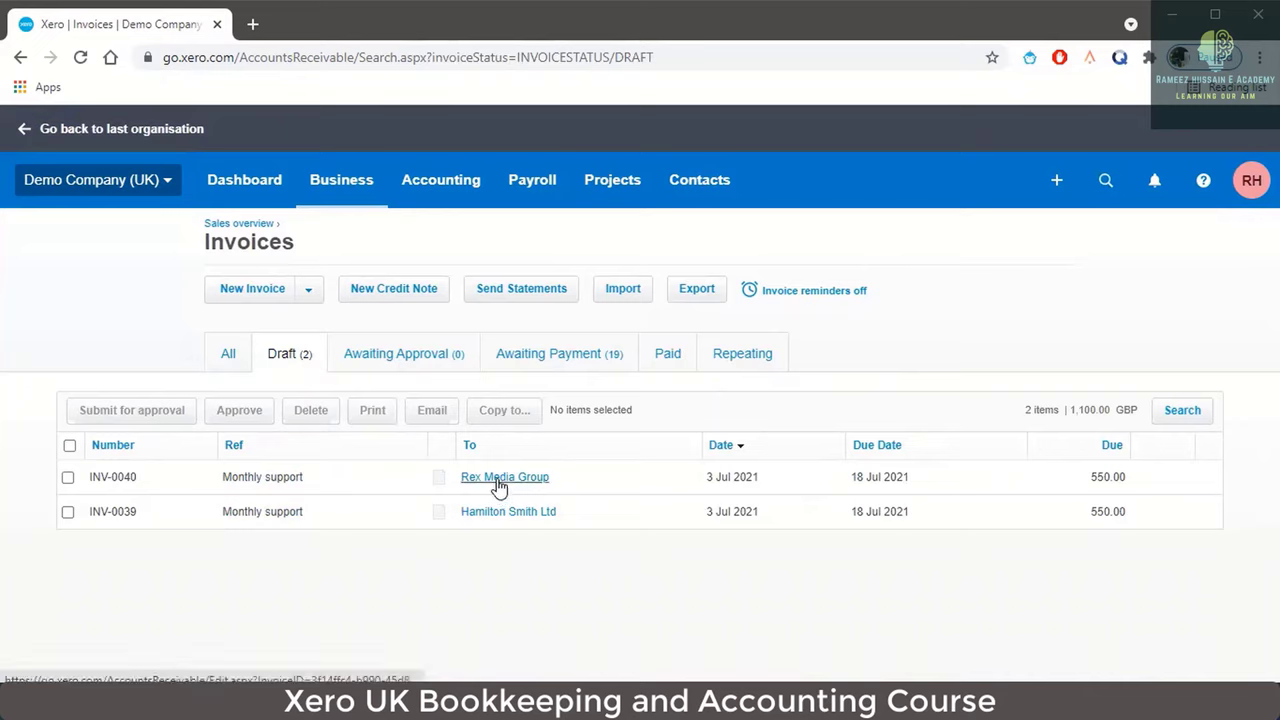
pyautogui.click(499, 485)
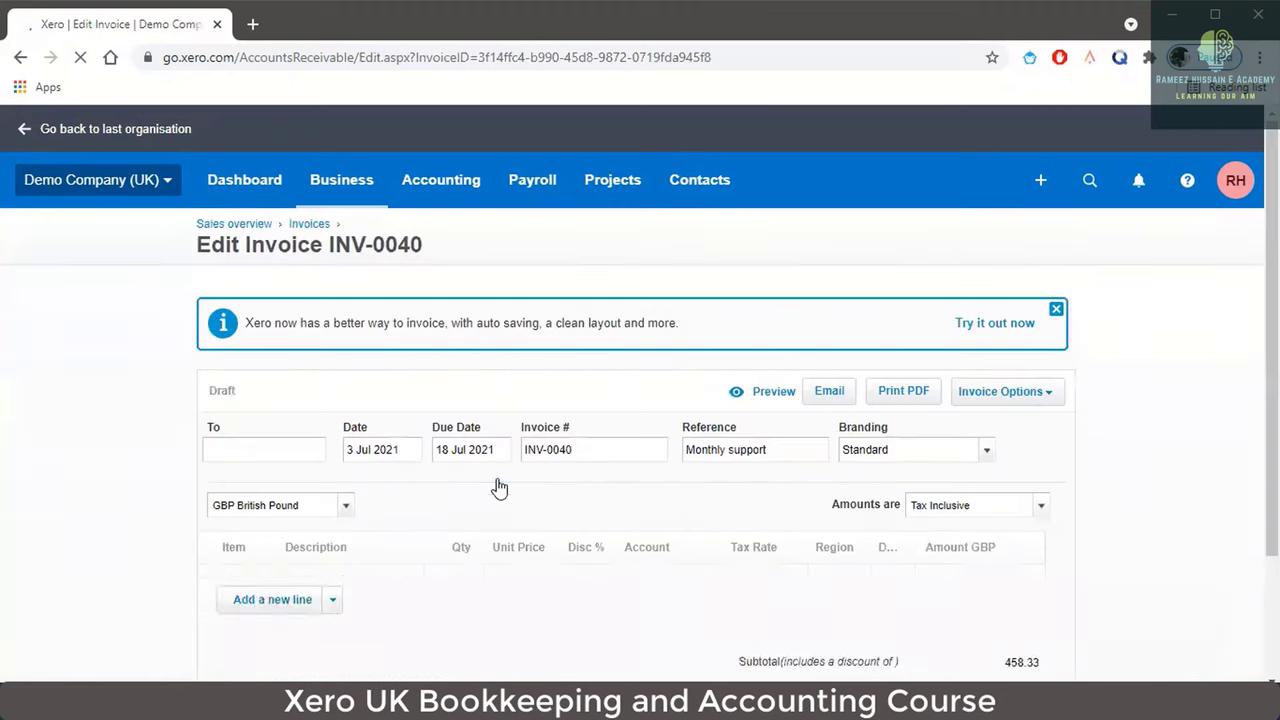
pyautogui.scroll(-4, 1075, 450)
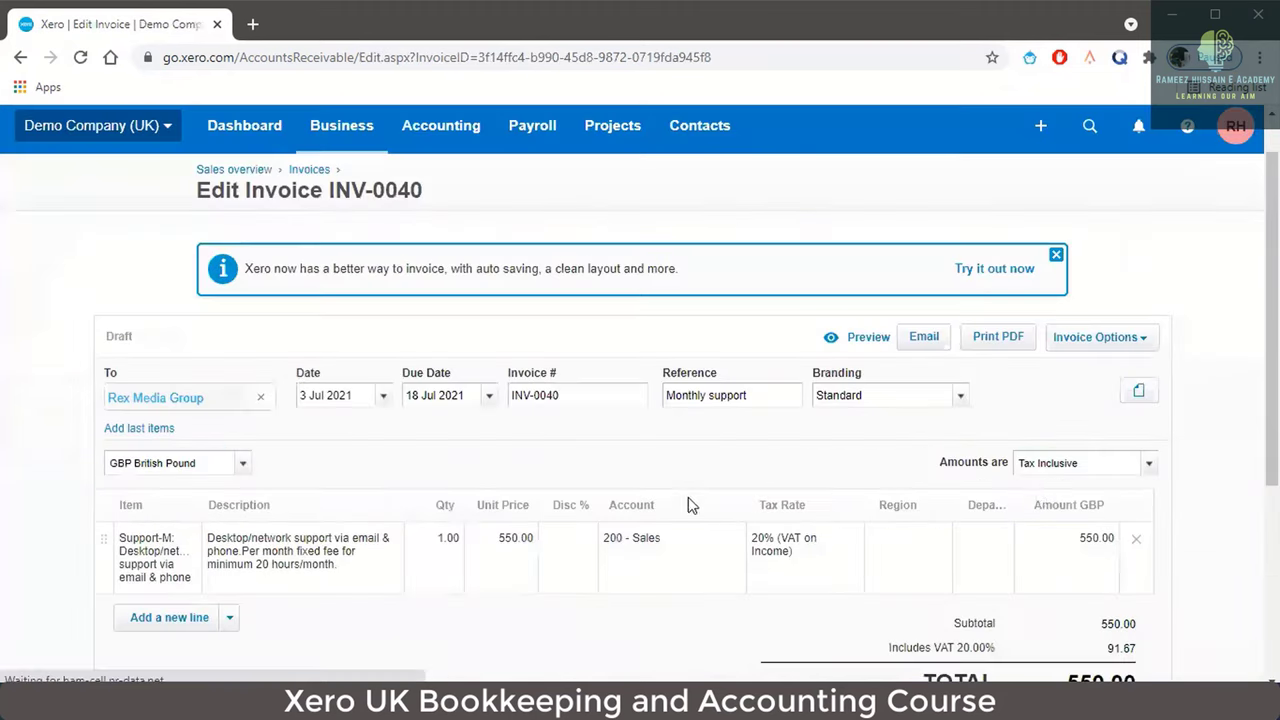
pyautogui.scroll(-4, 670, 503)
pyautogui.click(217, 452)
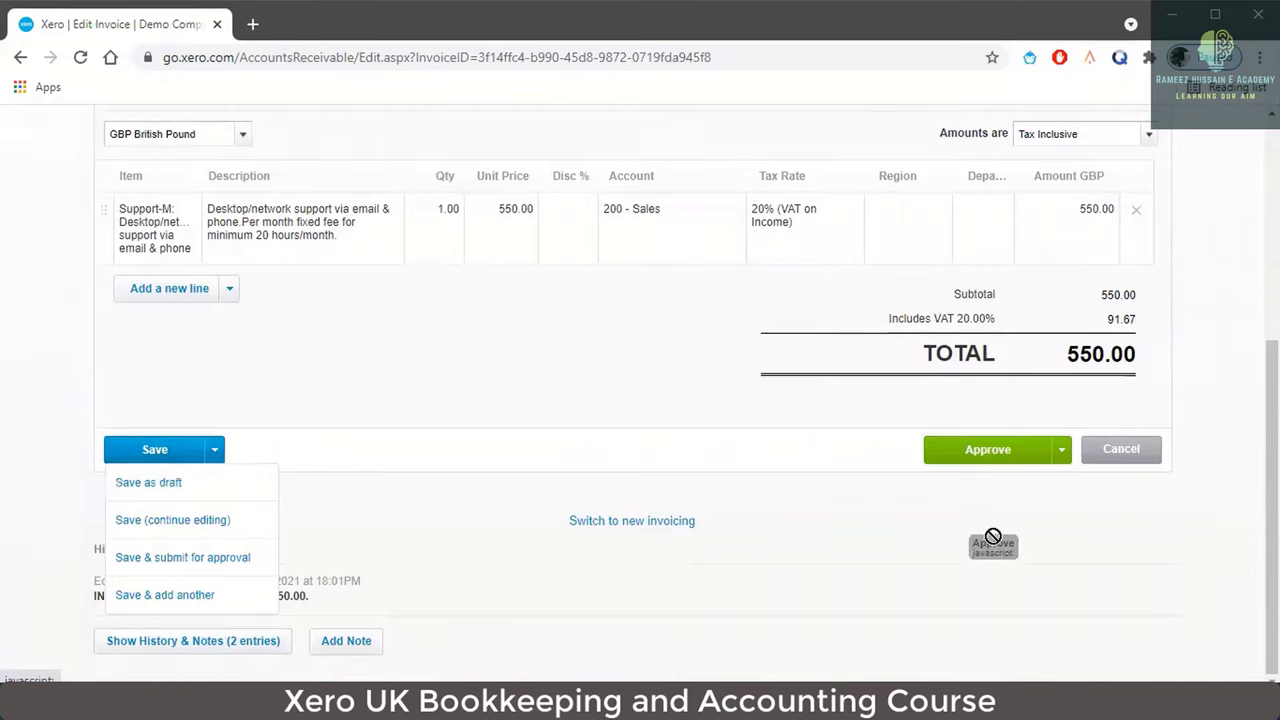
pyautogui.click(241, 570)
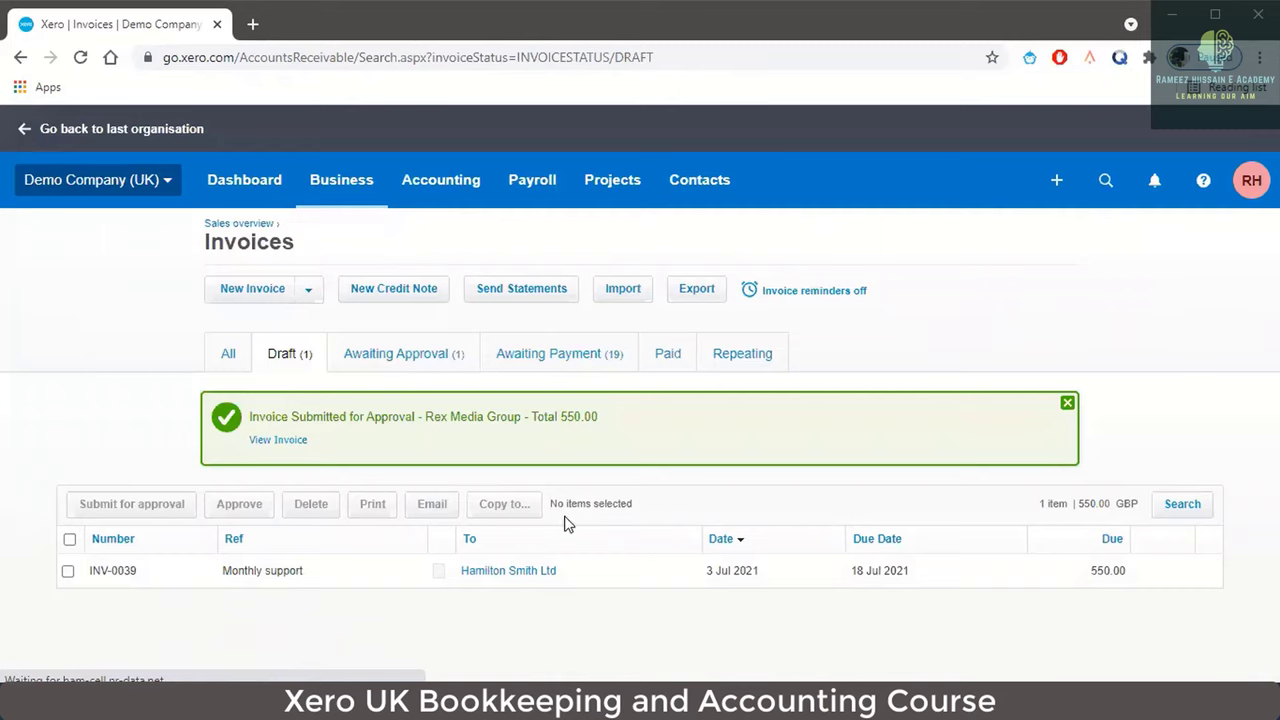
# Step: Approve invoice INV-0040 from the Awaiting Approval tab
pyautogui.click(433, 366)
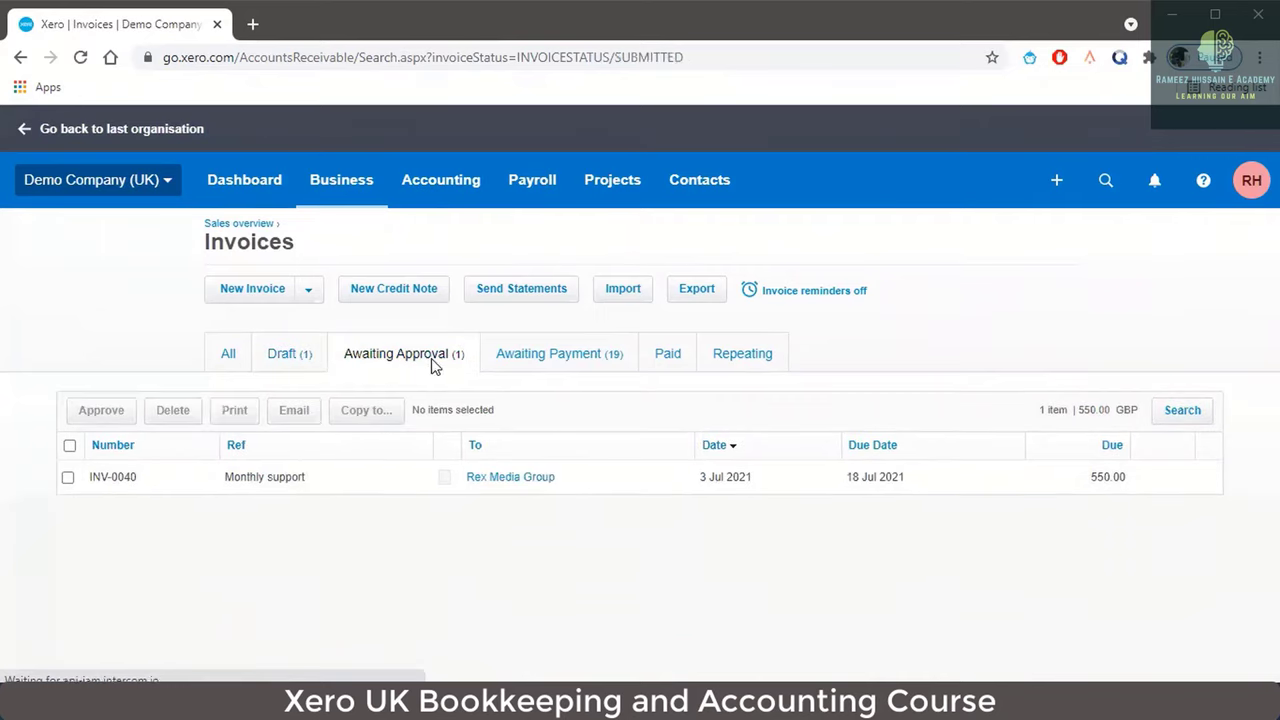
pyautogui.click(260, 490)
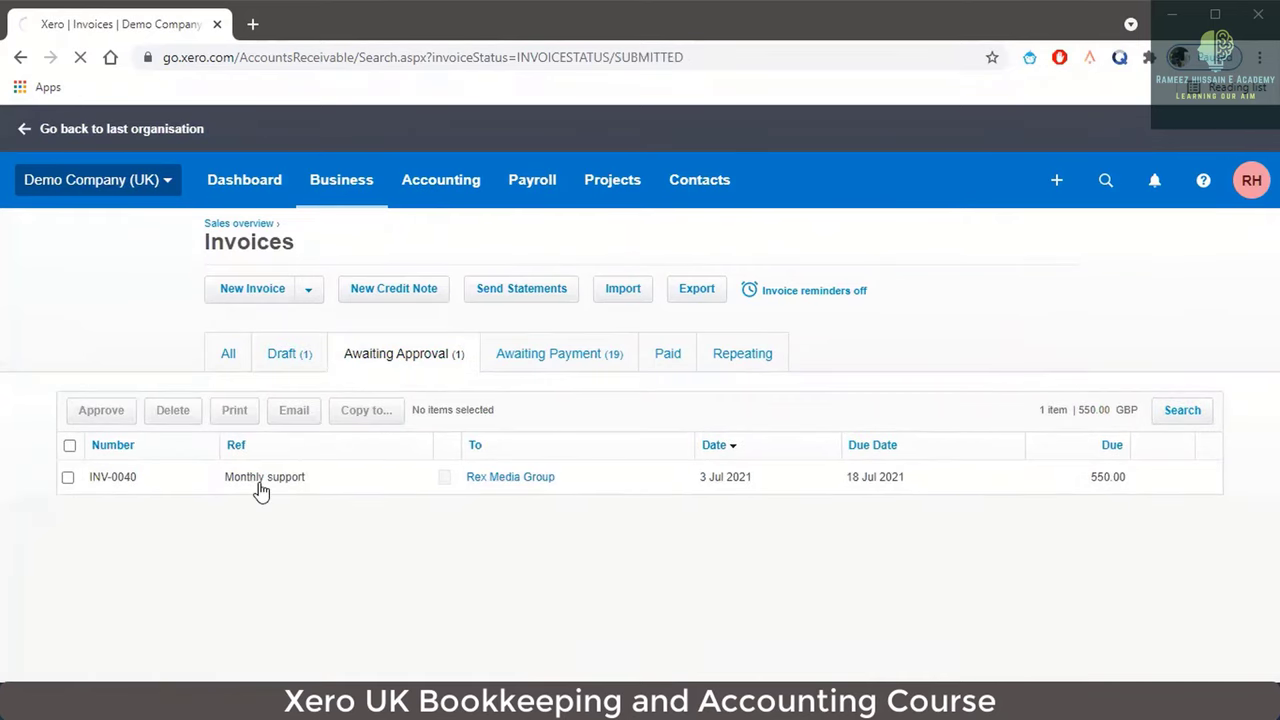
pyautogui.scroll(-4, 814, 491)
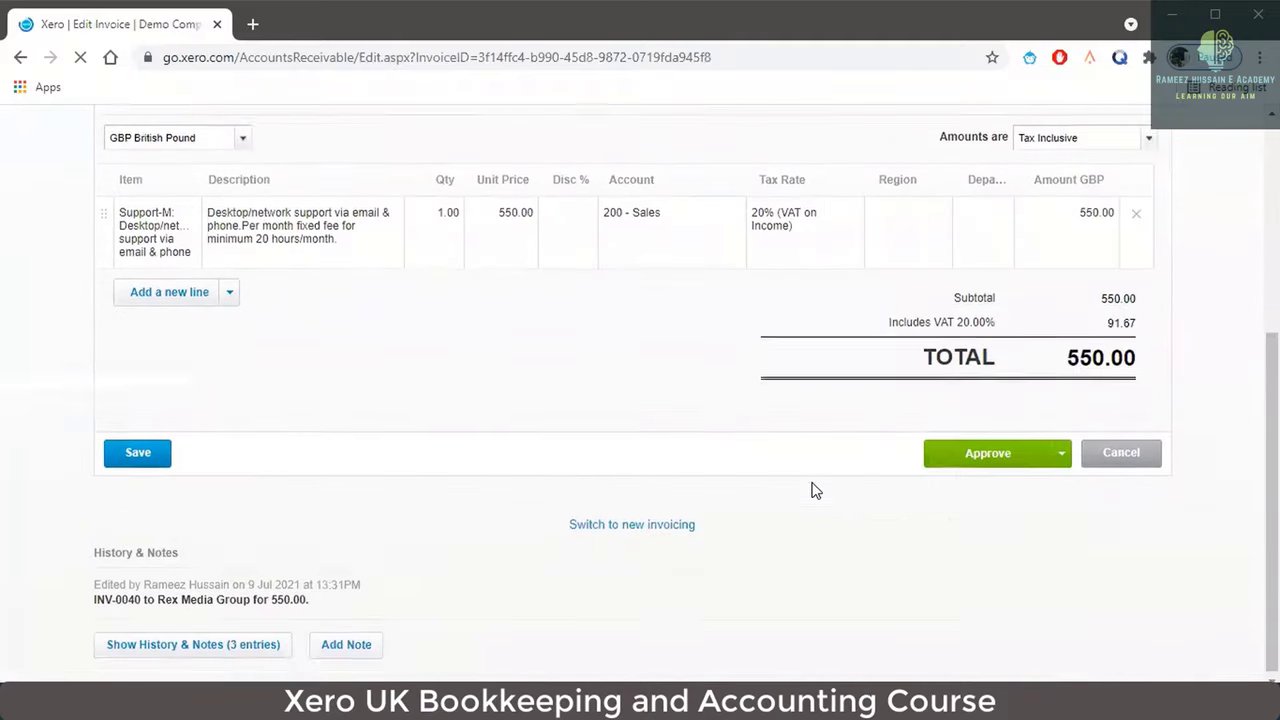
pyautogui.scroll(3, 956, 449)
pyautogui.scroll(-4, 968, 466)
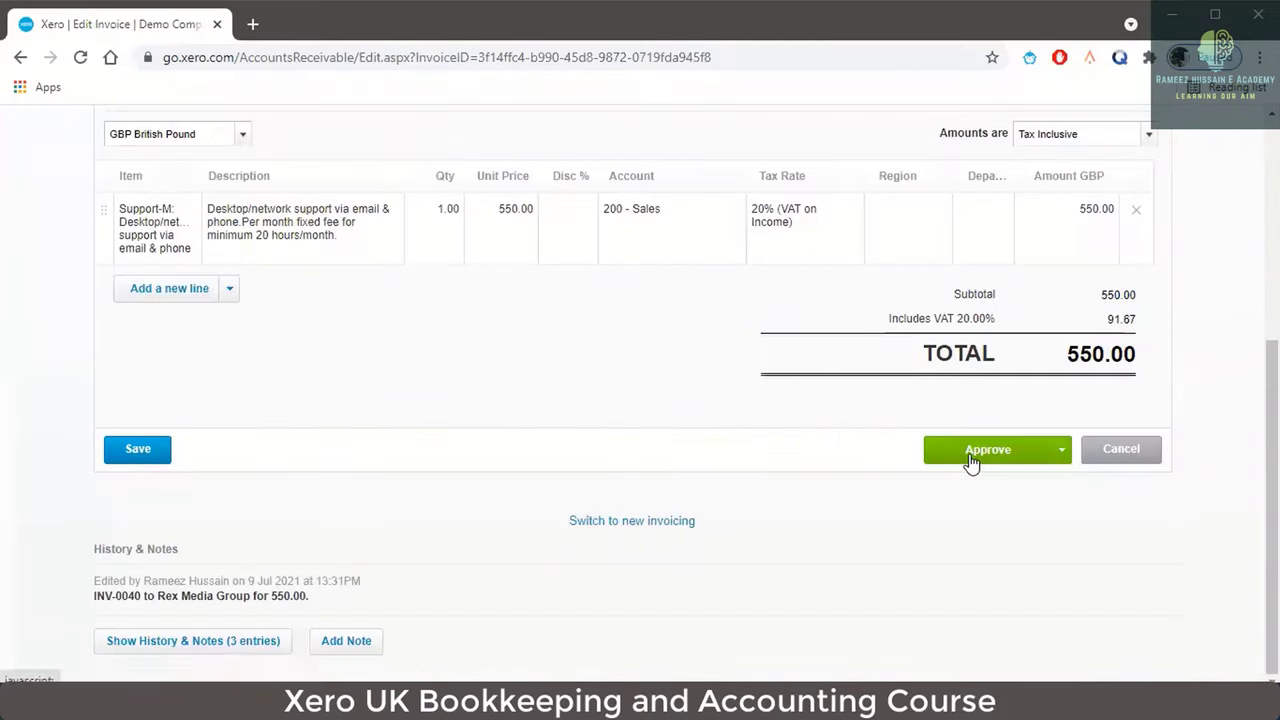
pyautogui.click(970, 462)
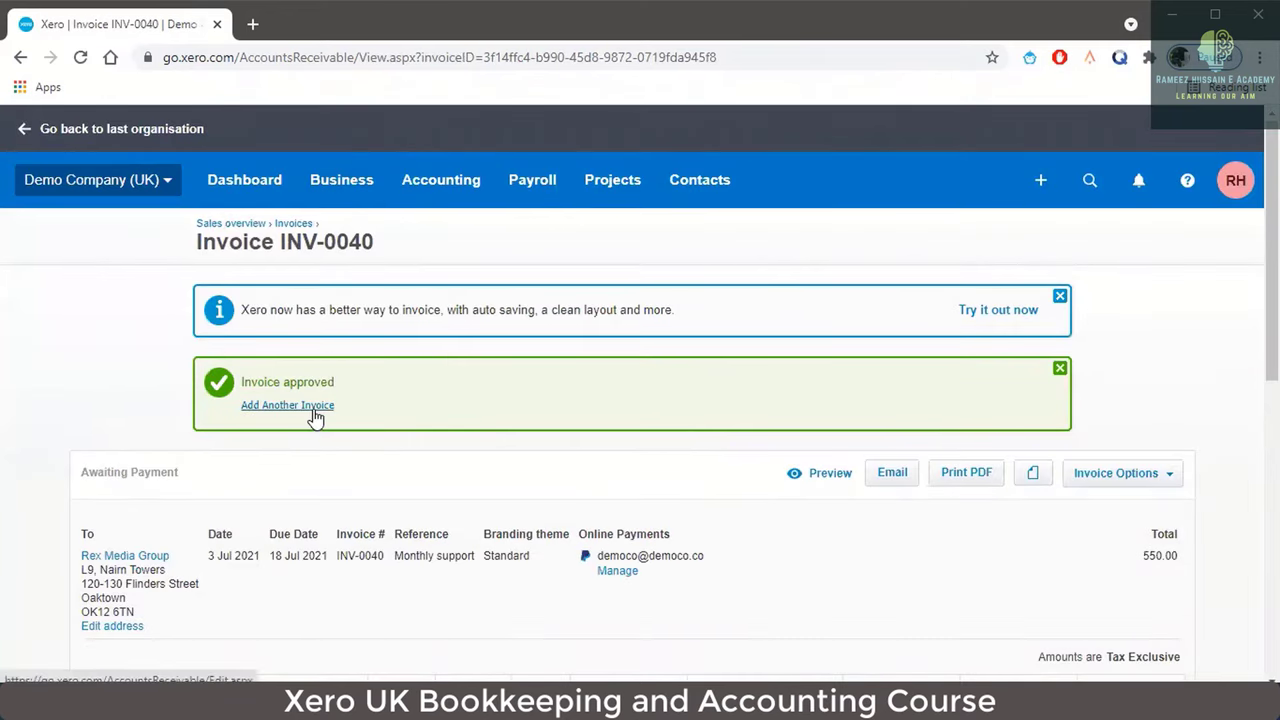
# Step: Return to the Invoices list, now showing 20 invoices awaiting payment
pyautogui.click(340, 188)
pyautogui.click(290, 223)
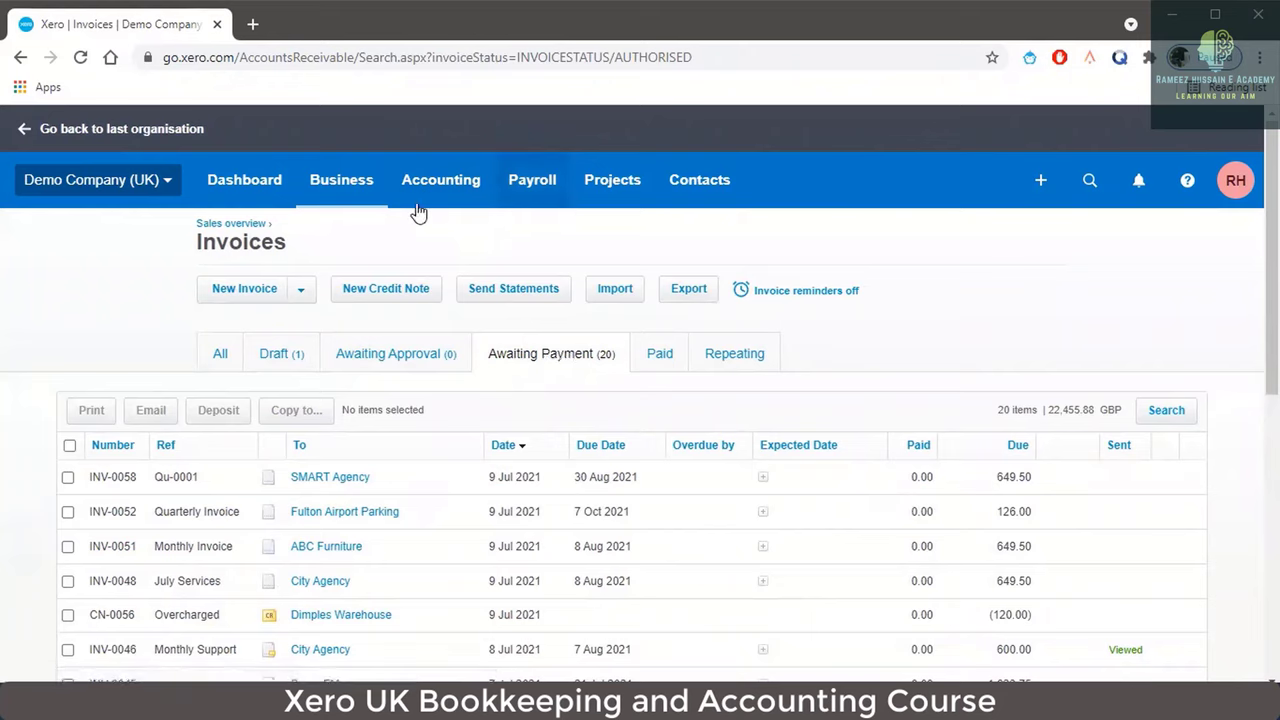
pyautogui.click(176, 190)
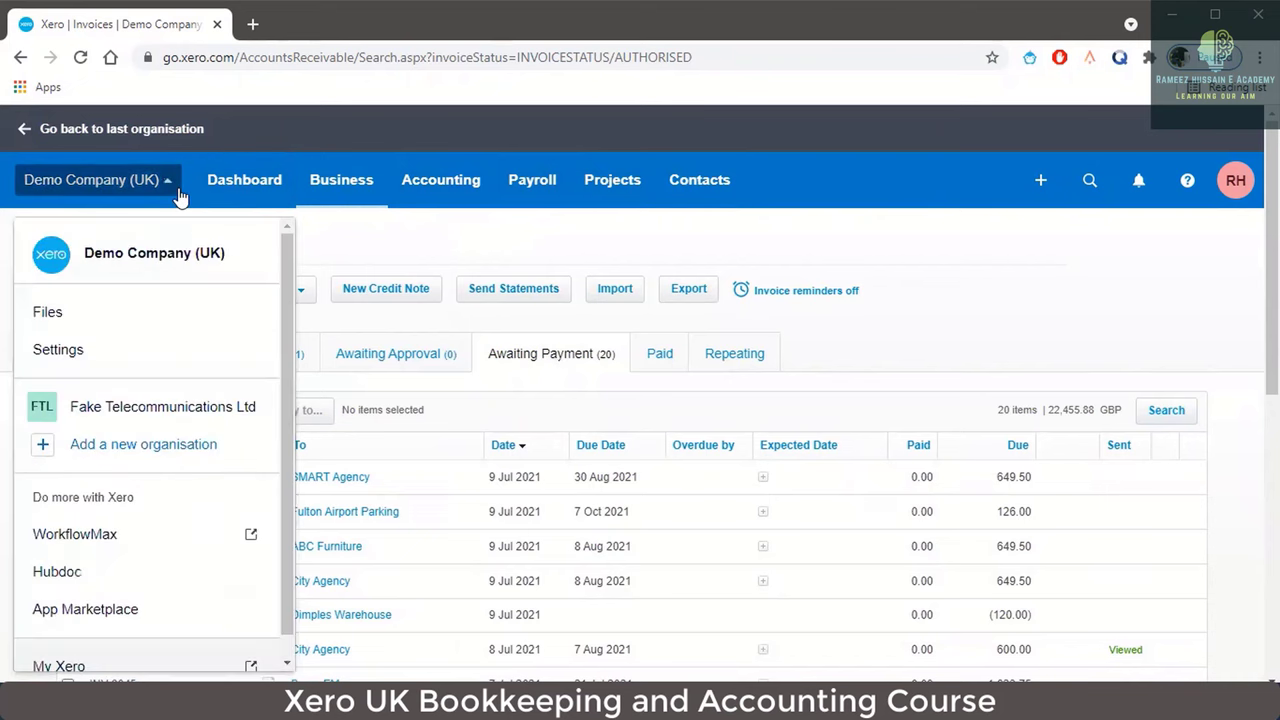
# Step: Look over the branding themes in Invoice settings, then go back to Business > Invoices
pyautogui.click(93, 347)
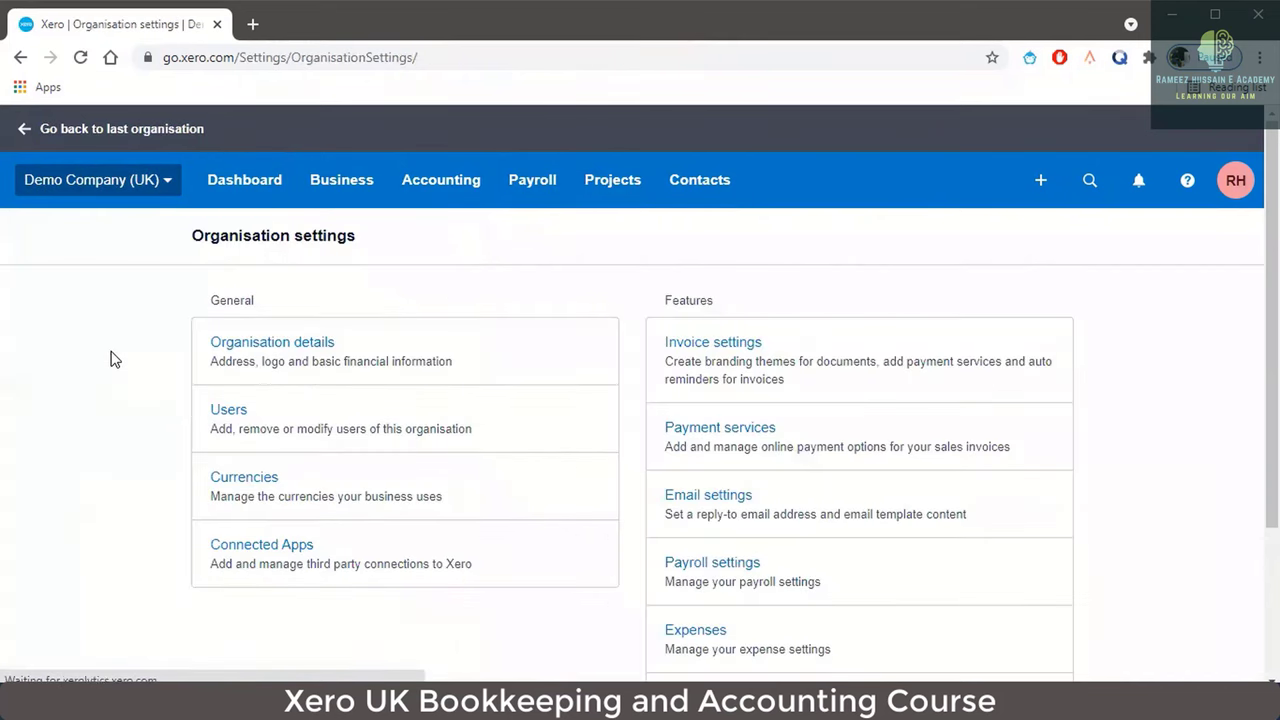
pyautogui.click(718, 348)
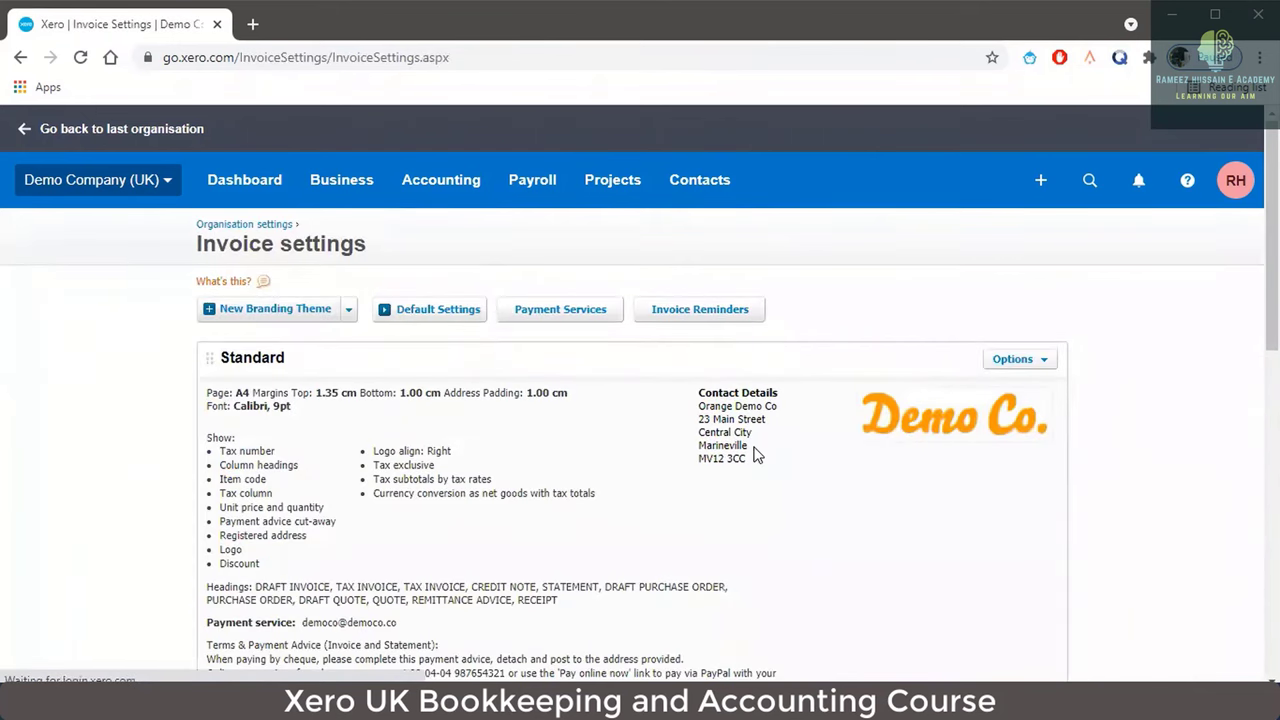
pyautogui.scroll(-8, 731, 405)
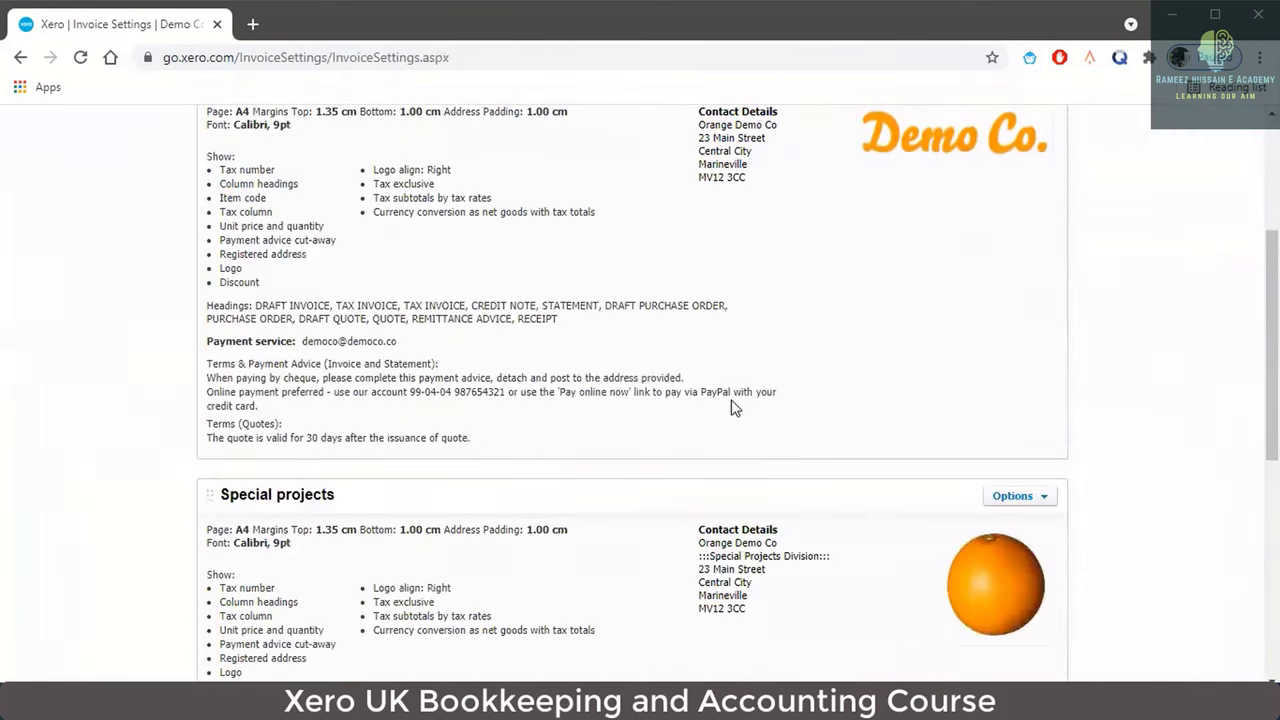
pyautogui.scroll(4, 734, 402)
pyautogui.scroll(6, 734, 402)
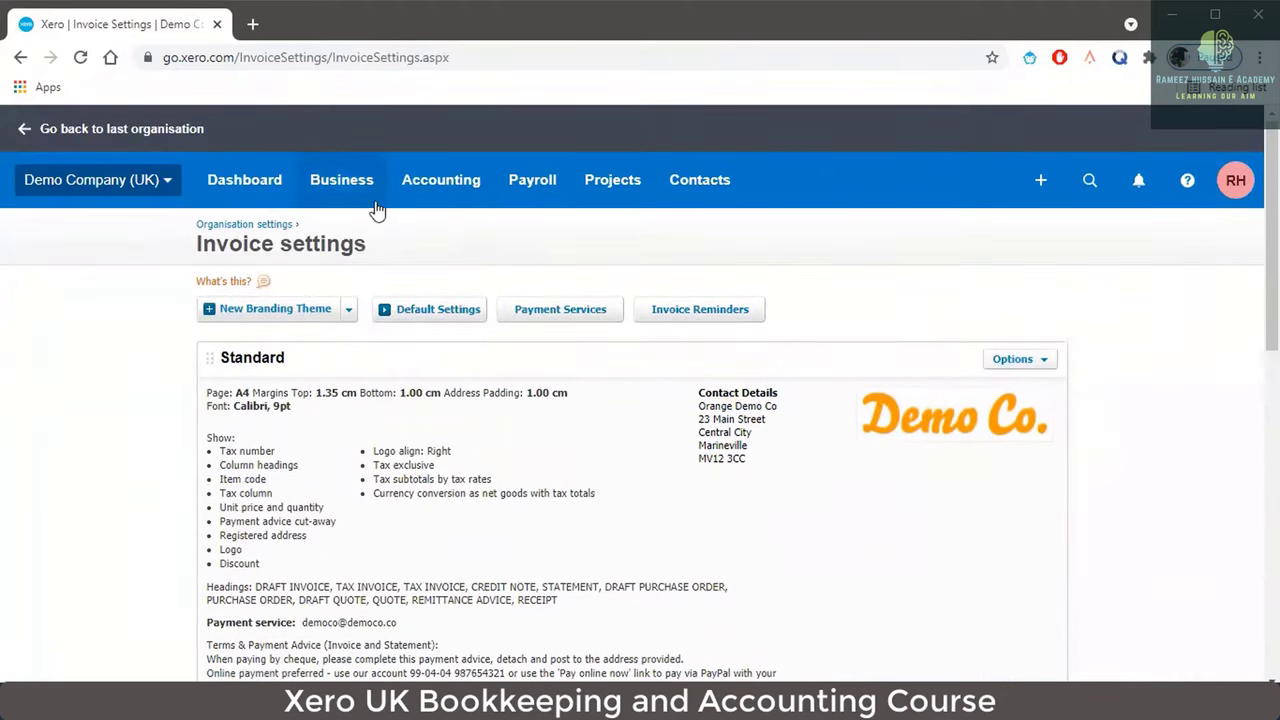
pyautogui.click(343, 180)
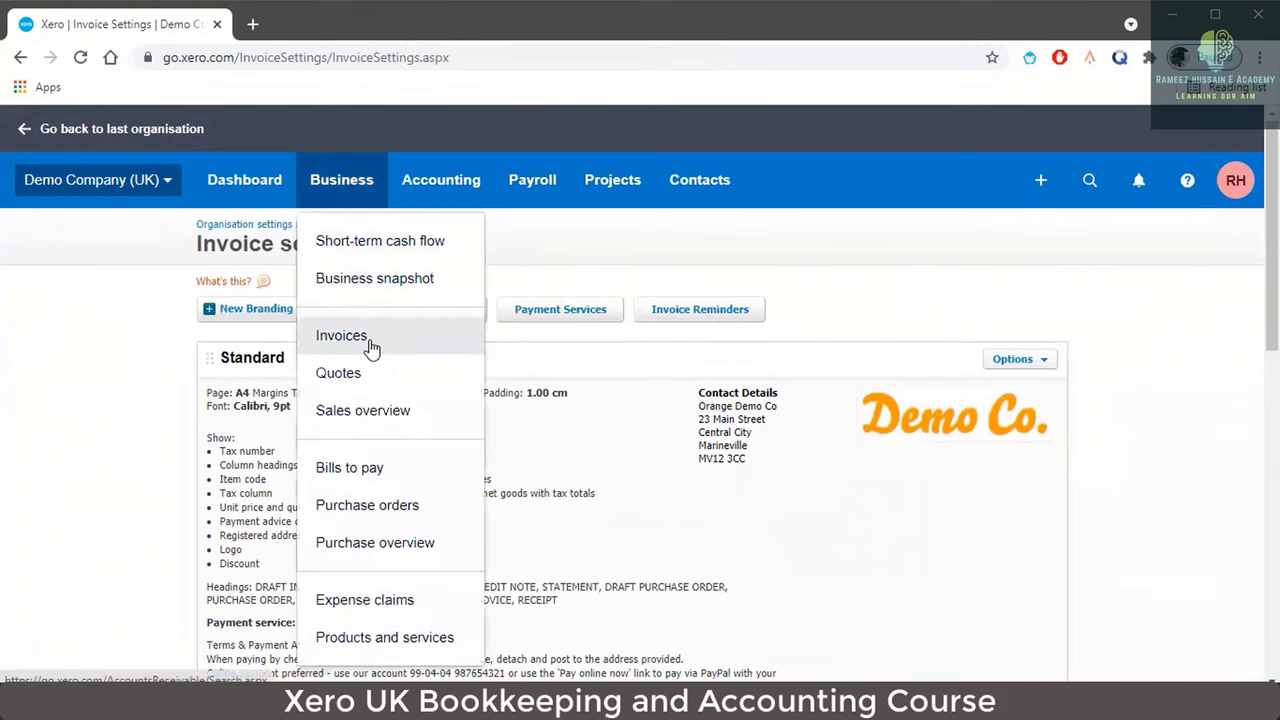
pyautogui.click(373, 340)
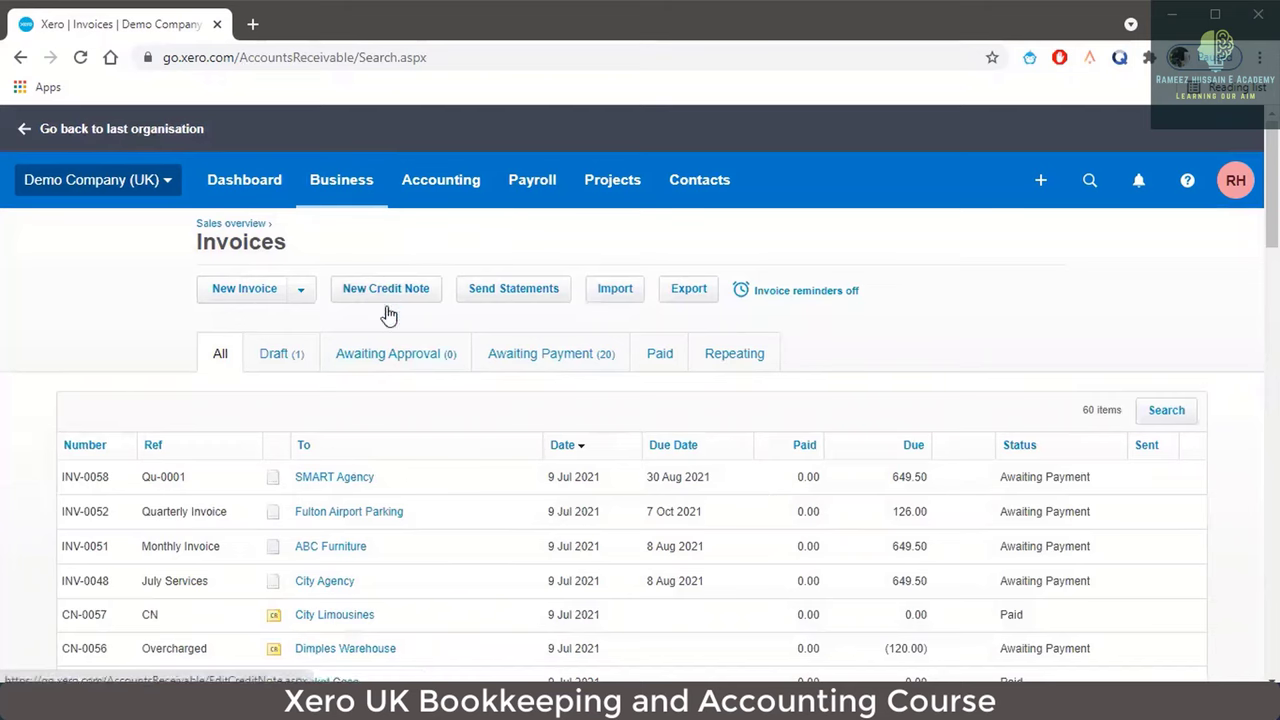
pyautogui.click(240, 225)
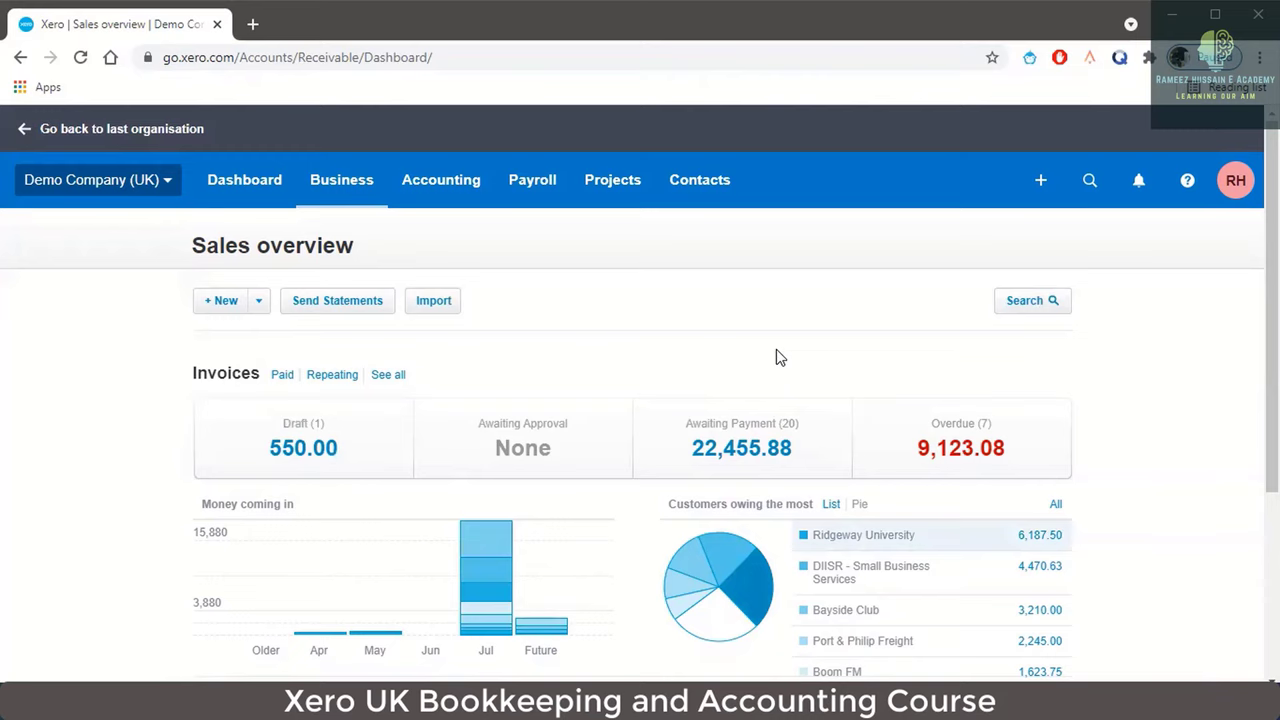
pyautogui.scroll(-1, 760, 360)
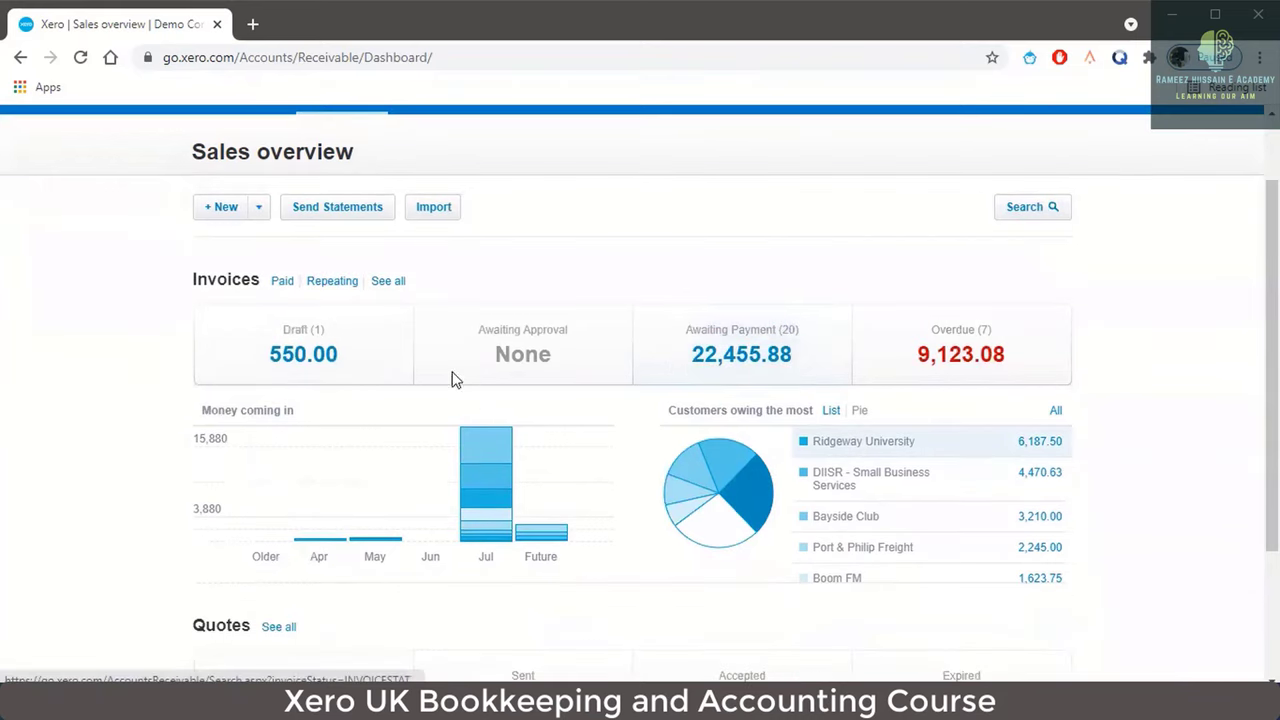
pyautogui.scroll(-2, 335, 360)
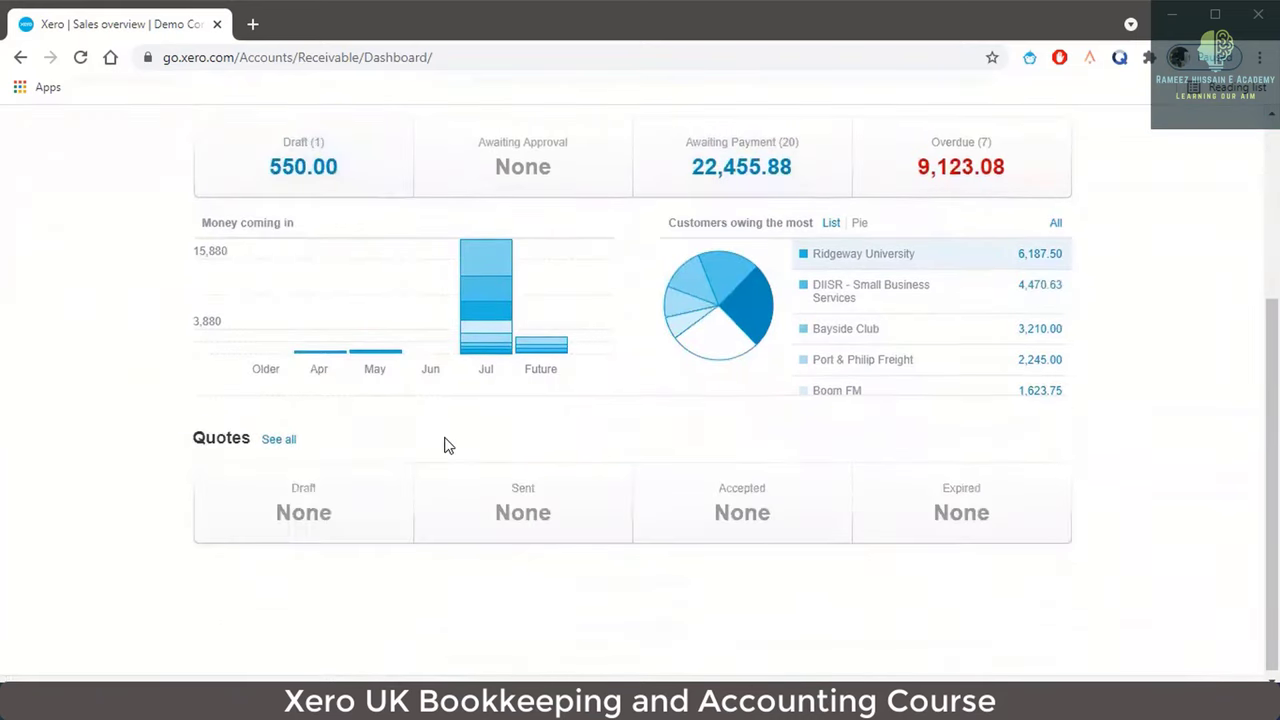
pyautogui.scroll(1, 465, 430)
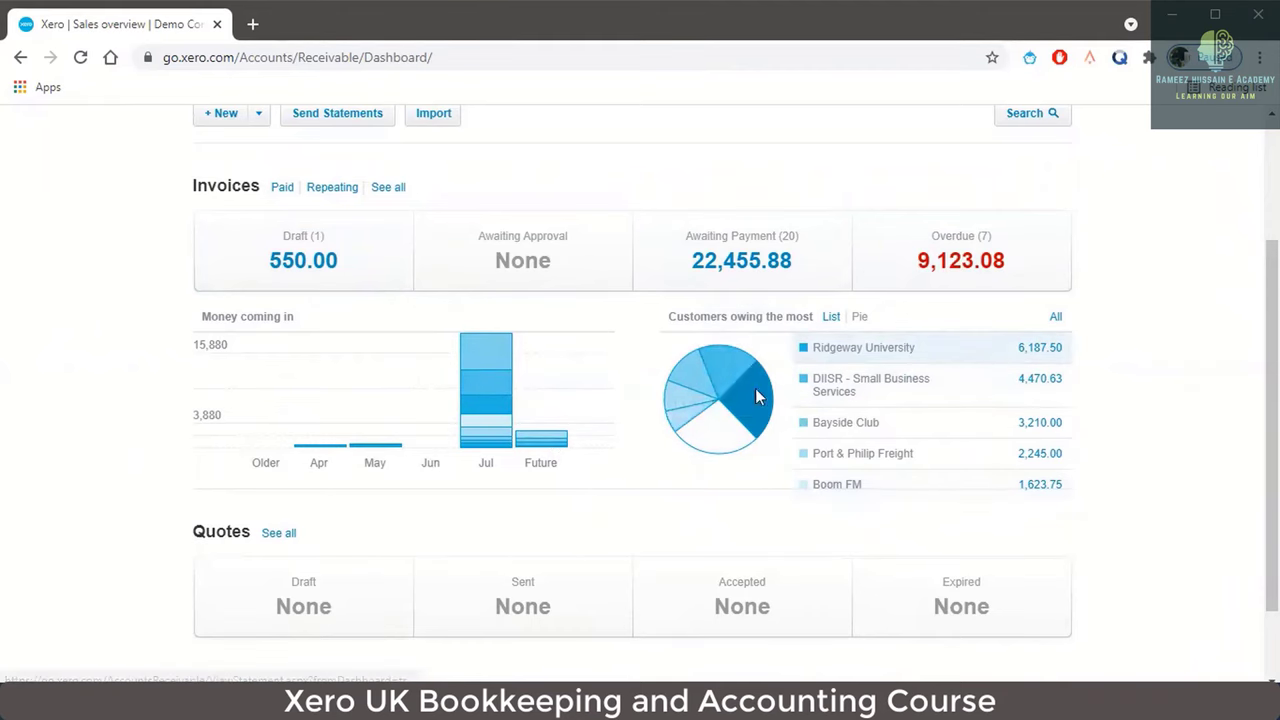
pyautogui.scroll(2, 721, 408)
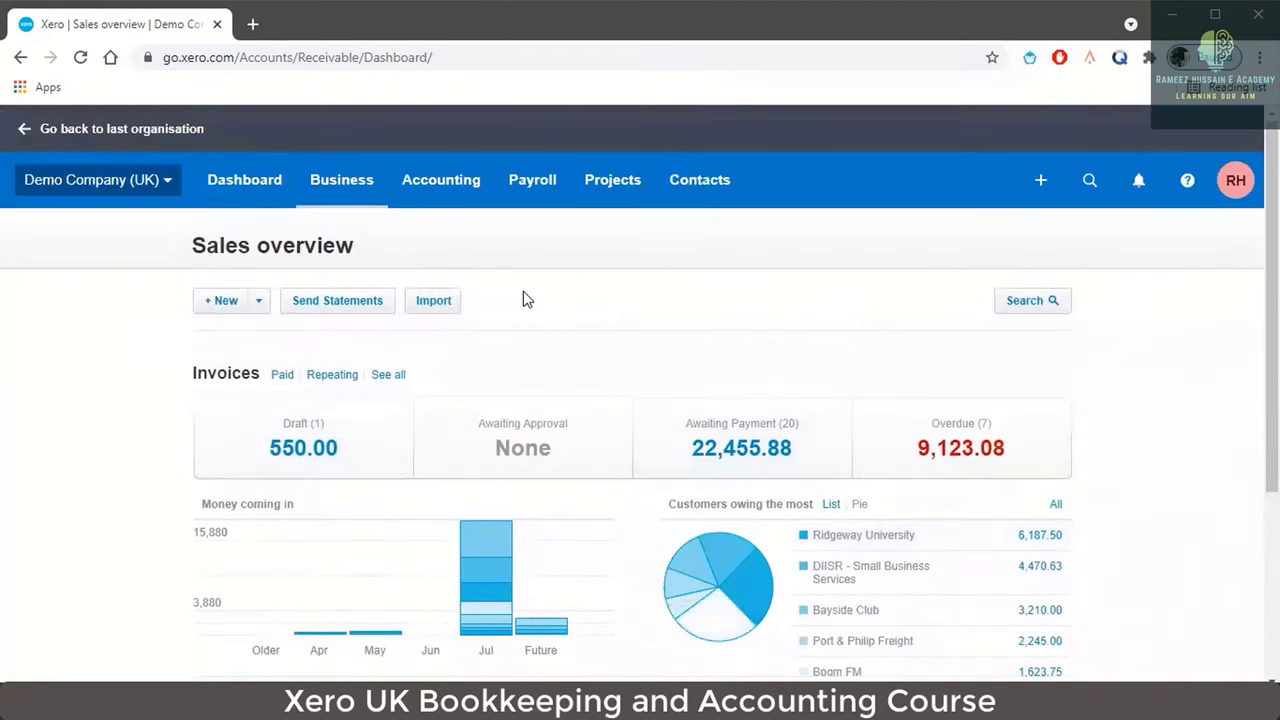
pyautogui.click(359, 199)
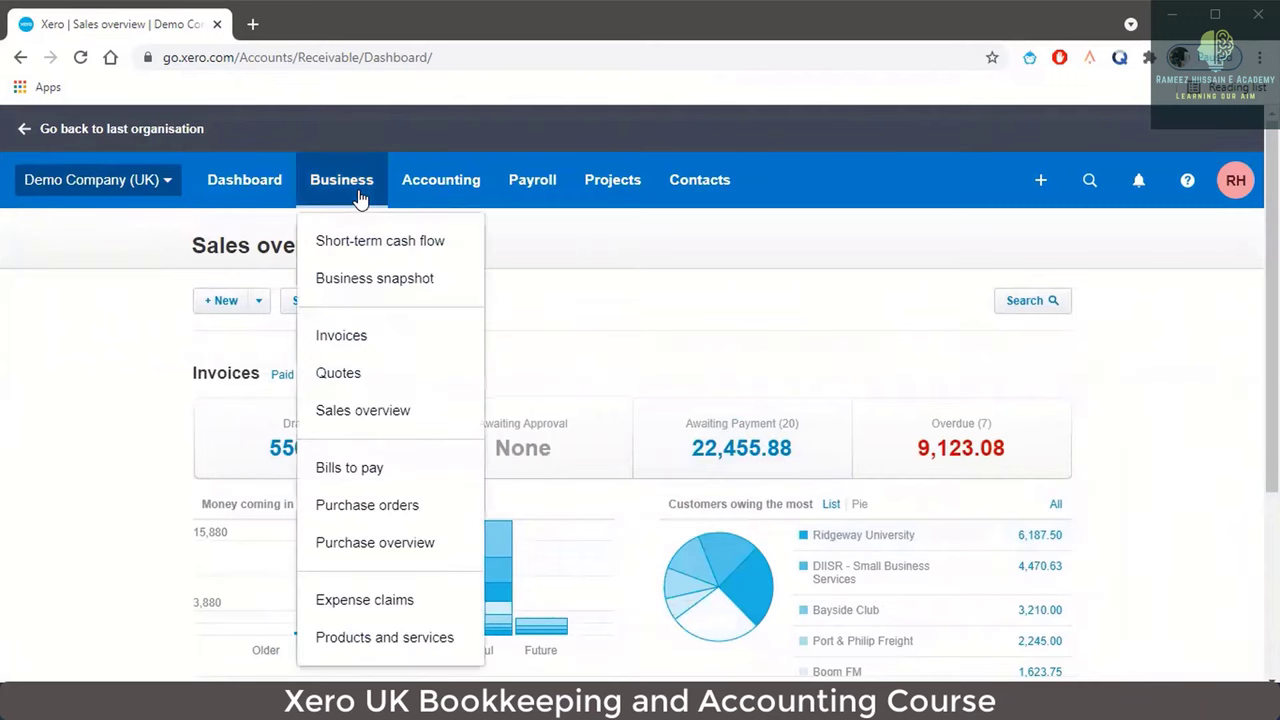
pyautogui.click(398, 344)
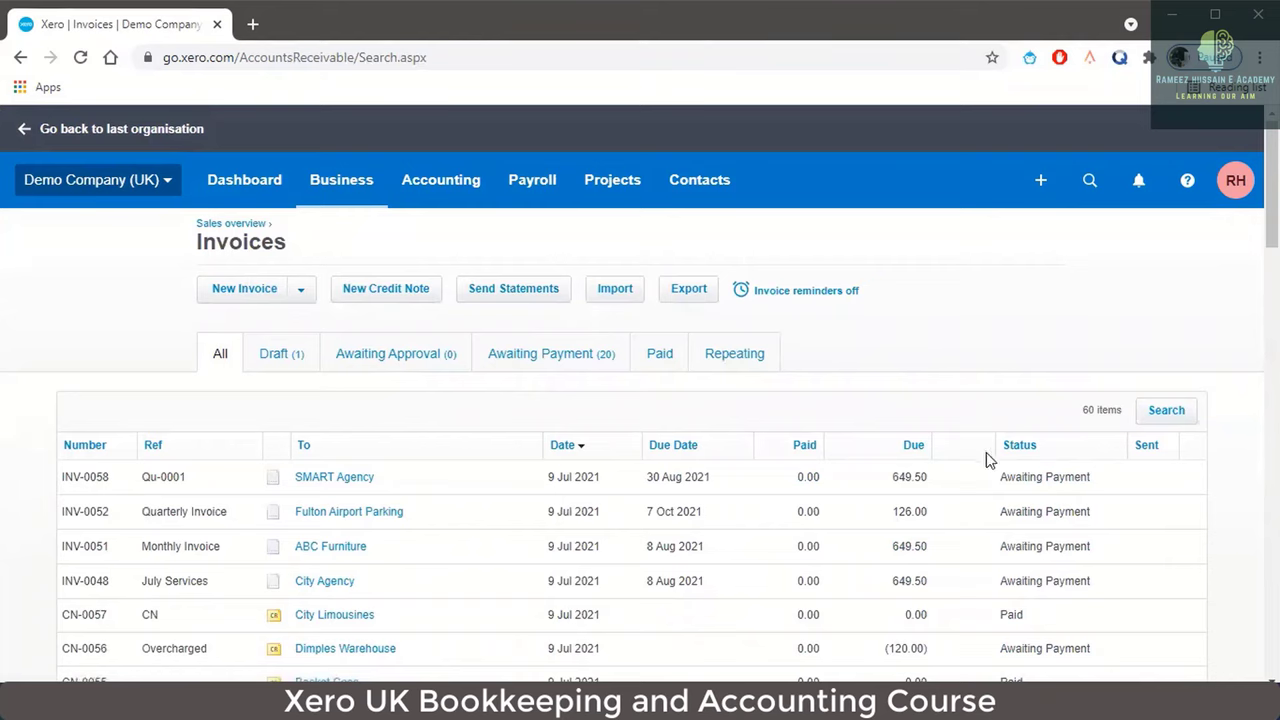
# Step: Void SMART Agency's invoice INV-0058 (649.50) and confirm the void
pyautogui.click(272, 478)
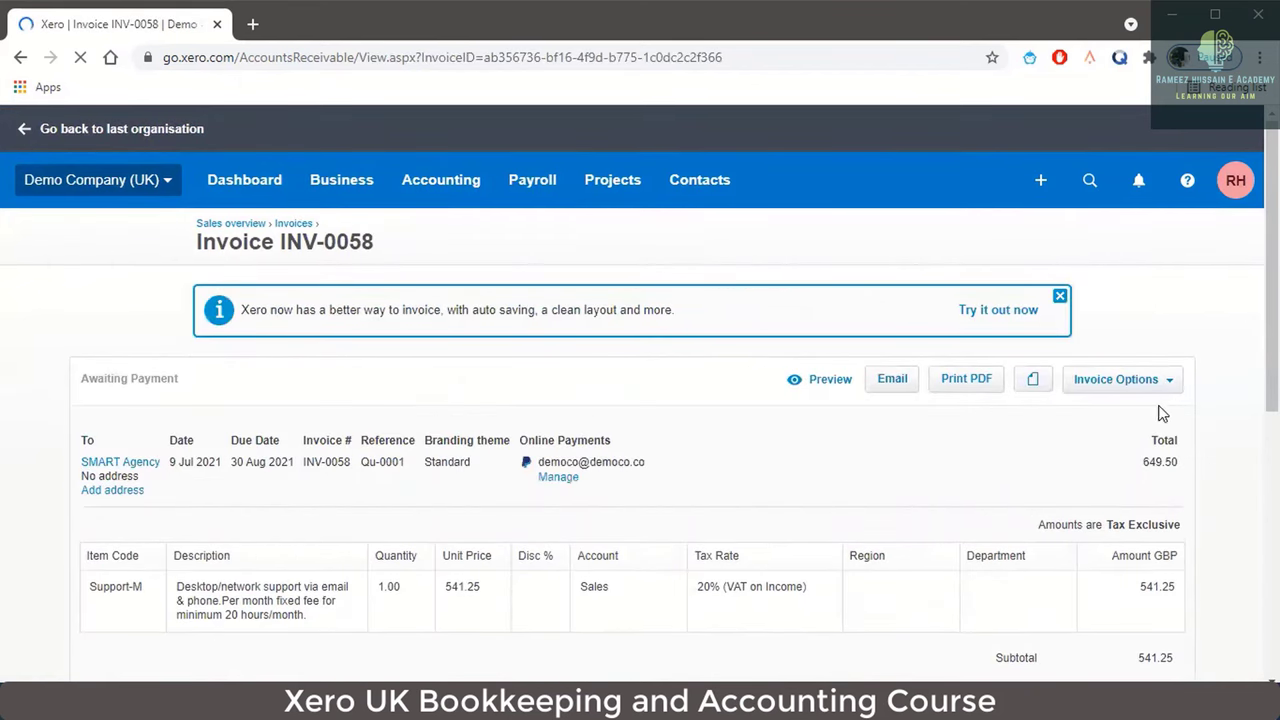
pyautogui.scroll(-1, 1100, 355)
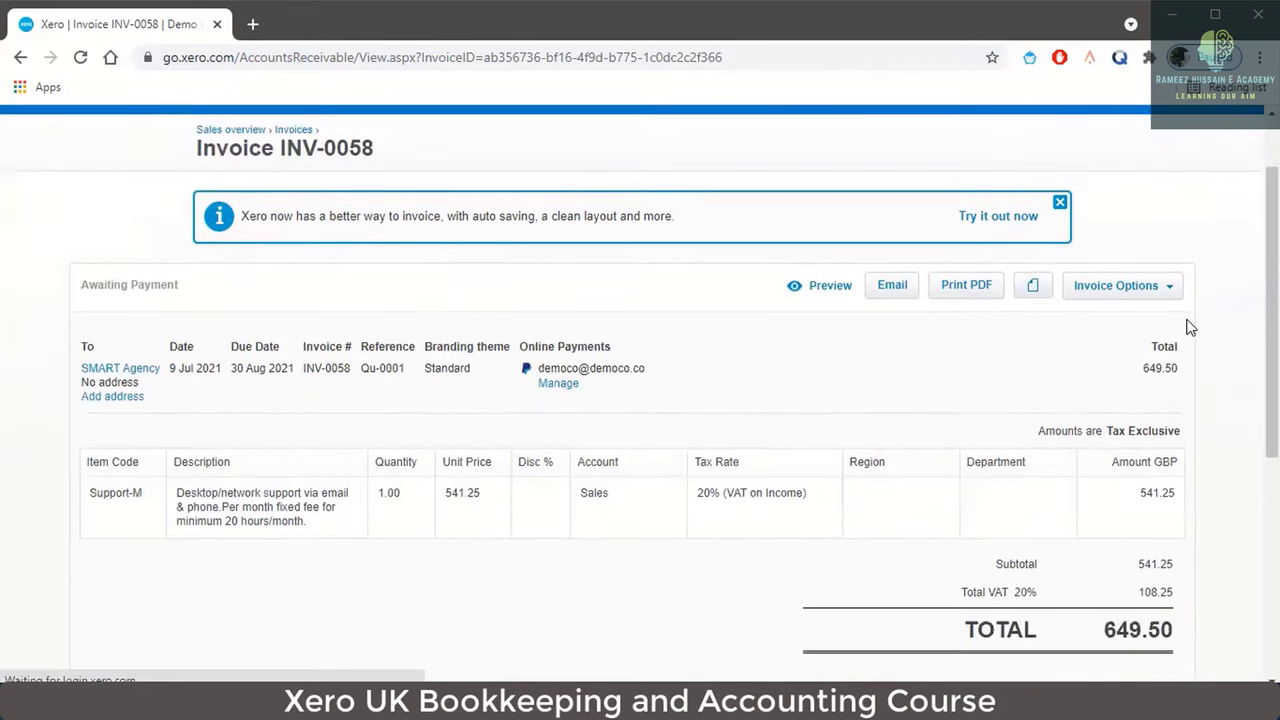
pyautogui.click(1158, 287)
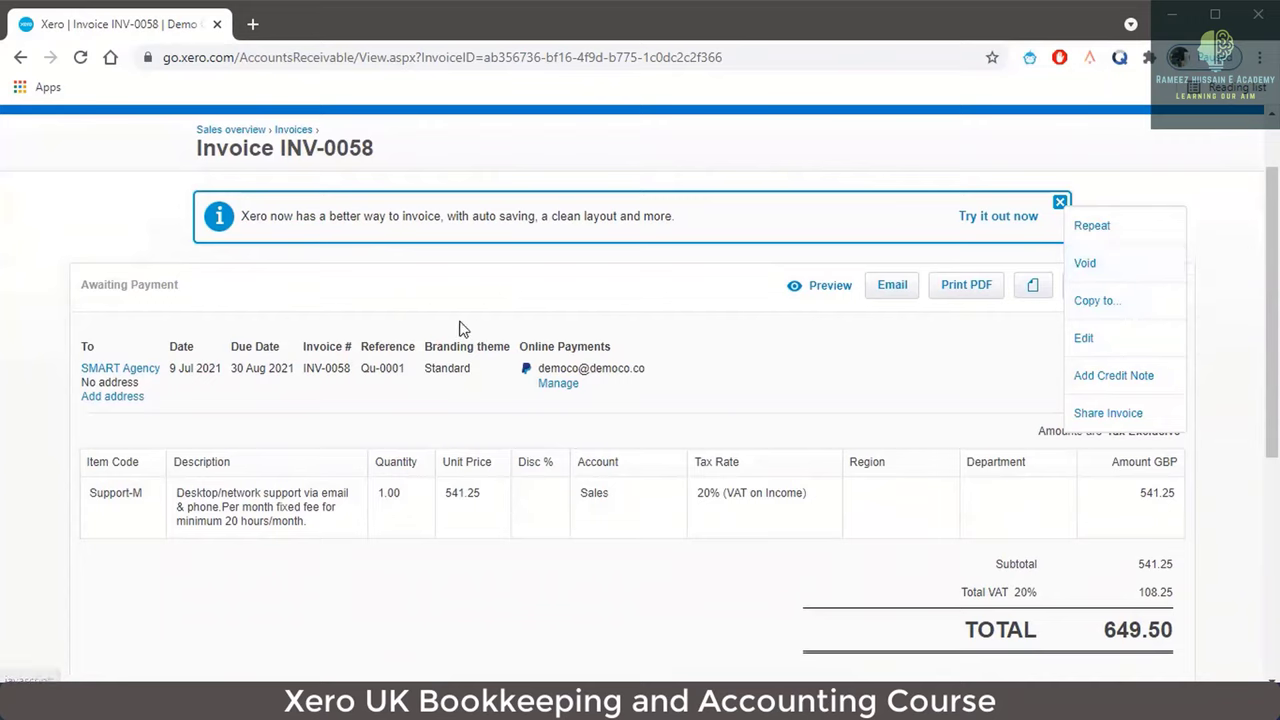
pyautogui.click(1128, 280)
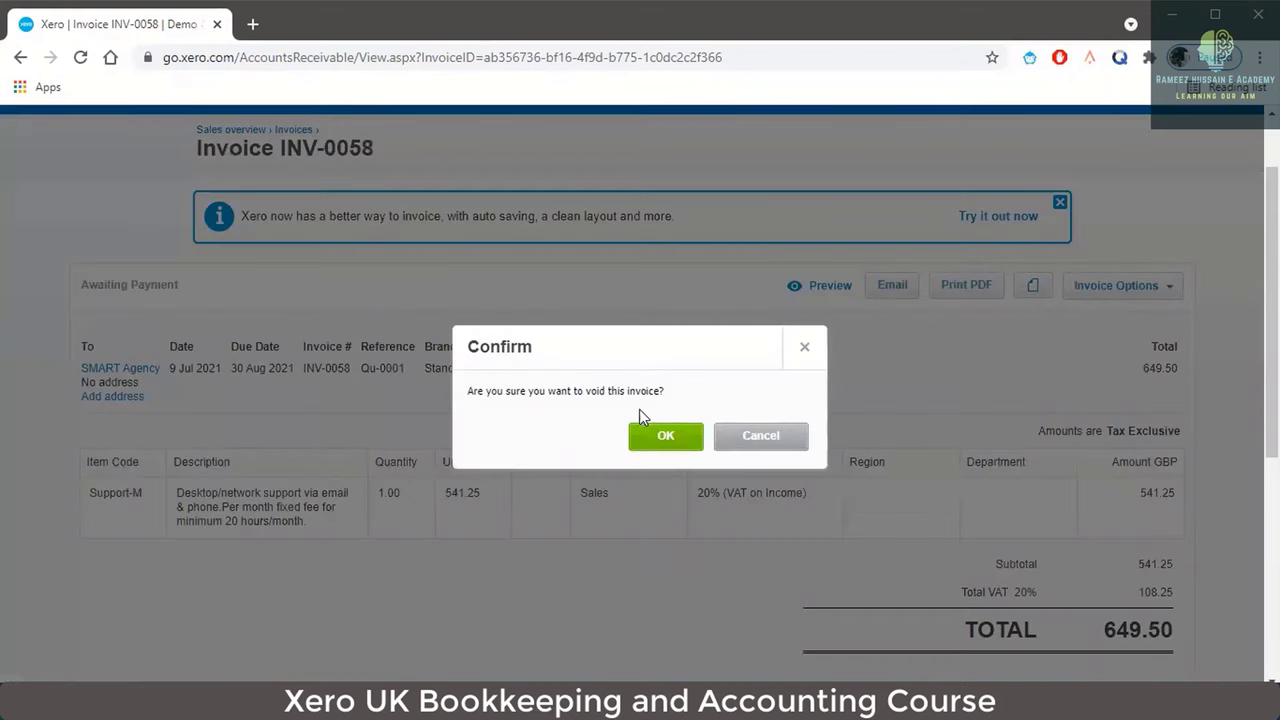
pyautogui.click(686, 440)
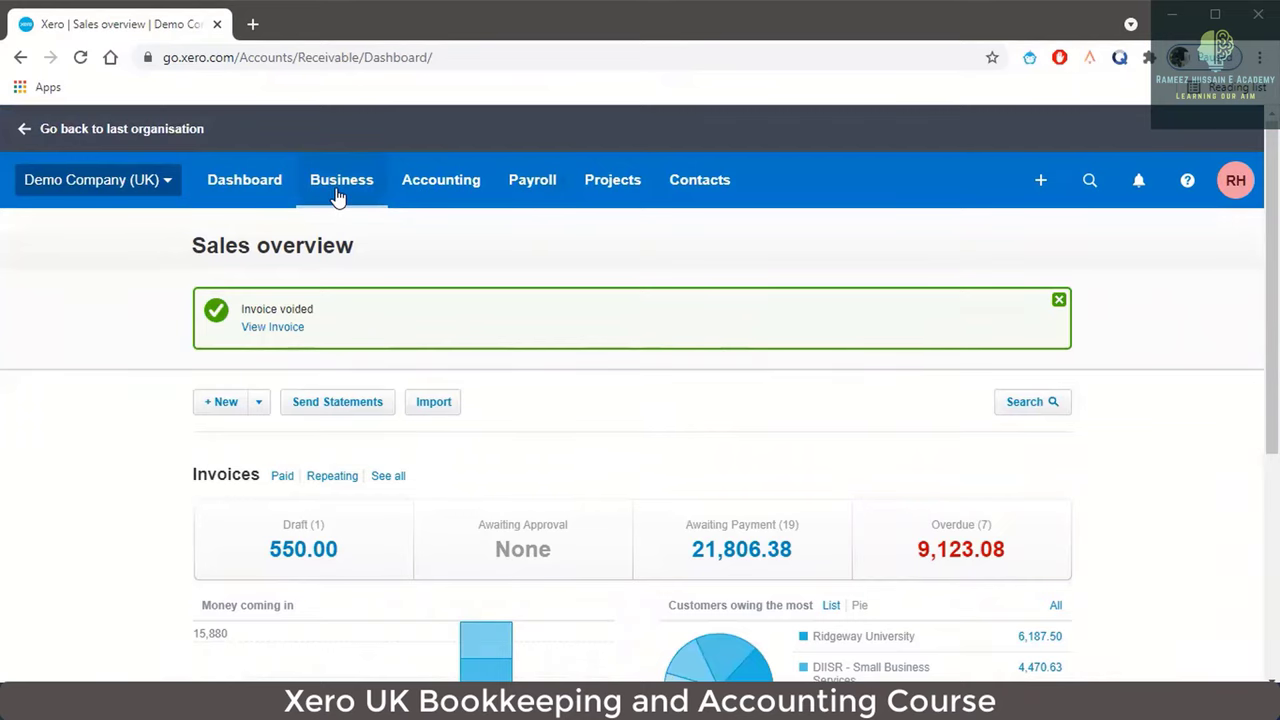
# Step: Go to Business > Invoices and scroll through the 59-item invoice list
pyautogui.scroll(-5, 677, 331)
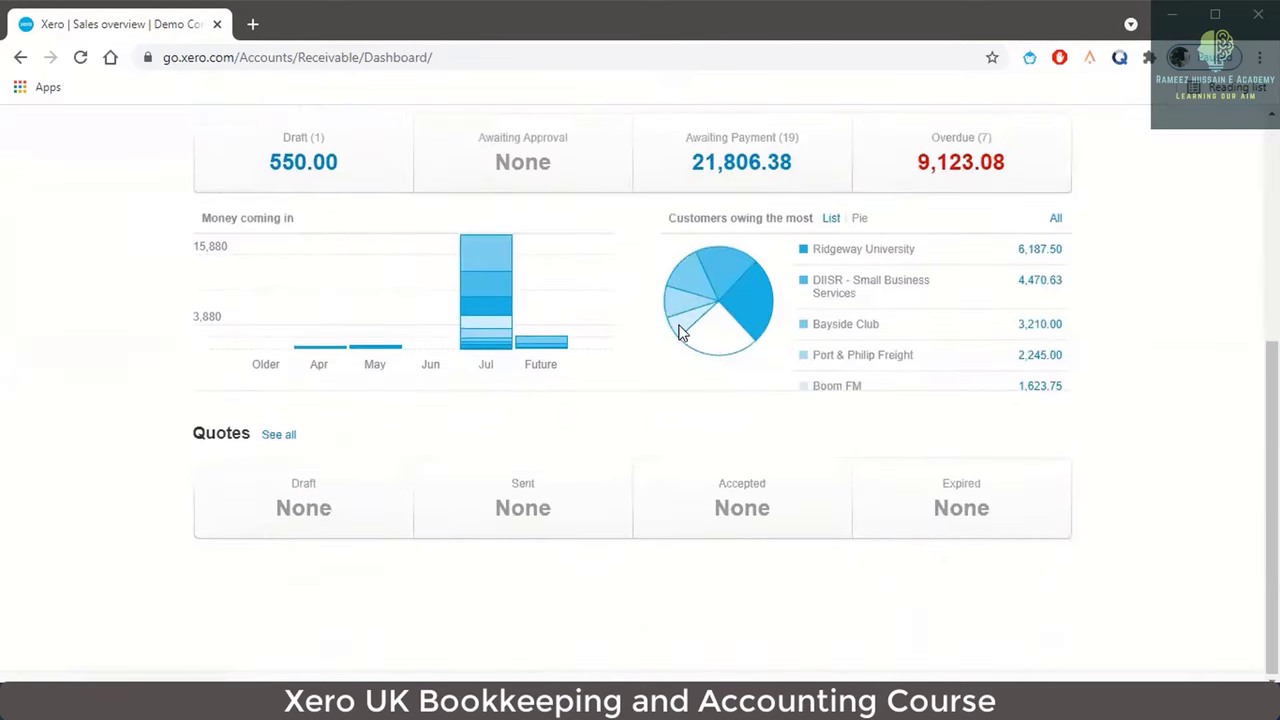
pyautogui.scroll(4, 477, 295)
pyautogui.scroll(2, 373, 167)
pyautogui.click(341, 179)
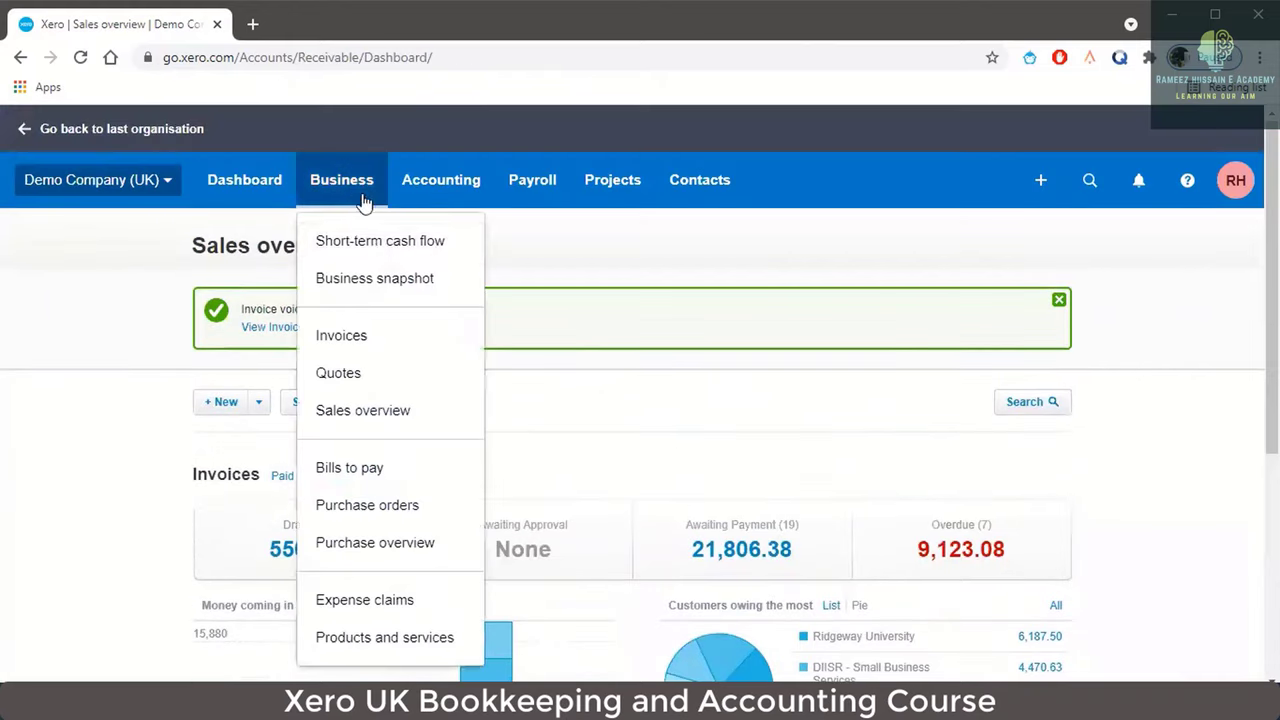
pyautogui.click(373, 343)
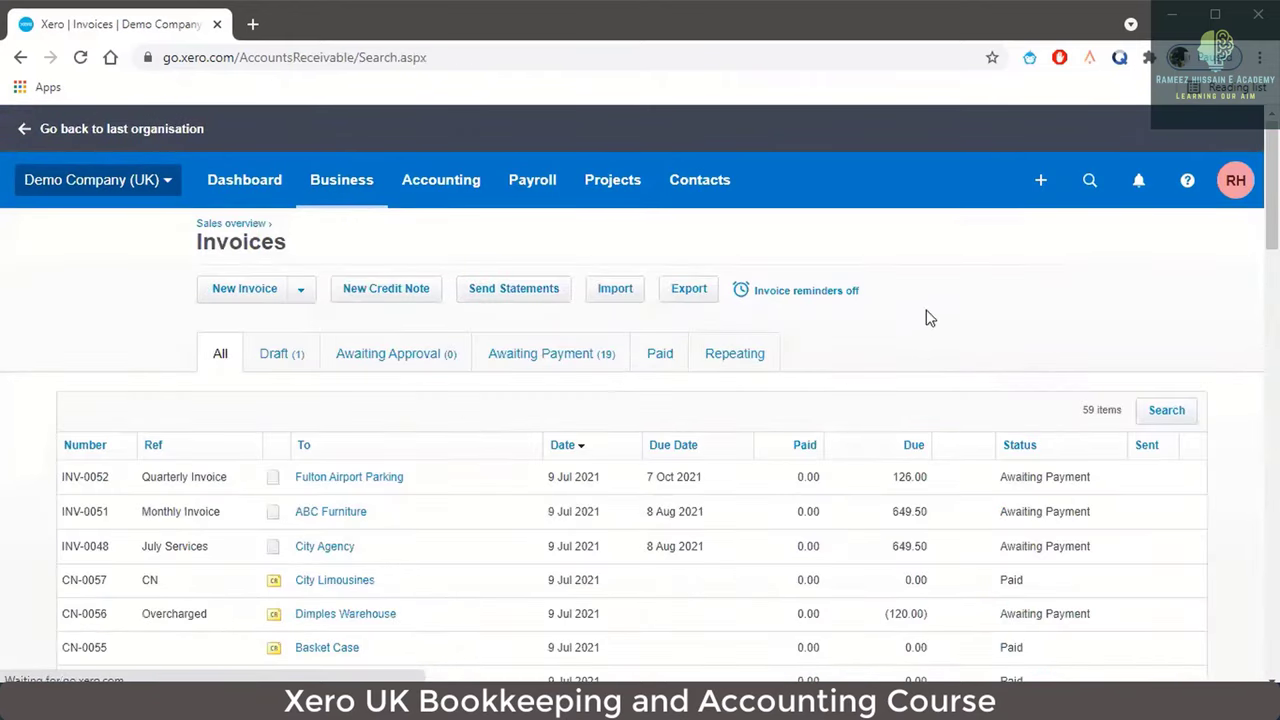
pyautogui.scroll(-5, 1205, 494)
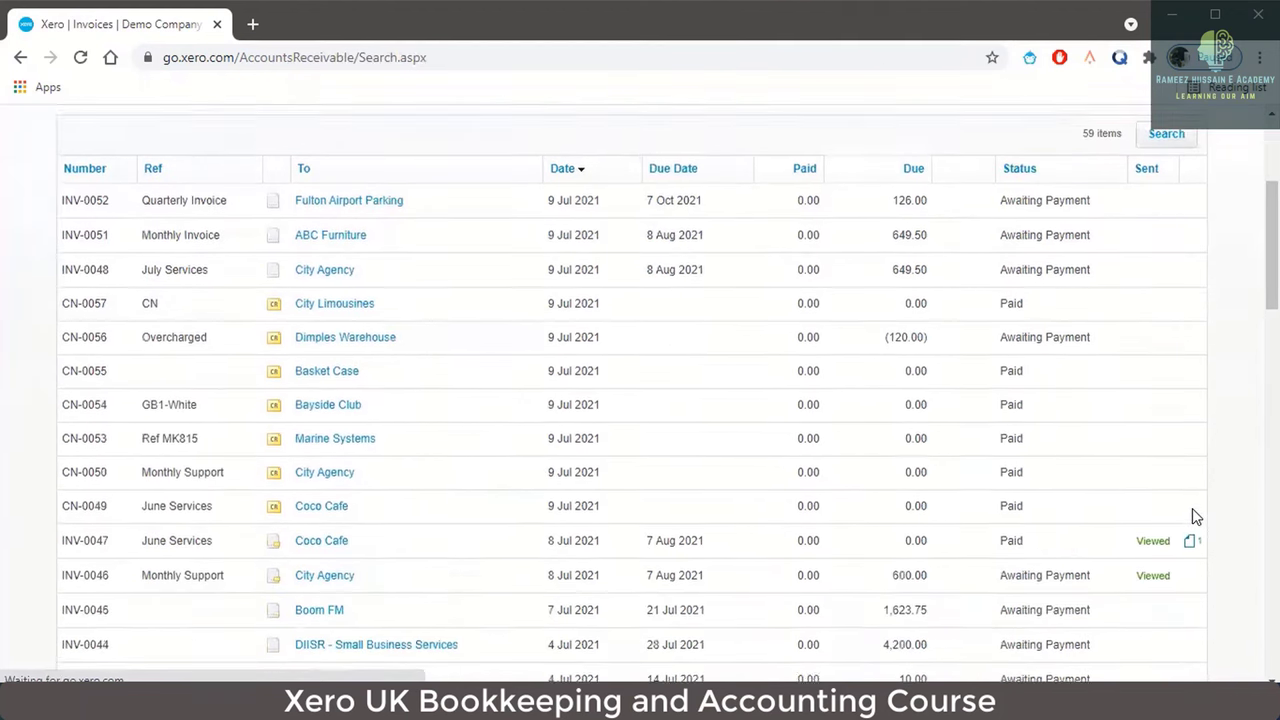
pyautogui.scroll(-3, 400, 457)
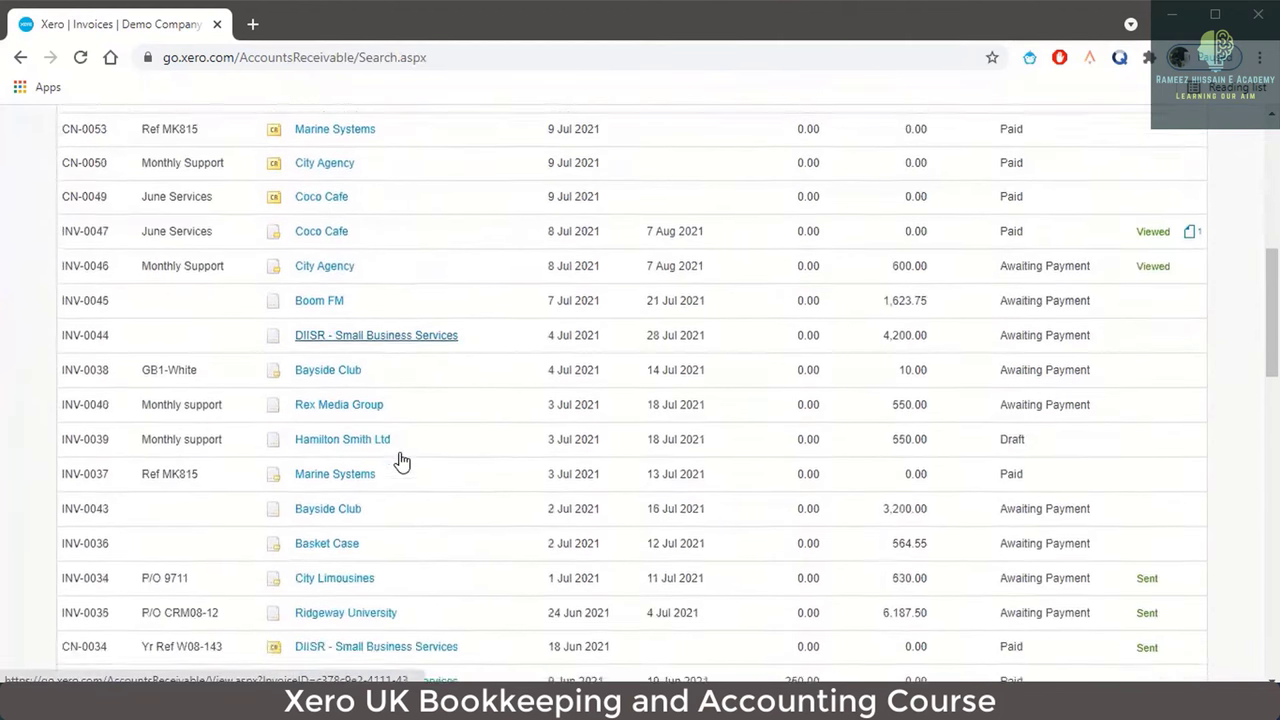
pyautogui.scroll(1, 998, 343)
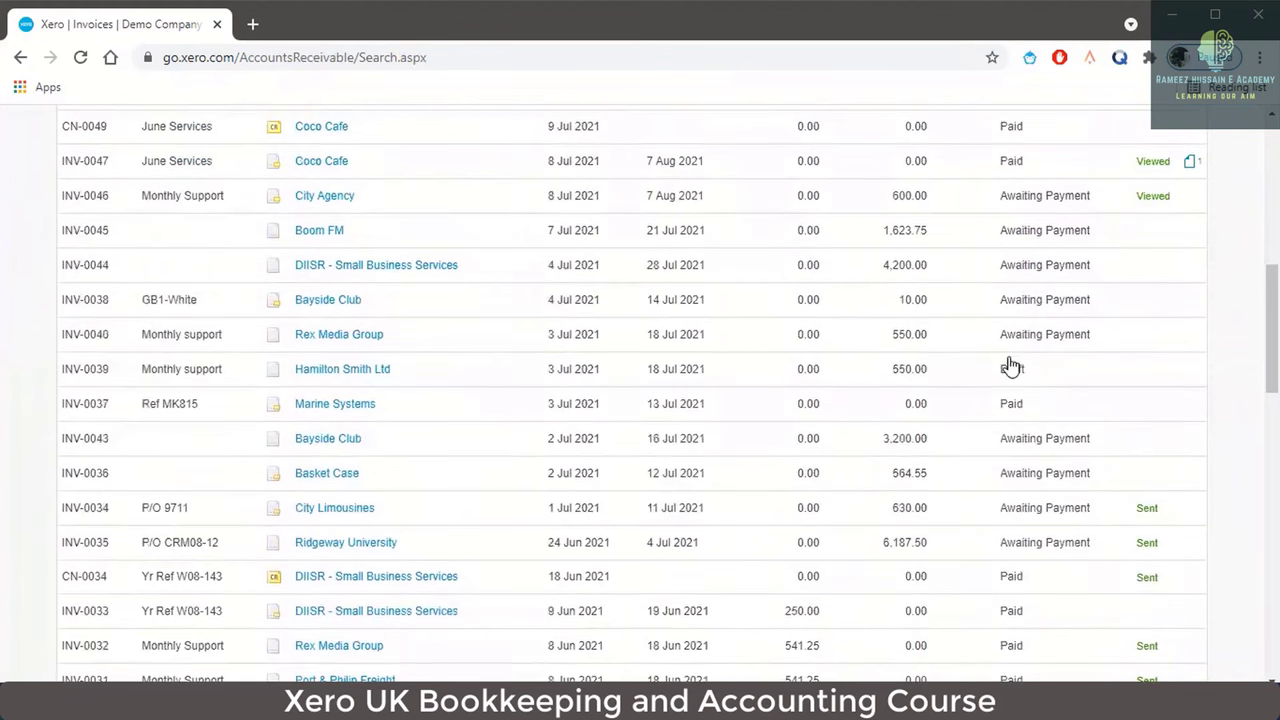
pyautogui.scroll(7, 390, 392)
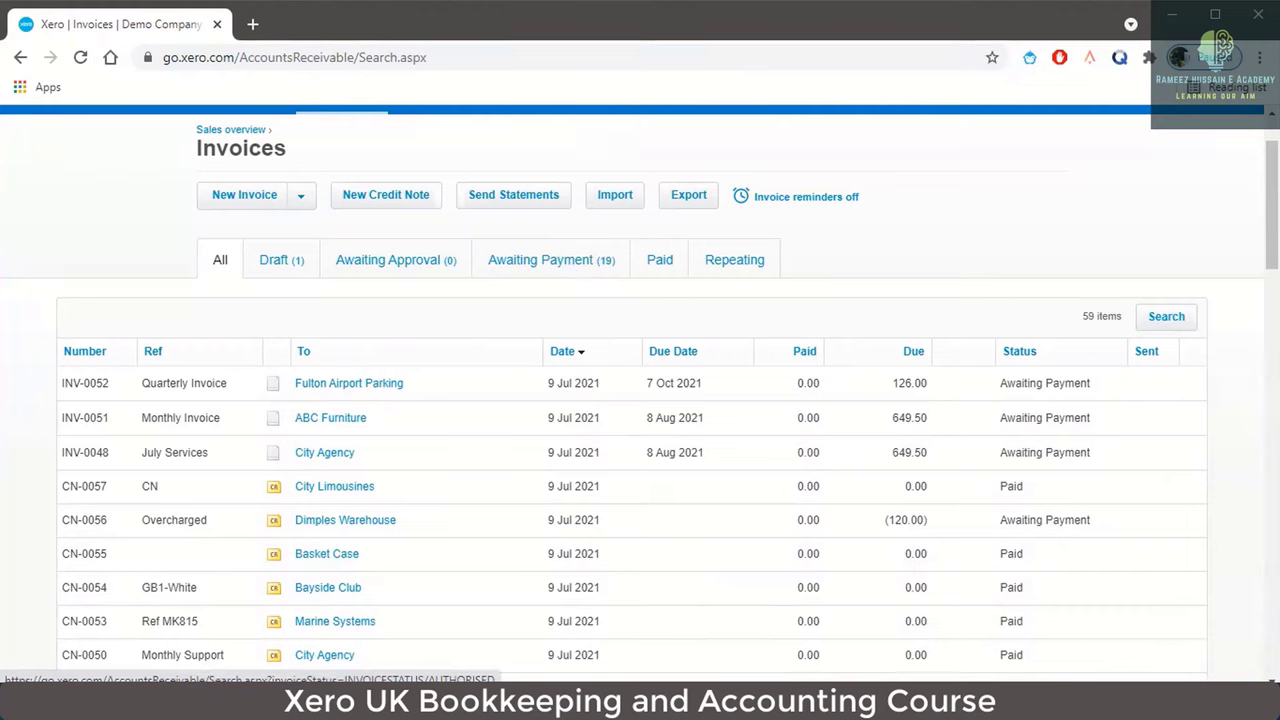
# Step: In the Word outline, highlight the 'Other Invoicing Tasks' and 'Sending Statements' bullets in yellow
pyautogui.hotkey('alt', 'Tab')
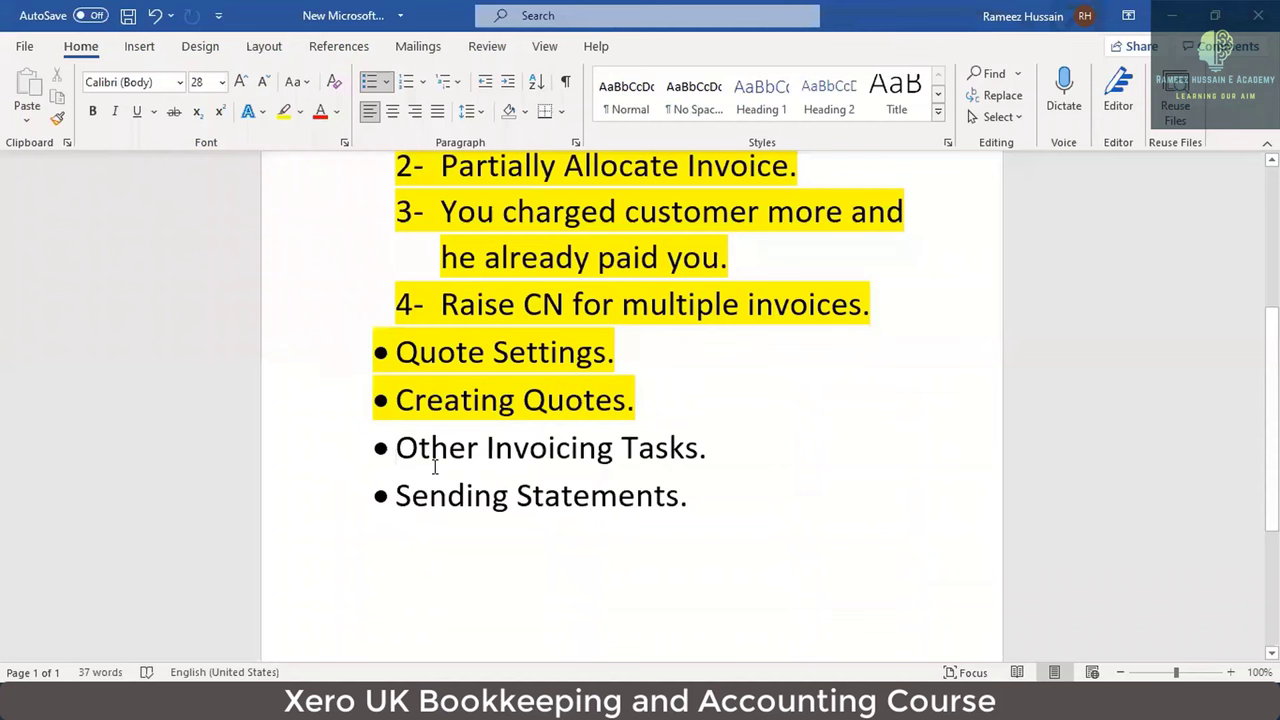
pyautogui.tripleClick(737, 449)
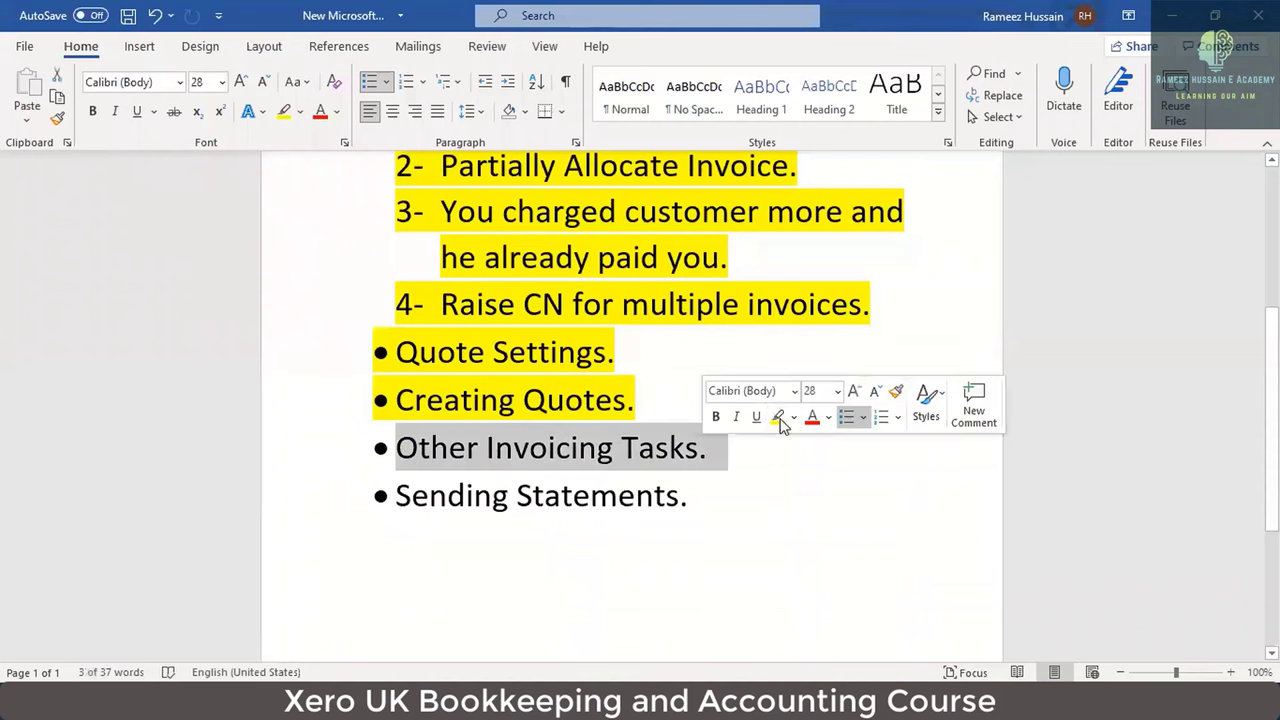
pyautogui.click(778, 417)
pyautogui.click(751, 482)
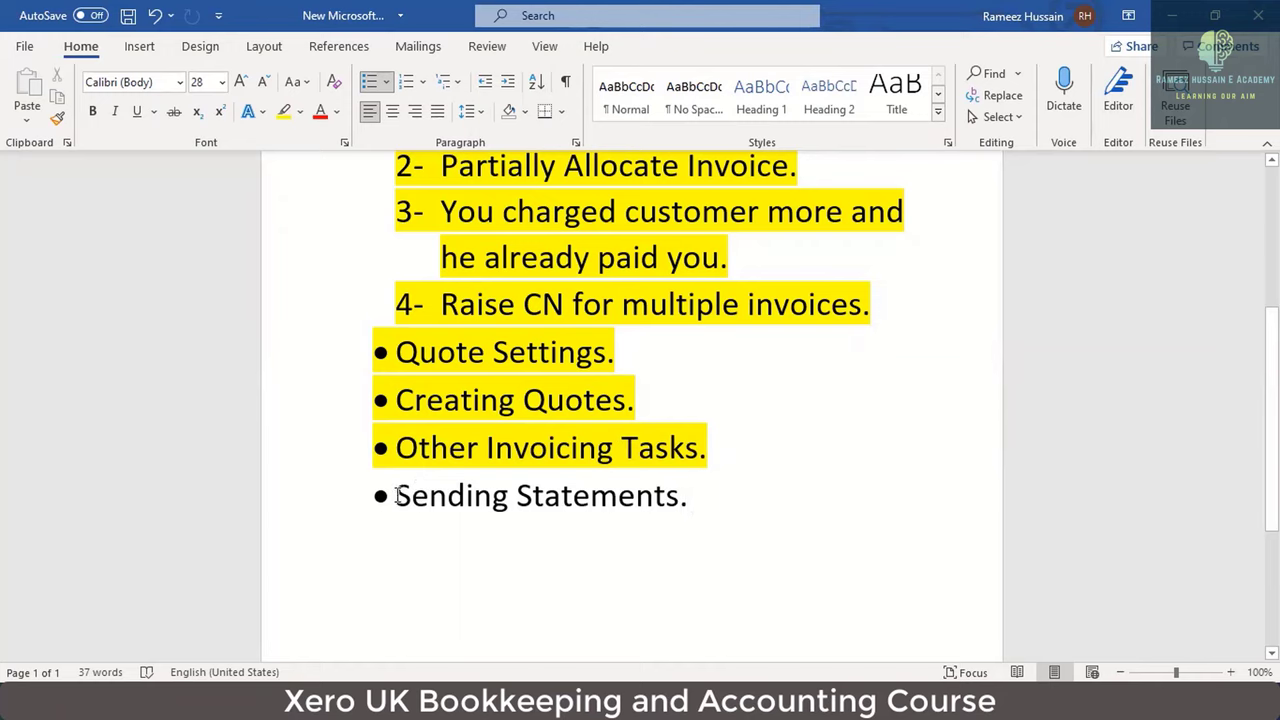
pyautogui.moveTo(396, 496); pyautogui.dragTo(690, 503)
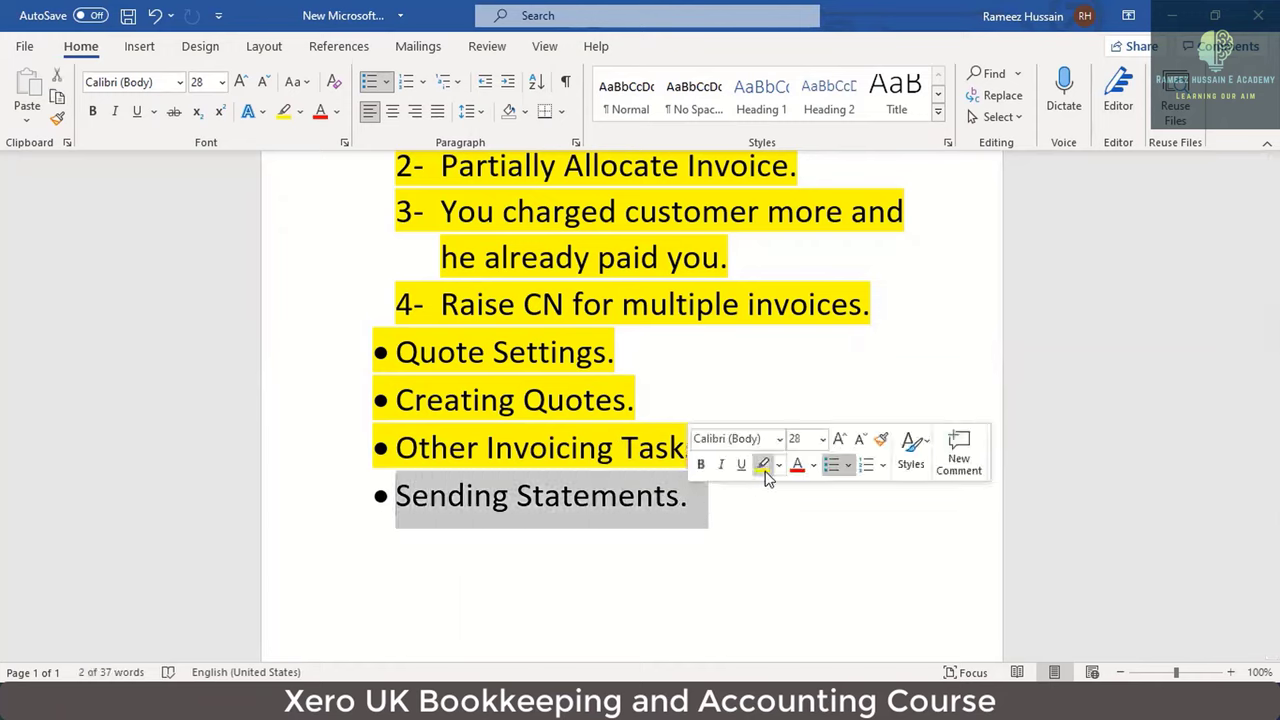
pyautogui.click(762, 466)
pyautogui.click(692, 532)
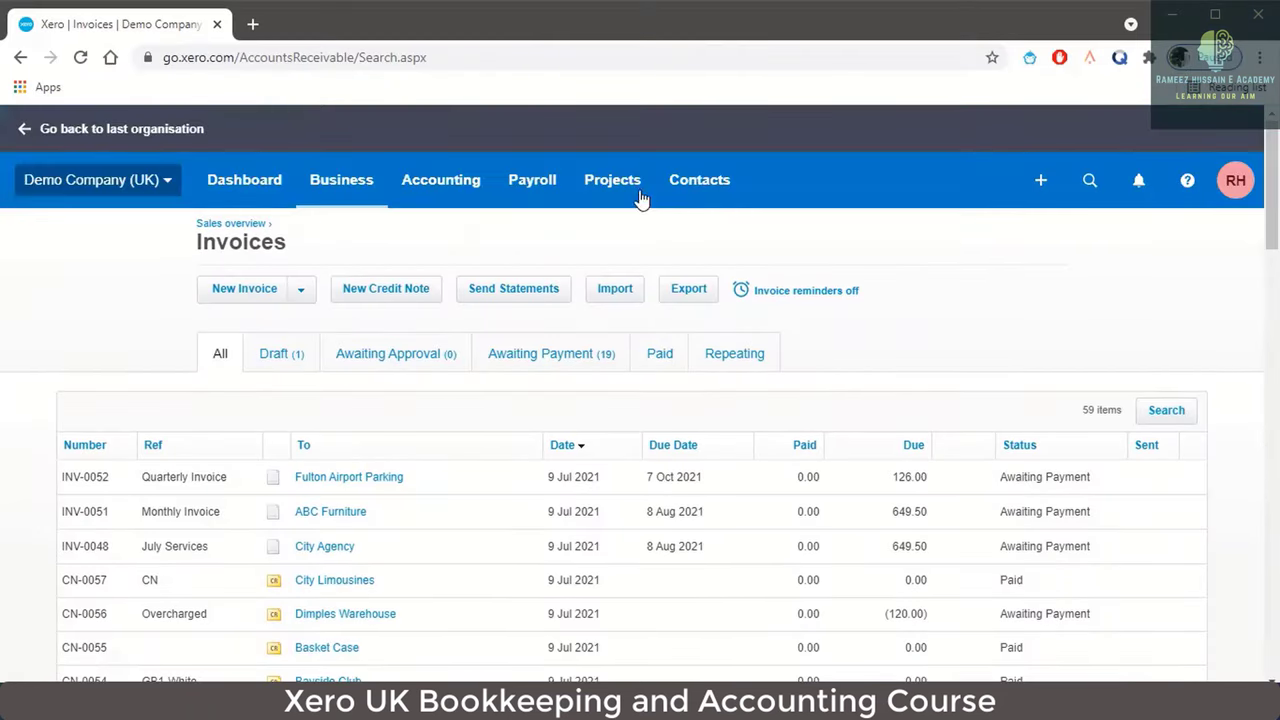
# Step: From All contacts, open Send statements and choose the Activity statement type for 1–30 Jun 2021
pyautogui.click(252, 183)
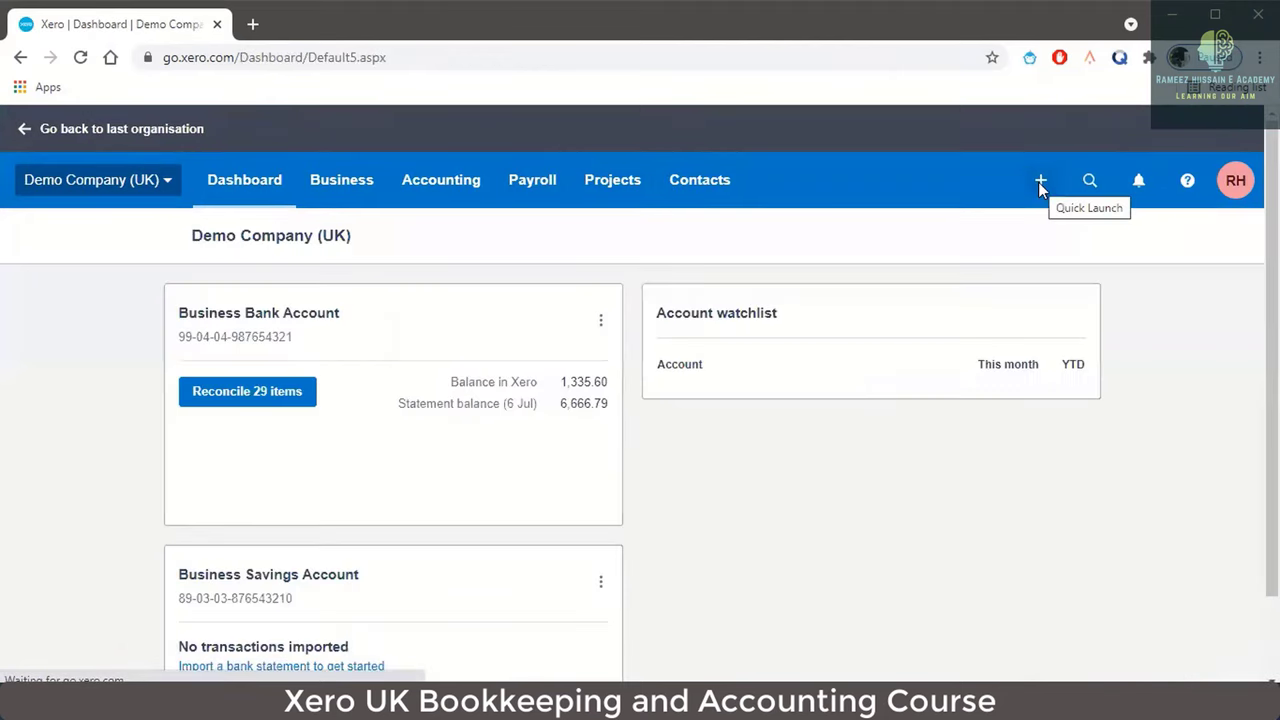
pyautogui.click(718, 197)
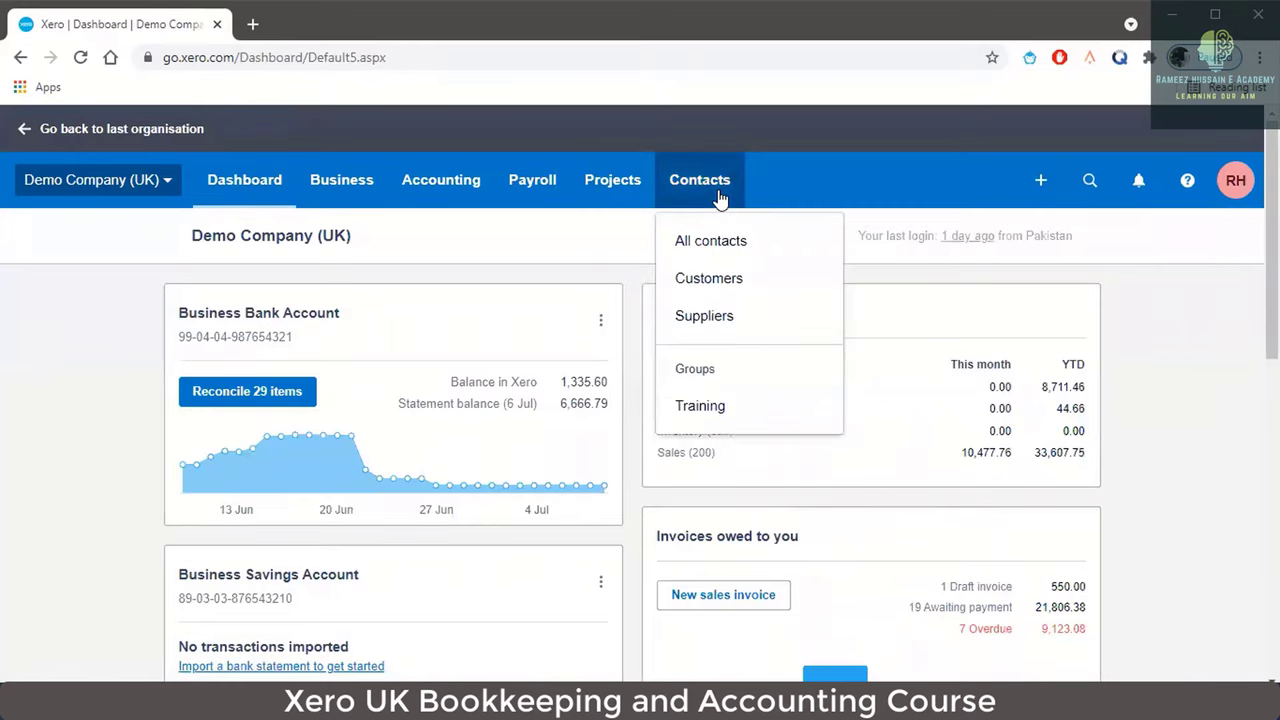
pyautogui.click(718, 239)
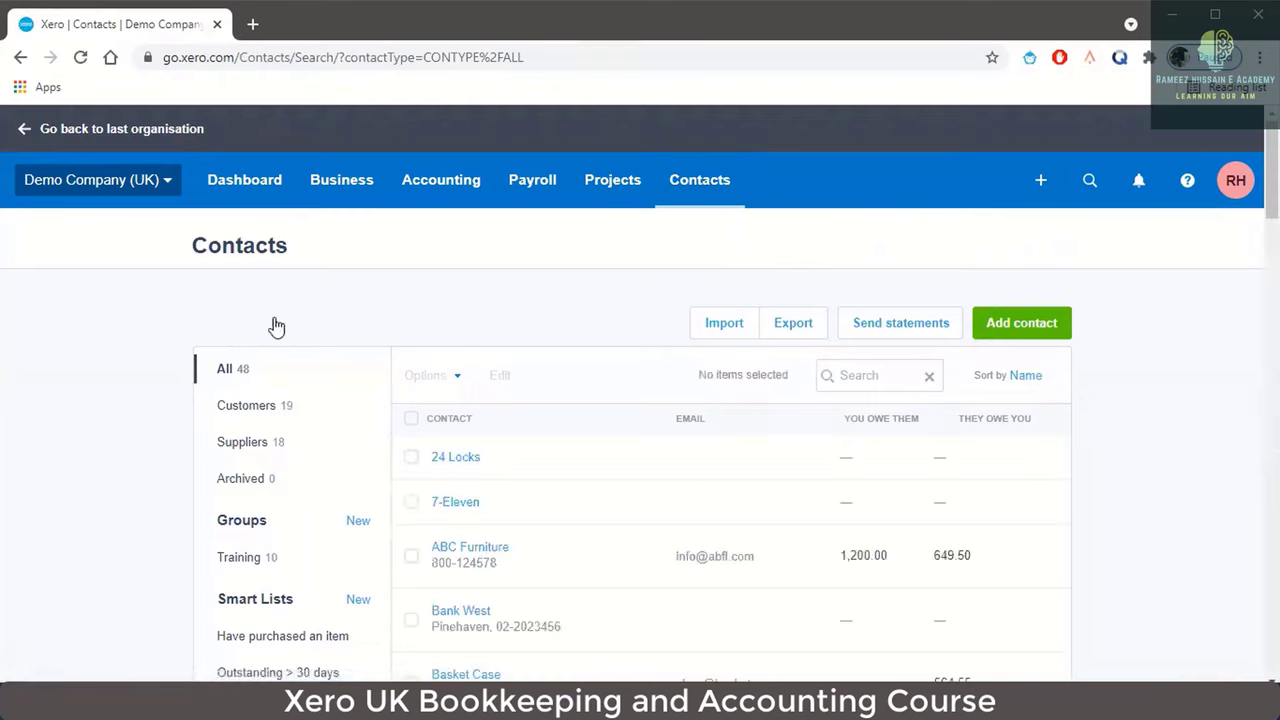
pyautogui.click(860, 330)
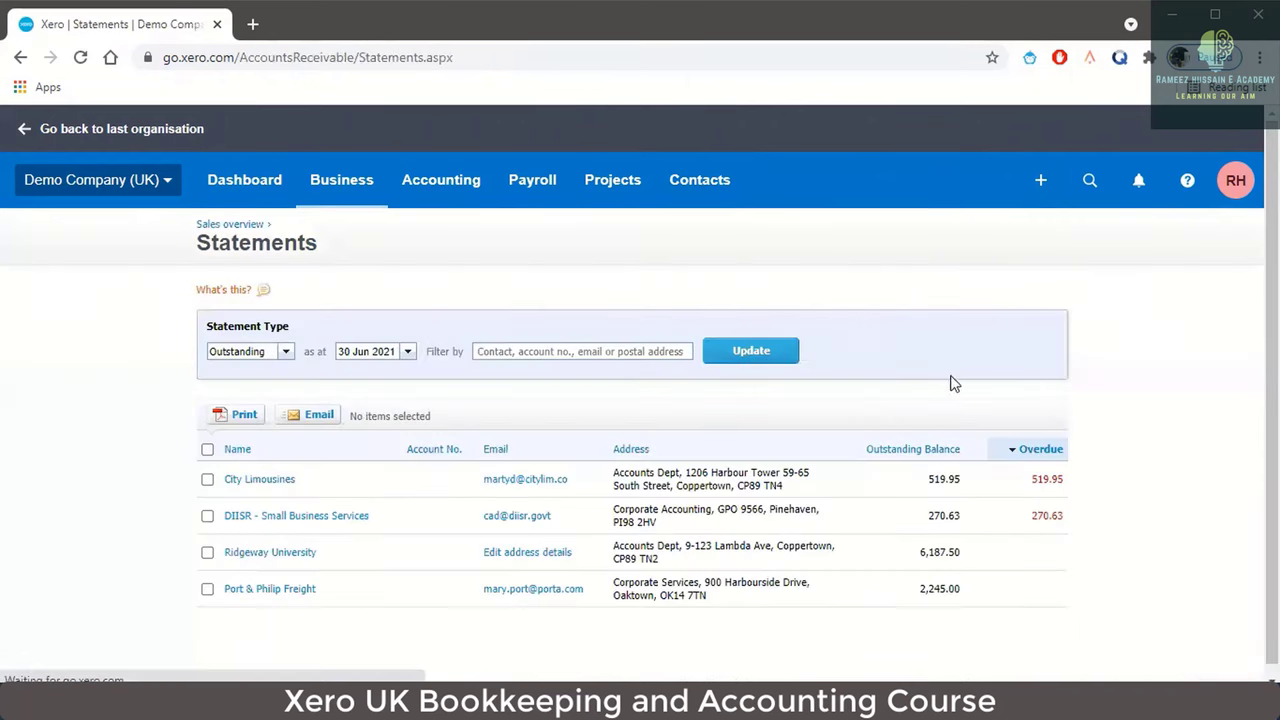
pyautogui.click(285, 352)
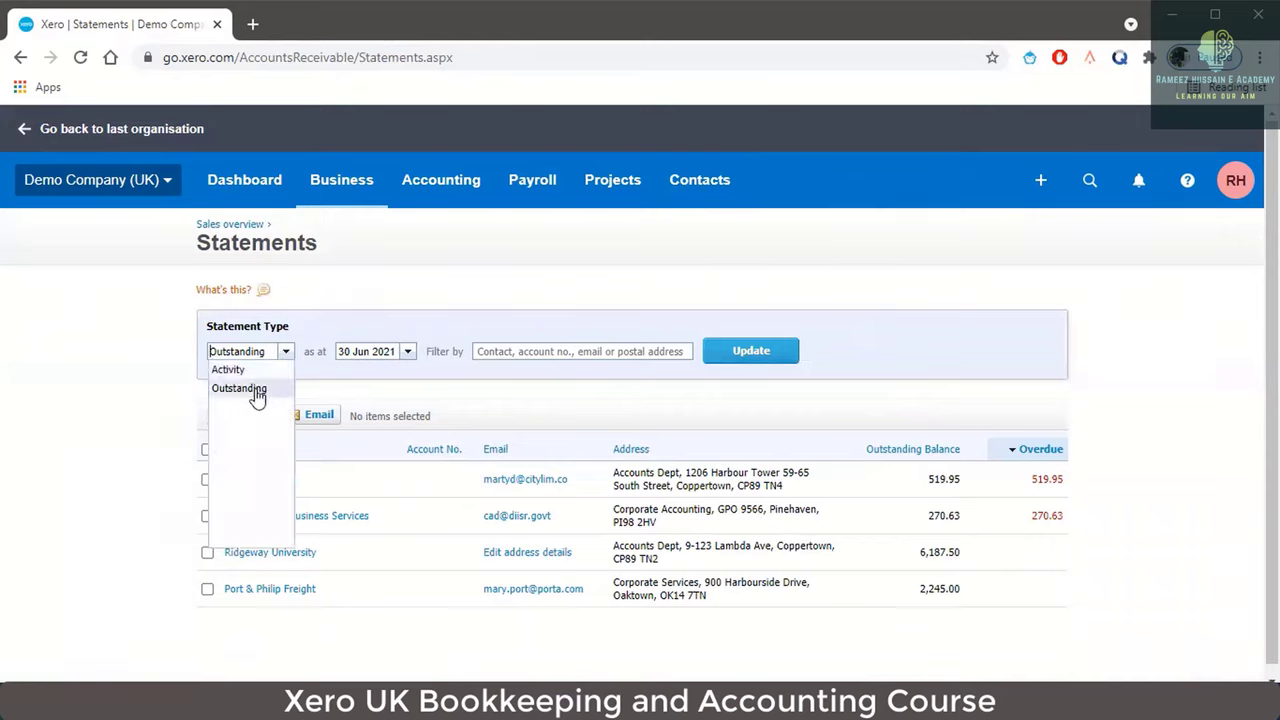
pyautogui.click(255, 371)
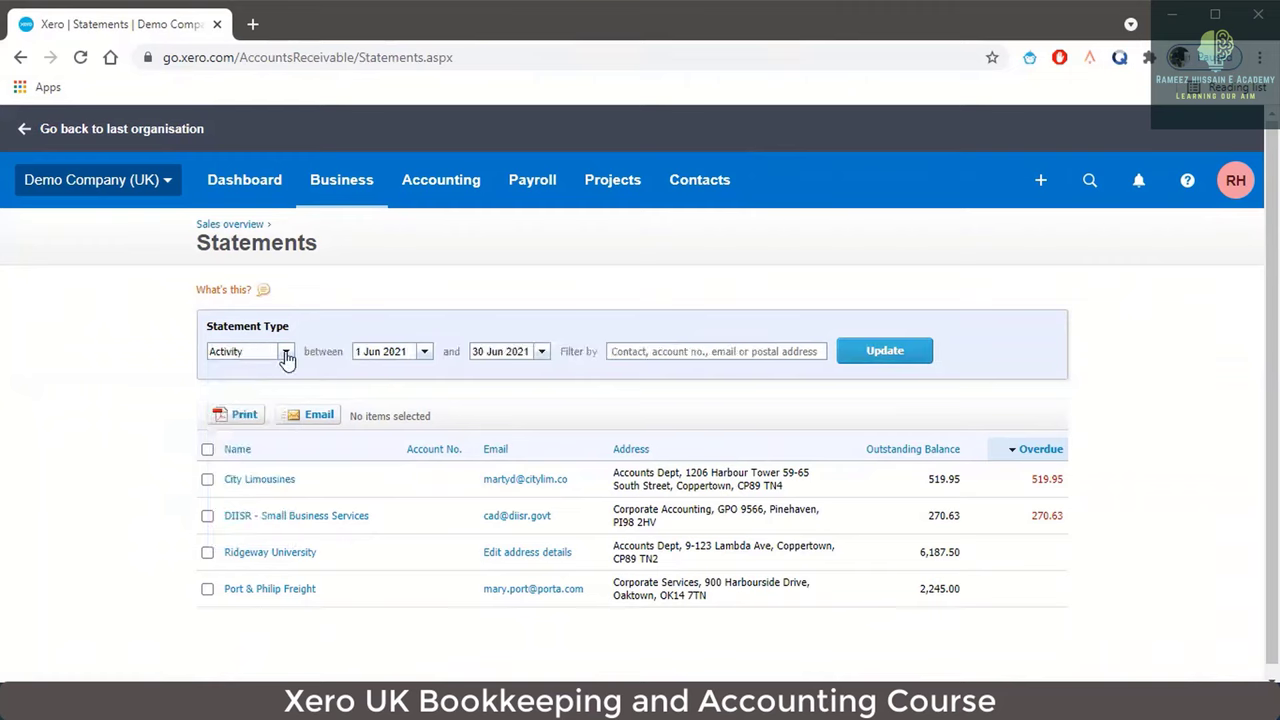
# Step: Change the statement range to 1 Jun–9 Jun 2021 and update the nine customer statements
pyautogui.click(425, 352)
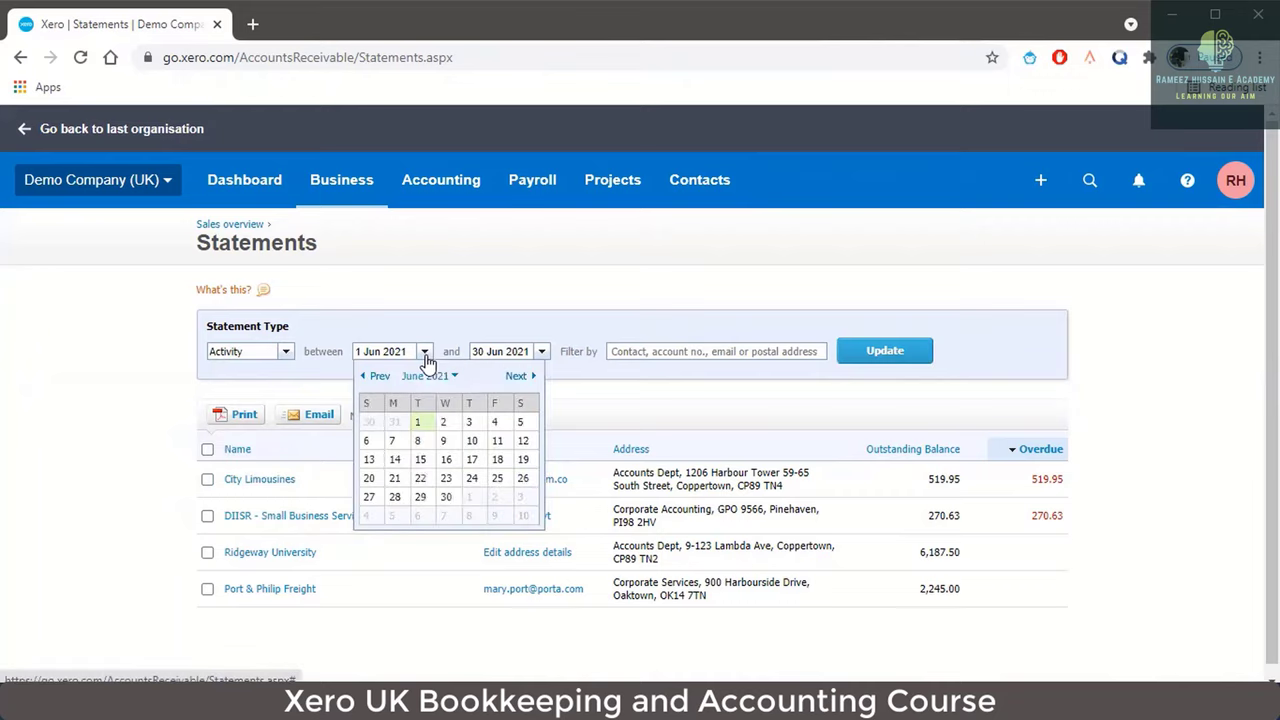
pyautogui.click(421, 423)
pyautogui.click(541, 351)
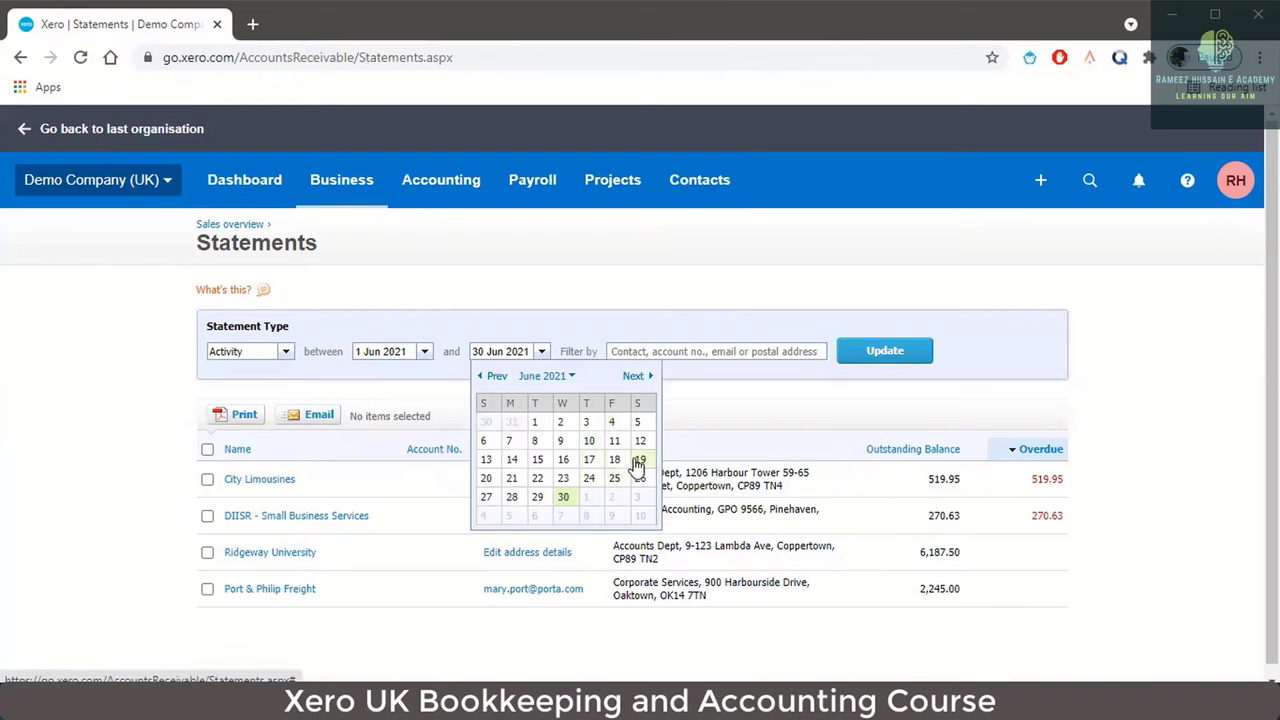
pyautogui.click(561, 441)
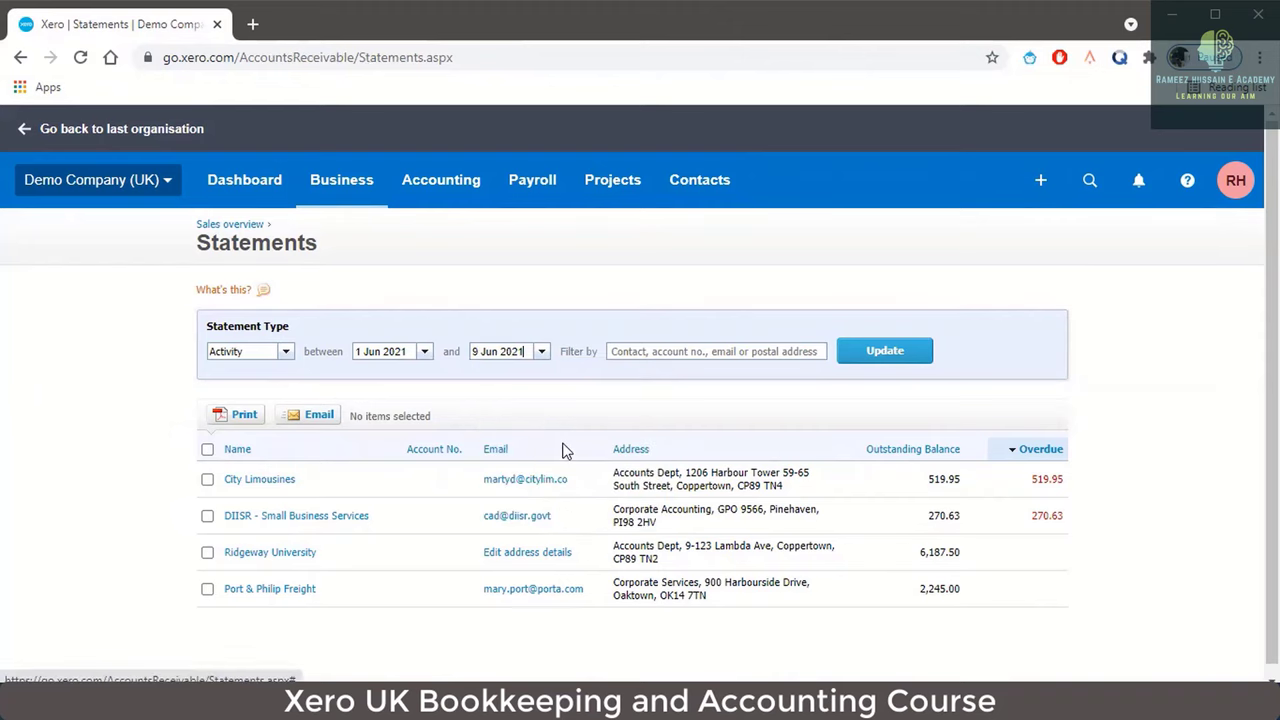
pyautogui.click(910, 354)
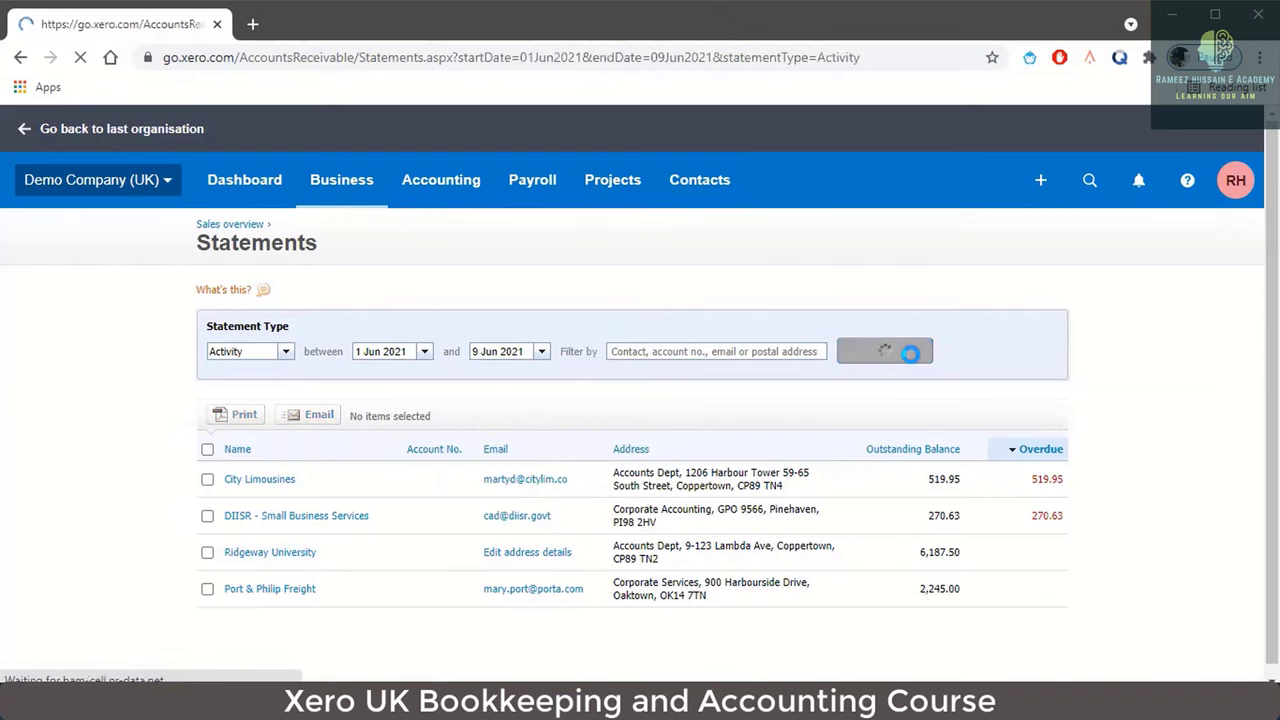
pyautogui.scroll(-3, 958, 456)
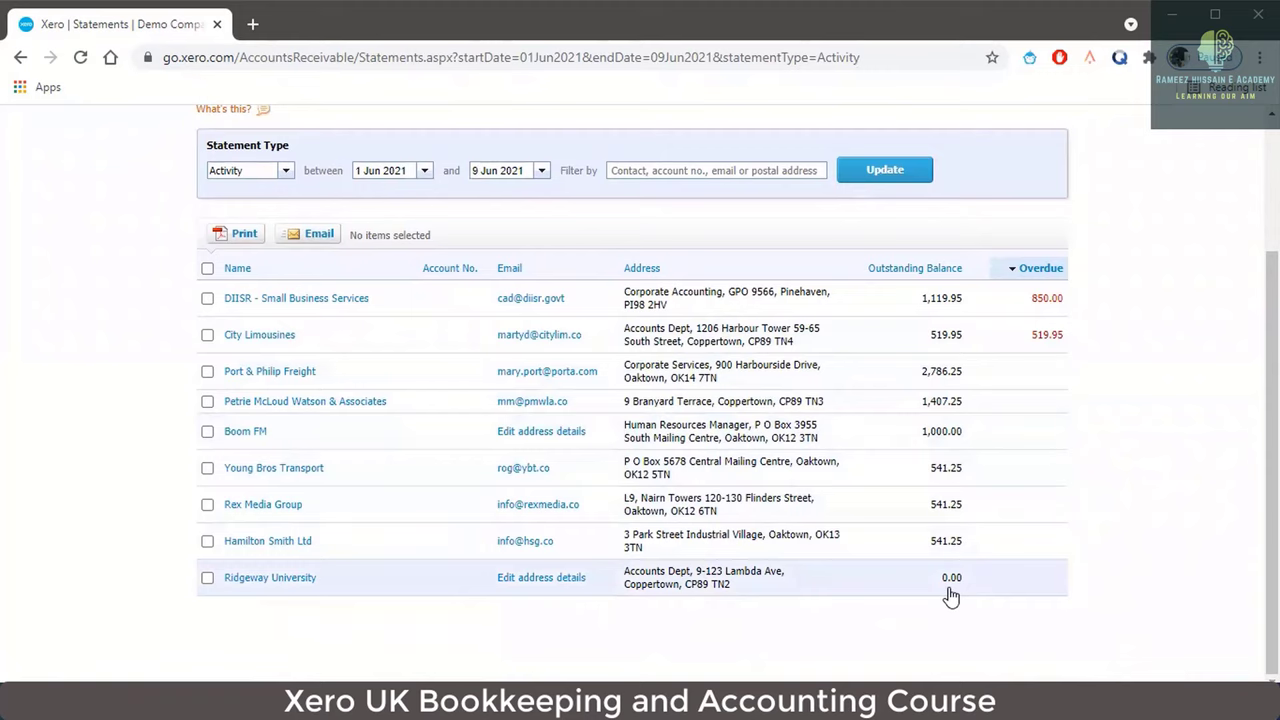
pyautogui.scroll(1, 528, 371)
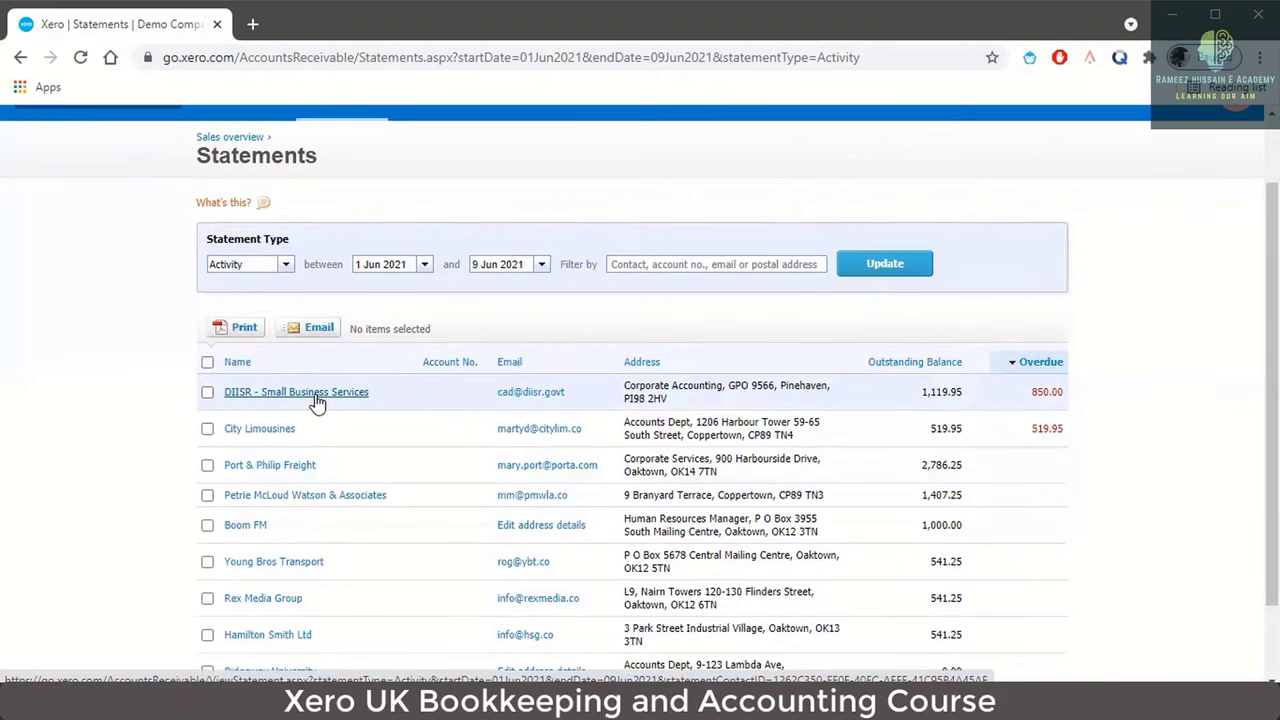
# Step: Email the DIISR - Small Business Services activity statement to a replacement recipient e-mail address
pyautogui.click(316, 402)
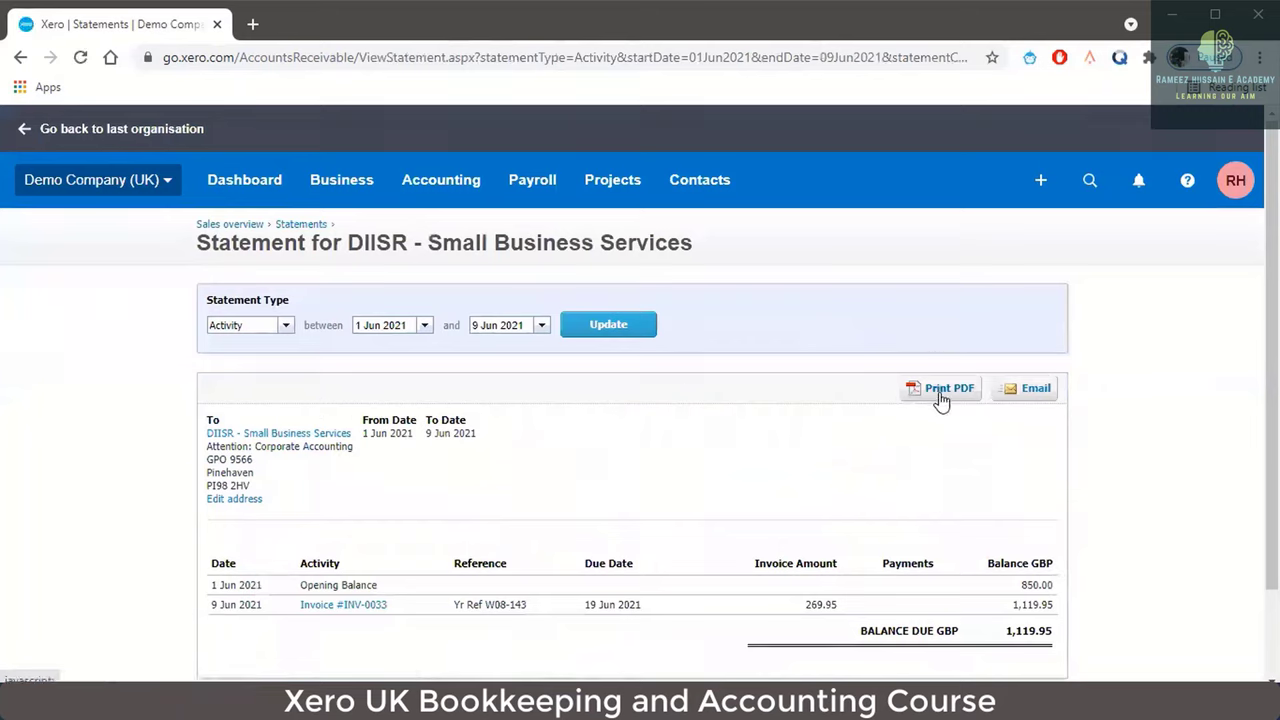
pyautogui.click(1039, 393)
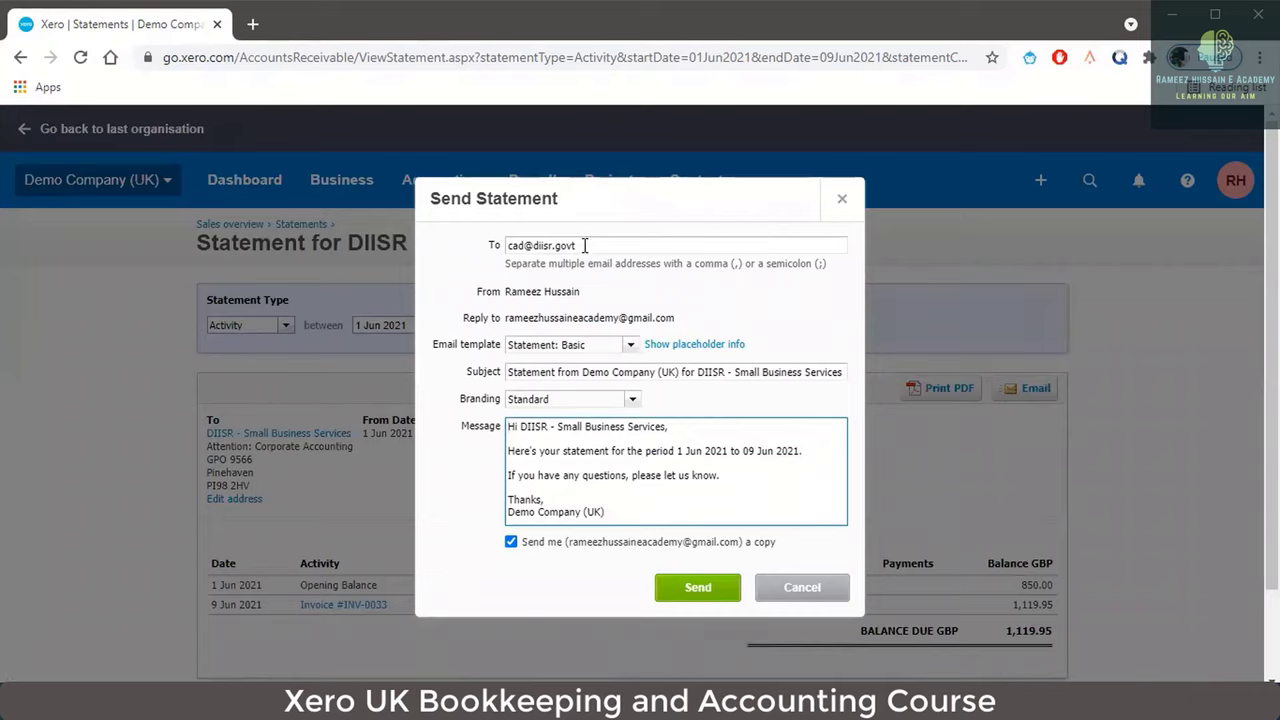
pyautogui.tripleClick(590, 245)
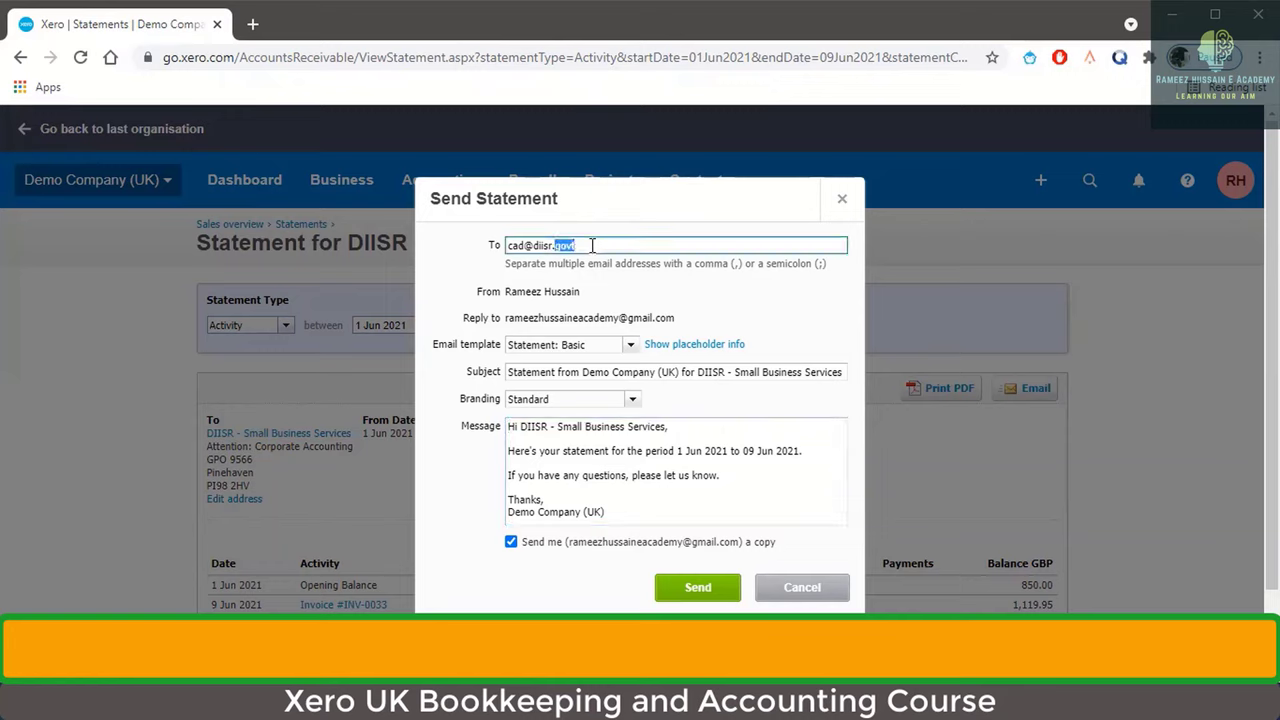
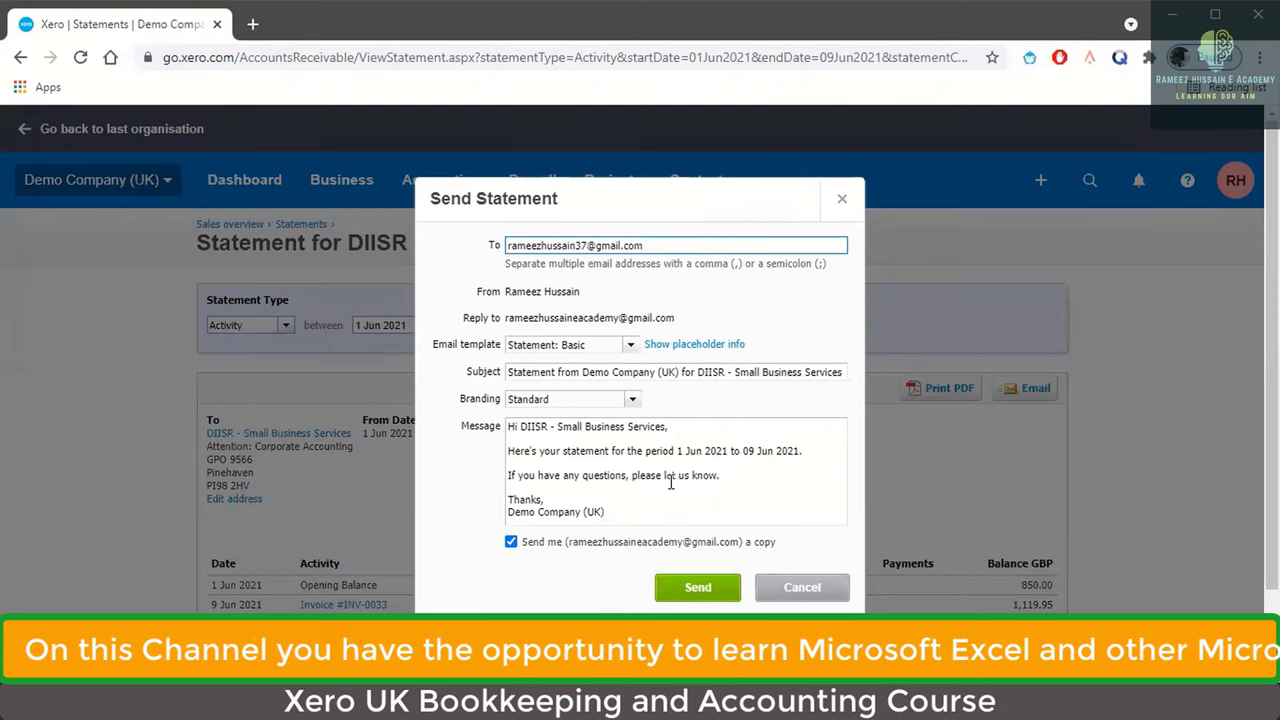
pyautogui.click(695, 589)
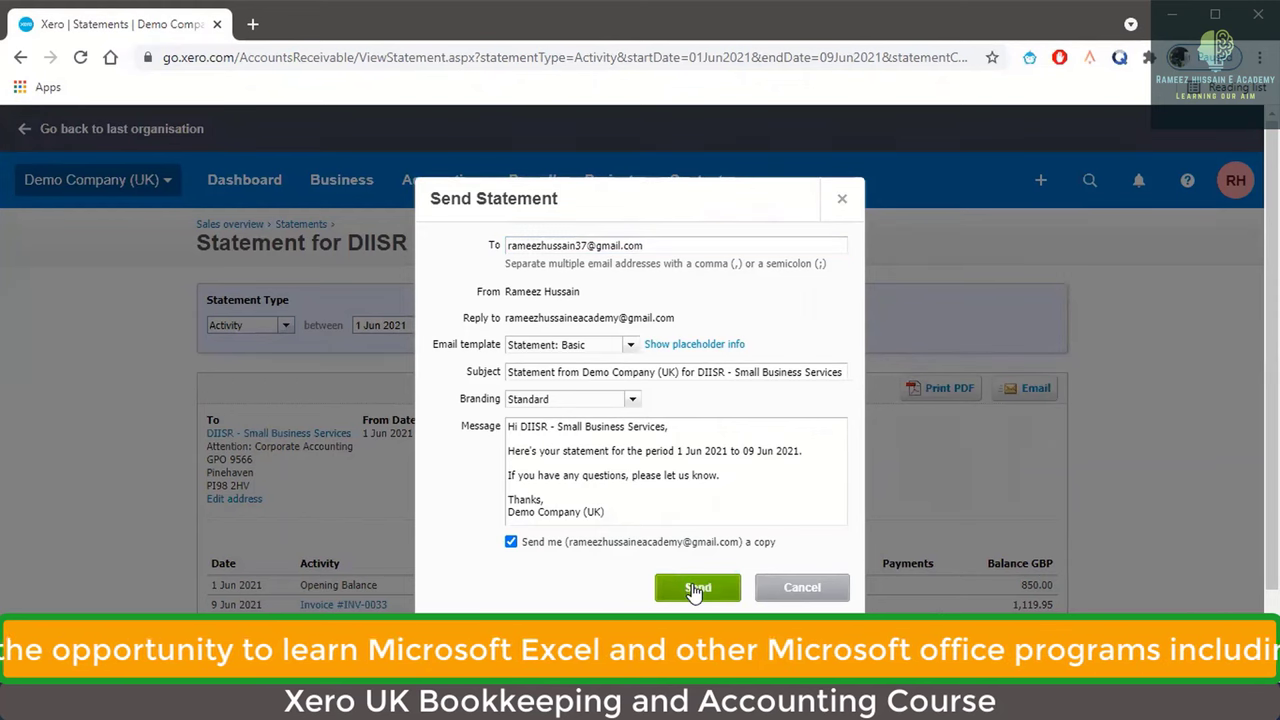
pyautogui.click(695, 589)
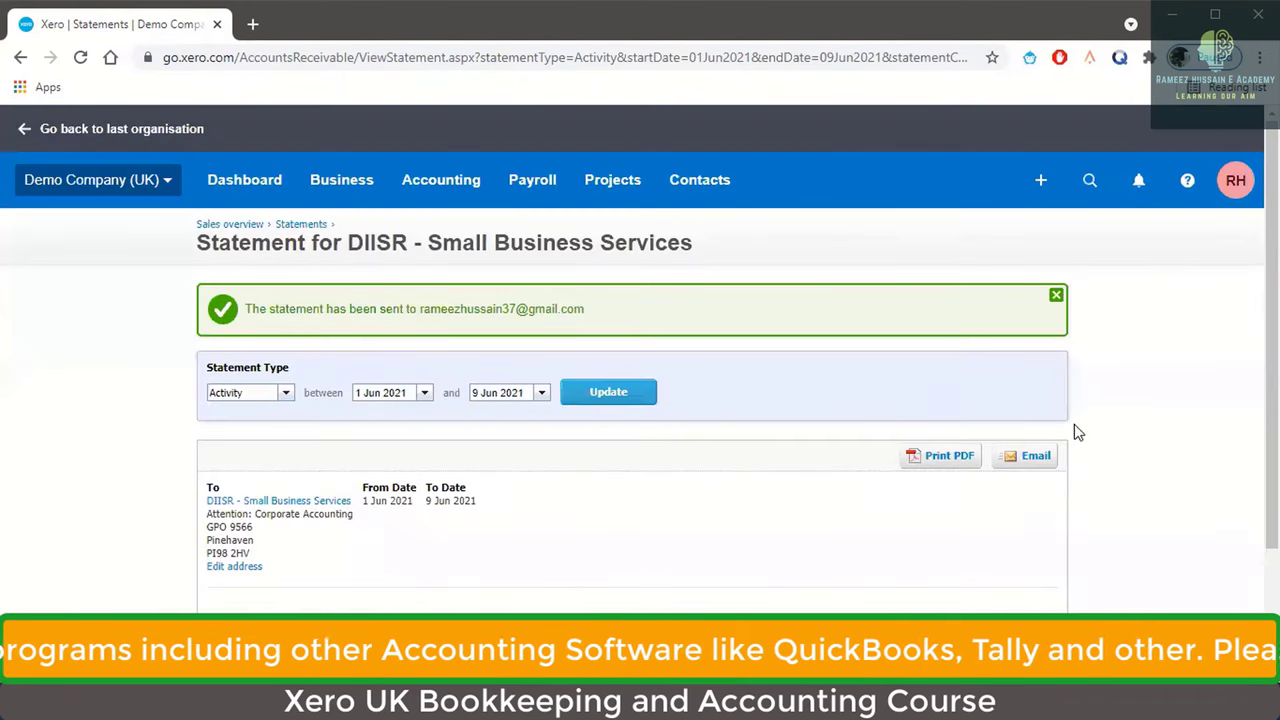
# Step: Save the DIISR statement (balance due GBP 1,119.95) as a PDF, review it, and close it
pyautogui.click(935, 463)
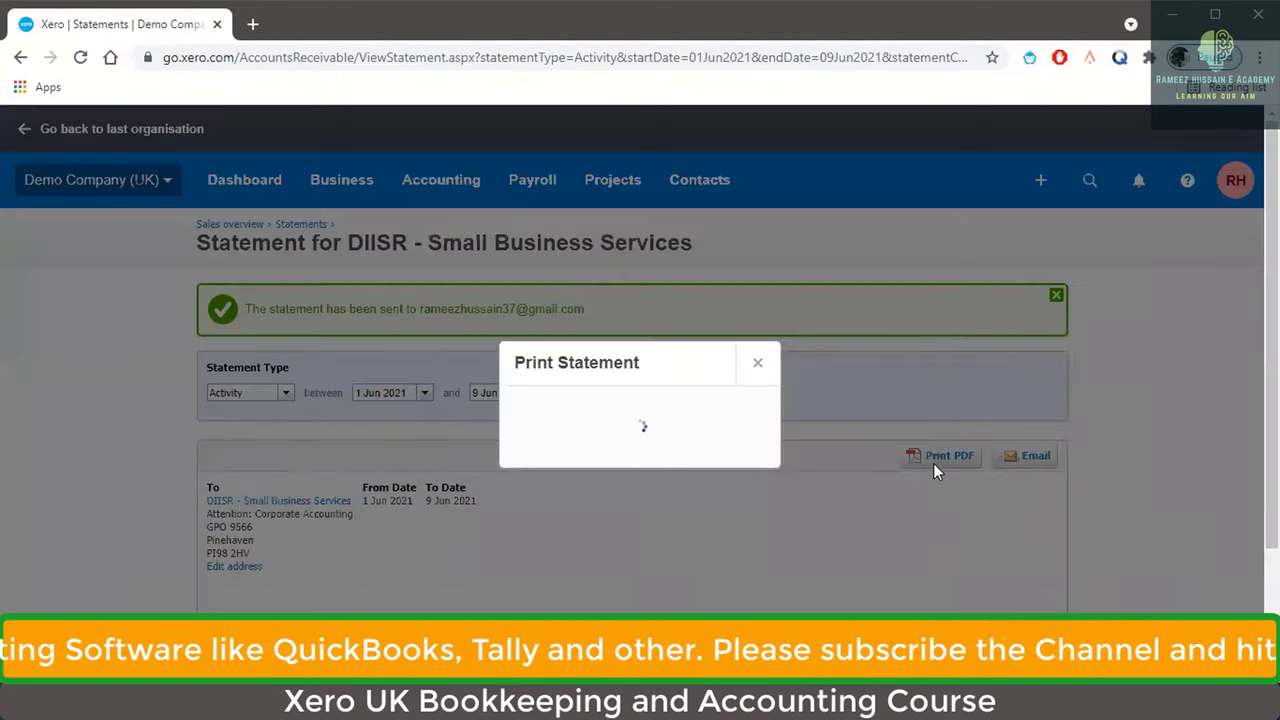
pyautogui.click(673, 485)
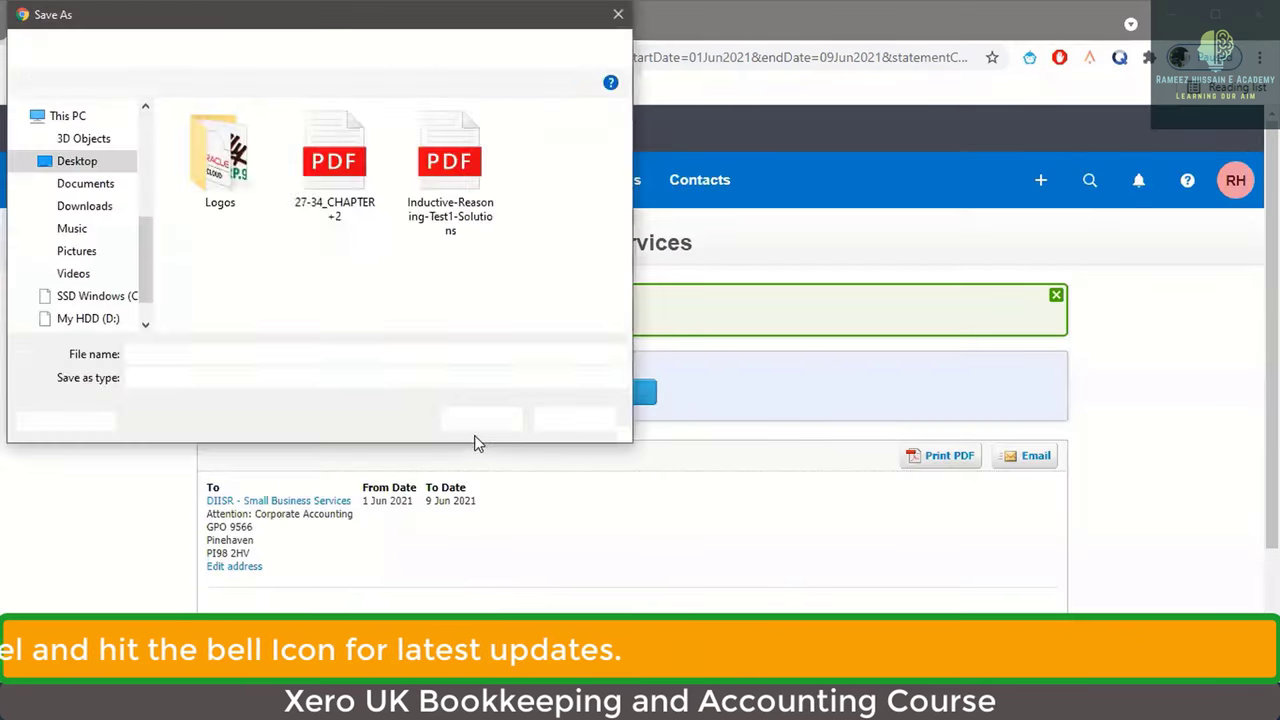
pyautogui.click(477, 415)
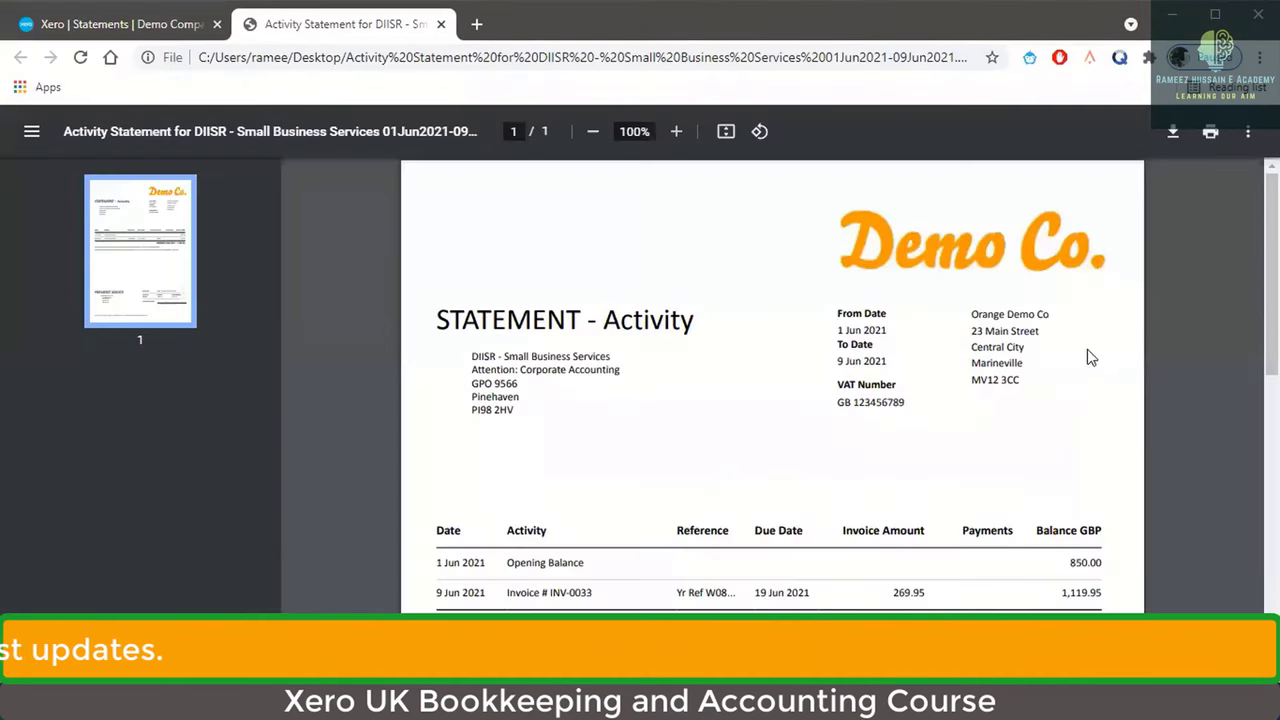
pyautogui.scroll(-1, 603, 551)
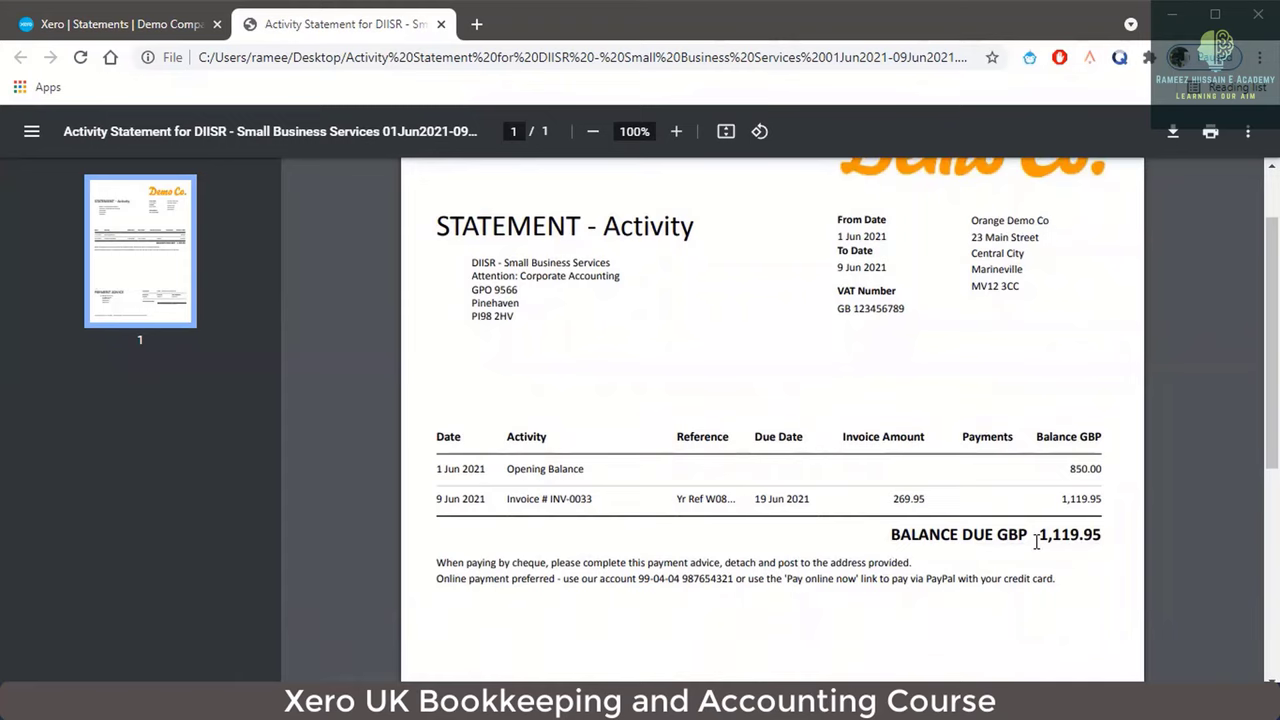
pyautogui.scroll(-4, 1037, 541)
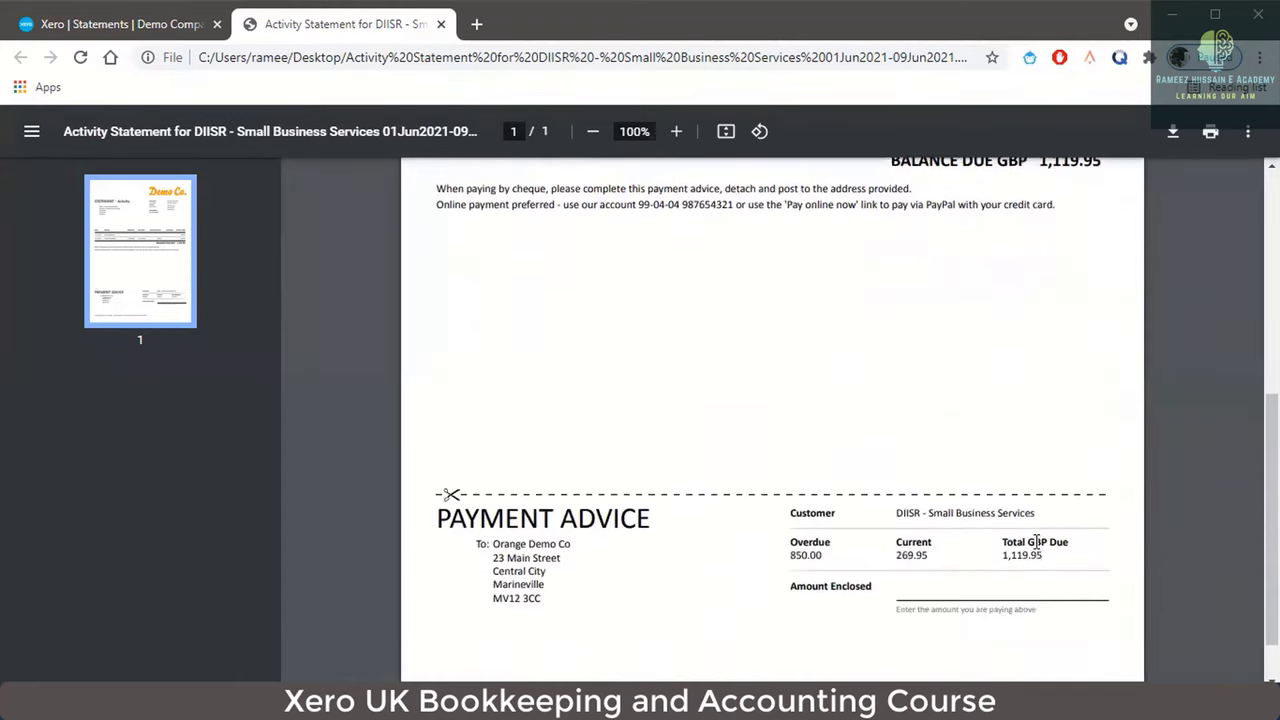
pyautogui.scroll(-1, 1037, 541)
pyautogui.scroll(5, 1037, 541)
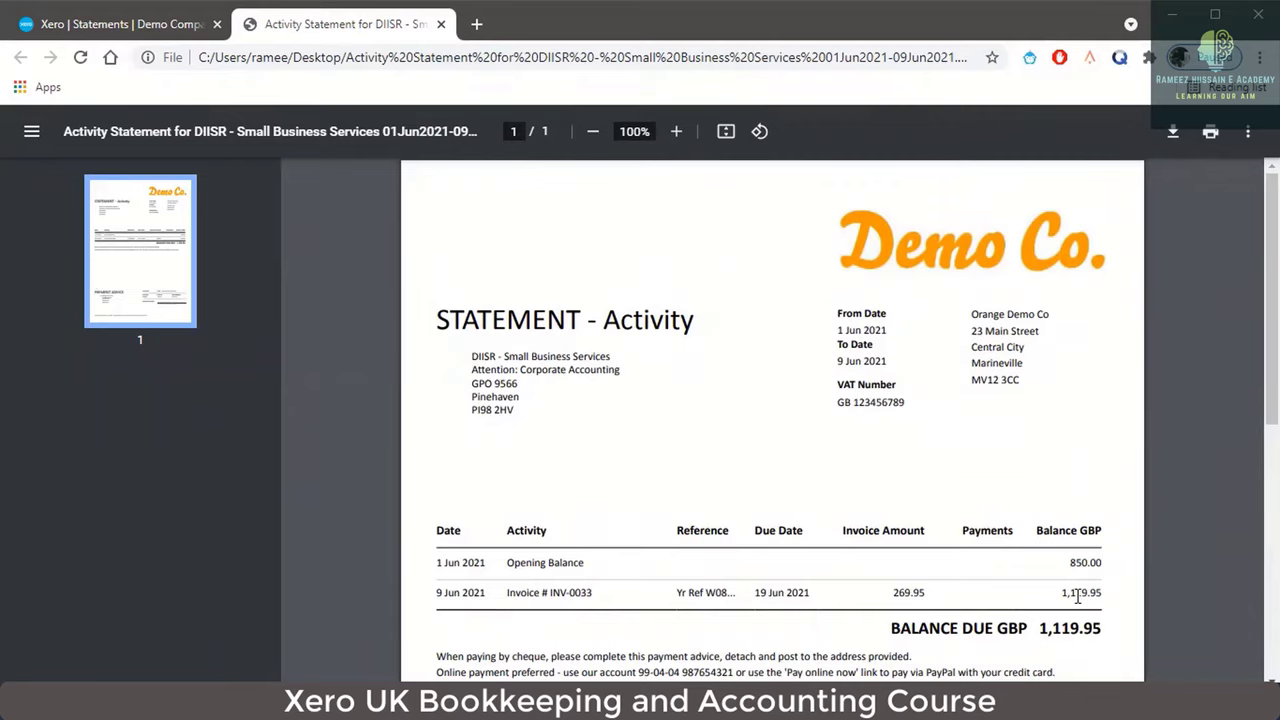
pyautogui.click(442, 24)
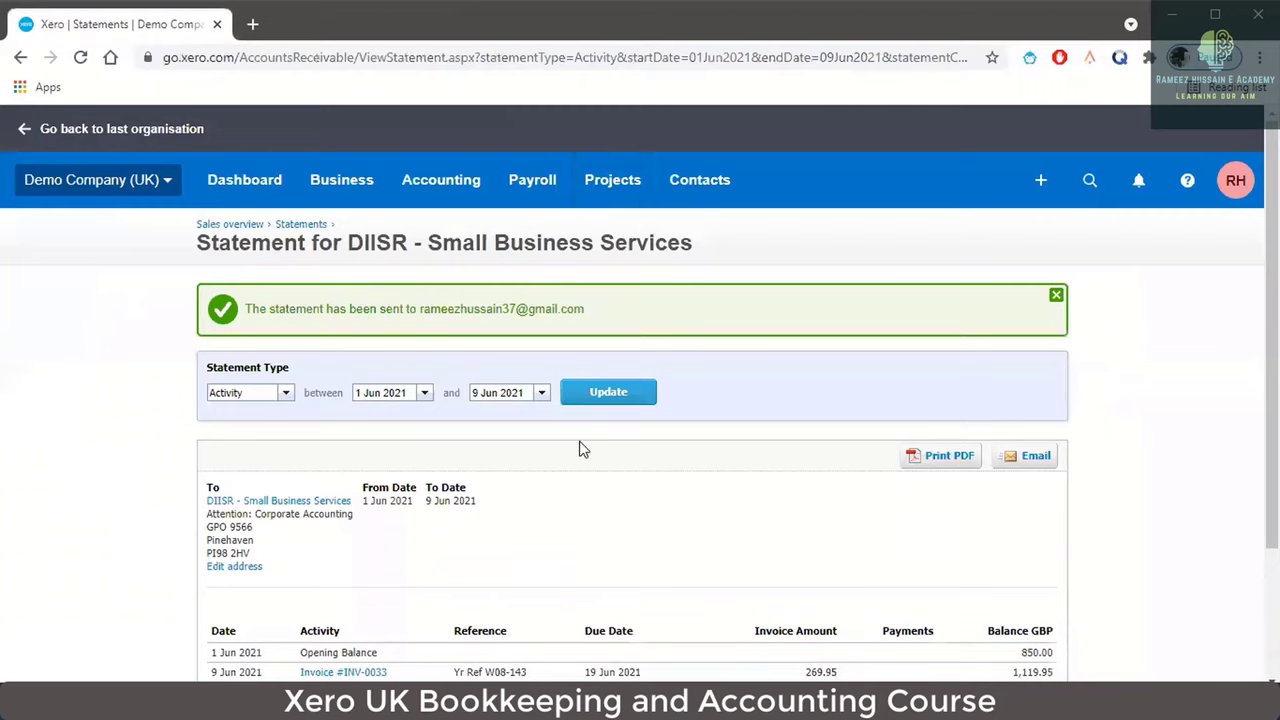
# Step: Make the DIISR statement Outstanding as at 9 Jul 2021, showing 4,470.63 due
pyautogui.click(285, 395)
pyautogui.click(262, 429)
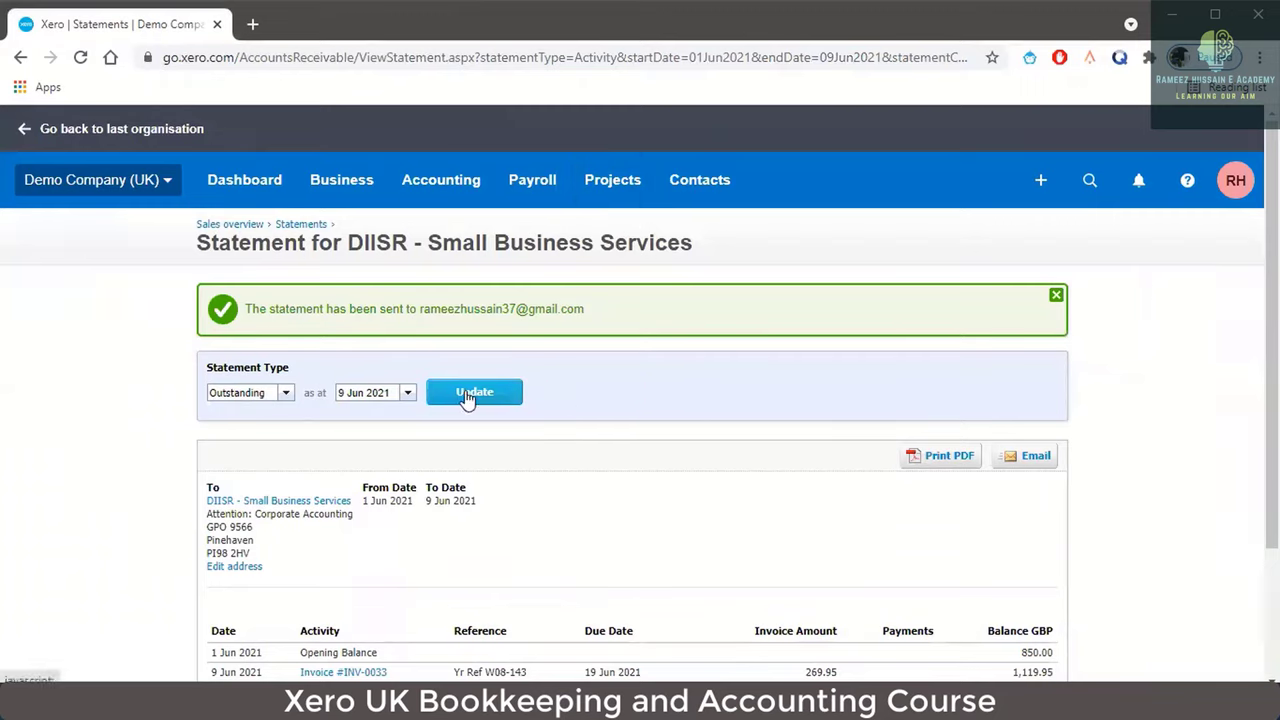
pyautogui.click(408, 393)
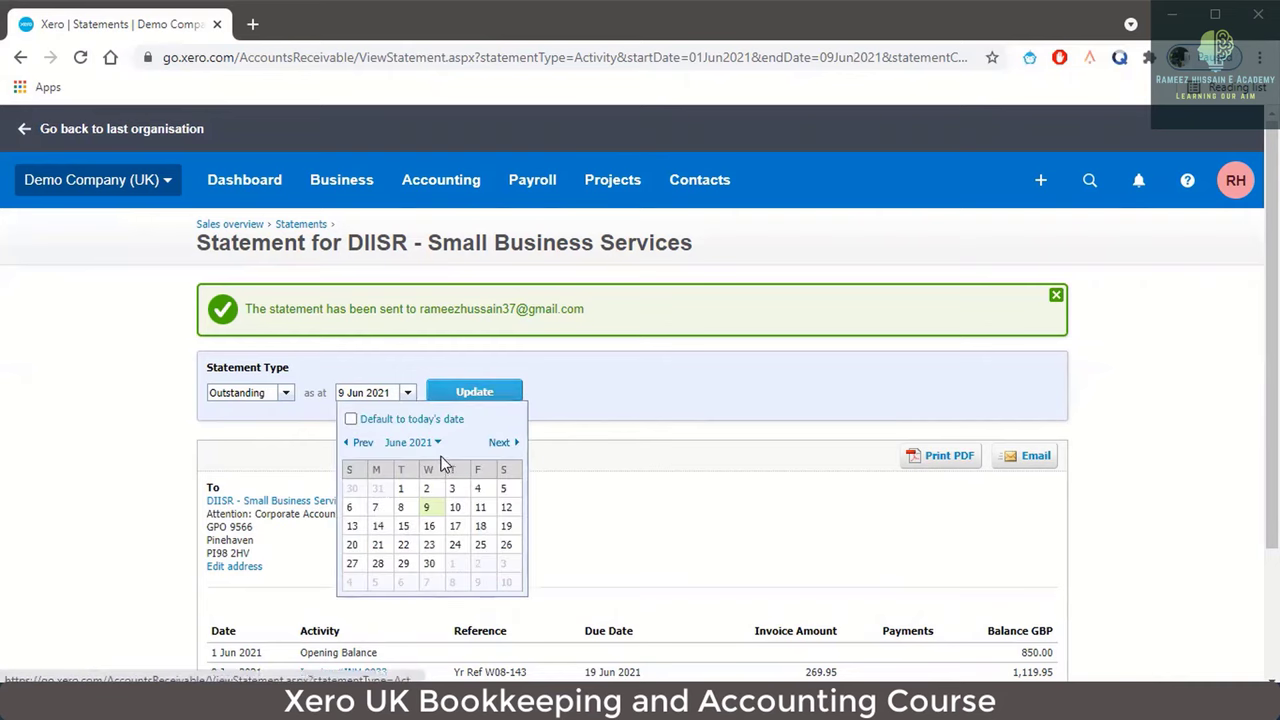
pyautogui.click(500, 444)
pyautogui.click(480, 507)
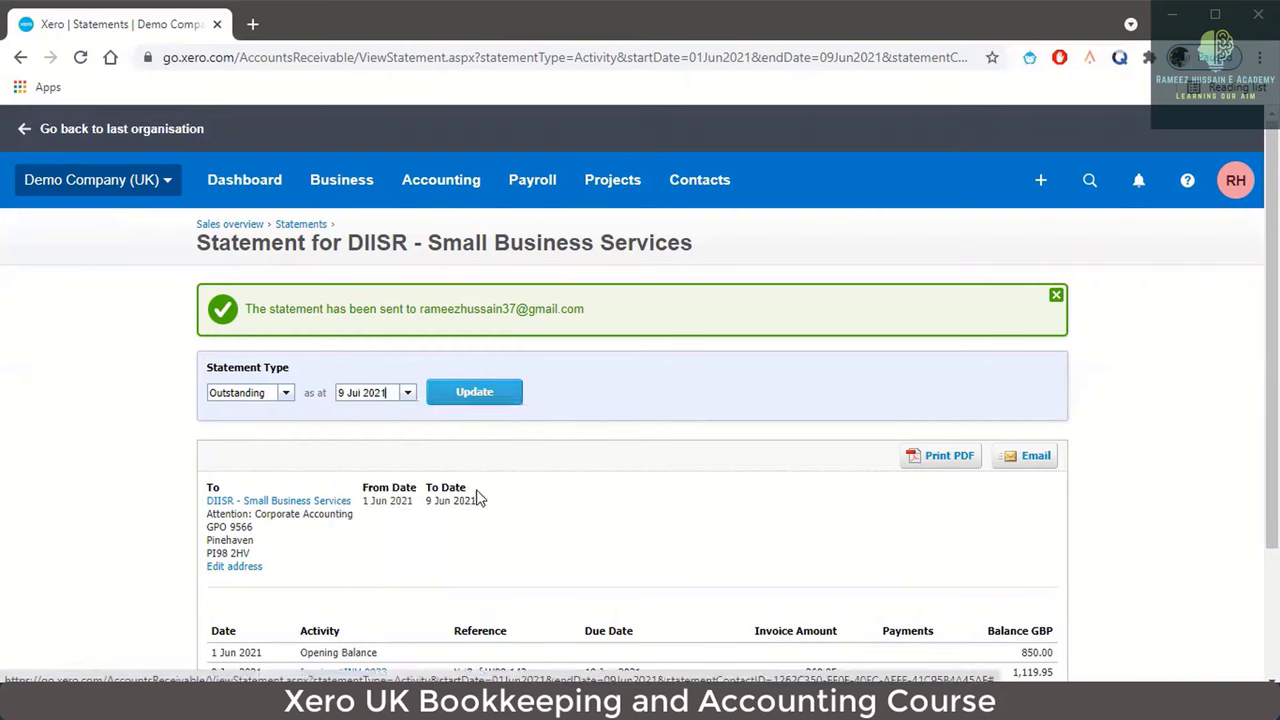
pyautogui.click(497, 398)
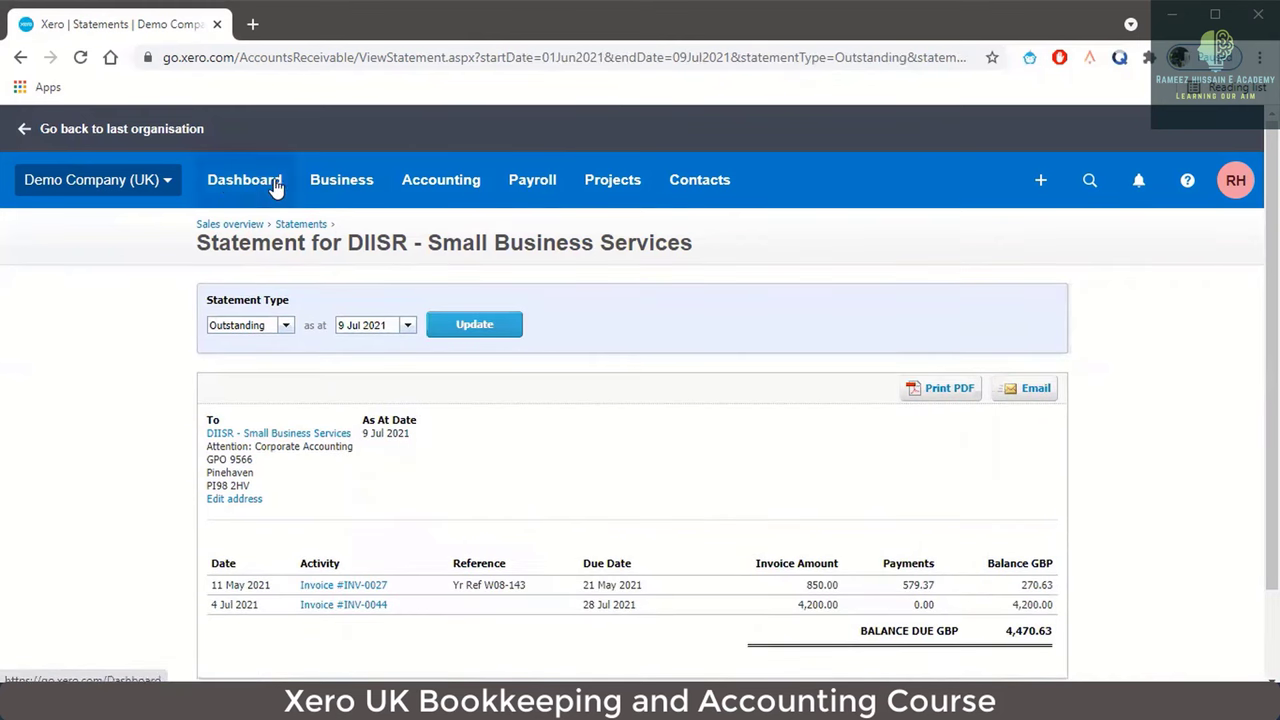
pyautogui.click(341, 182)
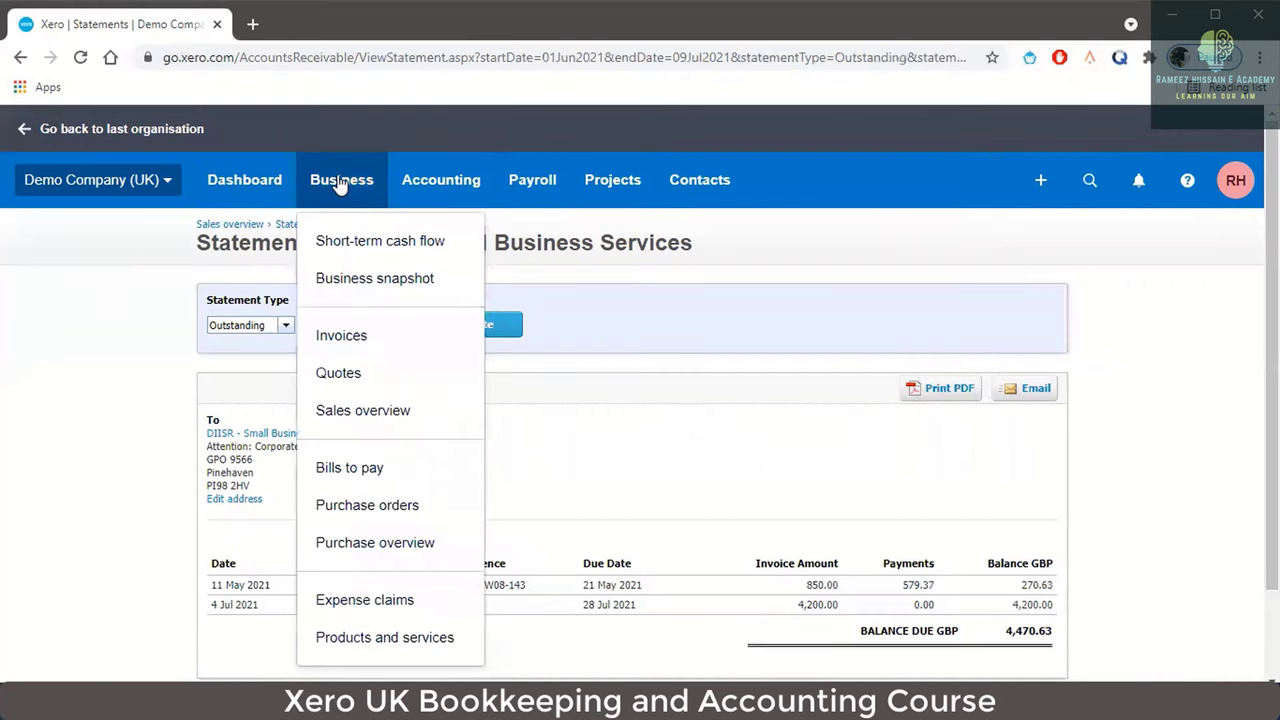
# Step: Go from the contacts list to the page for sending statements
pyautogui.click(690, 182)
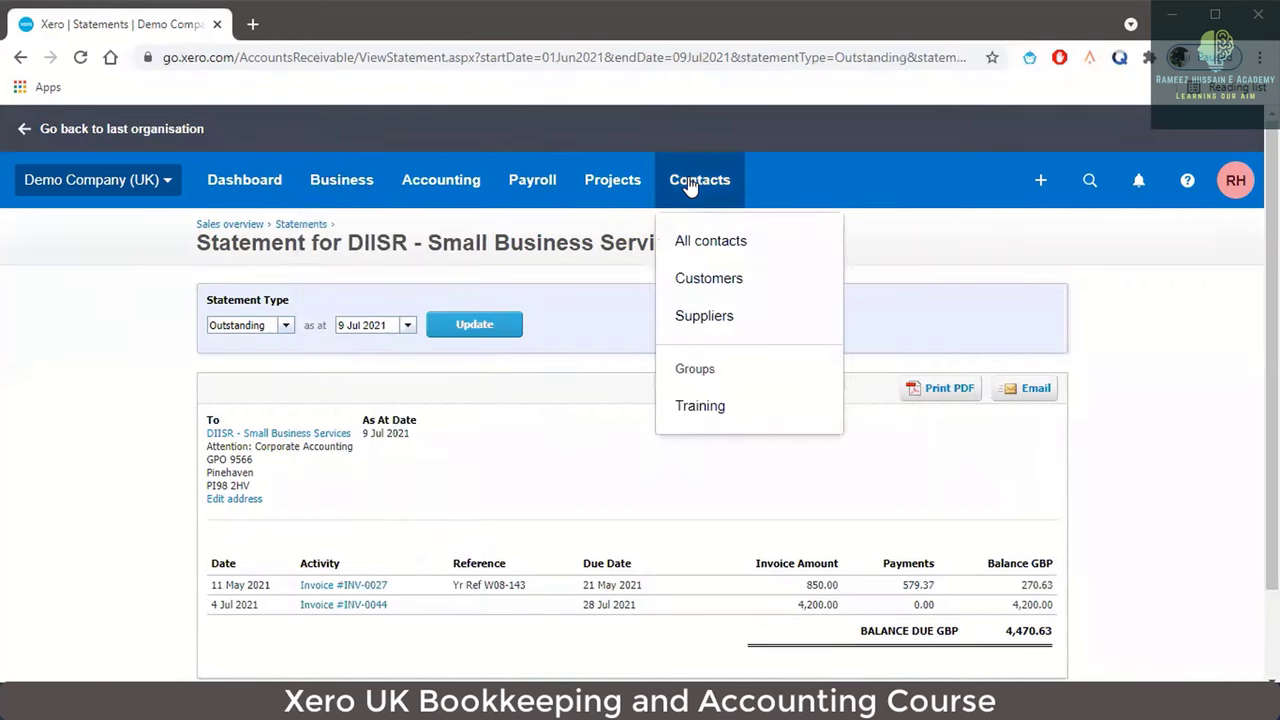
pyautogui.click(727, 244)
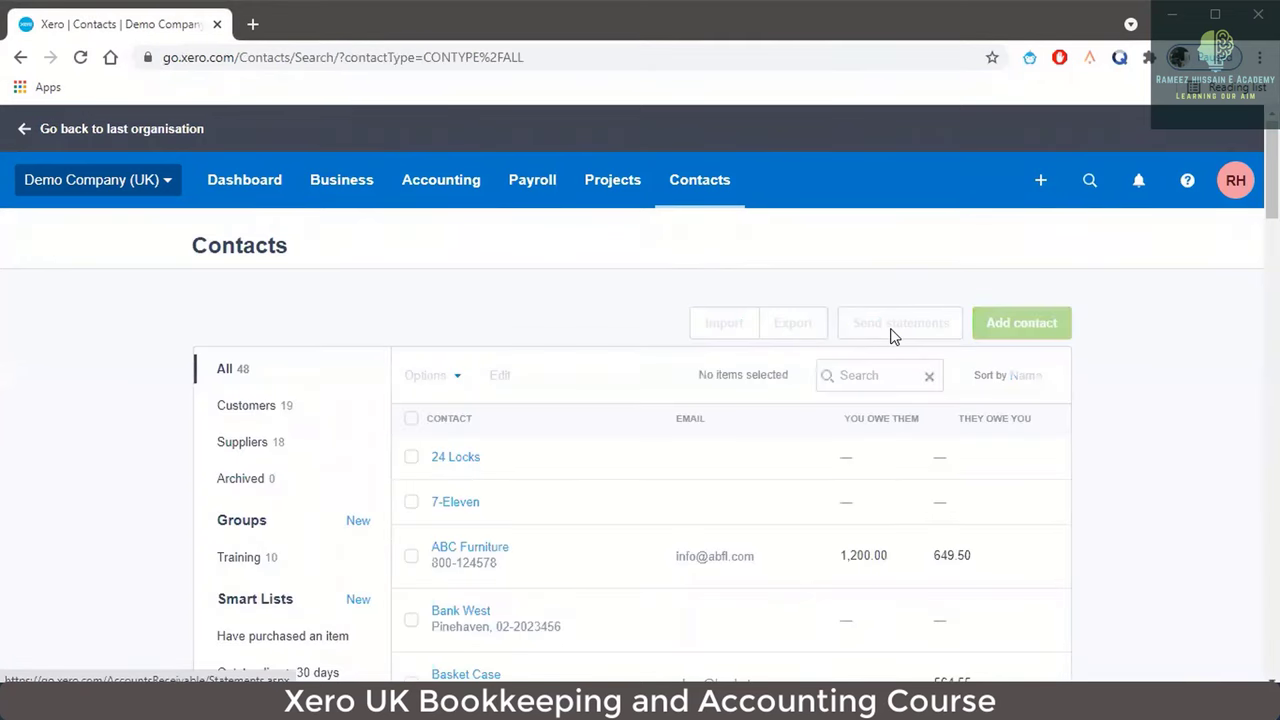
pyautogui.click(893, 336)
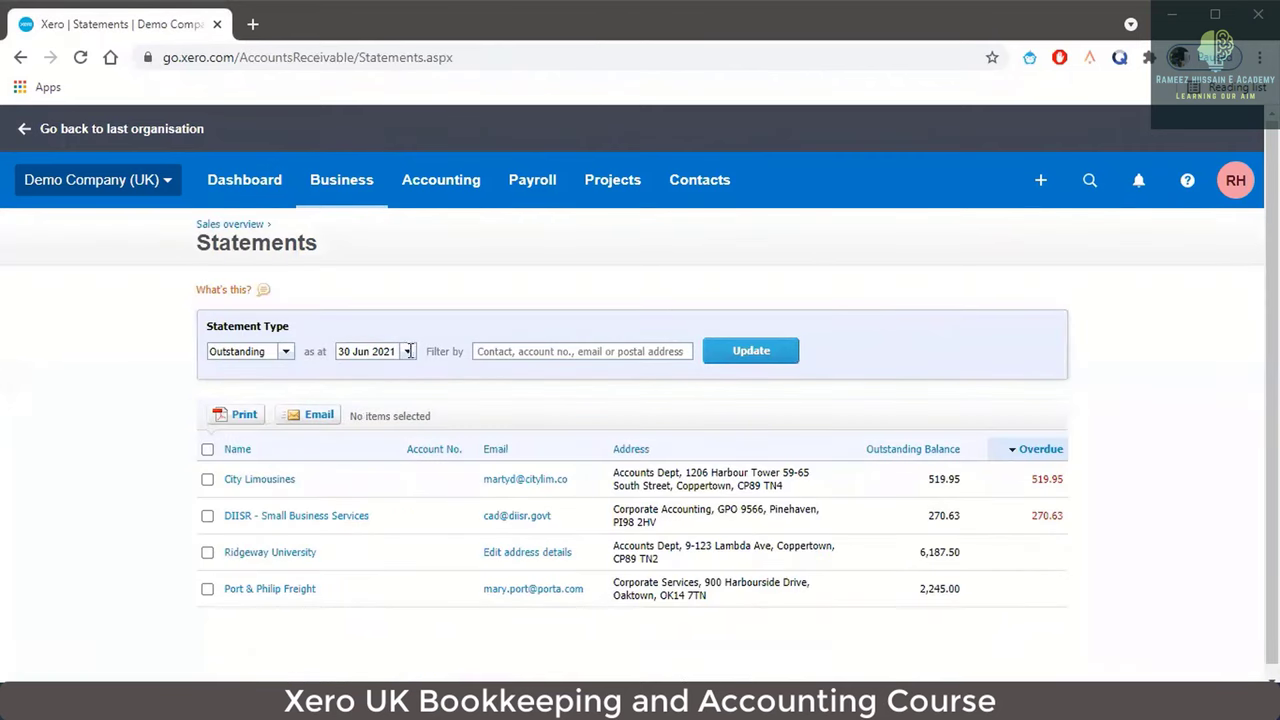
# Step: Set the statements list to Outstanding as at 9 Jul 2021 and update it
pyautogui.click(279, 354)
pyautogui.click(251, 397)
pyautogui.click(407, 352)
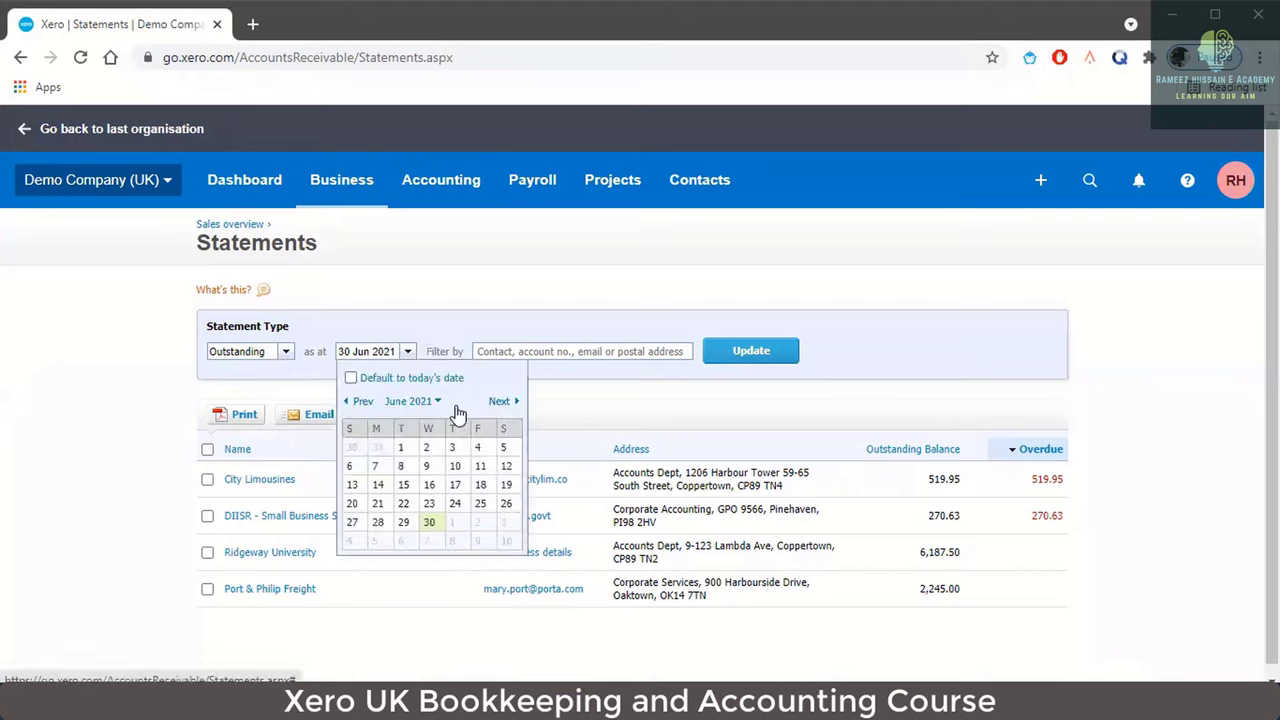
pyautogui.click(438, 402)
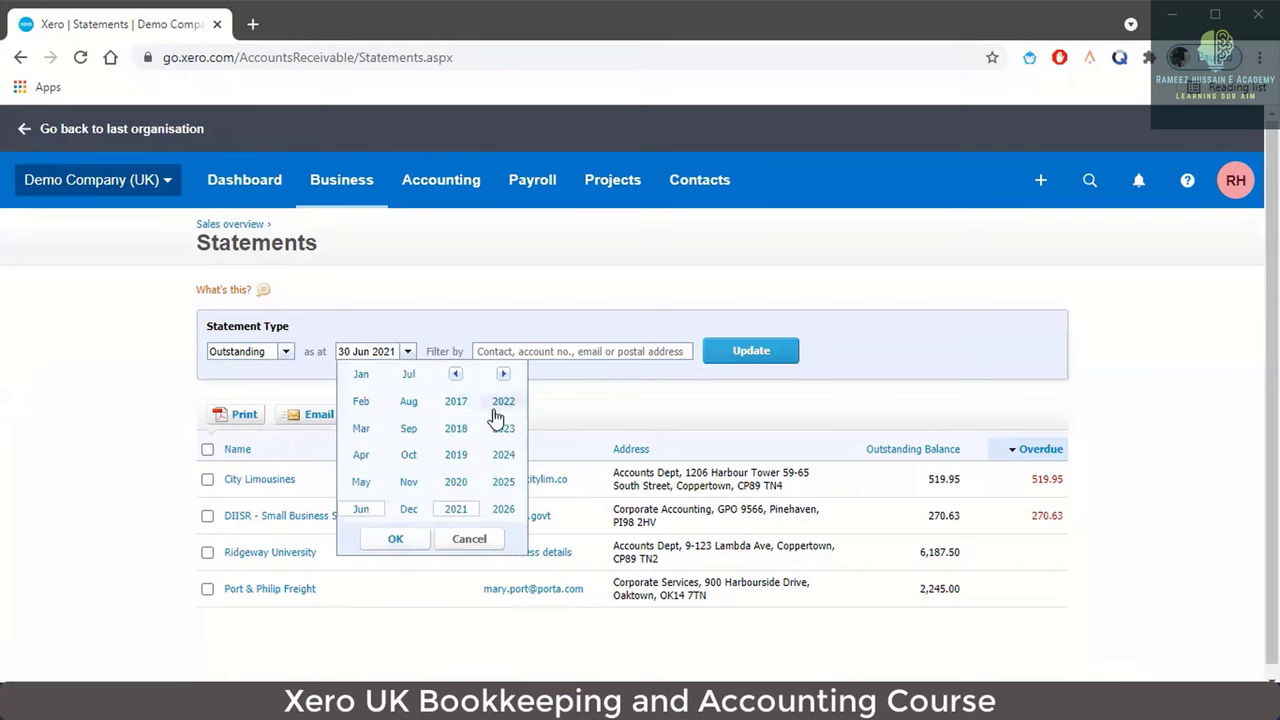
pyautogui.click(584, 428)
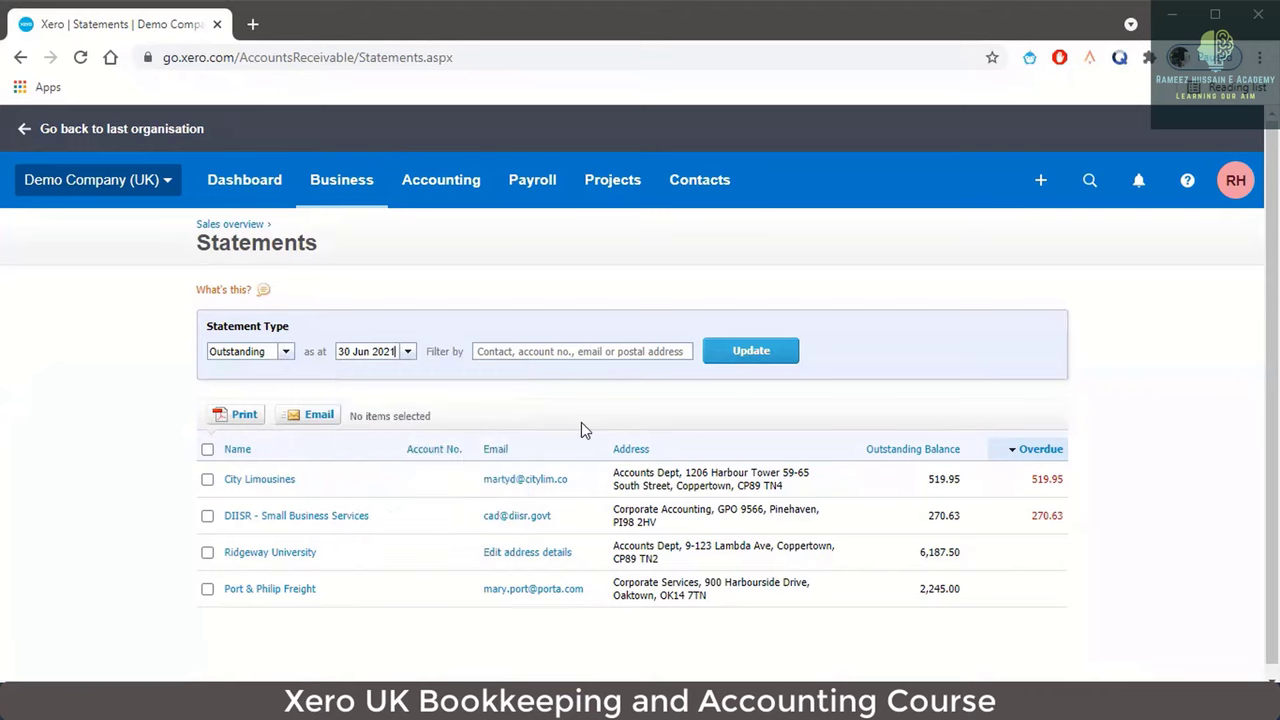
pyautogui.click(407, 352)
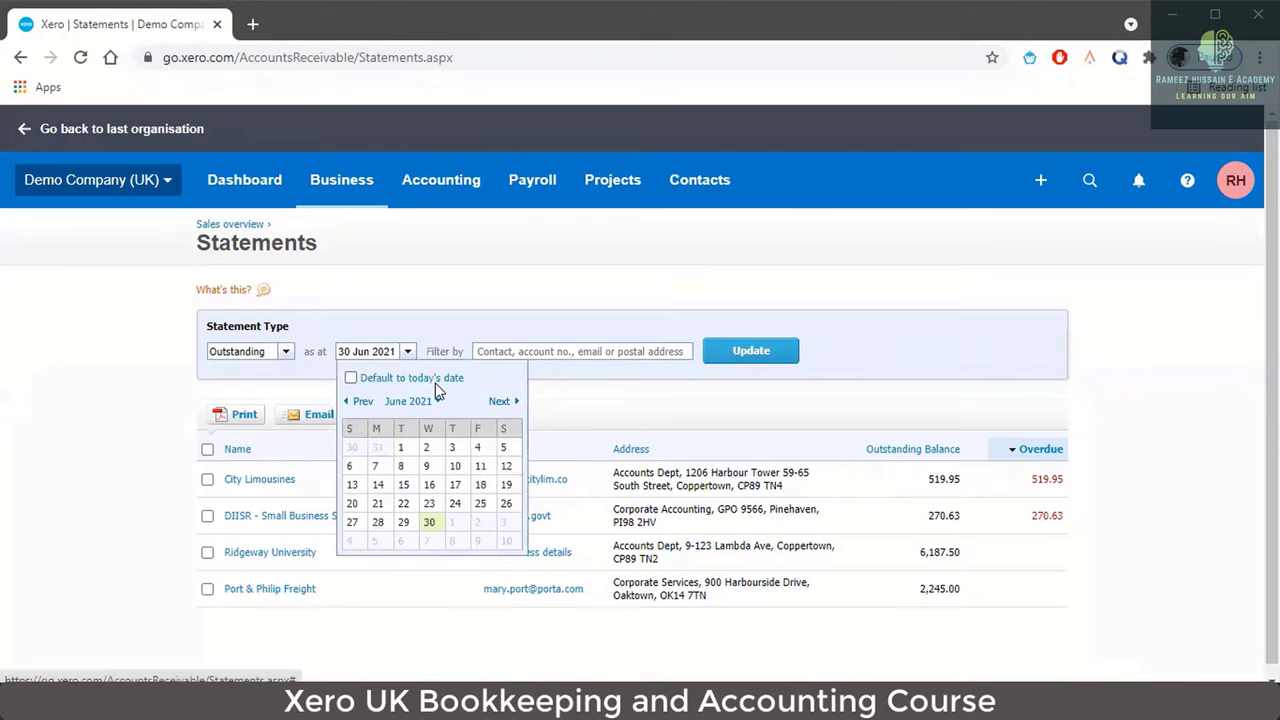
pyautogui.click(501, 402)
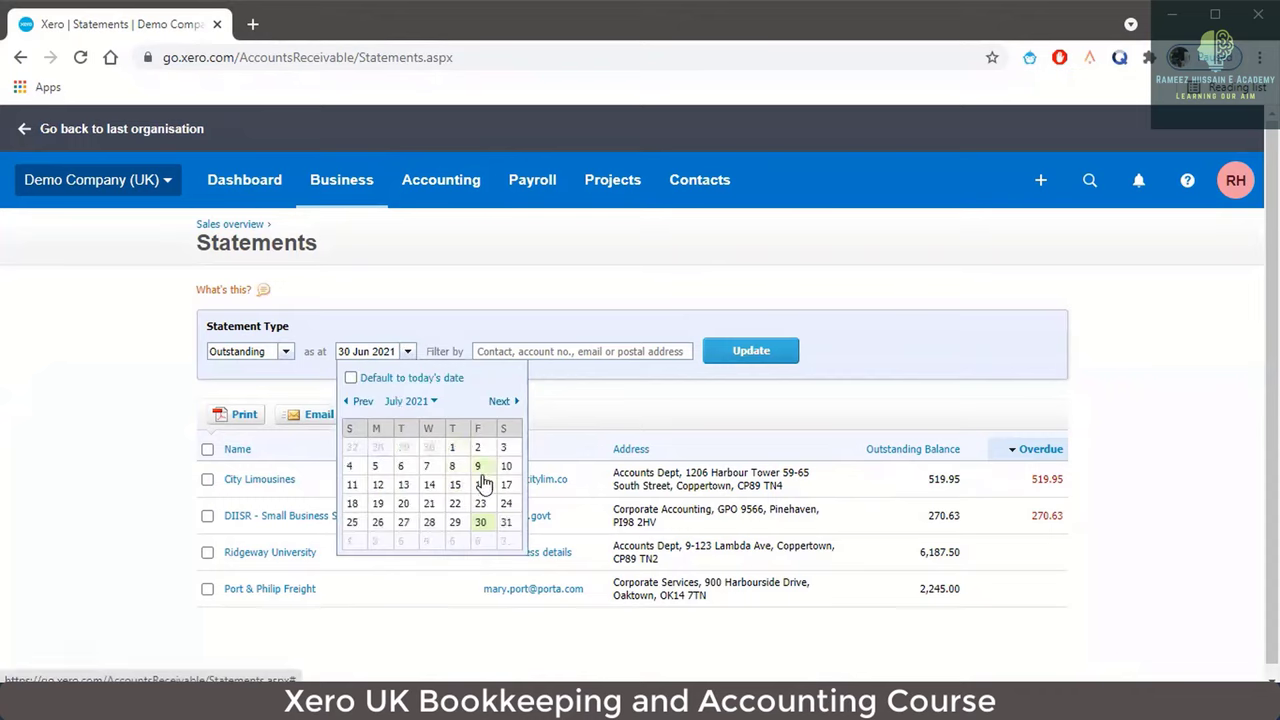
pyautogui.click(478, 466)
pyautogui.click(755, 350)
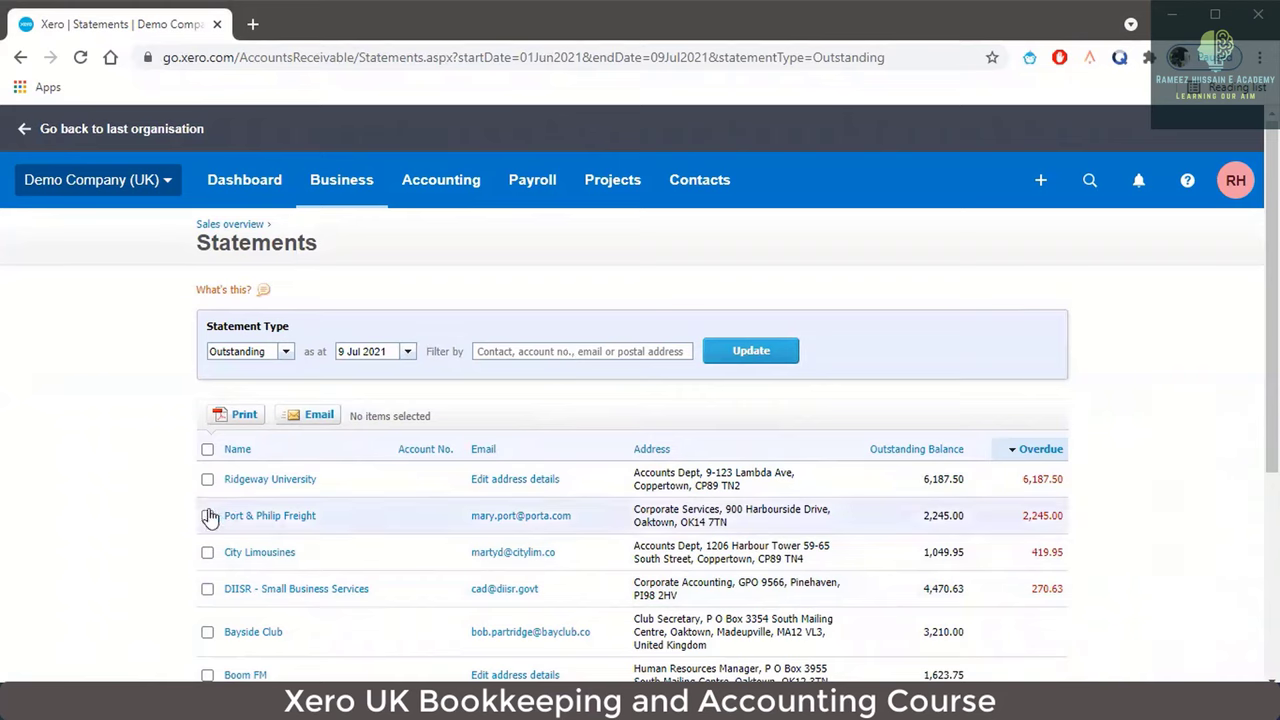
# Step: Save the DIISR - Small Business Services statement as a PDF with standard branding
pyautogui.scroll(-1, 357, 540)
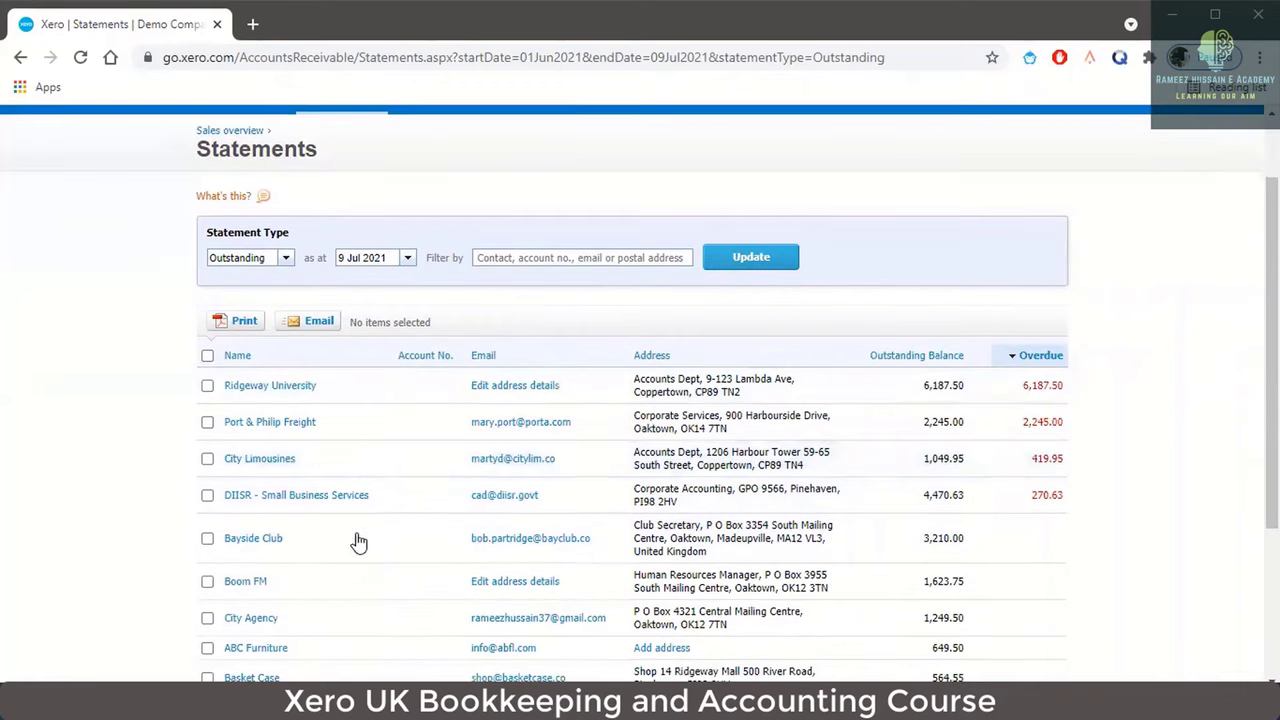
pyautogui.click(337, 497)
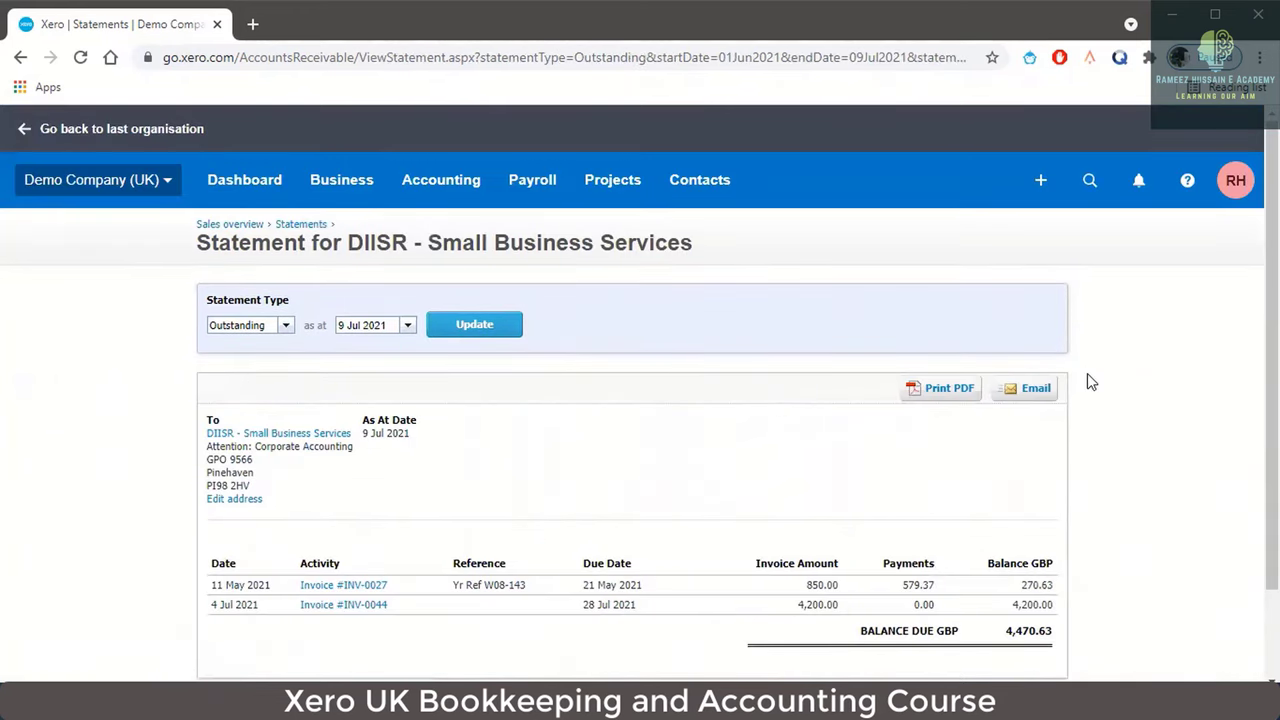
pyautogui.click(950, 392)
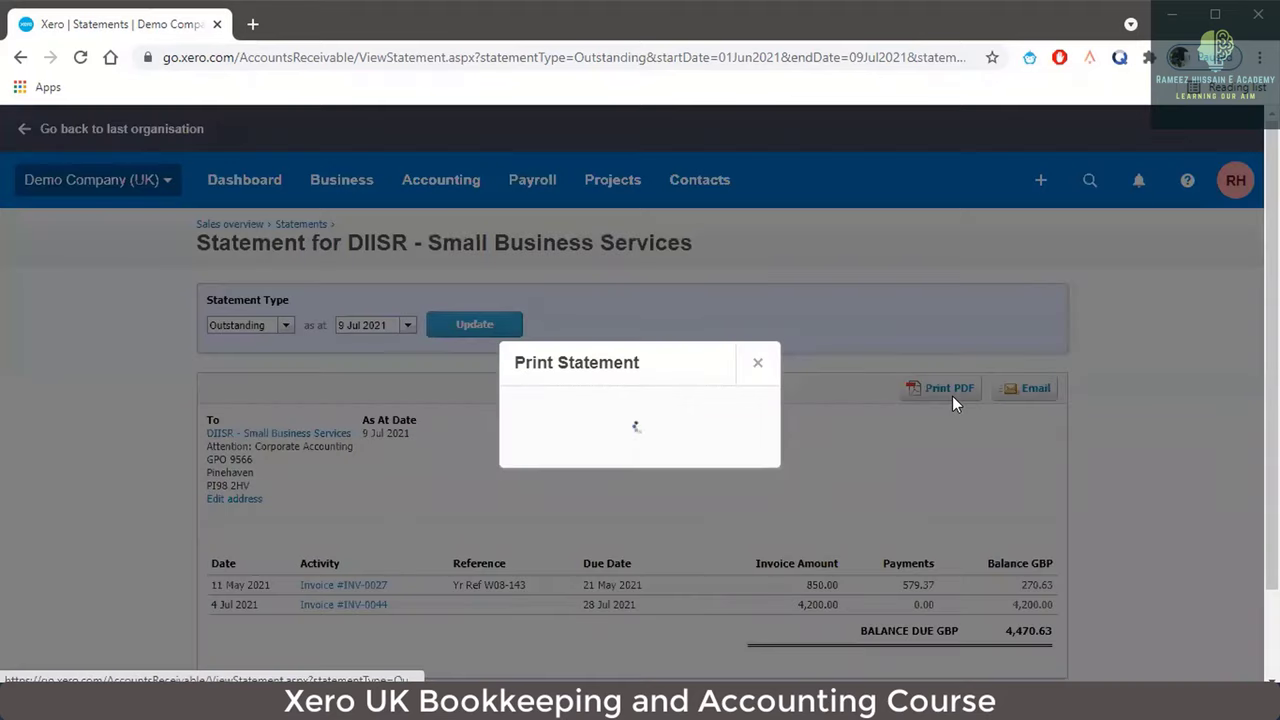
pyautogui.click(605, 485)
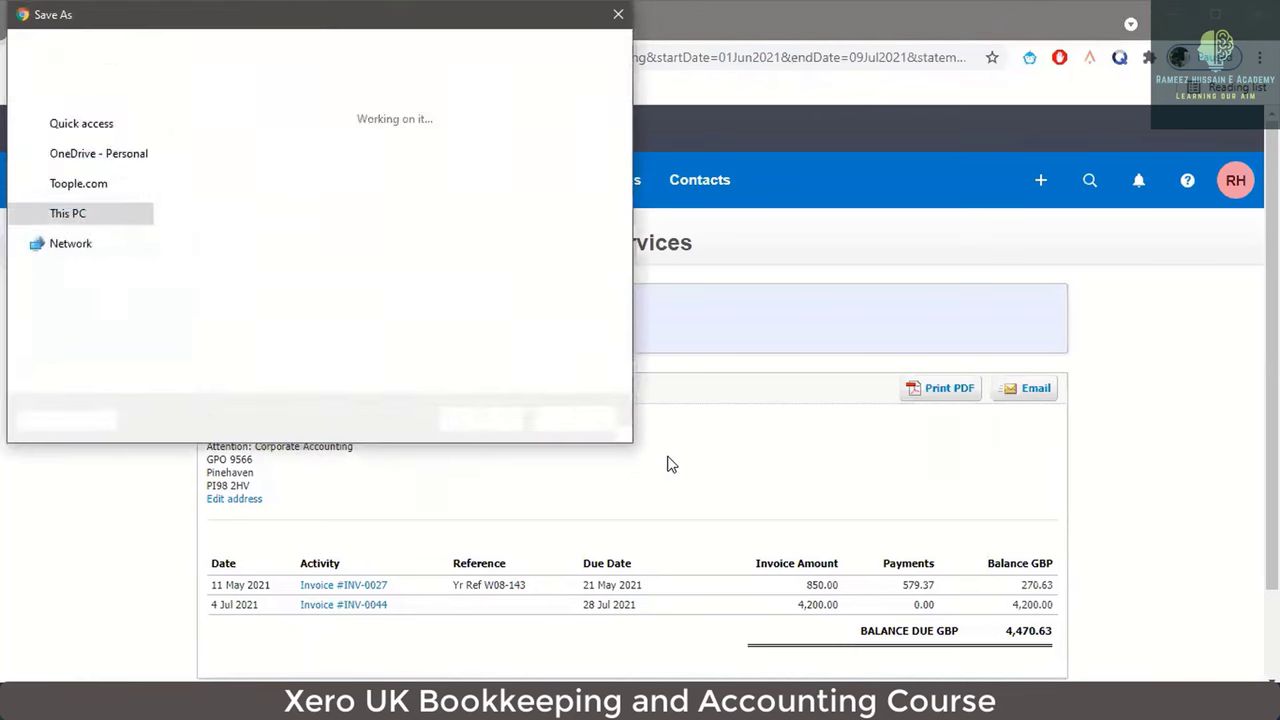
pyautogui.click(478, 419)
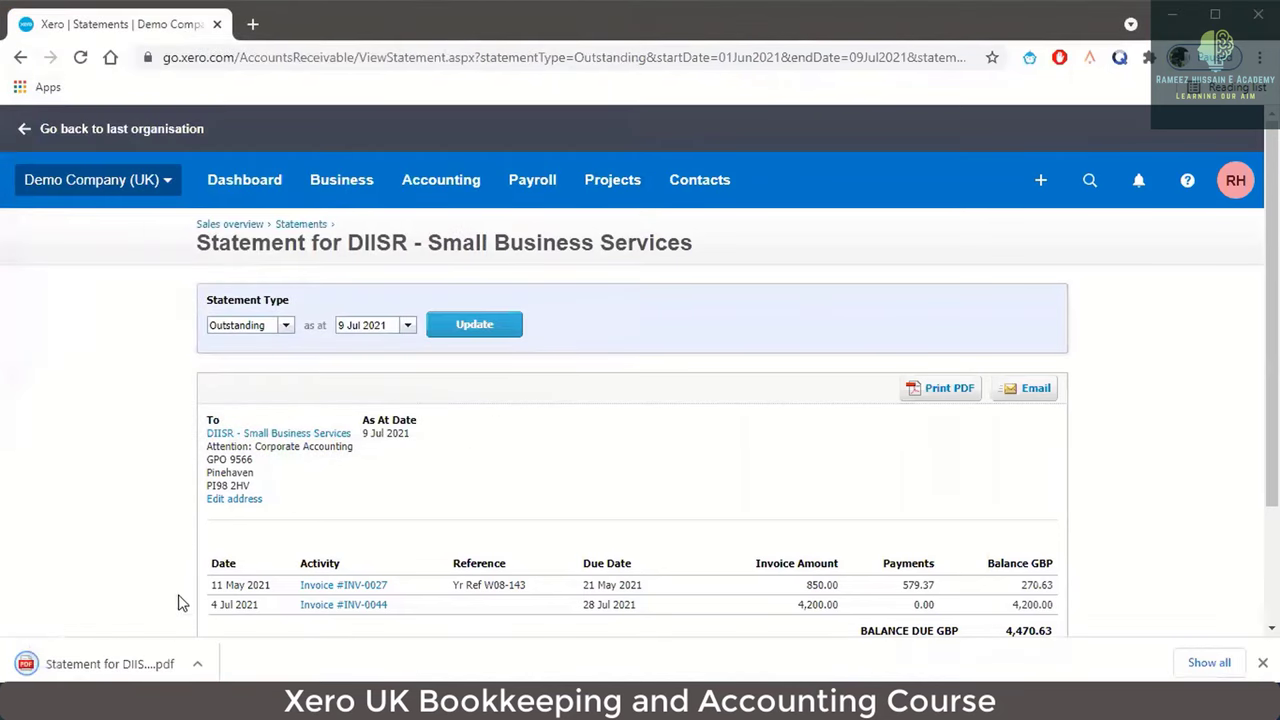
# Step: Open the Activity Statement PDF from the Desktop folder
pyautogui.click(163, 660)
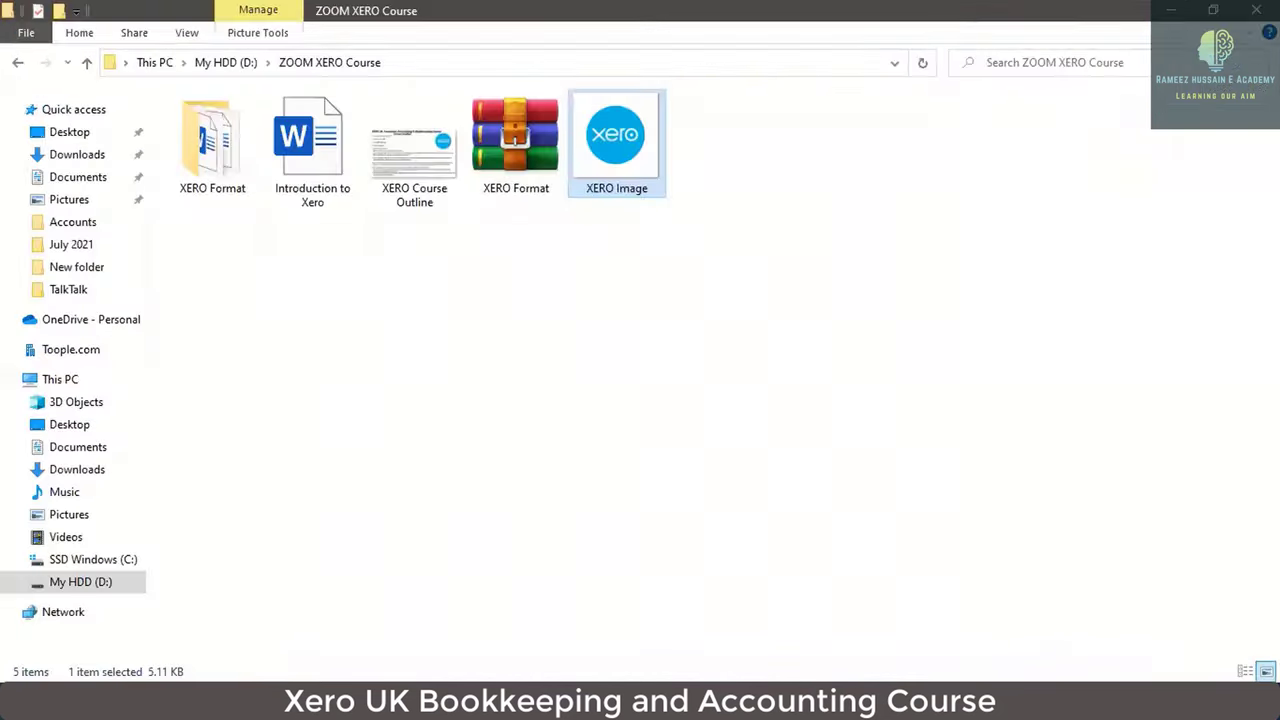
pyautogui.click(72, 132)
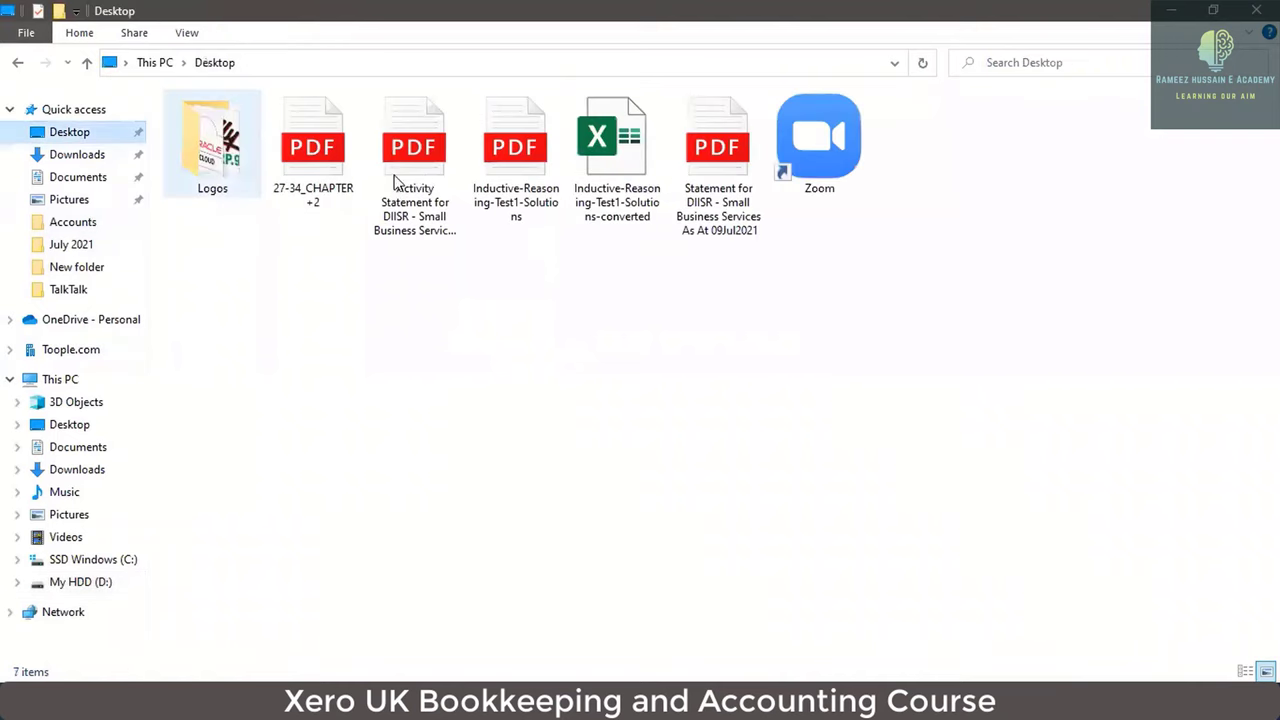
pyautogui.click(716, 190)
pyautogui.click(535, 198)
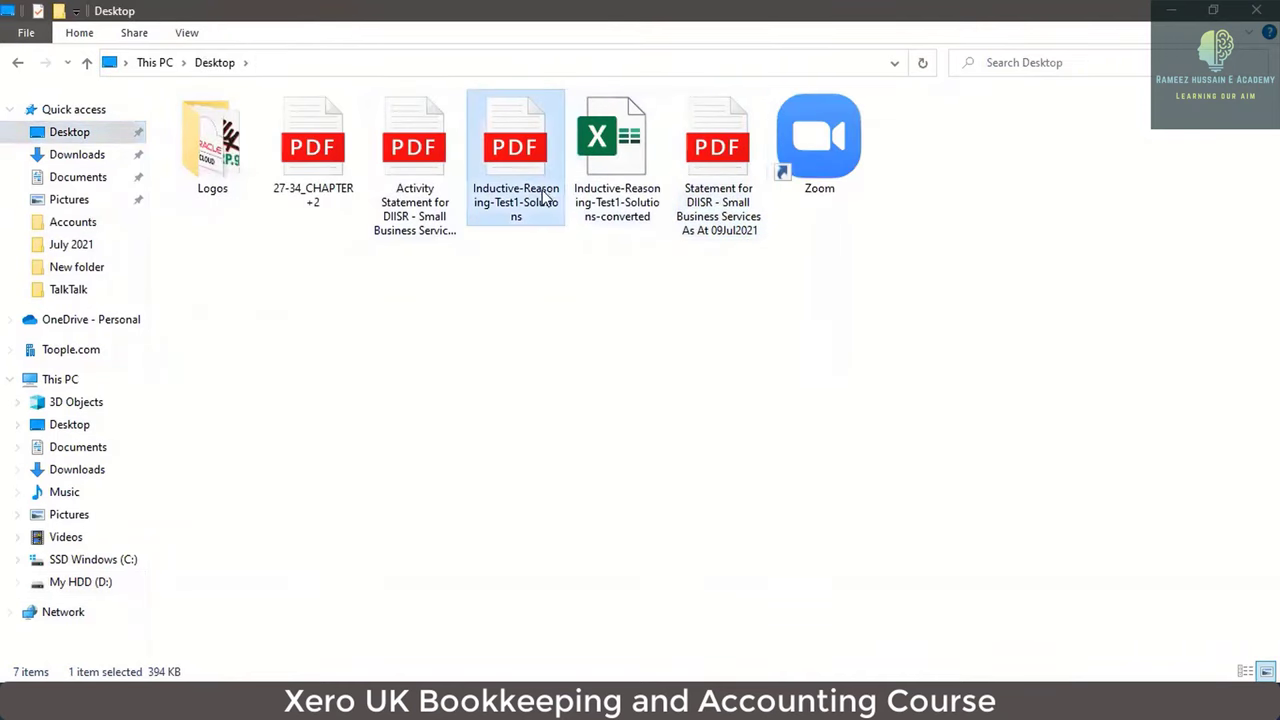
pyautogui.doubleClick(430, 196)
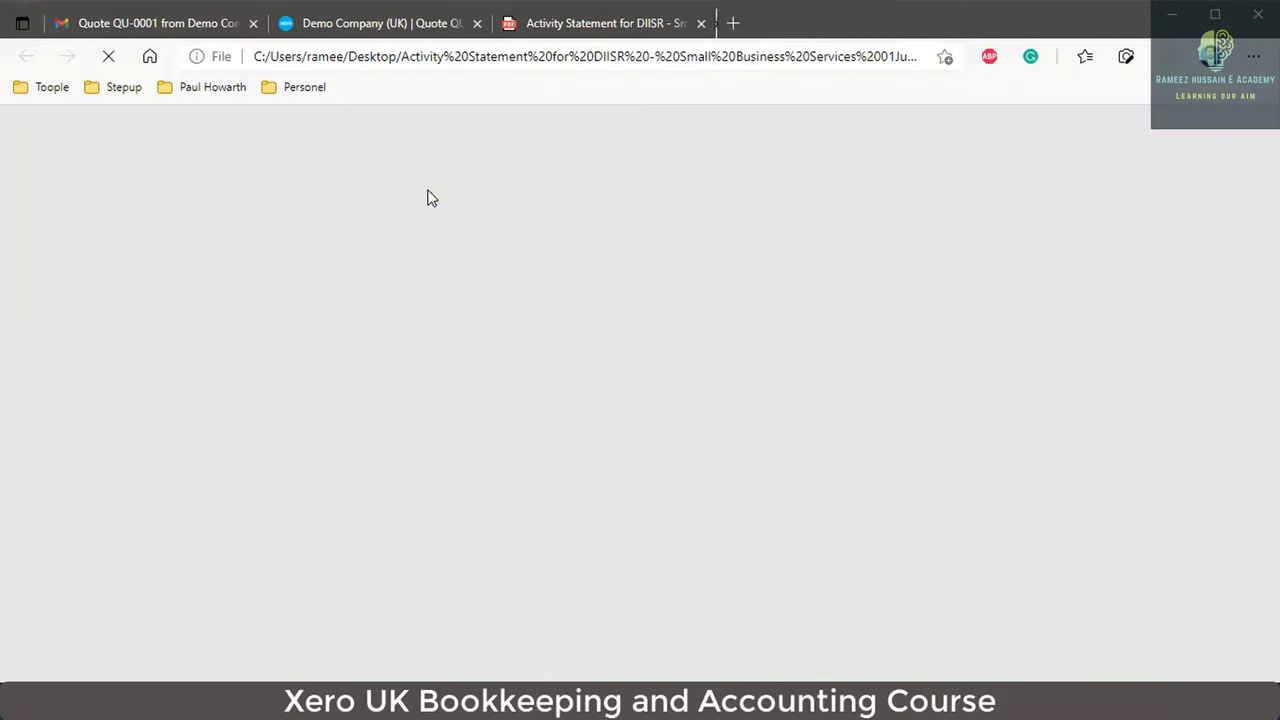
# Step: Review the activity statement PDF showing 1,119.95 due, then minimise Edge to reveal the Desktop
pyautogui.moveTo(763, 27); pyautogui.dragTo(665, 30)
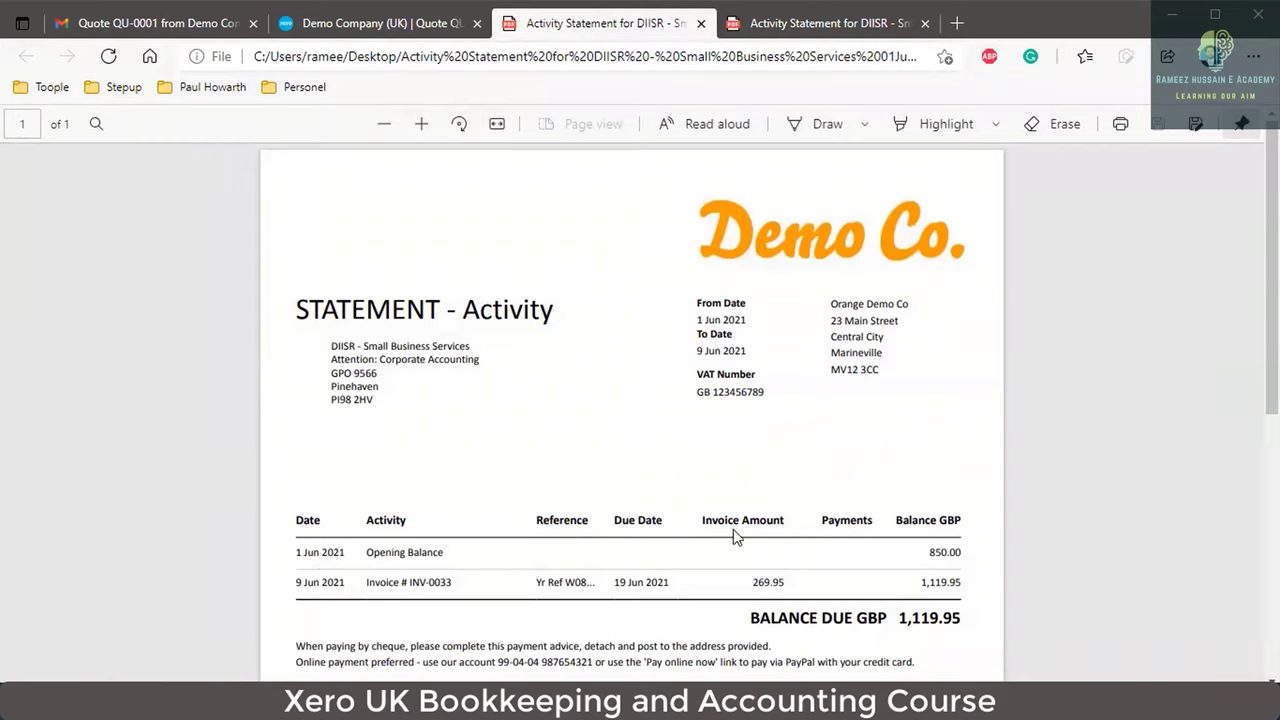
pyautogui.click(770, 20)
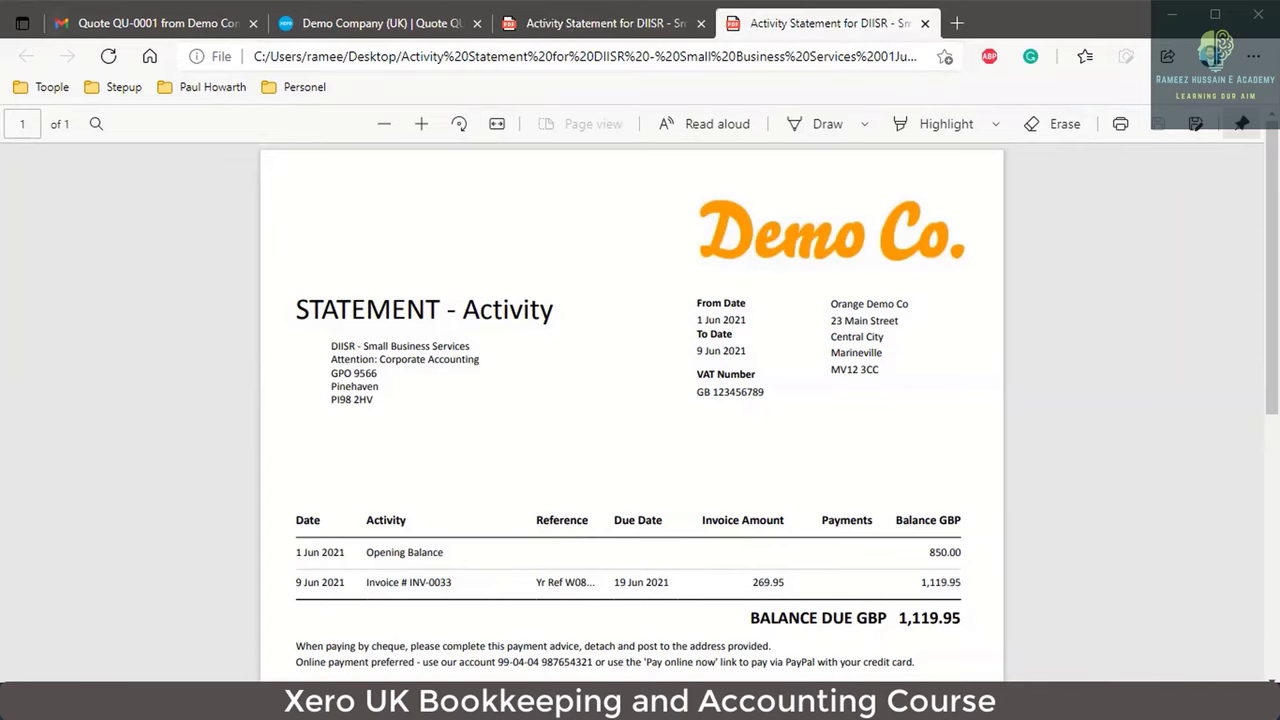
pyautogui.press('super+Down')
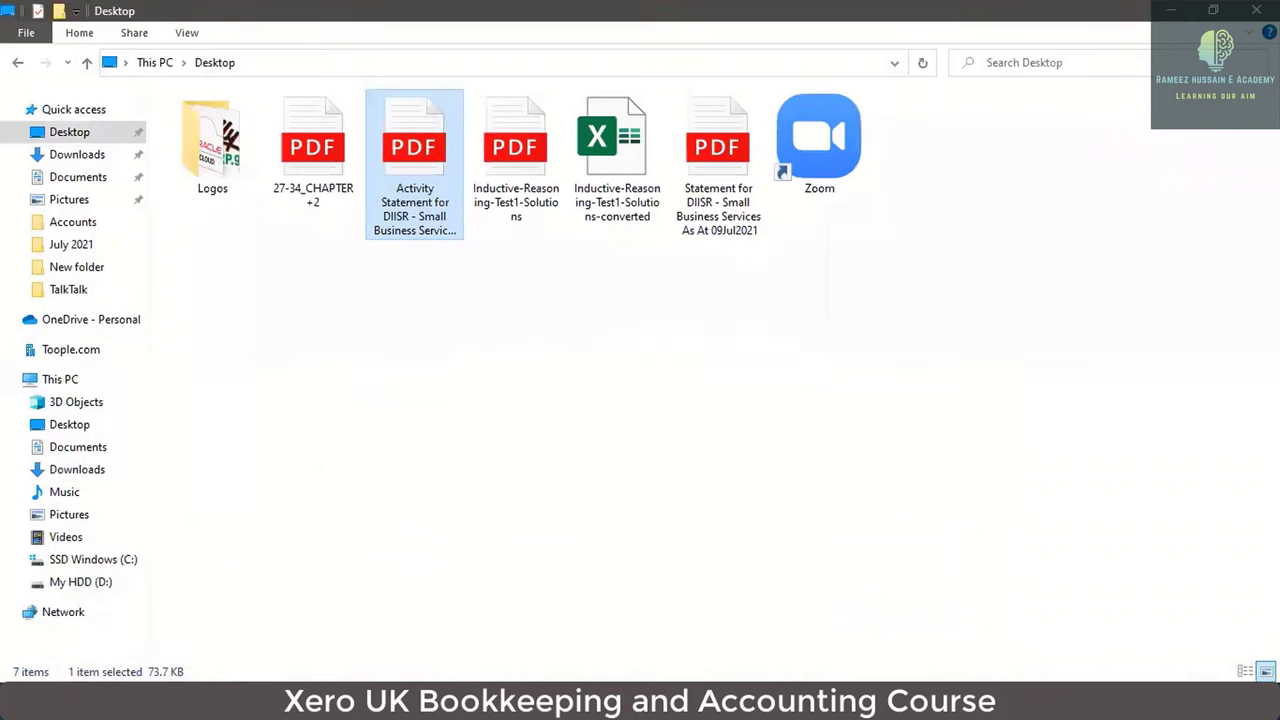
pyautogui.press('Return')
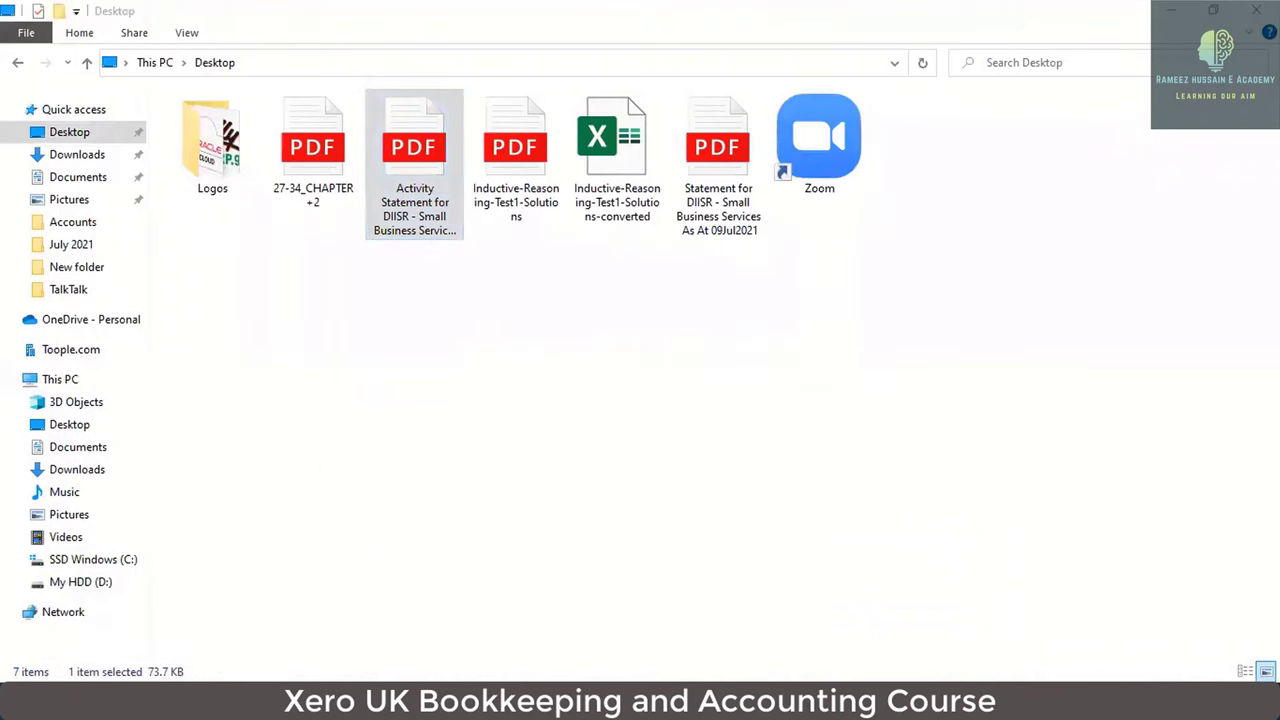
pyautogui.press('super+Down')
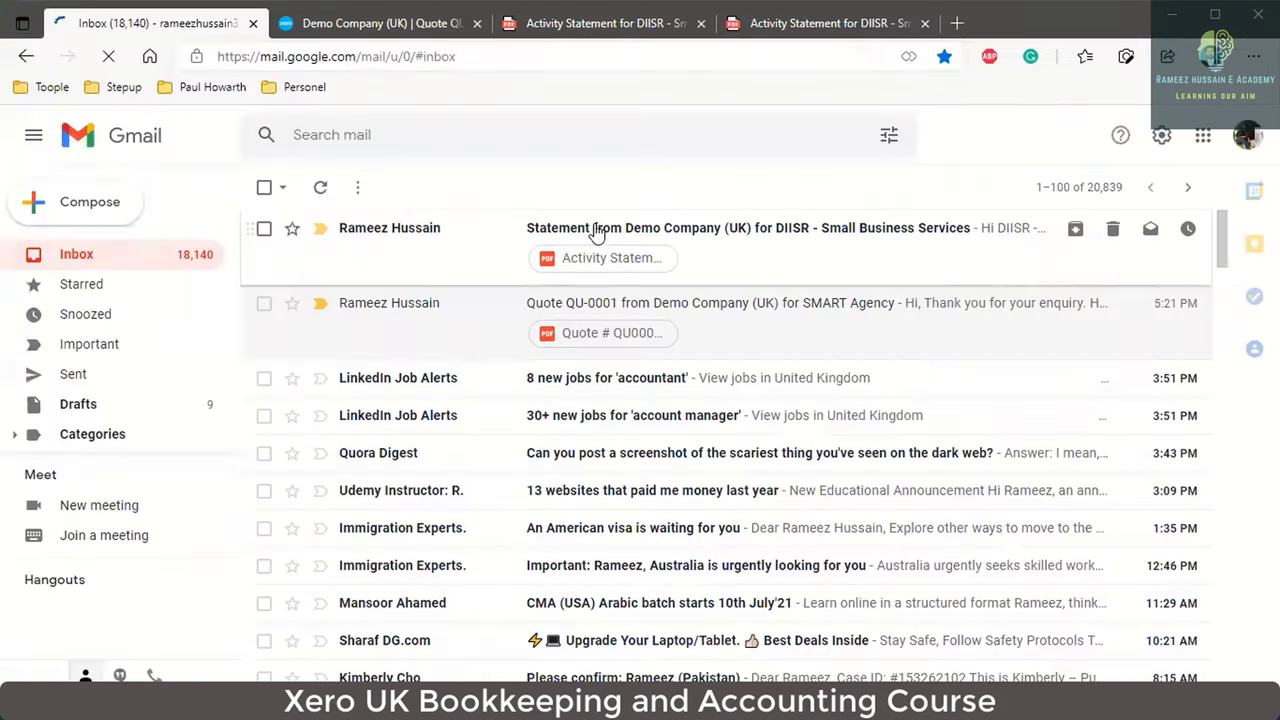
# Step: Open the Statement from Demo Company (UK) email and preview its activity statement PDF attachment
pyautogui.click(572, 231)
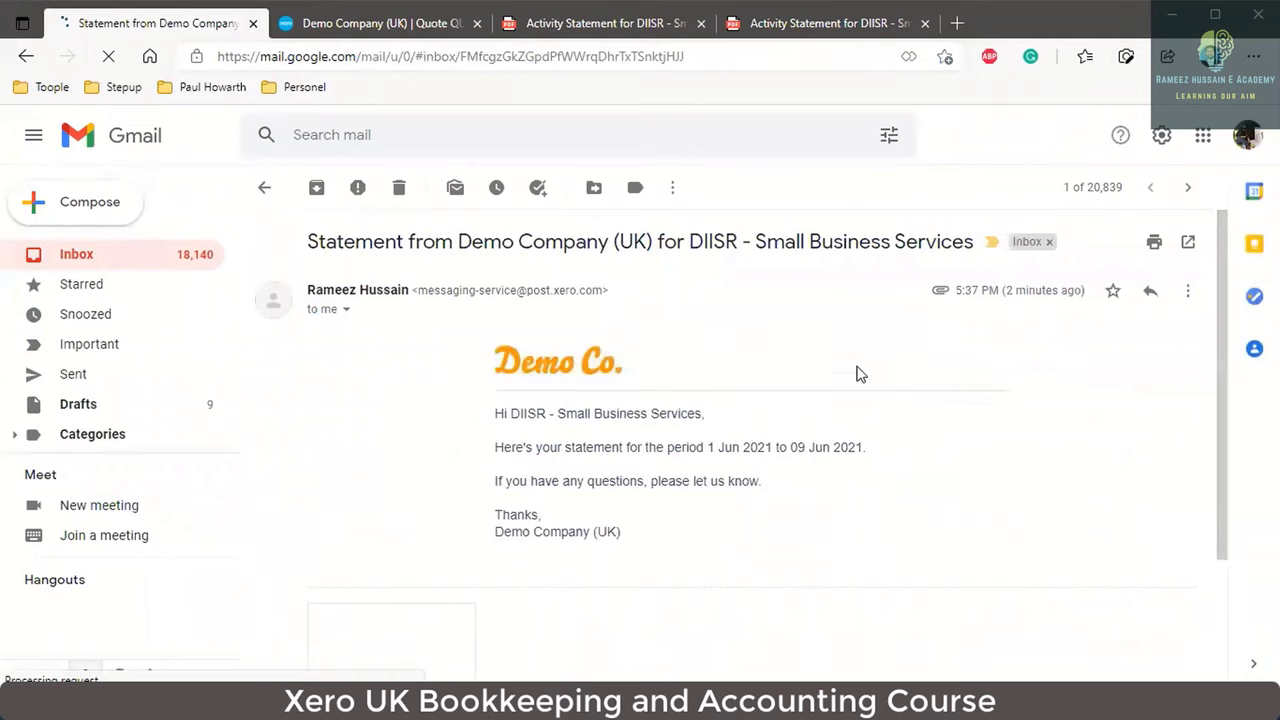
pyautogui.scroll(-3, 757, 437)
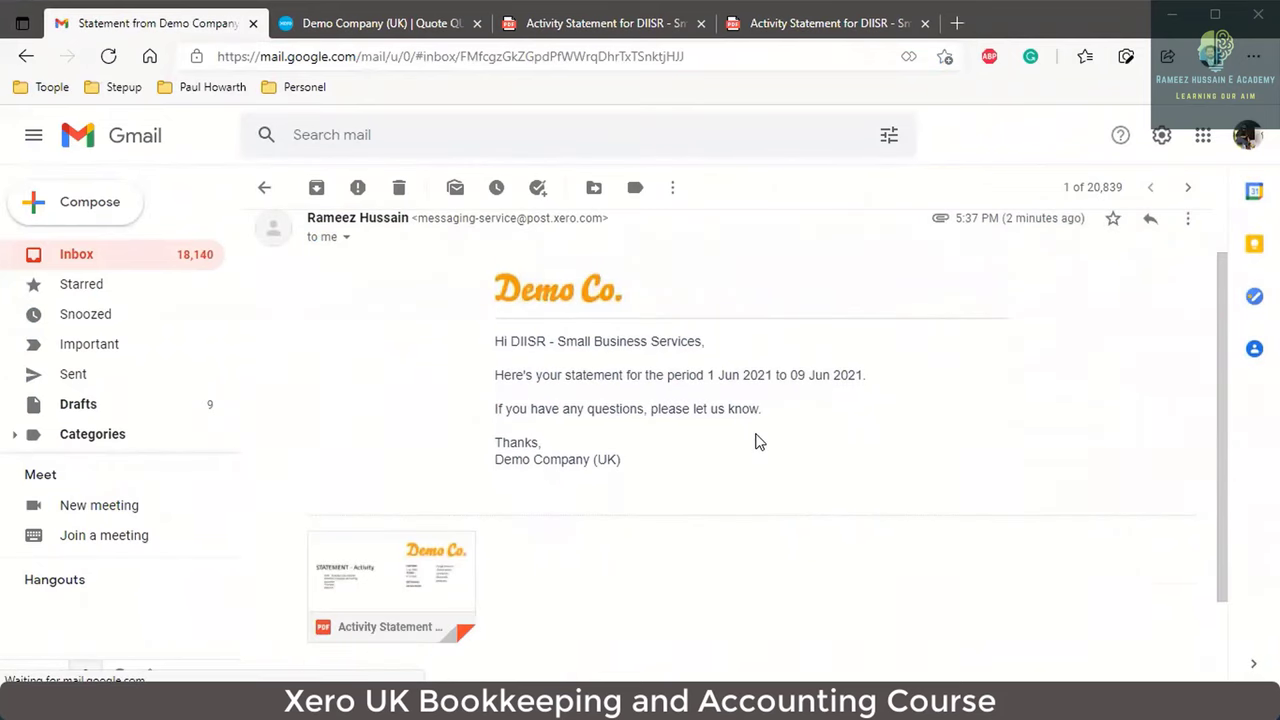
pyautogui.moveTo(410, 500)
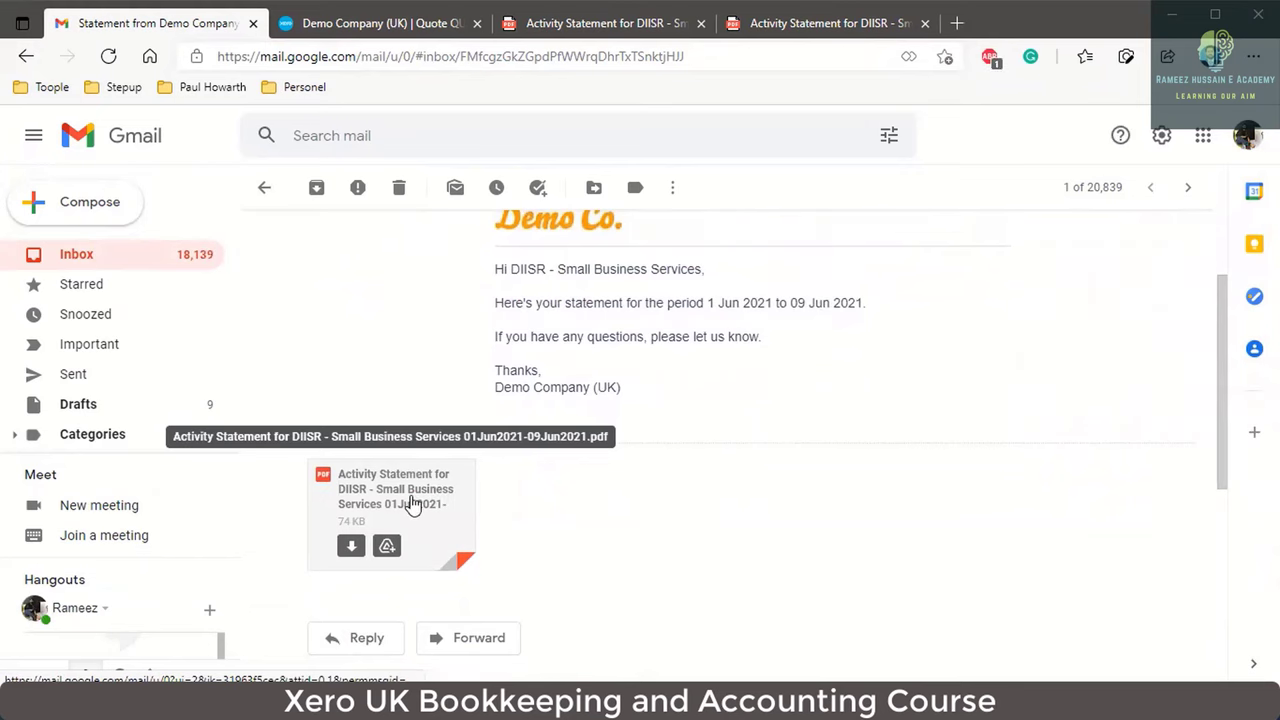
pyautogui.click(413, 503)
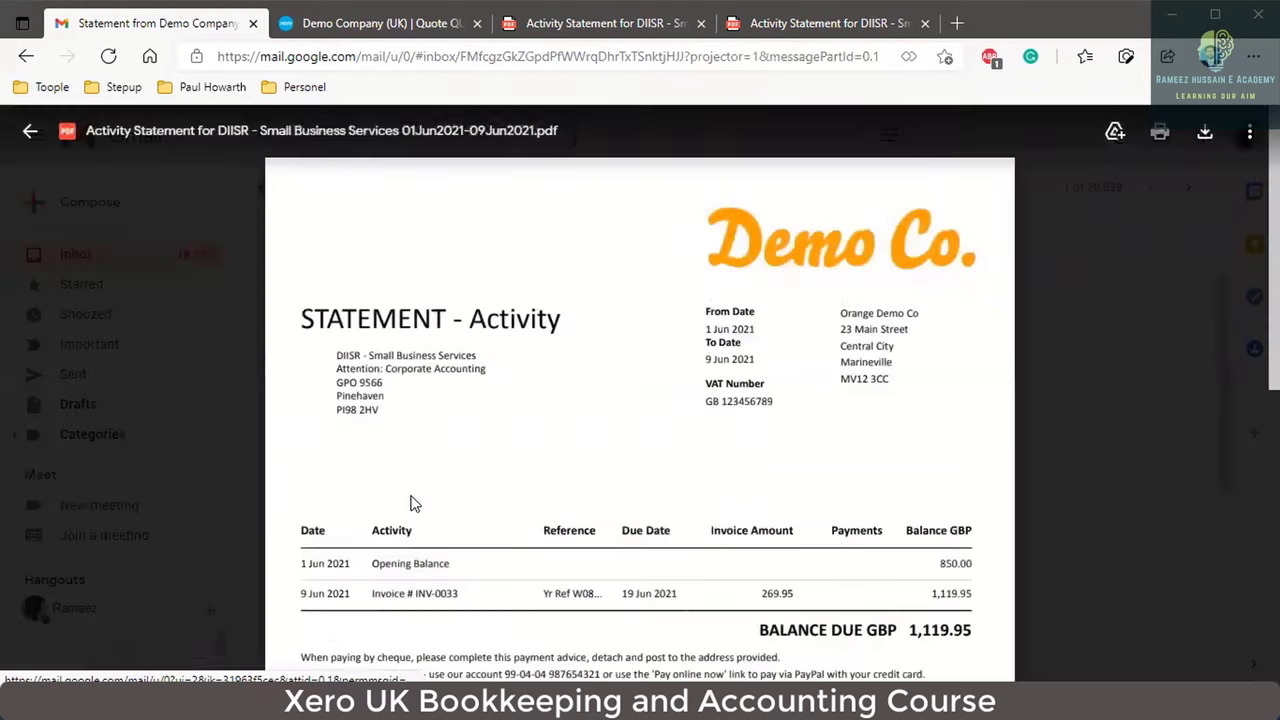
pyautogui.scroll(-5, 806, 426)
pyautogui.scroll(3, 813, 410)
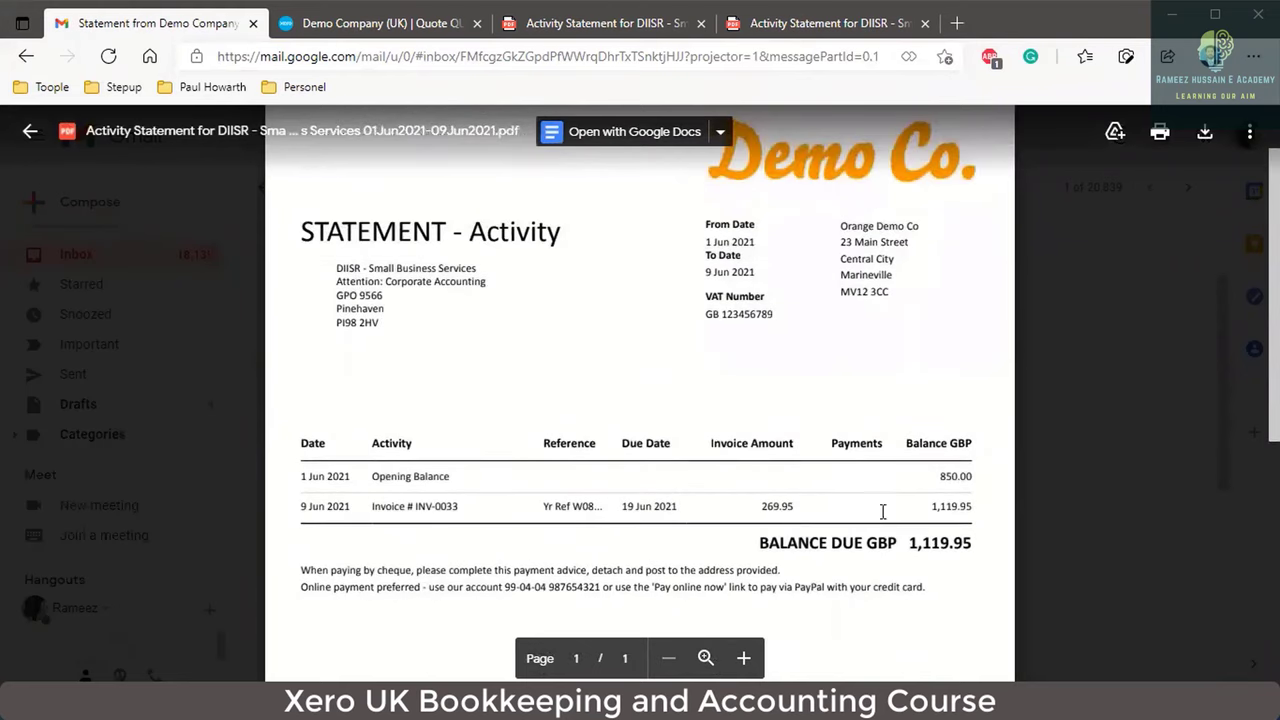
pyautogui.scroll(1, 1020, 514)
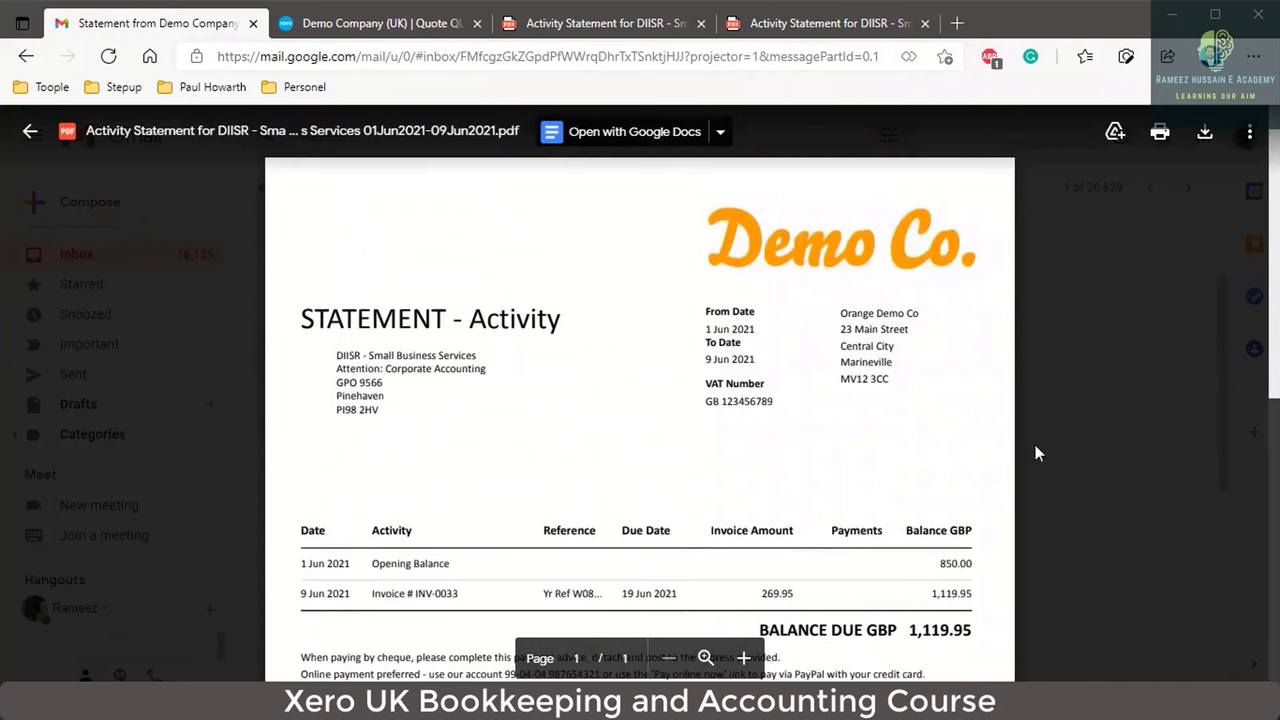
pyautogui.hotkey('alt', 'Tab')
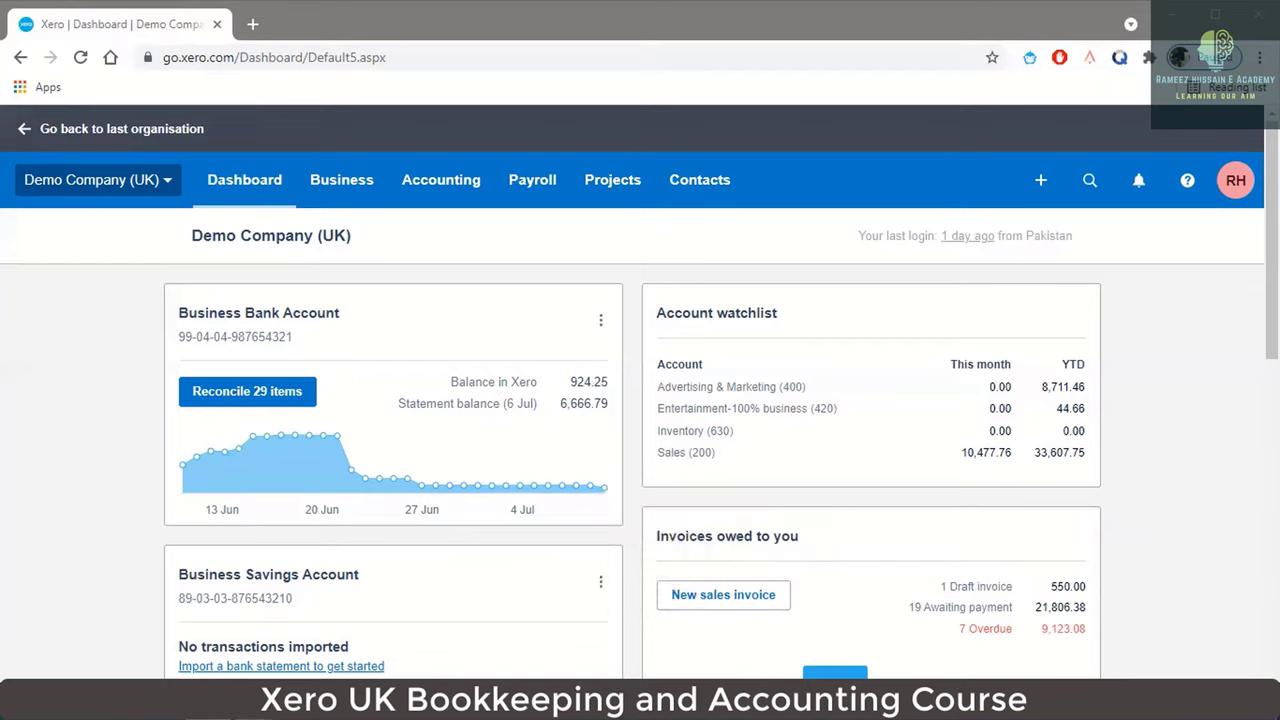
# Step: Check the invoices owed bars: 1 draft 550.00, 19 awaiting 21,806.38, 7 overdue 9,123.08
pyautogui.scroll(-1, 1100, 517)
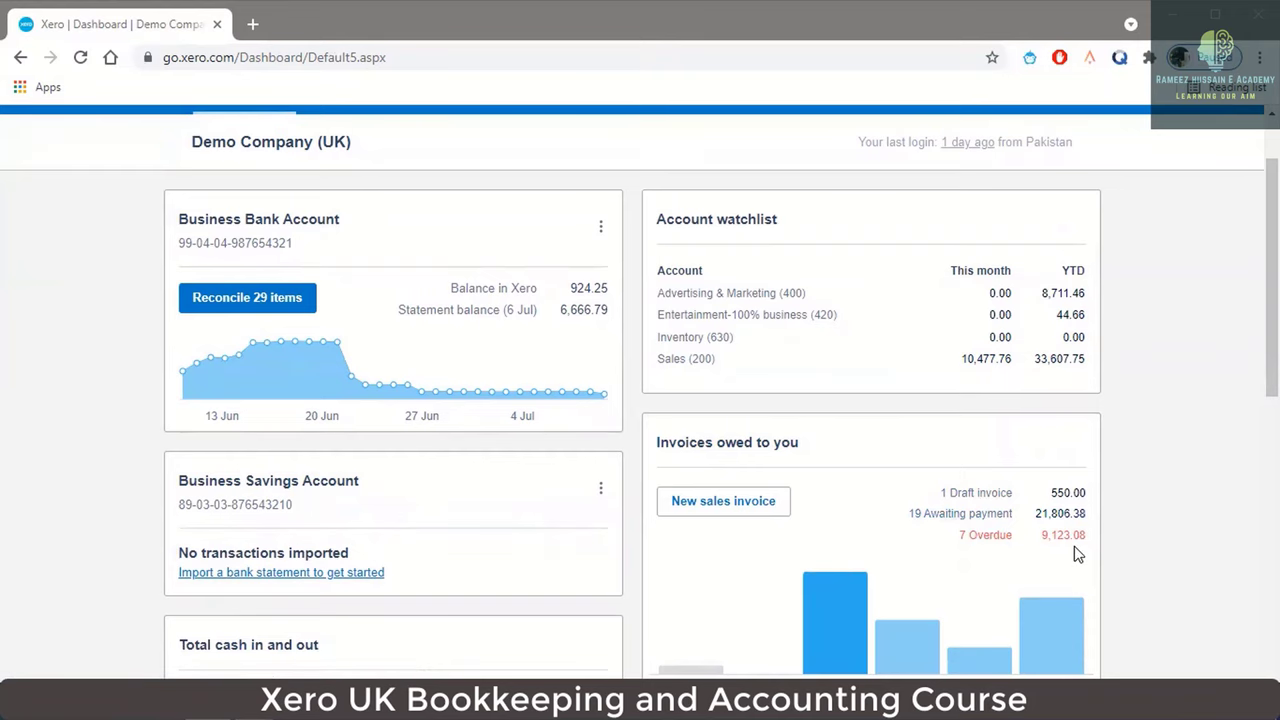
pyautogui.scroll(-1, 1078, 555)
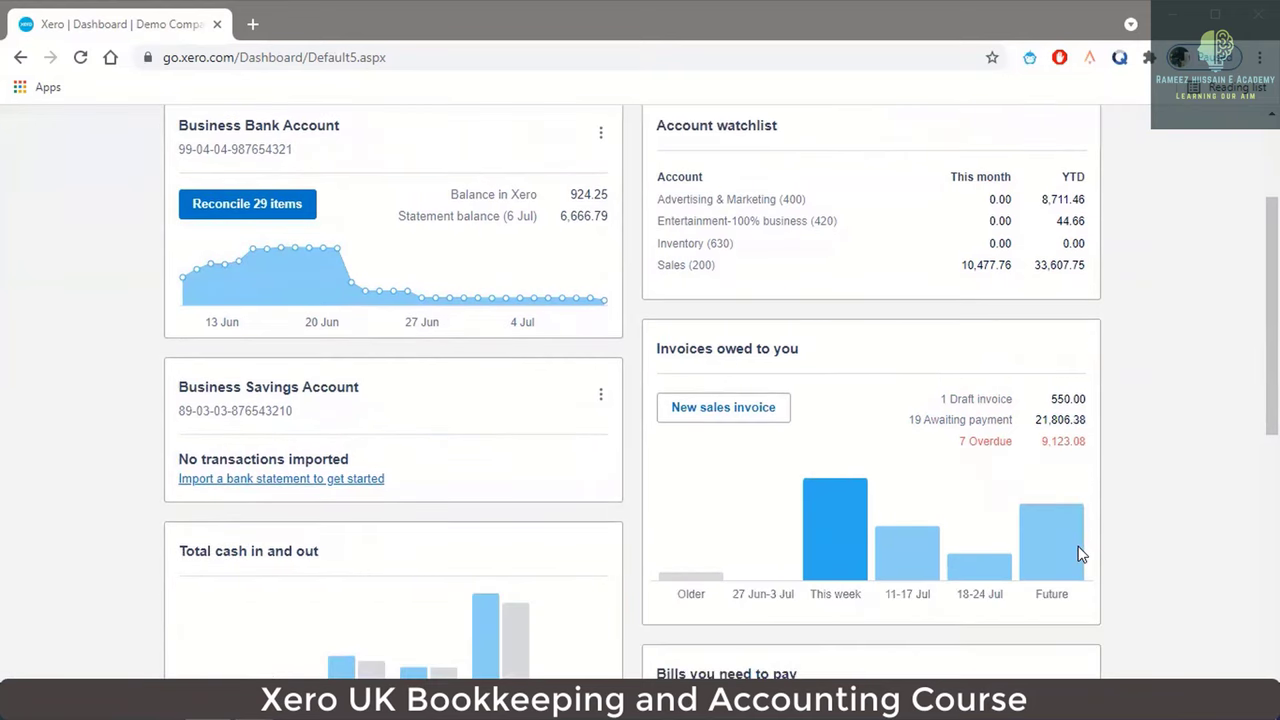
pyautogui.moveTo(1068, 561)
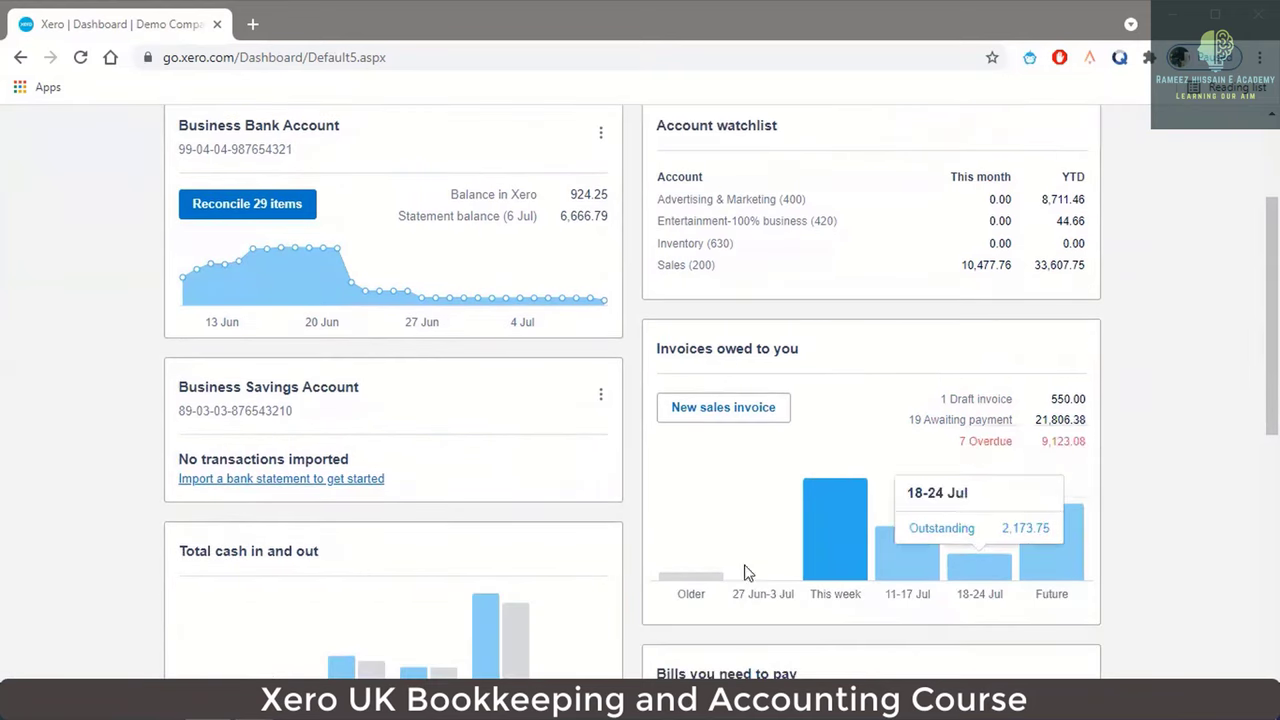
pyautogui.moveTo(860, 577)
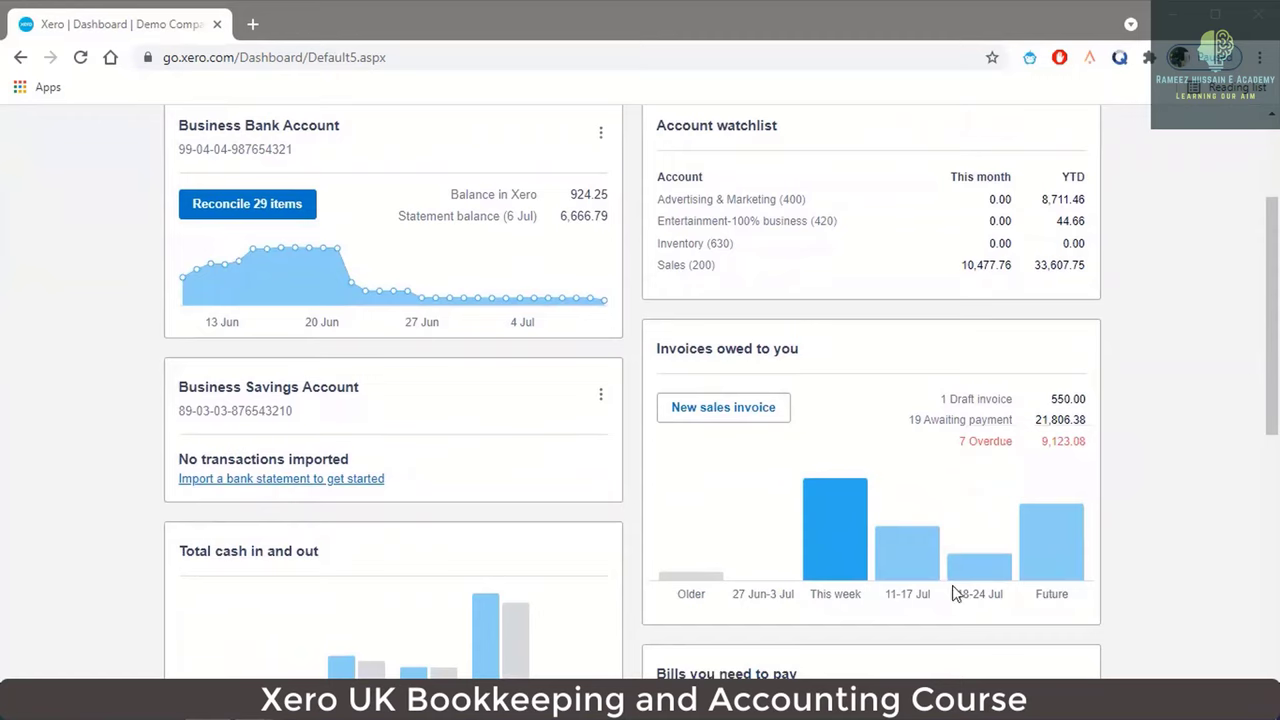
pyautogui.moveTo(924, 582)
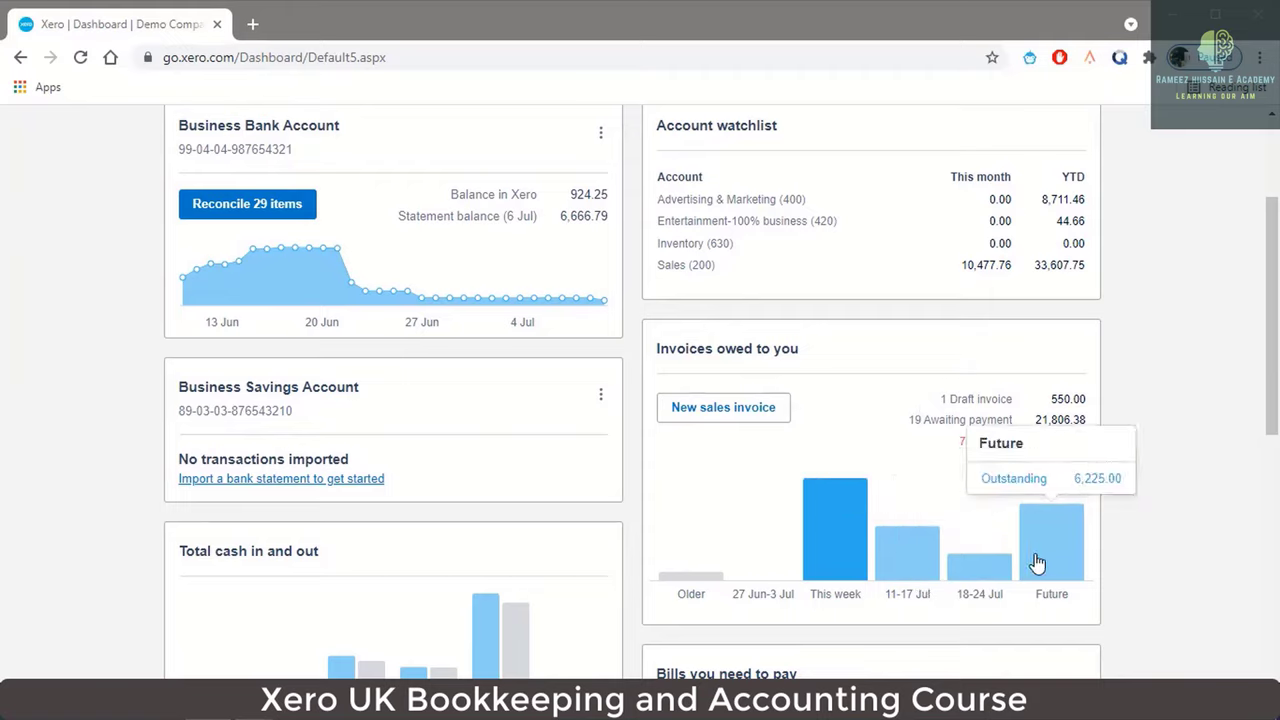
pyautogui.moveTo(809, 556)
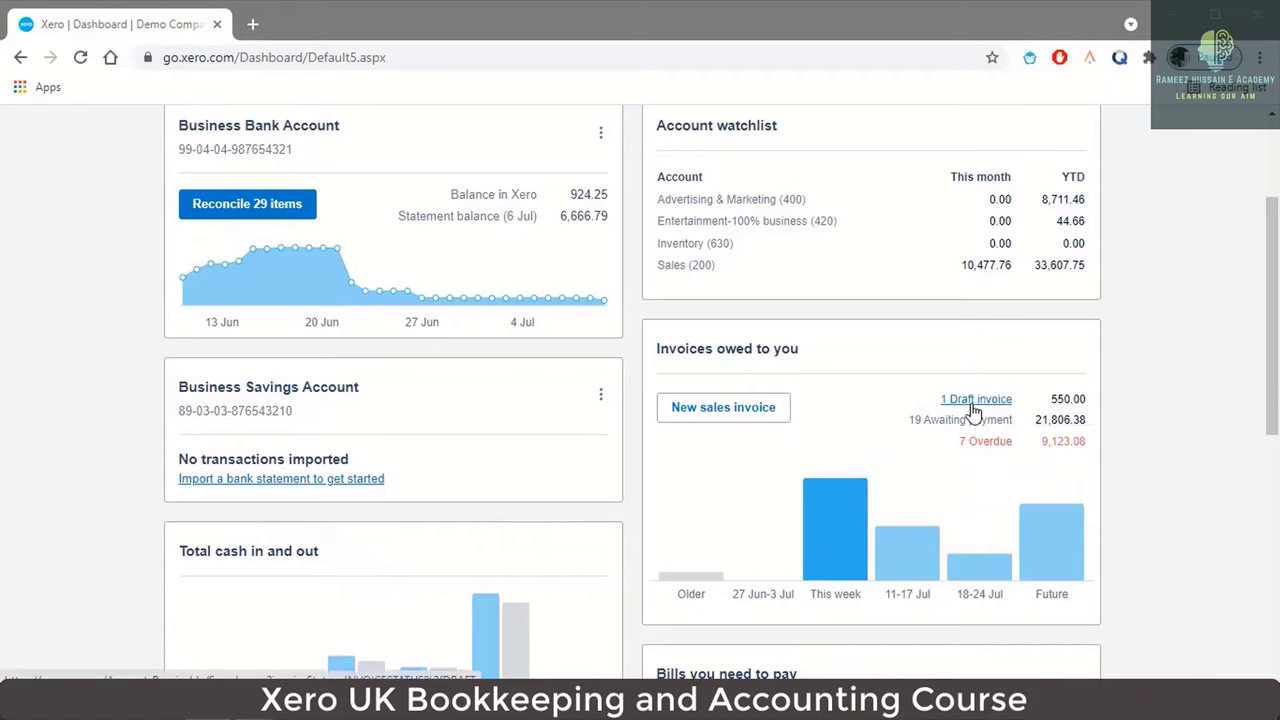
# Step: Save draft invoice INV-0039 for Hamilton Smith Ltd (550.00) and submit it for approval
pyautogui.click(974, 400)
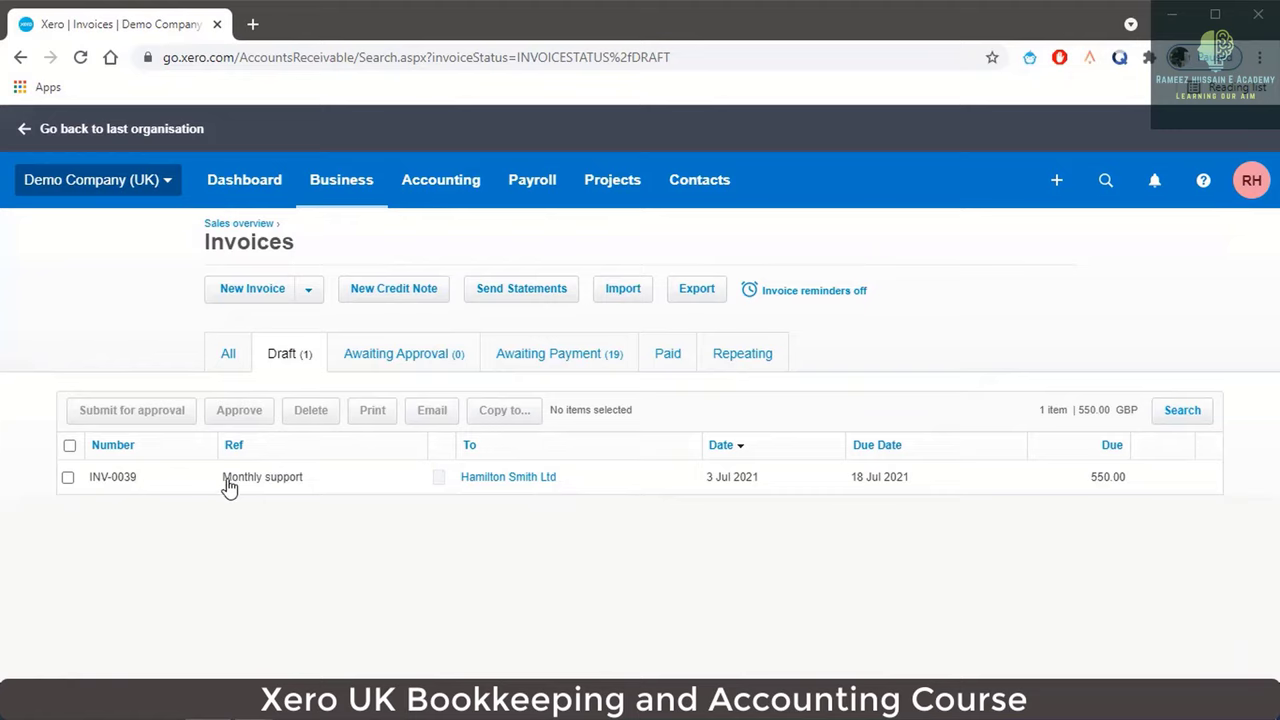
pyautogui.click(267, 482)
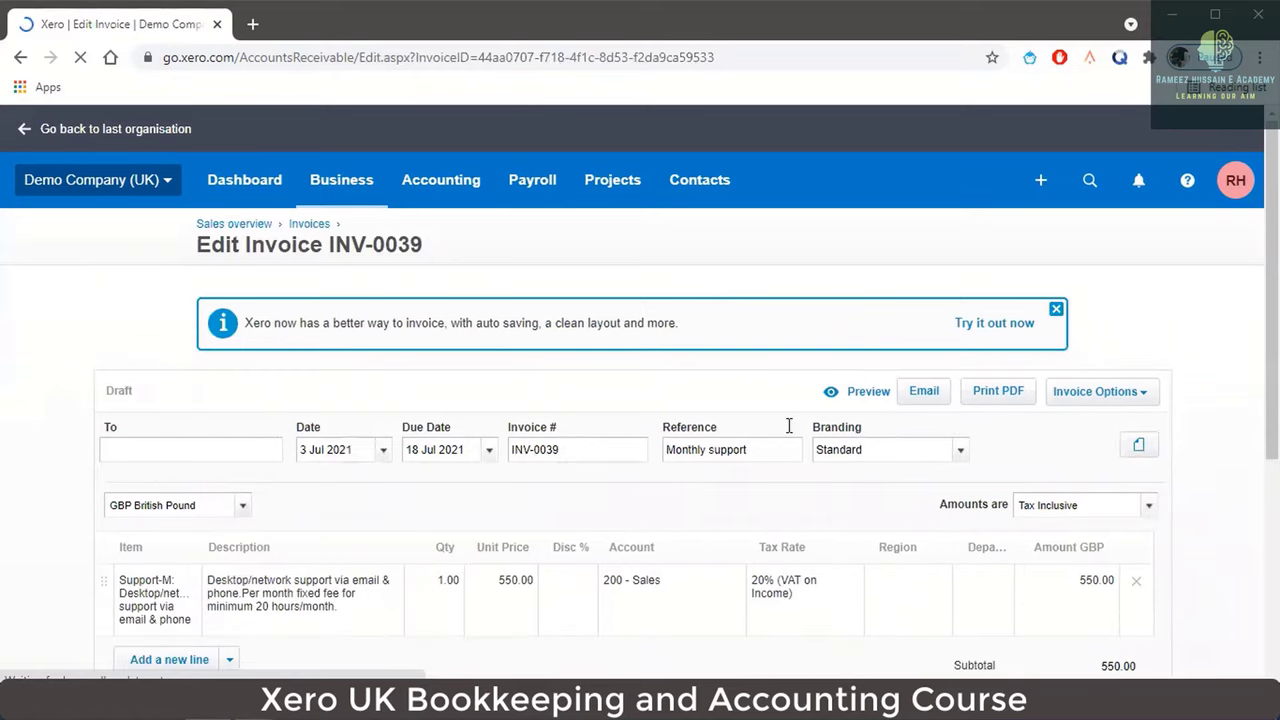
pyautogui.scroll(-4, 568, 527)
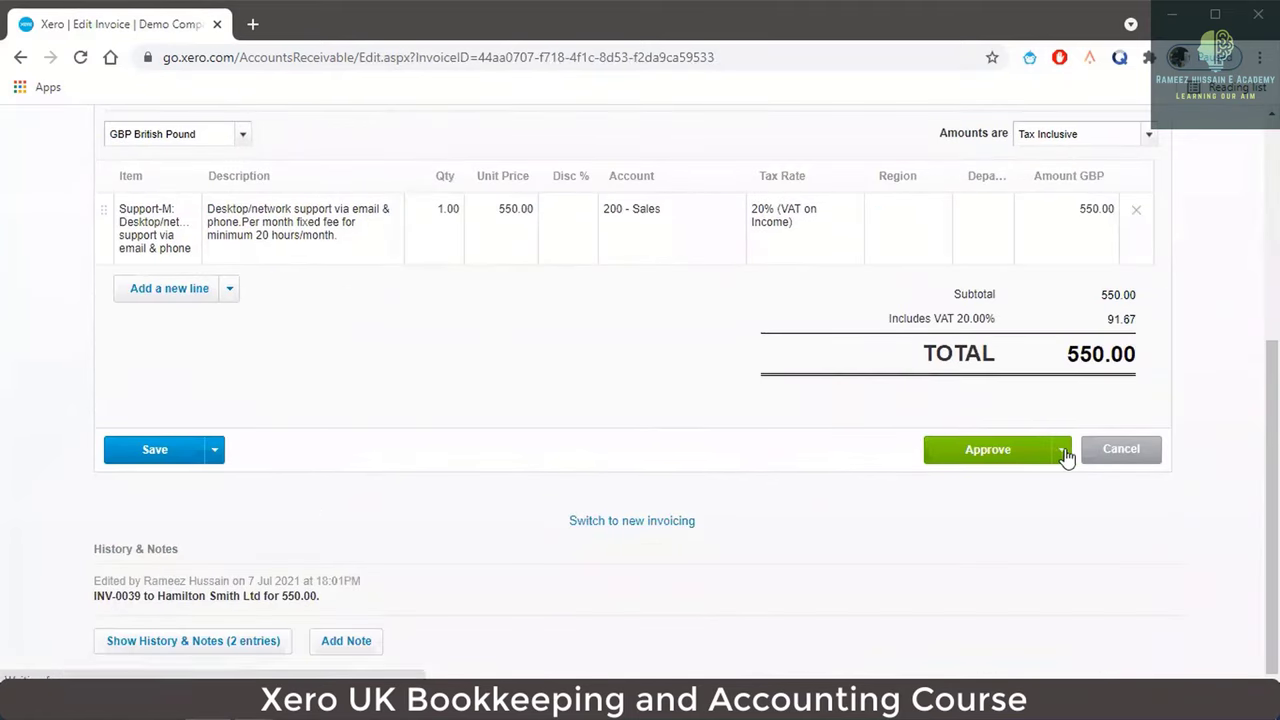
pyautogui.click(215, 452)
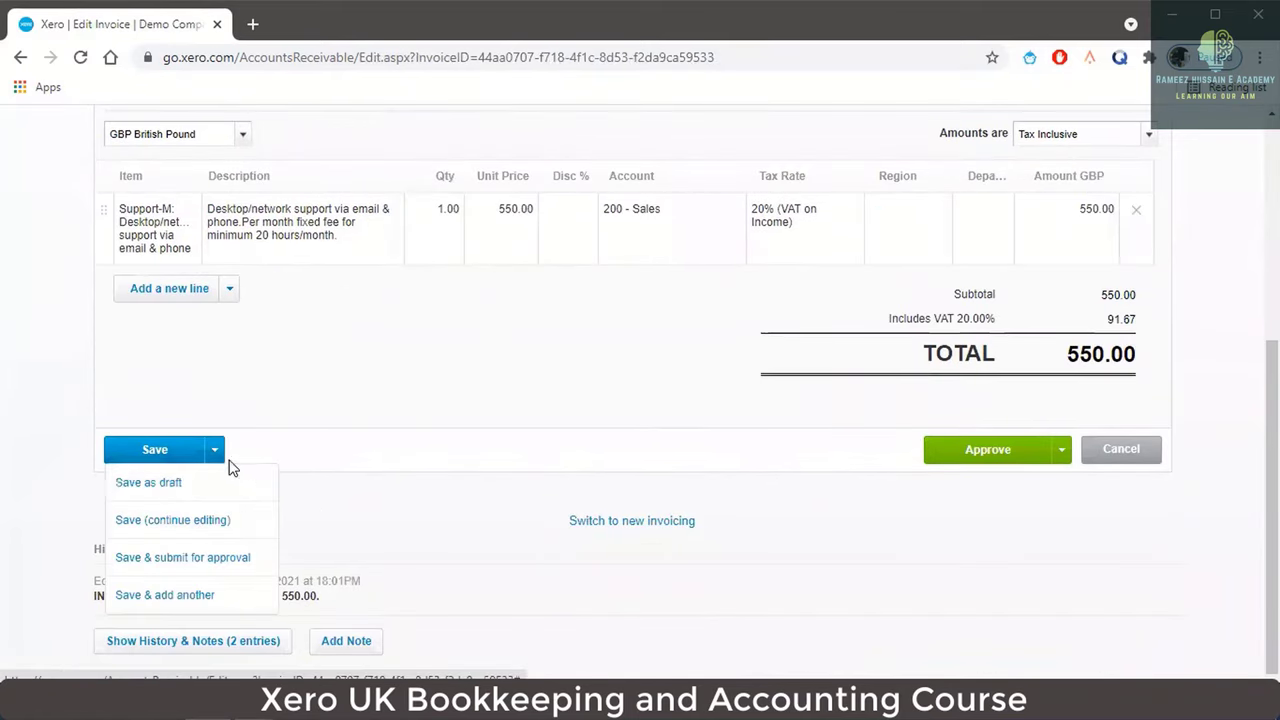
pyautogui.click(228, 568)
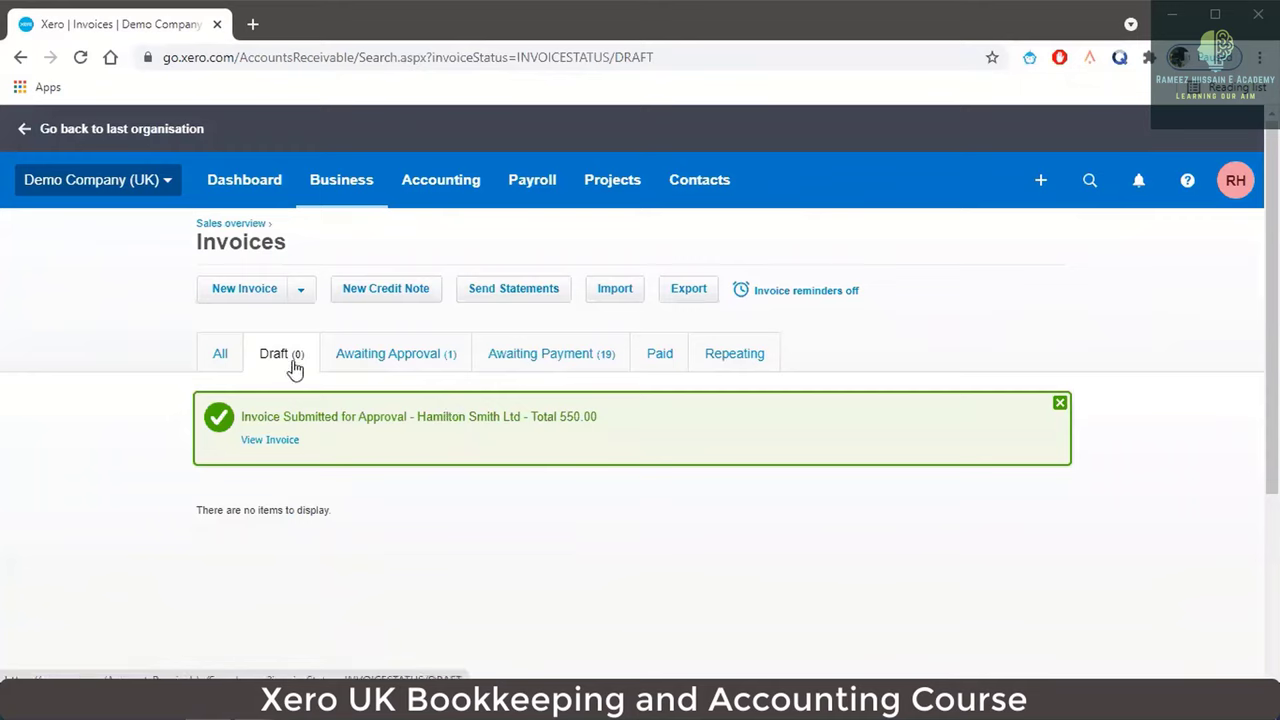
# Step: Approve INV-0039 from the Awaiting Approval list so it moves to Awaiting Payment
pyautogui.click(424, 358)
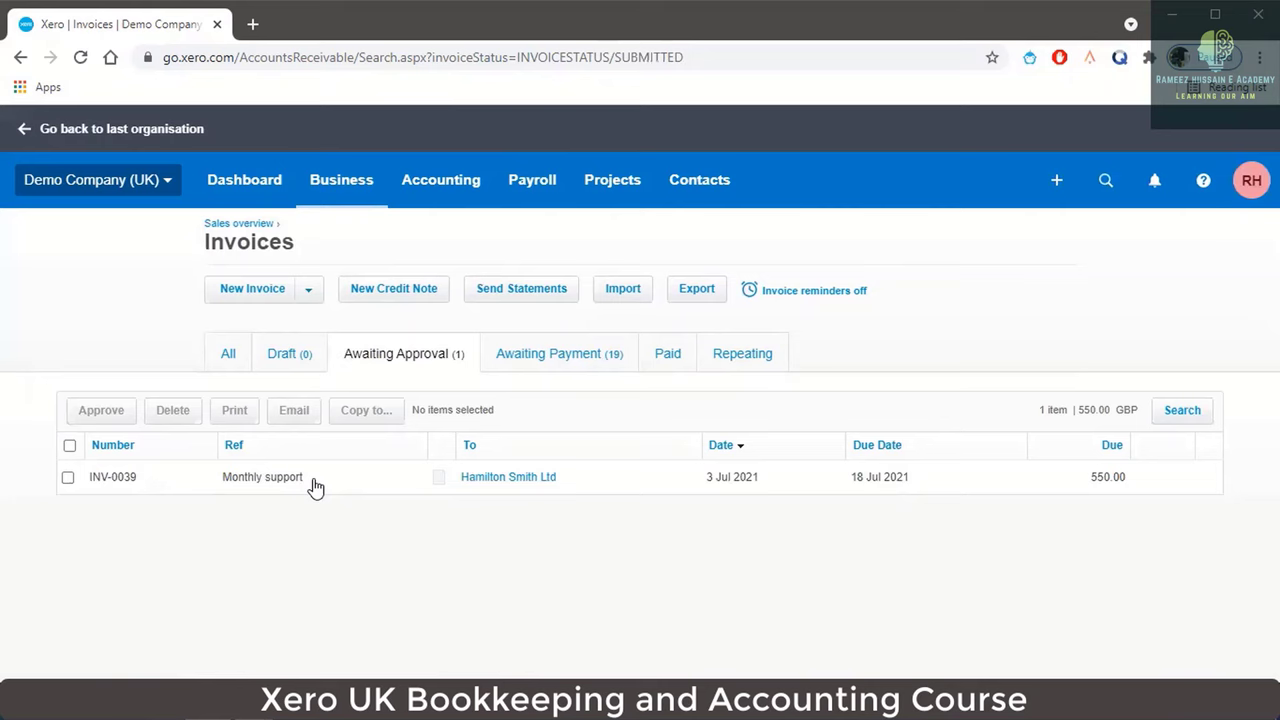
pyautogui.click(315, 486)
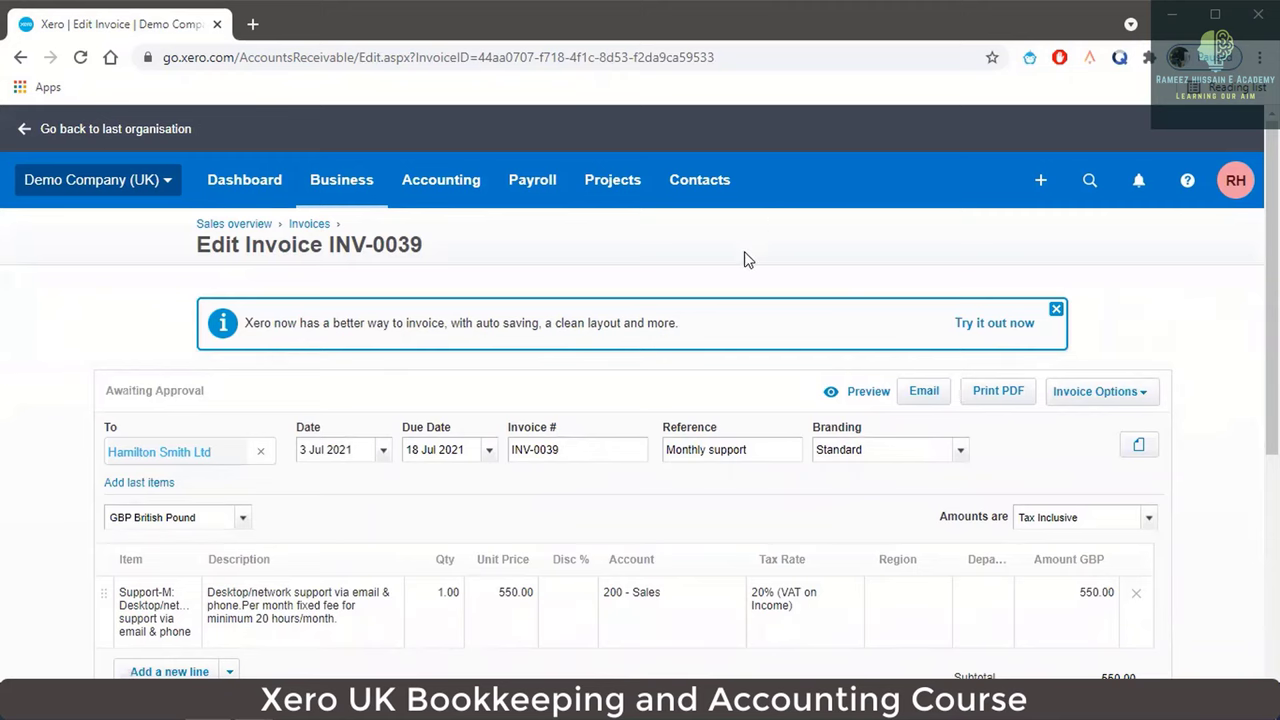
pyautogui.scroll(-4, 746, 257)
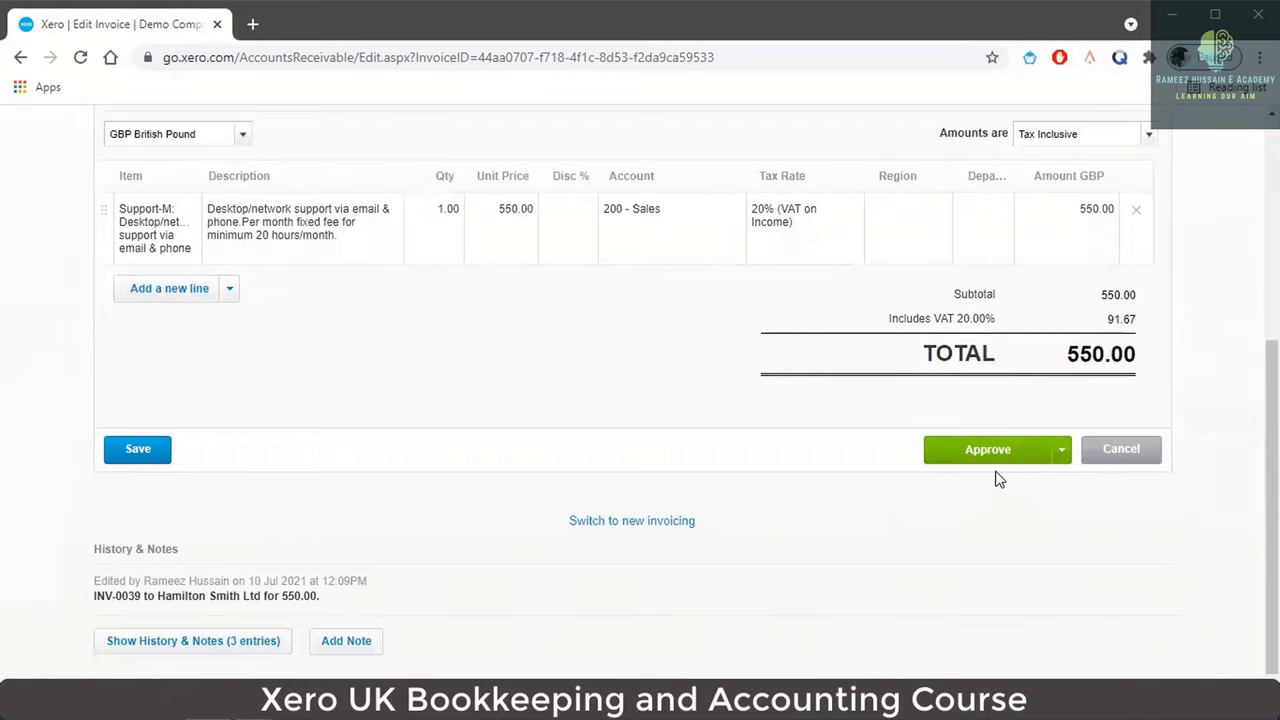
pyautogui.click(1060, 455)
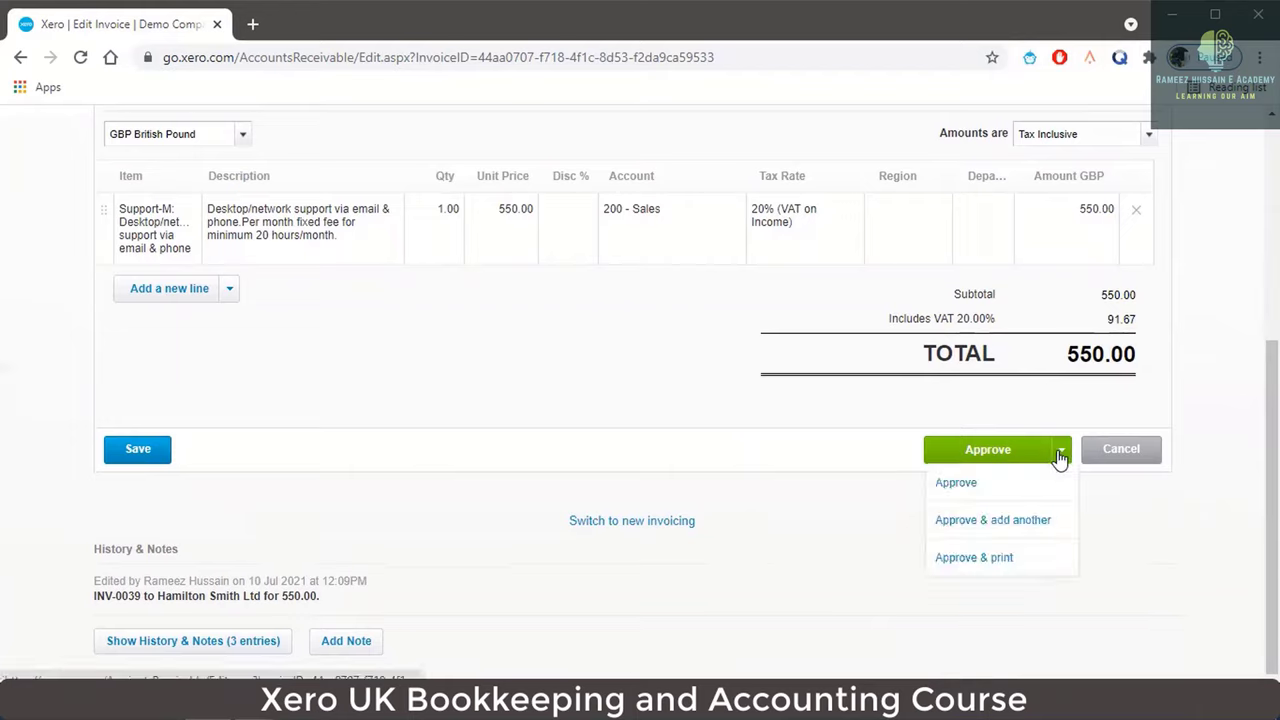
pyautogui.click(990, 480)
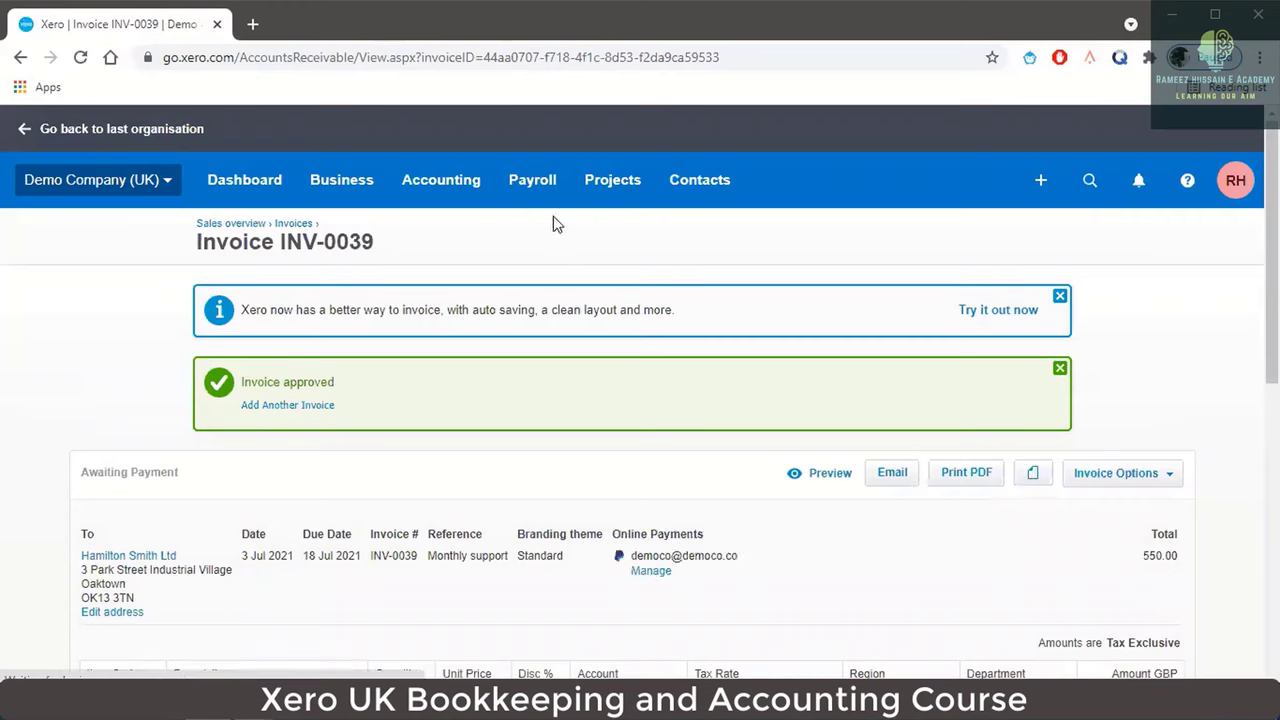
# Step: Review dashboard panels: 20 invoices awaiting payment (22,356.38) and 15 bills awaiting payment (8,668.24)
pyautogui.click(255, 188)
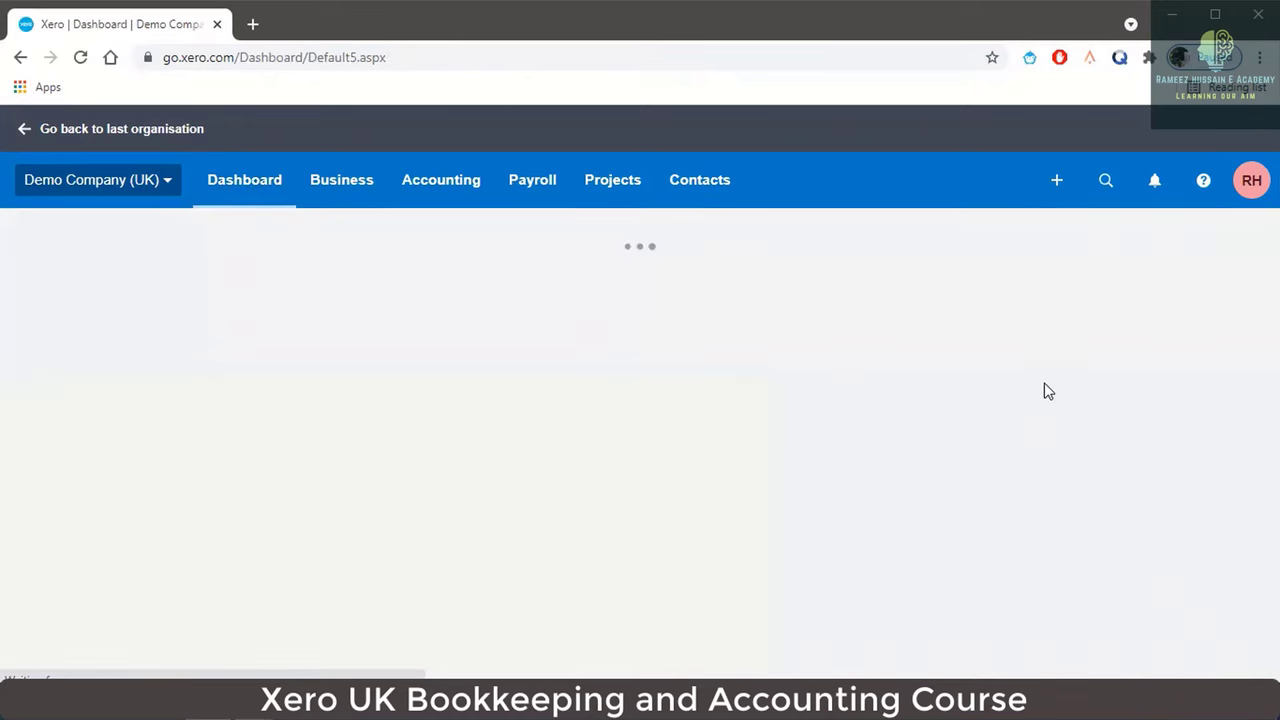
pyautogui.scroll(-4, 1022, 396)
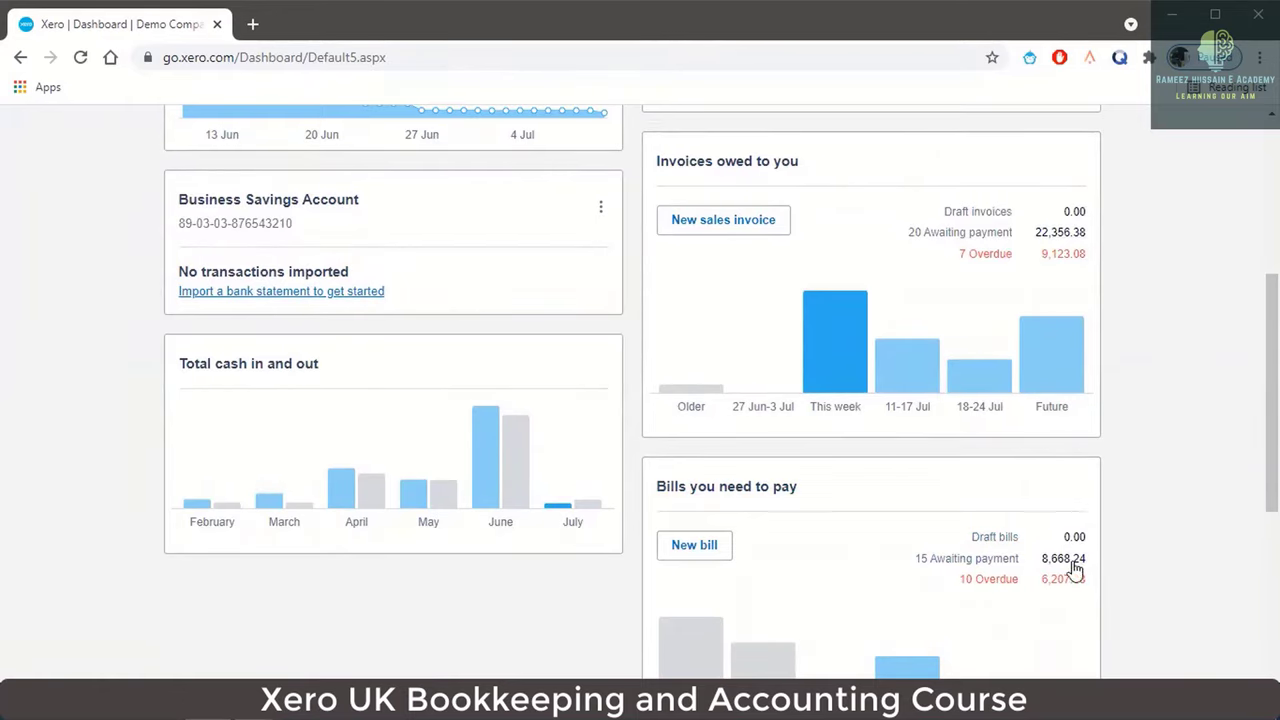
pyautogui.scroll(-1, 1052, 562)
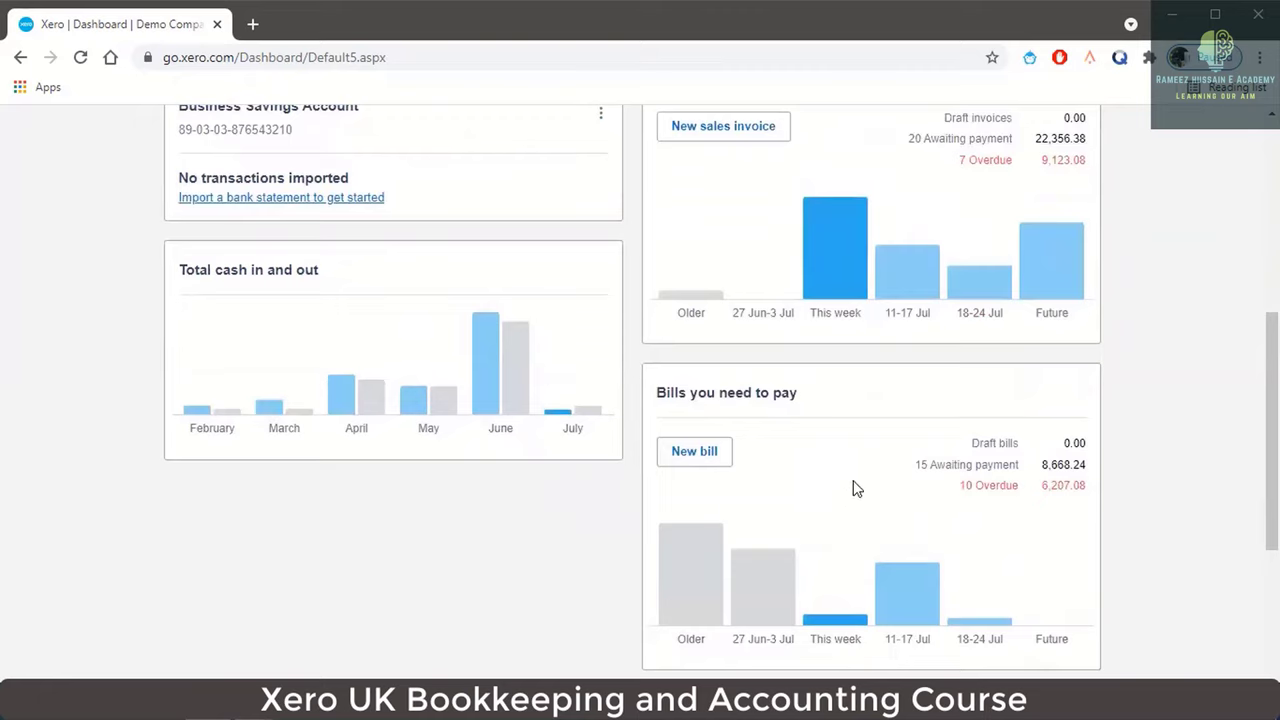
pyautogui.scroll(5, 851, 486)
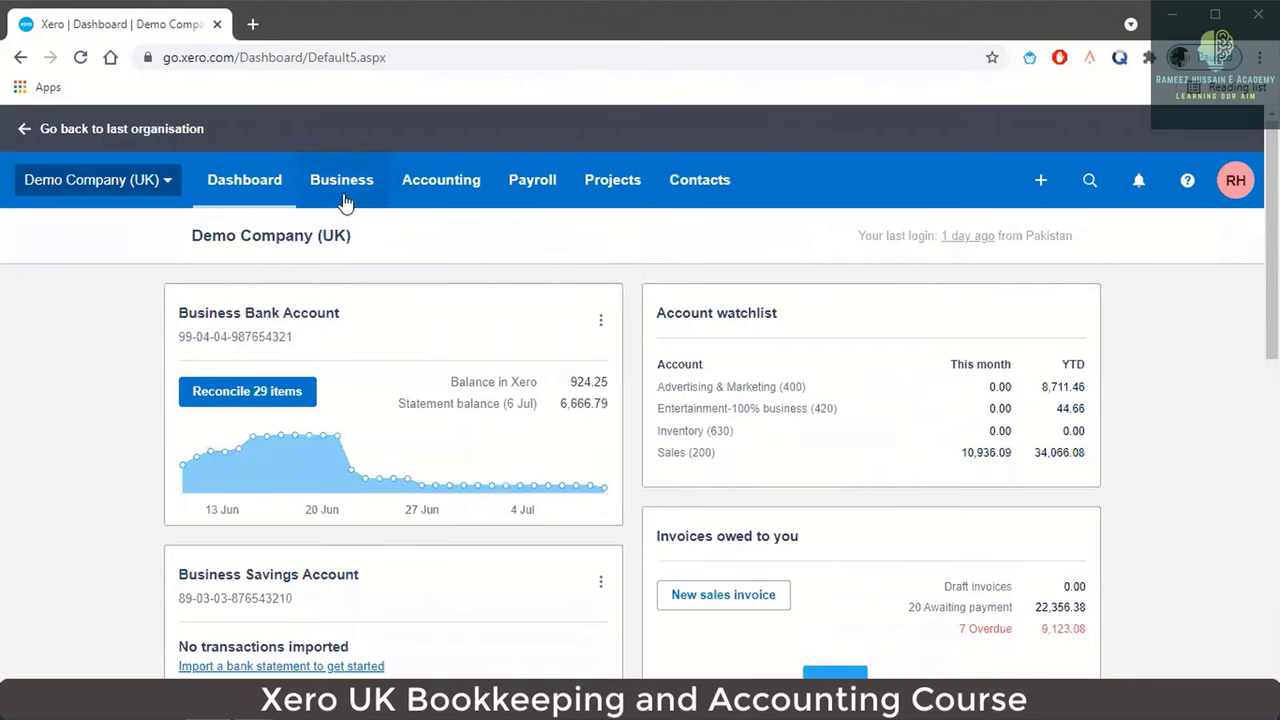
# Step: Open the Aged Receivables report from the Sales section of Accounting > Reports
pyautogui.click(449, 199)
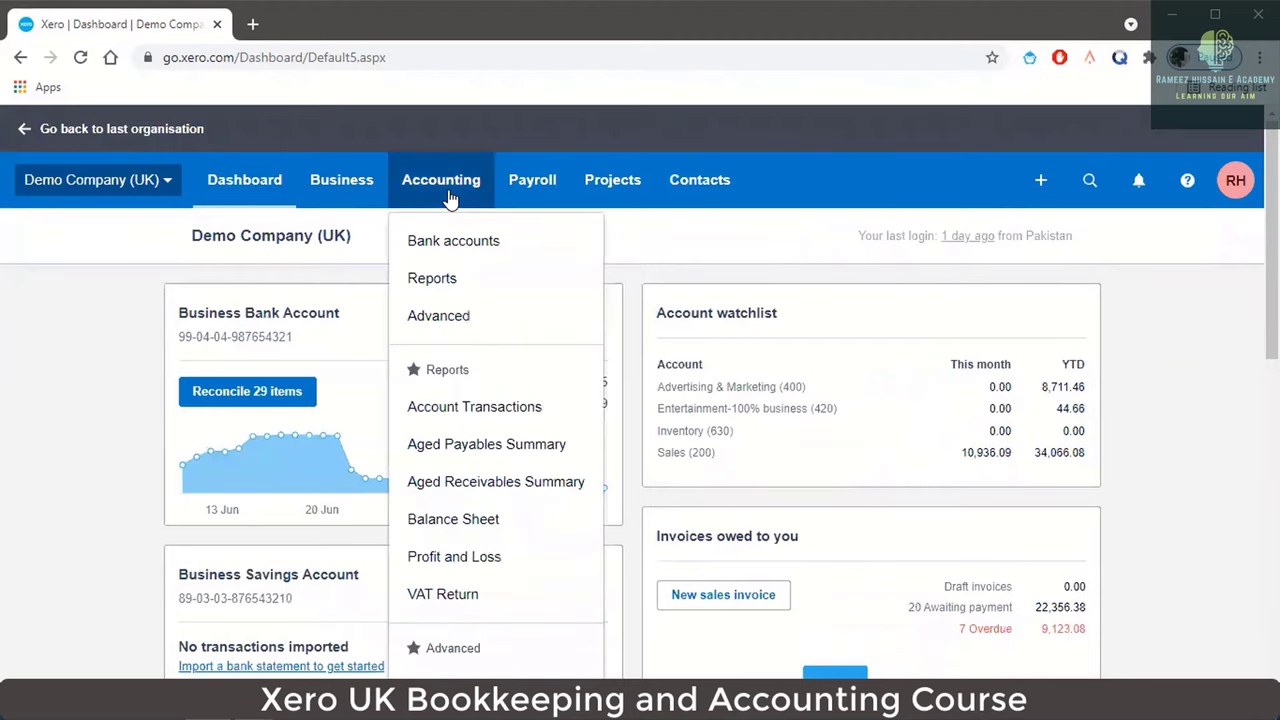
pyautogui.click(445, 280)
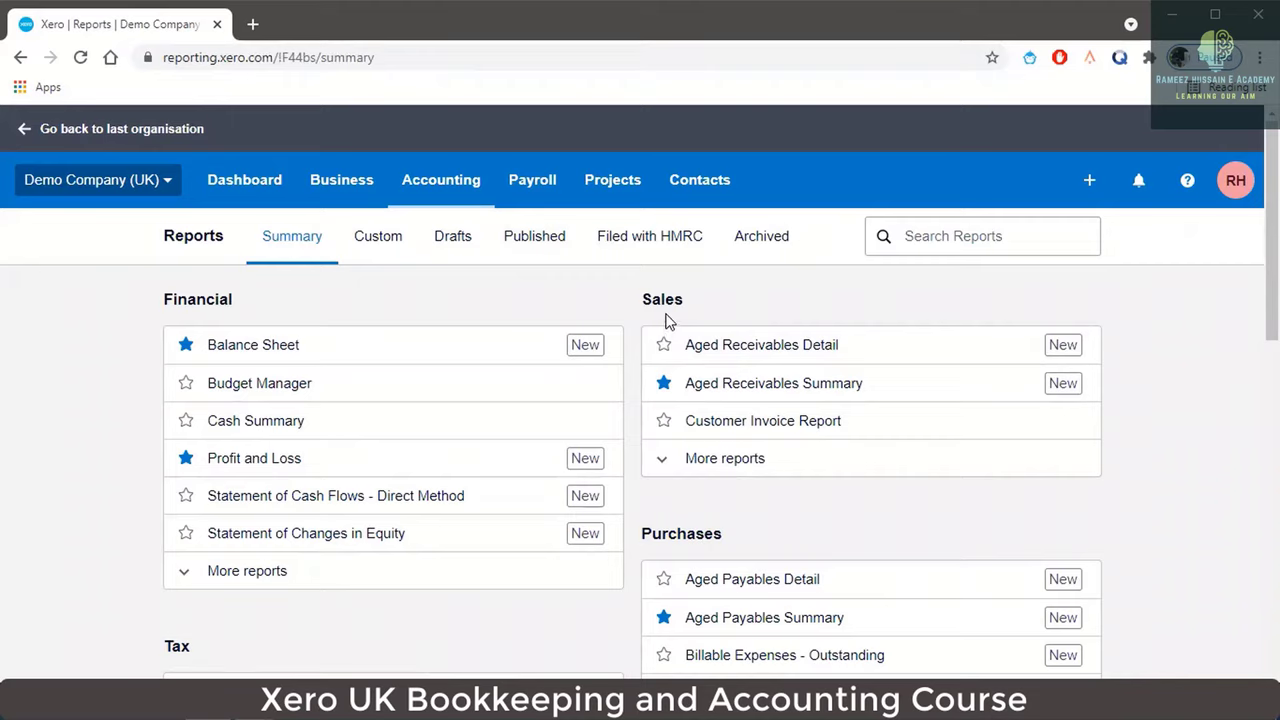
pyautogui.click(735, 470)
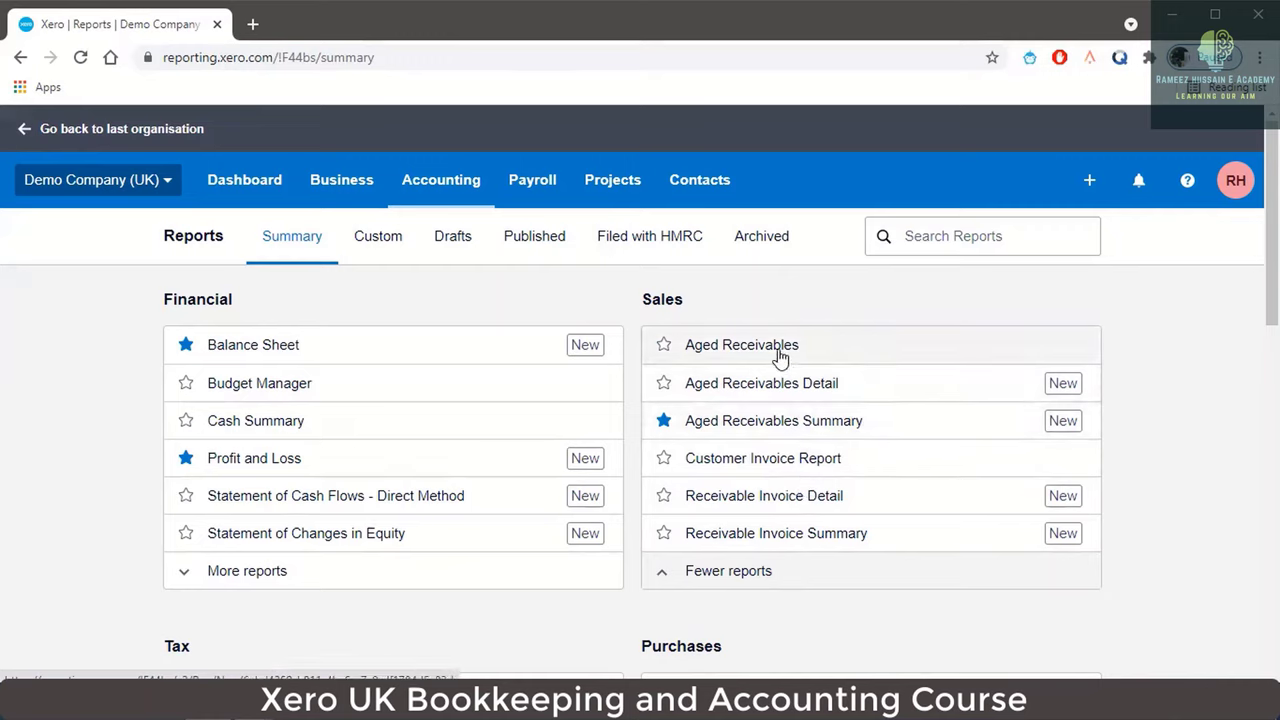
pyautogui.click(780, 357)
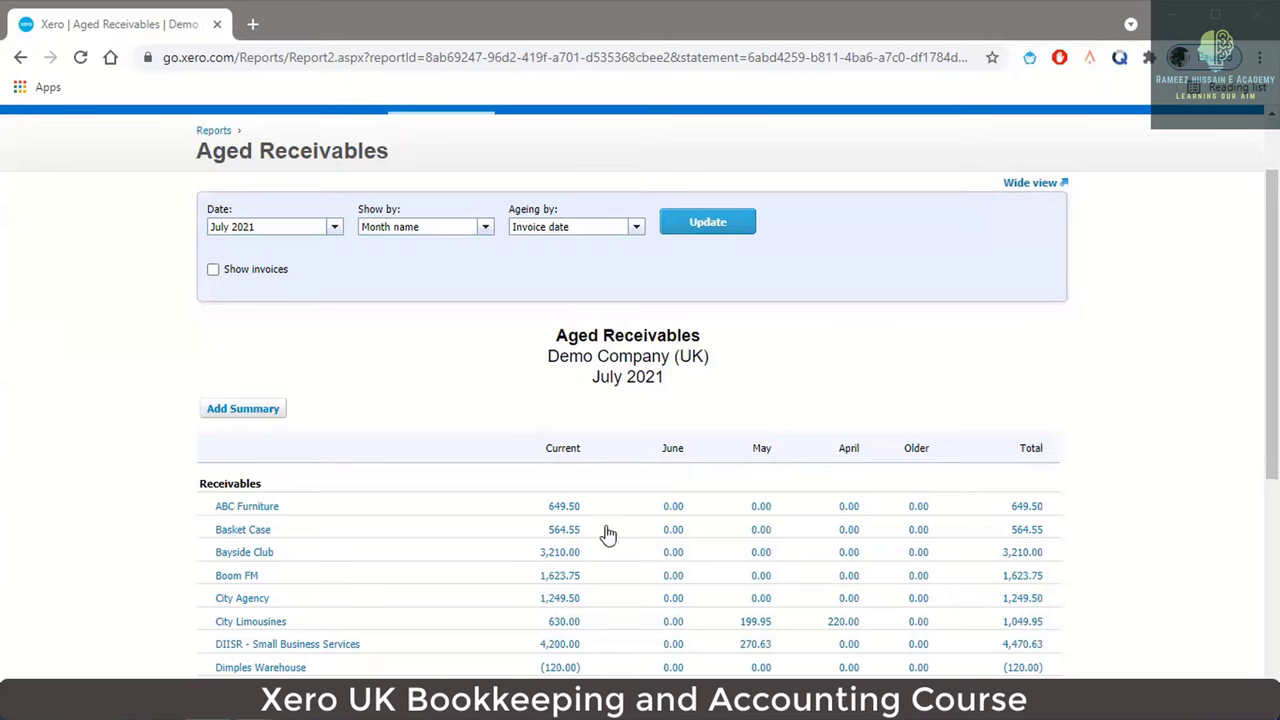
pyautogui.moveTo(226, 514)
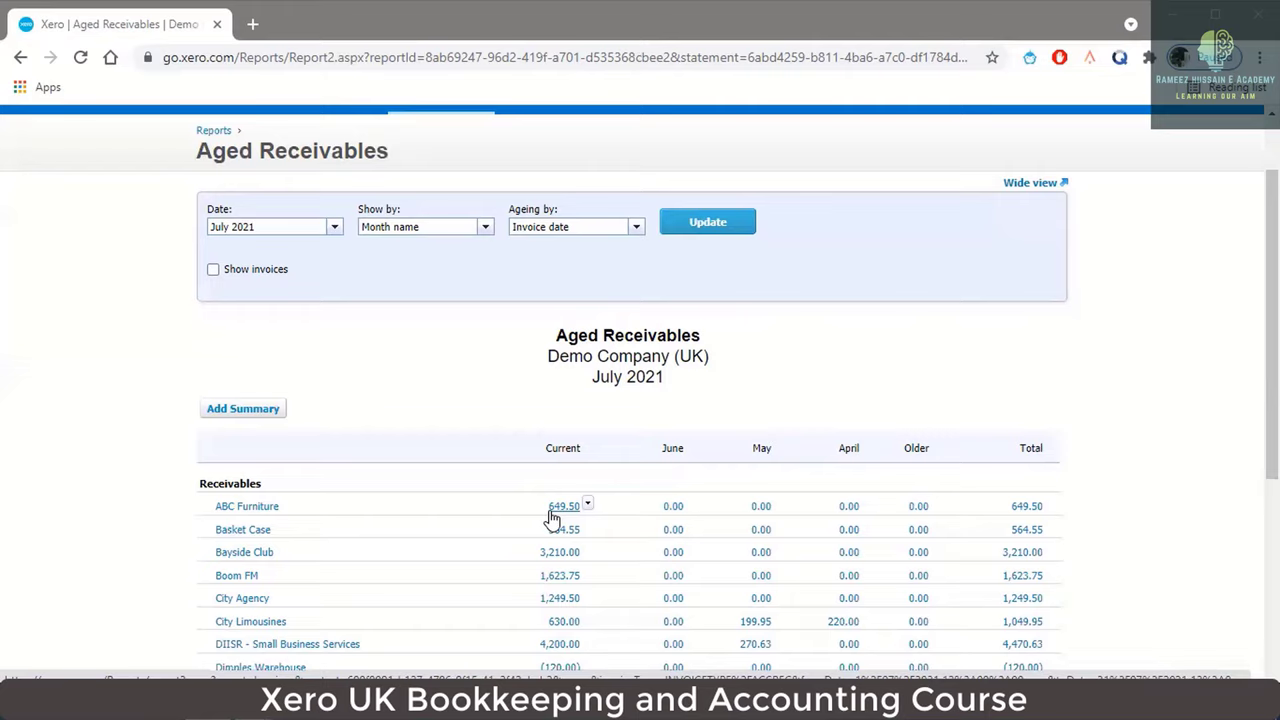
pyautogui.scroll(-1, 500, 520)
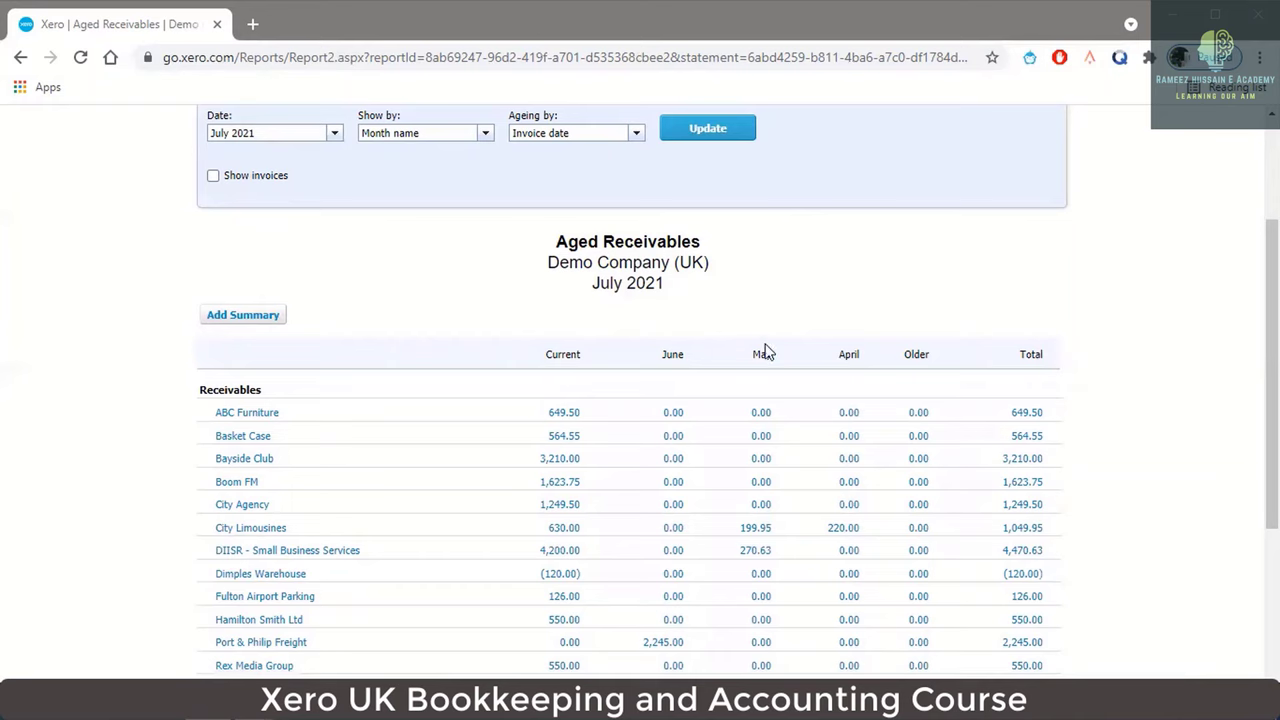
pyautogui.scroll(-1, 742, 497)
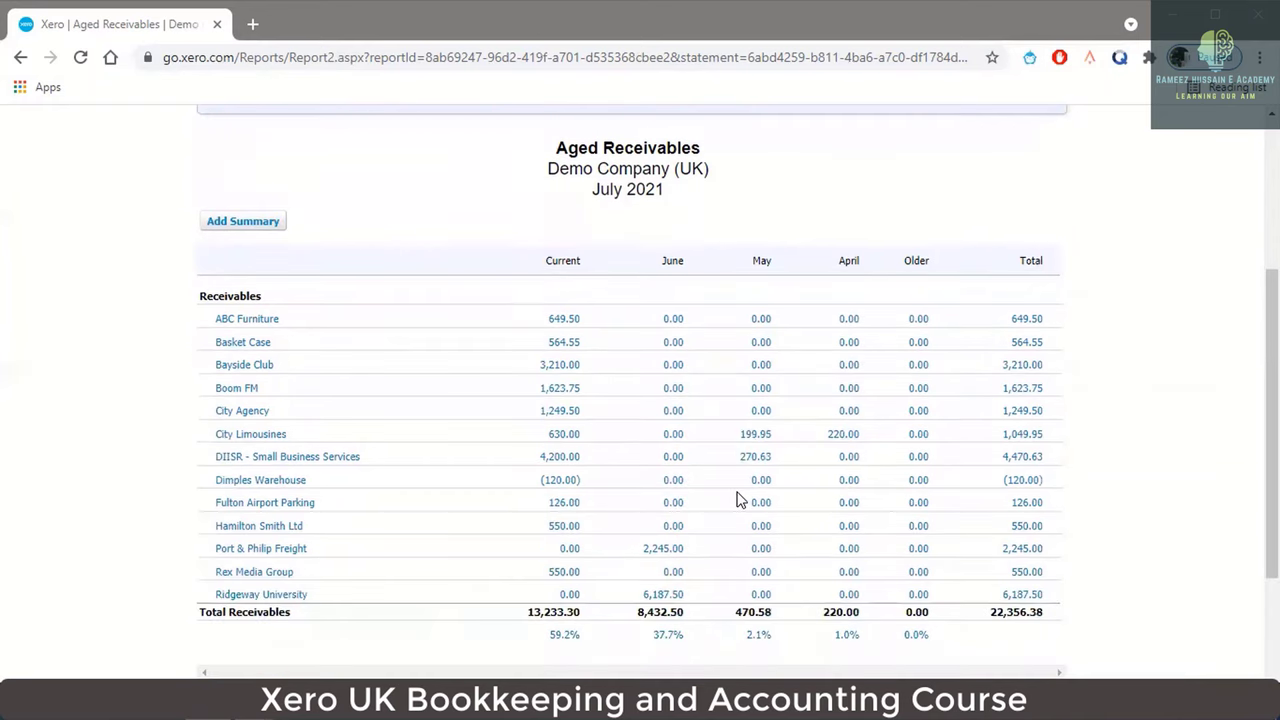
pyautogui.scroll(1, 742, 497)
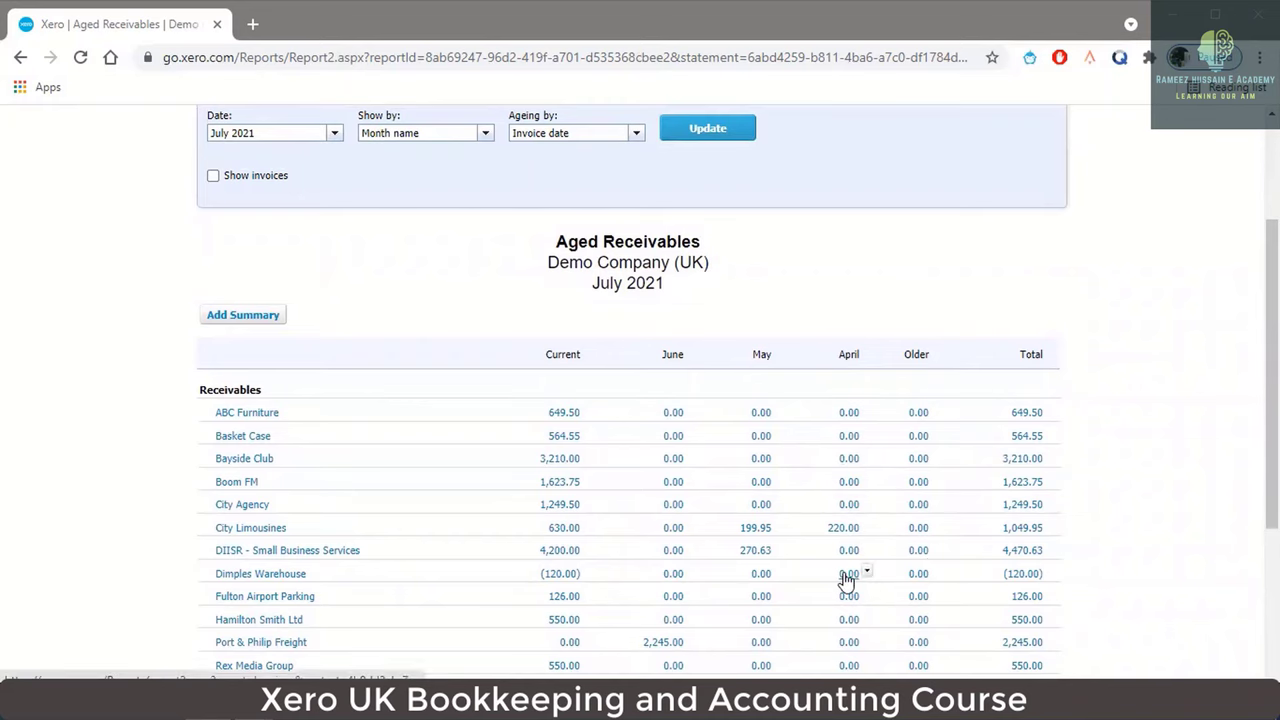
pyautogui.scroll(-1, 846, 578)
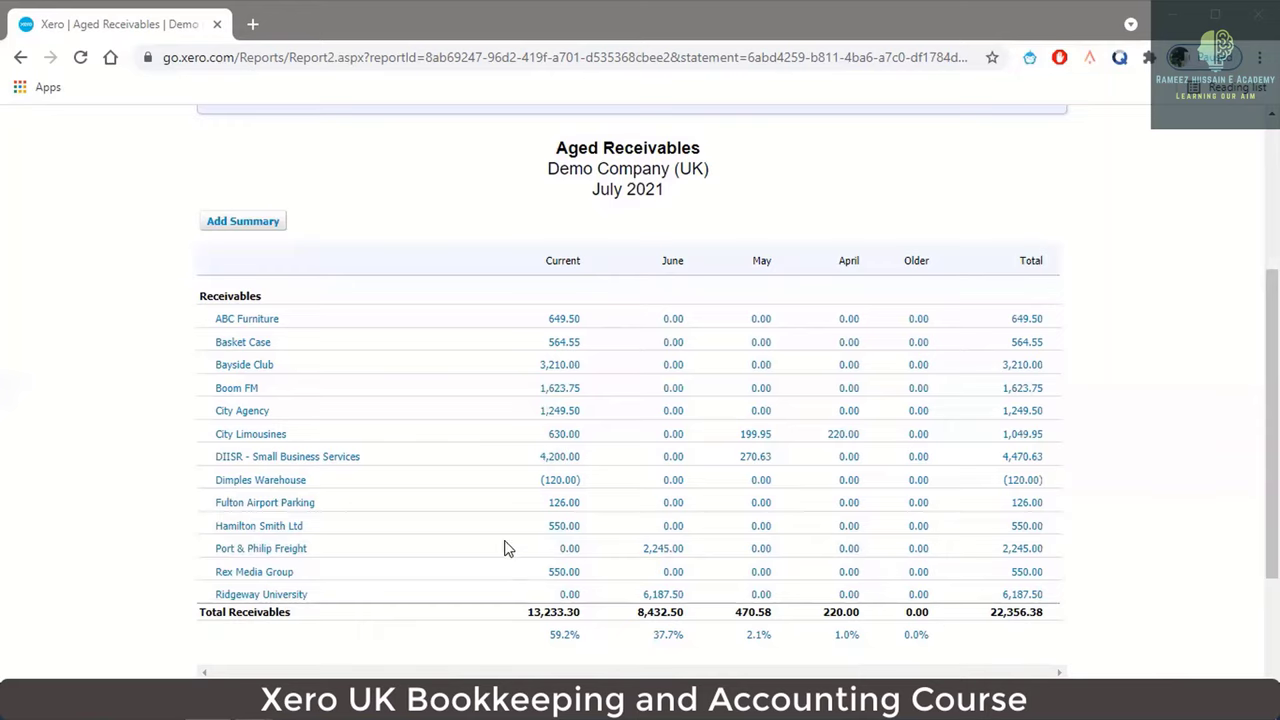
pyautogui.scroll(1, 532, 541)
pyautogui.scroll(1, 532, 541)
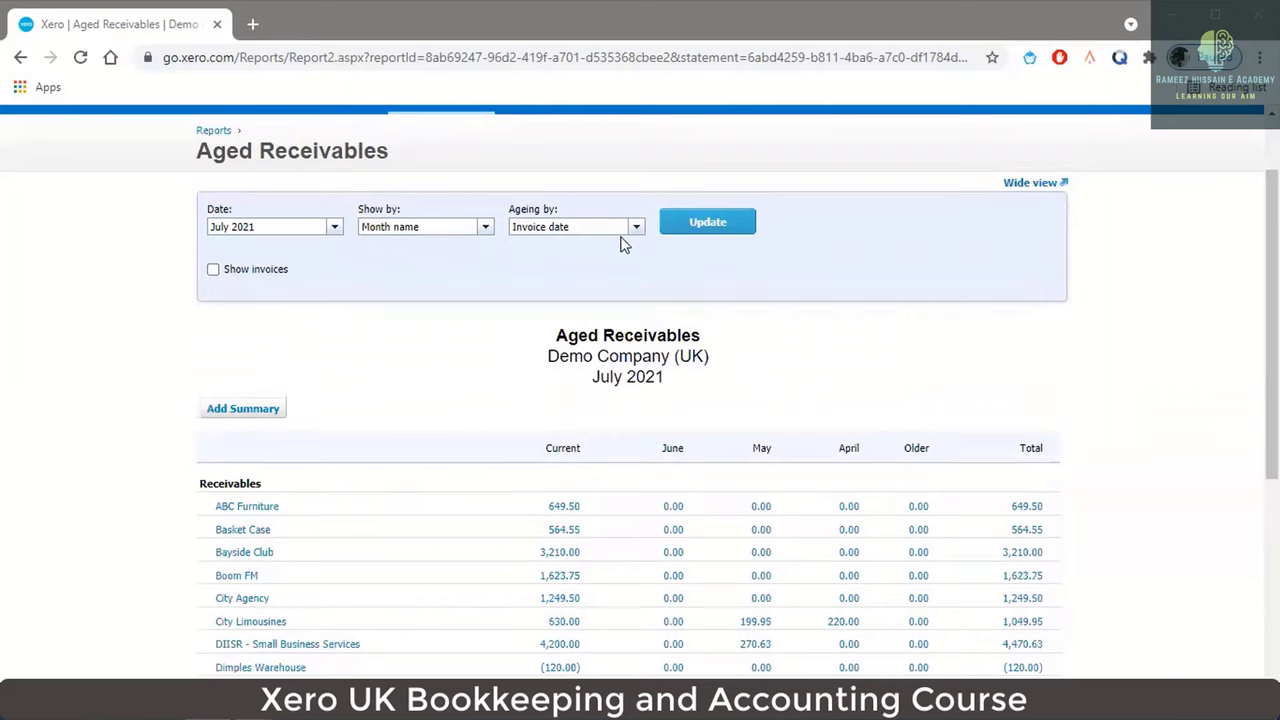
pyautogui.click(482, 234)
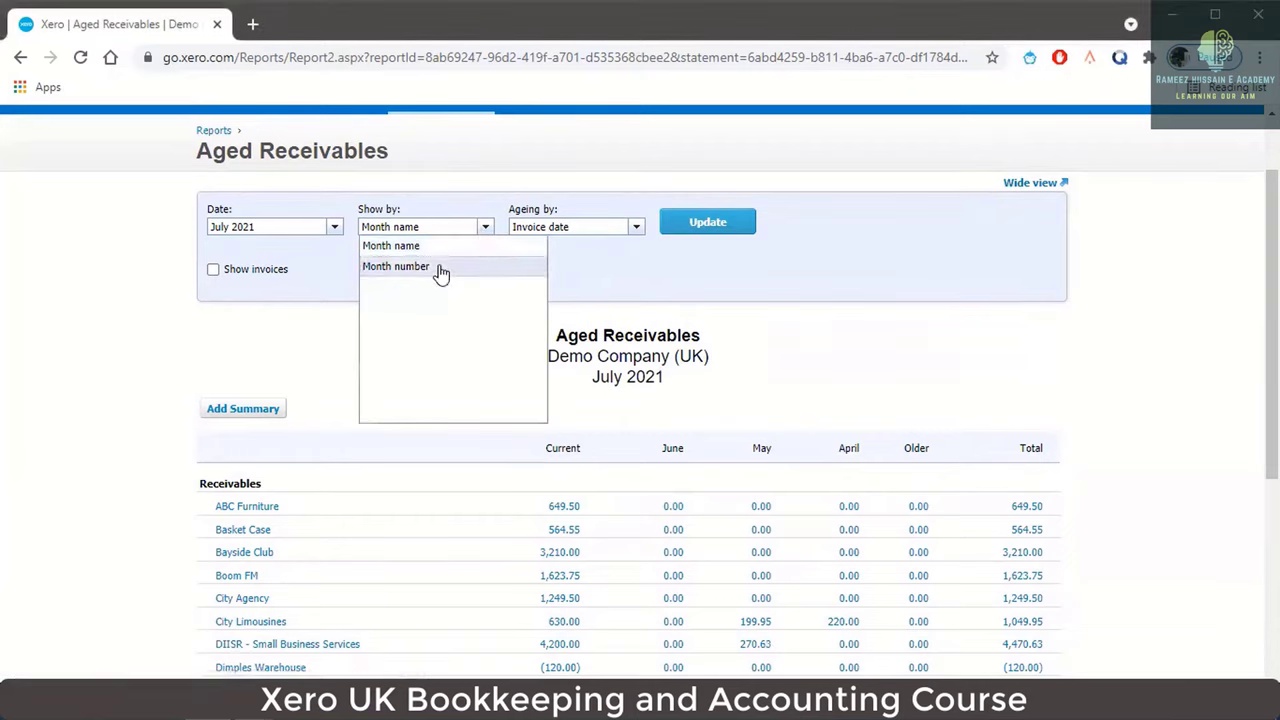
pyautogui.click(441, 268)
pyautogui.click(726, 227)
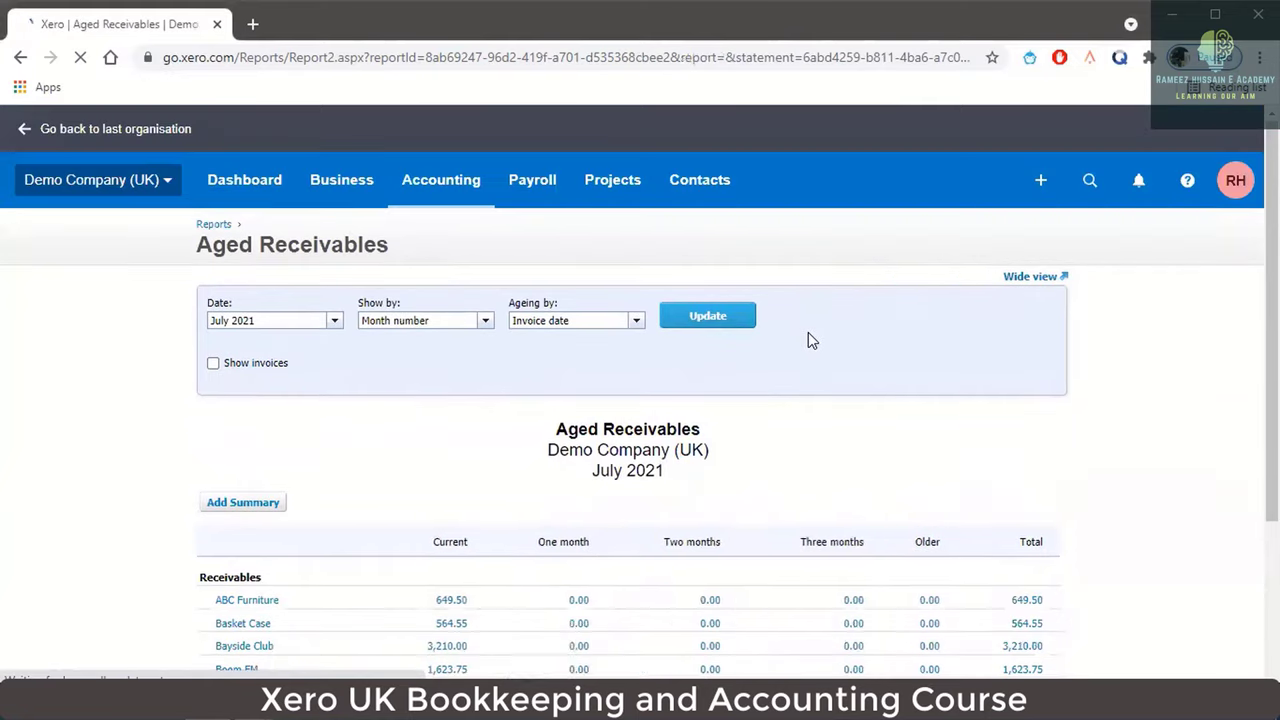
pyautogui.scroll(-2, 737, 434)
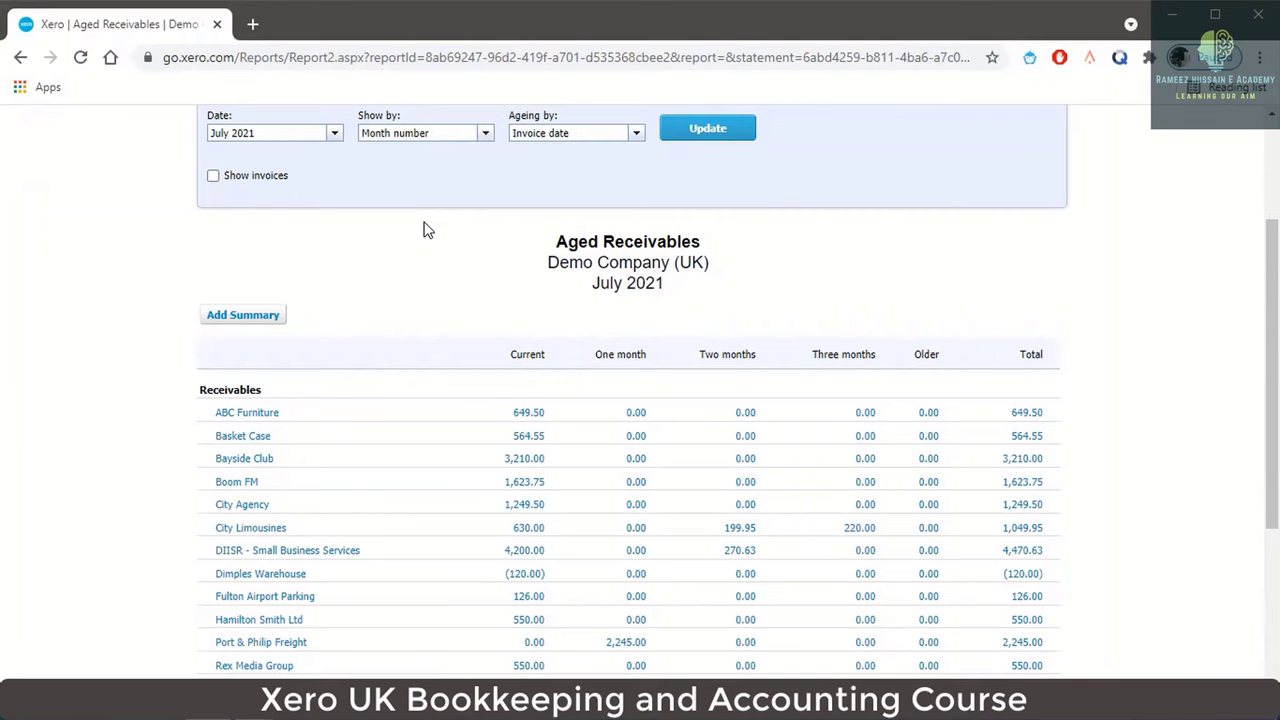
pyautogui.scroll(1, 450, 218)
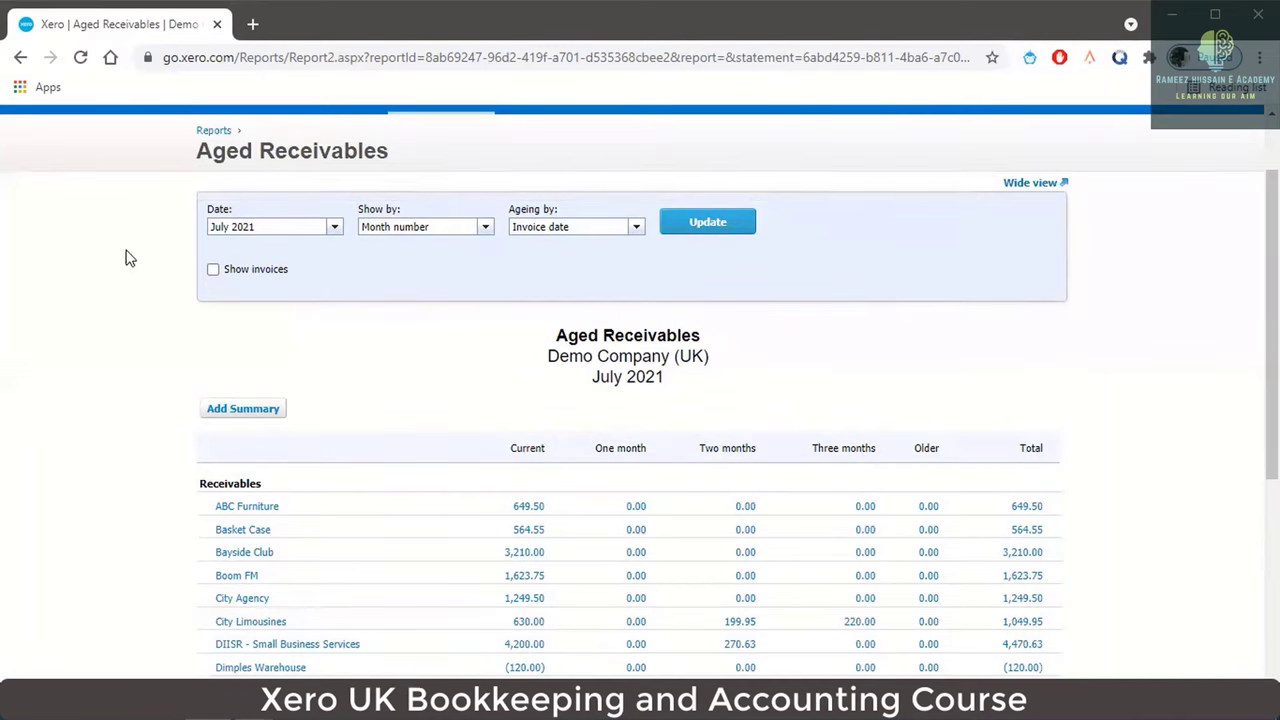
pyautogui.click(213, 270)
pyautogui.click(731, 229)
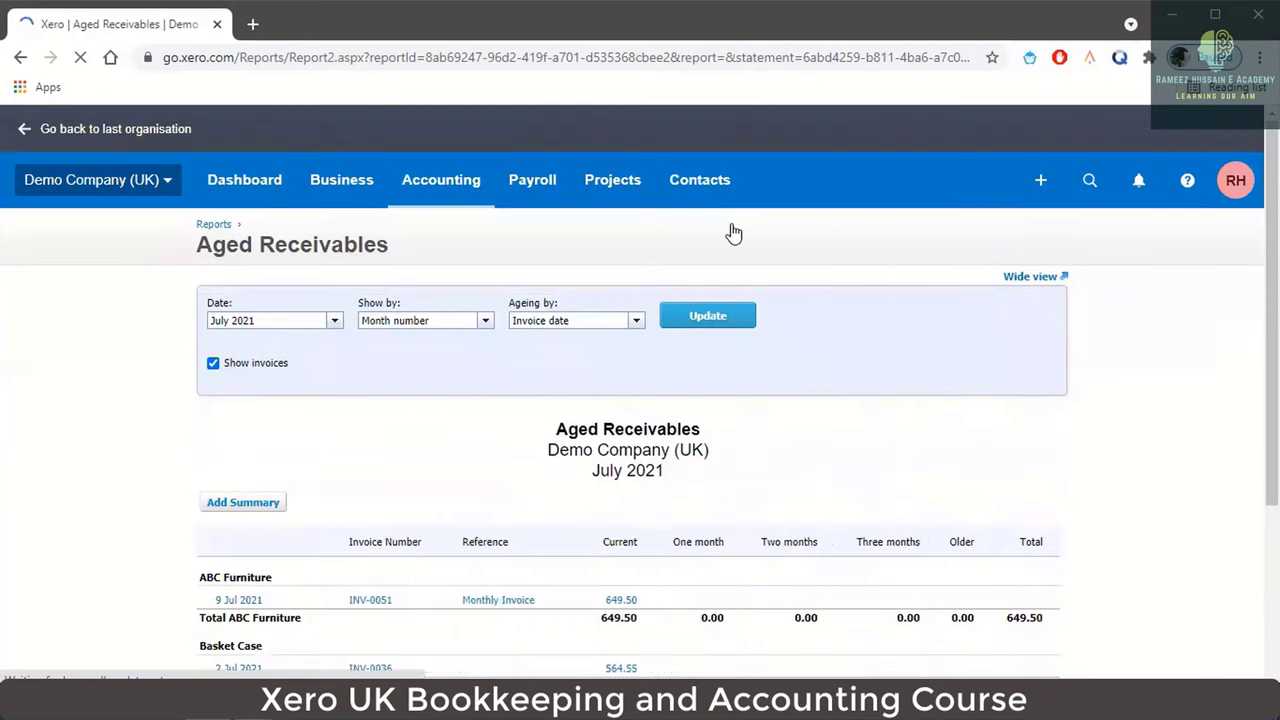
pyautogui.scroll(-2, 565, 360)
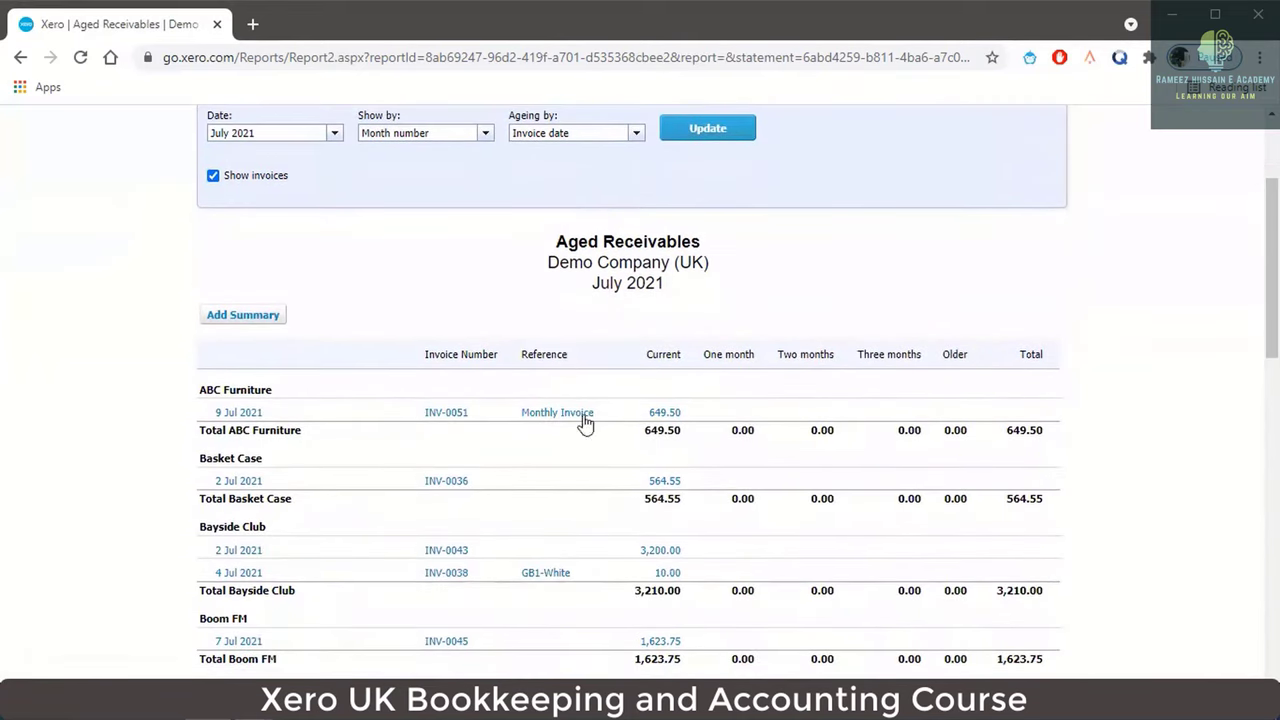
pyautogui.scroll(-2, 600, 527)
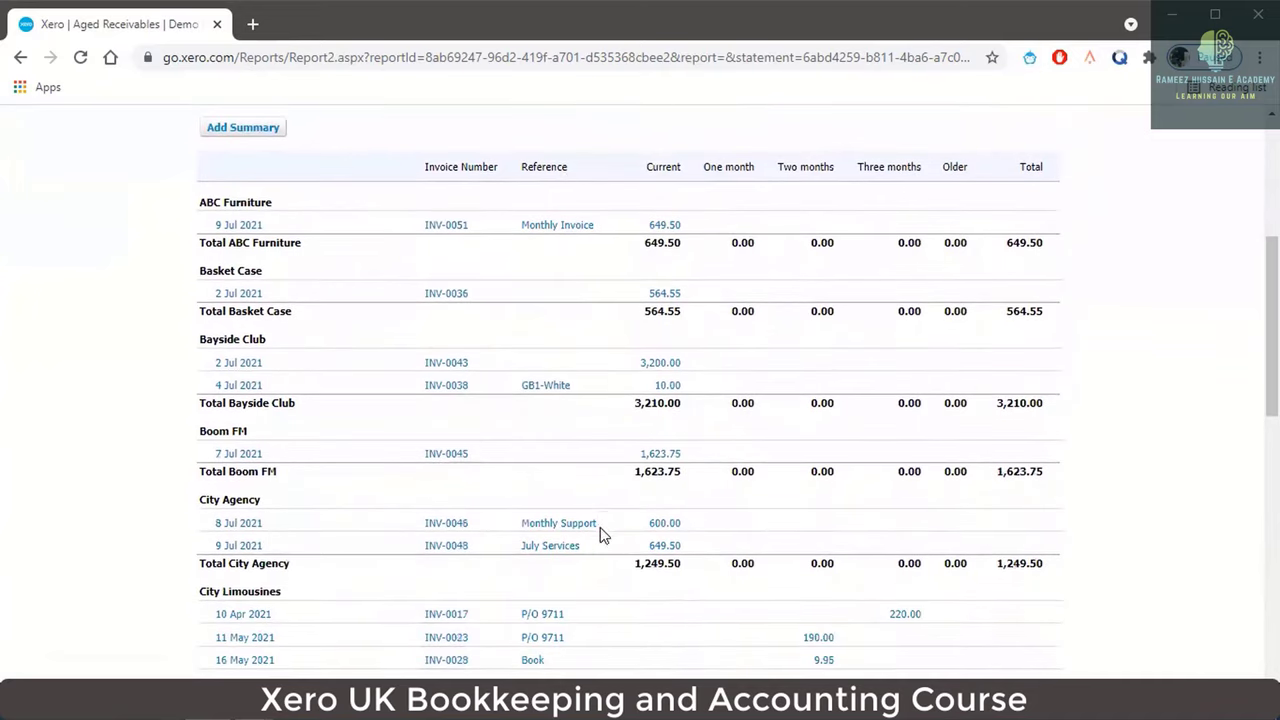
pyautogui.scroll(-1, 435, 533)
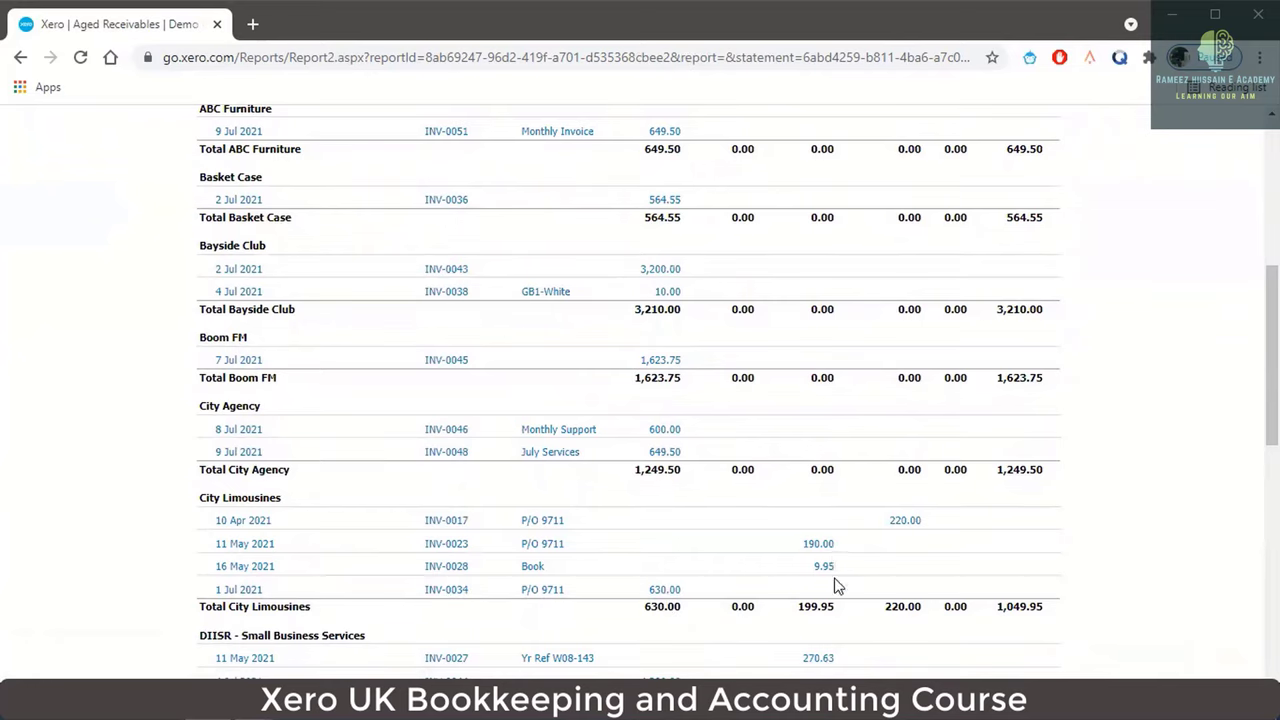
pyautogui.scroll(1, 835, 578)
pyautogui.scroll(1, 830, 568)
pyautogui.scroll(-2, 830, 566)
pyautogui.scroll(3, 898, 535)
pyautogui.scroll(-3, 898, 535)
pyautogui.scroll(5, 338, 503)
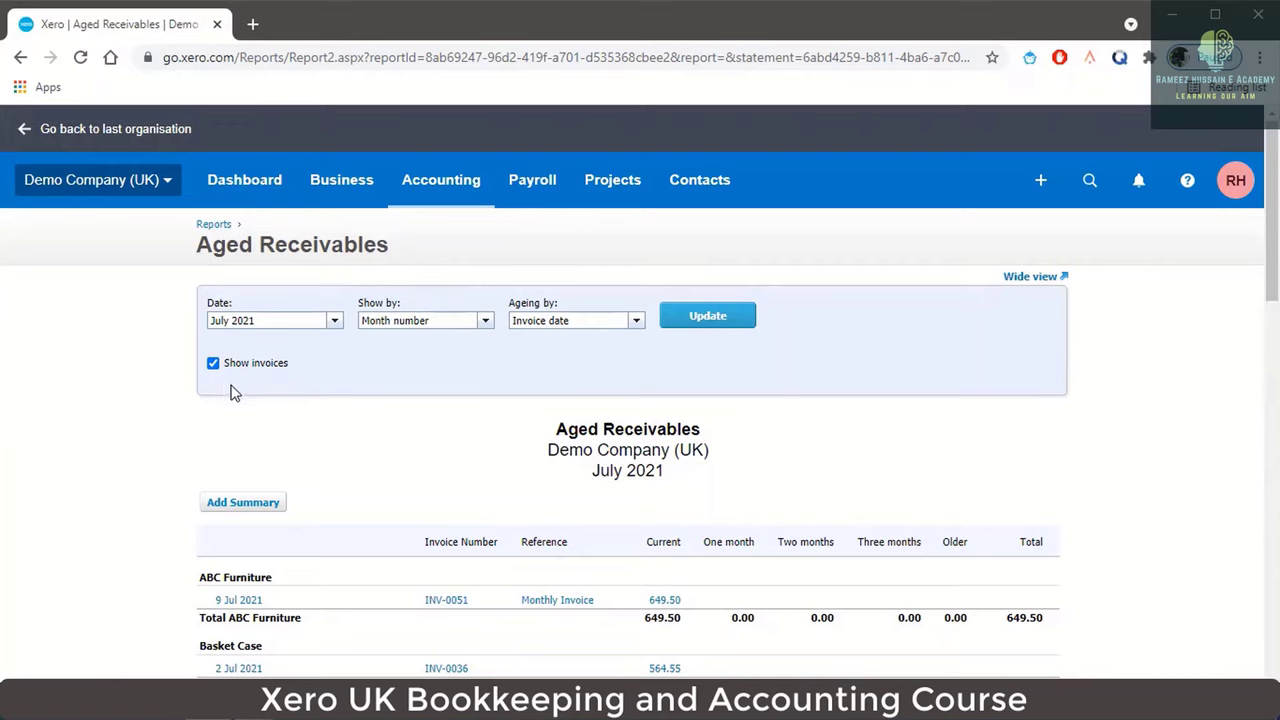
# Step: Re-age the July 2021 report by due date, giving a 20,451.38 total with 19,760.80 current
pyautogui.click(636, 322)
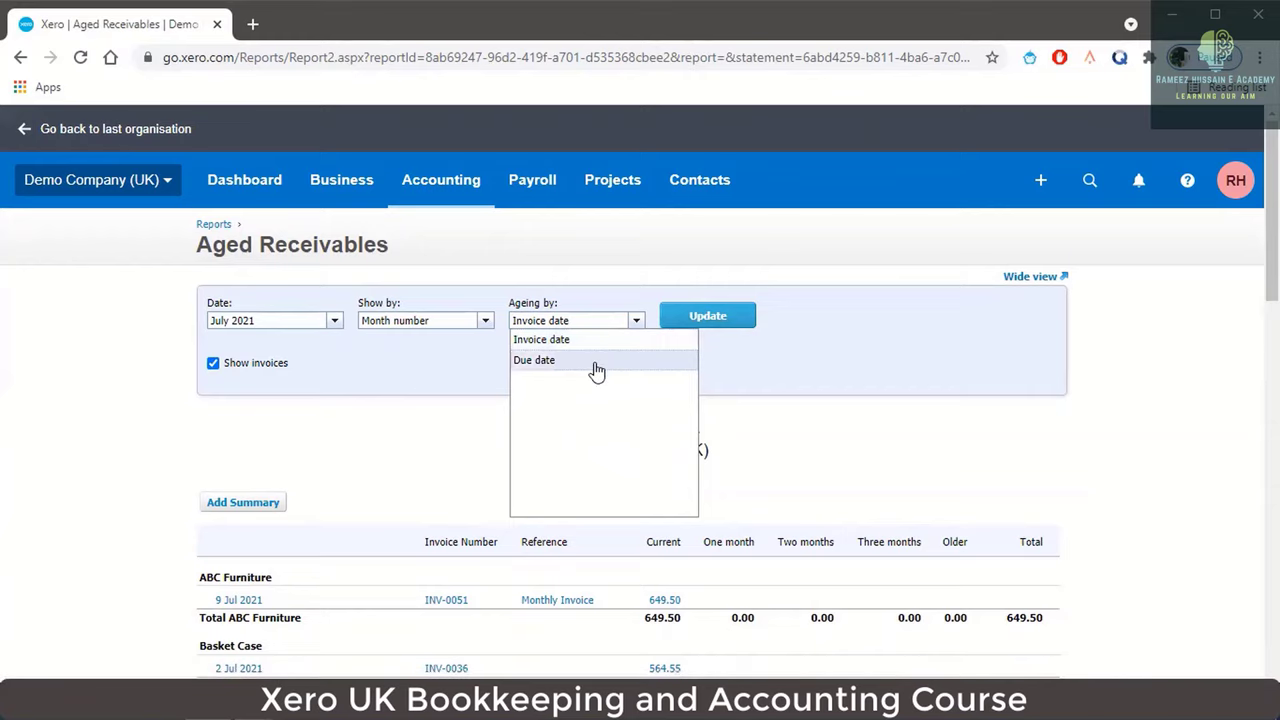
pyautogui.click(596, 364)
pyautogui.click(719, 329)
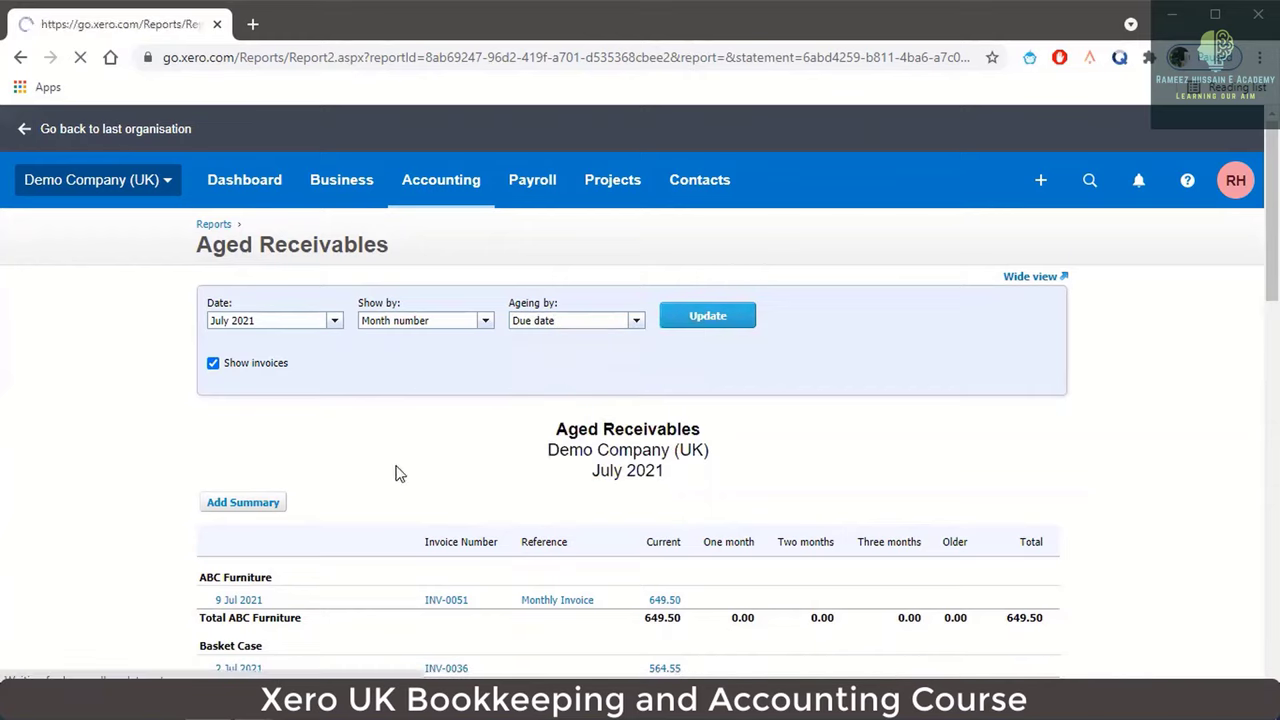
pyautogui.scroll(-1, 397, 471)
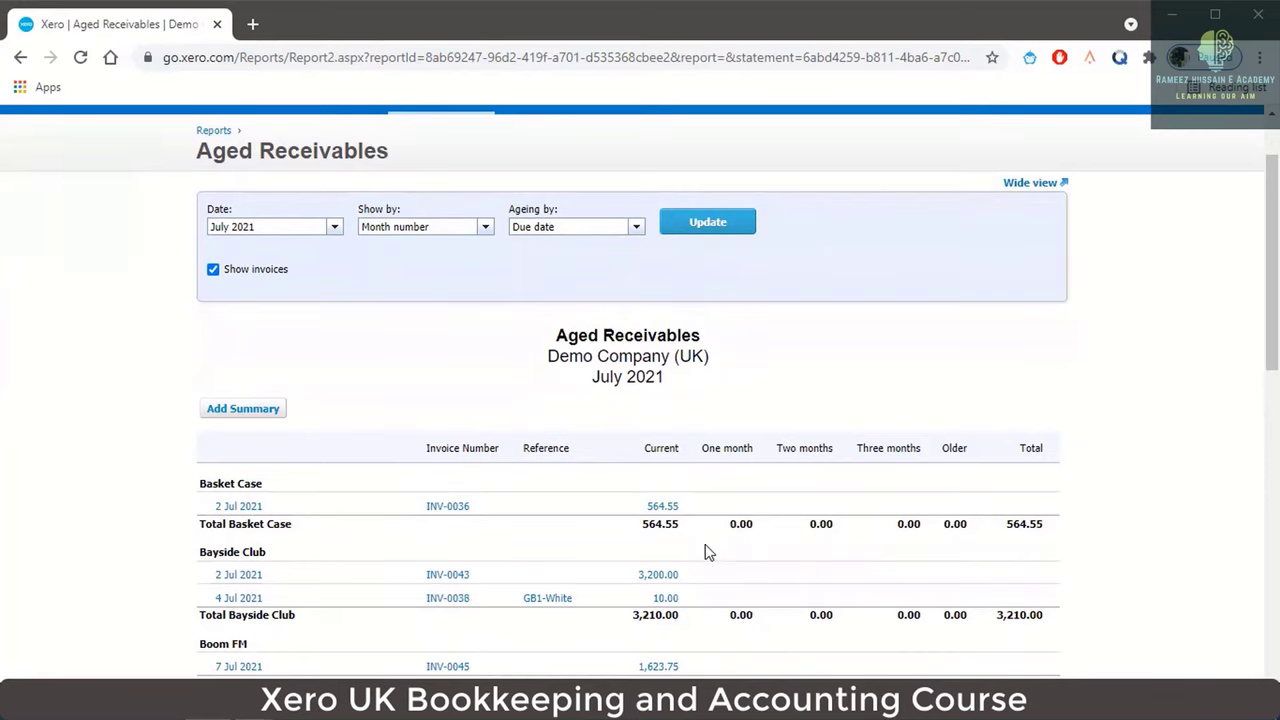
pyautogui.scroll(-2, 718, 552)
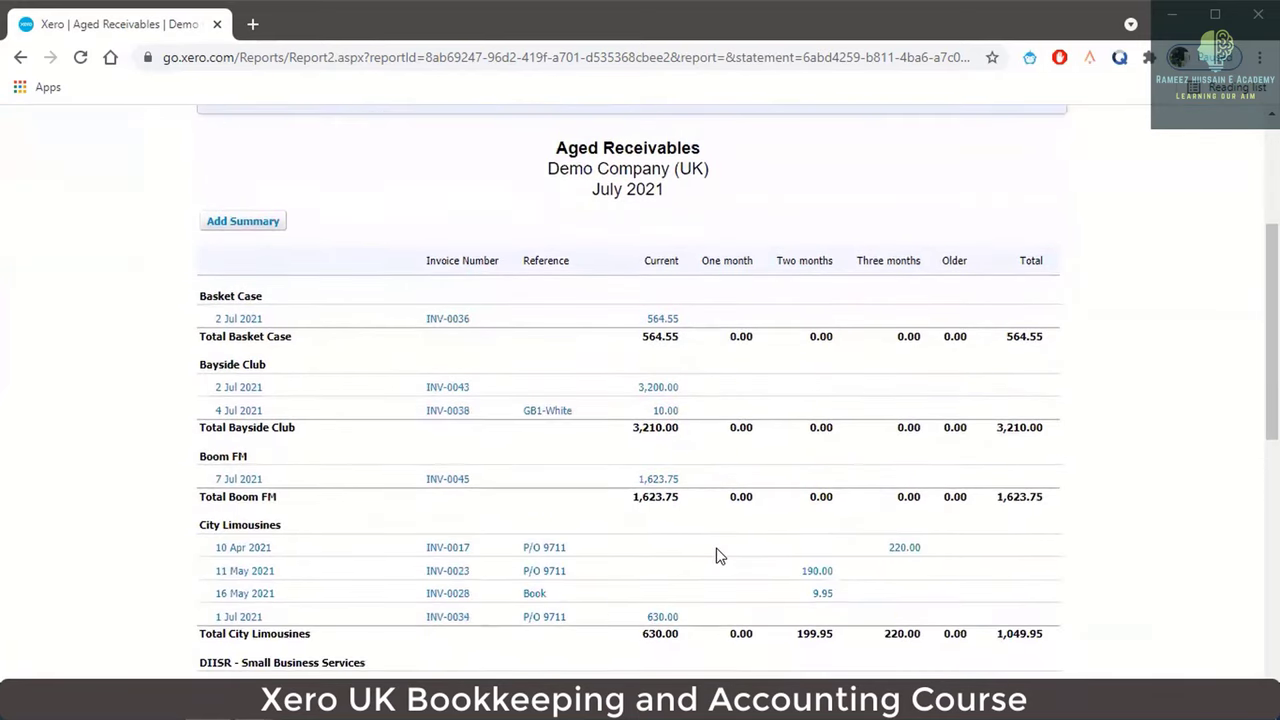
pyautogui.scroll(-1, 829, 471)
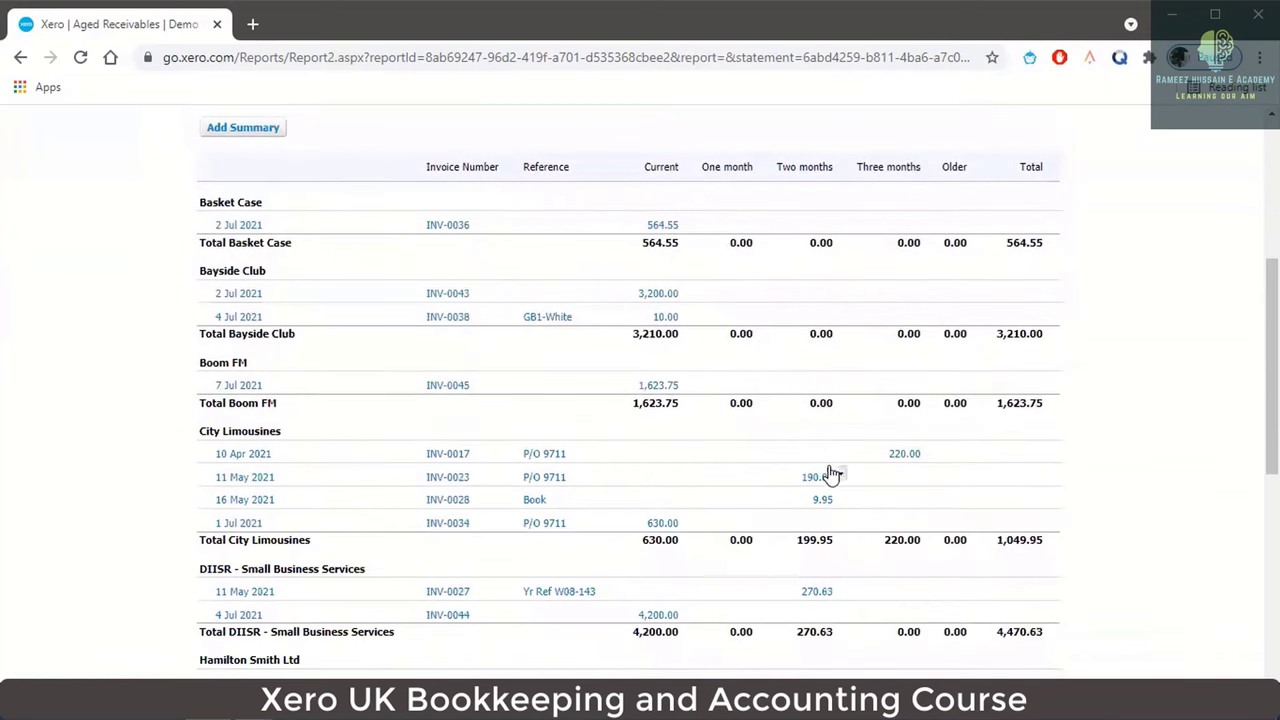
pyautogui.scroll(-6, 797, 495)
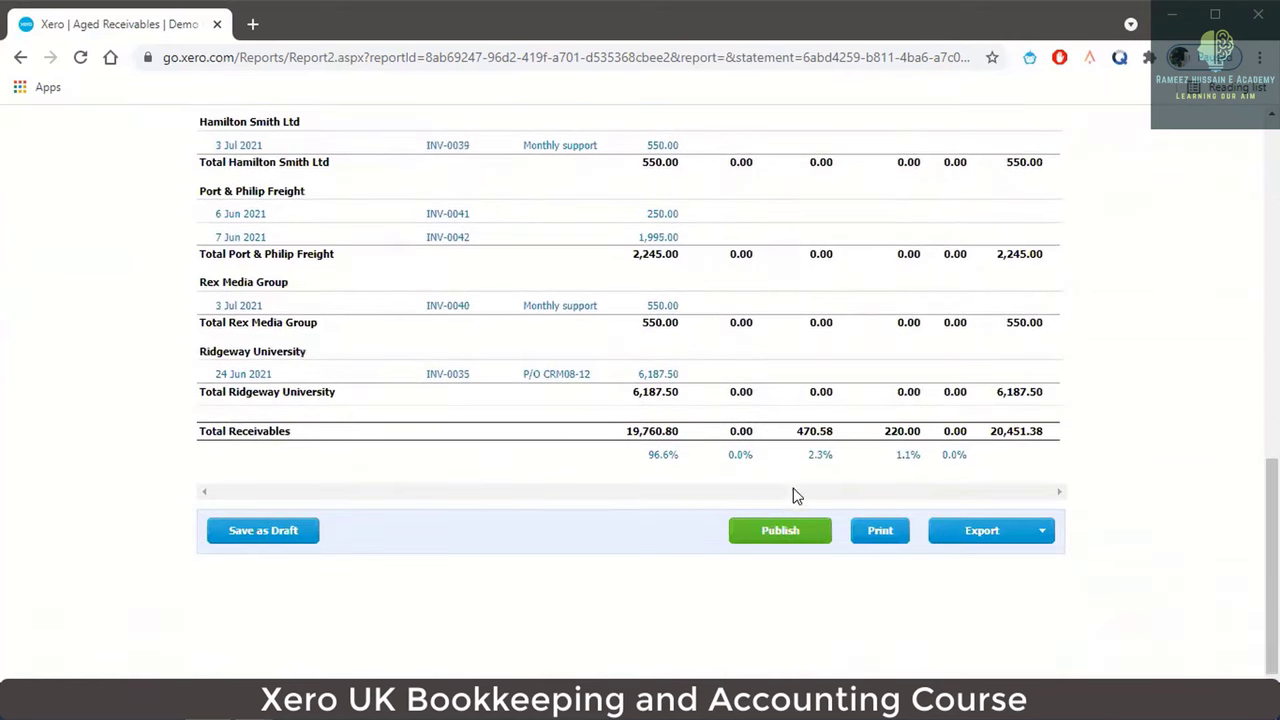
pyautogui.scroll(10, 555, 484)
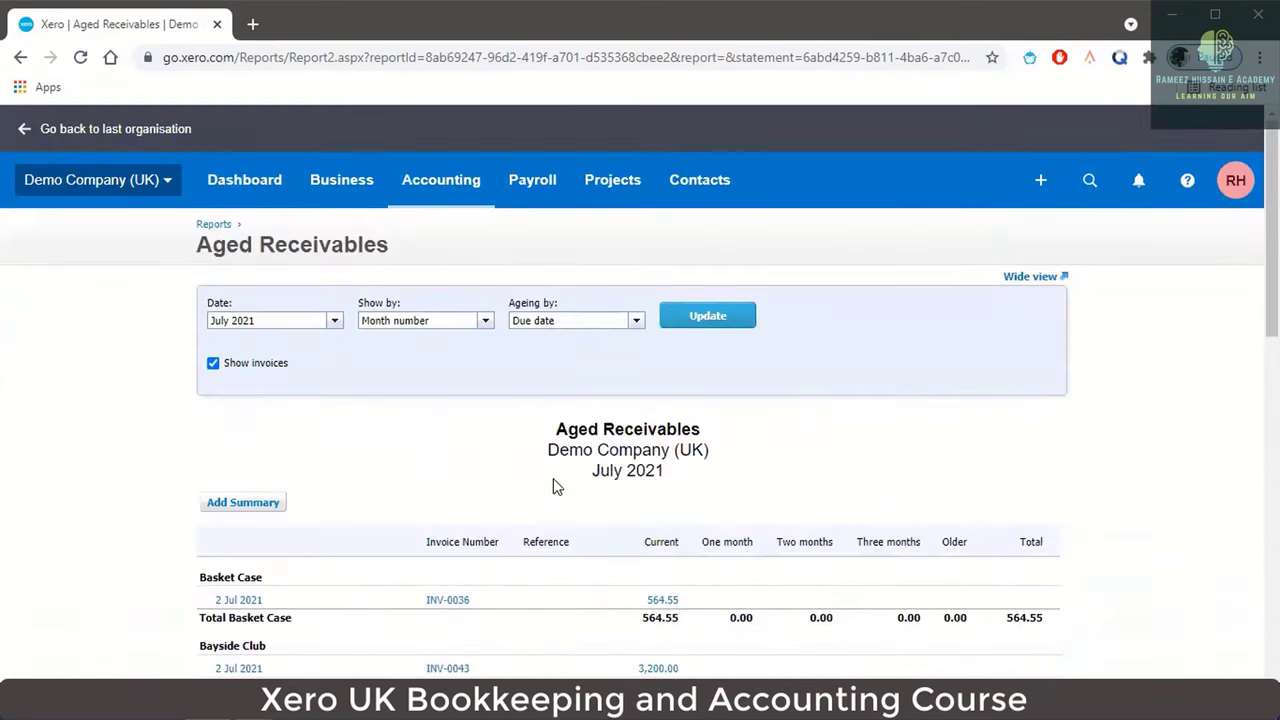
# Step: Rerun the report aged by invoice date, with periods shown by month name and invoices hidden
pyautogui.click(635, 321)
pyautogui.click(575, 347)
pyautogui.click(478, 322)
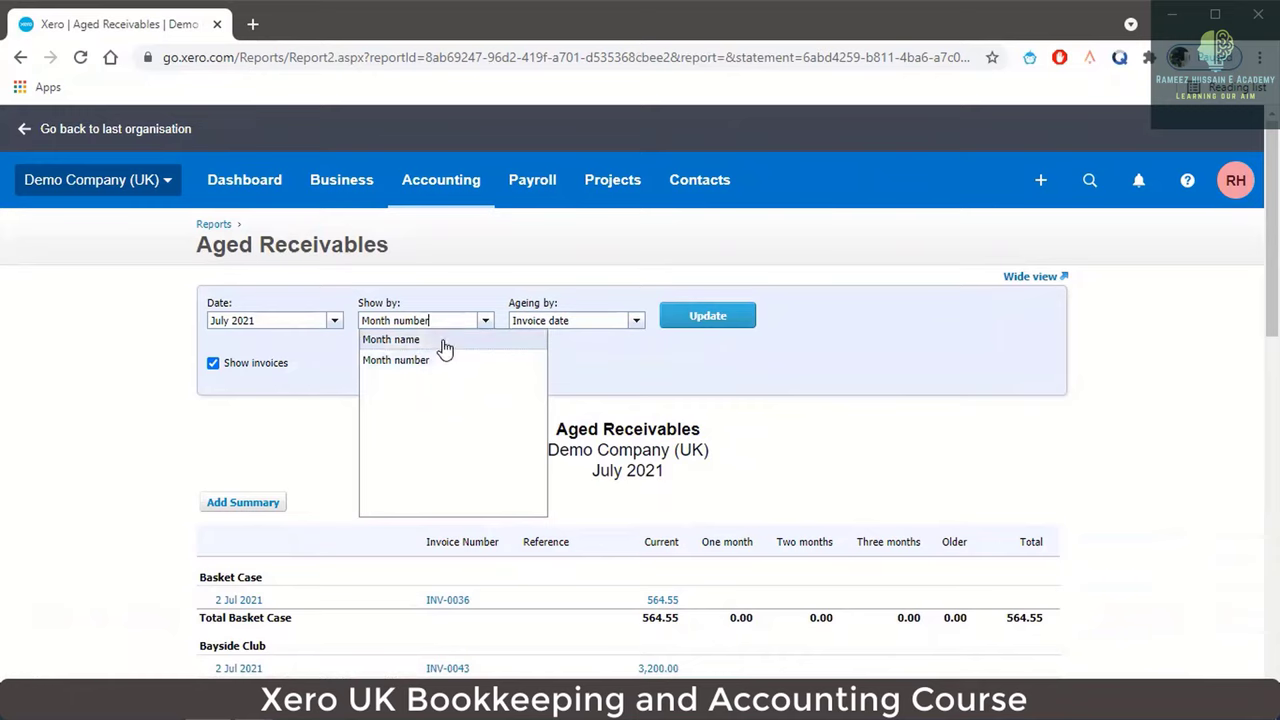
pyautogui.click(398, 340)
pyautogui.click(213, 363)
pyautogui.click(728, 318)
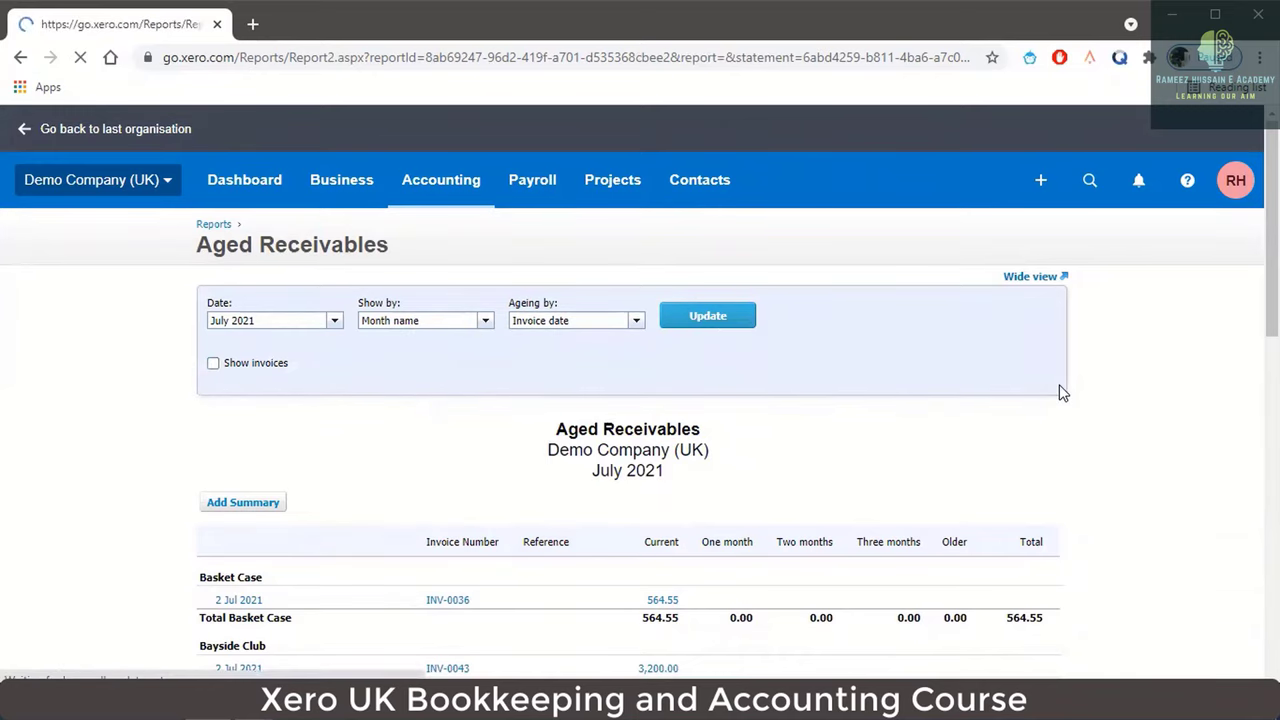
pyautogui.scroll(-2, 686, 423)
pyautogui.scroll(2, 686, 423)
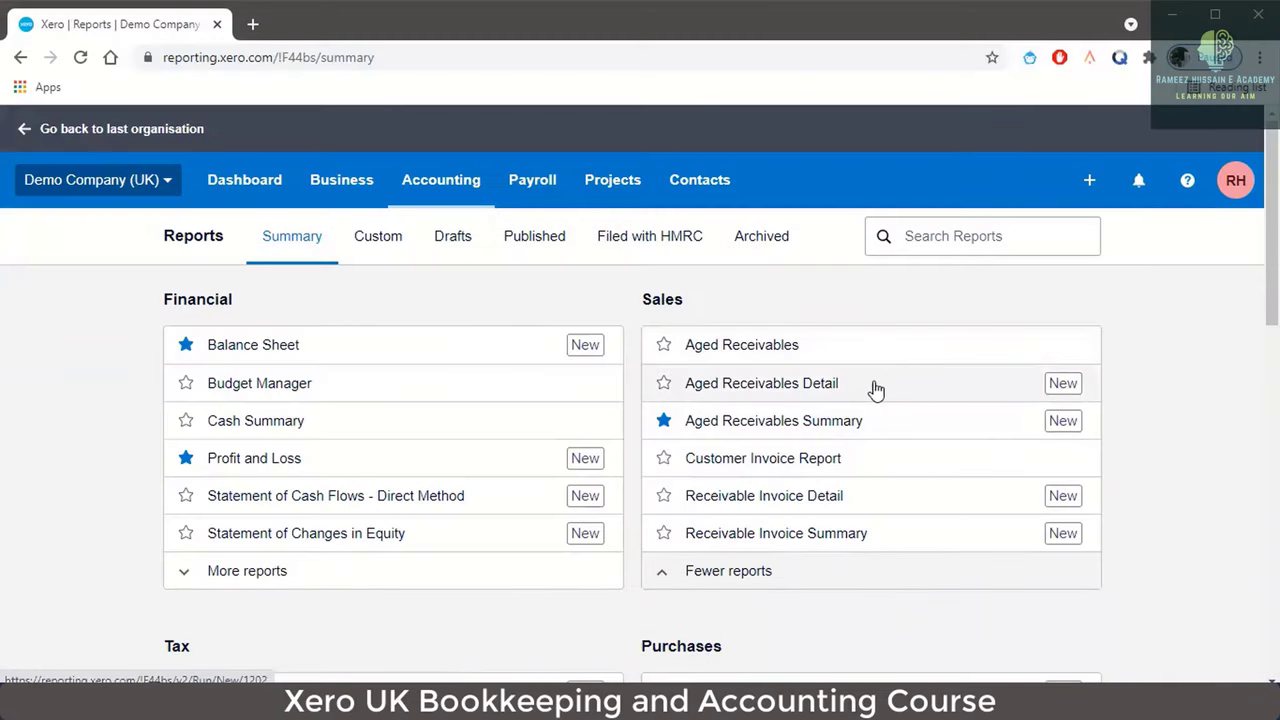
# Step: Open the Sales section's Aged Receivables Detail report as at 10 July 2021, grouped by contact, and scroll through it
pyautogui.click(808, 390)
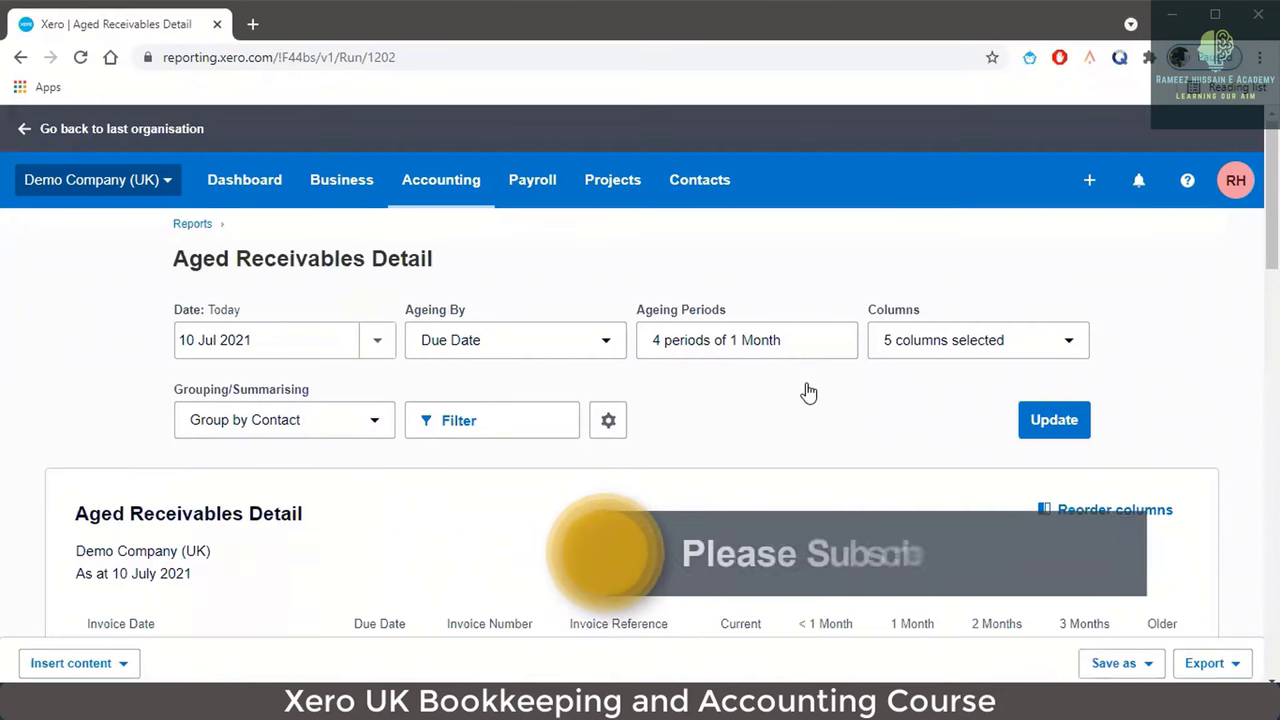
pyautogui.scroll(-4, 808, 392)
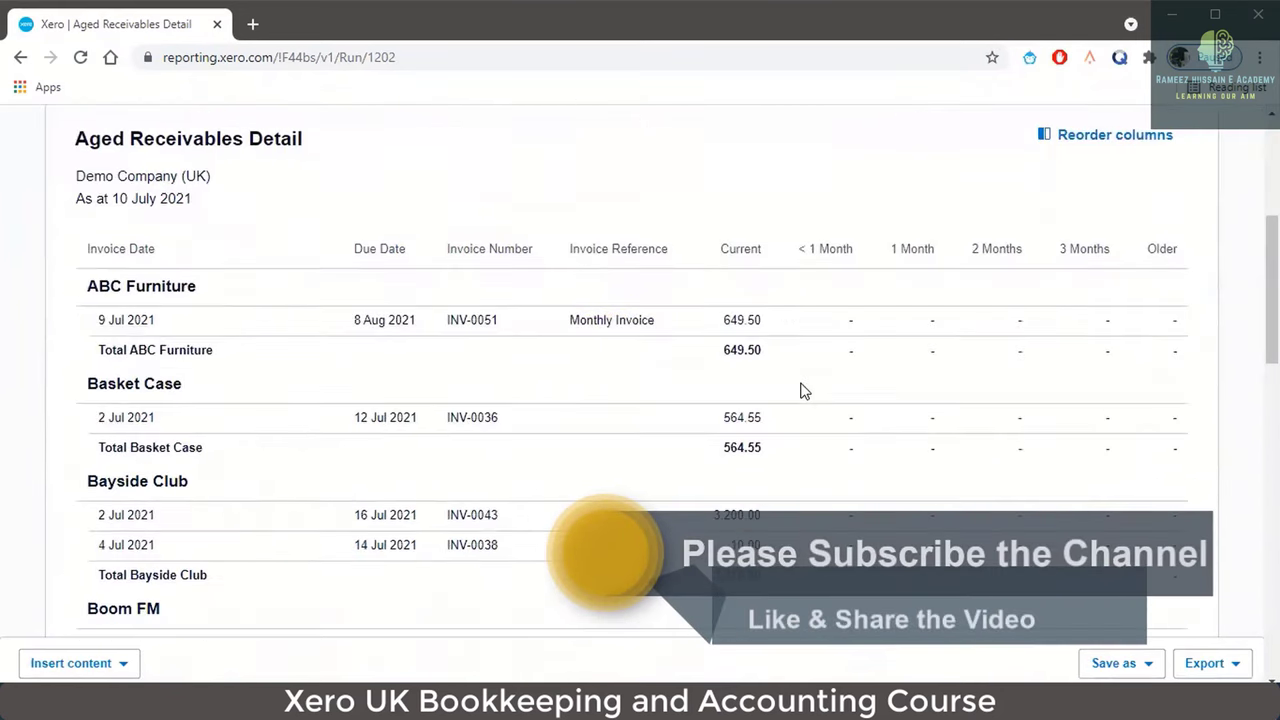
pyautogui.scroll(5, 805, 390)
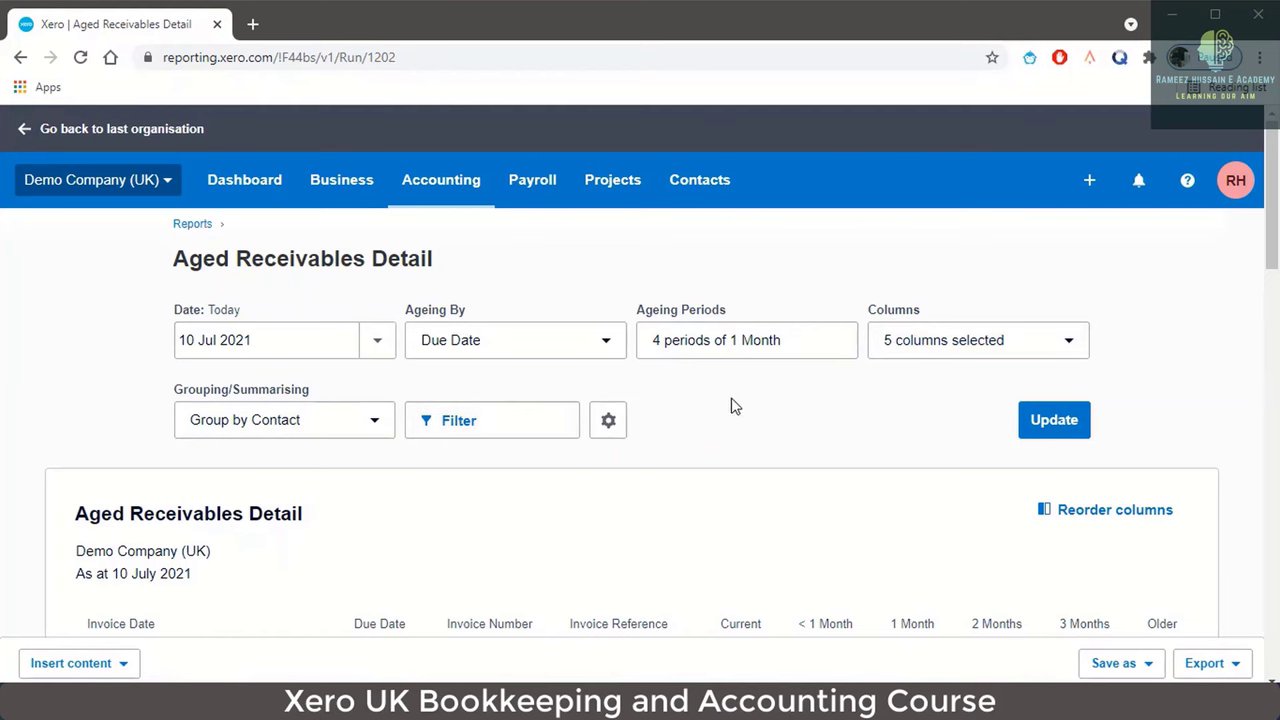
pyautogui.scroll(-4, 743, 409)
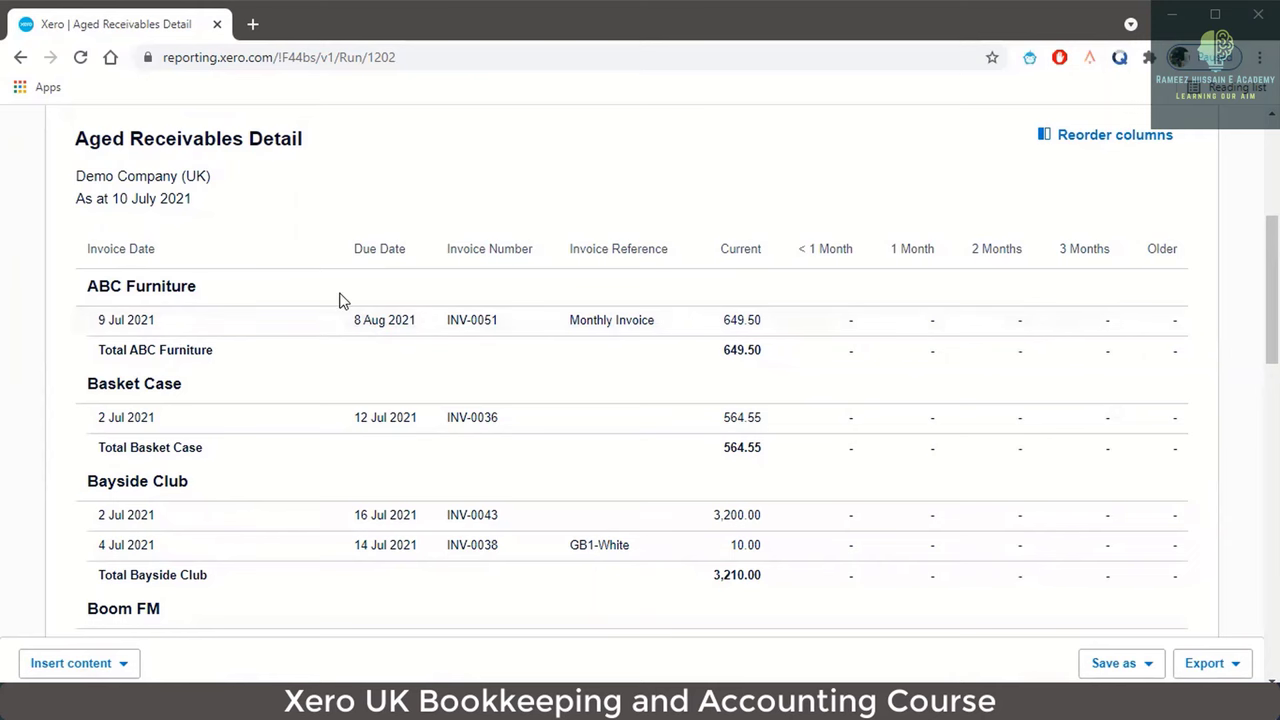
pyautogui.scroll(-4, 323, 302)
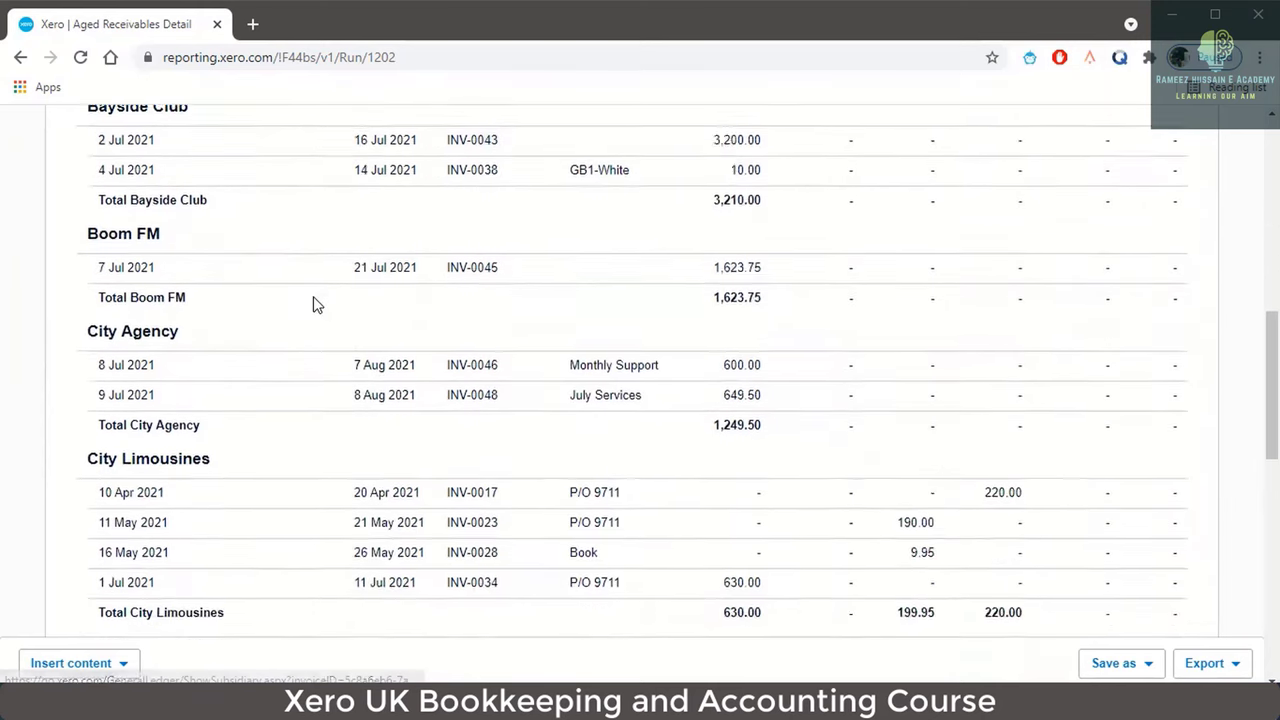
pyautogui.scroll(-1, 313, 296)
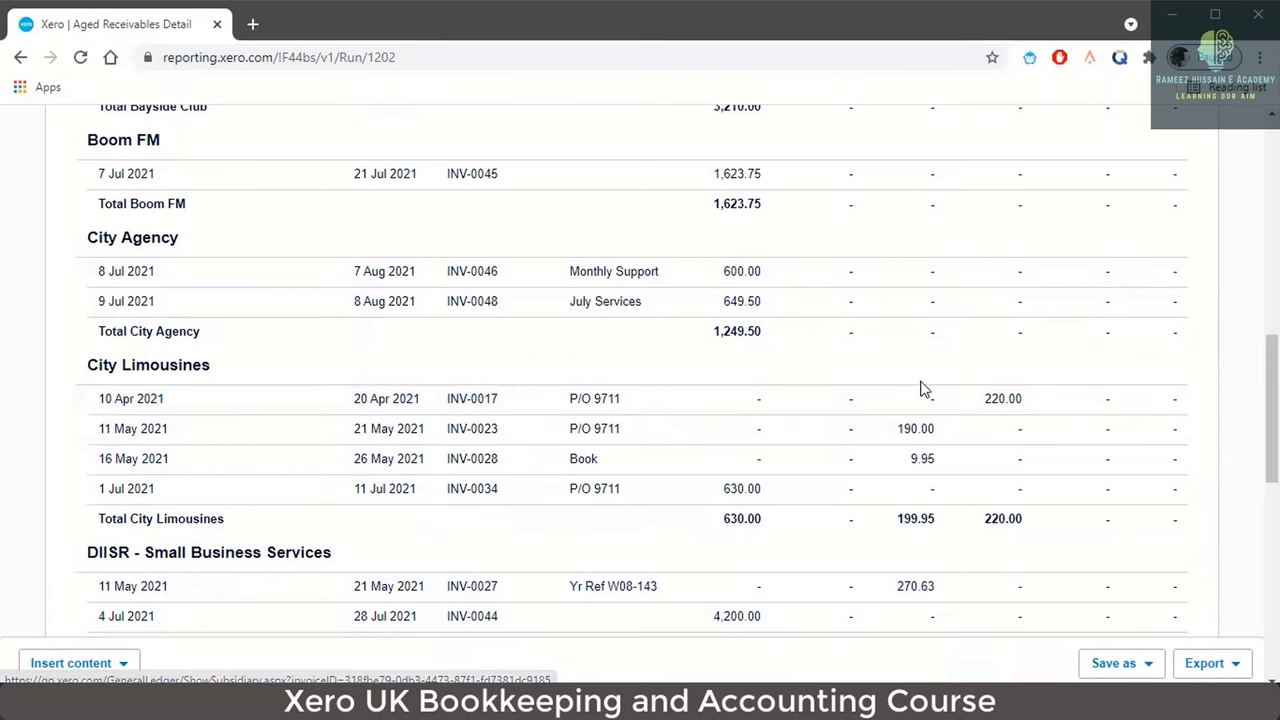
pyautogui.scroll(5, 925, 388)
pyautogui.scroll(2, 925, 388)
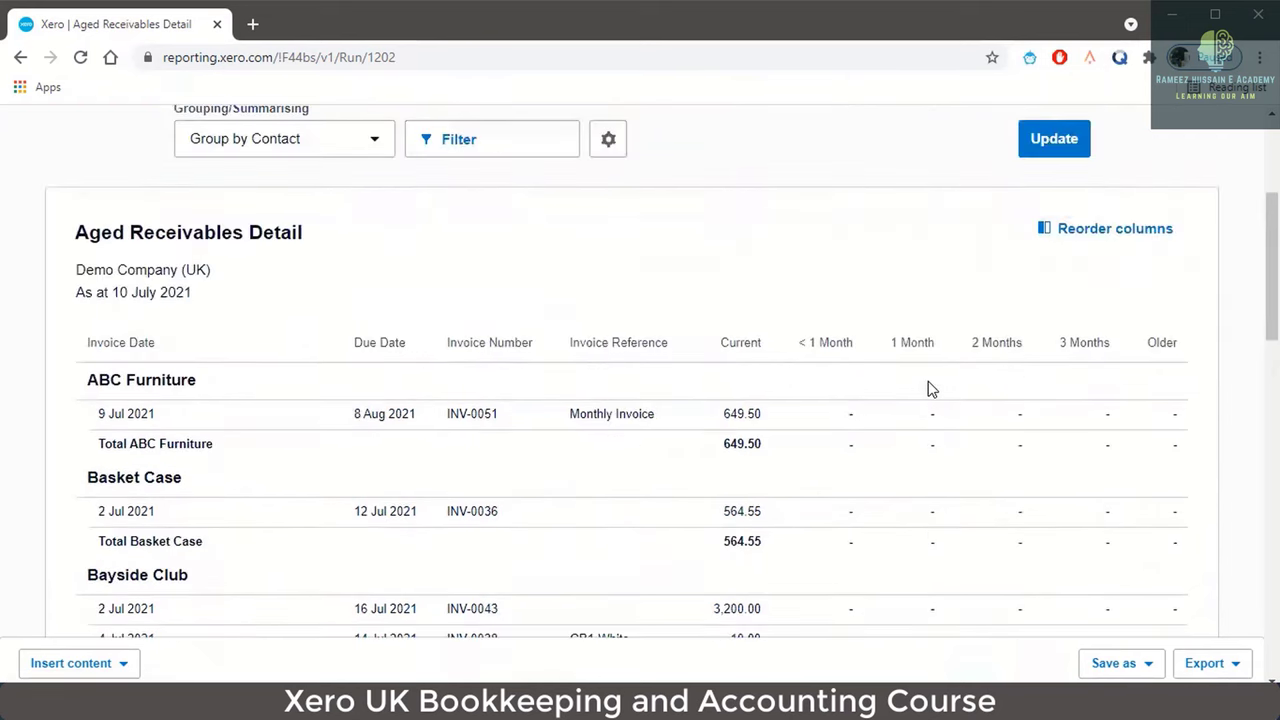
pyautogui.scroll(-4, 915, 400)
pyautogui.scroll(1, 915, 400)
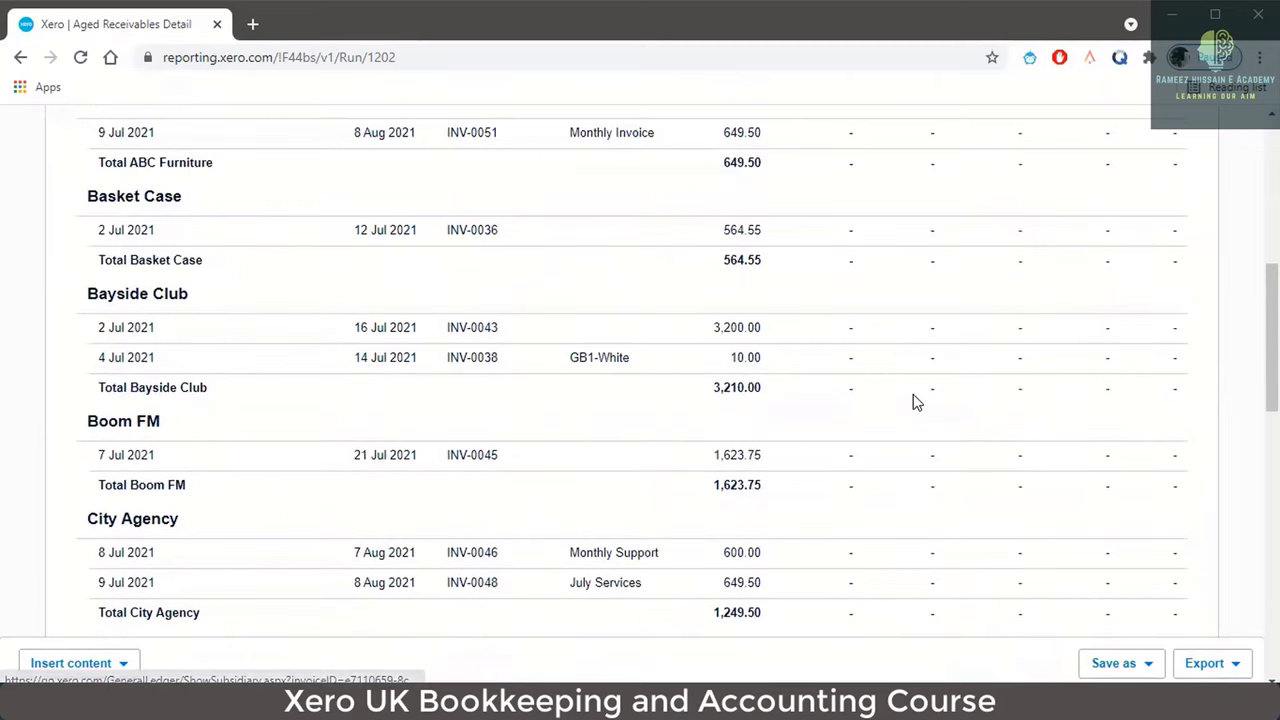
pyautogui.hotkey('ctrl', '-')
pyautogui.hotkey('ctrl', '-')
pyautogui.hotkey('ctrl', '-')
pyautogui.hotkey('ctrl', '-')
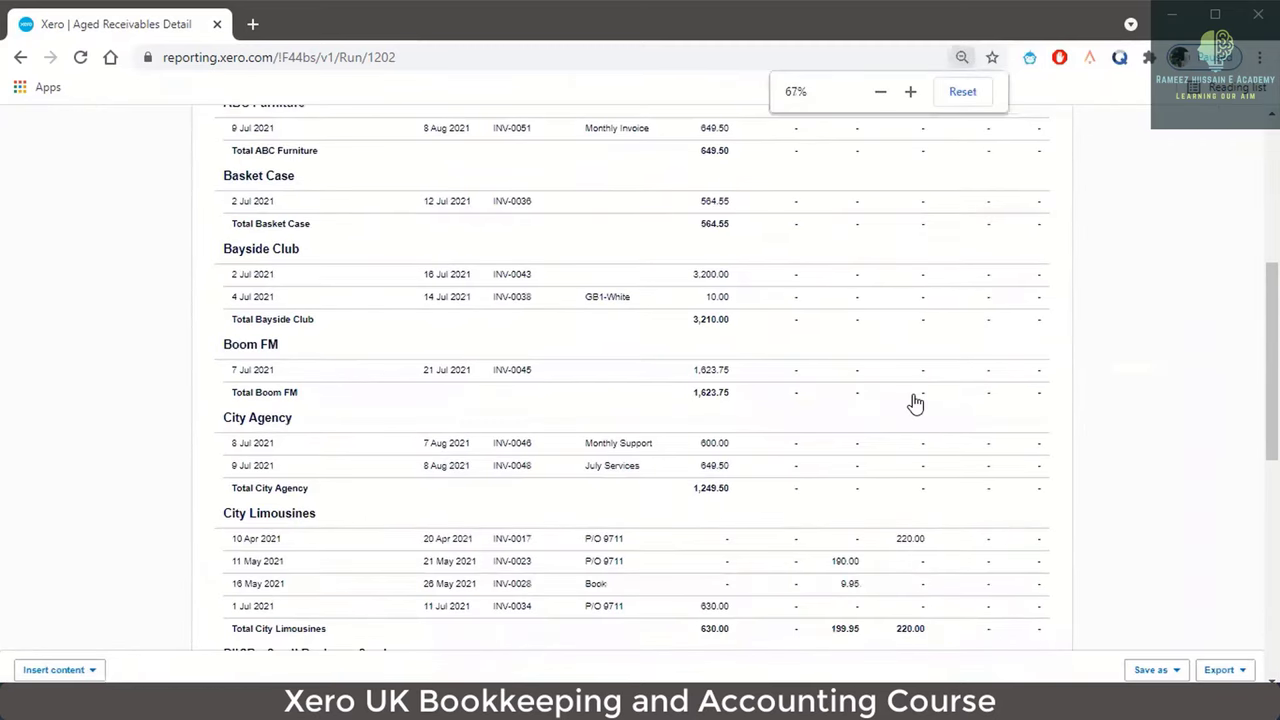
pyautogui.scroll(4, 905, 403)
pyautogui.scroll(-3, 905, 405)
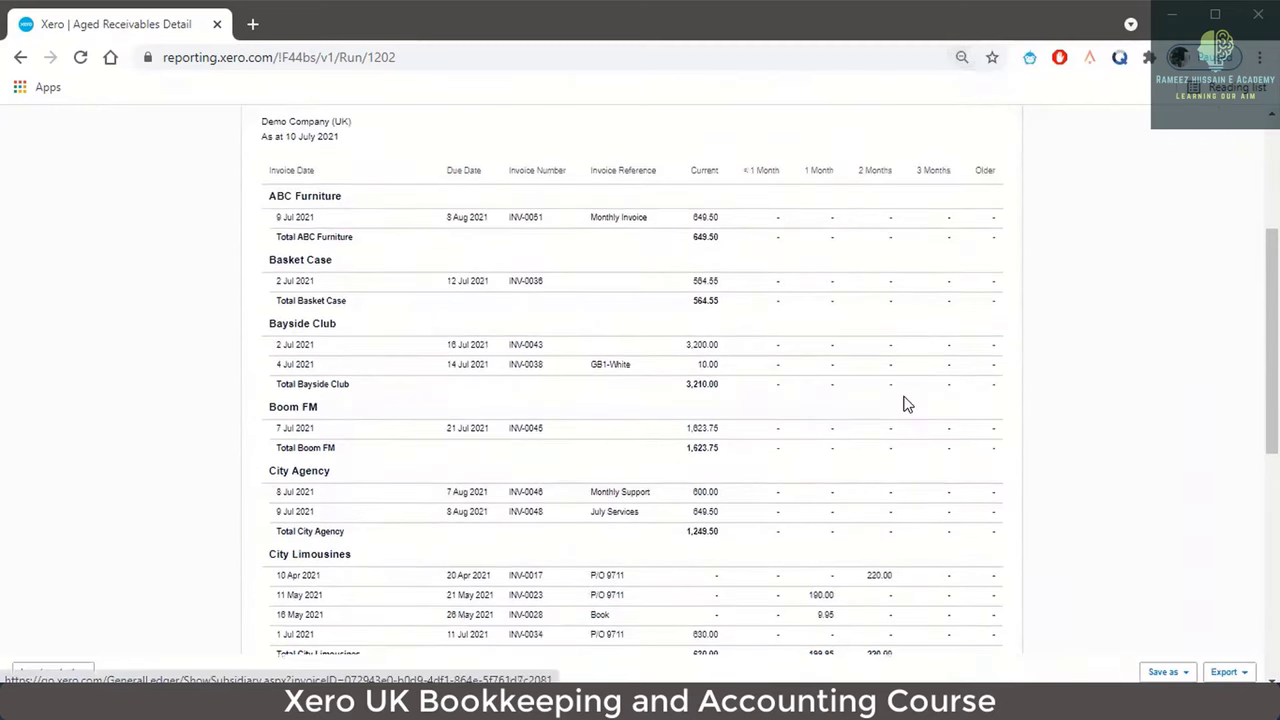
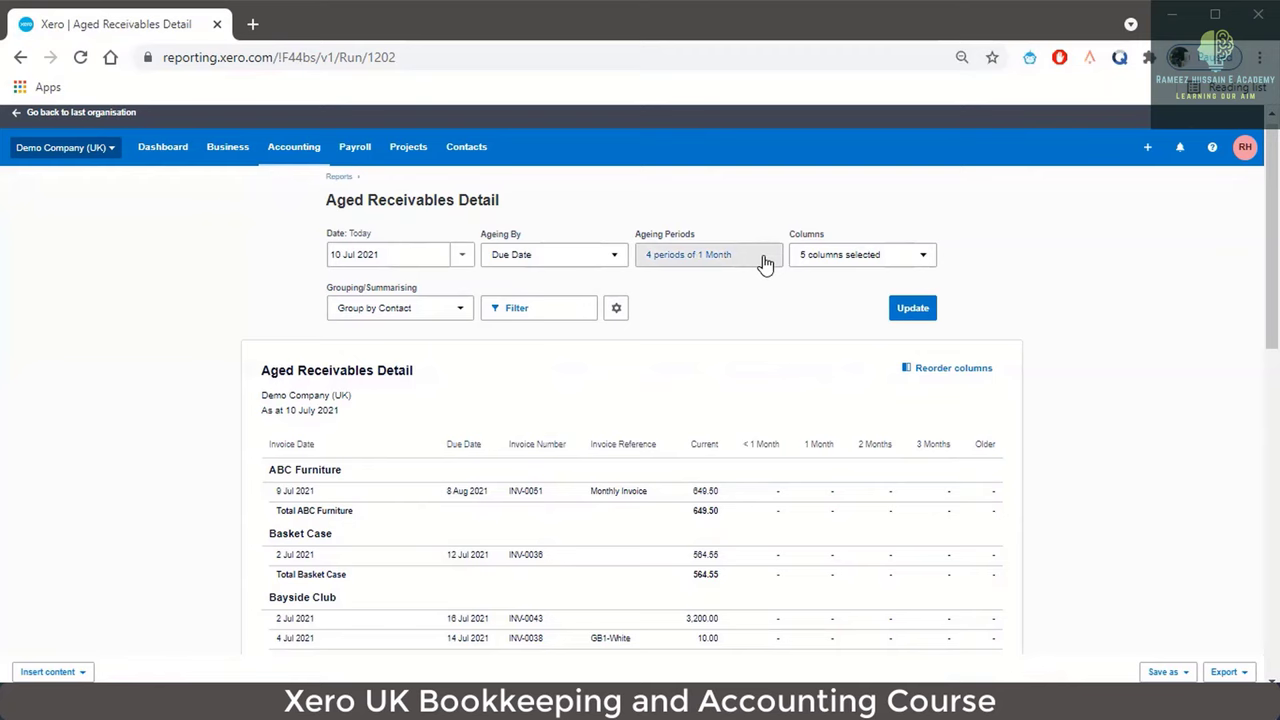
# Step: Change the ageing period length from 1 Month to 3 Months, keeping 4 periods
pyautogui.click(763, 262)
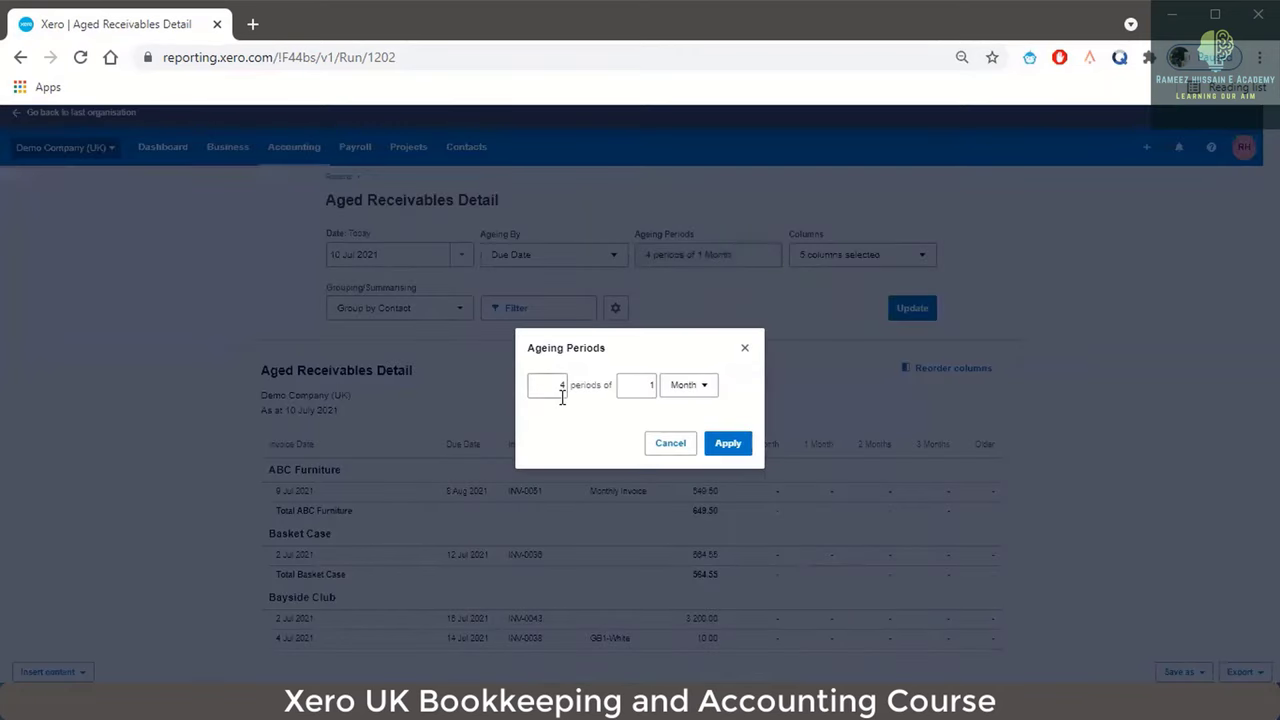
pyautogui.click(652, 386)
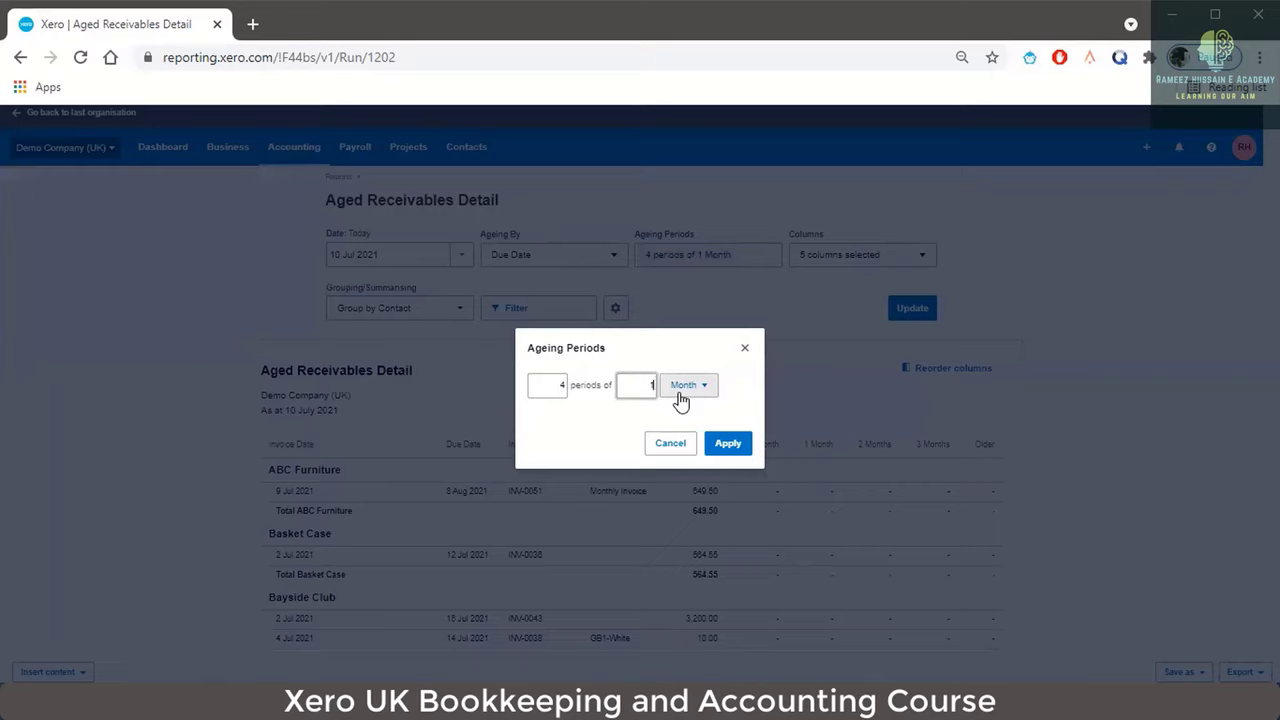
pyautogui.press('BackSpace')
pyautogui.write('3')
pyautogui.click(736, 446)
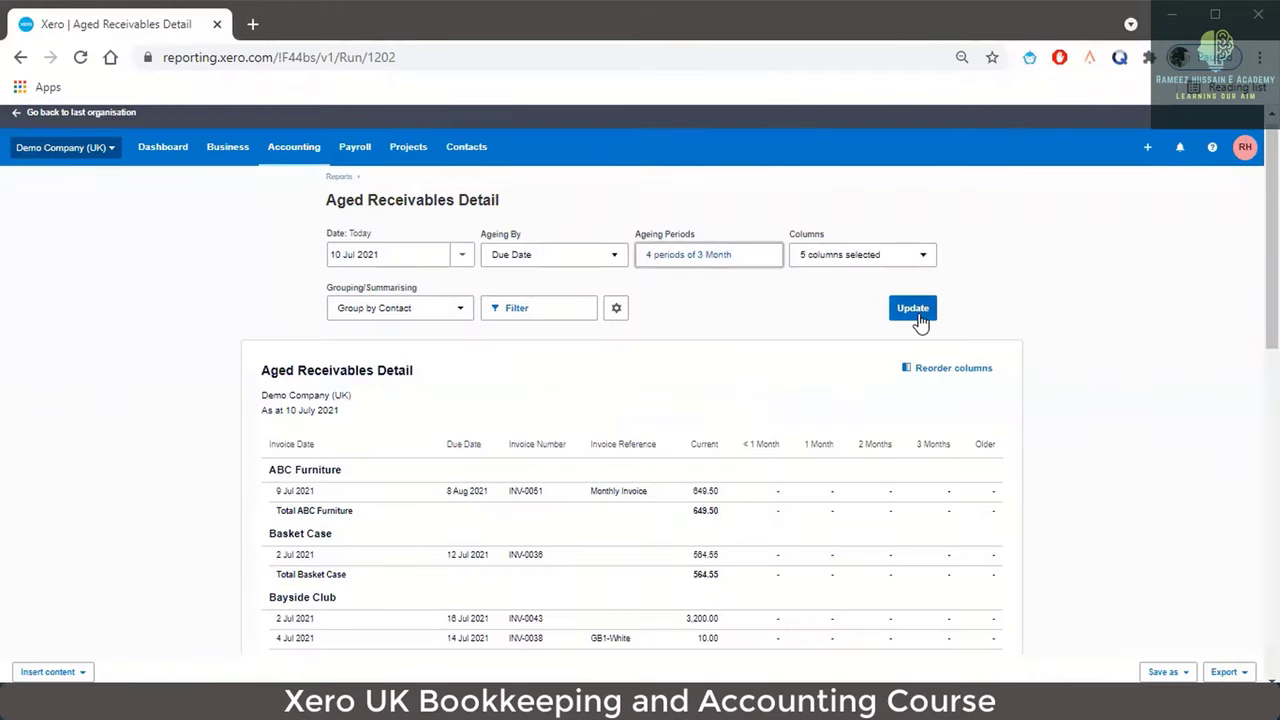
# Step: Rerun the report and review the < 3 Months, 3, 6, 9 Months and Older columns
pyautogui.click(918, 316)
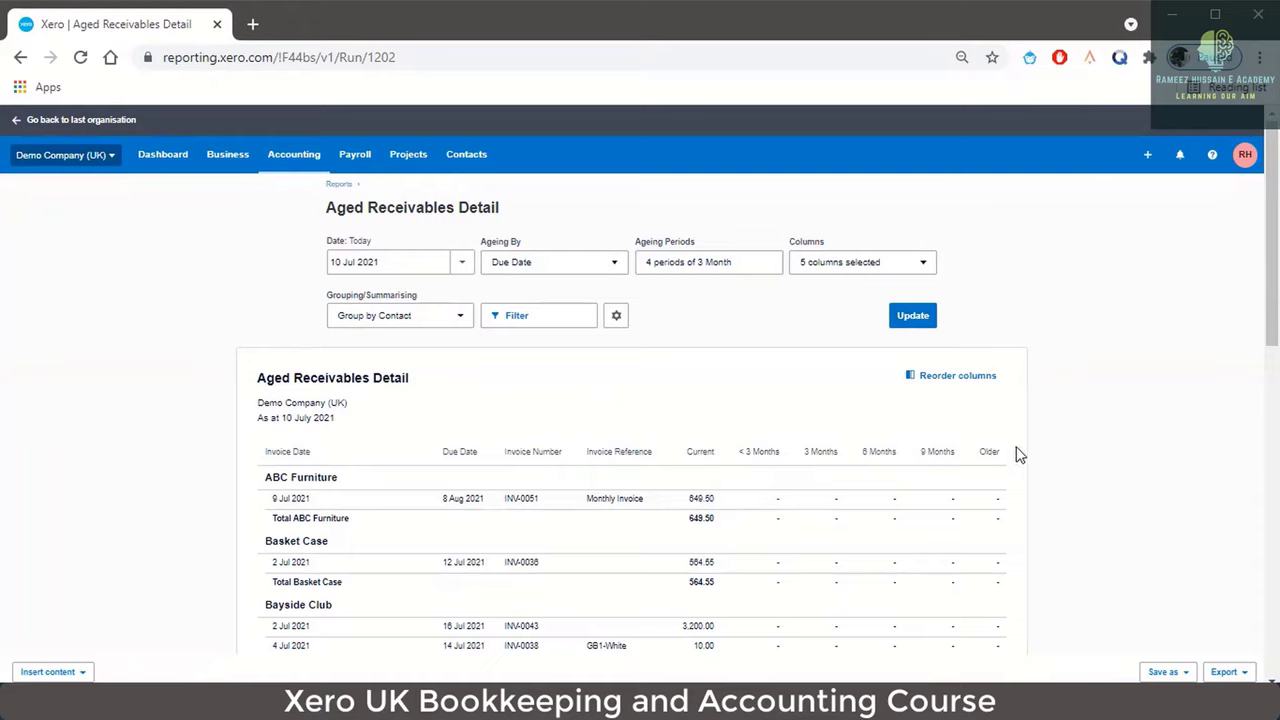
pyautogui.scroll(-4, 395, 485)
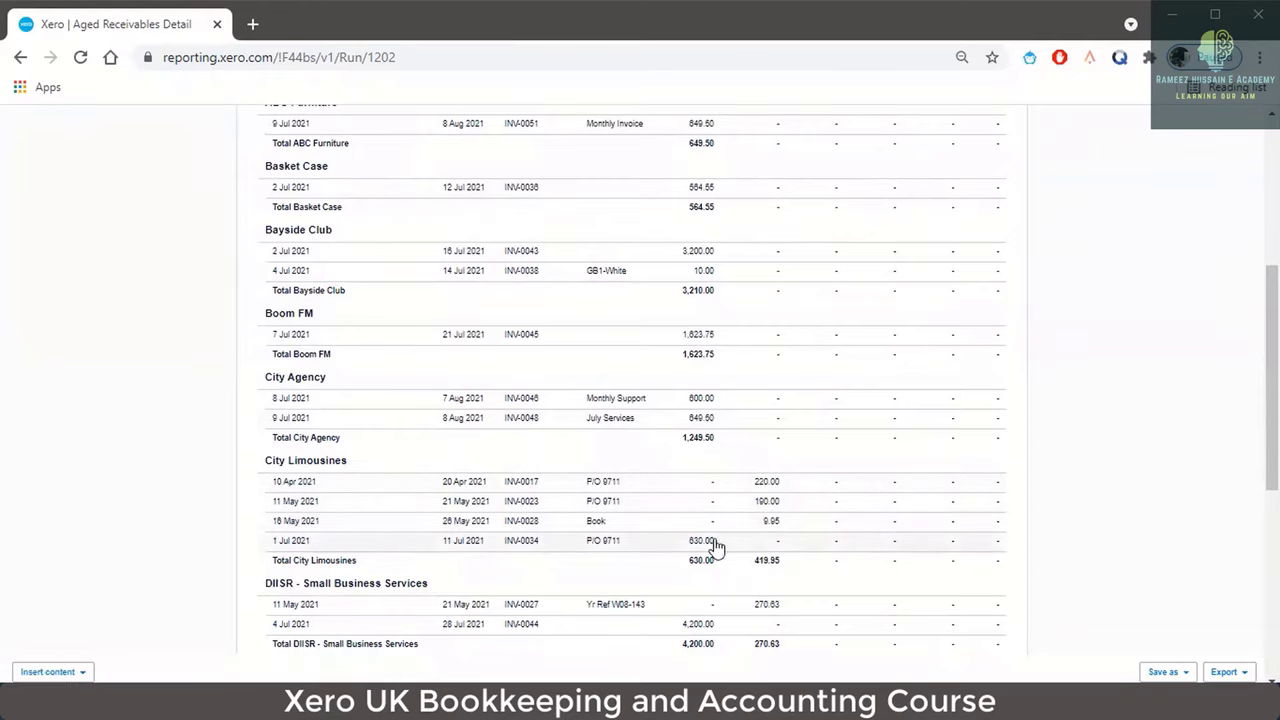
pyautogui.scroll(3, 811, 491)
pyautogui.scroll(-1, 803, 437)
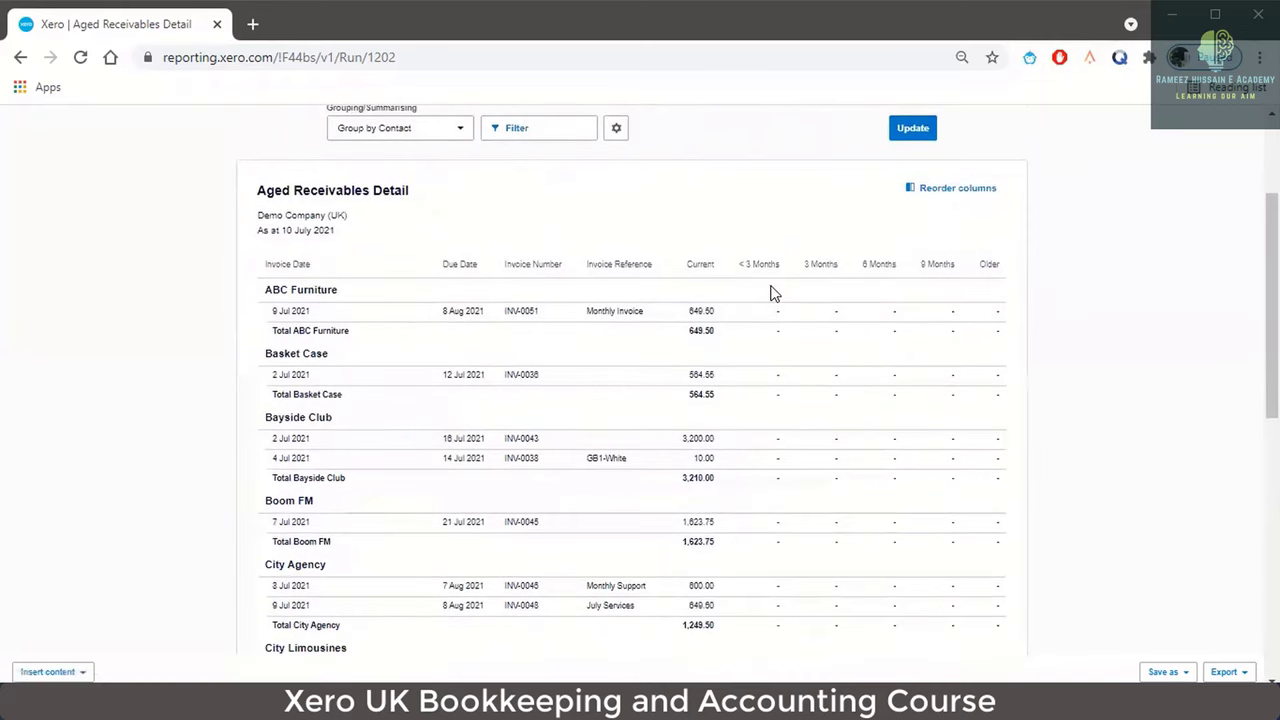
pyautogui.scroll(-3, 772, 292)
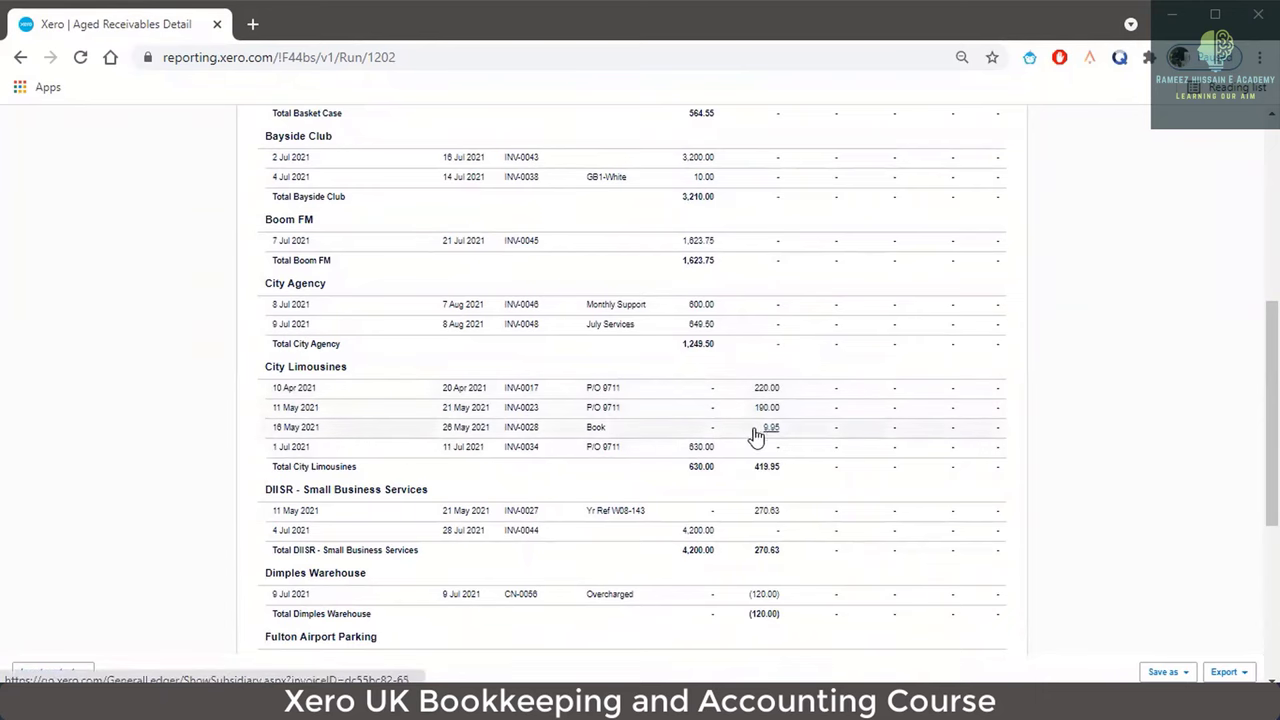
pyautogui.scroll(-4, 874, 397)
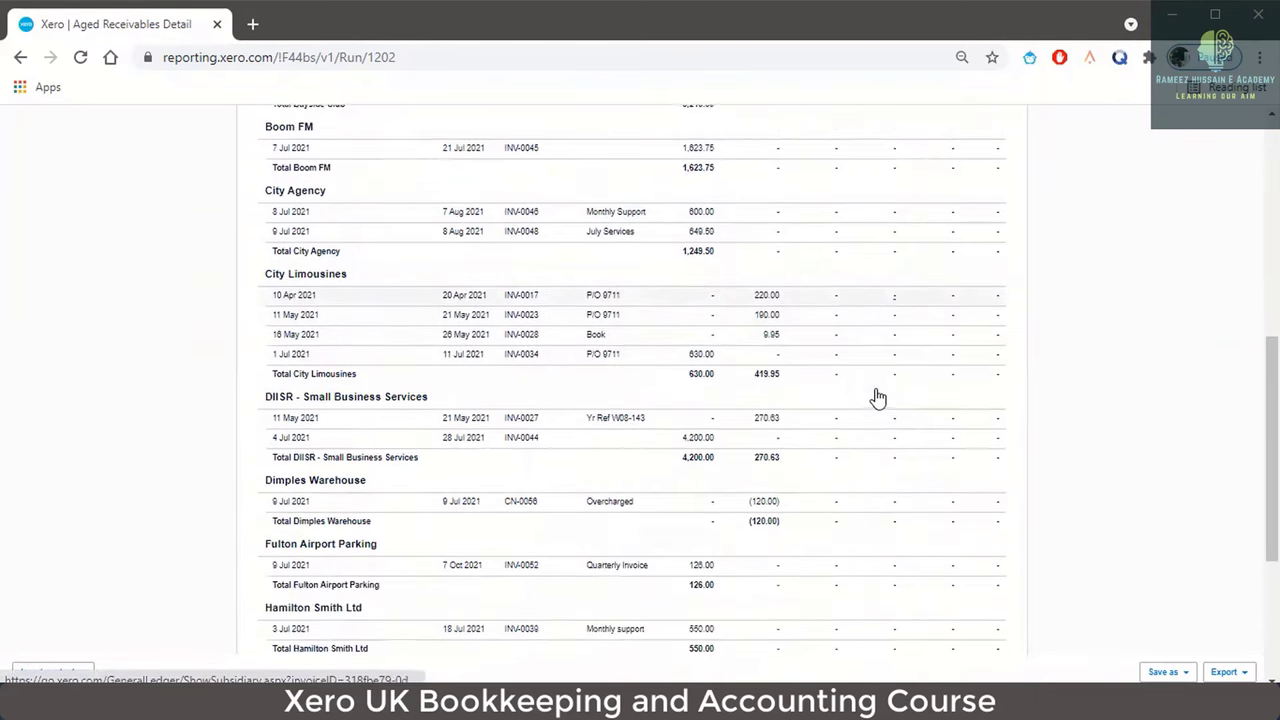
pyautogui.scroll(5, 874, 397)
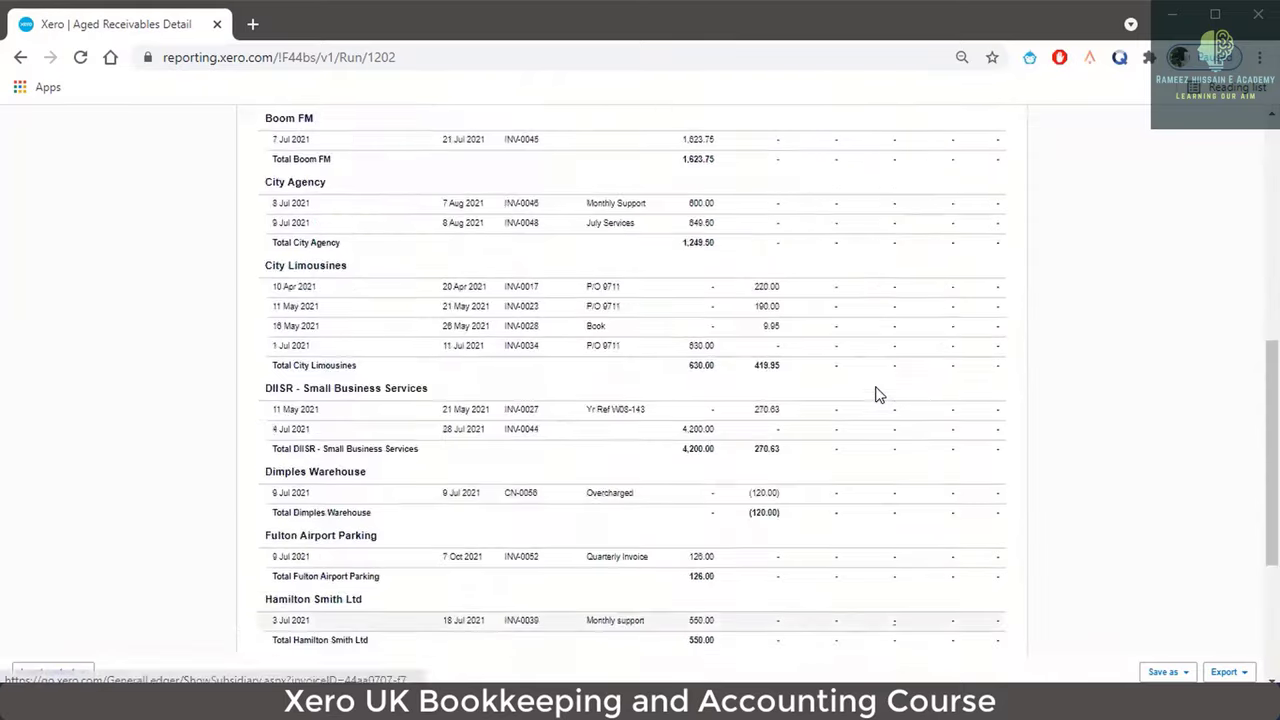
pyautogui.scroll(-2, 737, 414)
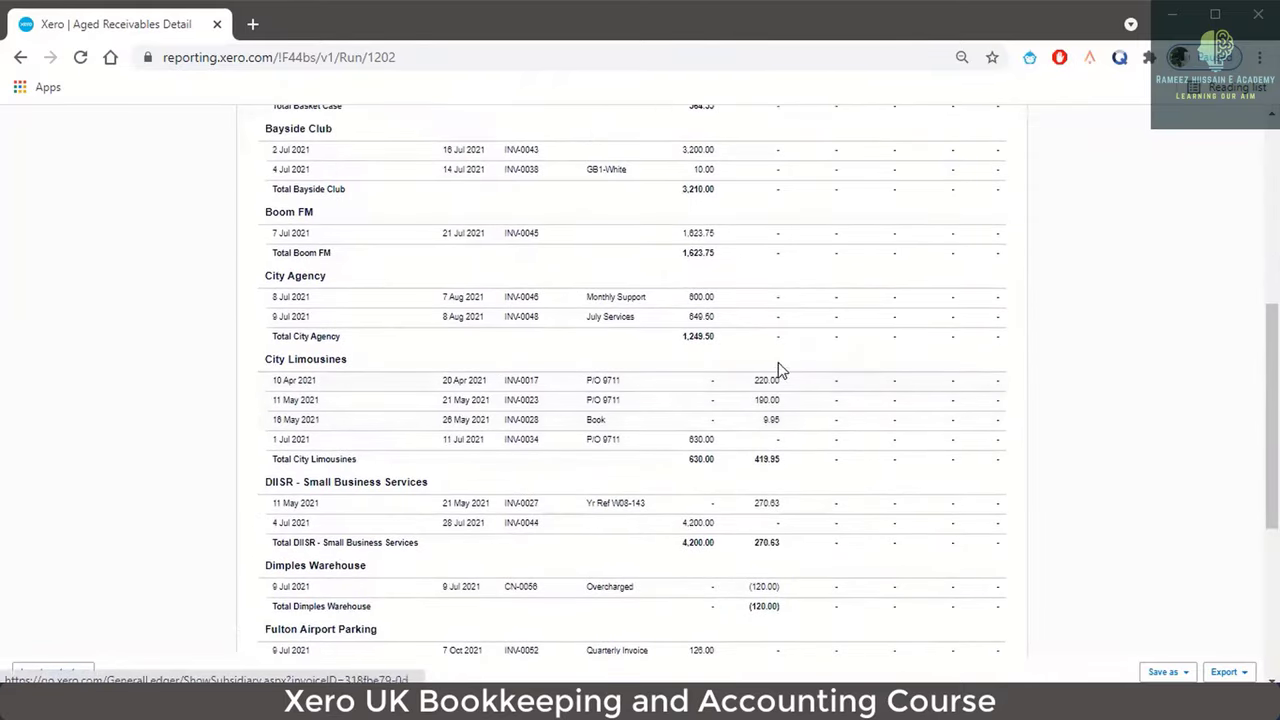
pyautogui.scroll(3, 903, 332)
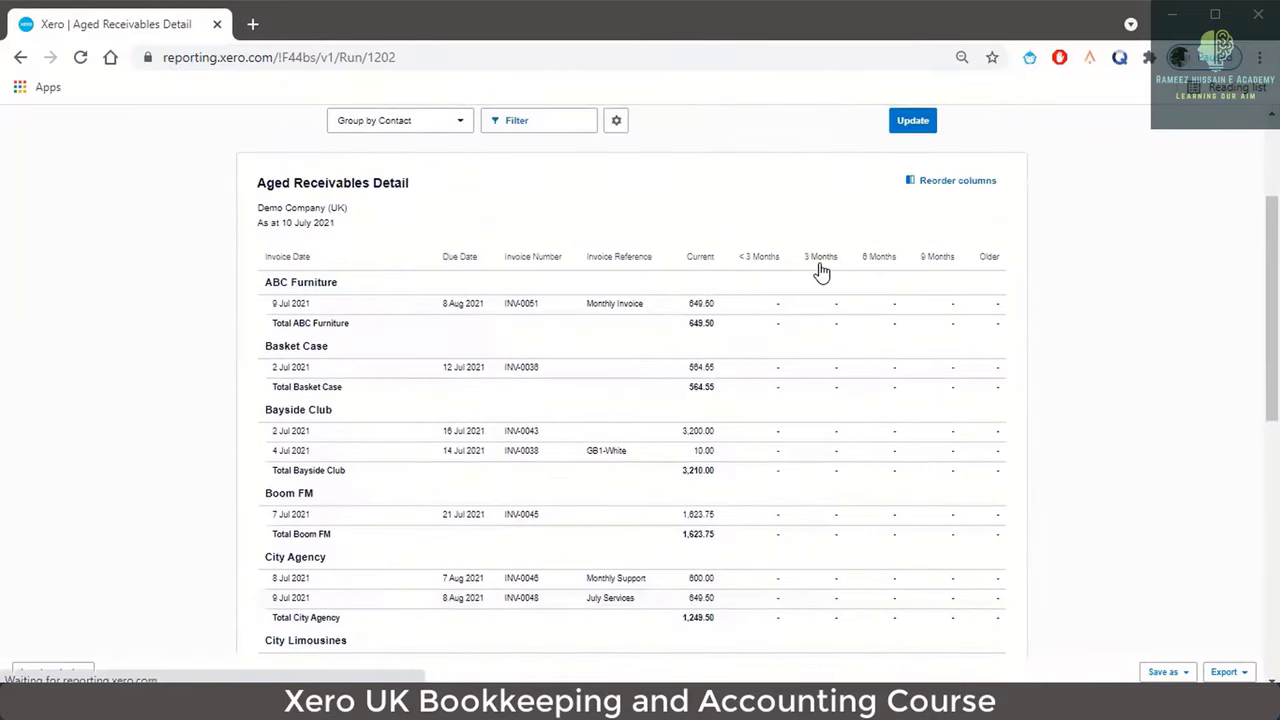
pyautogui.scroll(-1, 830, 270)
pyautogui.scroll(-5, 830, 270)
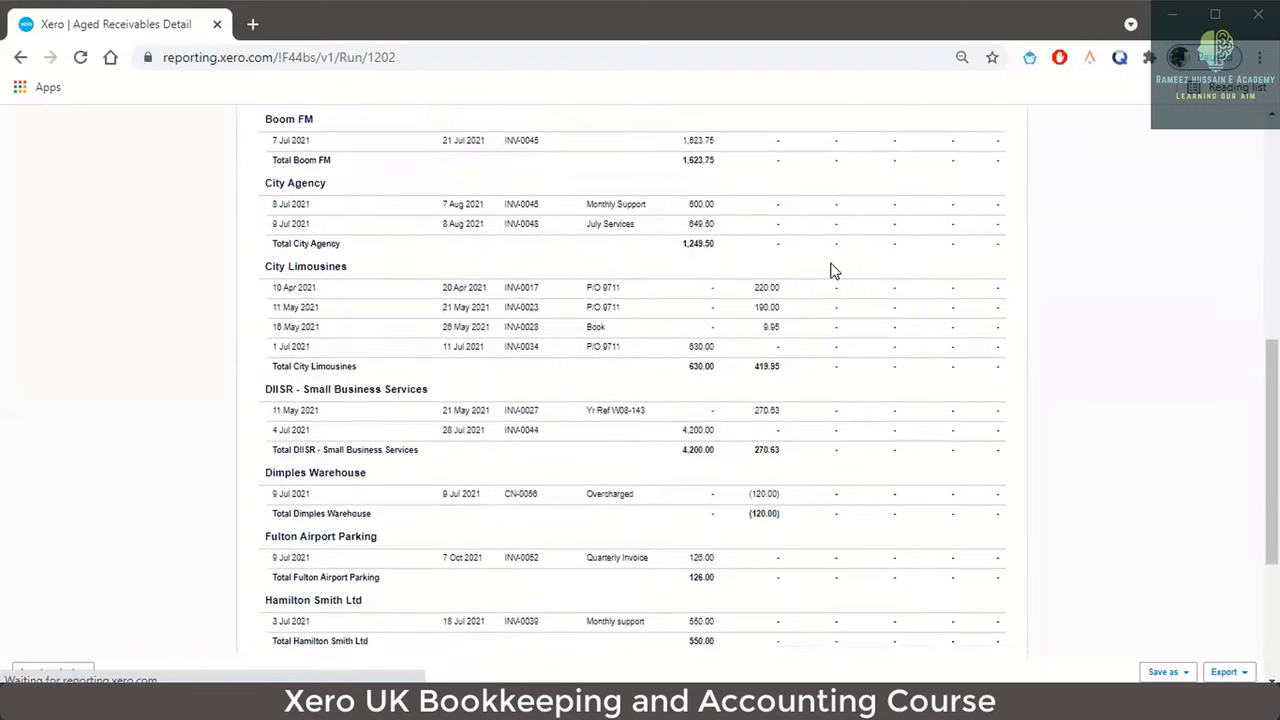
pyautogui.scroll(7, 845, 236)
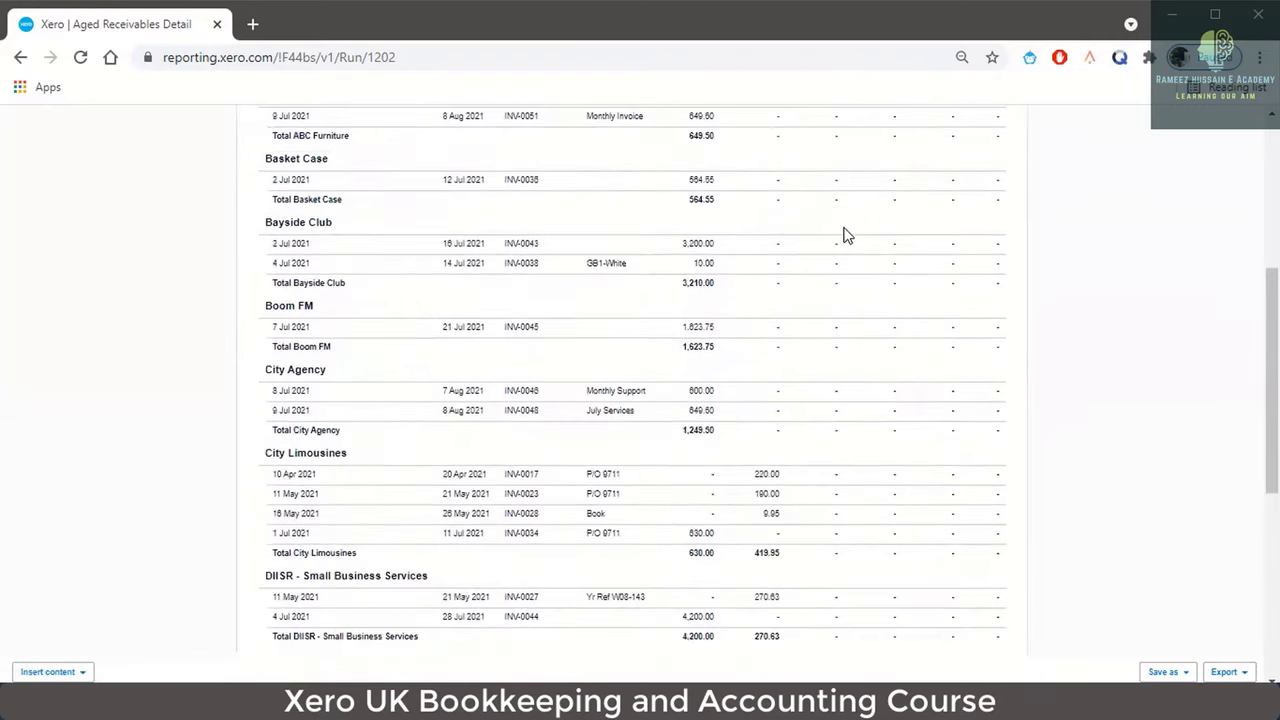
pyautogui.scroll(-6, 835, 274)
pyautogui.scroll(5, 833, 274)
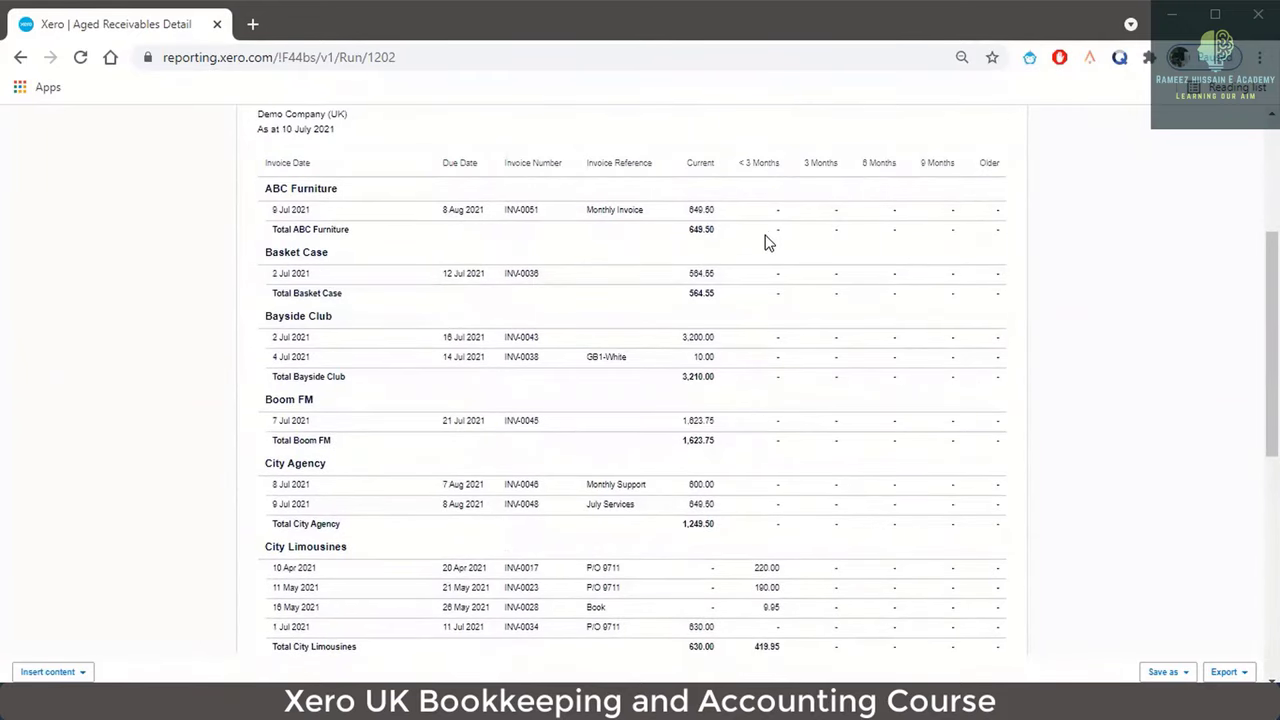
pyautogui.scroll(-3, 713, 342)
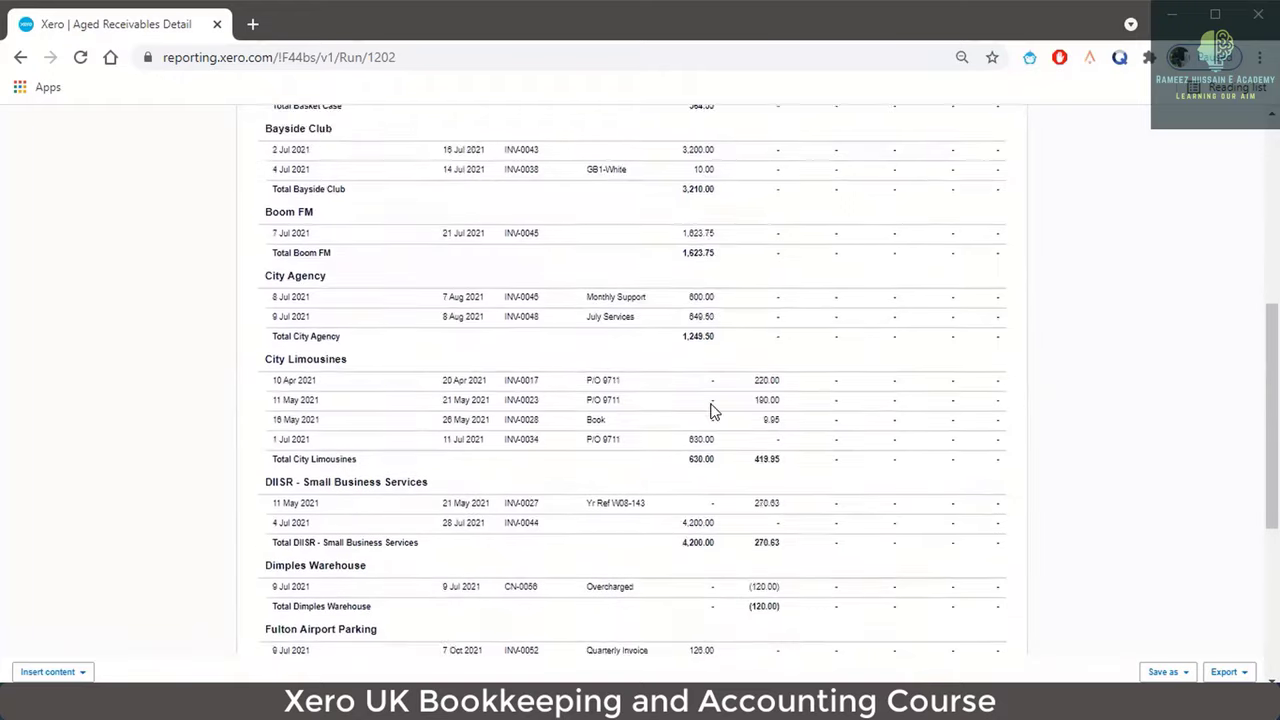
pyautogui.scroll(3, 700, 338)
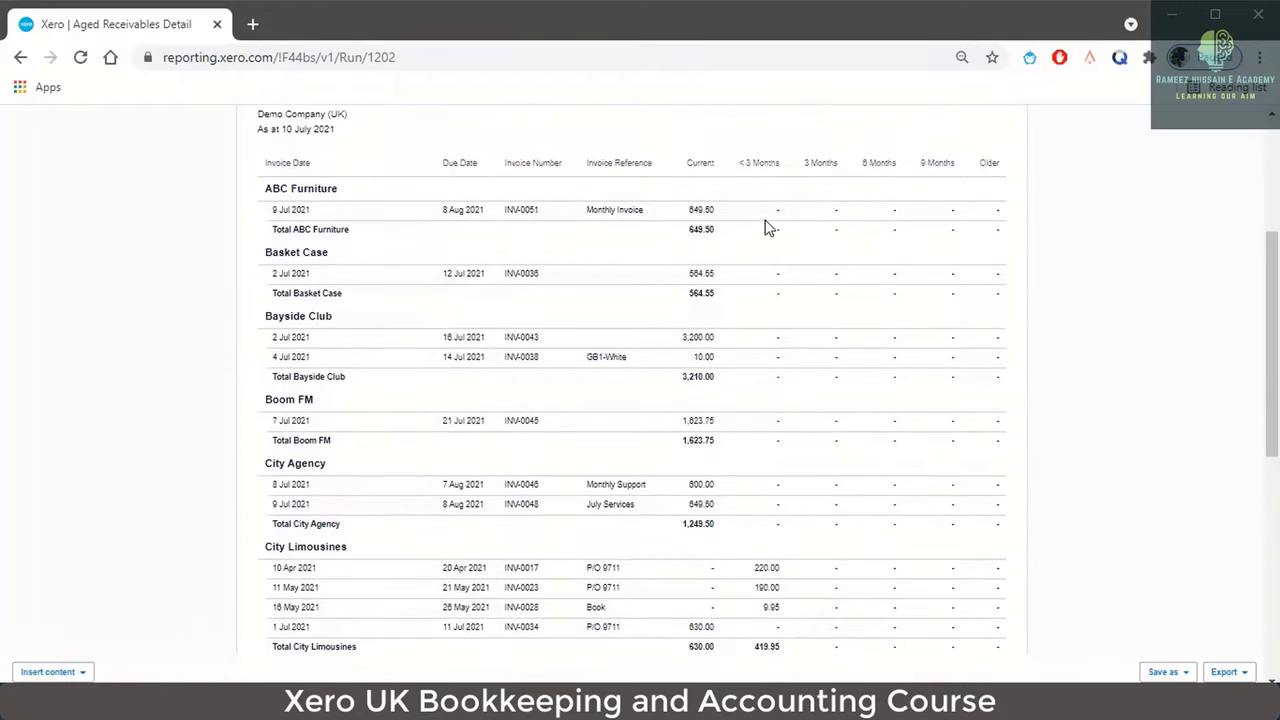
pyautogui.scroll(-1, 786, 434)
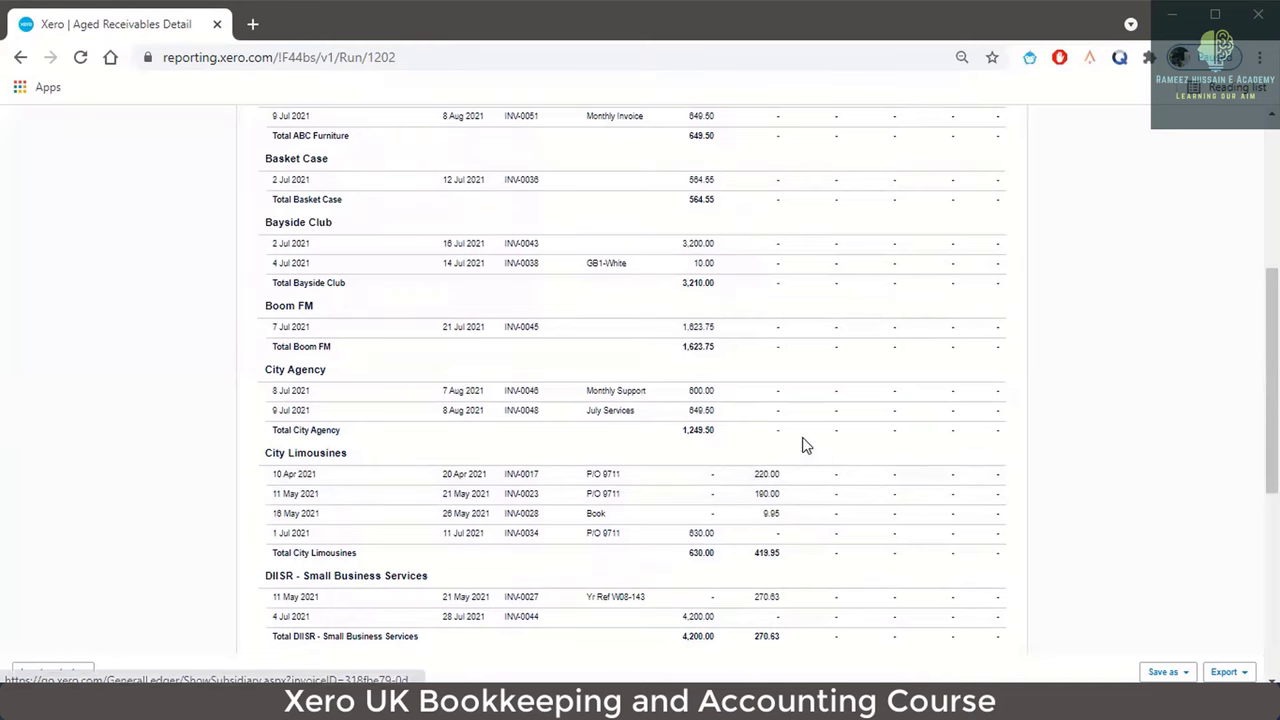
pyautogui.scroll(3, 831, 335)
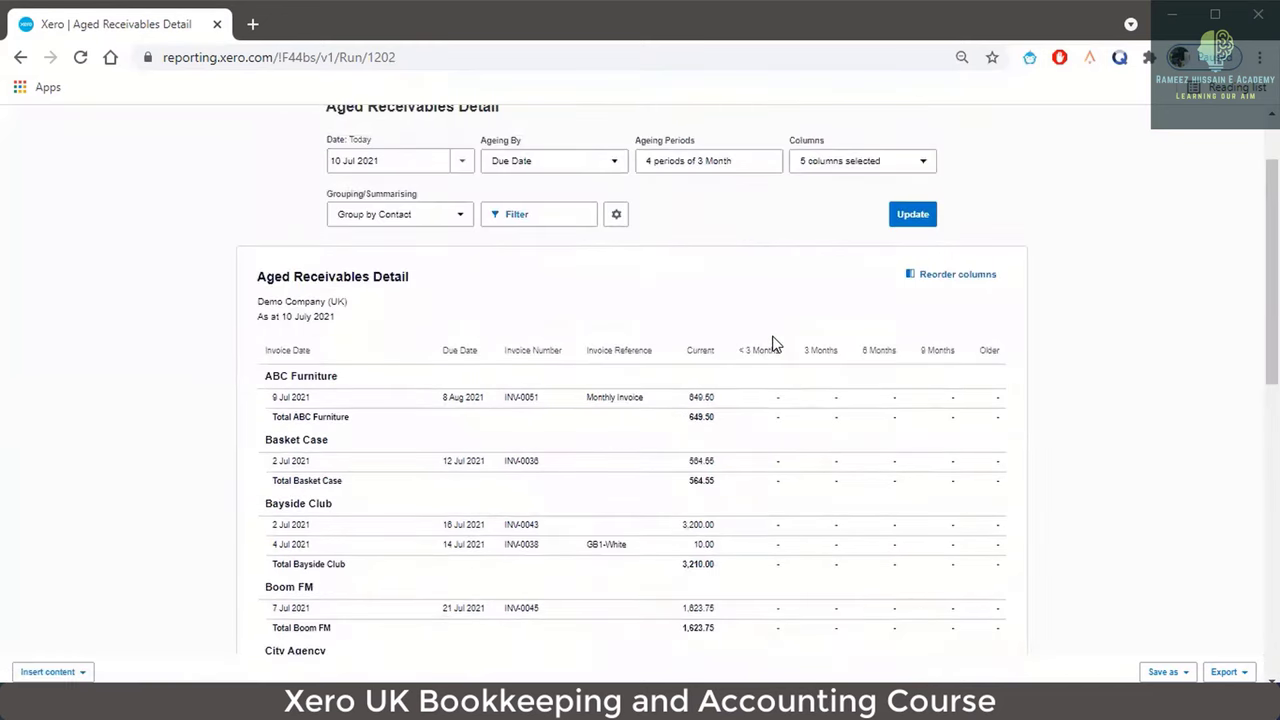
# Step: Change the number of ageing periods from 4 to 2, keeping 3 Month length
pyautogui.click(748, 172)
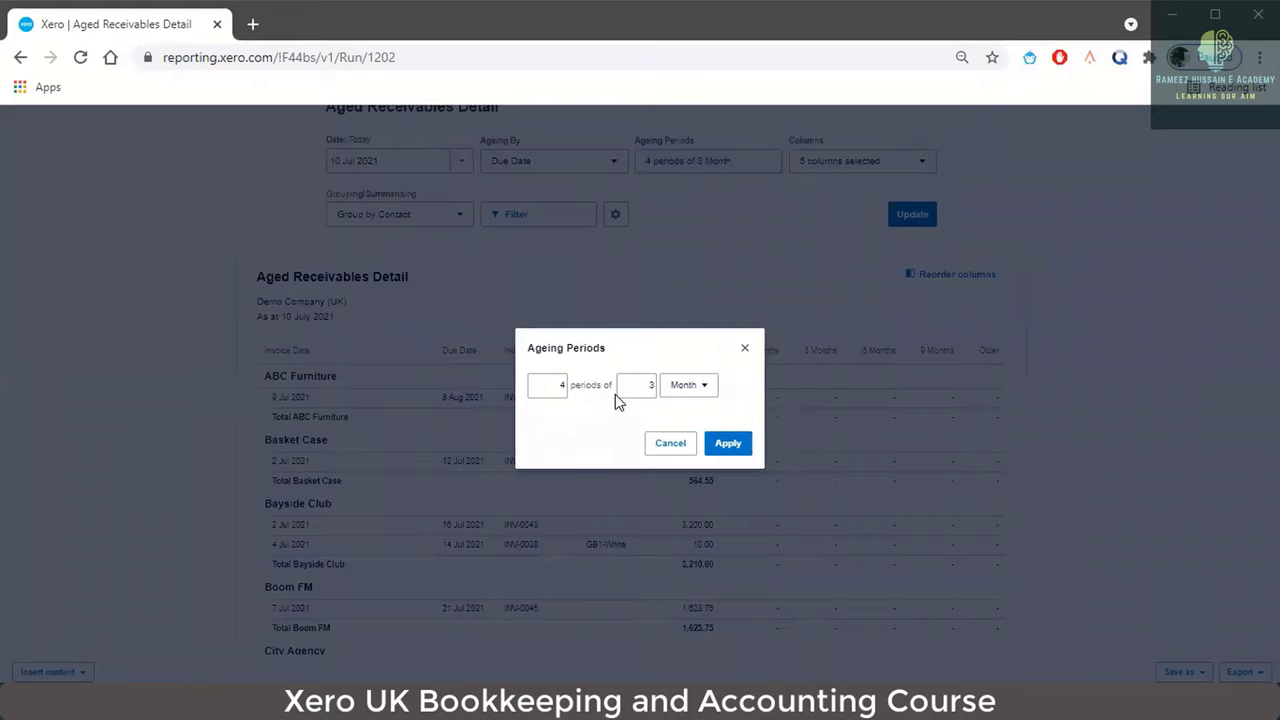
pyautogui.click(563, 389)
pyautogui.write('4')
pyautogui.press('BackSpace')
pyautogui.write('2')
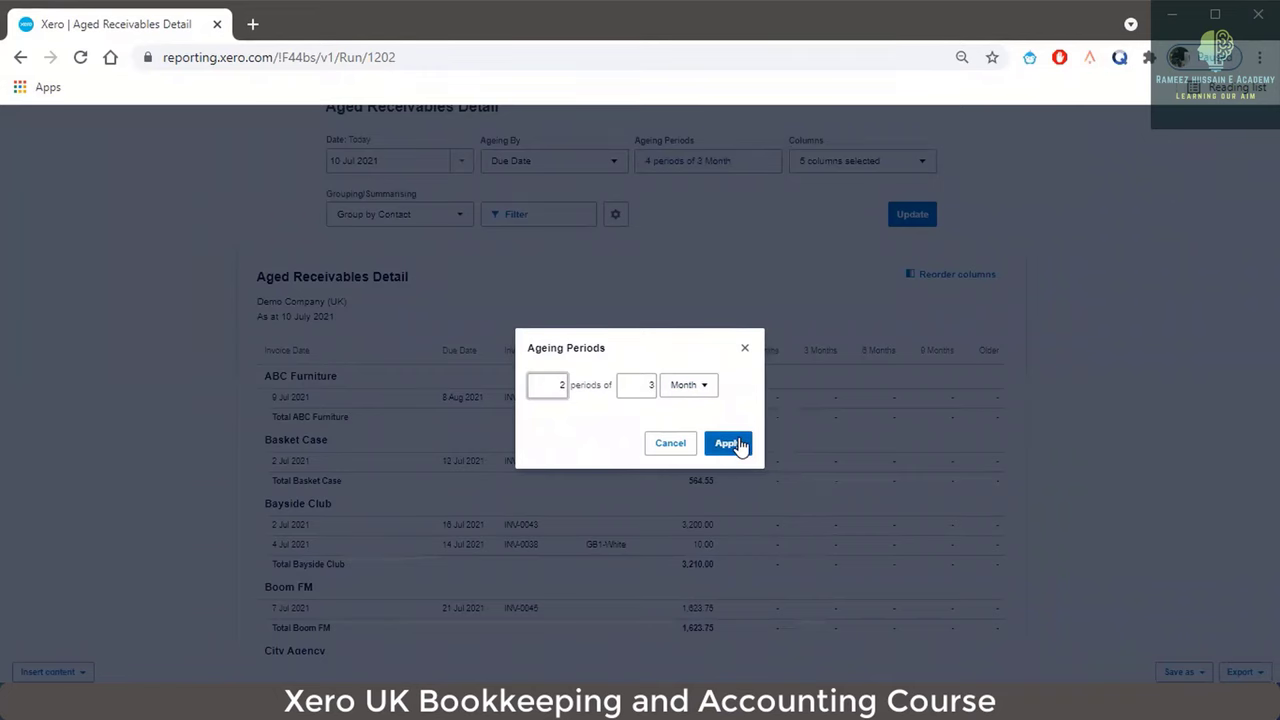
pyautogui.click(740, 446)
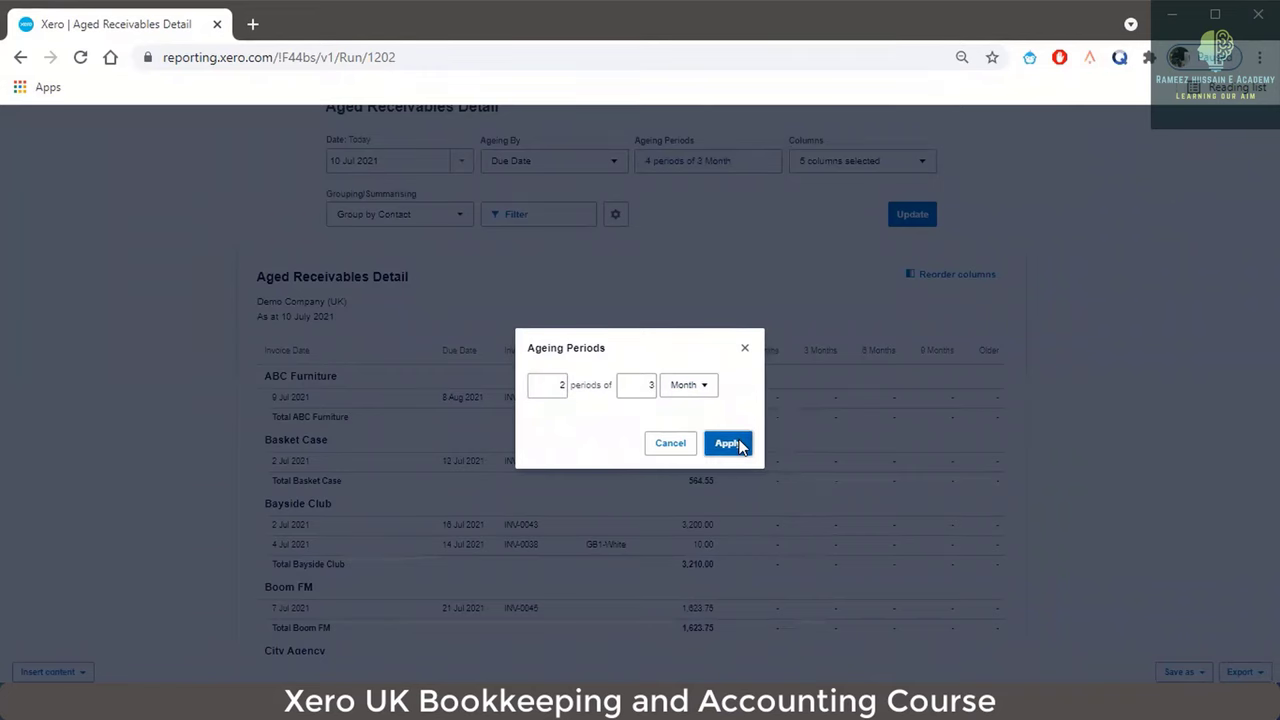
# Step: Rerun the report to show Current, < 3 Months, 3 Months and Older columns
pyautogui.click(913, 215)
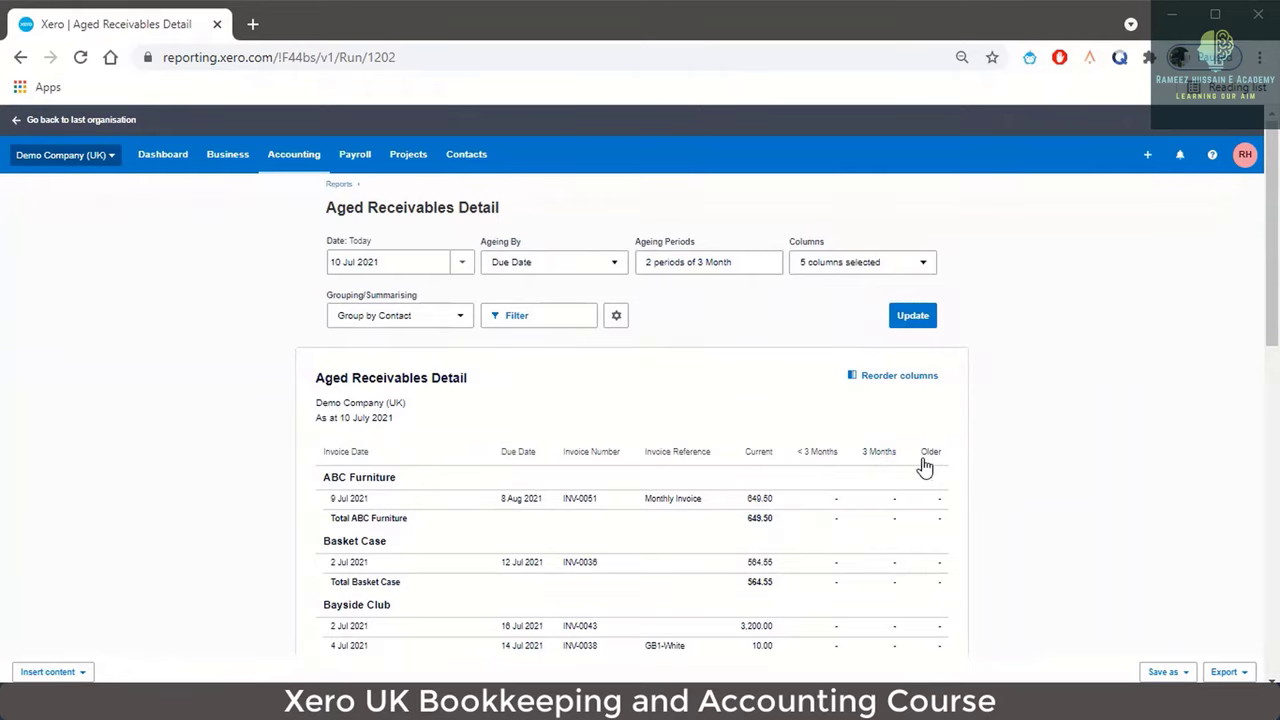
pyautogui.scroll(-15, 925, 466)
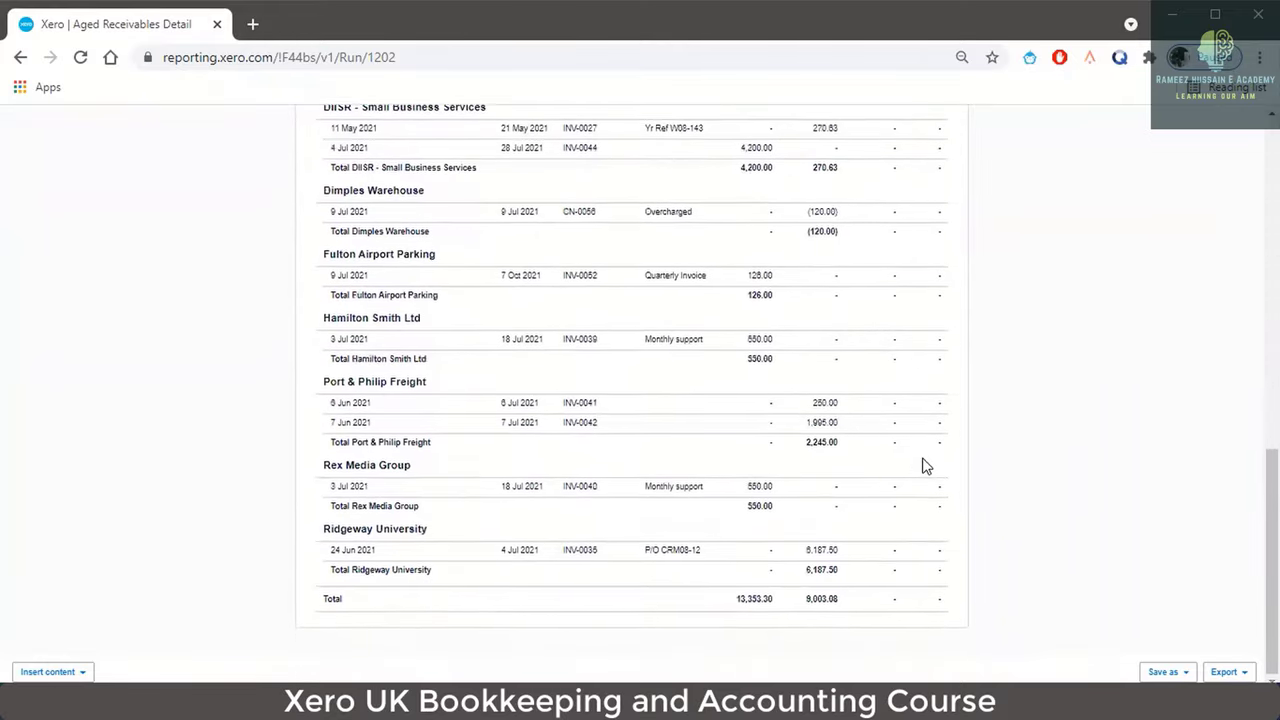
pyautogui.scroll(15, 925, 466)
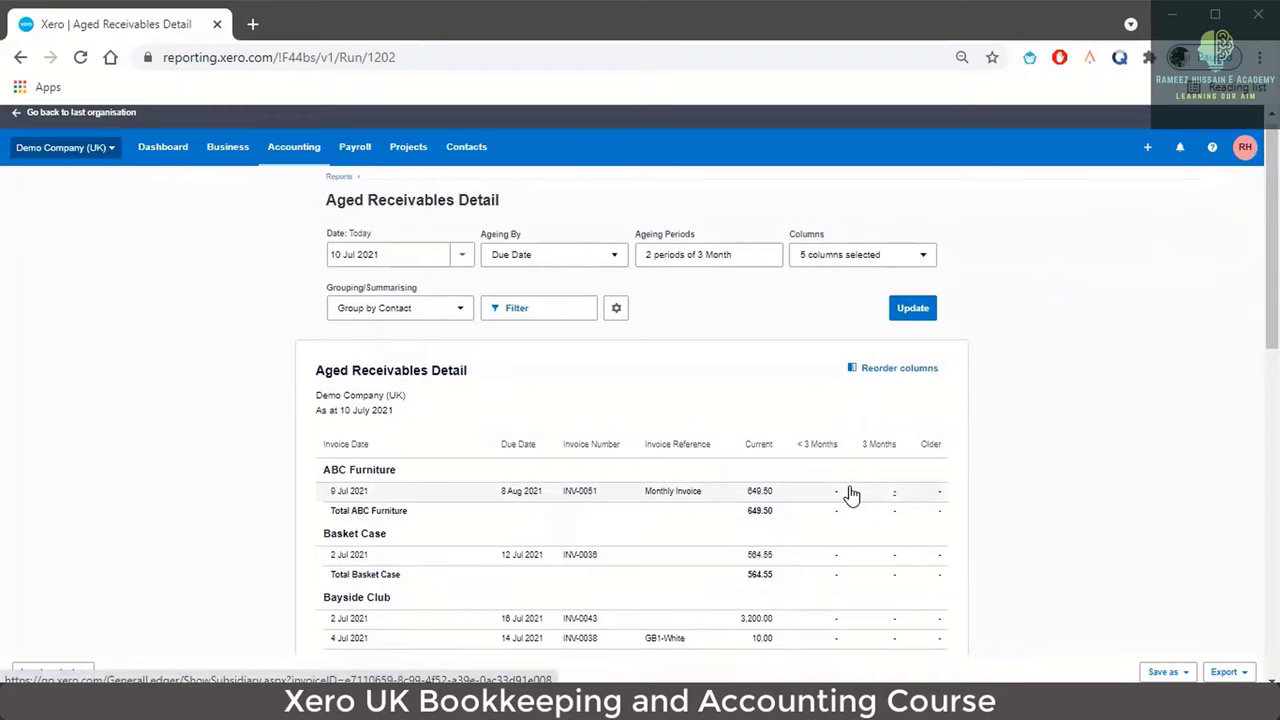
# Step: Set the ageing periods to 4 periods with length 1 and unit Week
pyautogui.click(735, 262)
pyautogui.click(686, 390)
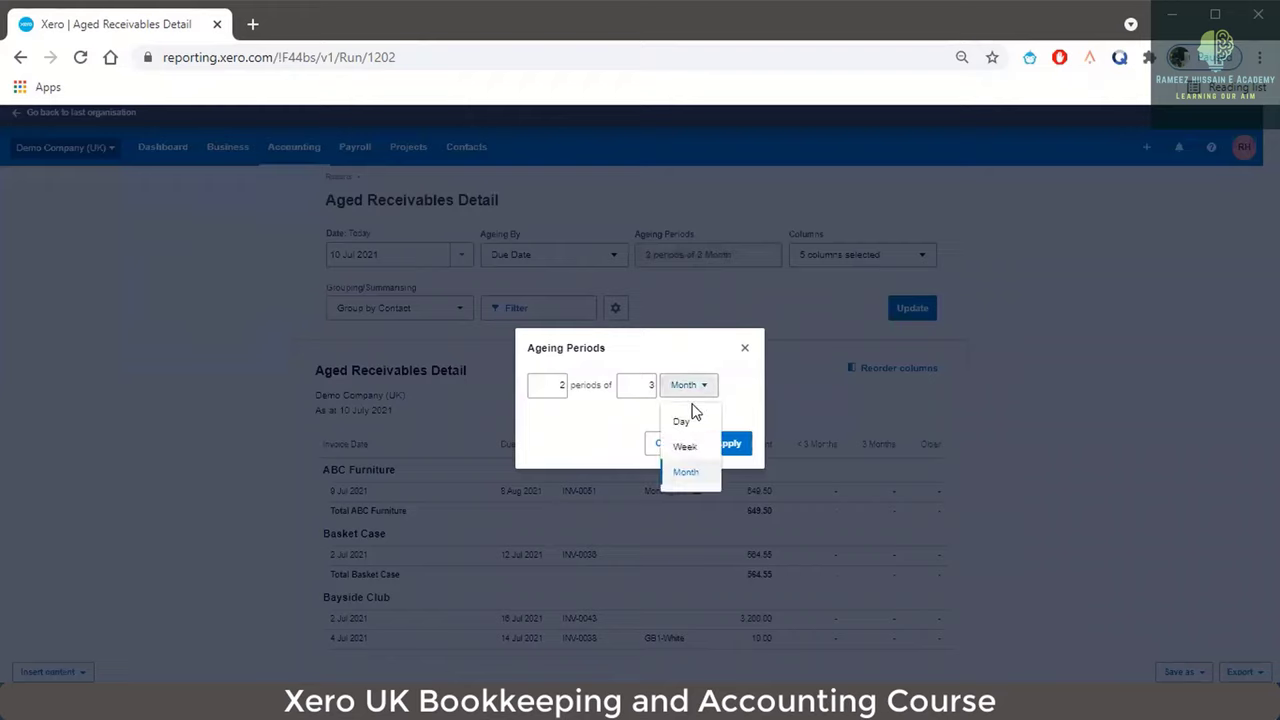
pyautogui.click(690, 485)
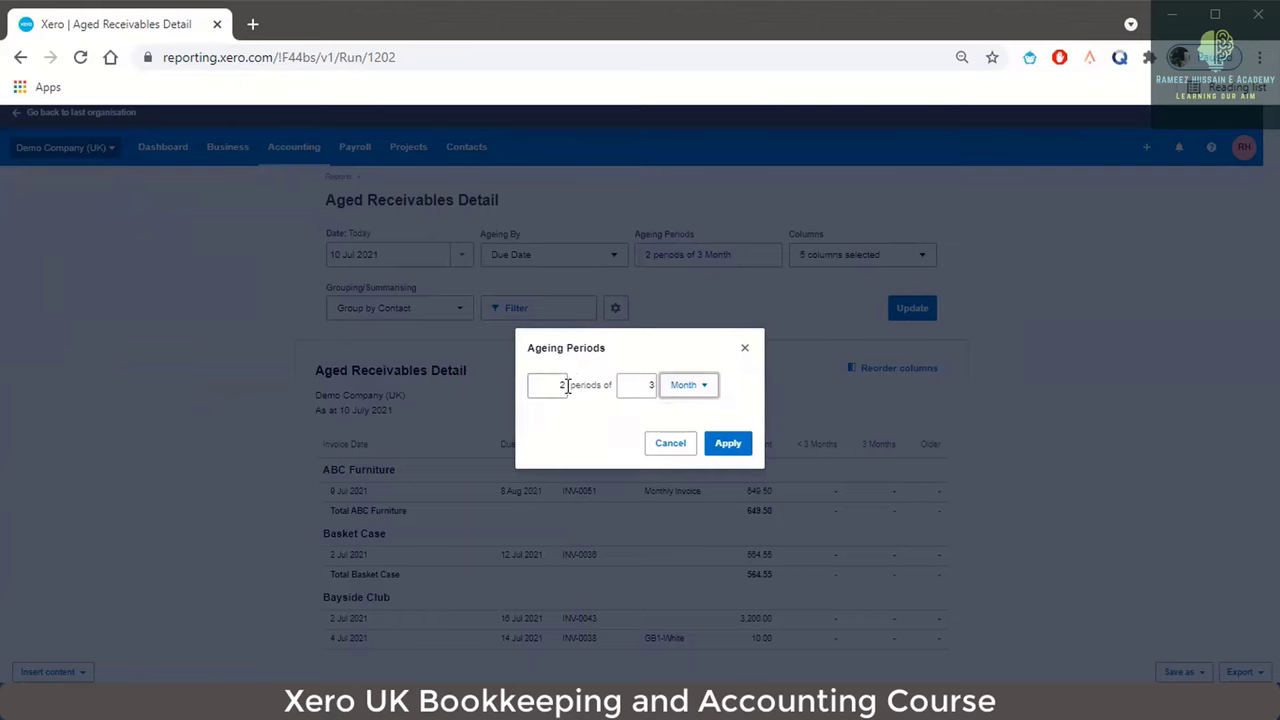
pyautogui.doubleClick(565, 386)
pyautogui.write('4')
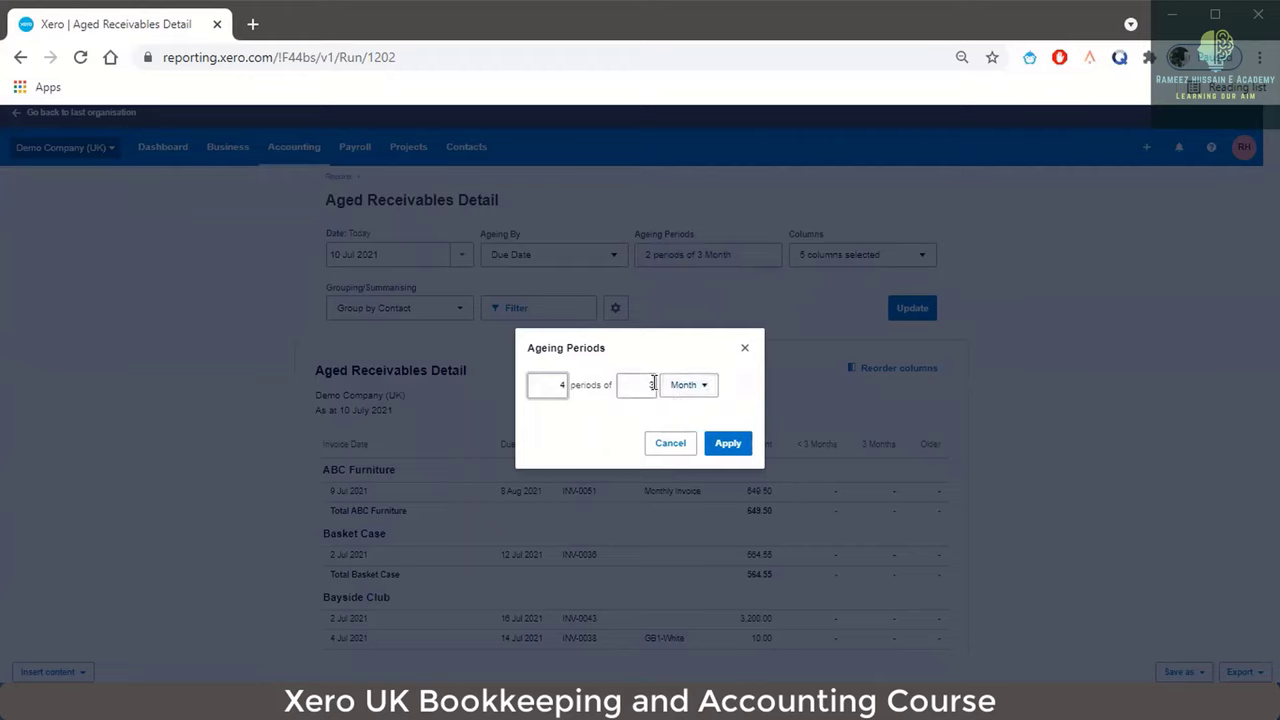
pyautogui.click(653, 384)
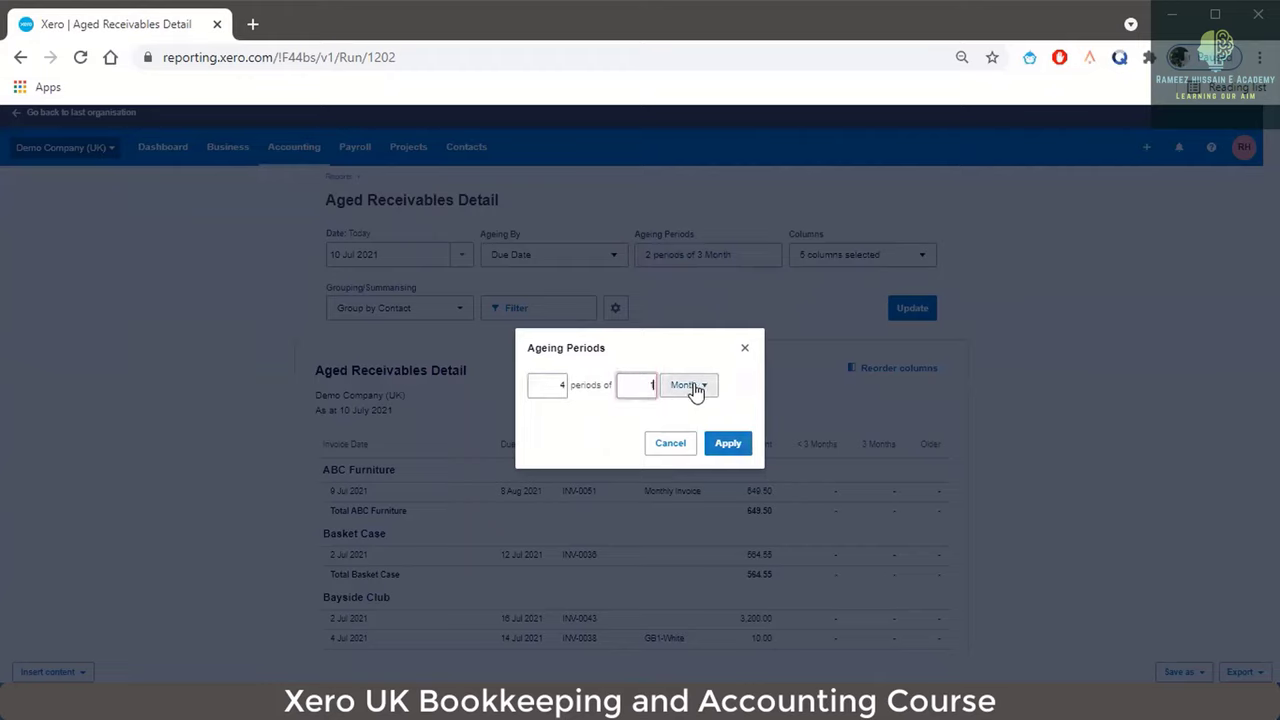
pyautogui.press('BackSpace')
pyautogui.write('1')
pyautogui.click(692, 386)
pyautogui.click(686, 448)
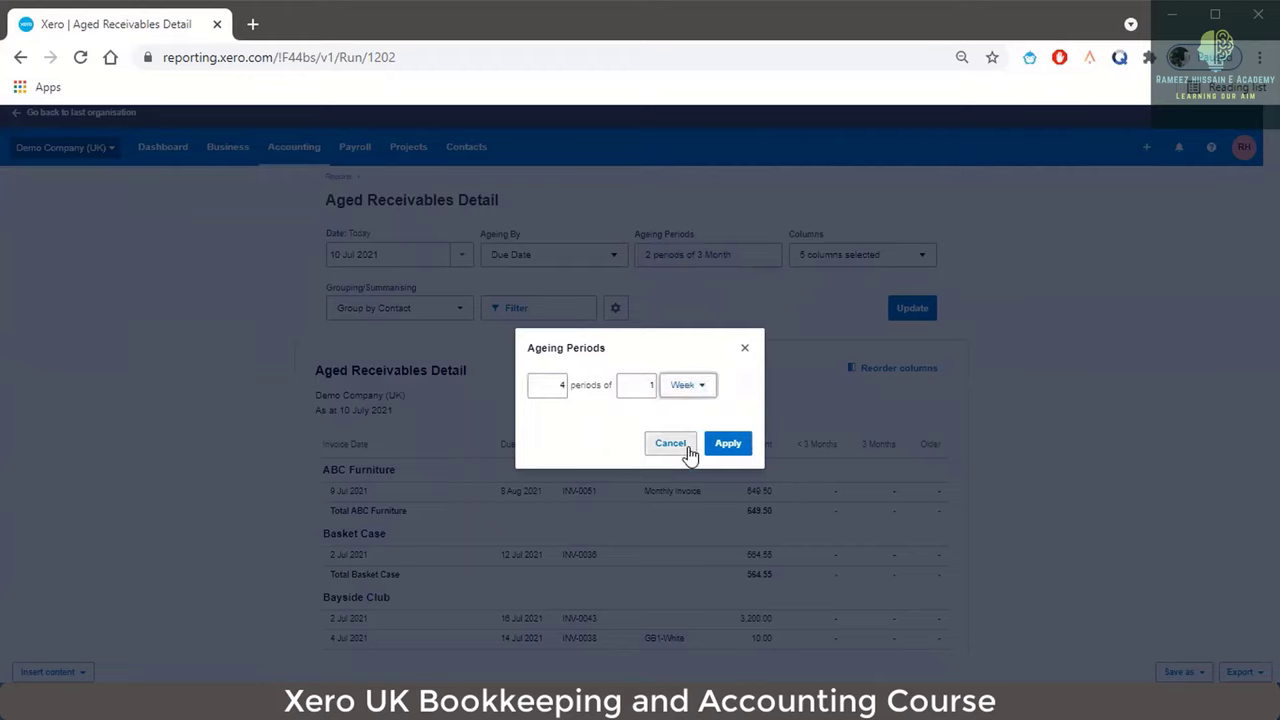
pyautogui.click(729, 444)
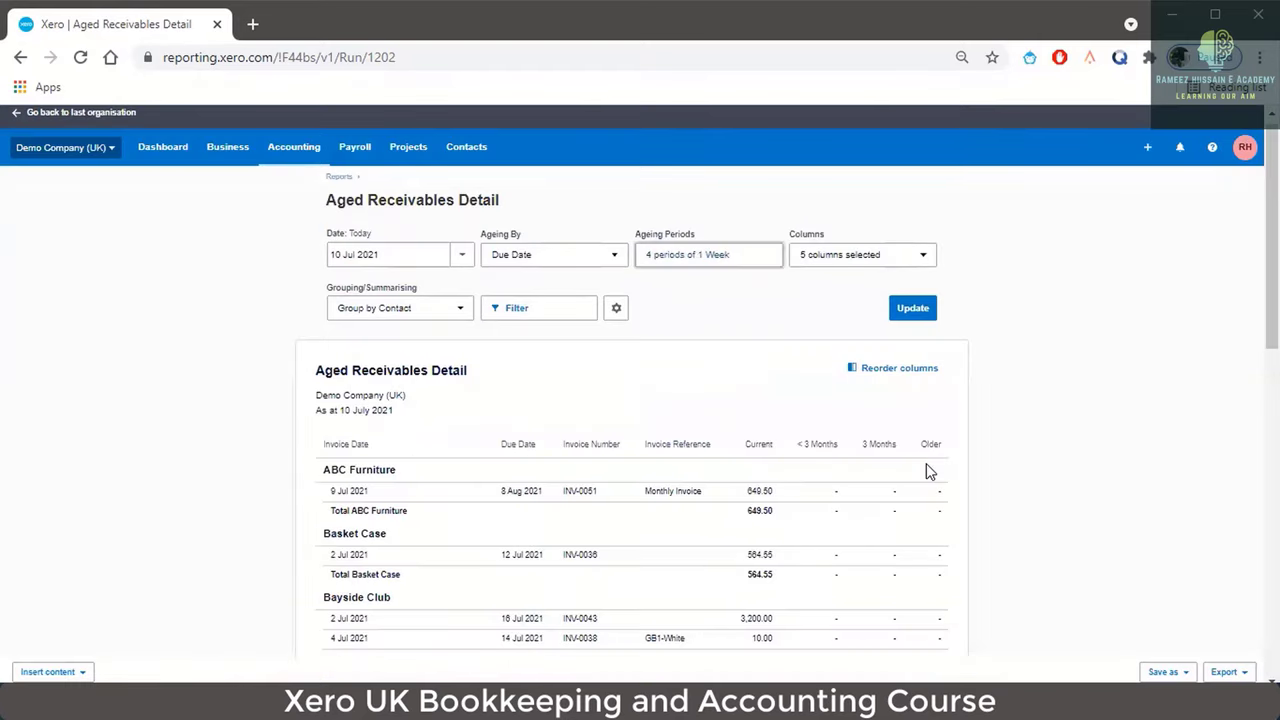
# Step: Rerun the report and scroll through the < 1 Week to Older columns down to the grand Total
pyautogui.click(912, 310)
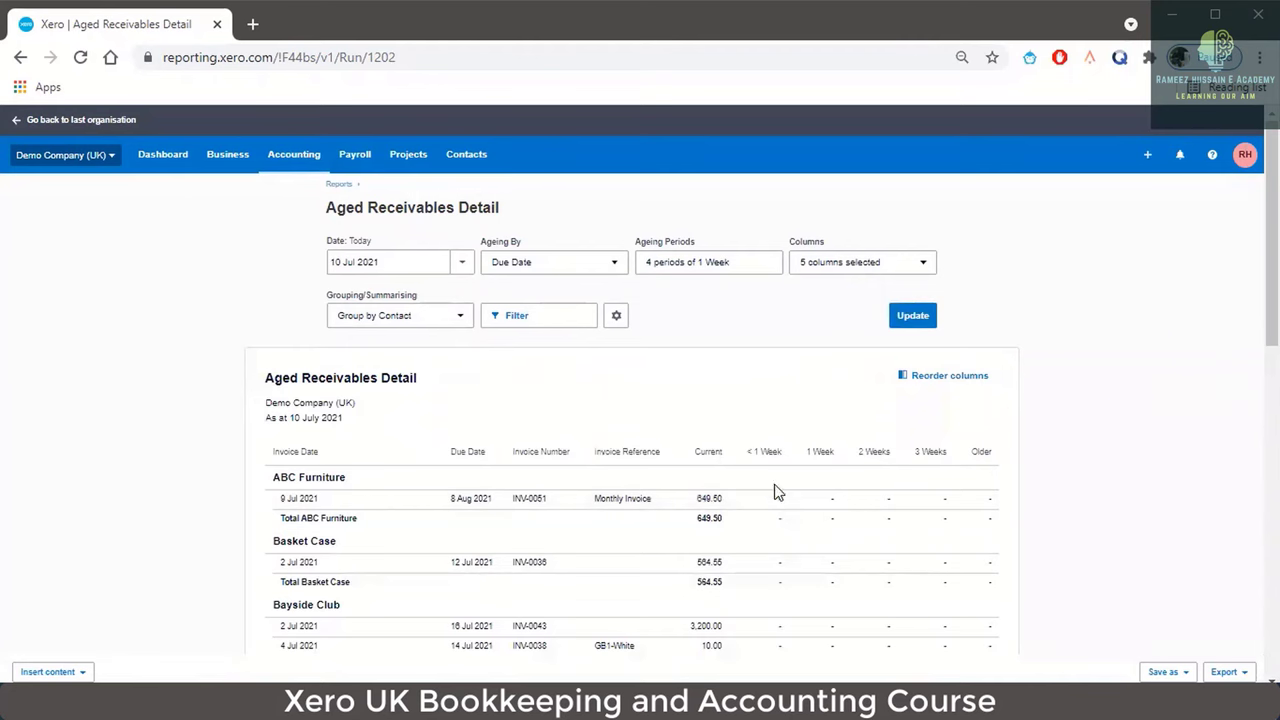
pyautogui.scroll(-4, 774, 488)
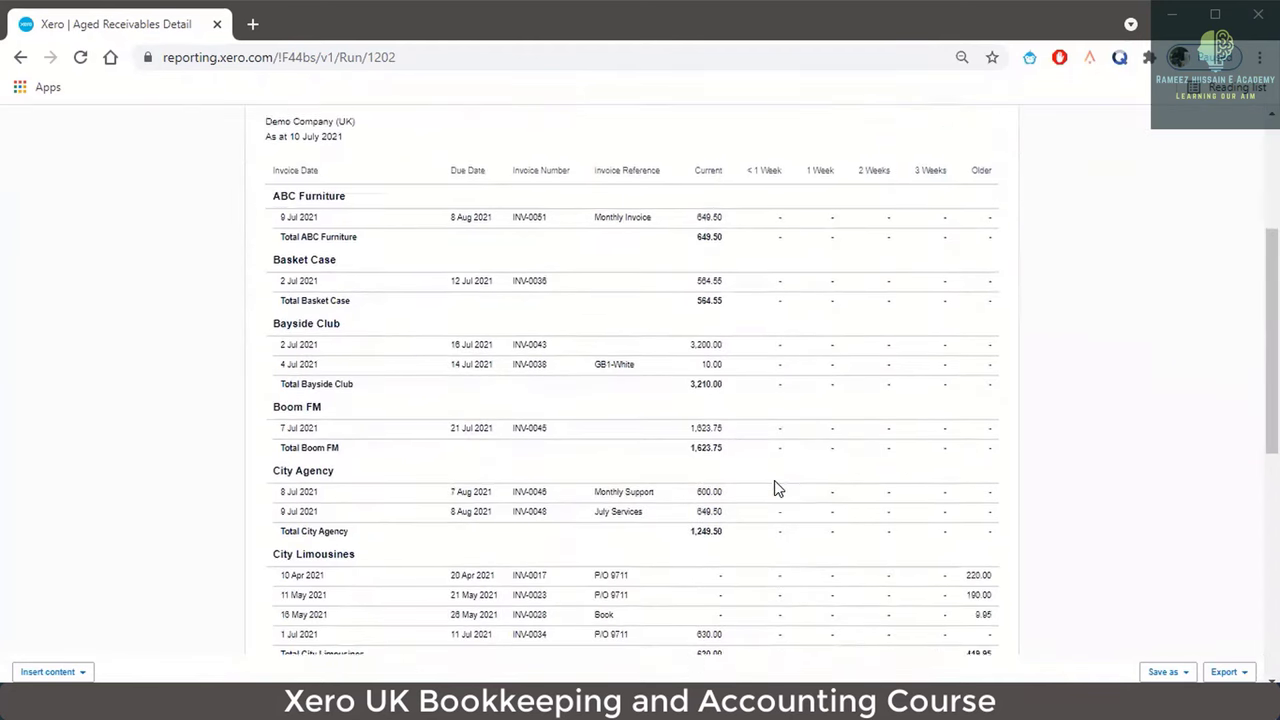
pyautogui.scroll(2, 896, 387)
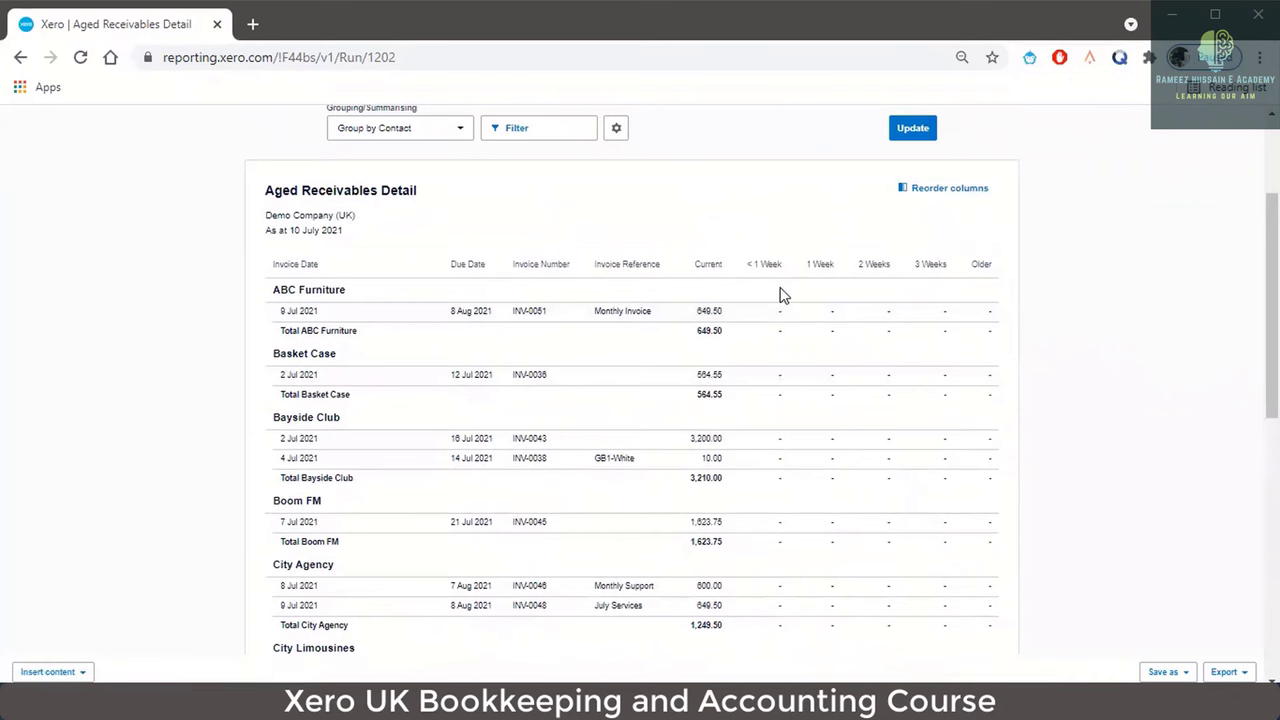
pyautogui.scroll(-3, 784, 304)
pyautogui.scroll(-3, 784, 304)
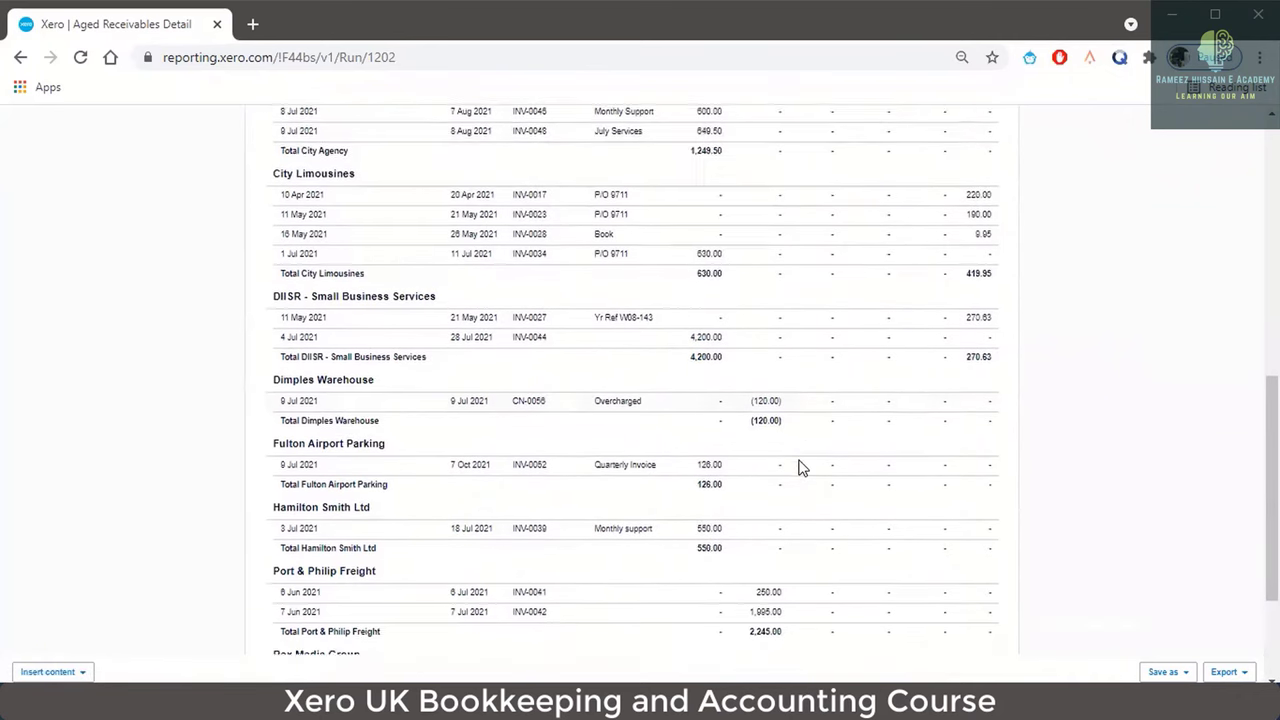
pyautogui.scroll(-1, 803, 514)
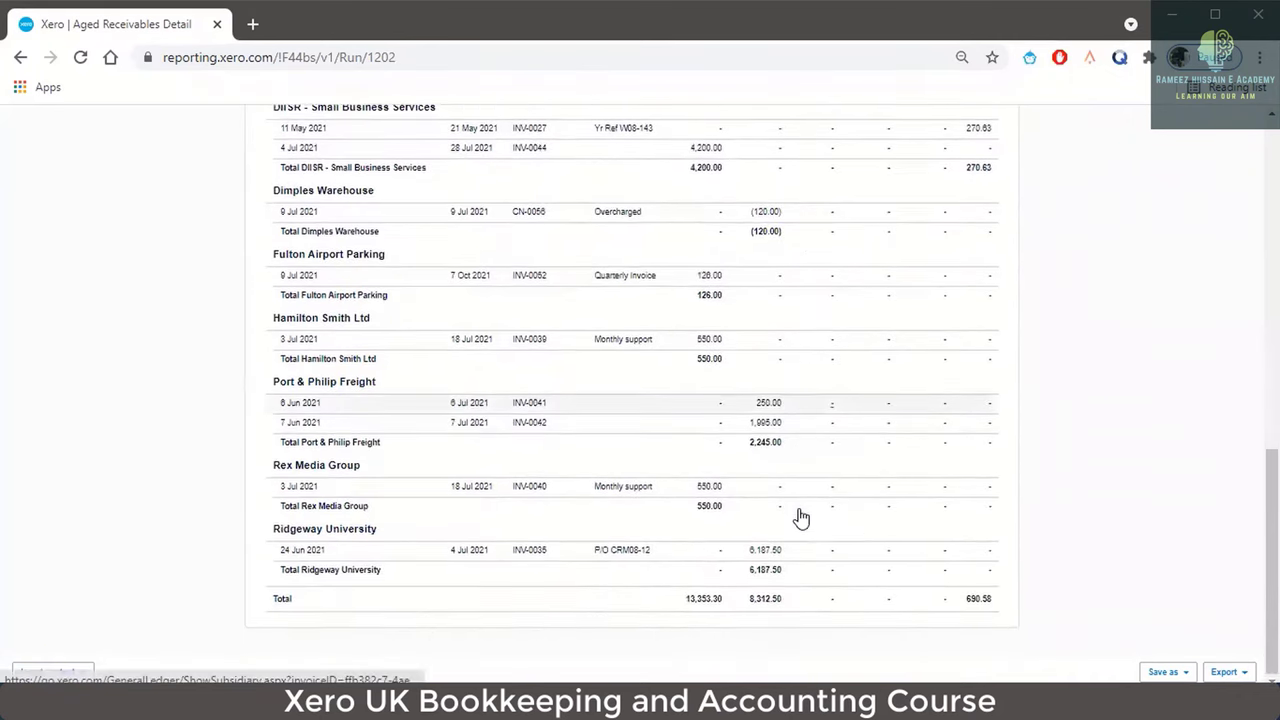
pyautogui.scroll(2, 801, 517)
pyautogui.scroll(5, 801, 517)
pyautogui.scroll(-6, 801, 517)
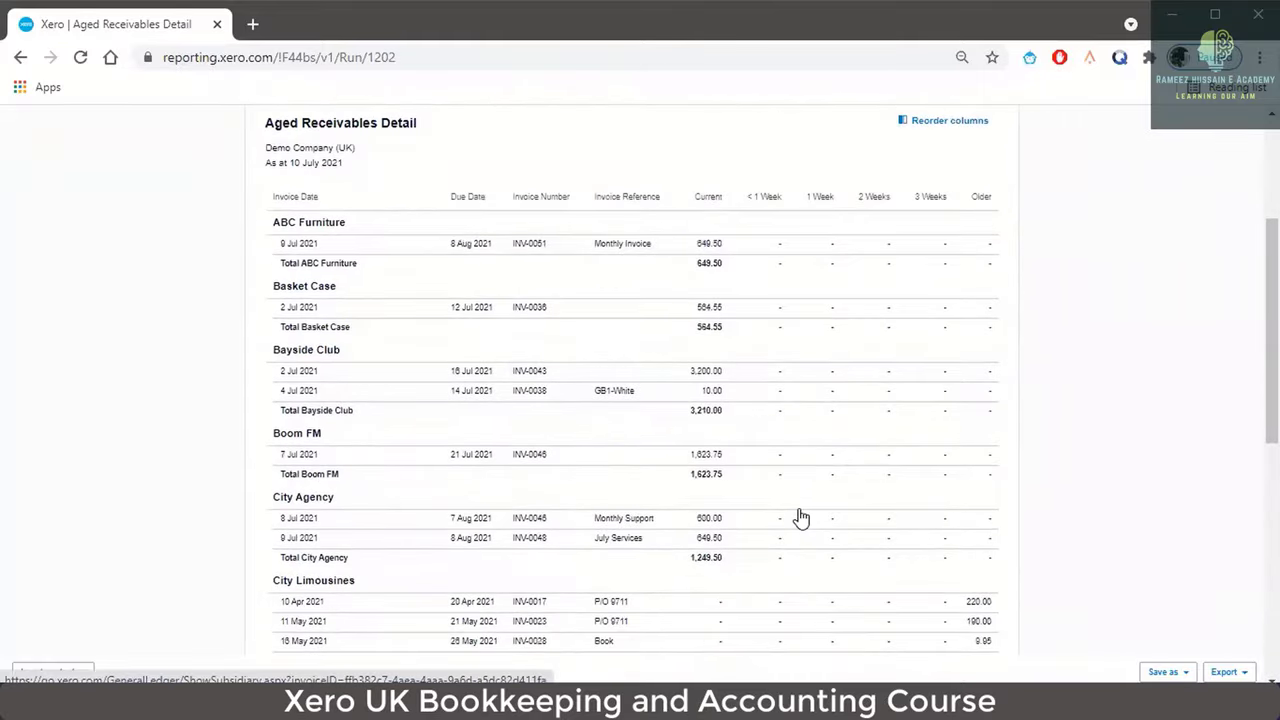
pyautogui.scroll(-2, 800, 517)
pyautogui.scroll(7, 799, 517)
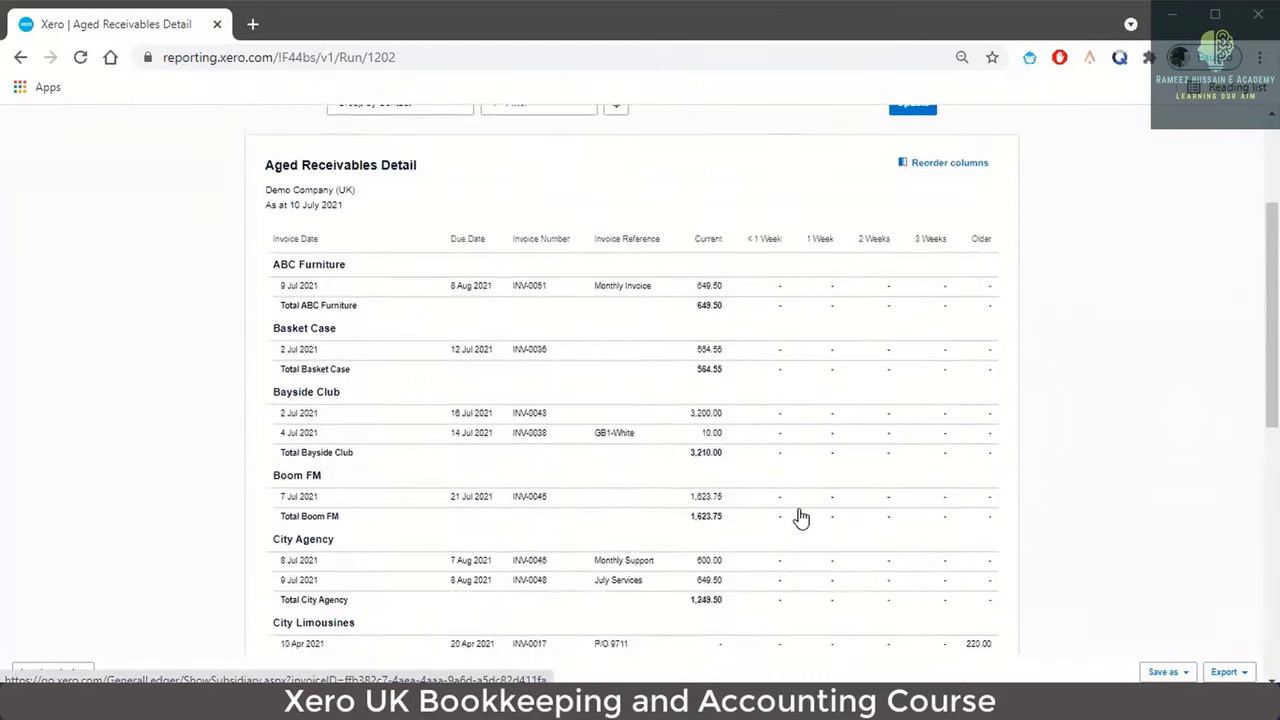
pyautogui.scroll(-7, 797, 458)
pyautogui.scroll(2, 795, 458)
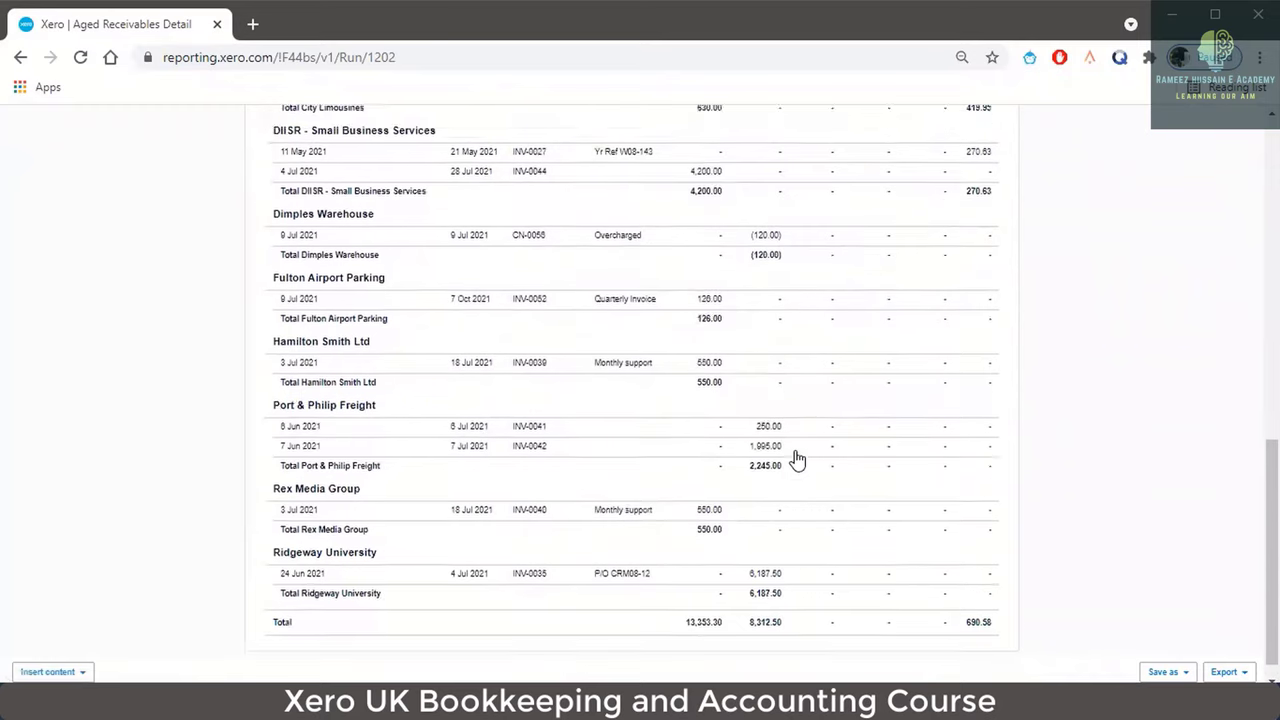
pyautogui.scroll(7, 843, 419)
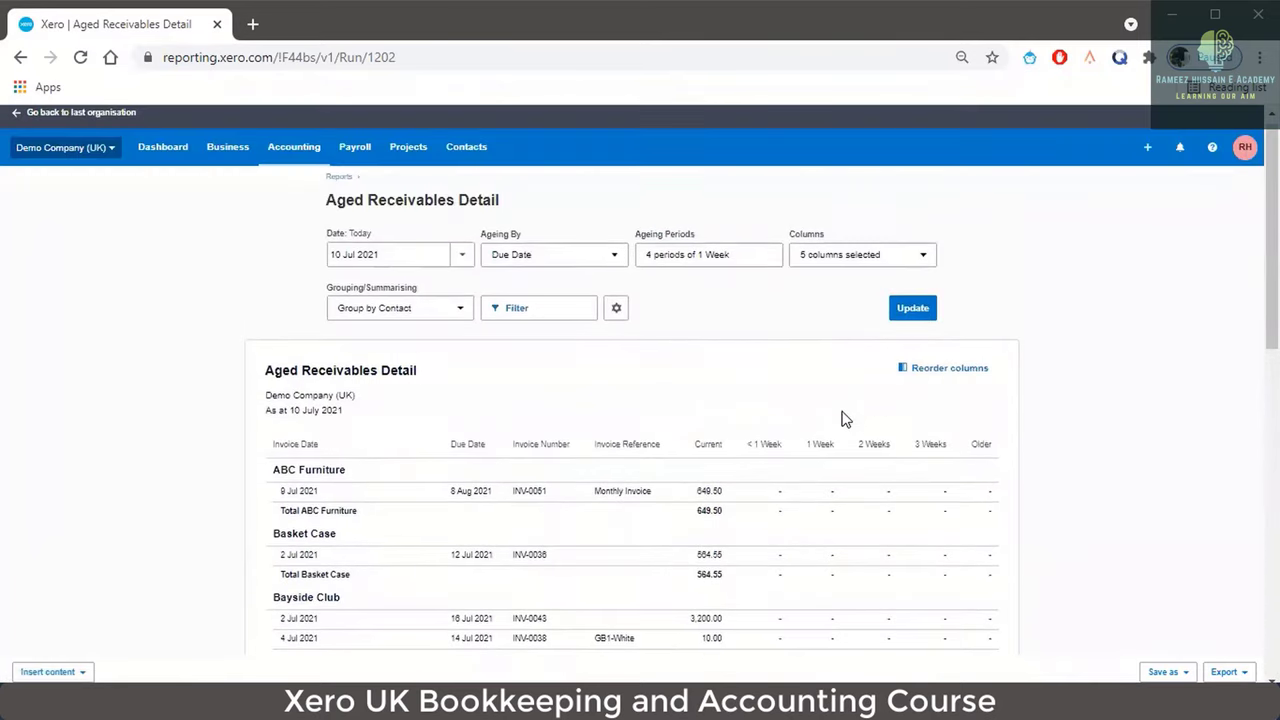
pyautogui.scroll(-7, 980, 455)
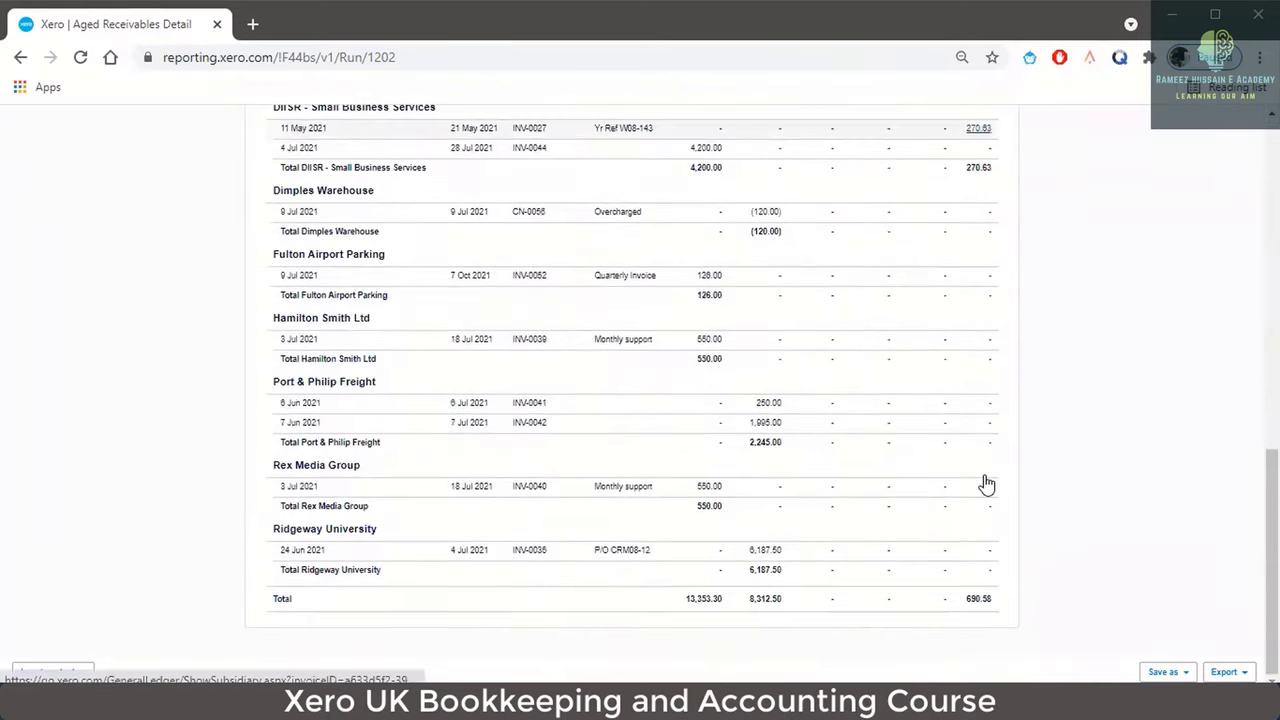
pyautogui.scroll(4, 822, 434)
pyautogui.scroll(3, 822, 434)
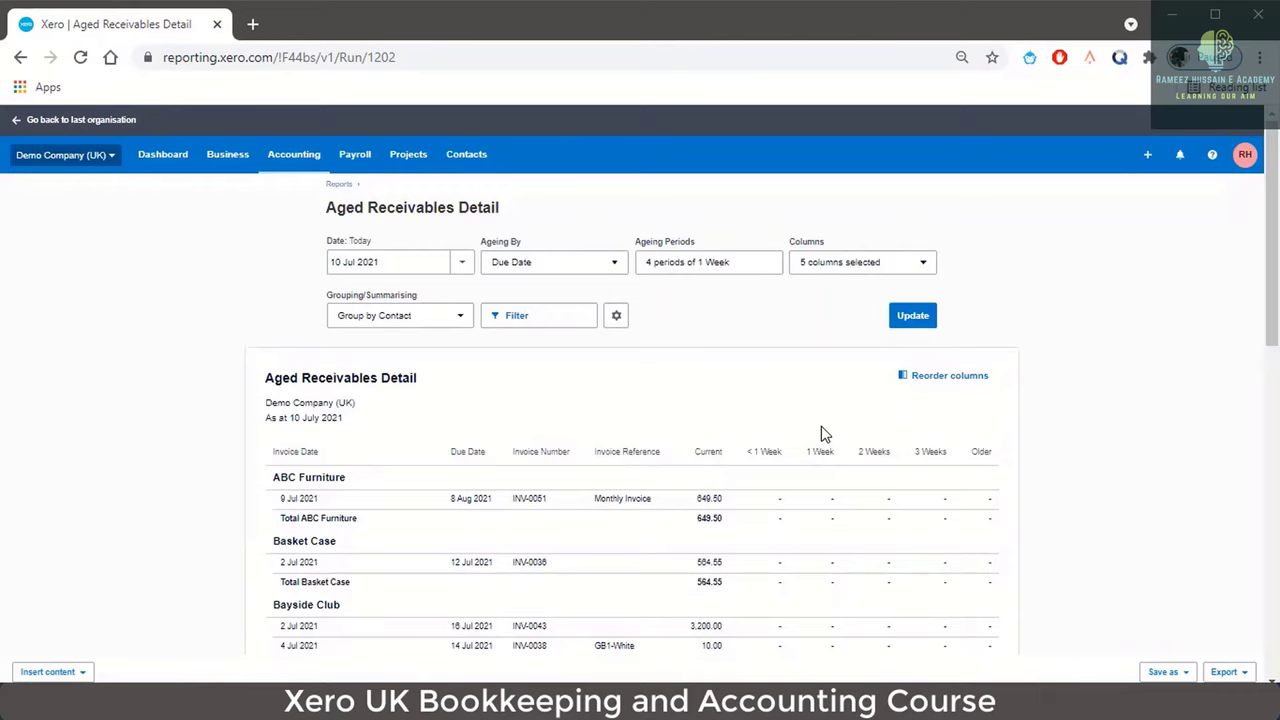
pyautogui.scroll(-4, 797, 425)
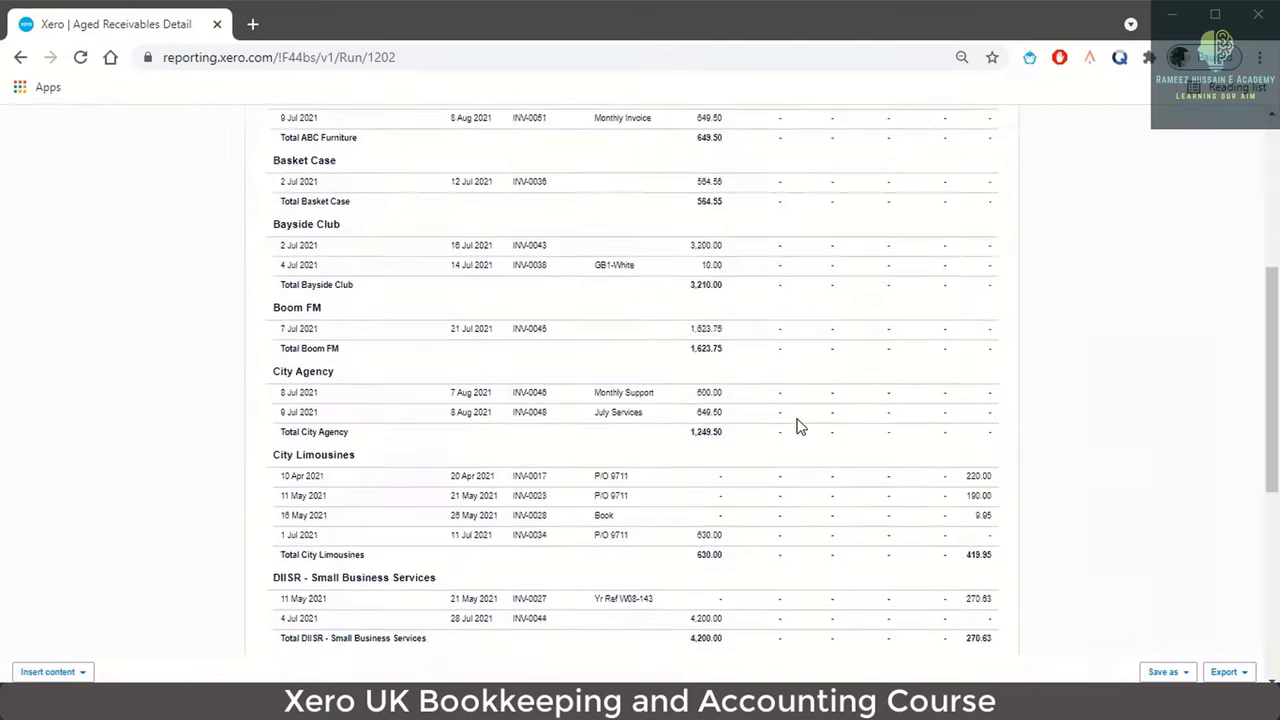
pyautogui.scroll(-3, 797, 425)
pyautogui.scroll(-2, 786, 568)
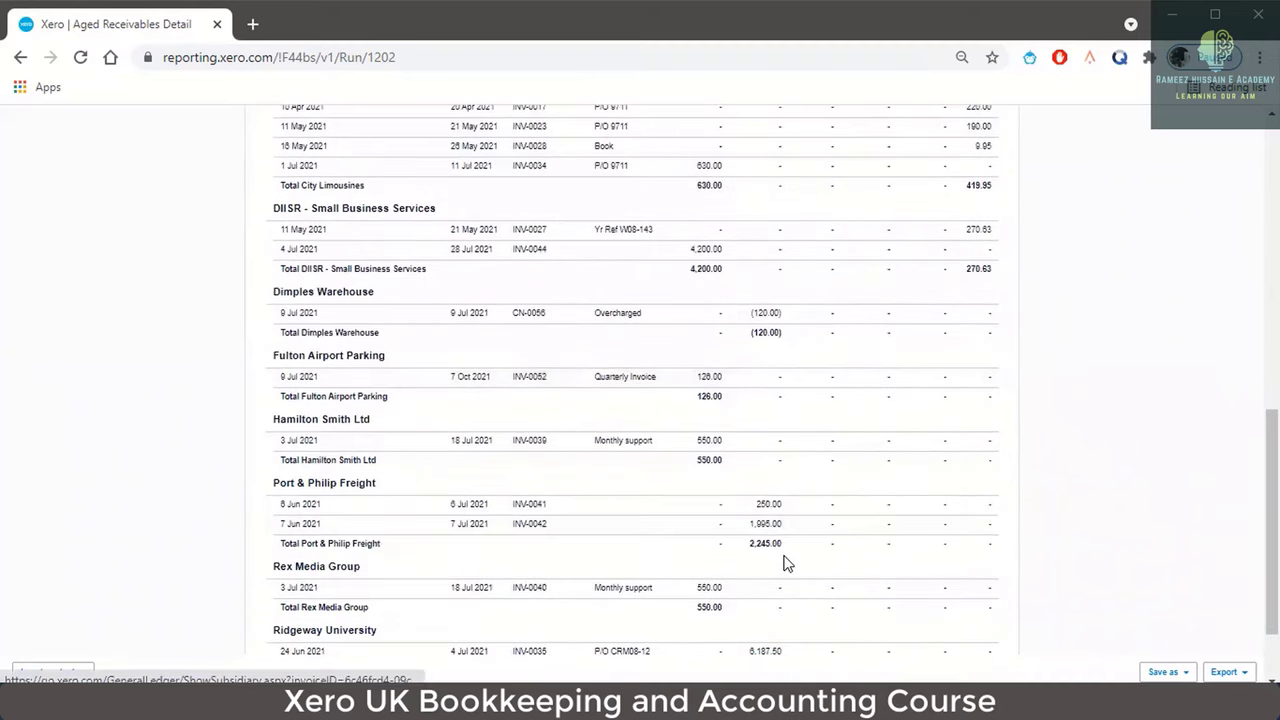
pyautogui.scroll(-2, 790, 520)
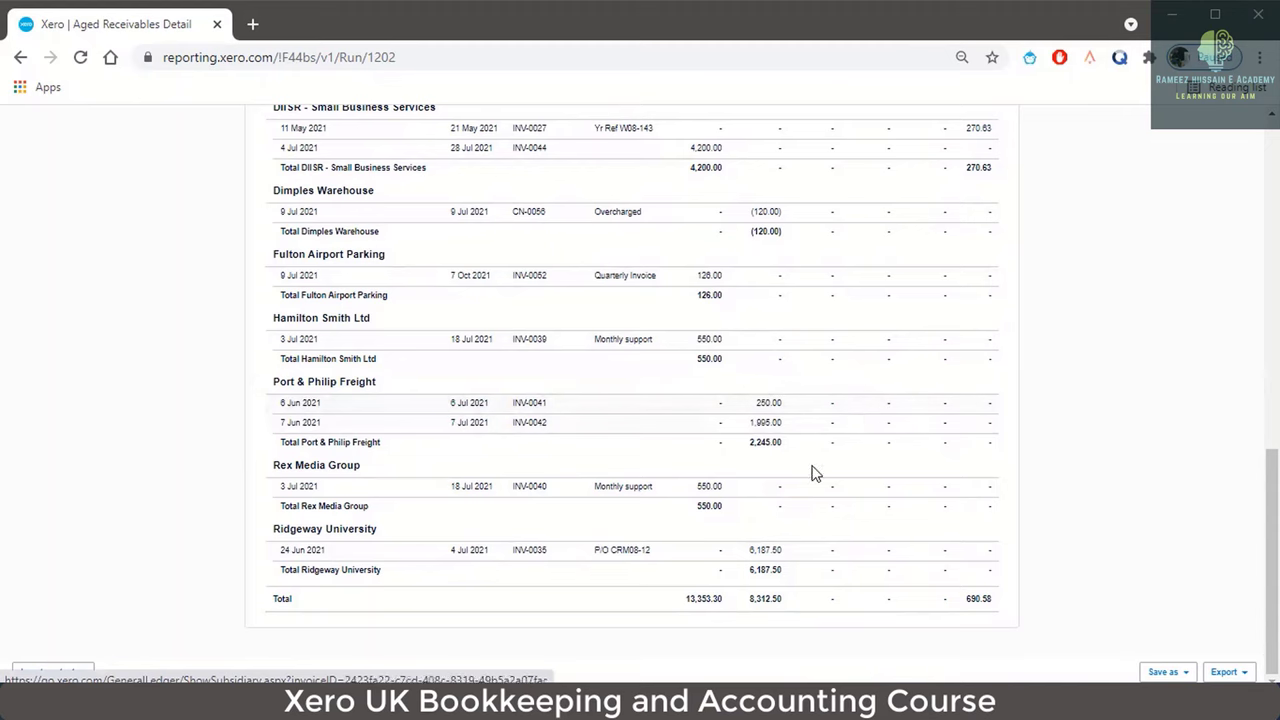
pyautogui.scroll(10, 808, 466)
pyautogui.scroll(1, 806, 466)
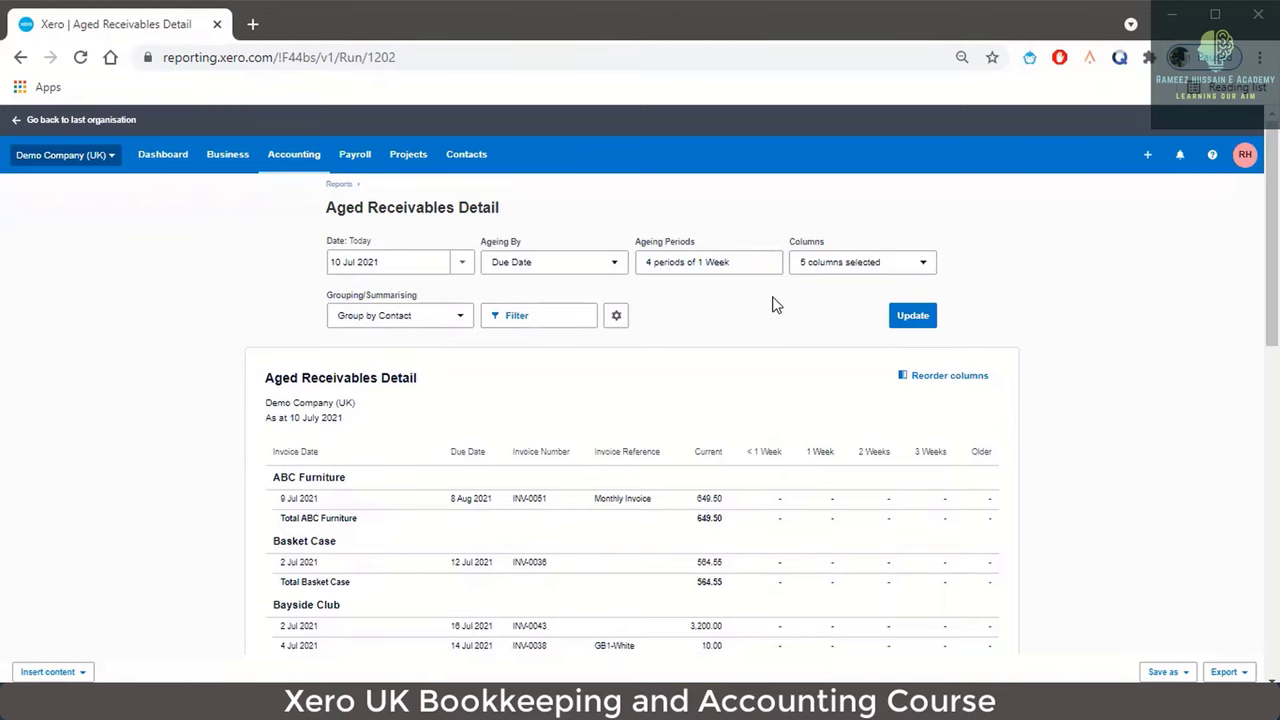
# Step: Switch the period unit back to Month and rerun, showing < 1 Month through 3 Months and Older
pyautogui.click(727, 267)
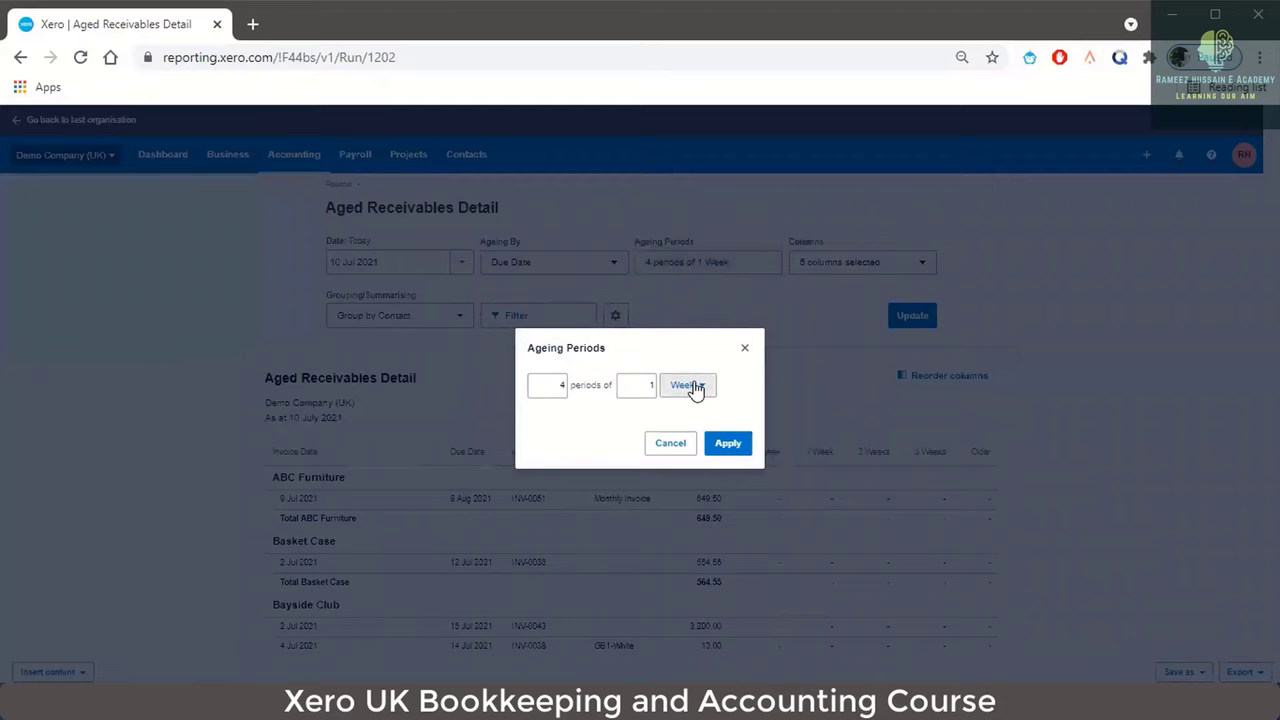
pyautogui.click(695, 388)
pyautogui.click(686, 471)
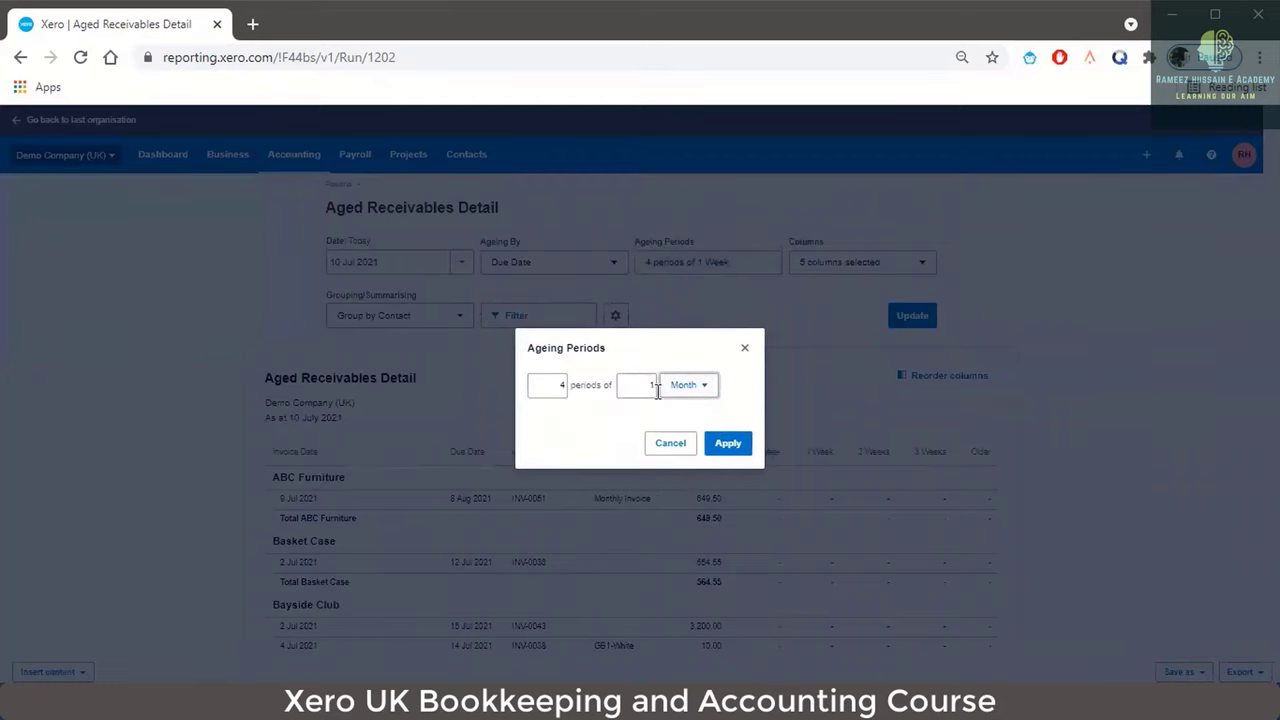
pyautogui.click(727, 445)
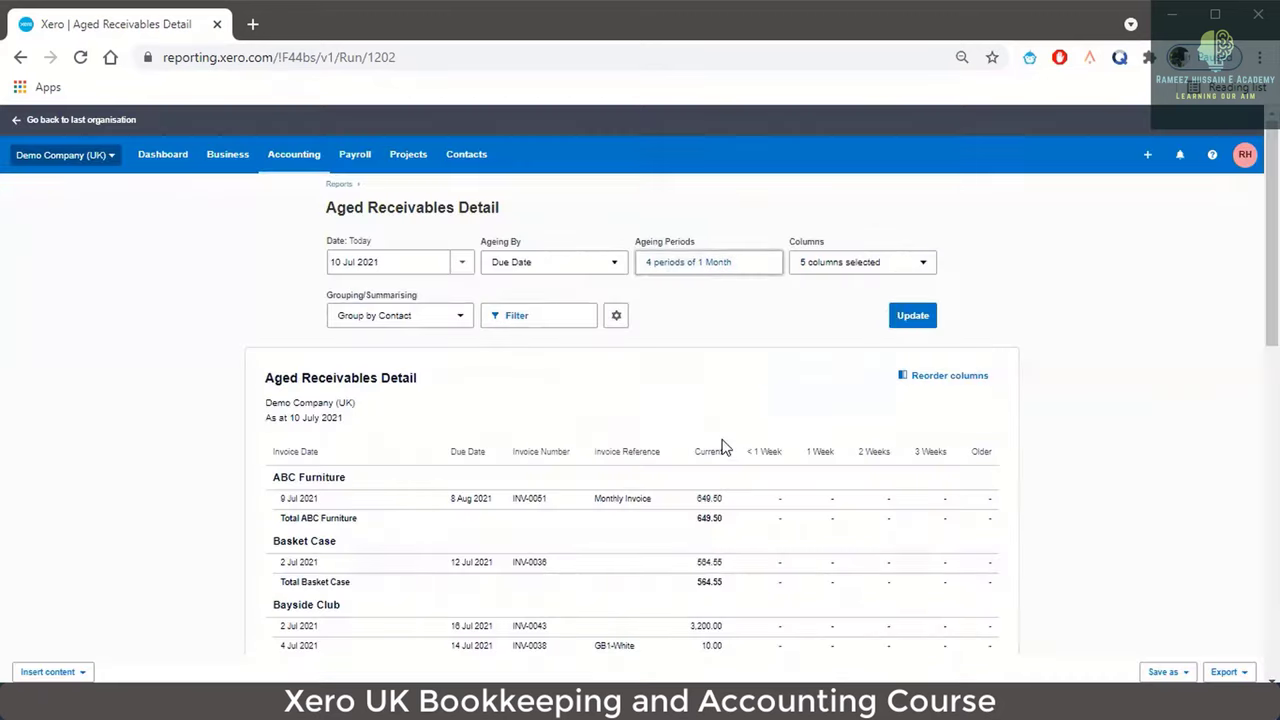
pyautogui.click(893, 317)
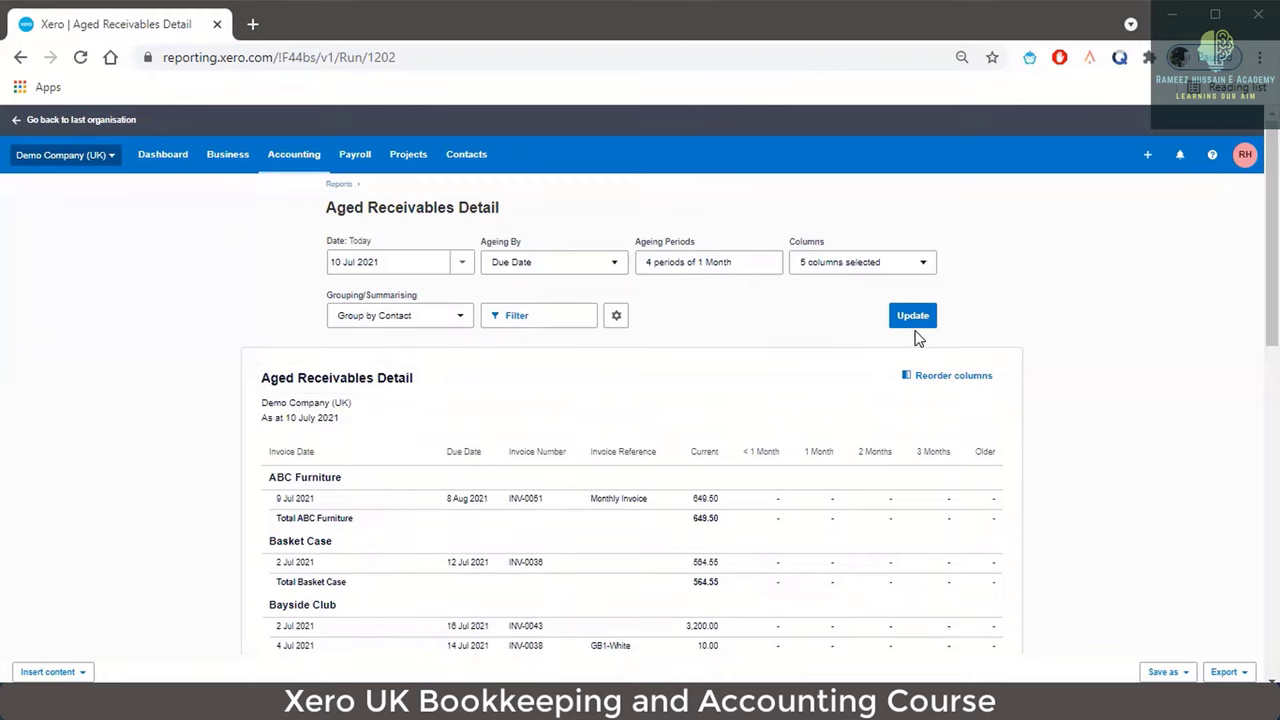
# Step: Add the Department, Email, Expected Date, Mobile, Phone and Region columns to the report
pyautogui.click(922, 263)
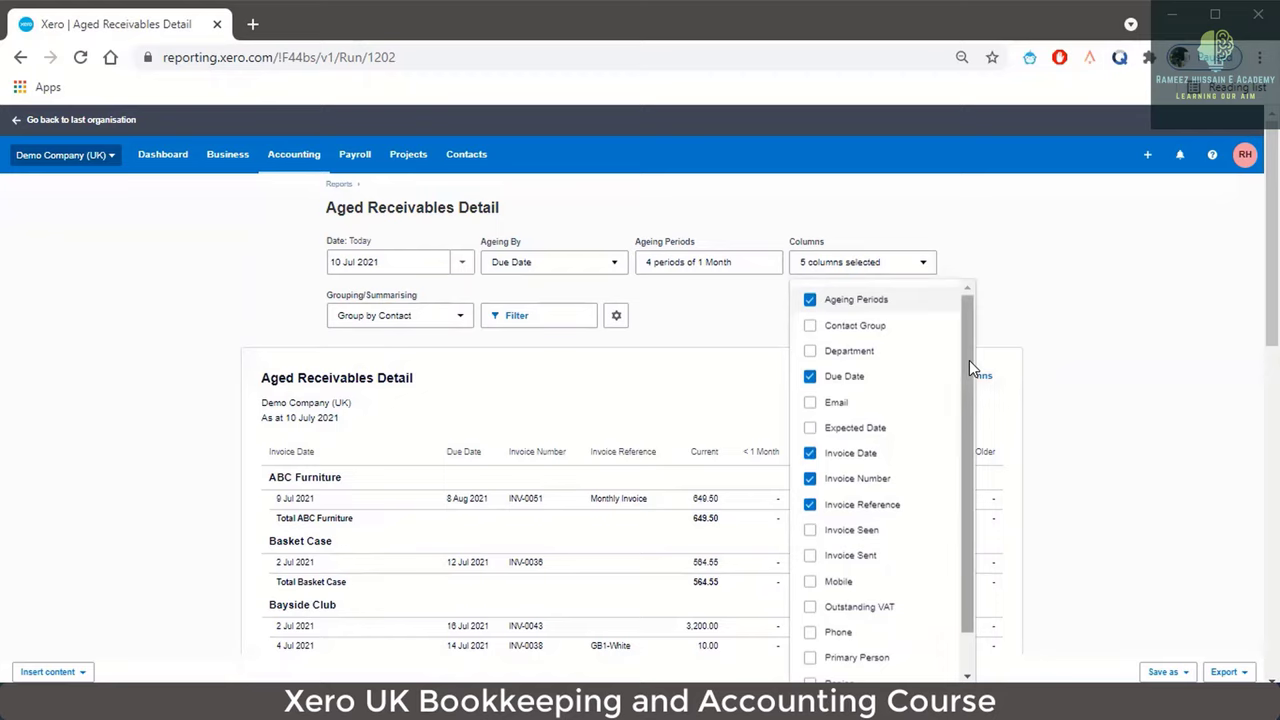
pyautogui.click(811, 355)
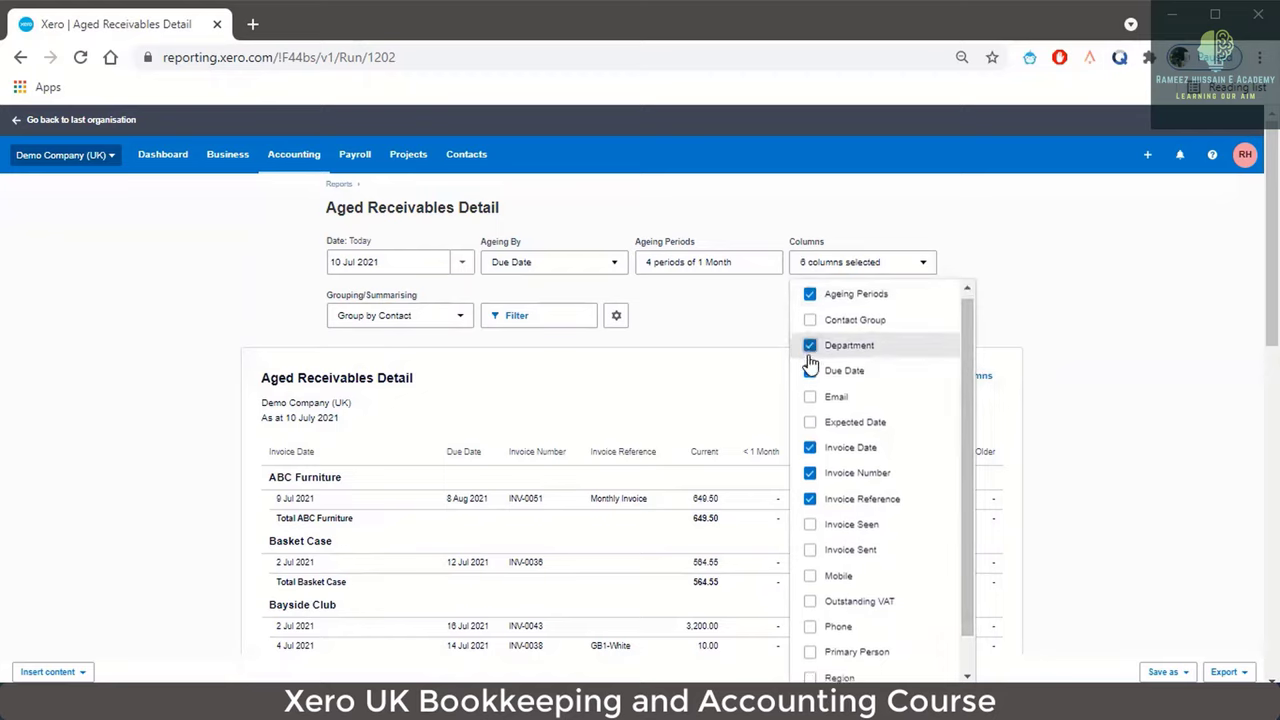
pyautogui.scroll(-1, 810, 375)
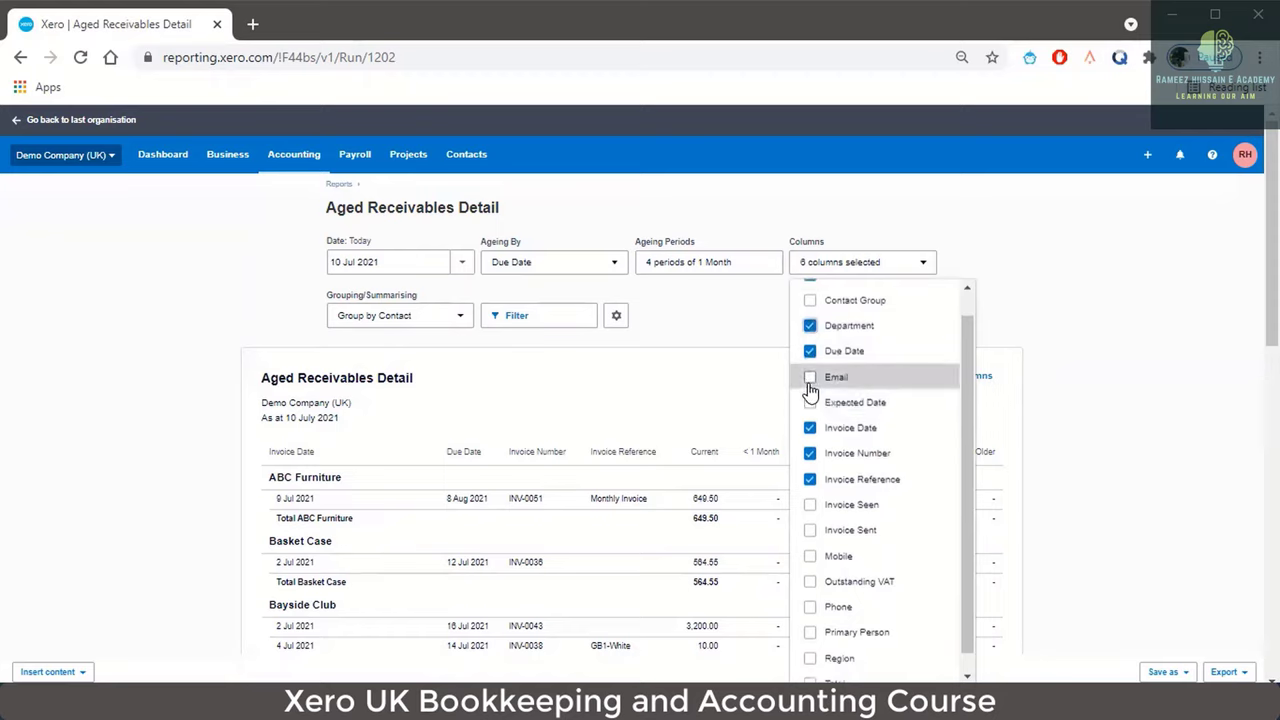
pyautogui.click(810, 386)
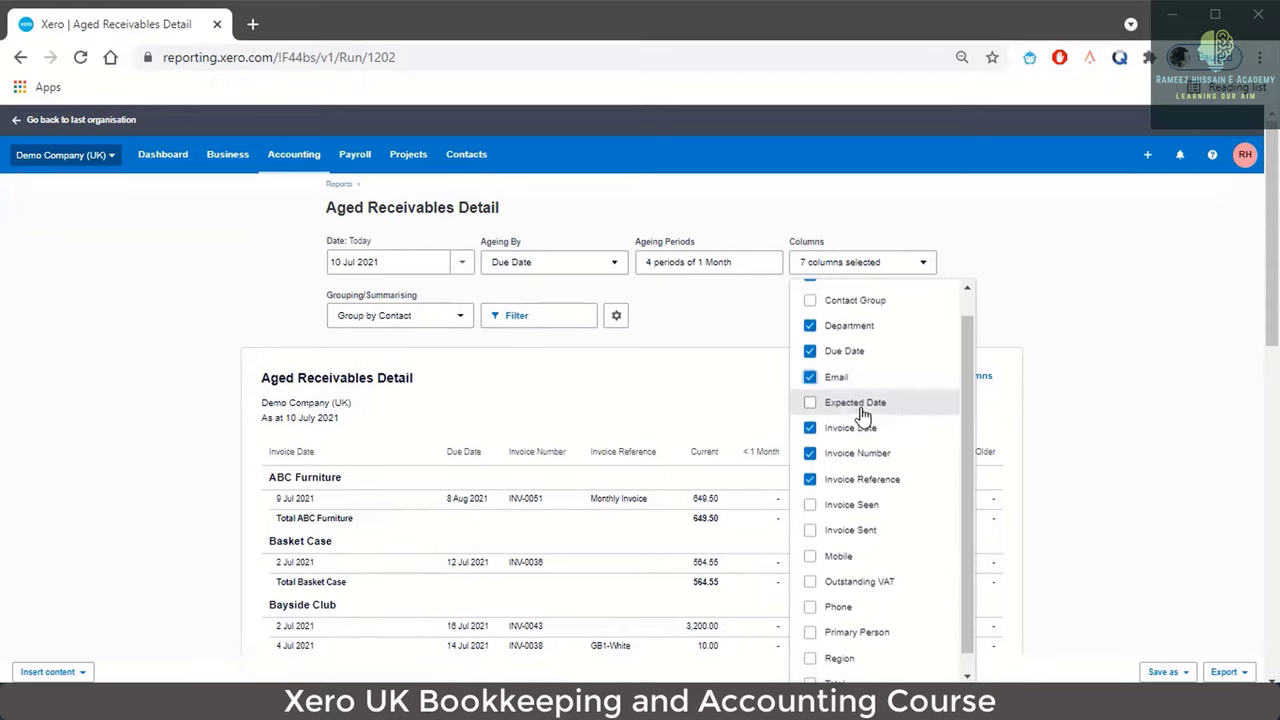
pyautogui.click(812, 405)
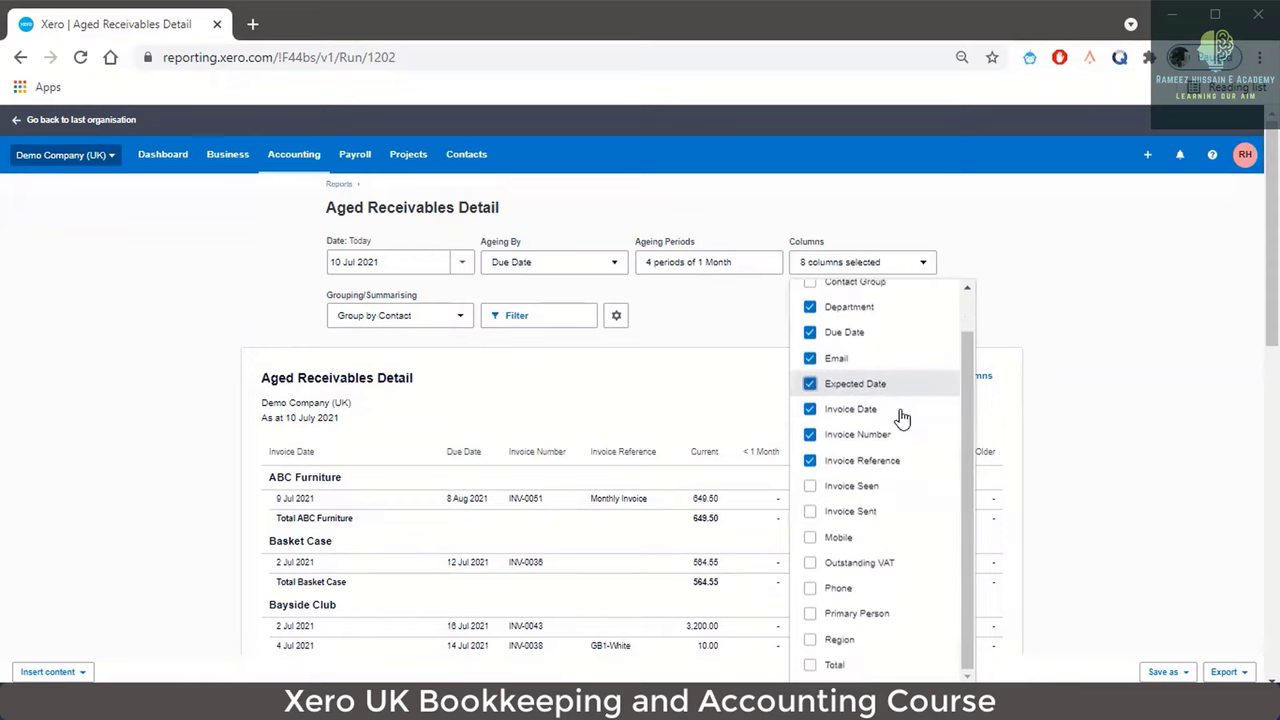
pyautogui.scroll(-1, 920, 552)
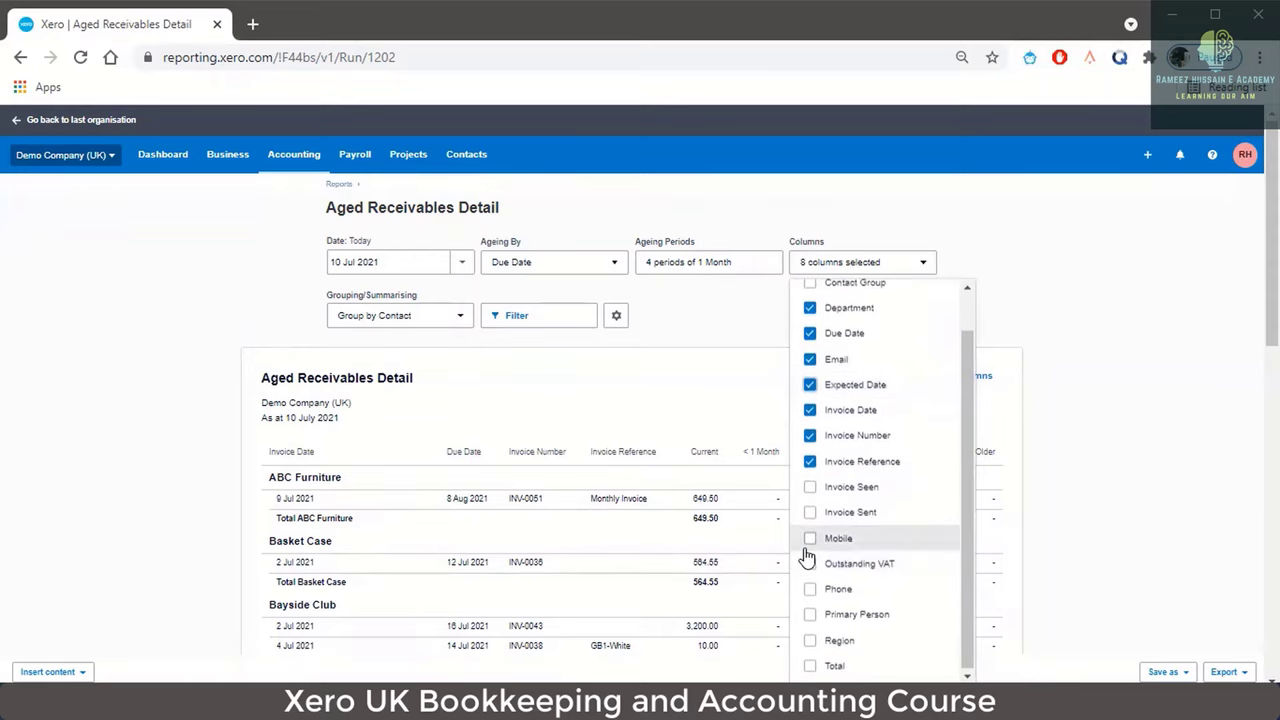
pyautogui.click(810, 540)
pyautogui.click(810, 589)
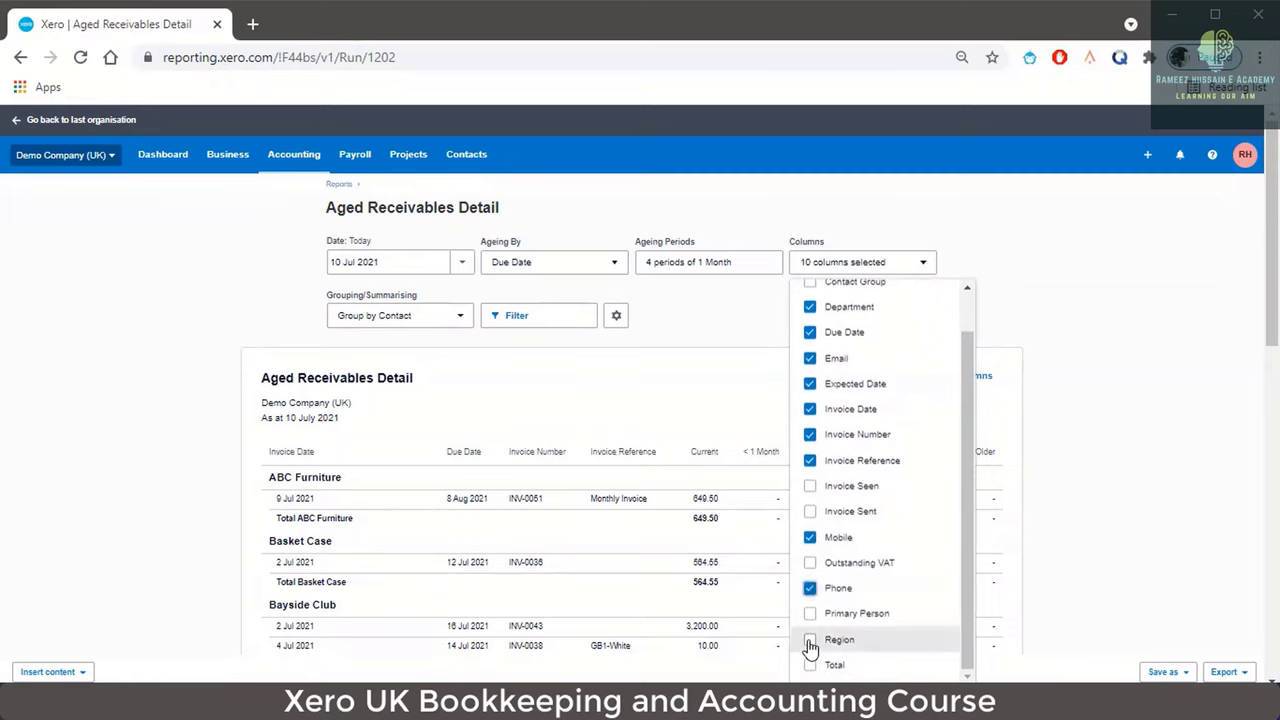
pyautogui.click(810, 641)
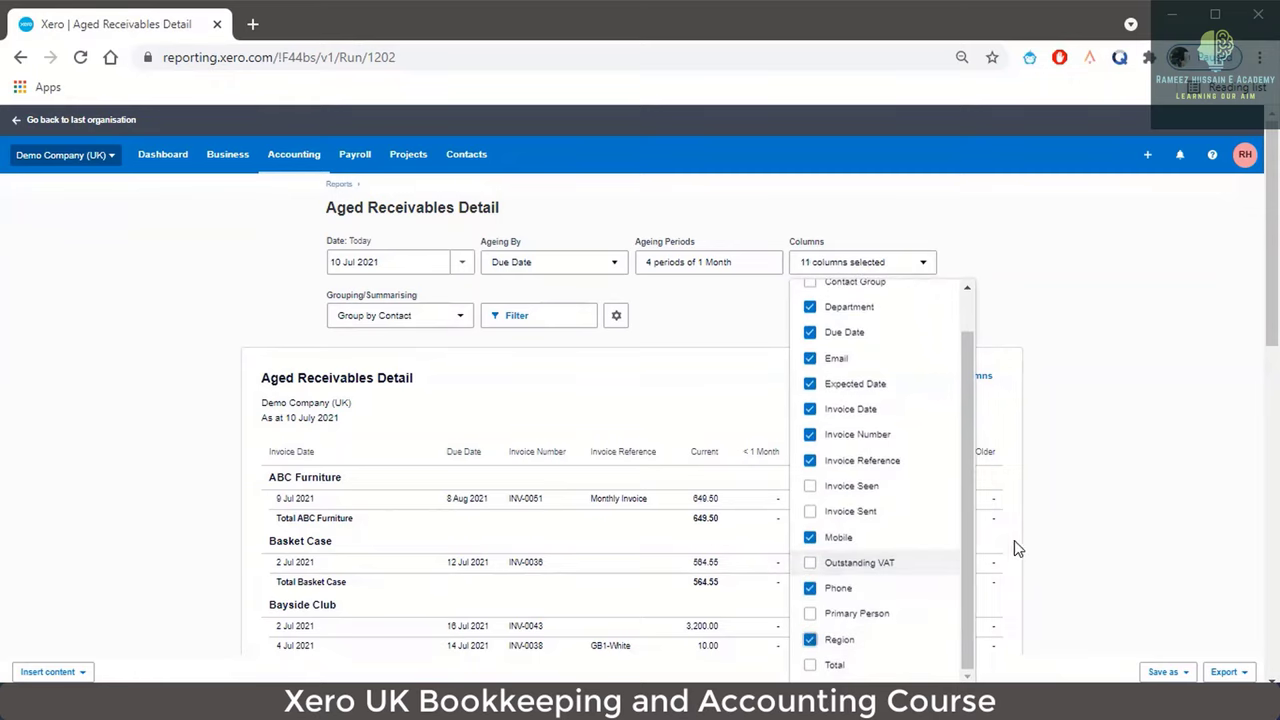
# Step: Add the Primary Person column too and rerun the report with all 12 columns
pyautogui.scroll(-1, 1014, 540)
pyautogui.scroll(-2, 941, 568)
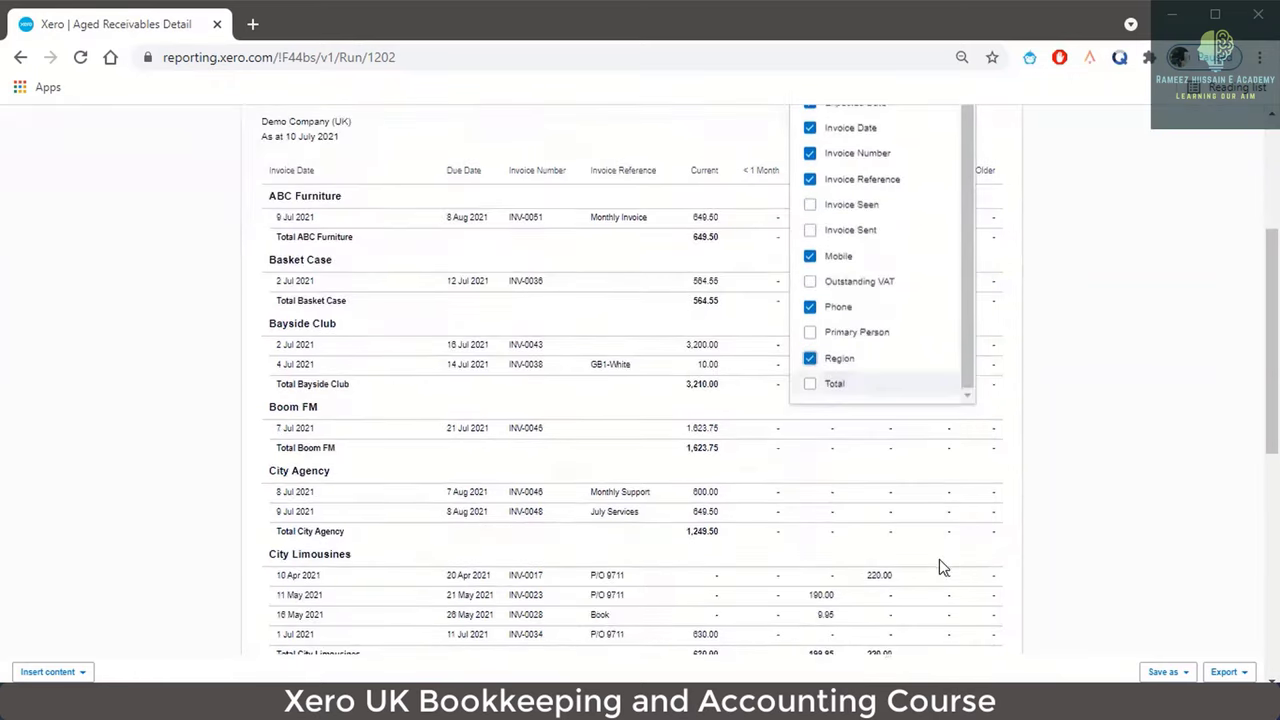
pyautogui.click(866, 336)
pyautogui.scroll(3, 907, 334)
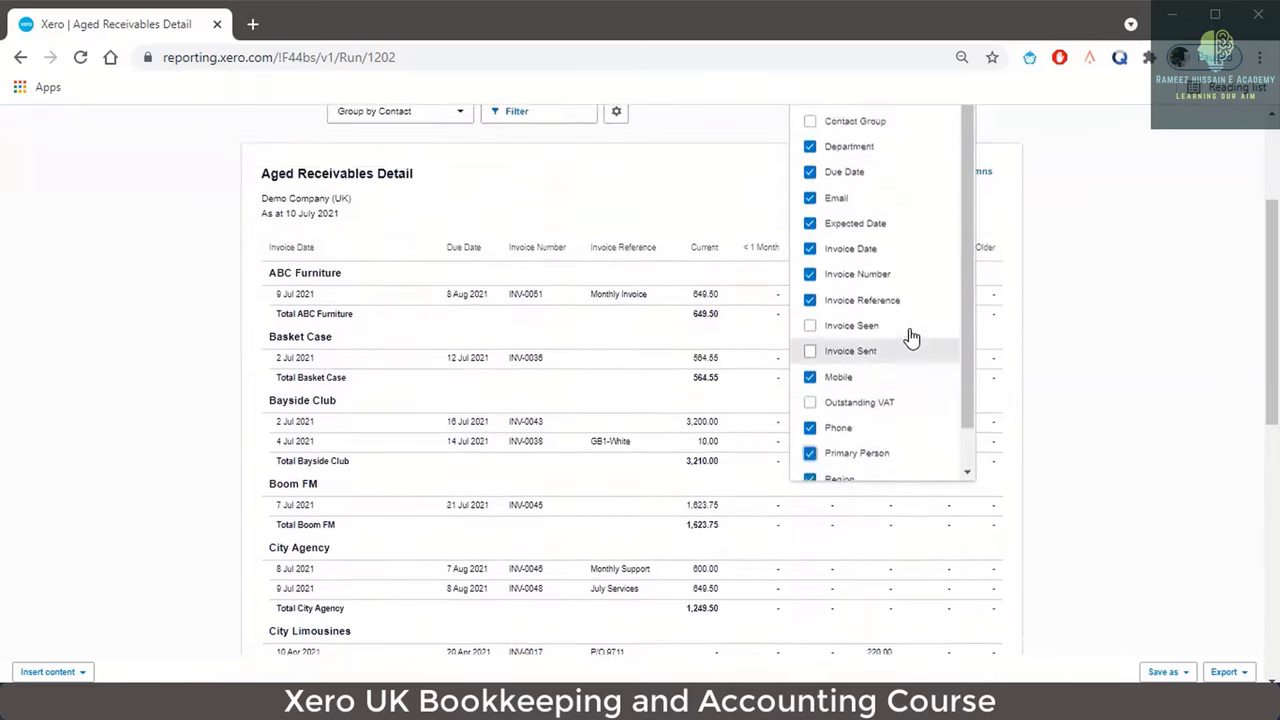
pyautogui.scroll(1, 911, 336)
pyautogui.scroll(1, 911, 336)
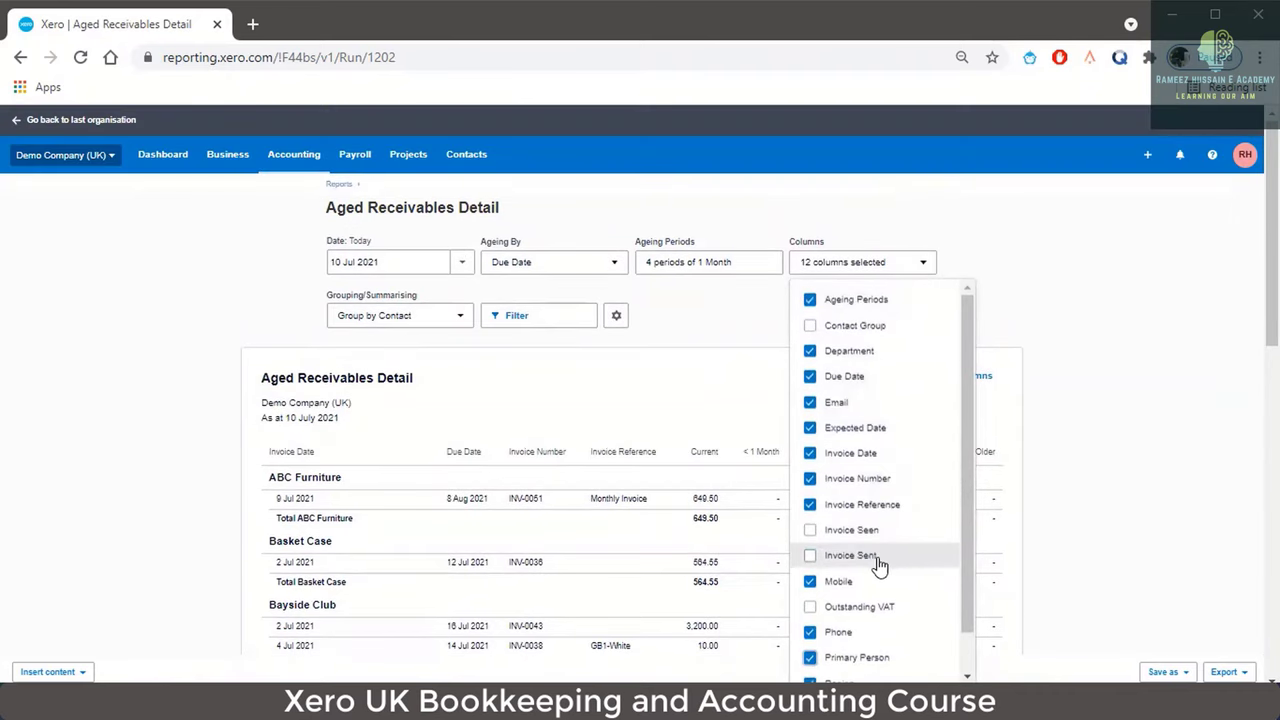
pyautogui.scroll(-3, 880, 562)
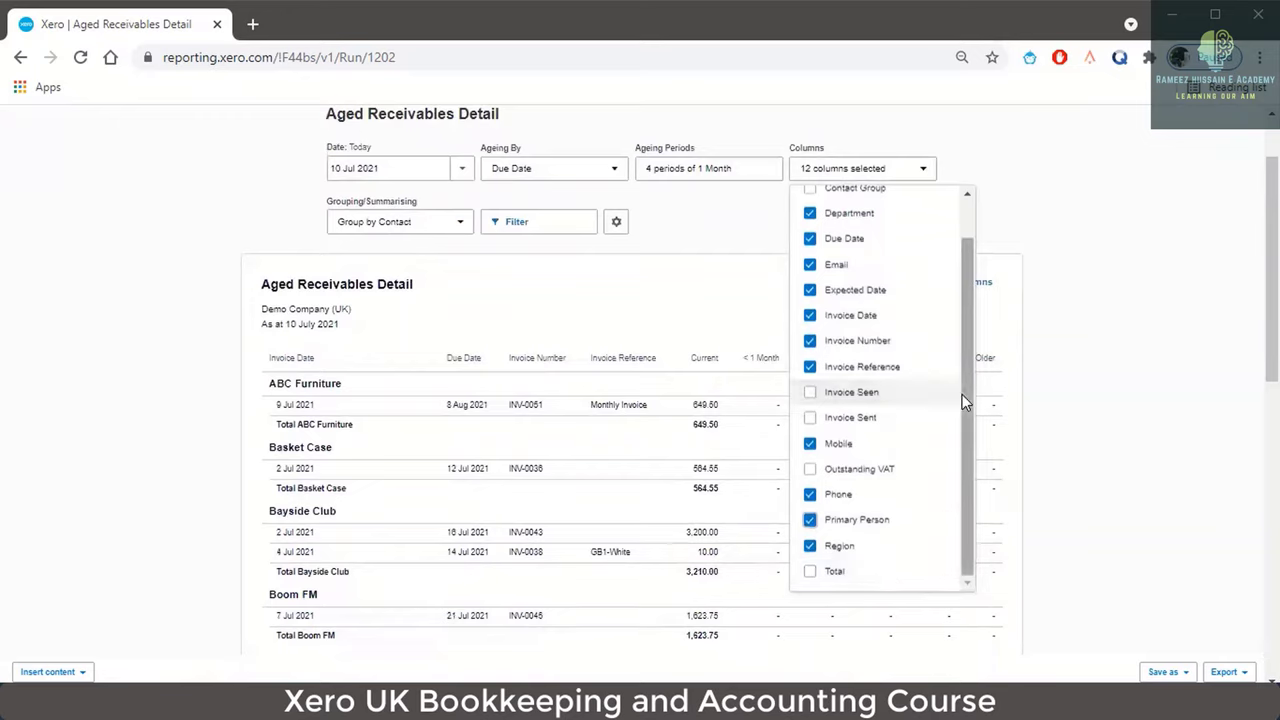
pyautogui.click(1088, 240)
pyautogui.click(915, 224)
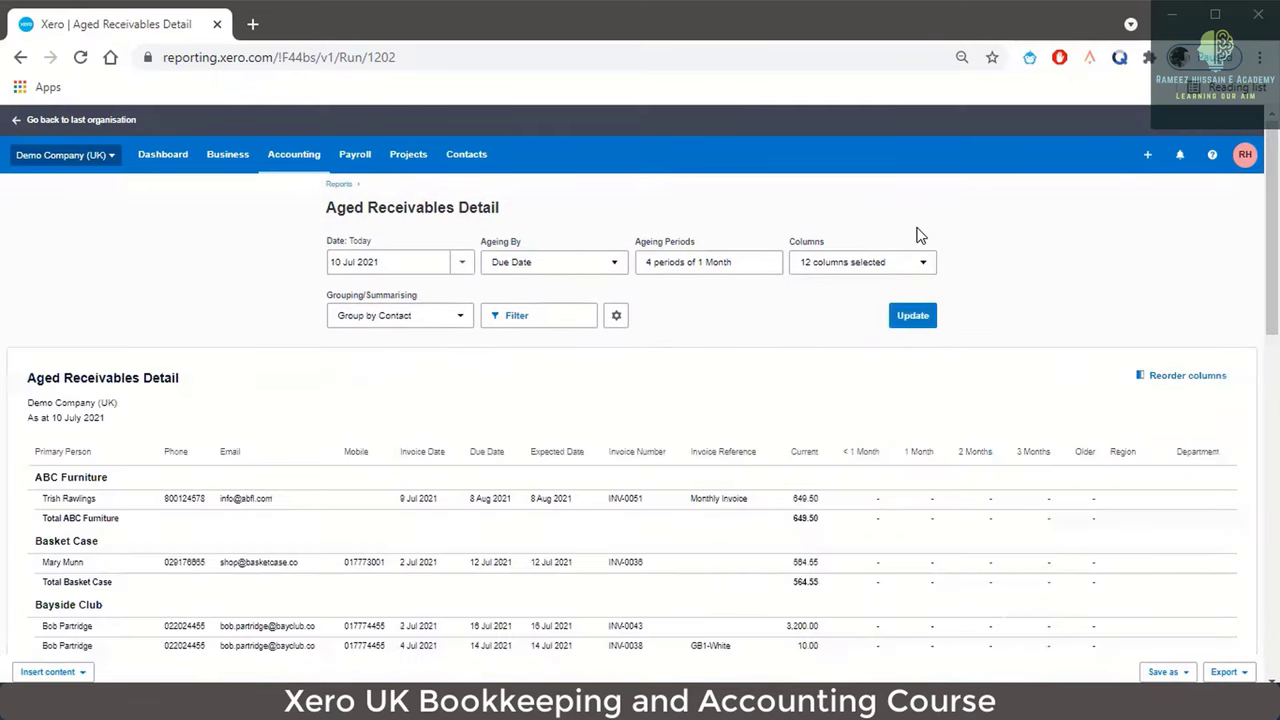
pyautogui.scroll(-1, 345, 422)
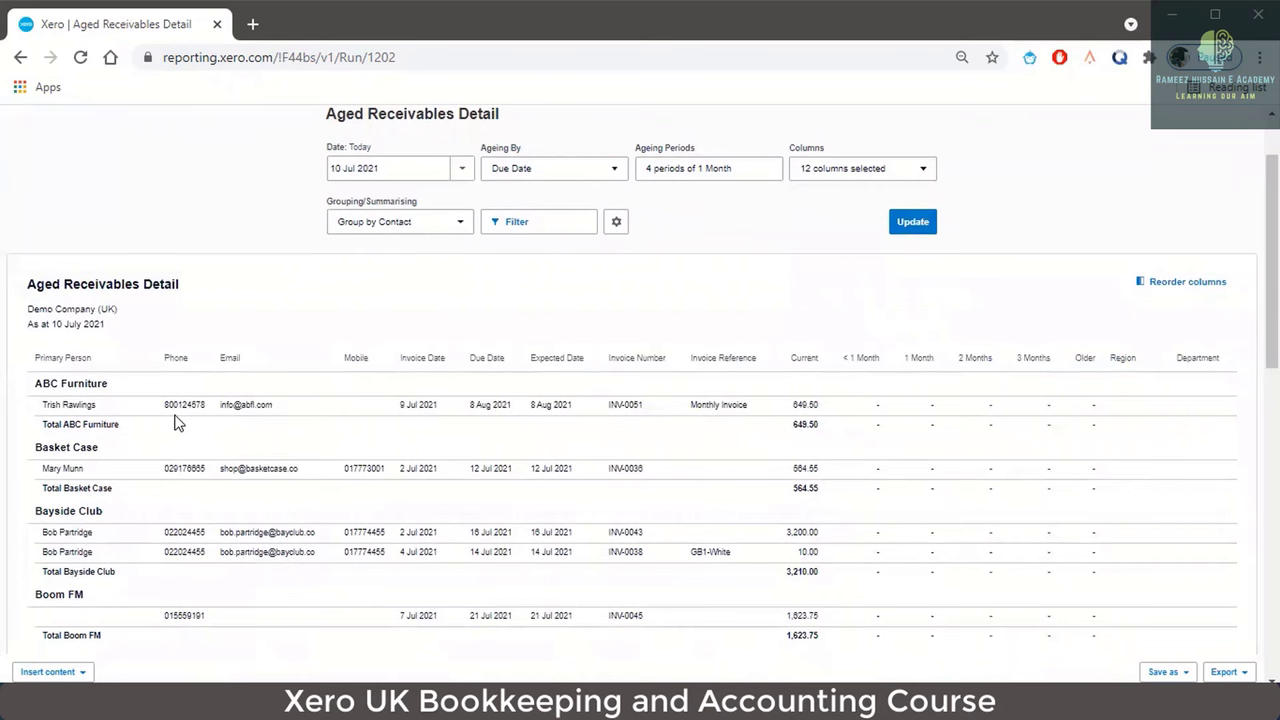
pyautogui.scroll(-4, 175, 423)
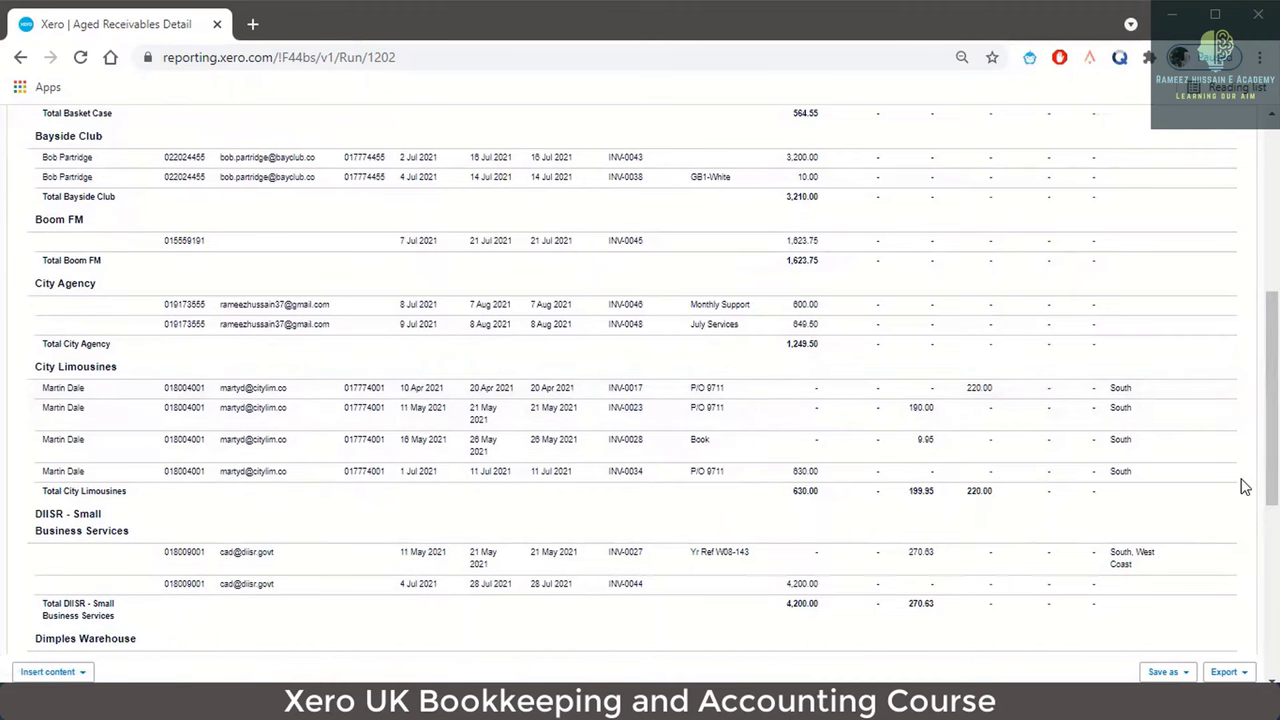
pyautogui.scroll(-2, 1247, 486)
pyautogui.scroll(-2, 1212, 466)
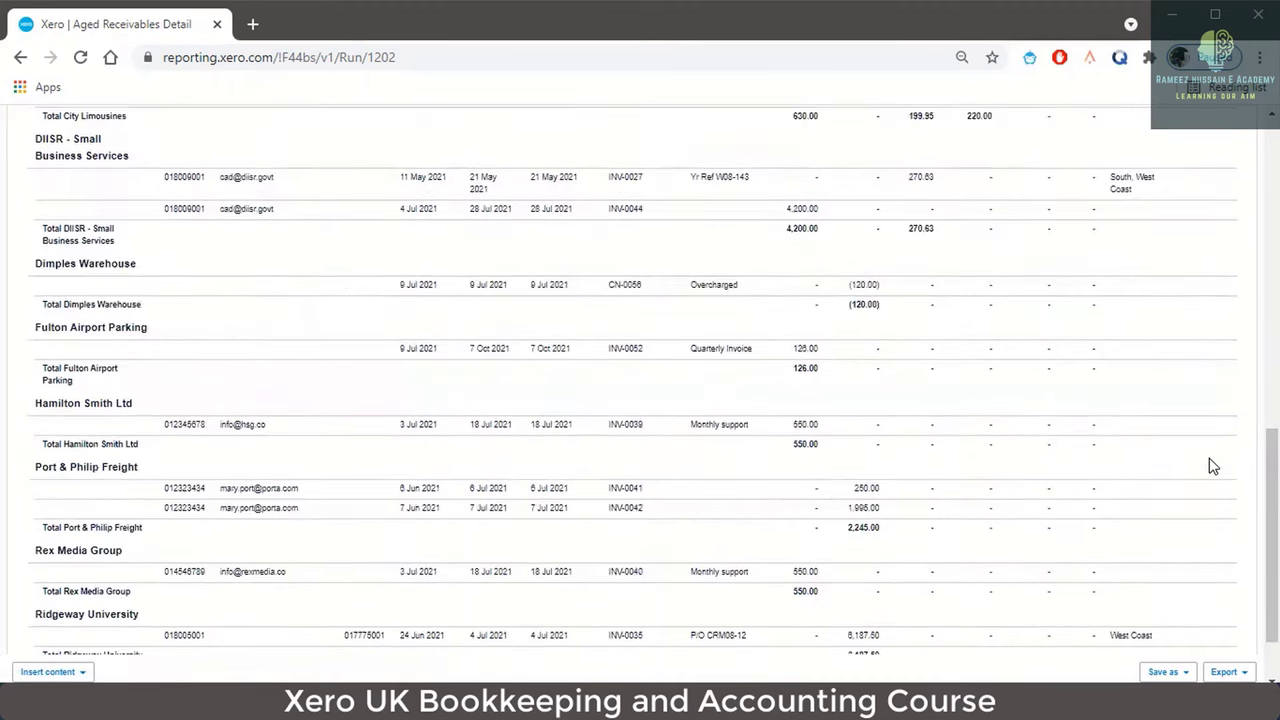
pyautogui.scroll(15, 1212, 466)
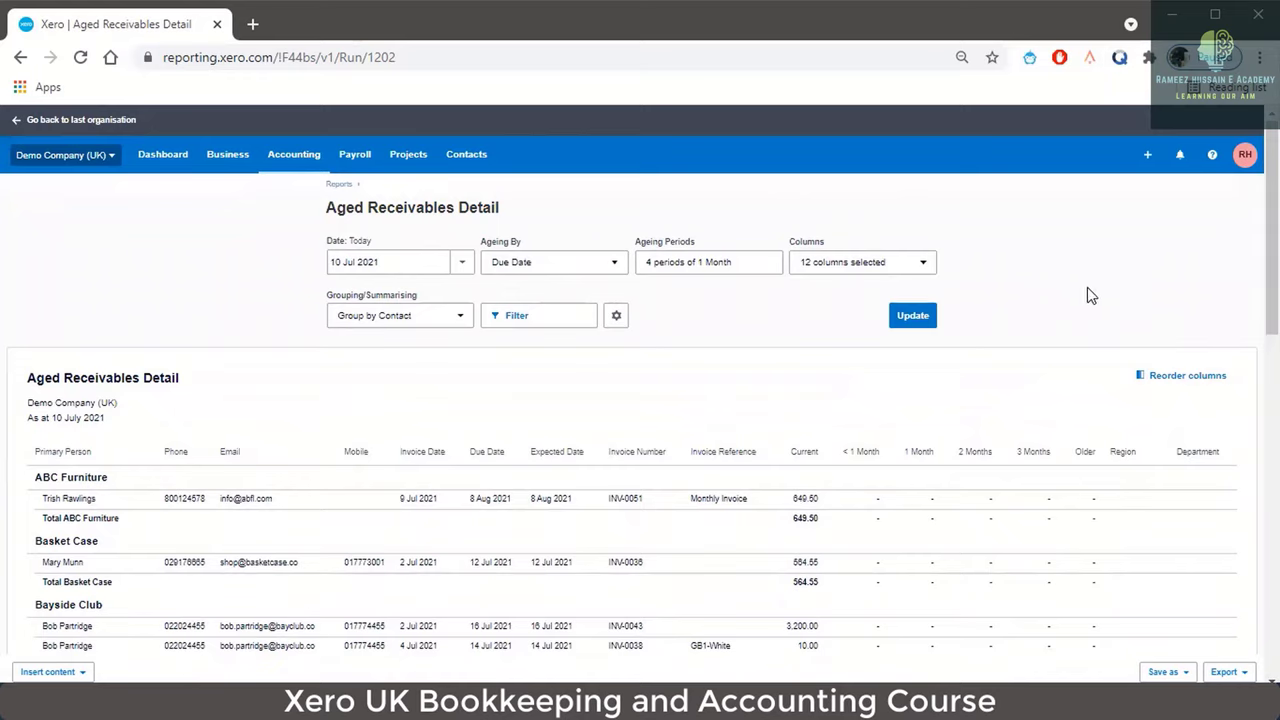
# Step: Summarise the report by Contact and rerun it, giving one line per customer totalling 13,353.30 current
pyautogui.click(463, 318)
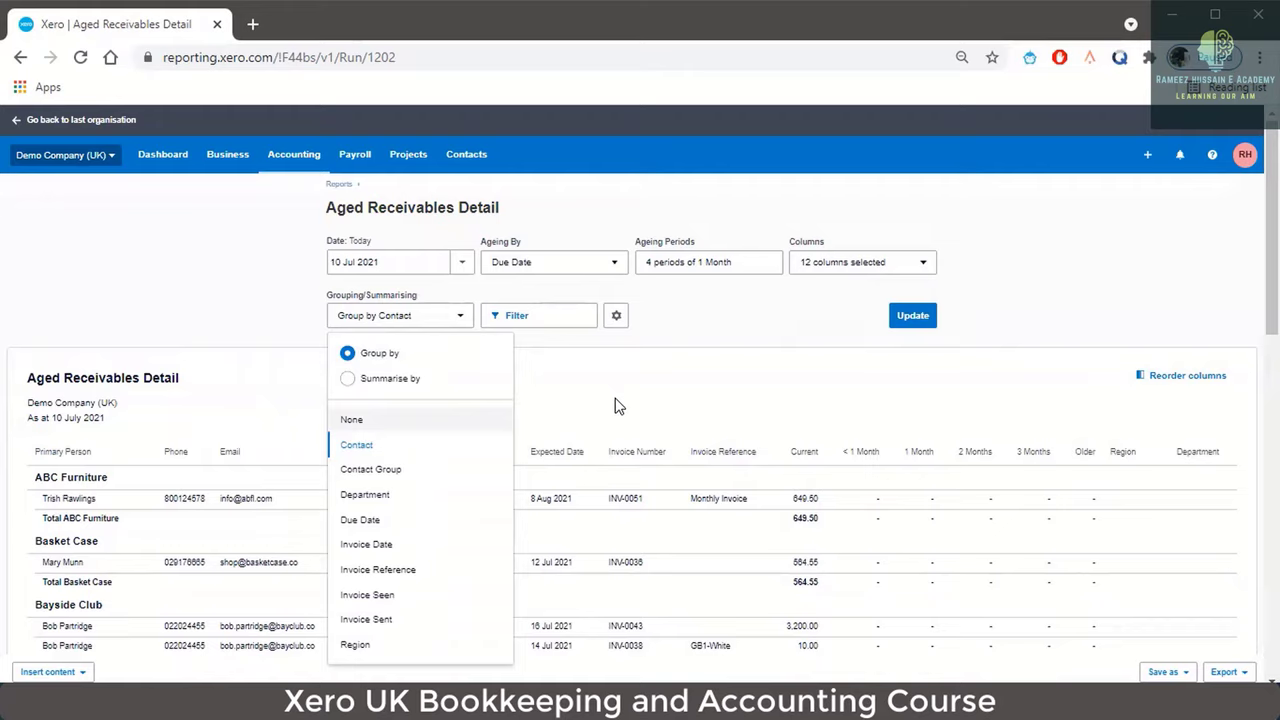
pyautogui.click(347, 380)
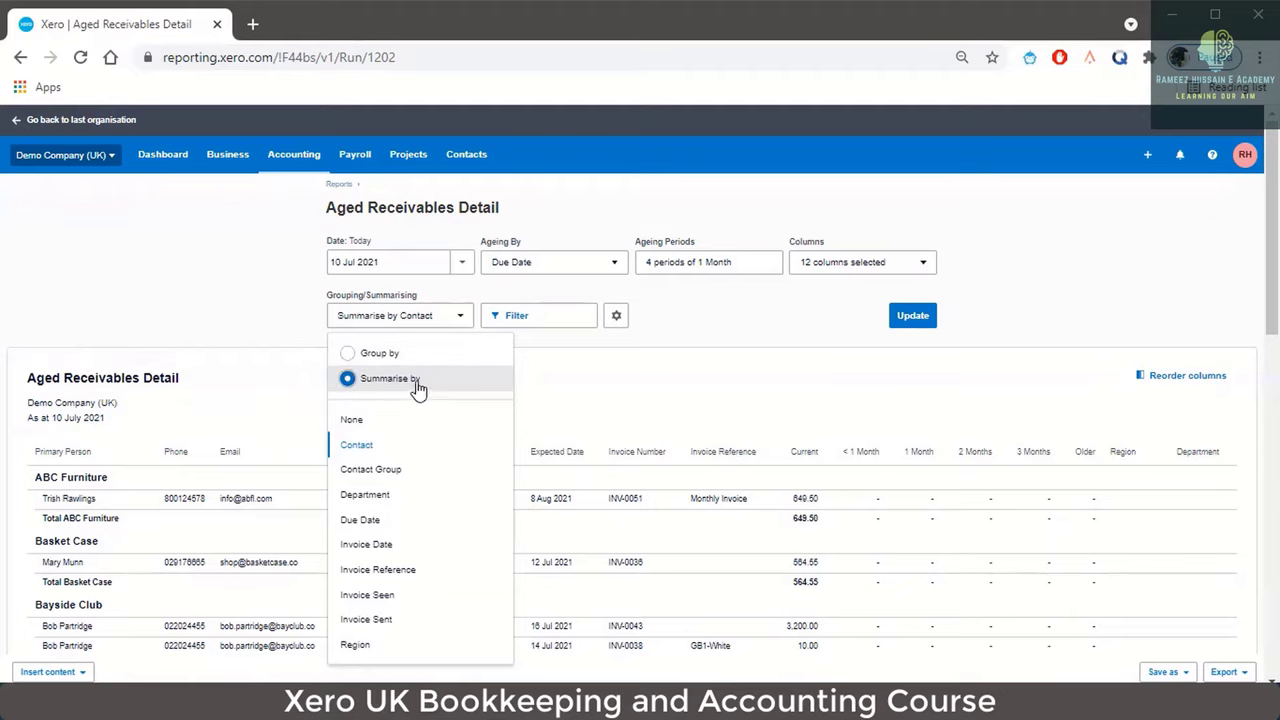
pyautogui.click(368, 455)
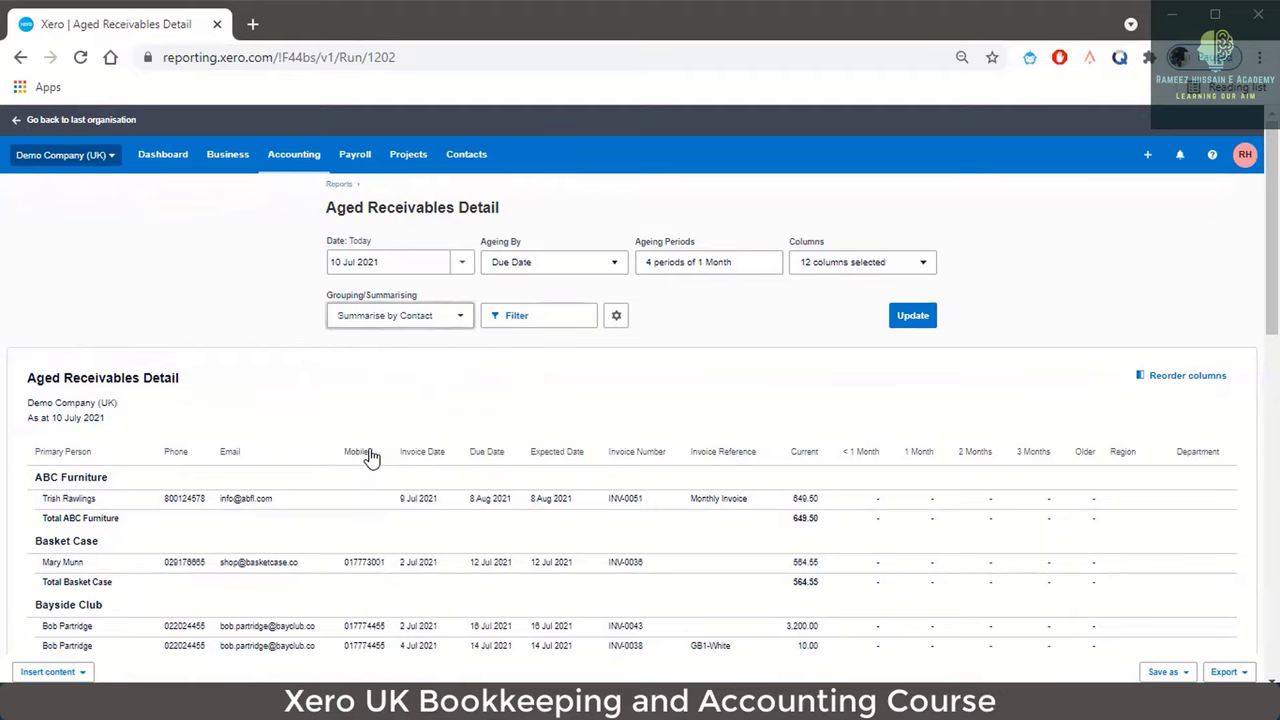
pyautogui.click(905, 318)
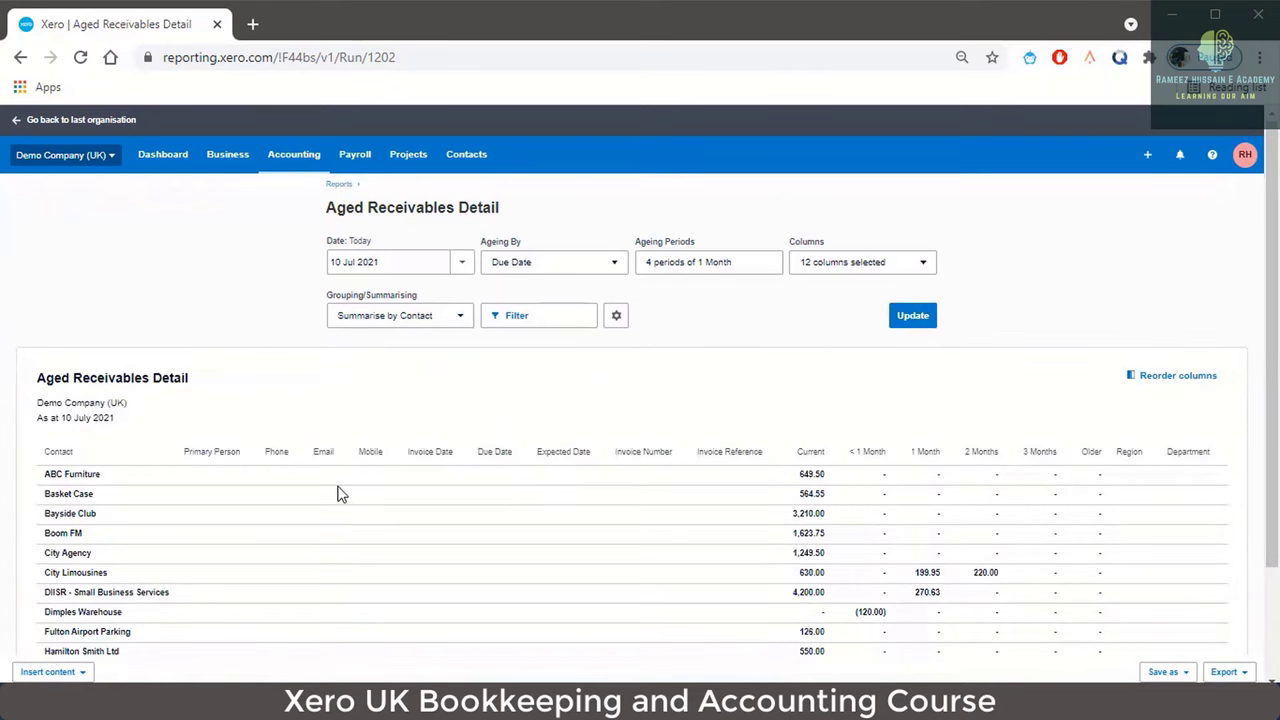
pyautogui.scroll(-3, 751, 480)
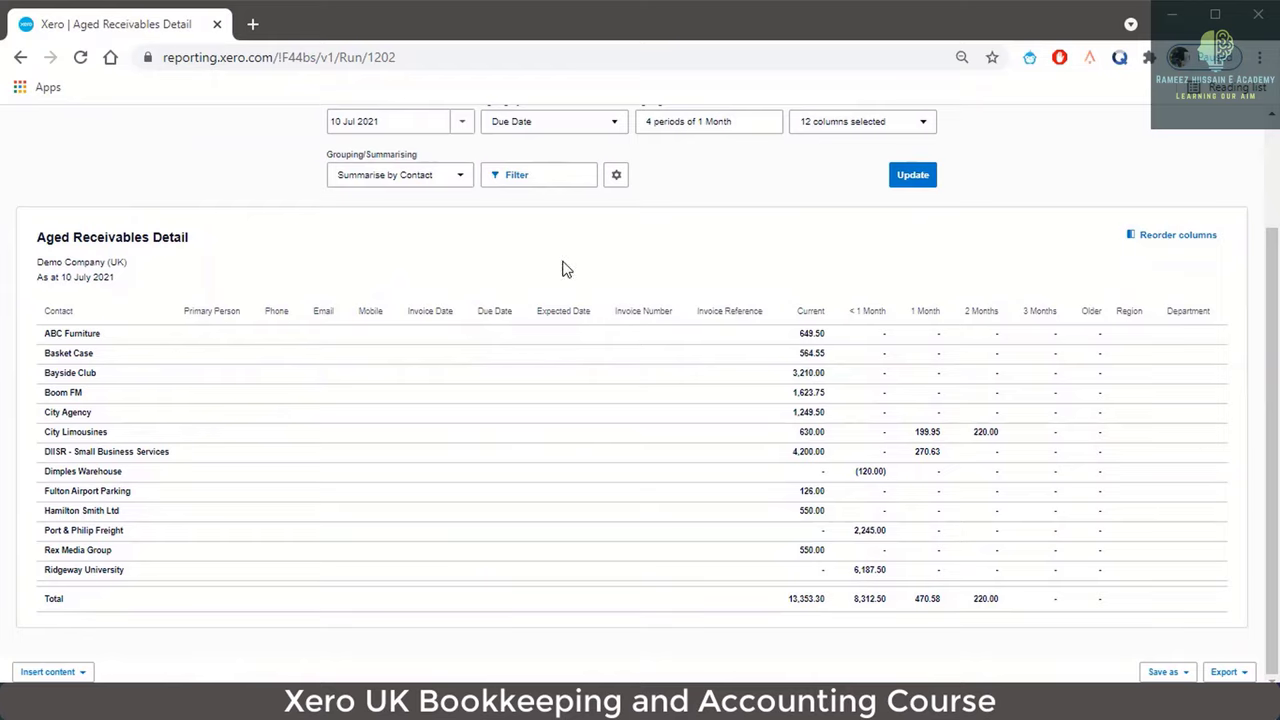
pyautogui.click(455, 181)
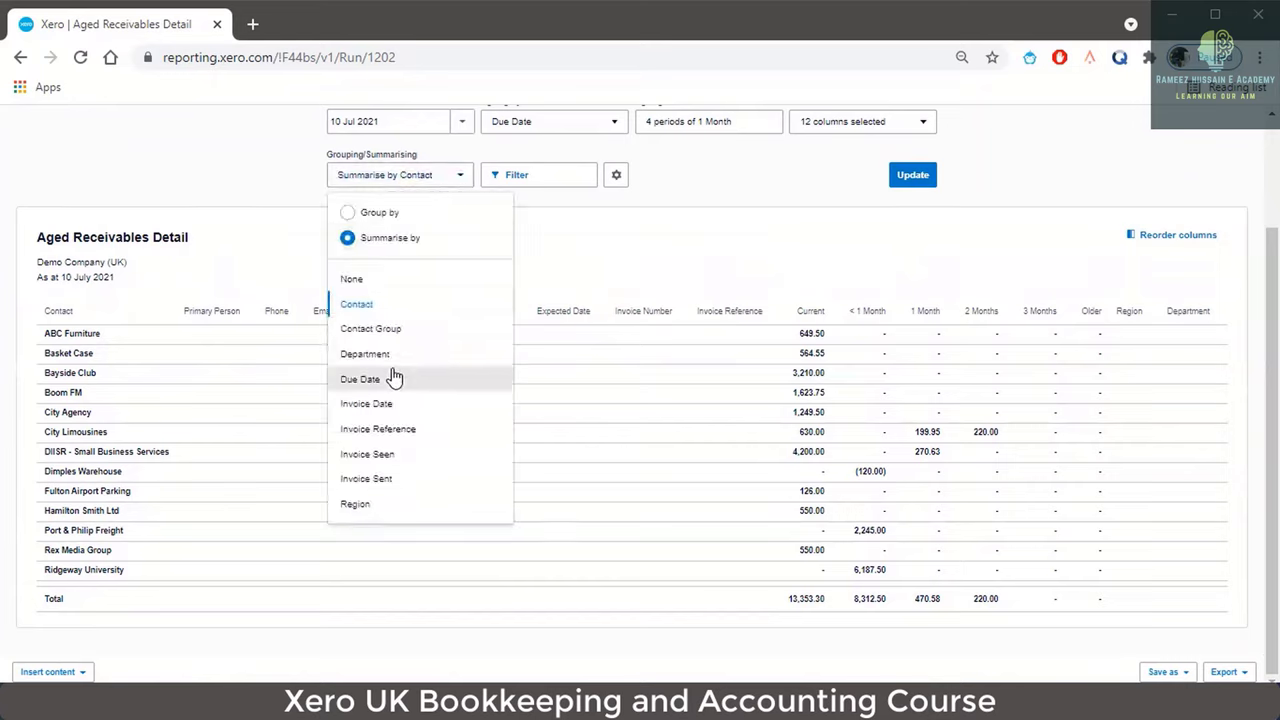
# Step: Switch back to Group by Contact and rerun, listing each contact's invoices with subtotals
pyautogui.click(350, 213)
pyautogui.click(909, 174)
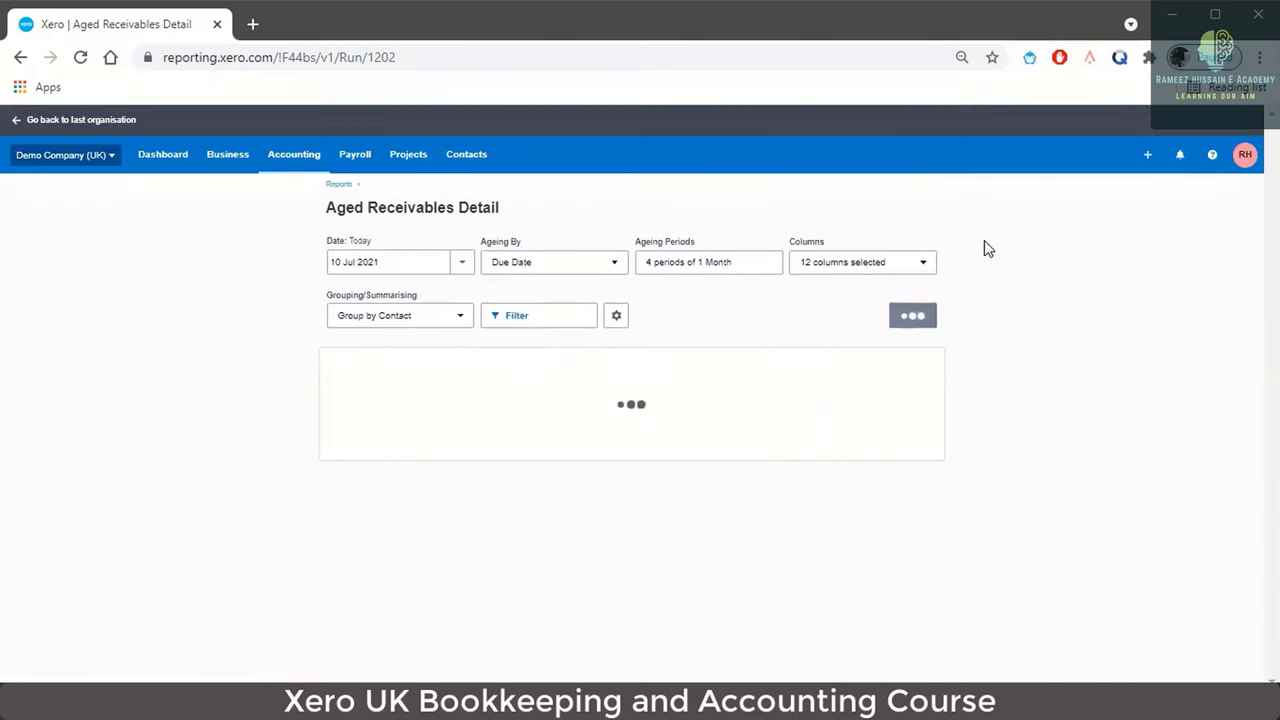
pyautogui.scroll(-1, 340, 452)
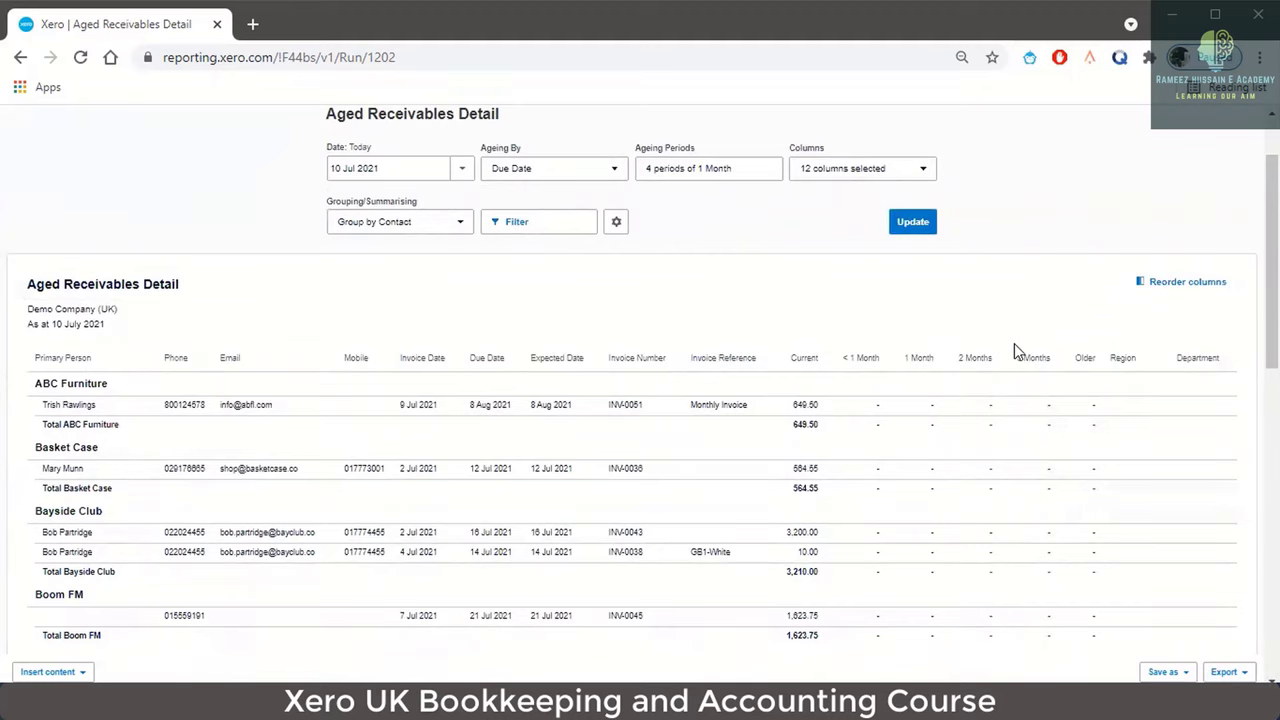
pyautogui.scroll(-1, 1014, 345)
pyautogui.scroll(1, 1000, 360)
pyautogui.click(1206, 292)
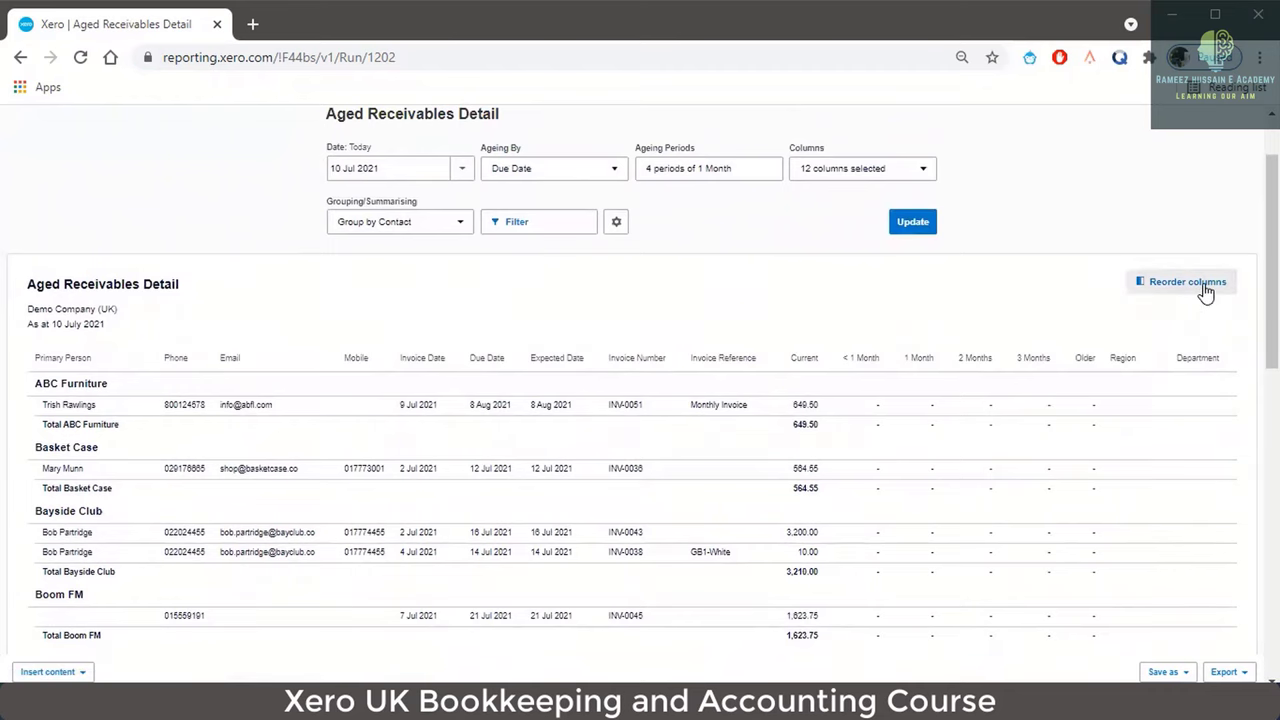
# Step: Drag the Email column above Phone, directly after Primary Person, and apply the new order
pyautogui.click(1205, 287)
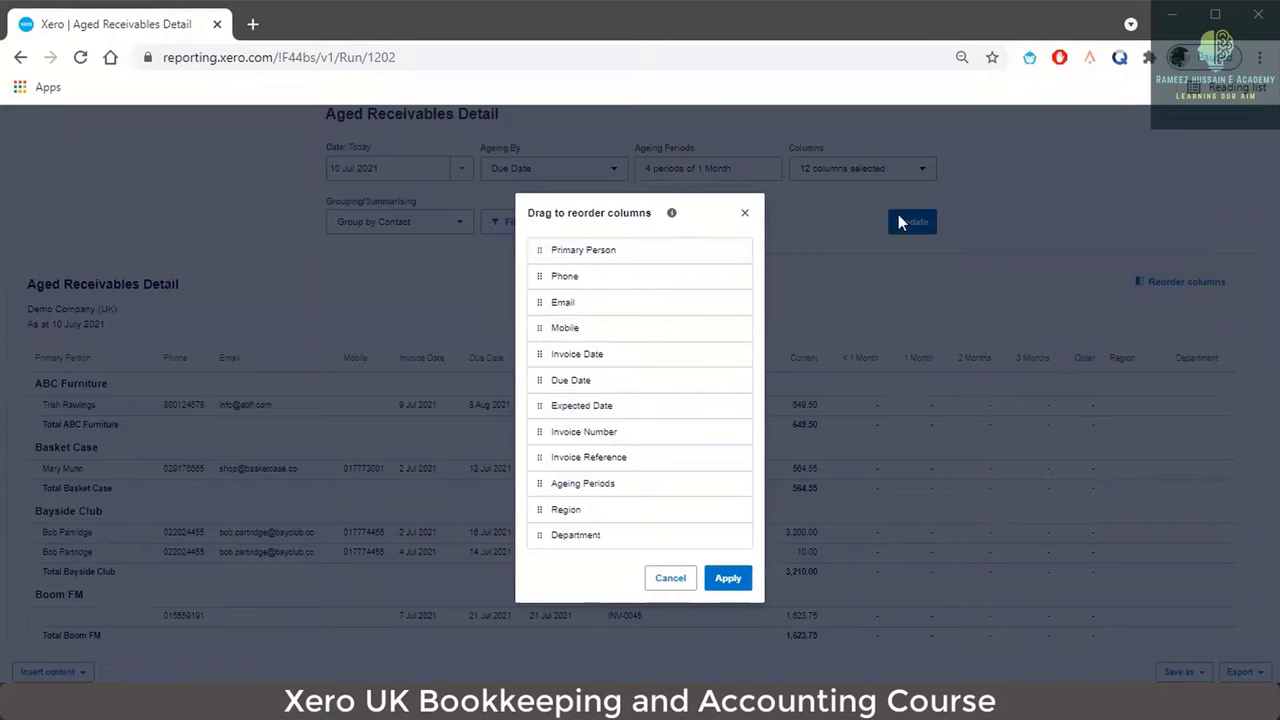
pyautogui.moveTo(573, 306); pyautogui.dragTo(580, 276)
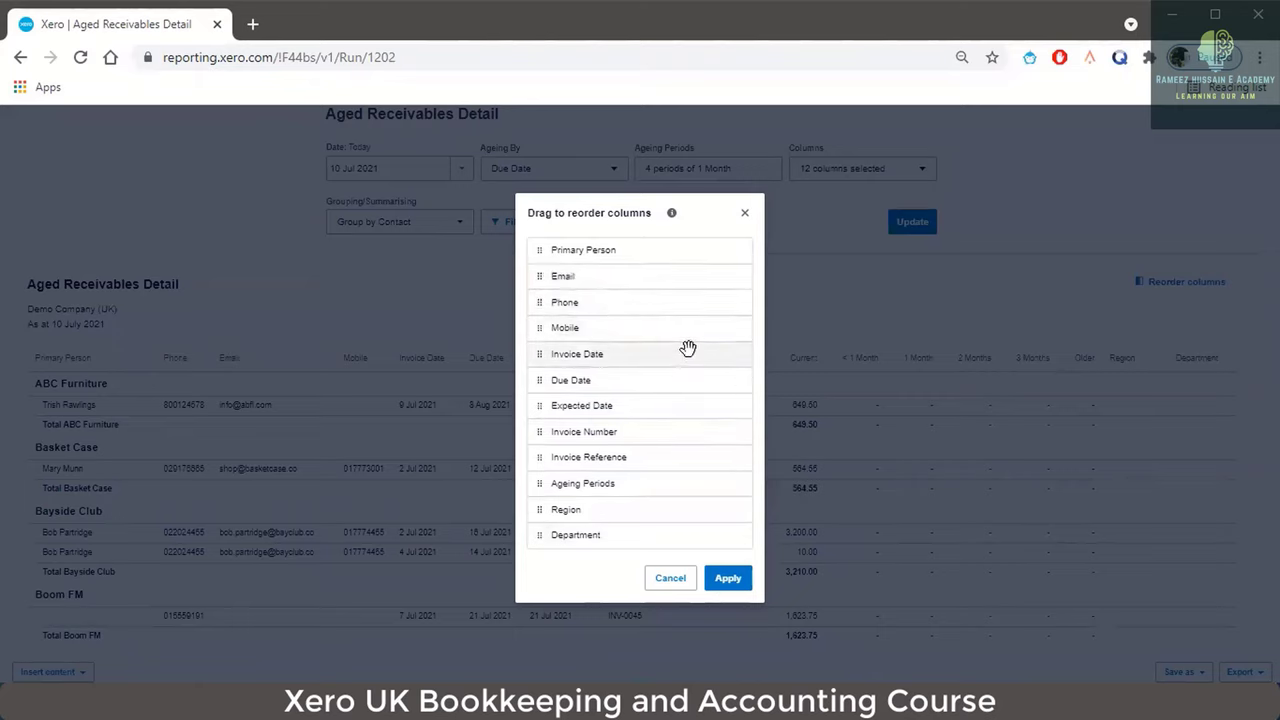
pyautogui.click(733, 577)
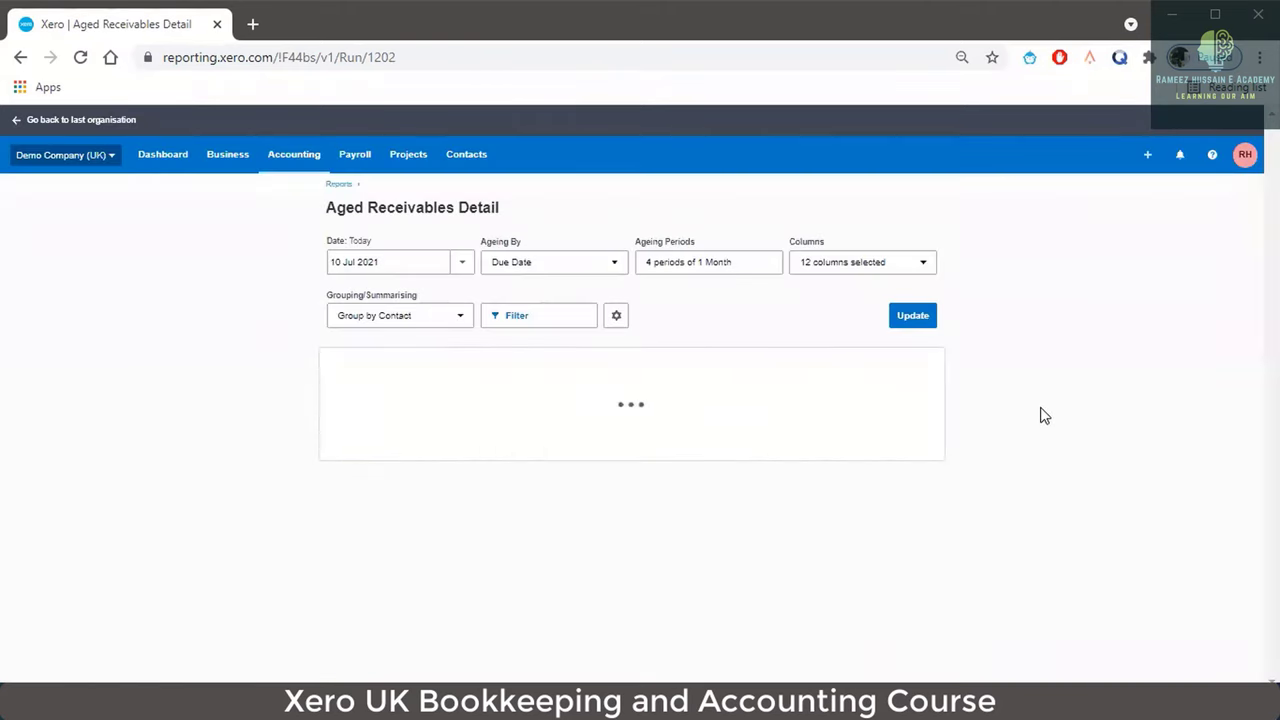
pyautogui.scroll(-12, 1038, 420)
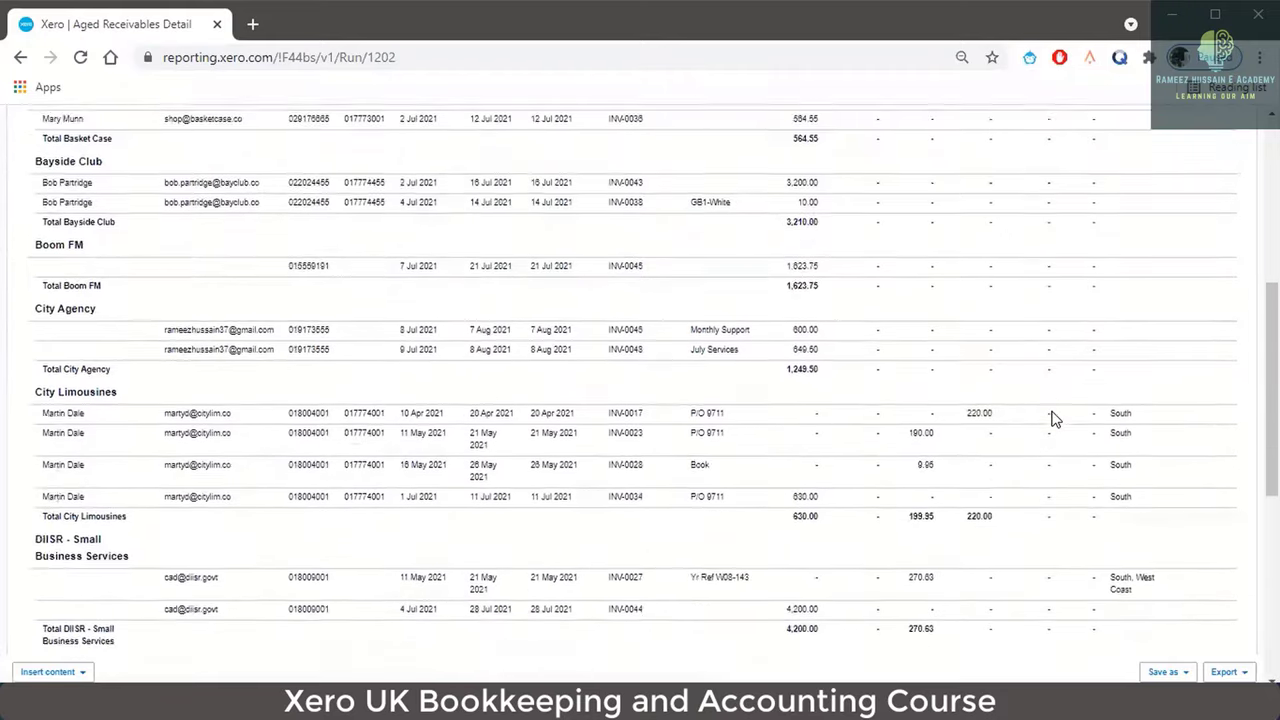
pyautogui.scroll(-1, 1054, 420)
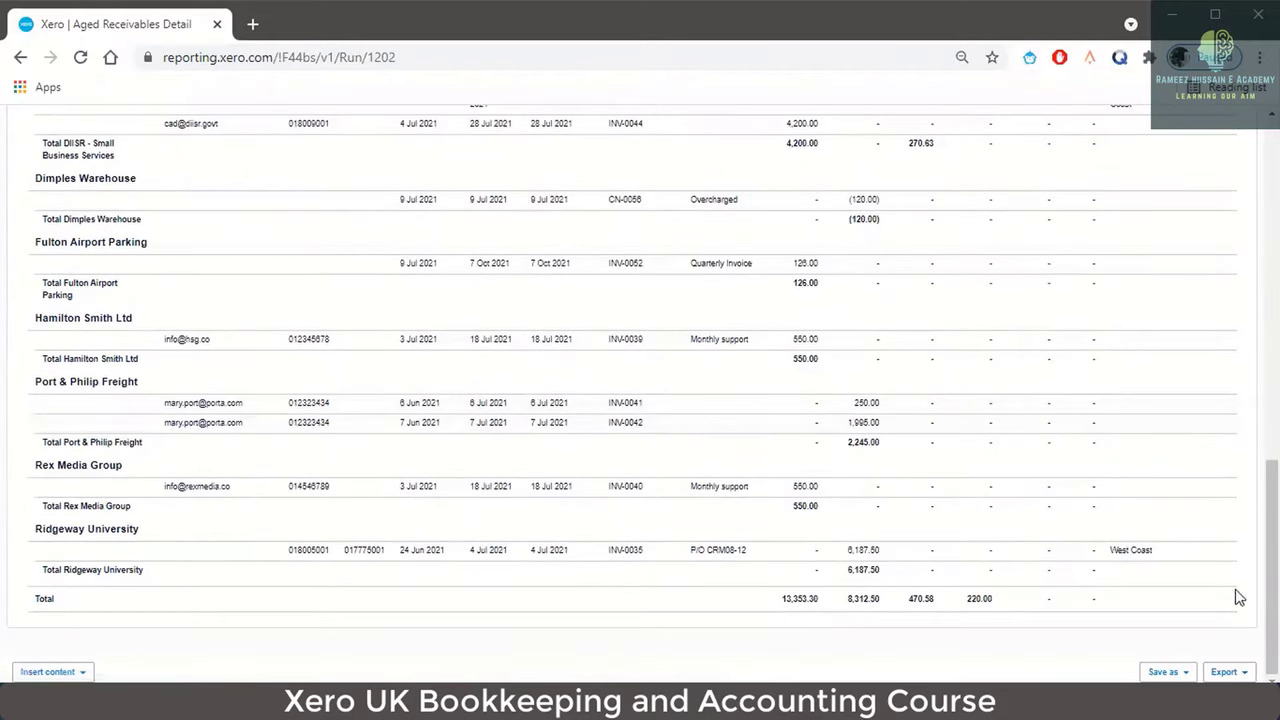
# Step: Export the Aged Receivables Detail report as an XLSX file, save it, and open the download in Excel
pyautogui.click(1240, 672)
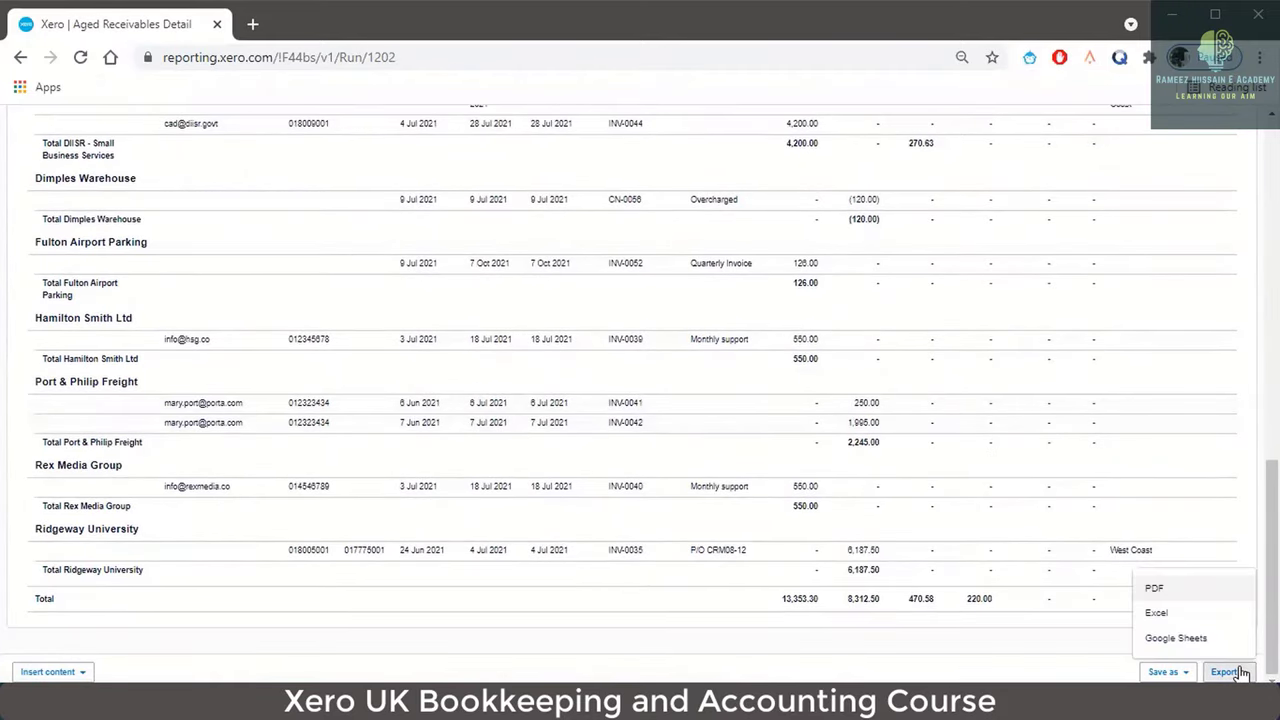
pyautogui.click(1205, 616)
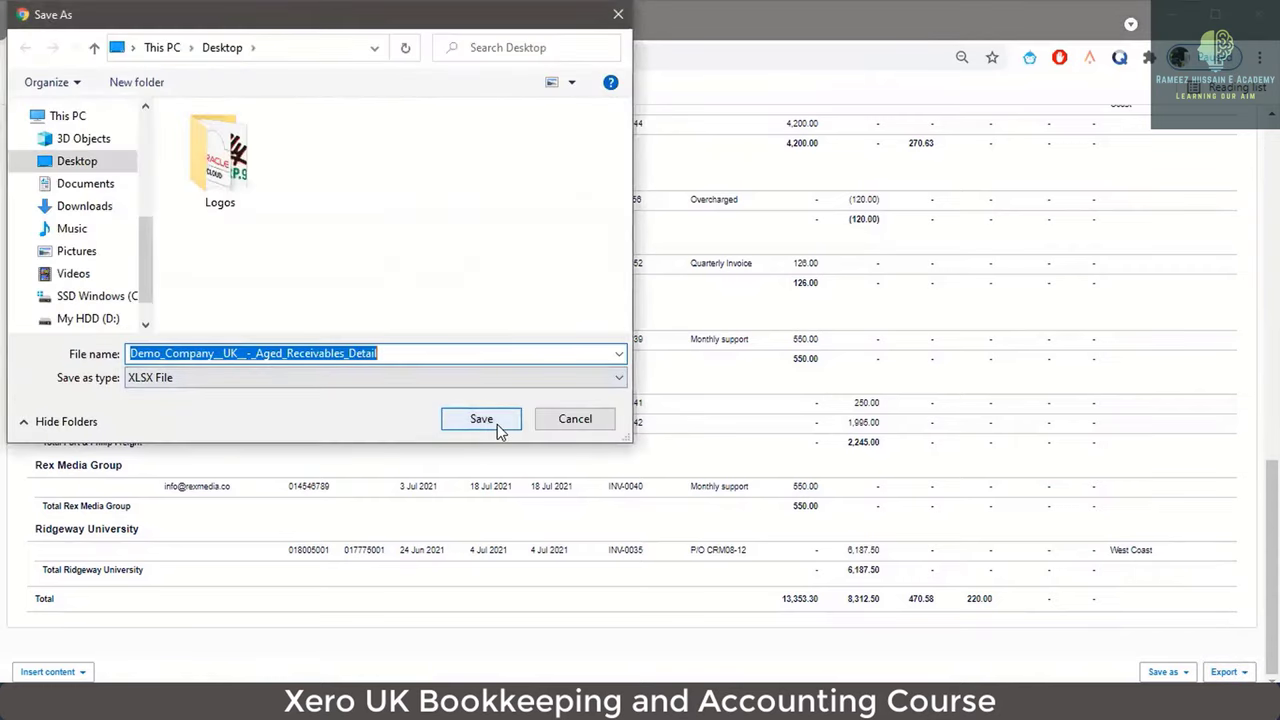
pyautogui.click(497, 424)
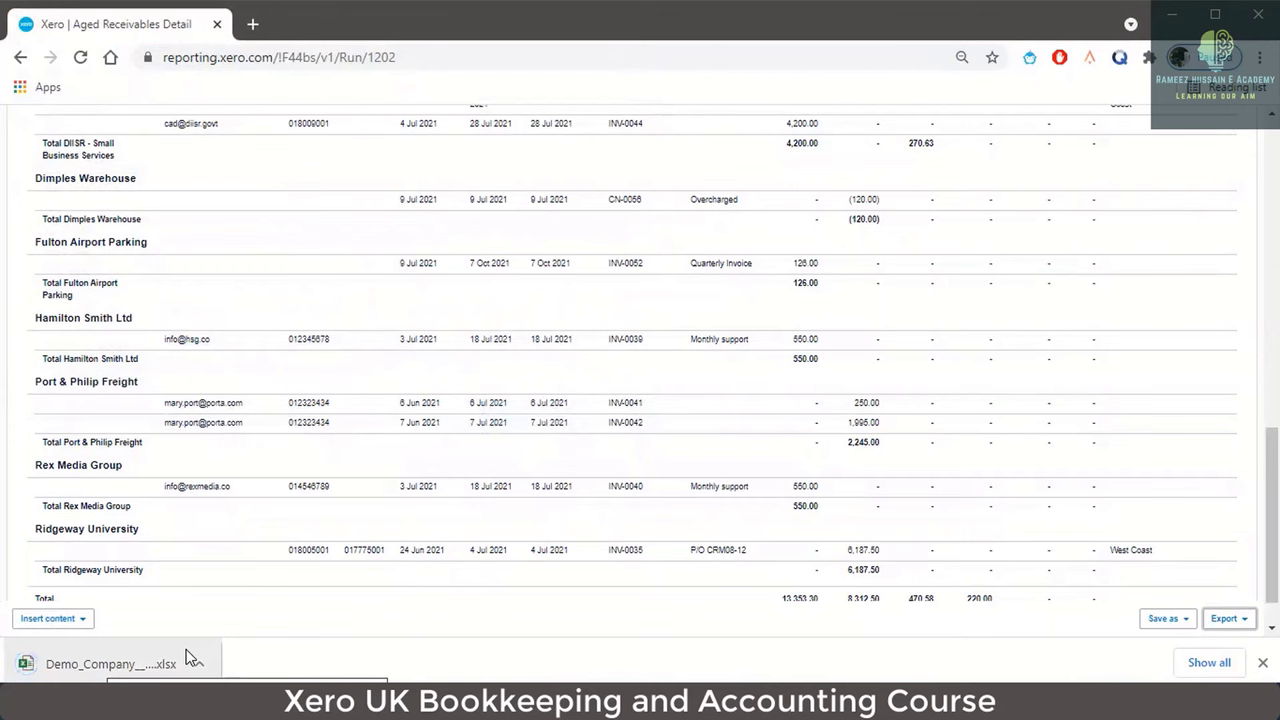
pyautogui.click(192, 659)
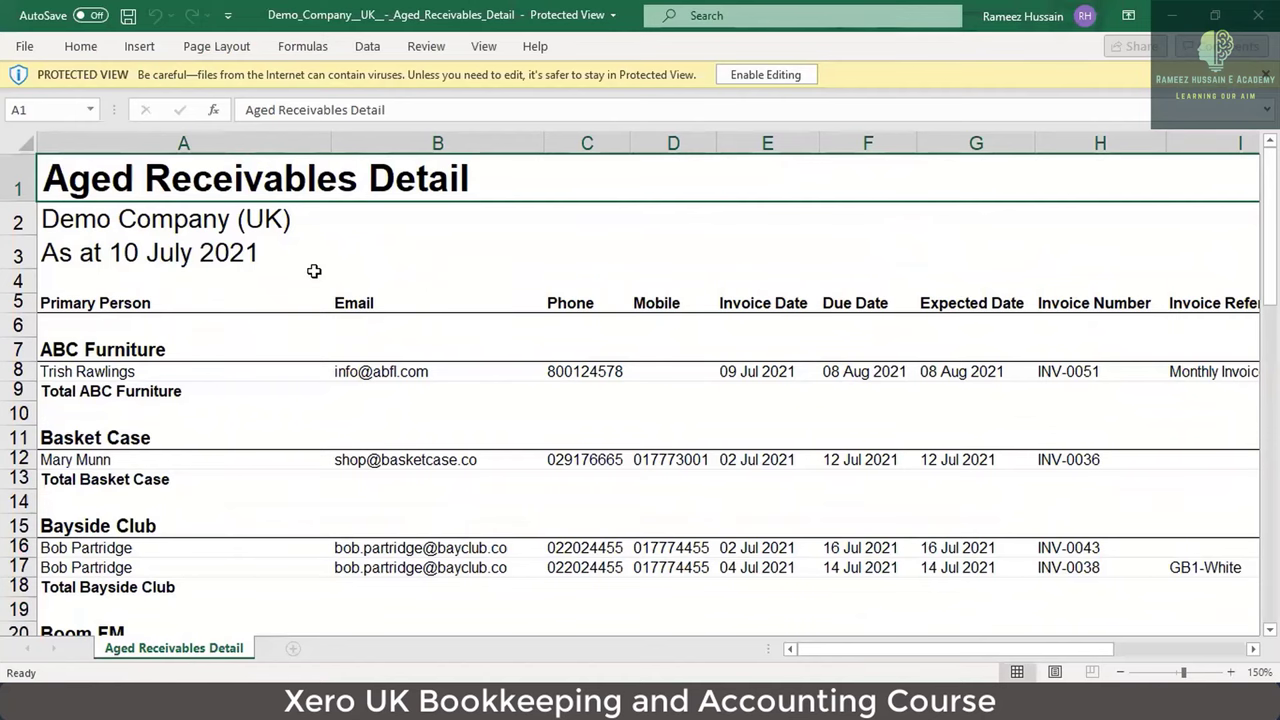
# Step: Review the row-5 headings from Primary Person across, then enable editing on the workbook
pyautogui.click(247, 304)
pyautogui.press('Down')
pyautogui.press('Down')
pyautogui.press('Down')
pyautogui.press('Down')
pyautogui.press('Down')
pyautogui.press('Down')
pyautogui.press('Down')
pyautogui.press('Down')
pyautogui.press('Down')
pyautogui.press('Down')
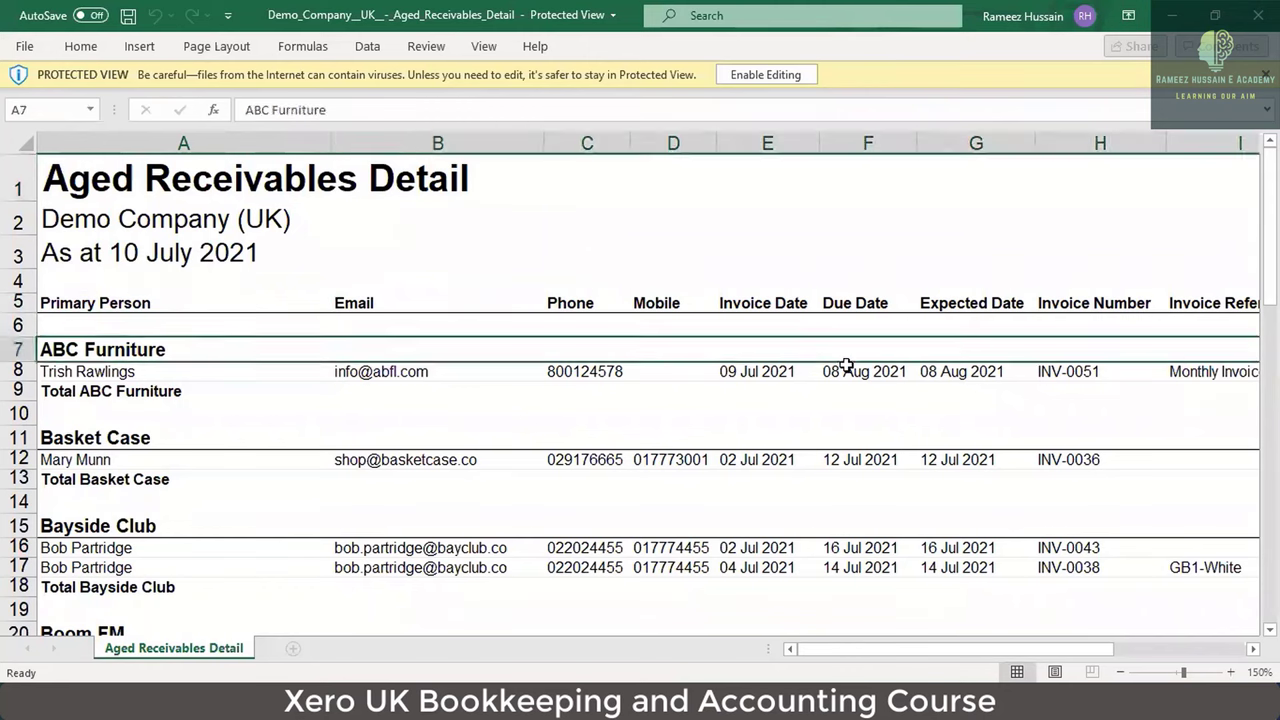
pyautogui.press('Up')
pyautogui.press('Up')
pyautogui.press('Up')
pyautogui.press('Up')
pyautogui.press('Up')
pyautogui.press('Up')
pyautogui.press('Up')
pyautogui.press('Up')
pyautogui.press('Up')
pyautogui.press('Up')
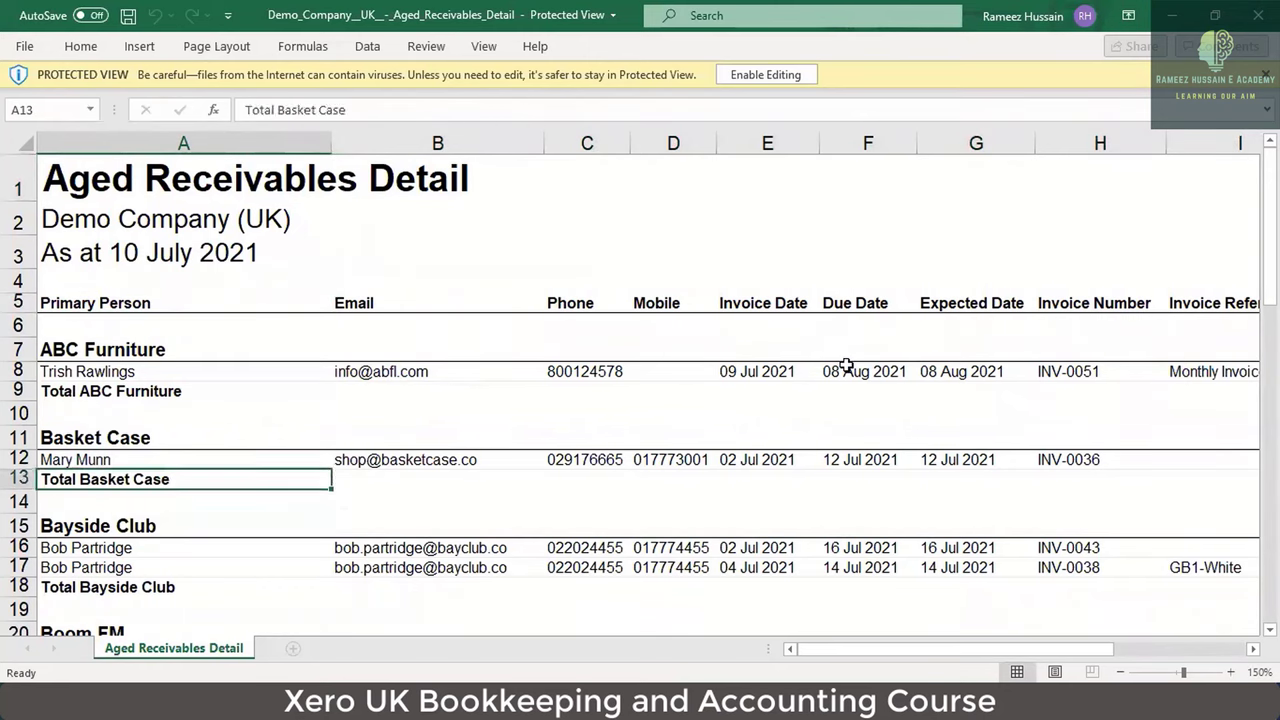
pyautogui.press('Right')
pyautogui.press('Right')
pyautogui.press('Right')
pyautogui.press('Right')
pyautogui.press('Right')
pyautogui.press('Right')
pyautogui.press('Right')
pyautogui.press('Right')
pyautogui.press('Right')
pyautogui.press('Right')
pyautogui.press('Right')
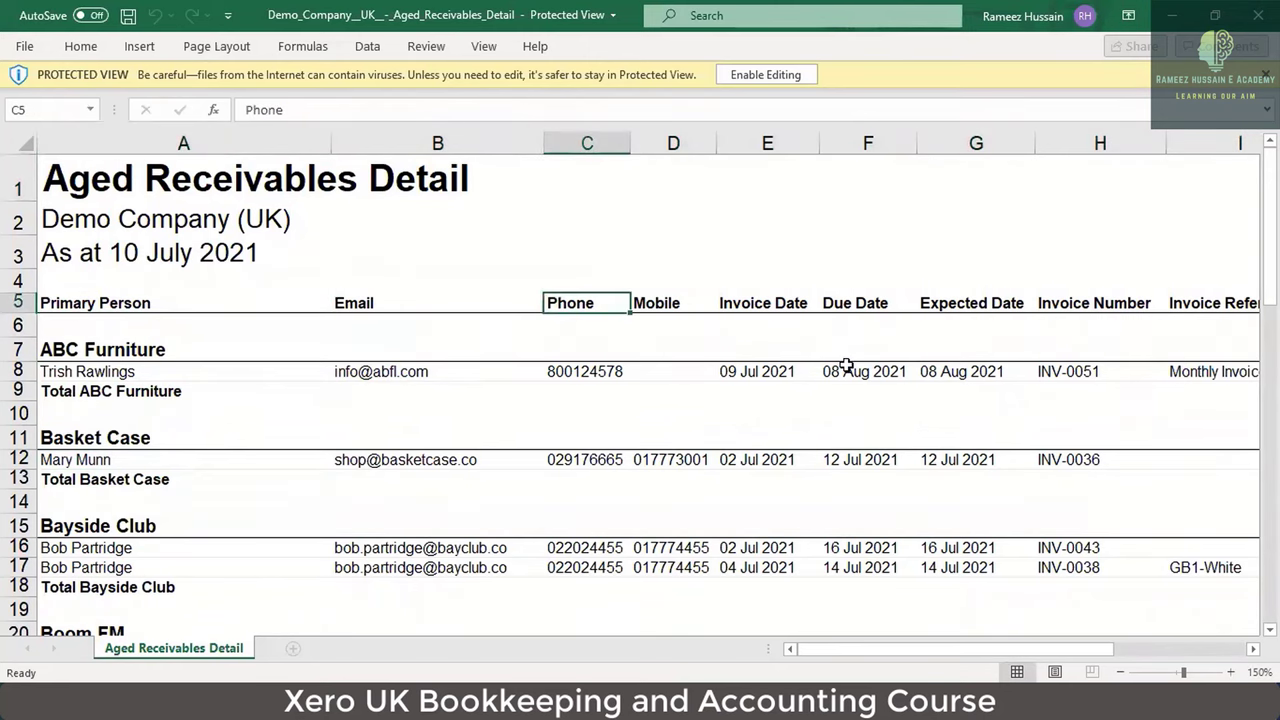
pyautogui.press('Right')
pyautogui.press('Right')
pyautogui.press('Right')
pyautogui.press('Right')
pyautogui.press('Right')
pyautogui.press('Right')
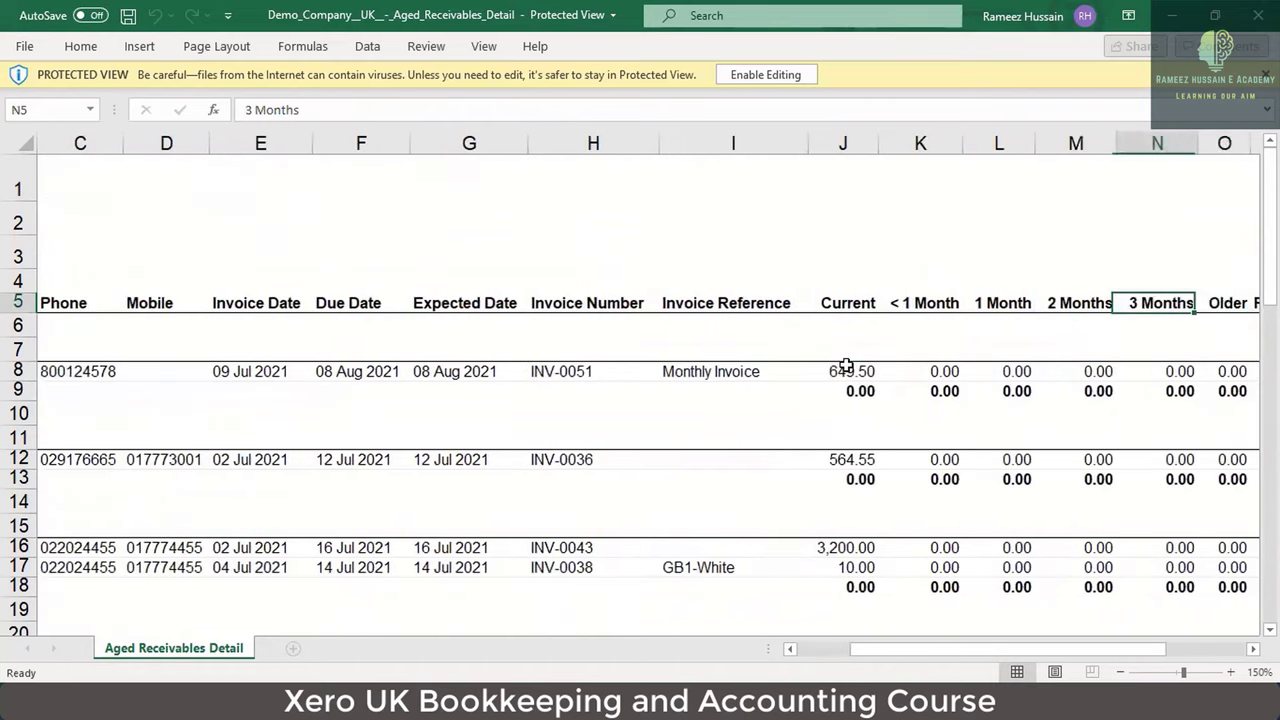
pyautogui.press('Left')
pyautogui.press('Left')
pyautogui.press('Left')
pyautogui.press('Left')
pyautogui.press('Left')
pyautogui.press('Left')
pyautogui.press('Left')
pyautogui.press('Left')
pyautogui.press('Left')
pyautogui.press('Left')
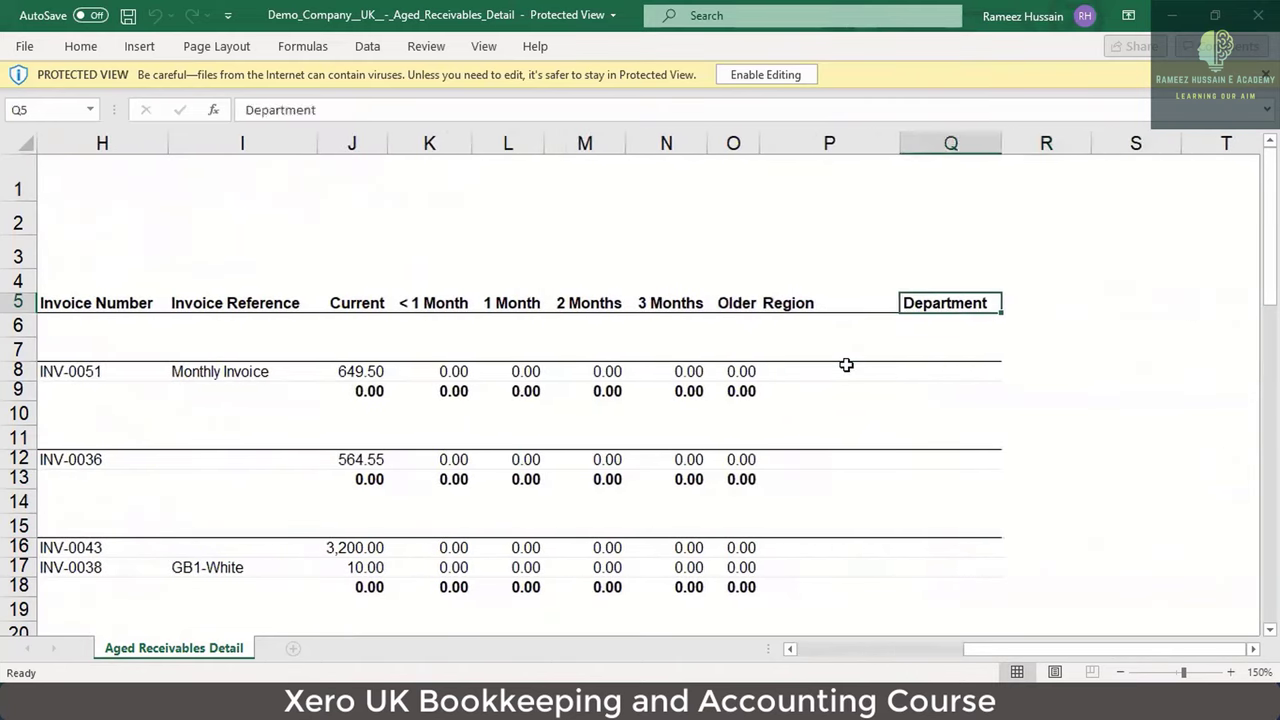
pyautogui.press('Home')
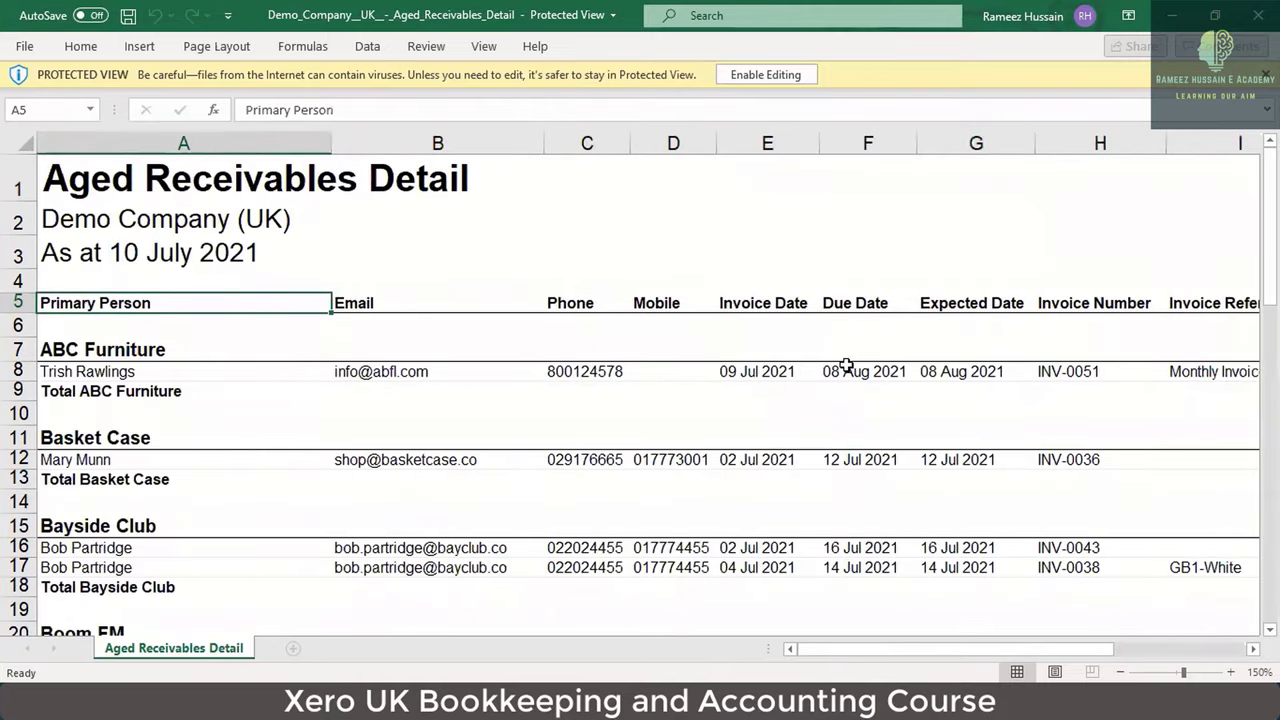
pyautogui.hotkey('ctrl', 'shift', 'End')
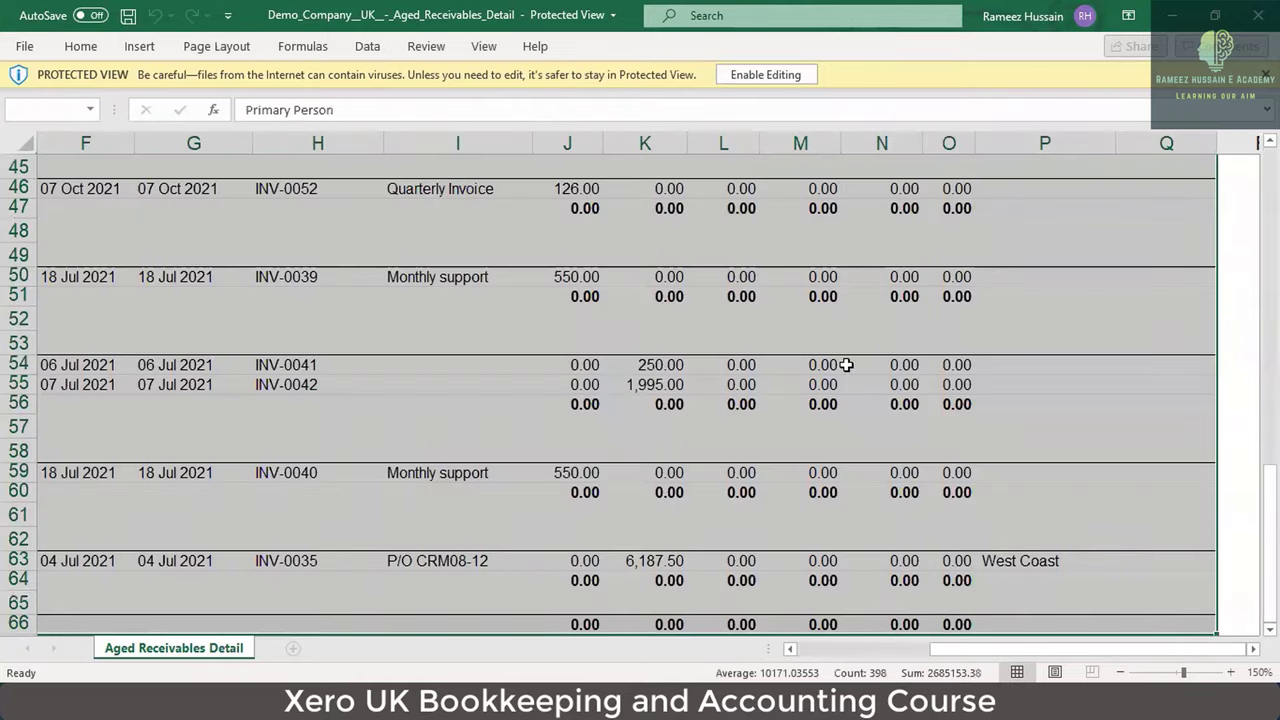
pyautogui.click(771, 74)
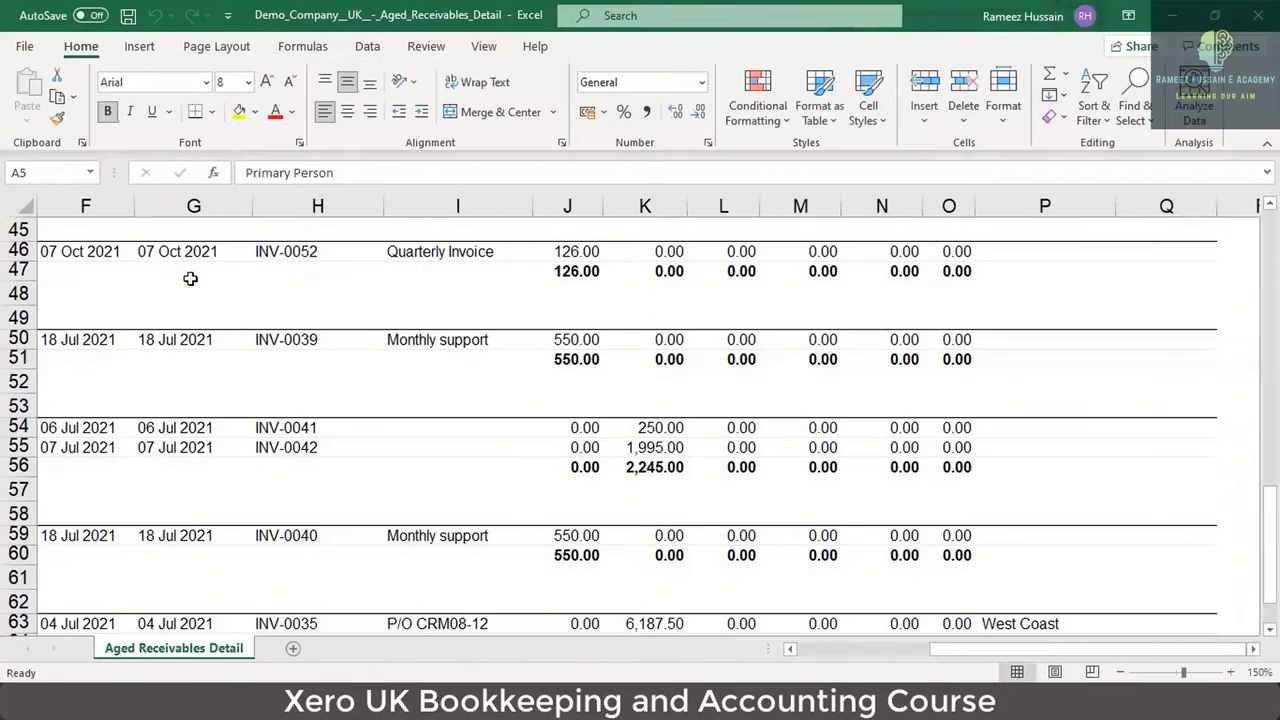
# Step: Select the report from the row-5 headings to its last cell and add filter drop-downs
pyautogui.click(189, 277)
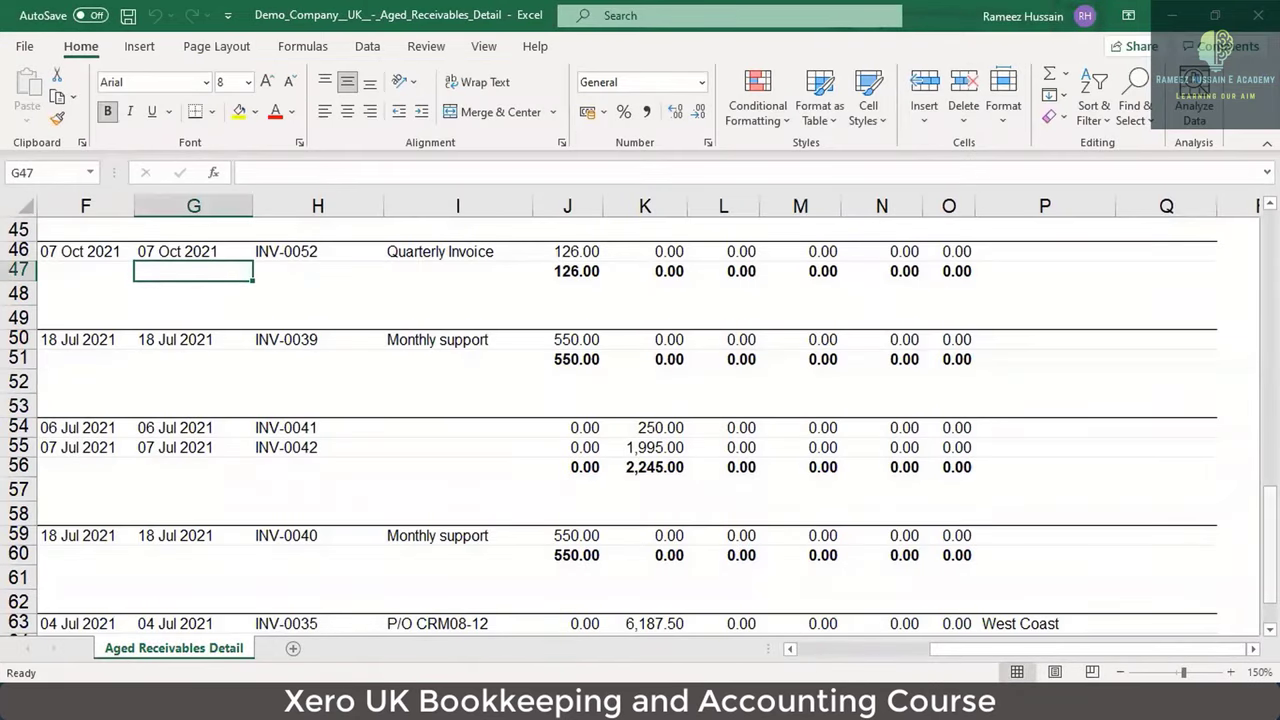
pyautogui.moveTo(1270, 495); pyautogui.dragTo(1270, 221)
pyautogui.click(500, 366)
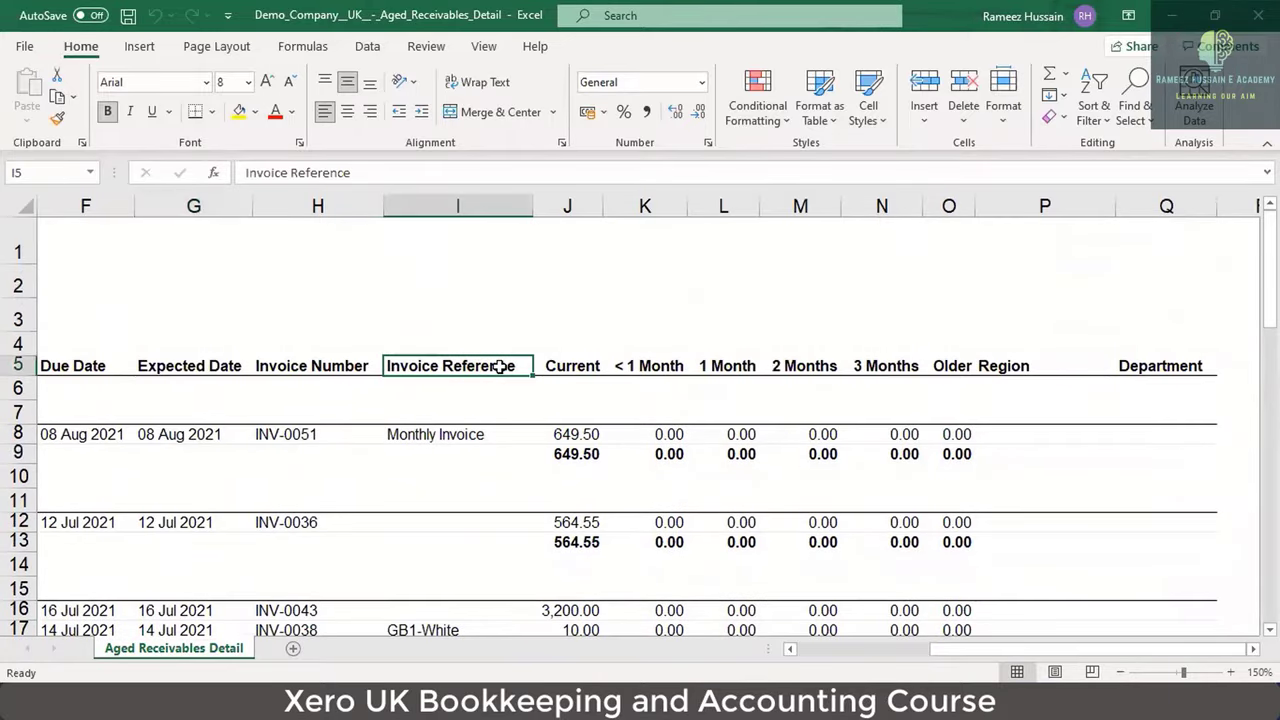
pyautogui.press('Left')
pyautogui.press('Left')
pyautogui.press('Left')
pyautogui.press('Left')
pyautogui.press('Left')
pyautogui.press('Left')
pyautogui.press('Left')
pyautogui.press('Left')
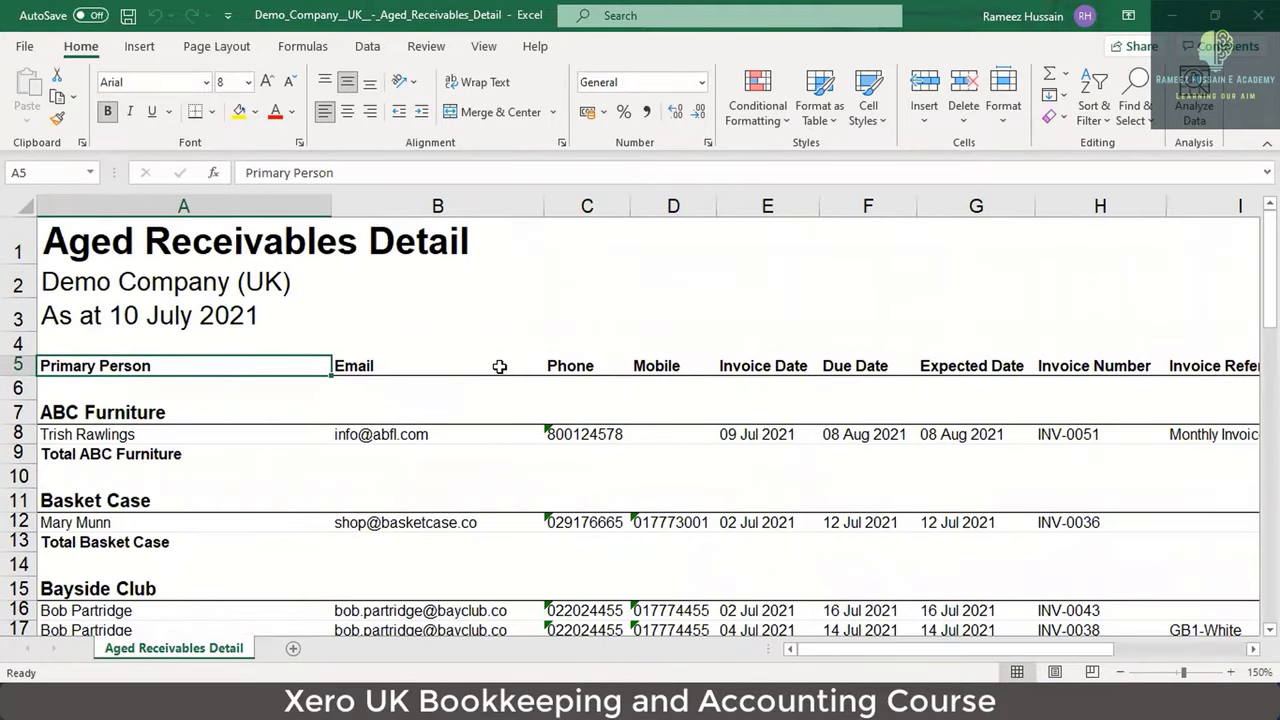
pyautogui.hotkey('ctrl', 'shift', 'End')
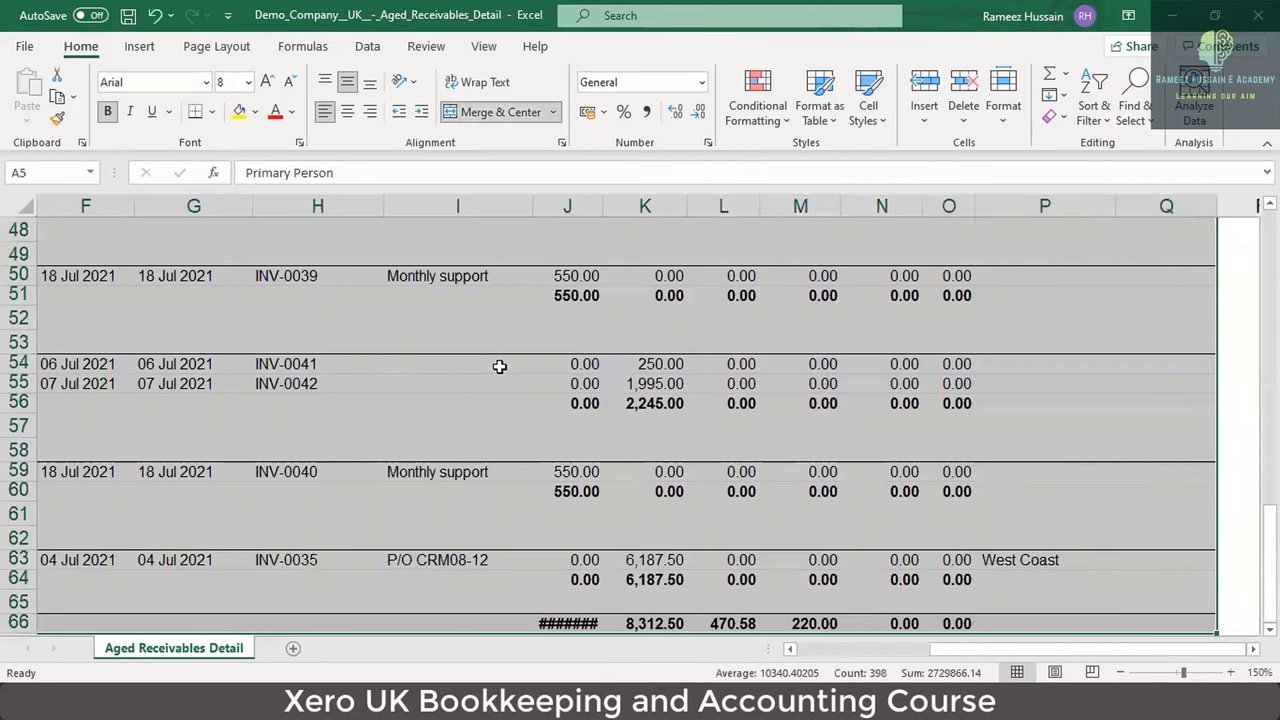
pyautogui.moveTo(1270, 560); pyautogui.dragTo(1181, 308)
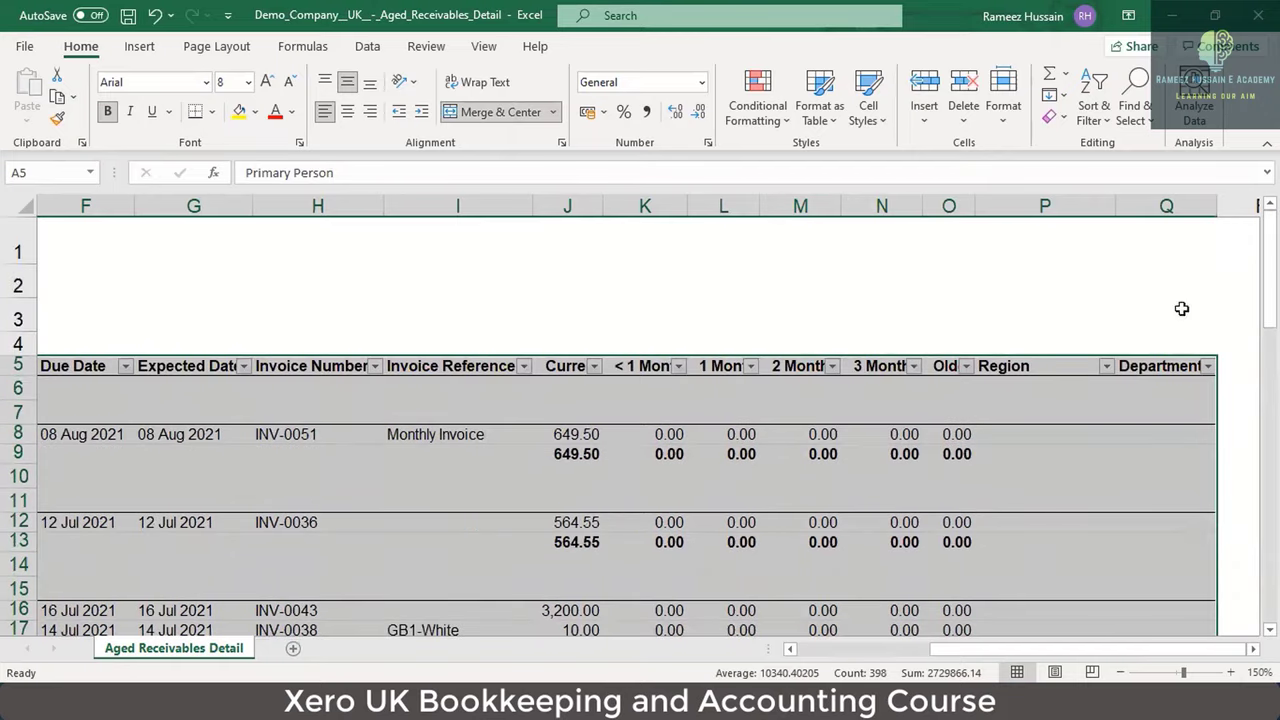
pyautogui.click(1111, 391)
pyautogui.press('Left')
pyautogui.press('Left')
pyautogui.click(1063, 368)
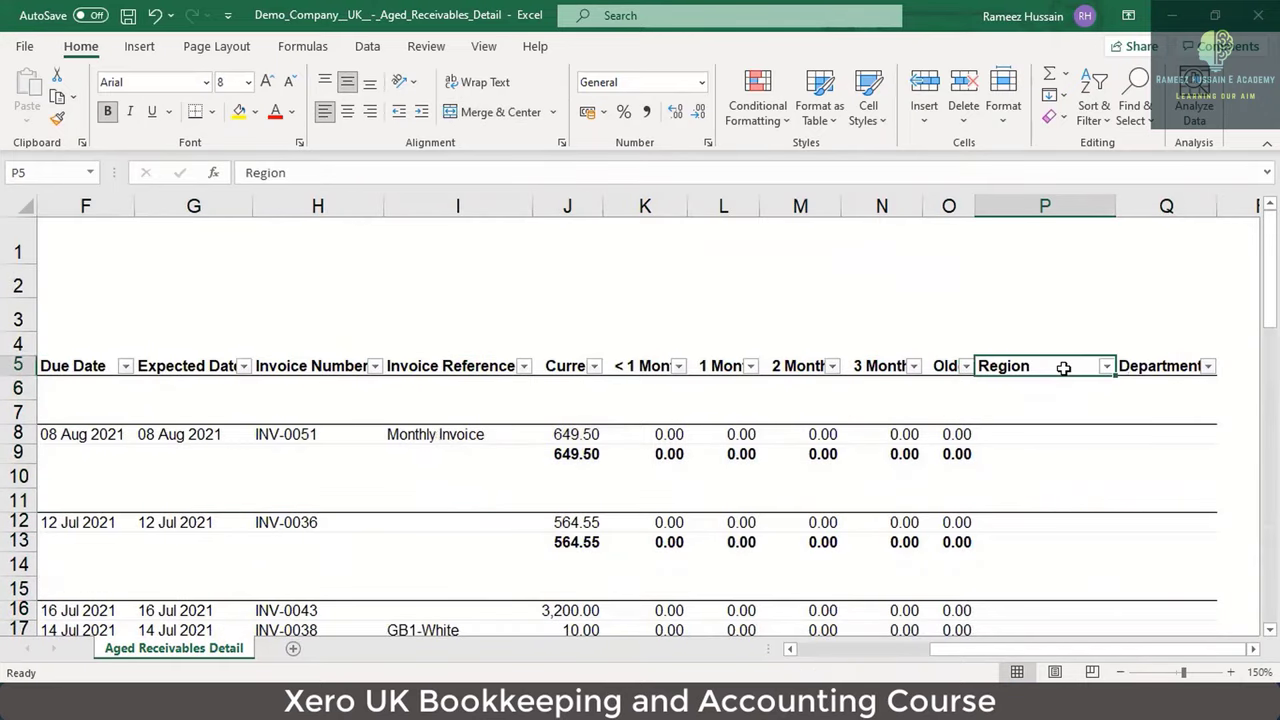
pyautogui.press('Left')
pyautogui.press('Left')
pyautogui.press('Left')
pyautogui.press('Left')
pyautogui.press('Left')
pyautogui.press('Left')
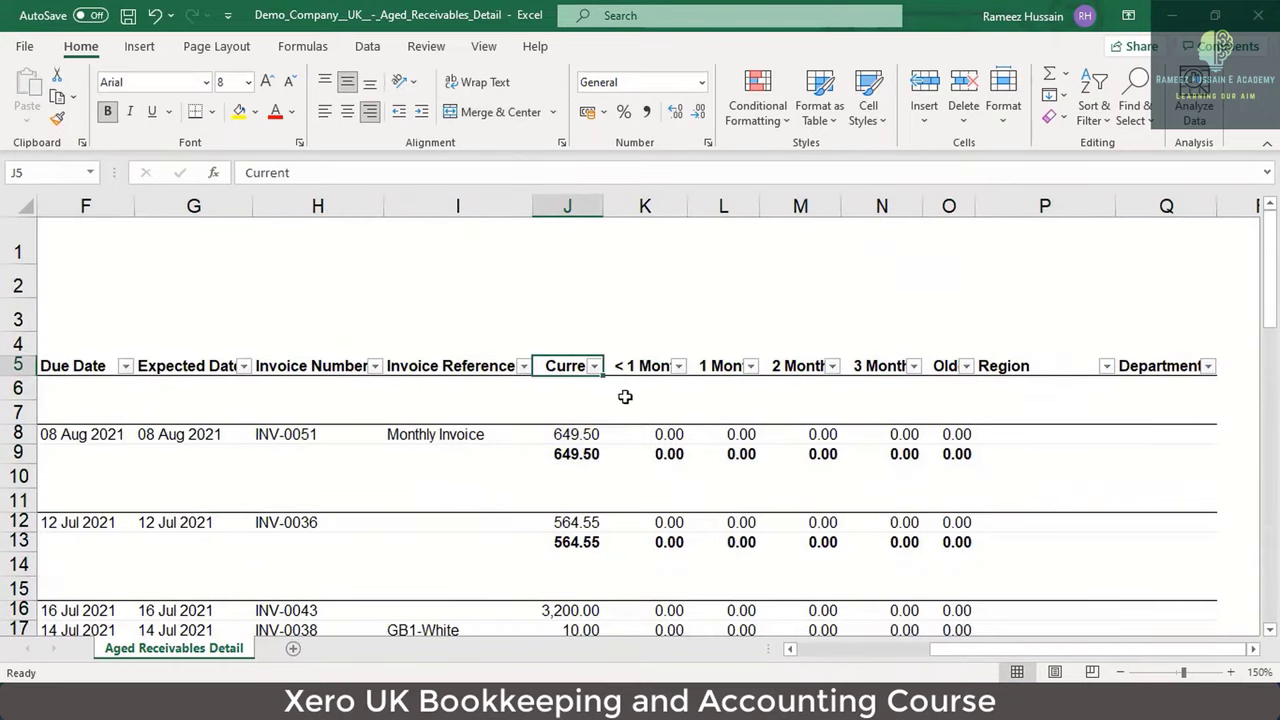
# Step: Filter the Current column with blank values excluded, and check the filtered rows
pyautogui.click(594, 369)
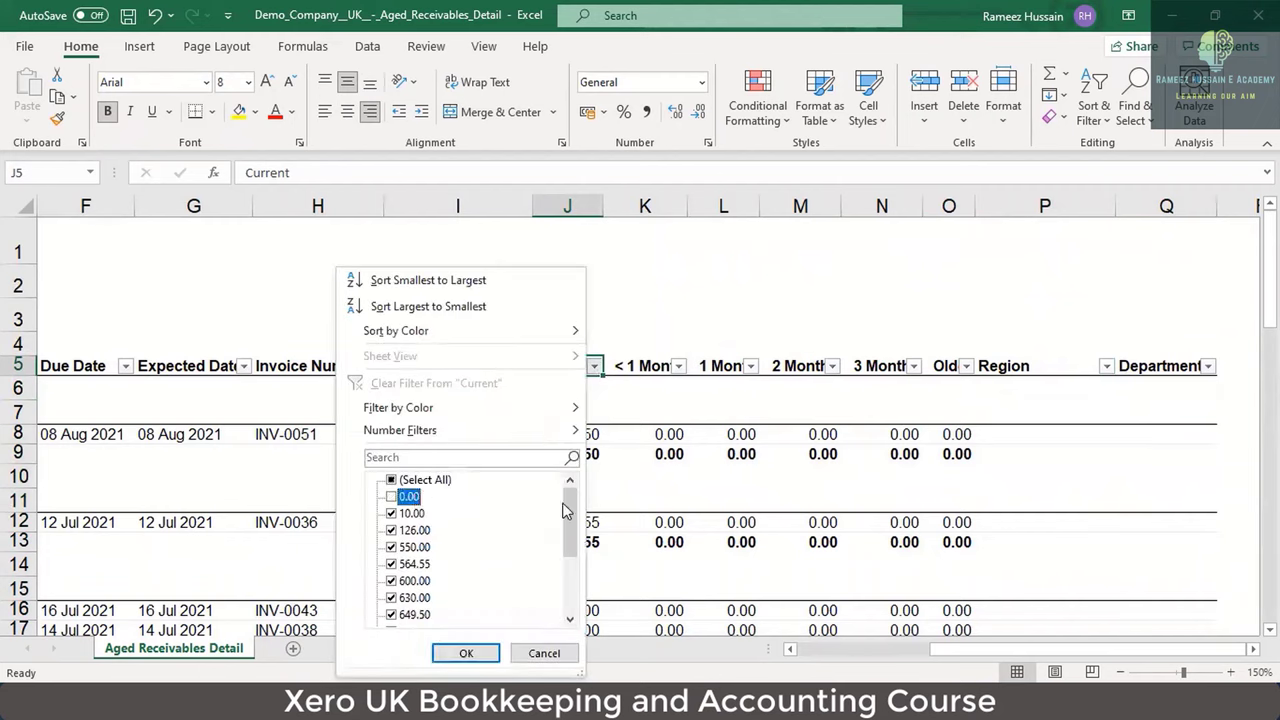
pyautogui.moveTo(567, 511); pyautogui.dragTo(565, 612)
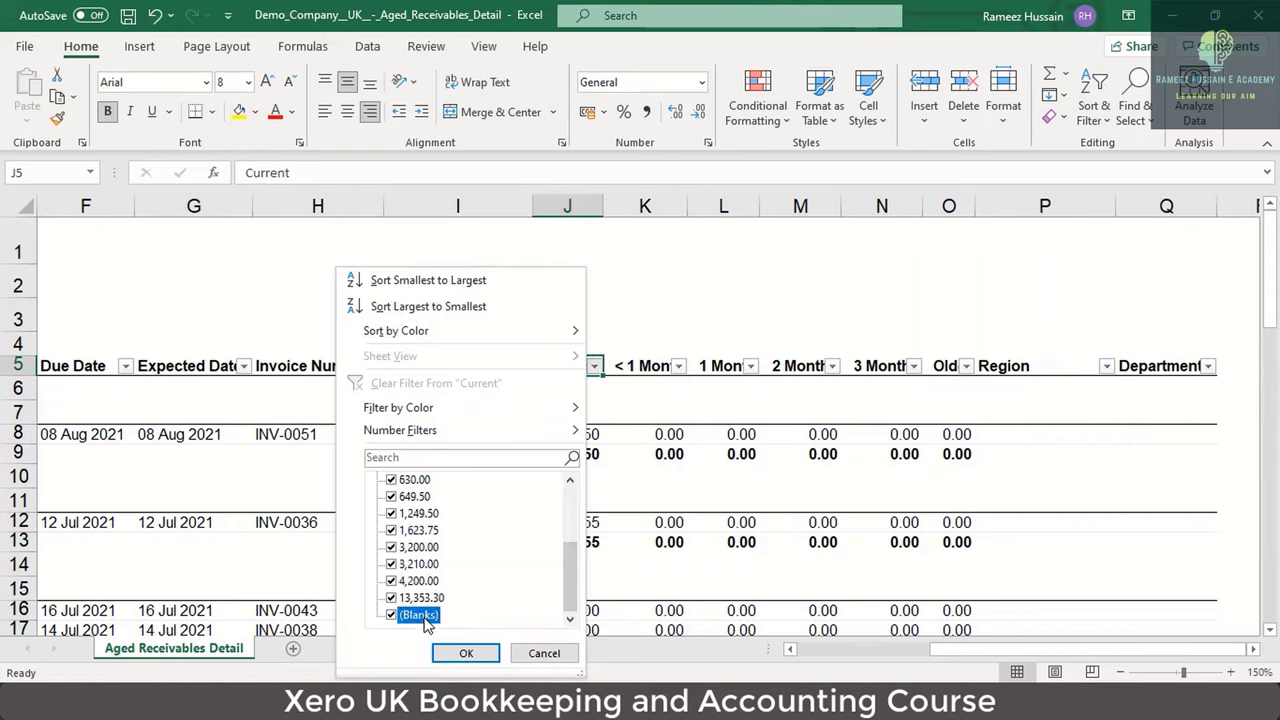
pyautogui.click(392, 615)
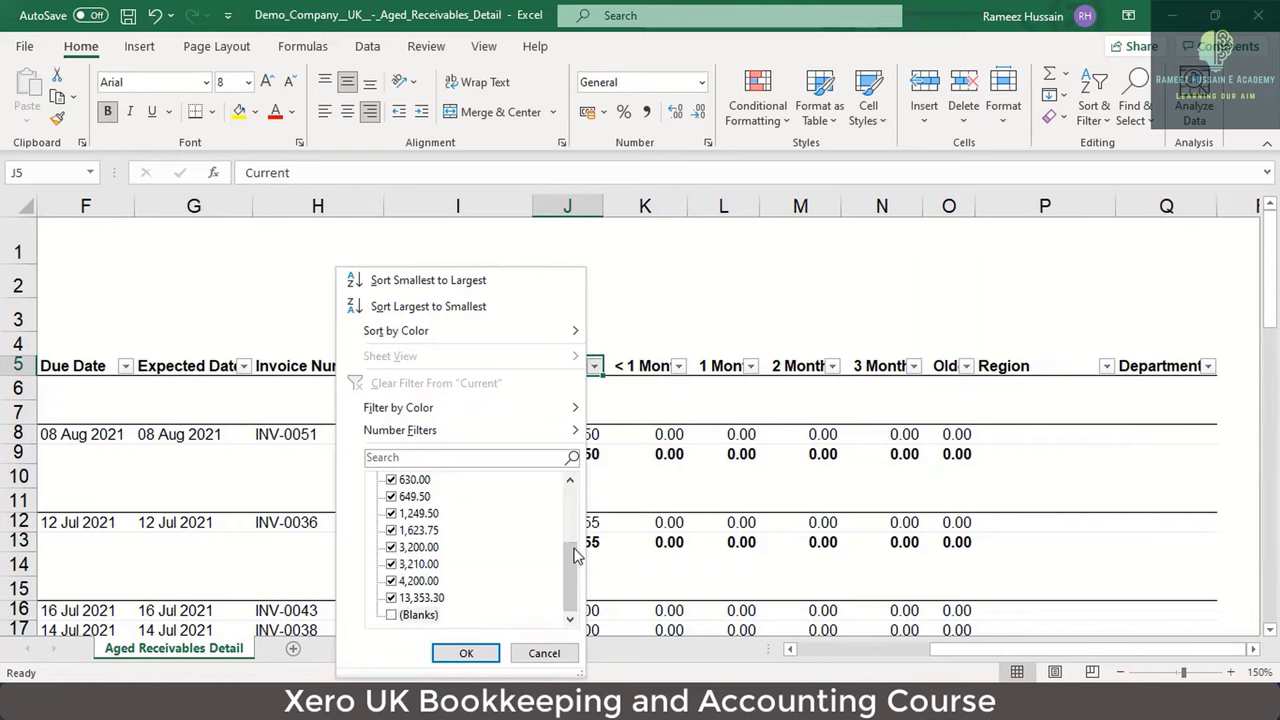
pyautogui.moveTo(571, 551); pyautogui.dragTo(571, 592)
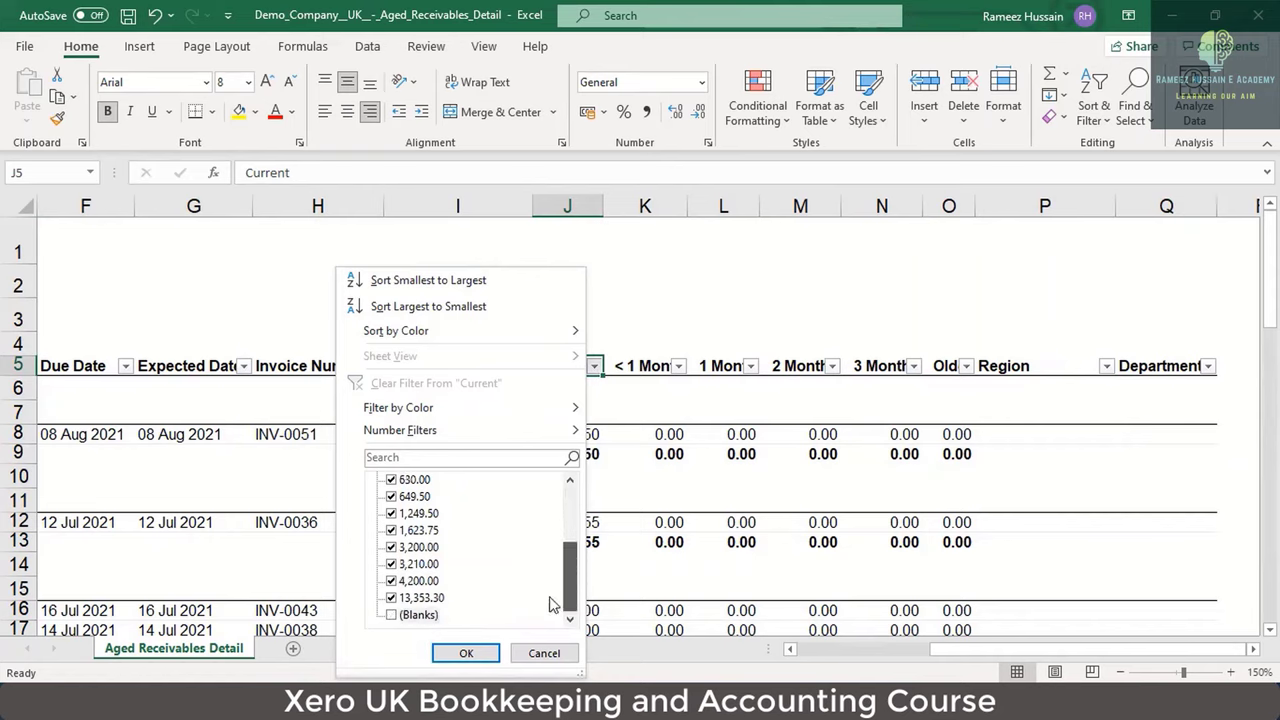
pyautogui.click(466, 654)
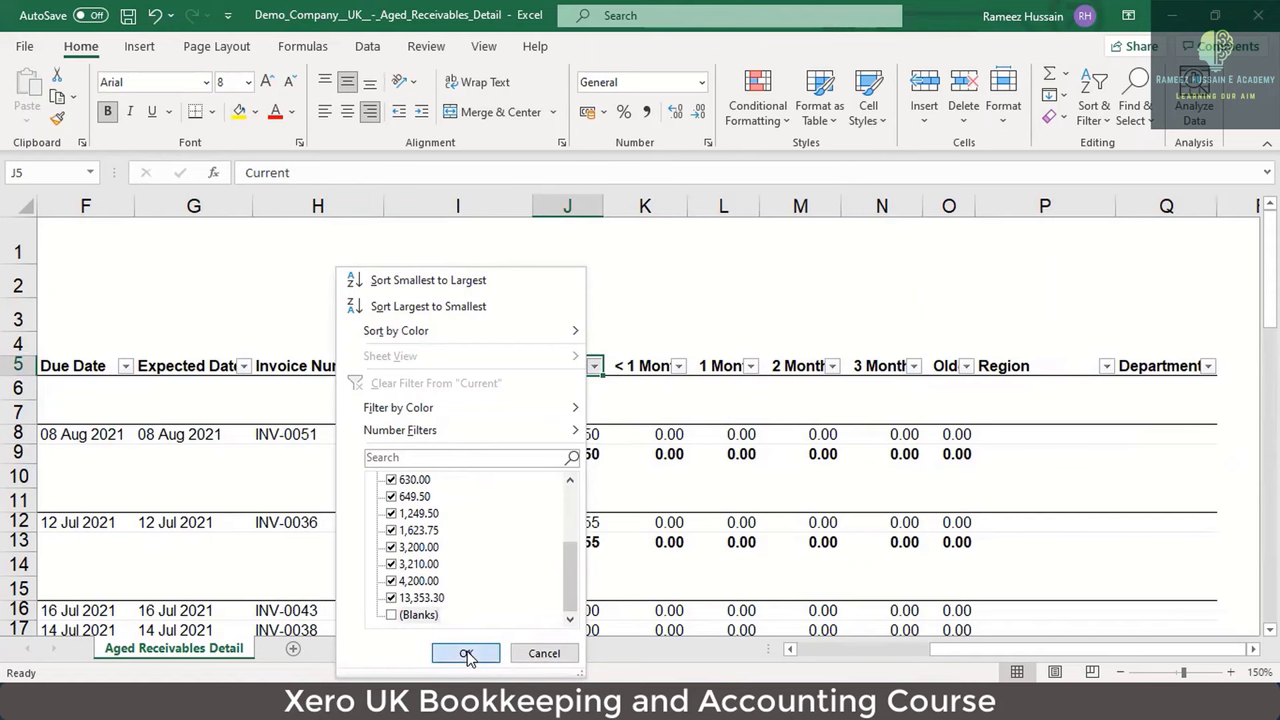
pyautogui.click(548, 389)
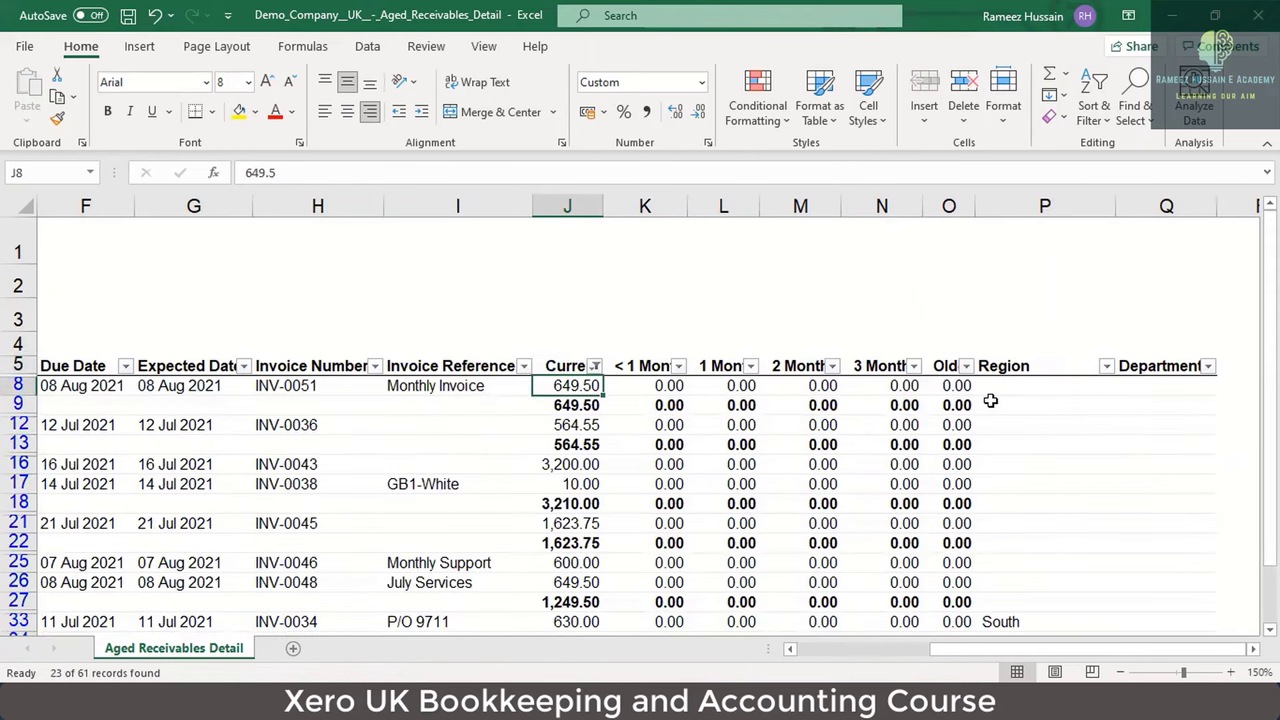
pyautogui.hotkey('ctrl', 'Down')
pyautogui.press('Up')
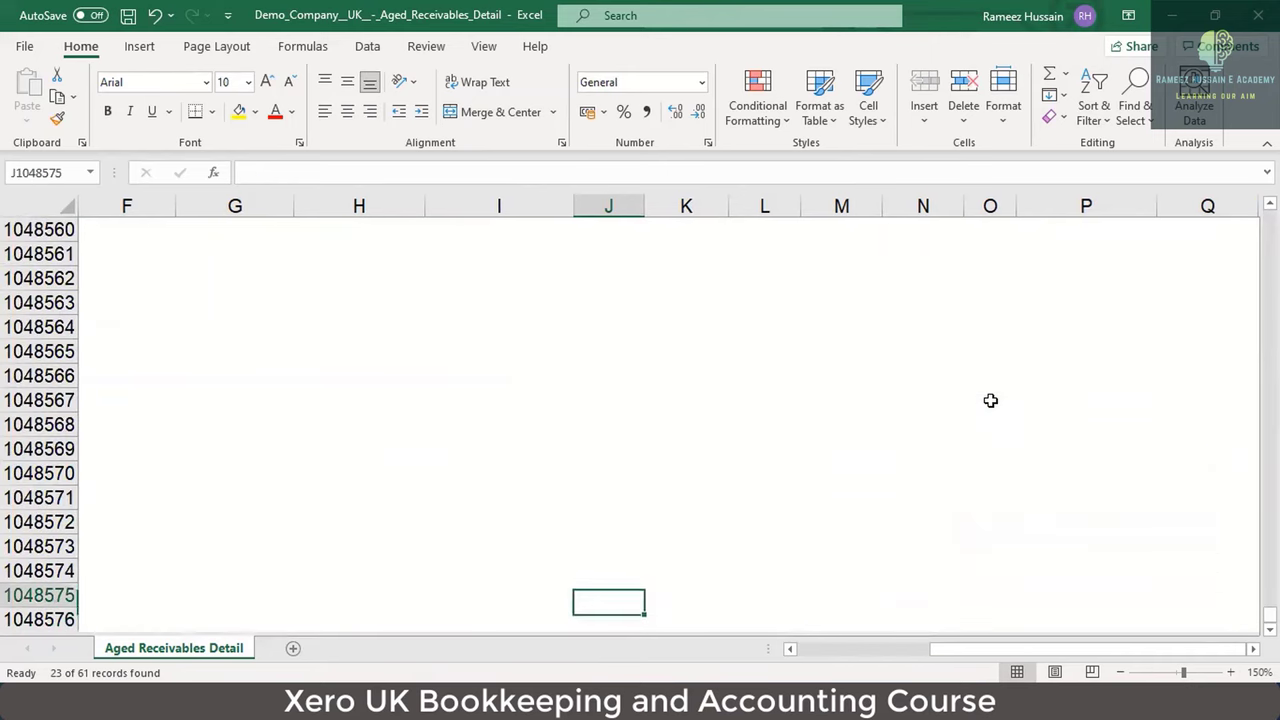
pyautogui.hotkey('ctrl', 'Up')
pyautogui.hotkey('ctrl', 'Up')
pyautogui.scroll(1, 990, 400)
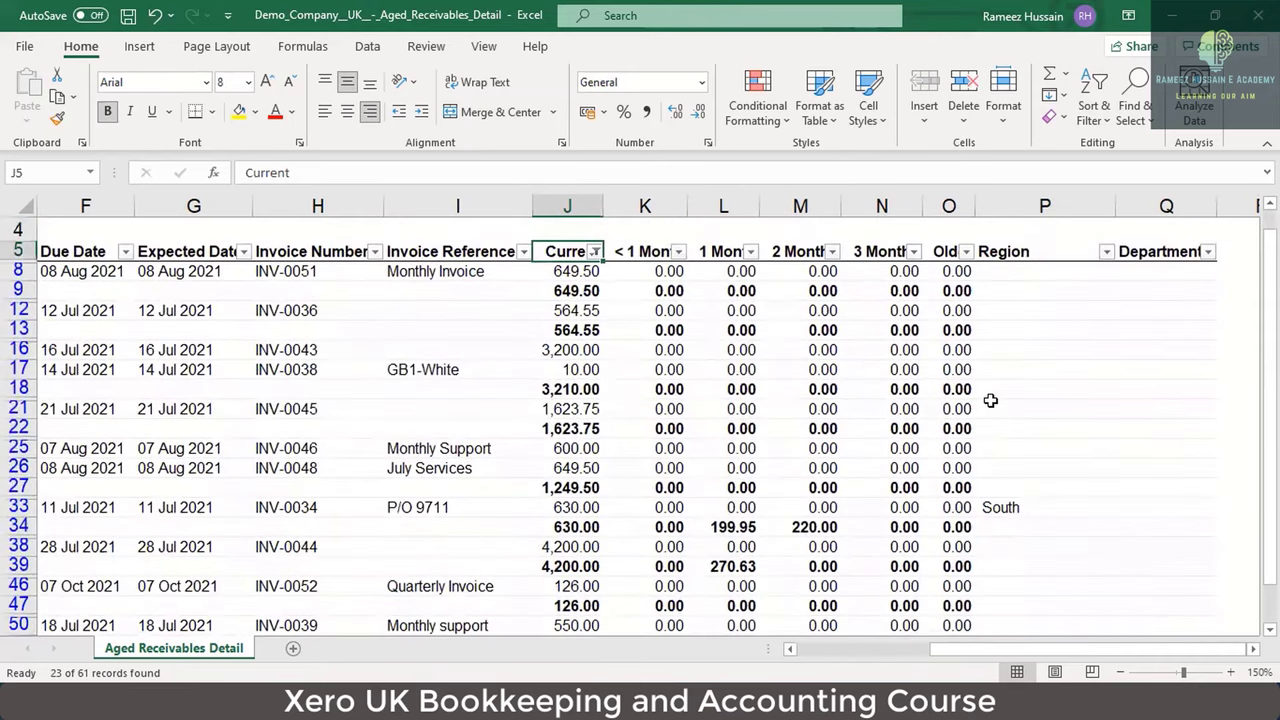
pyautogui.press('Down')
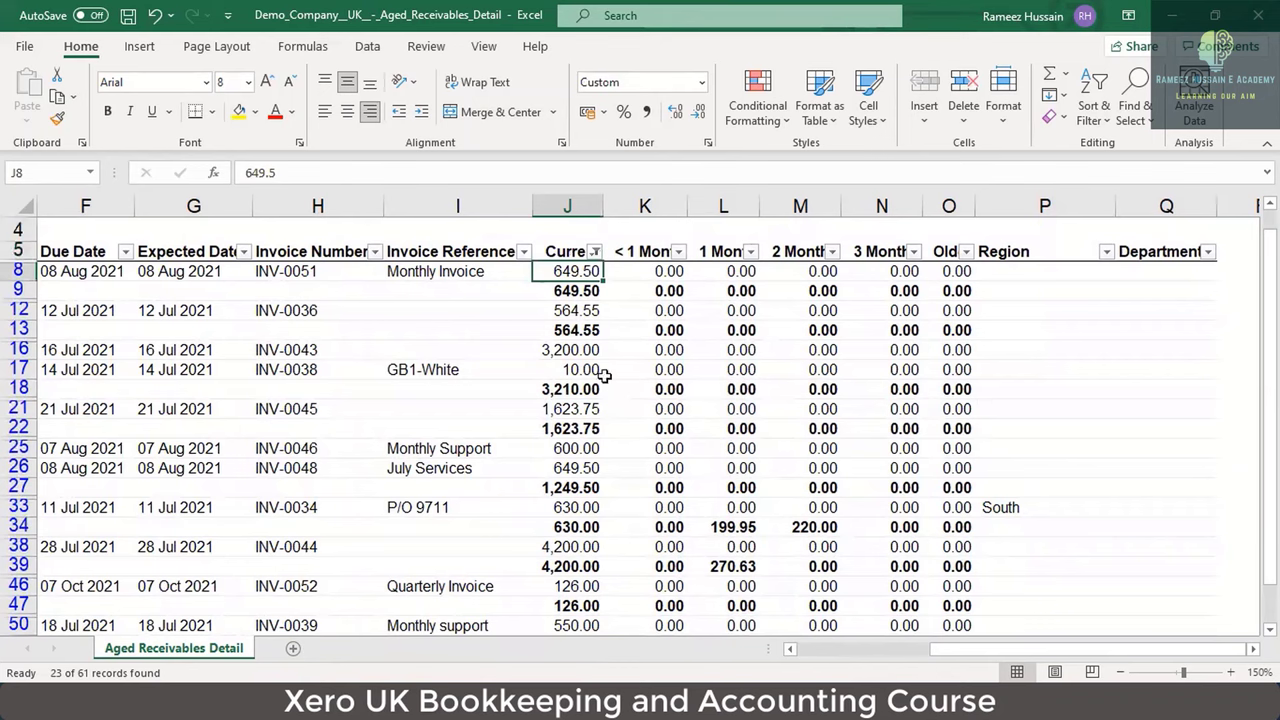
# Step: Revise the Current filter to include blank values
pyautogui.click(590, 253)
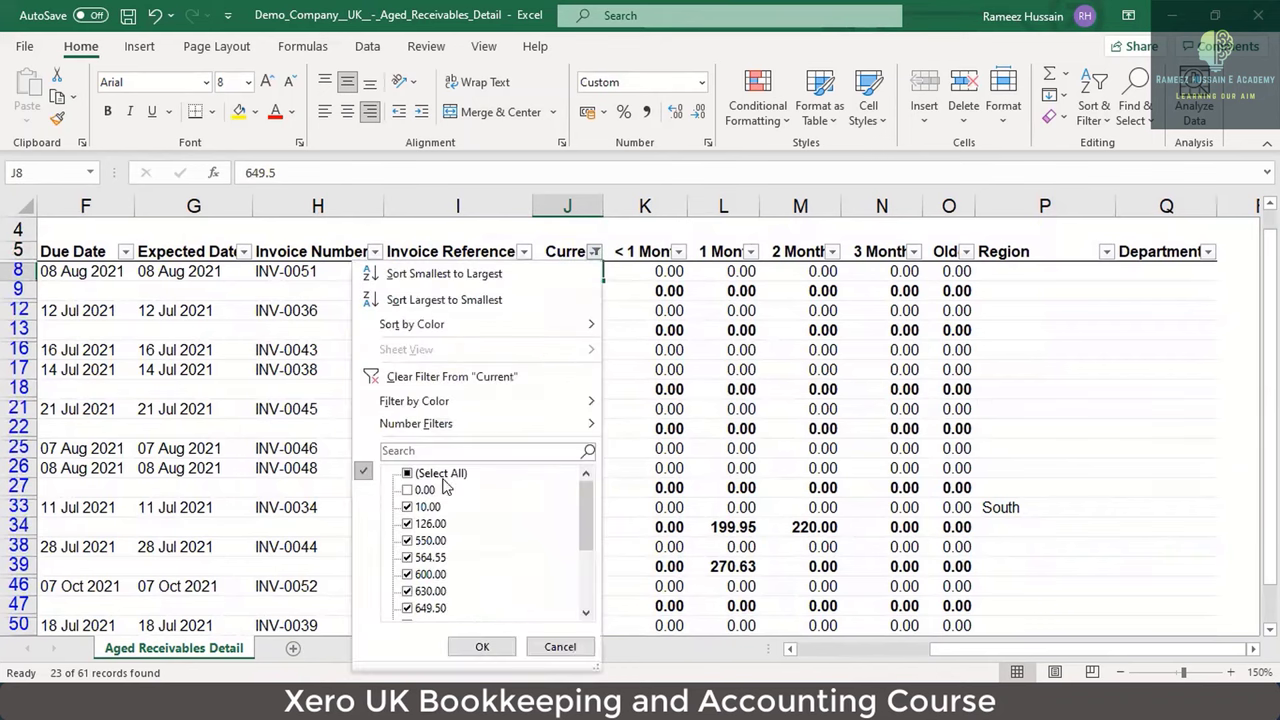
pyautogui.click(438, 478)
pyautogui.moveTo(580, 497); pyautogui.dragTo(588, 558)
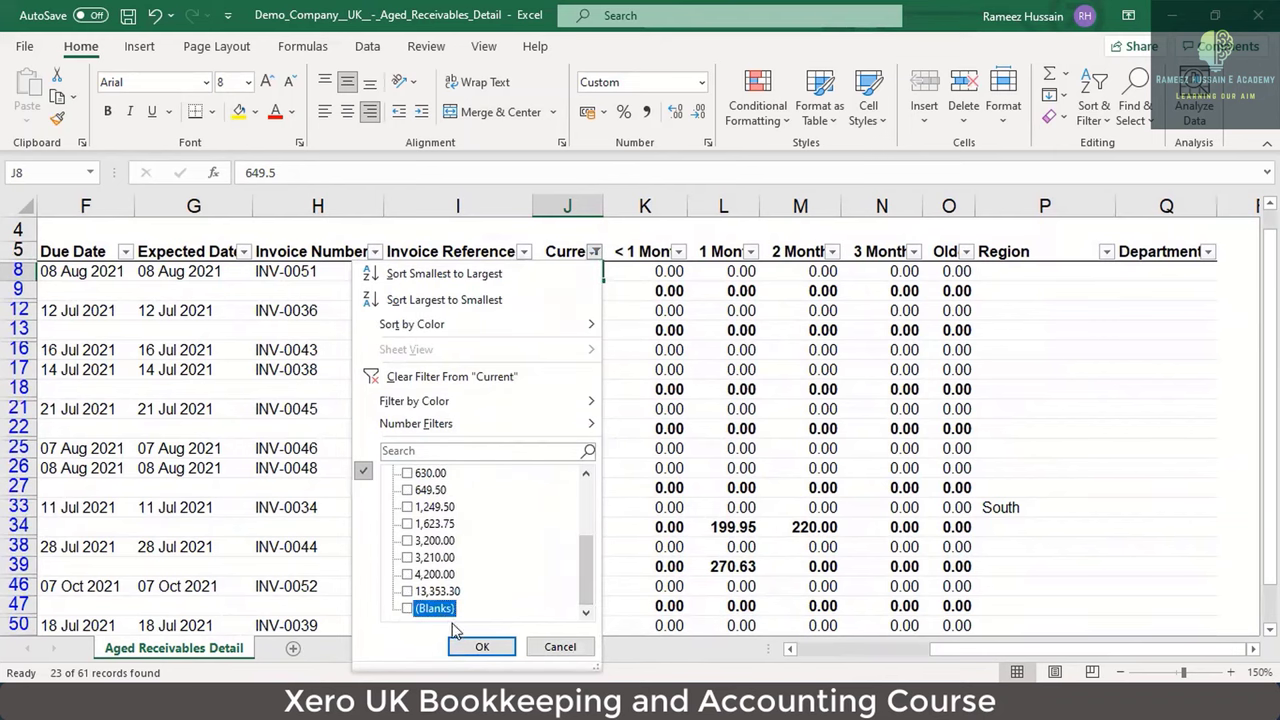
pyautogui.click(407, 608)
pyautogui.click(479, 648)
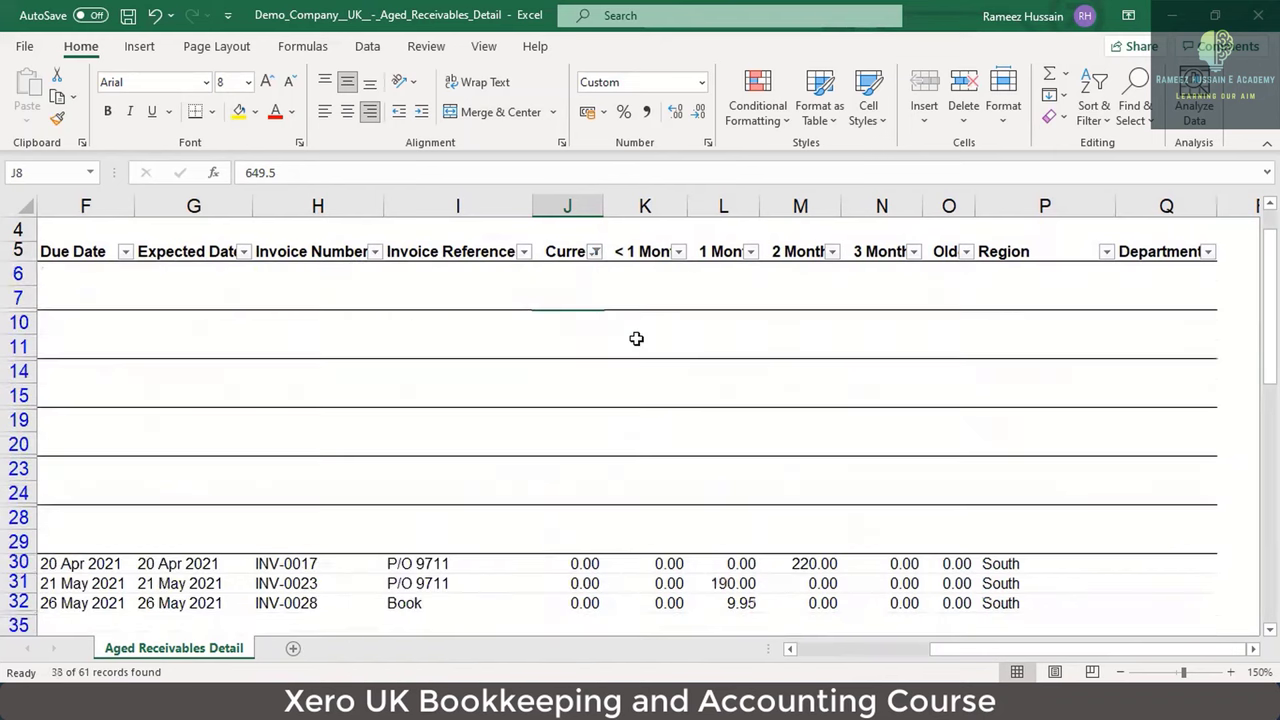
# Step: Drop blanks from the Current filter so only 0.00 rows remain
pyautogui.click(565, 296)
pyautogui.click(595, 251)
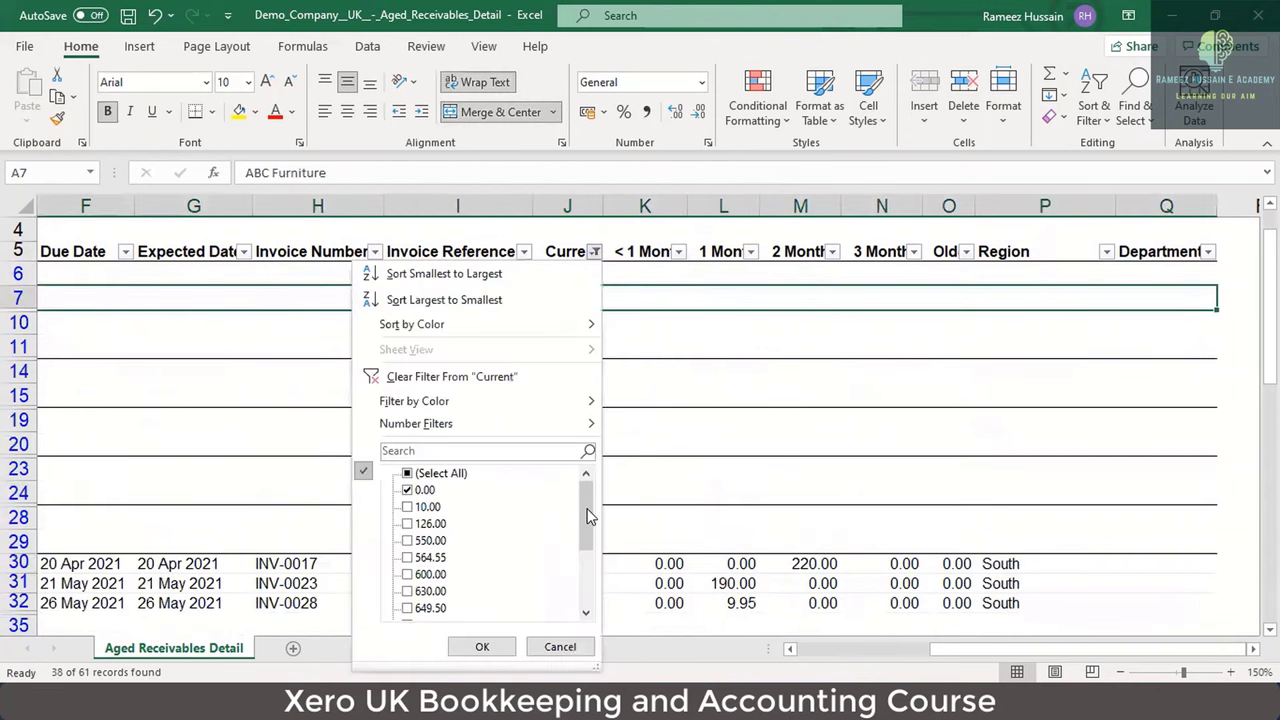
pyautogui.moveTo(588, 510); pyautogui.dragTo(588, 572)
pyautogui.click(440, 608)
pyautogui.click(482, 647)
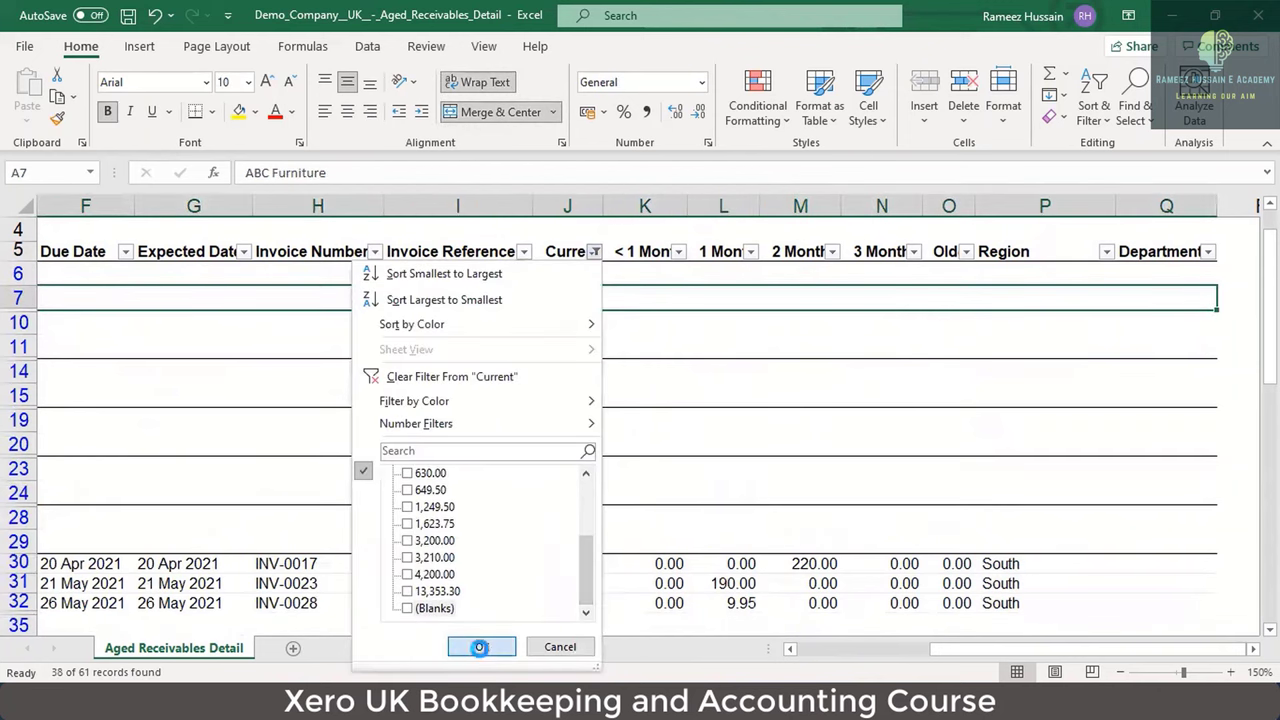
# Step: Inspect filtered row 30 across its ageing columns to invoice INV-0017
pyautogui.click(574, 391)
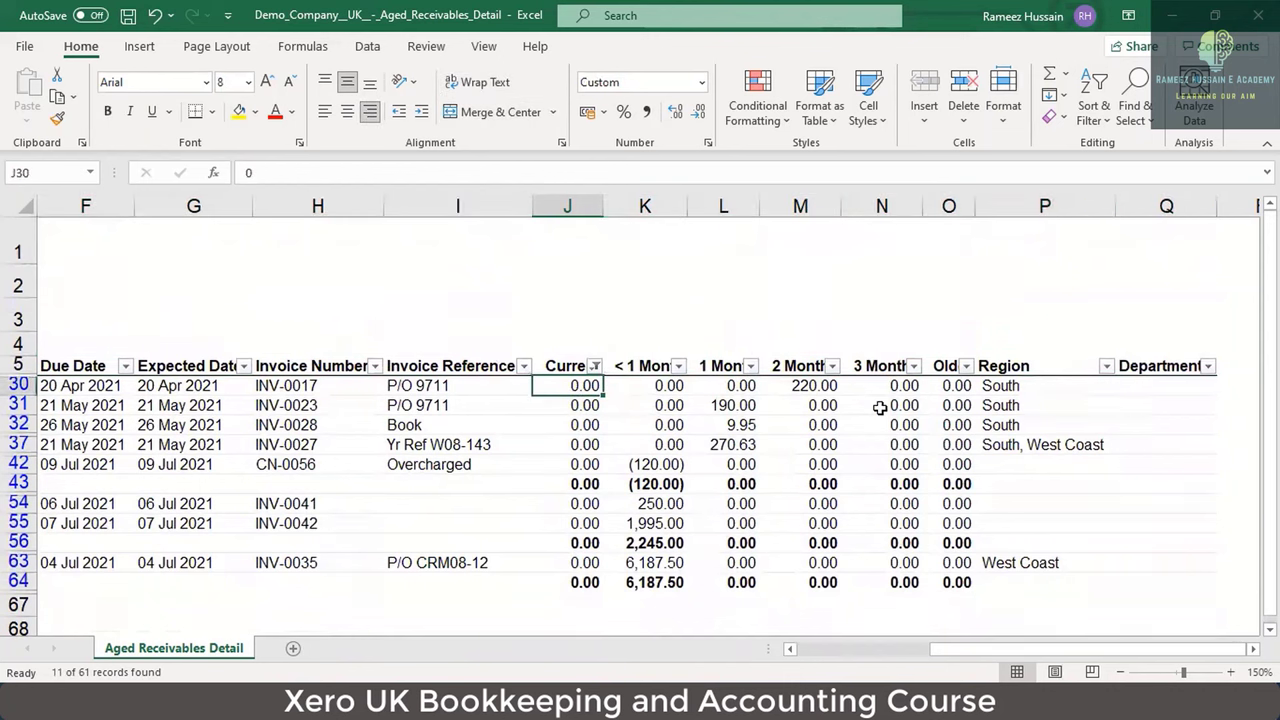
pyautogui.hotkey('shift', 'Down')
pyautogui.hotkey('shift', 'Up')
pyautogui.press('Right')
pyautogui.press('Right')
pyautogui.press('Right')
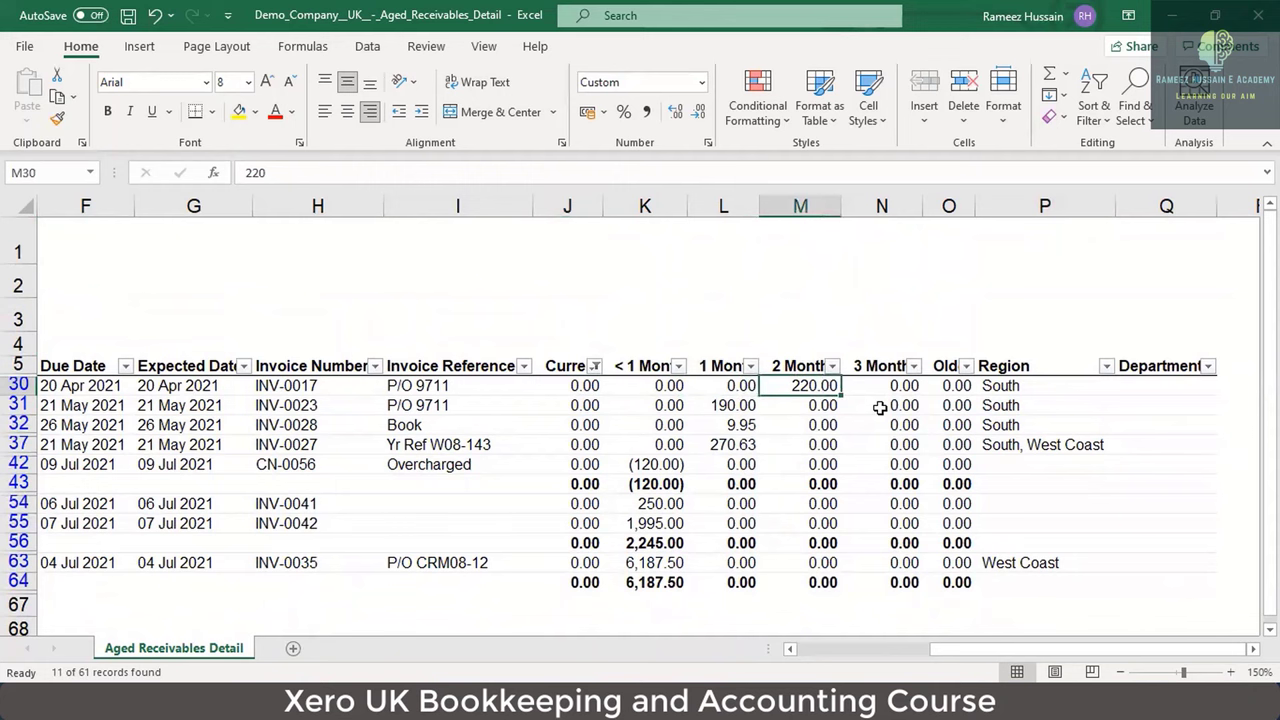
pyautogui.press('Left')
pyautogui.press('Left')
pyautogui.press('Left')
pyautogui.press('Left')
pyautogui.press('Left')
pyautogui.press('Left')
pyautogui.press('Left')
pyautogui.press('Left')
pyautogui.press('Left')
pyautogui.press('Left')
pyautogui.press('Left')
pyautogui.press('Left')
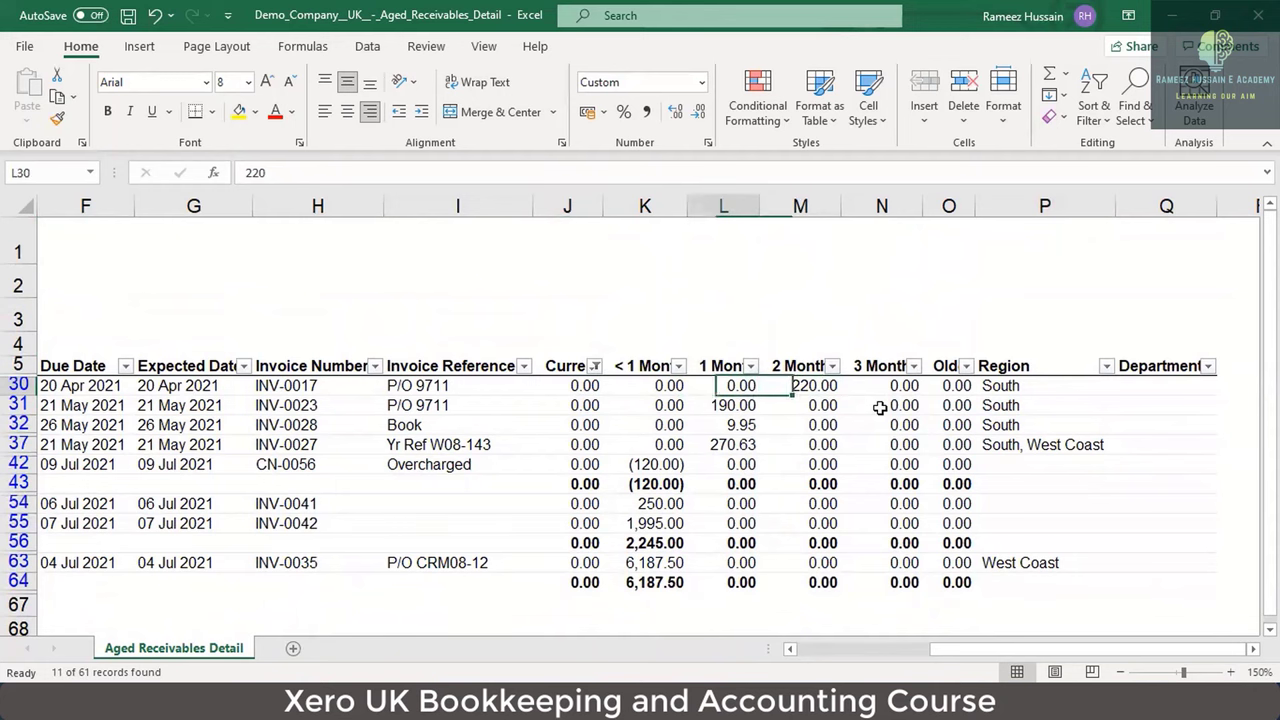
pyautogui.press('Right')
pyautogui.press('Right')
pyautogui.press('Right')
pyautogui.press('Right')
pyautogui.press('Right')
pyautogui.press('Right')
pyautogui.press('Right')
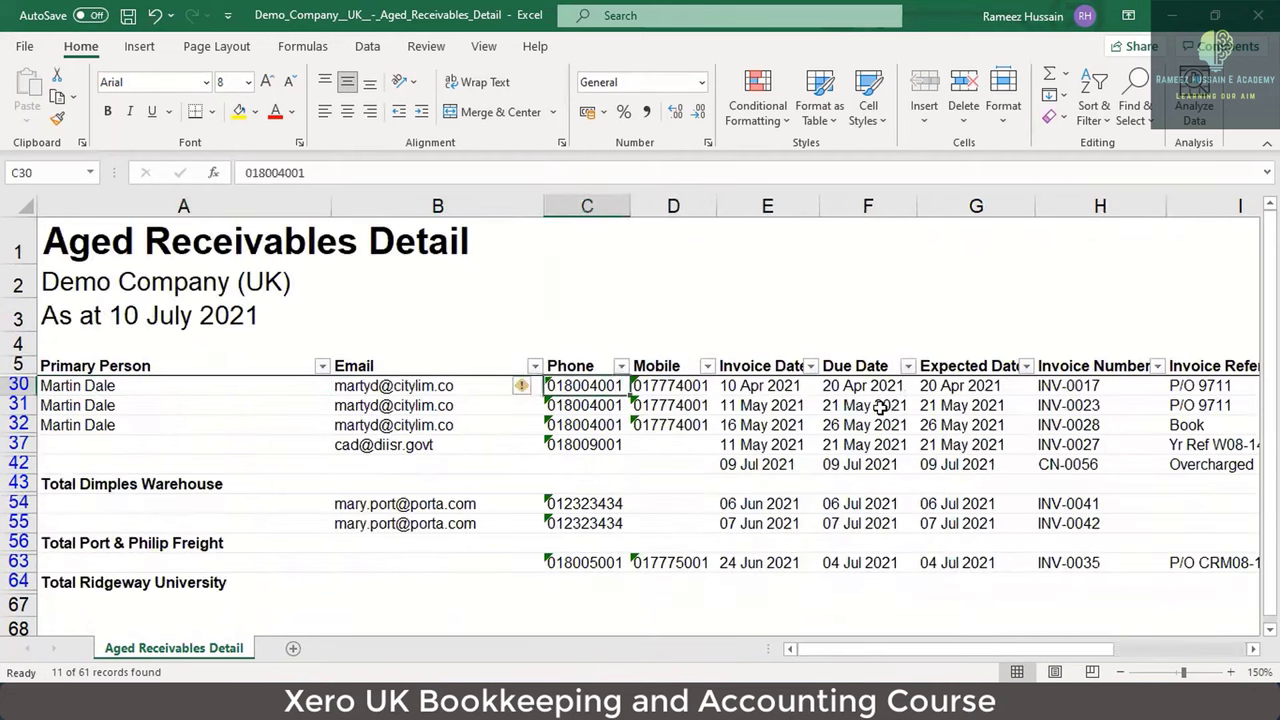
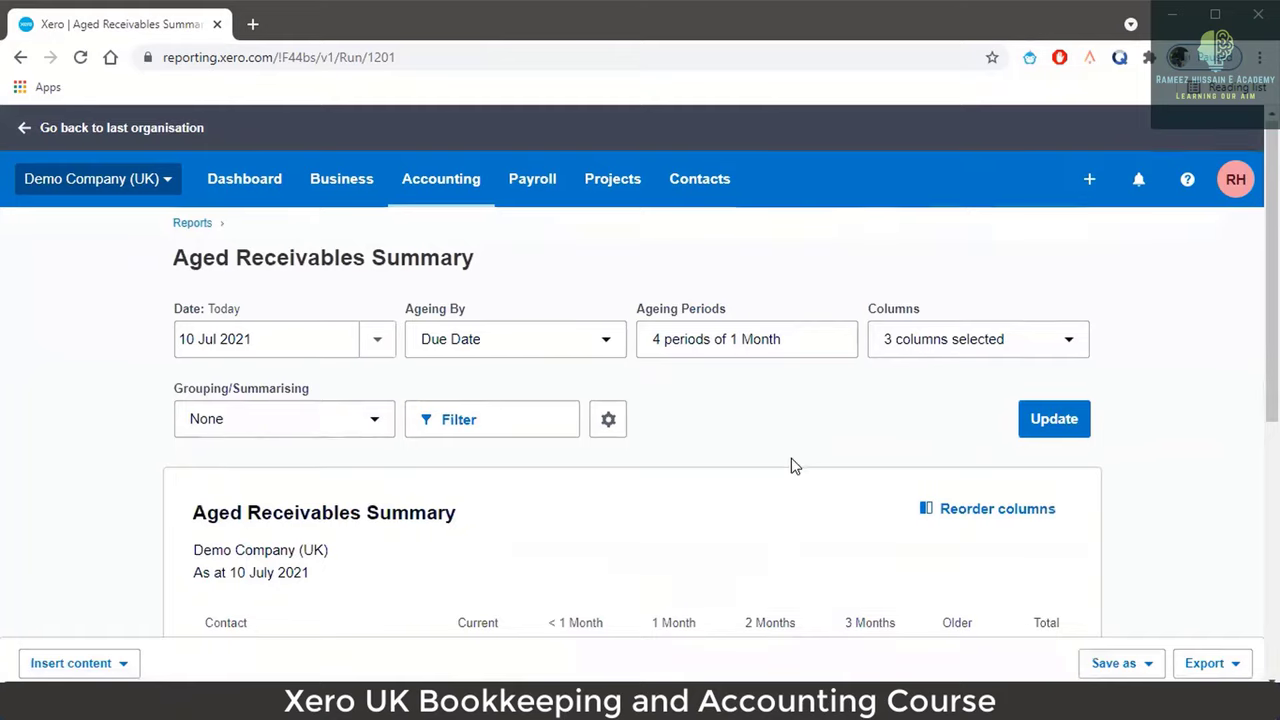
# Step: Tick the Email, Mobile, Phone and Primary Person columns for the Aged Receivables Summary
pyautogui.scroll(-3, 791, 463)
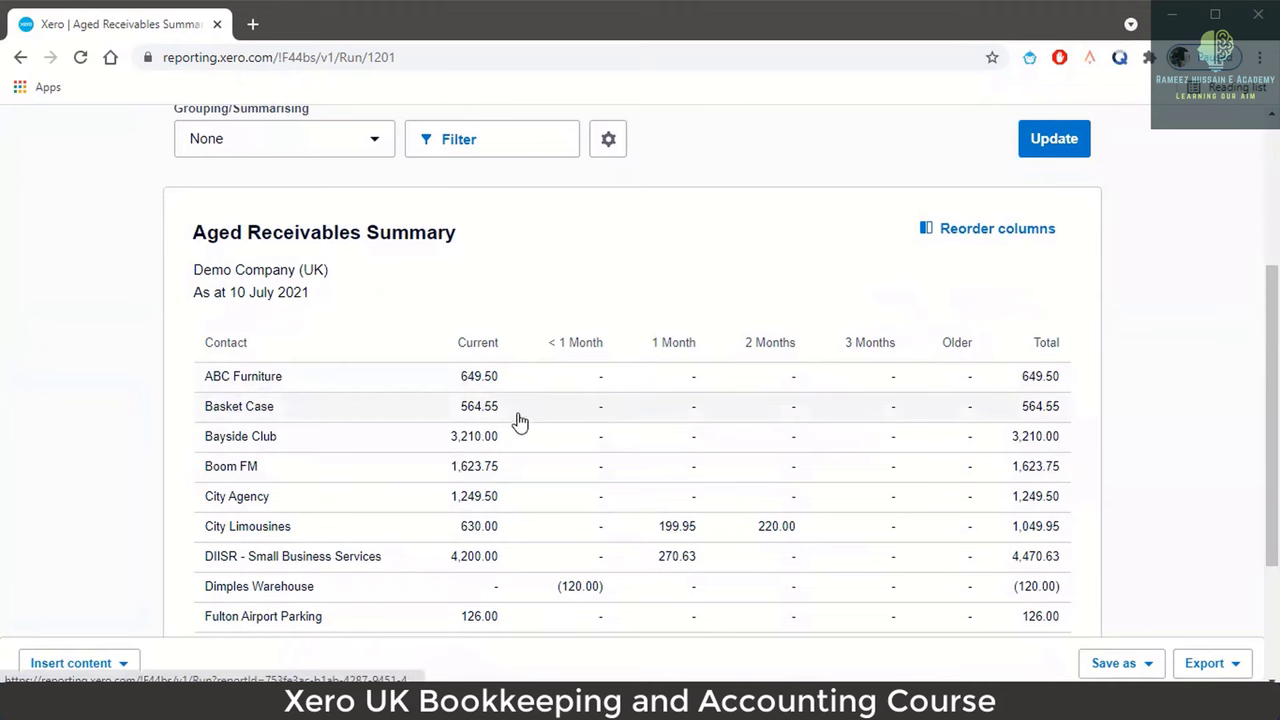
pyautogui.scroll(-2, 570, 500)
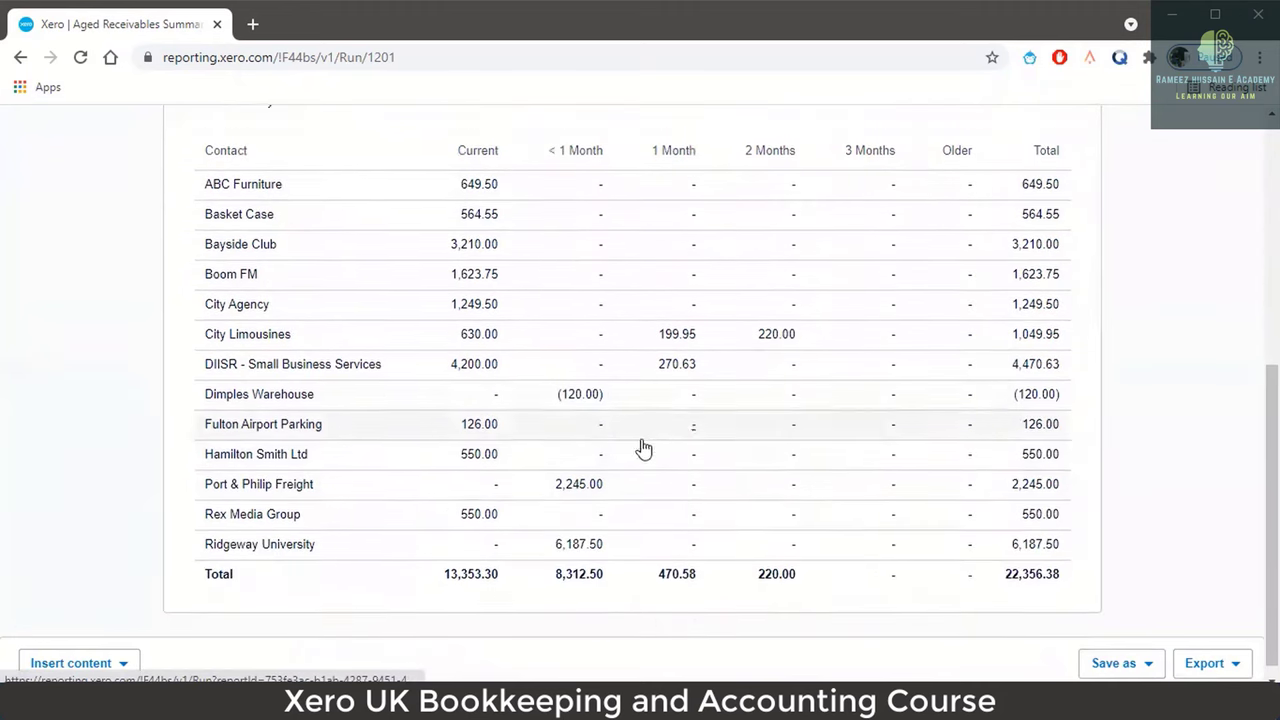
pyautogui.scroll(-1, 700, 480)
pyautogui.scroll(3, 1015, 548)
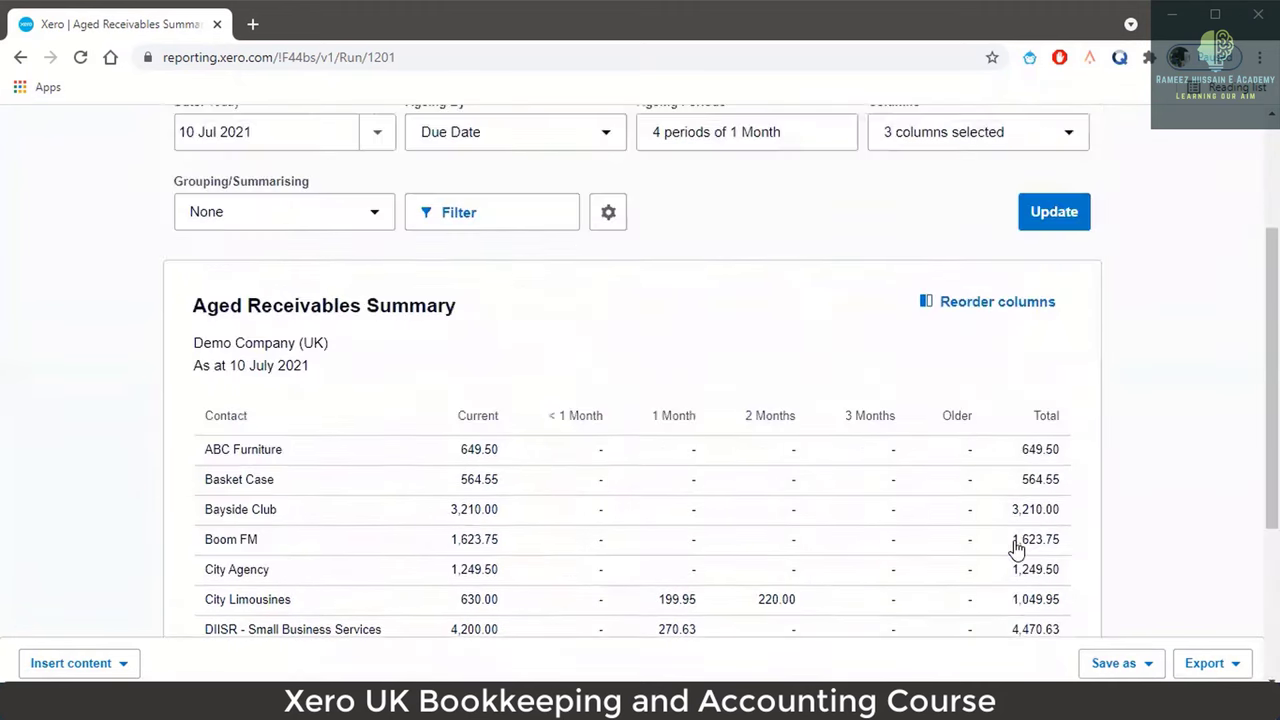
pyautogui.scroll(1, 740, 490)
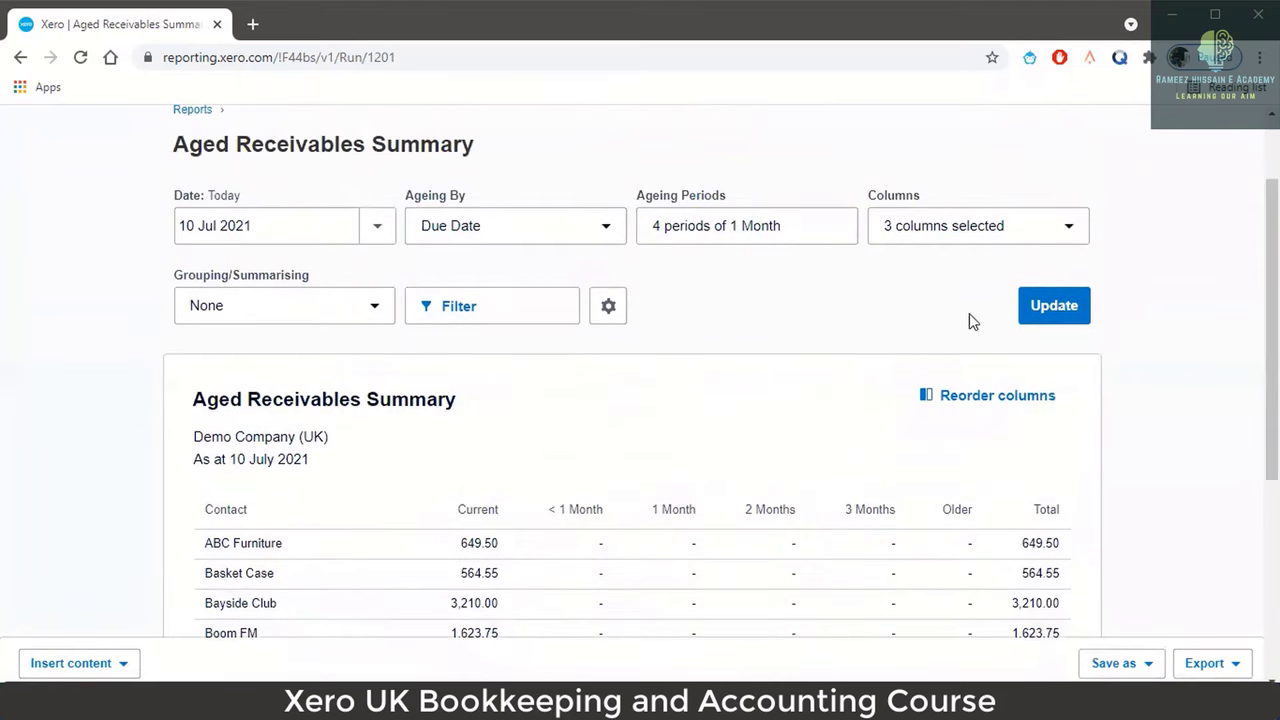
pyautogui.click(1079, 241)
pyautogui.click(948, 441)
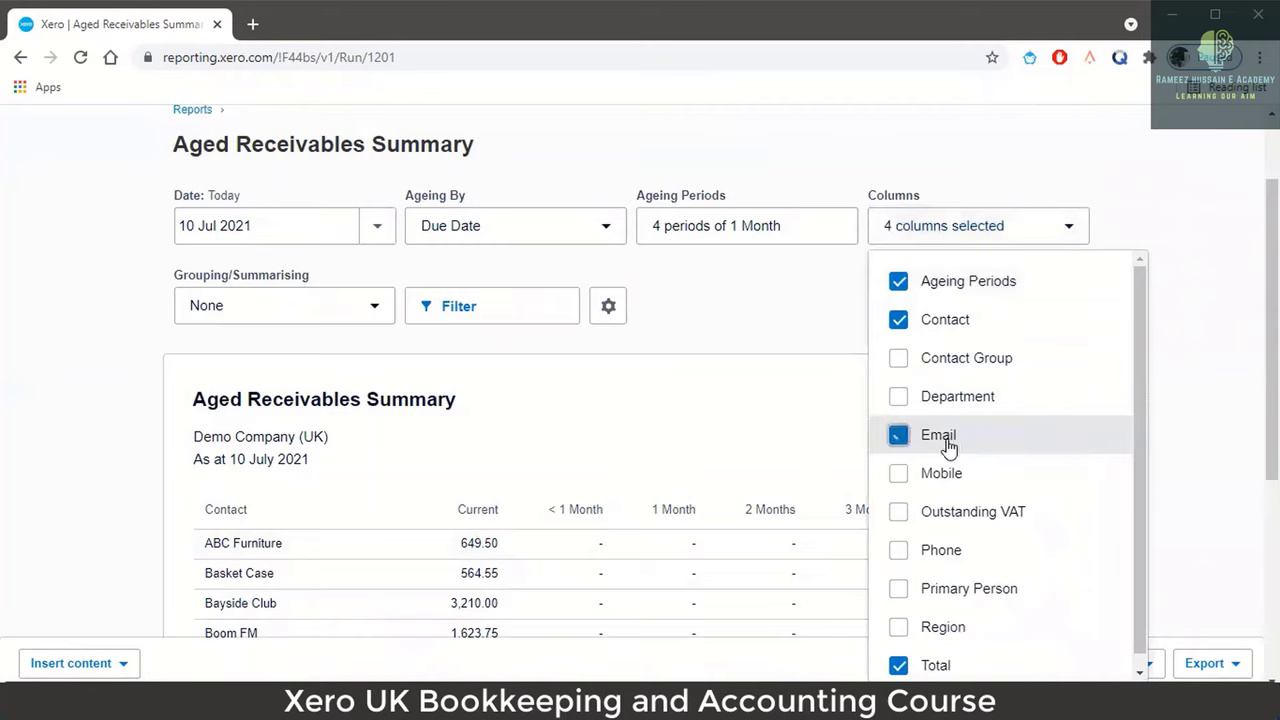
pyautogui.click(966, 476)
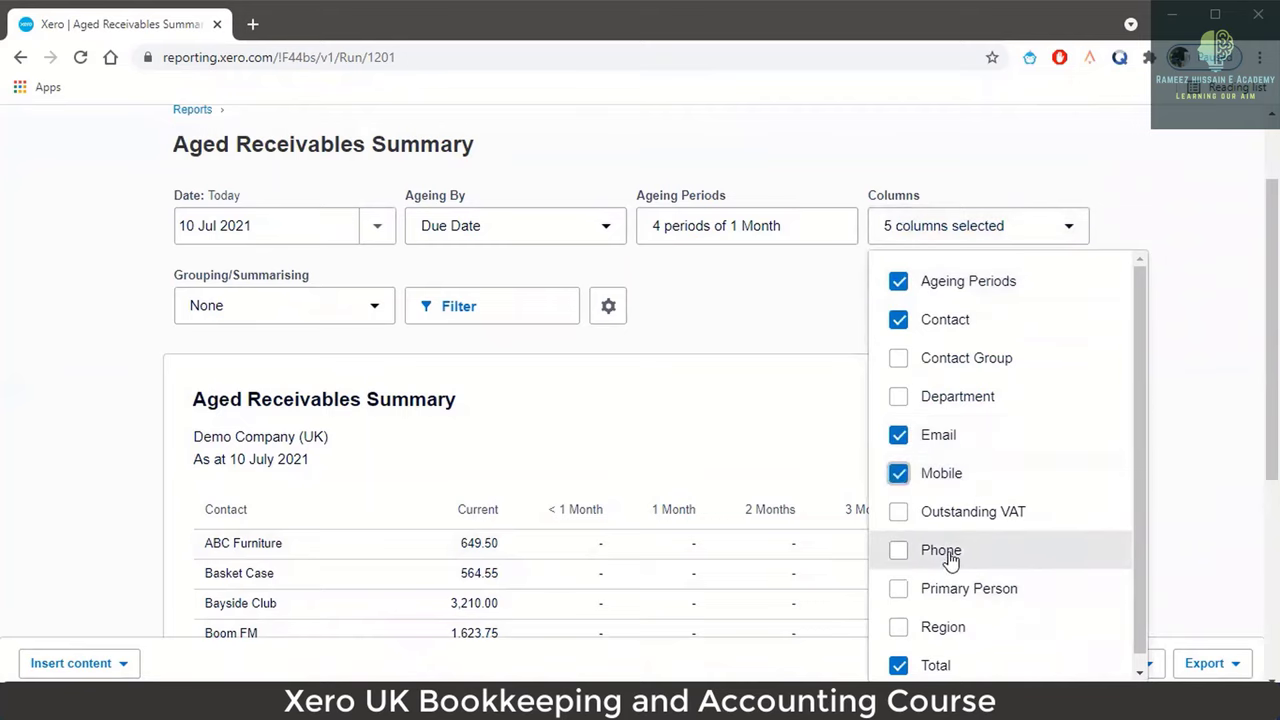
pyautogui.click(949, 552)
pyautogui.scroll(-1, 1051, 545)
pyautogui.click(1003, 574)
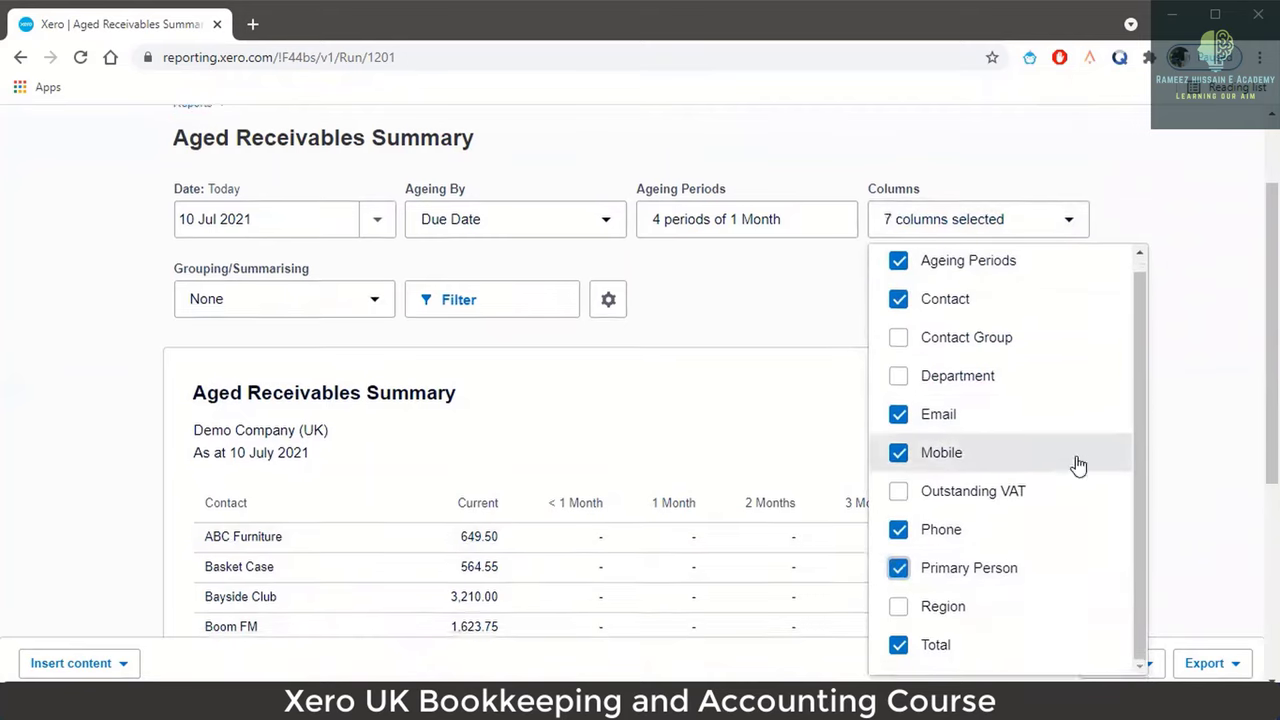
pyautogui.scroll(-3, 1085, 468)
pyautogui.scroll(4, 1222, 255)
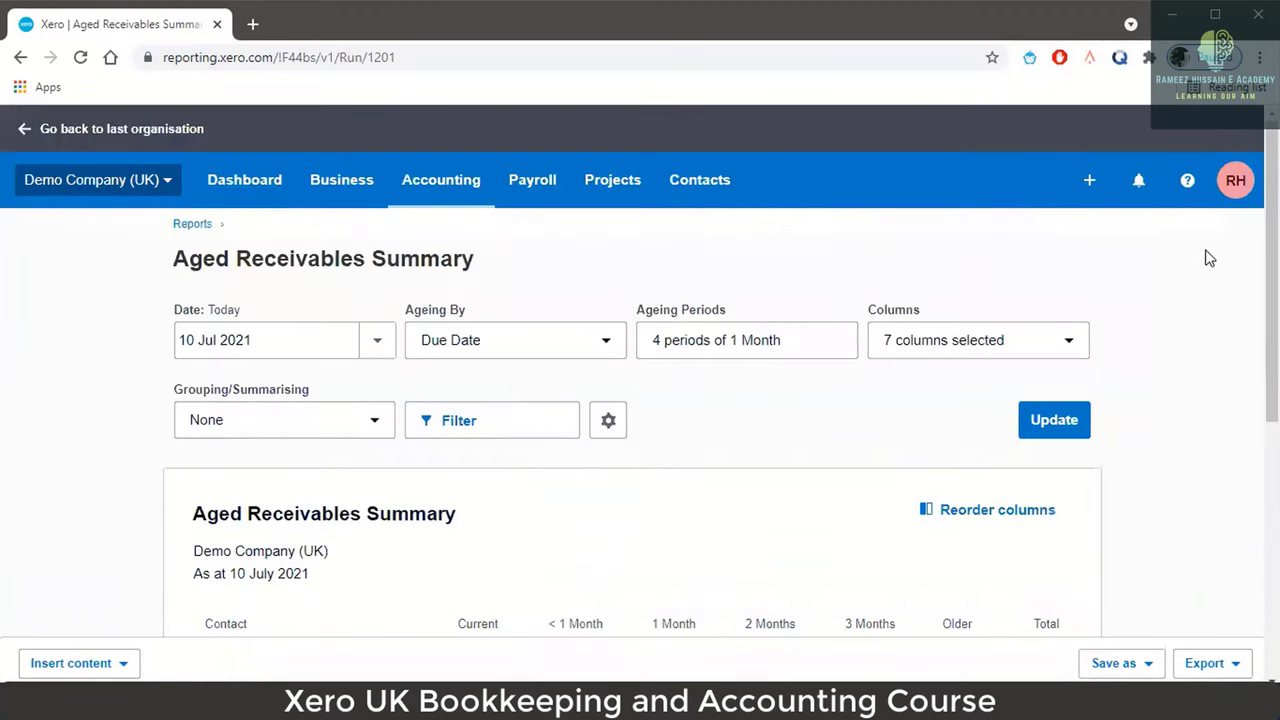
# Step: Rerun the report and review contacts totalling 22,356.38 outstanding with their new contact columns
pyautogui.click(1067, 425)
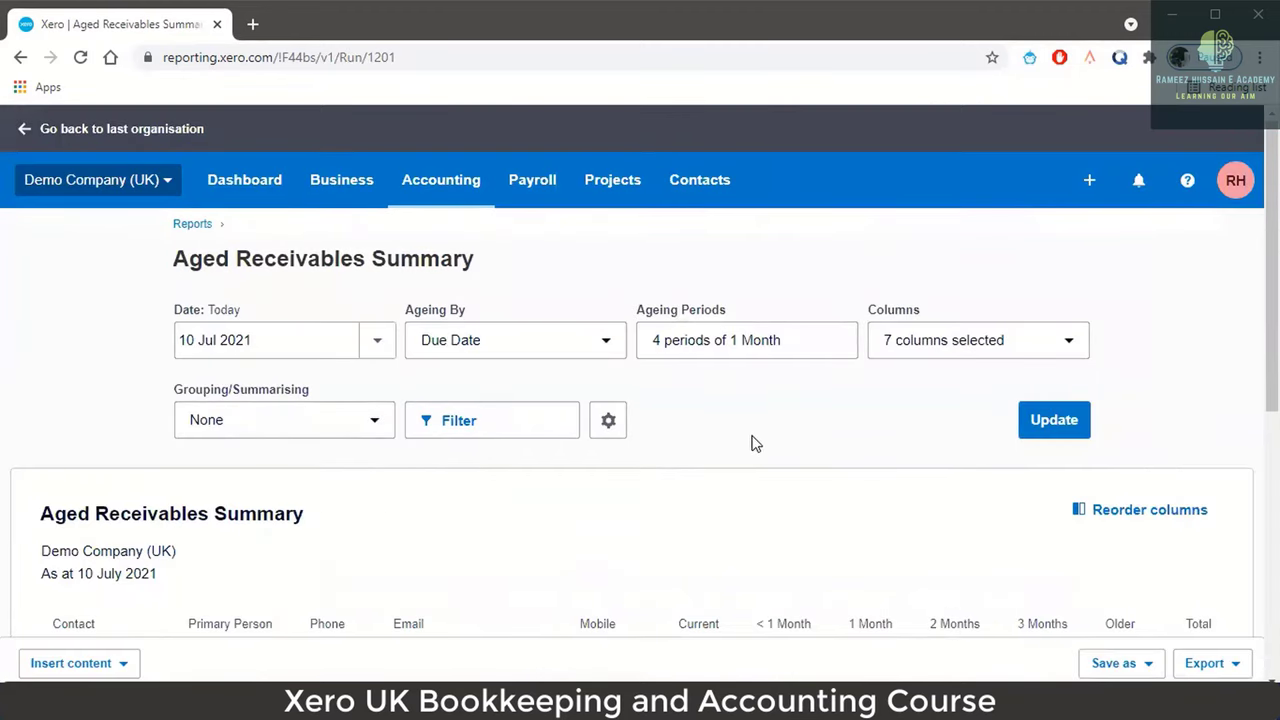
pyautogui.scroll(-1, 540, 473)
pyautogui.scroll(-3, 540, 473)
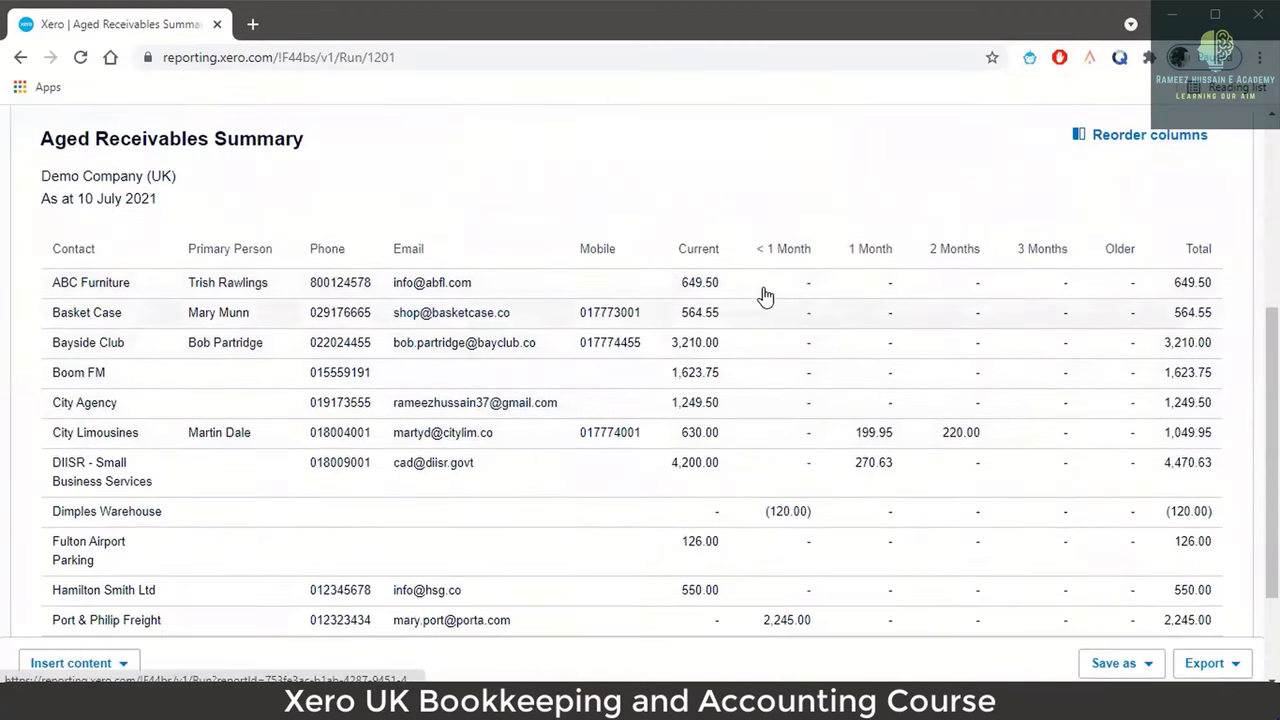
pyautogui.scroll(-2, 825, 522)
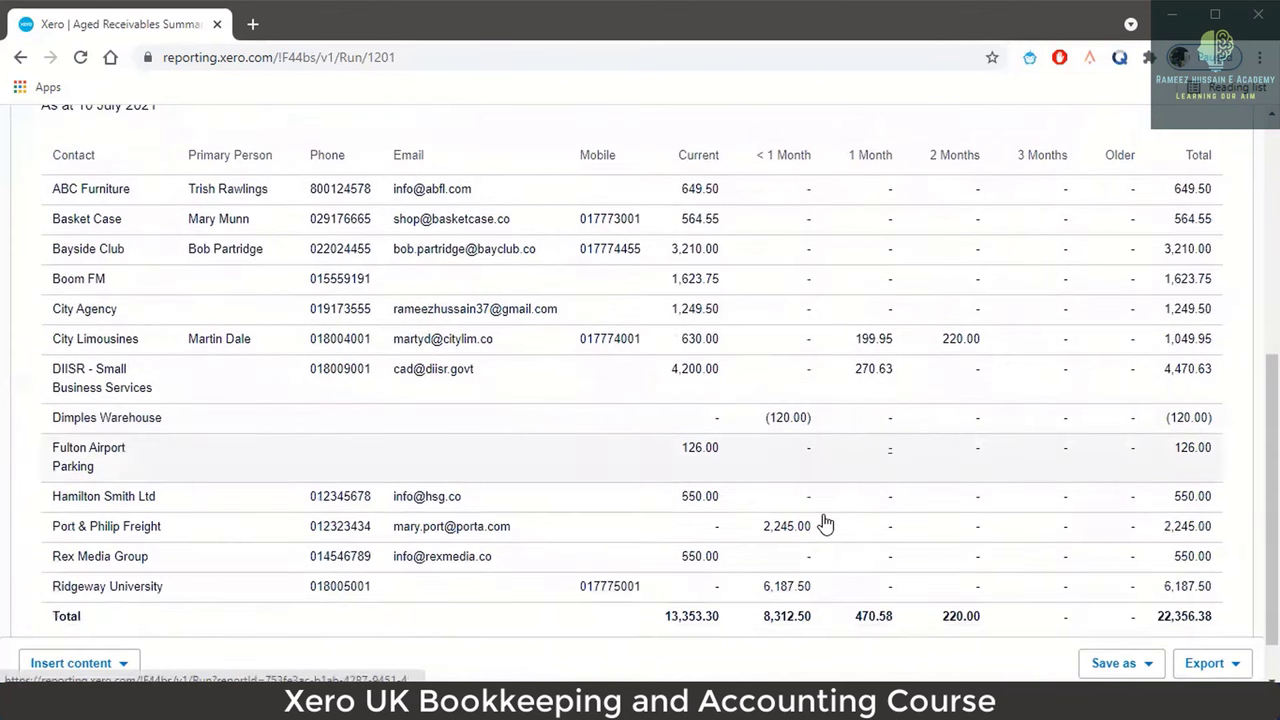
pyautogui.scroll(1, 209, 457)
pyautogui.scroll(-1, 463, 409)
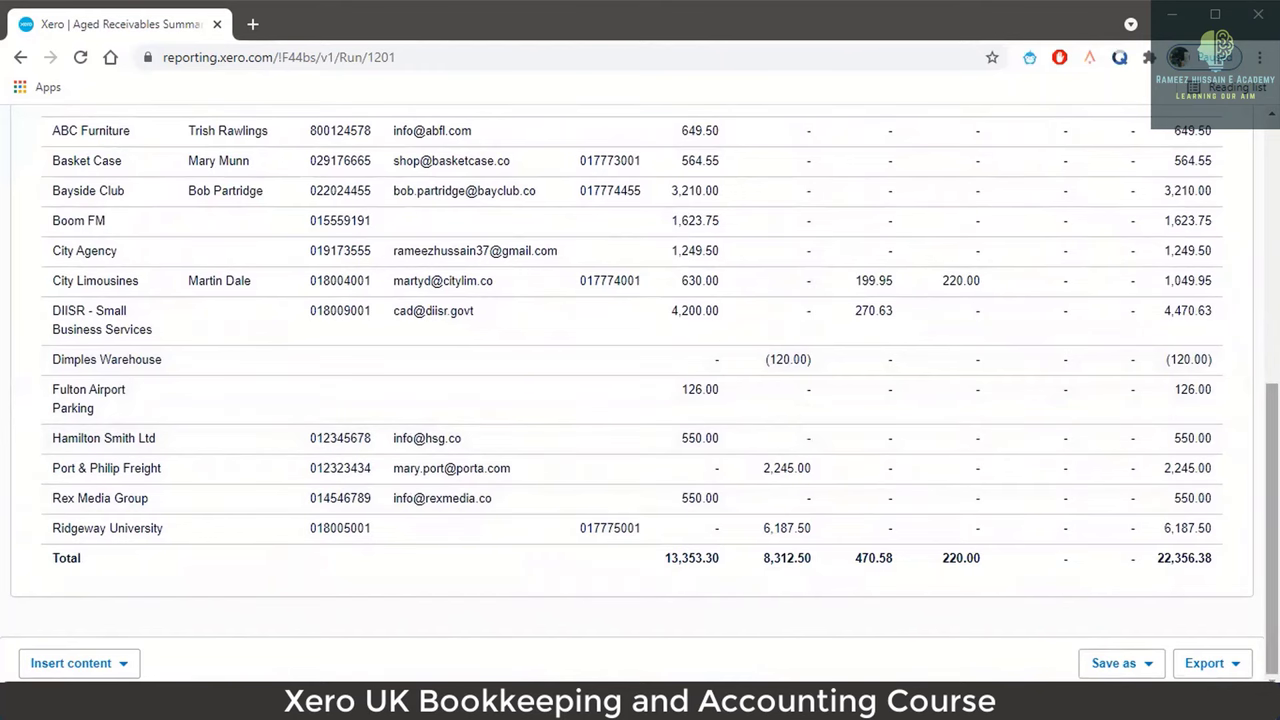
pyautogui.scroll(2, 709, 523)
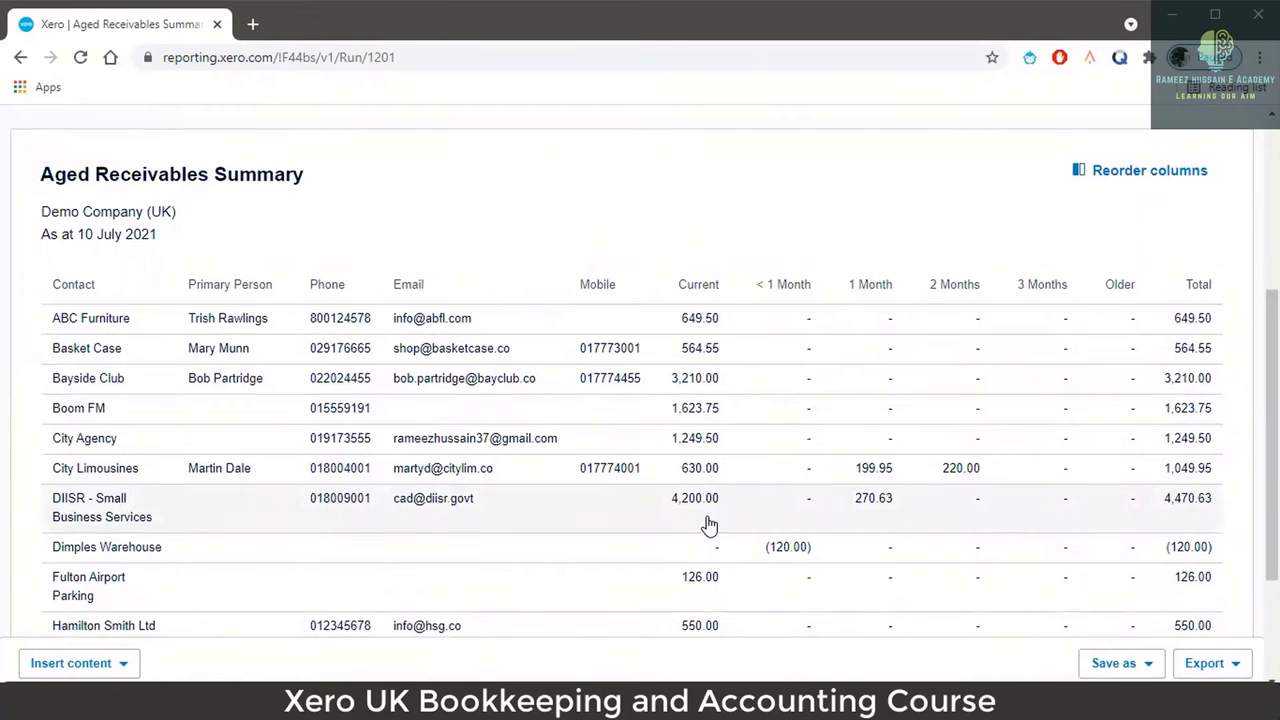
pyautogui.scroll(3, 917, 357)
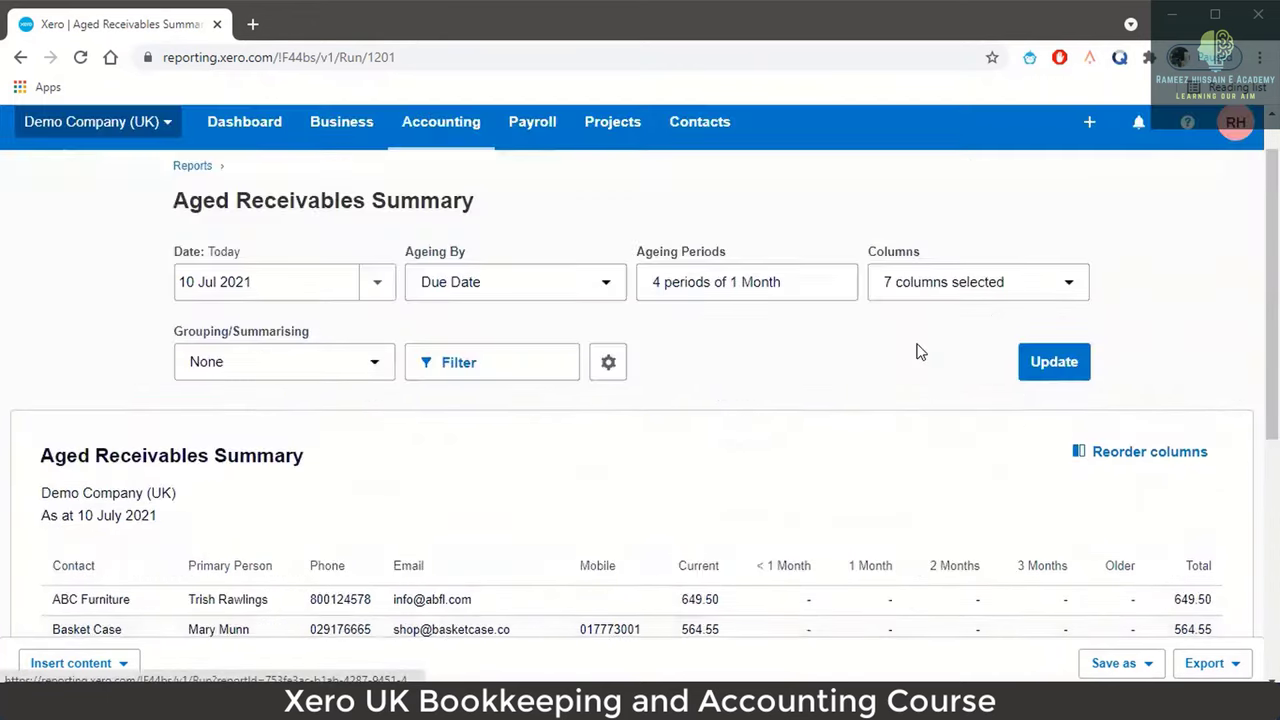
pyautogui.click(1053, 290)
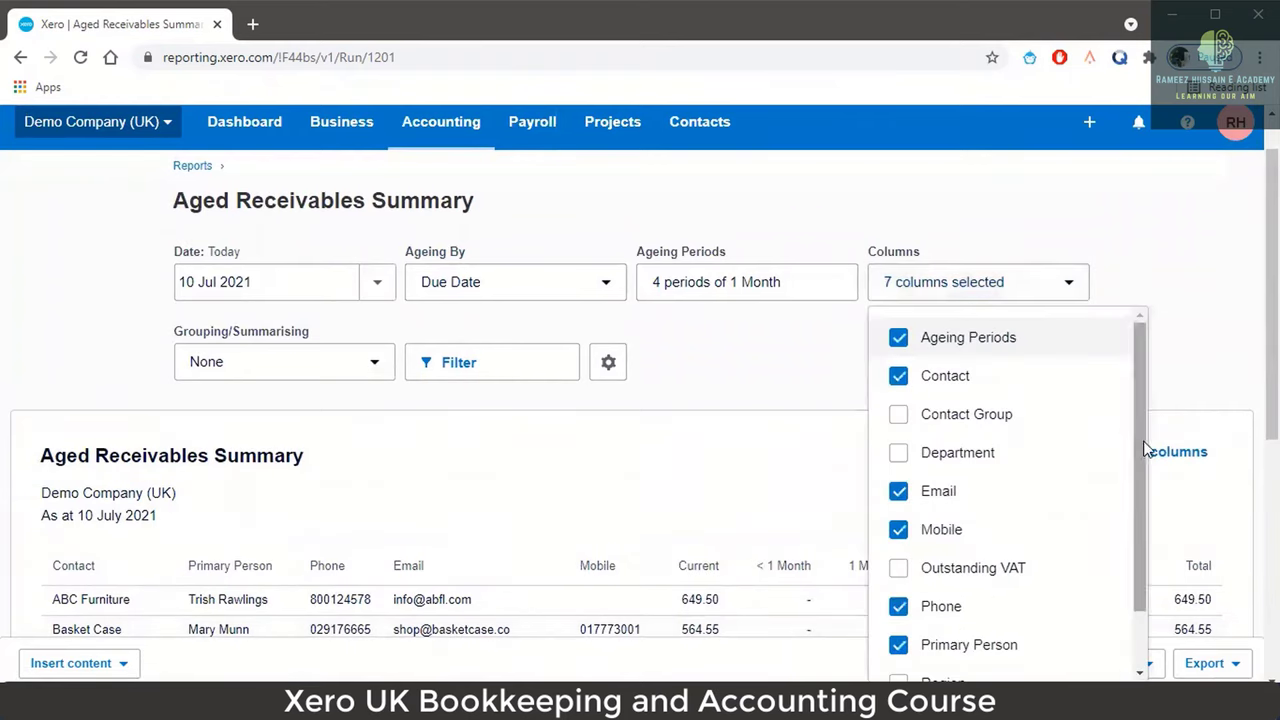
pyautogui.moveTo(1138, 451); pyautogui.dragTo(1142, 420)
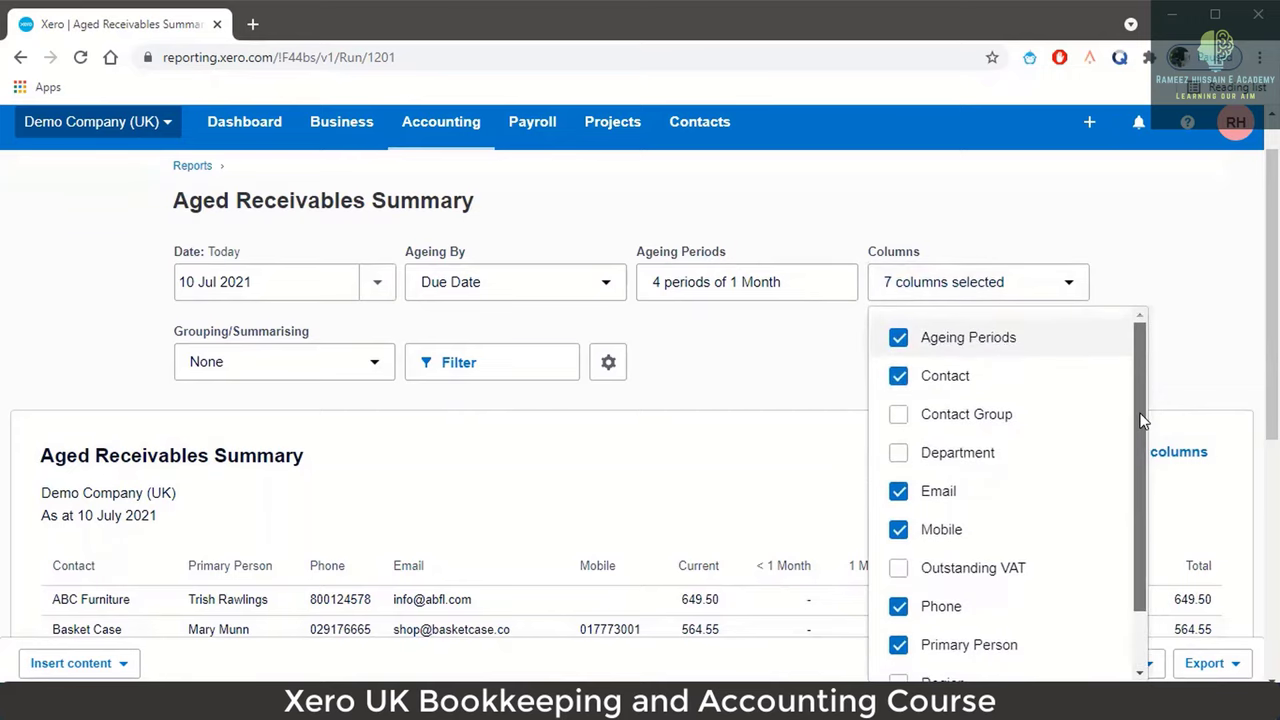
pyautogui.click(1233, 339)
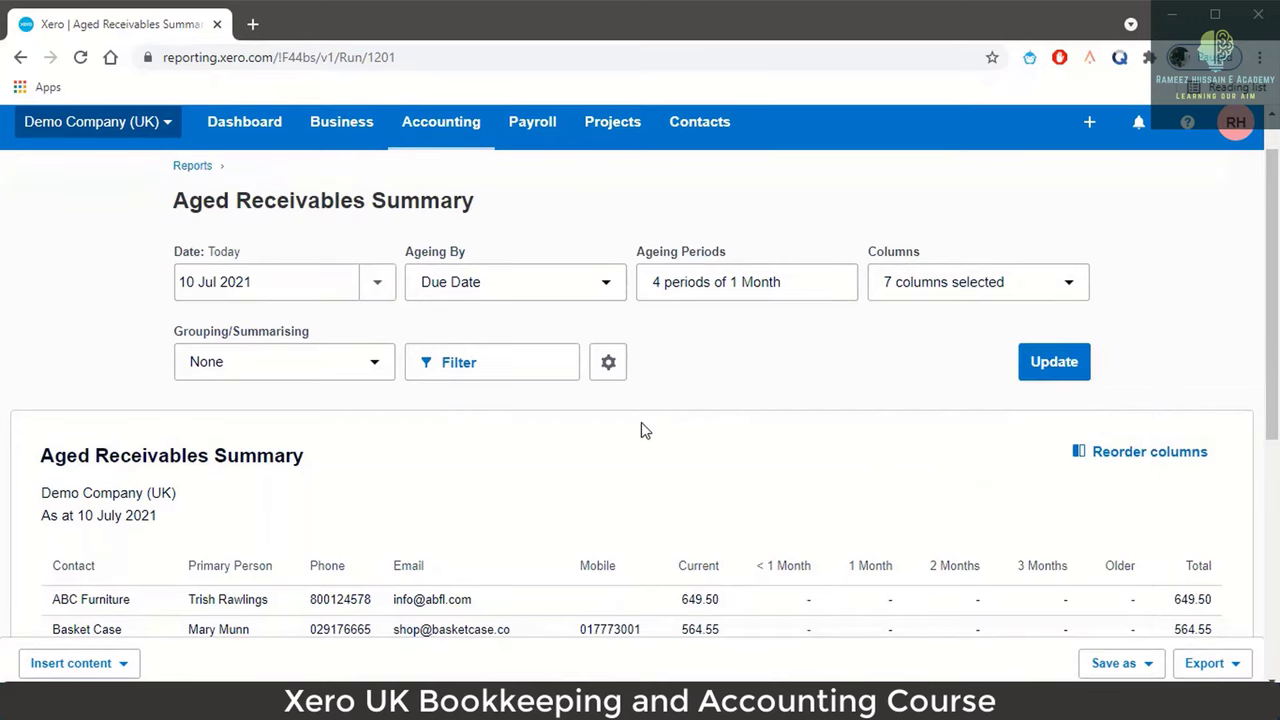
pyautogui.click(388, 372)
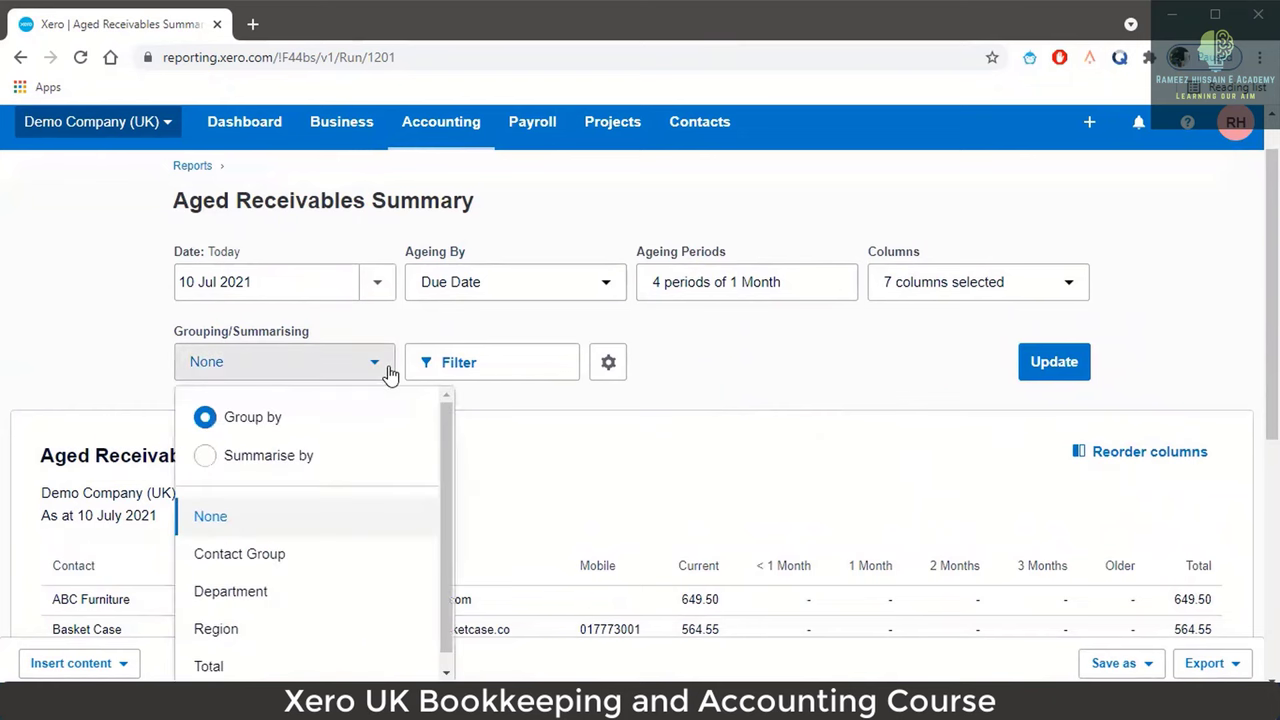
pyautogui.click(384, 372)
pyautogui.scroll(-3, 514, 436)
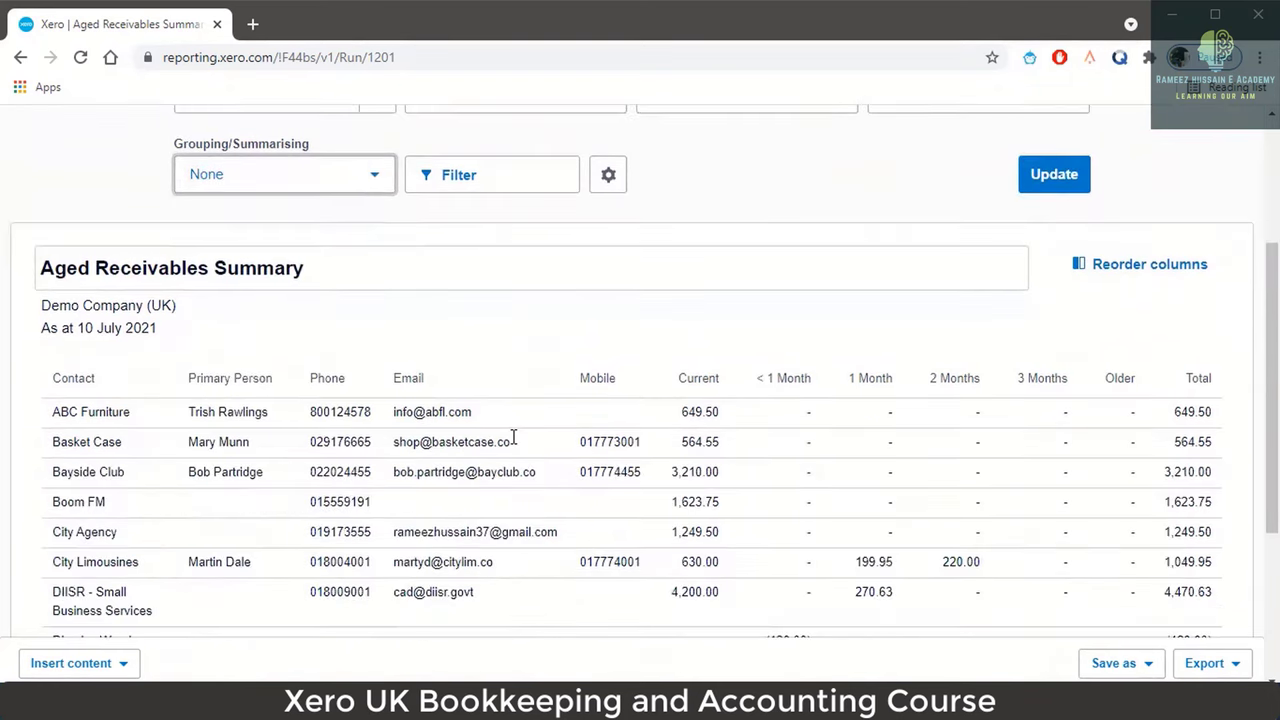
pyautogui.scroll(-2, 513, 446)
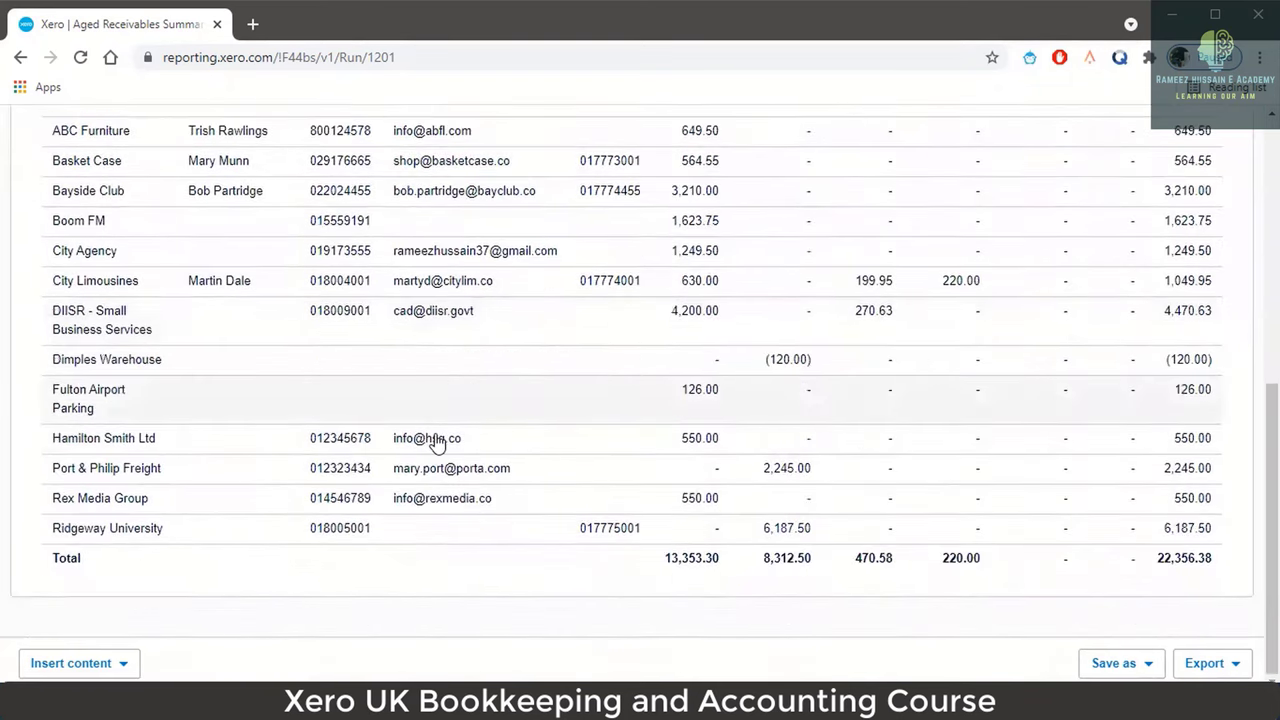
pyautogui.scroll(4, 591, 436)
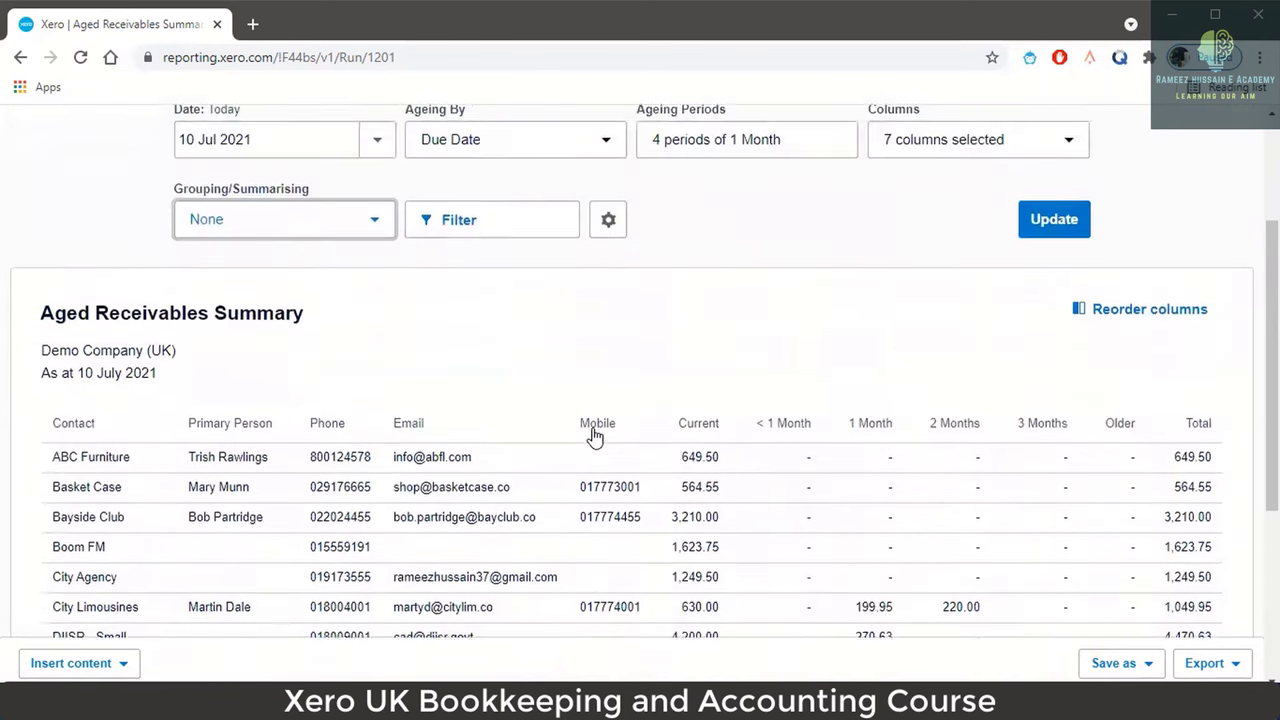
pyautogui.scroll(1, 592, 436)
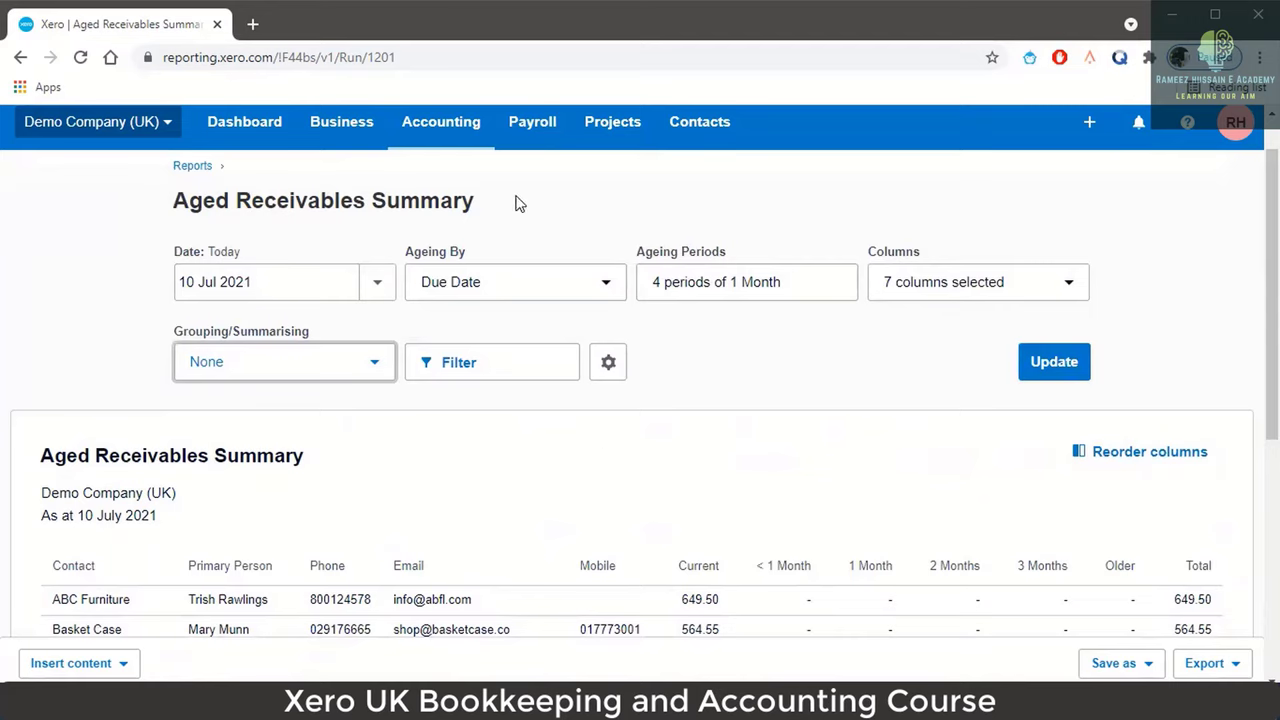
pyautogui.scroll(-1, 1040, 550)
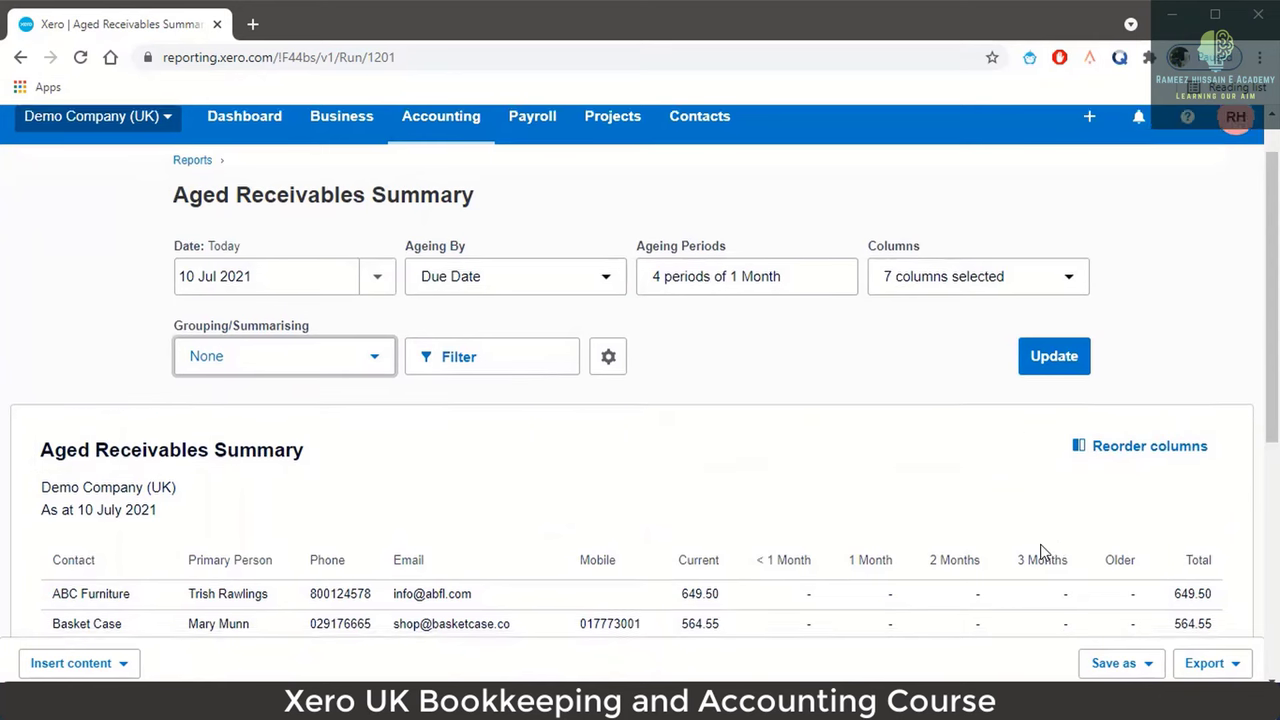
pyautogui.scroll(-2, 1040, 550)
pyautogui.scroll(-1, 1080, 543)
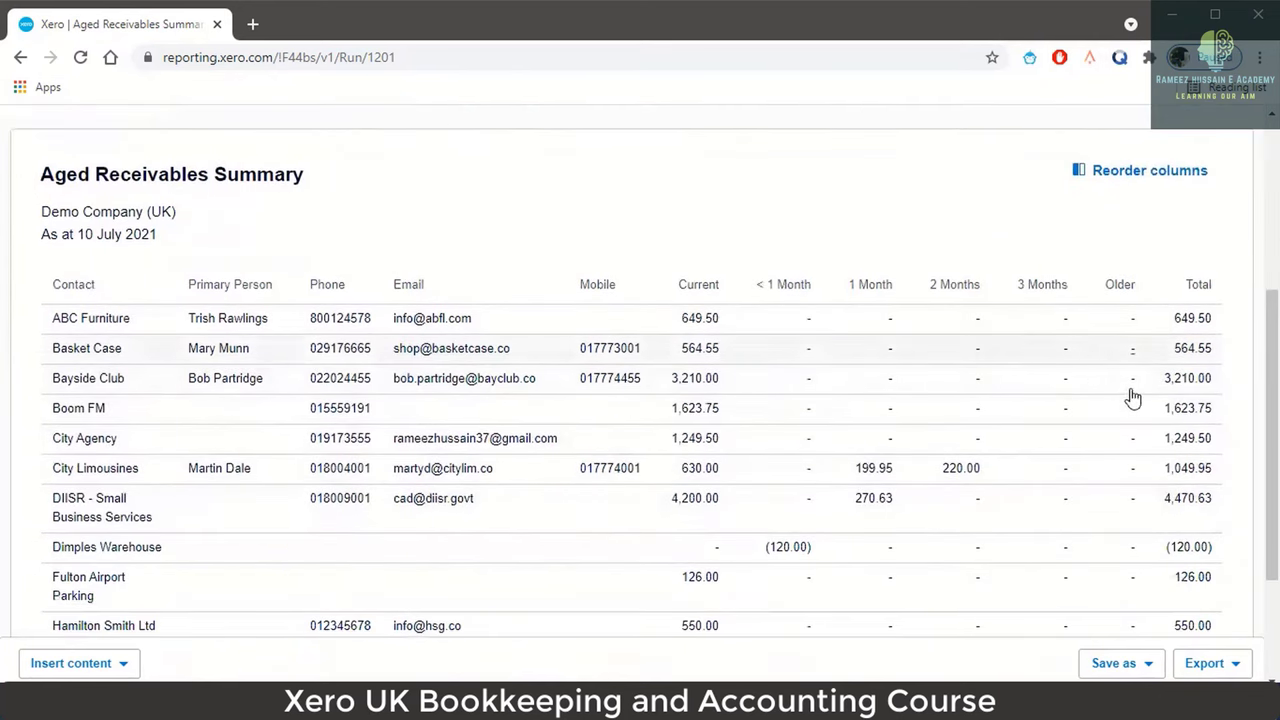
pyautogui.scroll(-3, 1135, 410)
pyautogui.scroll(1, 503, 371)
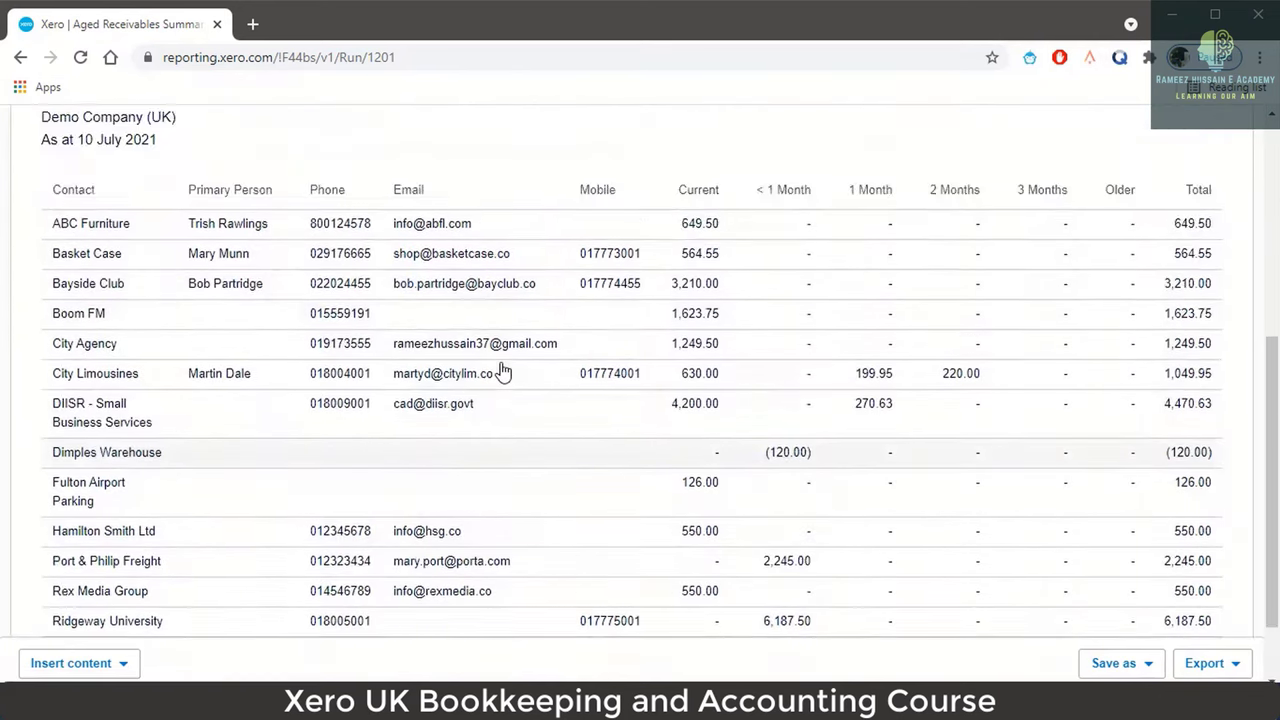
pyautogui.scroll(4, 870, 372)
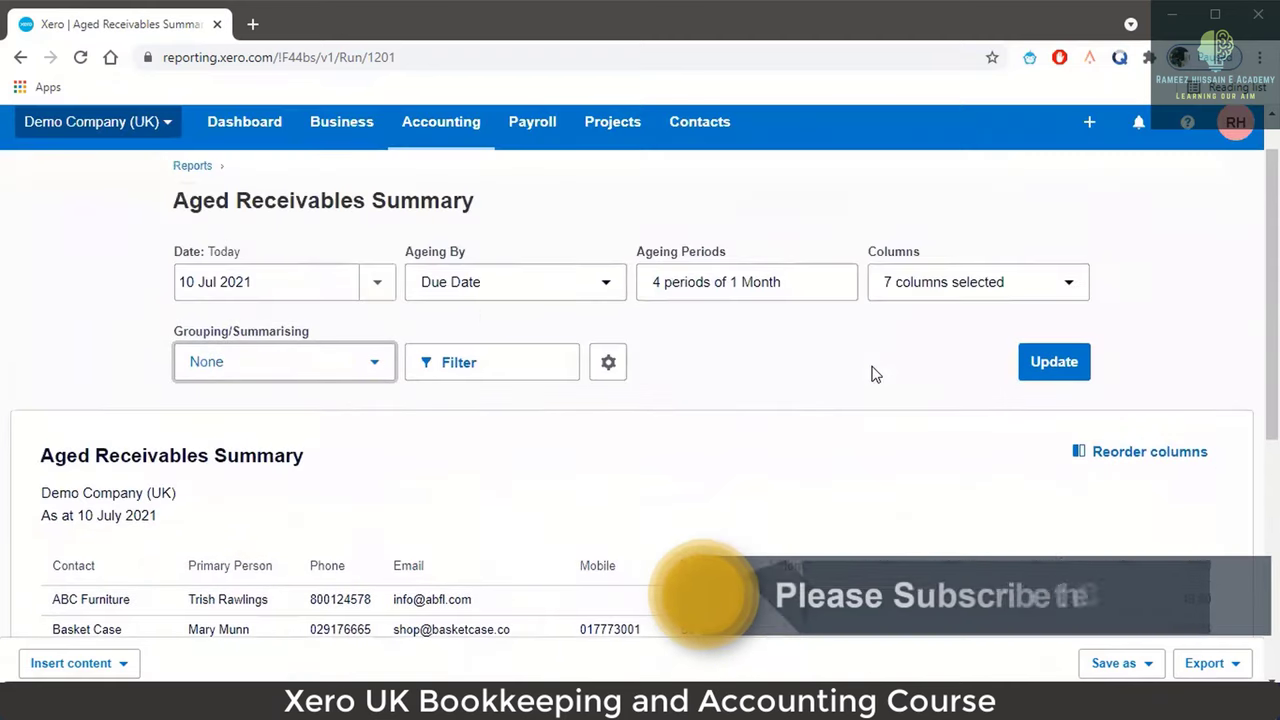
# Step: Show the Accounting dropdown of accounting areas and reports over the summary report
pyautogui.click(445, 128)
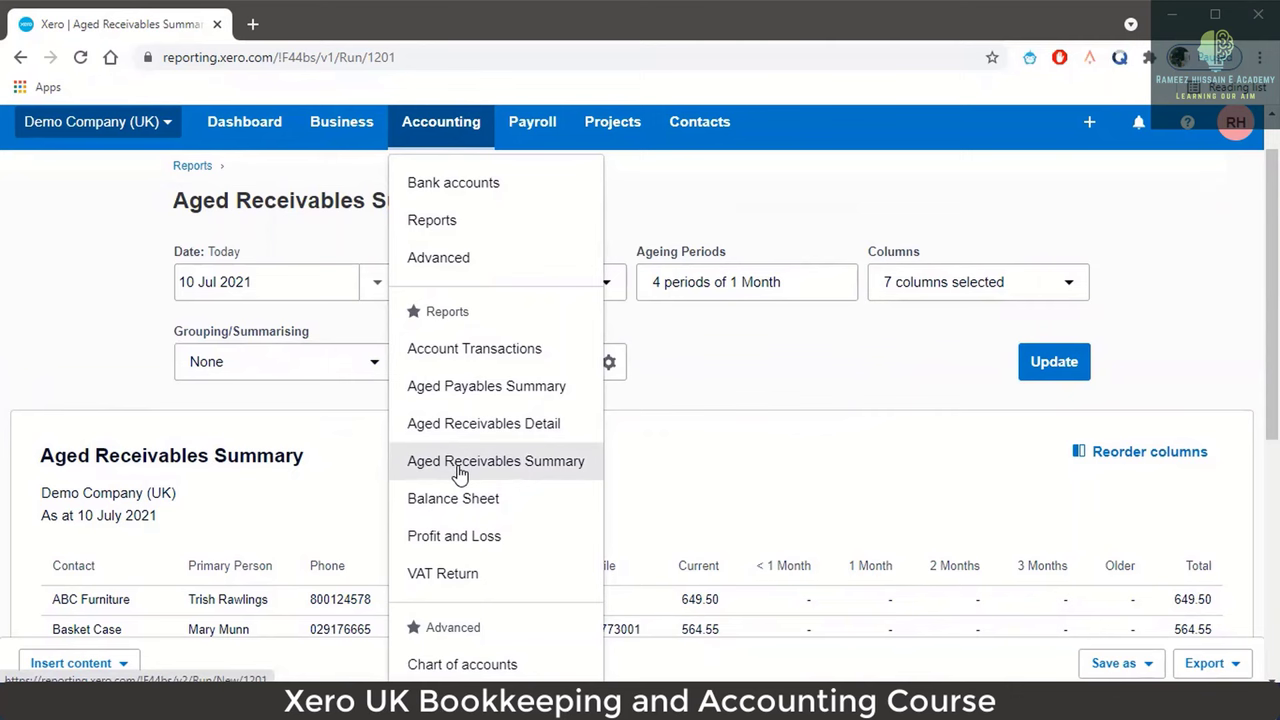
pyautogui.click(871, 431)
pyautogui.scroll(-1, 764, 398)
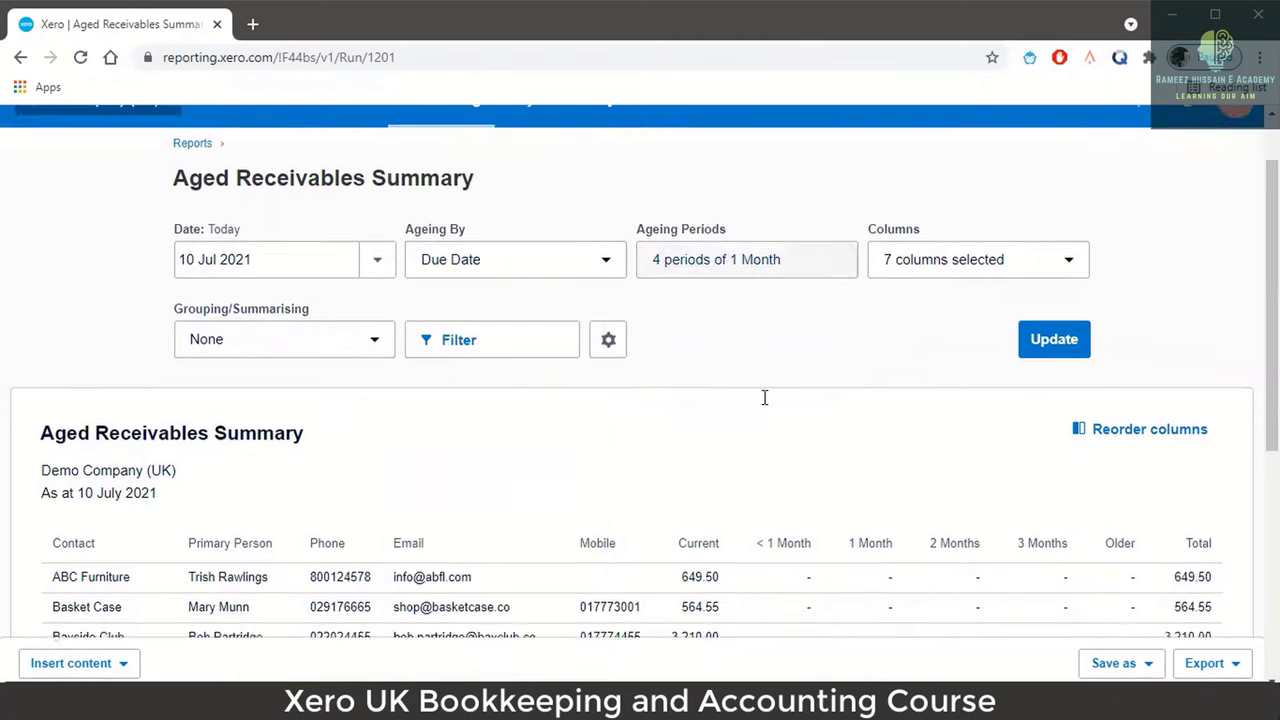
pyautogui.scroll(-3, 764, 398)
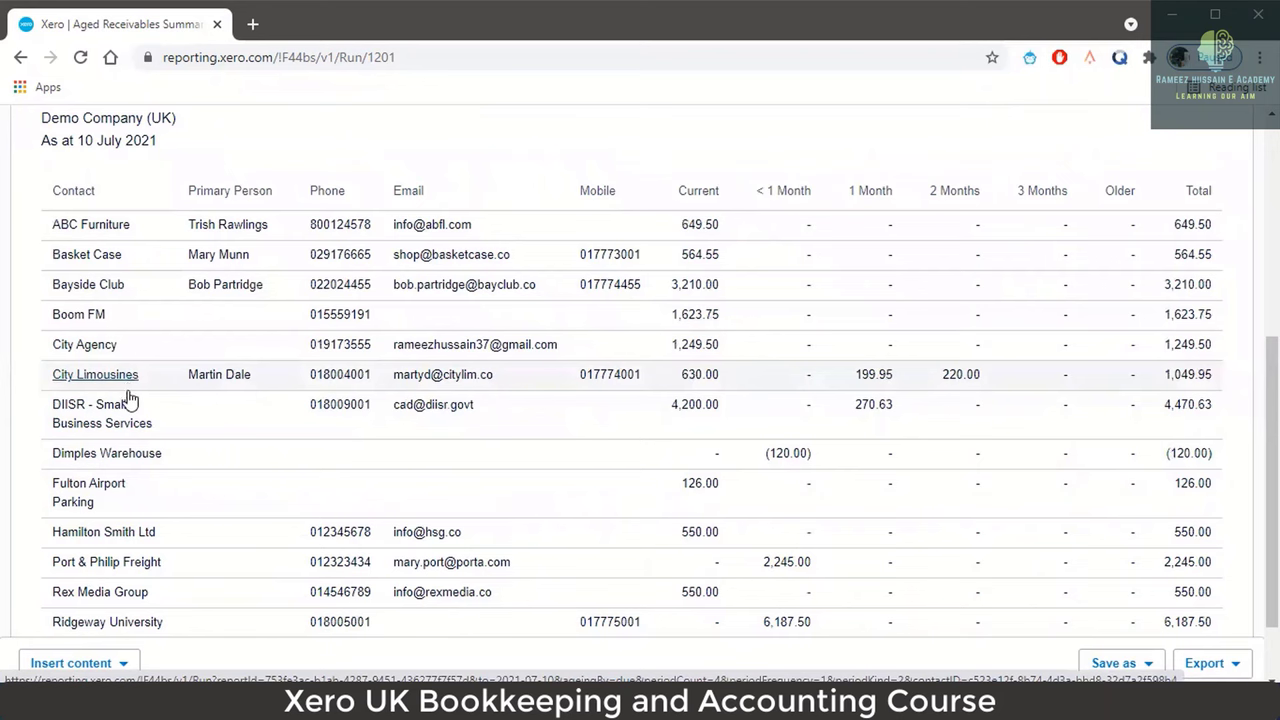
pyautogui.scroll(5, 800, 265)
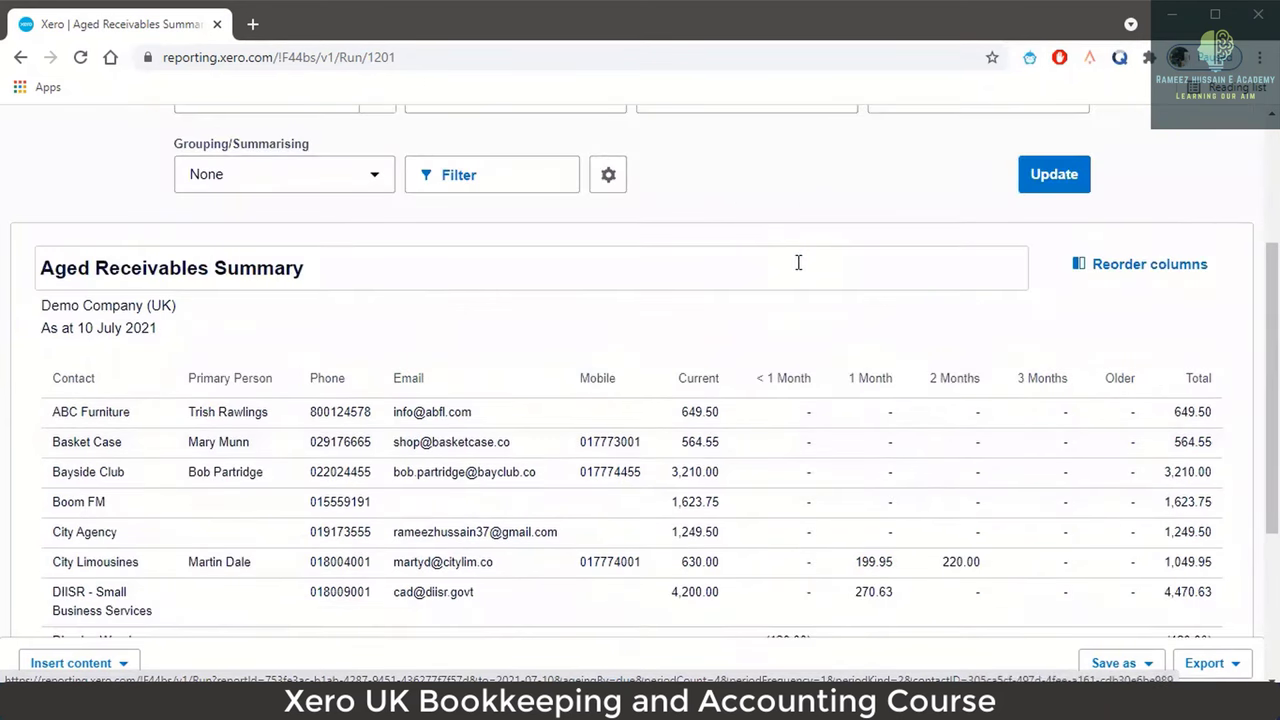
pyautogui.click(457, 195)
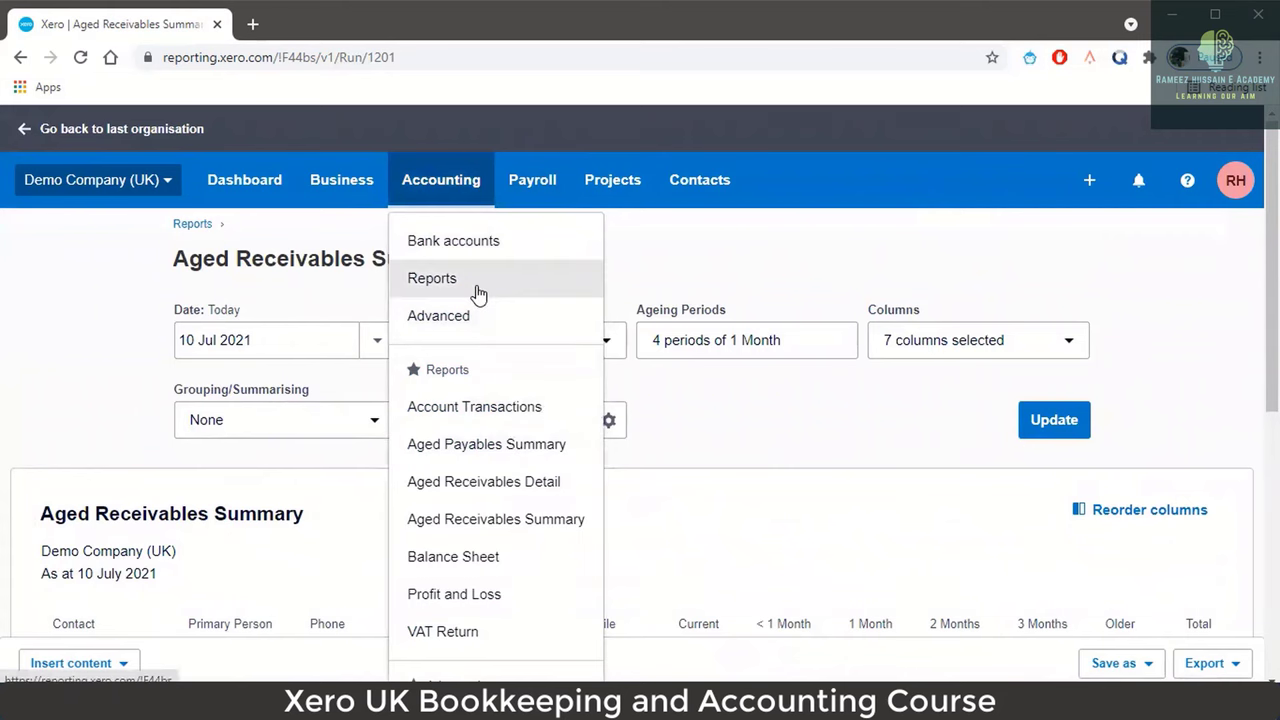
# Step: From the full Sales reports list, open the Customer Invoice Report for 1–31 July 2021
pyautogui.click(480, 282)
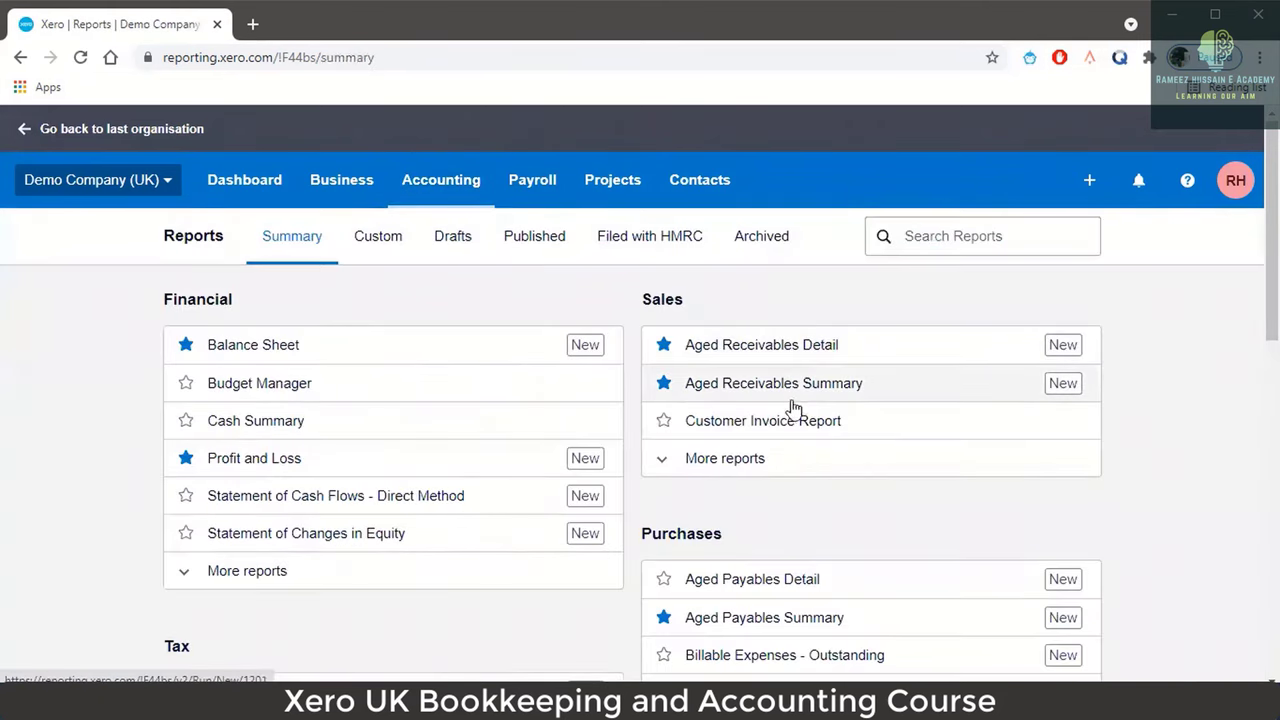
pyautogui.click(671, 456)
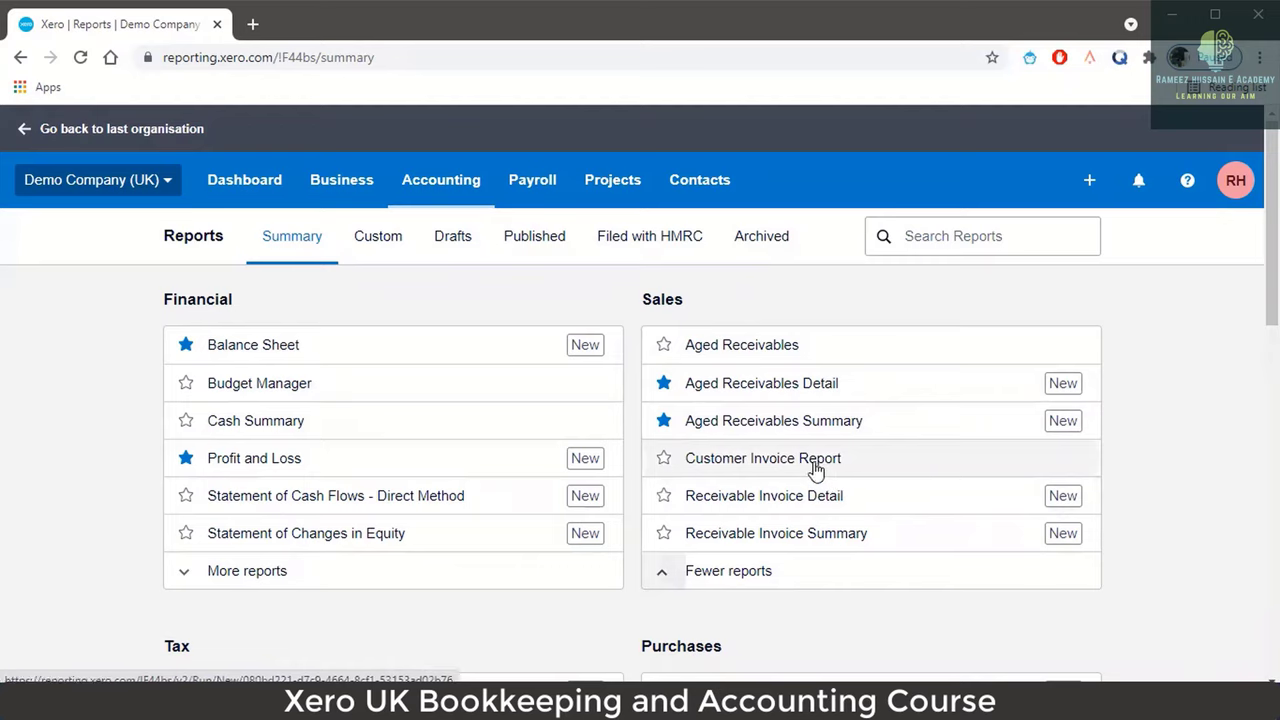
pyautogui.click(815, 470)
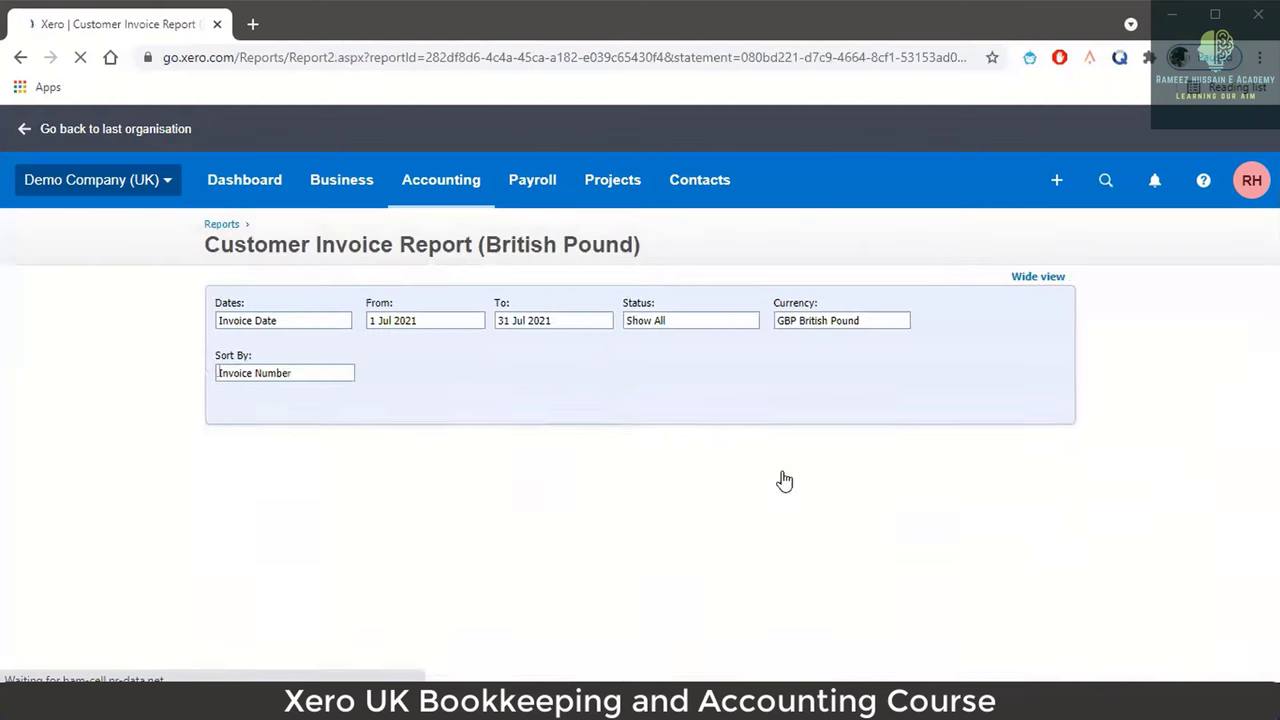
pyautogui.scroll(-4, 862, 418)
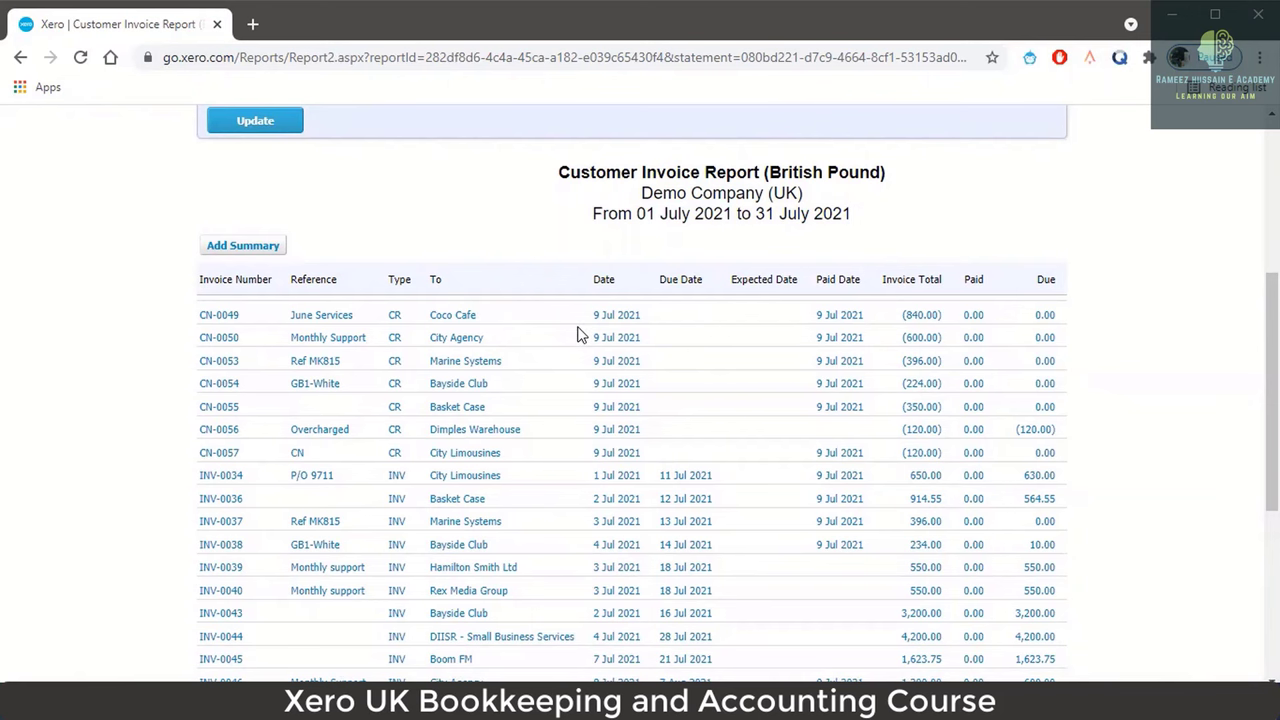
pyautogui.scroll(-3, 620, 375)
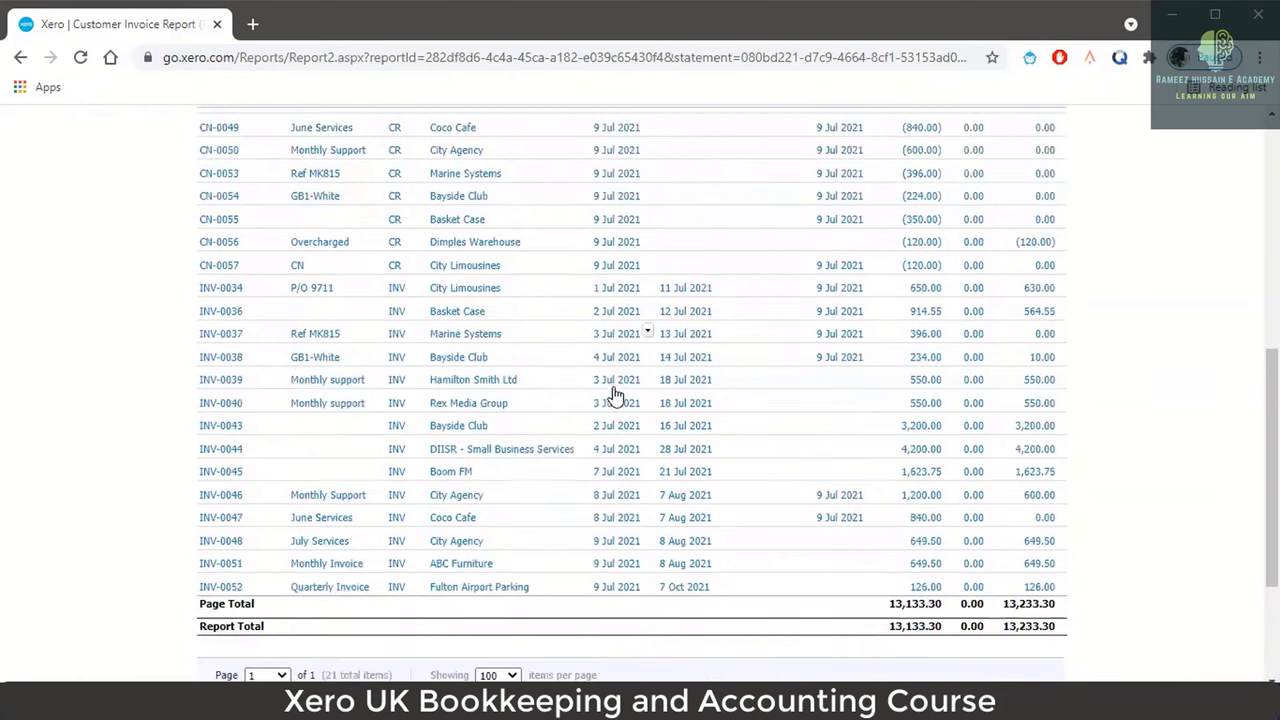
pyautogui.scroll(2, 376, 505)
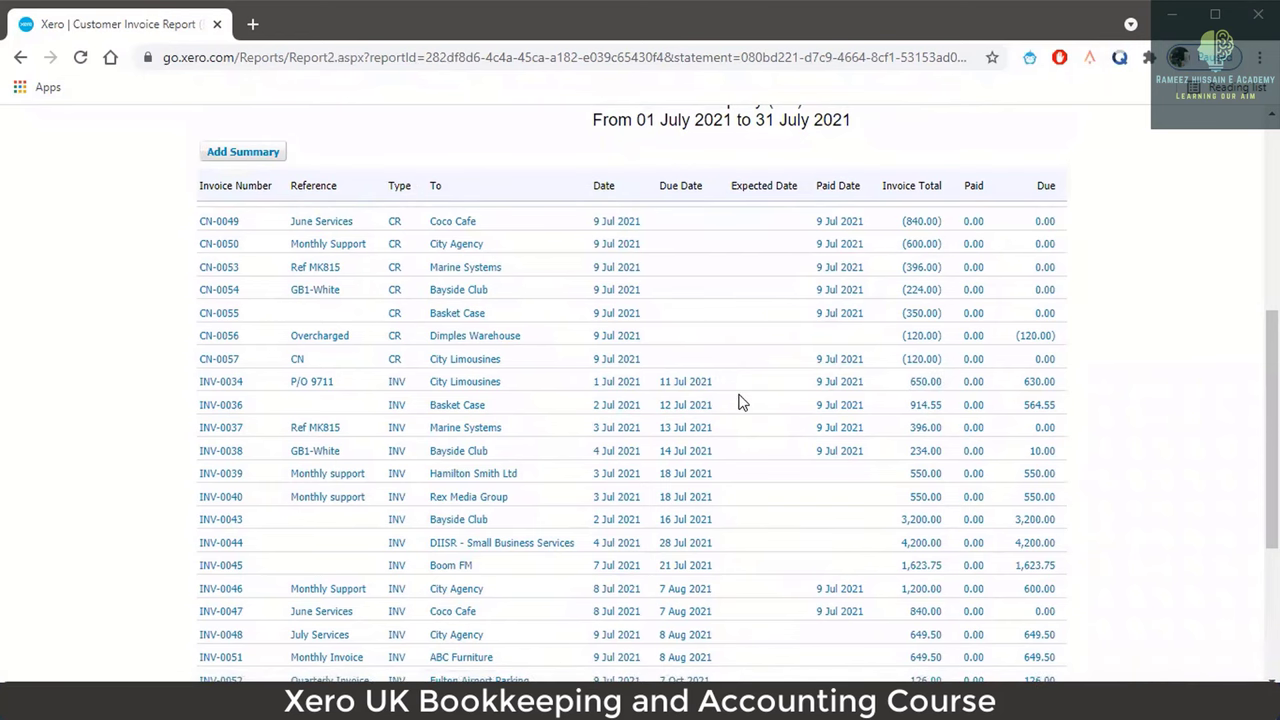
pyautogui.scroll(-3, 741, 401)
pyautogui.scroll(9, 741, 401)
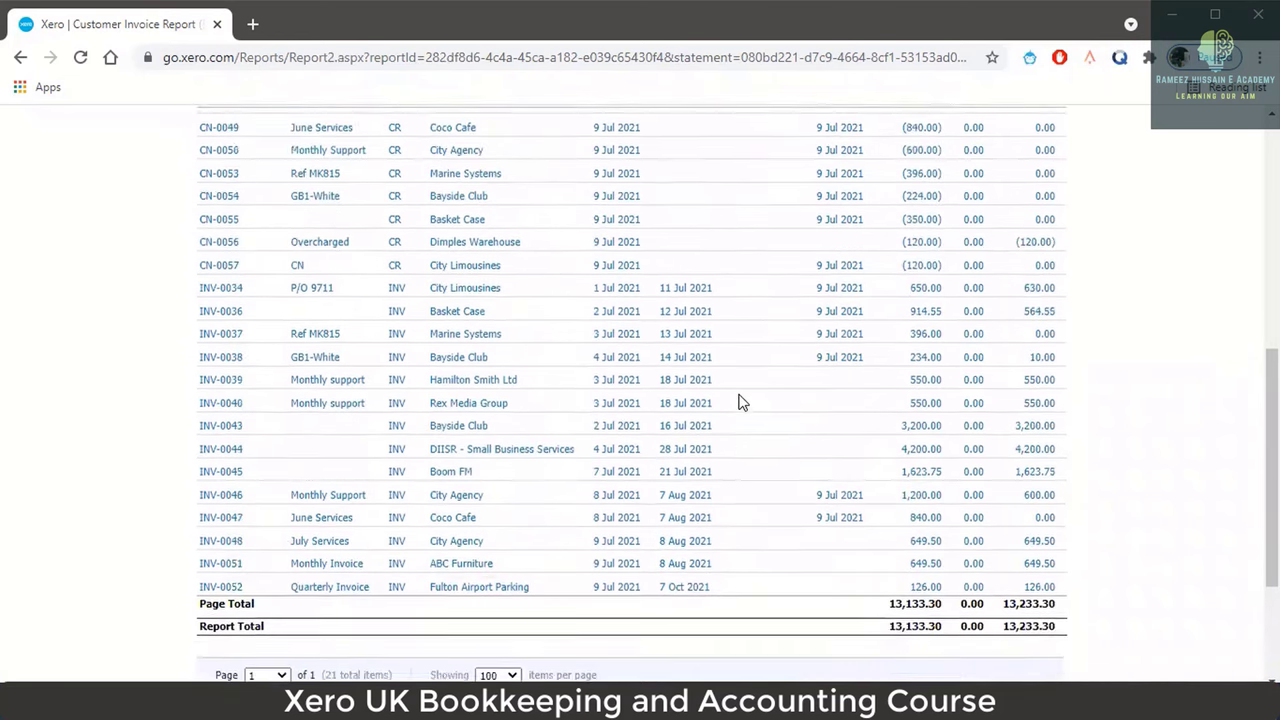
pyautogui.scroll(2, 741, 401)
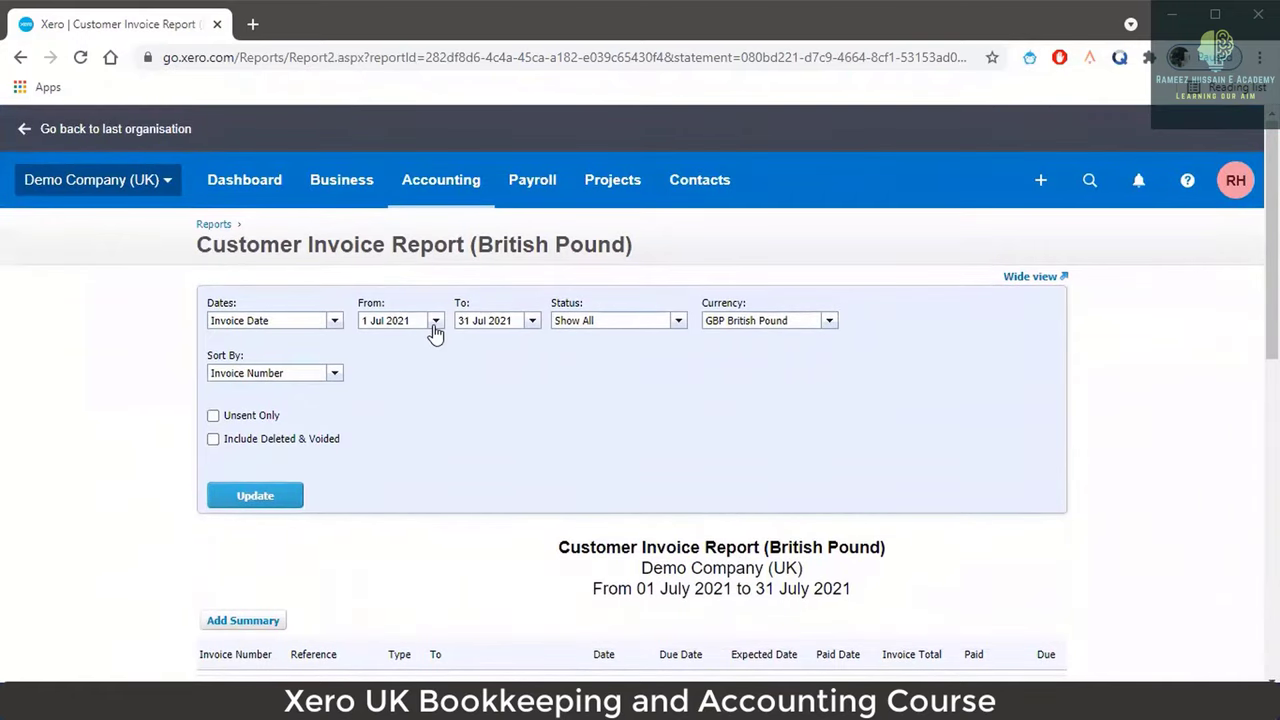
pyautogui.scroll(-4, 545, 340)
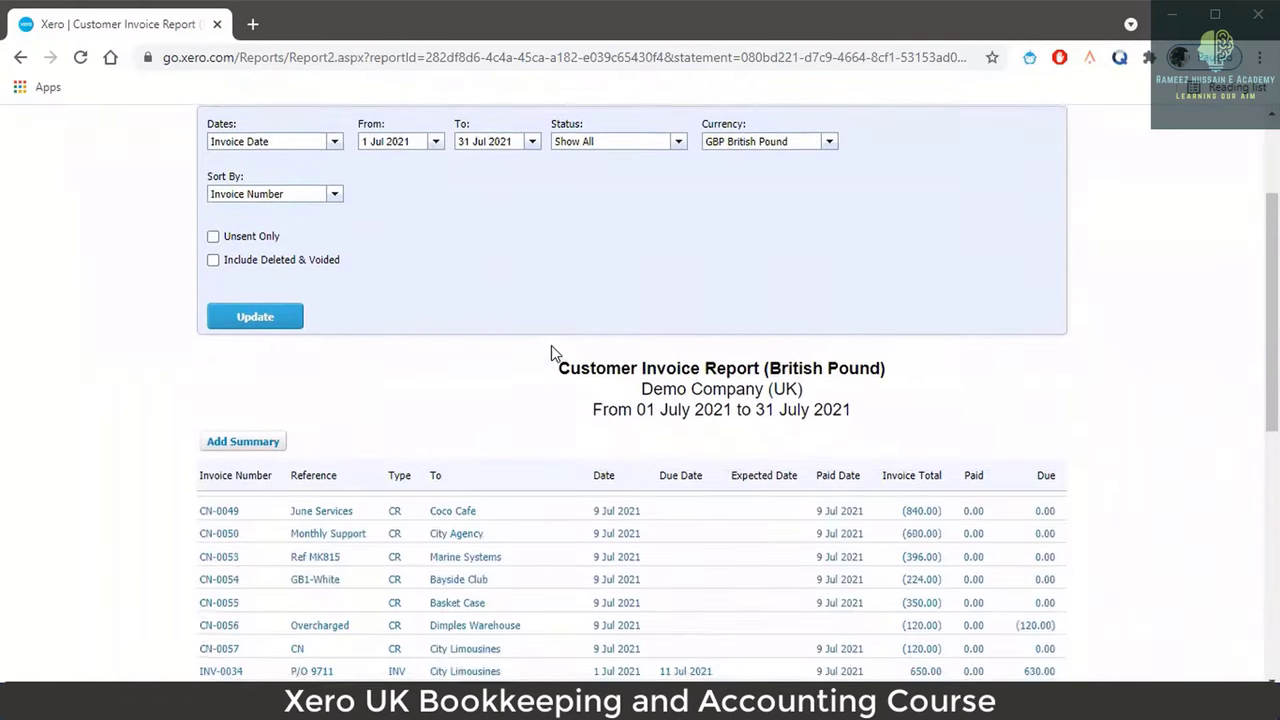
pyautogui.scroll(-3, 634, 408)
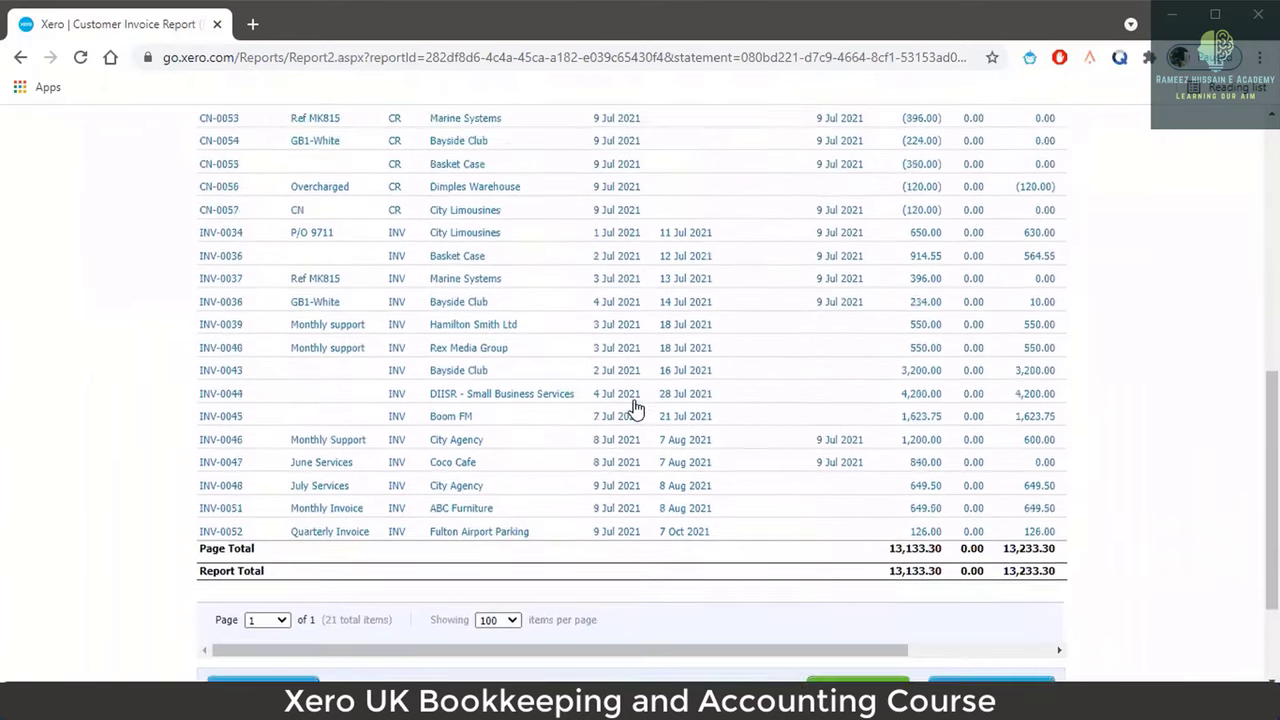
pyautogui.scroll(4, 634, 406)
pyautogui.scroll(2, 634, 408)
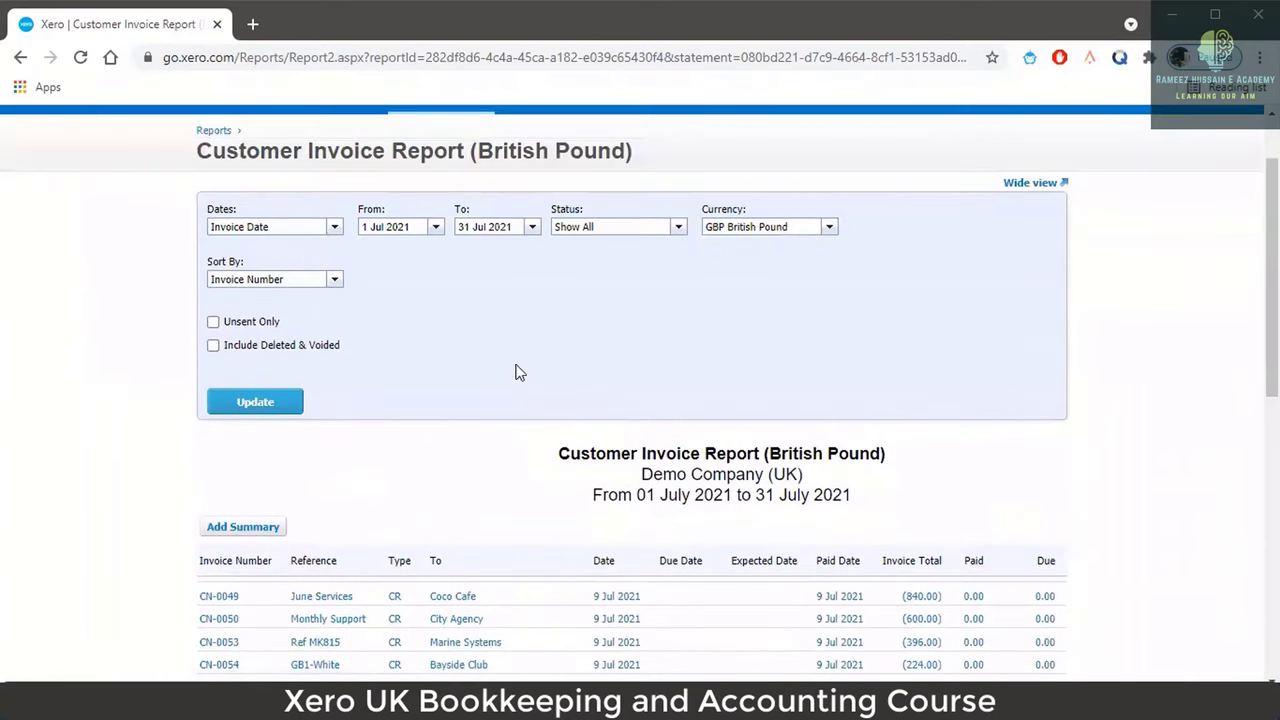
pyautogui.scroll(1, 545, 345)
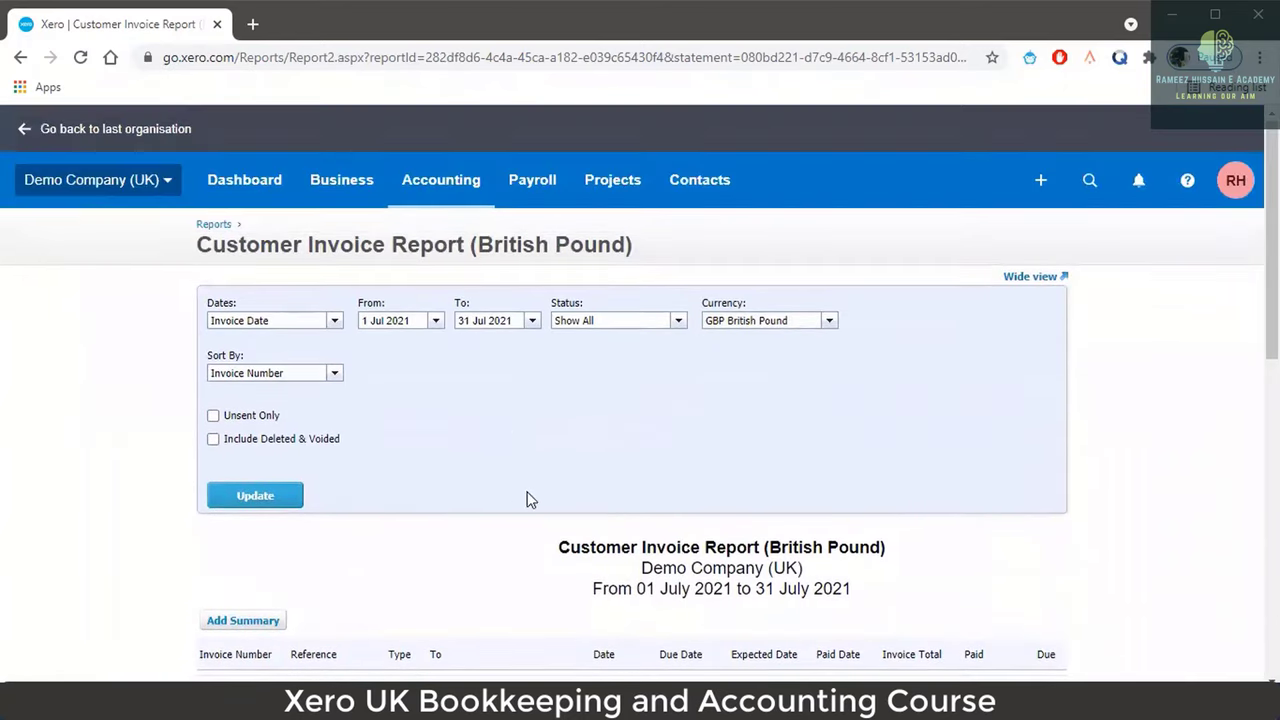
pyautogui.scroll(-2, 583, 478)
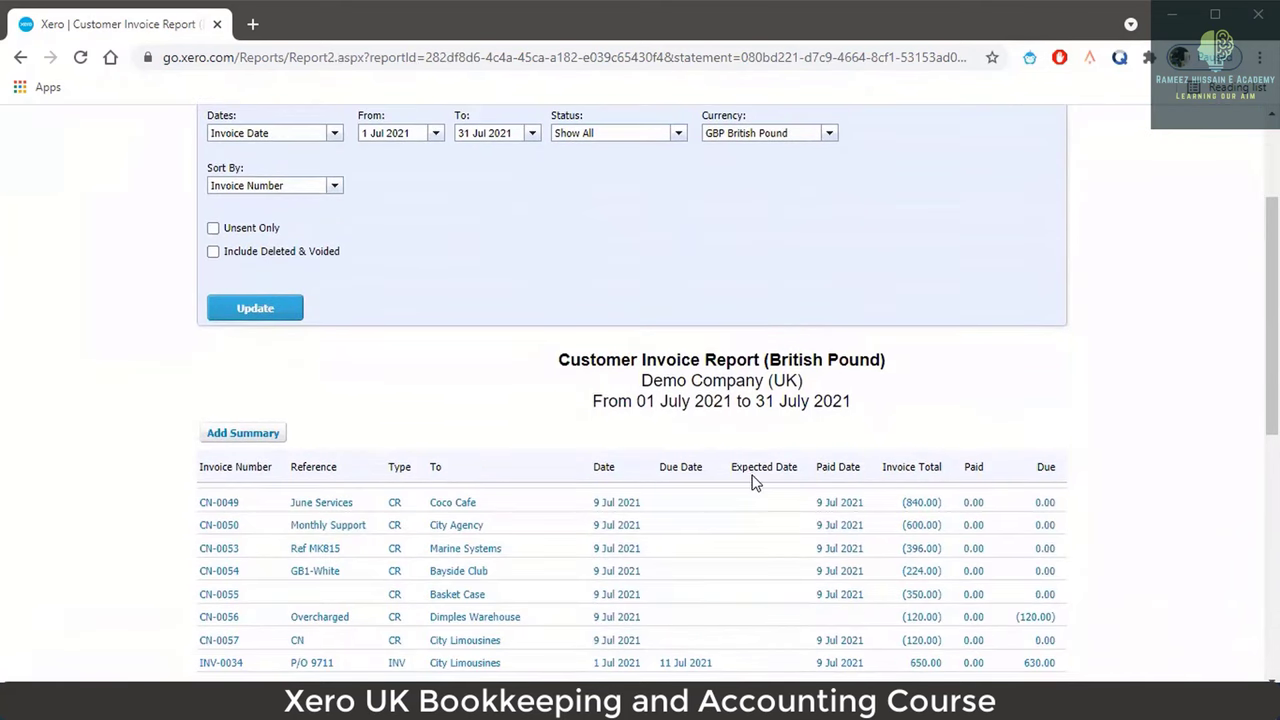
pyautogui.scroll(-2, 783, 505)
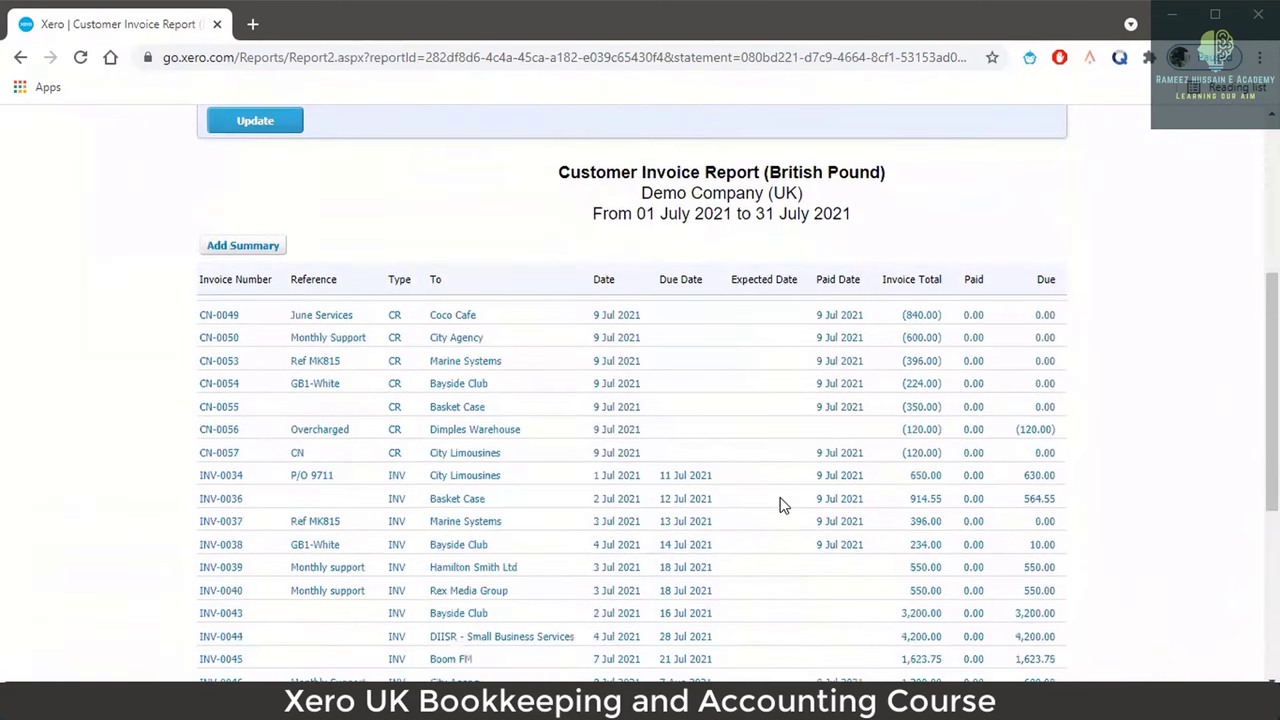
pyautogui.scroll(1, 783, 505)
pyautogui.scroll(-4, 783, 505)
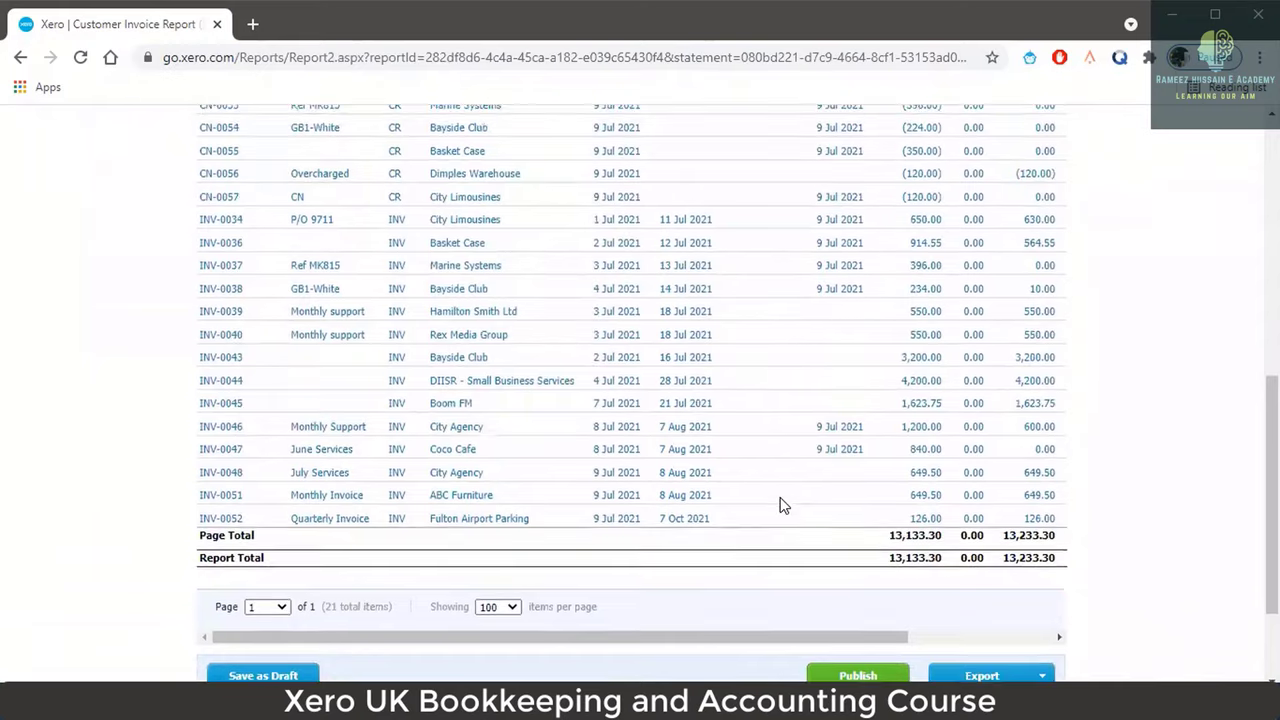
pyautogui.scroll(5, 783, 505)
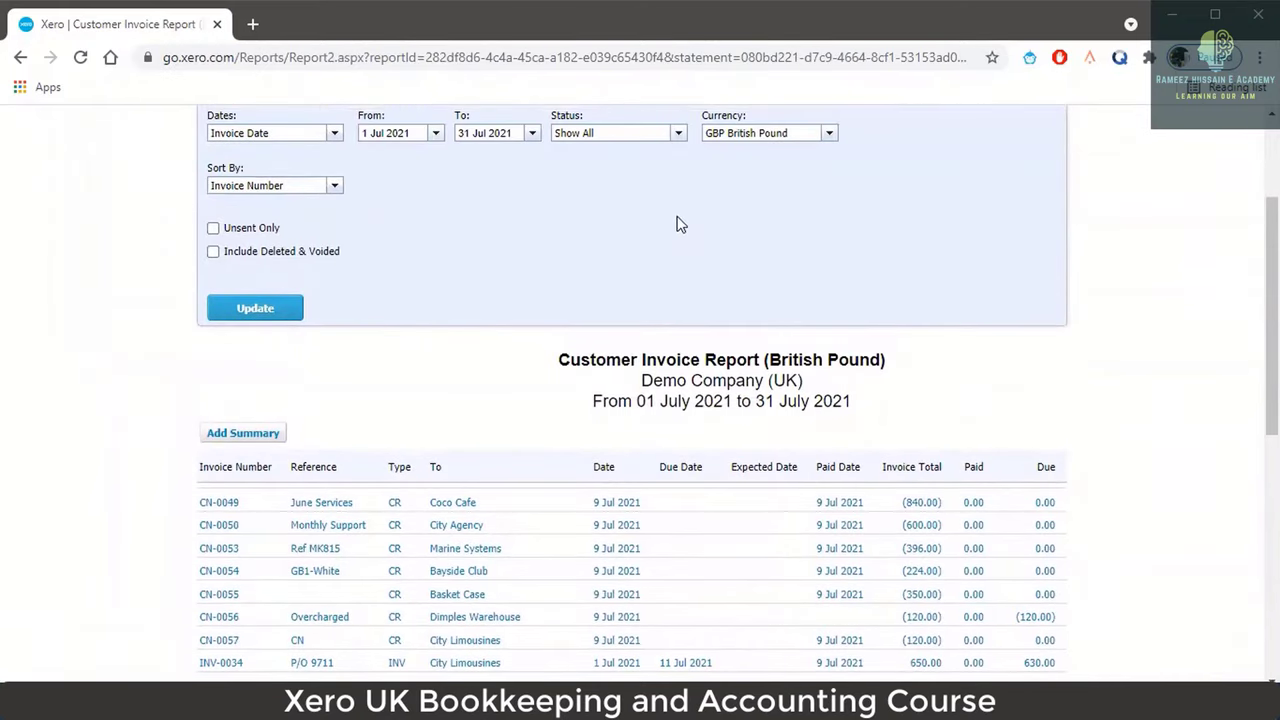
pyautogui.scroll(-4, 569, 360)
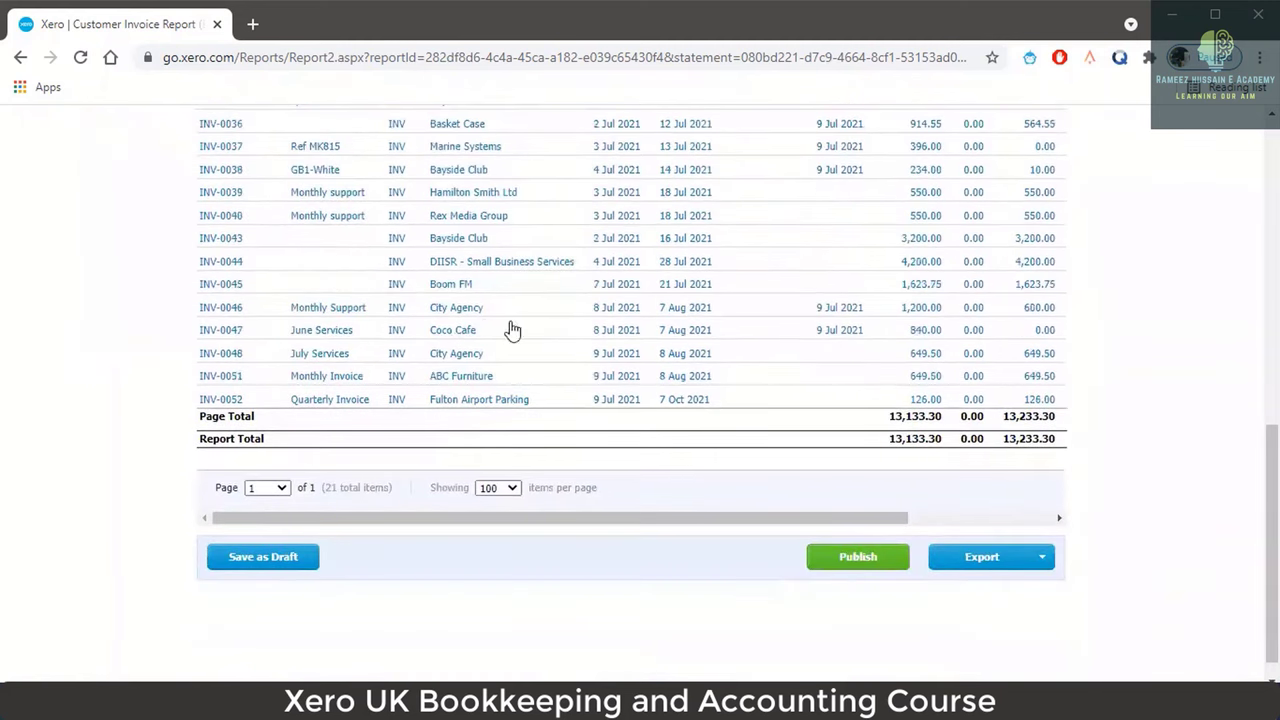
pyautogui.scroll(4, 349, 360)
pyautogui.scroll(3, 369, 360)
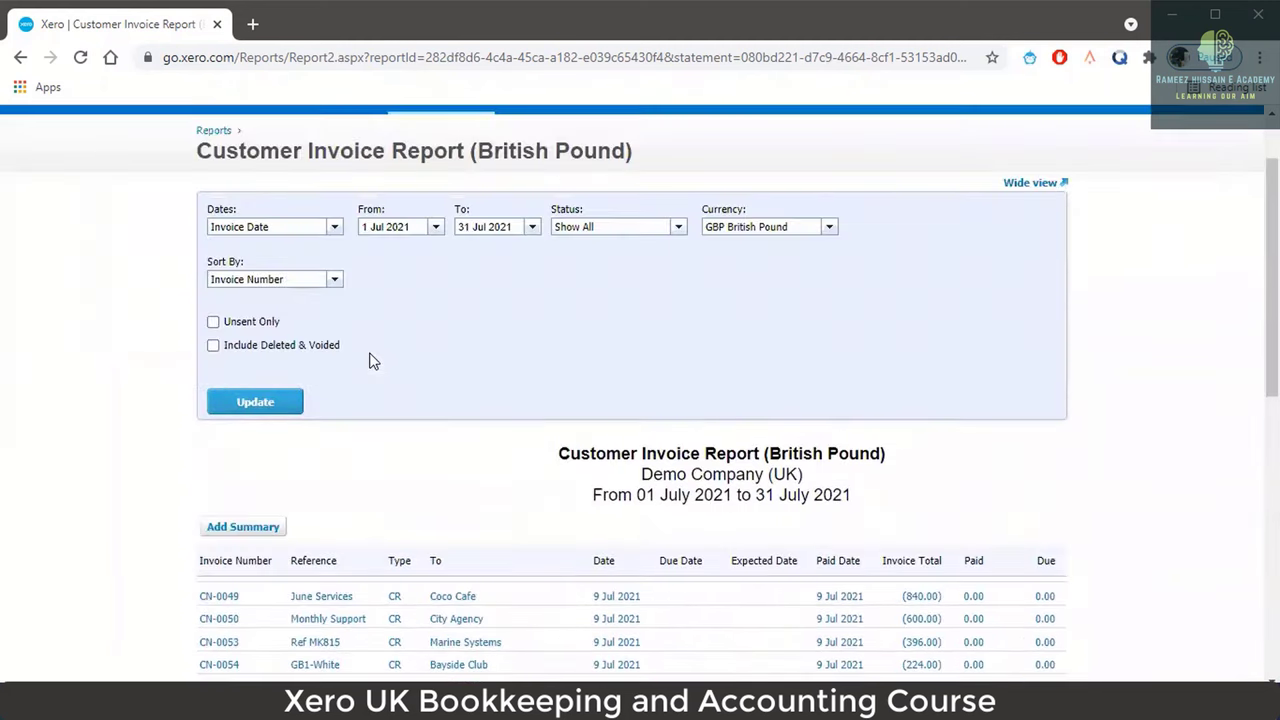
# Step: Rerun the Customer Invoice Report with Unsent Only, showing 18 unsent invoices
pyautogui.click(213, 322)
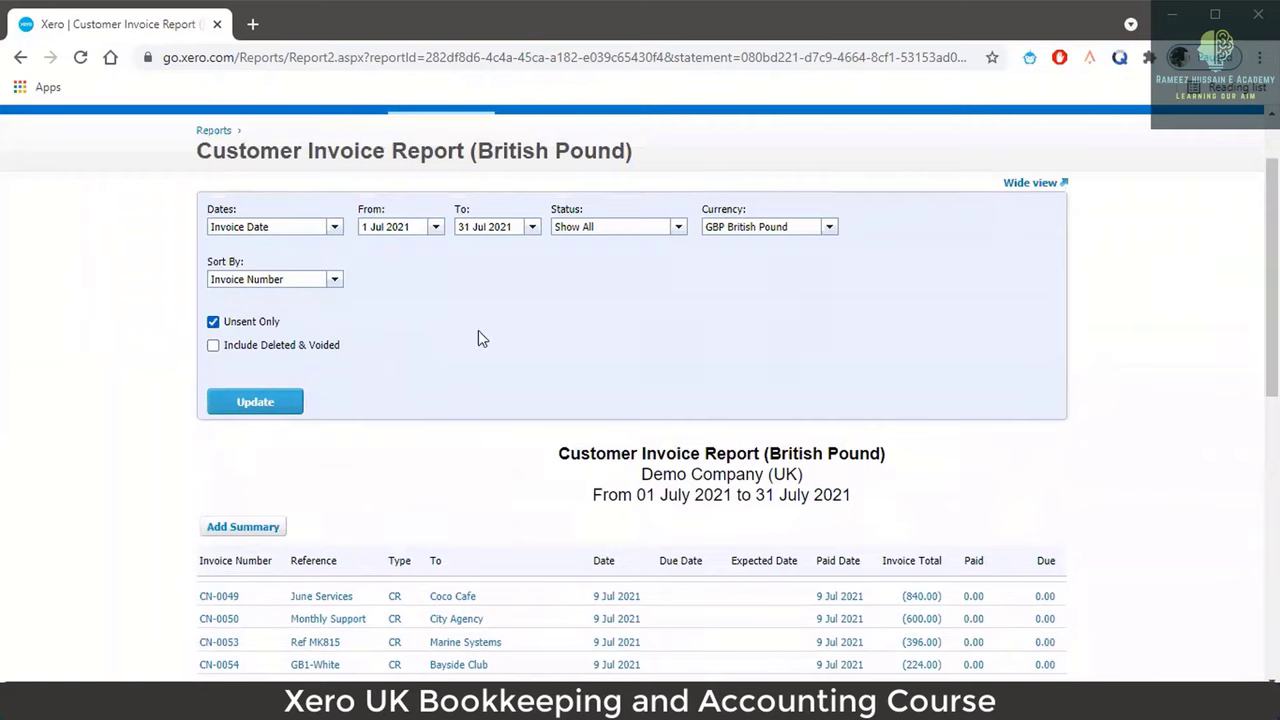
pyautogui.click(256, 403)
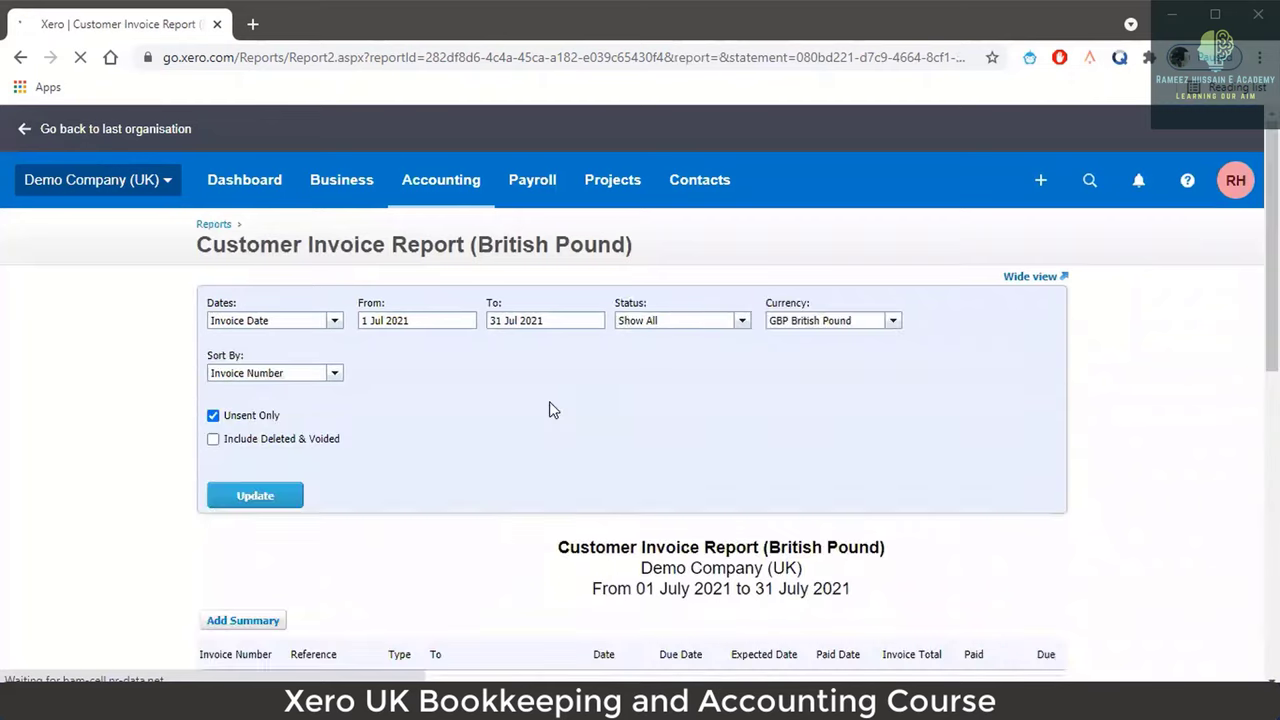
pyautogui.scroll(-5, 549, 410)
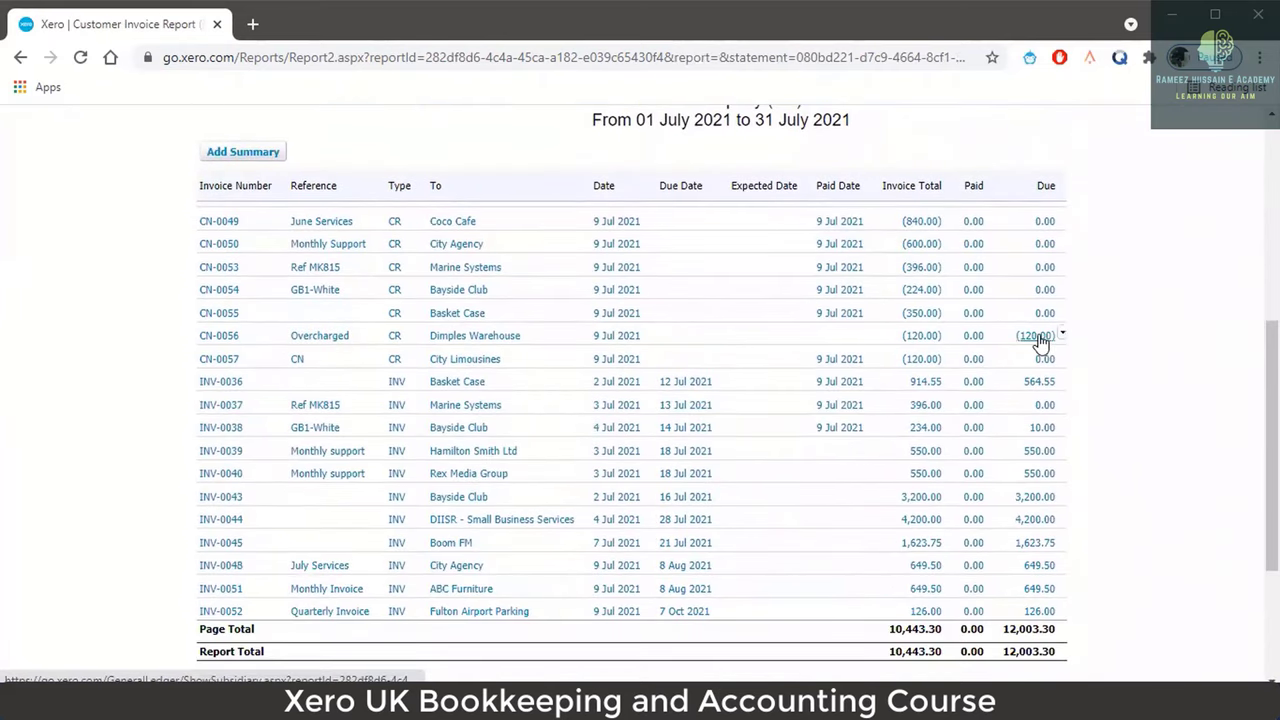
pyautogui.scroll(-2, 748, 363)
pyautogui.scroll(2, 740, 366)
pyautogui.scroll(-3, 740, 366)
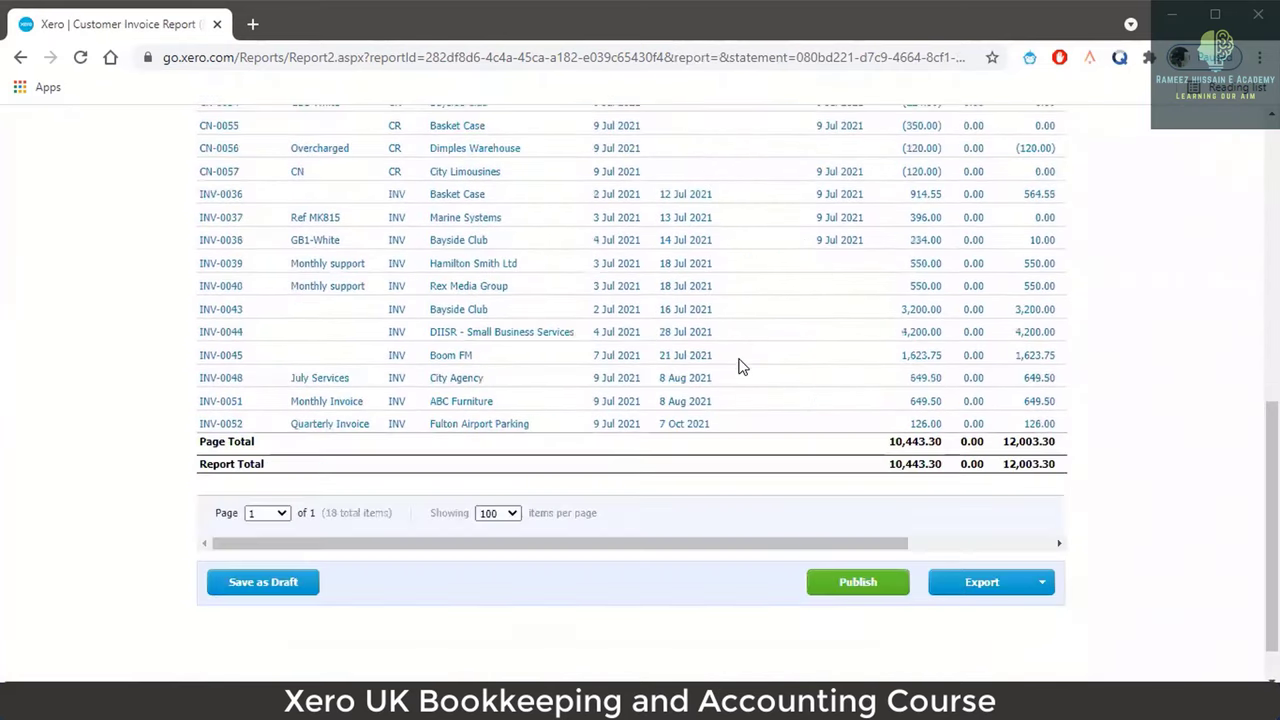
pyautogui.scroll(5, 740, 366)
pyautogui.scroll(-4, 740, 366)
pyautogui.scroll(-2, 740, 366)
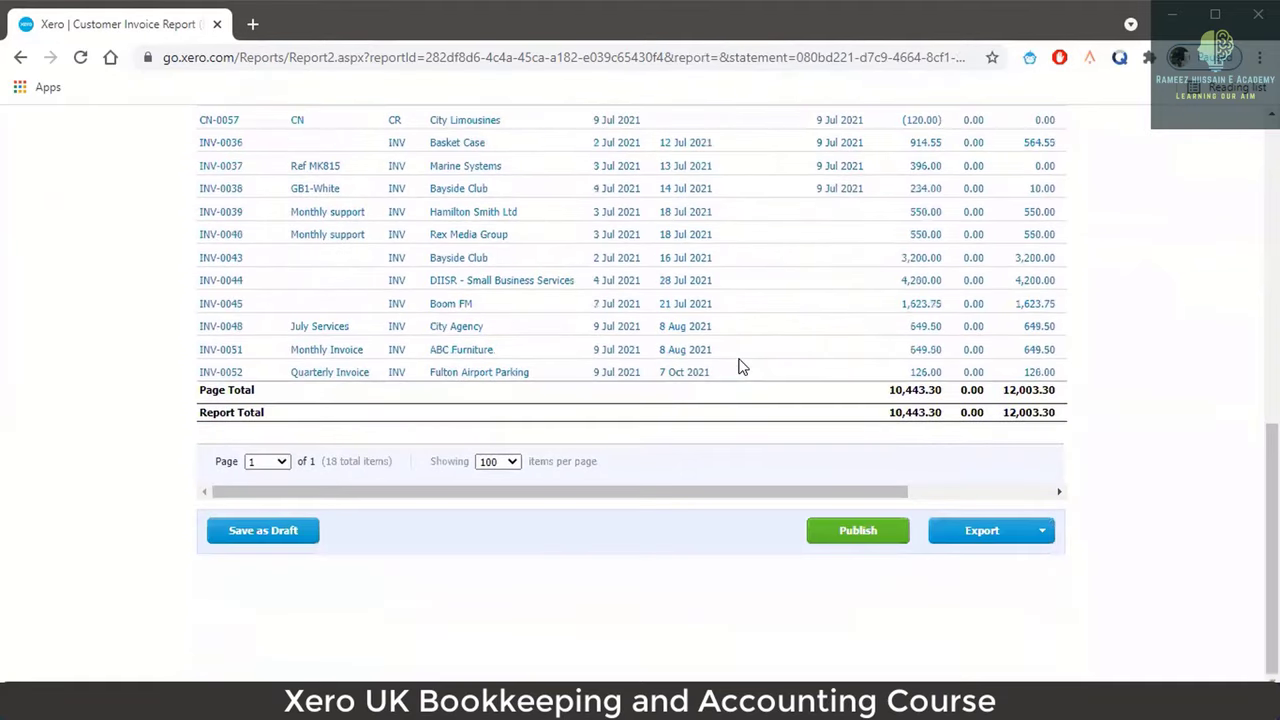
pyautogui.scroll(5, 740, 366)
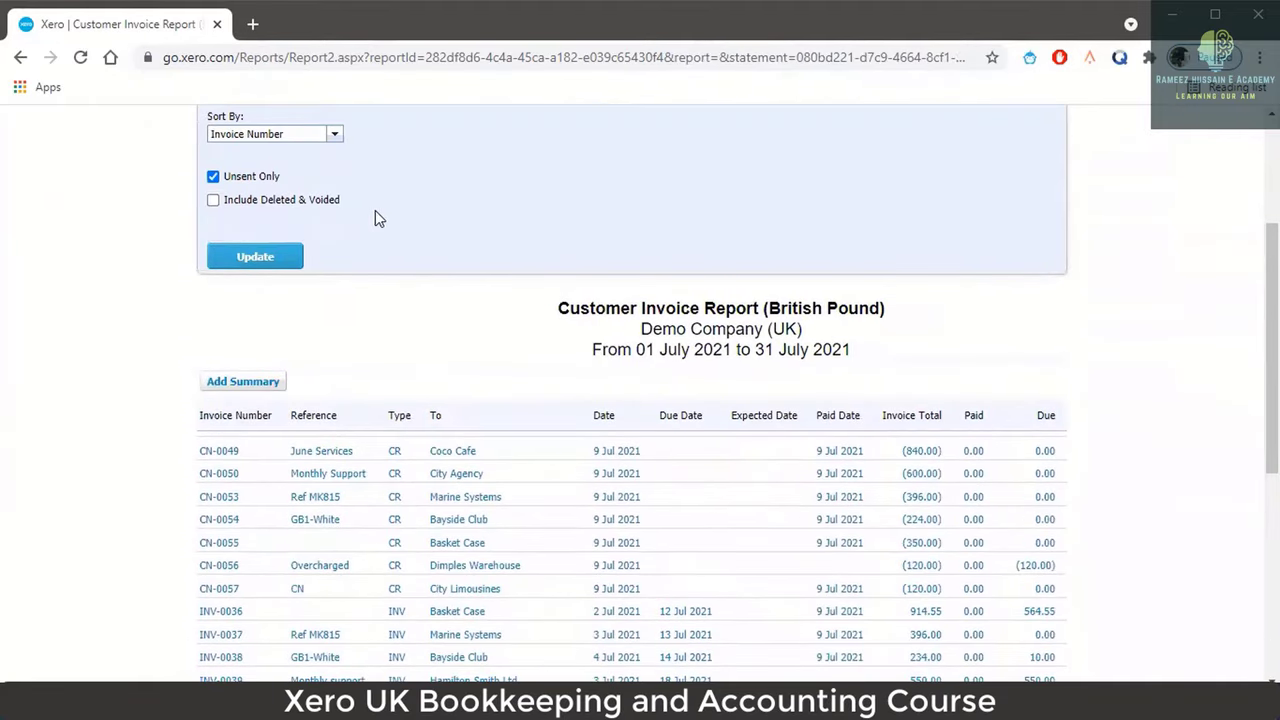
# Step: Turn off Unsent Only and turn on Include Deleted & Voided instead
pyautogui.click(213, 177)
pyautogui.click(213, 177)
pyautogui.click(213, 200)
pyautogui.click(215, 180)
pyautogui.click(291, 258)
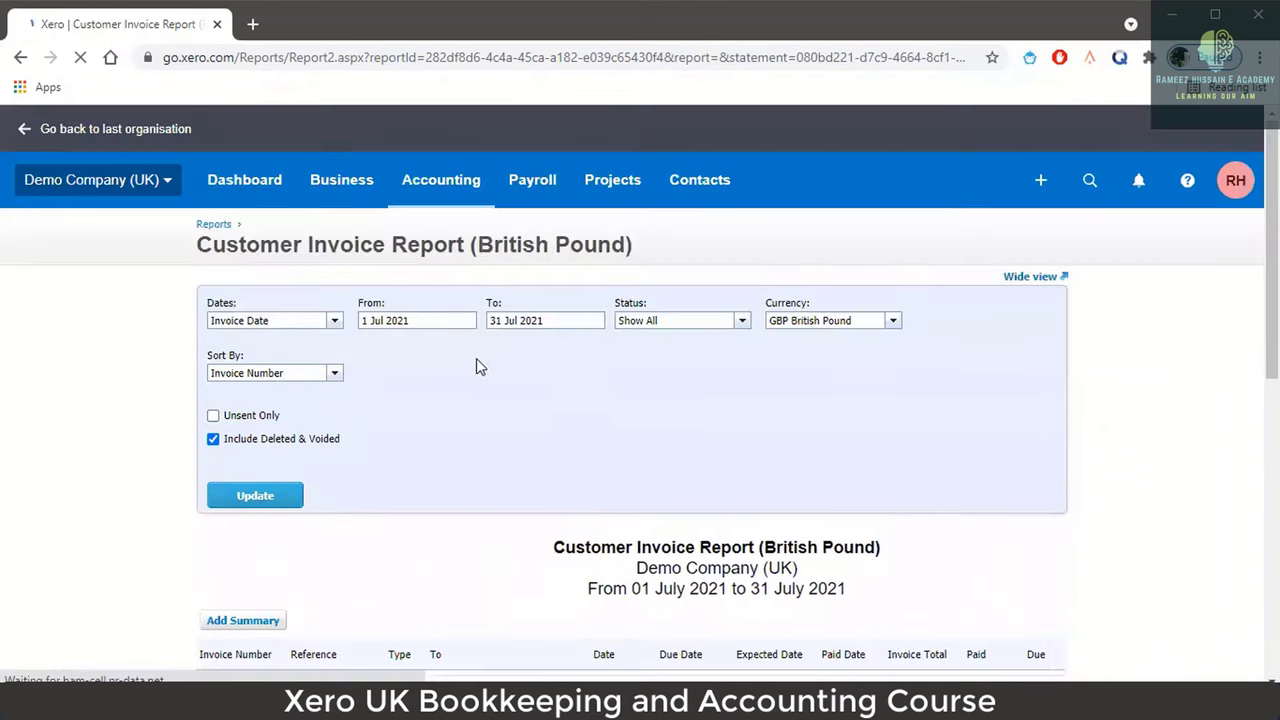
pyautogui.scroll(-4, 587, 418)
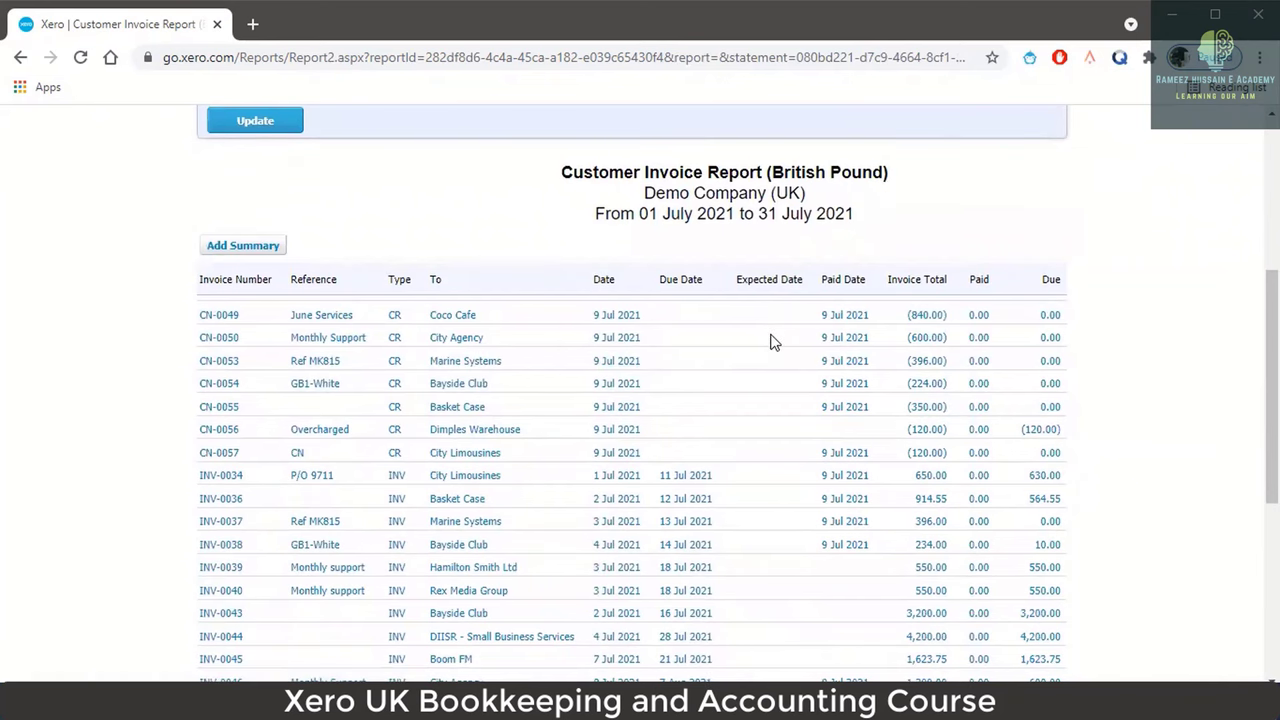
pyautogui.scroll(-3, 768, 341)
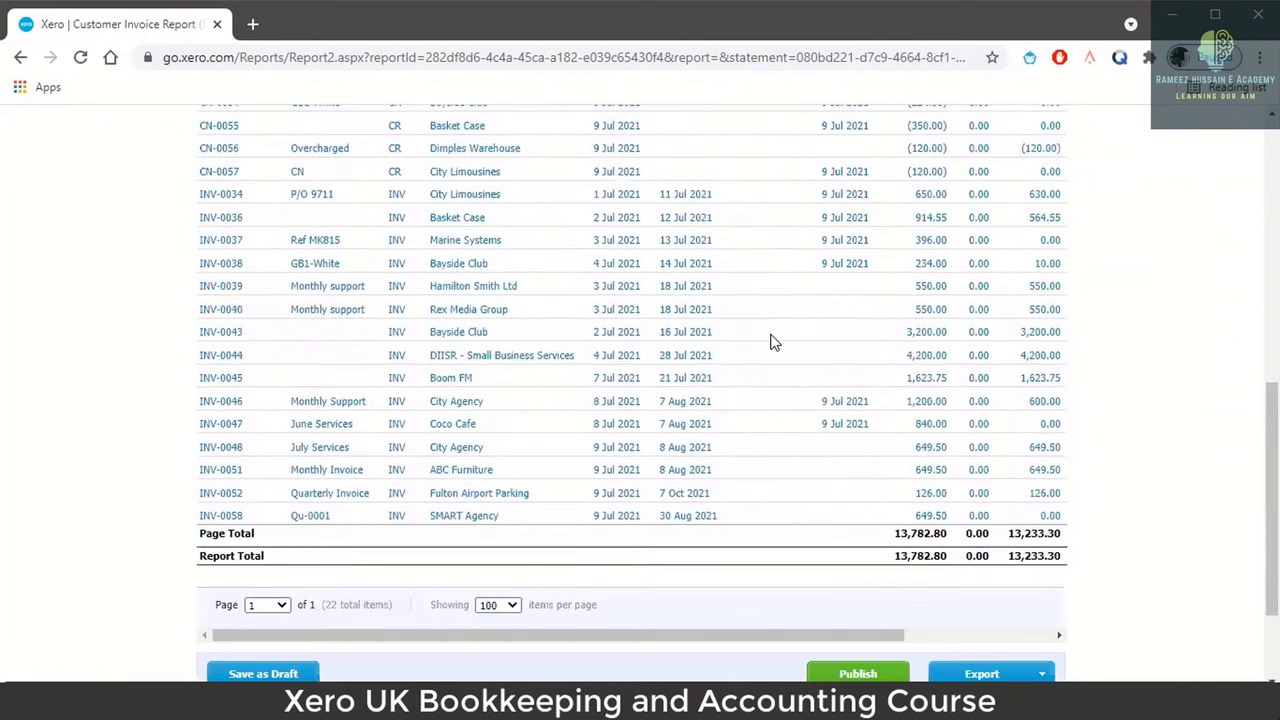
pyautogui.scroll(1, 566, 412)
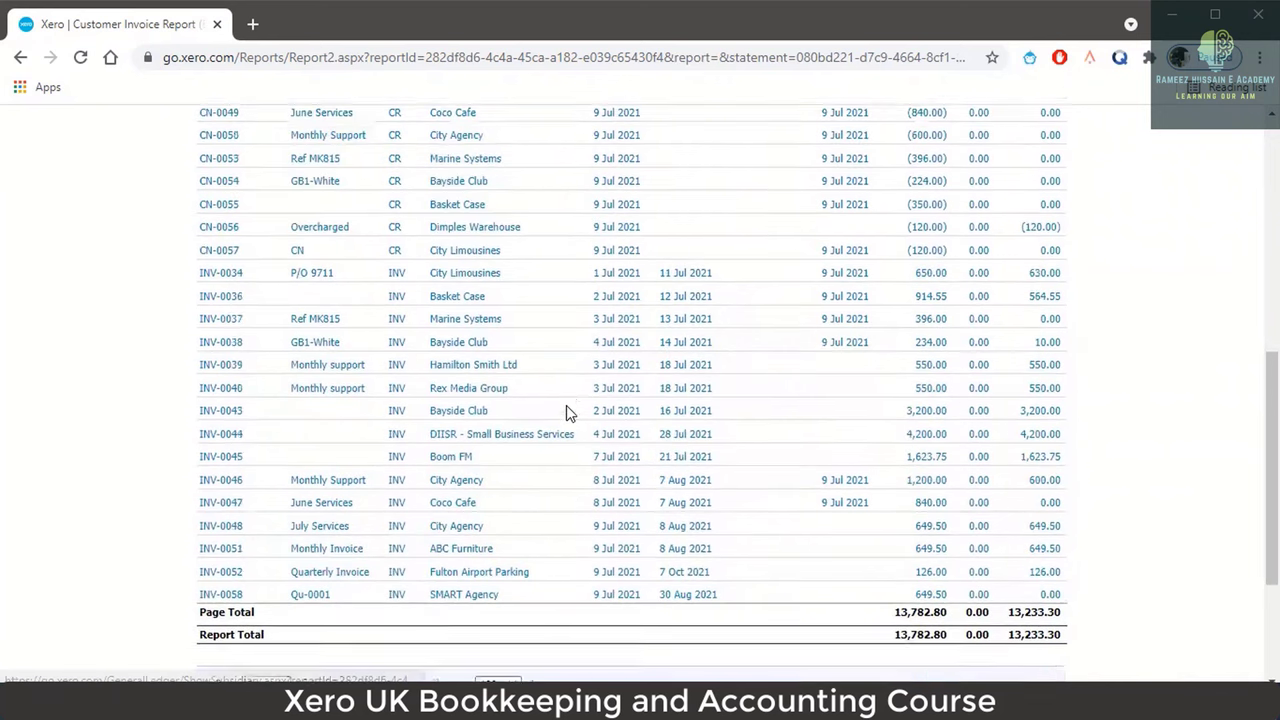
pyautogui.scroll(4, 566, 410)
pyautogui.scroll(-3, 592, 395)
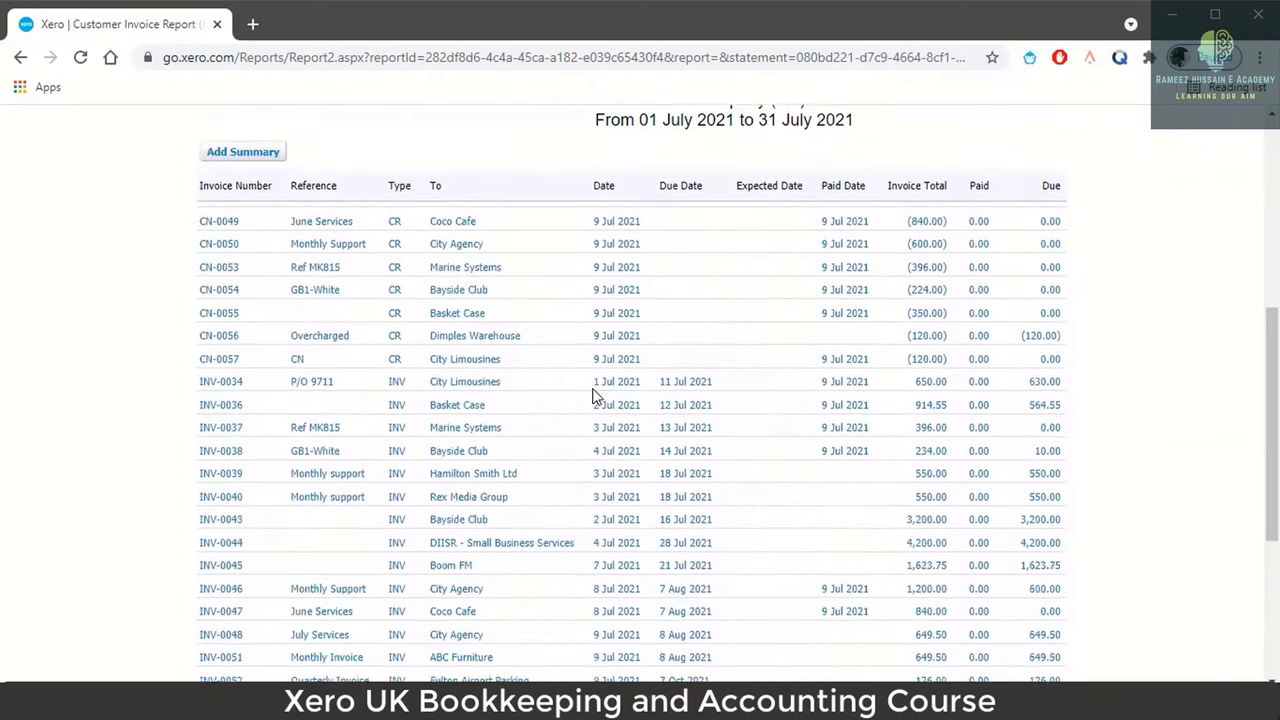
pyautogui.scroll(-1, 593, 396)
pyautogui.scroll(2, 594, 397)
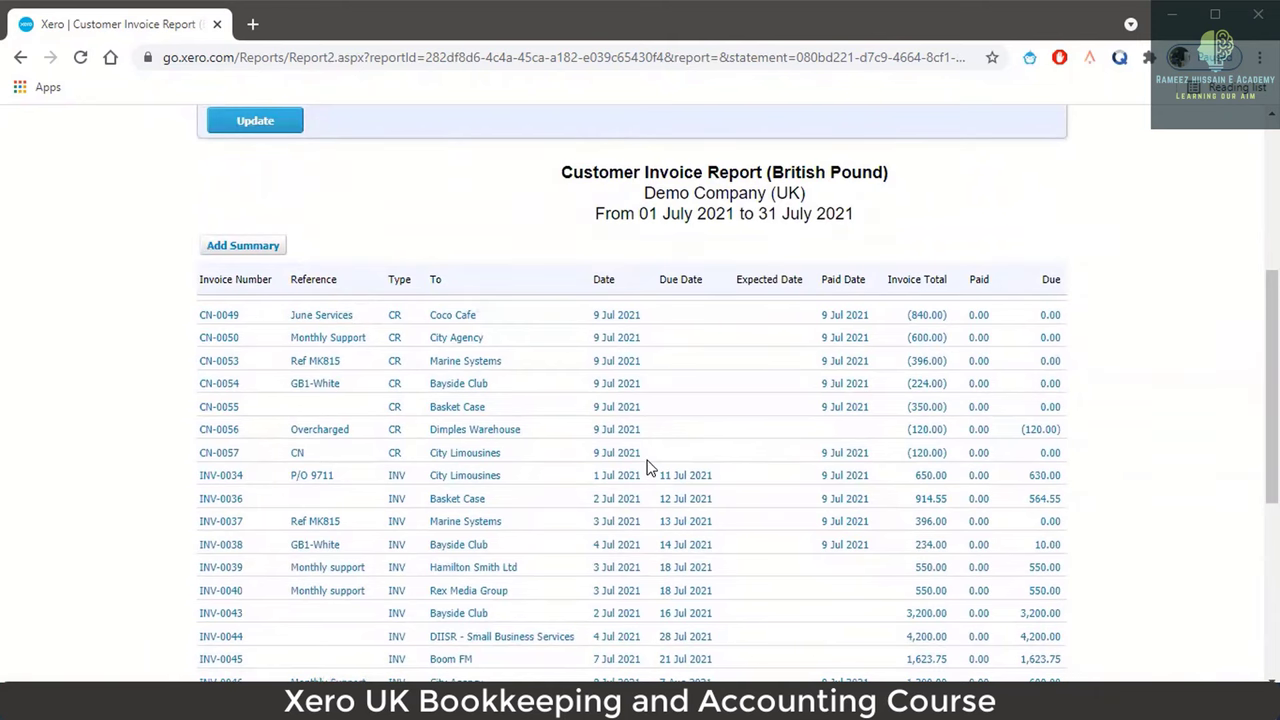
pyautogui.scroll(-3, 646, 466)
pyautogui.scroll(2, 645, 463)
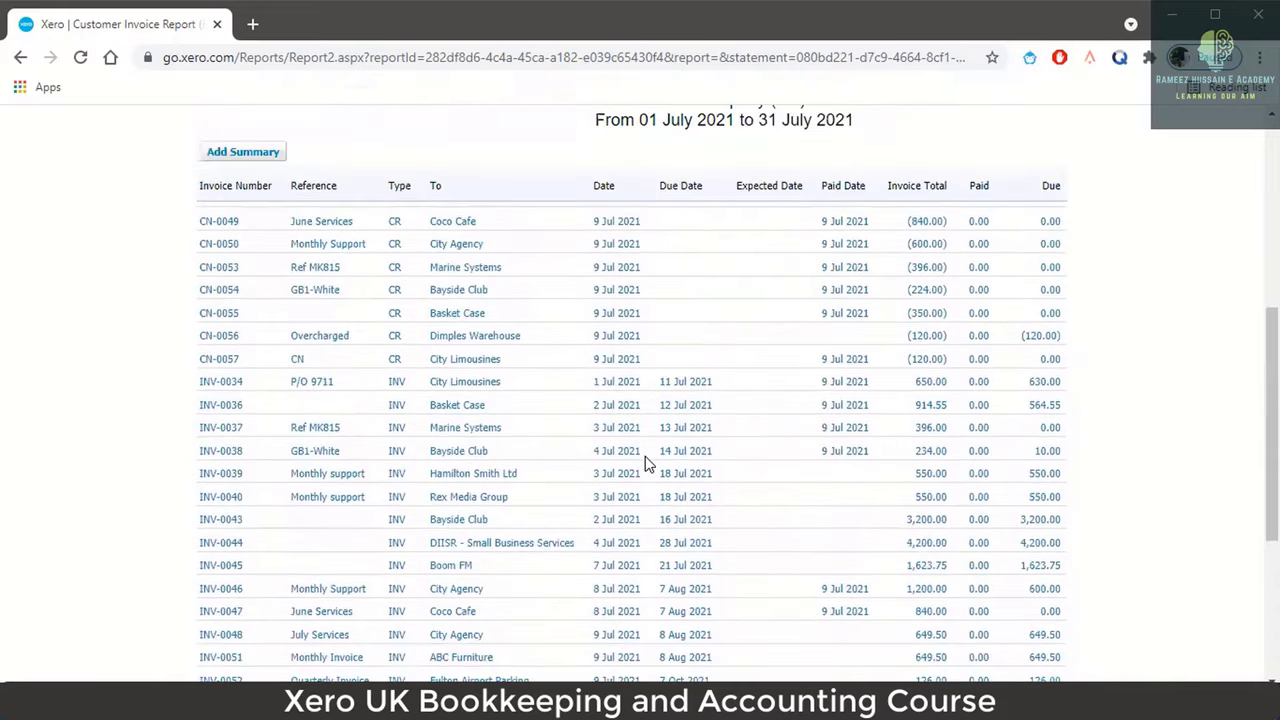
pyautogui.scroll(2, 645, 463)
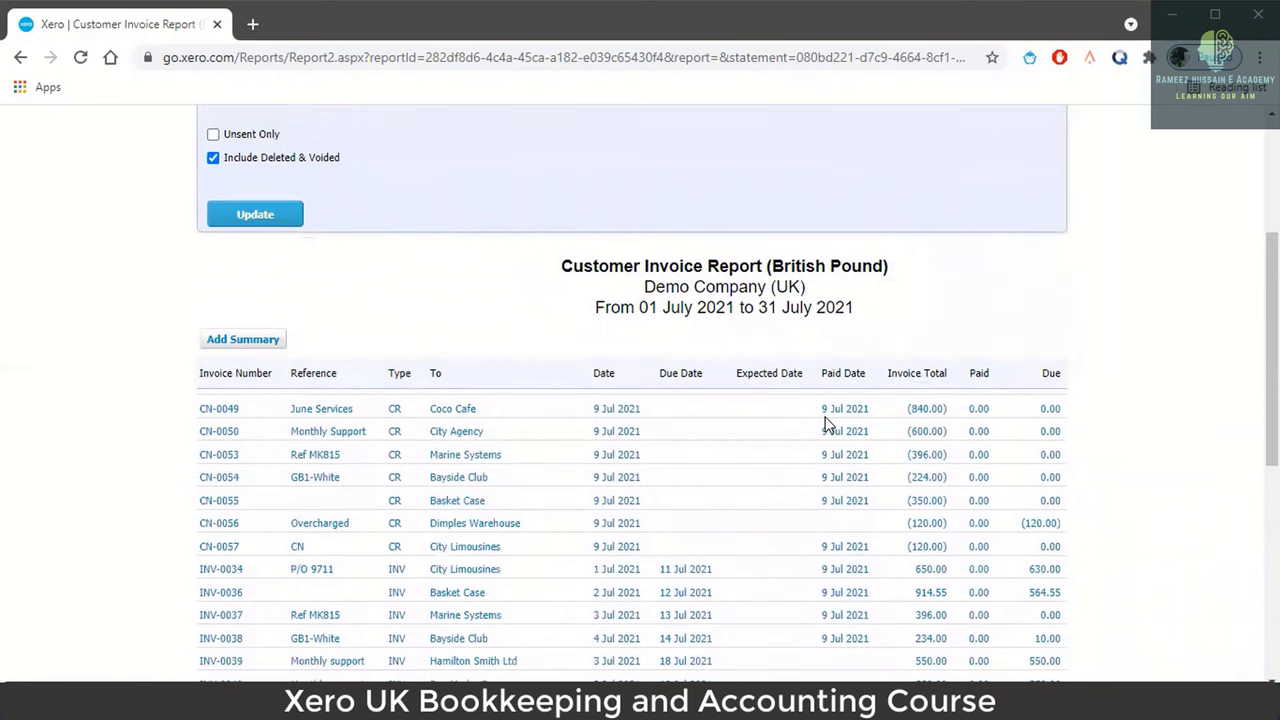
pyautogui.scroll(2, 714, 438)
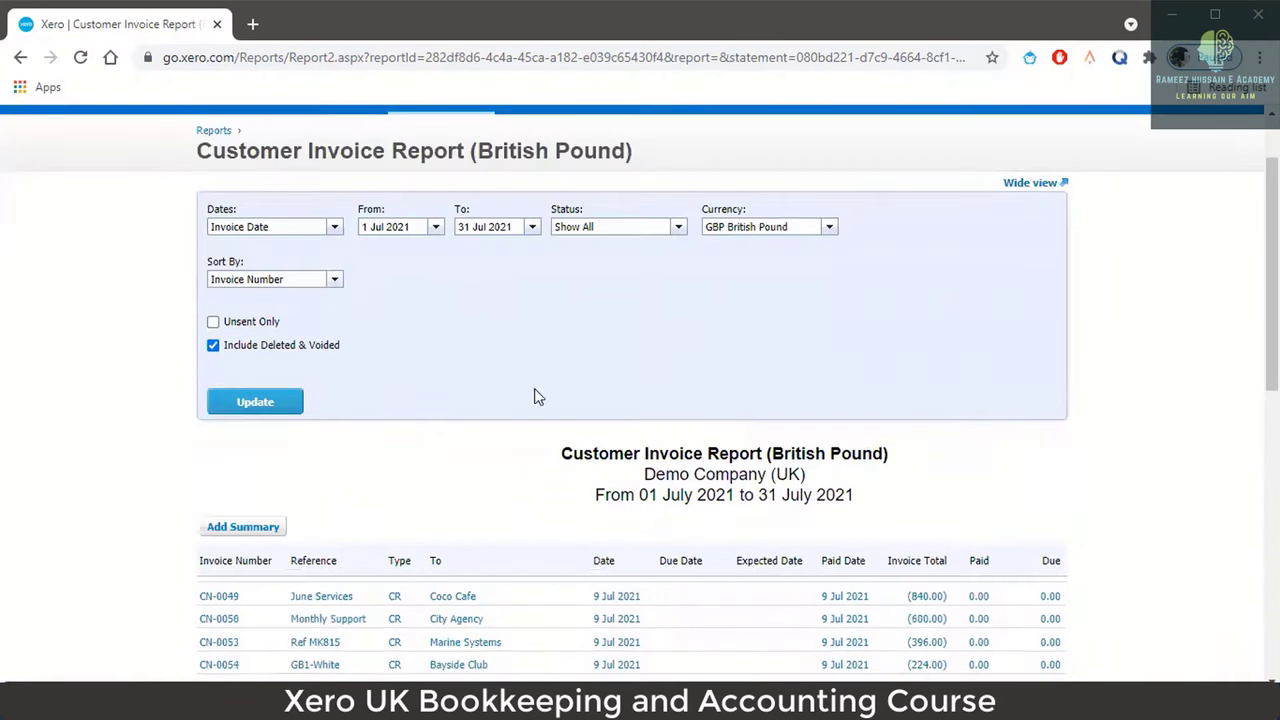
pyautogui.scroll(-2, 686, 492)
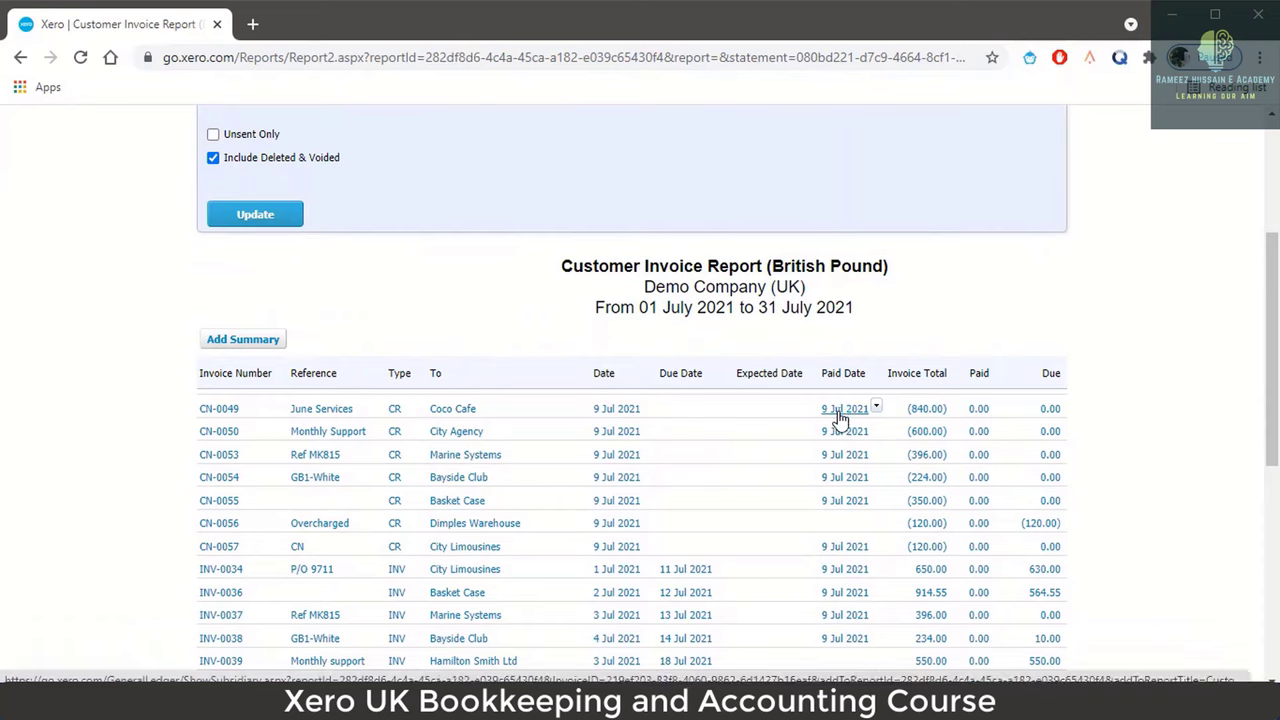
pyautogui.scroll(3, 710, 414)
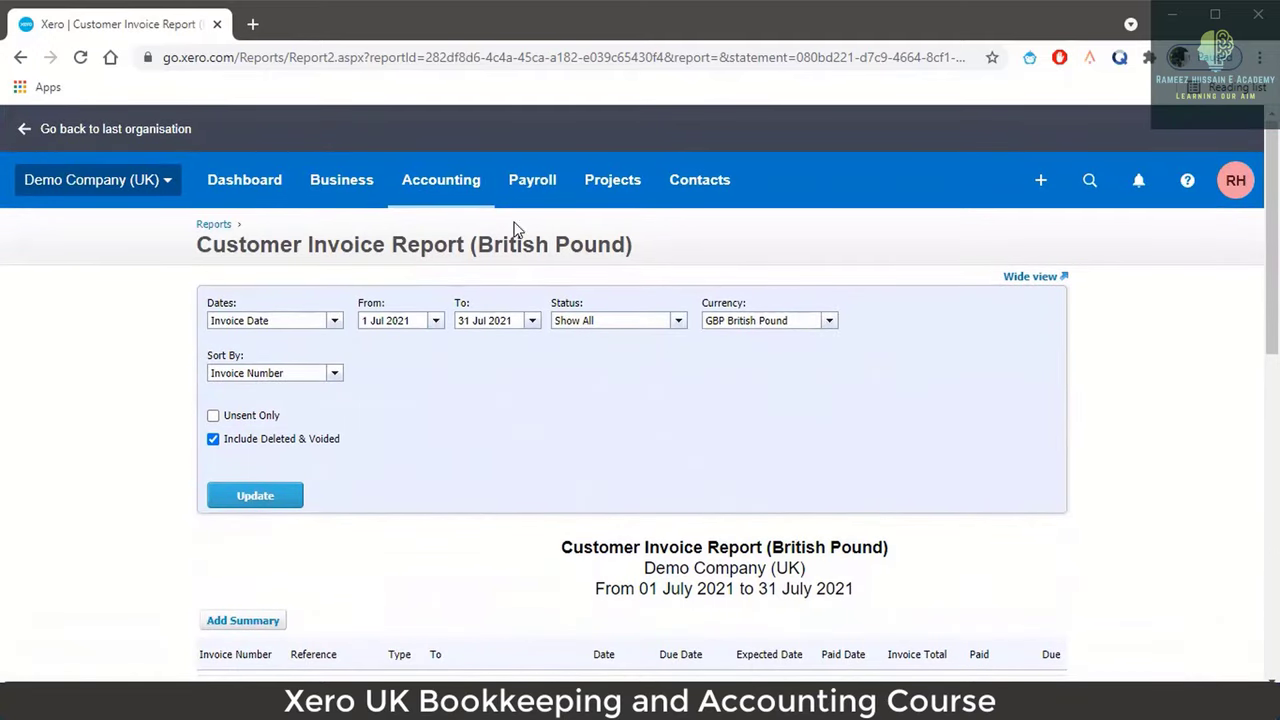
# Step: From the full Sales reports list, open the Receivable Invoice Detail report for 1 Jun–31 Jul 2021
pyautogui.click(464, 199)
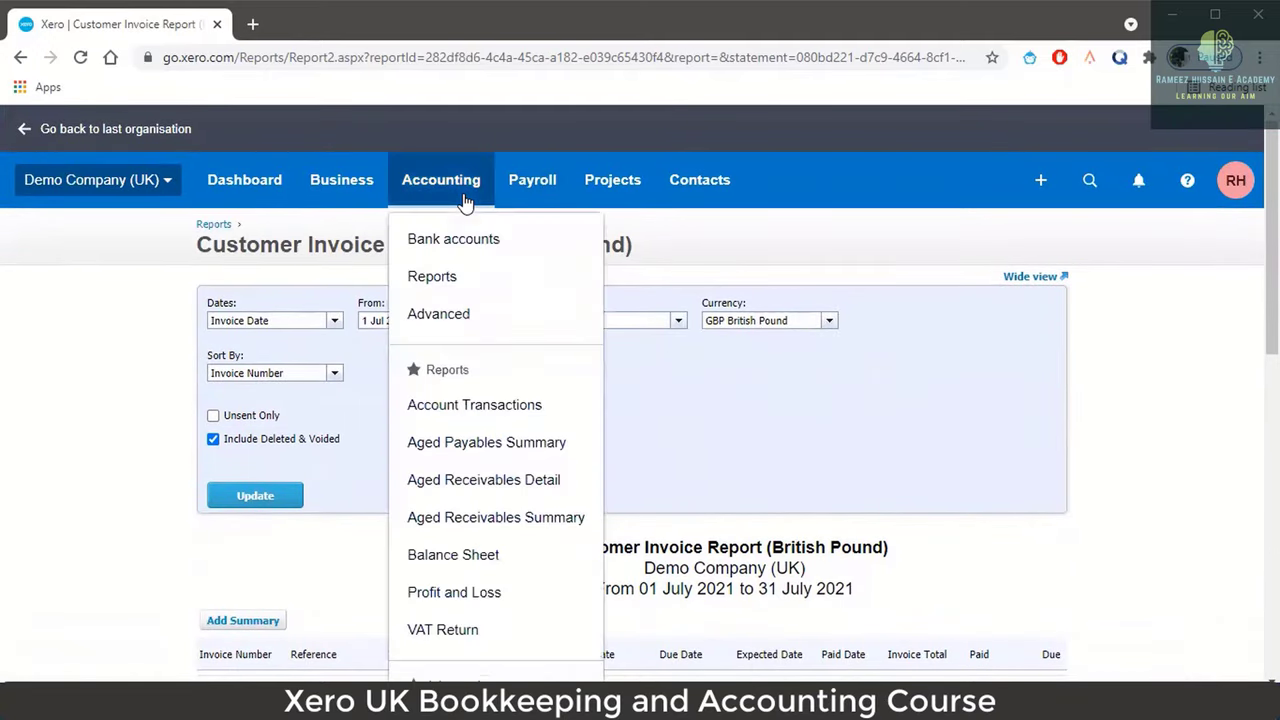
pyautogui.click(455, 276)
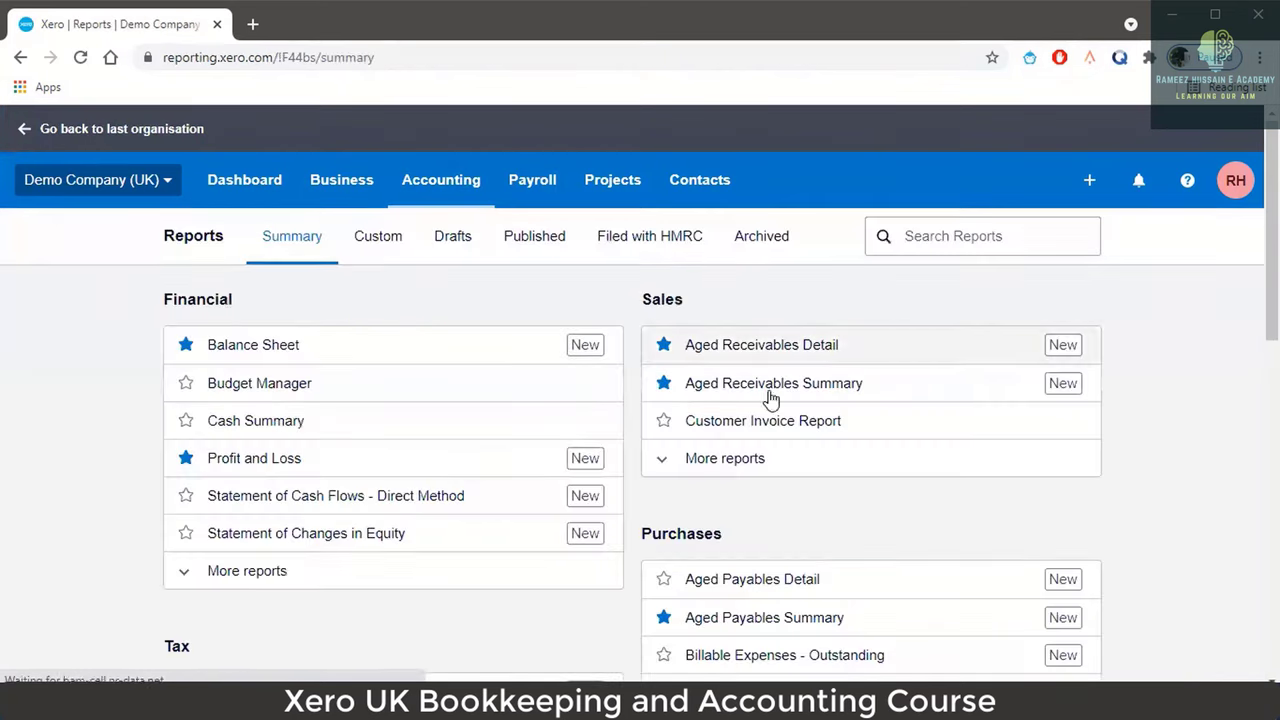
pyautogui.click(652, 464)
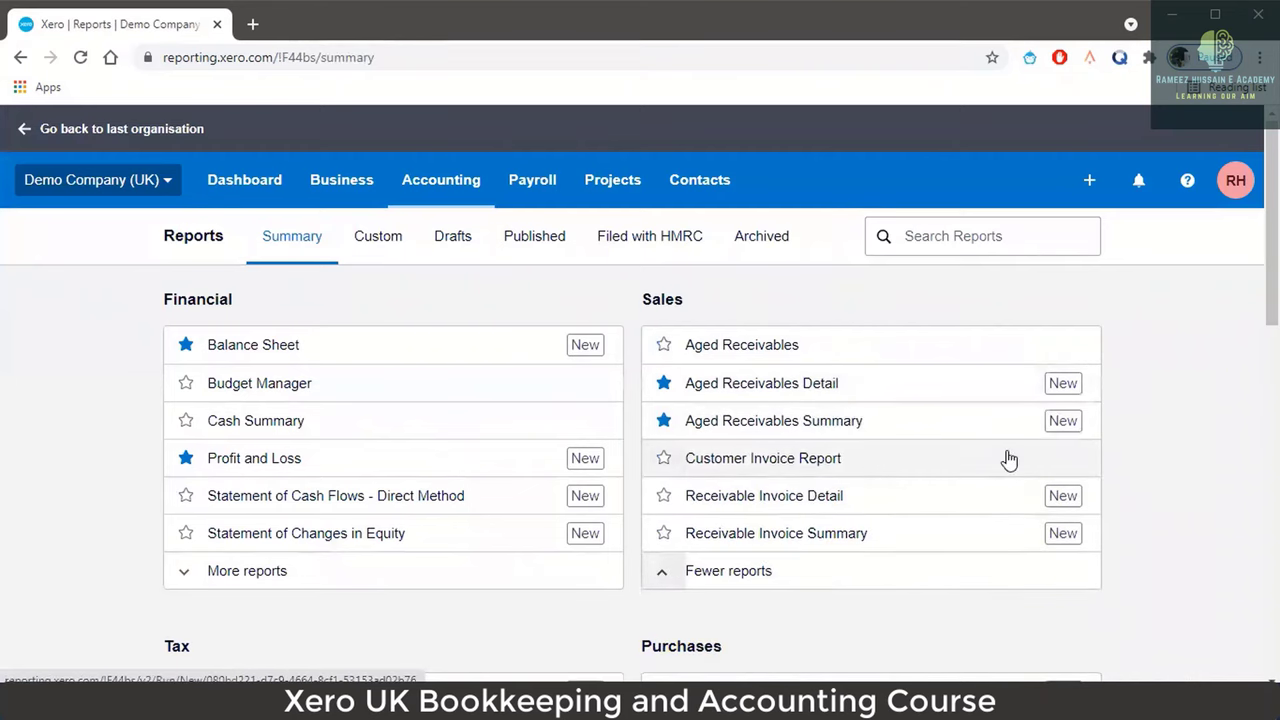
pyautogui.click(800, 506)
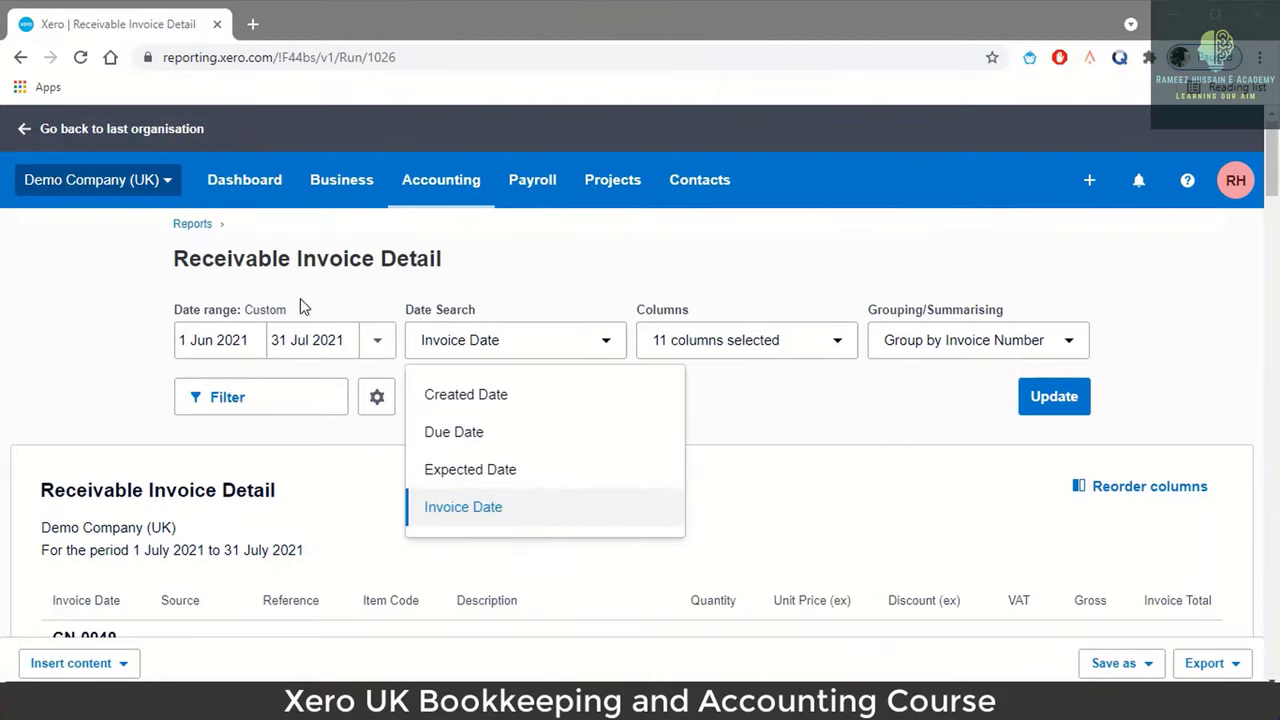
pyautogui.click(116, 310)
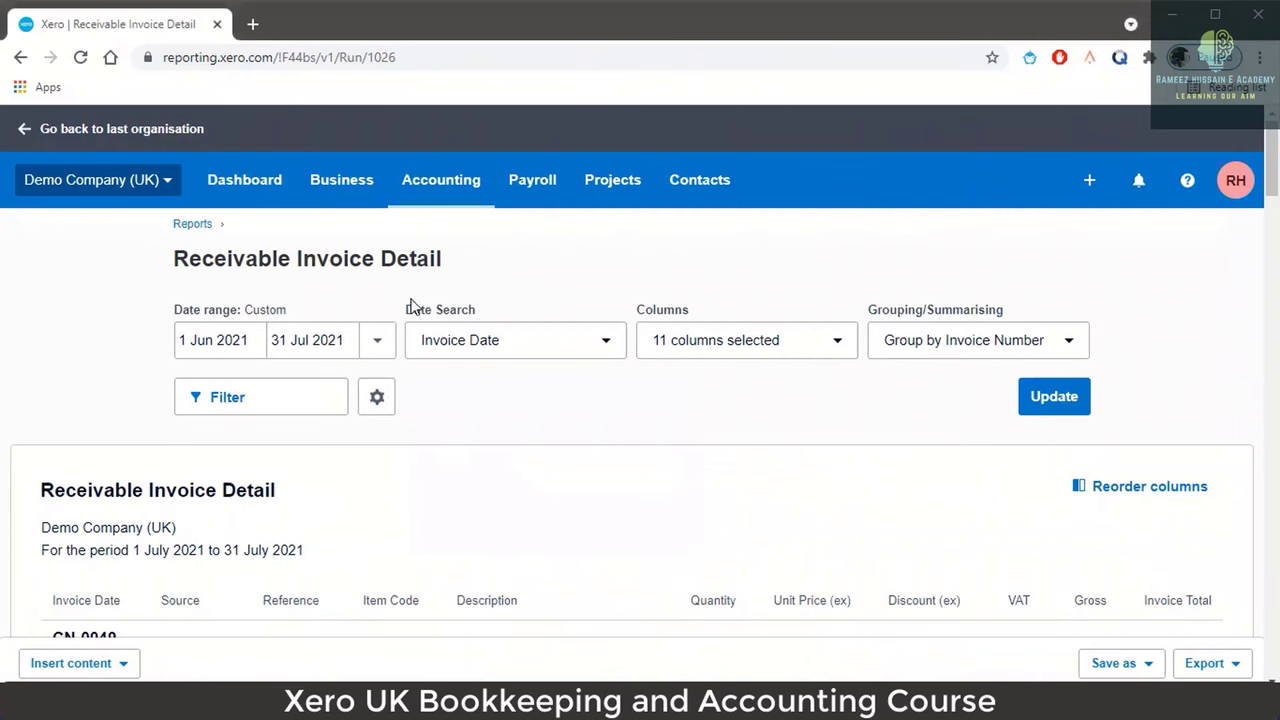
pyautogui.scroll(-1, 560, 392)
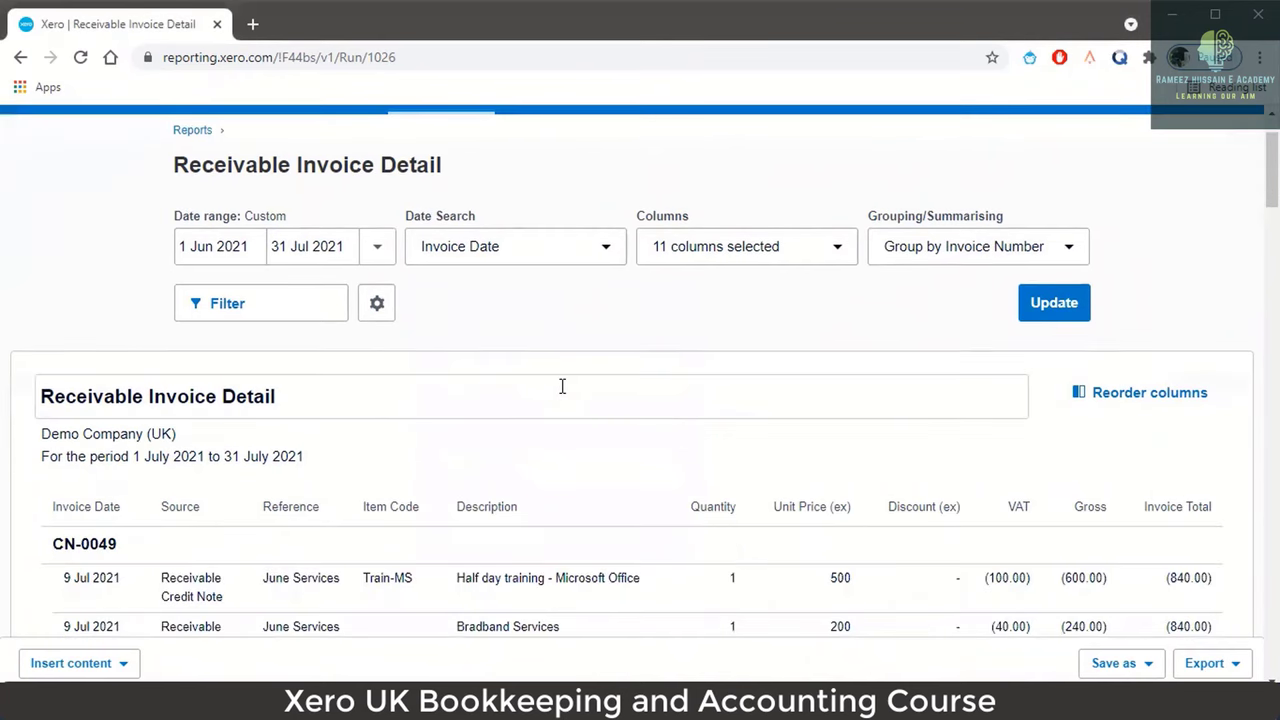
pyautogui.scroll(1, 560, 392)
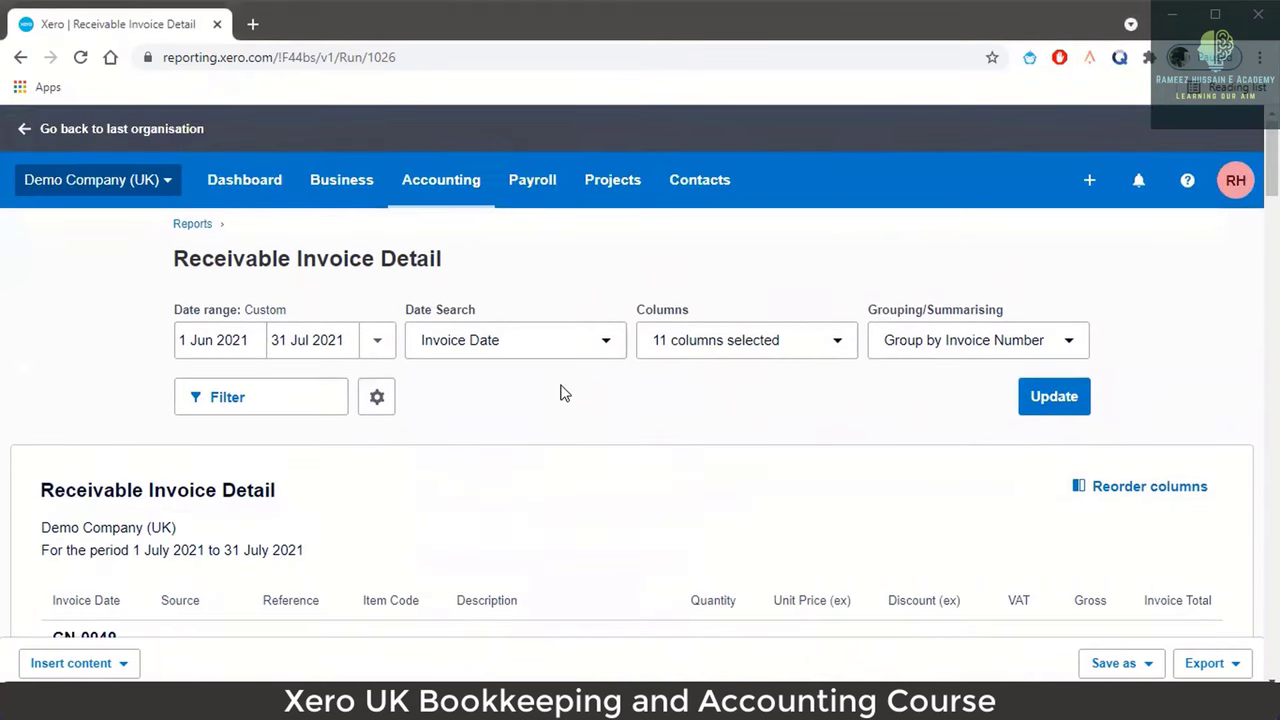
pyautogui.scroll(-3, 560, 392)
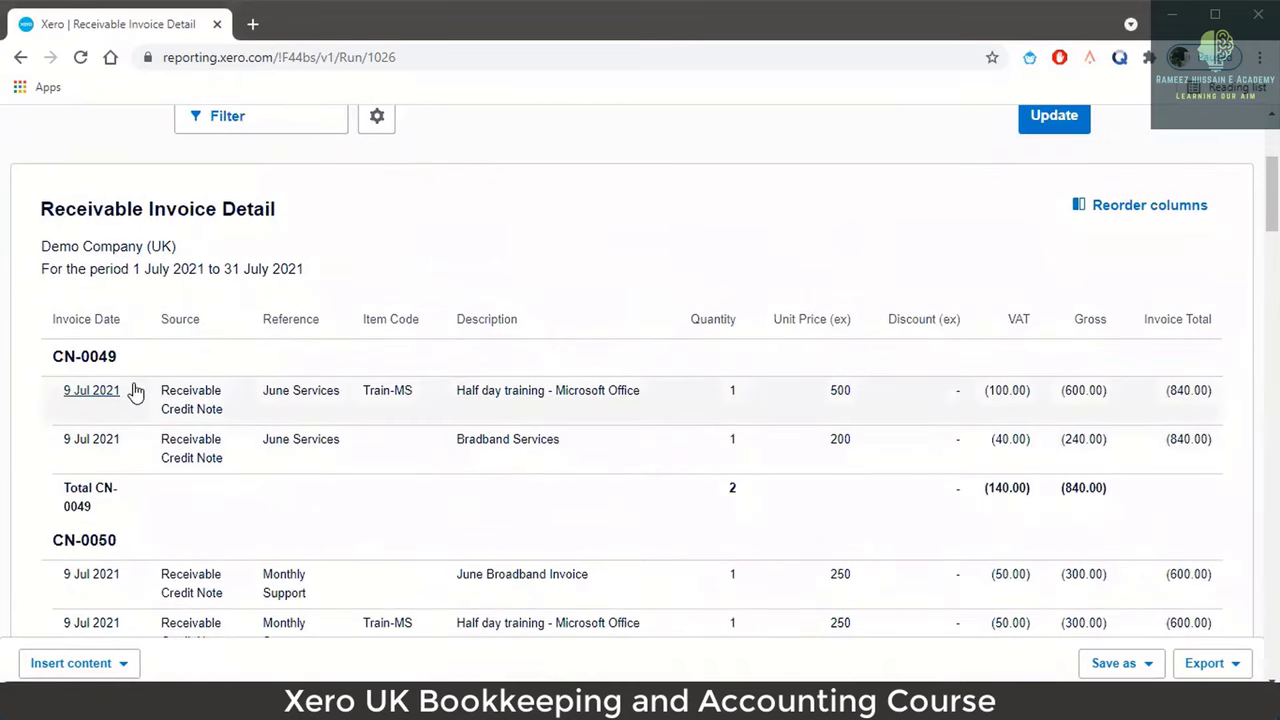
pyautogui.scroll(-1, 134, 391)
pyautogui.scroll(-2, 140, 392)
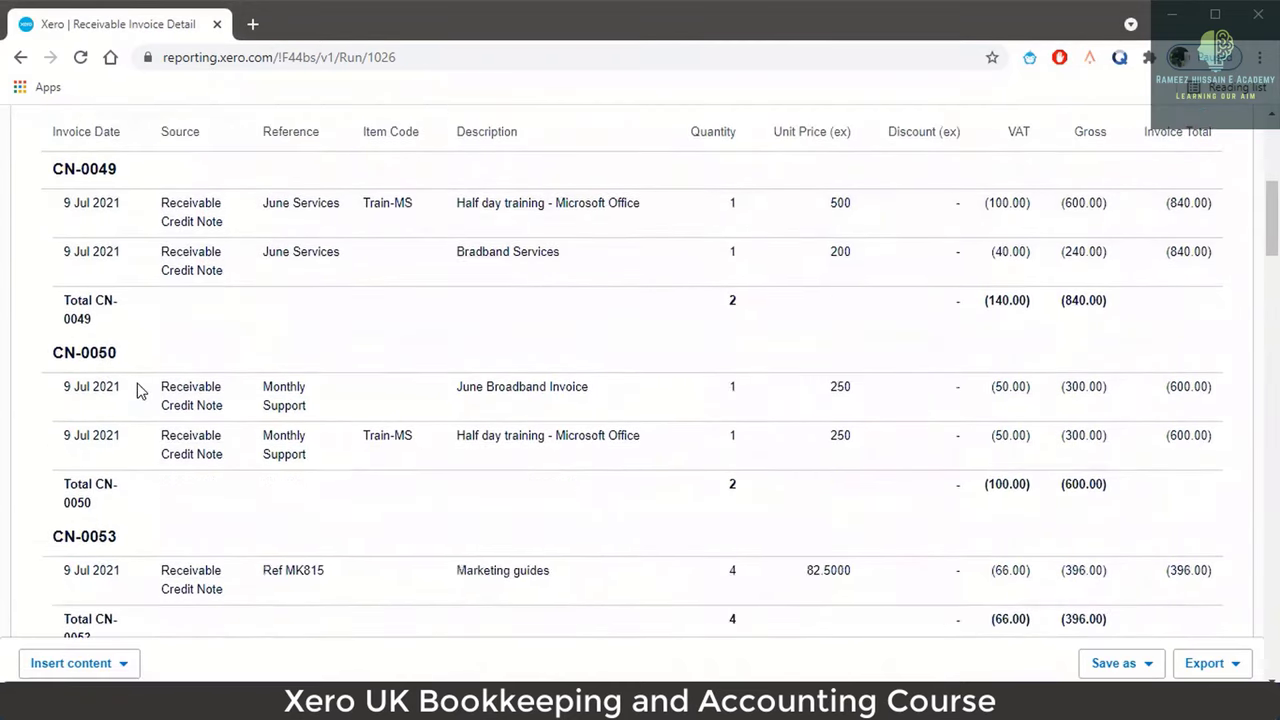
pyautogui.scroll(-2, 140, 392)
pyautogui.scroll(-6, 323, 389)
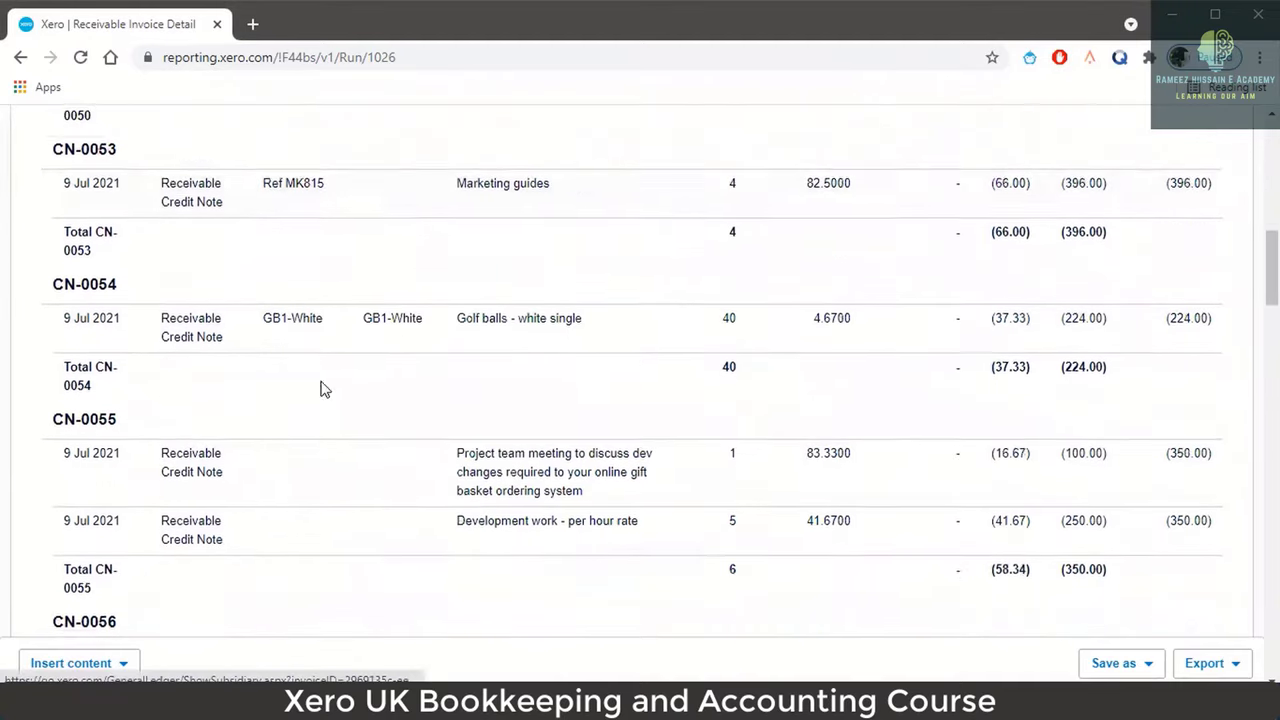
pyautogui.scroll(-14, 855, 342)
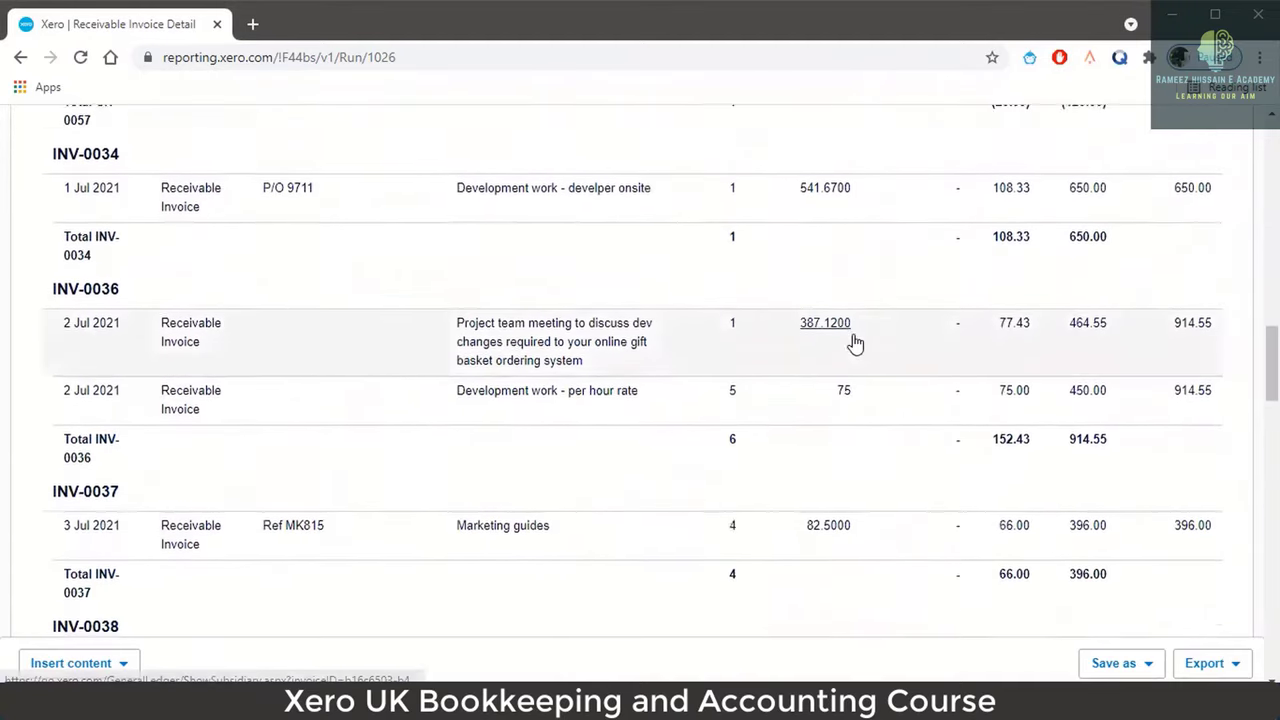
pyautogui.scroll(-9, 850, 343)
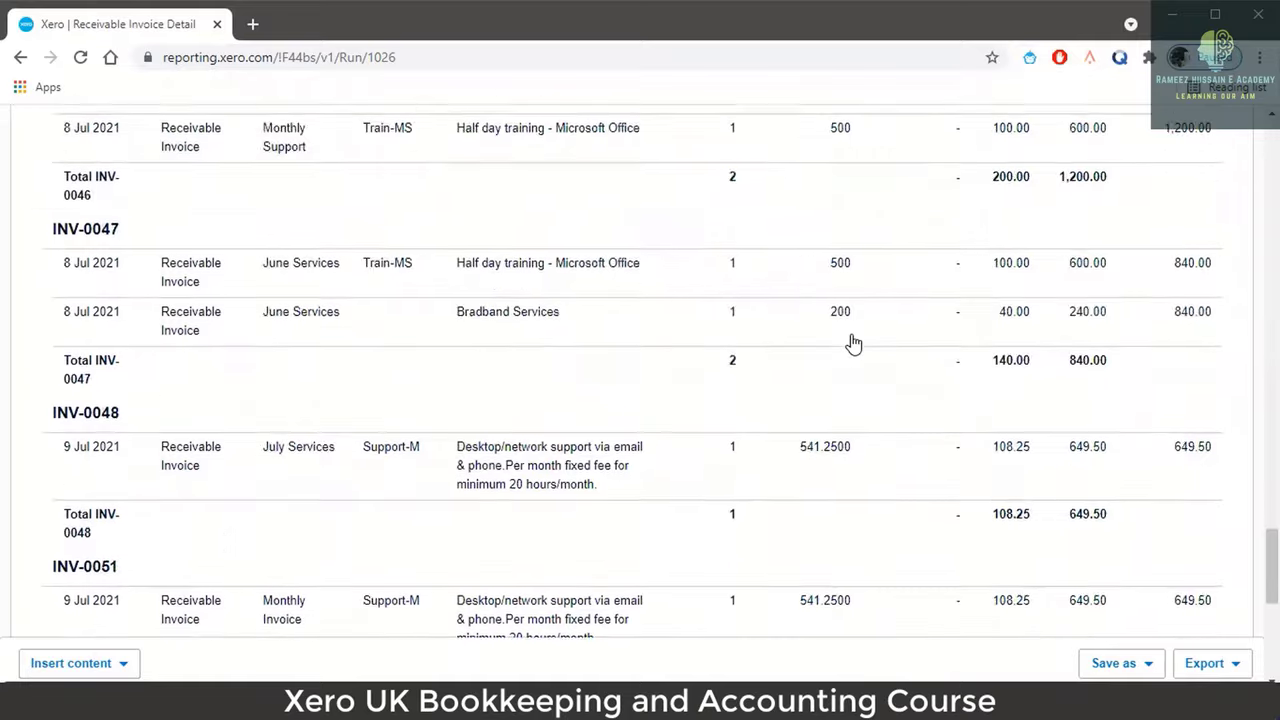
pyautogui.scroll(10, 849, 344)
pyautogui.scroll(20, 849, 343)
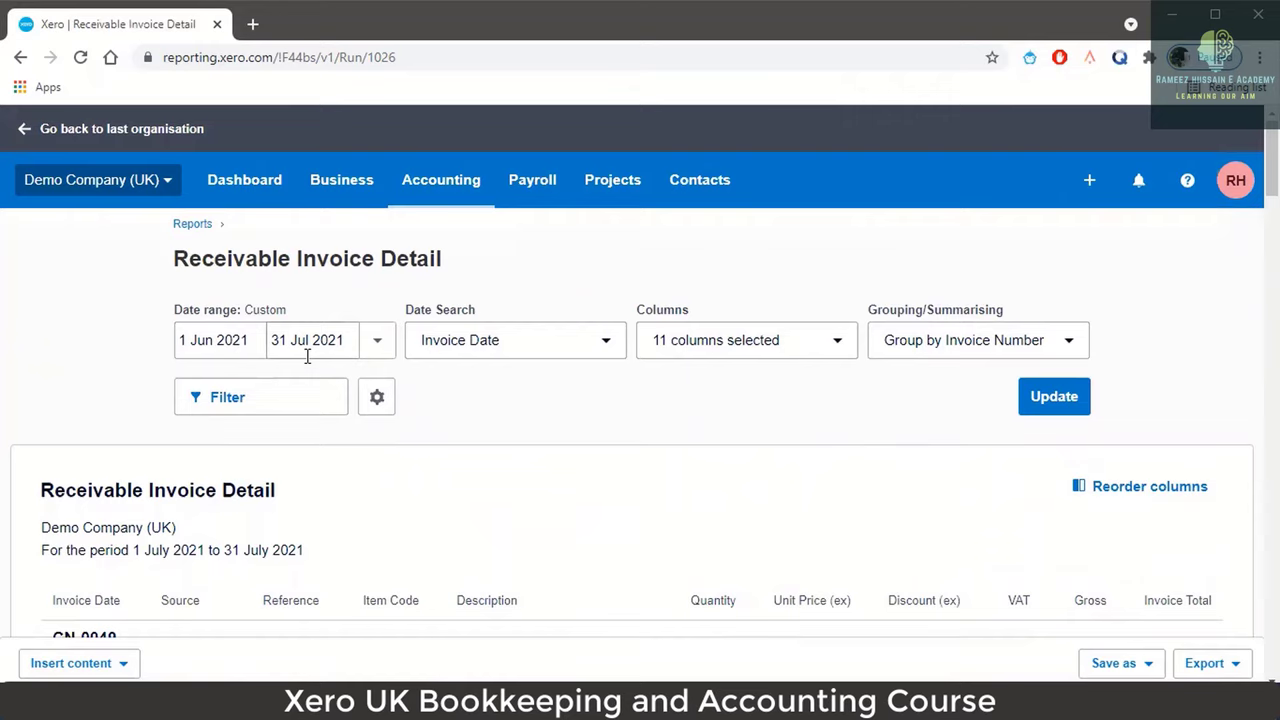
pyautogui.click(609, 354)
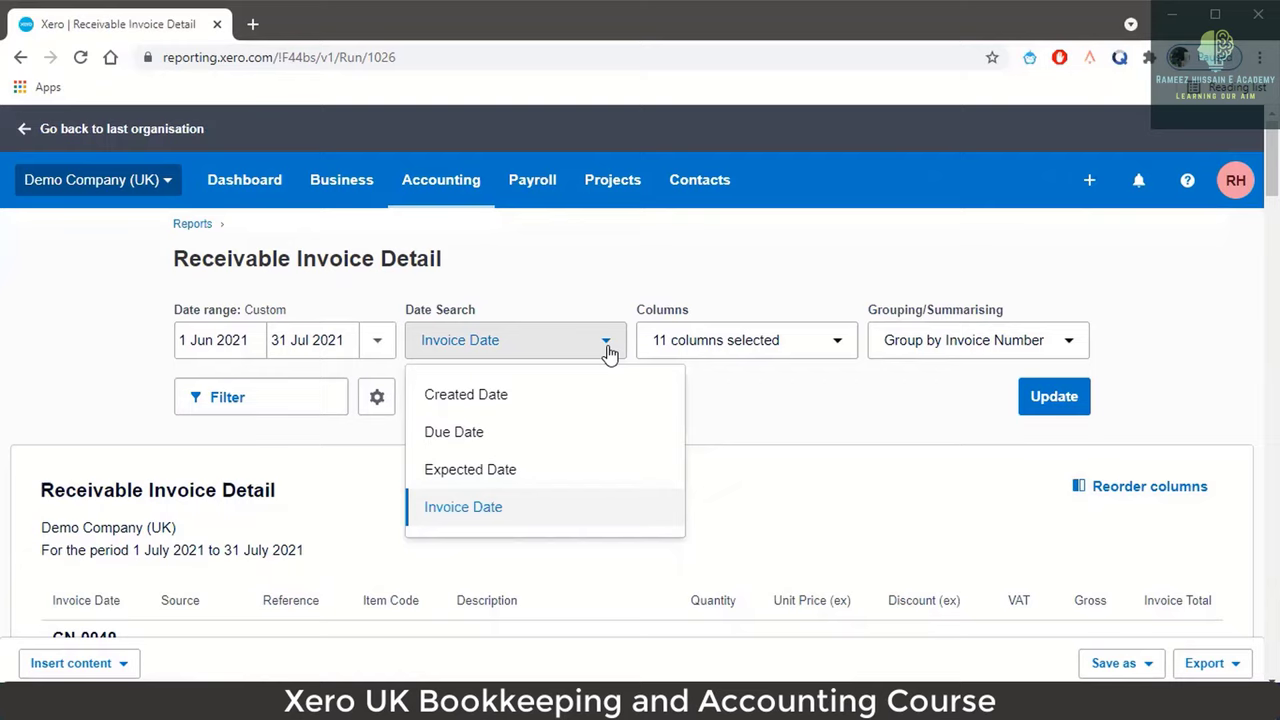
# Step: Set Date Search to Due Date and rerun the report for 1 Jun–31 Jul 2021
pyautogui.click(530, 437)
pyautogui.click(1066, 400)
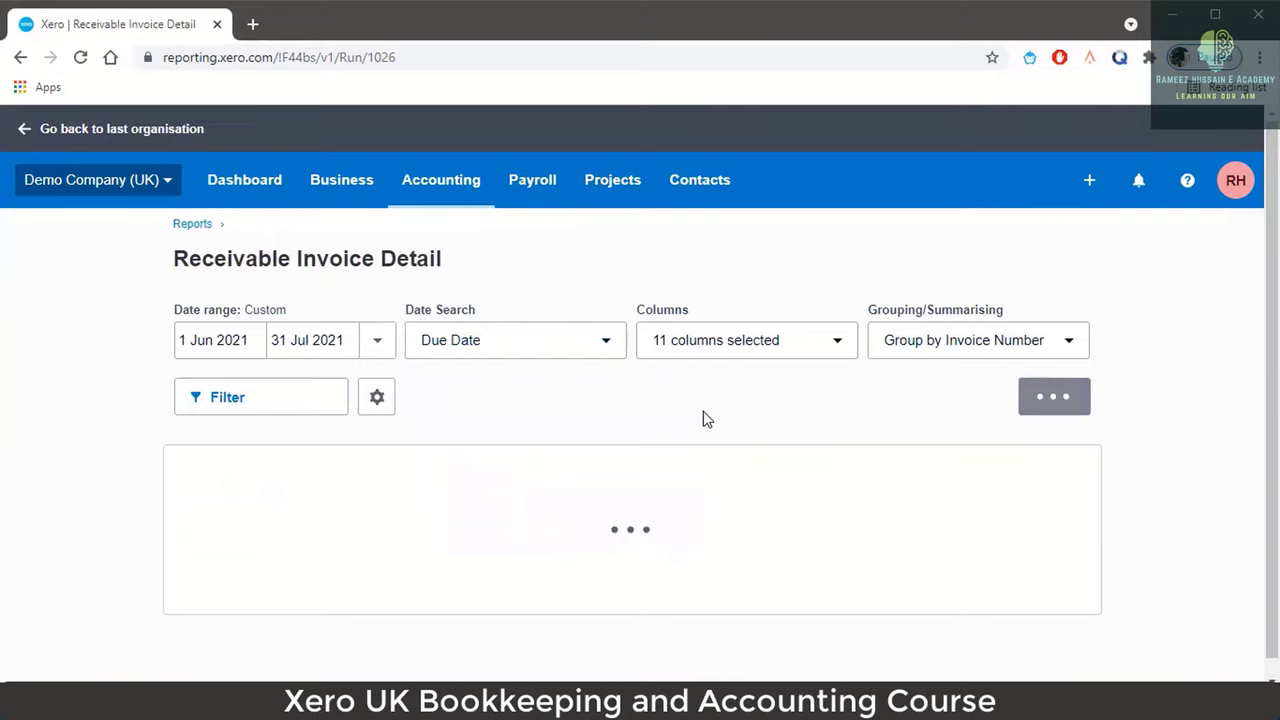
pyautogui.scroll(-8, 705, 420)
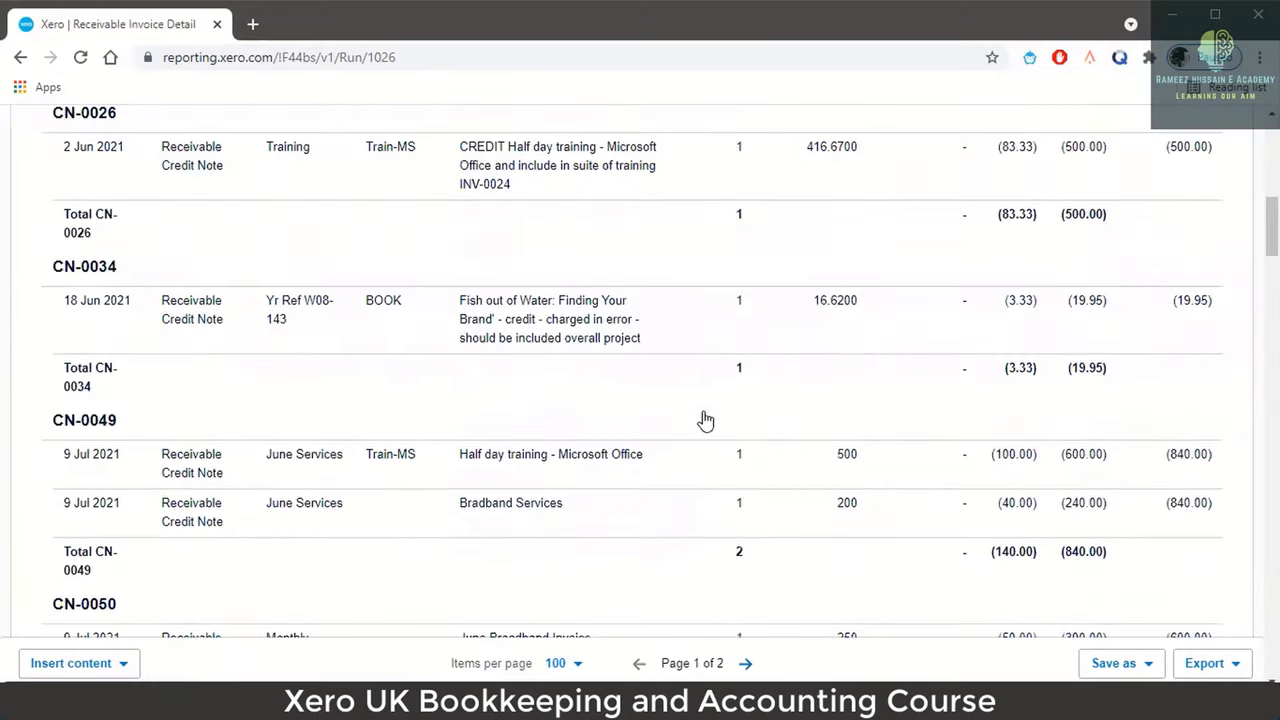
pyautogui.scroll(-9, 705, 420)
pyautogui.scroll(5, 701, 420)
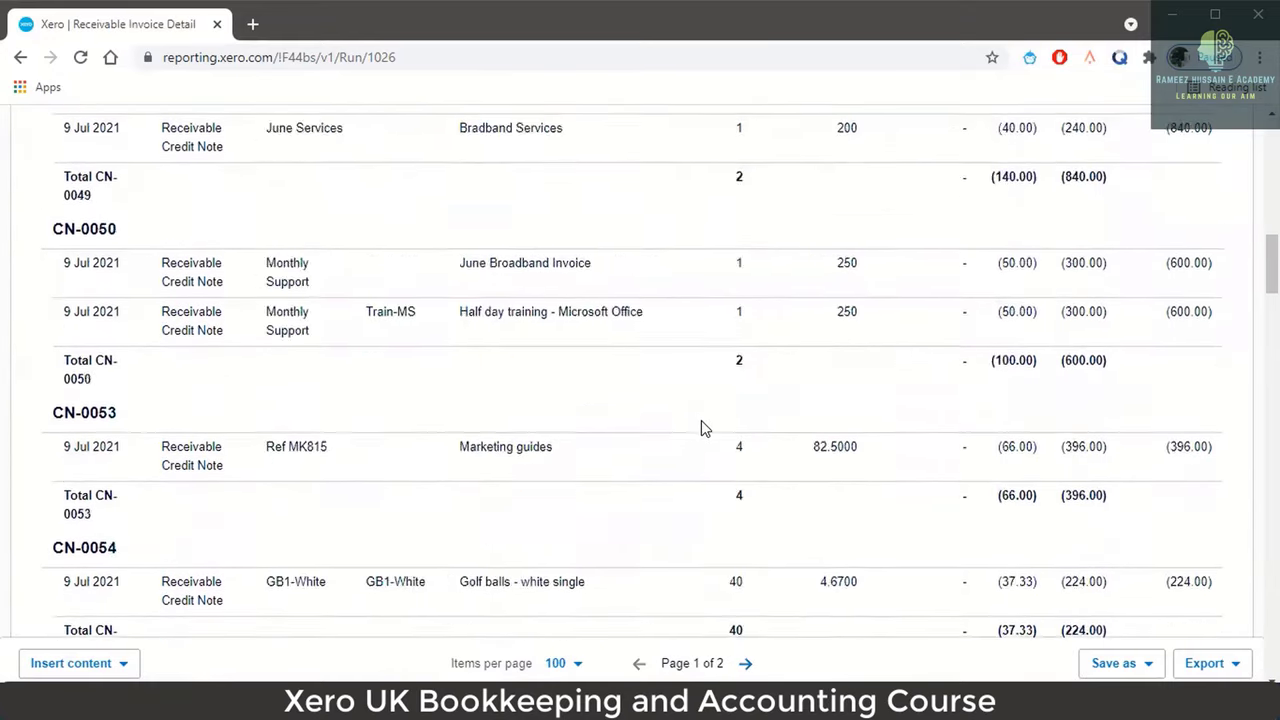
pyautogui.scroll(12, 701, 428)
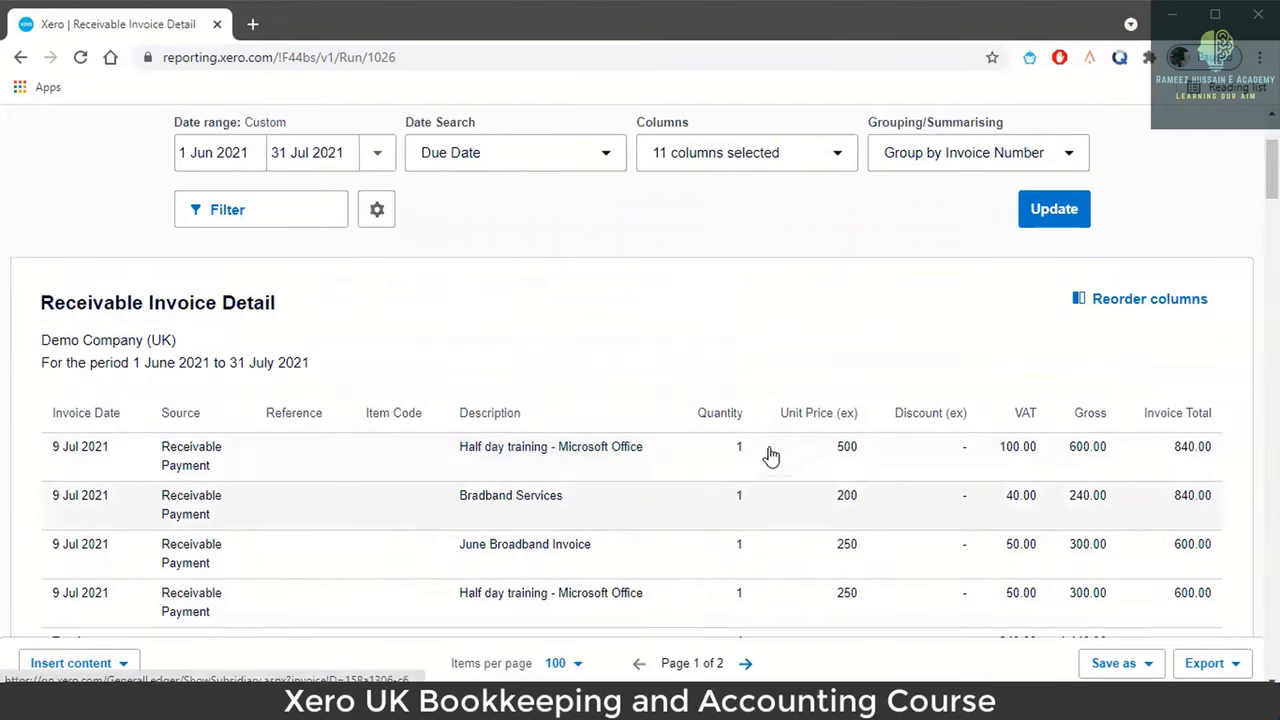
pyautogui.scroll(-4, 1000, 457)
pyautogui.scroll(6, 471, 451)
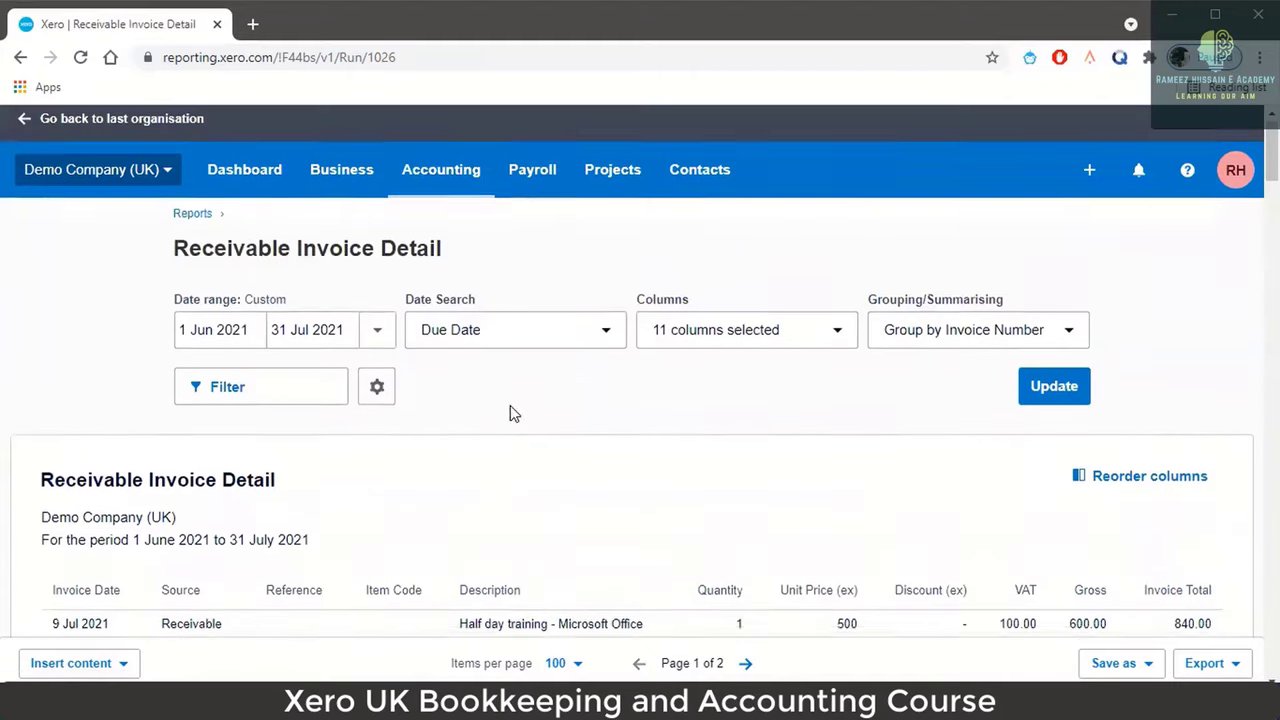
pyautogui.click(611, 358)
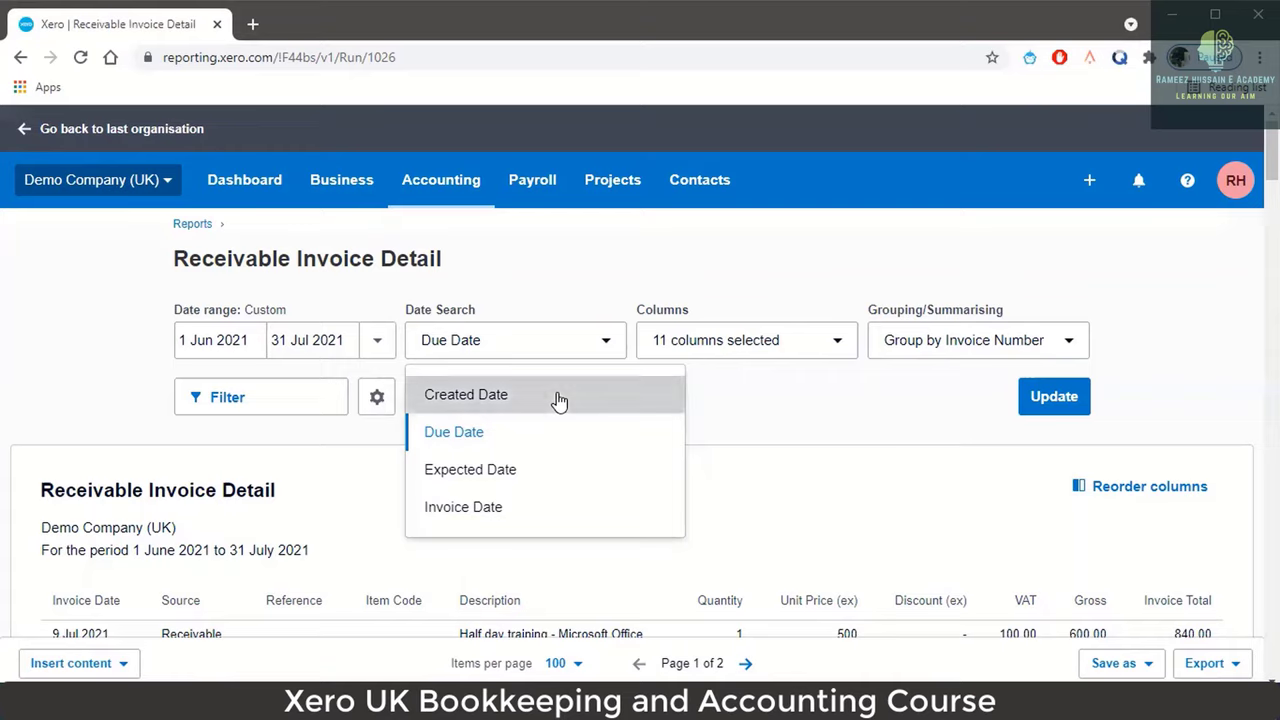
# Step: Switch Date Search to Created Date and rerun the 1 Jun–31 Jul 2021 report
pyautogui.click(558, 396)
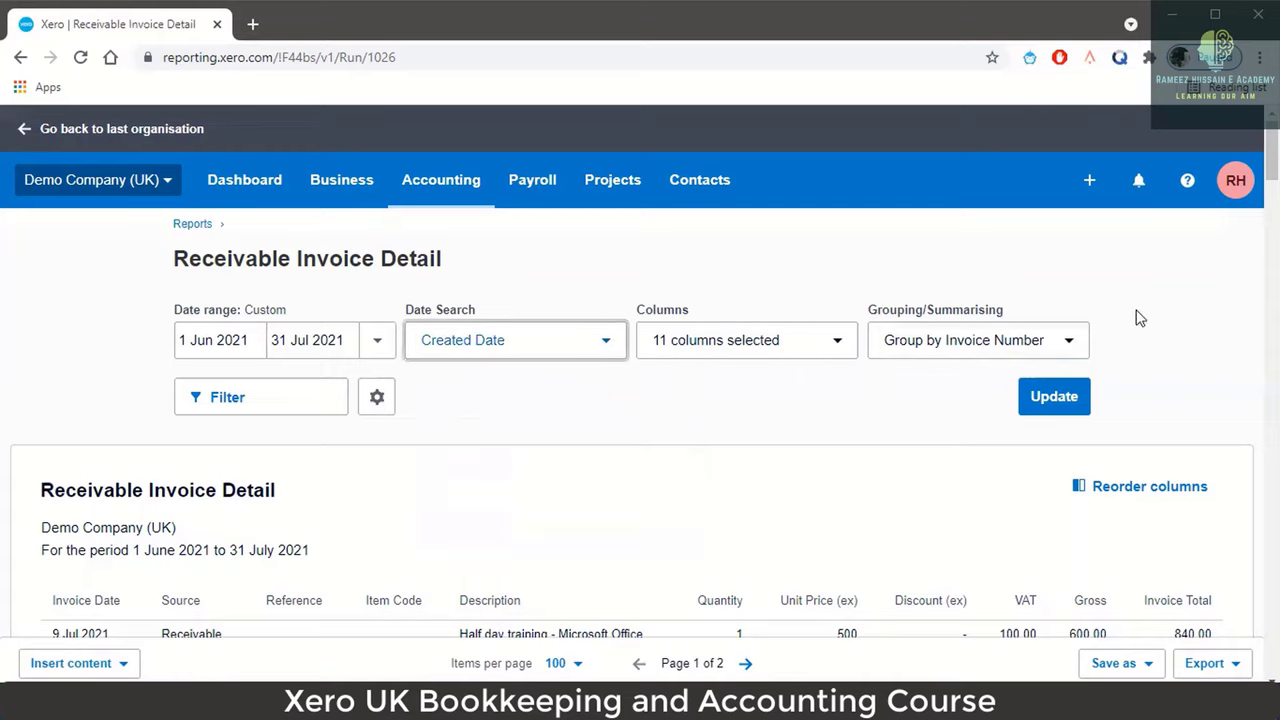
pyautogui.click(1040, 396)
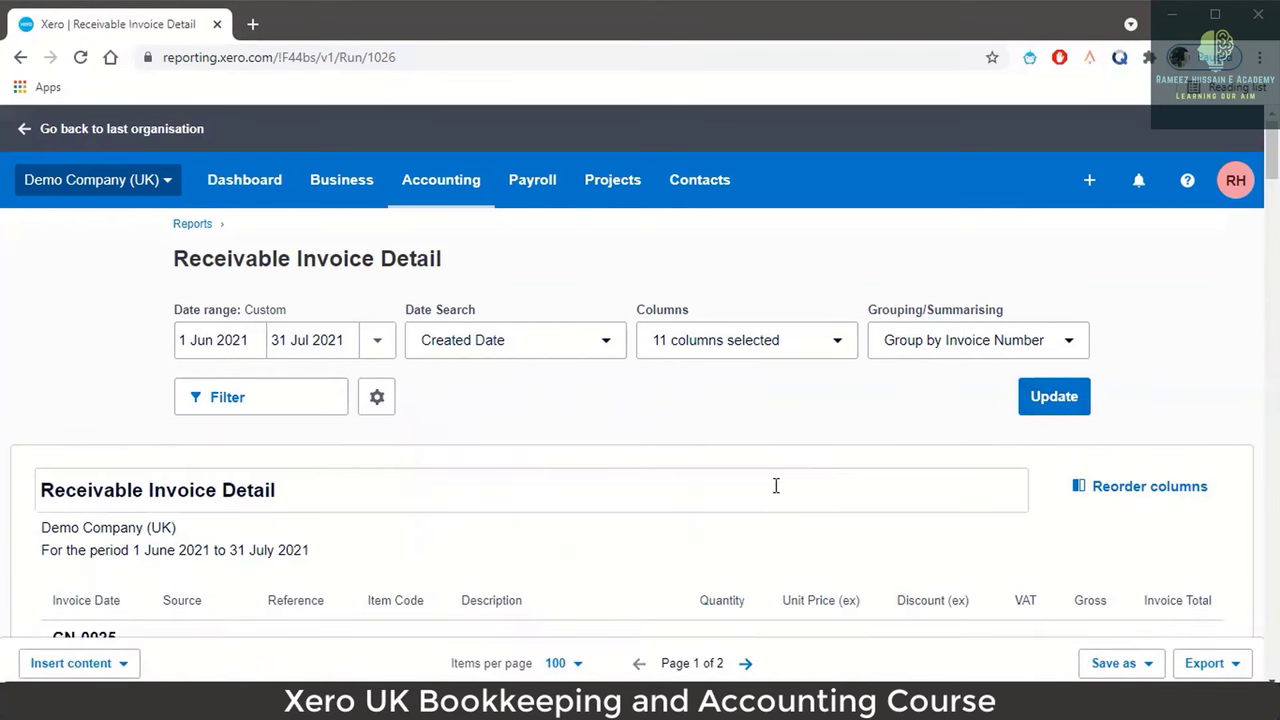
pyautogui.scroll(-1, 775, 486)
pyautogui.scroll(-1, 775, 486)
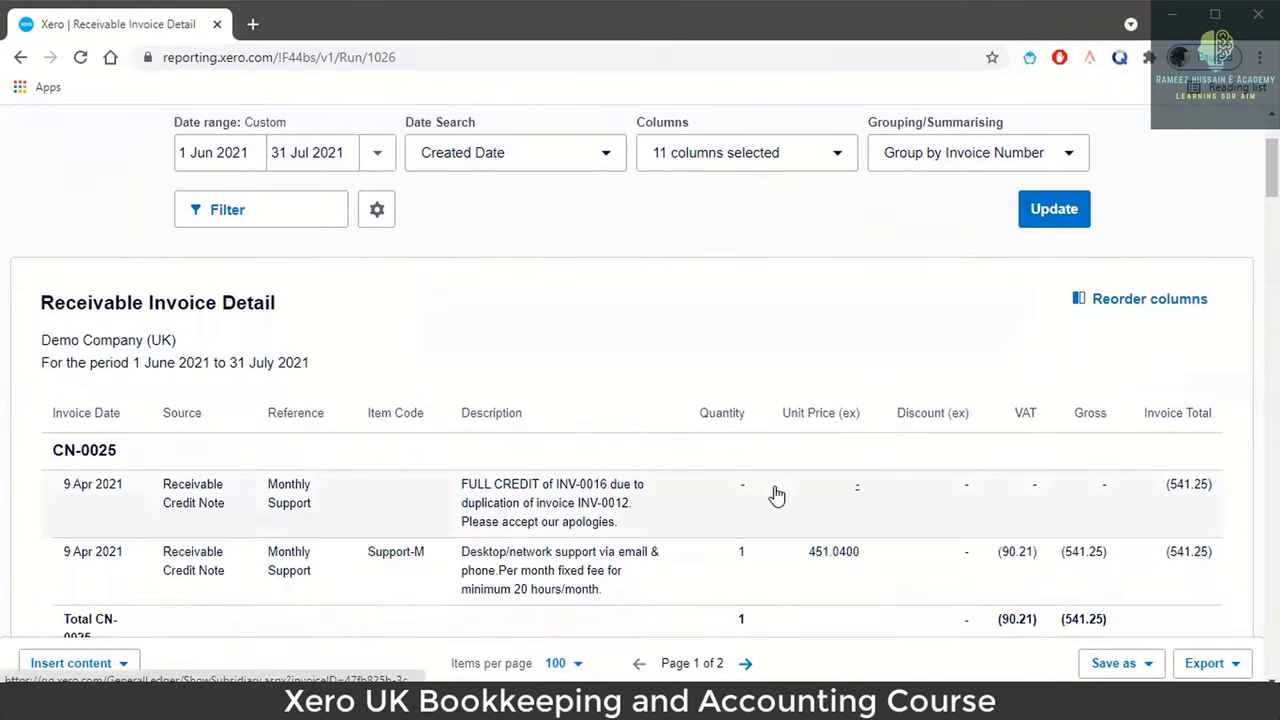
pyautogui.scroll(1, 640, 408)
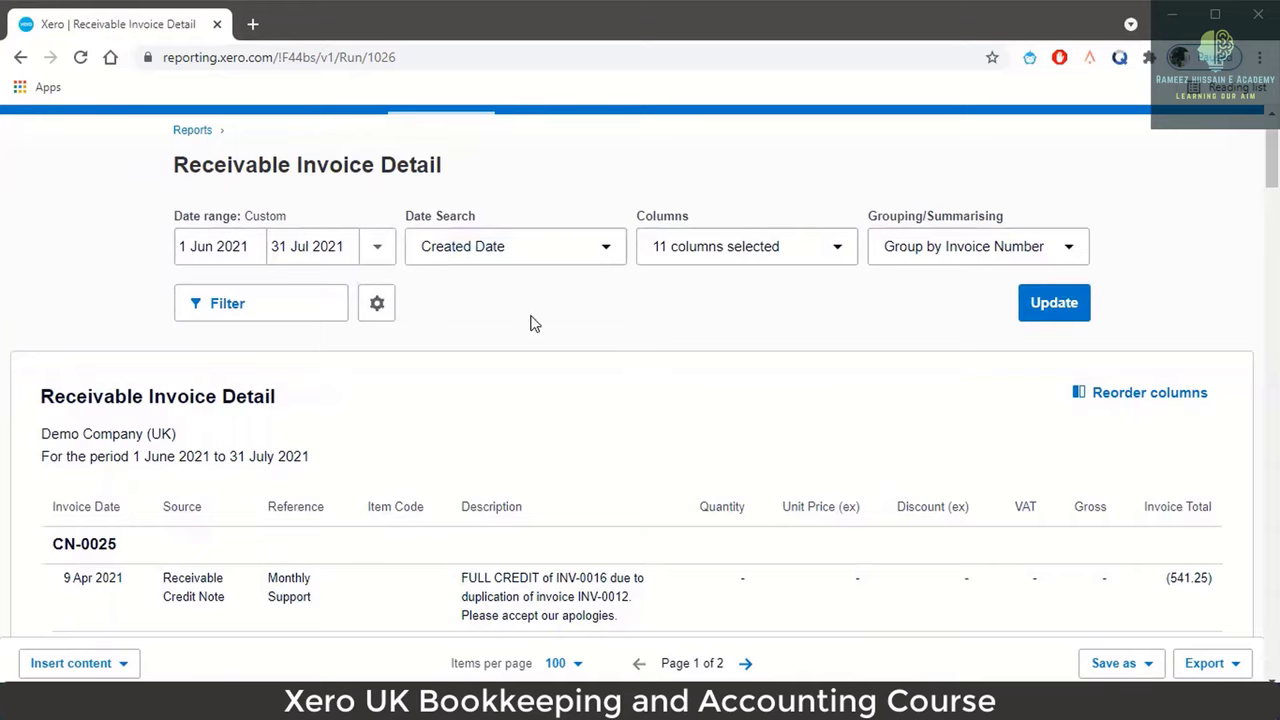
pyautogui.click(468, 200)
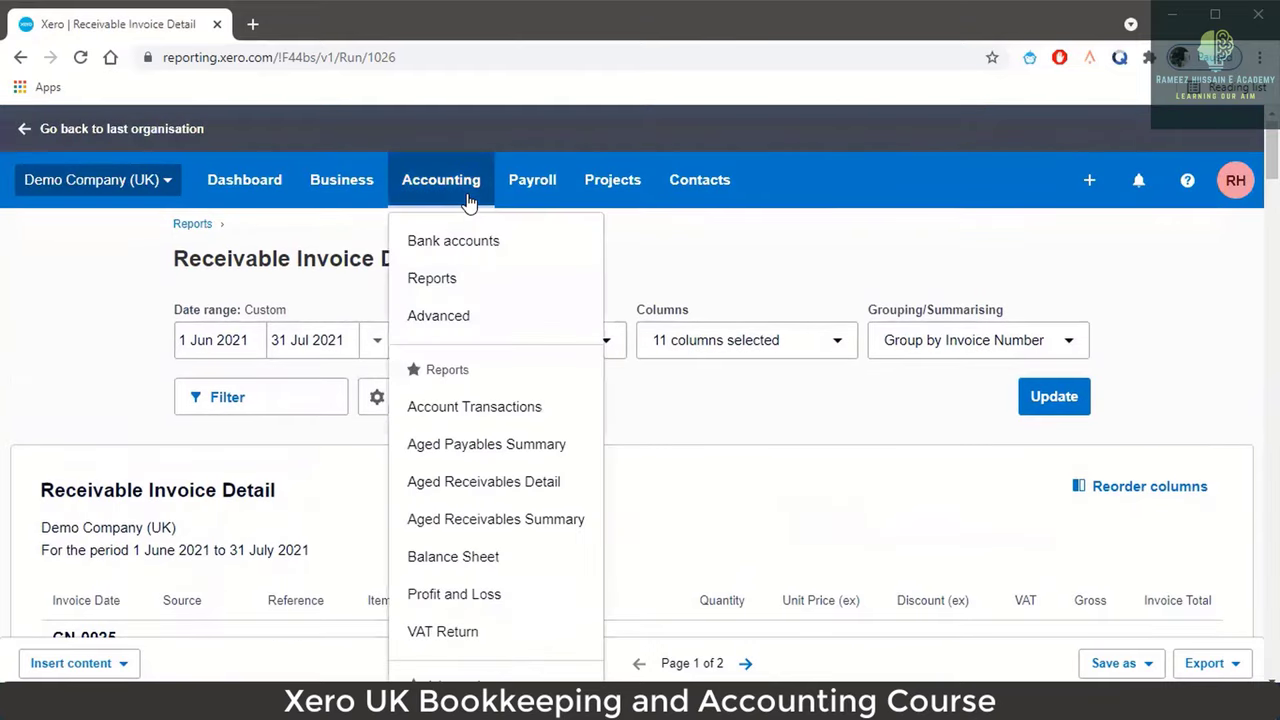
# Step: Star Aged Receivables as a favourite, then open the Receivable Invoice Summary for July 2021
pyautogui.click(466, 278)
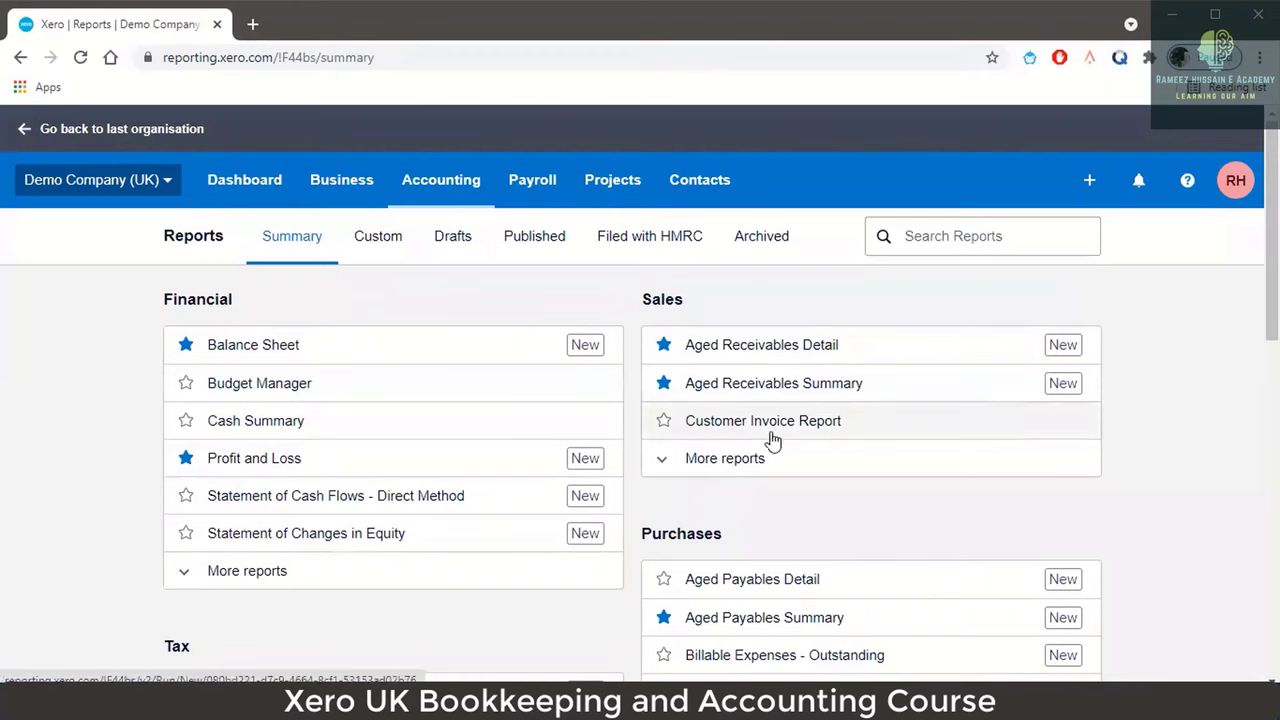
pyautogui.click(733, 462)
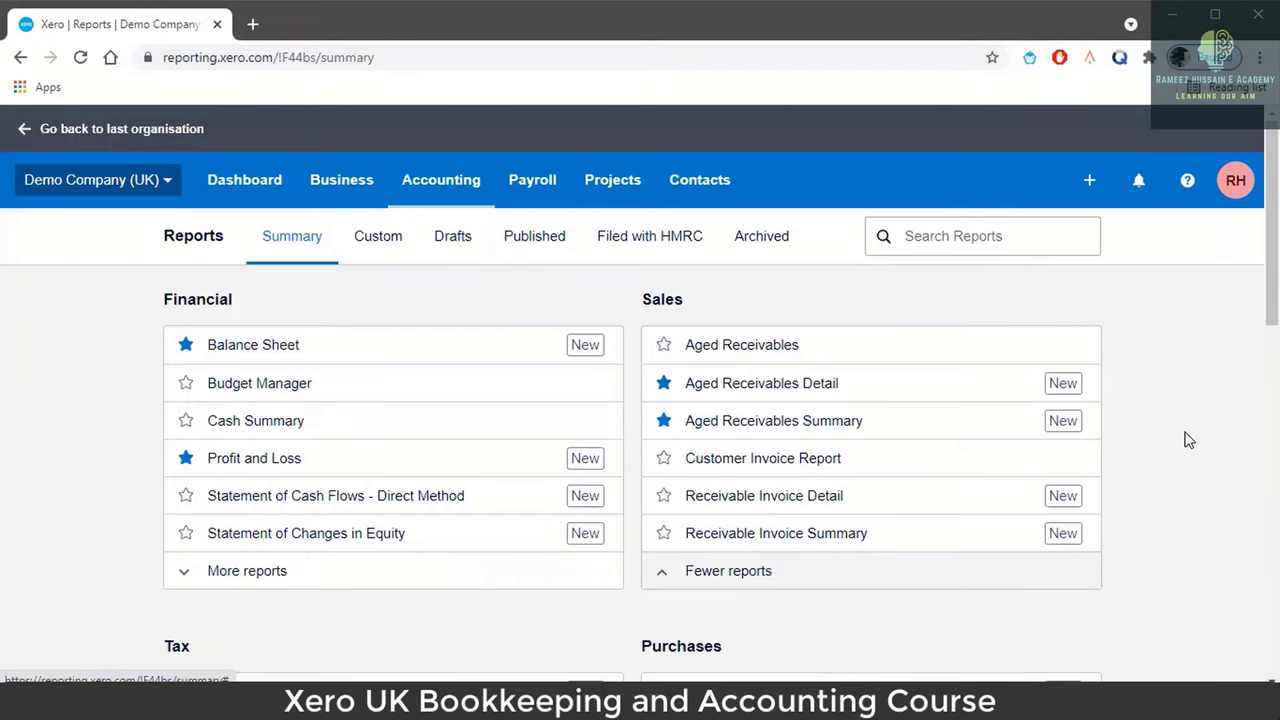
pyautogui.click(664, 346)
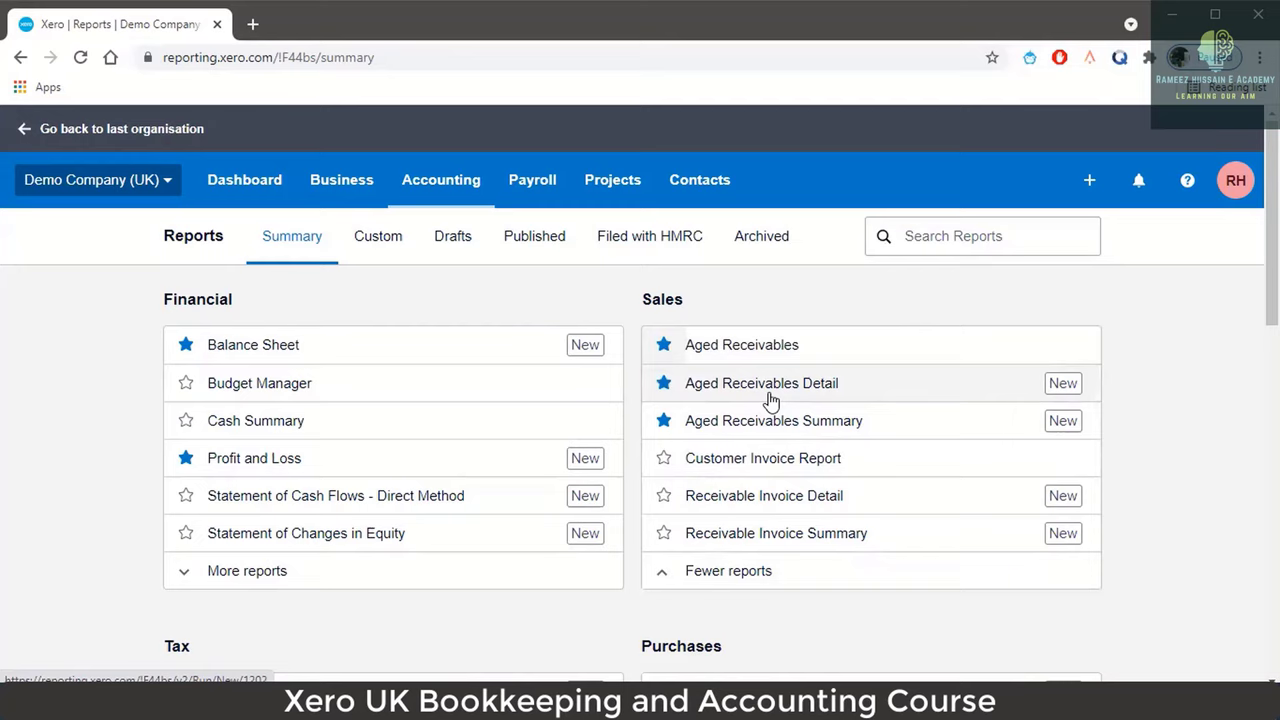
pyautogui.click(845, 535)
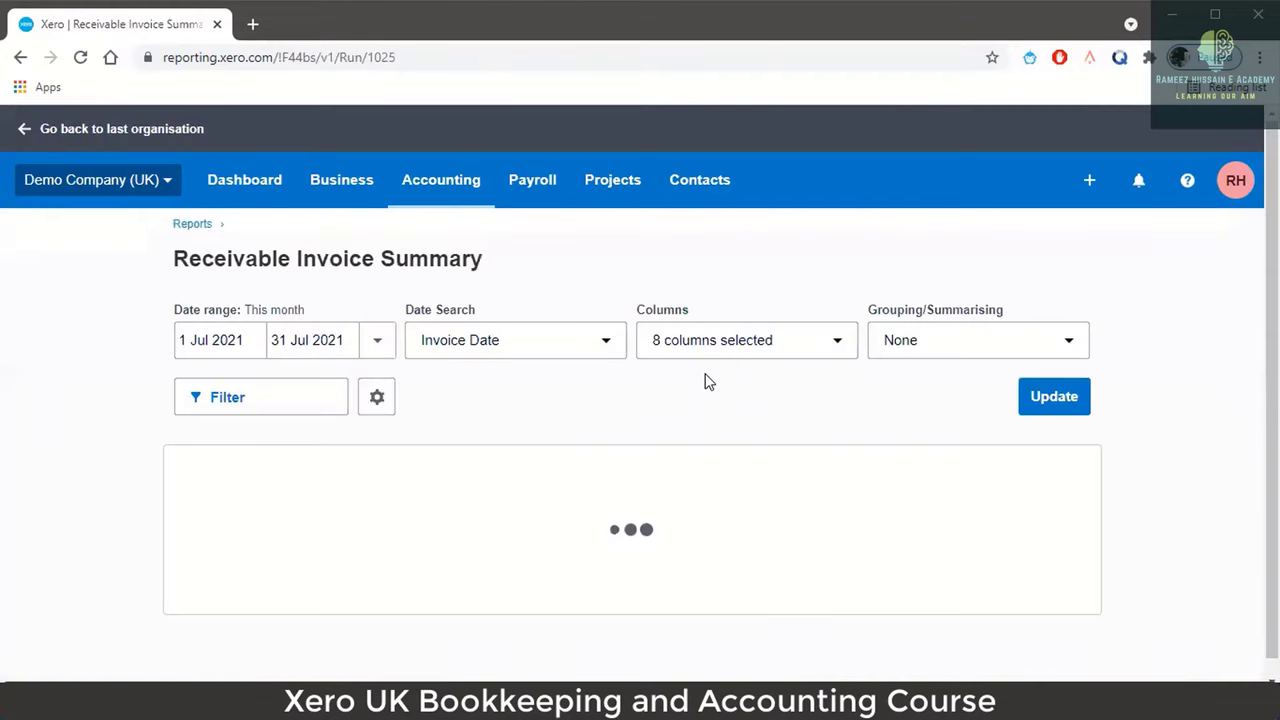
# Step: Review the July 2021 summary, then open Basket Case invoice INV-0036 totalling 914.55
pyautogui.scroll(-2, 795, 390)
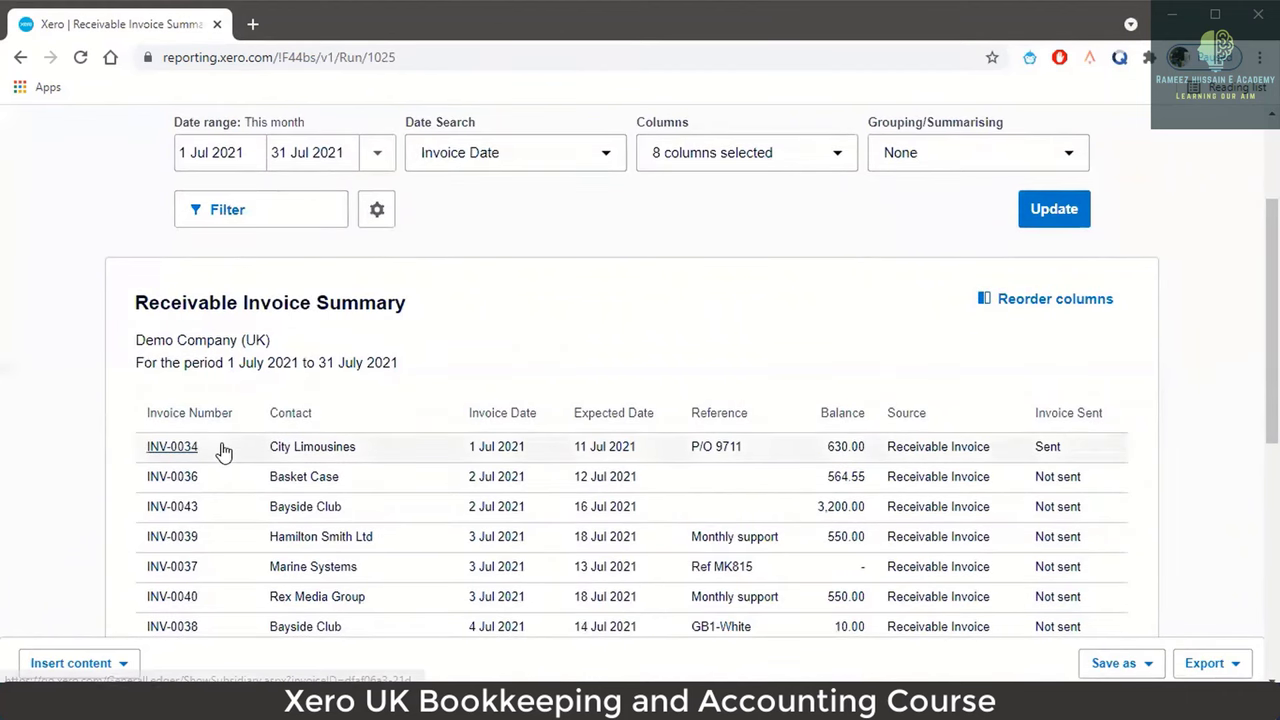
pyautogui.scroll(-5, 220, 438)
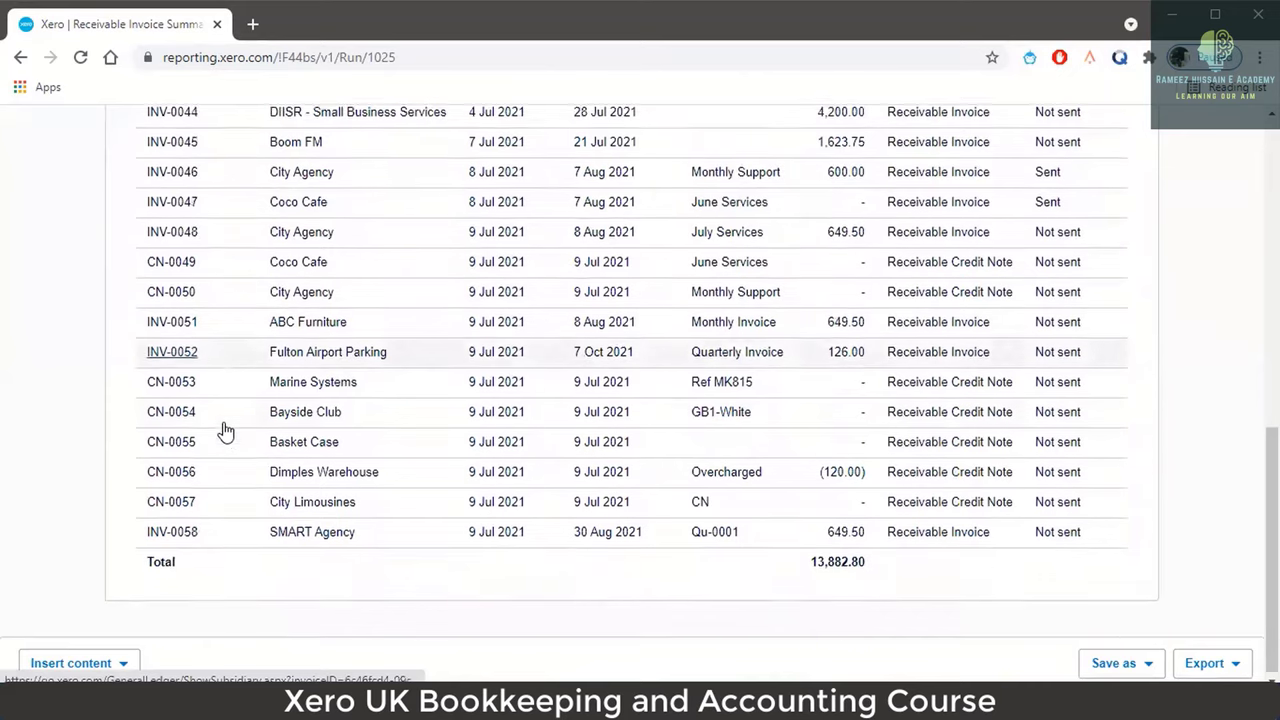
pyautogui.scroll(4, 237, 434)
pyautogui.scroll(1, 240, 430)
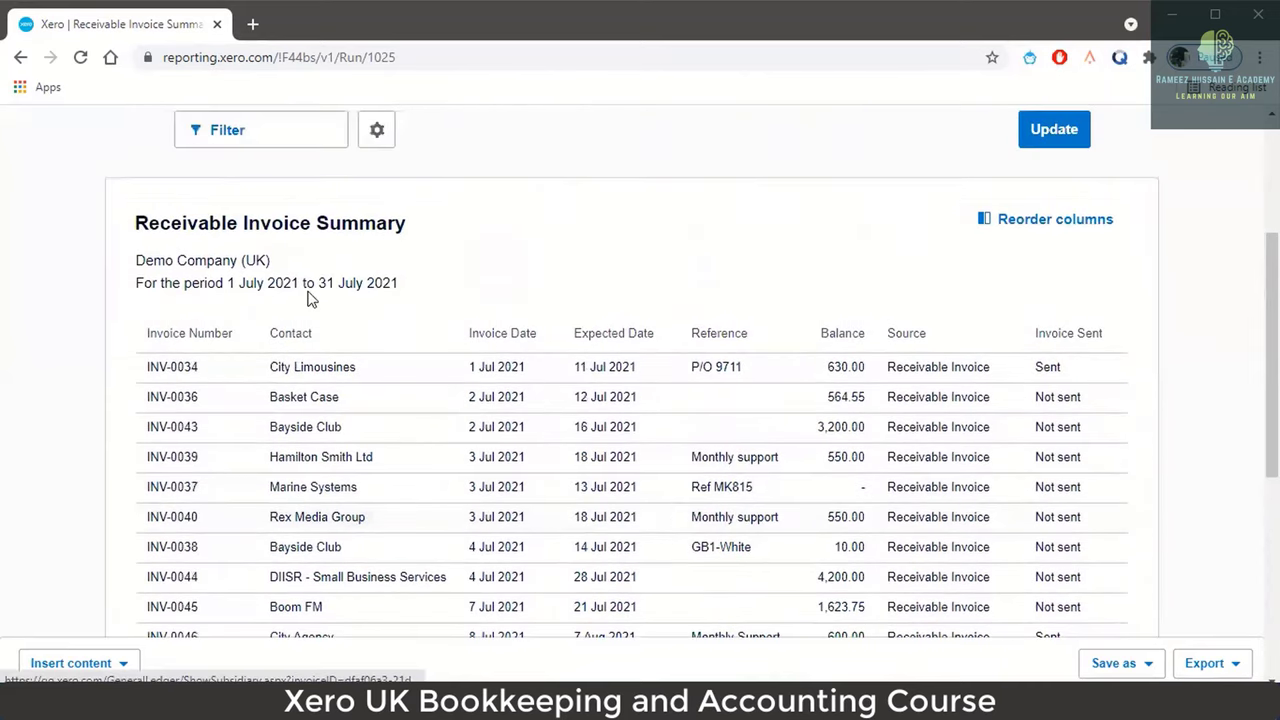
pyautogui.scroll(1, 410, 369)
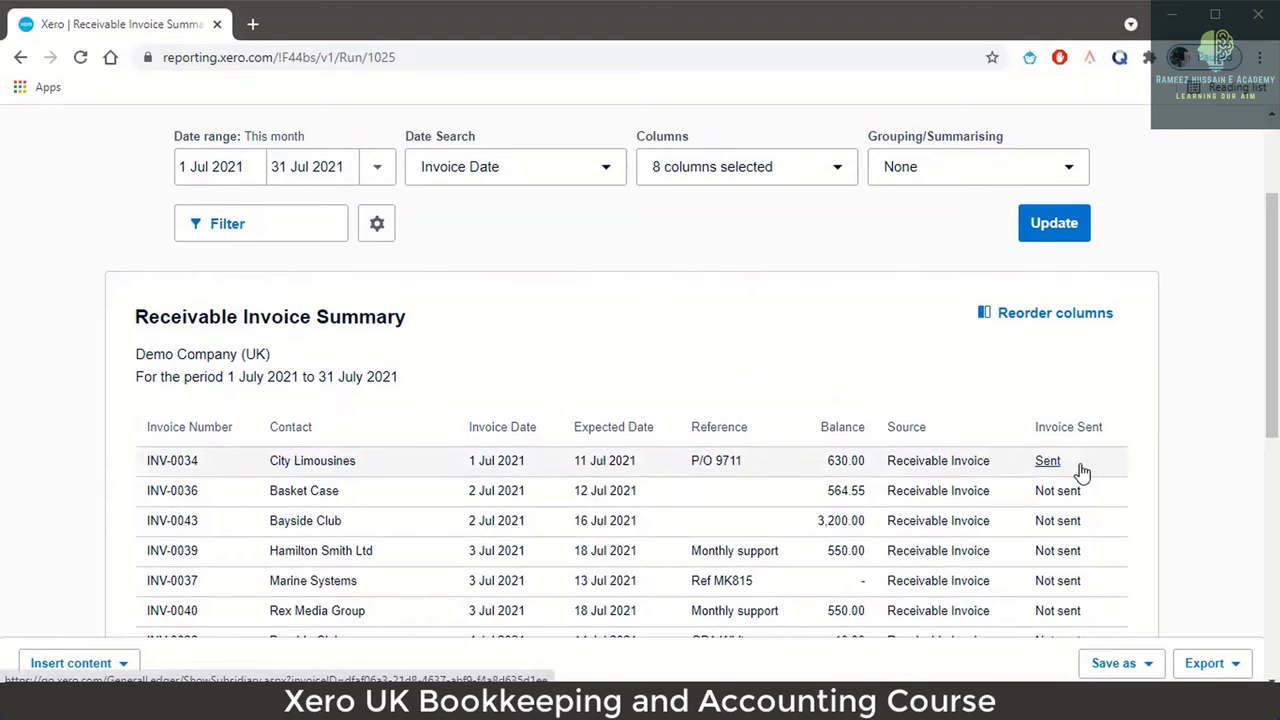
pyautogui.scroll(-2, 1108, 506)
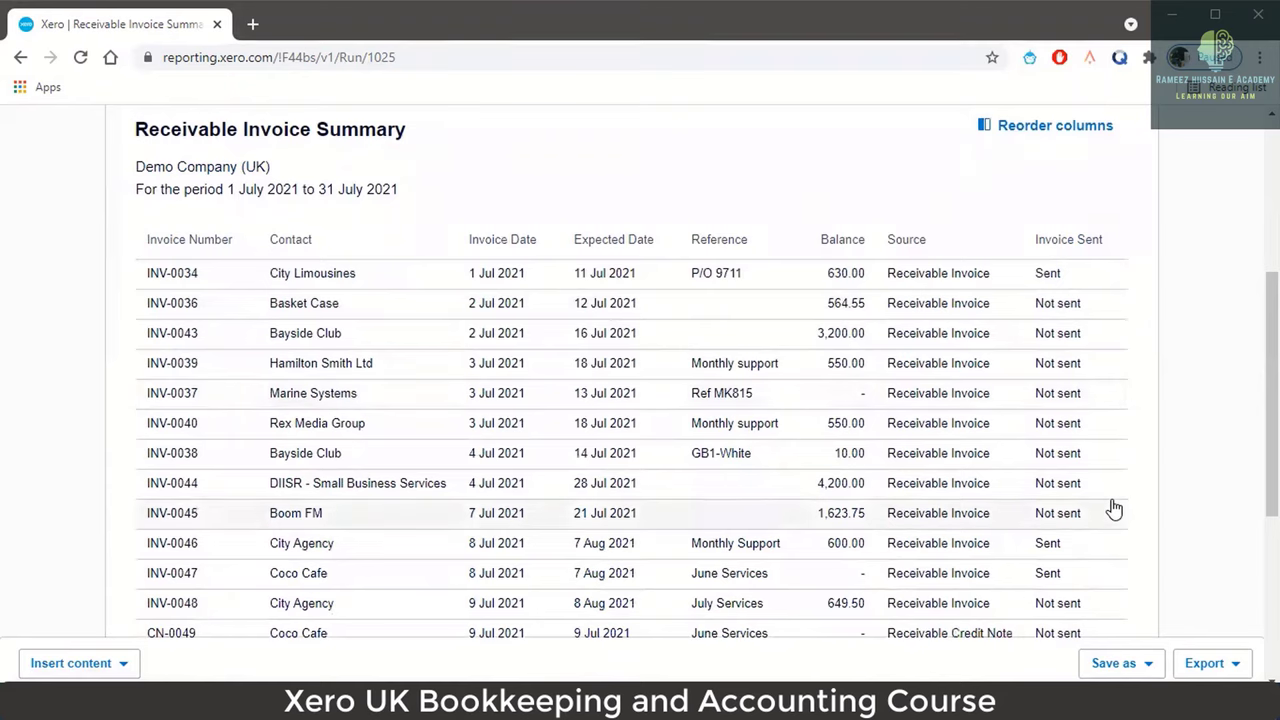
pyautogui.click(1050, 308)
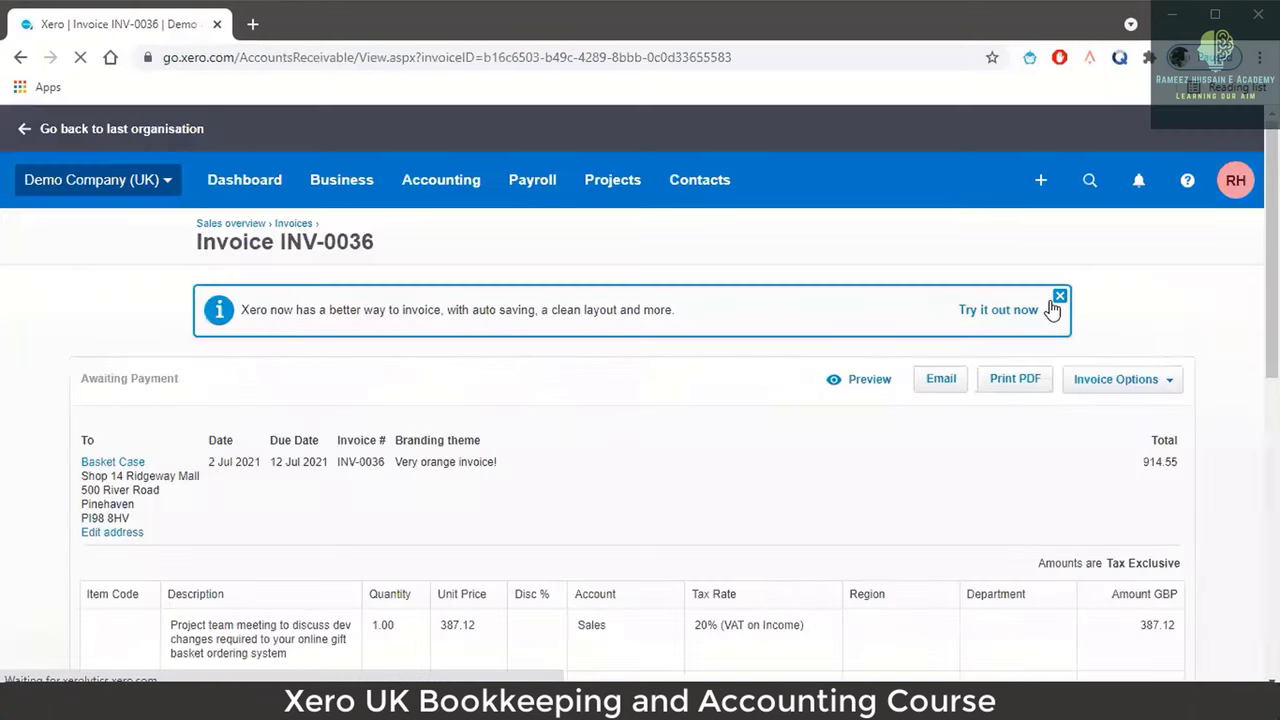
# Step: Preview the Send Invoice email form, close it unsent, and go back to the summary
pyautogui.click(907, 387)
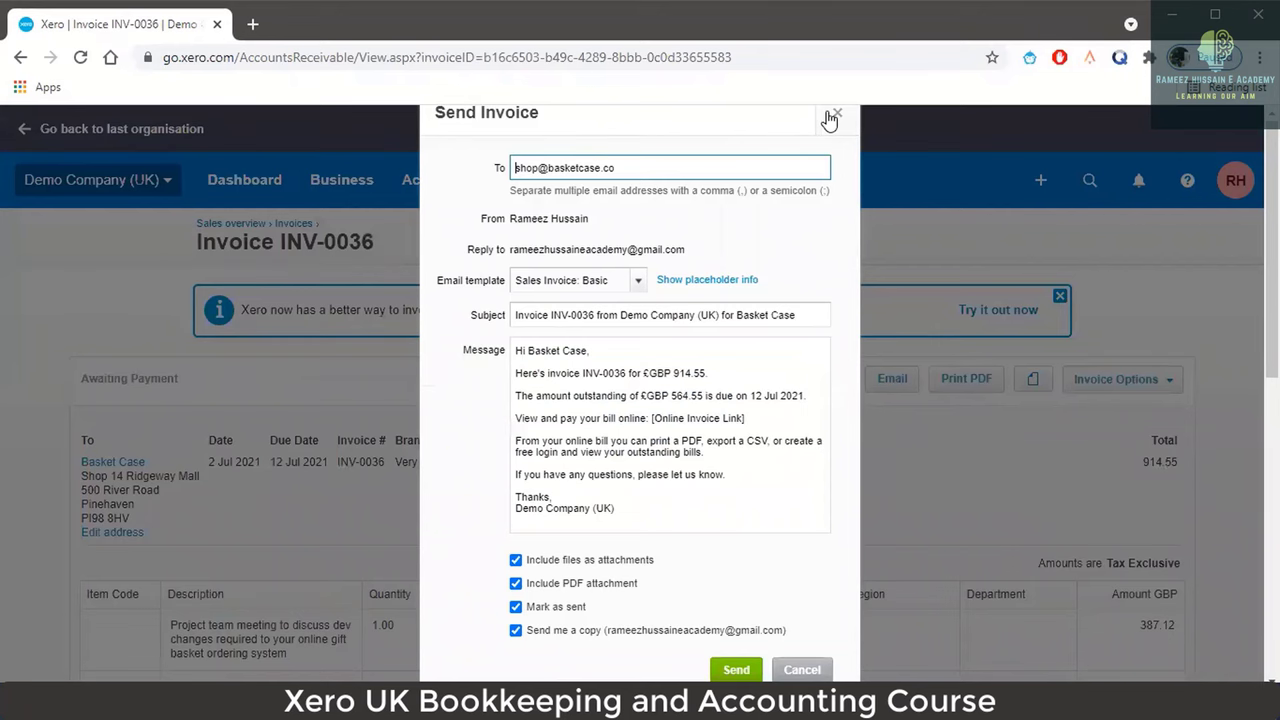
pyautogui.click(834, 115)
pyautogui.click(17, 58)
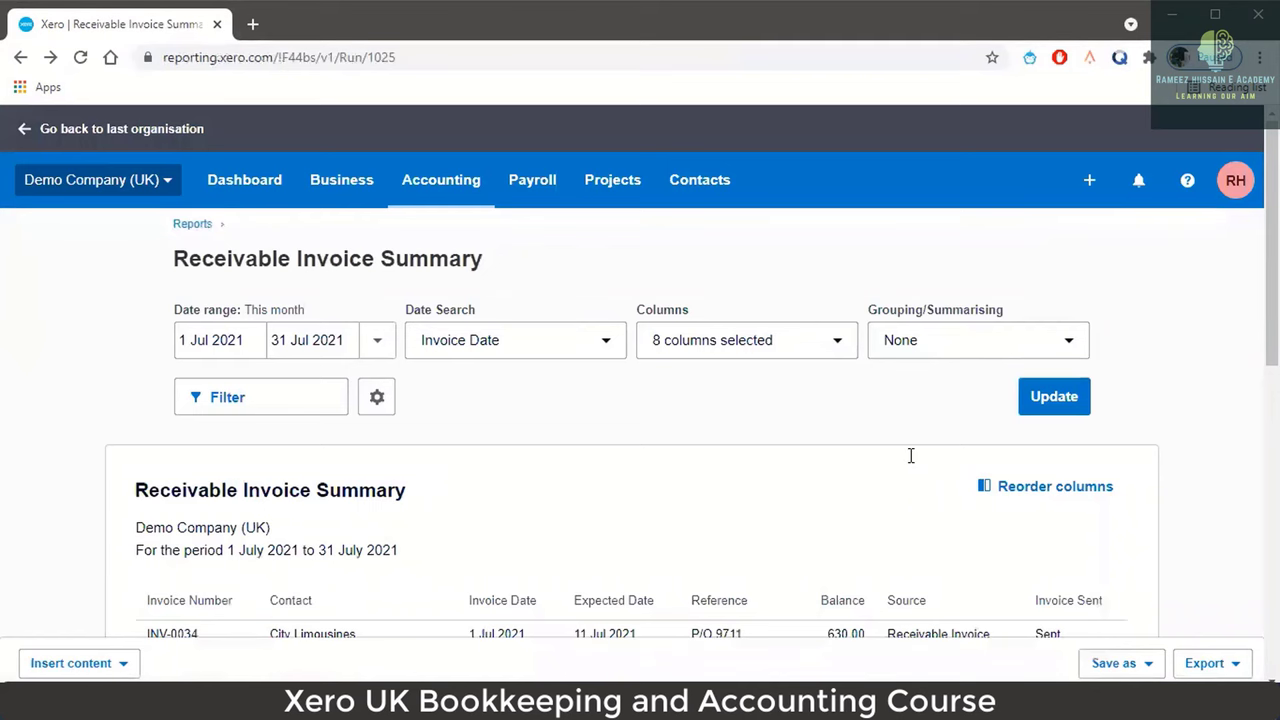
pyautogui.scroll(-3, 1043, 480)
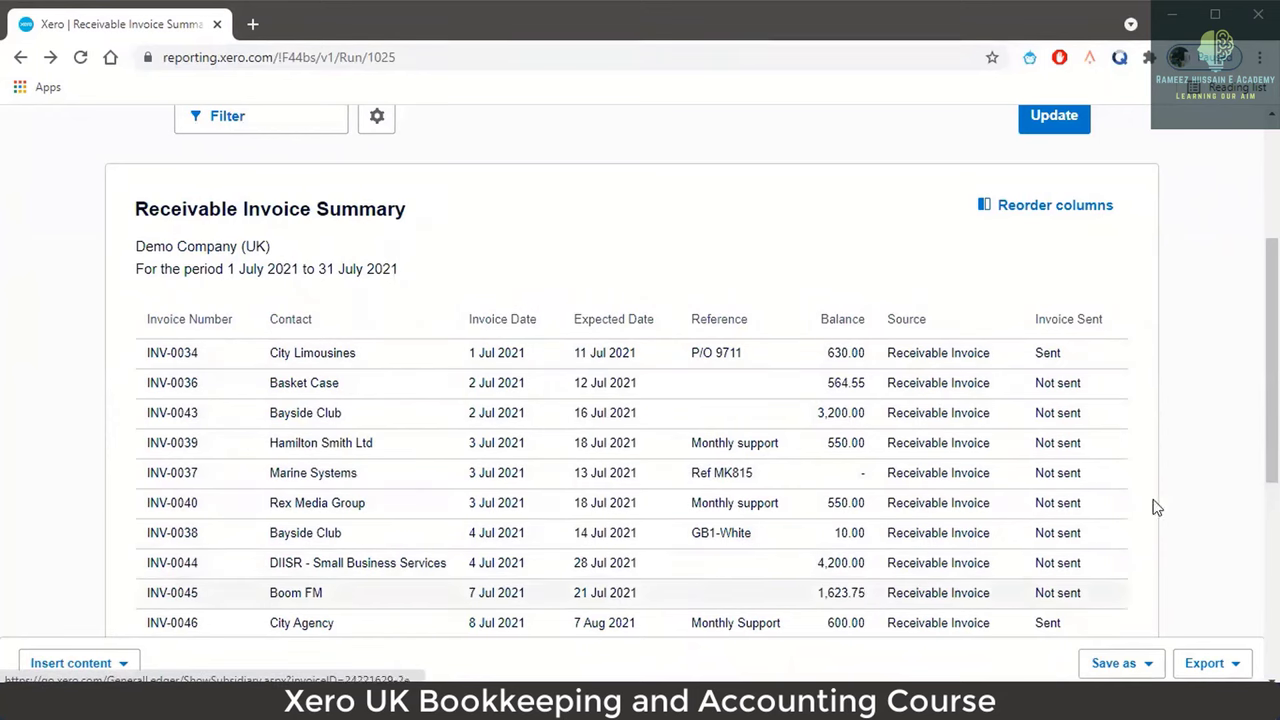
pyautogui.scroll(-5, 1114, 560)
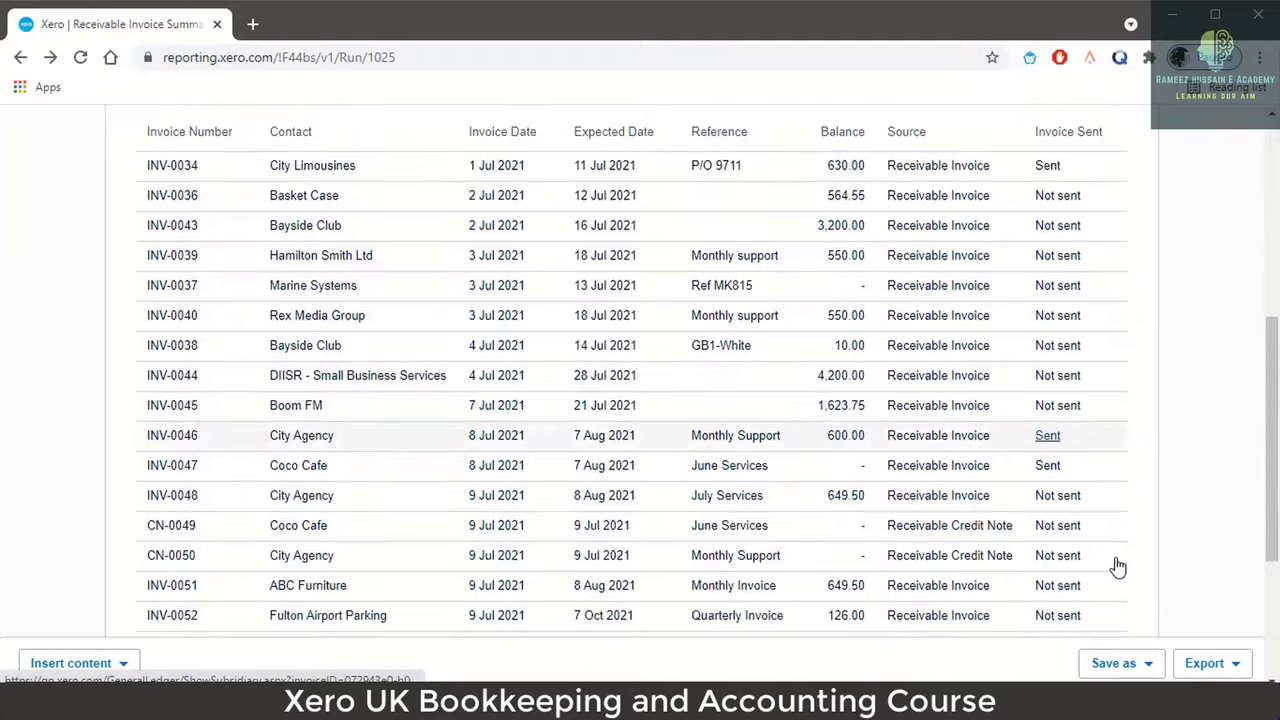
pyautogui.scroll(2, 1118, 565)
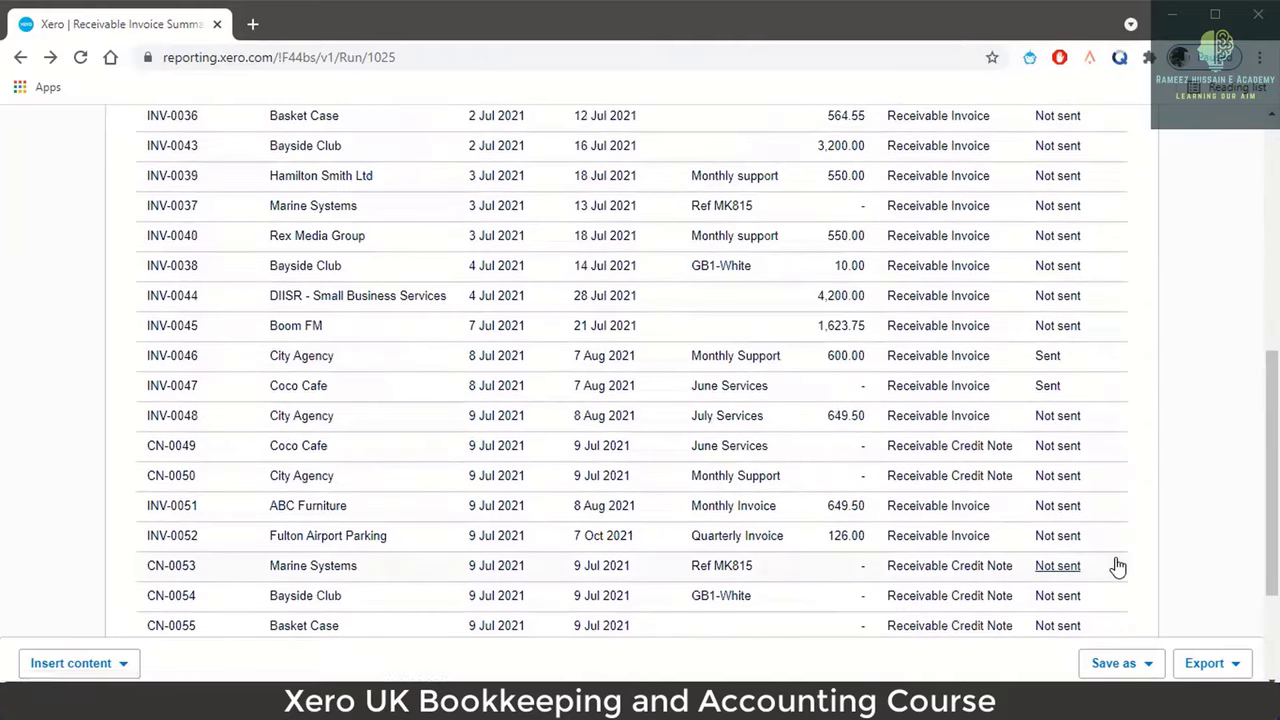
pyautogui.scroll(4, 1100, 528)
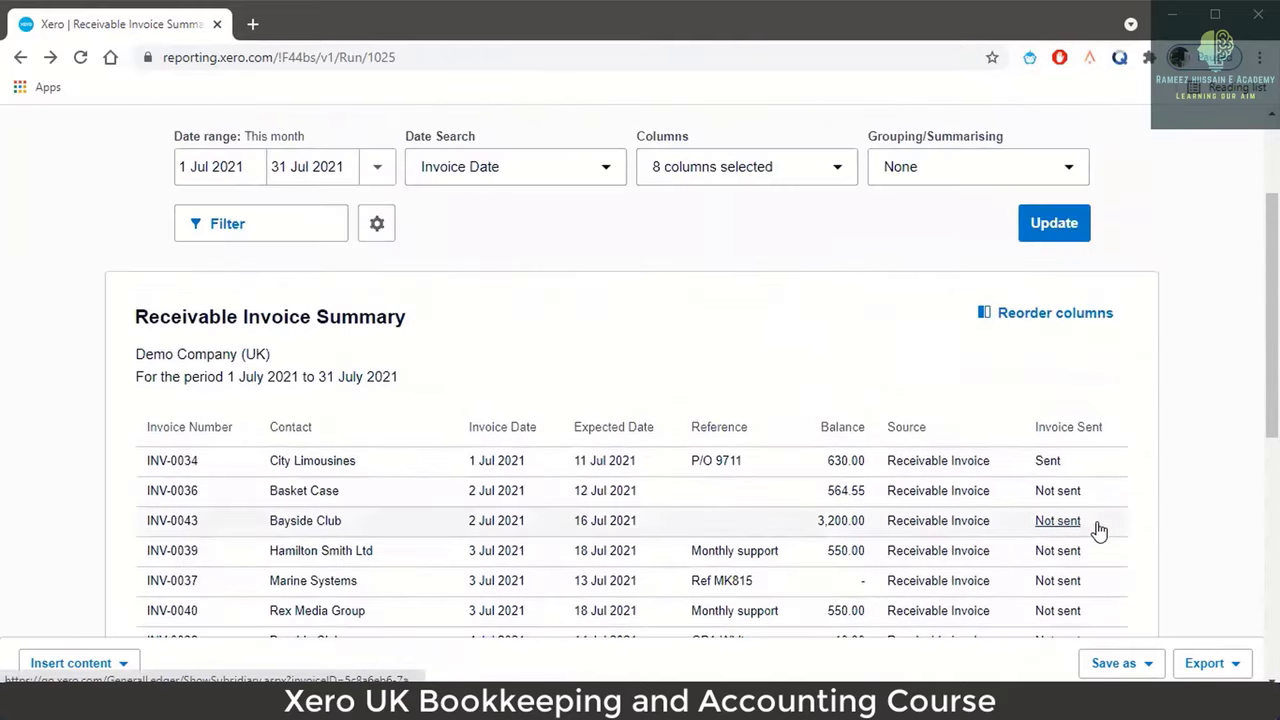
pyautogui.scroll(-2, 1094, 524)
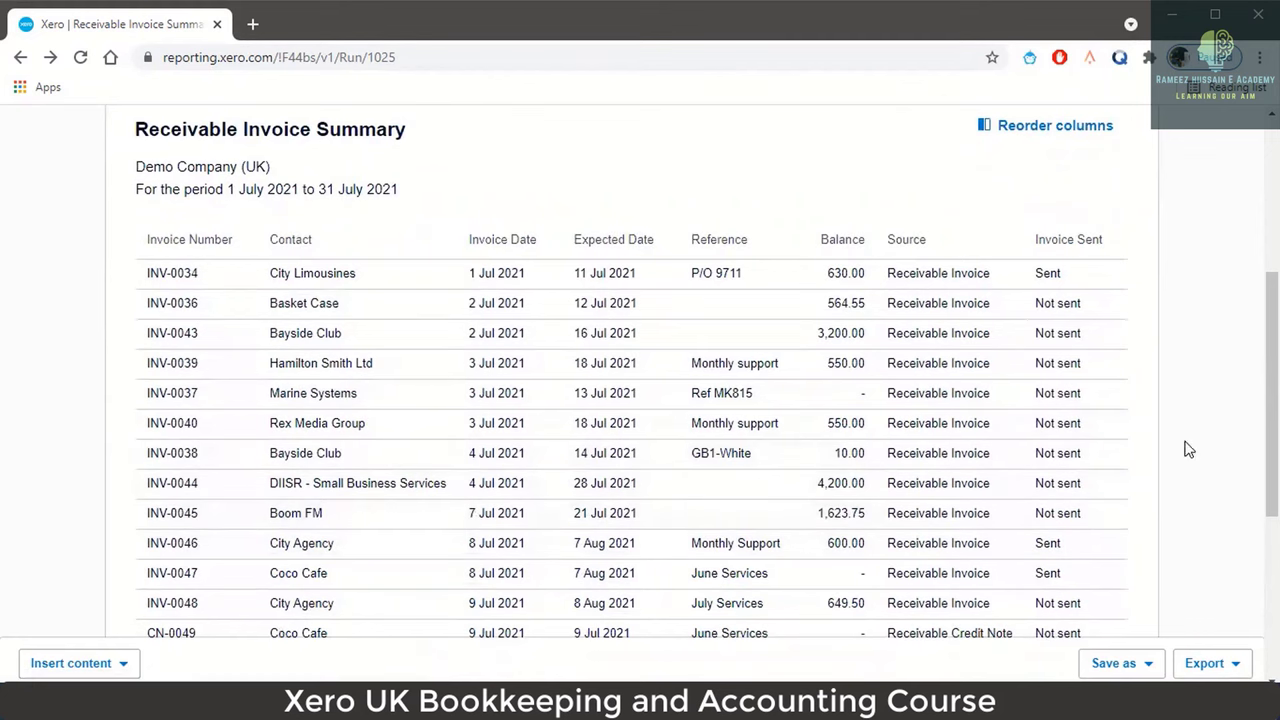
pyautogui.scroll(-3, 1118, 513)
pyautogui.scroll(2, 1119, 511)
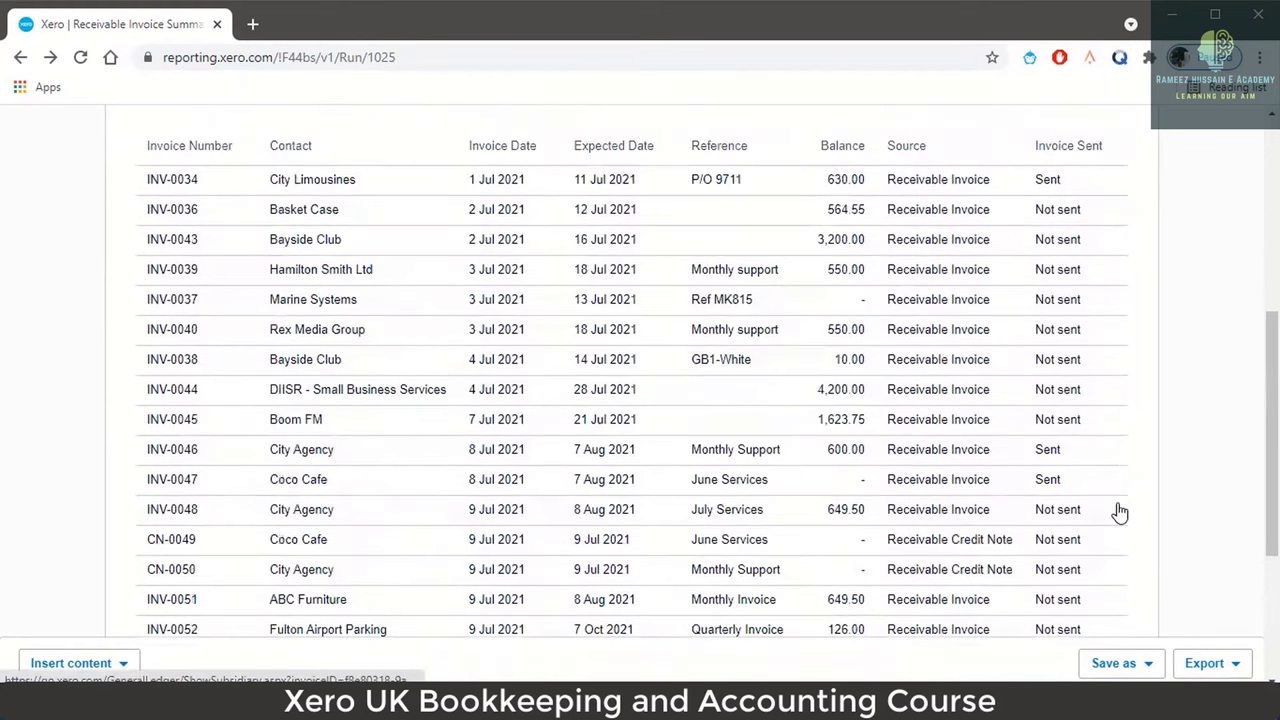
pyautogui.scroll(2, 1119, 511)
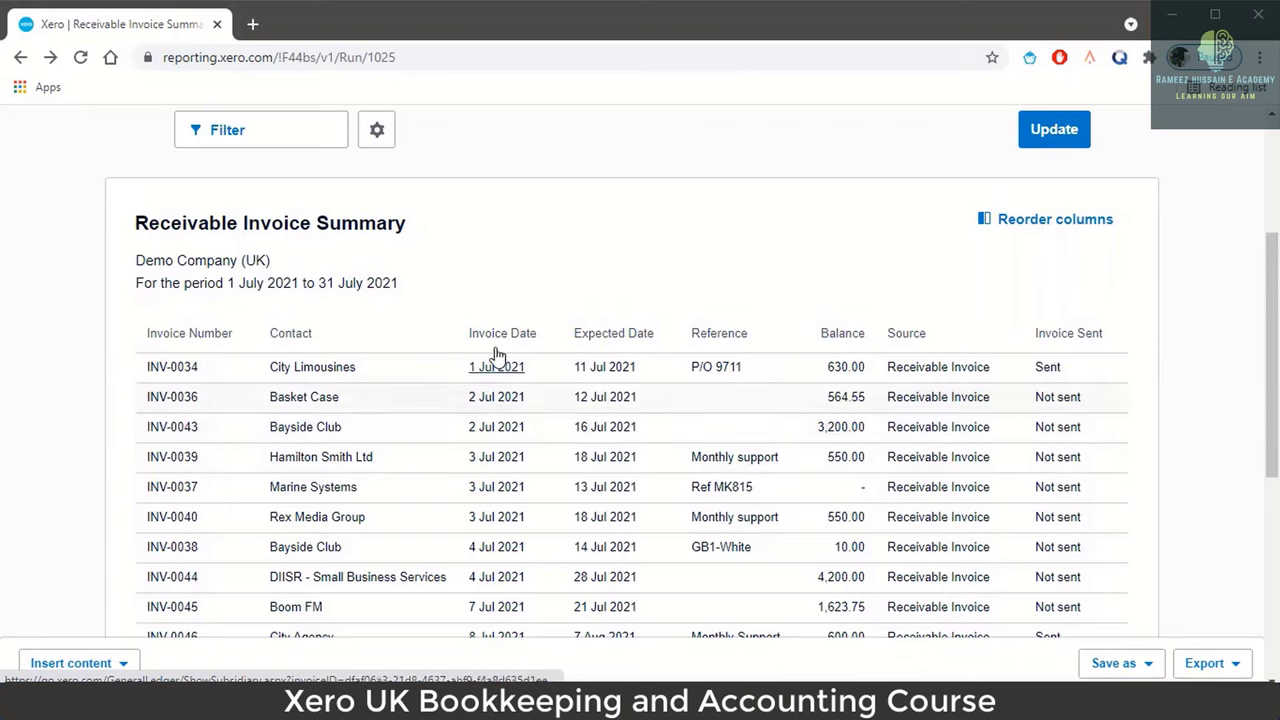
pyautogui.scroll(3, 560, 440)
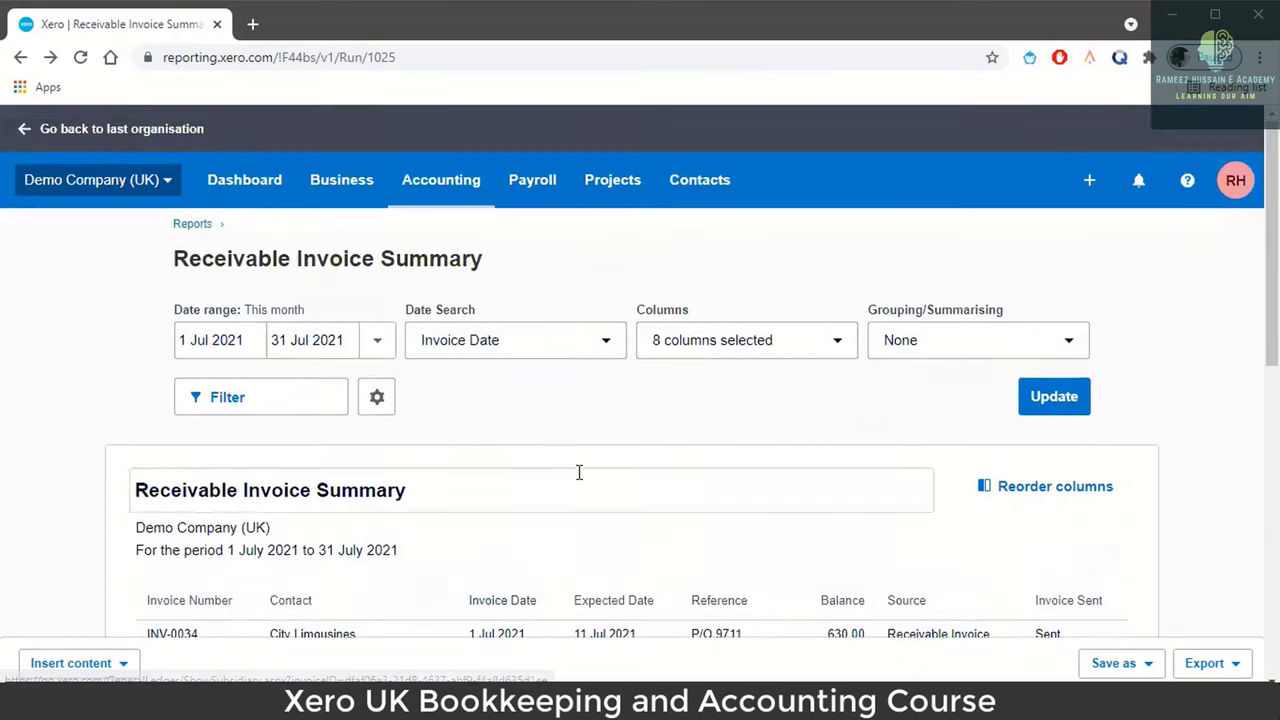
# Step: Go to the Accounting reports page and open the Aged Receivables Detail report
pyautogui.click(436, 198)
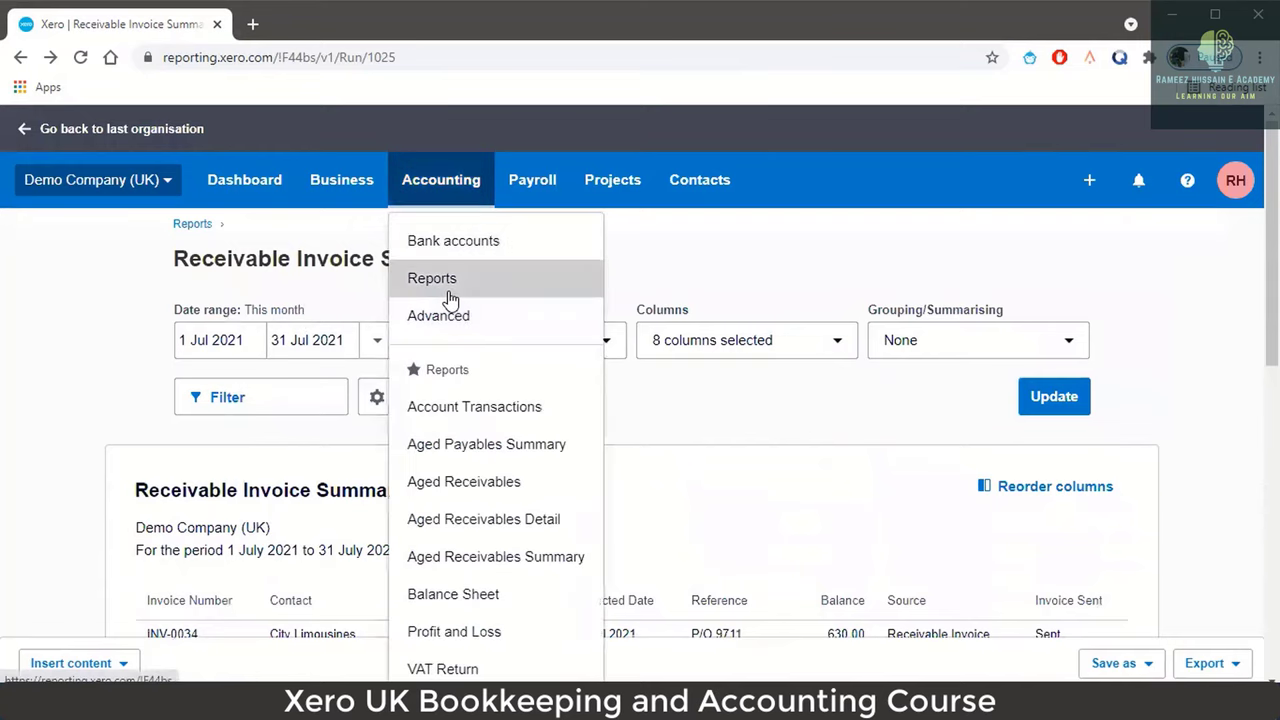
pyautogui.click(450, 288)
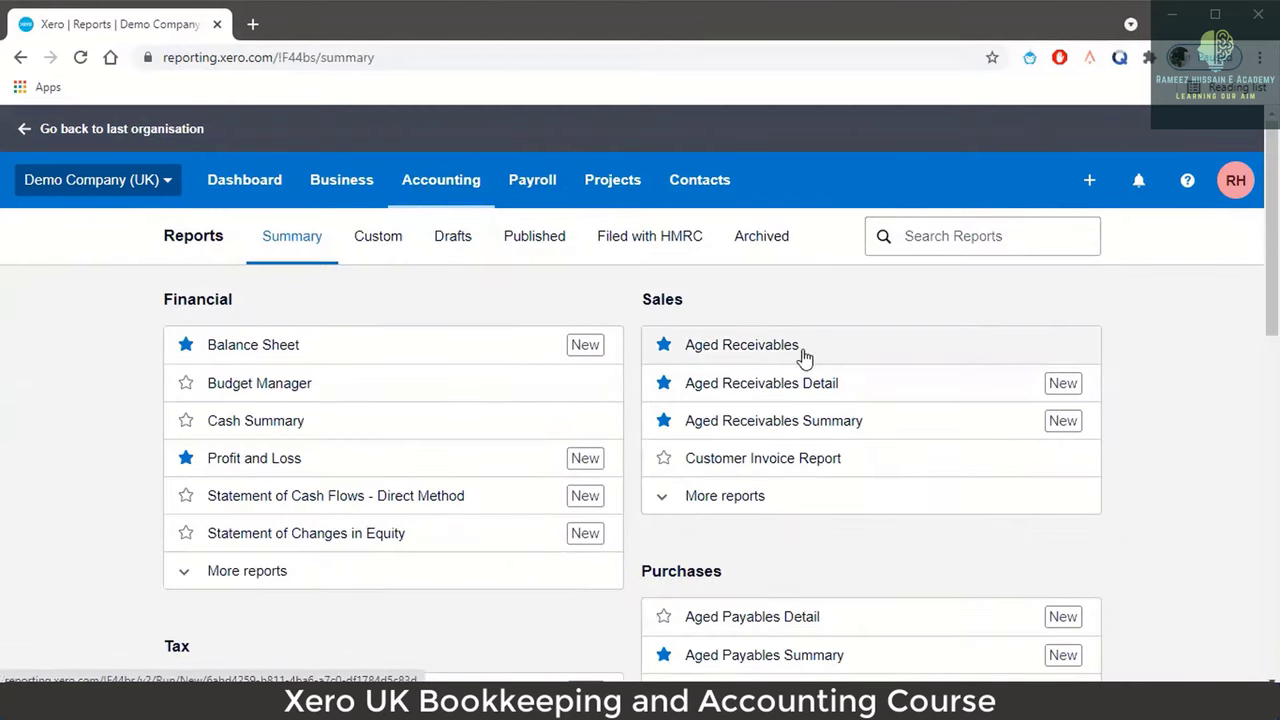
pyautogui.click(787, 388)
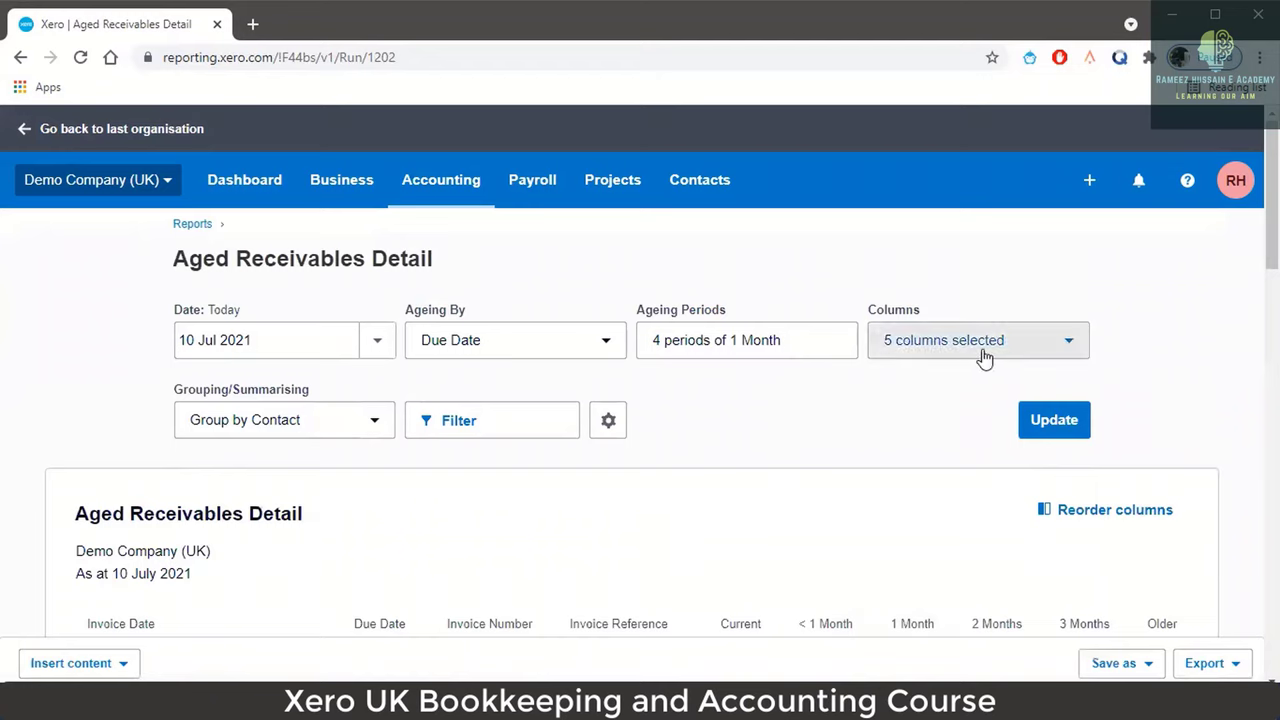
# Step: Add the Email, Phone, Region and Department columns (9 selected) and update the report
pyautogui.click(1066, 343)
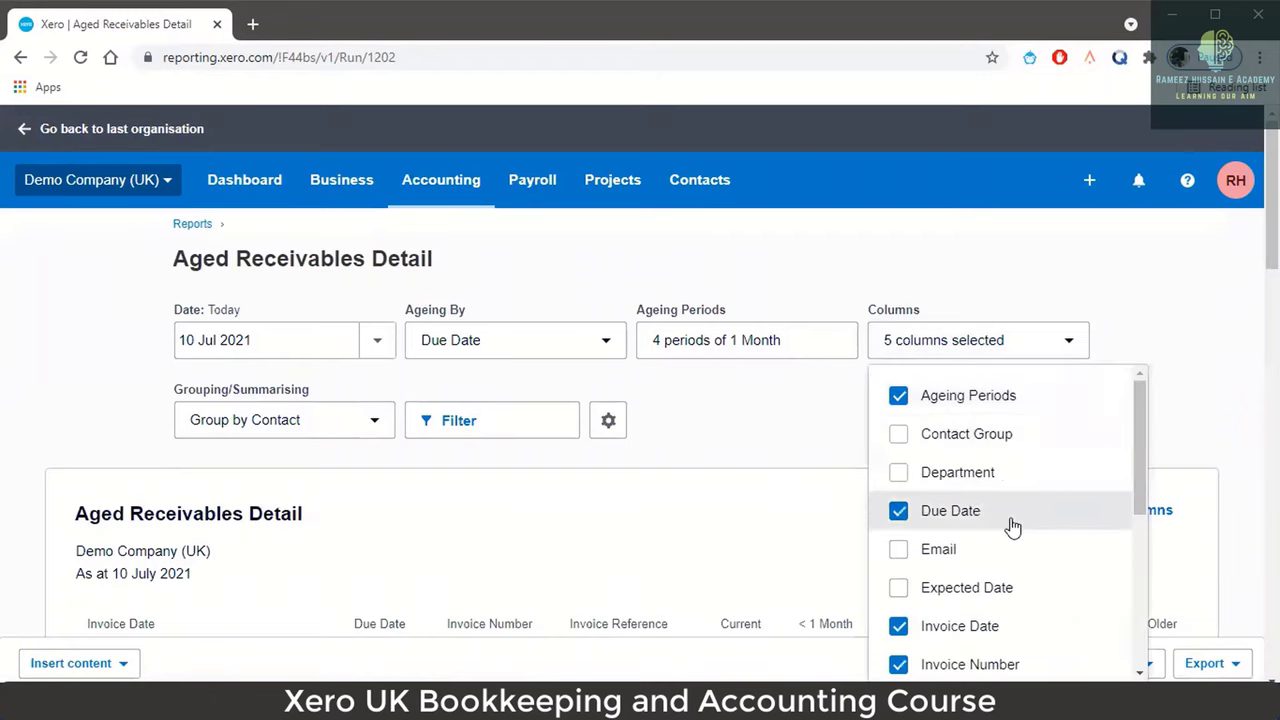
pyautogui.click(937, 558)
pyautogui.scroll(-3, 977, 551)
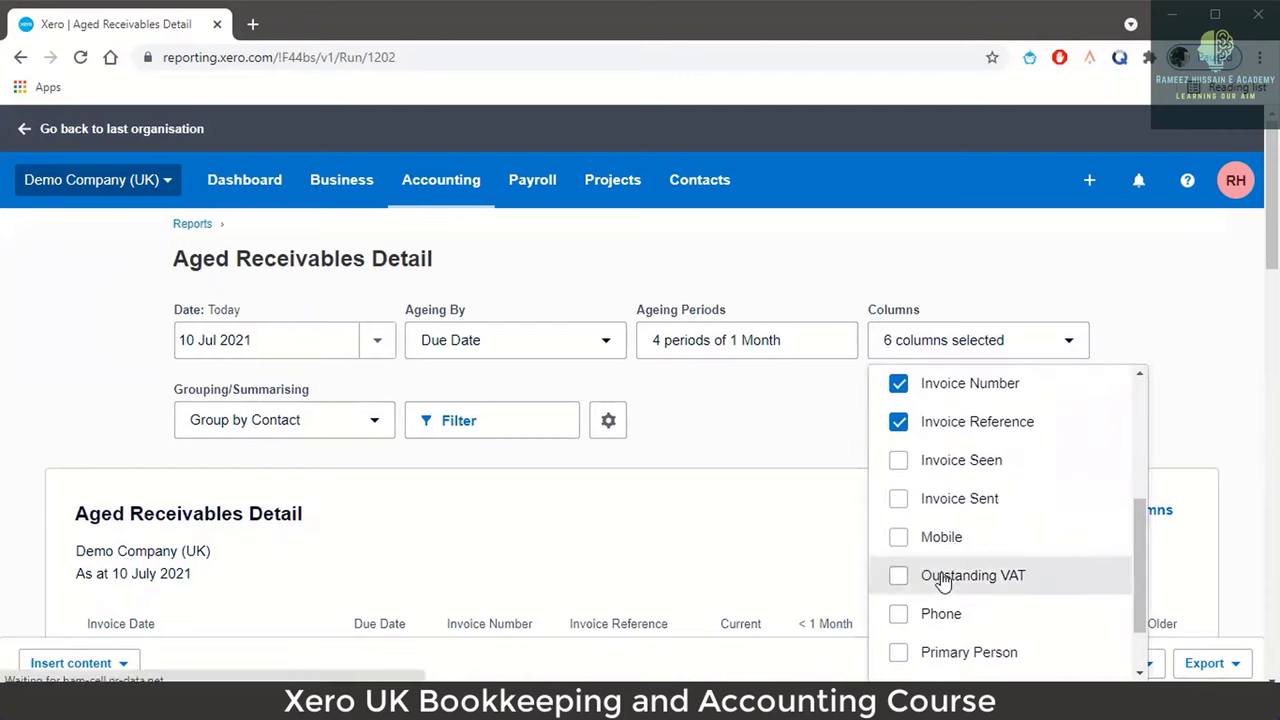
pyautogui.click(943, 611)
pyautogui.scroll(-2, 1116, 530)
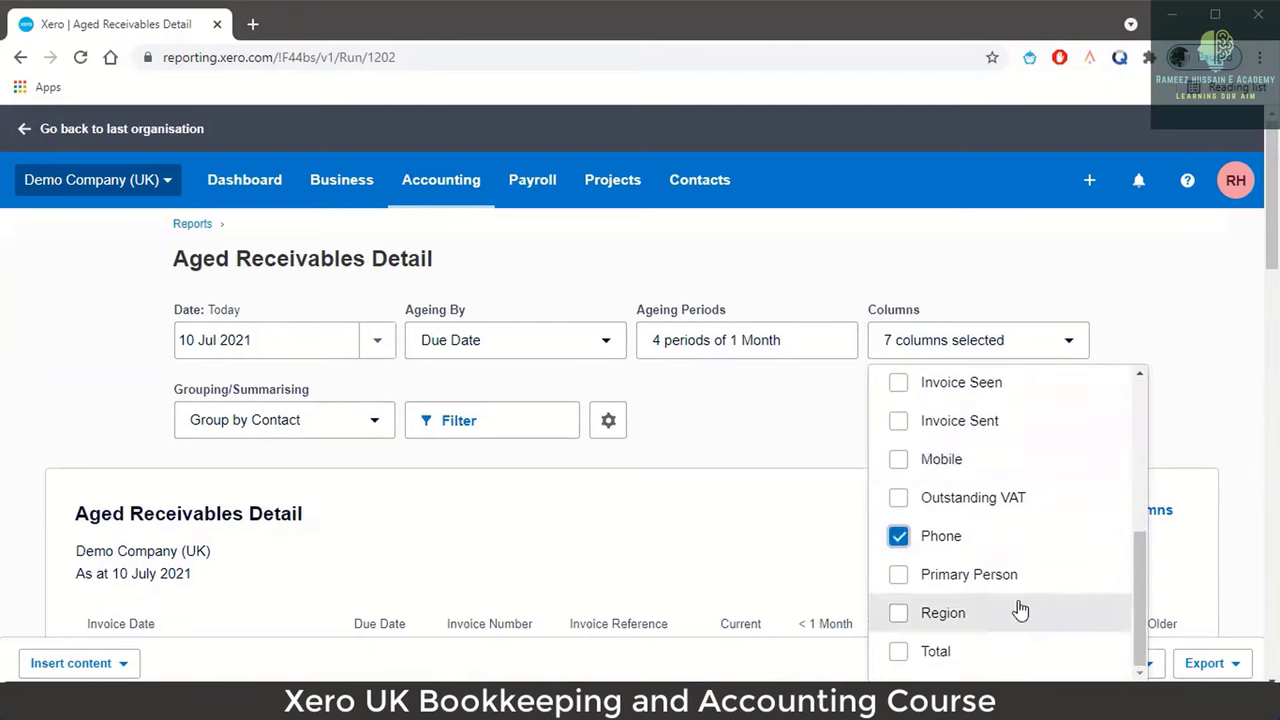
pyautogui.click(975, 627)
pyautogui.scroll(4, 980, 605)
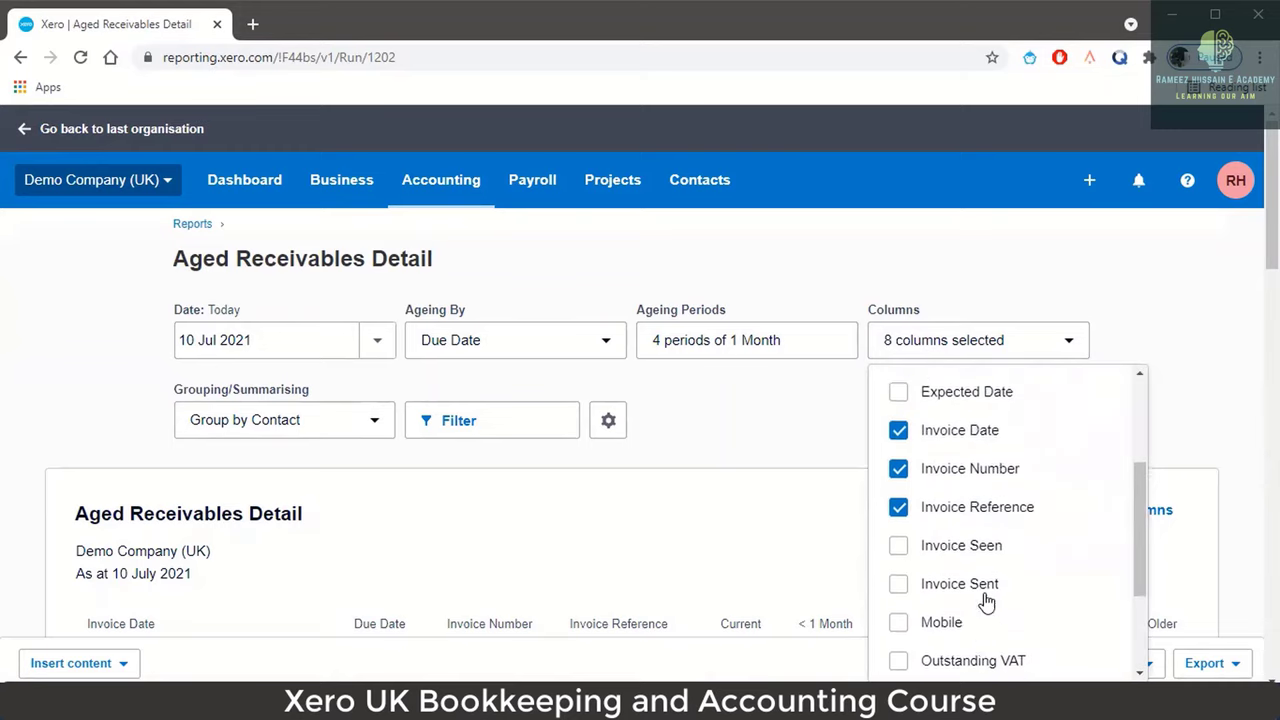
pyautogui.scroll(-2, 983, 580)
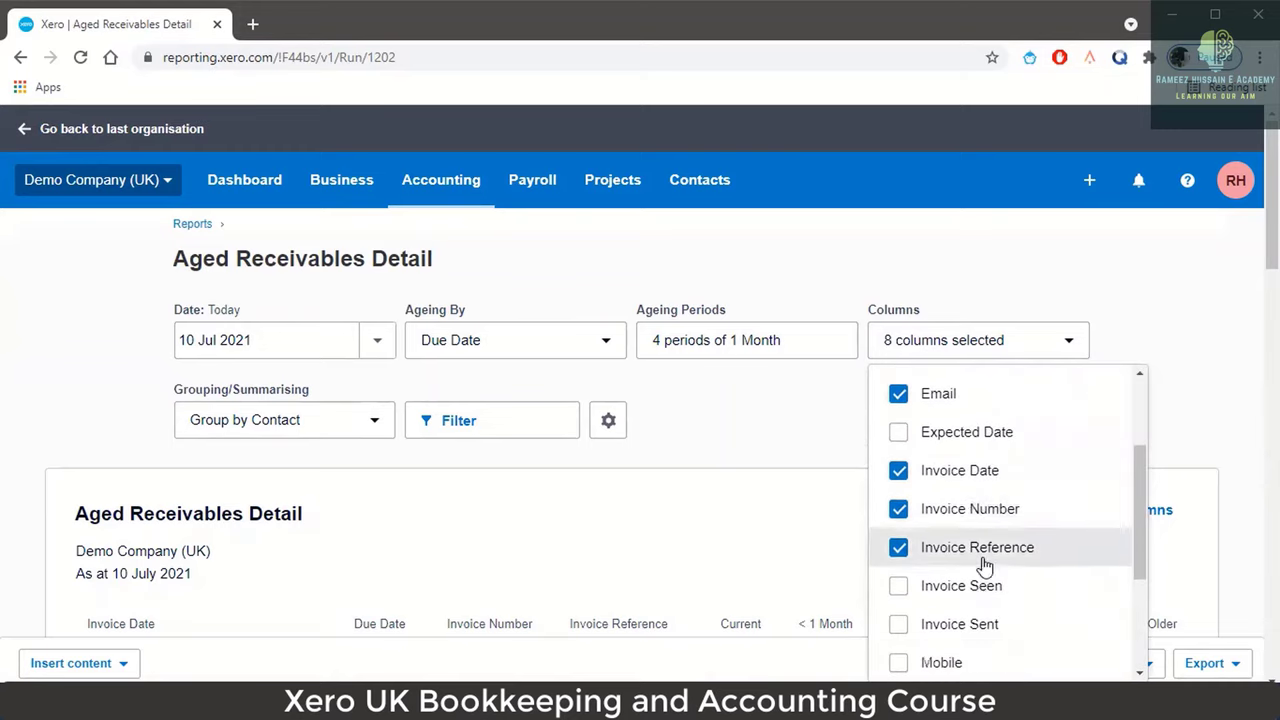
pyautogui.scroll(5, 975, 530)
pyautogui.click(900, 472)
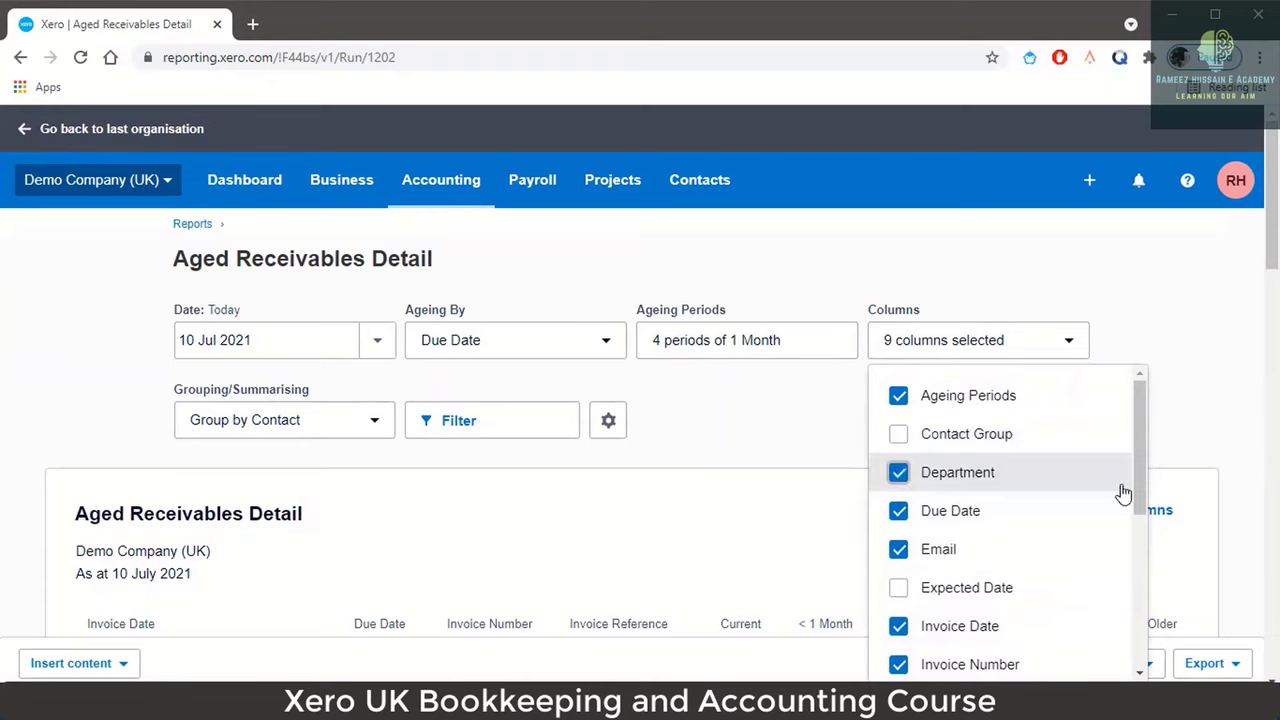
pyautogui.click(1176, 320)
pyautogui.click(1078, 428)
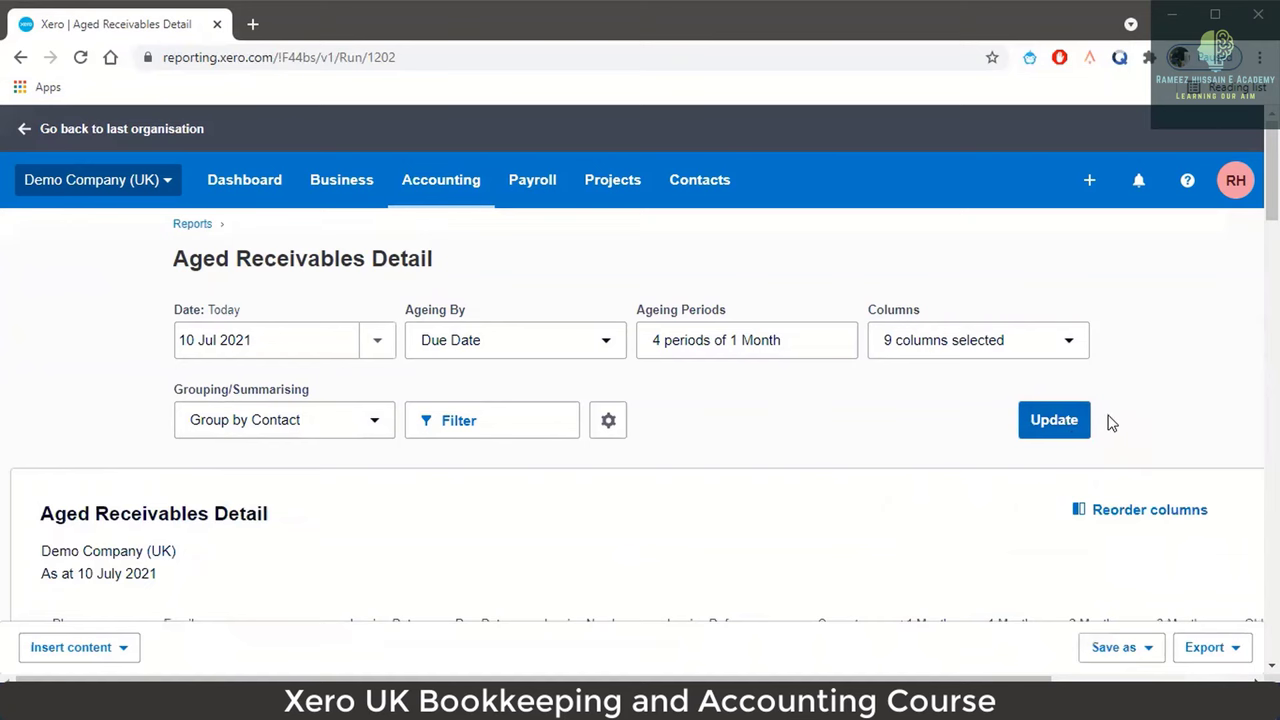
pyautogui.scroll(-2, 1120, 436)
pyautogui.scroll(-8, 1113, 438)
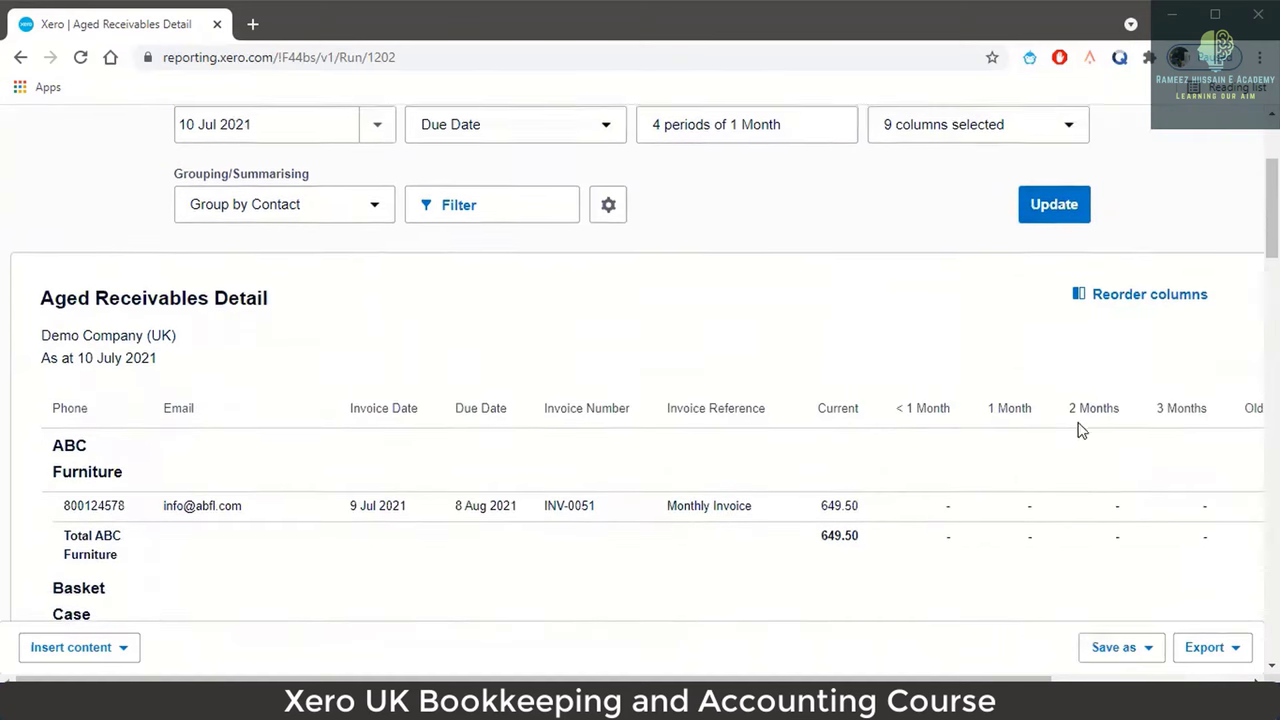
pyautogui.scroll(-5, 1052, 468)
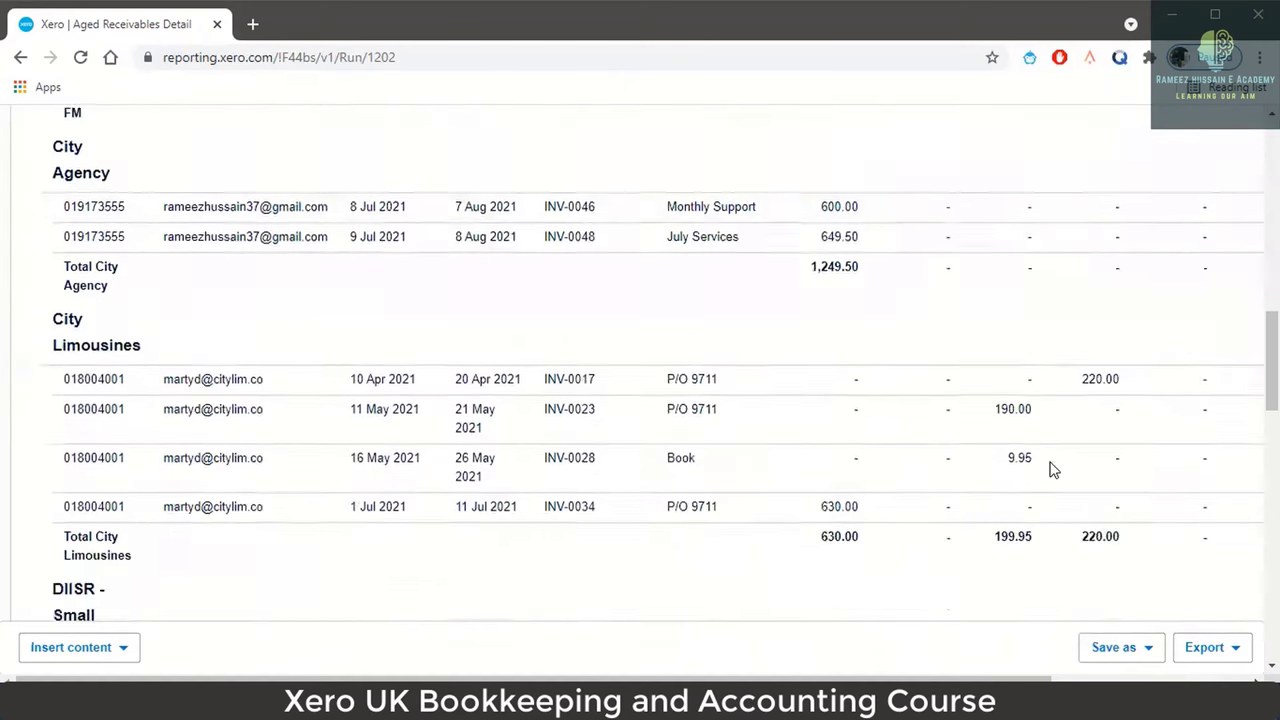
pyautogui.scroll(-4, 966, 583)
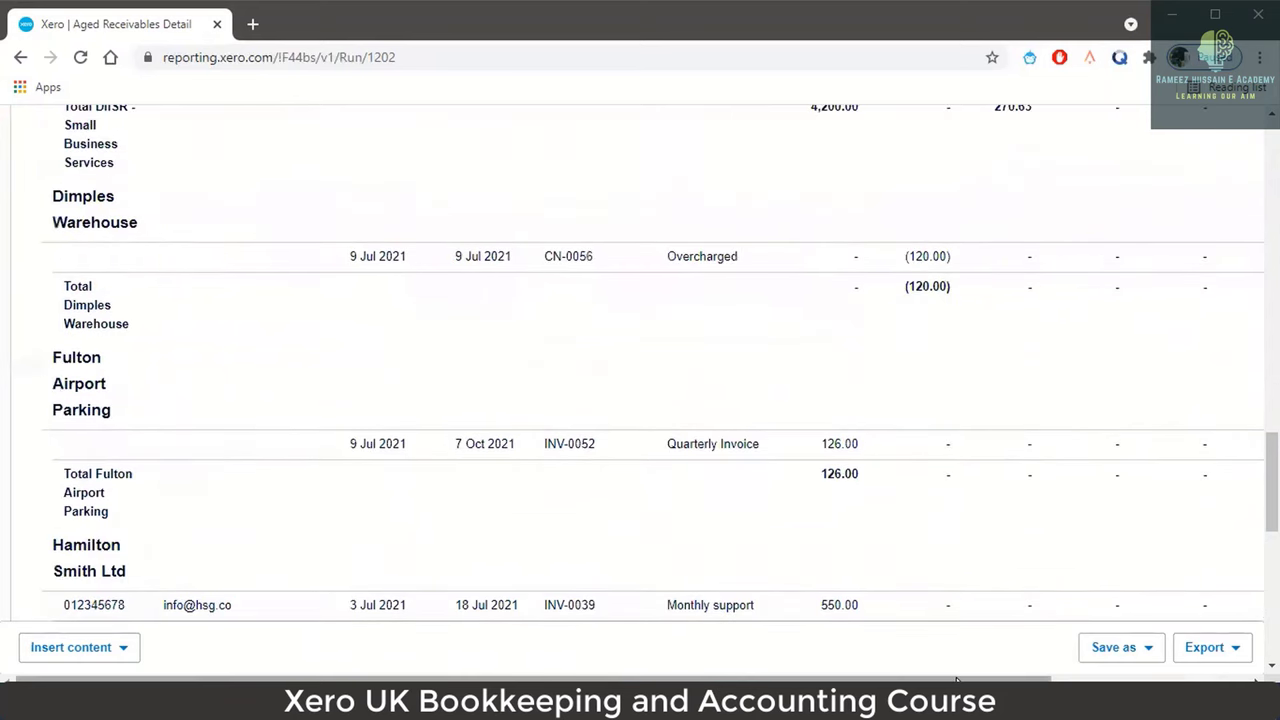
pyautogui.hscroll(2, 960, 665)
pyautogui.scroll(3, 1080, 397)
pyautogui.scroll(15, 1080, 397)
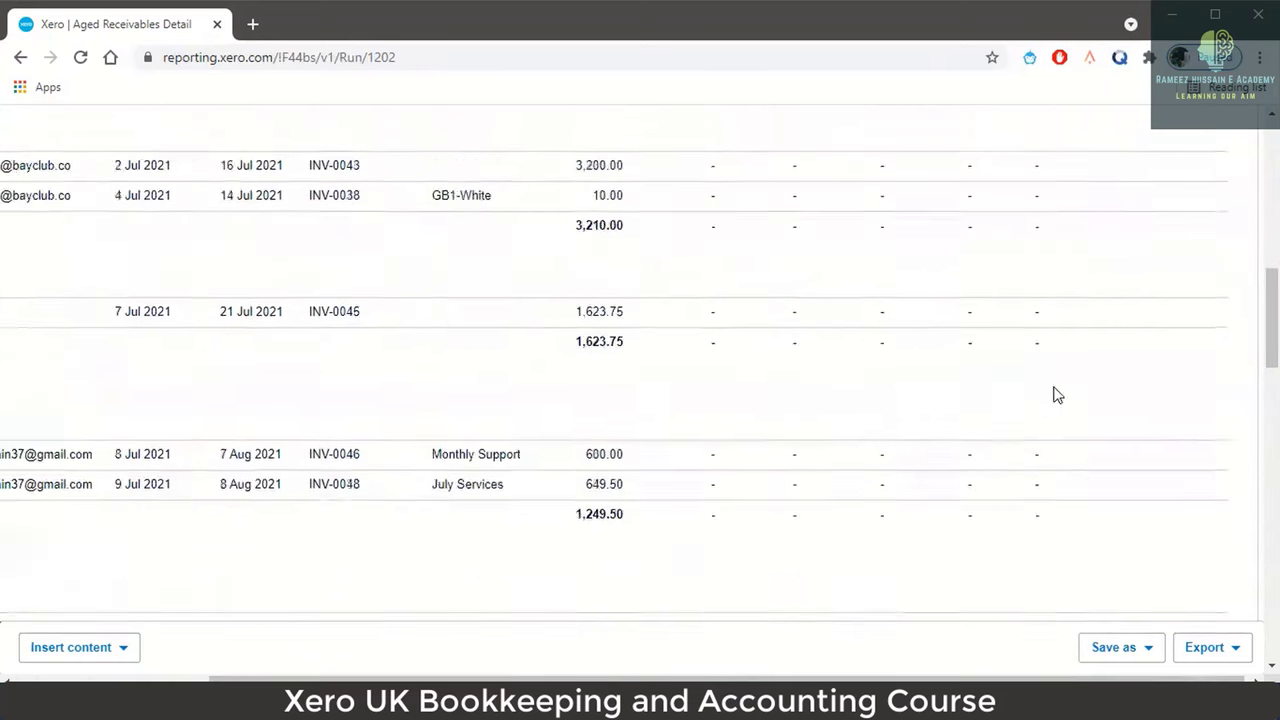
pyautogui.scroll(-3, 1080, 403)
pyautogui.scroll(-7, 1082, 400)
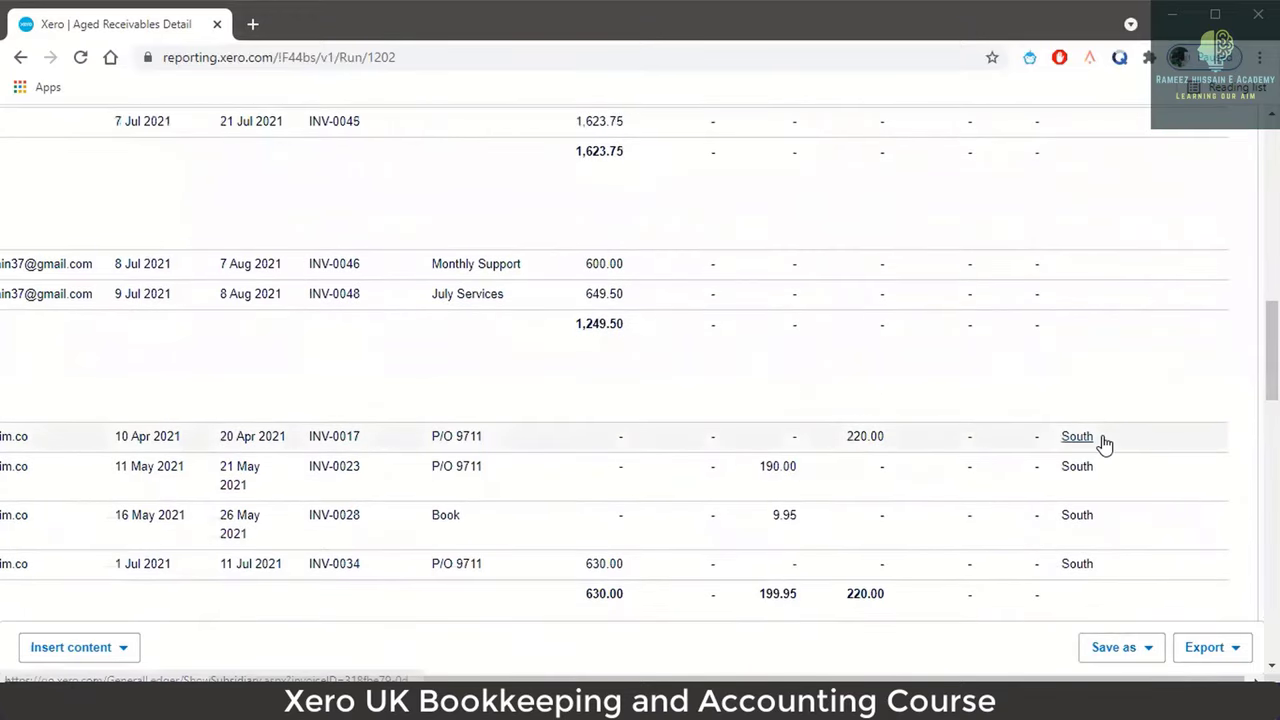
pyautogui.scroll(-1, 1110, 452)
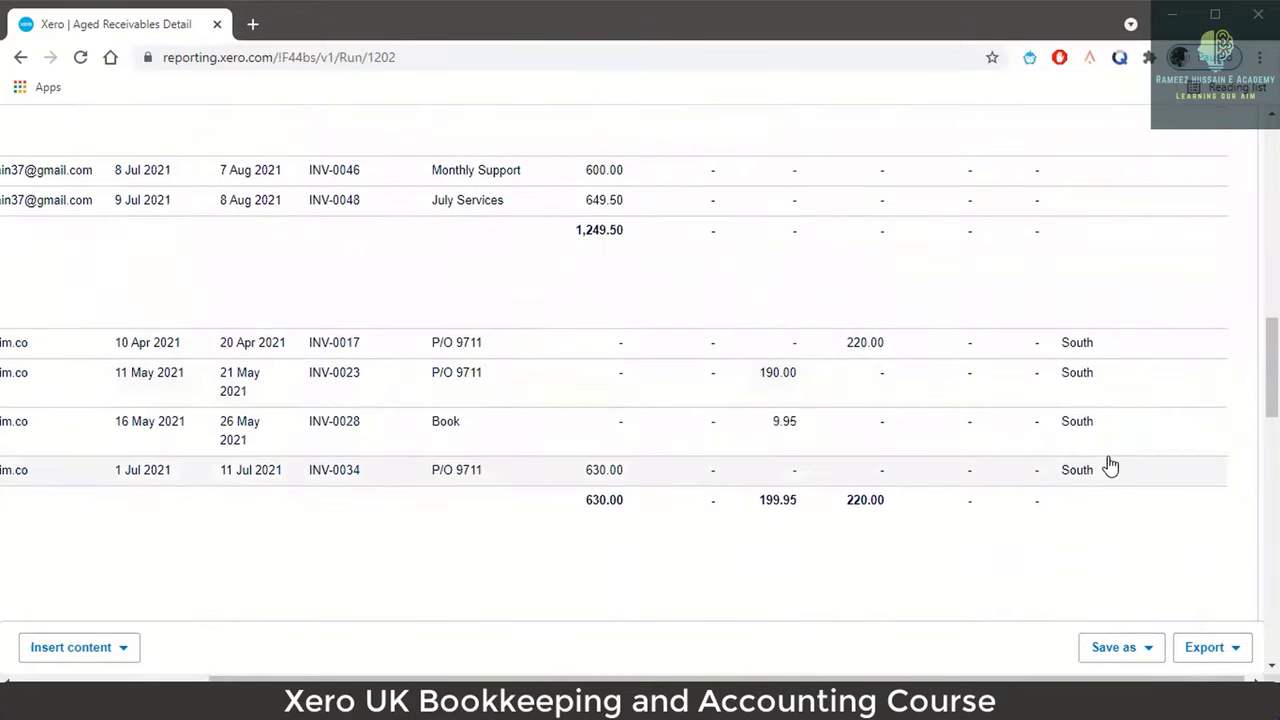
pyautogui.scroll(-3, 1108, 466)
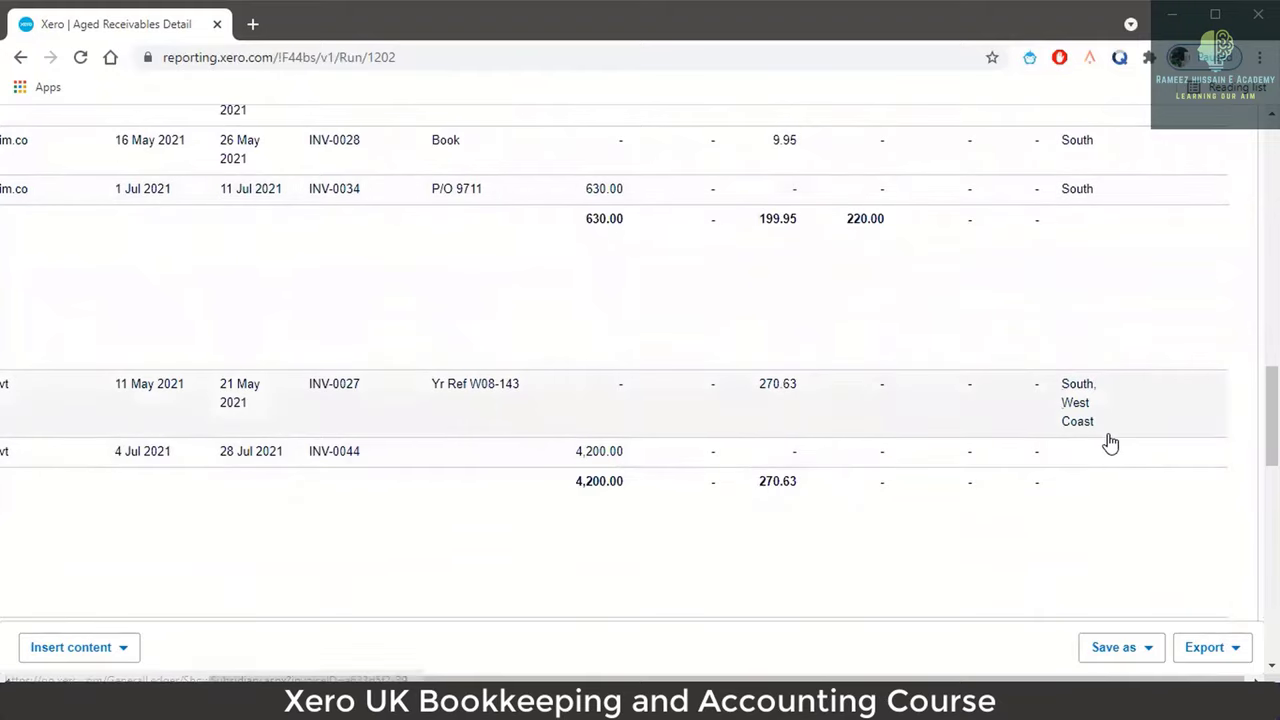
pyautogui.scroll(-7, 1110, 440)
pyautogui.scroll(15, 1110, 440)
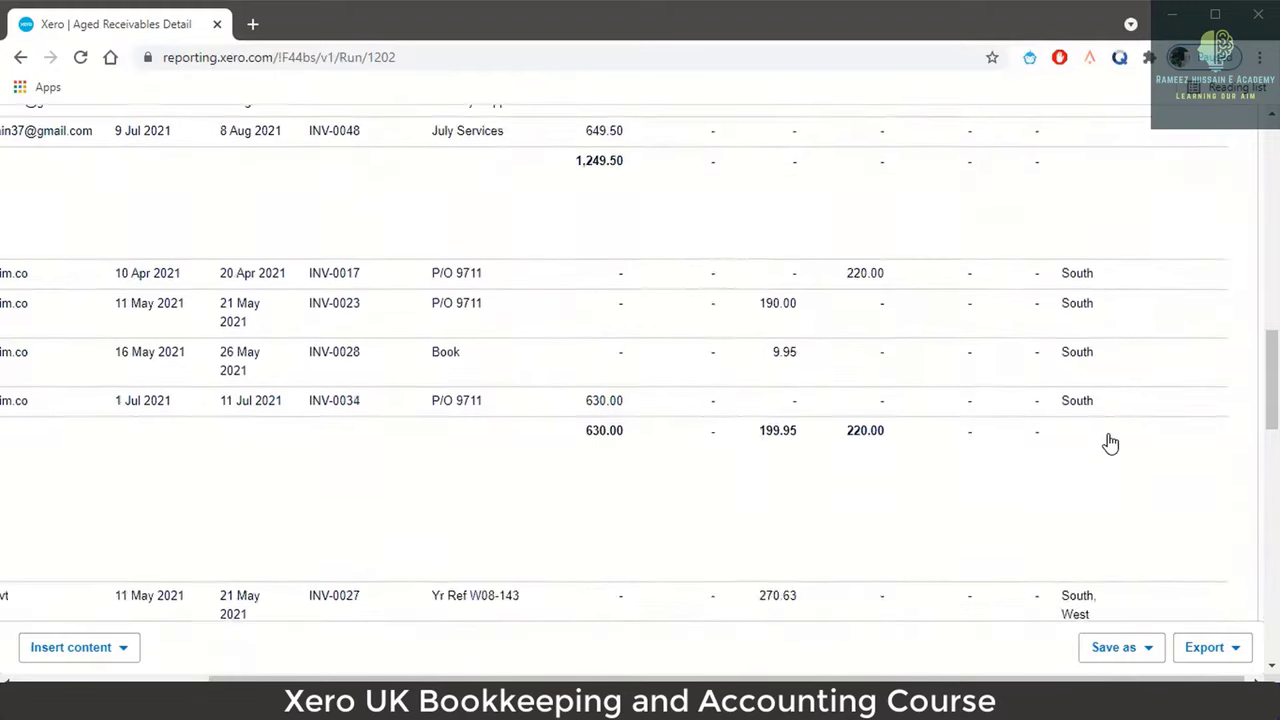
pyautogui.scroll(-3, 1108, 436)
pyautogui.scroll(-15, 1166, 317)
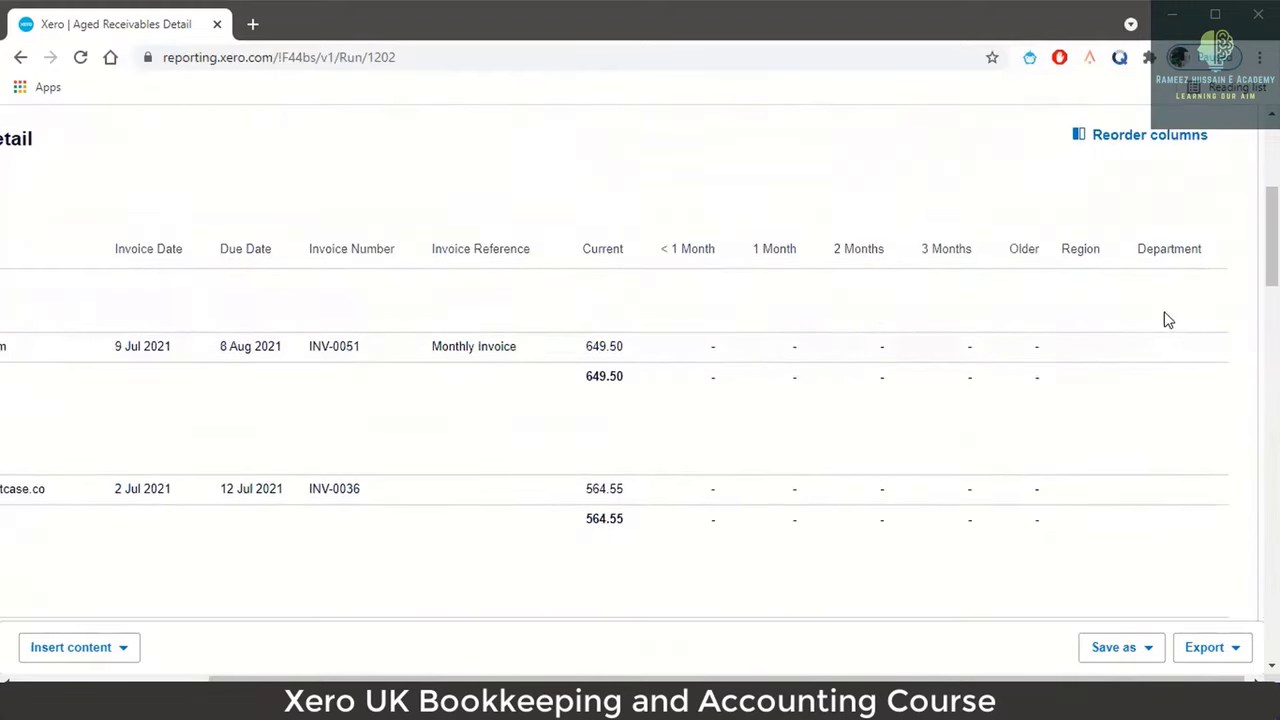
pyautogui.scroll(-6, 1186, 318)
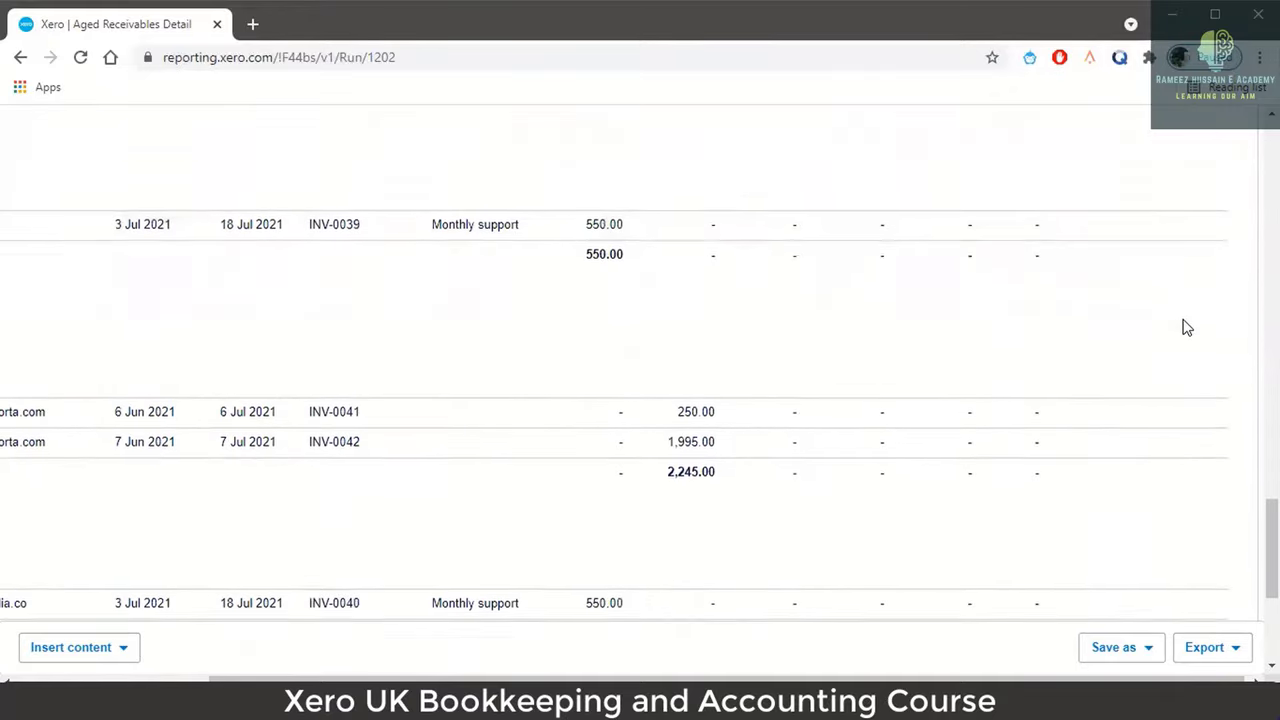
pyautogui.scroll(10, 1186, 325)
pyautogui.scroll(10, 1186, 328)
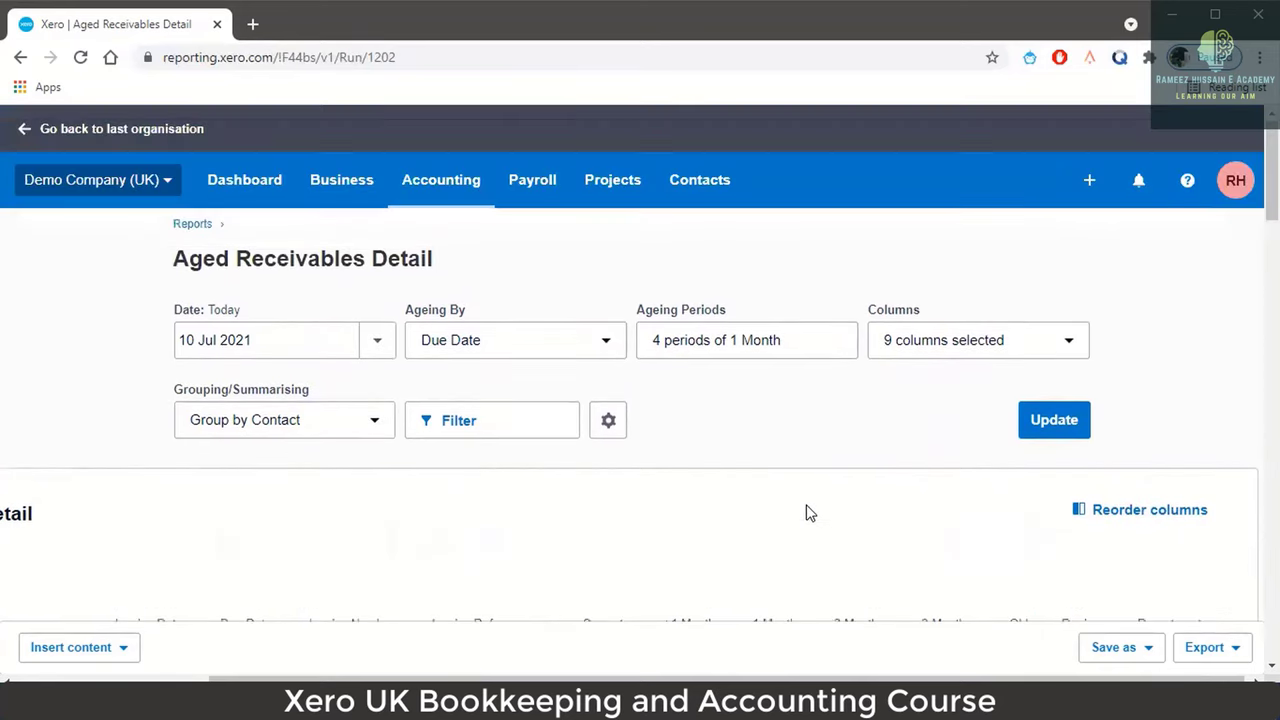
# Step: Close the earlier exported aged receivables workbook without saving its changes
pyautogui.scroll(-3, 806, 514)
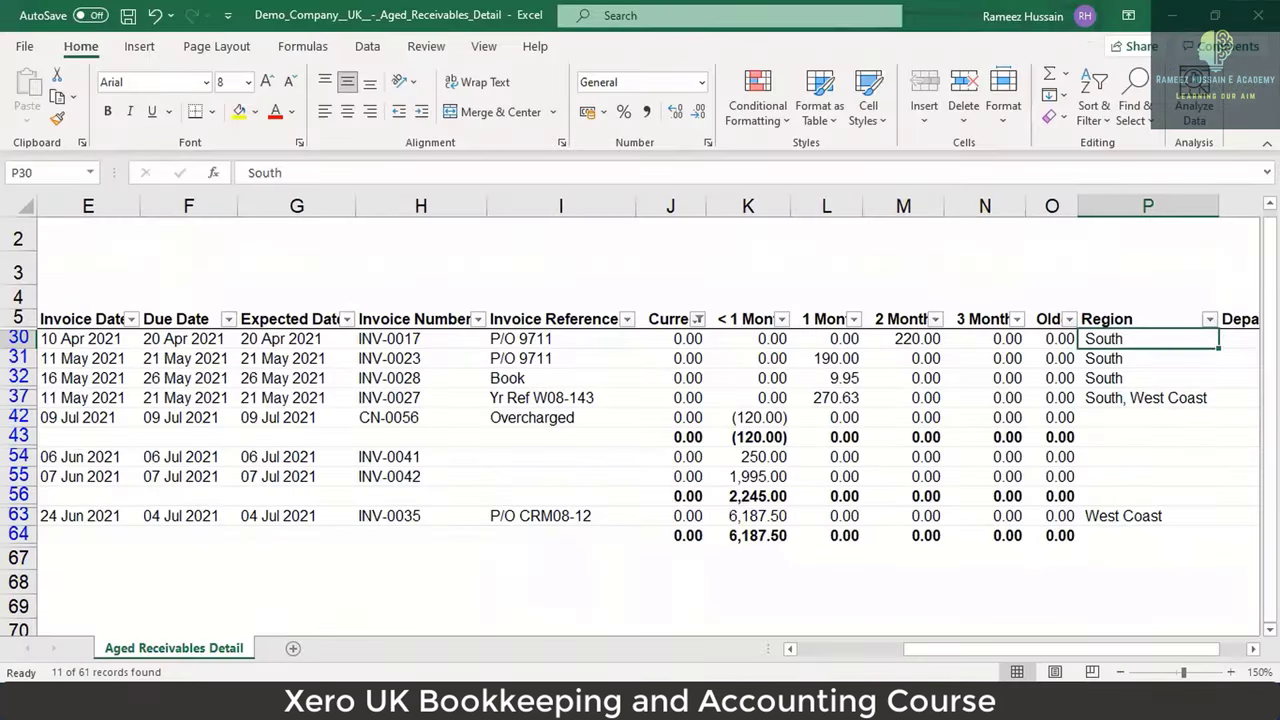
pyautogui.click(1257, 15)
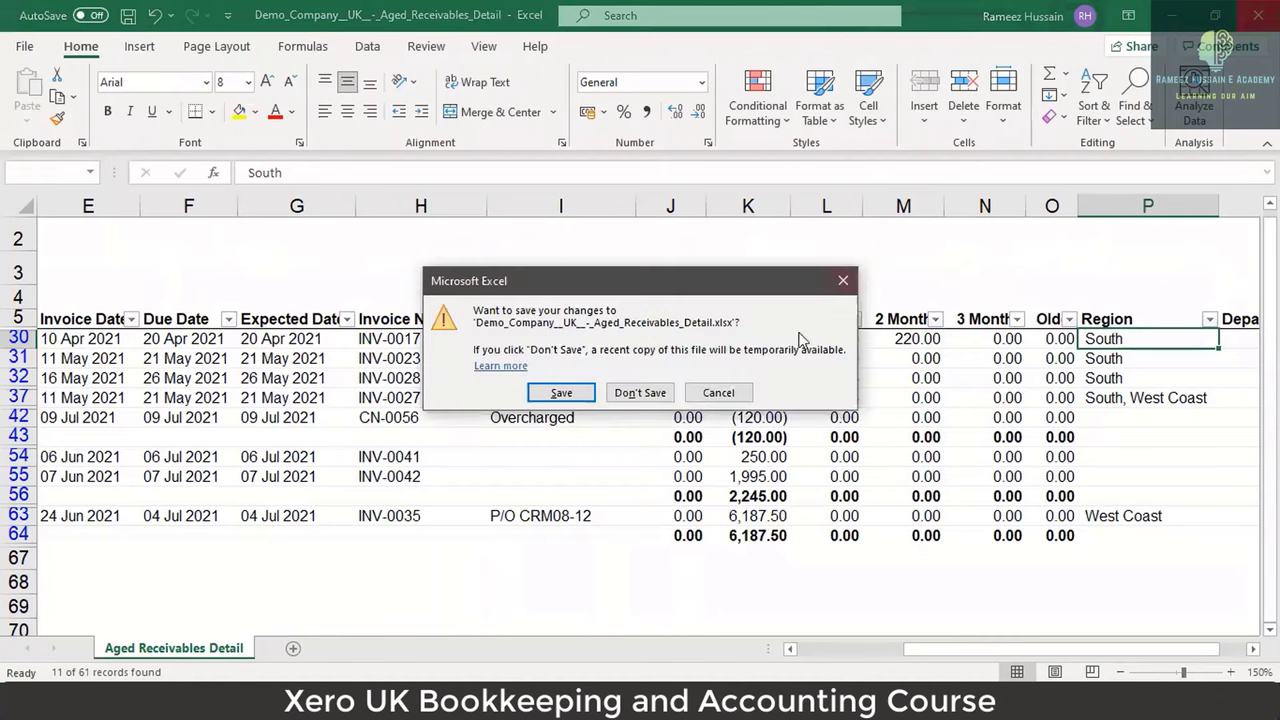
pyautogui.click(645, 394)
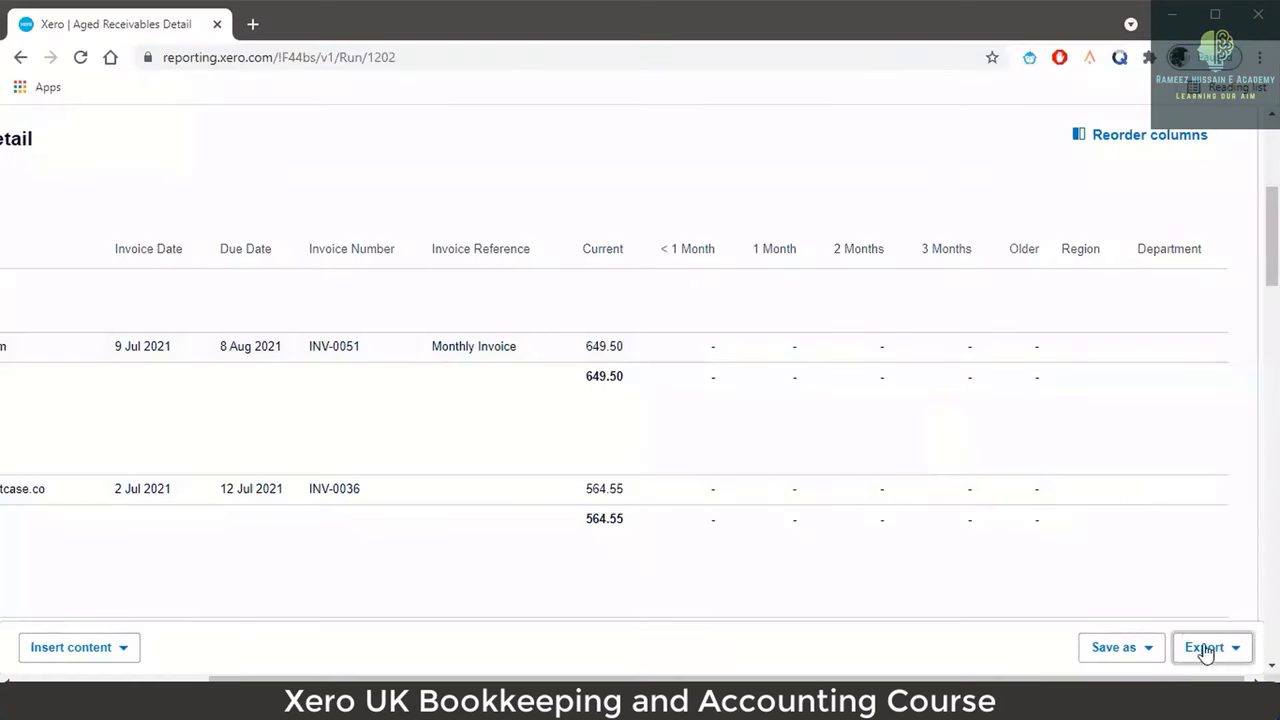
# Step: Export the report to Excel, save it to the Desktop and open the downloaded .xlsx
pyautogui.click(1215, 650)
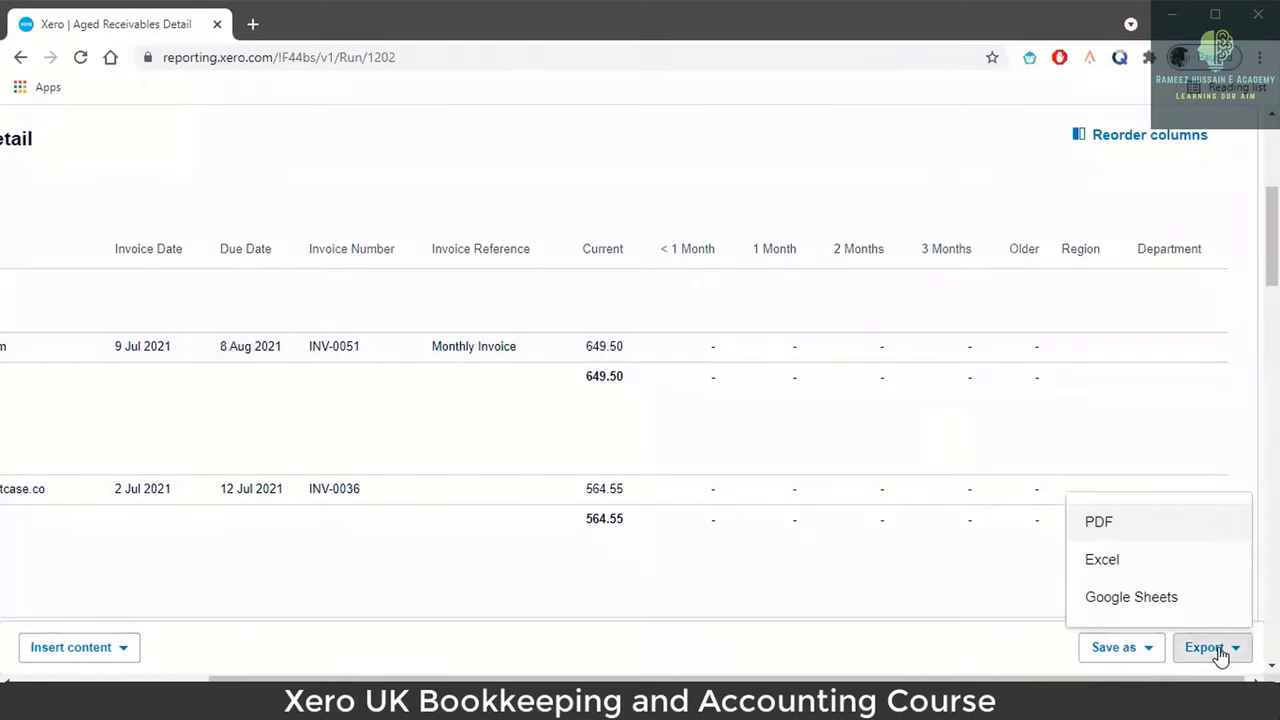
pyautogui.click(1176, 581)
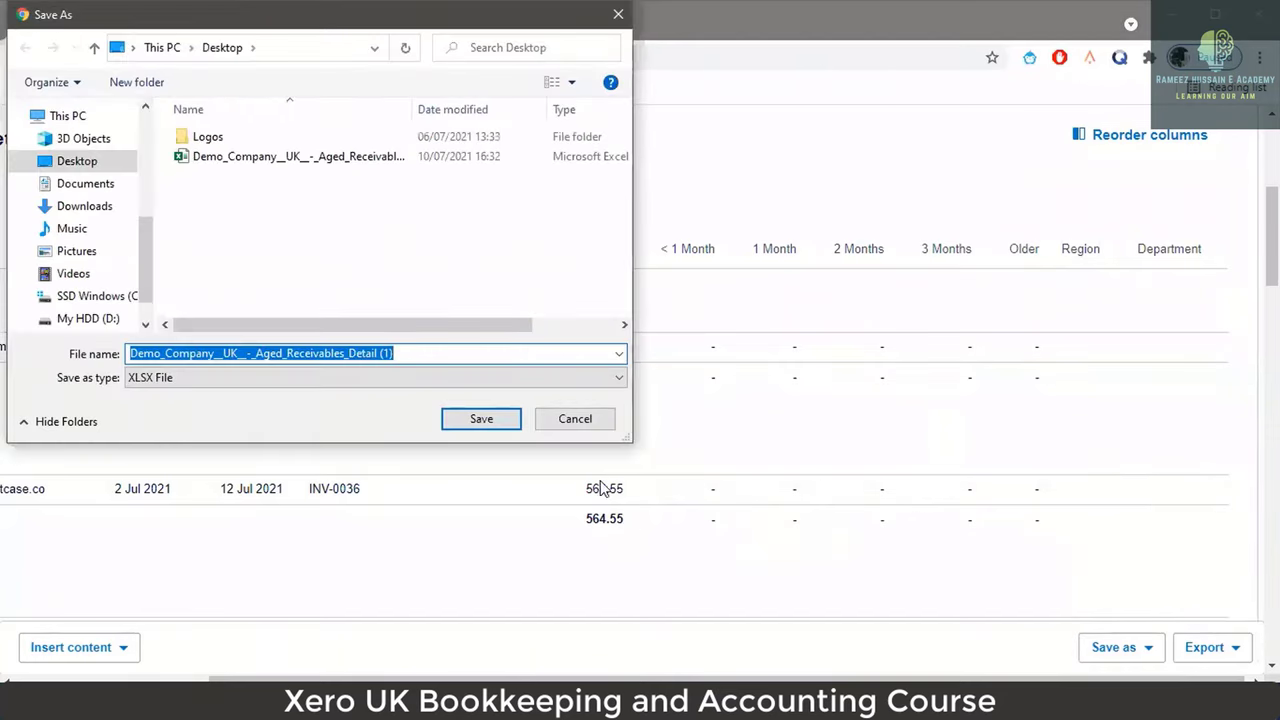
pyautogui.click(519, 421)
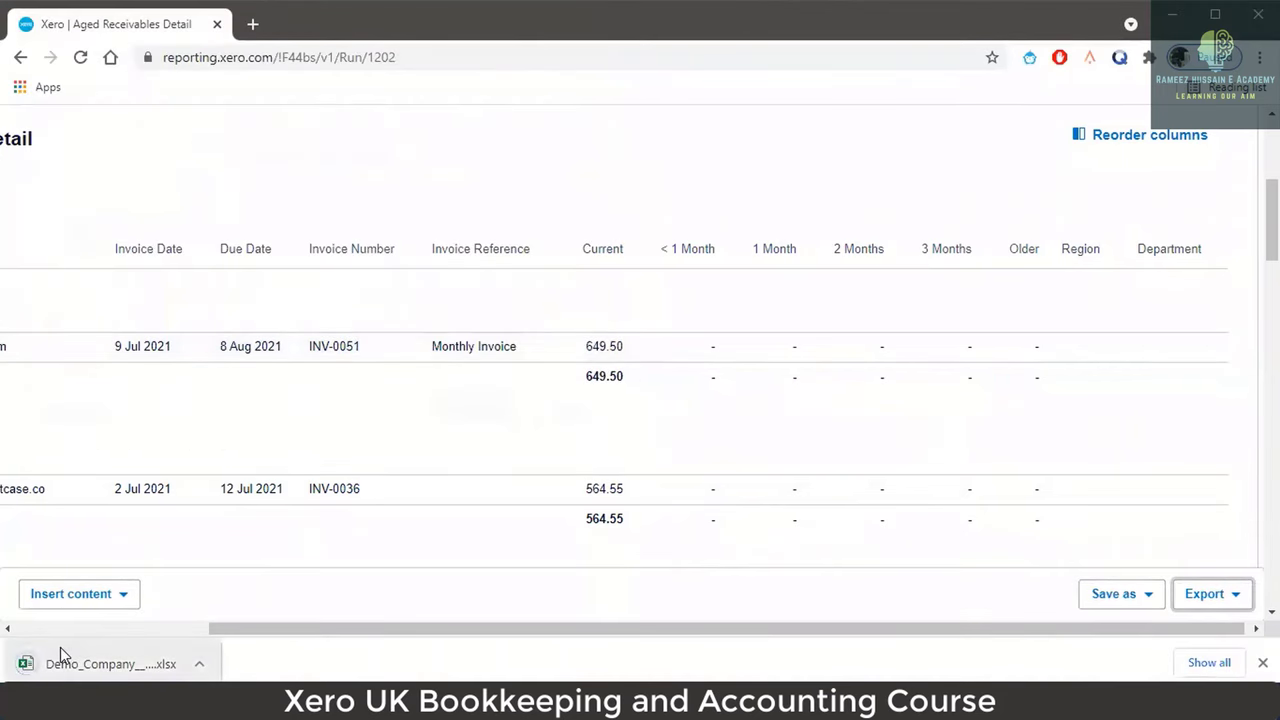
pyautogui.click(60, 647)
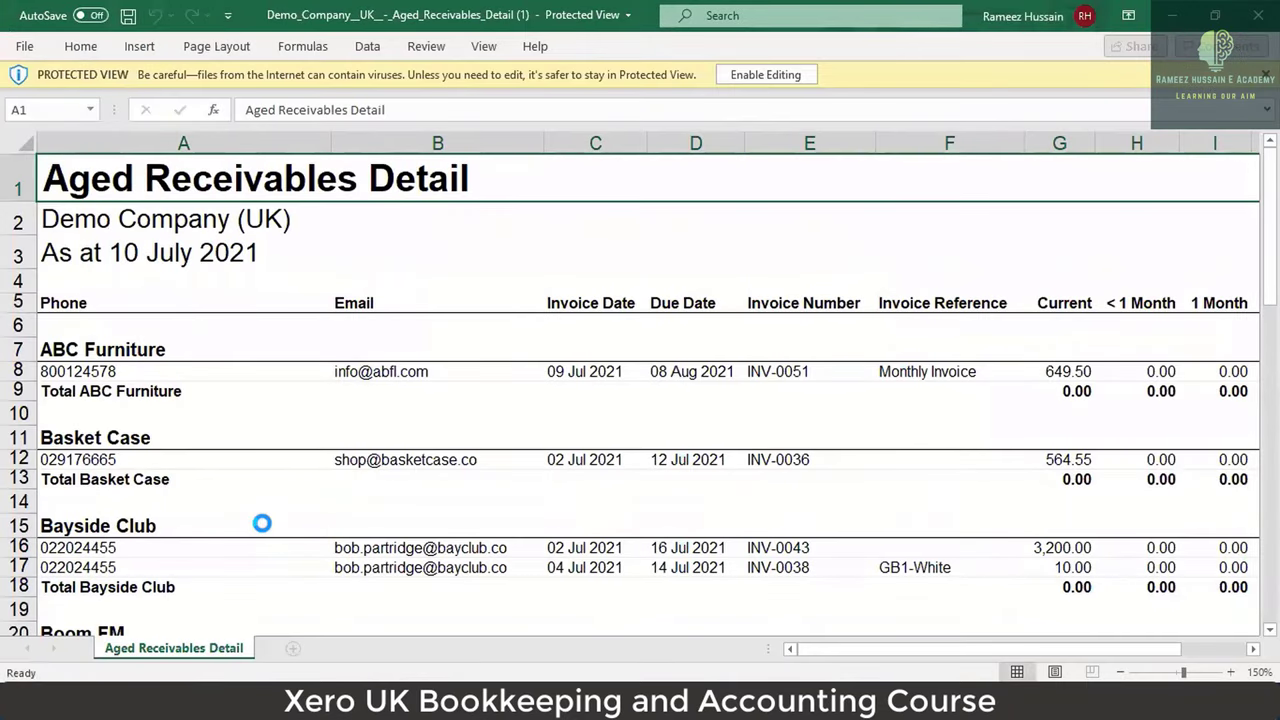
# Step: Enable editing and apply filters to the data block starting at the Phone header in A5
pyautogui.click(757, 75)
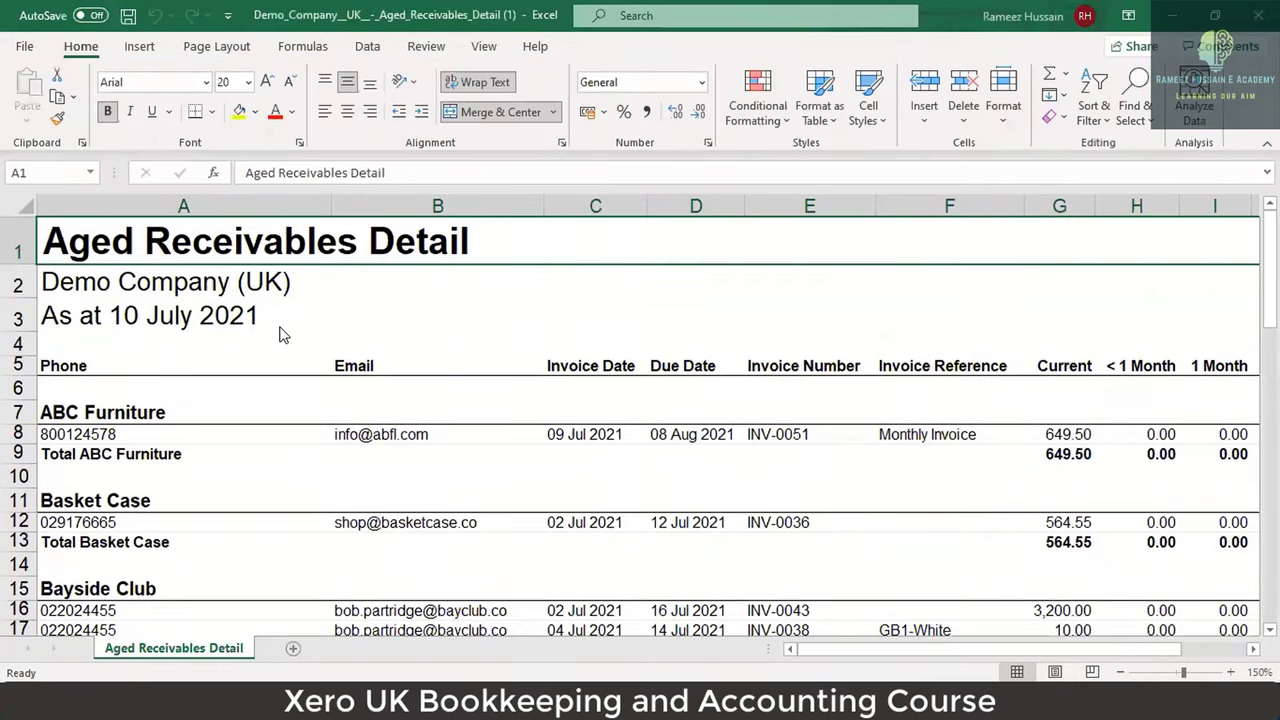
pyautogui.click(408, 325)
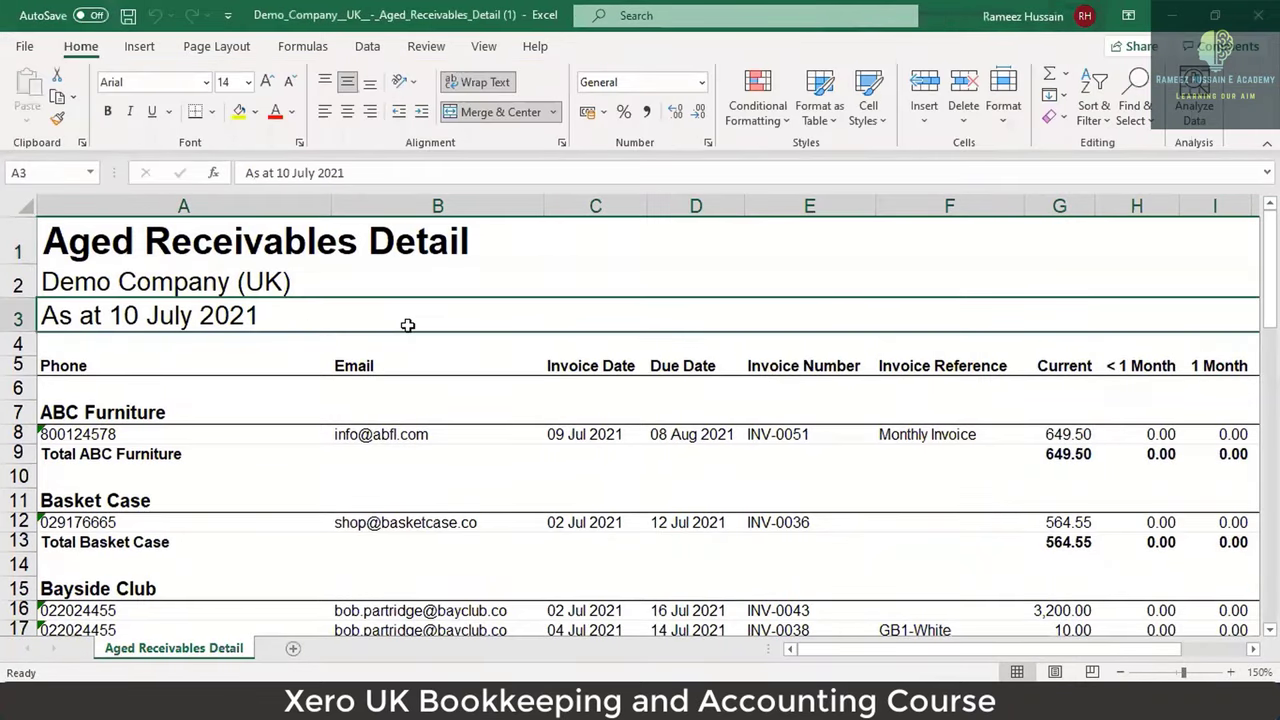
pyautogui.press('Down')
pyautogui.press('Down')
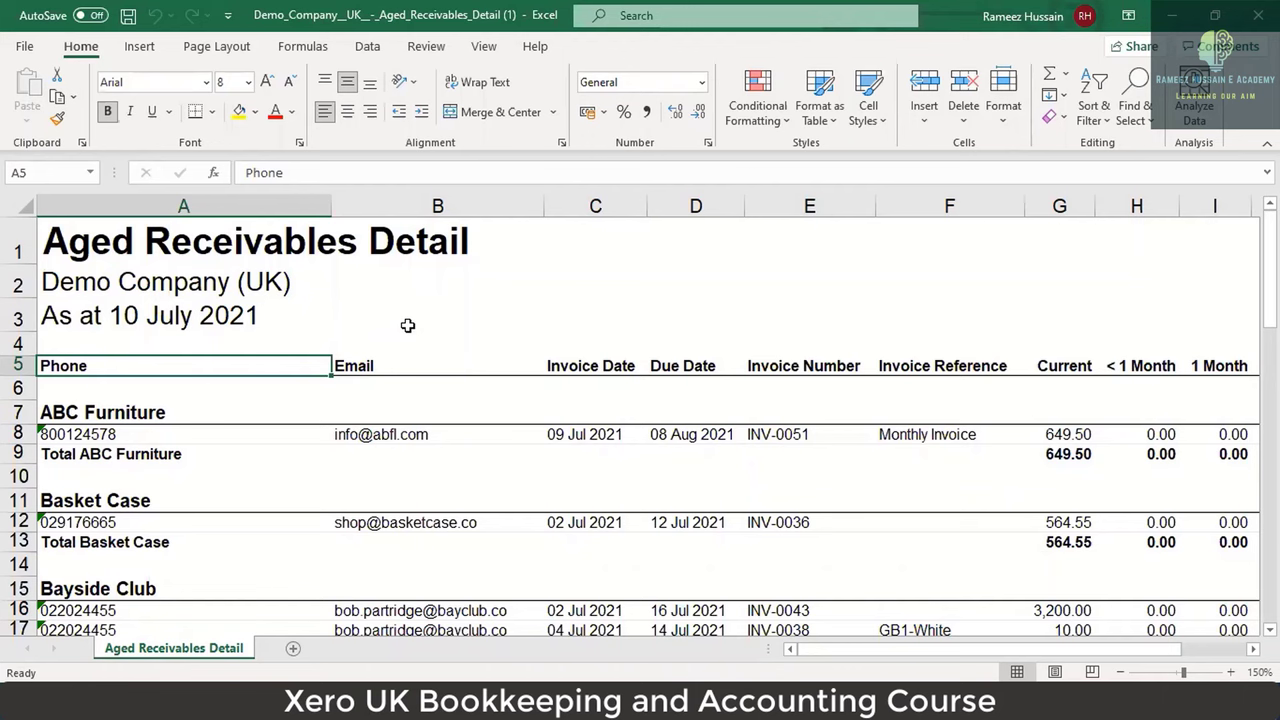
pyautogui.hotkey('ctrl', 'shift', 'End')
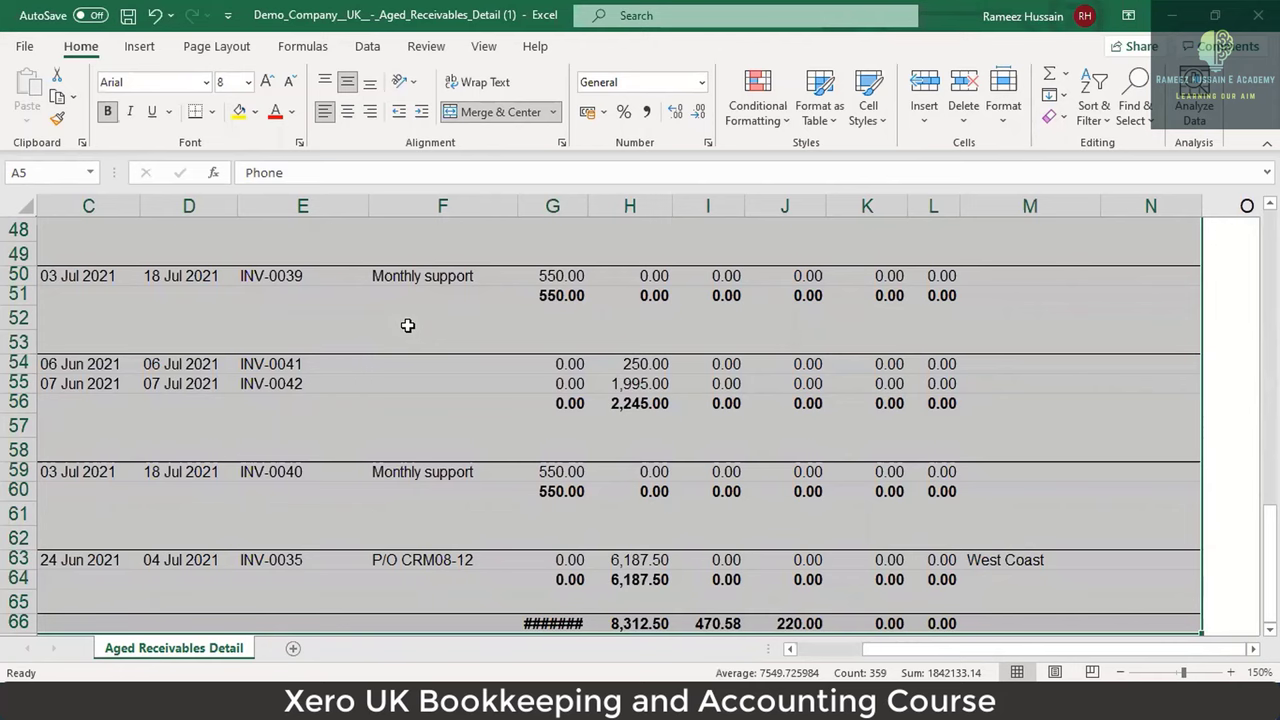
pyautogui.hotkey('shift', 'BackSpace')
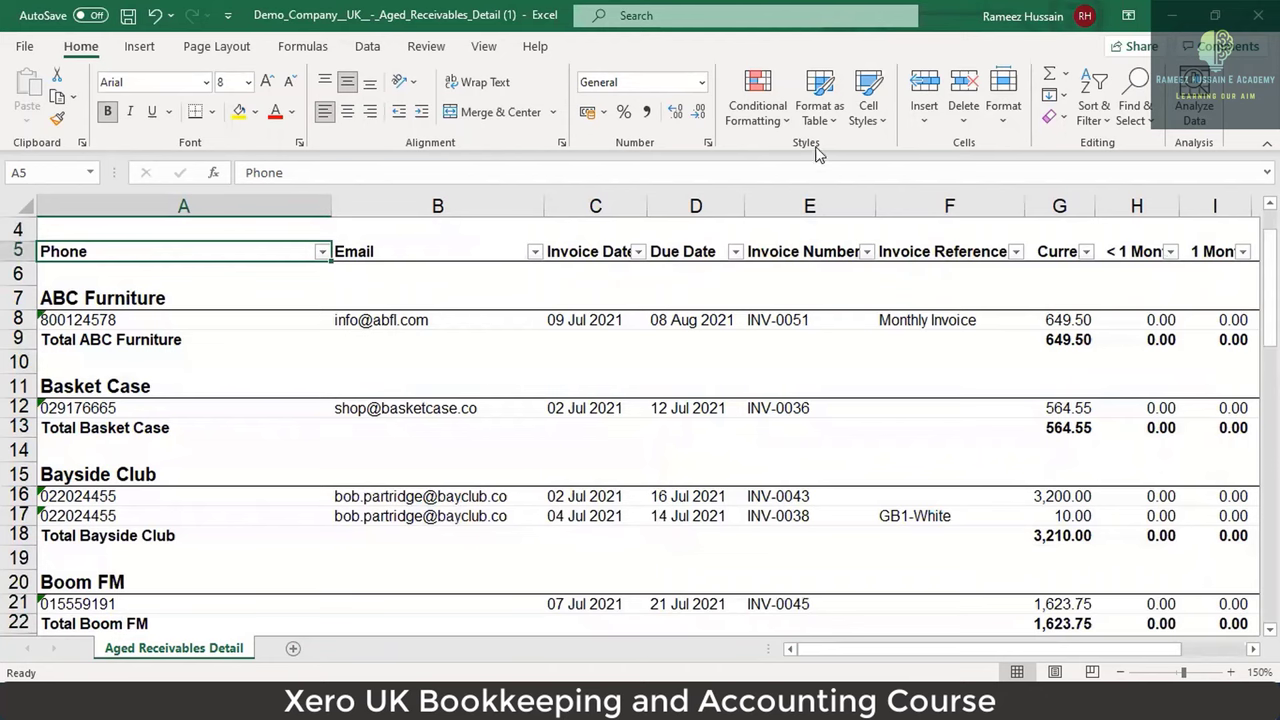
# Step: Filter the Phone column to (Blanks) only, leaving 16 of 61 records
pyautogui.click(318, 252)
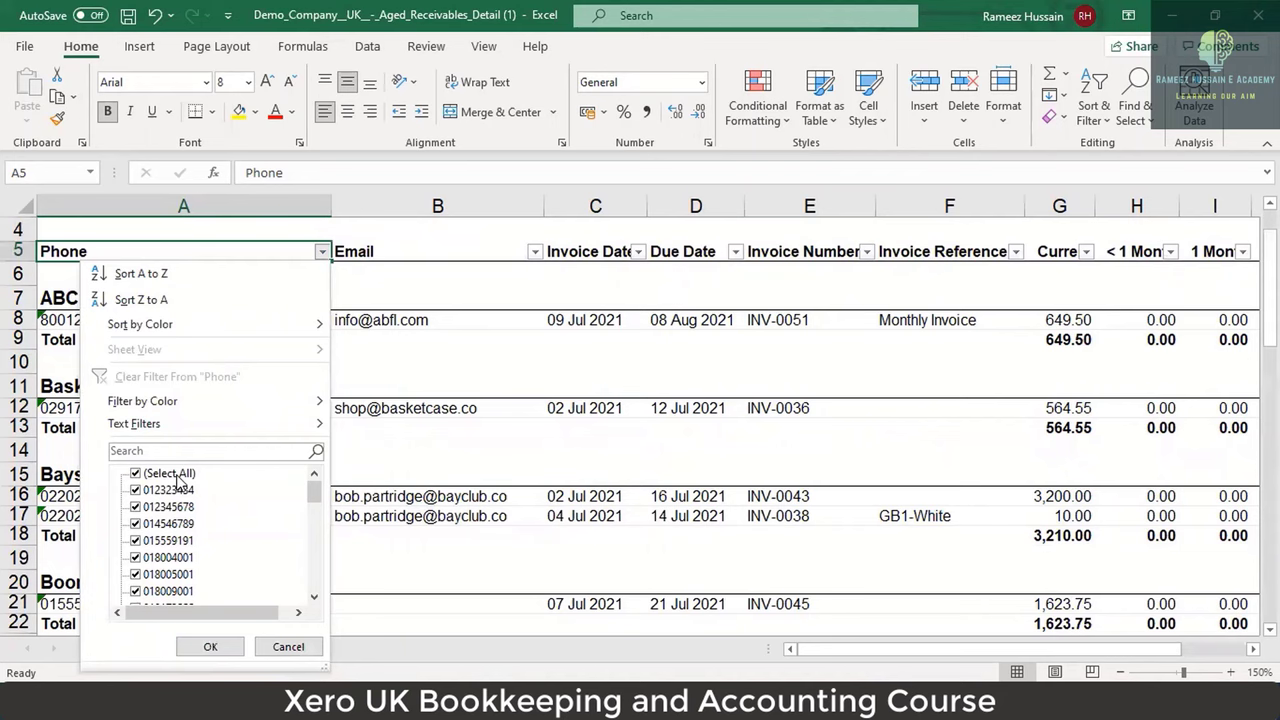
pyautogui.click(178, 475)
pyautogui.moveTo(316, 488); pyautogui.dragTo(316, 586)
pyautogui.click(180, 592)
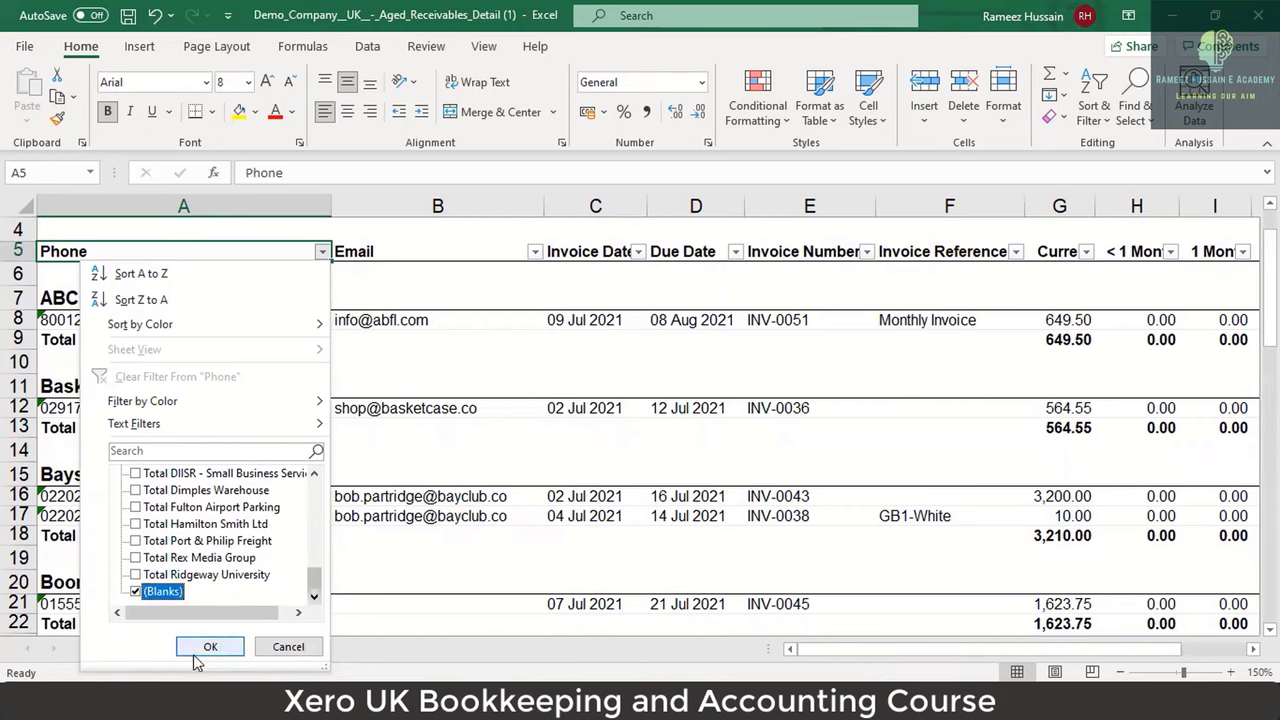
pyautogui.click(208, 647)
# Step: Select the filtered blank-Phone rows from A6 through N40
pyautogui.click(654, 345)
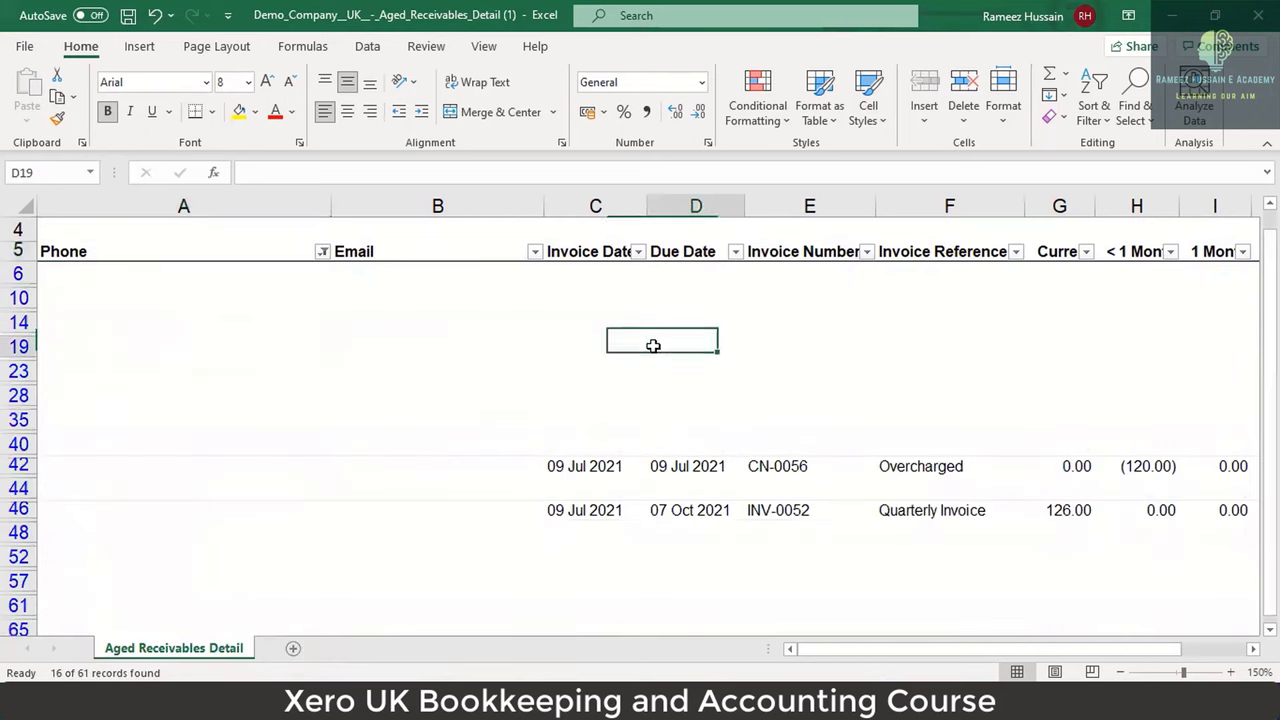
pyautogui.press('Down')
pyautogui.press('Right')
pyautogui.press('Right')
pyautogui.press('Right')
pyautogui.press('Right')
pyautogui.press('Right')
pyautogui.press('Right')
pyautogui.press('Right')
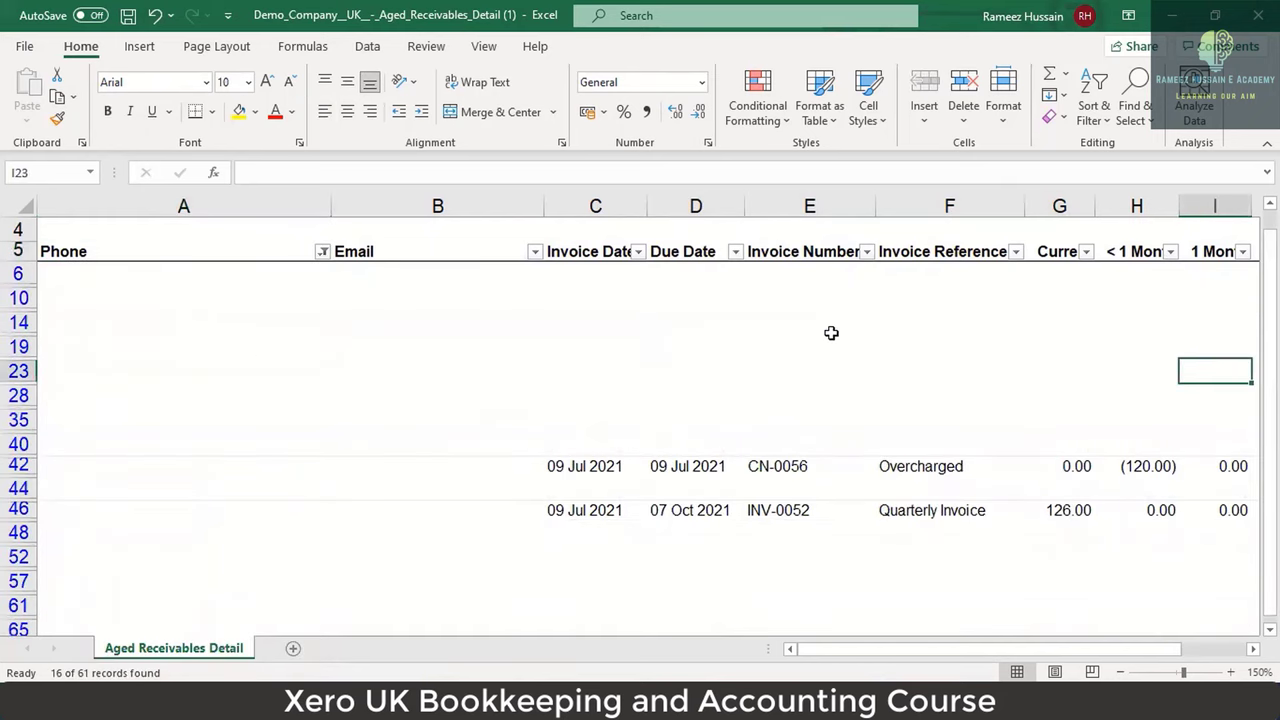
pyautogui.press('Right')
pyautogui.press('Right')
pyautogui.press('Left')
pyautogui.press('Left')
pyautogui.press('Left')
pyautogui.press('Left')
pyautogui.press('Left')
pyautogui.press('Left')
pyautogui.press('Left')
pyautogui.press('Left')
pyautogui.press('Left')
pyautogui.press('Left')
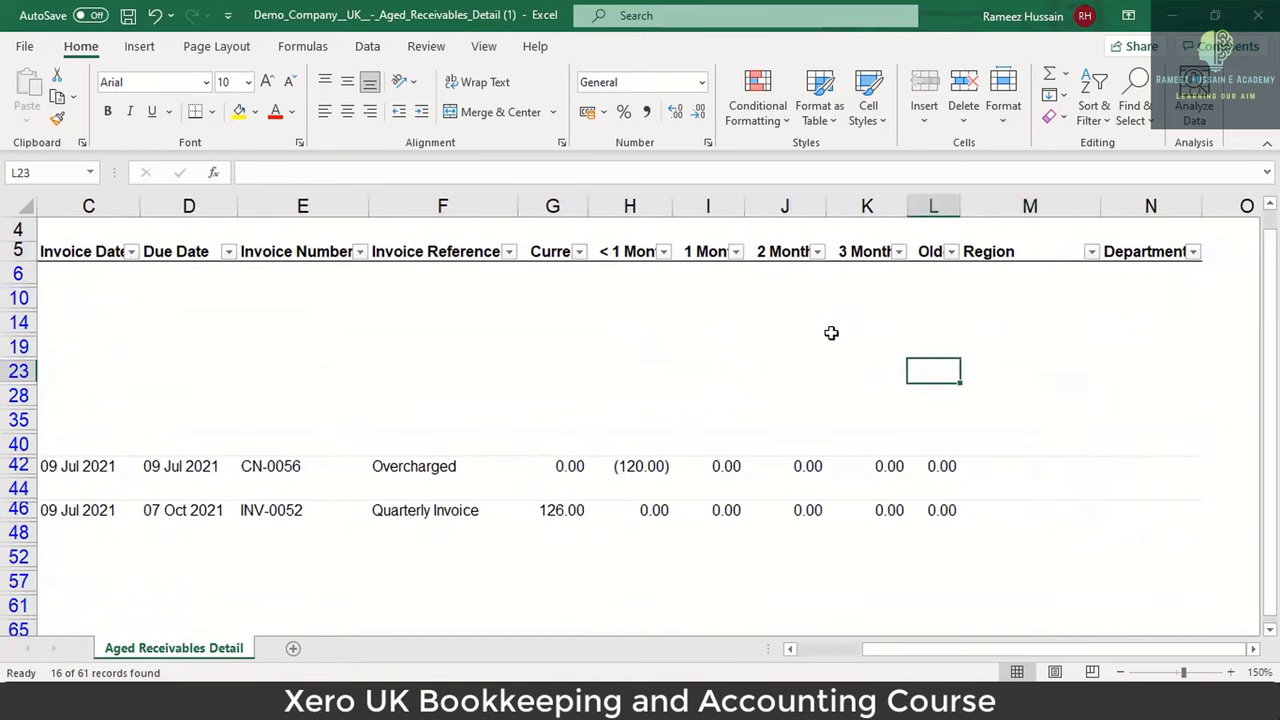
pyautogui.press('Left')
pyautogui.press('Left')
pyautogui.press('Up')
pyautogui.press('Up')
pyautogui.press('Up')
pyautogui.press('Up')
pyautogui.press('Up')
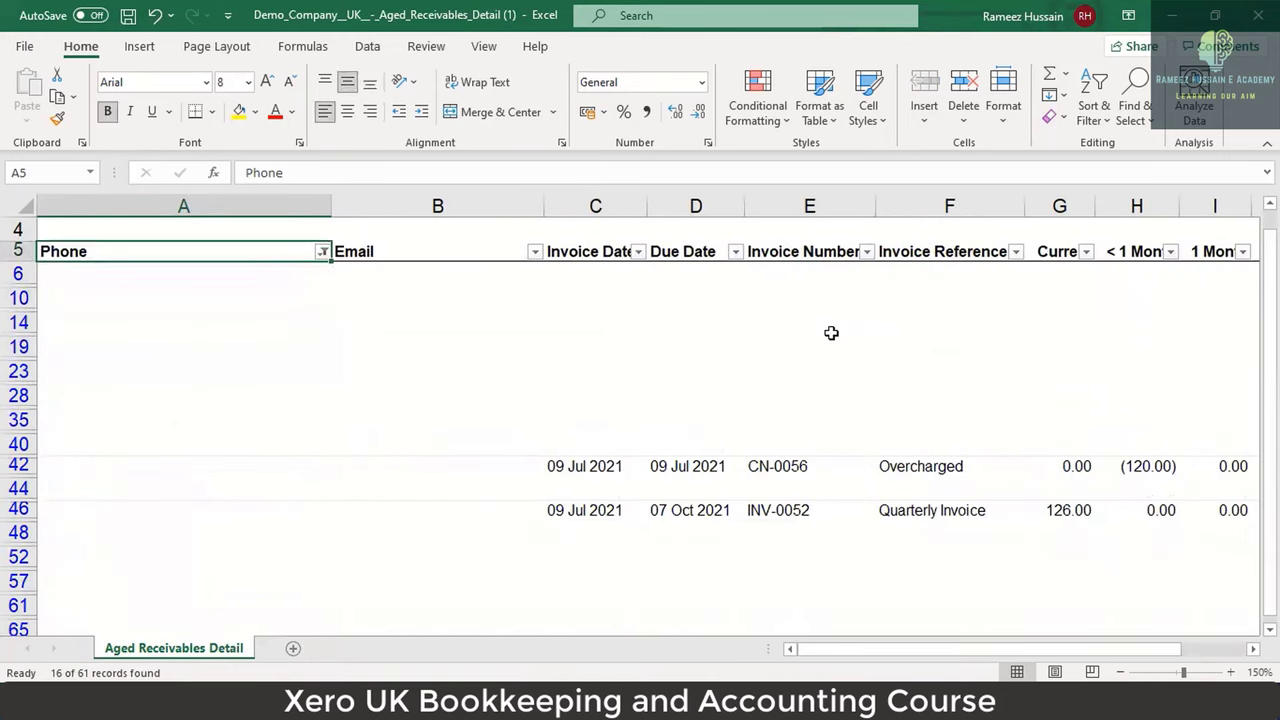
pyautogui.press('Down')
pyautogui.hotkey('ctrl', 'shift', 'End')
pyautogui.press('Left')
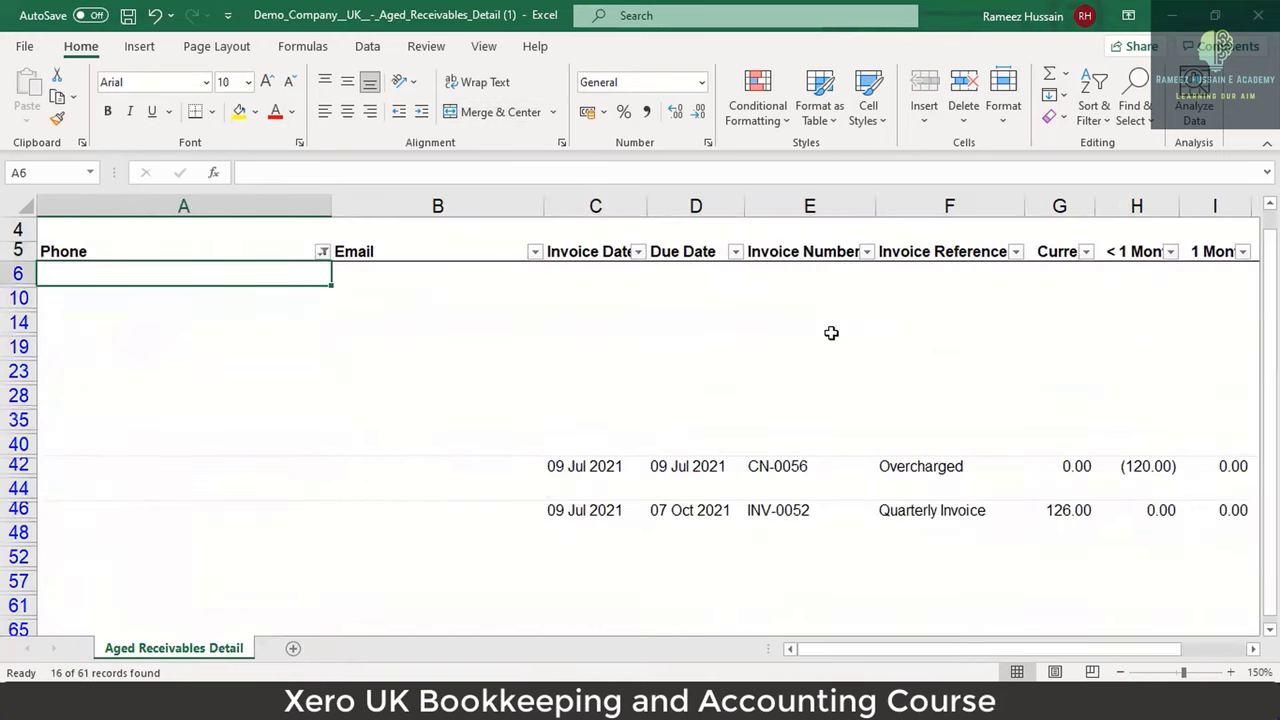
pyautogui.hotkey('ctrl', 'shift', 'End')
pyautogui.hotkey('shift', 'Down')
pyautogui.hotkey('shift', 'Down')
pyautogui.hotkey('shift', 'Down')
pyautogui.hotkey('shift', 'Down')
pyautogui.hotkey('shift', 'Down')
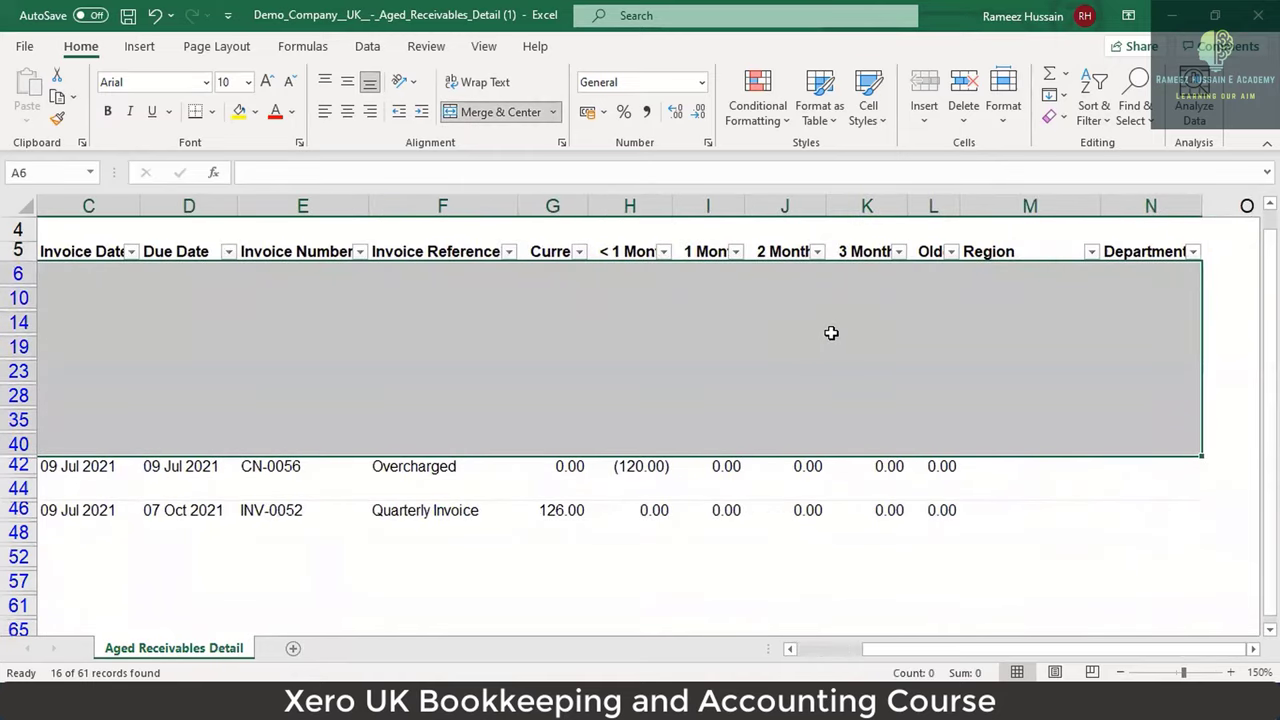
# Step: Select only the visible blank rows and delete them as entire sheet rows
pyautogui.hotkey('ctrl', 'g')
pyautogui.hotkey('alt', 's')
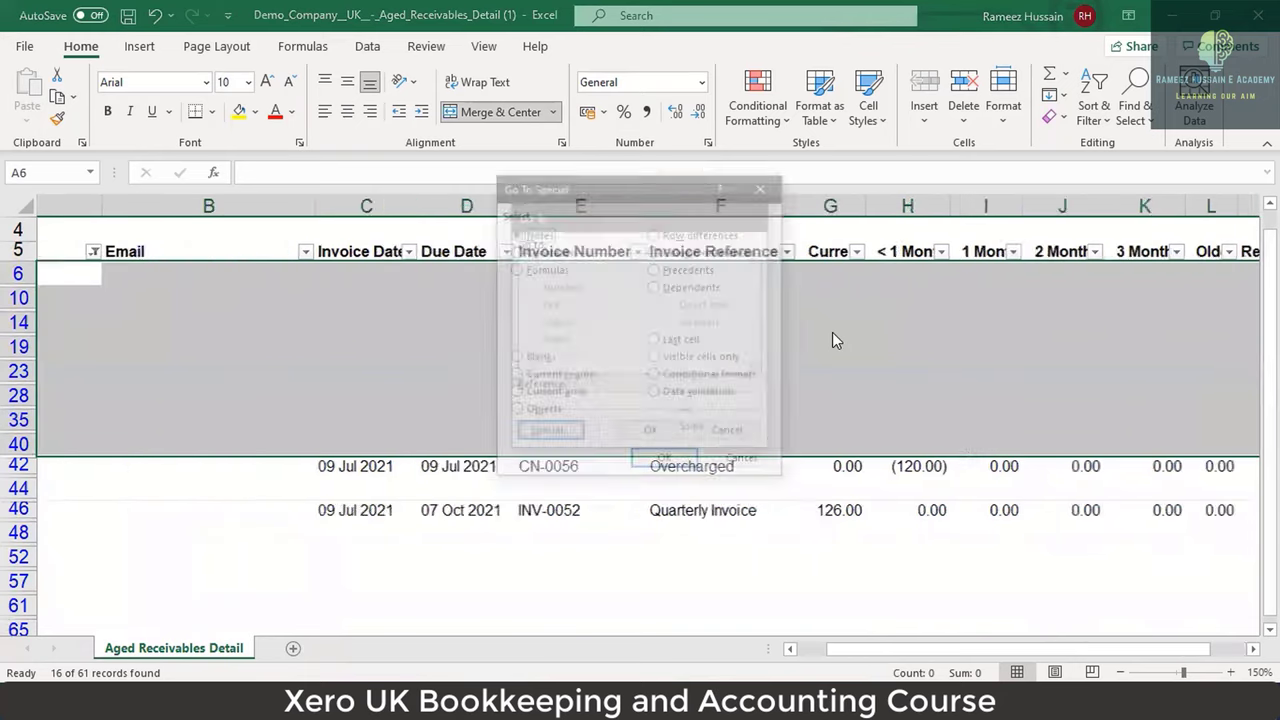
pyautogui.hotkey('alt', 'y')
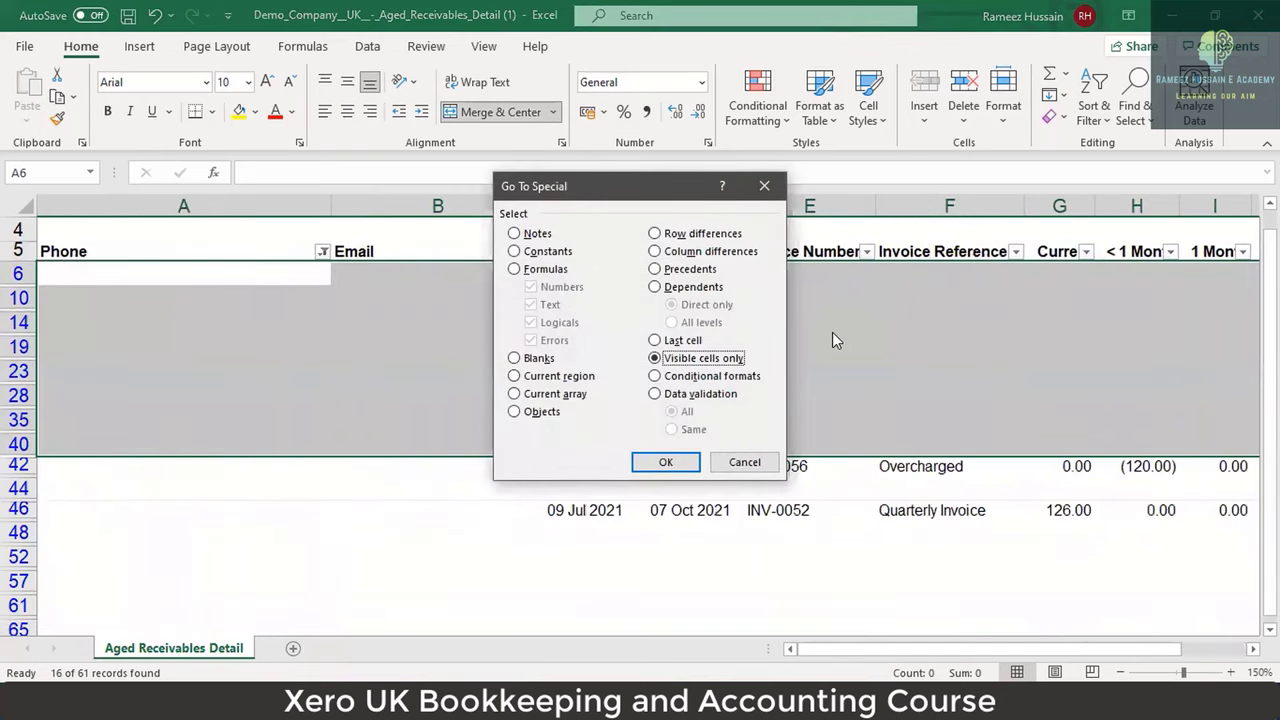
pyautogui.press('Return')
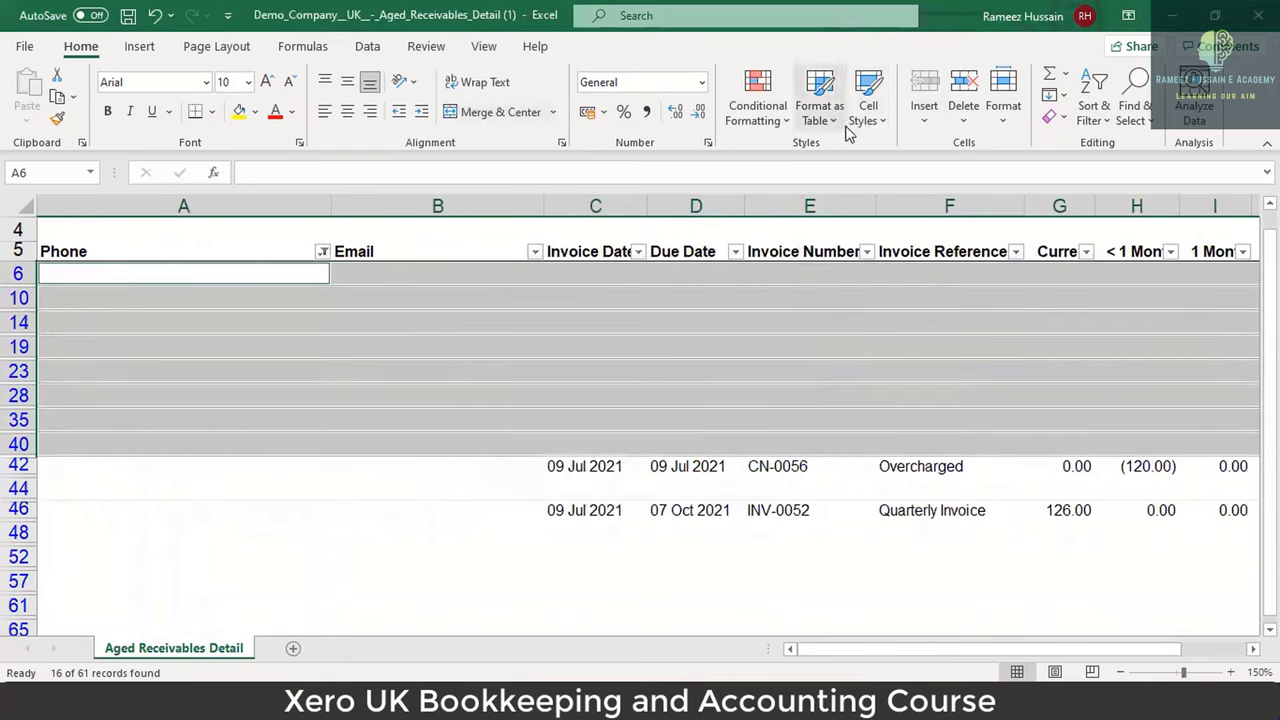
pyautogui.click(966, 119)
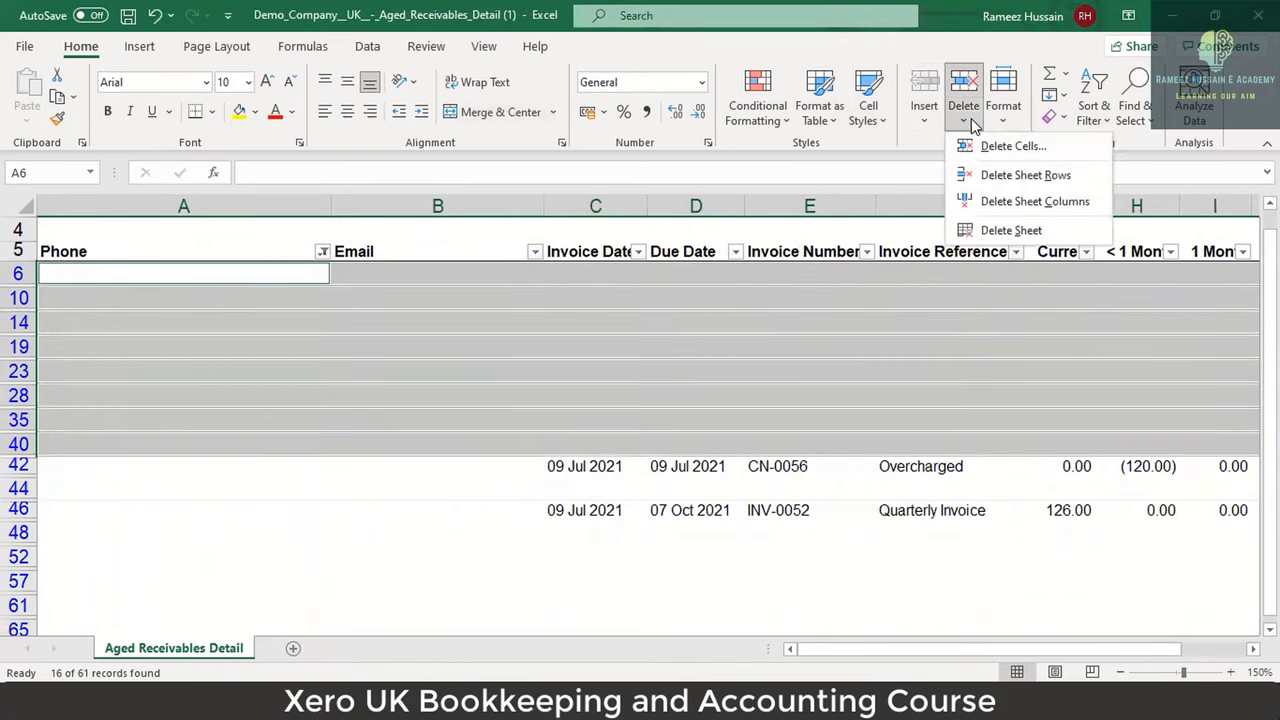
pyautogui.click(1014, 176)
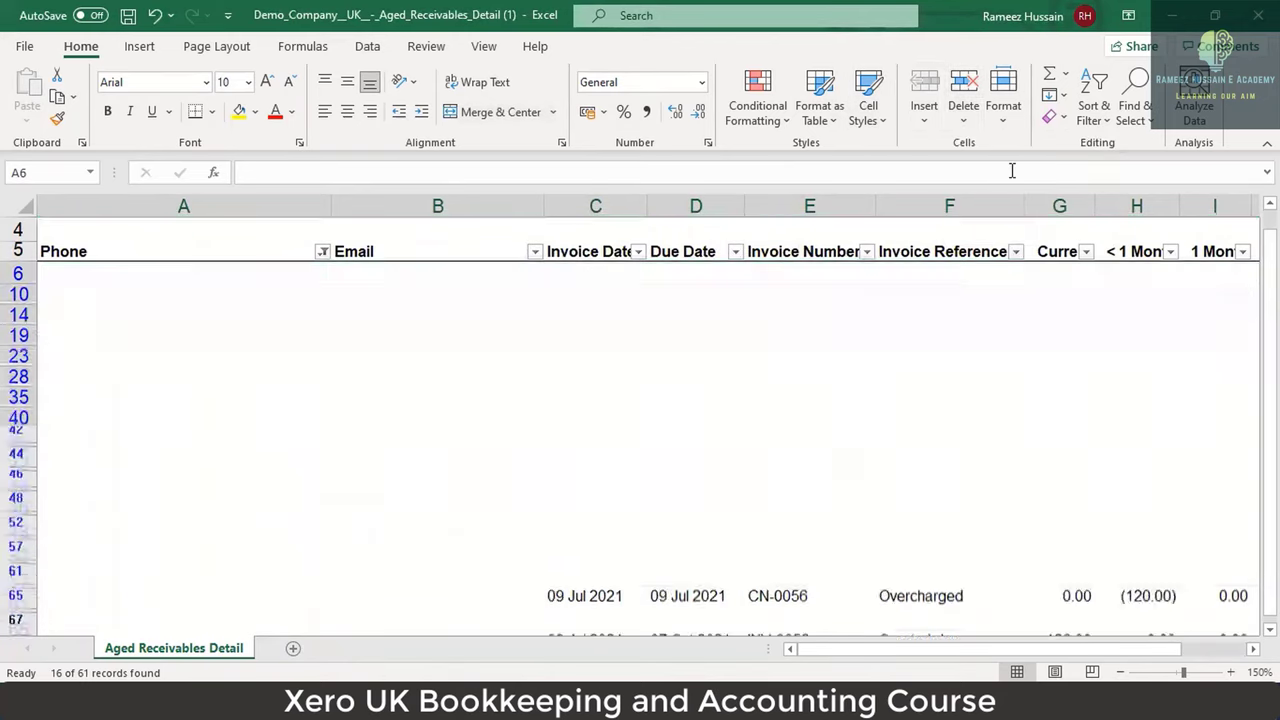
# Step: Clear the Phone filter and check the ABC Furniture heading and first invoice row
pyautogui.click(322, 252)
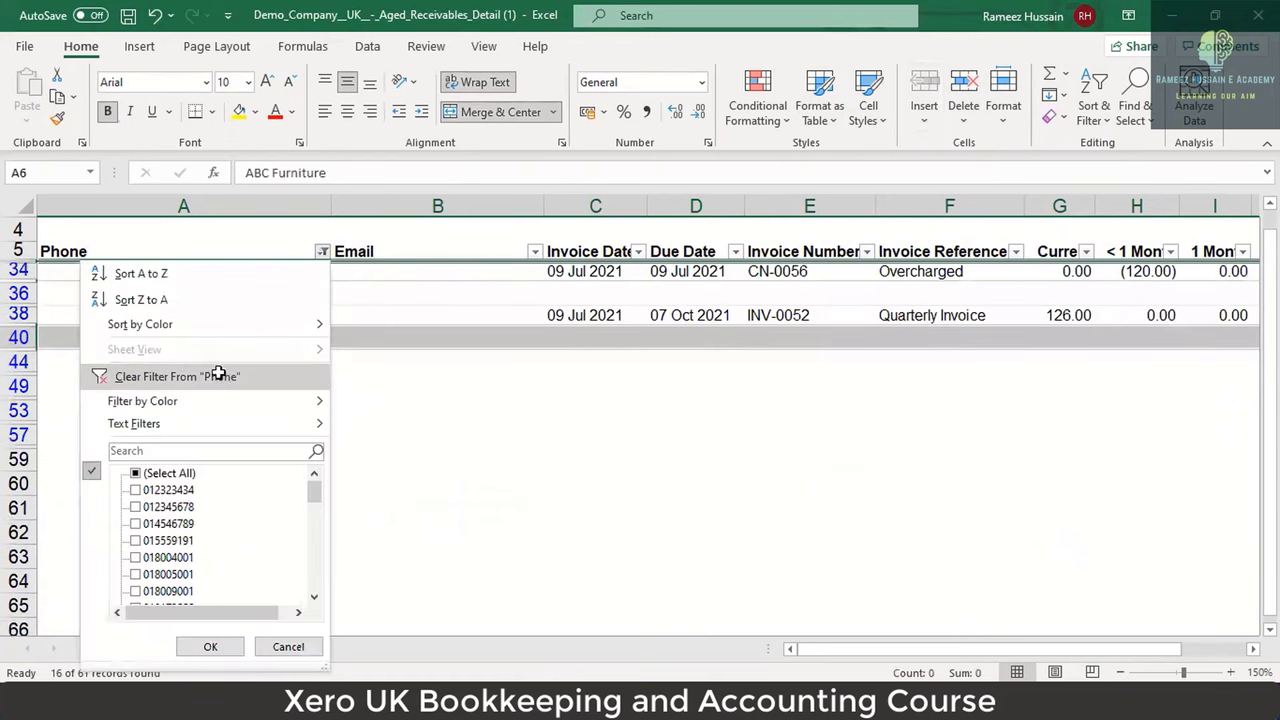
pyautogui.click(222, 376)
pyautogui.click(252, 298)
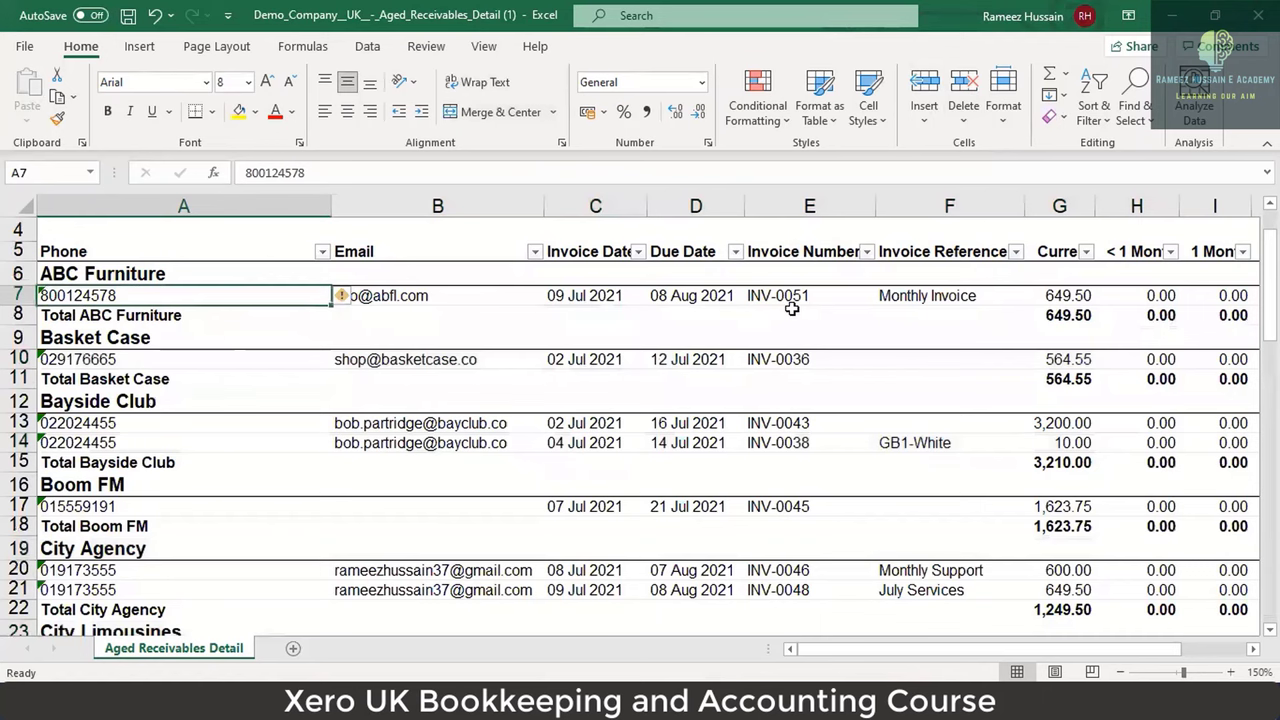
pyautogui.press('Right')
pyautogui.press('Right')
pyautogui.press('Right')
pyautogui.press('Right')
pyautogui.press('Right')
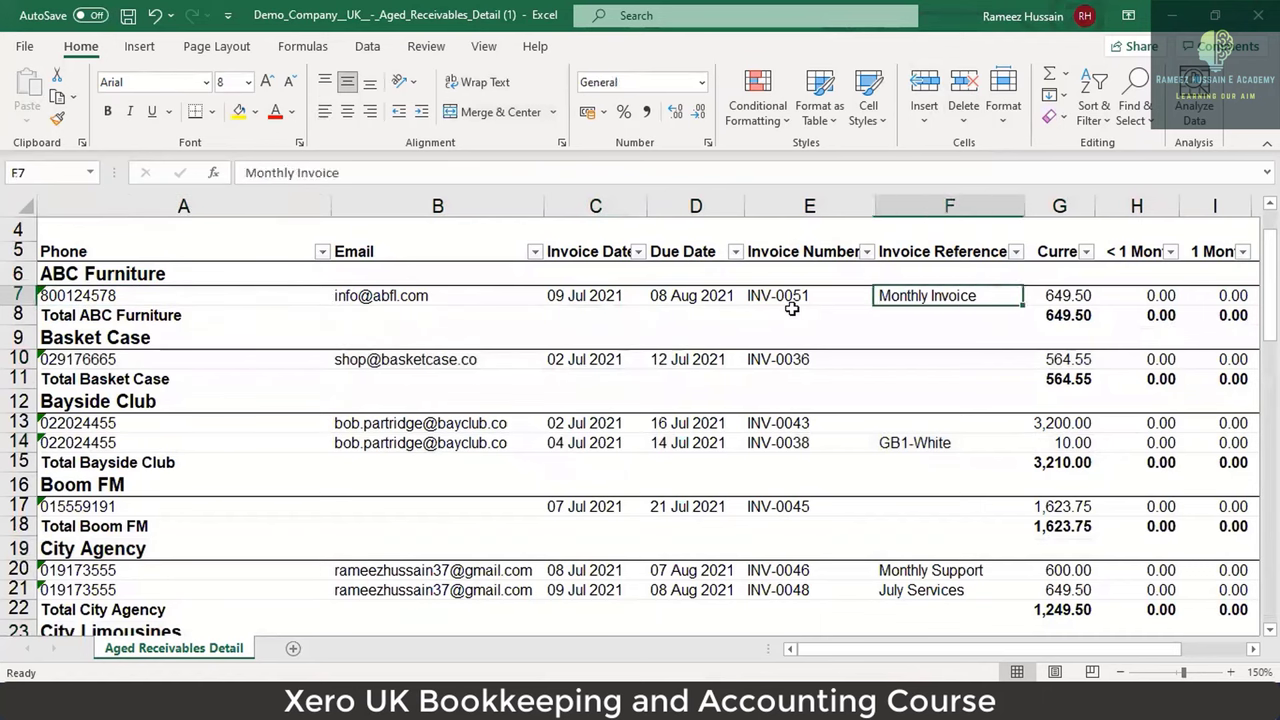
pyautogui.press('Left')
pyautogui.press('Left')
pyautogui.press('Left')
pyautogui.press('Left')
pyautogui.press('Left')
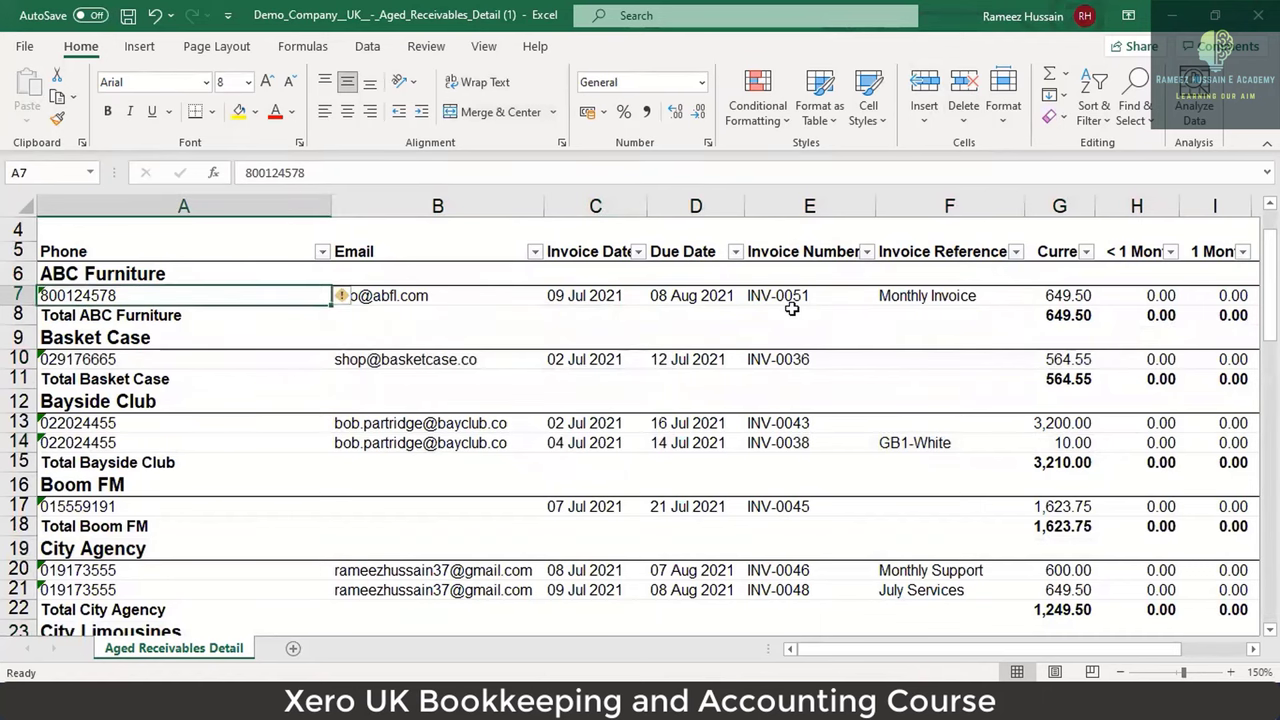
pyautogui.click(746, 269)
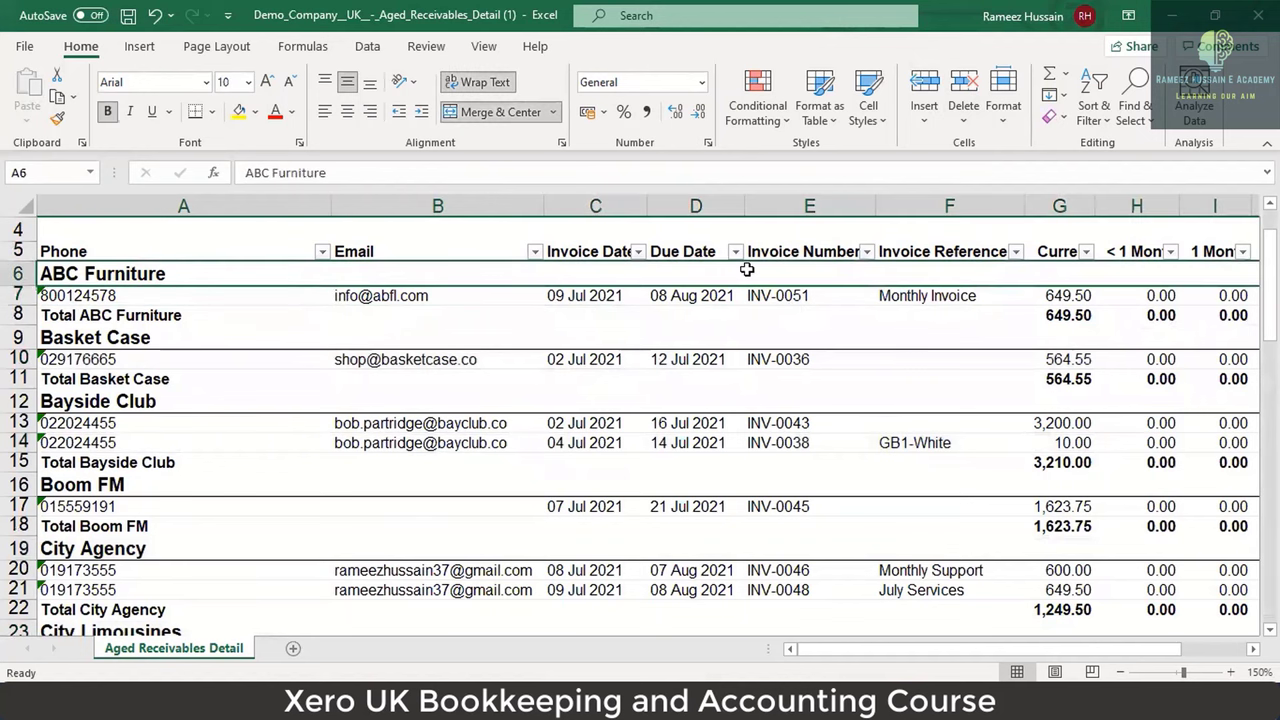
pyautogui.press('Right')
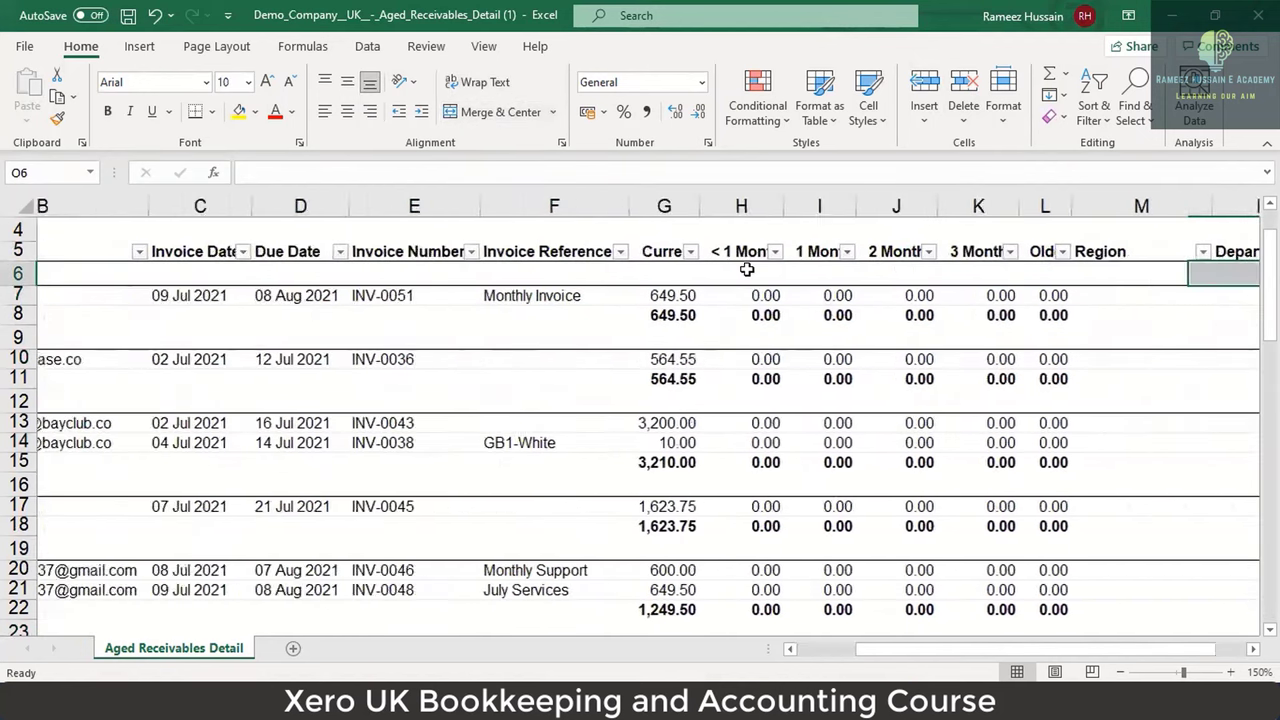
pyautogui.click(474, 268)
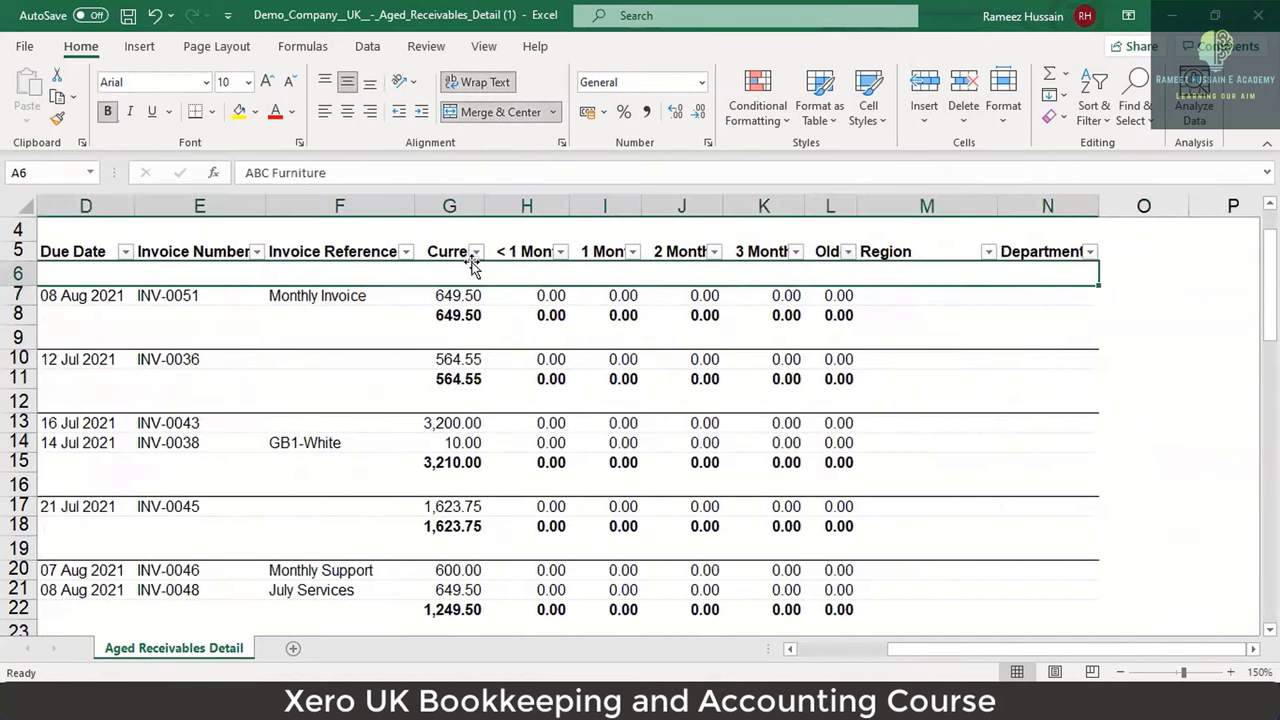
# Step: Filter the Current column to 0.00 only, showing 11 of 53 records
pyautogui.click(476, 253)
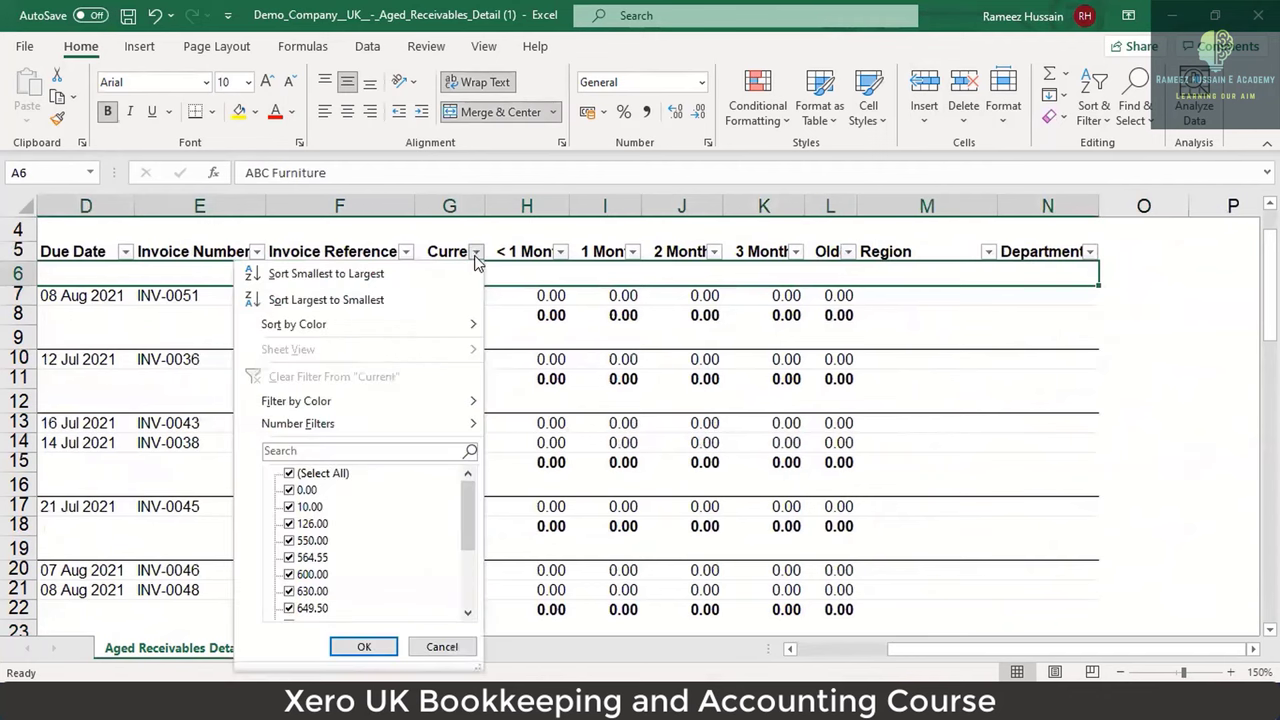
pyautogui.click(333, 476)
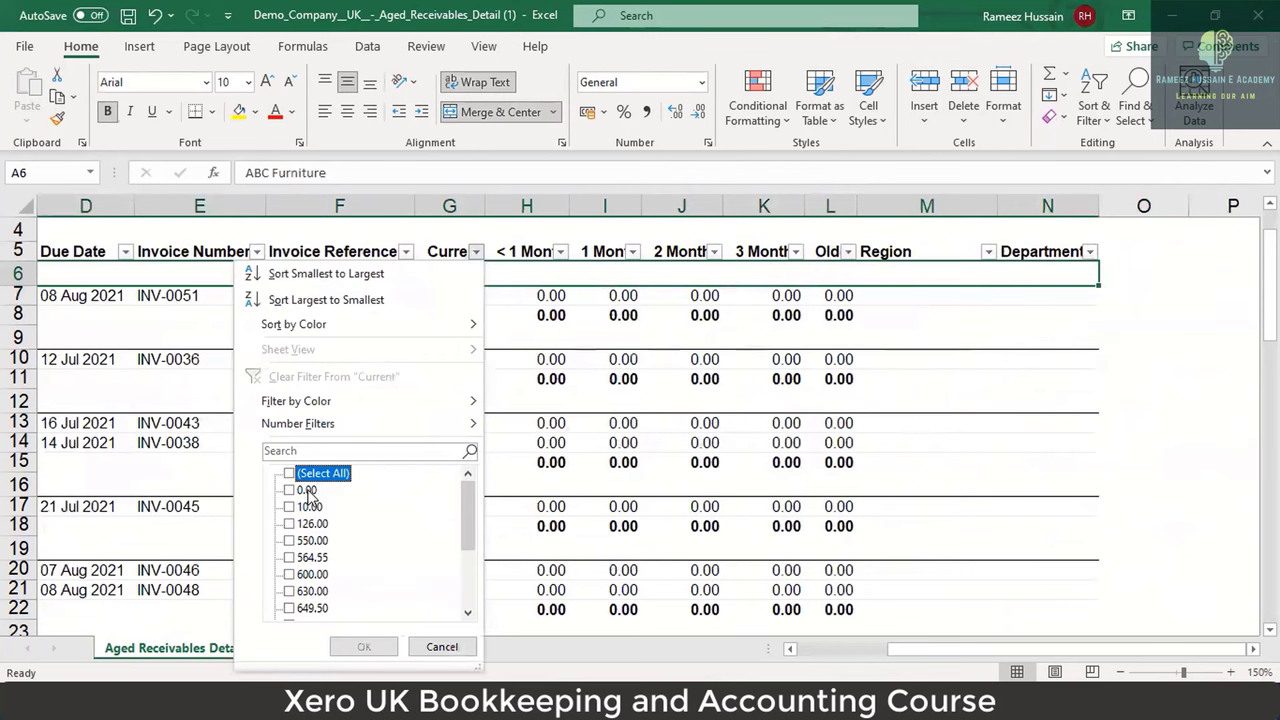
pyautogui.click(306, 491)
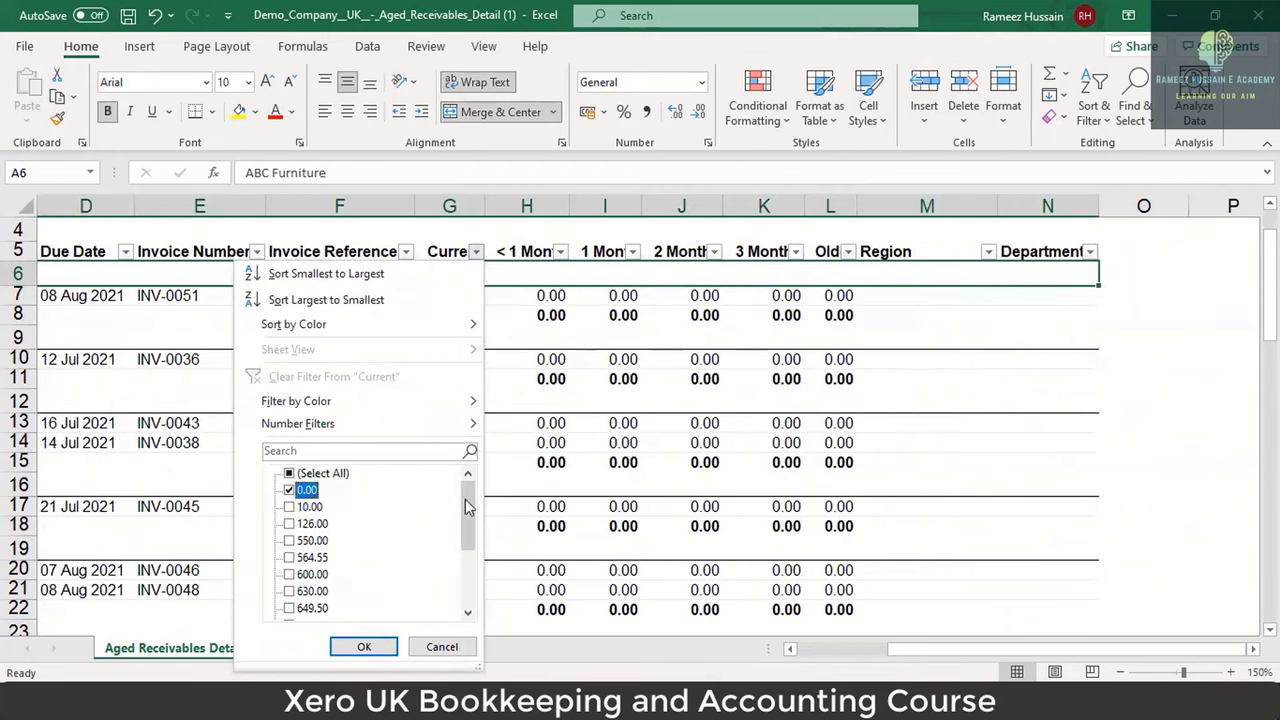
pyautogui.moveTo(465, 499); pyautogui.dragTo(470, 598)
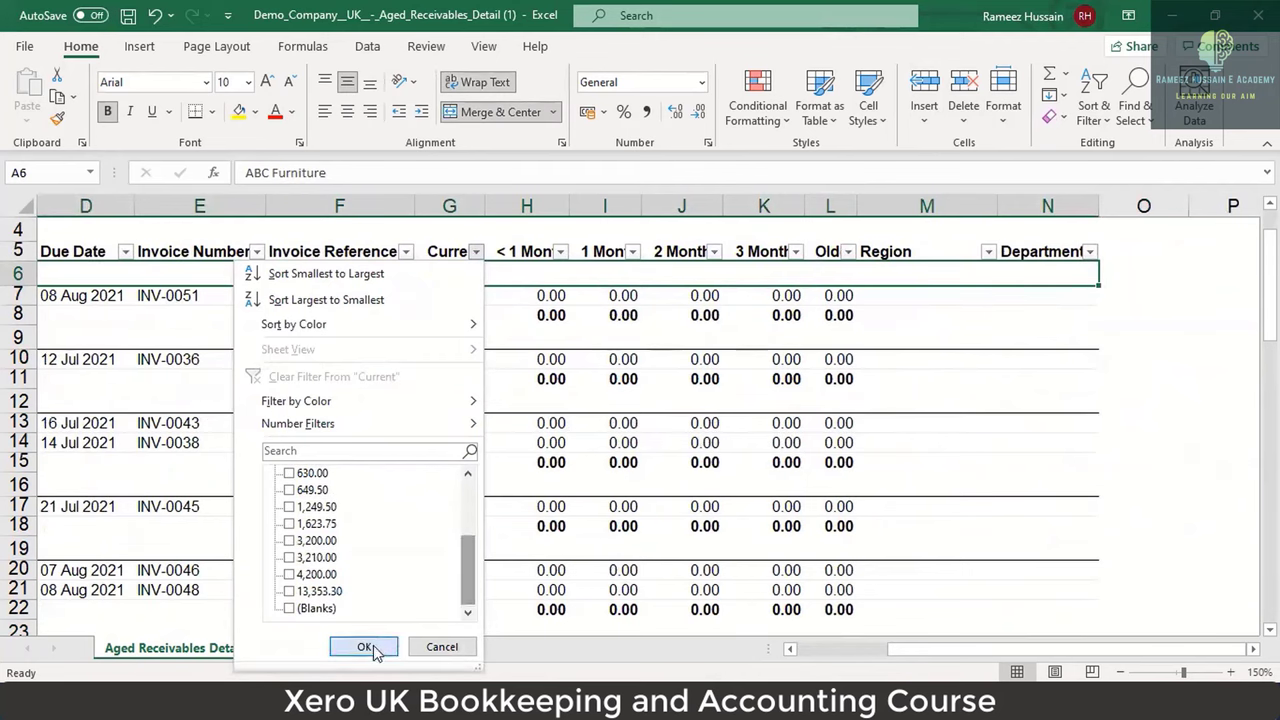
pyautogui.click(365, 646)
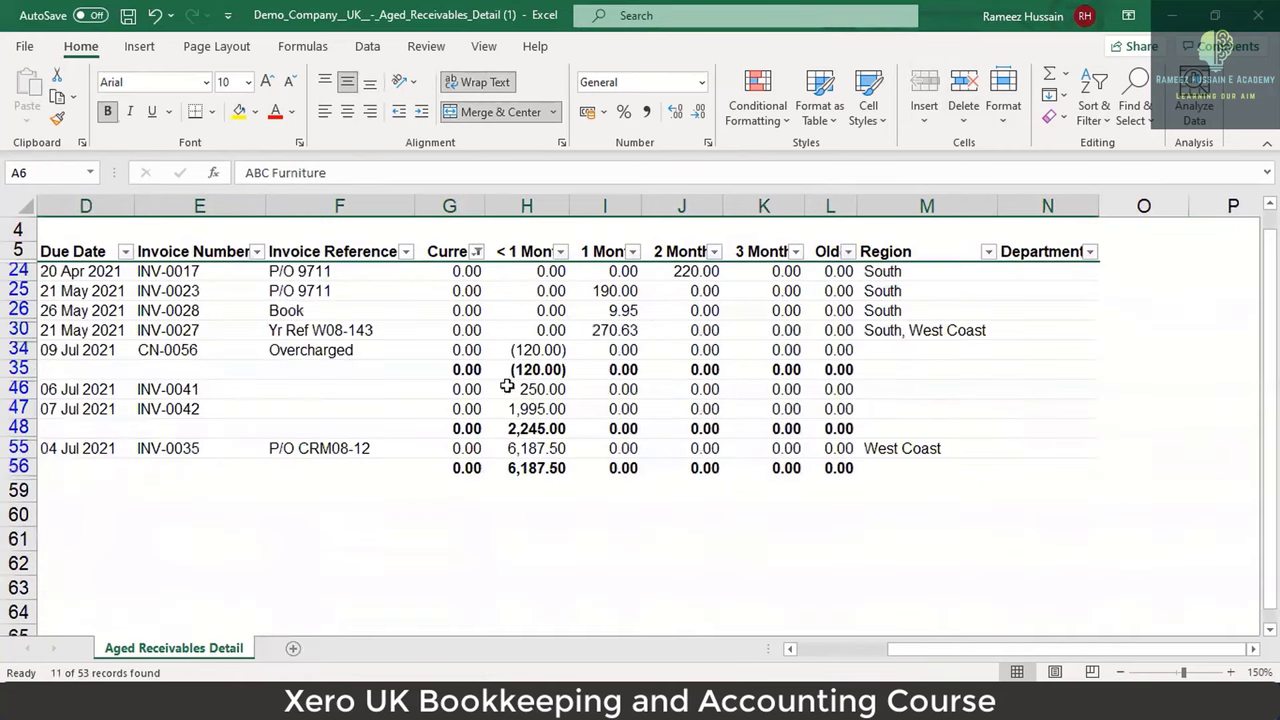
pyautogui.click(461, 271)
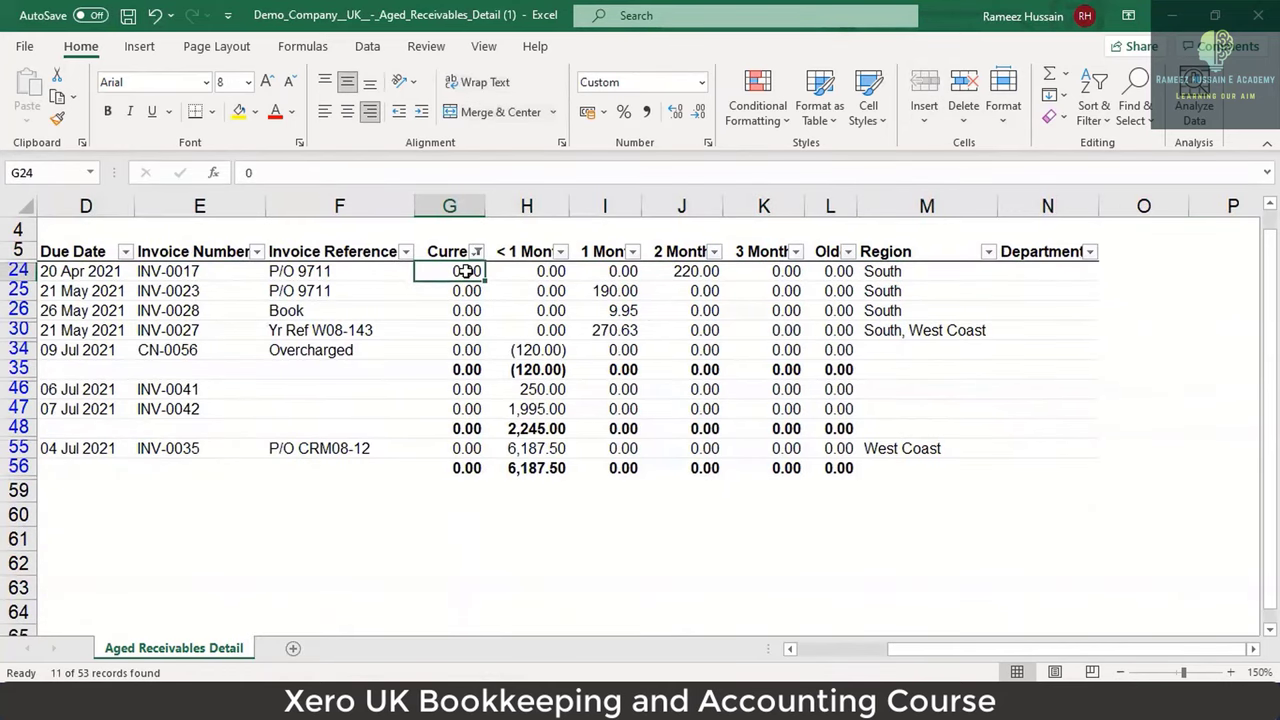
pyautogui.press('Down')
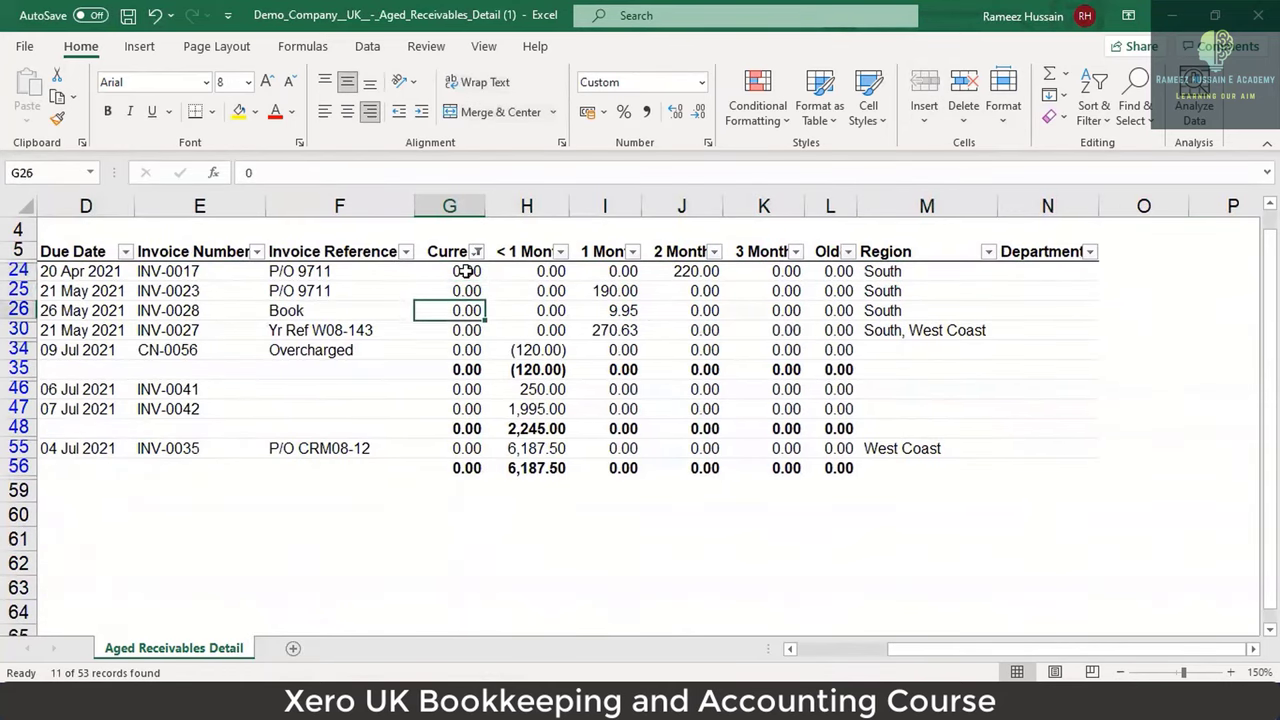
pyautogui.press('Up')
pyautogui.press('Right')
pyautogui.press('Right')
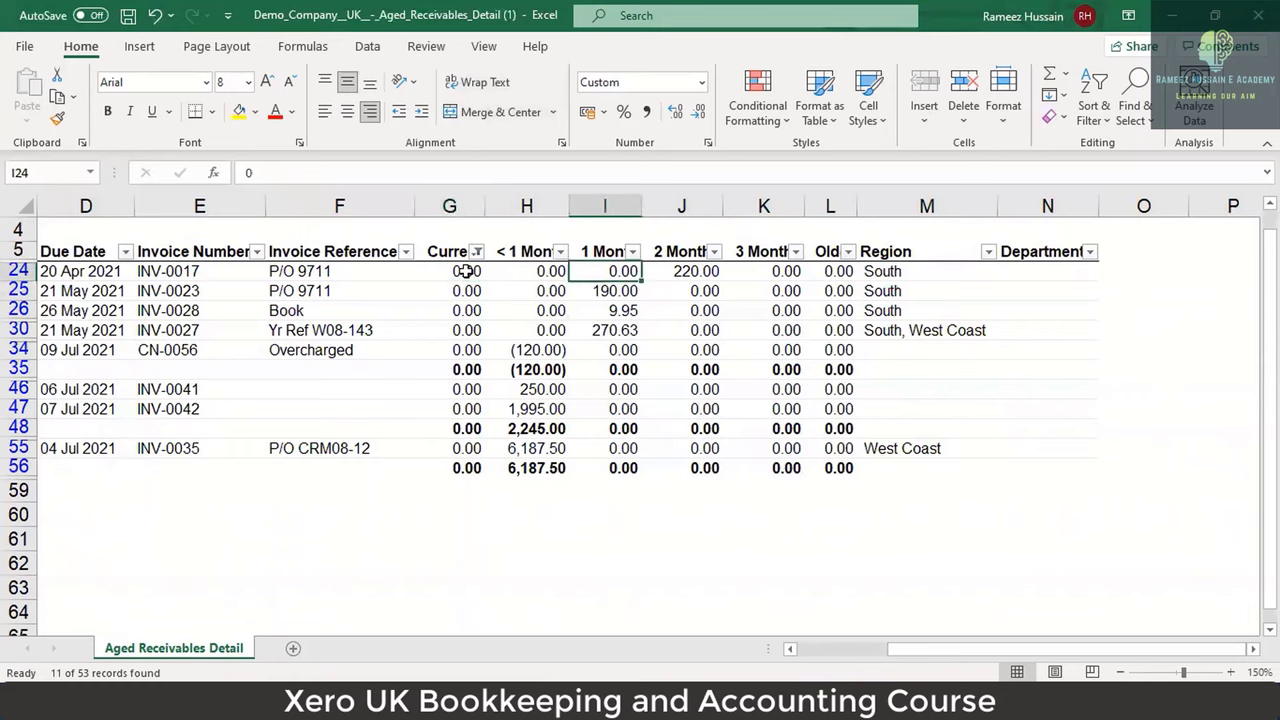
pyautogui.press('Right')
pyautogui.press('Left')
pyautogui.press('Left')
pyautogui.press('Left')
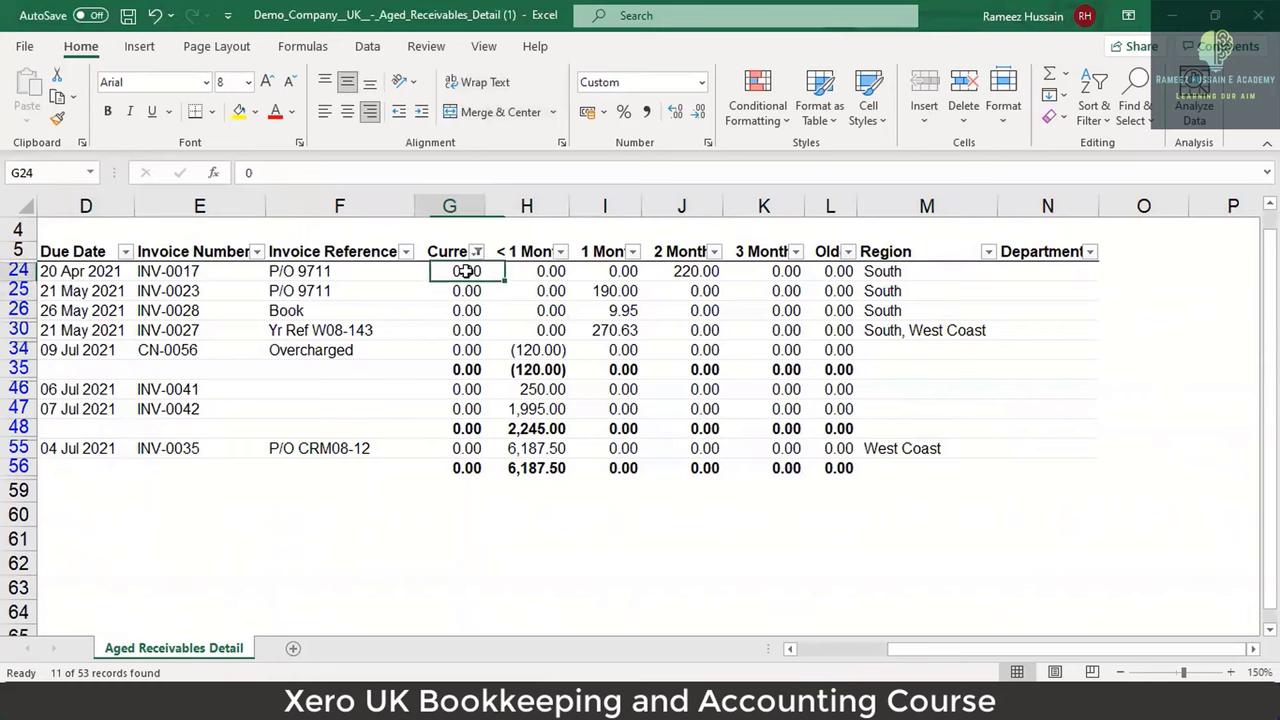
pyautogui.press('Right')
pyautogui.press('Right')
pyautogui.press('Right')
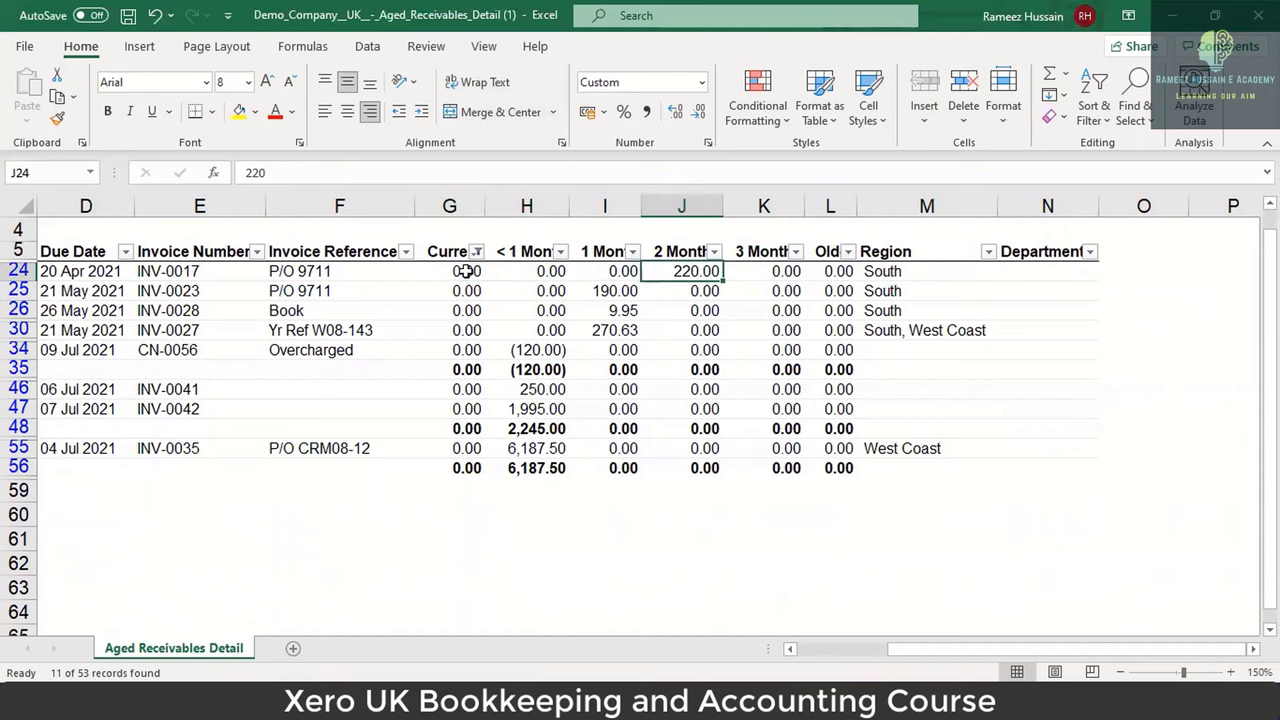
pyautogui.press('Down')
pyautogui.press('Left')
pyautogui.press('Left')
pyautogui.press('Left')
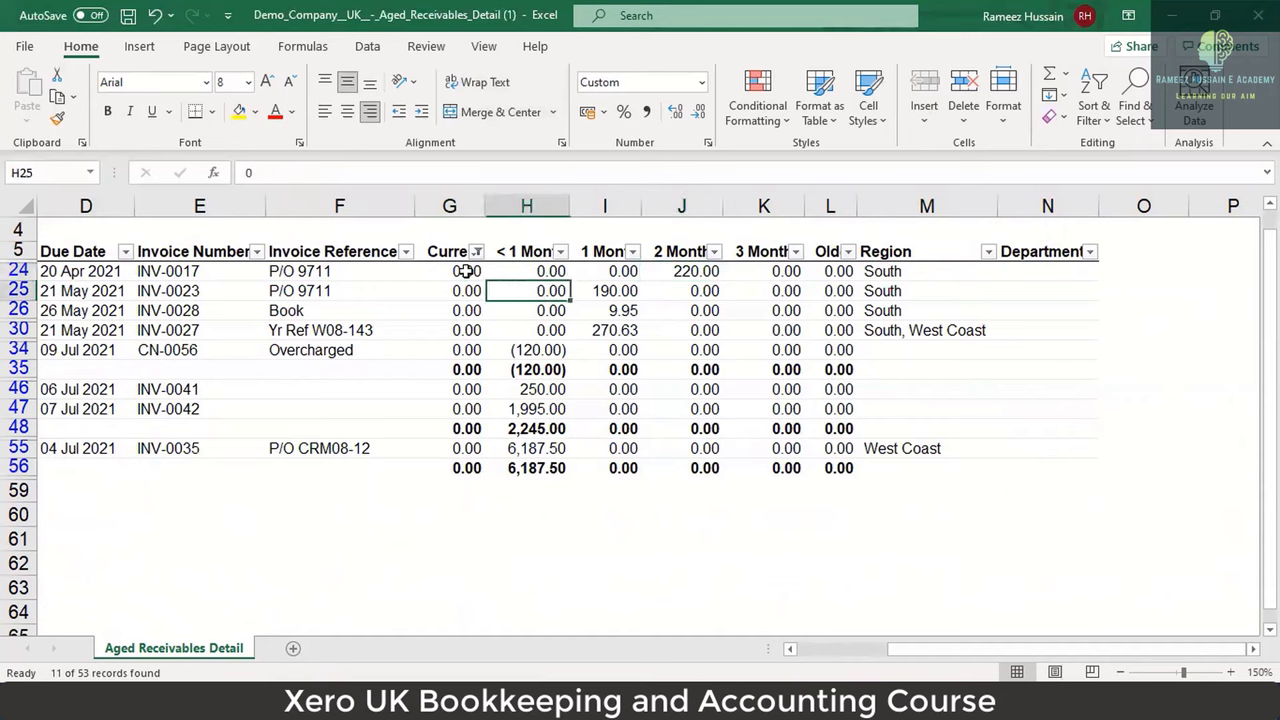
pyautogui.press('Right')
pyautogui.press('Right')
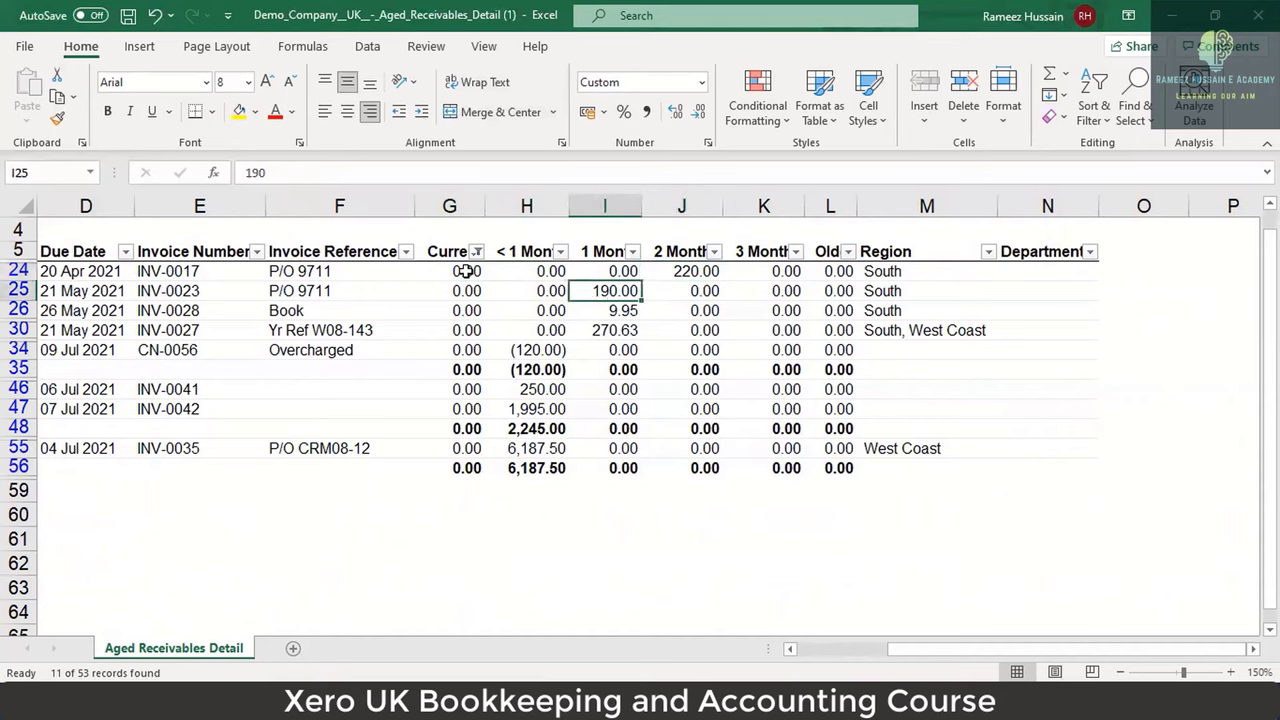
pyautogui.press('Down')
pyautogui.press('Left')
pyautogui.press('Left')
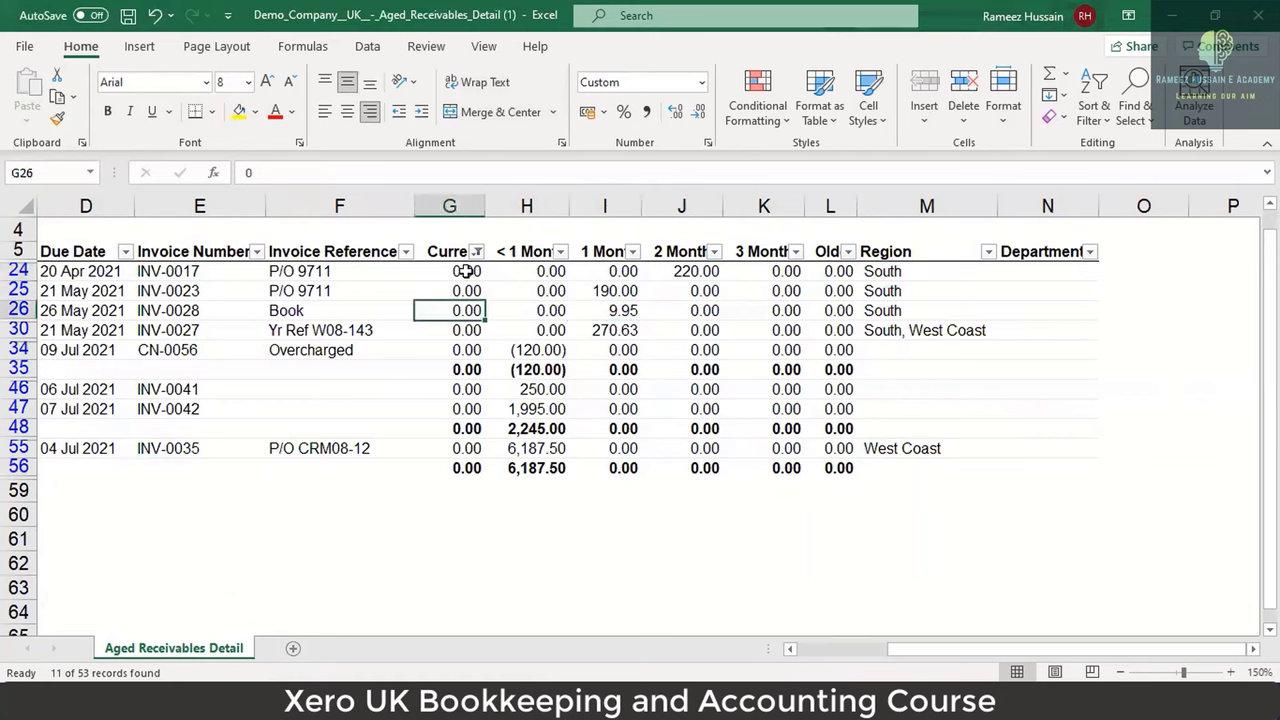
pyautogui.press('Right')
pyautogui.press('Right')
pyautogui.press('Down')
pyautogui.press('Left')
pyautogui.press('Left')
pyautogui.press('Right')
pyautogui.press('Right')
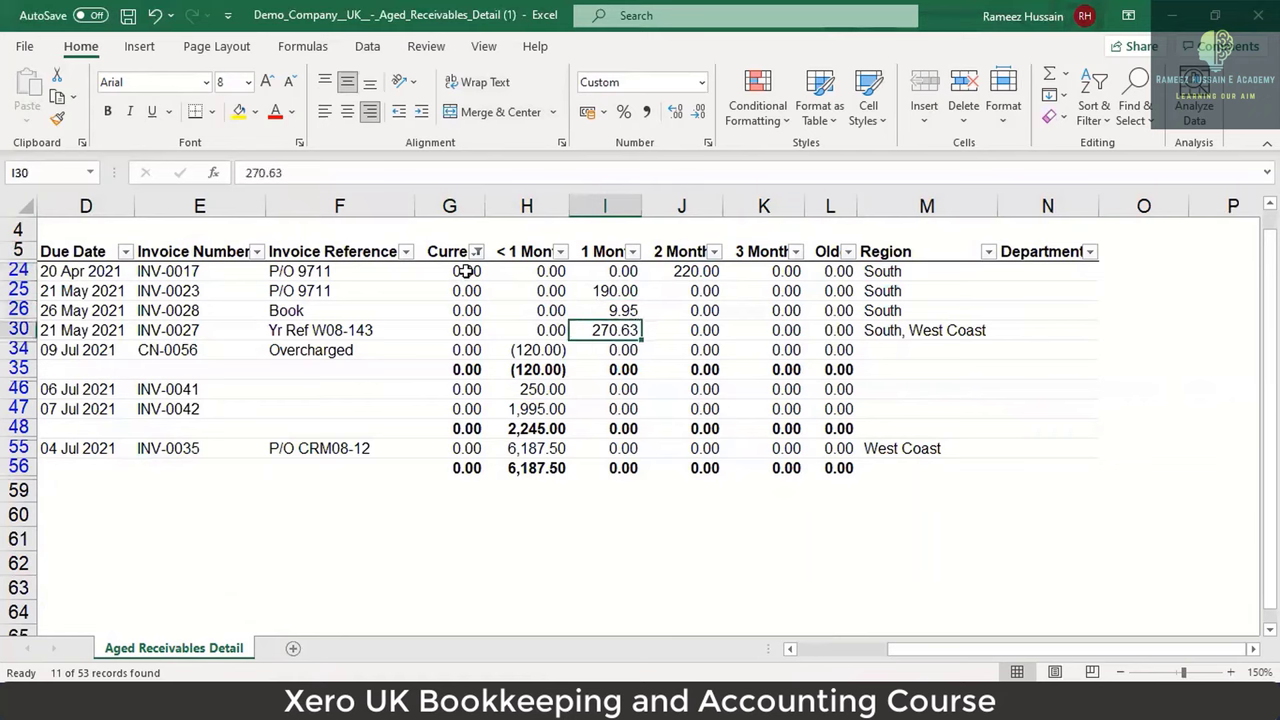
pyautogui.press('Down')
pyautogui.press('Left')
pyautogui.press('Left')
pyautogui.press('Right')
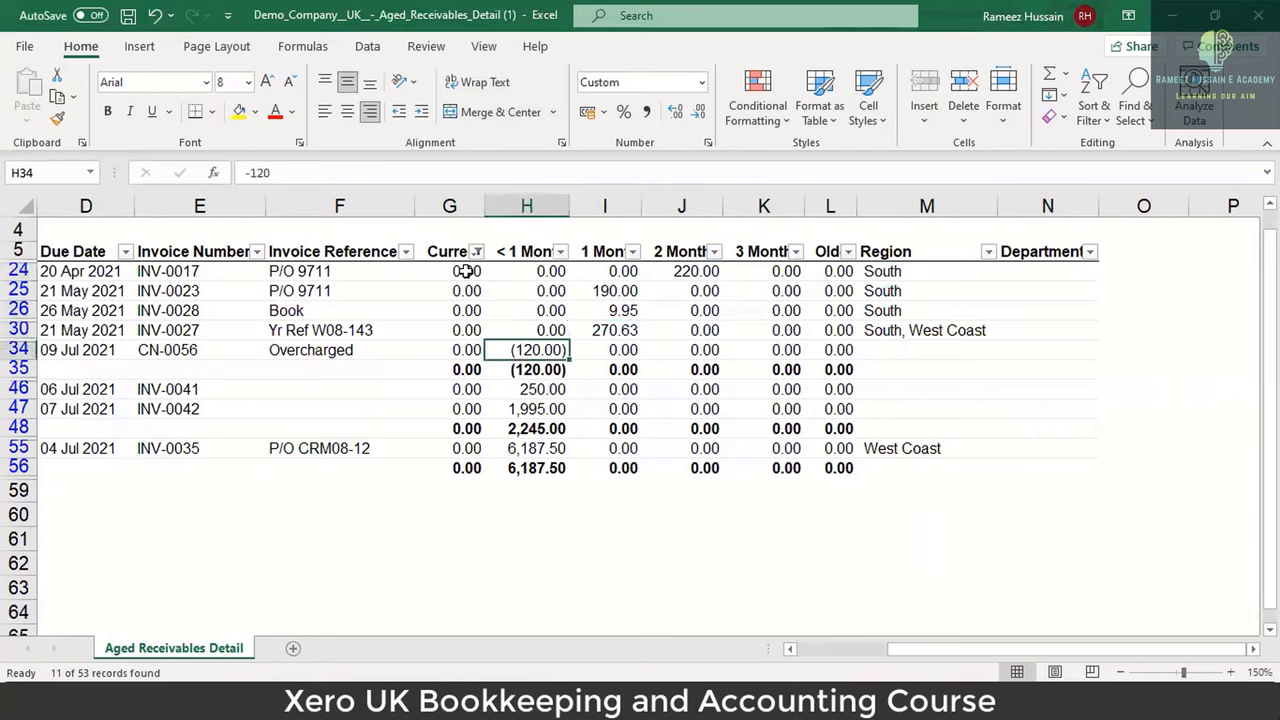
pyautogui.press('Down')
pyautogui.press('Left')
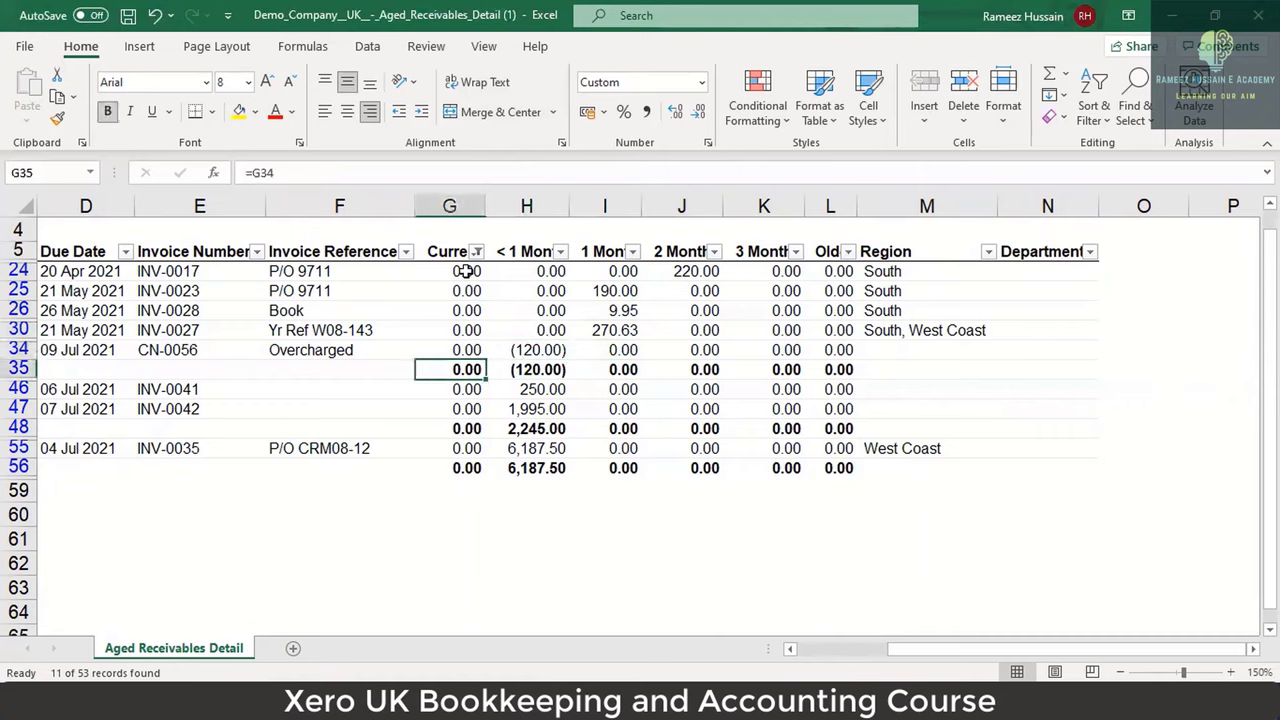
pyautogui.press('Right')
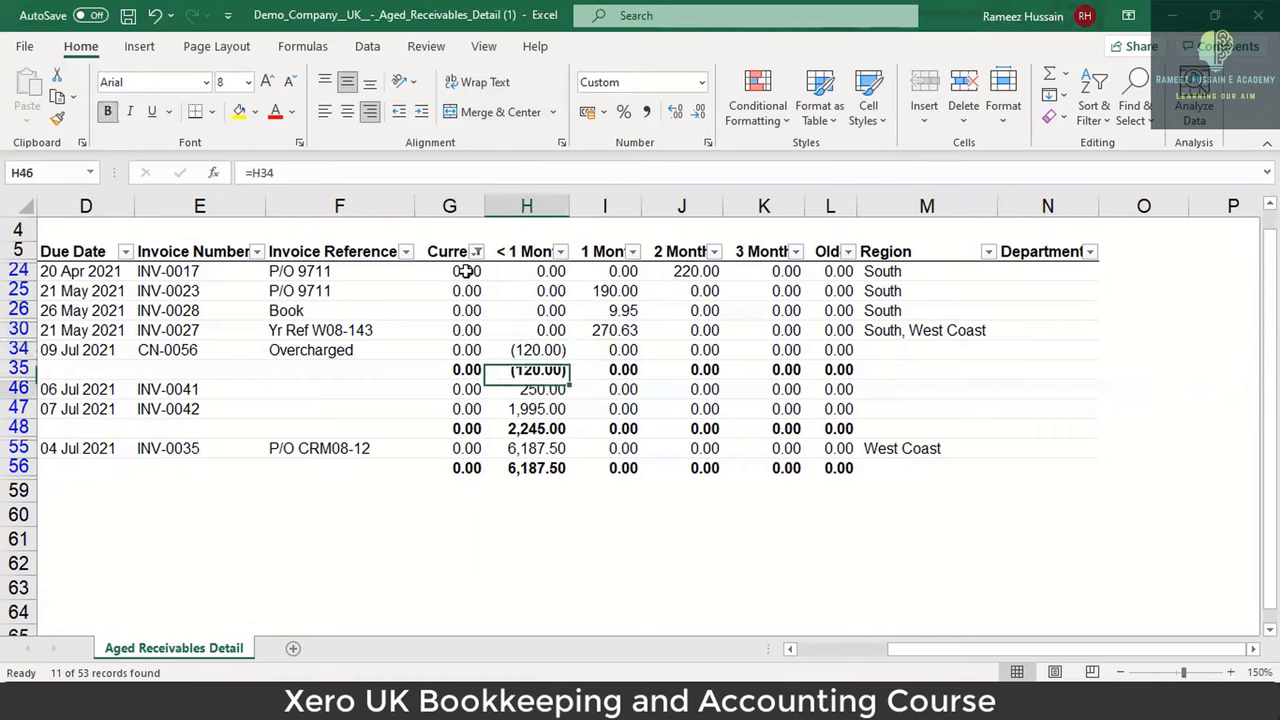
pyautogui.press('Down')
pyautogui.press('Left')
pyautogui.press('Right')
pyautogui.press('Down')
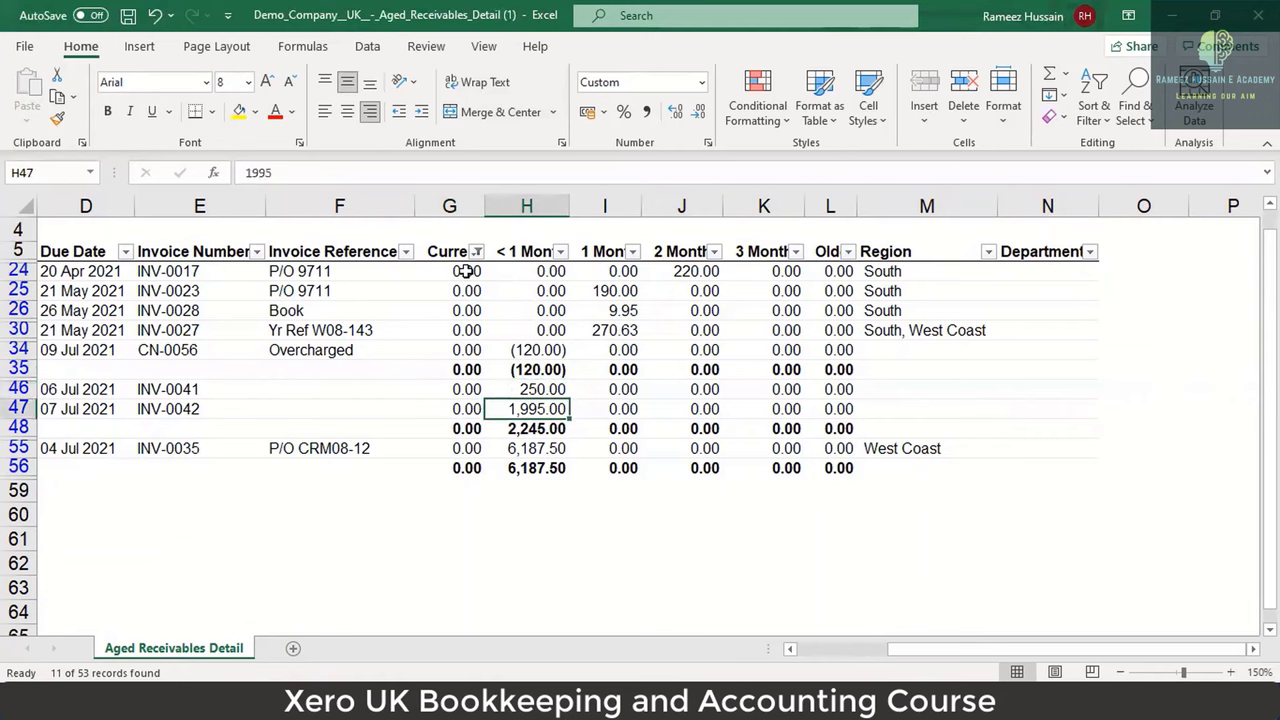
pyautogui.press('Down')
pyautogui.press('Left')
pyautogui.press('Right')
pyautogui.press('Down')
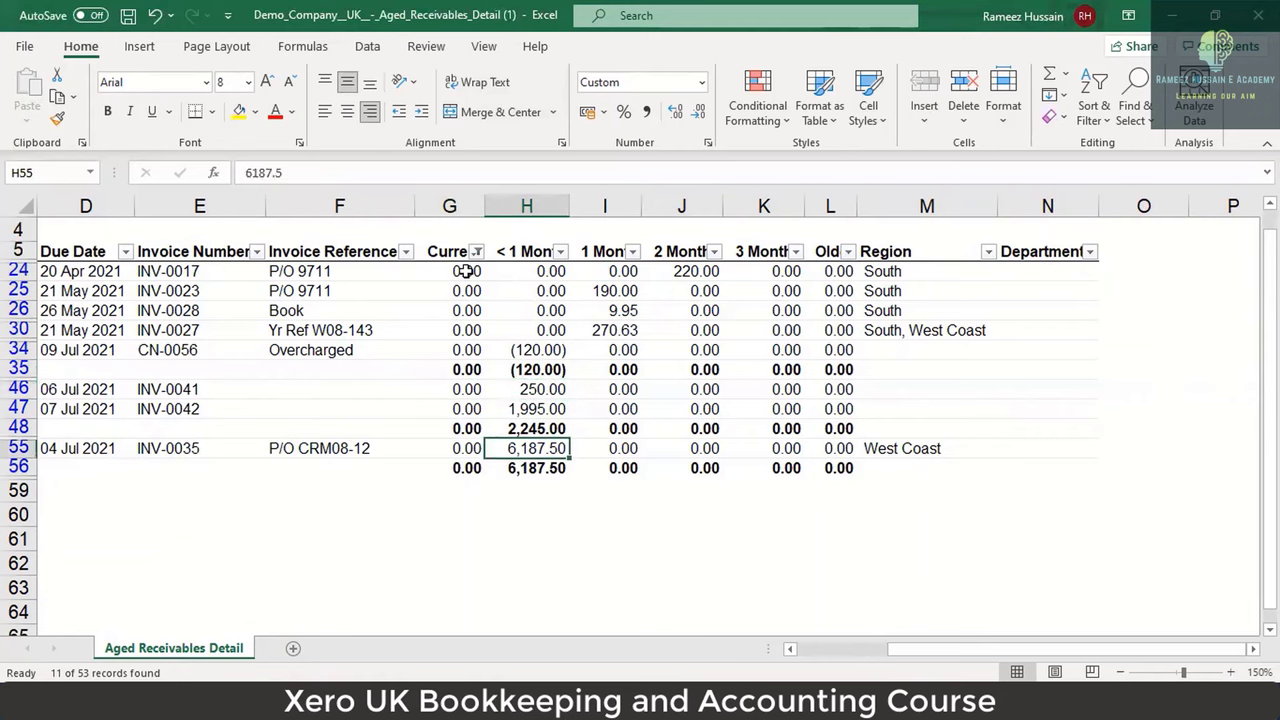
pyautogui.press('Down')
pyautogui.press('Left')
pyautogui.press('Up')
pyautogui.press('Right')
pyautogui.press('Left')
pyautogui.press('Left')
pyautogui.press('Left')
pyautogui.press('Left')
pyautogui.press('Left')
pyautogui.press('Left')
pyautogui.press('Left')
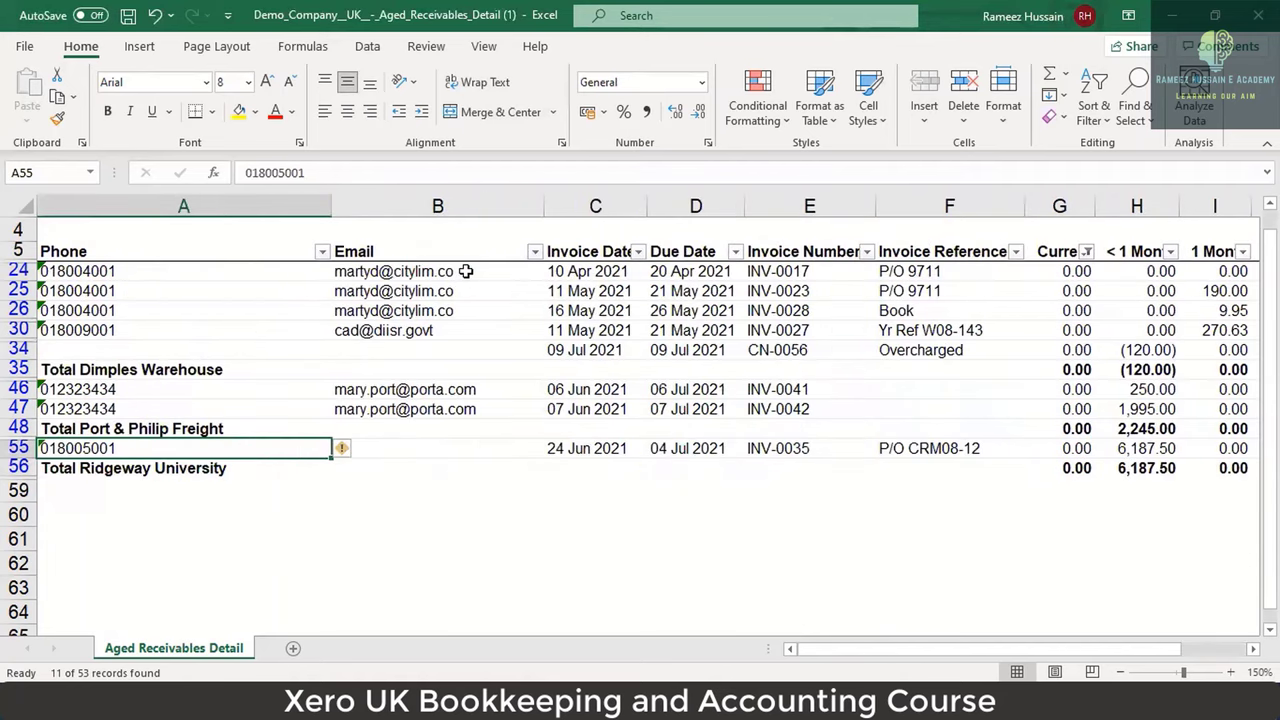
# Step: Step through the filtered rows back to the first invoice's email address
pyautogui.press('Right')
pyautogui.press('Left')
pyautogui.press('Right')
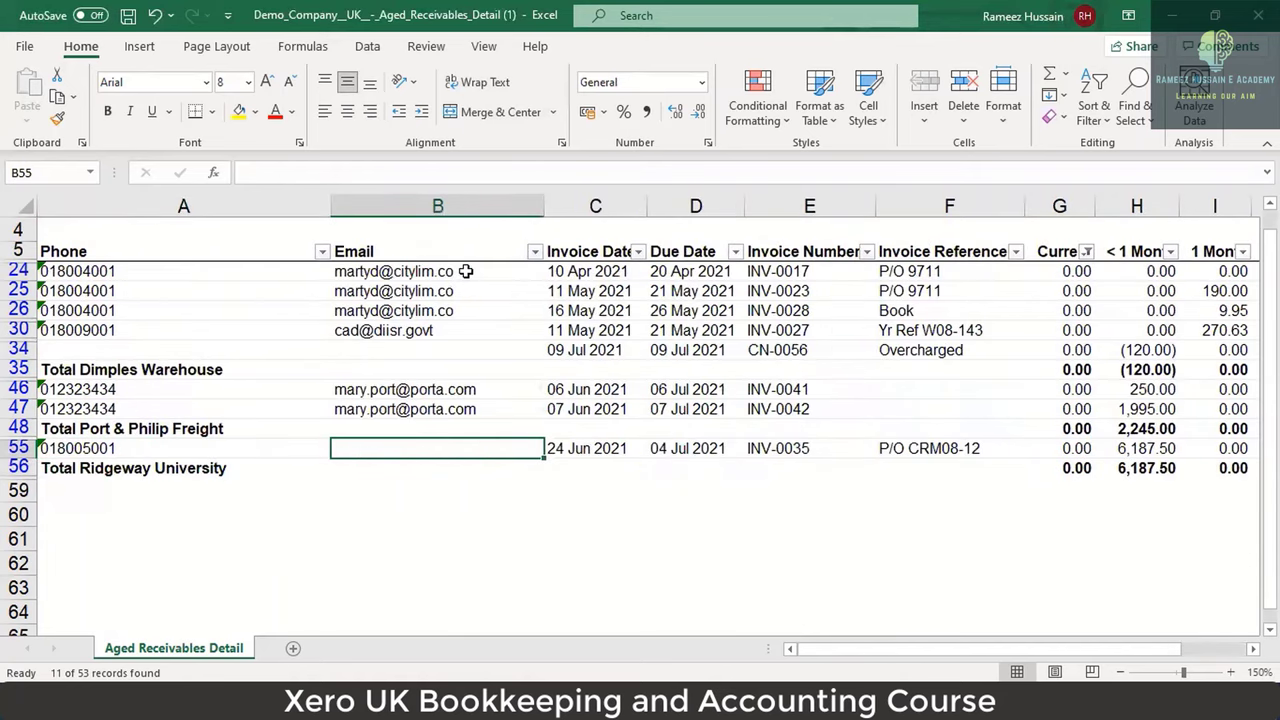
pyautogui.press('Up')
pyautogui.press('Up')
pyautogui.press('Up')
pyautogui.press('Up')
pyautogui.press('Up')
pyautogui.press('Up')
pyautogui.press('Up')
pyautogui.press('Up')
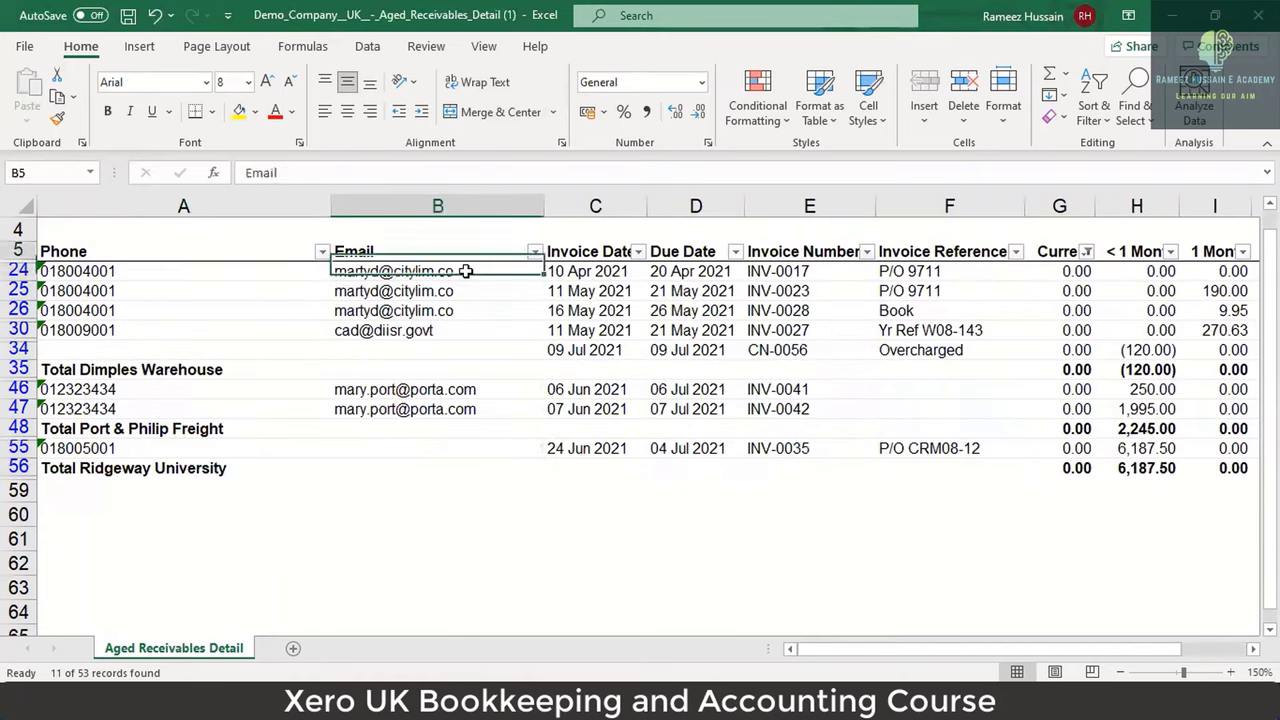
pyautogui.press('Up')
pyautogui.press('Up')
pyautogui.press('Up')
pyautogui.press('Up')
pyautogui.press('Down')
pyautogui.press('Down')
pyautogui.press('Down')
pyautogui.press('Right')
pyautogui.press('Down')
pyautogui.press('Down')
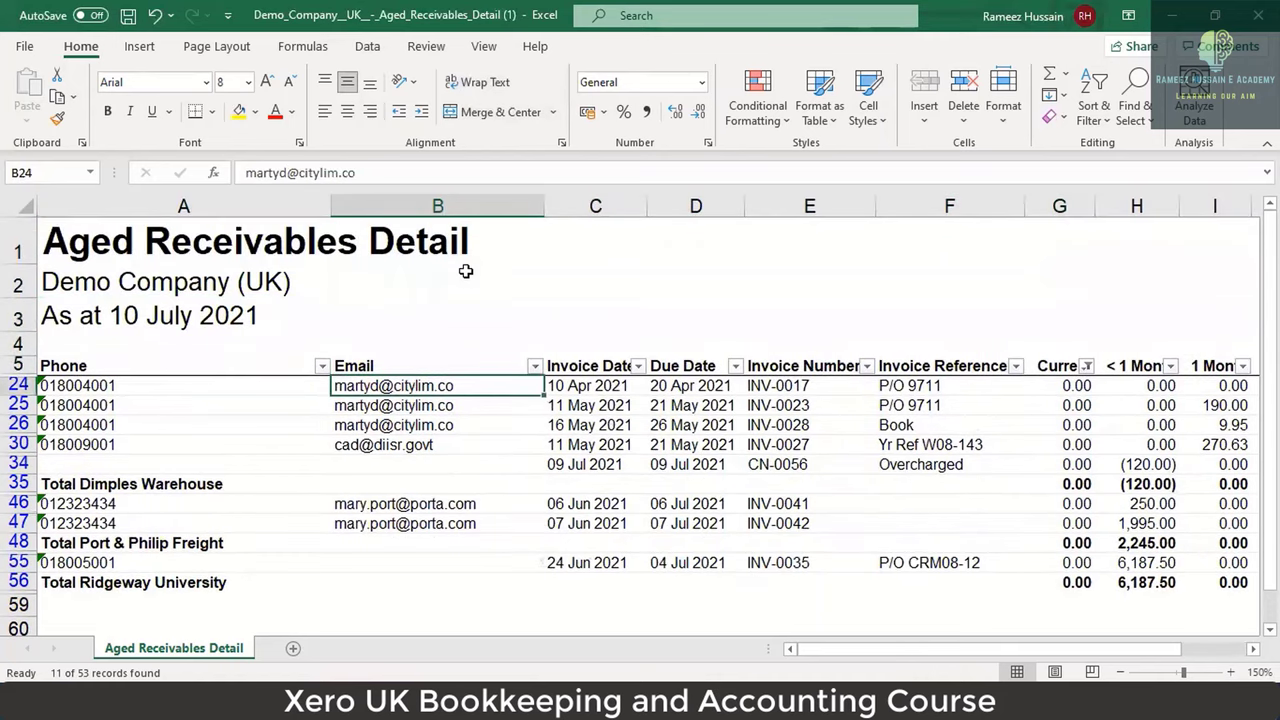
pyautogui.press('Right')
pyautogui.press('Right')
pyautogui.press('Right')
pyautogui.press('Right')
pyautogui.press('Right')
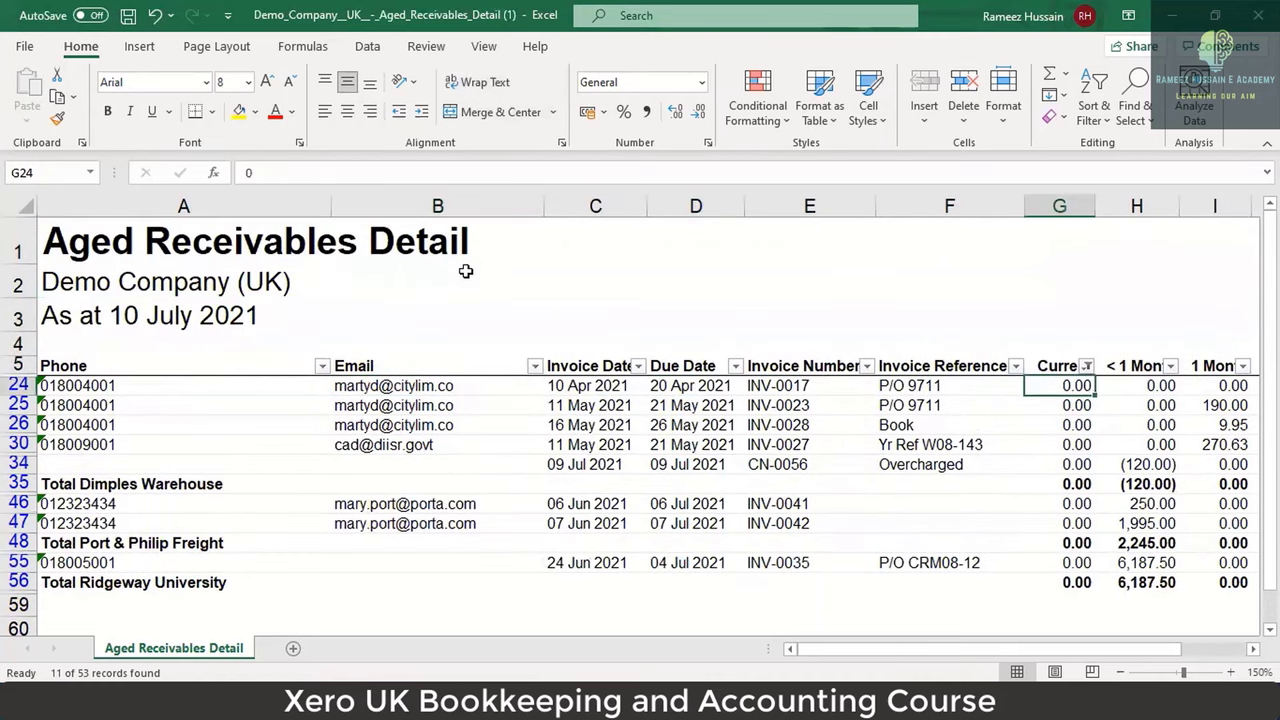
pyautogui.press('Left')
pyautogui.press('Left')
pyautogui.press('Home')
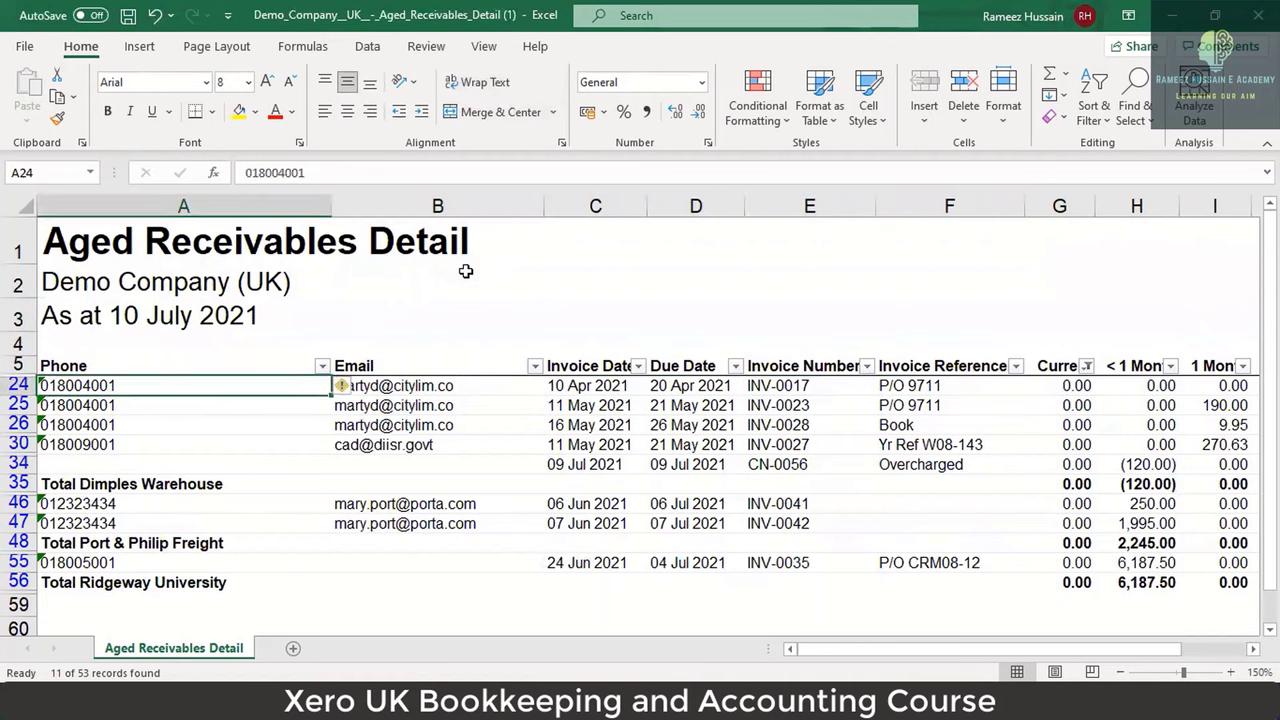
pyautogui.press('Right')
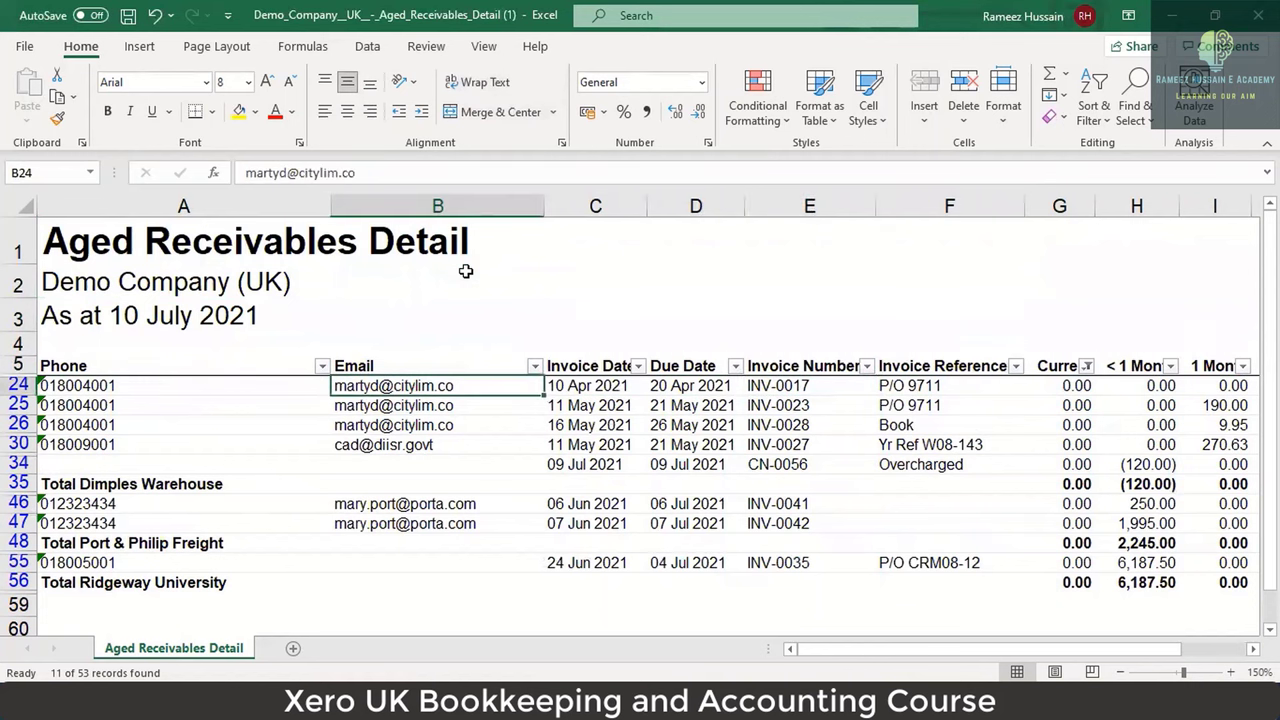
# Step: Copy the first email, review INV-0017's 220.00 overdue amount, cancel the copy, then switch to Xero
pyautogui.hotkey('ctrl', 'c')
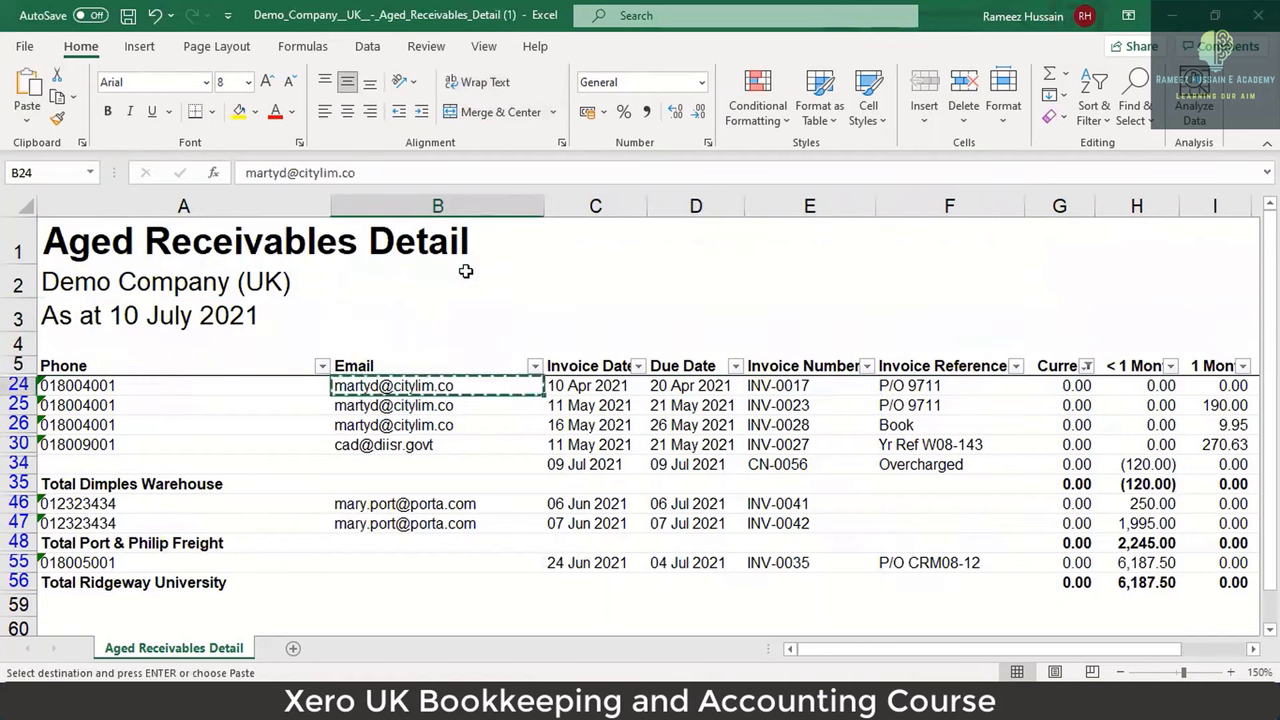
pyautogui.press('Left')
pyautogui.press('Right')
pyautogui.press('Right')
pyautogui.press('Right')
pyautogui.press('Right')
pyautogui.press('Right')
pyautogui.press('Right')
pyautogui.press('Right')
pyautogui.press('Right')
pyautogui.press('Right')
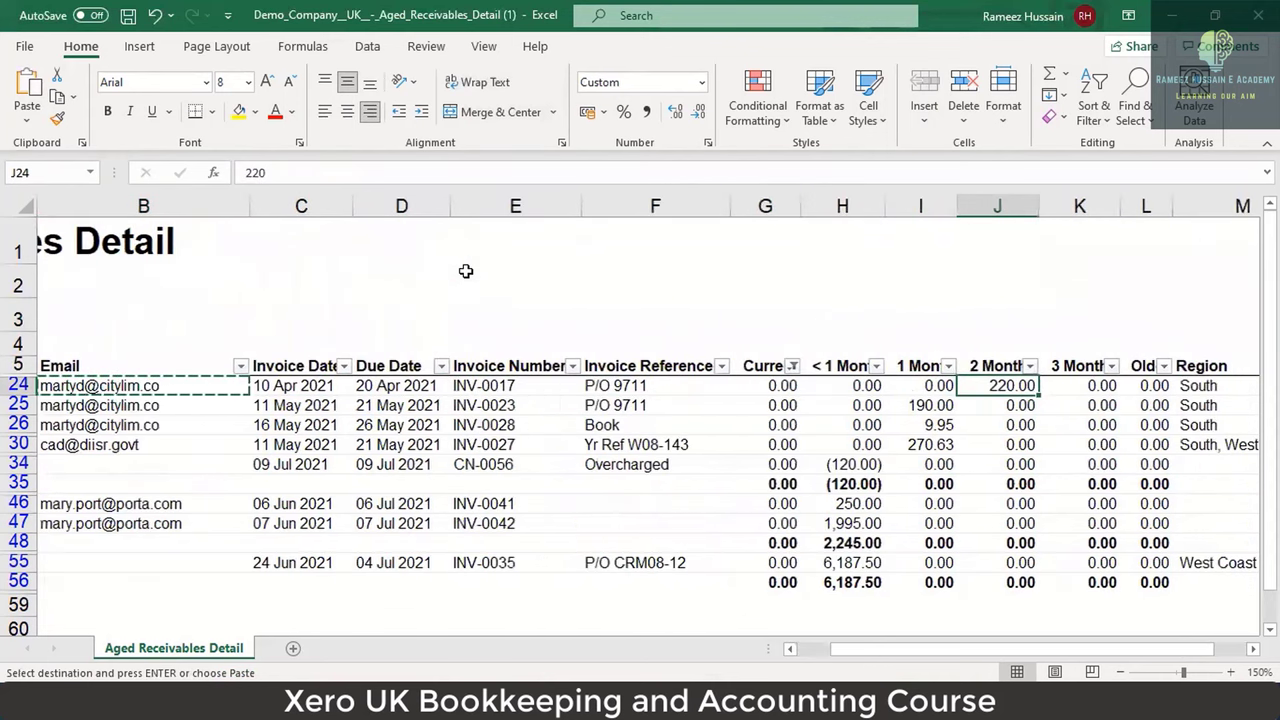
pyautogui.press('Left')
pyautogui.press('Left')
pyautogui.press('Left')
pyautogui.press('Left')
pyautogui.press('Left')
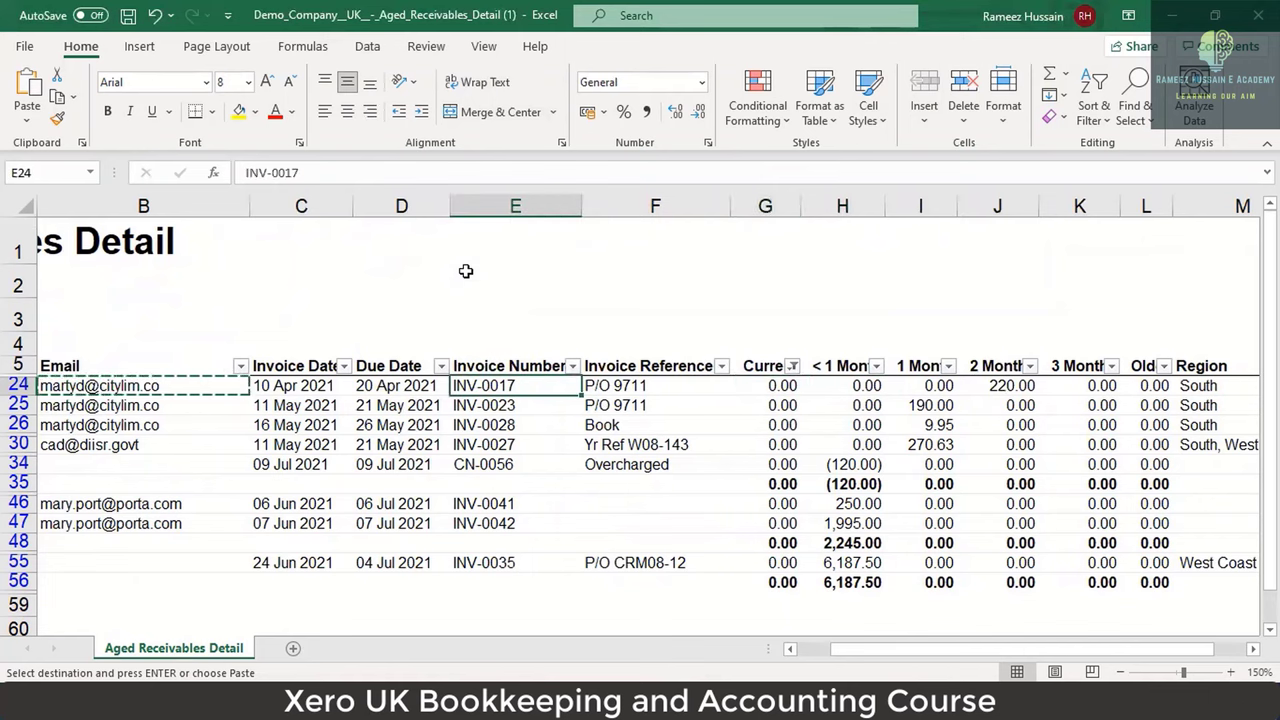
pyautogui.press('Left')
pyautogui.press('Right')
pyautogui.press('Right')
pyautogui.press('Right')
pyautogui.press('Right')
pyautogui.press('Right')
pyautogui.press('Right')
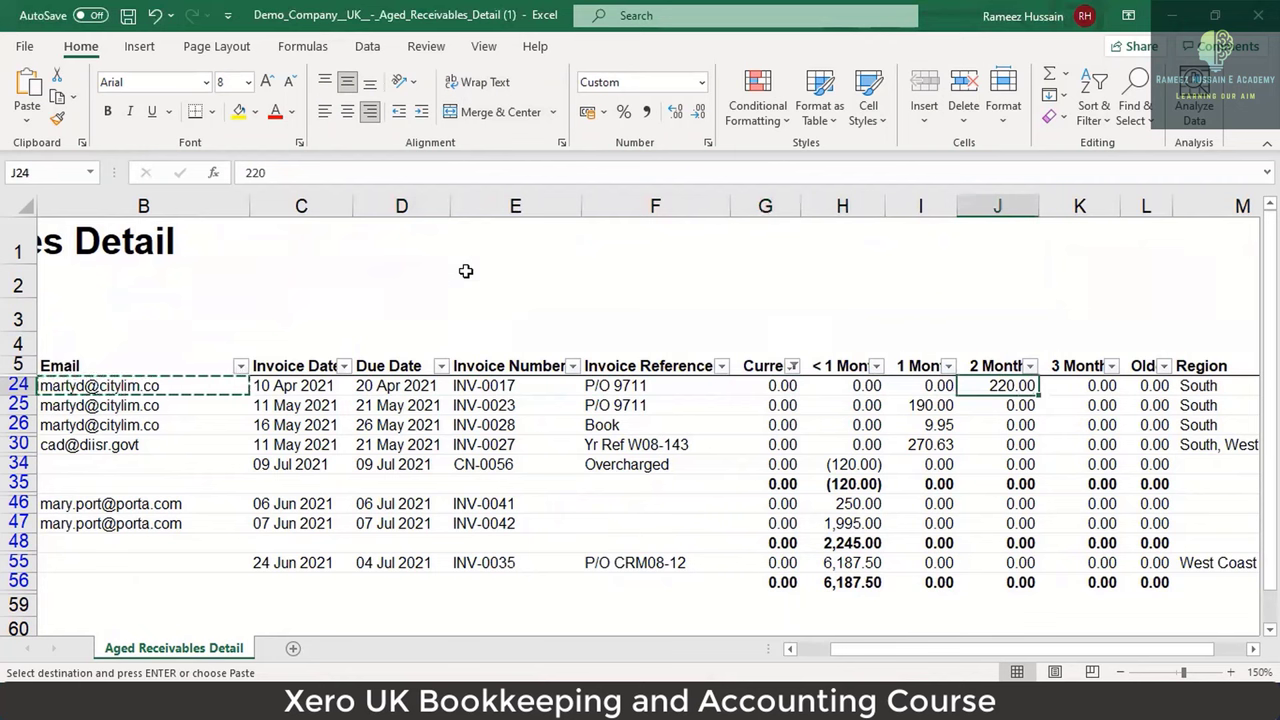
pyautogui.press('Left')
pyautogui.press('Left')
pyautogui.press('Left')
pyautogui.press('Left')
pyautogui.press('Left')
pyautogui.press('Left')
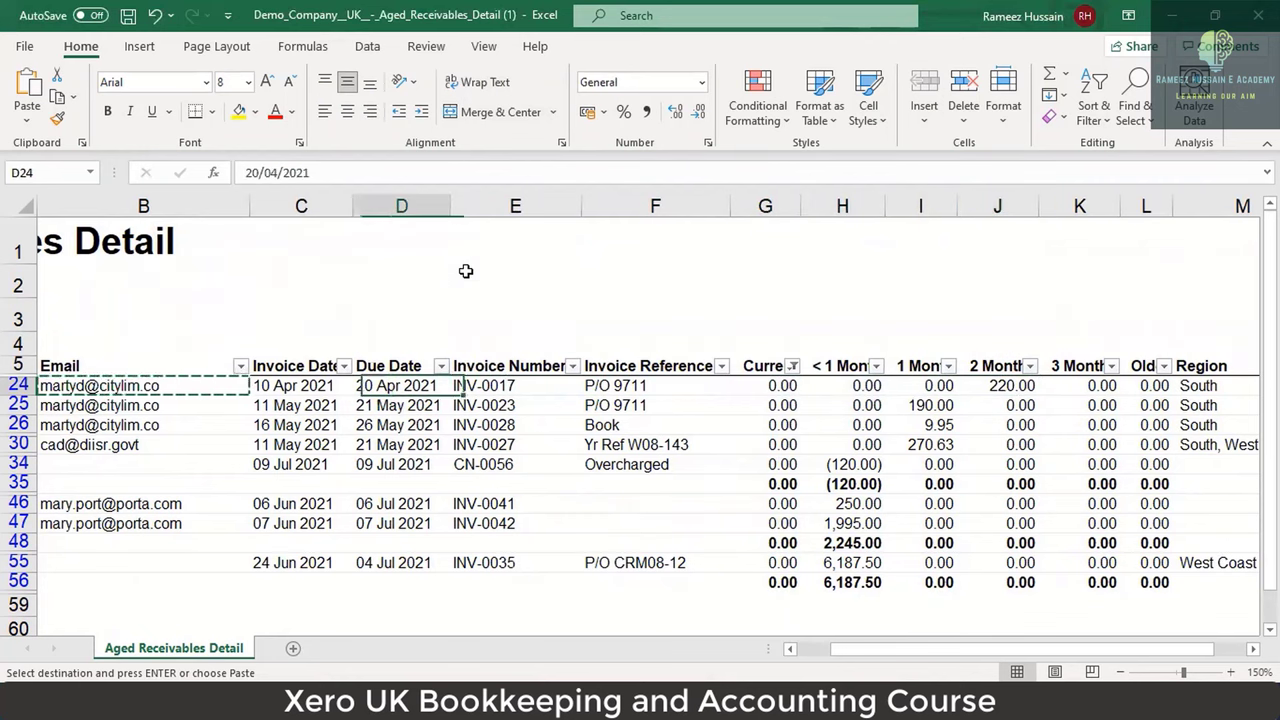
pyautogui.press('Right')
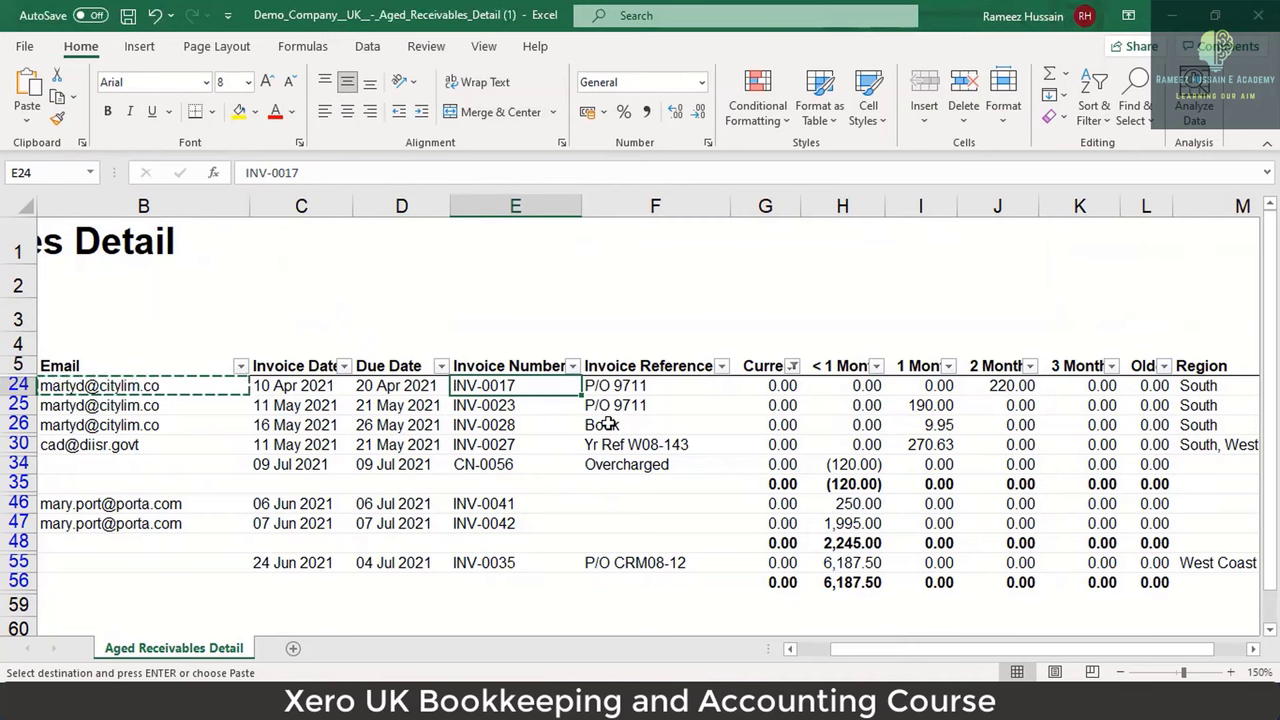
pyautogui.press('Escape')
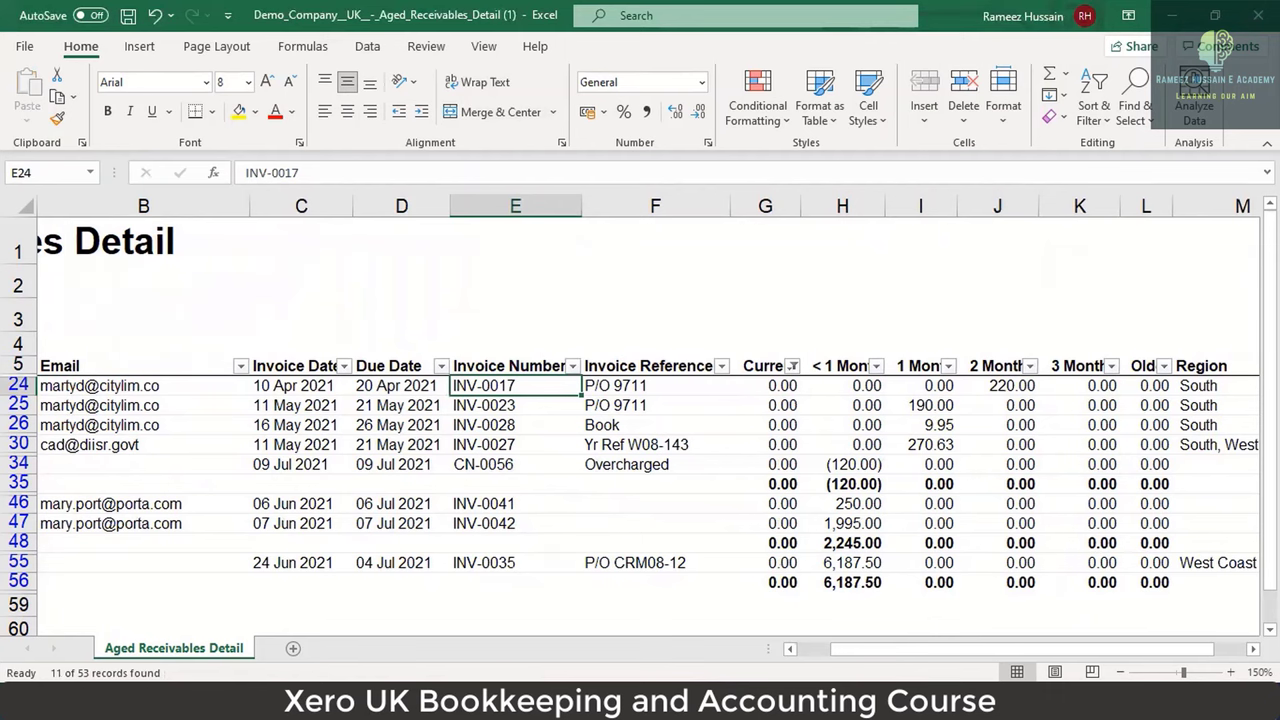
pyautogui.hotkey('alt', 'Tab')
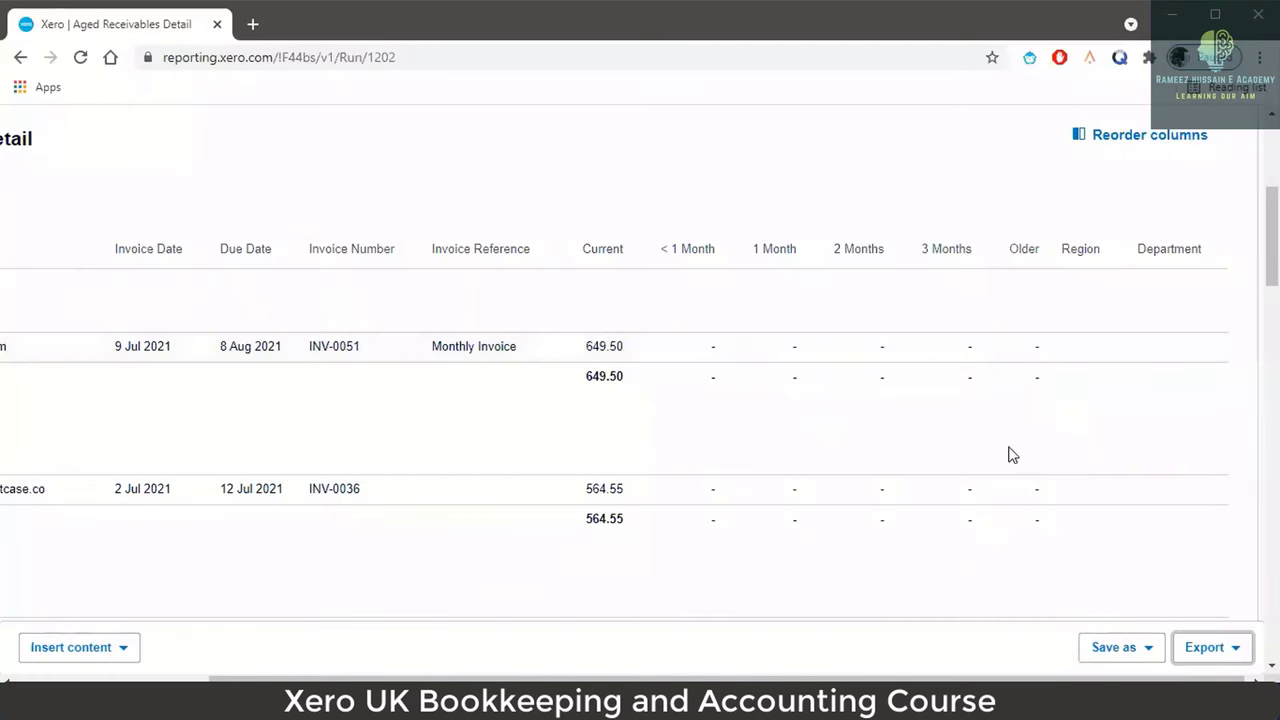
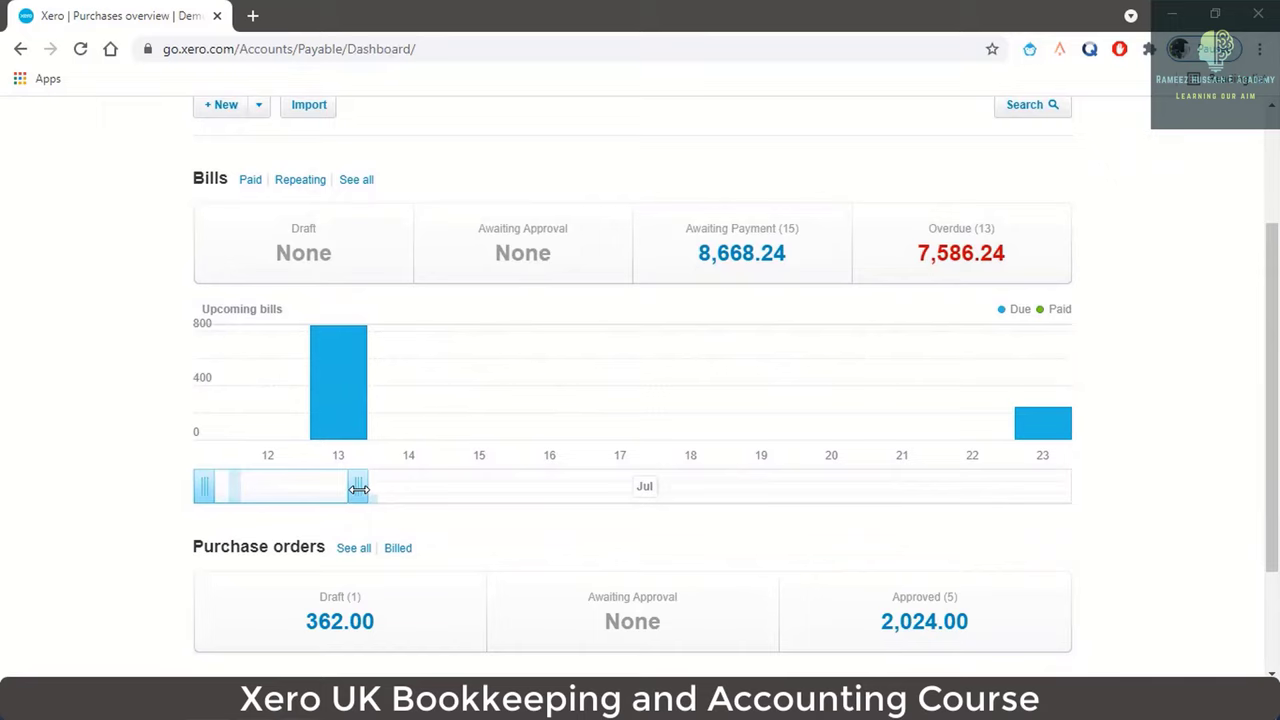
# Step: Adjust the upcoming bills chart range so it spans roughly the 12th through the 26th
pyautogui.moveTo(365, 489); pyautogui.dragTo(760, 486)
pyautogui.moveTo(476, 430)
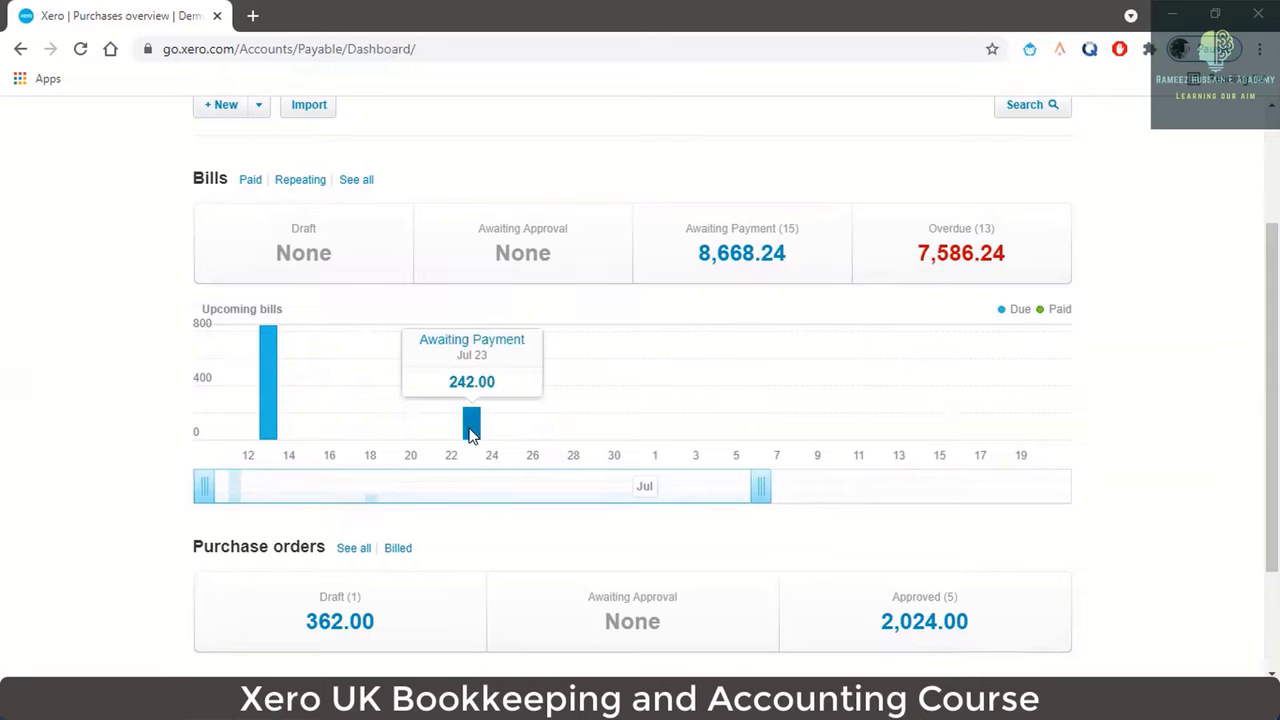
pyautogui.moveTo(761, 494); pyautogui.dragTo(404, 480)
pyautogui.moveTo(307, 369)
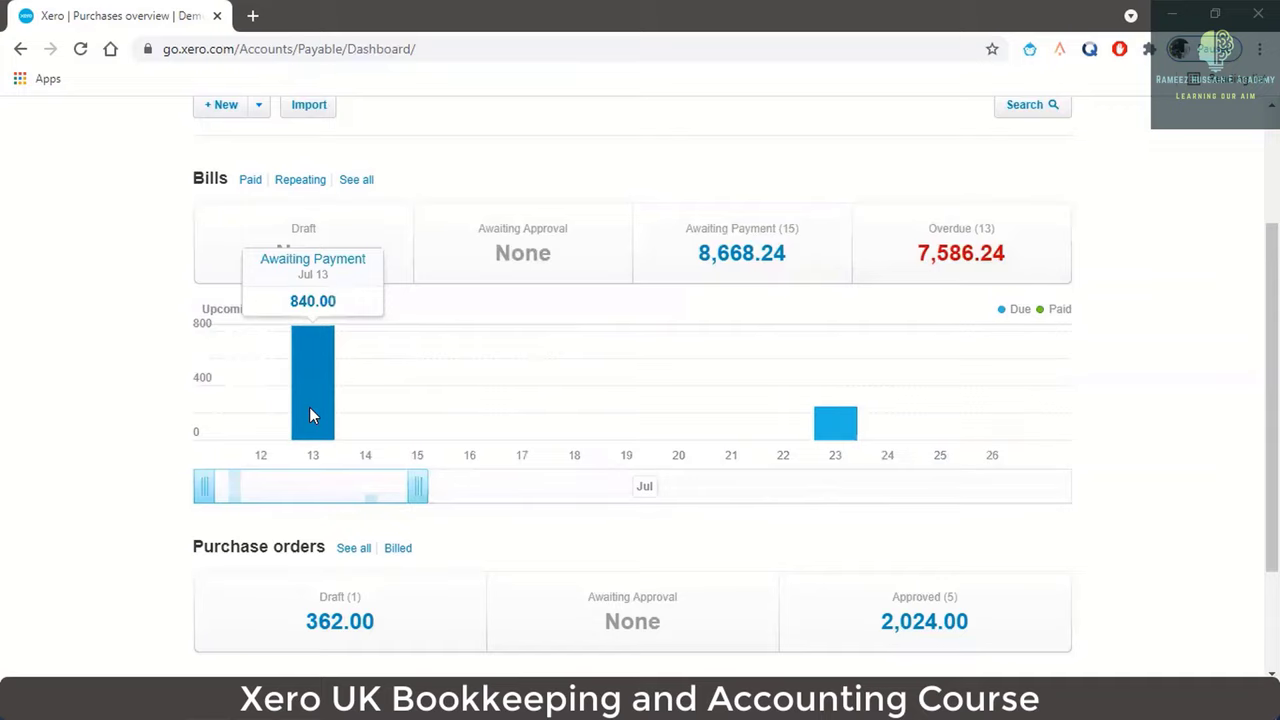
pyautogui.scroll(-1, 463, 375)
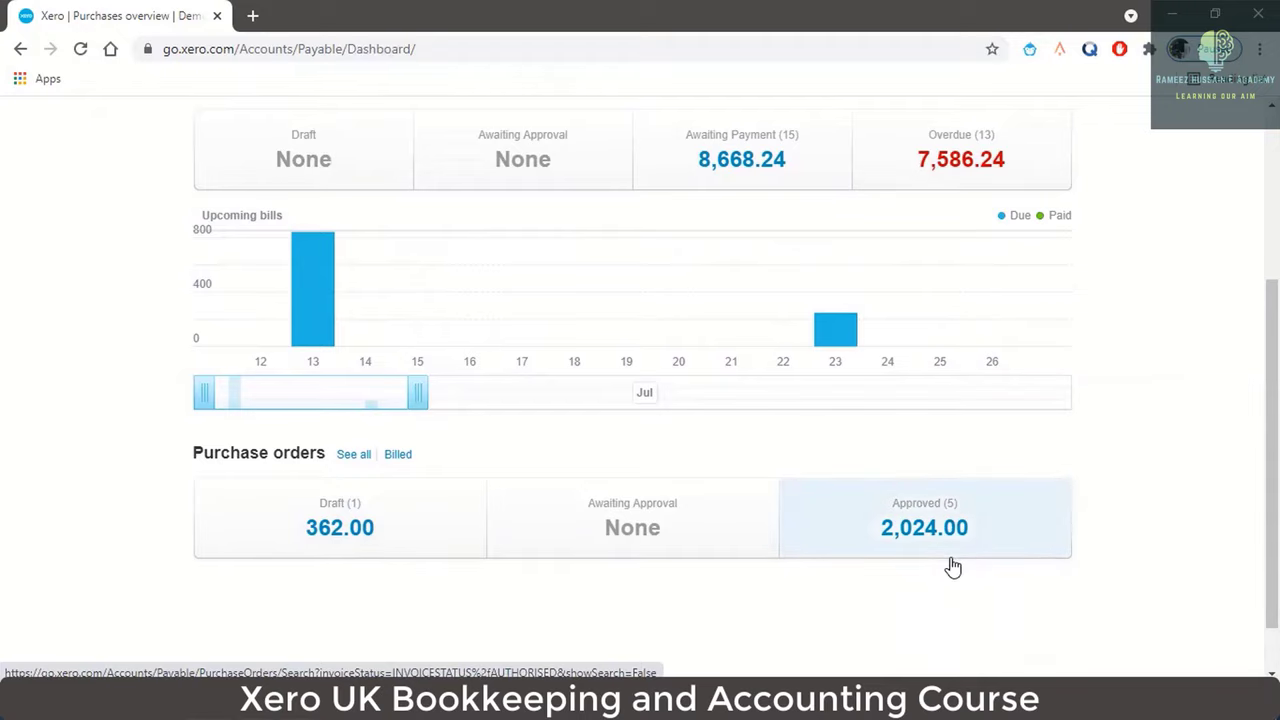
pyautogui.scroll(-1, 591, 580)
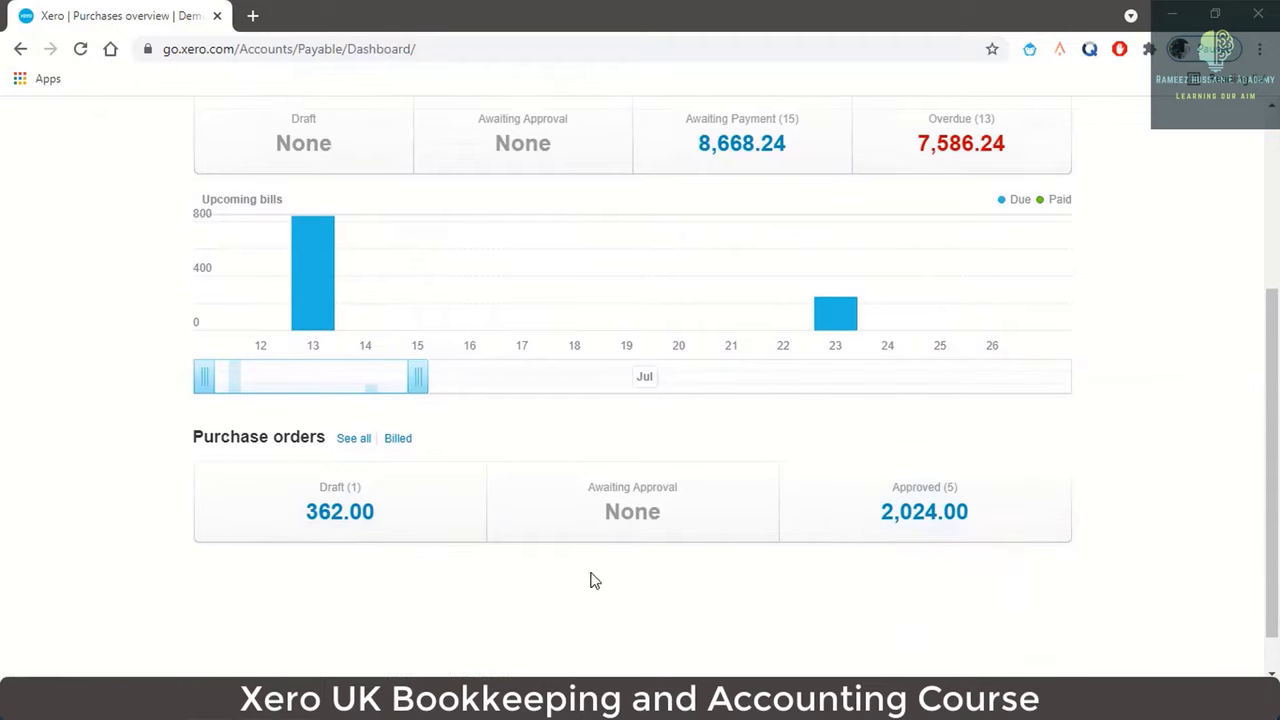
pyautogui.scroll(4, 541, 549)
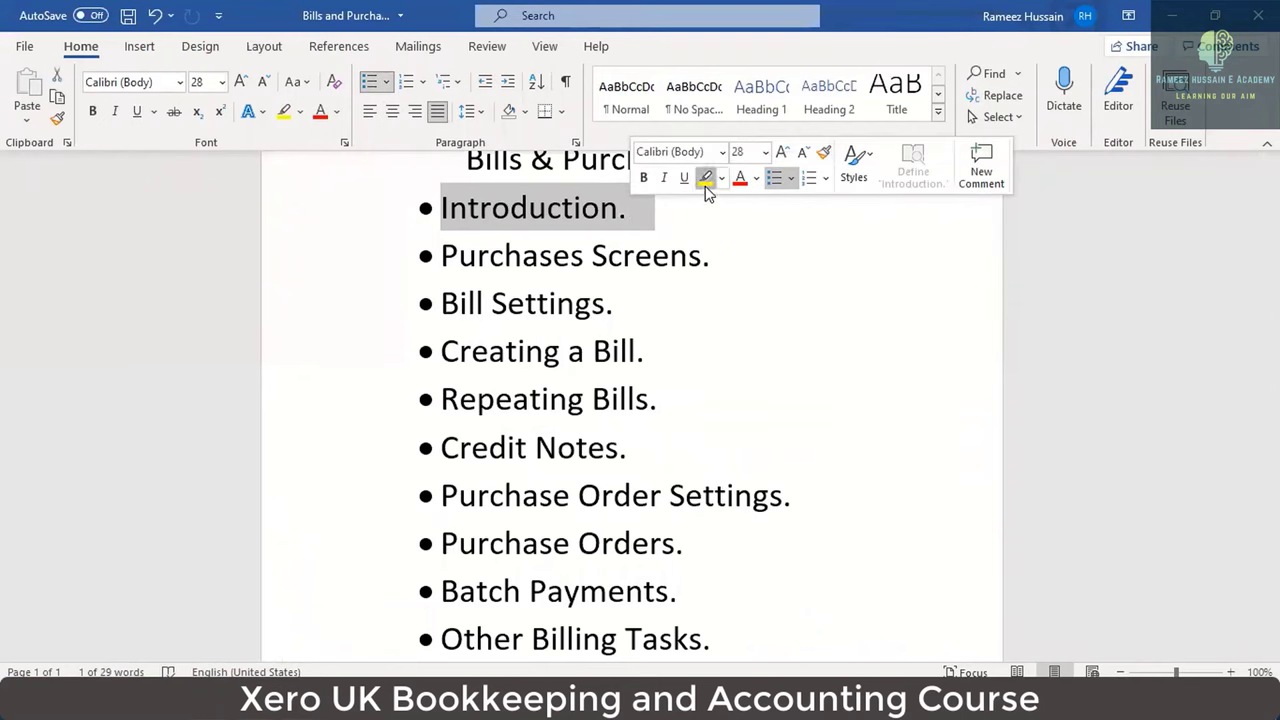
# Step: Highlight 'Introduction' and 'Purchases Screens' yellow in the Word outline, then return to Xero
pyautogui.click(706, 189)
pyautogui.click(468, 255)
pyautogui.moveTo(442, 255); pyautogui.dragTo(708, 258)
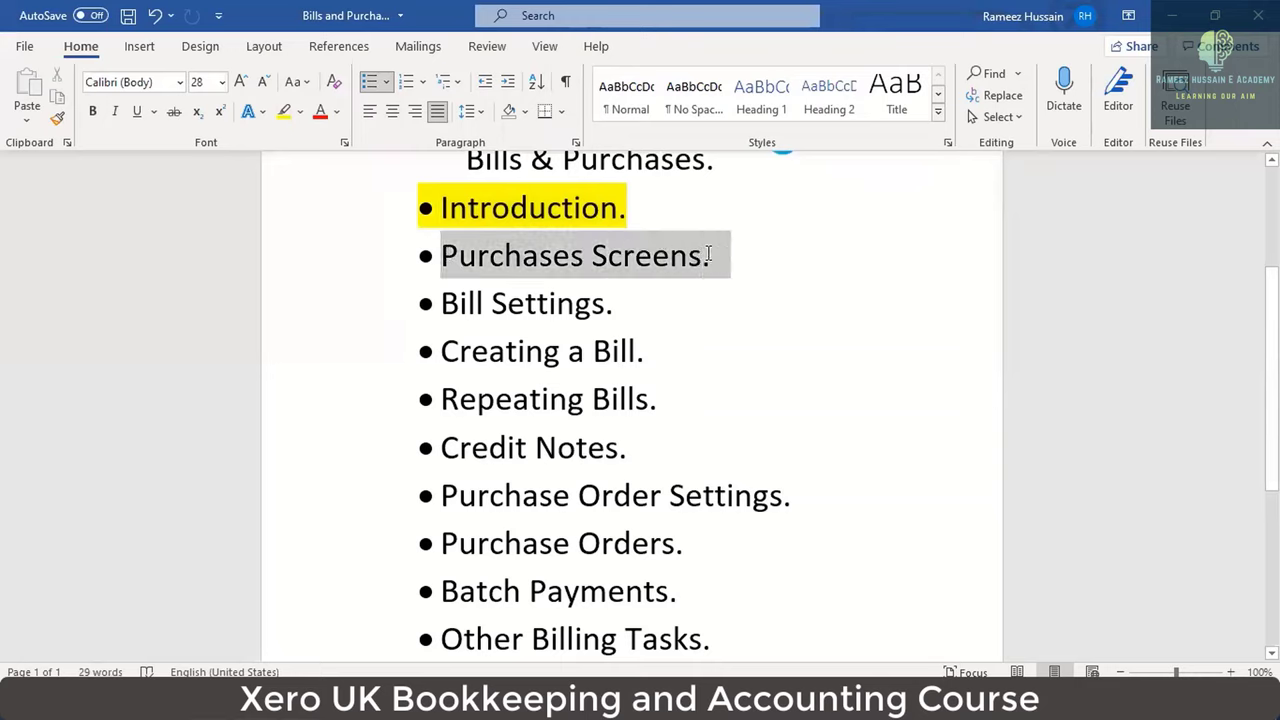
pyautogui.click(782, 220)
pyautogui.click(604, 278)
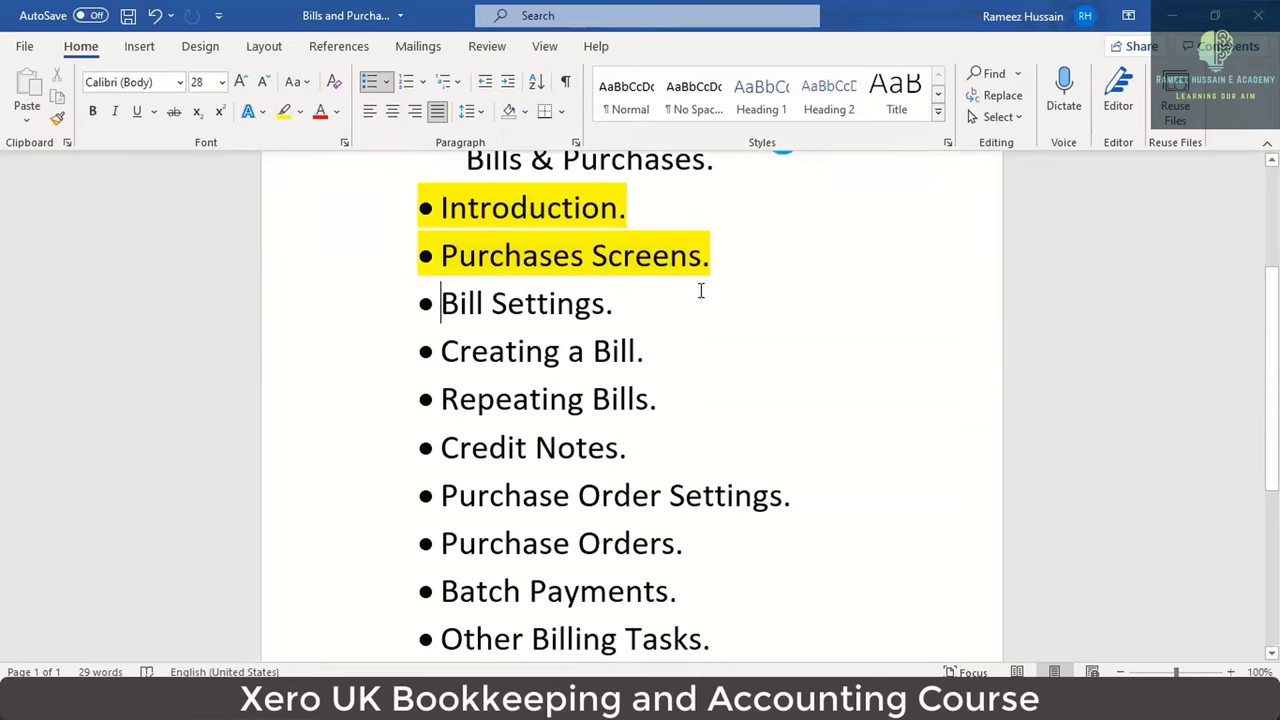
pyautogui.hotkey('alt', 'Tab')
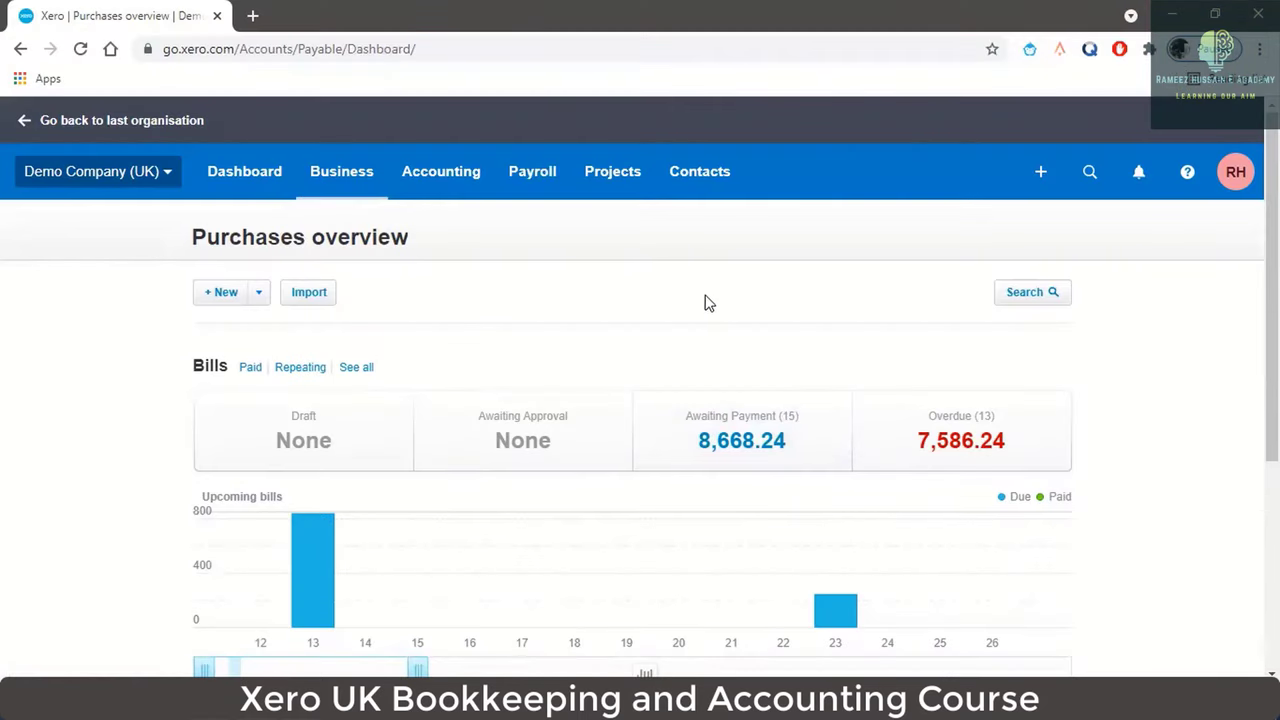
# Step: Go to Invoice settings through the organisation's Settings
pyautogui.click(172, 178)
pyautogui.click(60, 341)
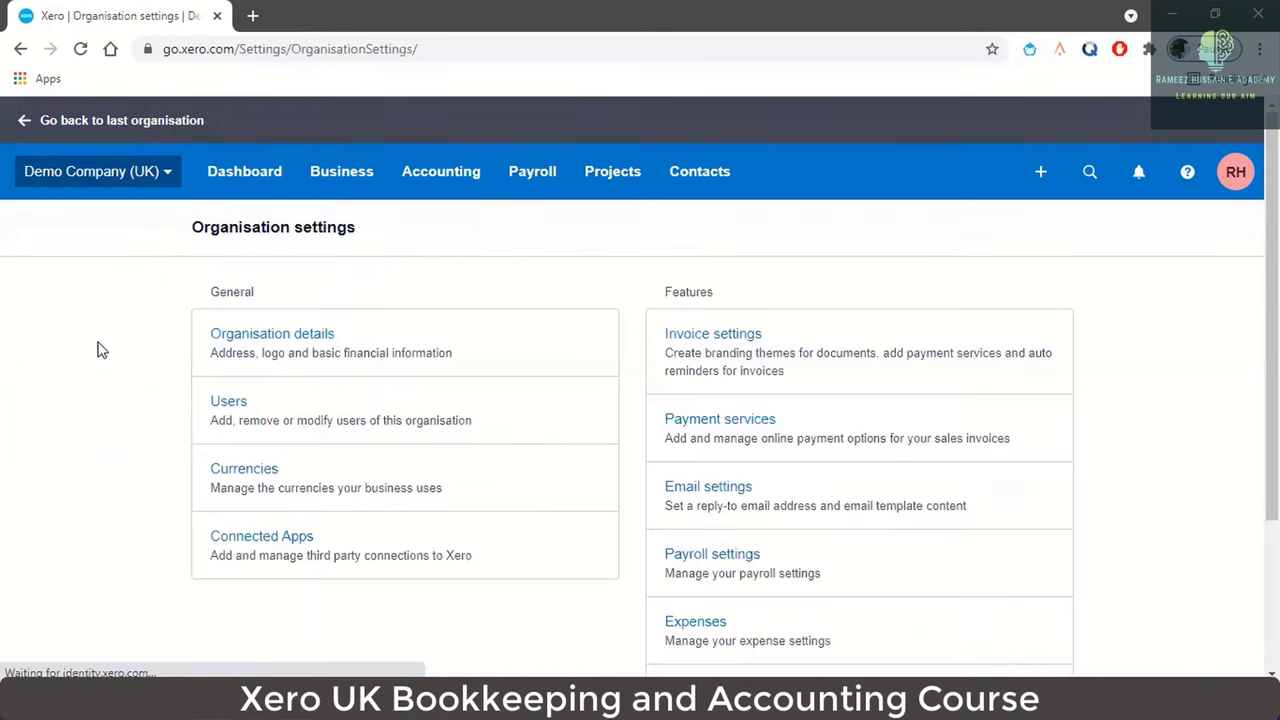
pyautogui.click(702, 337)
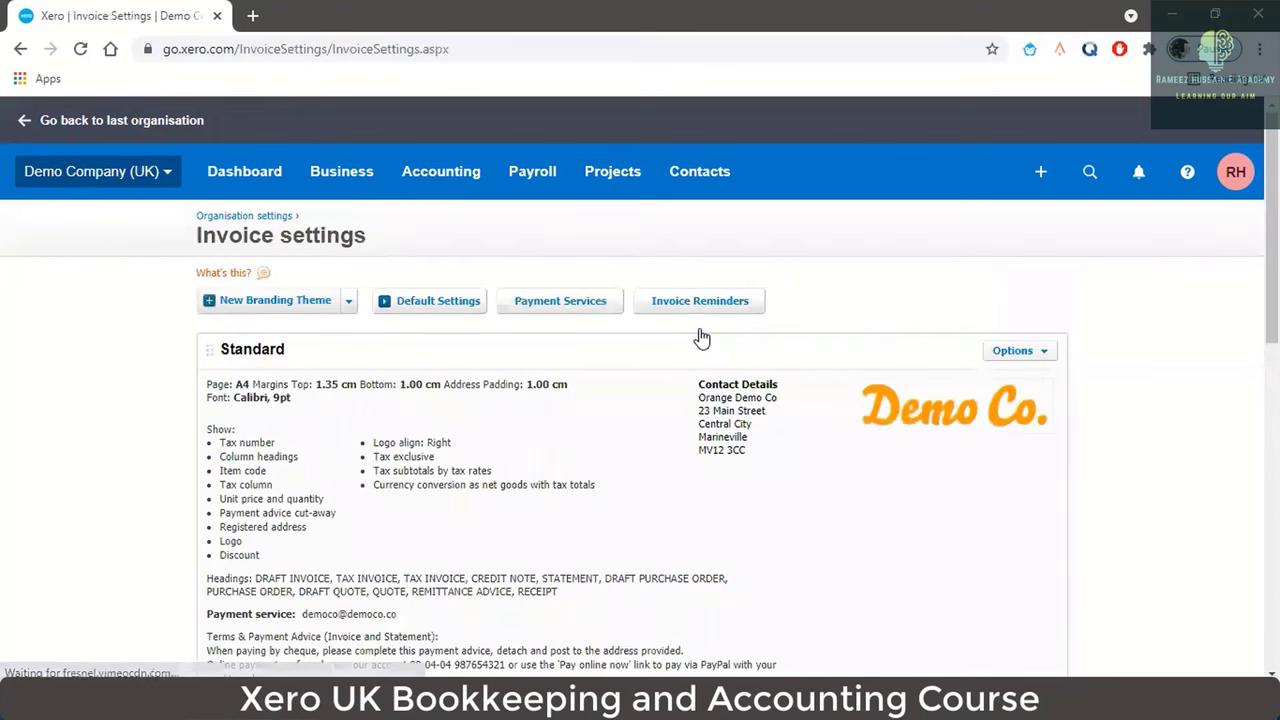
# Step: Clear the Bills default due date, cancel without saving, and show the Standard theme's options
pyautogui.click(450, 313)
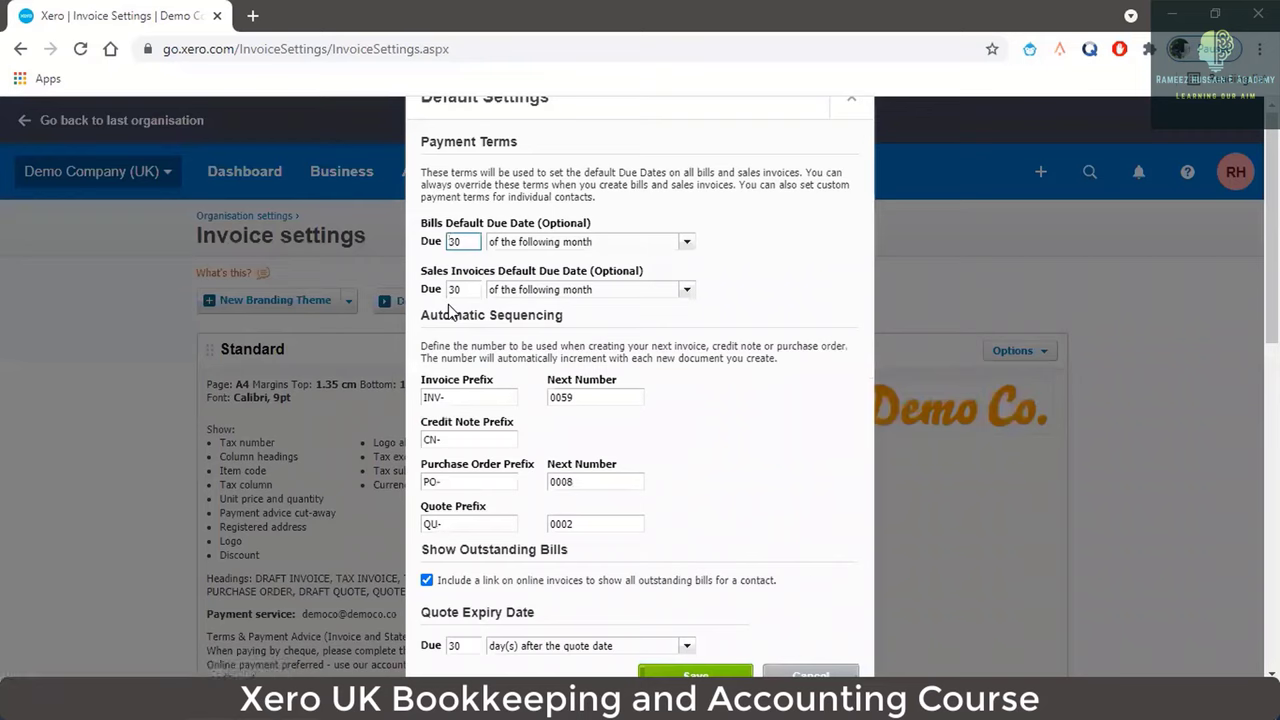
pyautogui.click(463, 242)
pyautogui.press('BackSpace')
pyautogui.press('BackSpace')
pyautogui.scroll(-1, 684, 362)
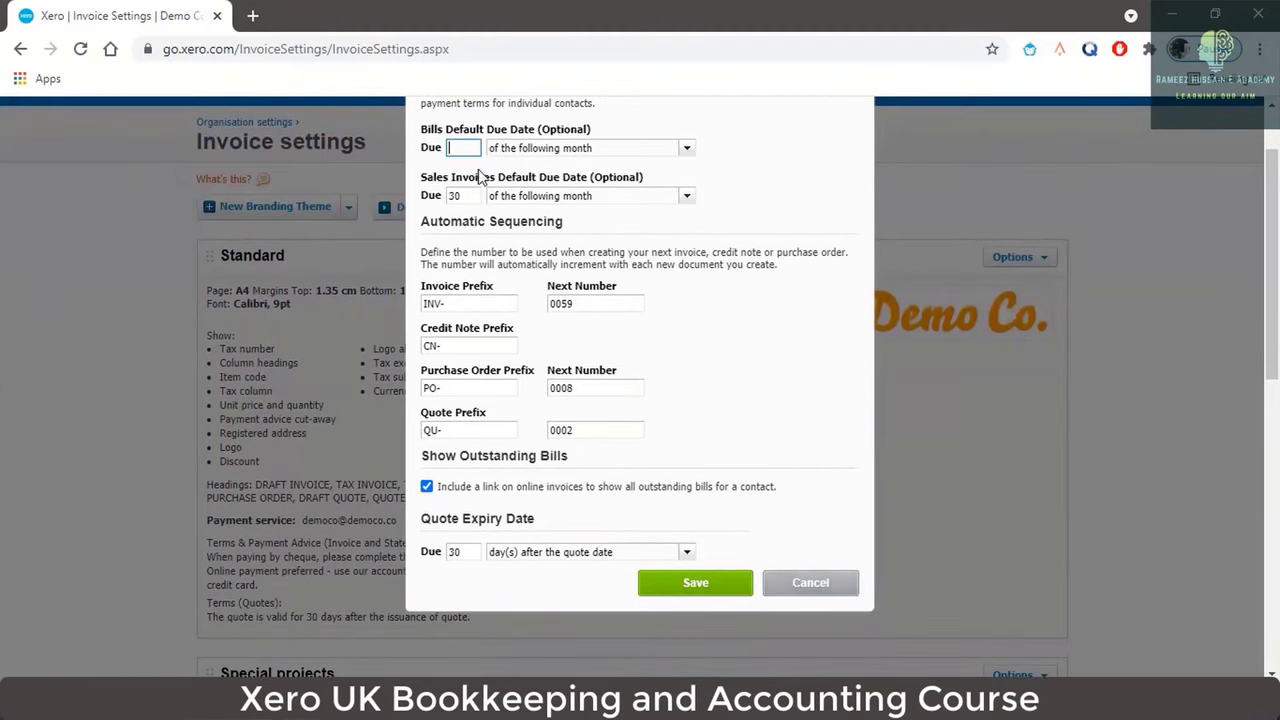
pyautogui.scroll(1, 408, 208)
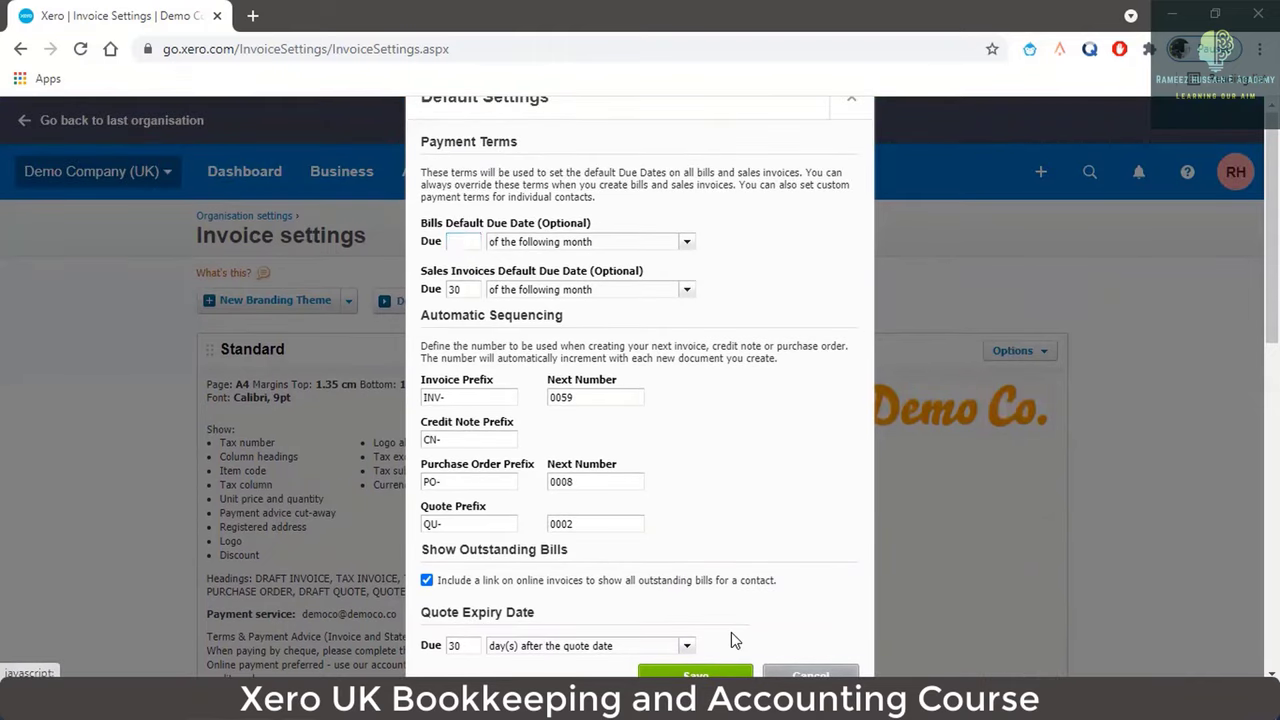
pyautogui.click(810, 675)
pyautogui.click(1030, 351)
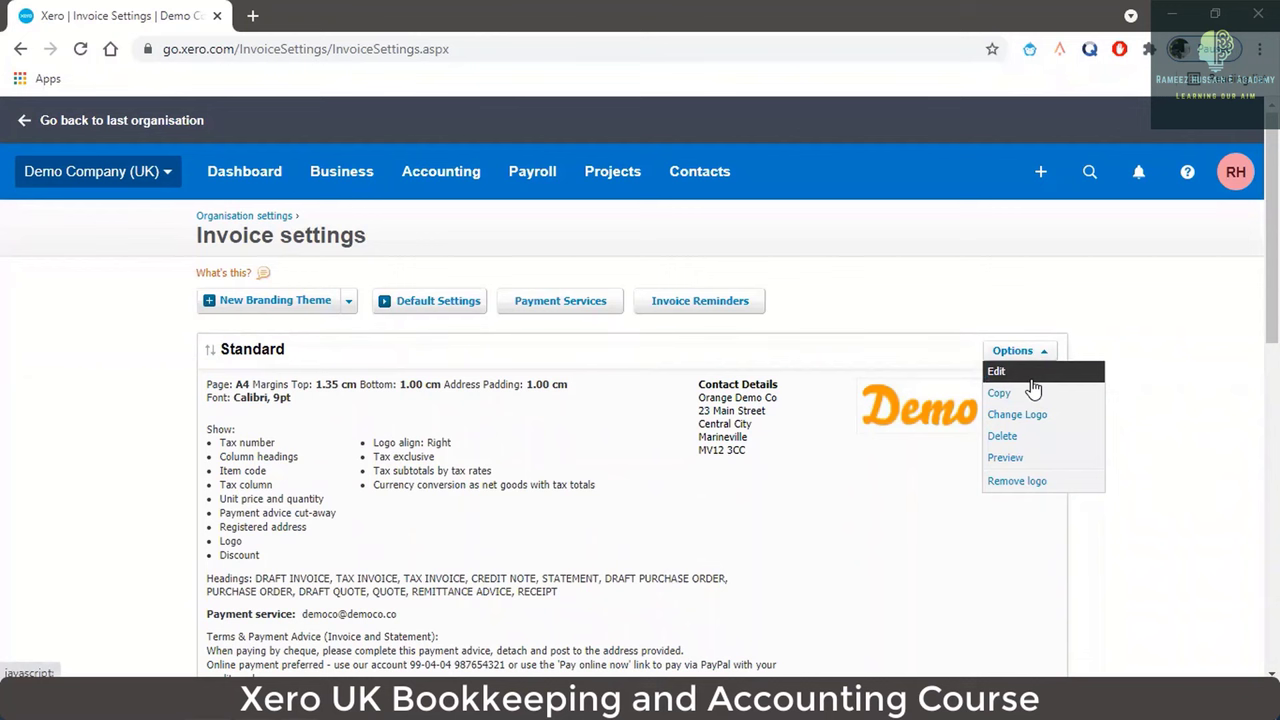
# Step: Review the Standard branding theme in Edit Branding Theme, save it, and dismiss the confirmation
pyautogui.click(1032, 385)
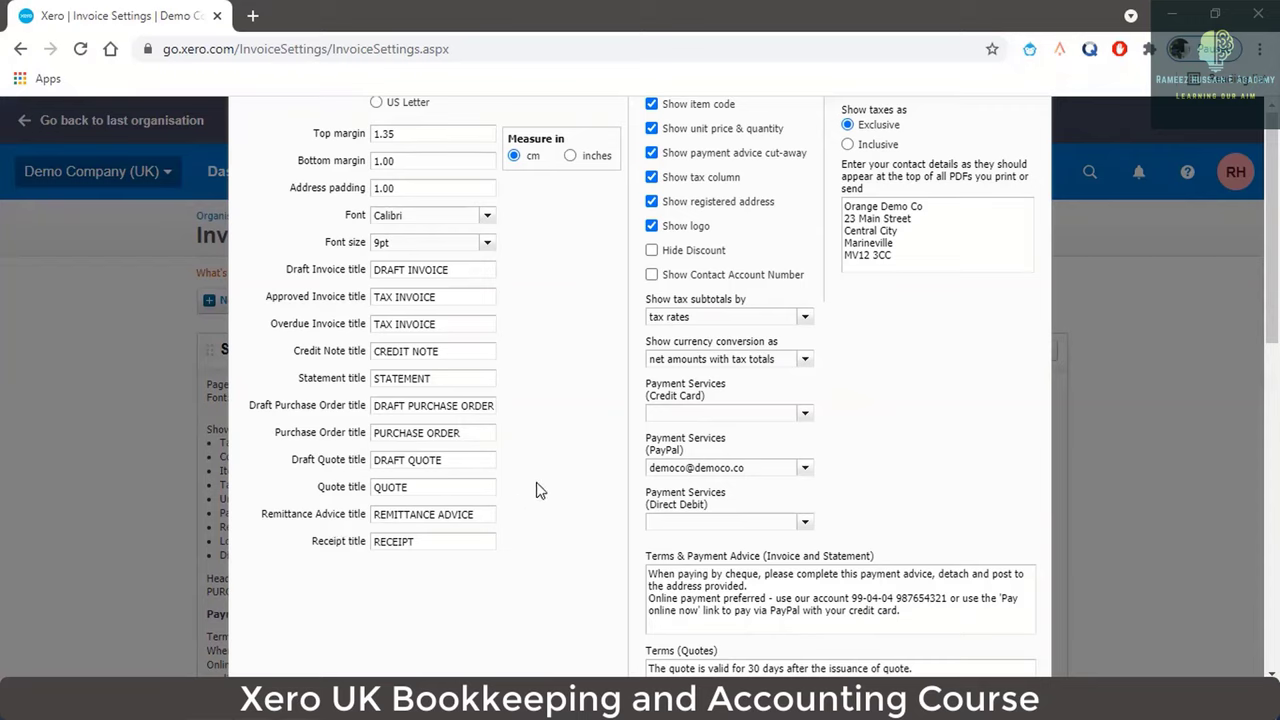
pyautogui.scroll(-3, 557, 343)
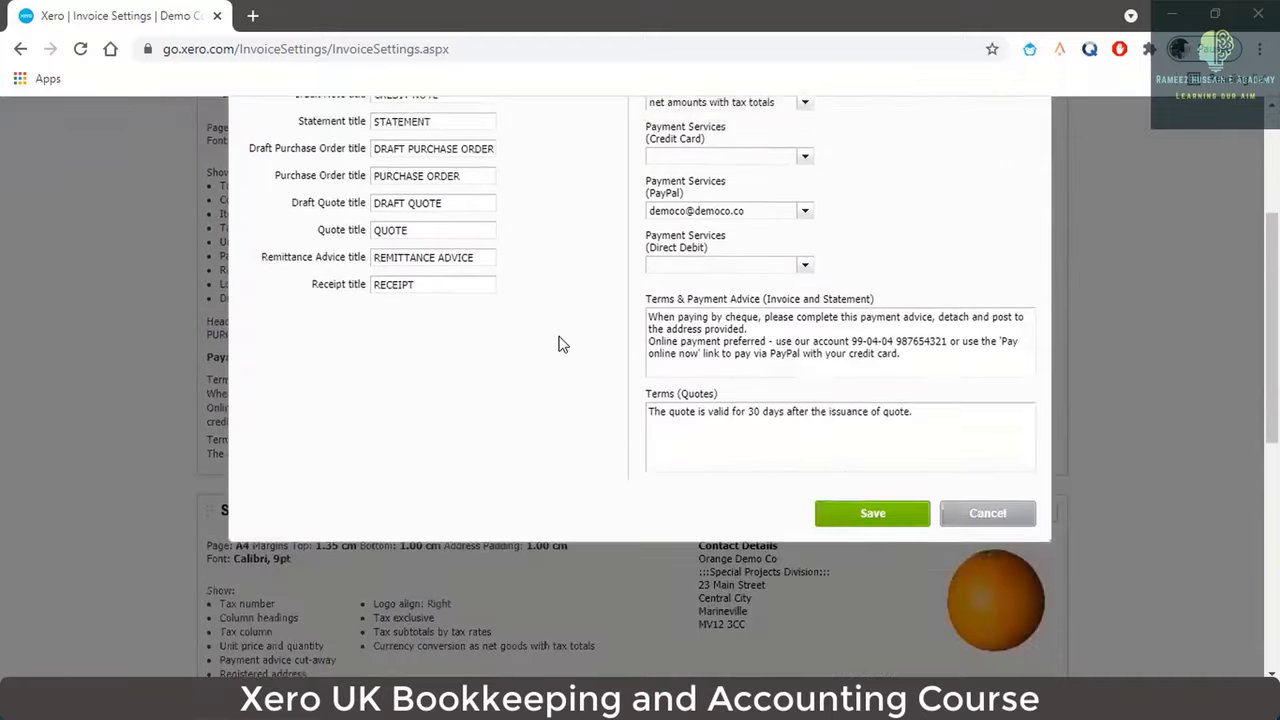
pyautogui.scroll(3, 557, 343)
pyautogui.scroll(-1, 530, 330)
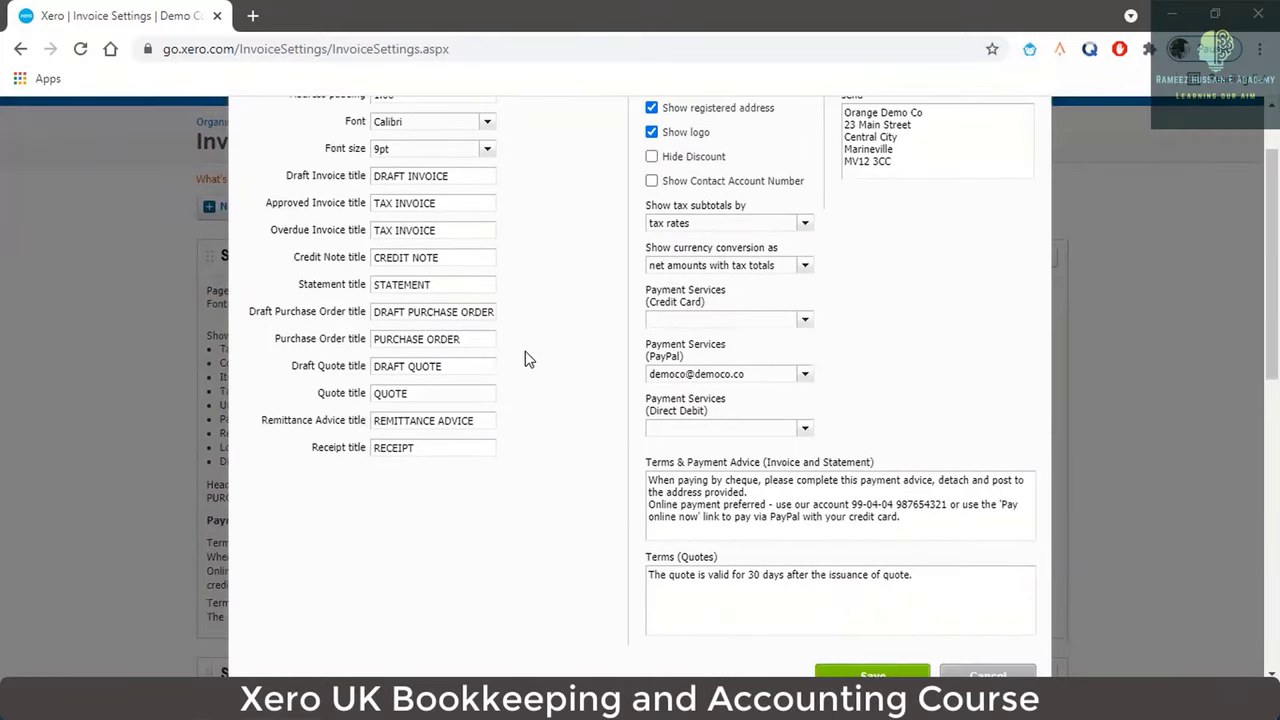
pyautogui.click(888, 674)
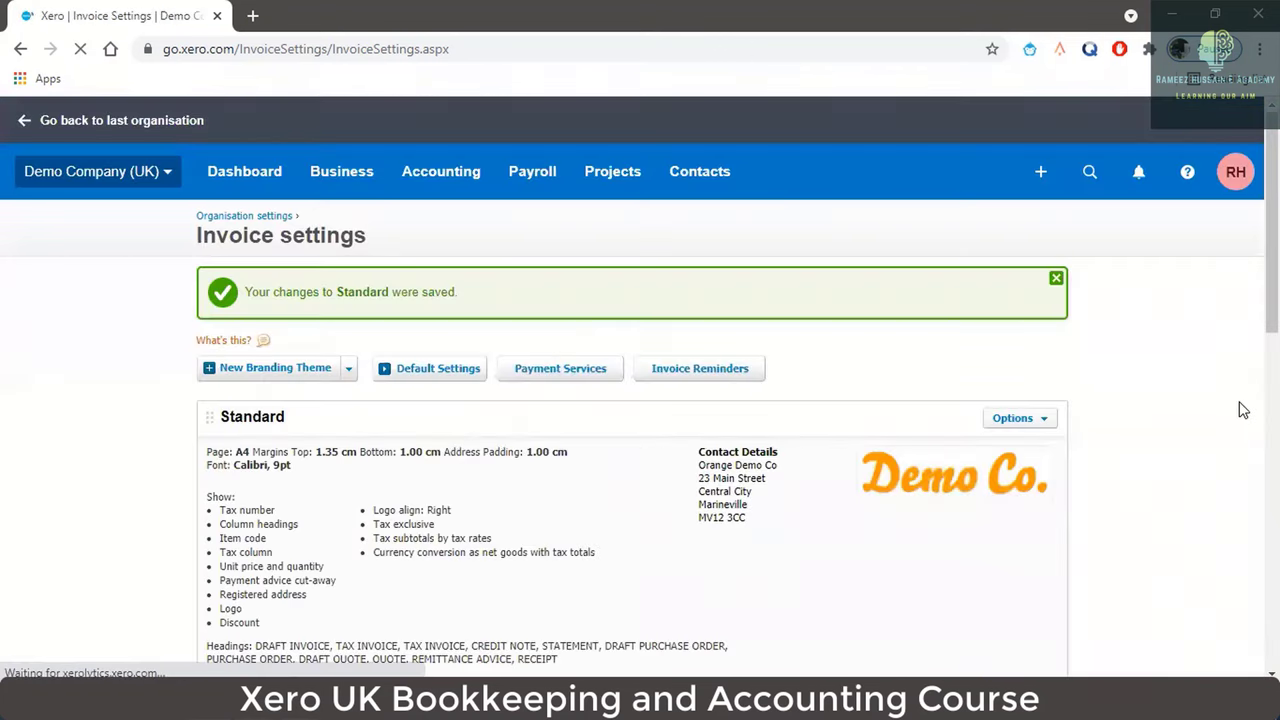
pyautogui.click(1057, 281)
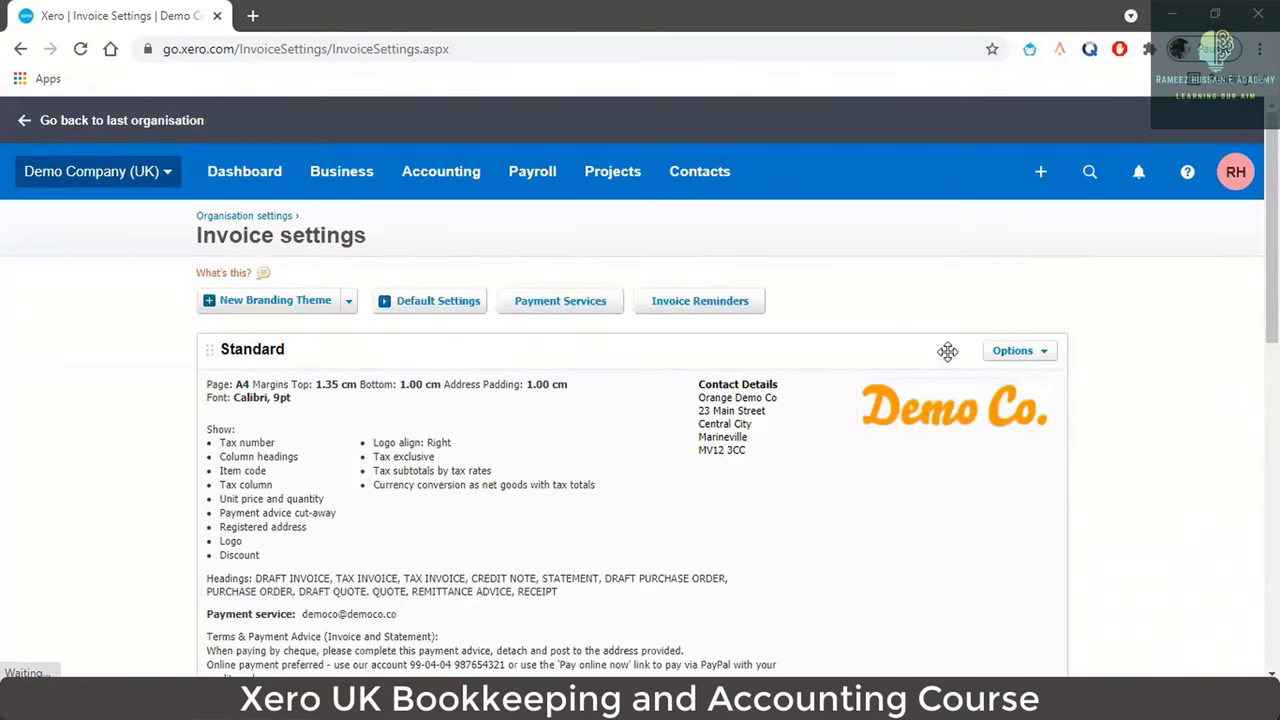
# Step: Delete the Bills default due date value in Default Settings and save the change
pyautogui.click(429, 302)
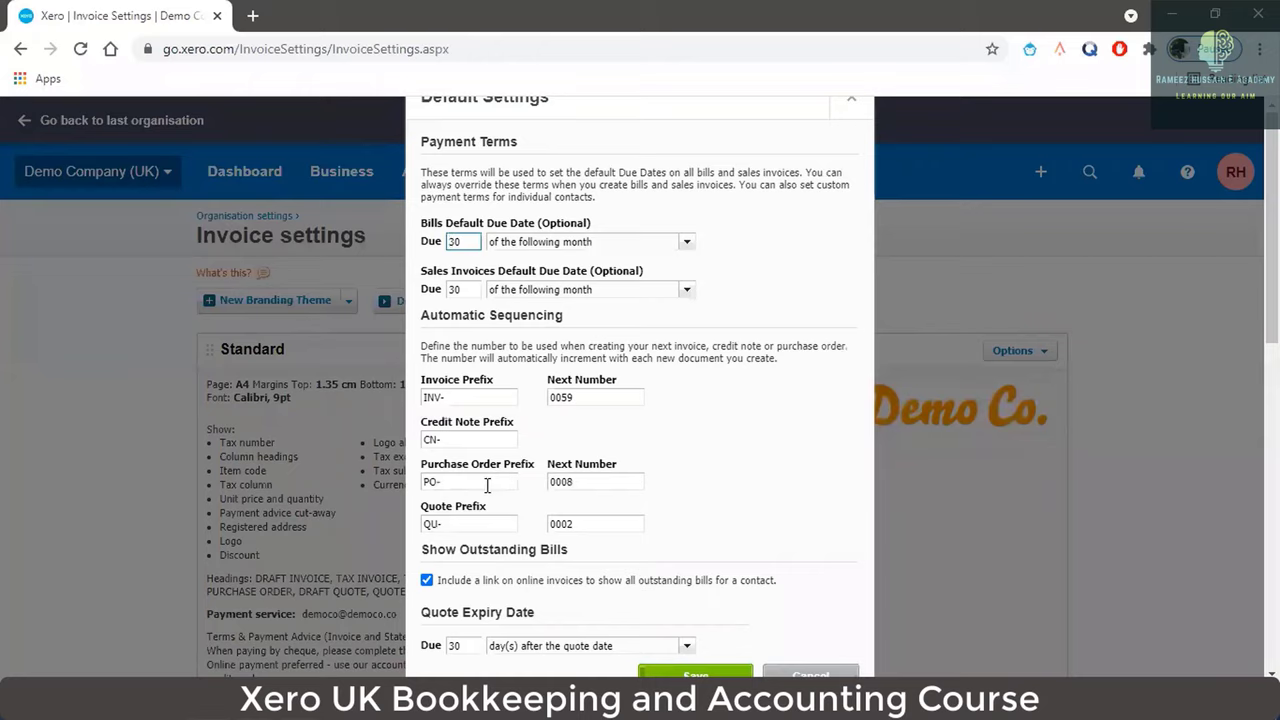
pyautogui.click(476, 240)
pyautogui.press('BackSpace')
pyautogui.press('BackSpace')
pyautogui.click(748, 667)
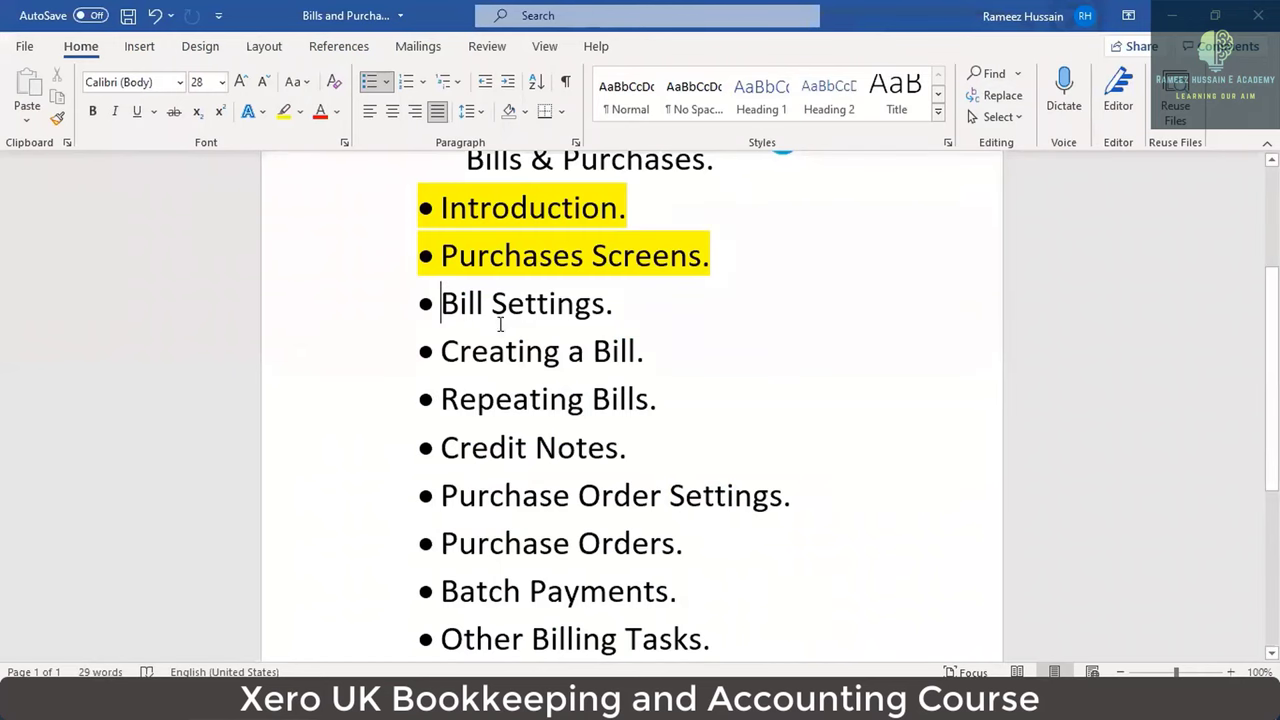
# Step: Highlight the 'Bill Settings' line yellow in the Word outline
pyautogui.moveTo(441, 303); pyautogui.dragTo(624, 300)
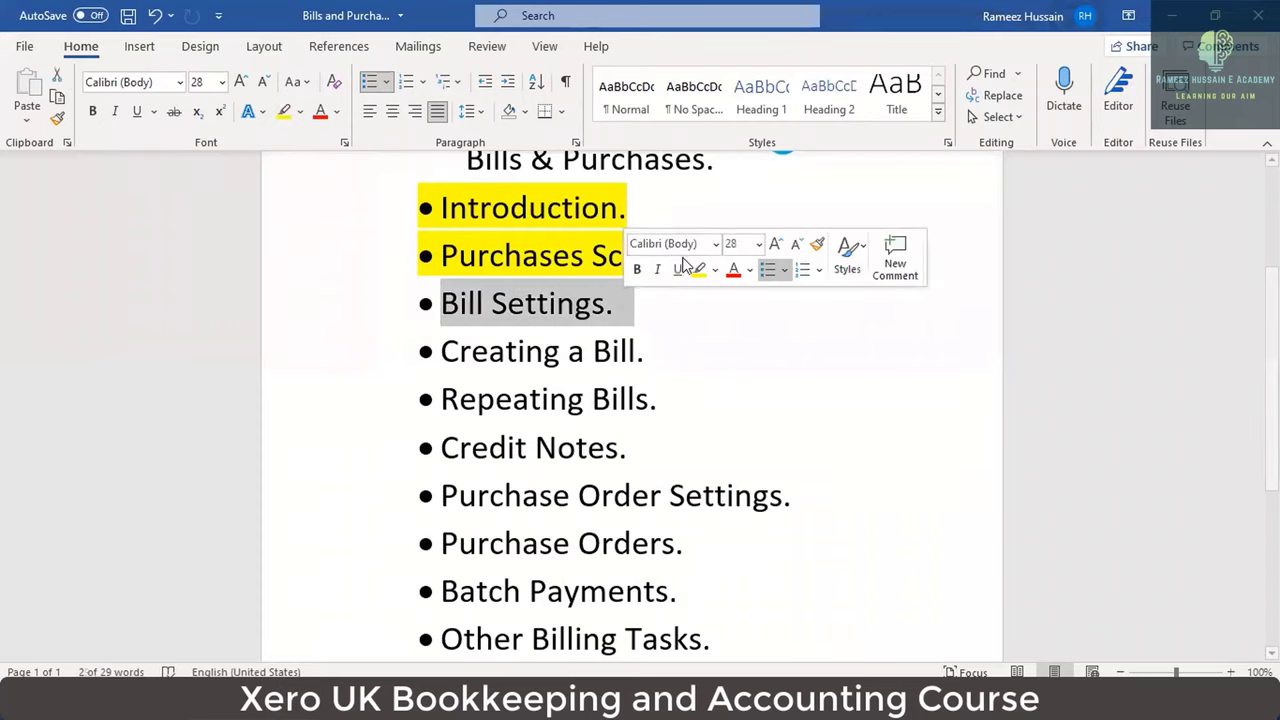
pyautogui.click(699, 270)
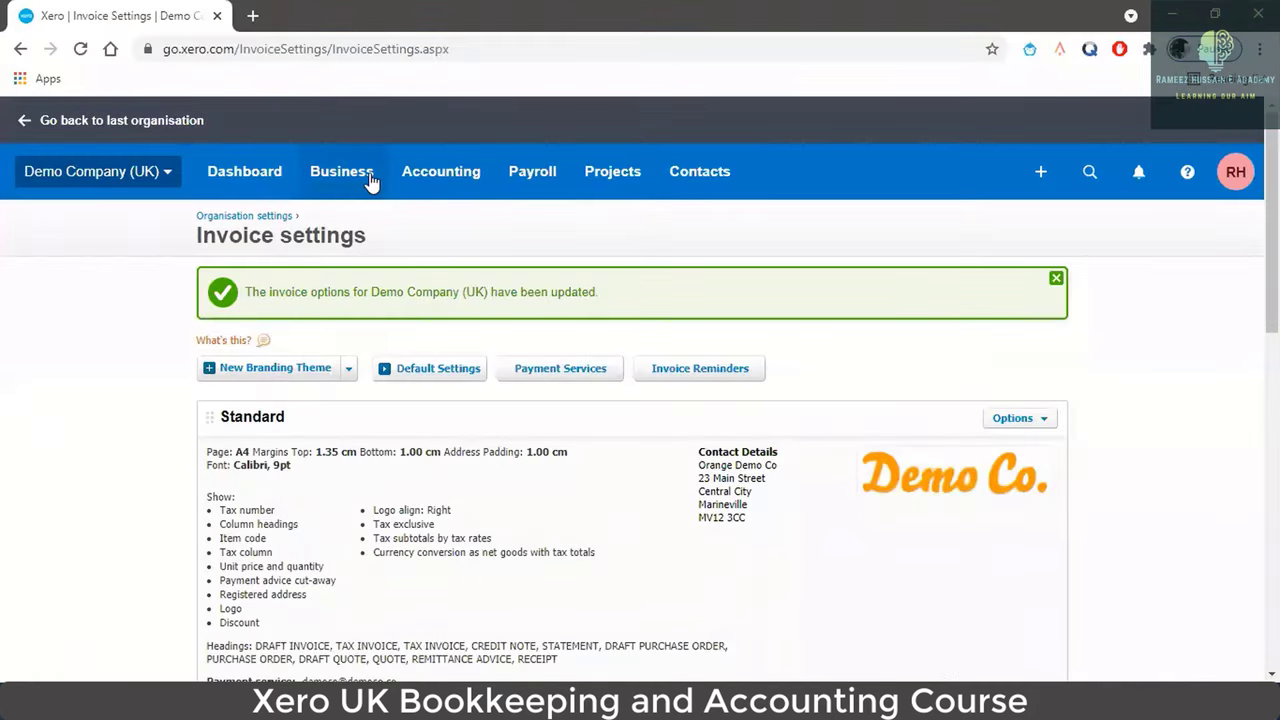
# Step: Review the Dashboard's Bills you need to pay summary, then expand the new-item Business options
pyautogui.click(231, 176)
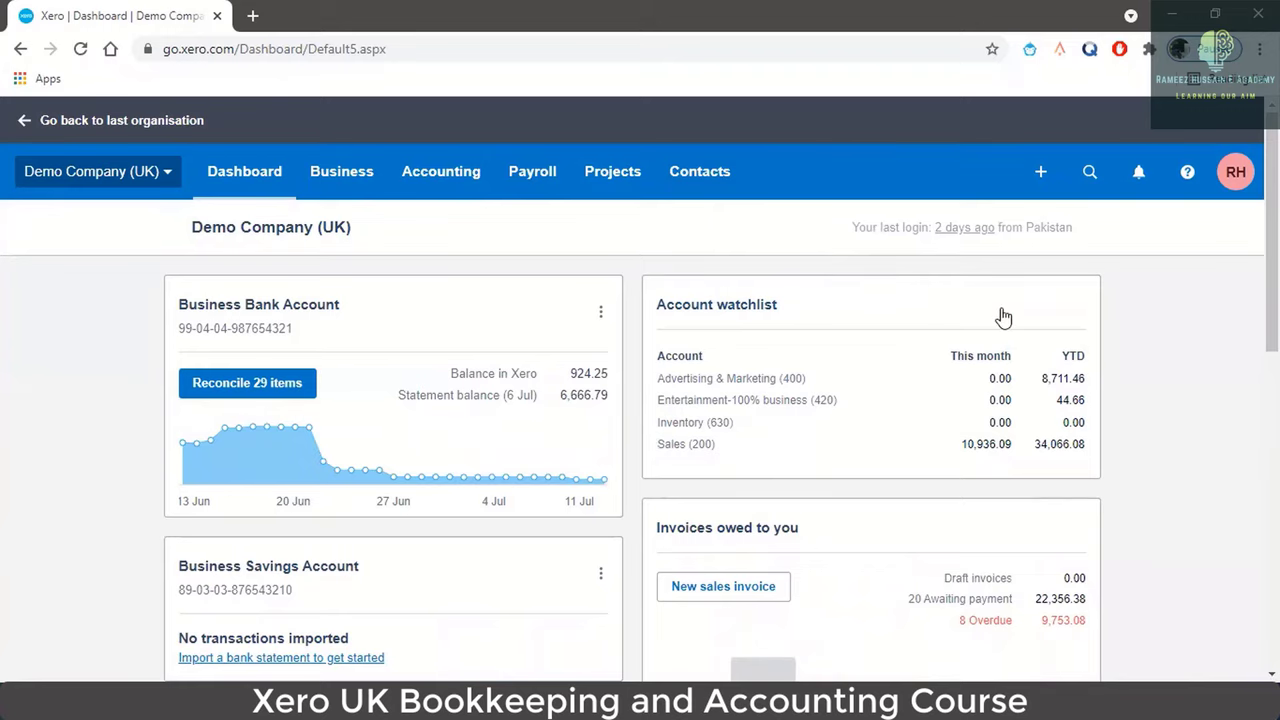
pyautogui.scroll(-5, 923, 391)
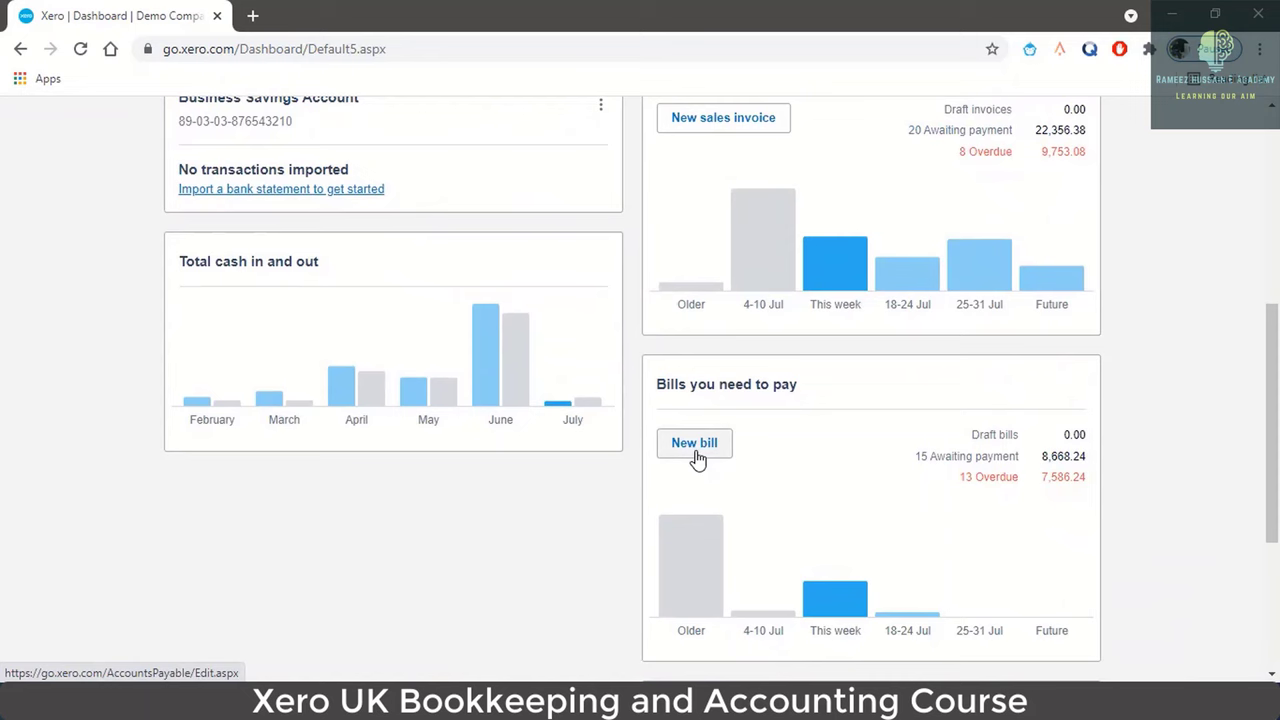
pyautogui.scroll(1, 929, 446)
pyautogui.scroll(-1, 903, 451)
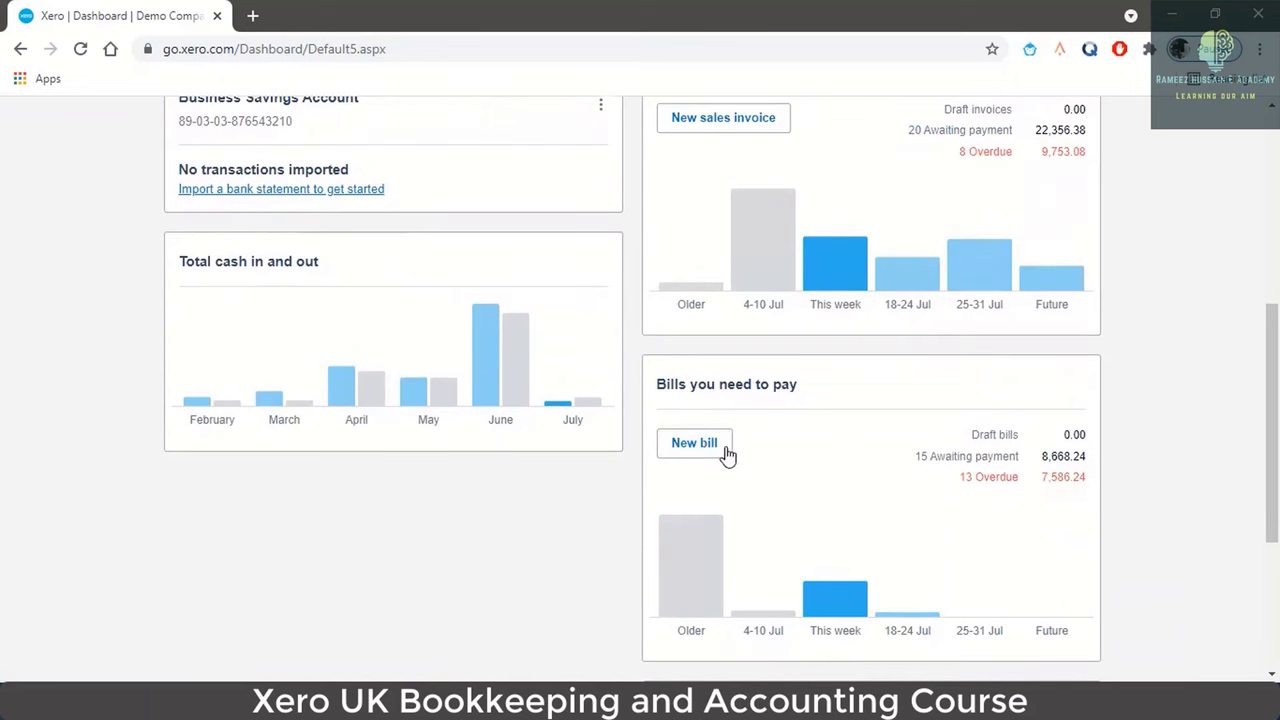
pyautogui.scroll(5, 1181, 393)
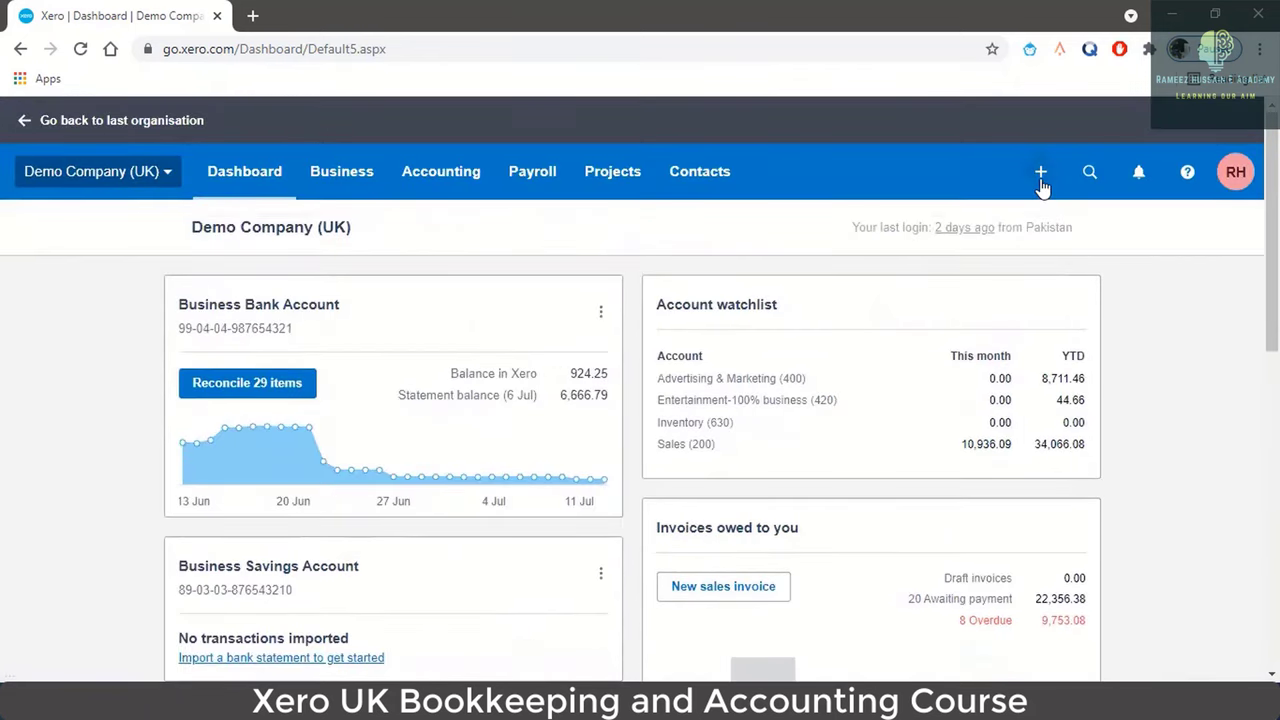
pyautogui.click(1040, 172)
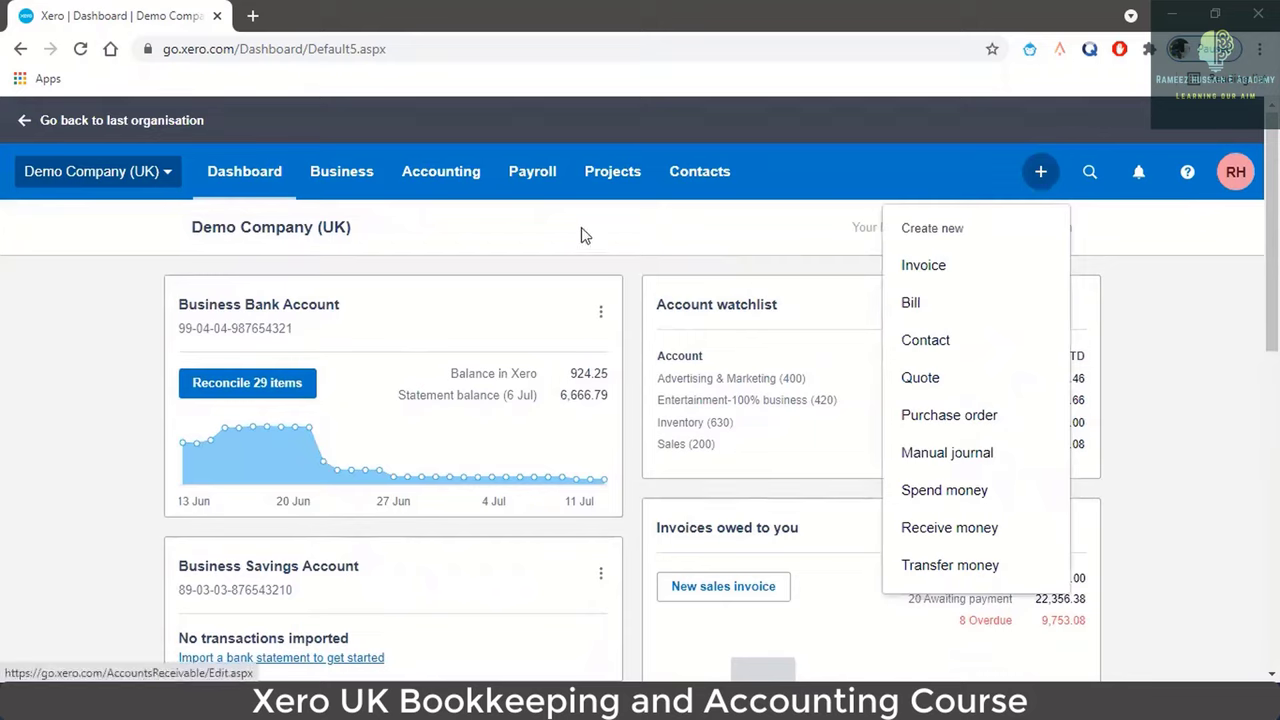
pyautogui.click(350, 188)
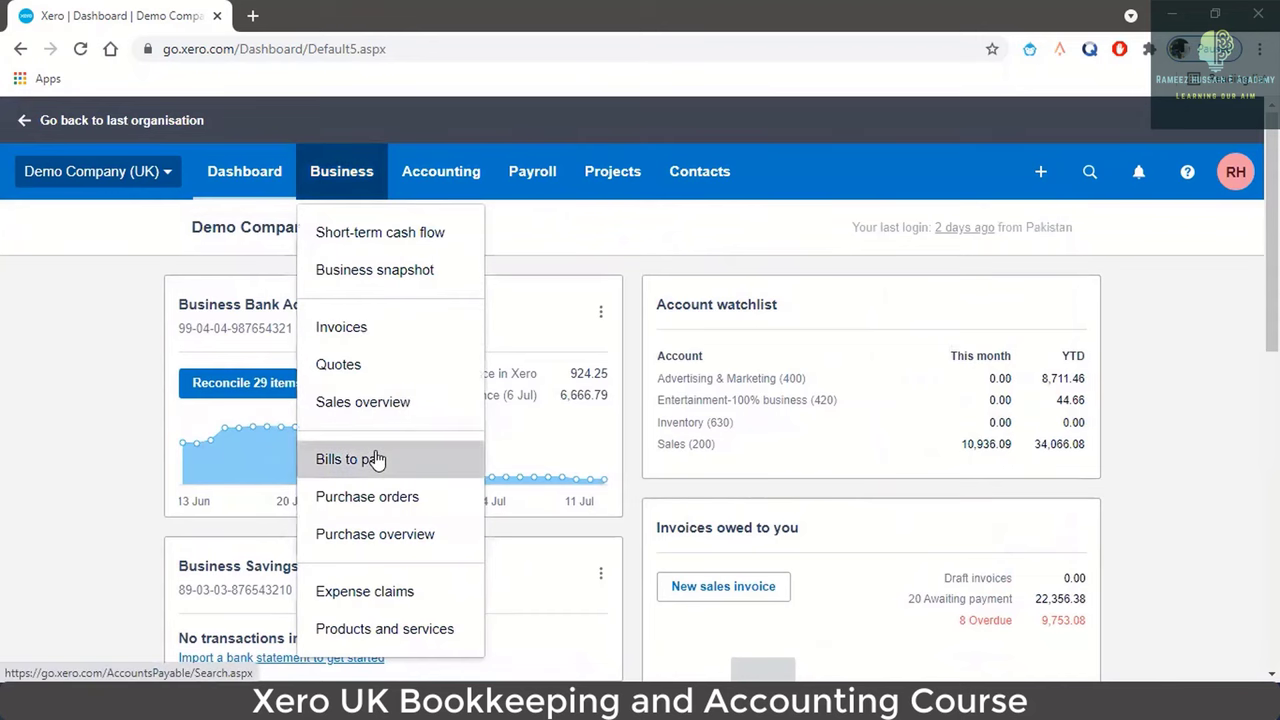
# Step: Open Bills to pay and start a New Bill
pyautogui.click(377, 459)
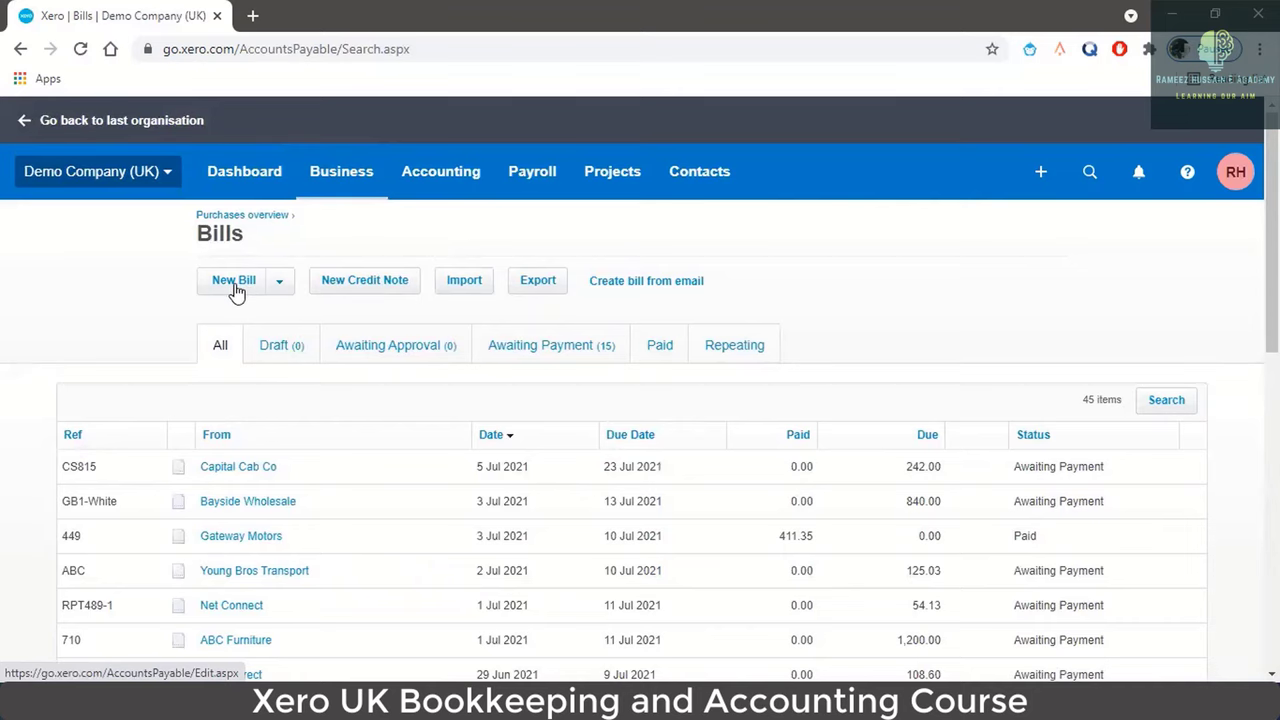
pyautogui.click(236, 286)
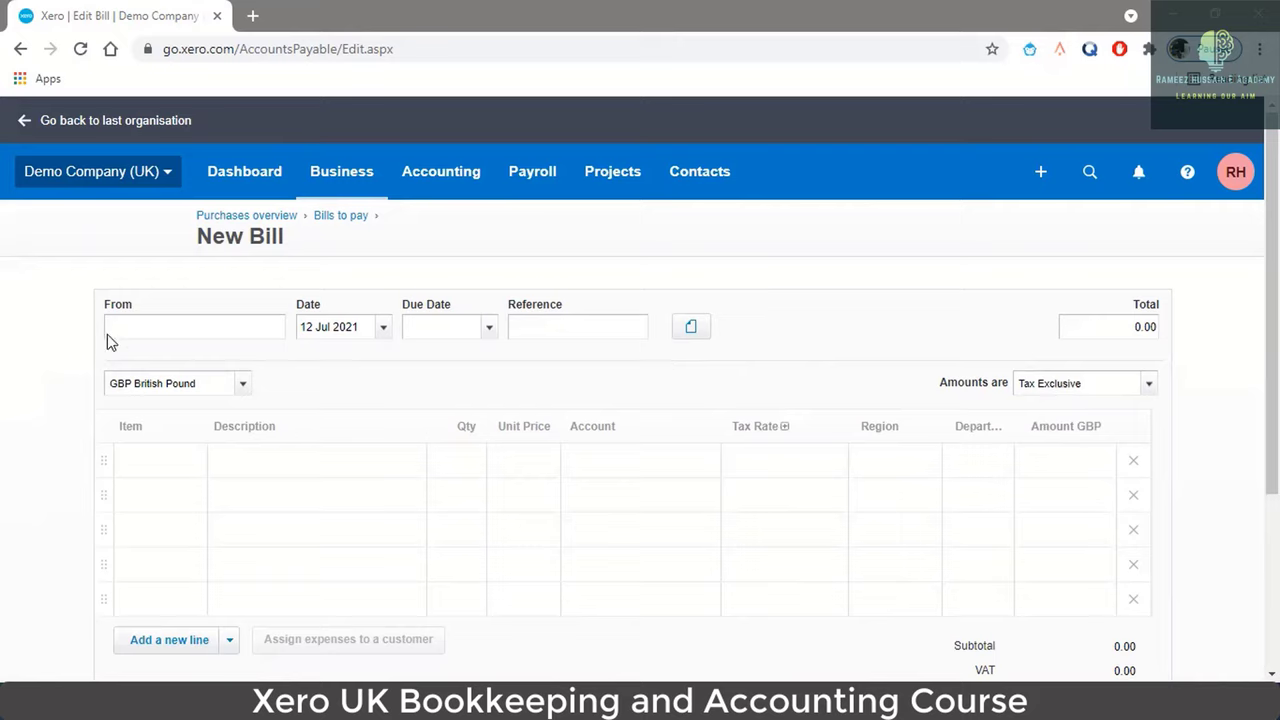
# Step: Set the bill's supplier to Basket Case
pyautogui.click(195, 326)
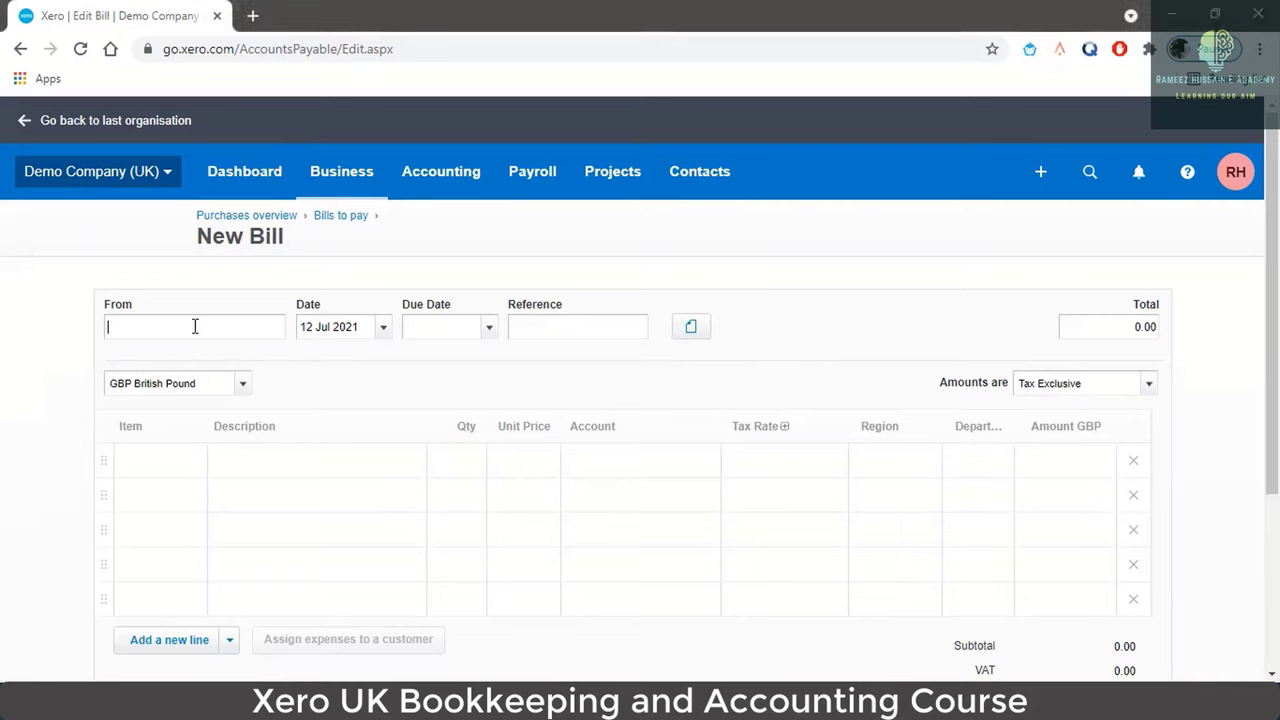
pyautogui.write('c')
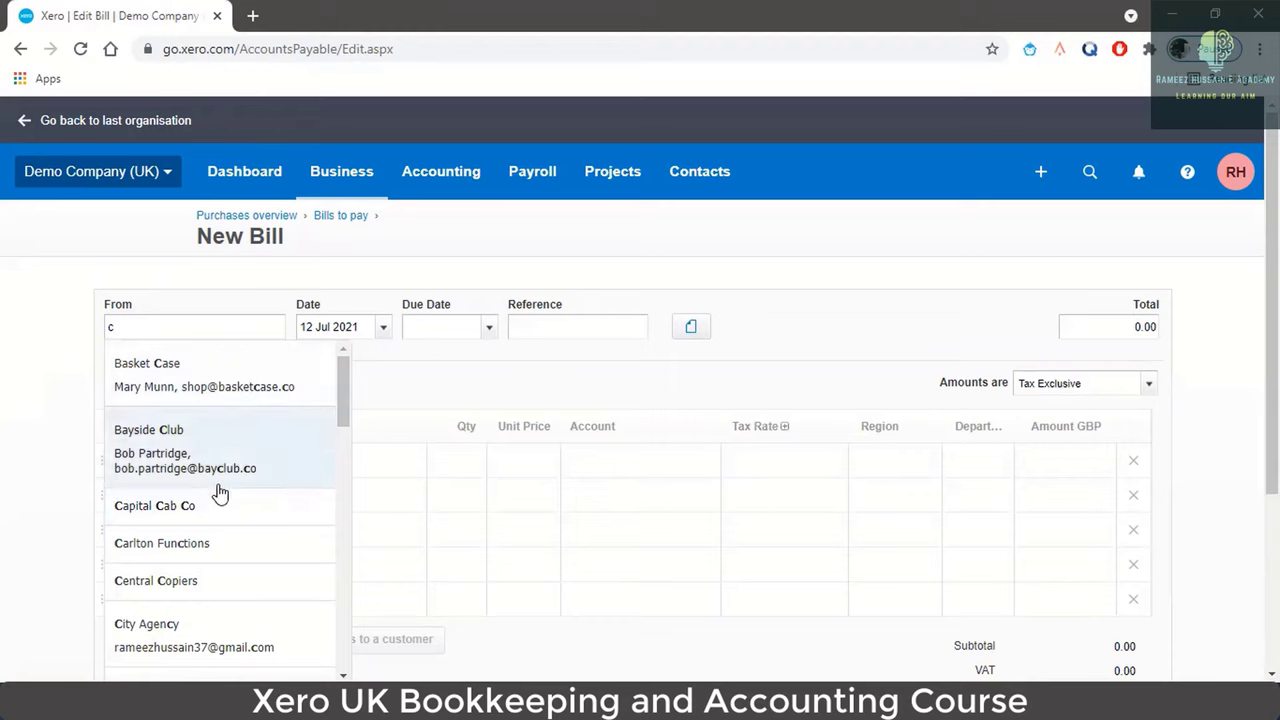
pyautogui.scroll(-2, 220, 500)
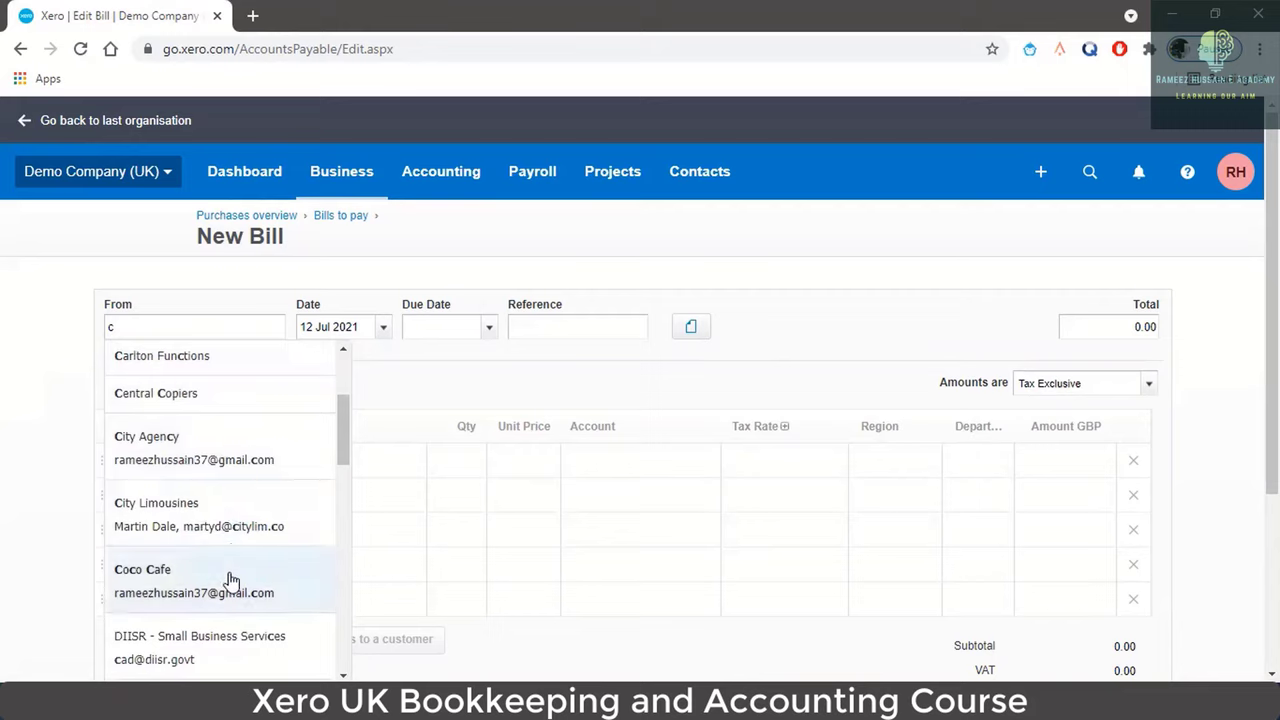
pyautogui.scroll(2, 240, 420)
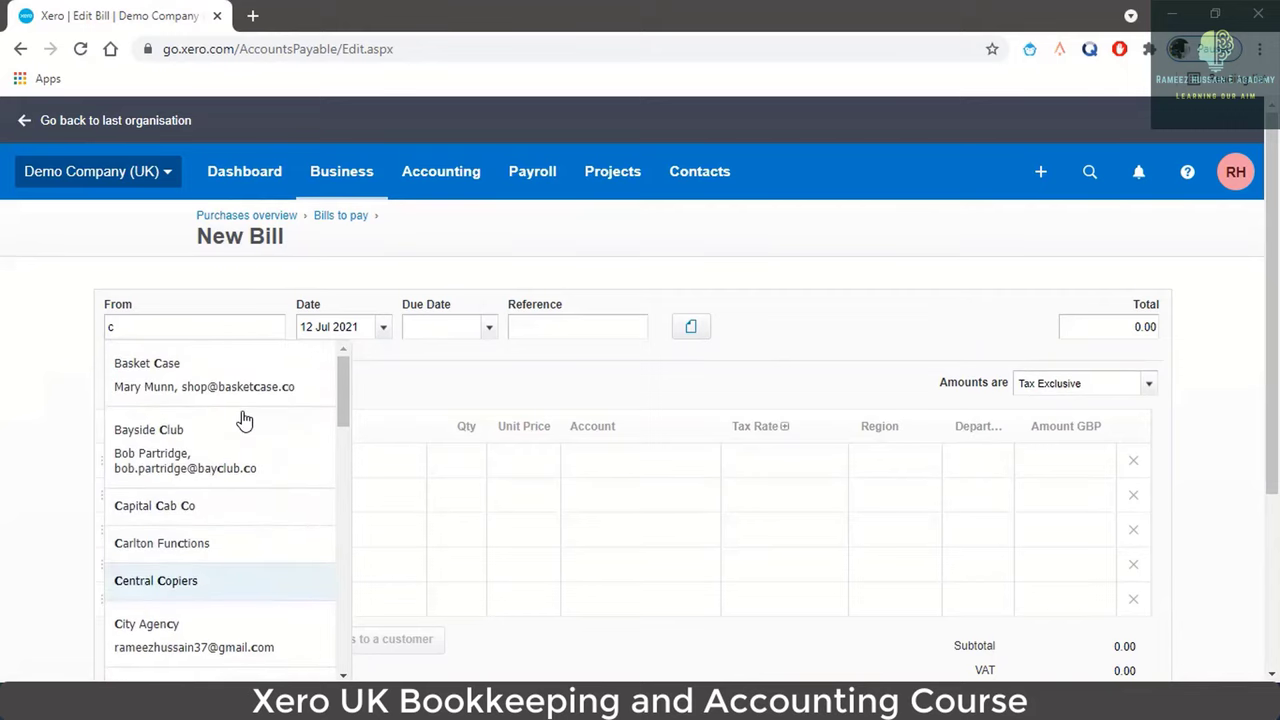
pyautogui.click(193, 375)
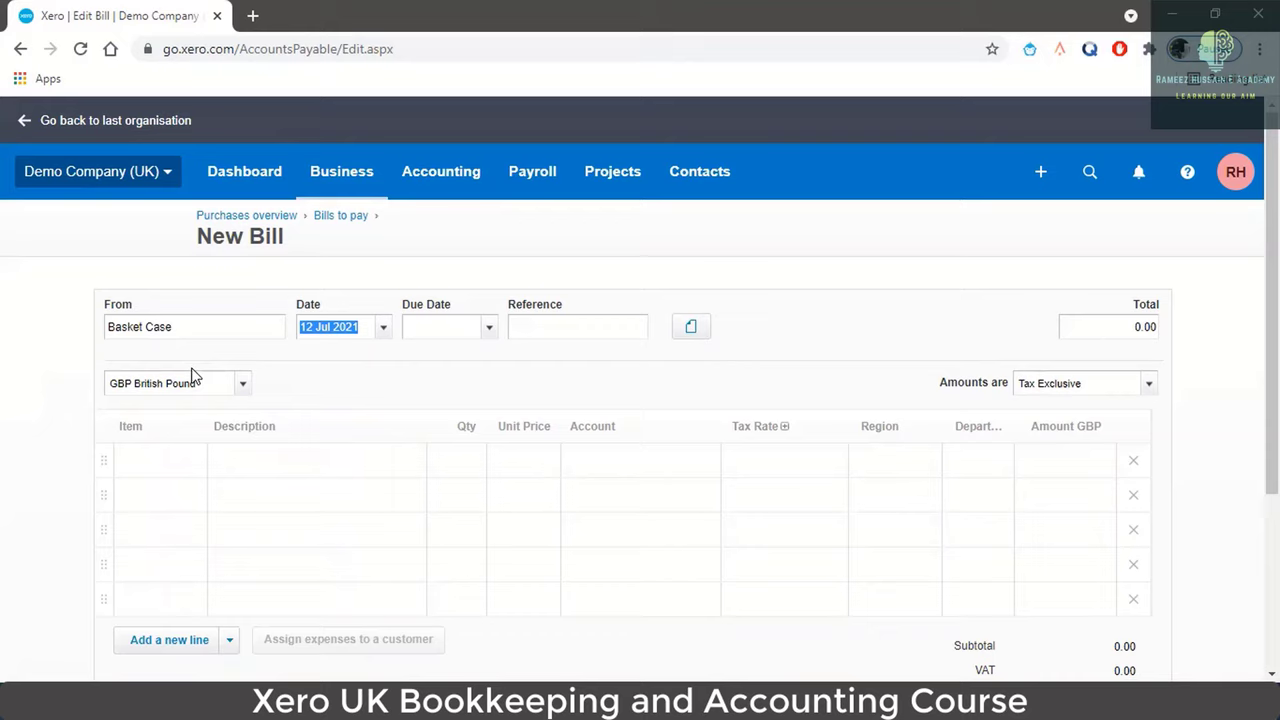
pyautogui.press('Tab')
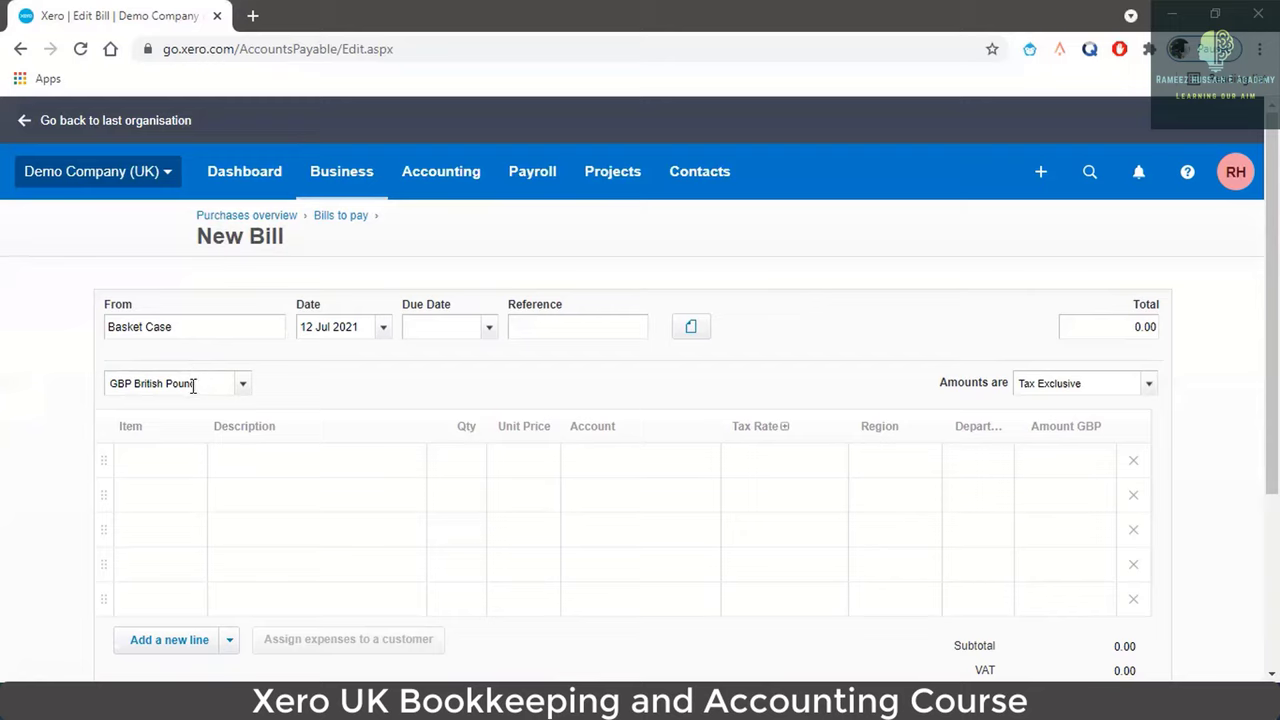
# Step: Set the bill's due date to 10 Aug 2021
pyautogui.click(488, 330)
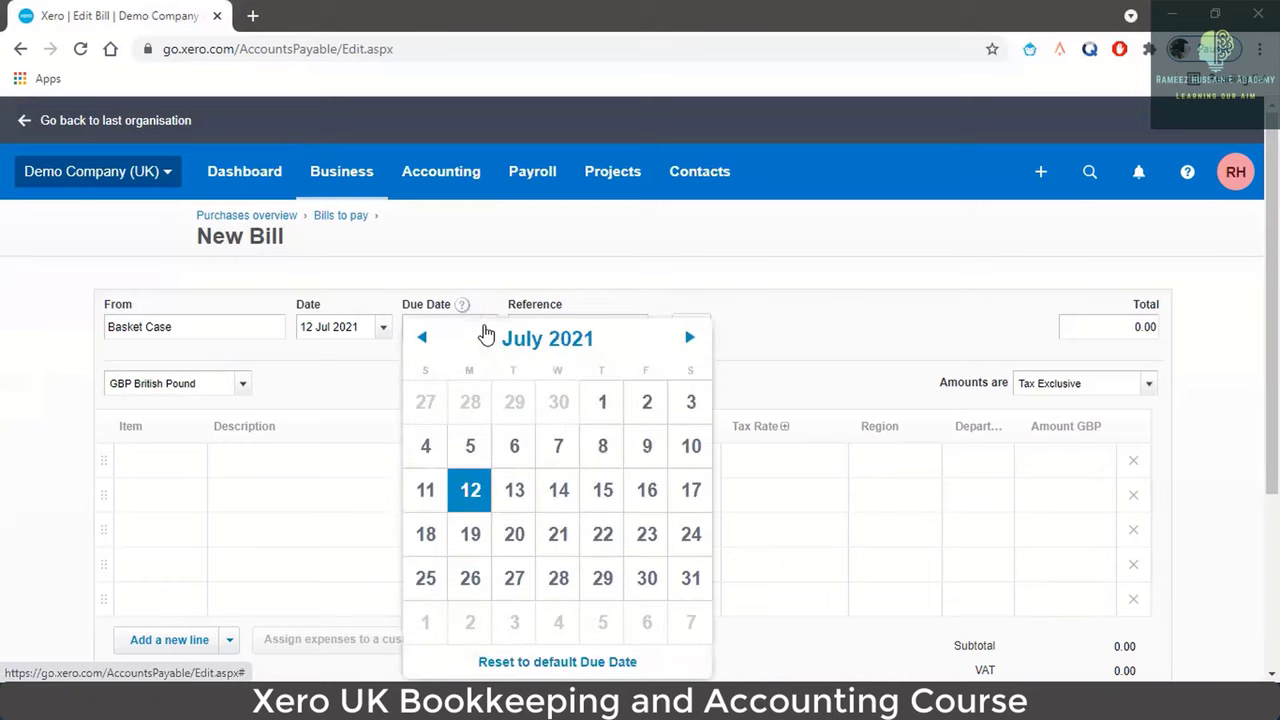
pyautogui.click(495, 337)
pyautogui.click(345, 376)
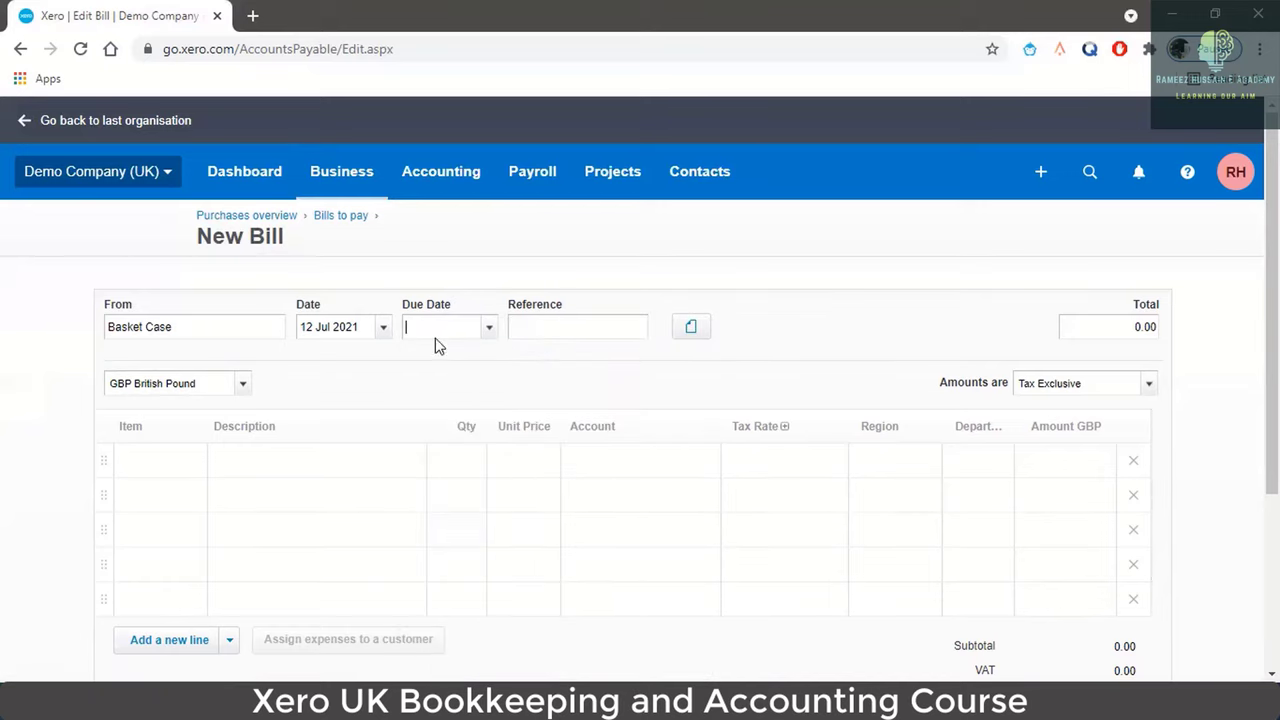
pyautogui.click(488, 330)
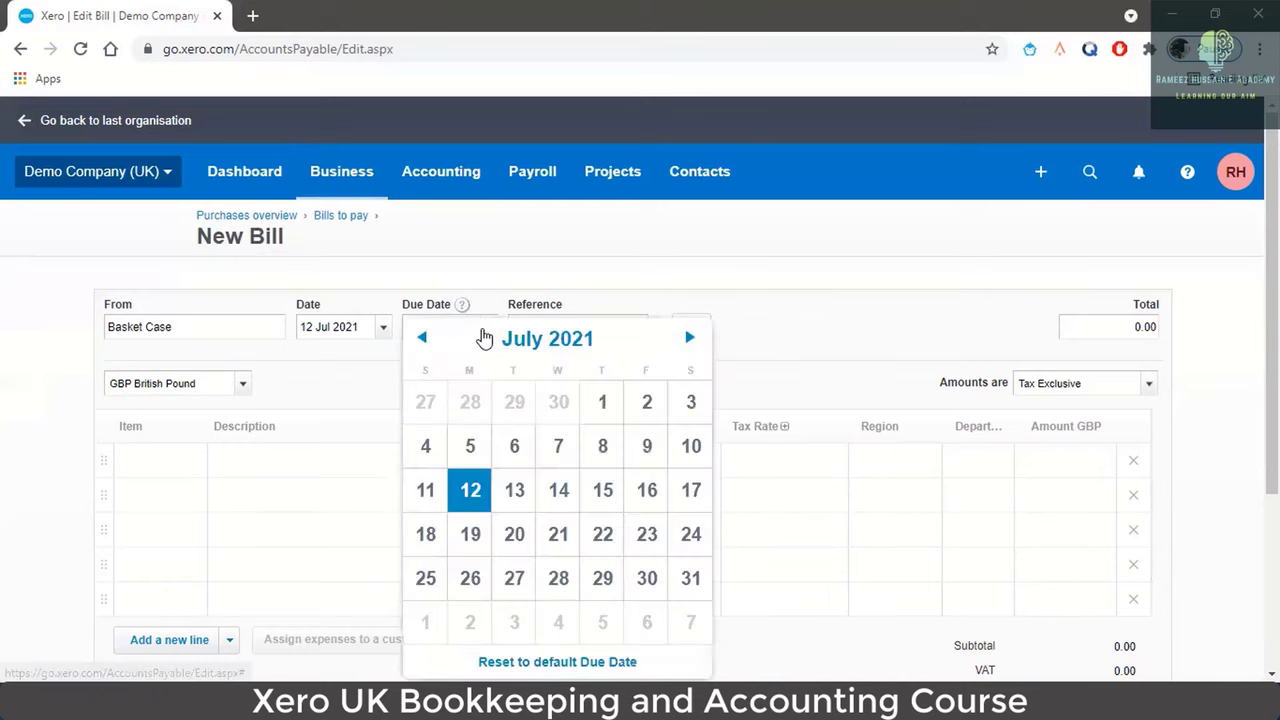
pyautogui.click(687, 341)
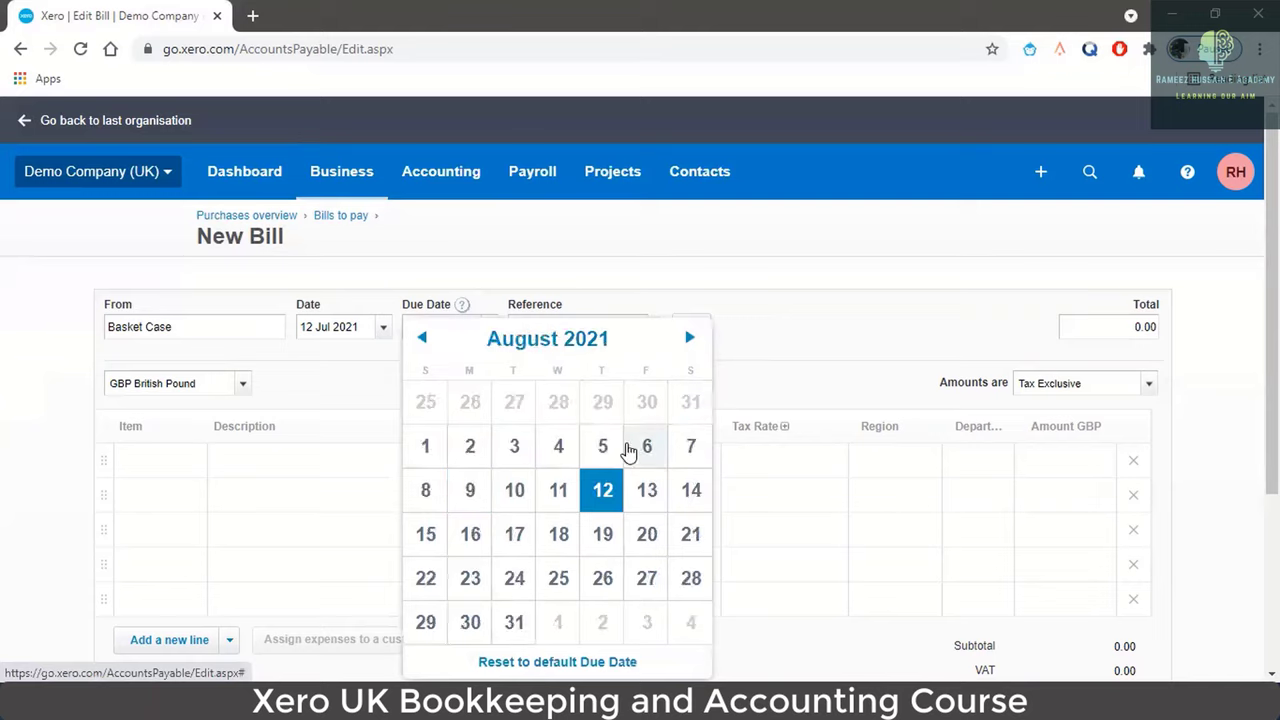
pyautogui.click(512, 492)
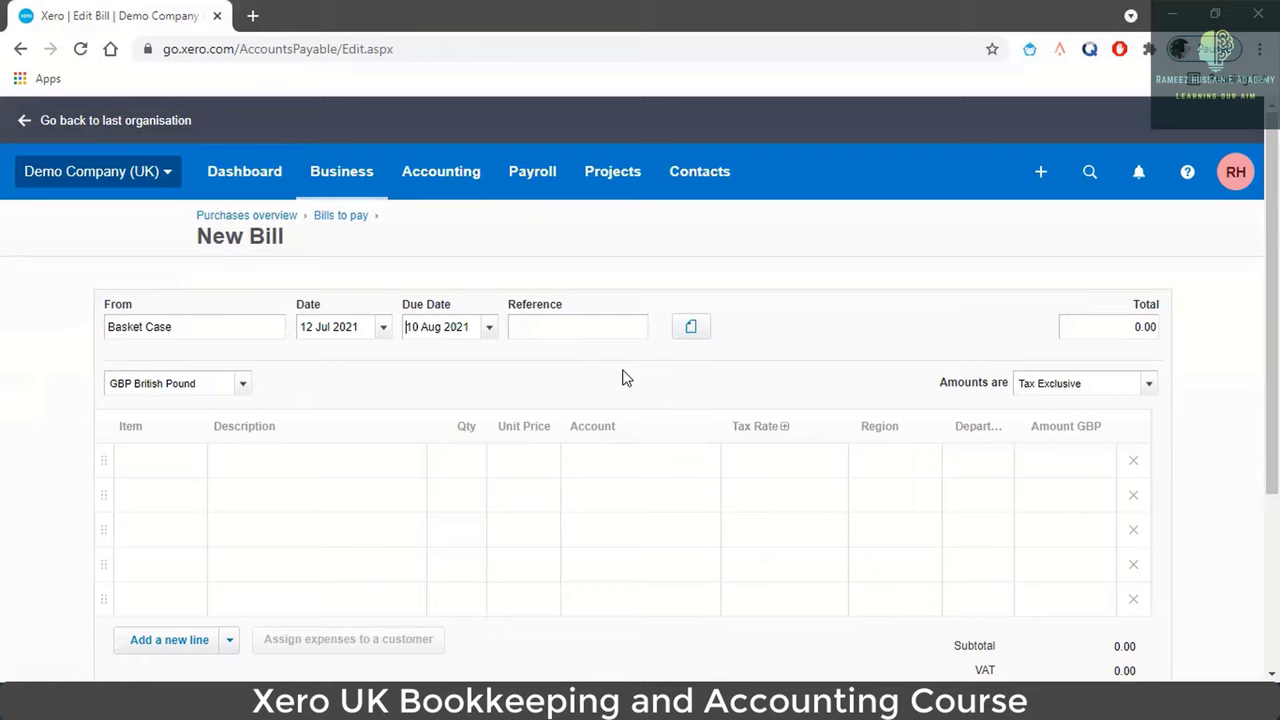
# Step: Enter Inv-2299 as the bill reference
pyautogui.click(551, 328)
pyautogui.write('B')
pyautogui.press('BackSpace')
pyautogui.write('Inv-2299')
# Step: Check the attach-files options, then set the bill total to 200
pyautogui.click(690, 330)
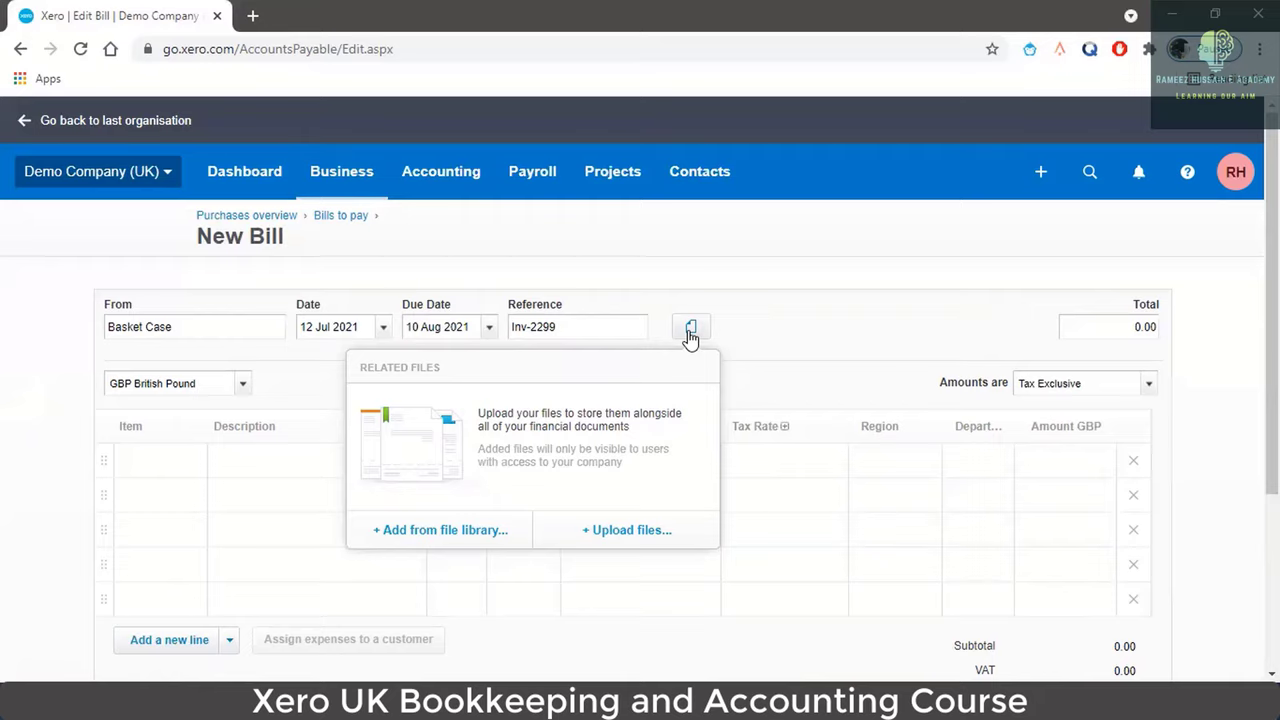
pyautogui.click(833, 346)
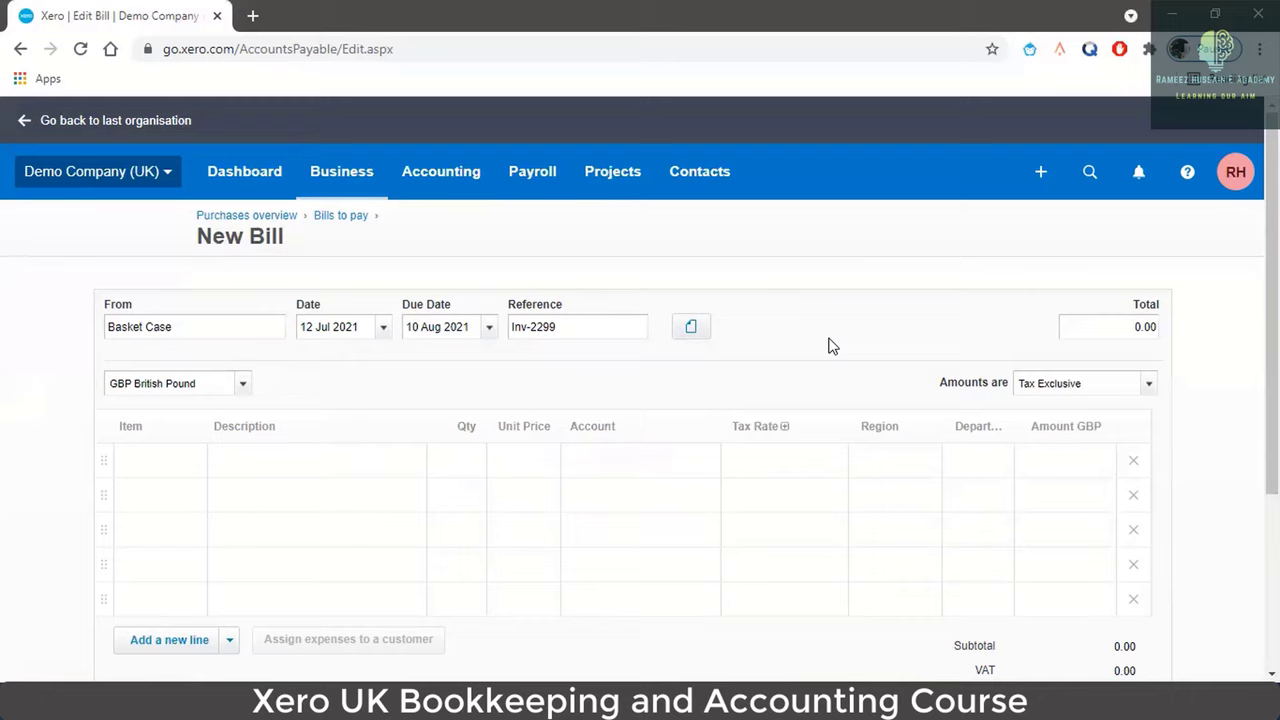
pyautogui.click(1128, 329)
pyautogui.write('200')
# Step: Add 'GB3-White: Golf balls - white 3-pack' as the first bill line at 12.00, account 300 - Purchases
pyautogui.click(320, 460)
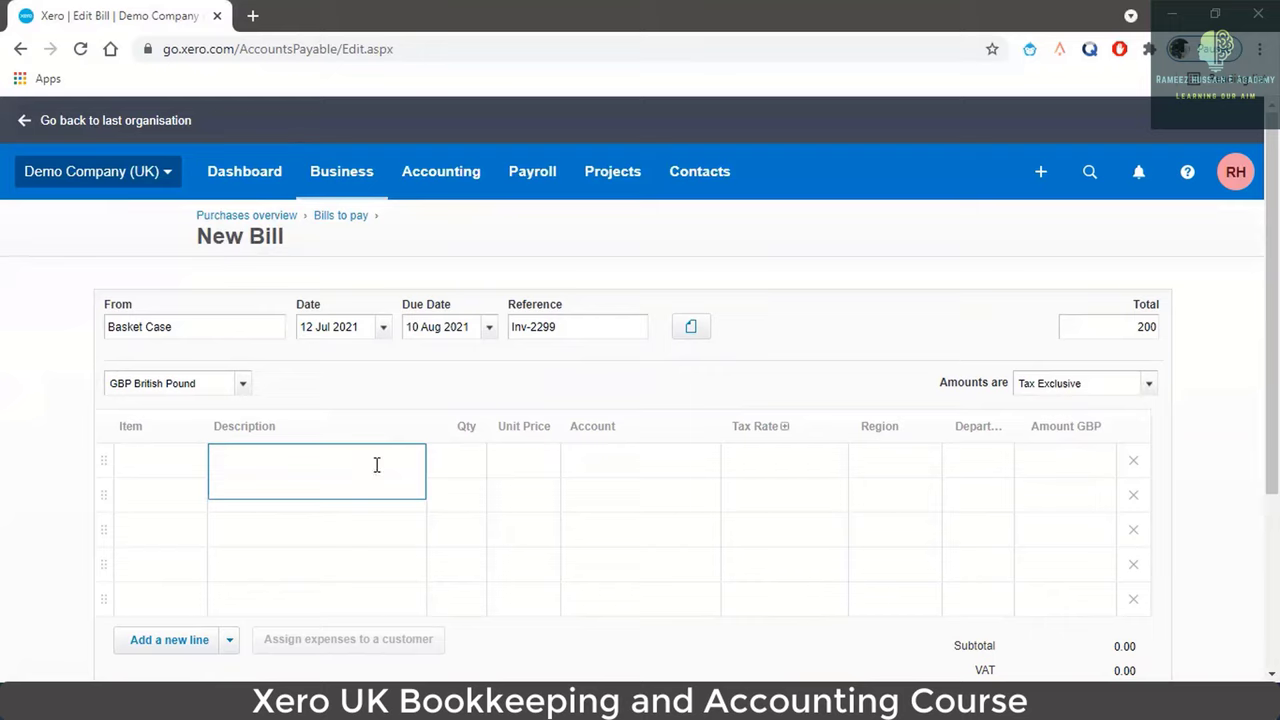
pyautogui.click(121, 463)
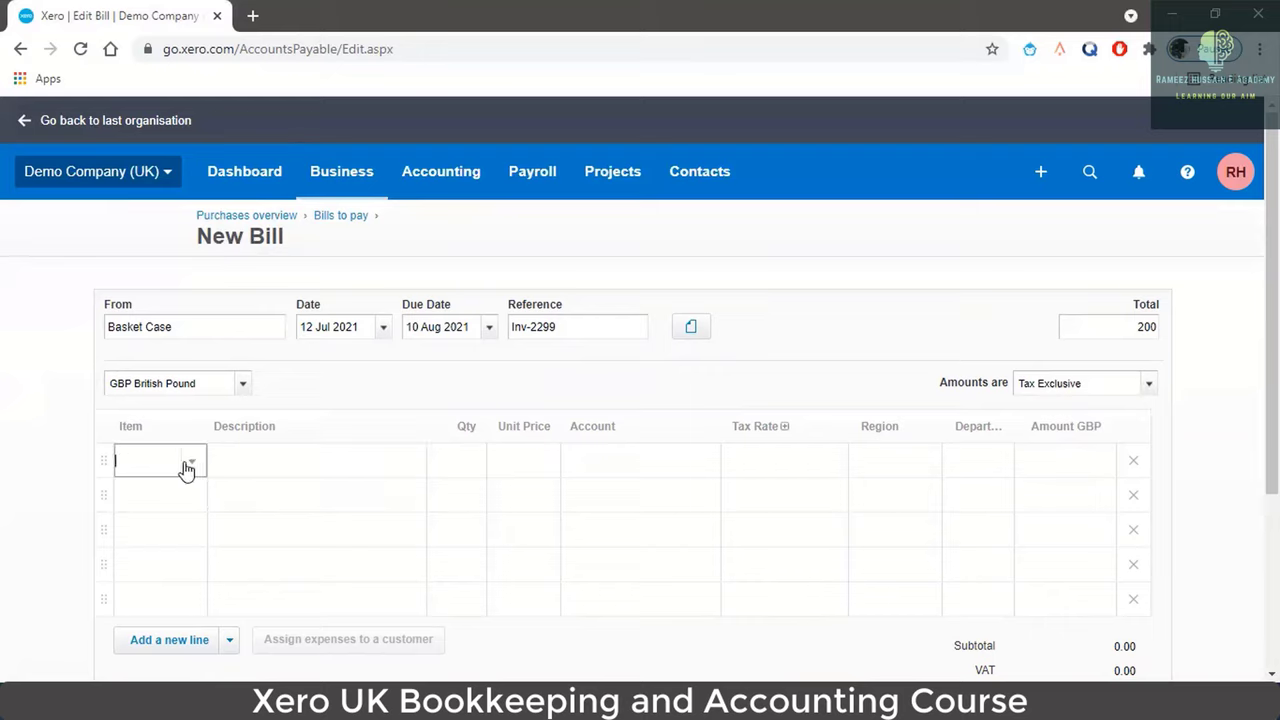
pyautogui.click(192, 463)
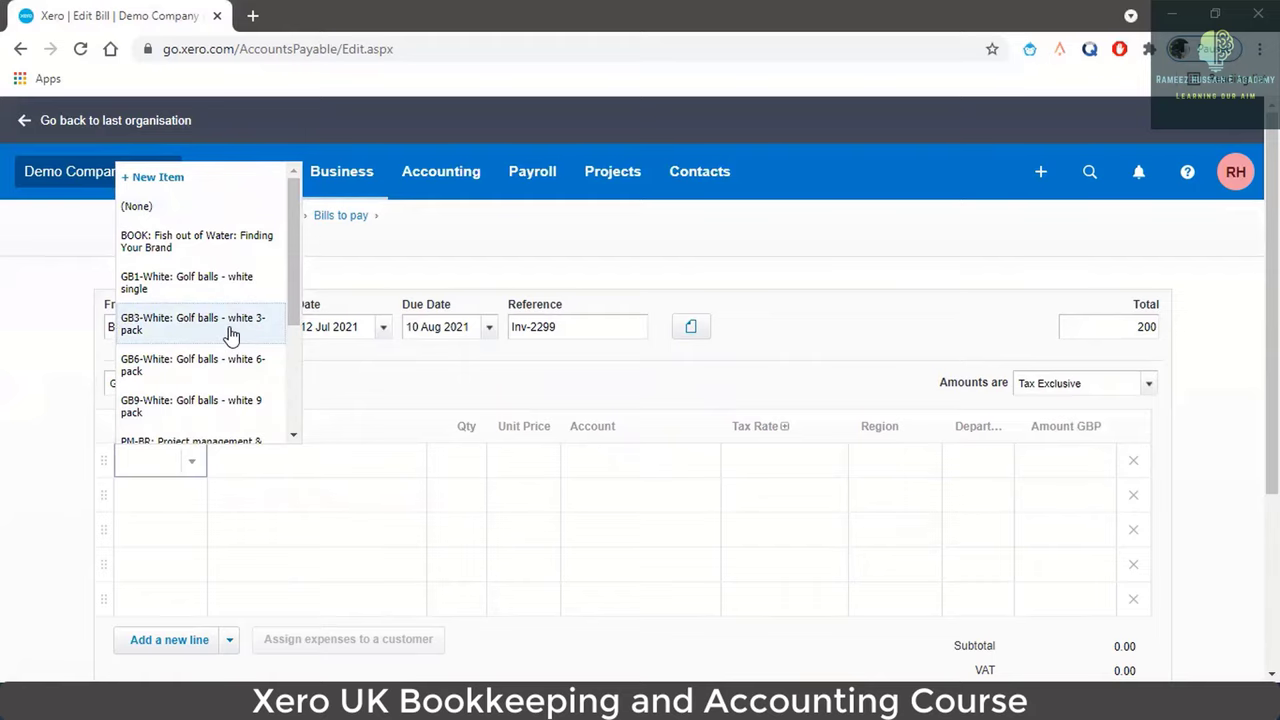
pyautogui.click(231, 333)
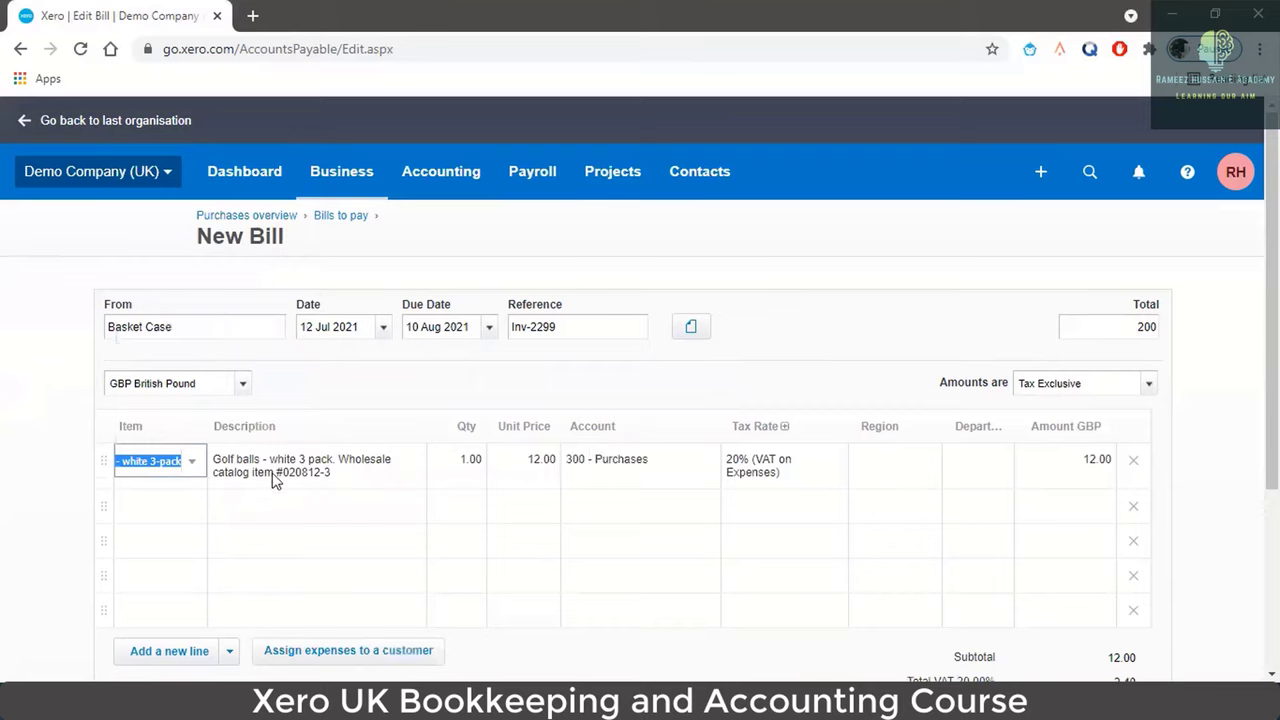
# Step: Duplicate the bill's browser tab and move to the copy
pyautogui.rightClick(157, 24)
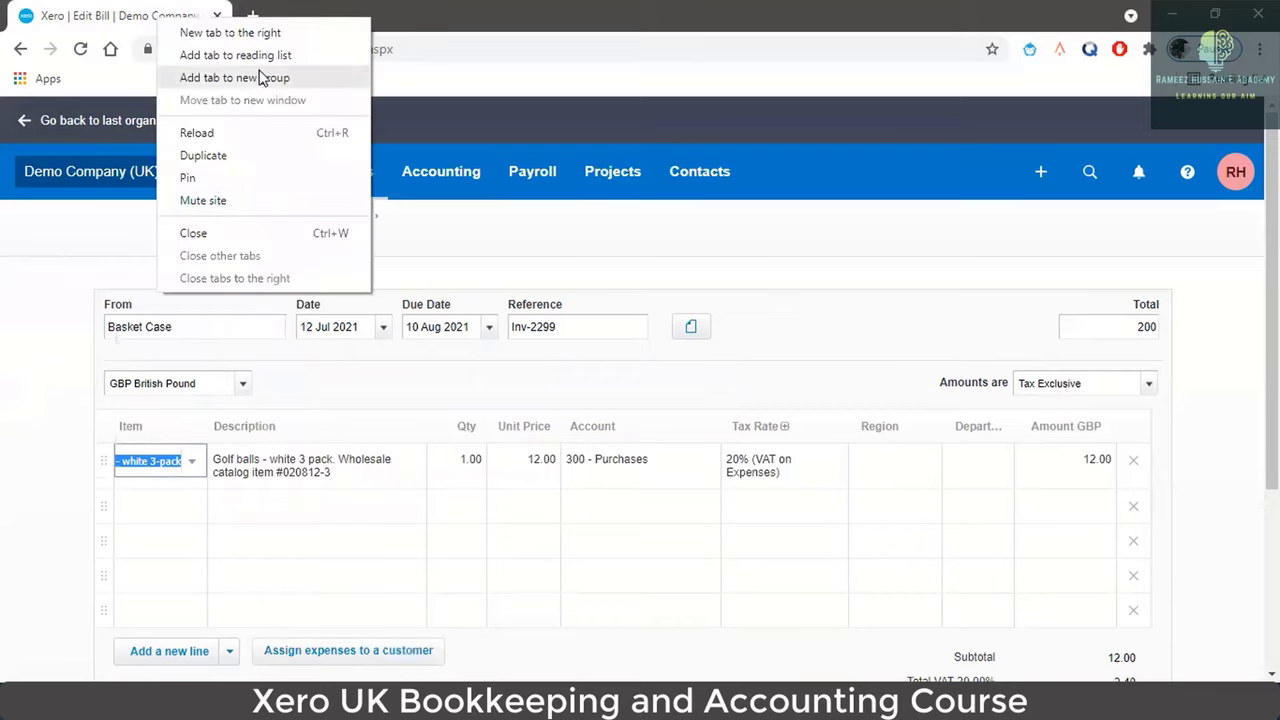
pyautogui.click(260, 152)
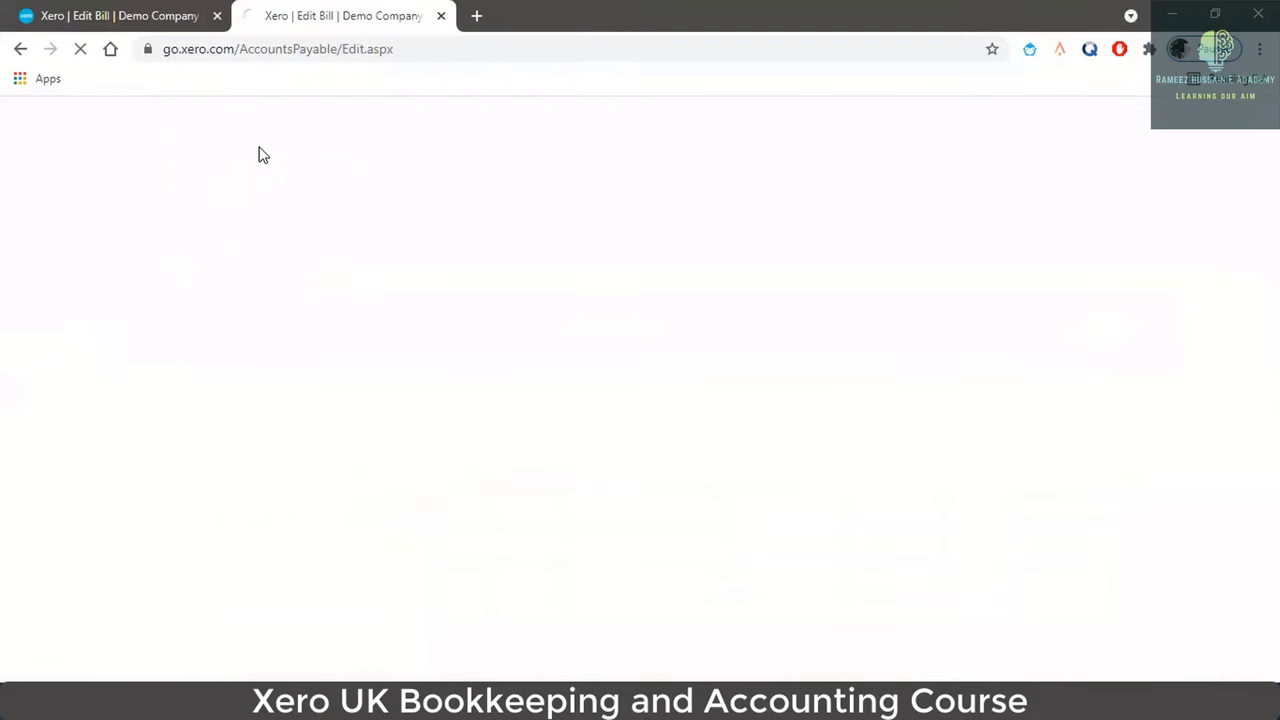
pyautogui.click(150, 16)
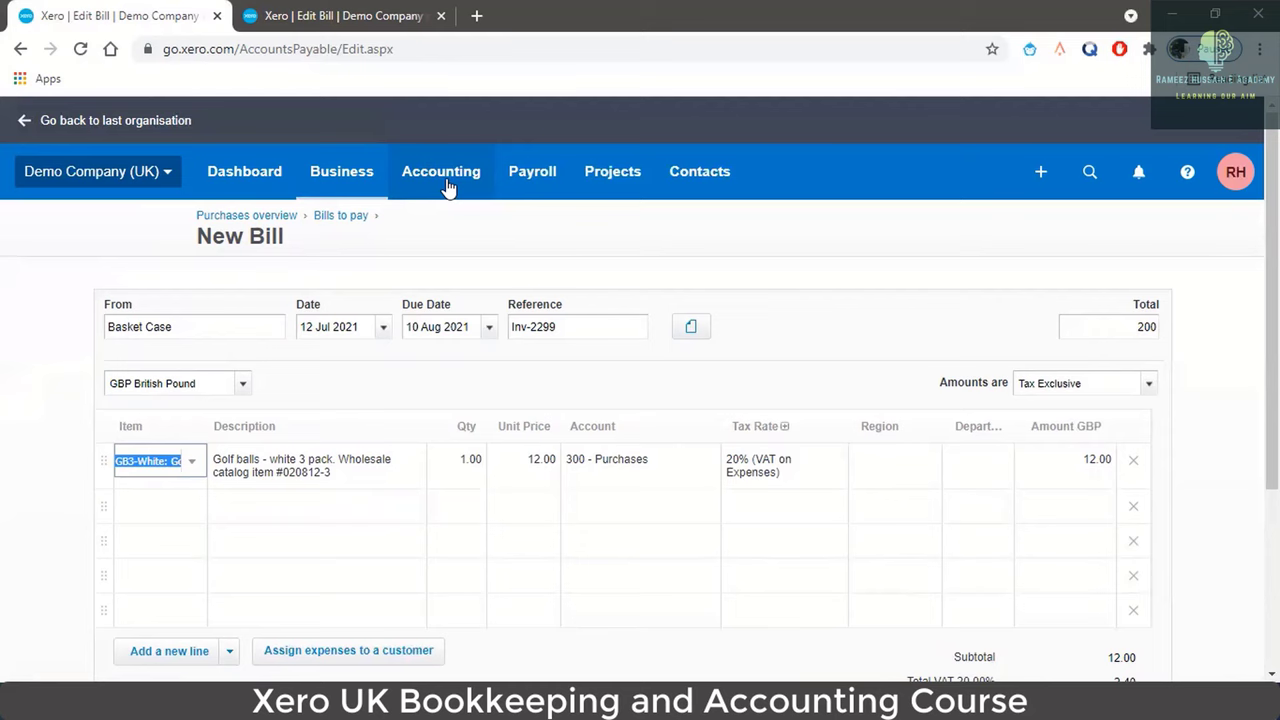
pyautogui.click(371, 17)
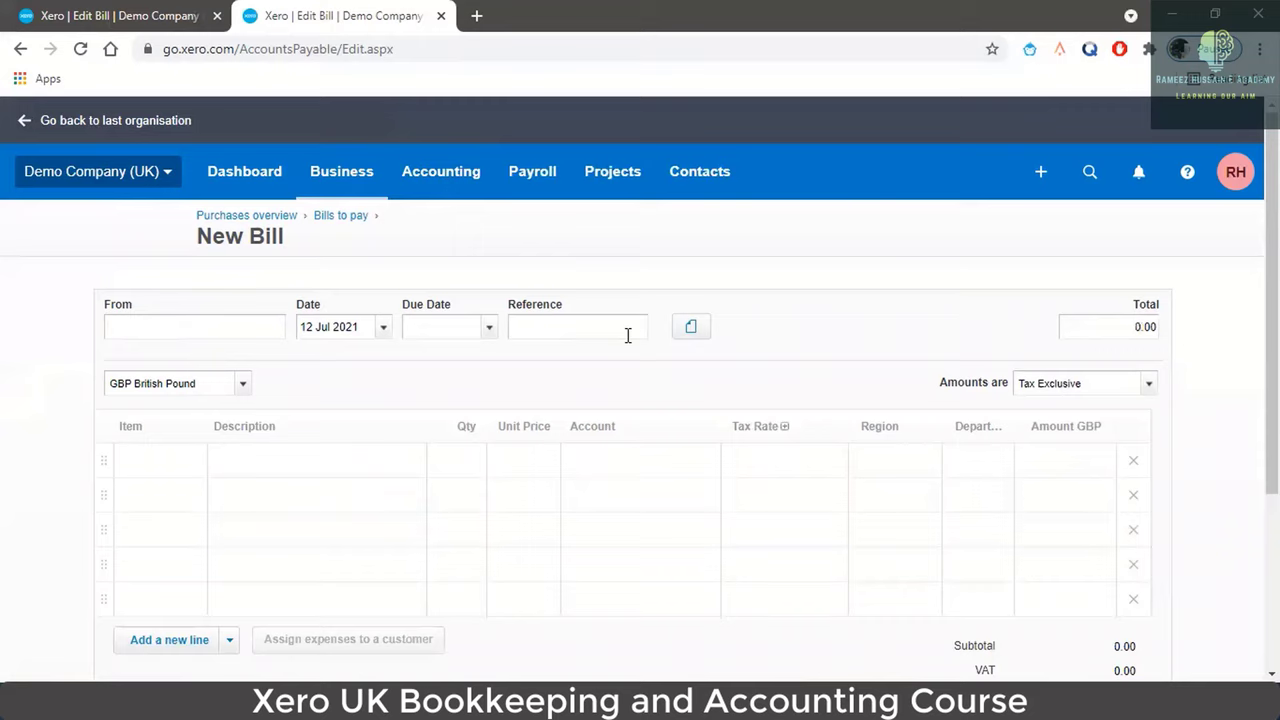
# Step: View Business > Products and services with help hidden, then return to the bill tab
pyautogui.click(320, 185)
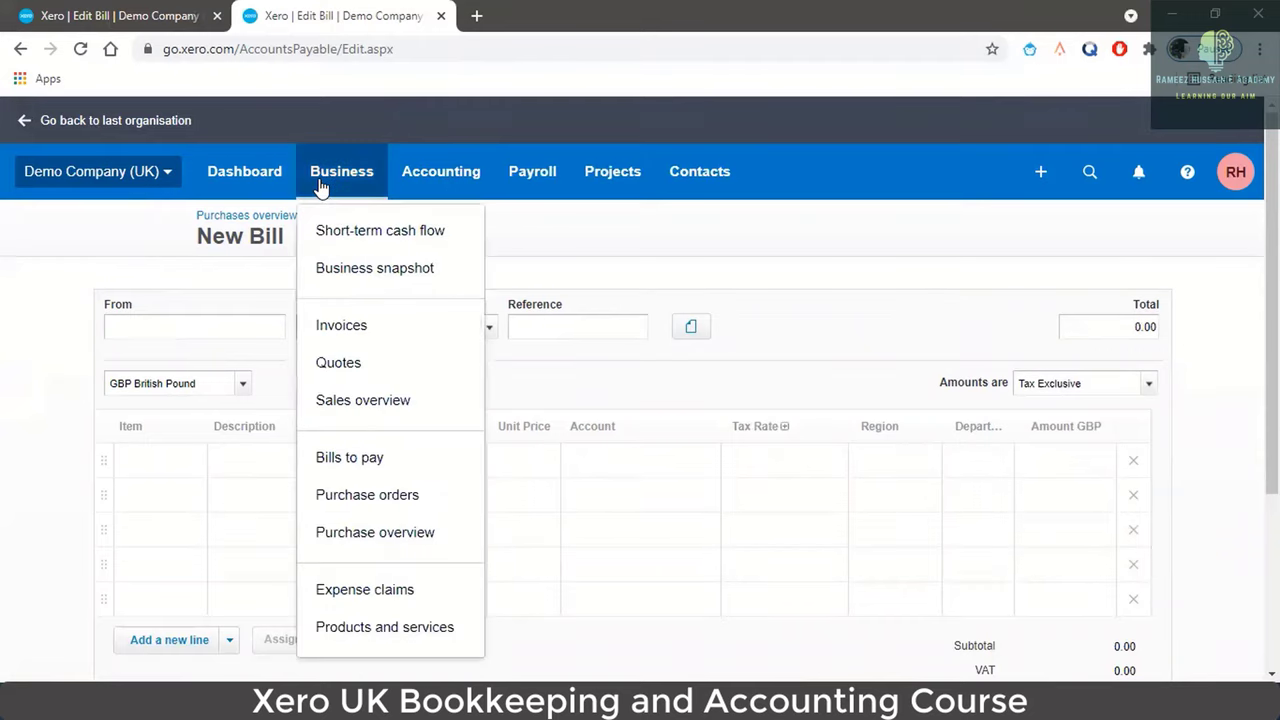
pyautogui.scroll(-2, 400, 450)
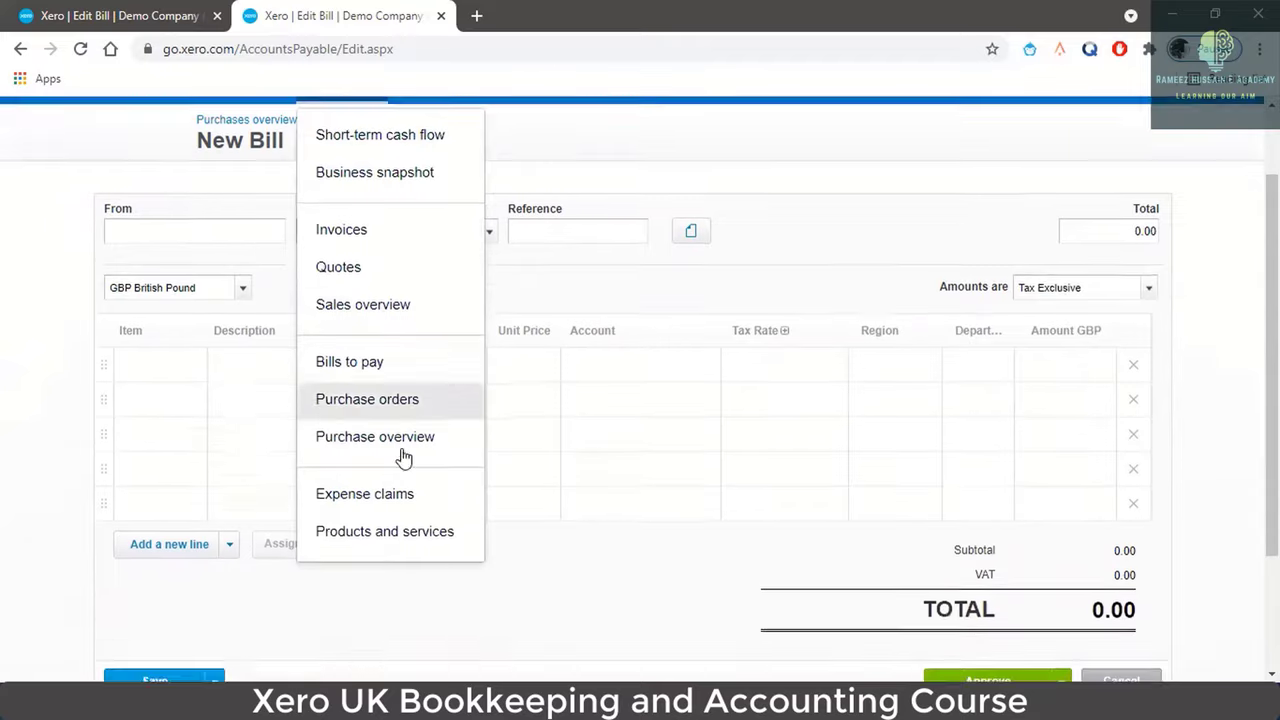
pyautogui.click(401, 443)
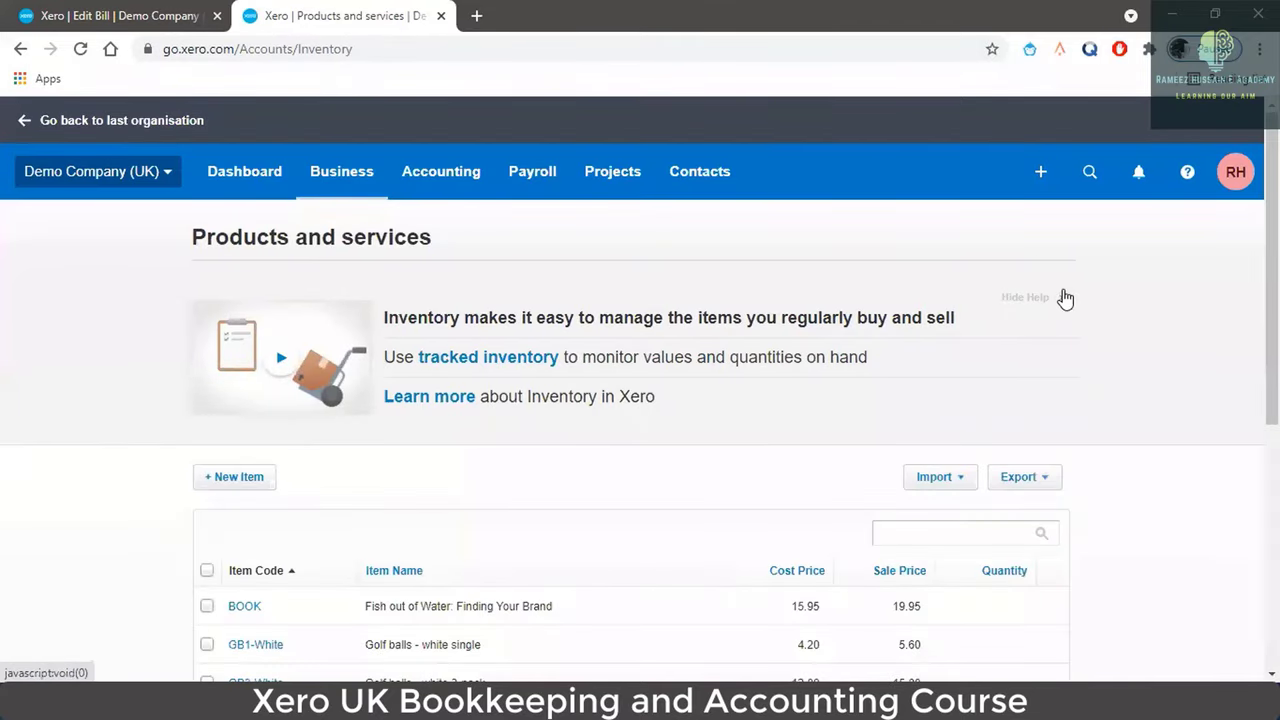
pyautogui.click(1066, 300)
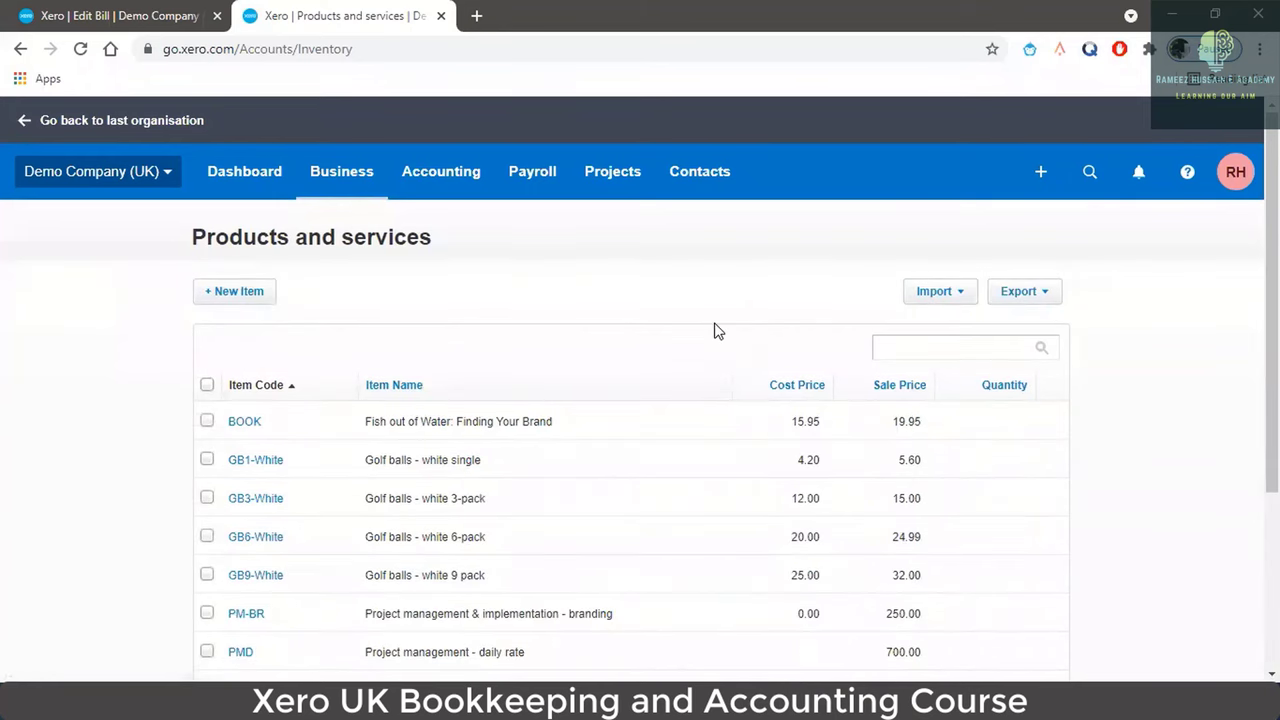
pyautogui.scroll(-1, 514, 429)
pyautogui.scroll(-2, 374, 429)
pyautogui.scroll(1, 288, 316)
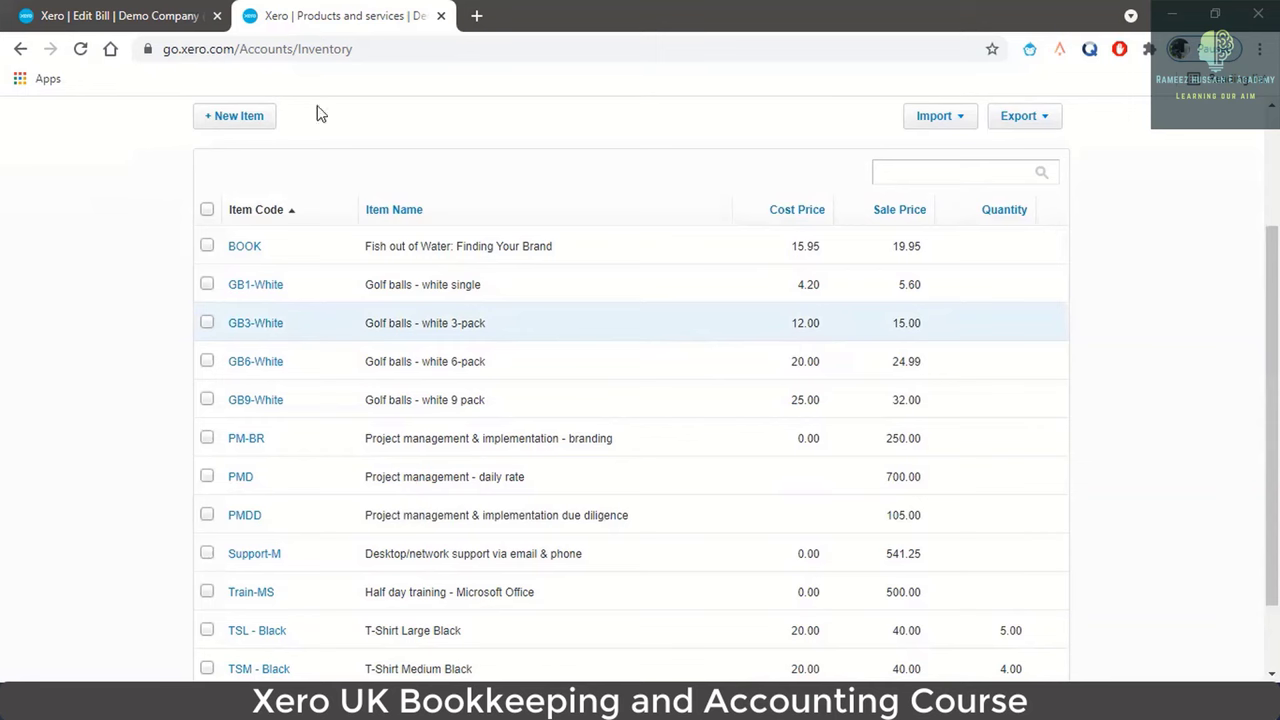
pyautogui.click(122, 16)
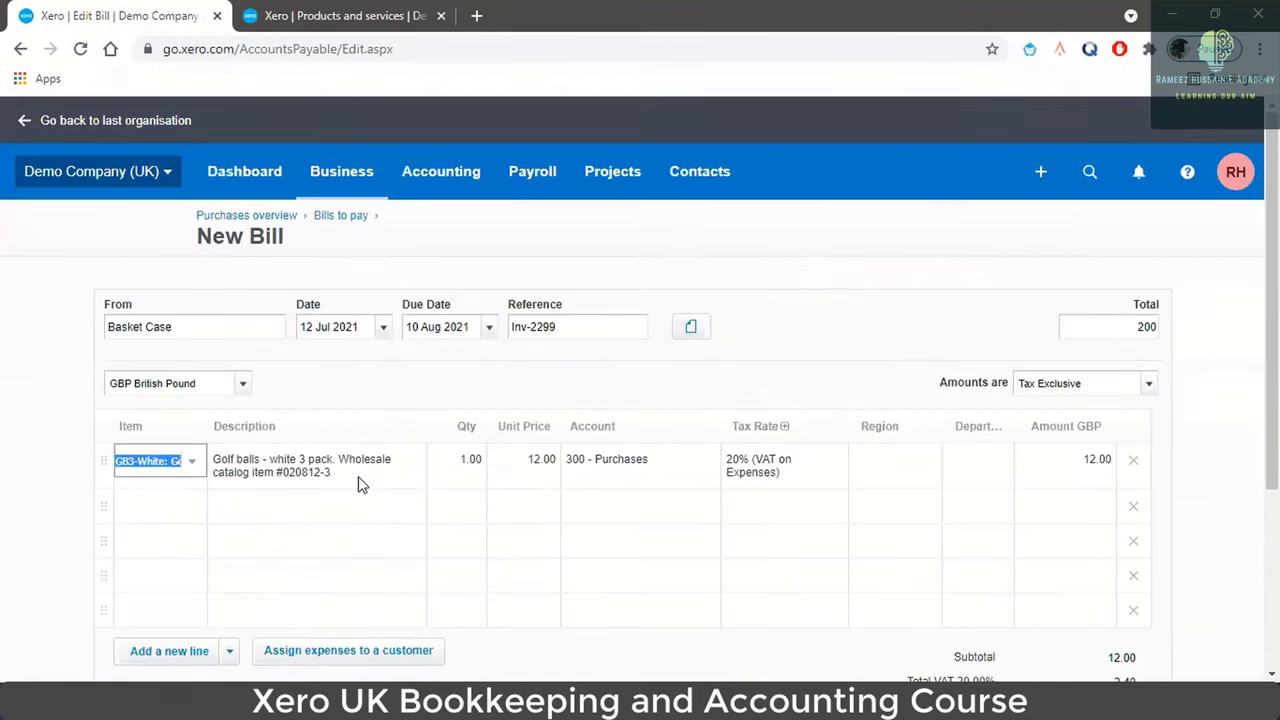
# Step: Enter quantity 18 on the golf balls line, keeping the 12.00 unit price for 216.00
pyautogui.click(465, 482)
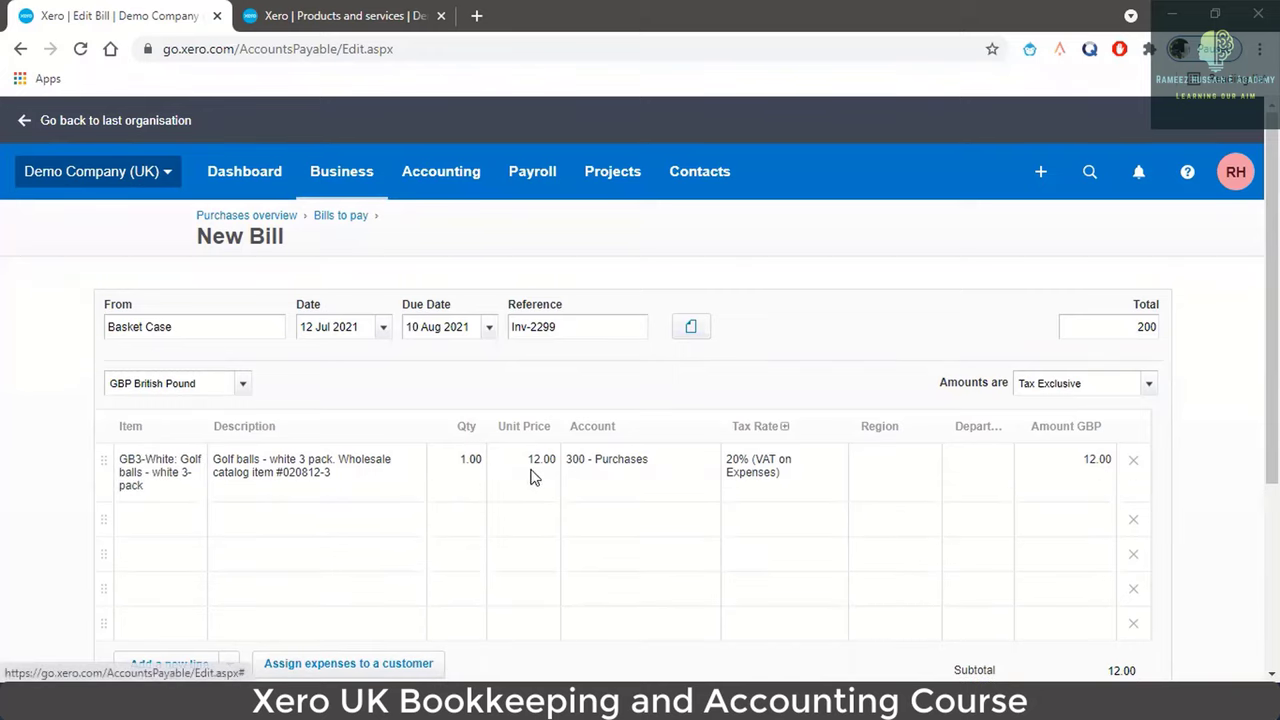
pyautogui.click(470, 459)
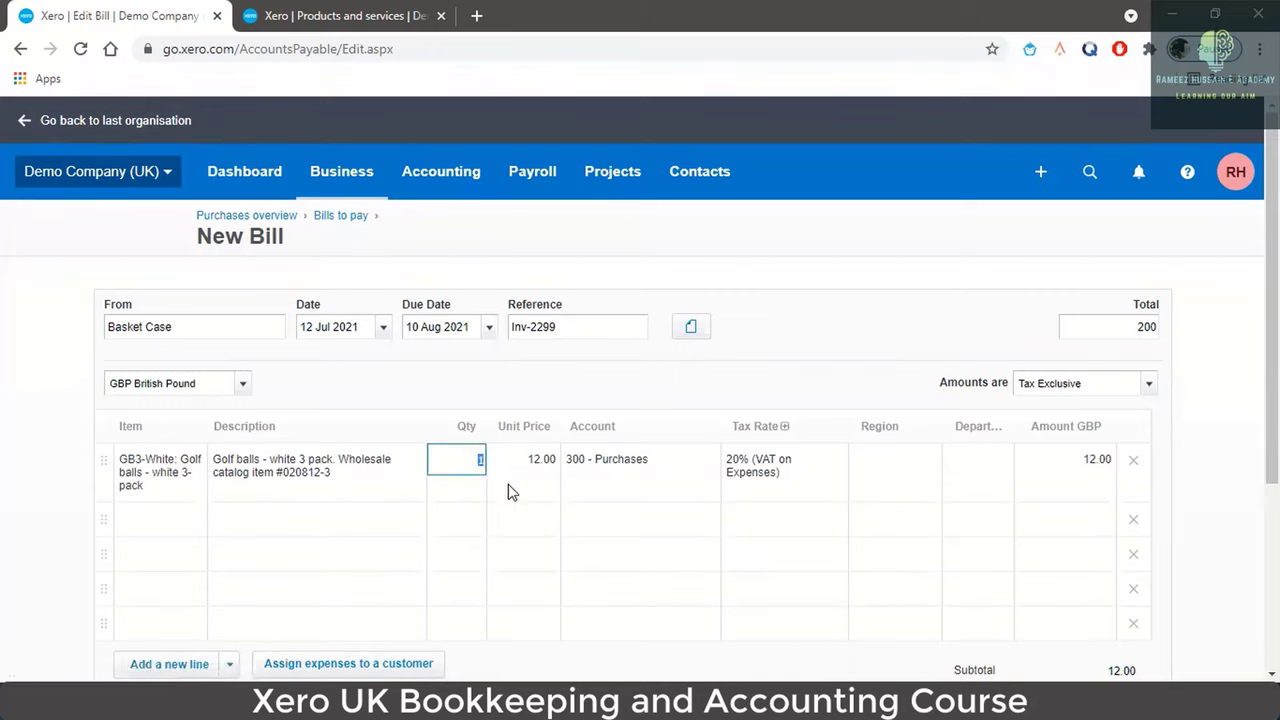
pyautogui.write('18')
pyautogui.press('Tab')
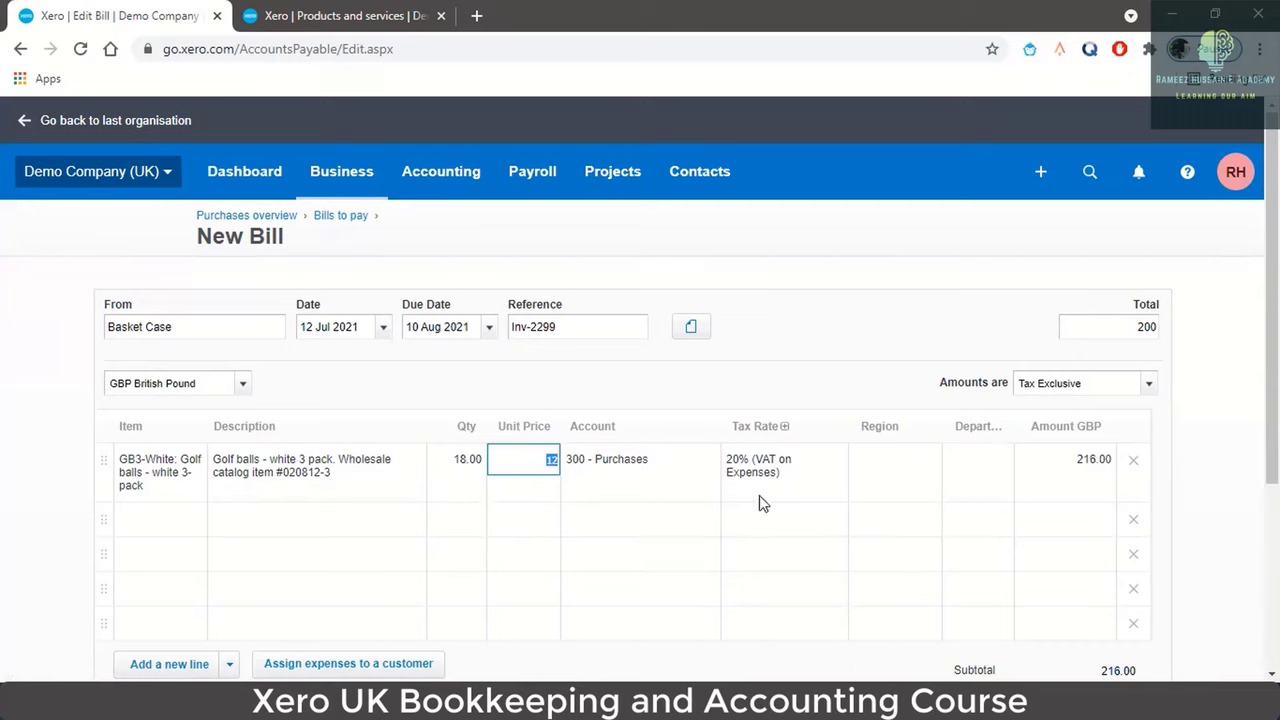
pyautogui.press('Tab')
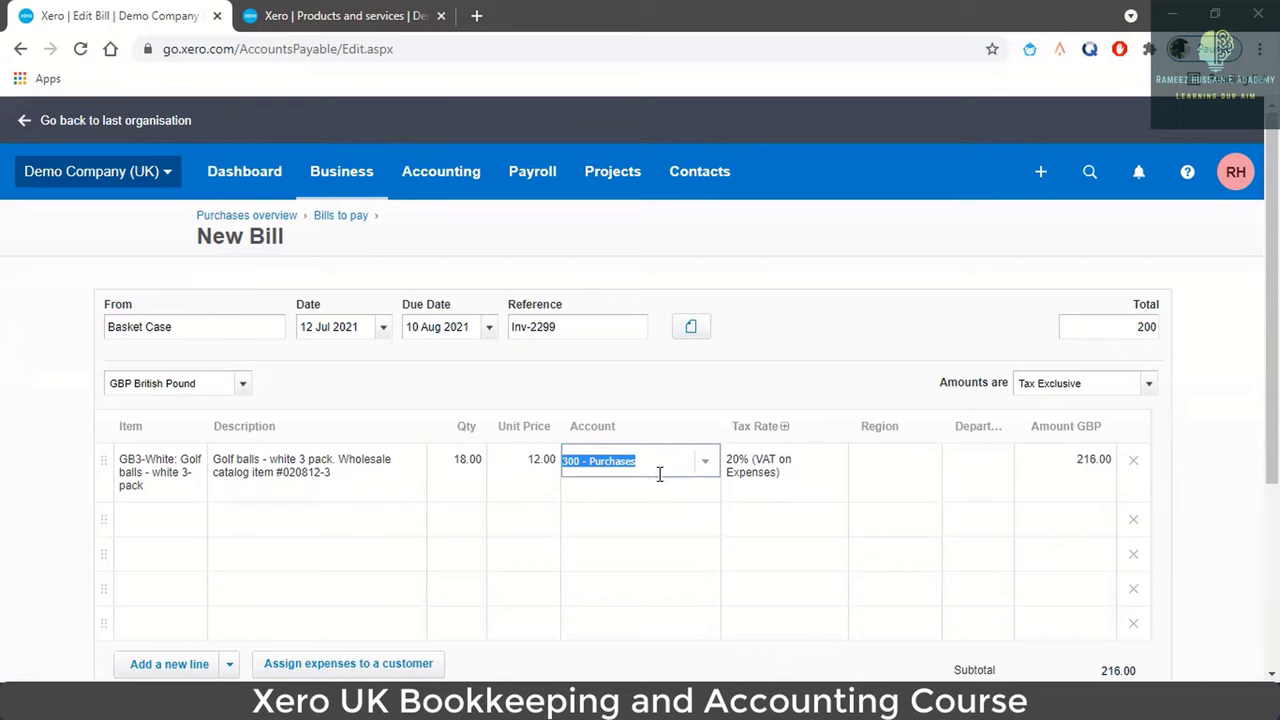
pyautogui.scroll(-3, 686, 478)
pyautogui.scroll(3, 686, 478)
# Step: Set the golf balls line's region to XYZ
pyautogui.click(900, 470)
pyautogui.click(925, 472)
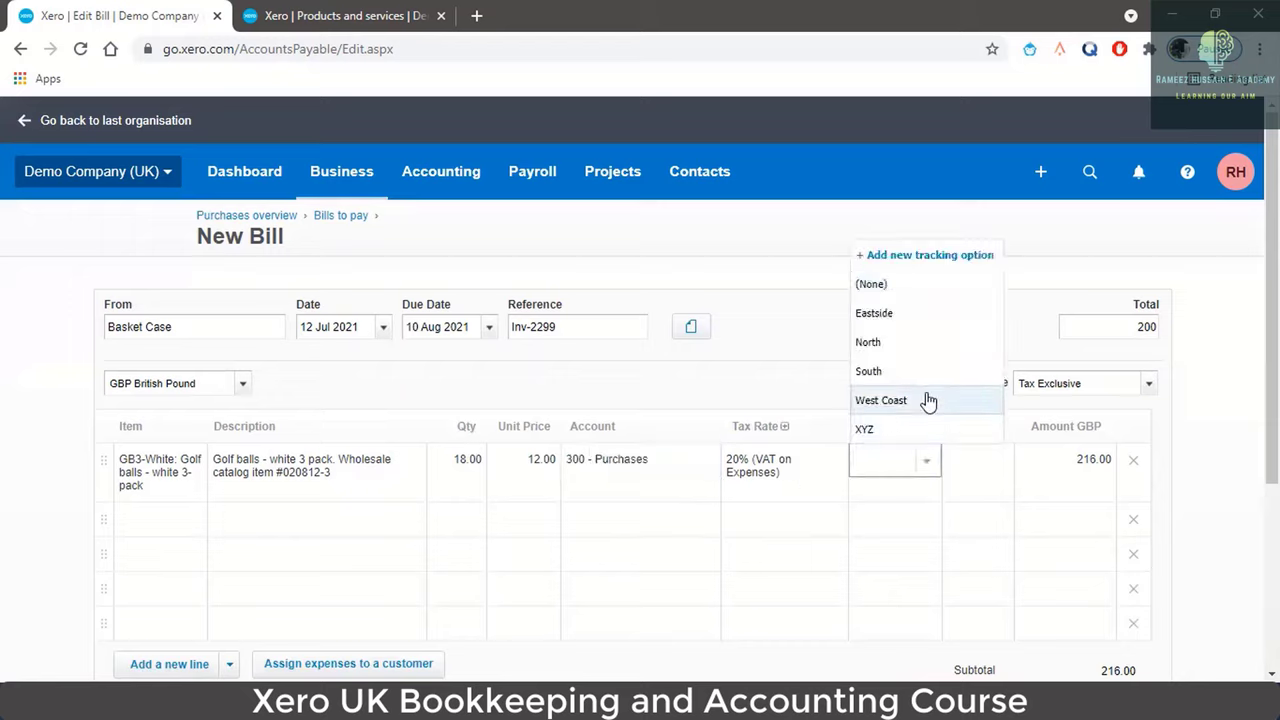
pyautogui.click(925, 430)
# Step: Set the line's department to Advretising, correcting an initial HR choice
pyautogui.click(998, 450)
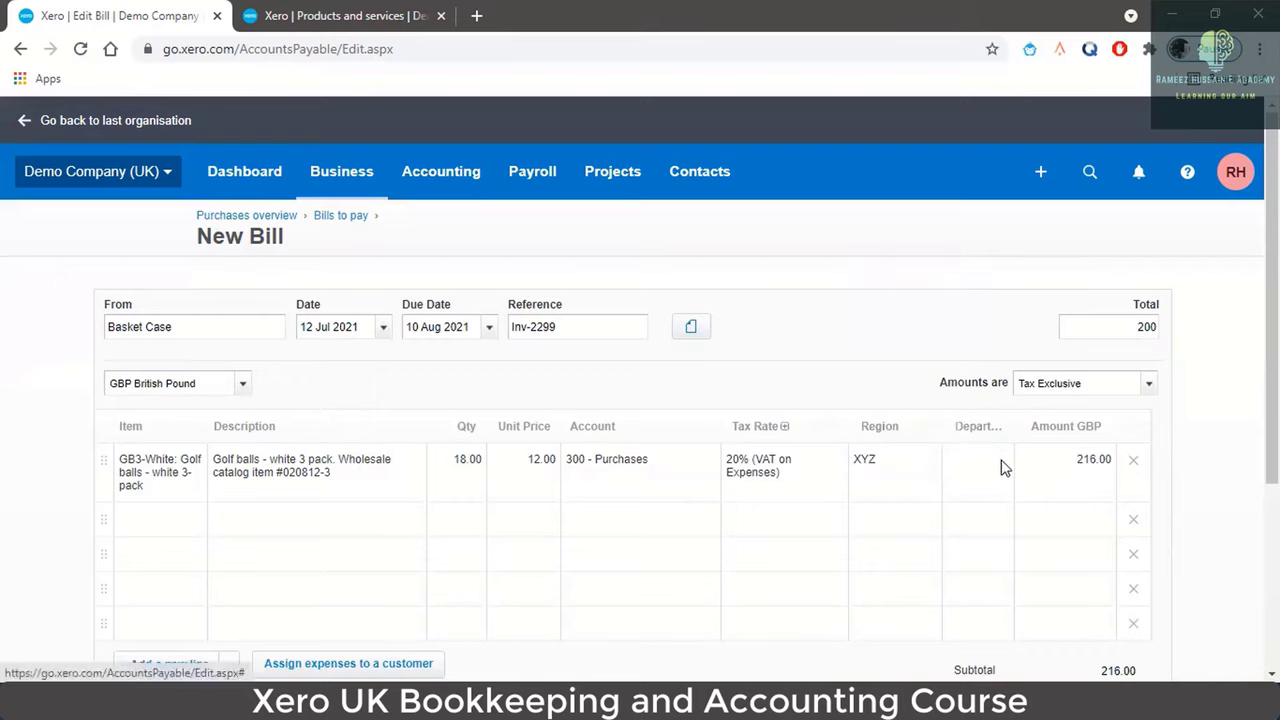
pyautogui.click(998, 462)
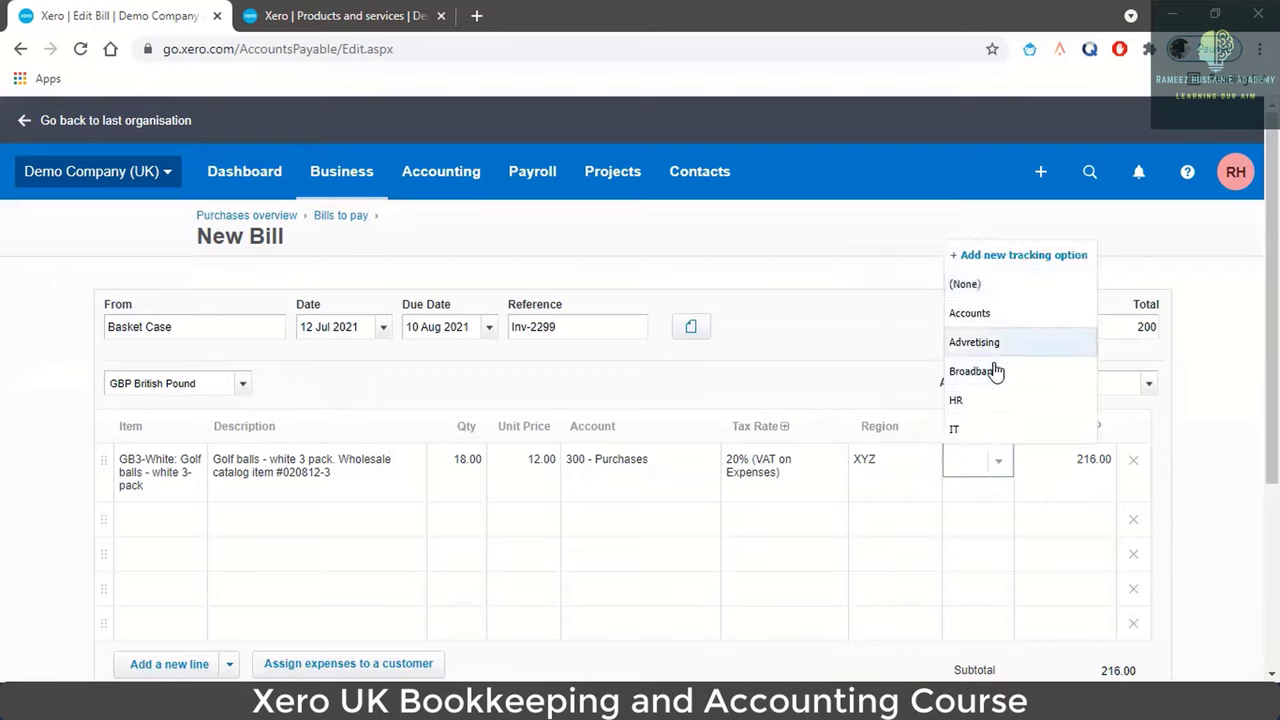
pyautogui.click(985, 400)
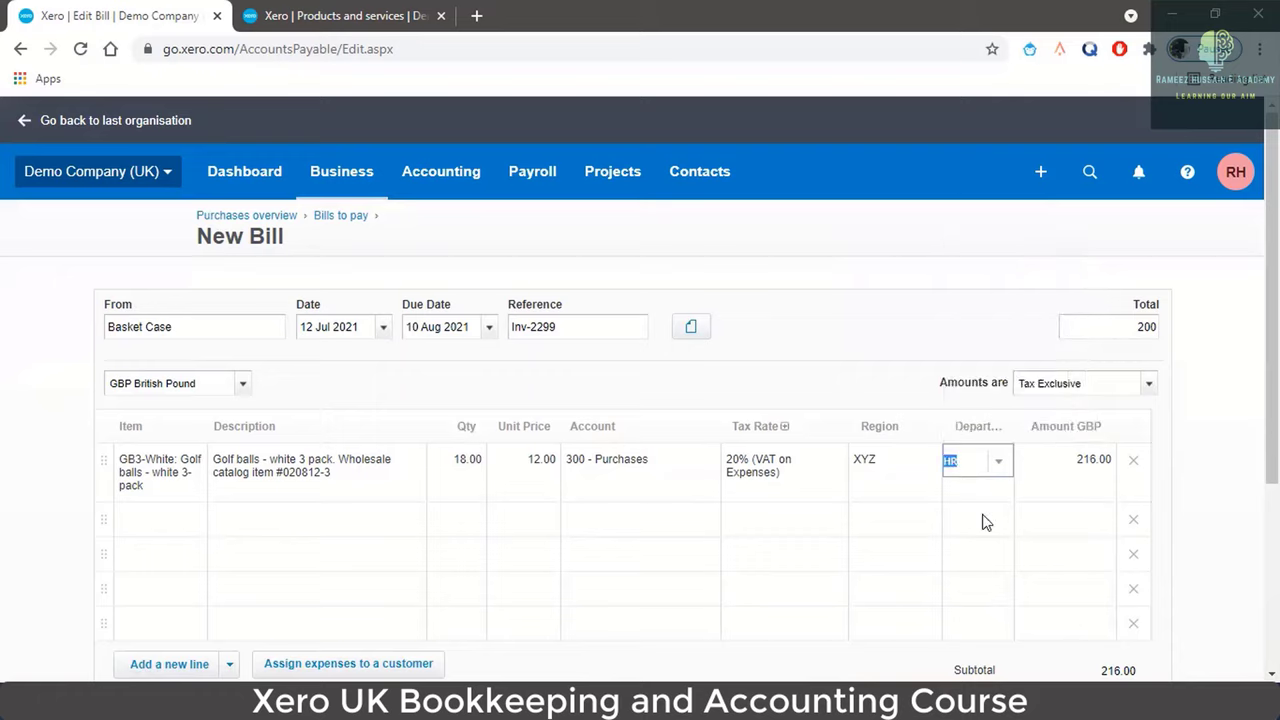
pyautogui.click(994, 468)
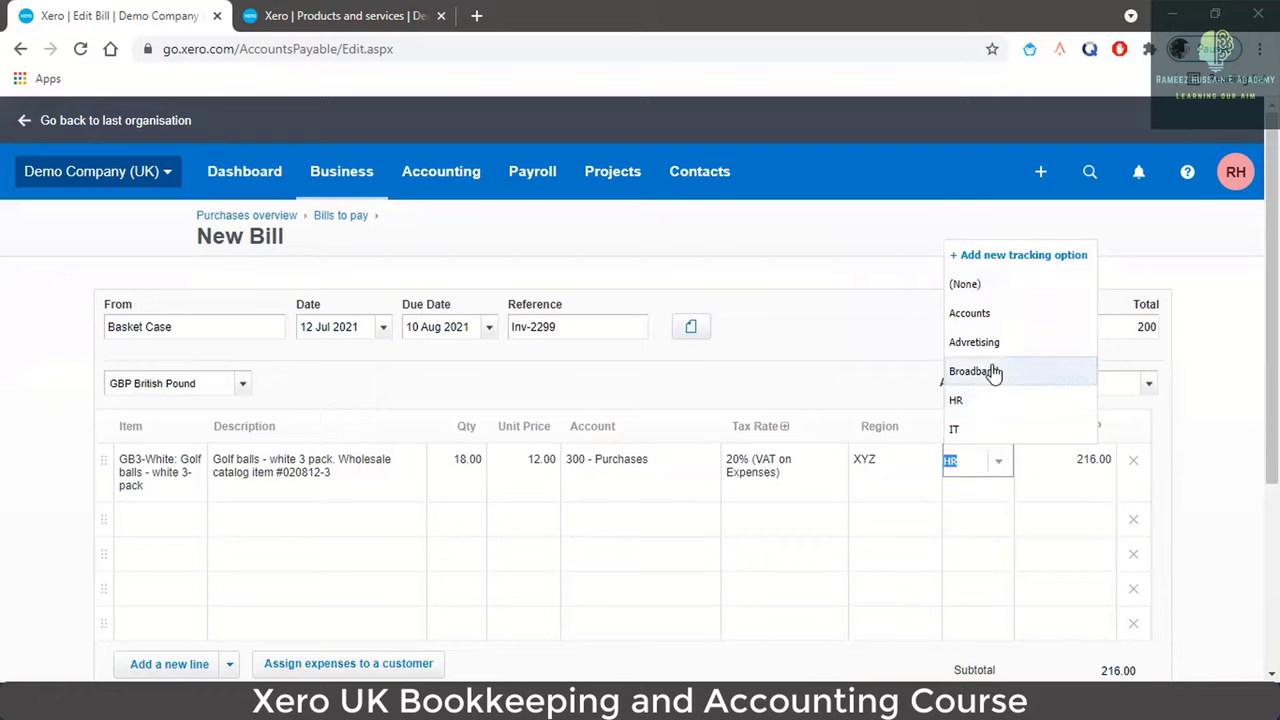
pyautogui.click(994, 345)
pyautogui.click(991, 512)
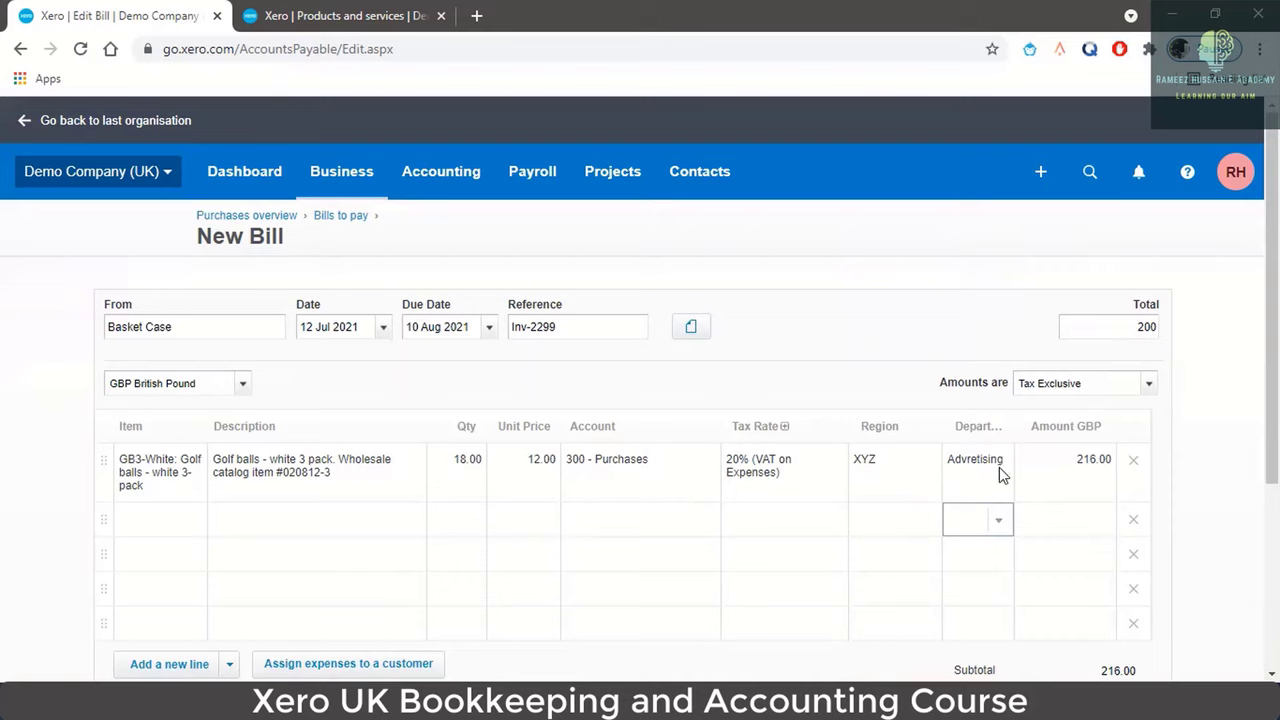
pyautogui.scroll(-1, 1075, 462)
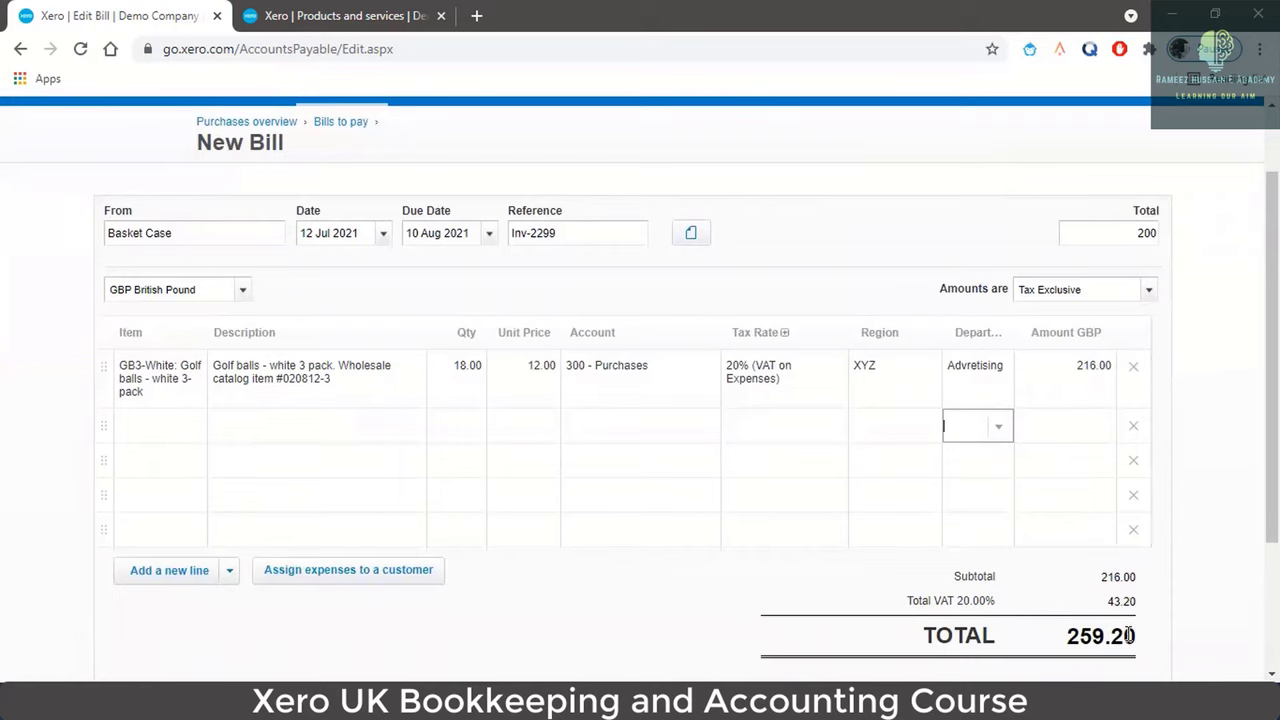
pyautogui.click(1149, 292)
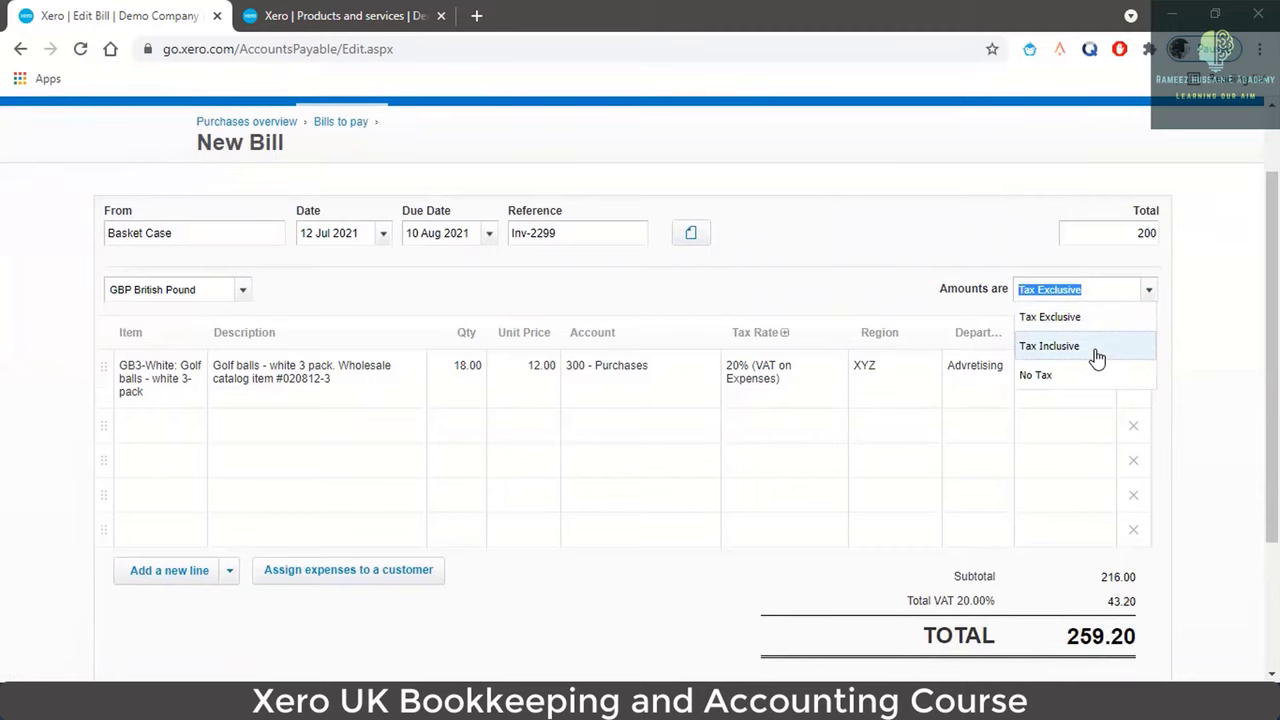
pyautogui.click(1097, 346)
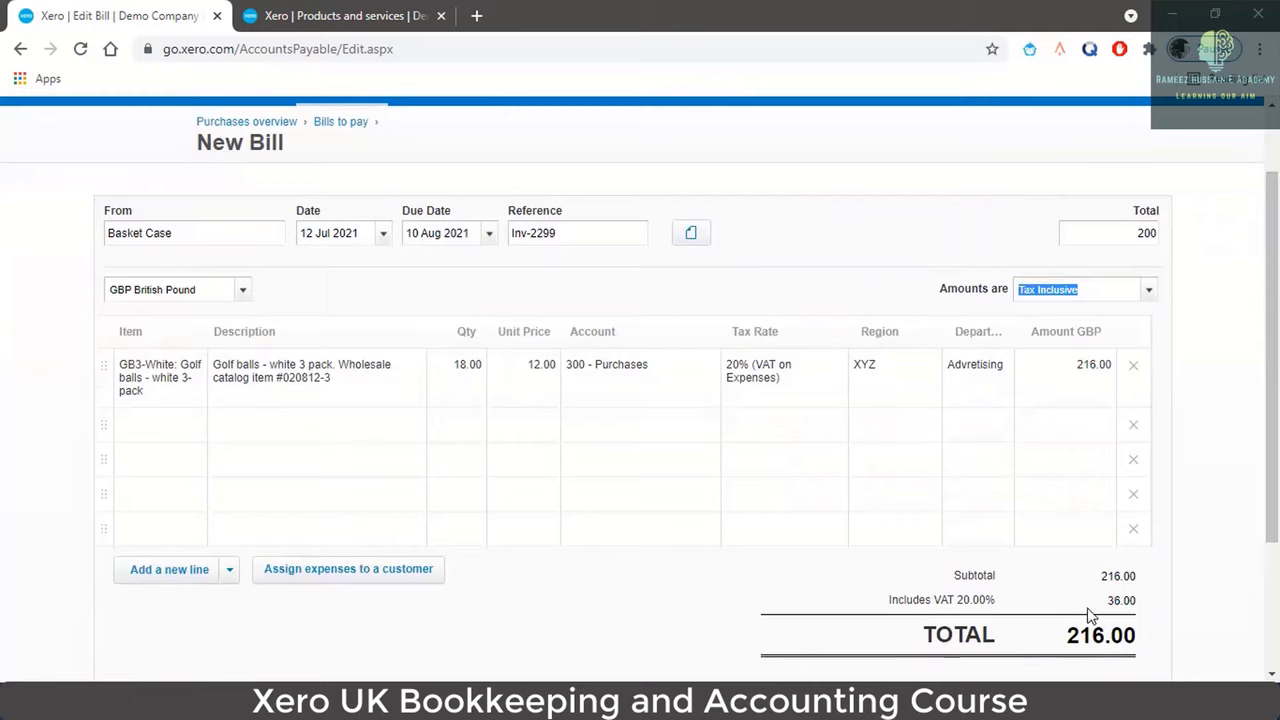
pyautogui.click(1149, 289)
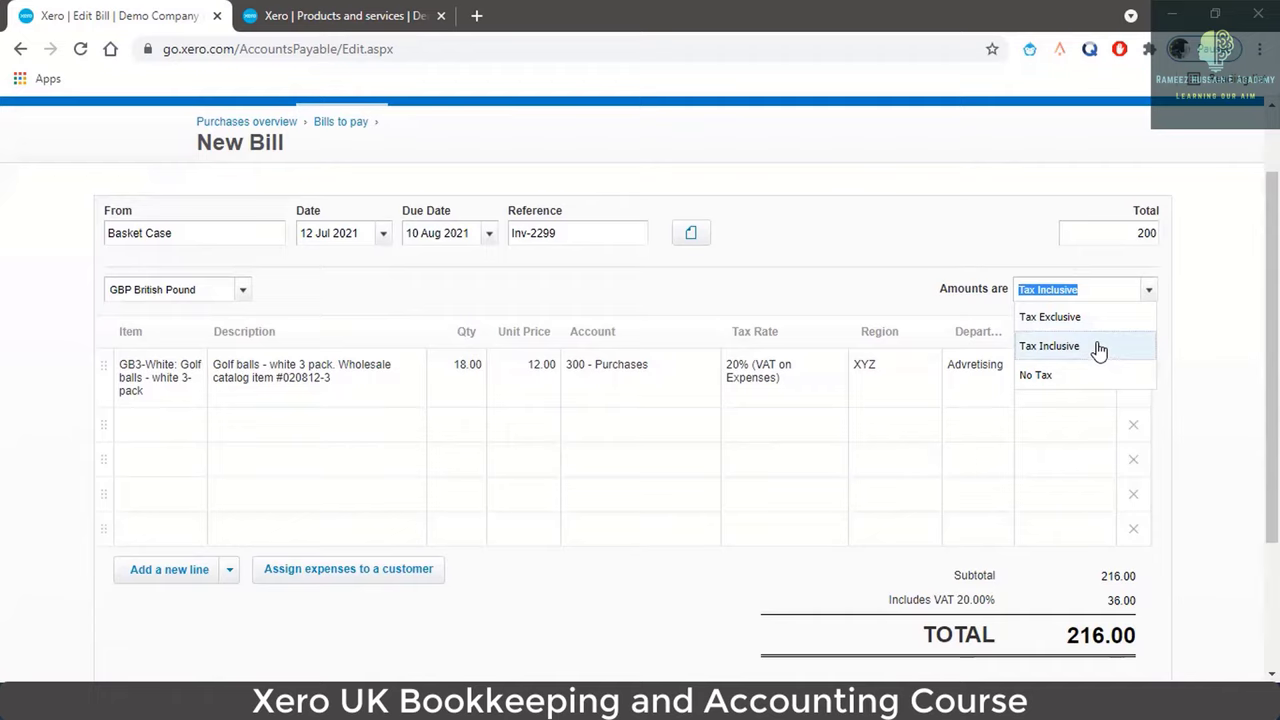
pyautogui.click(1098, 320)
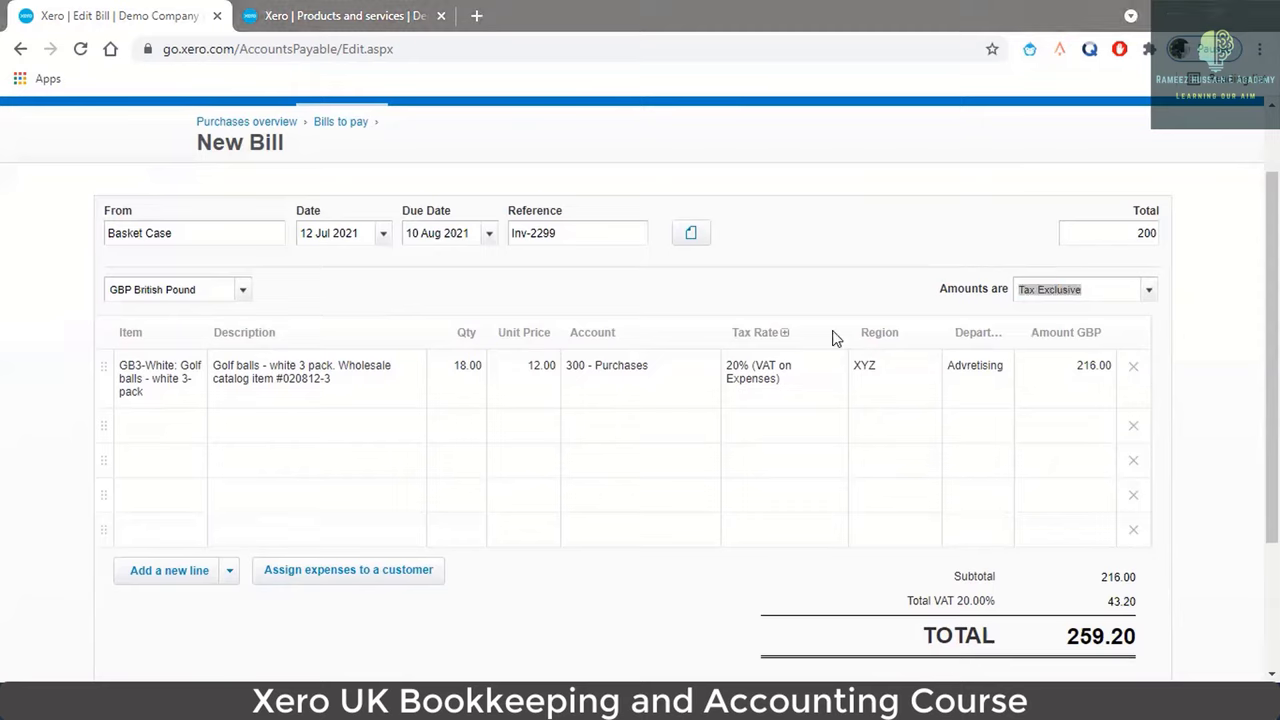
pyautogui.click(903, 370)
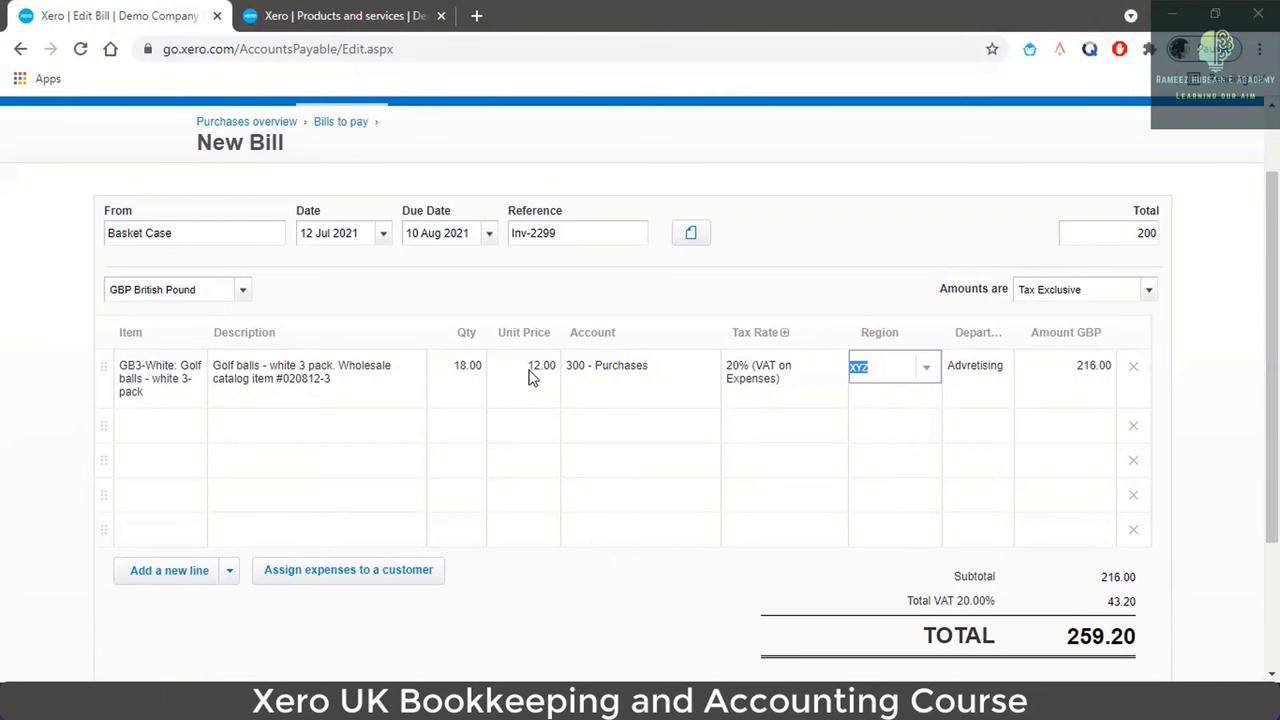
# Step: Check the bill line's account, then duplicate the Products and services tab
pyautogui.click(354, 16)
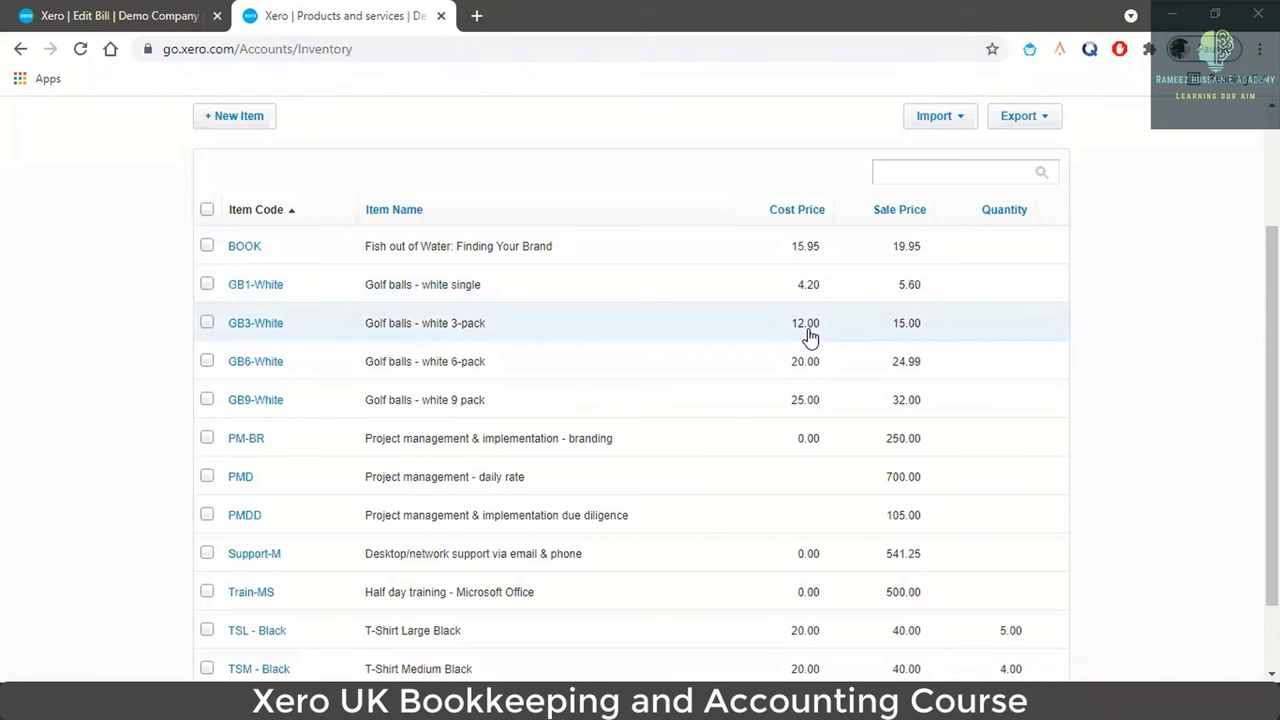
pyautogui.click(110, 16)
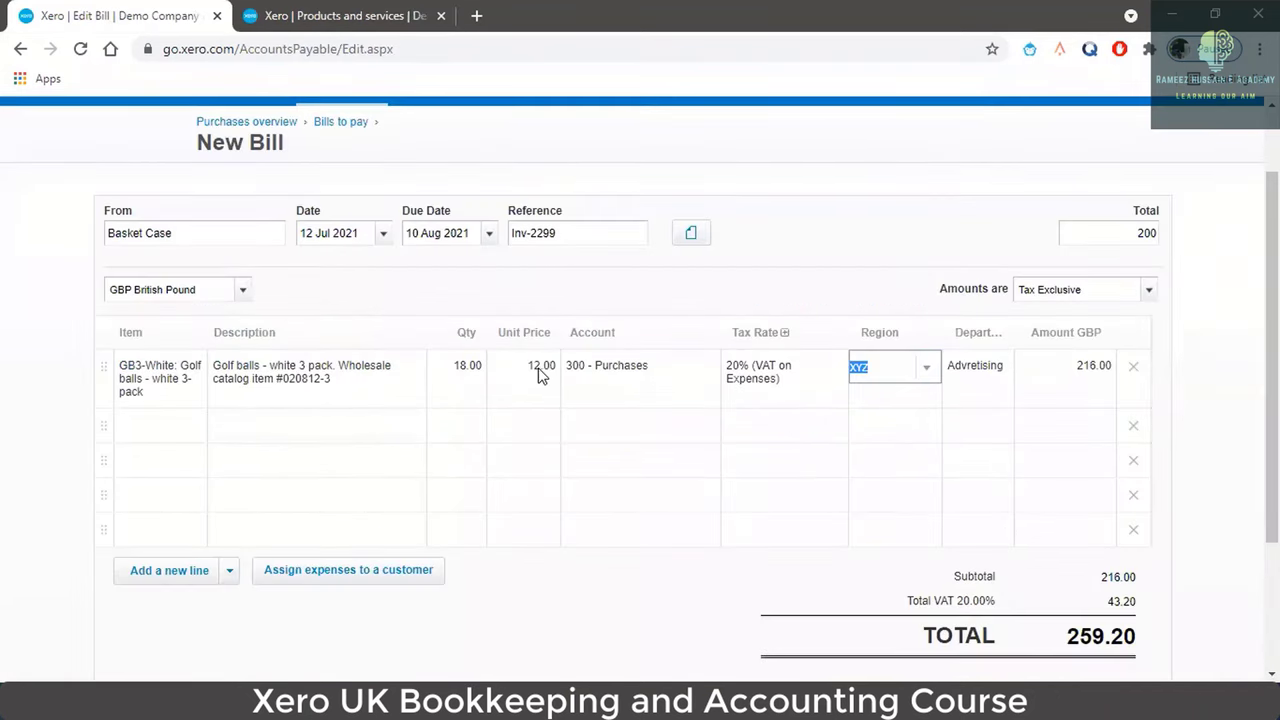
pyautogui.click(669, 364)
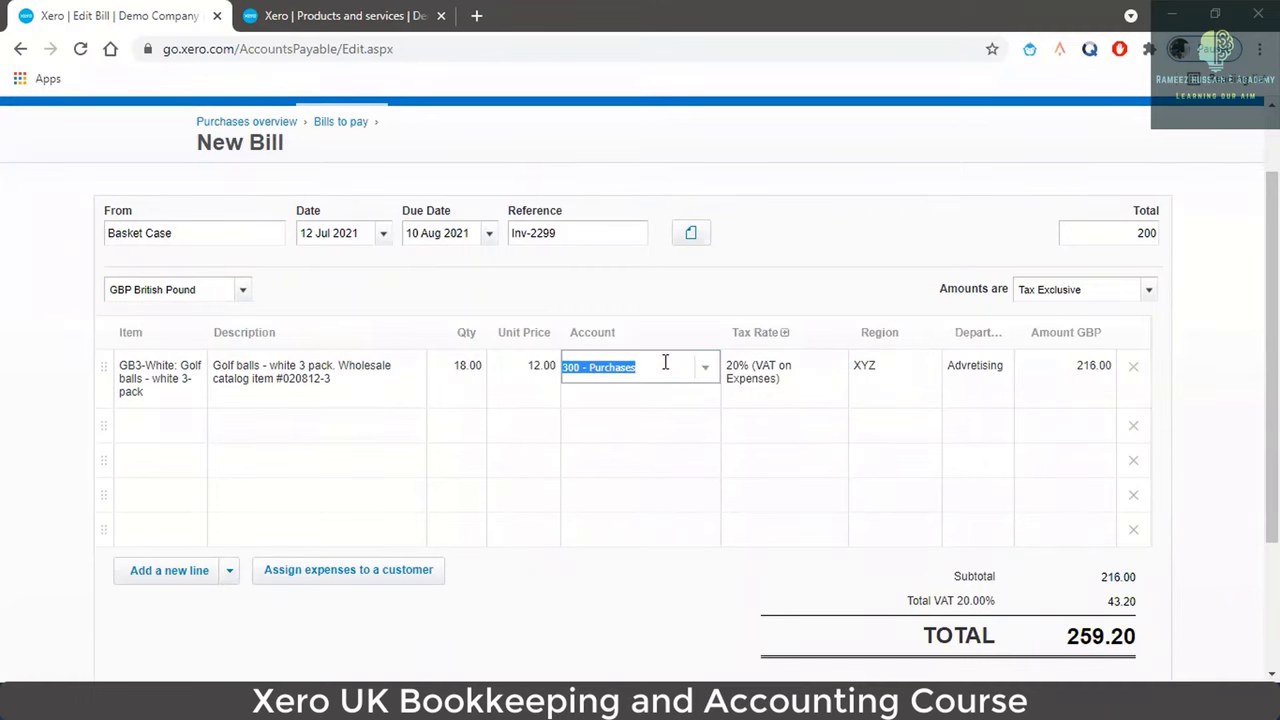
pyautogui.click(337, 12)
pyautogui.rightClick(337, 14)
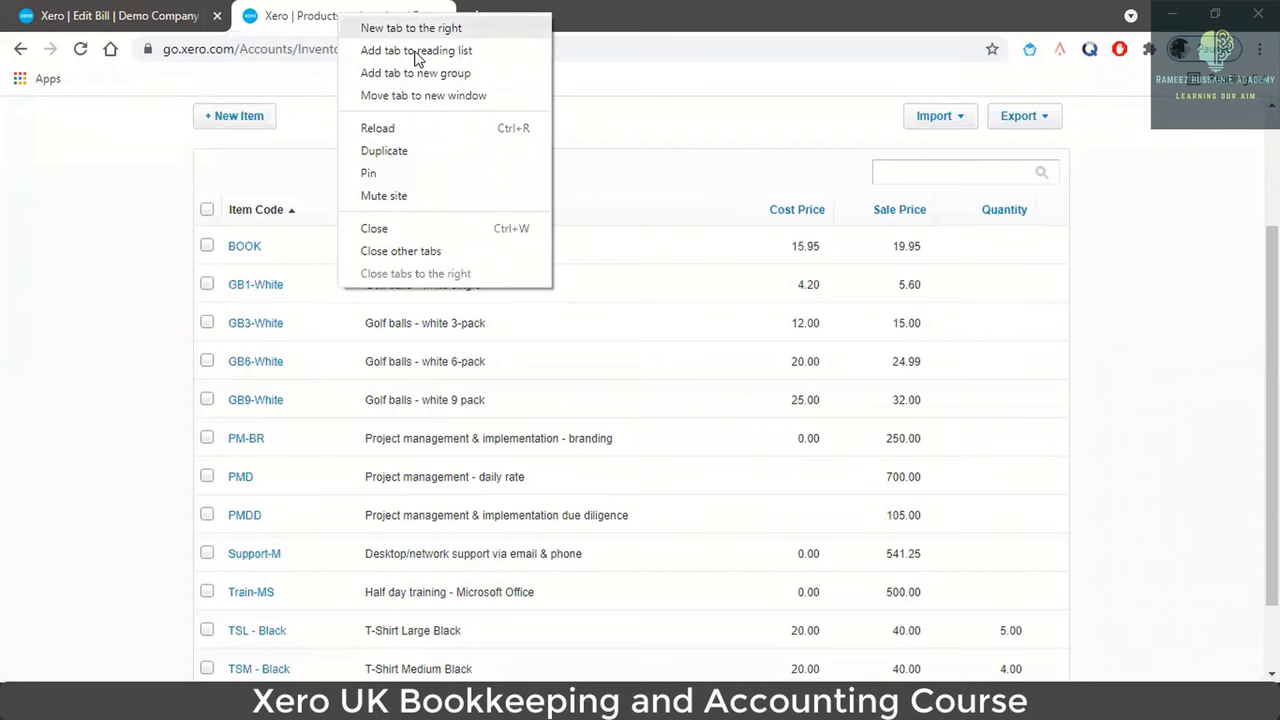
pyautogui.click(423, 150)
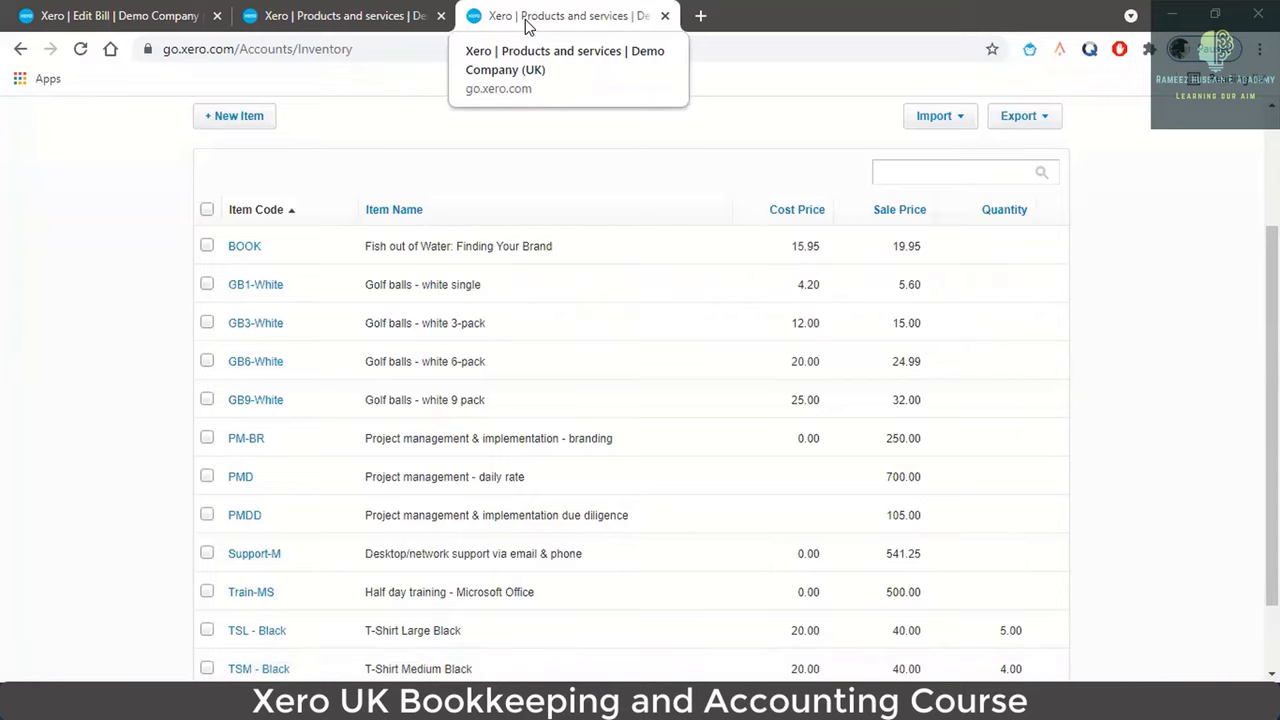
# Step: Open Accounting > Chart of accounts in the copy, hide its help, and return to products
pyautogui.scroll(3, 372, 183)
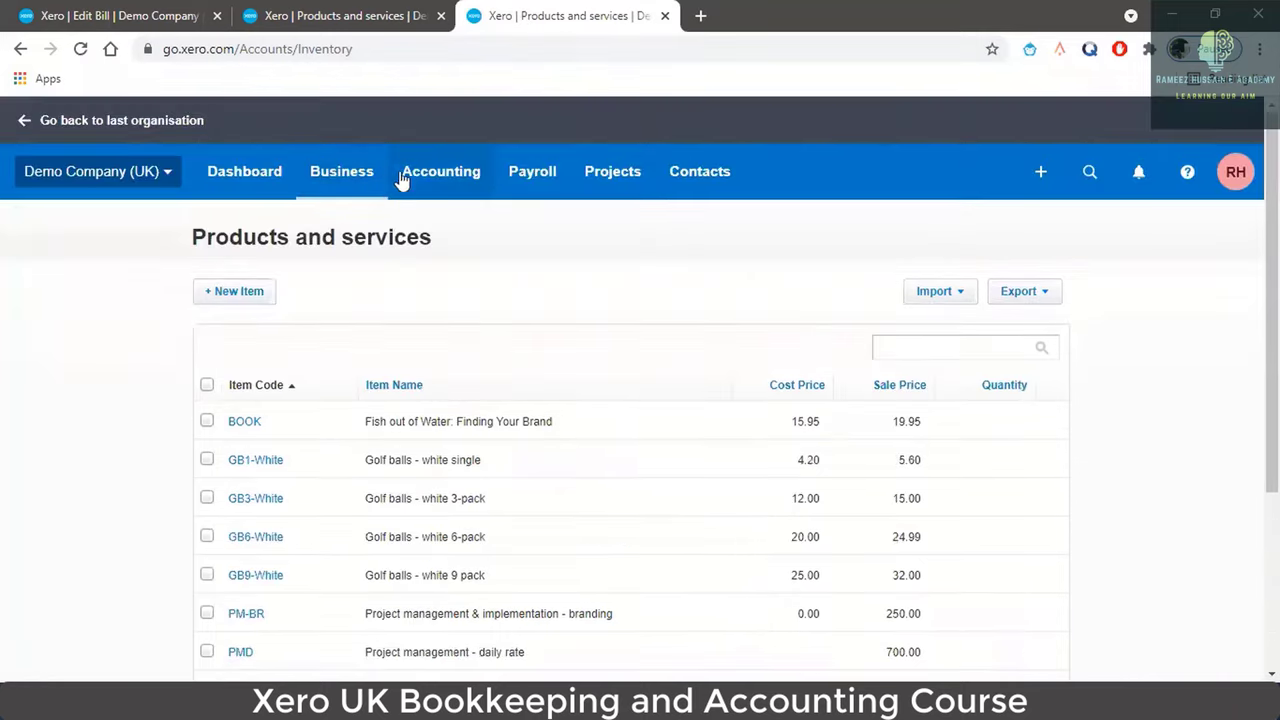
pyautogui.click(340, 172)
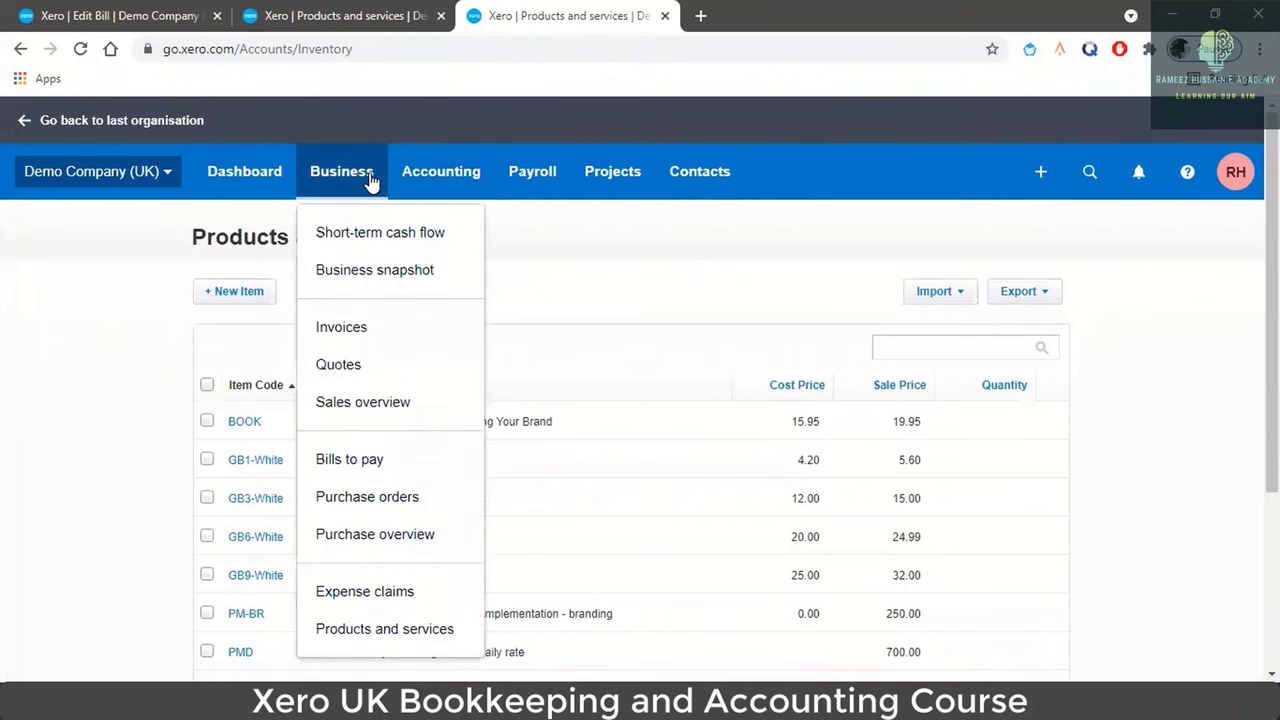
pyautogui.click(443, 172)
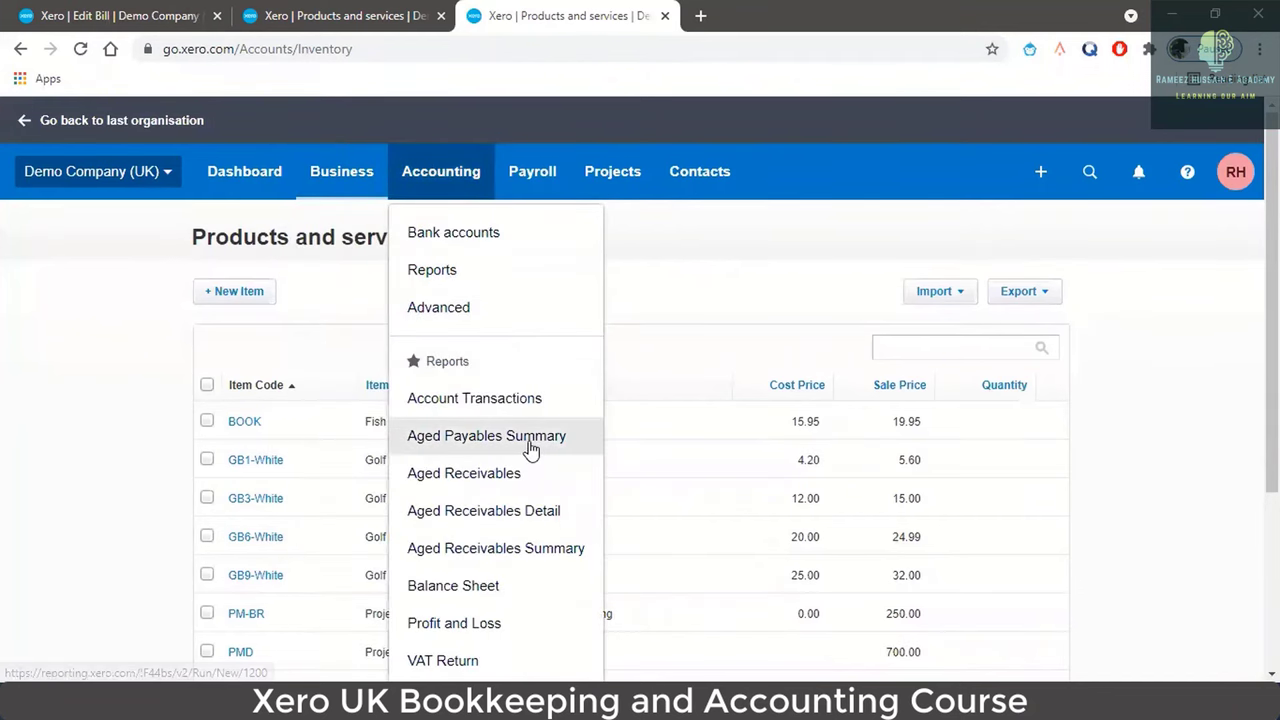
pyautogui.scroll(-2, 529, 451)
pyautogui.click(488, 572)
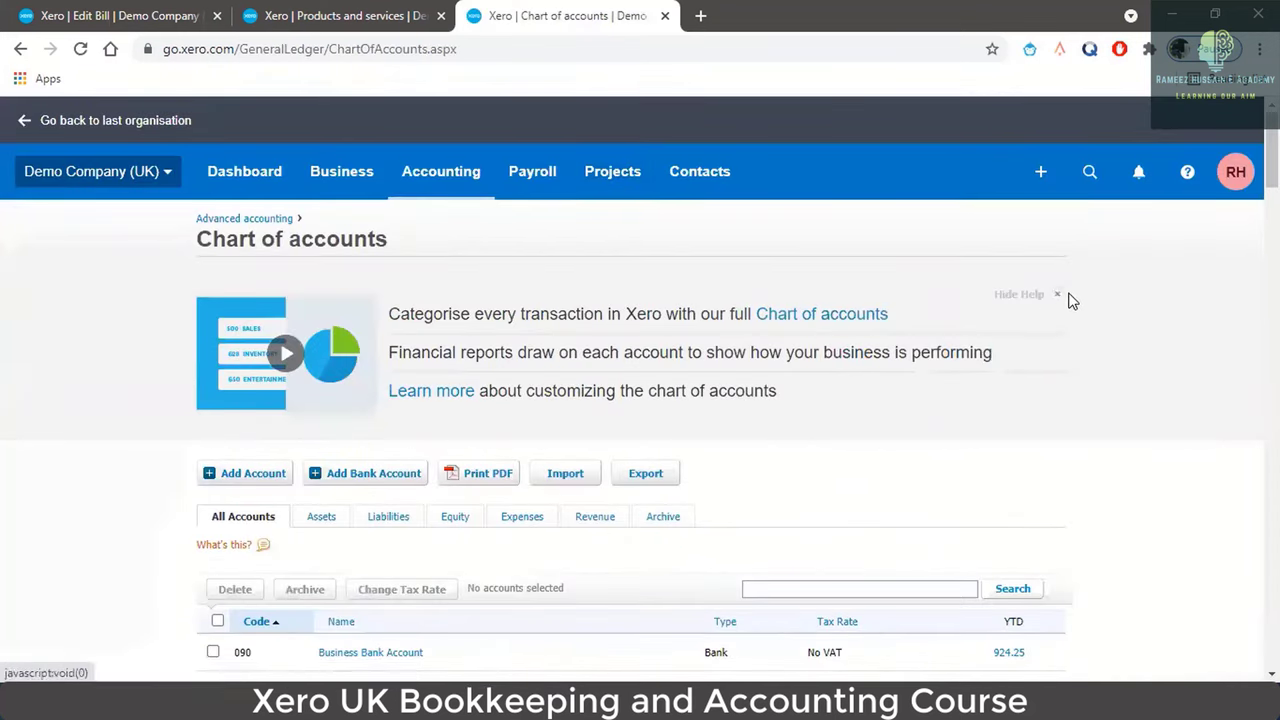
pyautogui.click(1062, 300)
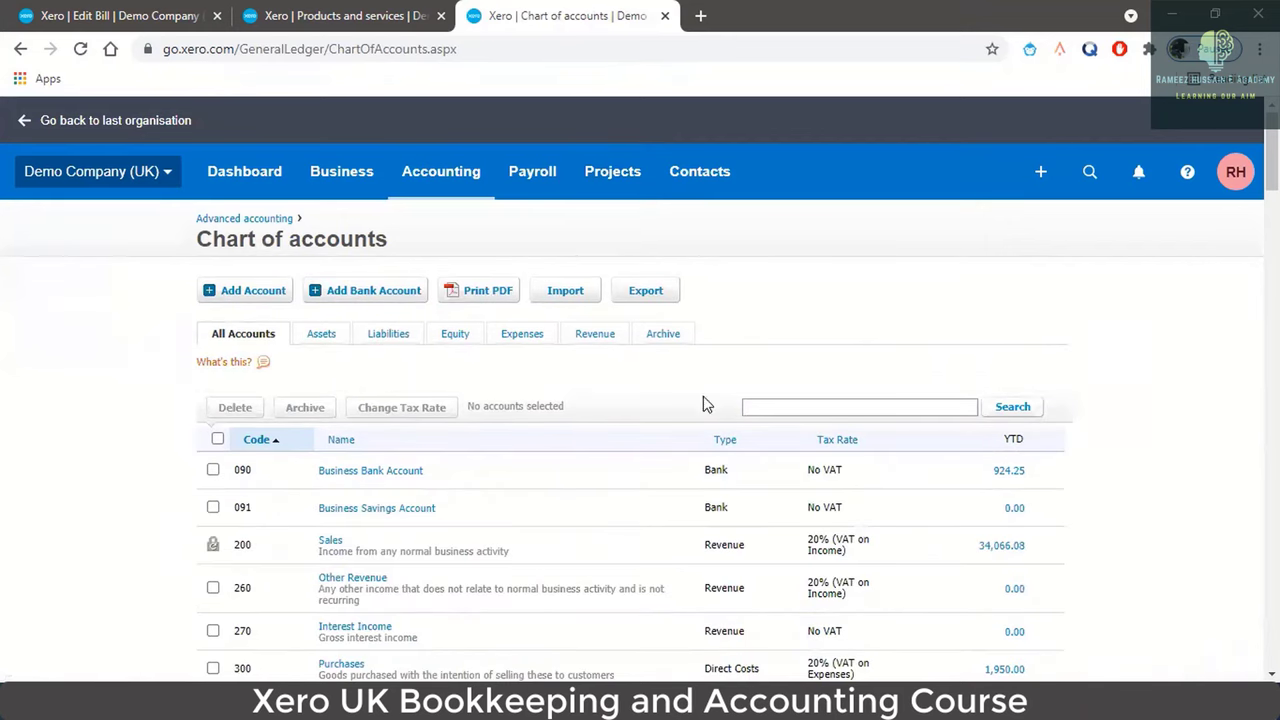
pyautogui.scroll(-1, 706, 403)
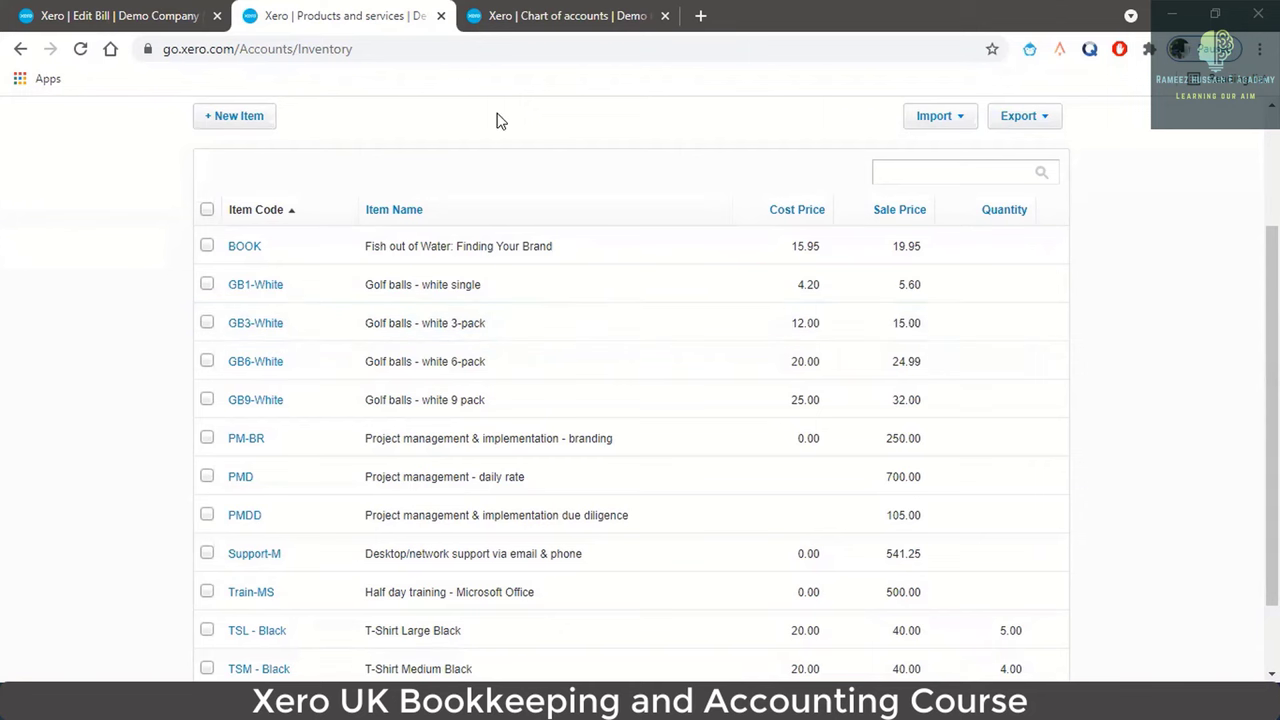
pyautogui.click(576, 28)
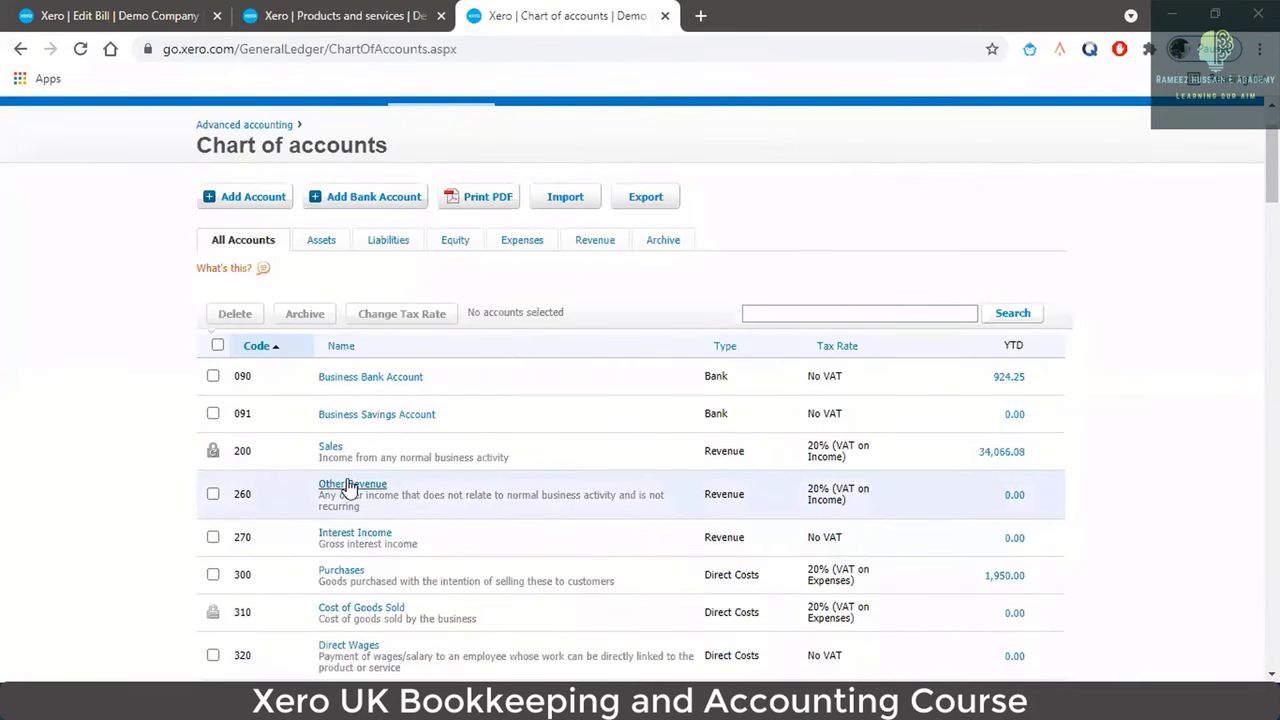
pyautogui.click(338, 573)
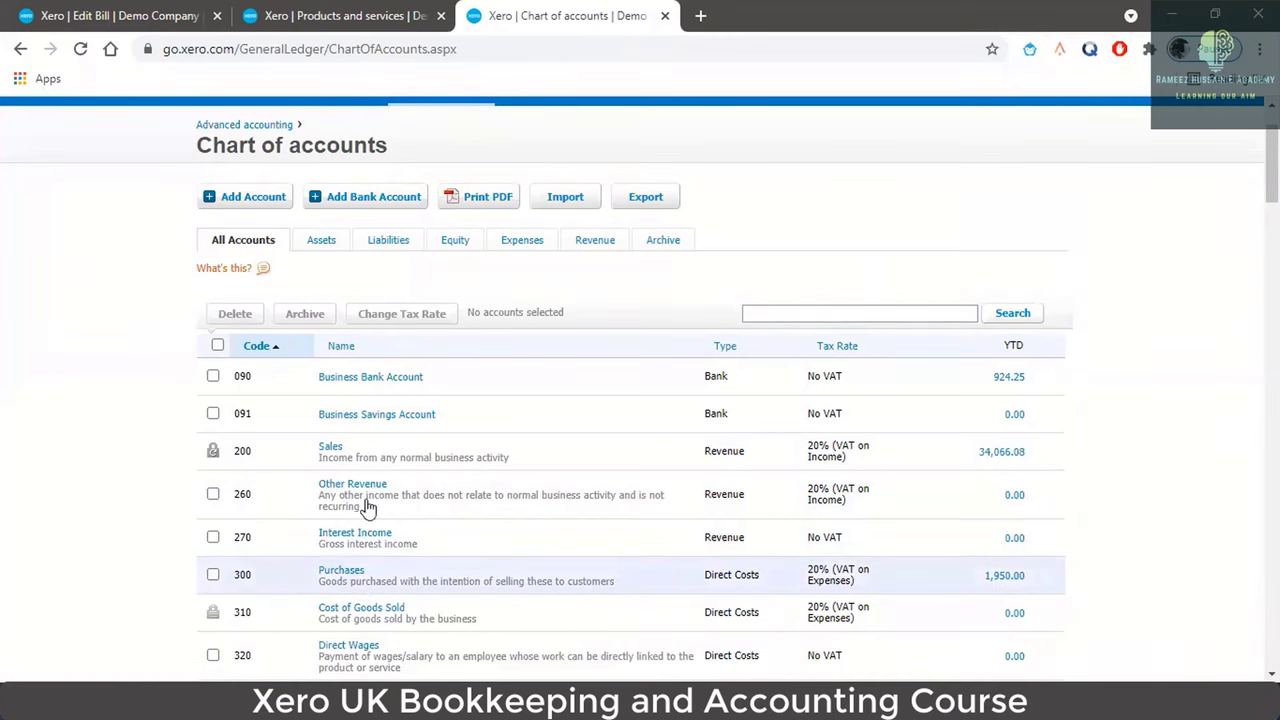
pyautogui.click(308, 18)
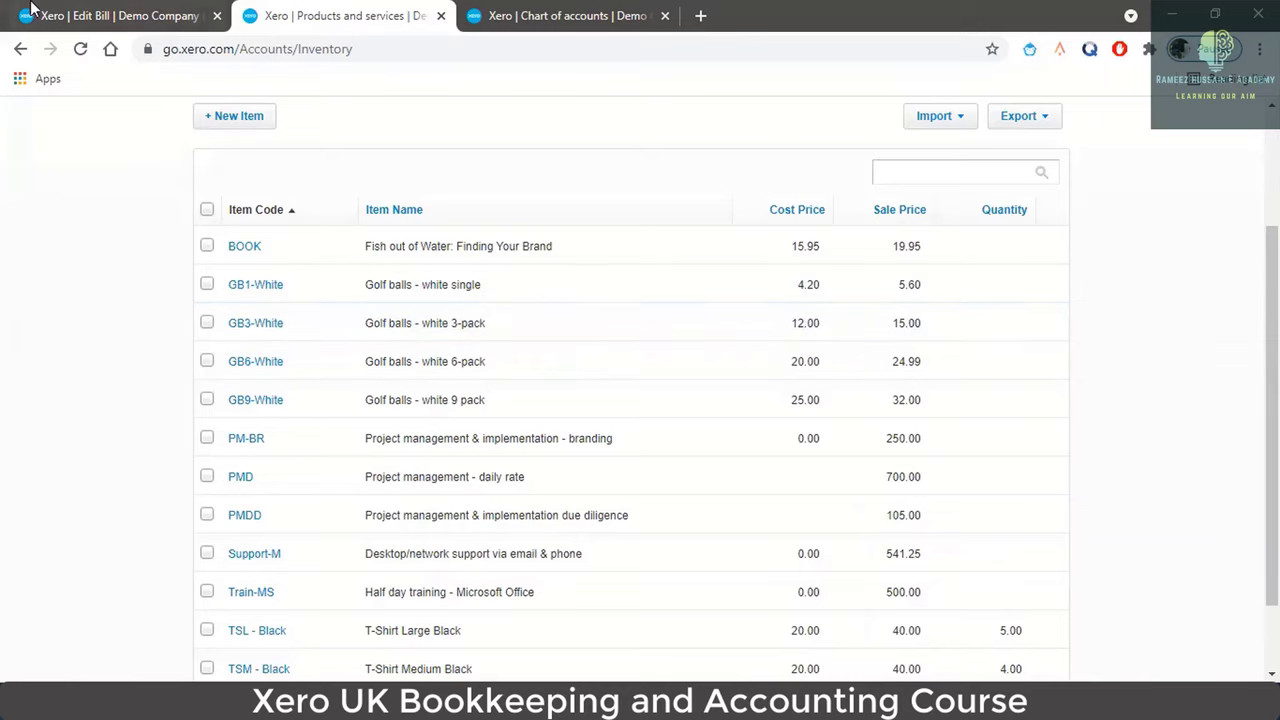
# Step: Set the bill's Amounts are option to Tax Inclusive, giving 216.00 total with 36.00 VAT
pyautogui.click(100, 14)
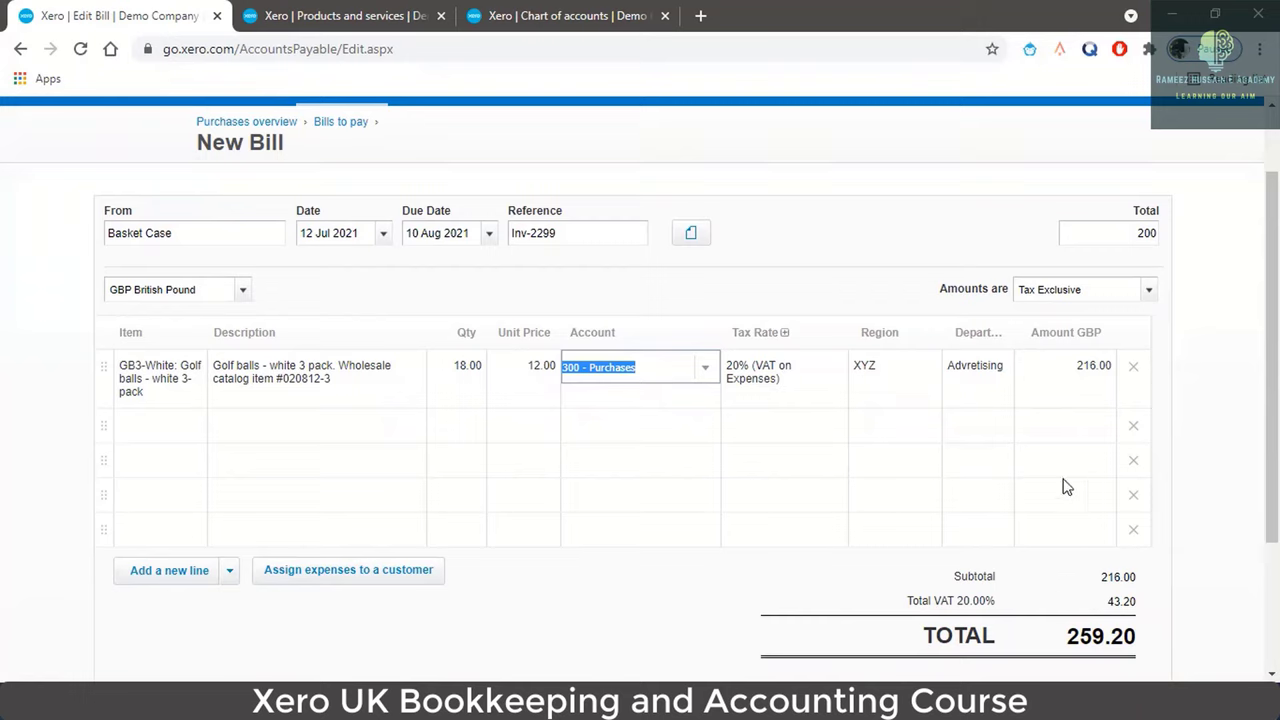
pyautogui.click(1150, 292)
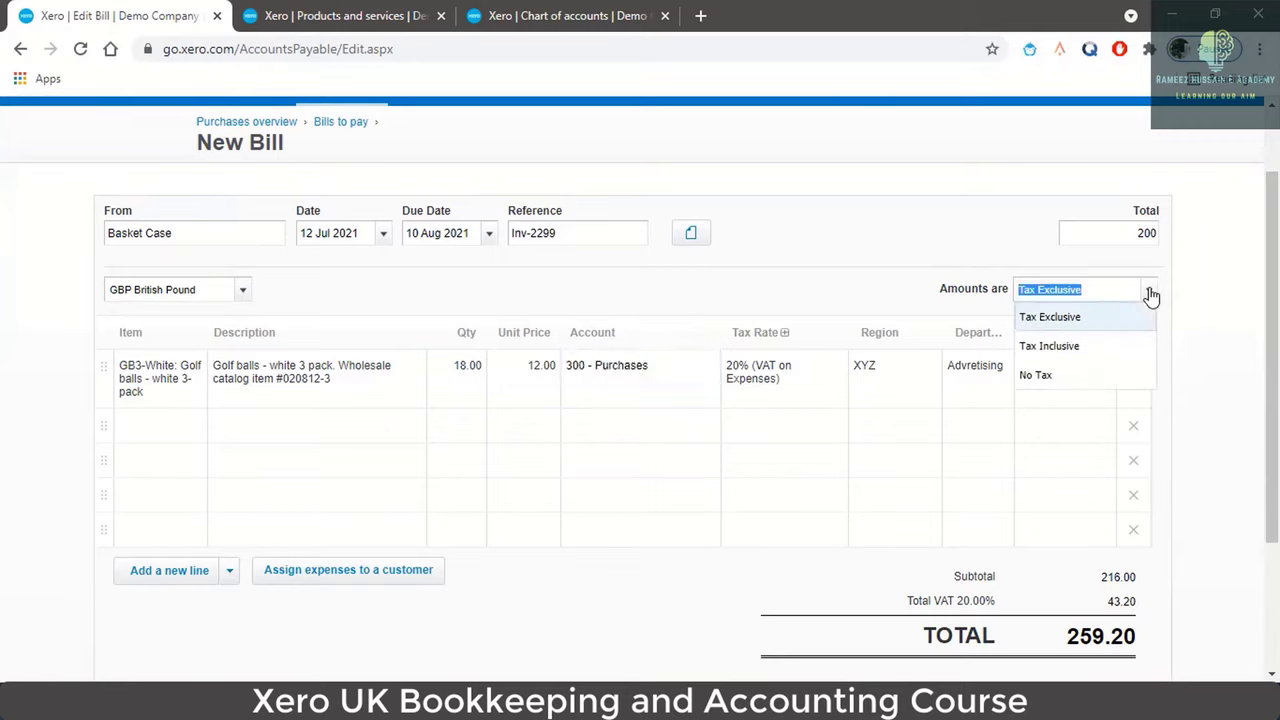
pyautogui.click(1060, 346)
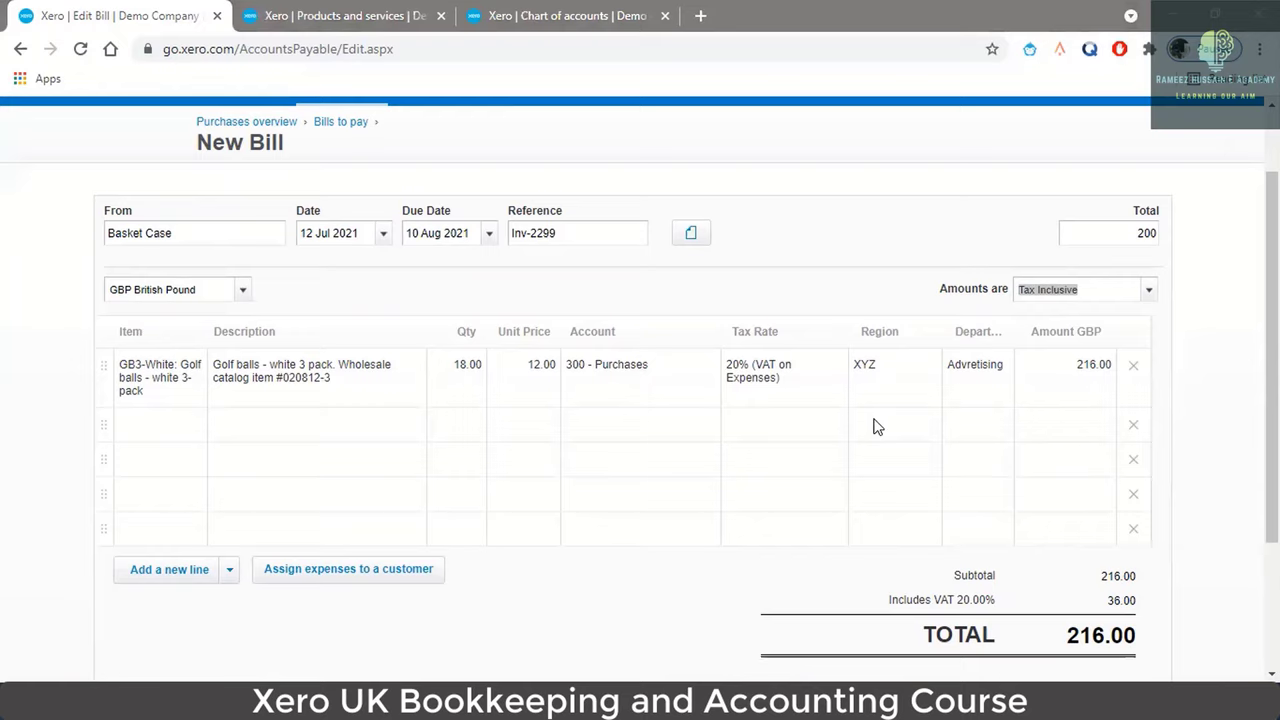
# Step: Compare the 216.00 subtotal and total under Tax Exclusive and Tax Inclusive
pyautogui.click(1148, 290)
pyautogui.click(1104, 320)
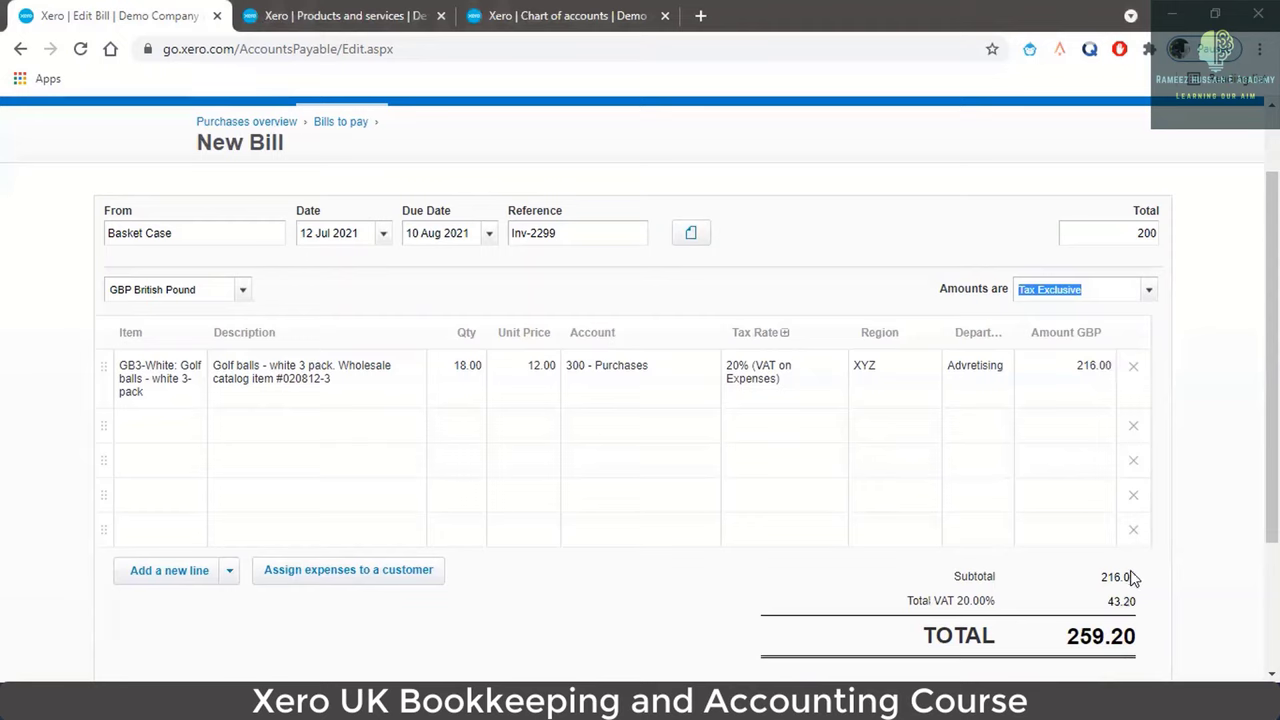
pyautogui.moveTo(1101, 577); pyautogui.dragTo(1136, 577)
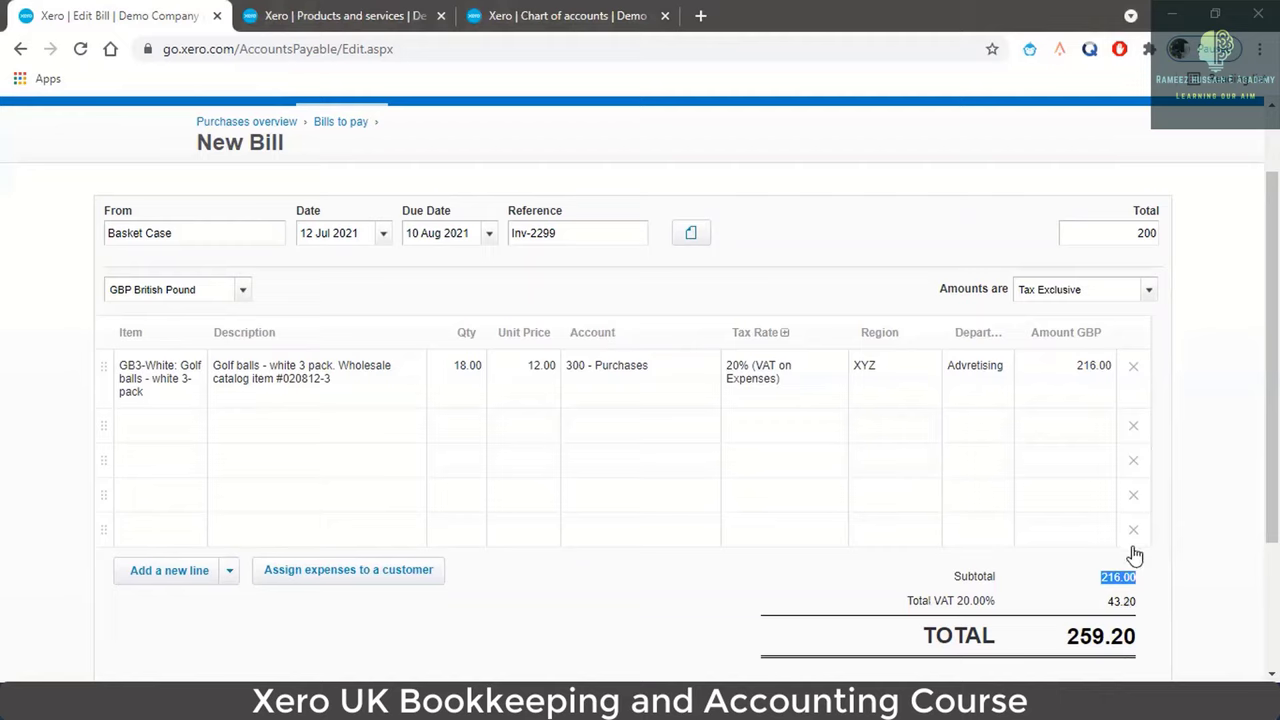
pyautogui.click(1144, 294)
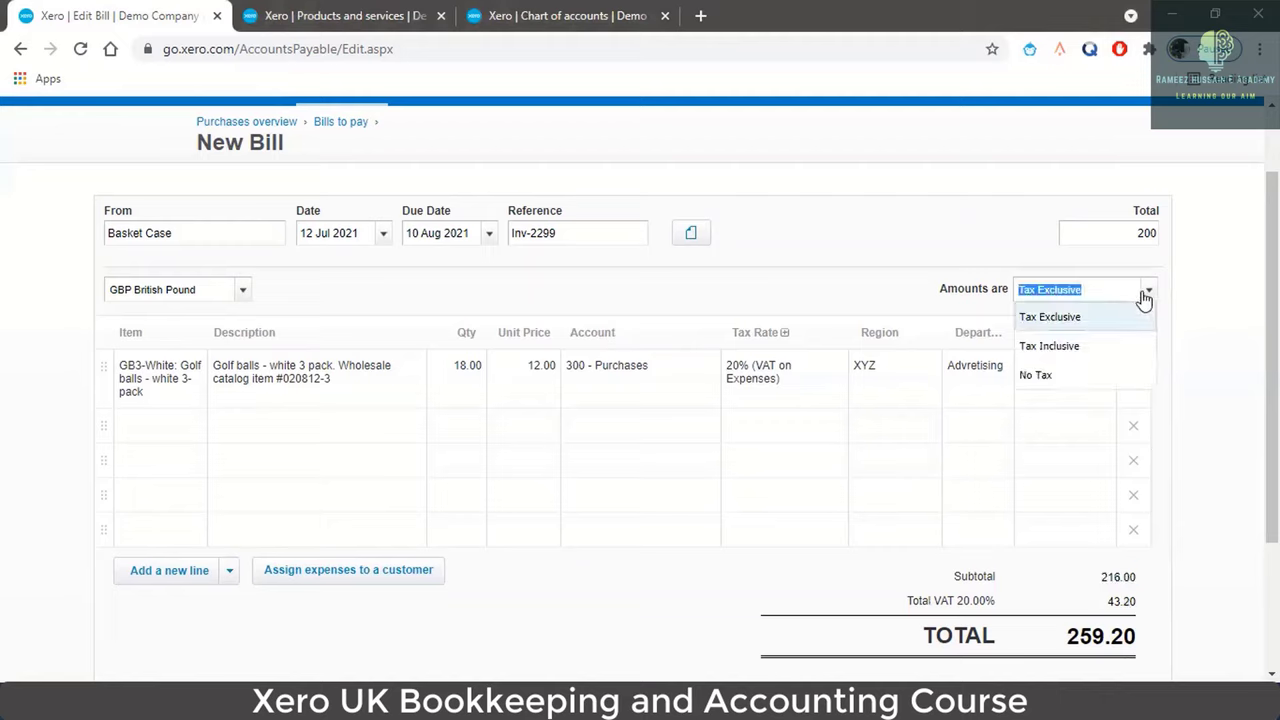
pyautogui.click(1100, 348)
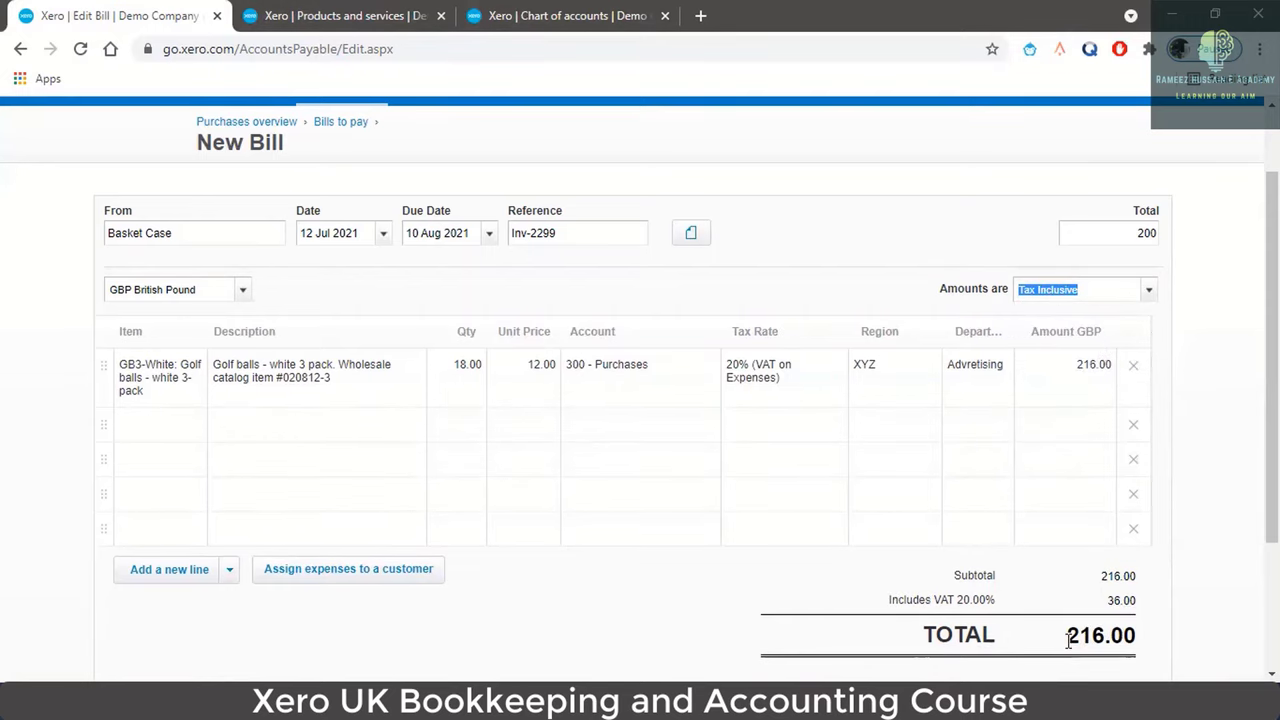
pyautogui.moveTo(1066, 637); pyautogui.dragTo(1137, 600)
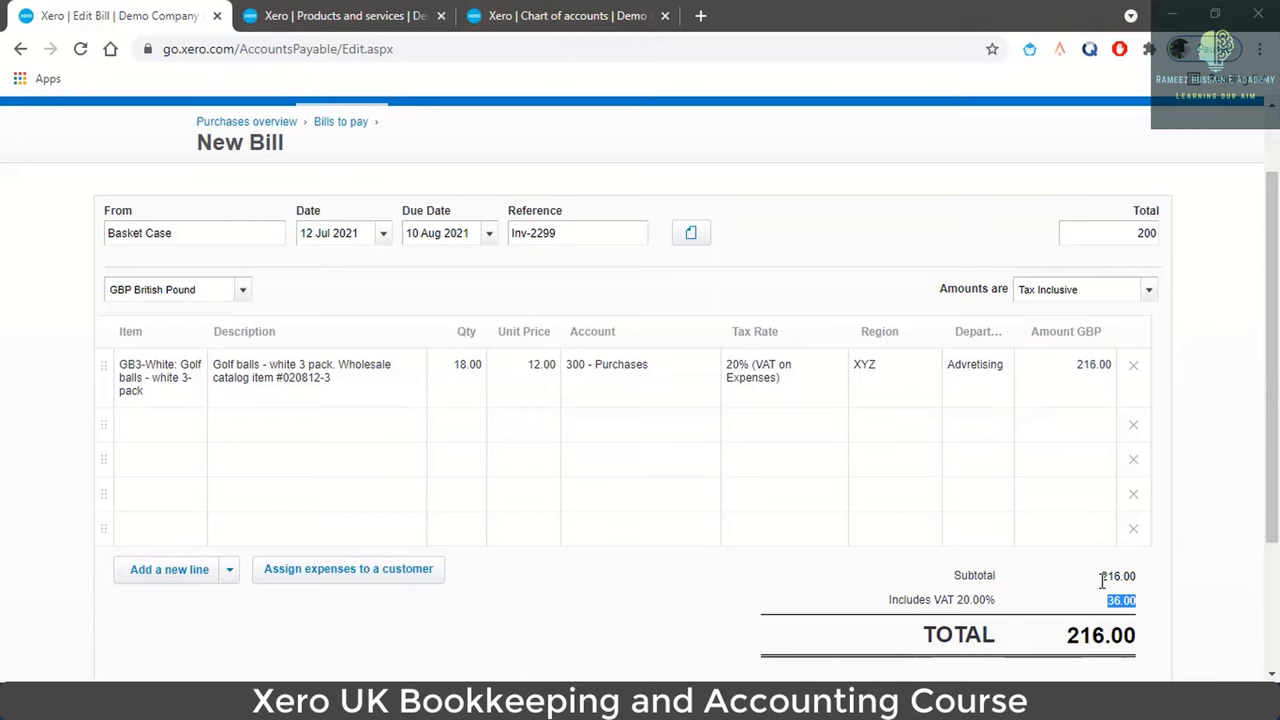
# Step: Check the 259.20 total and 43.20 VAT under Tax Exclusive, then the inclusive total
pyautogui.click(1146, 292)
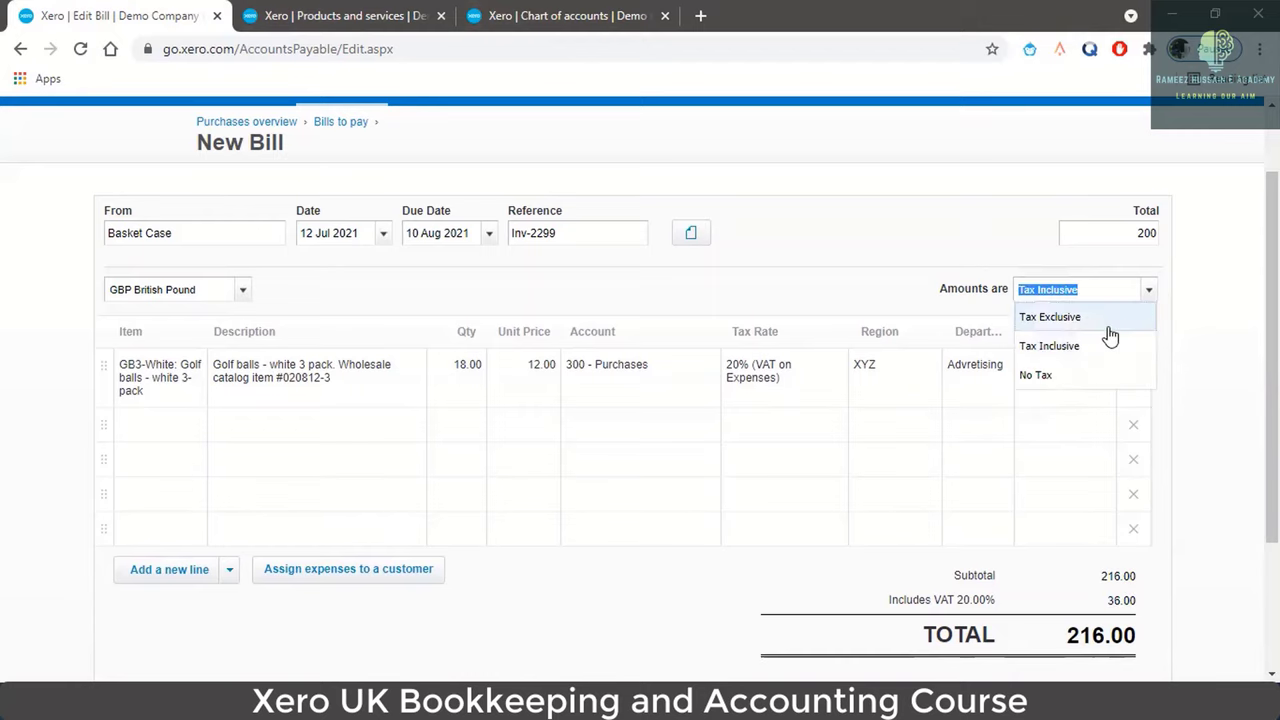
pyautogui.click(1109, 330)
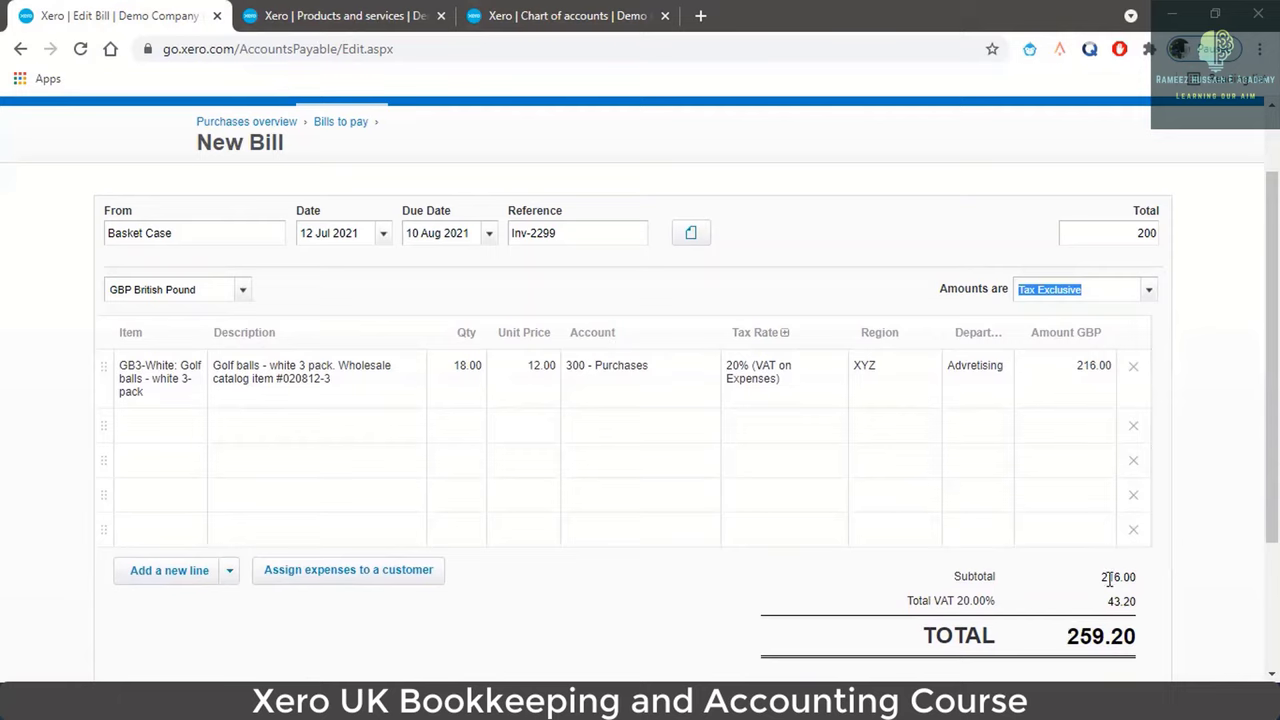
pyautogui.moveTo(1068, 637); pyautogui.dragTo(1135, 636)
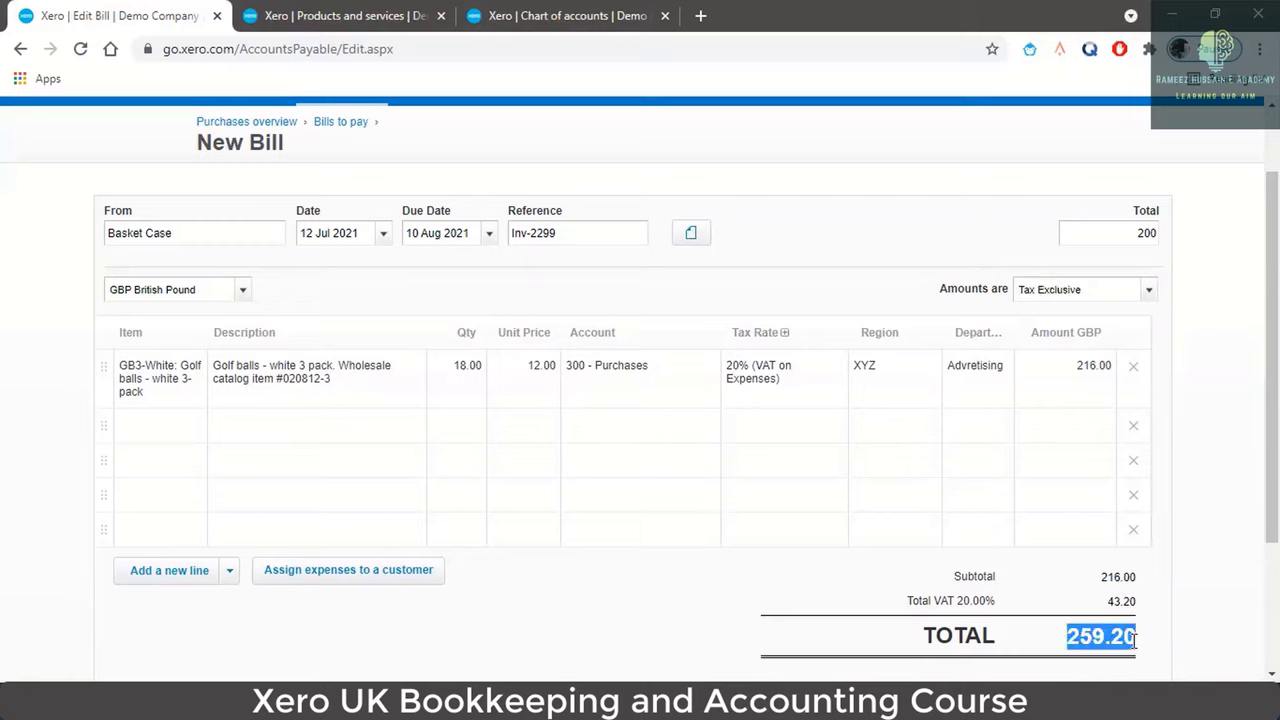
pyautogui.moveTo(1104, 601); pyautogui.dragTo(1137, 602)
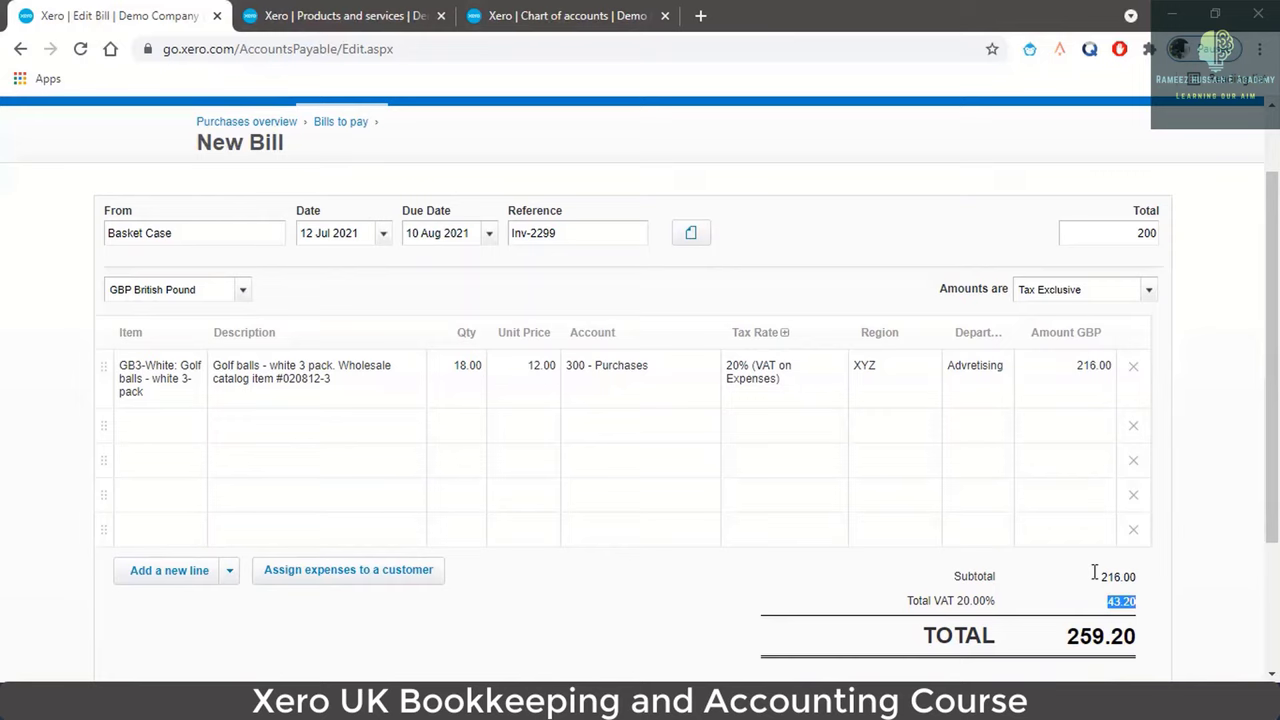
pyautogui.click(1148, 291)
pyautogui.click(1100, 338)
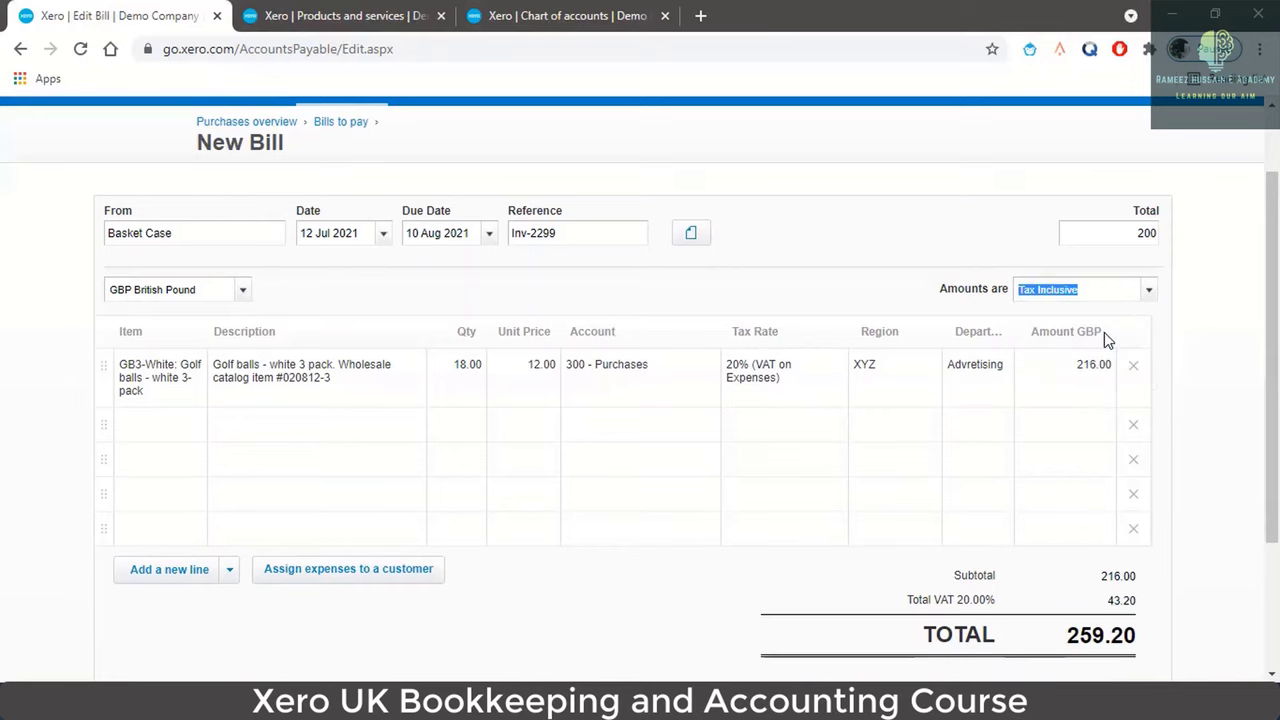
pyautogui.moveTo(1079, 635); pyautogui.dragTo(1135, 600)
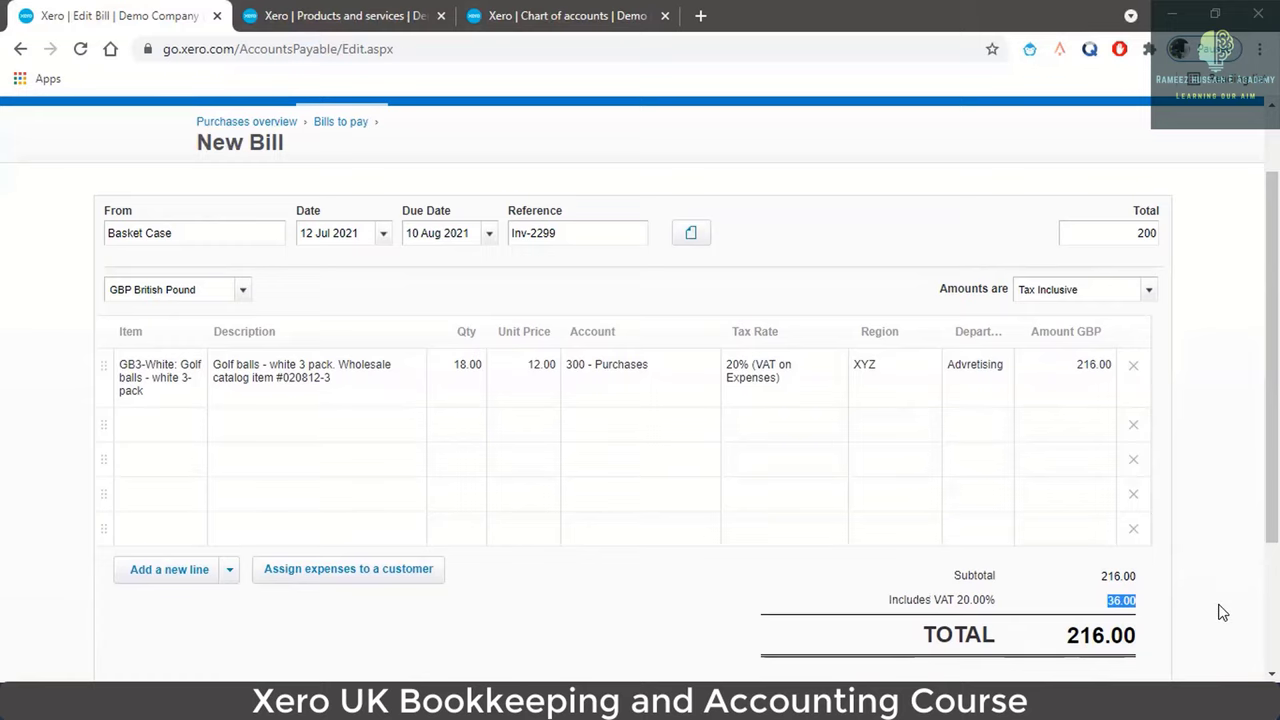
# Step: Leave the amounts Tax Exclusive, with VAT 43.20 and total 259.20
pyautogui.click(1158, 306)
pyautogui.click(1155, 303)
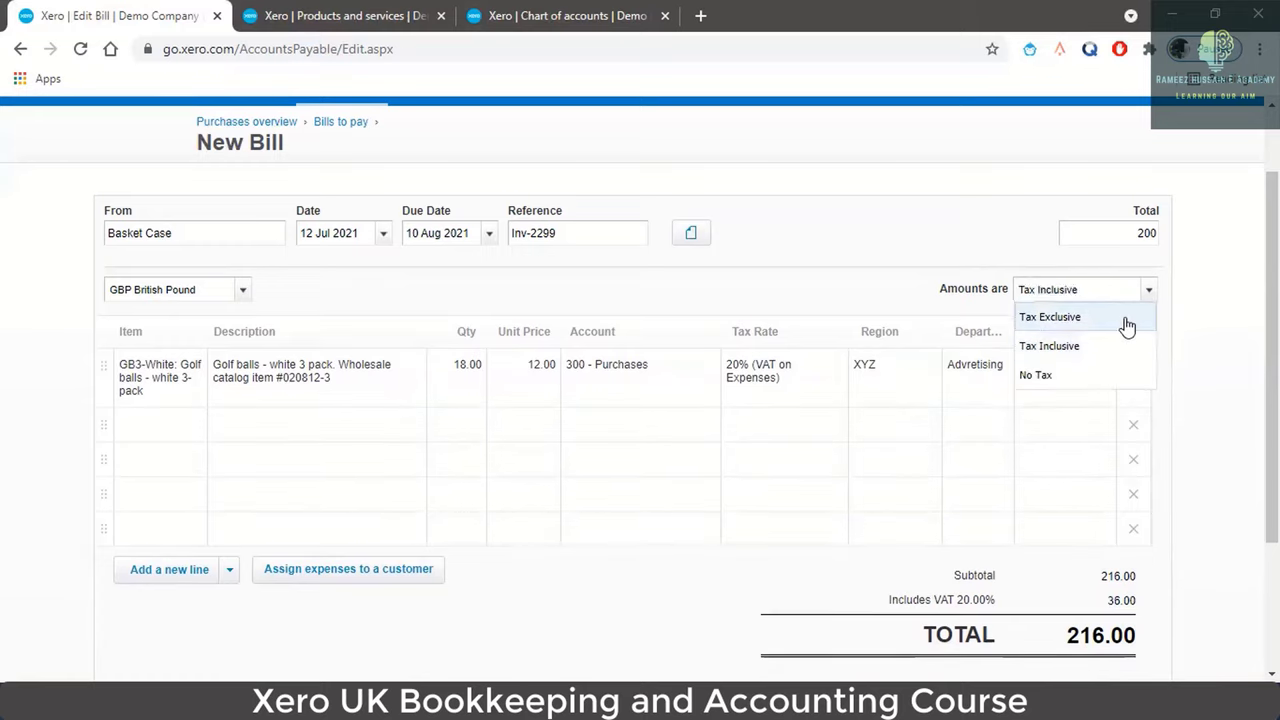
pyautogui.click(1128, 320)
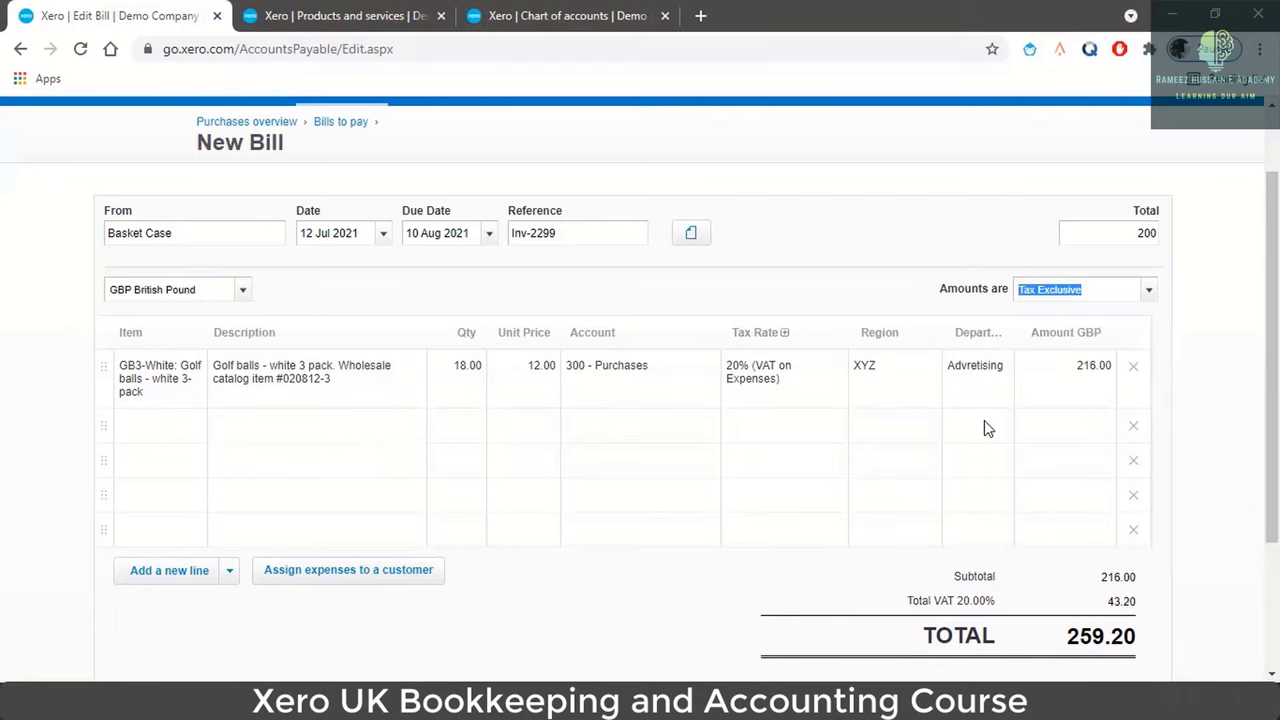
pyautogui.scroll(-2, 884, 360)
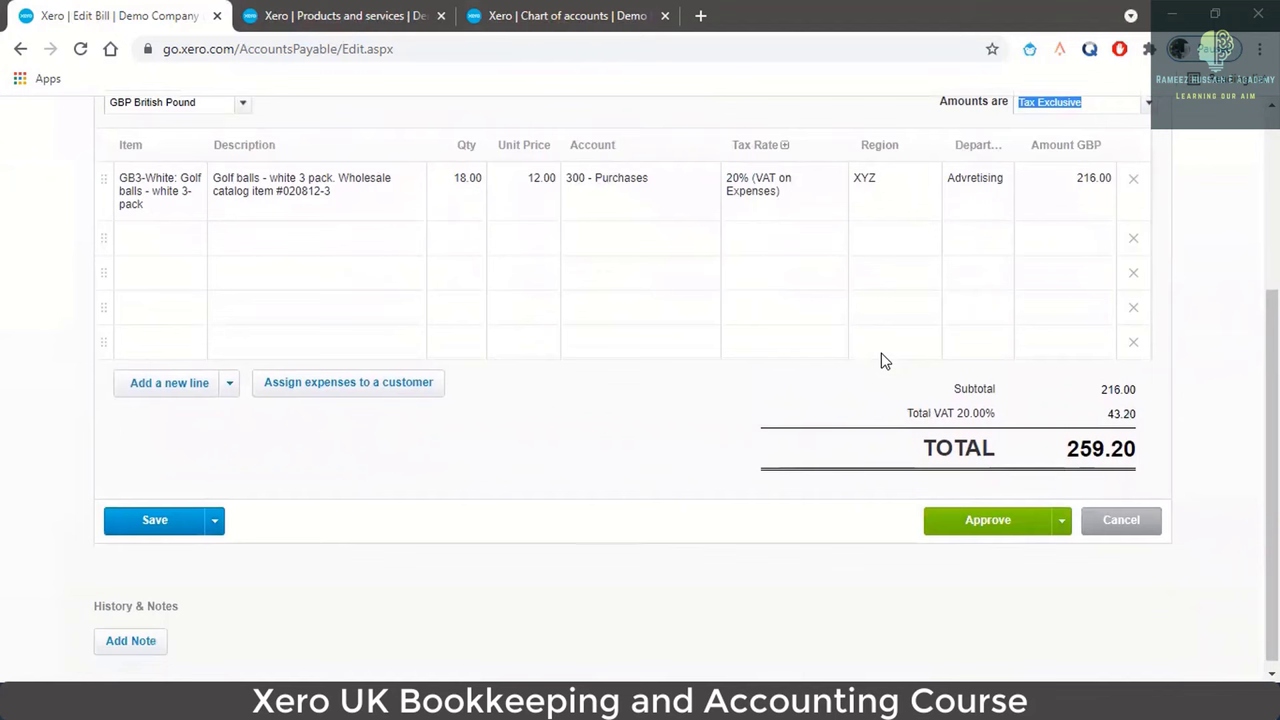
# Step: Switch the Chart of accounts tab to Business > Bills to pay, then return to Edit Bill
pyautogui.click(342, 16)
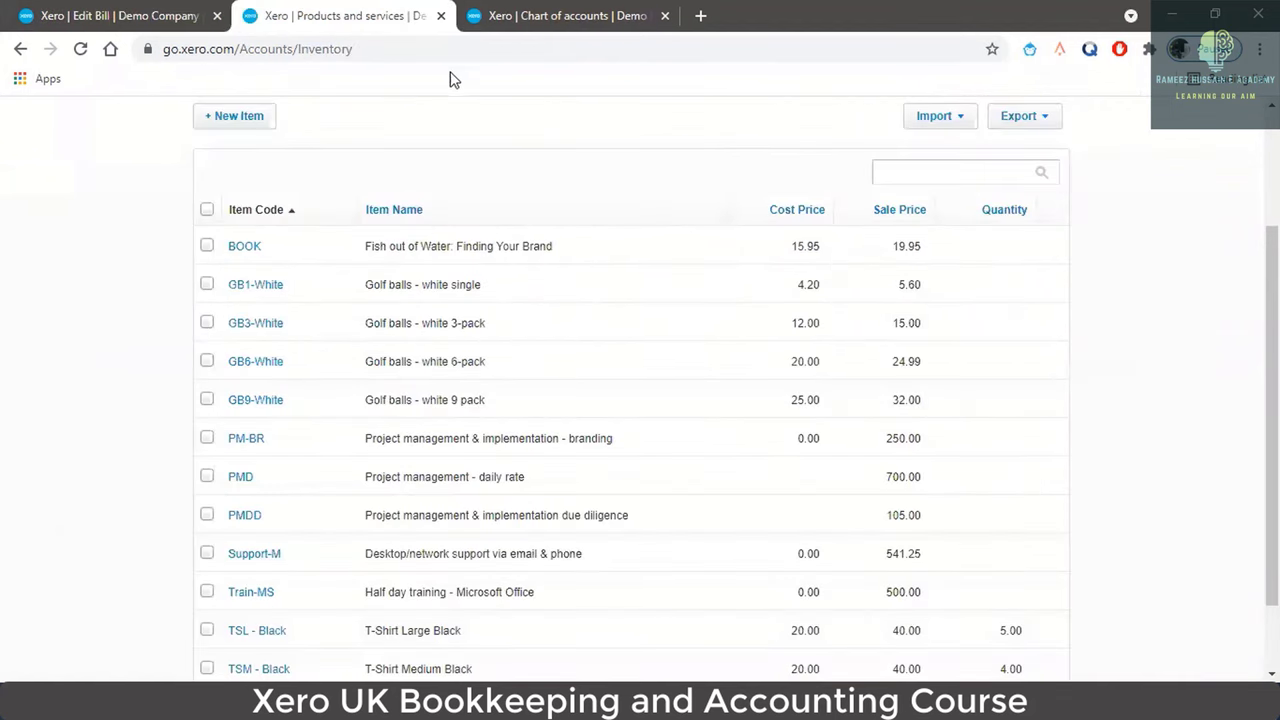
pyautogui.click(527, 22)
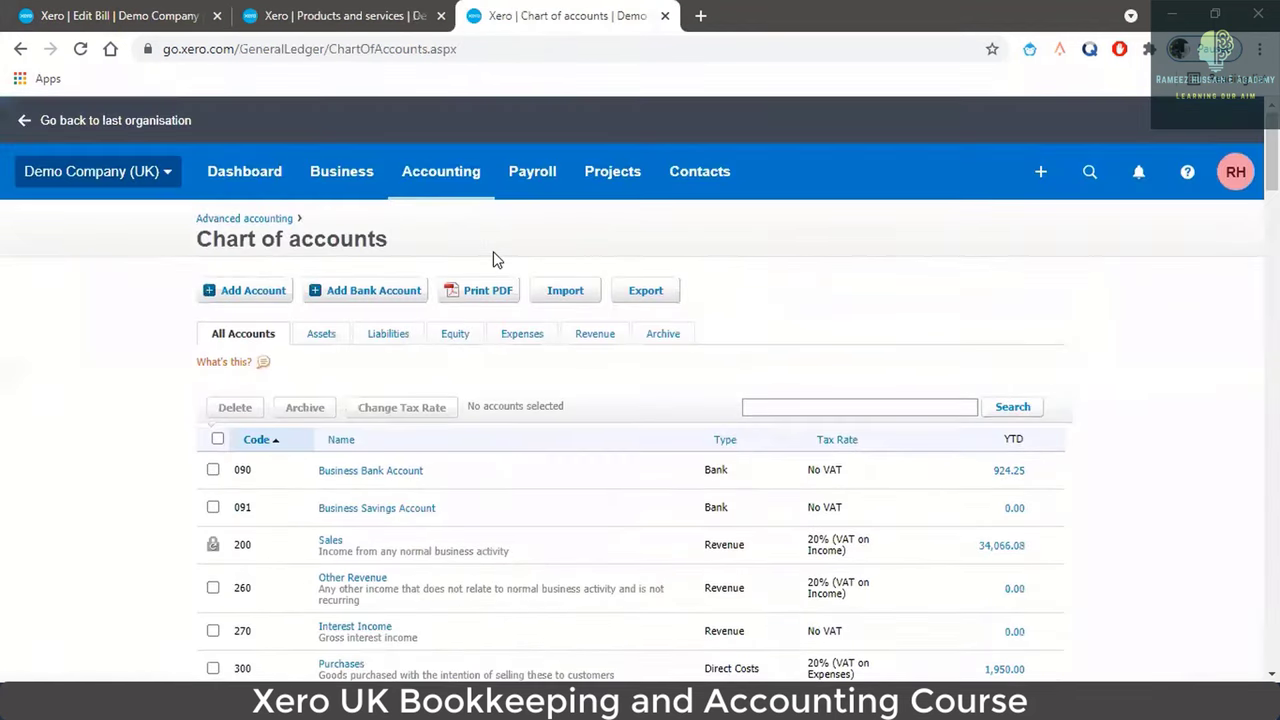
pyautogui.click(372, 182)
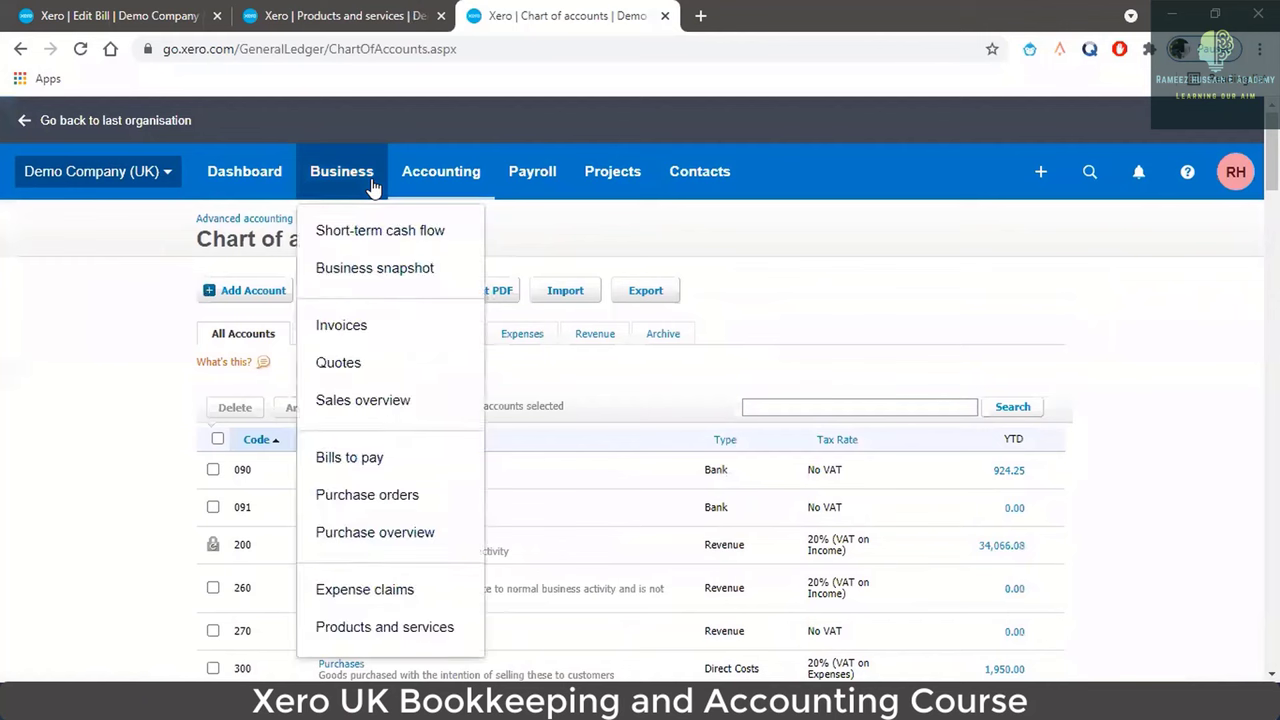
pyautogui.click(403, 468)
pyautogui.click(150, 18)
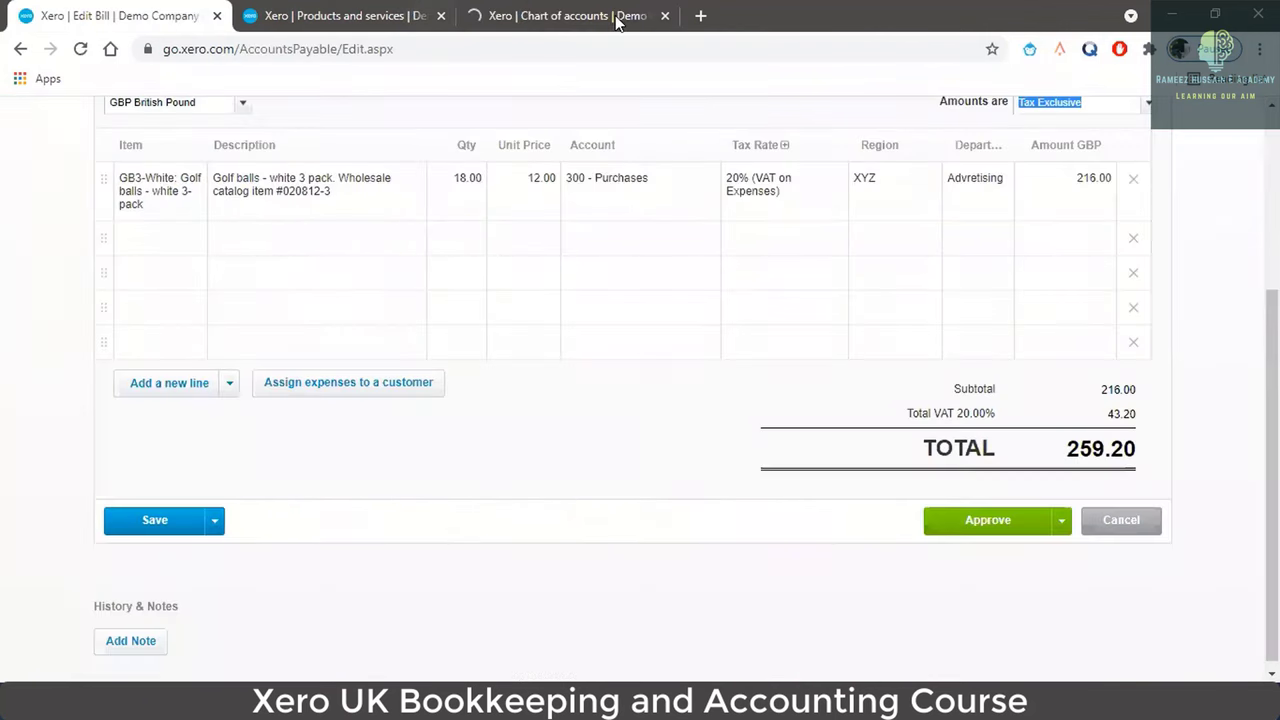
pyautogui.click(588, 18)
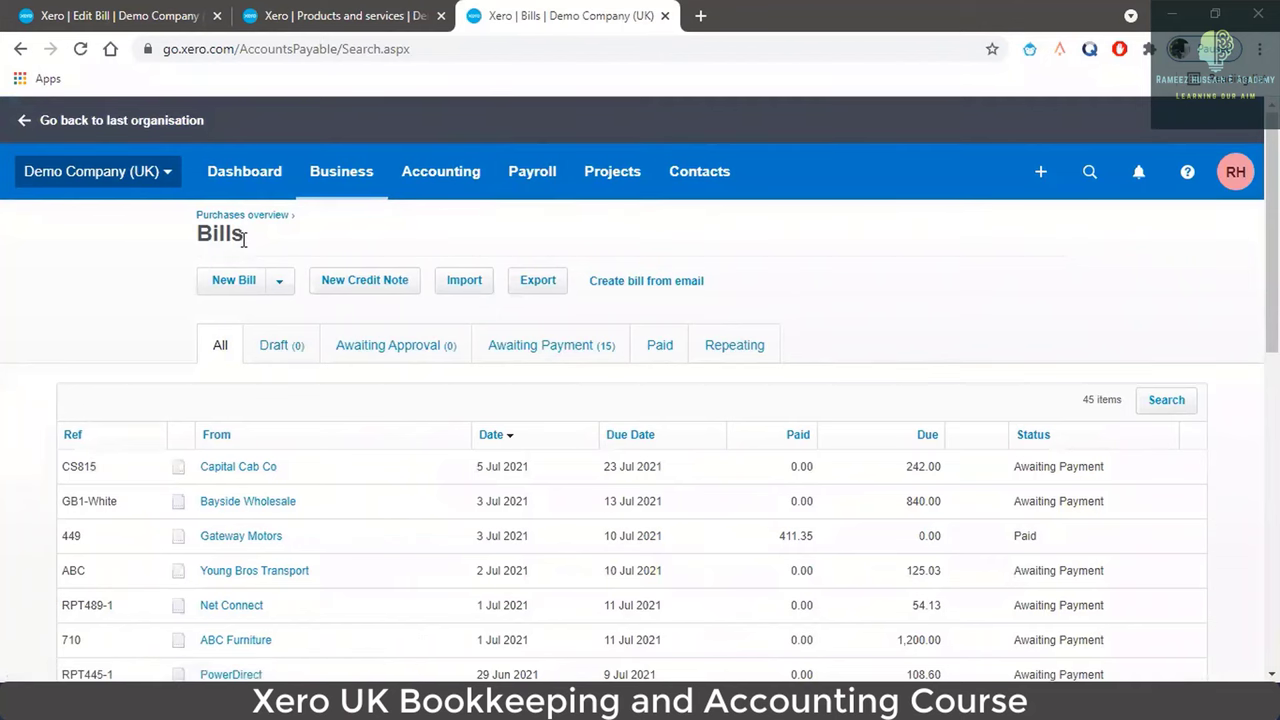
pyautogui.click(92, 14)
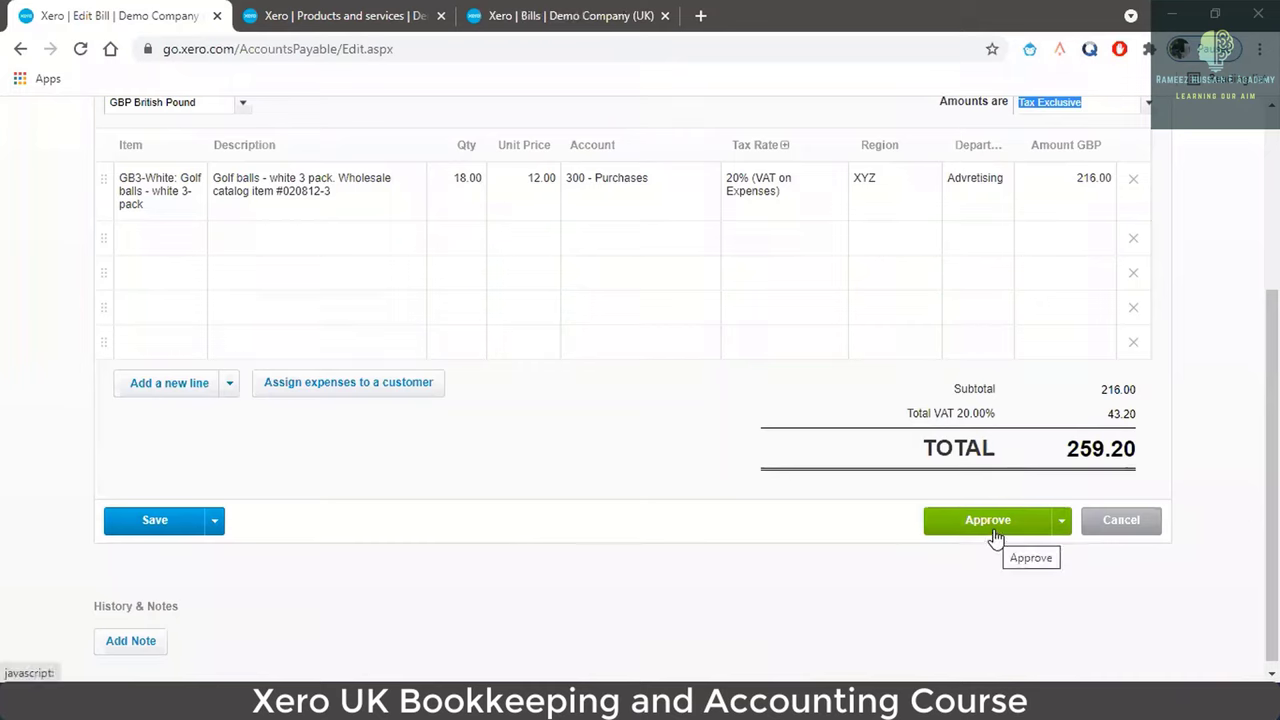
# Step: Open the Save split-button options and check the Bills tab's Draft count
pyautogui.click(215, 524)
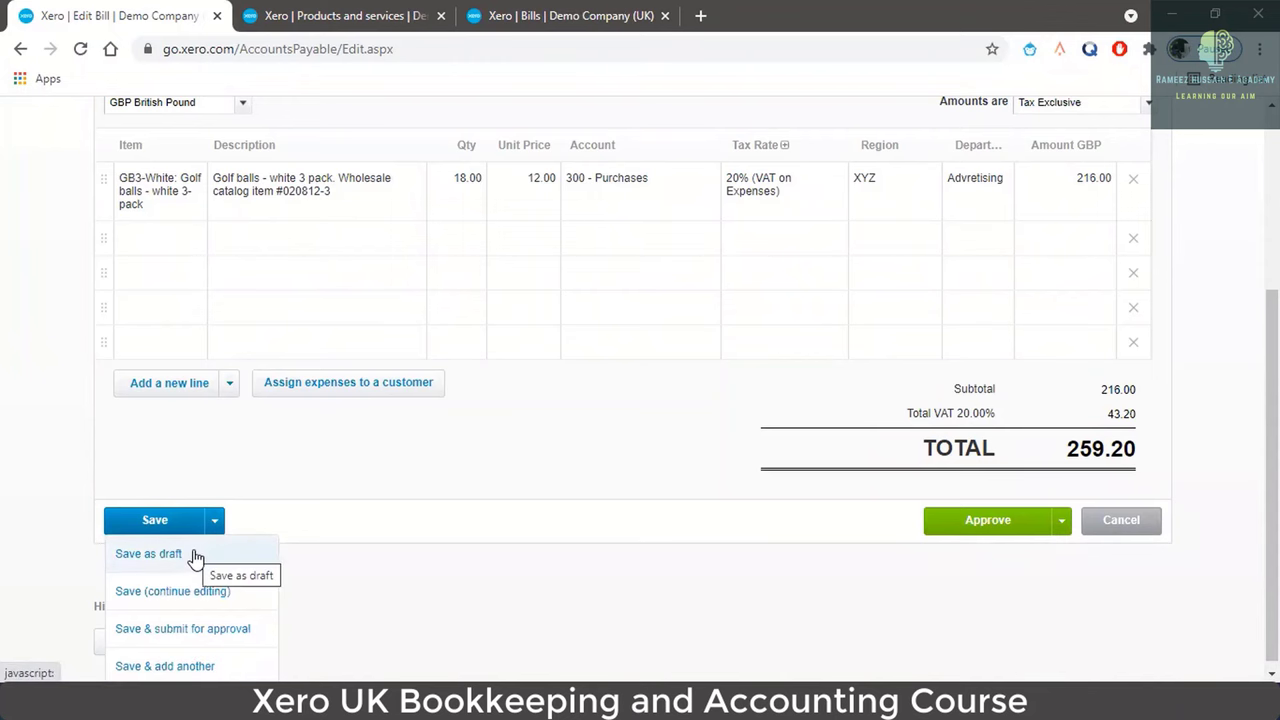
pyautogui.click(617, 16)
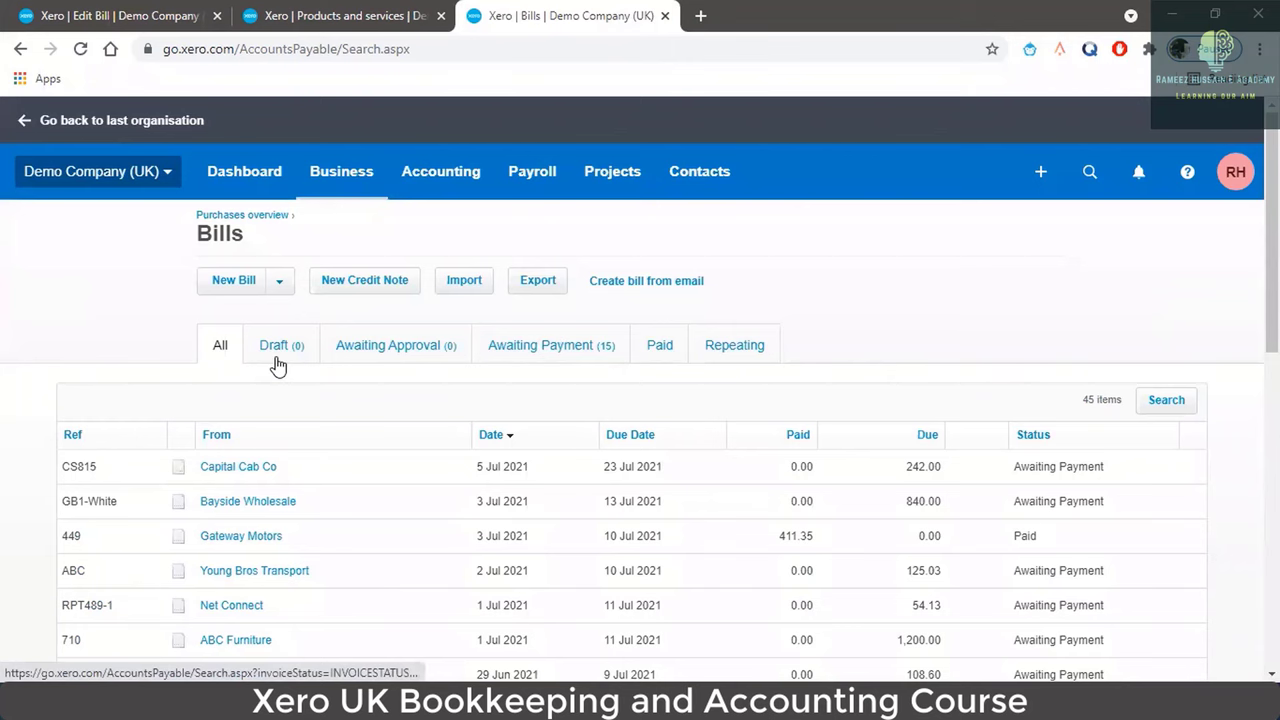
pyautogui.click(130, 16)
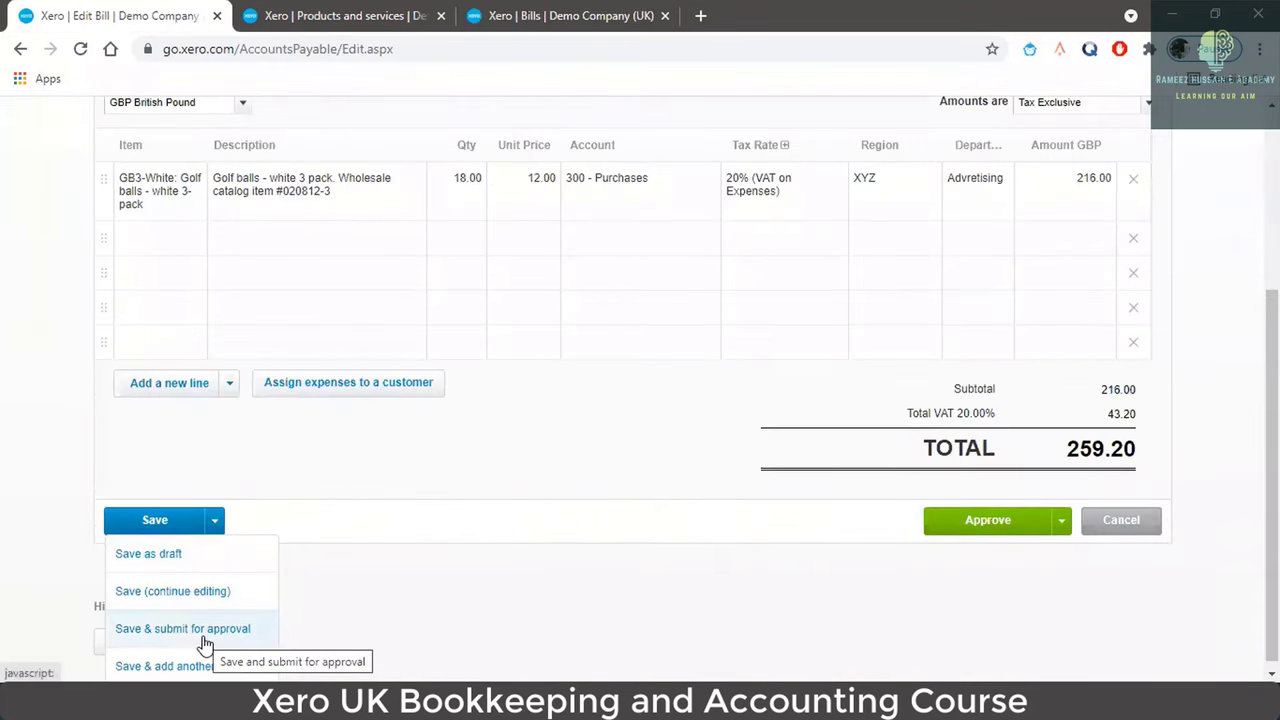
pyautogui.click(560, 16)
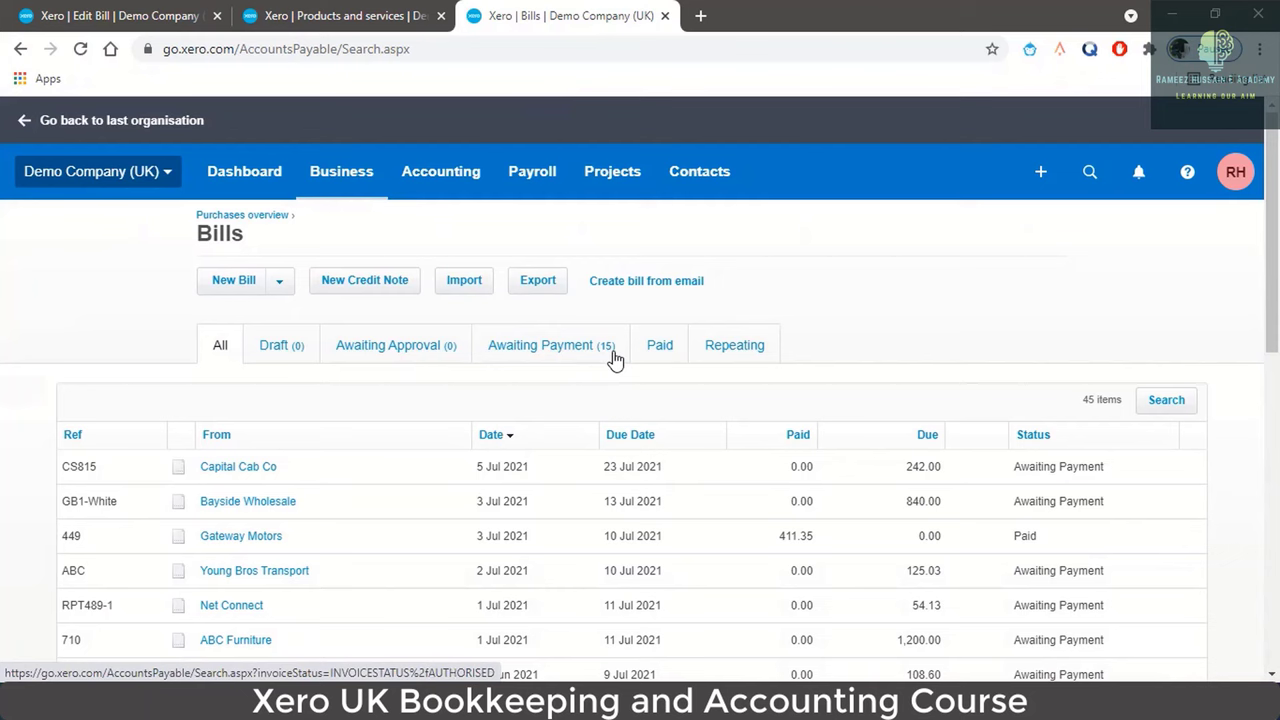
pyautogui.click(175, 16)
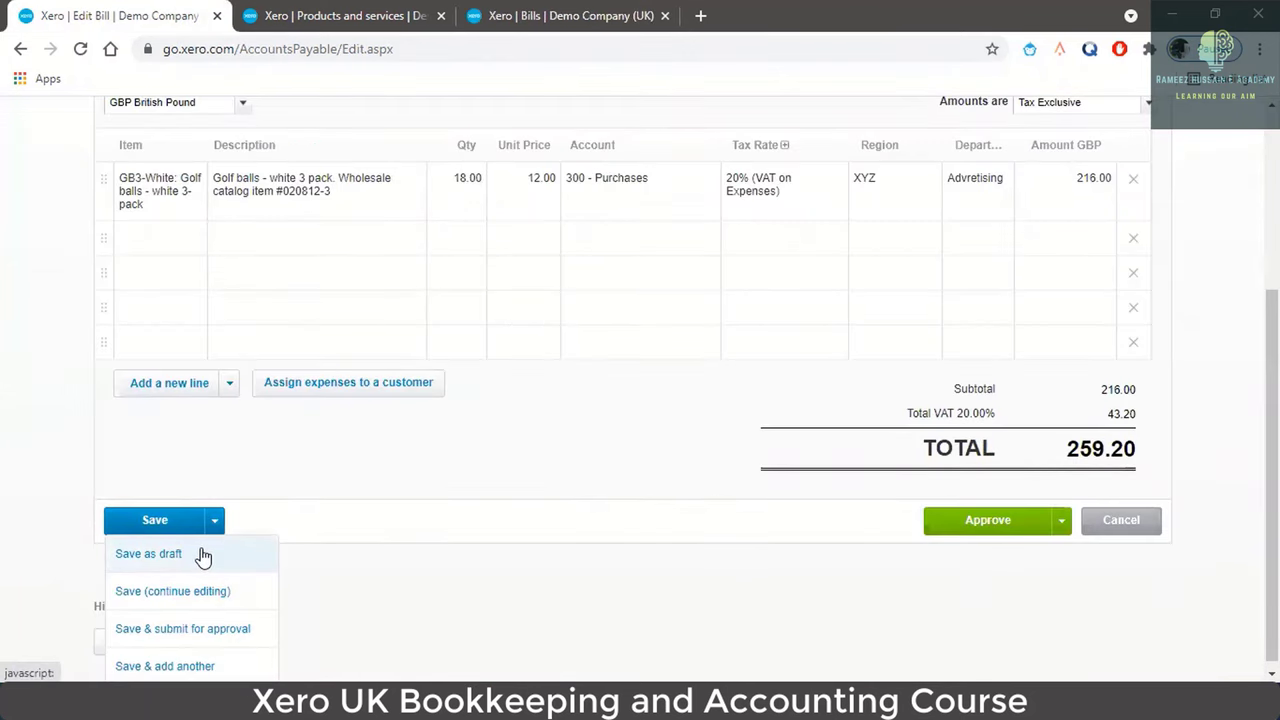
# Step: Save bill Inv-2299 as a draft and reload the other Bills tab to list it among 46 items
pyautogui.click(150, 554)
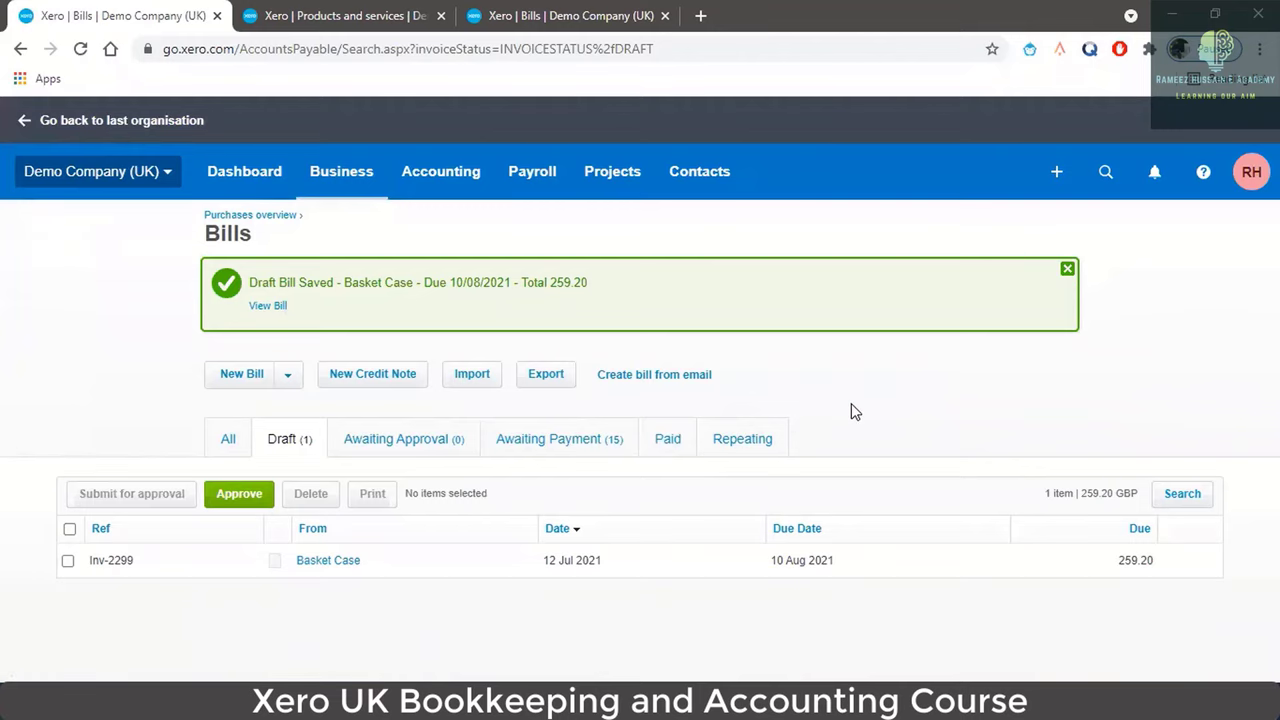
pyautogui.click(563, 20)
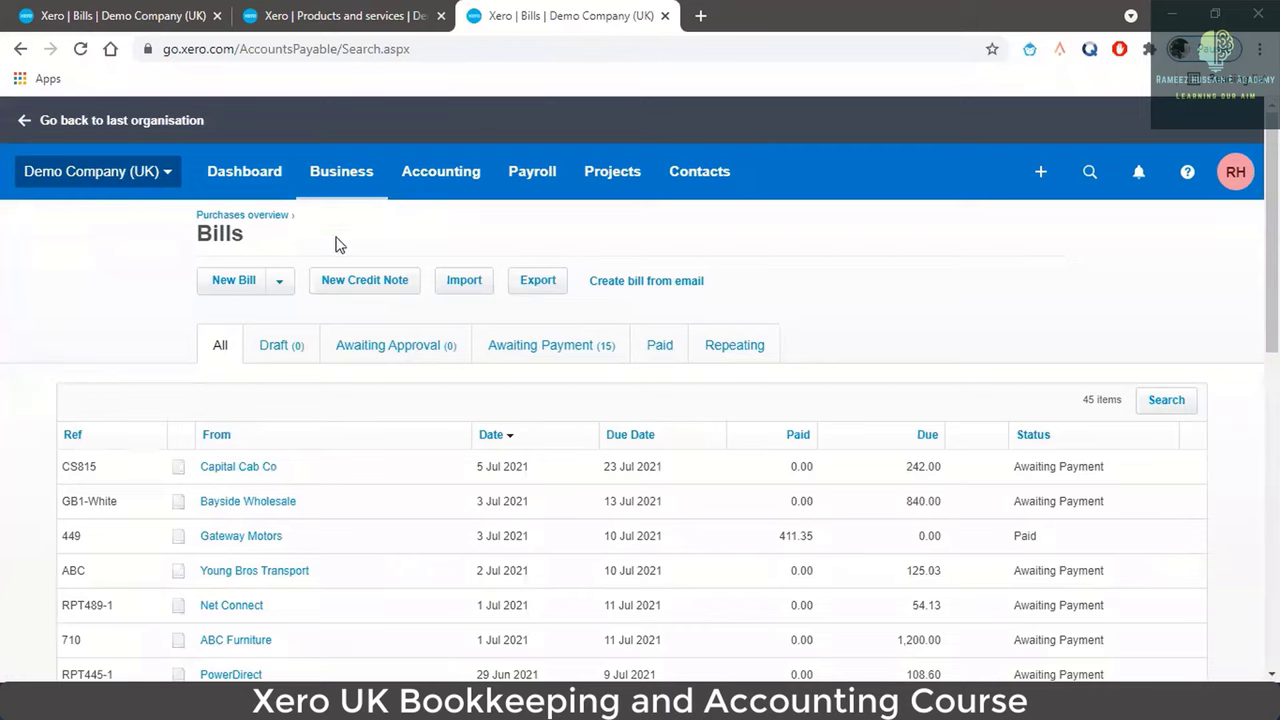
pyautogui.click(414, 58)
pyautogui.press('Return')
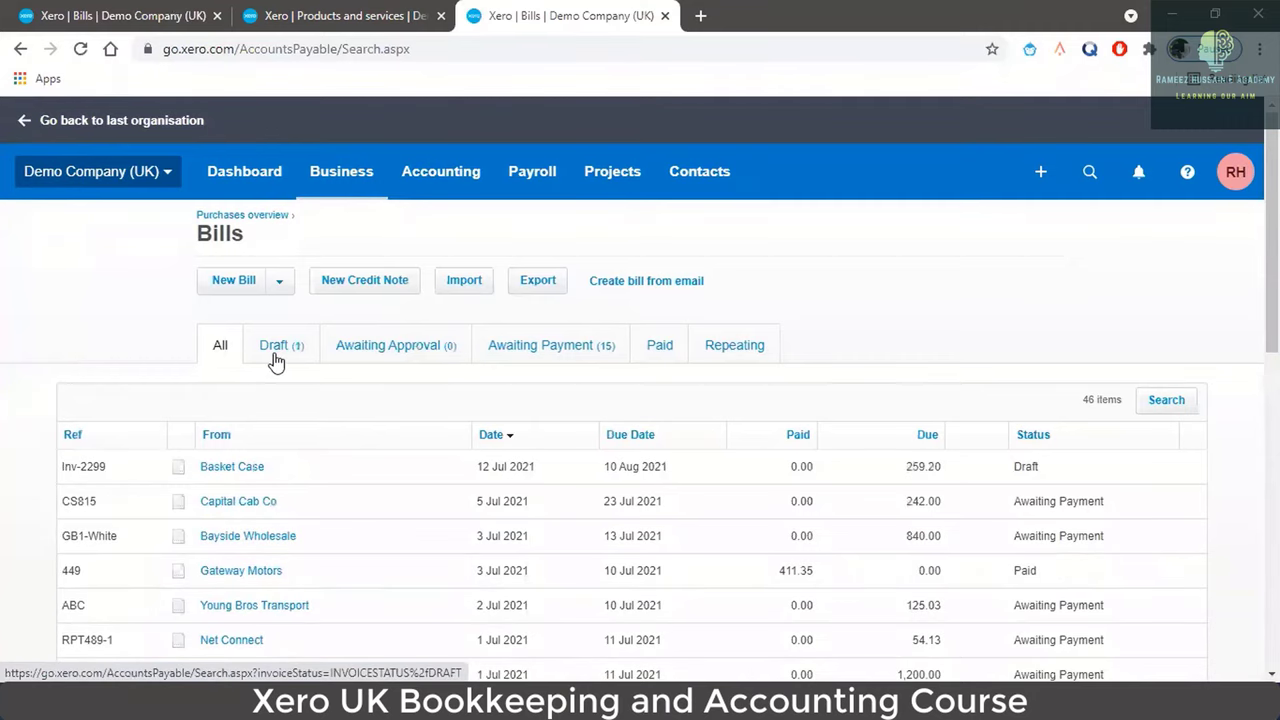
# Step: Filter the bills list to the Draft tab, leaving only Inv-2299 for 259.20 GBP
pyautogui.click(276, 350)
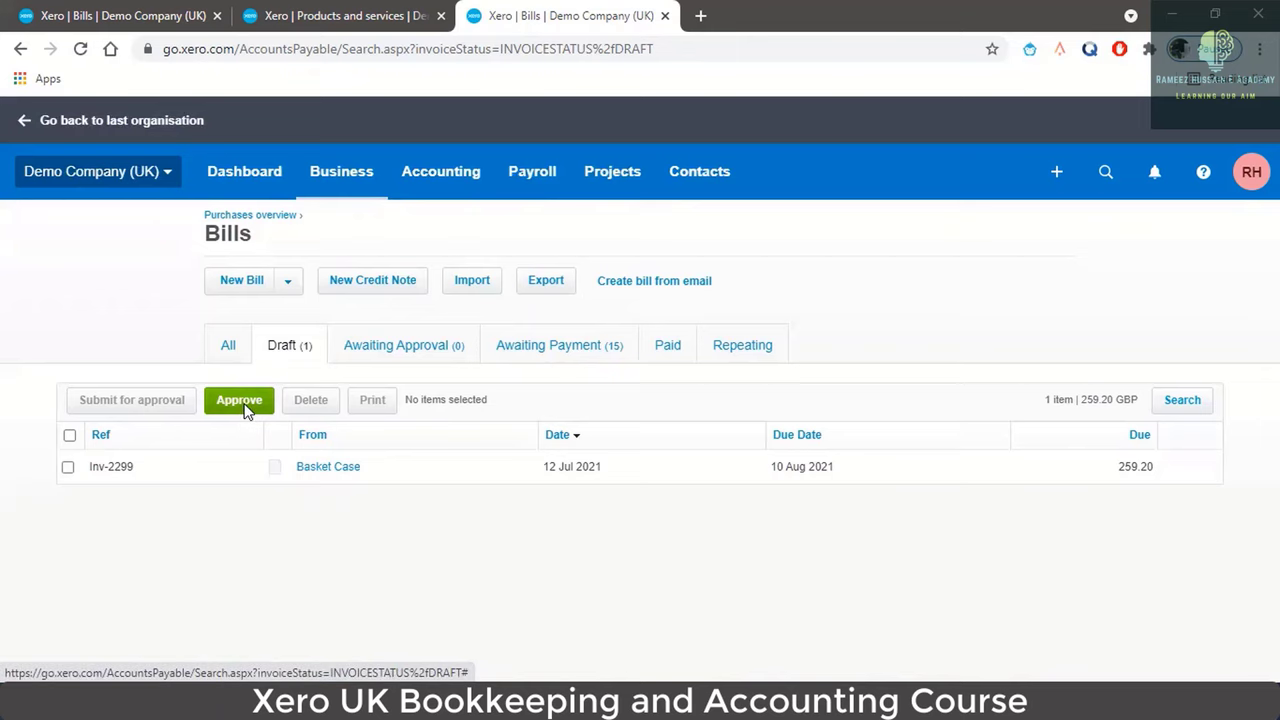
# Step: Open draft bill Inv-2299 and try Save & submit for approval, which fails: 200.00 doesn't match 259.20
pyautogui.click(318, 468)
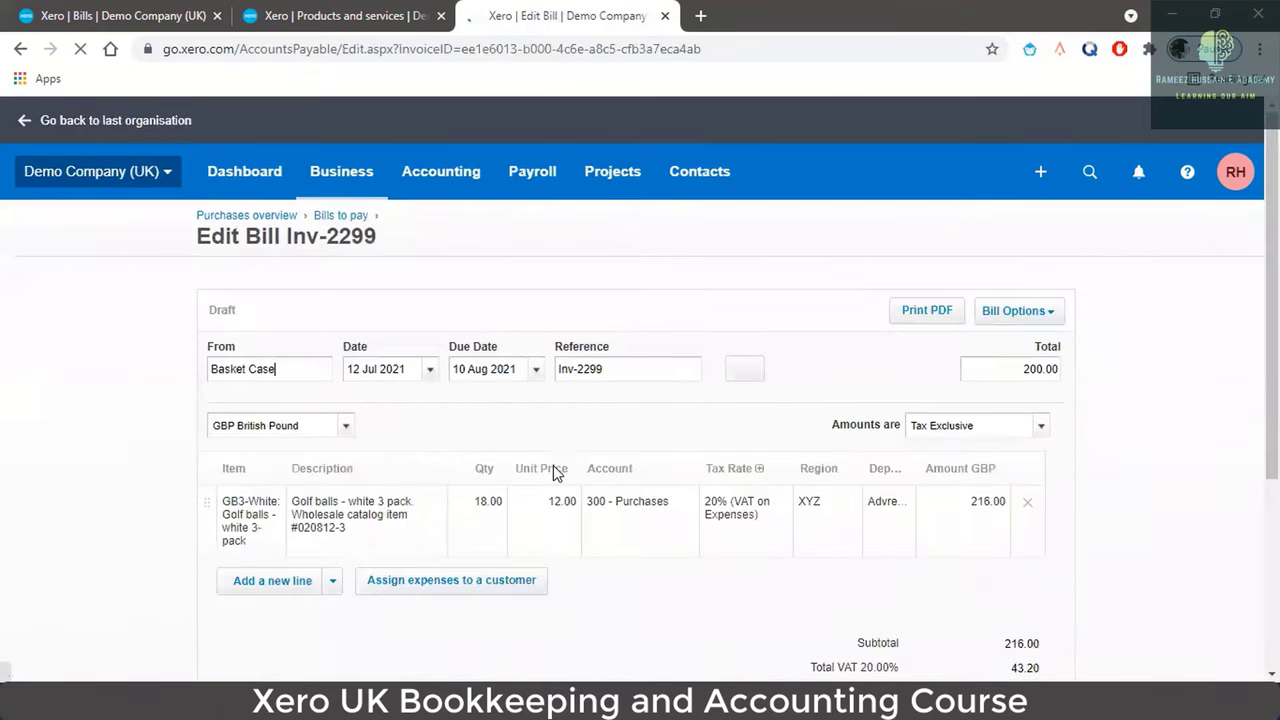
pyautogui.scroll(-1, 500, 467)
pyautogui.scroll(-2, 450, 475)
pyautogui.click(215, 457)
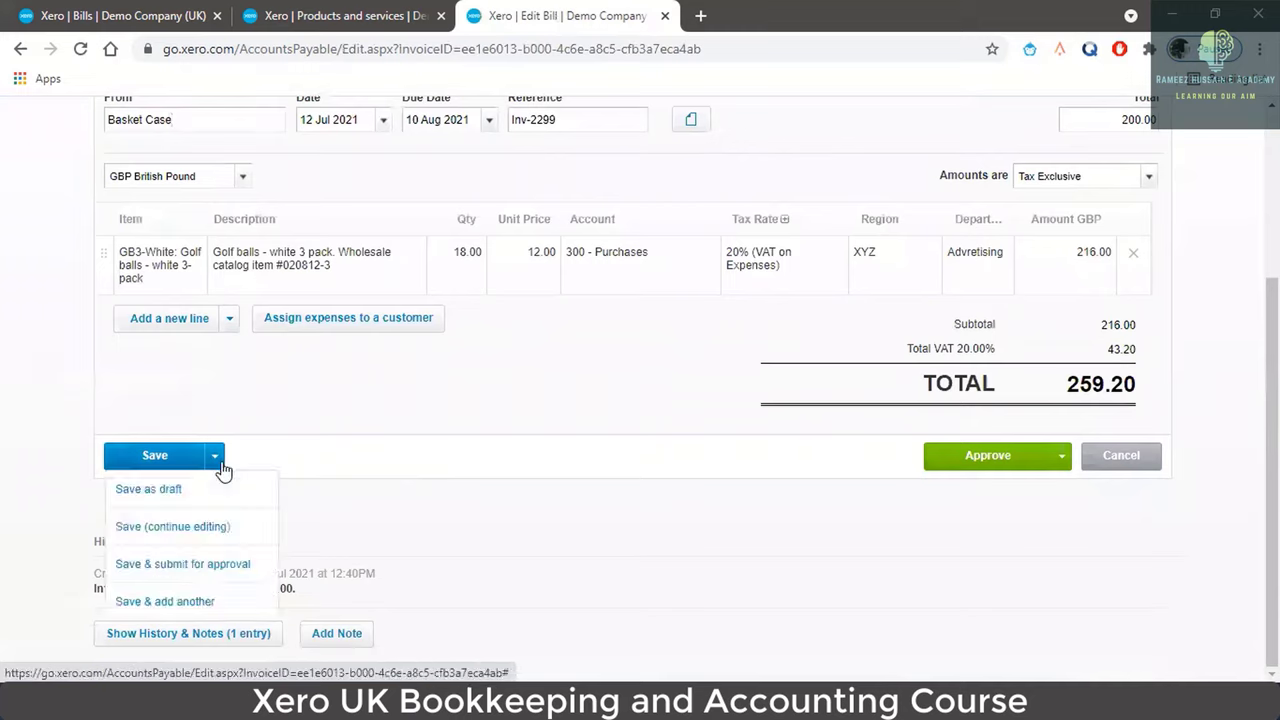
pyautogui.click(222, 566)
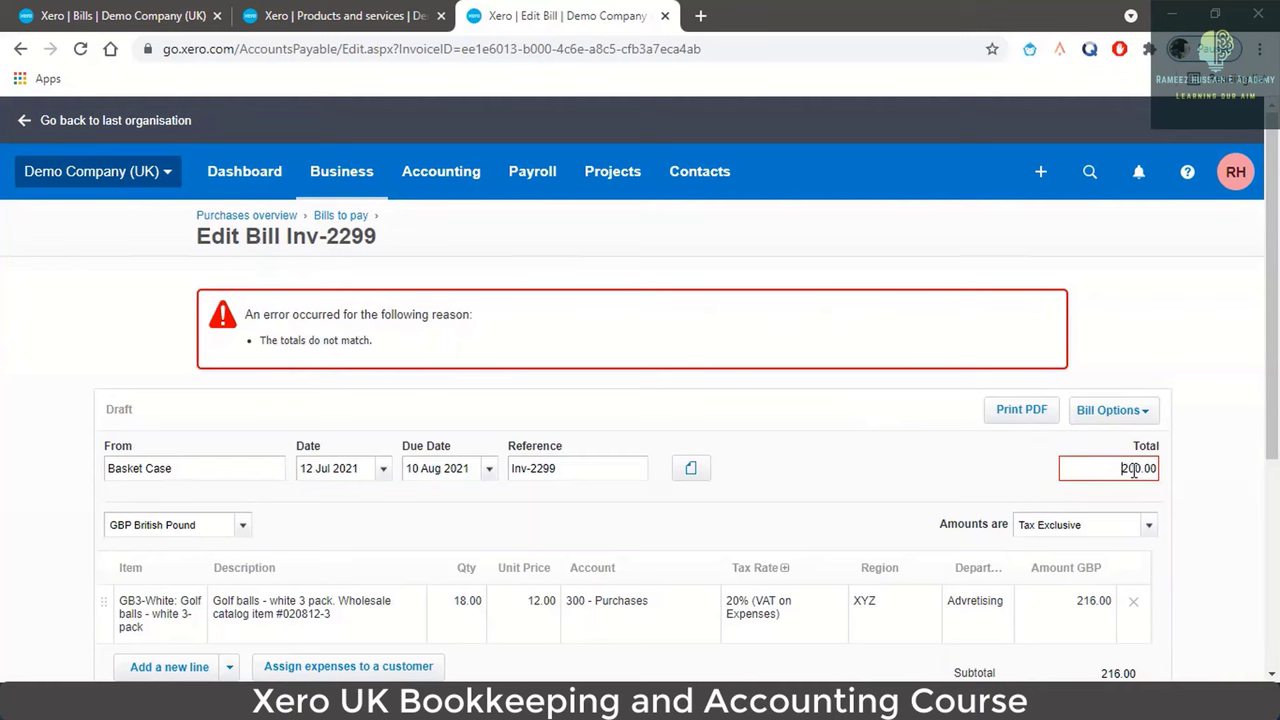
pyautogui.scroll(-1, 1140, 440)
pyautogui.click(1144, 374)
pyautogui.scroll(-1, 1163, 397)
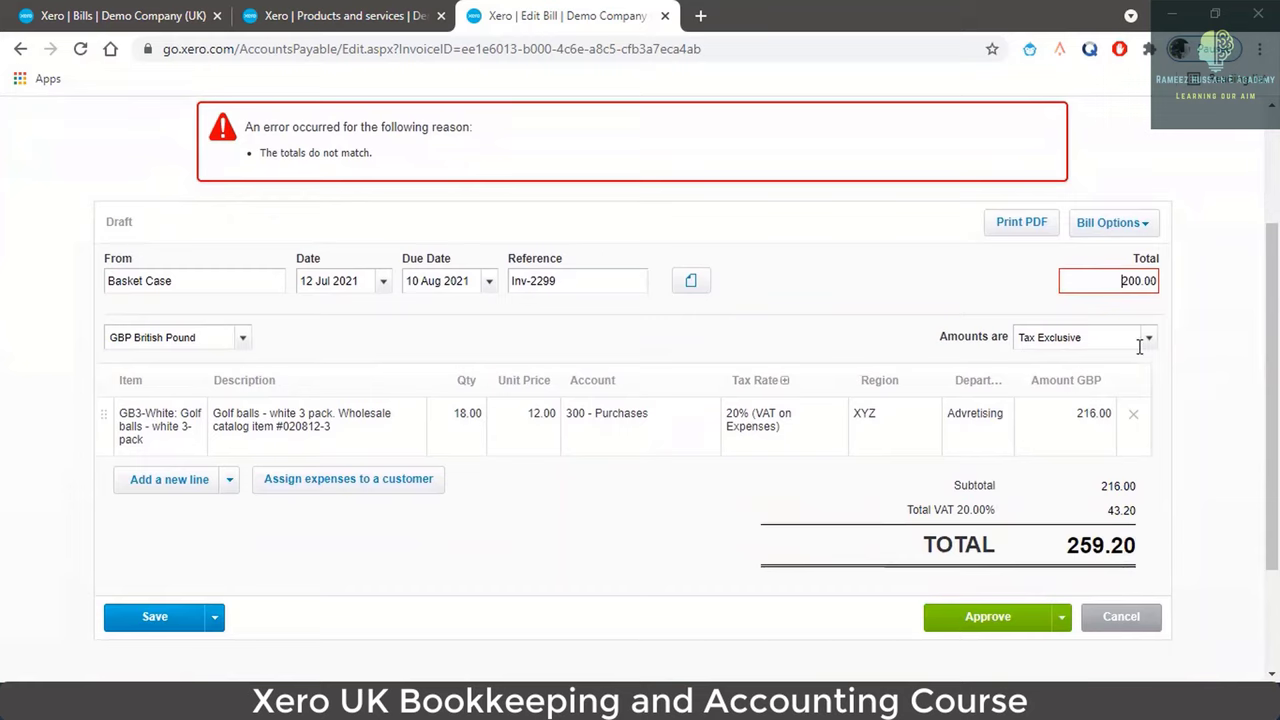
# Step: Change bill Inv-2299's total from 200.00 to 259.20 and save & submit it for approval
pyautogui.doubleClick(1139, 279)
pyautogui.write('25')
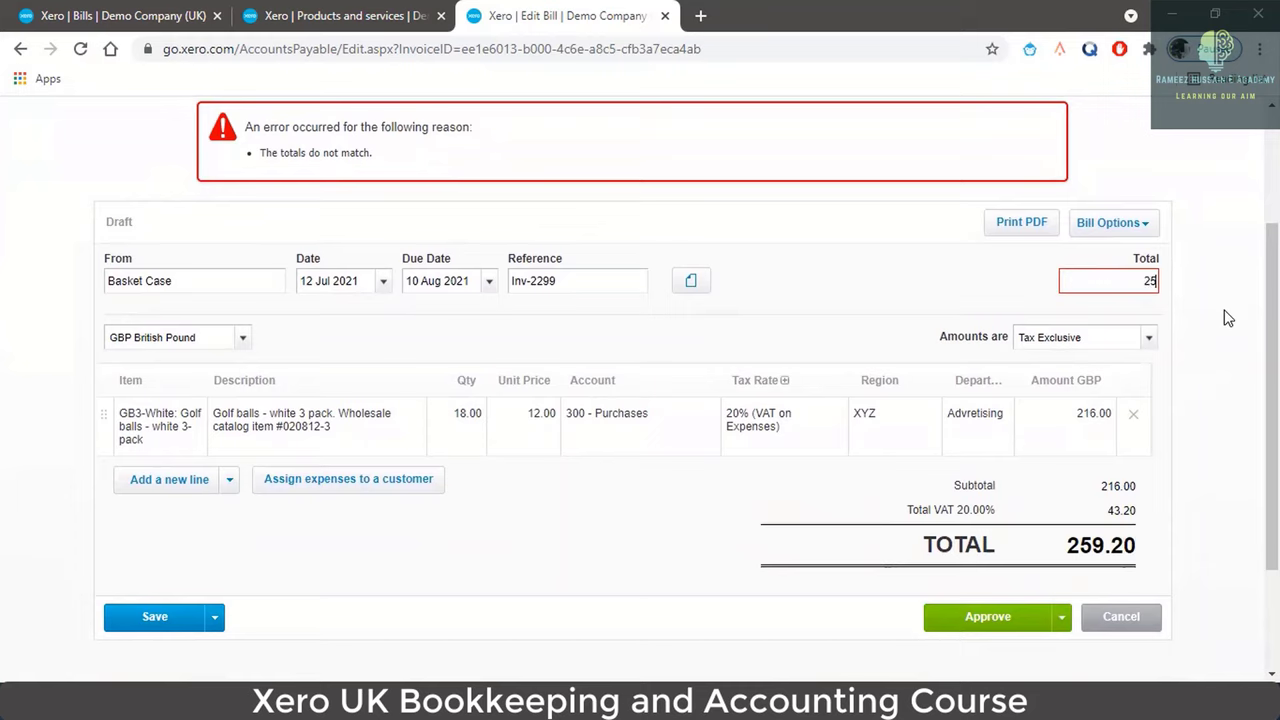
pyautogui.write('9.20')
pyautogui.press('Tab')
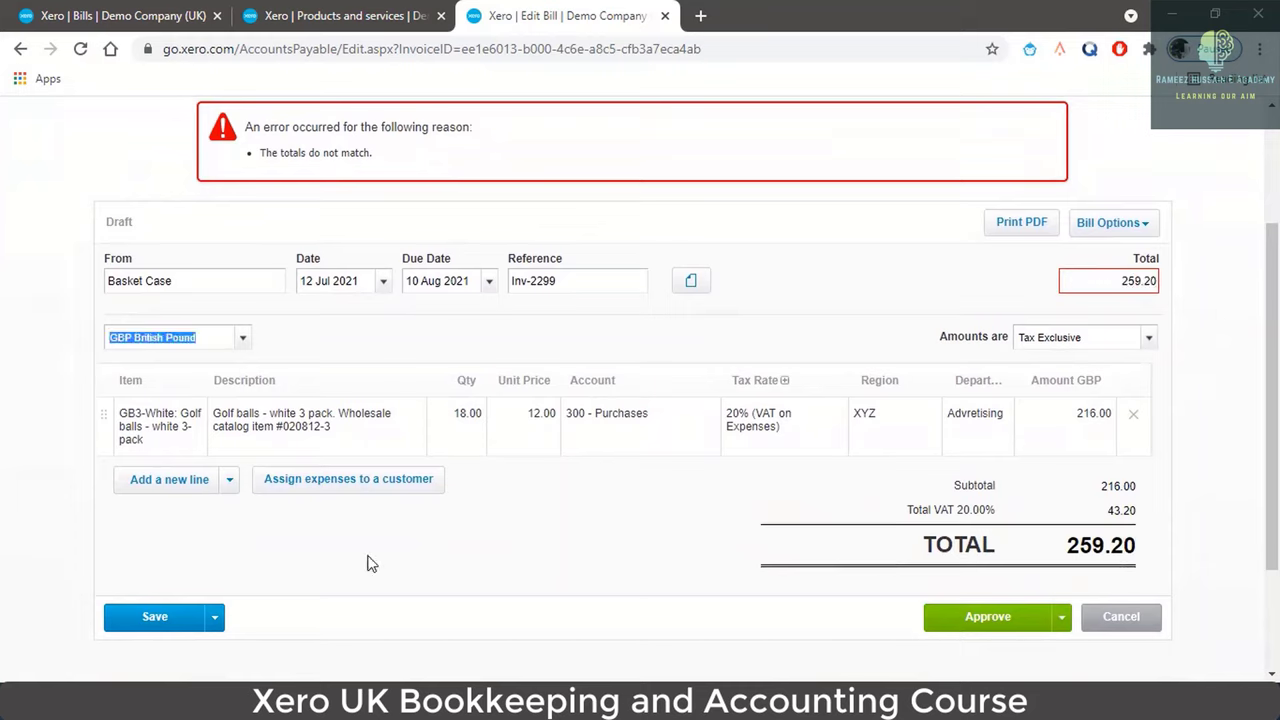
pyautogui.click(214, 617)
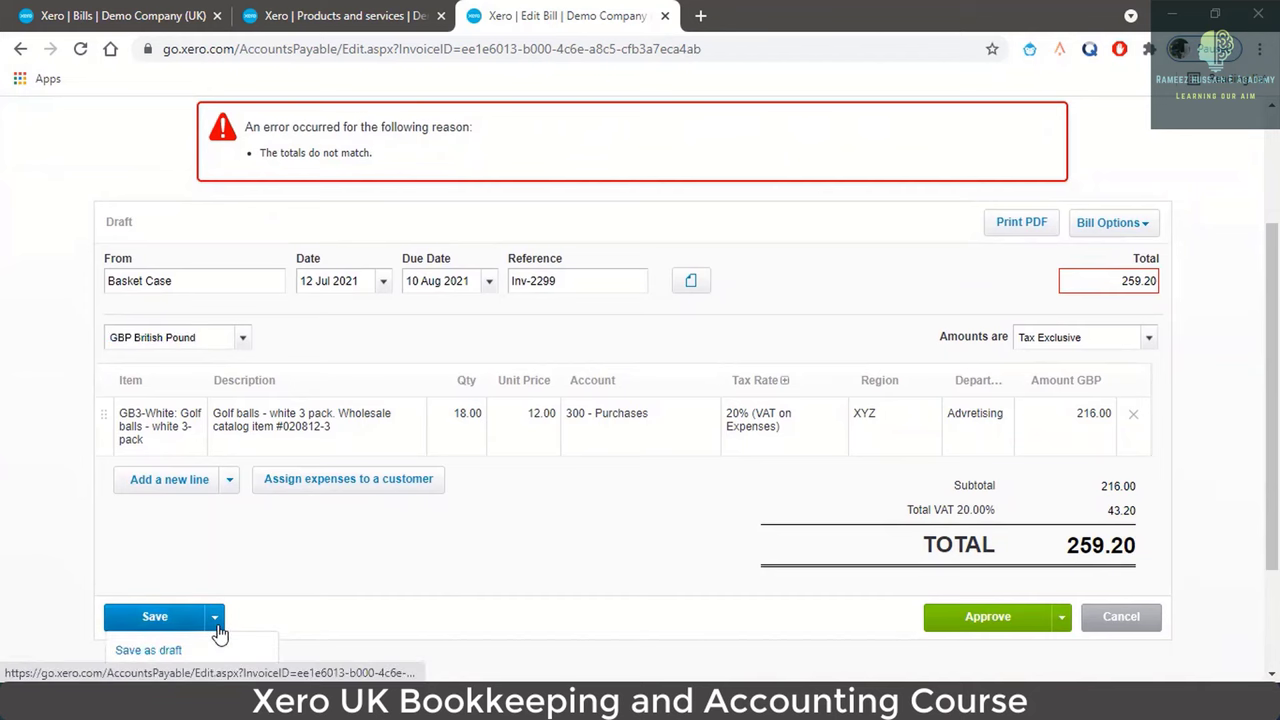
pyautogui.scroll(-2, 257, 570)
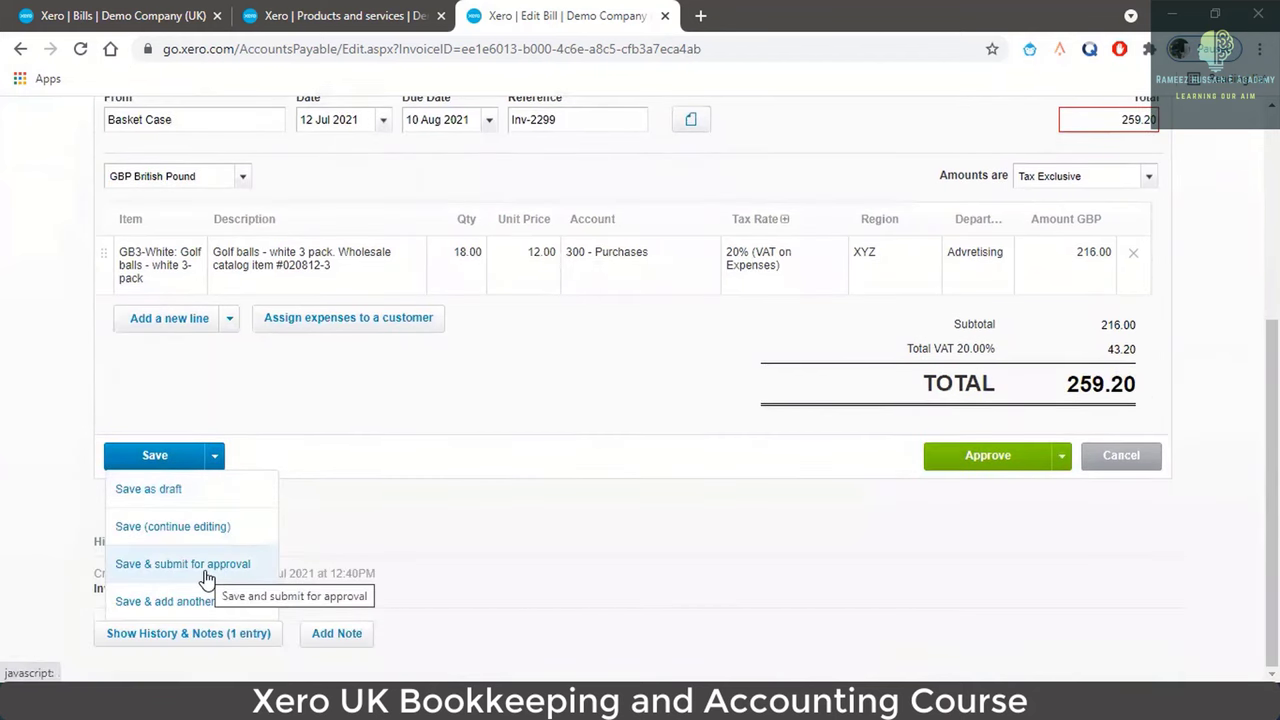
pyautogui.click(205, 572)
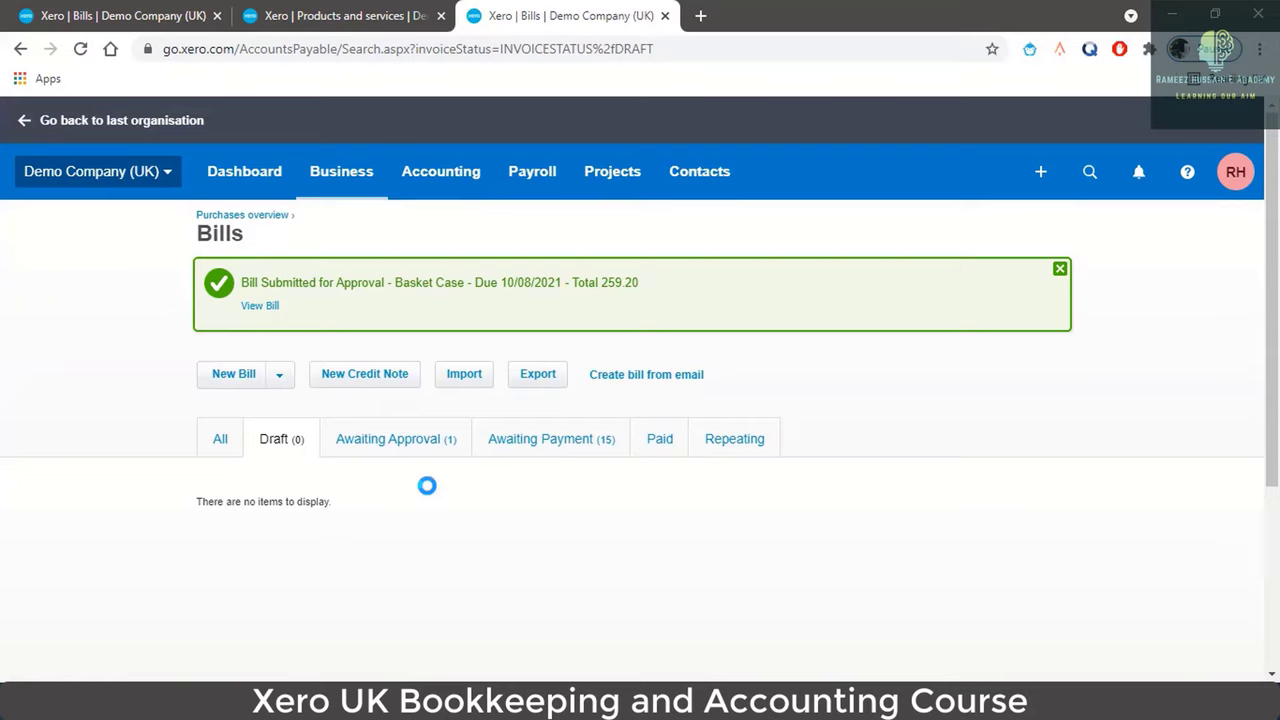
# Step: Open the Basket Case bill Inv-2299 from Awaiting Approval and approve it
pyautogui.click(369, 445)
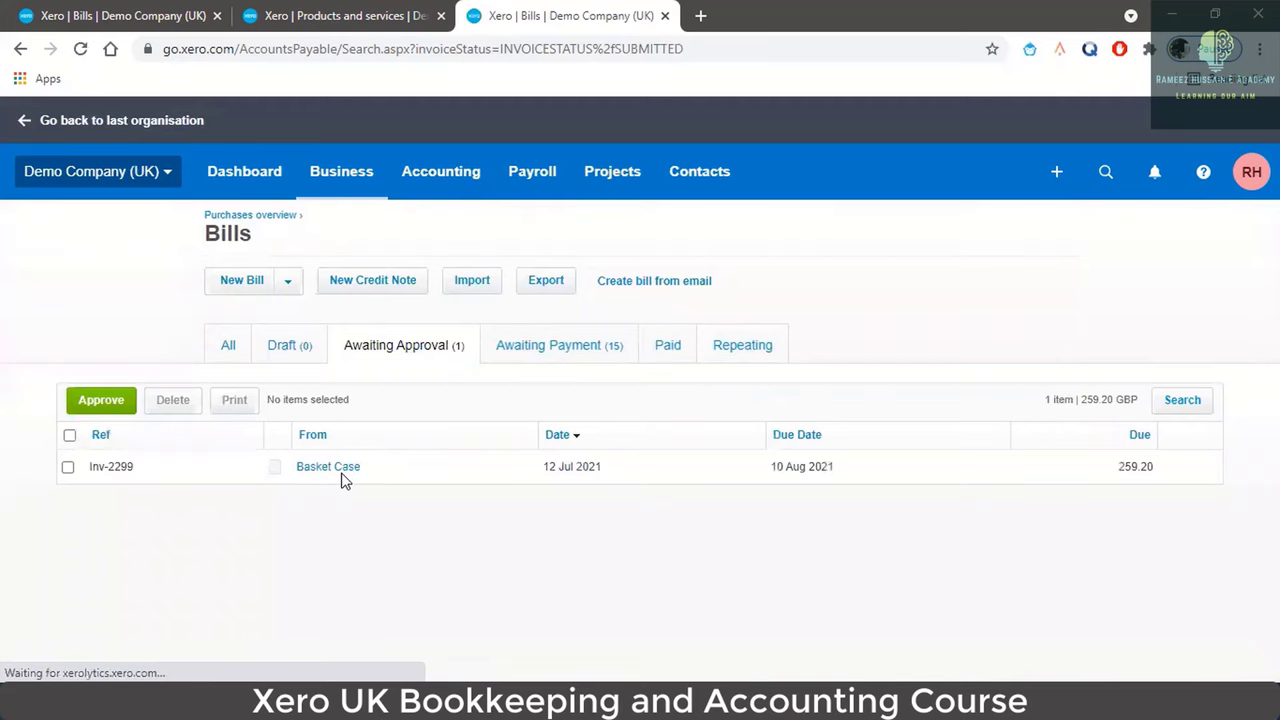
pyautogui.moveTo(343, 534); pyautogui.dragTo(85, 388)
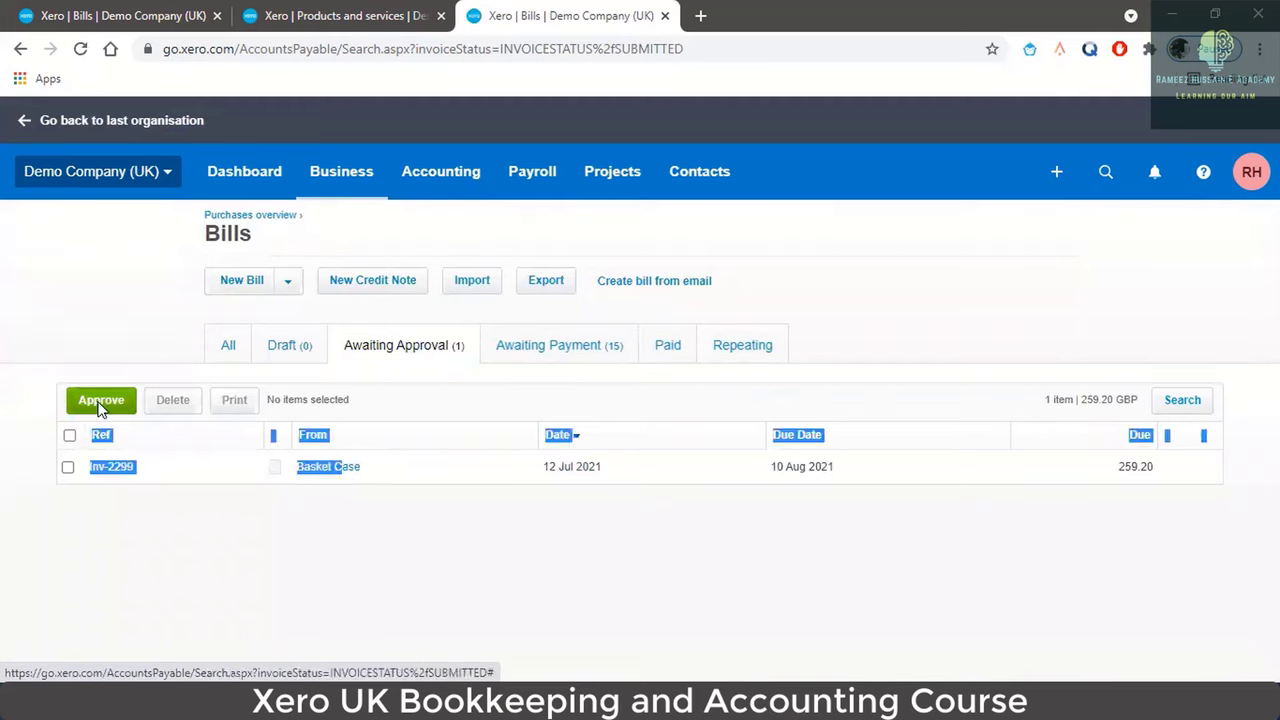
pyautogui.click(337, 470)
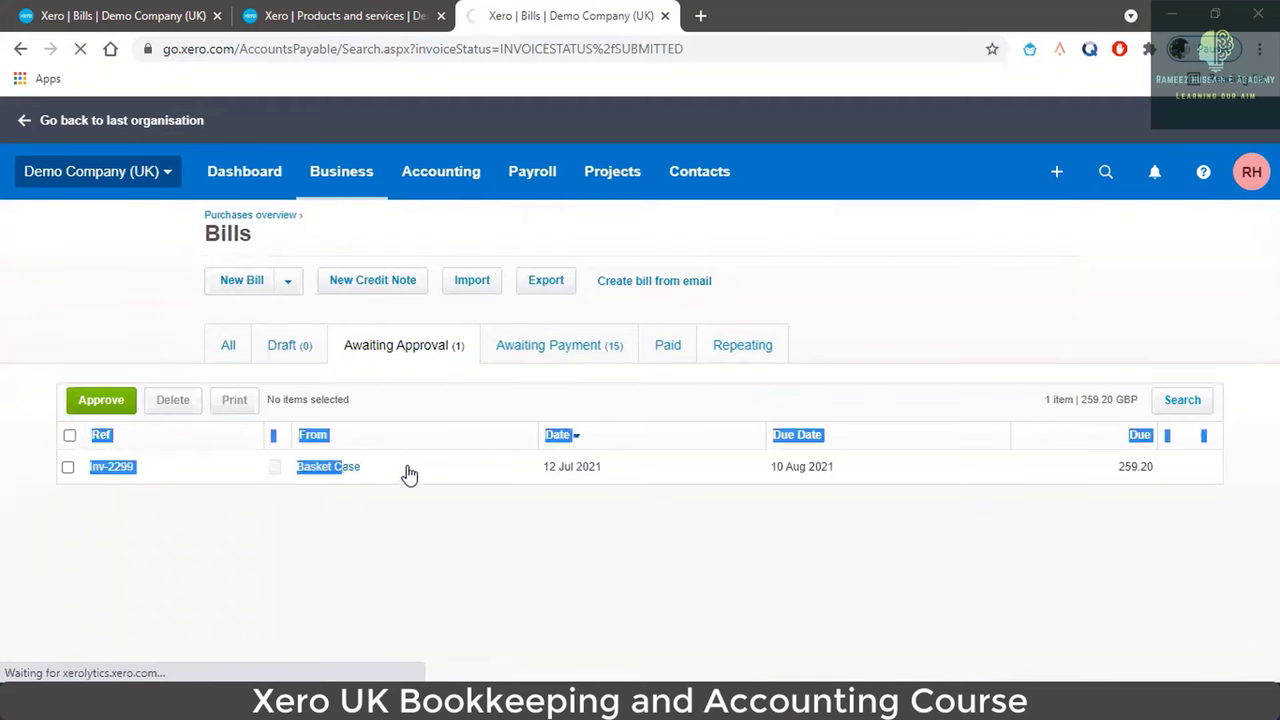
pyautogui.scroll(-3, 480, 495)
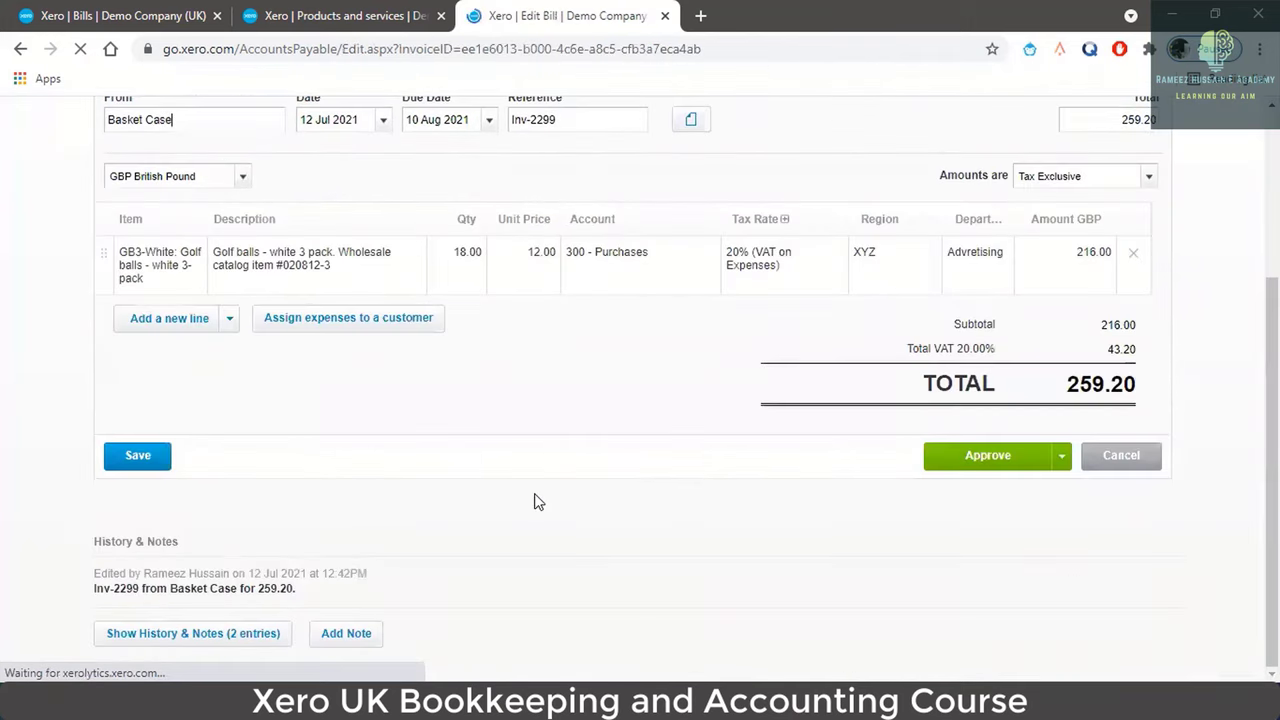
pyautogui.click(1008, 468)
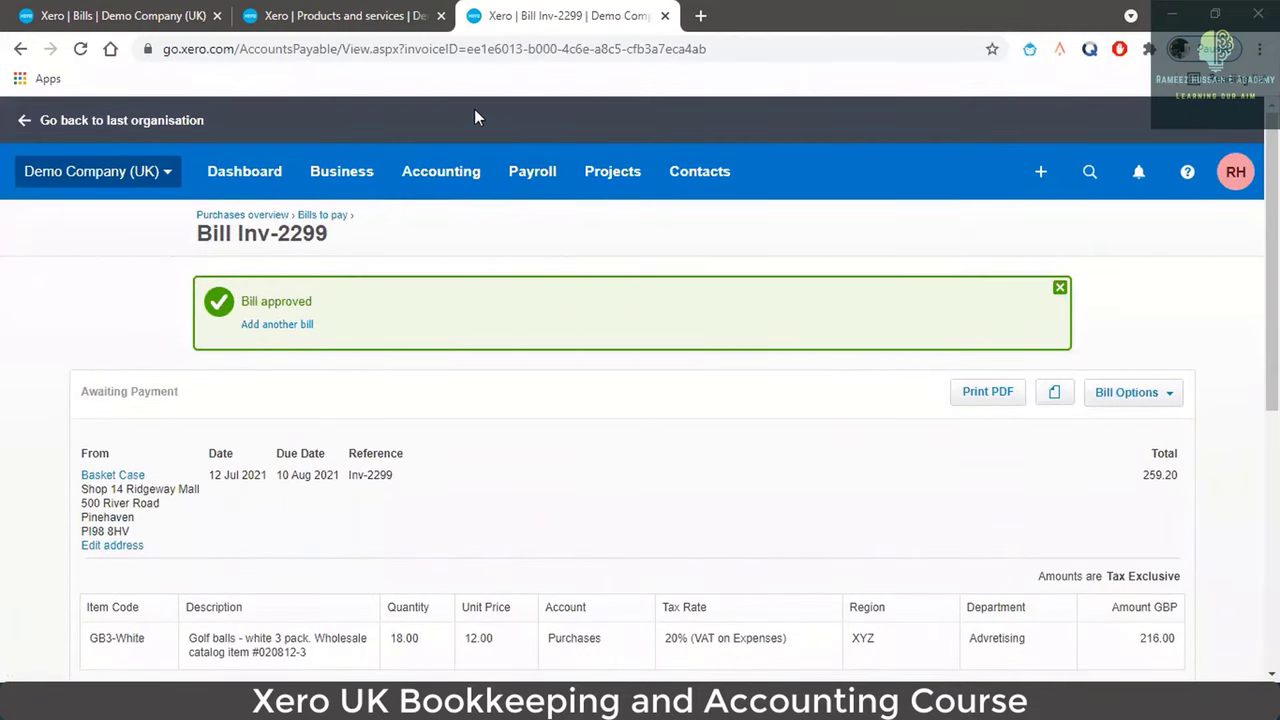
# Step: Go to Business > Bills to pay to see the full bills list
pyautogui.click(380, 16)
pyautogui.click(530, 16)
pyautogui.click(341, 171)
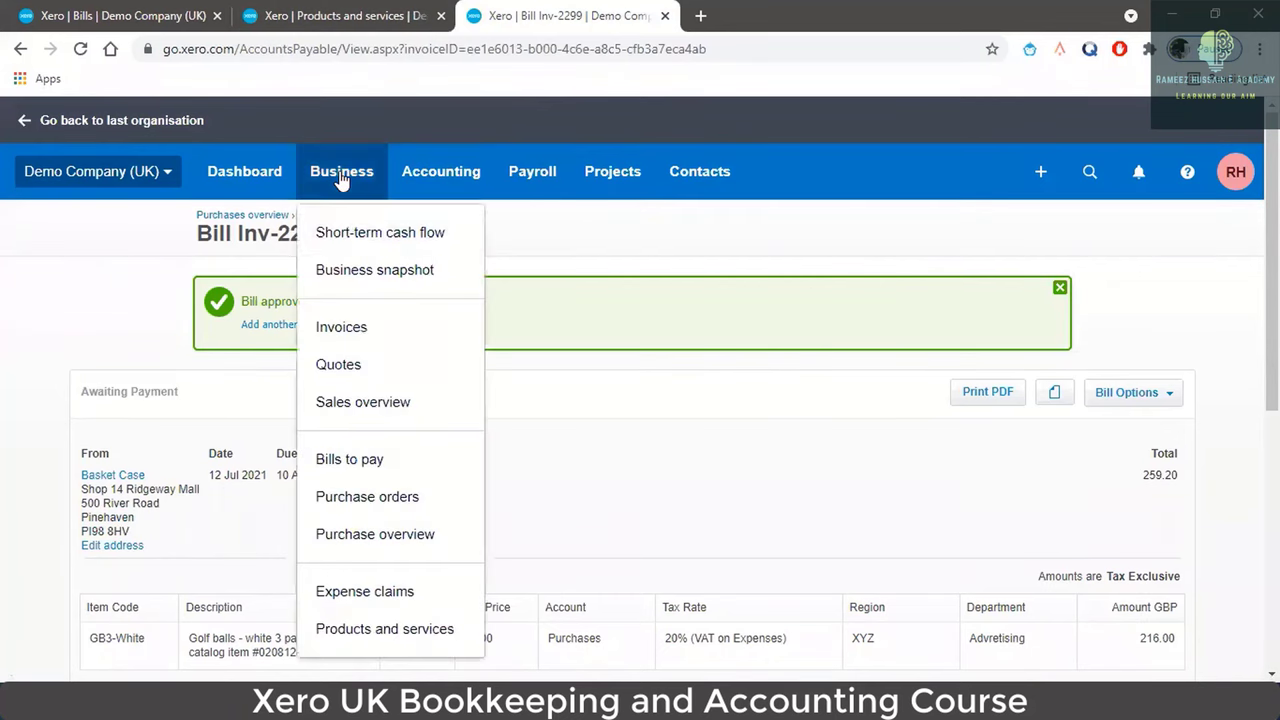
pyautogui.click(370, 458)
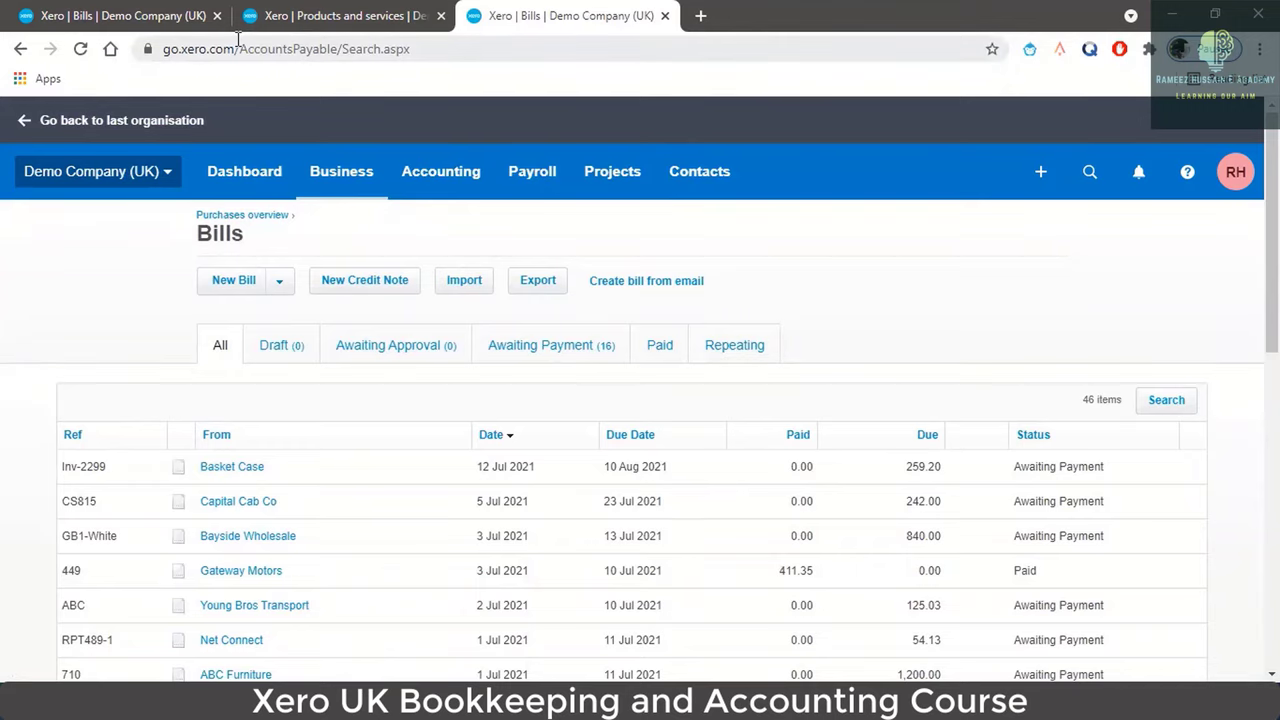
# Step: Start a blank new bill, then minimize Chrome and Word to reveal the Invoice 228 PDF
pyautogui.click(100, 15)
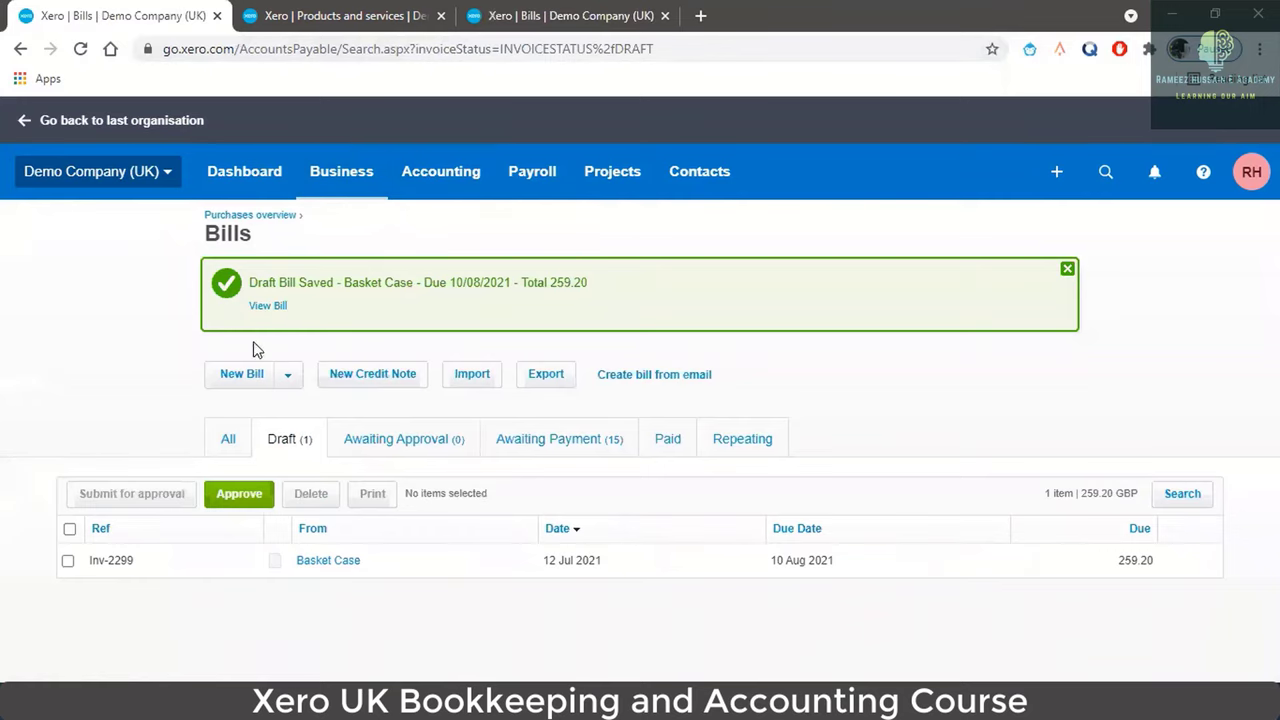
pyautogui.click(244, 373)
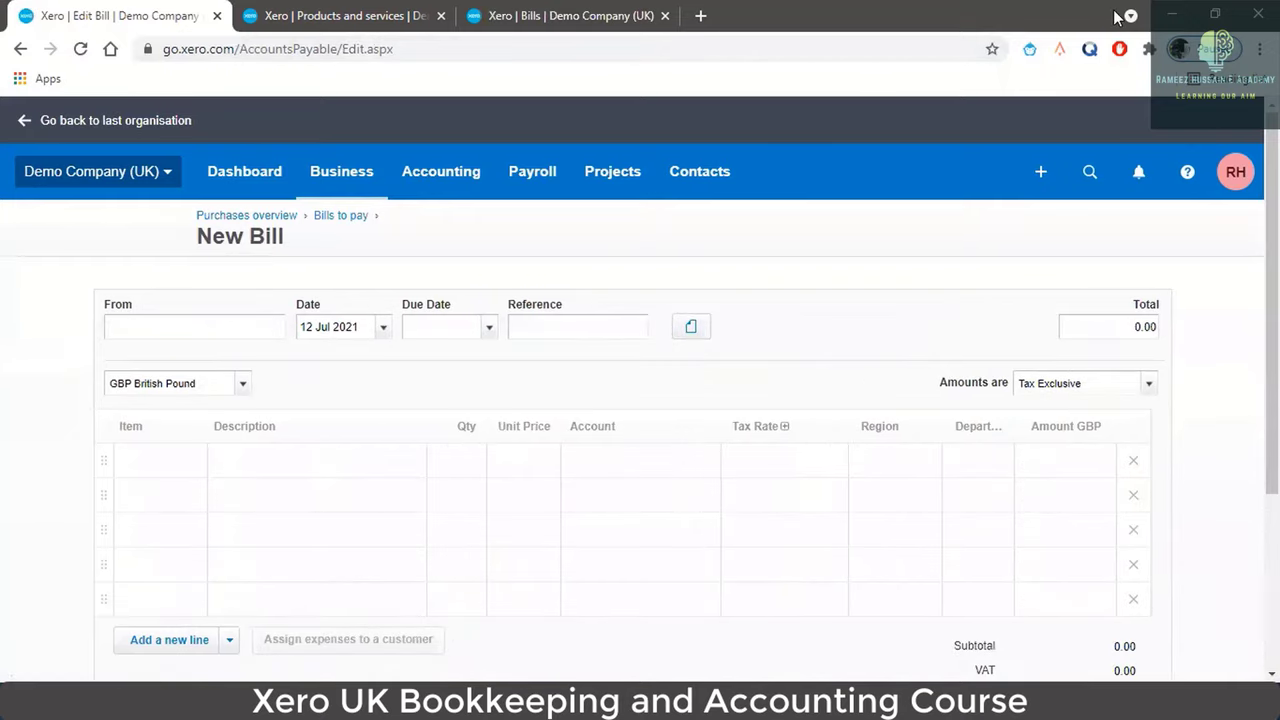
pyautogui.click(1173, 18)
pyautogui.click(1173, 18)
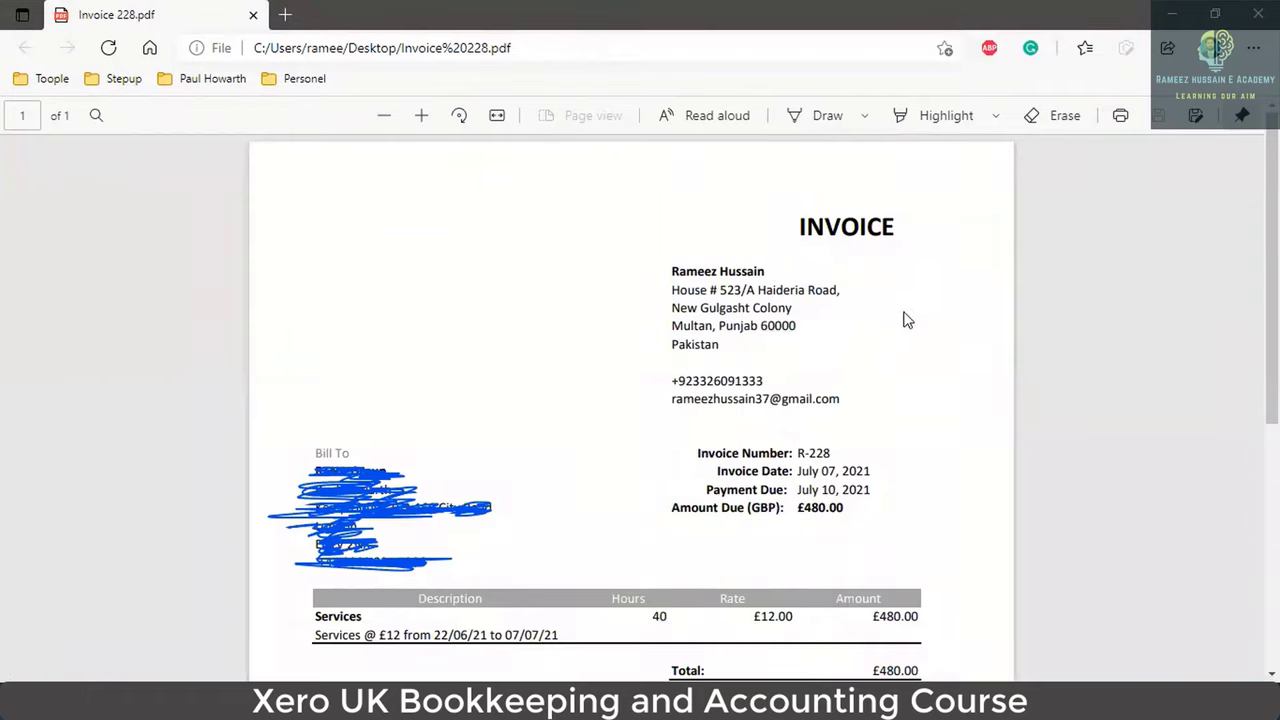
# Step: Review the Invoice 228 PDF, then return to Xero's blank New Bill and open the Contacts menu
pyautogui.scroll(-1, 856, 281)
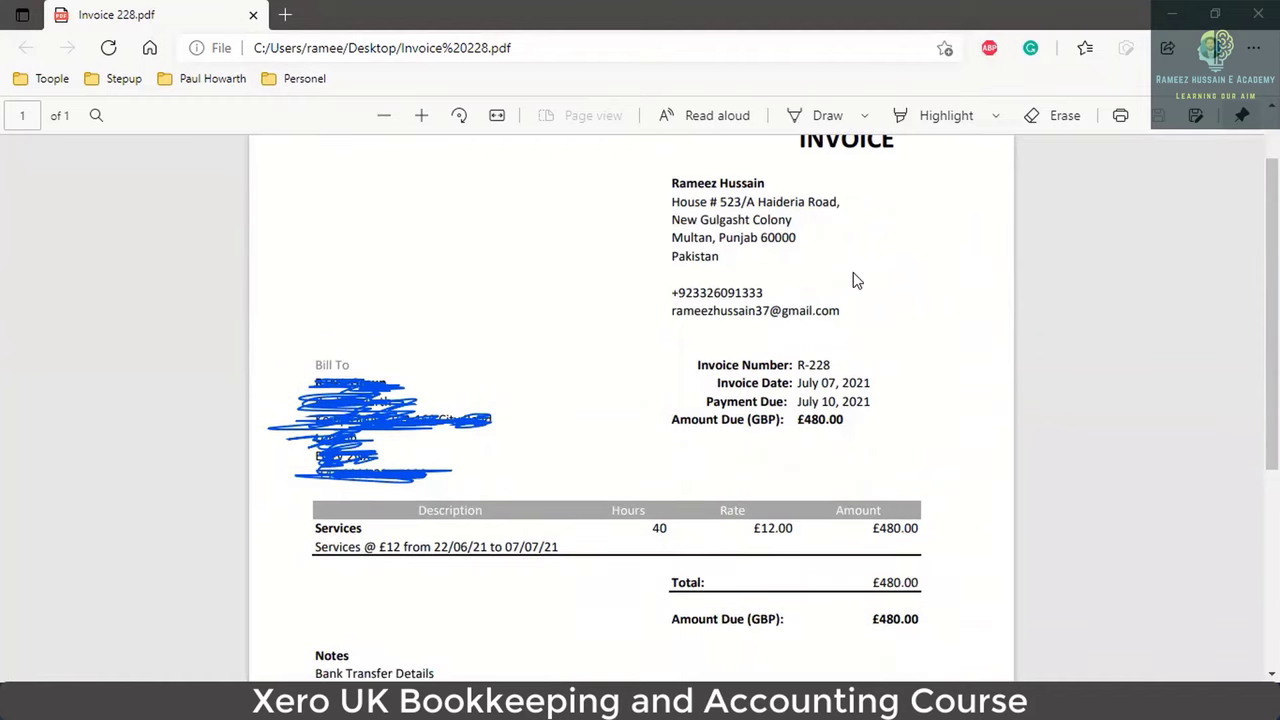
pyautogui.scroll(-4, 815, 280)
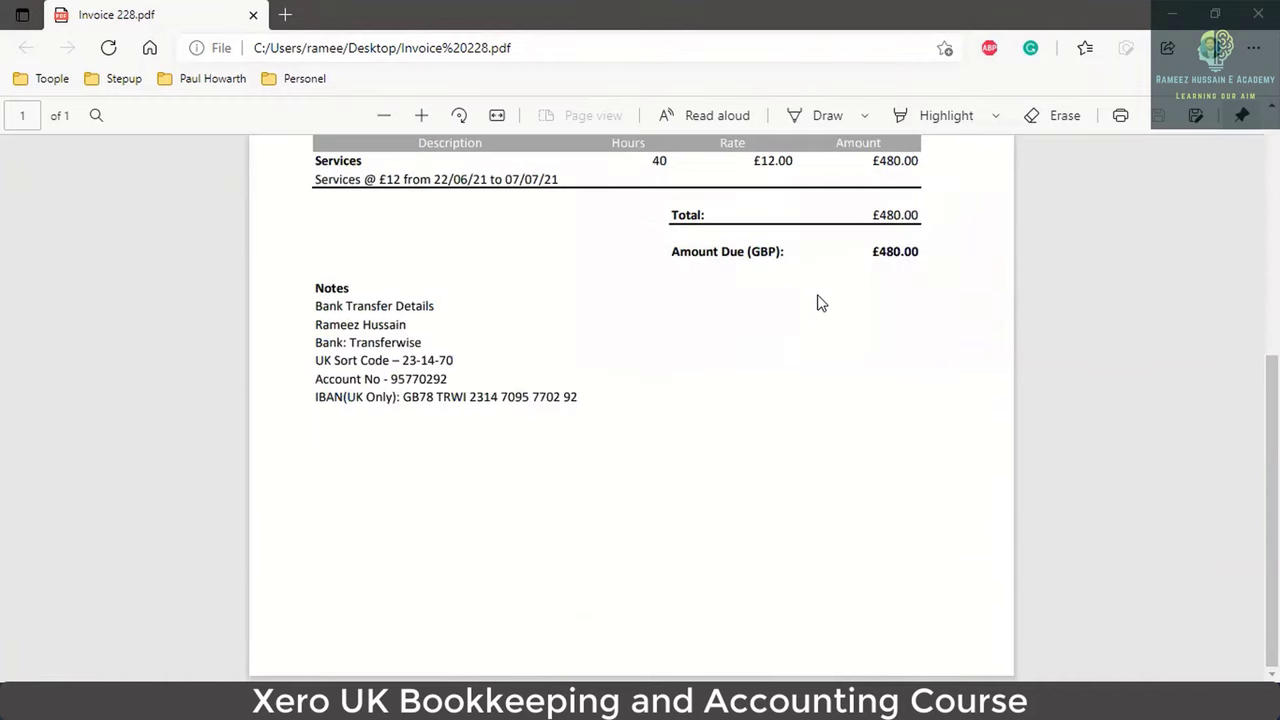
pyautogui.scroll(5, 817, 302)
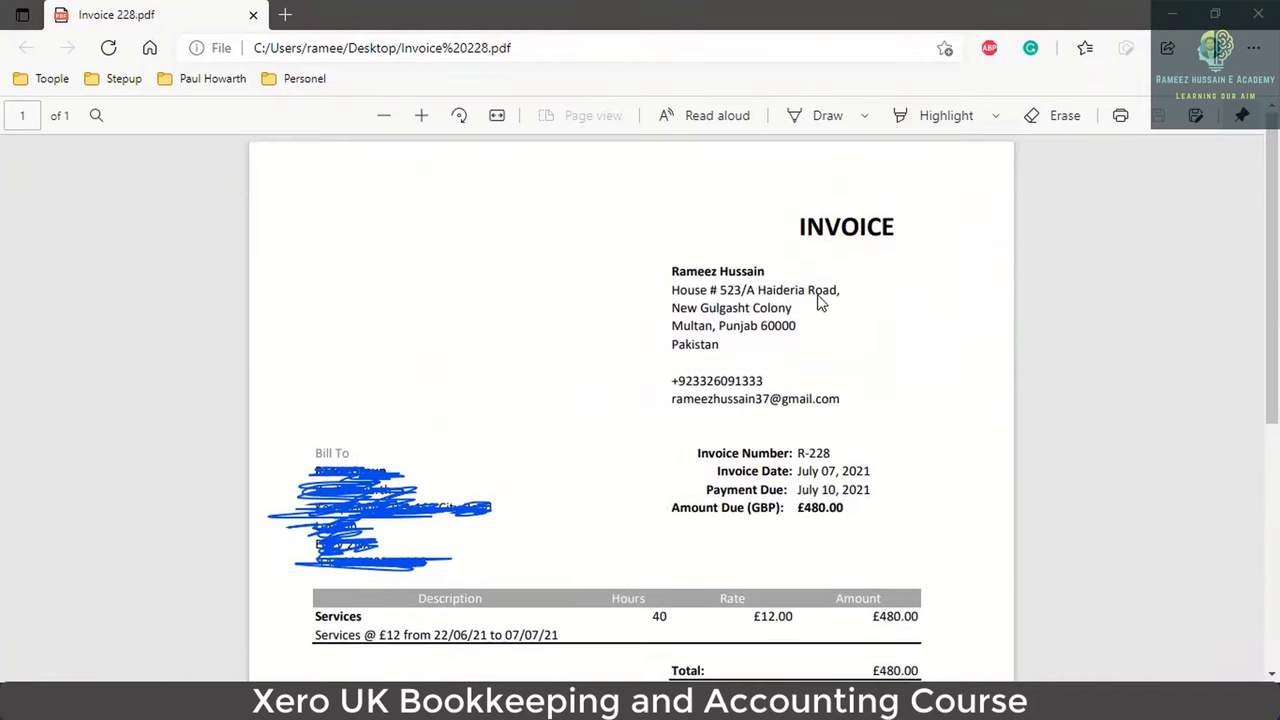
pyautogui.click(1177, 14)
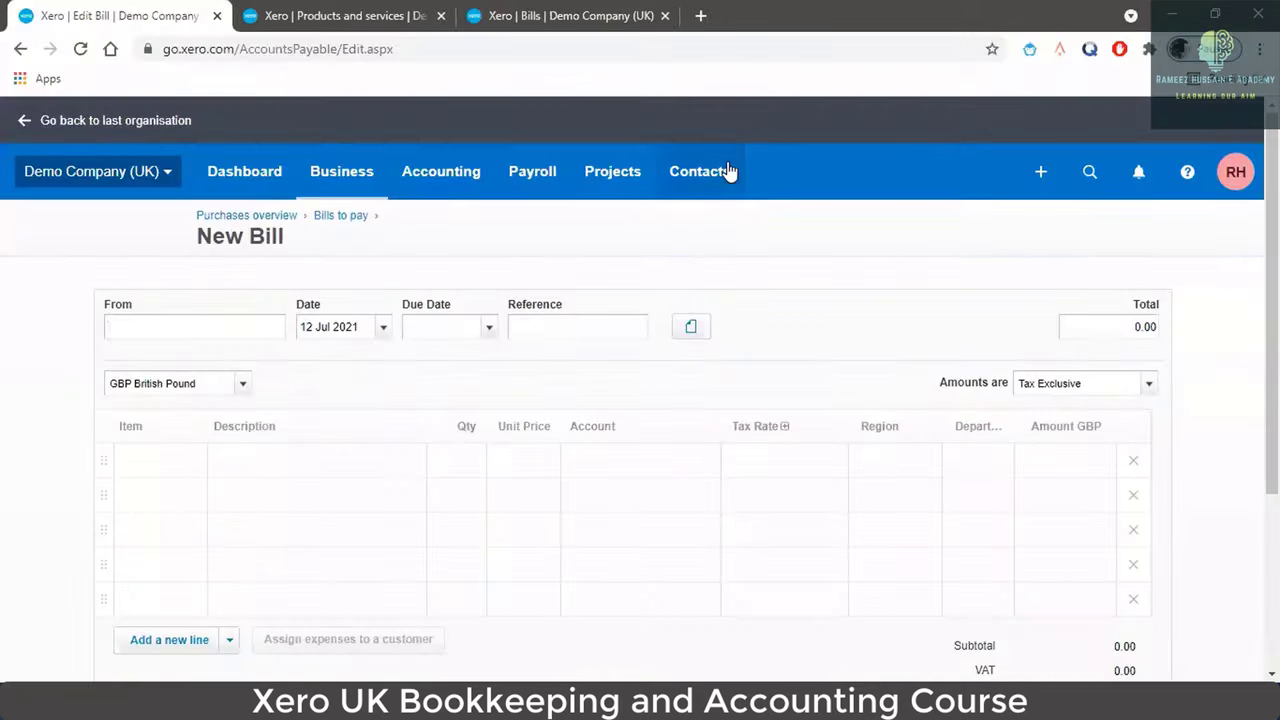
pyautogui.click(726, 172)
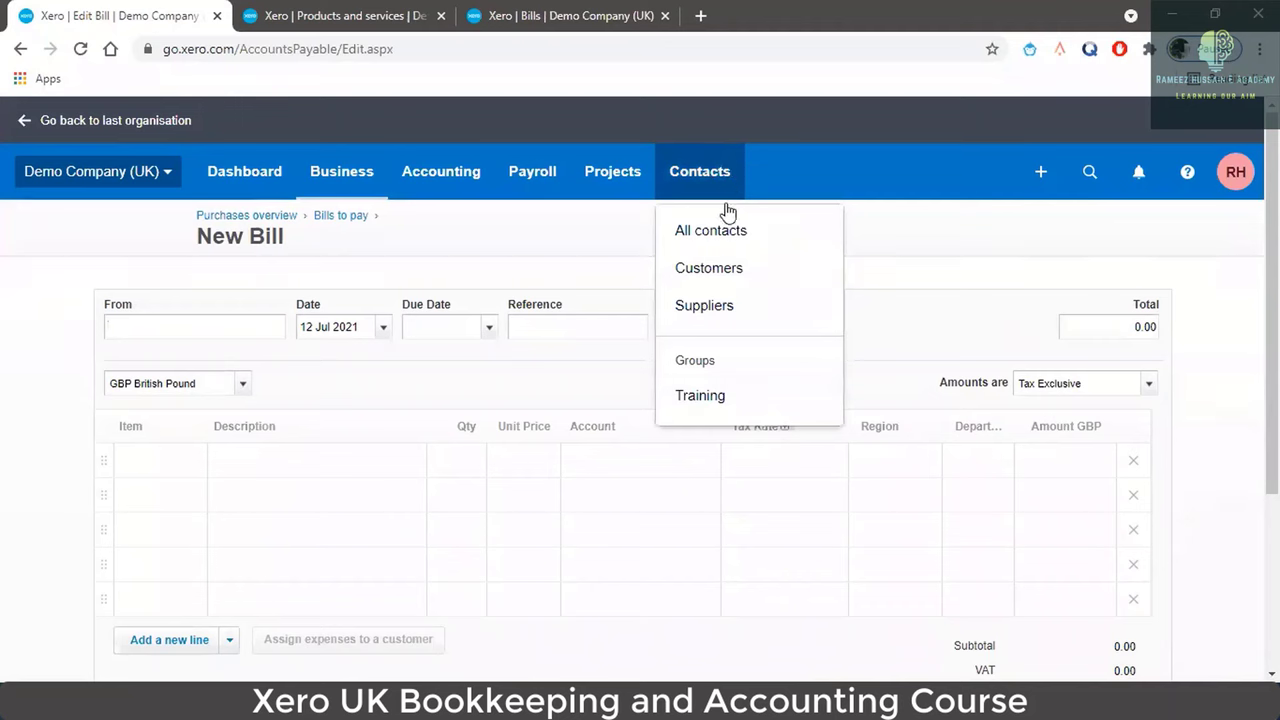
# Step: Close the extra Bills browser tab
pyautogui.click(362, 22)
pyautogui.scroll(2, 829, 177)
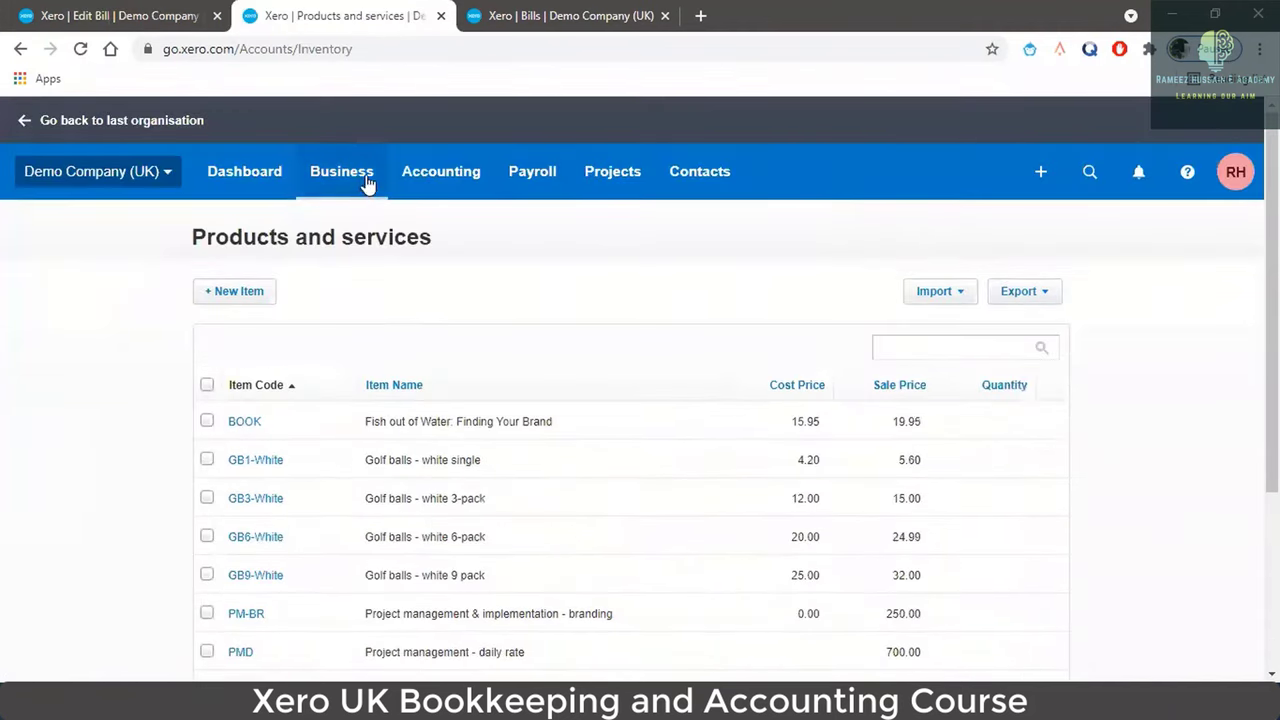
pyautogui.click(642, 16)
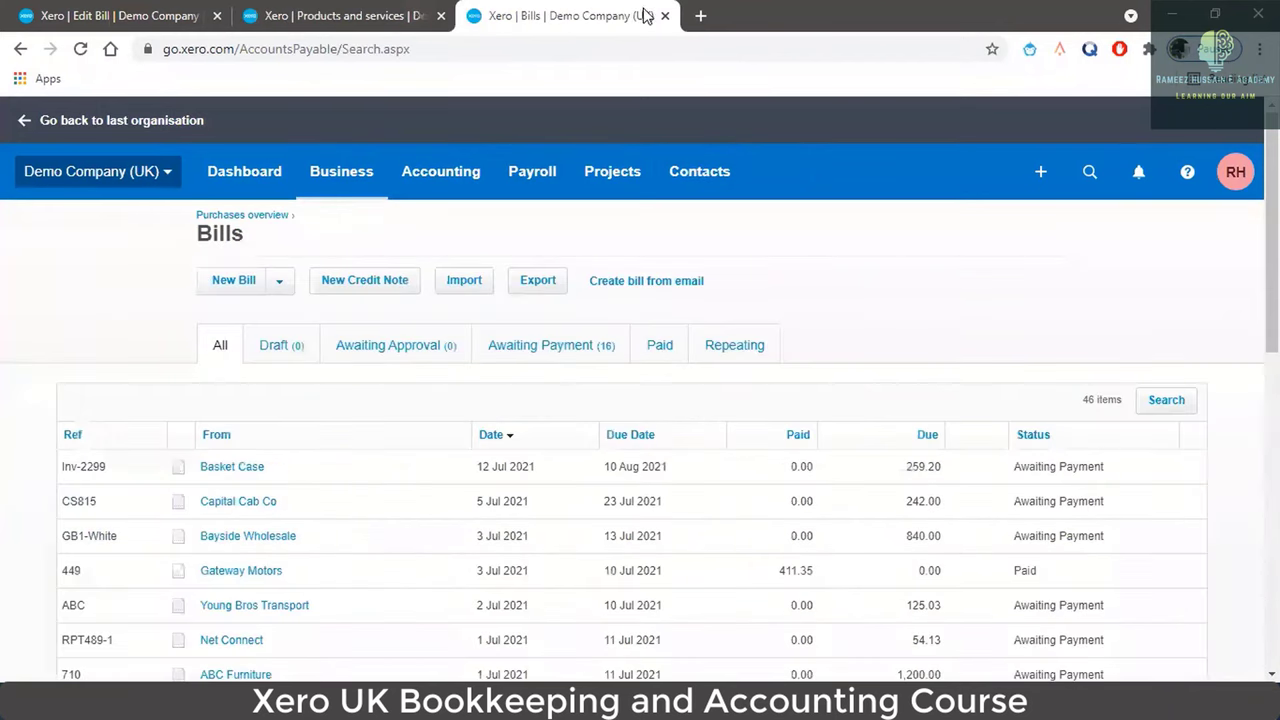
pyautogui.click(665, 15)
# Step: Go to All contacts, filter to Suppliers, and open a blank Add Contact form
pyautogui.click(706, 172)
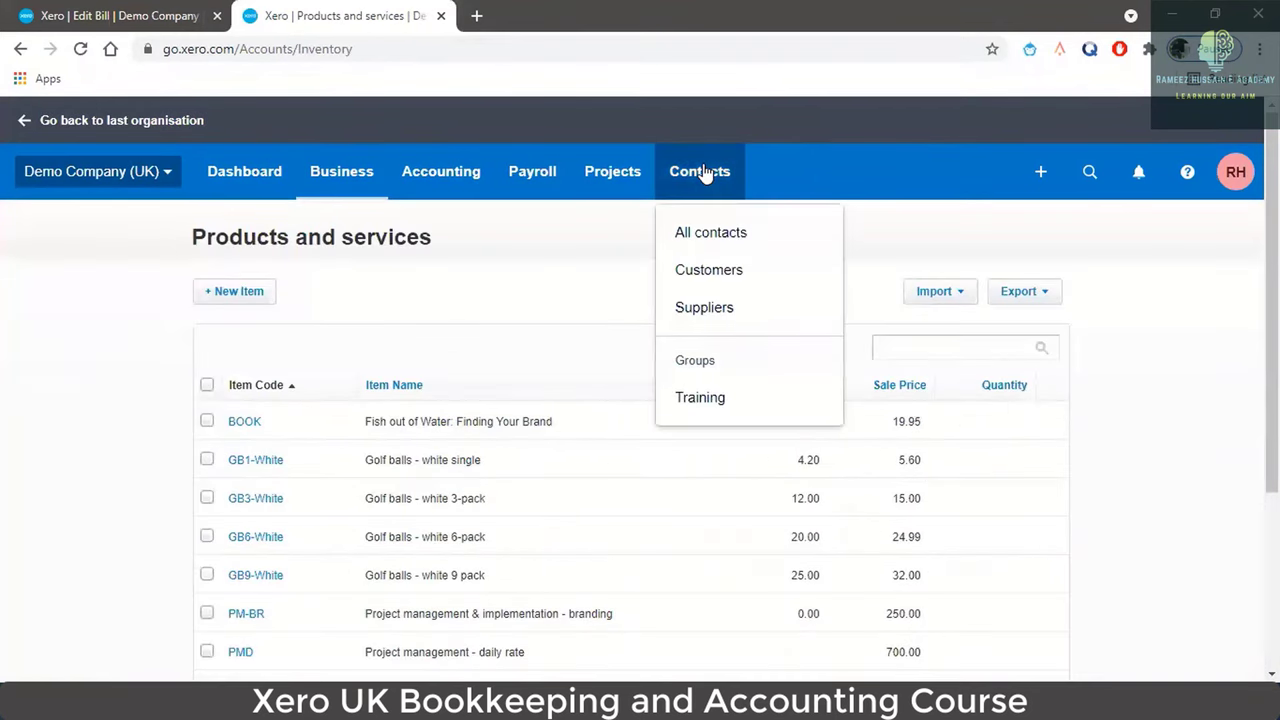
pyautogui.click(731, 234)
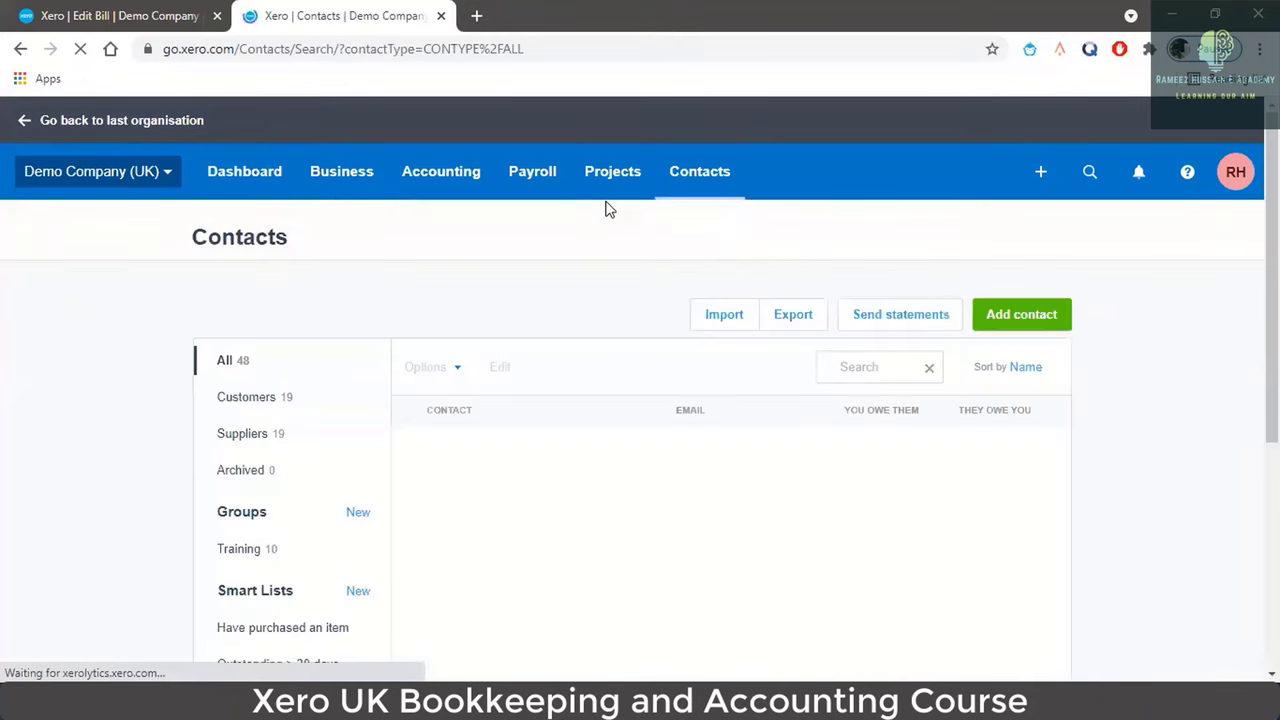
pyautogui.click(252, 448)
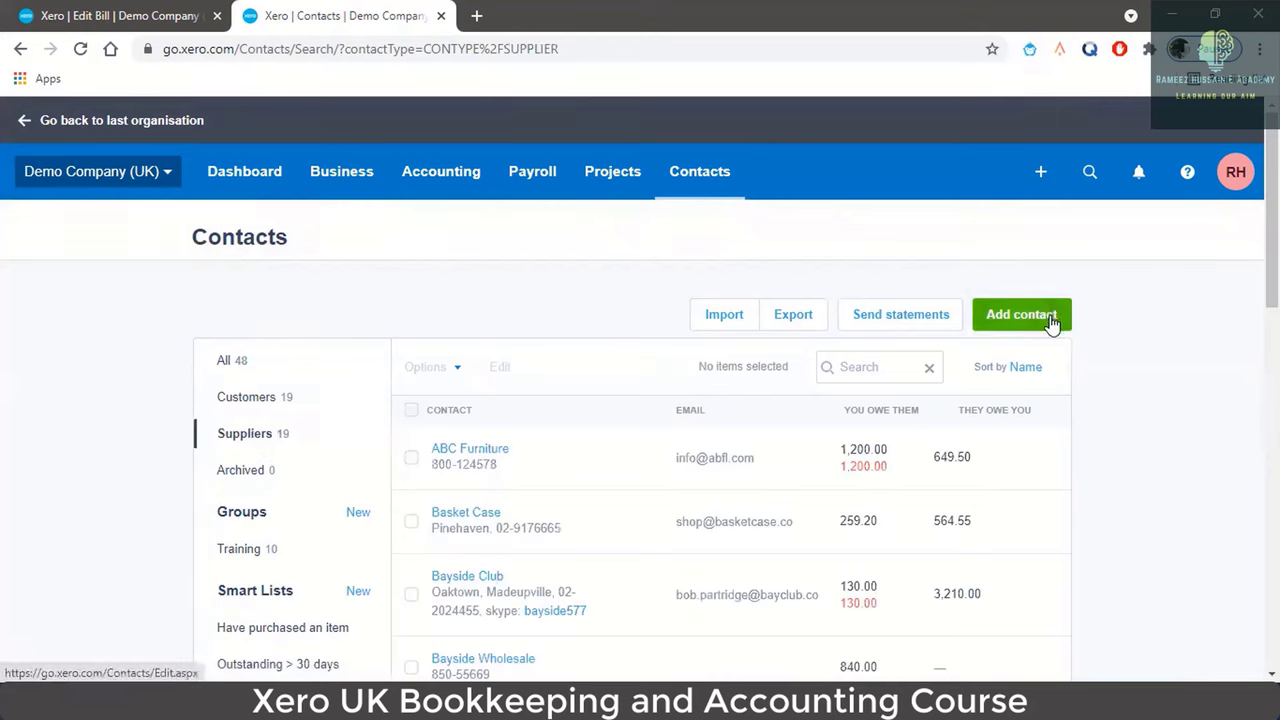
pyautogui.click(1020, 315)
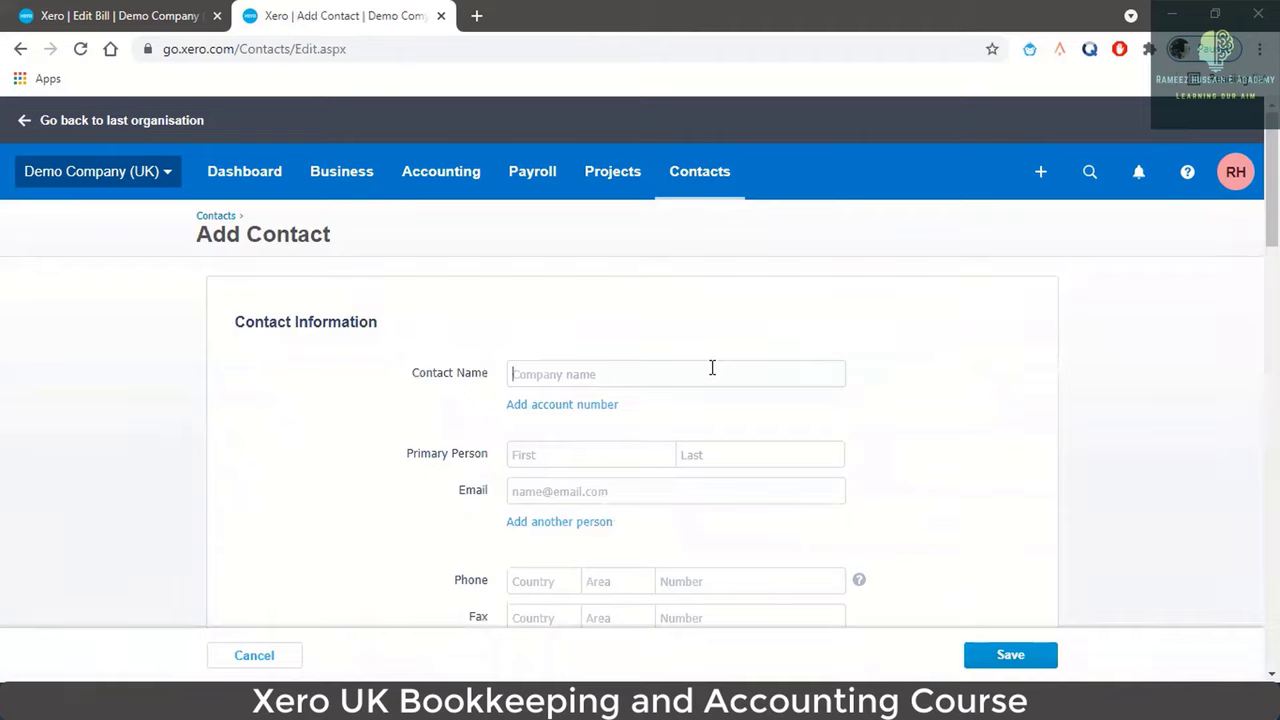
# Step: Enter the supplier's business name, contact person's name and email address, checked against the invoice
pyautogui.write('RameezAccounta')
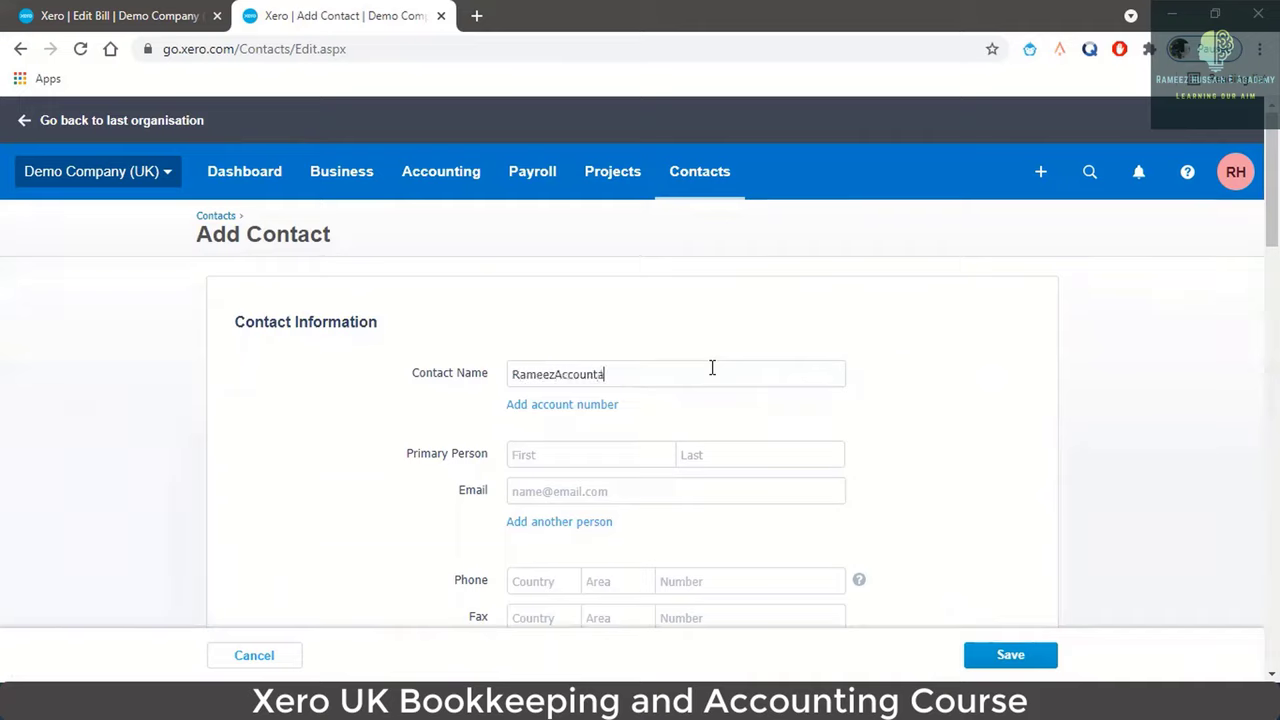
pyautogui.write('ncy Services')
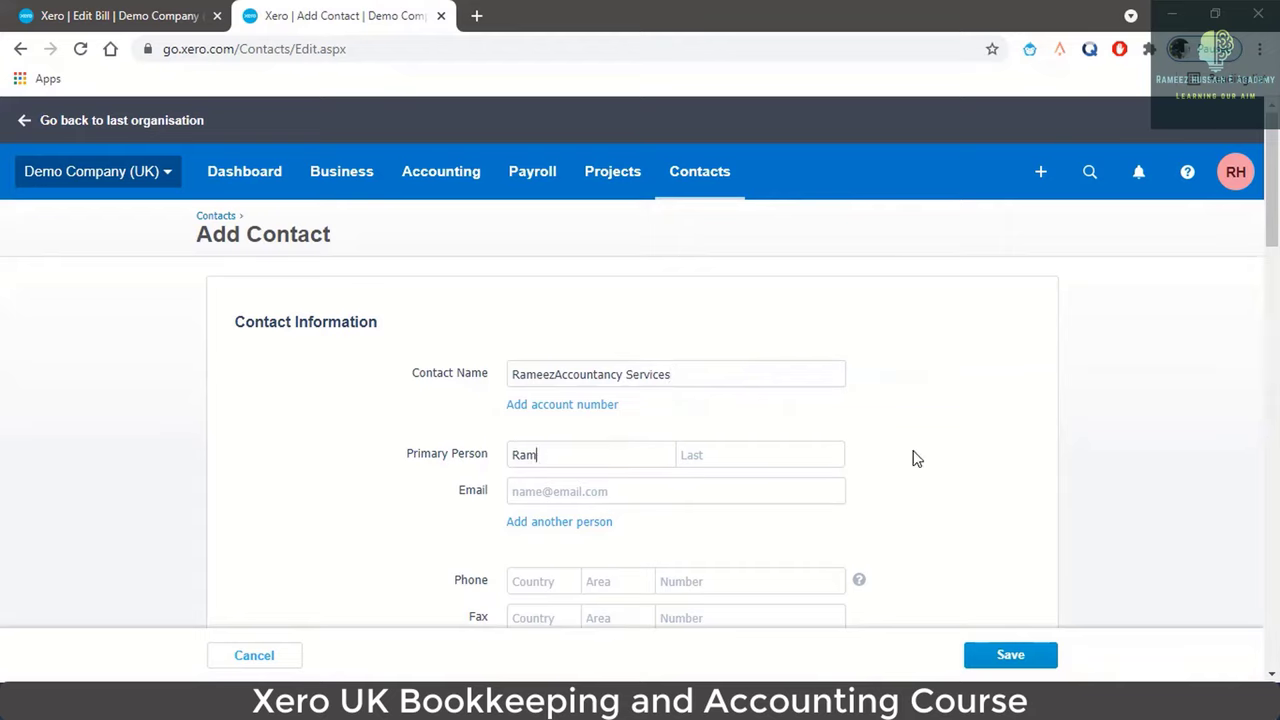
pyautogui.press('Tab')
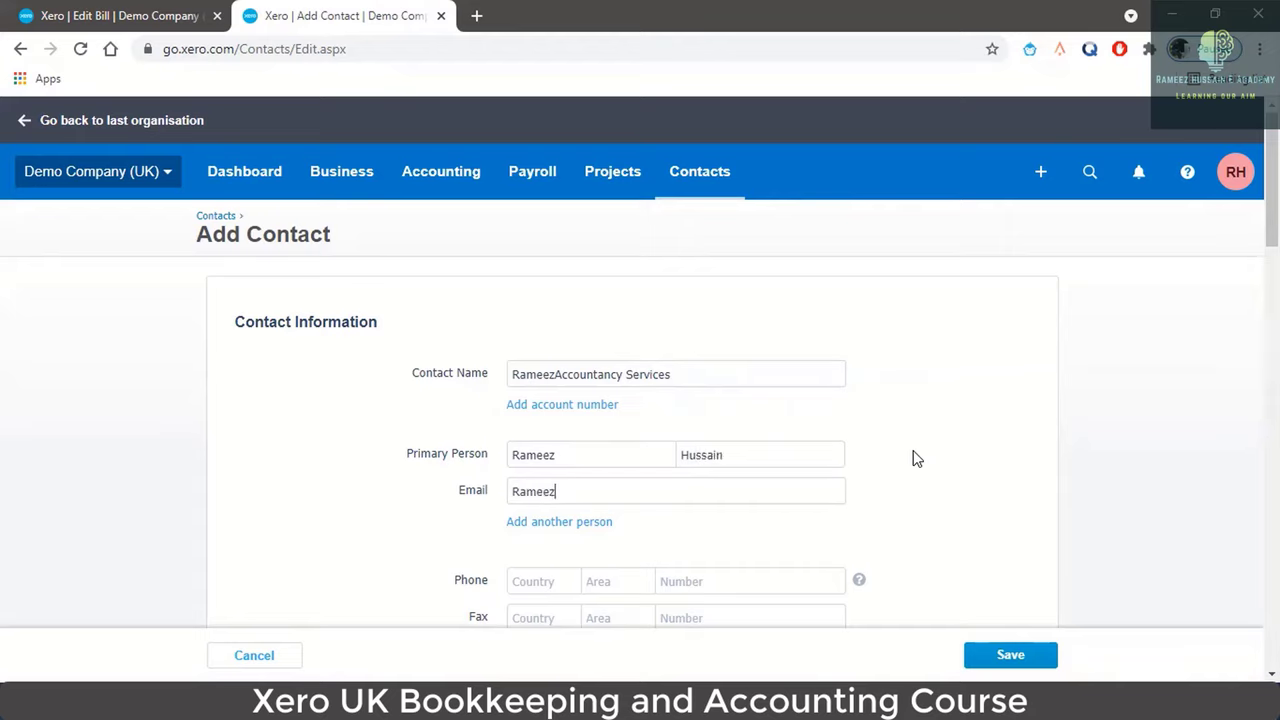
pyautogui.hotkey('alt', 'Tab')
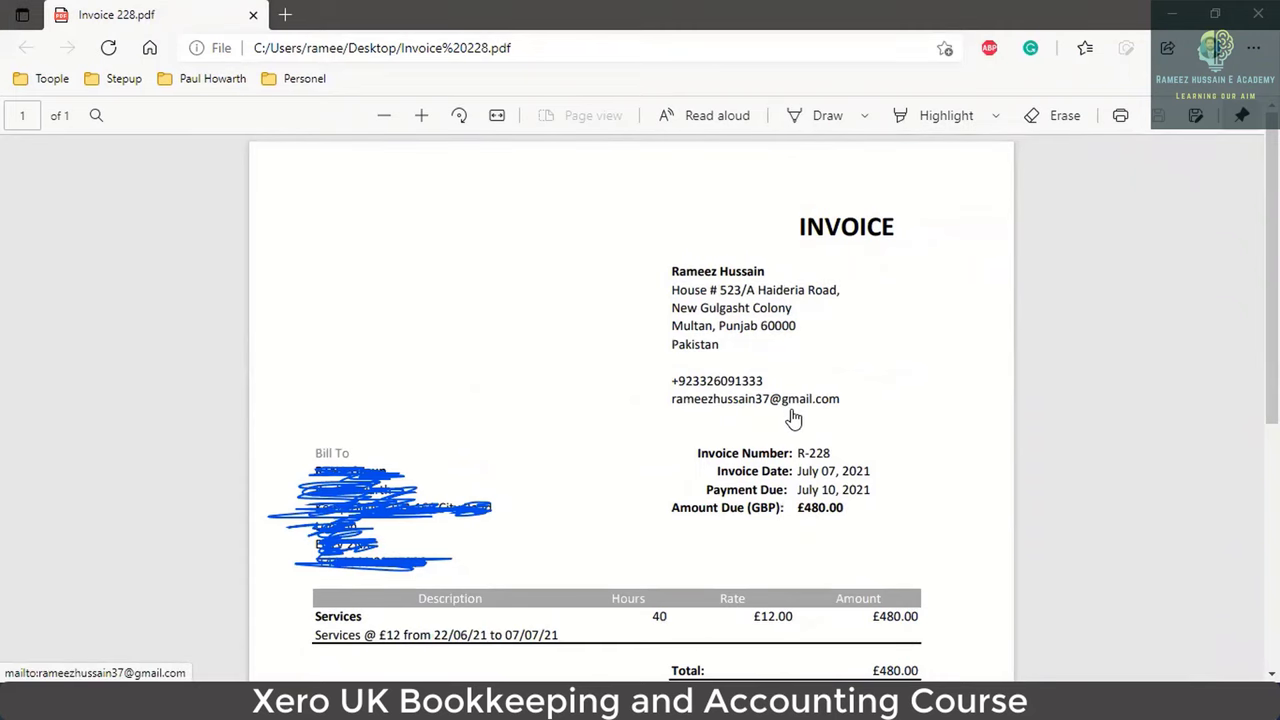
pyautogui.hotkey('alt', 'Tab')
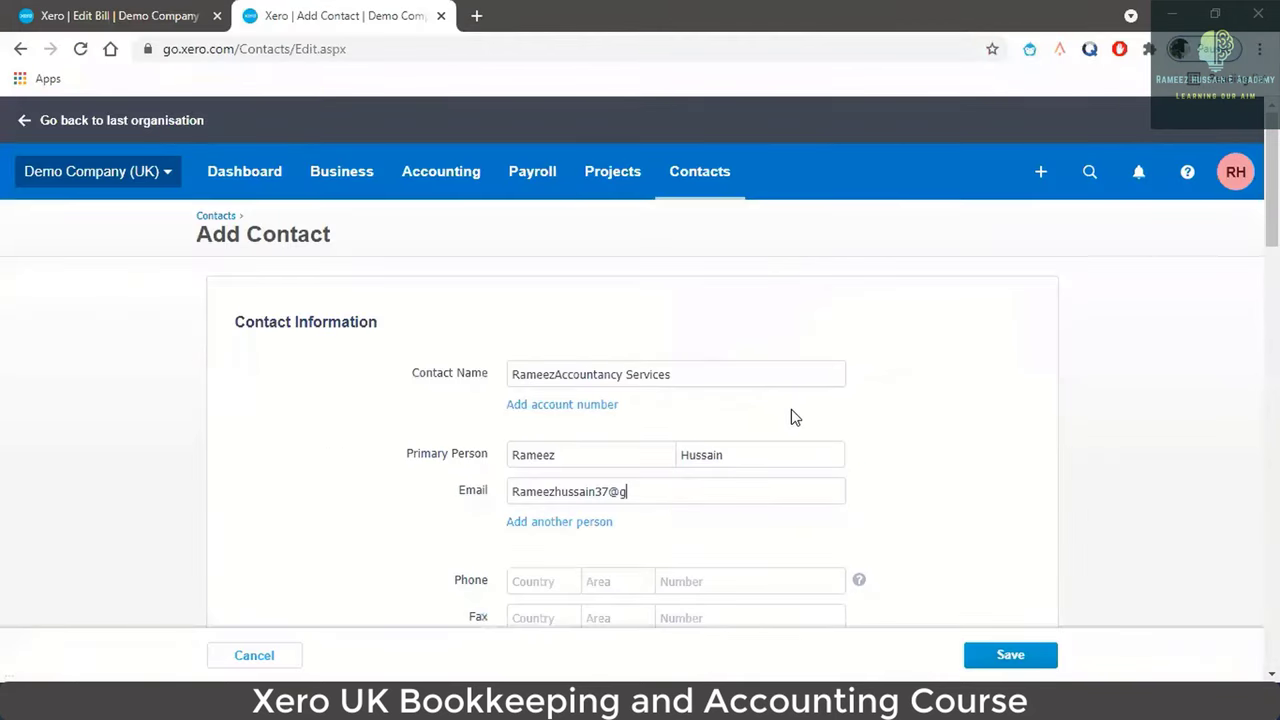
# Step: Enter the supplier's mobile number, country code and main number, from the invoice
pyautogui.scroll(-2, 570, 590)
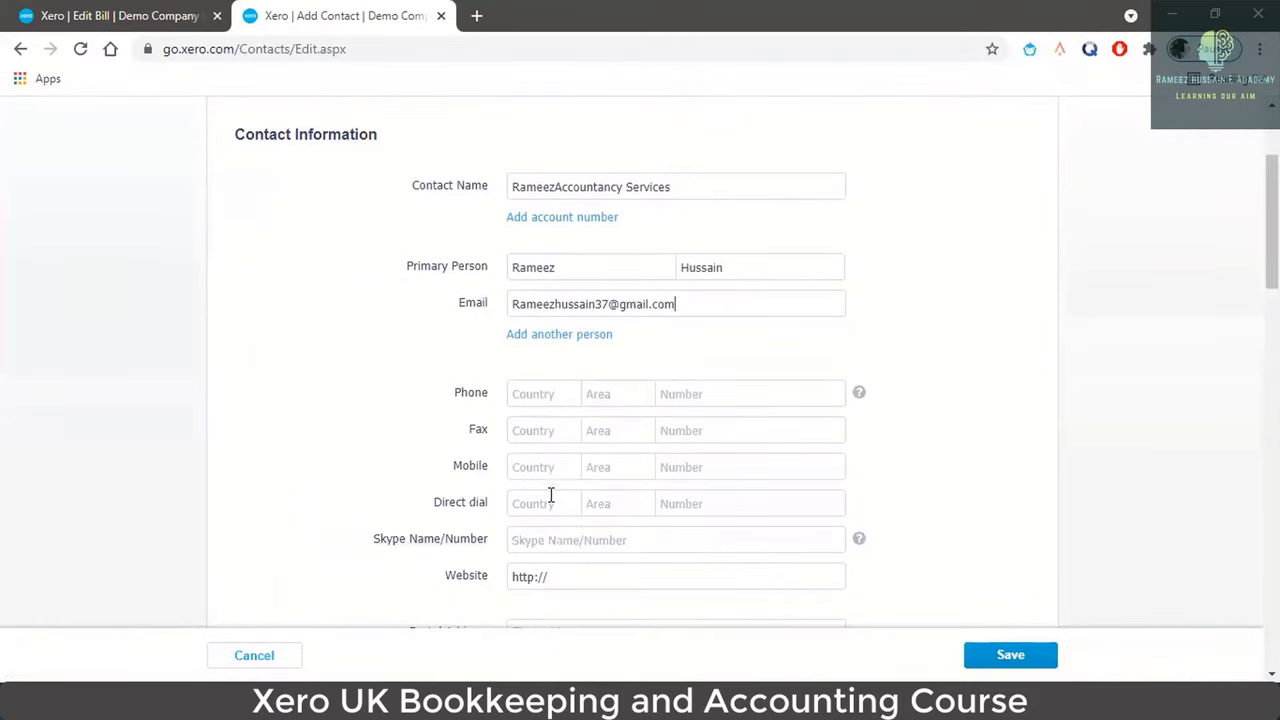
pyautogui.click(549, 472)
pyautogui.hotkey('alt', 'Tab')
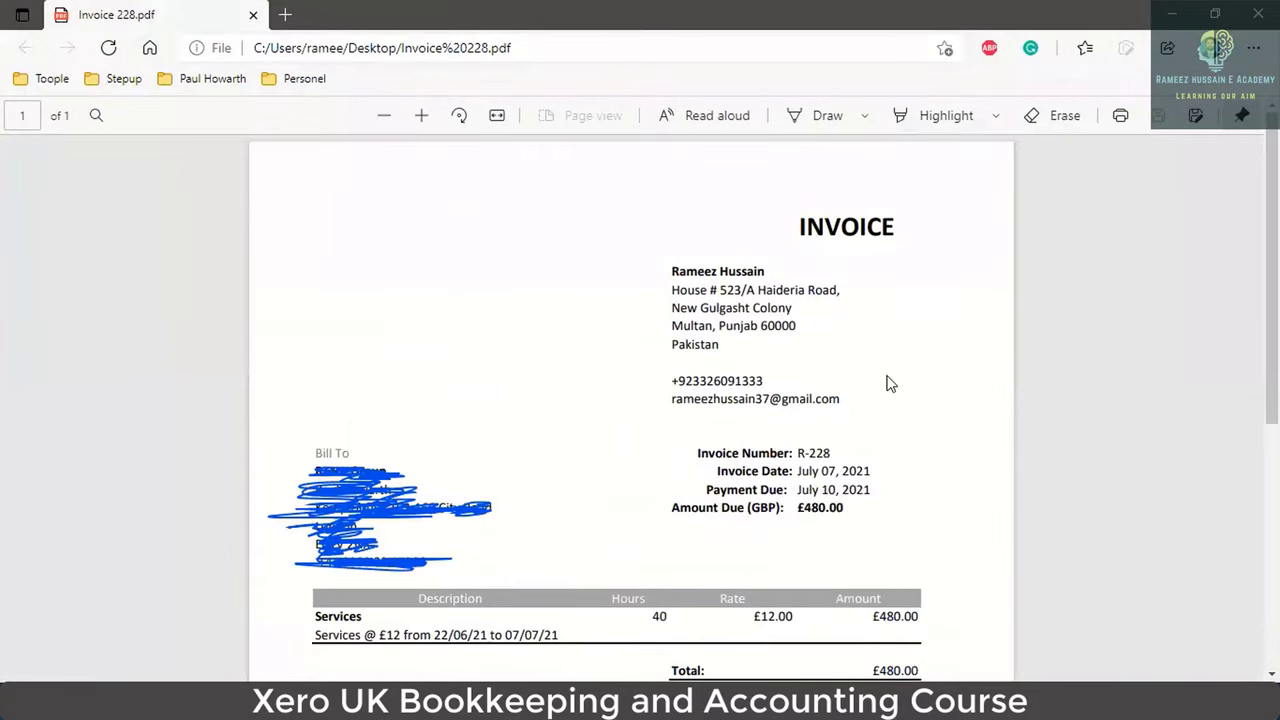
pyautogui.hotkey('alt', 'Tab')
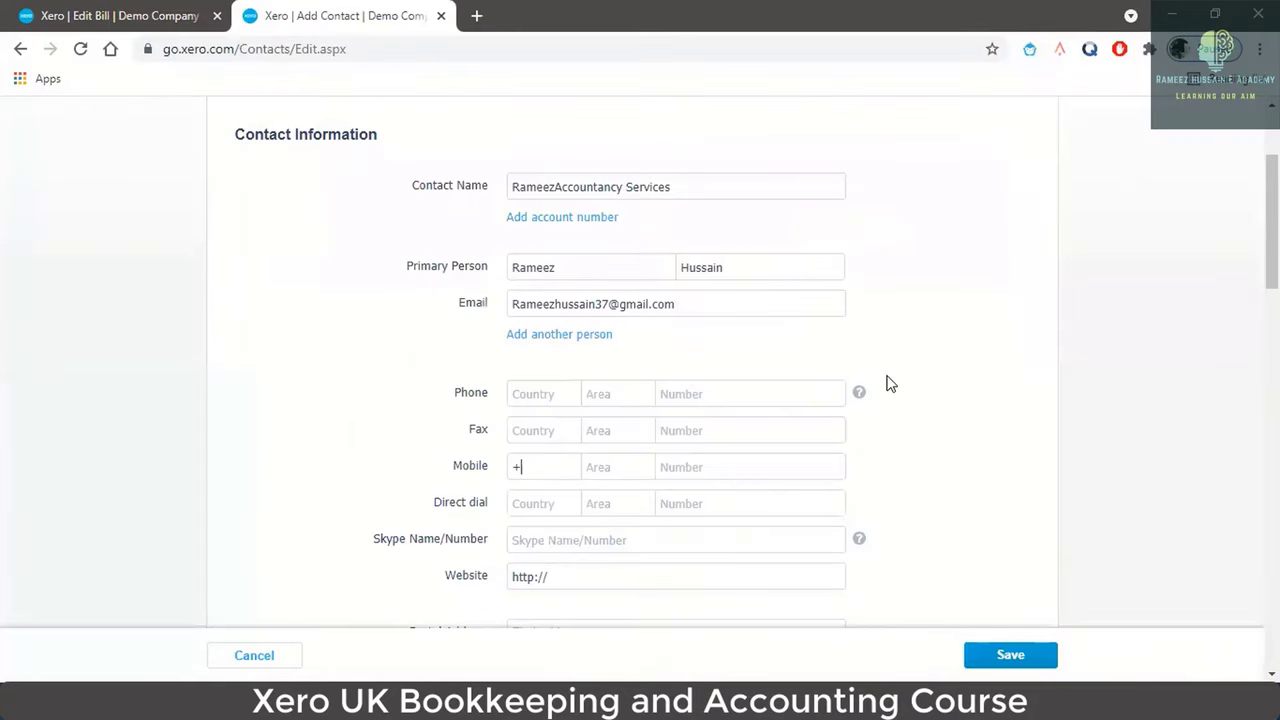
pyautogui.click(618, 477)
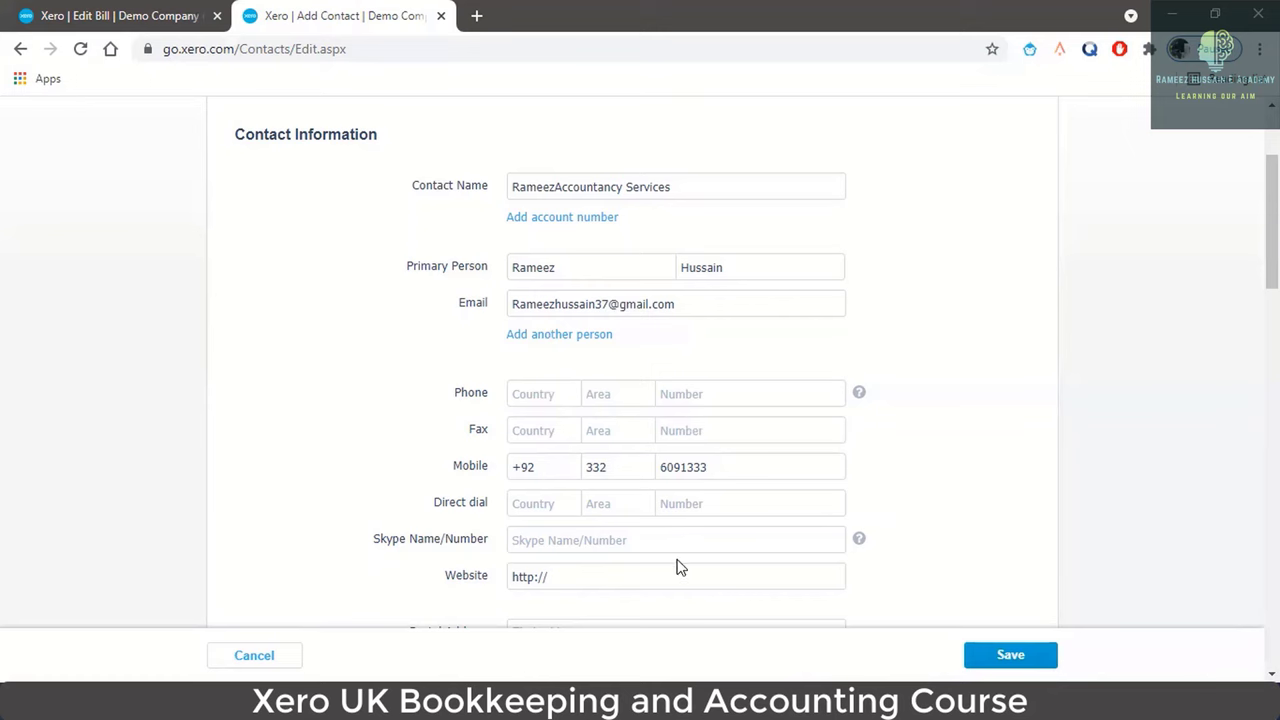
# Step: Copy the street and colony lines from the invoice into the first two postal address lines
pyautogui.hotkey('alt', 'Tab')
pyautogui.hotkey('alt', 'Tab')
pyautogui.click(650, 586)
pyautogui.scroll(-1, 740, 529)
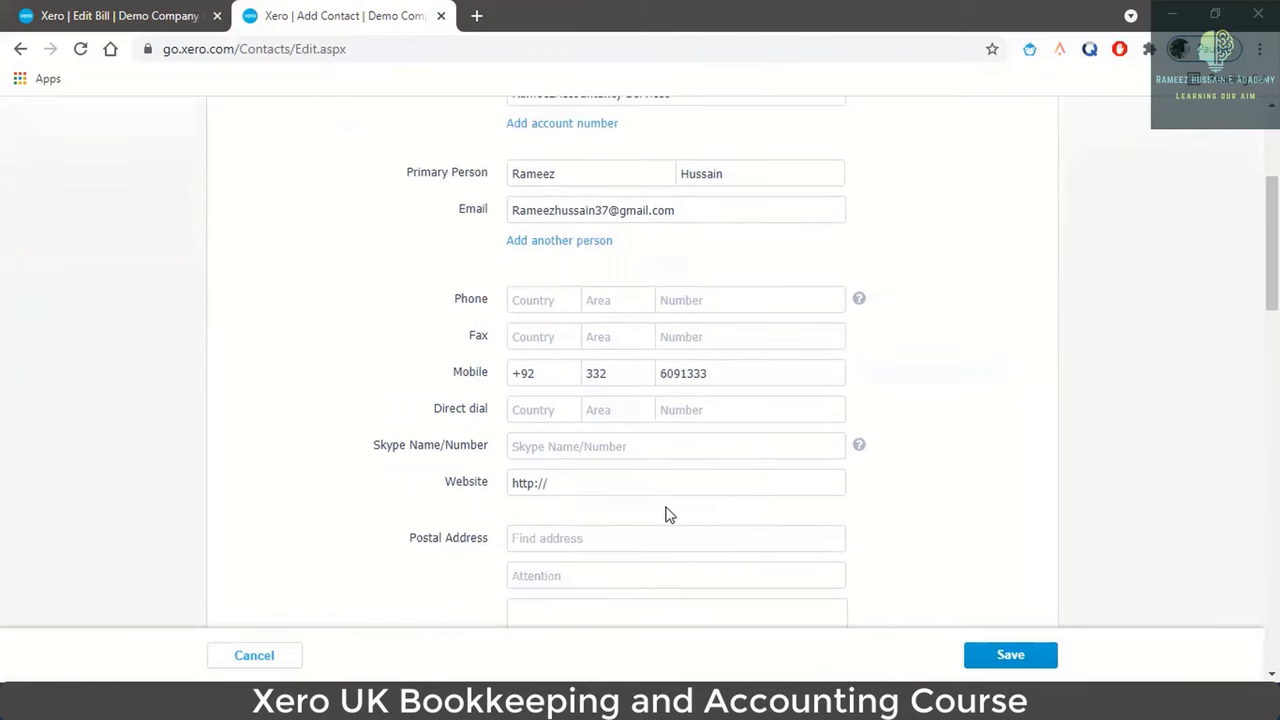
pyautogui.scroll(-1, 660, 512)
pyautogui.click(639, 449)
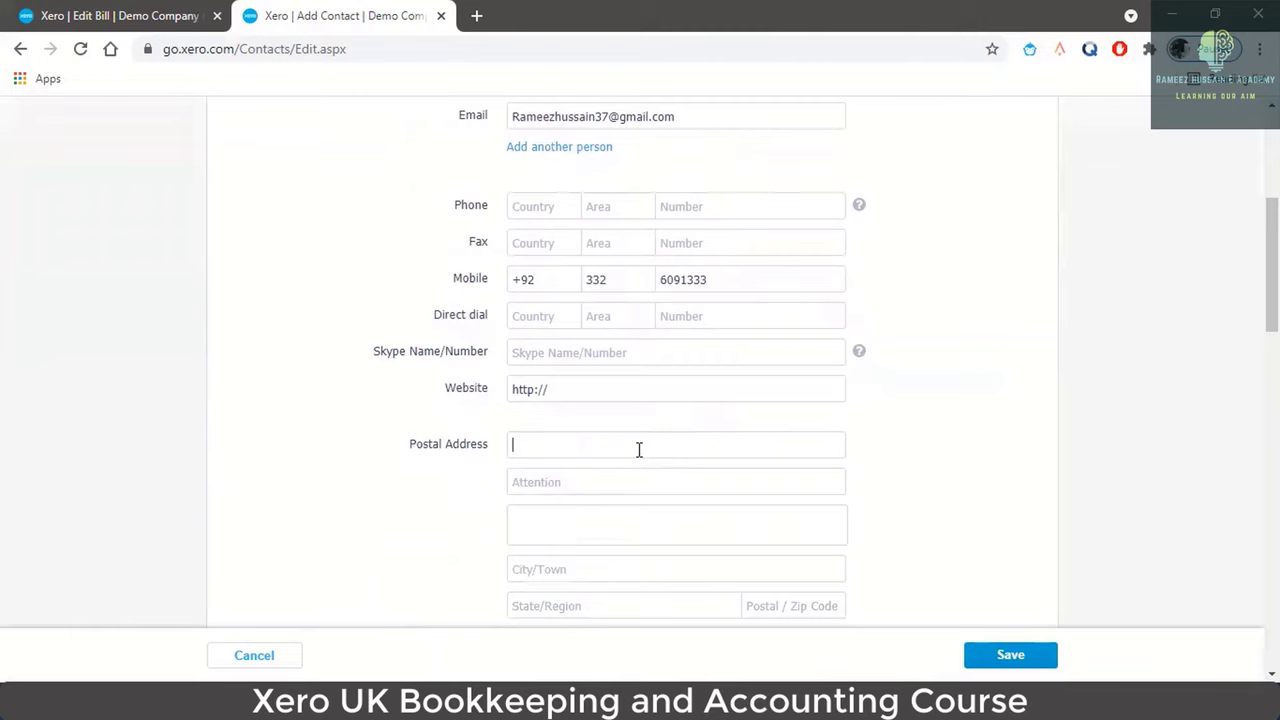
pyautogui.hotkey('alt', 'Tab')
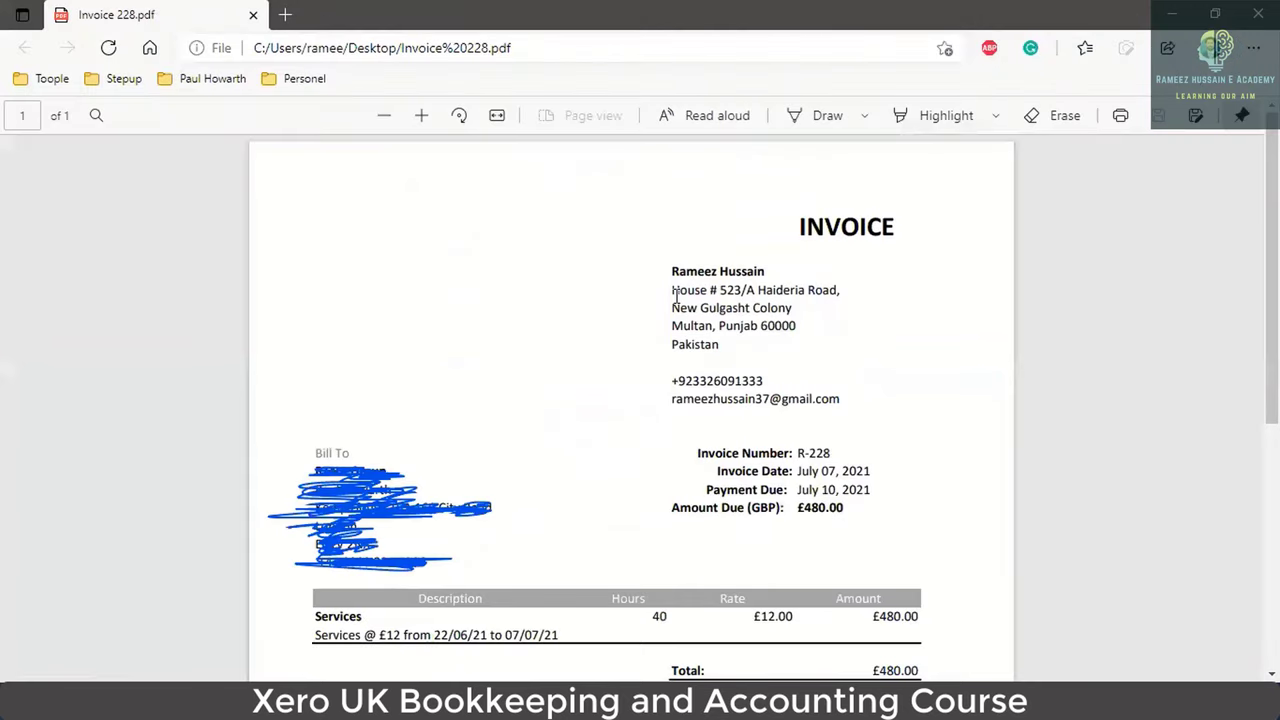
pyautogui.hotkey('alt', 'Tab')
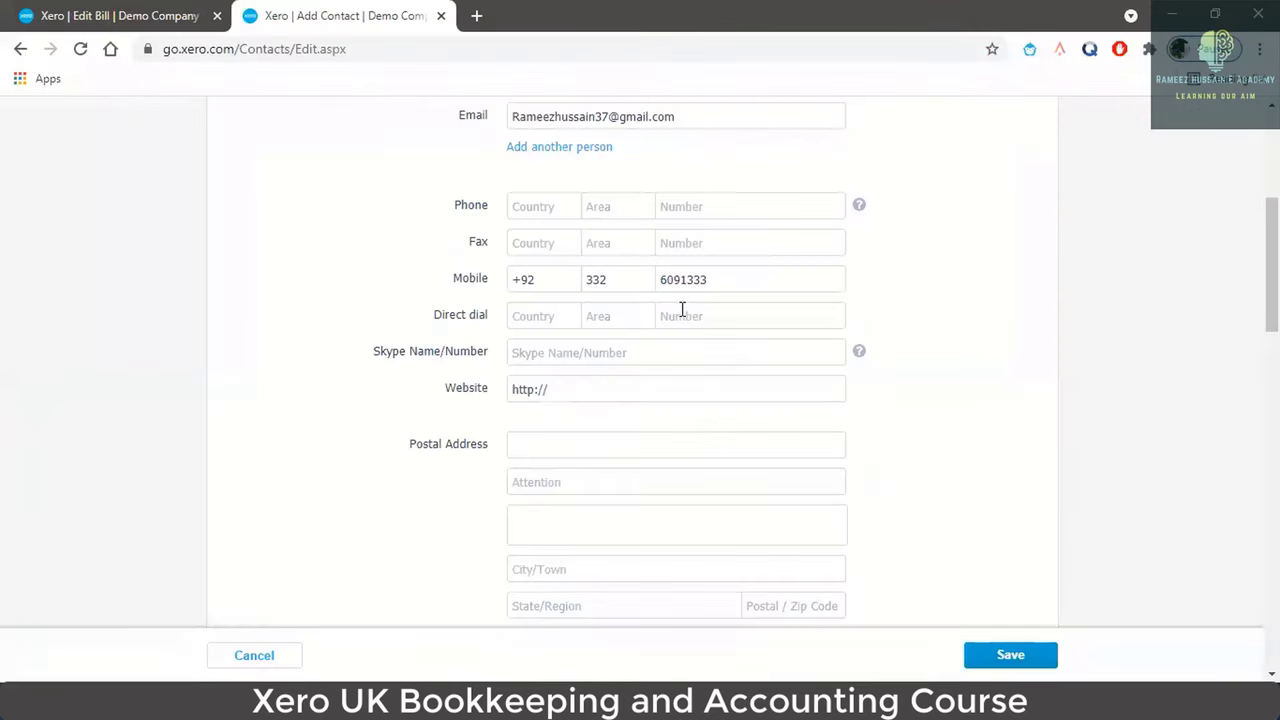
pyautogui.hotkey('alt', 'Tab')
pyautogui.moveTo(671, 288); pyautogui.dragTo(838, 289)
pyautogui.hotkey('ctrl', 'c')
pyautogui.hotkey('alt', 'Tab')
pyautogui.hotkey('ctrl', 'v')
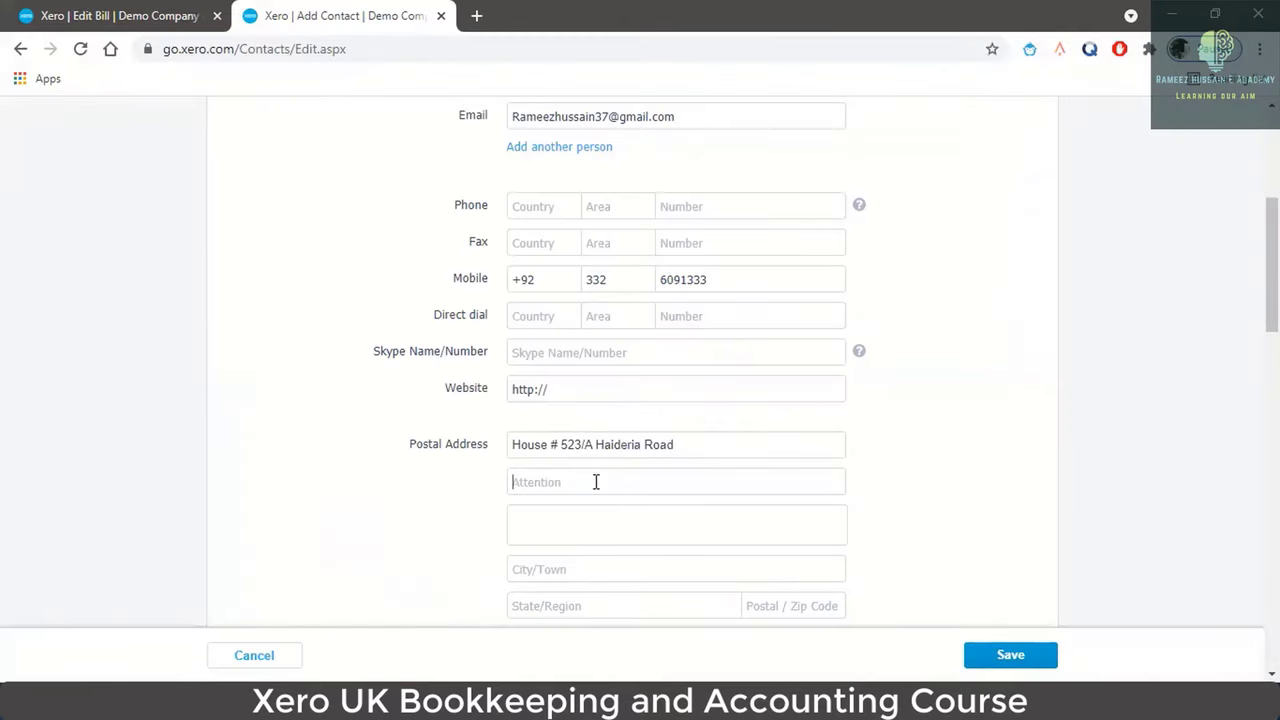
pyautogui.hotkey('alt', 'Tab')
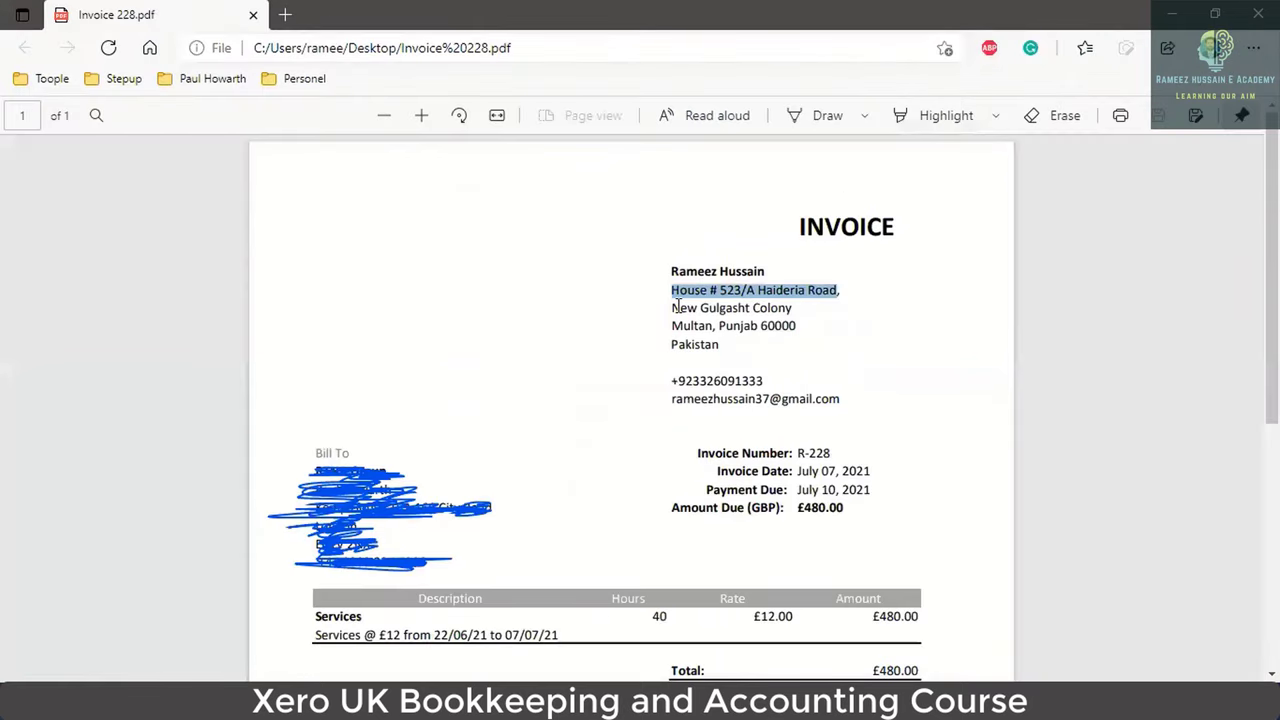
pyautogui.moveTo(672, 308); pyautogui.dragTo(798, 311)
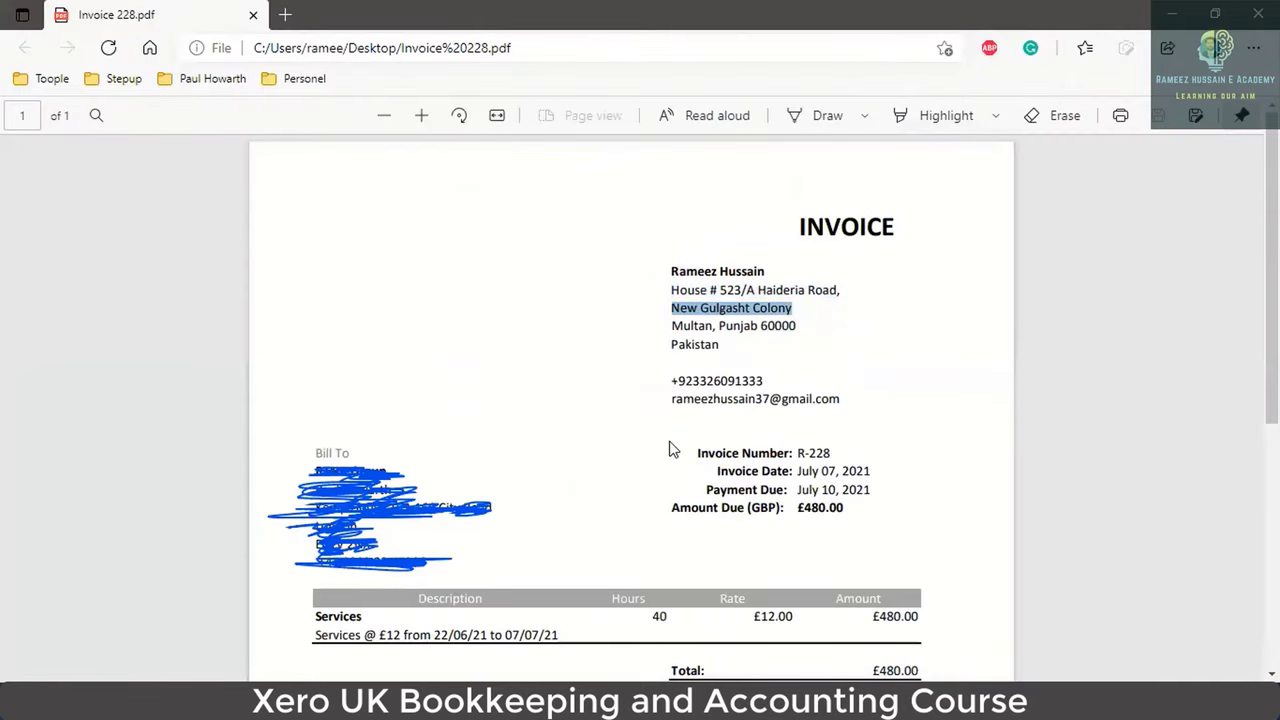
pyautogui.hotkey('alt', 'Tab')
pyautogui.click(606, 483)
pyautogui.hotkey('ctrl', 'v')
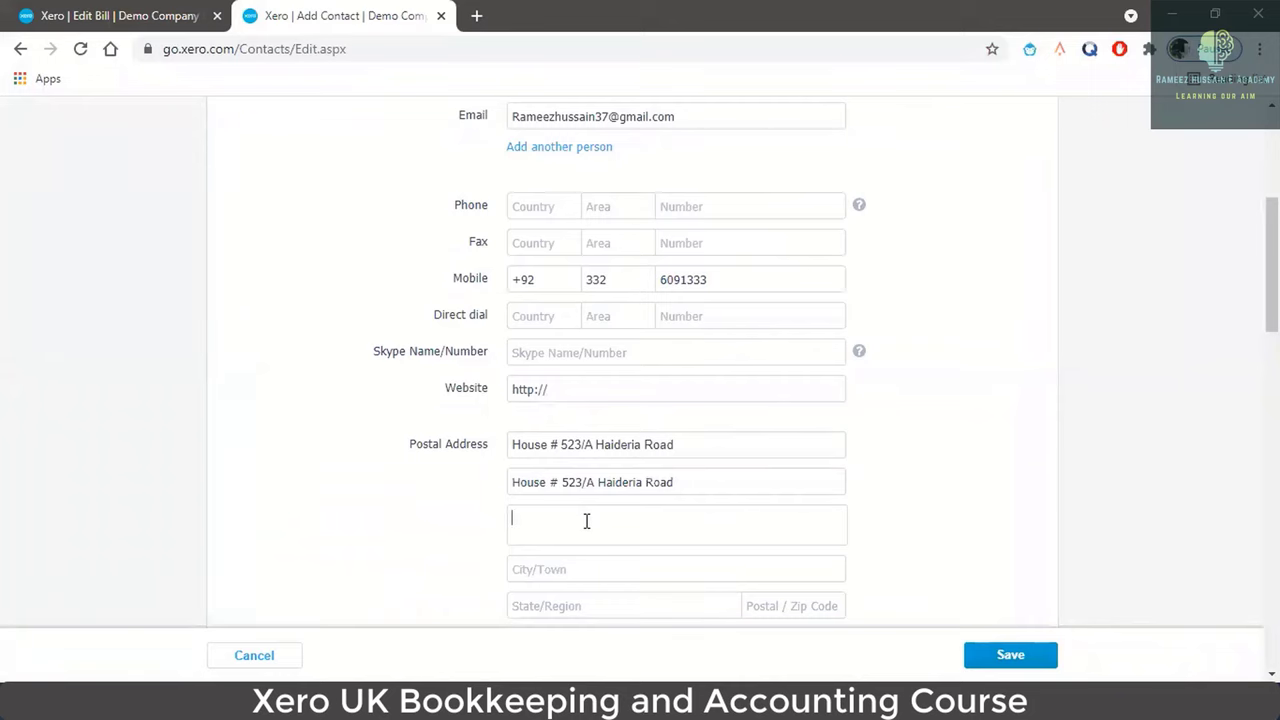
# Step: Paste the invoice's city and province into the third address line and re-paste the colony line
pyautogui.hotkey('alt', 'Tab')
pyautogui.moveTo(671, 326); pyautogui.dragTo(763, 327)
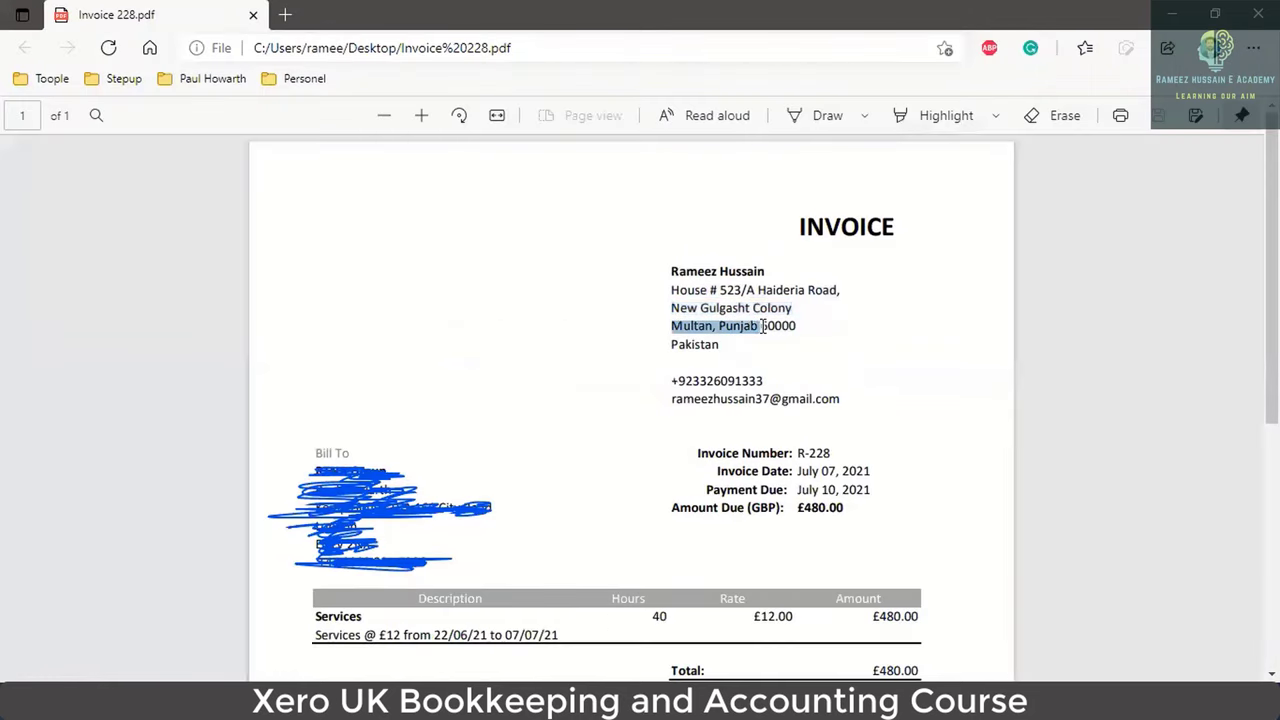
pyautogui.hotkey('alt', 'Tab')
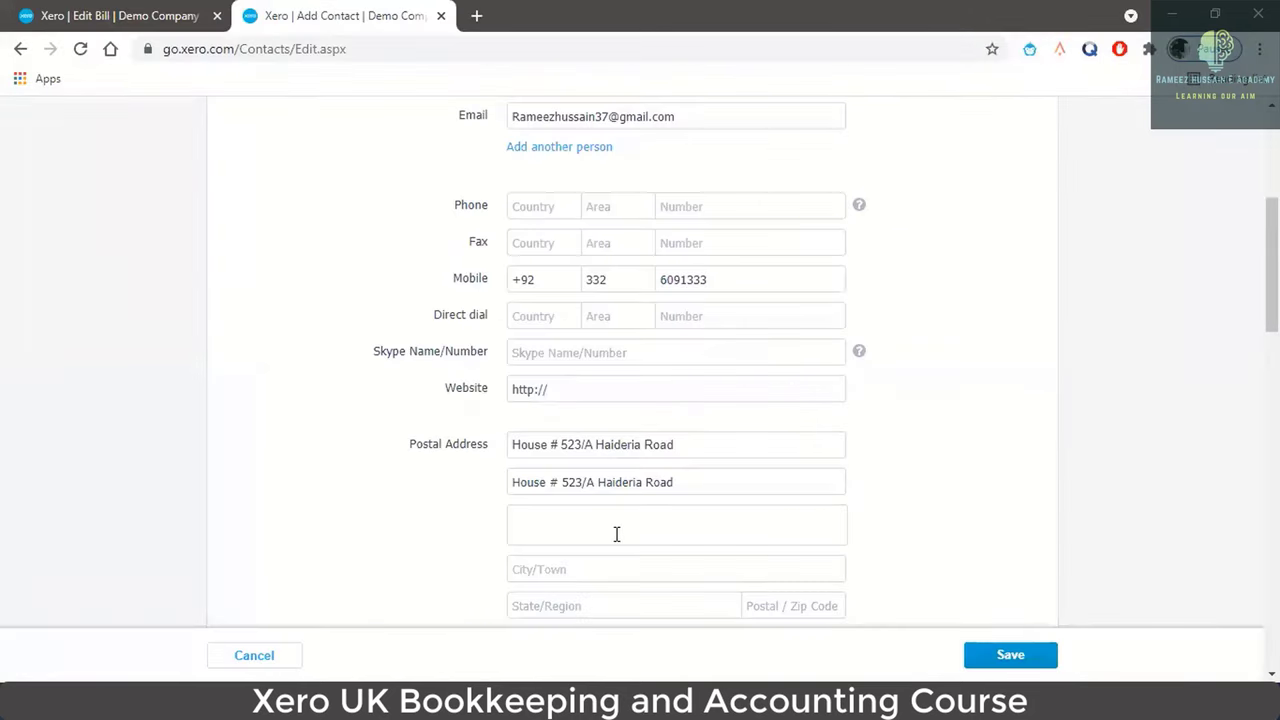
pyautogui.click(616, 534)
pyautogui.hotkey('ctrl', 'v')
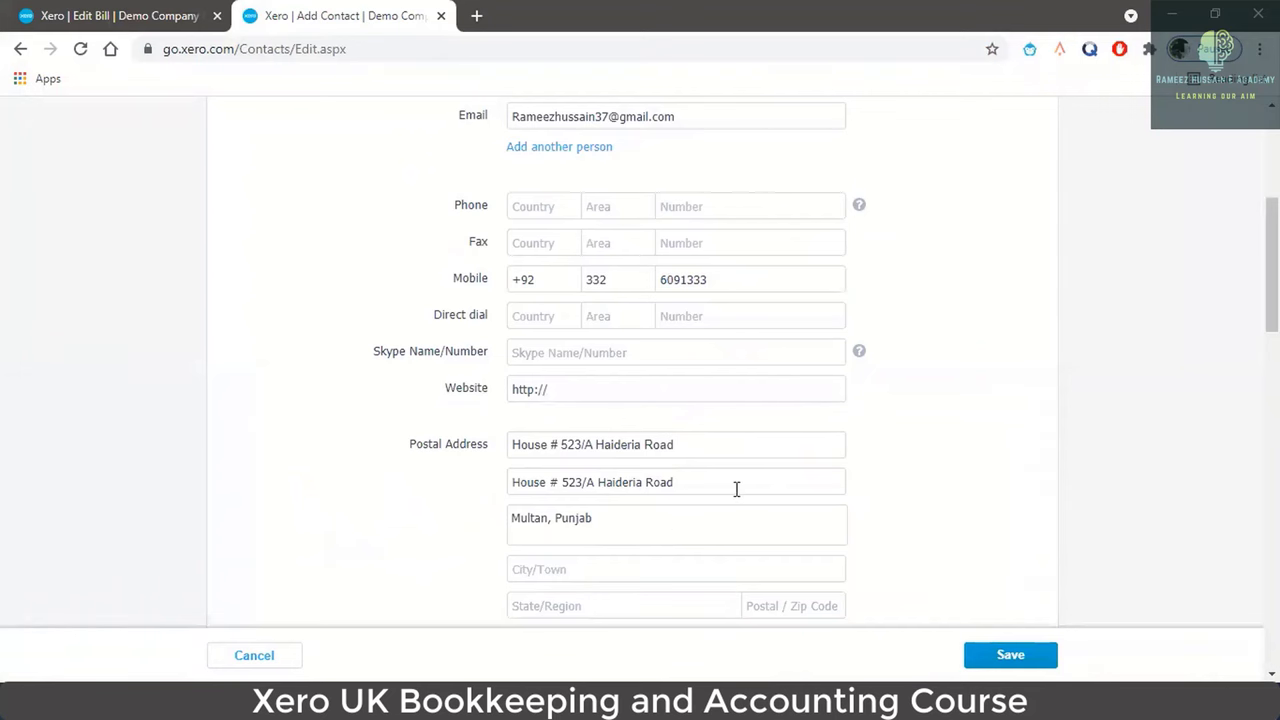
pyautogui.hotkey('alt', 'Tab')
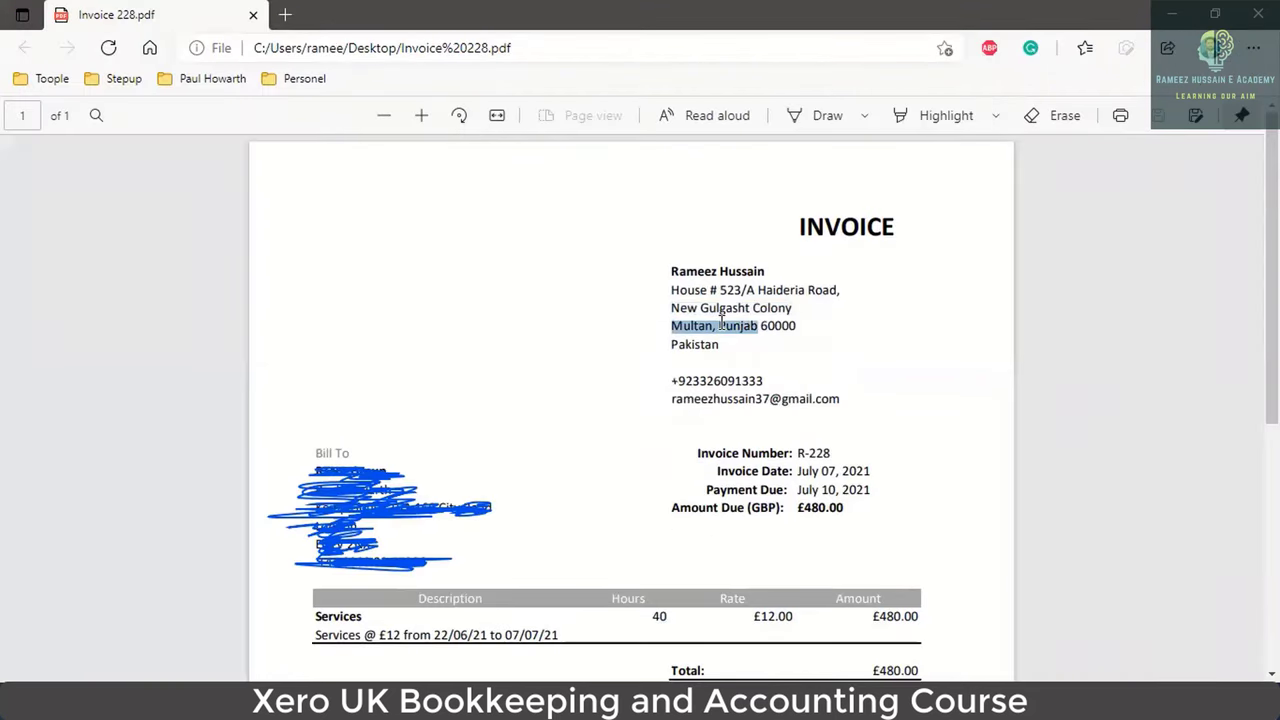
pyautogui.hotkey('alt', 'Tab')
pyautogui.hotkey('alt', 'Tab')
pyautogui.moveTo(672, 307); pyautogui.dragTo(783, 307)
pyautogui.click(829, 194)
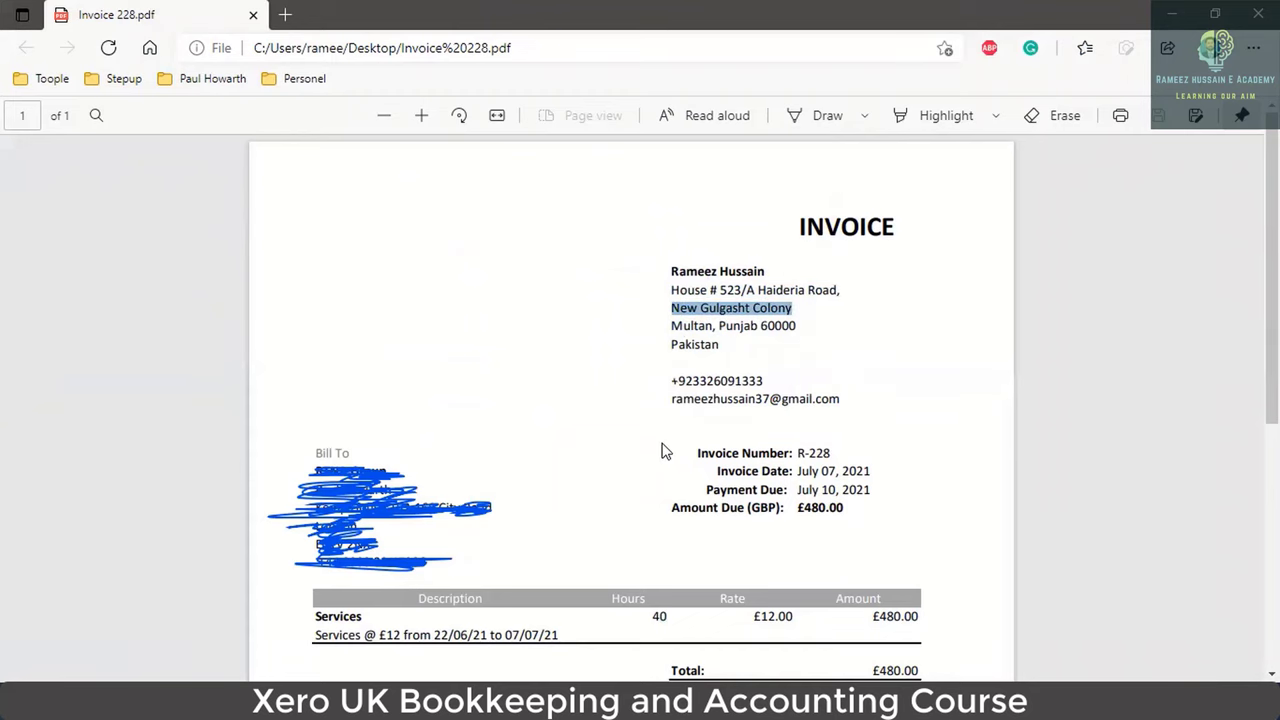
pyautogui.hotkey('alt', 'Tab')
pyautogui.moveTo(519, 480); pyautogui.dragTo(680, 478)
pyautogui.hotkey('ctrl', 'v')
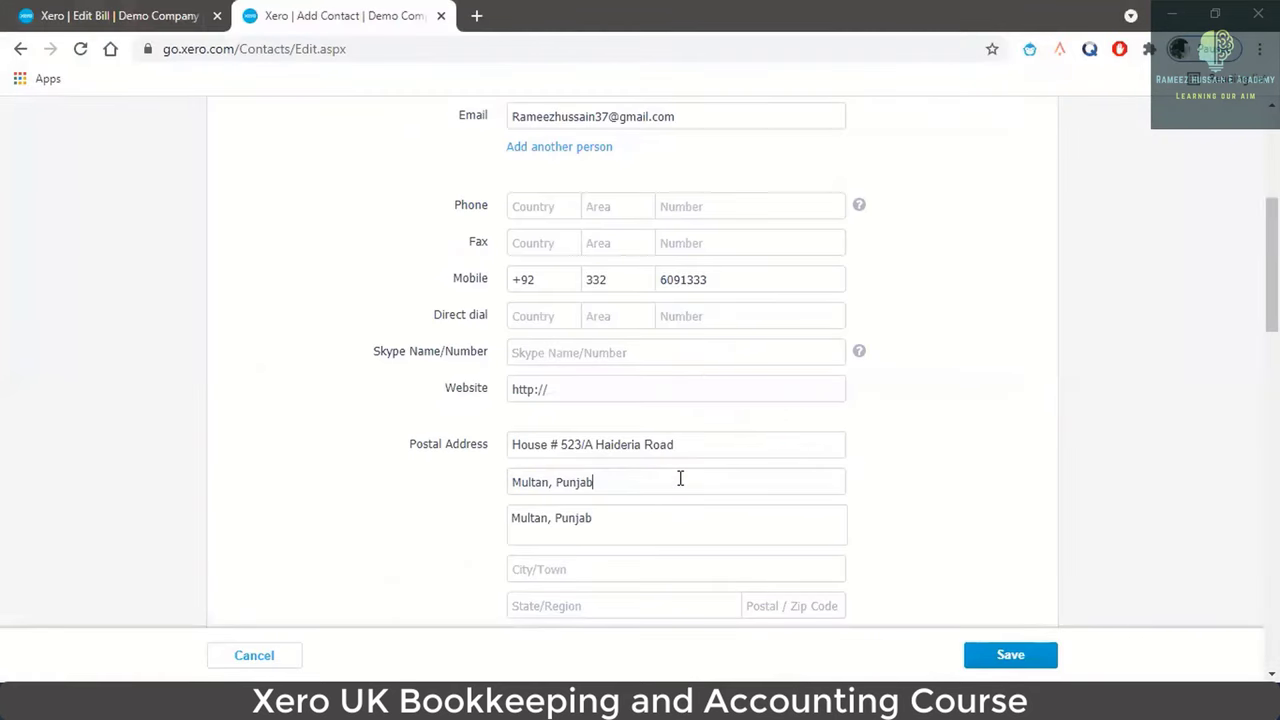
# Step: Retype the second address line correctly and delete the duplicated city and province line
pyautogui.scroll(-1, 615, 517)
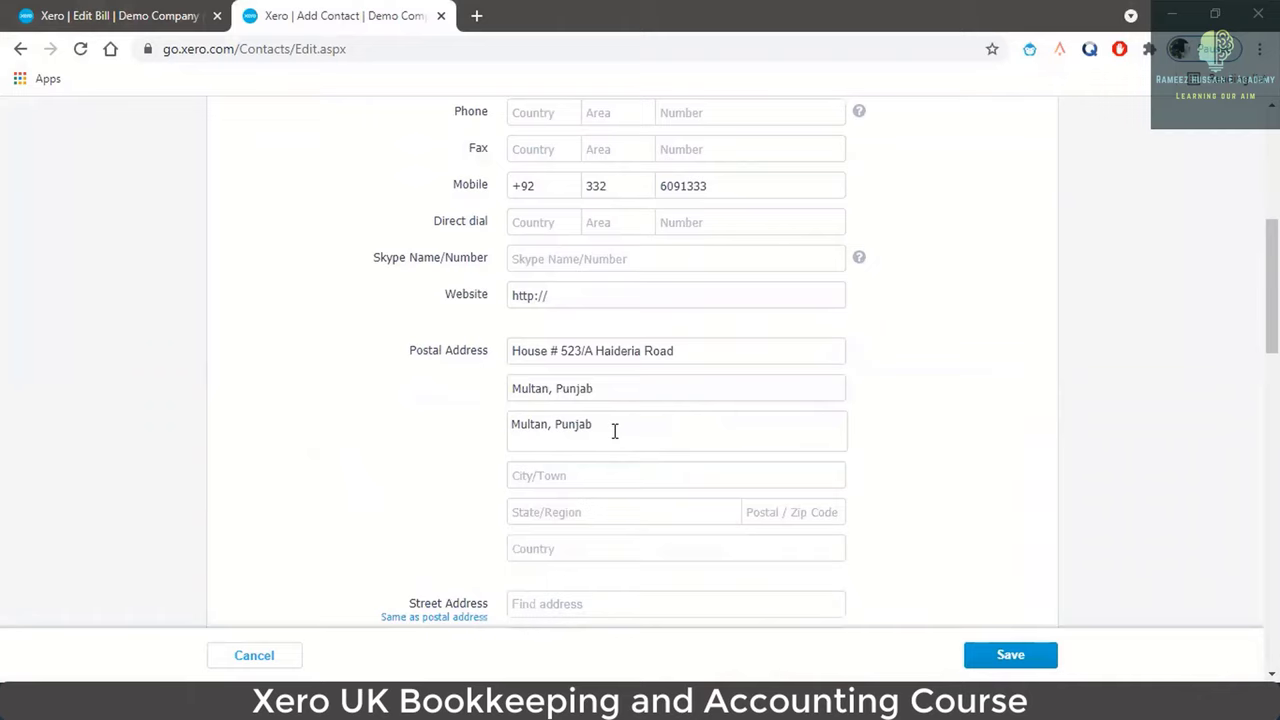
pyautogui.hotkey('alt', 'Tab')
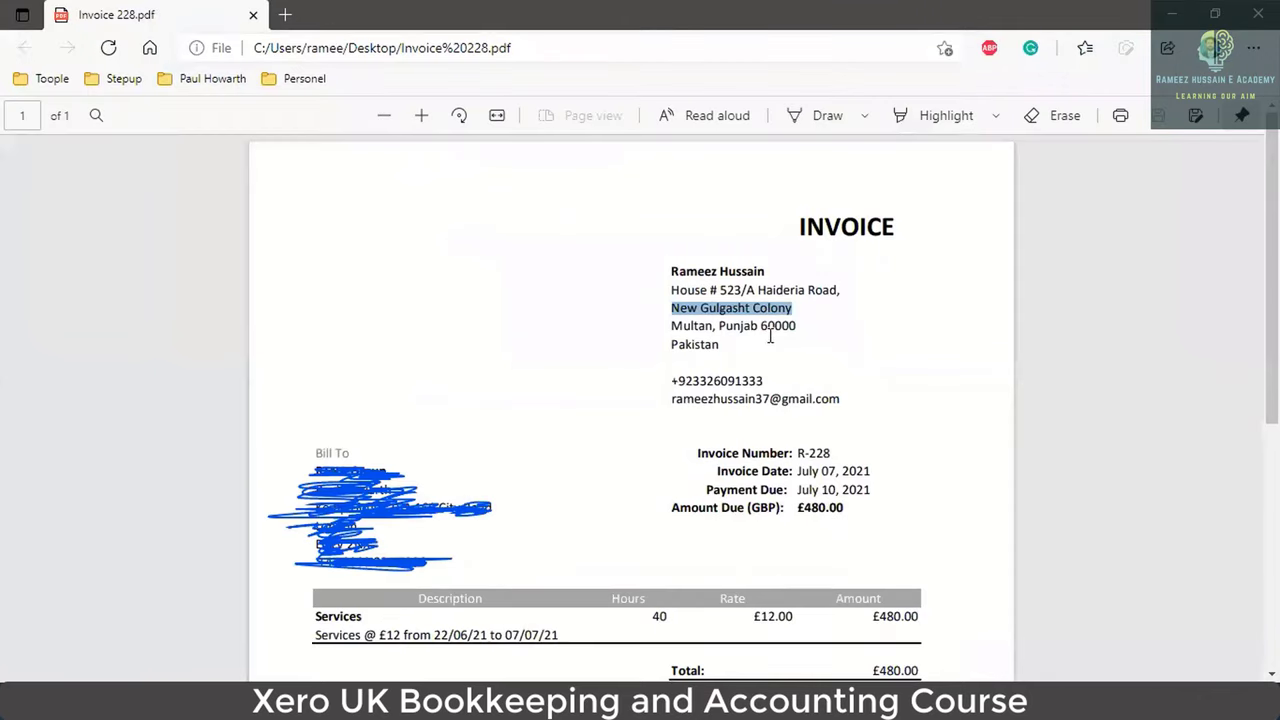
pyautogui.hotkey('alt', 'Tab')
pyautogui.tripleClick(618, 380)
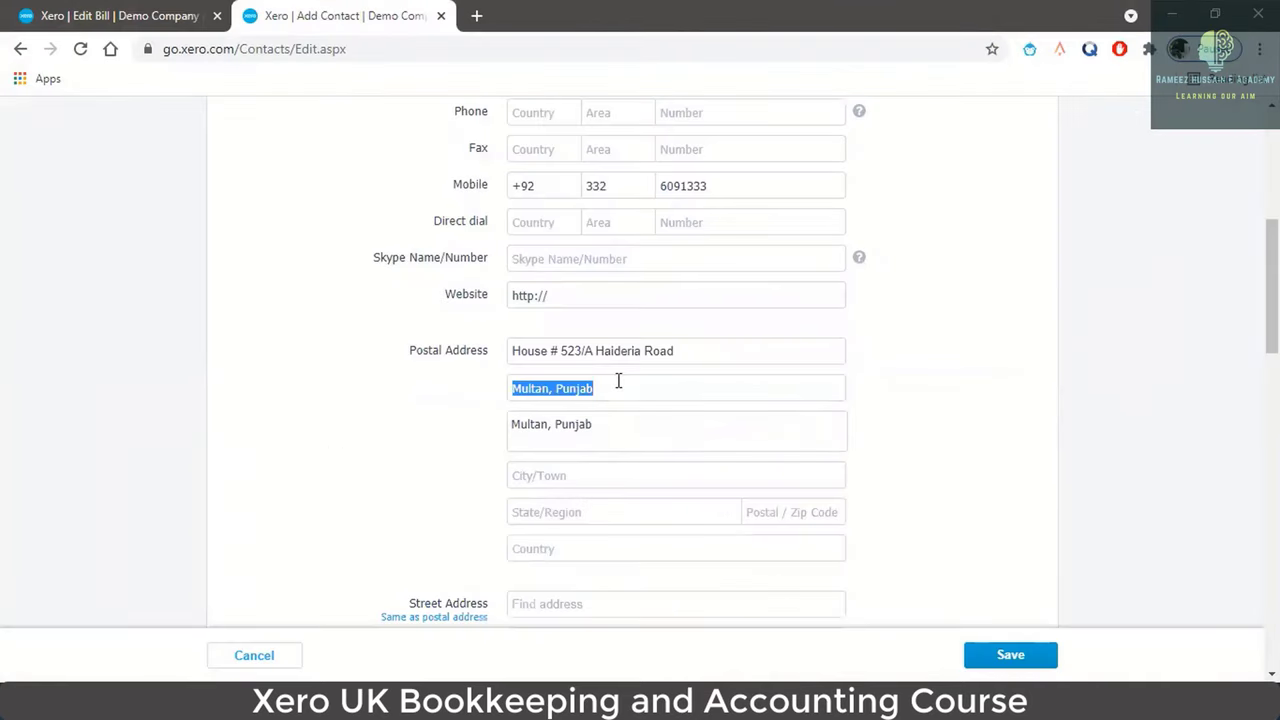
pyautogui.write('New Gu')
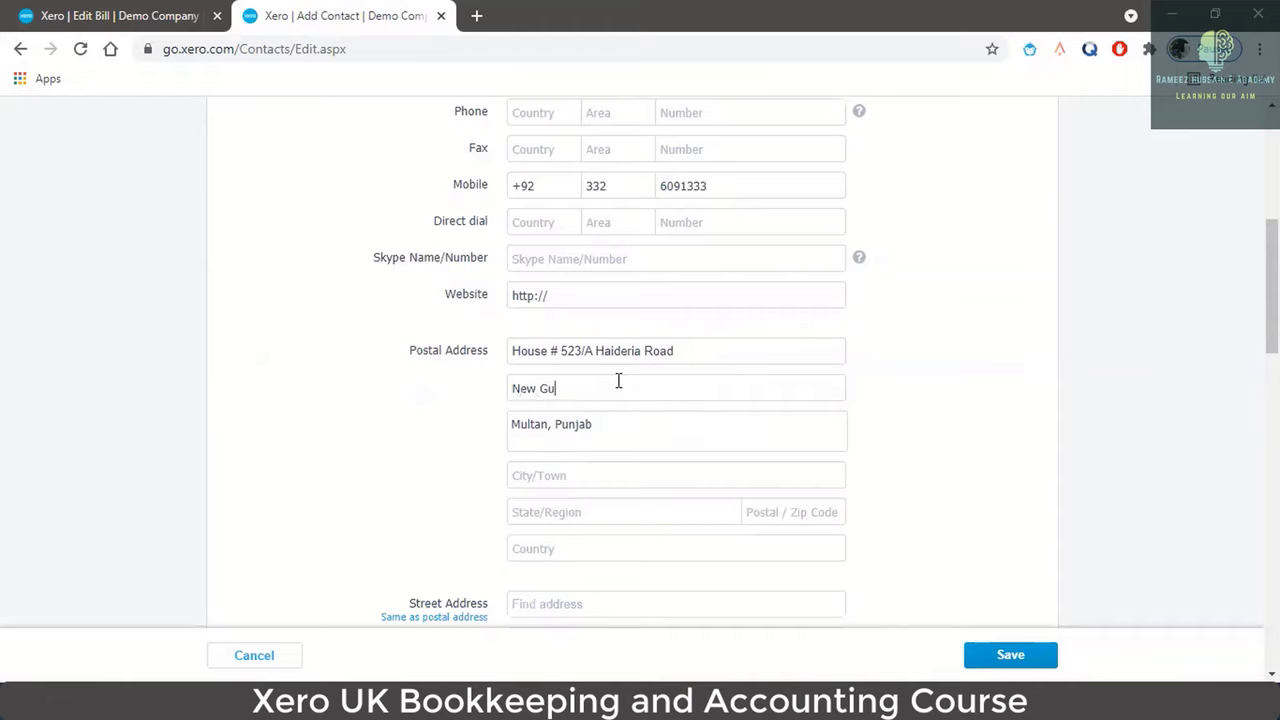
pyautogui.write('lgasht Colony')
pyautogui.click(622, 475)
pyautogui.tripleClick(571, 424)
pyautogui.press('BackSpace')
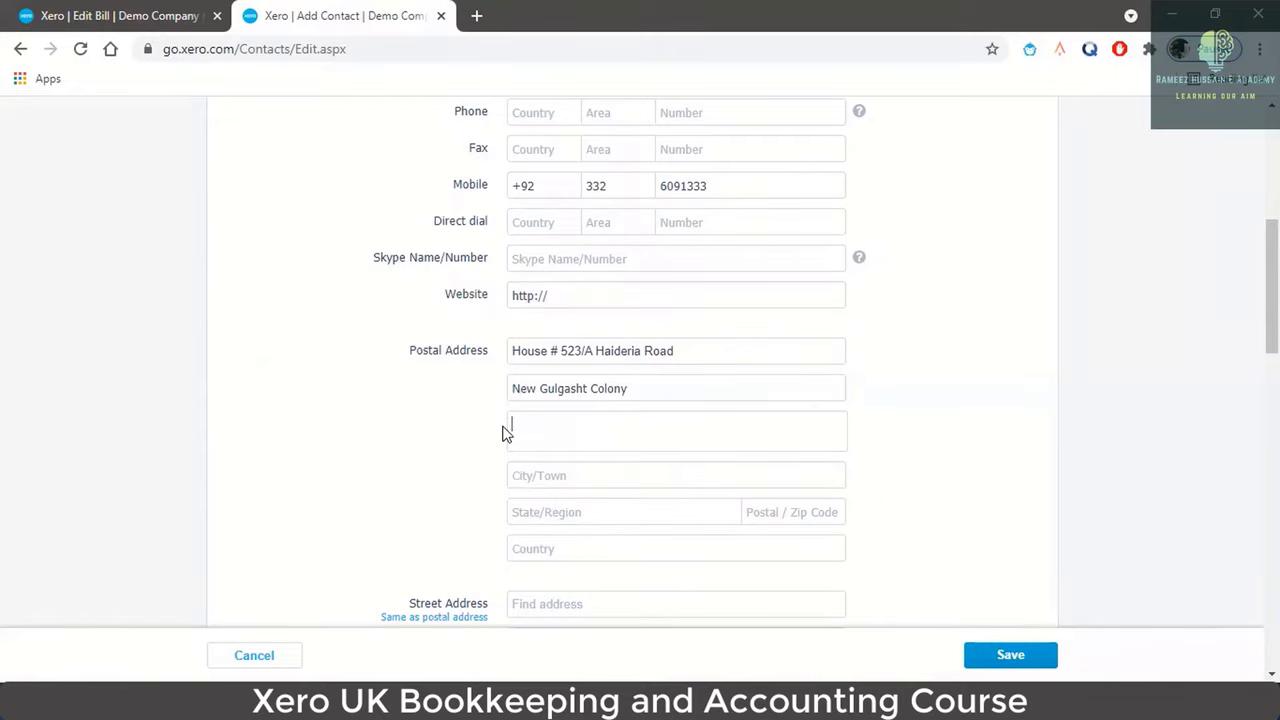
# Step: Fill in the postal address city, state/region, postal code and Pakistan as the country
pyautogui.click(540, 476)
pyautogui.write('Multan')
pyautogui.press('Tab')
pyautogui.write('P')
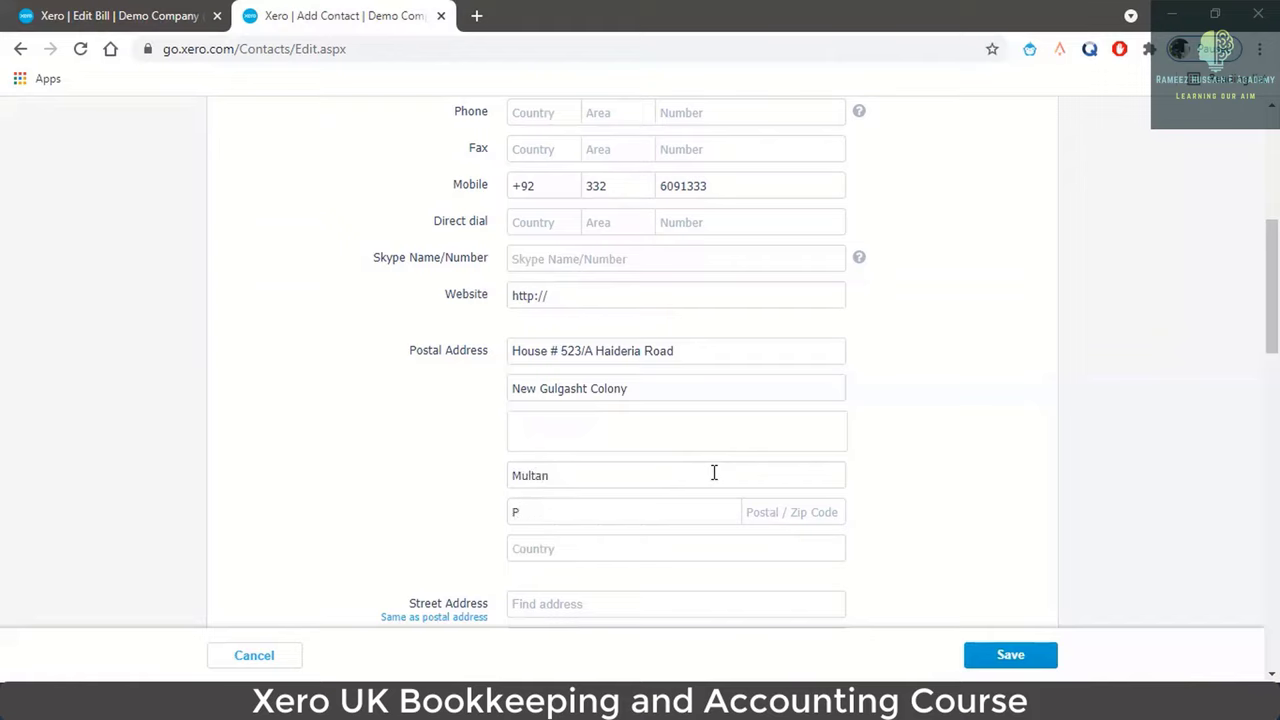
pyautogui.write('Uunjab')
pyautogui.write('60000')
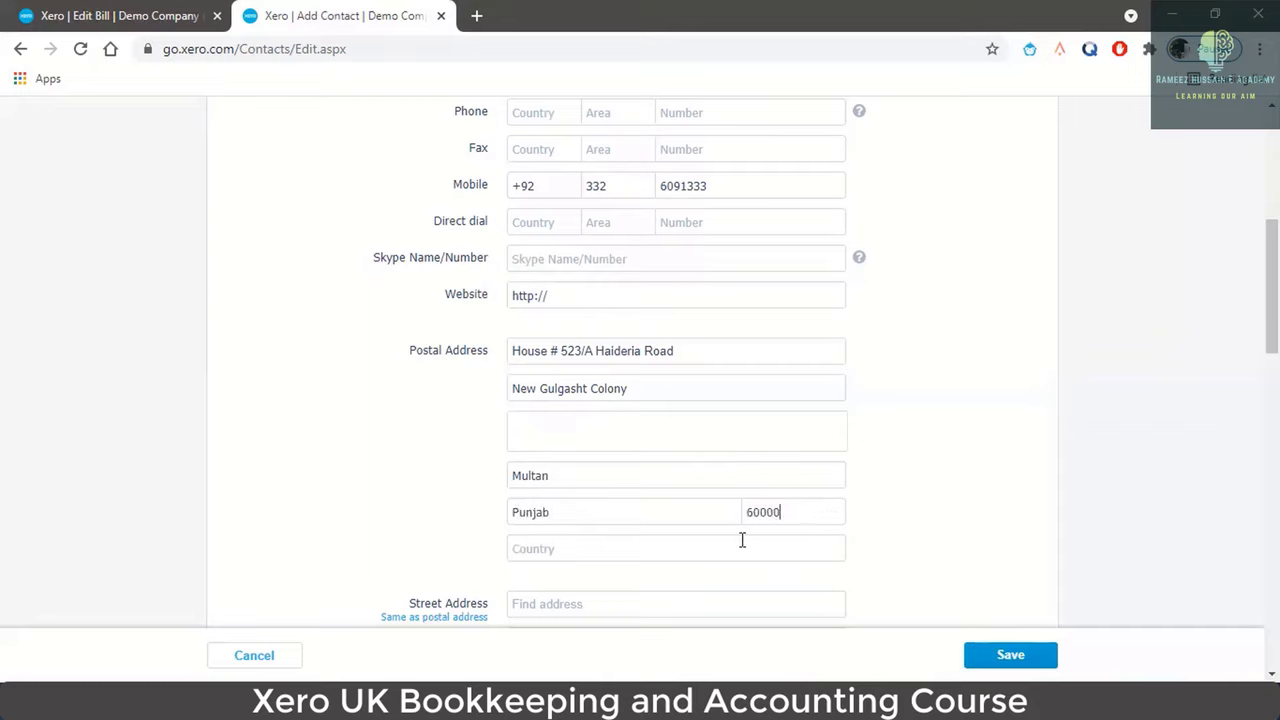
pyautogui.click(742, 540)
pyautogui.write('Pakistan')
# Step: Use 'Same as postal address' to copy the postal address into the street address
pyautogui.scroll(-2, 828, 562)
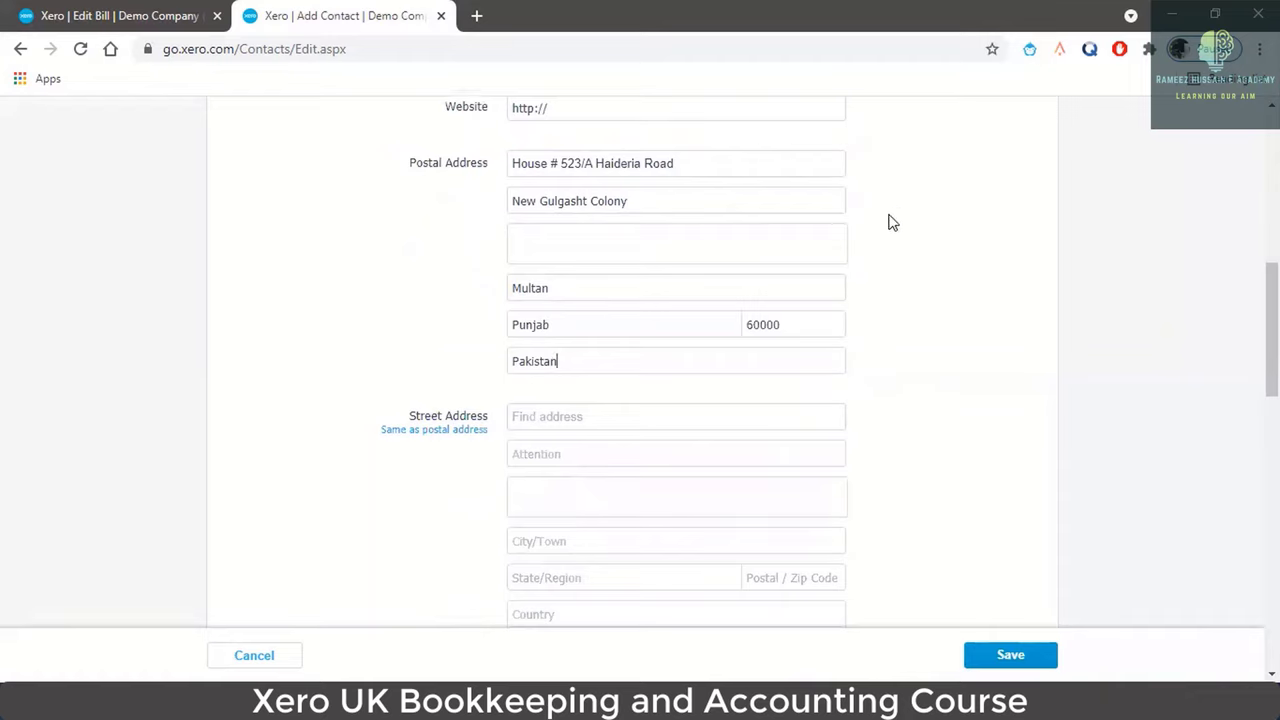
pyautogui.click(449, 431)
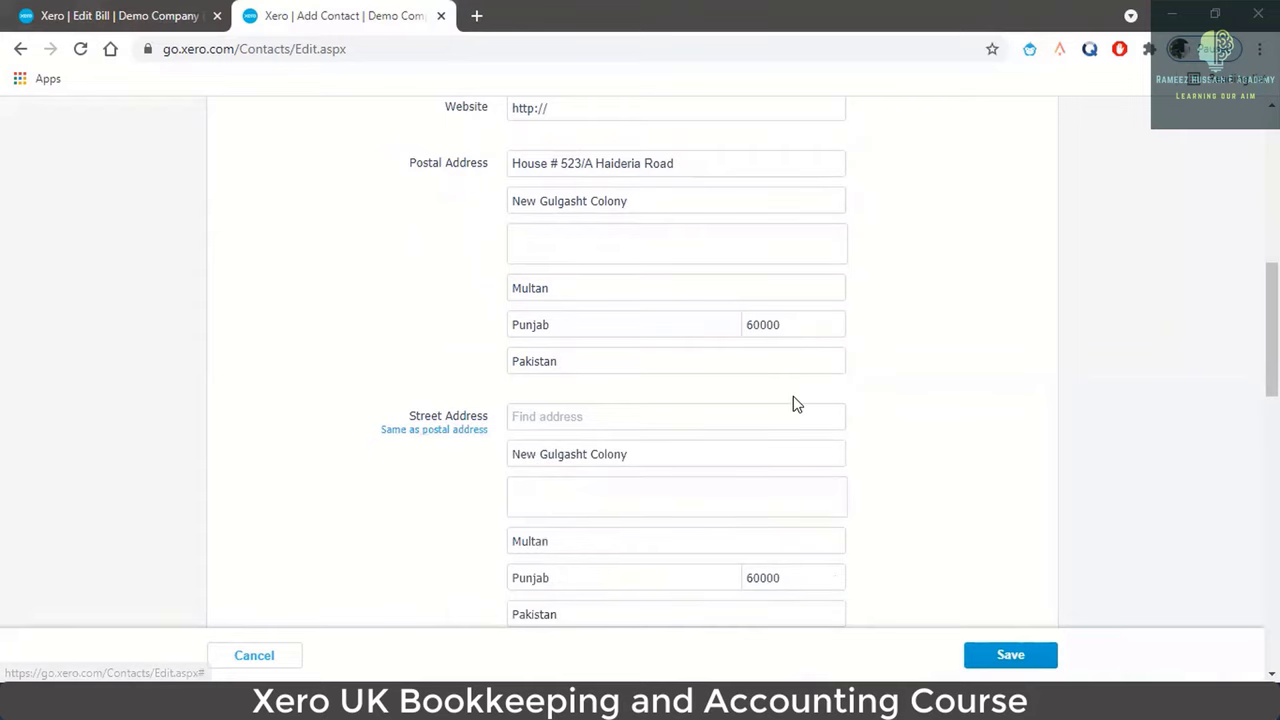
pyautogui.scroll(-1, 952, 404)
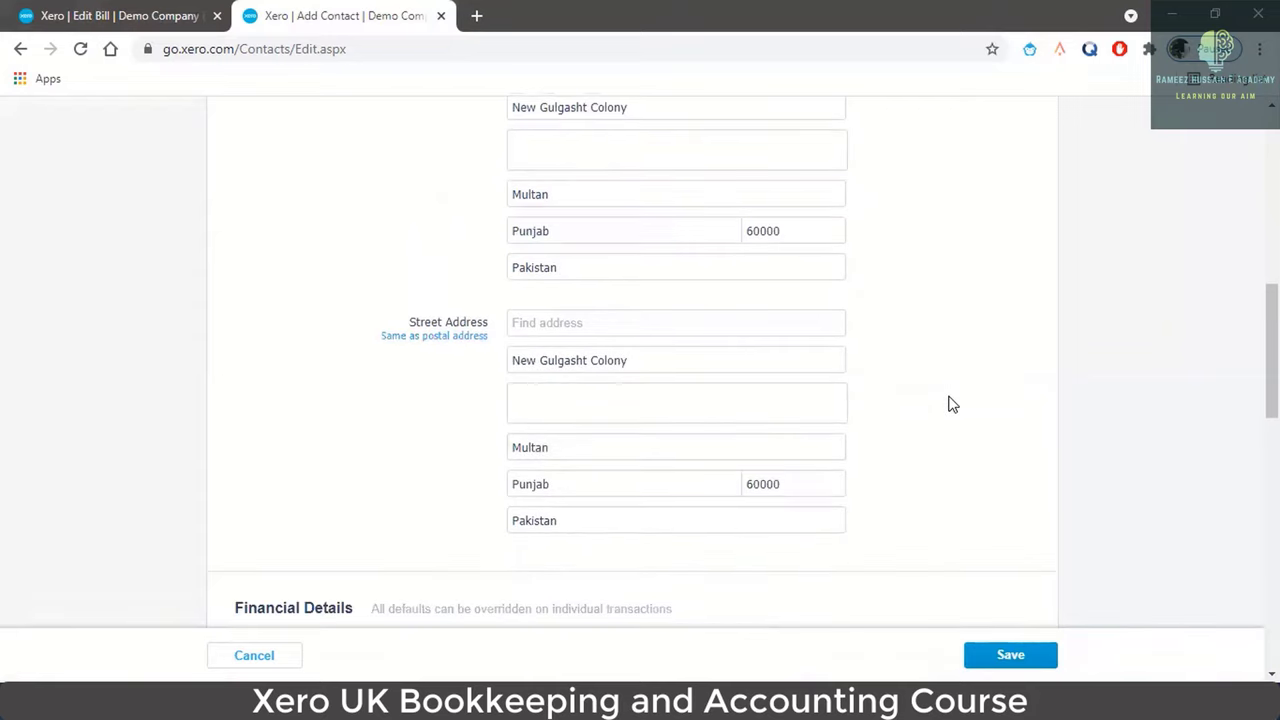
pyautogui.scroll(1, 952, 404)
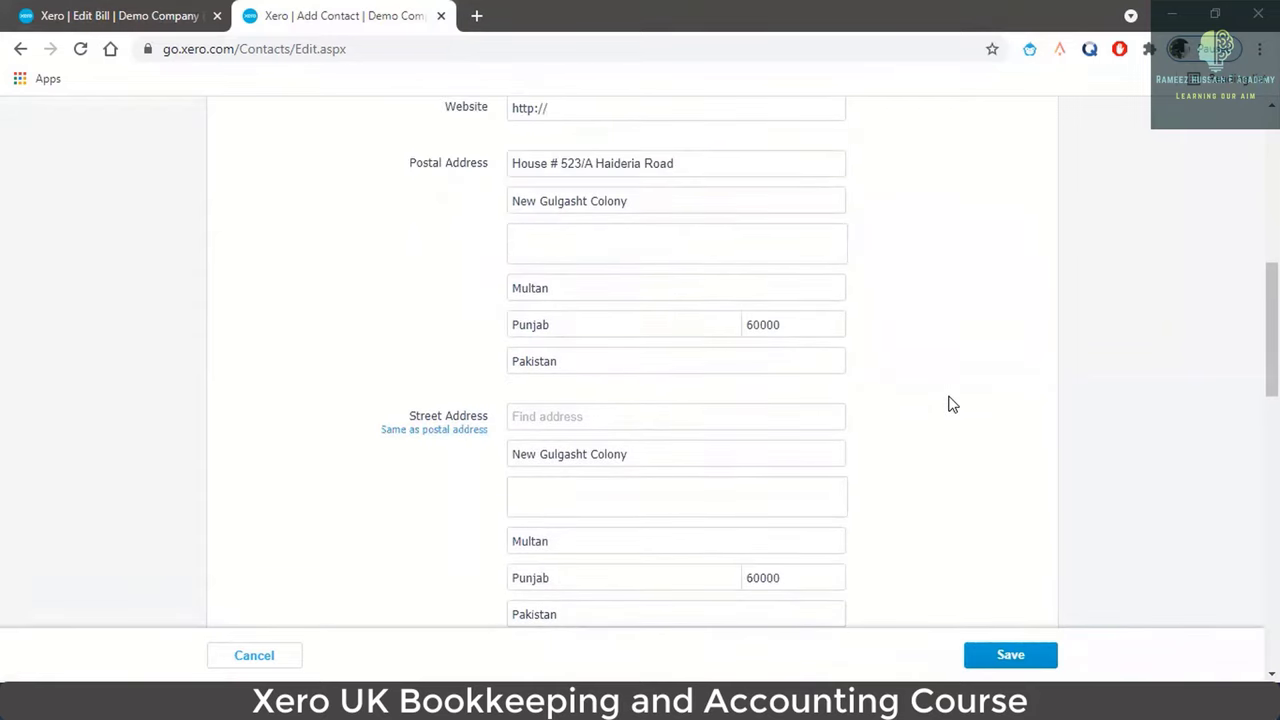
pyautogui.scroll(-3, 889, 410)
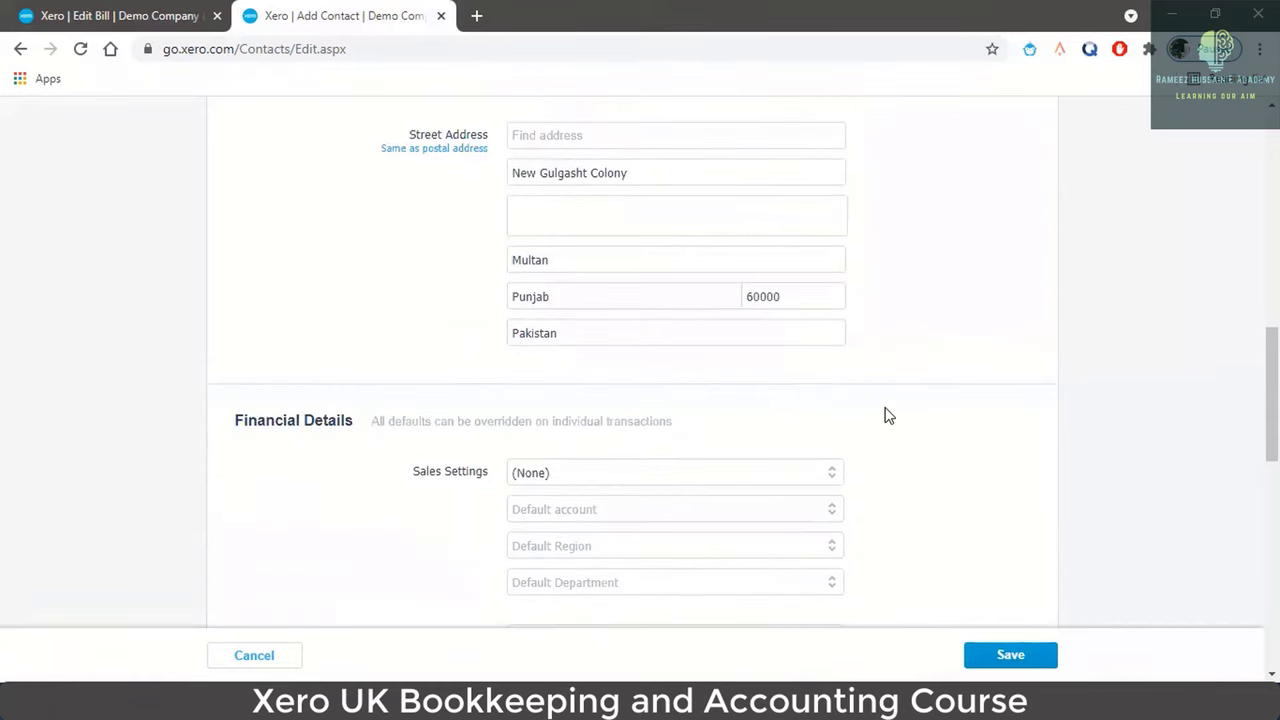
pyautogui.scroll(-2, 889, 415)
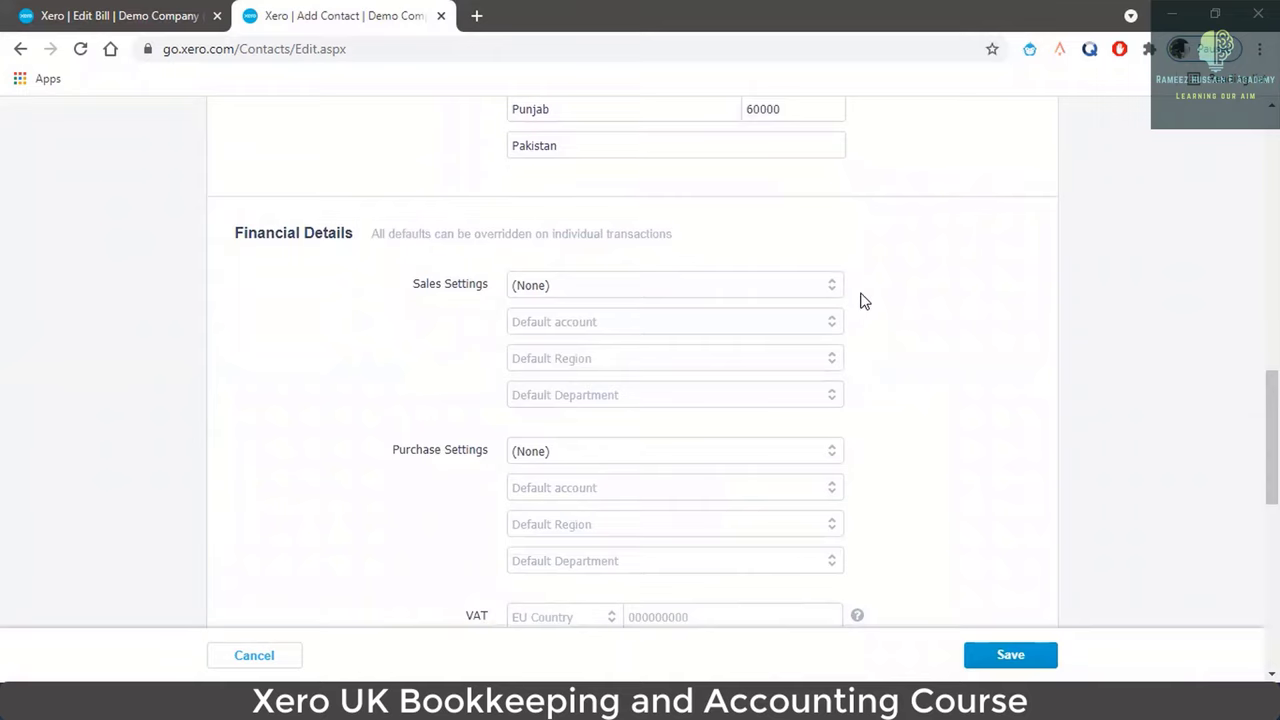
pyautogui.scroll(-1, 860, 297)
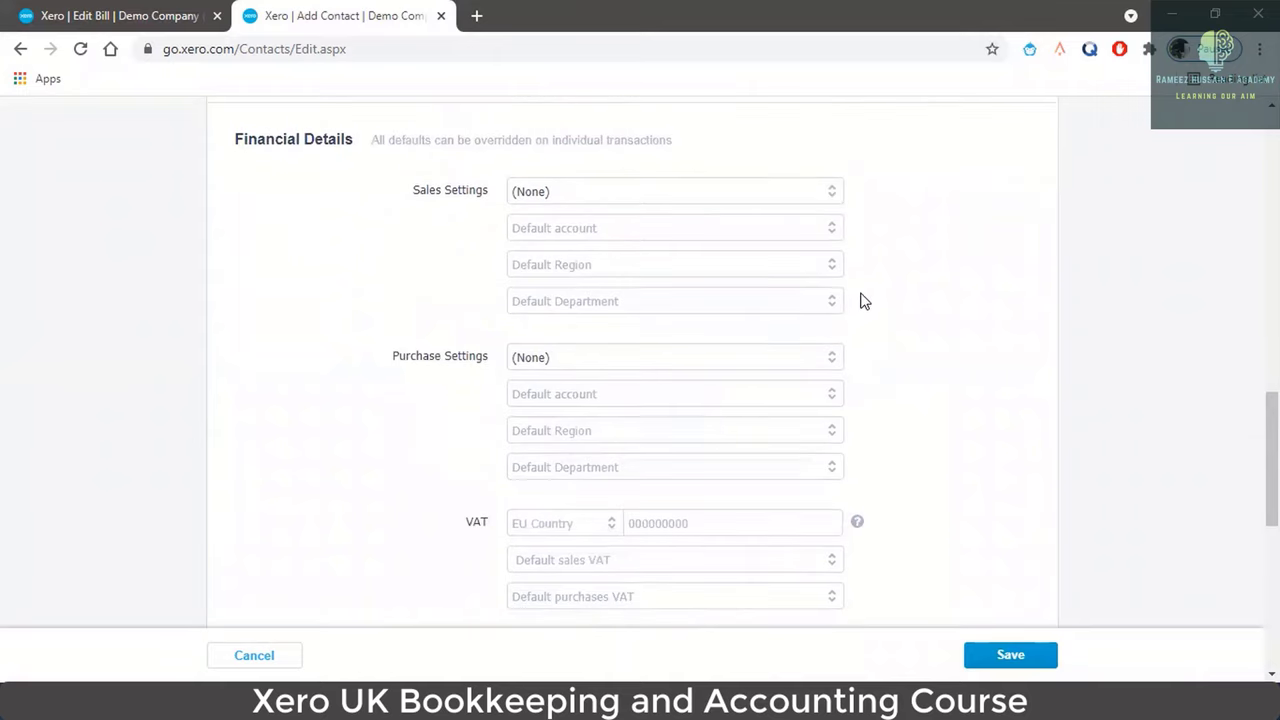
# Step: Set purchase tax to No tax and default account to 401 - Audit & Accountancy fees
pyautogui.click(830, 368)
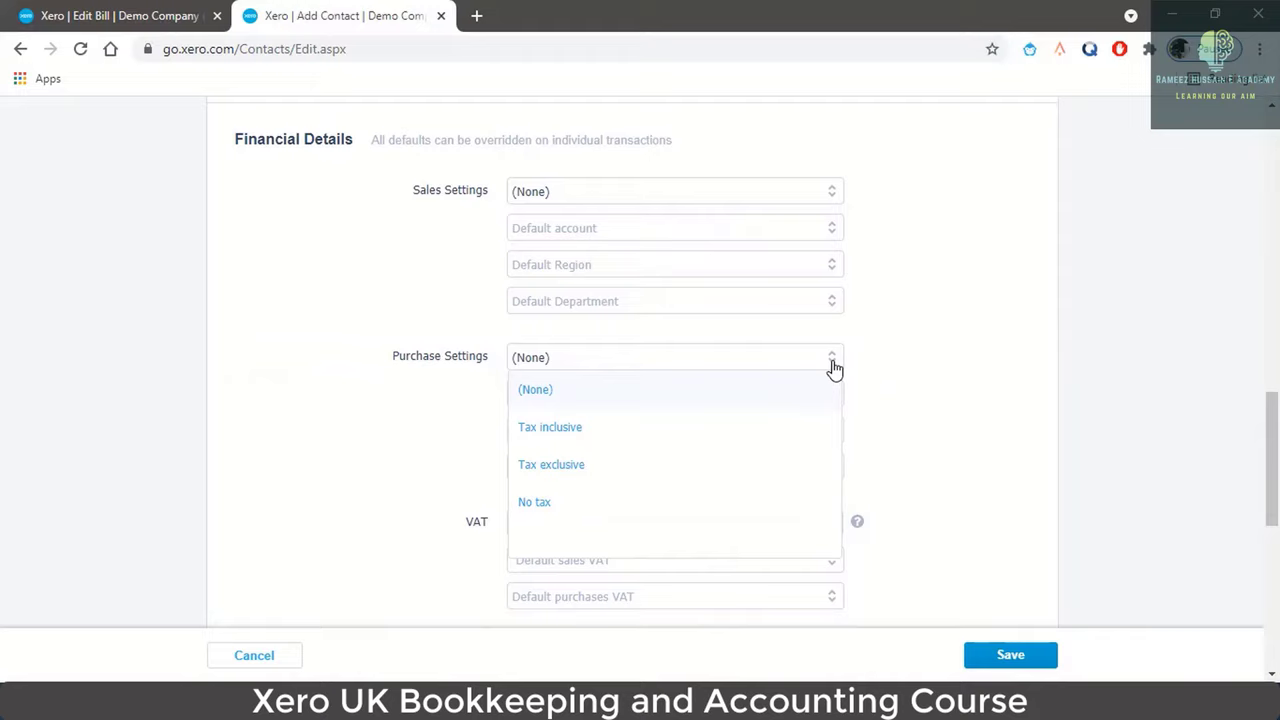
pyautogui.click(547, 510)
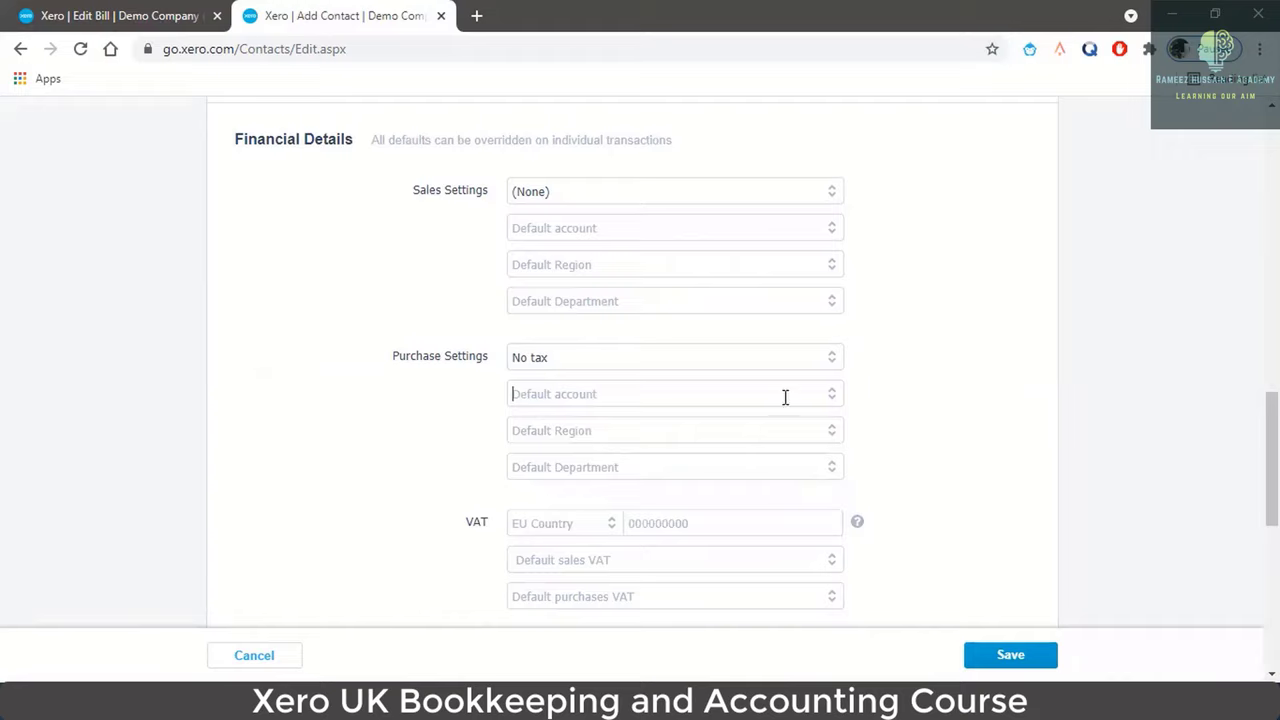
pyautogui.click(836, 400)
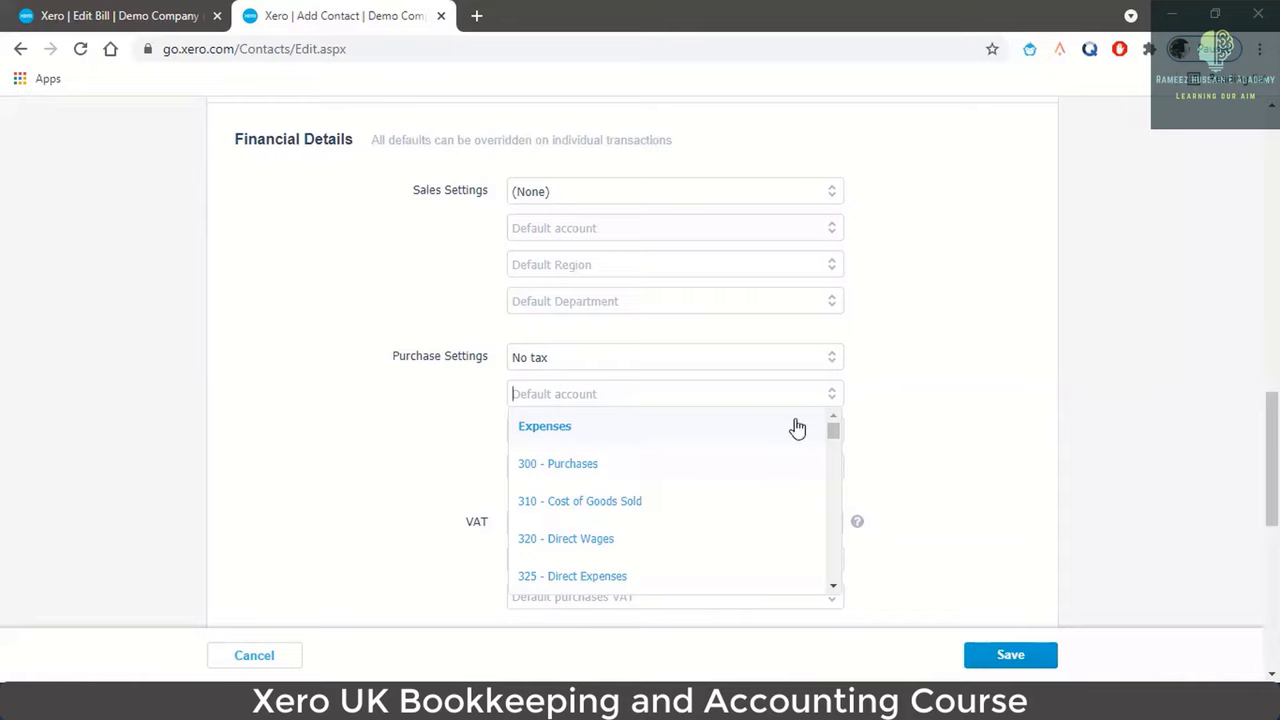
pyautogui.click(578, 428)
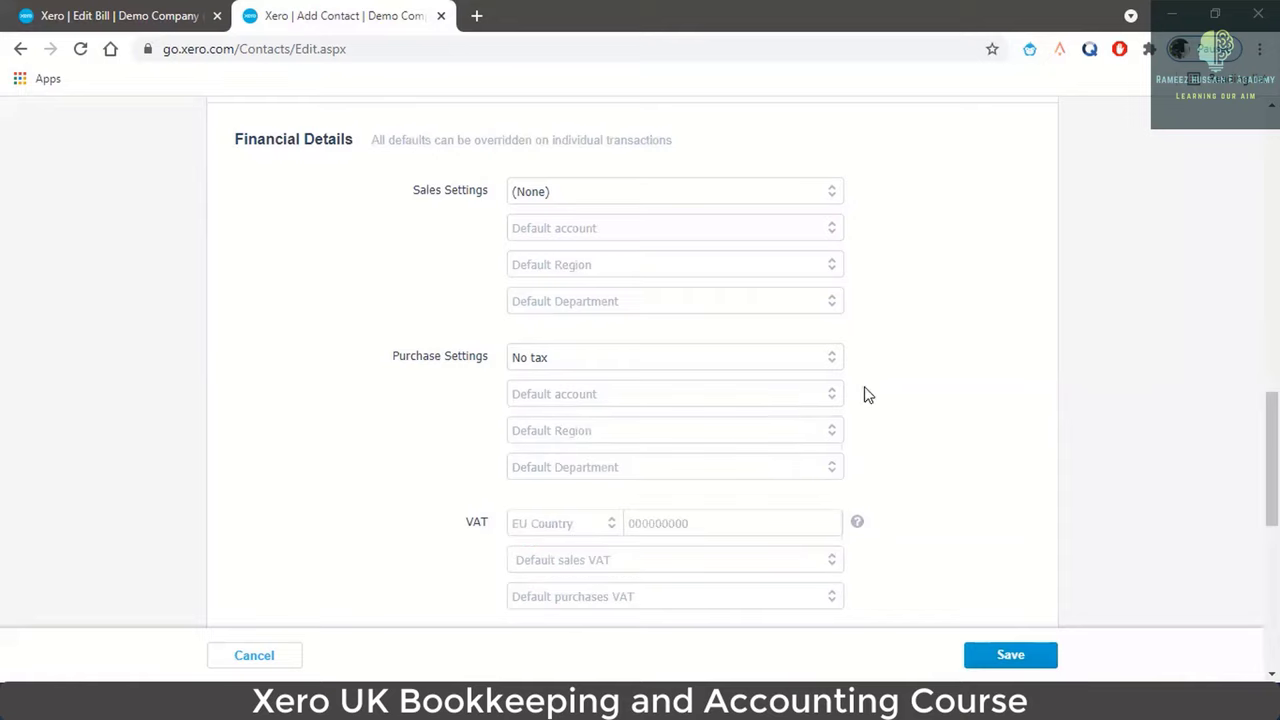
pyautogui.click(829, 401)
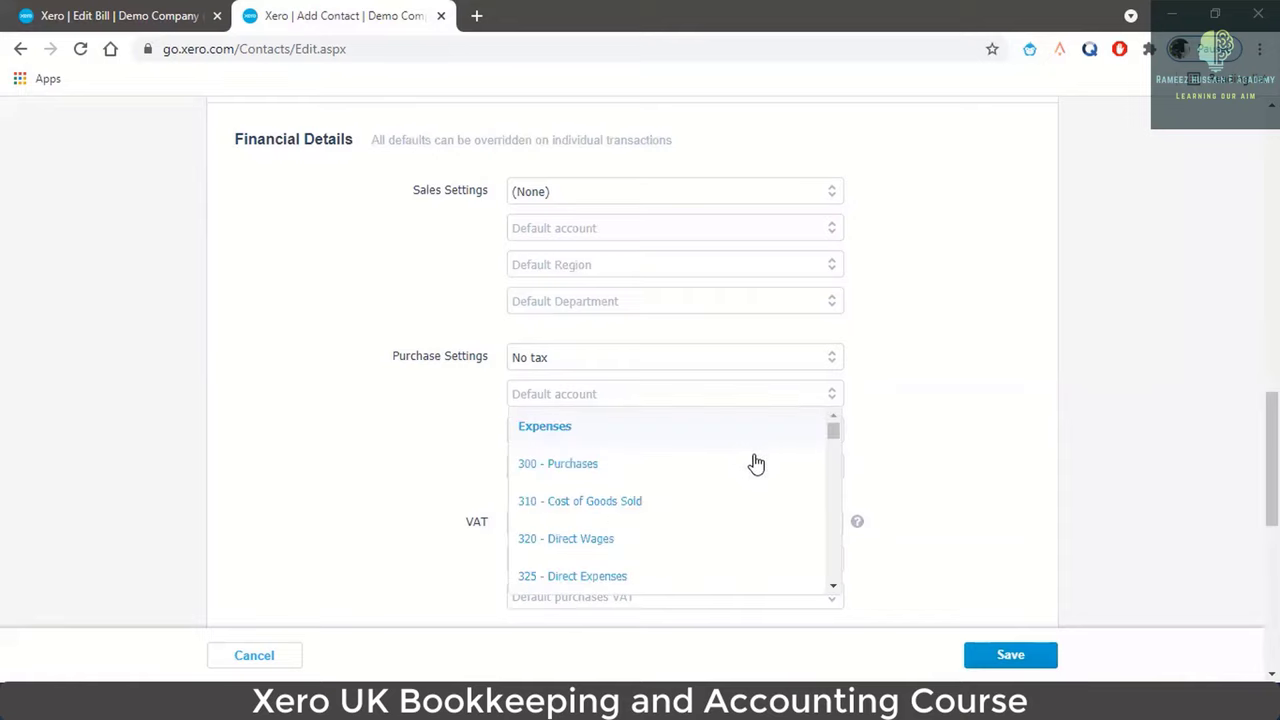
pyautogui.scroll(-2, 755, 464)
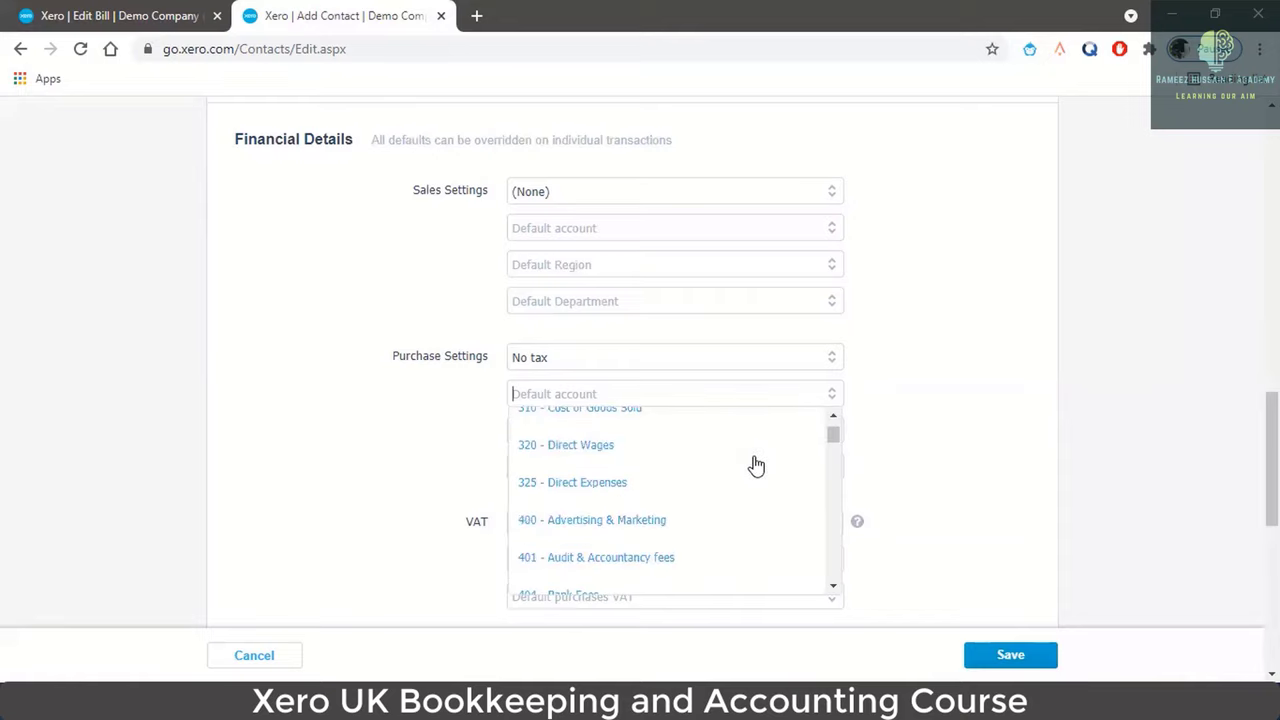
pyautogui.click(655, 566)
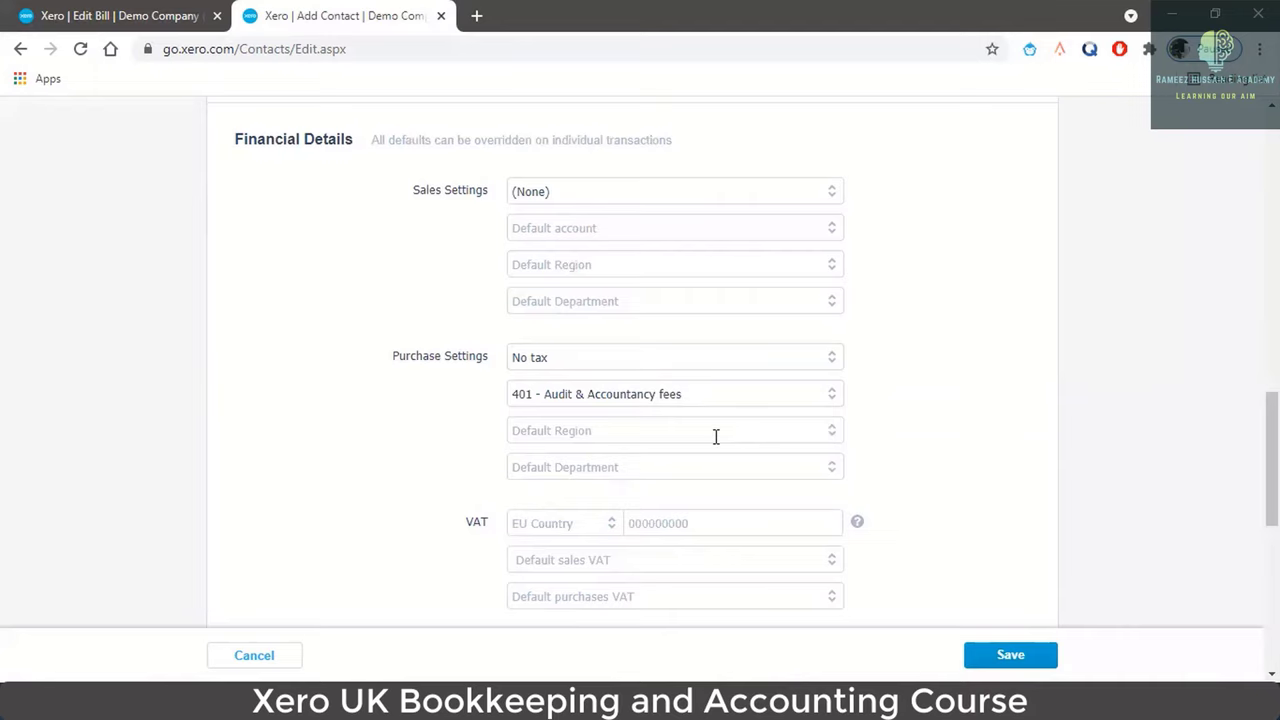
# Step: Scroll further down the contact form and open the VAT country list
pyautogui.click(831, 438)
pyautogui.scroll(-1, 695, 513)
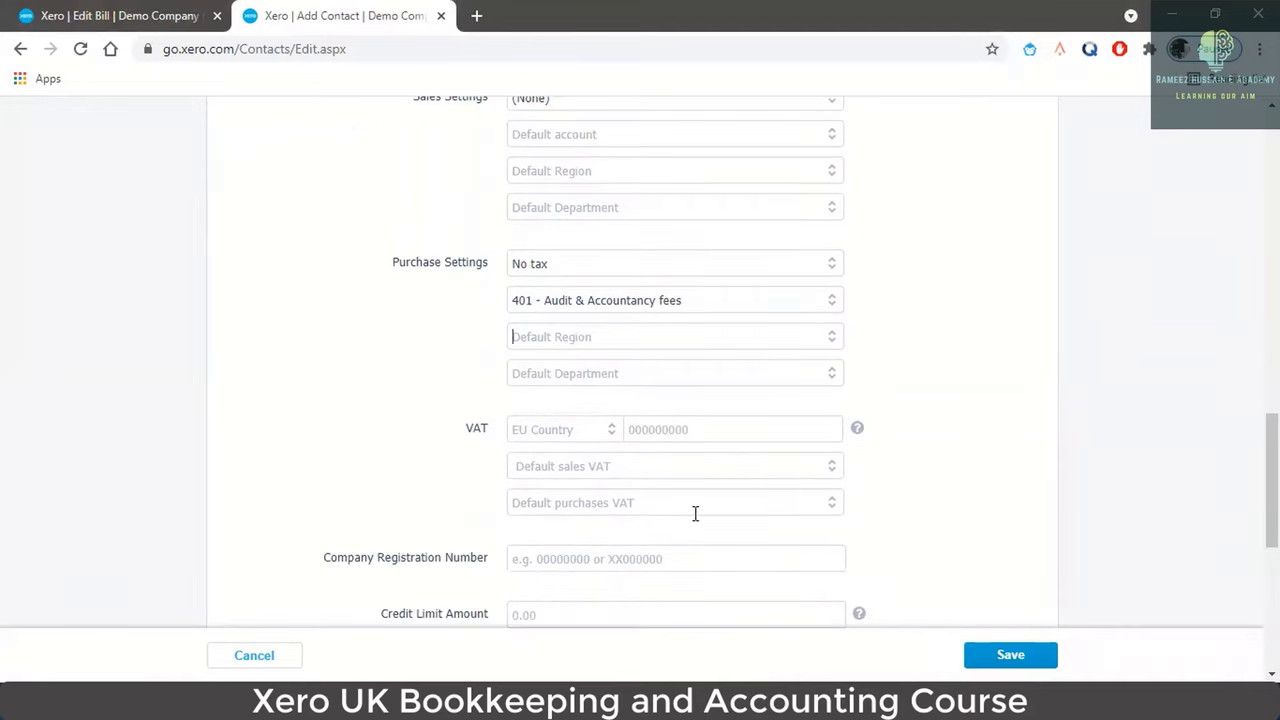
pyautogui.scroll(3, 766, 338)
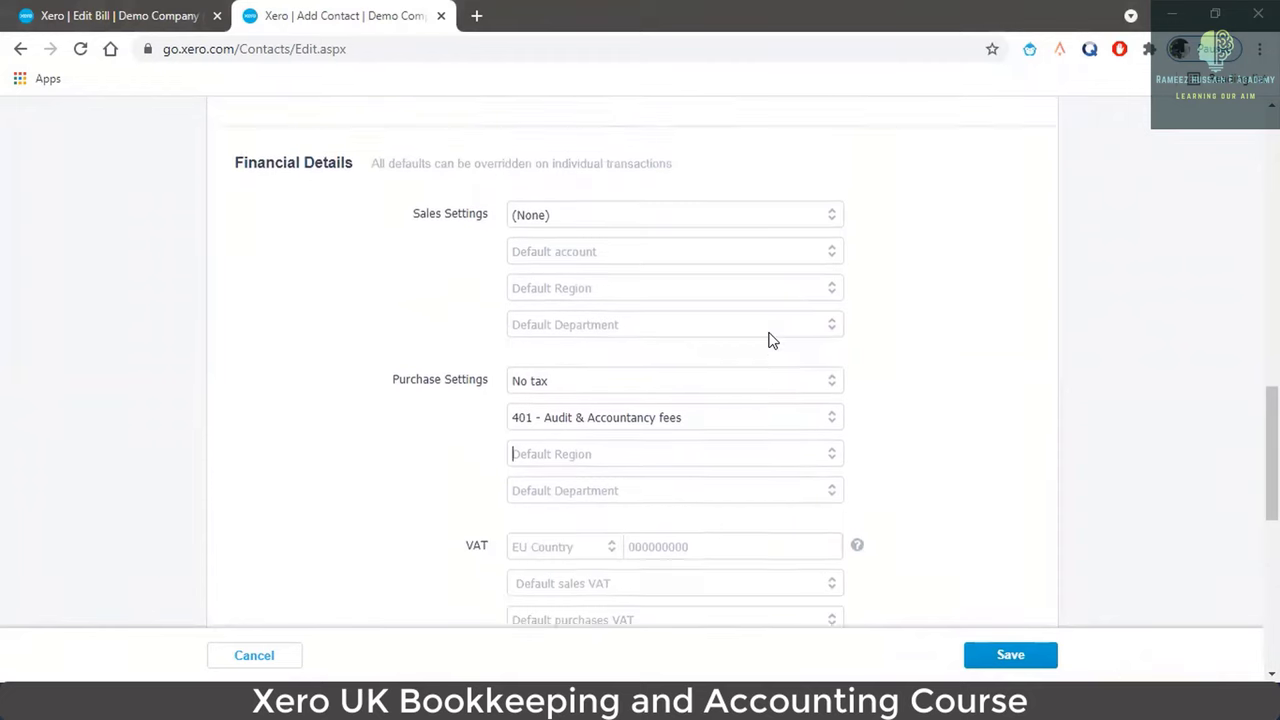
pyautogui.scroll(6, 762, 338)
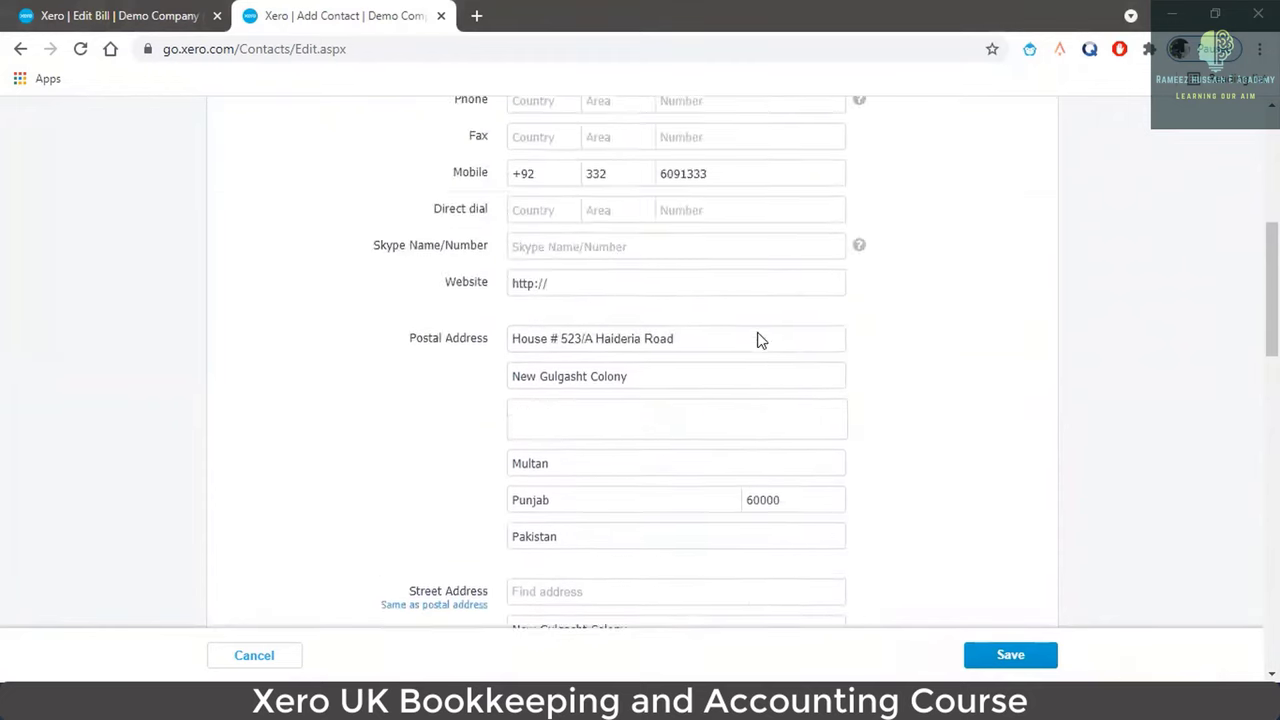
pyautogui.scroll(-3, 750, 337)
pyautogui.scroll(-9, 744, 336)
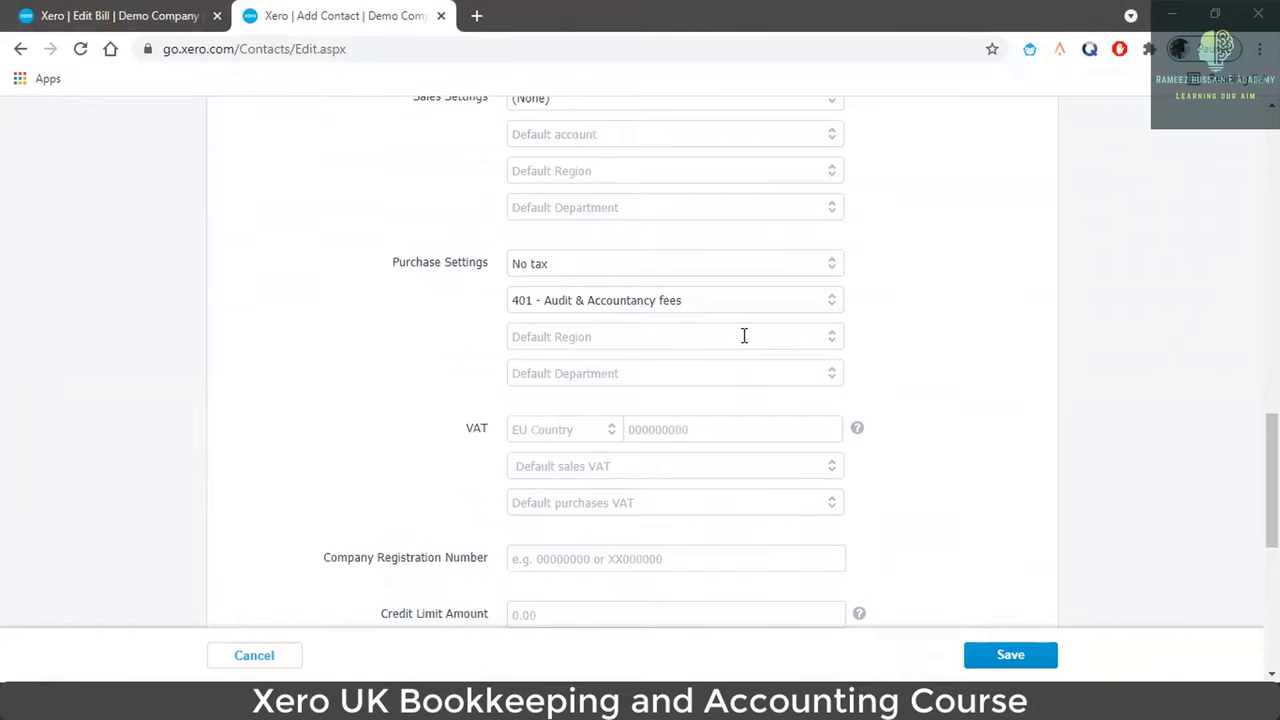
pyautogui.scroll(-2, 691, 374)
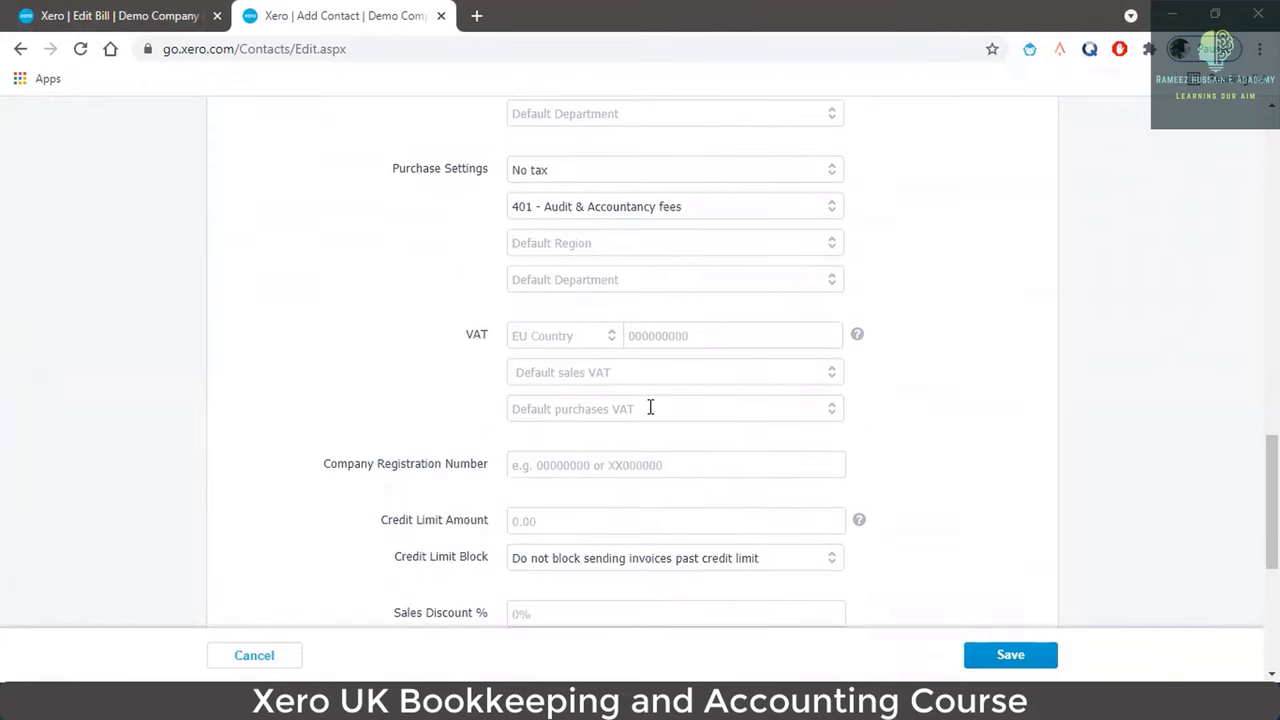
pyautogui.click(611, 345)
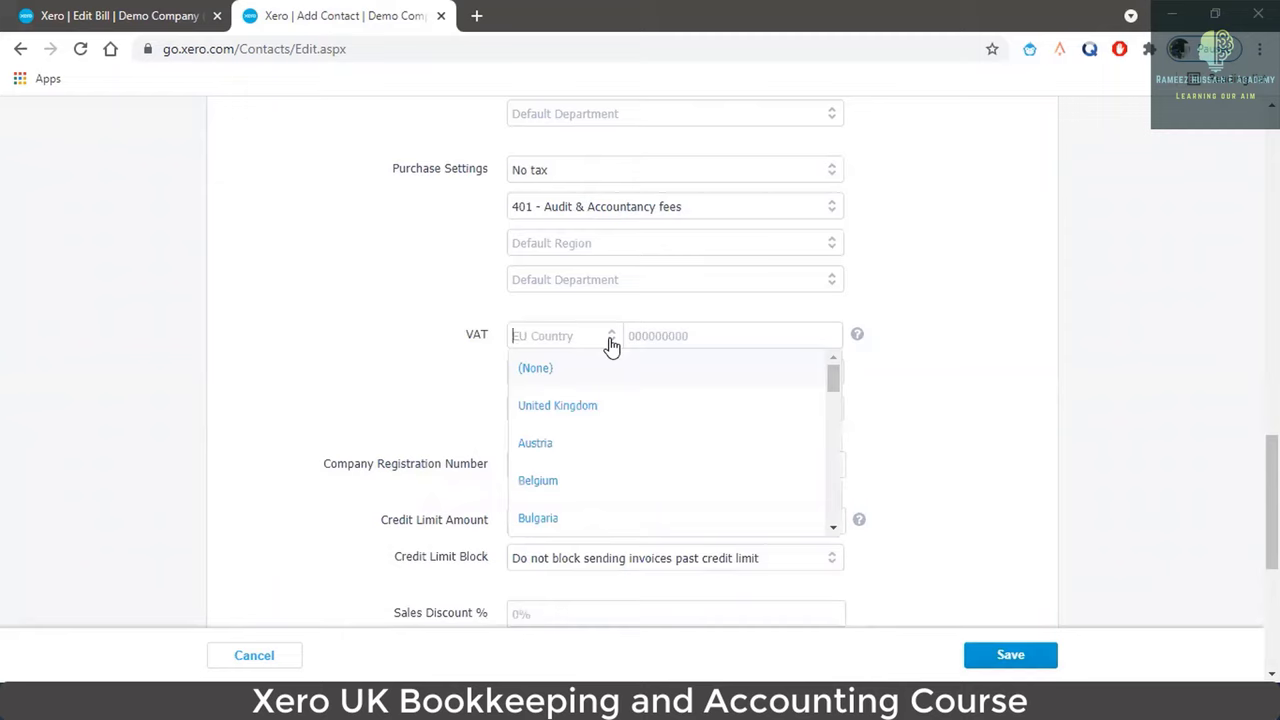
pyautogui.click(610, 344)
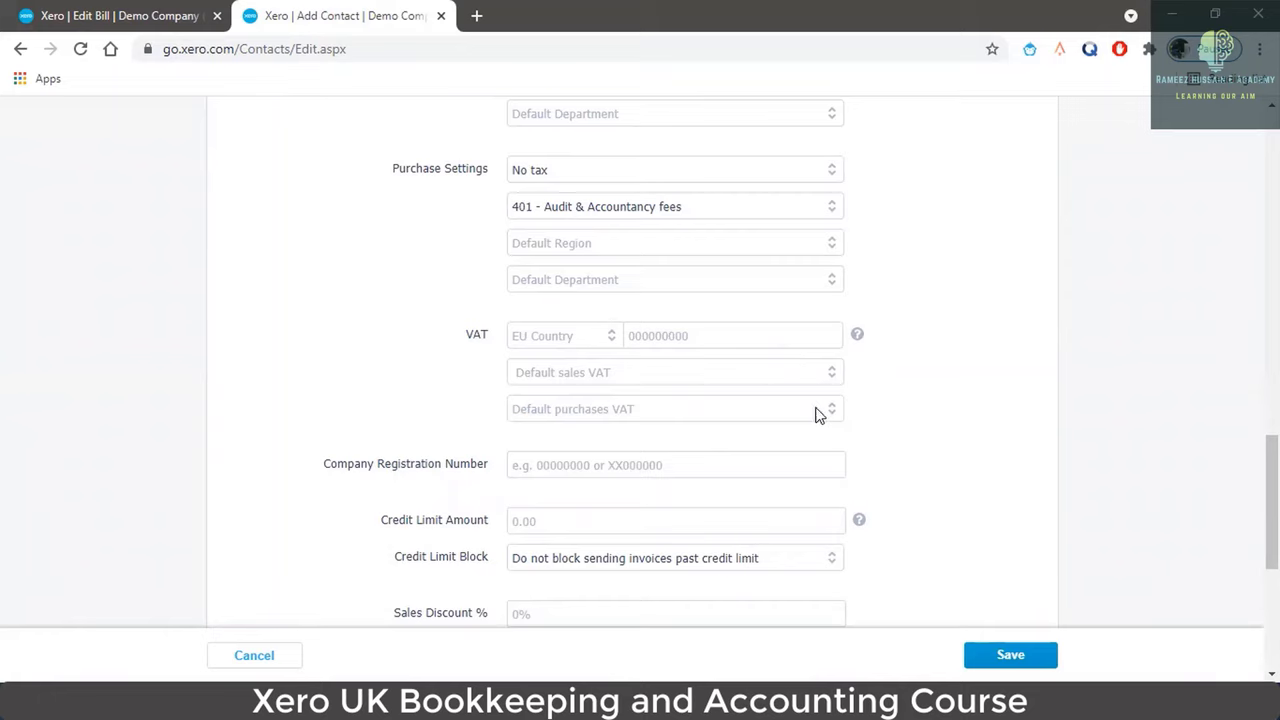
pyautogui.scroll(2, 772, 360)
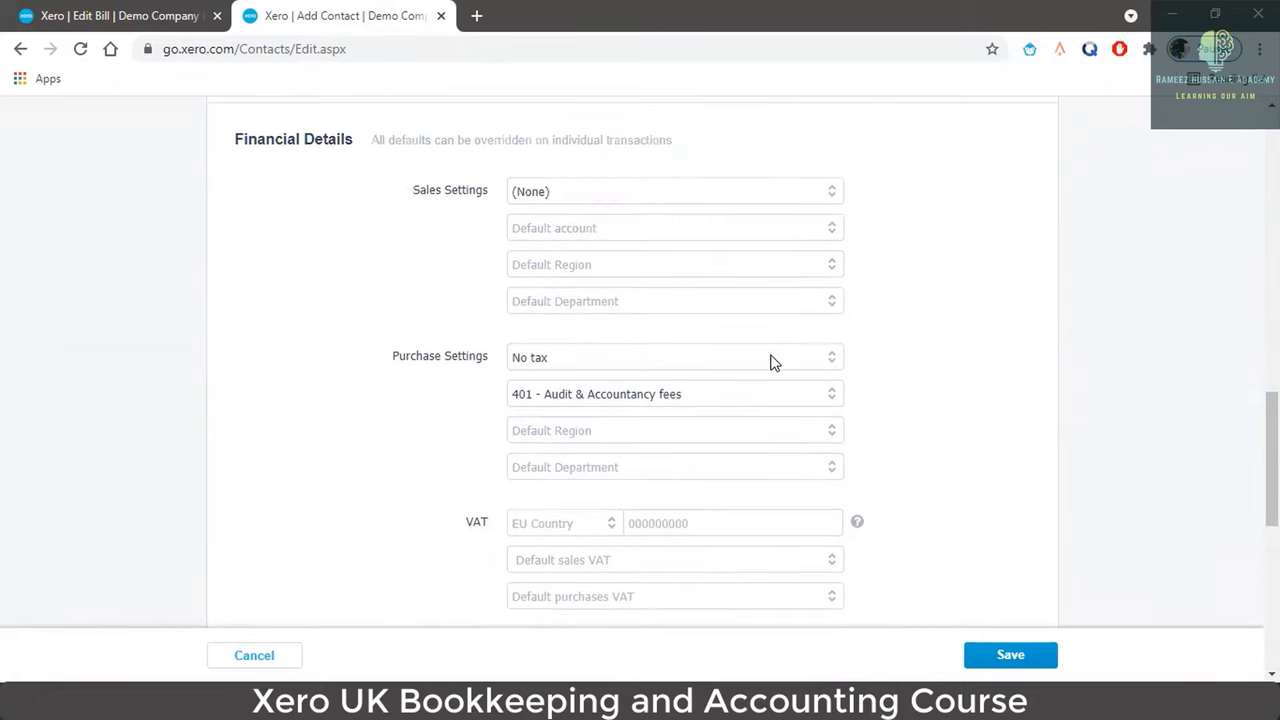
pyautogui.scroll(3, 772, 360)
pyautogui.scroll(-2, 649, 343)
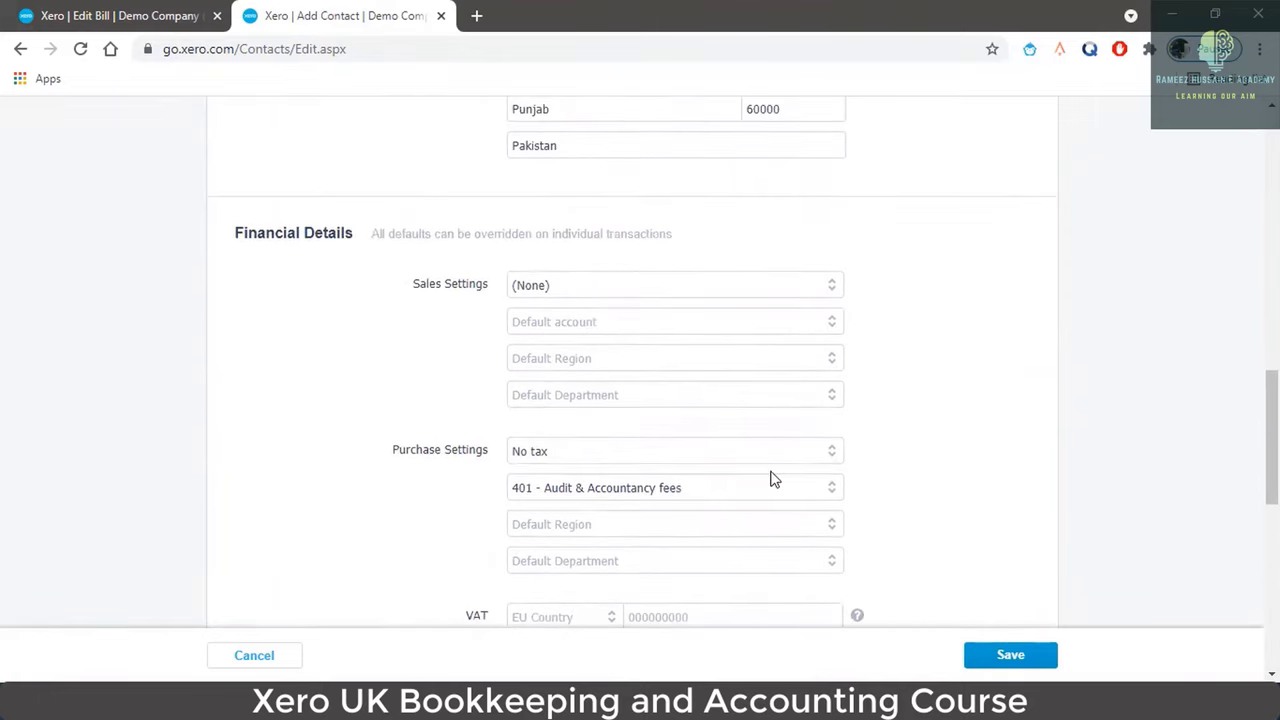
pyautogui.scroll(-1, 834, 457)
pyautogui.scroll(1, 831, 400)
pyautogui.scroll(-2, 746, 457)
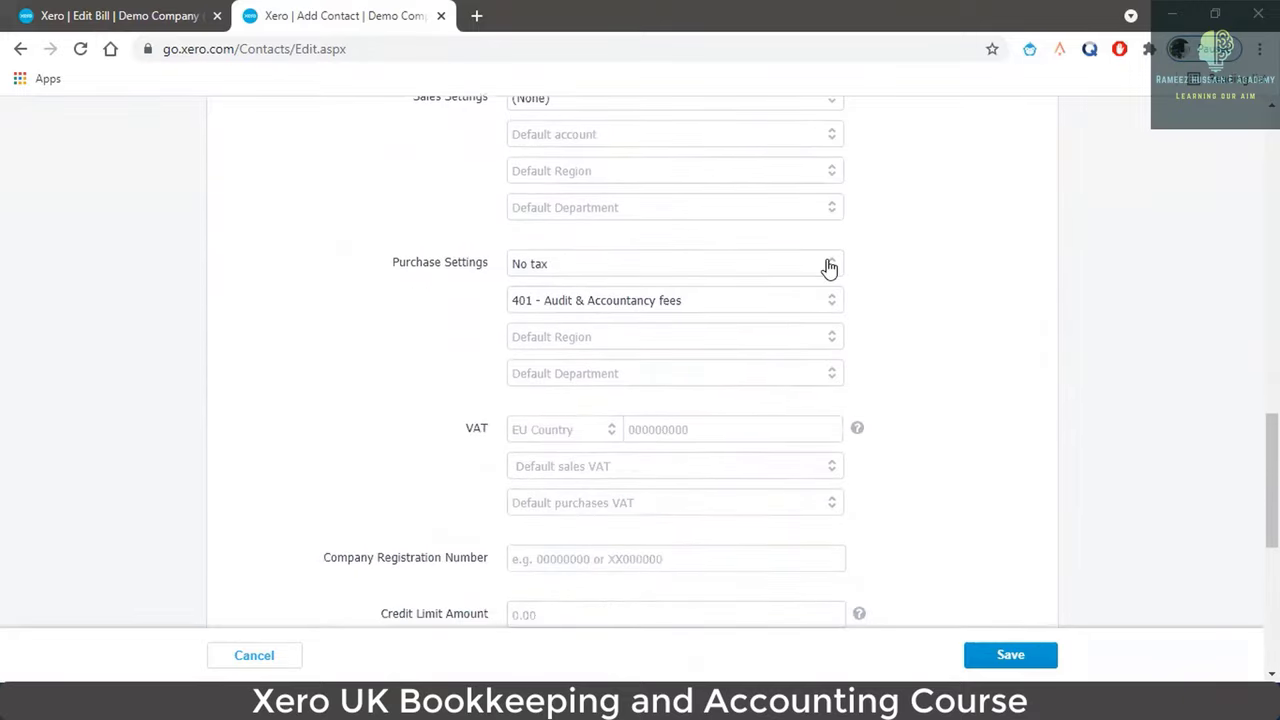
pyautogui.scroll(-3, 823, 272)
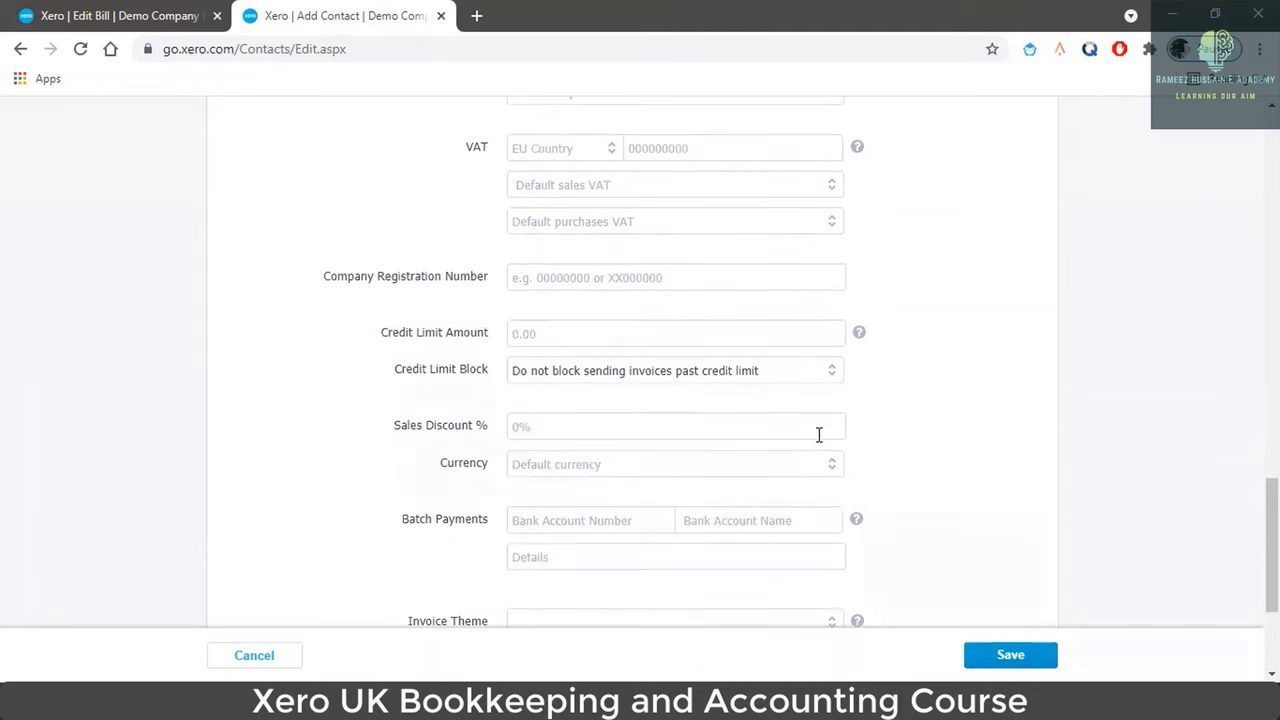
pyautogui.scroll(-3, 818, 434)
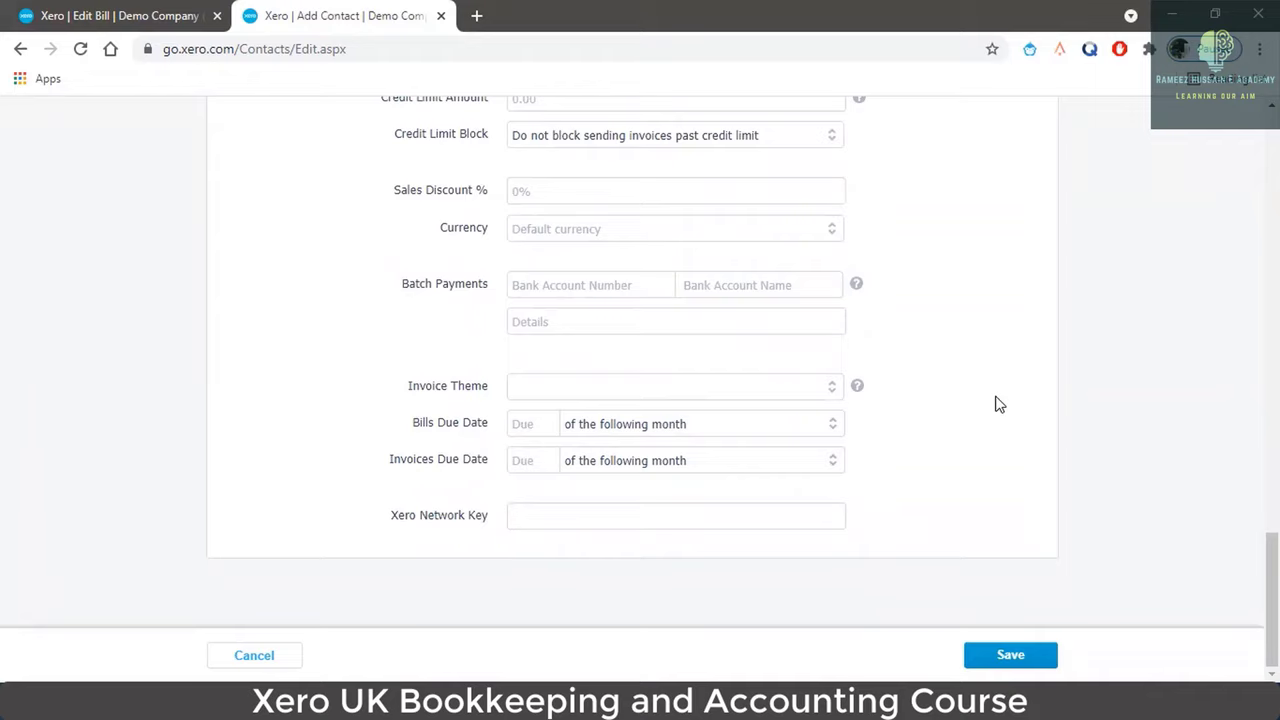
# Step: Apply the Standard invoice theme and make bills due 30 days after the bill date
pyautogui.click(832, 392)
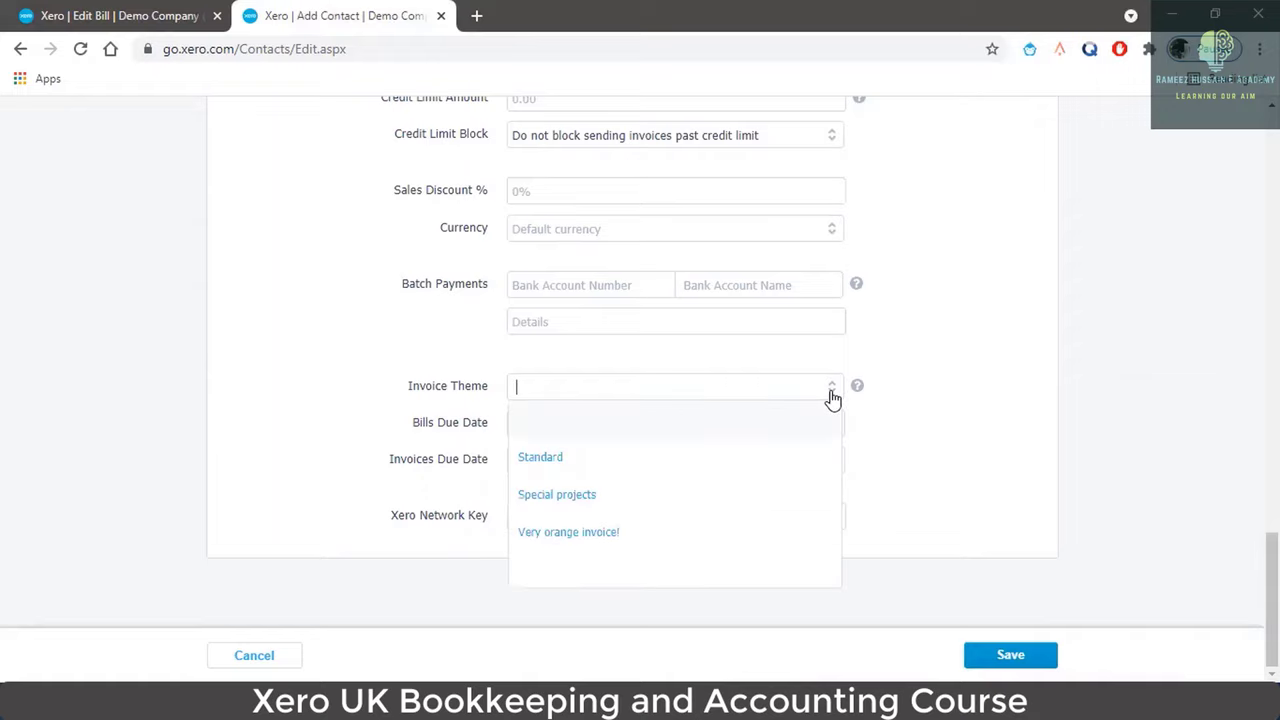
pyautogui.click(585, 460)
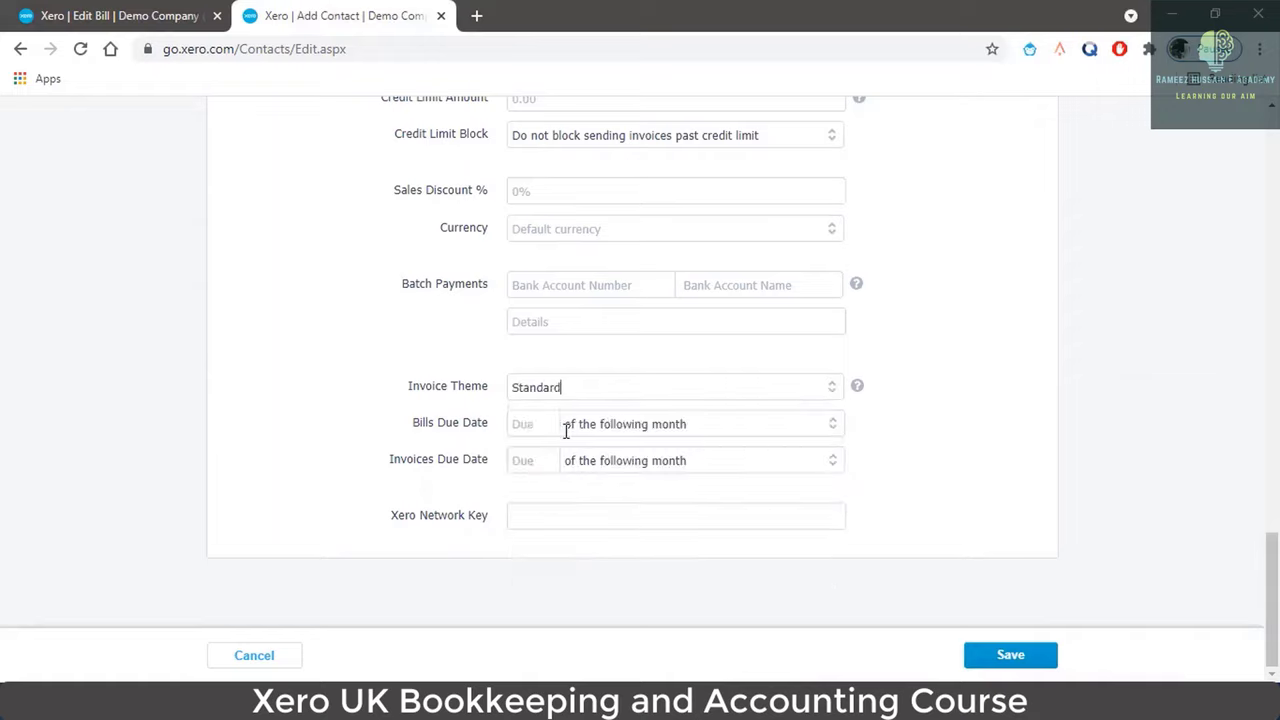
pyautogui.click(835, 430)
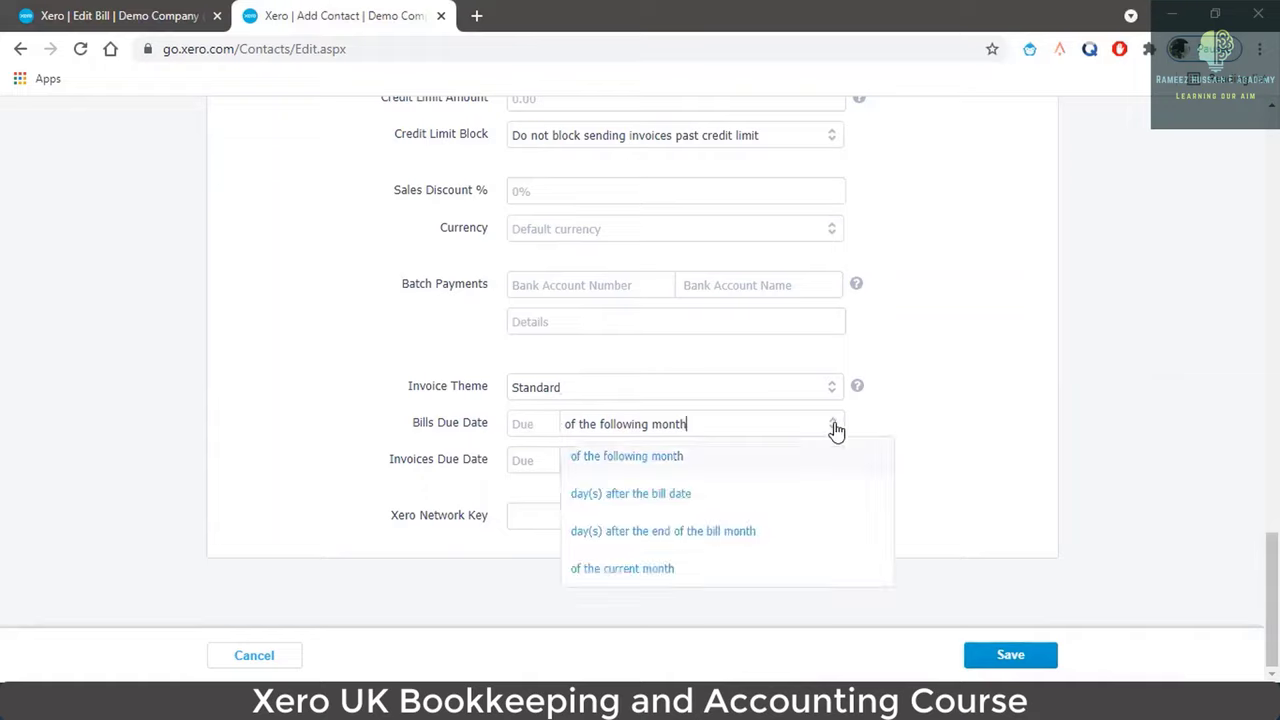
pyautogui.click(731, 495)
pyautogui.click(530, 425)
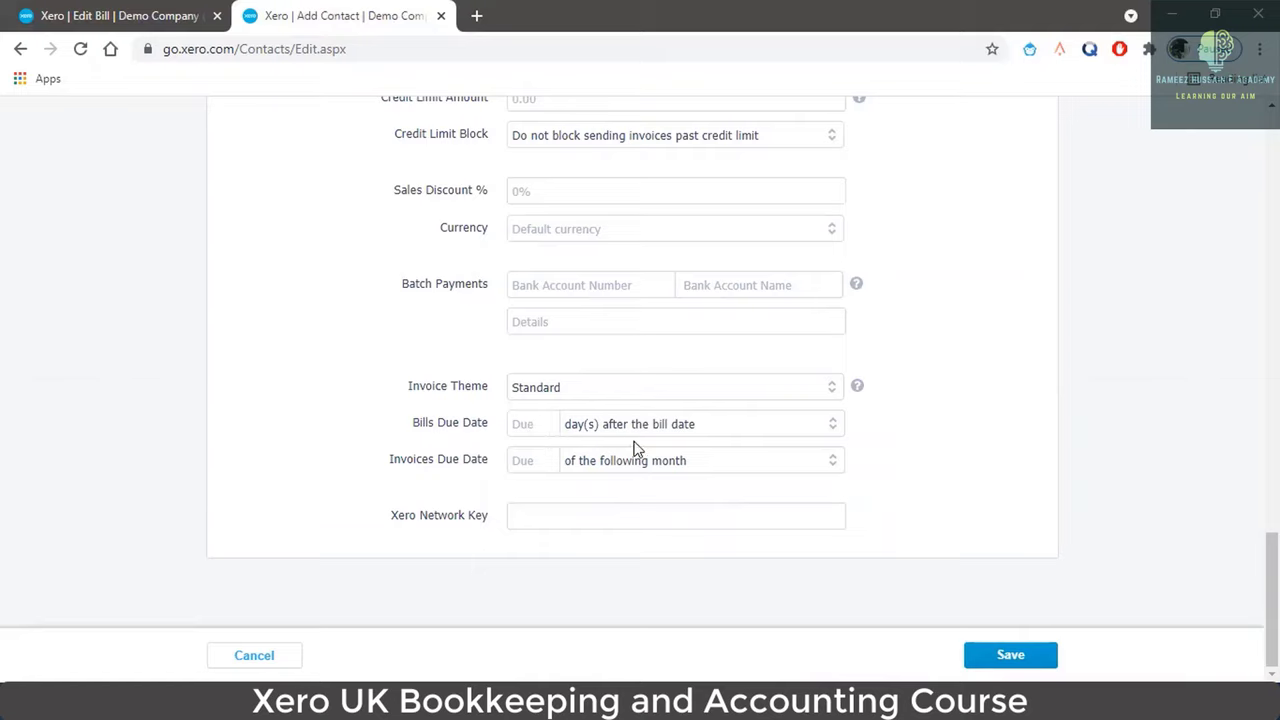
pyautogui.write('30')
pyautogui.scroll(1, 968, 416)
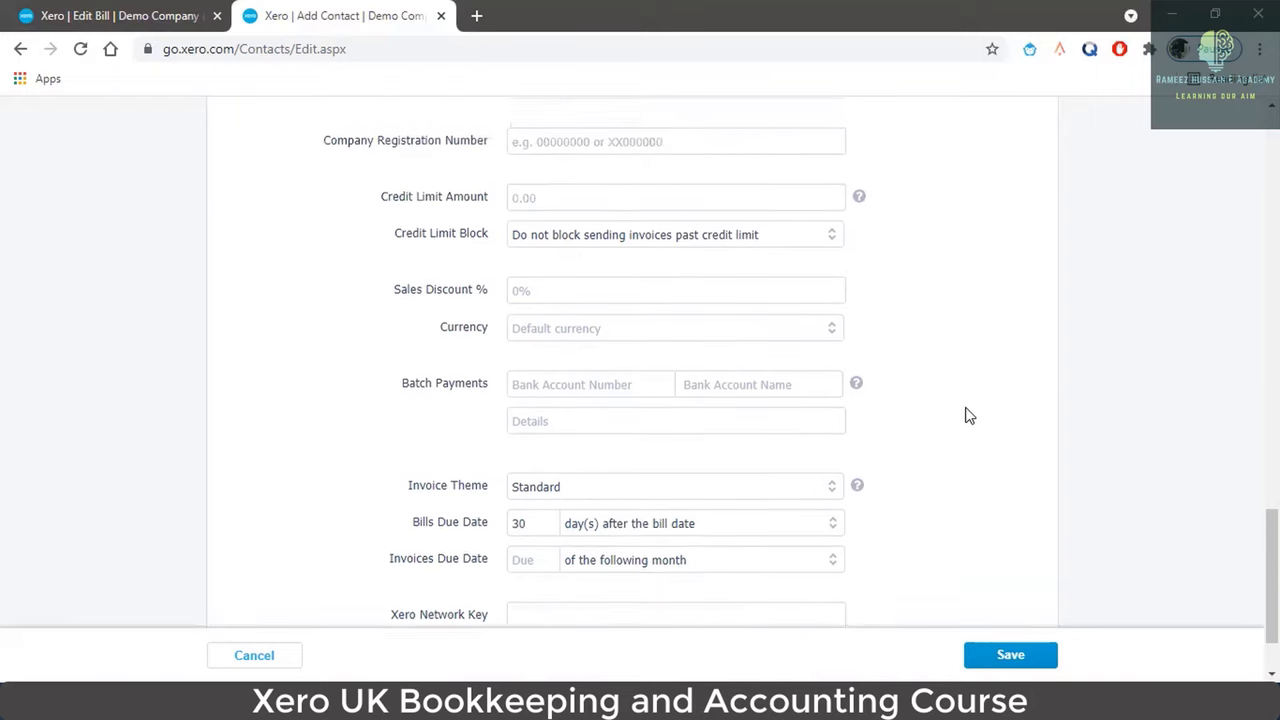
pyautogui.scroll(3, 968, 416)
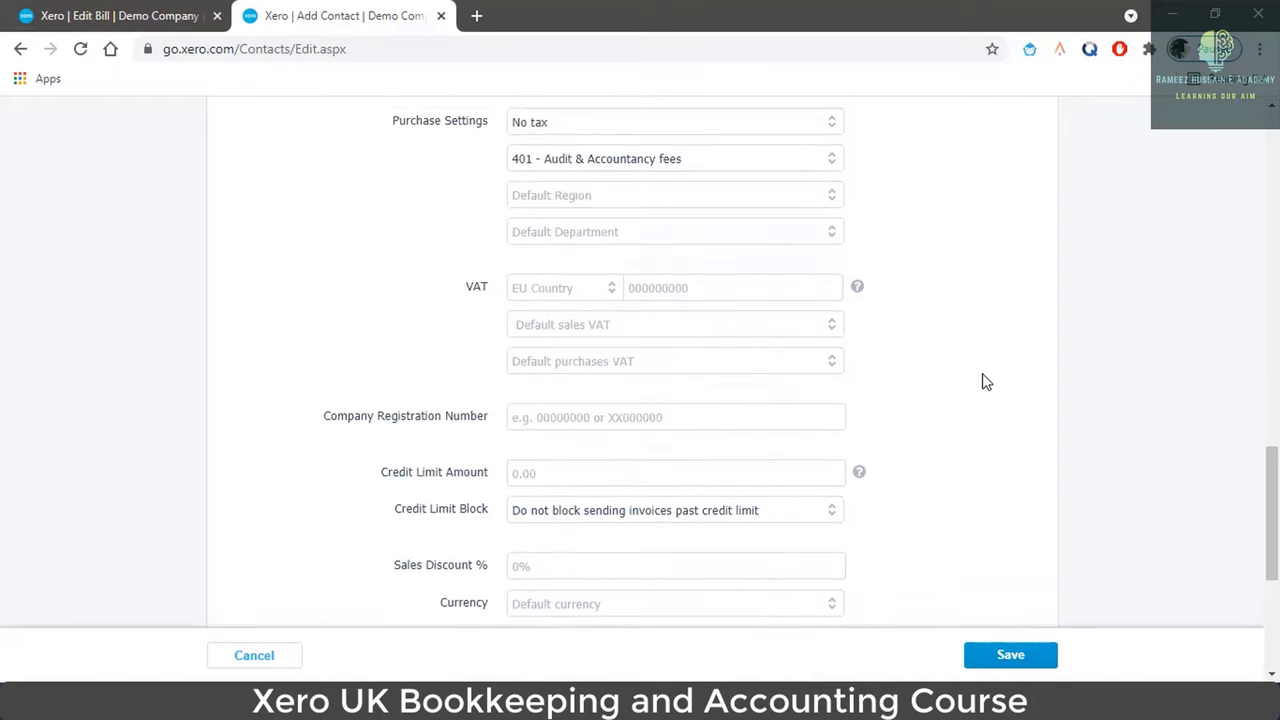
pyautogui.scroll(2, 990, 372)
pyautogui.scroll(-2, 1006, 331)
pyautogui.scroll(-4, 1006, 331)
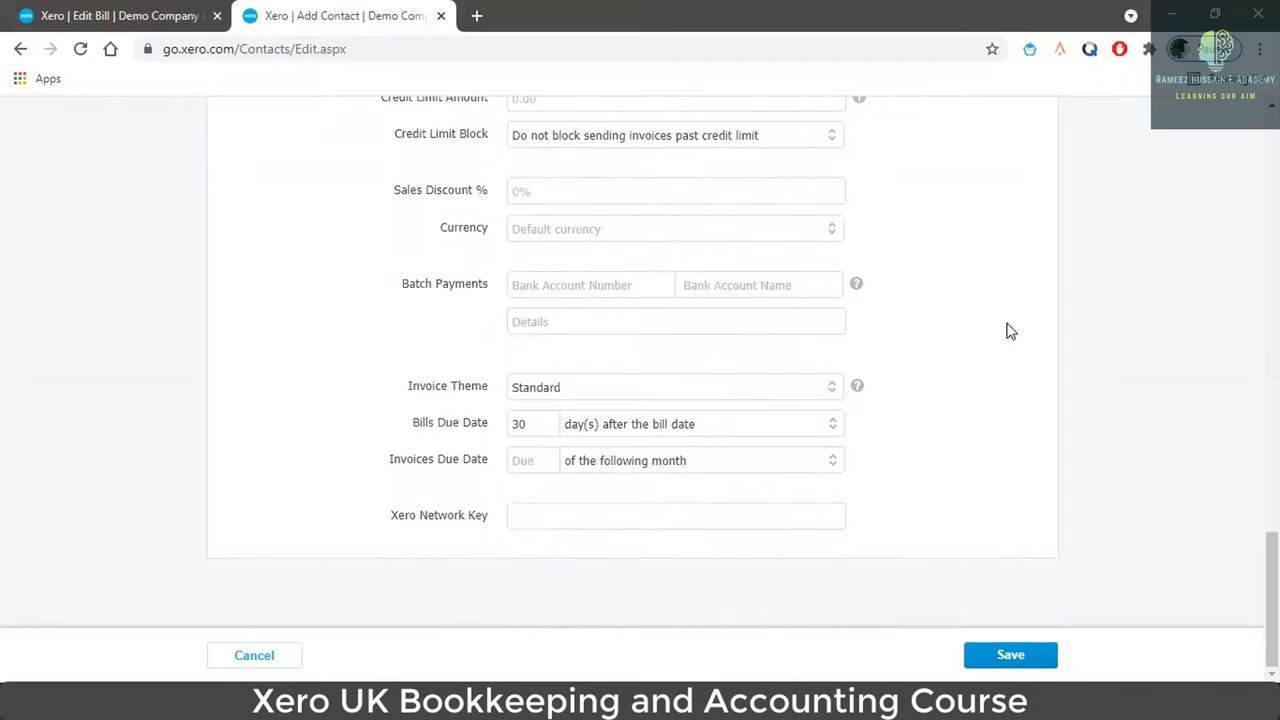
pyautogui.scroll(4, 1029, 425)
pyautogui.scroll(12, 1029, 420)
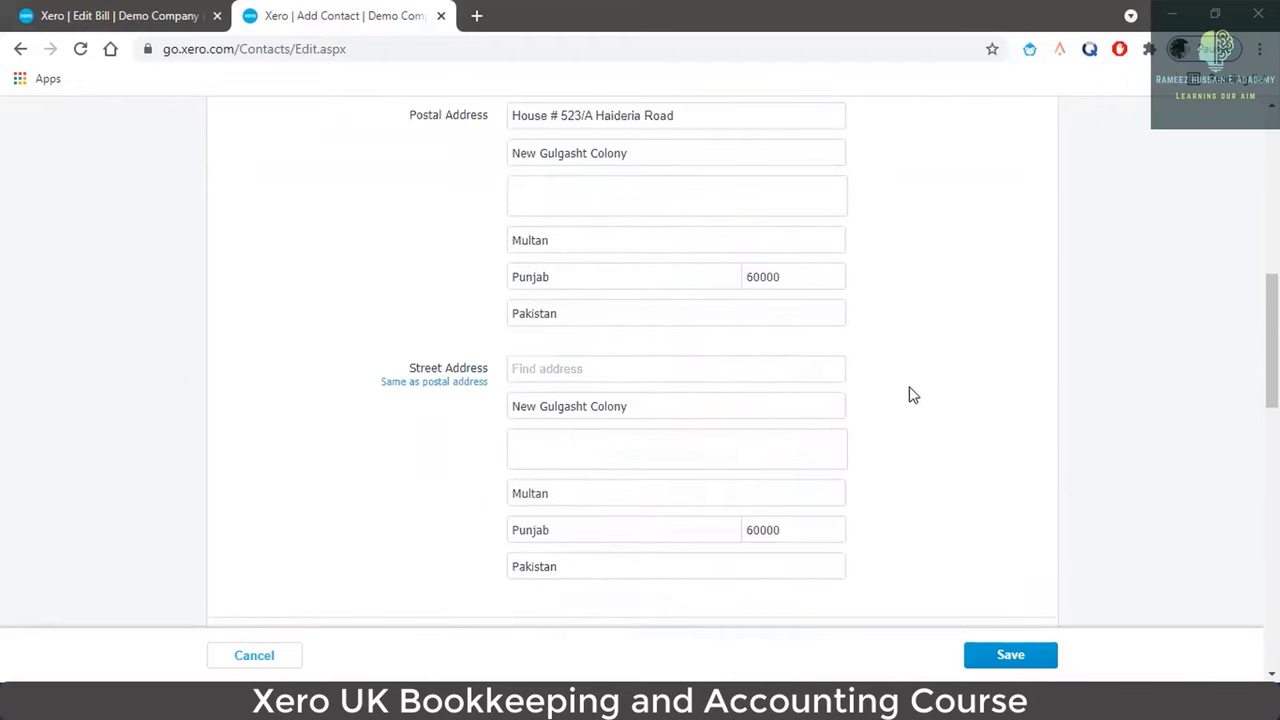
pyautogui.scroll(2, 984, 362)
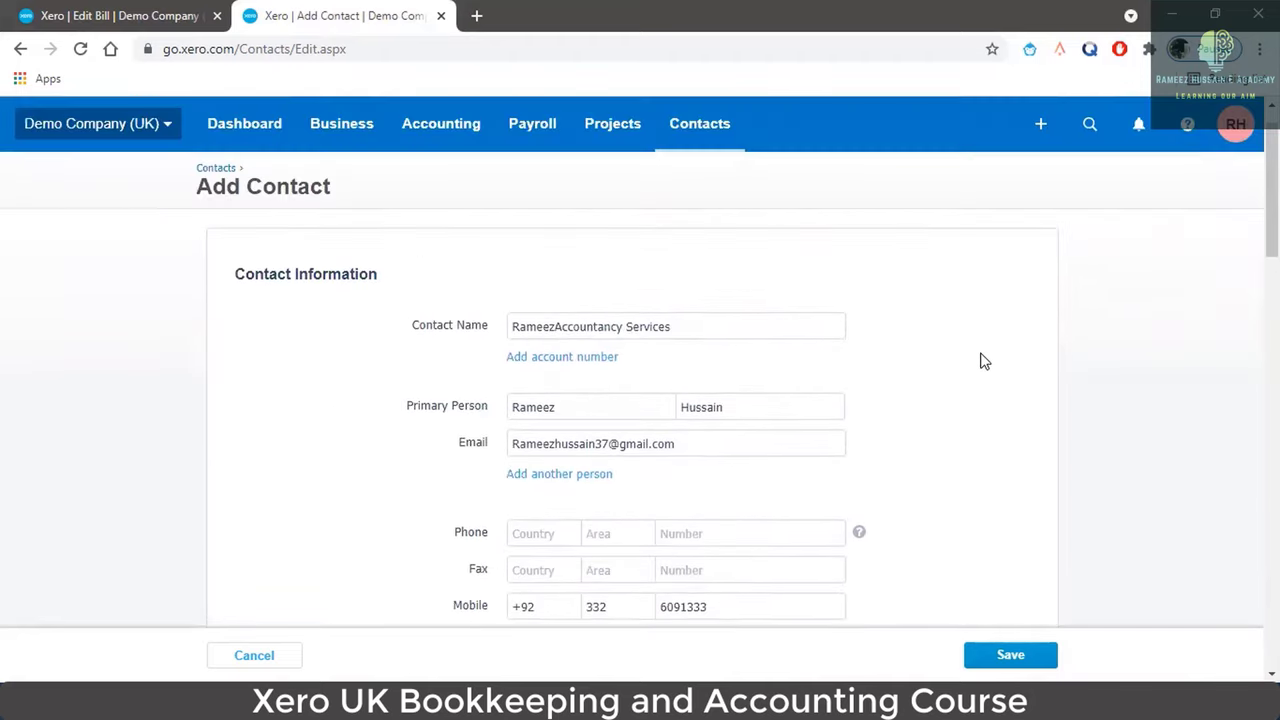
pyautogui.scroll(-1, 980, 360)
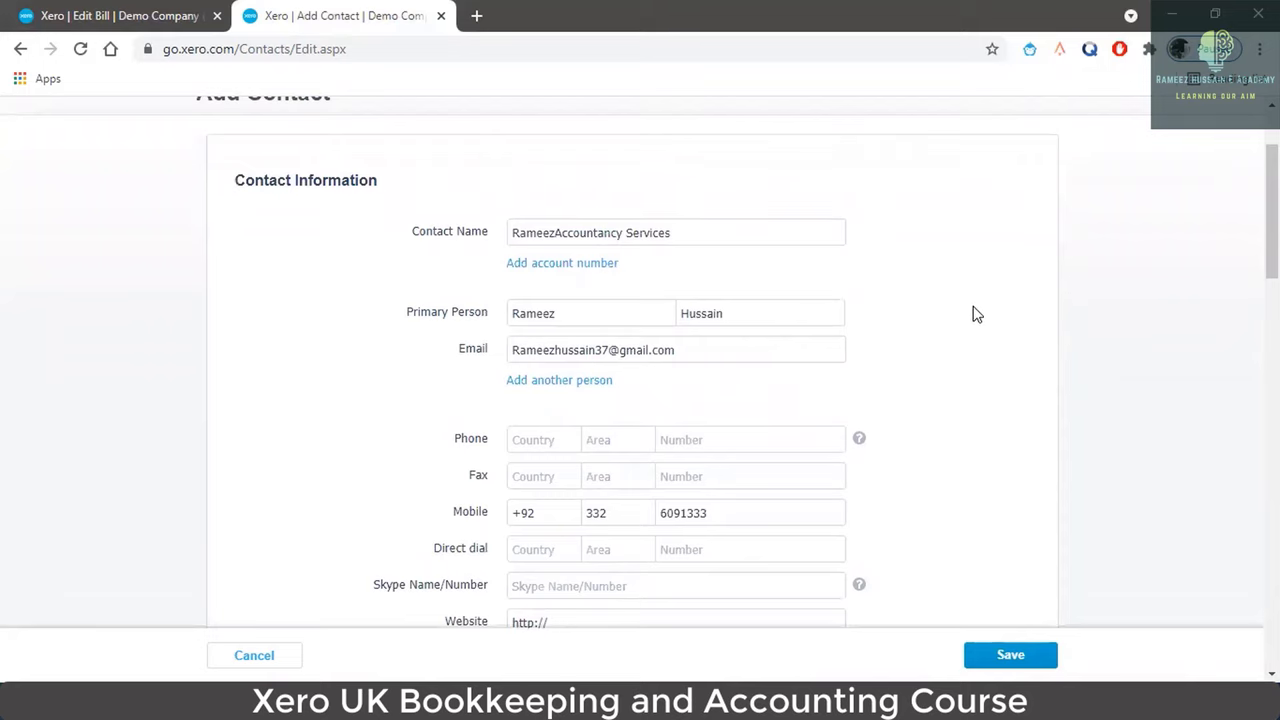
pyautogui.scroll(-5, 976, 316)
pyautogui.scroll(-7, 976, 316)
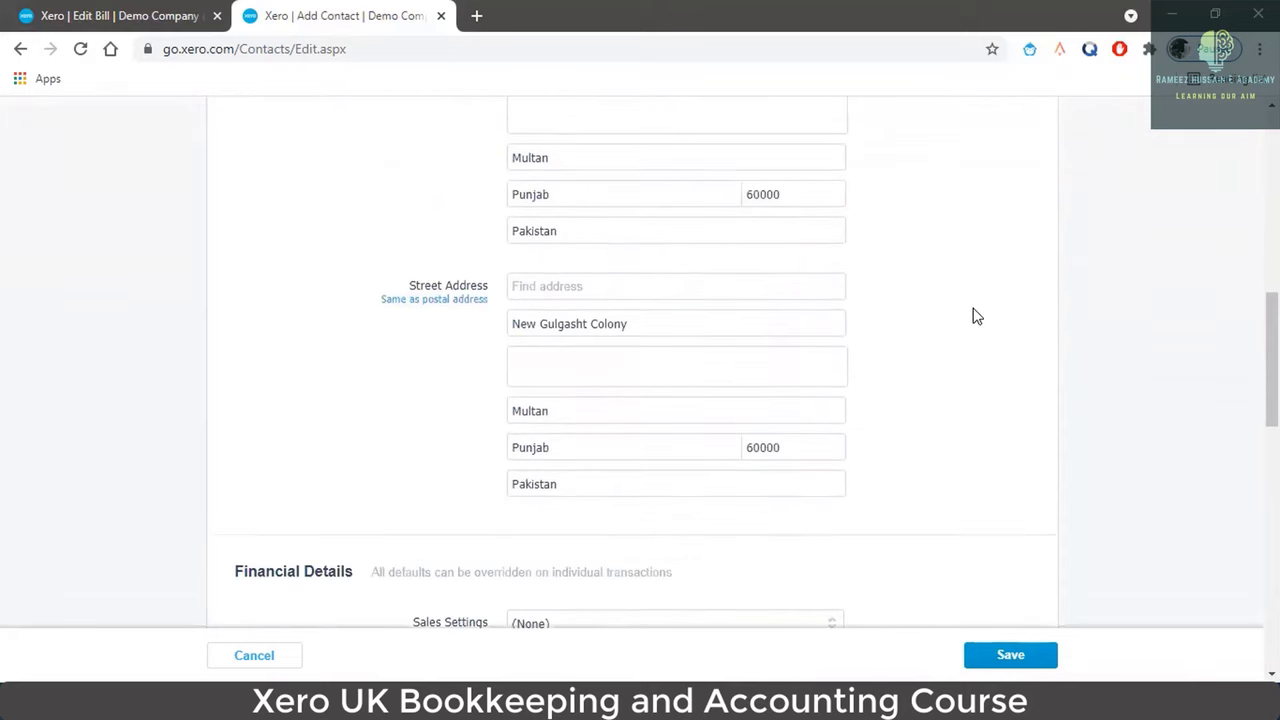
pyautogui.scroll(-1, 976, 316)
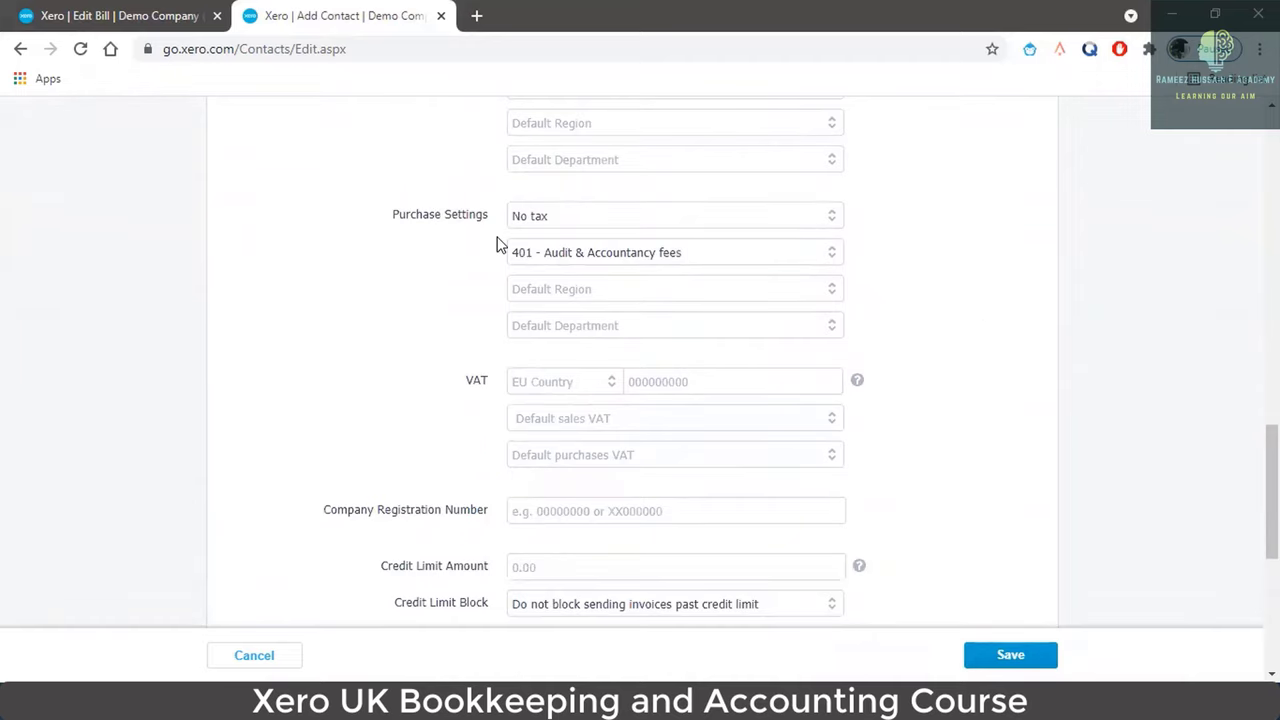
pyautogui.scroll(-5, 950, 390)
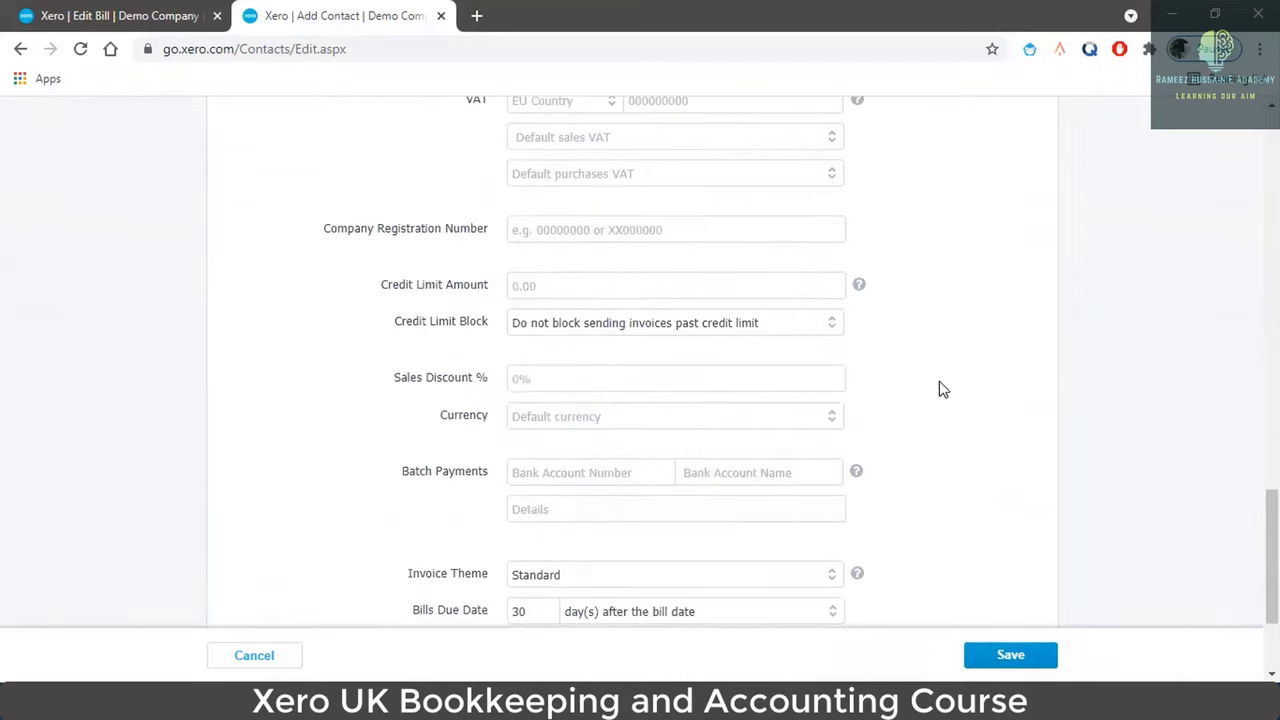
# Step: Save the supplier contact, reopen it for editing, and bring up the Invoice 228 PDF in Edge
pyautogui.click(1010, 655)
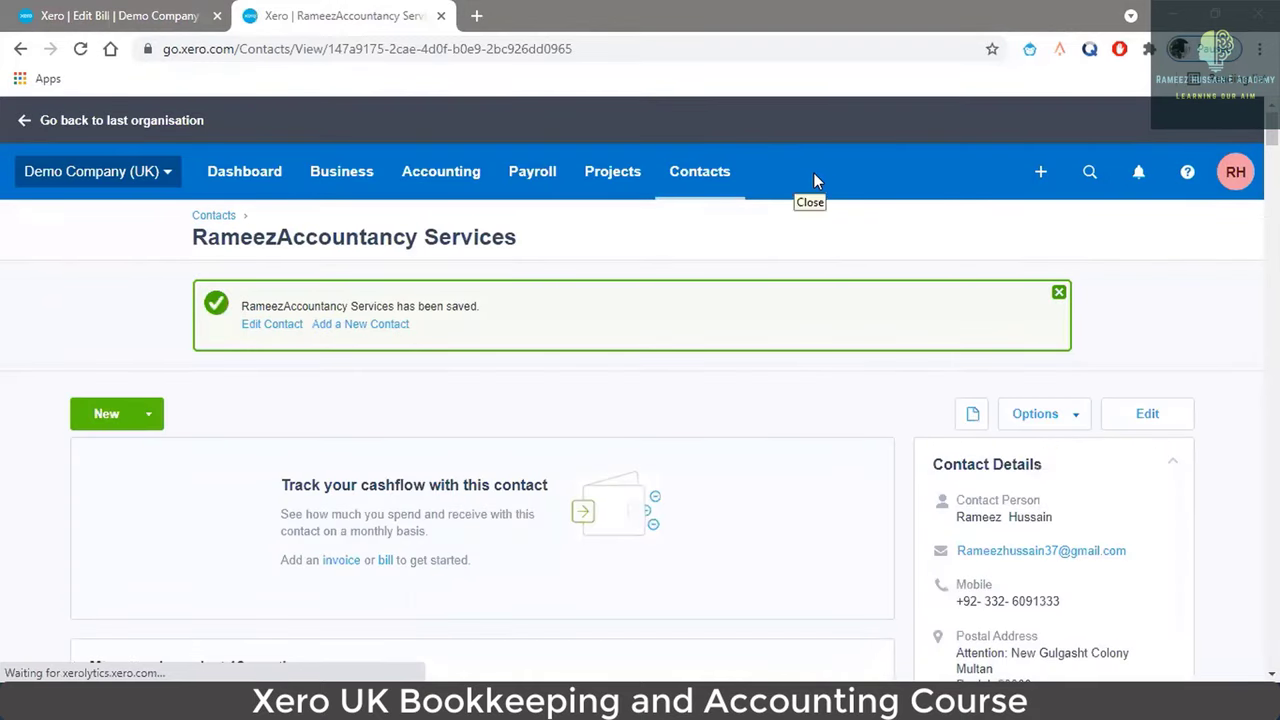
pyautogui.click(267, 329)
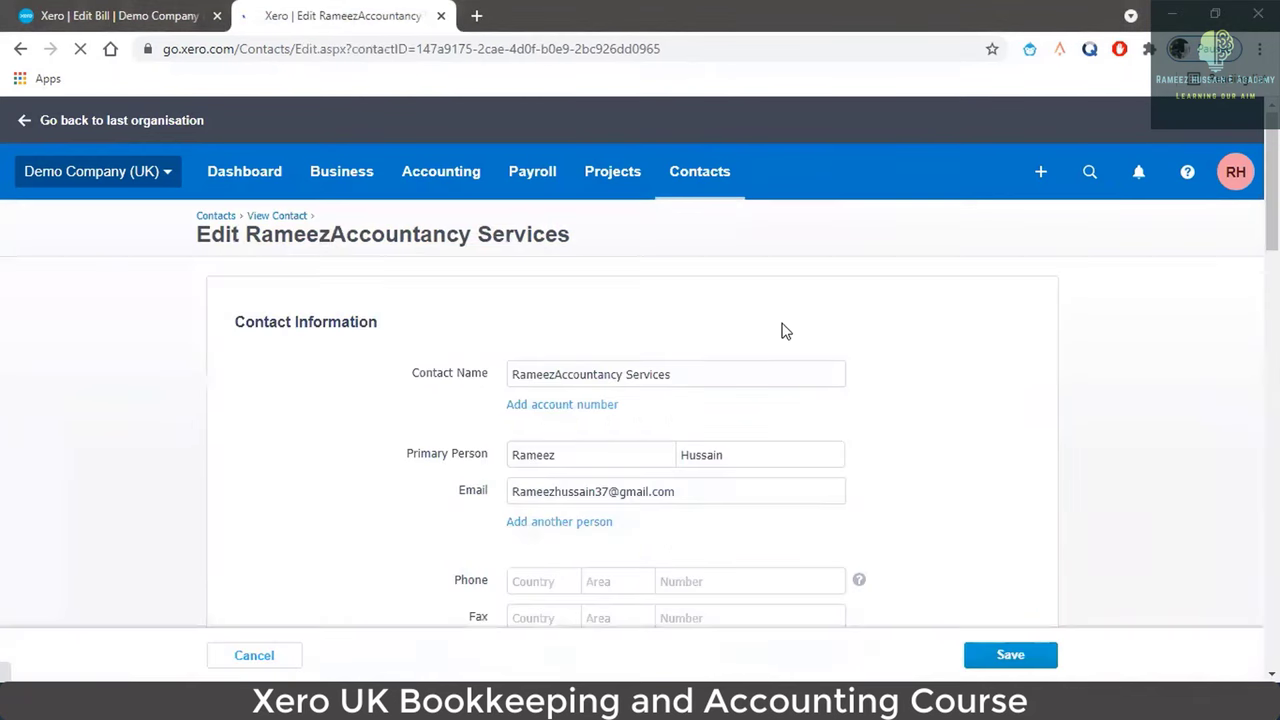
pyautogui.click(145, 700)
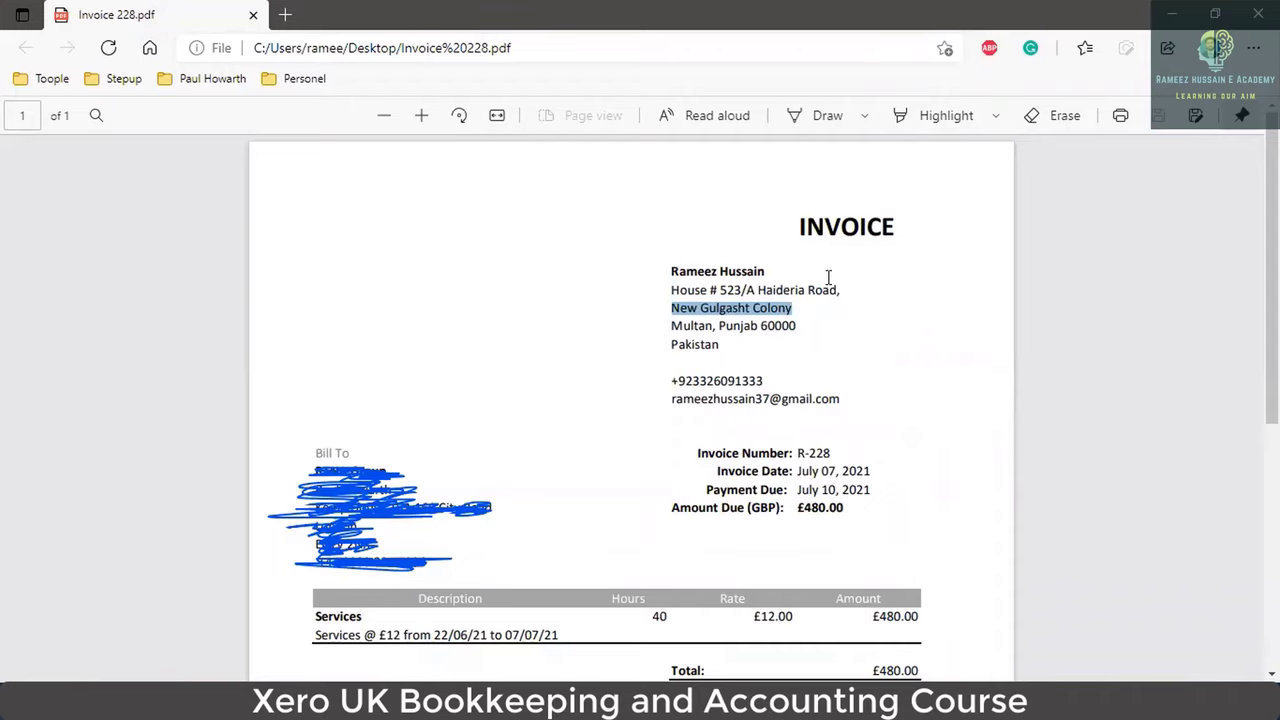
# Step: After checking the Invoice 228 address, return to the Xero contact edit page with Alt+Tab
pyautogui.hotkey('alt', 'Tab')
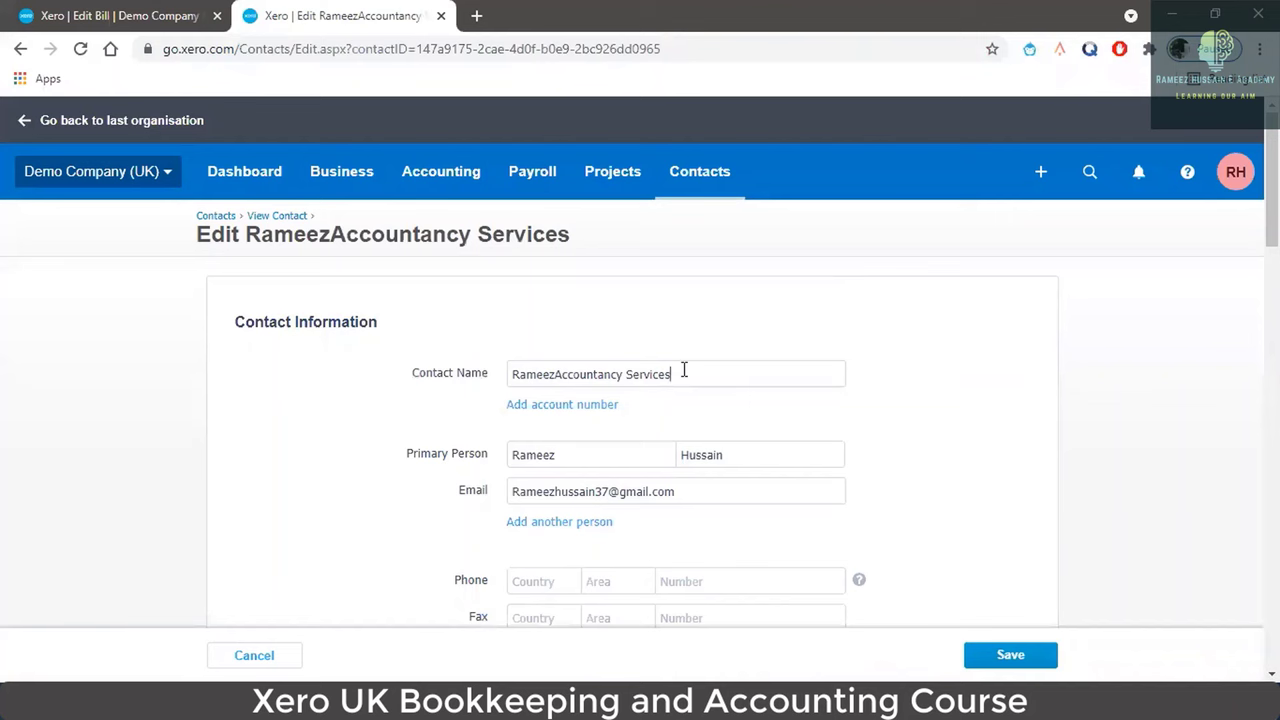
pyautogui.hotkey('alt', 'Tab')
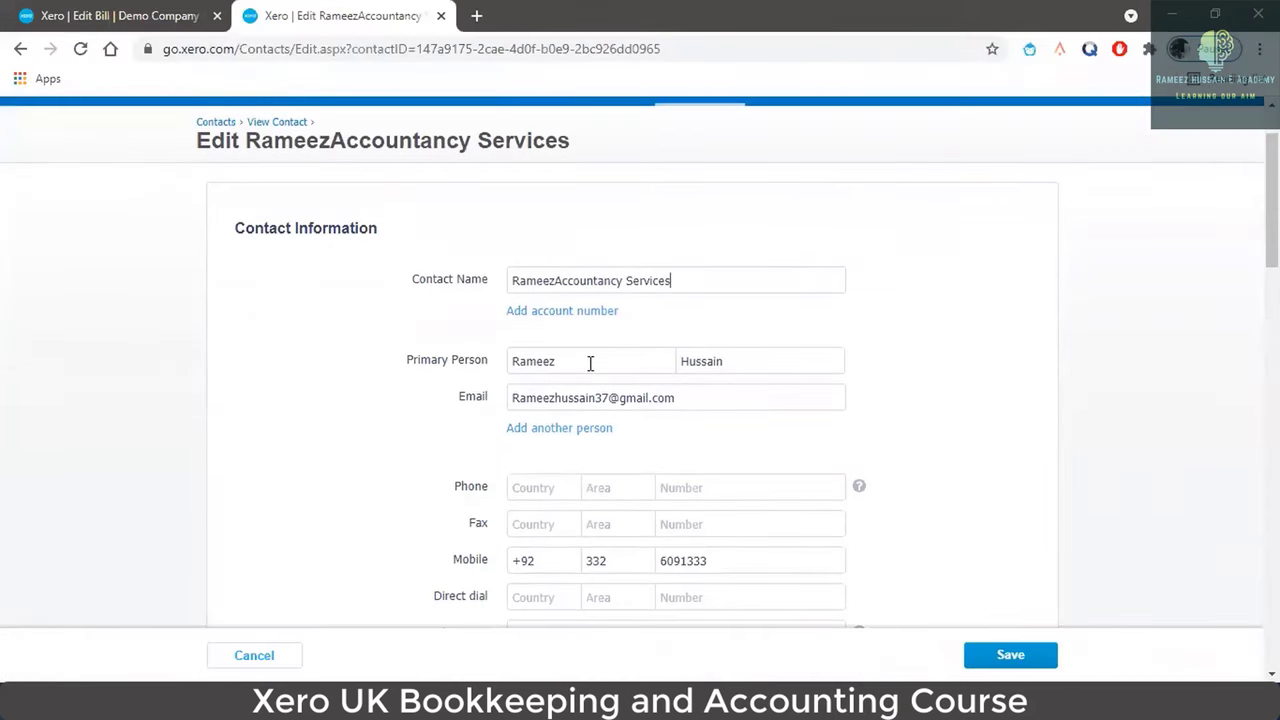
pyautogui.scroll(-3, 574, 410)
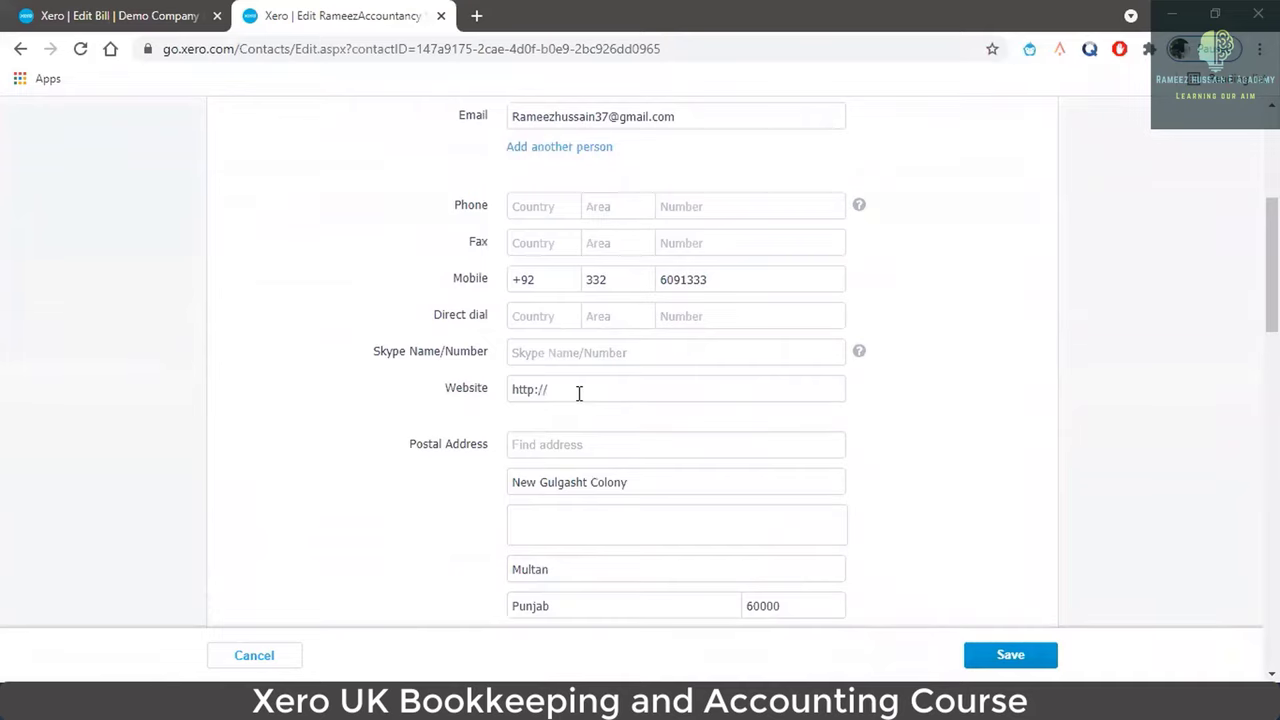
pyautogui.scroll(-2, 657, 360)
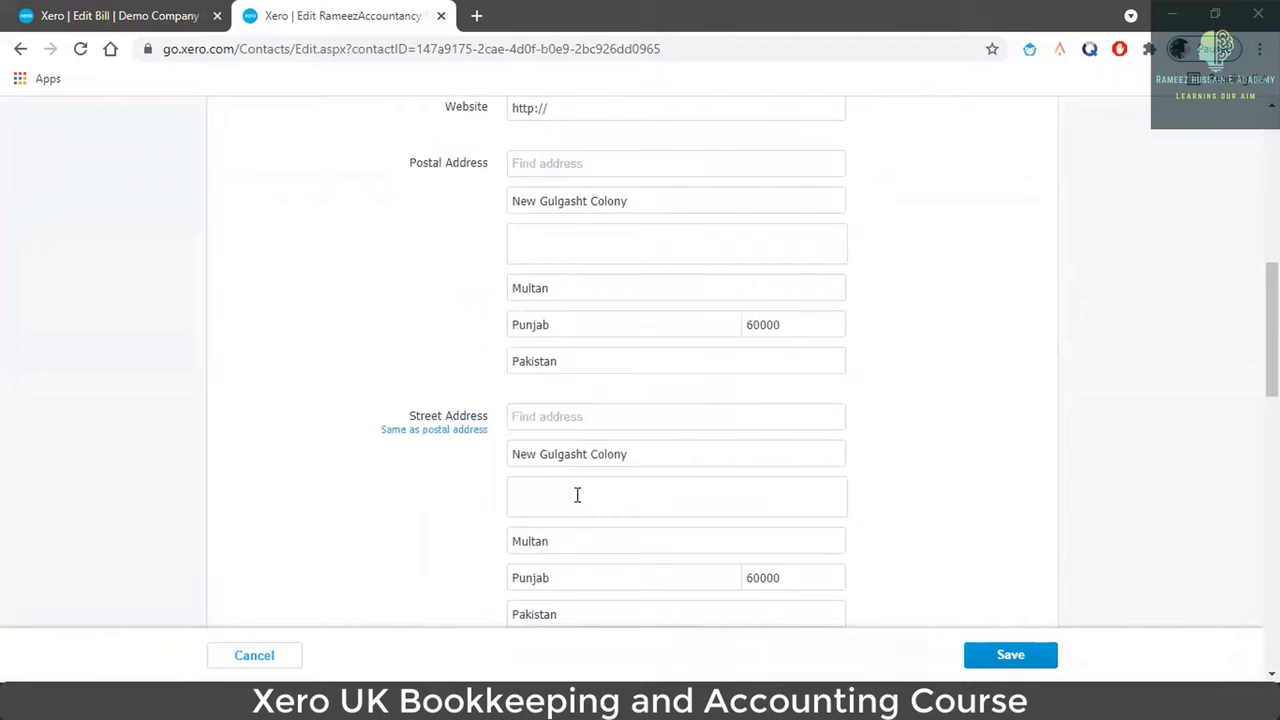
pyautogui.scroll(-1, 586, 430)
pyautogui.scroll(-1, 645, 390)
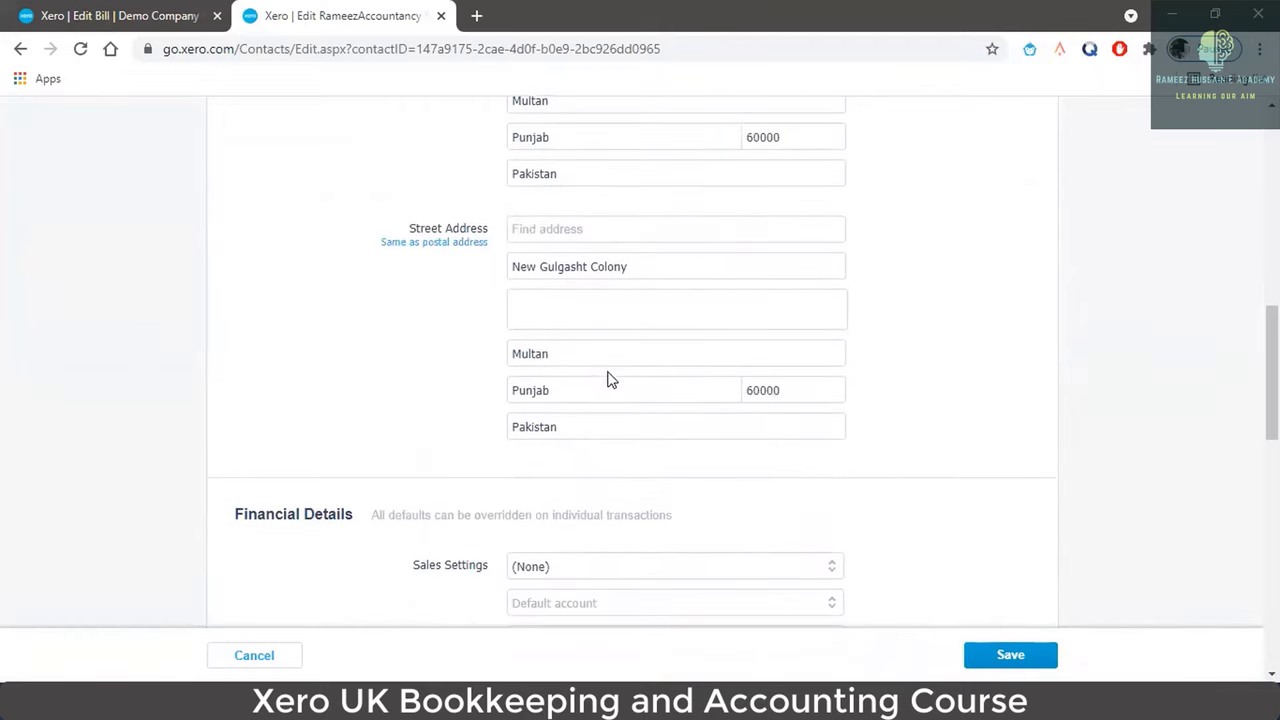
pyautogui.scroll(-1, 606, 377)
pyautogui.scroll(-1, 666, 291)
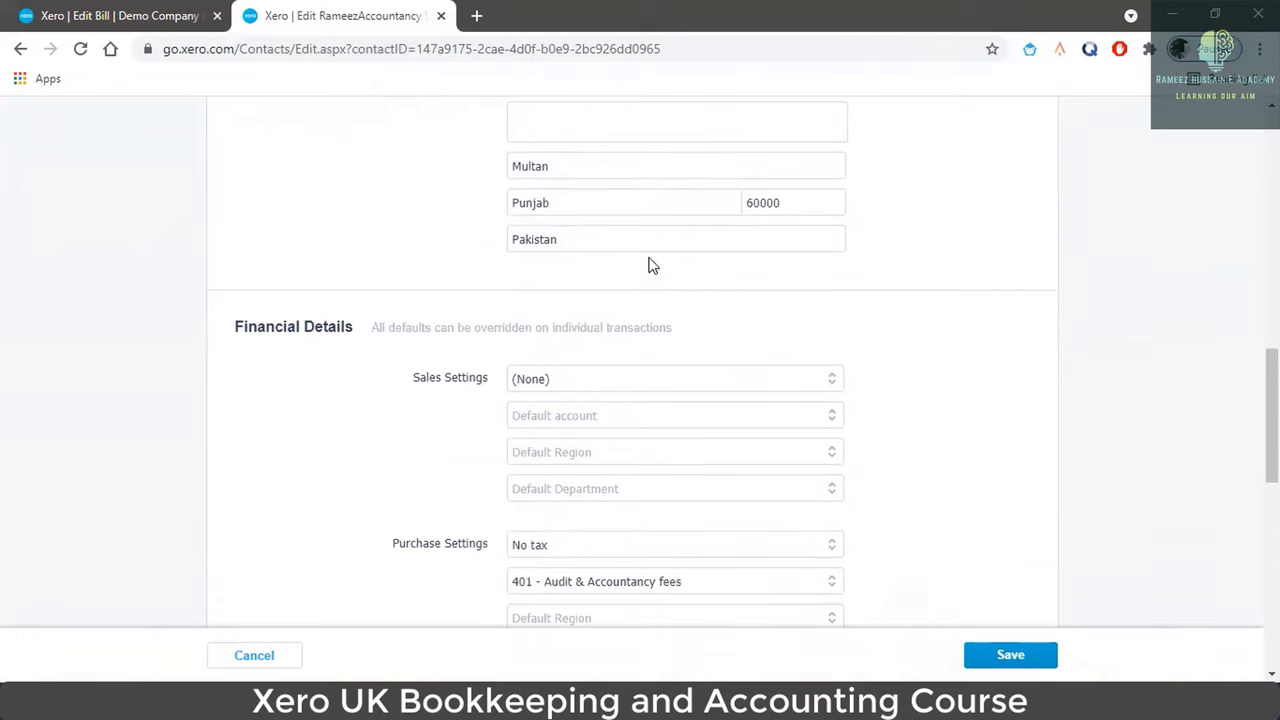
pyautogui.scroll(3, 626, 250)
pyautogui.scroll(-6, 688, 143)
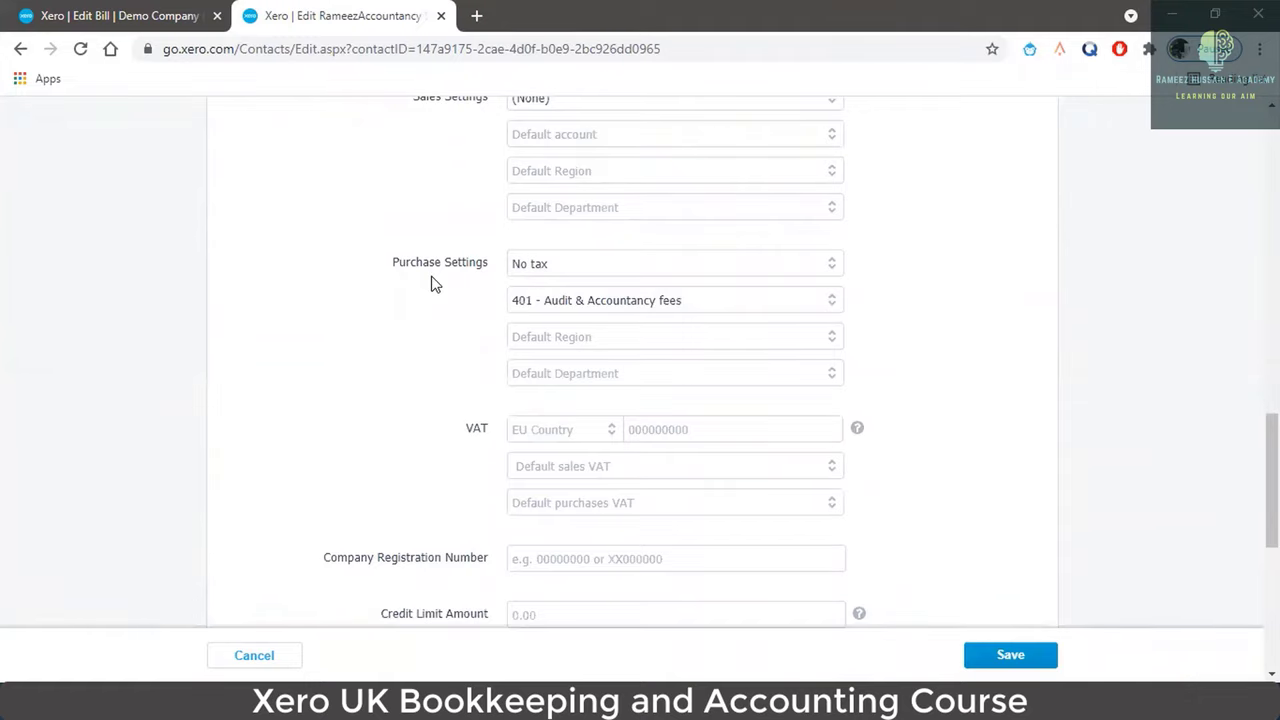
pyautogui.scroll(1, 517, 294)
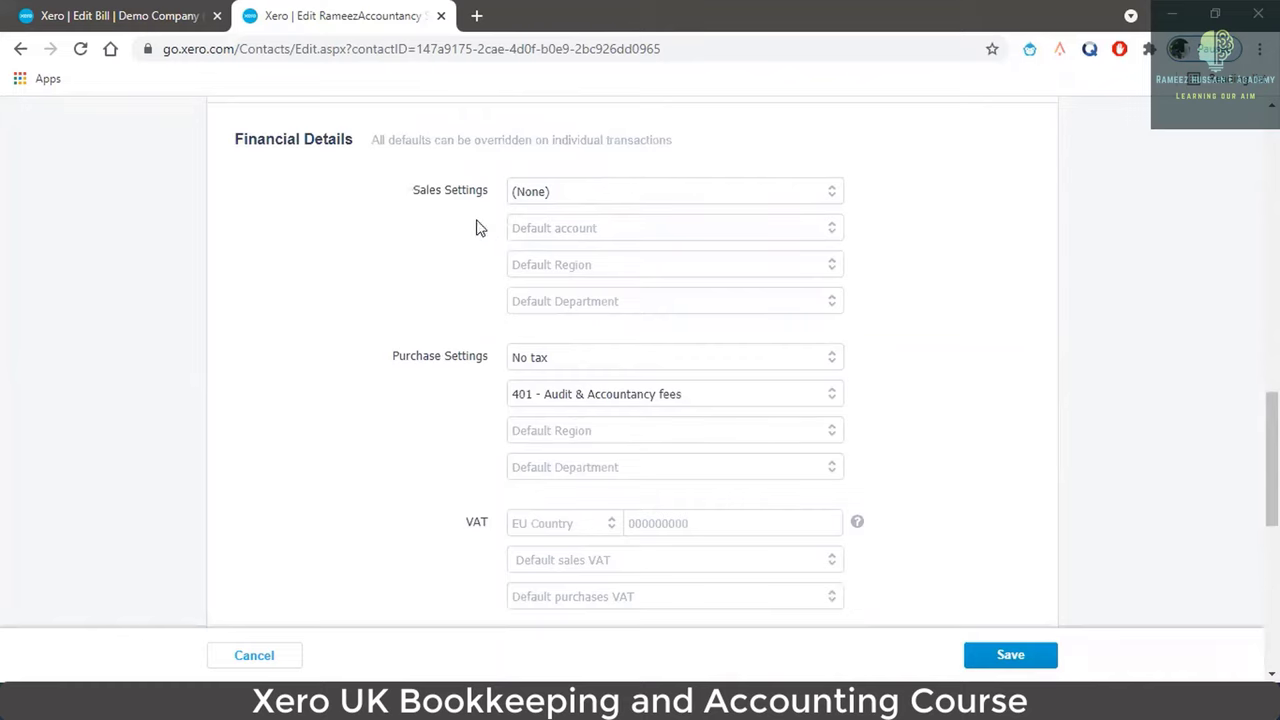
pyautogui.scroll(-1, 437, 405)
pyautogui.scroll(-1, 437, 405)
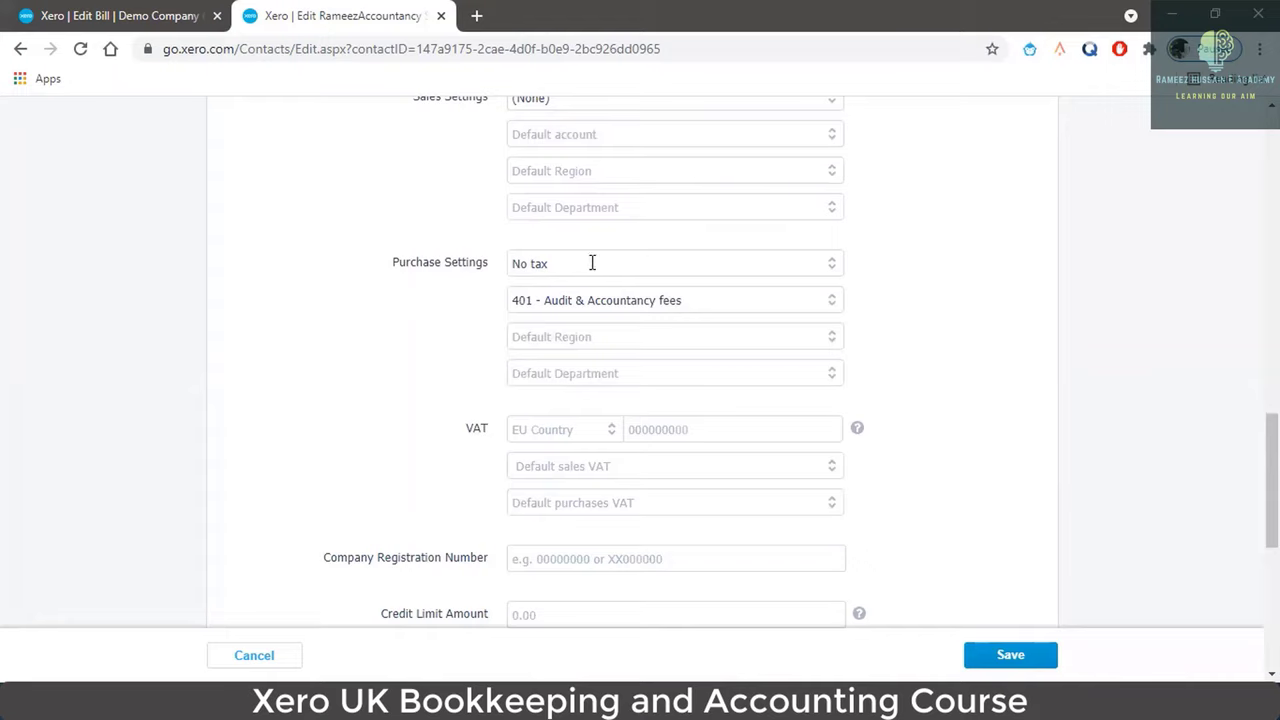
pyautogui.click(831, 268)
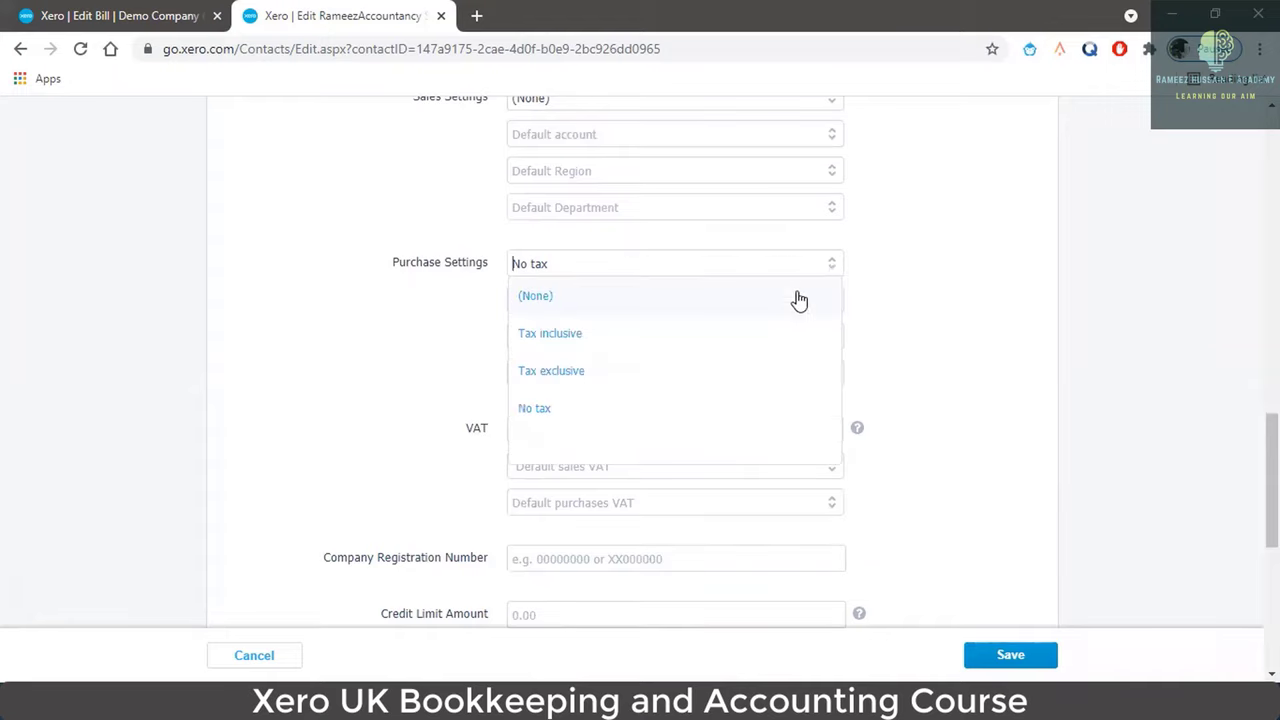
pyautogui.click(581, 418)
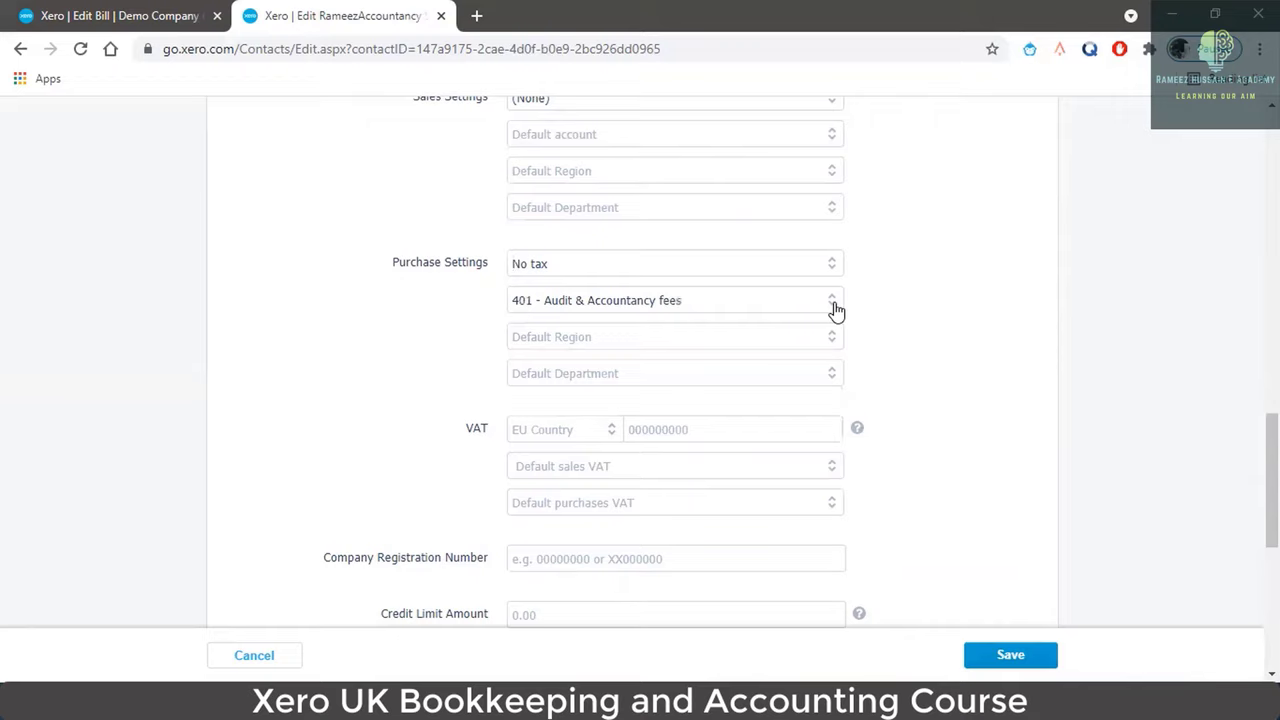
pyautogui.click(835, 305)
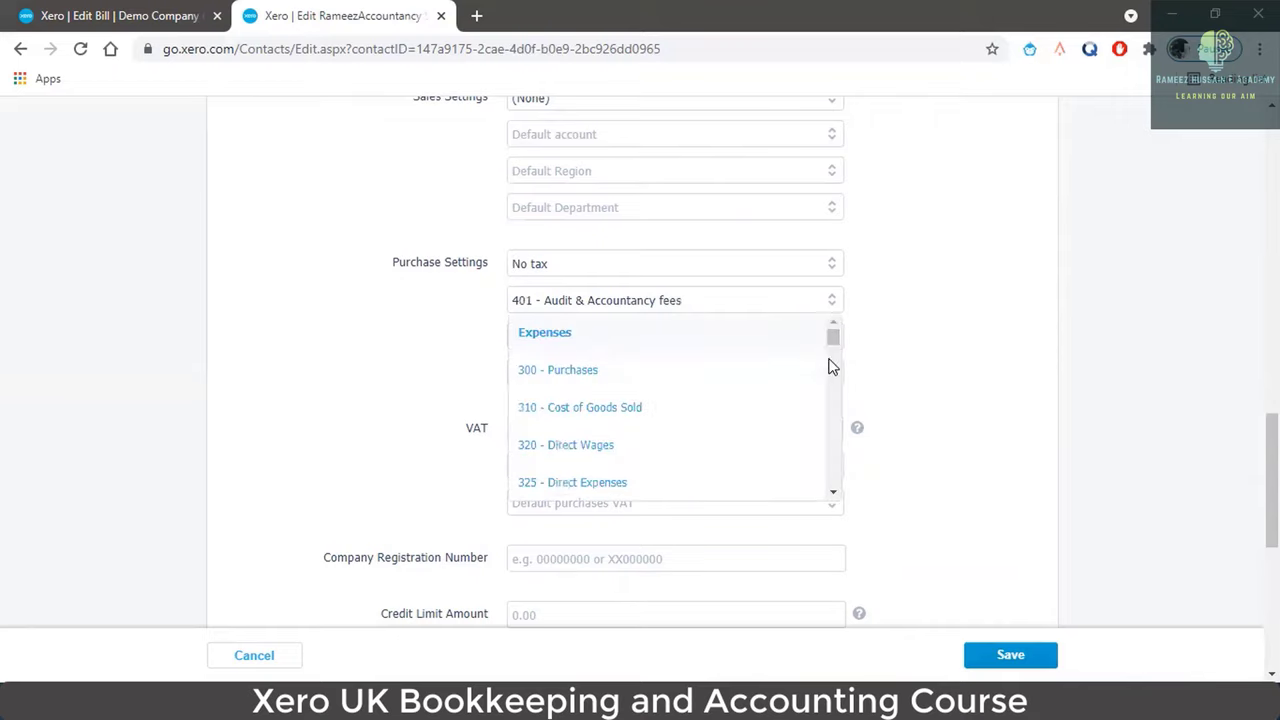
pyautogui.moveTo(834, 343); pyautogui.dragTo(834, 352)
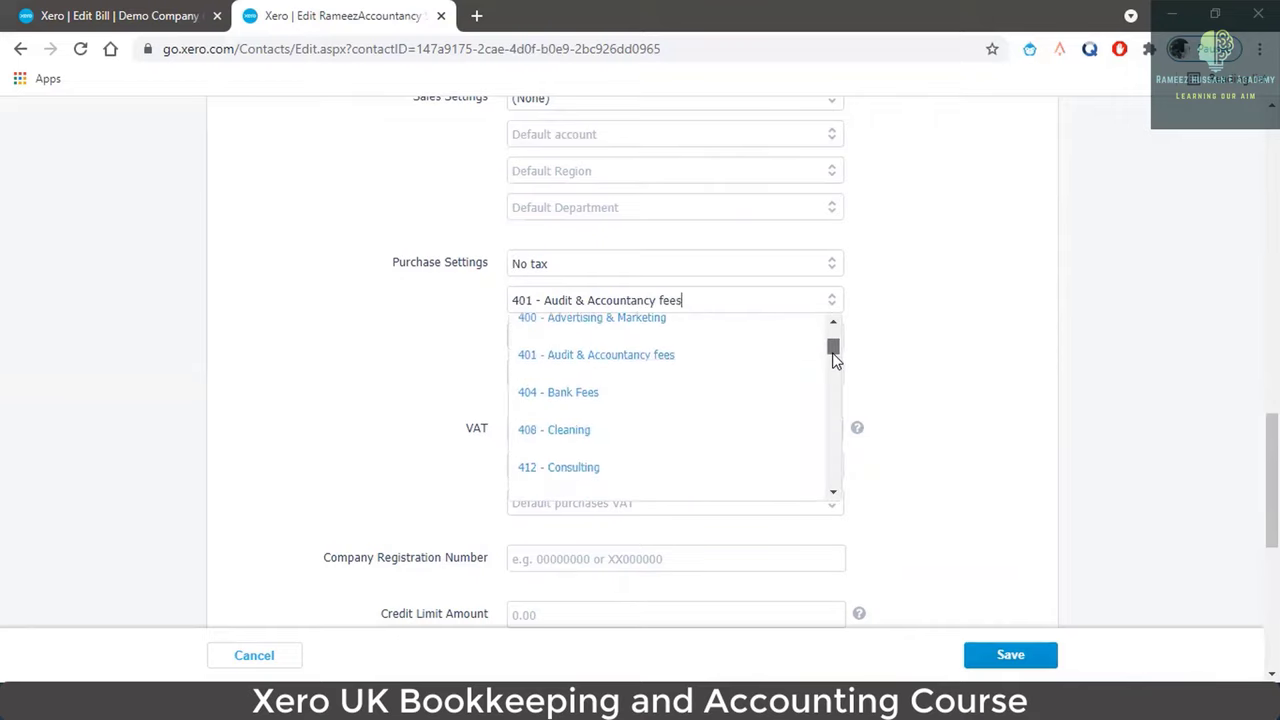
pyautogui.click(652, 366)
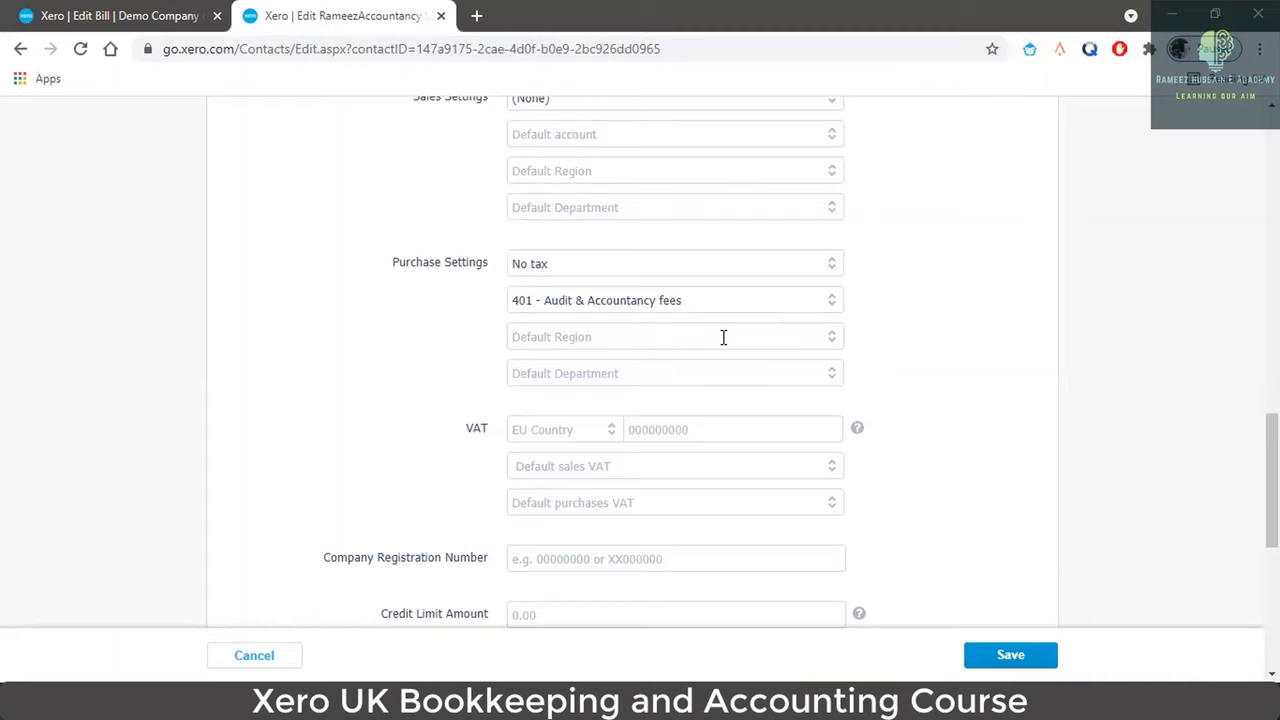
pyautogui.scroll(-1, 723, 337)
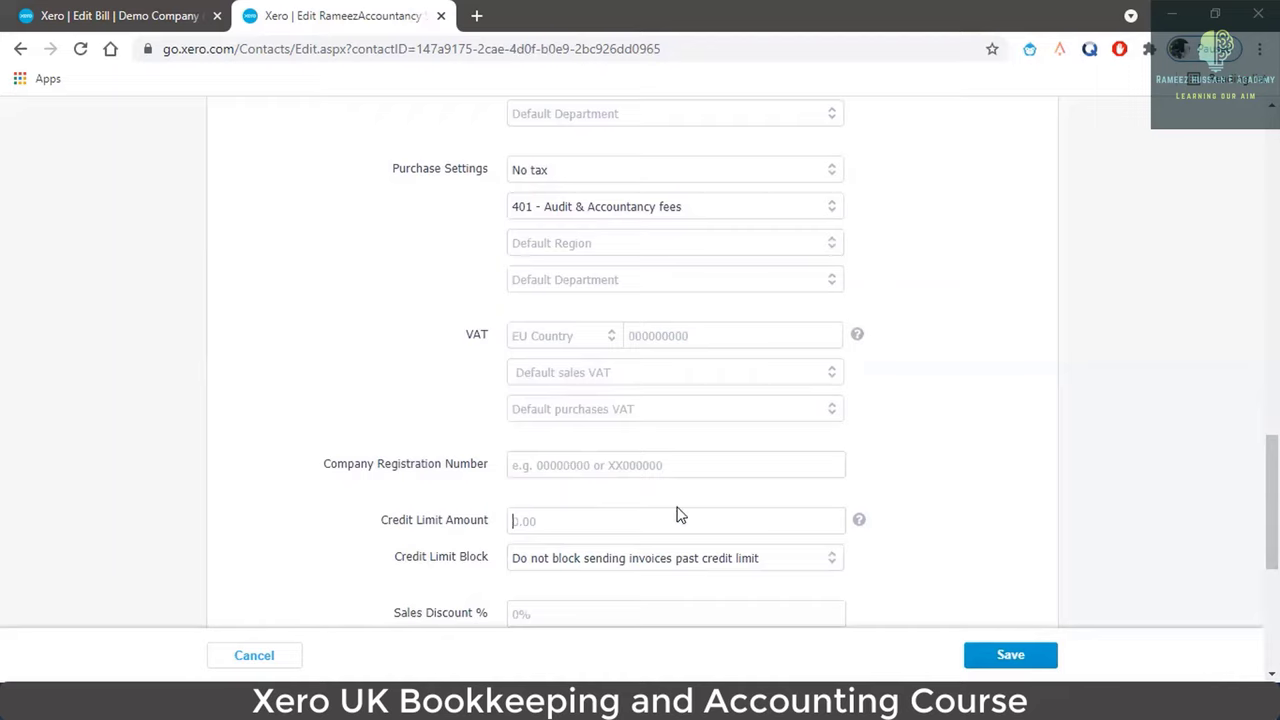
# Step: Leave invoices unblocked when the contact goes past its credit limit
pyautogui.scroll(-1, 682, 528)
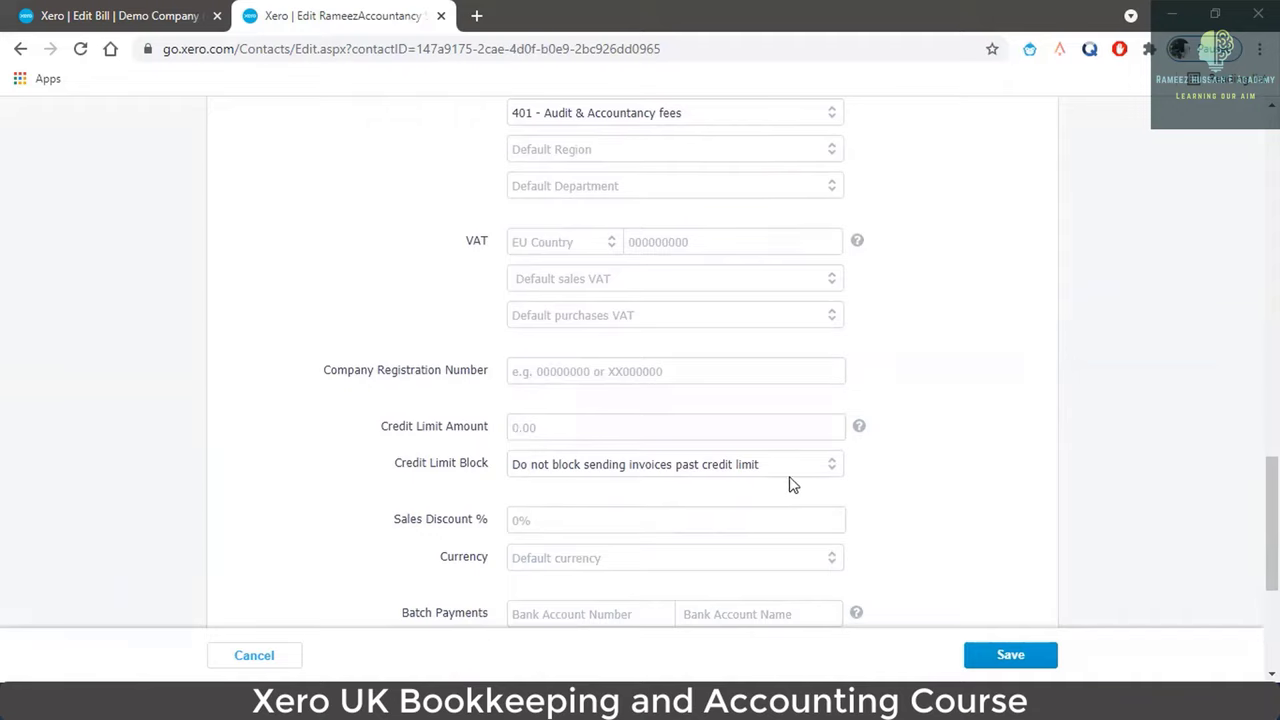
pyautogui.click(827, 477)
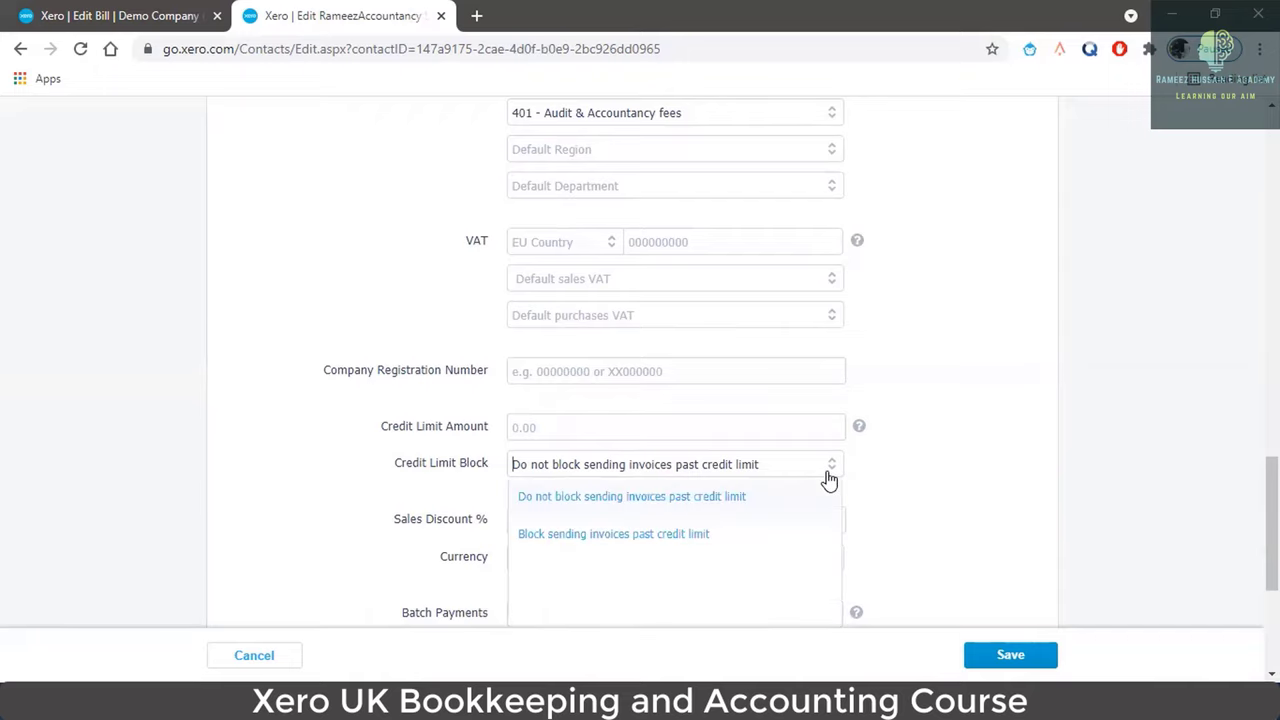
pyautogui.click(729, 505)
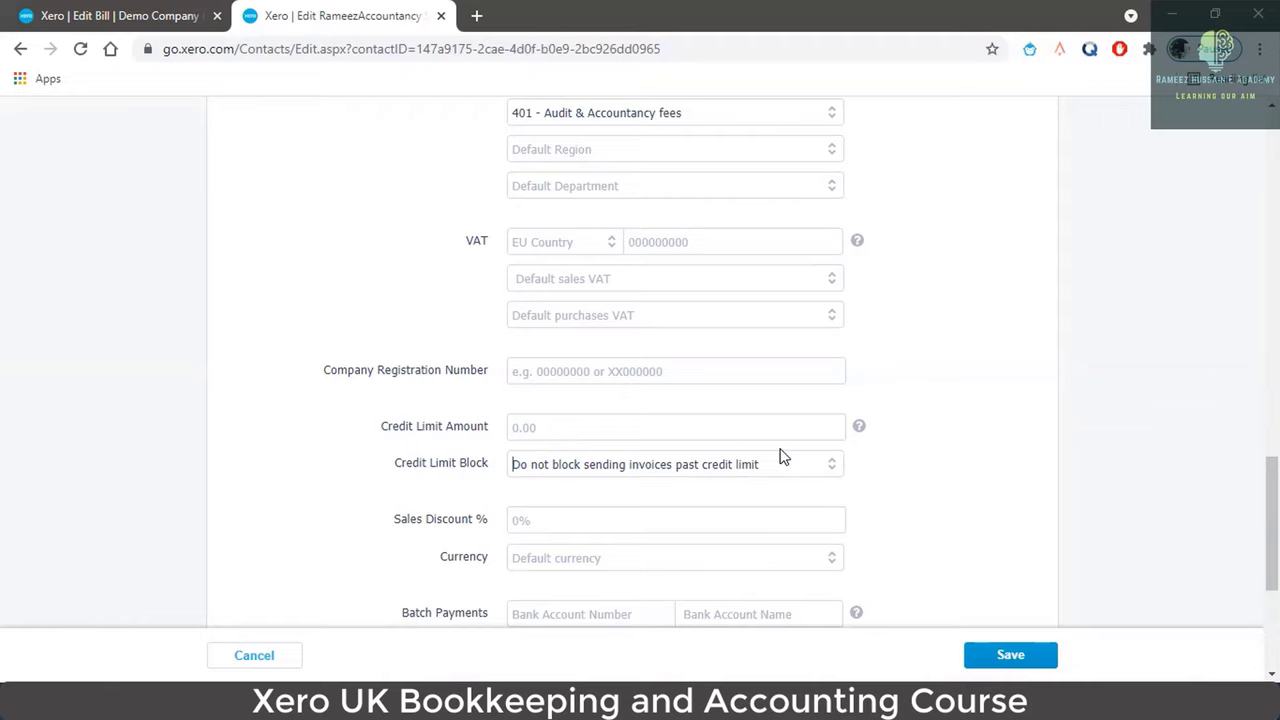
# Step: Enter the supplier's bank account number from the PDF and the account name Wise
pyautogui.scroll(-1, 783, 457)
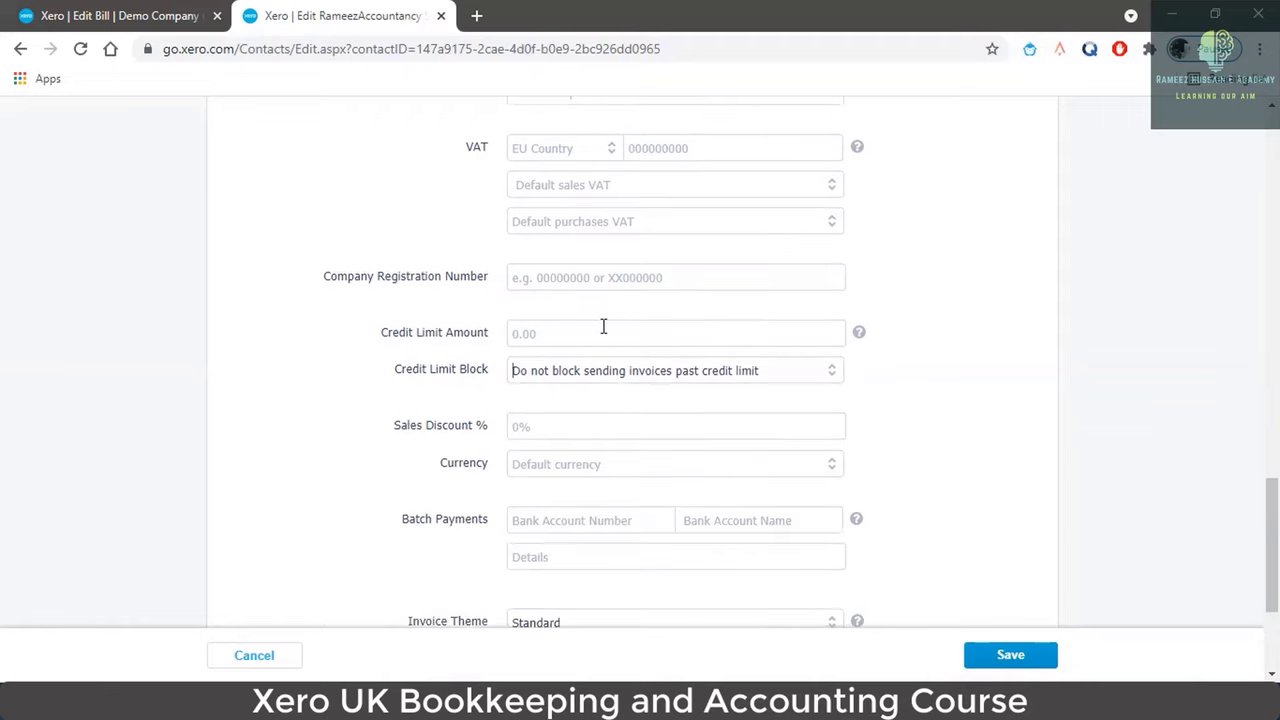
pyautogui.scroll(-1, 670, 372)
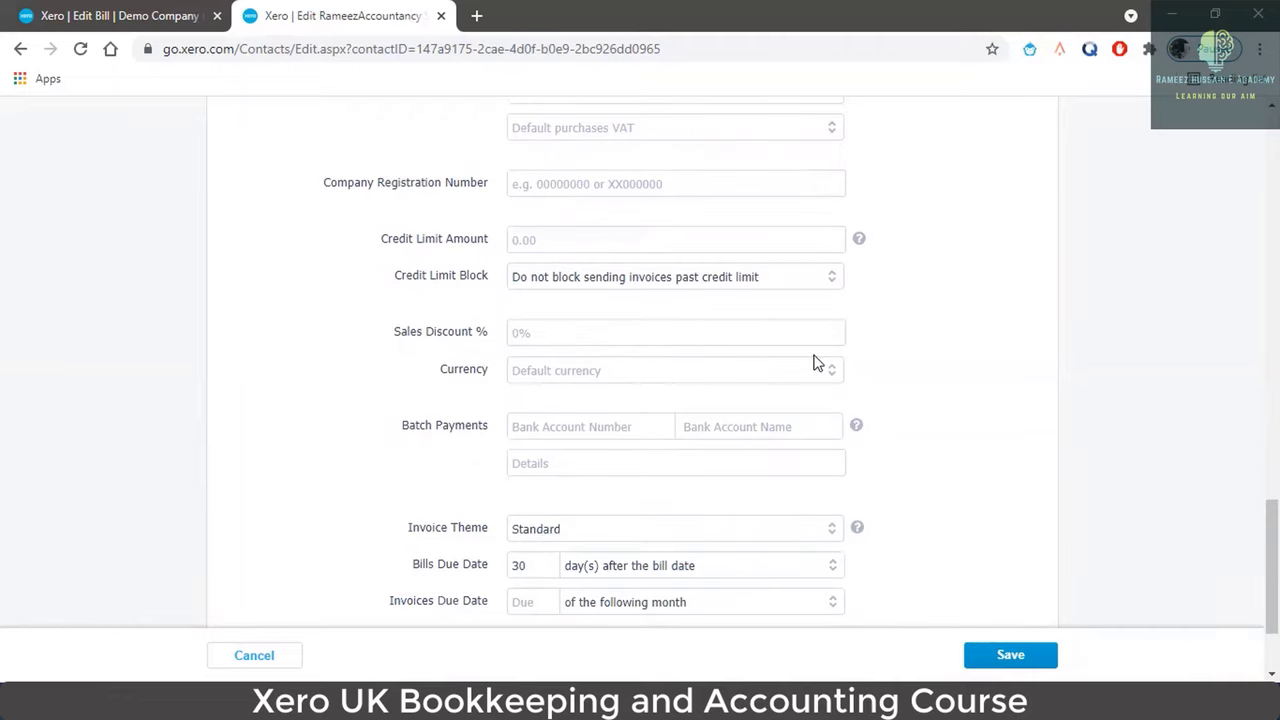
pyautogui.scroll(-2, 772, 375)
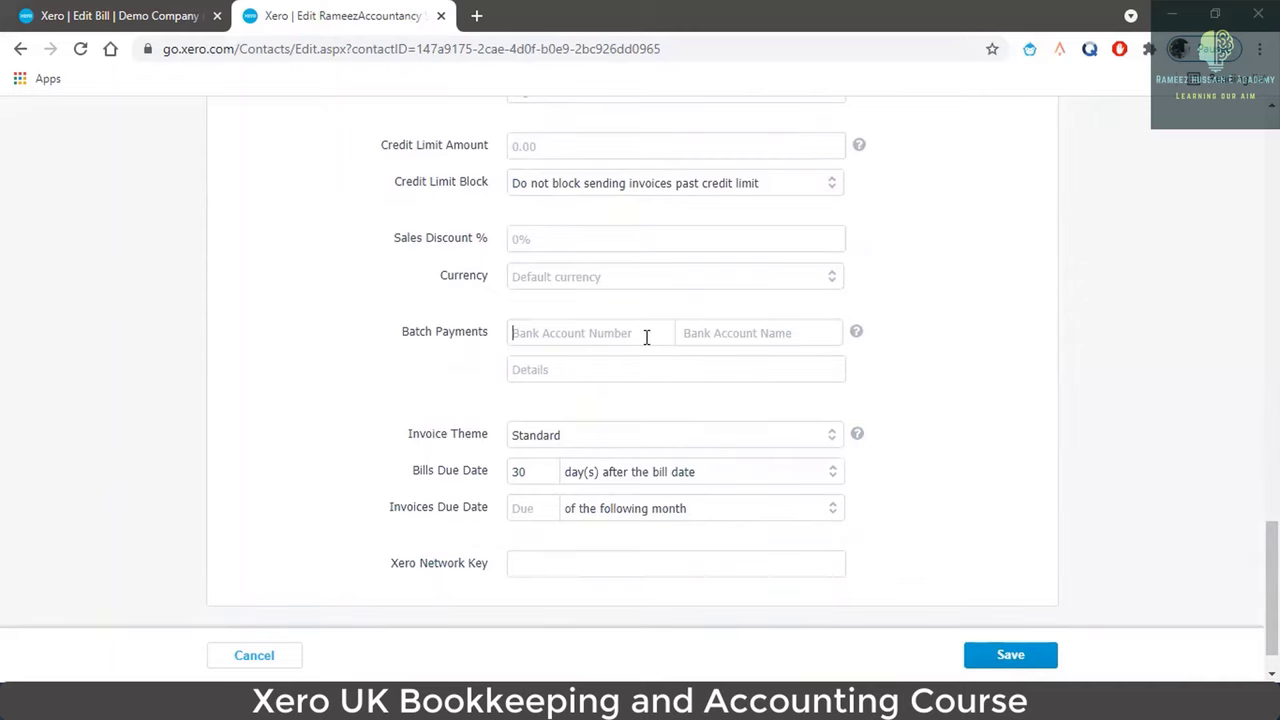
pyautogui.hotkey('alt', 'Tab')
pyautogui.scroll(-5, 560, 370)
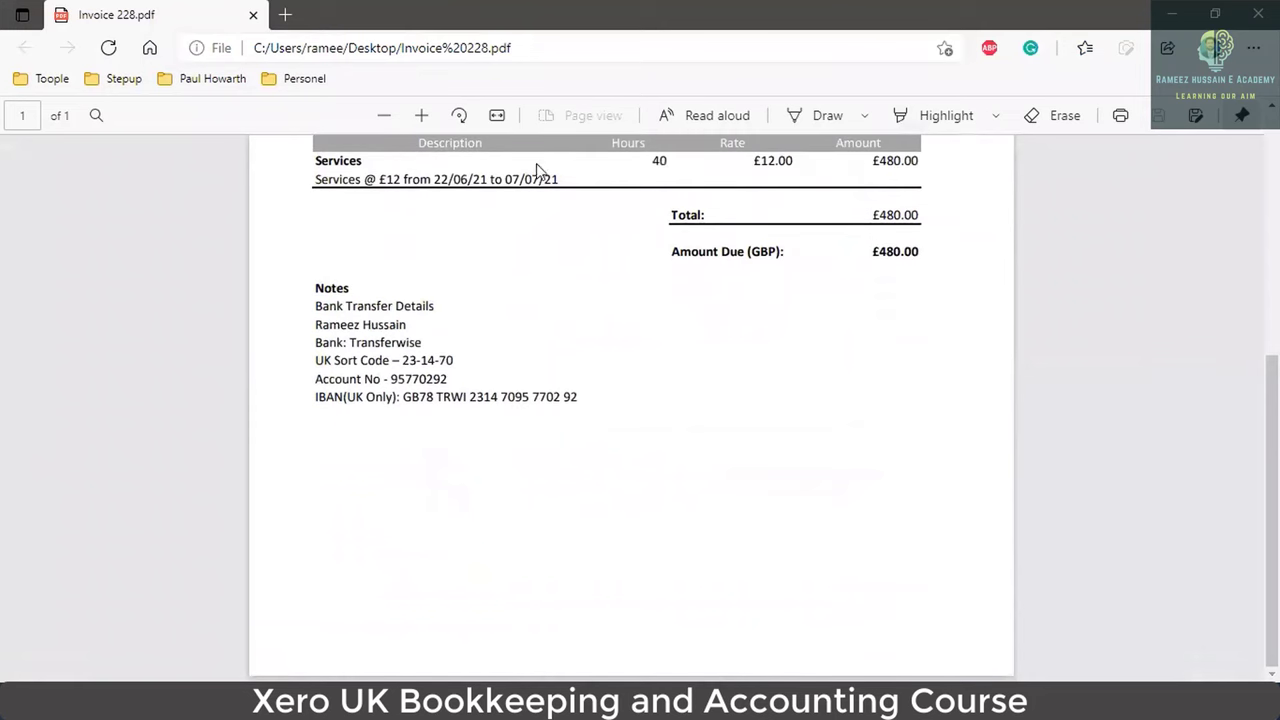
pyautogui.scroll(5, 523, 363)
pyautogui.hotkey('alt', 'Tab')
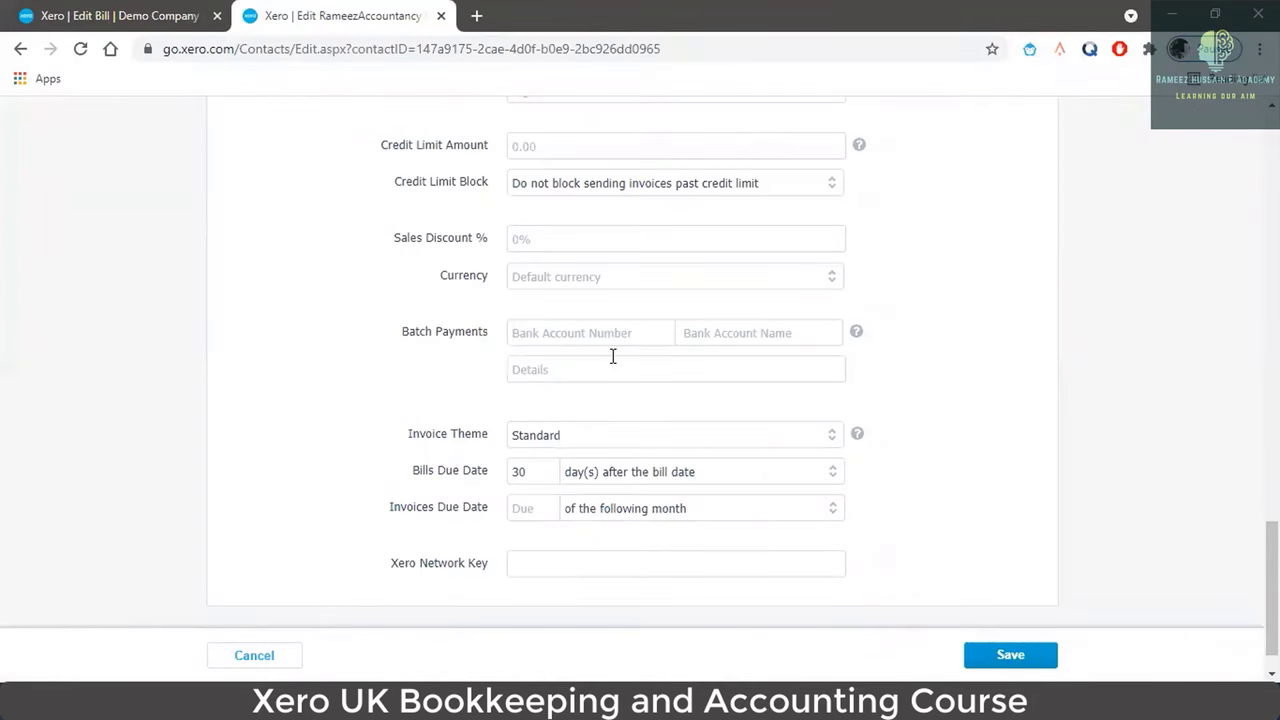
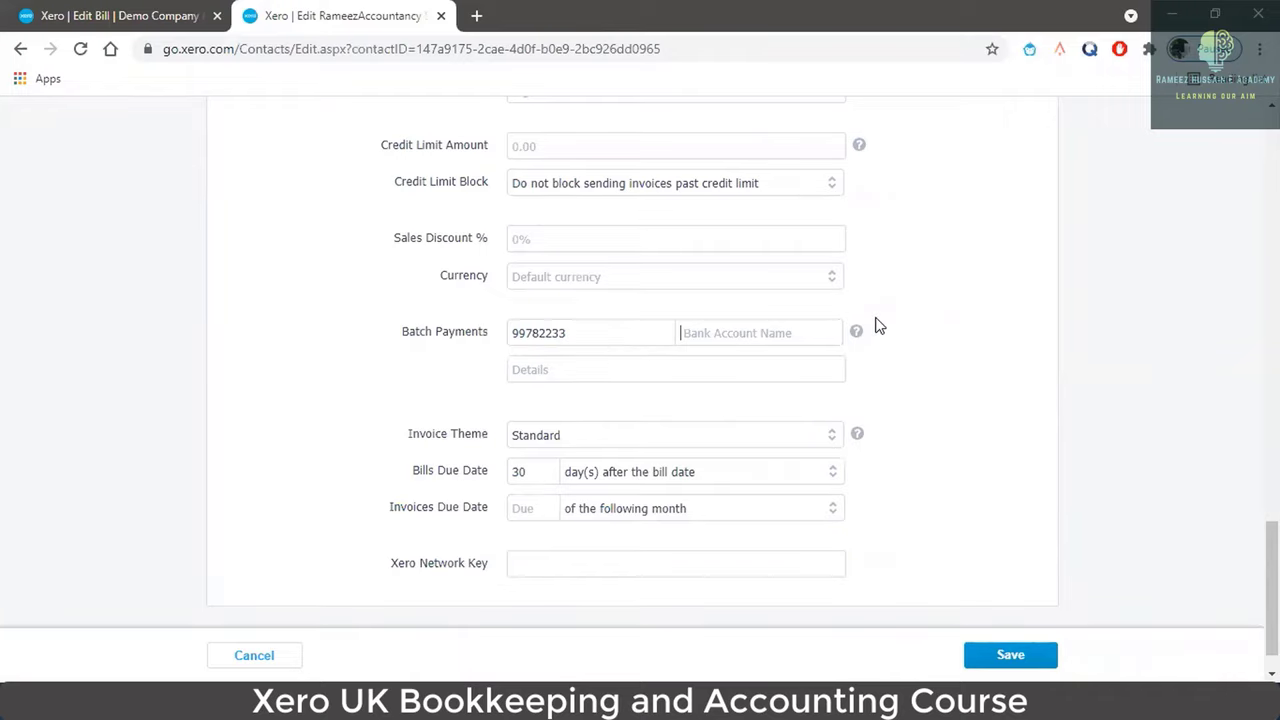
pyautogui.press('Tab')
pyautogui.write('Wise')
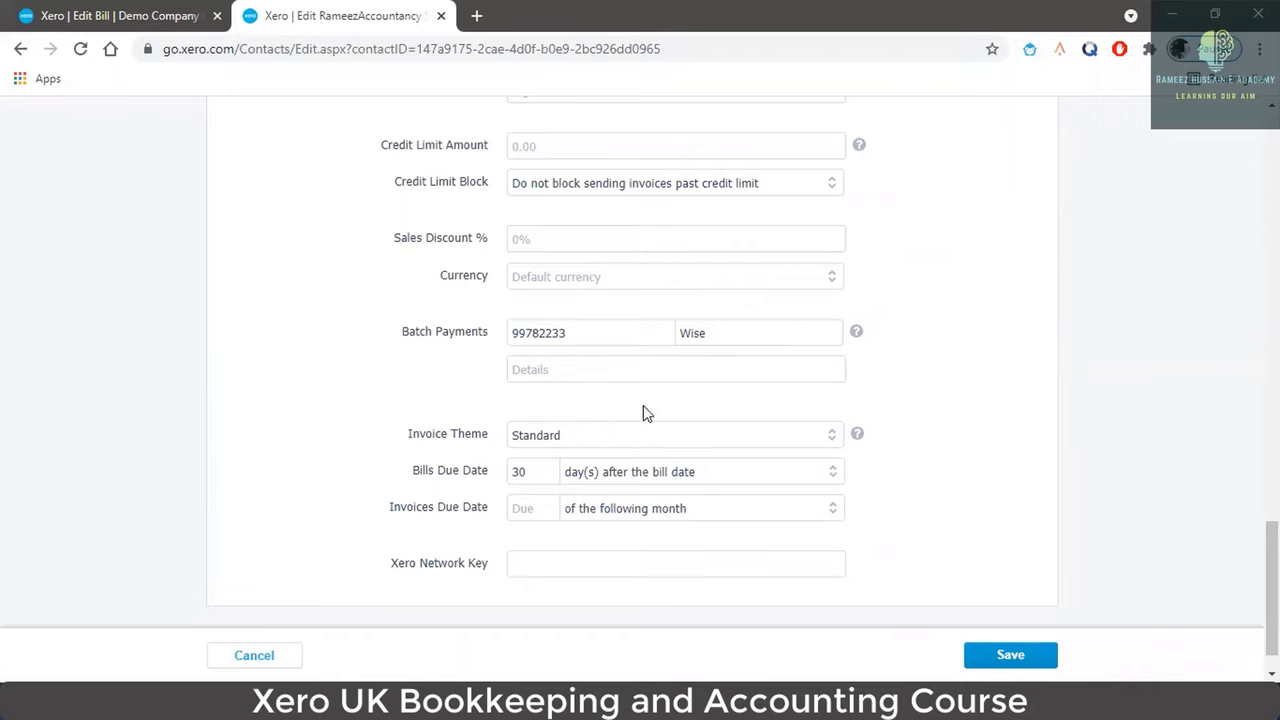
pyautogui.click(635, 374)
# Step: Save the updated contact details
pyautogui.scroll(-1, 790, 372)
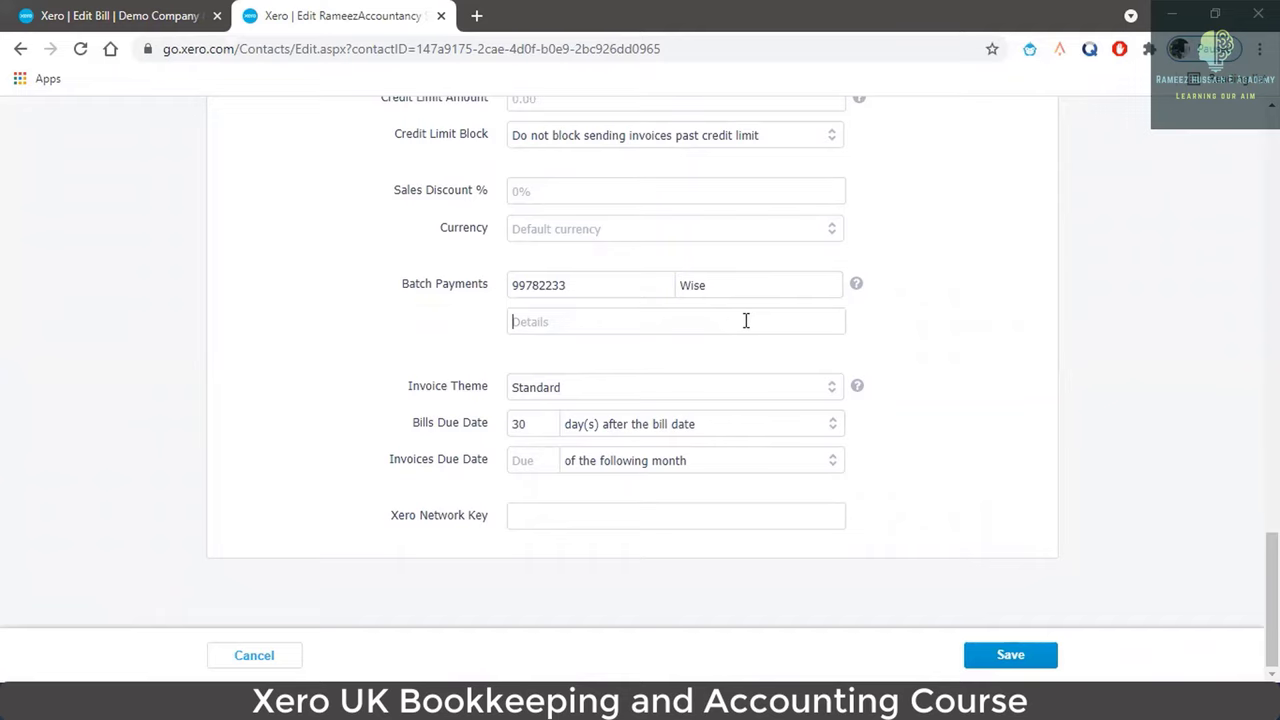
pyautogui.scroll(2, 733, 333)
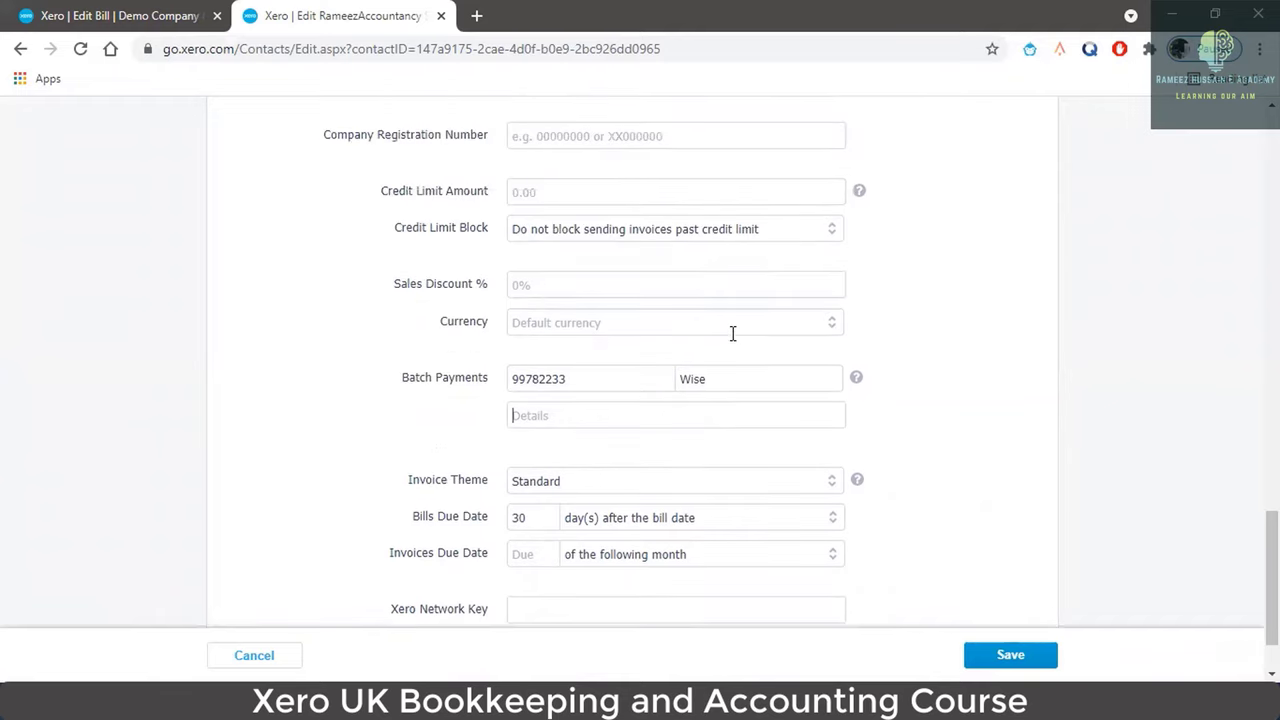
pyautogui.scroll(-2, 733, 333)
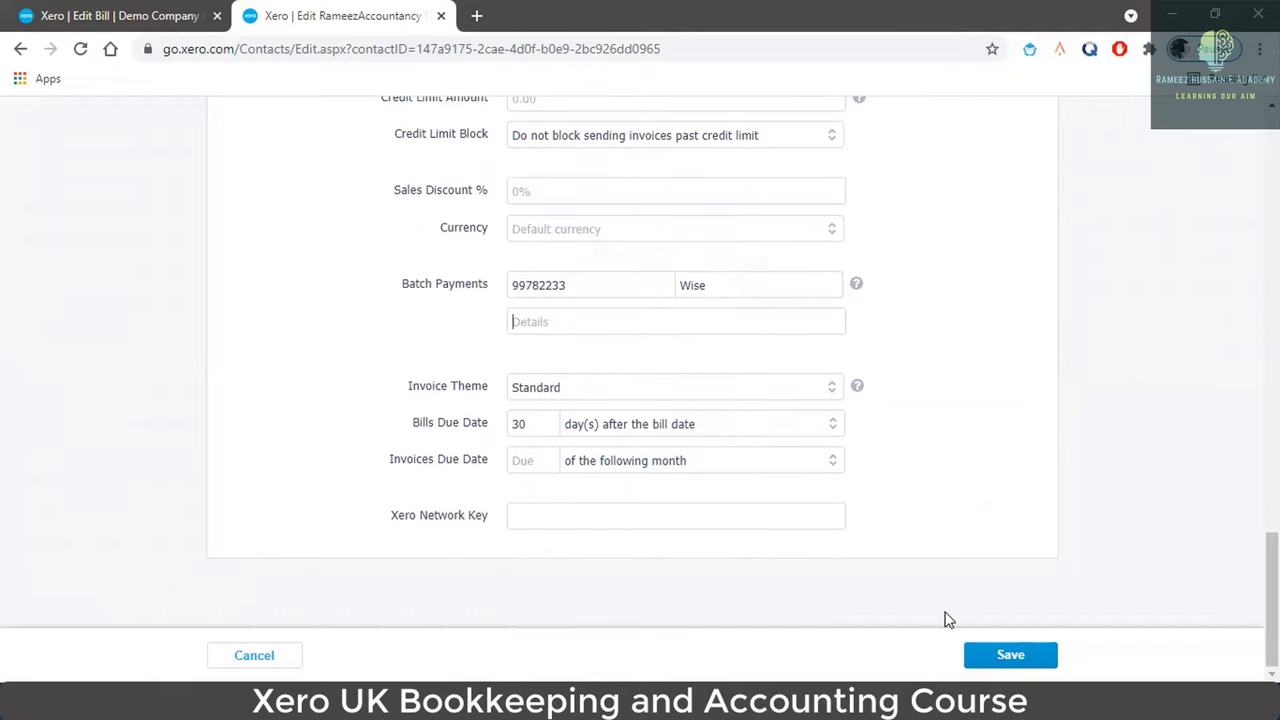
pyautogui.click(1041, 657)
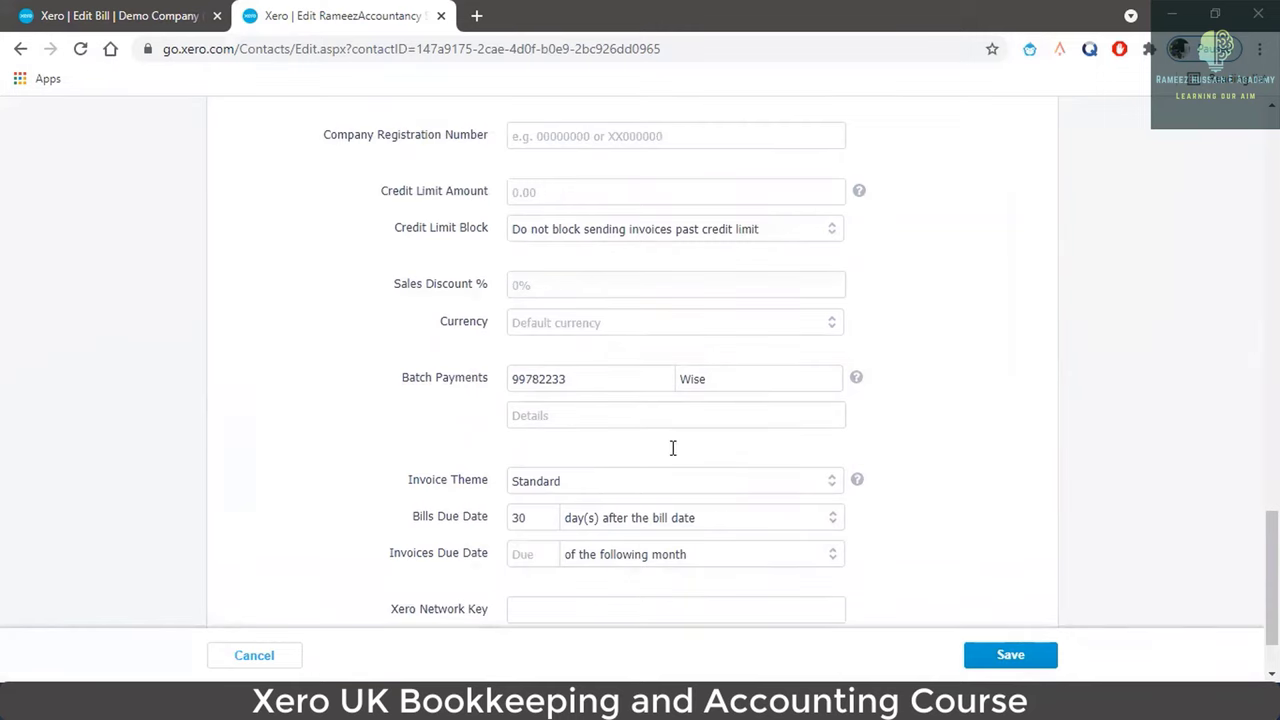
pyautogui.scroll(4, 700, 354)
pyautogui.scroll(-5, 700, 354)
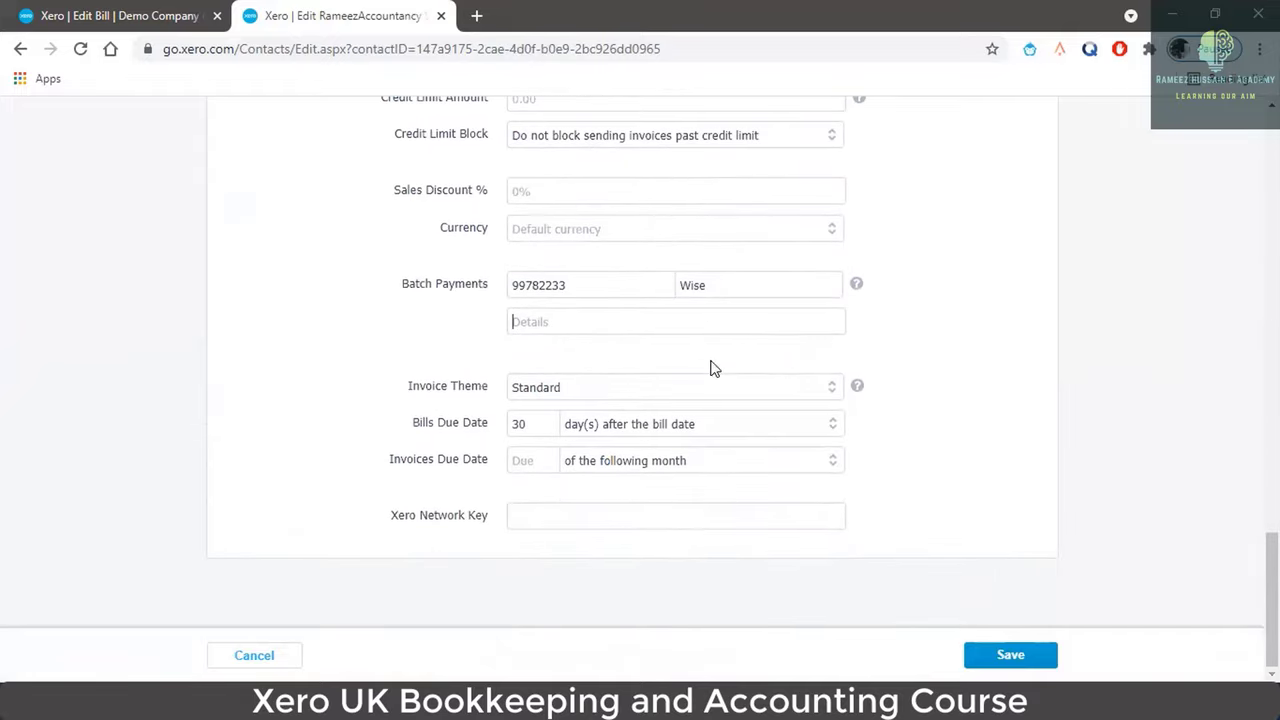
pyautogui.scroll(15, 864, 415)
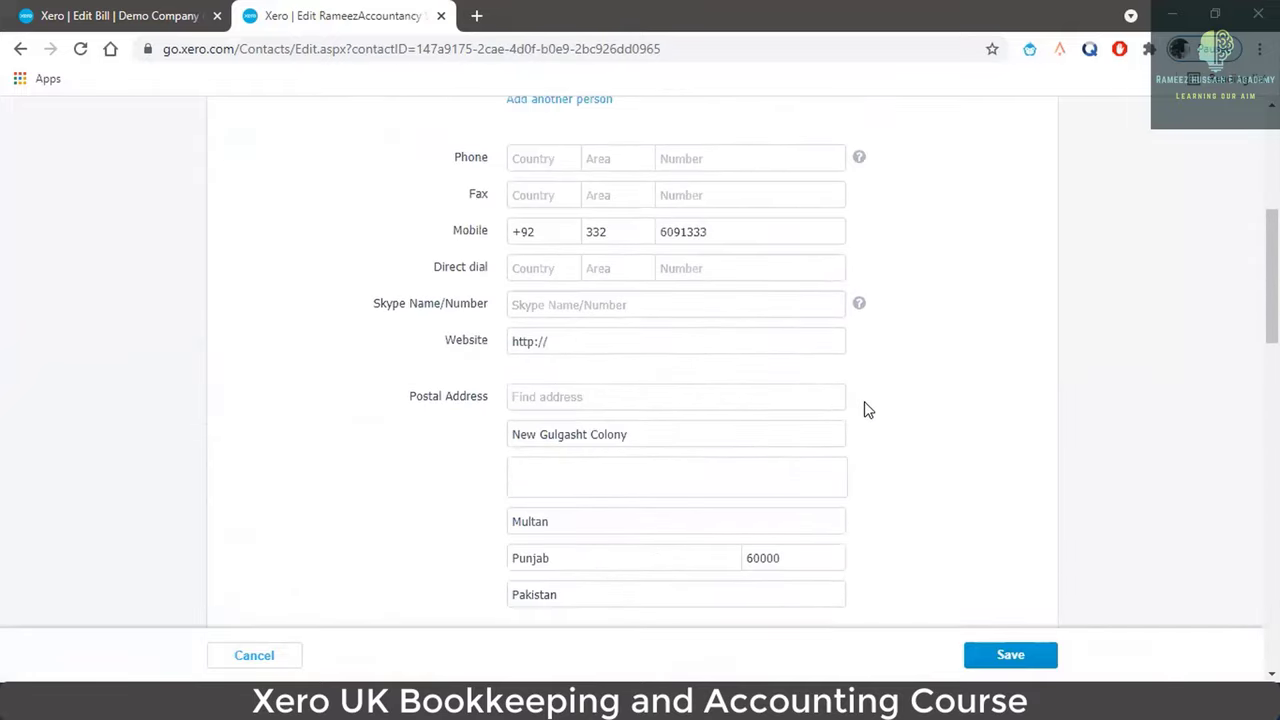
pyautogui.scroll(-3, 868, 410)
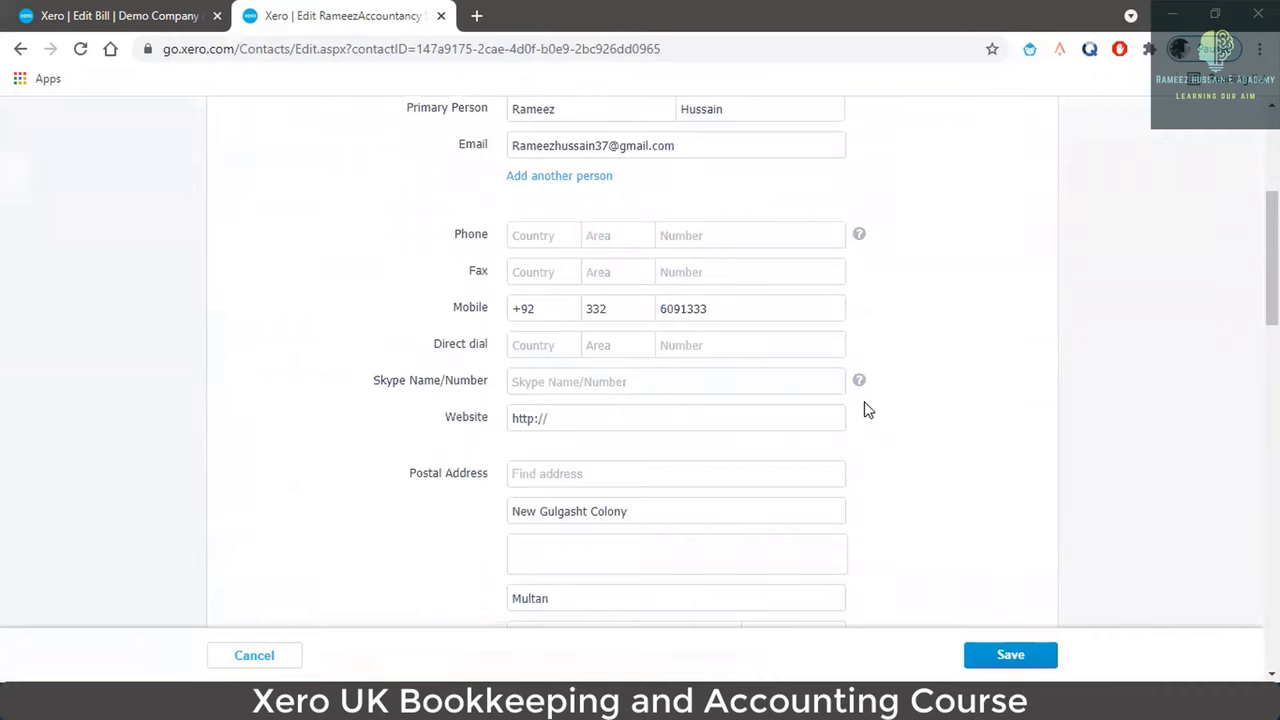
pyautogui.scroll(-4, 551, 488)
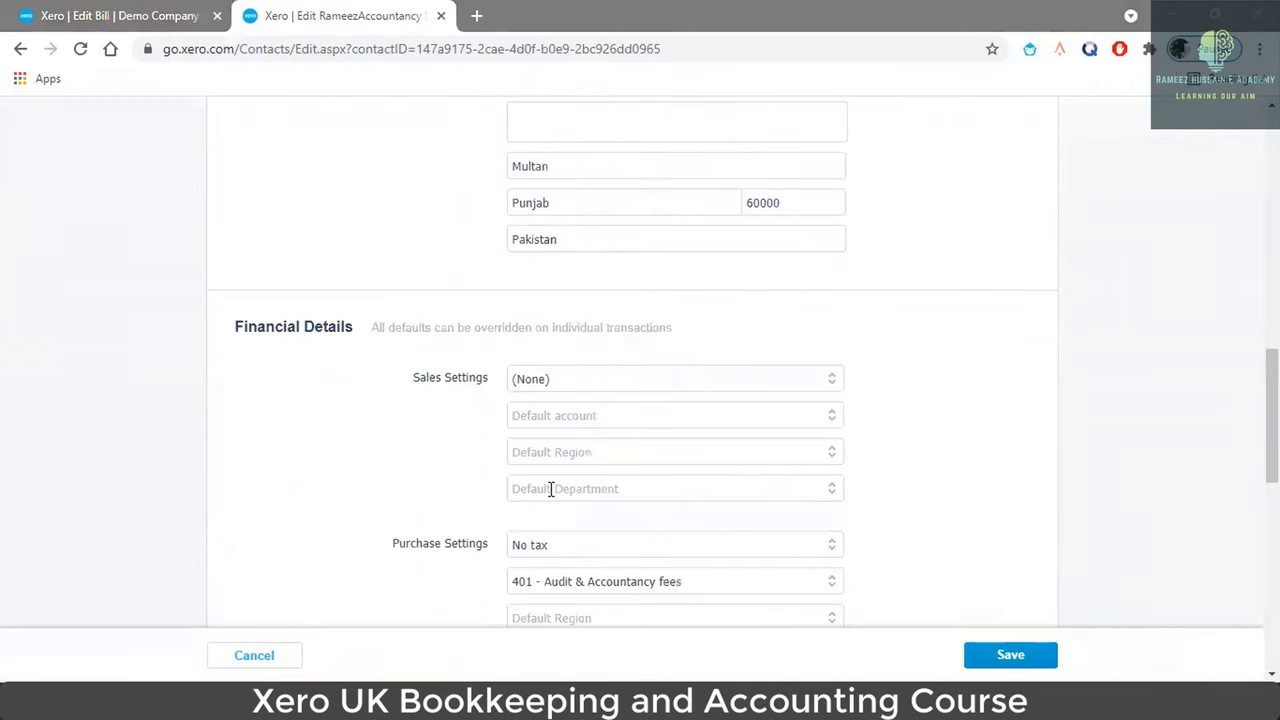
pyautogui.scroll(-10, 937, 390)
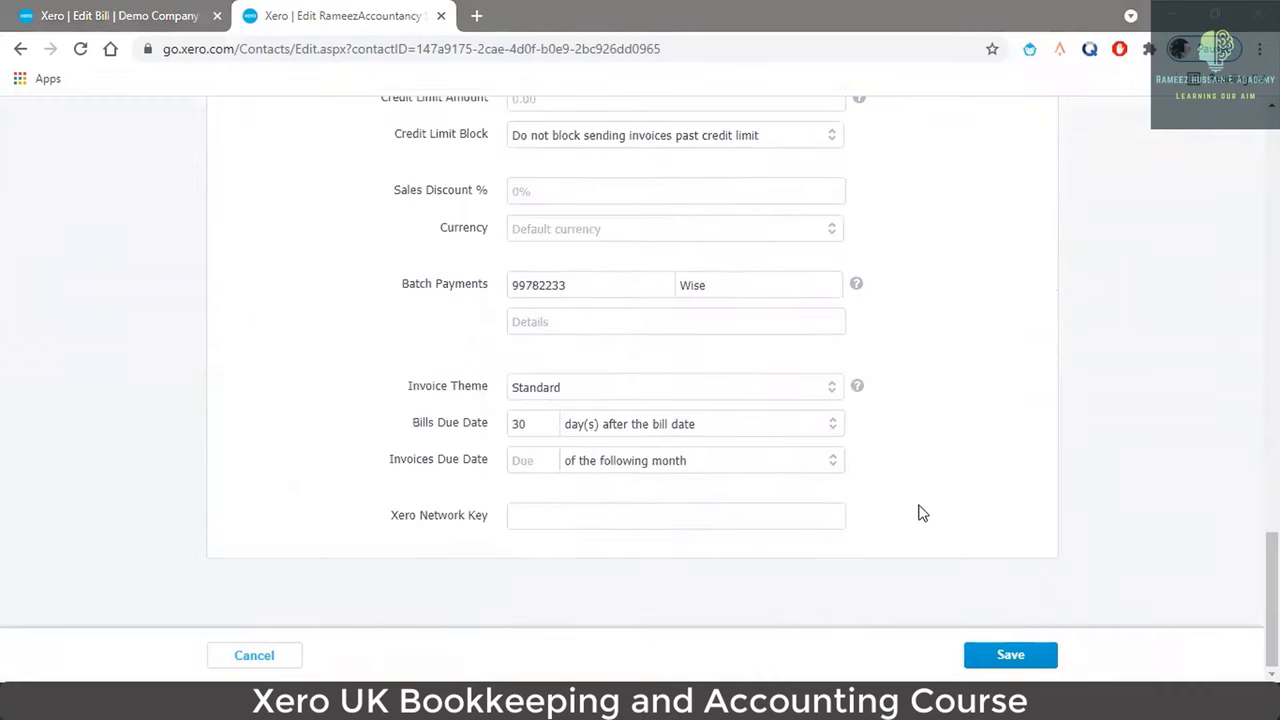
# Step: Save the contact and choose the accountancy services contact as the bill's supplier
pyautogui.click(1018, 656)
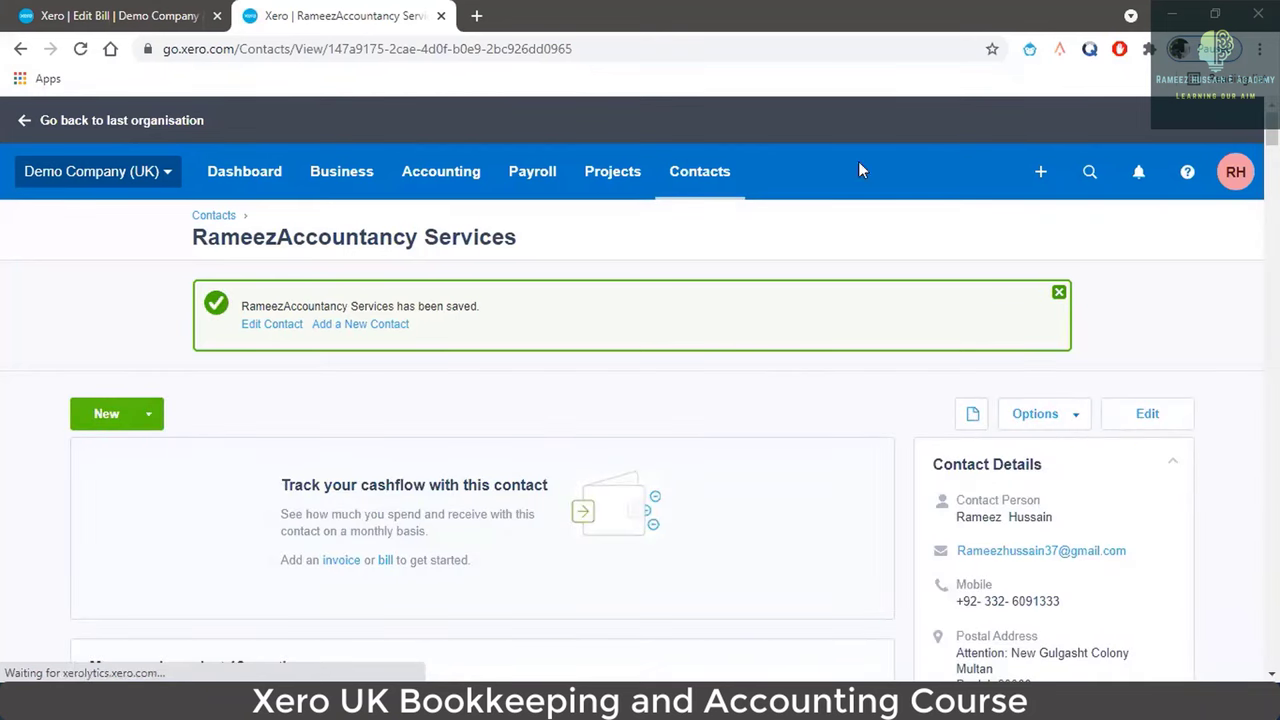
pyautogui.click(156, 24)
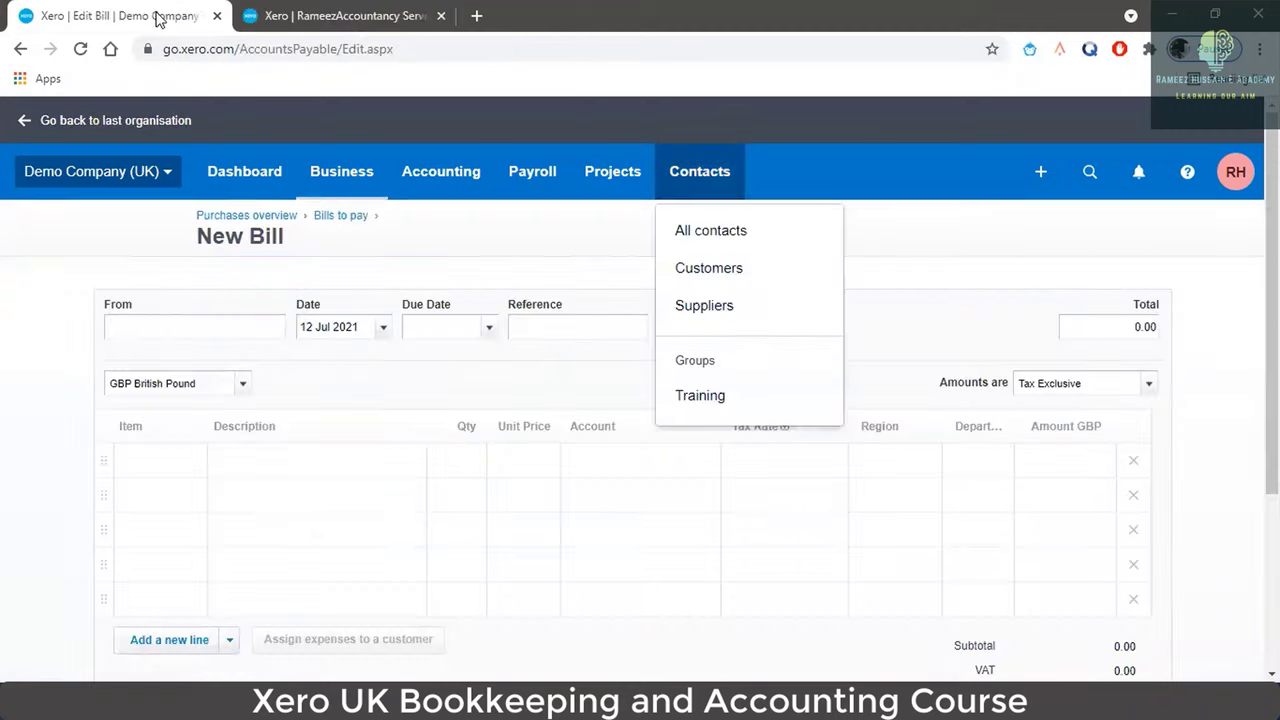
pyautogui.click(185, 318)
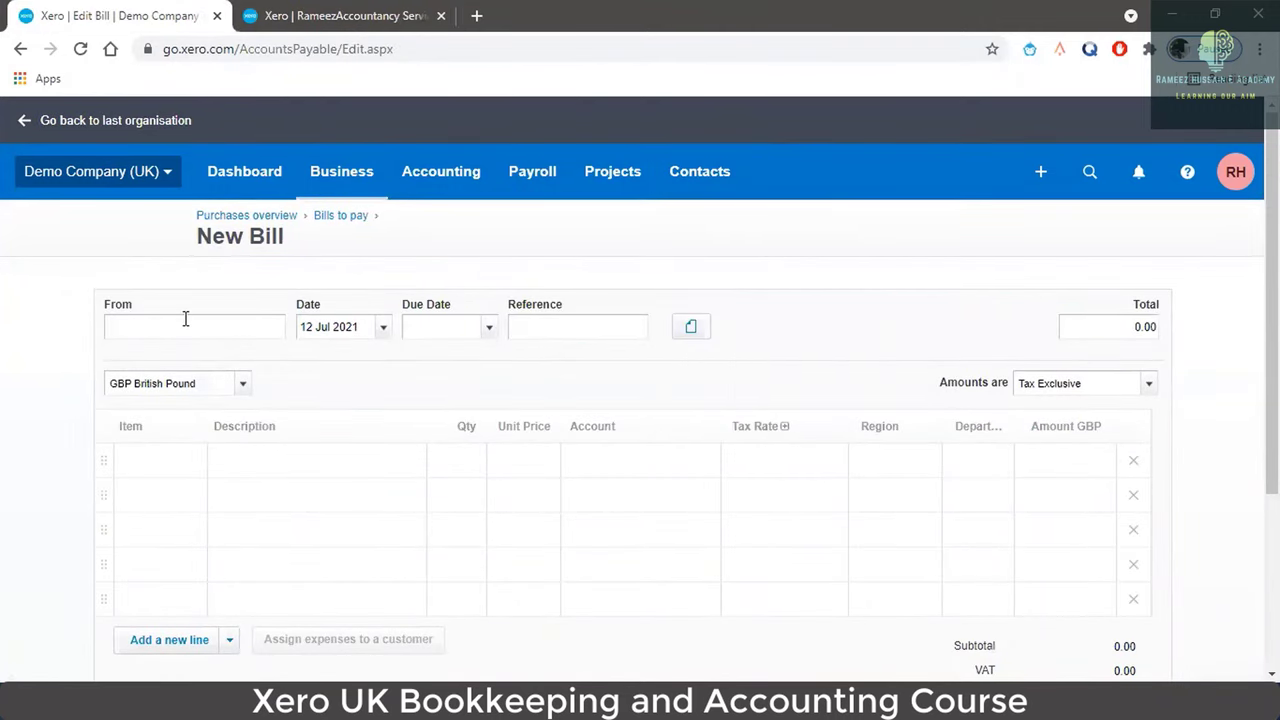
pyautogui.write('rameez')
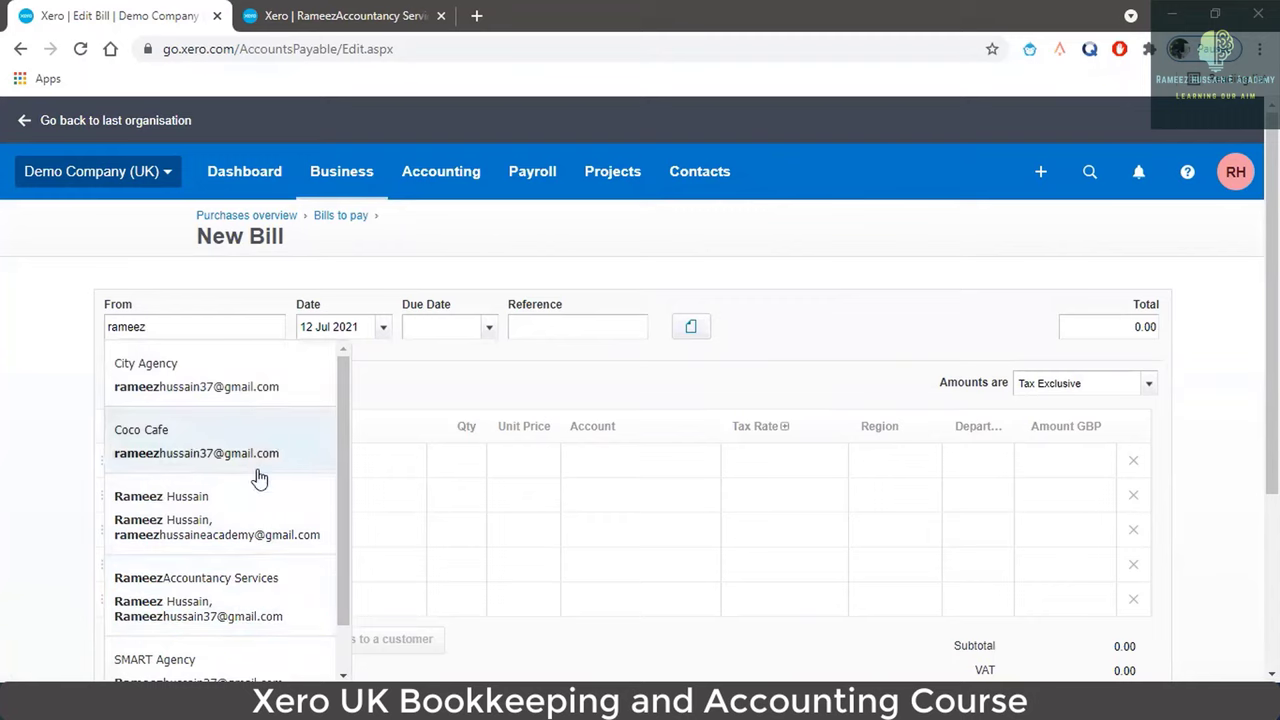
pyautogui.click(227, 600)
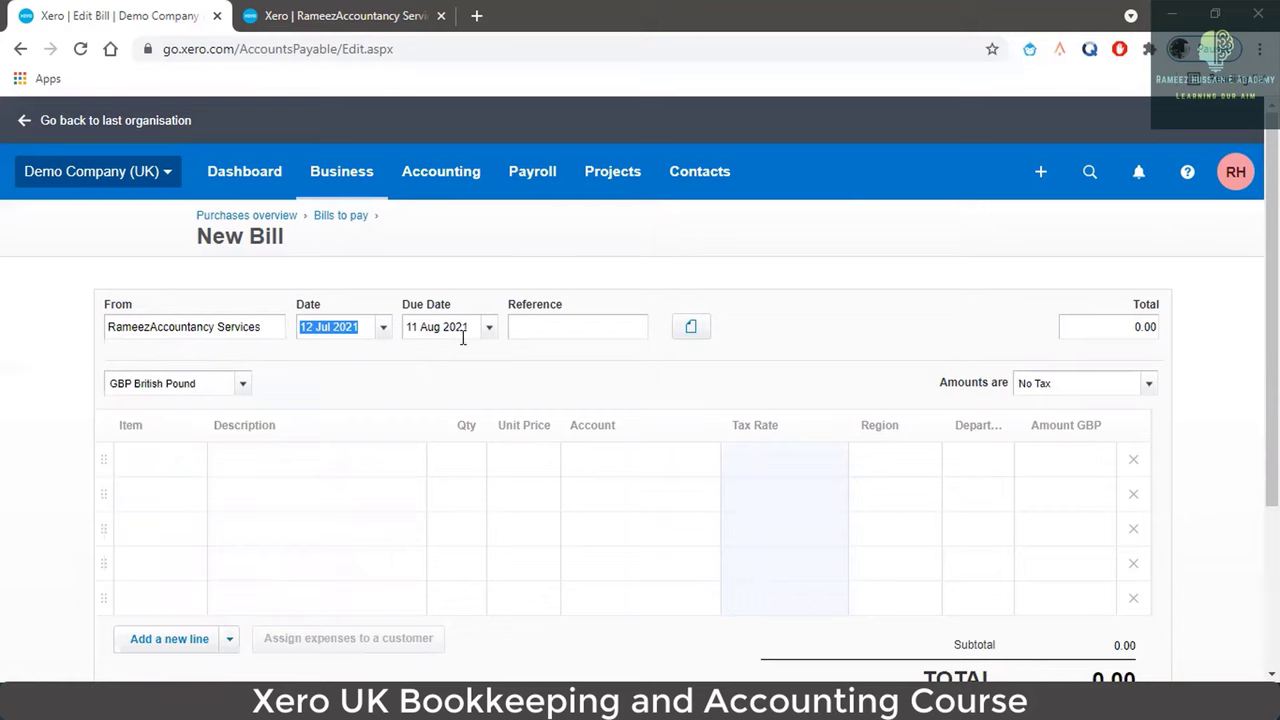
# Step: Copy invoice number R-228 from the PDF into the bill's Reference
pyautogui.click(540, 332)
pyautogui.hotkey('alt', 'Tab')
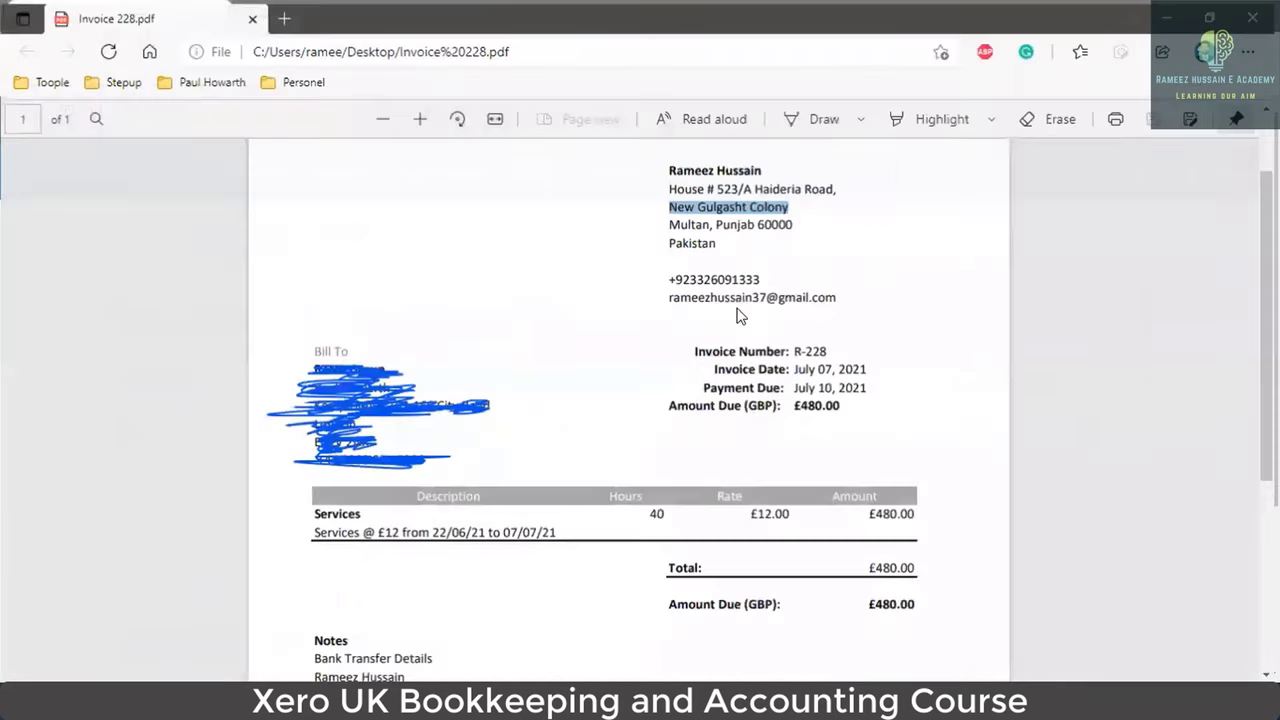
pyautogui.scroll(-1, 812, 313)
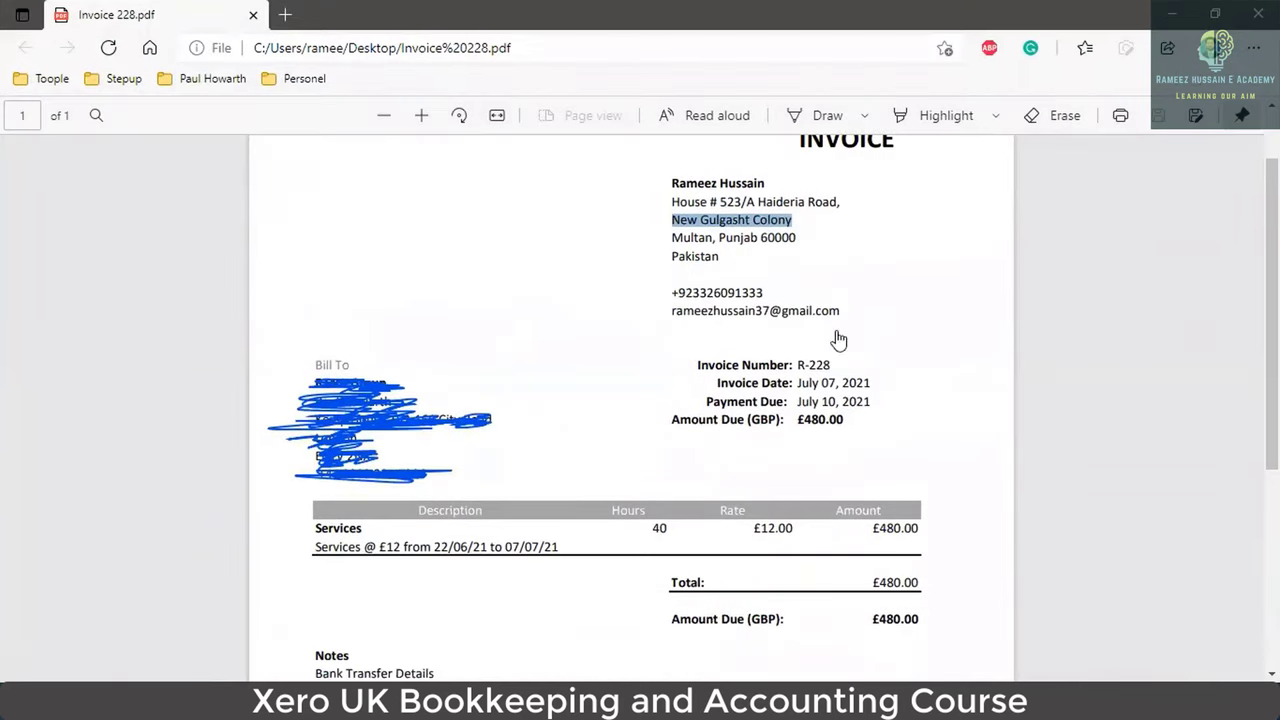
pyautogui.moveTo(798, 364); pyautogui.dragTo(834, 365)
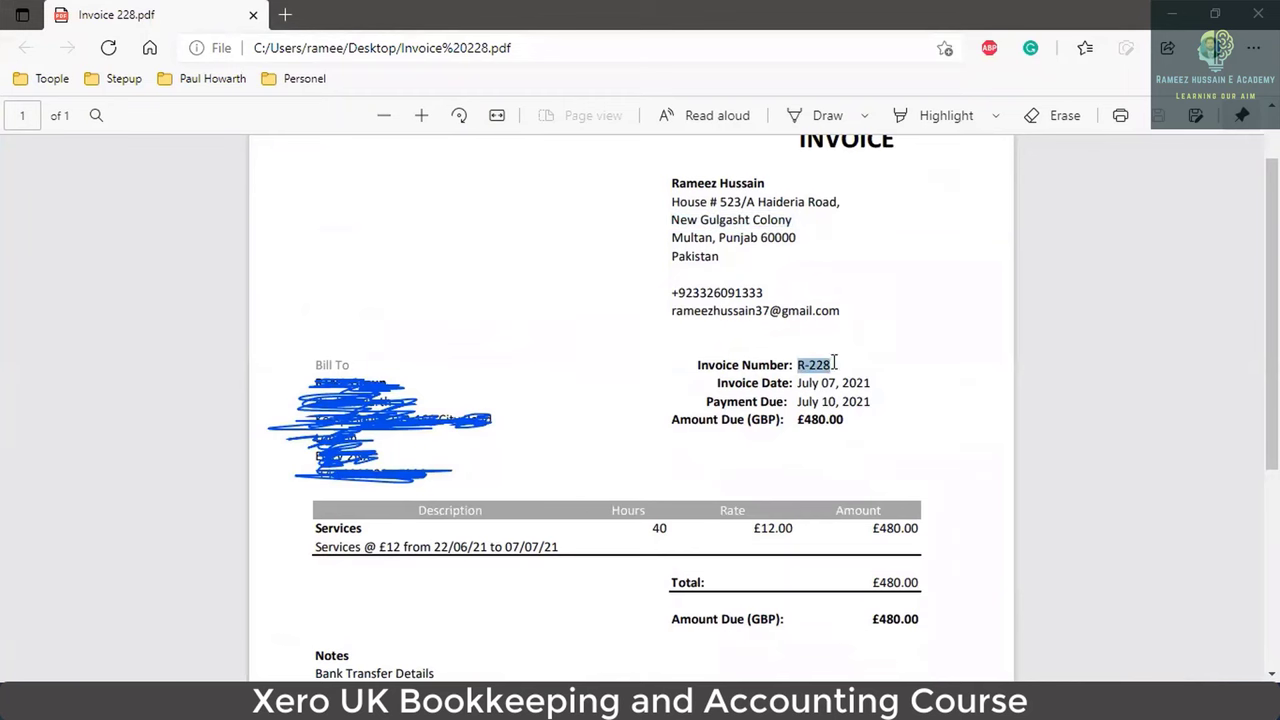
pyautogui.hotkey('alt', 'Tab')
pyautogui.write('R-228')
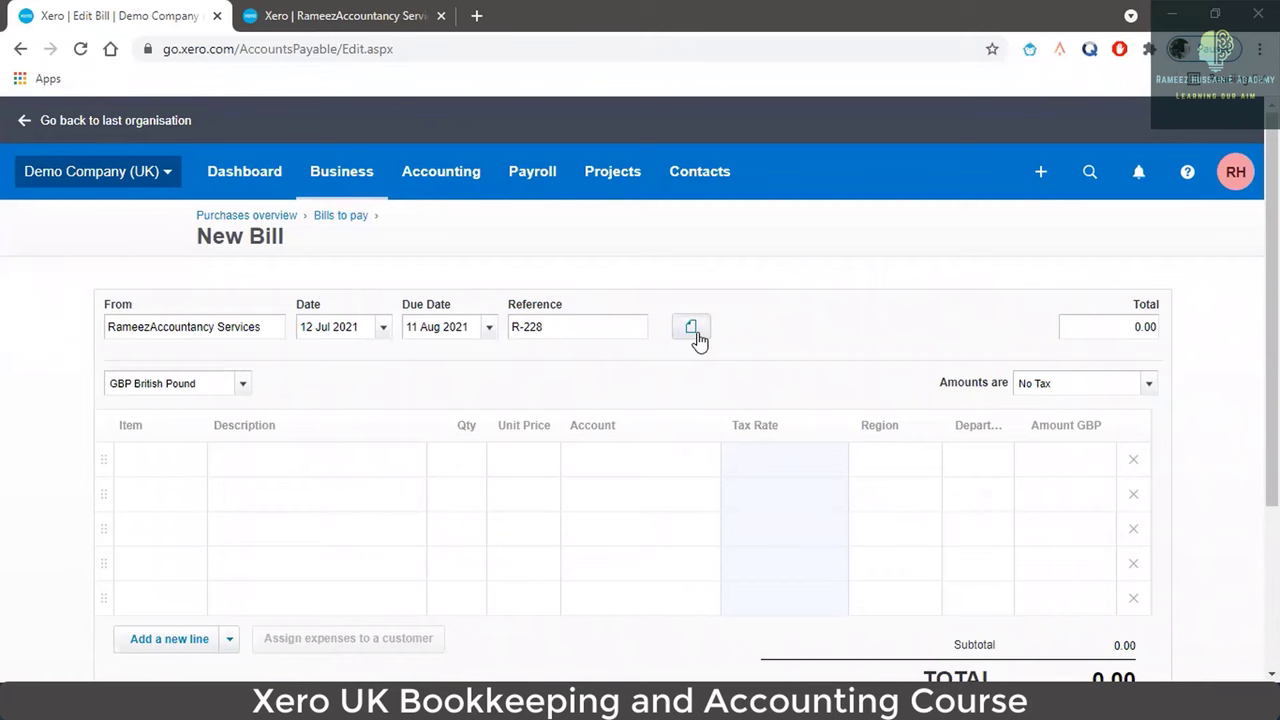
# Step: Attach Invoice 228.pdf from the desktop to the bill and confirm its number R-228
pyautogui.click(698, 340)
pyautogui.click(624, 534)
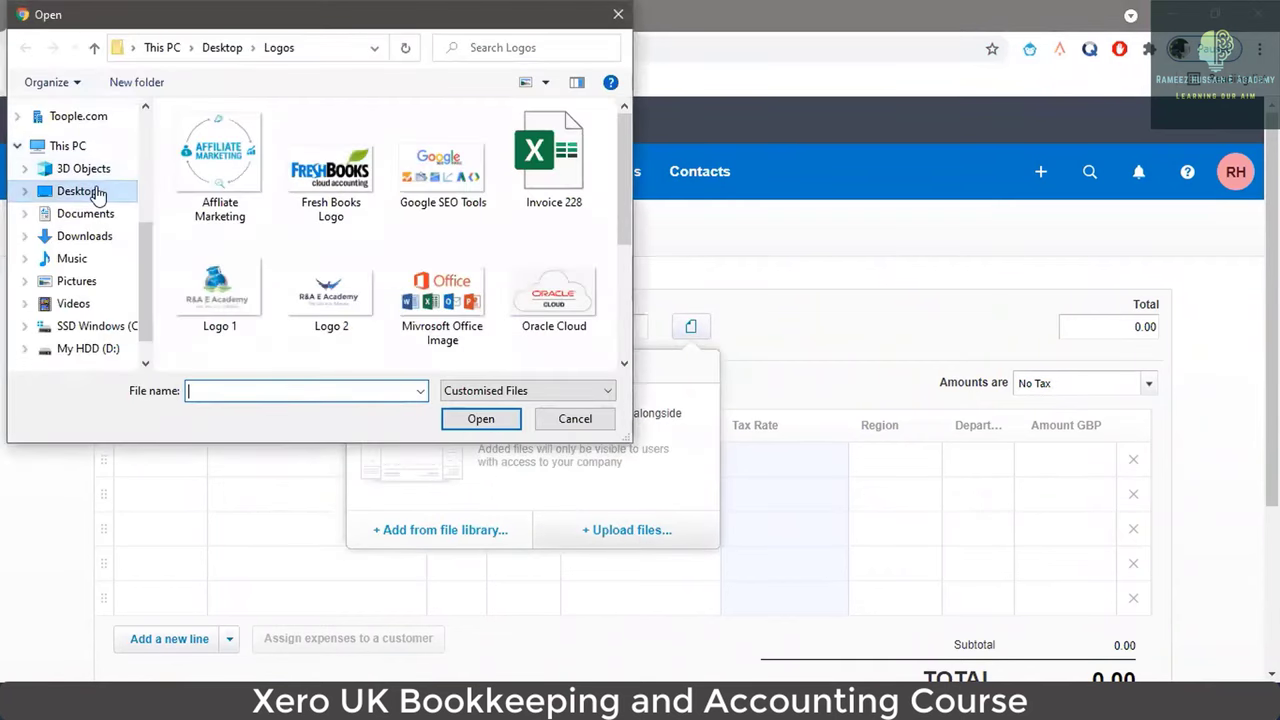
pyautogui.click(96, 193)
pyautogui.click(214, 158)
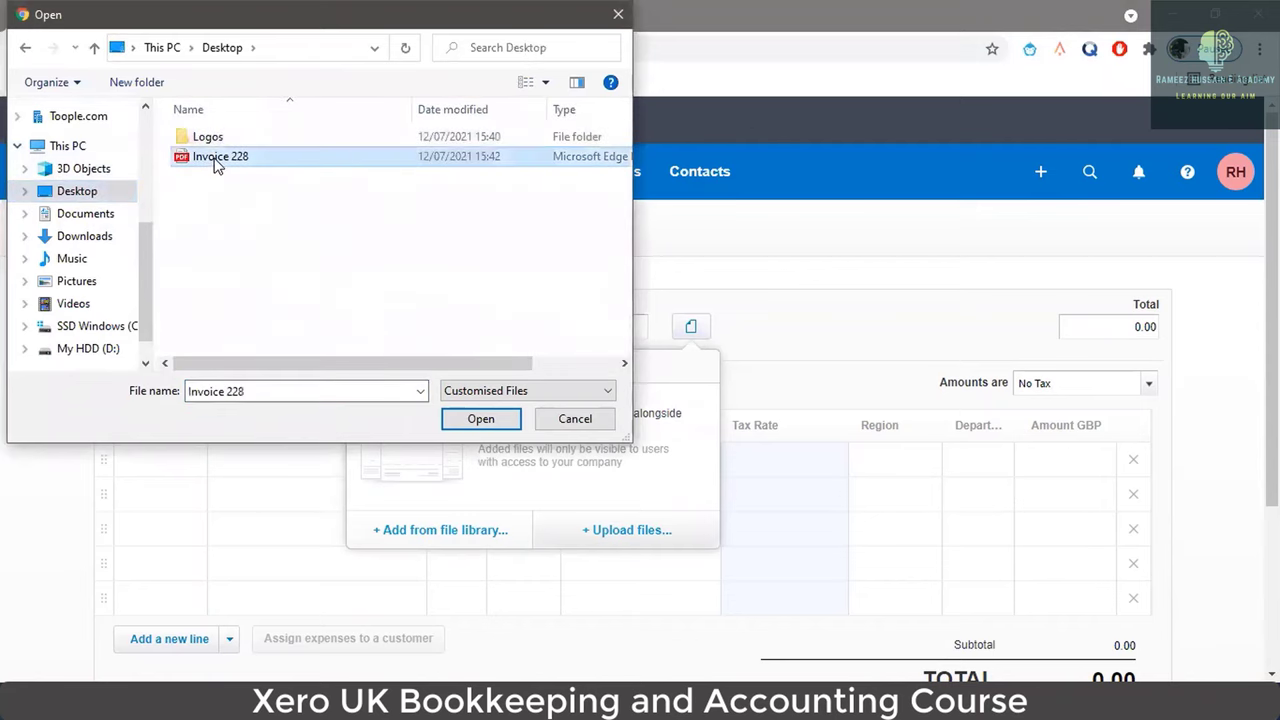
pyautogui.click(481, 419)
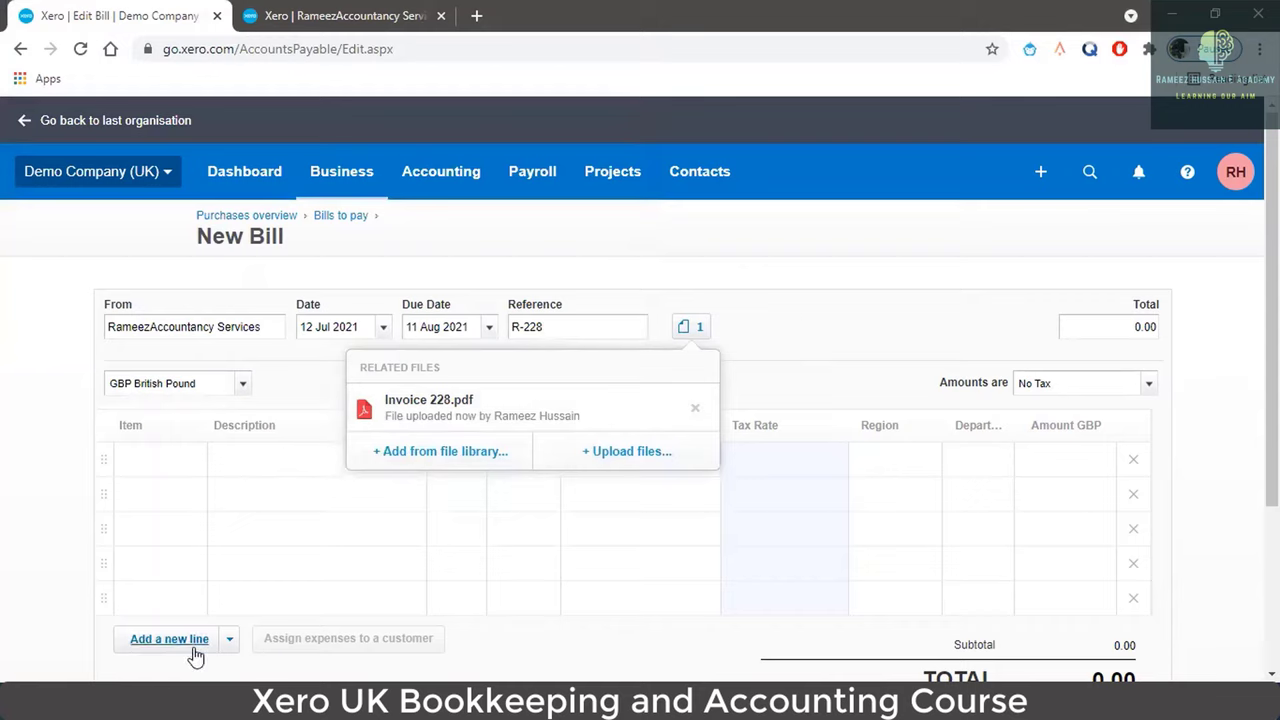
pyautogui.hotkey('alt', 'Tab')
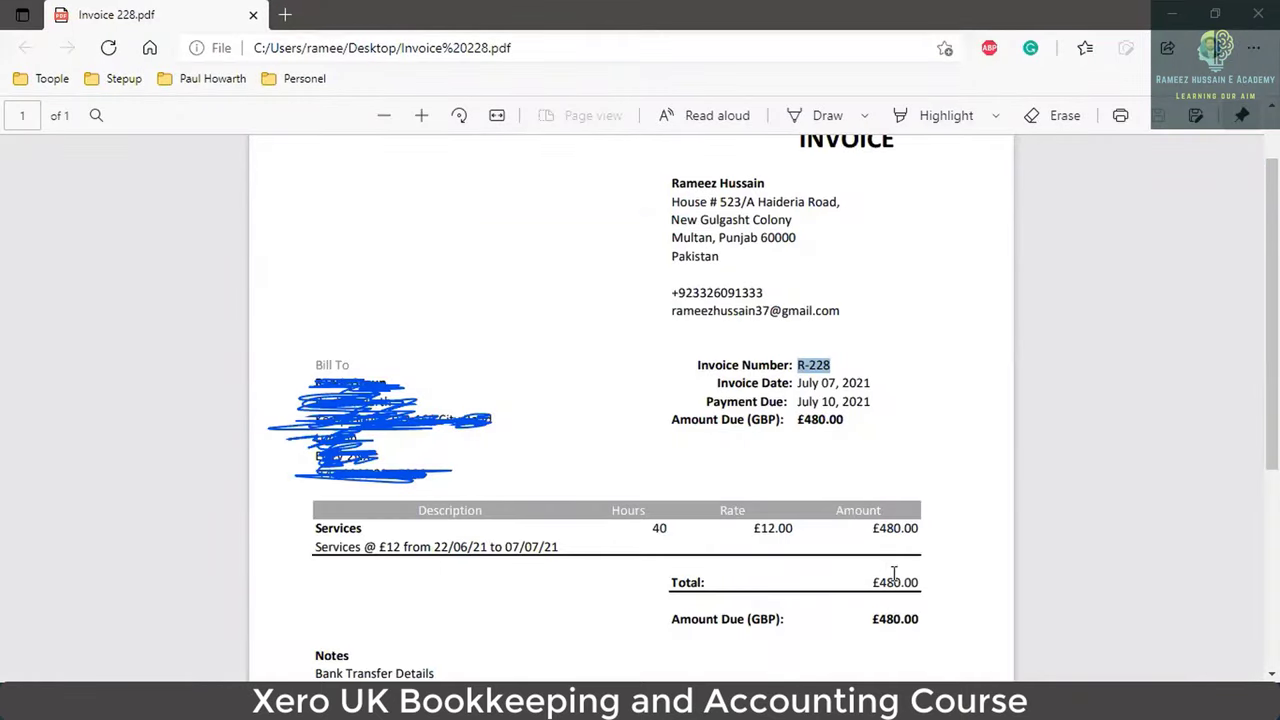
pyautogui.hotkey('alt', 'Tab')
# Step: Set the bill total to 480 and add a Bookkeeping Services line with quantity 1
pyautogui.click(1118, 328)
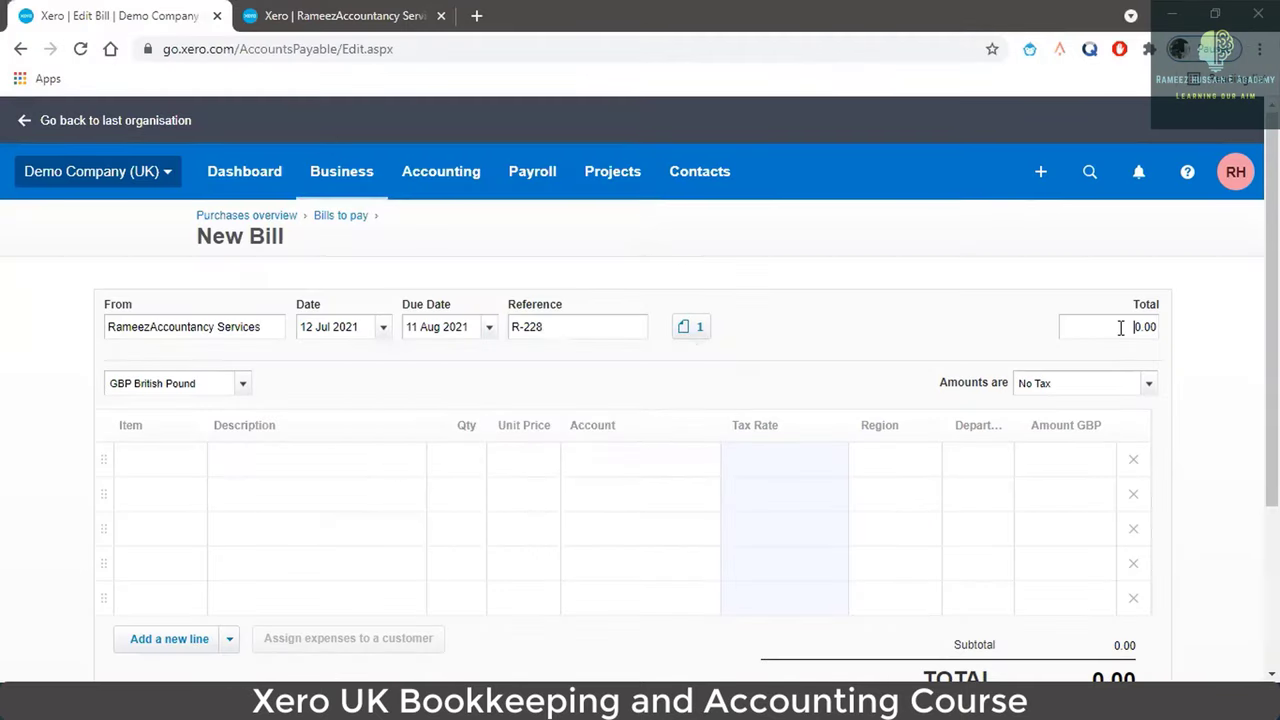
pyautogui.write('480')
pyautogui.click(320, 459)
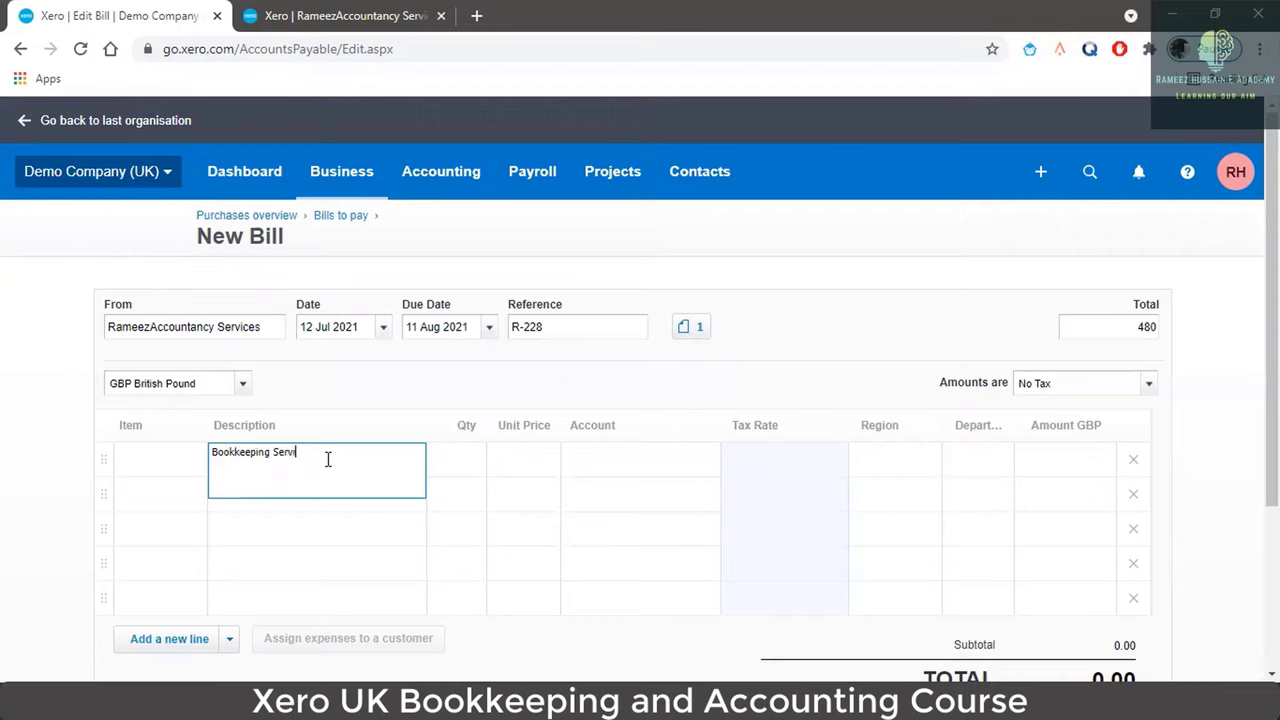
pyautogui.press('Tab')
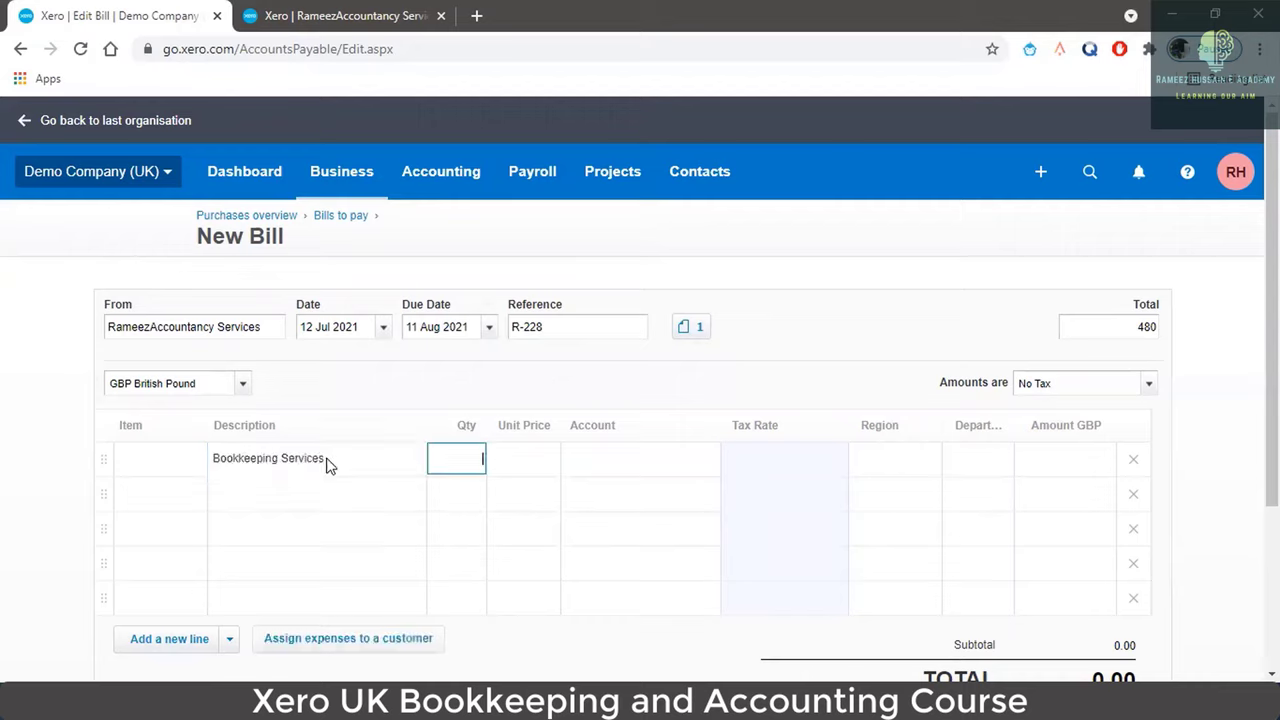
pyautogui.press('Tab')
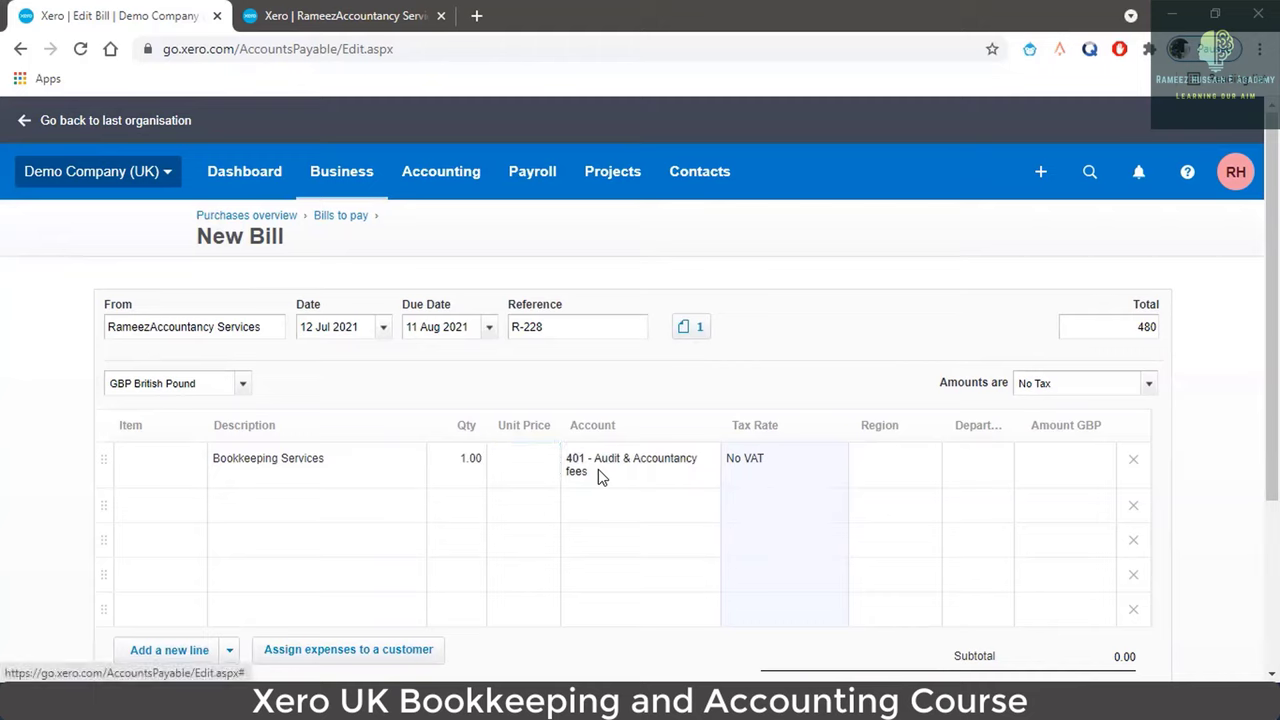
# Step: Keep the line on account 401 - Audit & Accountancy fees at unit price 480
pyautogui.click(620, 471)
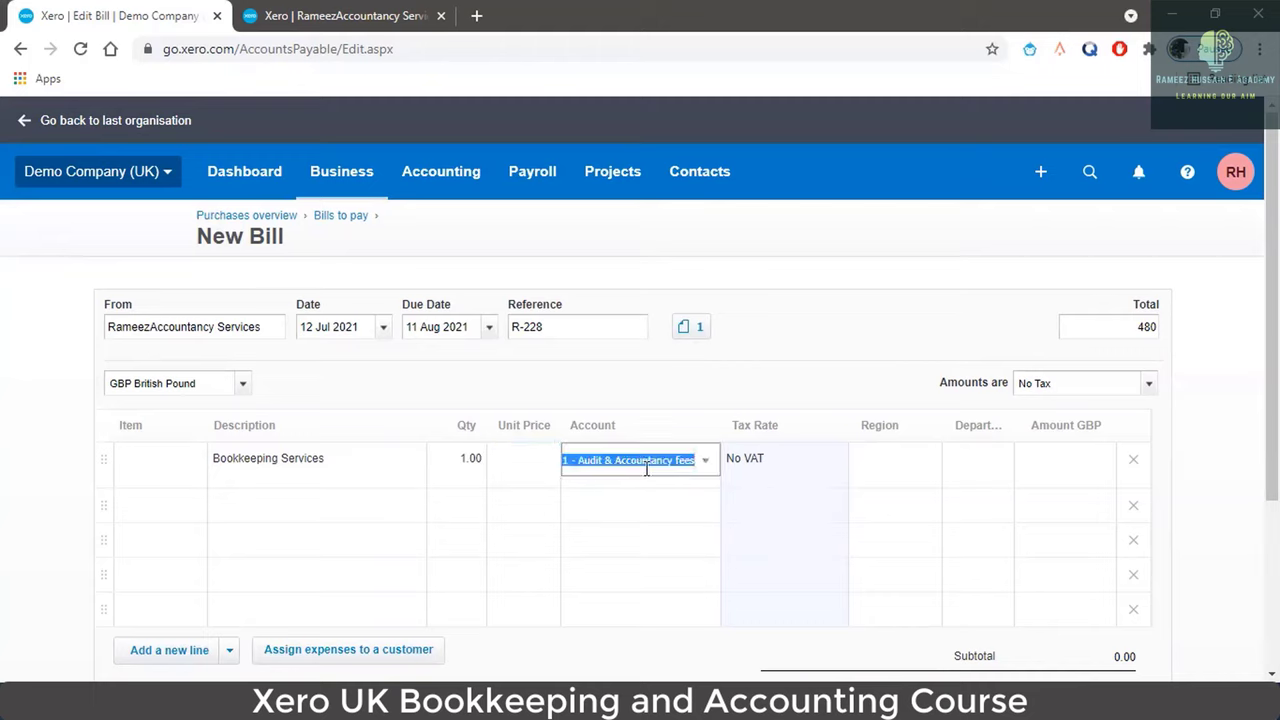
pyautogui.click(518, 472)
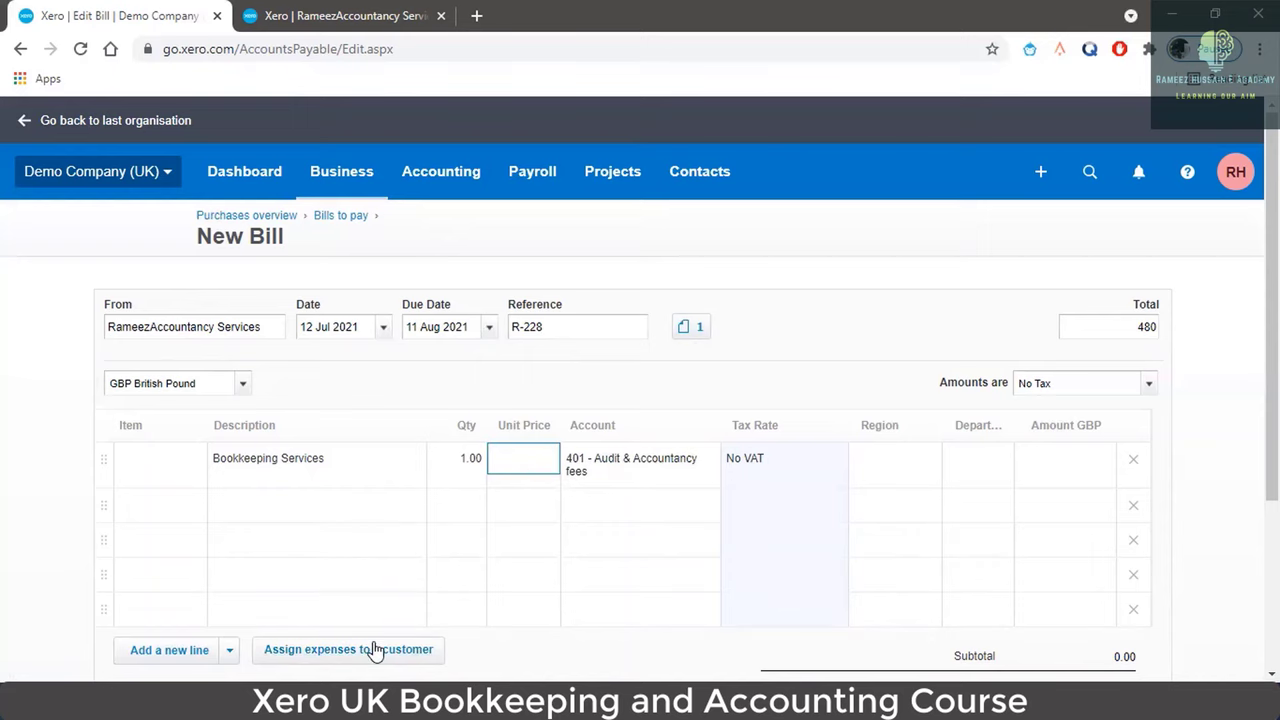
pyautogui.click(760, 437)
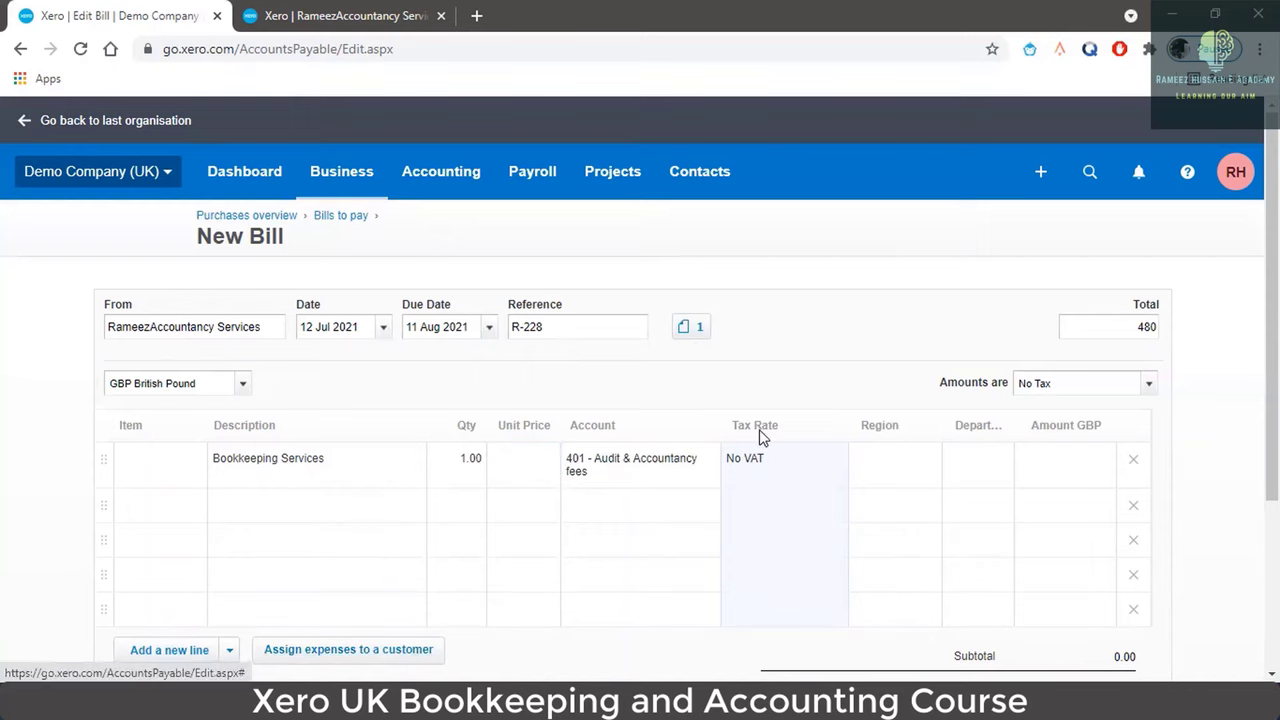
pyautogui.click(508, 461)
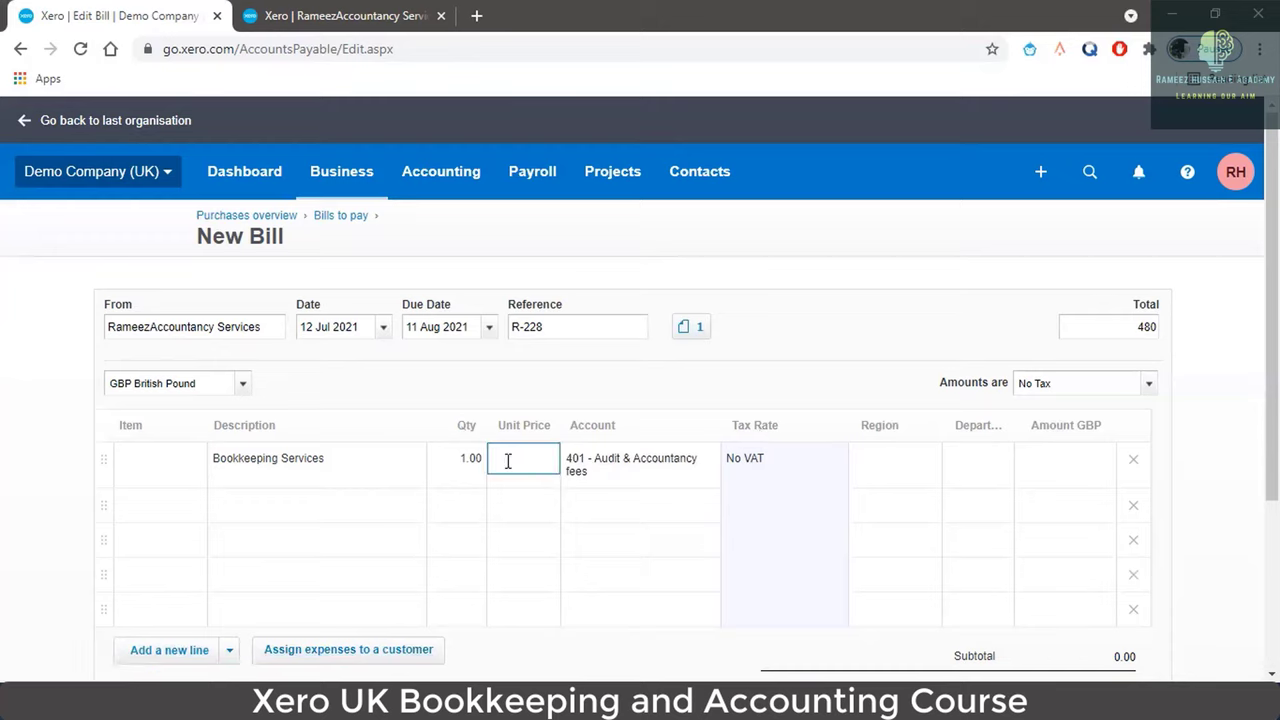
pyautogui.write('480')
pyautogui.press('Tab')
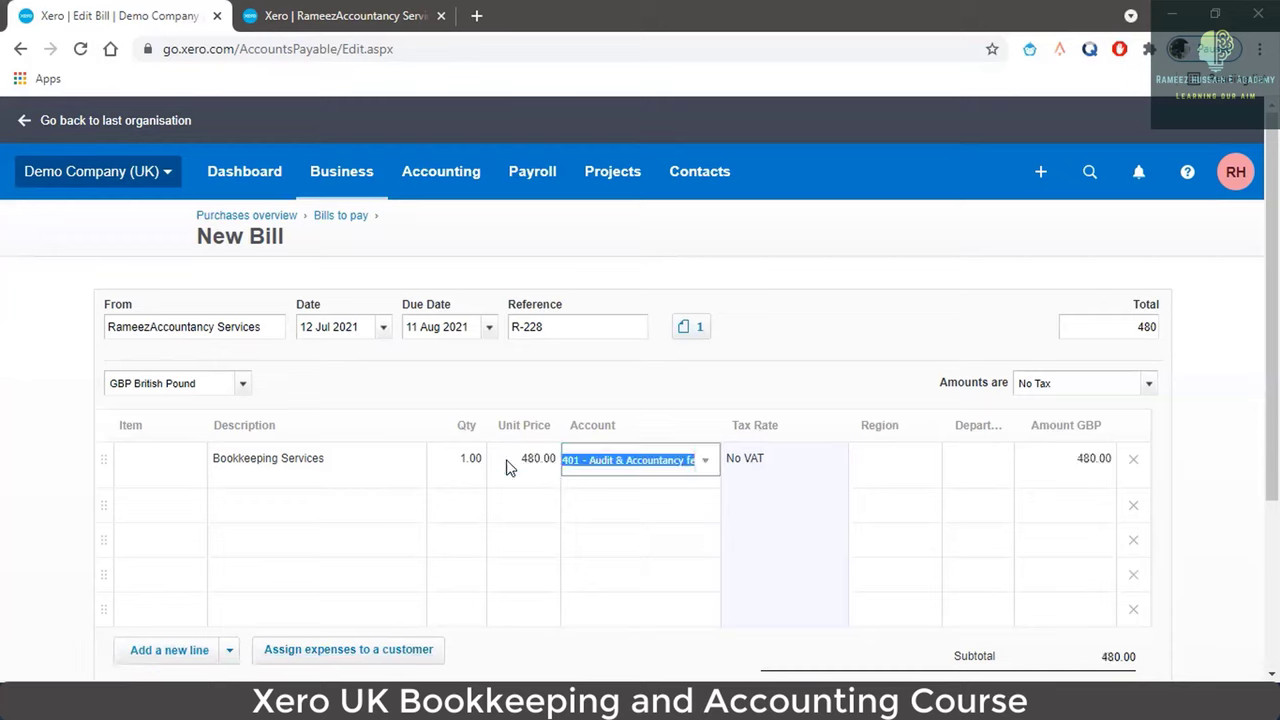
pyautogui.press('Tab')
pyautogui.press('Tab')
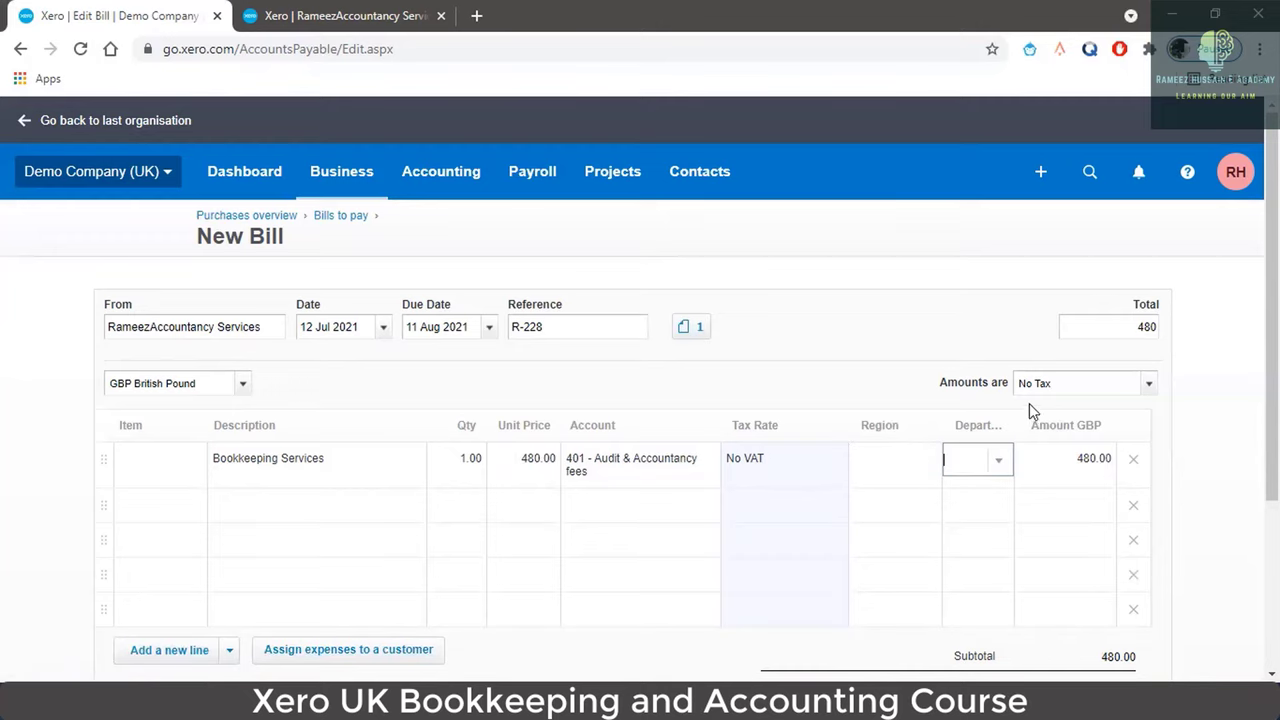
pyautogui.scroll(-1, 1011, 414)
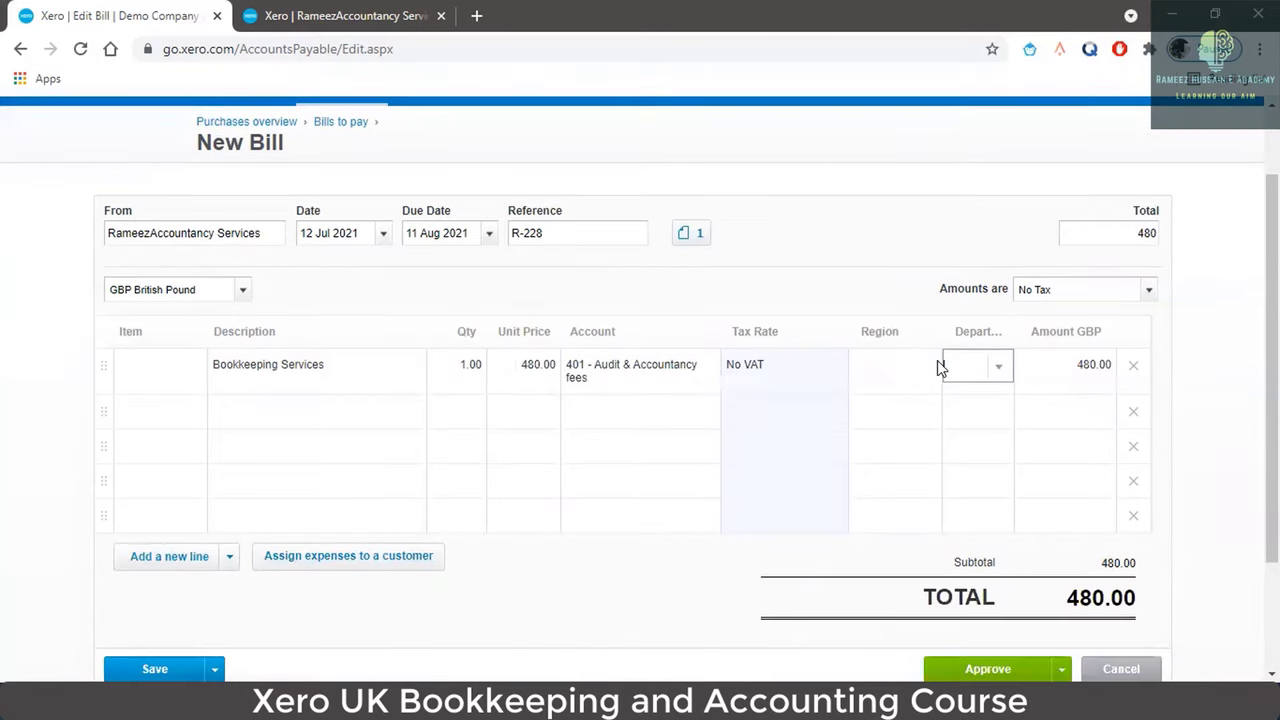
# Step: Approve bill R-228 so it becomes awaiting payment
pyautogui.scroll(-1, 937, 365)
pyautogui.scroll(1, 937, 365)
pyautogui.scroll(1, 931, 366)
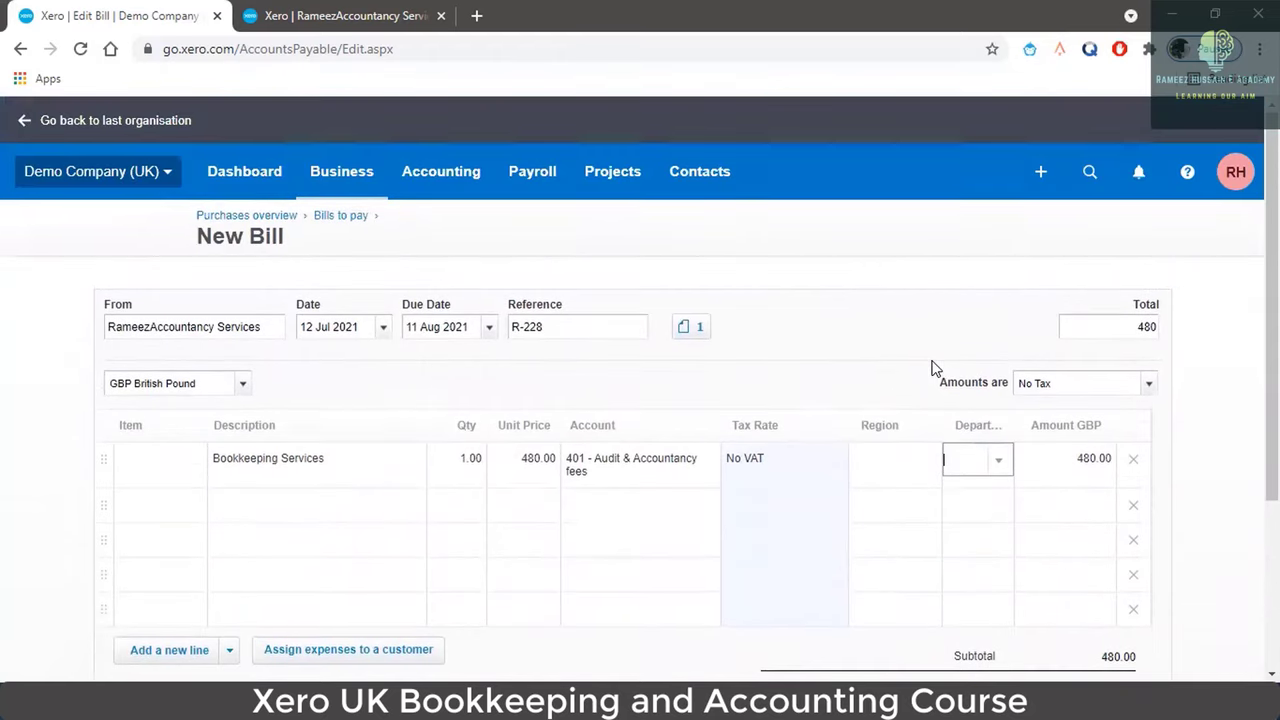
pyautogui.scroll(-2, 931, 366)
pyautogui.click(983, 587)
pyautogui.click(983, 577)
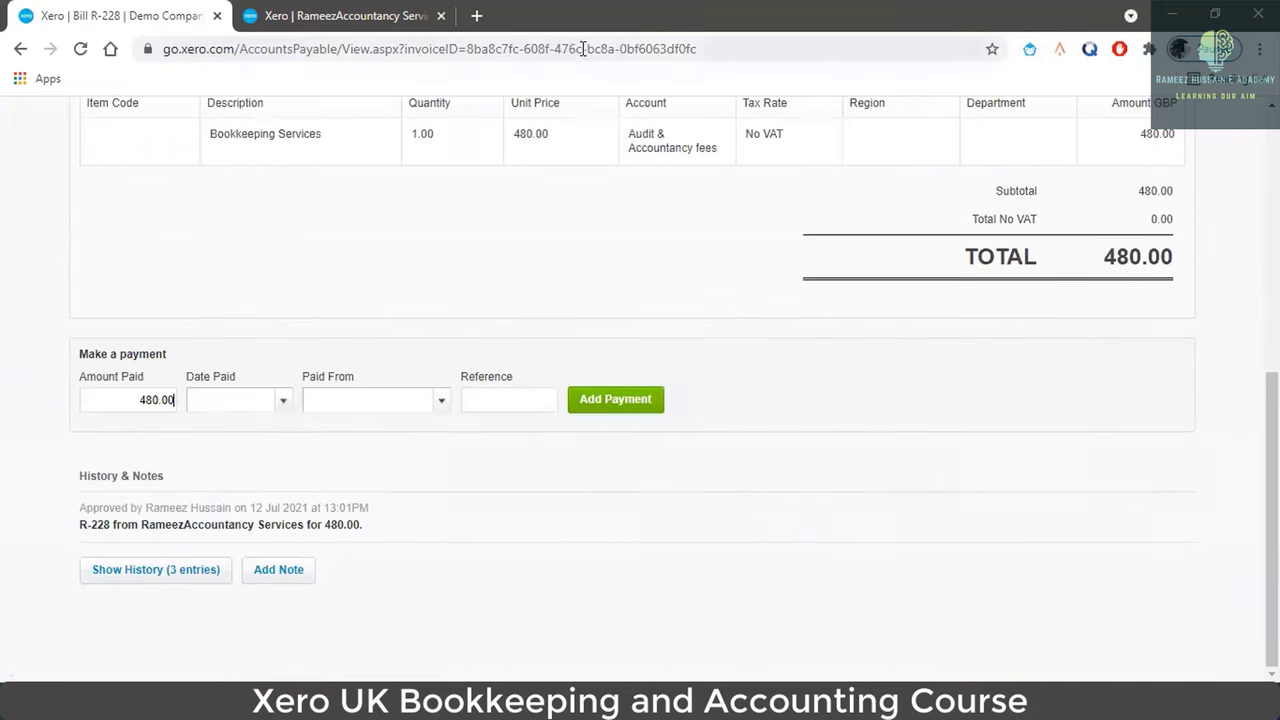
# Step: Bring up the supplier's contact page in the other browser tab
pyautogui.scroll(3, 456, 168)
pyautogui.scroll(3, 456, 168)
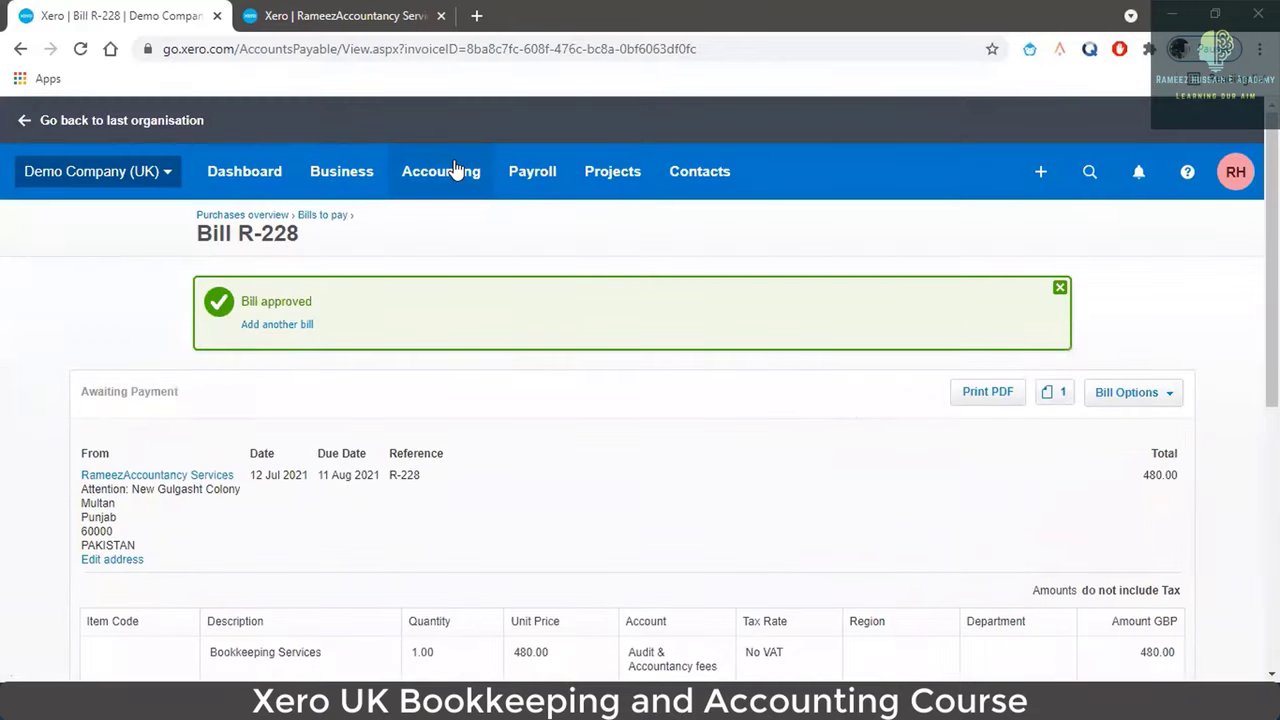
pyautogui.click(372, 20)
# Step: Review the supplier contact's activity, then open Bills to pay showing R-228 at 480.00
pyautogui.click(334, 178)
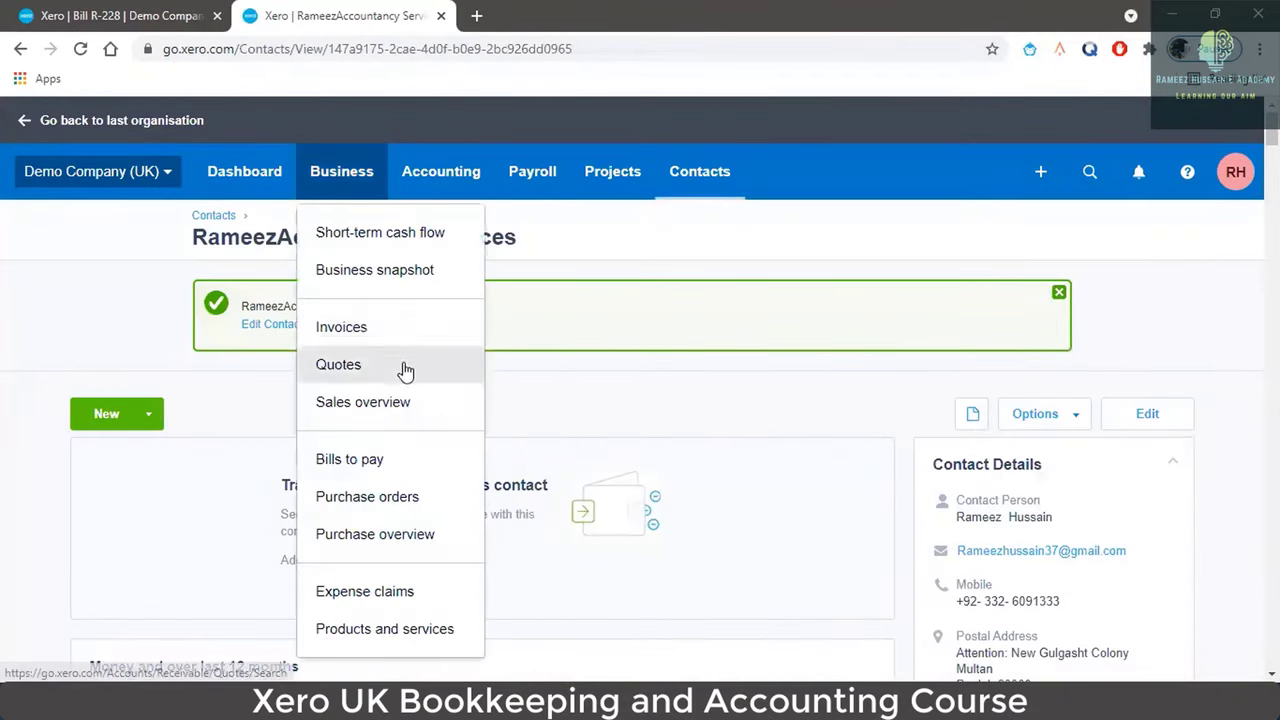
pyautogui.click(404, 478)
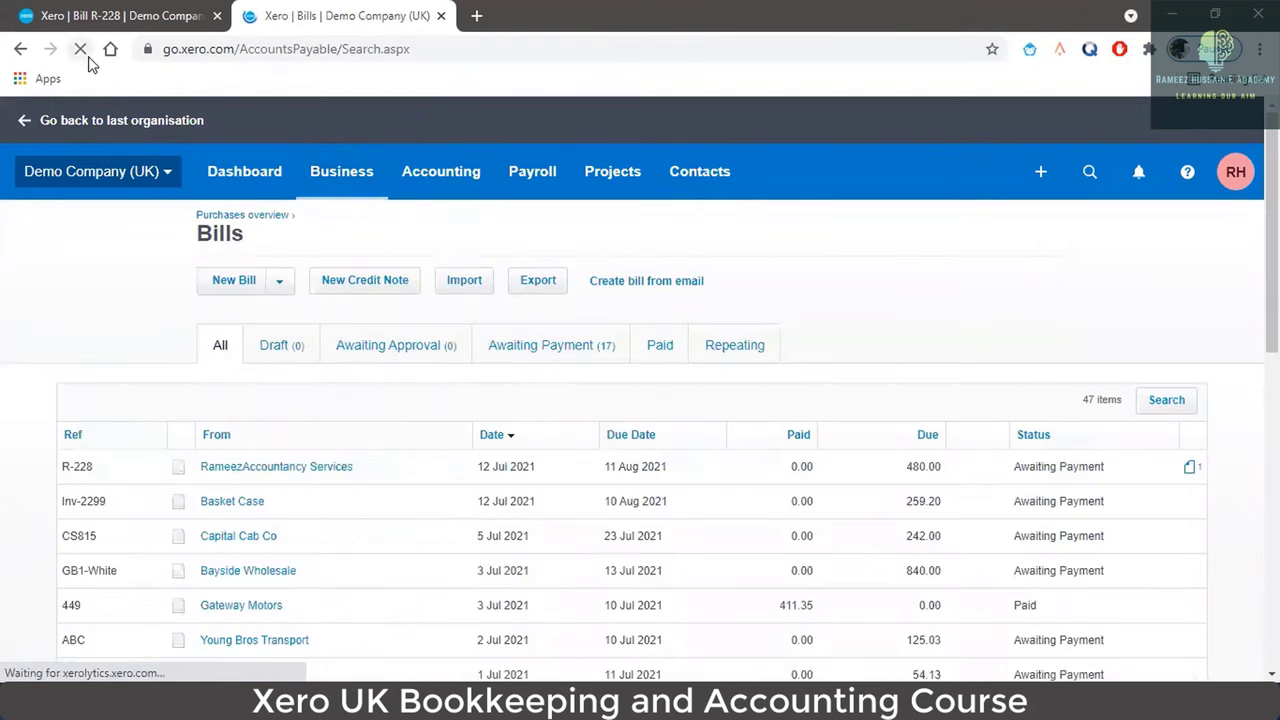
pyautogui.click(20, 48)
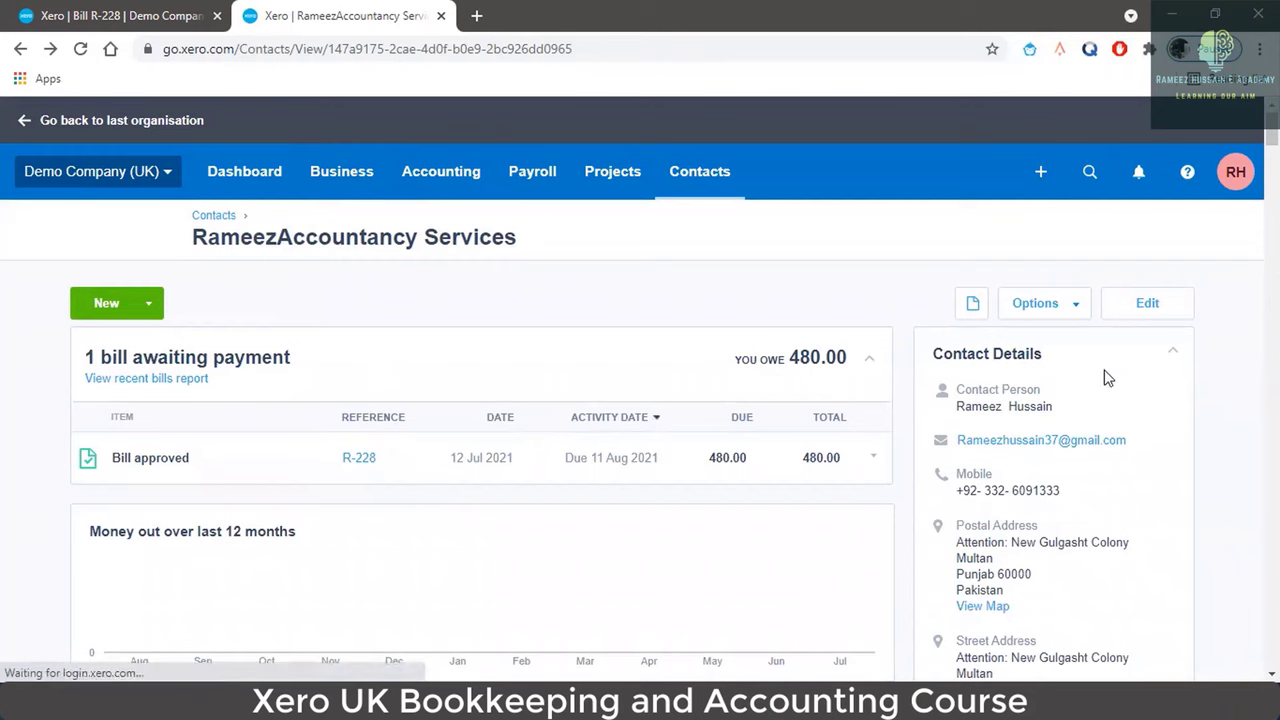
pyautogui.scroll(-1, 1165, 440)
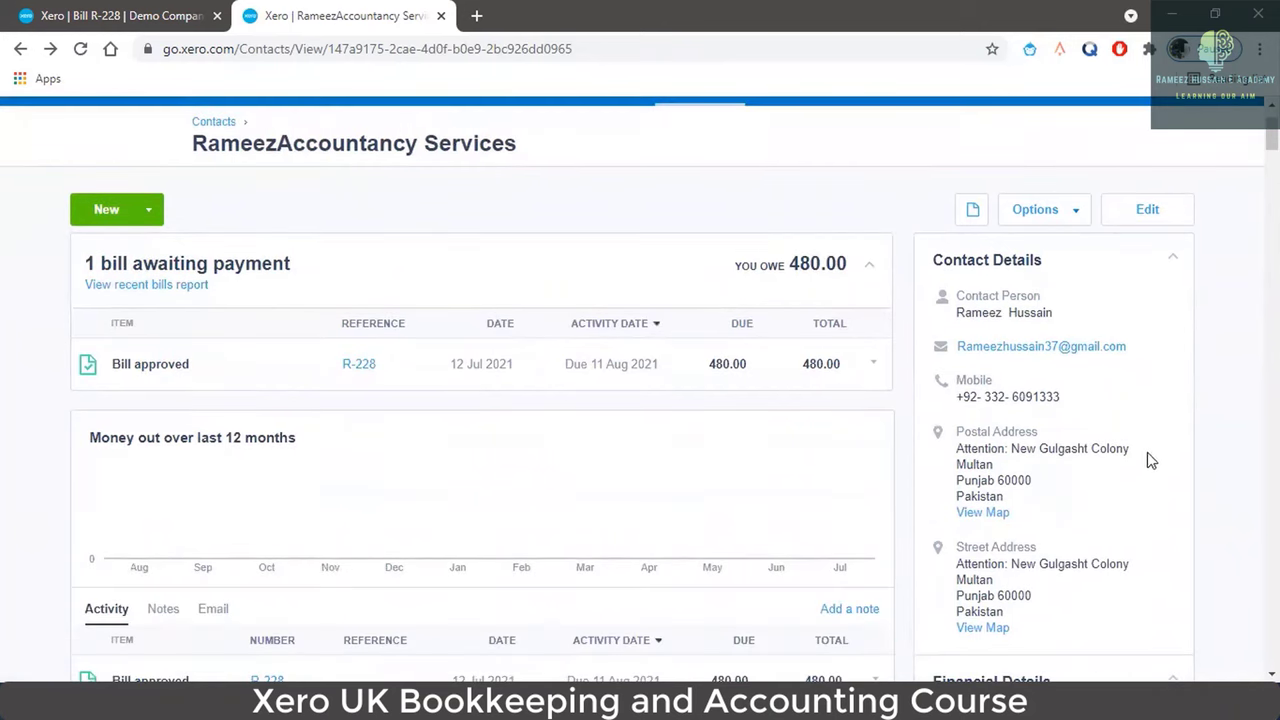
pyautogui.scroll(-3, 1092, 457)
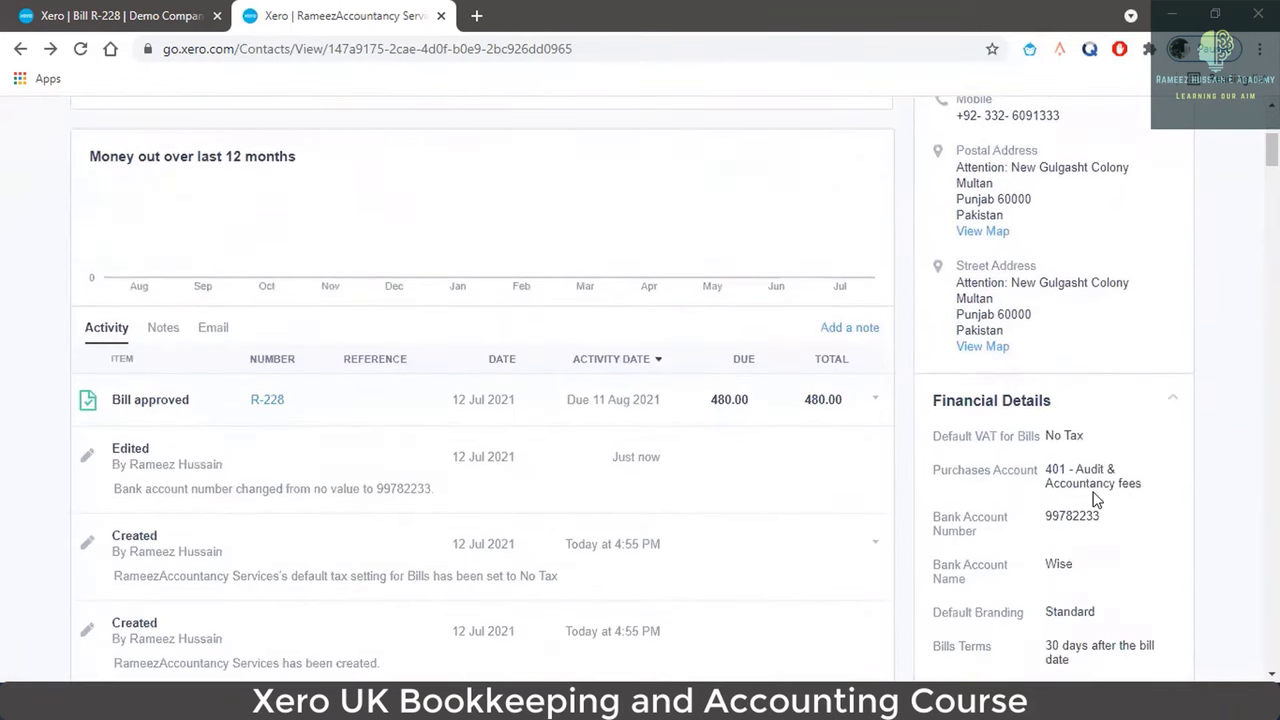
pyautogui.scroll(-1, 1095, 500)
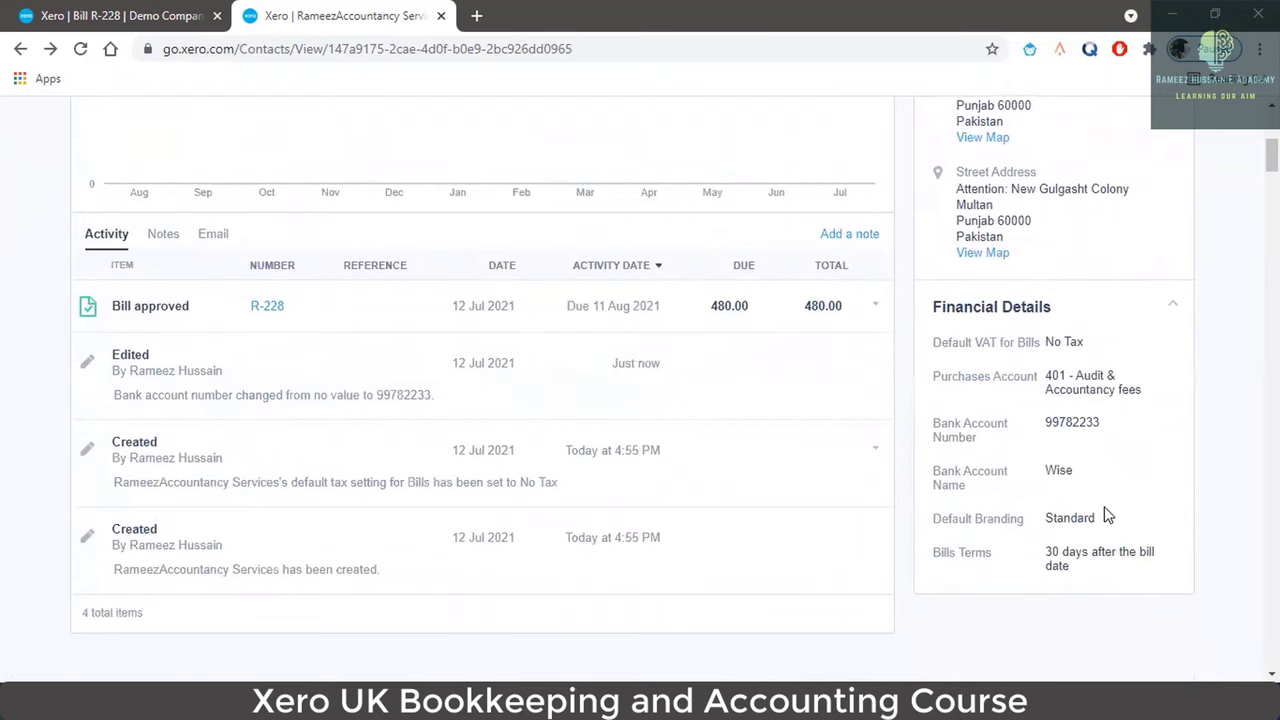
pyautogui.scroll(4, 1104, 508)
pyautogui.scroll(-5, 1104, 506)
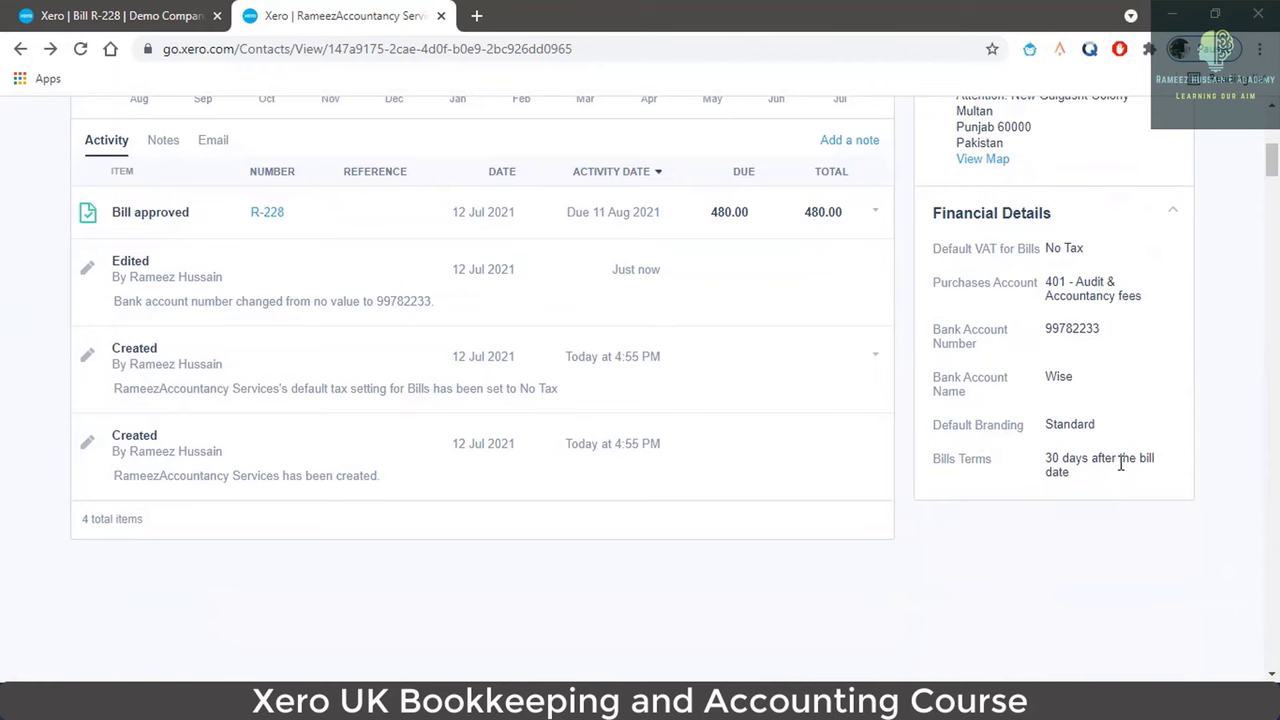
pyautogui.scroll(5, 1118, 430)
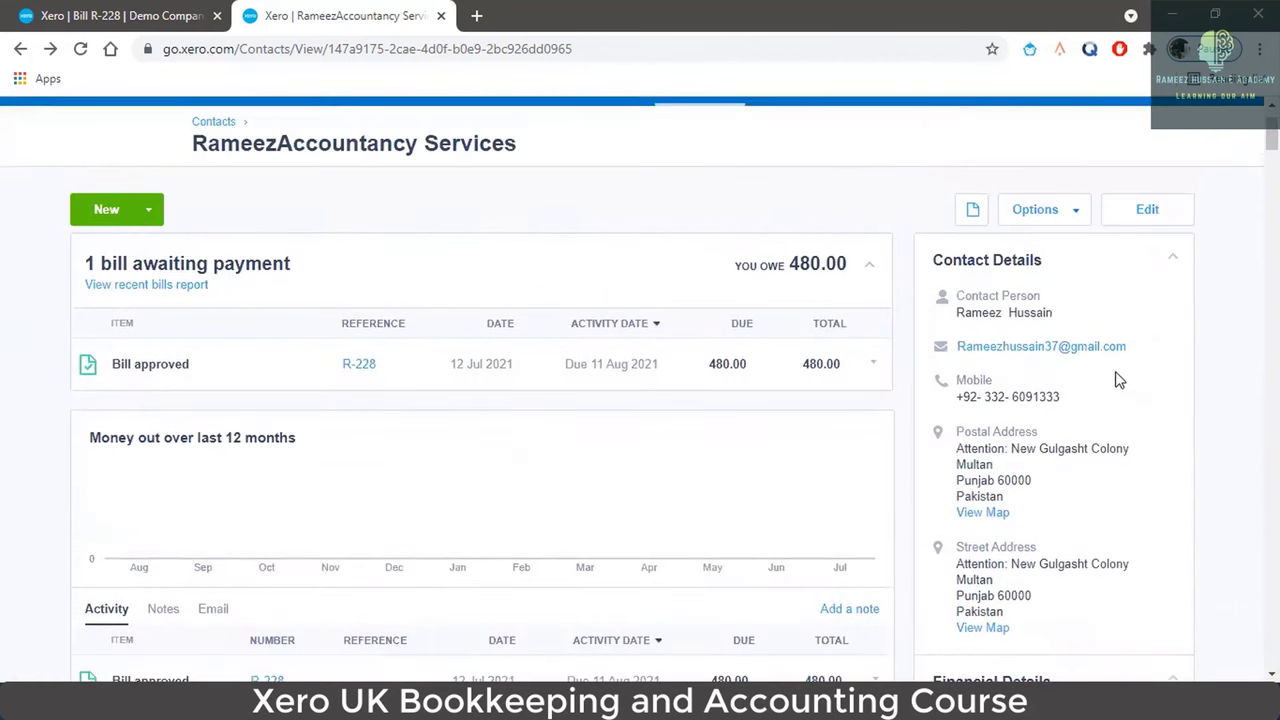
pyautogui.scroll(2, 1118, 368)
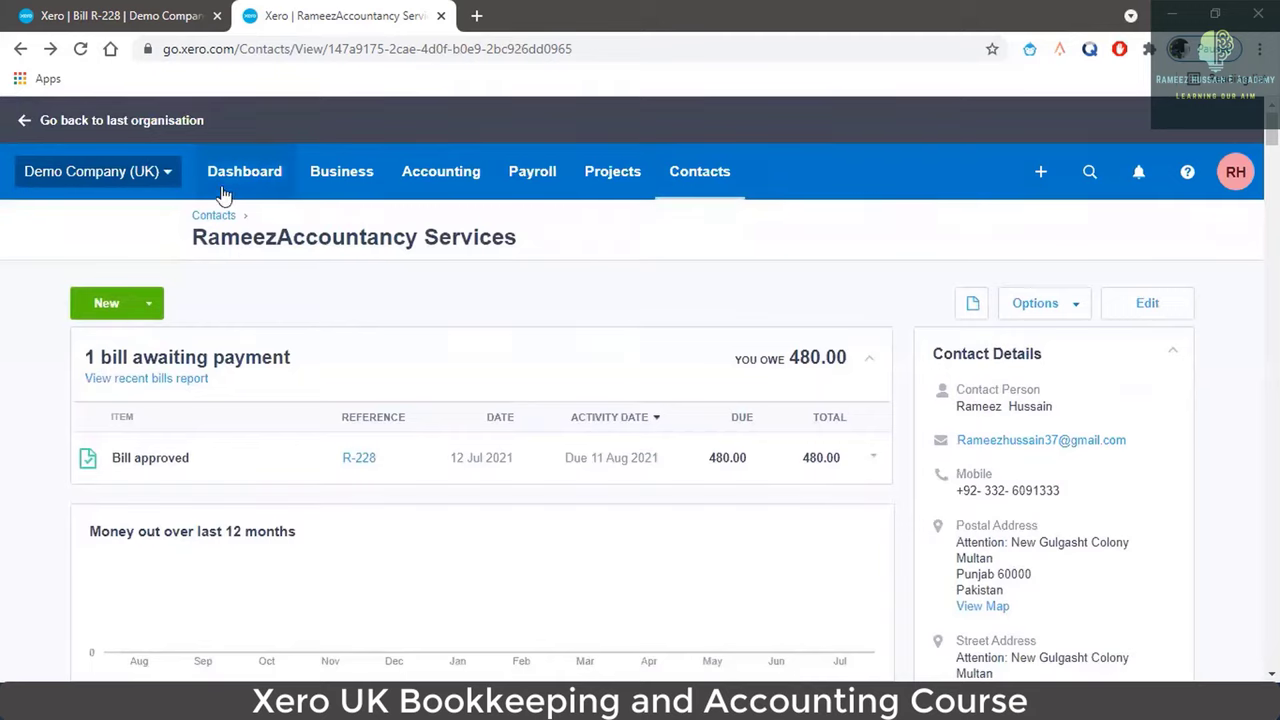
pyautogui.click(328, 174)
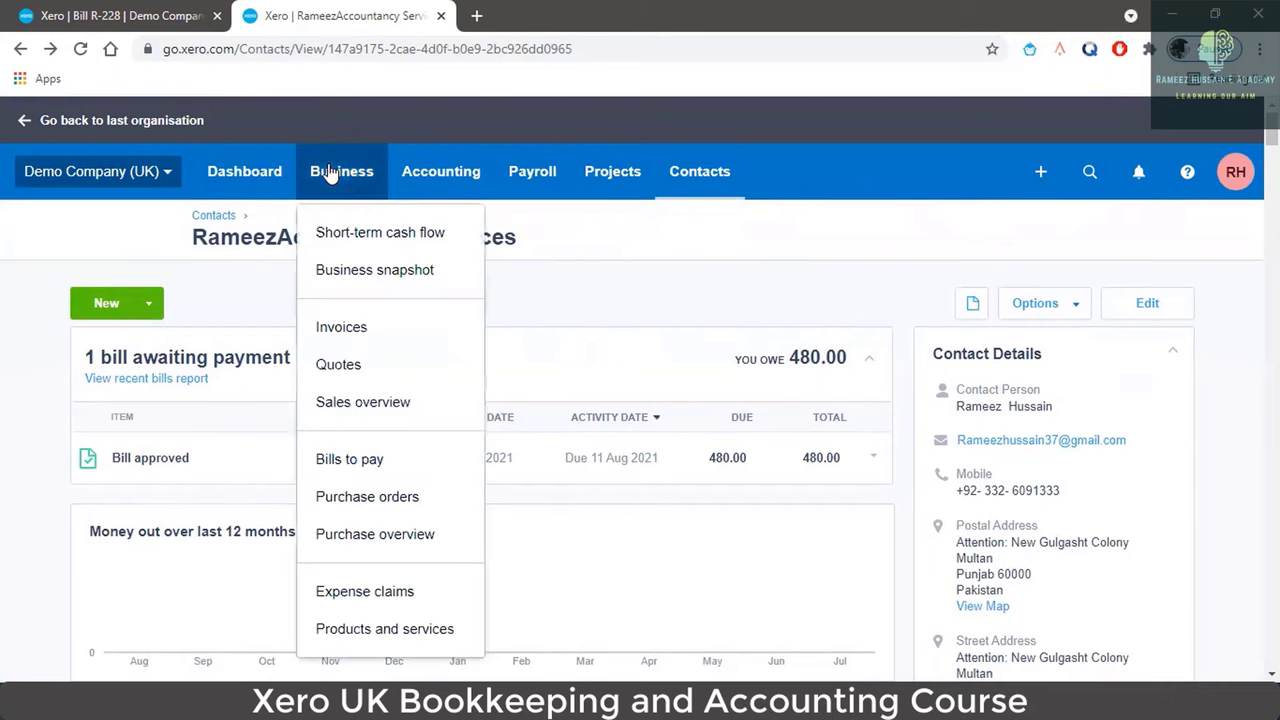
pyautogui.click(413, 457)
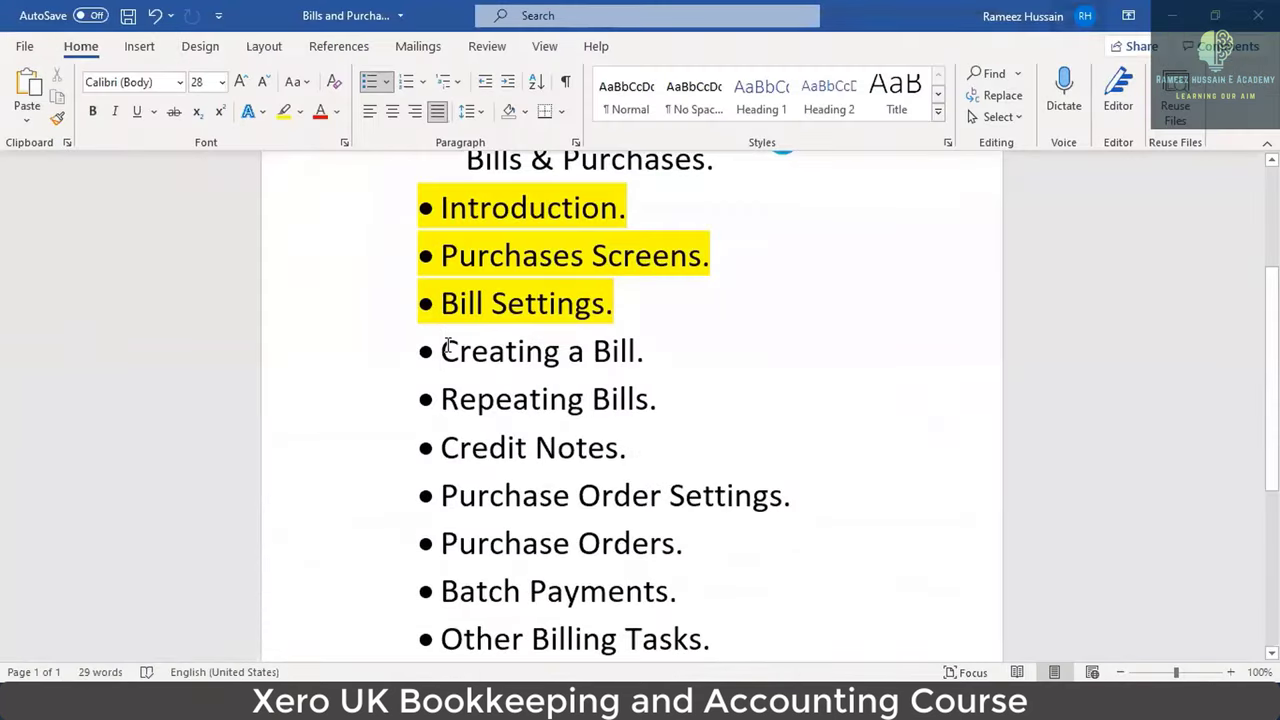
# Step: Highlight the 'Creating a Bill.' line in yellow
pyautogui.moveTo(447, 348); pyautogui.dragTo(654, 349)
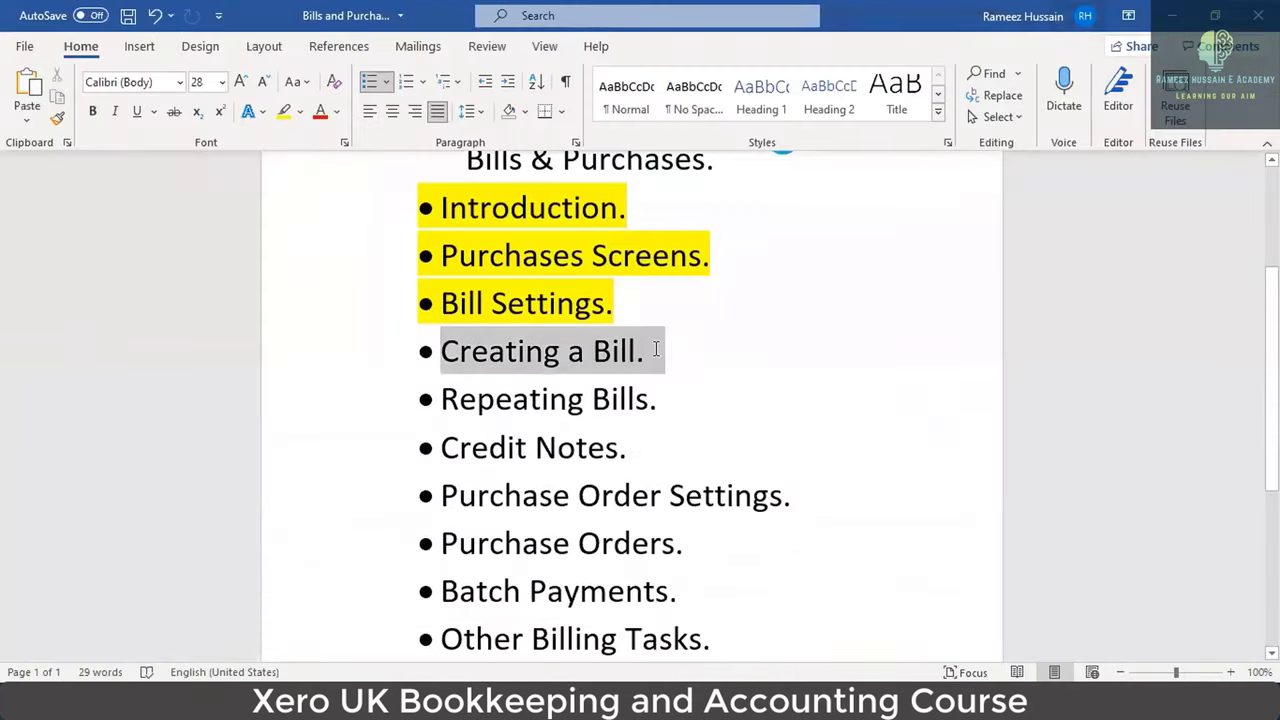
pyautogui.click(489, 351)
pyautogui.moveTo(414, 351); pyautogui.dragTo(643, 349)
pyautogui.click(717, 321)
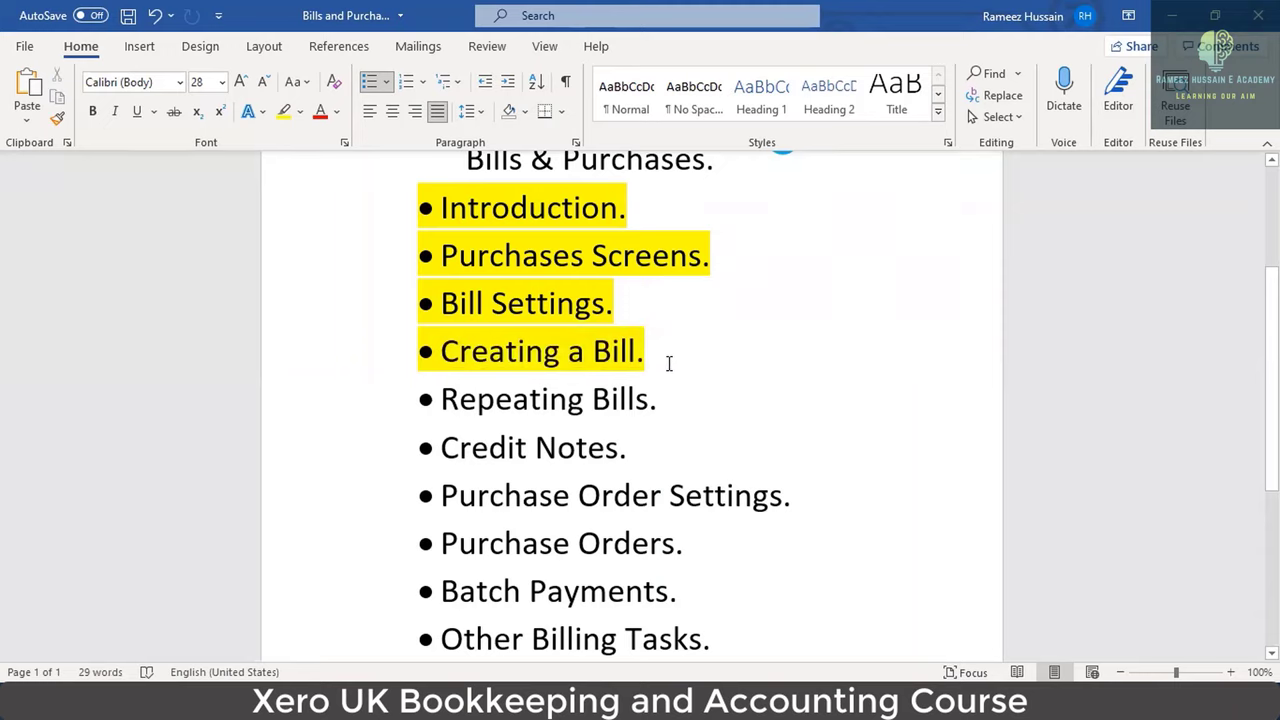
# Step: Add sub-items '1- Existing Supplier.' and 'New Supplier.' under Creating a Bill
pyautogui.click(666, 363)
pyautogui.press('Return')
pyautogui.press('BackSpace')
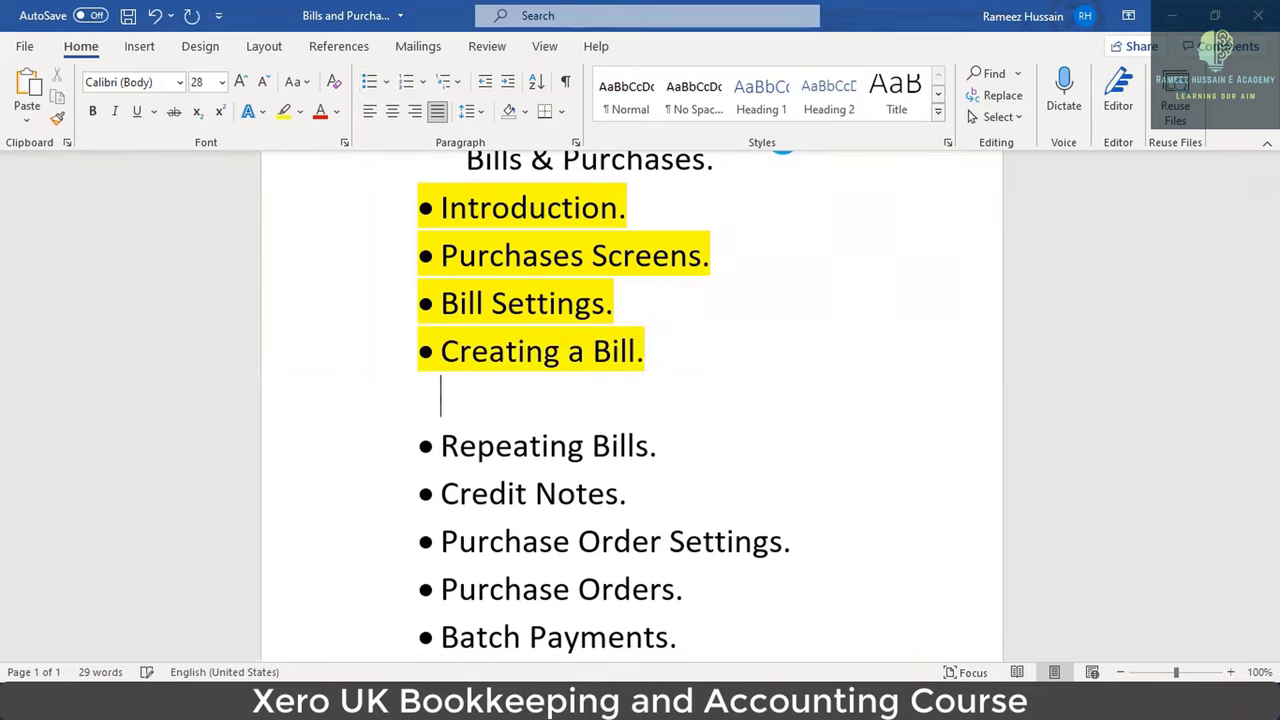
pyautogui.write('1-  ')
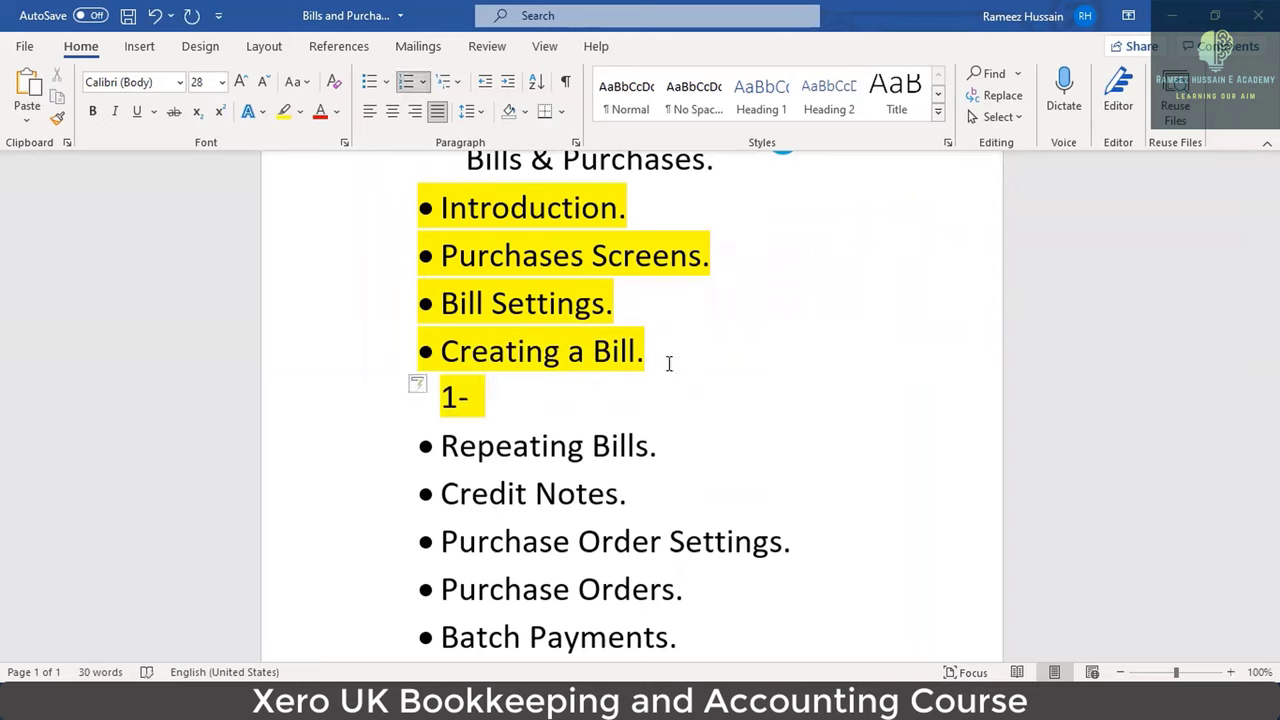
pyautogui.write('Exis')
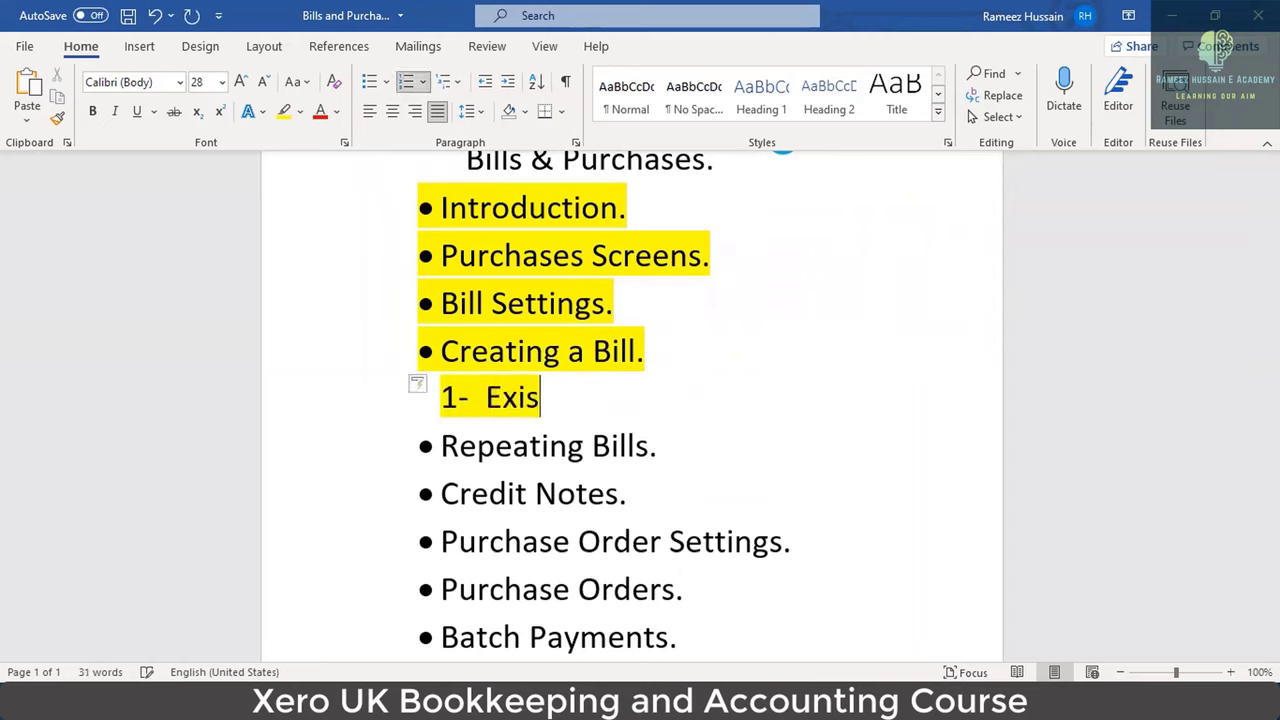
pyautogui.write('ting S')
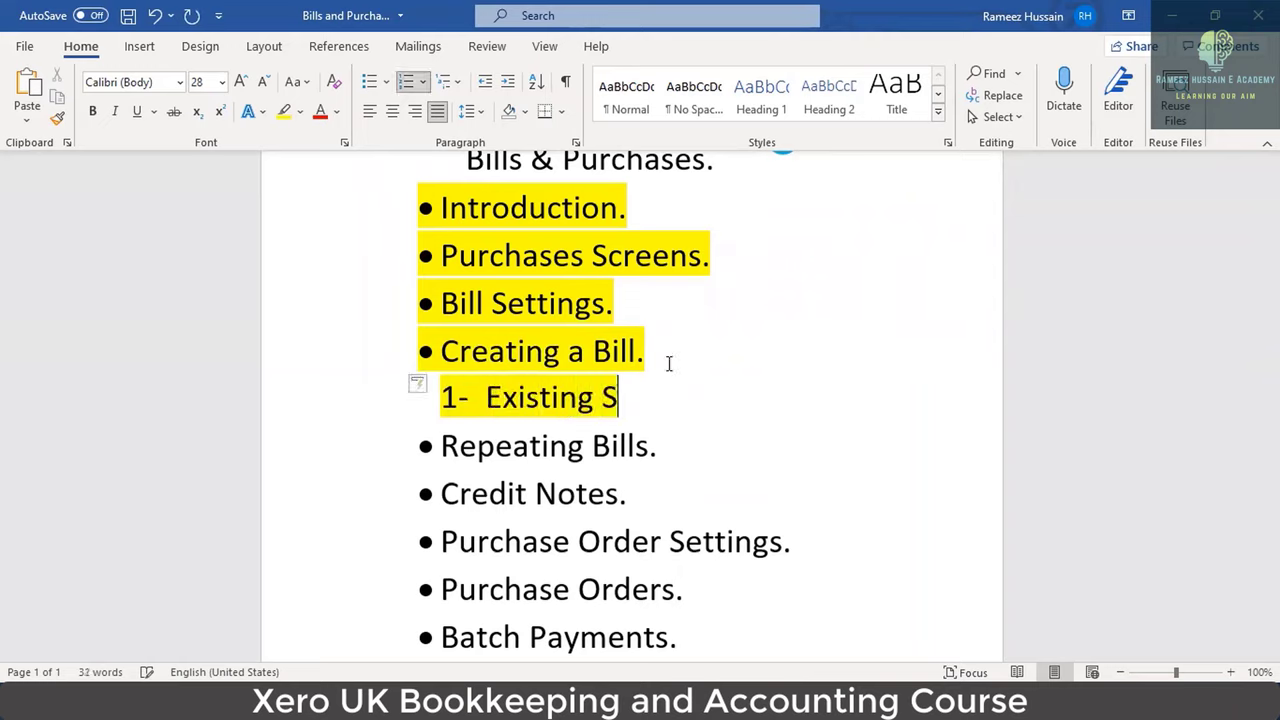
pyautogui.write('upplier.')
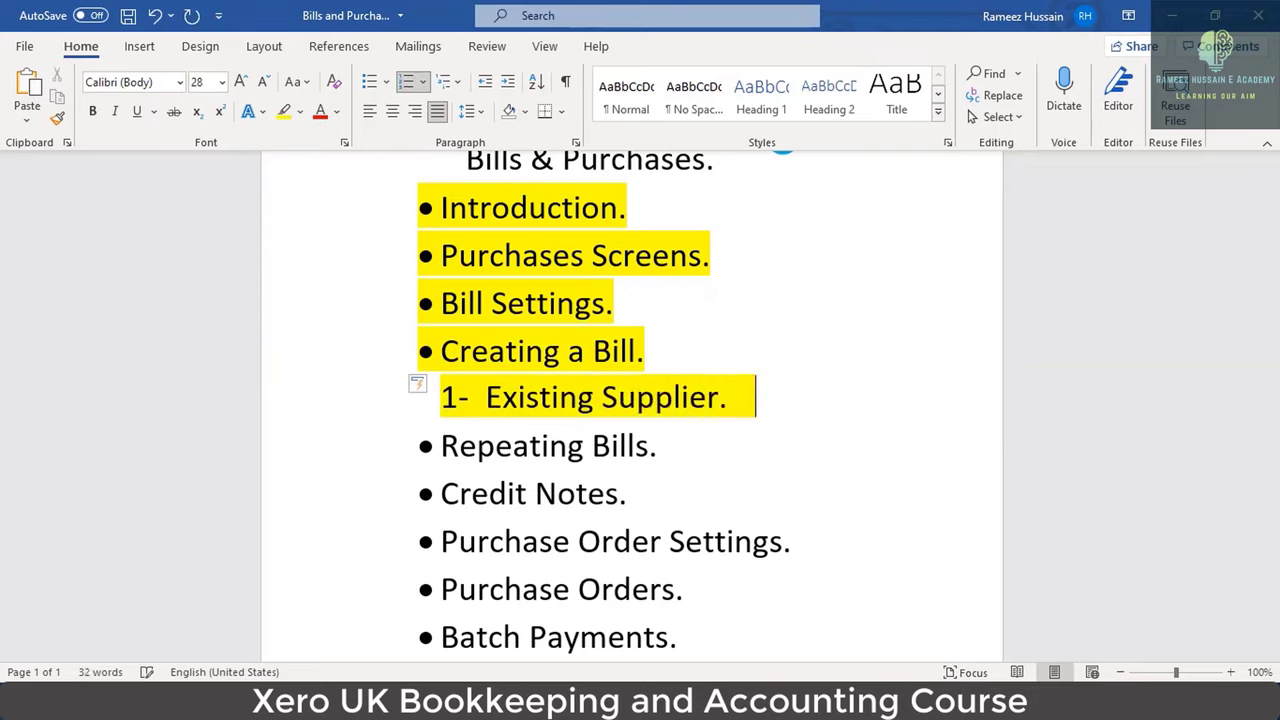
pyautogui.press('Return')
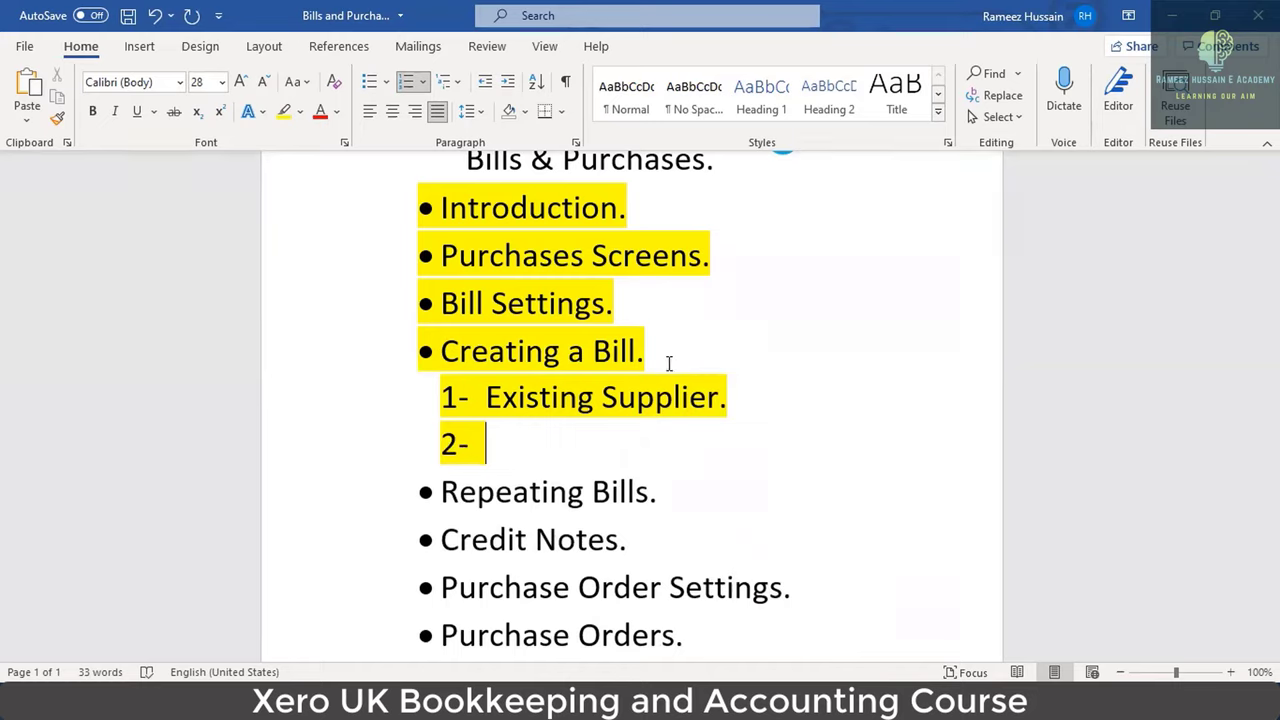
pyautogui.write('New Supplier')
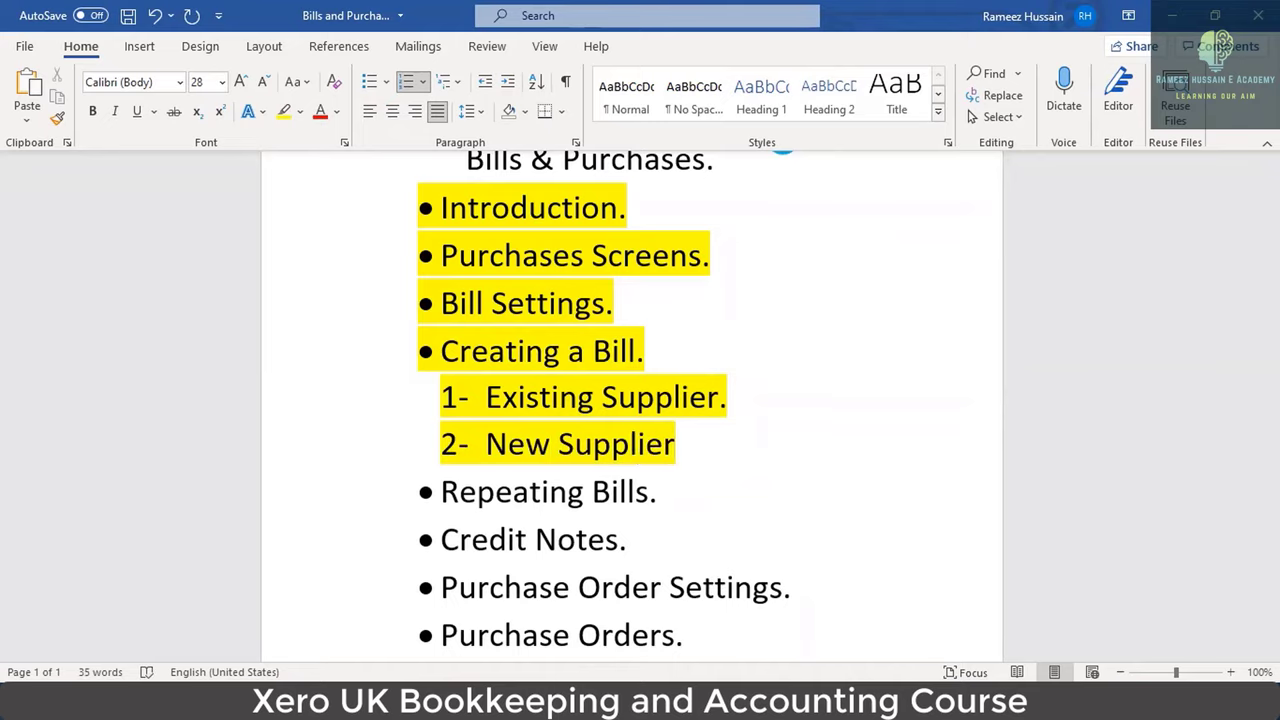
pyautogui.write('.')
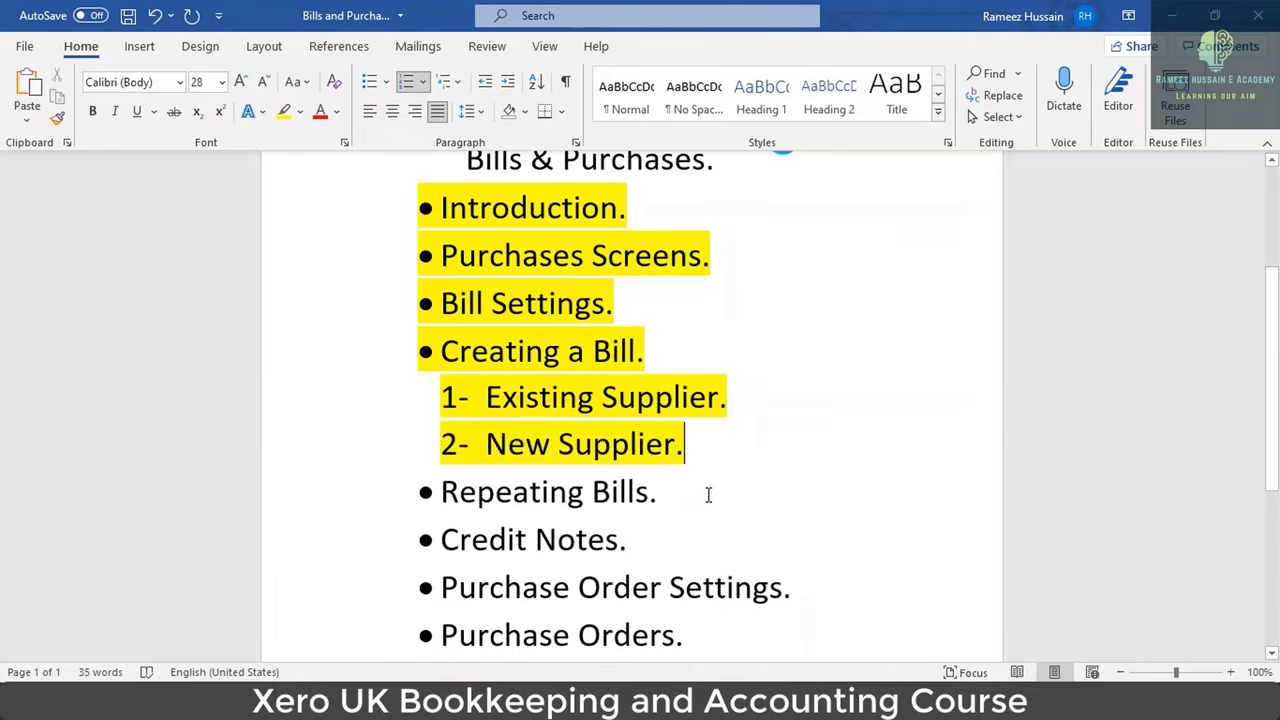
# Step: Select the 'Repeating Bills.' line, then switch to the Xero bills page
pyautogui.click(706, 491)
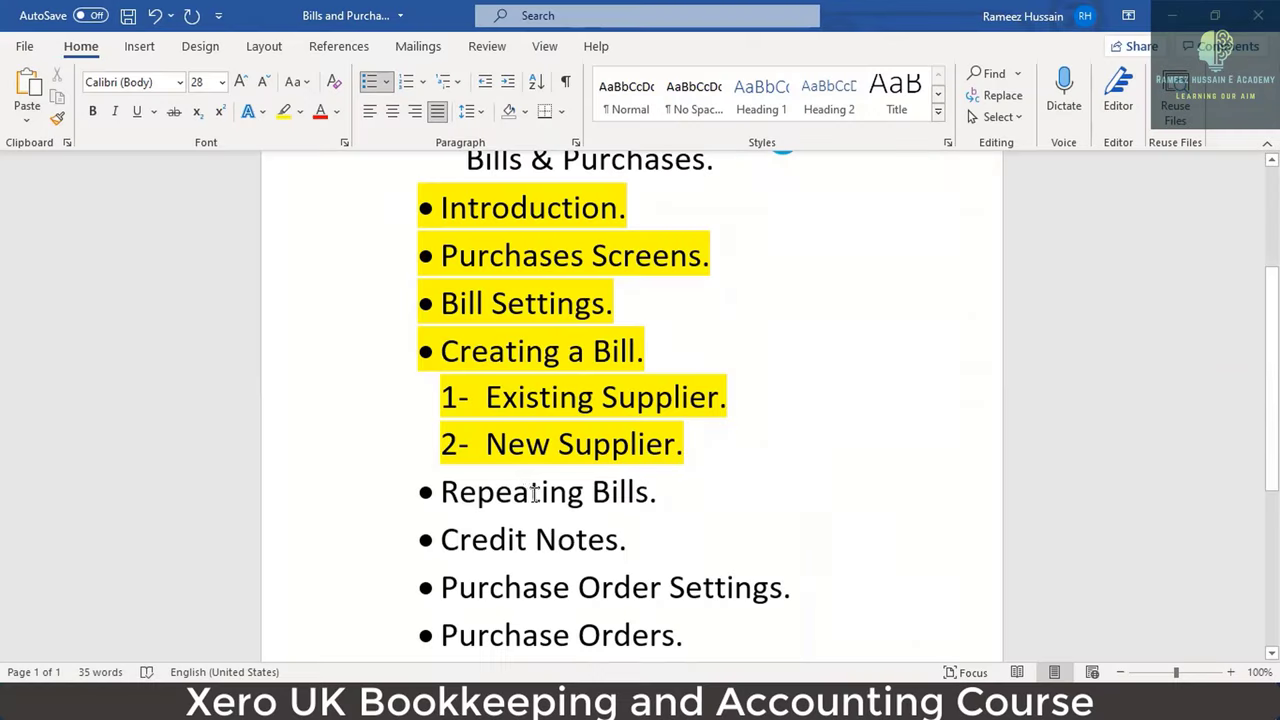
pyautogui.moveTo(445, 491); pyautogui.dragTo(662, 497)
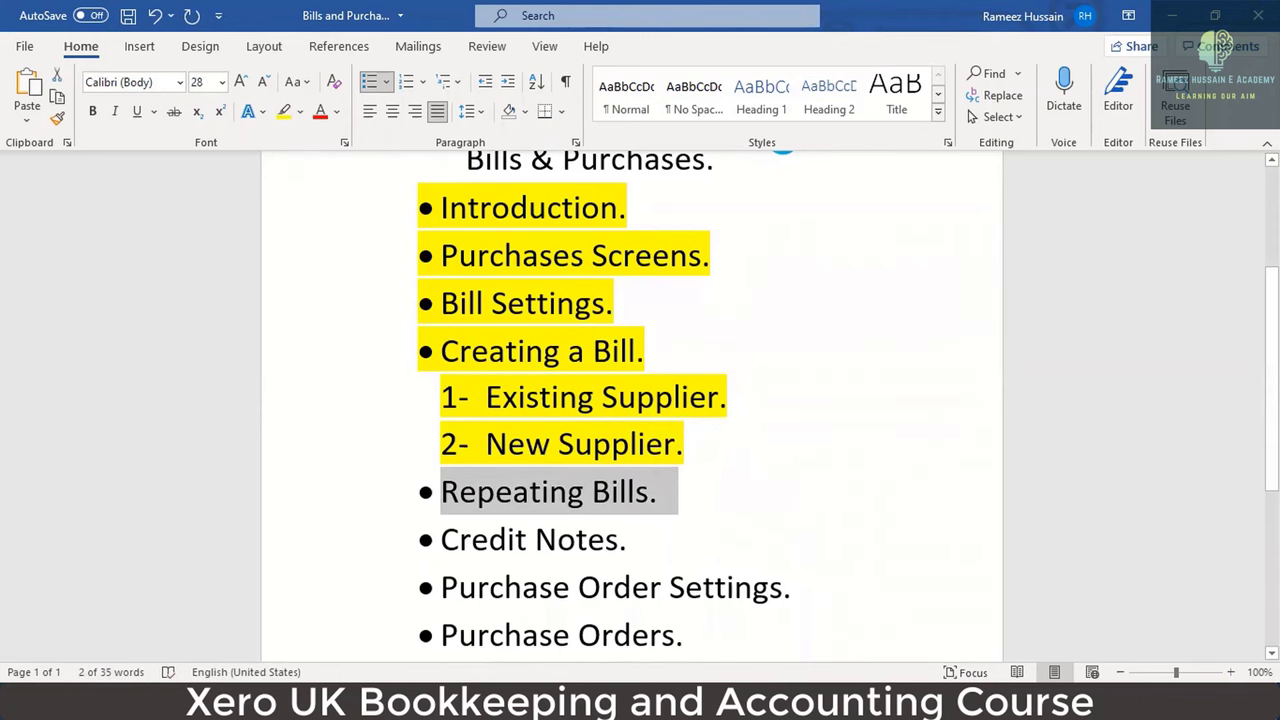
pyautogui.moveTo(210, 700)
pyautogui.click(210, 615)
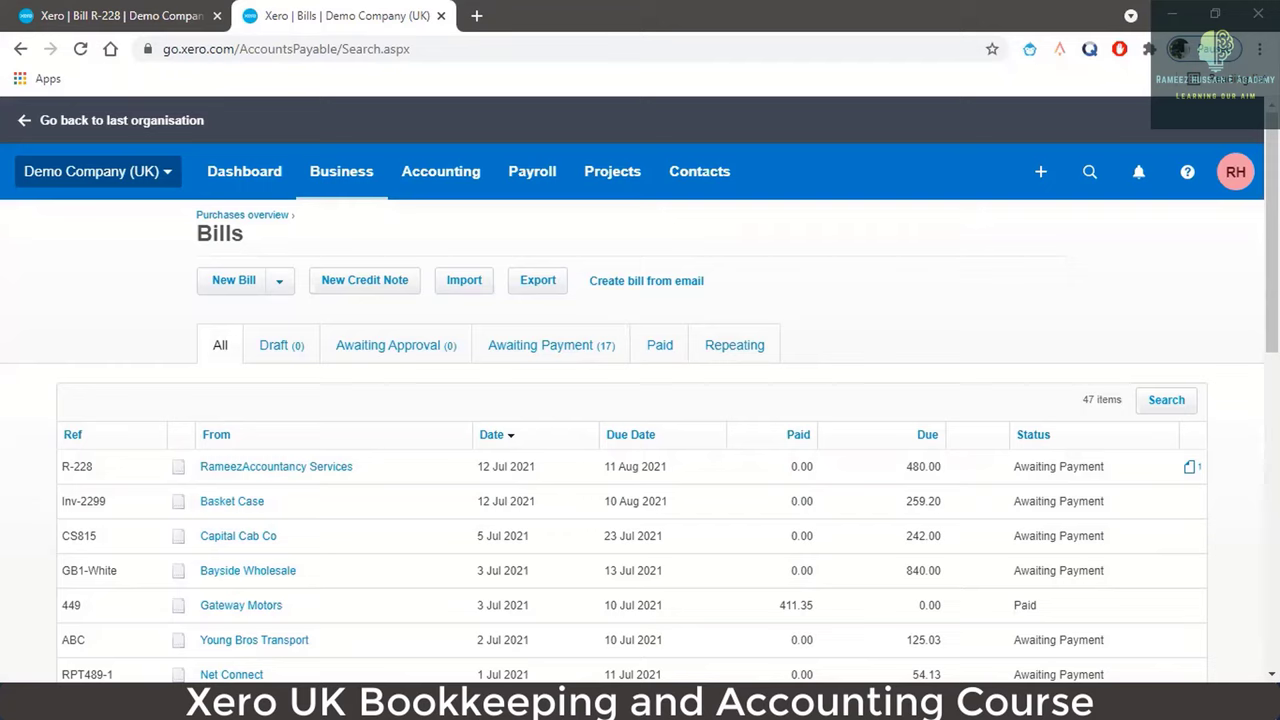
# Step: Show the Repeating bills list and open the Xero repeating bill RPT402-1
pyautogui.click(744, 354)
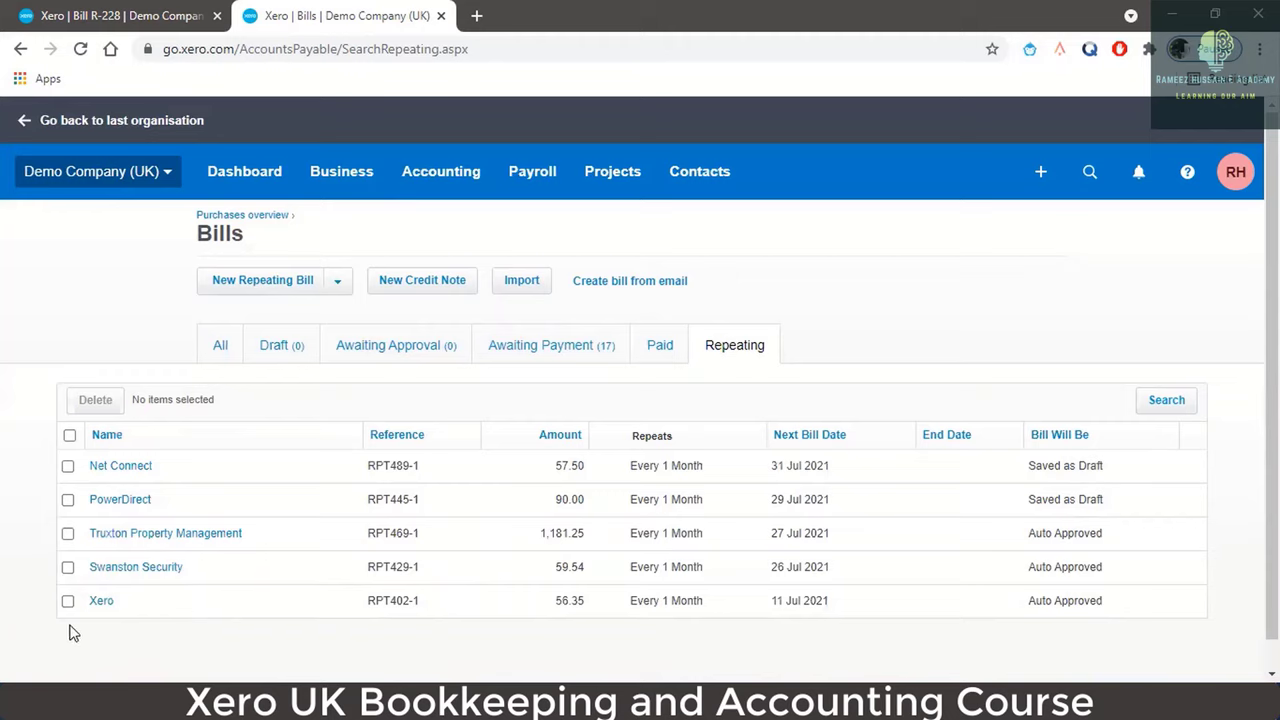
pyautogui.click(97, 605)
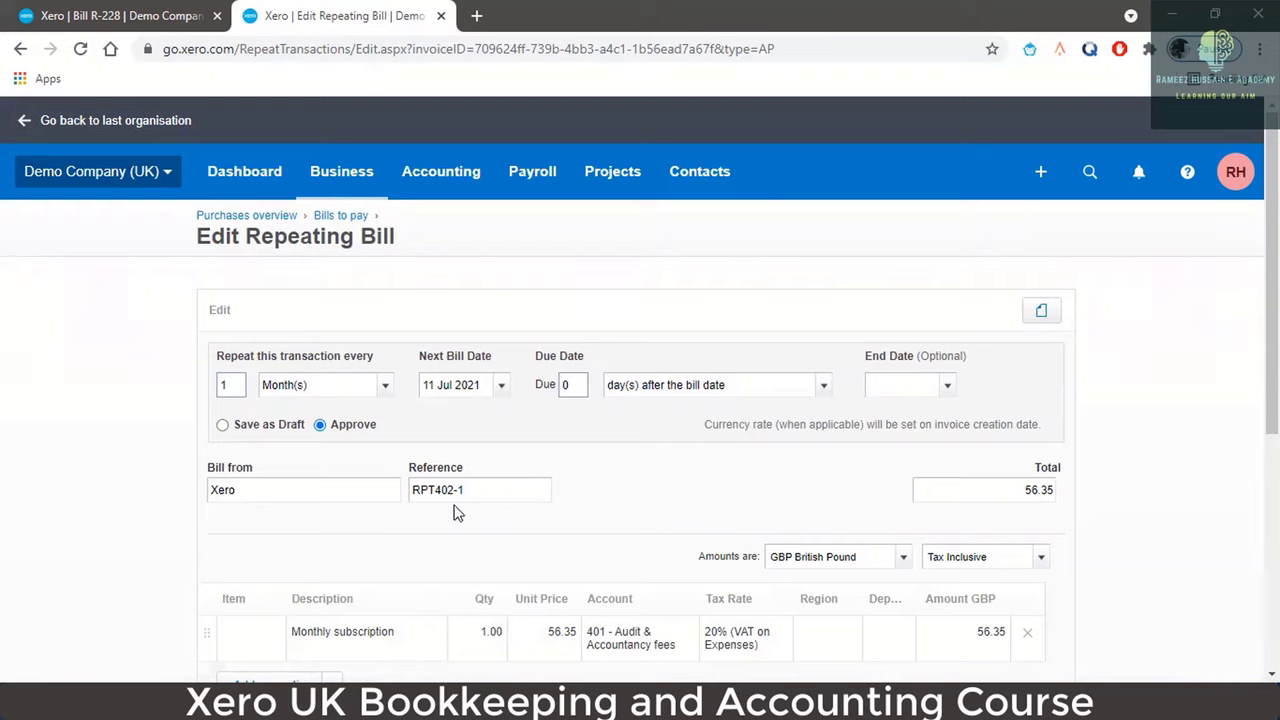
pyautogui.scroll(-1, 733, 488)
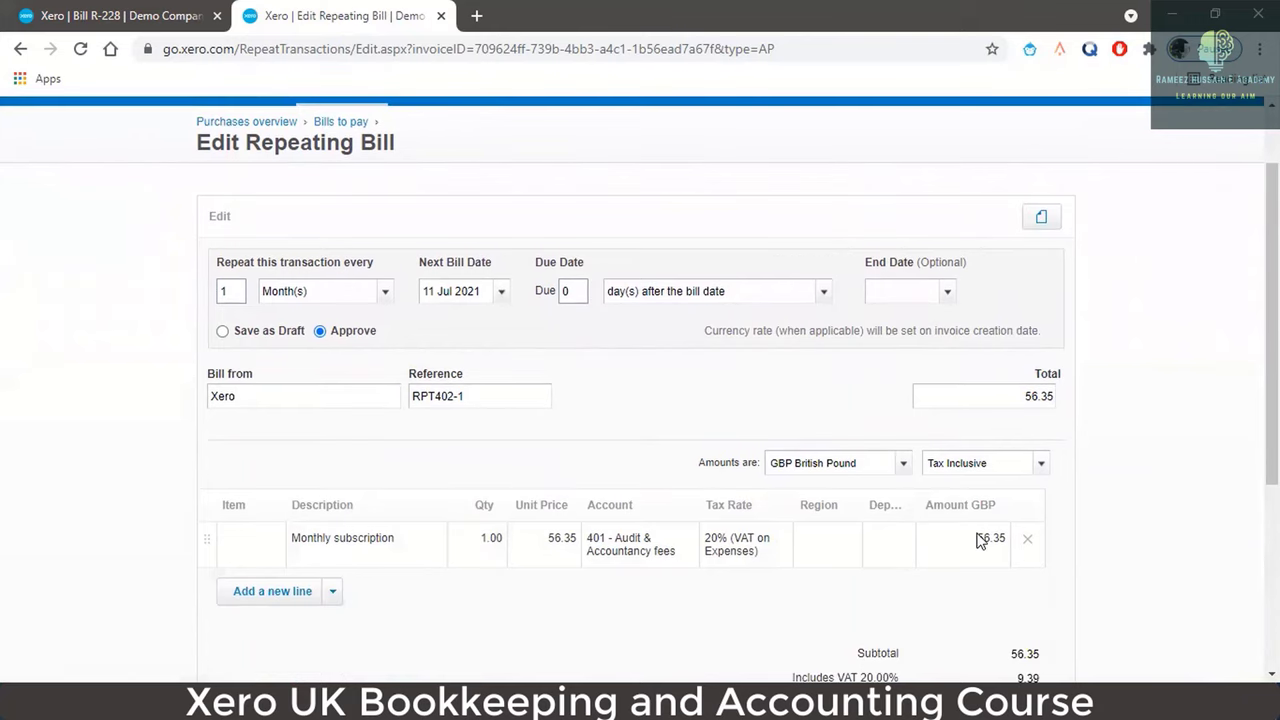
pyautogui.scroll(-1, 980, 540)
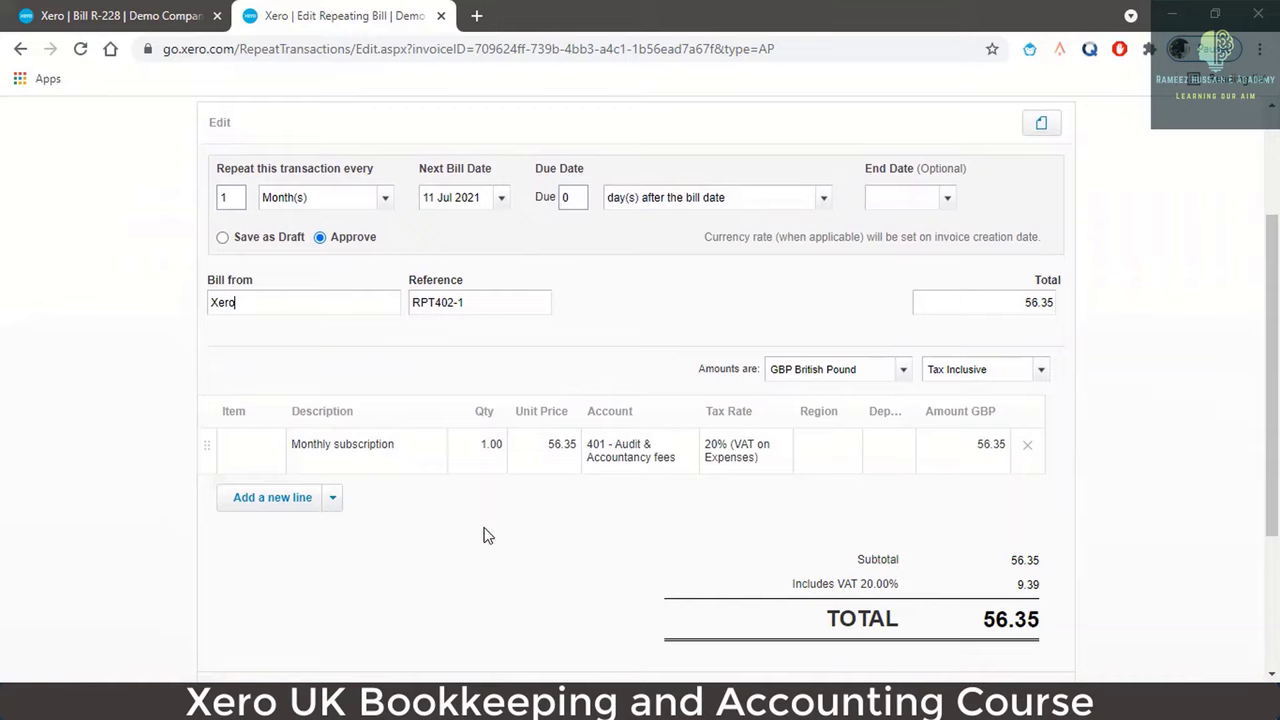
pyautogui.scroll(2, 488, 534)
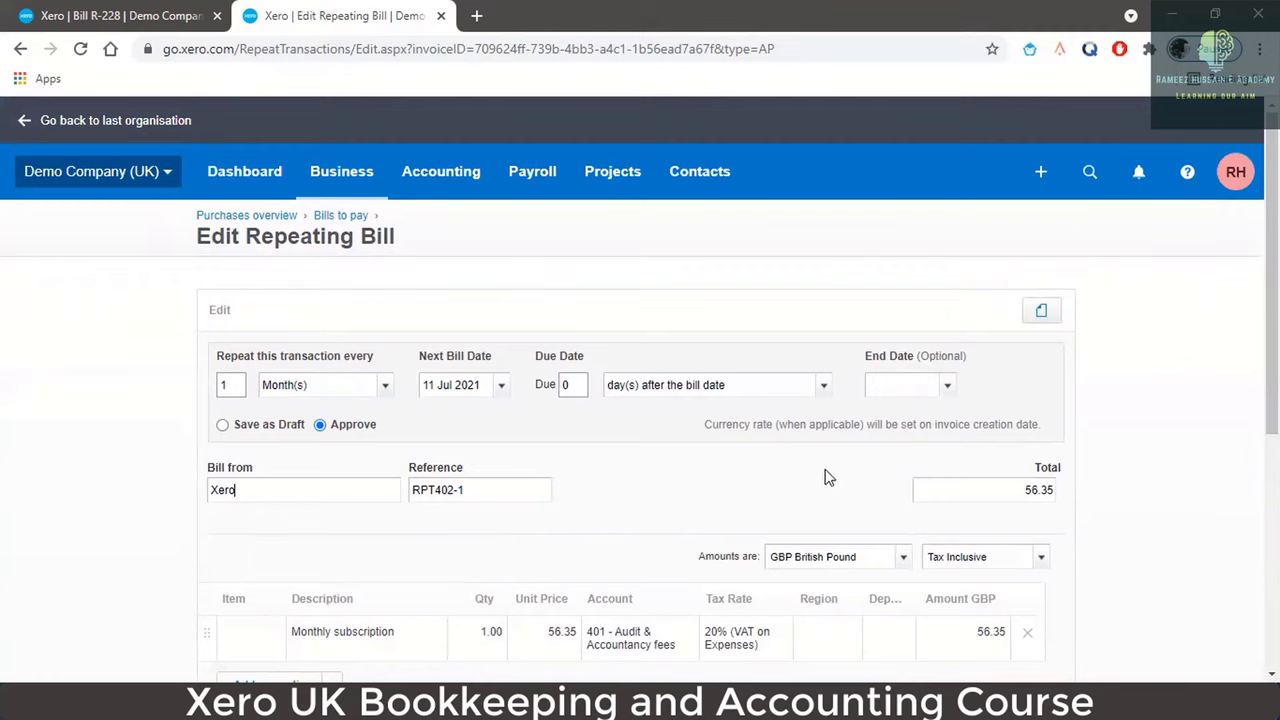
pyautogui.scroll(-2, 843, 482)
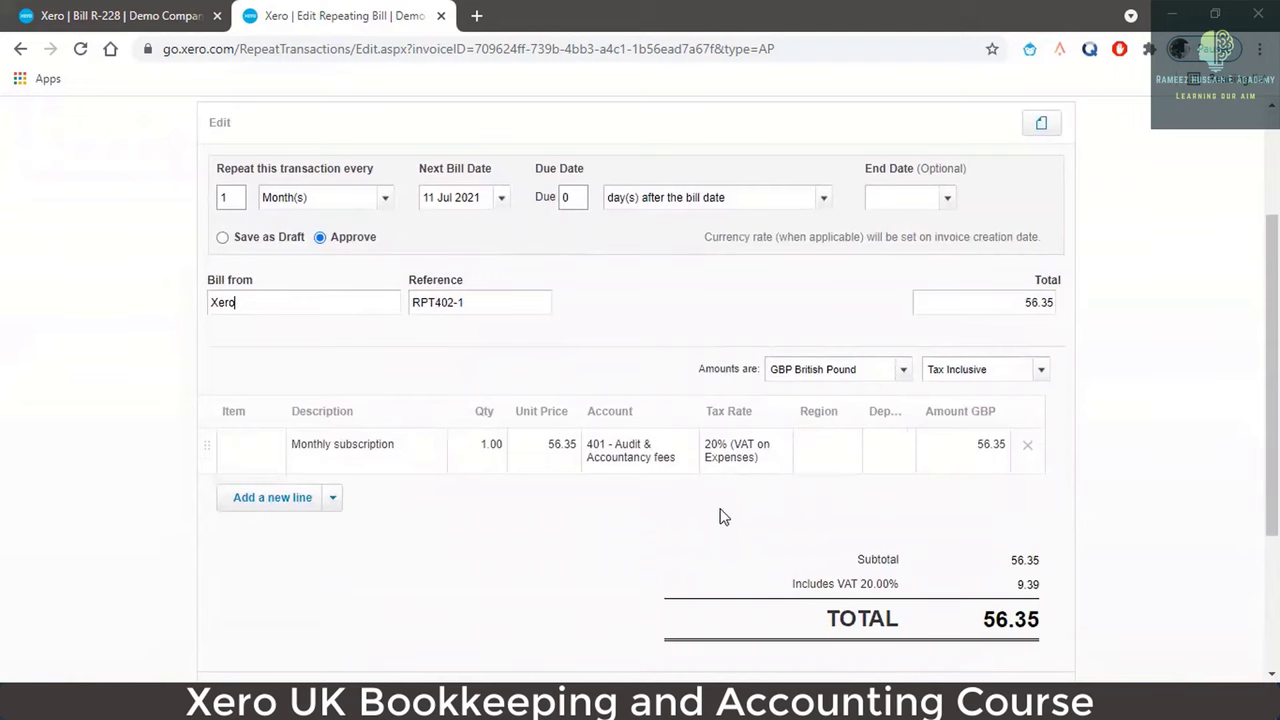
pyautogui.scroll(-1, 716, 495)
pyautogui.scroll(1, 716, 501)
pyautogui.scroll(-1, 716, 501)
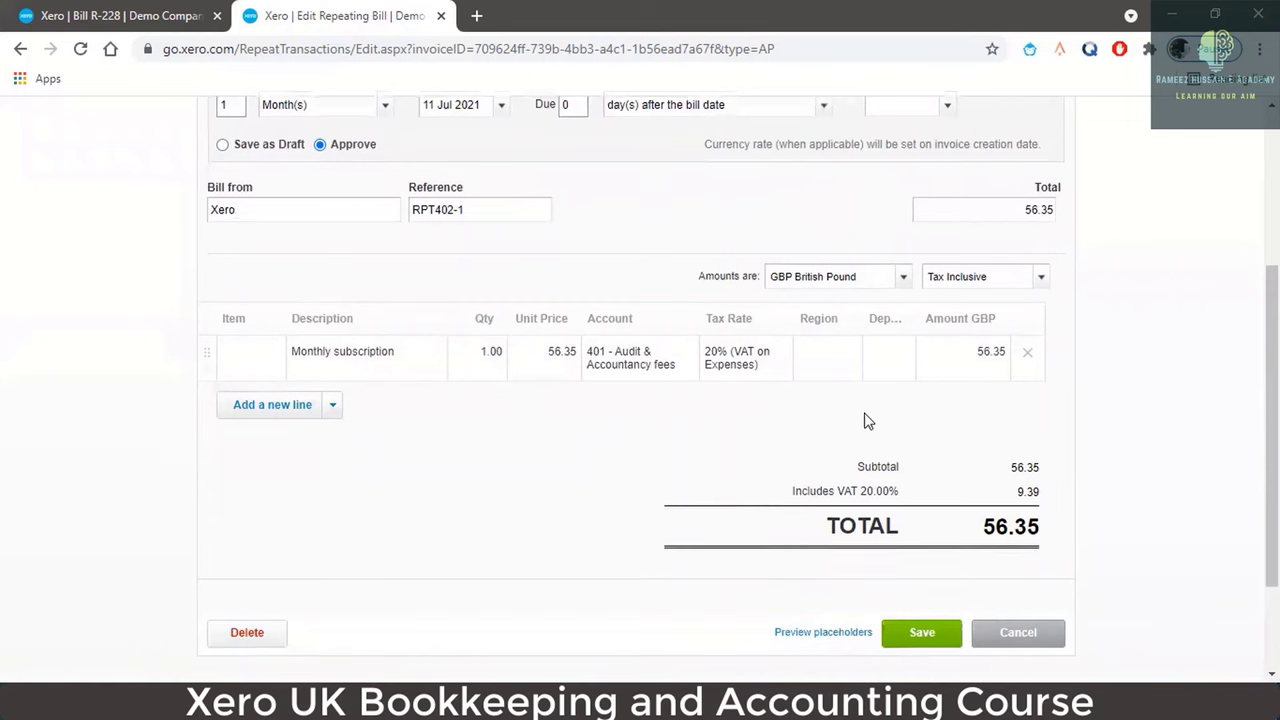
pyautogui.scroll(3, 862, 422)
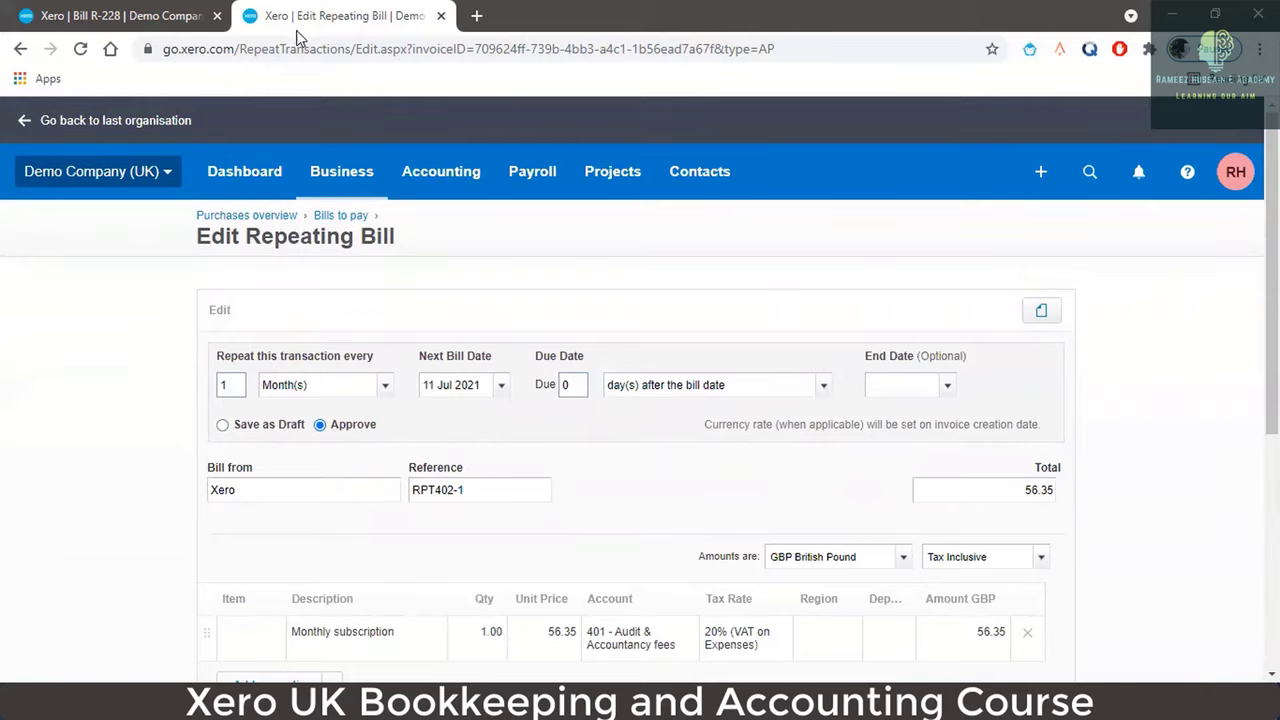
# Step: From Bill R-228's tab, go to Bills to pay > Repeating and create a New Repeating Bill
pyautogui.click(107, 14)
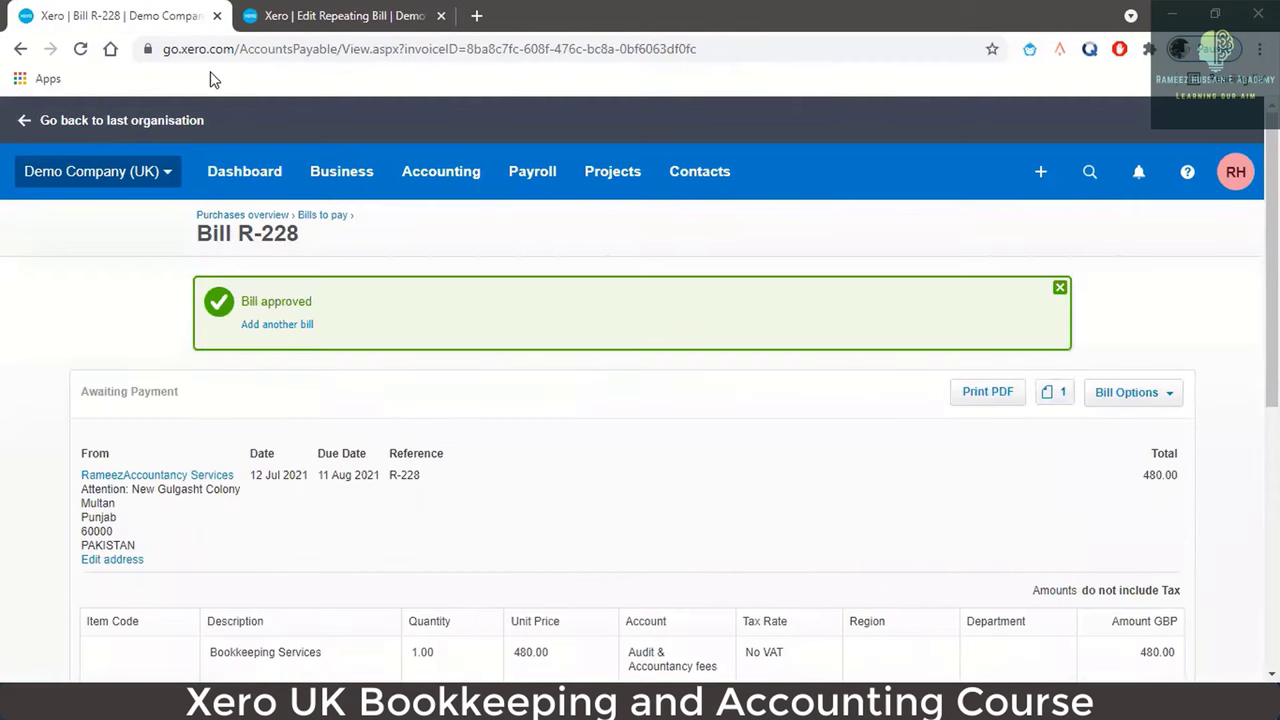
pyautogui.click(329, 169)
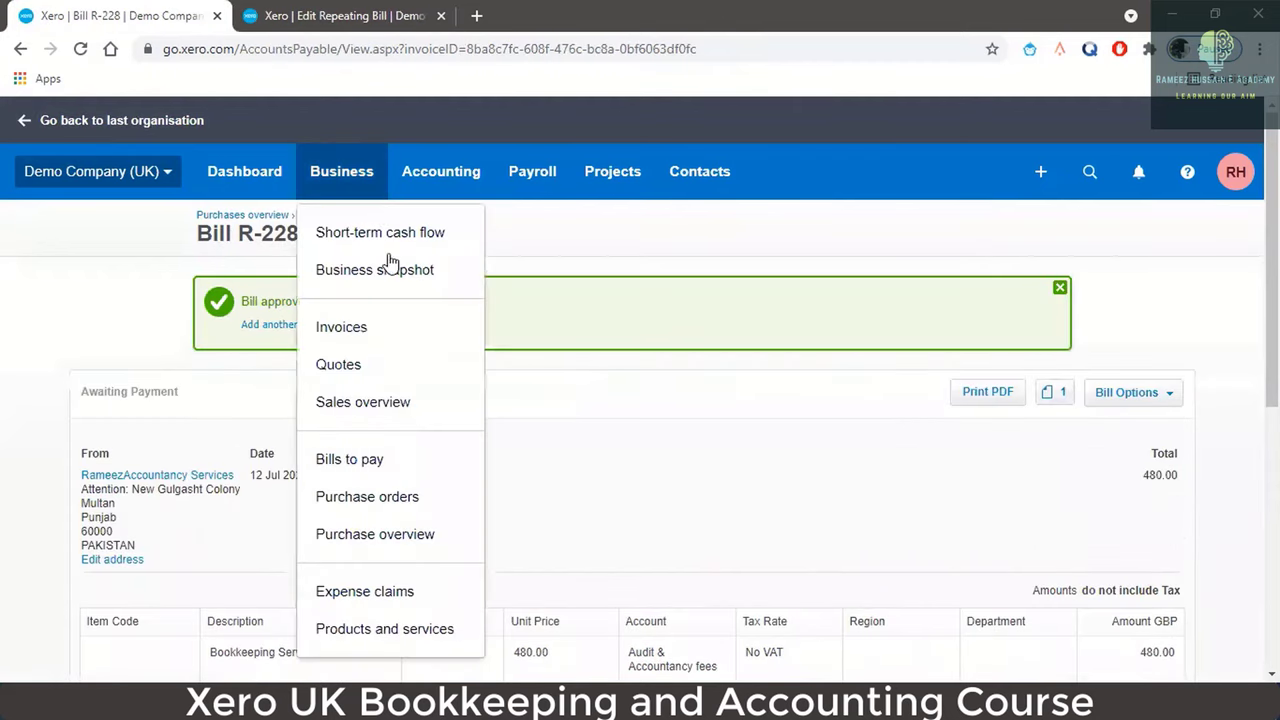
pyautogui.click(345, 459)
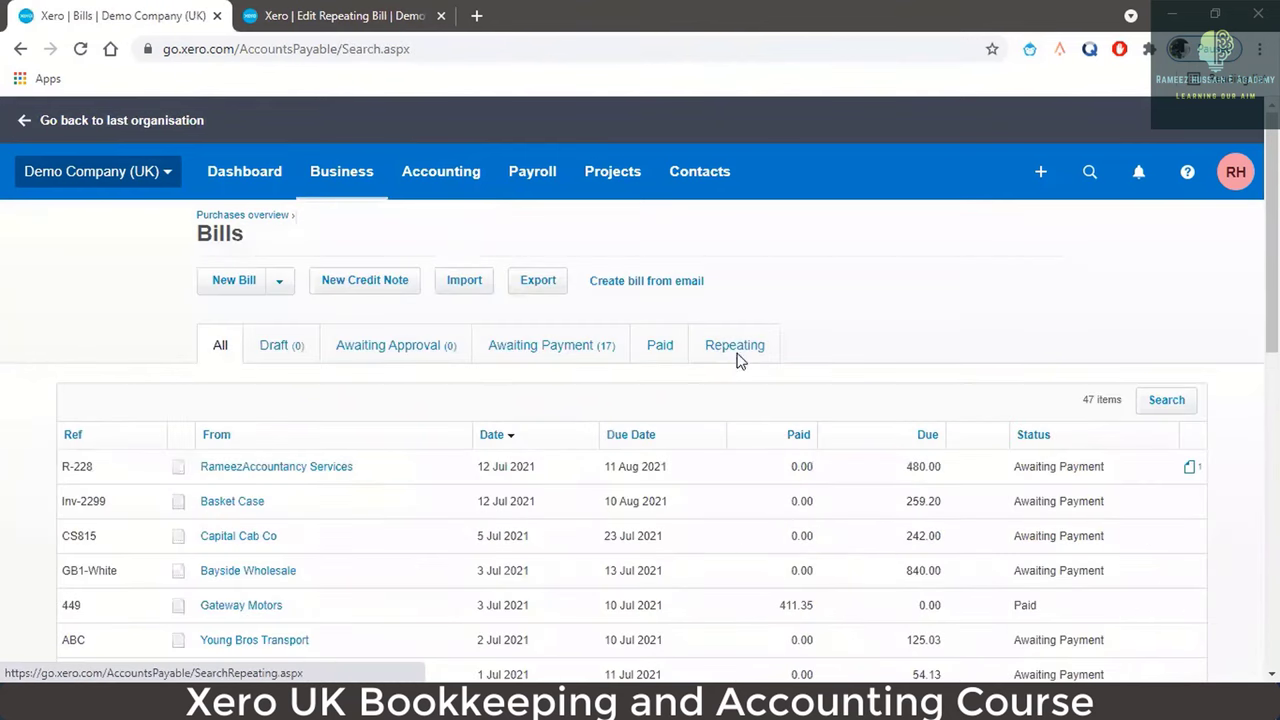
pyautogui.click(737, 358)
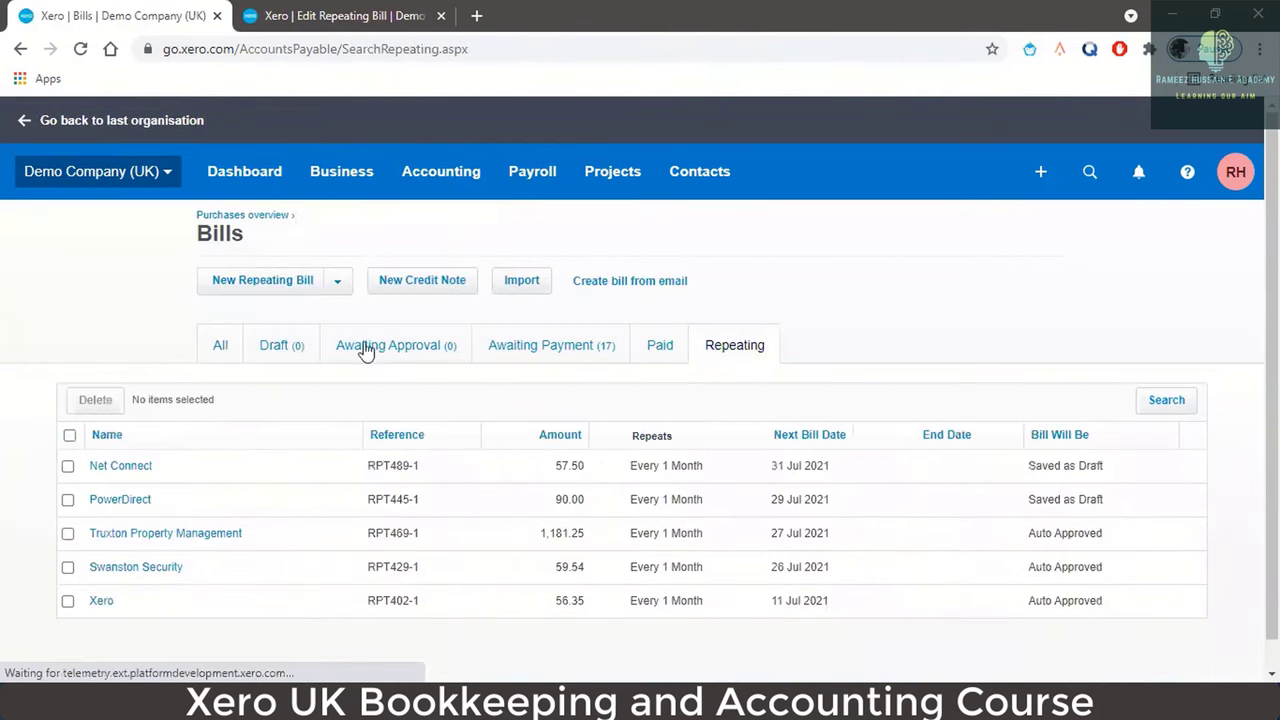
pyautogui.click(262, 281)
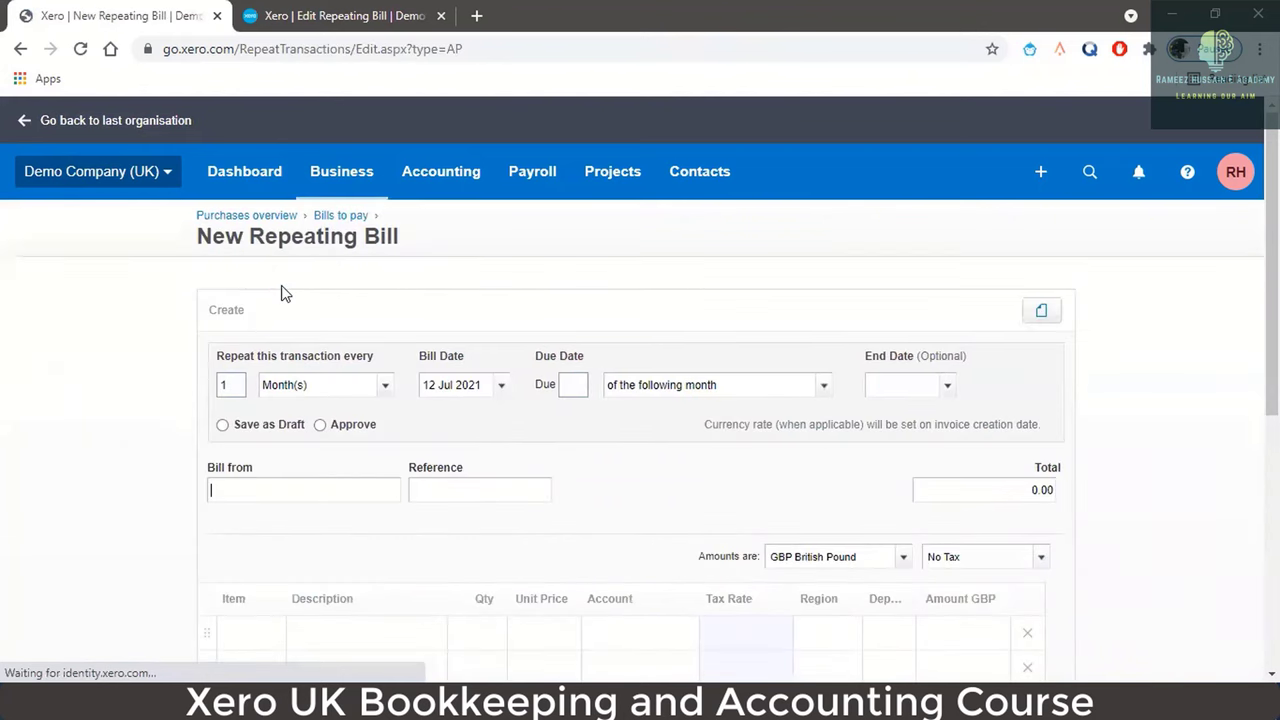
# Step: Set the repeating bill to recur every 3 months
pyautogui.click(236, 387)
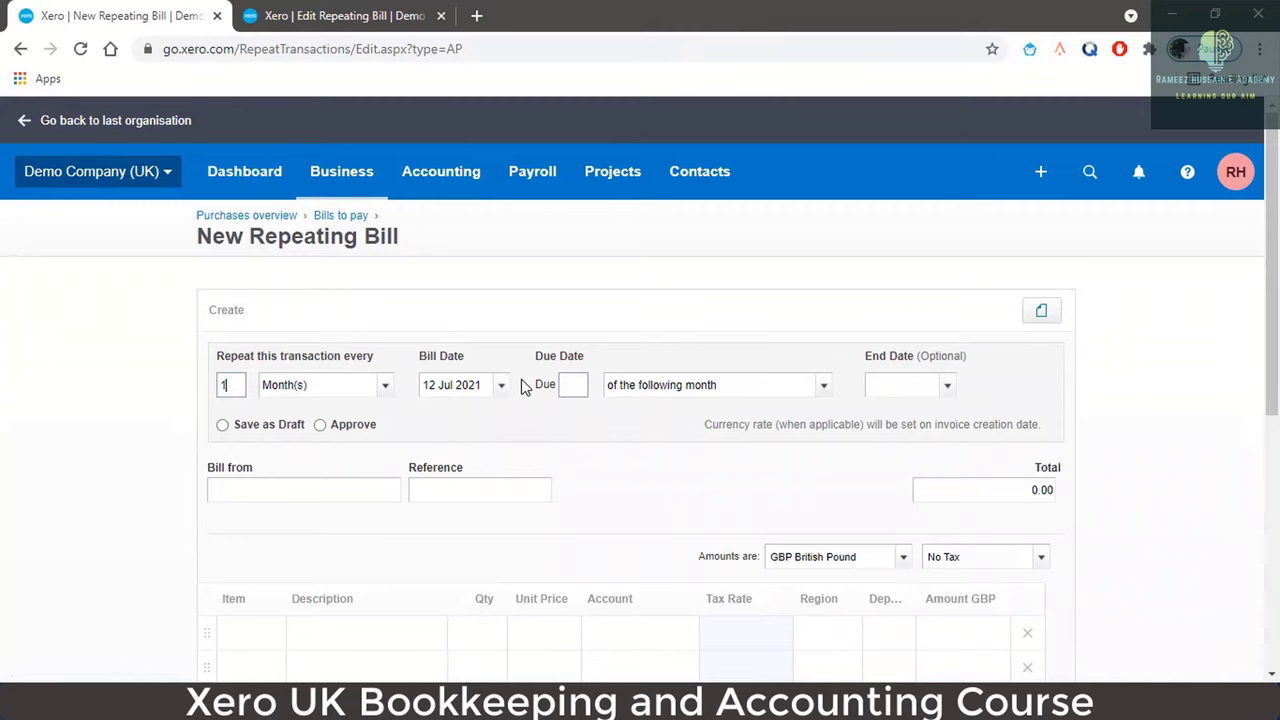
pyautogui.press('BackSpace')
pyautogui.write('3')
pyautogui.press('Tab')
pyautogui.press('Tab')
# Step: Make it due 15 day(s) after the bill date and set it to Approve
pyautogui.click(578, 390)
pyautogui.write('15')
pyautogui.click(825, 390)
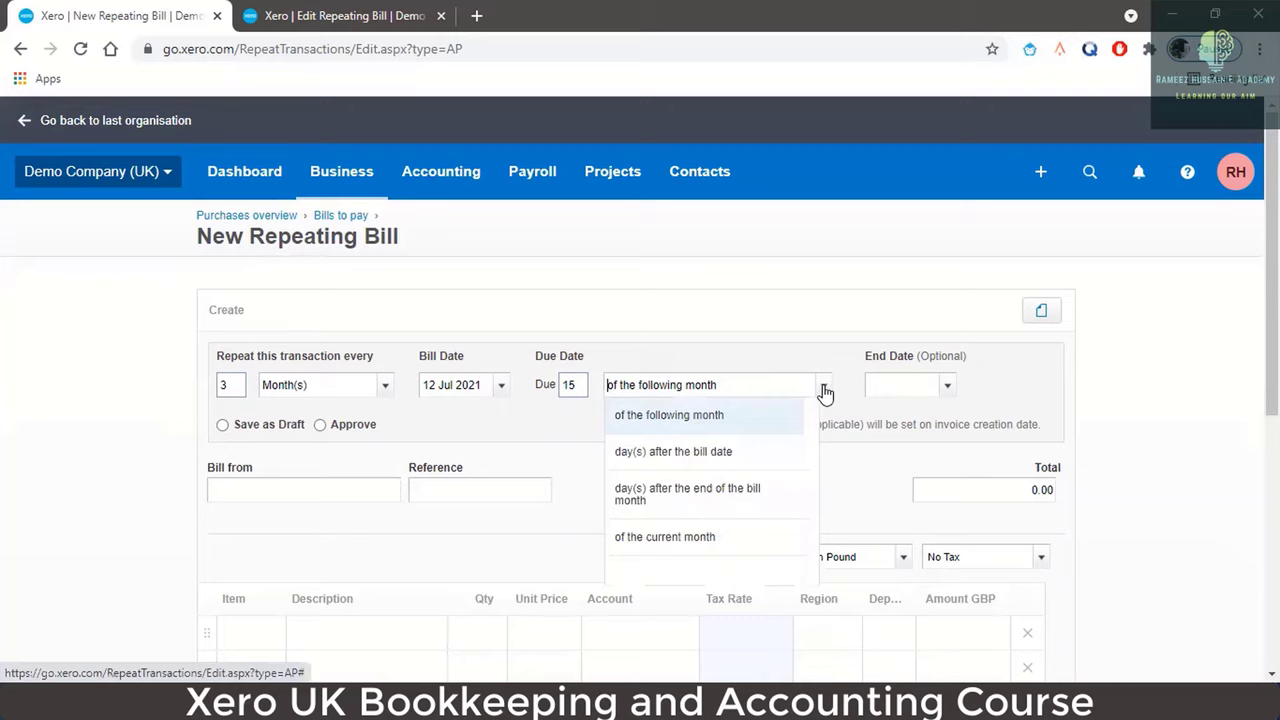
pyautogui.click(755, 467)
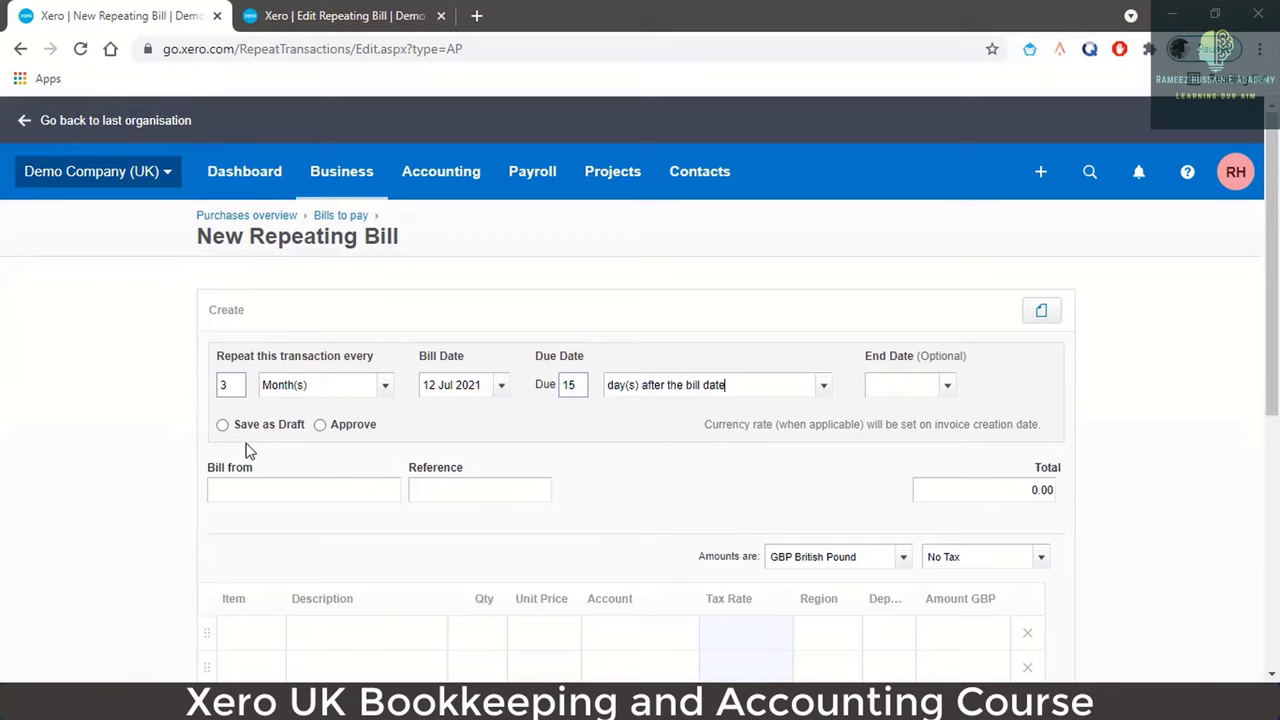
pyautogui.click(320, 425)
# Step: Start picking the Bill from contact, listing all contacts
pyautogui.scroll(-2, 380, 450)
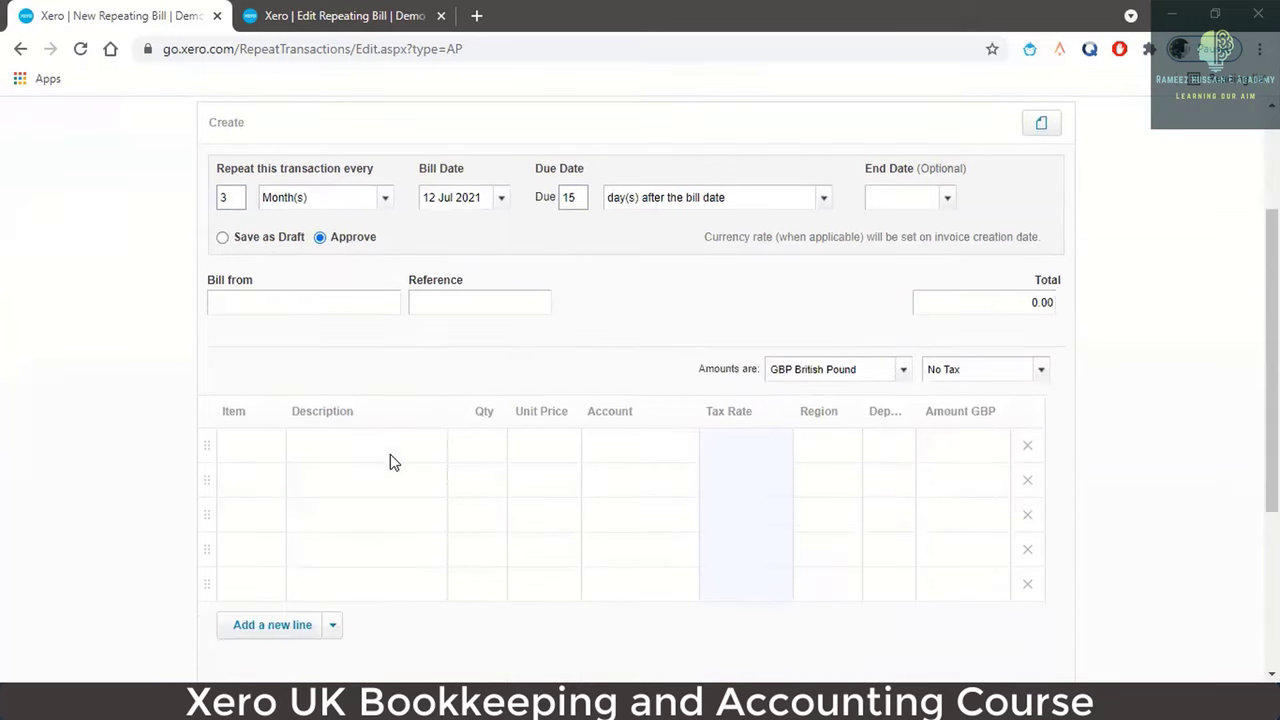
pyautogui.click(338, 301)
pyautogui.write('B')
pyautogui.press('BackSpace')
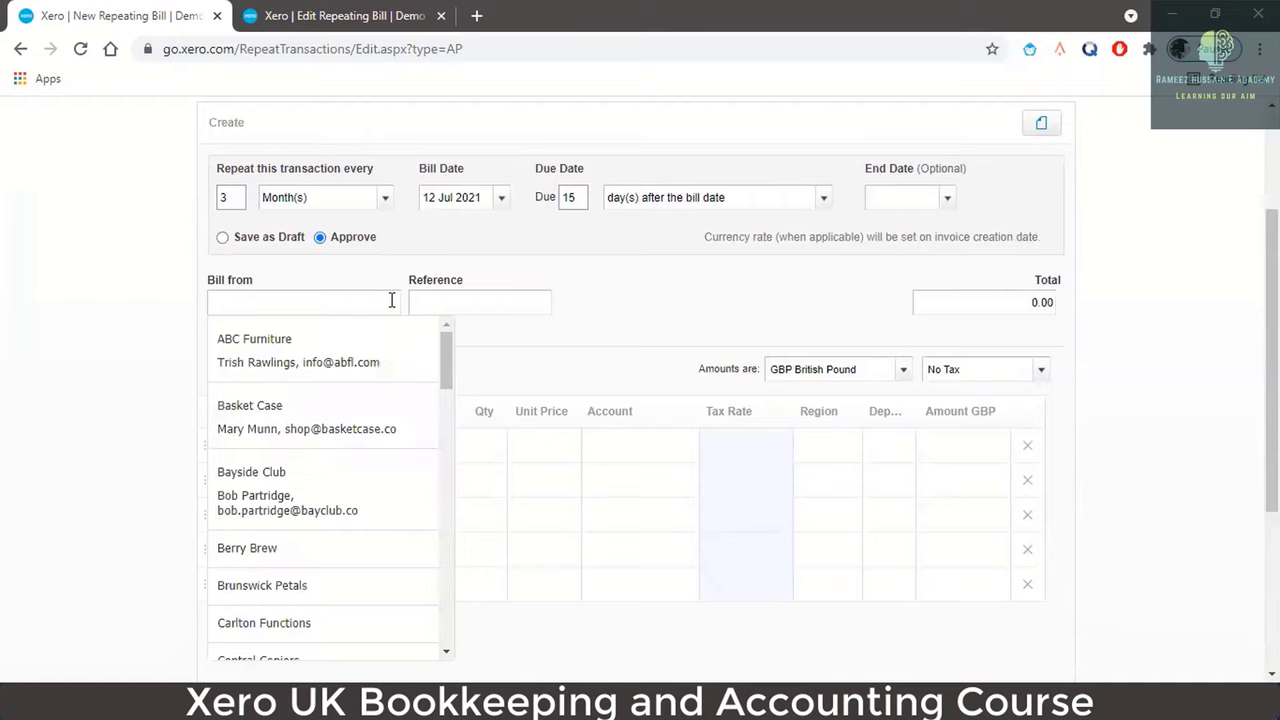
# Step: Set the supplier to Berry Brew and the reference to 'Quarterly Subscription'
pyautogui.click(347, 547)
pyautogui.click(491, 303)
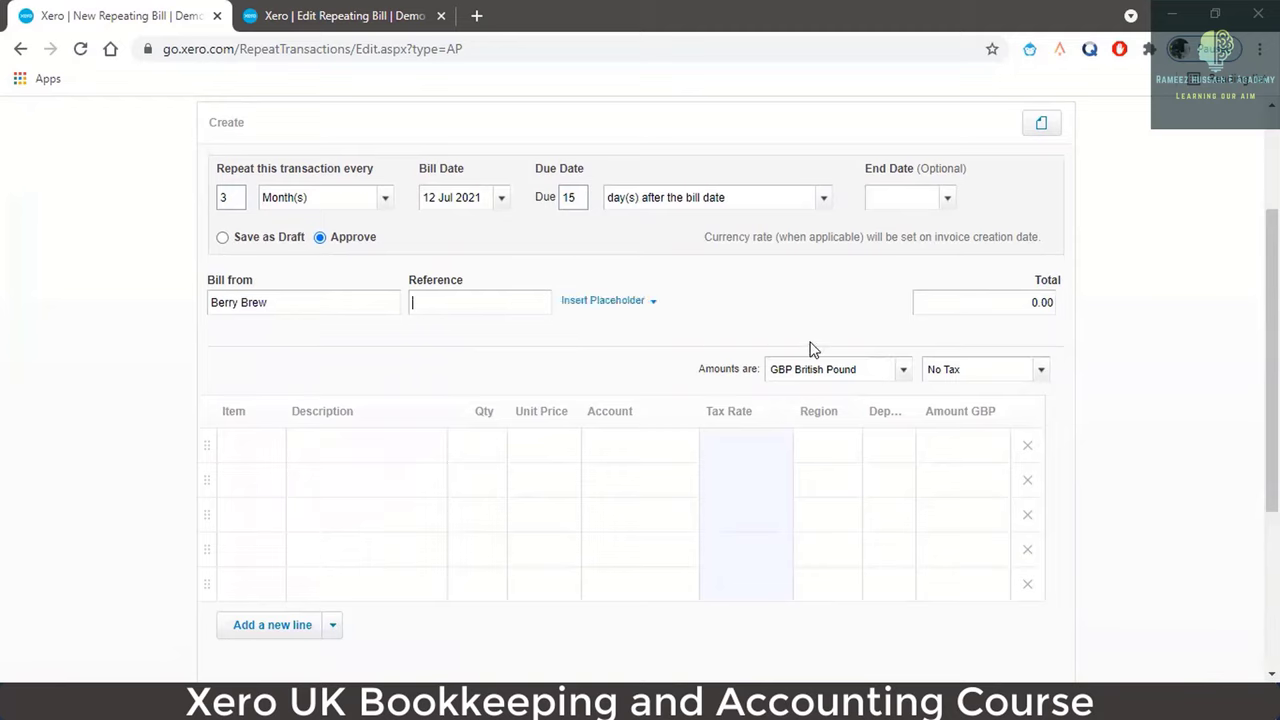
pyautogui.write('Quarterly Subscription')
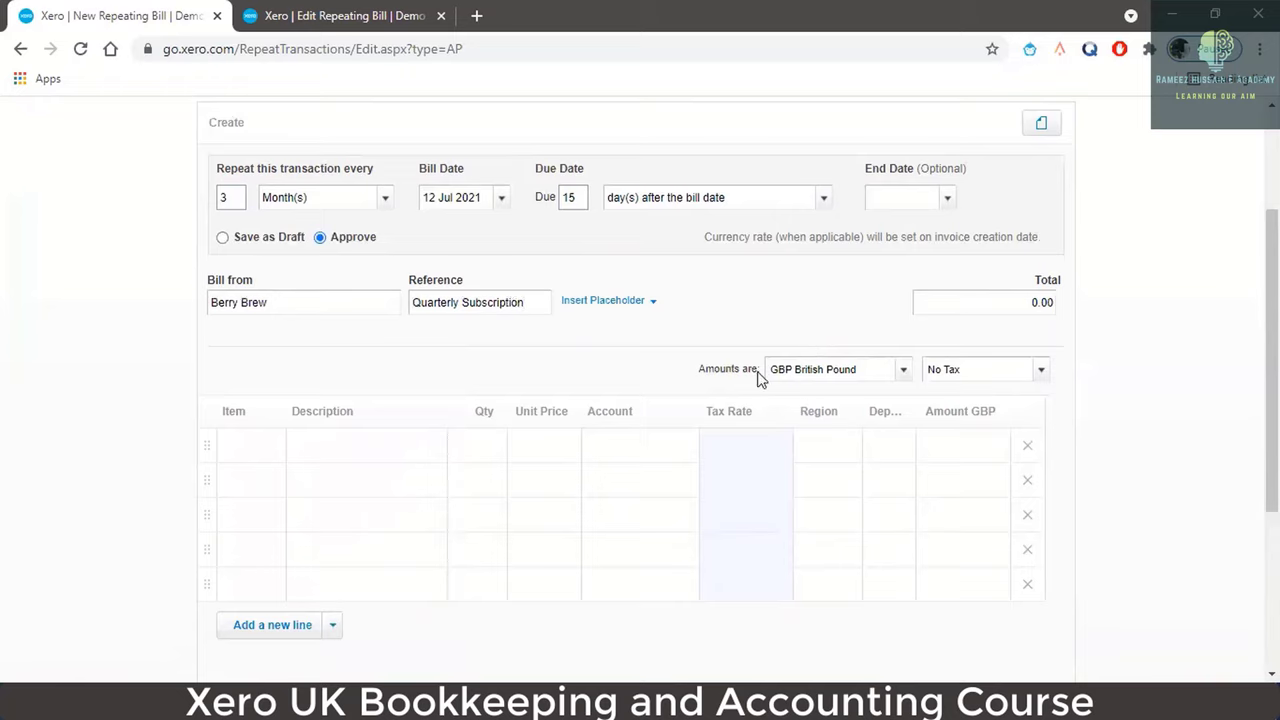
# Step: Add a first line 'Subscription Fees - Quarterly' with quantity 1
pyautogui.click(388, 443)
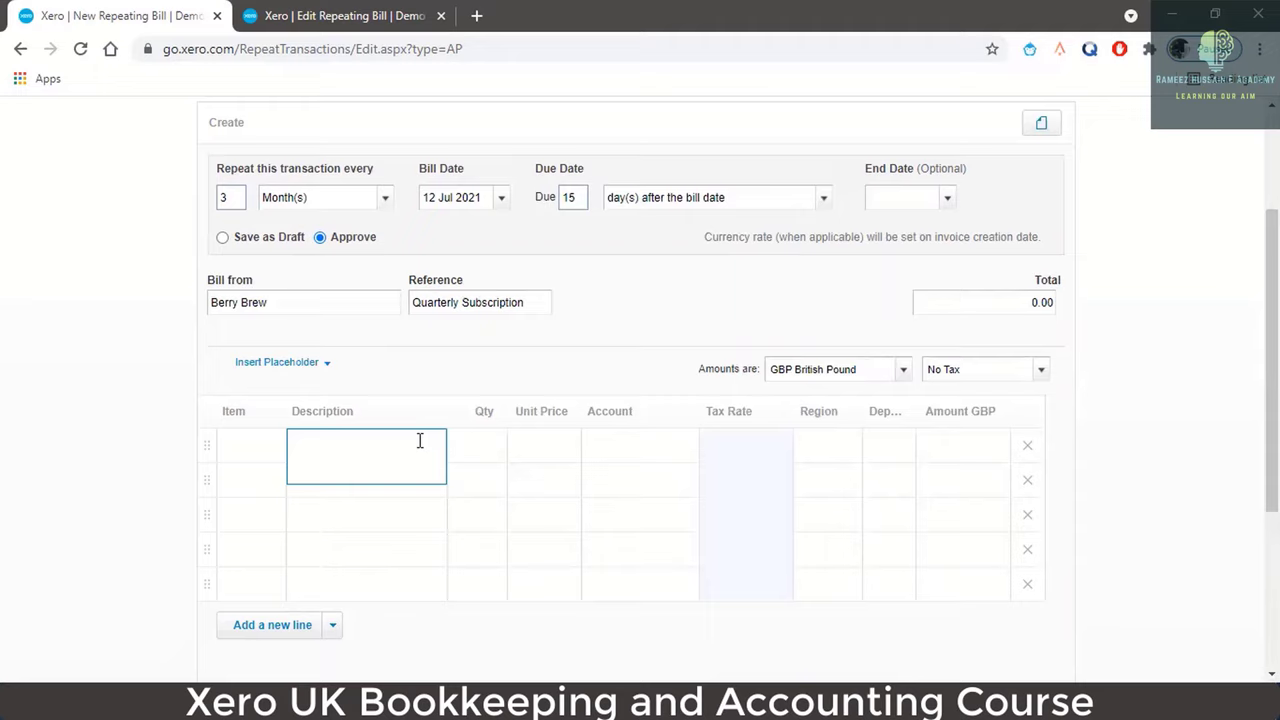
pyautogui.write('Subscription Fees - Quarterly')
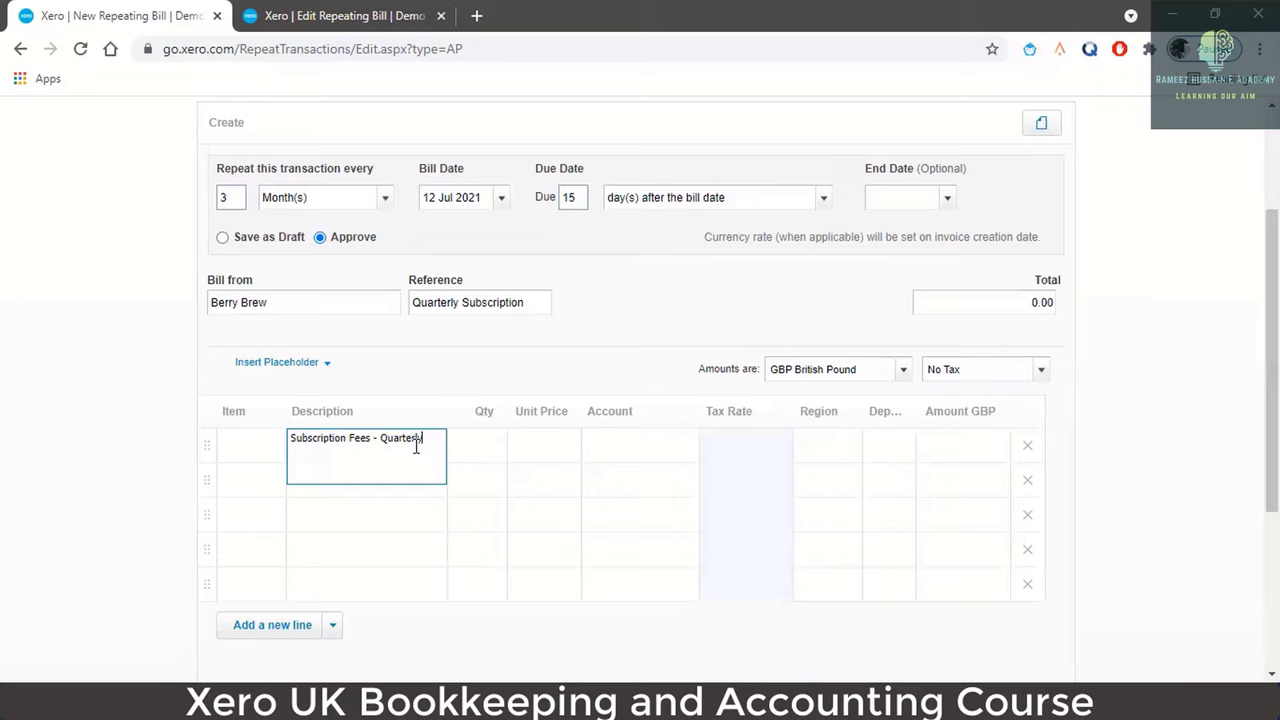
pyautogui.click(466, 461)
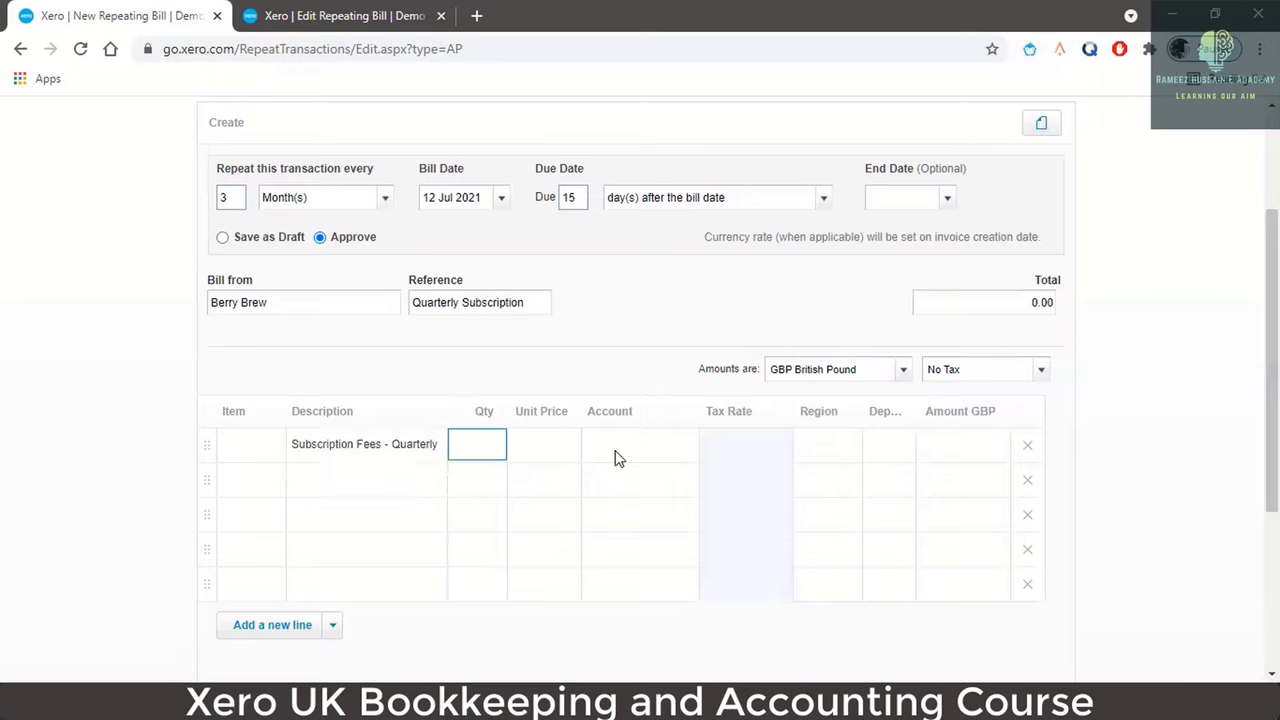
pyautogui.write('1')
pyautogui.press('Tab')
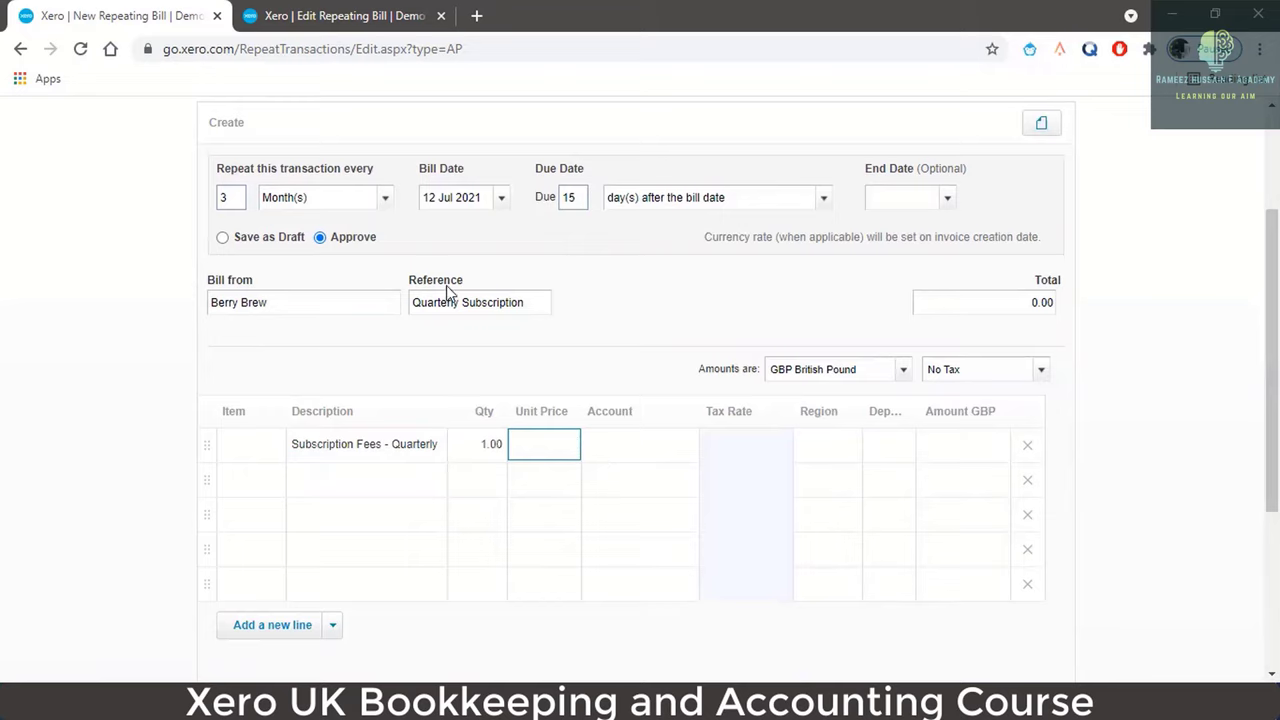
# Step: Replace the bill's reference with 'Consultancy Fees Quarterly'
pyautogui.click(524, 303)
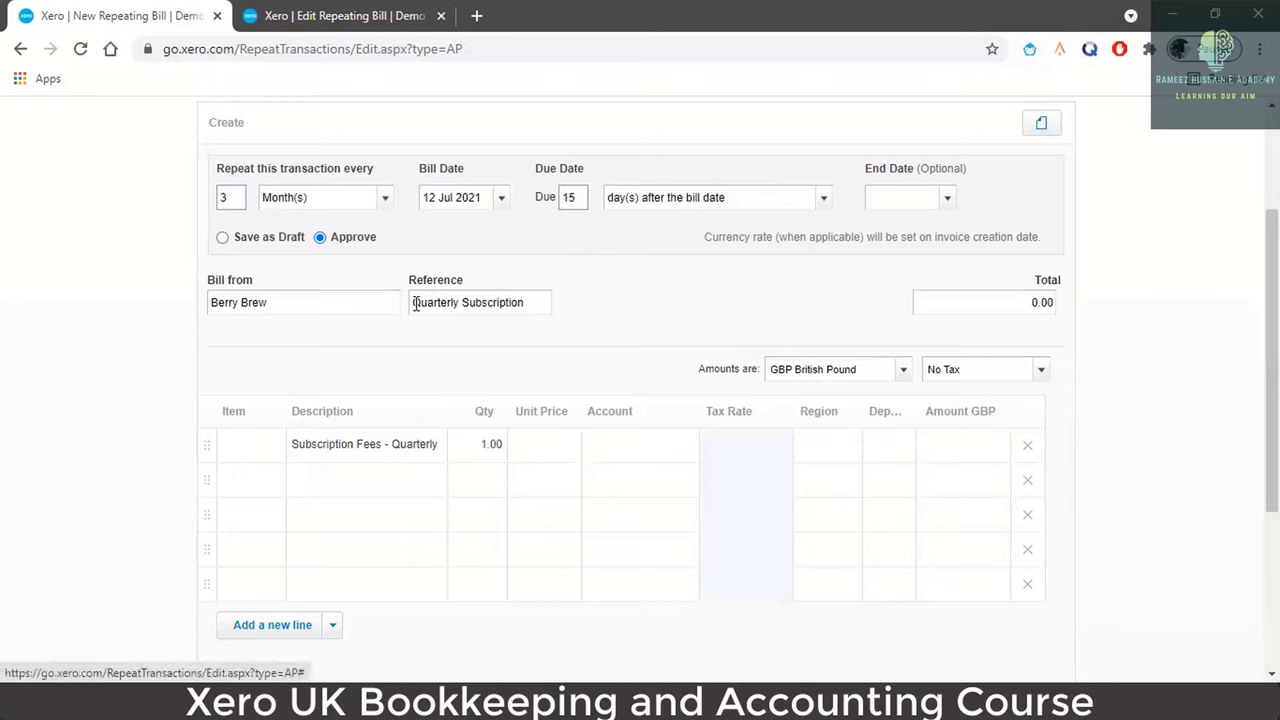
pyautogui.moveTo(413, 302); pyautogui.dragTo(537, 302)
pyautogui.write('Consultancy')
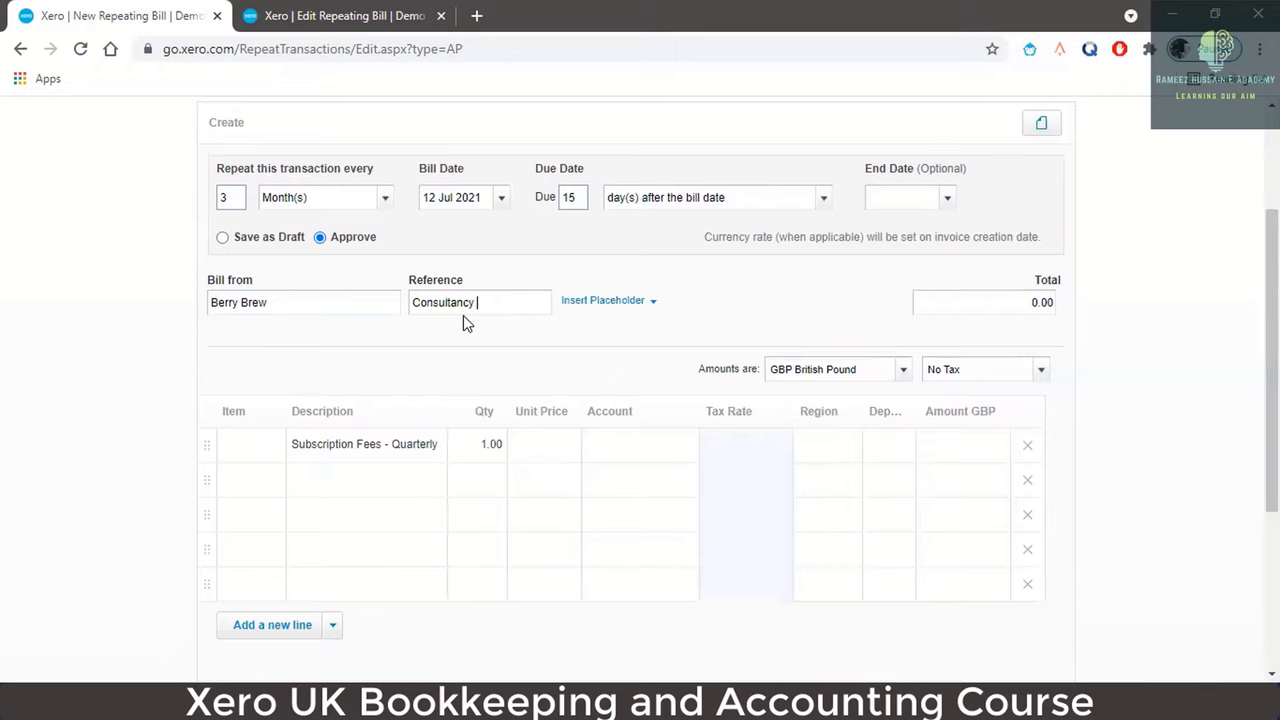
pyautogui.write('Fees- Qu')
pyautogui.press('BackSpace')
pyautogui.press('BackSpace')
pyautogui.press('BackSpace')
pyautogui.press('BackSpace')
pyautogui.write('Quarterly')
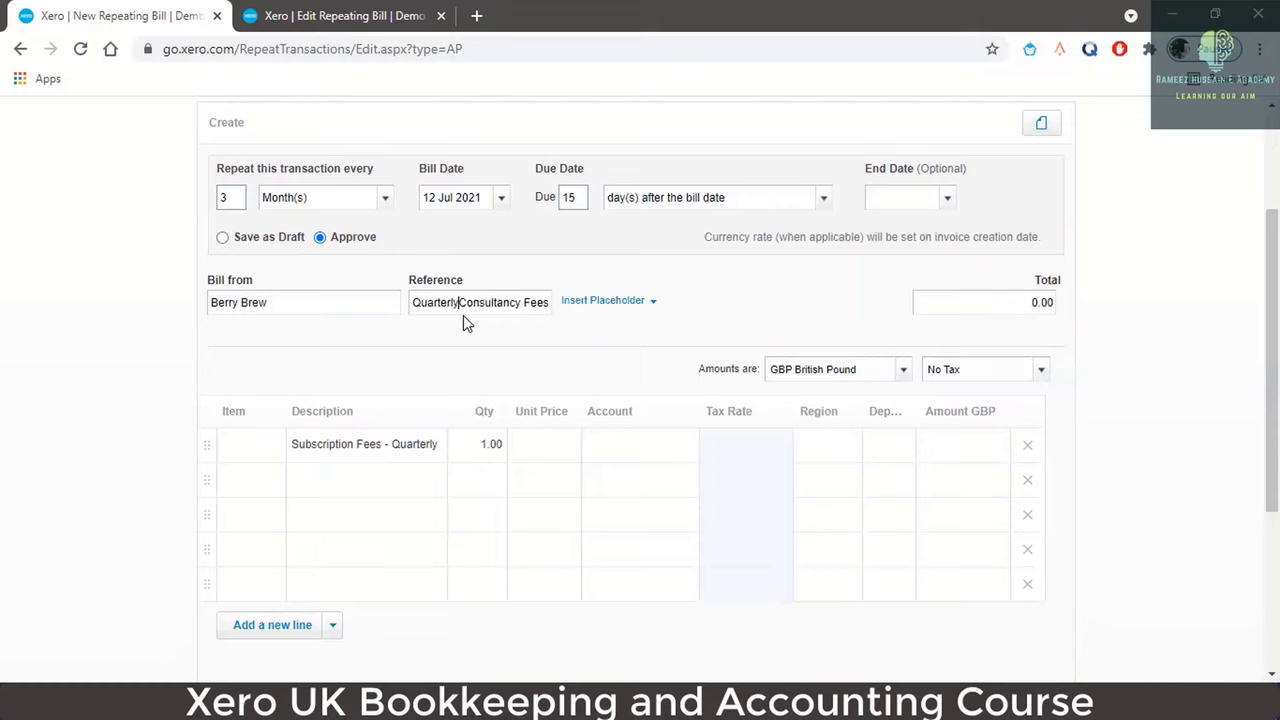
# Step: Paste the reference text into line 1's description and set its unit price to 150
pyautogui.click(335, 449)
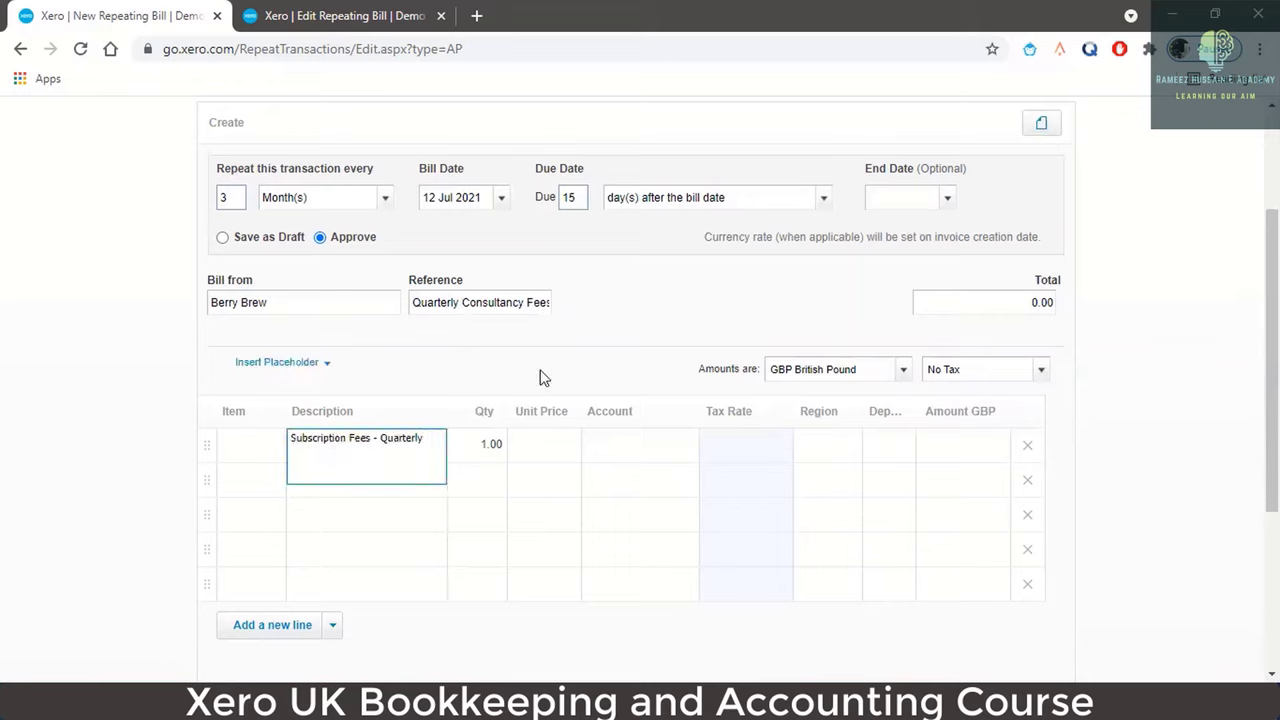
pyautogui.click(410, 302)
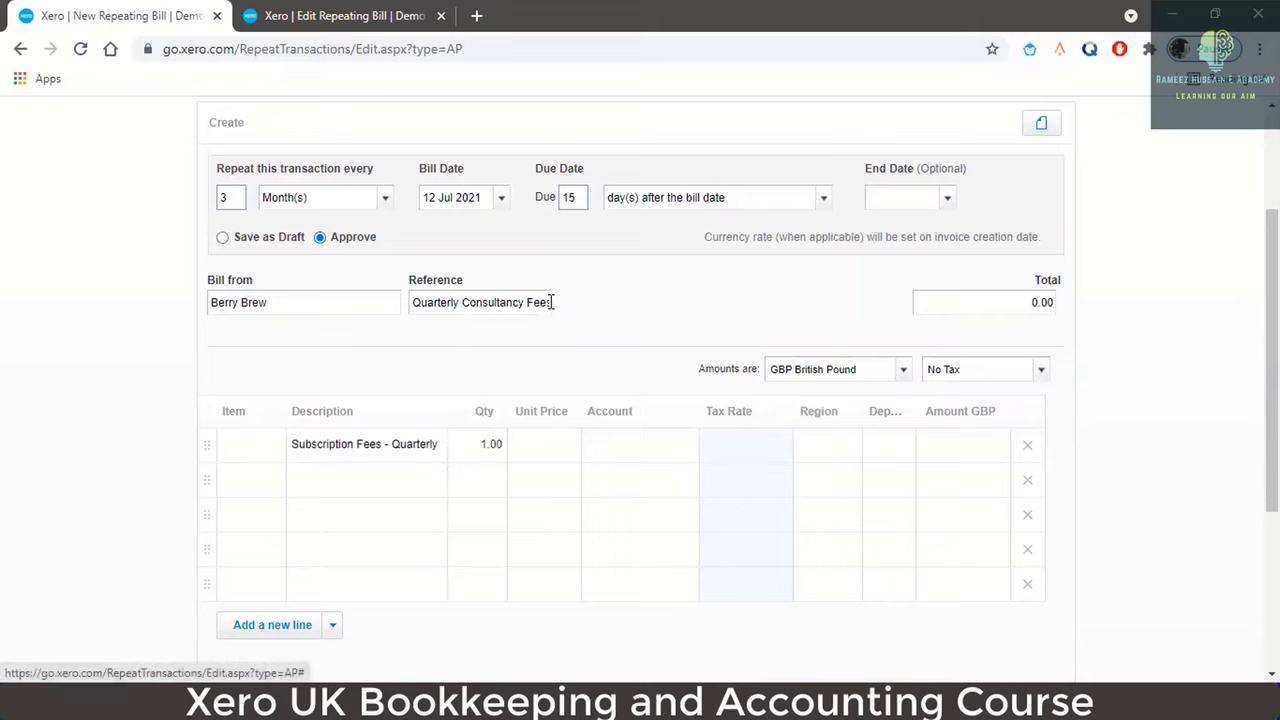
pyautogui.doubleClick(539, 302)
pyautogui.click(537, 302)
pyautogui.hotkey('ctrl', 'c')
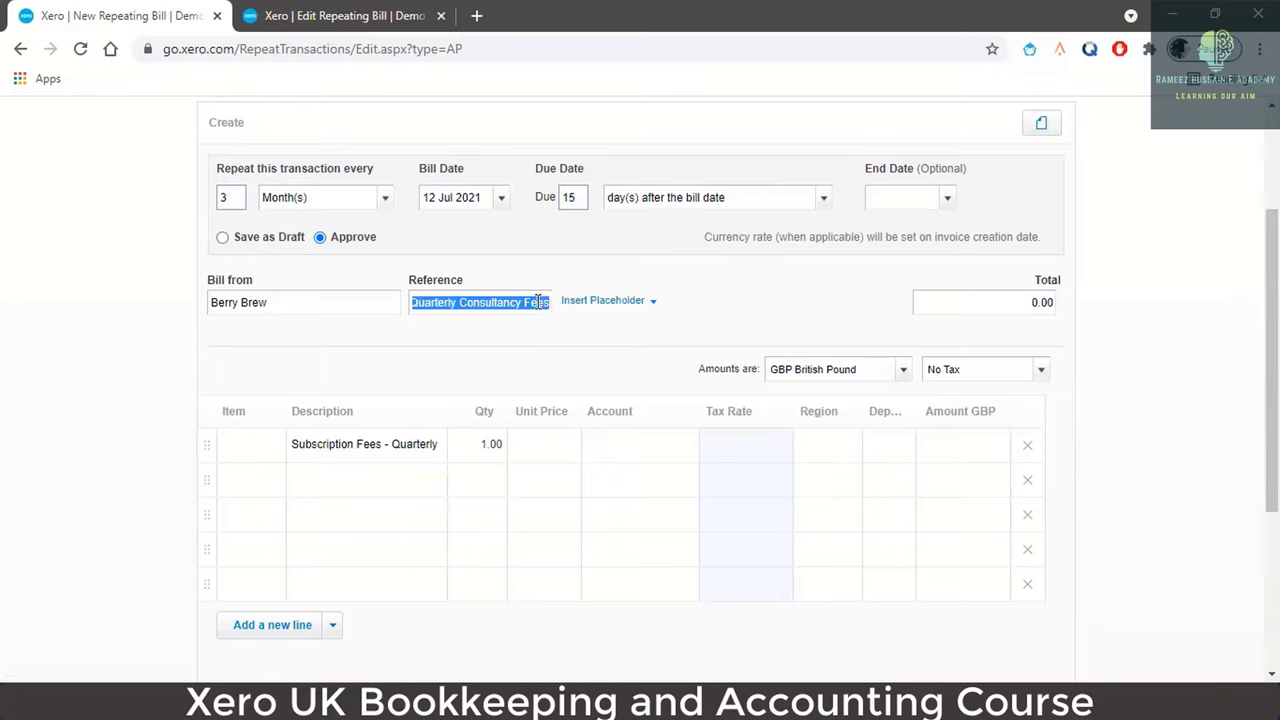
pyautogui.click(382, 449)
pyautogui.hotkey('ctrl', 'shift', 'Left')
pyautogui.hotkey('ctrl', 'shift', 'Left')
pyautogui.hotkey('ctrl', 'shift', 'Left')
pyautogui.hotkey('ctrl', 'shift', 'Left')
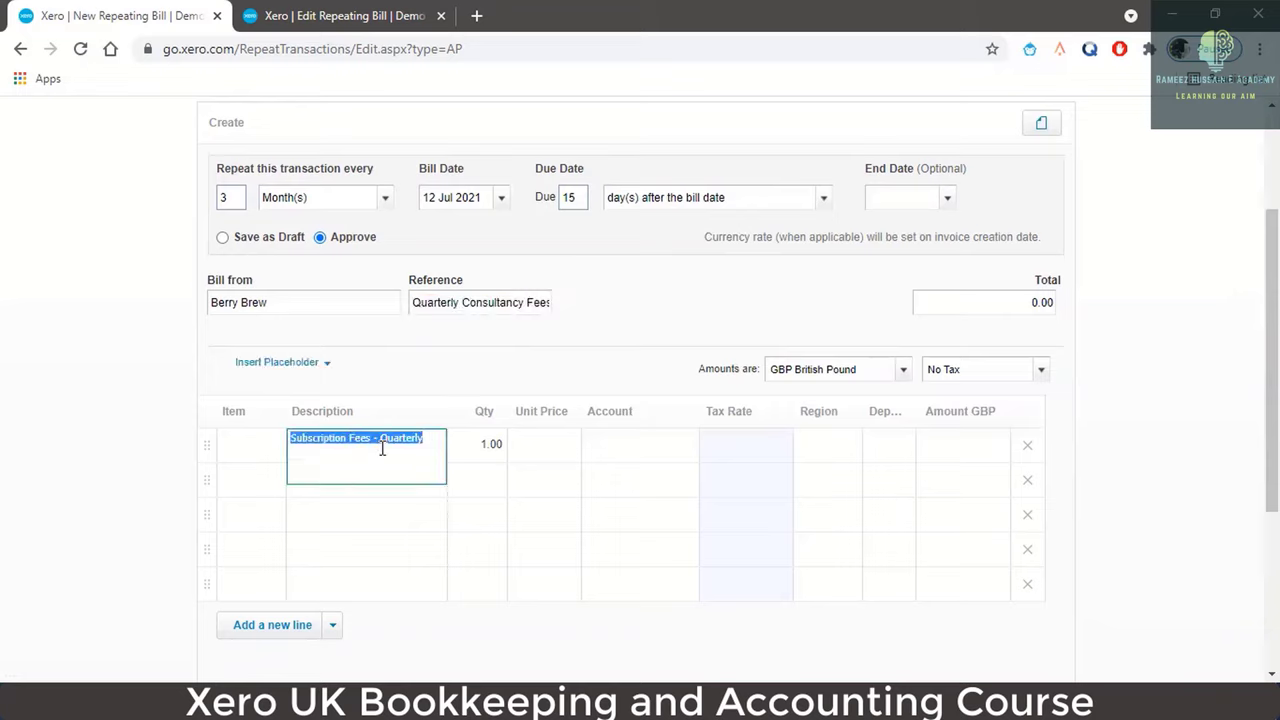
pyautogui.hotkey('ctrl', 'v')
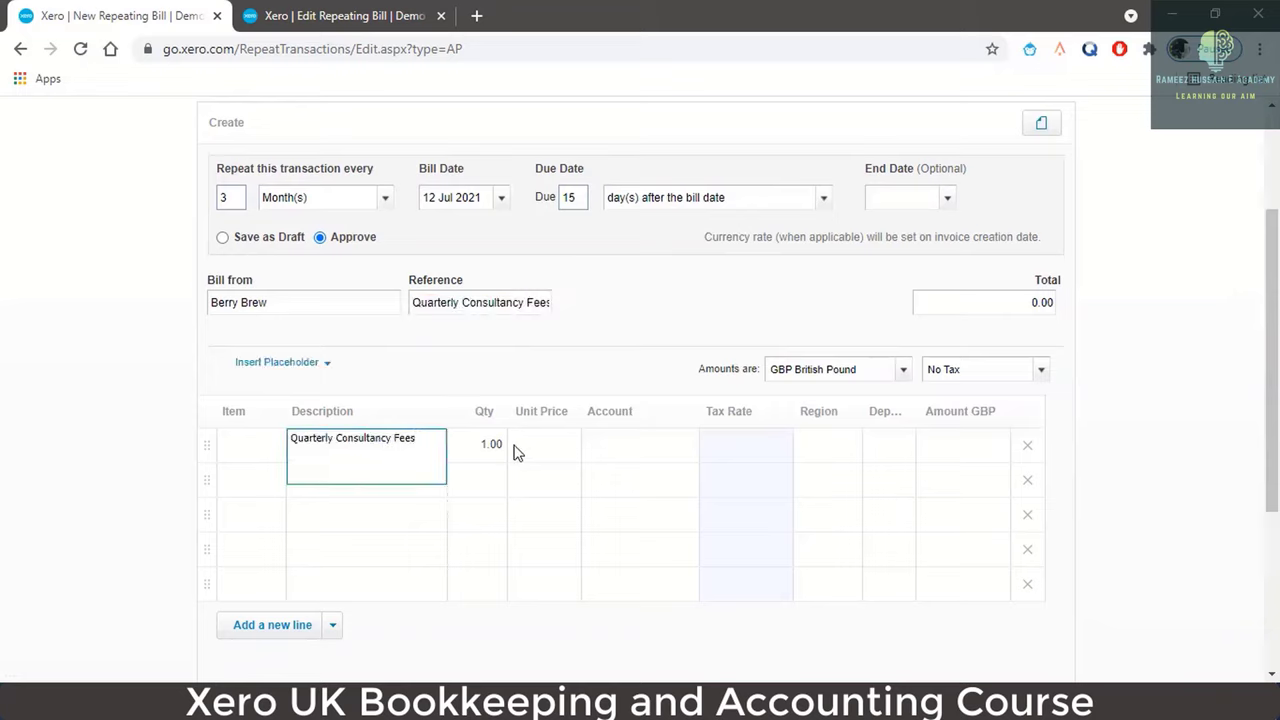
pyautogui.click(546, 451)
pyautogui.click(579, 450)
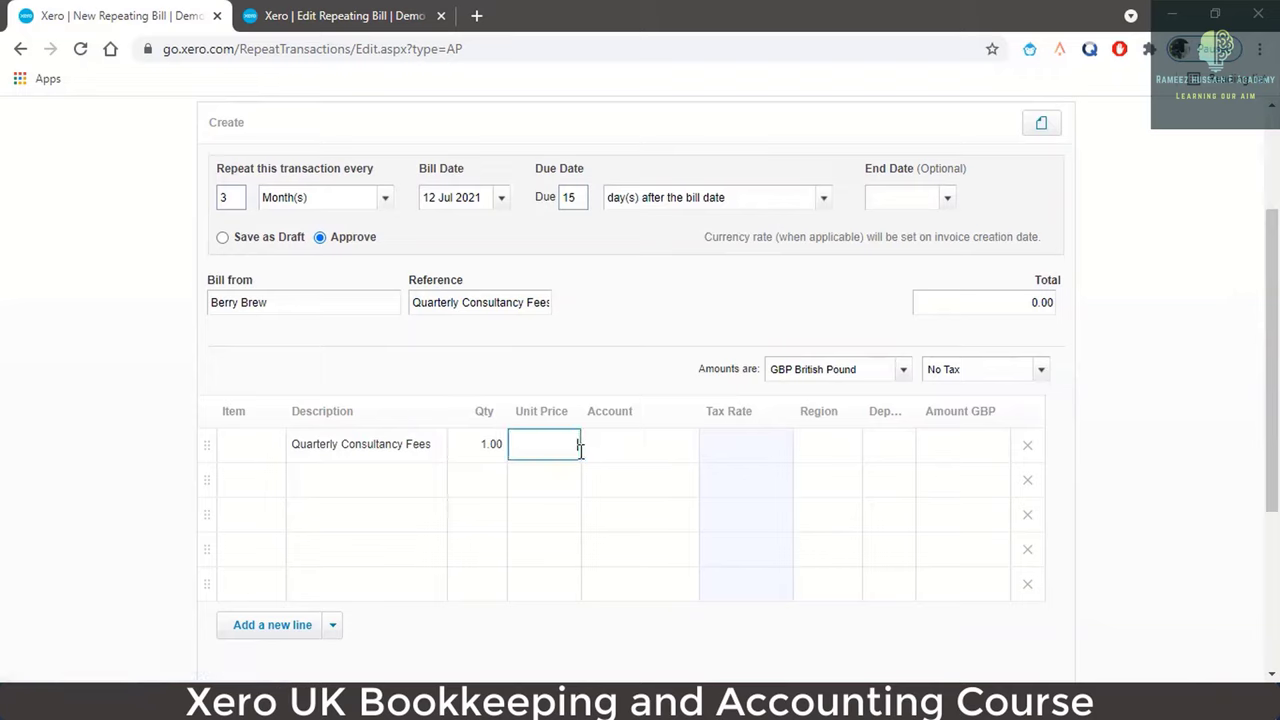
pyautogui.write('150')
pyautogui.press('Tab')
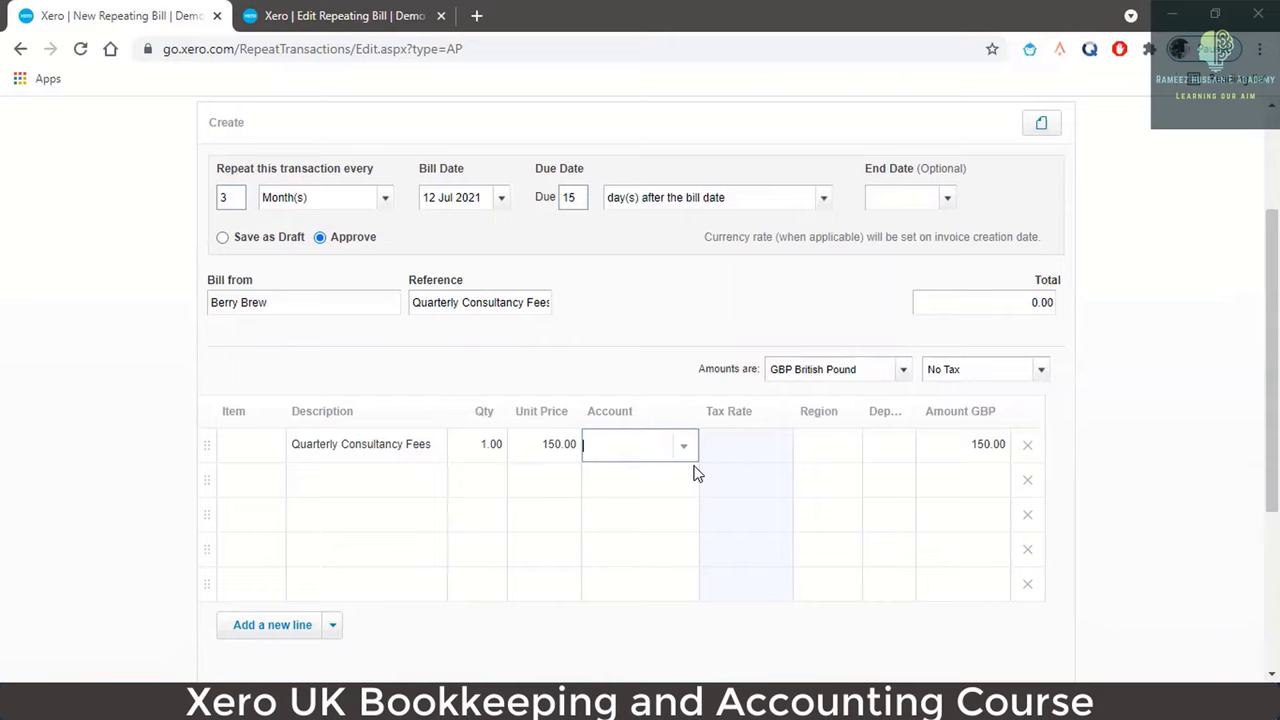
# Step: Code line 1 to account 412 - Consulting, then switch to the other open bill
pyautogui.click(258, 446)
pyautogui.click(272, 450)
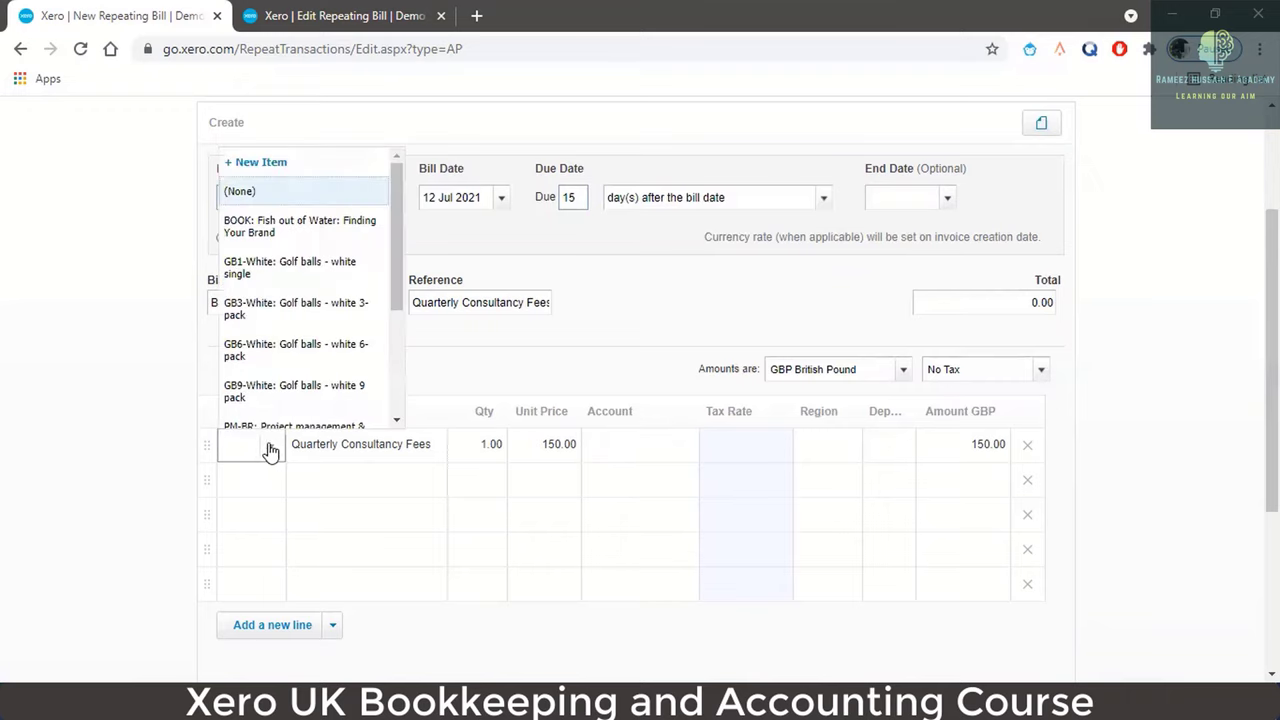
pyautogui.click(666, 440)
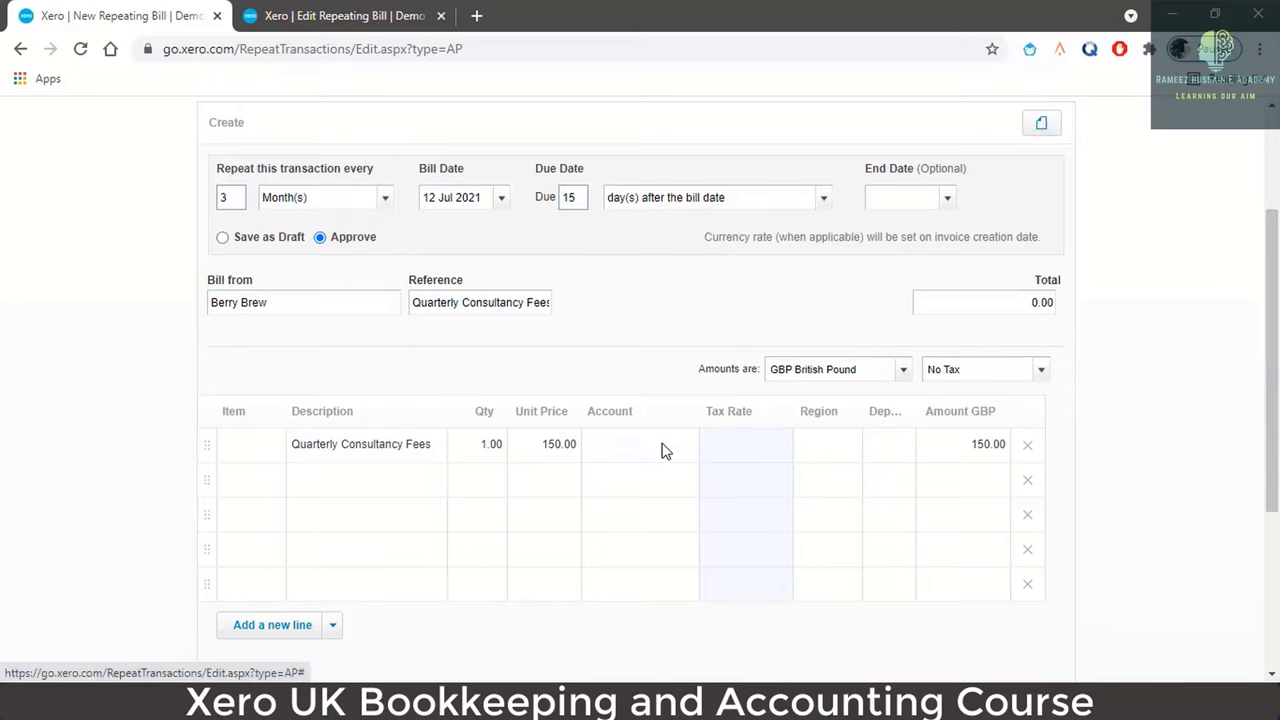
pyautogui.click(661, 451)
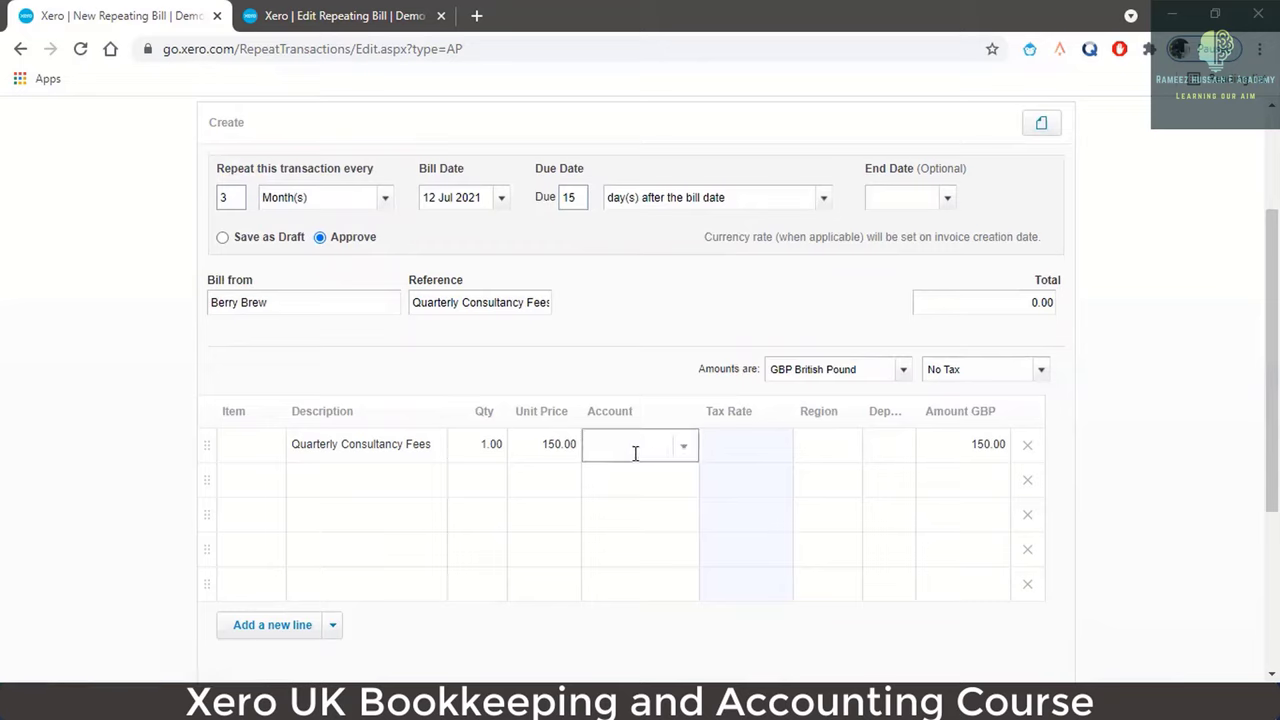
pyautogui.click(686, 448)
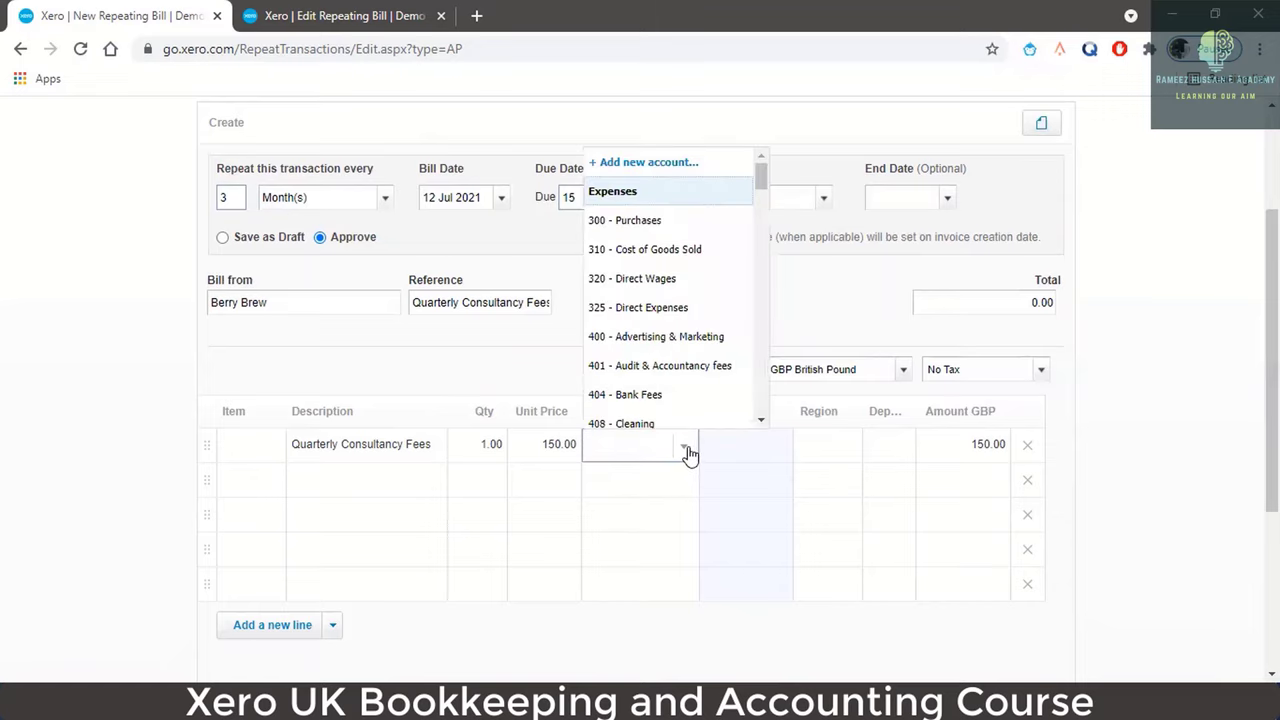
pyautogui.click(761, 421)
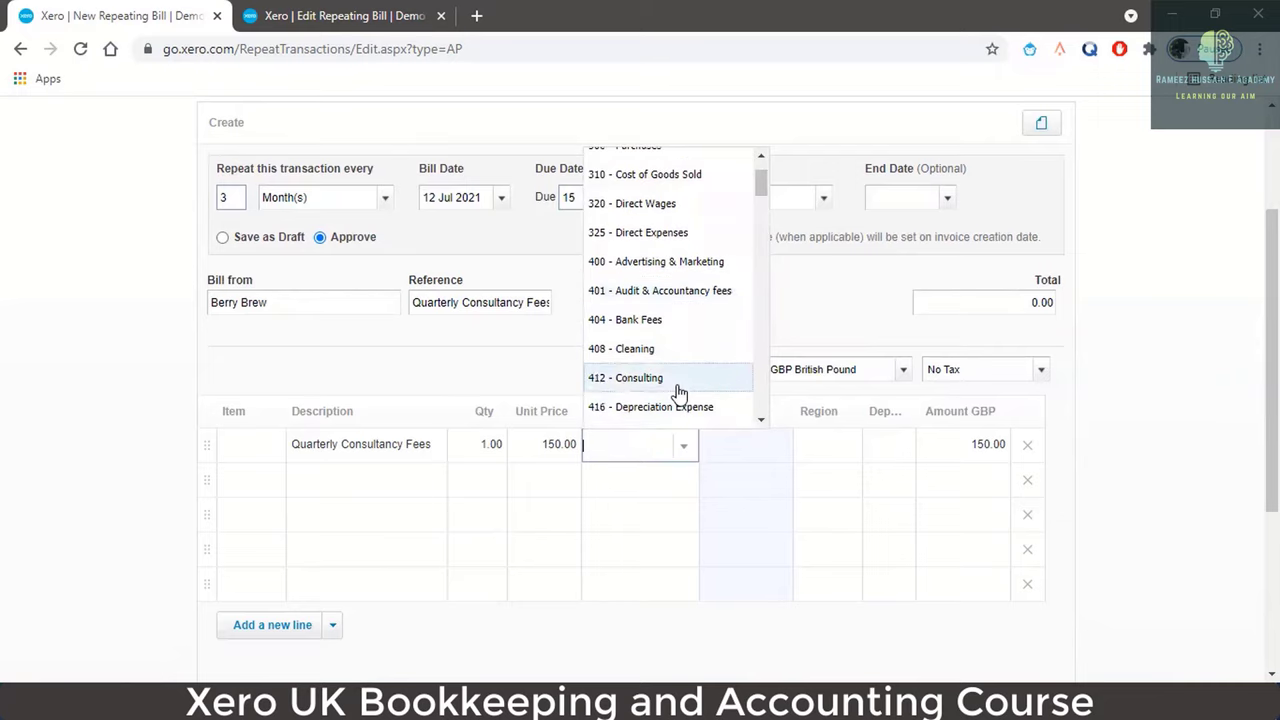
pyautogui.click(679, 385)
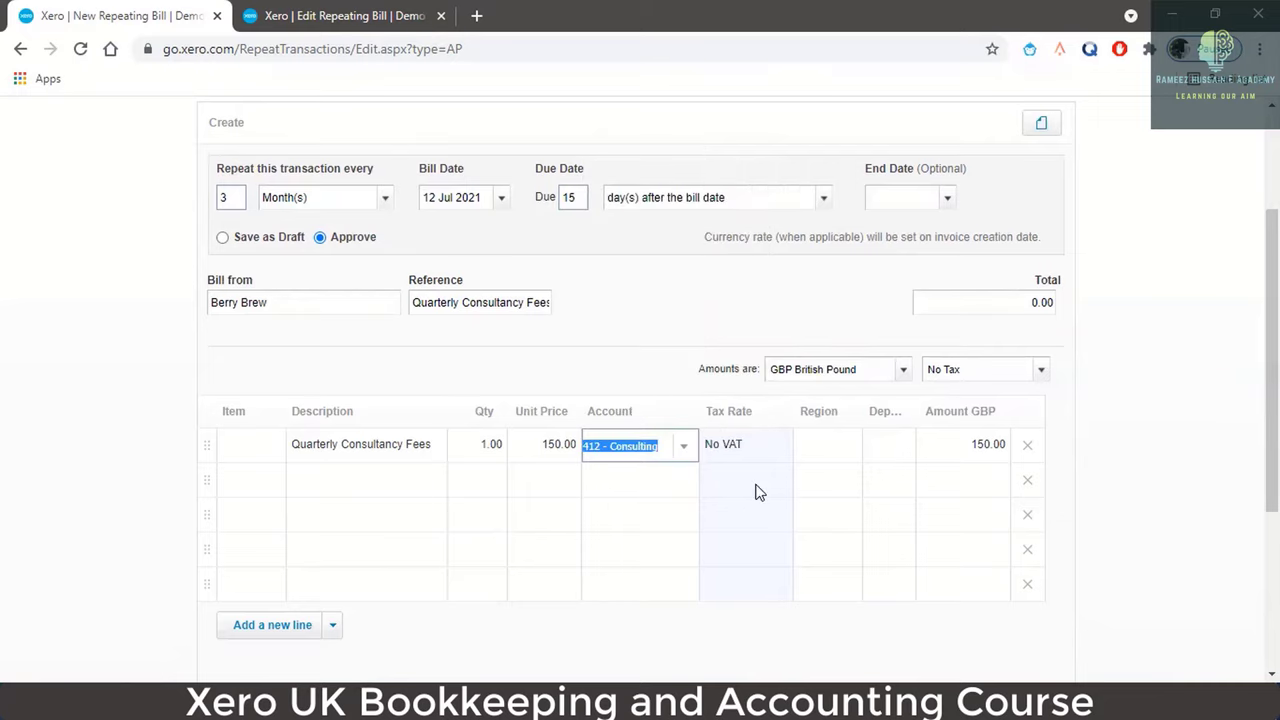
pyautogui.click(757, 462)
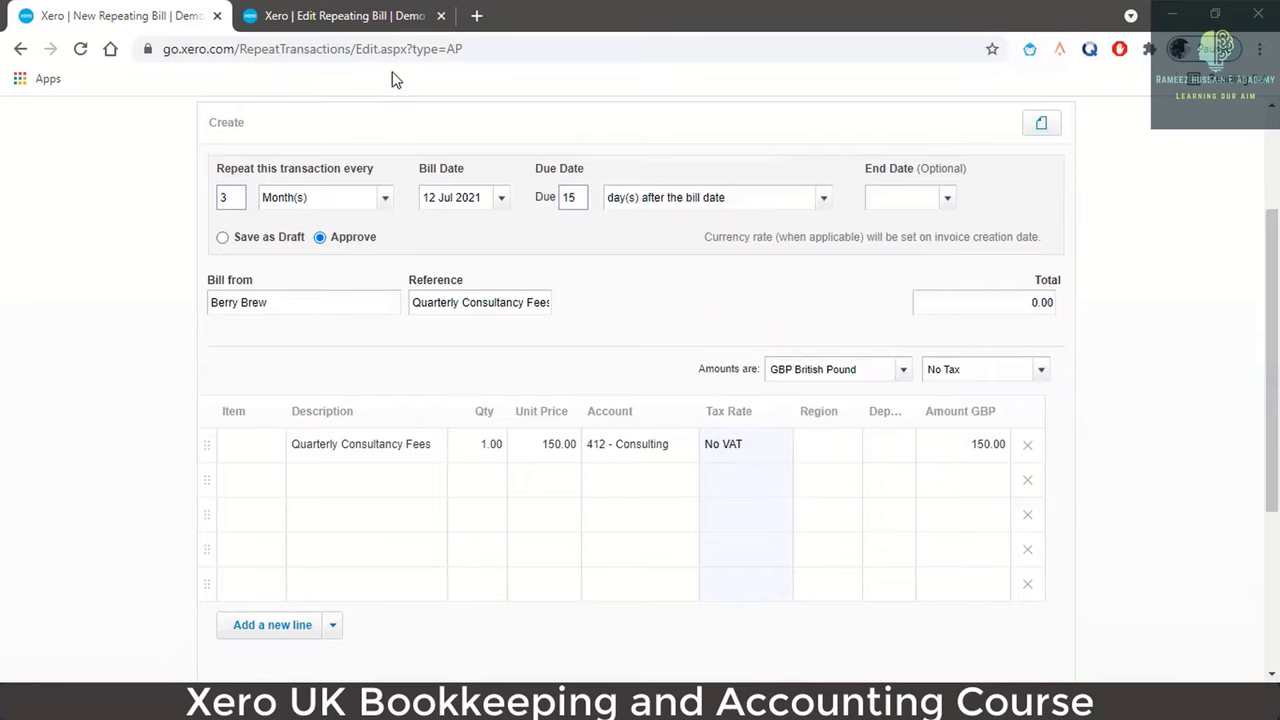
pyautogui.click(376, 14)
# Step: Go to Accounting > Chart of accounts and scroll down through the expense accounts
pyautogui.click(441, 173)
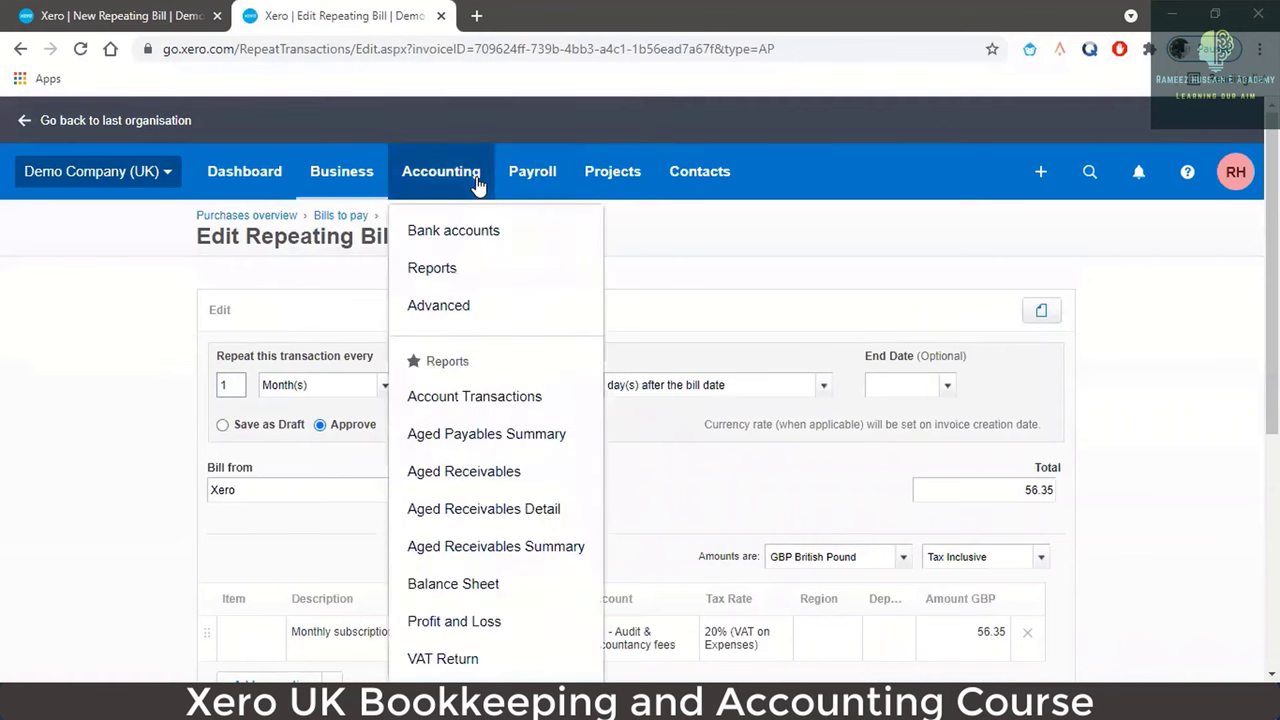
pyautogui.scroll(-3, 523, 406)
pyautogui.click(518, 478)
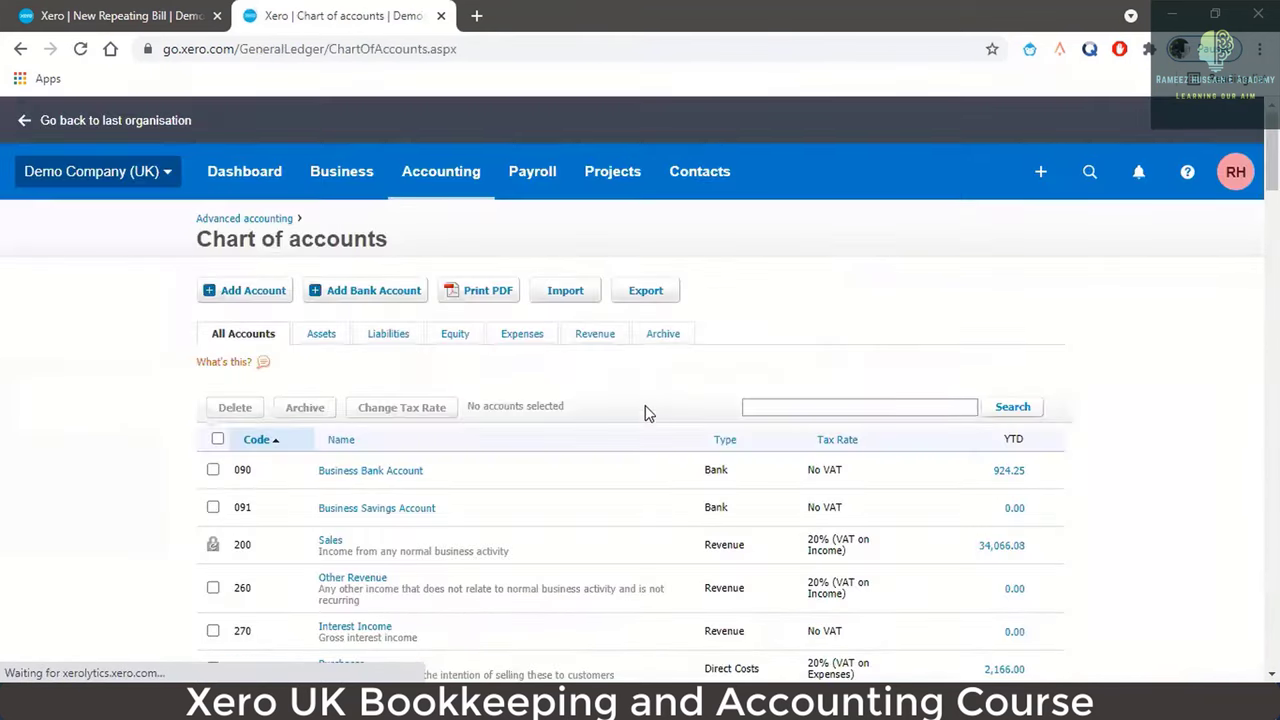
pyautogui.scroll(-3, 640, 410)
pyautogui.scroll(-2, 608, 434)
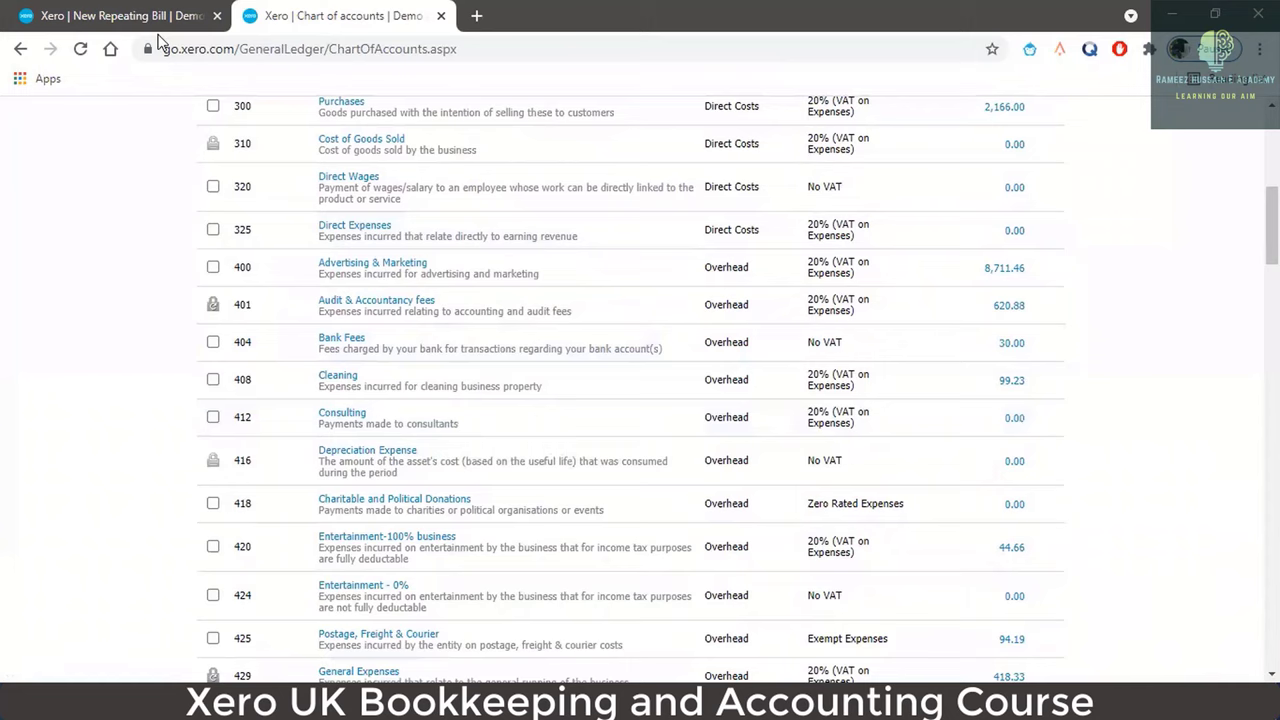
# Step: Make the bill's amounts Tax Exclusive and give the line a 20% (VAT on Expenses) rate
pyautogui.click(157, 30)
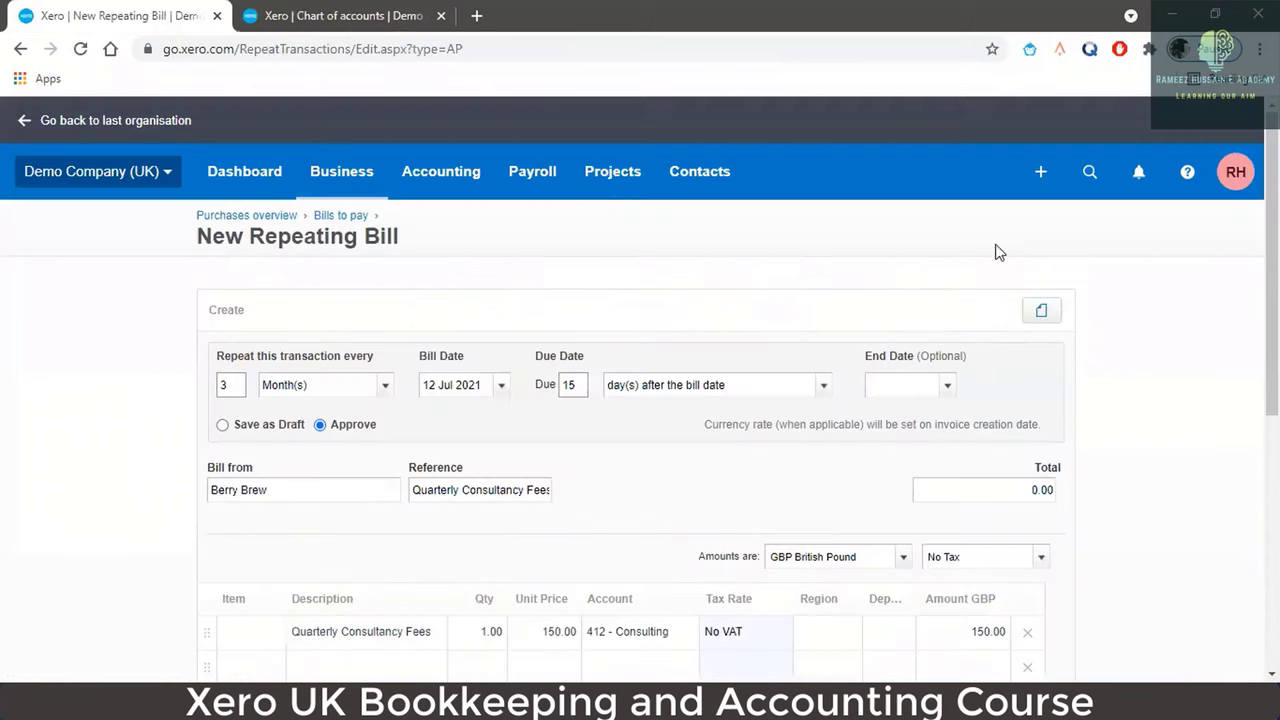
pyautogui.scroll(-1, 986, 360)
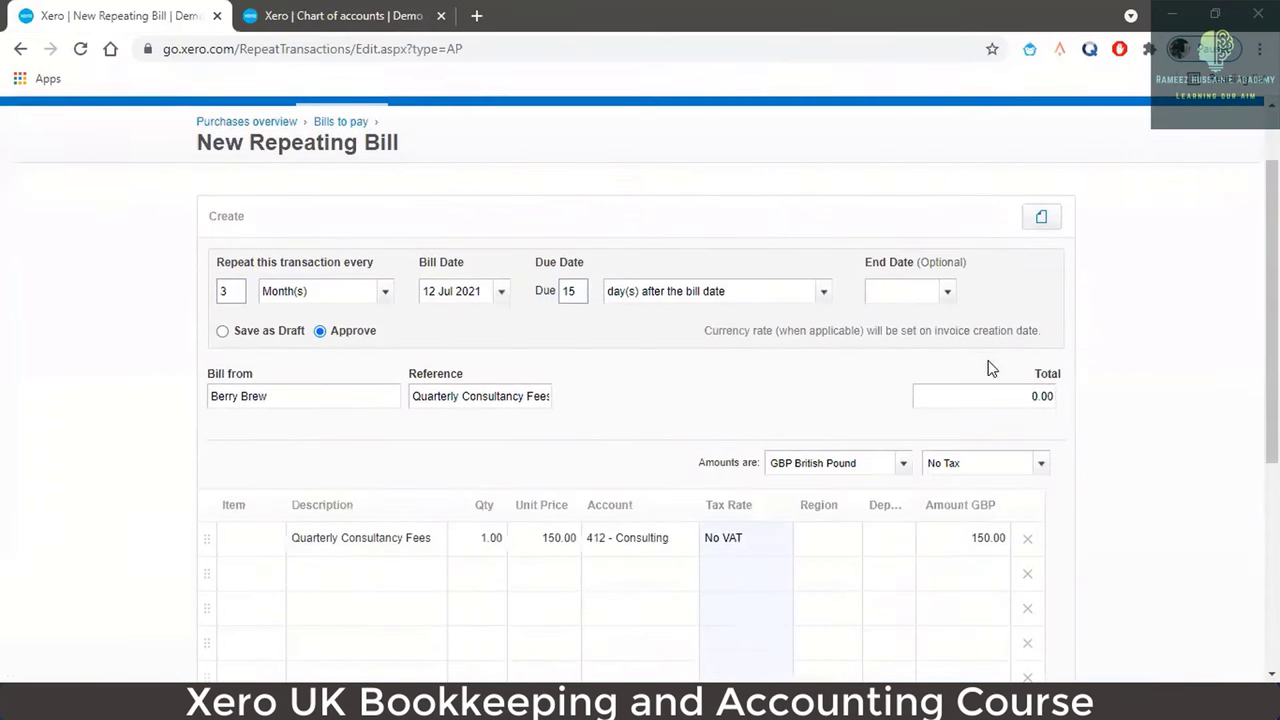
pyautogui.click(1043, 468)
pyautogui.click(1022, 491)
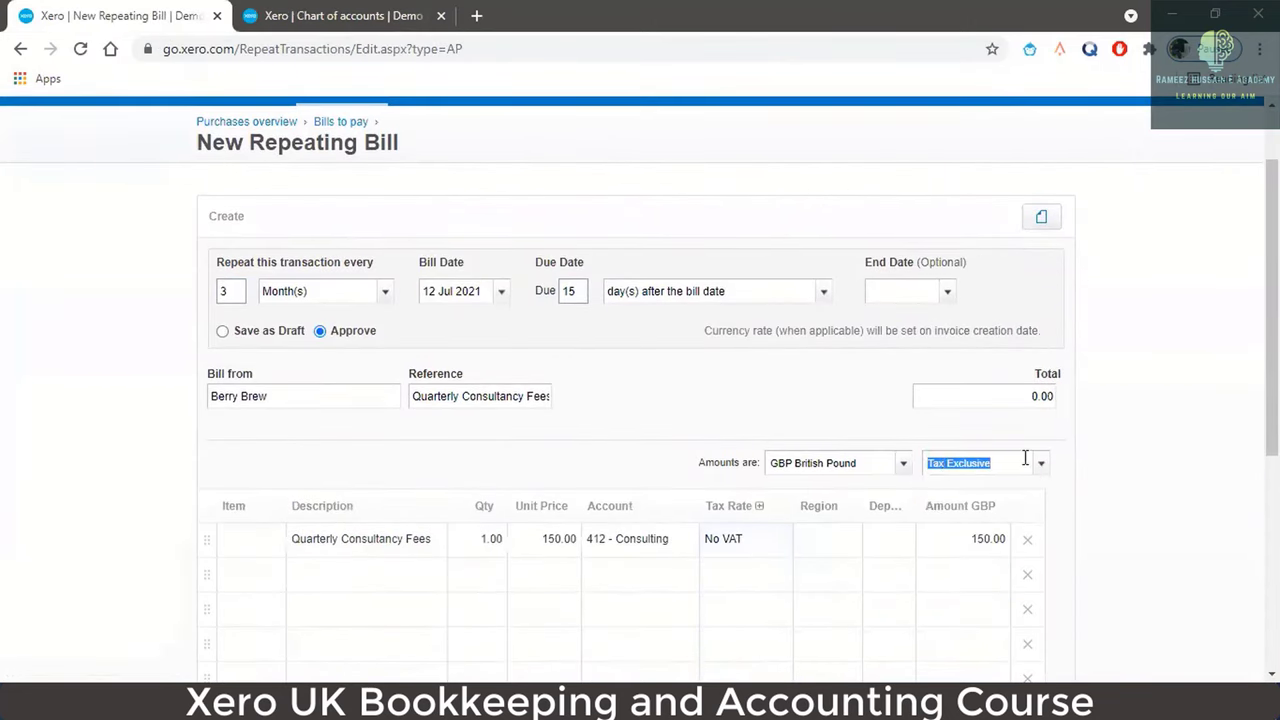
pyautogui.click(731, 542)
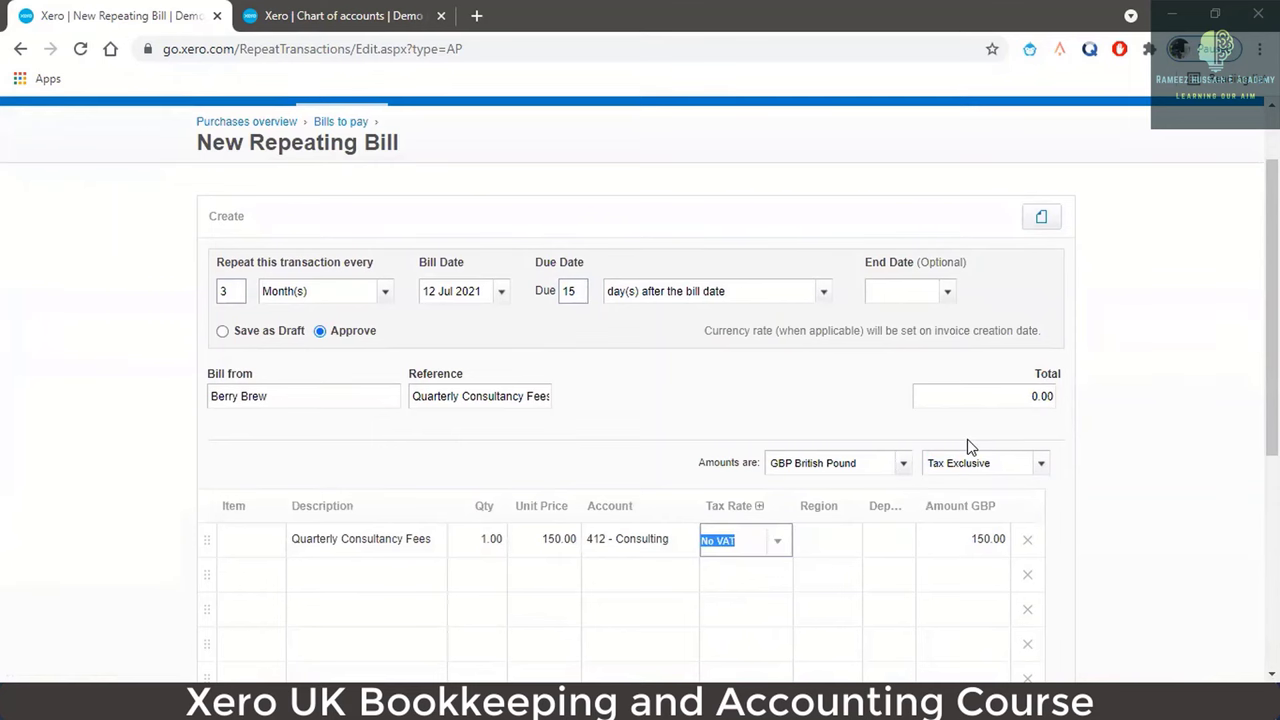
pyautogui.click(355, 14)
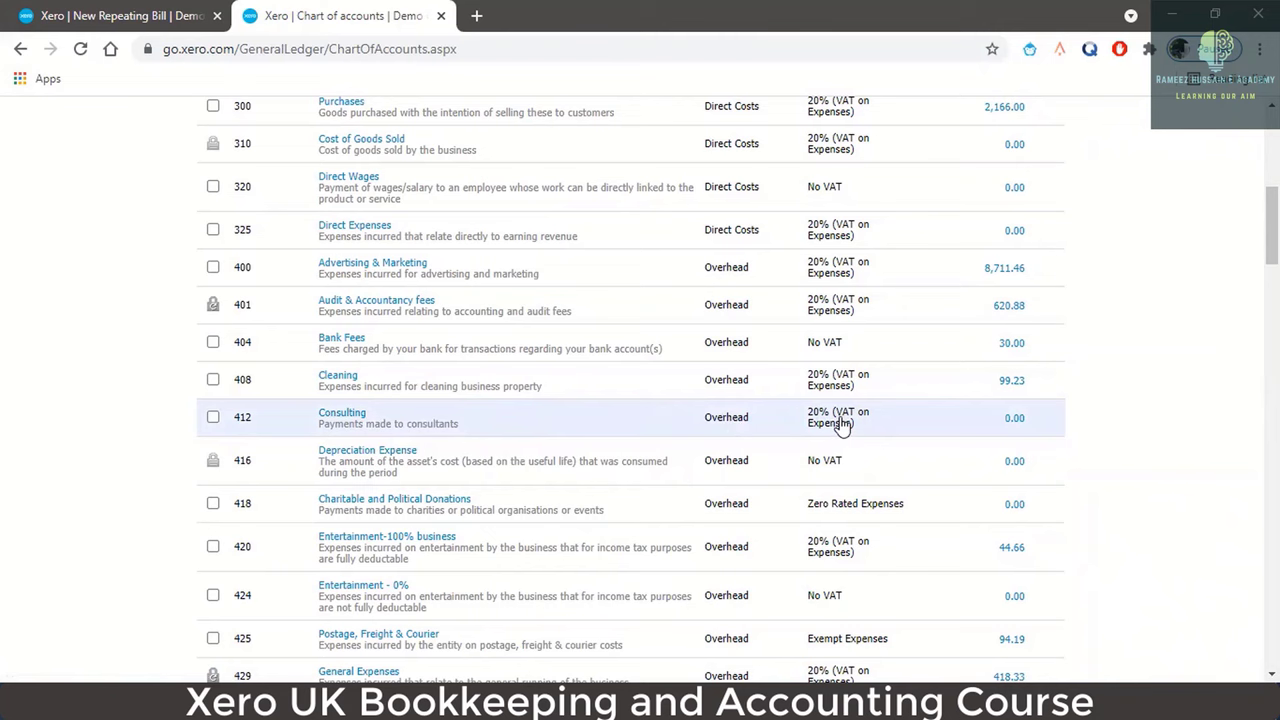
pyautogui.click(112, 14)
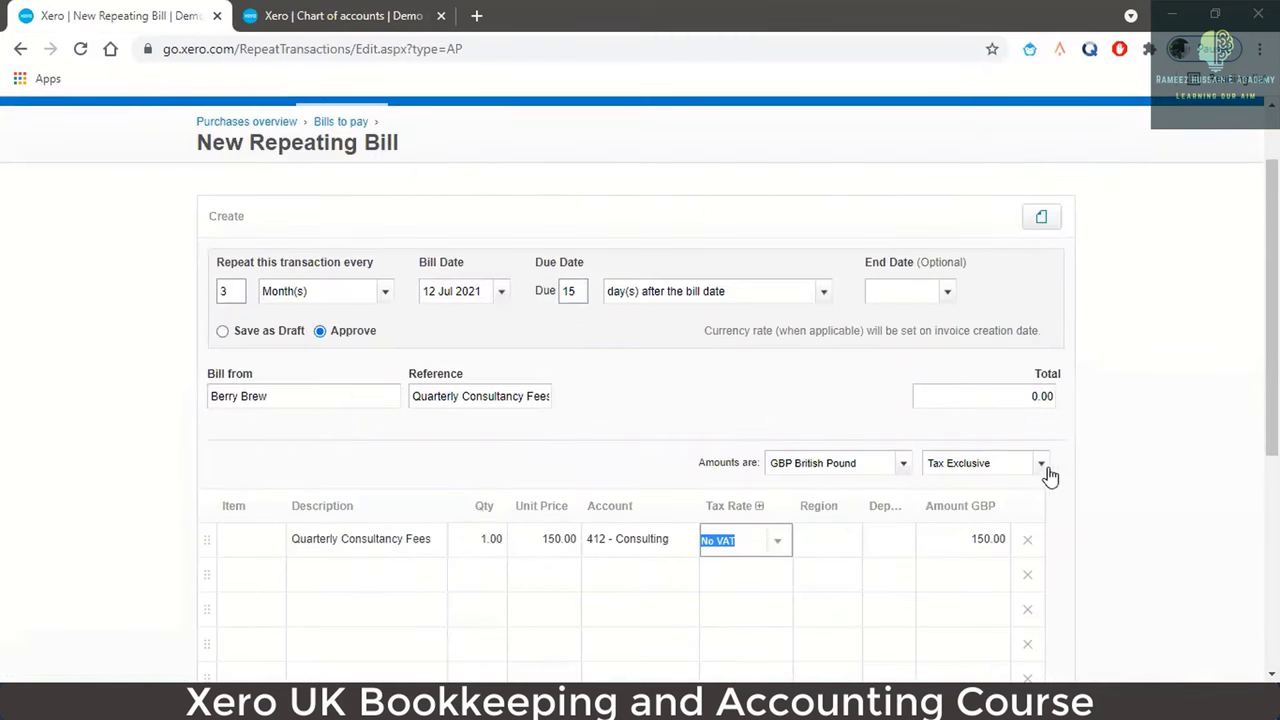
pyautogui.click(779, 541)
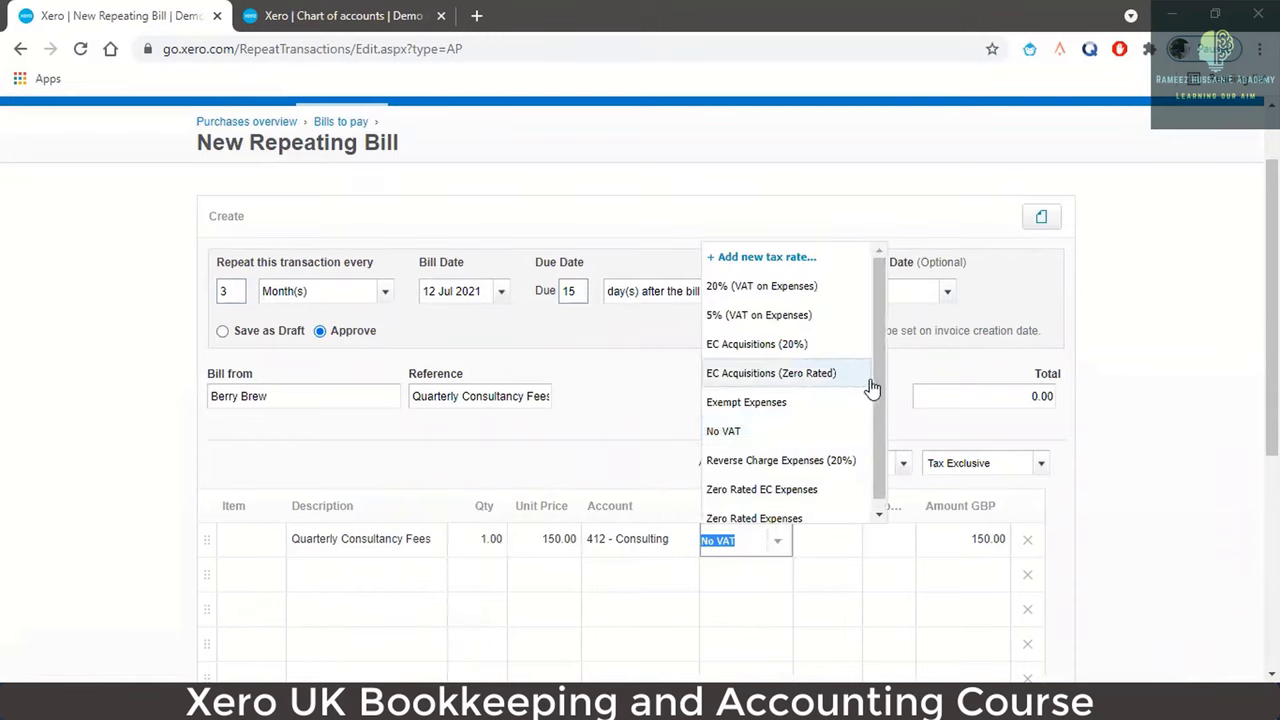
pyautogui.click(803, 288)
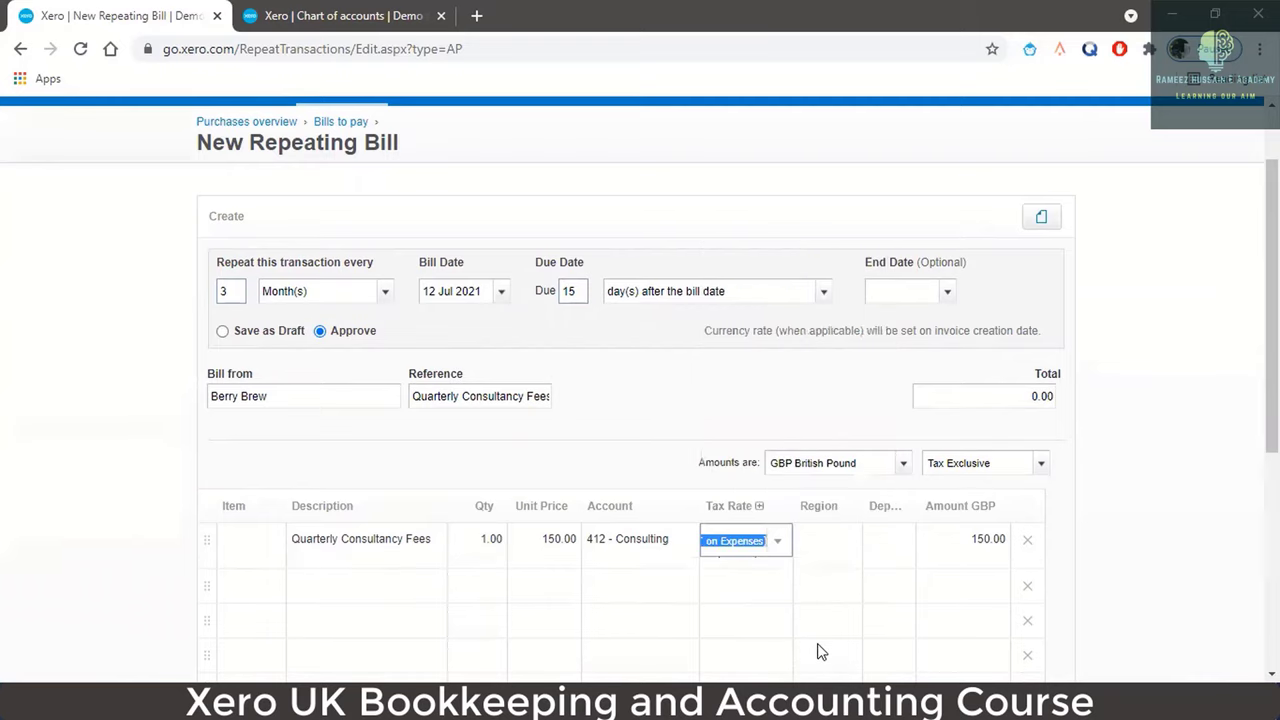
pyautogui.click(821, 550)
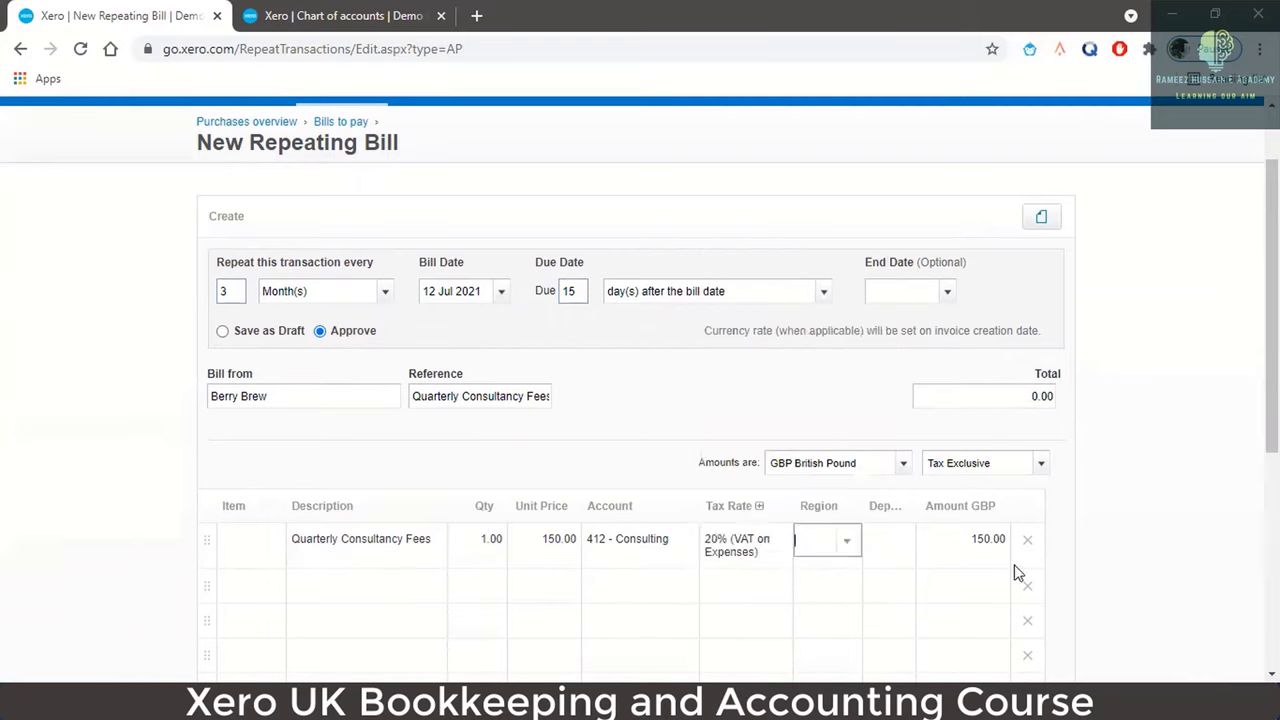
# Step: Reapply Tax Exclusive, check the Consulting account, and save the repeating bill
pyautogui.scroll(-2, 1015, 572)
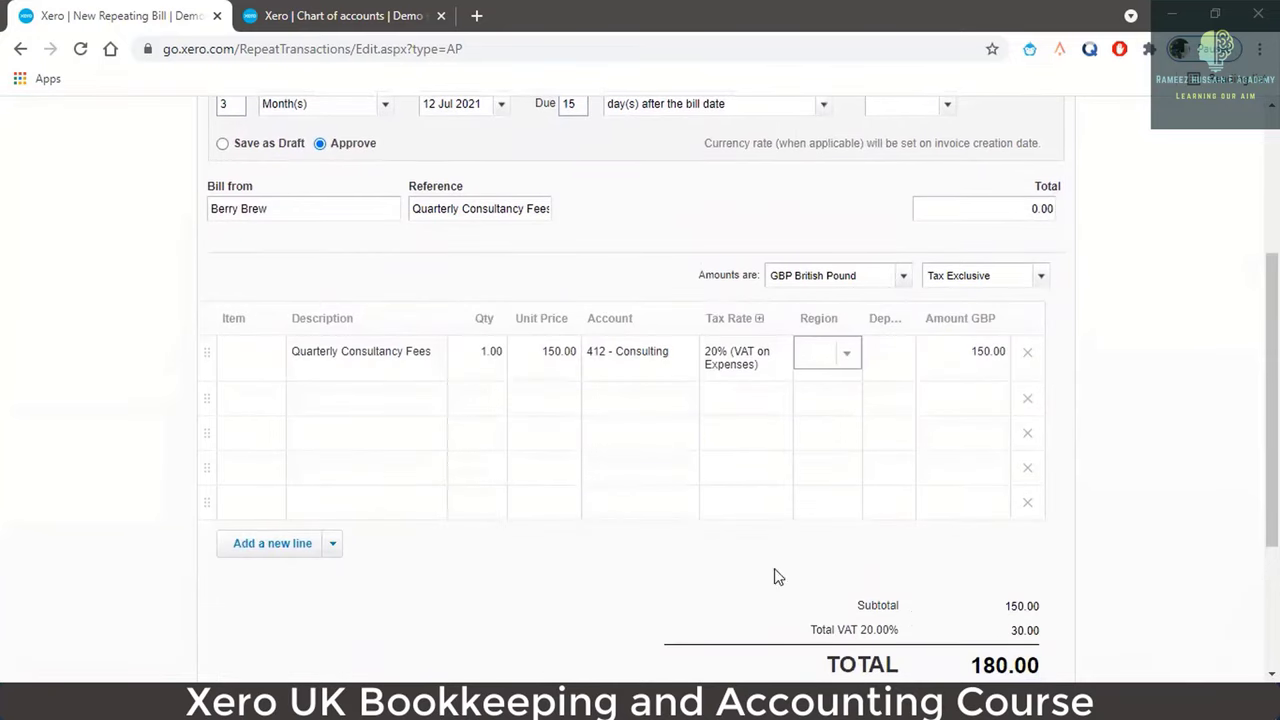
pyautogui.scroll(-2, 830, 435)
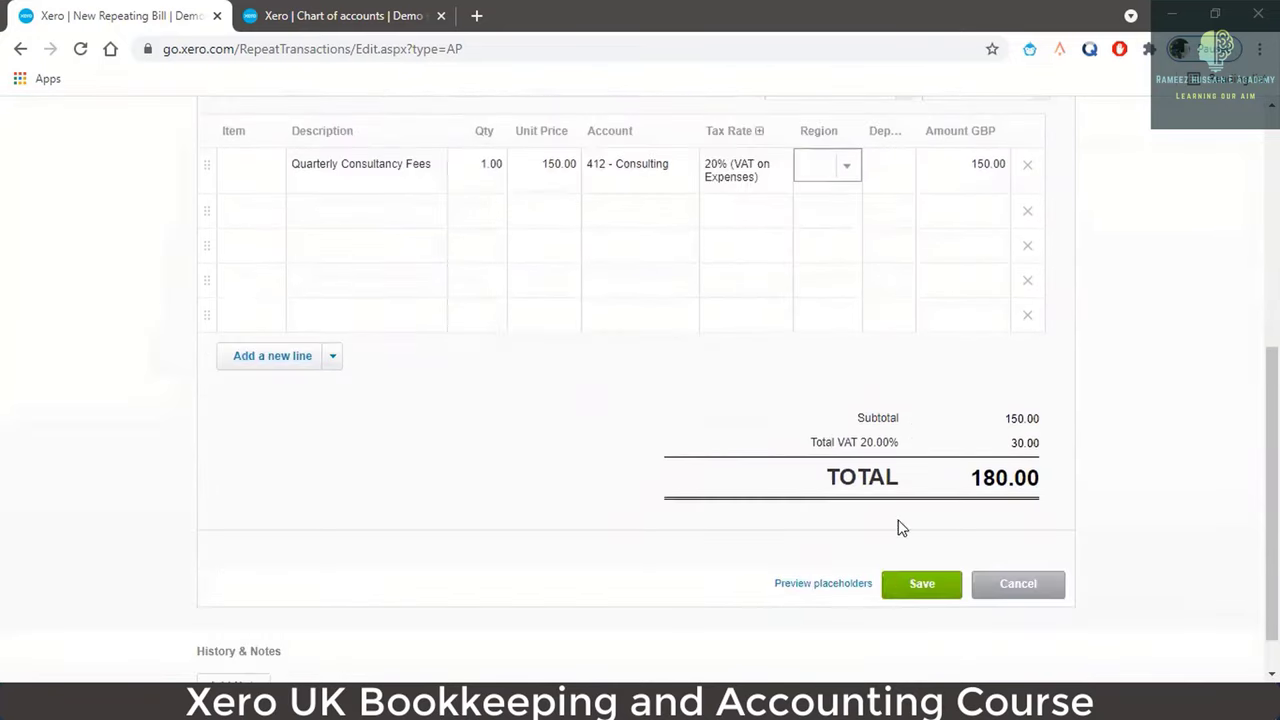
pyautogui.scroll(2, 817, 426)
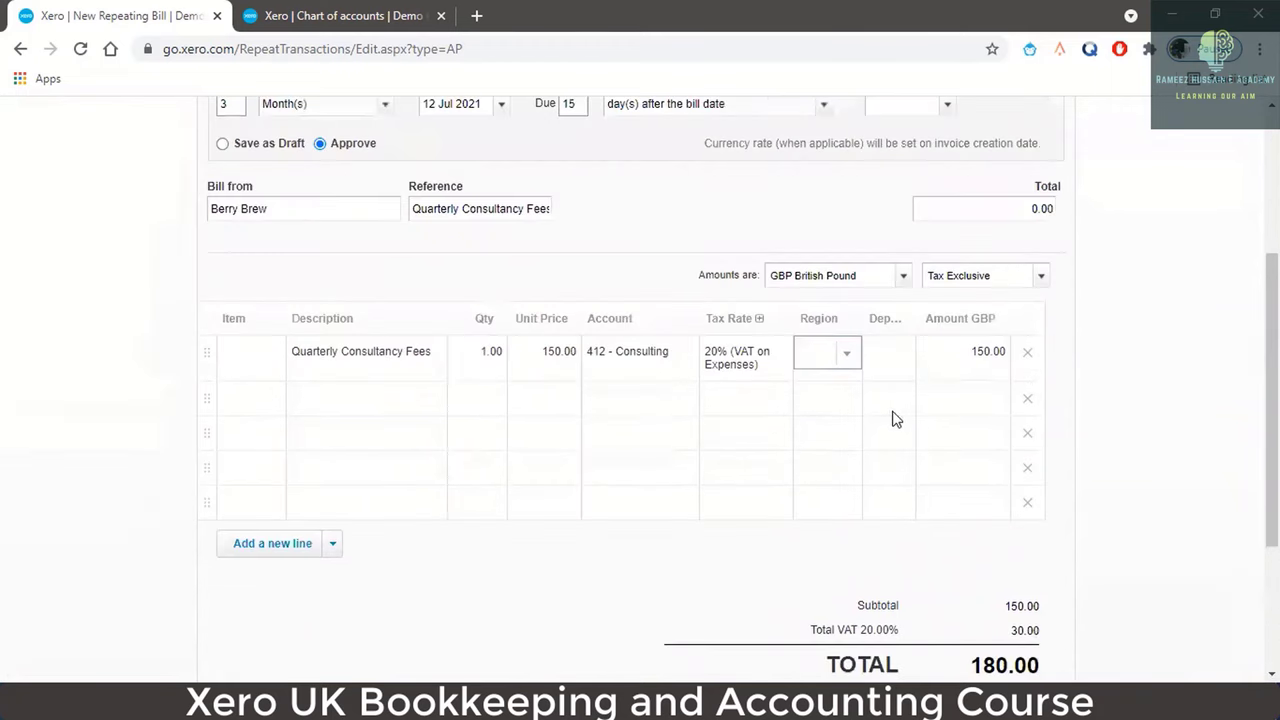
pyautogui.click(1044, 276)
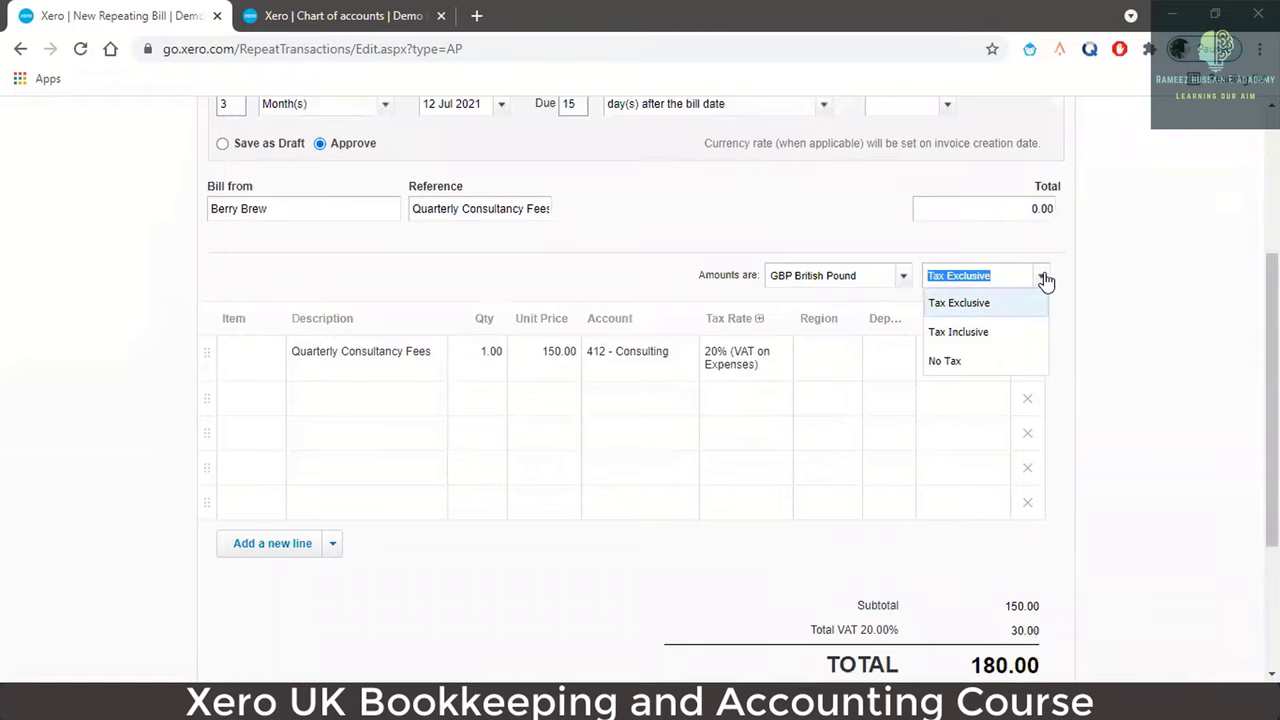
pyautogui.click(1000, 308)
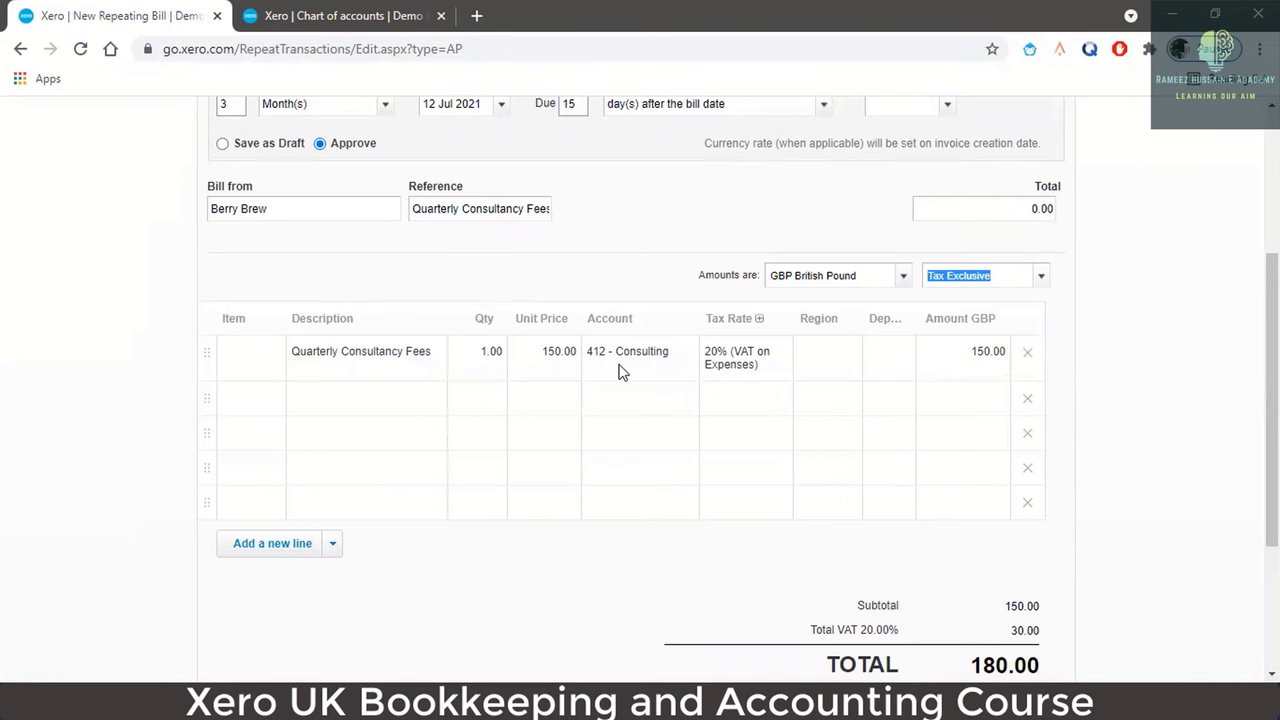
pyautogui.click(342, 16)
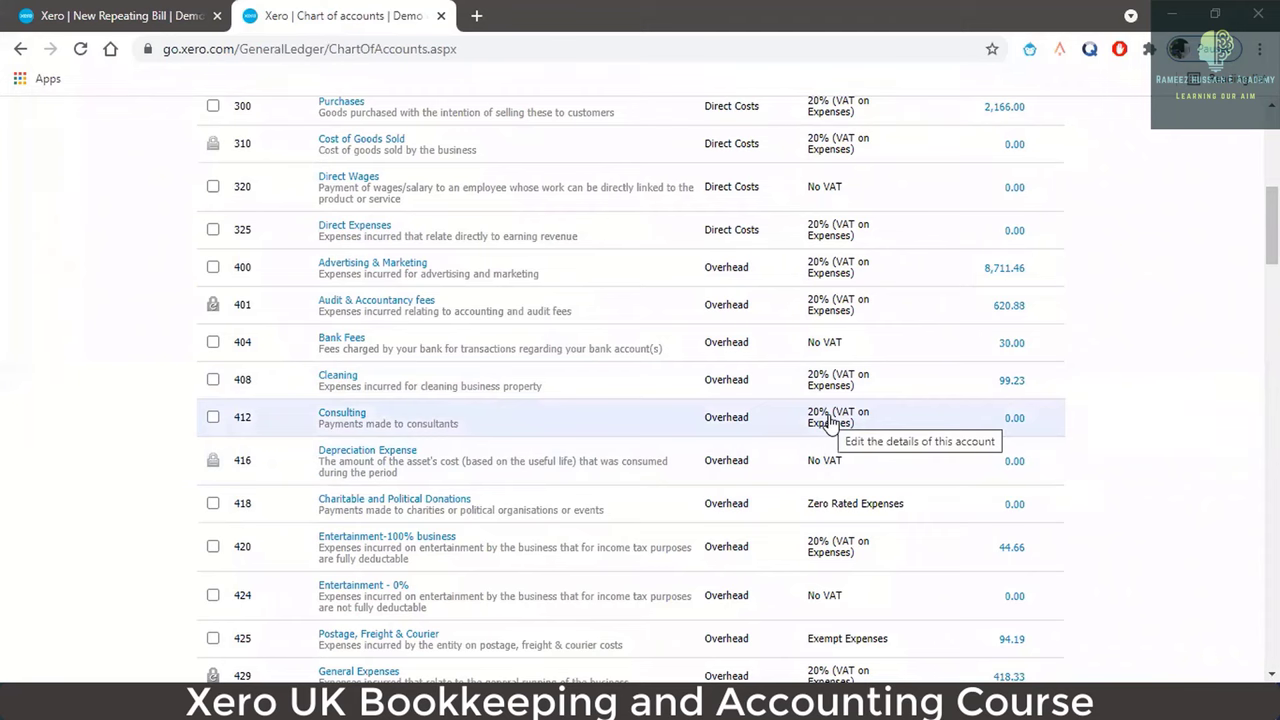
pyautogui.hotkey('ctrl', 'shift', 'Tab')
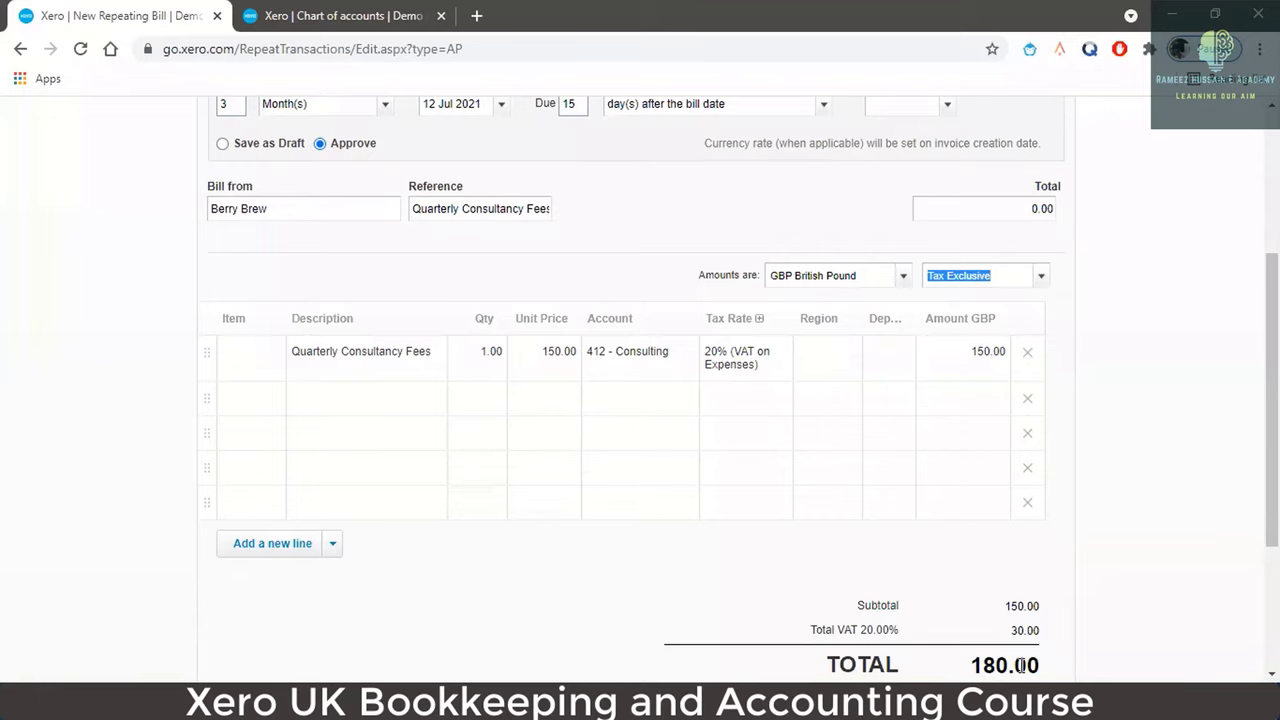
pyautogui.scroll(-1, 930, 458)
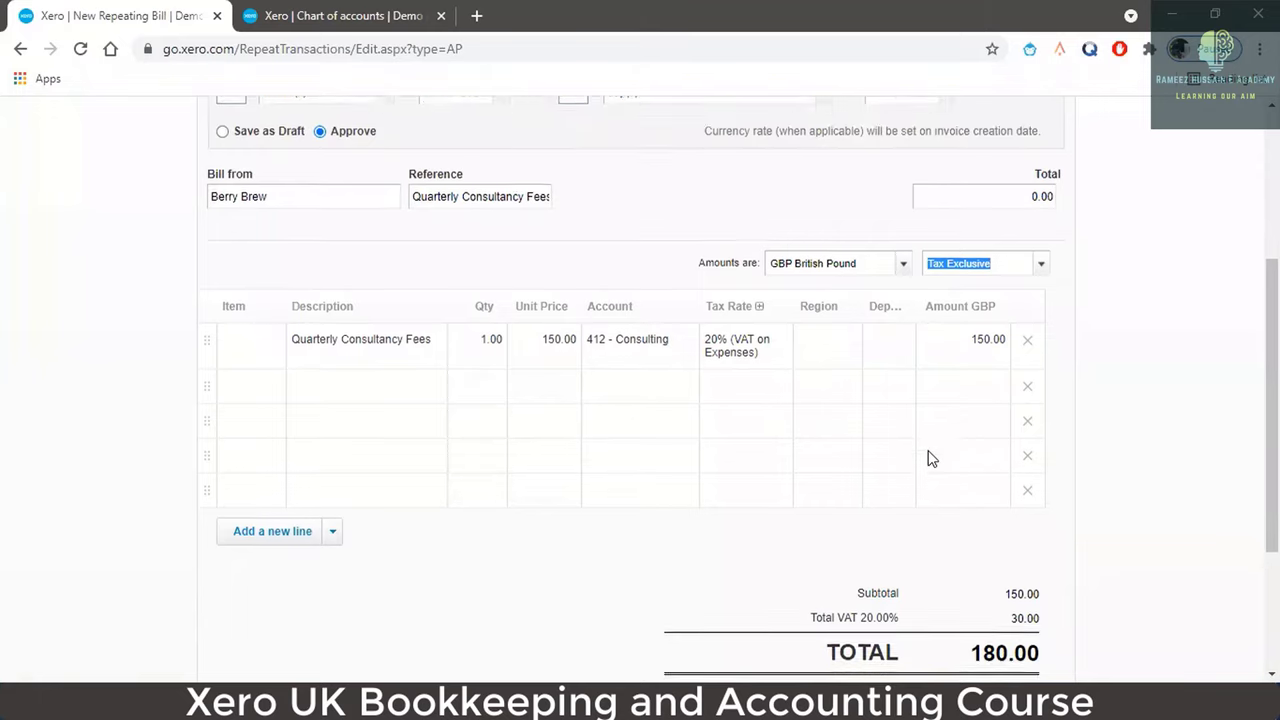
pyautogui.scroll(-2, 930, 458)
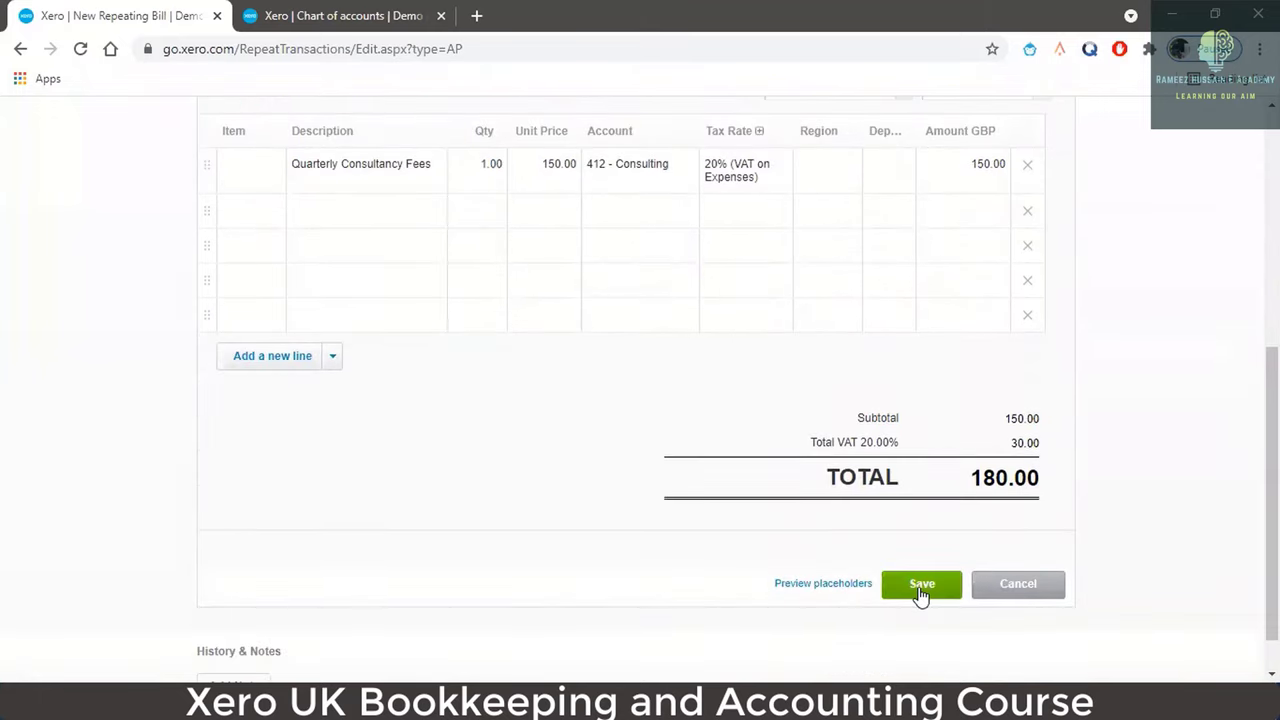
pyautogui.click(920, 588)
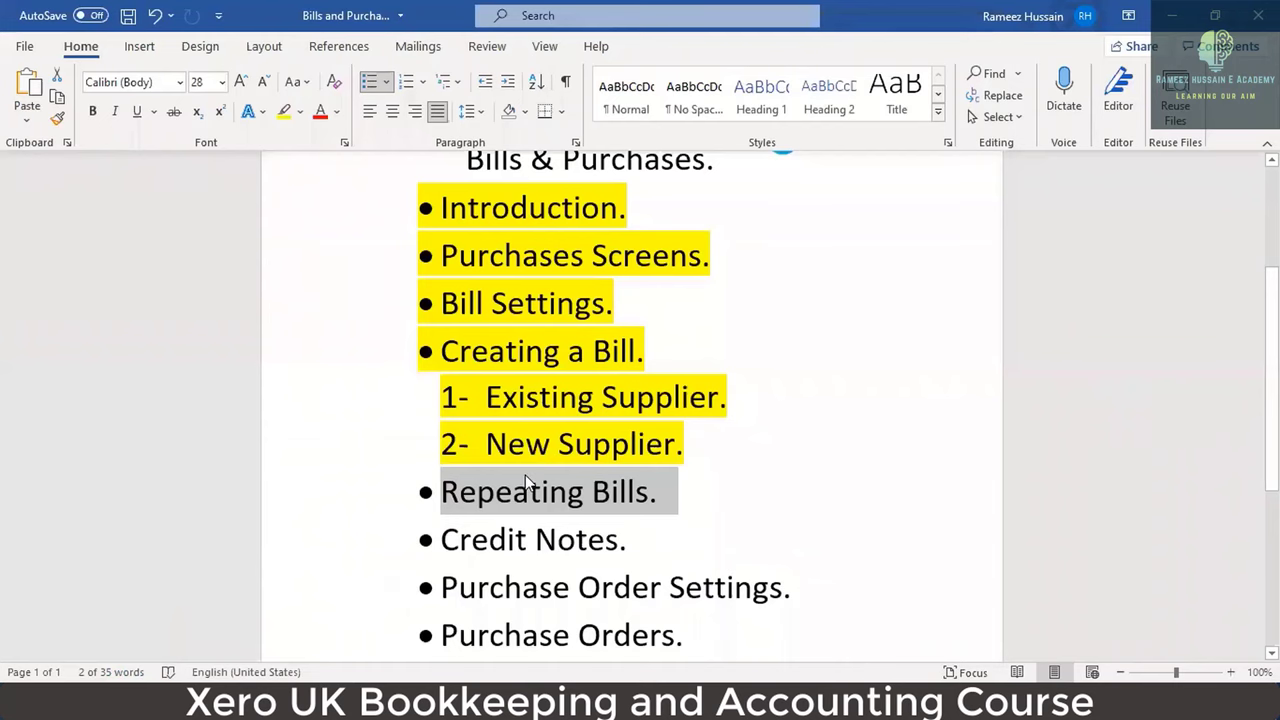
# Step: Highlight the Repeating Bills outline item in yellow, then select and deselect Credit Notes
pyautogui.click(284, 111)
pyautogui.scroll(-2, 550, 333)
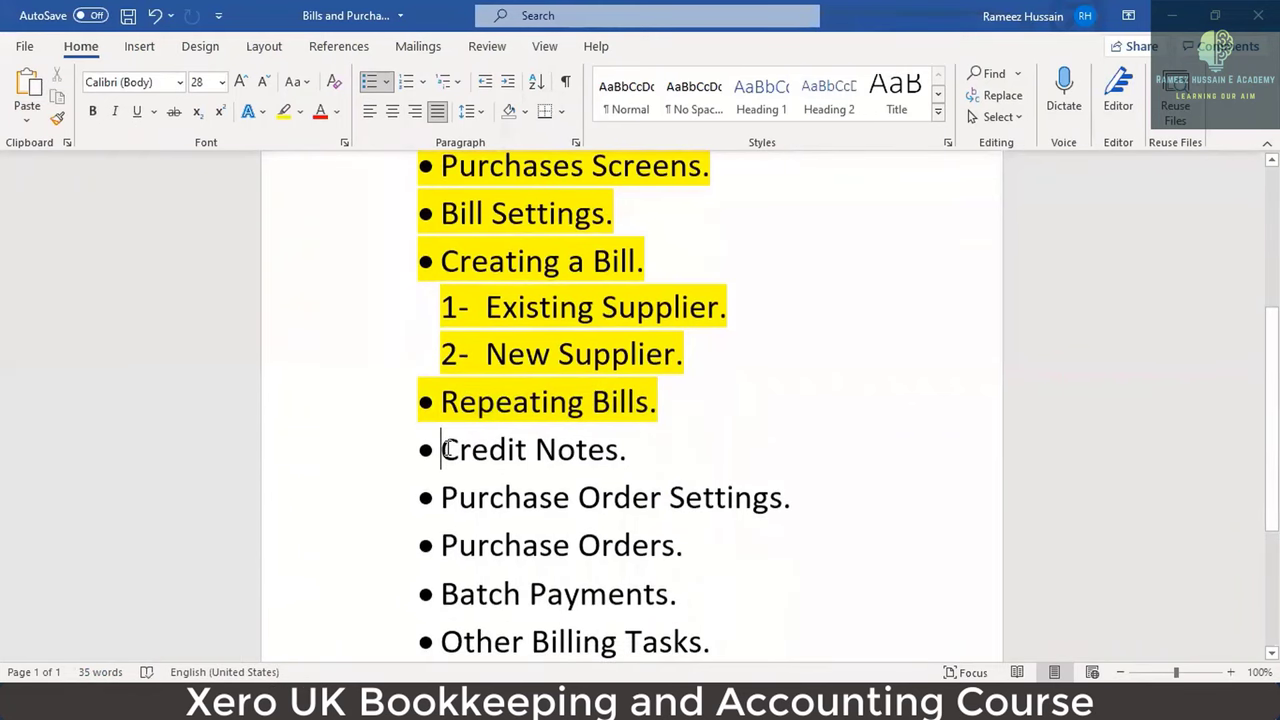
pyautogui.moveTo(443, 449); pyautogui.dragTo(627, 452)
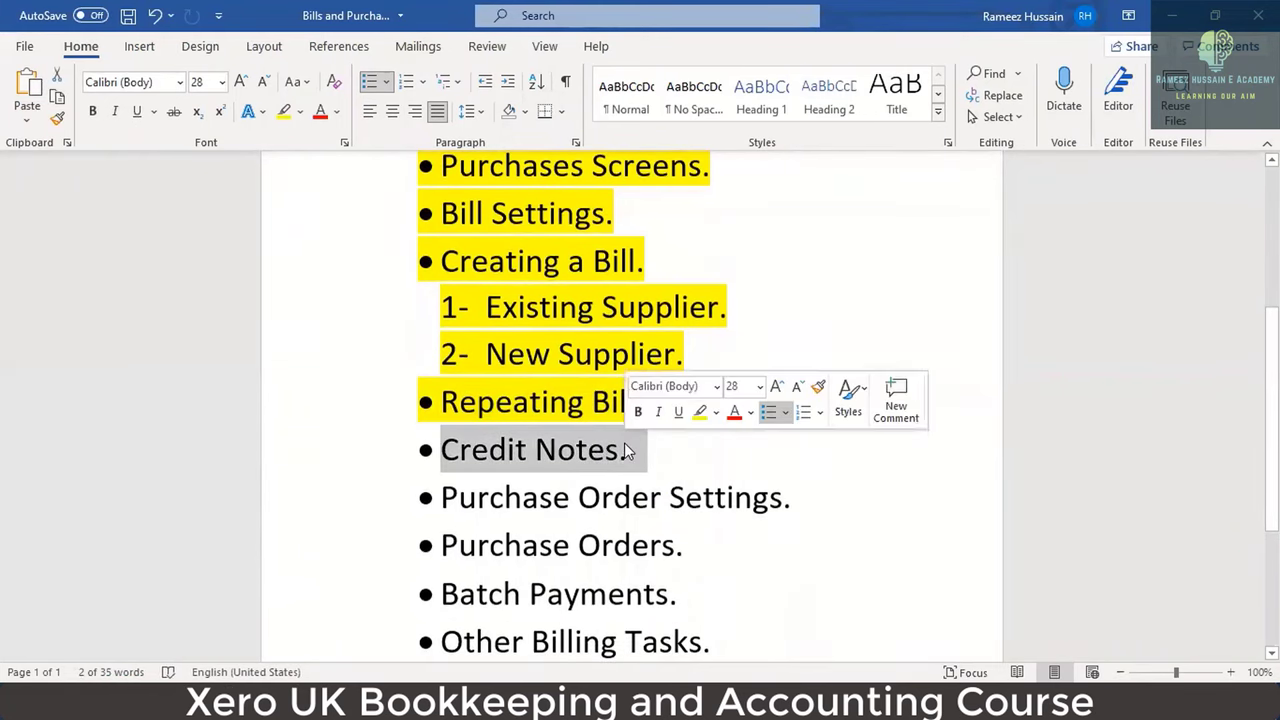
pyautogui.click(626, 451)
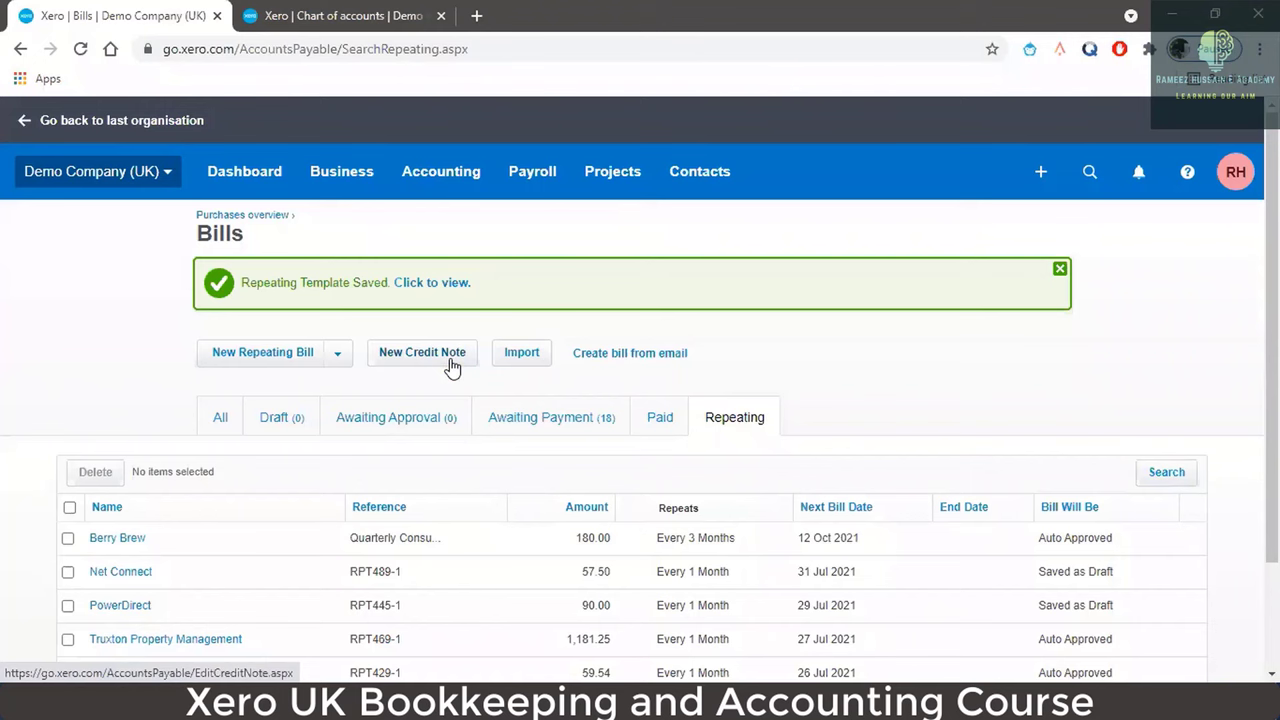
# Step: Close the Chart of accounts tab
pyautogui.click(260, 178)
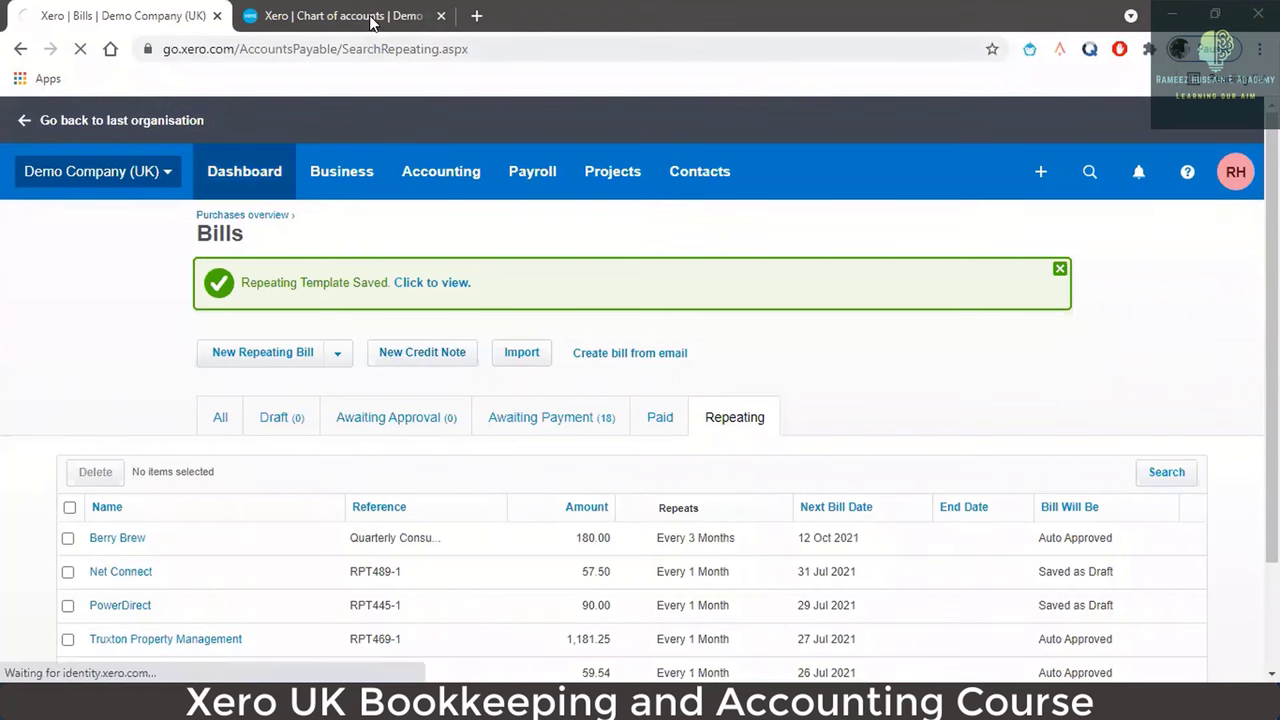
pyautogui.click(370, 16)
pyautogui.click(441, 16)
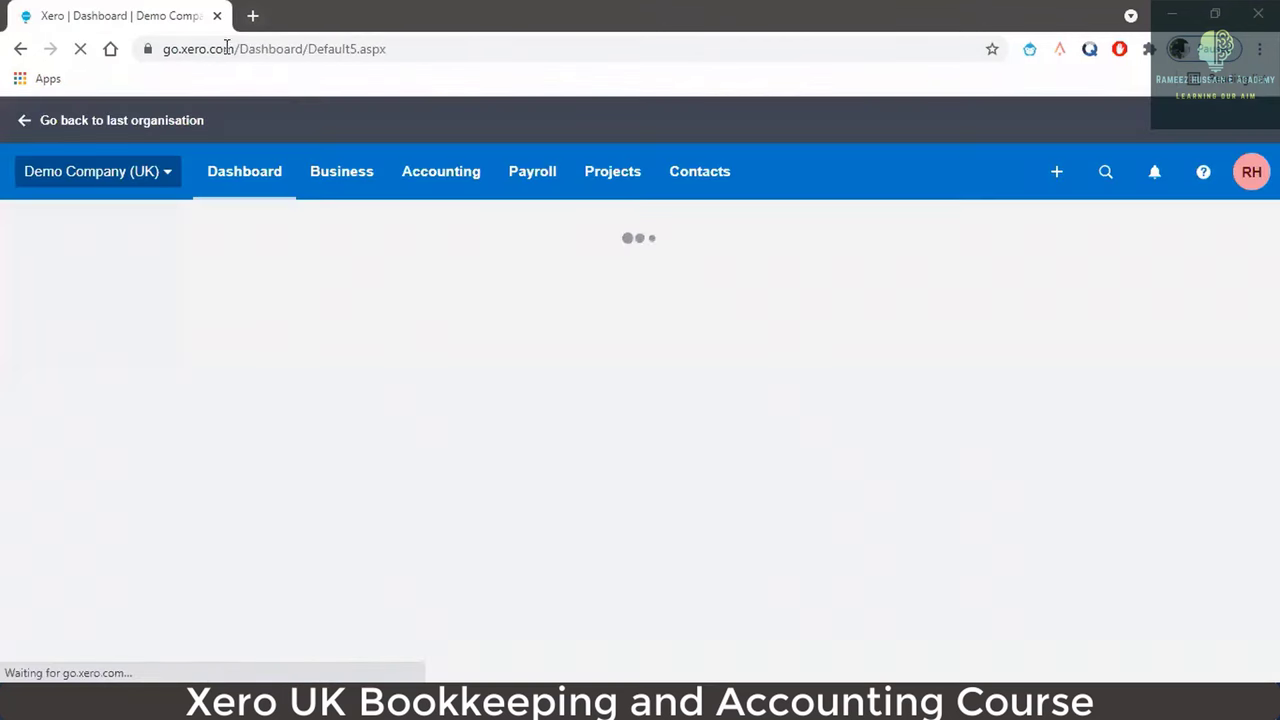
# Step: Go to Business > Bills to pay and start a New Credit Note
pyautogui.click(355, 176)
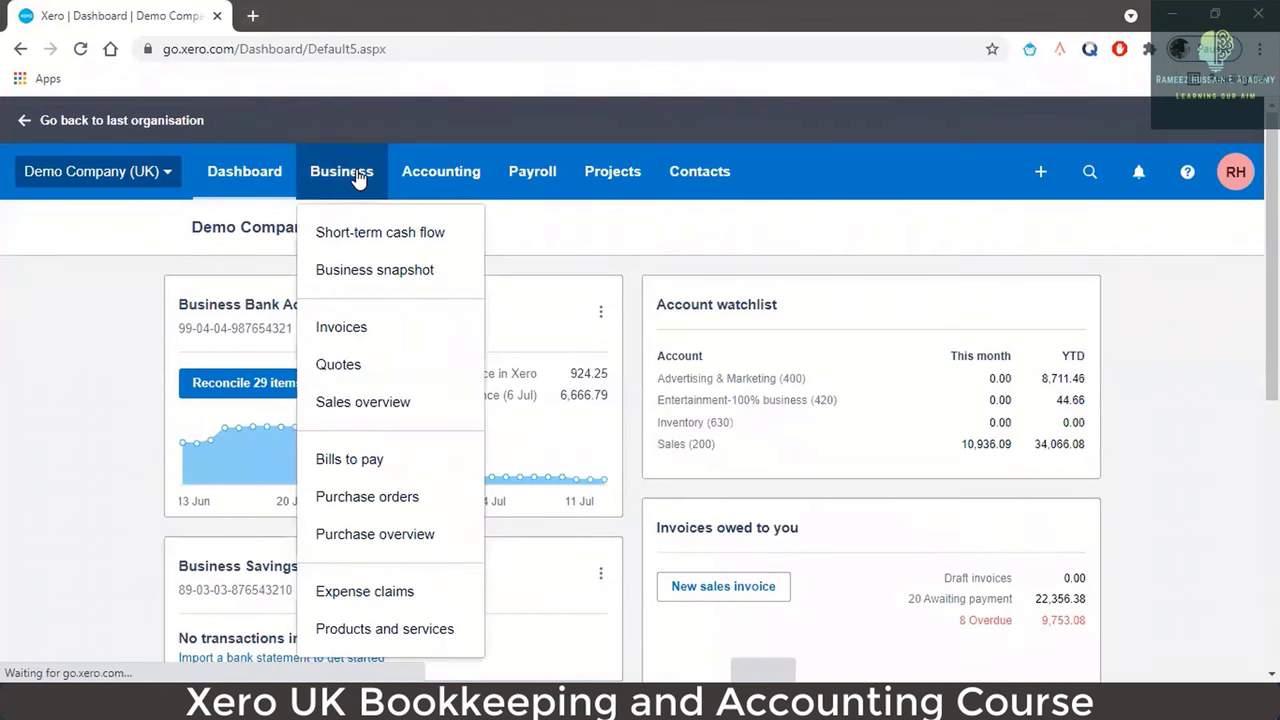
pyautogui.click(1041, 173)
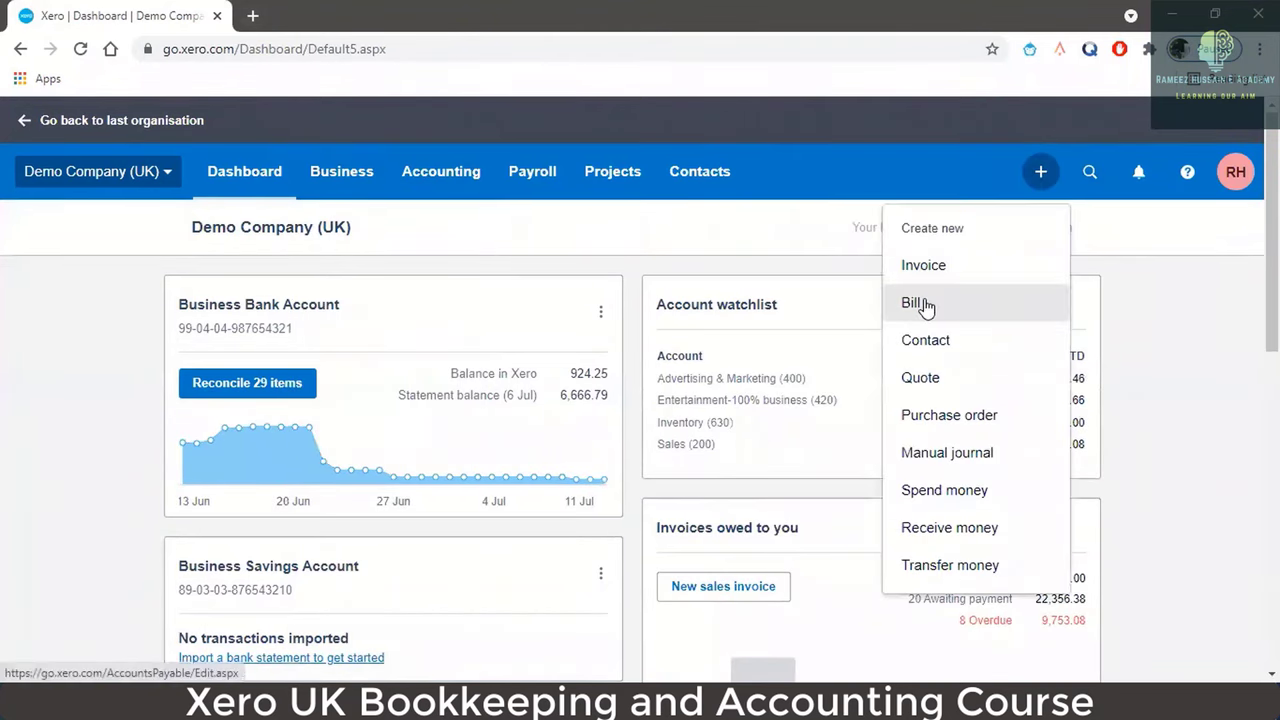
pyautogui.click(358, 188)
pyautogui.click(358, 186)
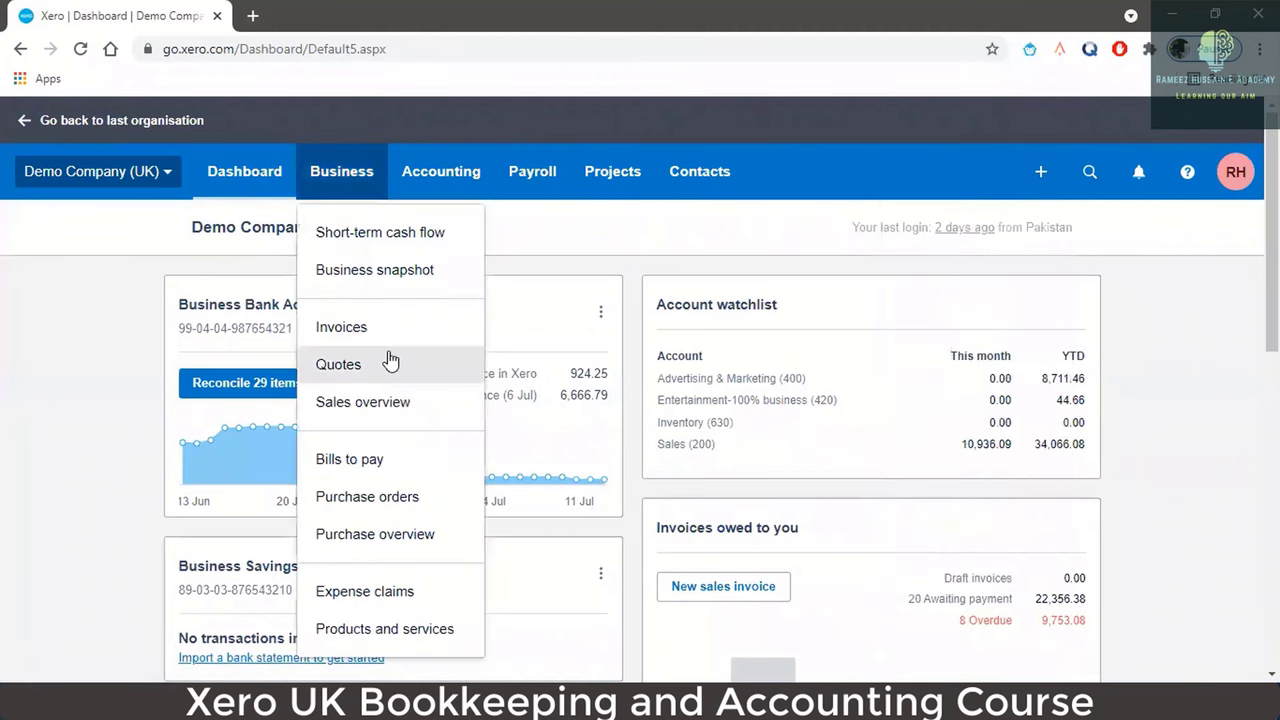
pyautogui.click(372, 456)
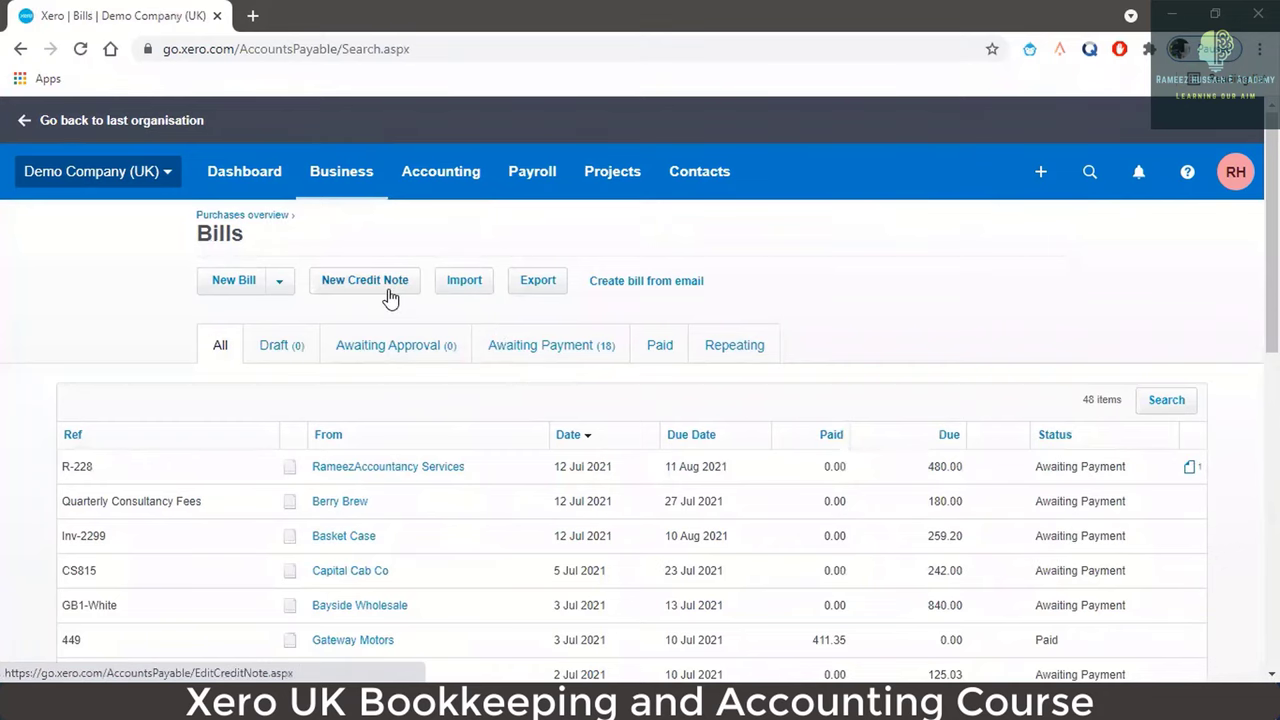
pyautogui.click(389, 289)
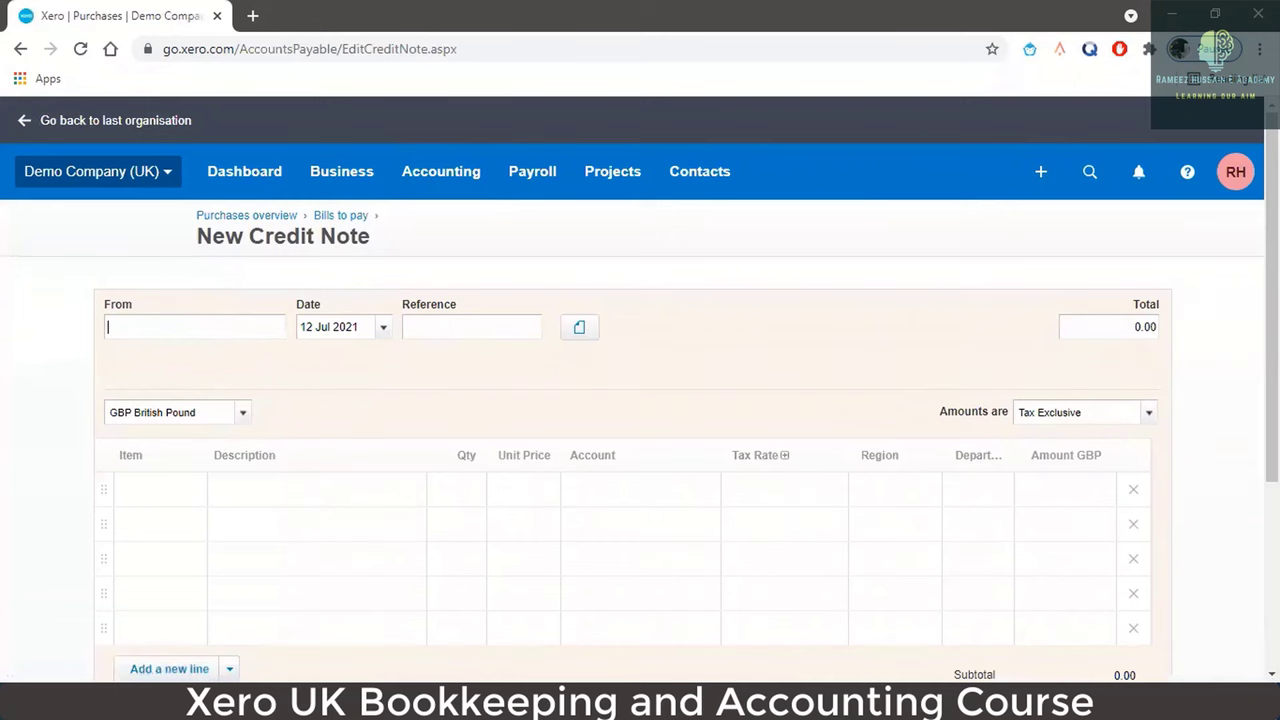
pyautogui.hotkey('alt', 'Tab')
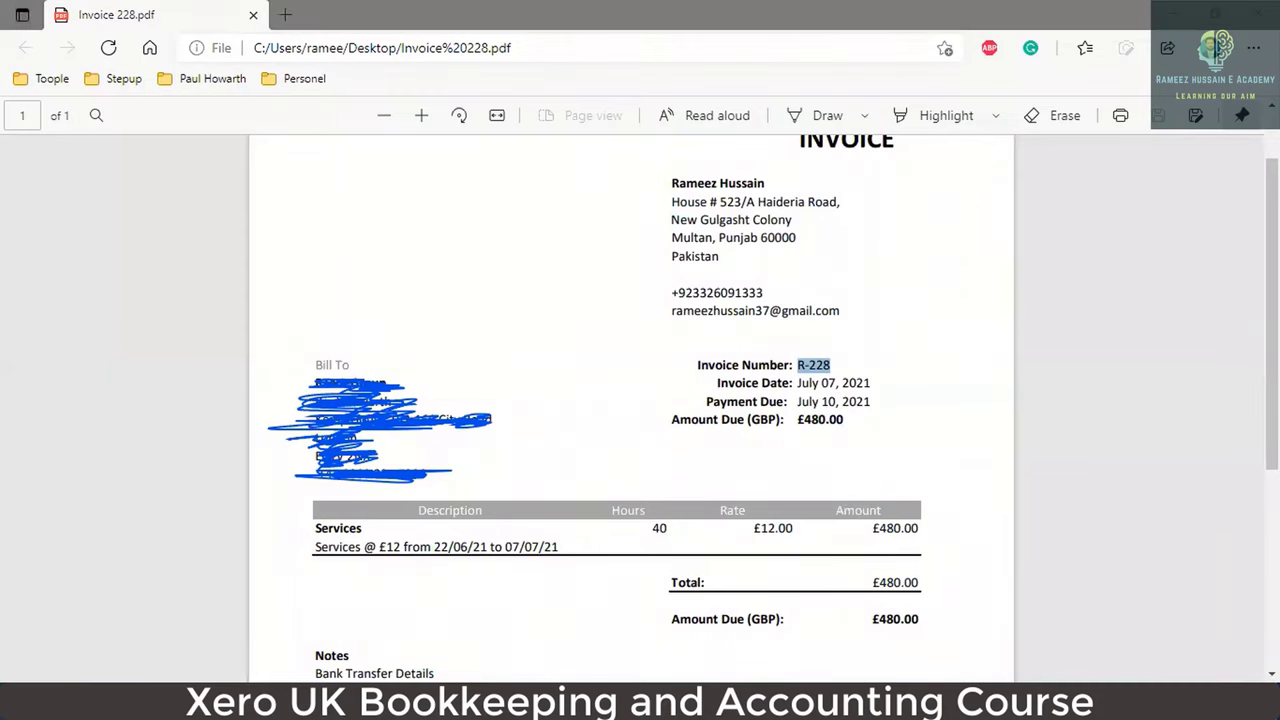
pyautogui.hotkey('alt', 'Tab')
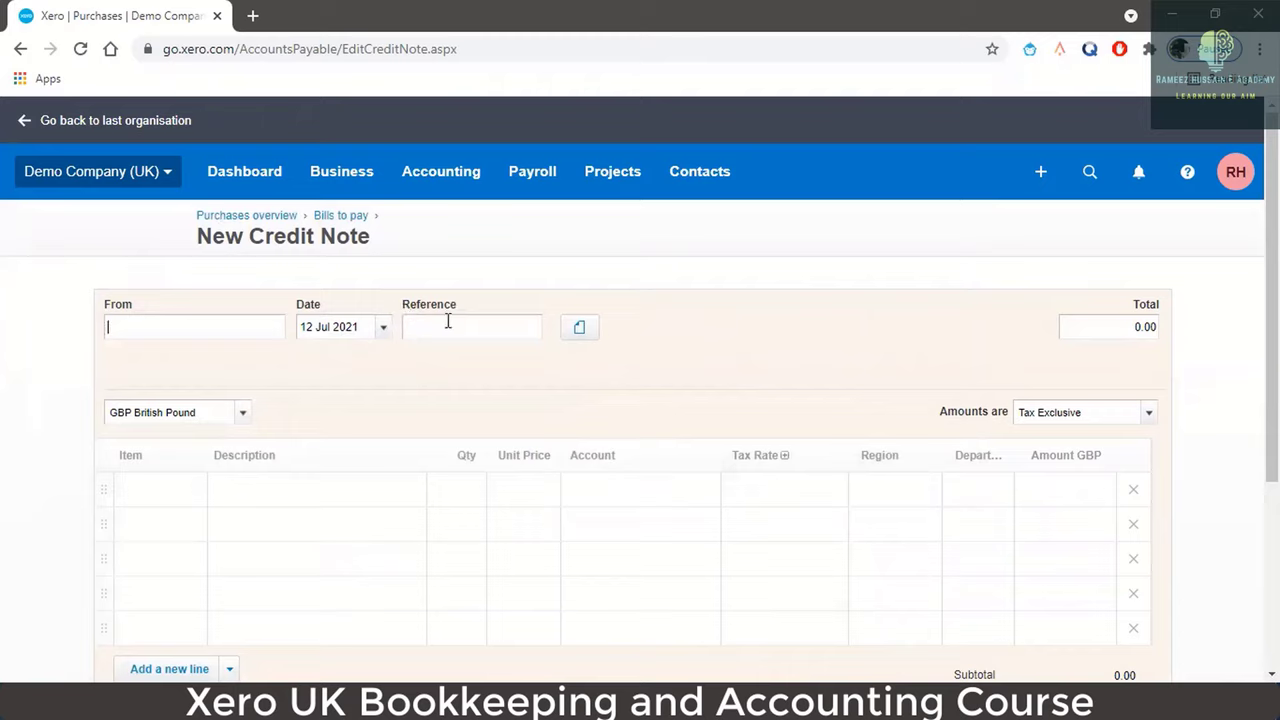
# Step: Set the credit note's contact to the accountancy supplier and its reference to CN-302
pyautogui.write('rameeza')
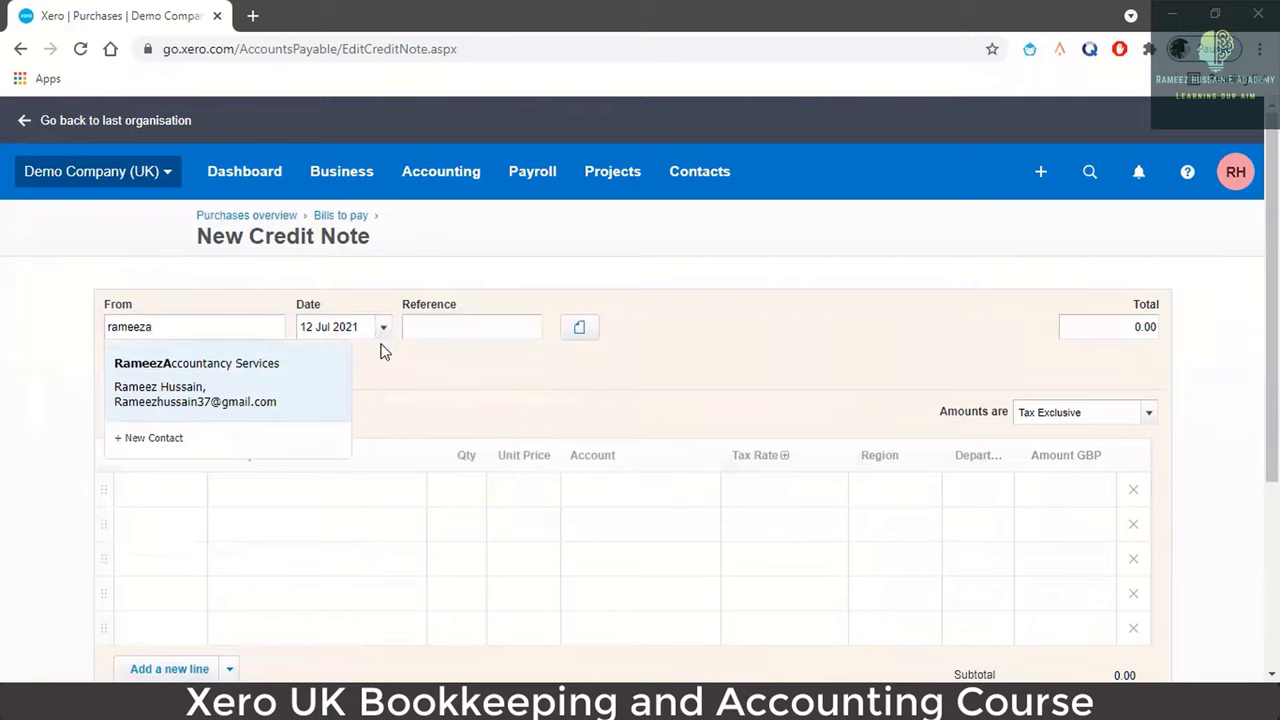
pyautogui.click(274, 368)
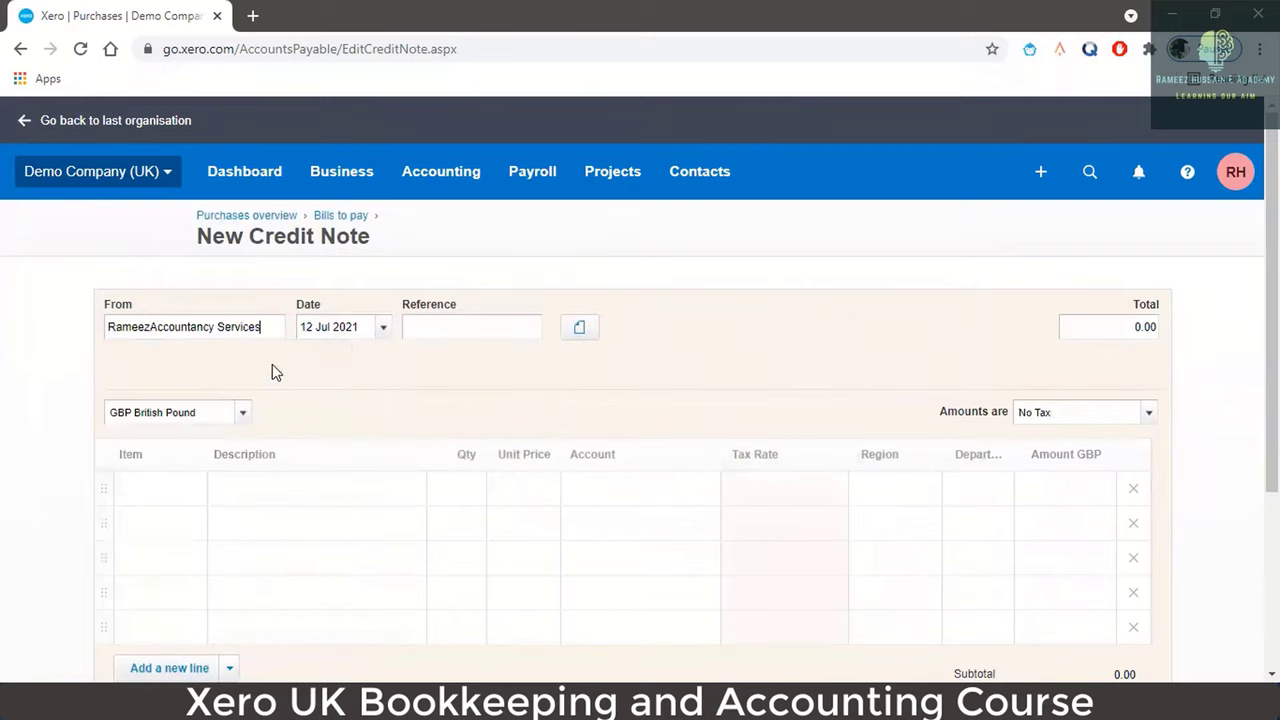
pyautogui.click(450, 324)
pyautogui.write('CN-302')
# Step: Add an 'OverCharge Bookkeeping Services' line at quantity 1 and unit price 100.00
pyautogui.click(287, 492)
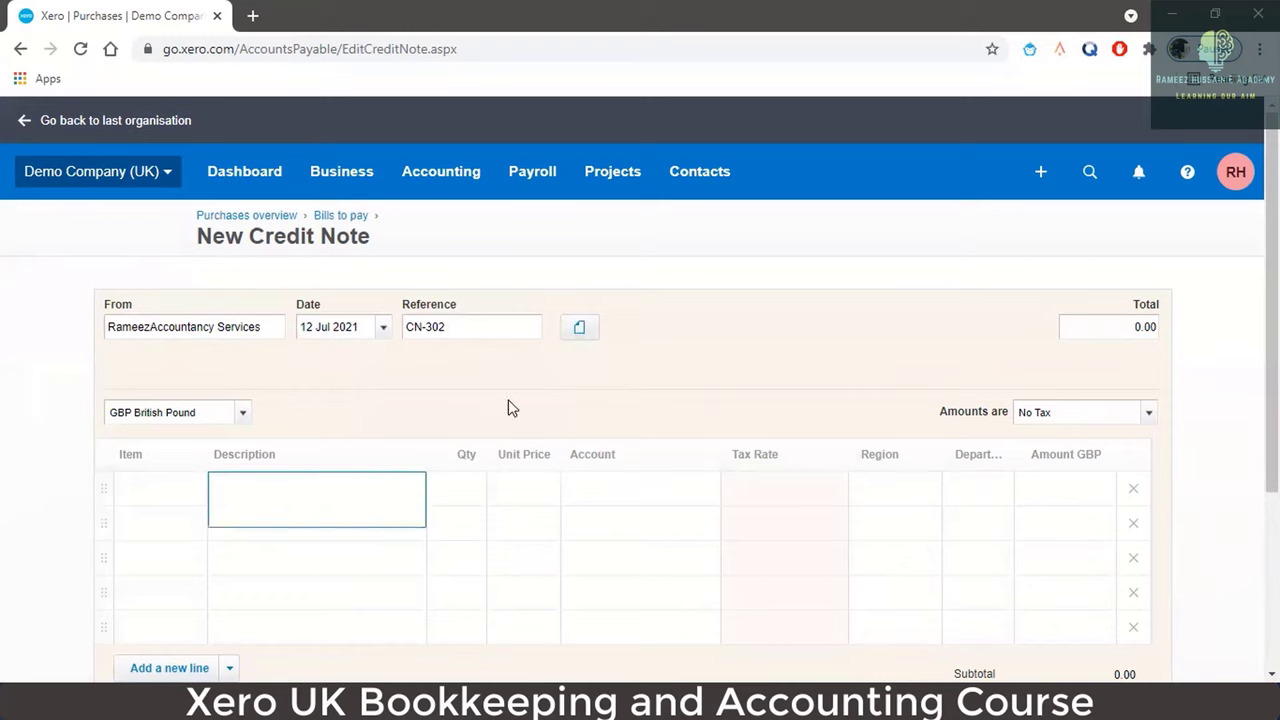
pyautogui.write('OverCharge Bookkeep')
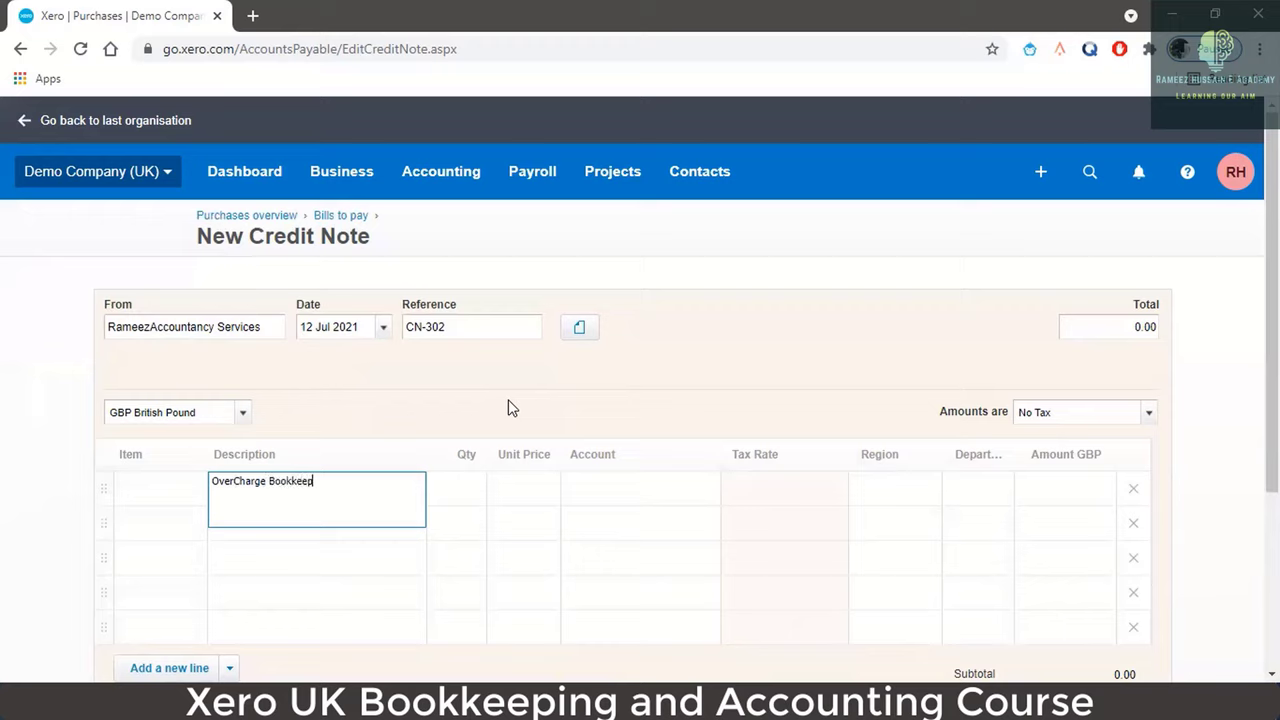
pyautogui.write('ing Services')
pyautogui.press('Tab')
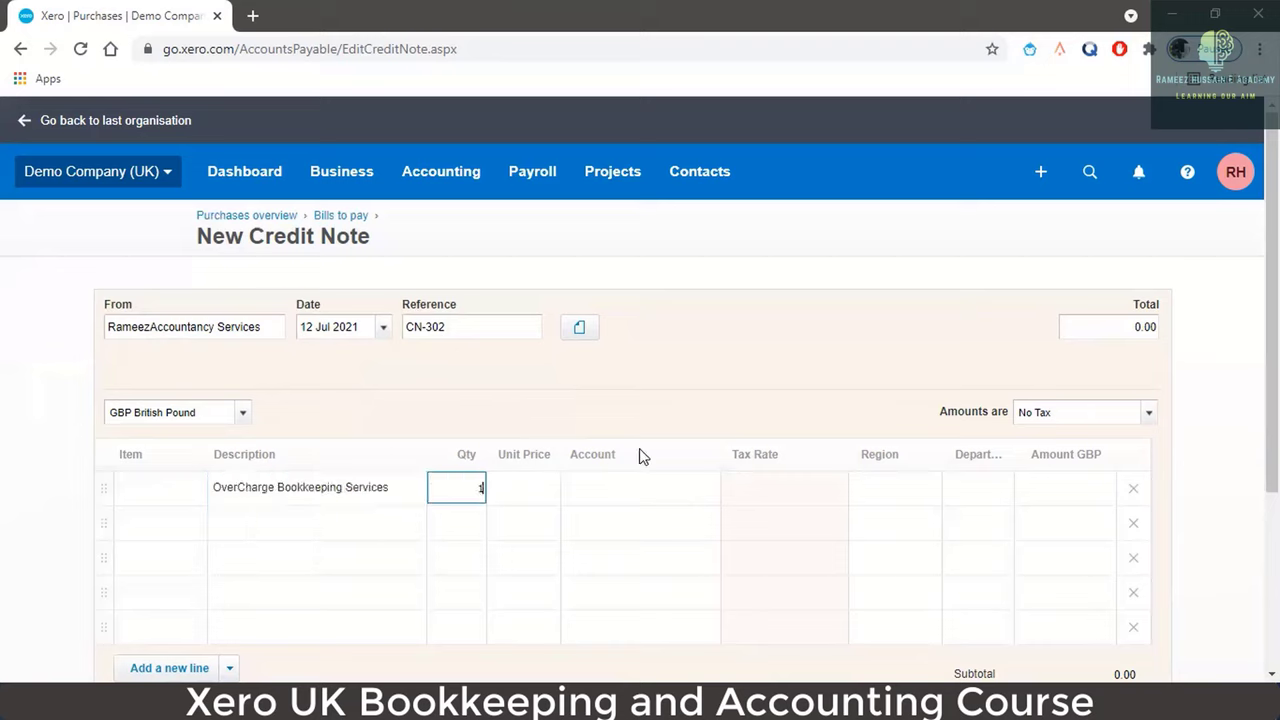
pyautogui.press('Tab')
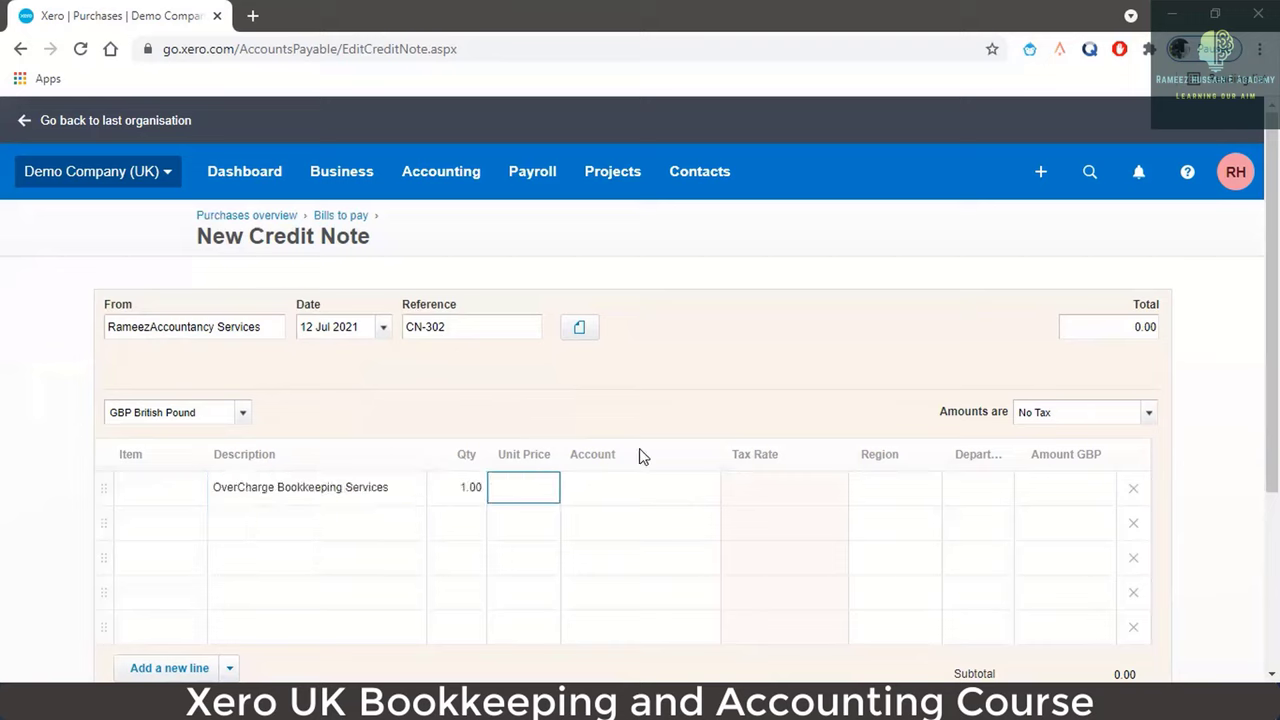
pyautogui.write('100')
pyautogui.press('Tab')
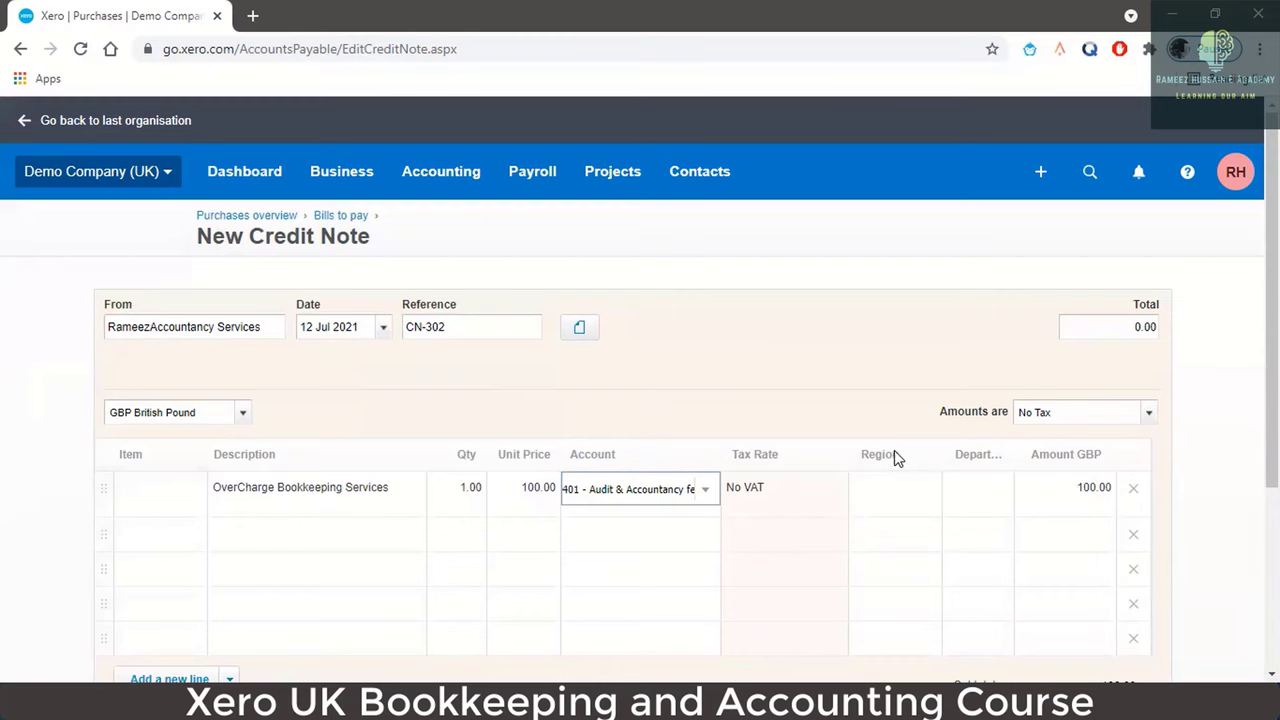
pyautogui.scroll(-2, 896, 457)
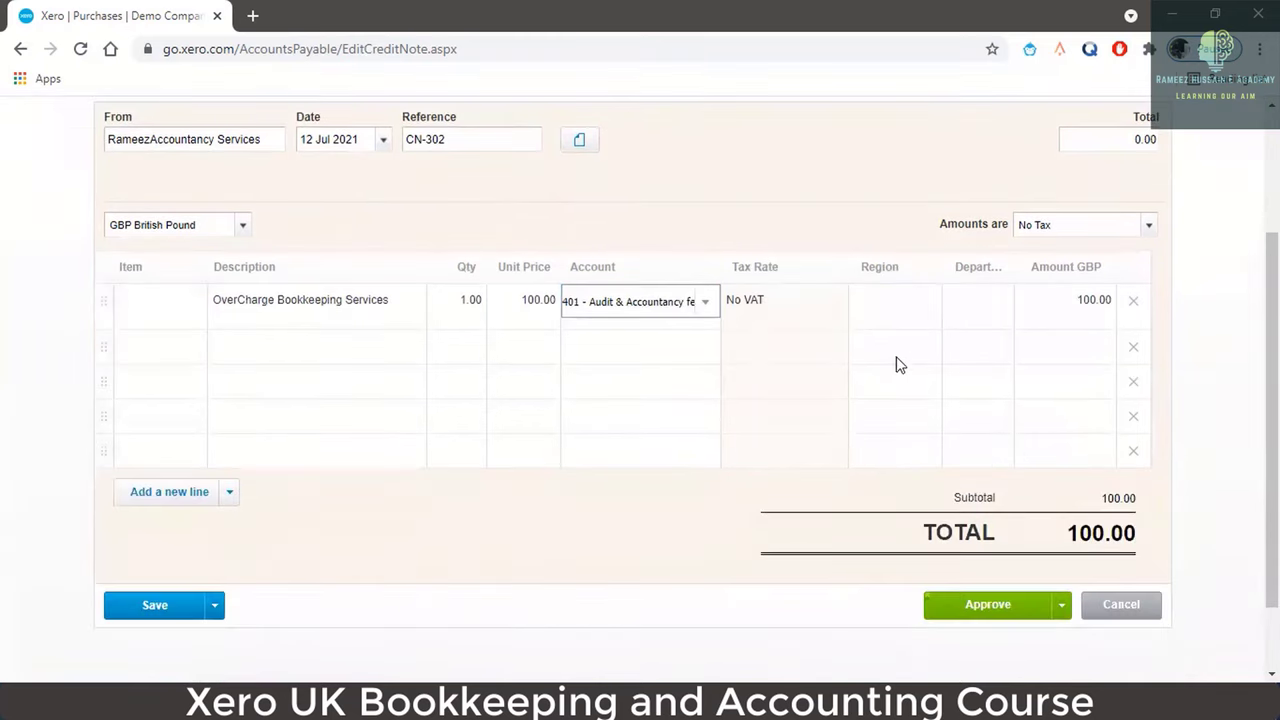
pyautogui.scroll(2, 902, 364)
pyautogui.scroll(-2, 908, 368)
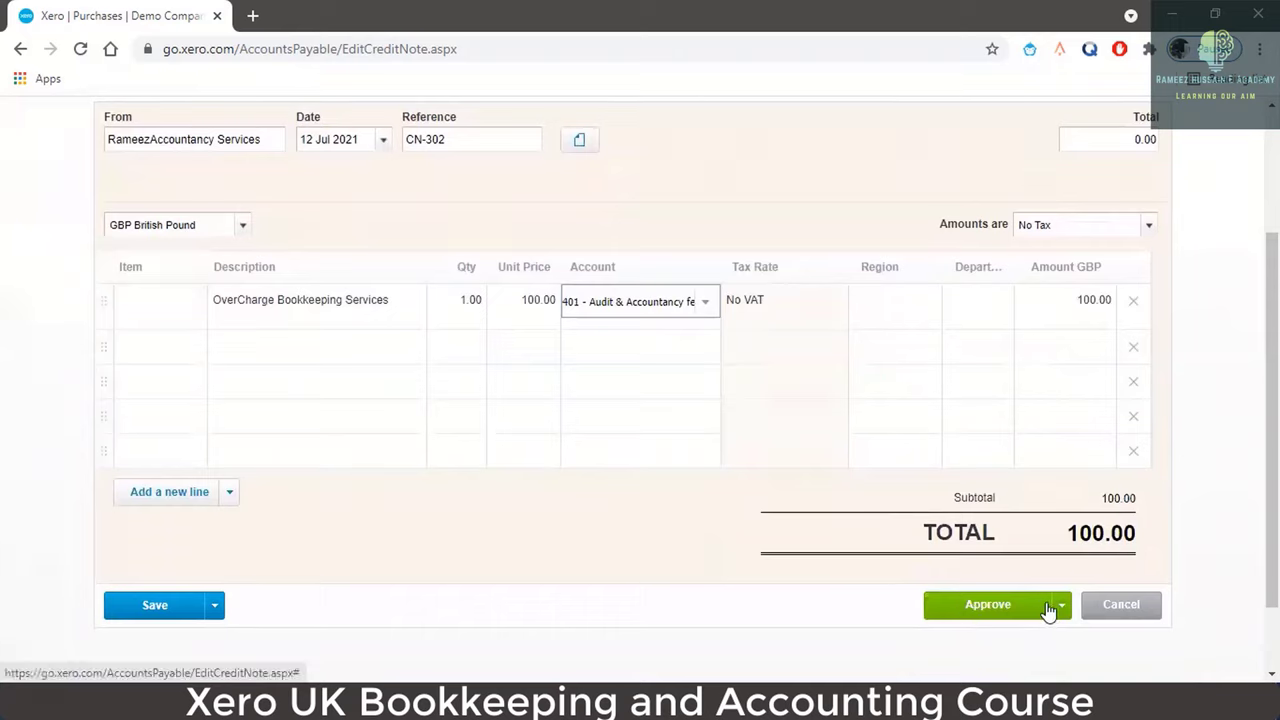
# Step: Approve CN-302 and allocate its 100.00 credit against bill R-228
pyautogui.click(1004, 608)
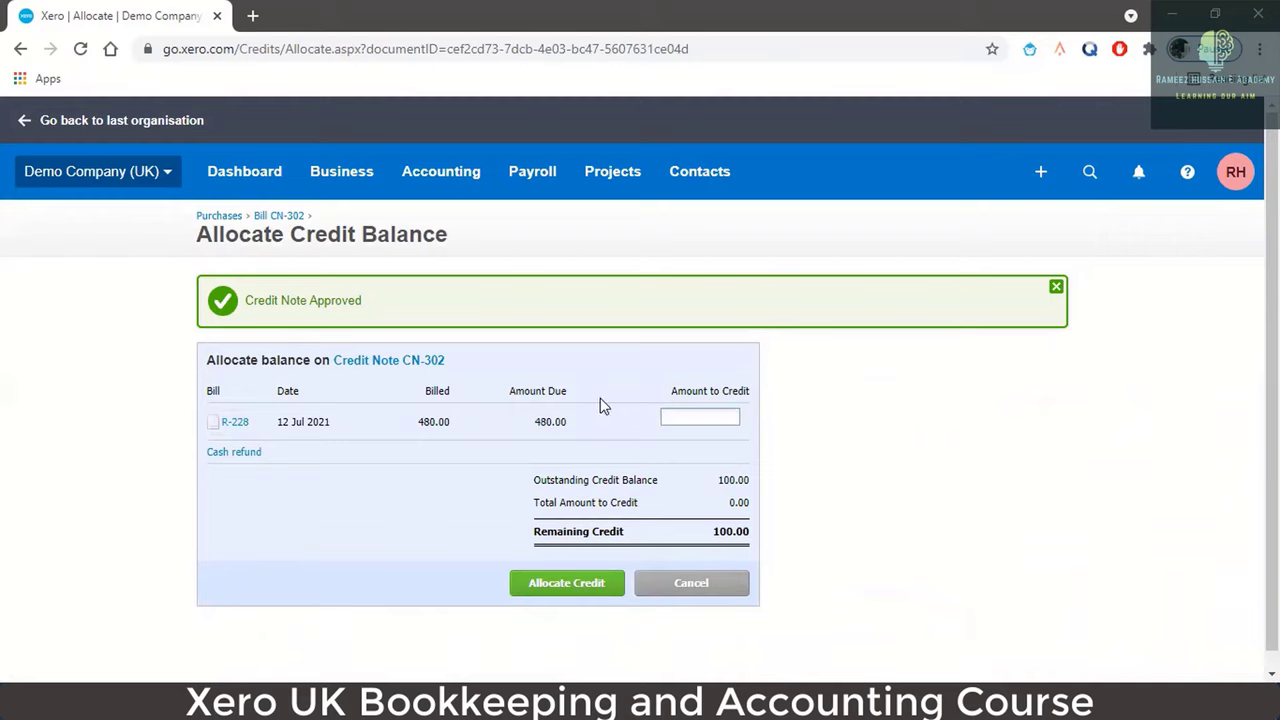
pyautogui.click(696, 419)
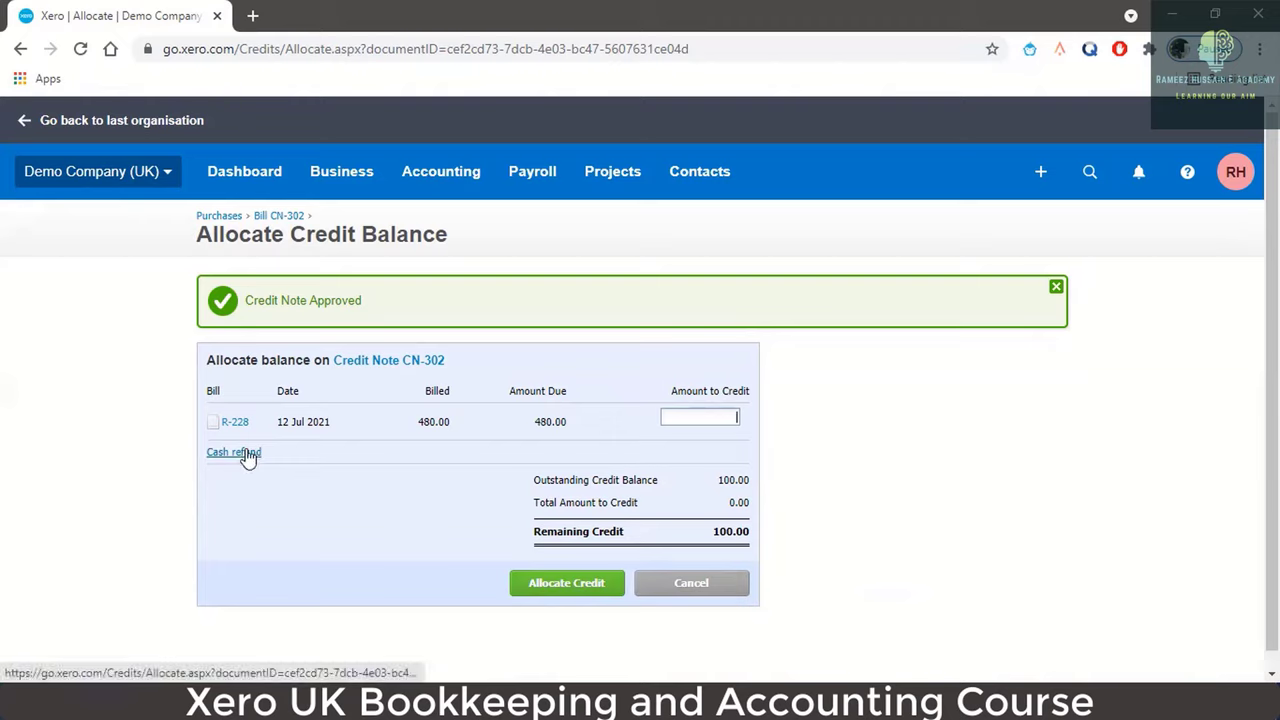
pyautogui.click(730, 417)
pyautogui.write('100')
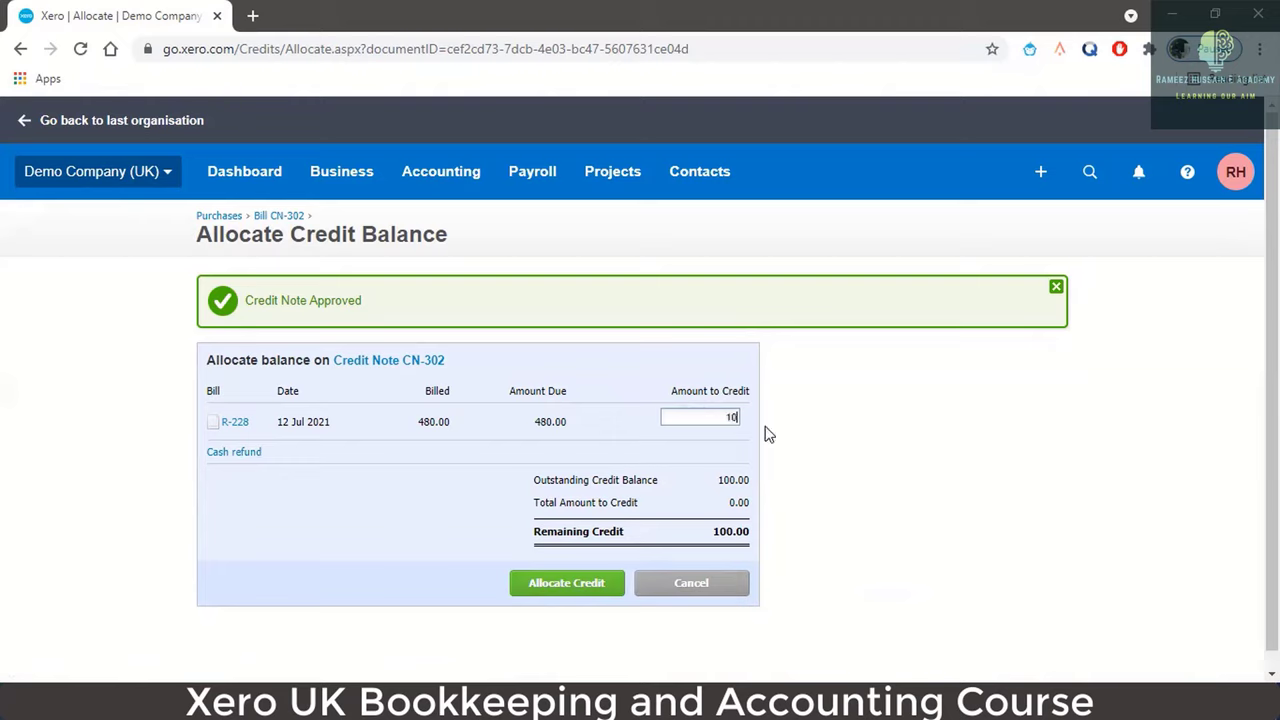
pyautogui.click(560, 587)
pyautogui.click(560, 587)
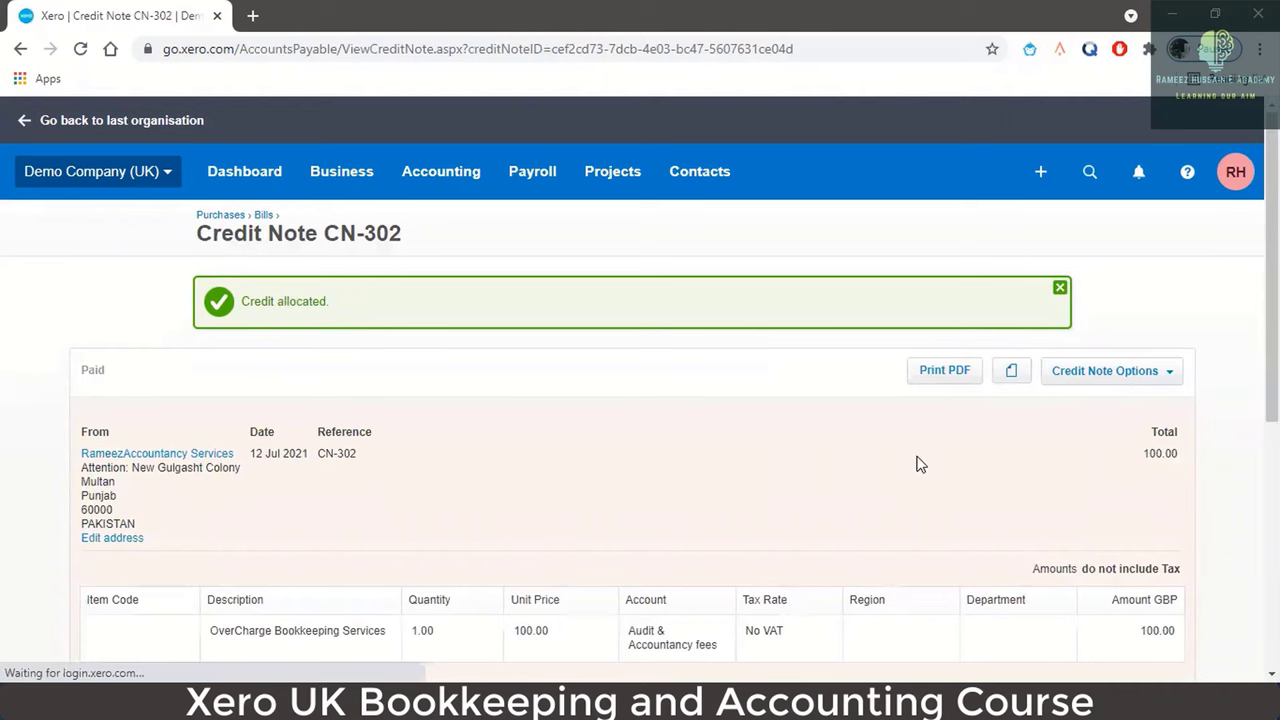
# Step: Open bill R-228 from the credit note and scroll through it to check the credit
pyautogui.scroll(-3, 909, 463)
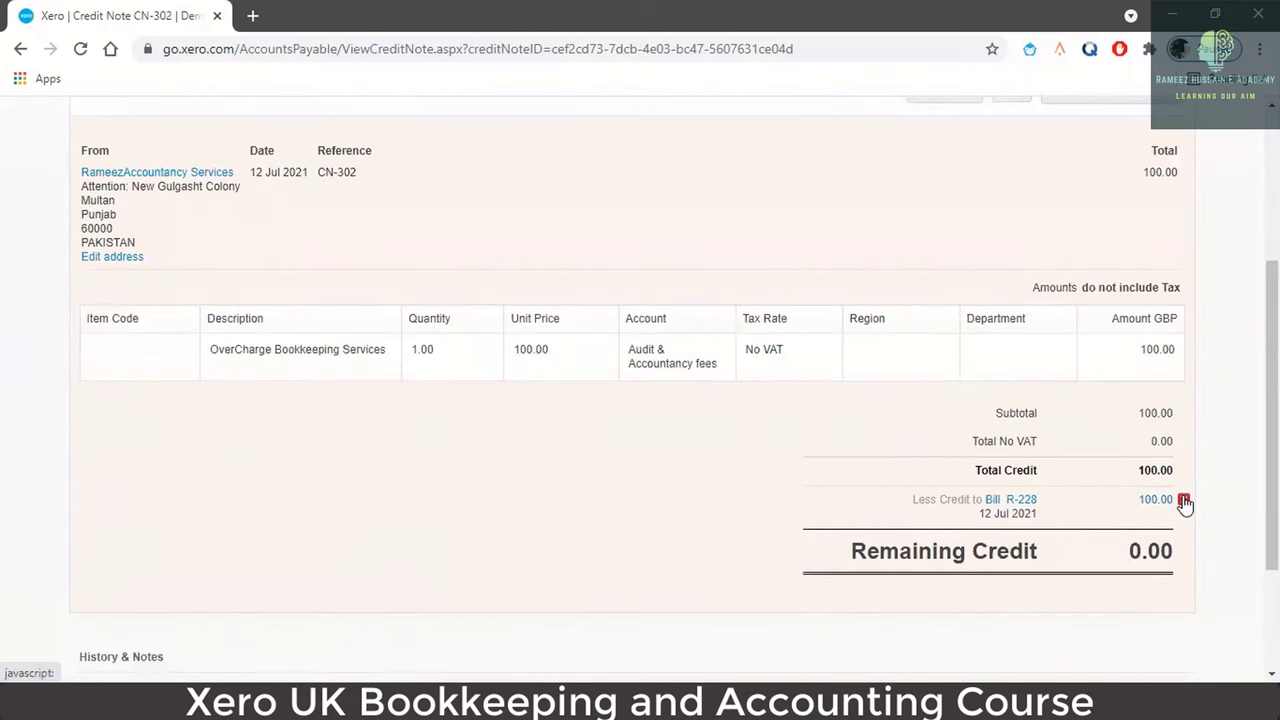
pyautogui.click(1010, 500)
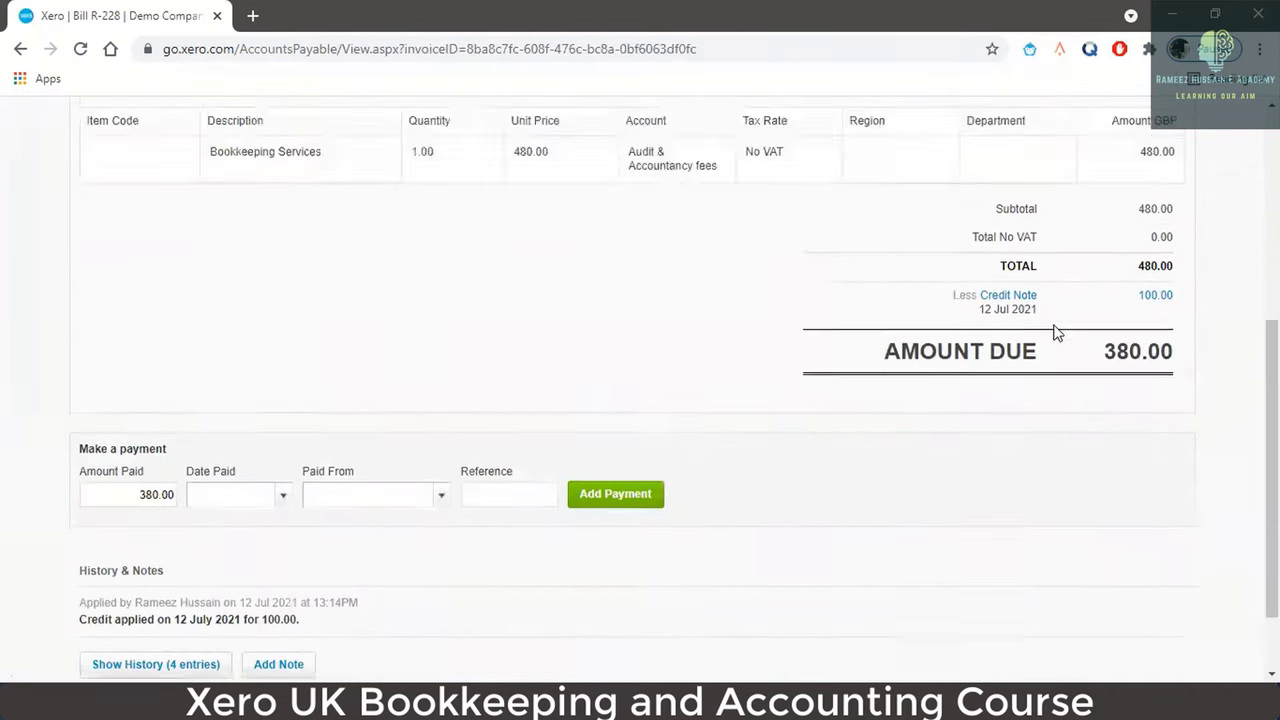
pyautogui.scroll(3, 1057, 333)
pyautogui.scroll(-1, 1046, 480)
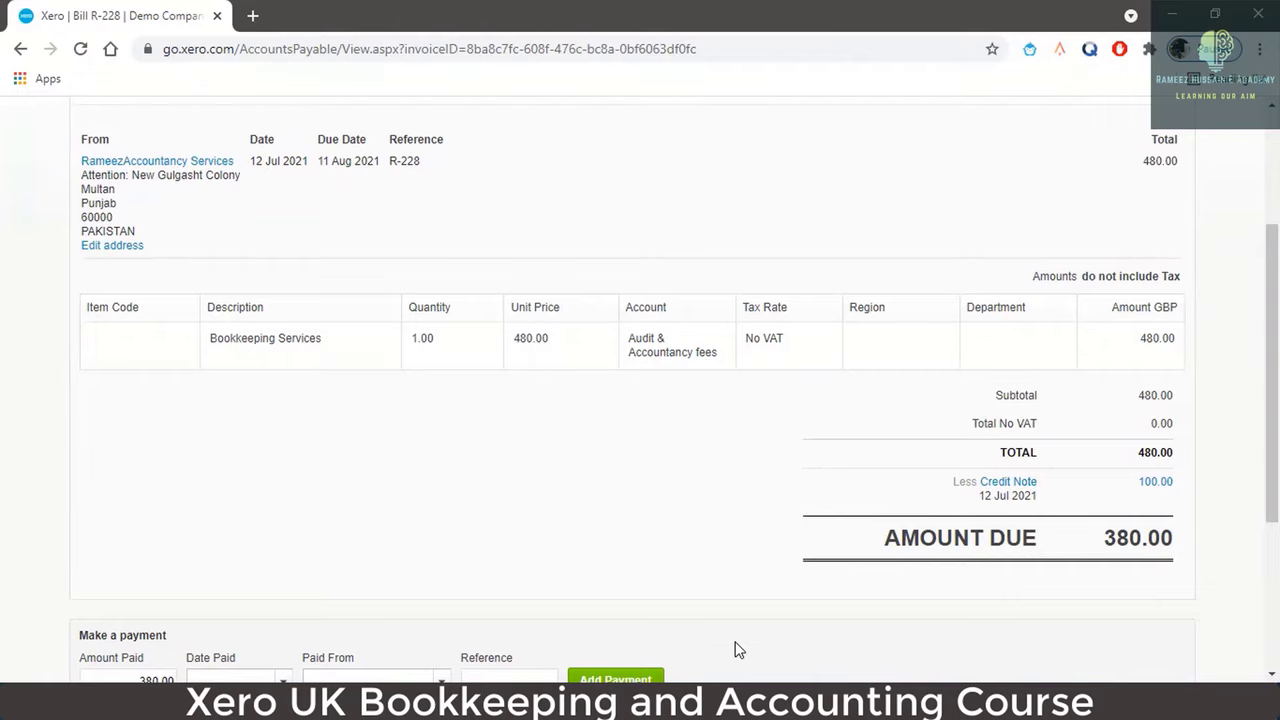
pyautogui.scroll(3, 610, 437)
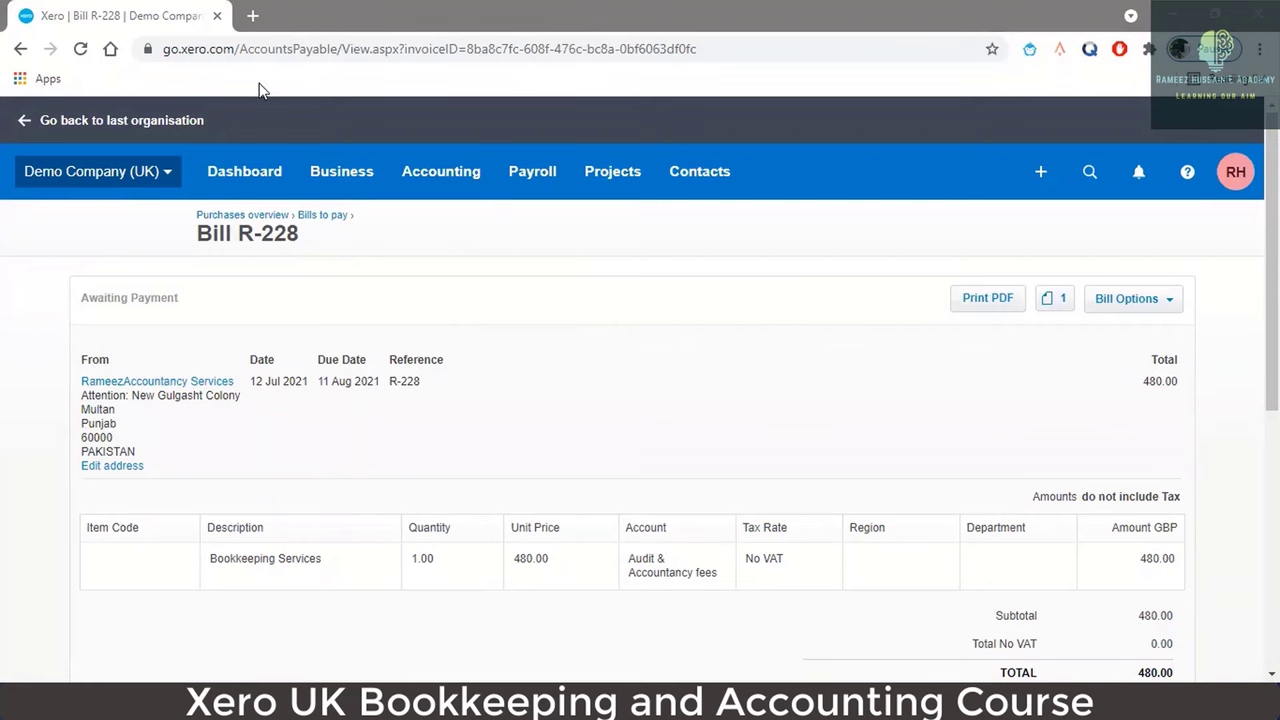
# Step: Start a new supplier credit note for the chosen contact with reference CN-404
pyautogui.click(368, 176)
pyautogui.click(380, 459)
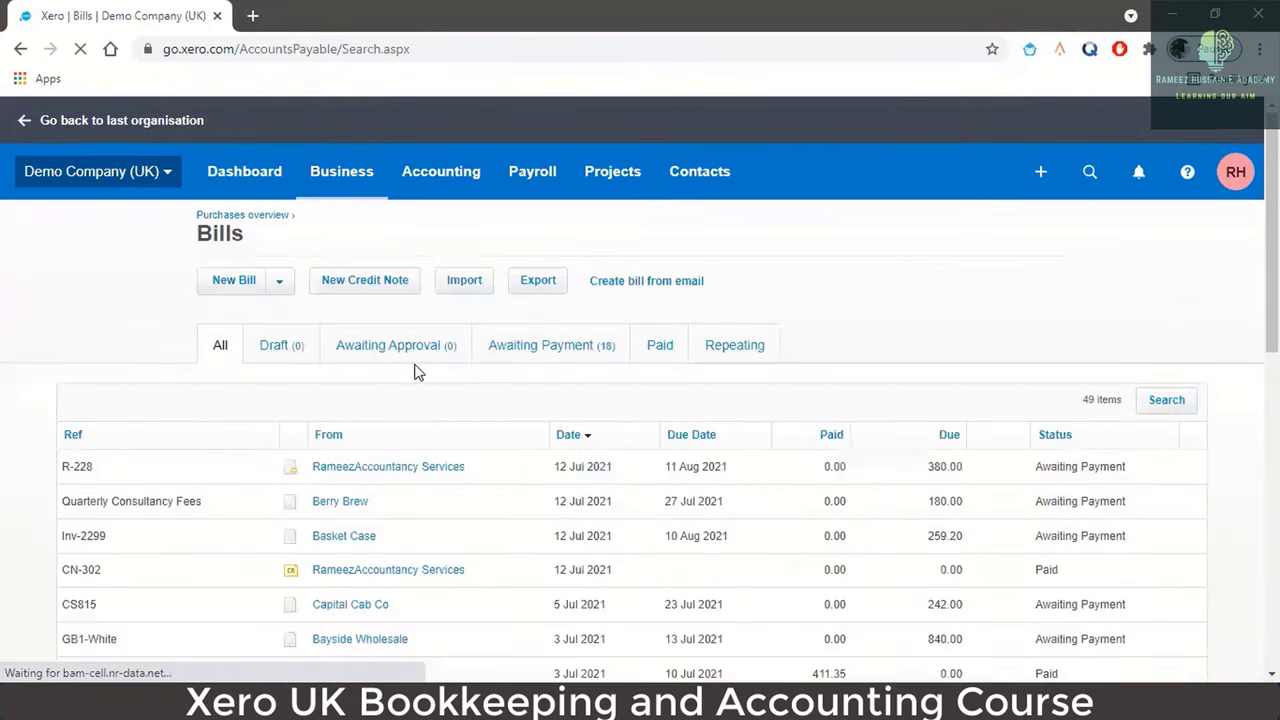
pyautogui.click(385, 290)
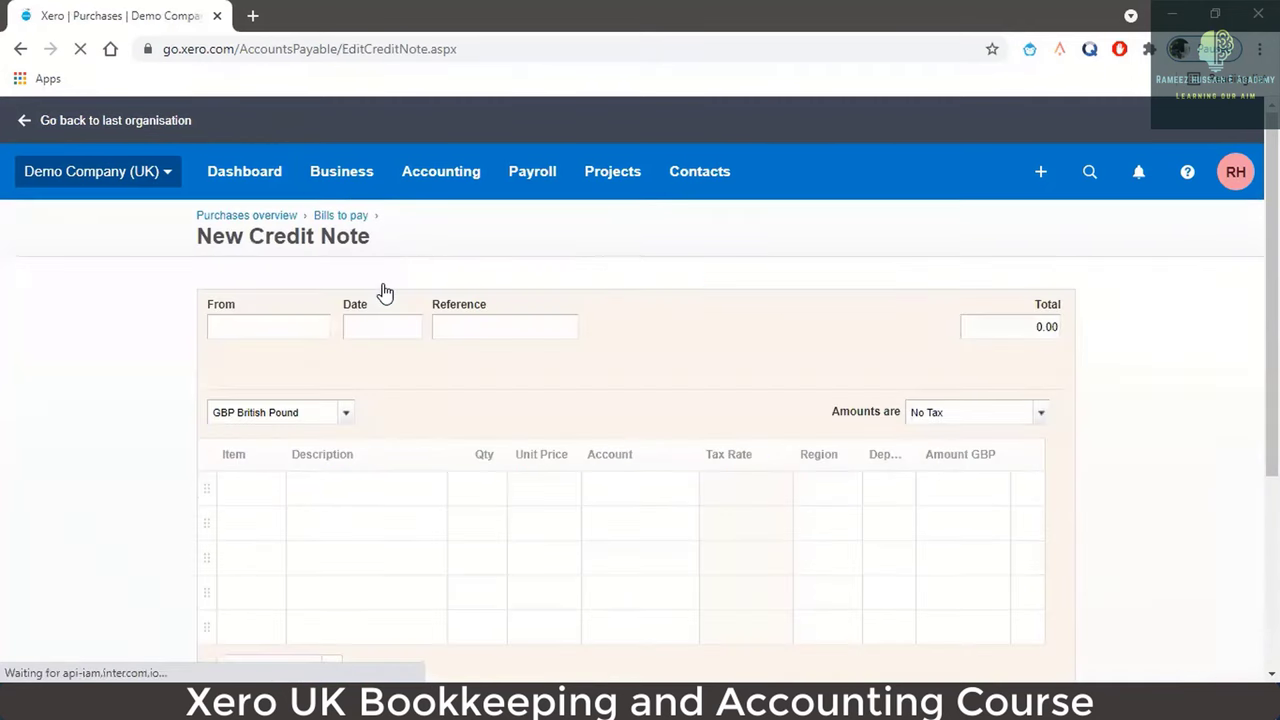
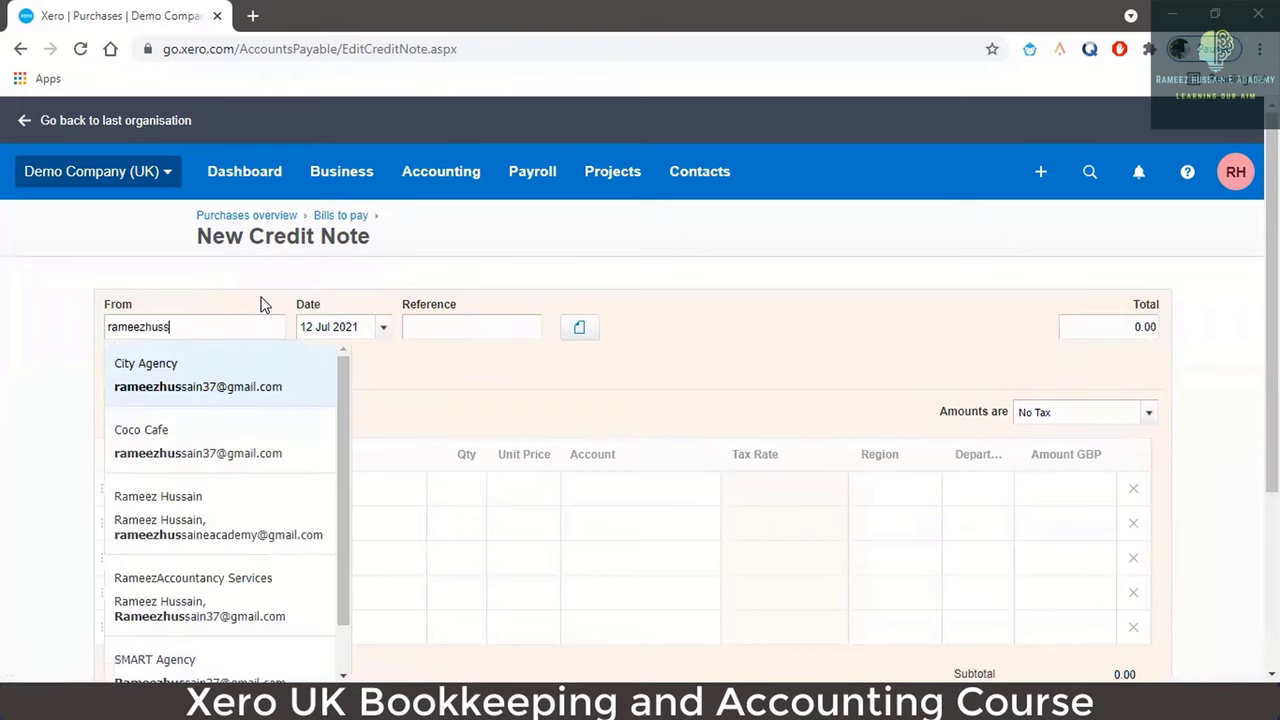
pyautogui.click(193, 590)
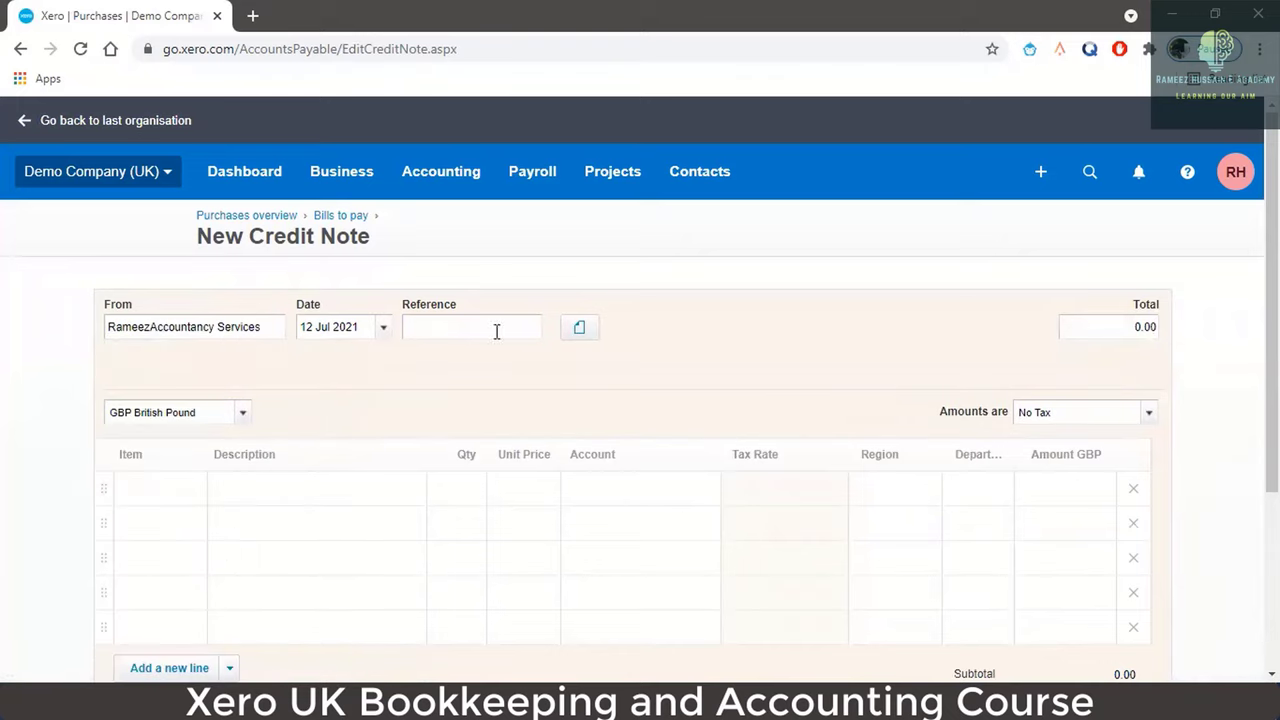
pyautogui.write('CN-404')
# Step: Add the line Over Charged Services, quantity 1 at 50.00, and approve the credit note
pyautogui.click(264, 502)
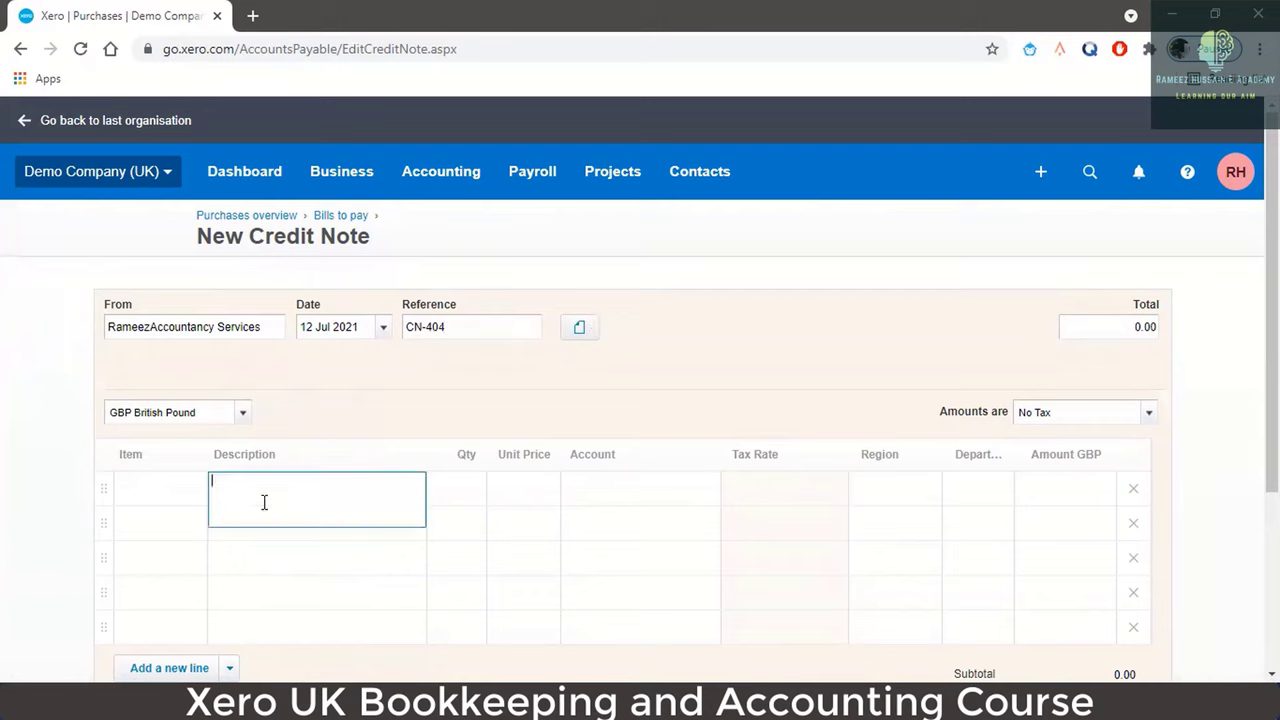
pyautogui.write('Over Charged Ser')
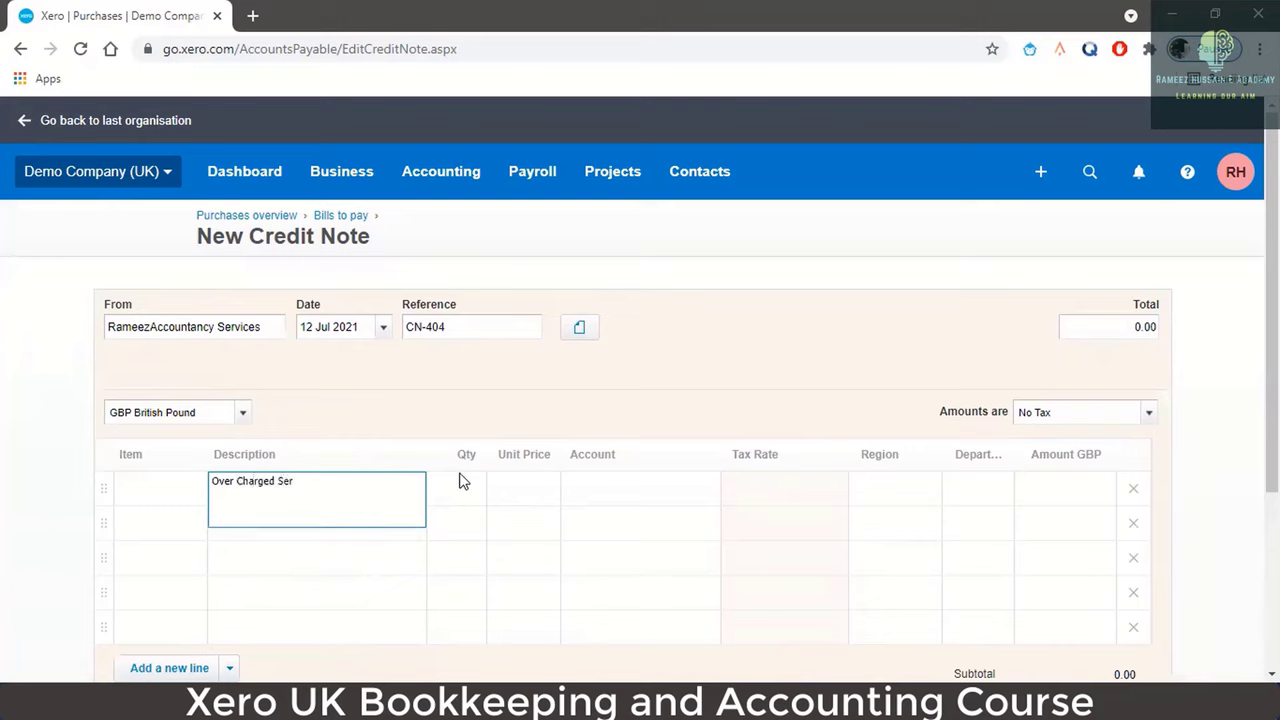
pyautogui.write('vices')
pyautogui.press('Tab')
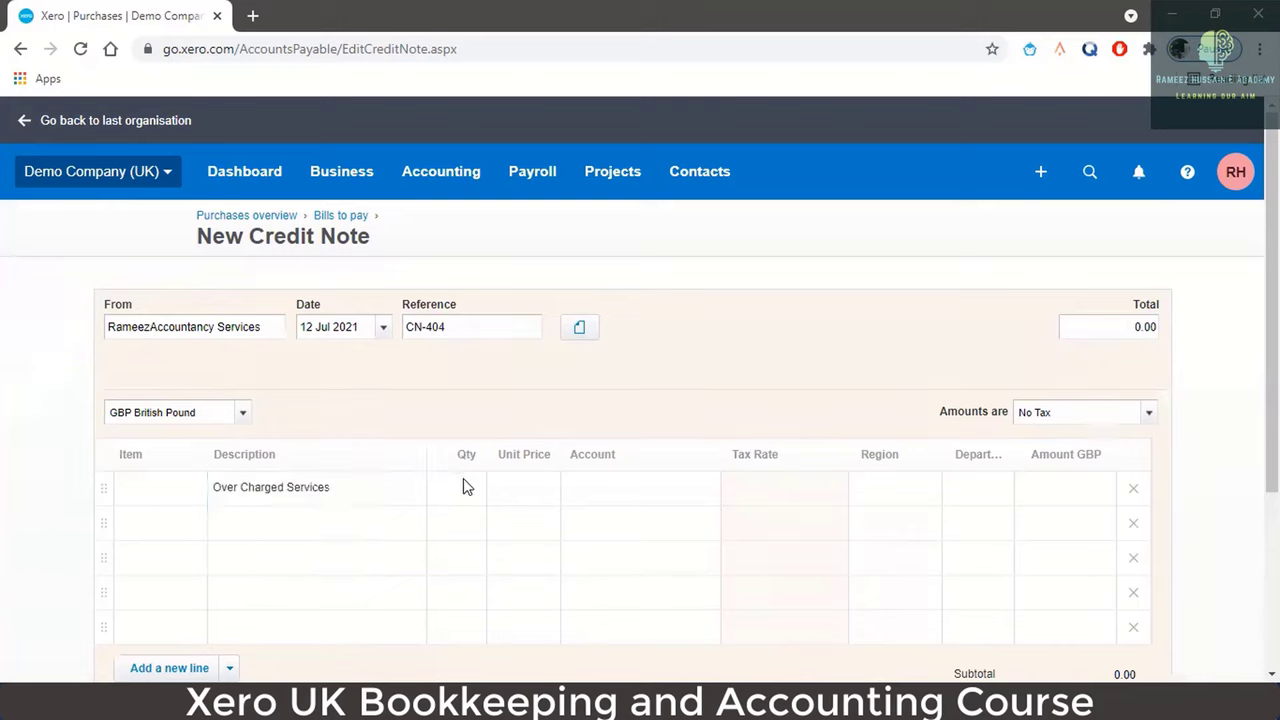
pyautogui.click(450, 488)
pyautogui.write('1')
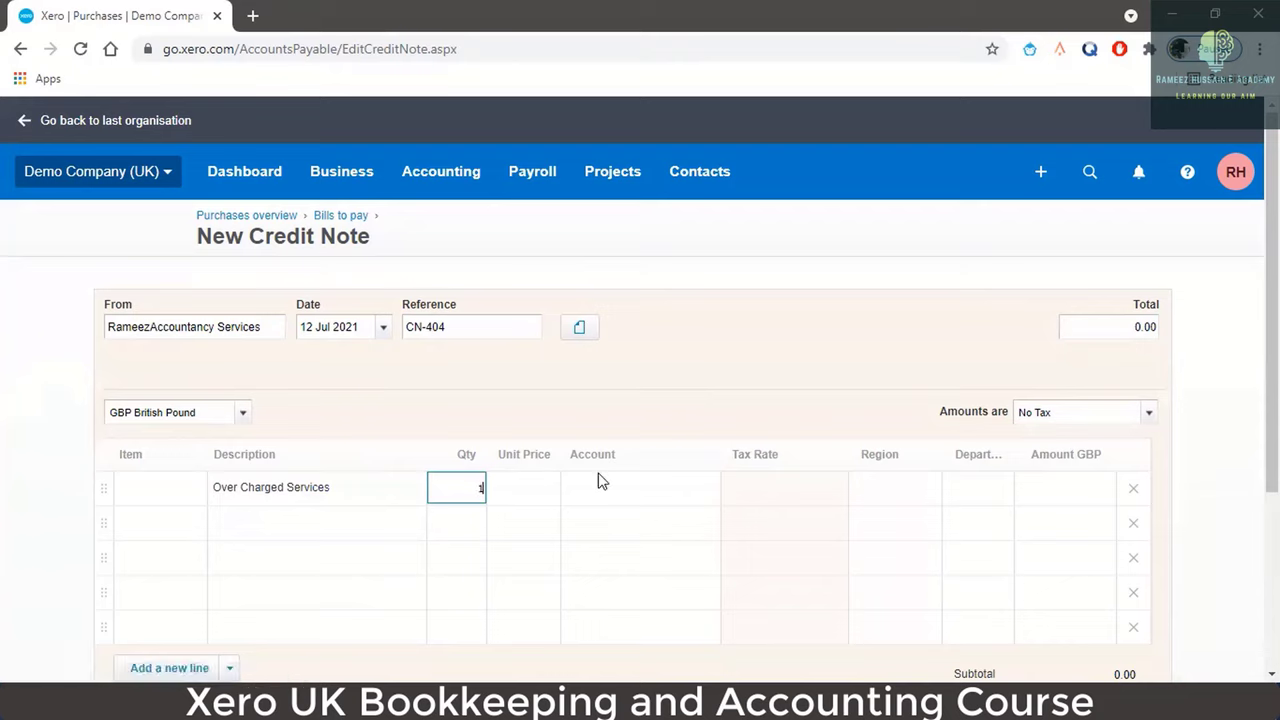
pyautogui.press('Tab')
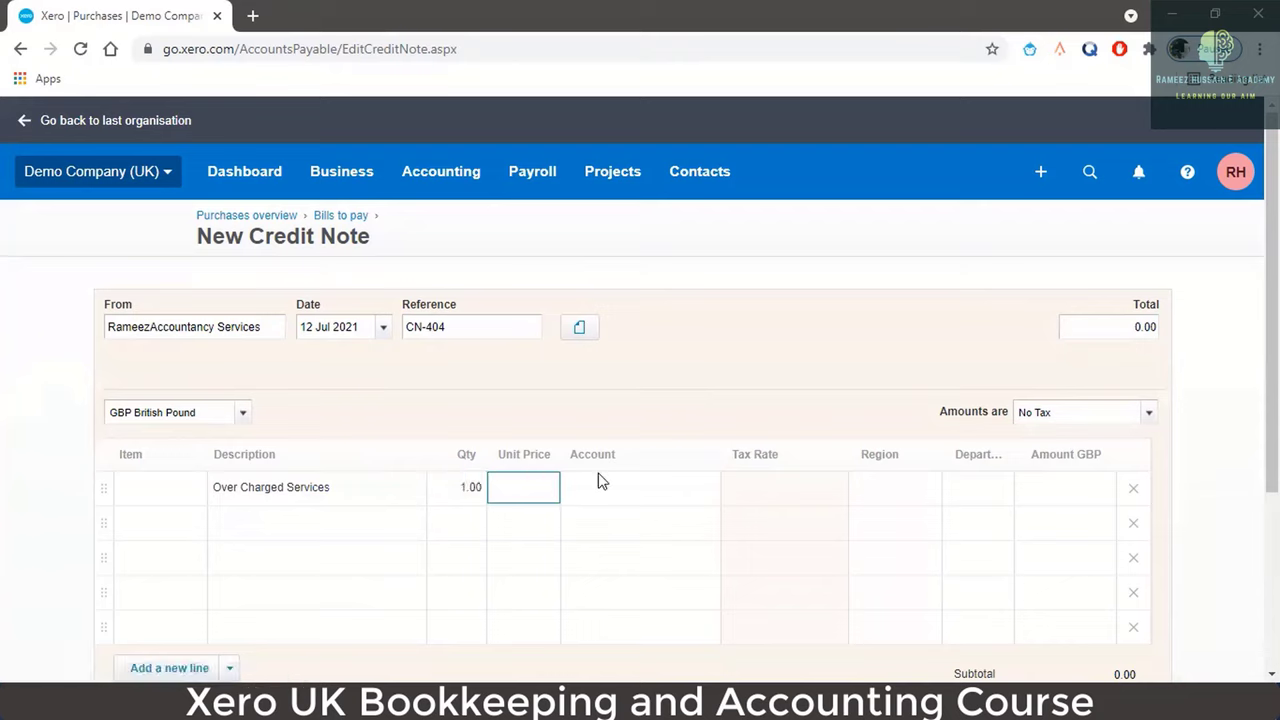
pyautogui.write('50')
pyautogui.press('Tab')
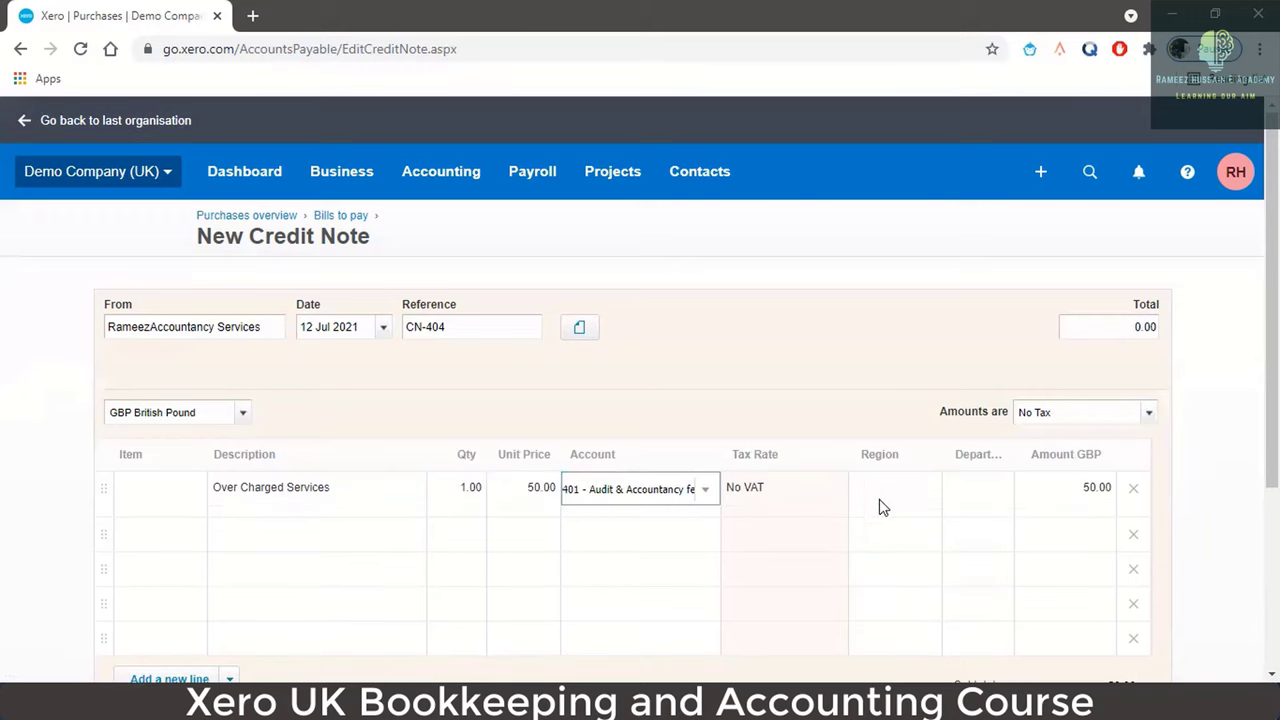
pyautogui.scroll(-2, 1137, 394)
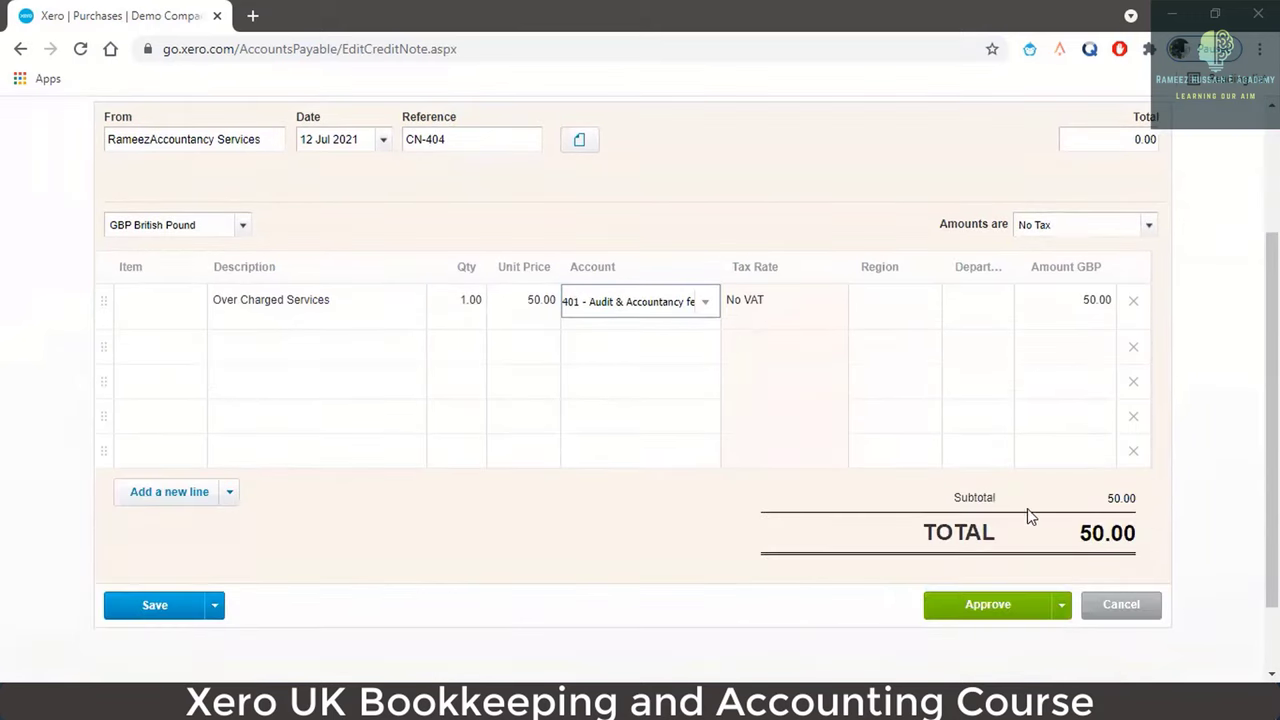
pyautogui.click(975, 607)
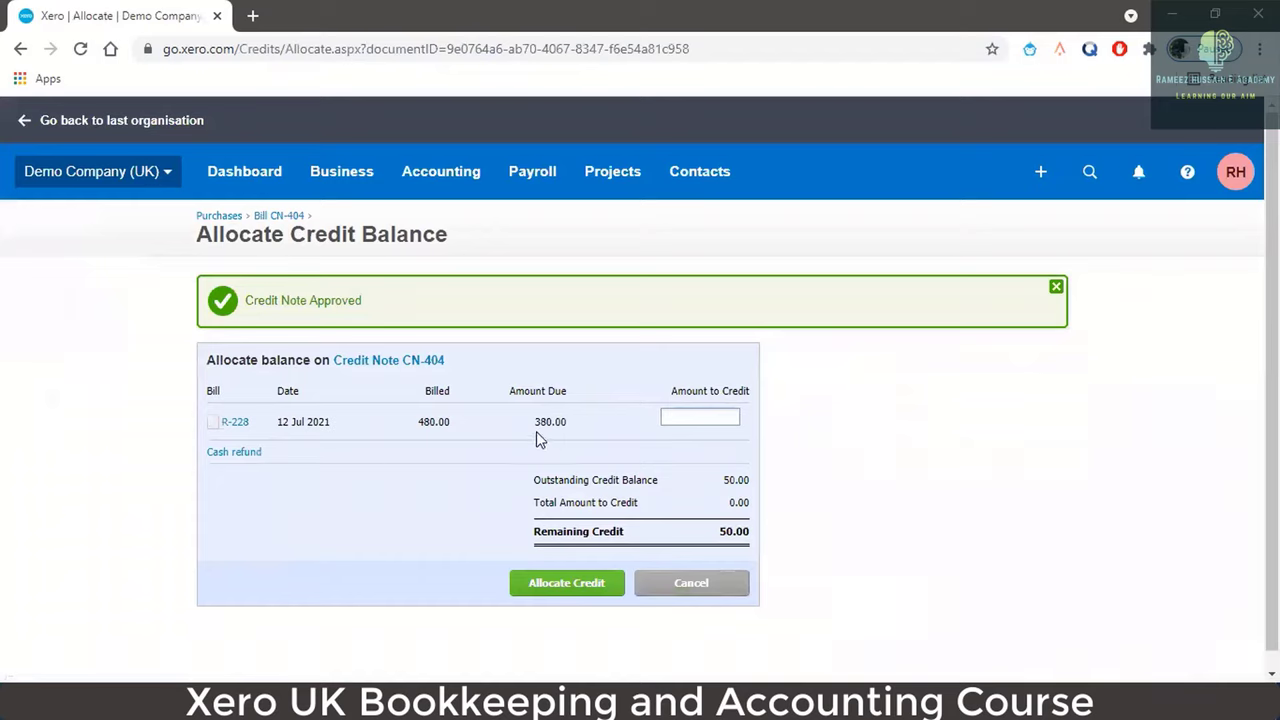
# Step: Record a 50.00 cash refund dated 12 Jul 2021 to 090 - Business Bank Account, reference CN-404
pyautogui.click(246, 452)
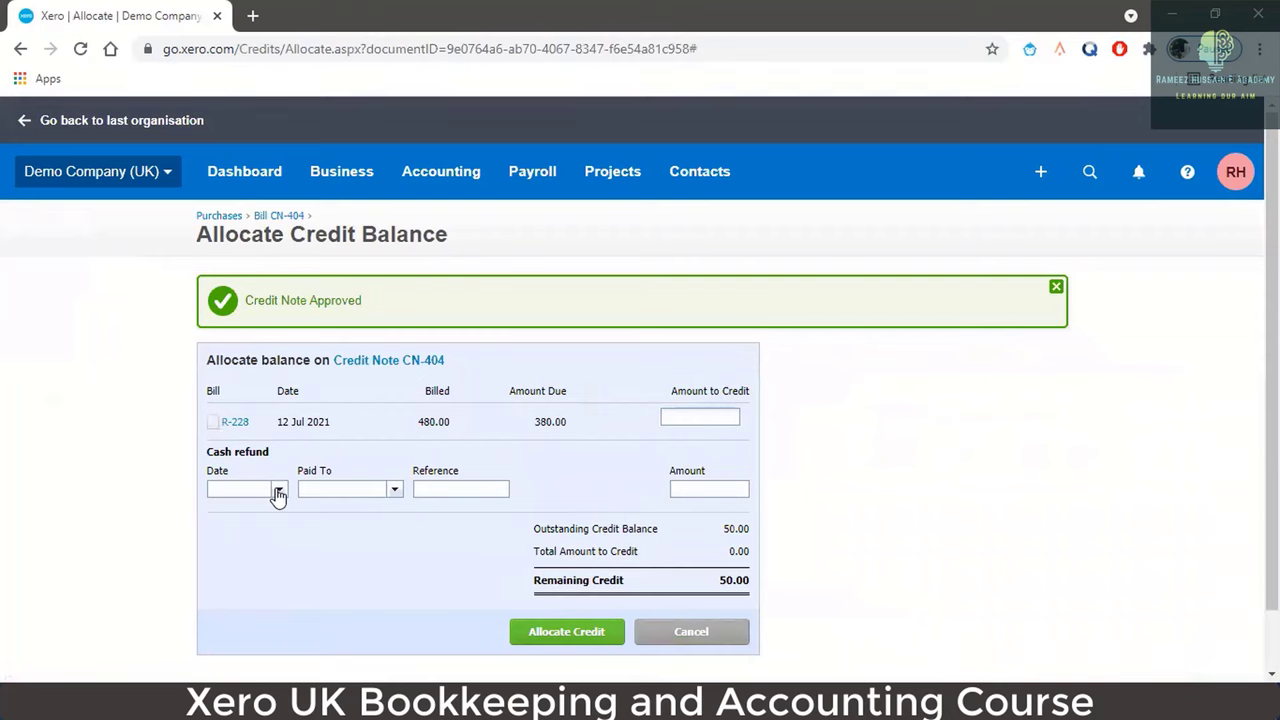
pyautogui.click(278, 490)
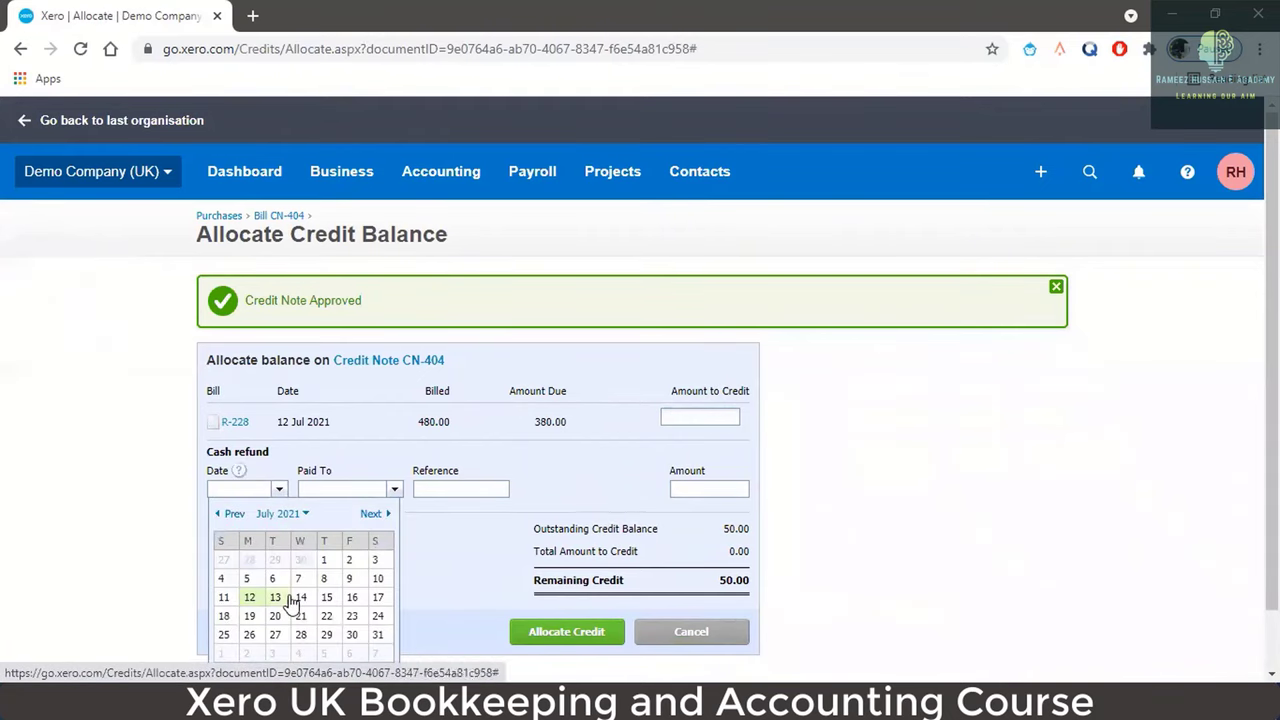
pyautogui.click(251, 598)
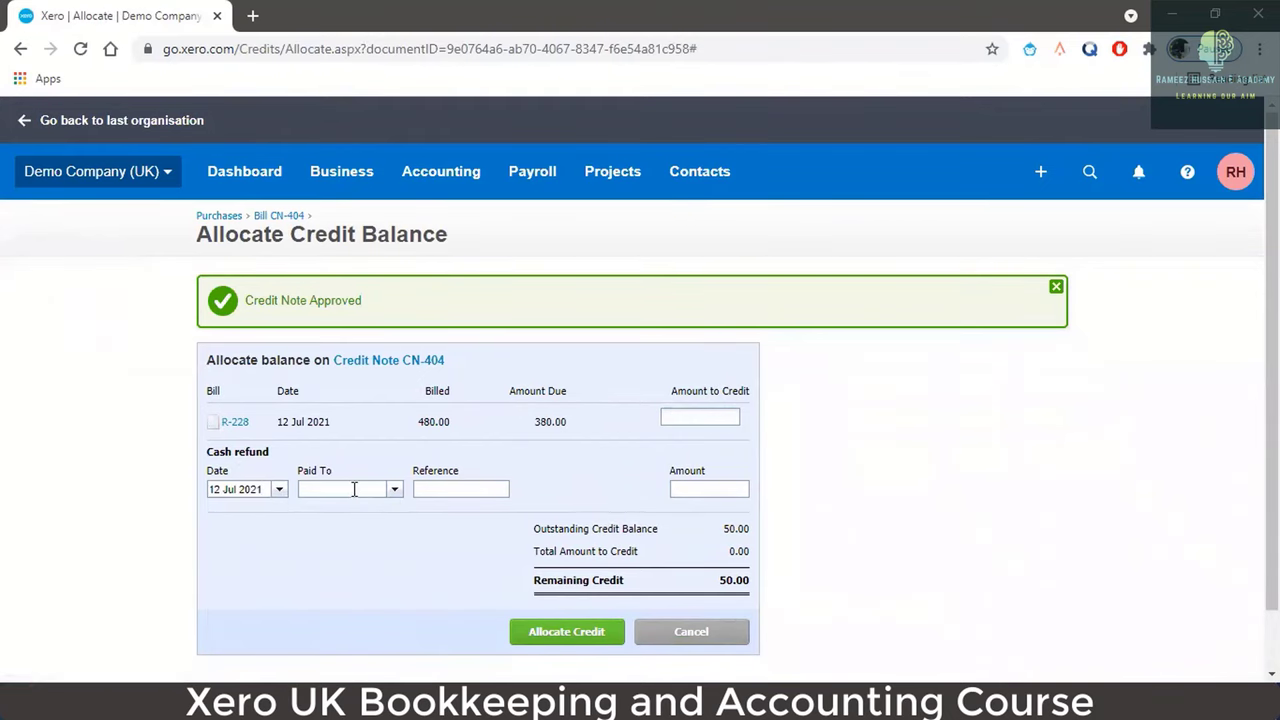
pyautogui.click(395, 490)
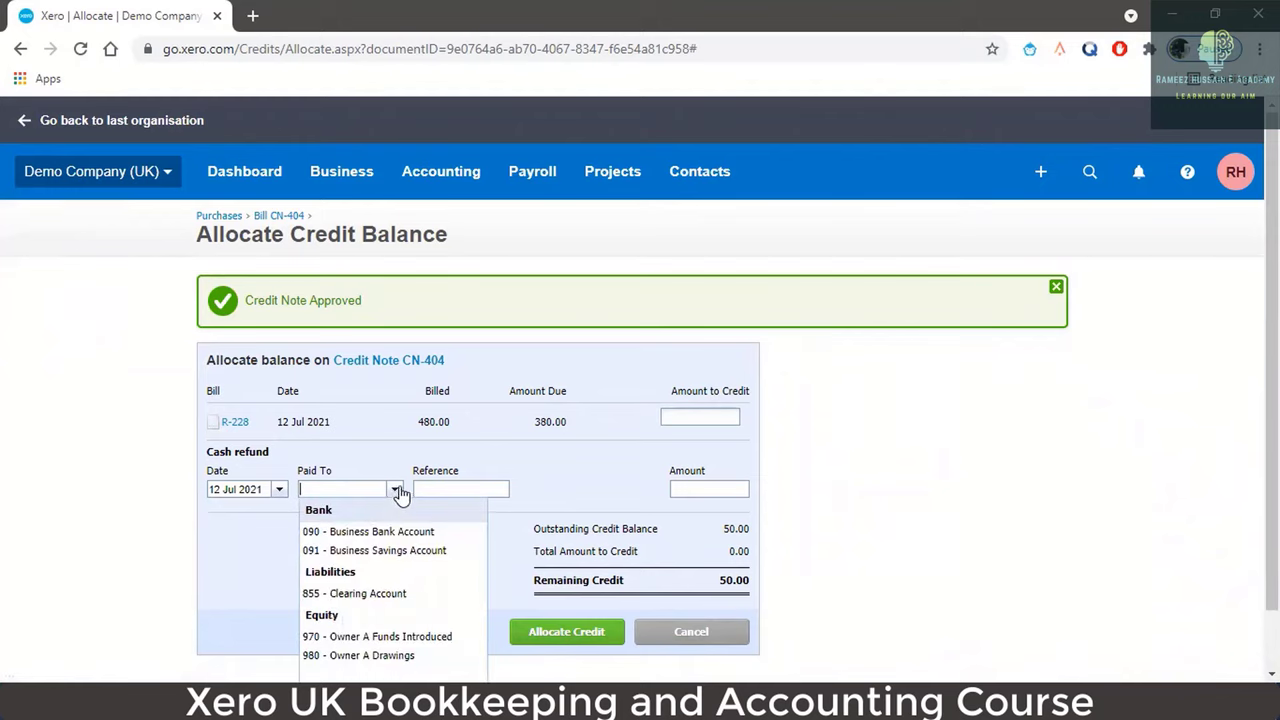
pyautogui.click(441, 538)
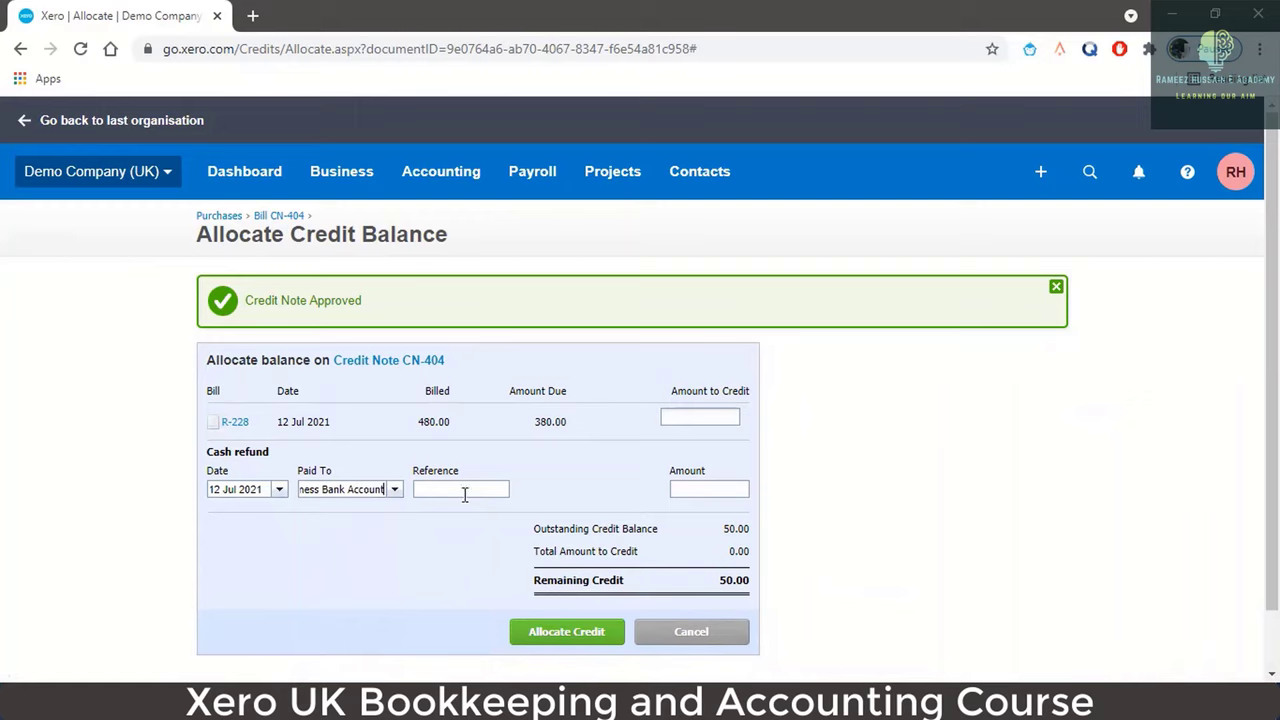
pyautogui.click(464, 495)
pyautogui.write('CN')
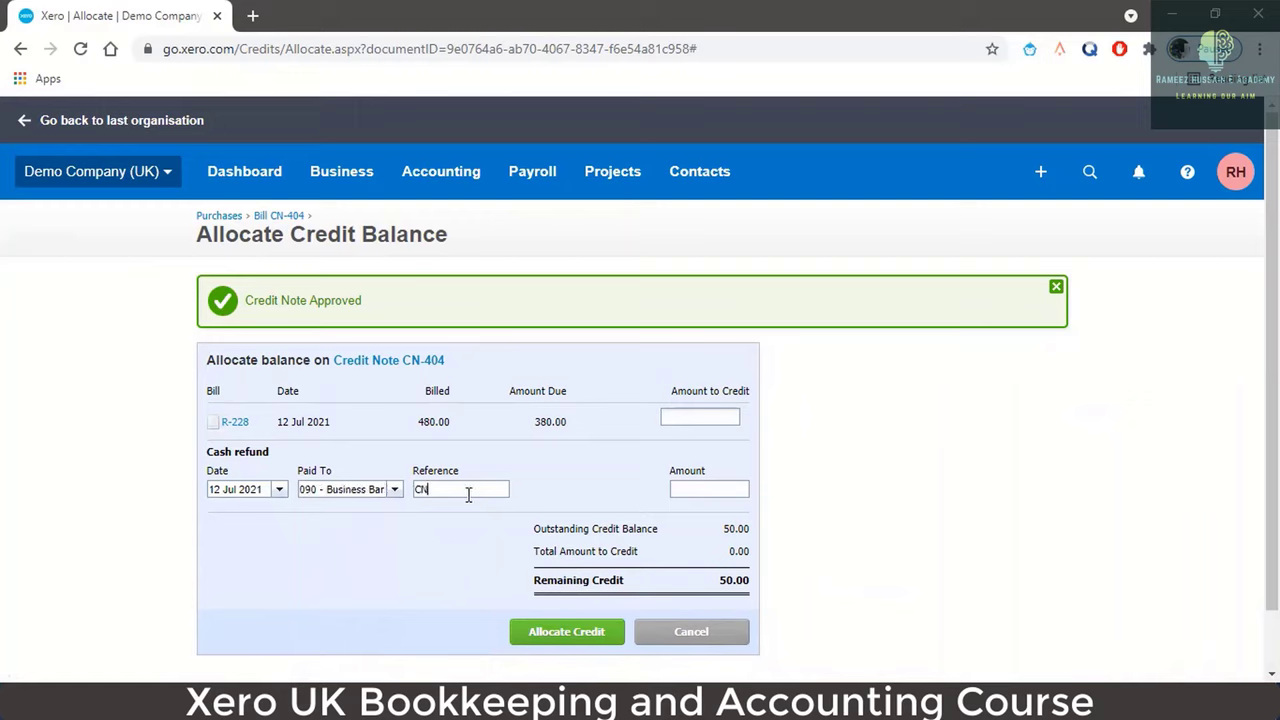
pyautogui.write('-404')
pyautogui.click(742, 490)
pyautogui.write('50')
pyautogui.click(567, 632)
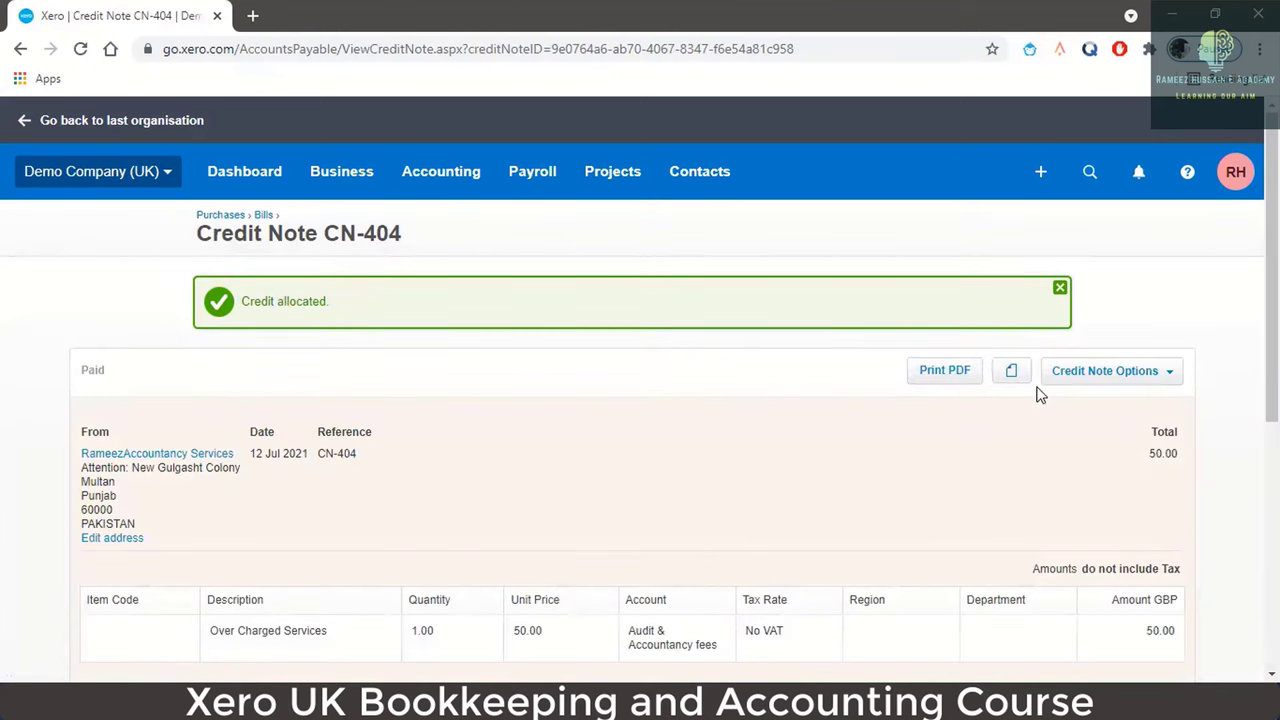
# Step: Scroll down CN-404 to check the Cash Refund line and 0.00 remaining credit
pyautogui.scroll(-1, 1130, 468)
pyautogui.scroll(-1, 1131, 460)
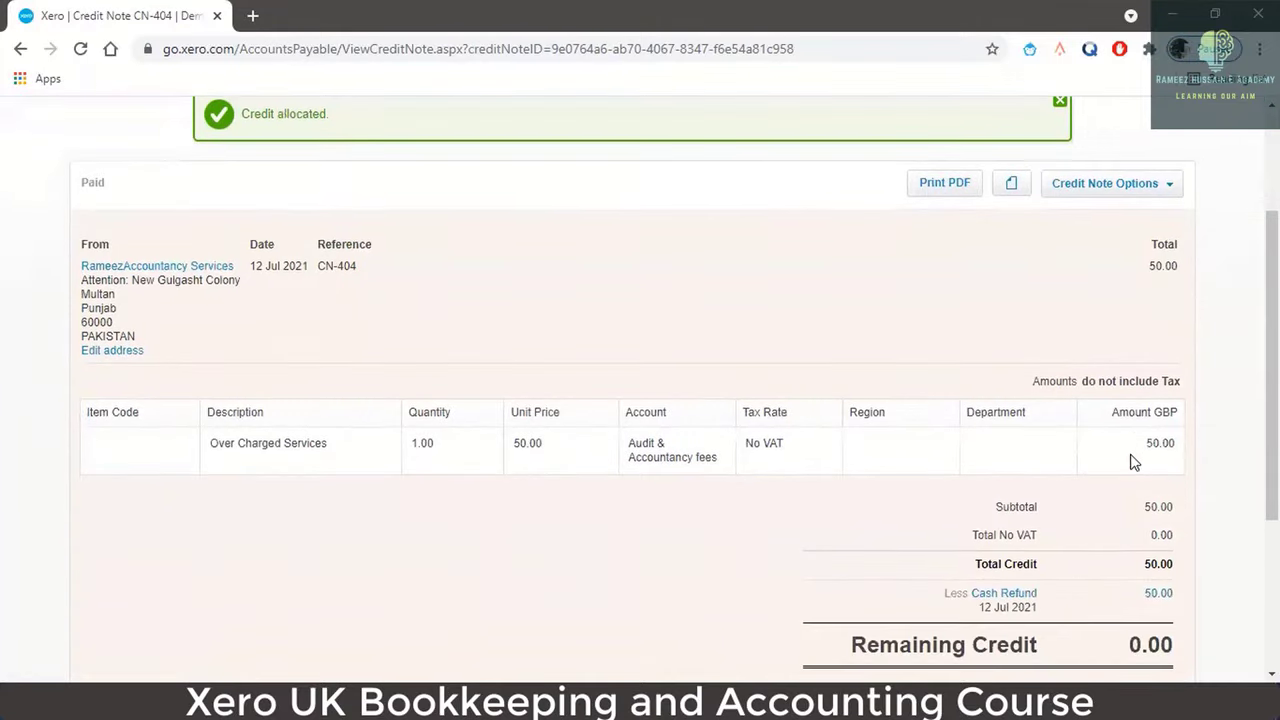
pyautogui.scroll(-1, 1132, 446)
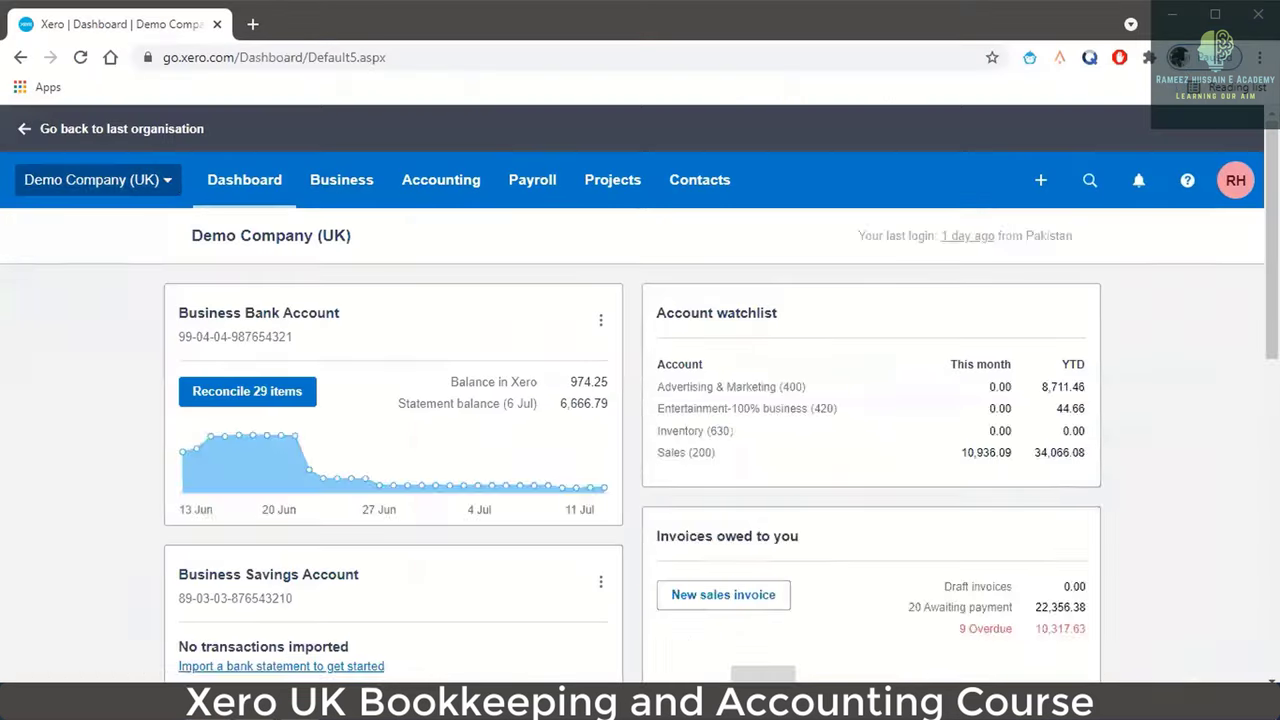
pyautogui.click(170, 180)
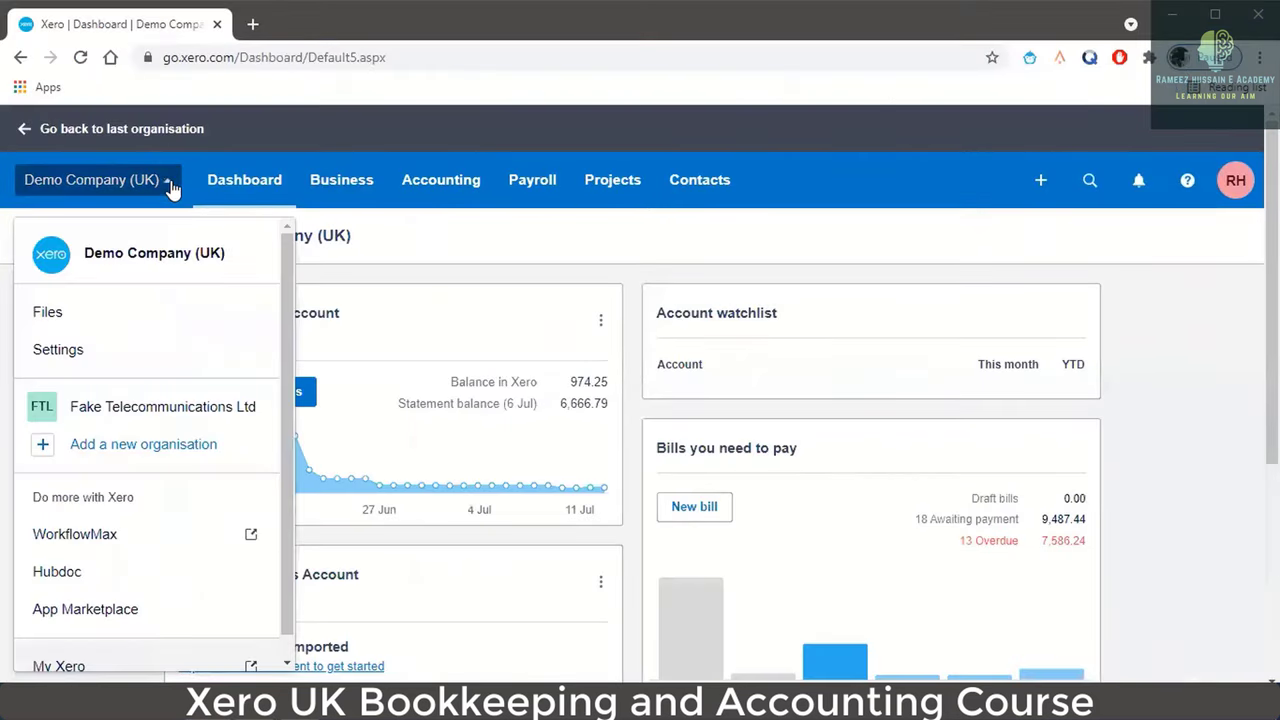
pyautogui.click(96, 349)
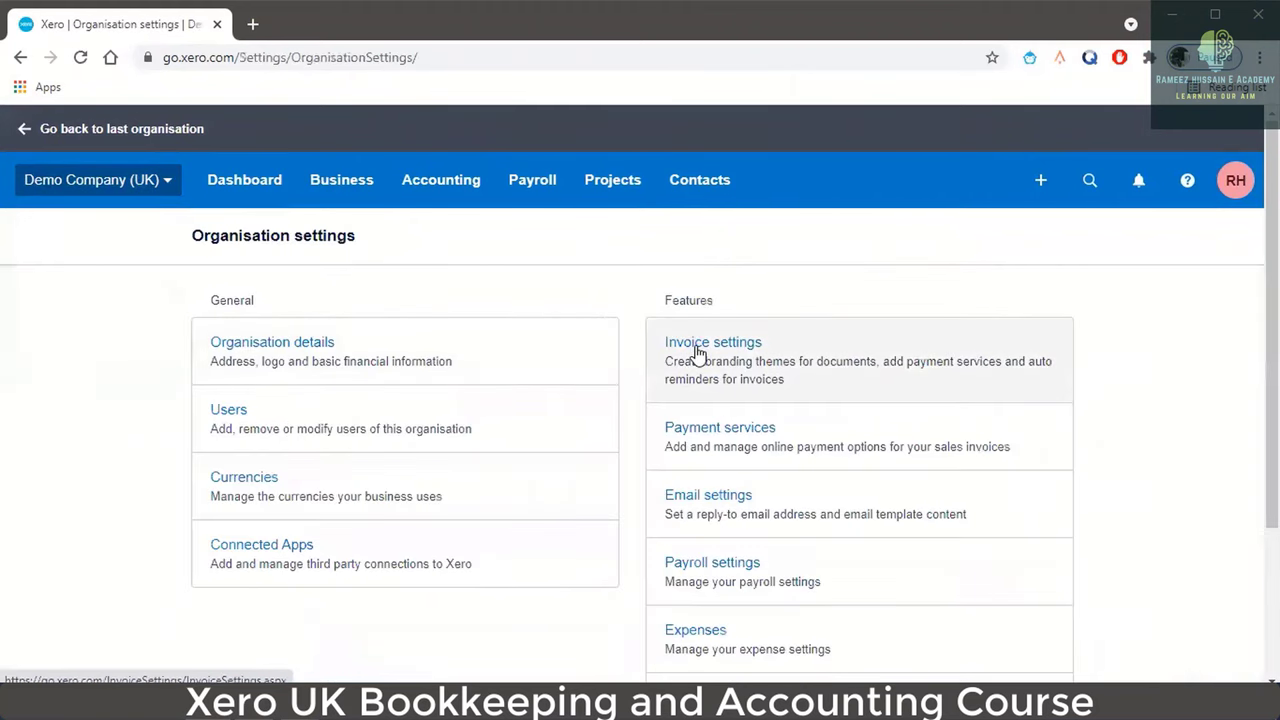
pyautogui.click(697, 350)
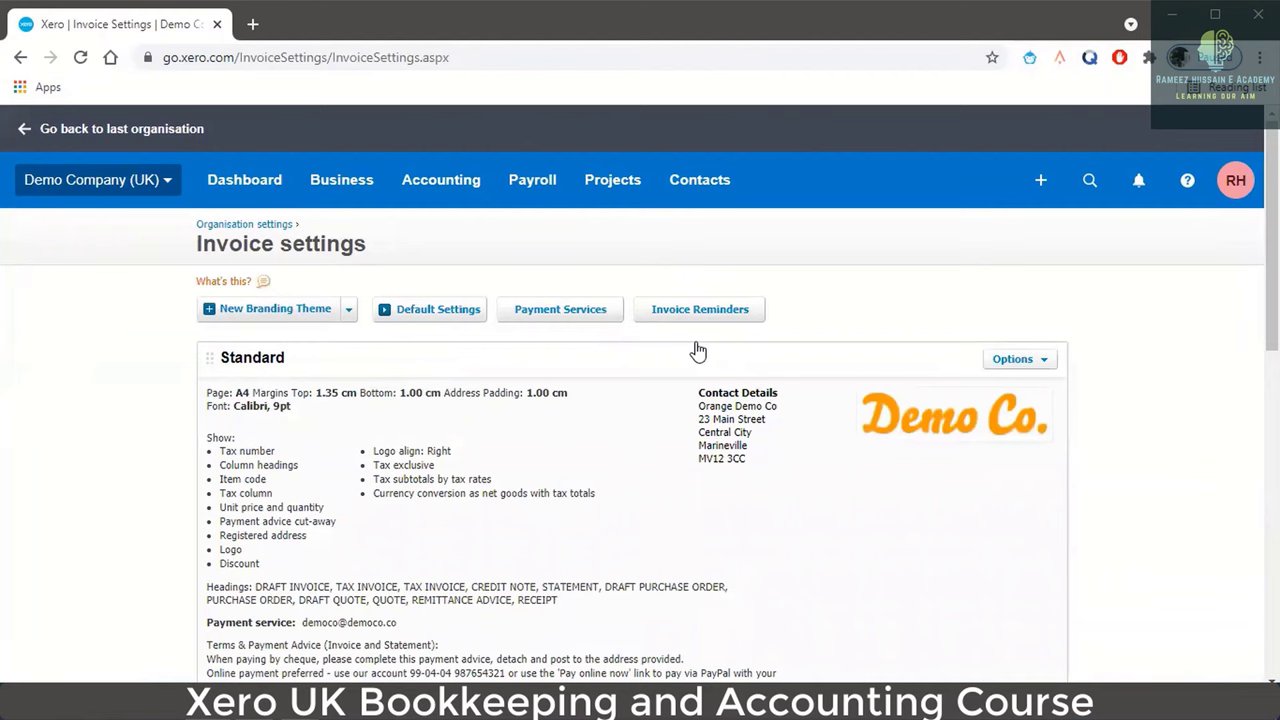
pyautogui.click(414, 317)
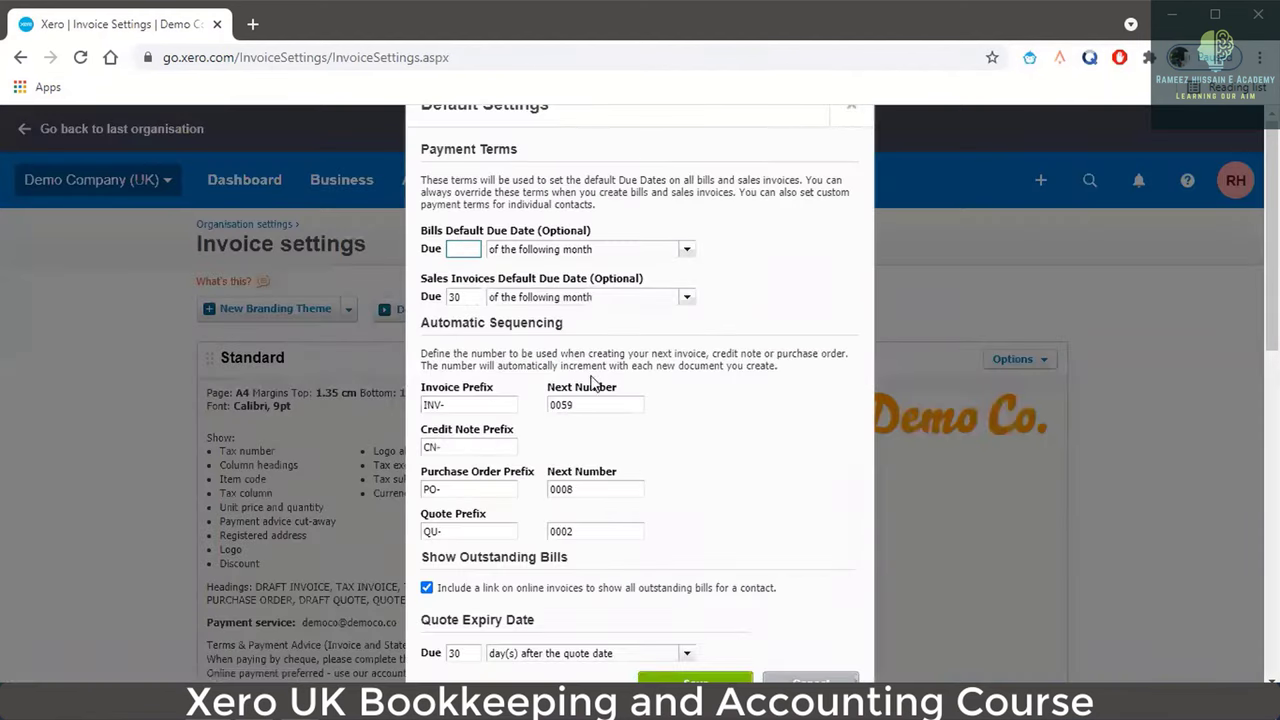
pyautogui.scroll(-2, 578, 398)
pyautogui.scroll(-1, 578, 398)
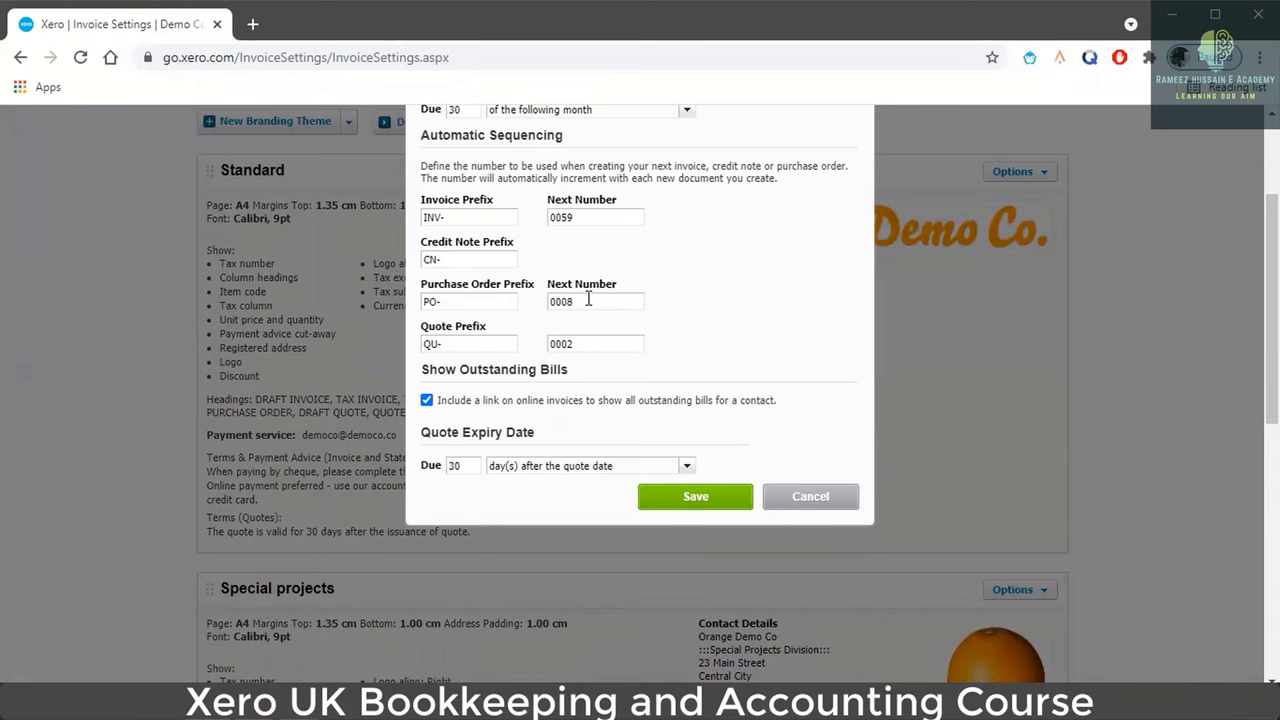
pyautogui.scroll(2, 755, 312)
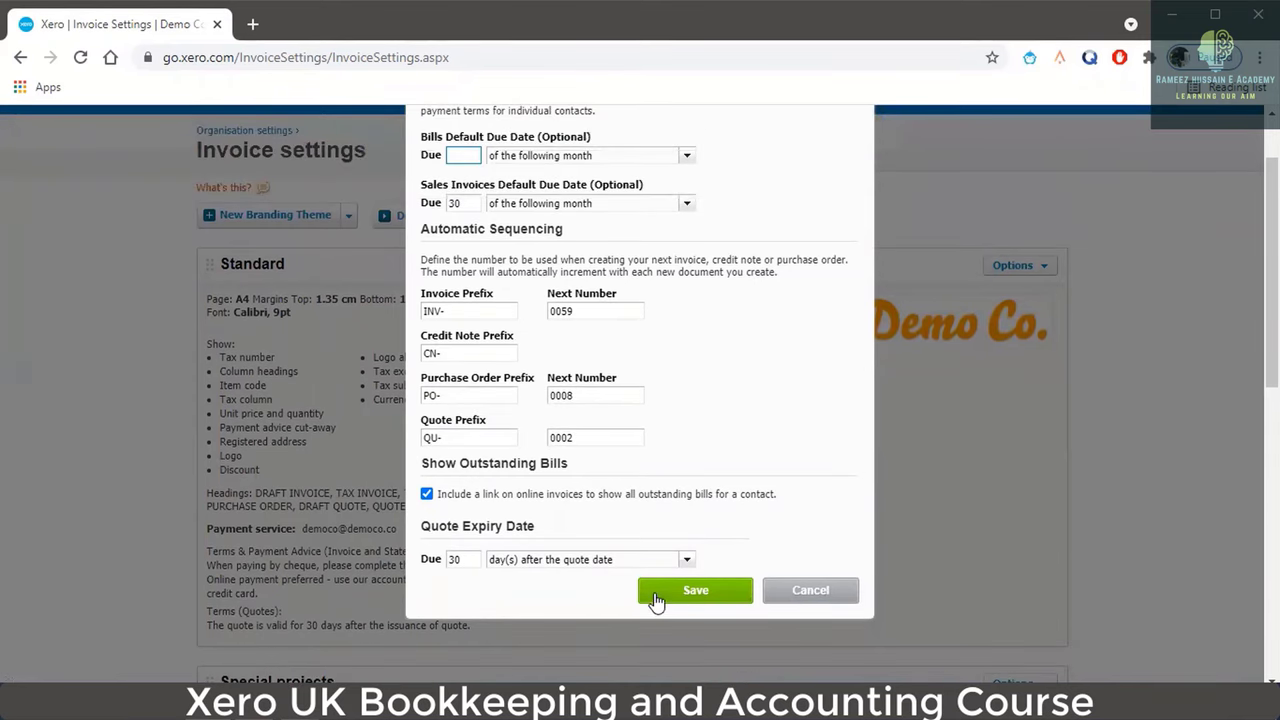
pyautogui.click(808, 592)
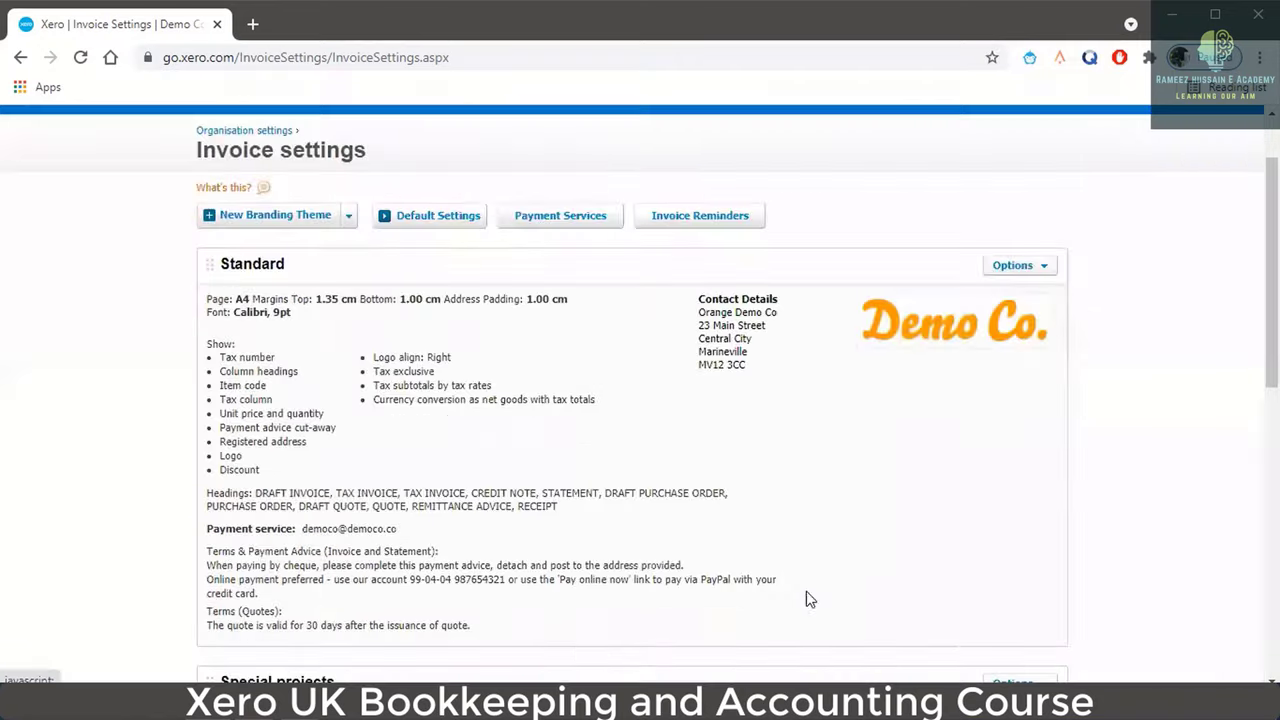
pyautogui.click(1018, 268)
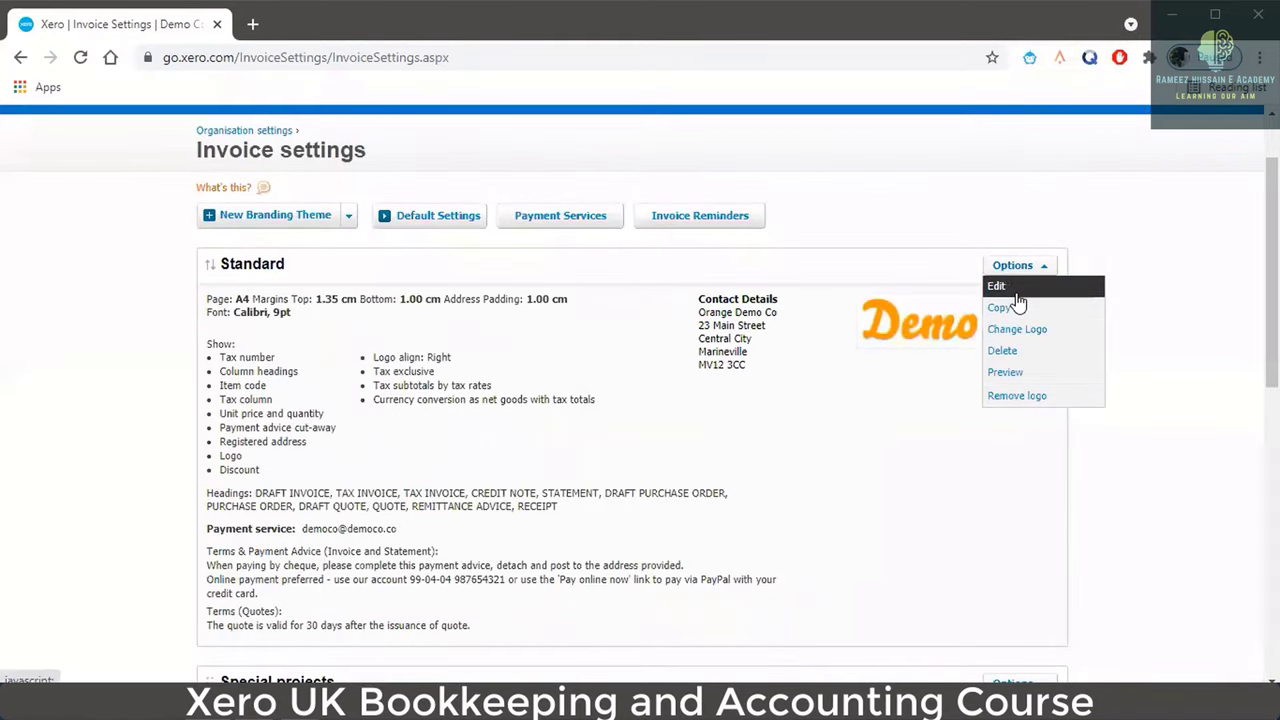
pyautogui.click(1008, 287)
pyautogui.scroll(-5, 450, 360)
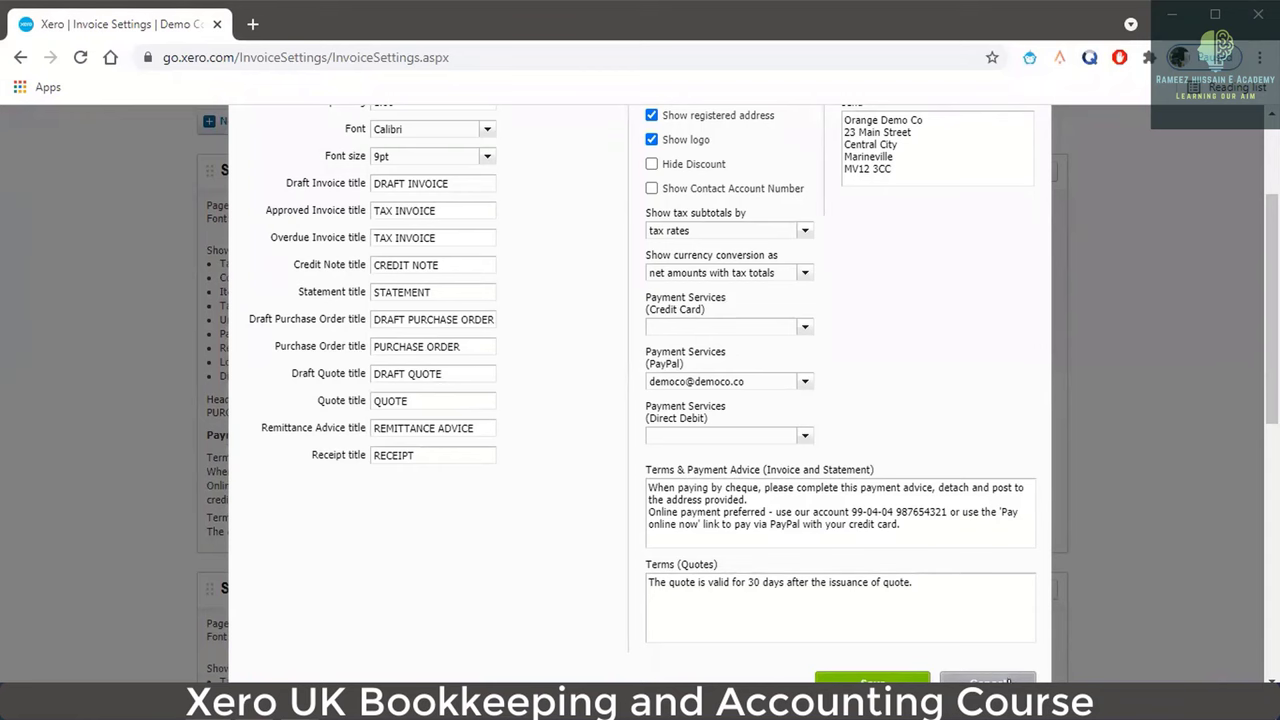
pyautogui.click(1008, 682)
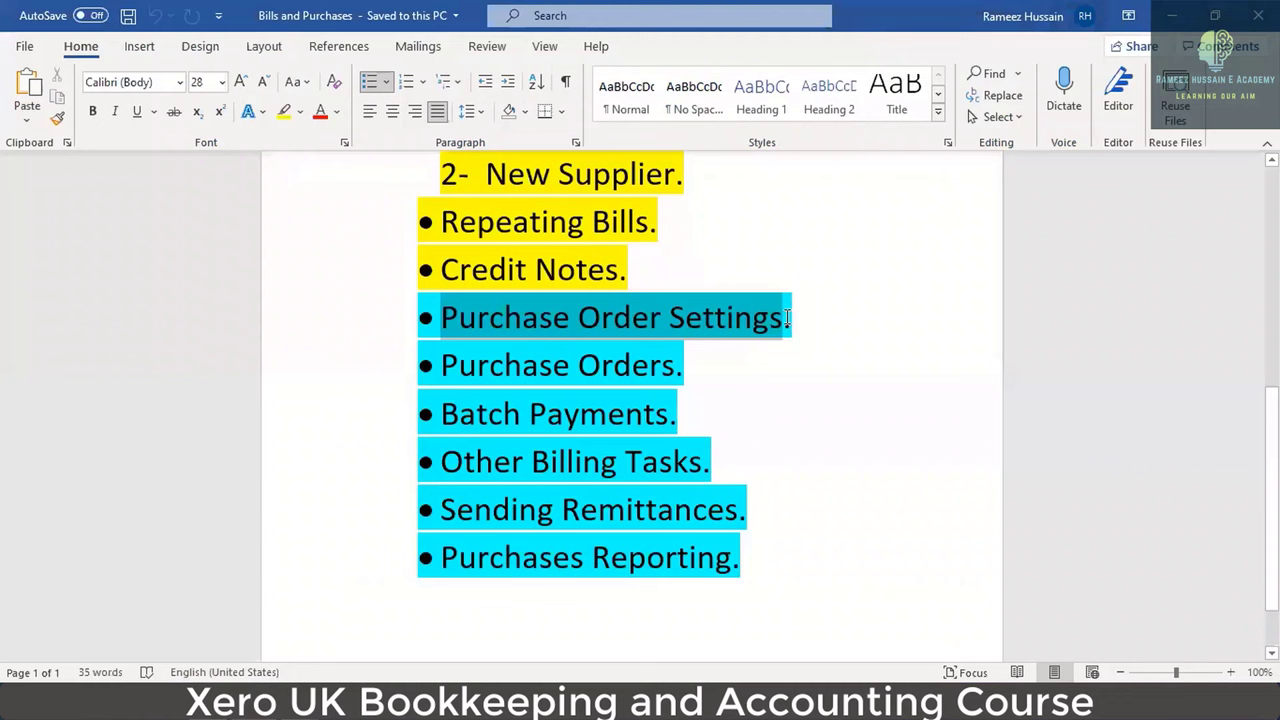
# Step: Apply a yellow text highlight to the 'Purchase Order Settings.' line
pyautogui.tripleClick(604, 317)
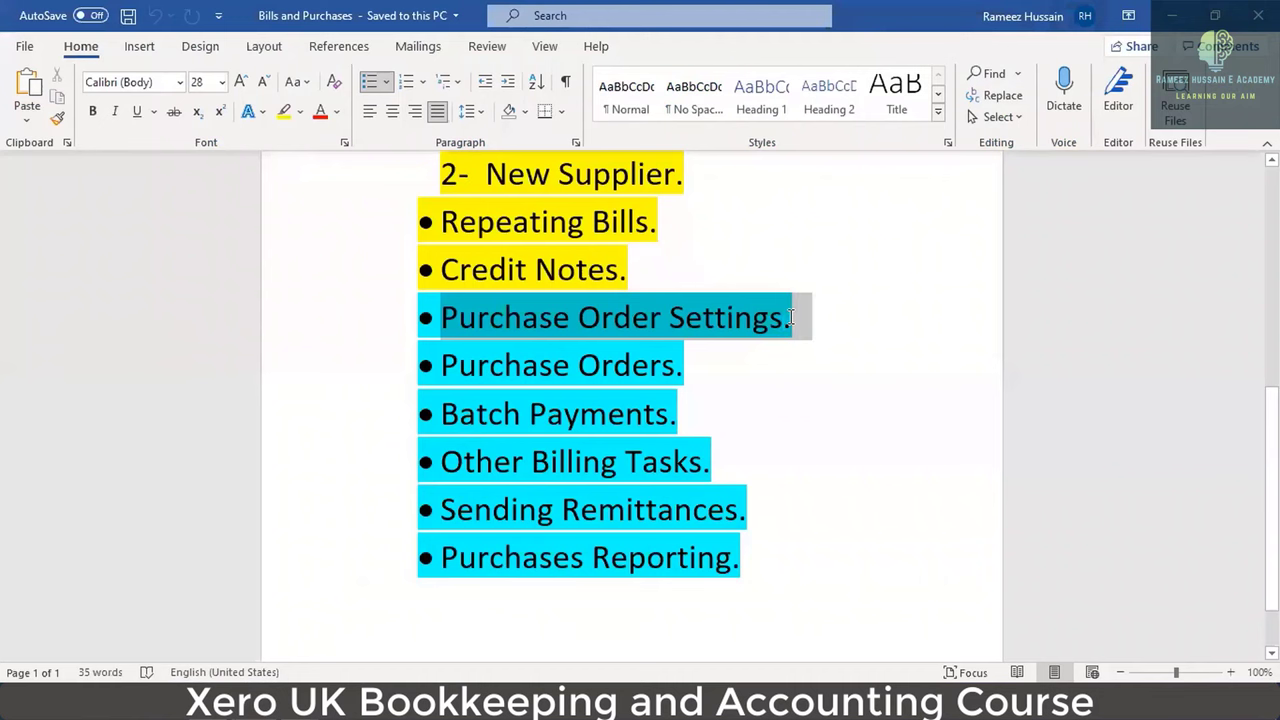
pyautogui.click(480, 320)
pyautogui.moveTo(441, 317); pyautogui.dragTo(779, 322)
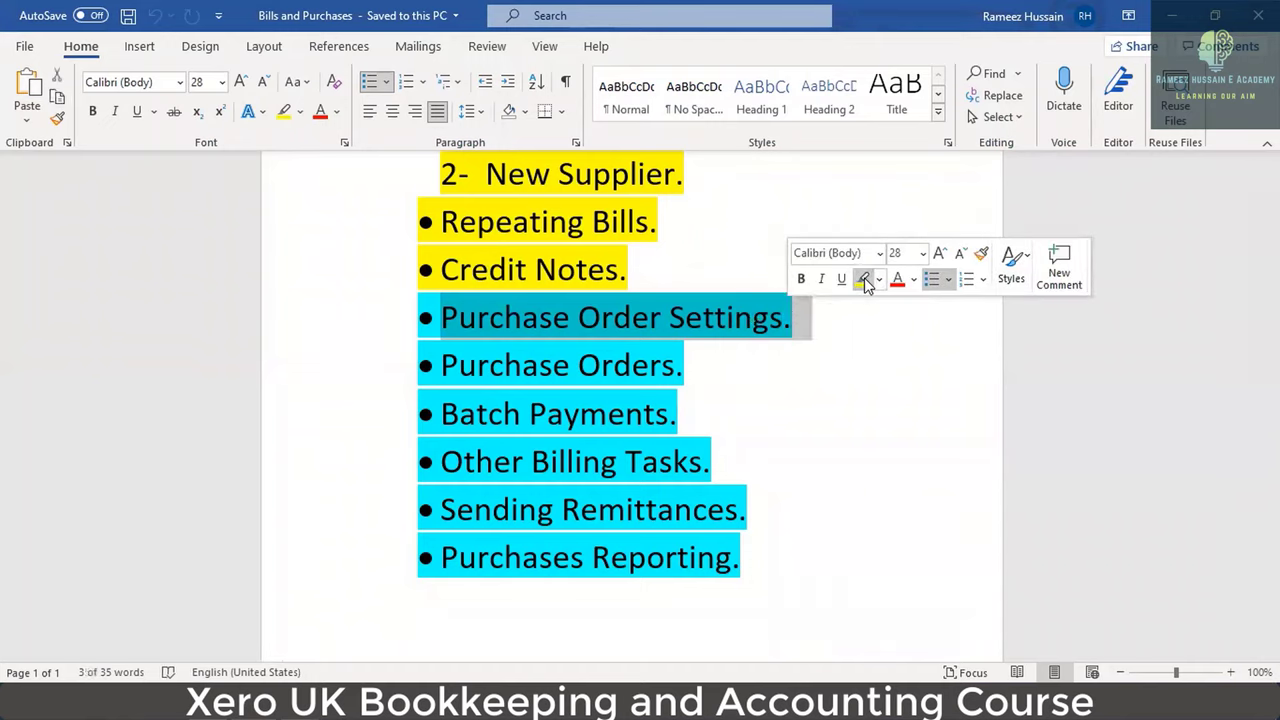
pyautogui.click(862, 279)
pyautogui.click(770, 373)
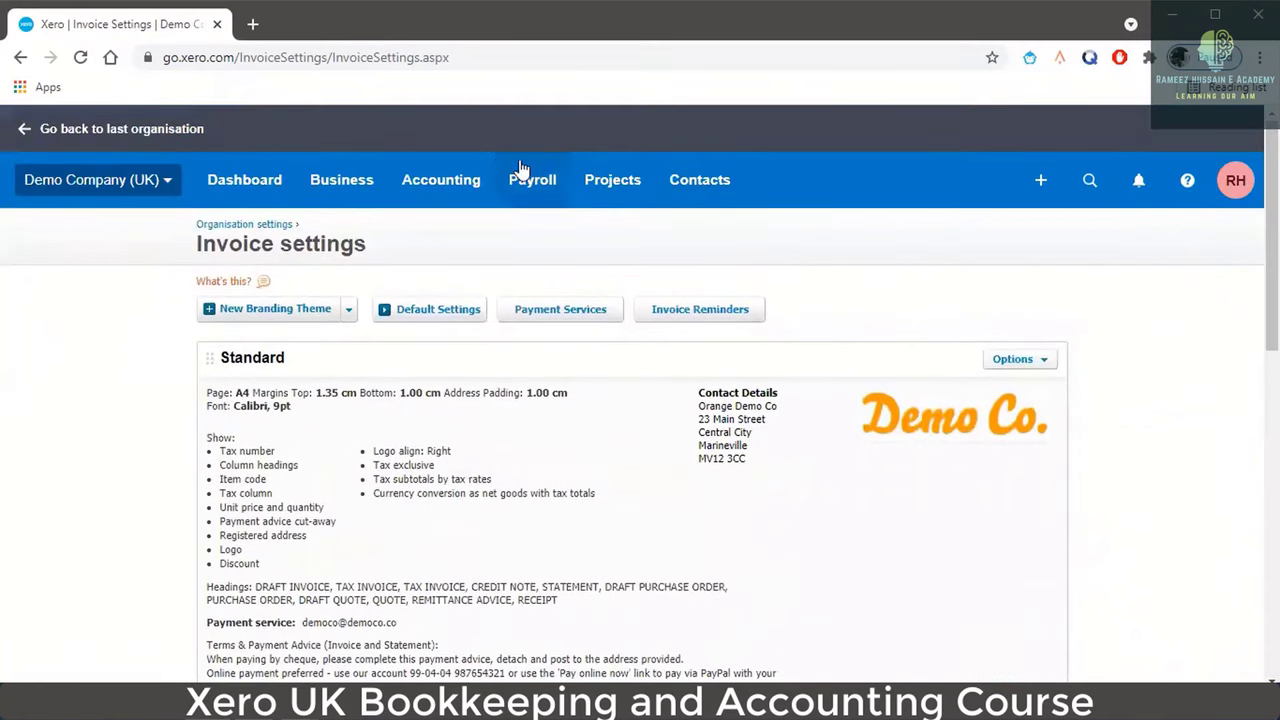
# Step: Go from the Dashboard to Business > Purchase orders and open draft PO-0007
pyautogui.click(280, 180)
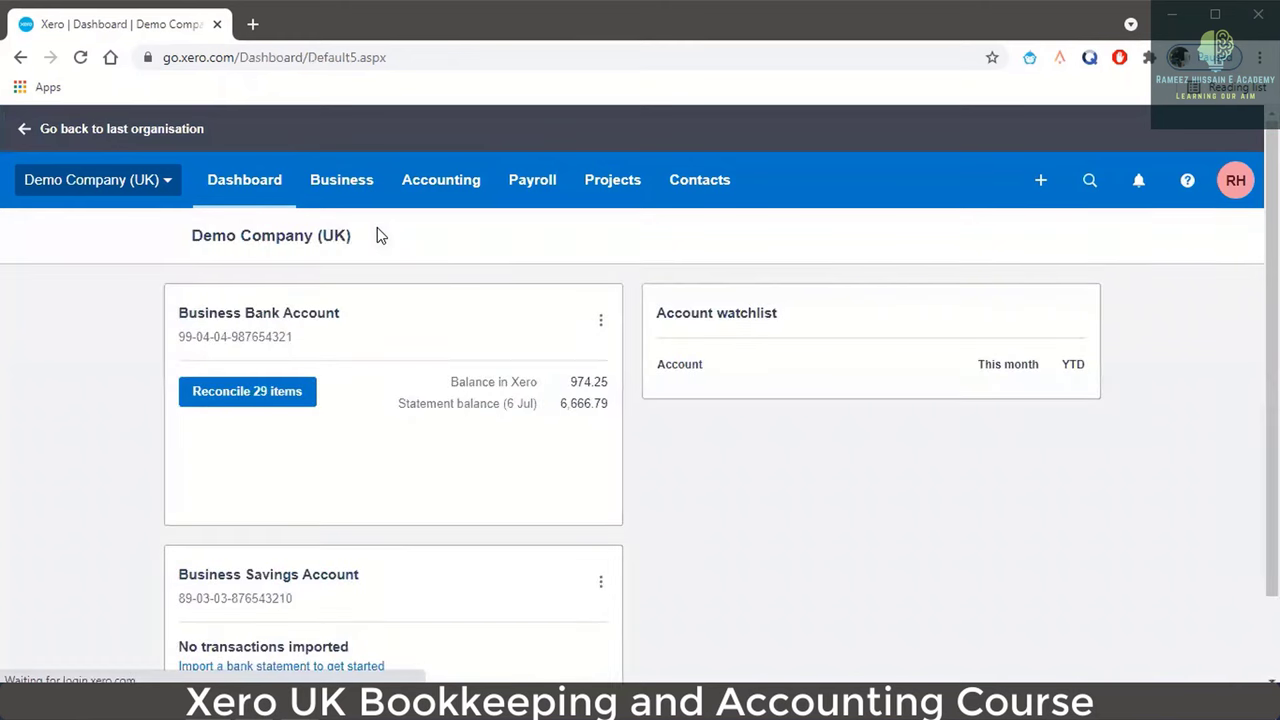
pyautogui.click(358, 200)
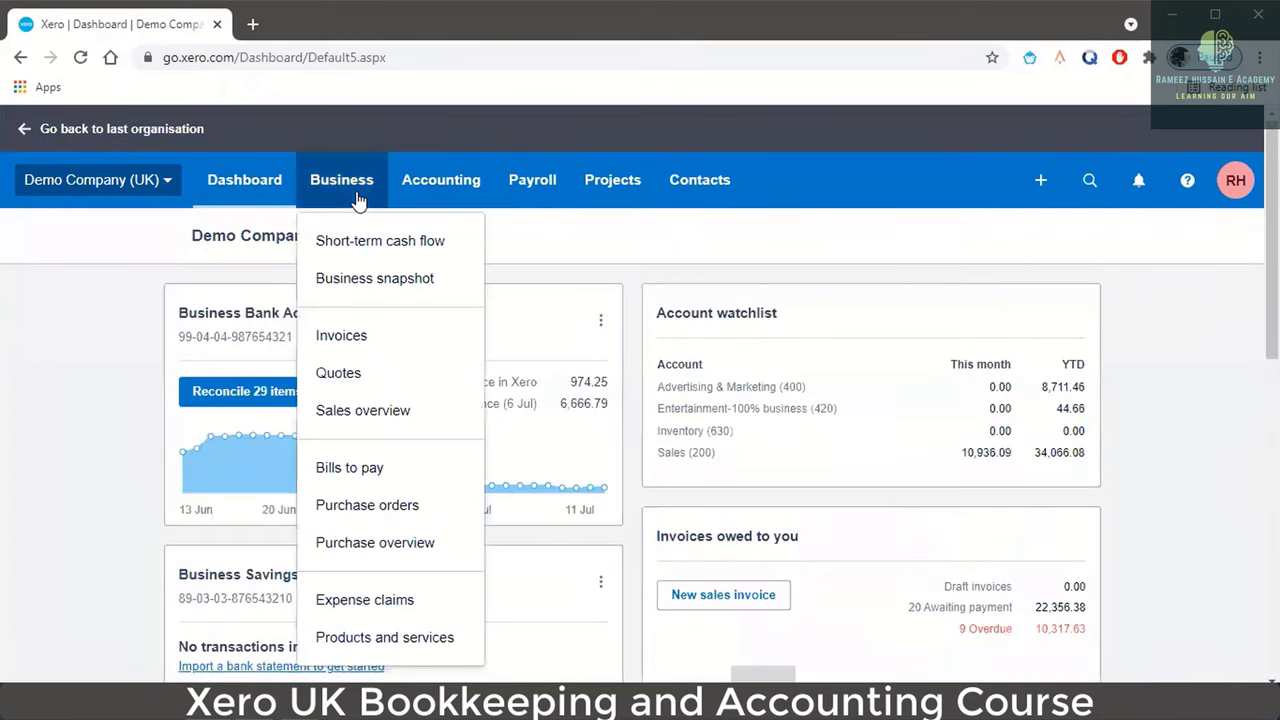
pyautogui.click(370, 505)
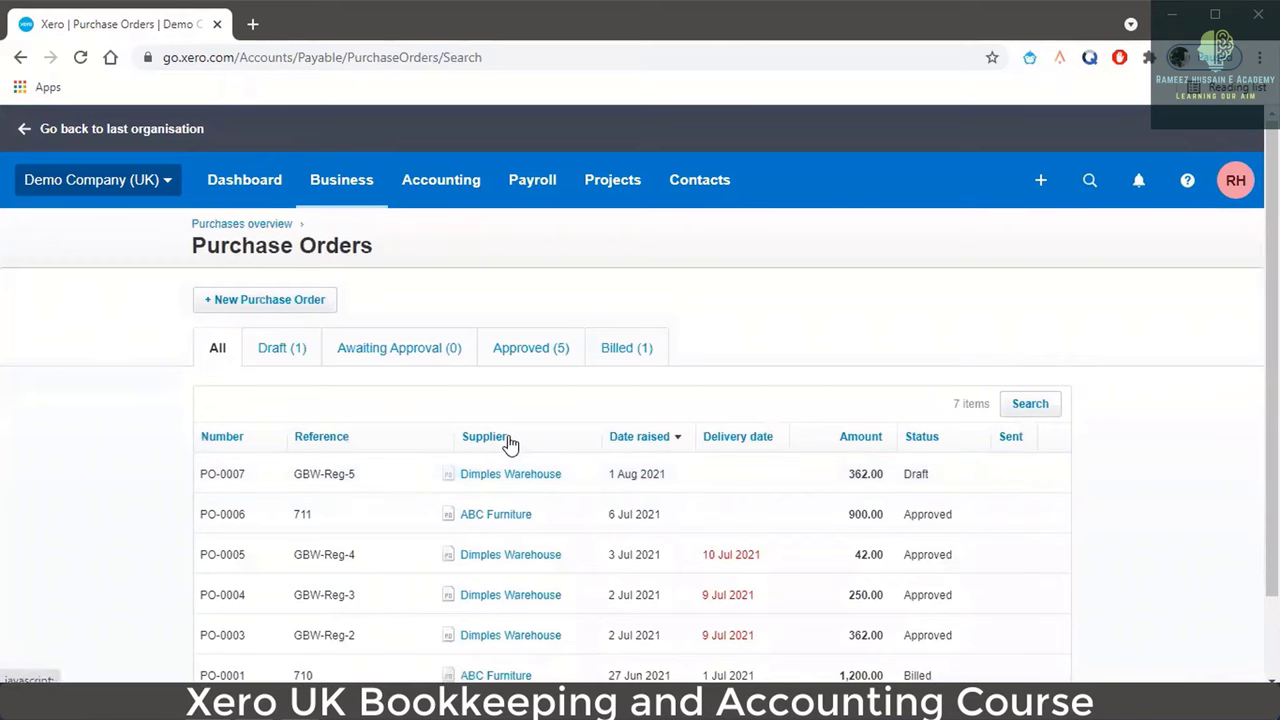
pyautogui.scroll(-1, 510, 443)
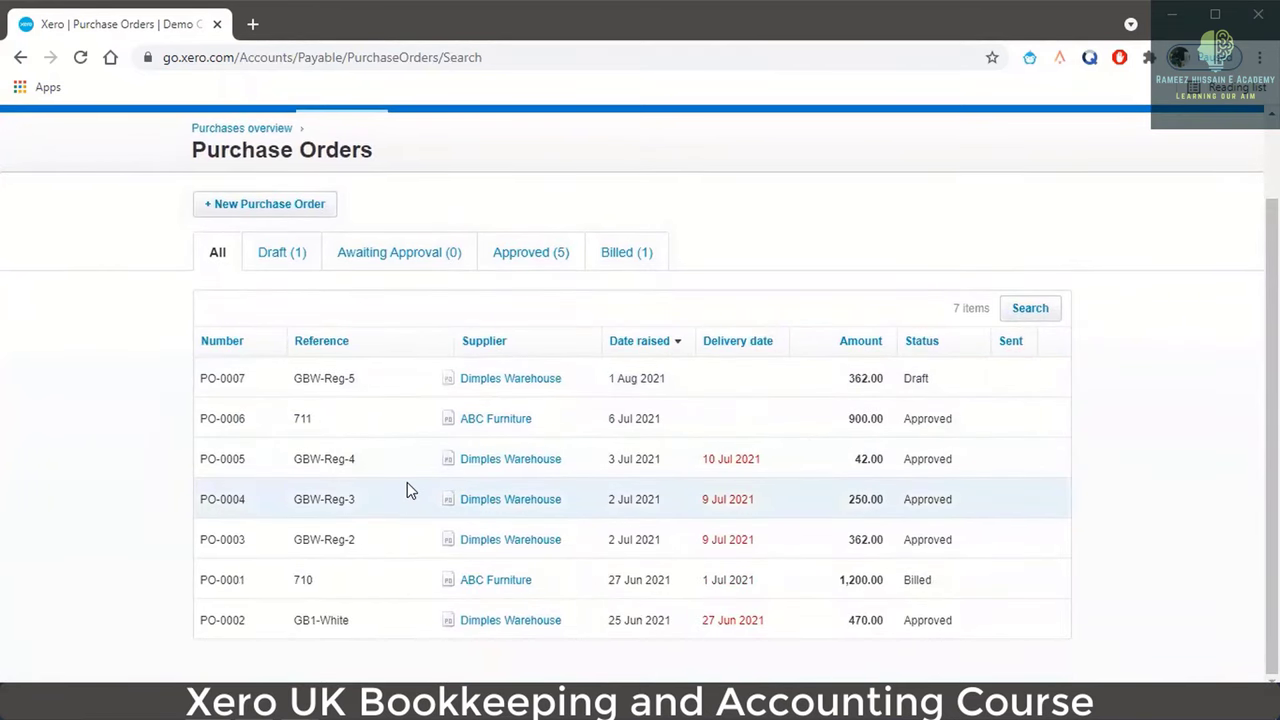
pyautogui.scroll(1, 407, 485)
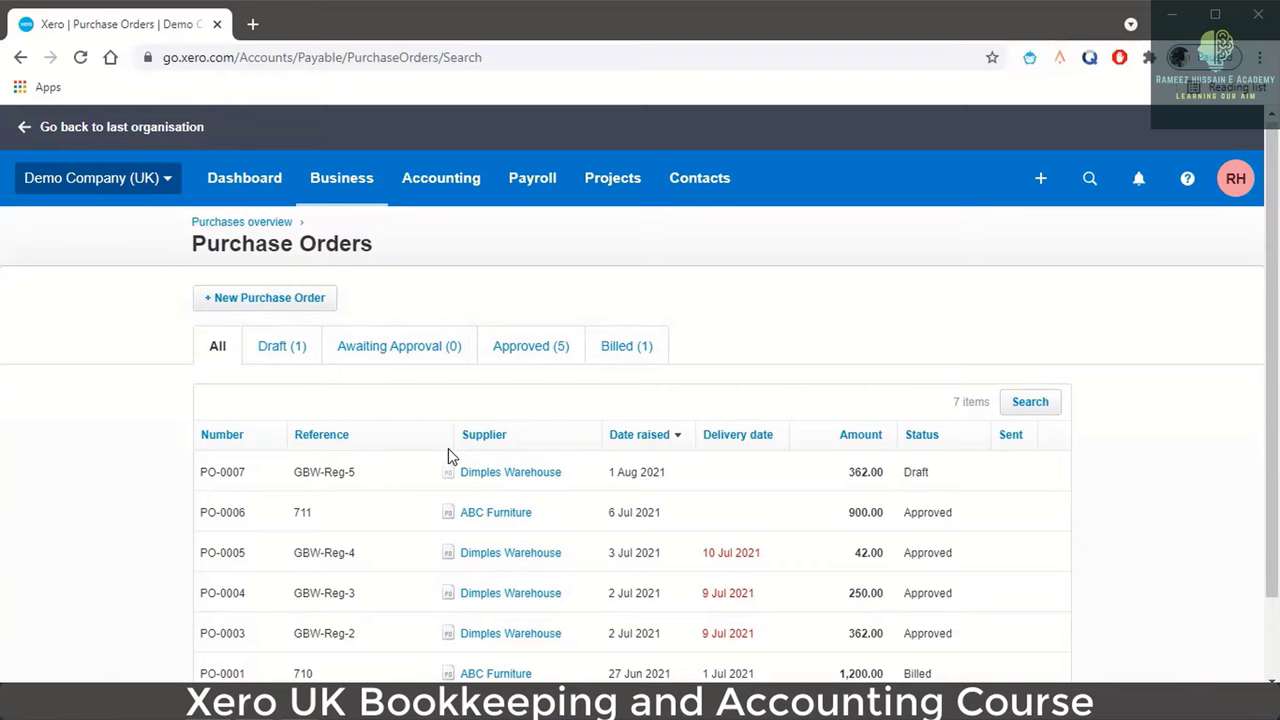
pyautogui.click(525, 483)
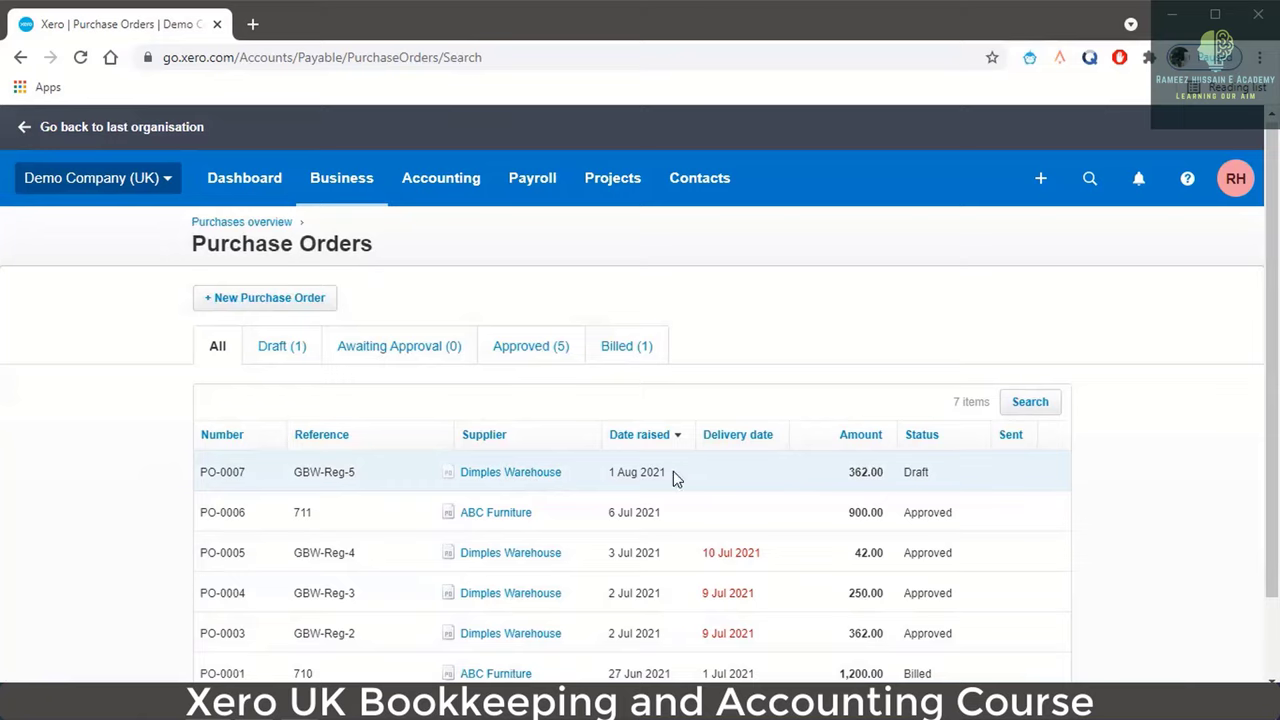
pyautogui.click(537, 485)
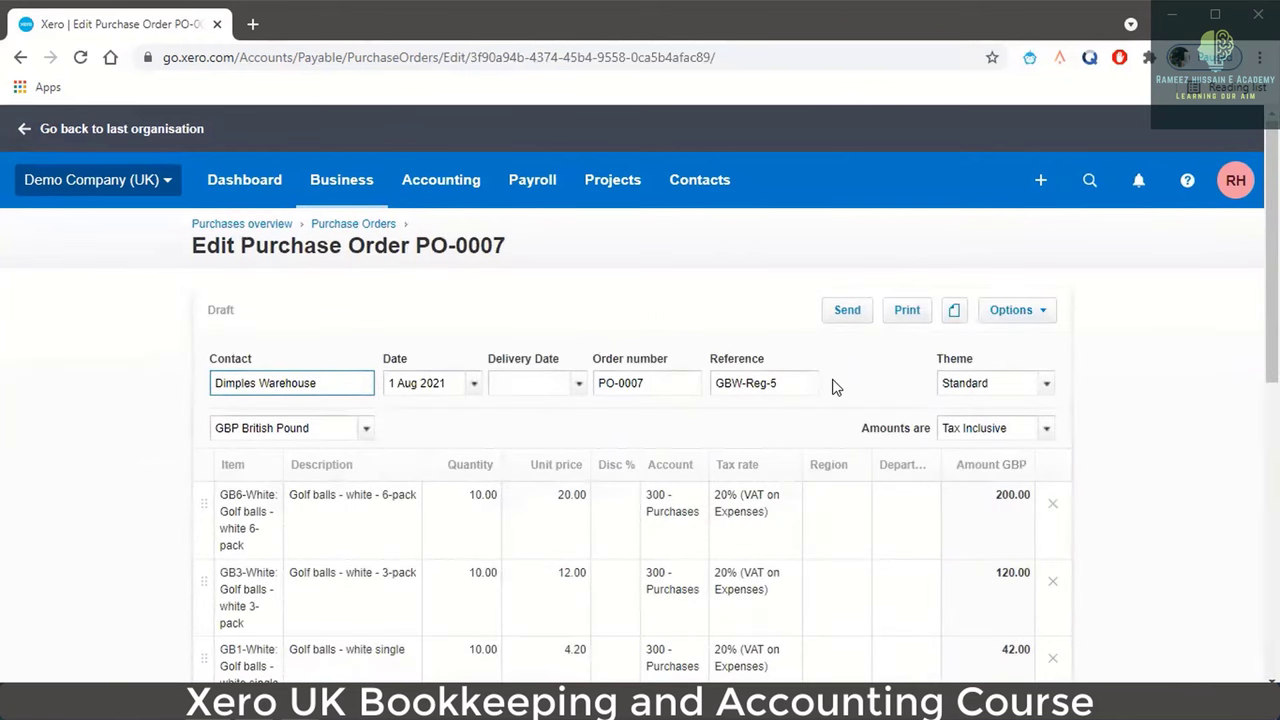
# Step: Set PO-0007's order date to 13 Jul 2021
pyautogui.scroll(-1, 553, 378)
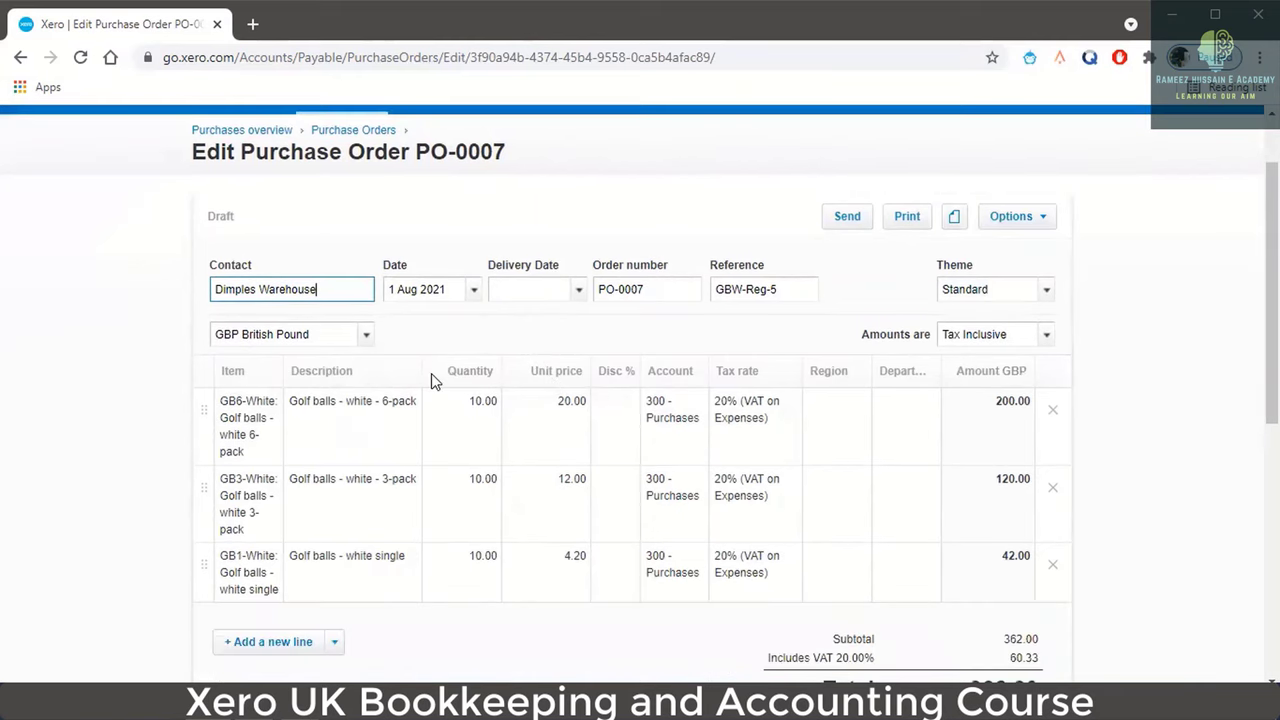
pyautogui.scroll(-1, 431, 378)
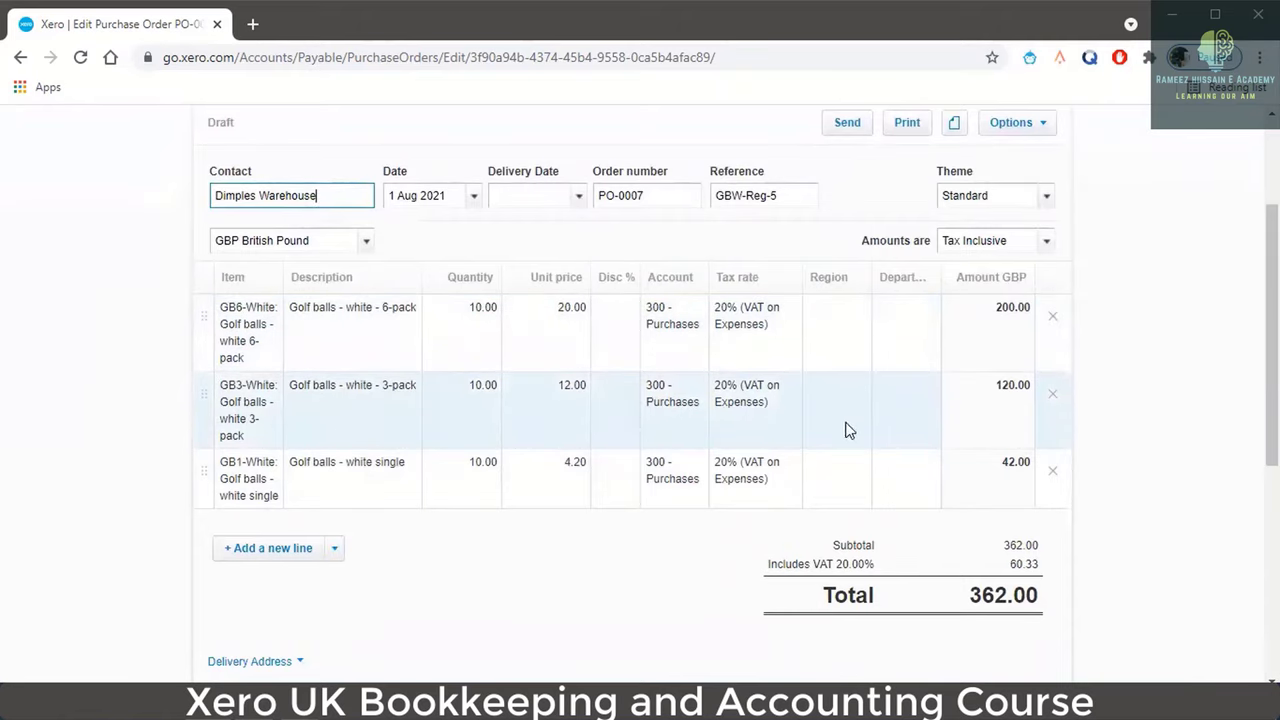
pyautogui.scroll(1, 680, 437)
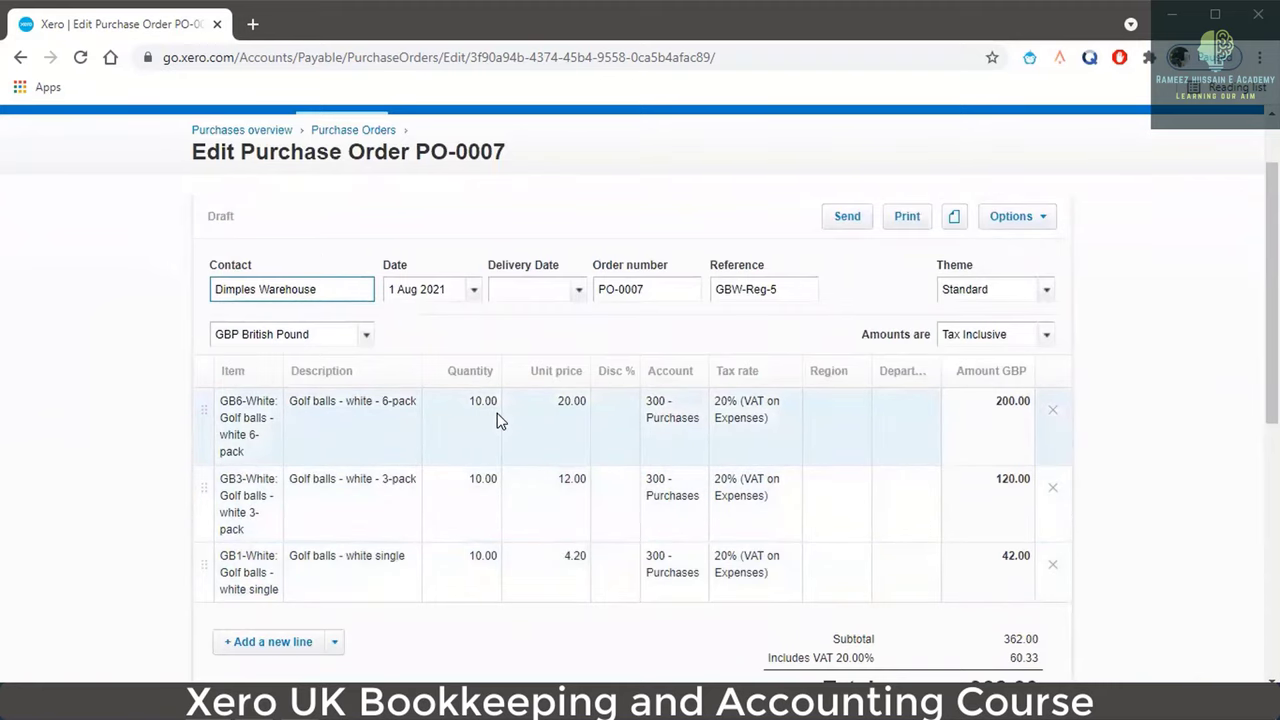
pyautogui.scroll(-1, 768, 497)
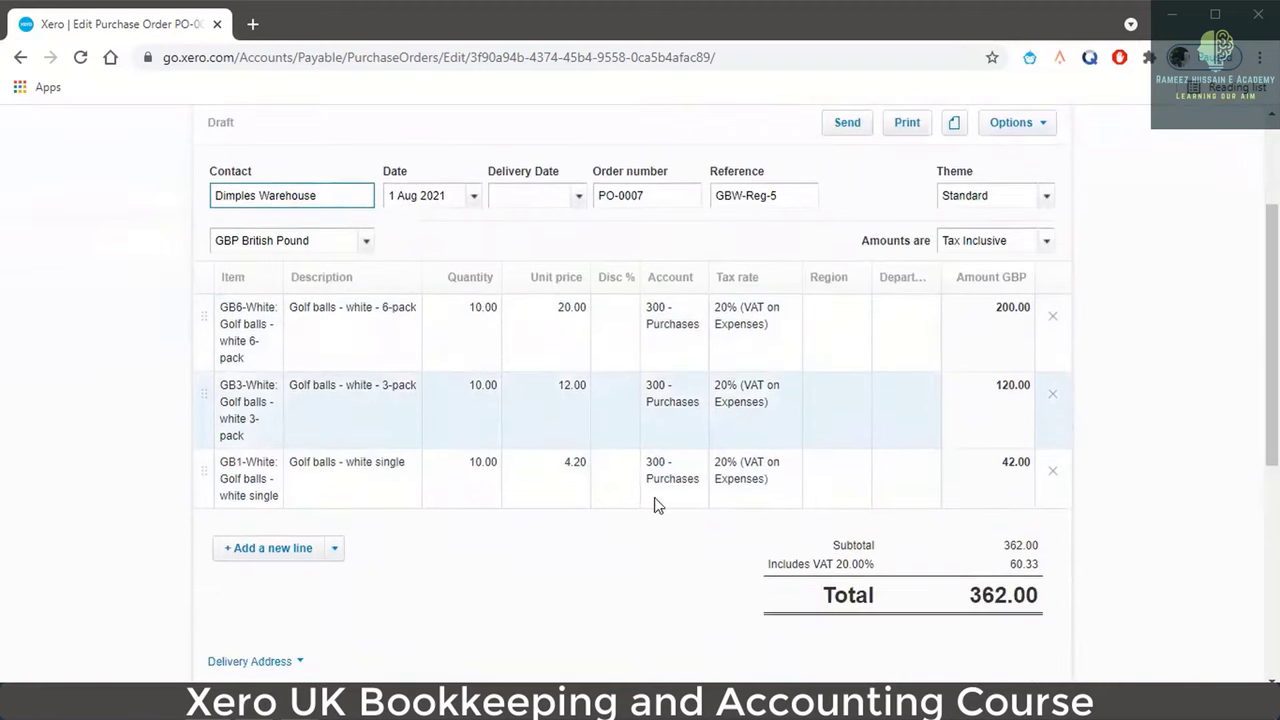
pyautogui.scroll(2, 760, 480)
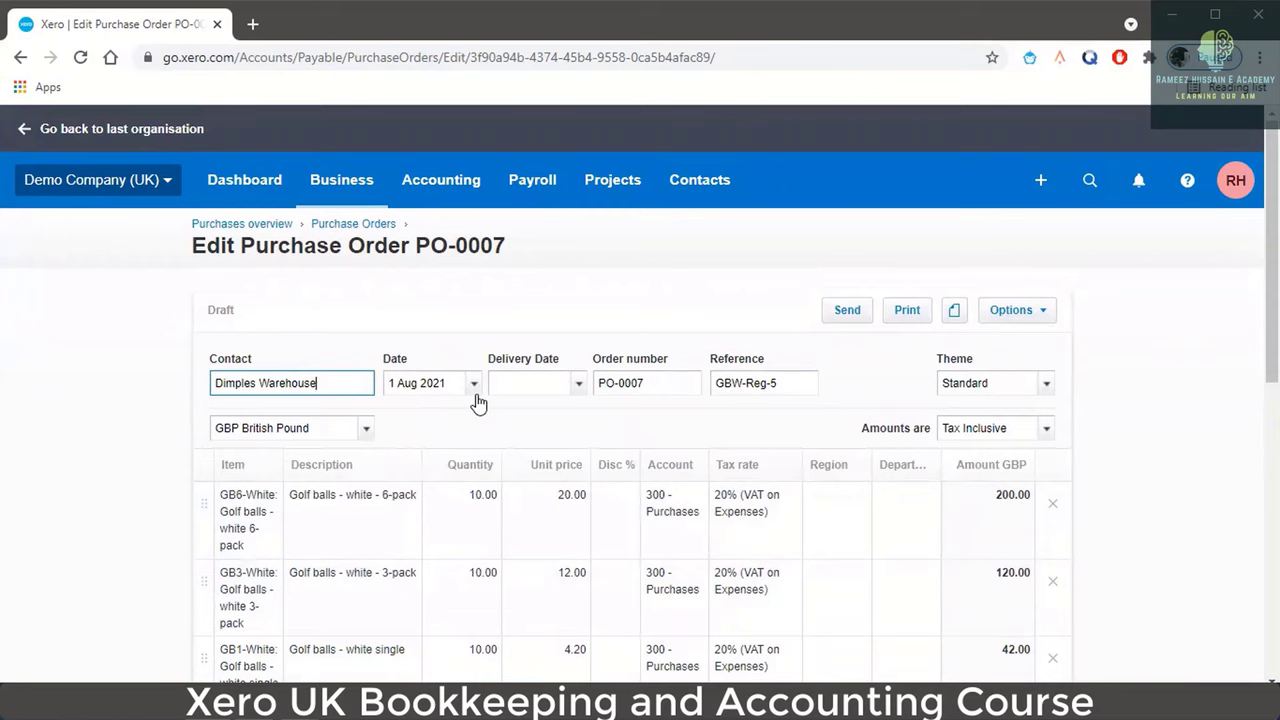
pyautogui.click(475, 392)
pyautogui.click(406, 415)
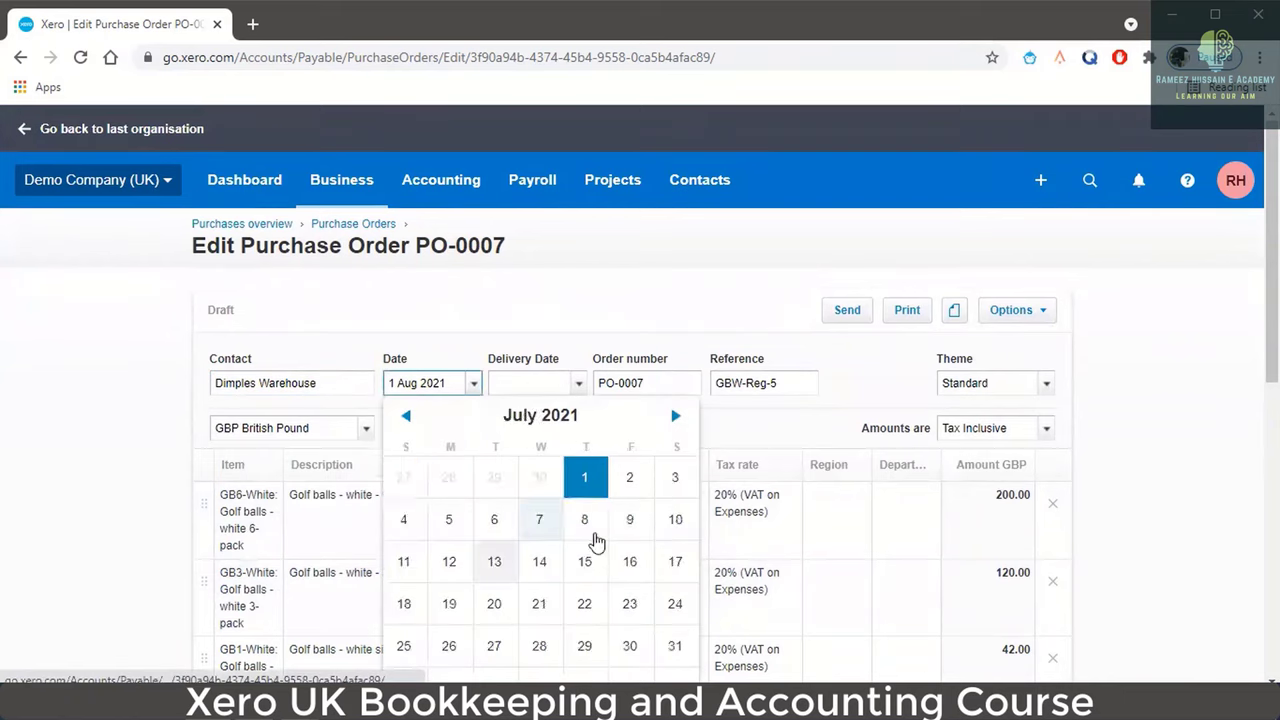
pyautogui.click(494, 563)
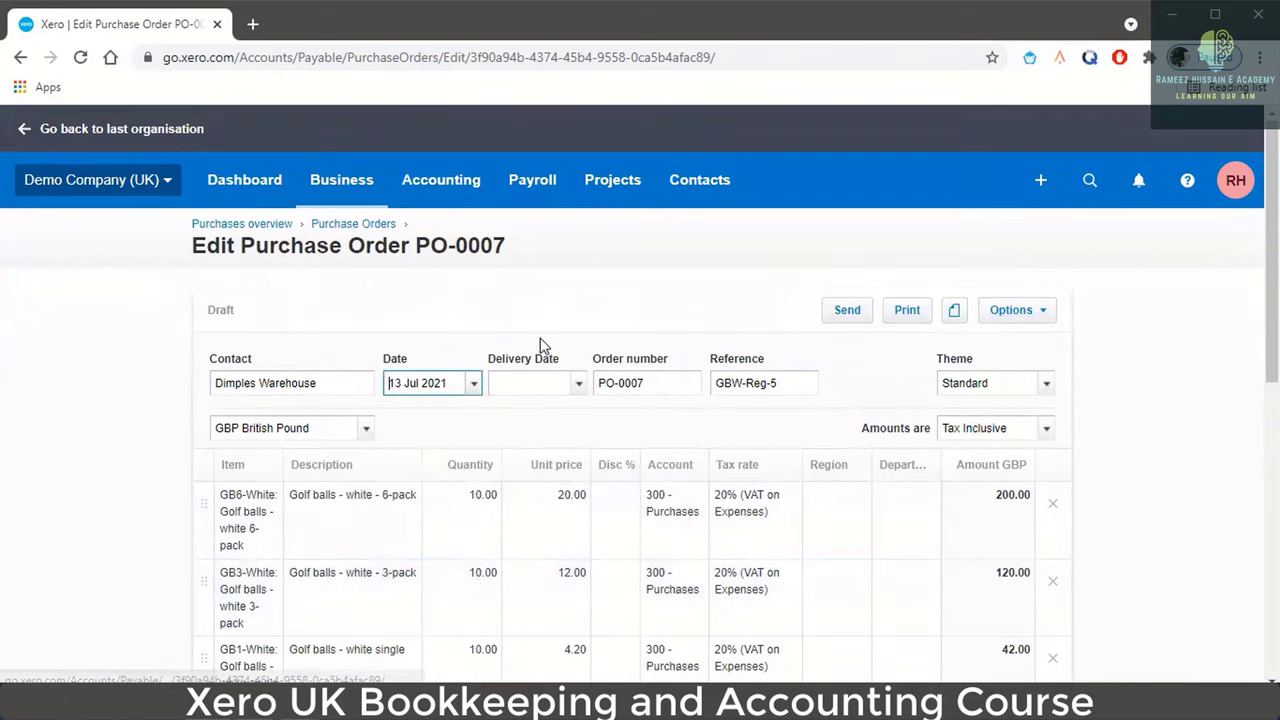
pyautogui.click(538, 420)
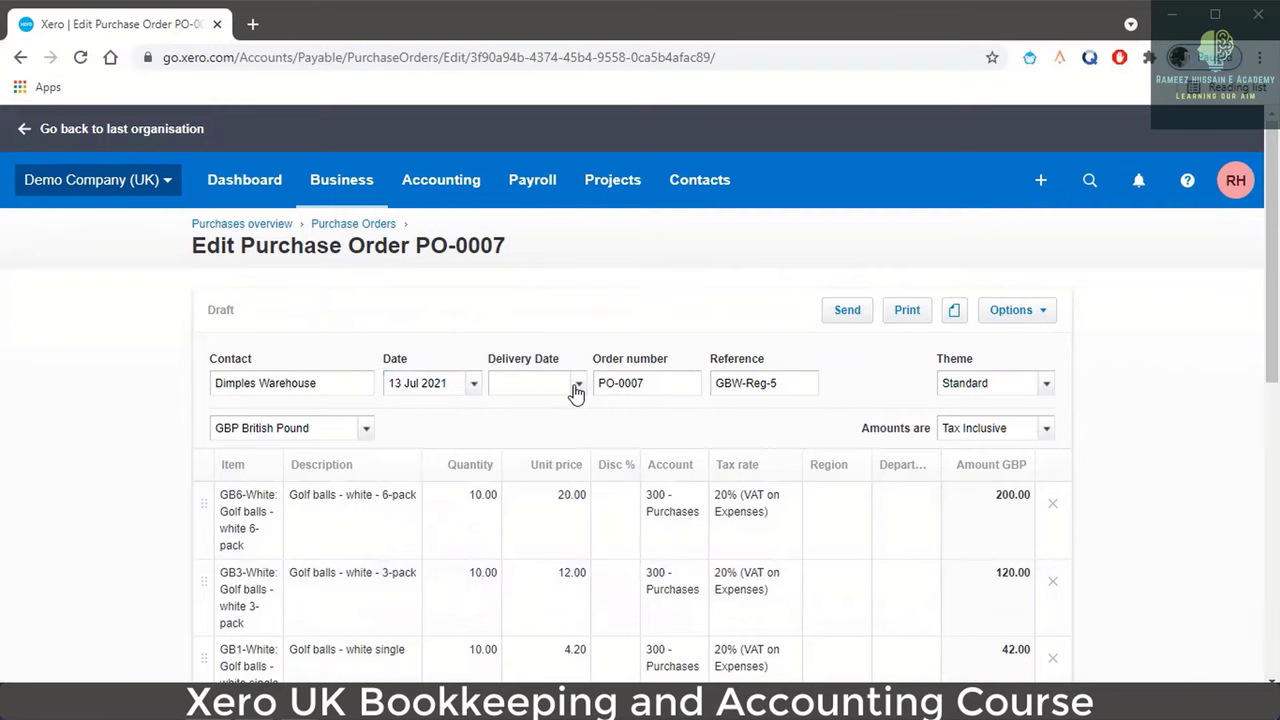
# Step: Set the delivery date to 20 Jul 2021, keeping reference GBW-Reg-5 and the Standard theme
pyautogui.click(576, 390)
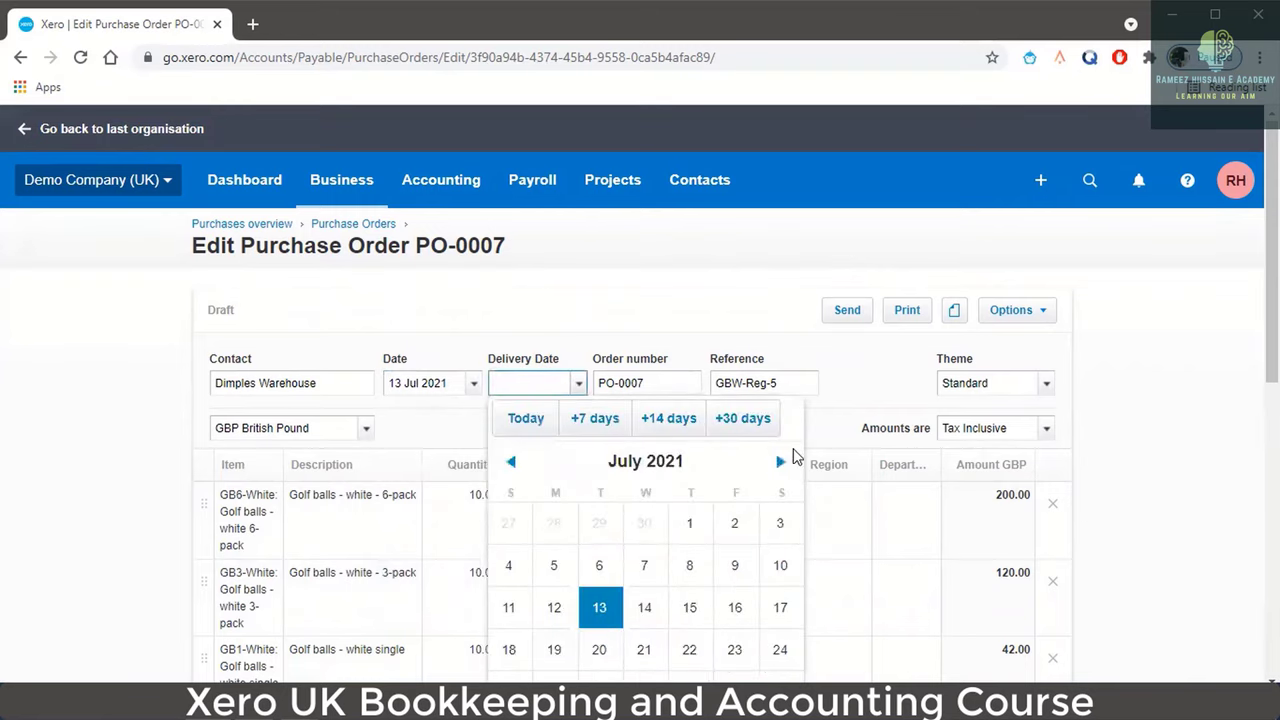
pyautogui.click(599, 649)
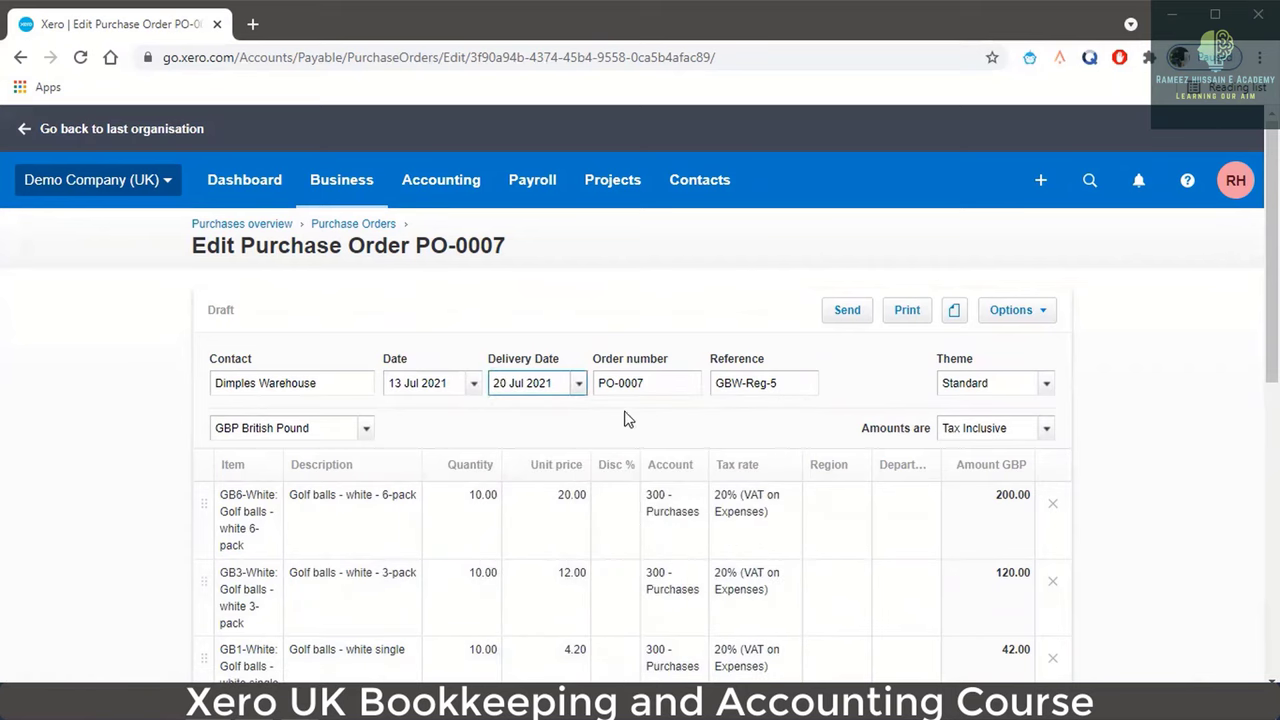
pyautogui.click(675, 388)
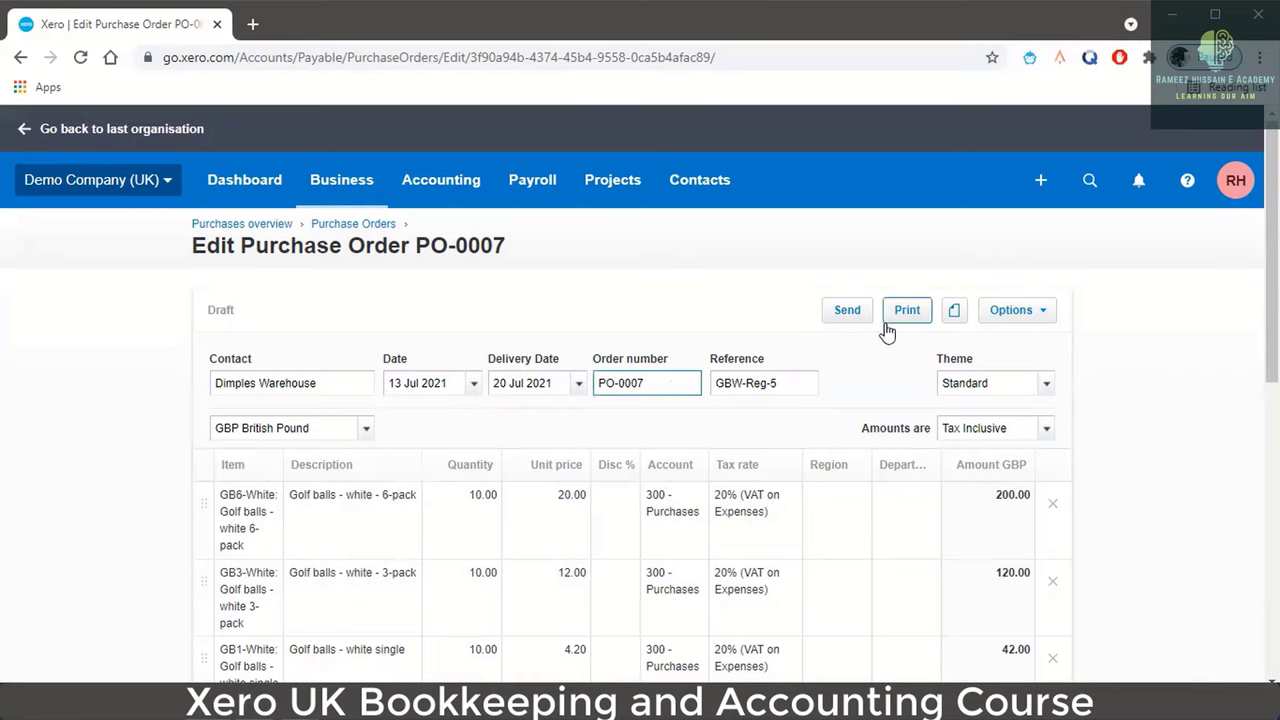
pyautogui.click(802, 392)
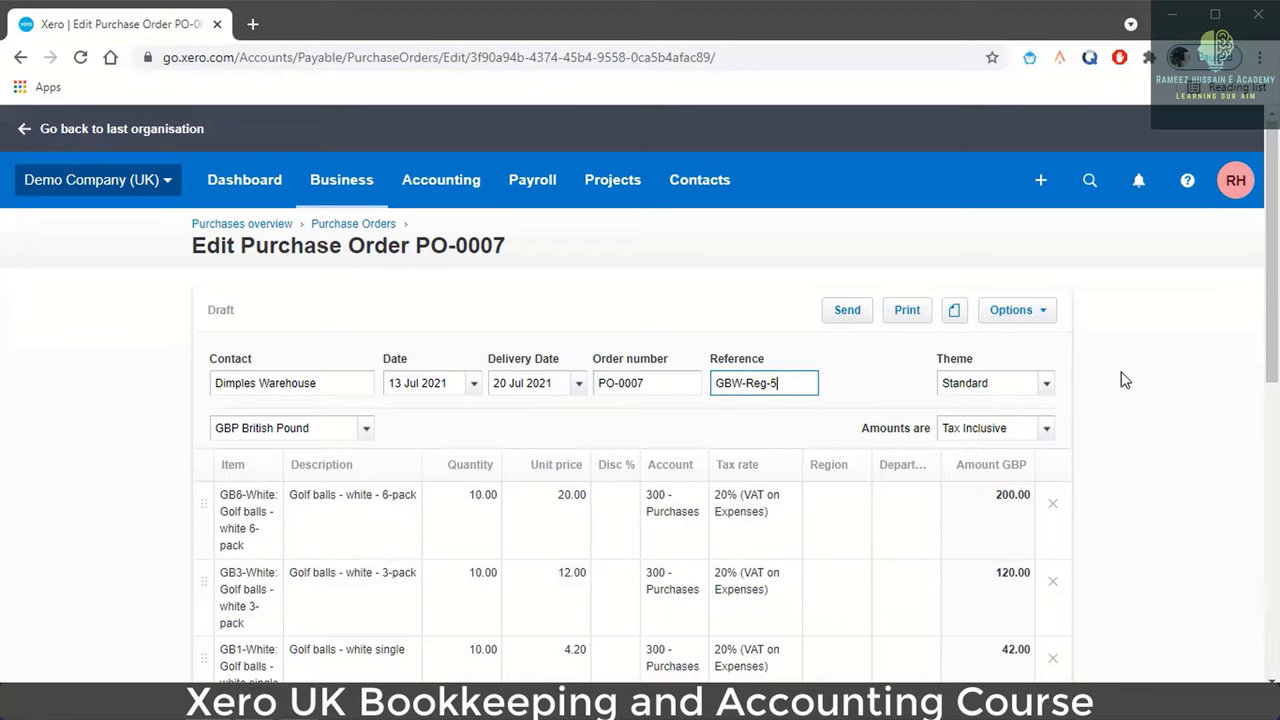
pyautogui.click(1049, 390)
pyautogui.click(1050, 392)
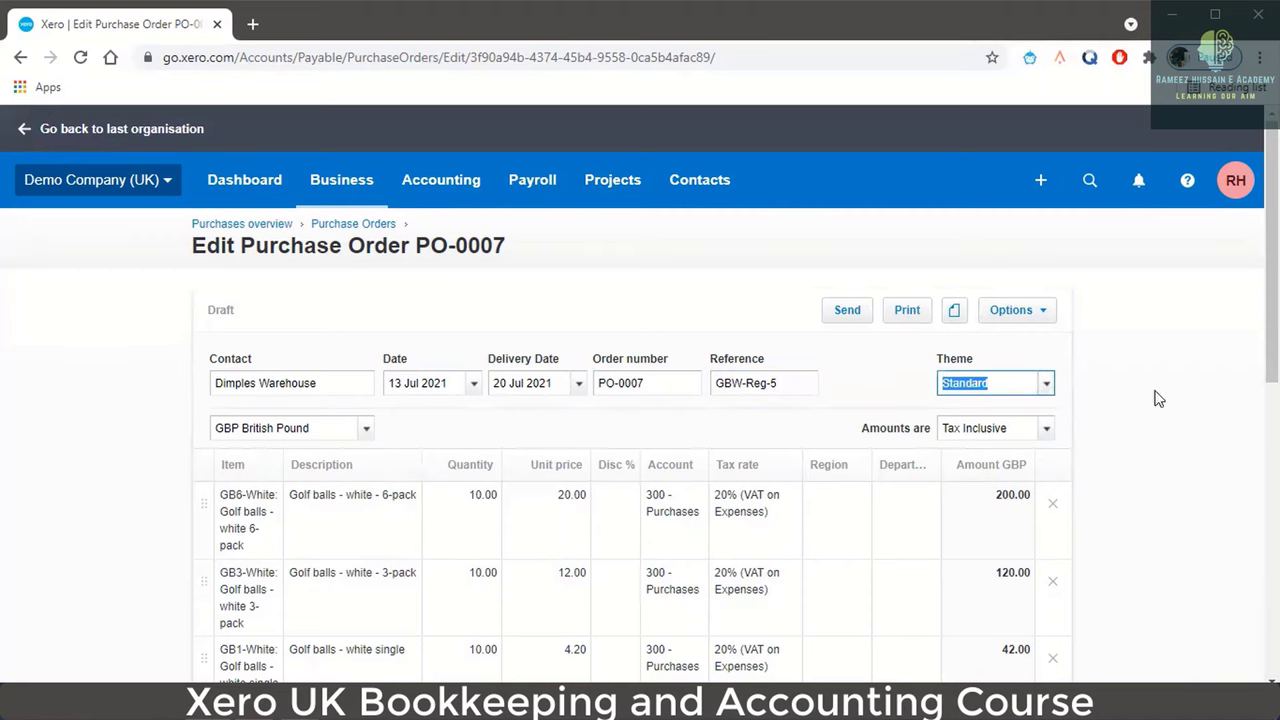
pyautogui.scroll(-4, 820, 437)
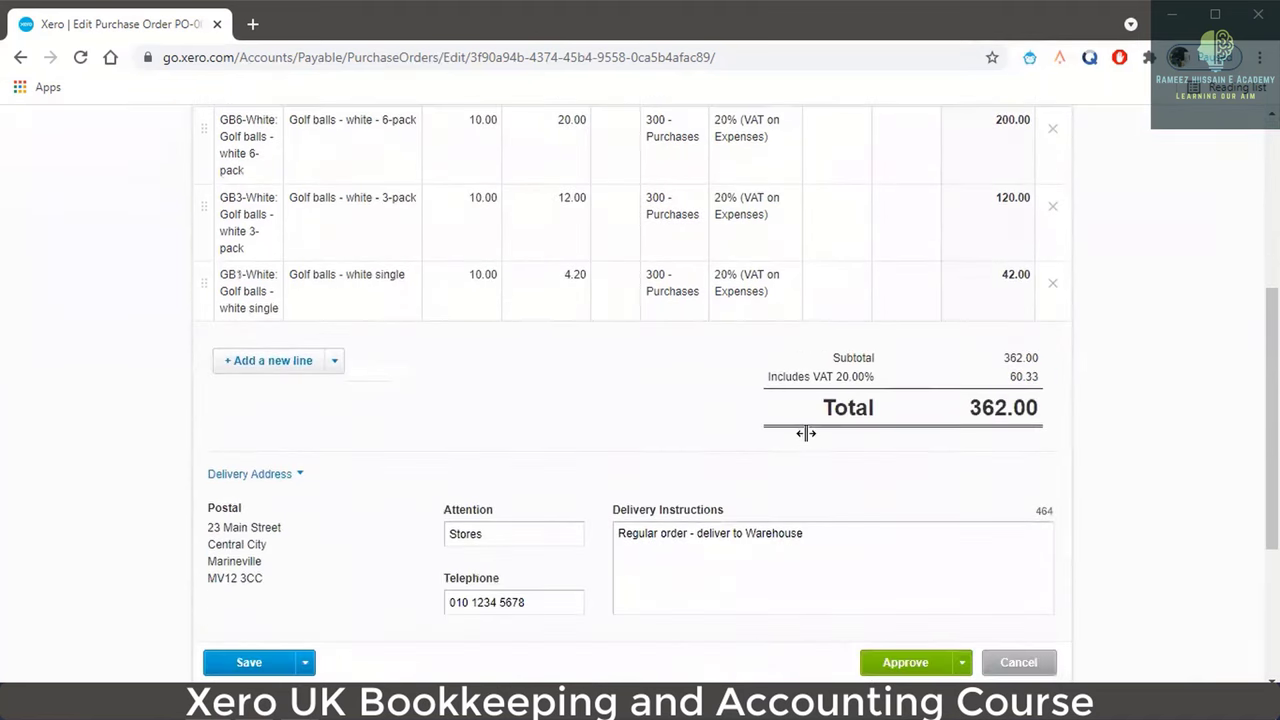
pyautogui.scroll(1, 806, 433)
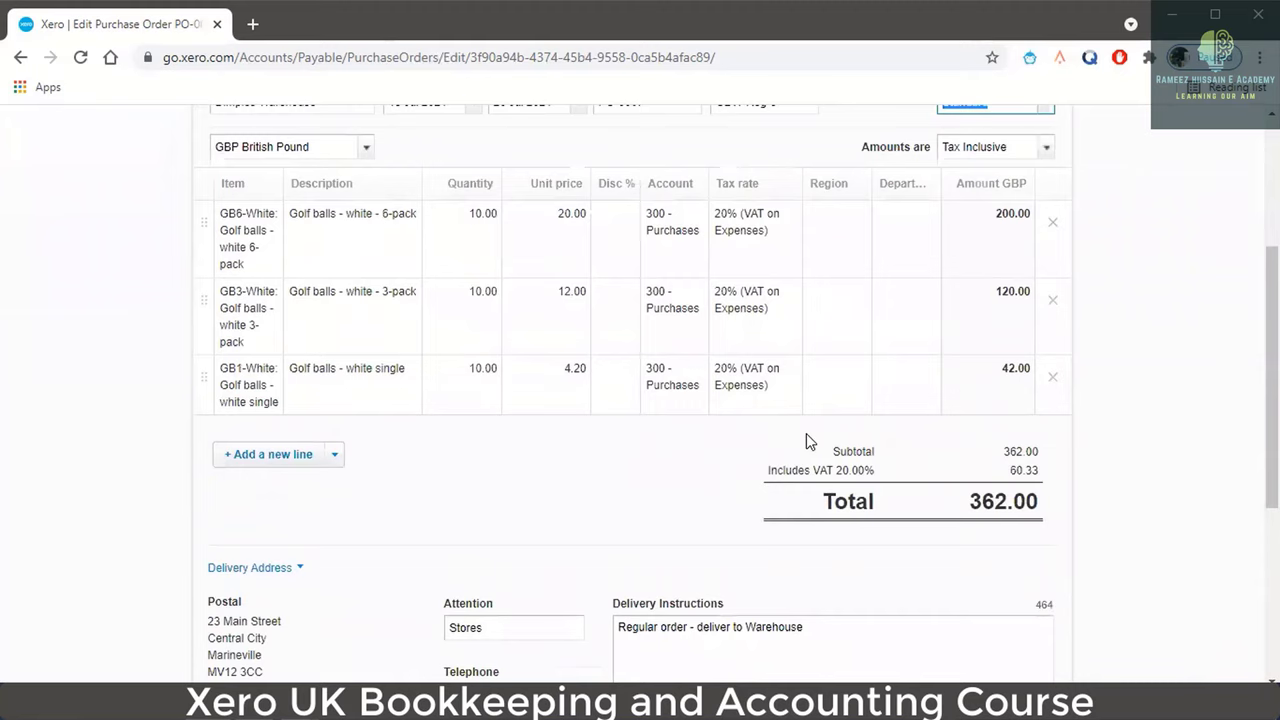
pyautogui.scroll(2, 806, 441)
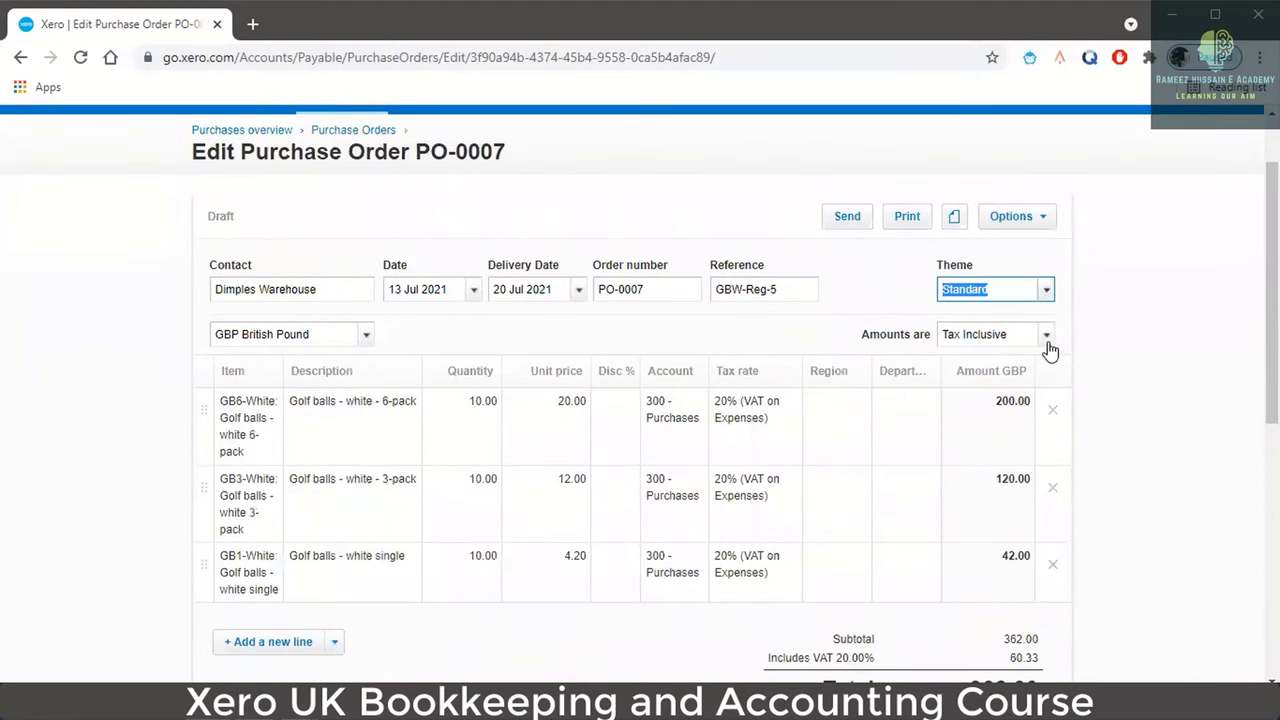
# Step: Change 'Amounts are' to Tax Inclusive so PO-0007 totals 362.00 with 60.33 VAT
pyautogui.click(1046, 337)
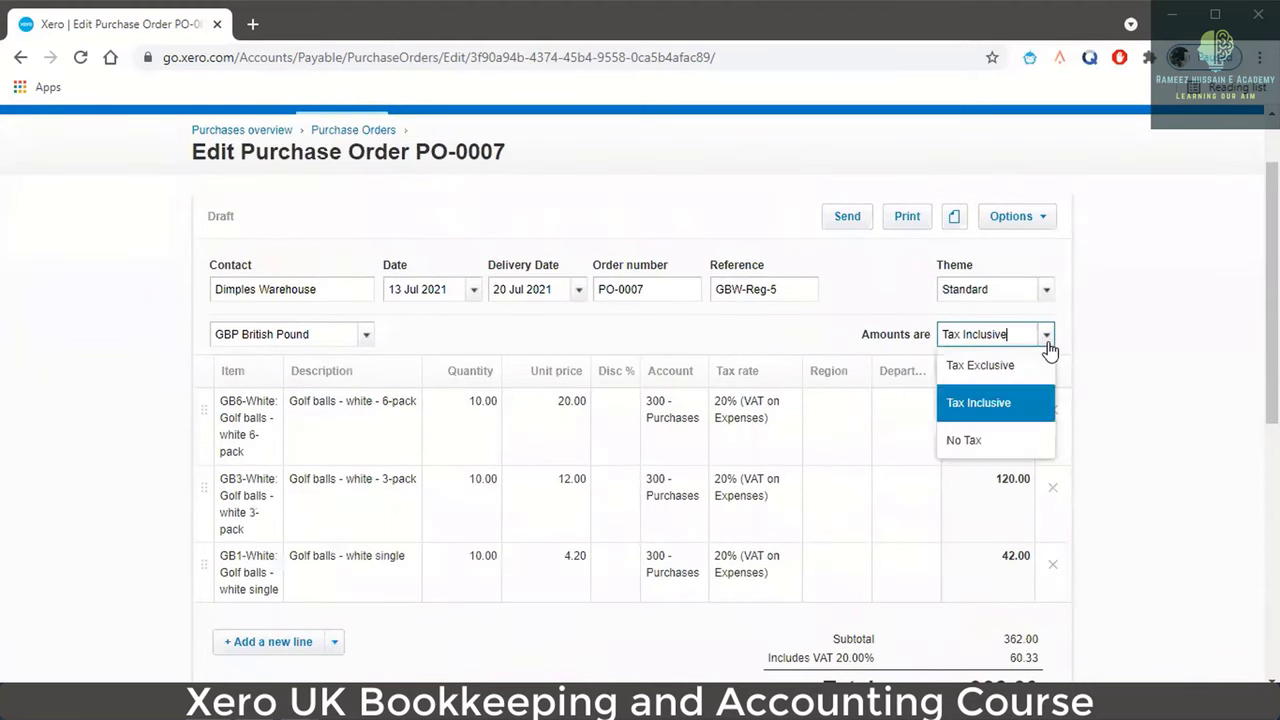
pyautogui.click(977, 367)
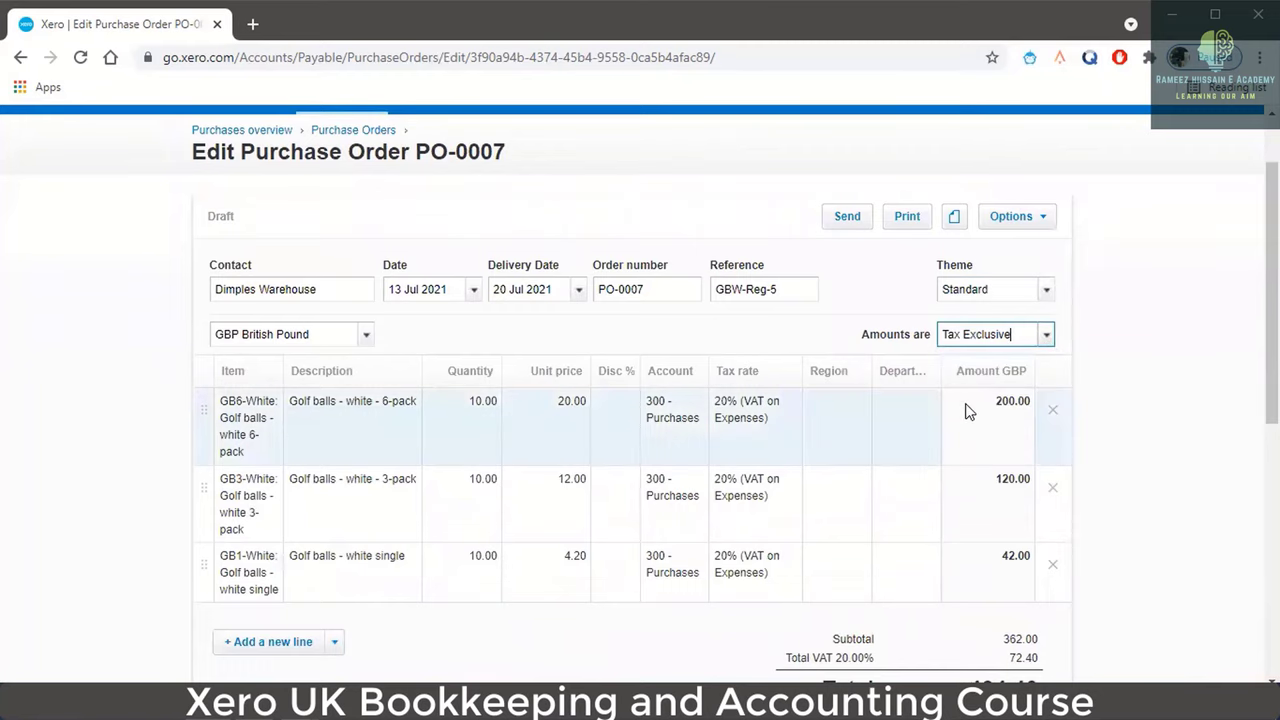
pyautogui.scroll(-2, 1000, 430)
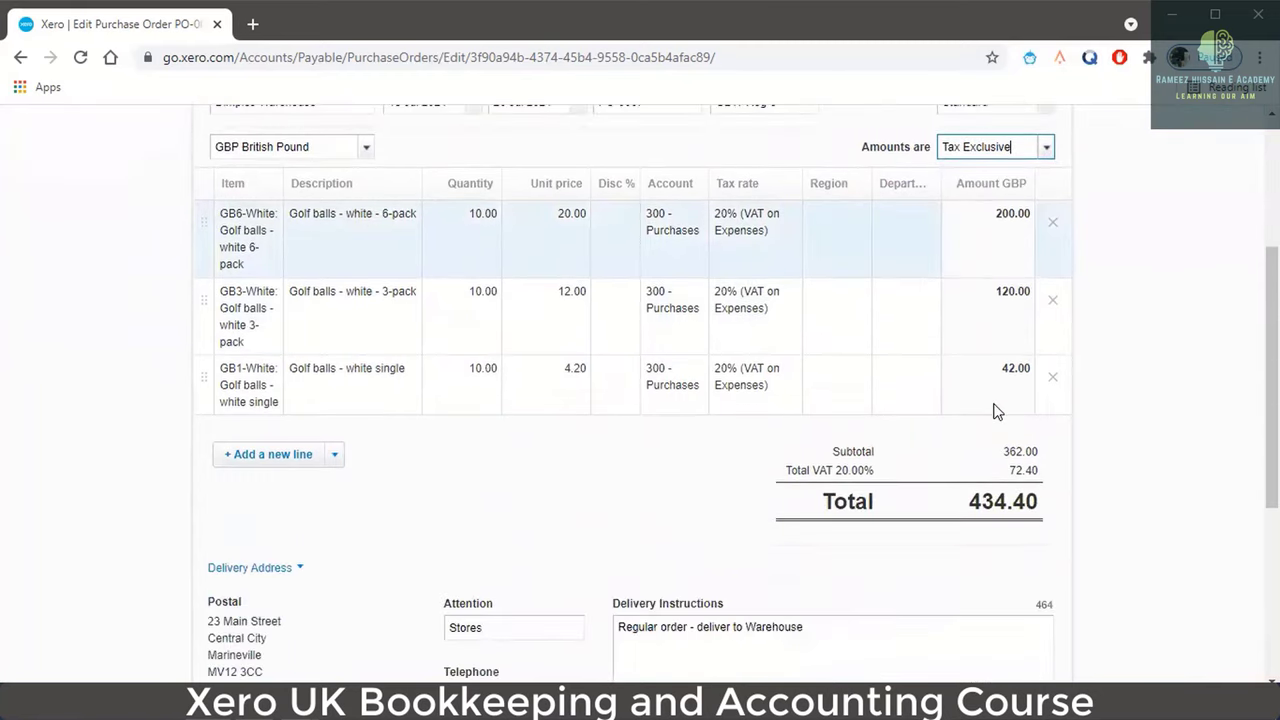
pyautogui.scroll(2, 1020, 480)
pyautogui.scroll(-2, 1028, 500)
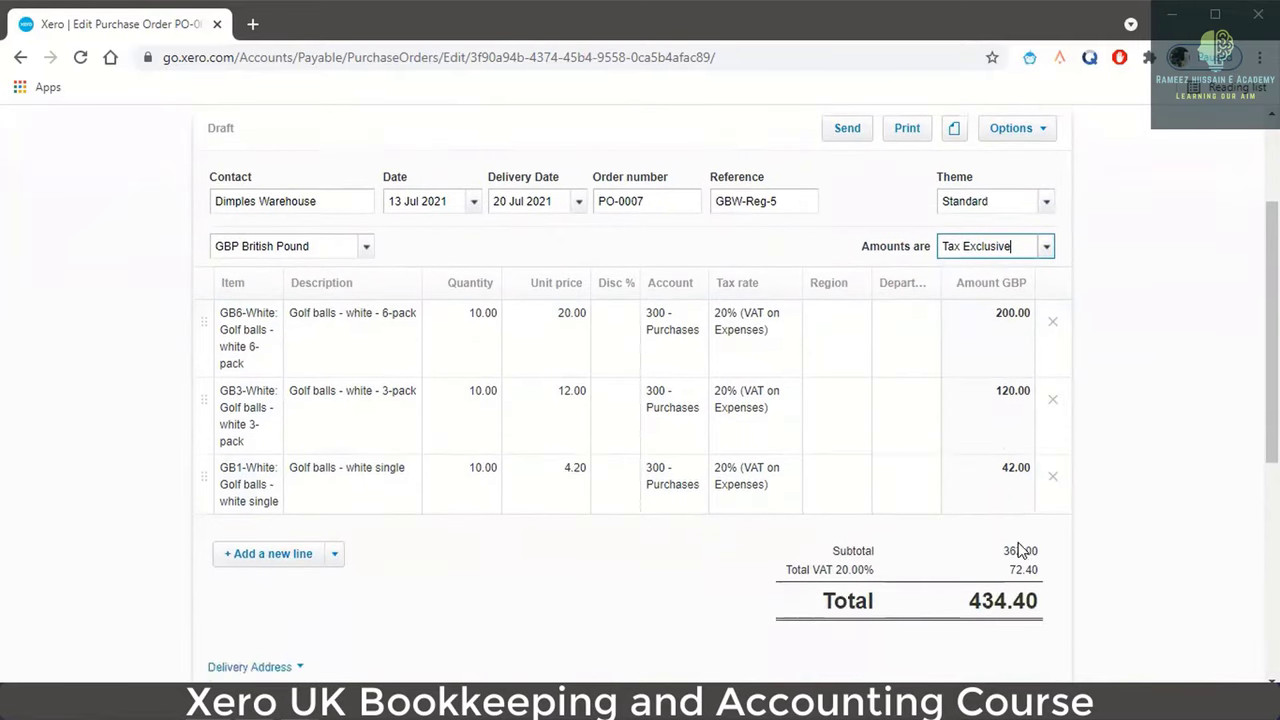
pyautogui.scroll(3, 1020, 551)
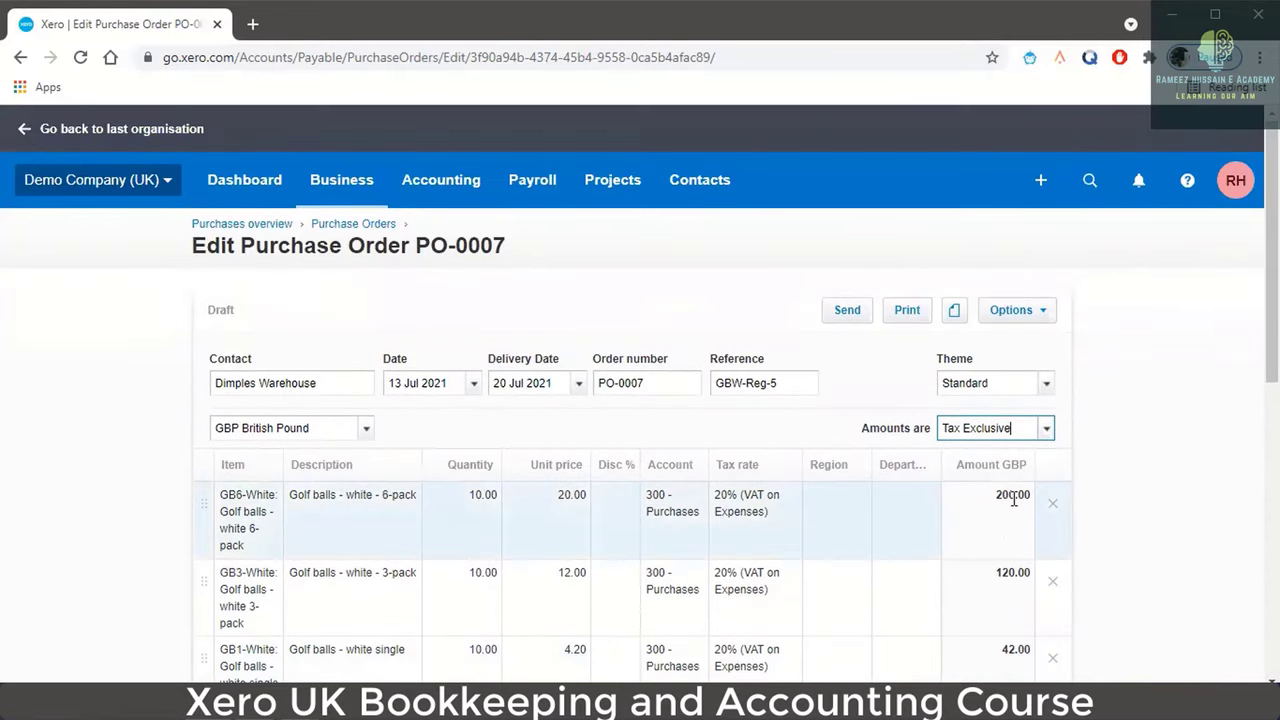
pyautogui.scroll(-2, 1006, 500)
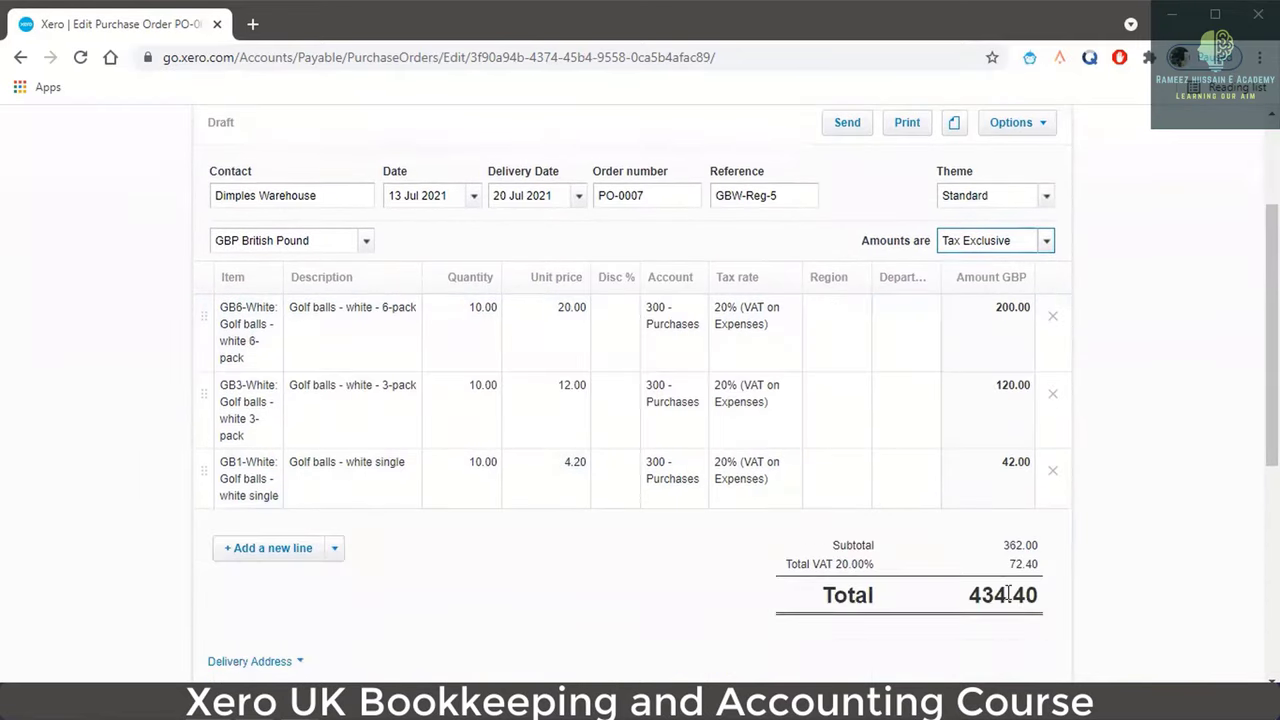
pyautogui.click(1046, 240)
pyautogui.click(1000, 315)
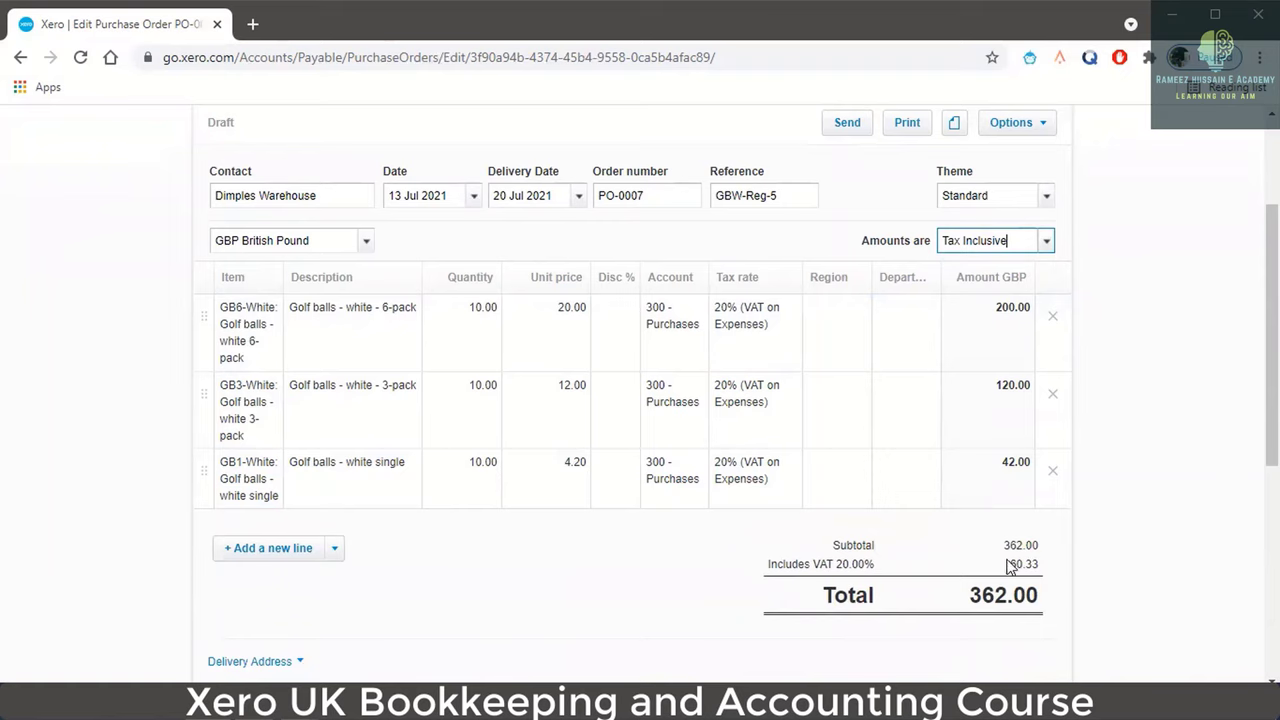
pyautogui.scroll(1, 920, 470)
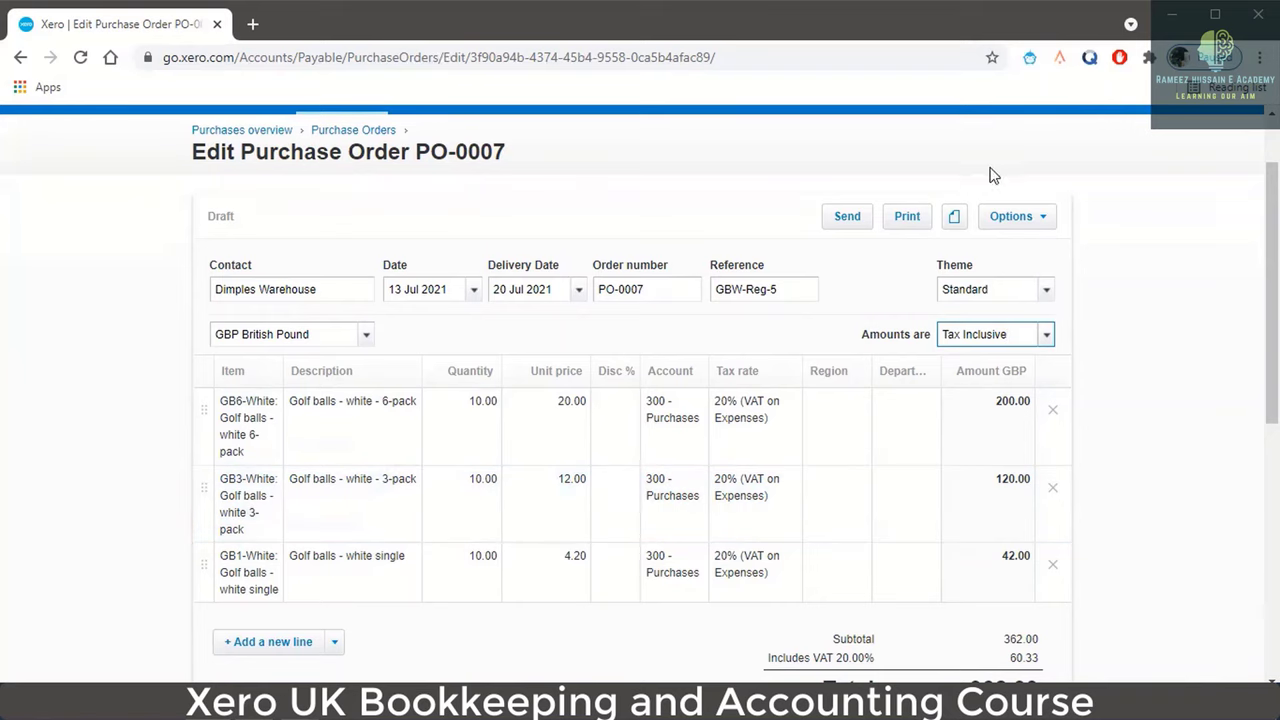
pyautogui.scroll(-3, 665, 352)
pyautogui.scroll(-2, 680, 360)
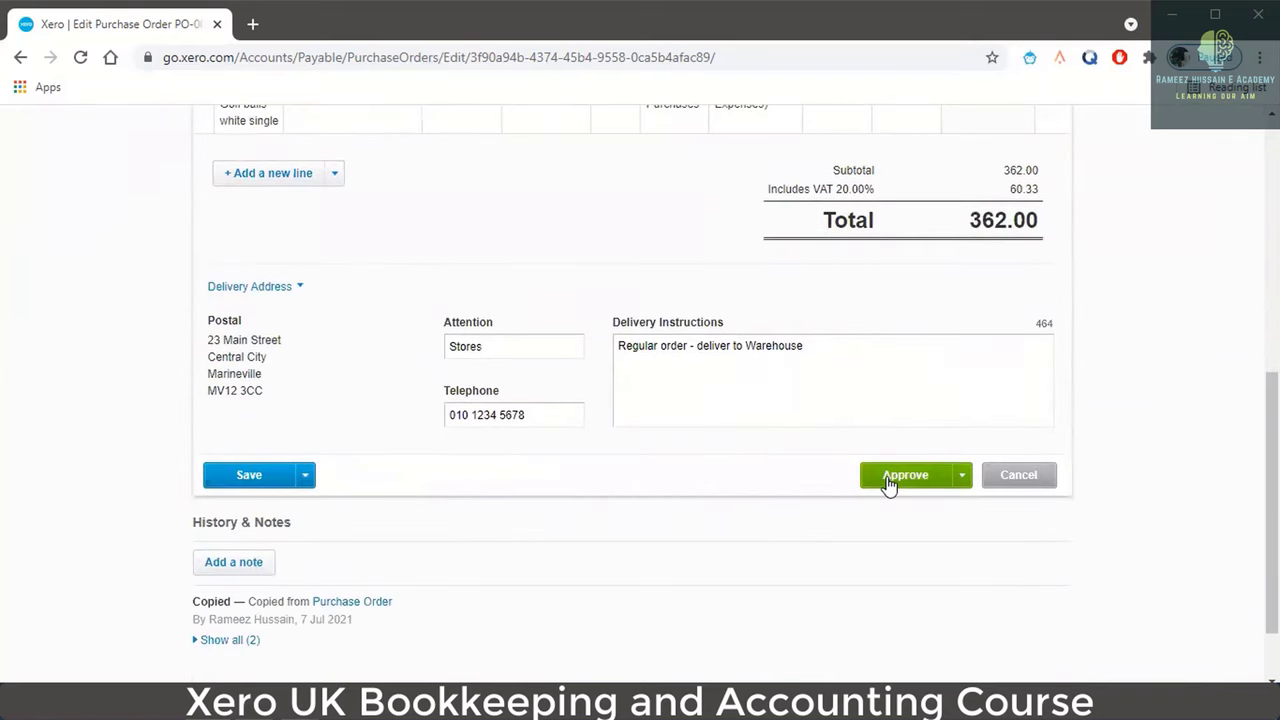
# Step: Save PO-0007, then duplicate the tab and show the Purchase orders list there
pyautogui.click(308, 482)
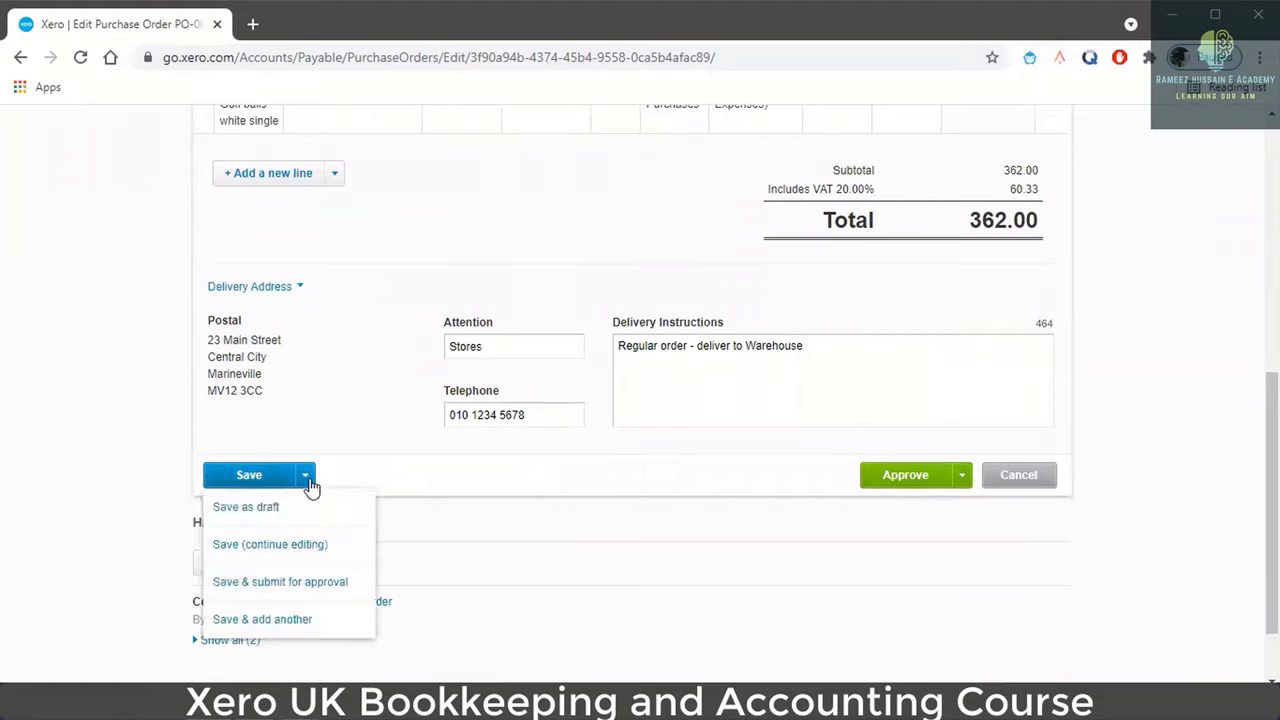
pyautogui.click(313, 585)
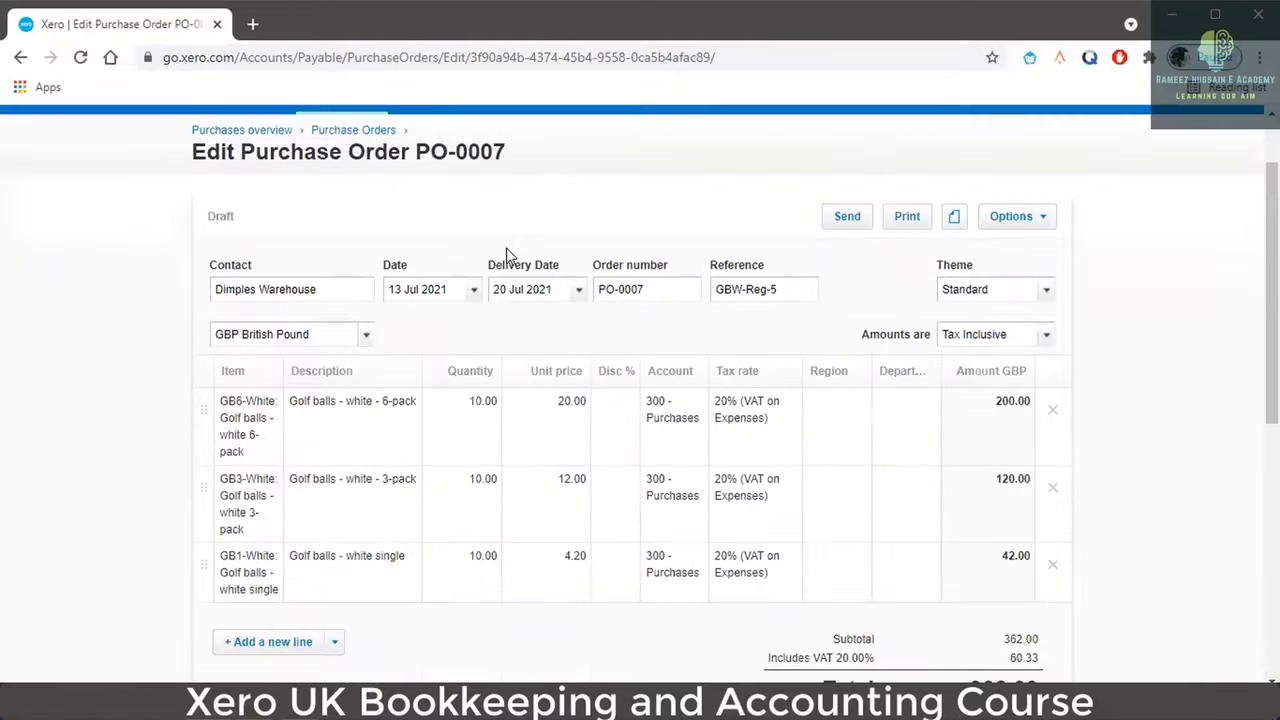
pyautogui.rightClick(100, 24)
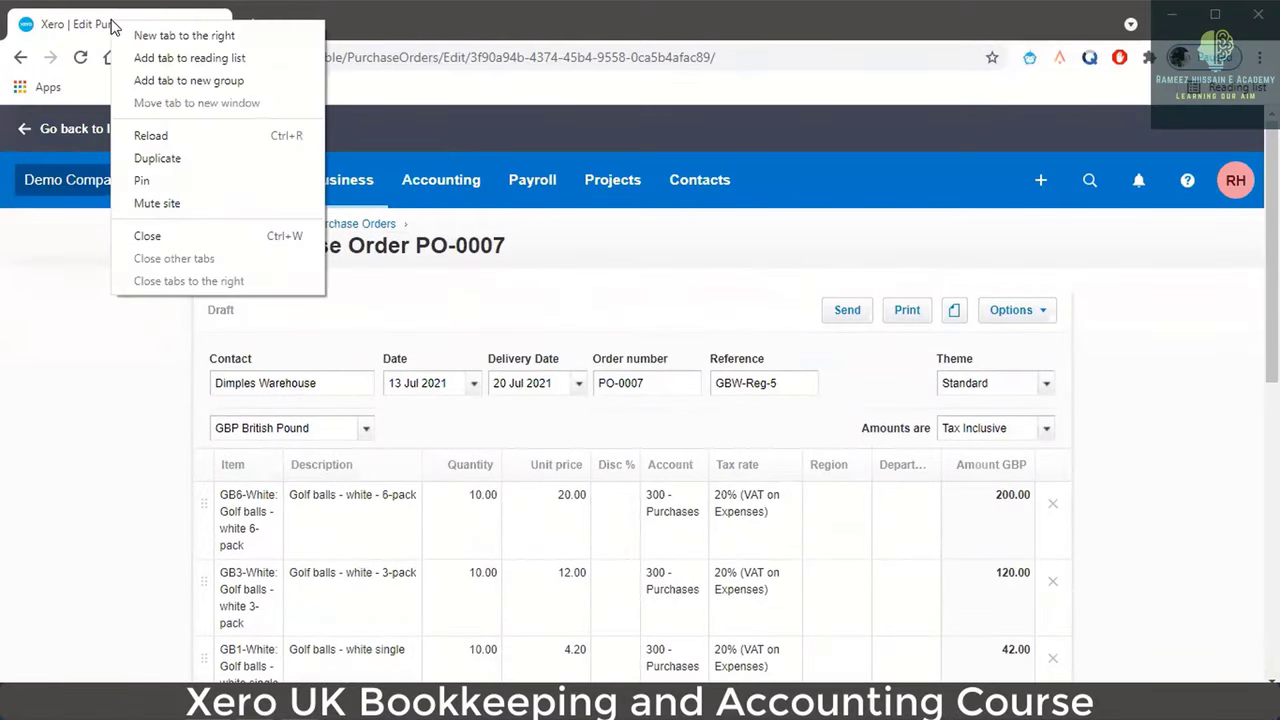
pyautogui.click(208, 163)
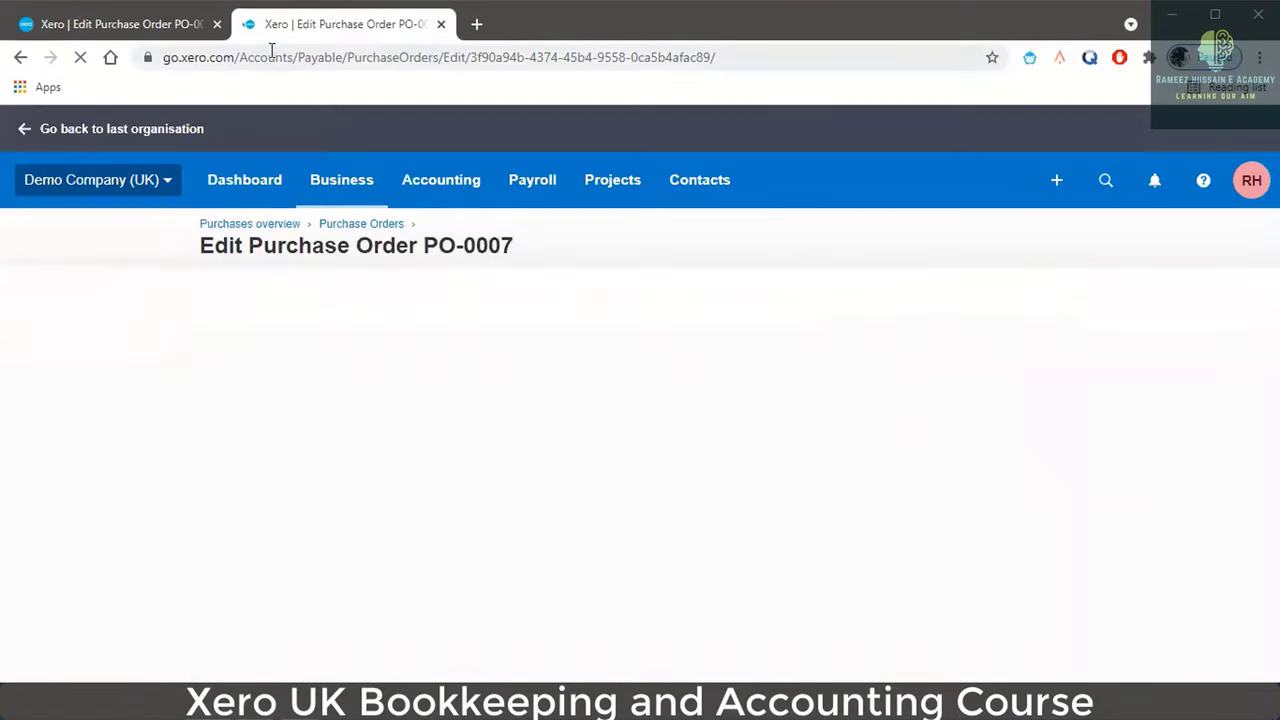
pyautogui.click(355, 190)
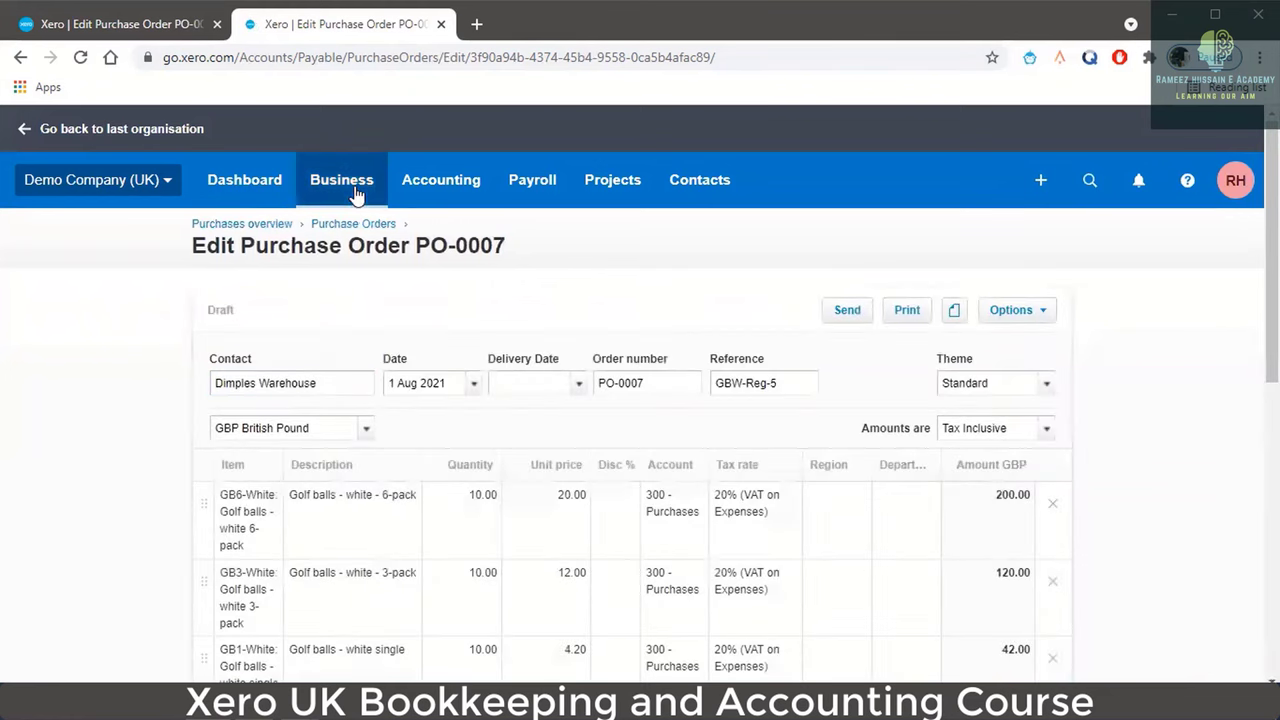
pyautogui.click(362, 510)
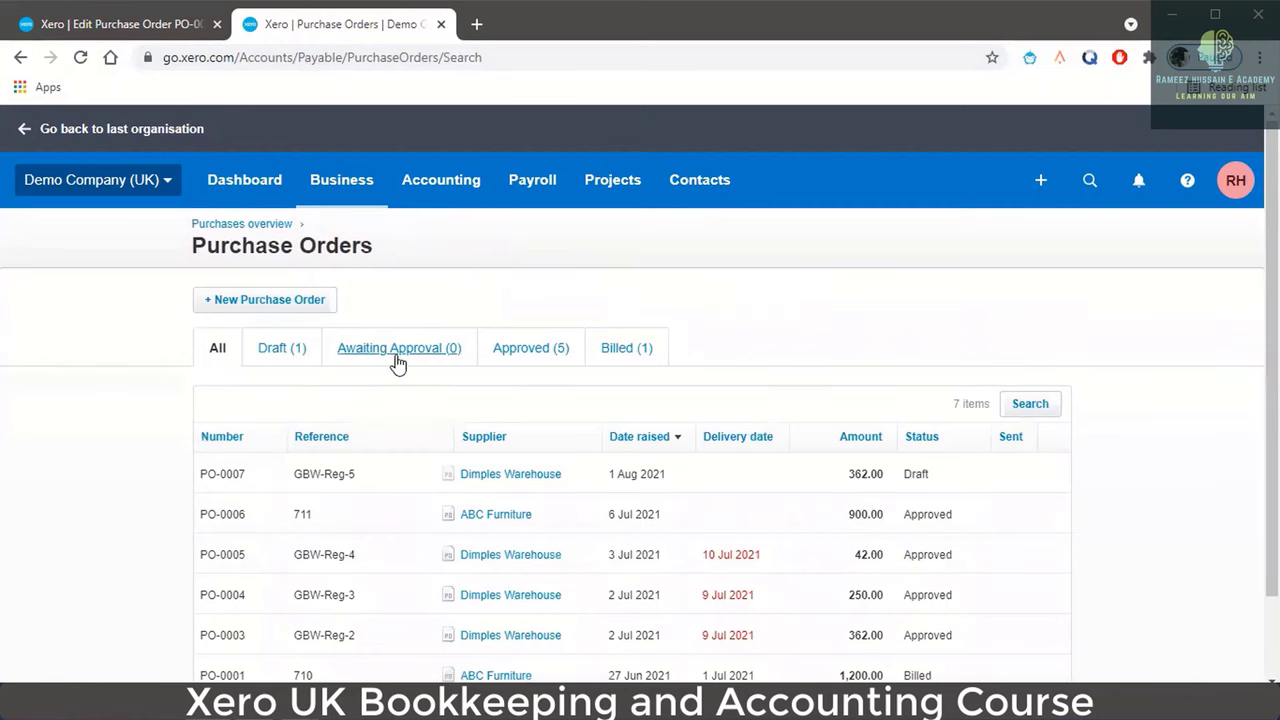
# Step: Back on PO-0007, choose Save & submit for approval
pyautogui.click(100, 28)
pyautogui.scroll(-5, 703, 140)
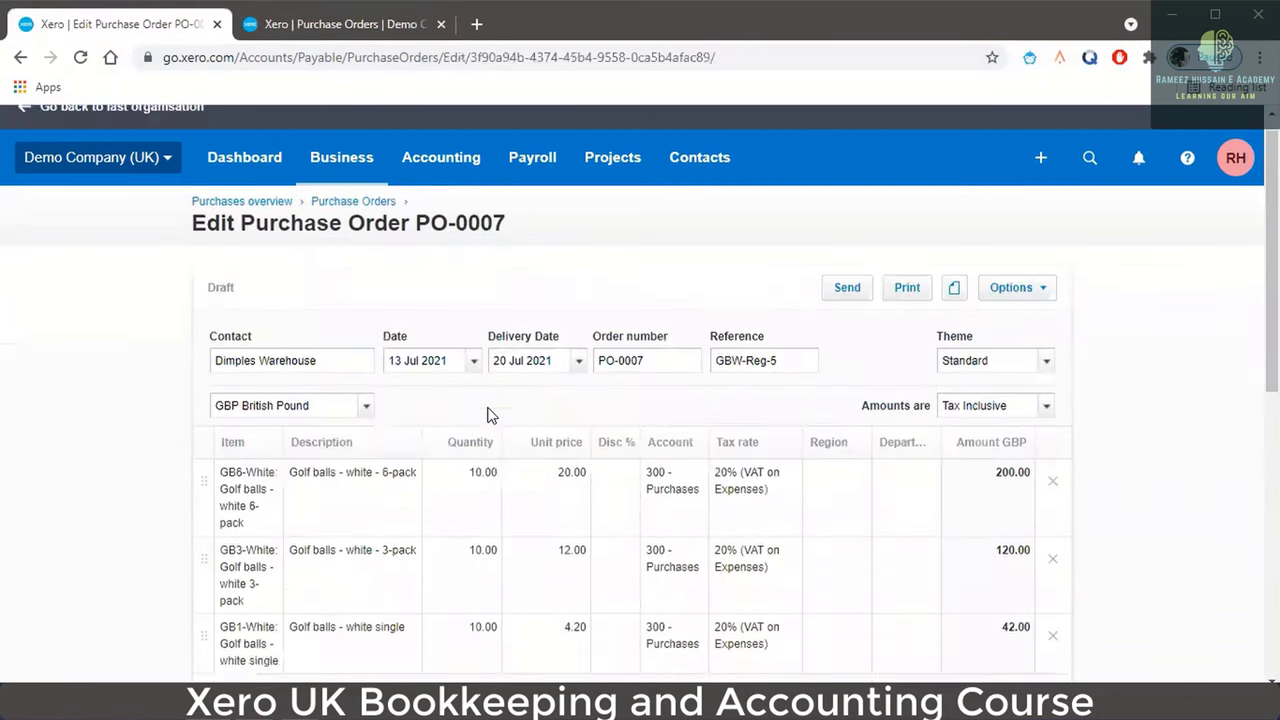
pyautogui.click(305, 475)
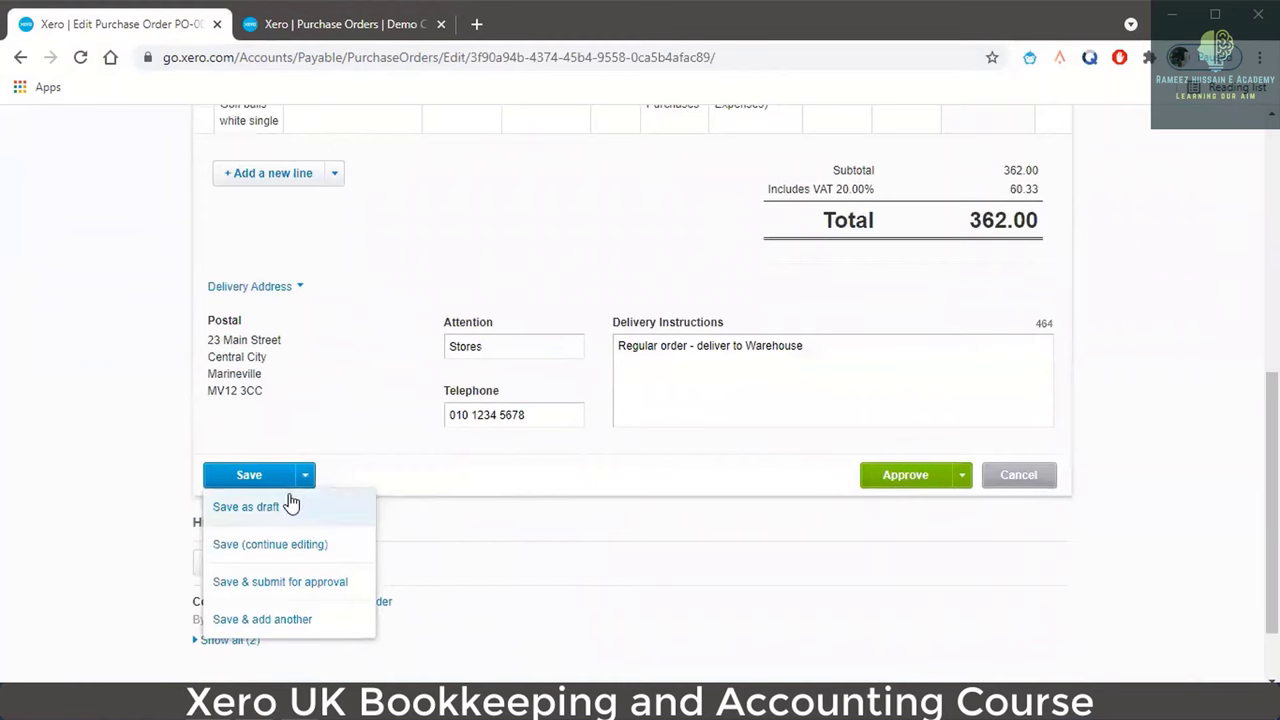
pyautogui.click(288, 583)
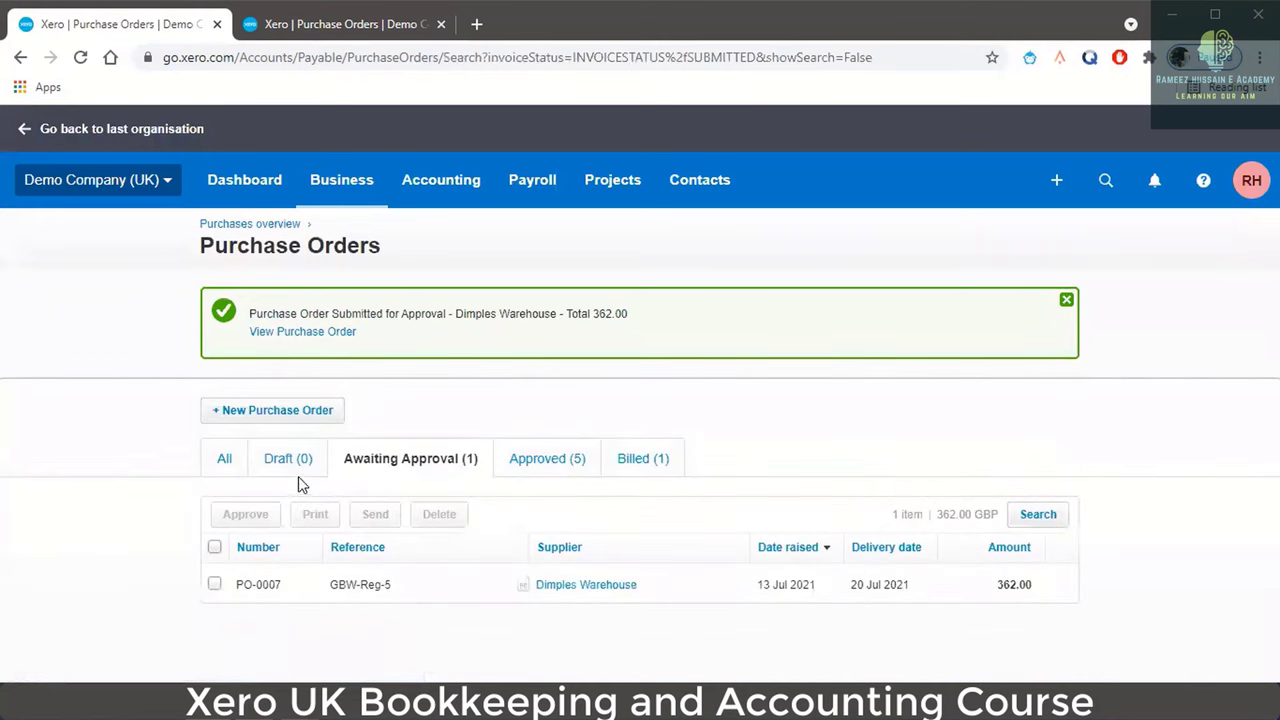
# Step: Reload the purchase orders list, filter to Awaiting Approval, and open PO-0007 from it
pyautogui.click(358, 22)
pyautogui.click(376, 62)
pyautogui.press('Return')
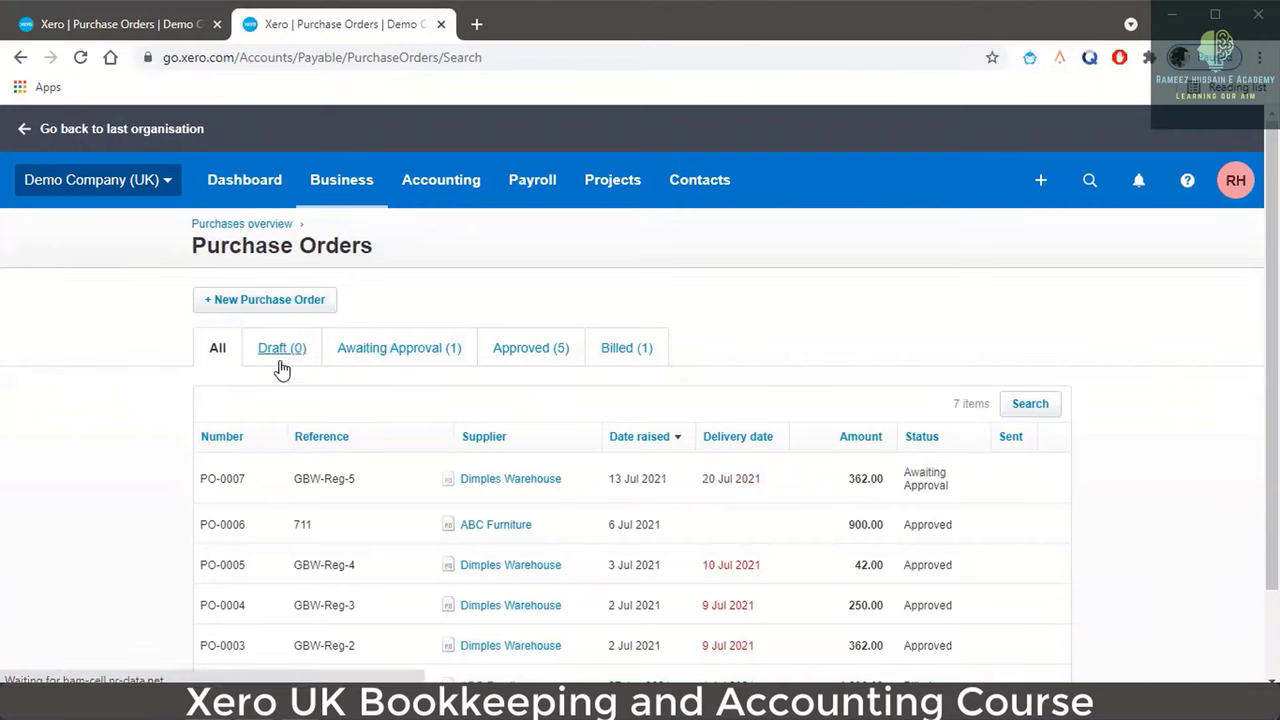
pyautogui.click(399, 348)
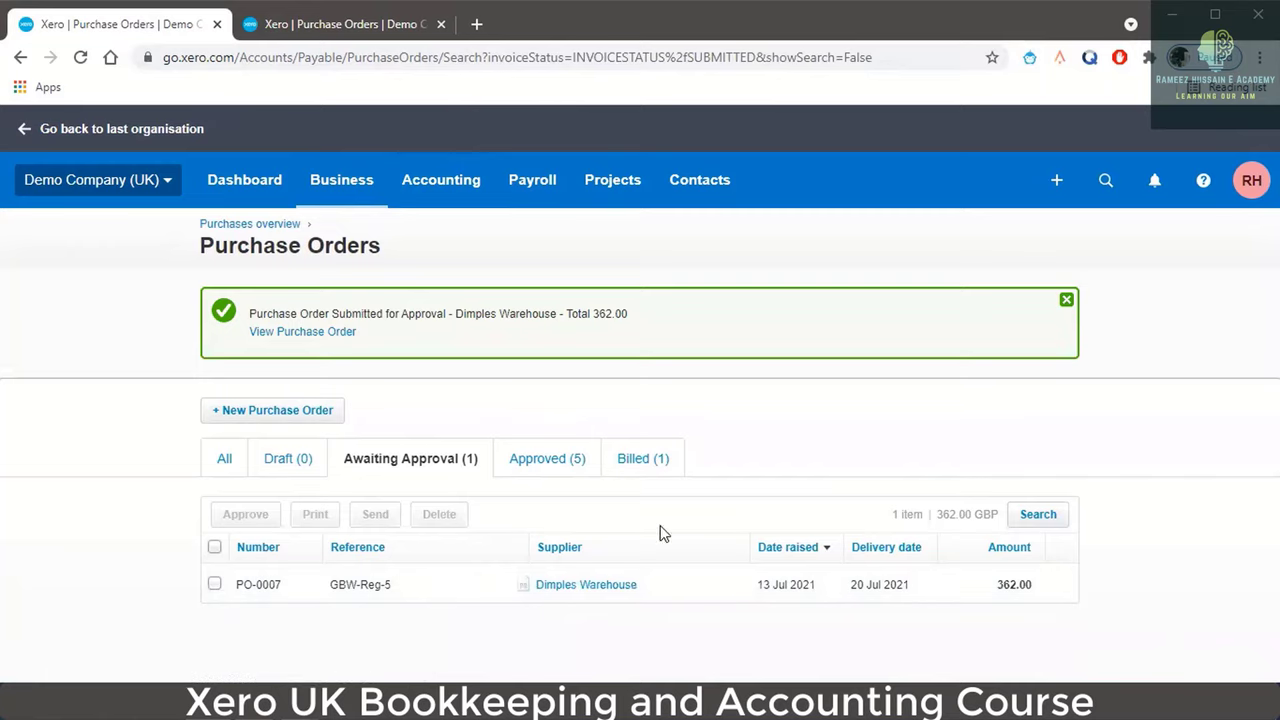
pyautogui.click(585, 590)
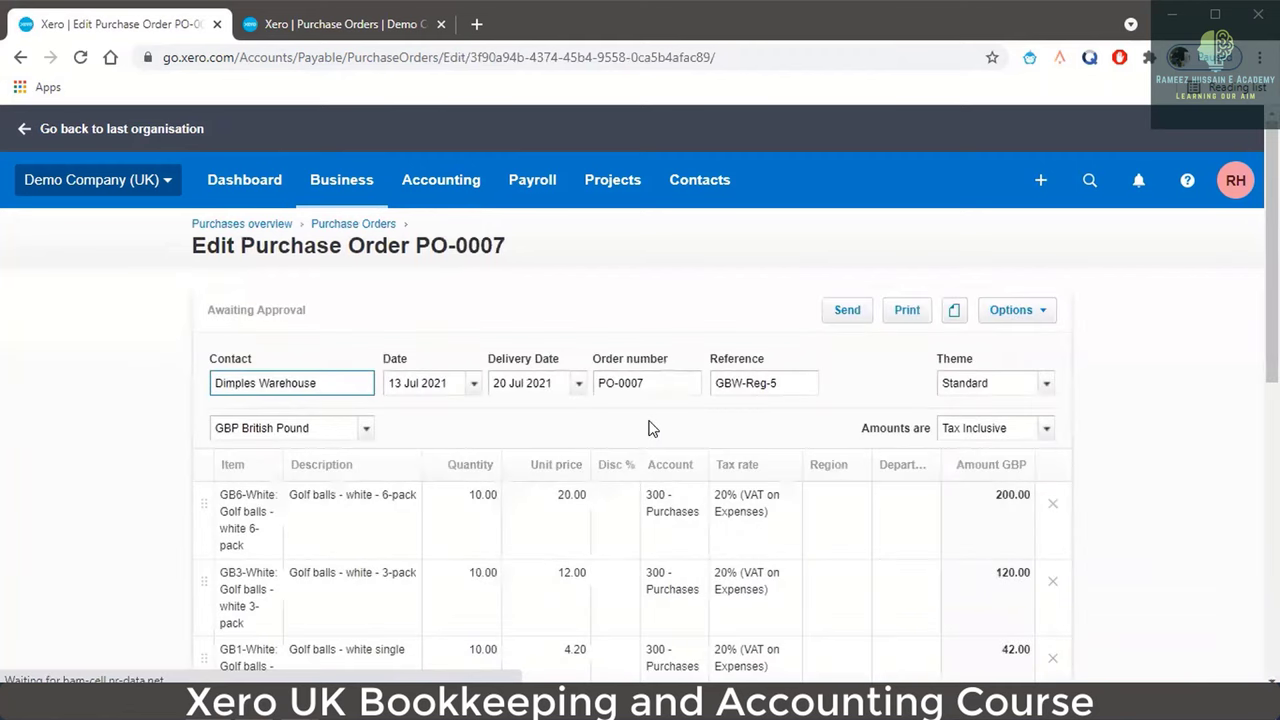
pyautogui.scroll(-5, 818, 440)
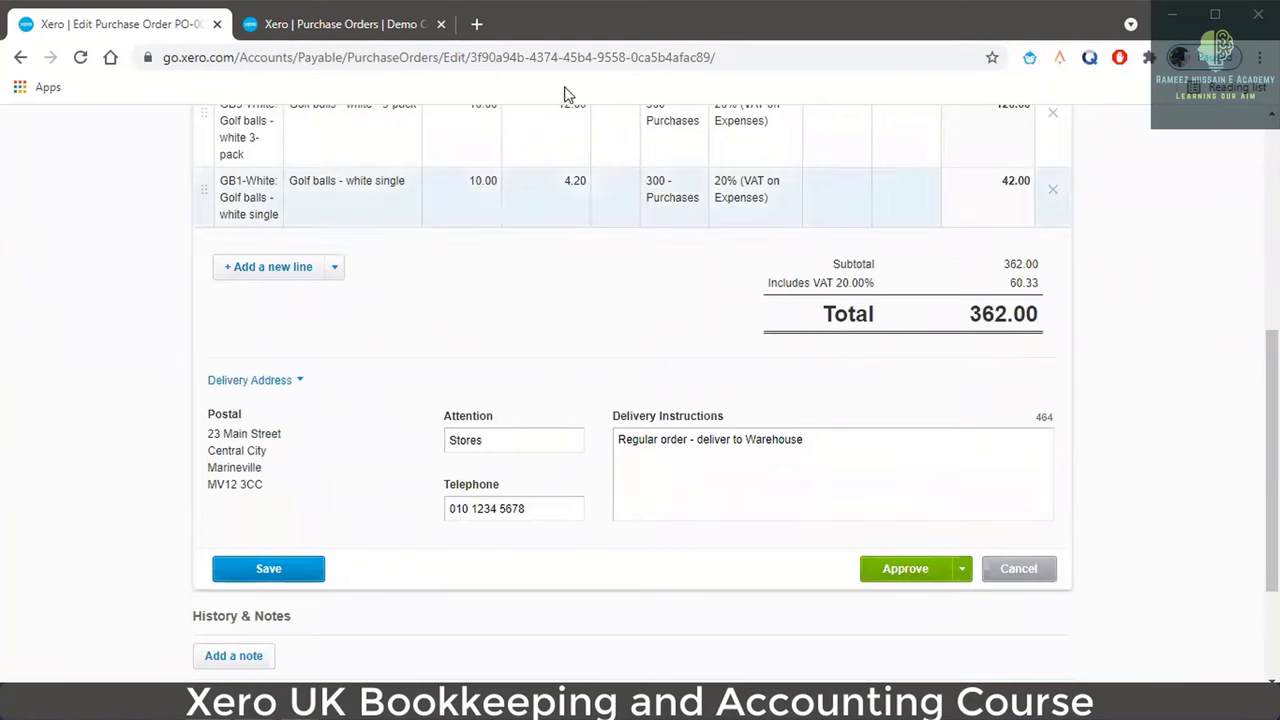
pyautogui.click(365, 25)
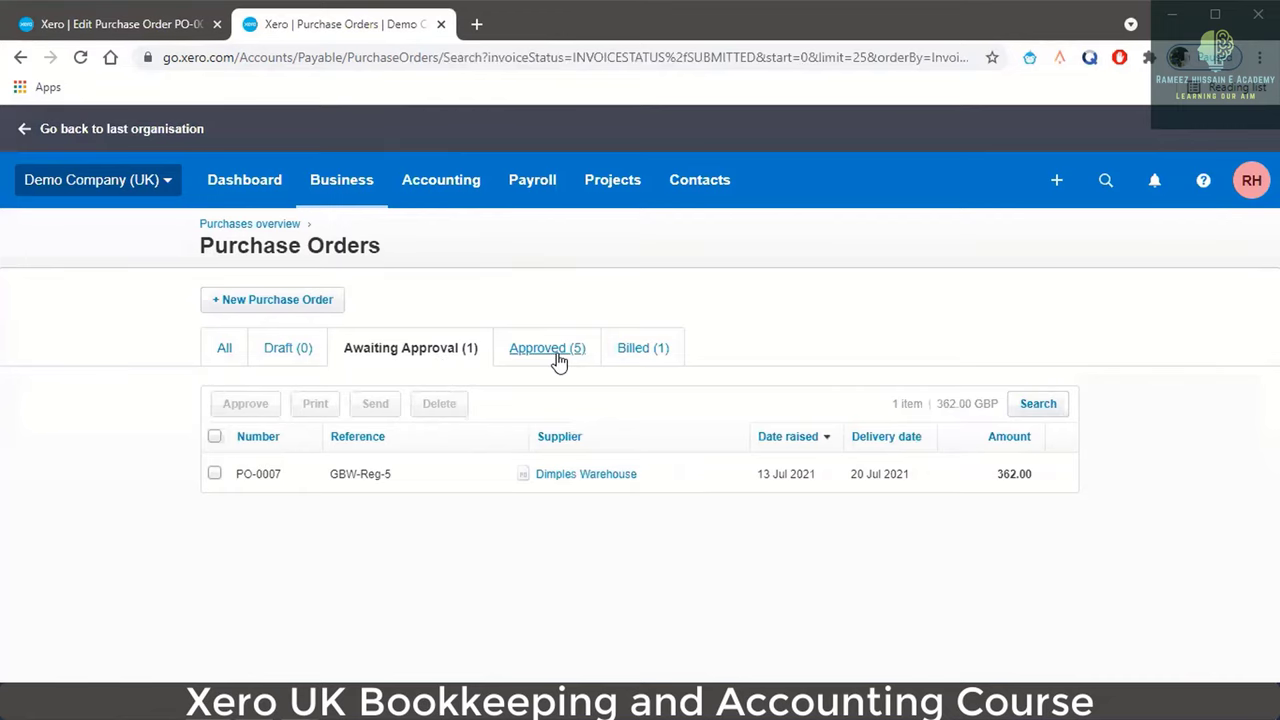
# Step: Approve PO-0007, then reload the list tab and show the Approved (6) orders
pyautogui.click(128, 24)
pyautogui.click(891, 574)
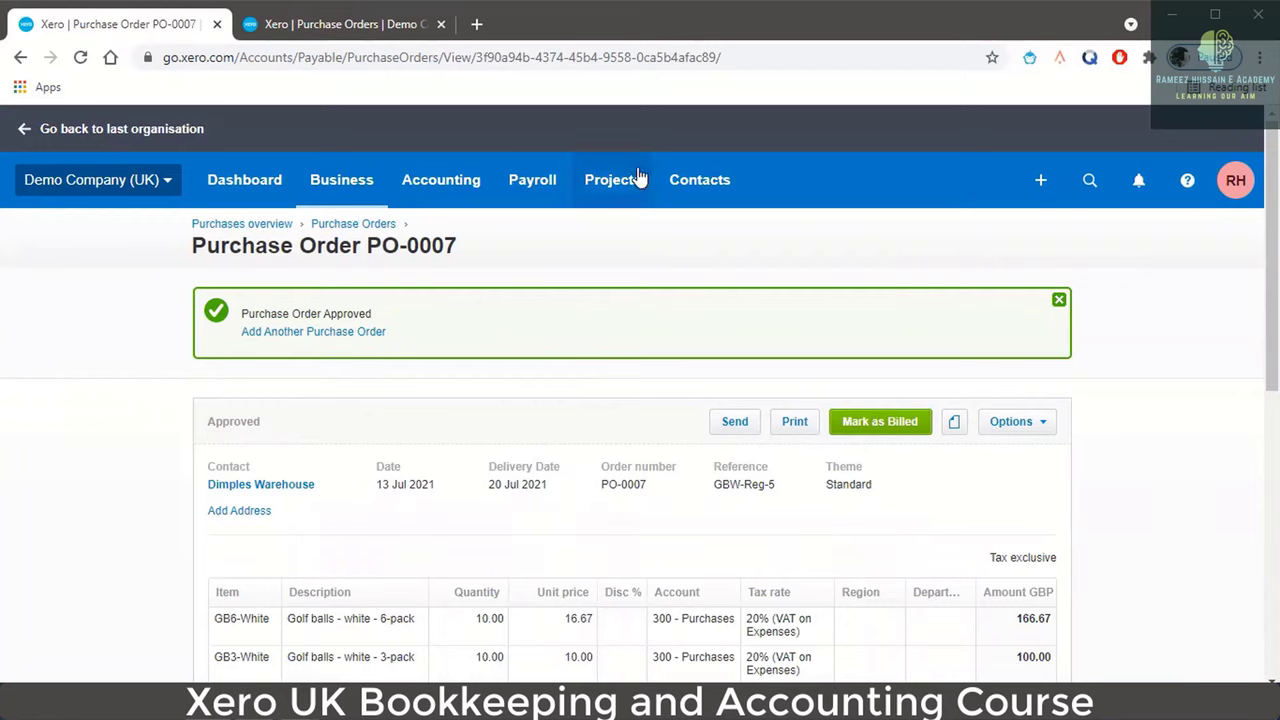
pyautogui.click(358, 22)
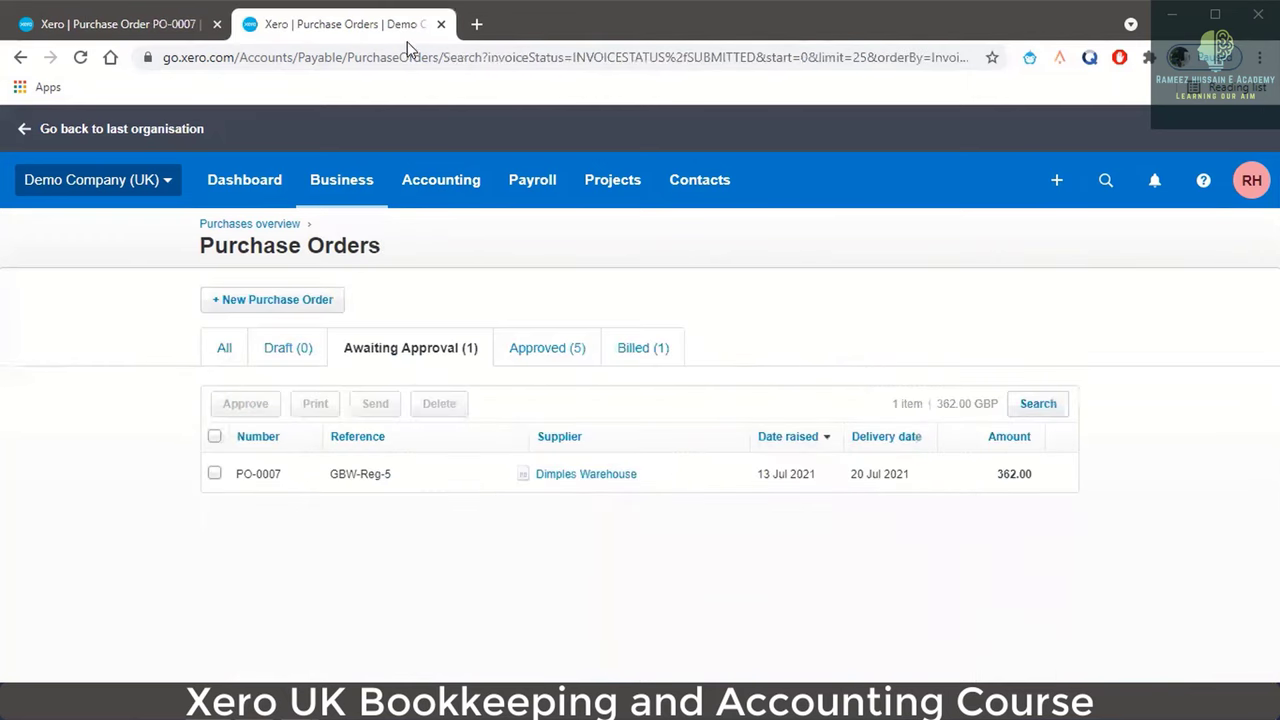
pyautogui.click(453, 67)
pyautogui.press('Return')
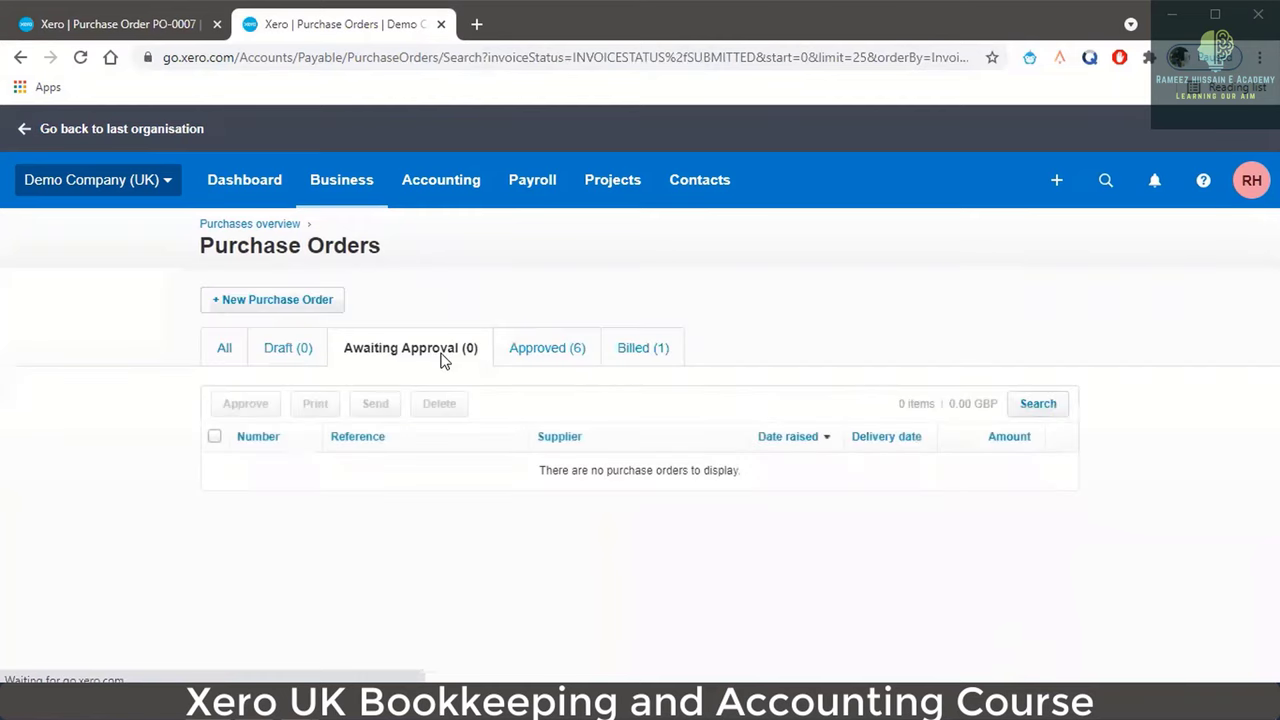
pyautogui.click(547, 349)
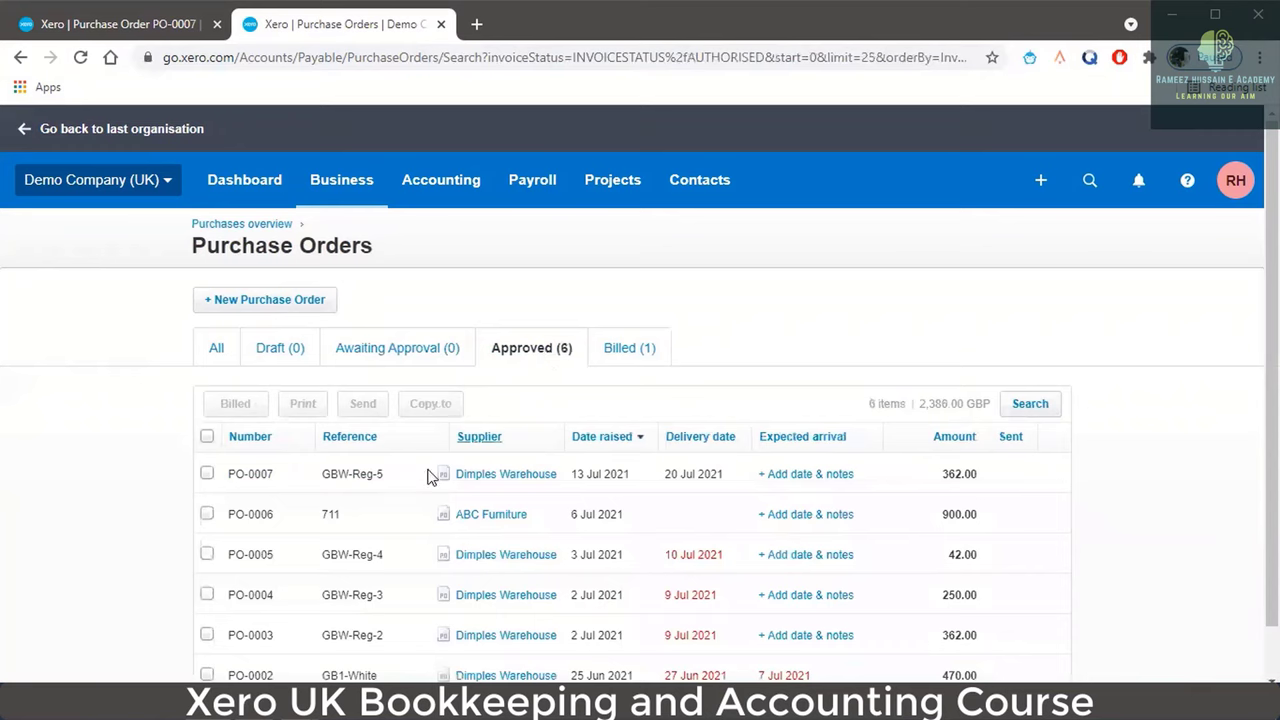
# Step: Open approved PO-0007 for Dimples Warehouse and review its lines, 362.00 total and delivery details
pyautogui.click(513, 484)
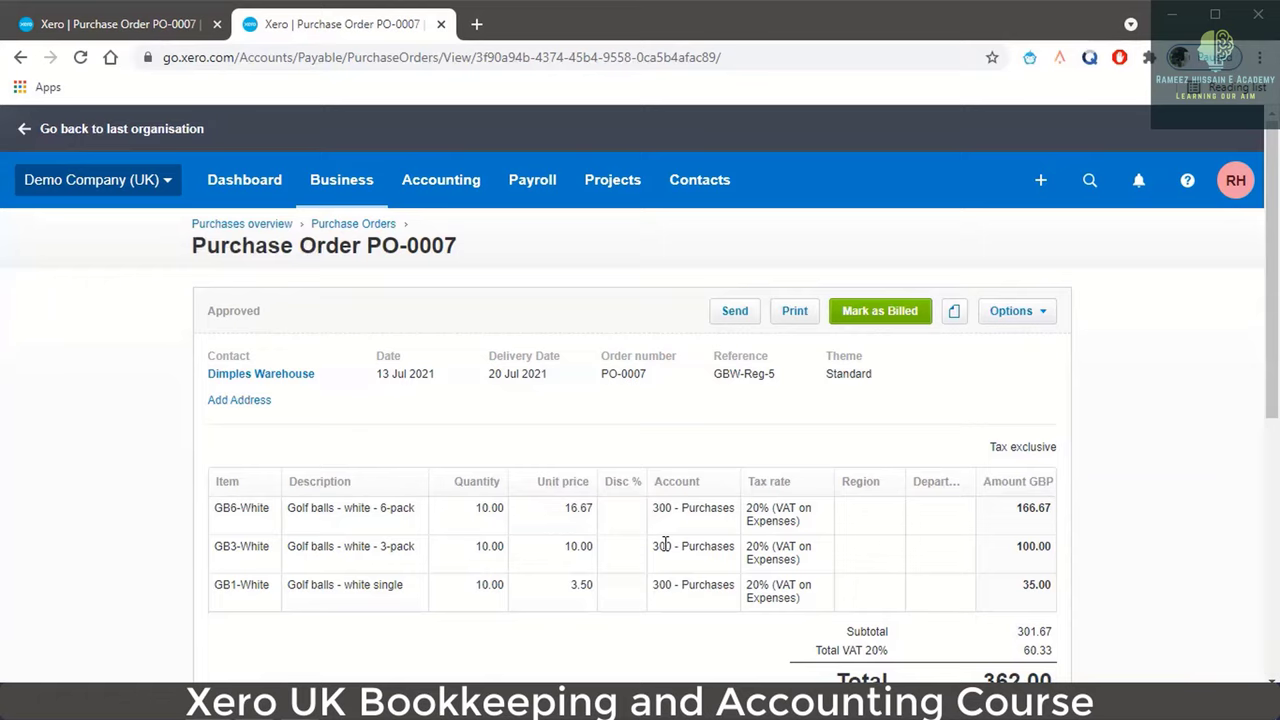
pyautogui.scroll(-3, 637, 443)
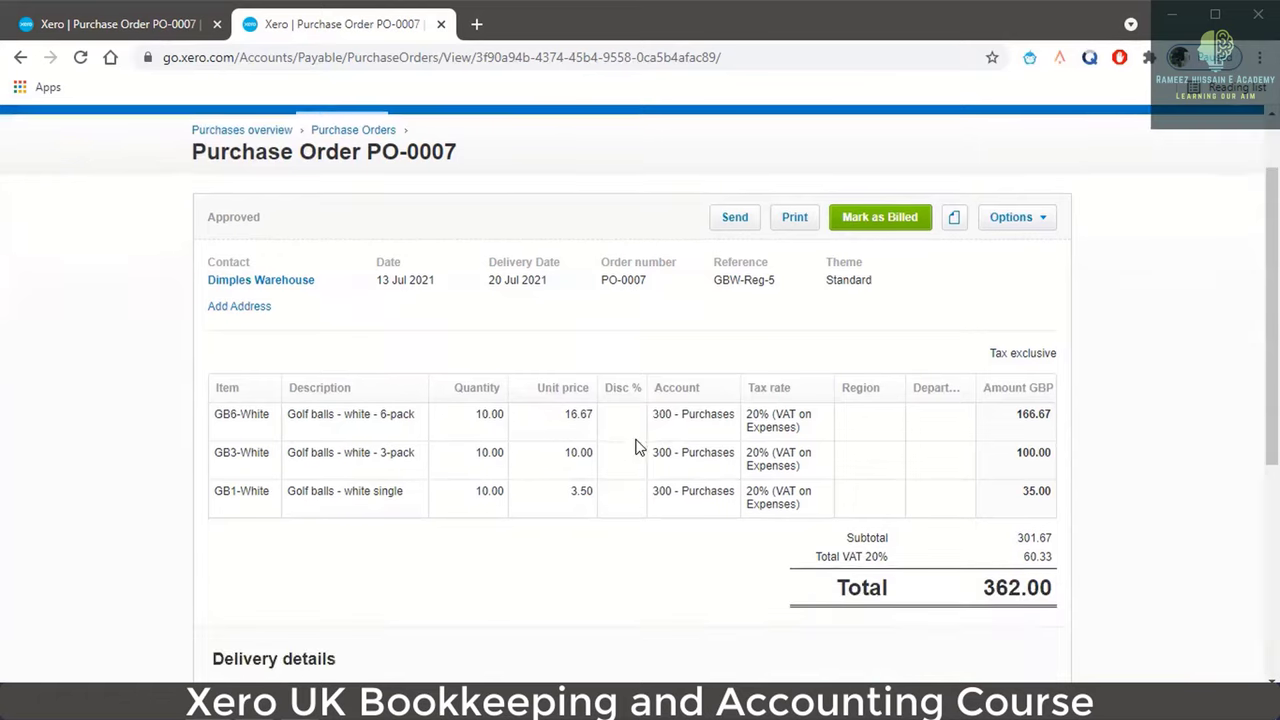
pyautogui.scroll(-1, 604, 447)
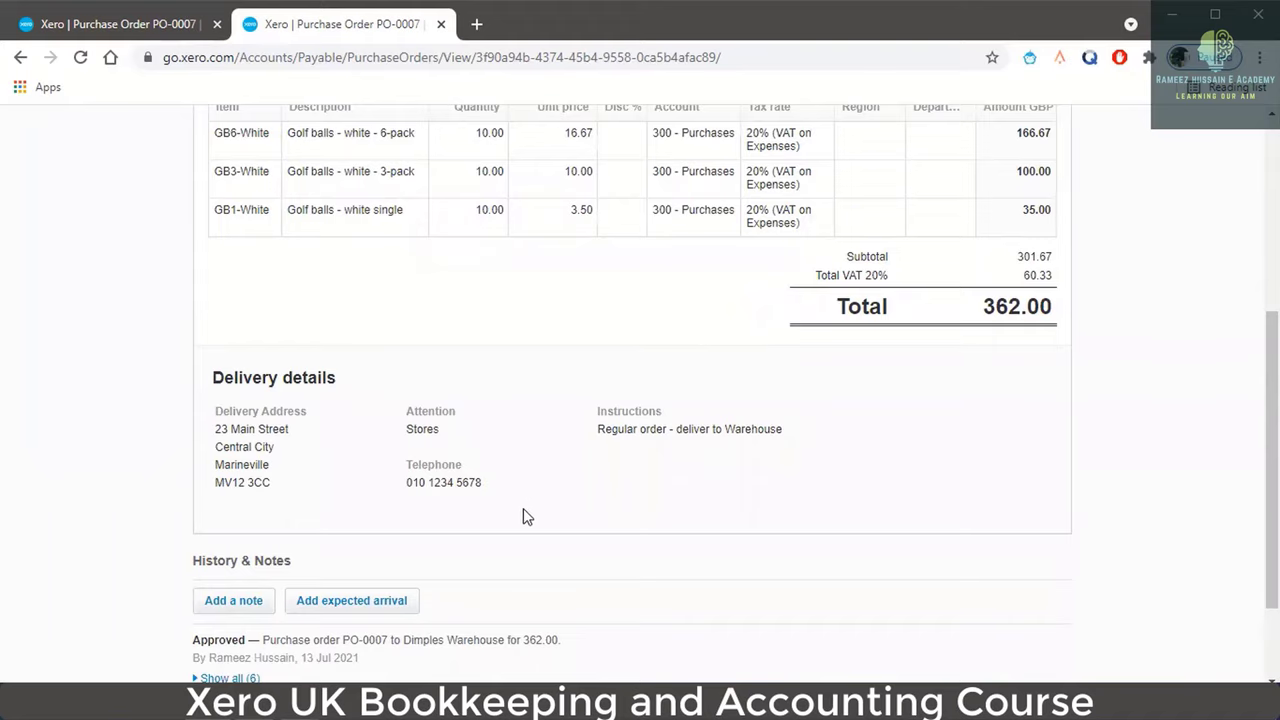
pyautogui.scroll(-1, 517, 465)
pyautogui.scroll(-1, 517, 465)
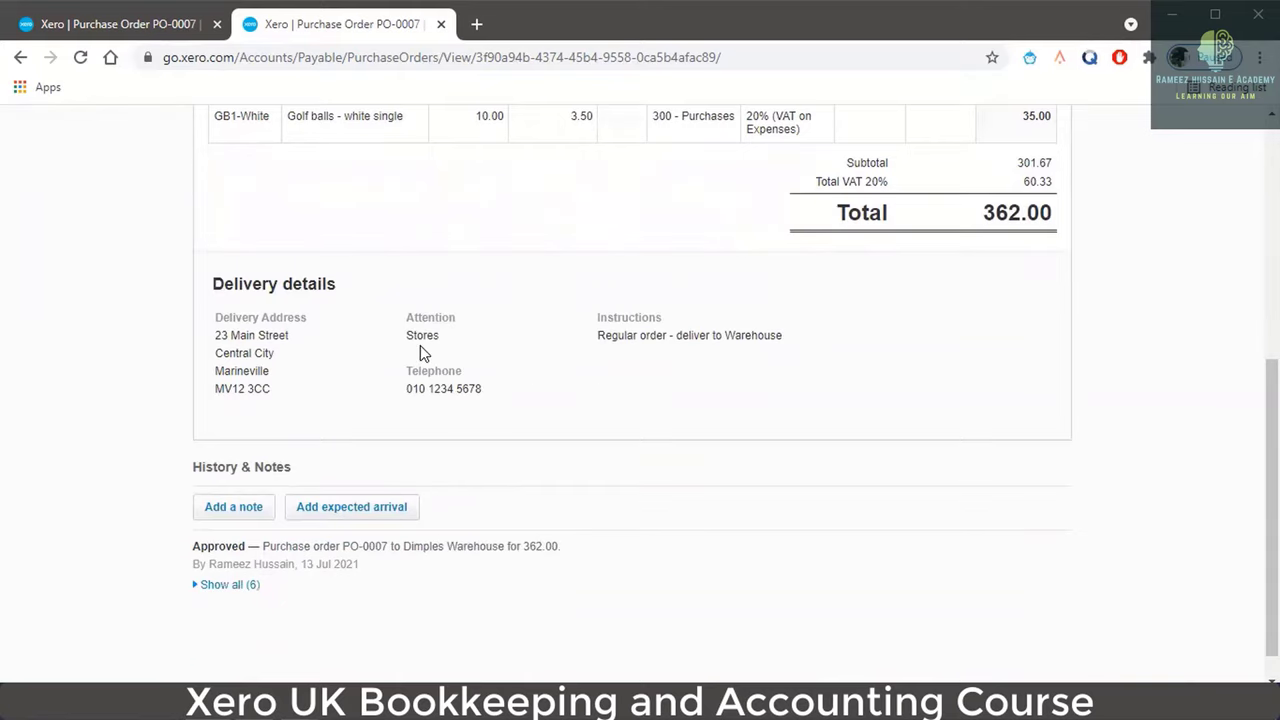
pyautogui.scroll(5, 420, 347)
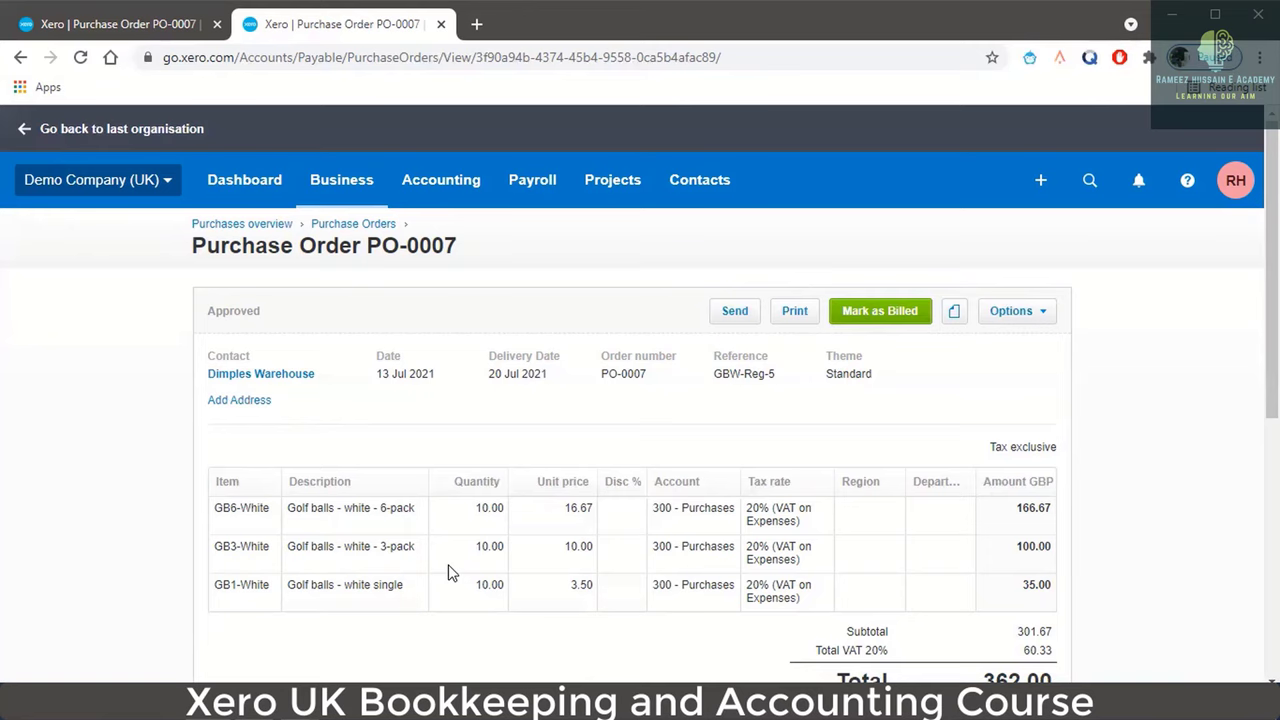
# Step: Mark purchase order PO-0007 as billed, copying it into a new draft bill
pyautogui.scroll(-1, 386, 610)
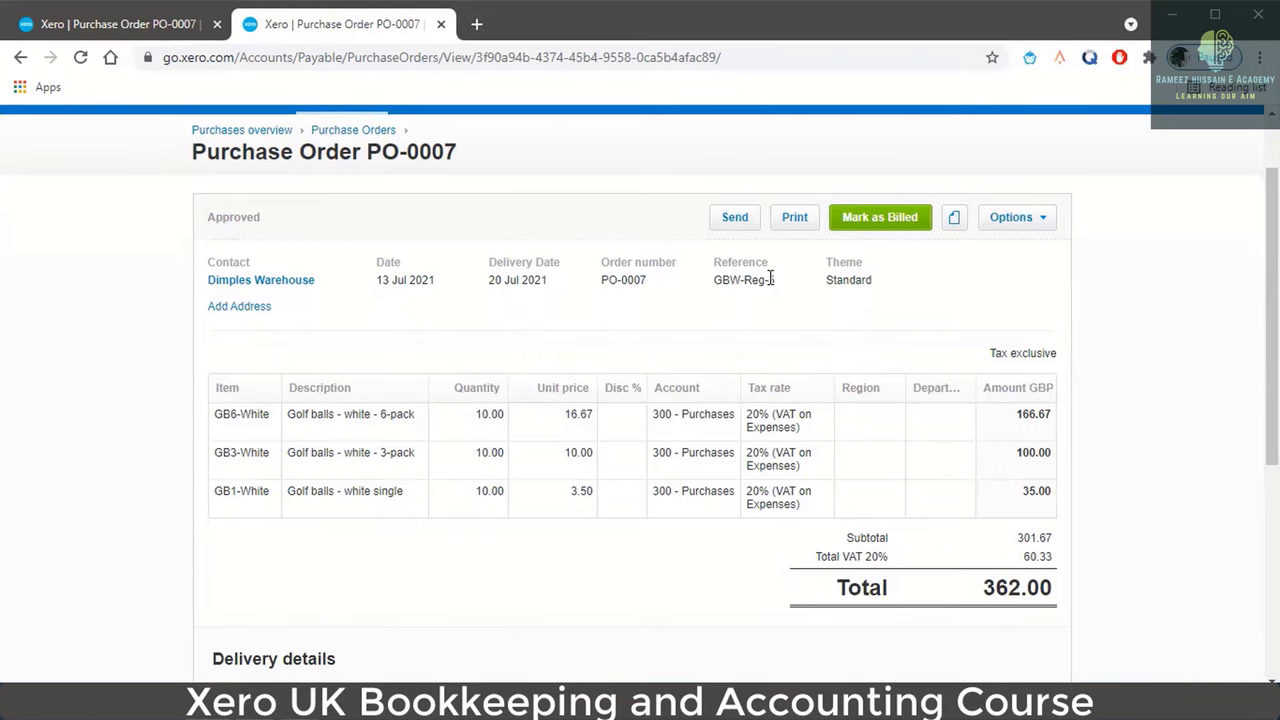
pyautogui.scroll(2, 772, 285)
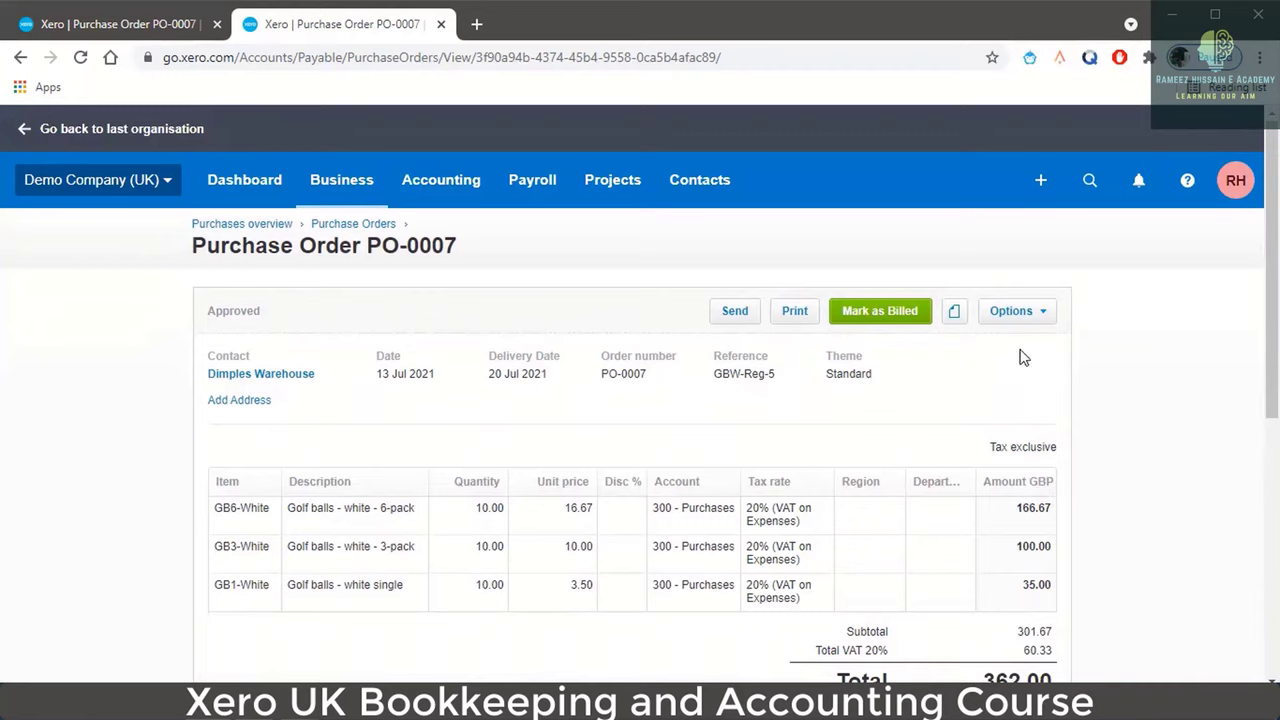
pyautogui.click(884, 314)
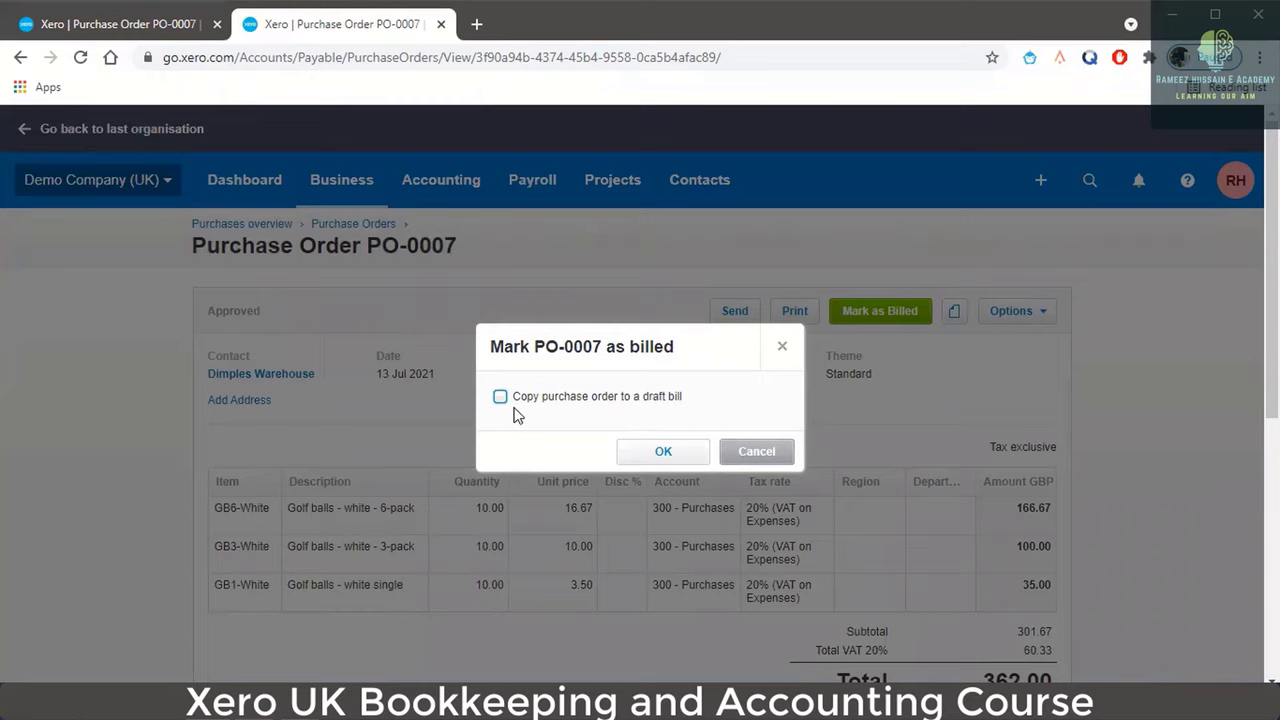
pyautogui.click(500, 397)
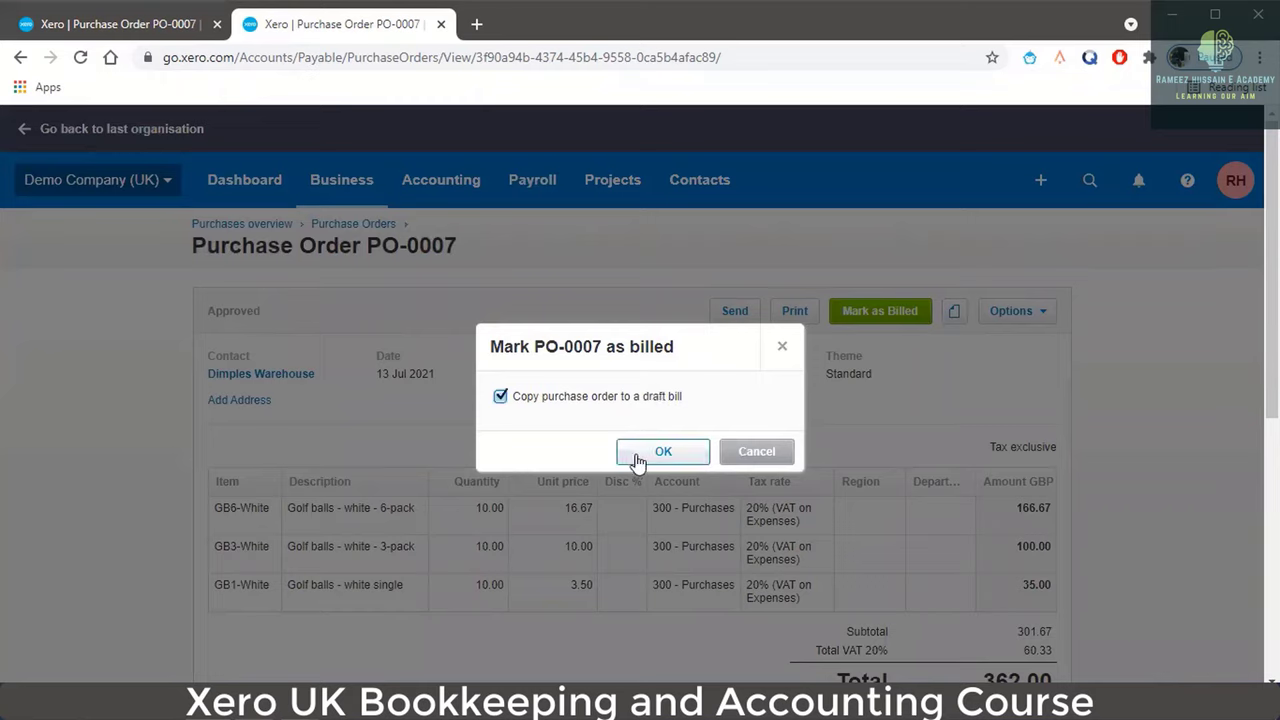
pyautogui.click(637, 455)
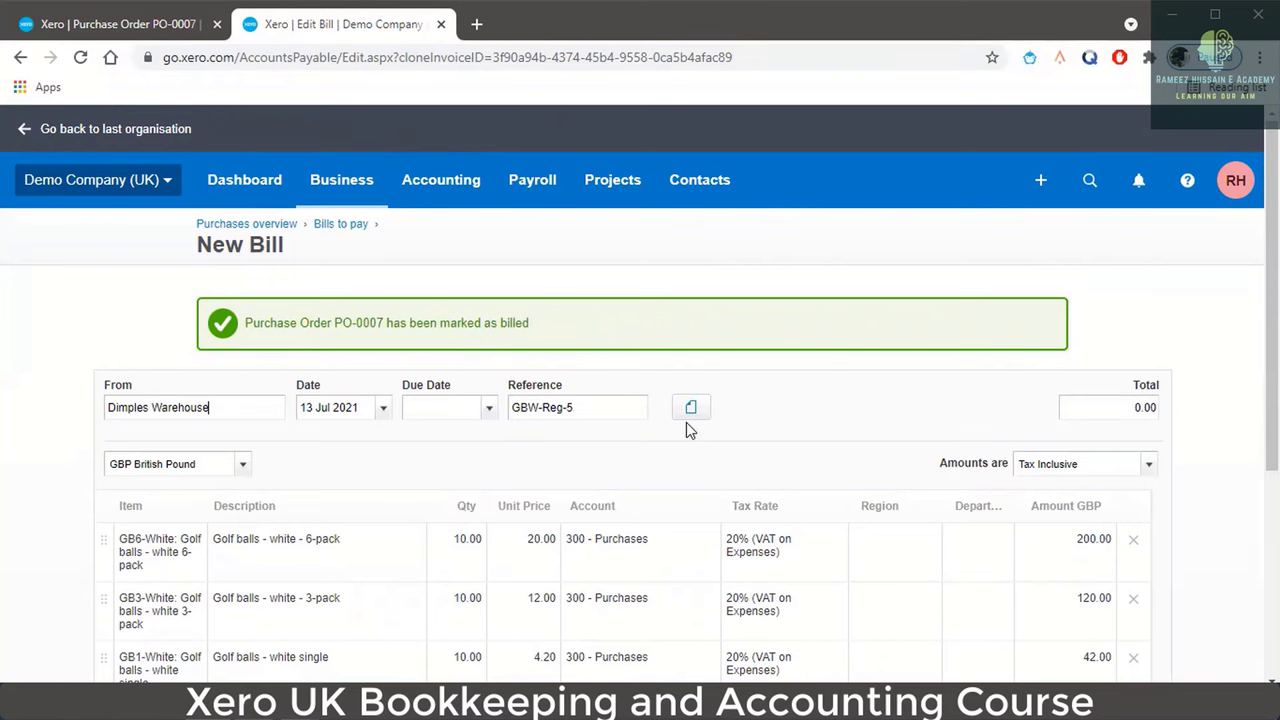
# Step: Scroll through the new Dimples Warehouse draft bill to review its three golf ball lines totalling 362.00
pyautogui.scroll(-4, 686, 422)
pyautogui.scroll(2, 671, 400)
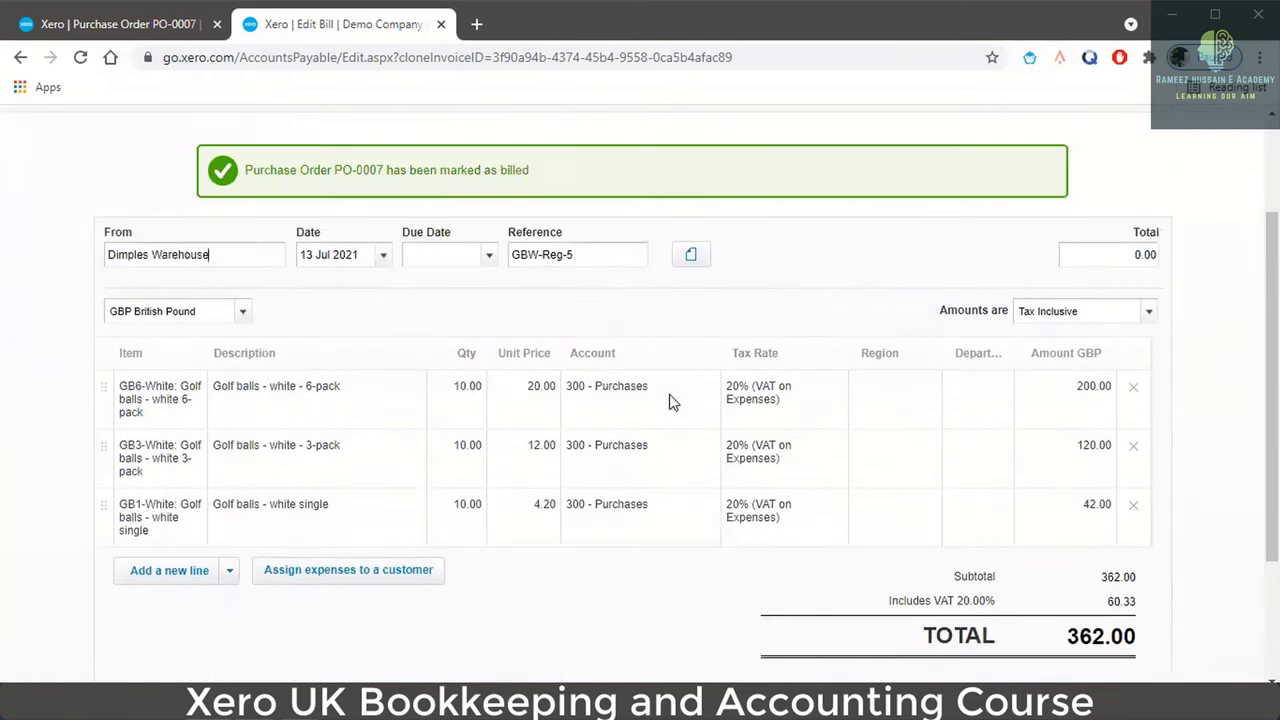
pyautogui.scroll(-2, 671, 400)
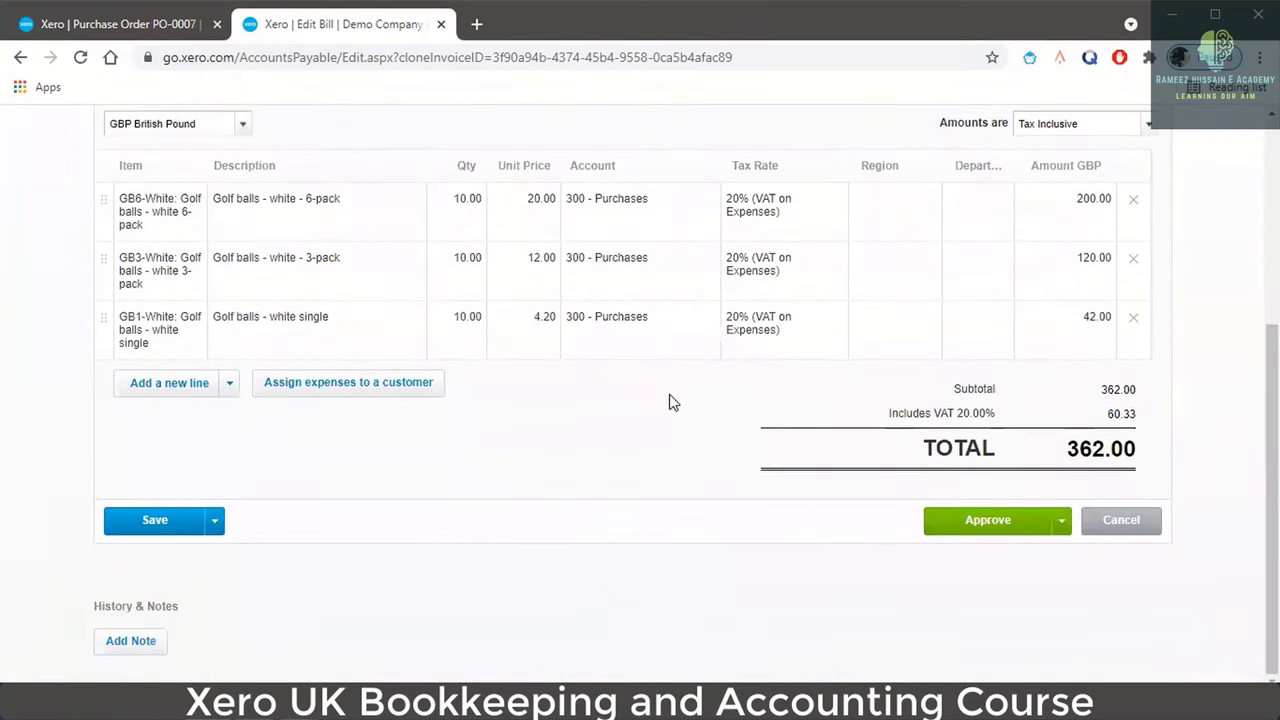
pyautogui.scroll(2, 894, 360)
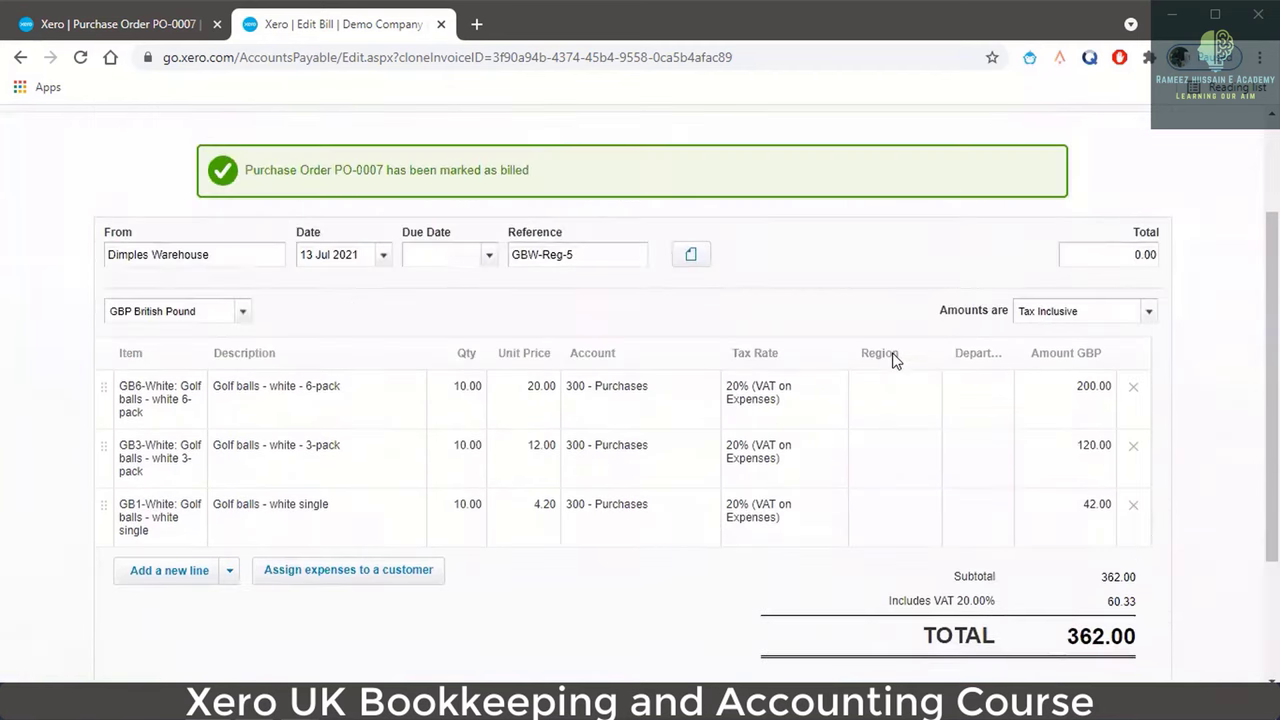
pyautogui.scroll(-2, 894, 360)
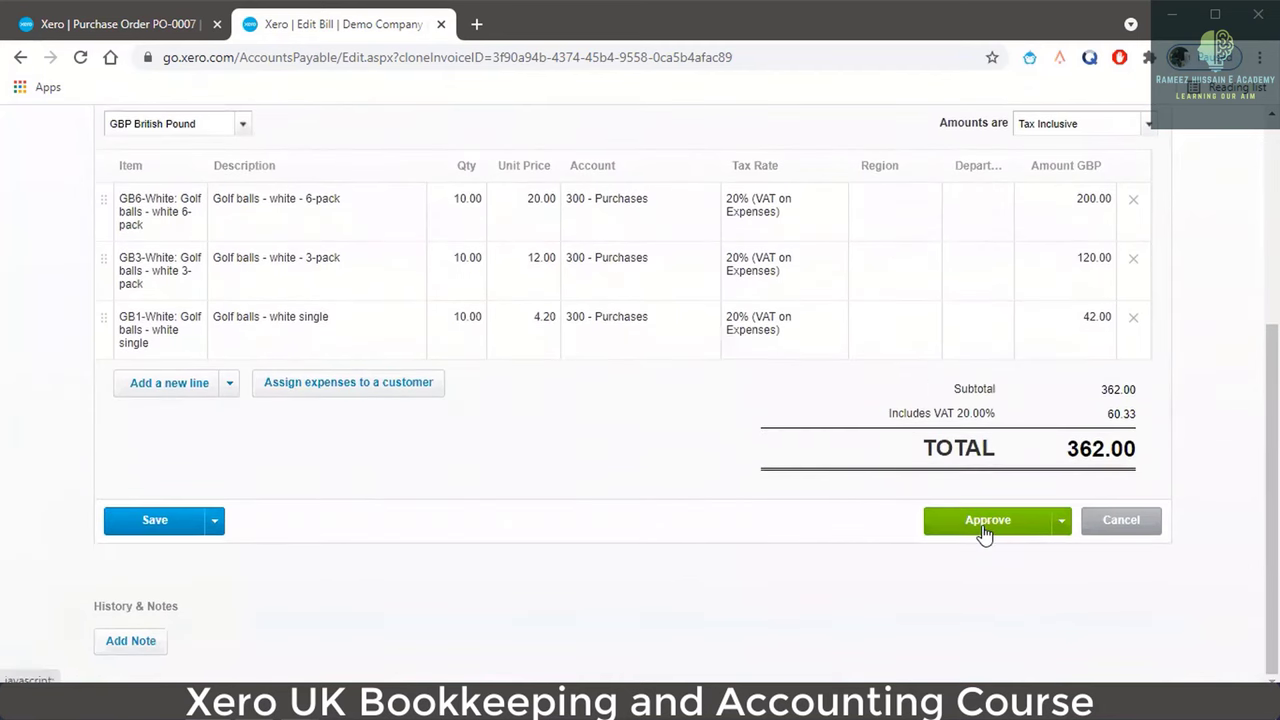
pyautogui.scroll(2, 765, 390)
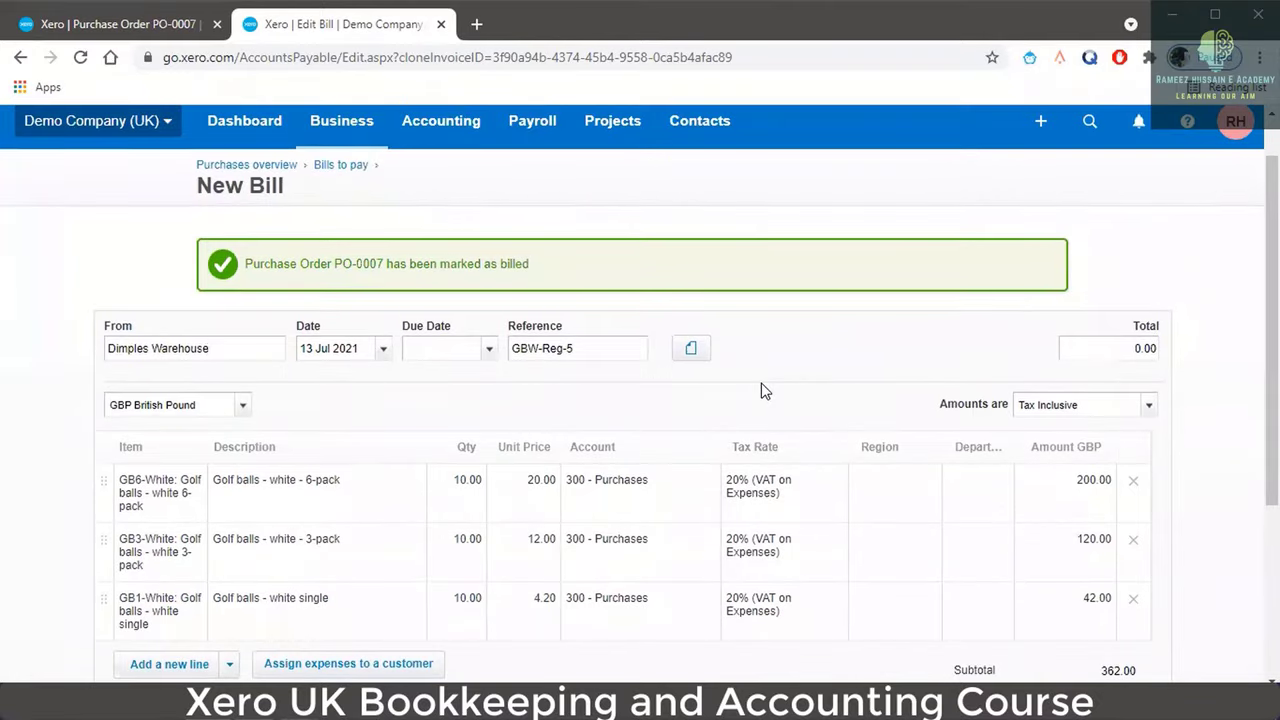
pyautogui.scroll(-3, 765, 390)
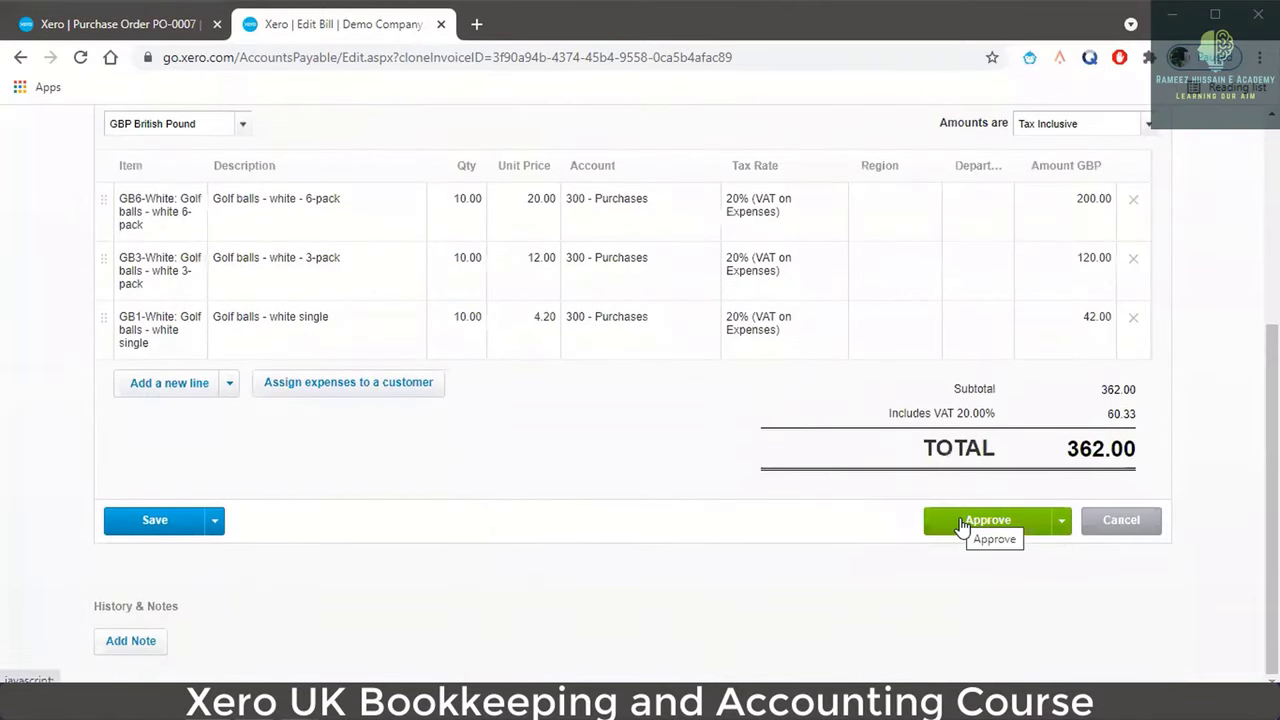
# Step: Check that PO-0007 is listed under Billed purchase orders, then return to the draft bill
pyautogui.click(110, 25)
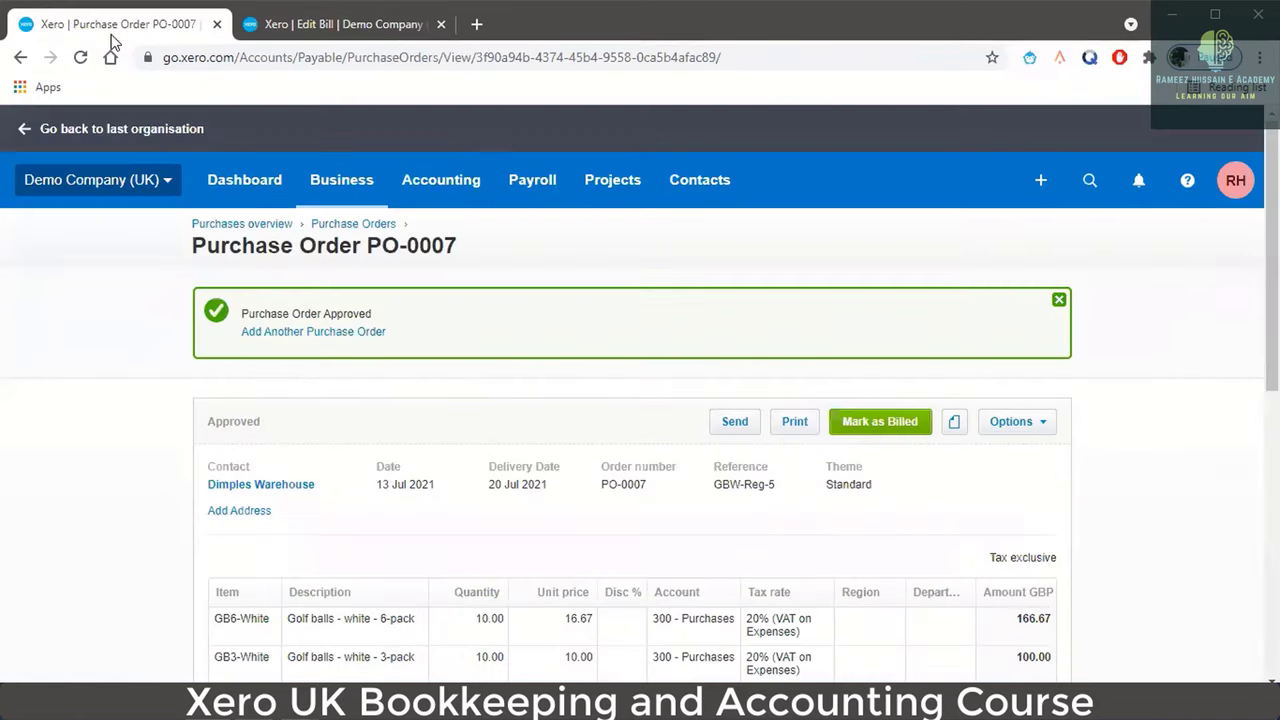
pyautogui.click(355, 188)
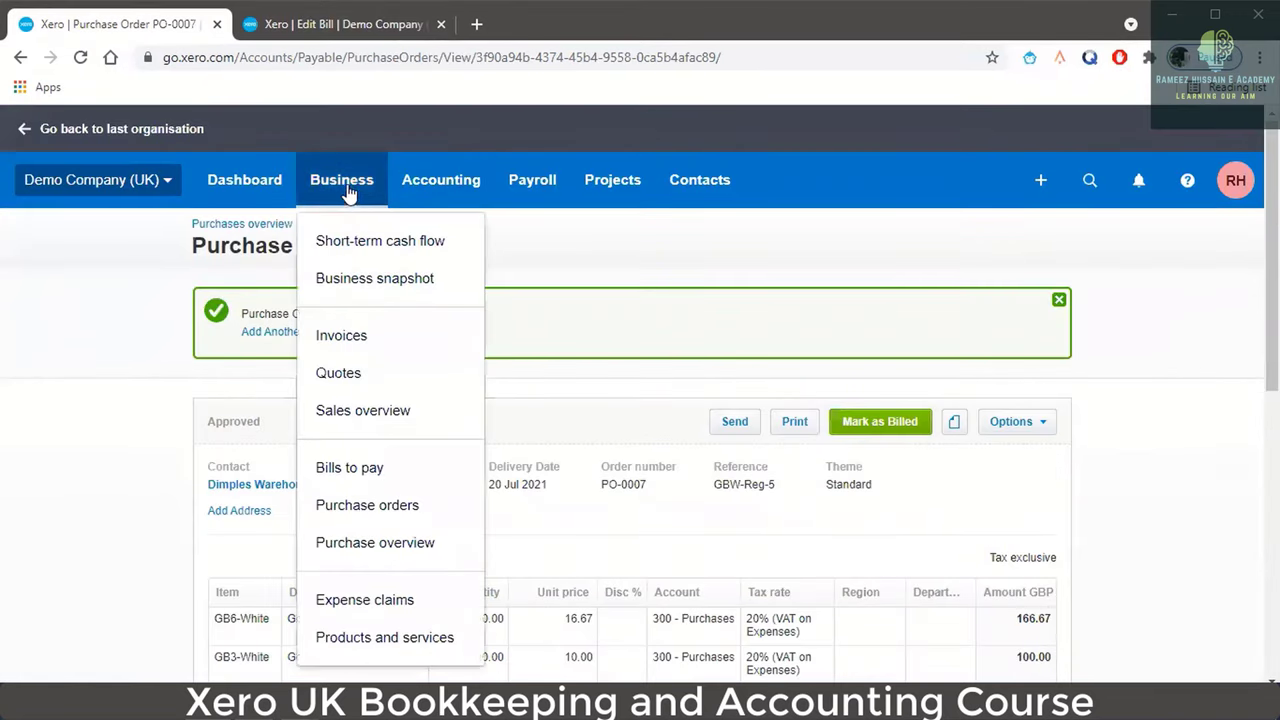
pyautogui.click(403, 510)
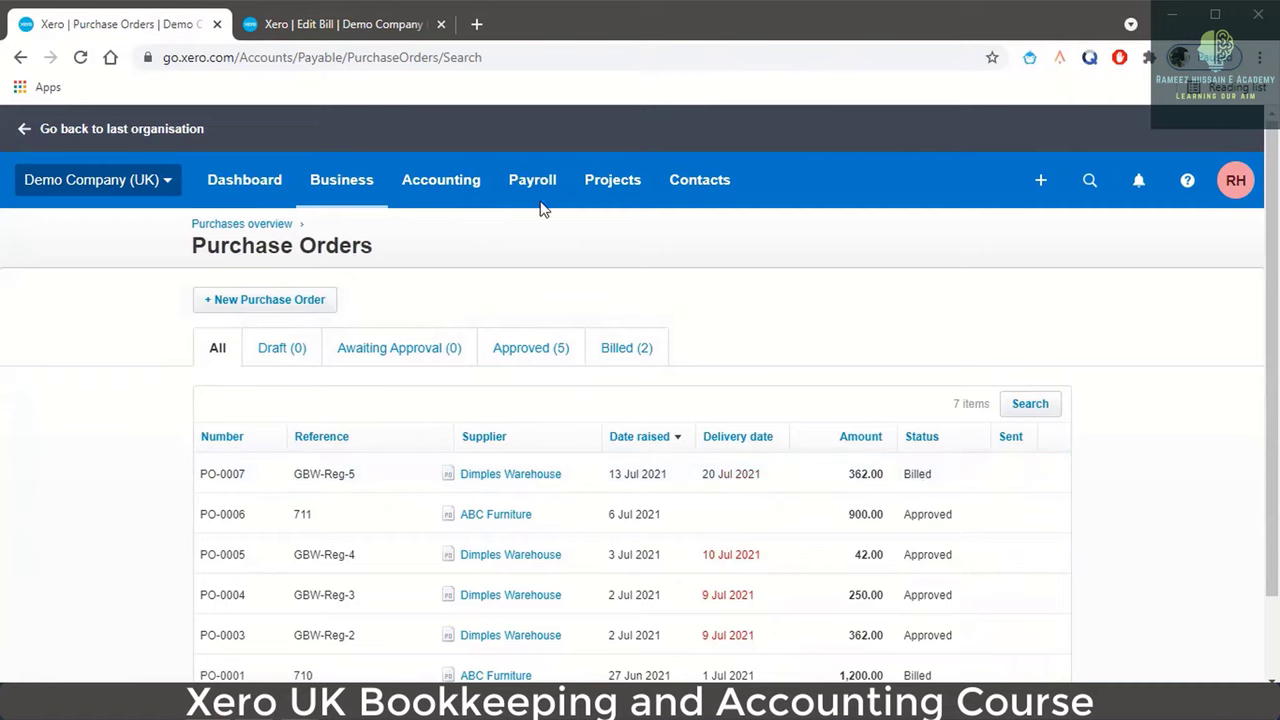
pyautogui.click(609, 347)
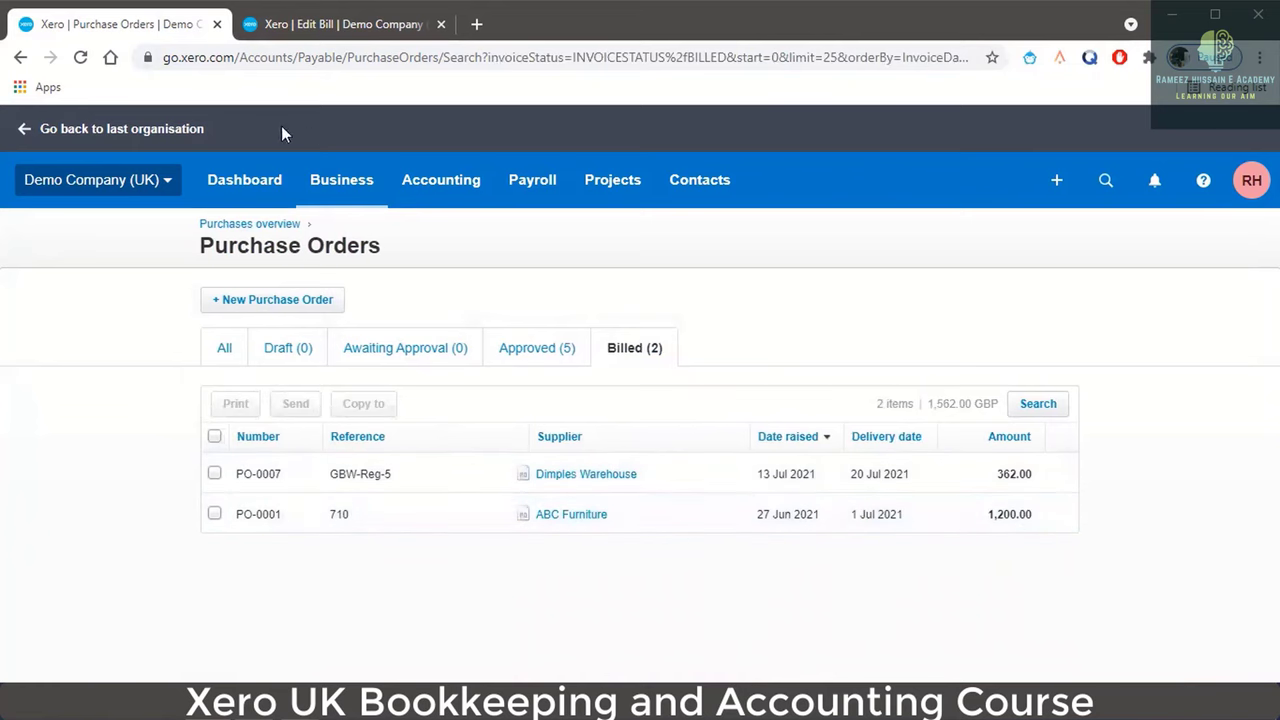
pyautogui.click(350, 26)
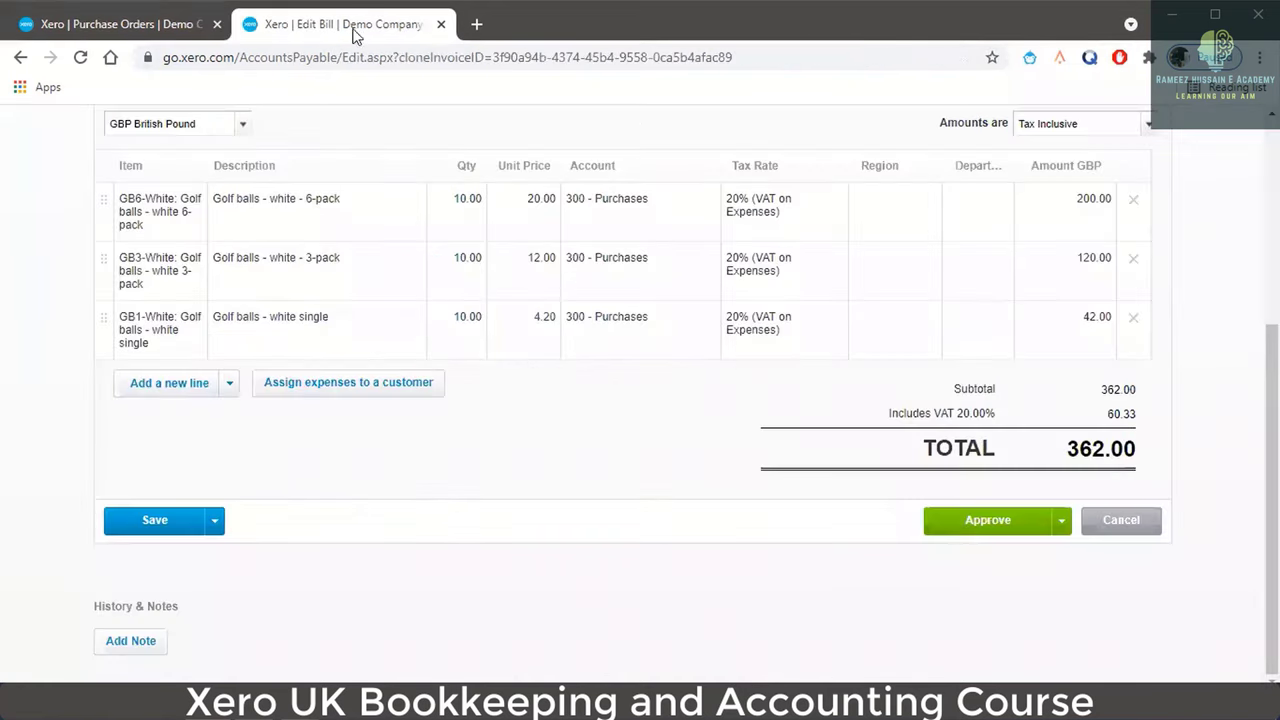
# Step: Fix the approval error by setting the bill's due date to 12 Aug 2021
pyautogui.click(1010, 530)
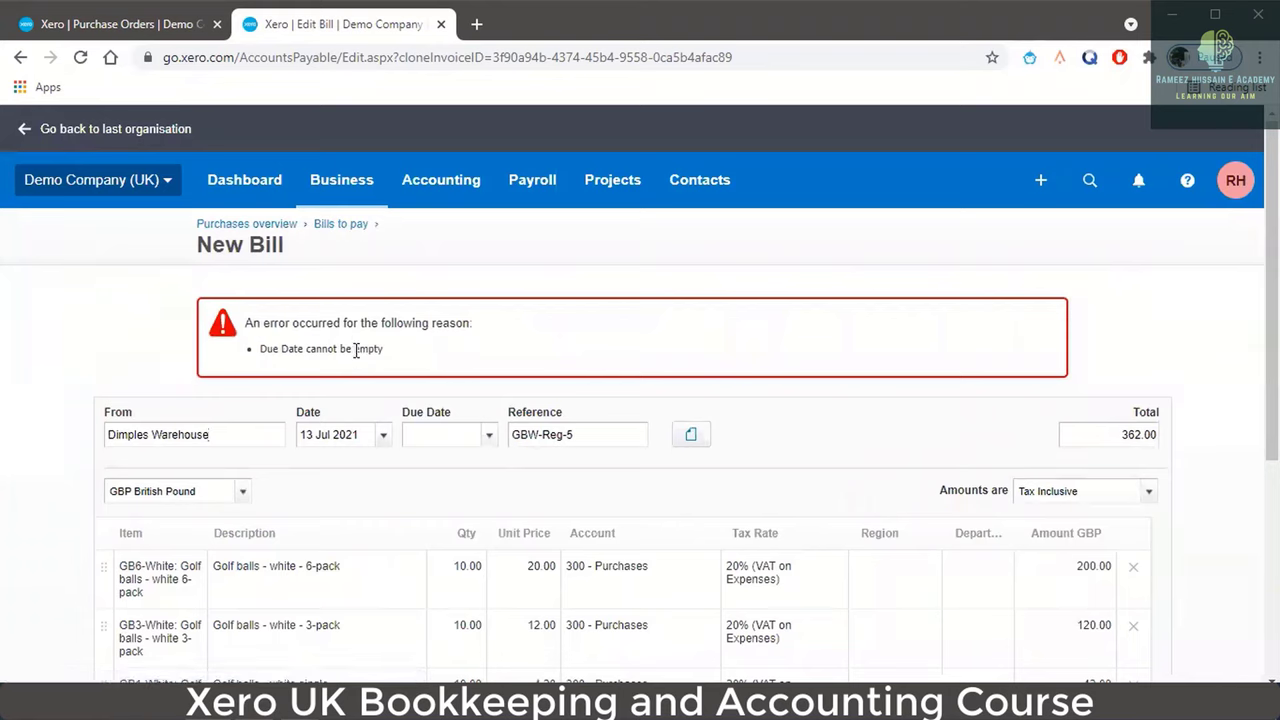
pyautogui.click(476, 437)
pyautogui.click(489, 438)
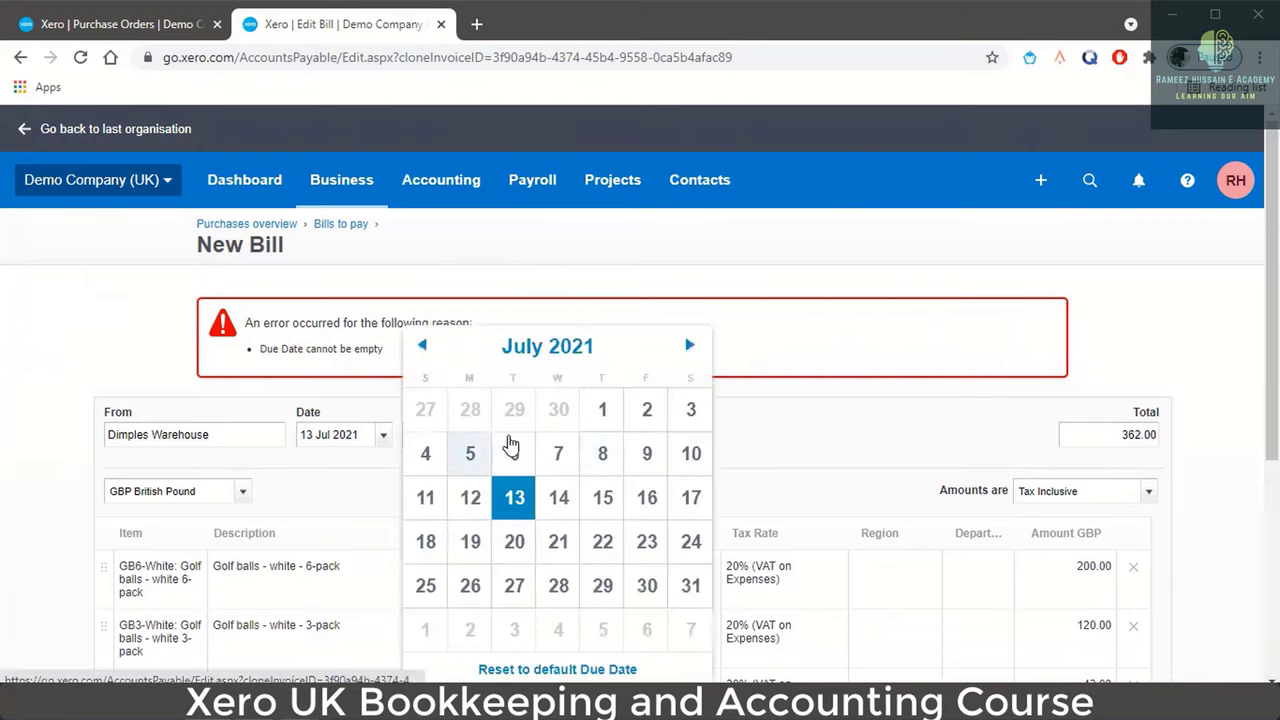
pyautogui.click(690, 345)
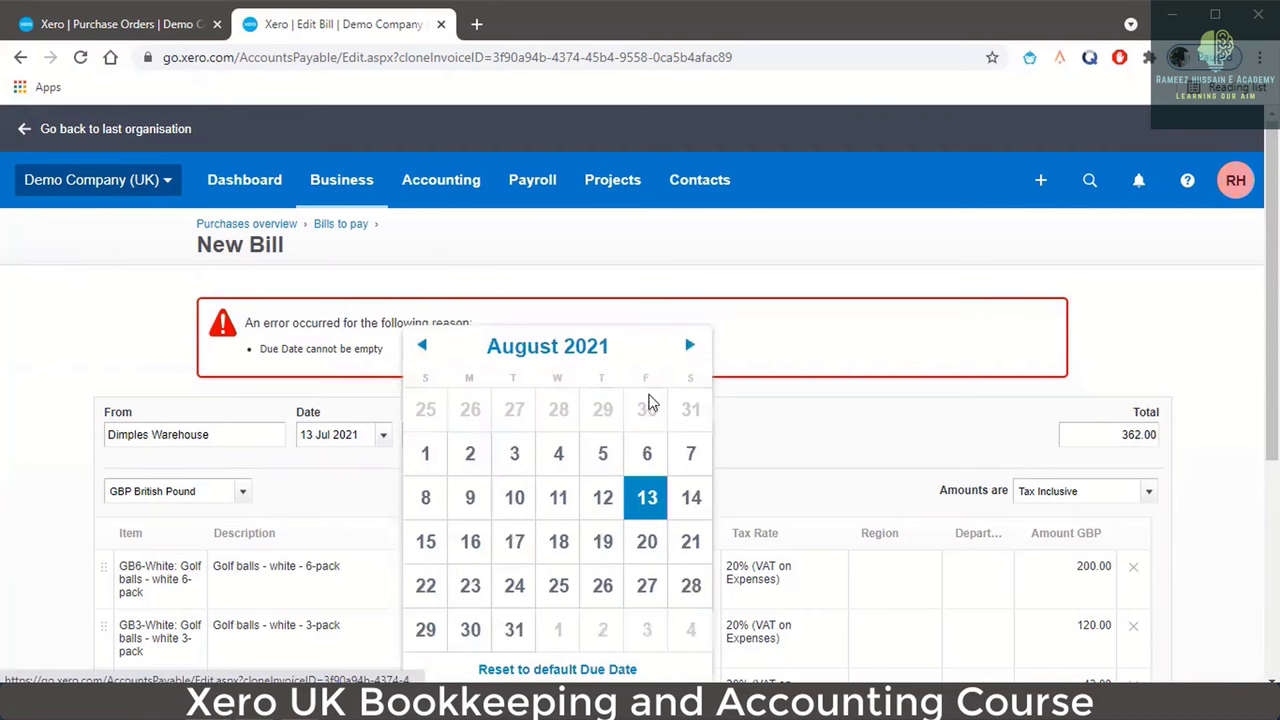
pyautogui.click(600, 500)
pyautogui.scroll(-3, 971, 405)
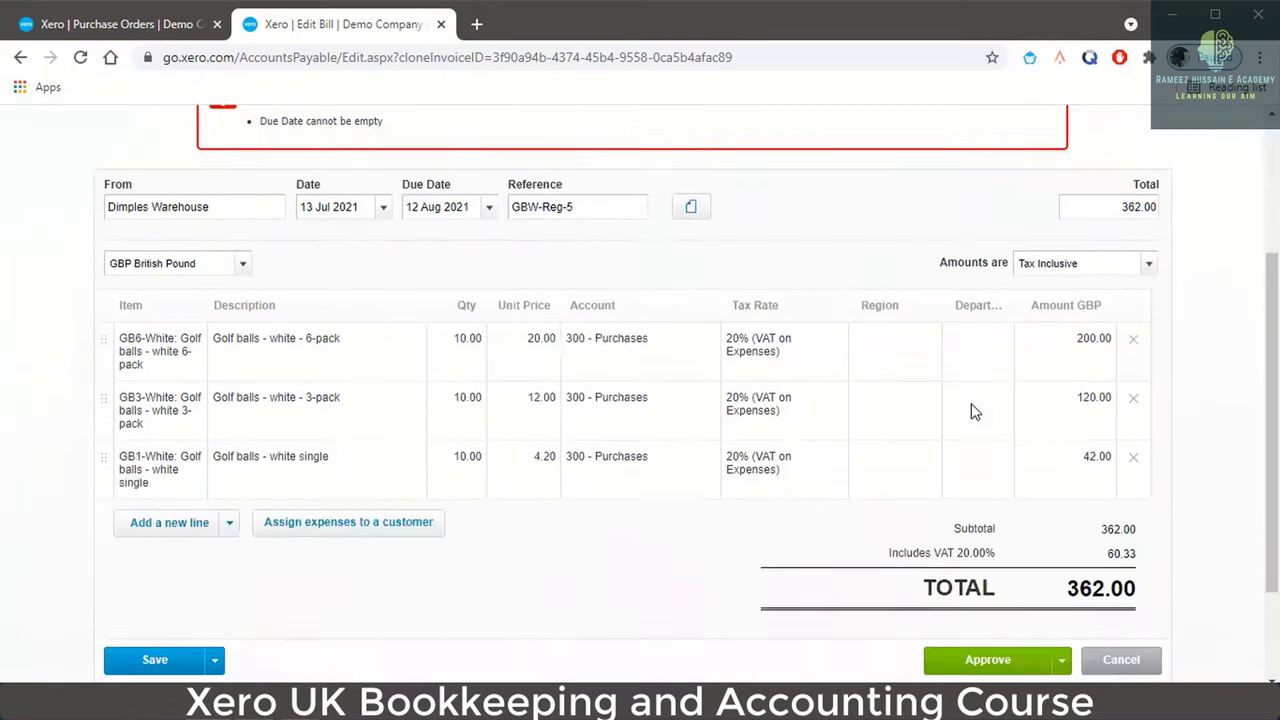
# Step: Approve bill GBW-Reg-5 and go back to the billed purchase orders list
pyautogui.click(1005, 523)
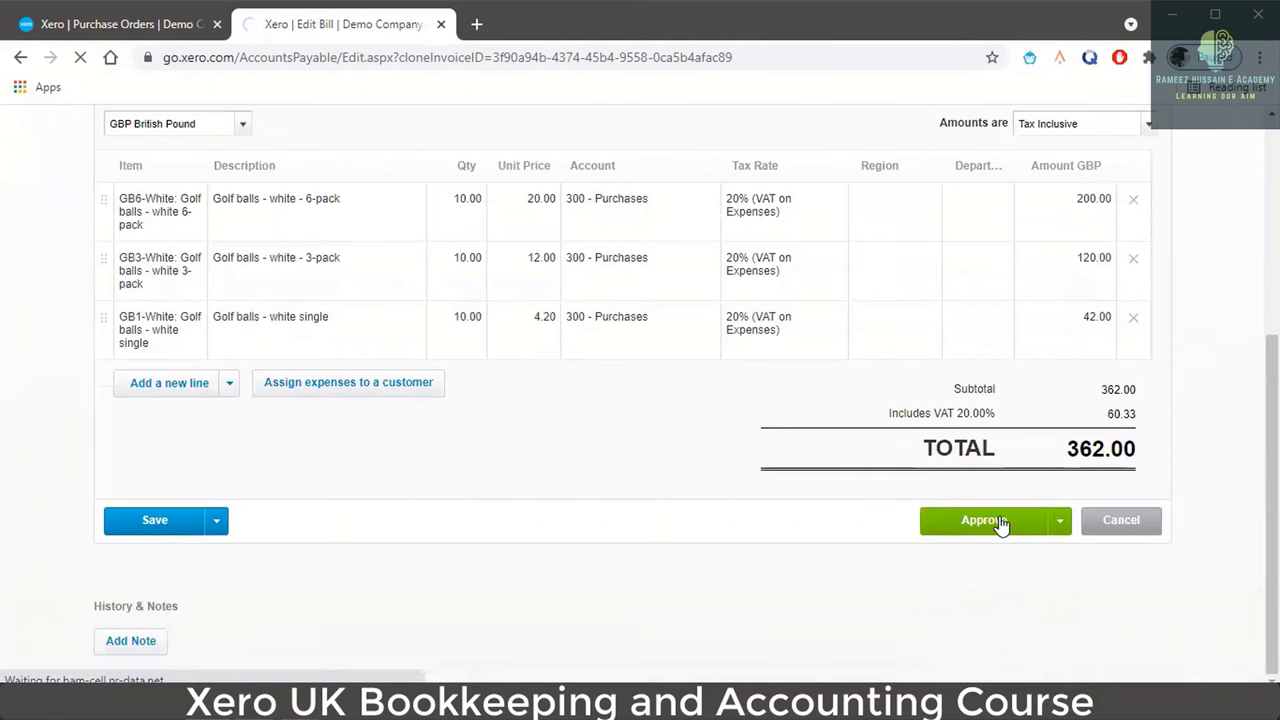
pyautogui.scroll(-5, 997, 526)
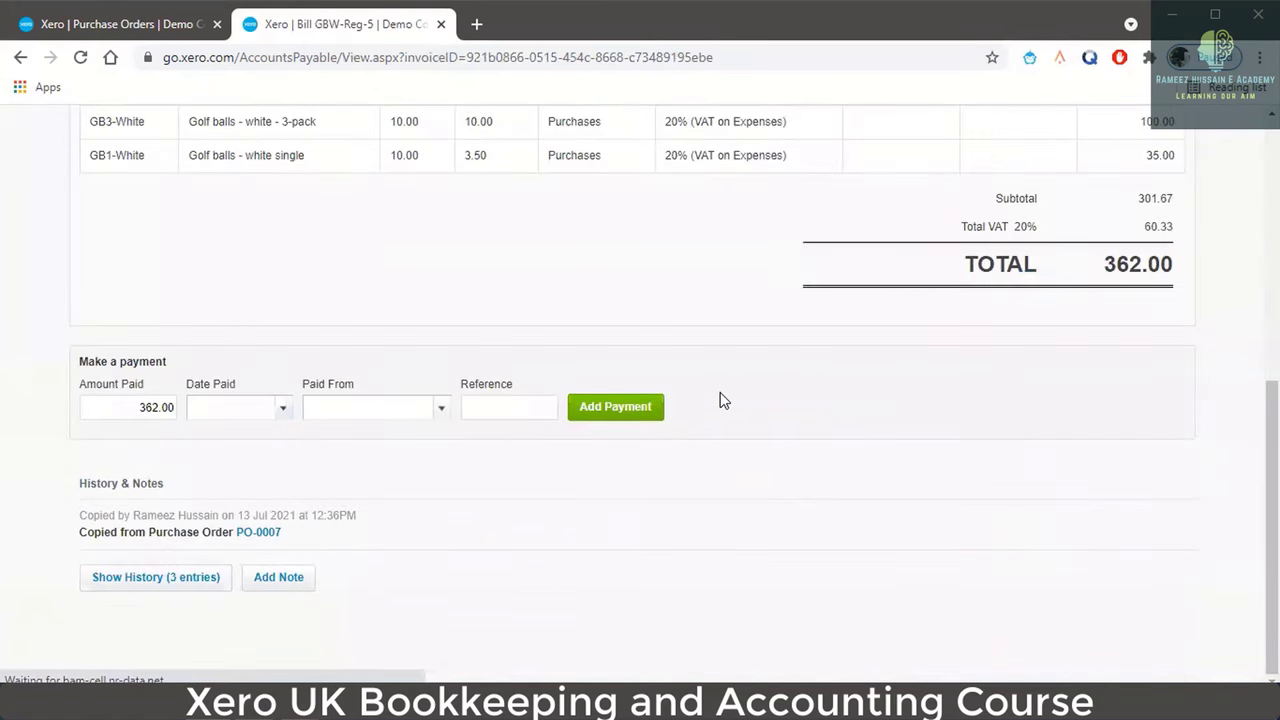
pyautogui.scroll(6, 724, 400)
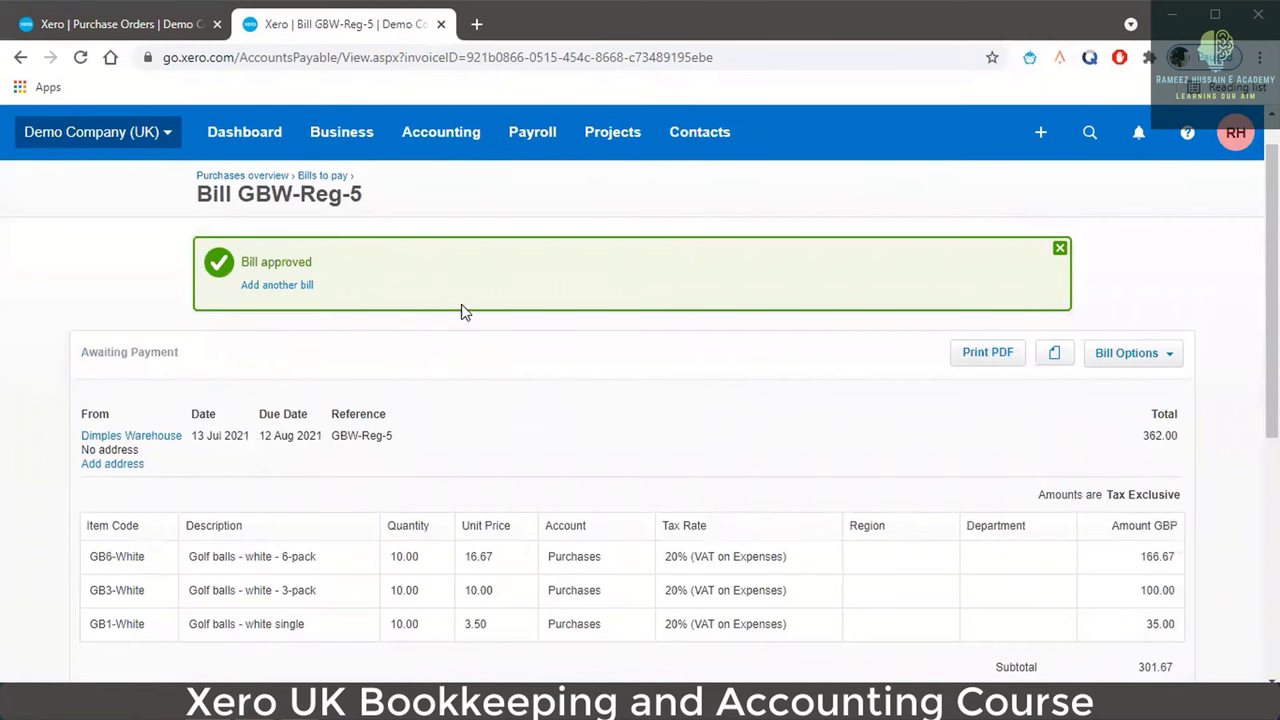
pyautogui.click(180, 28)
# Step: Reload the billed purchase orders list, open Bills to pay, and view approved bill GBW-Reg-5
pyautogui.click(468, 58)
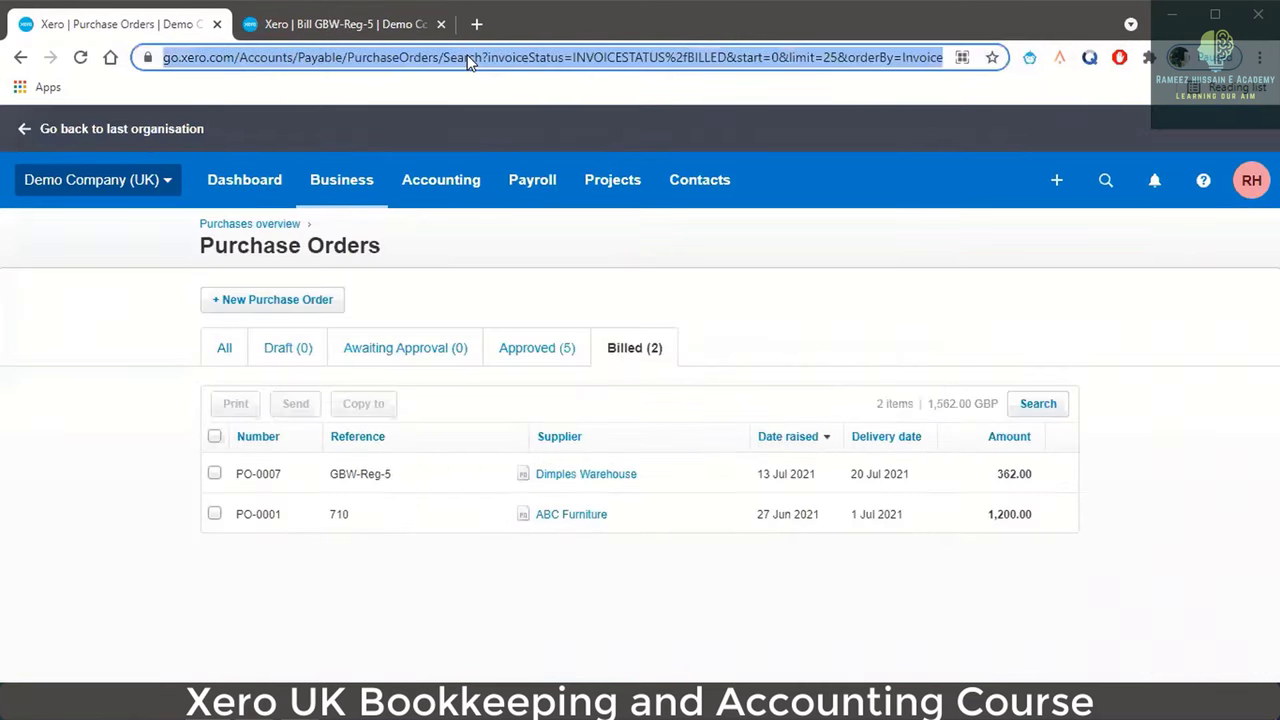
pyautogui.press('Return')
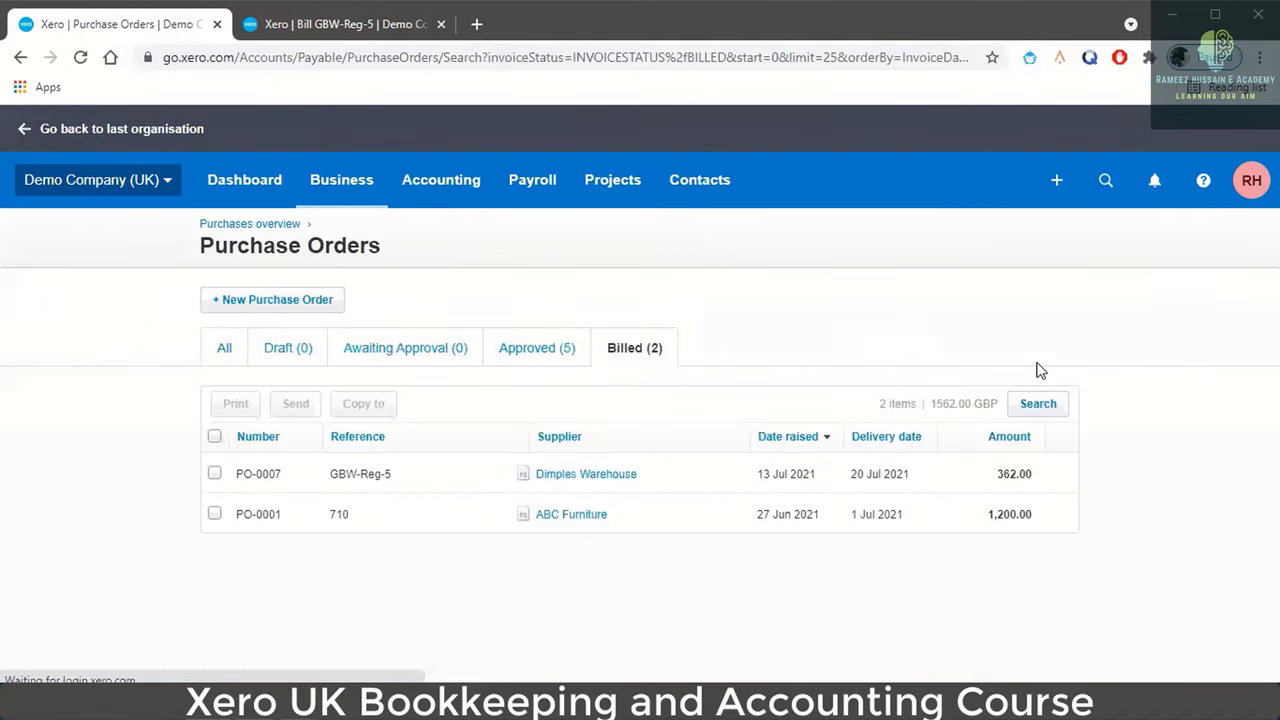
pyautogui.click(366, 193)
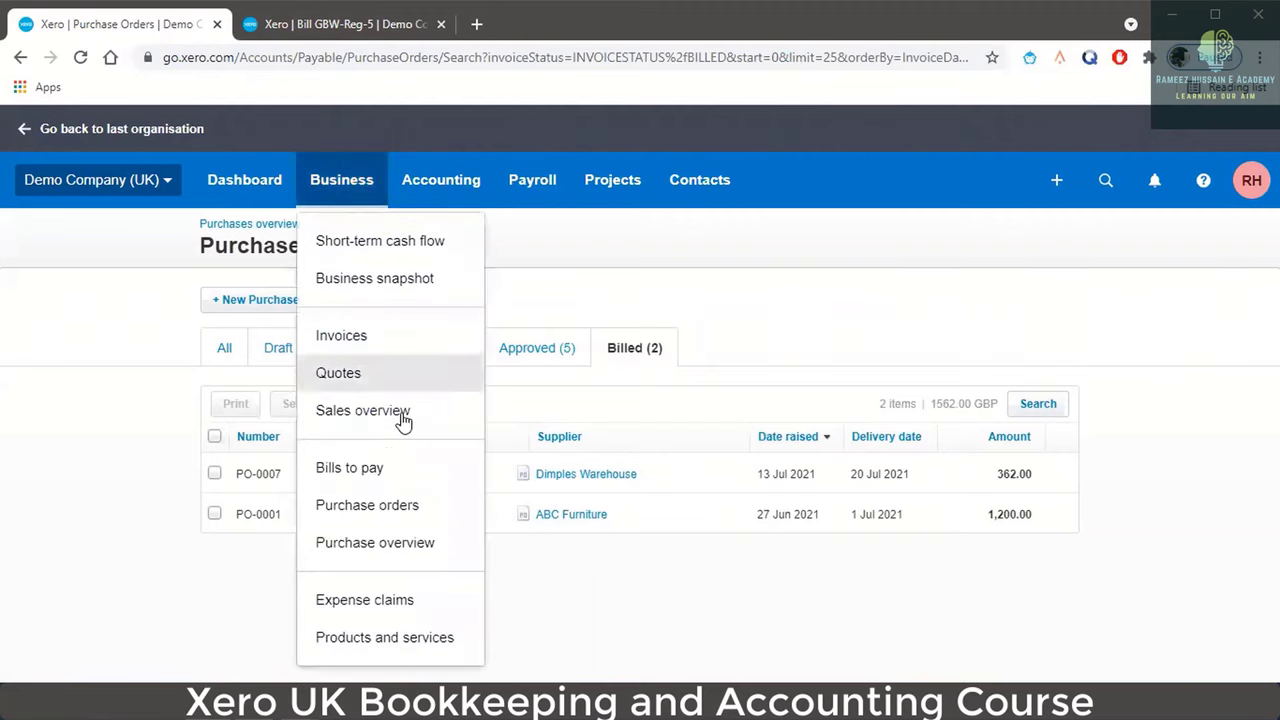
pyautogui.click(373, 470)
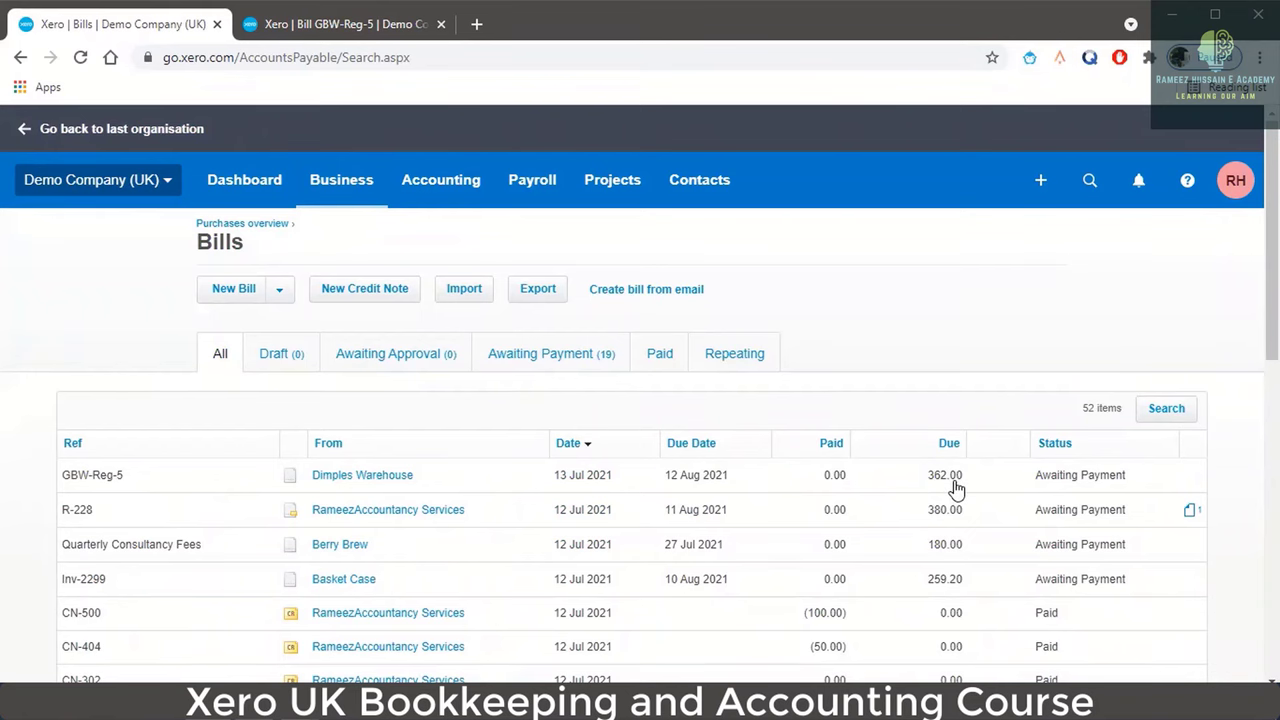
pyautogui.click(328, 38)
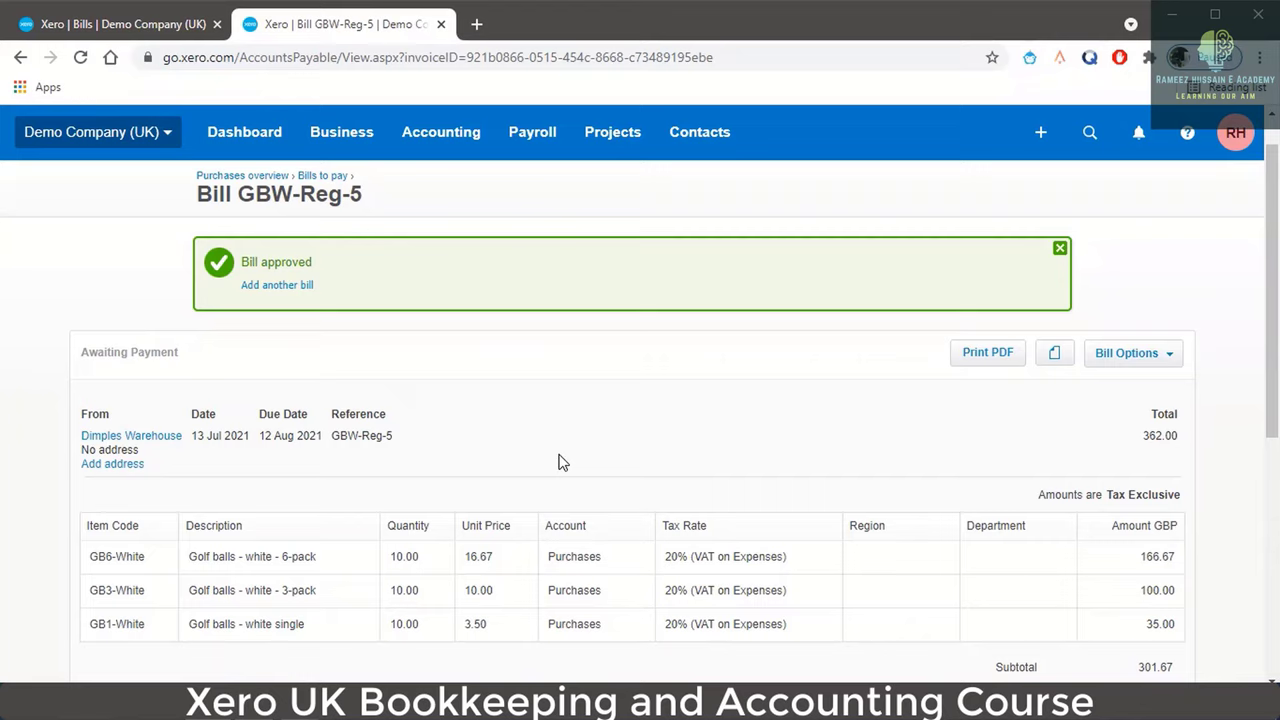
# Step: Close the bill and display the full Purchase Orders list with all seven orders
pyautogui.click(352, 136)
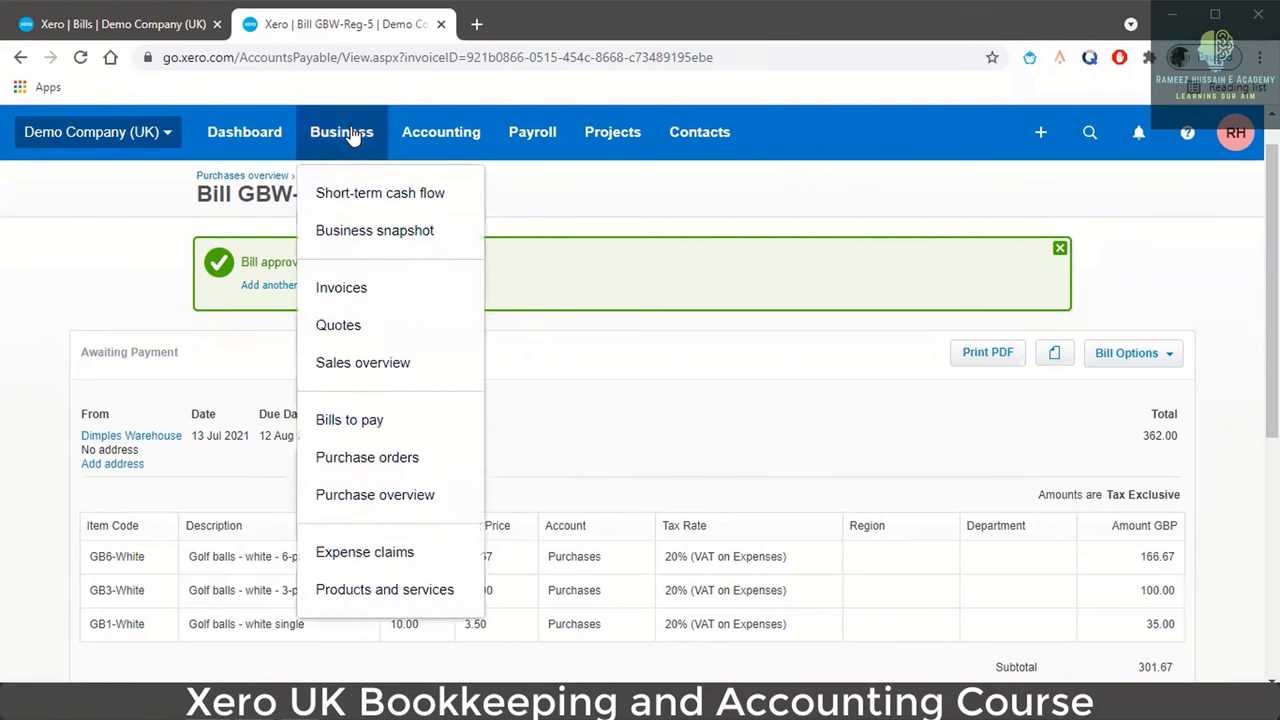
pyautogui.click(440, 24)
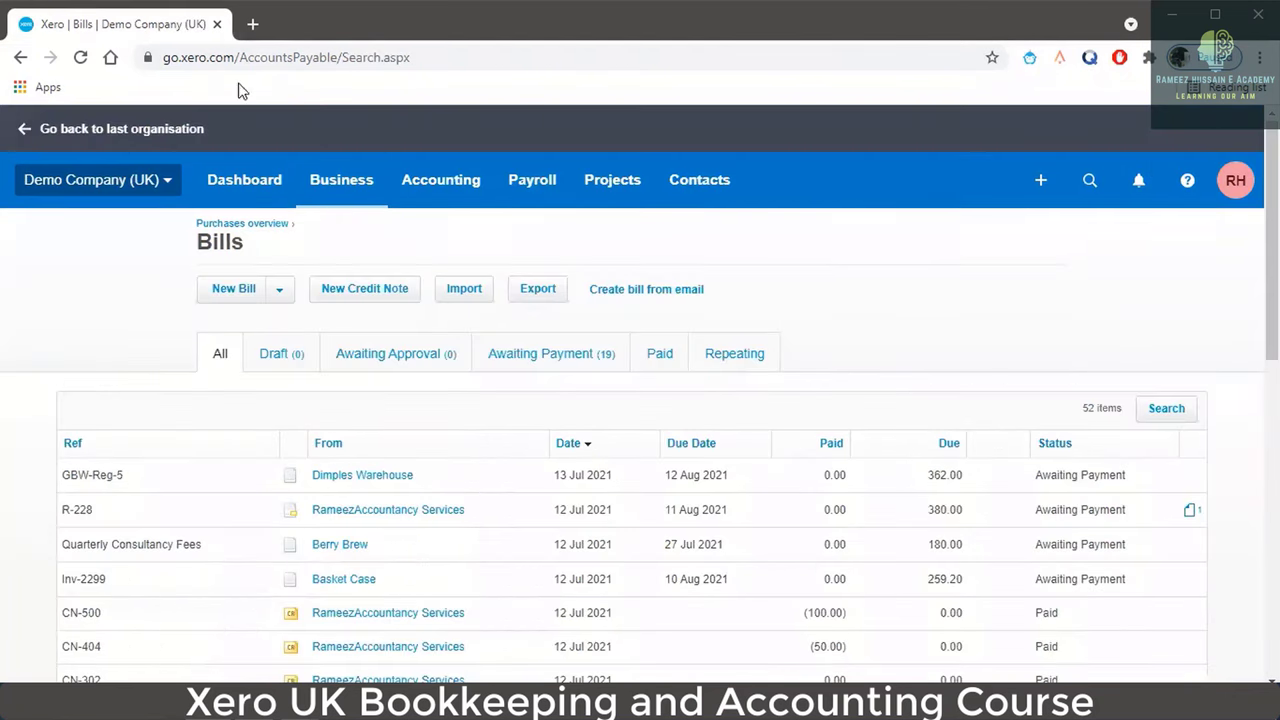
pyautogui.click(360, 183)
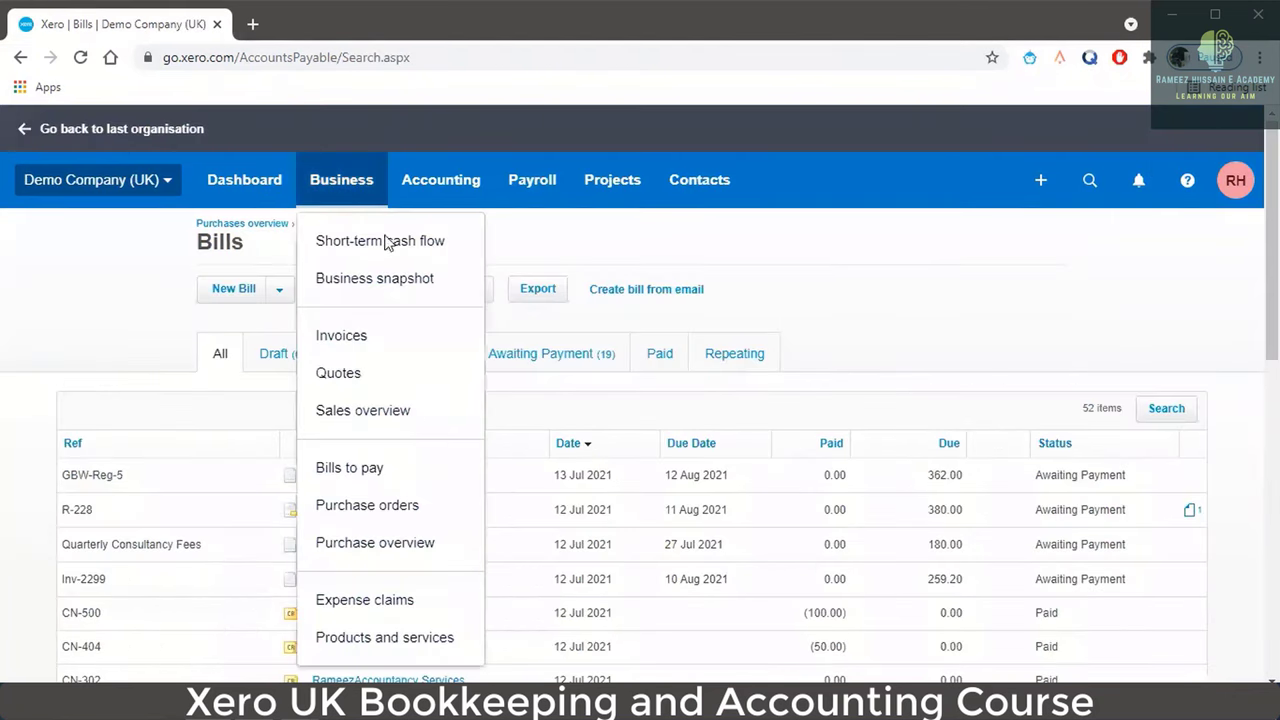
pyautogui.click(388, 510)
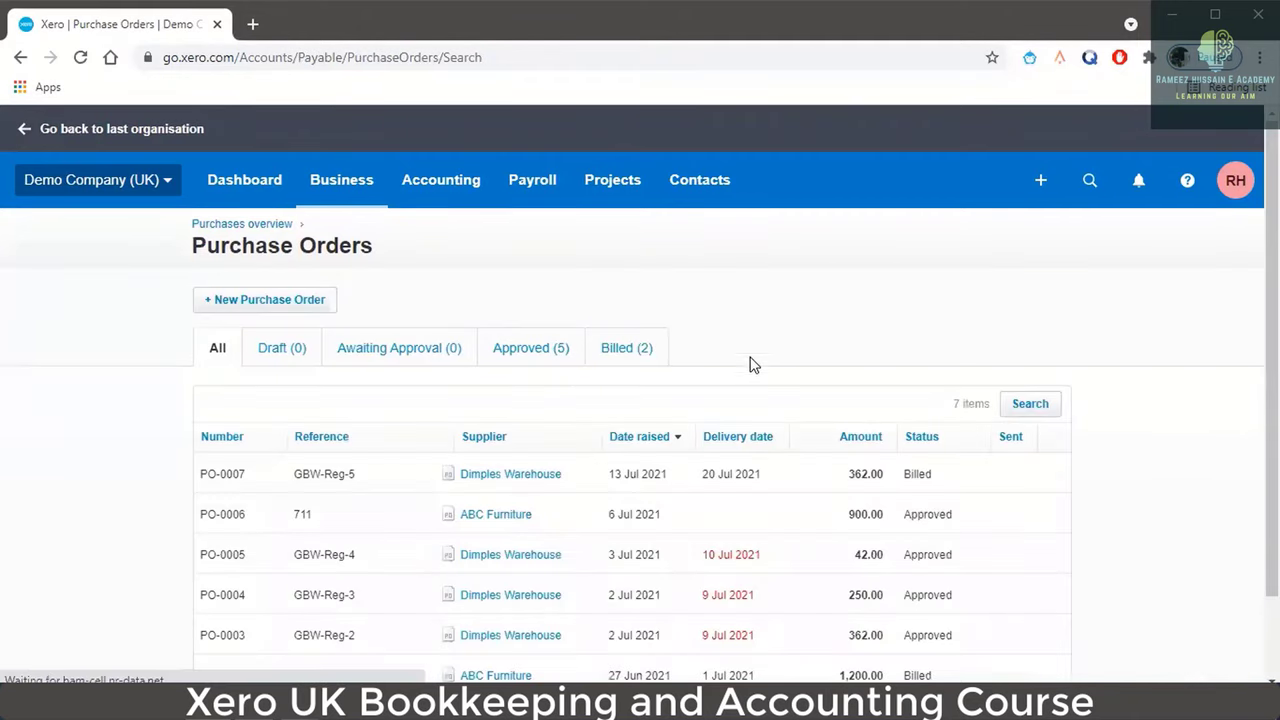
pyautogui.scroll(-1, 770, 390)
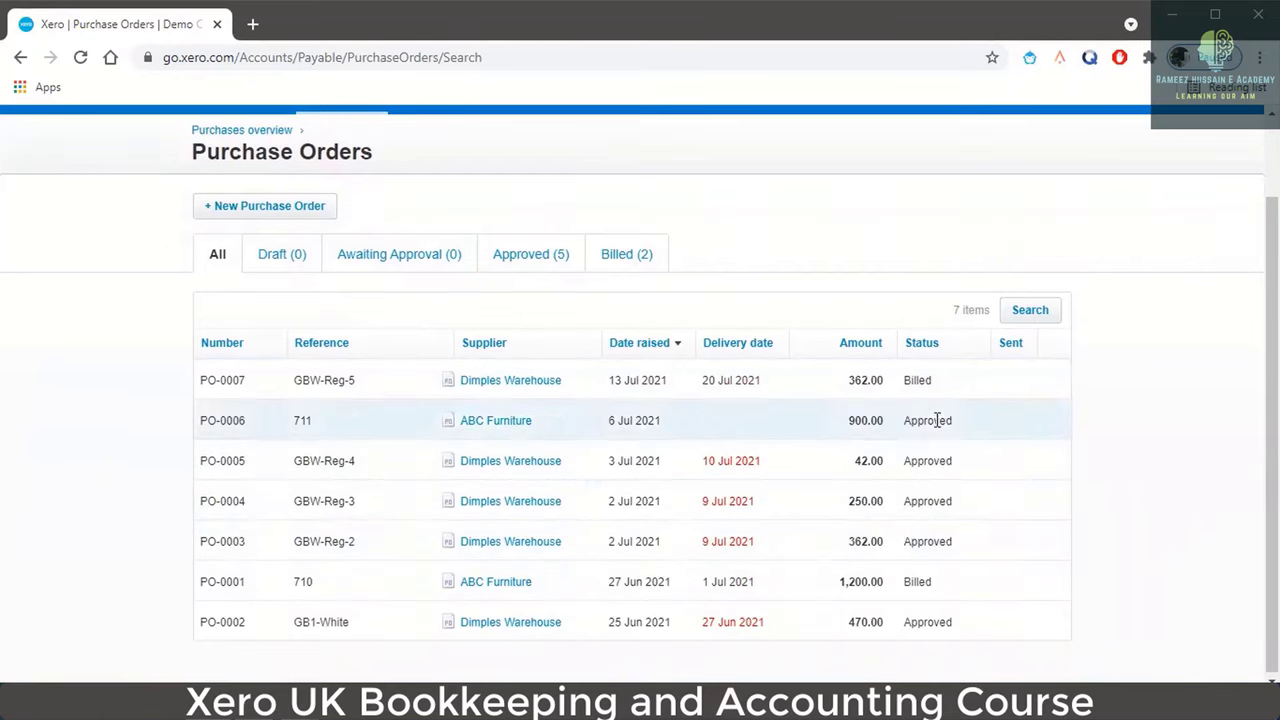
# Step: Save PO-0006 for ABC Furniture as 'Purchase Order # PO0006.pdf' and open the saved file
pyautogui.click(513, 430)
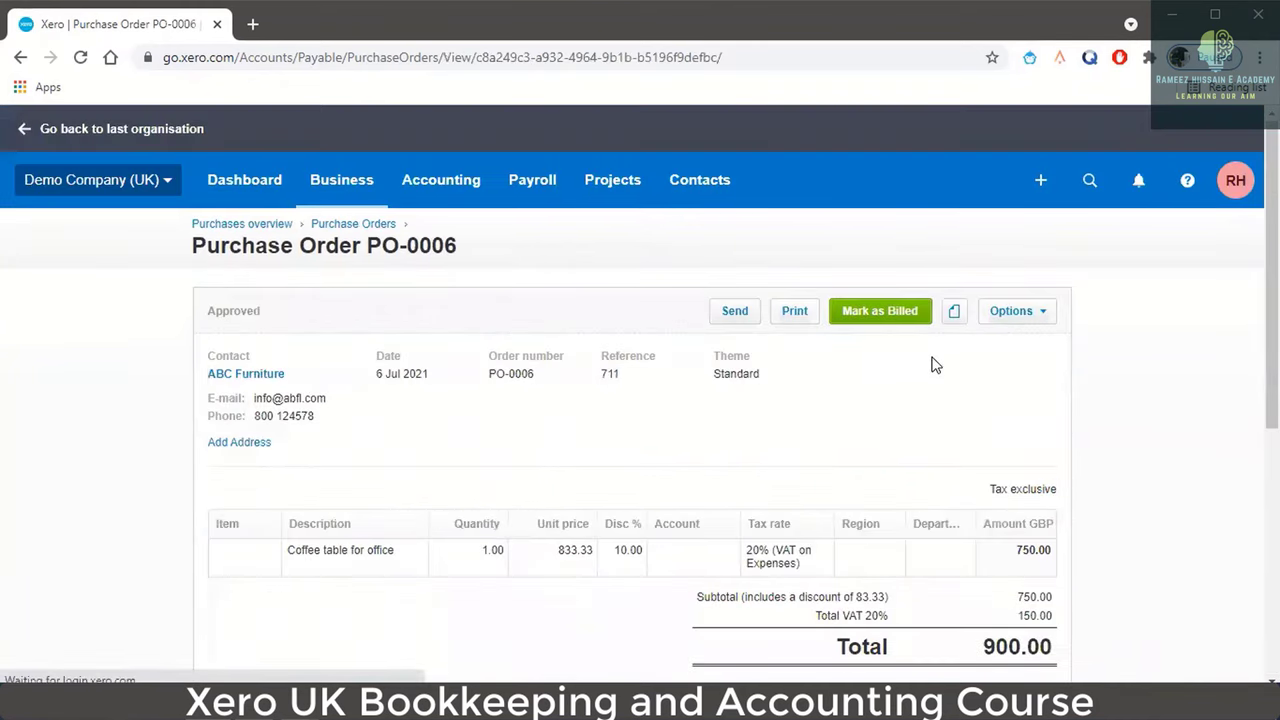
pyautogui.click(805, 312)
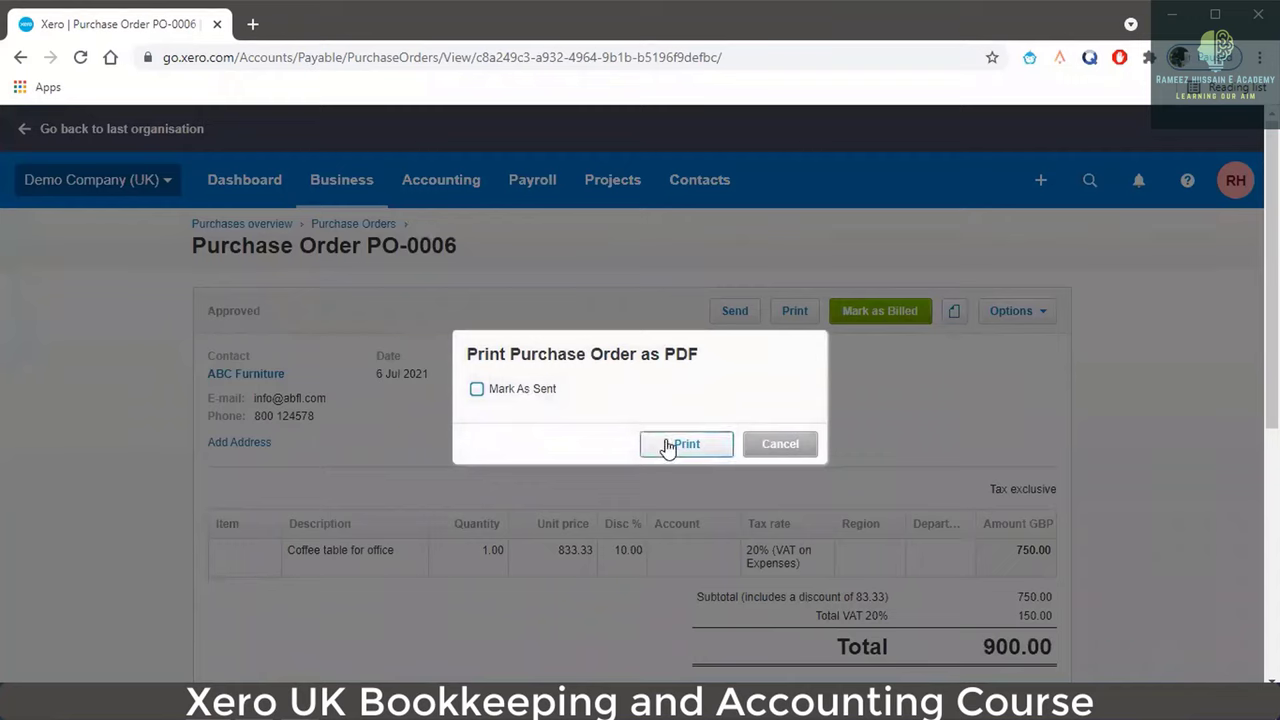
pyautogui.click(668, 446)
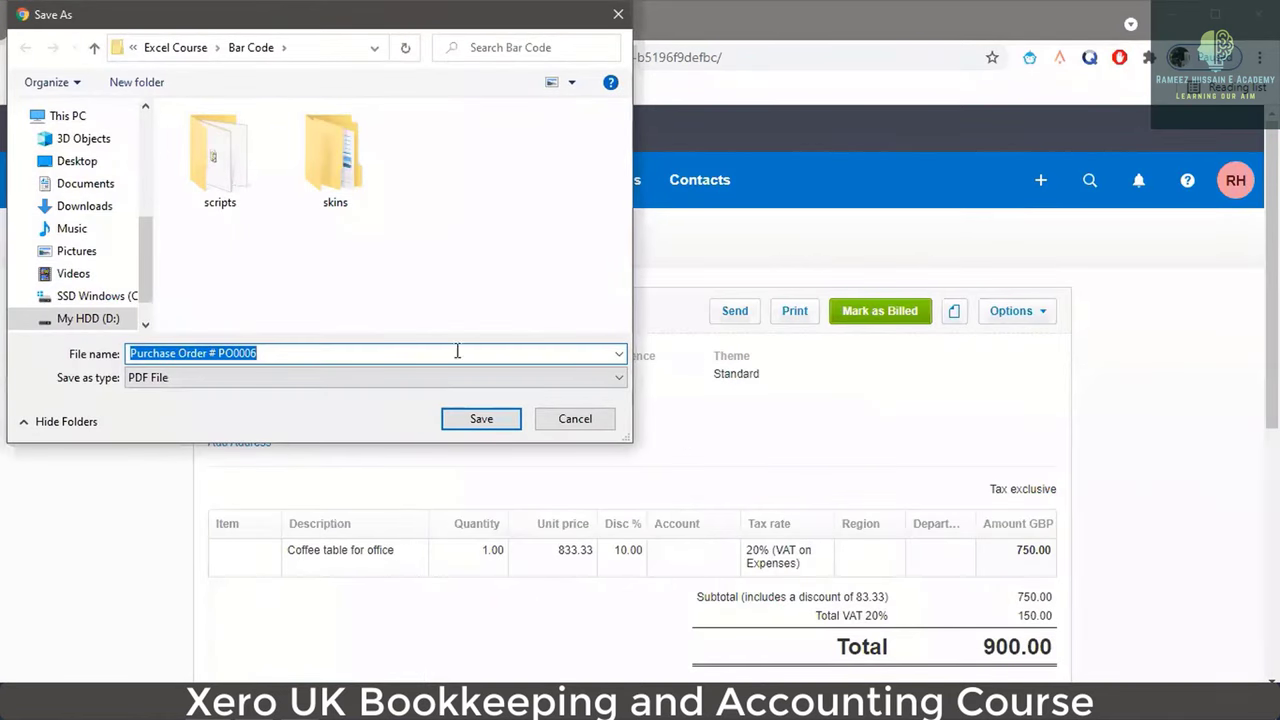
pyautogui.click(481, 420)
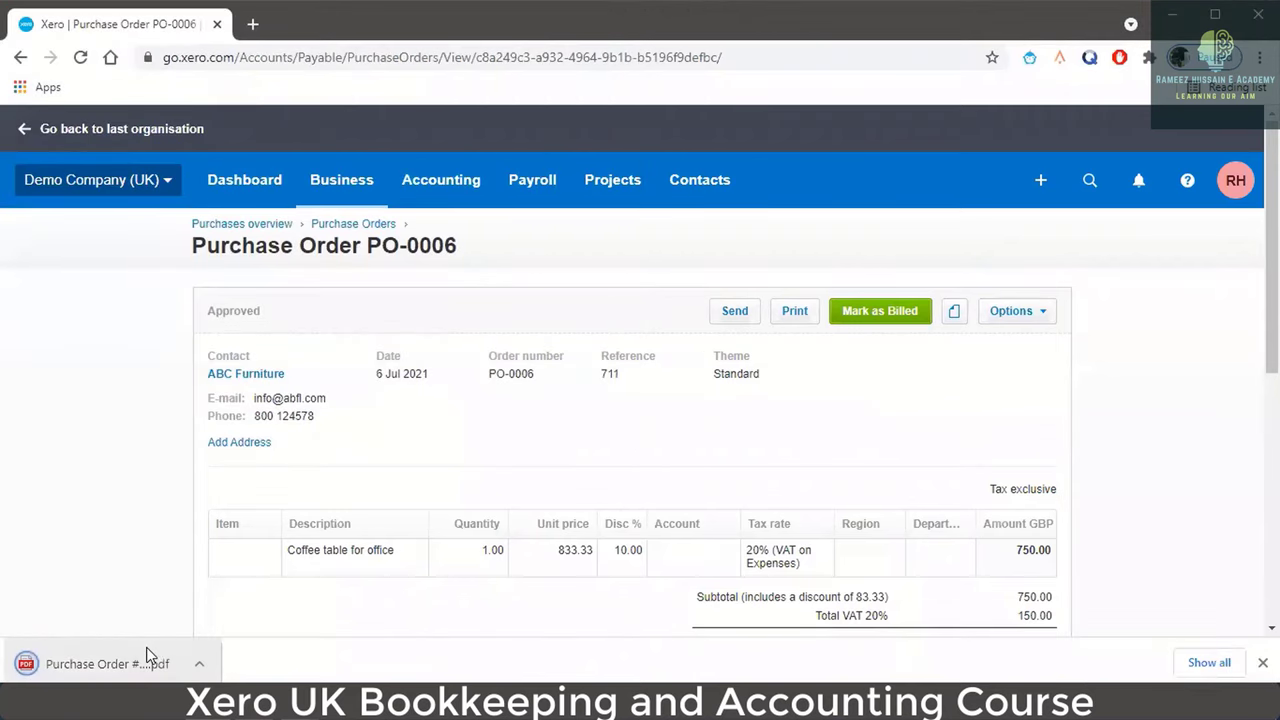
pyautogui.click(148, 655)
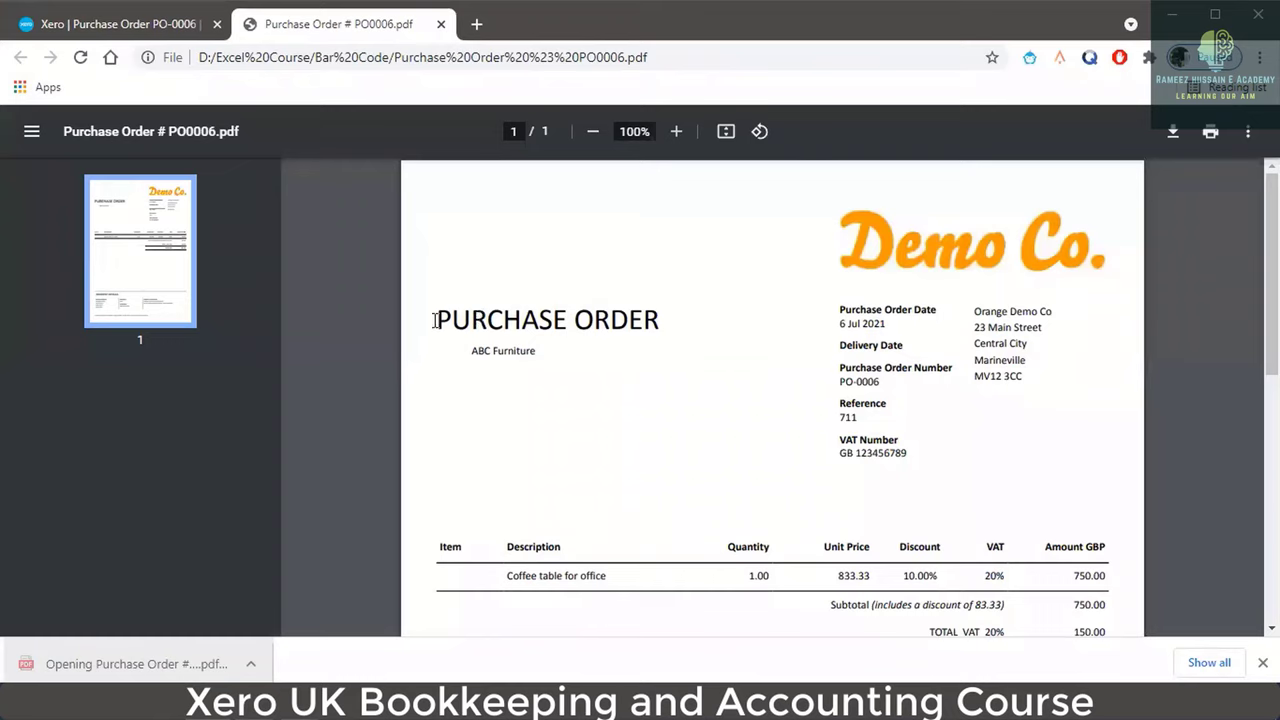
pyautogui.moveTo(434, 320); pyautogui.dragTo(671, 320)
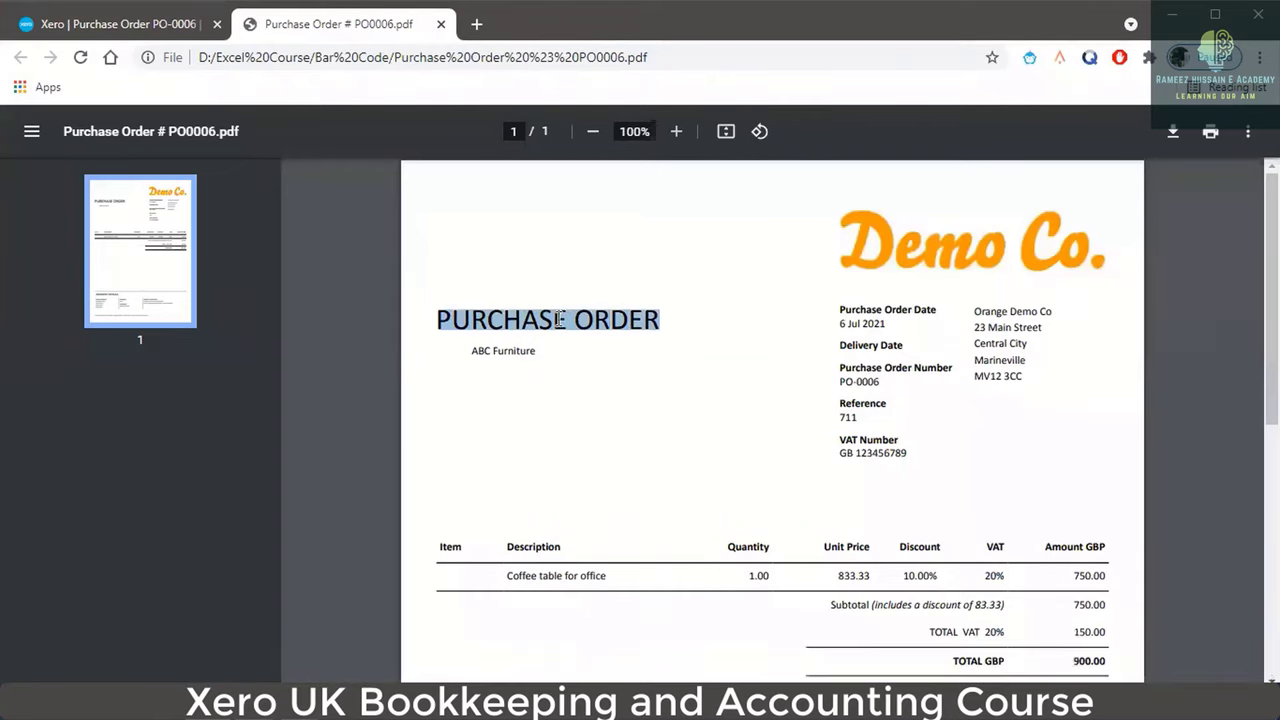
pyautogui.click(443, 318)
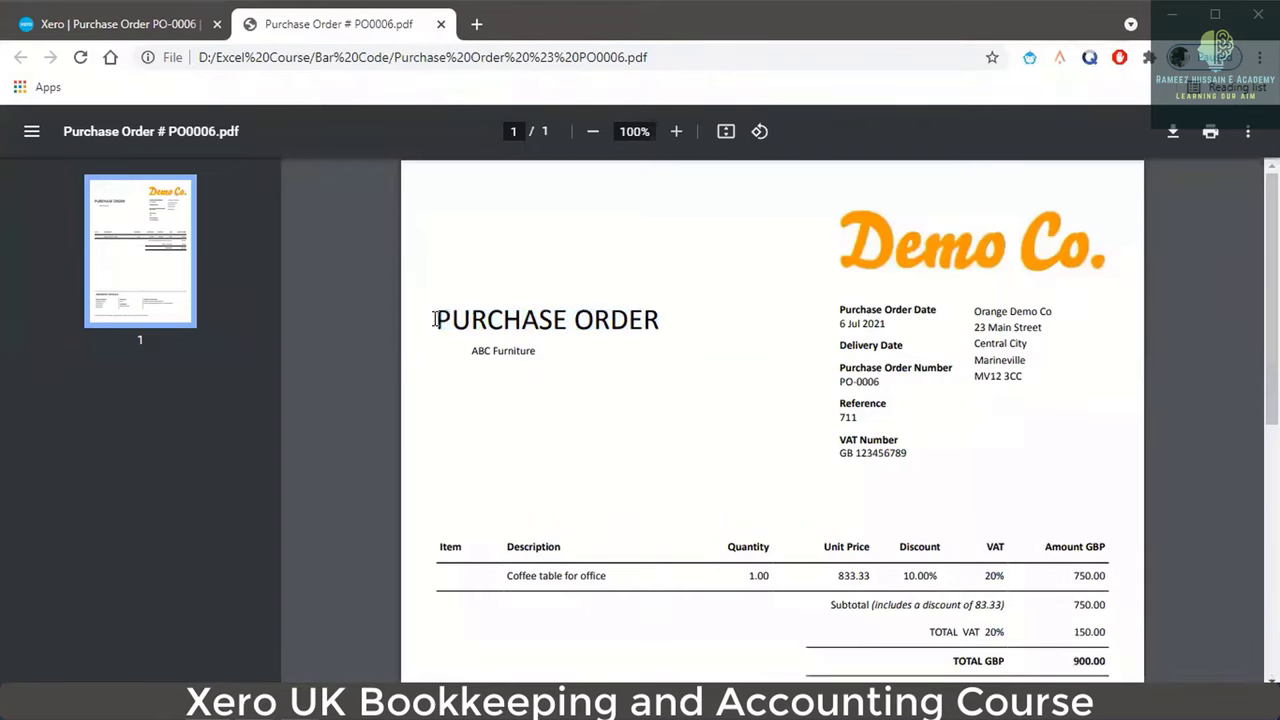
pyautogui.moveTo(436, 318); pyautogui.dragTo(680, 318)
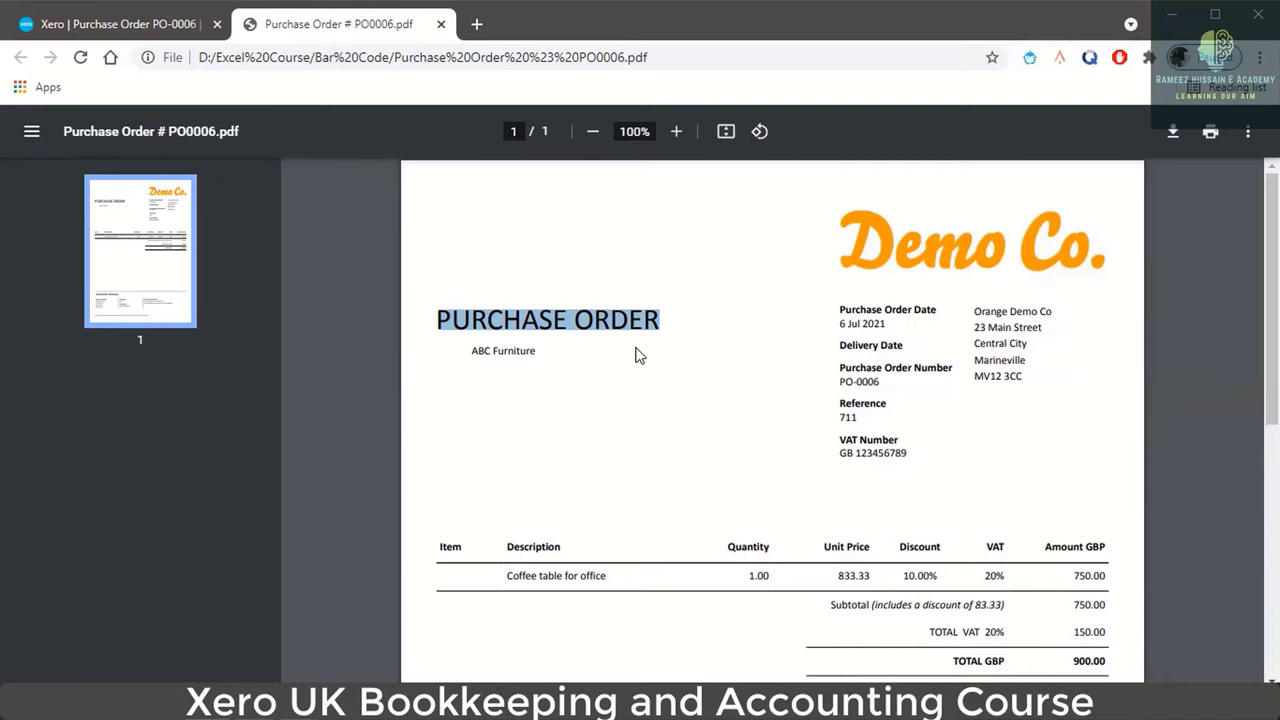
pyautogui.scroll(-2, 634, 354)
pyautogui.scroll(2, 951, 286)
pyautogui.scroll(-5, 951, 286)
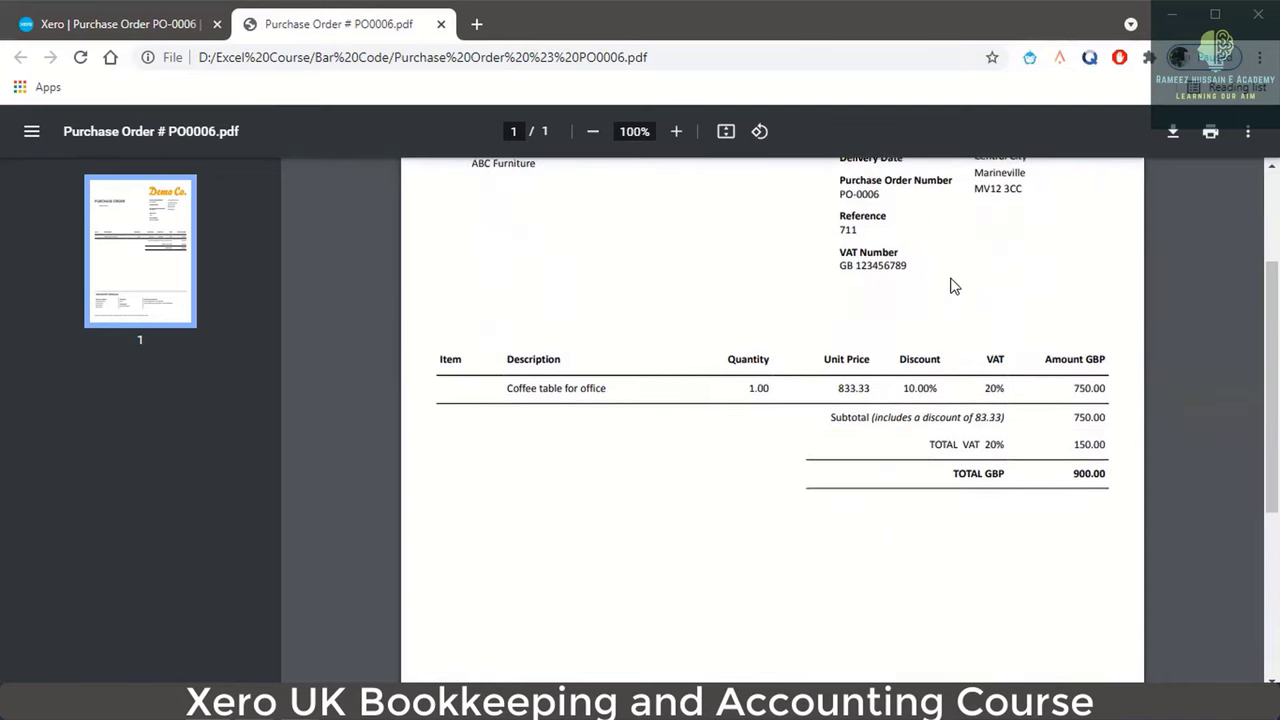
pyautogui.scroll(-1, 950, 285)
pyautogui.scroll(5, 943, 291)
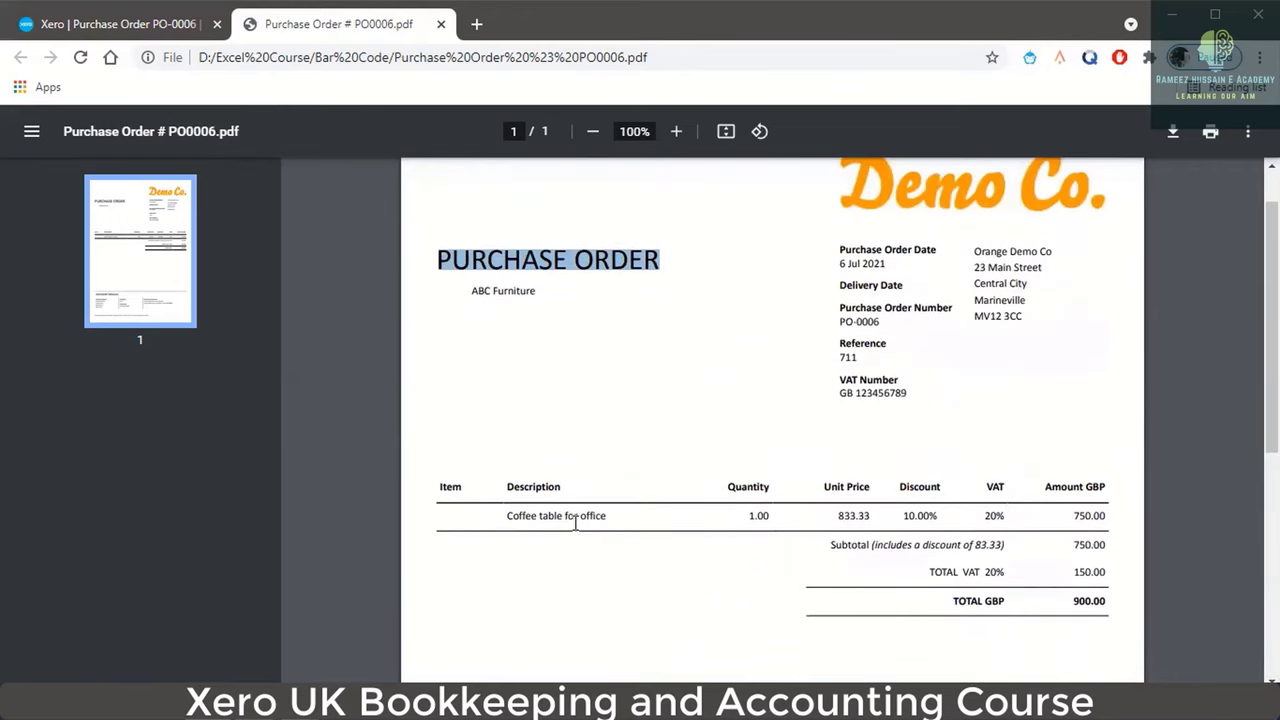
pyautogui.scroll(-5, 774, 512)
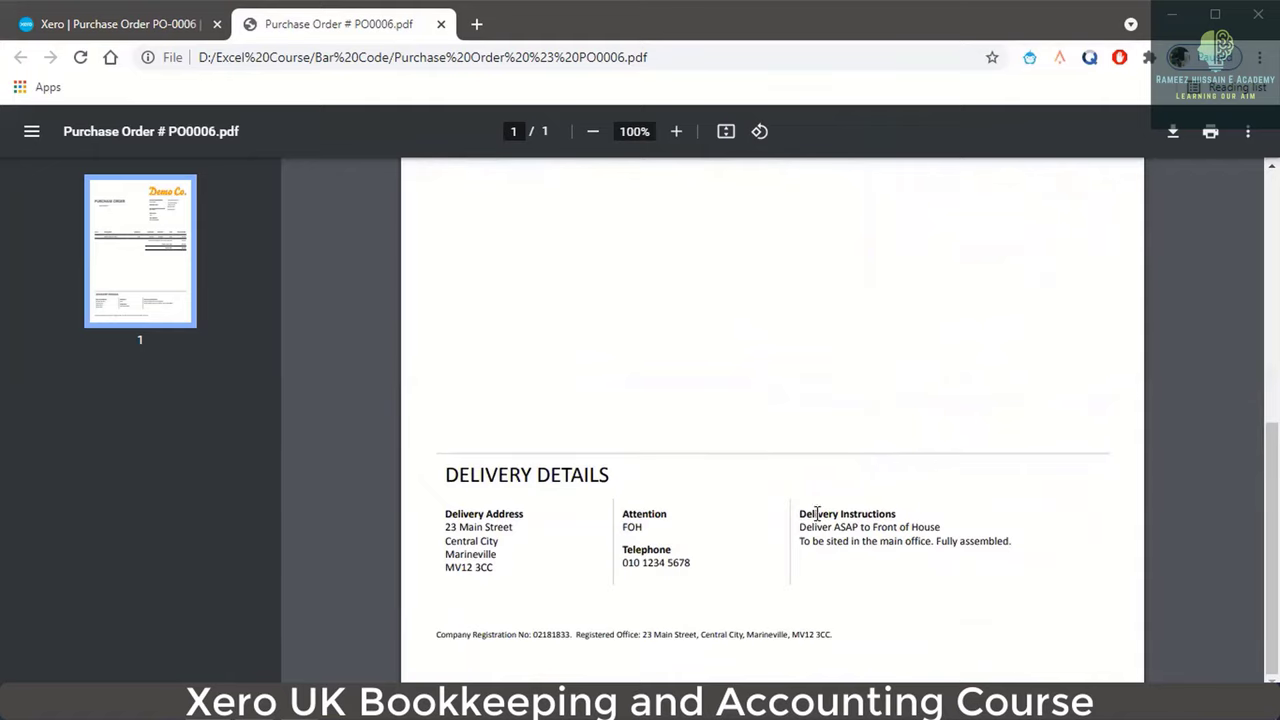
pyautogui.scroll(1, 705, 531)
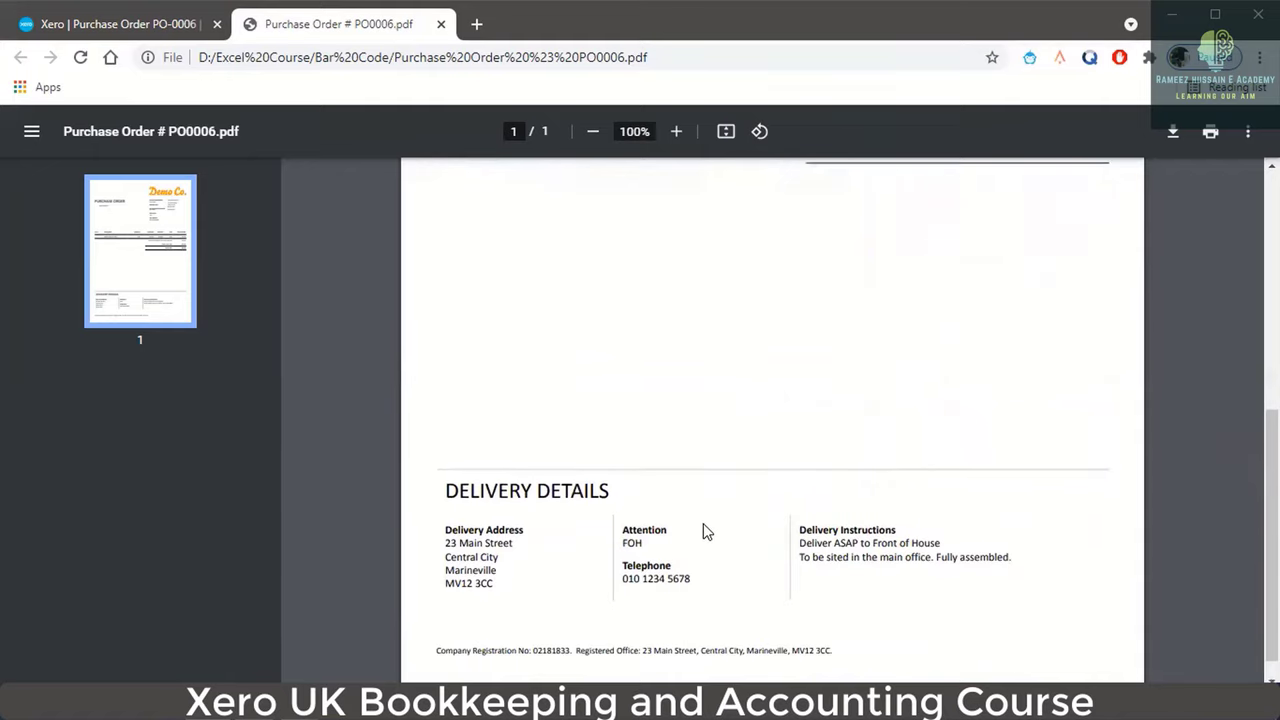
pyautogui.scroll(6, 705, 531)
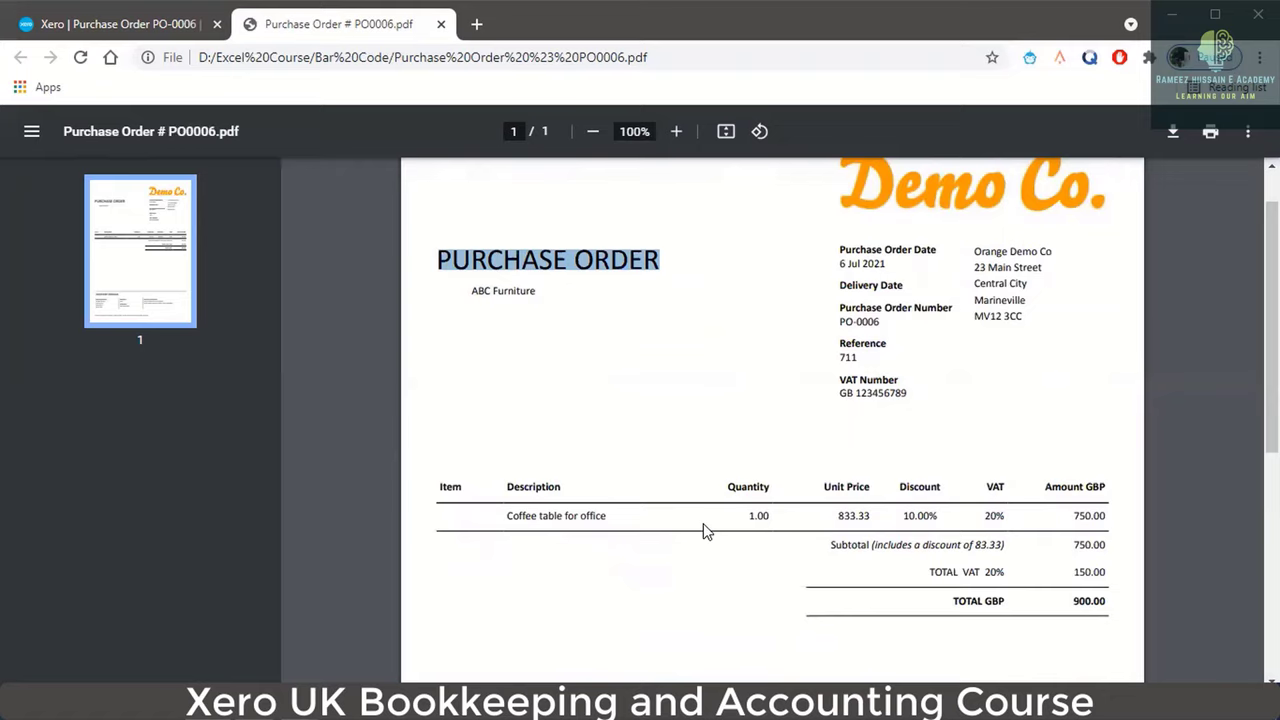
pyautogui.scroll(-2, 650, 515)
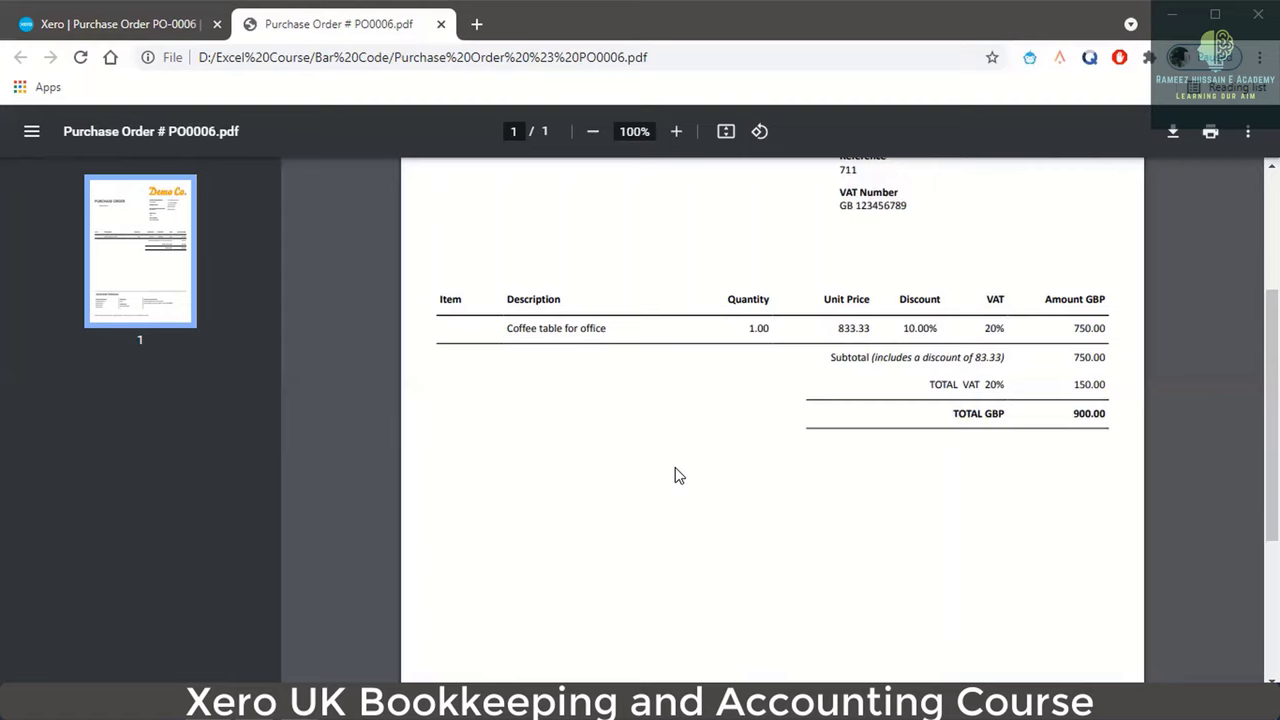
# Step: Email purchase order PO-0006 after replacing the To field with a different recipient e-mail address
pyautogui.click(440, 24)
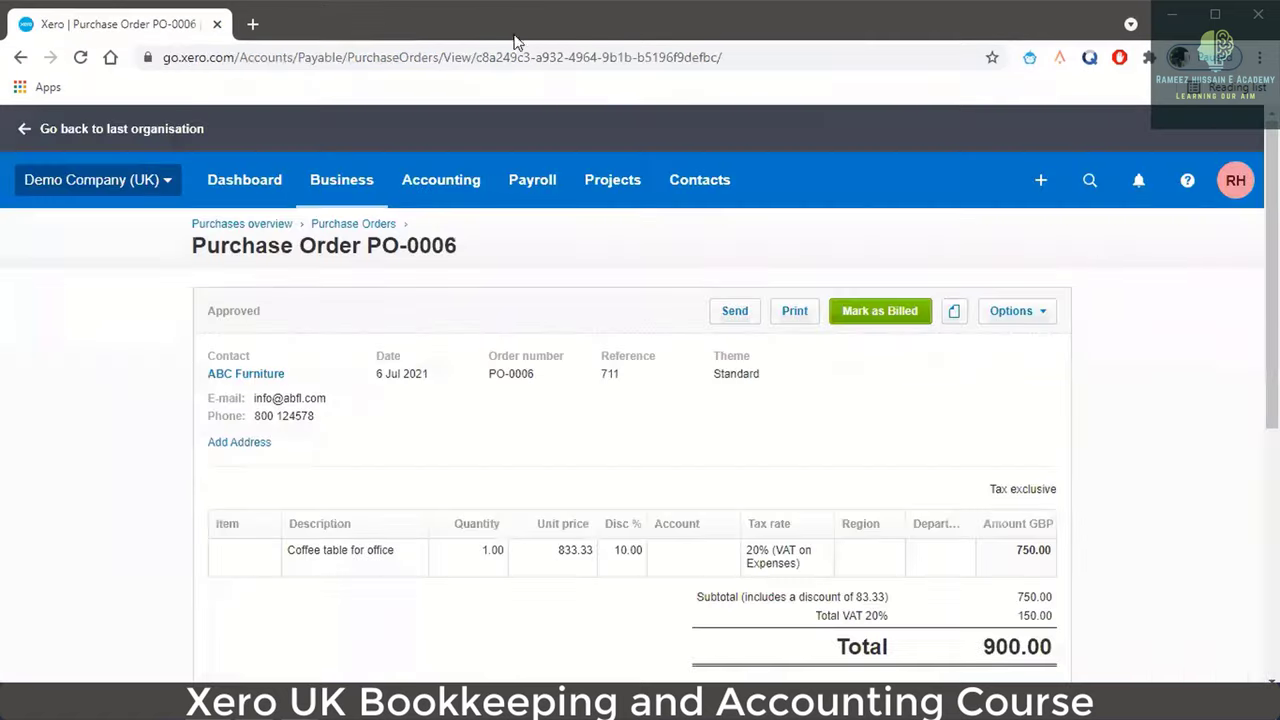
pyautogui.click(735, 311)
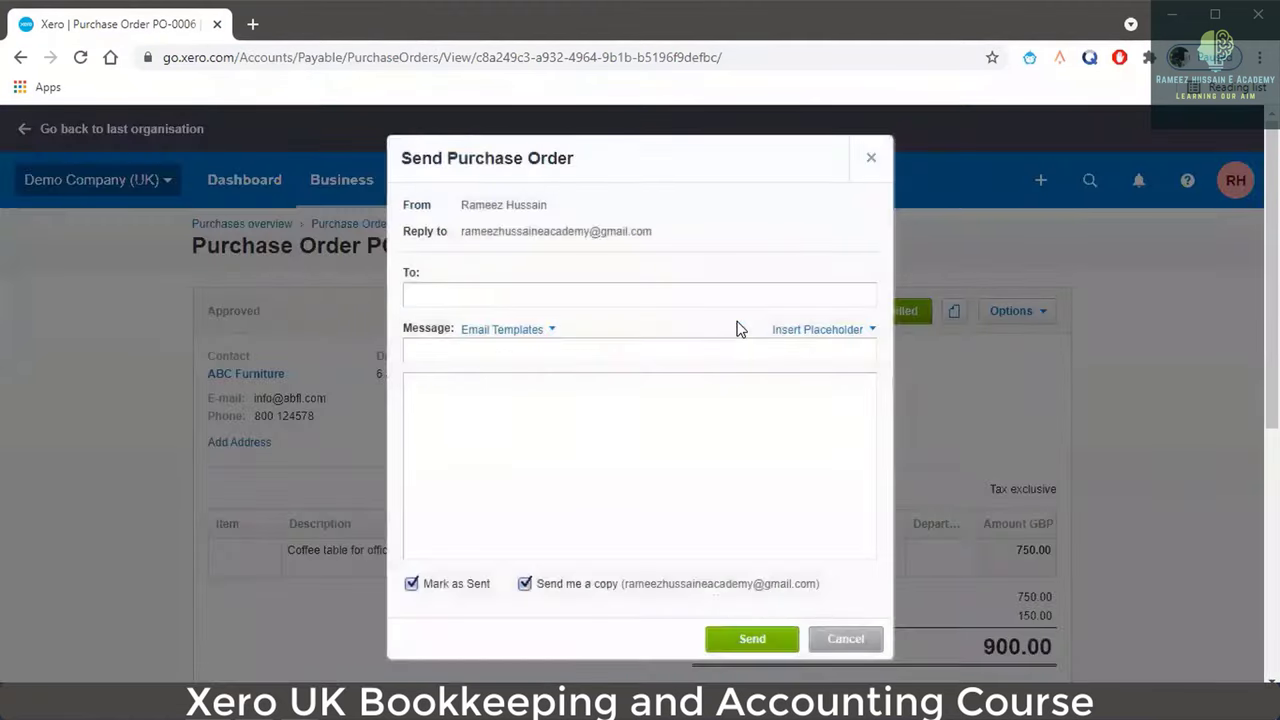
pyautogui.click(570, 296)
pyautogui.hotkey('ctrl', 'shift', 'Left')
pyautogui.hotkey('ctrl', 'shift', 'Left')
pyautogui.hotkey('ctrl', 'shift', 'Left')
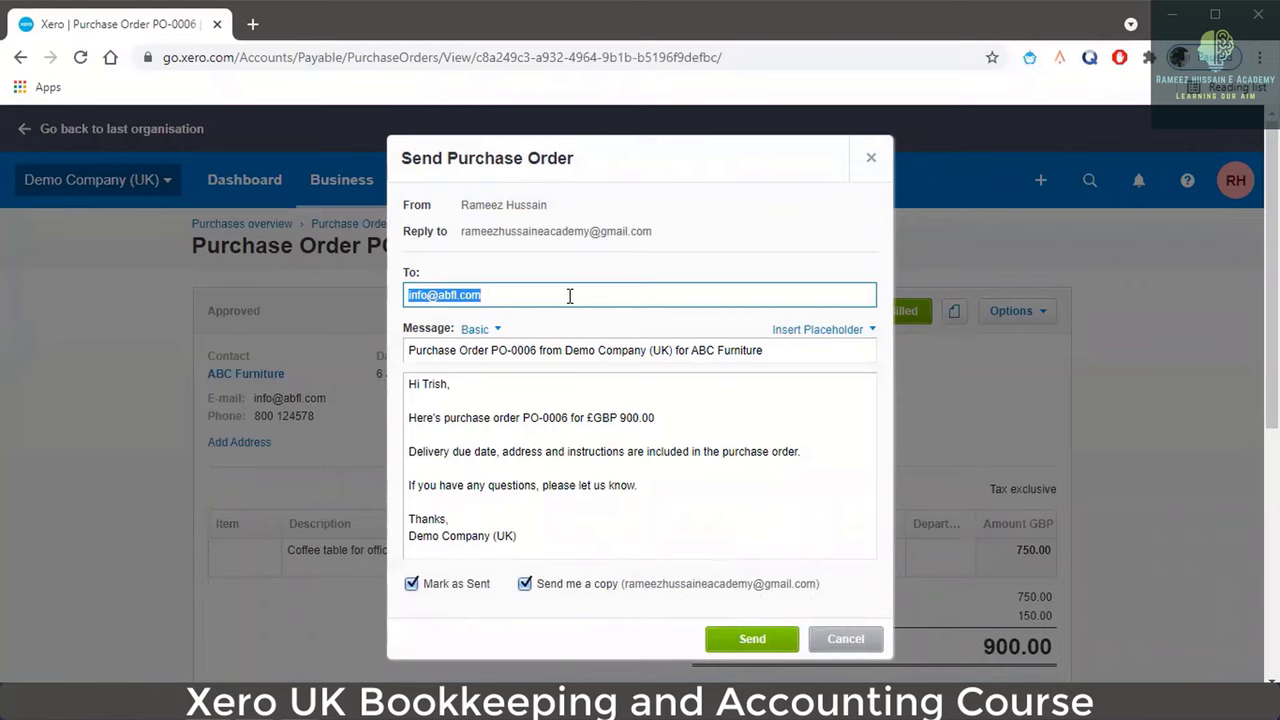
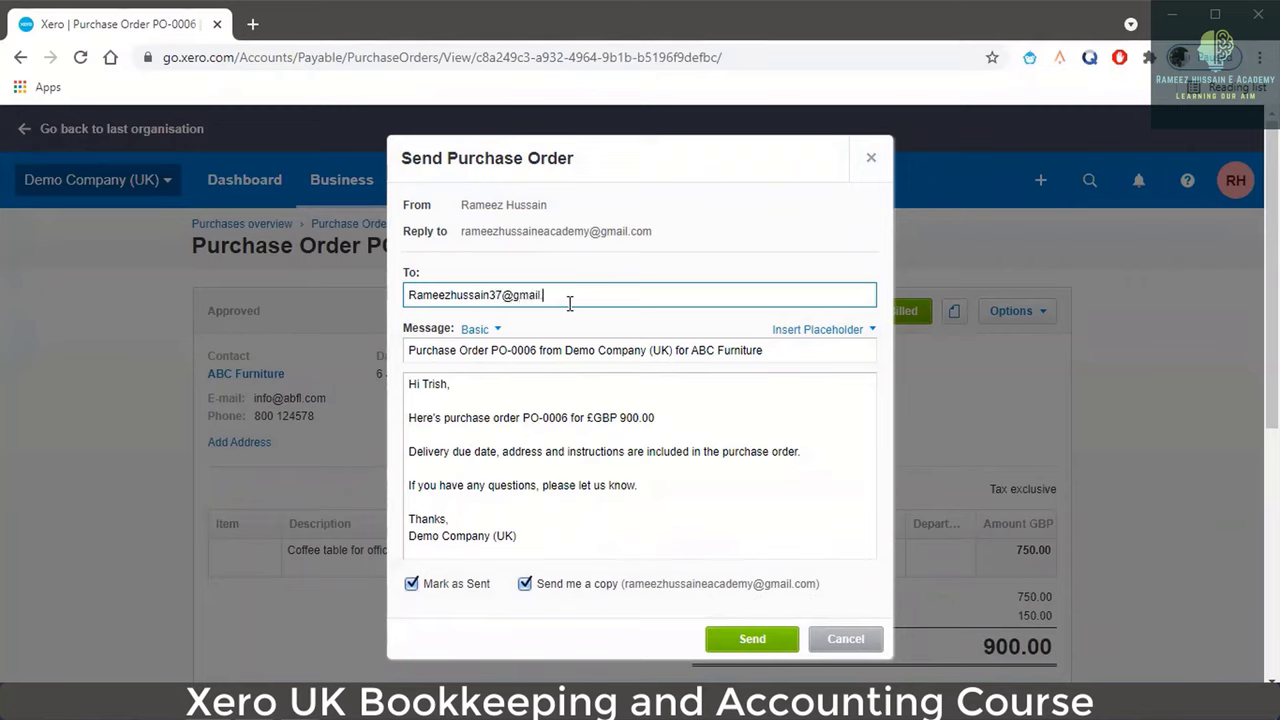
pyautogui.click(729, 645)
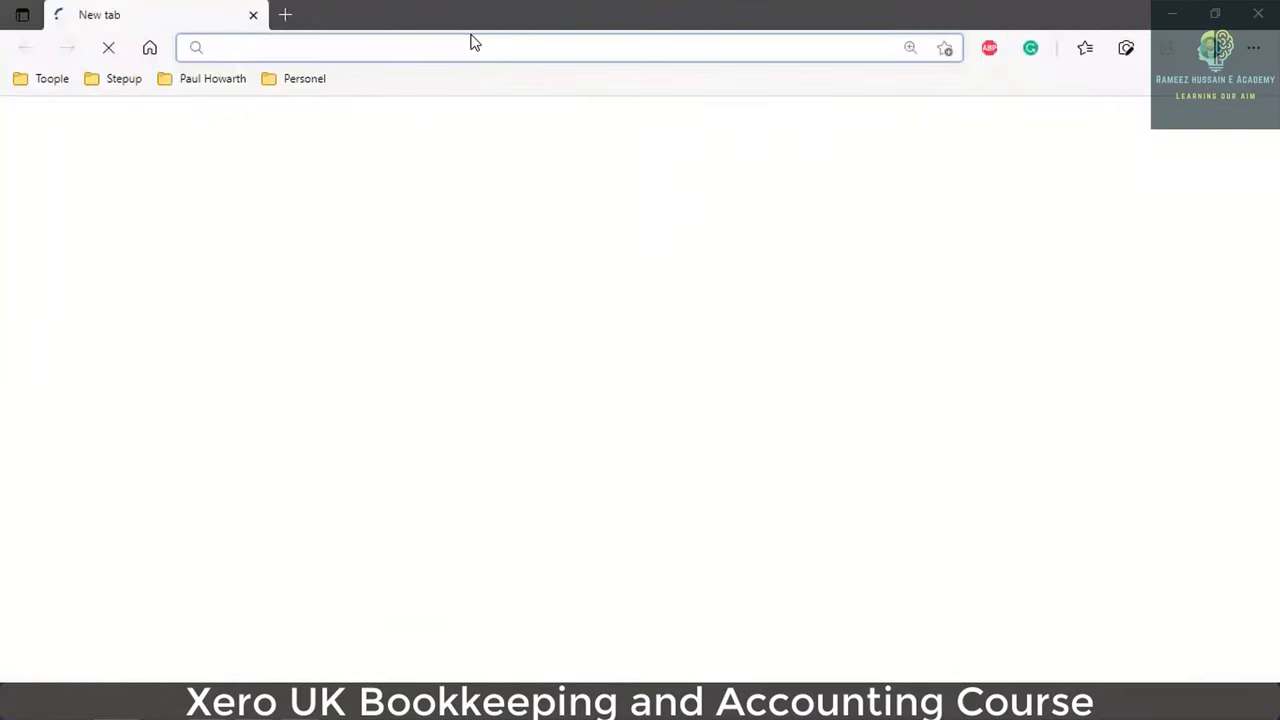
# Step: Open the Purchase Order PO-0006 email in Gmail and preview its attached PDF
pyautogui.write('gmail.c')
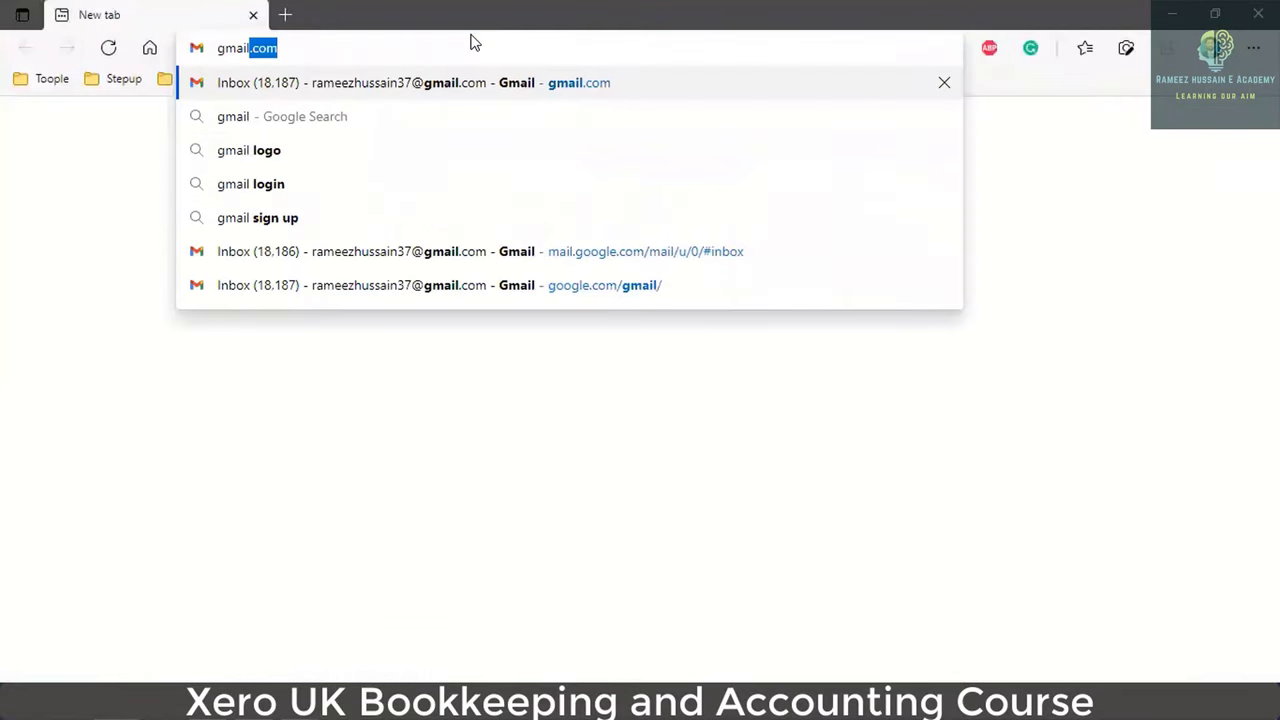
pyautogui.write('om')
pyautogui.press('Return')
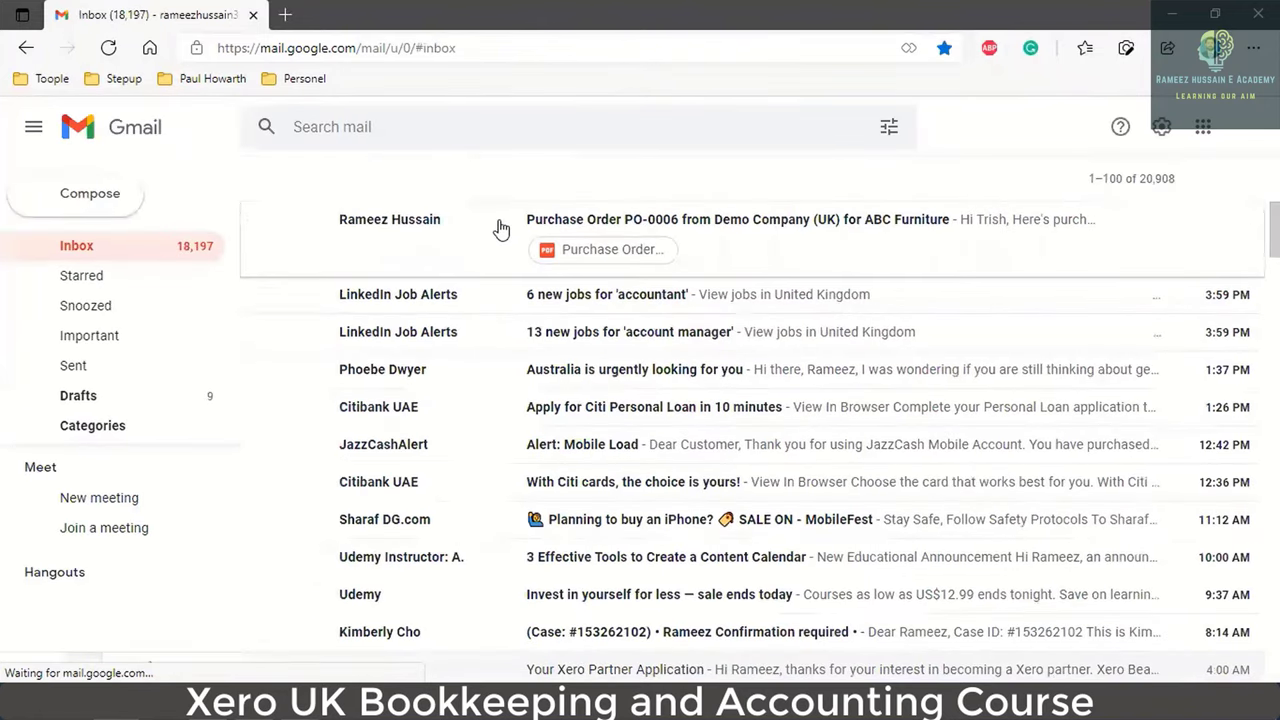
pyautogui.click(501, 229)
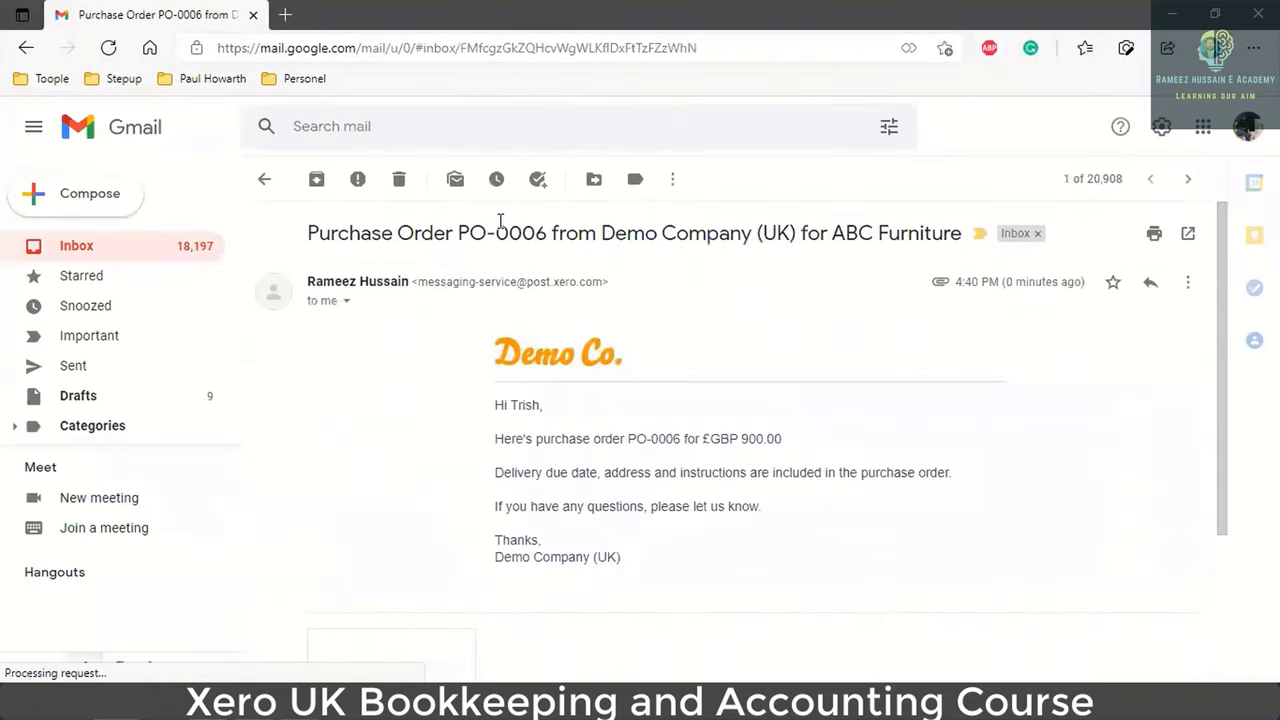
pyautogui.scroll(-2, 718, 364)
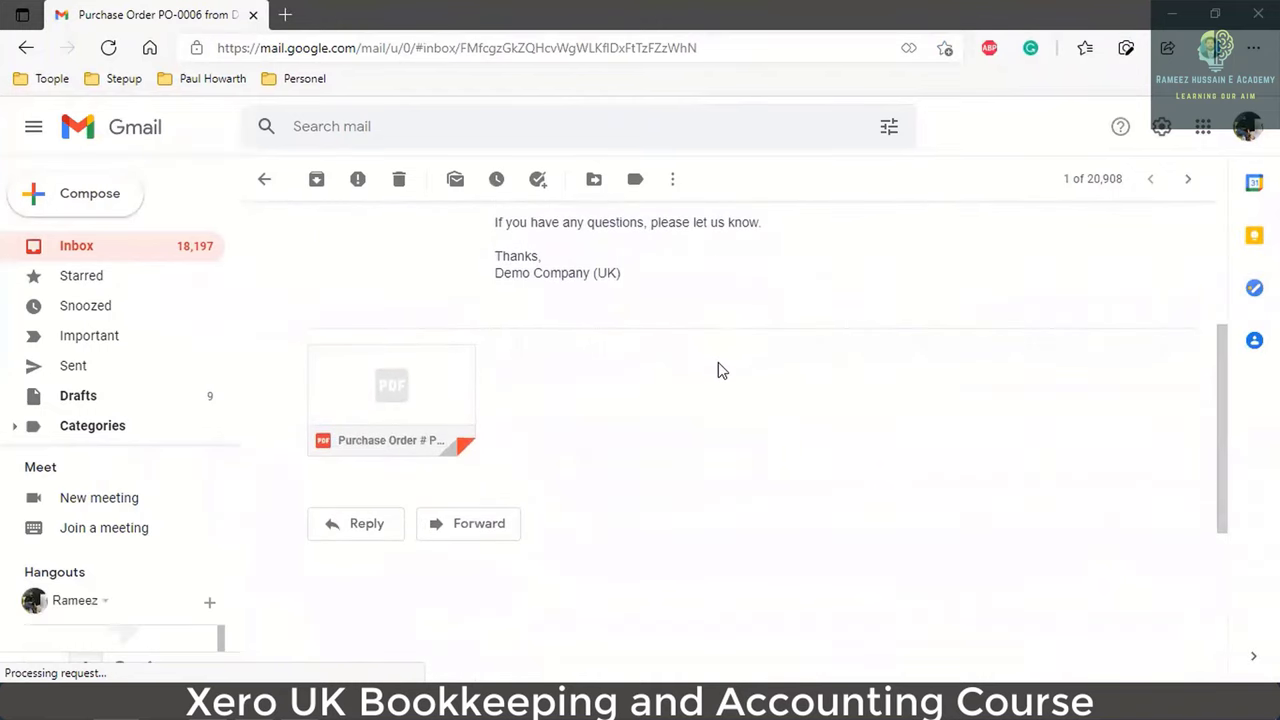
pyautogui.moveTo(420, 457)
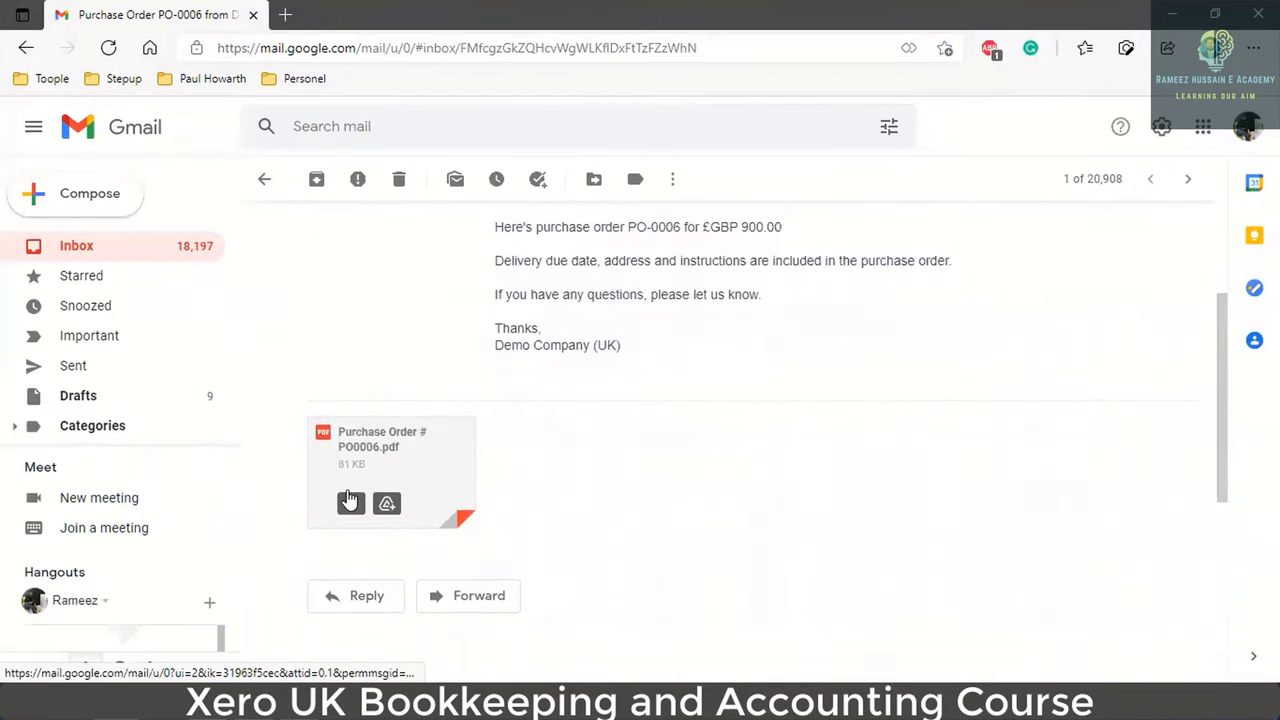
pyautogui.click(381, 466)
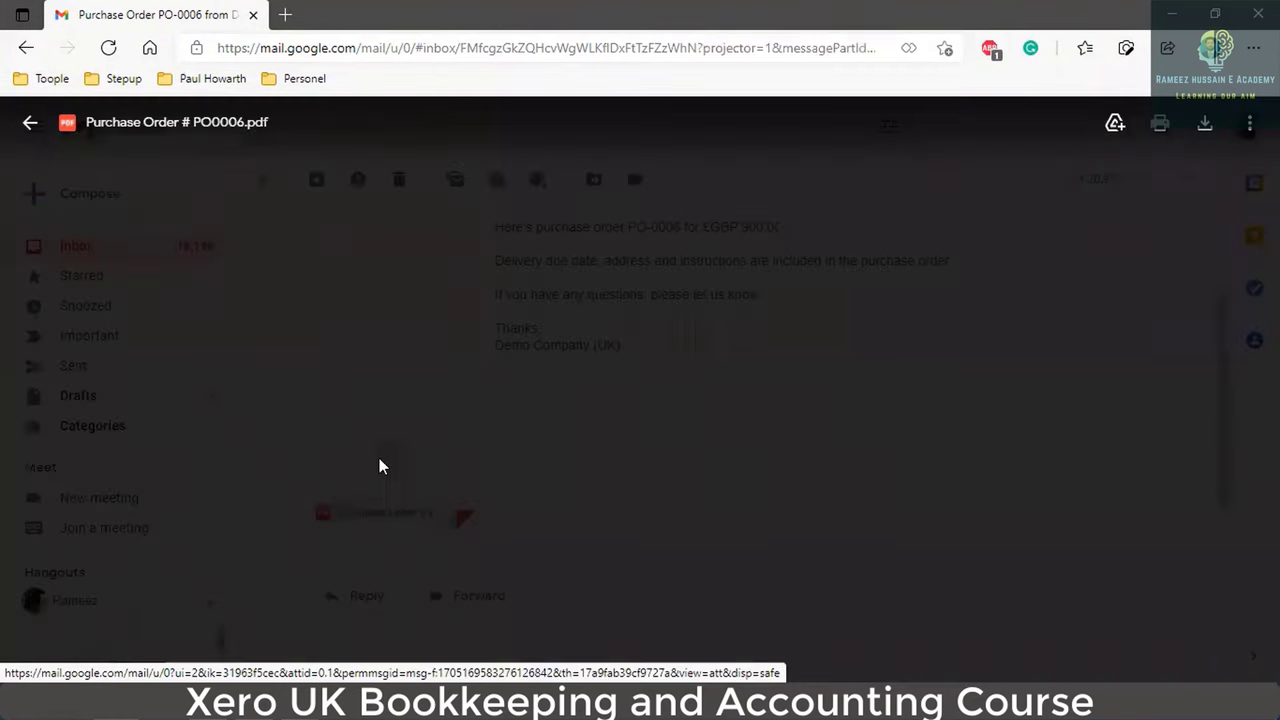
# Step: Leave the Gmail preview and the course outline to return to Xero's PO-0006 page
pyautogui.scroll(-4, 806, 386)
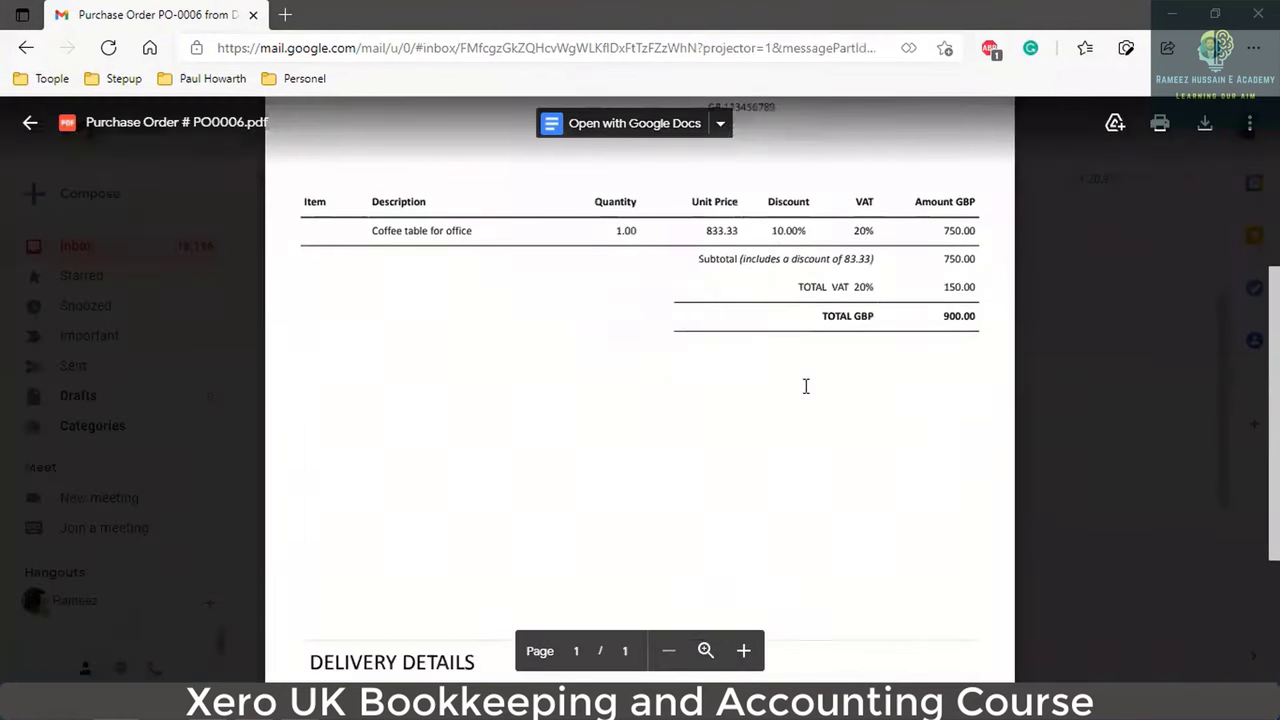
pyautogui.scroll(5, 806, 386)
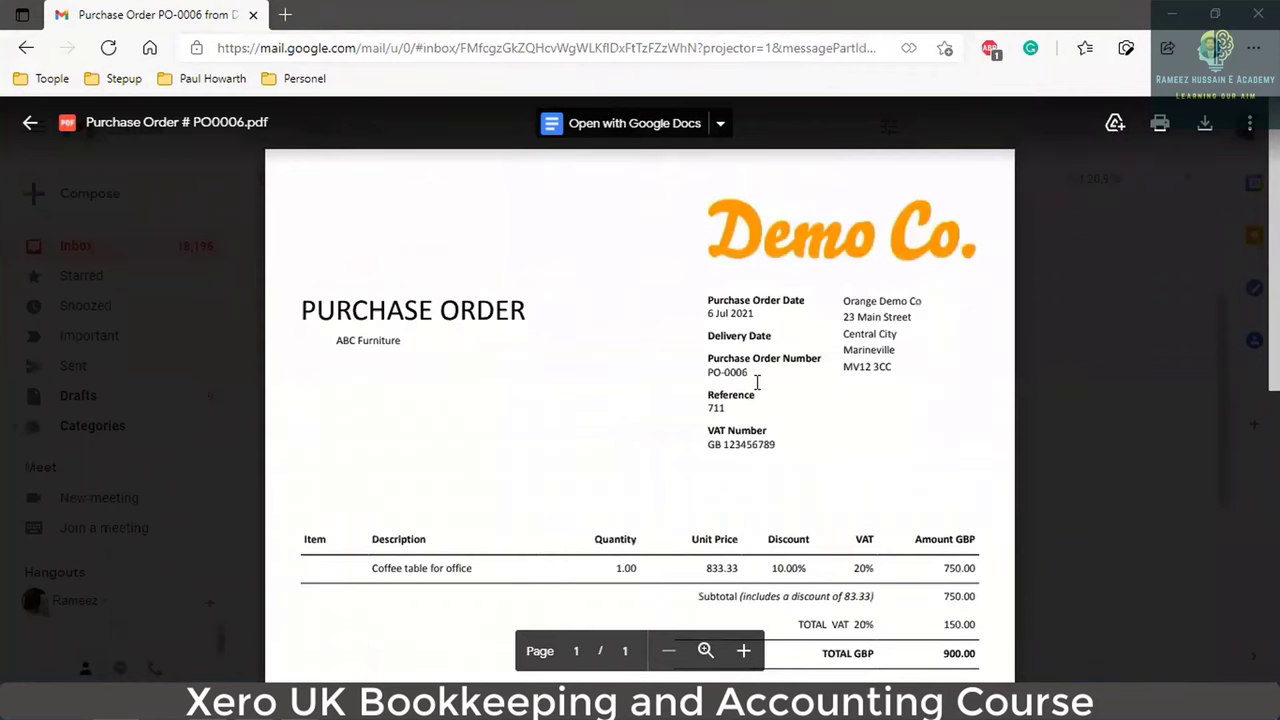
pyautogui.hotkey('alt', 'Tab')
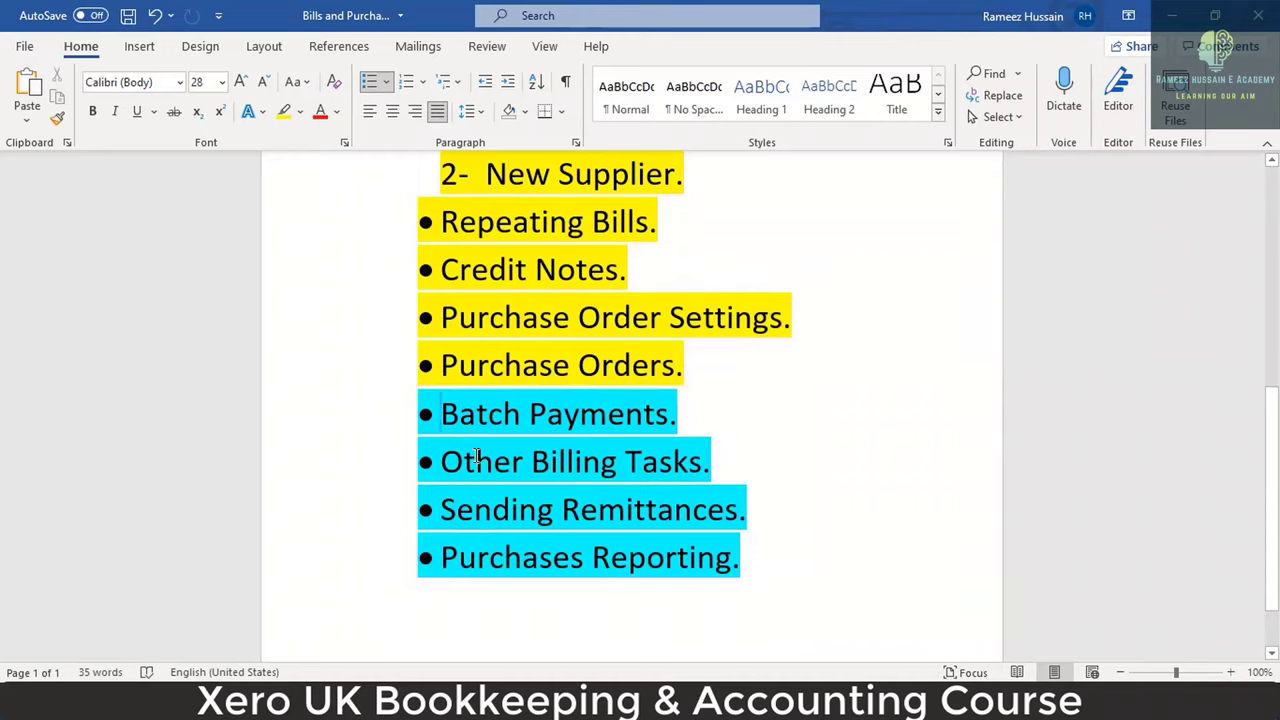
pyautogui.click(1172, 15)
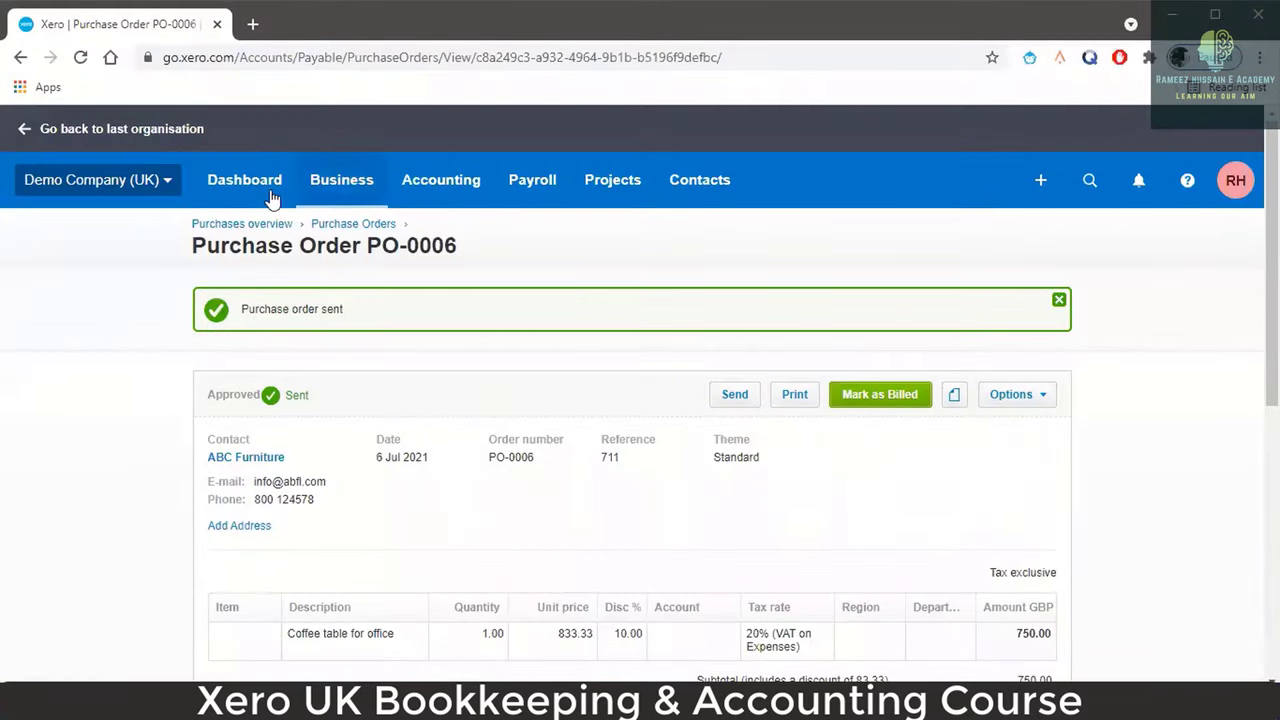
# Step: Show the Awaiting Payment bills in Xero's Bills to pay list
pyautogui.click(272, 198)
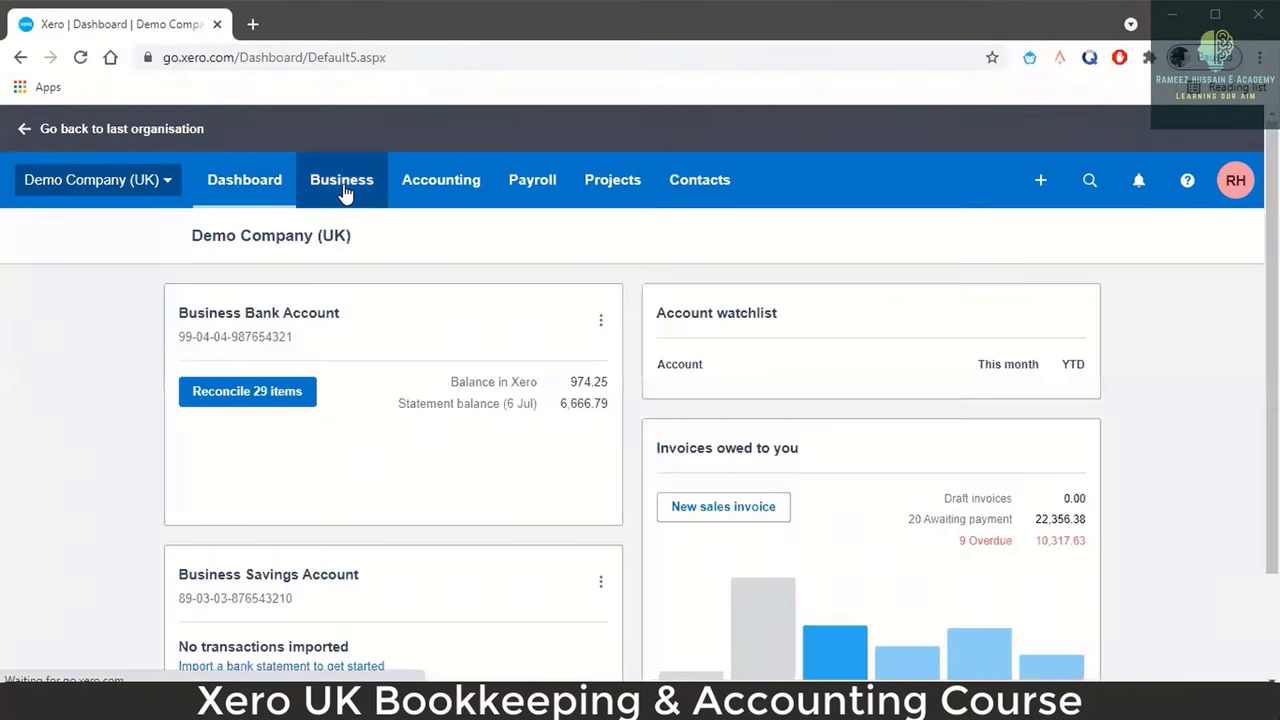
pyautogui.click(343, 185)
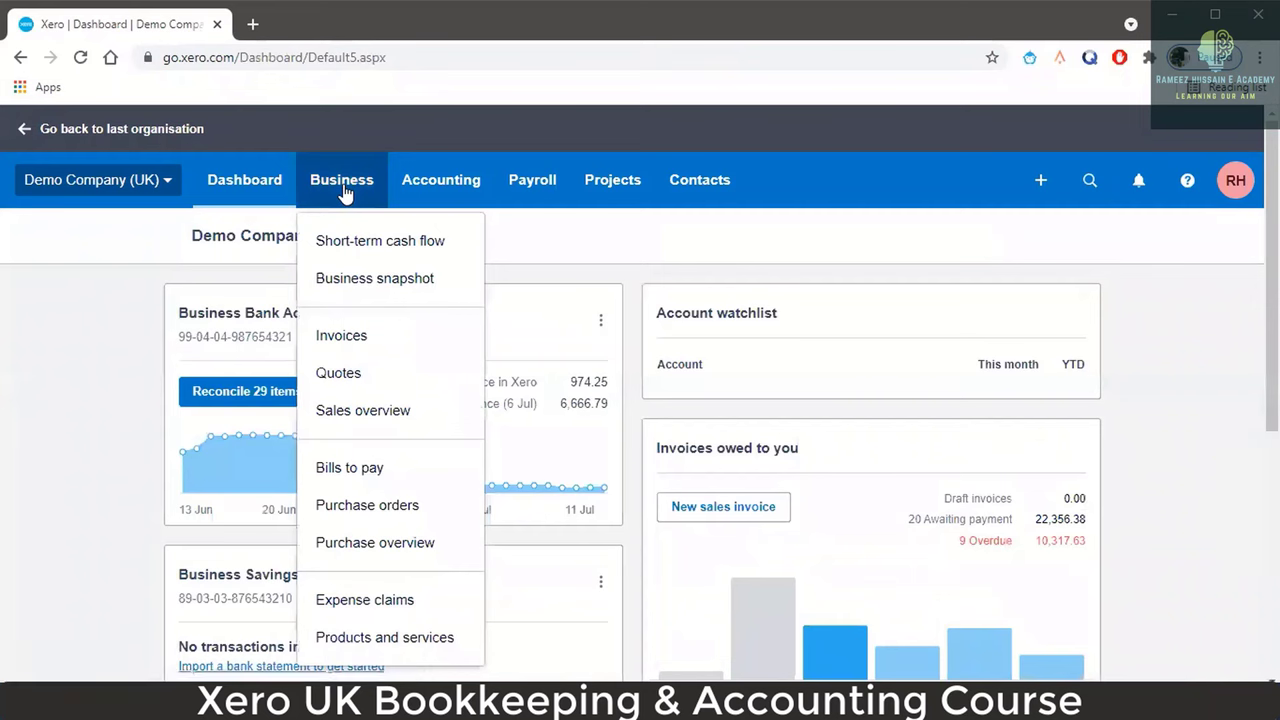
pyautogui.click(380, 478)
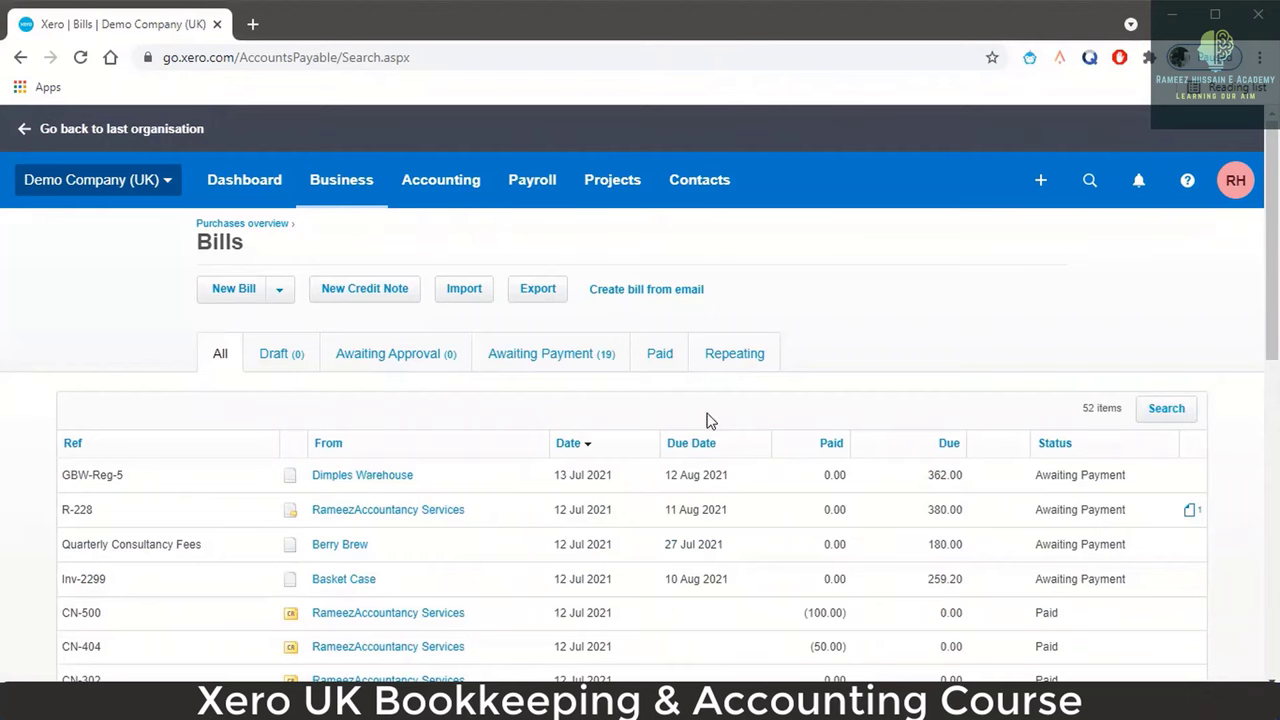
pyautogui.click(565, 368)
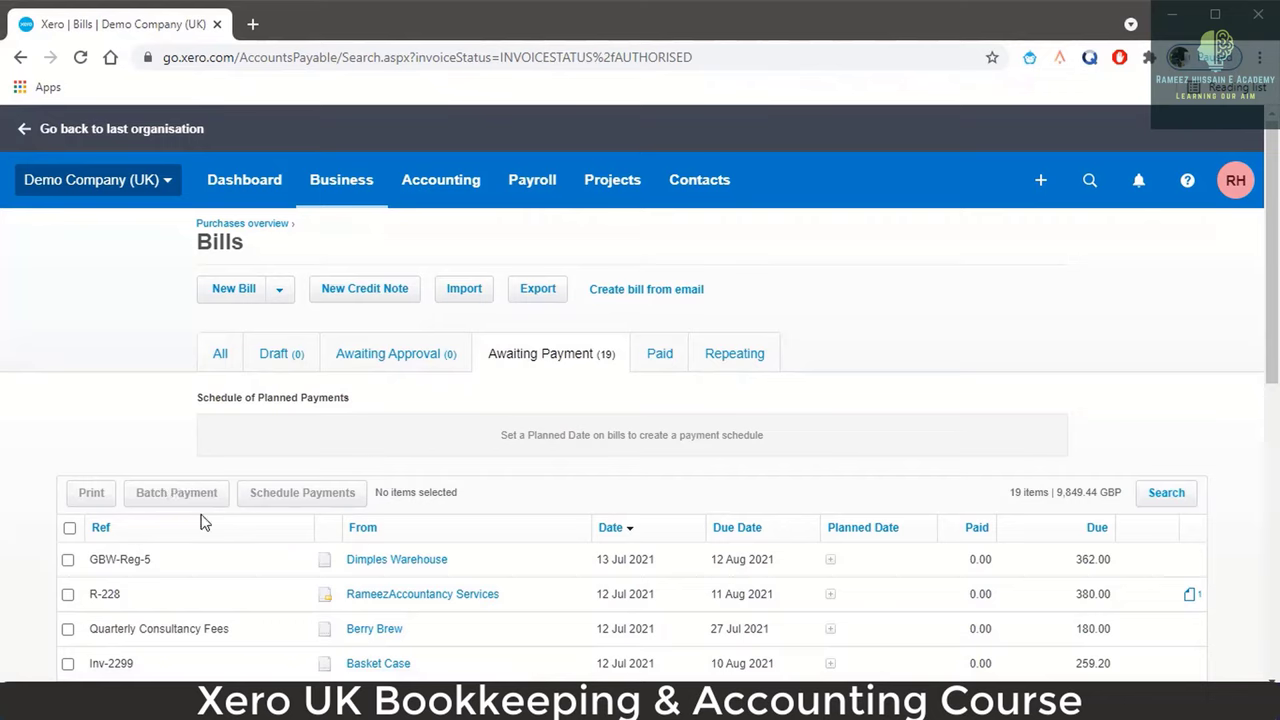
# Step: Select GBW-Reg-5, R-228, Quarterly Consultancy Fees, Inv-2299 and CS815 for a batch payment
pyautogui.click(68, 561)
pyautogui.click(67, 596)
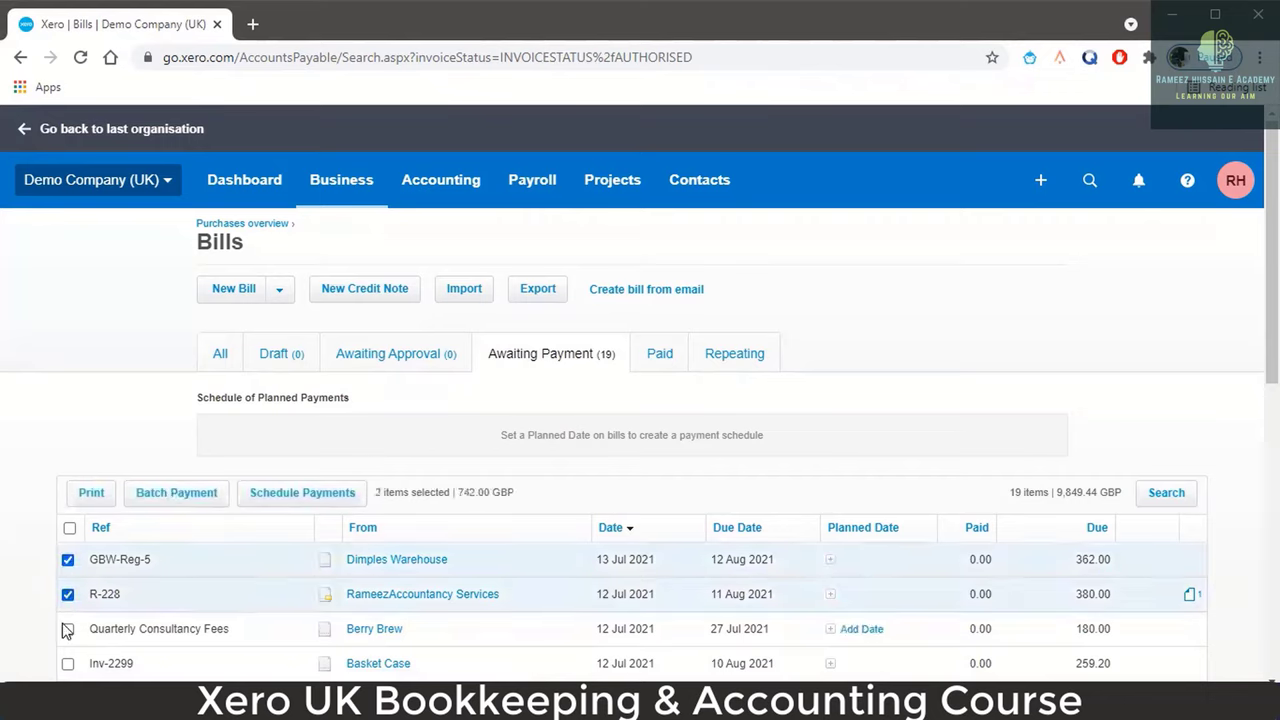
pyautogui.click(67, 629)
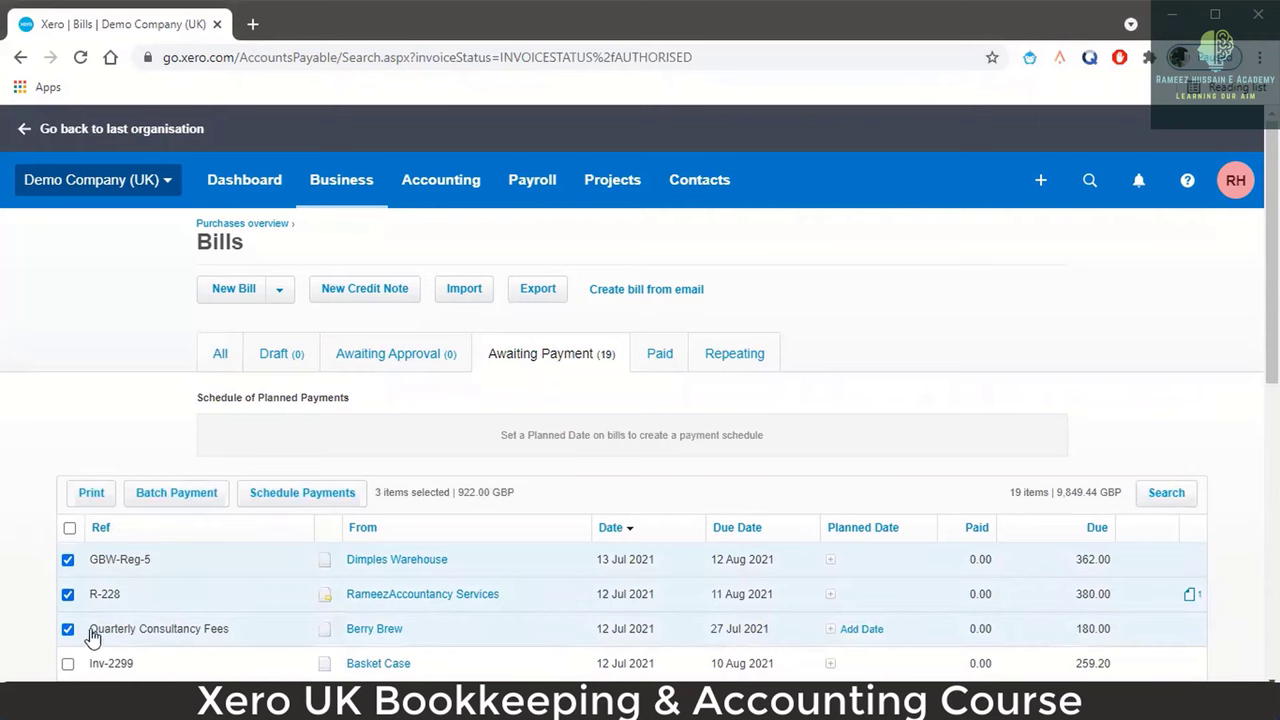
pyautogui.scroll(-1, 110, 651)
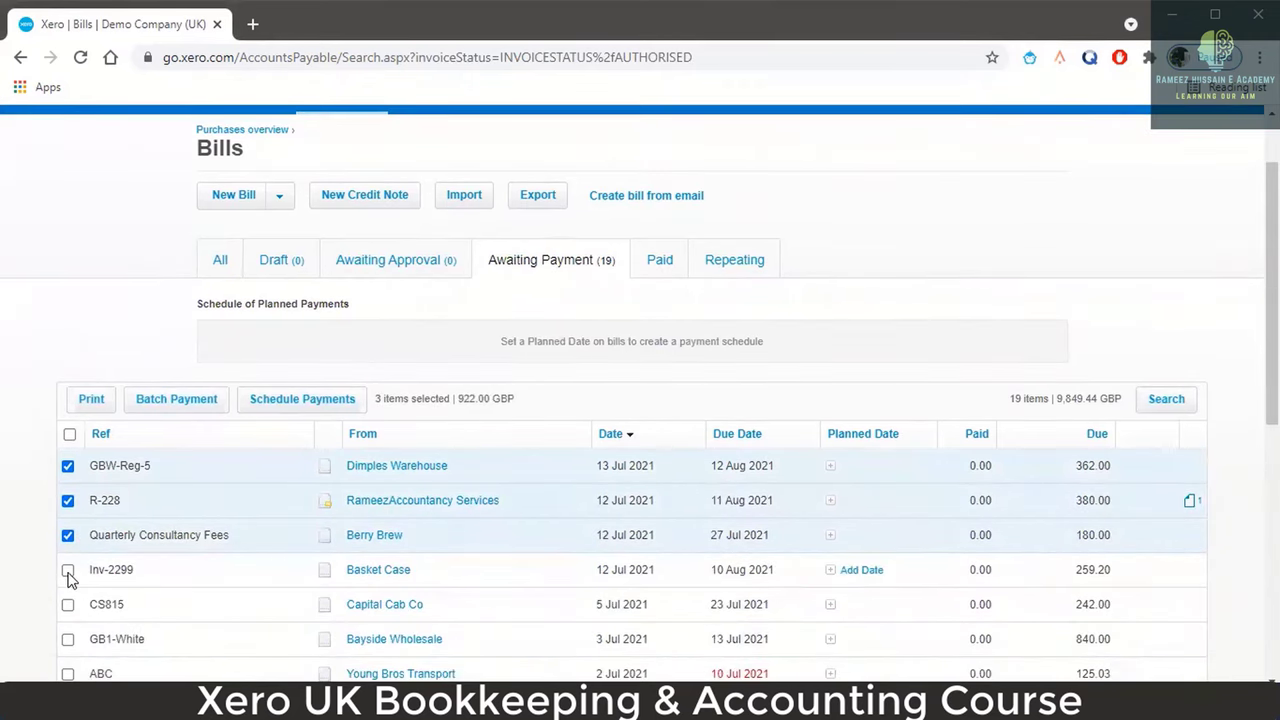
pyautogui.click(67, 569)
pyautogui.click(67, 604)
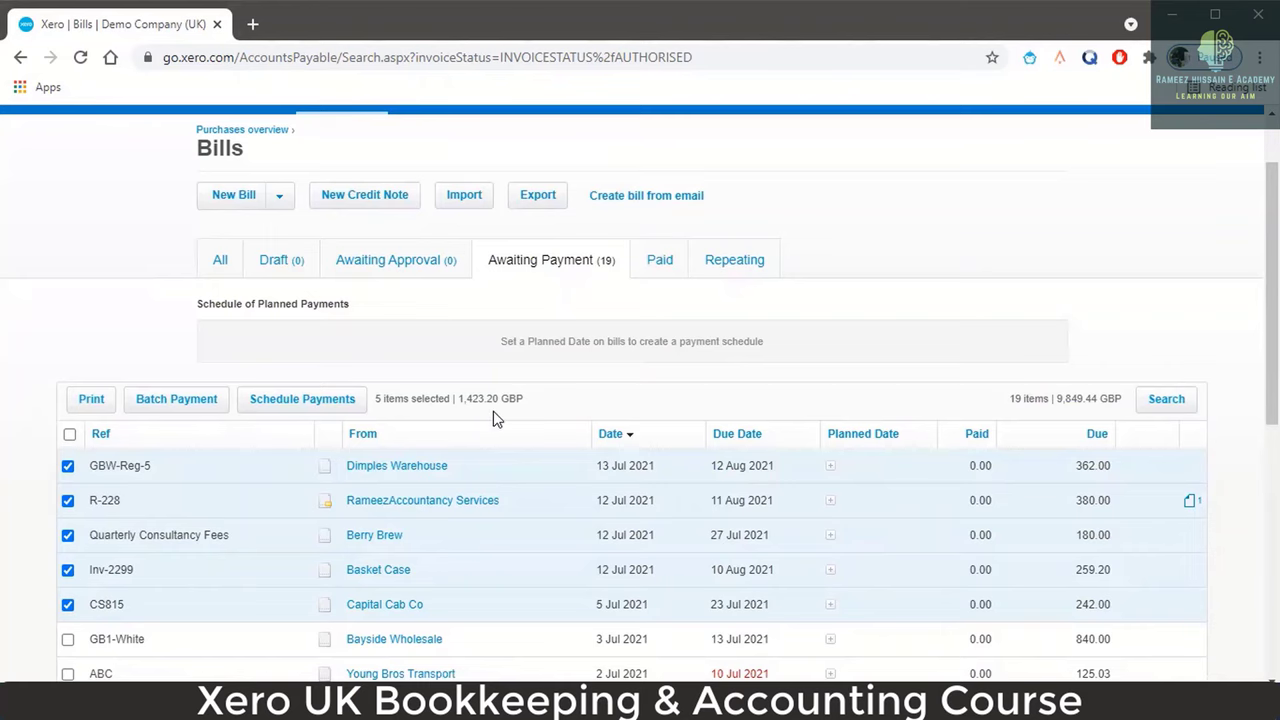
pyautogui.click(177, 399)
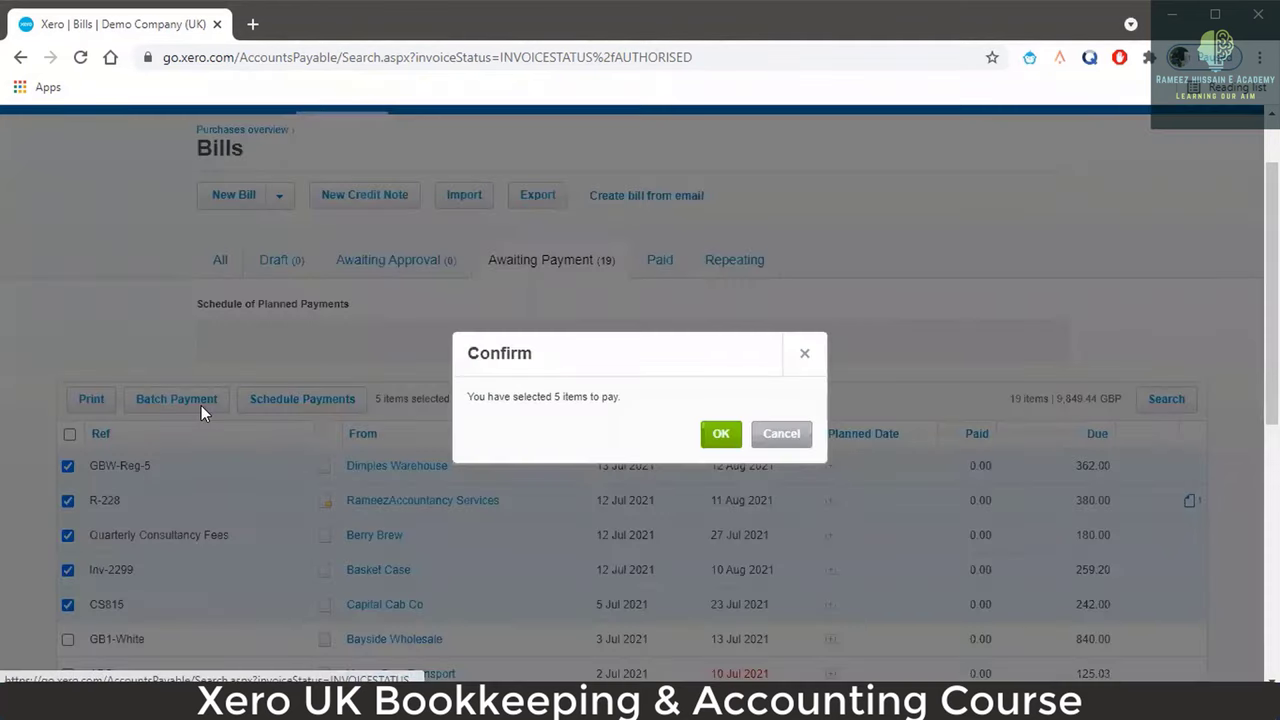
# Step: Confirm the 1,423.20 GBP batch payment and duplicate its page into a second tab
pyautogui.click(721, 436)
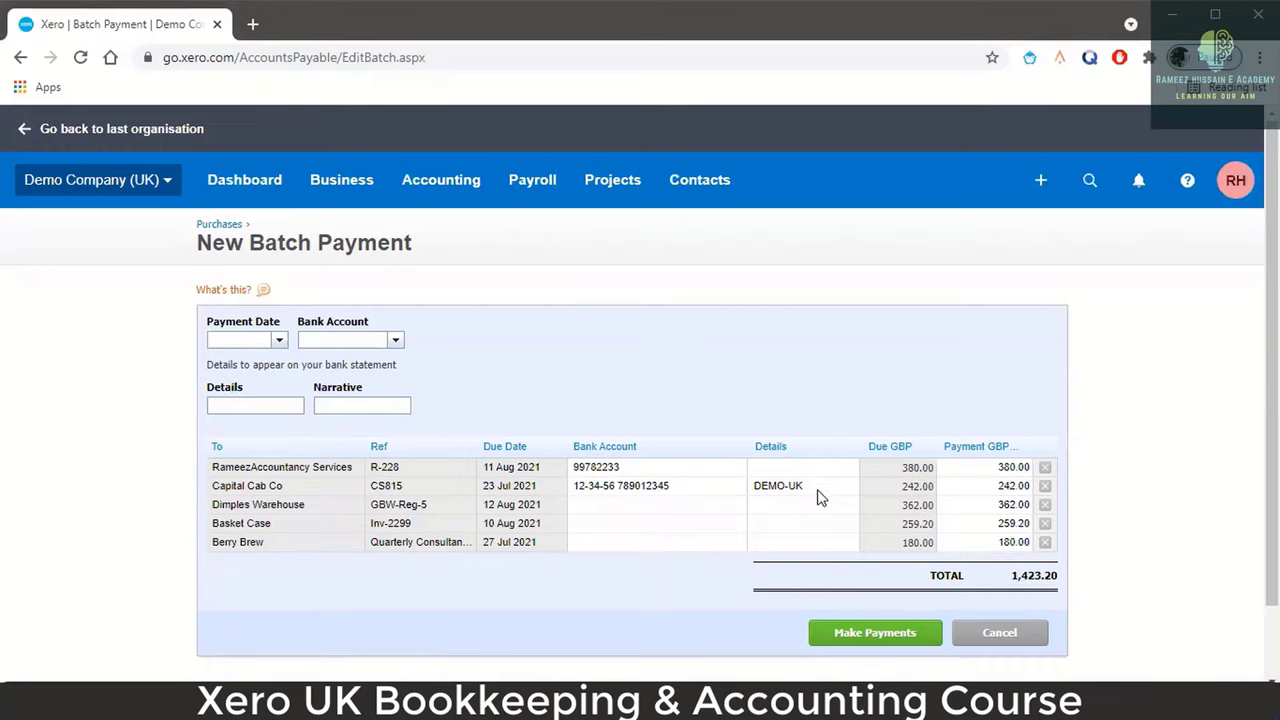
pyautogui.rightClick(177, 31)
pyautogui.click(234, 165)
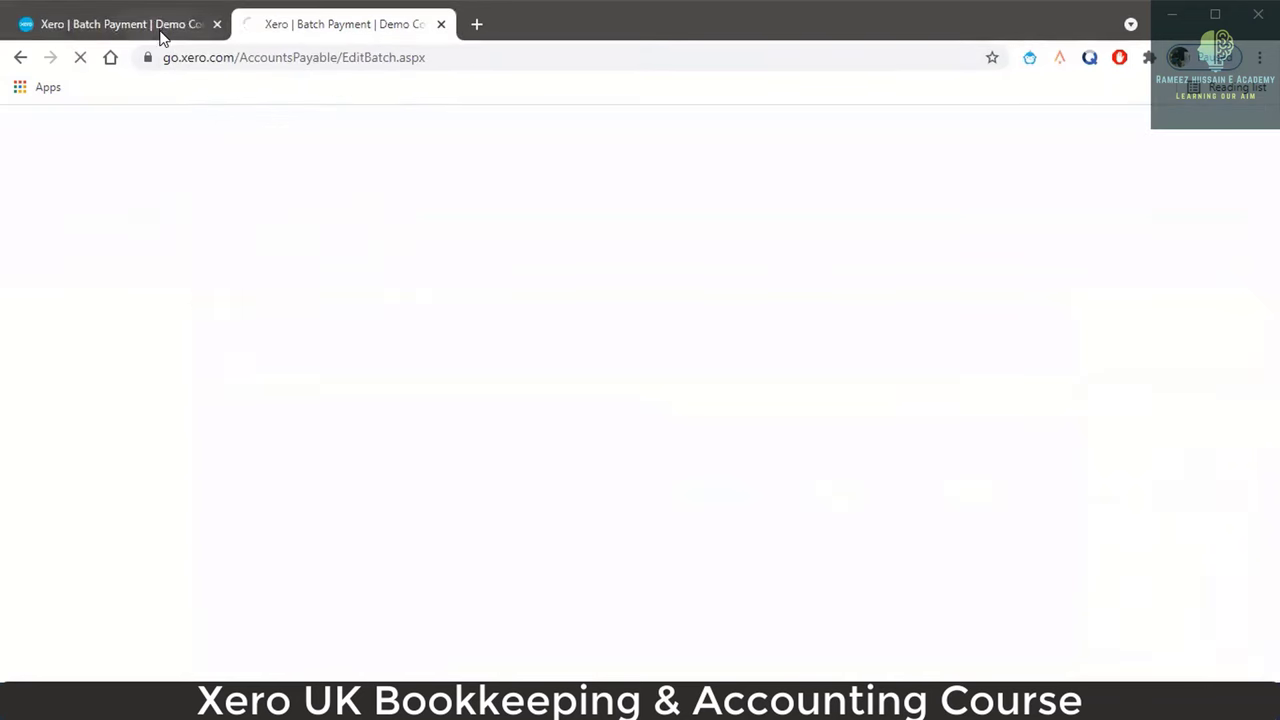
pyautogui.click(160, 34)
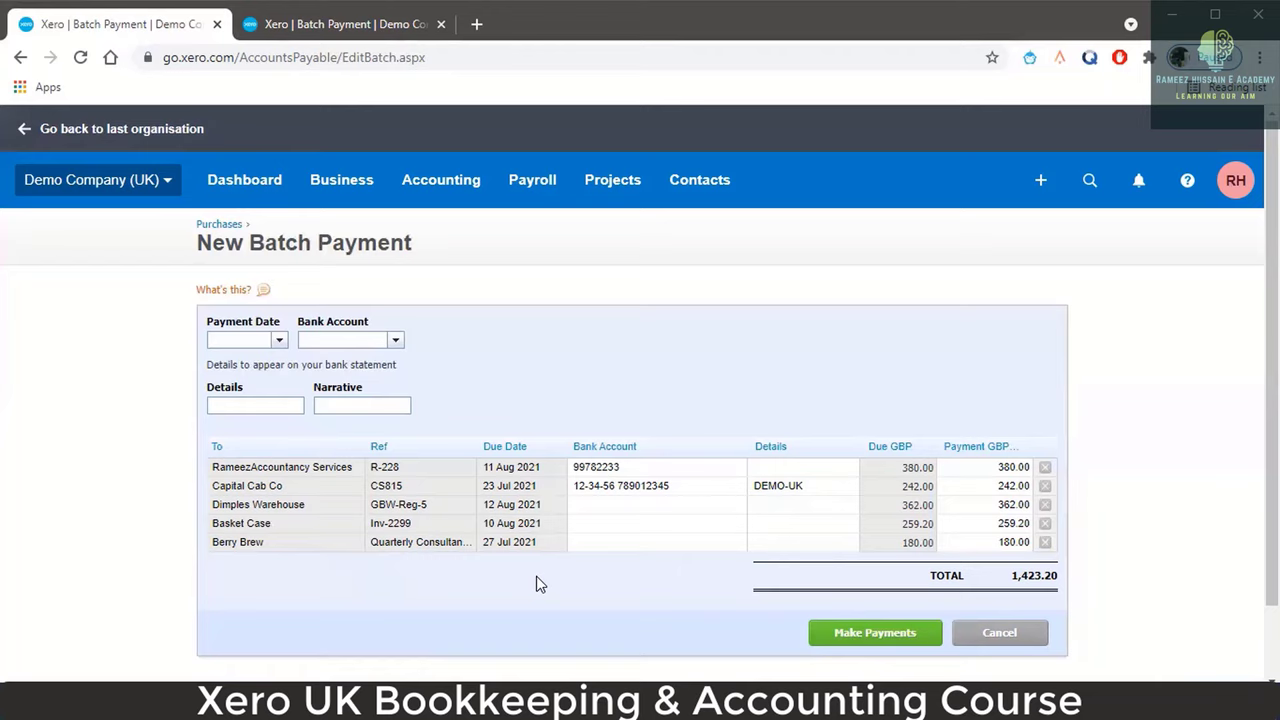
# Step: In the duplicate tab, list all contacts, search 'capital' and open Capital Cab Co
pyautogui.click(360, 28)
pyautogui.click(700, 180)
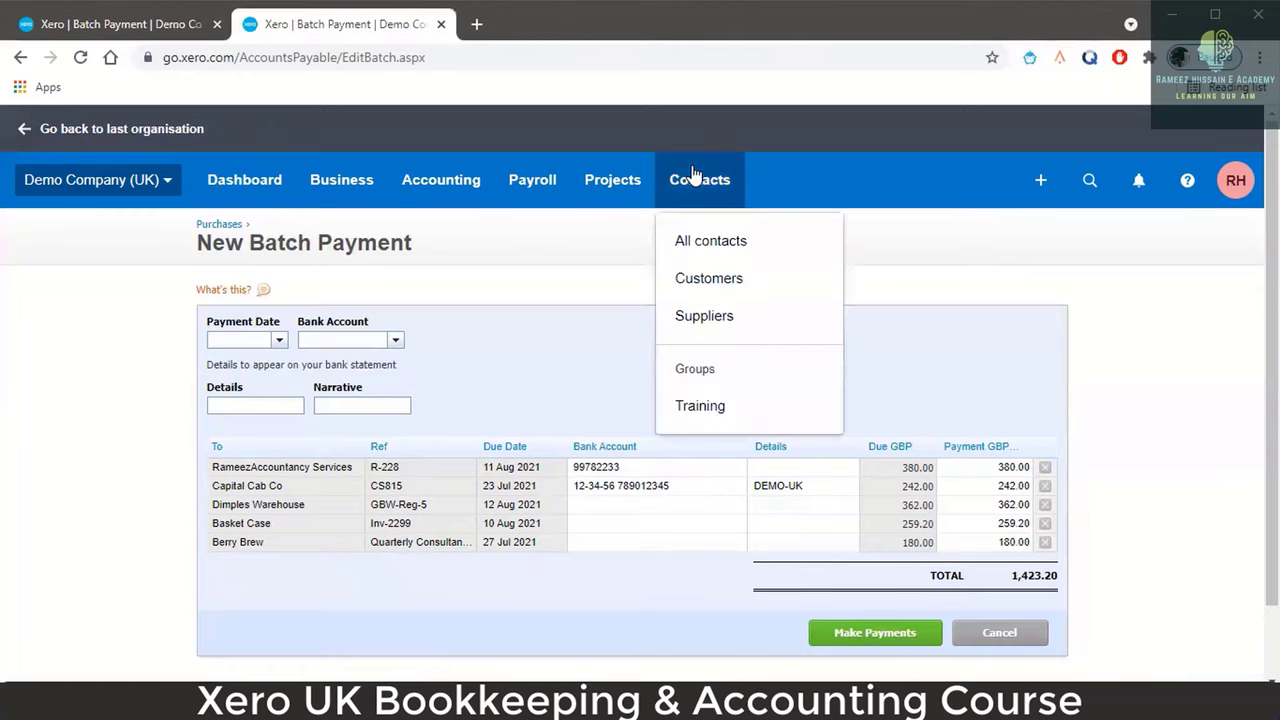
pyautogui.click(713, 246)
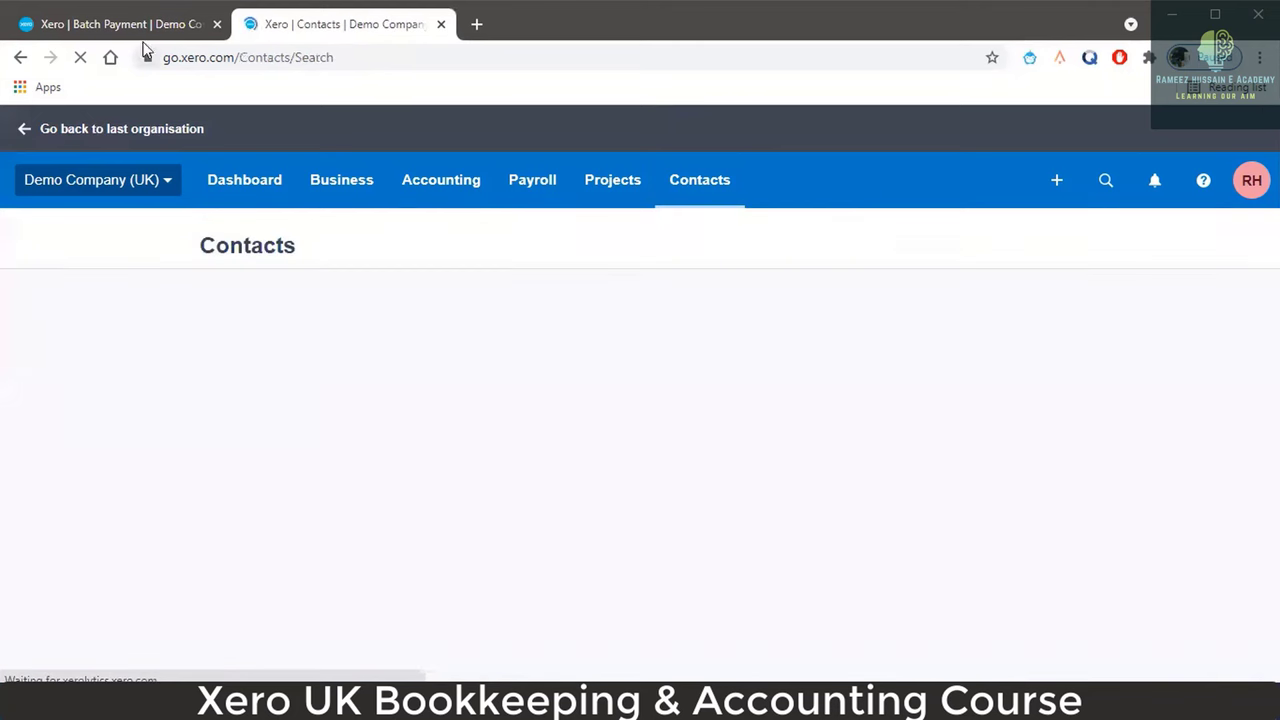
pyautogui.click(143, 28)
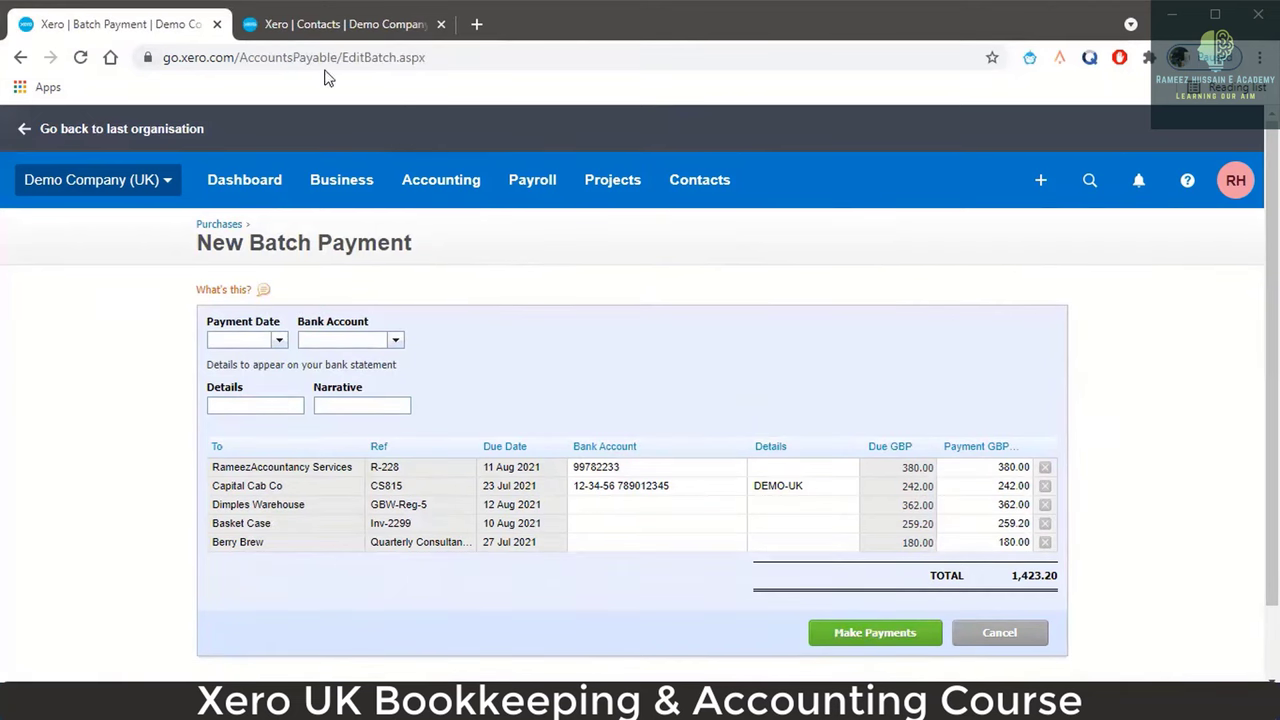
pyautogui.click(354, 30)
pyautogui.click(897, 386)
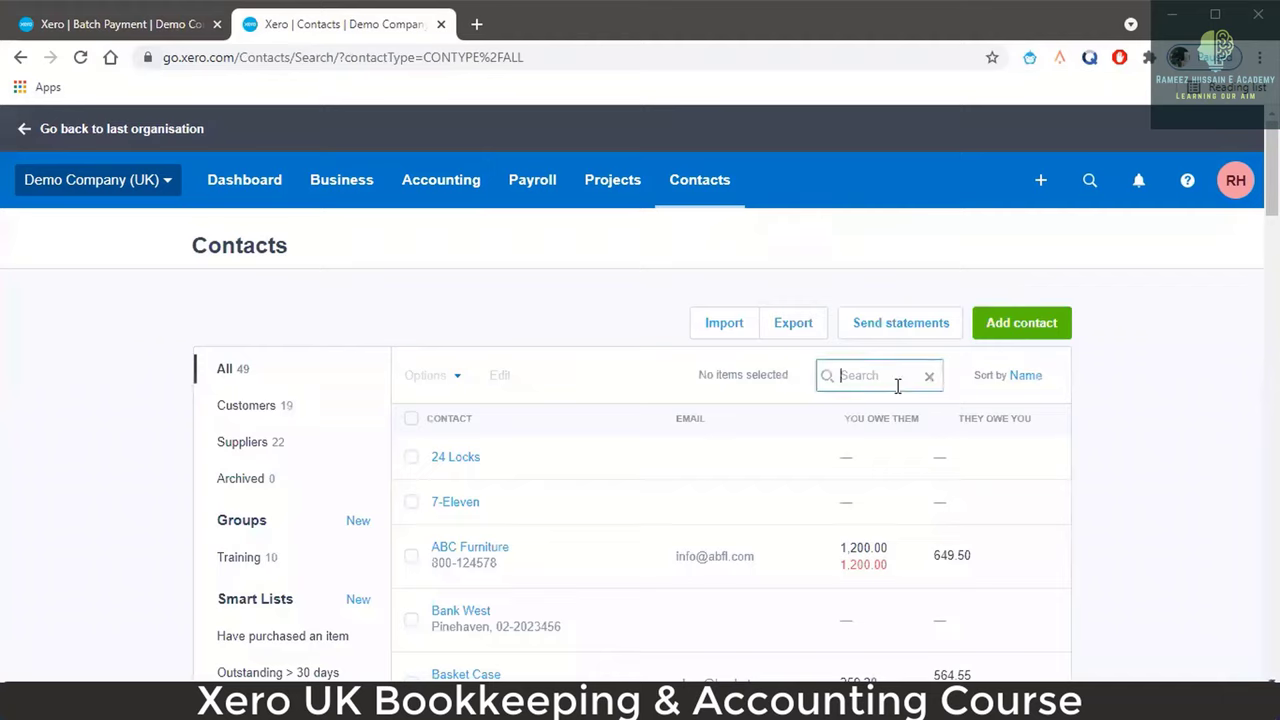
pyautogui.write('capital')
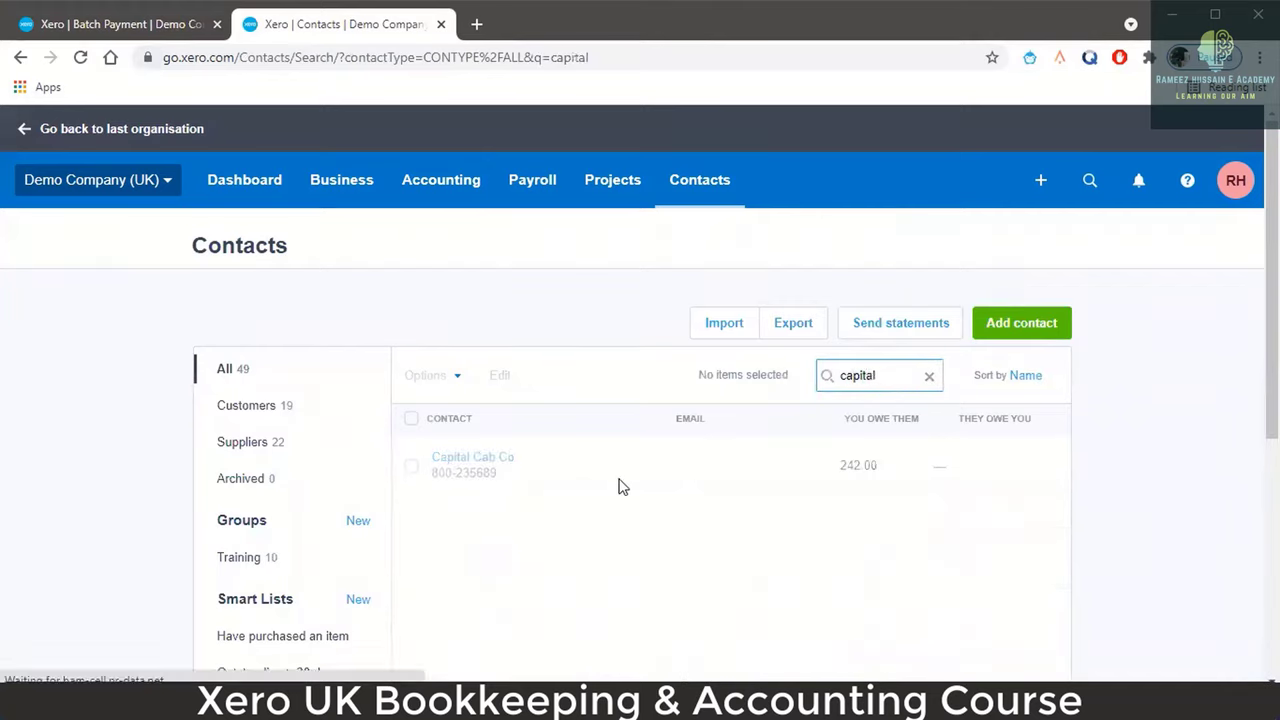
pyautogui.click(503, 465)
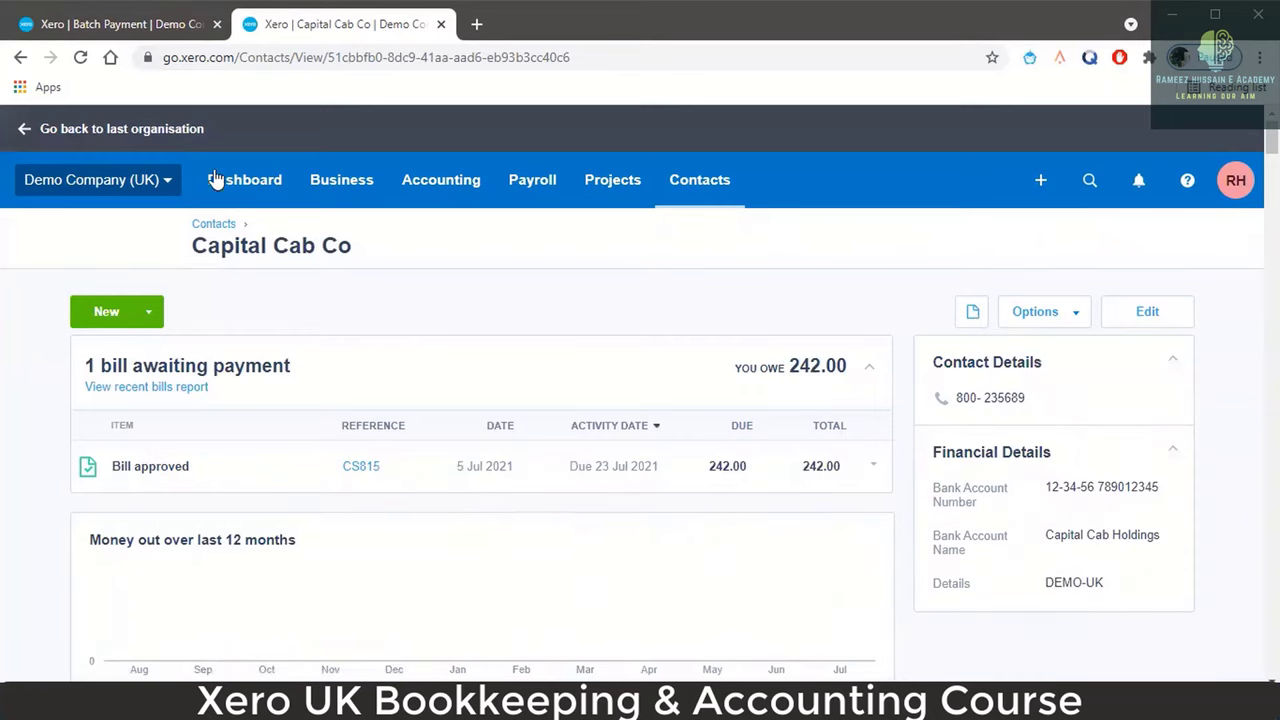
# Step: Search the contacts for 'dimple' and open the Dimples Warehouse contact instead
pyautogui.click(148, 24)
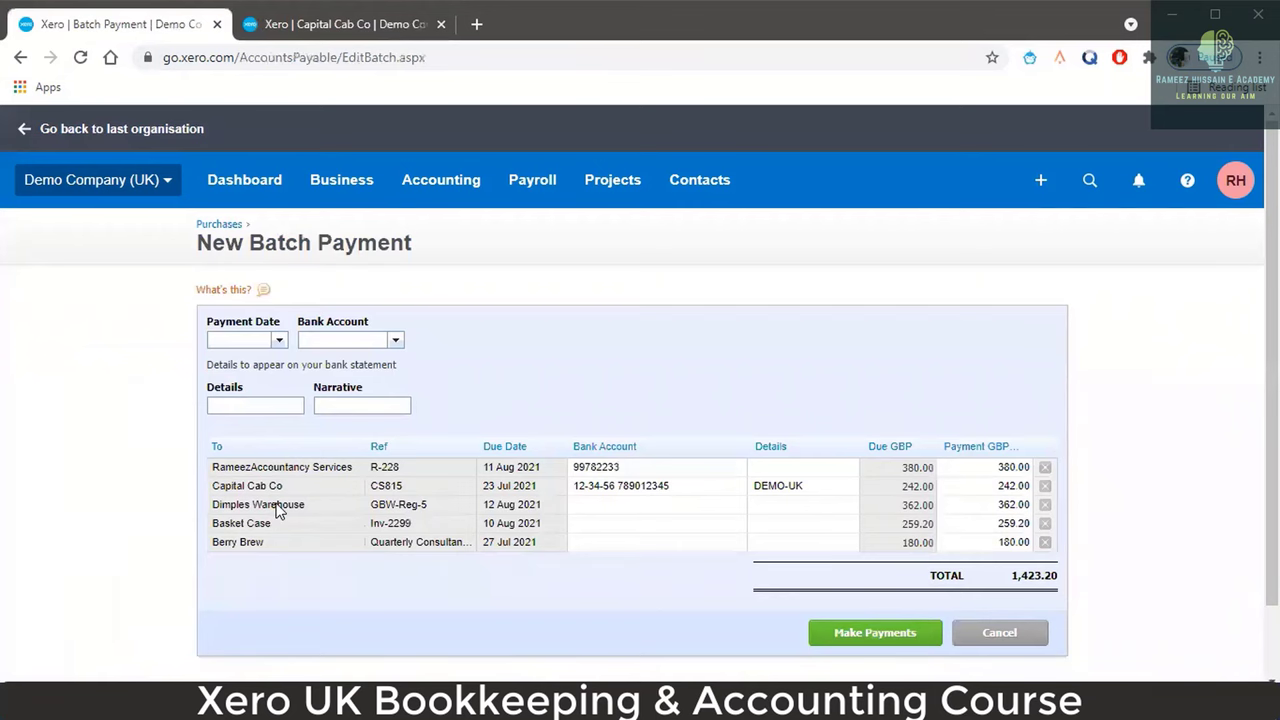
pyautogui.click(349, 28)
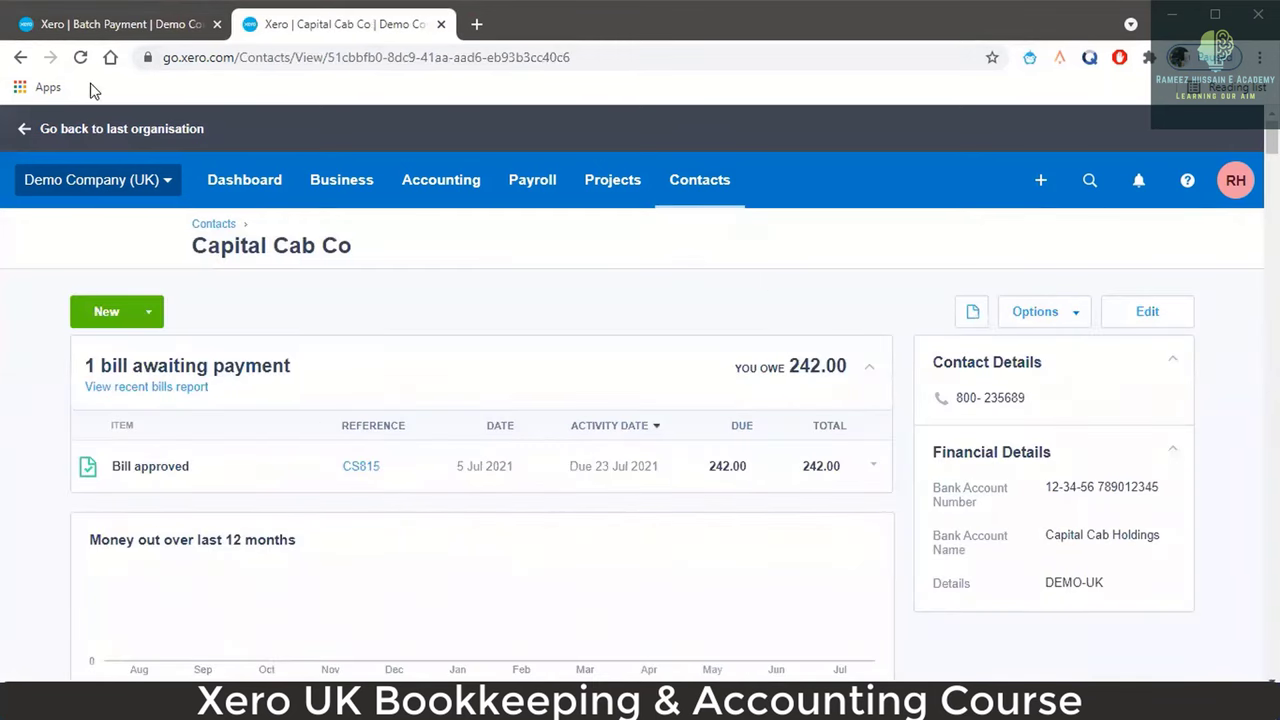
pyautogui.click(22, 59)
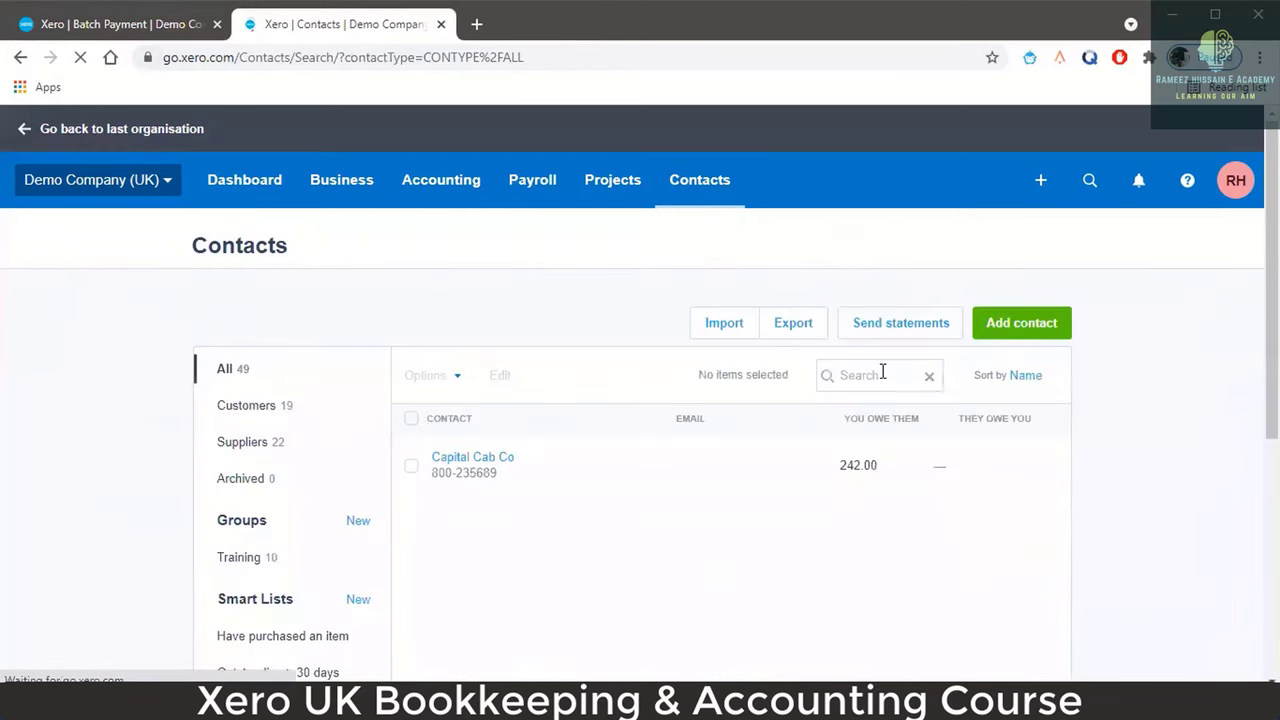
pyautogui.click(882, 373)
pyautogui.write('dimple')
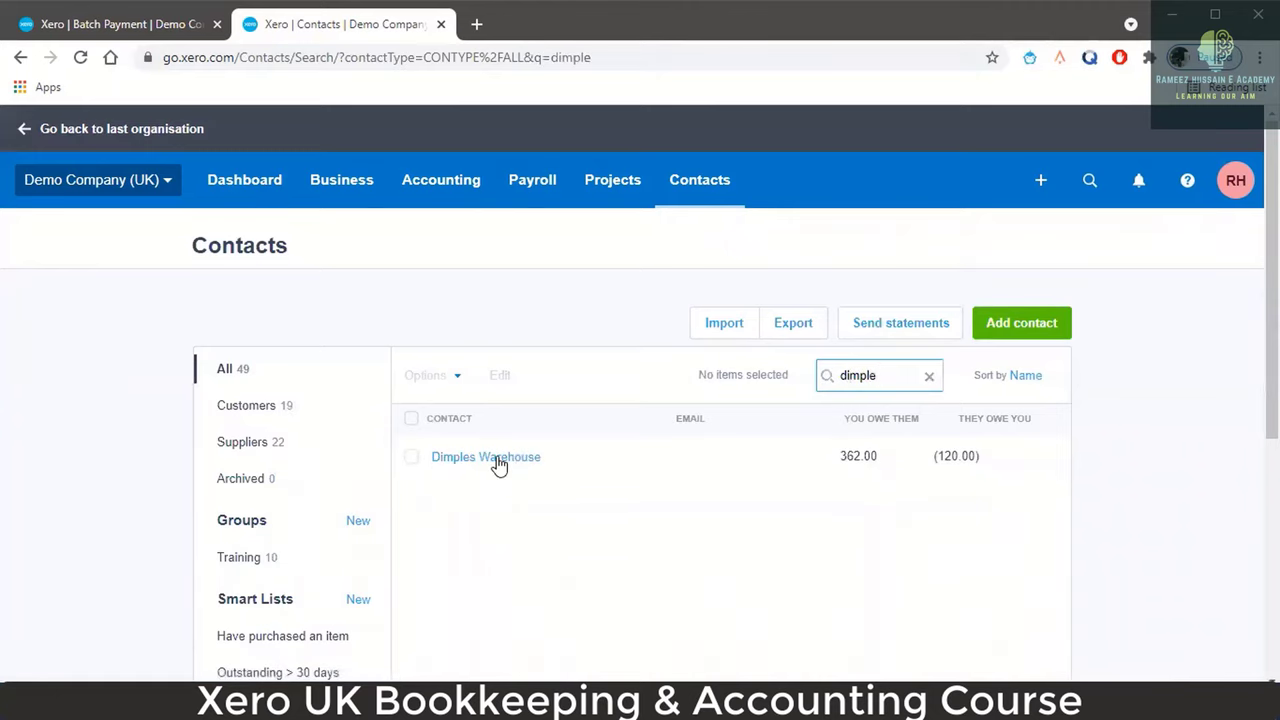
pyautogui.click(496, 462)
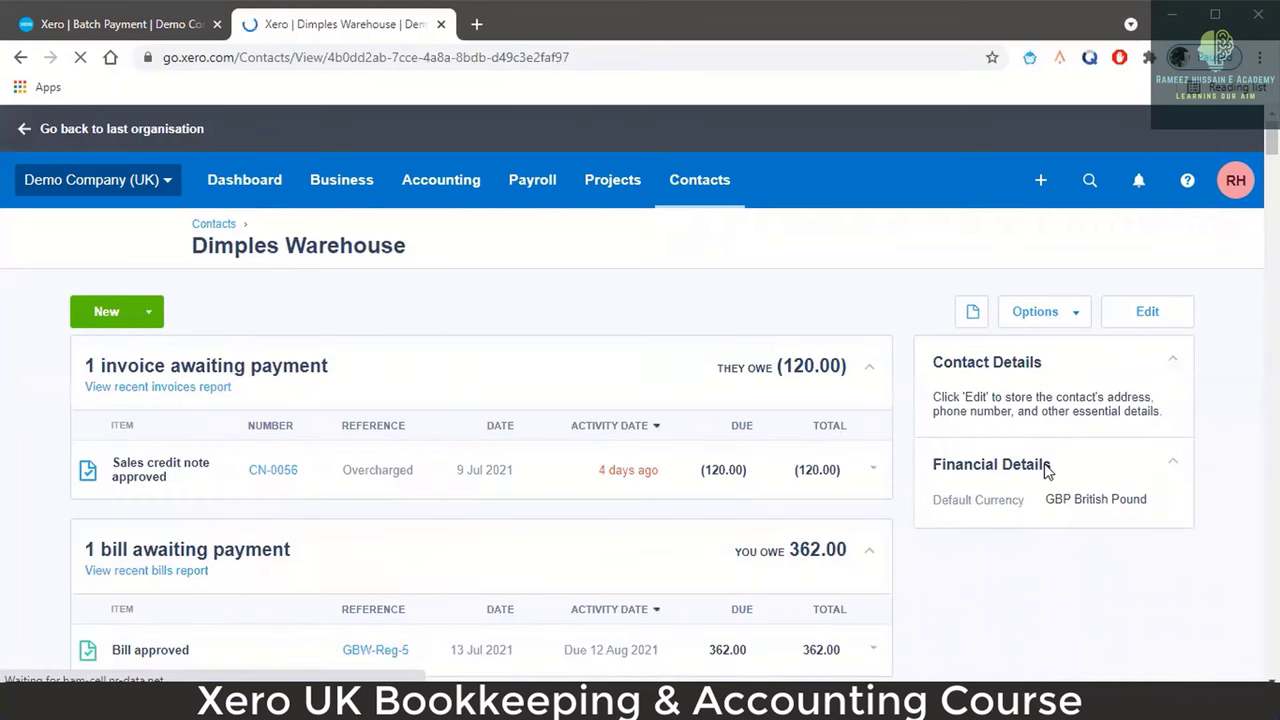
# Step: Edit the Dimples Warehouse contact, leaving the purchase tax default at (None)
pyautogui.scroll(-1, 1055, 465)
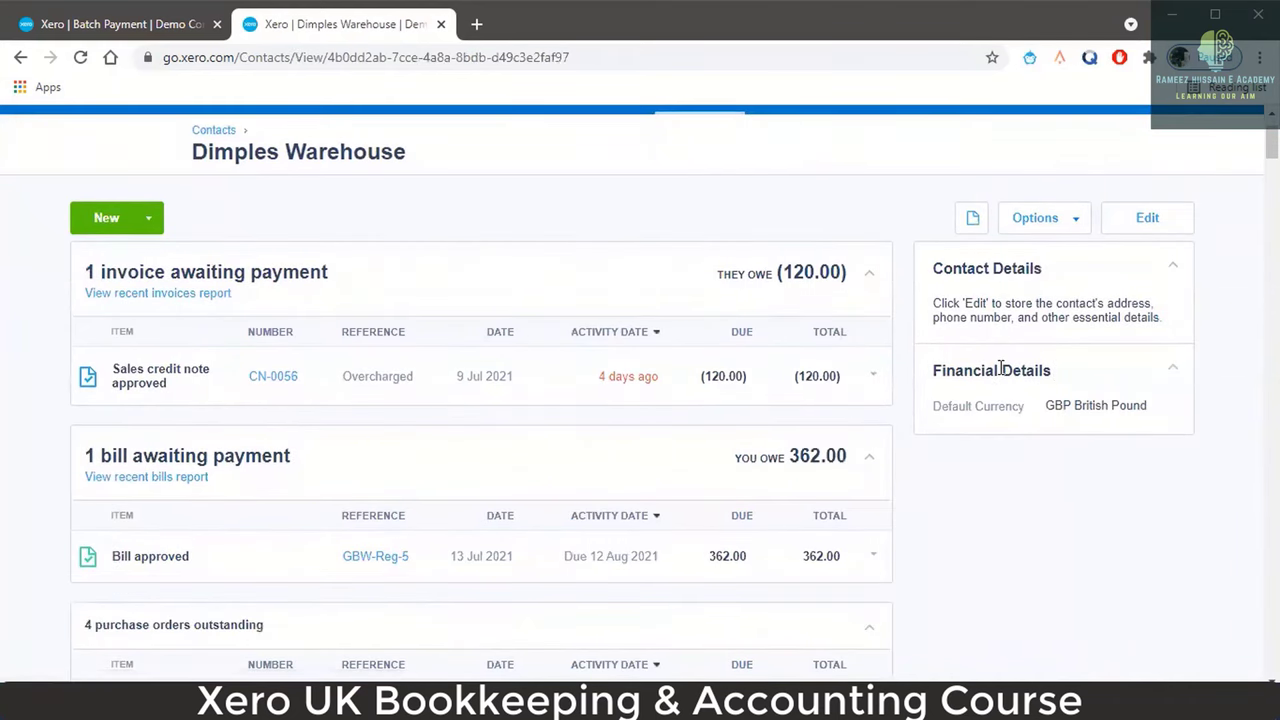
pyautogui.click(1156, 228)
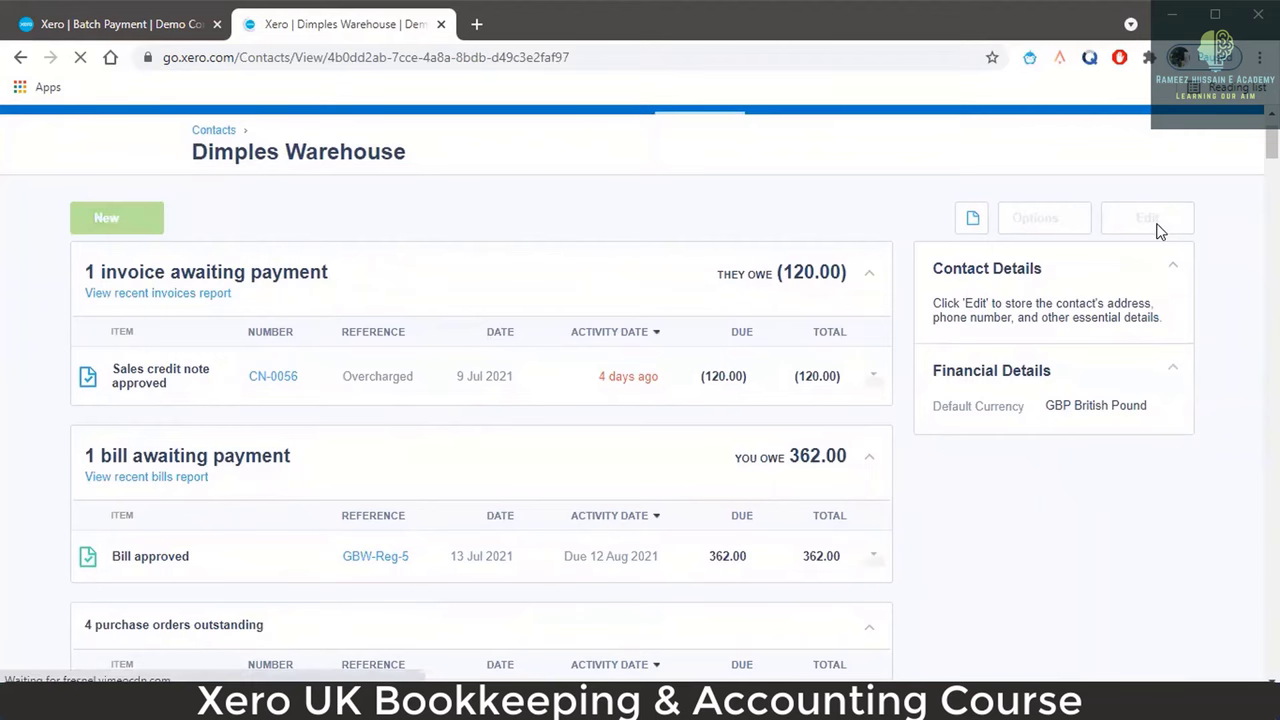
pyautogui.scroll(-6, 731, 449)
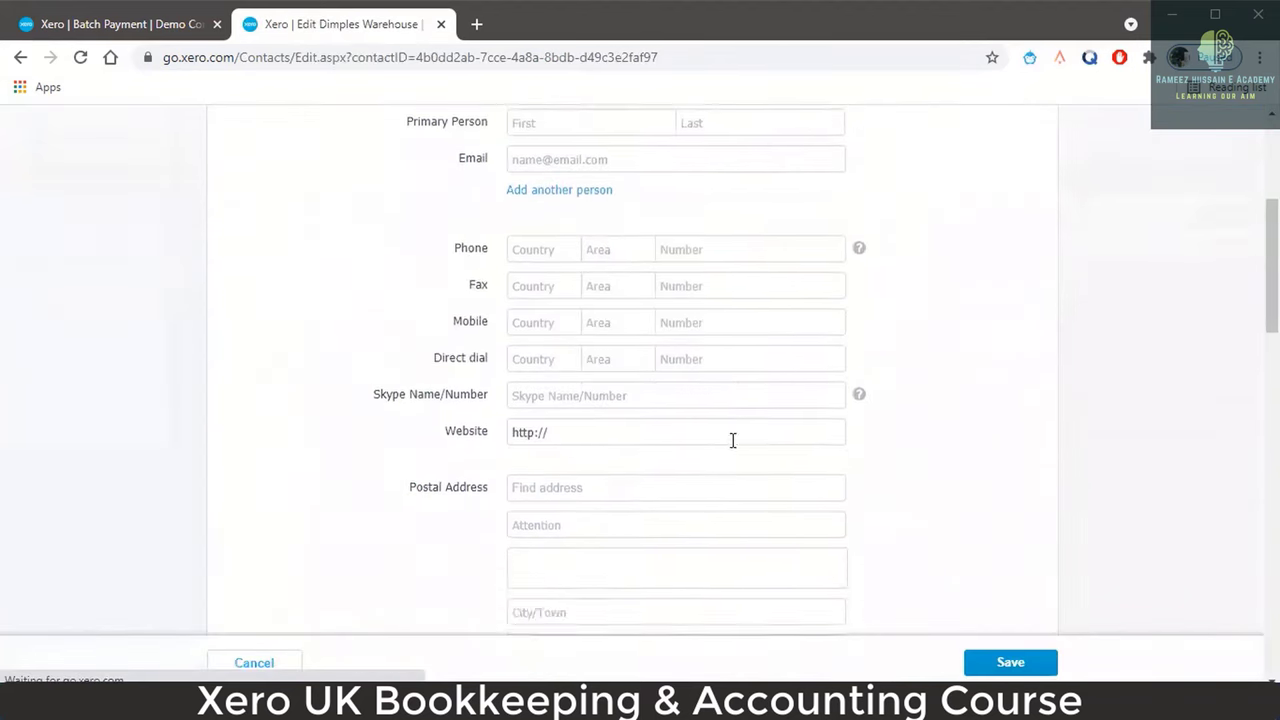
pyautogui.scroll(-3, 731, 449)
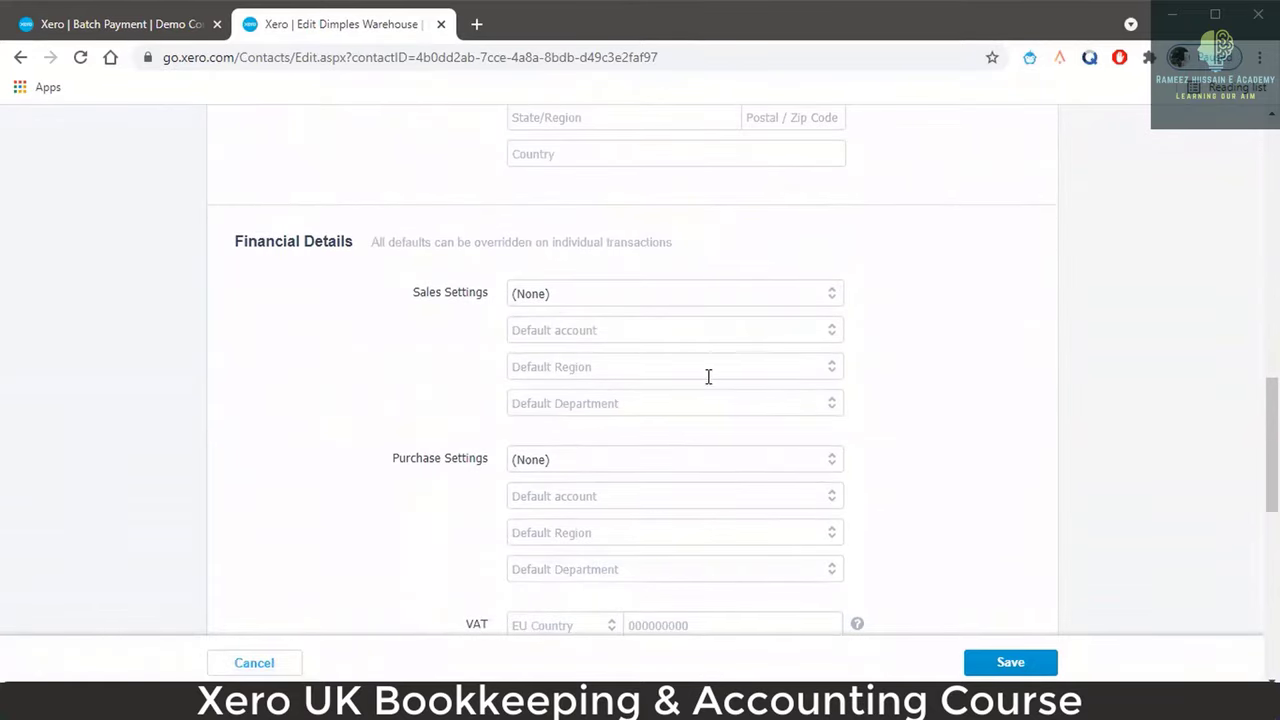
pyautogui.scroll(-1, 709, 380)
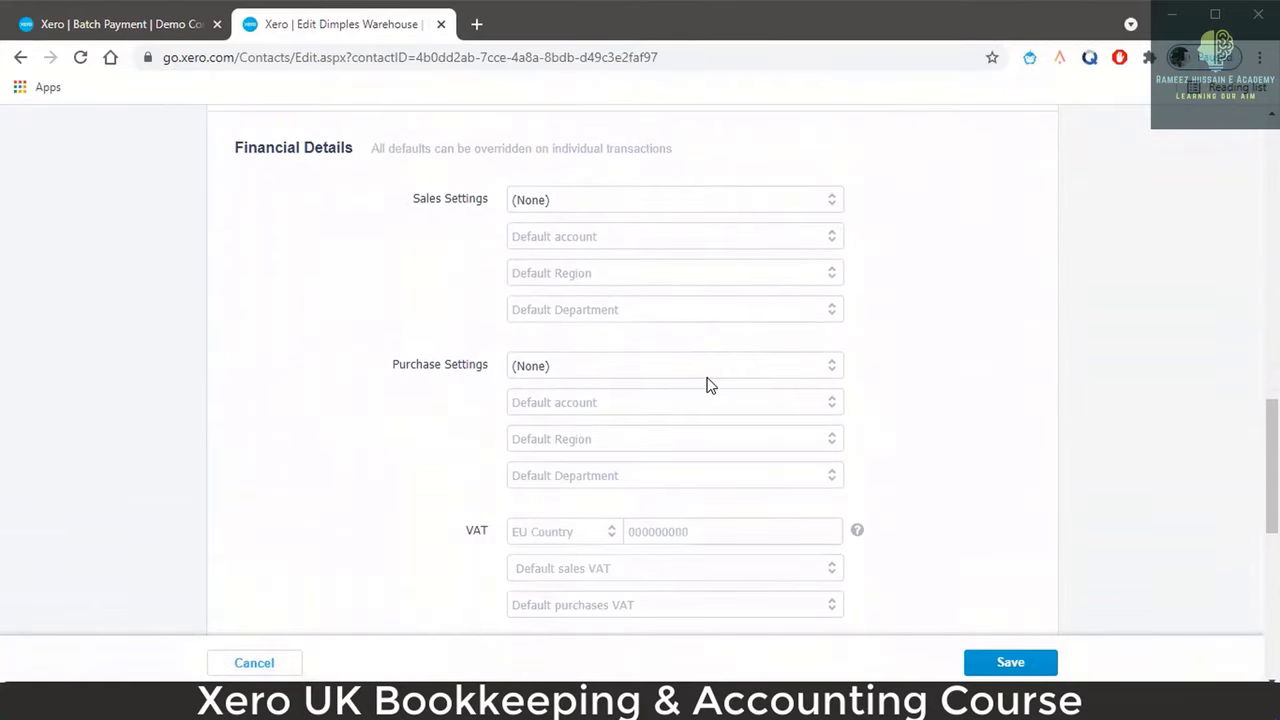
pyautogui.click(832, 375)
pyautogui.click(834, 377)
pyautogui.scroll(-1, 778, 391)
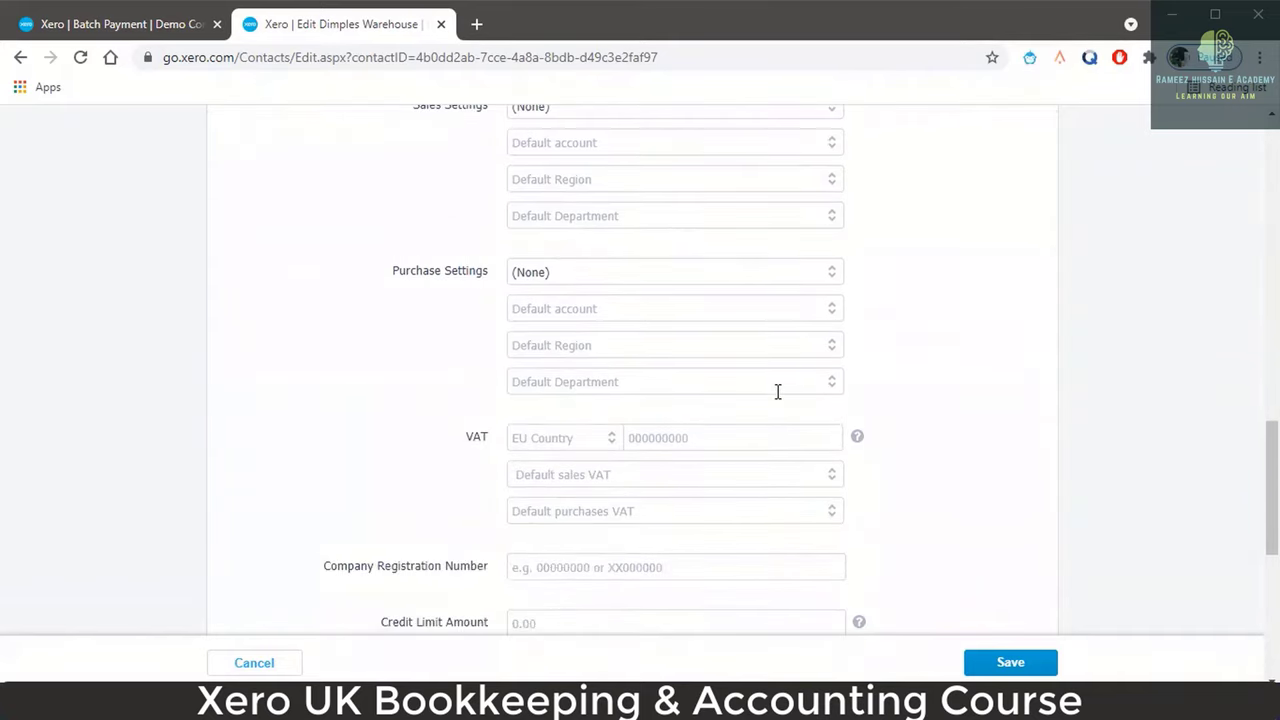
pyautogui.scroll(-2, 778, 391)
pyautogui.scroll(-3, 778, 391)
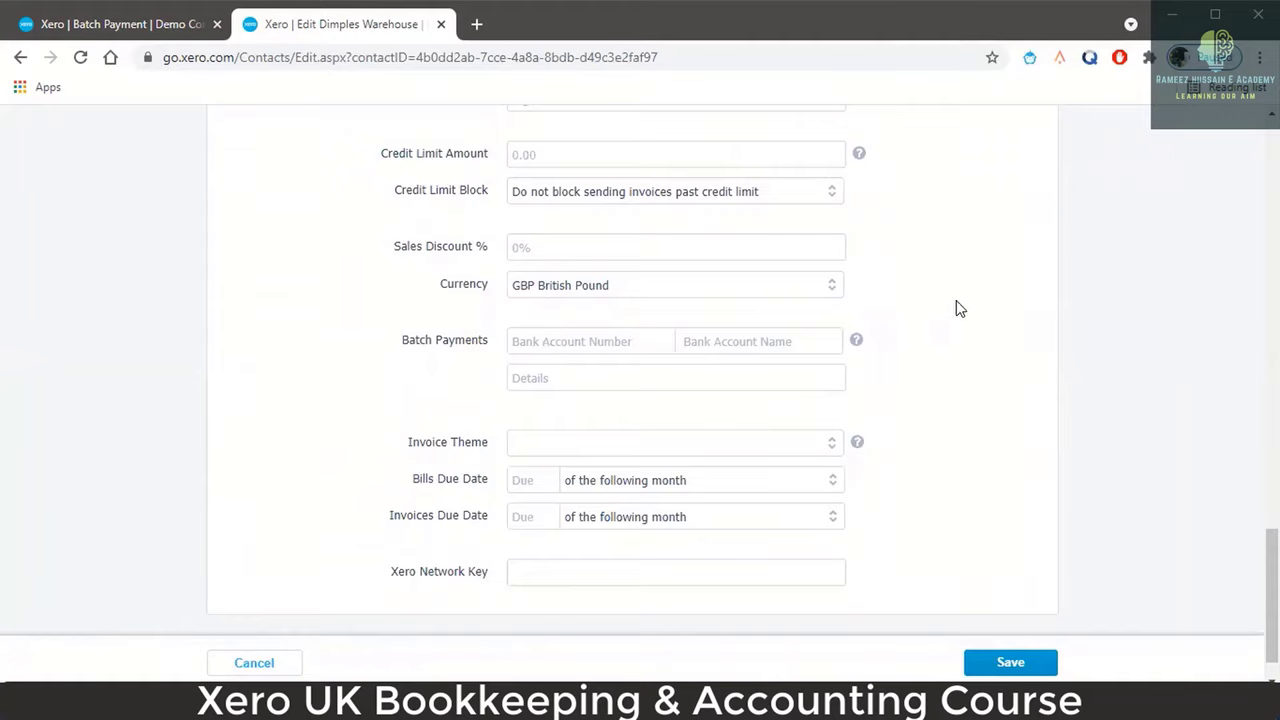
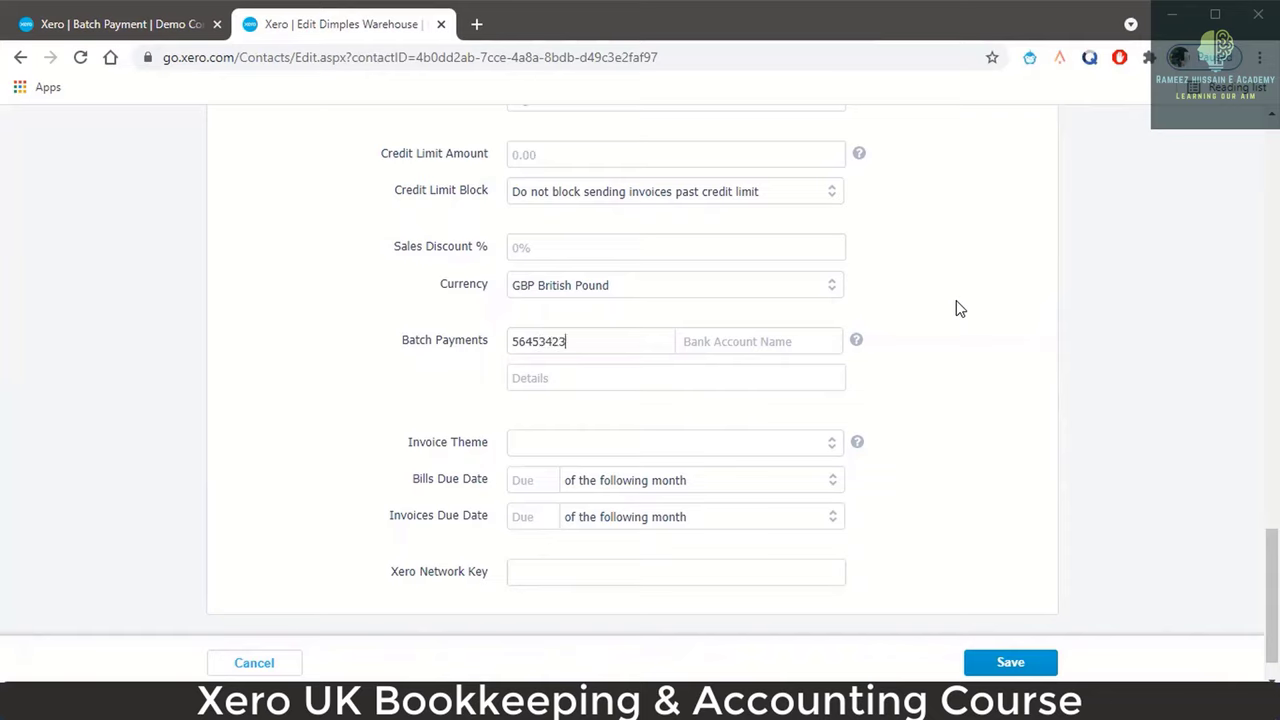
# Step: Enter the bank account number, account name 'Wise' and details 'Dimple Warehouse', then save
pyautogui.click(777, 344)
pyautogui.write('Wise')
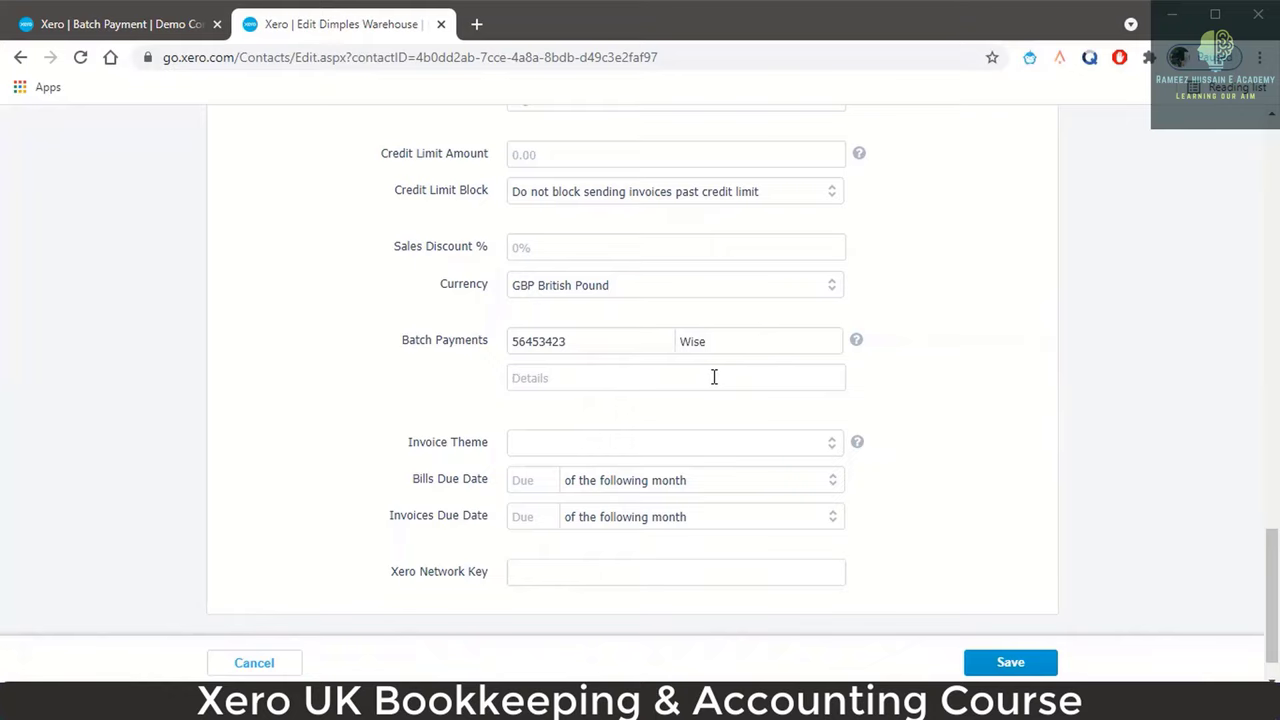
pyautogui.scroll(15, 814, 404)
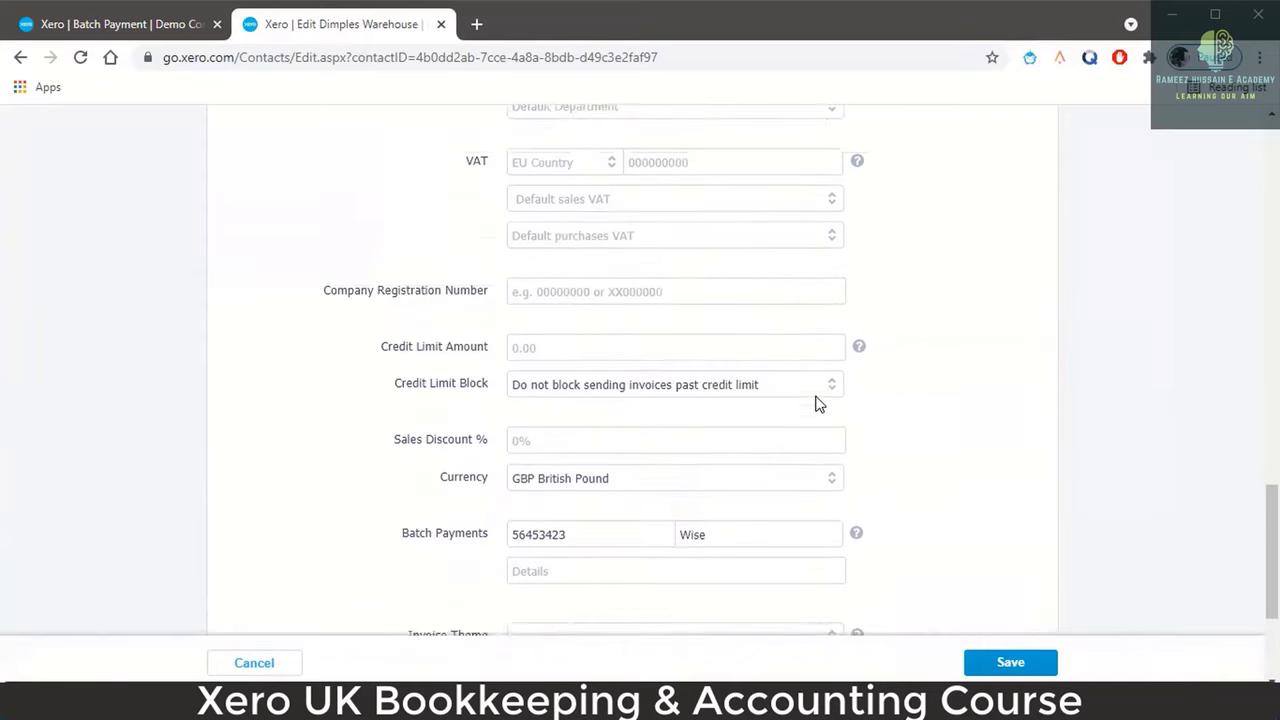
pyautogui.scroll(1, 814, 404)
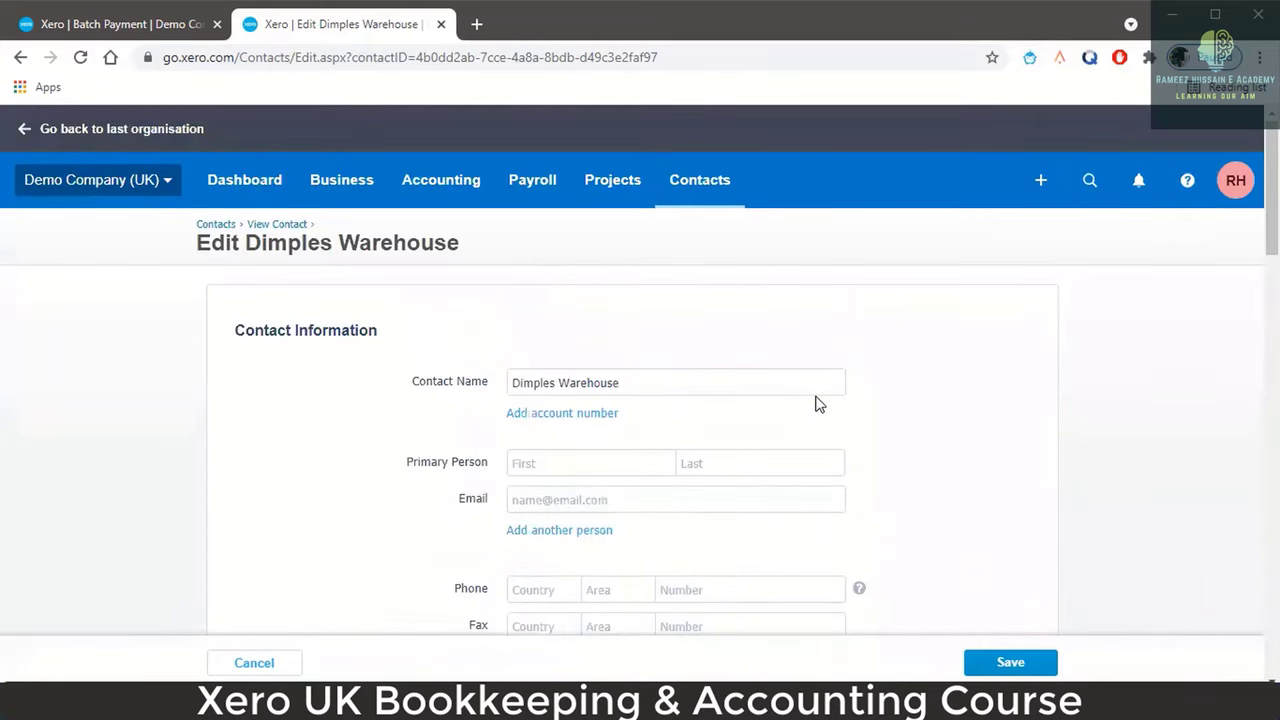
pyautogui.scroll(-15, 814, 404)
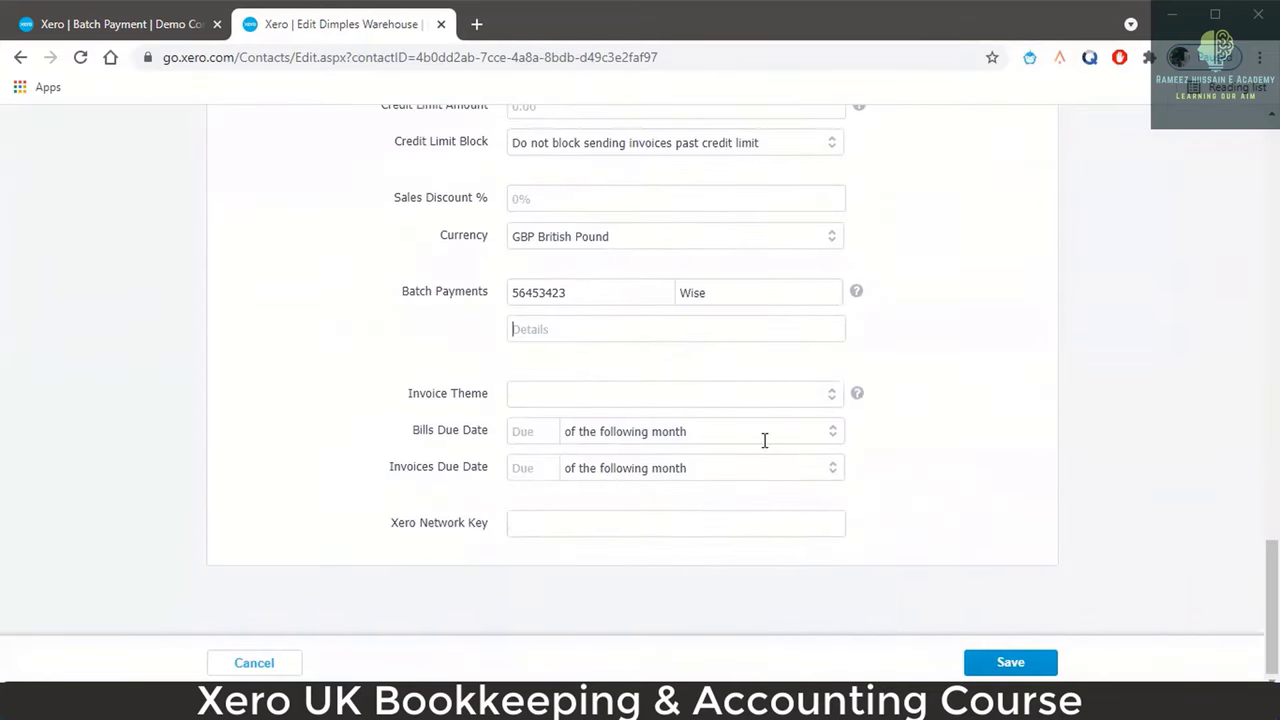
pyautogui.write('Dimple Warehouse')
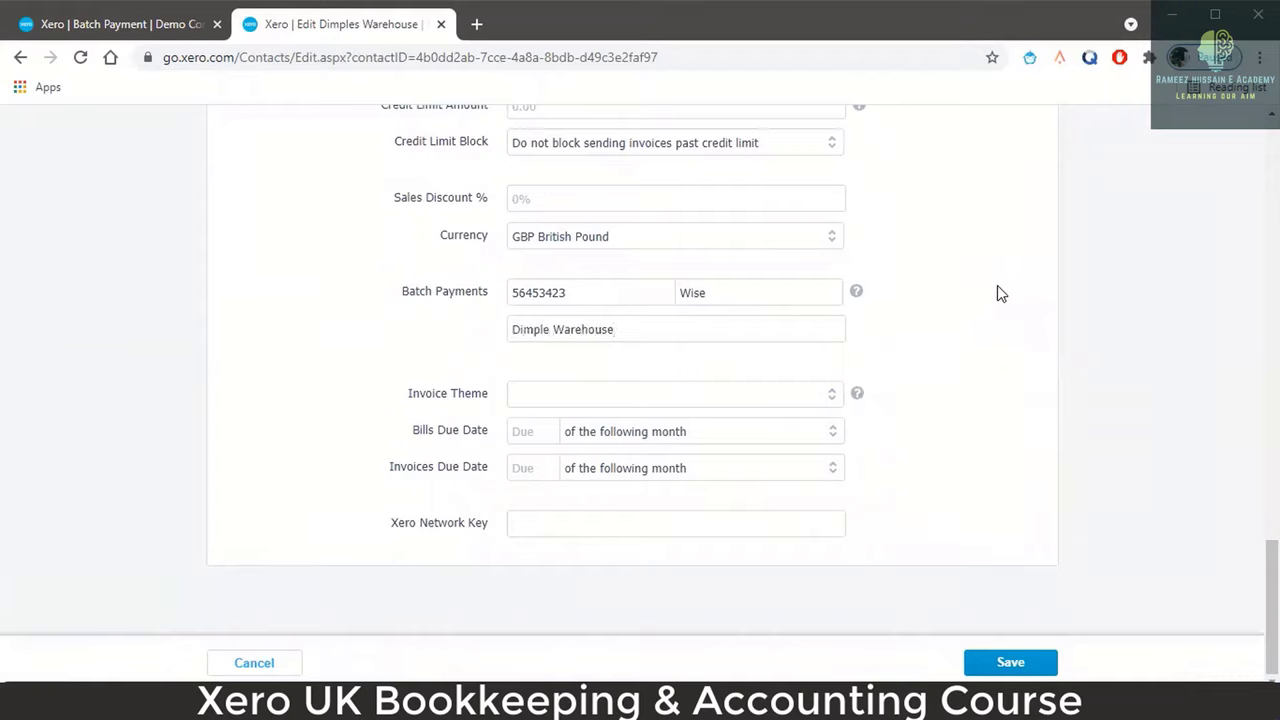
pyautogui.write(' B')
pyautogui.click(1008, 664)
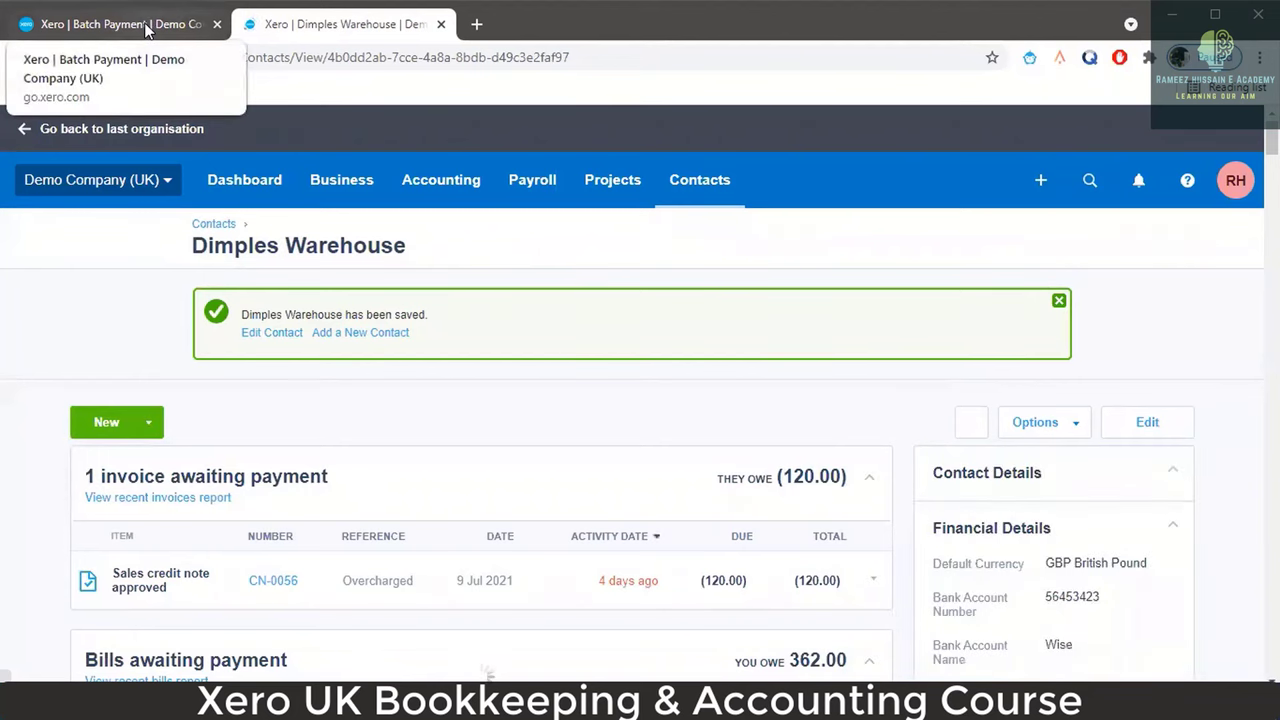
pyautogui.scroll(-2, 1061, 537)
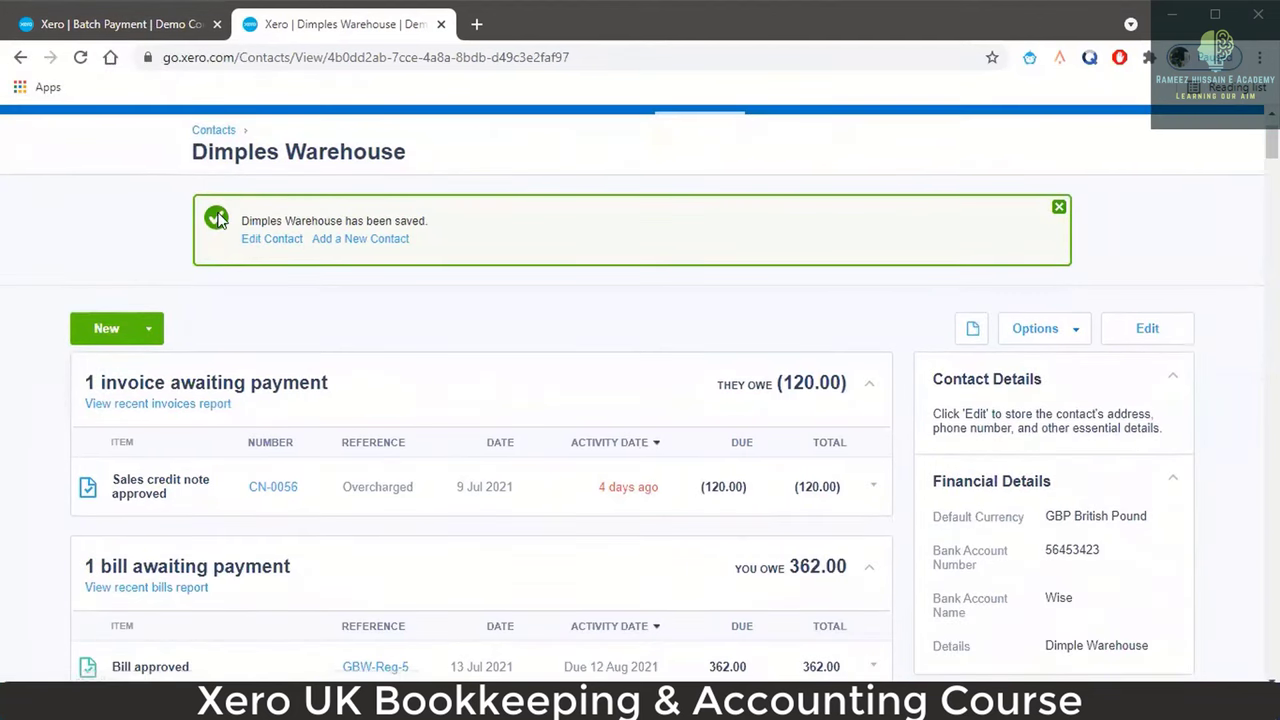
# Step: Reload the batch payment for Dimples Warehouse's bank details and drop the Basket Case and Berry Brew bills
pyautogui.click(137, 30)
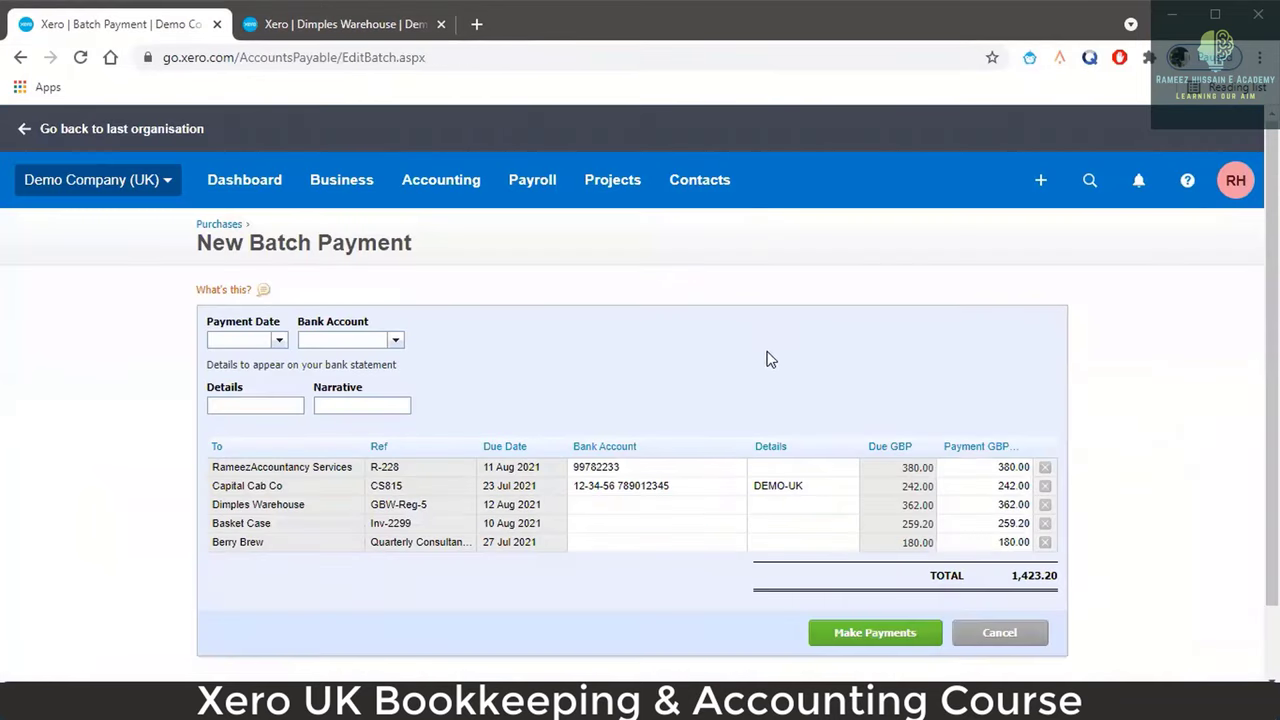
pyautogui.click(452, 66)
pyautogui.press('Return')
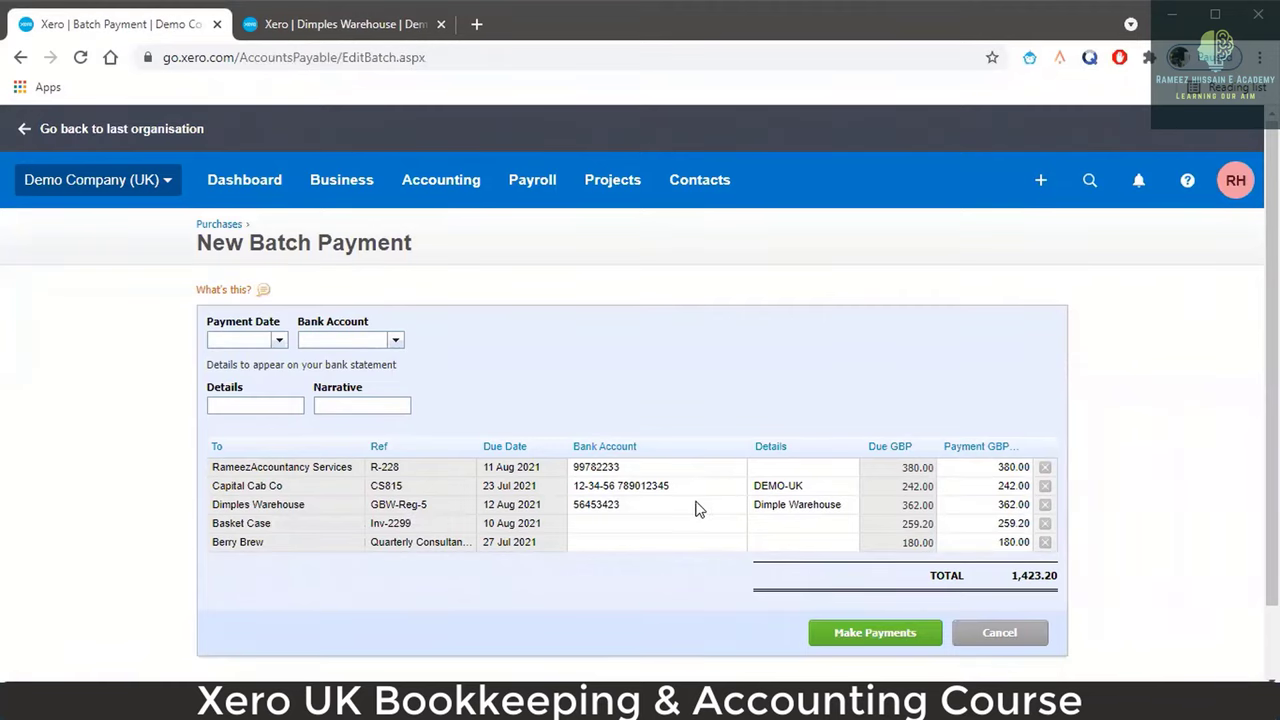
pyautogui.click(1044, 523)
pyautogui.click(1044, 524)
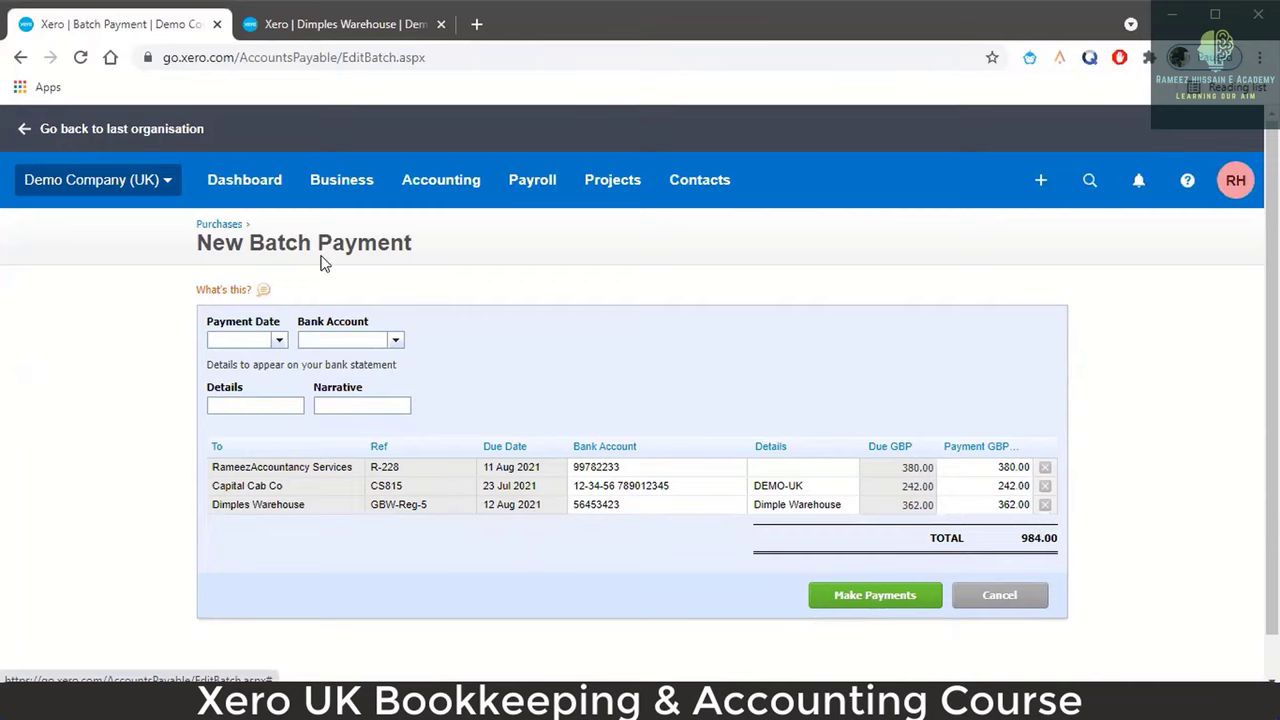
# Step: Set the batch payment date to 19 Jul 2021, paid from 090 - Business Bank Account
pyautogui.click(279, 340)
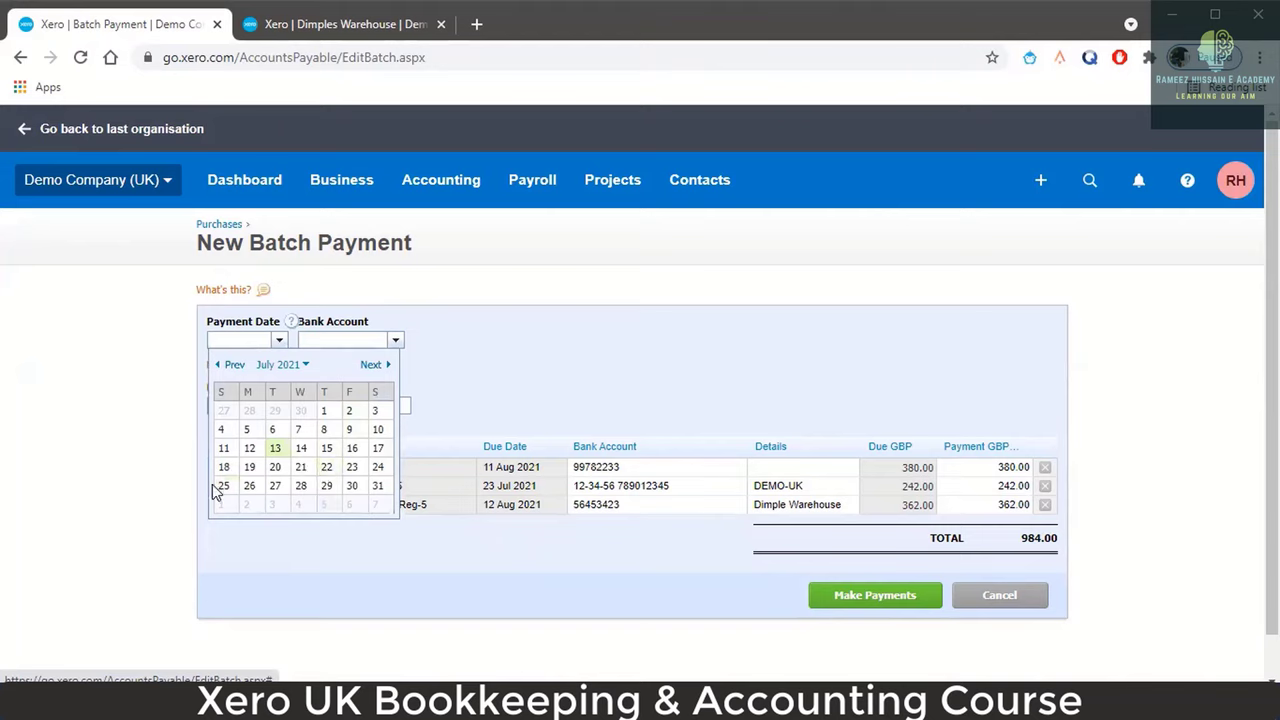
pyautogui.click(250, 468)
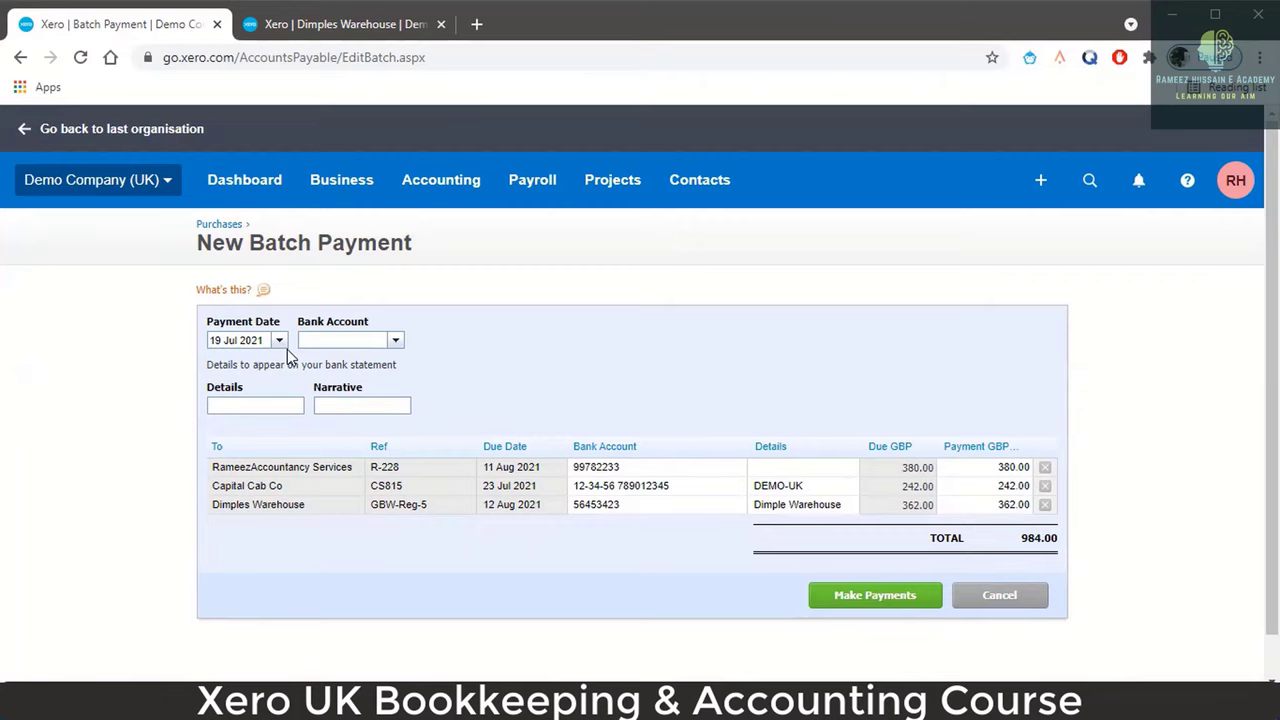
pyautogui.click(396, 341)
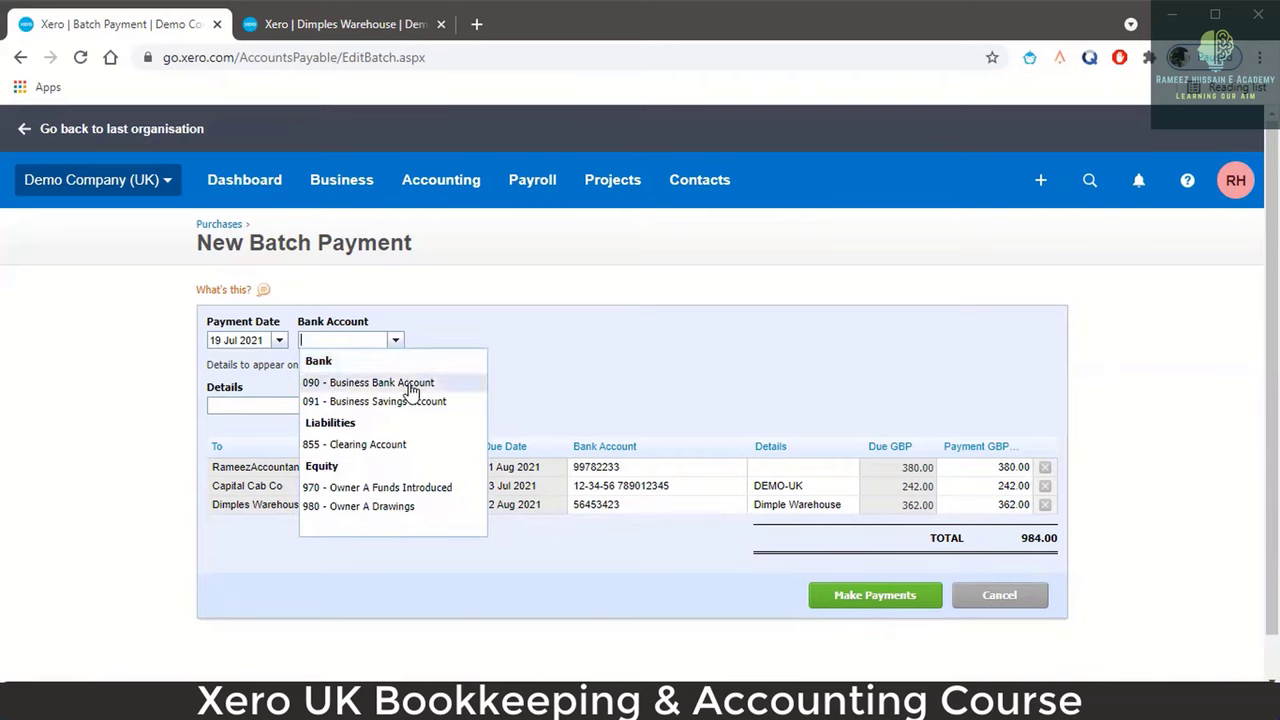
pyautogui.click(411, 388)
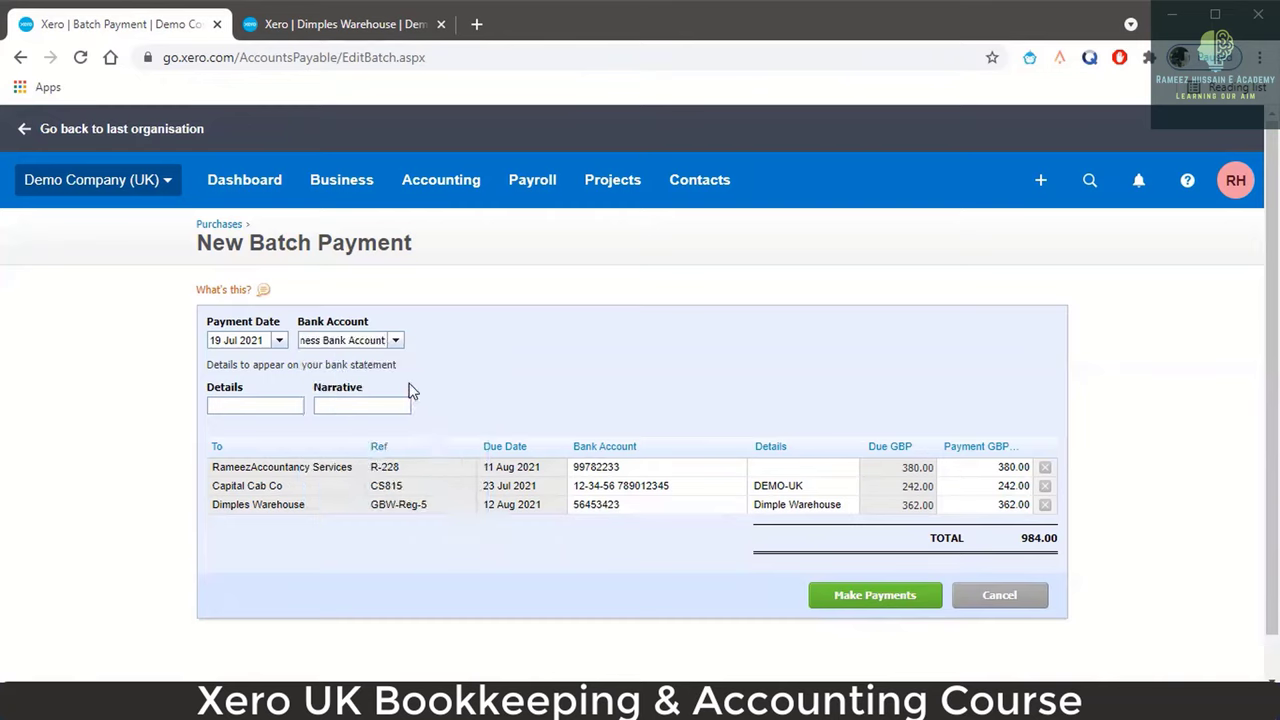
# Step: Enter the statement details and narrative for Batch 1 Supplier Payments and make the payments
pyautogui.click(283, 406)
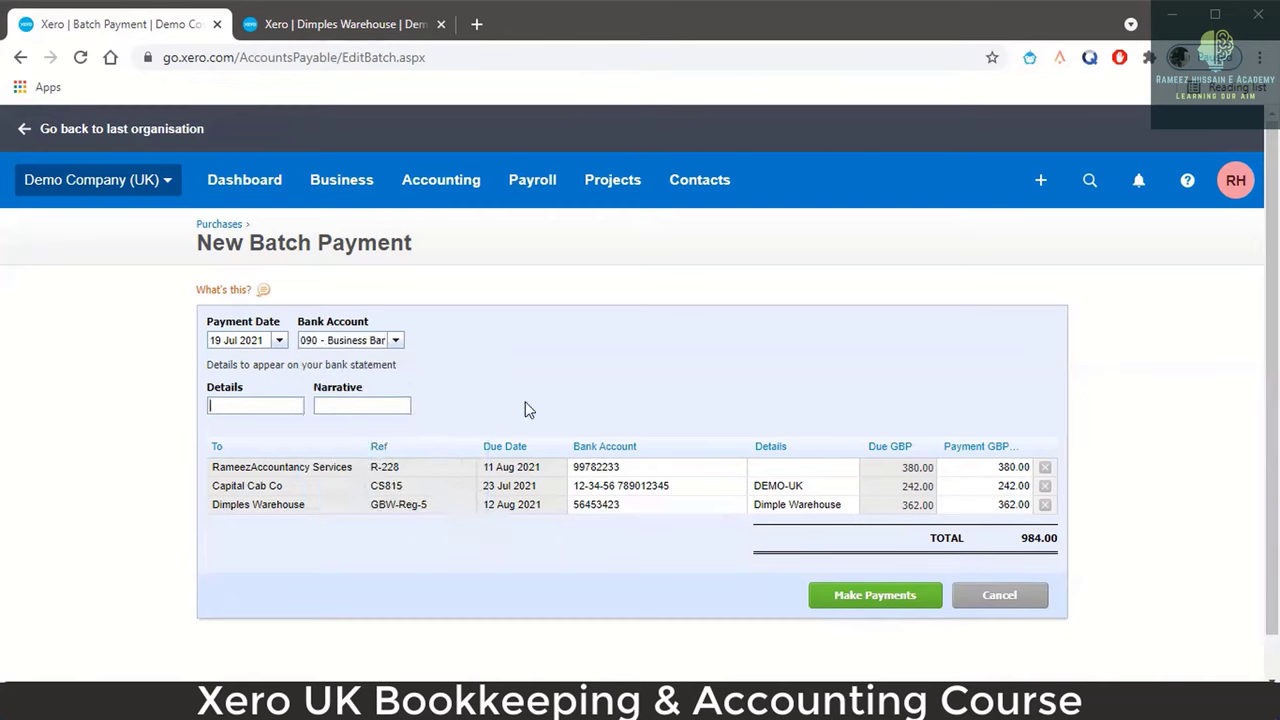
pyautogui.write('Batch 1')
pyautogui.click(357, 410)
pyautogui.write('Supplier Nat')
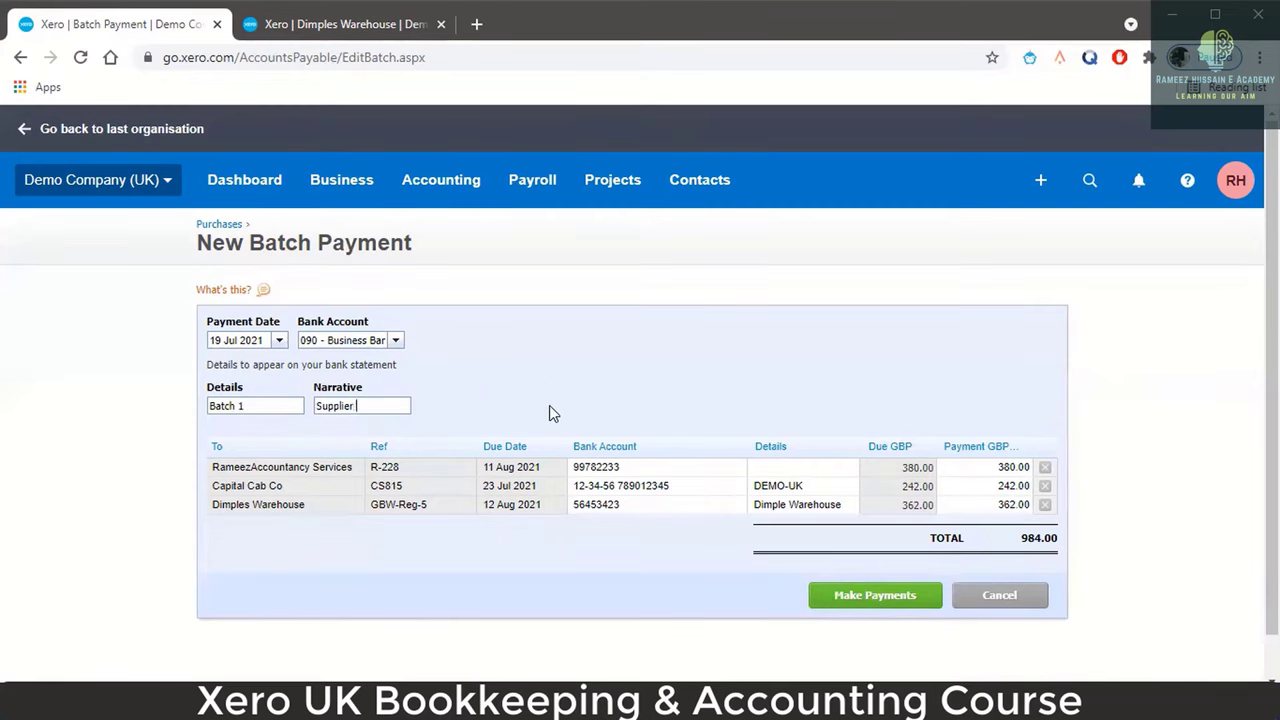
pyautogui.press('BackSpace')
pyautogui.press('BackSpace')
pyautogui.press('BackSpace')
pyautogui.write('Bank')
pyautogui.press('BackSpace')
pyautogui.press('BackSpace')
pyautogui.press('BackSpace')
pyautogui.press('BackSpace')
pyautogui.write('Payments')
pyautogui.click(864, 600)
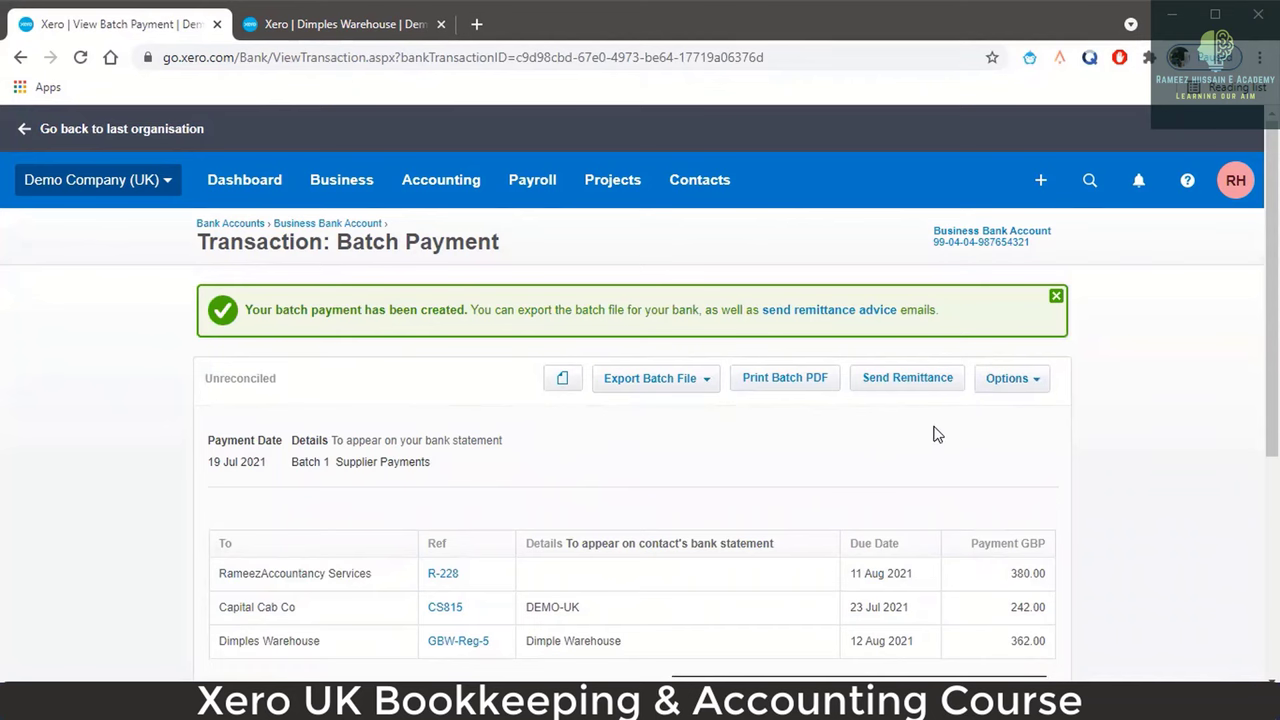
# Step: Generate the Print Batch PDF for the Batch 1 Supplier Payments batch
pyautogui.scroll(-2, 886, 460)
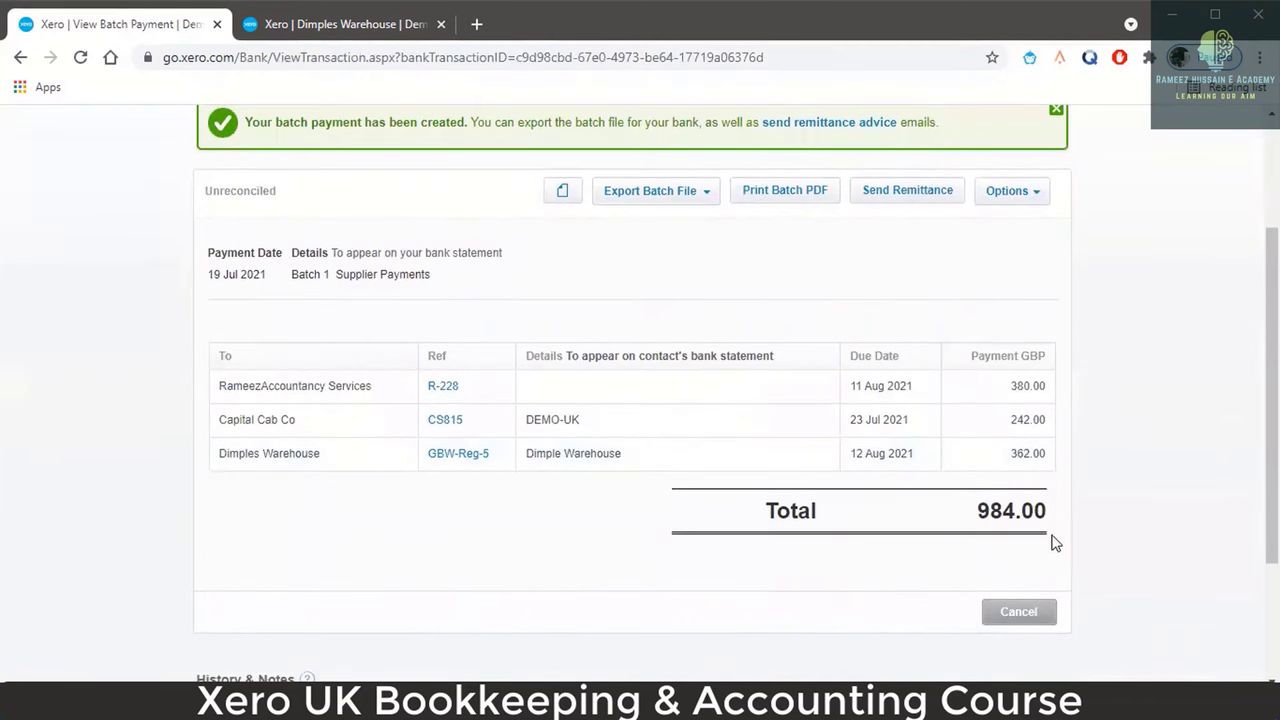
pyautogui.scroll(1, 906, 450)
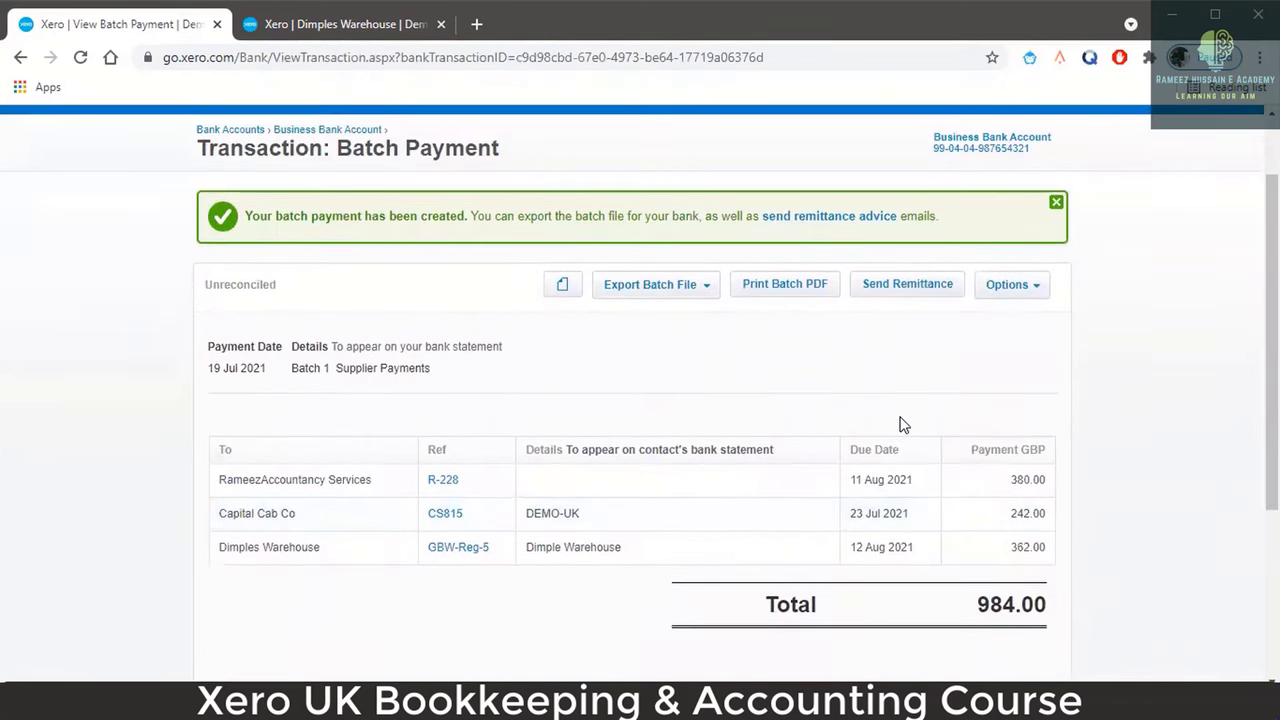
pyautogui.click(791, 289)
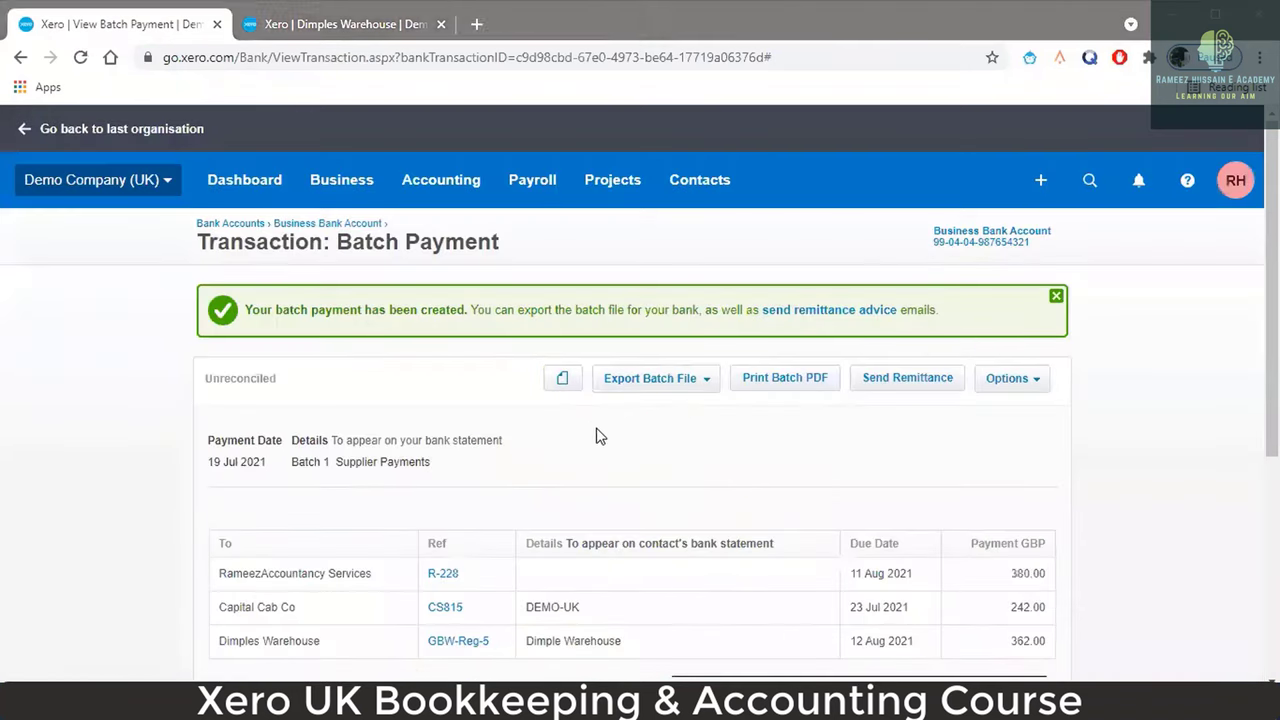
# Step: Save Batch Payment Summary_Demo Company (UK)_19Jul2021.pdf and review its three payments totalling GBP 984.00
pyautogui.click(478, 419)
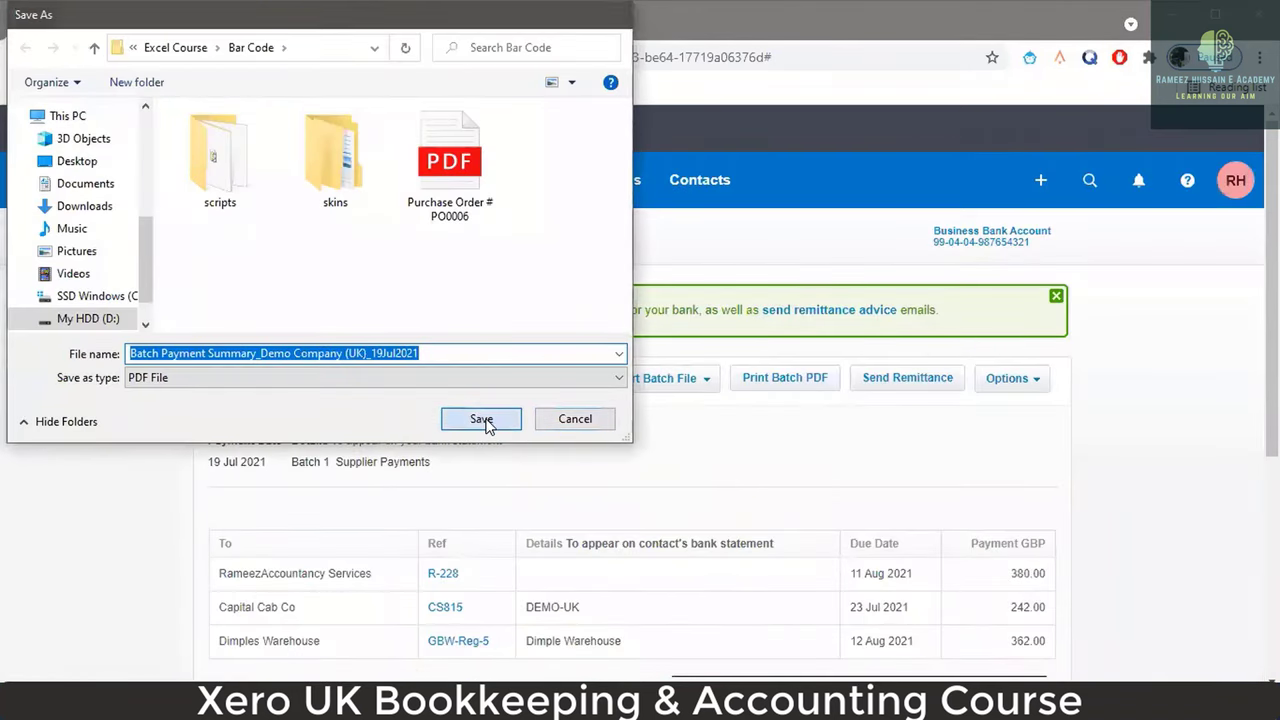
pyautogui.scroll(-3, 792, 330)
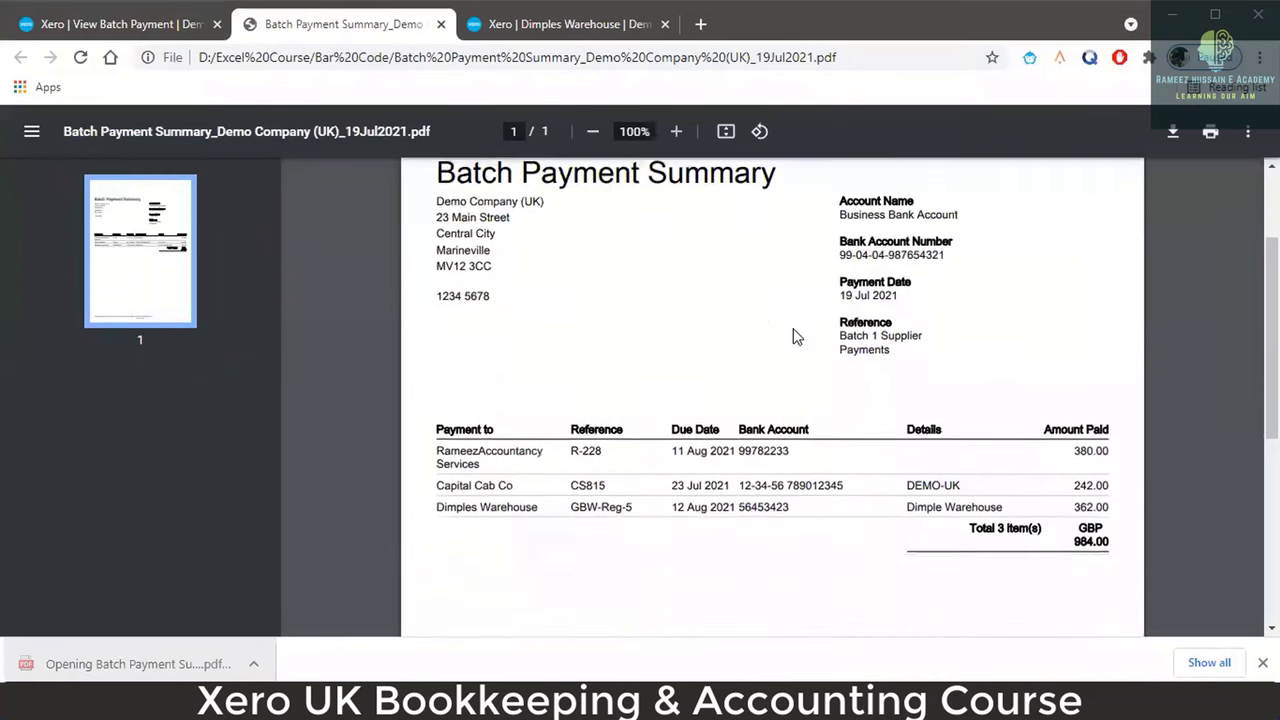
pyautogui.scroll(-4, 877, 403)
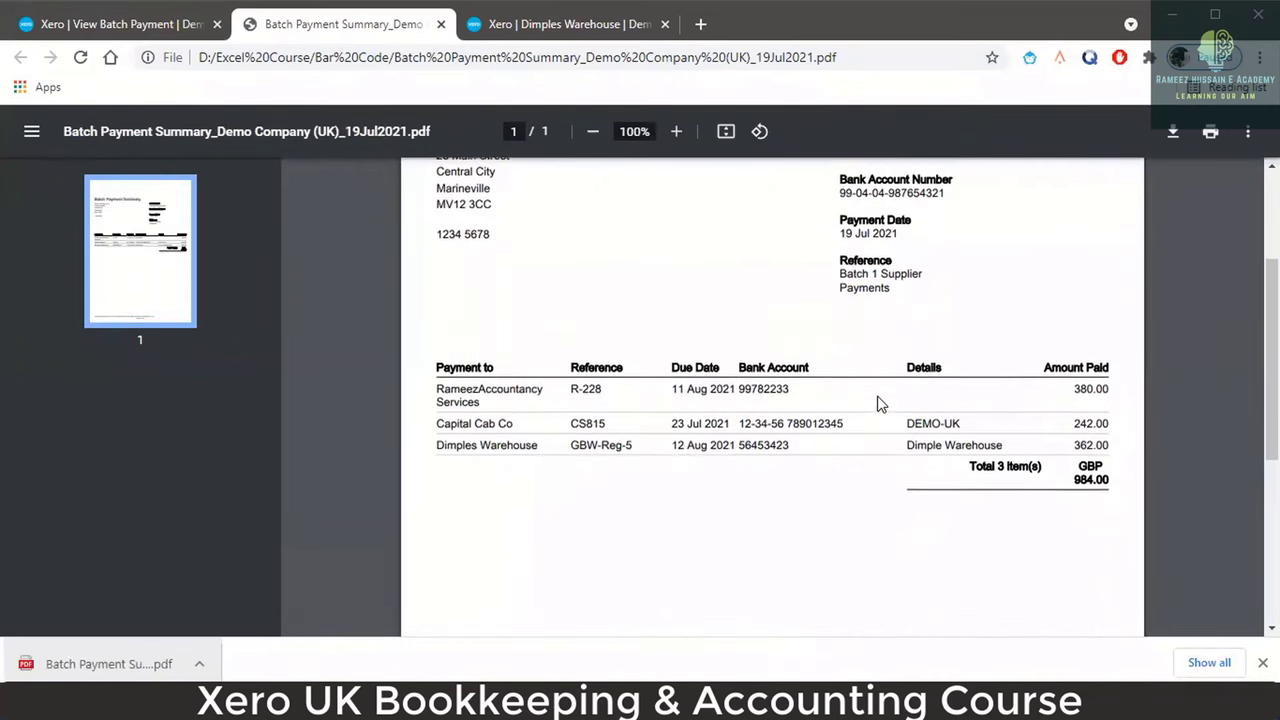
pyautogui.scroll(5, 877, 403)
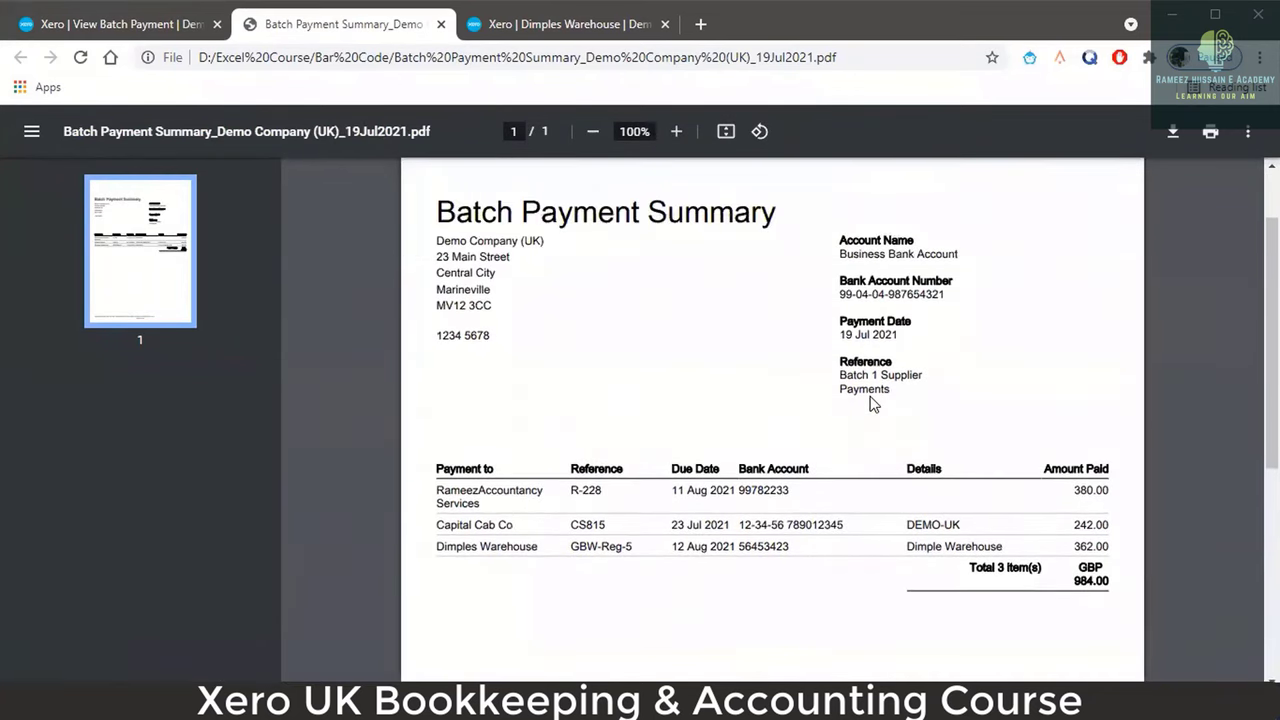
pyautogui.scroll(-4, 872, 403)
pyautogui.scroll(5, 868, 400)
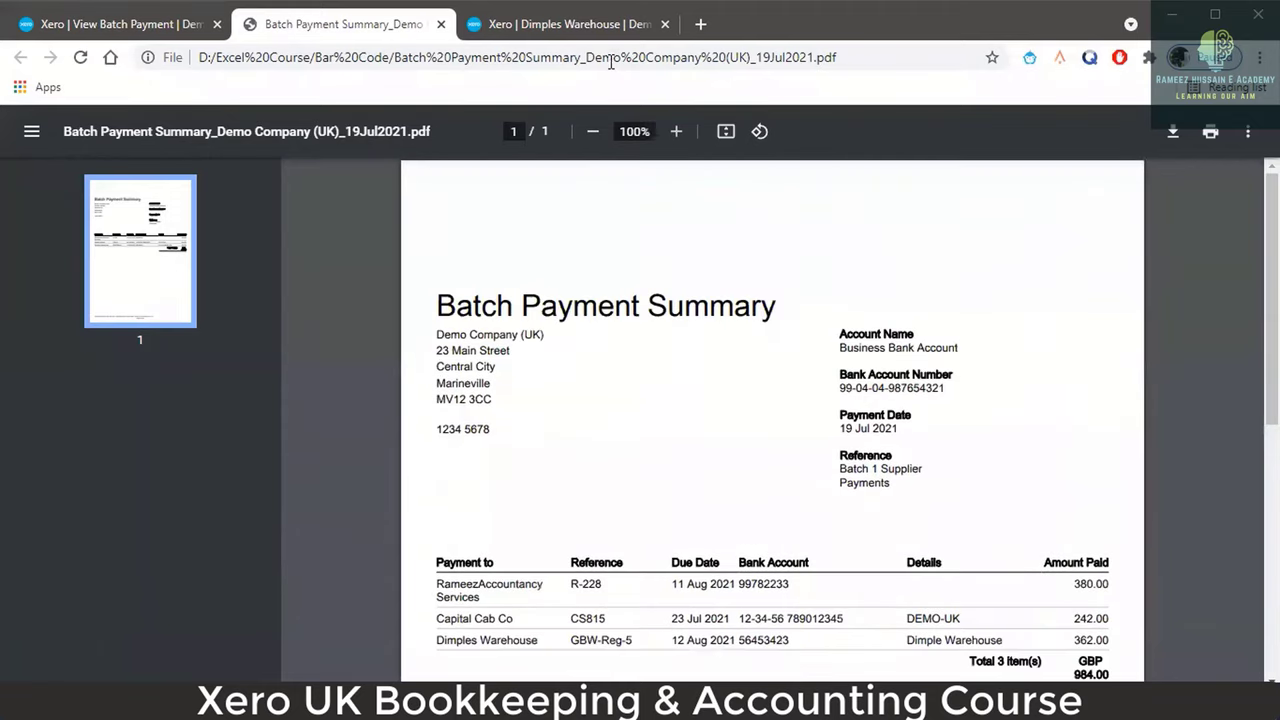
pyautogui.click(591, 34)
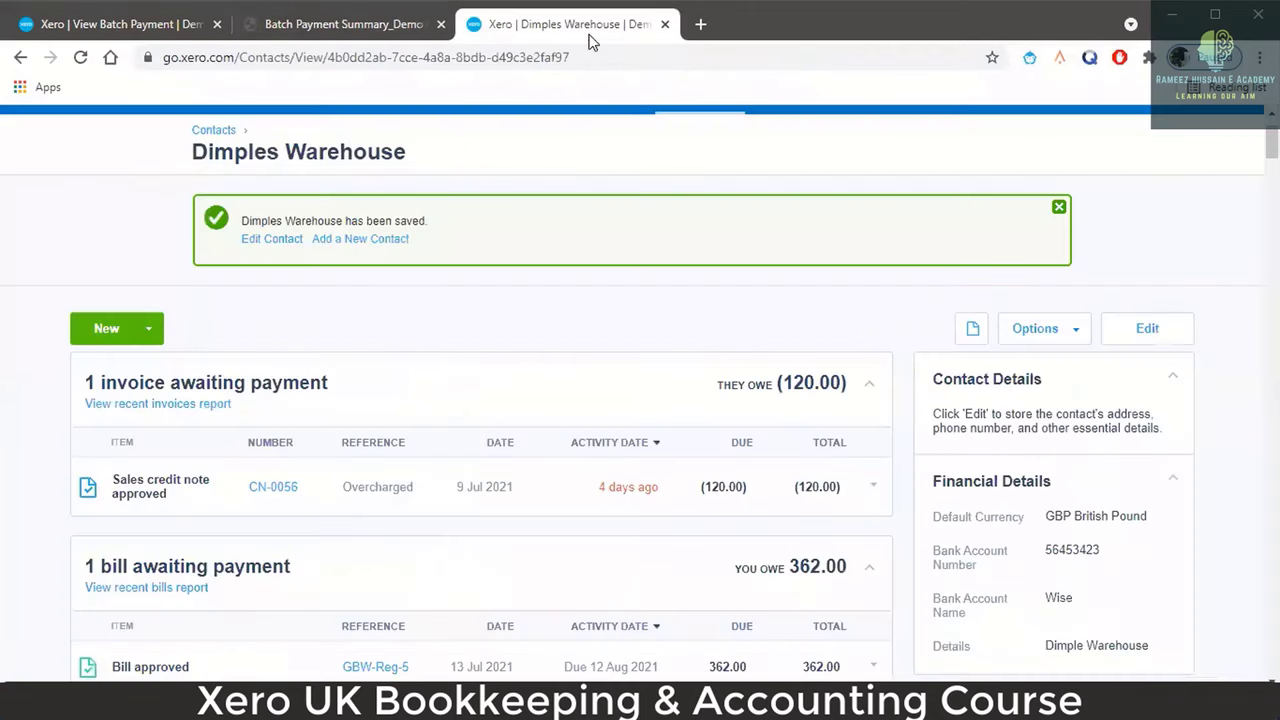
# Step: Go back to the Batch 1 Supplier Payments transaction and check its Options dropdown
pyautogui.click(168, 26)
pyautogui.scroll(-2, 714, 414)
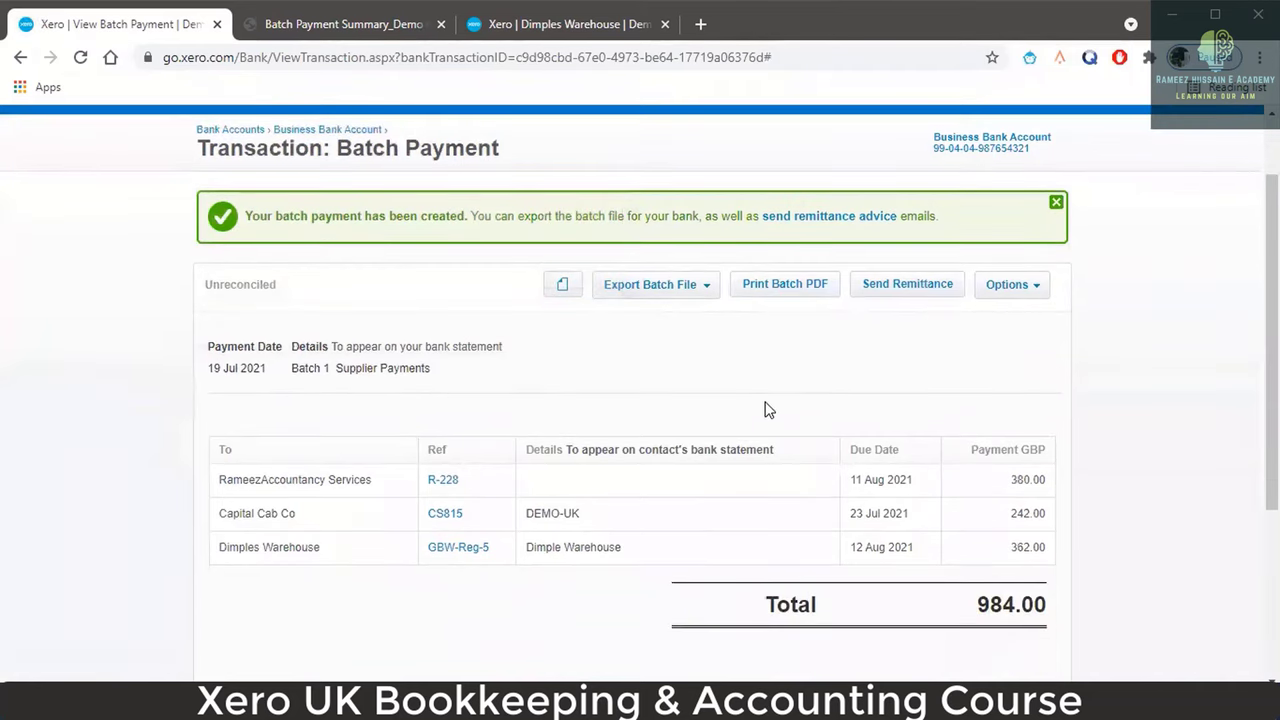
pyautogui.scroll(2, 926, 318)
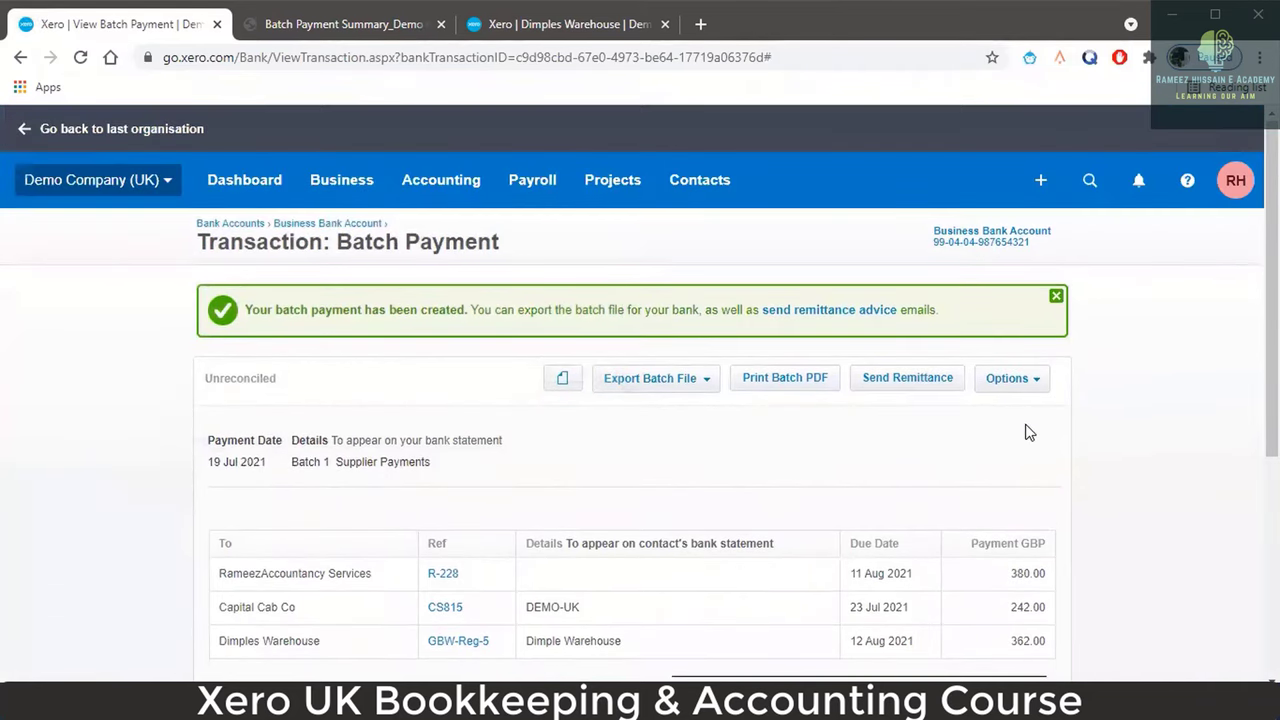
pyautogui.scroll(-2, 1033, 395)
pyautogui.click(1030, 288)
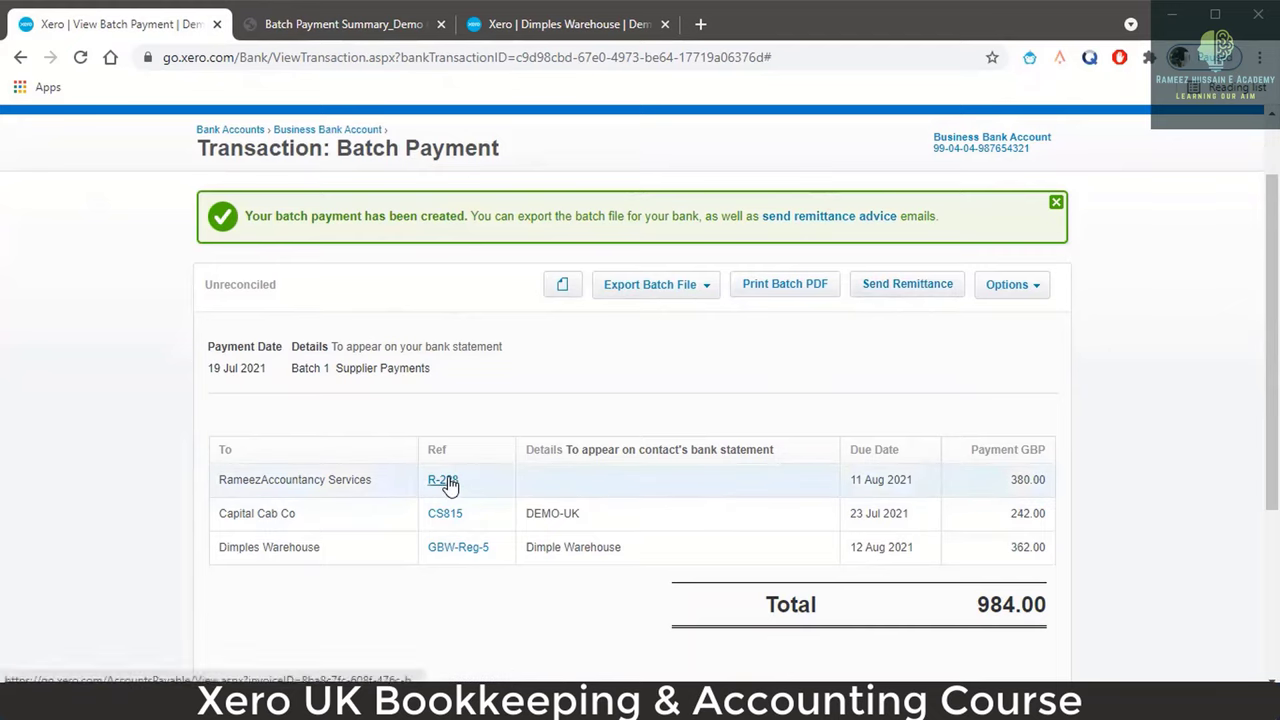
# Step: Open bill R-228 and confirm it is Paid: 480.00 less a 100.00 credit note, 0.00 due
pyautogui.click(443, 480)
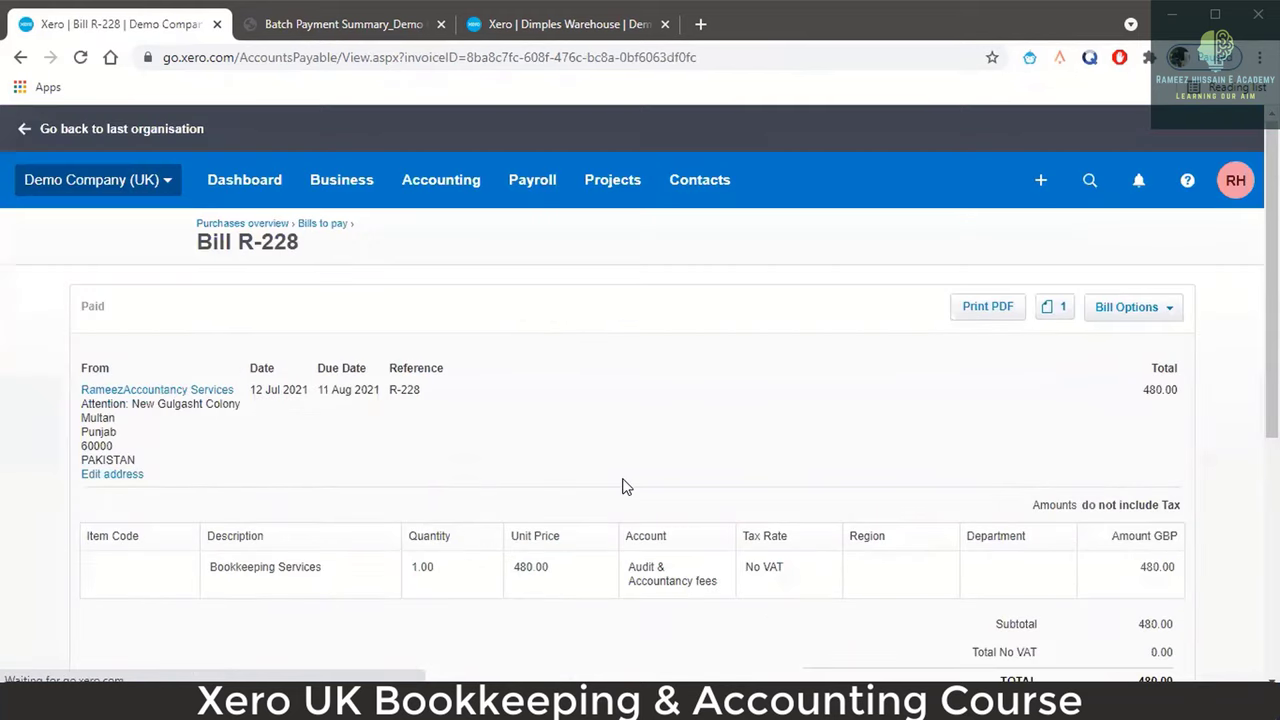
pyautogui.scroll(-3, 1117, 436)
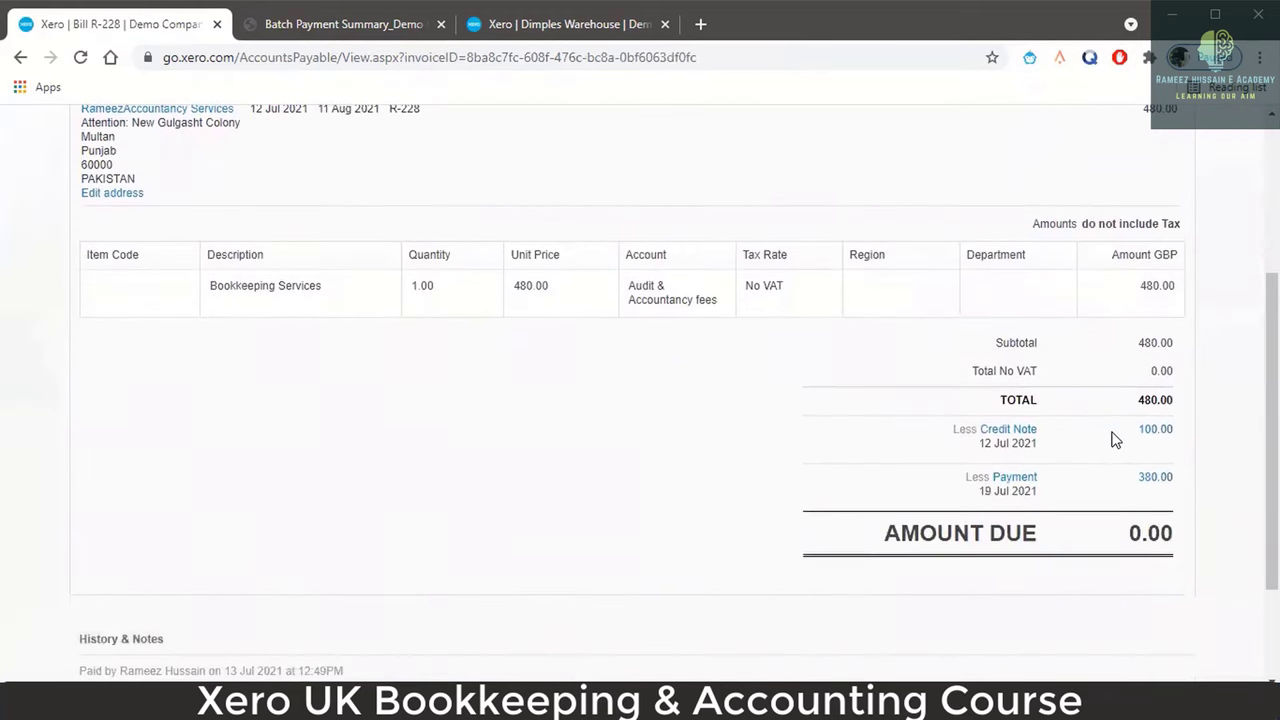
pyautogui.scroll(1, 1115, 508)
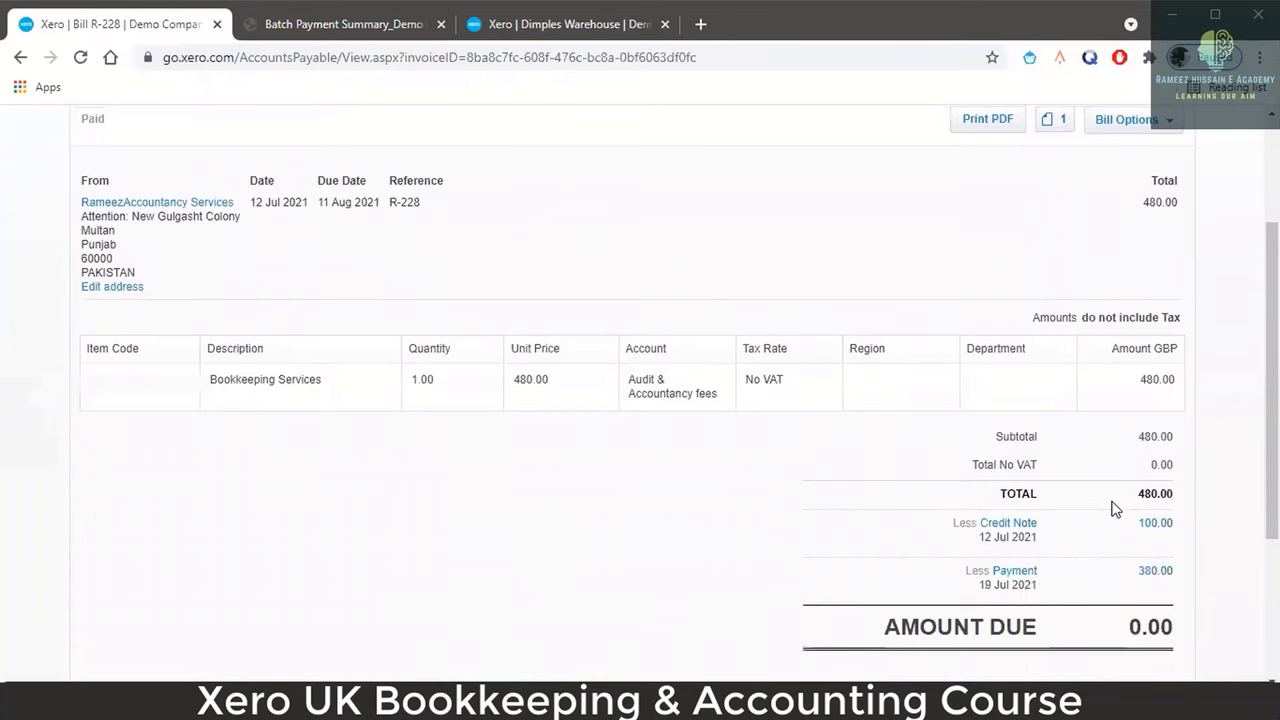
pyautogui.scroll(-1, 1115, 508)
pyautogui.scroll(3, 1115, 508)
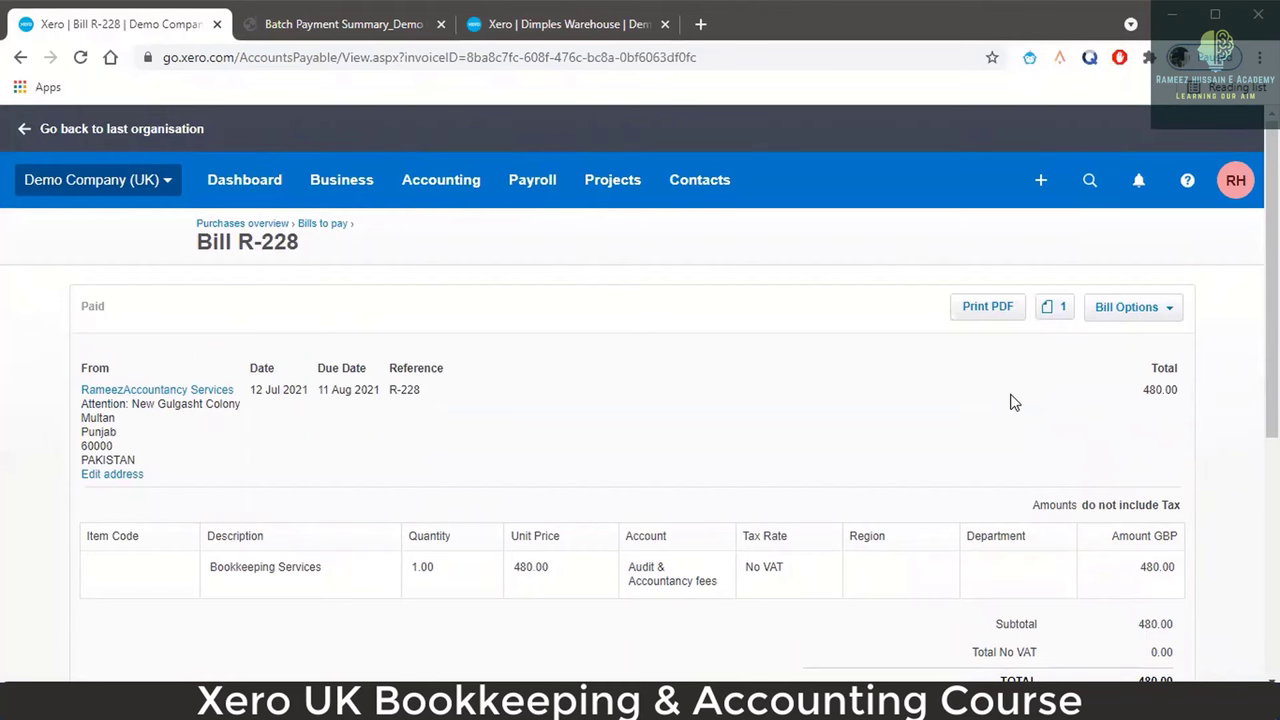
pyautogui.scroll(-4, 1012, 401)
pyautogui.scroll(3, 1012, 400)
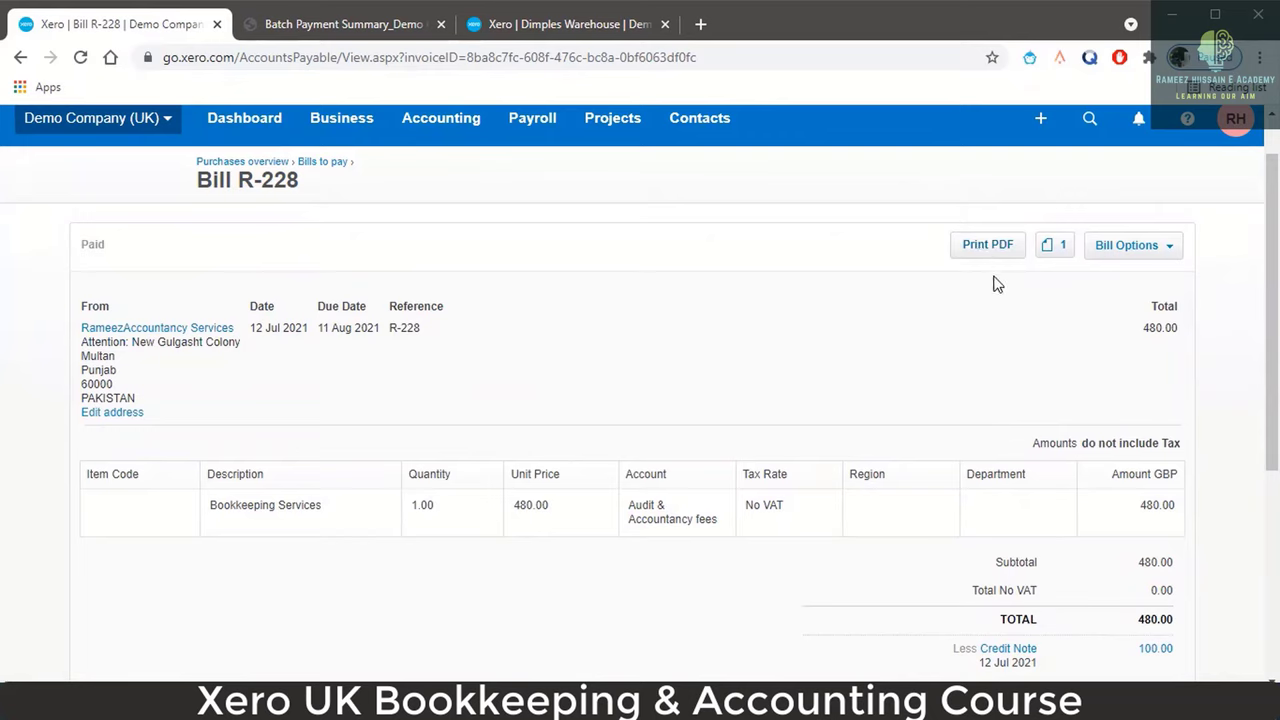
# Step: Return to the batch payment and start Send Remittance for its three suppliers
pyautogui.click(22, 60)
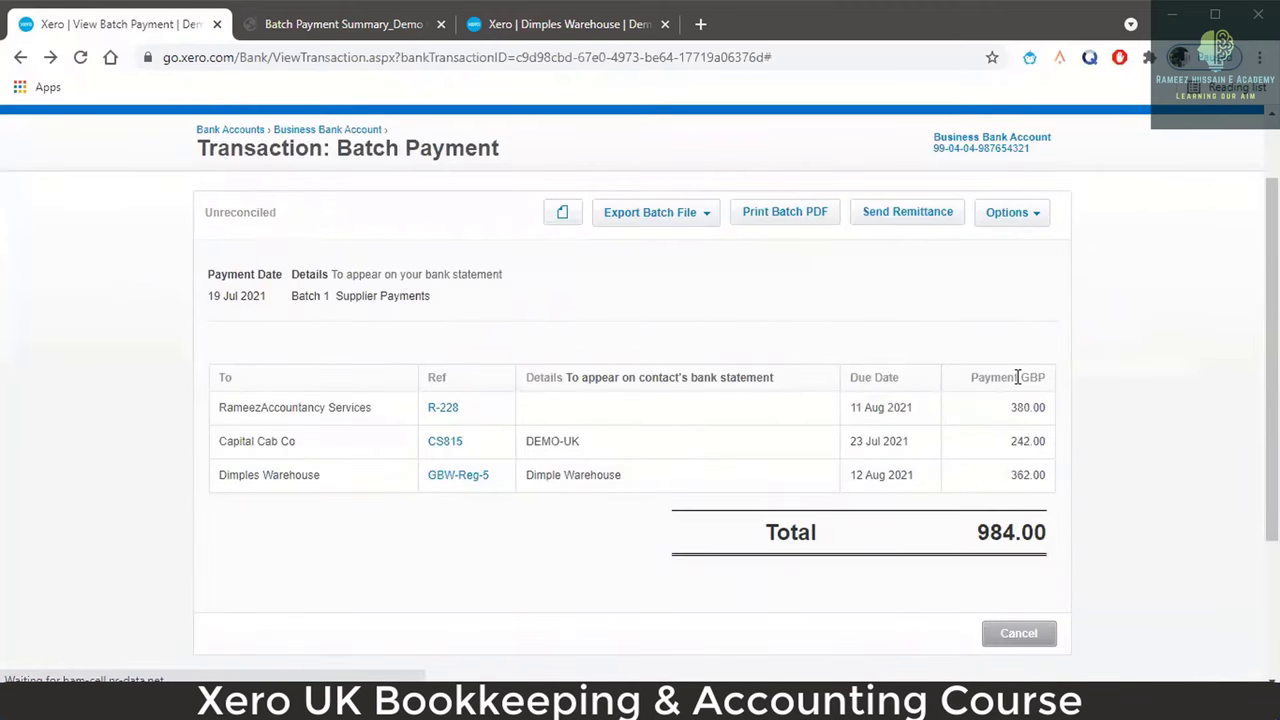
pyautogui.scroll(-3, 908, 349)
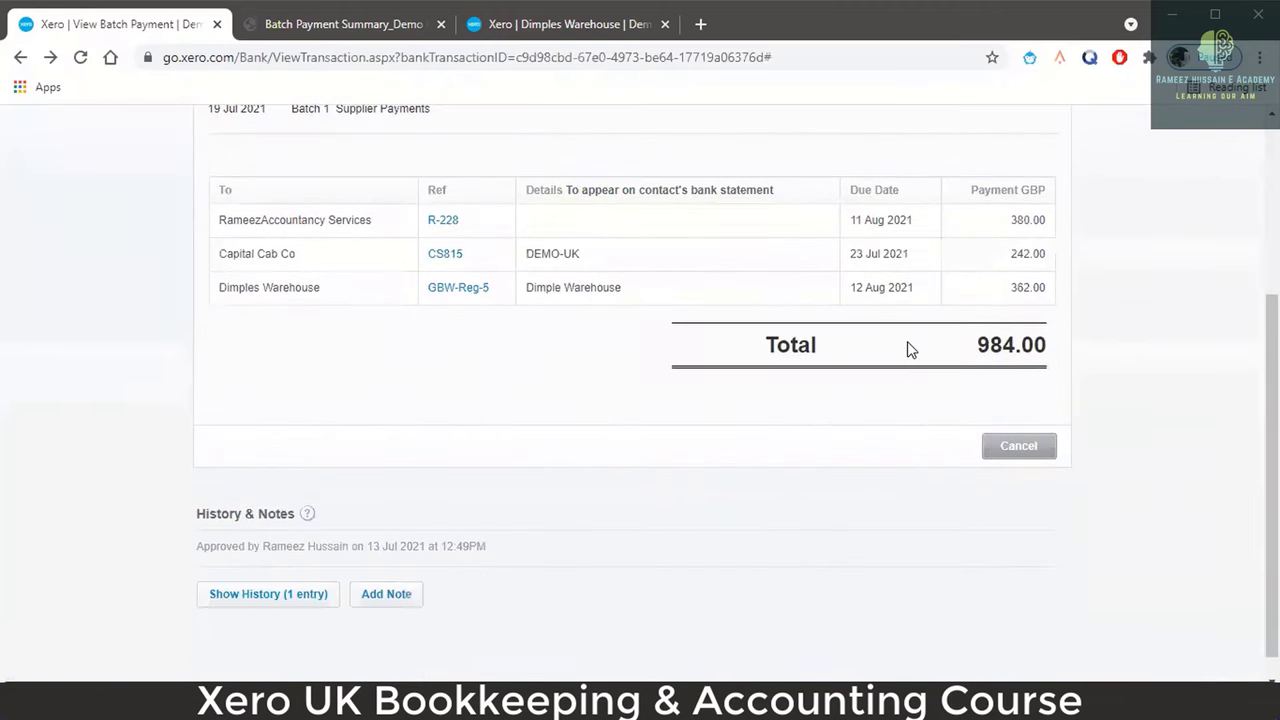
pyautogui.scroll(3, 907, 345)
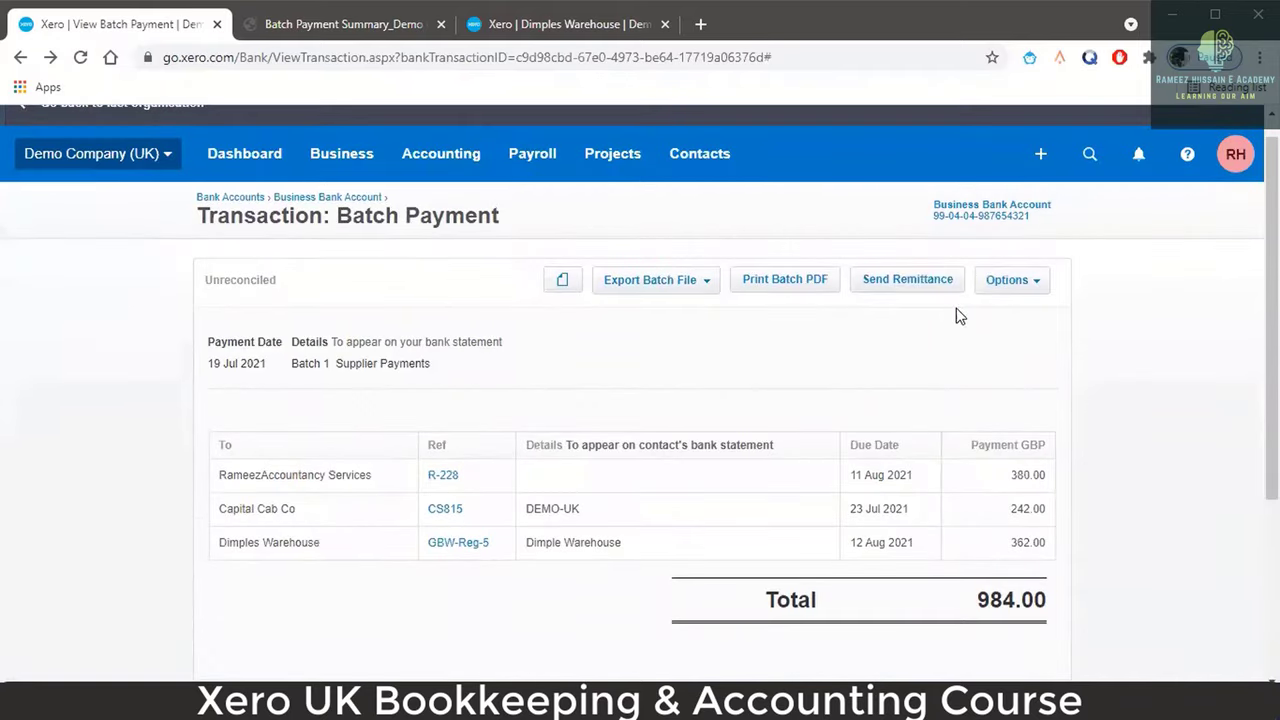
pyautogui.click(922, 285)
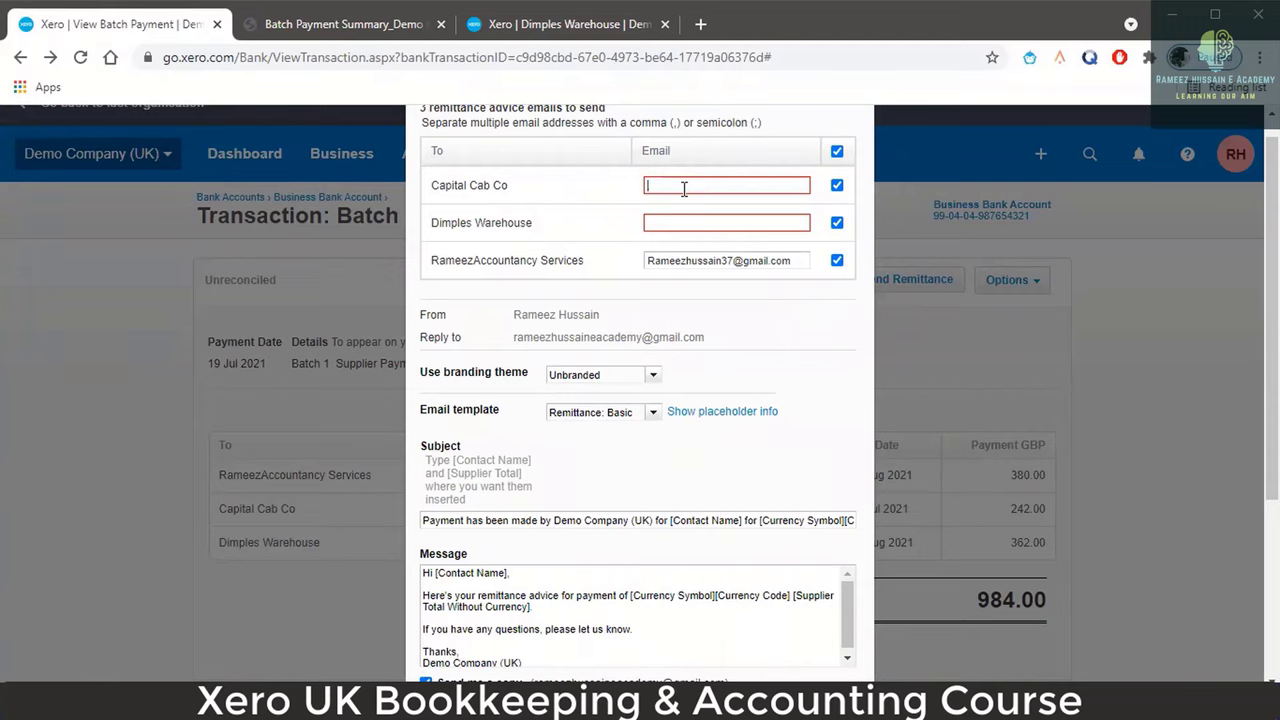
# Step: Fill in the missing e-mail addresses for Capital Cab Co and Dimples Warehouse
pyautogui.click(686, 186)
pyautogui.click(703, 221)
pyautogui.click(735, 186)
pyautogui.write('.')
pyautogui.moveTo(720, 186); pyautogui.dragTo(645, 189)
pyautogui.press('BackSpace')
pyautogui.click(714, 218)
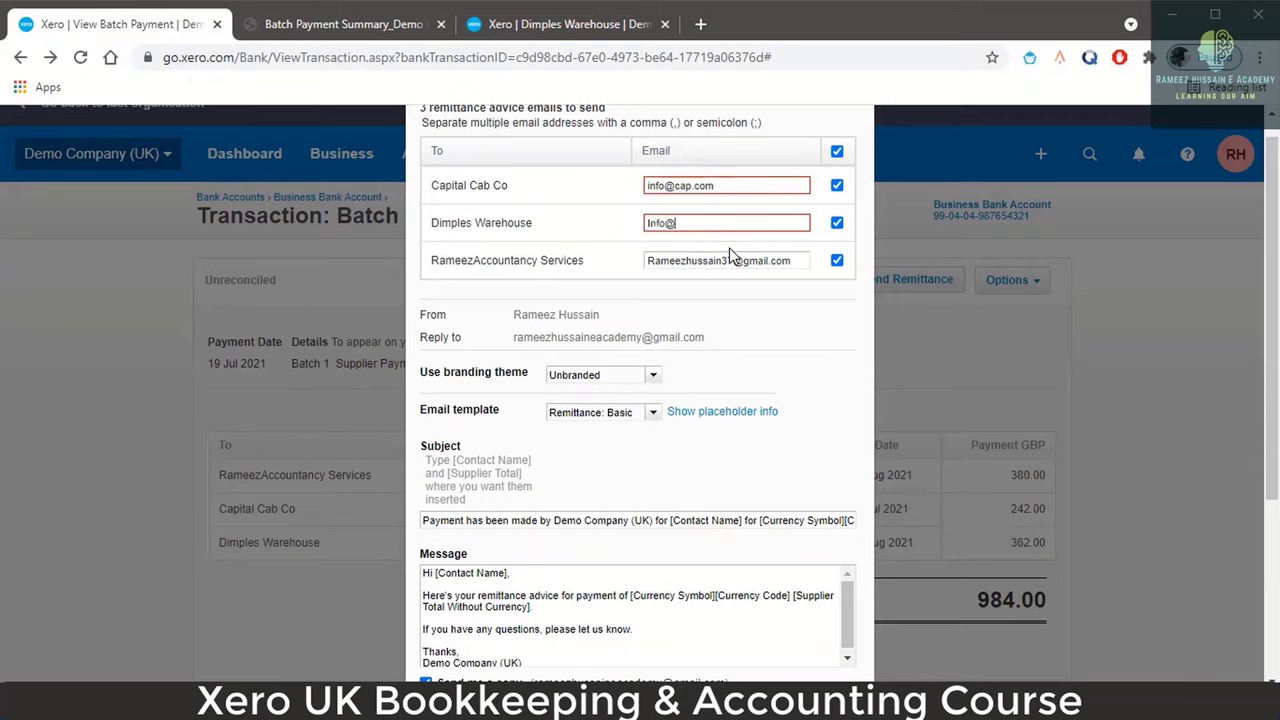
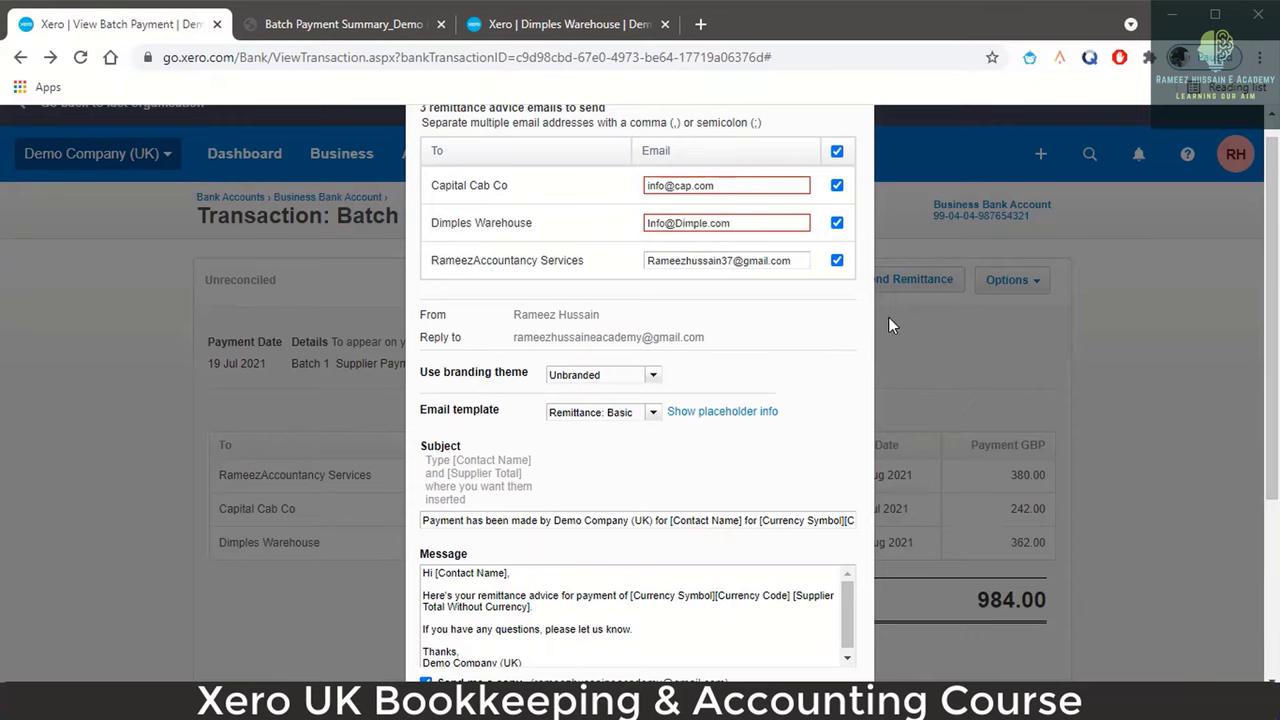
# Step: Apply the Standard branding theme and send the three remittance advice emails
pyautogui.scroll(-2, 753, 293)
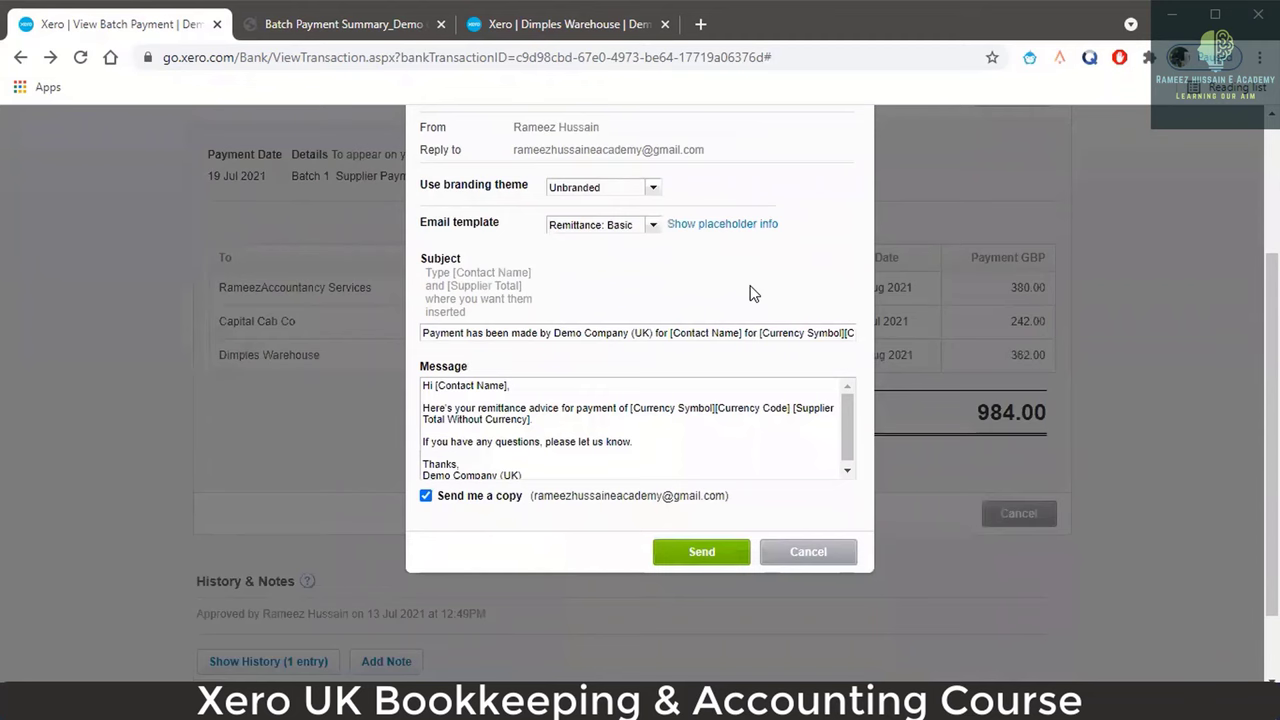
pyautogui.scroll(1, 697, 403)
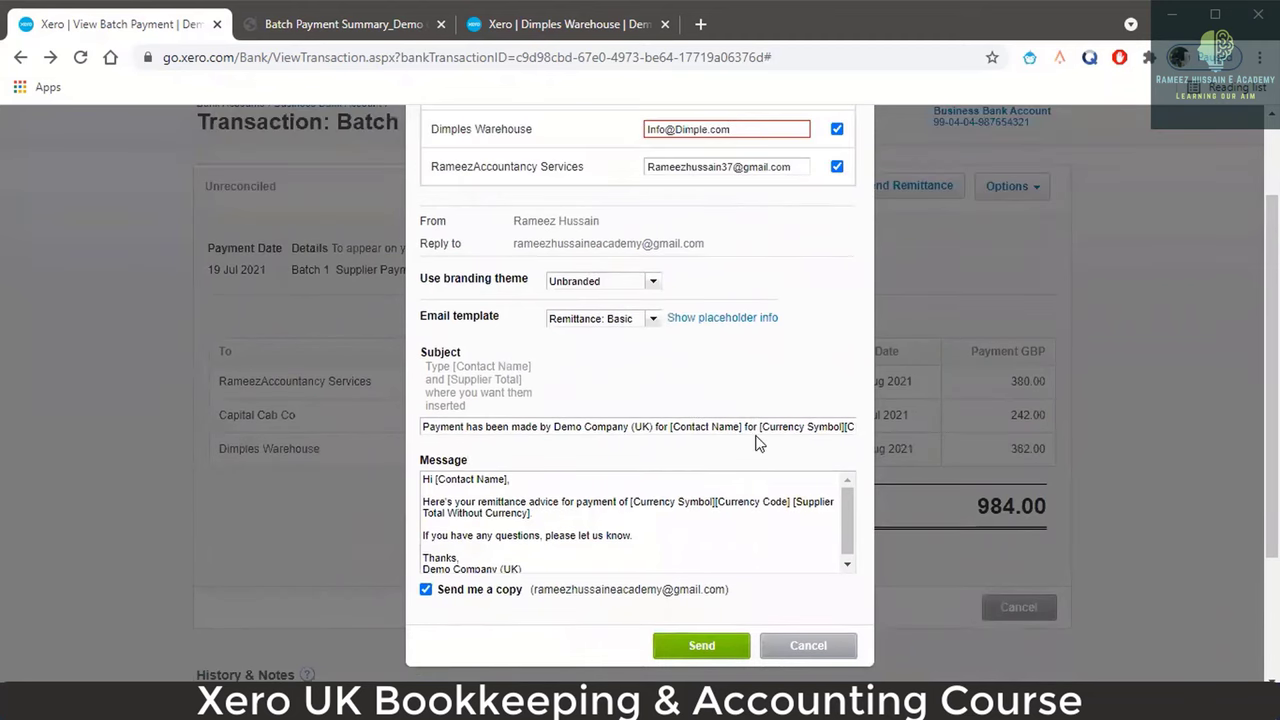
pyautogui.click(651, 283)
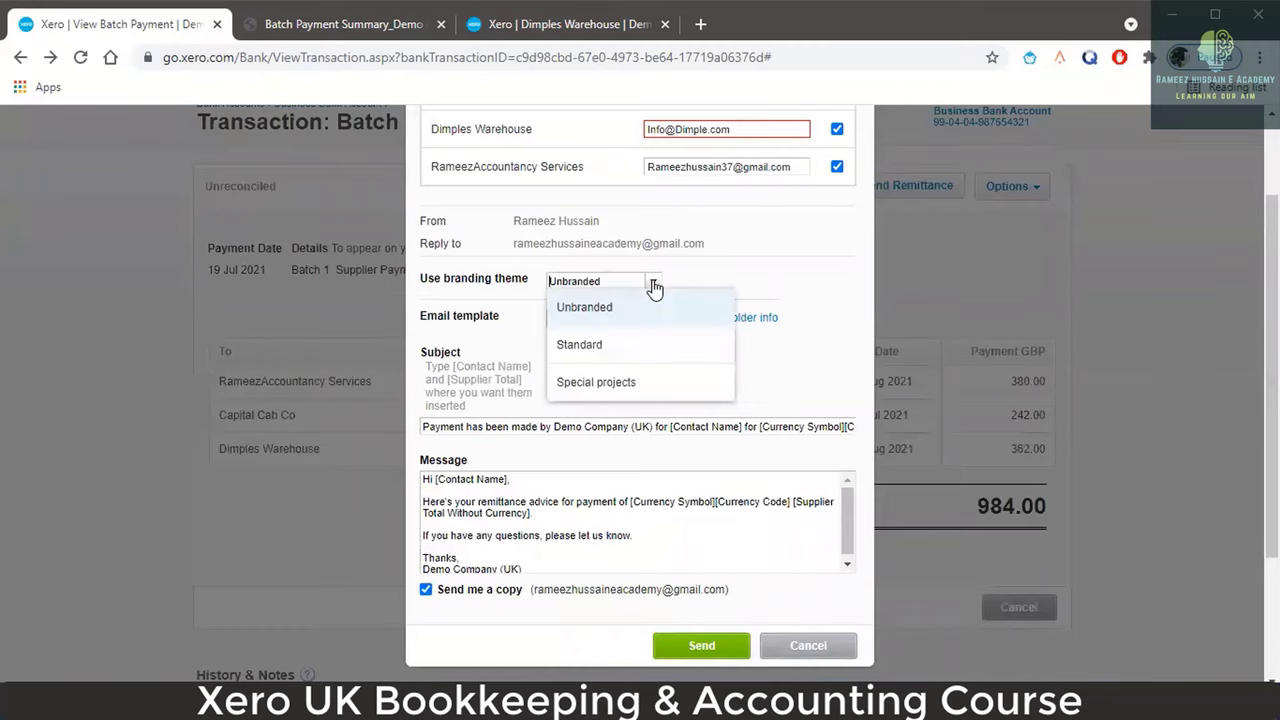
pyautogui.click(620, 347)
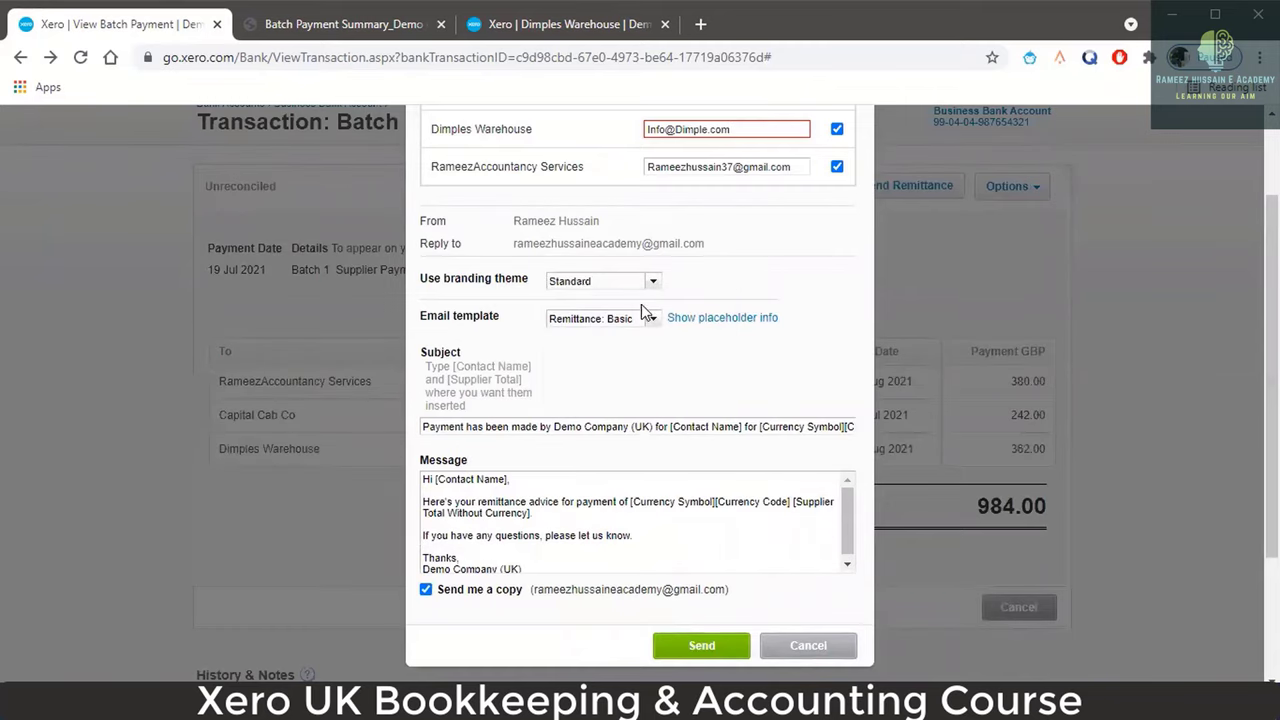
pyautogui.scroll(3, 786, 405)
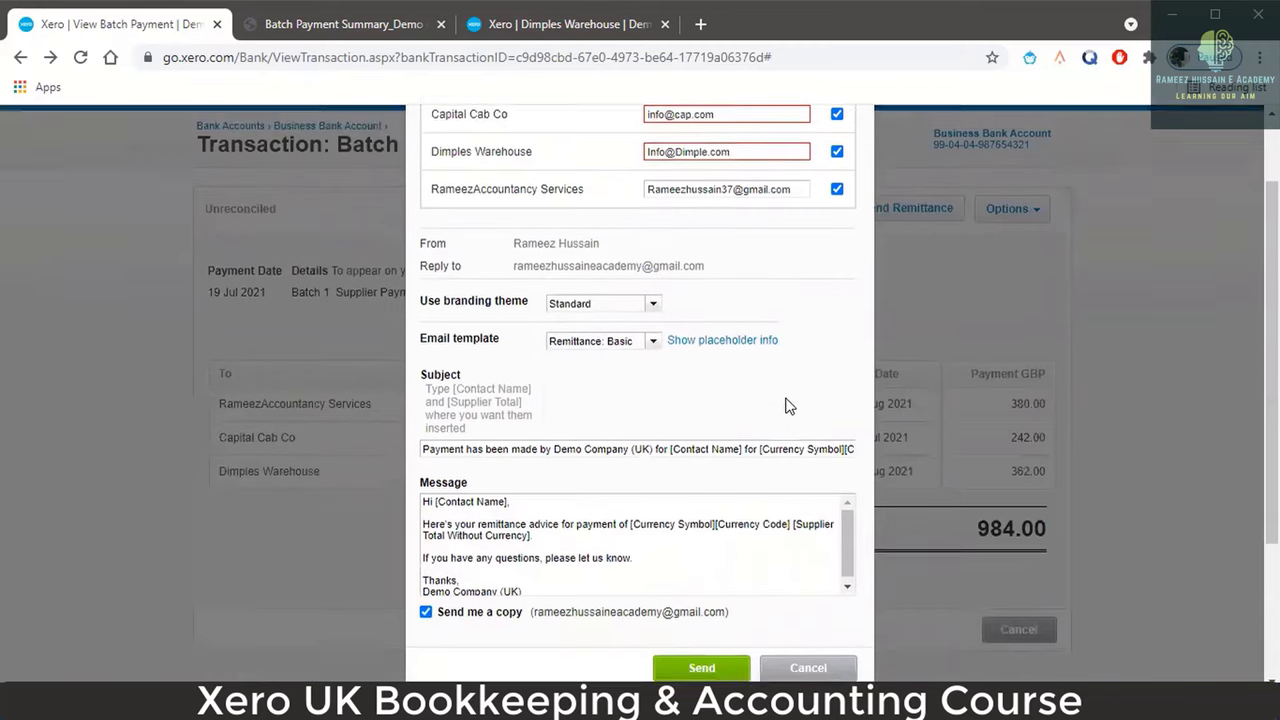
pyautogui.scroll(-3, 774, 350)
pyautogui.scroll(-1, 750, 420)
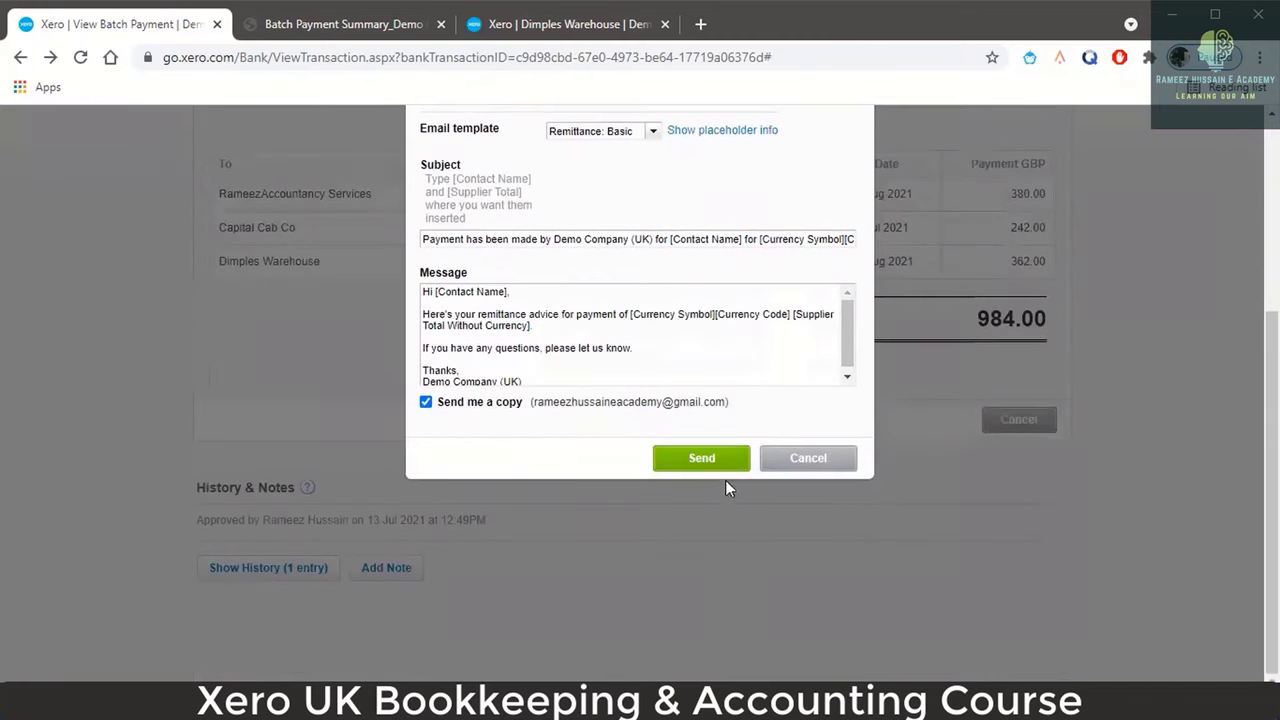
pyautogui.scroll(3, 743, 366)
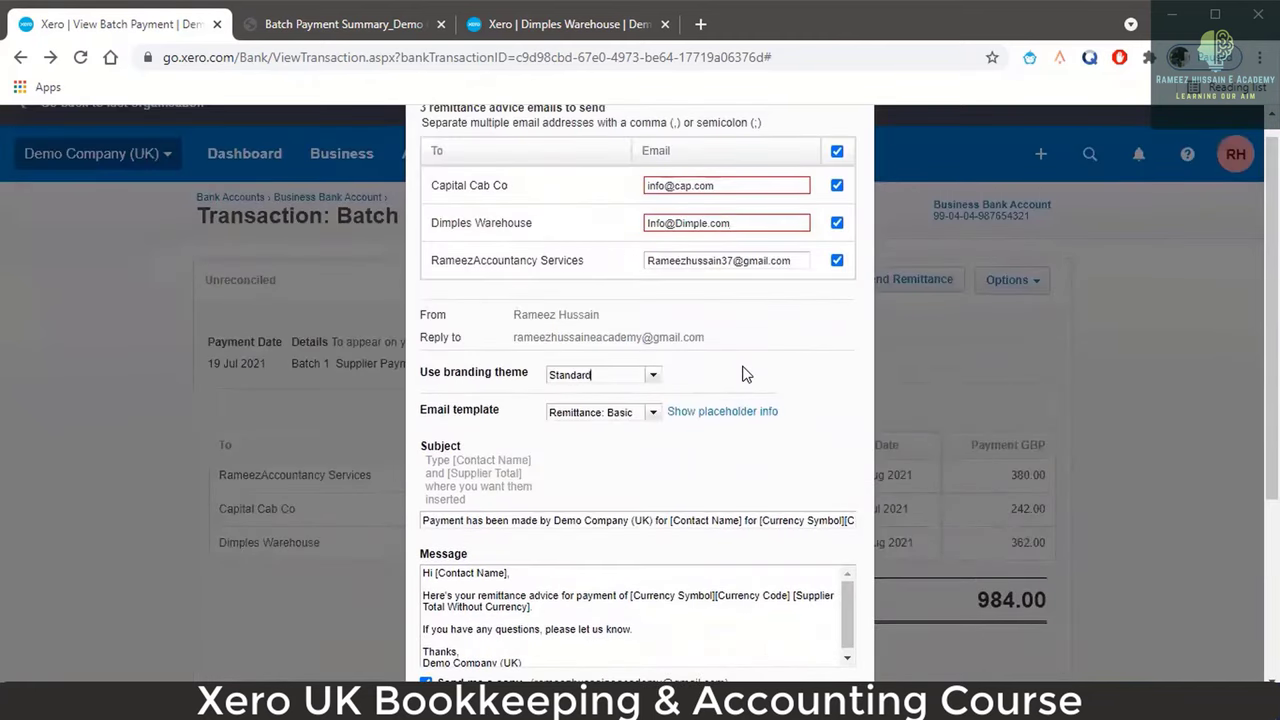
pyautogui.scroll(-3, 743, 374)
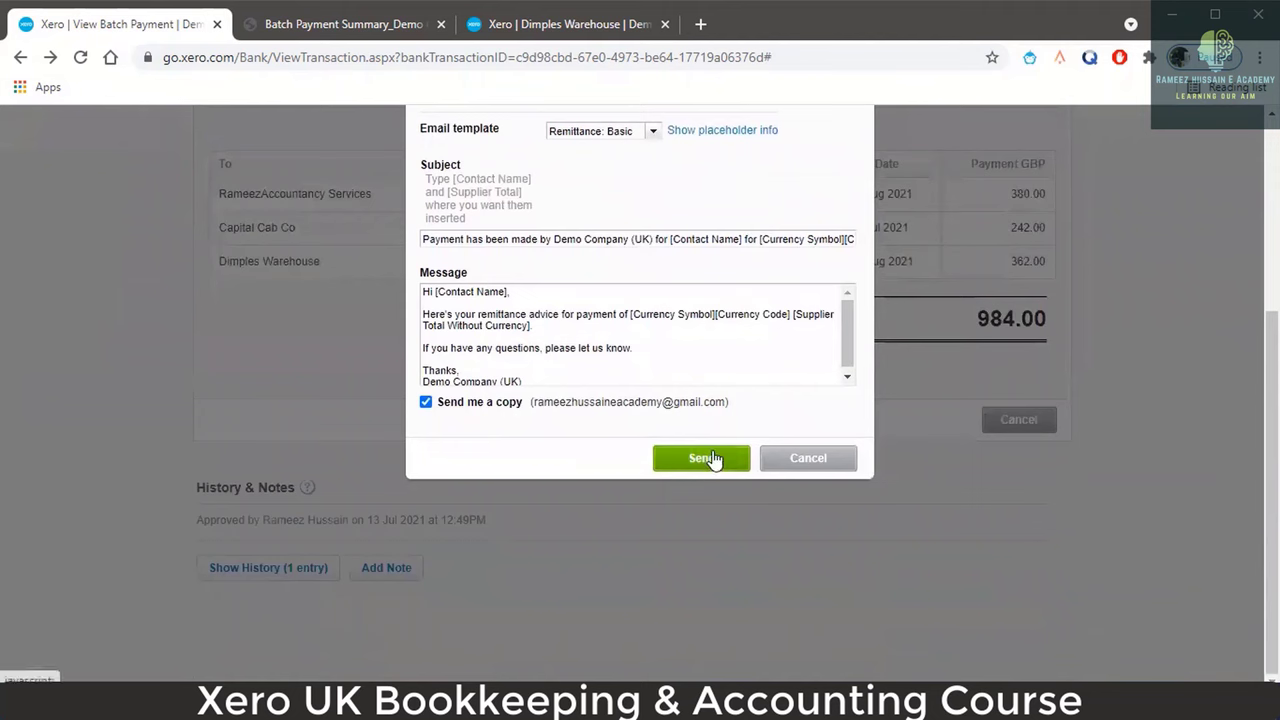
pyautogui.scroll(3, 745, 395)
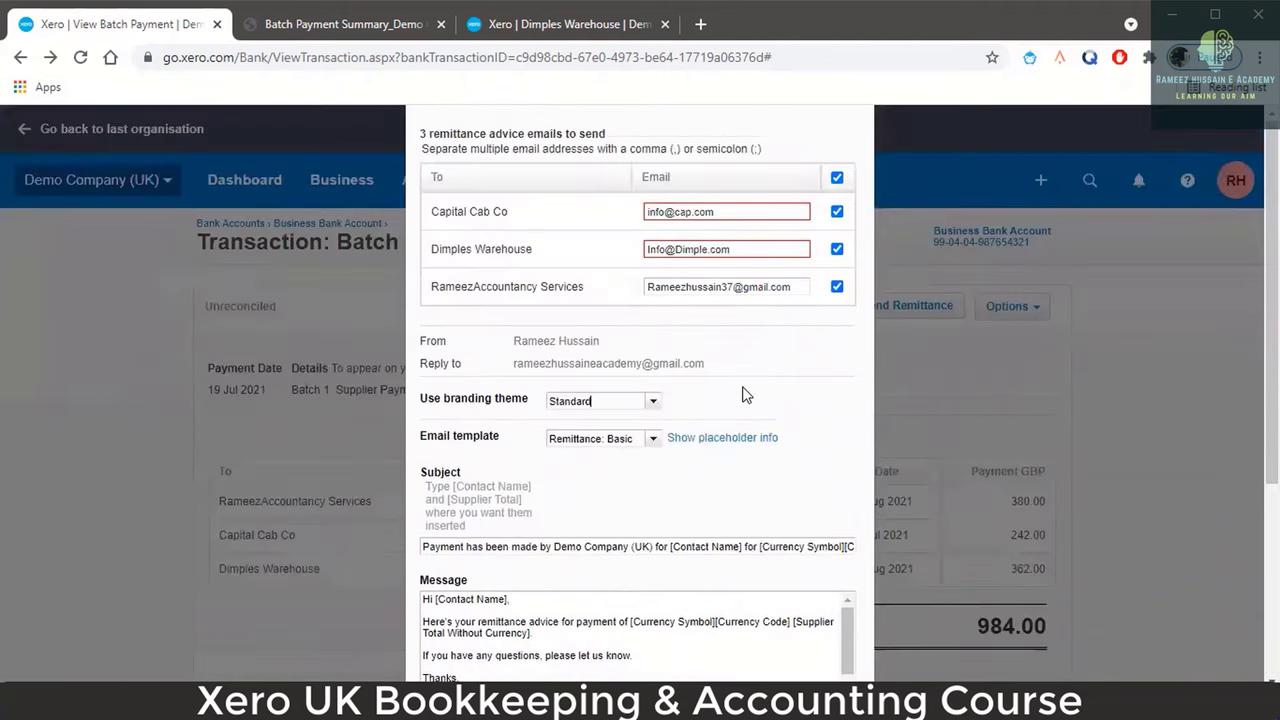
pyautogui.scroll(-3, 748, 410)
pyautogui.scroll(-2, 737, 428)
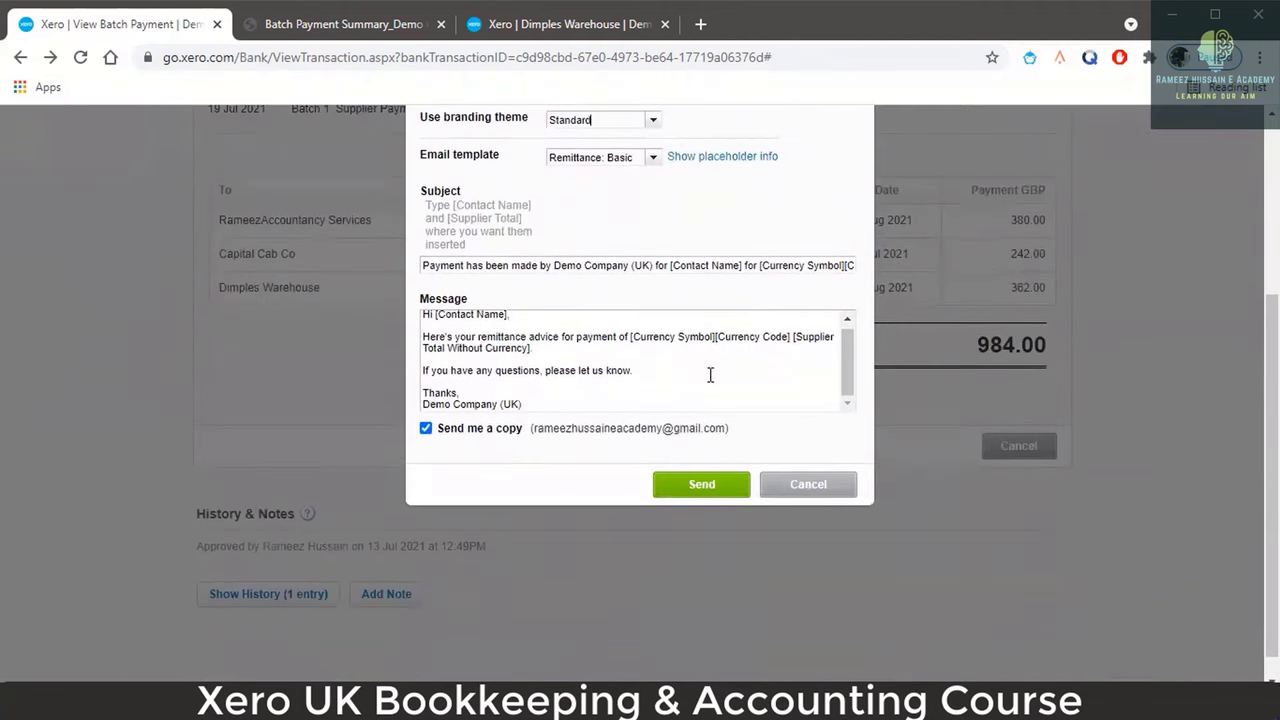
pyautogui.scroll(5, 770, 320)
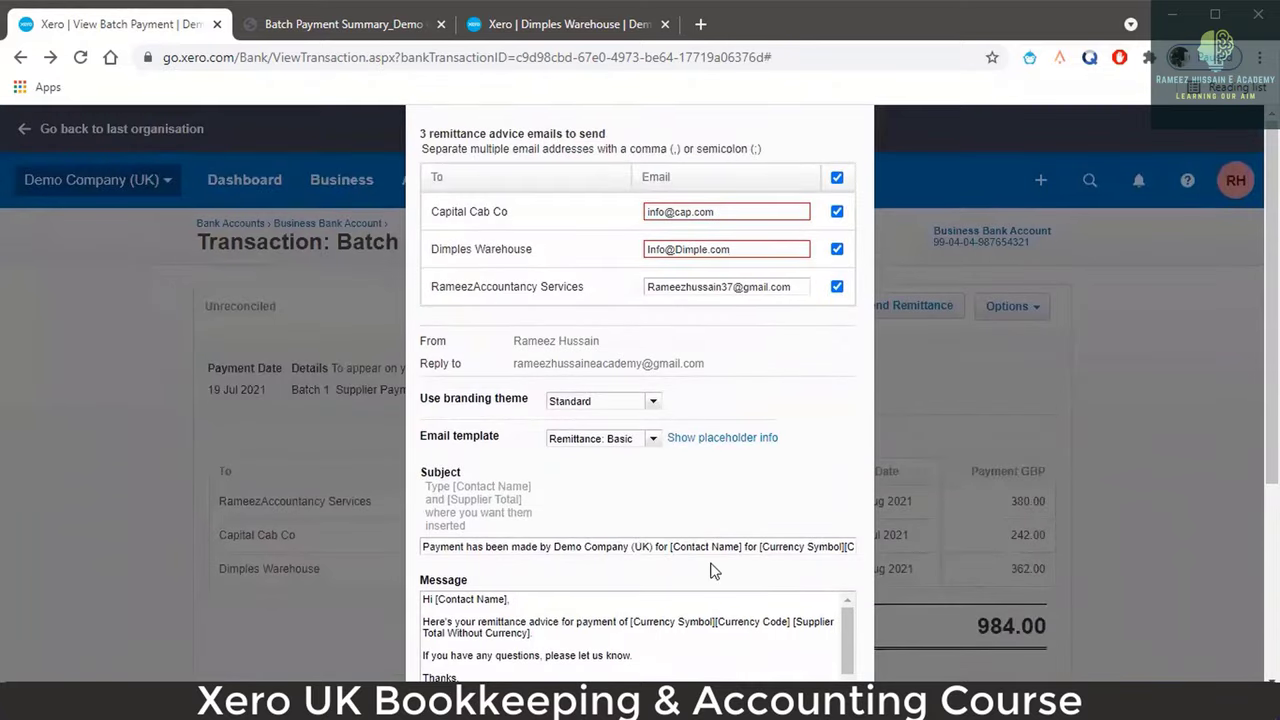
pyautogui.scroll(-3, 714, 570)
pyautogui.click(701, 458)
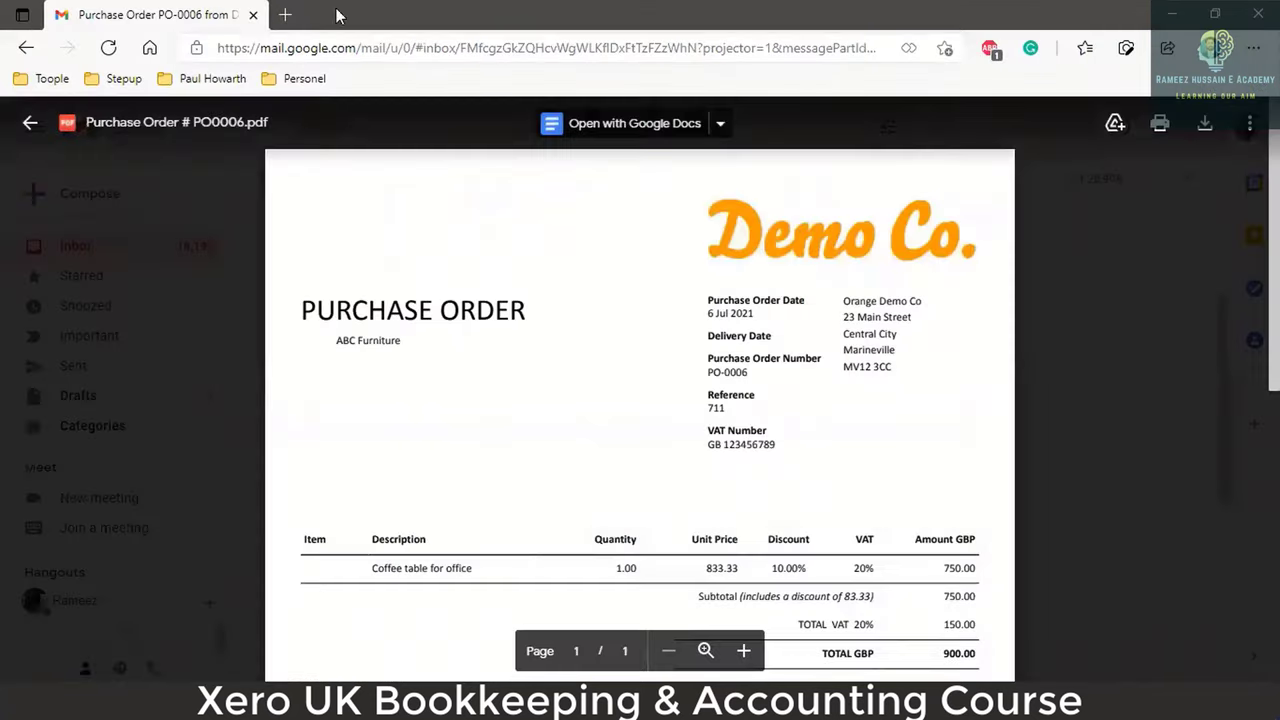
# Step: Close the purchase order preview and open the new payment remittance email
pyautogui.click(26, 47)
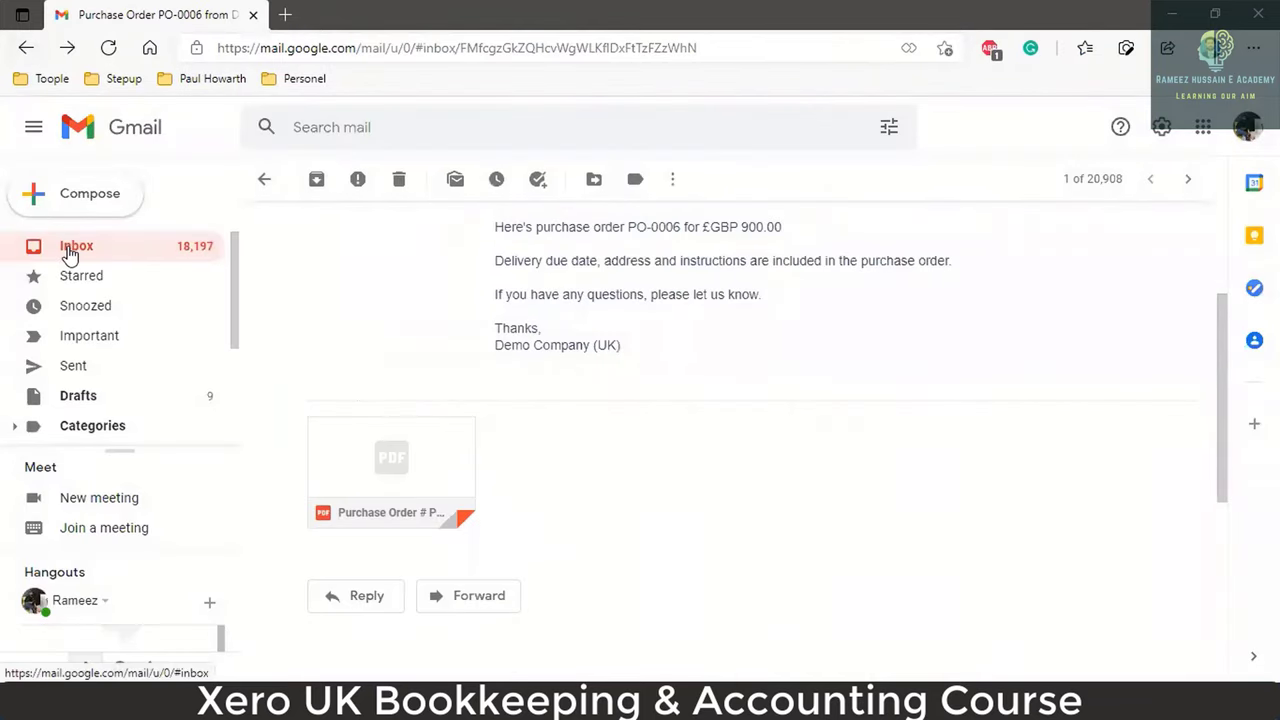
pyautogui.click(68, 250)
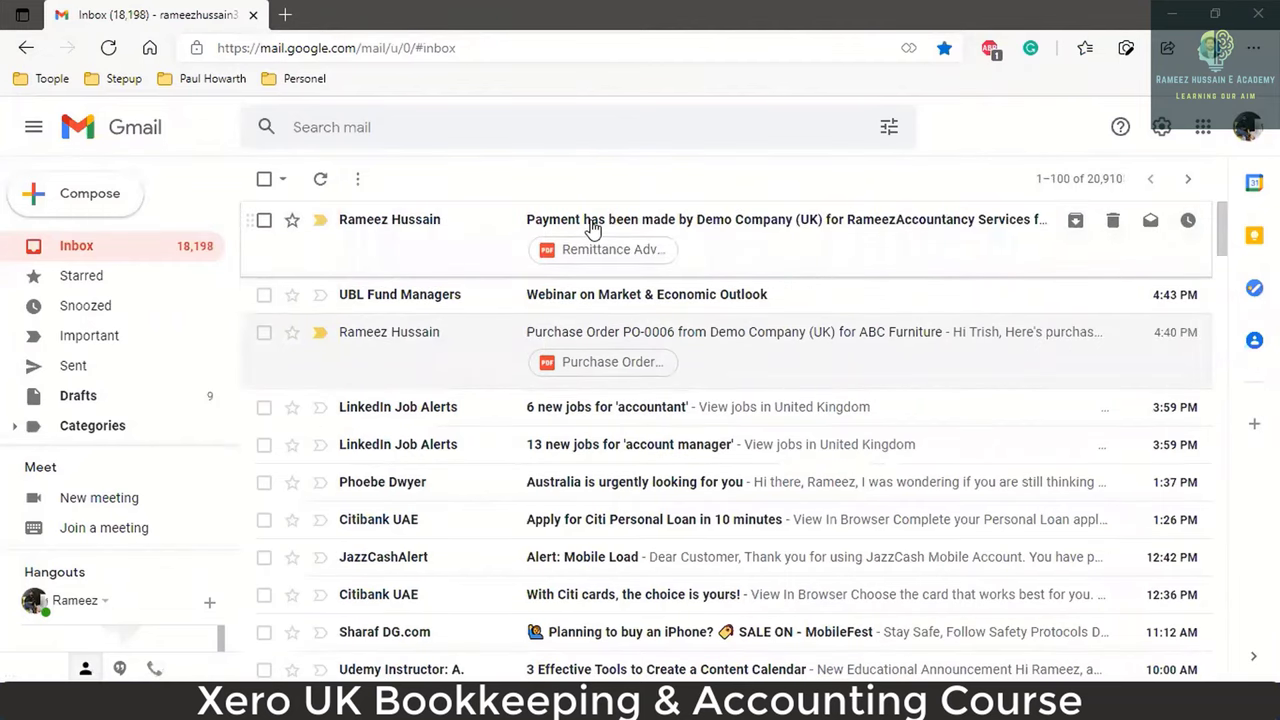
pyautogui.click(592, 228)
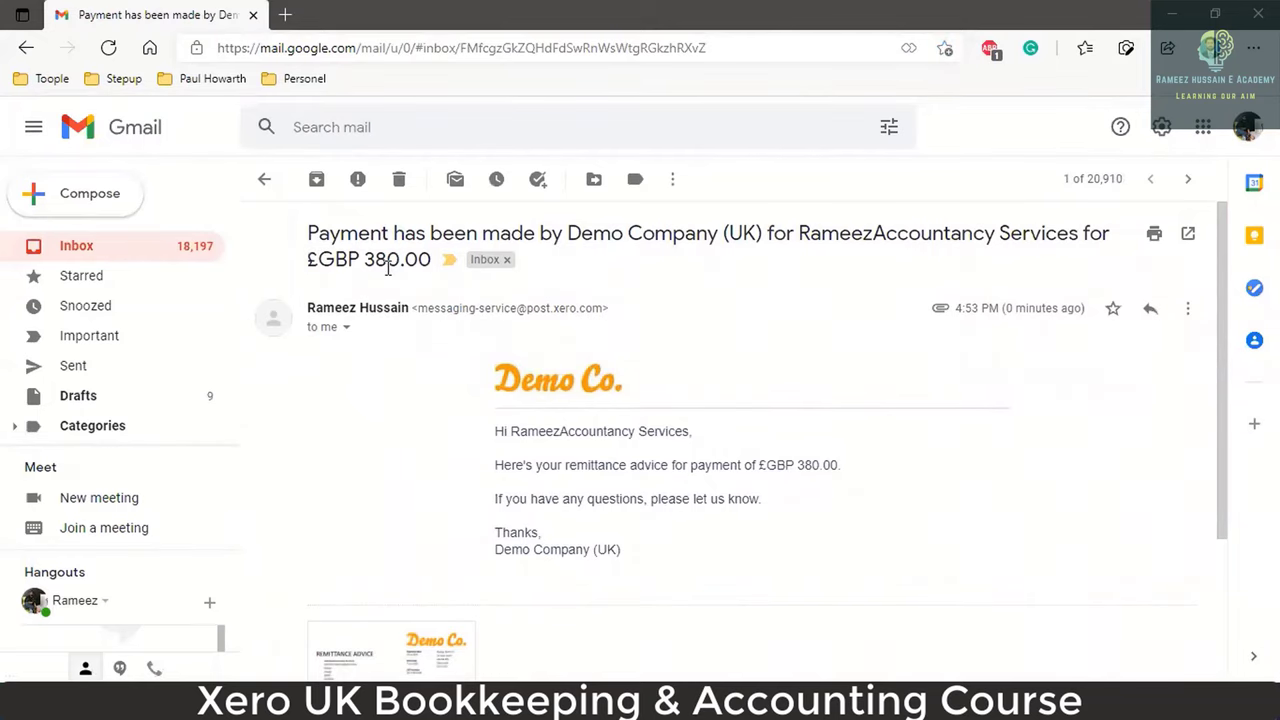
# Step: Preview the 19Jul2021 remittance advice PDF down to R-228's 0.00 owing
pyautogui.scroll(-3, 634, 266)
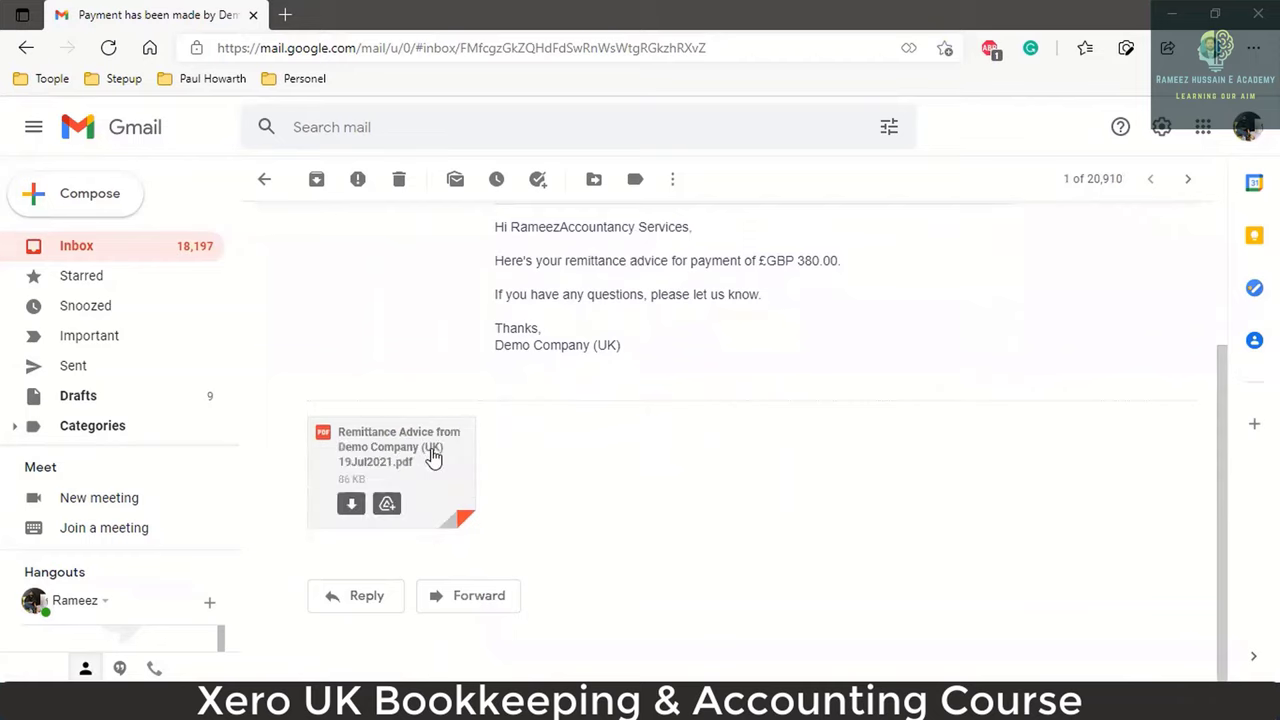
pyautogui.click(432, 455)
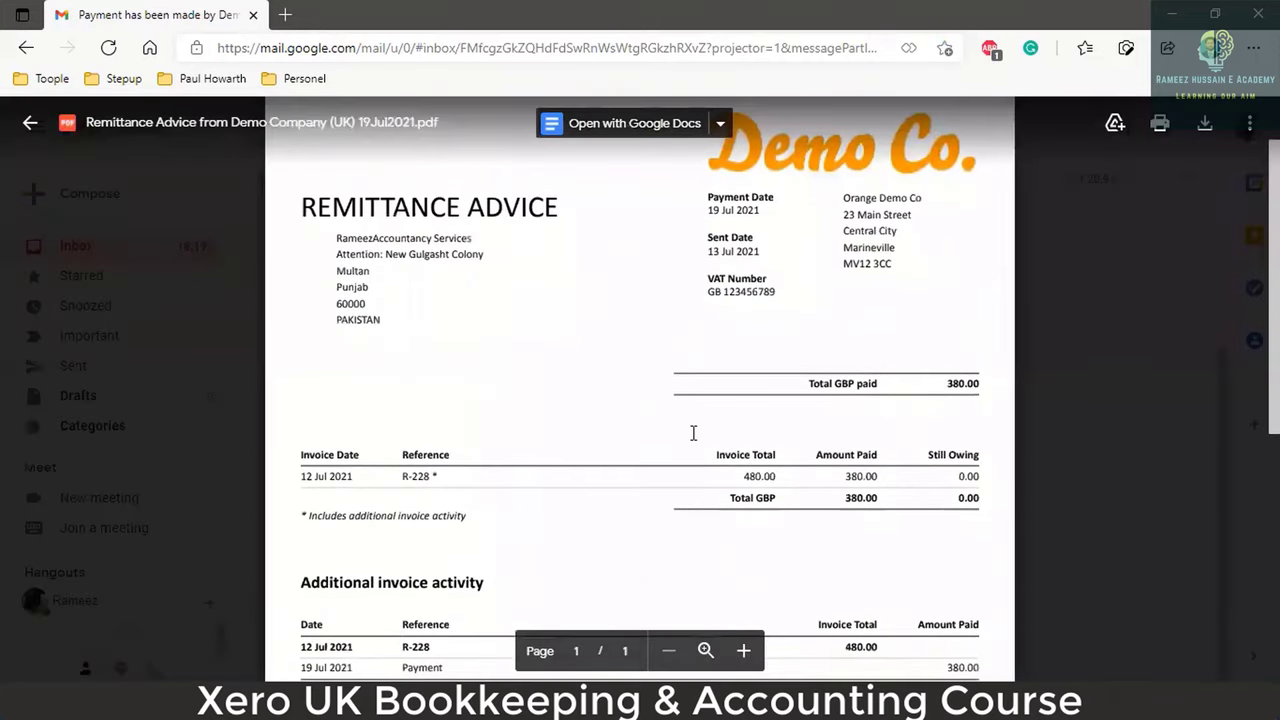
pyautogui.scroll(-1, 646, 429)
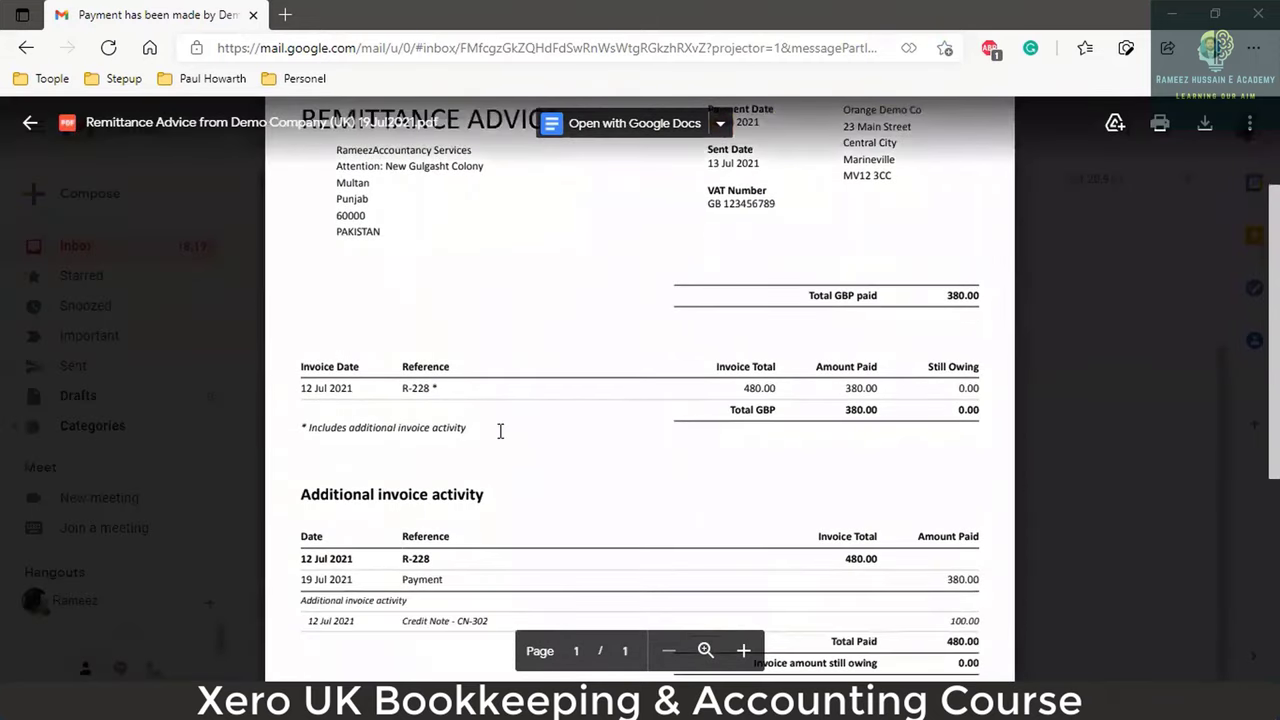
pyautogui.scroll(-1, 591, 414)
pyautogui.scroll(1, 591, 414)
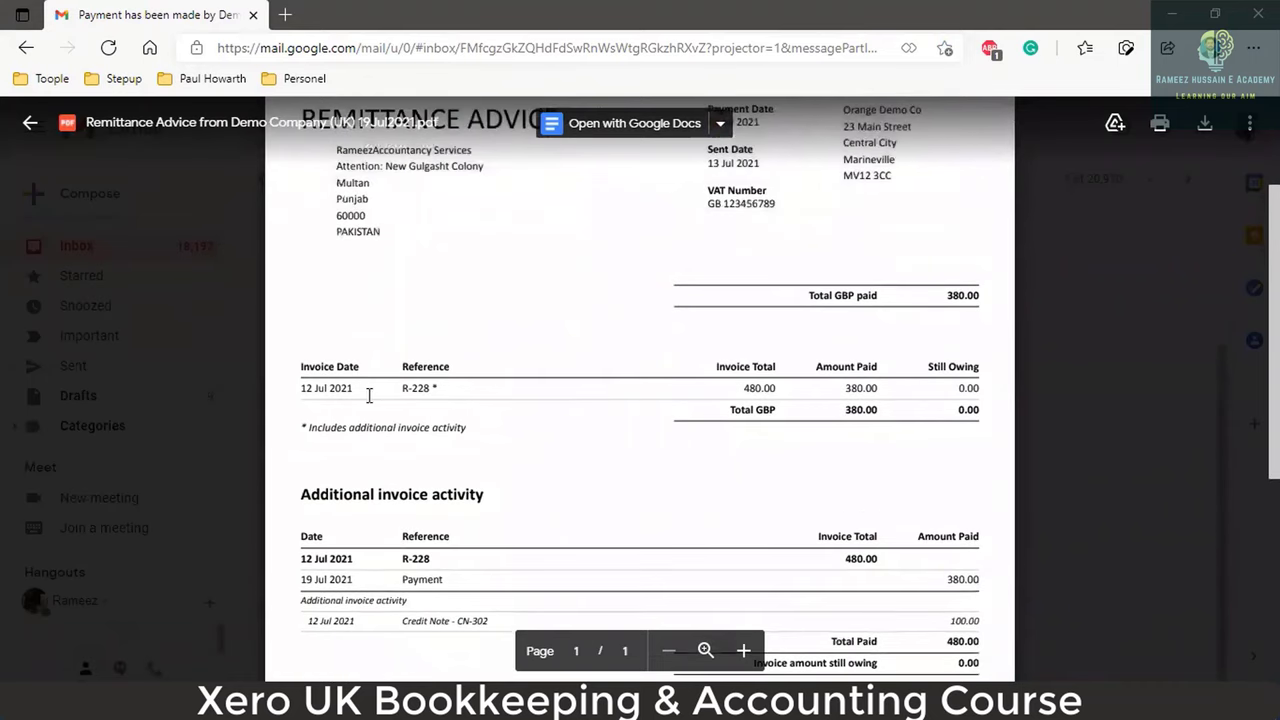
pyautogui.scroll(-2, 864, 420)
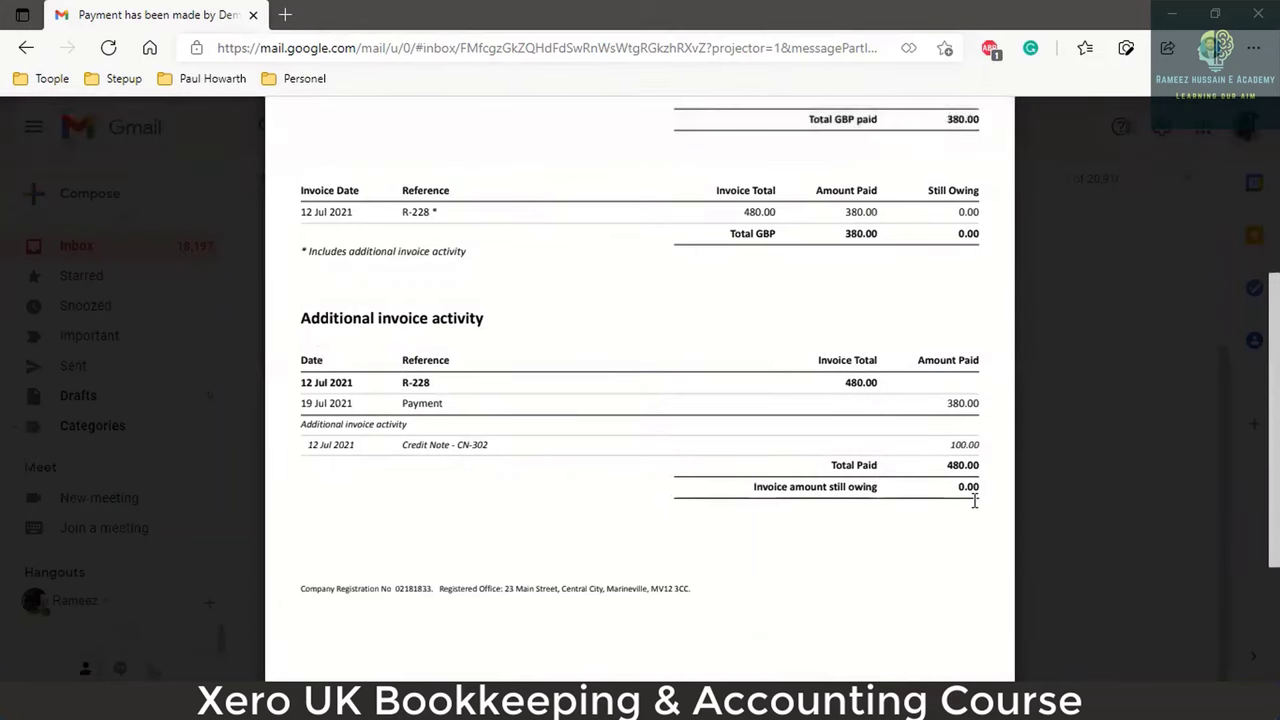
pyautogui.scroll(-1, 948, 499)
pyautogui.scroll(-1, 948, 499)
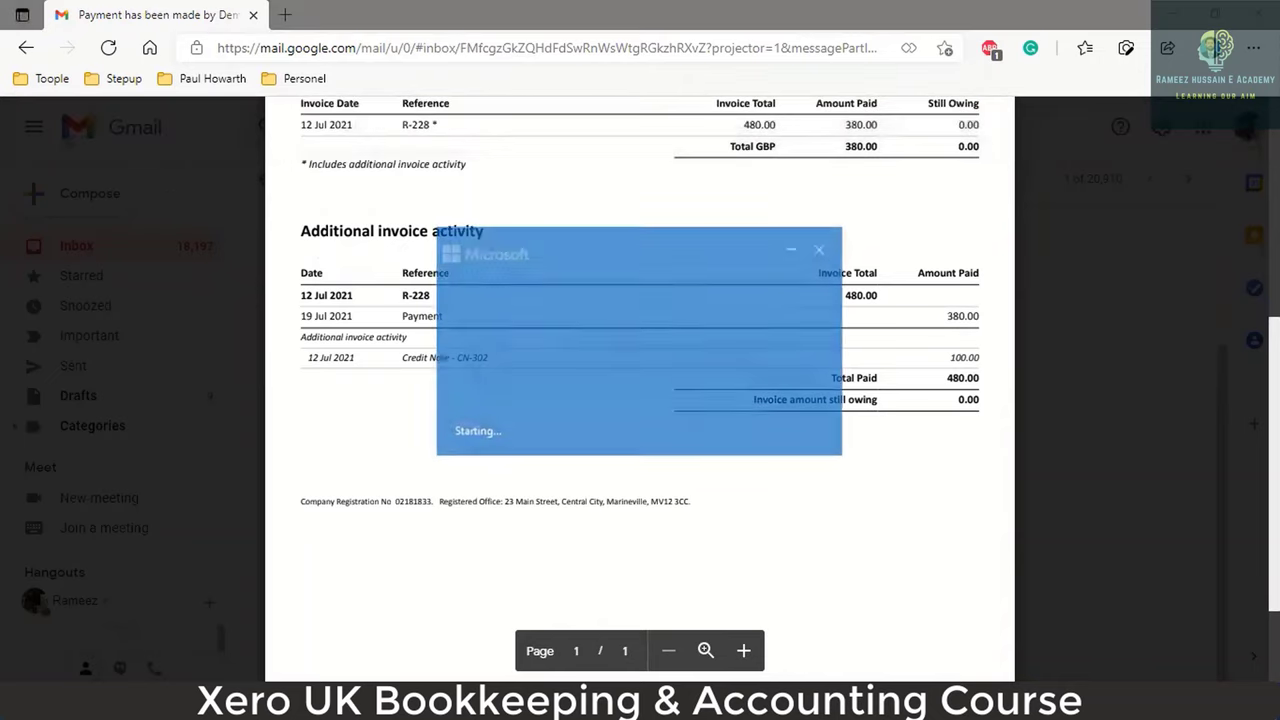
# Step: Dismiss the Microsoft startup window and highlight 'Batch Payments.' in yellow
pyautogui.click(822, 250)
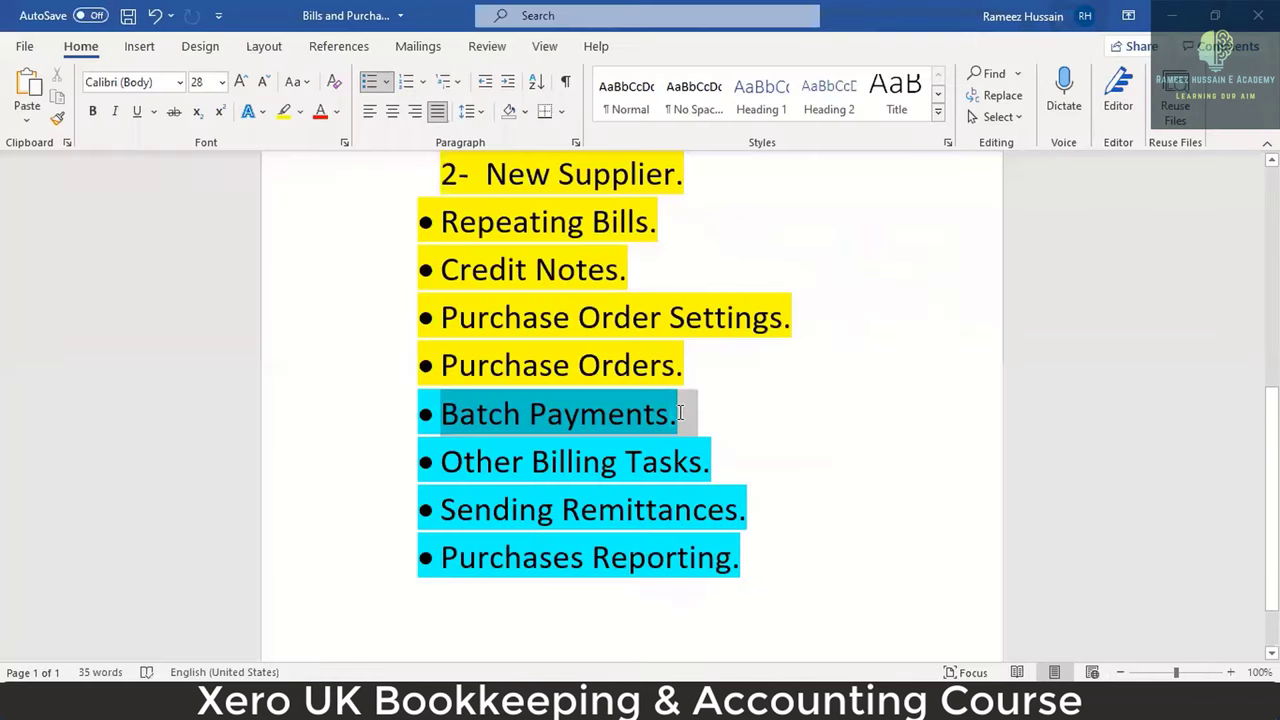
pyautogui.moveTo(678, 414); pyautogui.dragTo(683, 422)
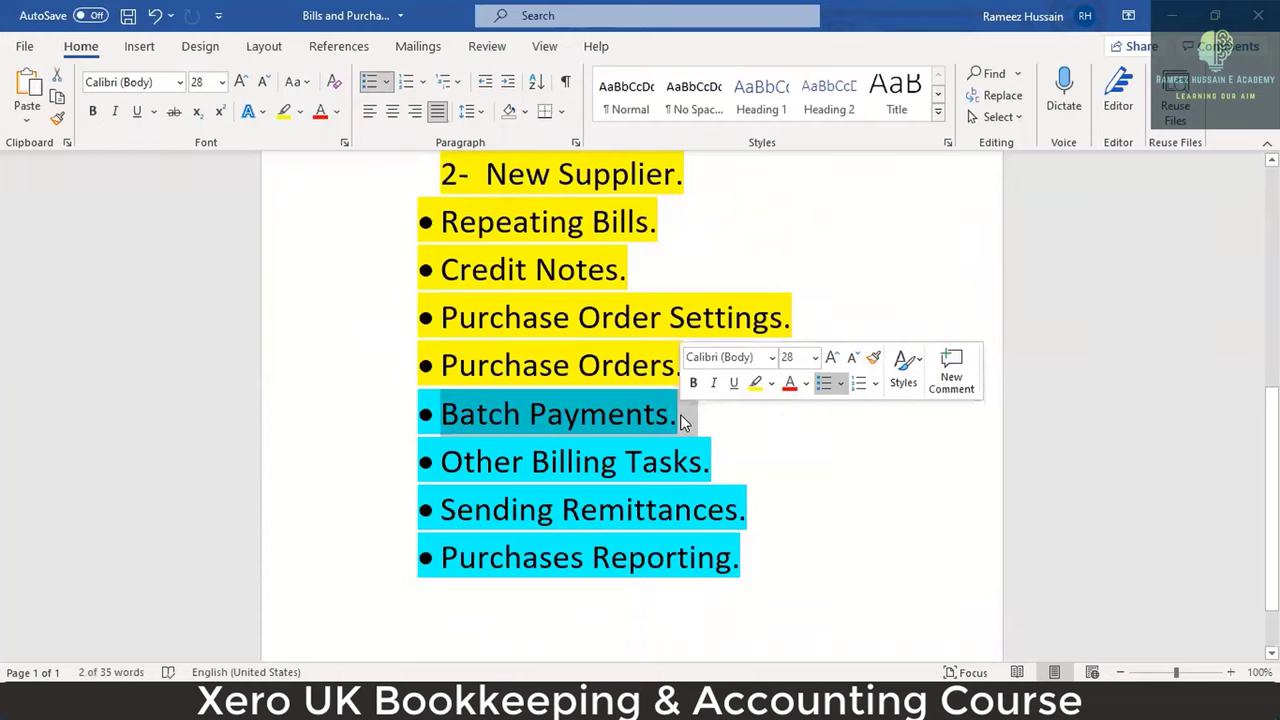
pyautogui.click(758, 388)
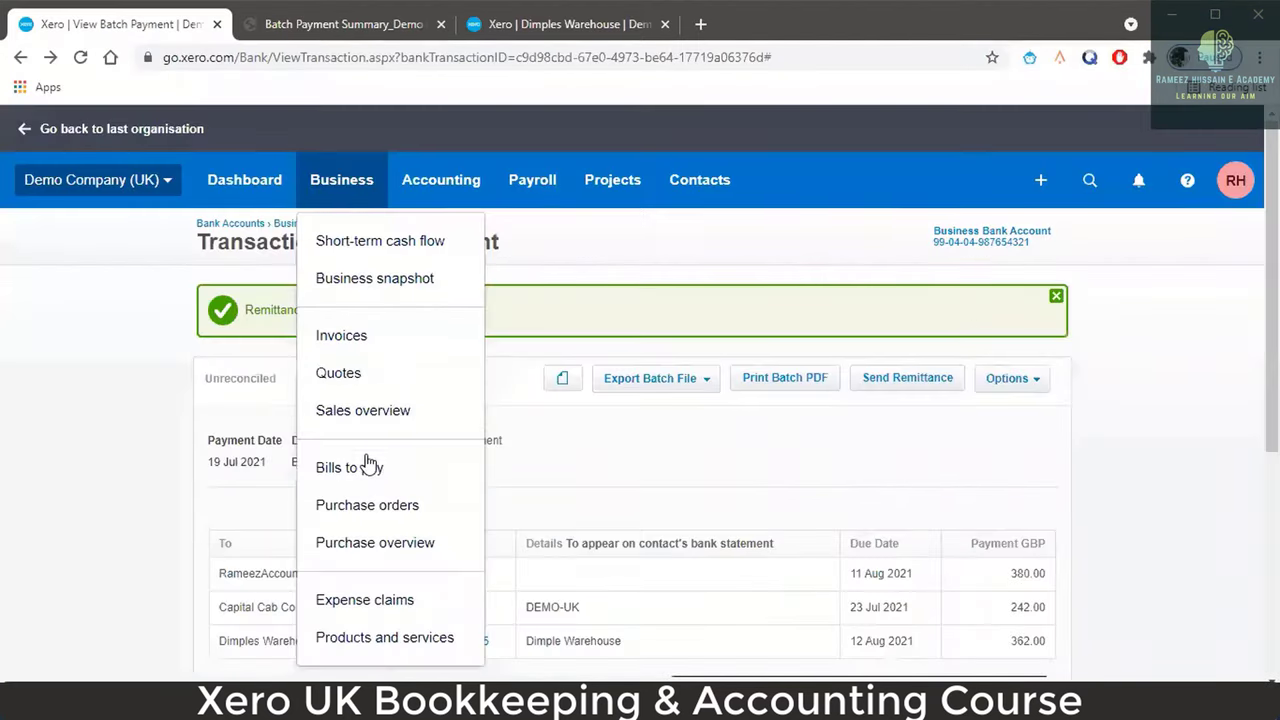
# Step: Go to Bills to pay and filter to Awaiting Payment, showing 16 bills totalling 8,865.44 GBP
pyautogui.click(362, 466)
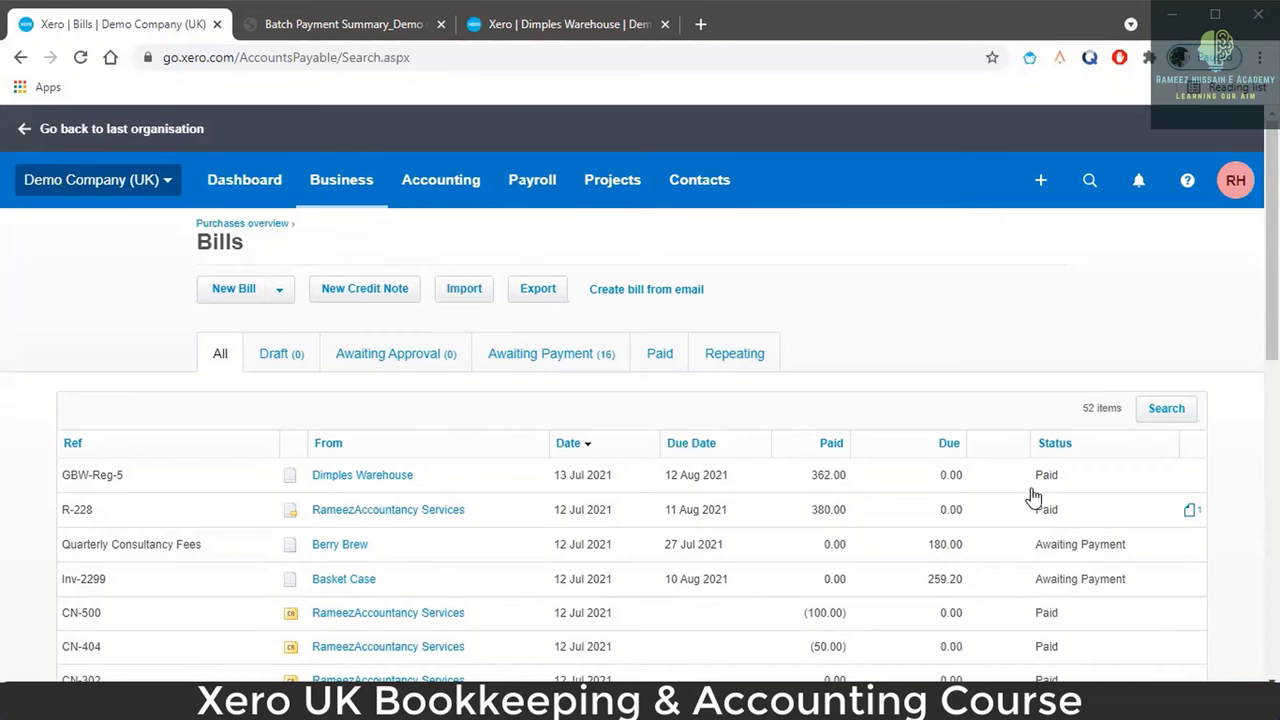
pyautogui.scroll(-1, 595, 476)
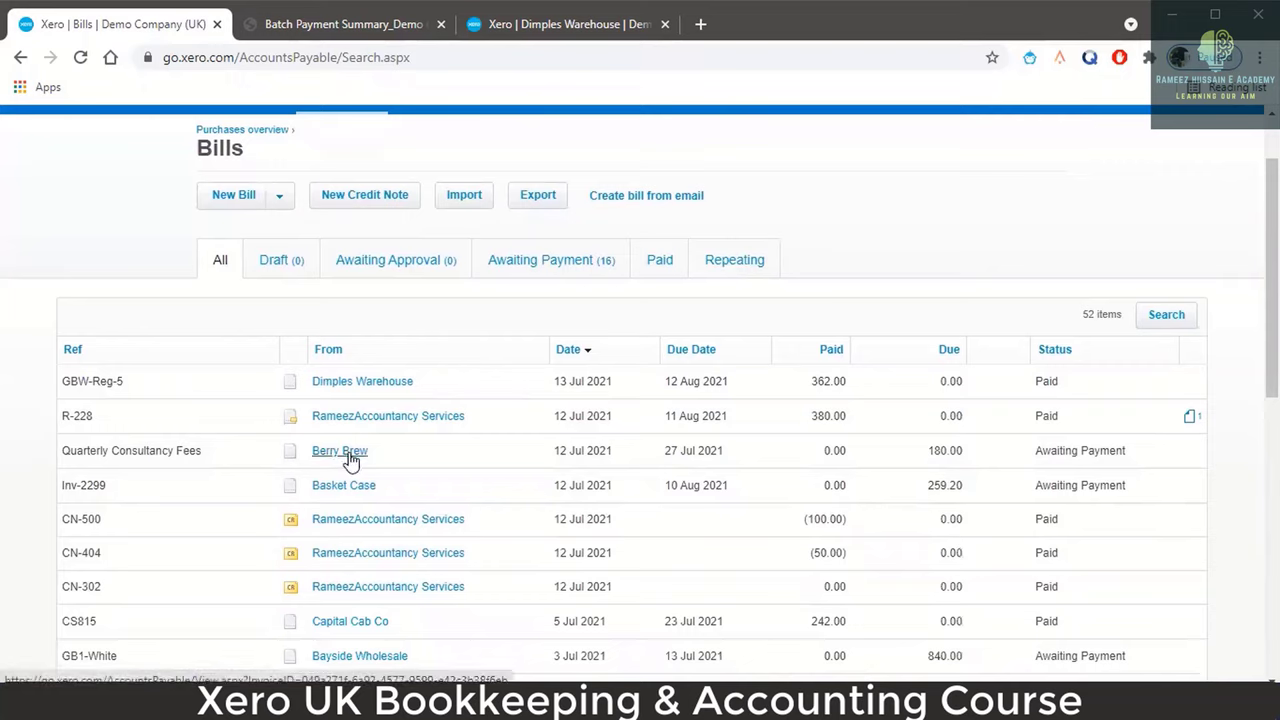
pyautogui.click(580, 274)
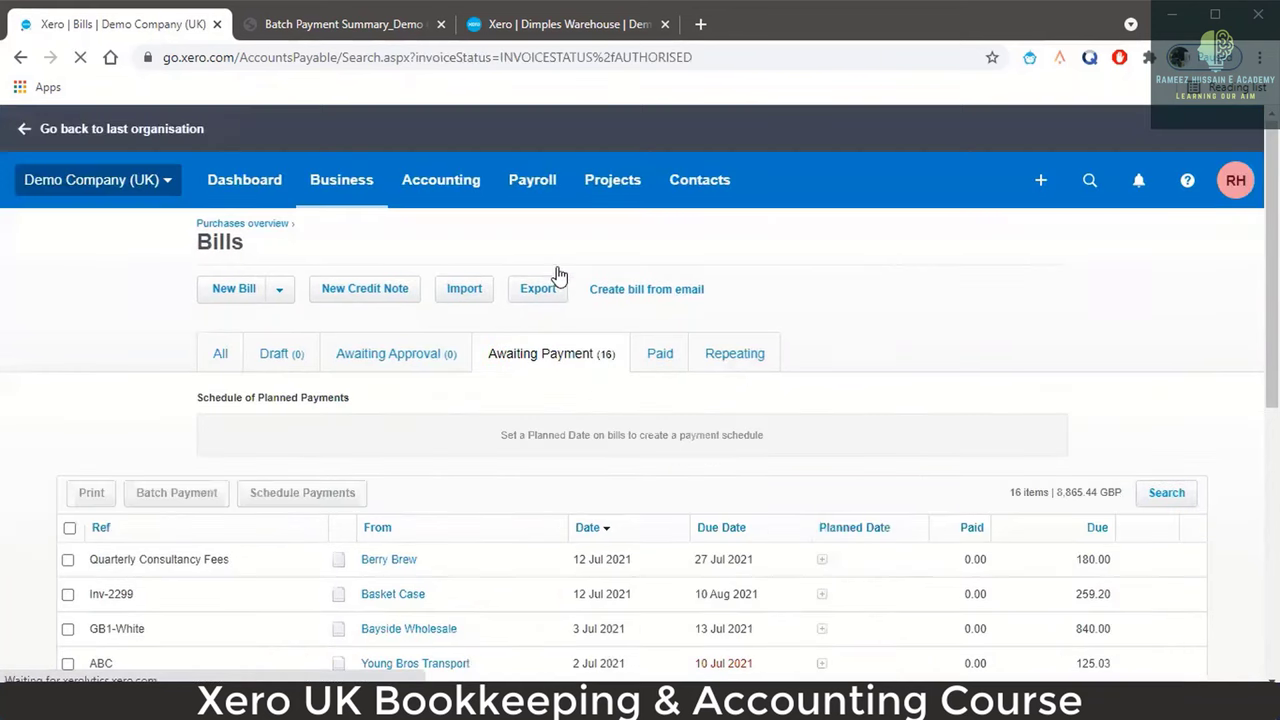
pyautogui.scroll(-2, 558, 275)
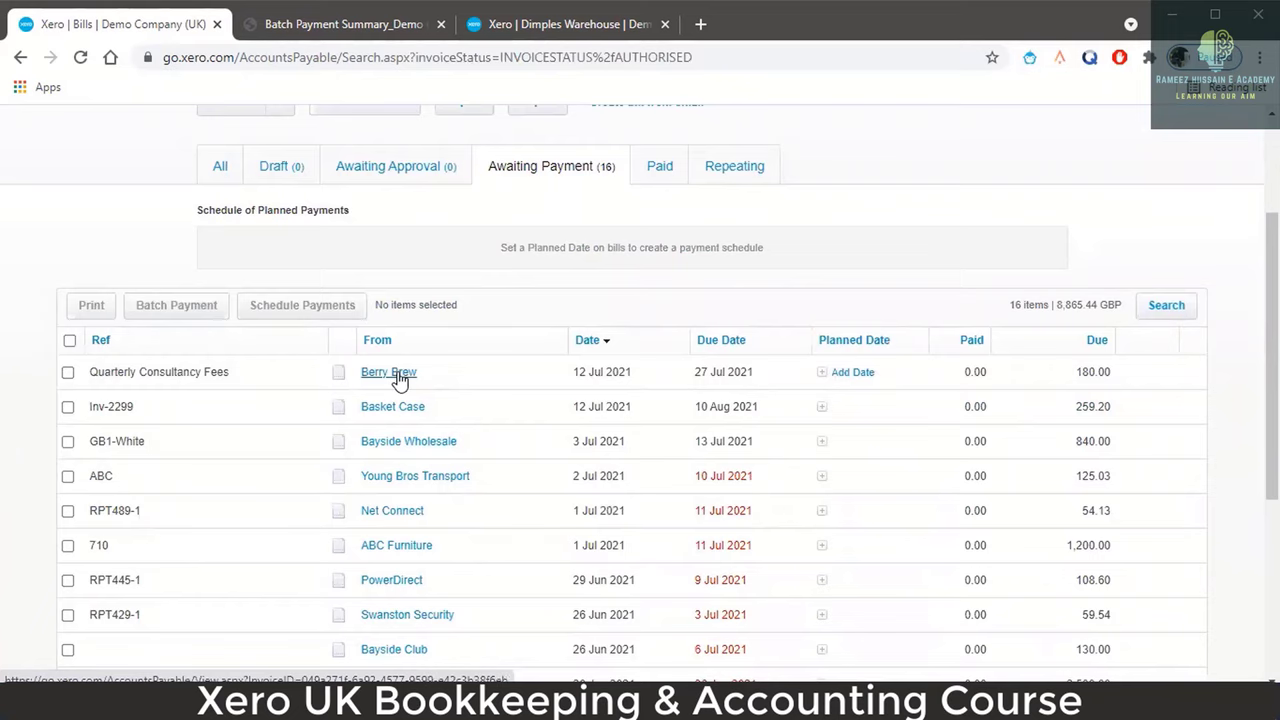
# Step: Open the Berry Brew Quarterly Consultancy Fees bill and review its bill options
pyautogui.click(399, 376)
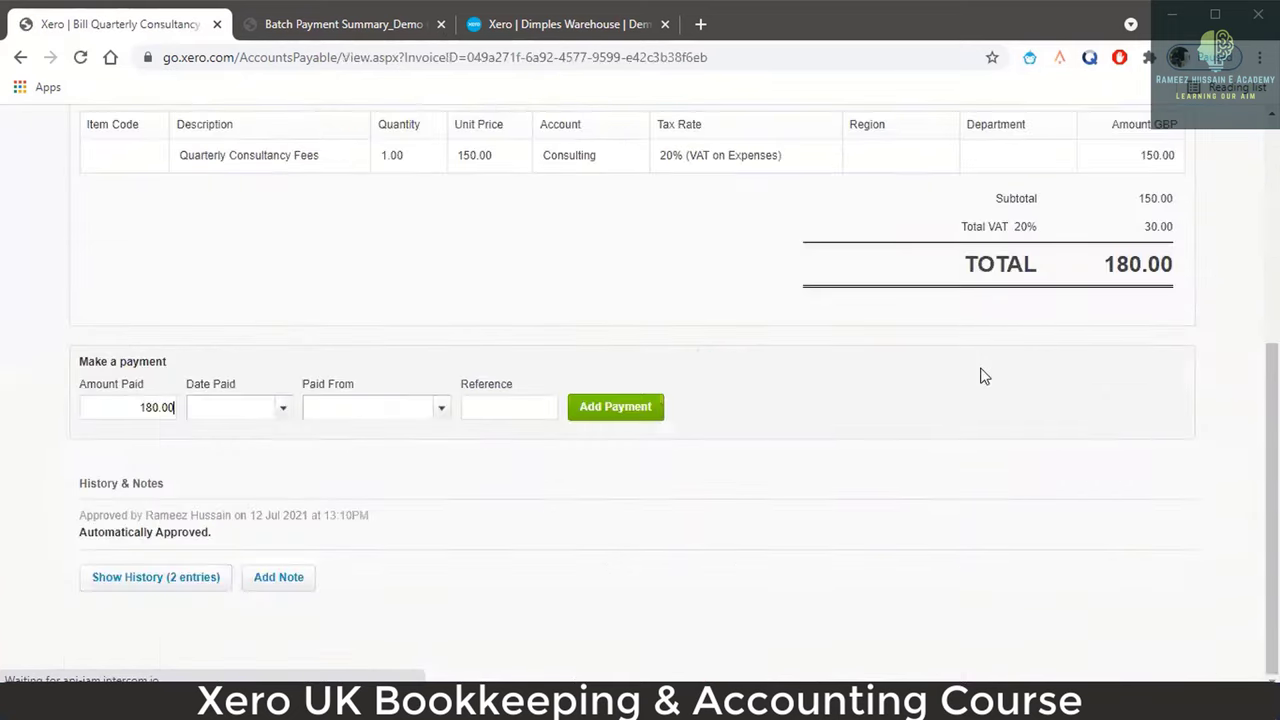
pyautogui.scroll(3, 980, 395)
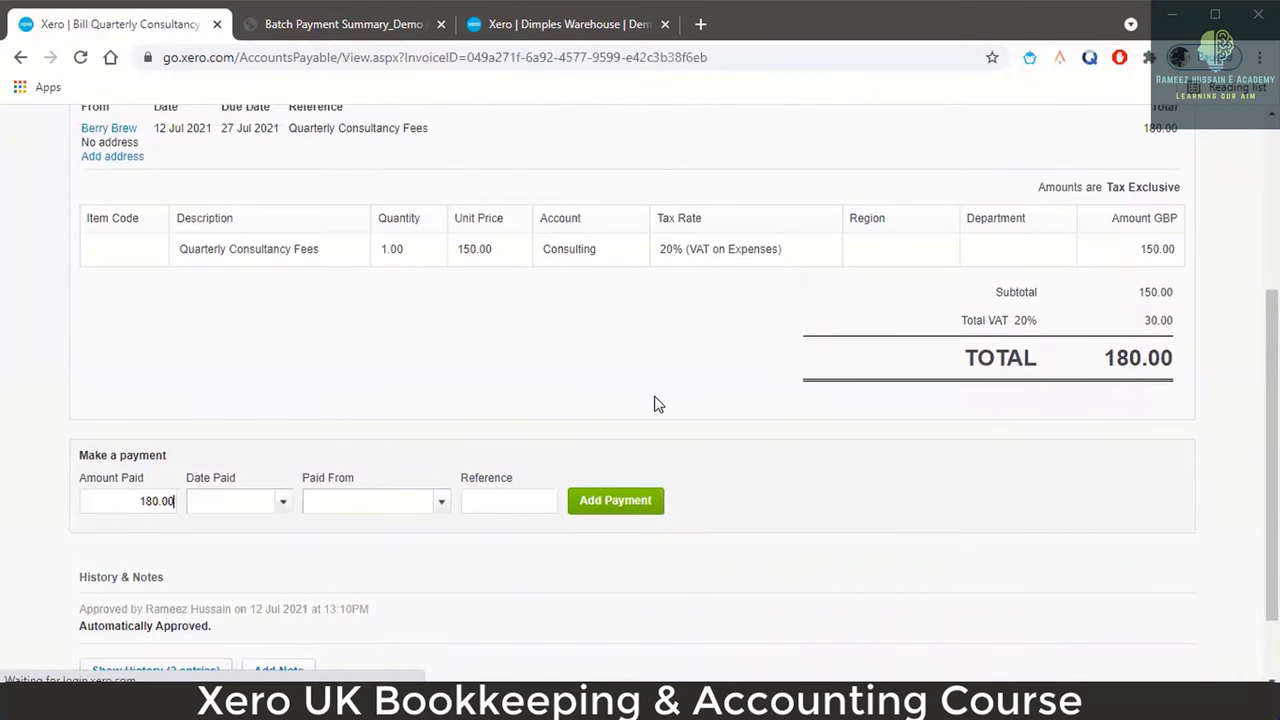
pyautogui.scroll(1, 655, 404)
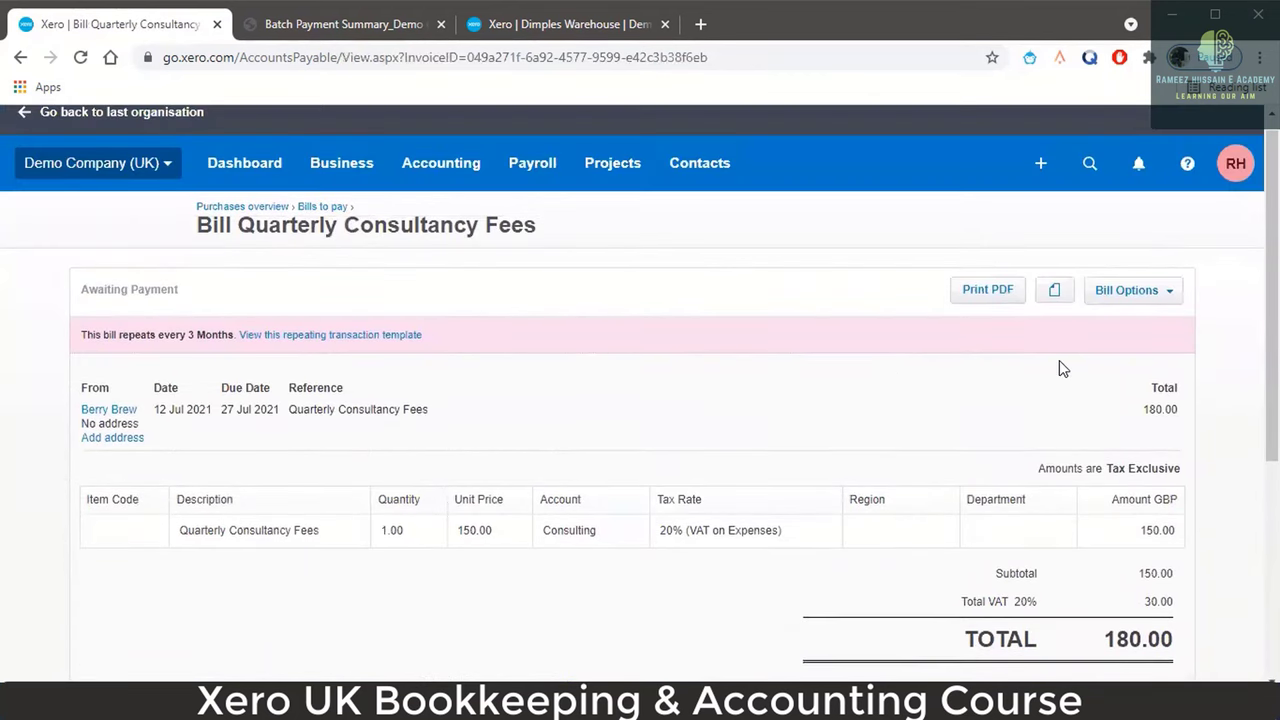
pyautogui.click(1170, 292)
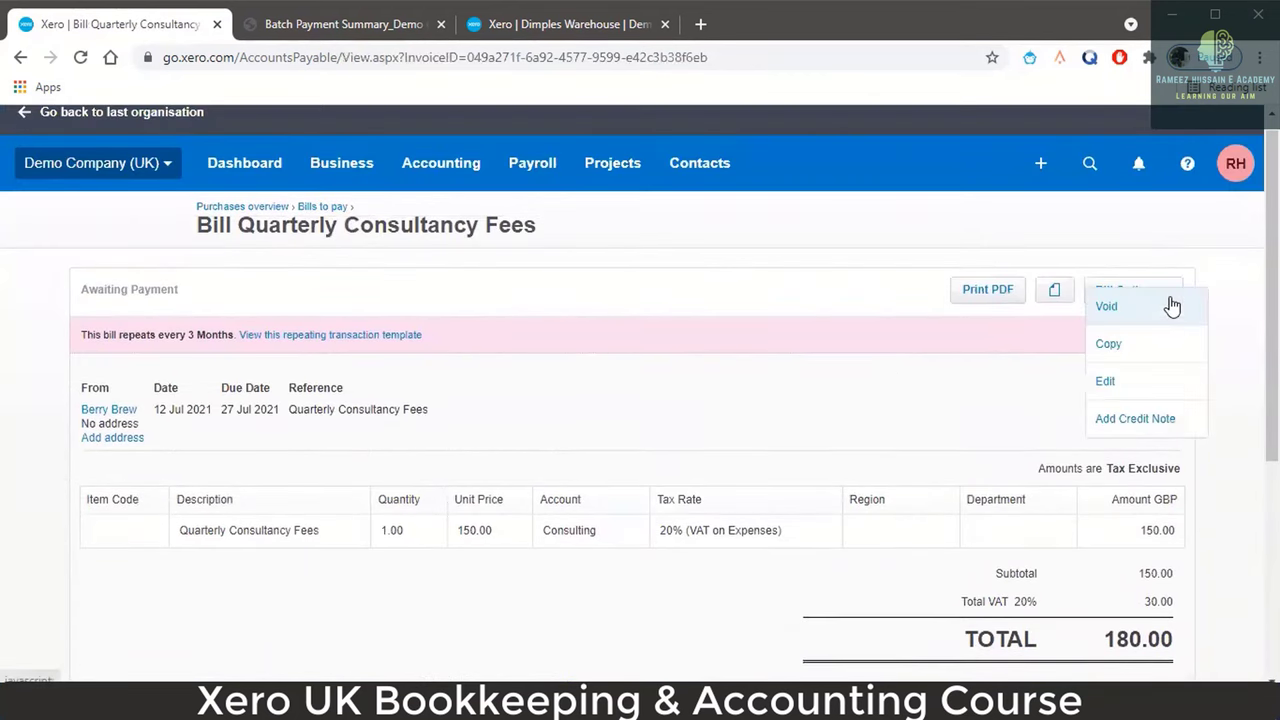
pyautogui.click(950, 423)
pyautogui.scroll(-4, 950, 423)
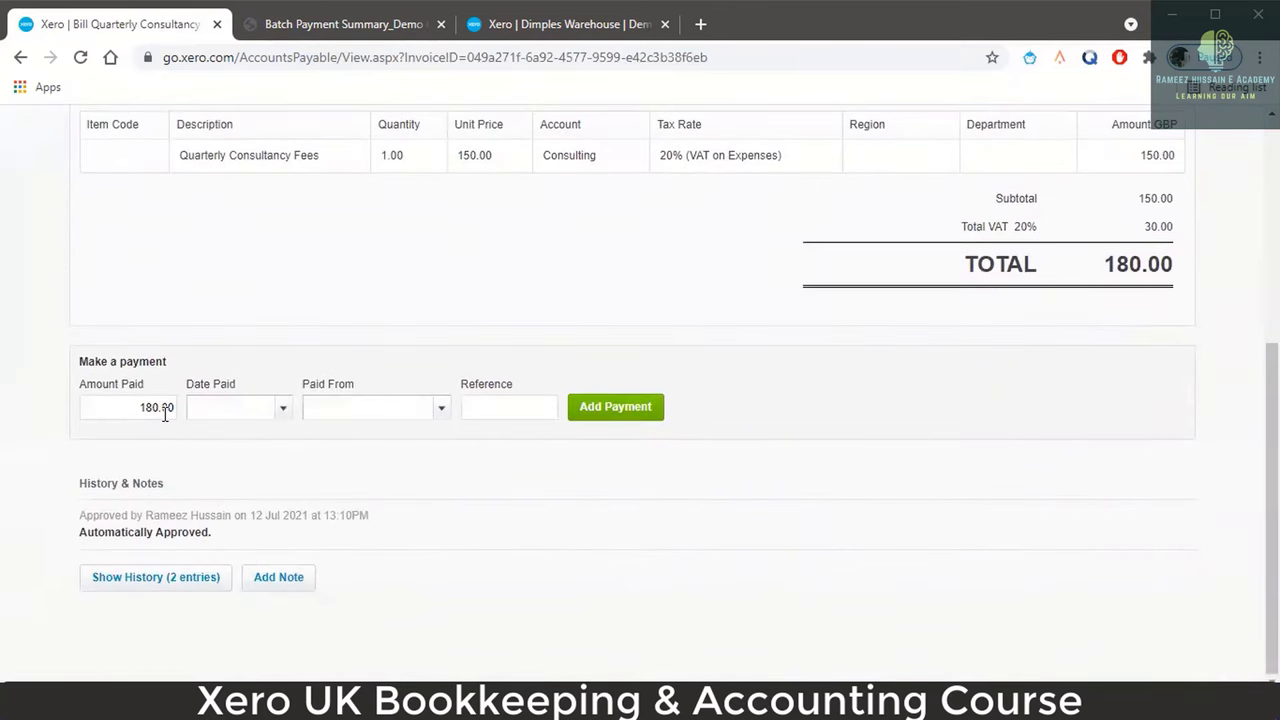
# Step: Pay 180.00 on 13 Jul 2021 from 090 Business Bank Account, referenced 'Quarterly Consultancy Fees'
pyautogui.click(283, 410)
pyautogui.click(300, 532)
pyautogui.click(439, 410)
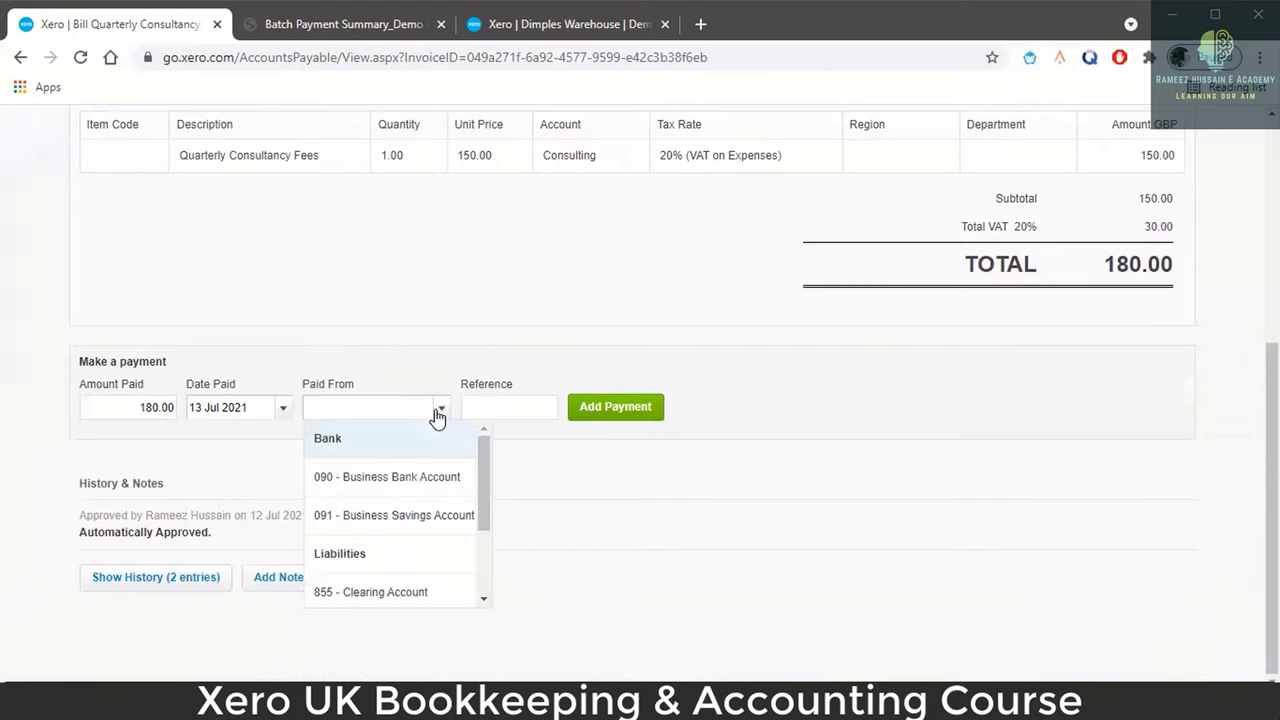
pyautogui.click(423, 480)
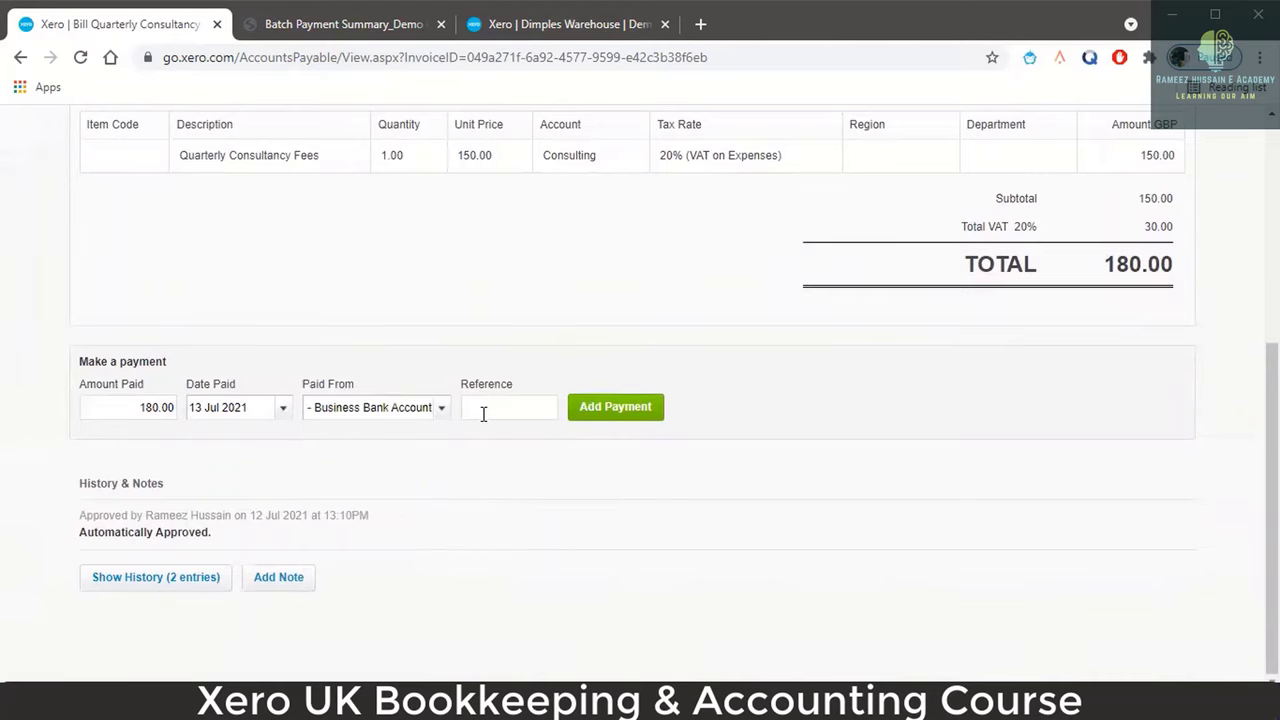
pyautogui.click(483, 410)
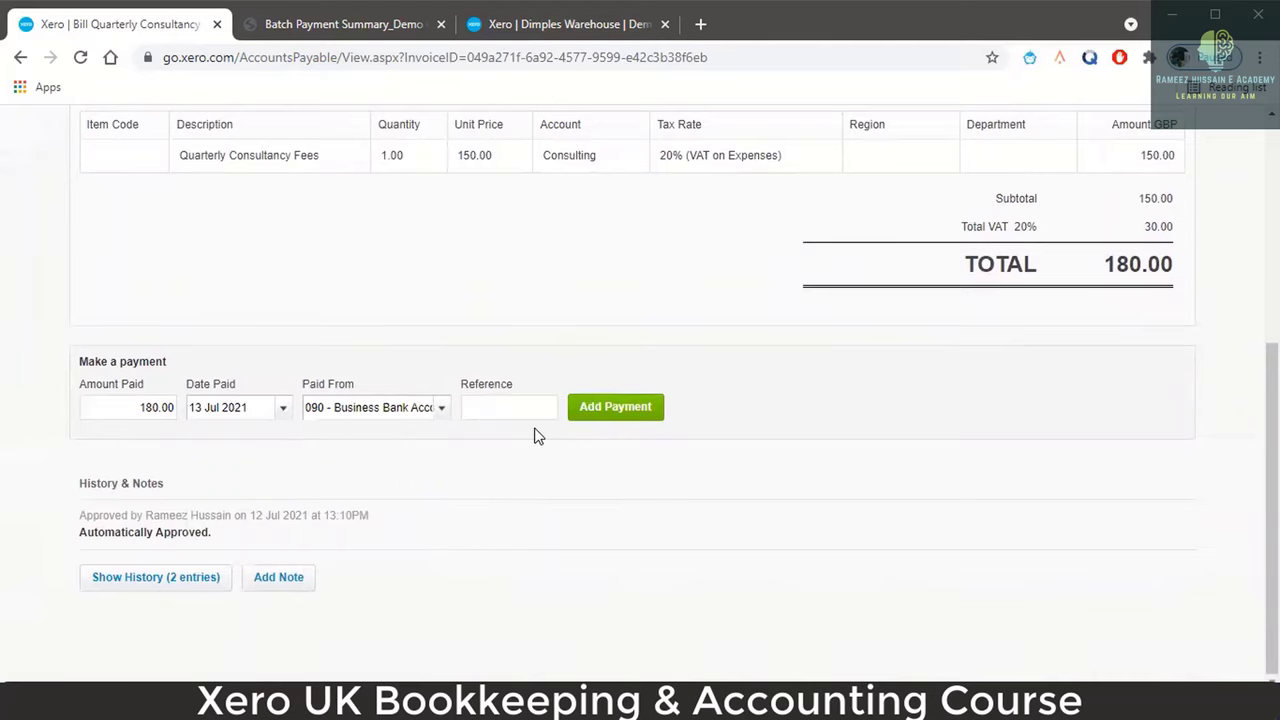
pyautogui.click(575, 420)
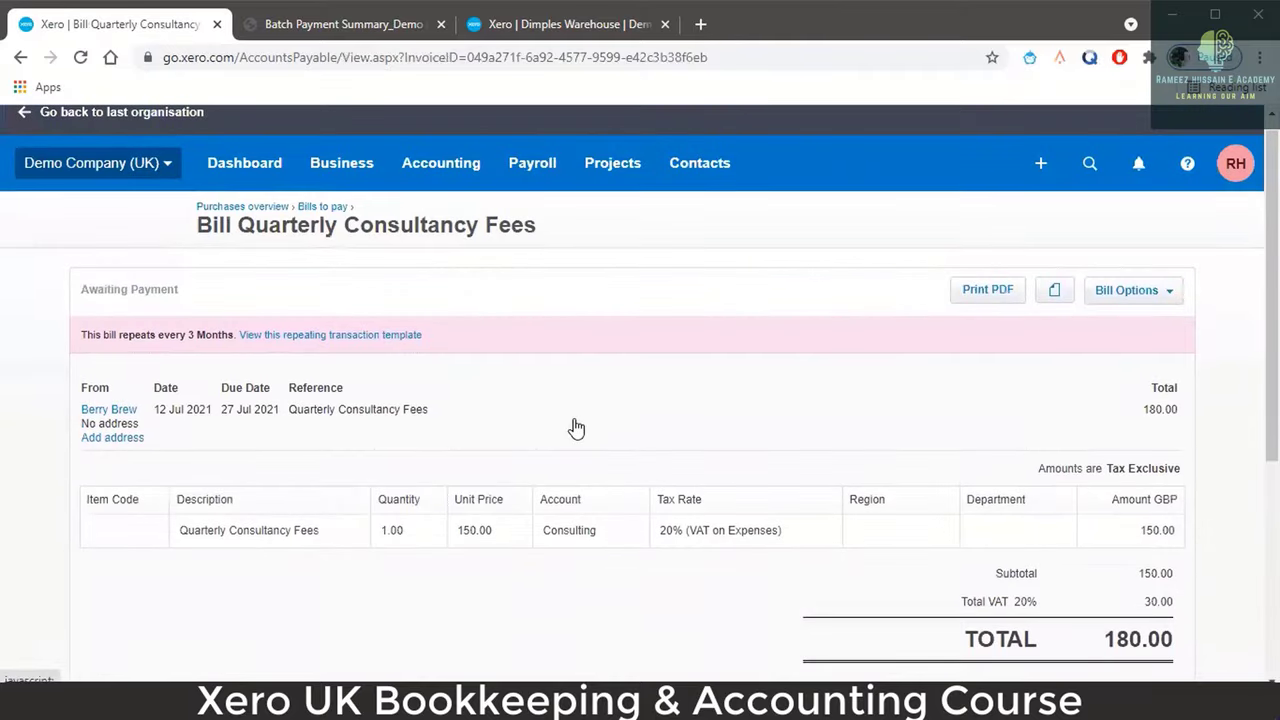
pyautogui.scroll(-1, 428, 358)
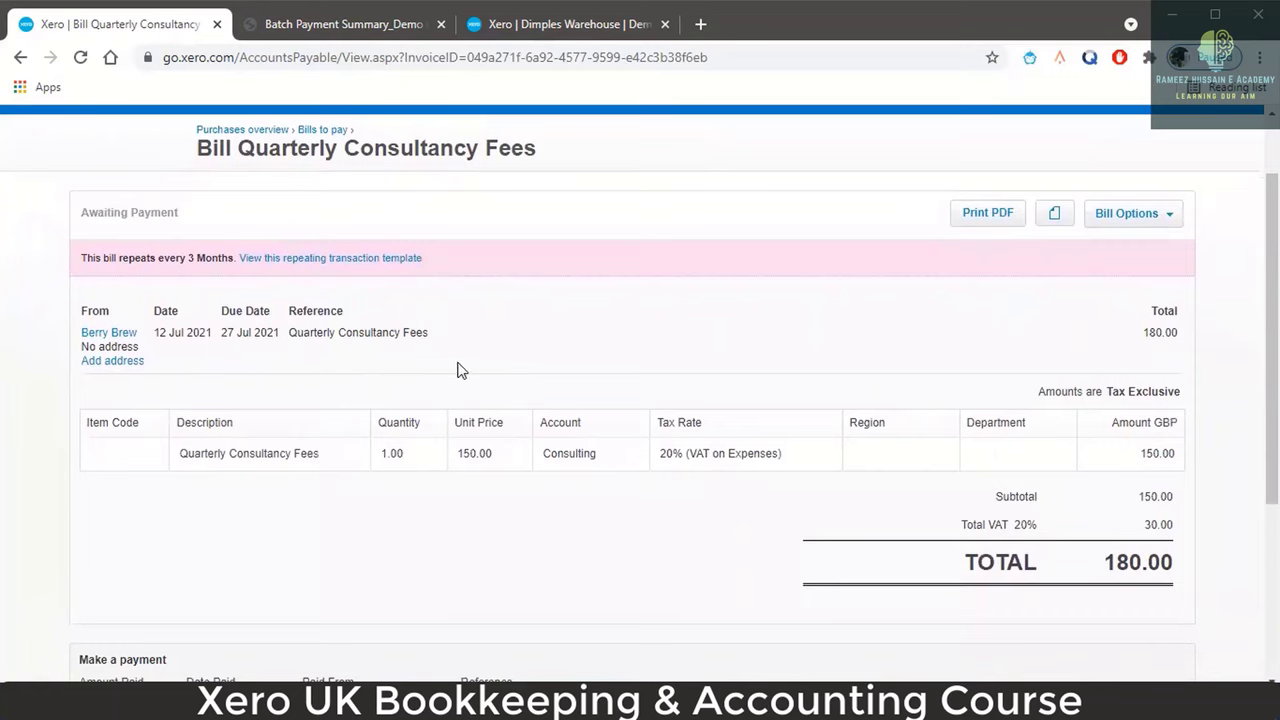
pyautogui.scroll(-4, 445, 345)
pyautogui.click(545, 412)
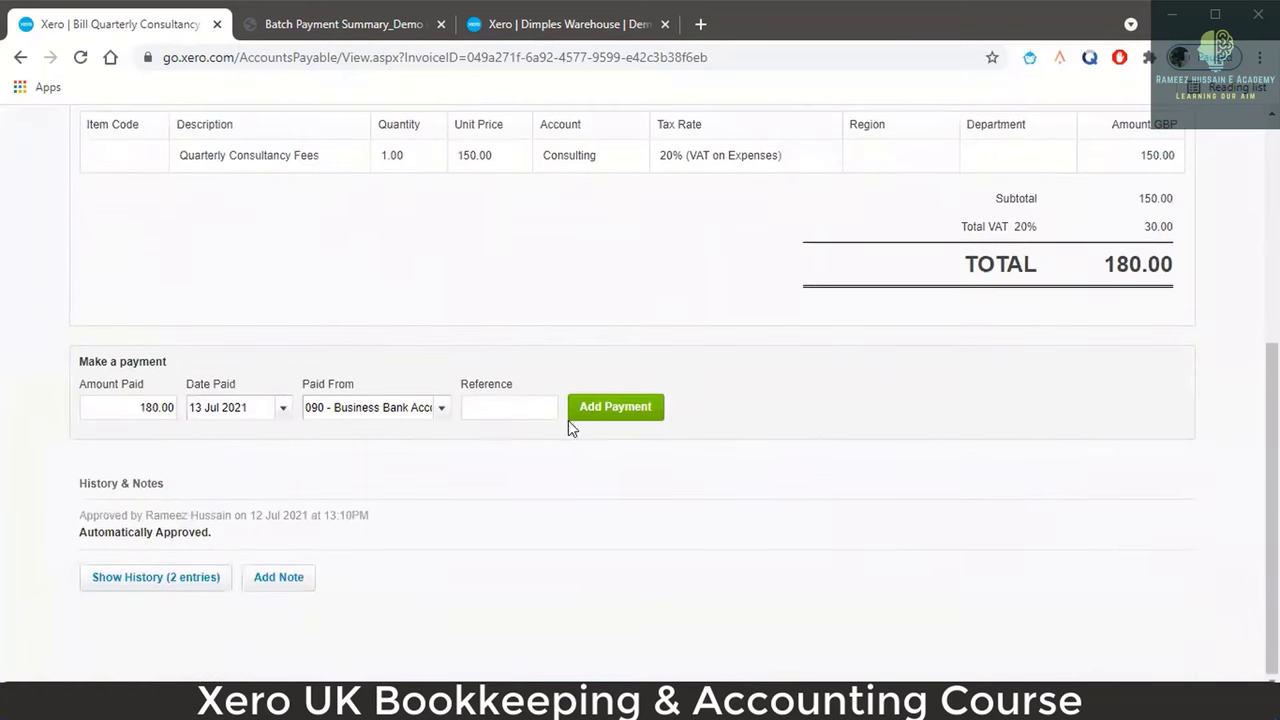
pyautogui.write('Quarterly C')
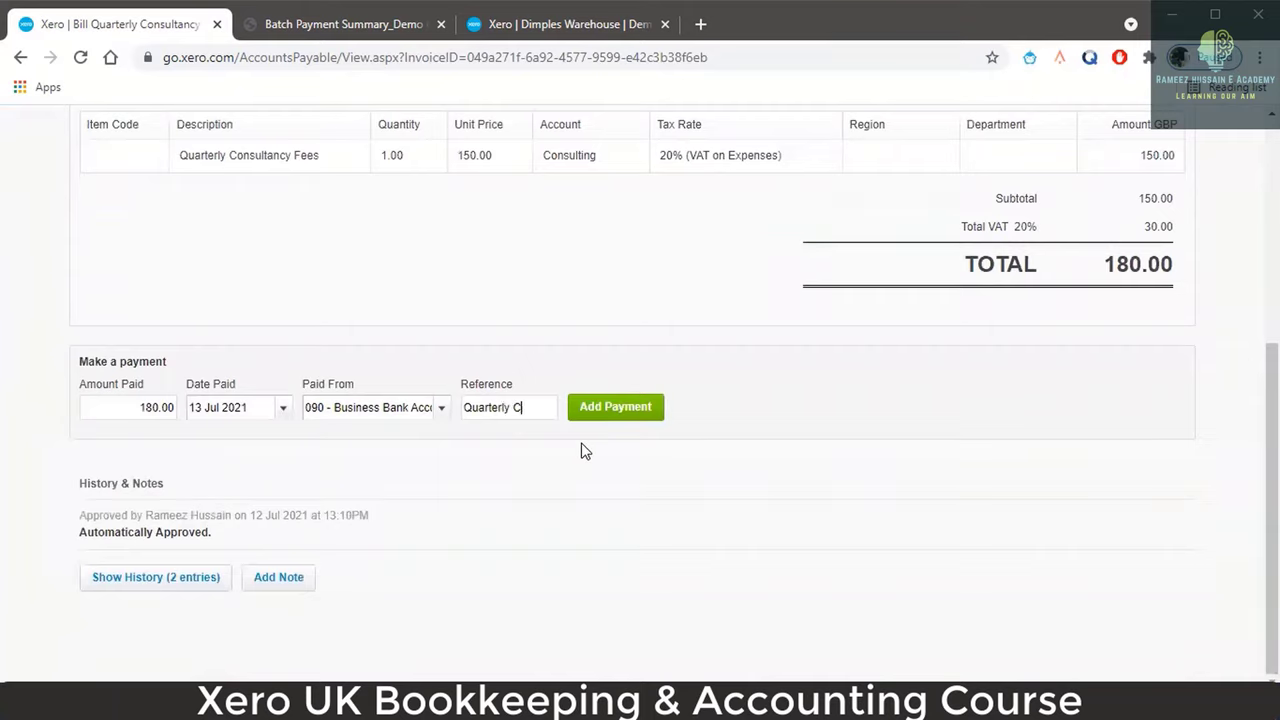
pyautogui.write('onsultancy Fees')
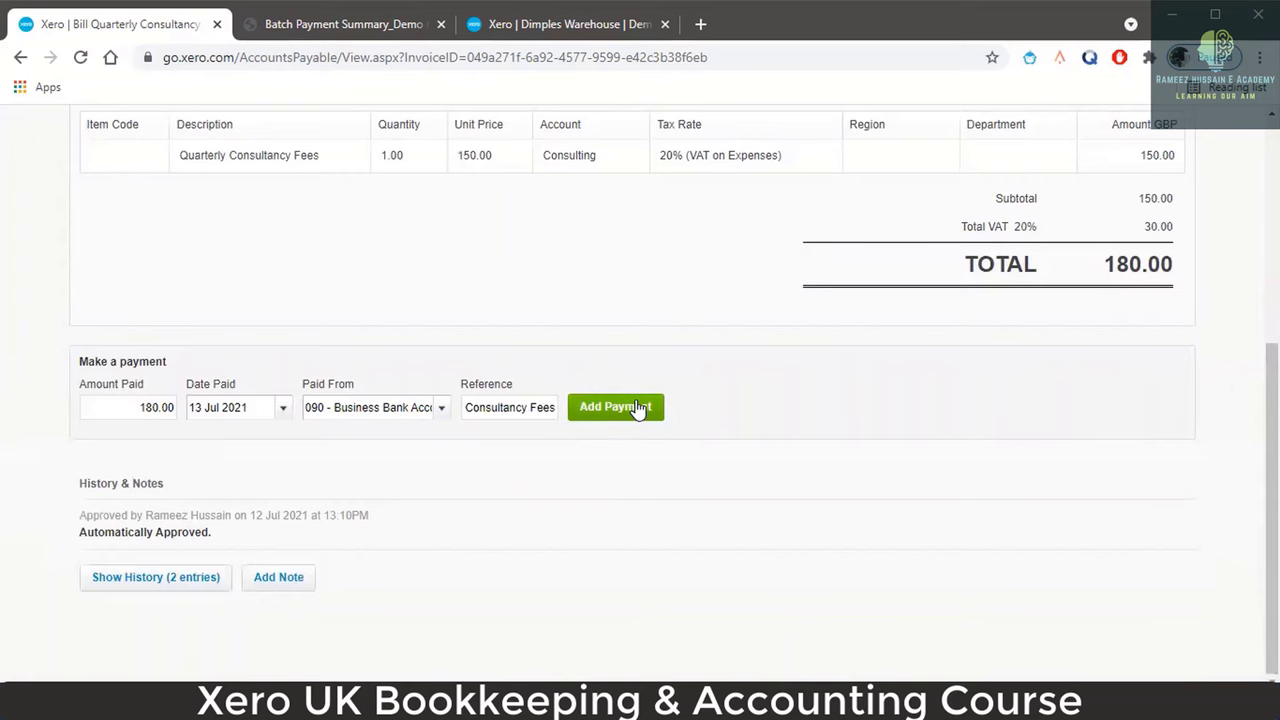
pyautogui.click(635, 401)
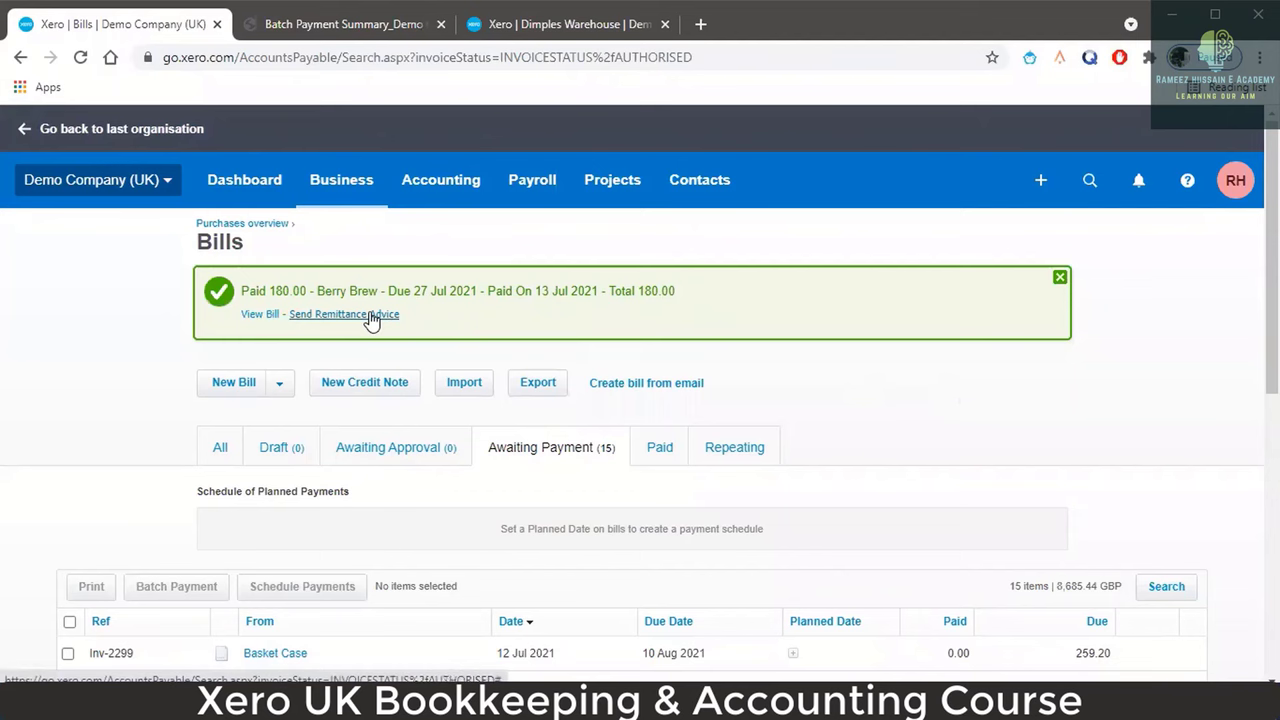
# Step: Start remittance advice for the Berry Brew payment, then close the form without sending
pyautogui.click(371, 315)
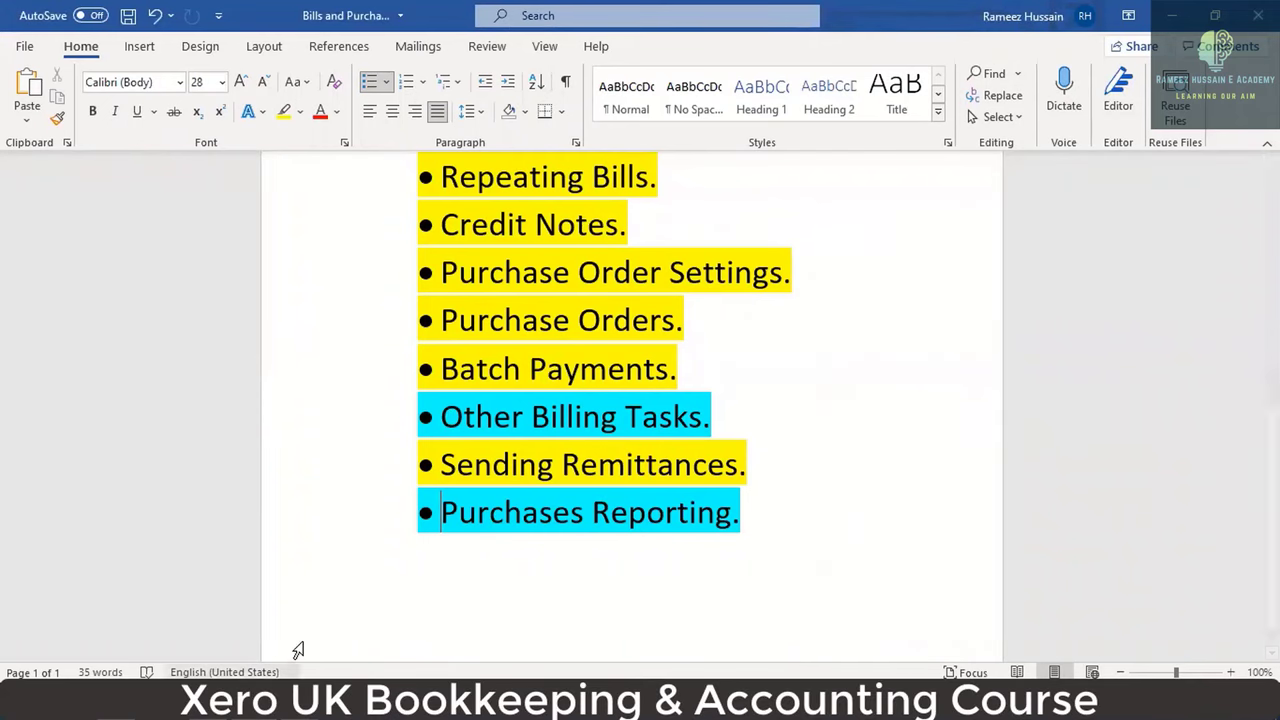
pyautogui.click(296, 700)
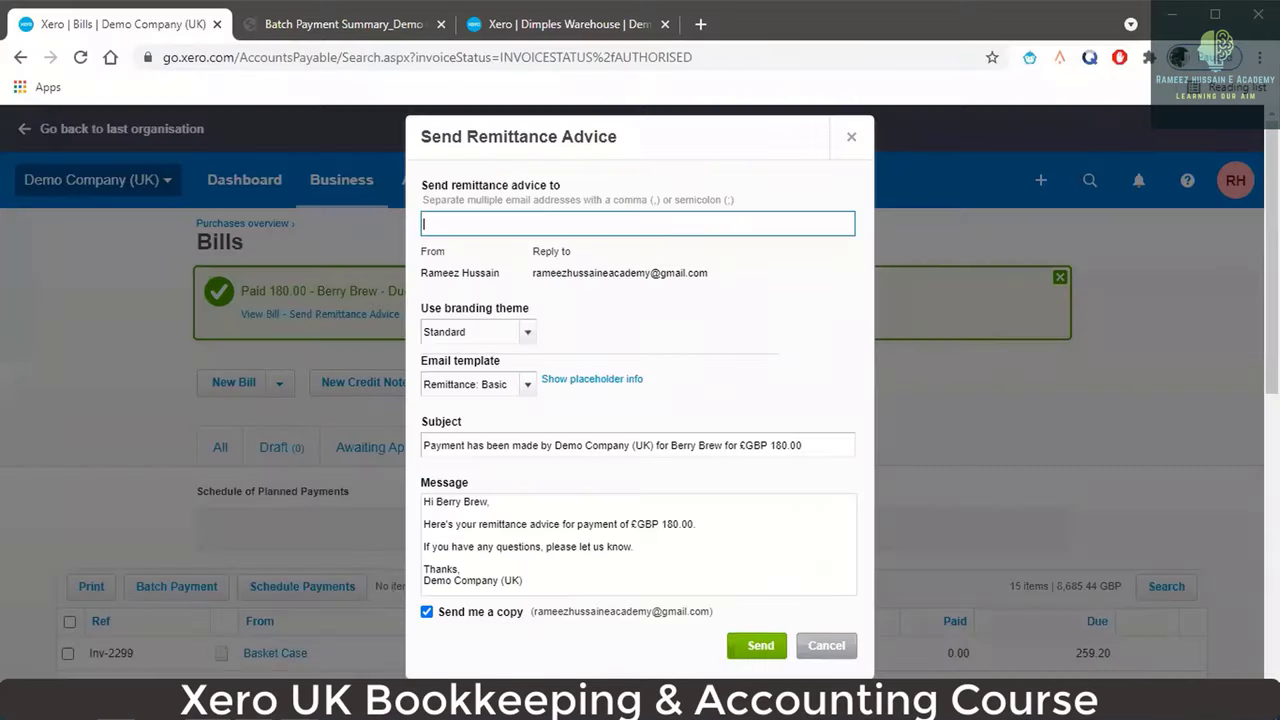
pyautogui.click(852, 137)
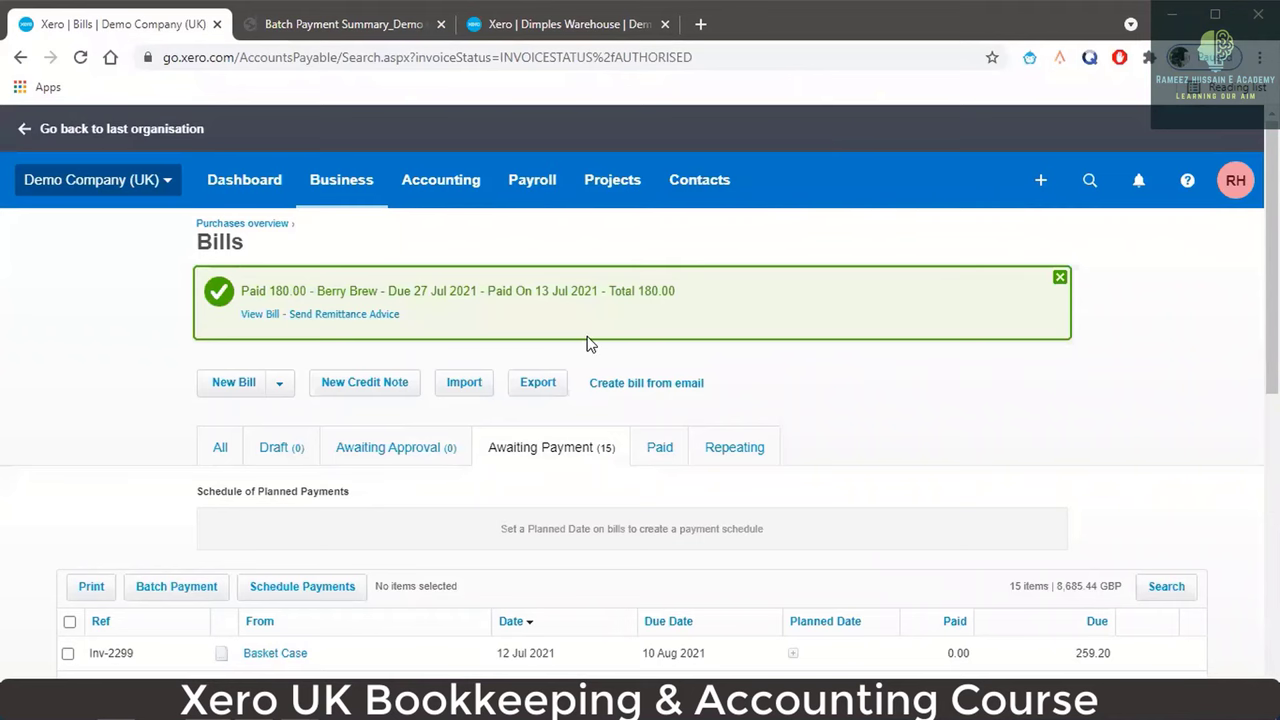
# Step: Check the Word course outline, then open Xero's Business menu
pyautogui.hotkey('alt', 'Tab')
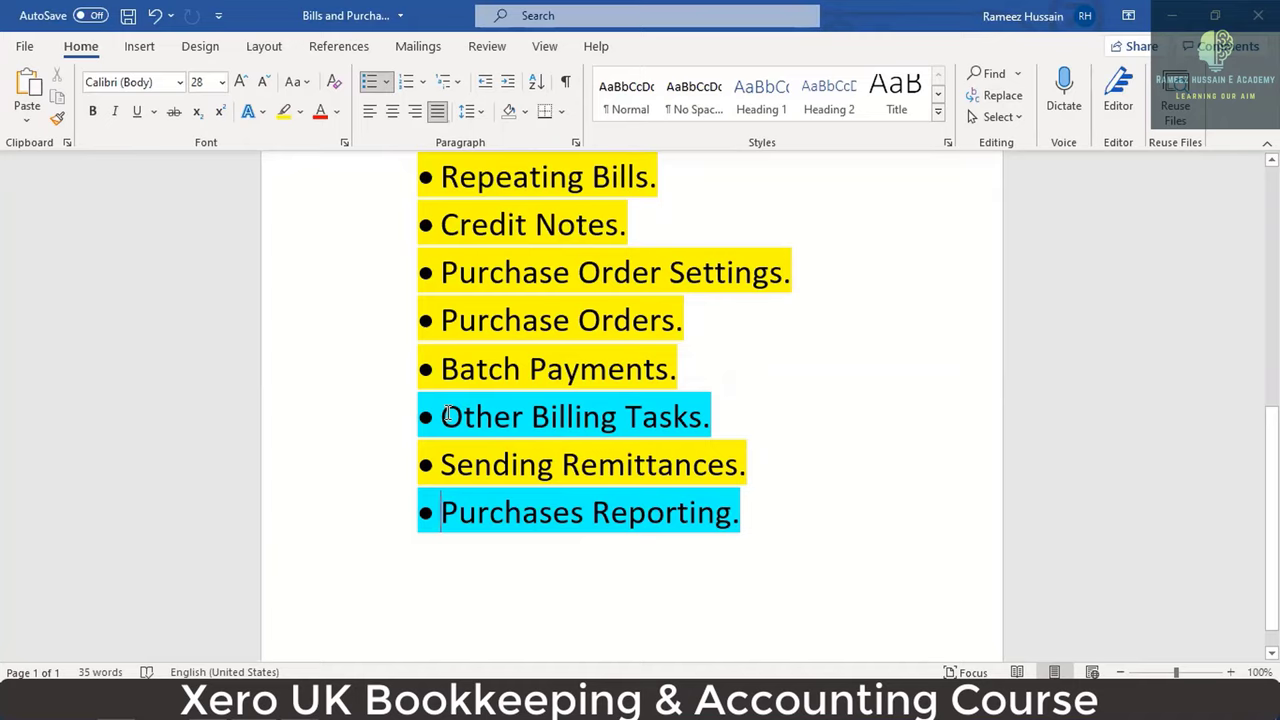
pyautogui.hotkey('alt', 'Tab')
pyautogui.click(360, 185)
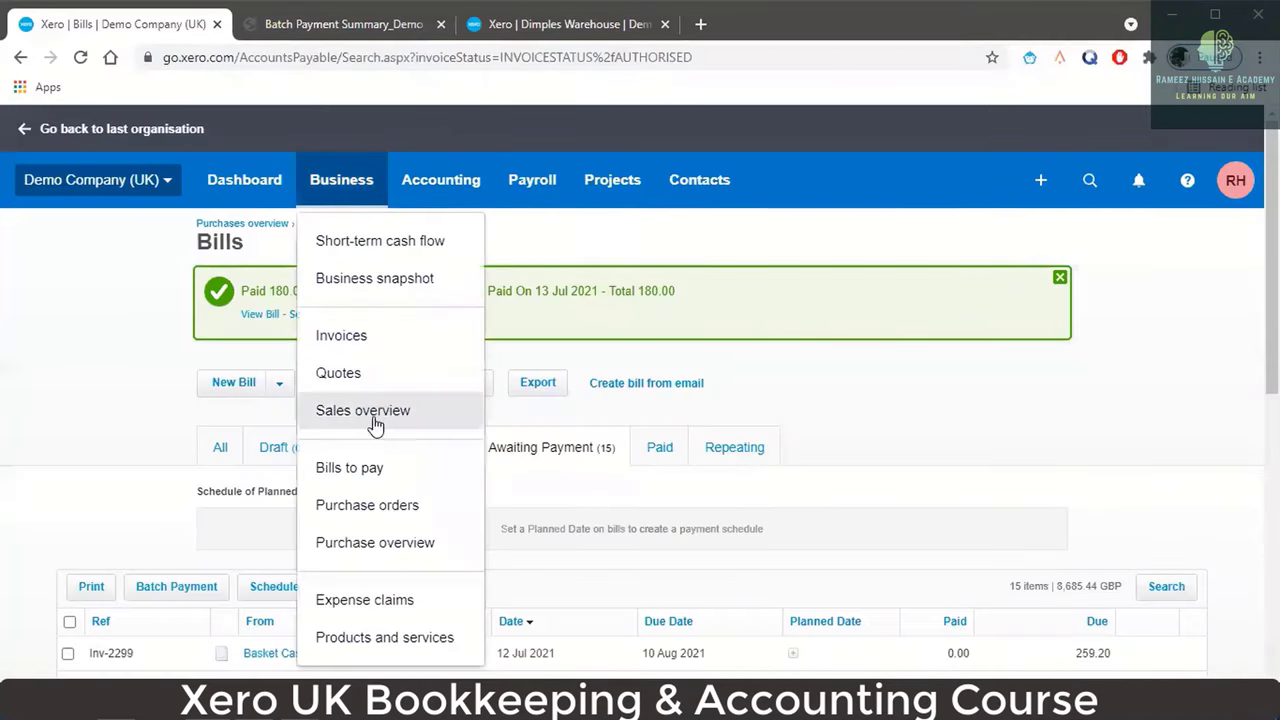
# Step: From Bills to pay, open Basket Case bill Inv-2299 and show its Bill Options
pyautogui.click(368, 470)
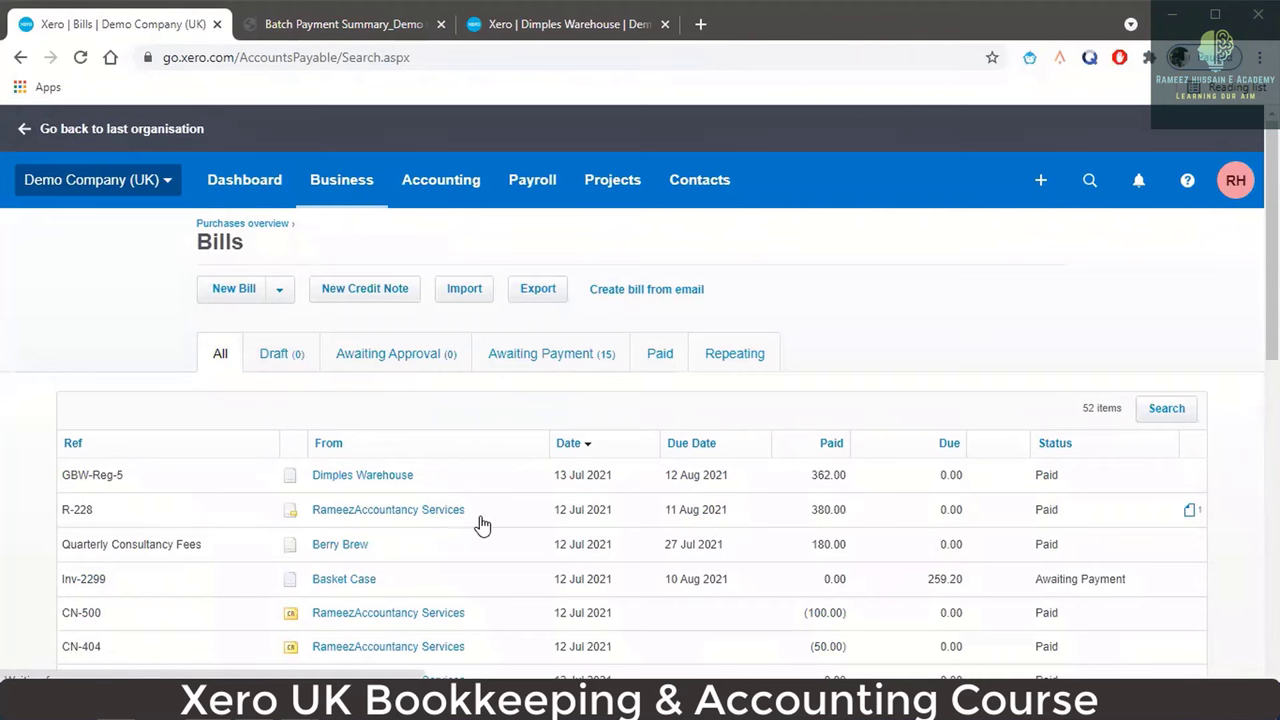
pyautogui.scroll(-1, 480, 523)
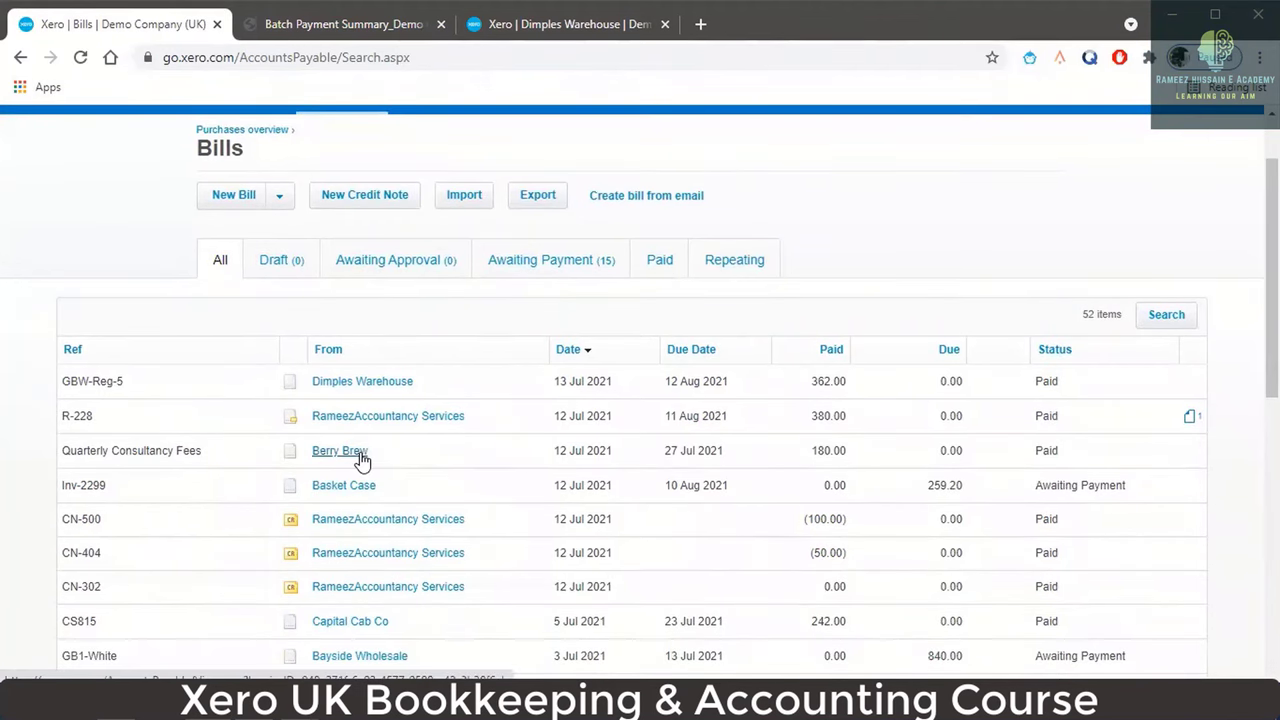
pyautogui.click(354, 490)
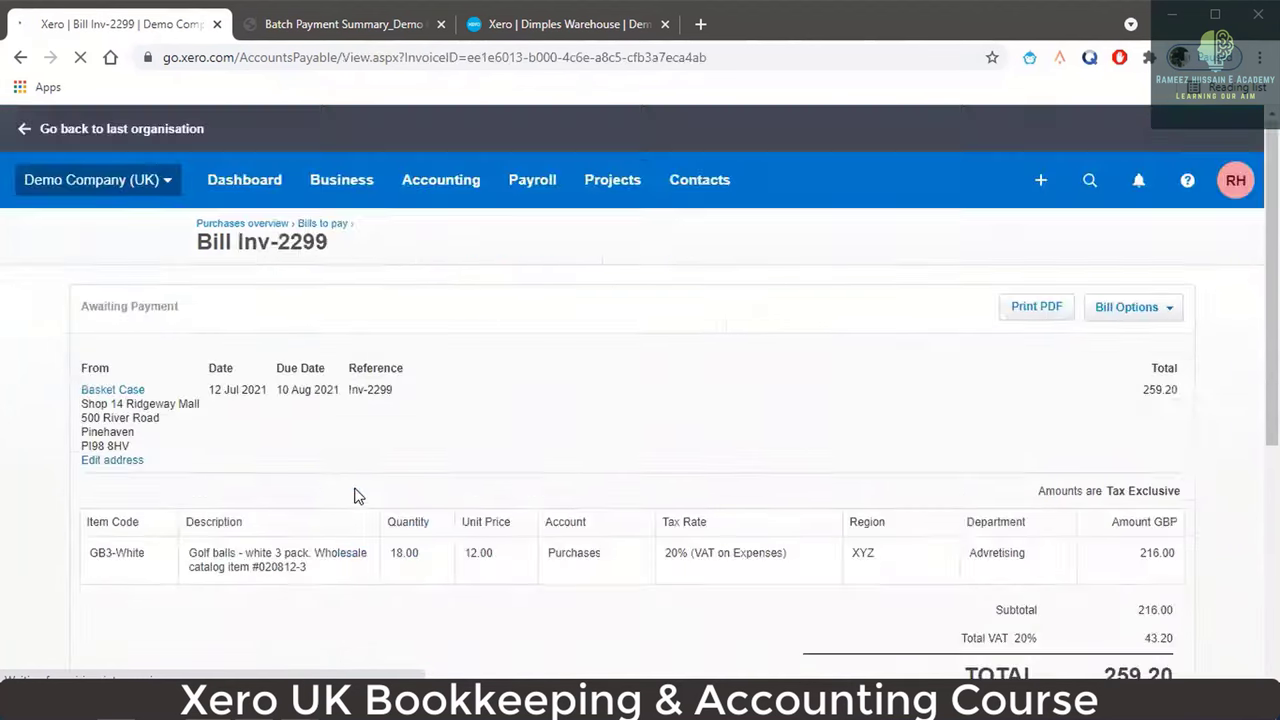
pyautogui.scroll(-4, 1234, 329)
pyautogui.scroll(4, 1076, 365)
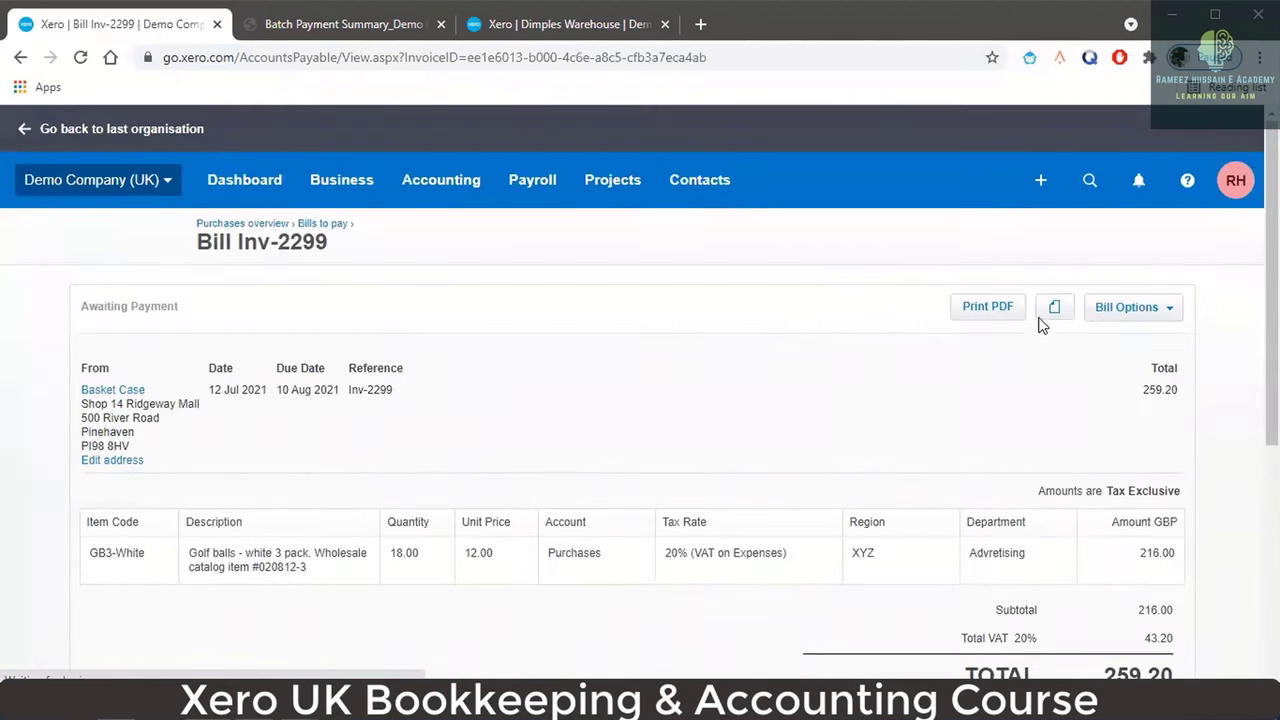
pyautogui.click(1170, 310)
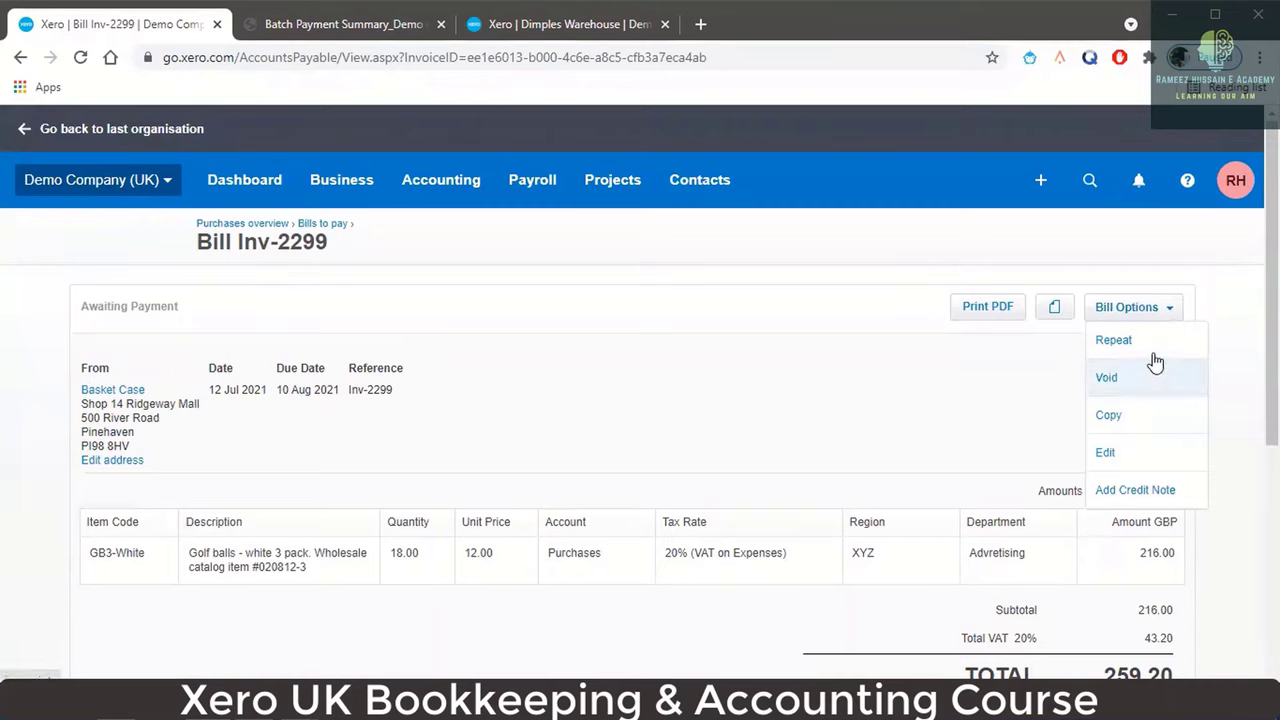
# Step: Copy bill Inv-2299 to a new bill and change the supplier to ABC Furniture
pyautogui.click(1117, 428)
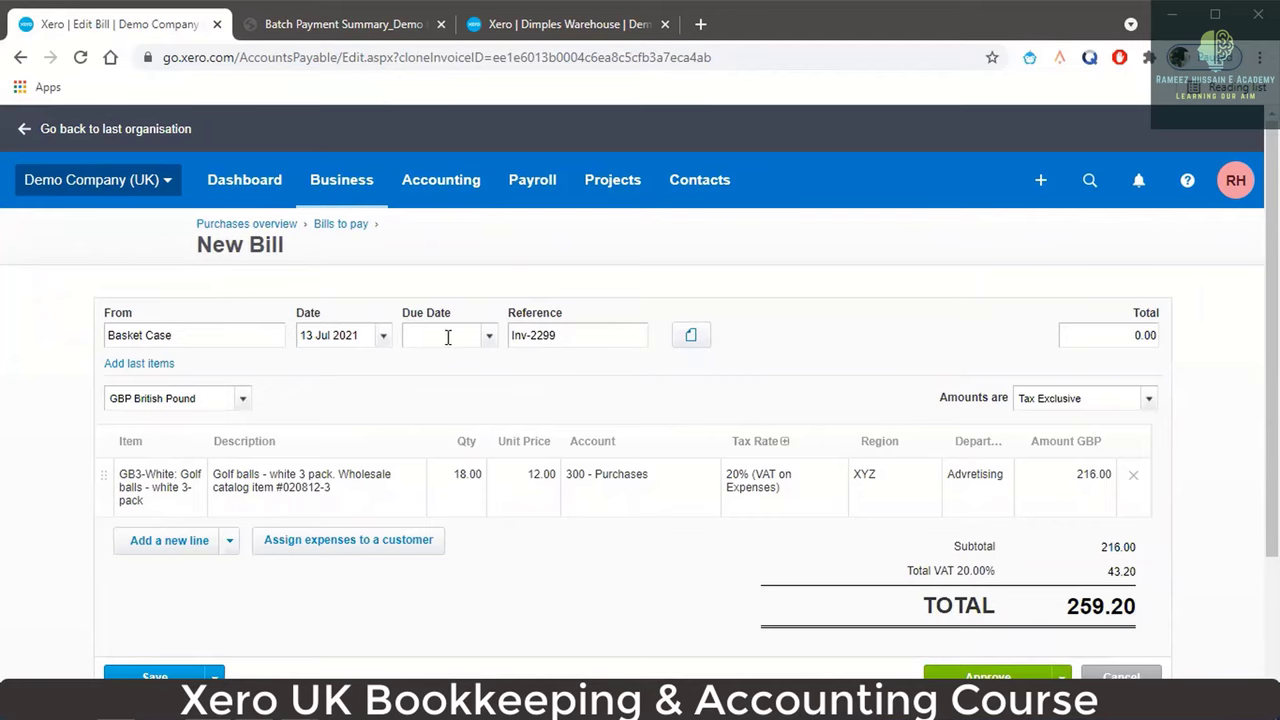
pyautogui.tripleClick(200, 335)
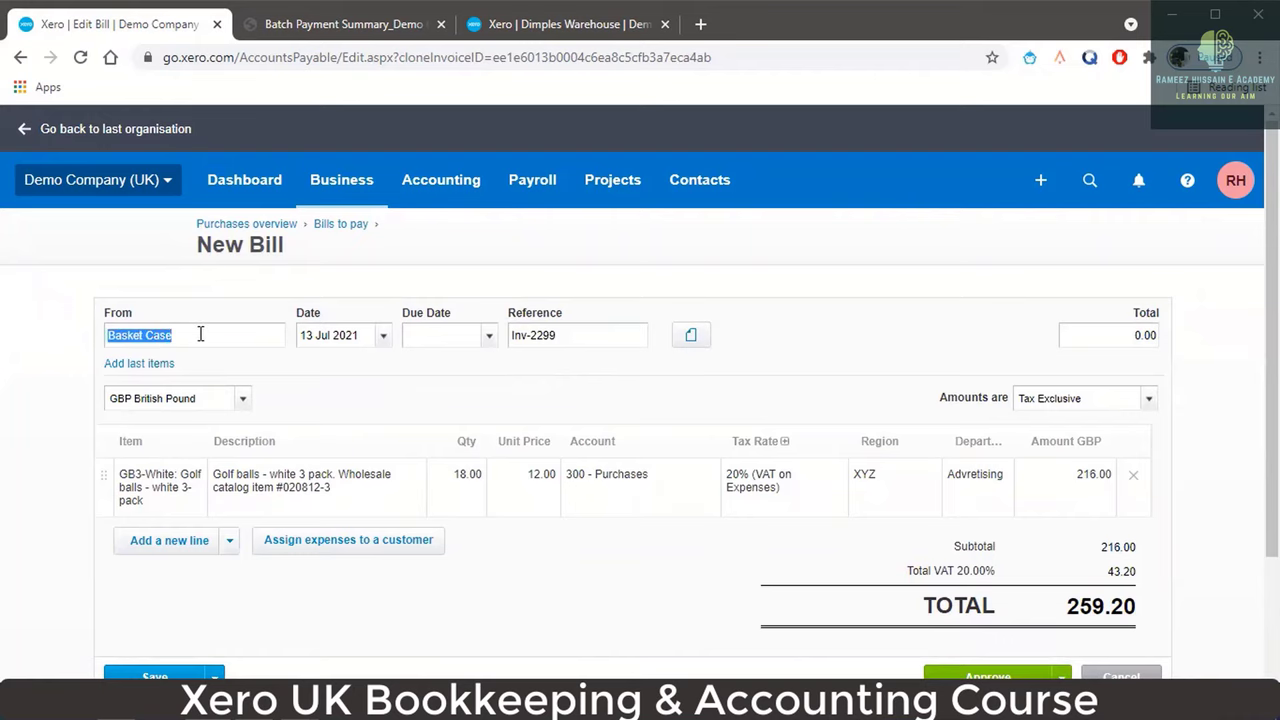
pyautogui.write('a')
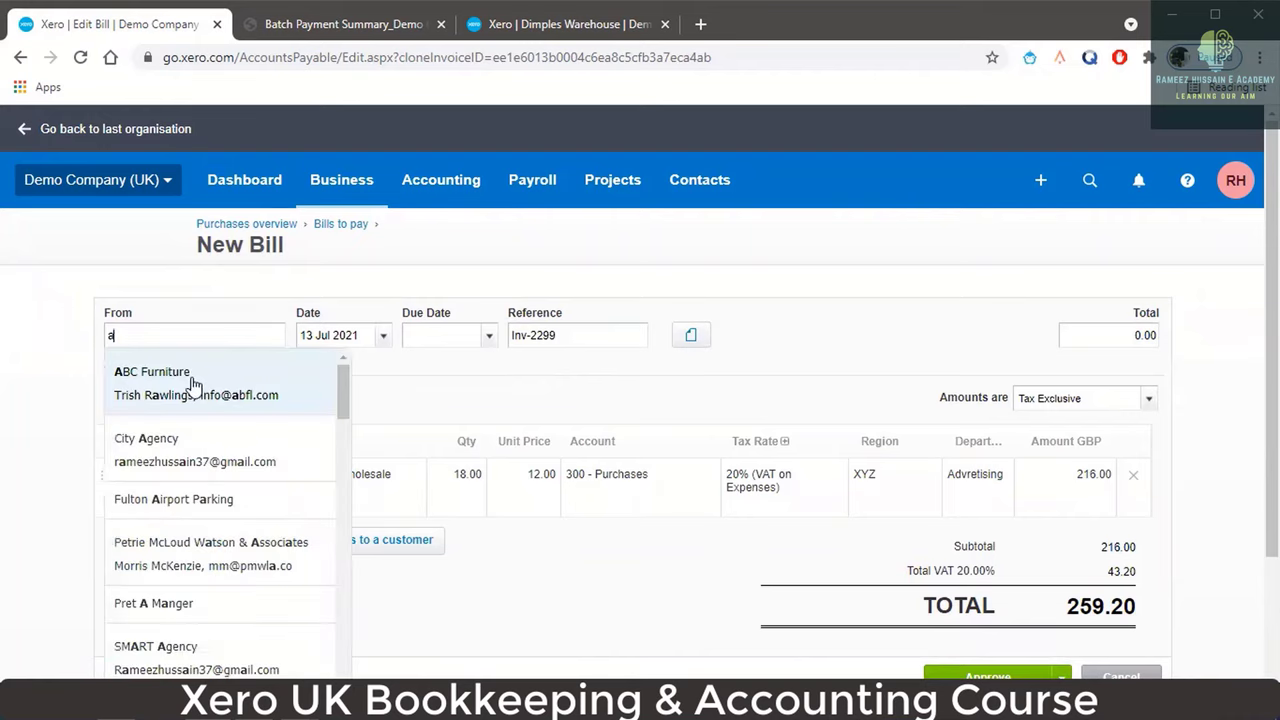
pyautogui.click(315, 375)
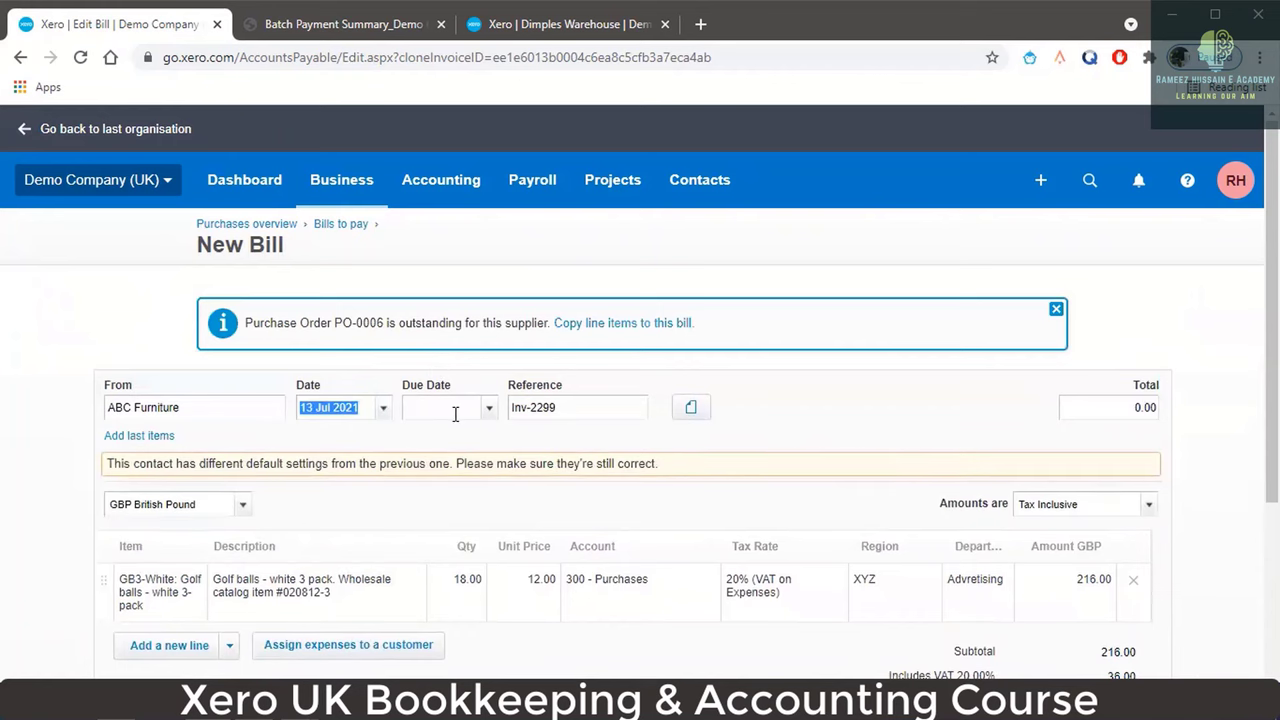
pyautogui.scroll(-1, 455, 413)
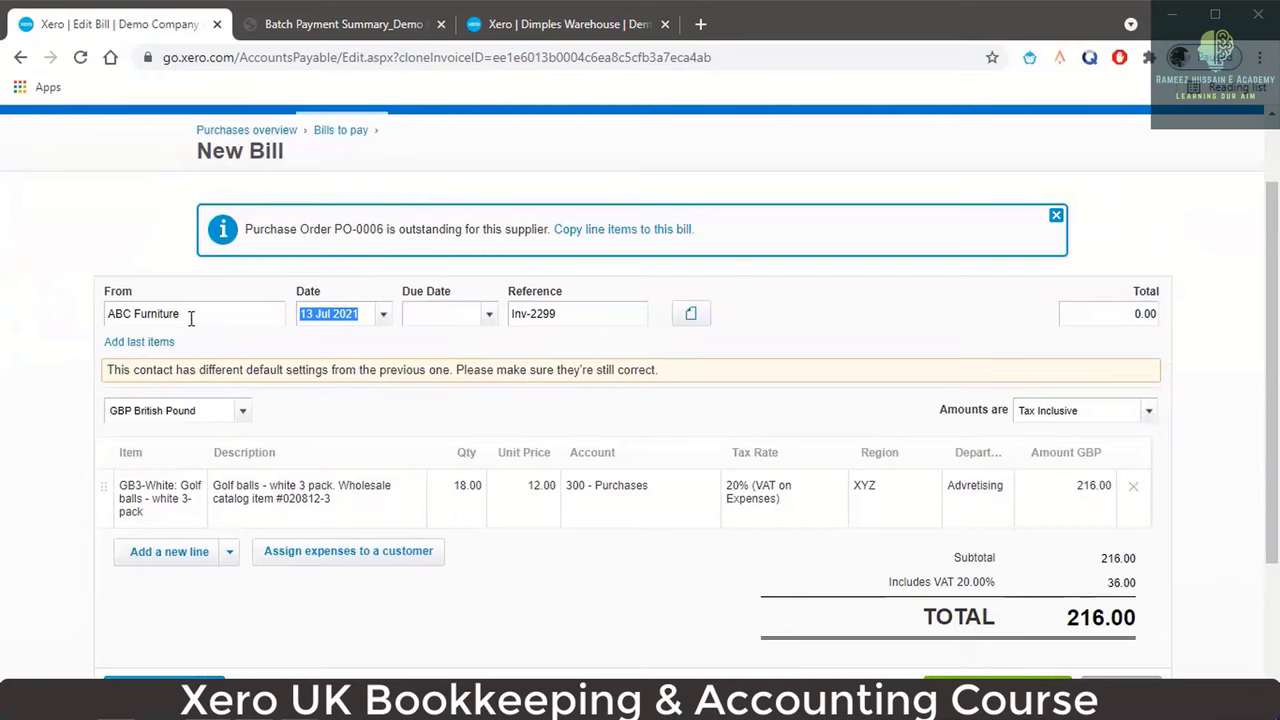
# Step: Set the new bill's due date to 14 Jul 2021, then go to the batch payment summary PDF
pyautogui.click(429, 313)
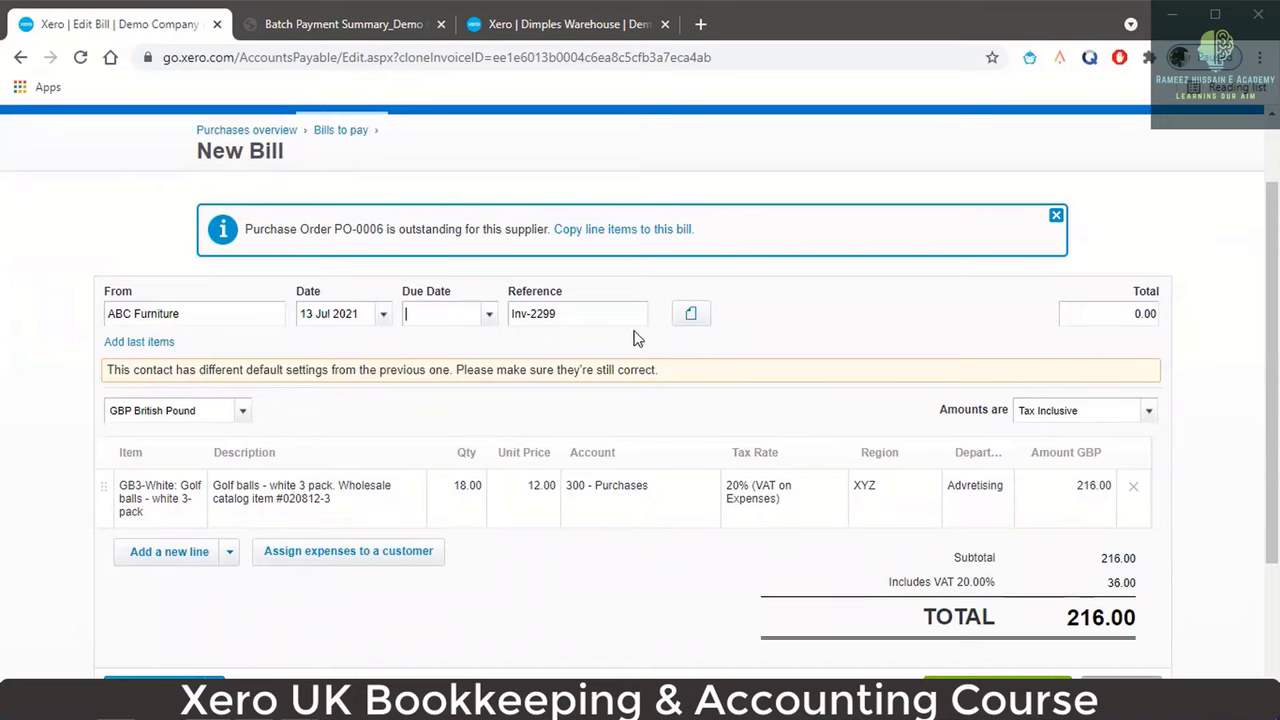
pyautogui.click(481, 320)
pyautogui.click(550, 503)
pyautogui.scroll(-2, 714, 390)
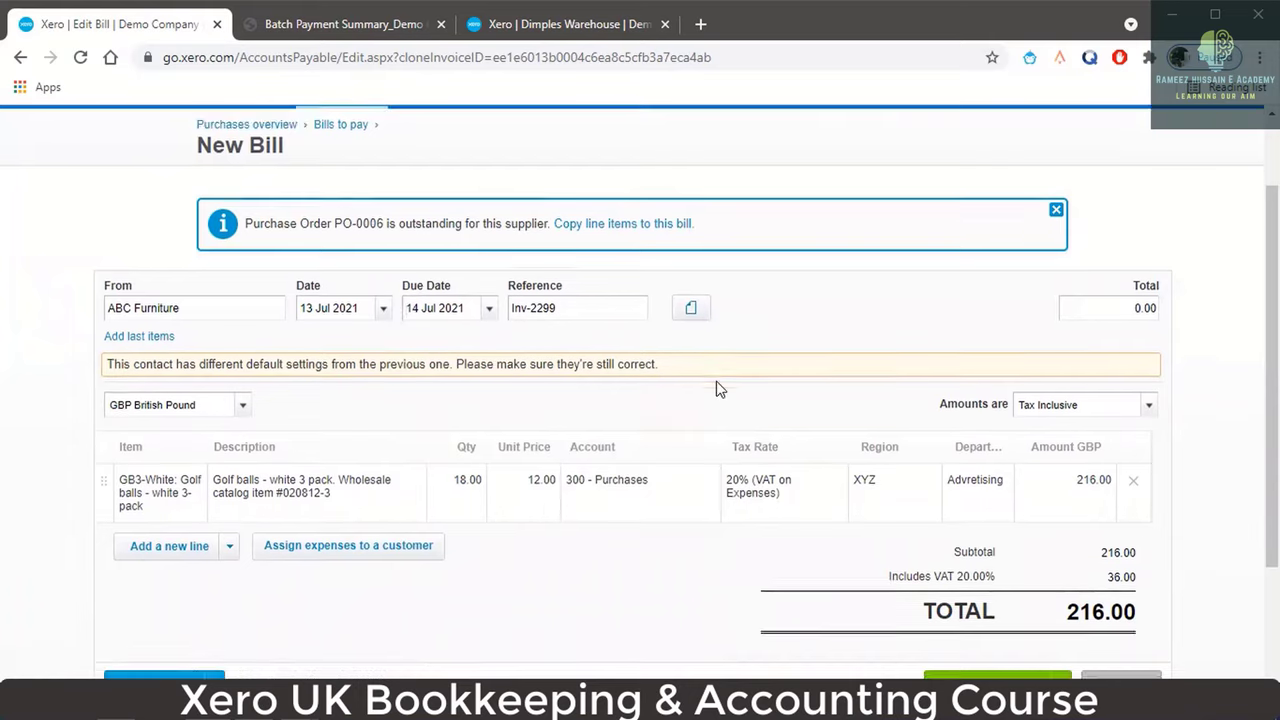
pyautogui.scroll(2, 1147, 397)
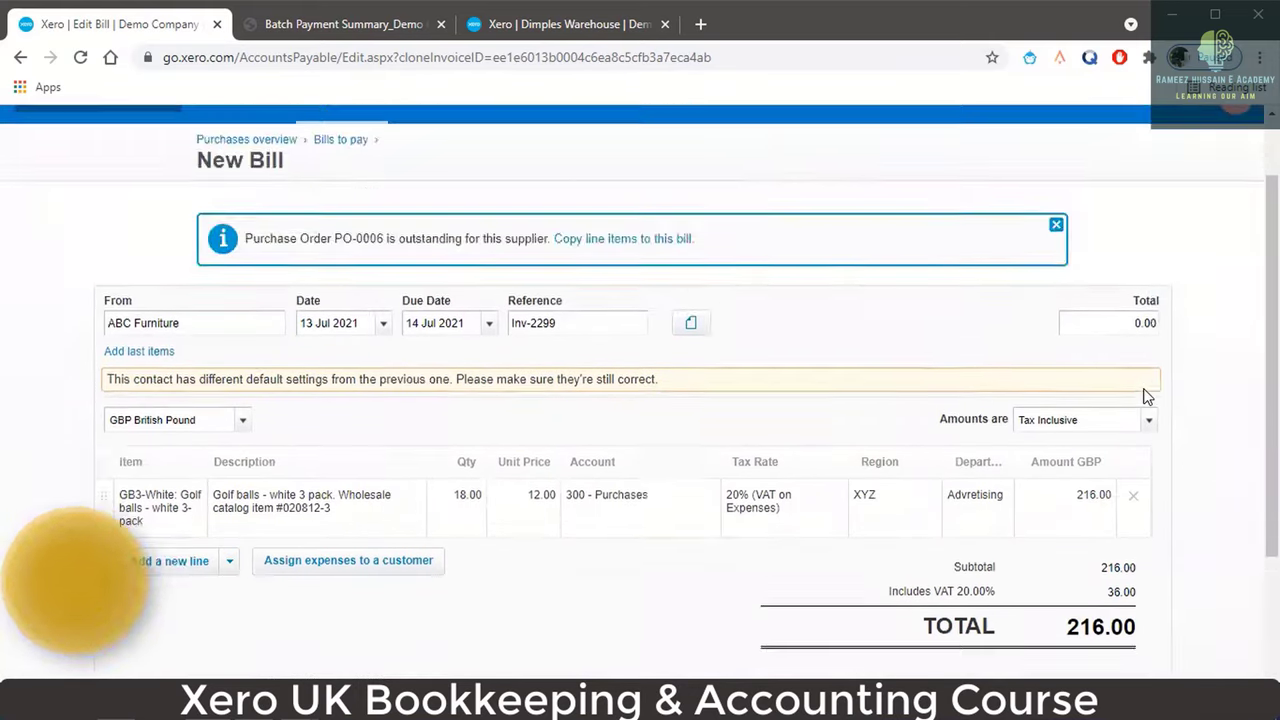
pyautogui.scroll(-2, 1147, 397)
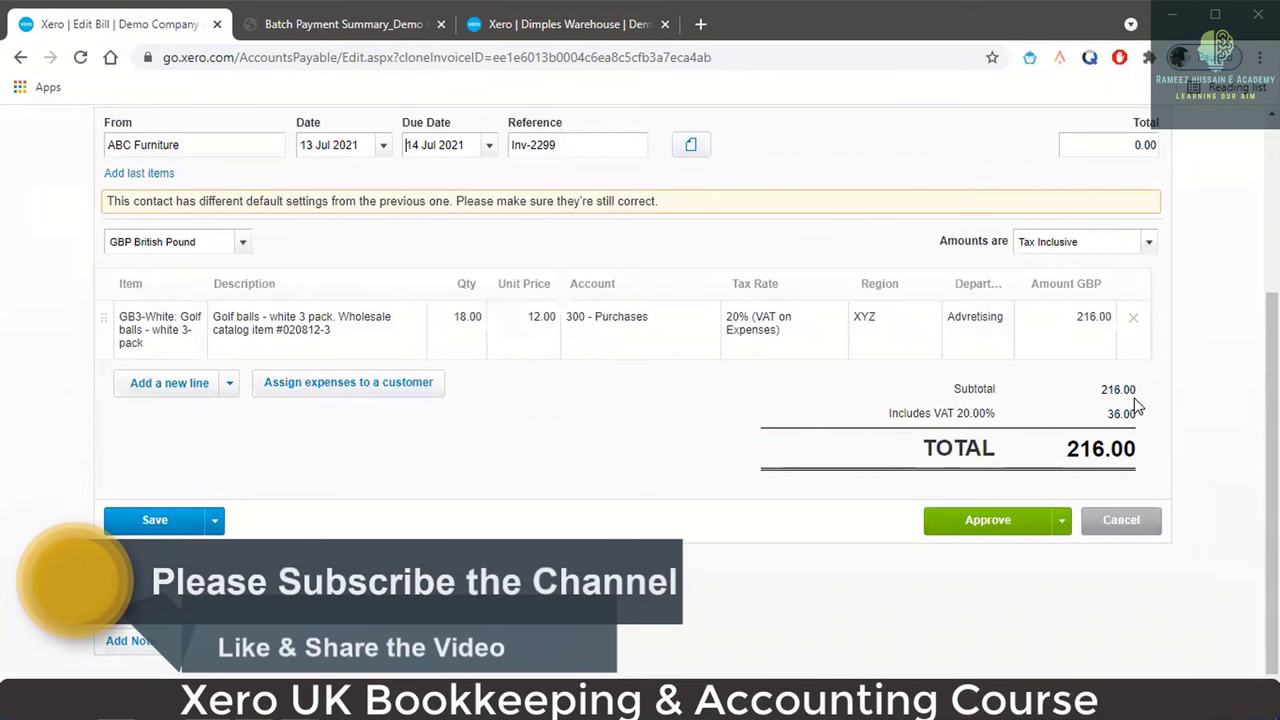
pyautogui.click(385, 26)
# Step: Close the payment summary PDF, return to Bills to pay, and view the Paid bills
pyautogui.click(441, 24)
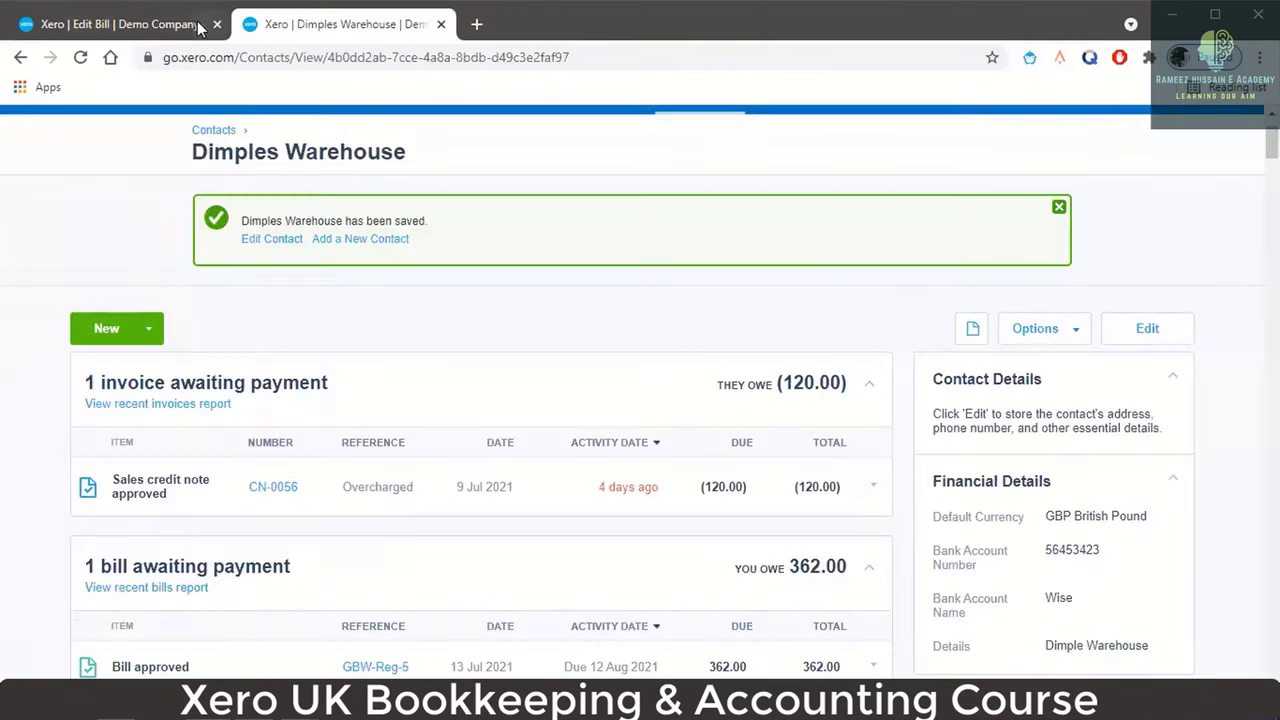
pyautogui.click(120, 24)
pyautogui.scroll(3, 446, 225)
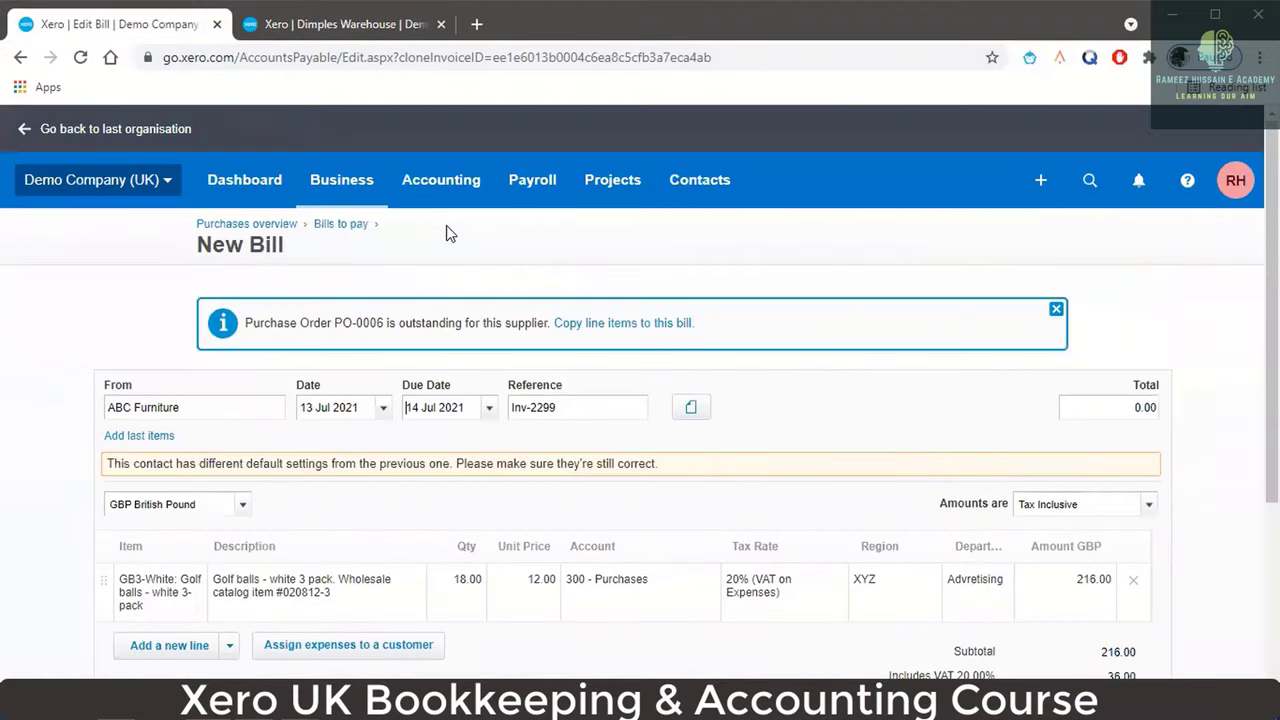
pyautogui.click(387, 190)
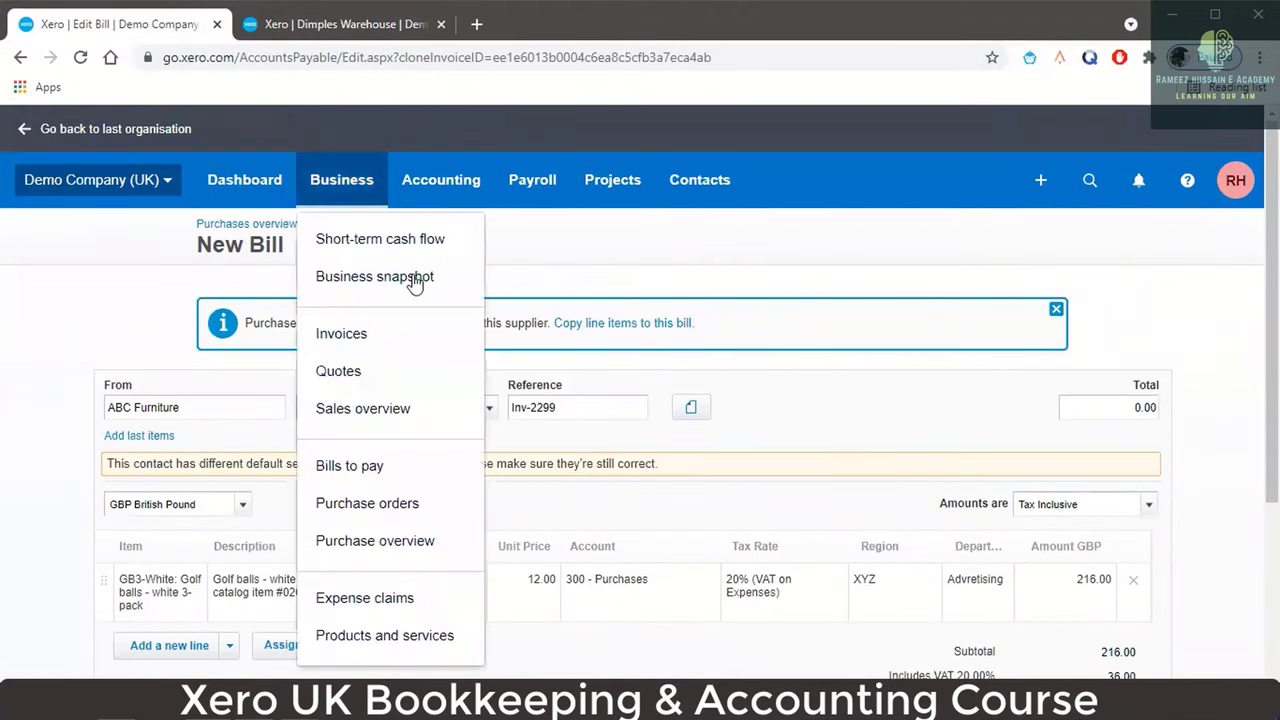
pyautogui.click(398, 468)
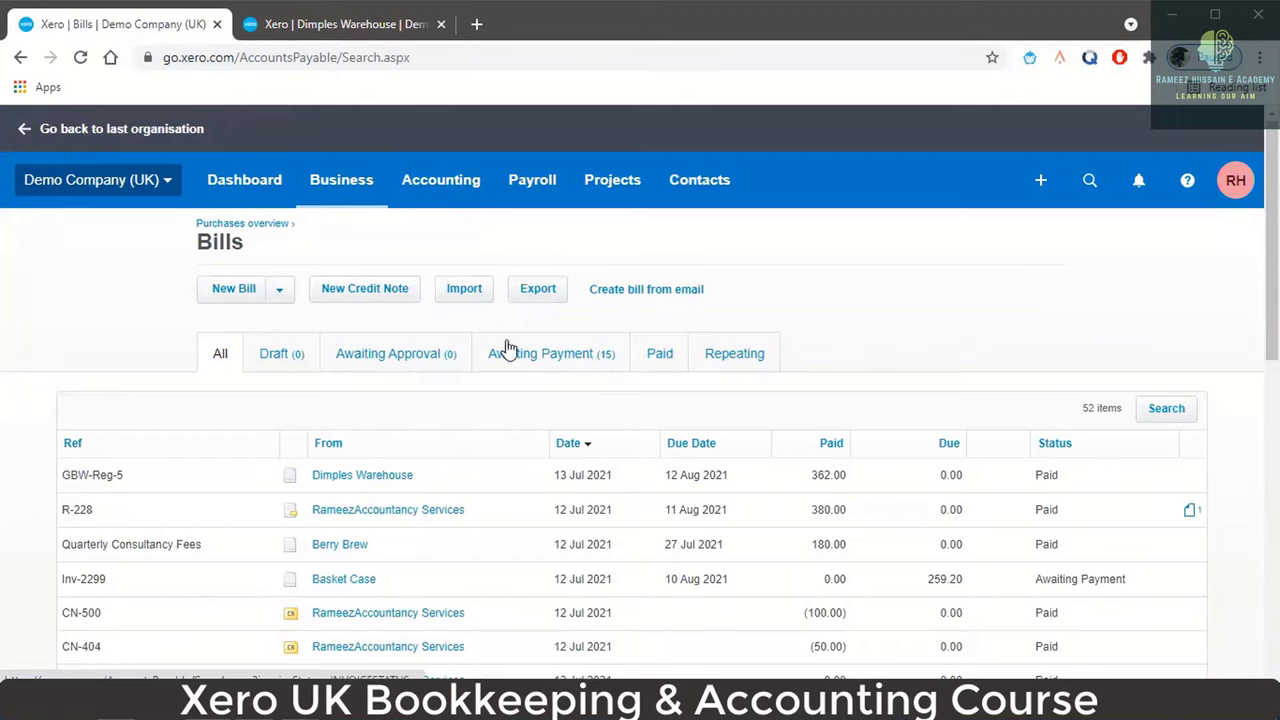
pyautogui.click(654, 356)
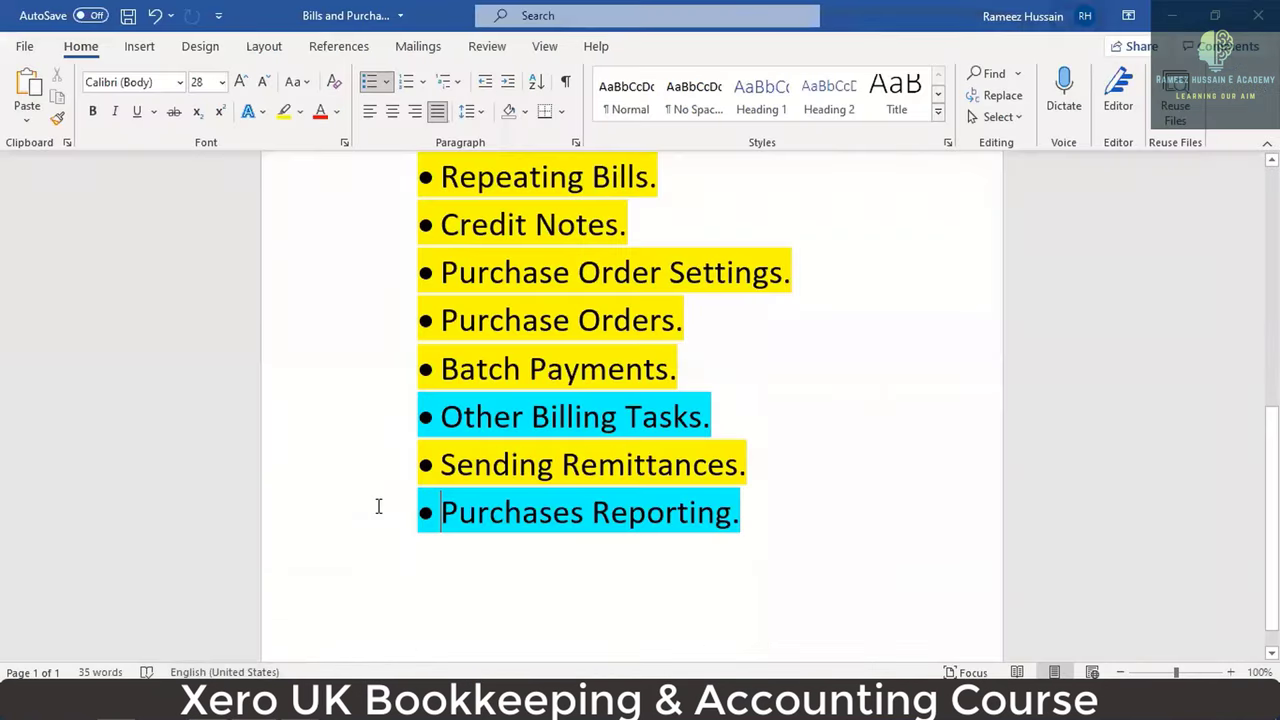
# Step: Re-highlight the Other Billing Tasks line in yellow in Word, then return to Chrome
pyautogui.click(410, 416)
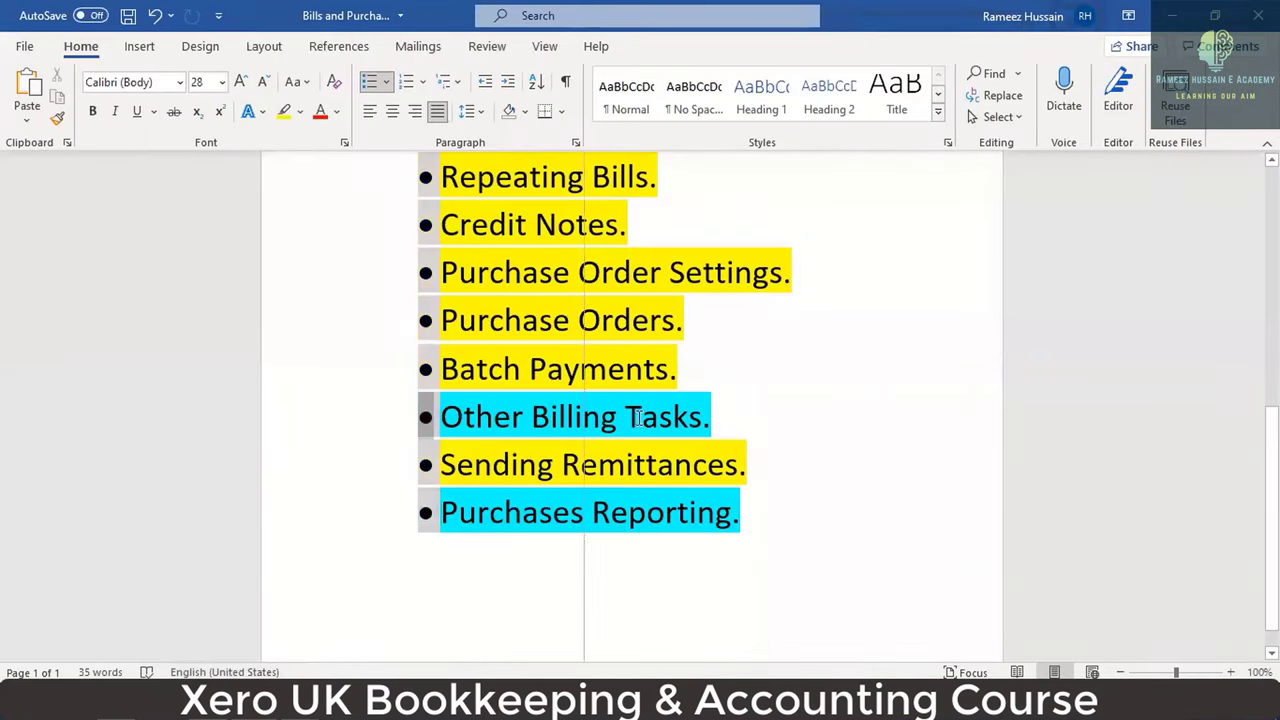
pyautogui.moveTo(408, 416); pyautogui.dragTo(686, 418)
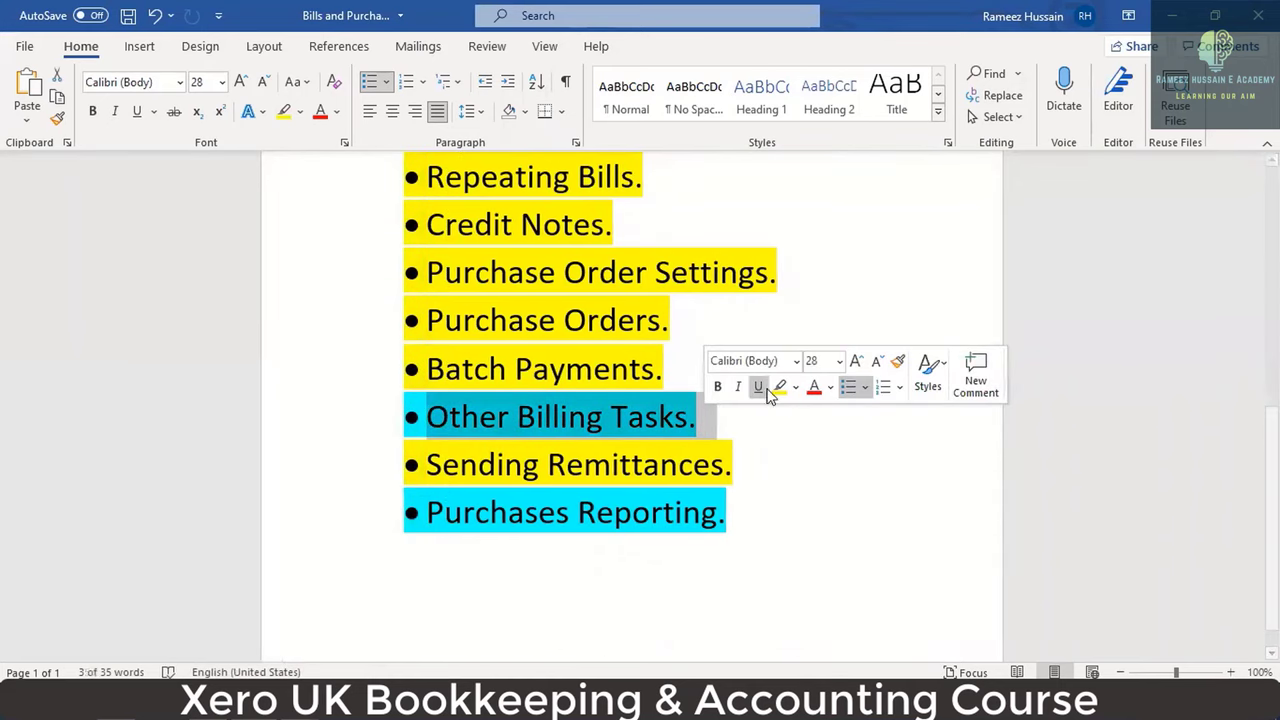
pyautogui.click(774, 386)
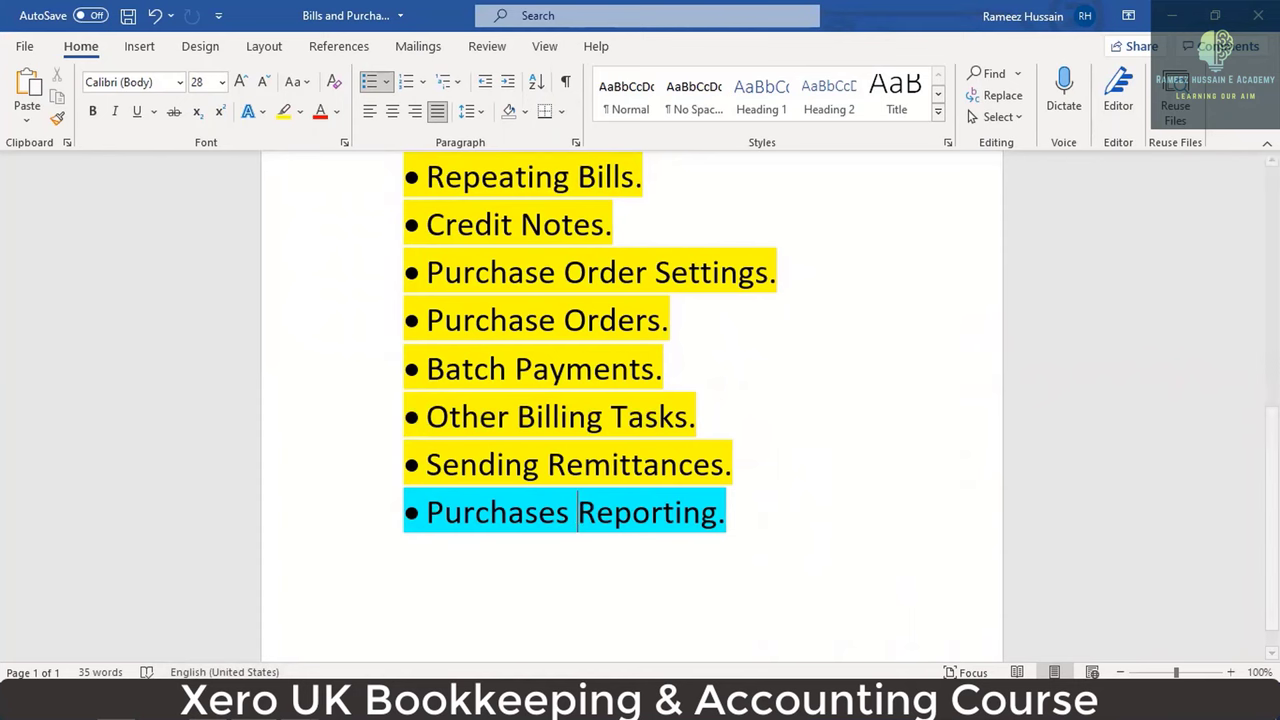
pyautogui.hotkey('alt', 'Tab')
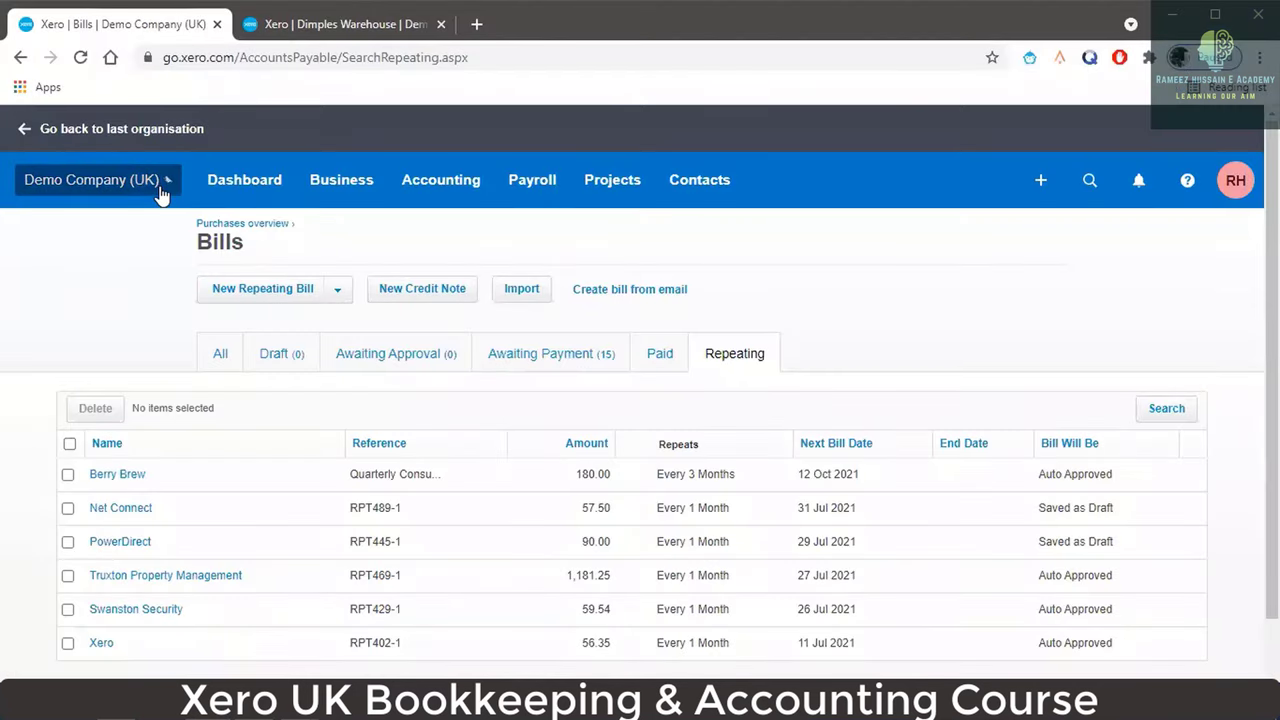
# Step: Open the Aged Payables report via Accounting > Reports > Purchases > More reports
pyautogui.click(160, 182)
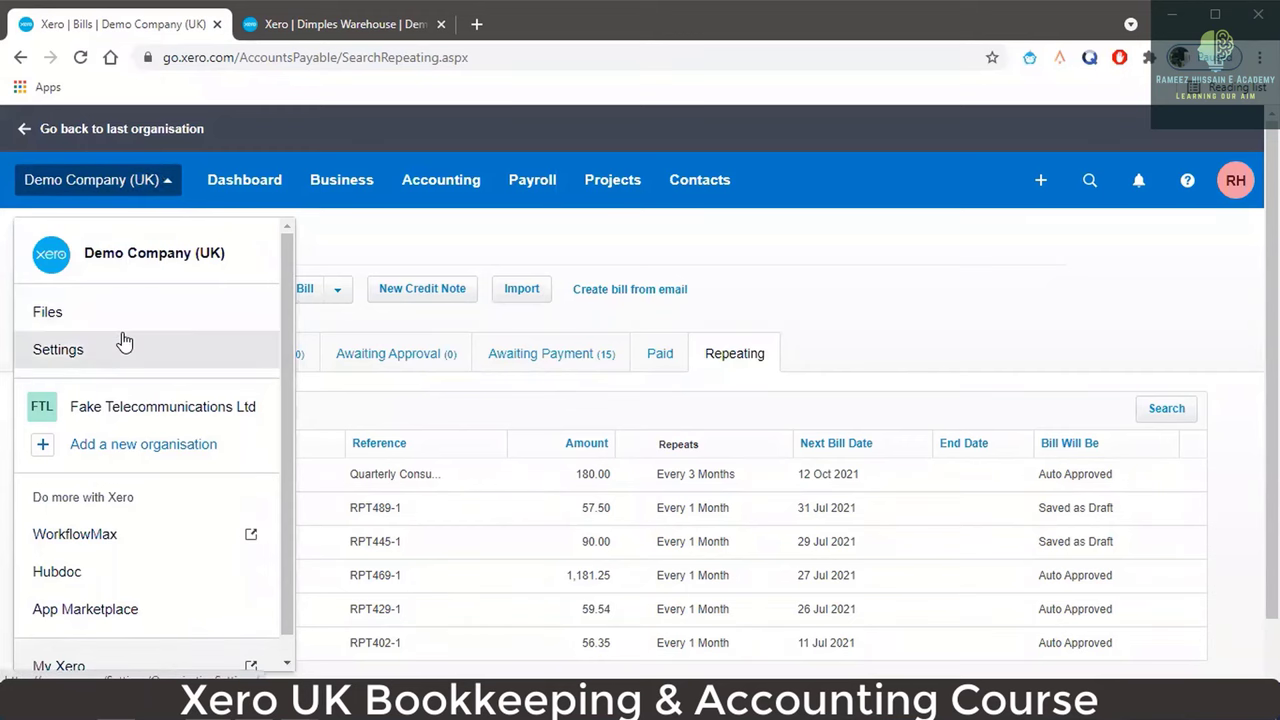
pyautogui.click(441, 180)
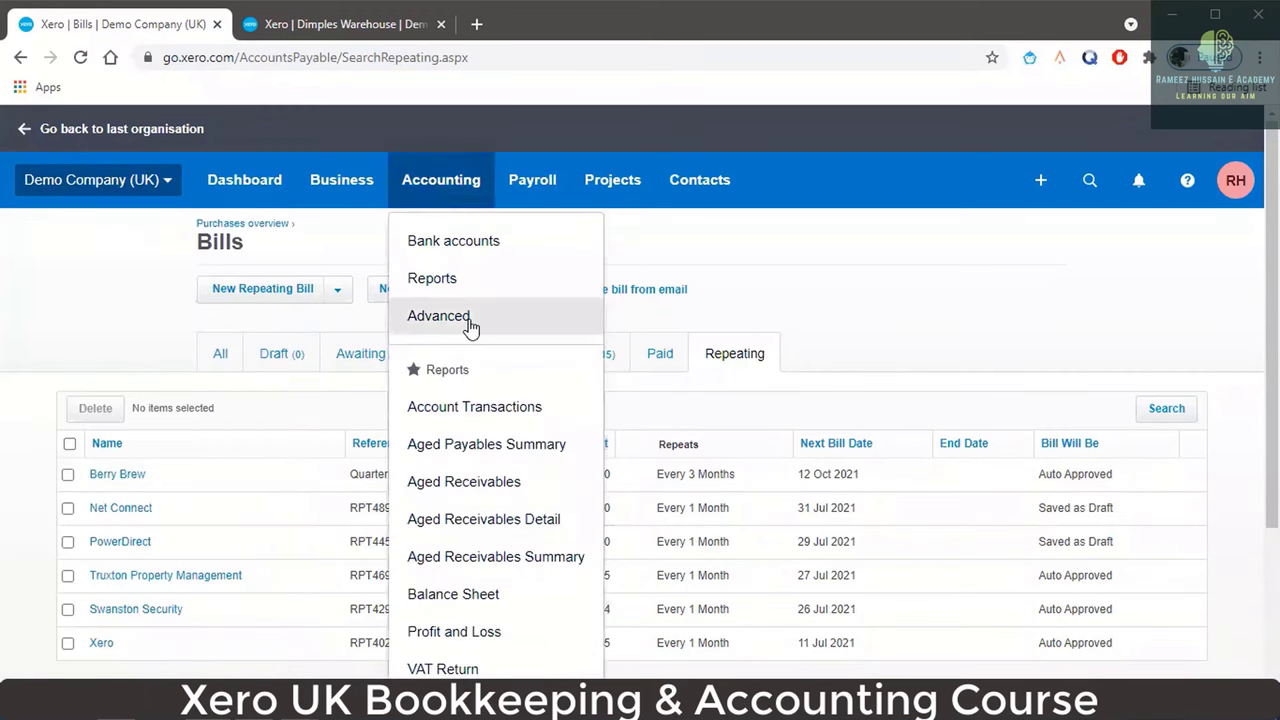
pyautogui.click(457, 286)
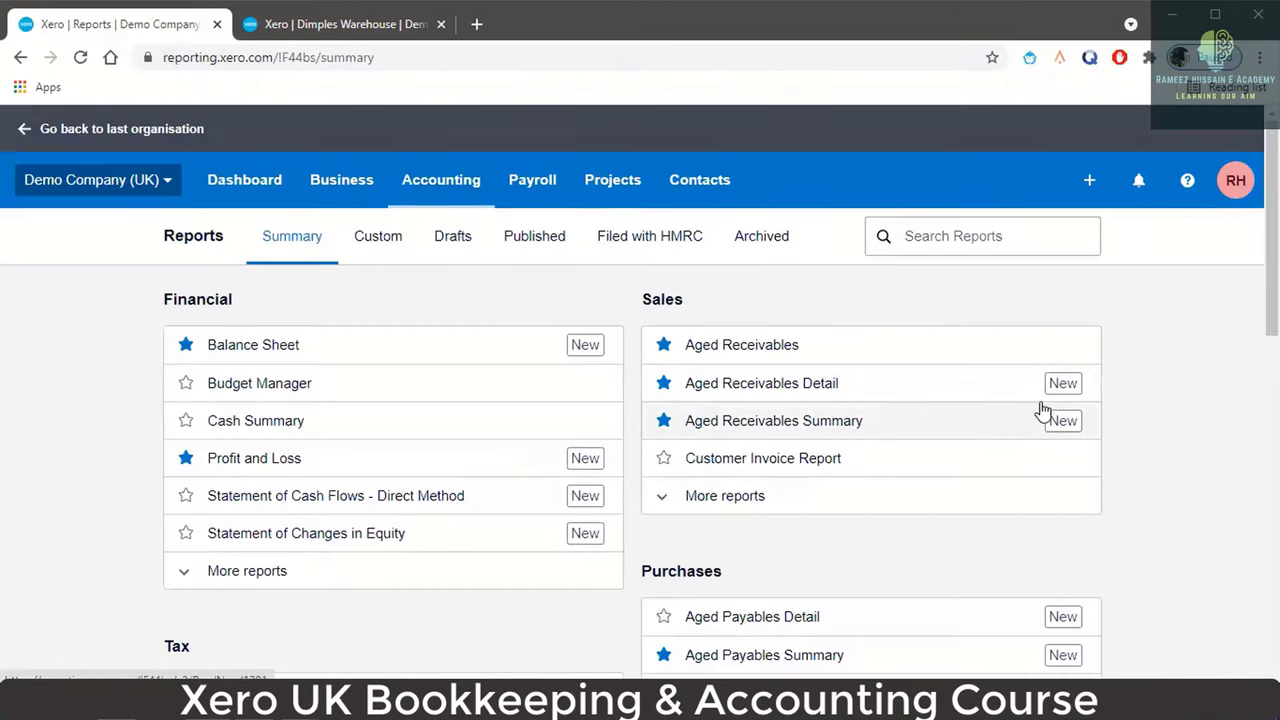
pyautogui.scroll(-3, 1006, 420)
pyautogui.click(718, 500)
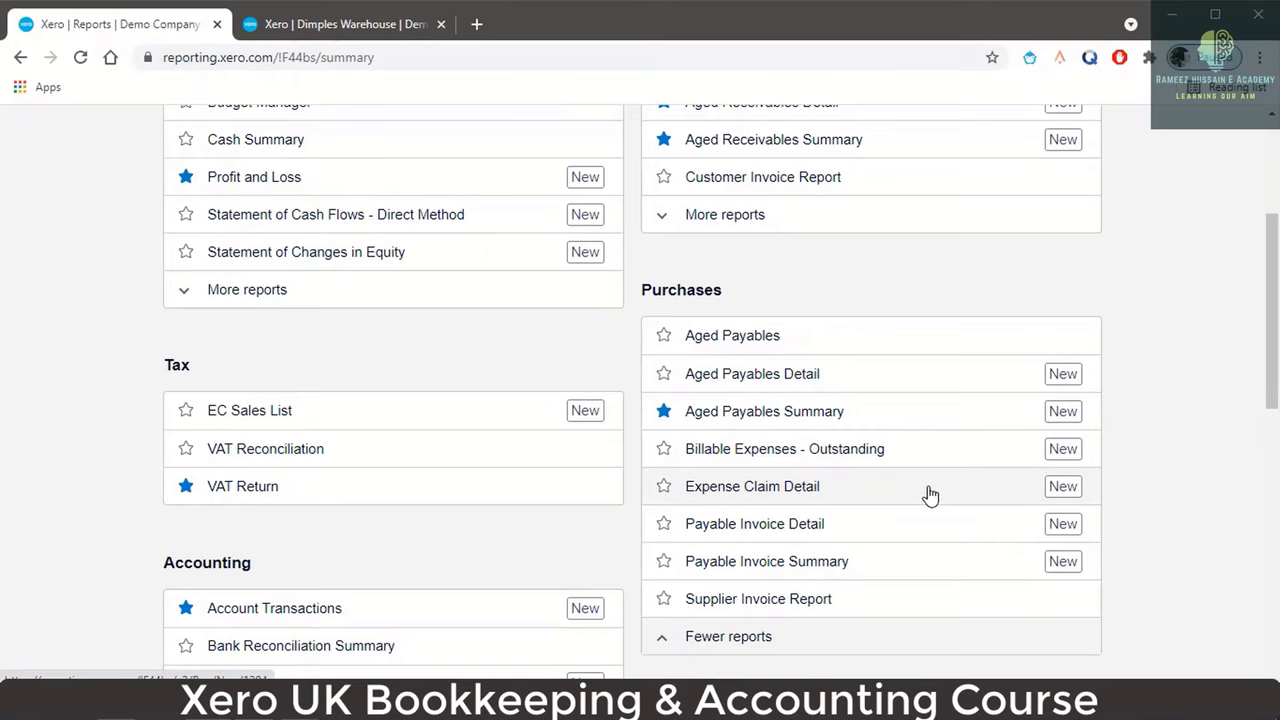
pyautogui.click(772, 343)
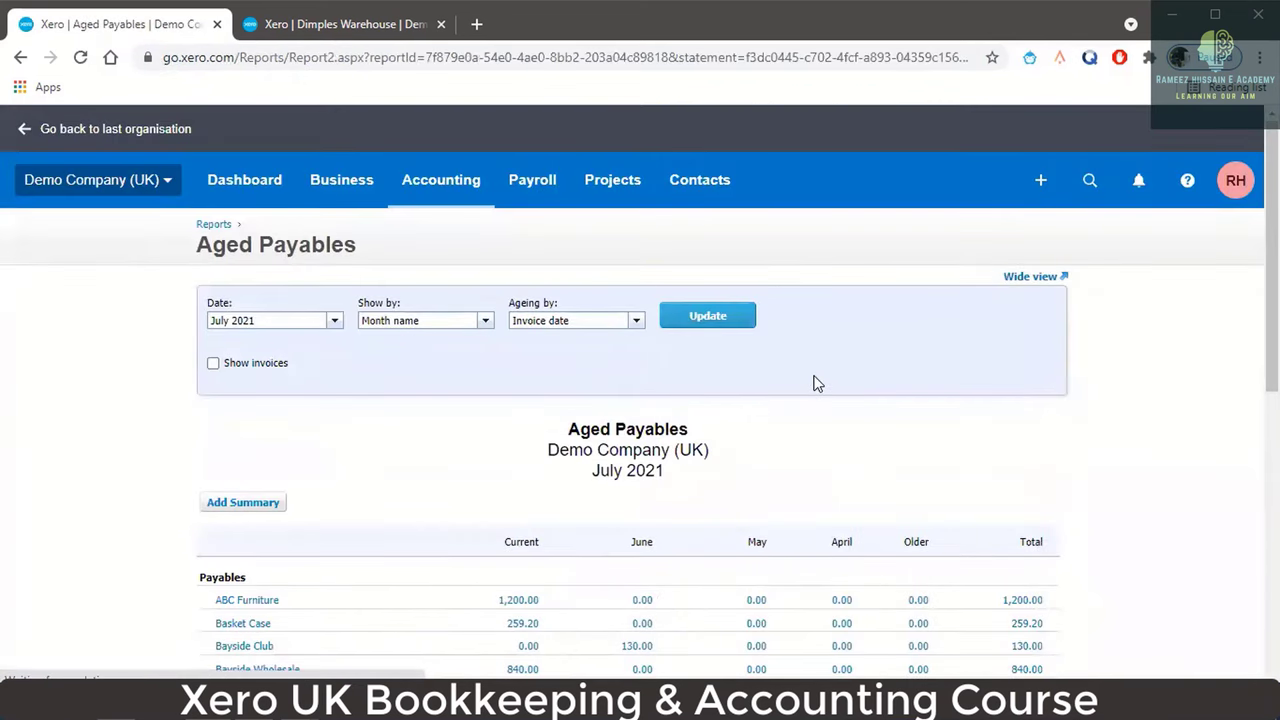
pyautogui.scroll(-4, 815, 383)
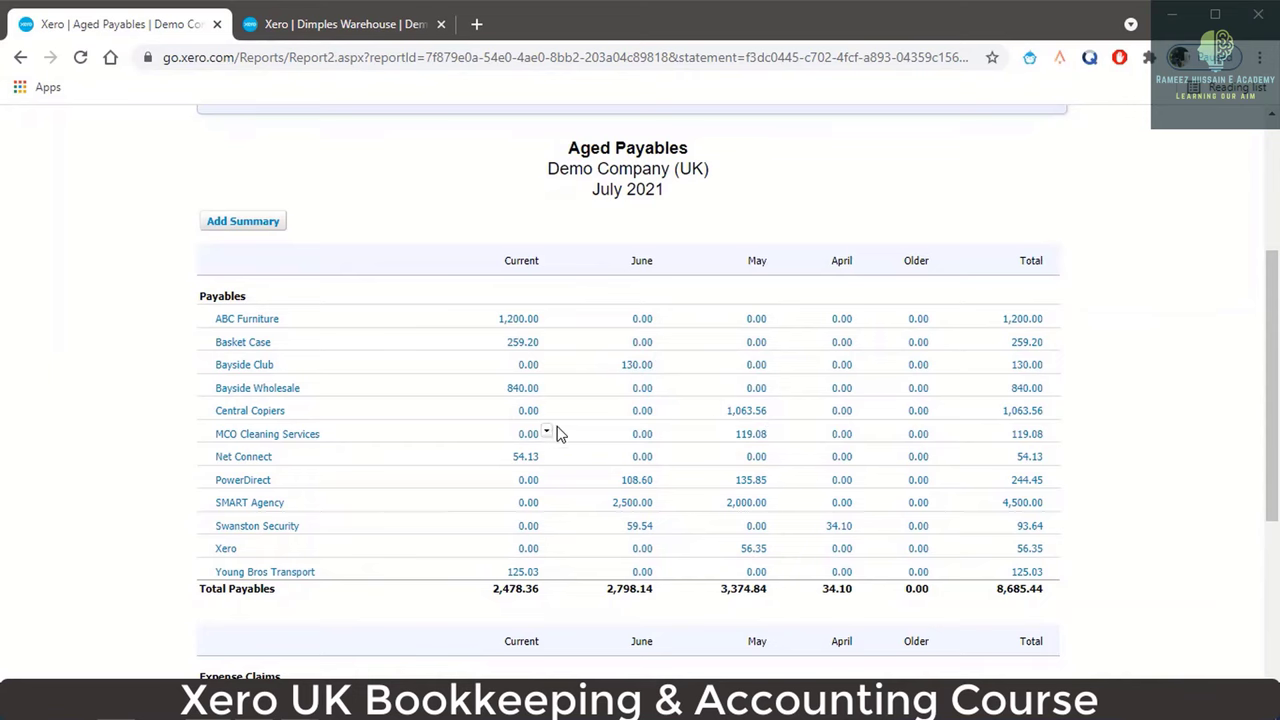
pyautogui.scroll(2, 668, 434)
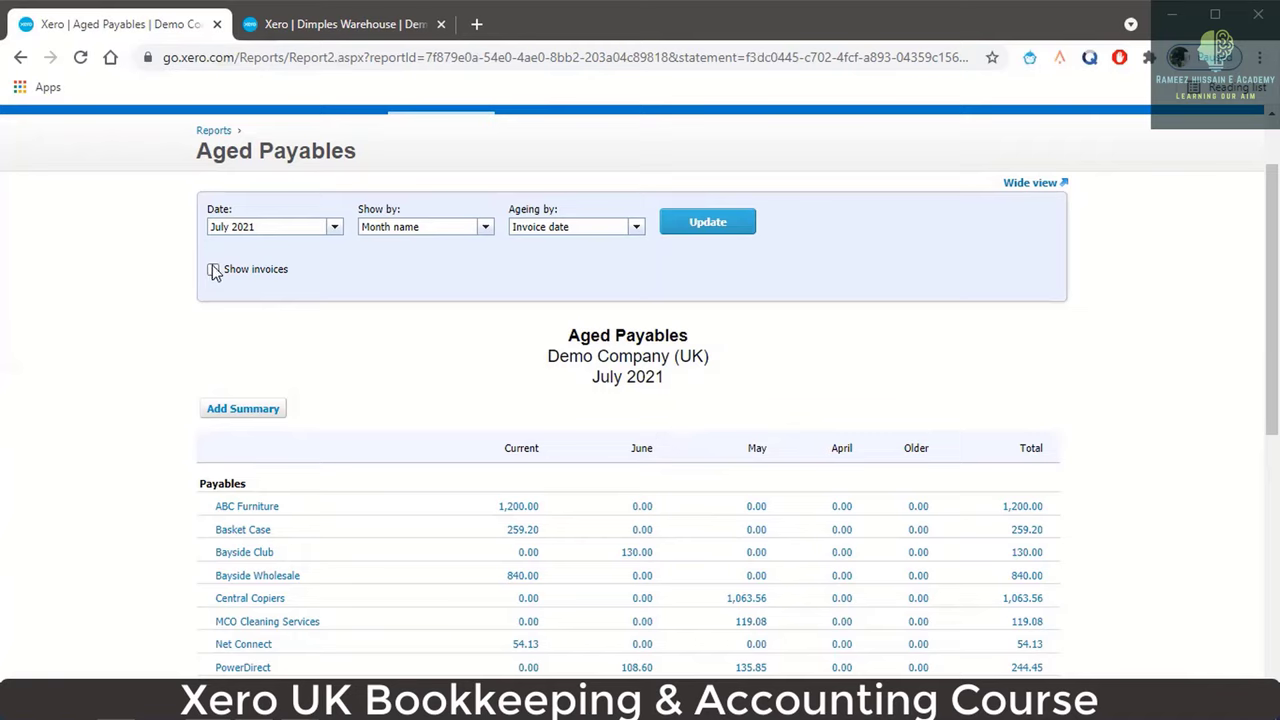
# Step: Turn on Show invoices and scroll through the per-invoice Aged Payables report
pyautogui.click(734, 230)
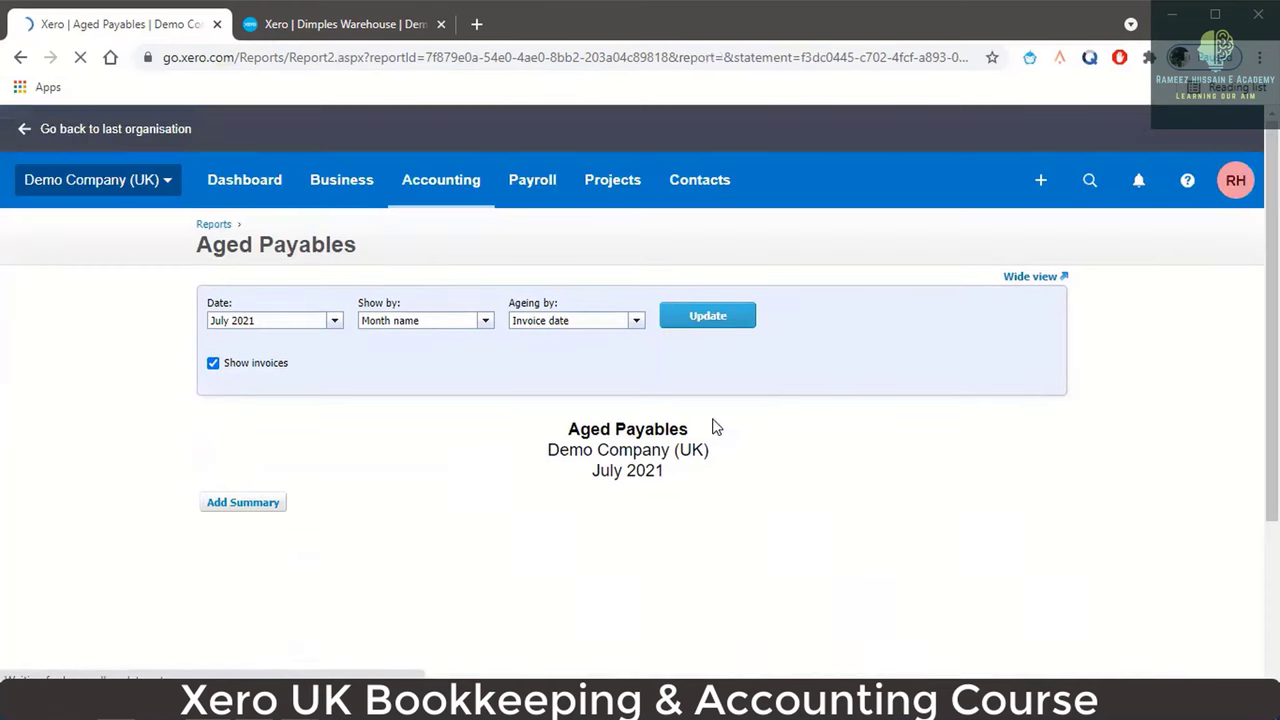
pyautogui.scroll(-3, 624, 480)
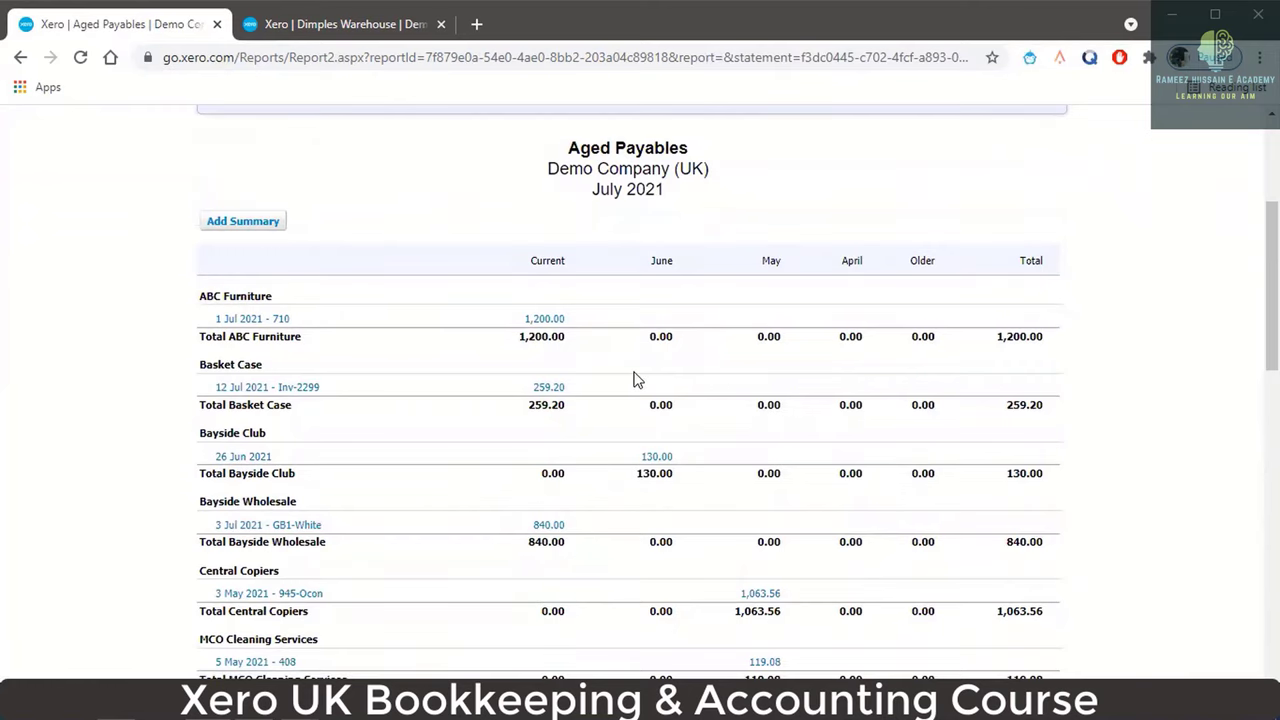
pyautogui.scroll(-7, 603, 503)
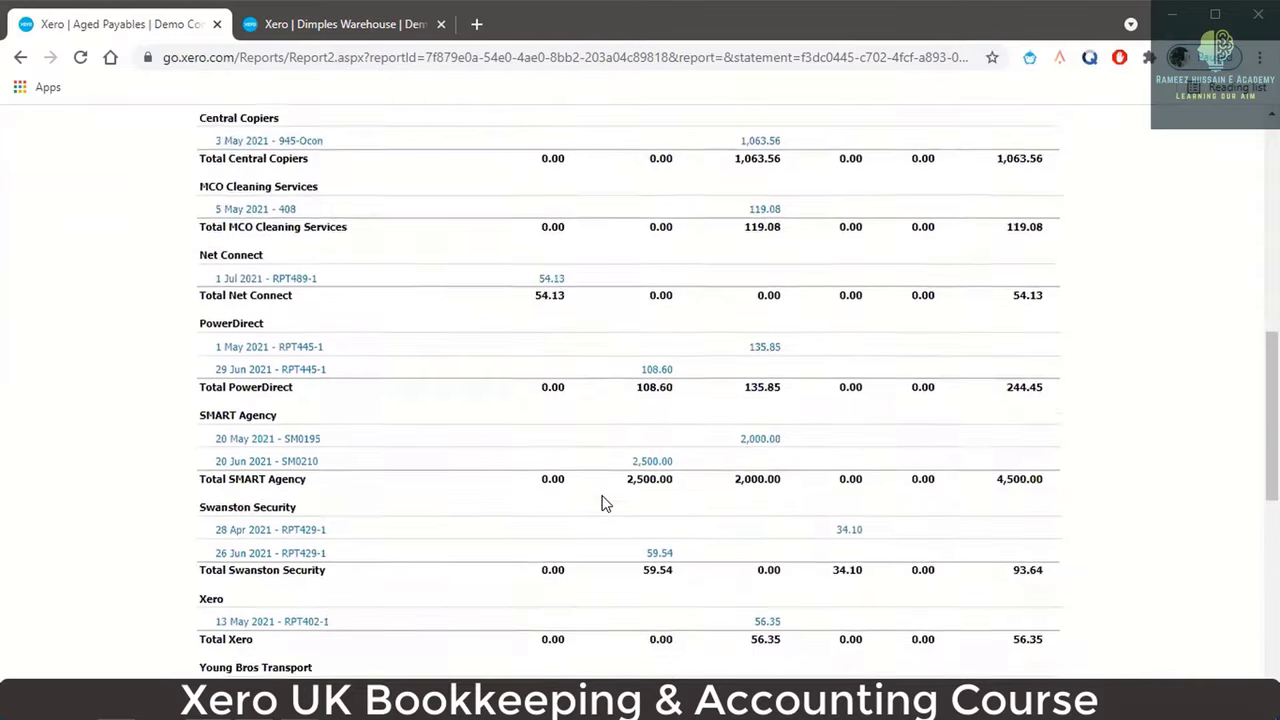
pyautogui.scroll(10, 603, 503)
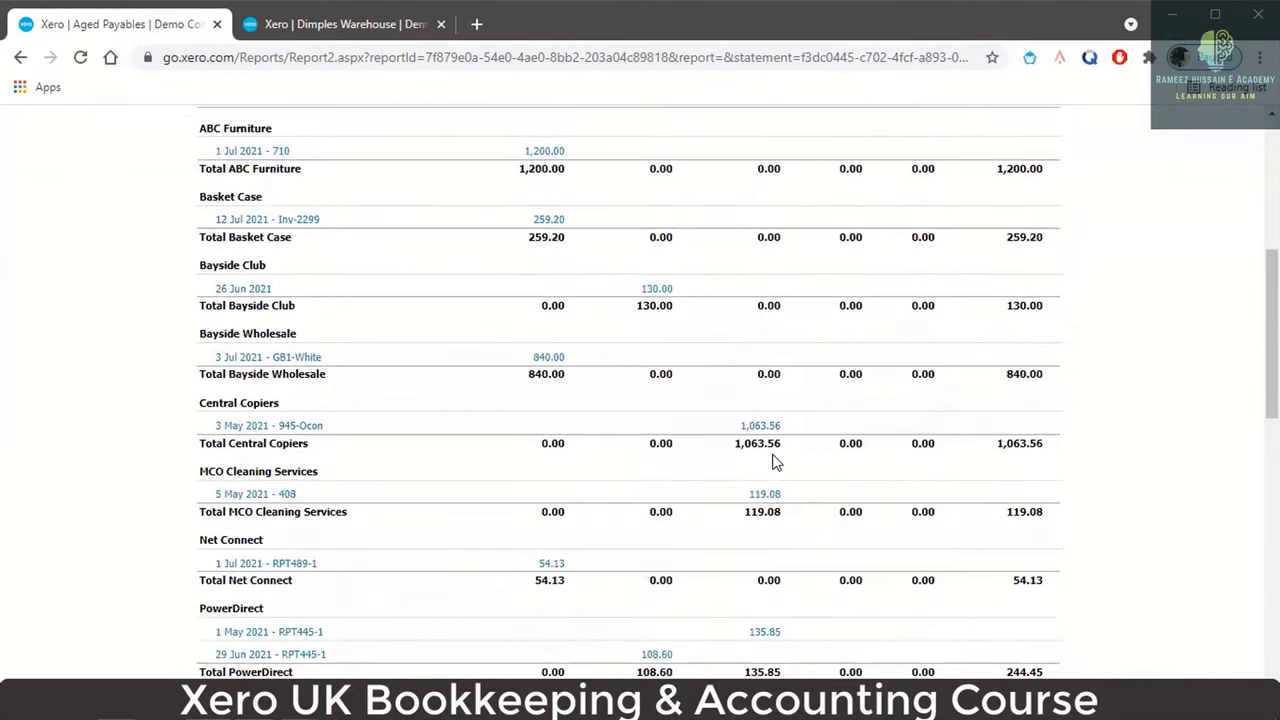
pyautogui.scroll(1, 729, 488)
pyautogui.scroll(-1, 679, 531)
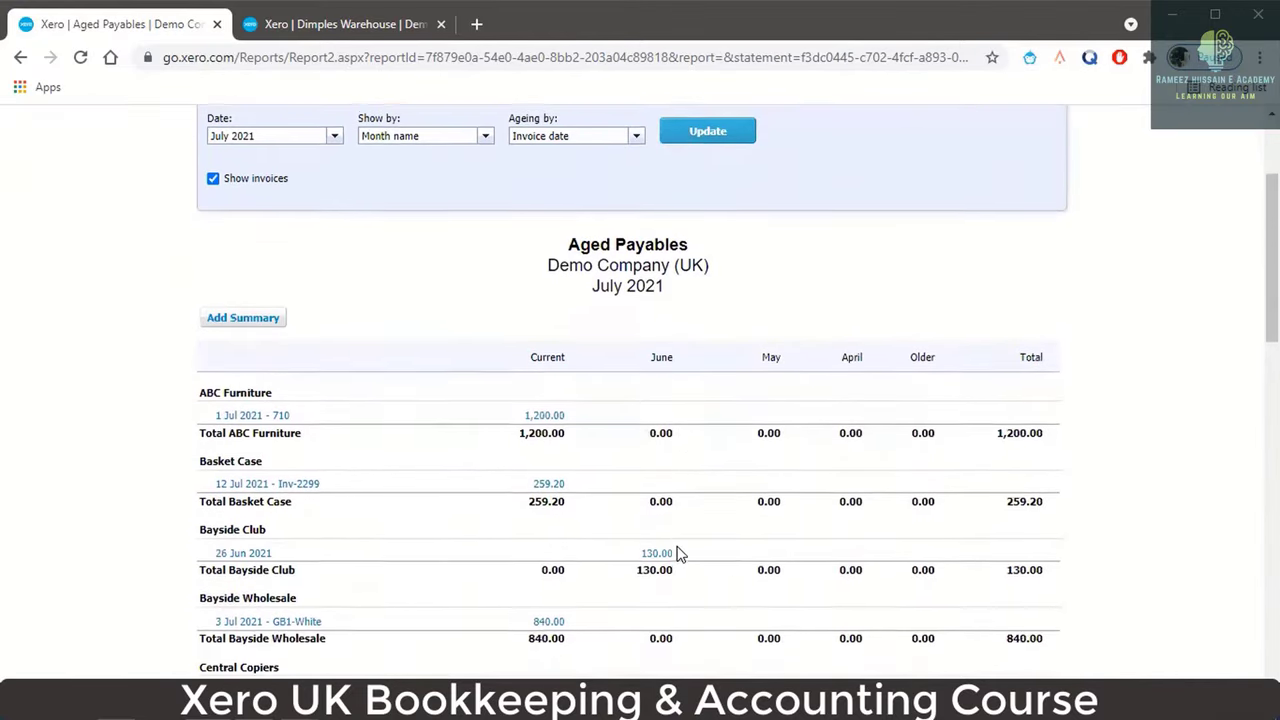
pyautogui.scroll(2, 678, 540)
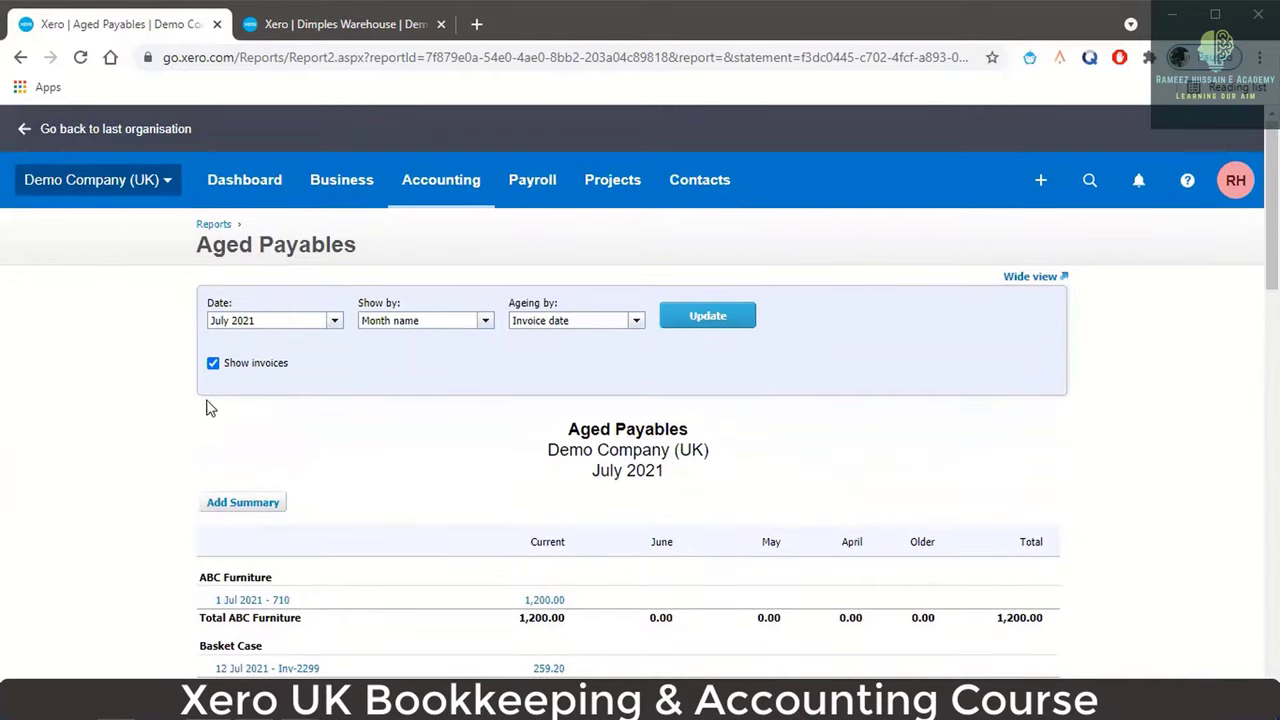
pyautogui.scroll(-2, 598, 563)
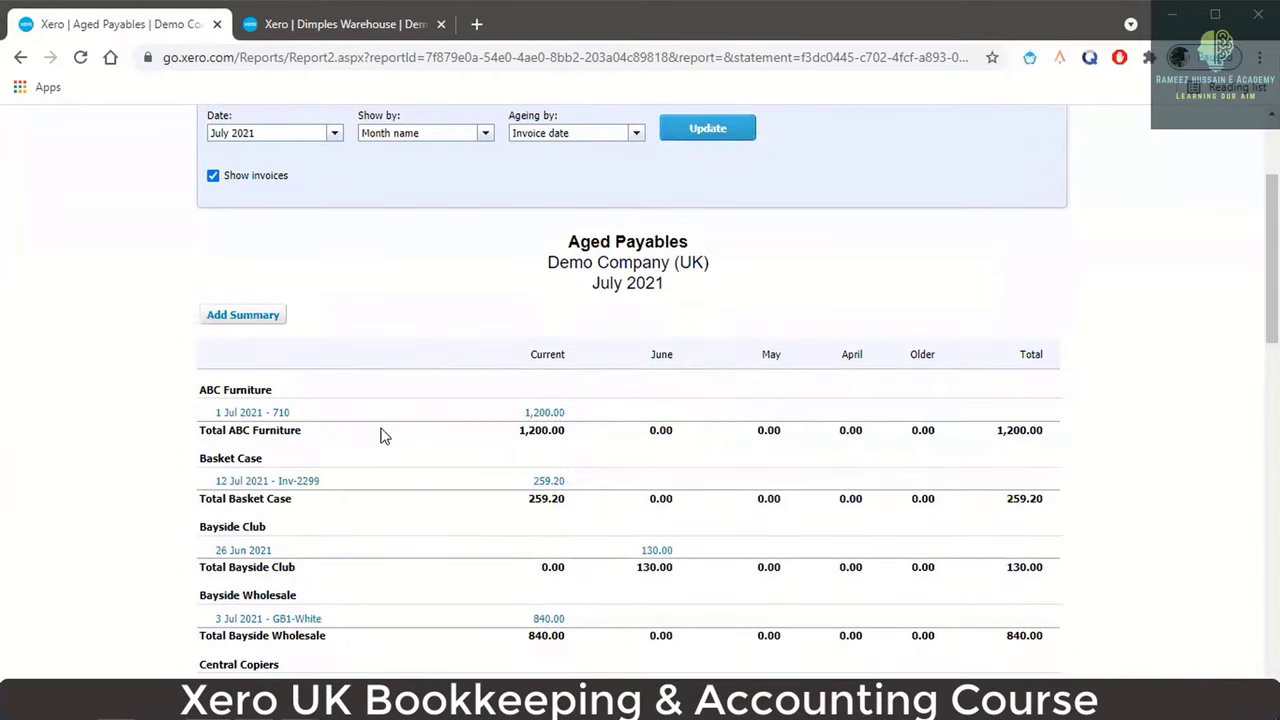
pyautogui.scroll(-3, 790, 495)
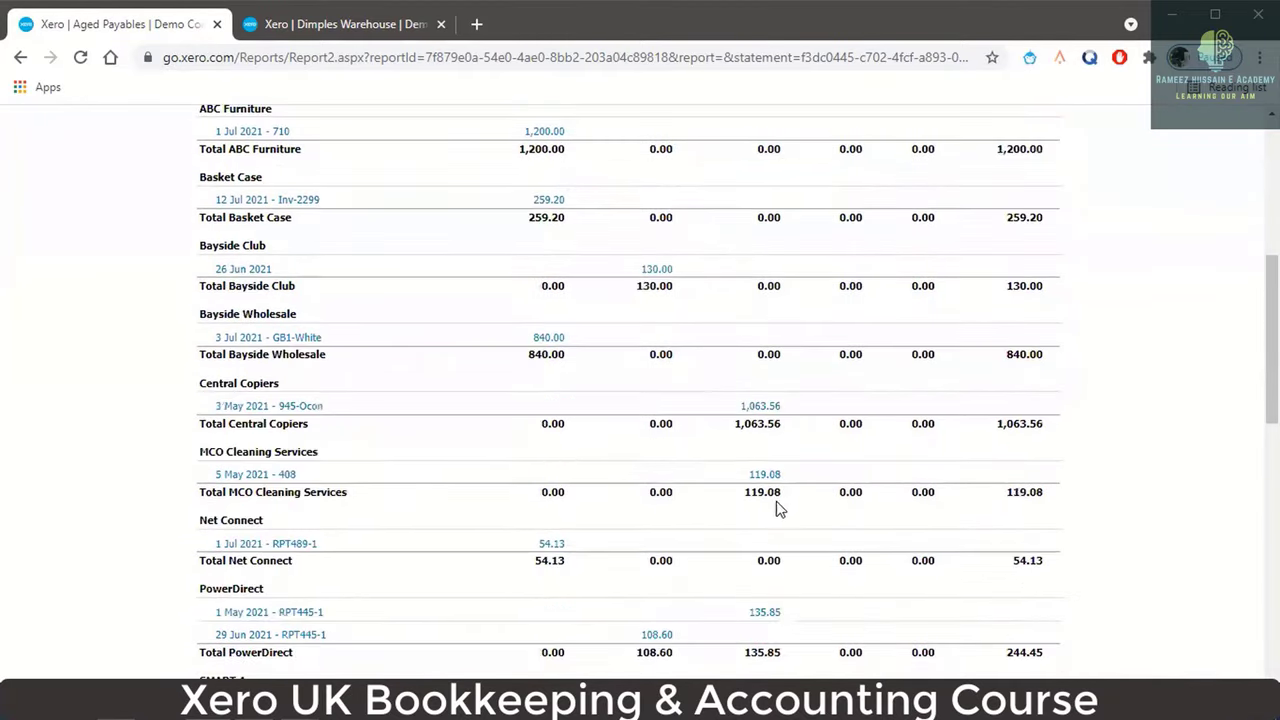
# Step: Label ageing periods by Month number (One to Three months), then turn off Show invoices
pyautogui.scroll(5, 779, 509)
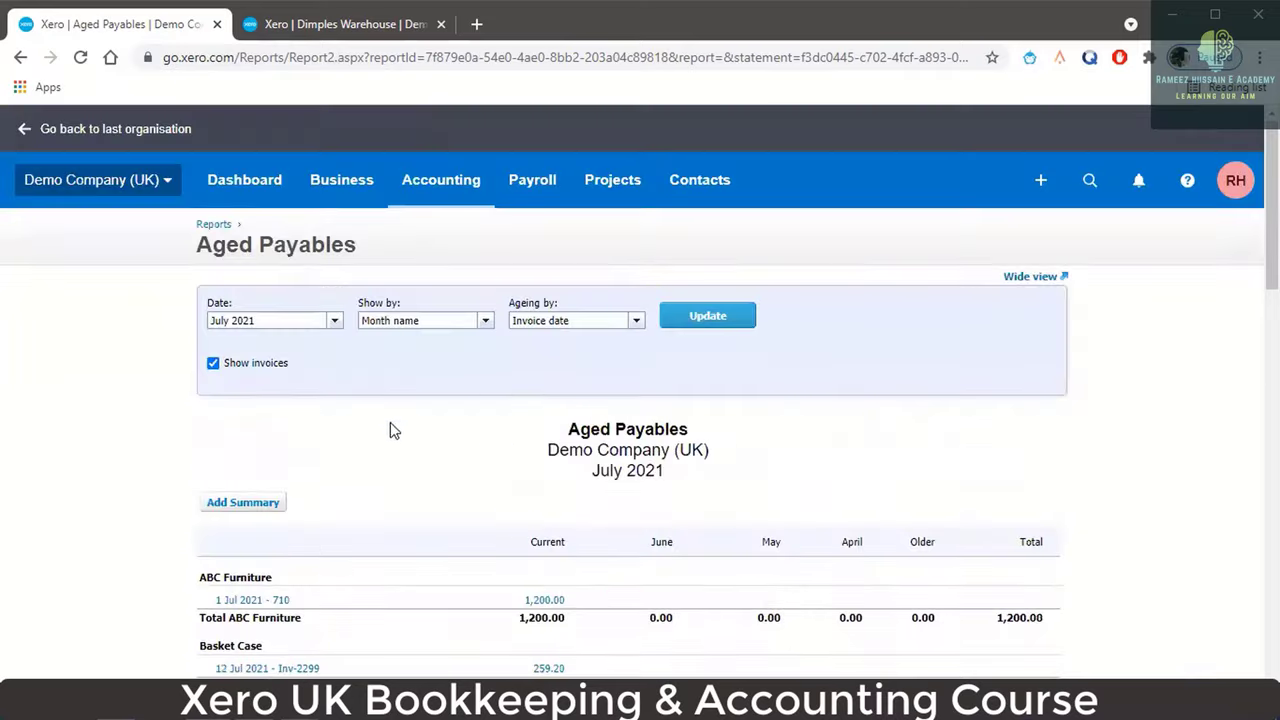
pyautogui.click(485, 322)
pyautogui.click(421, 362)
pyautogui.click(720, 318)
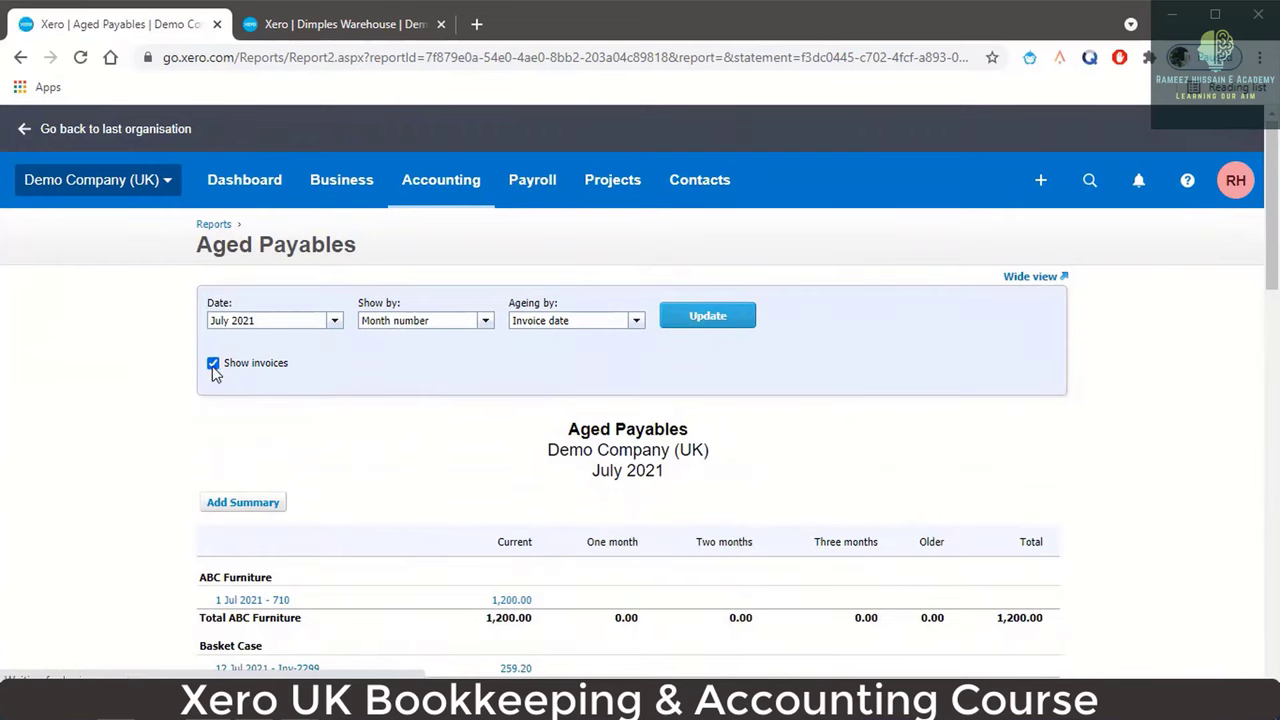
pyautogui.click(213, 366)
# Step: Rerun the July 2021 Aged Payables as supplier totals only and review the 8,836.29 total
pyautogui.click(703, 318)
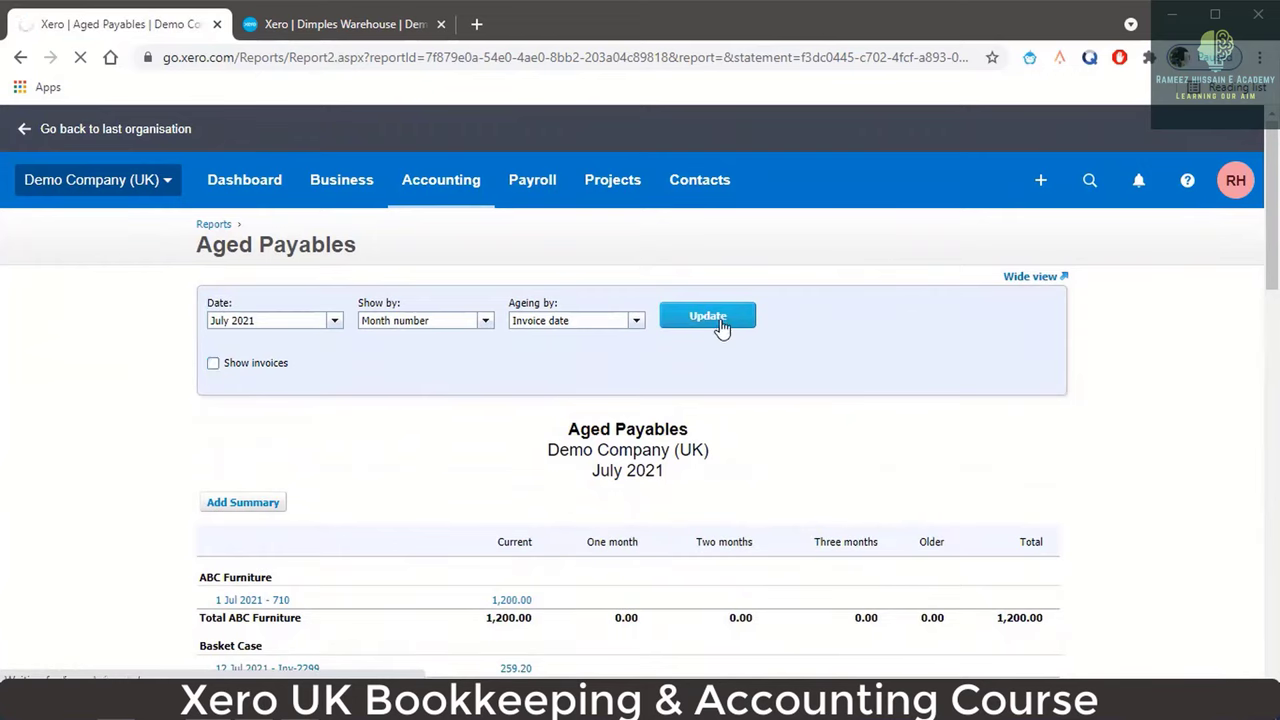
pyautogui.scroll(-2, 675, 493)
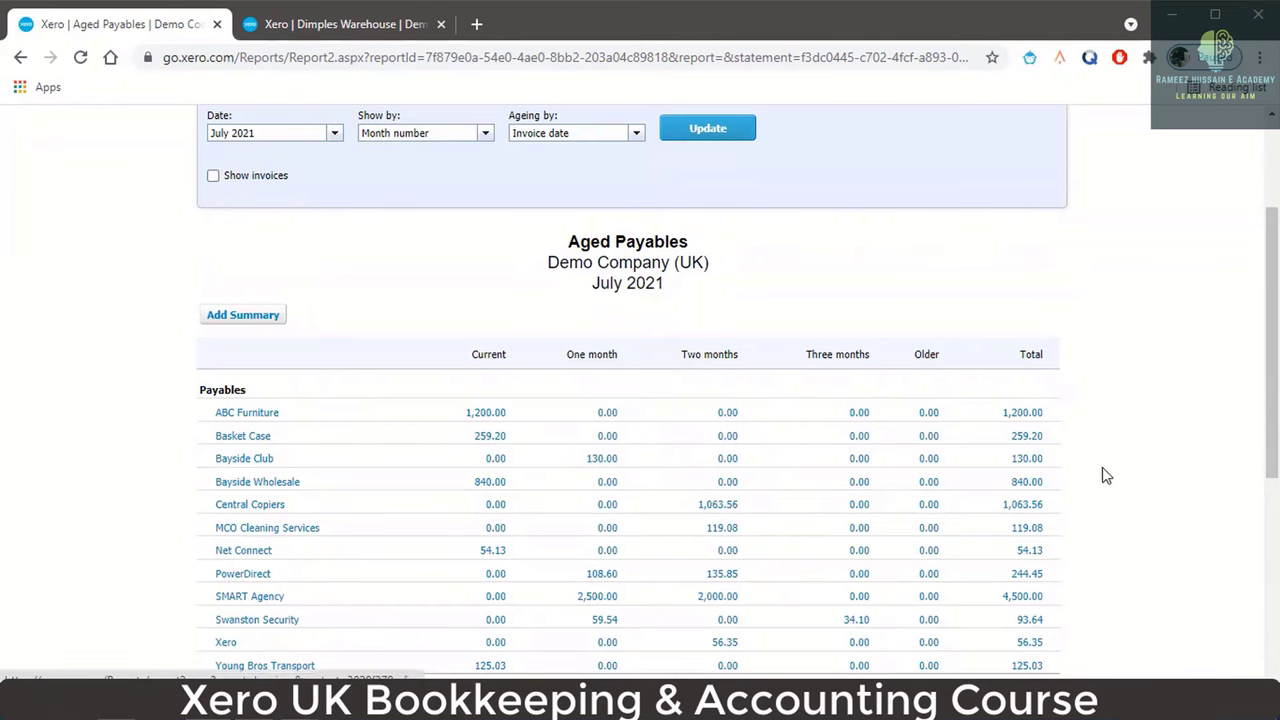
pyautogui.scroll(-1, 886, 517)
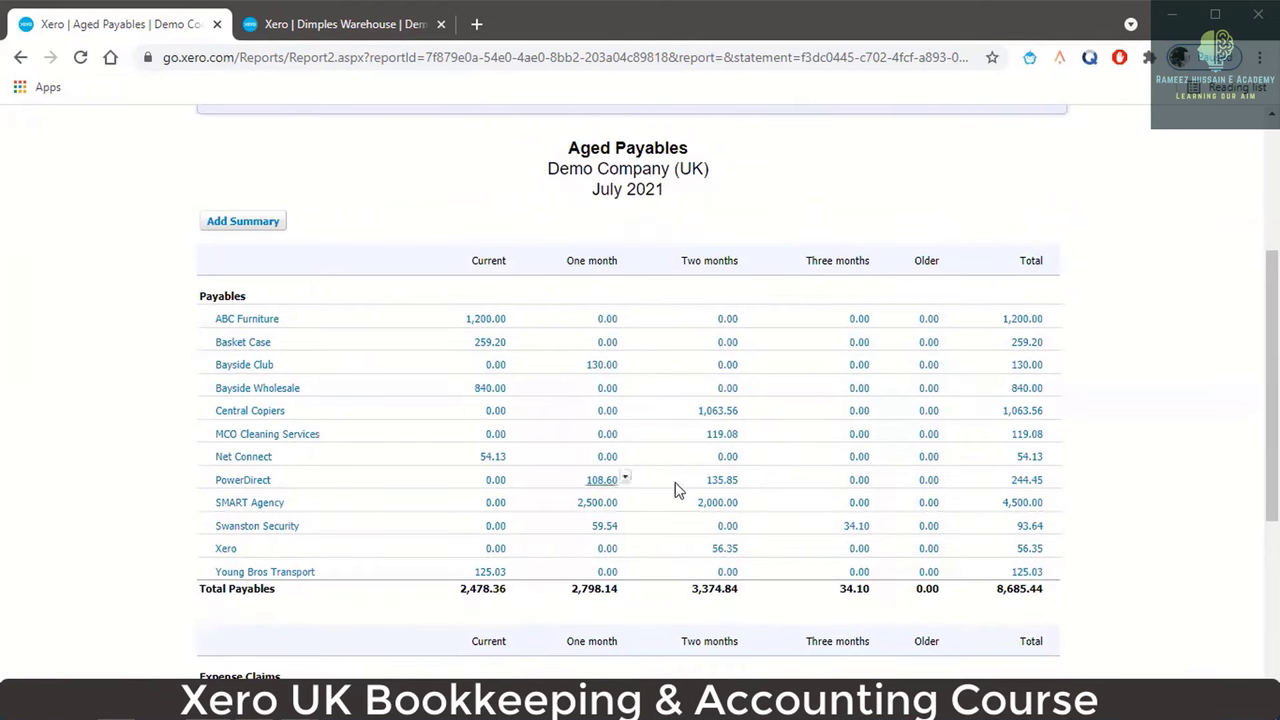
pyautogui.scroll(-2, 1077, 500)
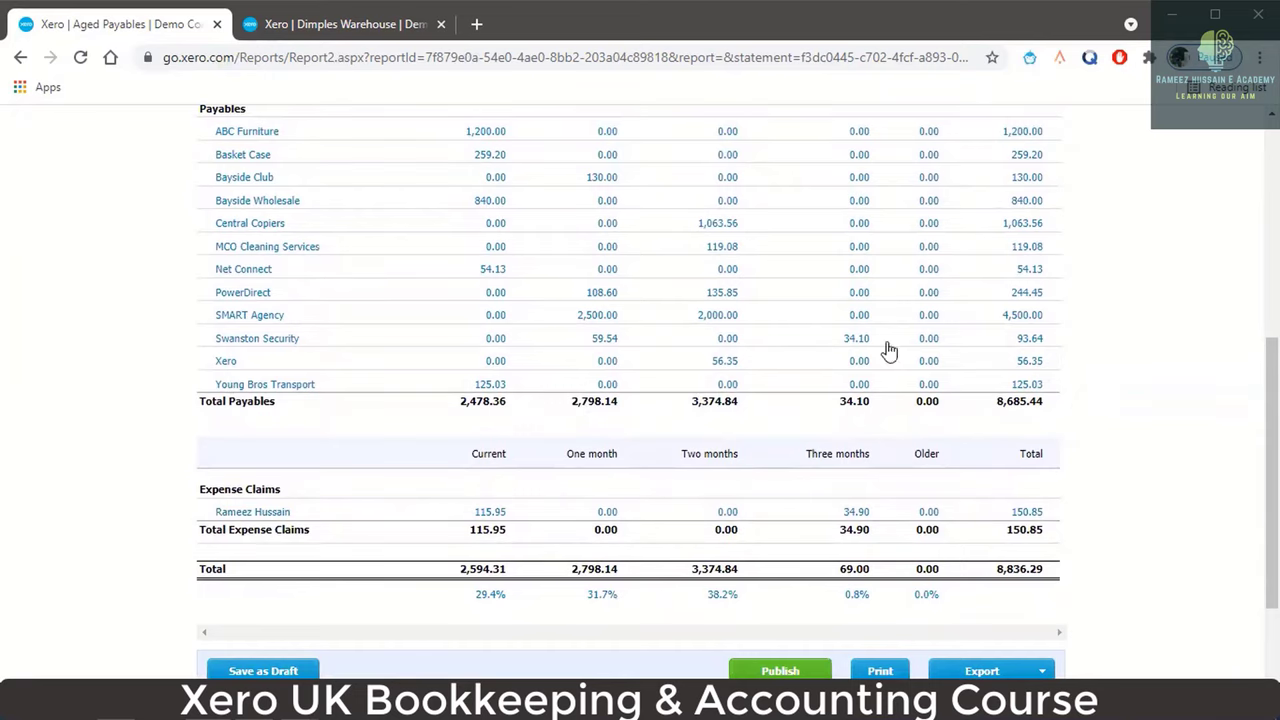
pyautogui.scroll(-1, 563, 408)
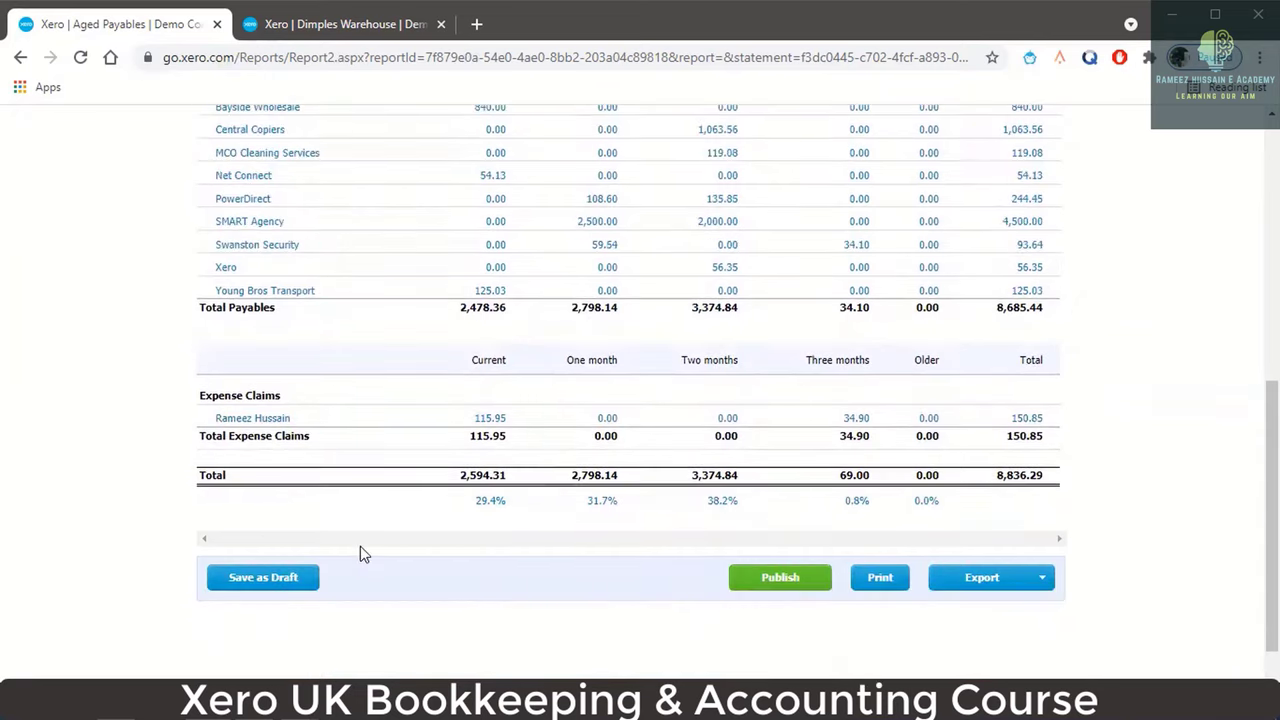
pyautogui.scroll(2, 655, 409)
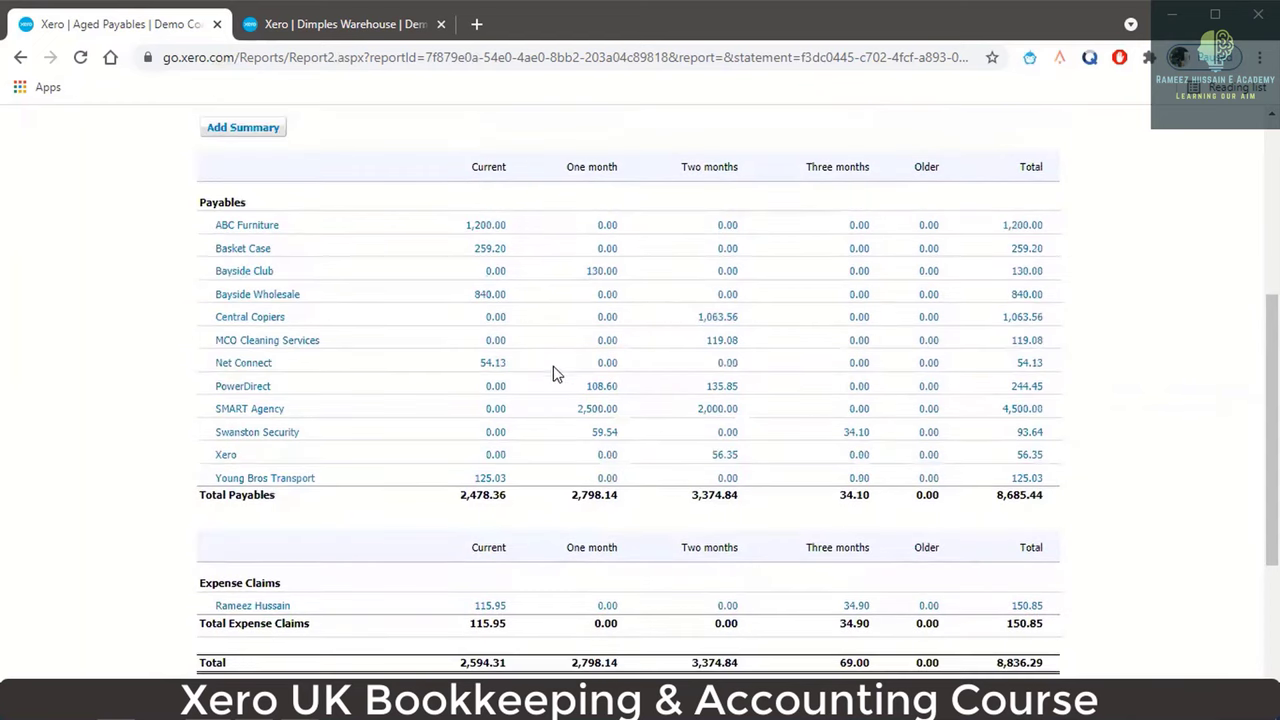
pyautogui.scroll(-1, 565, 410)
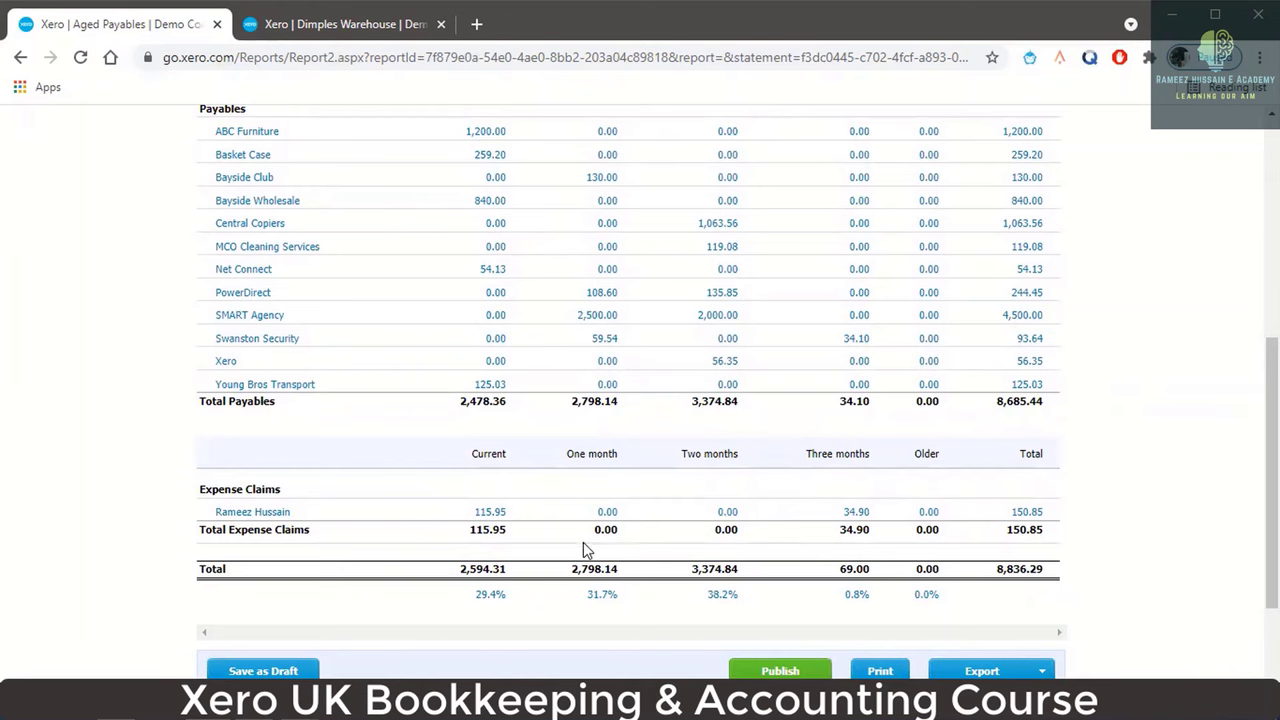
pyautogui.scroll(-3, 585, 549)
pyautogui.scroll(10, 577, 556)
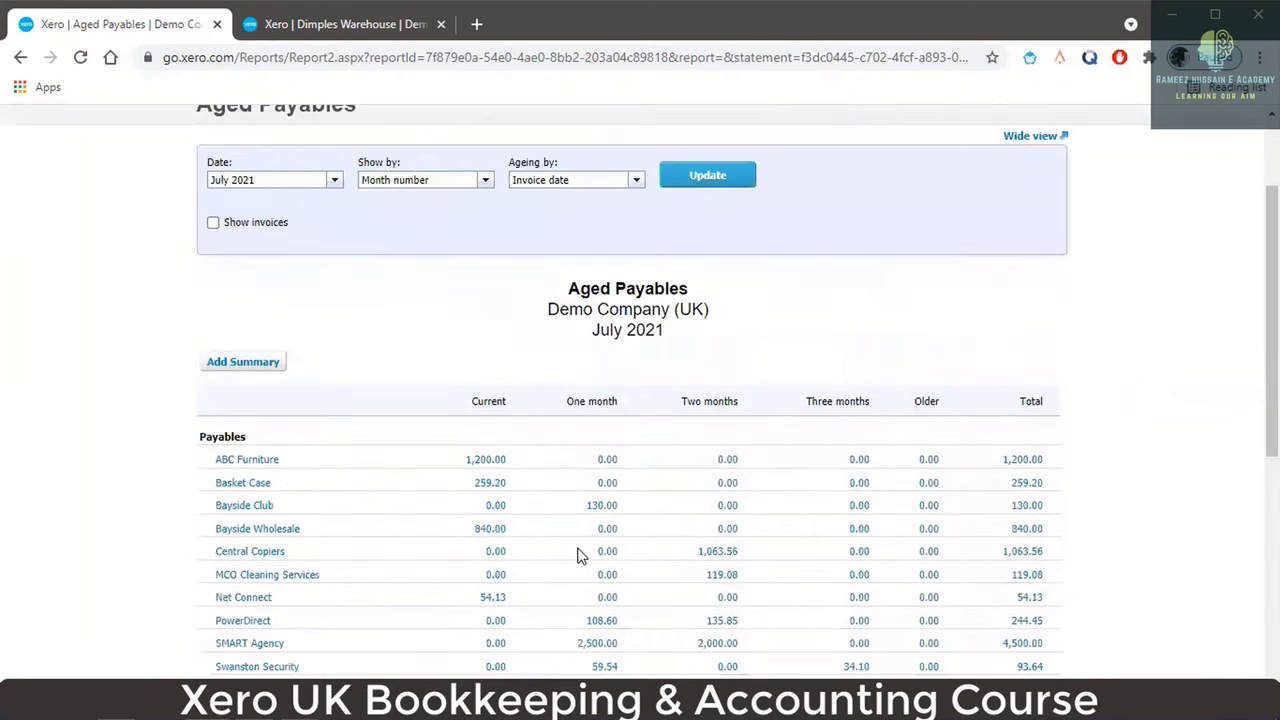
pyautogui.scroll(-10, 577, 556)
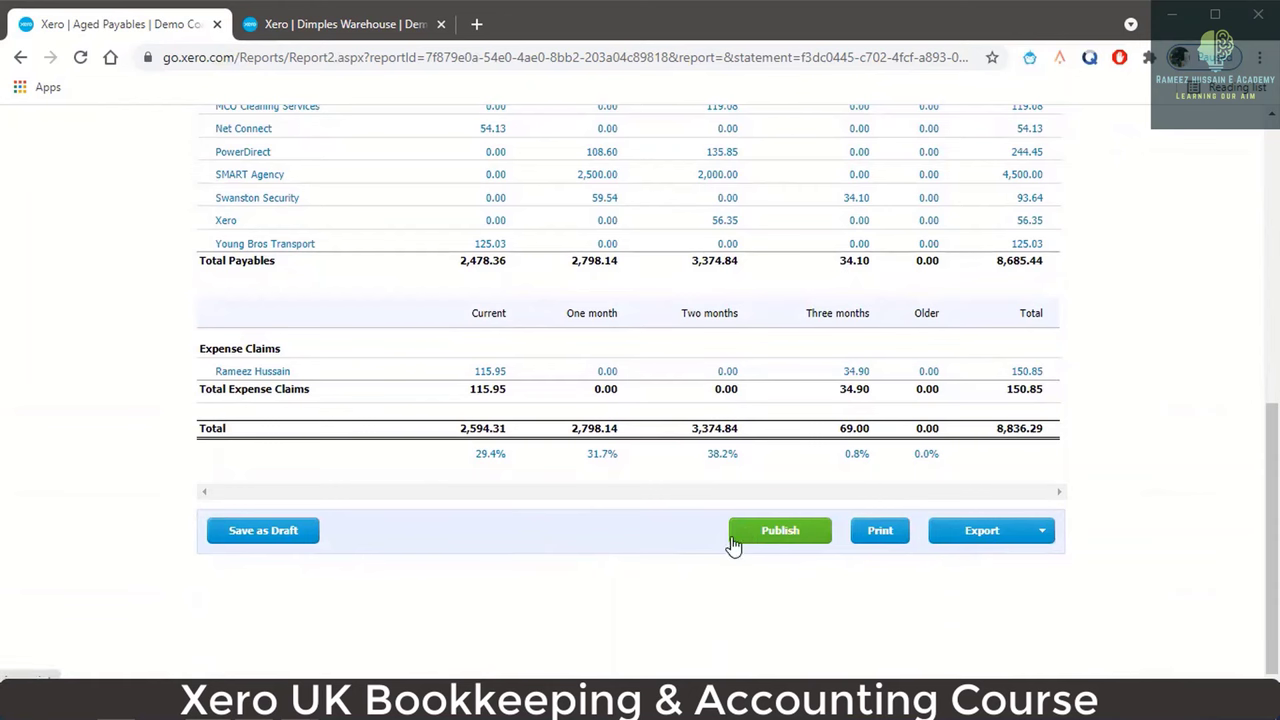
pyautogui.scroll(7, 722, 540)
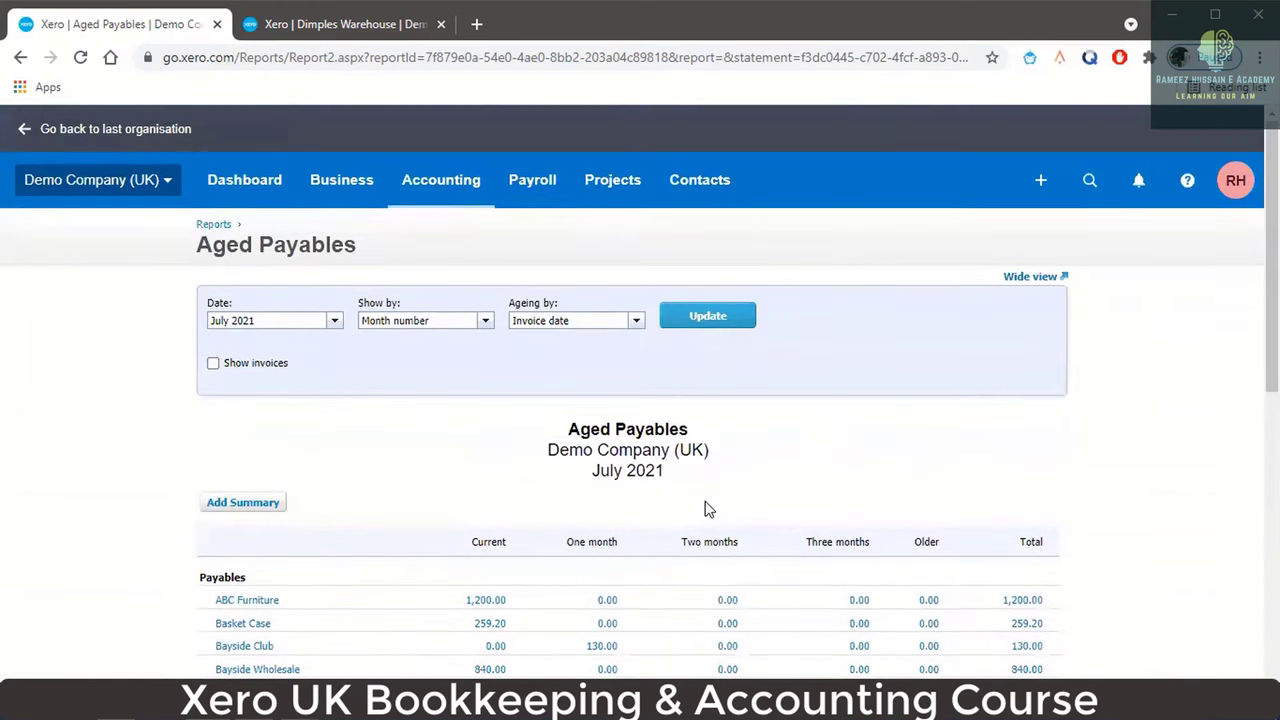
pyautogui.scroll(-3, 705, 509)
pyautogui.scroll(3, 714, 504)
pyautogui.scroll(-3, 717, 512)
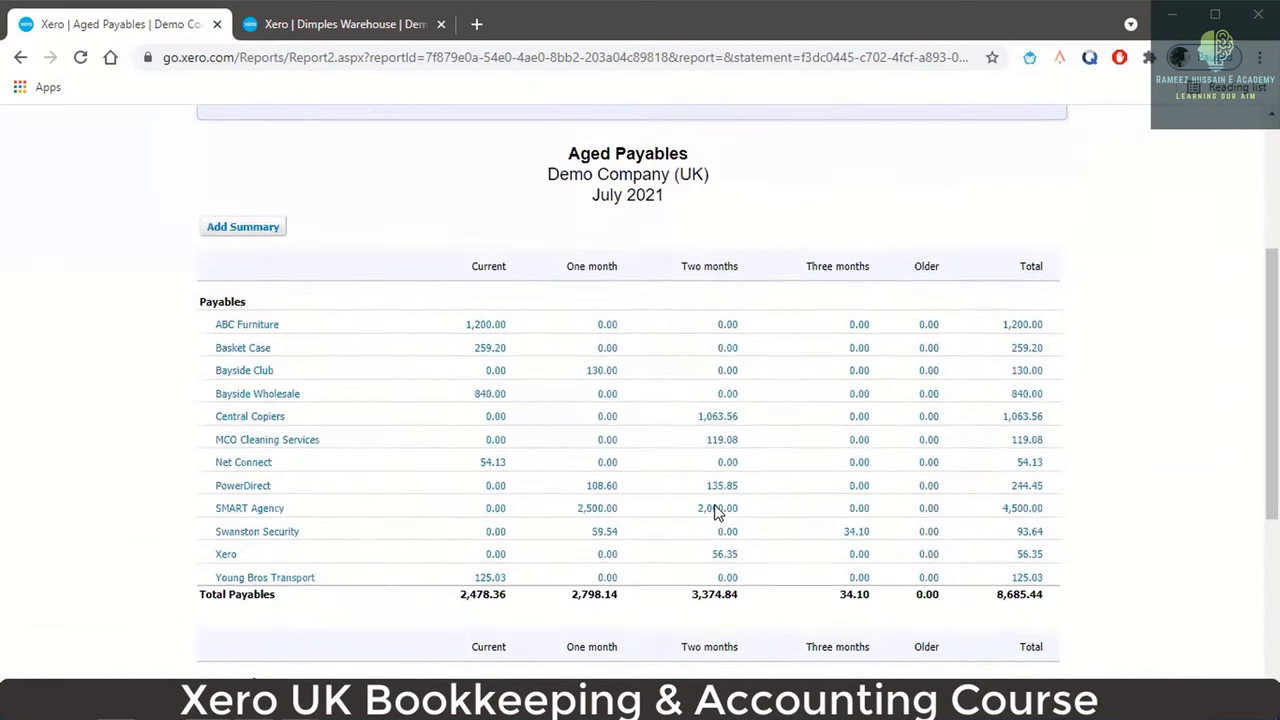
pyautogui.scroll(3, 717, 510)
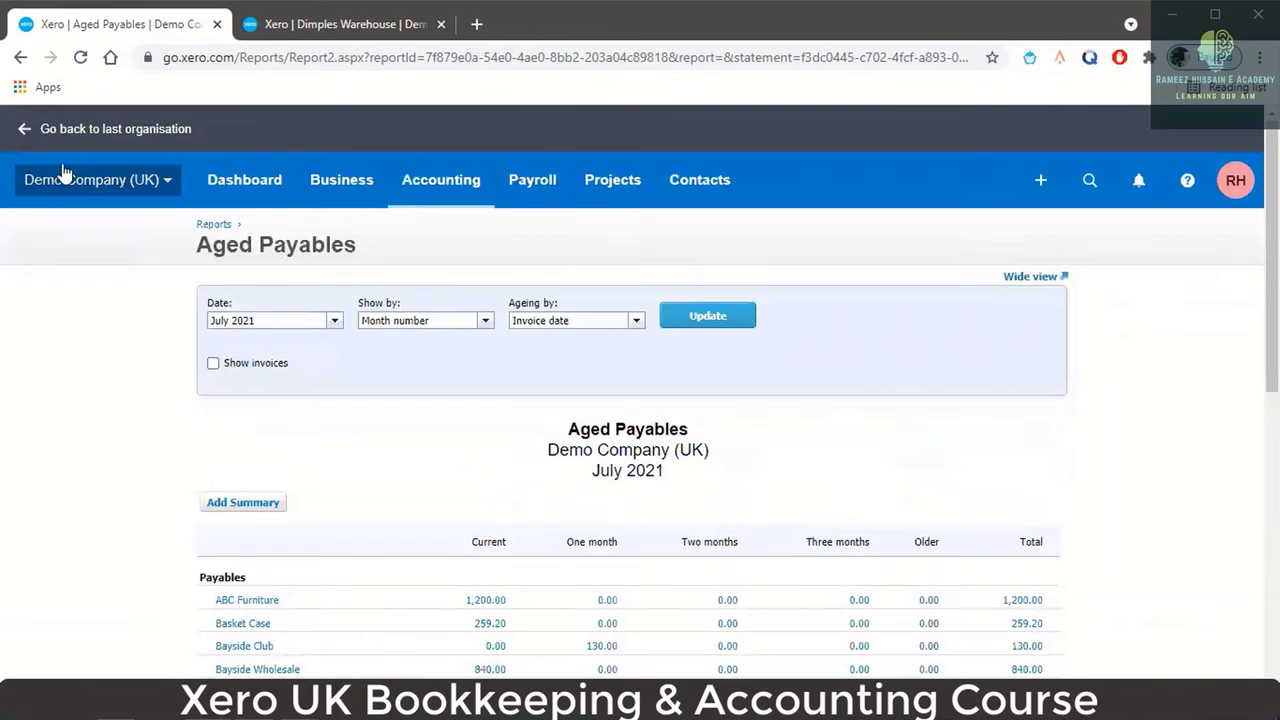
# Step: Go back, then open Aged Payables Detail from the Purchases reports under Accounting > Reports
pyautogui.click(20, 57)
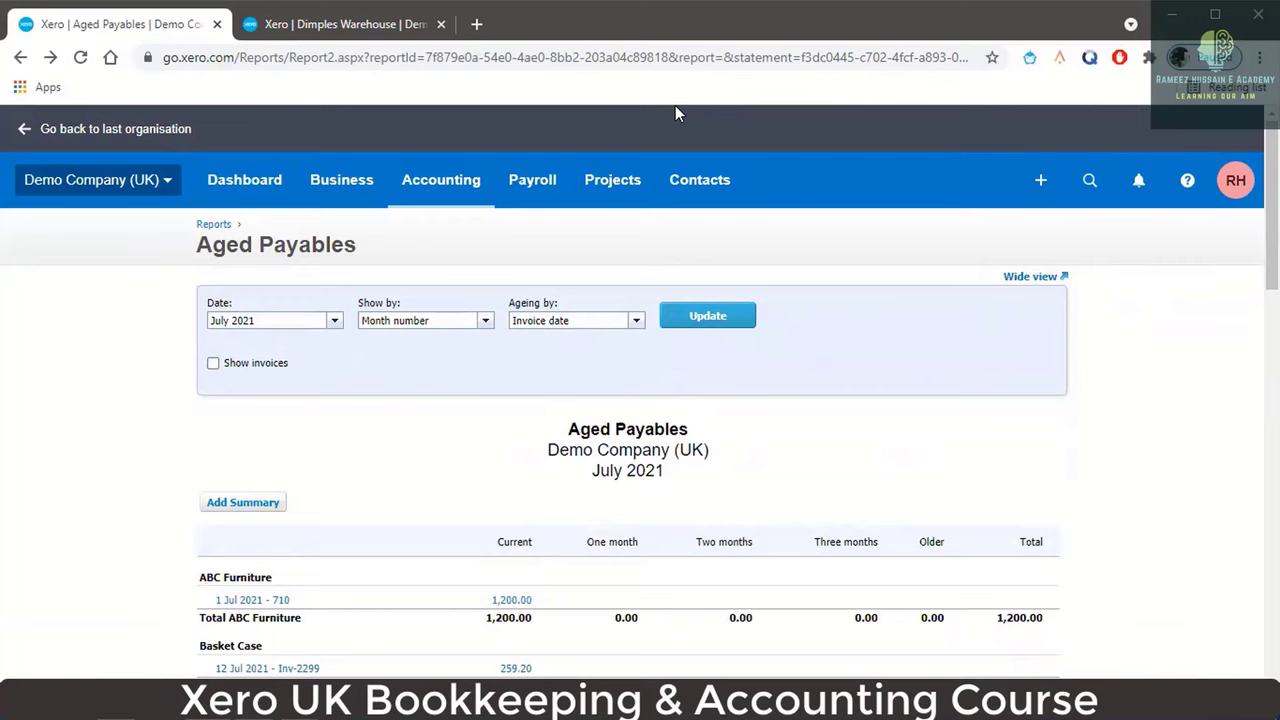
pyautogui.click(443, 192)
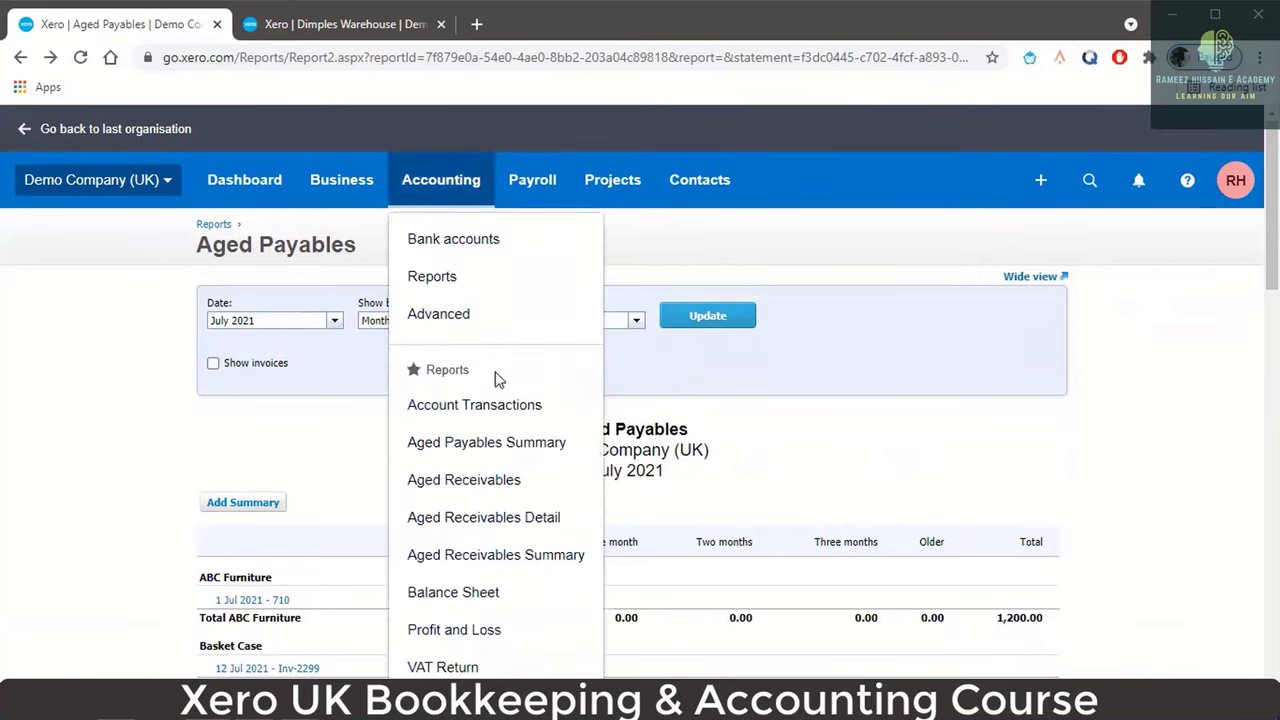
pyautogui.click(414, 286)
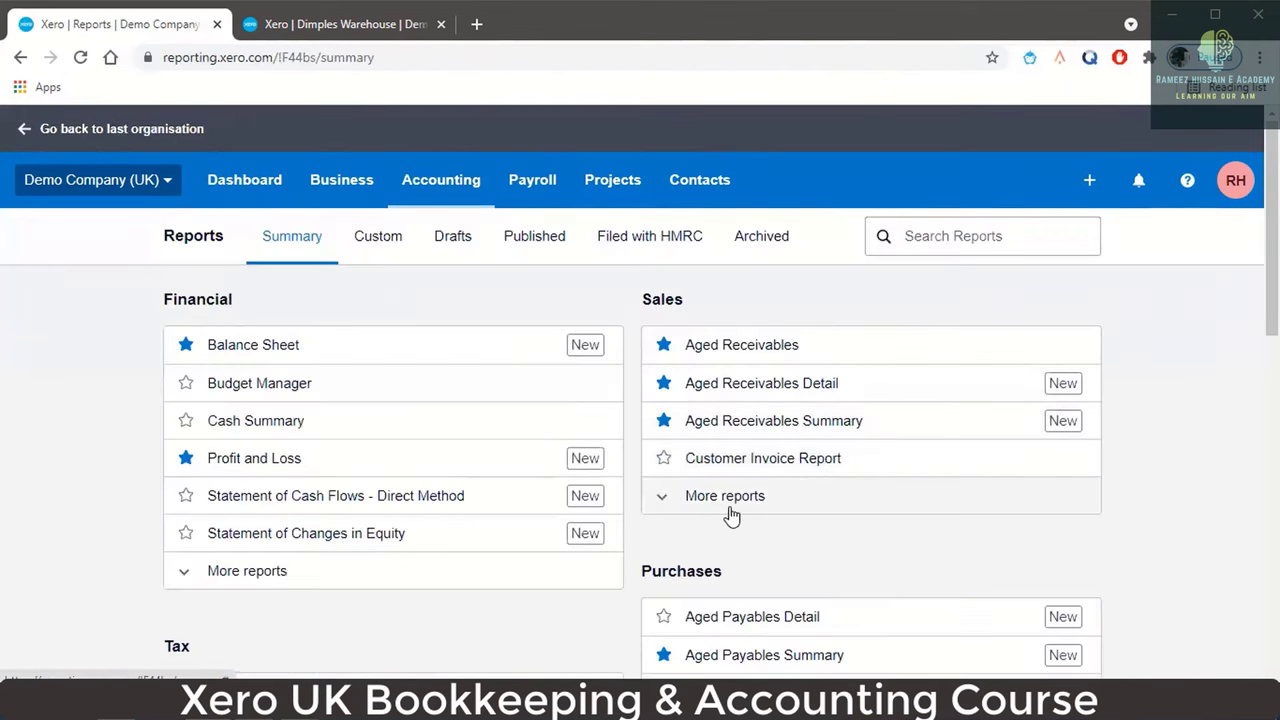
pyautogui.scroll(-3, 731, 515)
pyautogui.click(760, 492)
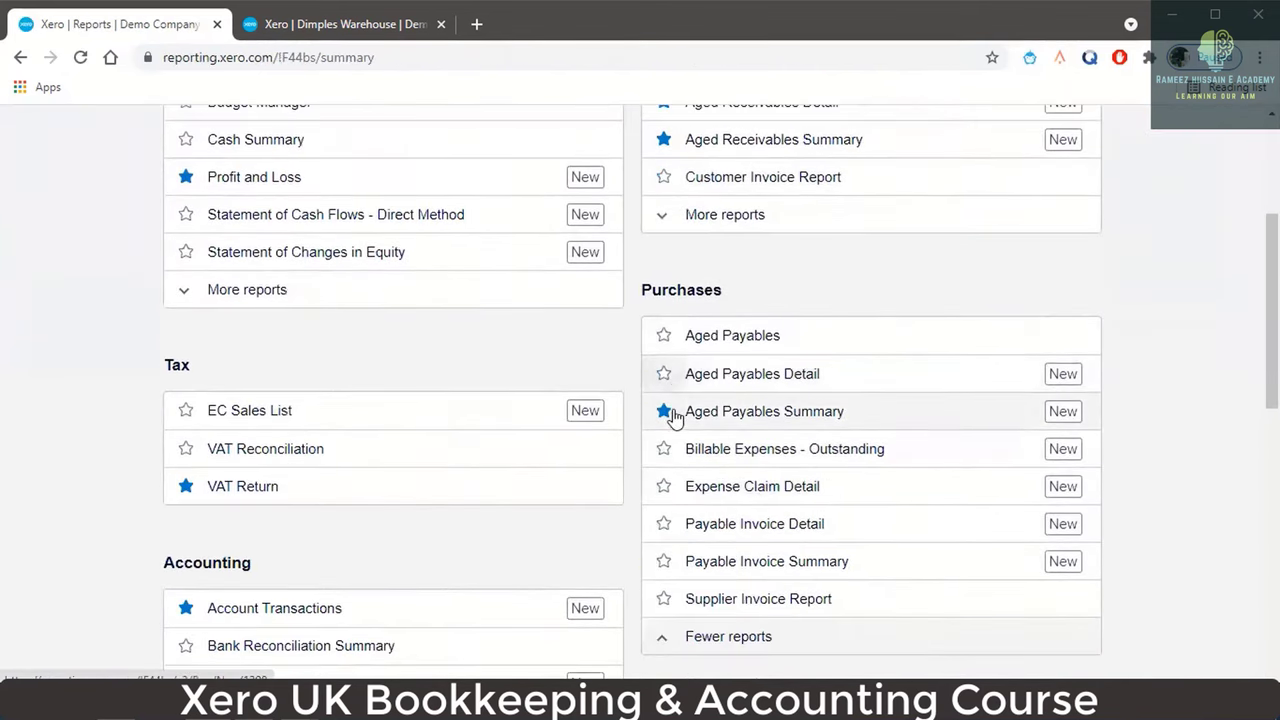
pyautogui.click(778, 380)
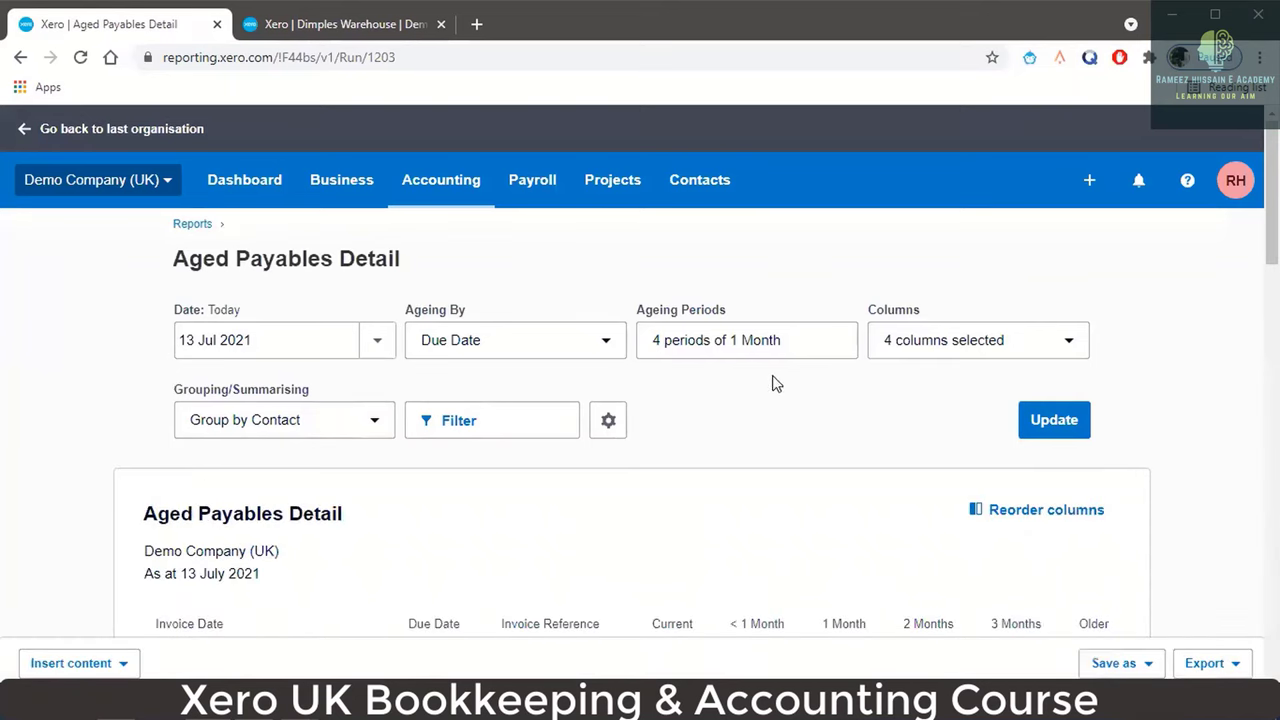
pyautogui.scroll(-3, 752, 368)
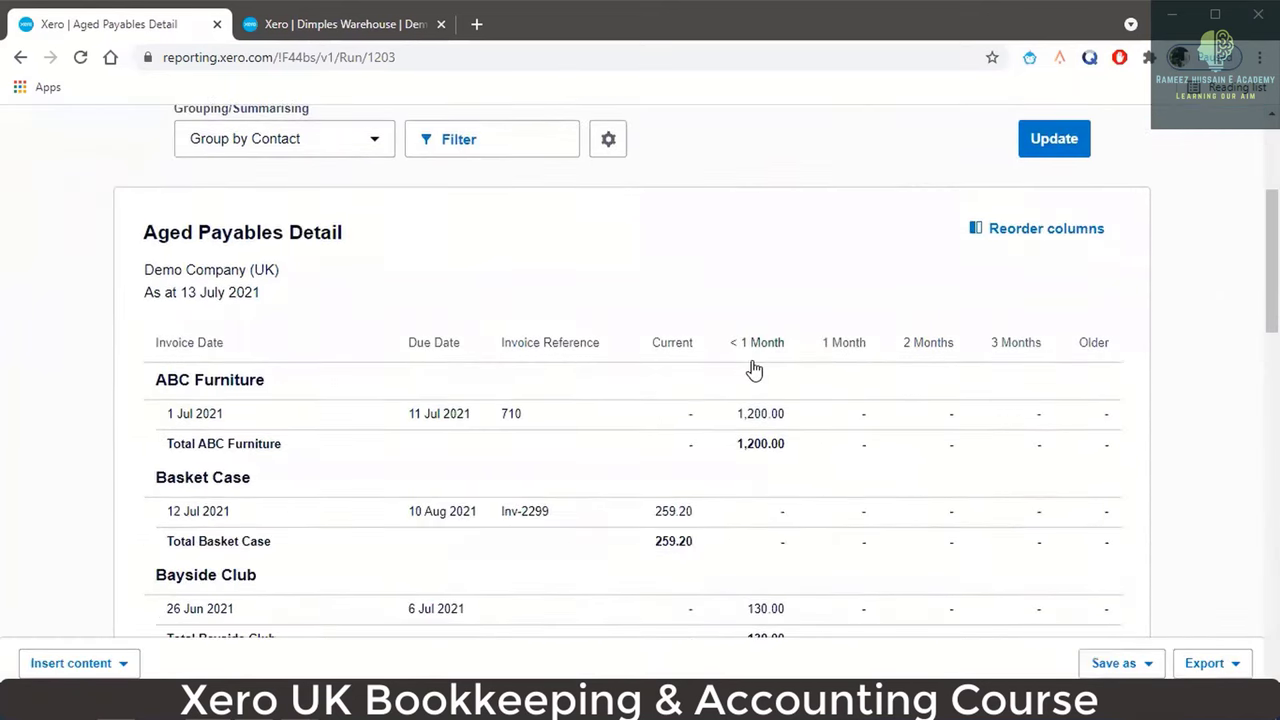
pyautogui.scroll(3, 754, 370)
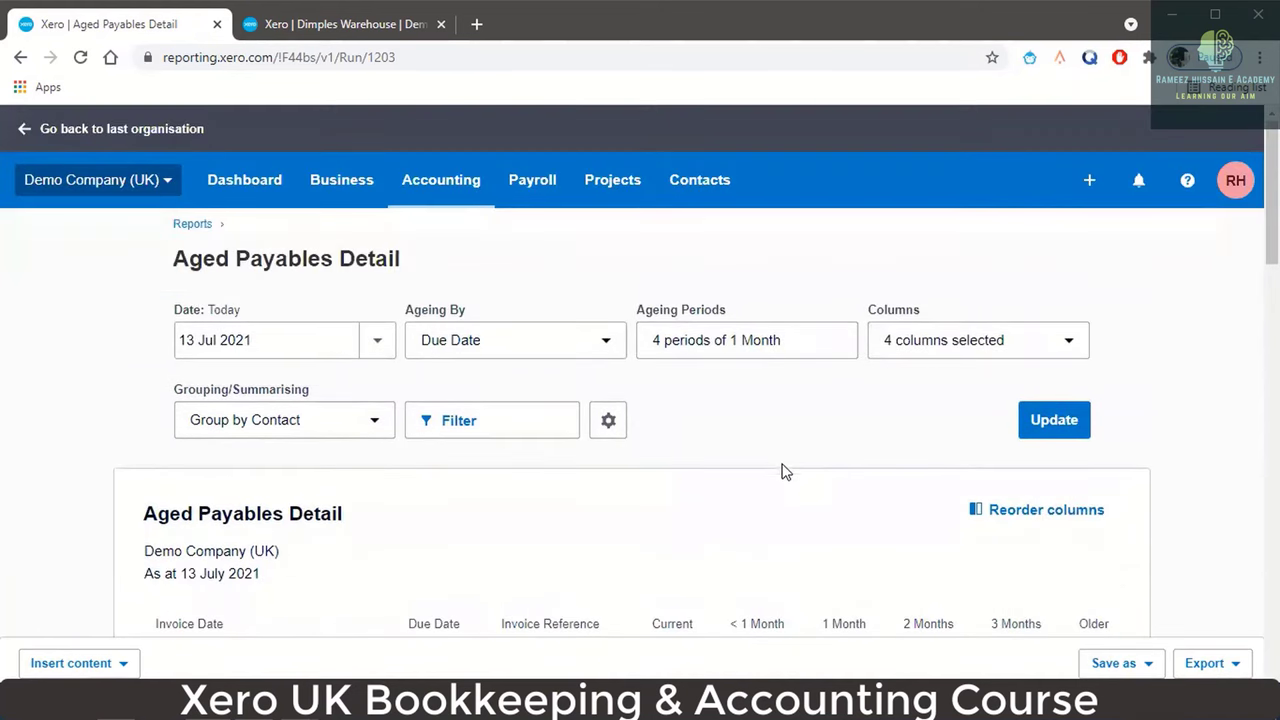
pyautogui.scroll(-1, 780, 472)
pyautogui.scroll(1, 785, 474)
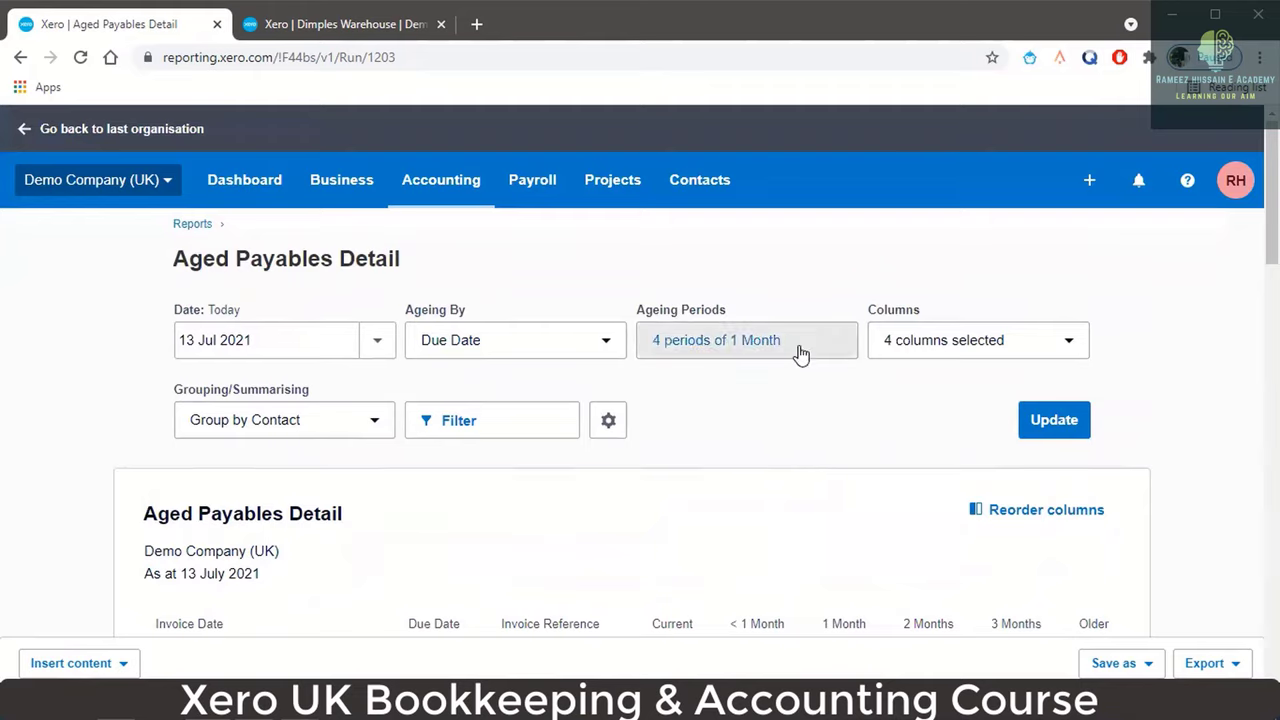
# Step: Set ageing periods to 4 periods of 3 months each, keeping Month as the unit
pyautogui.click(800, 354)
pyautogui.click(655, 381)
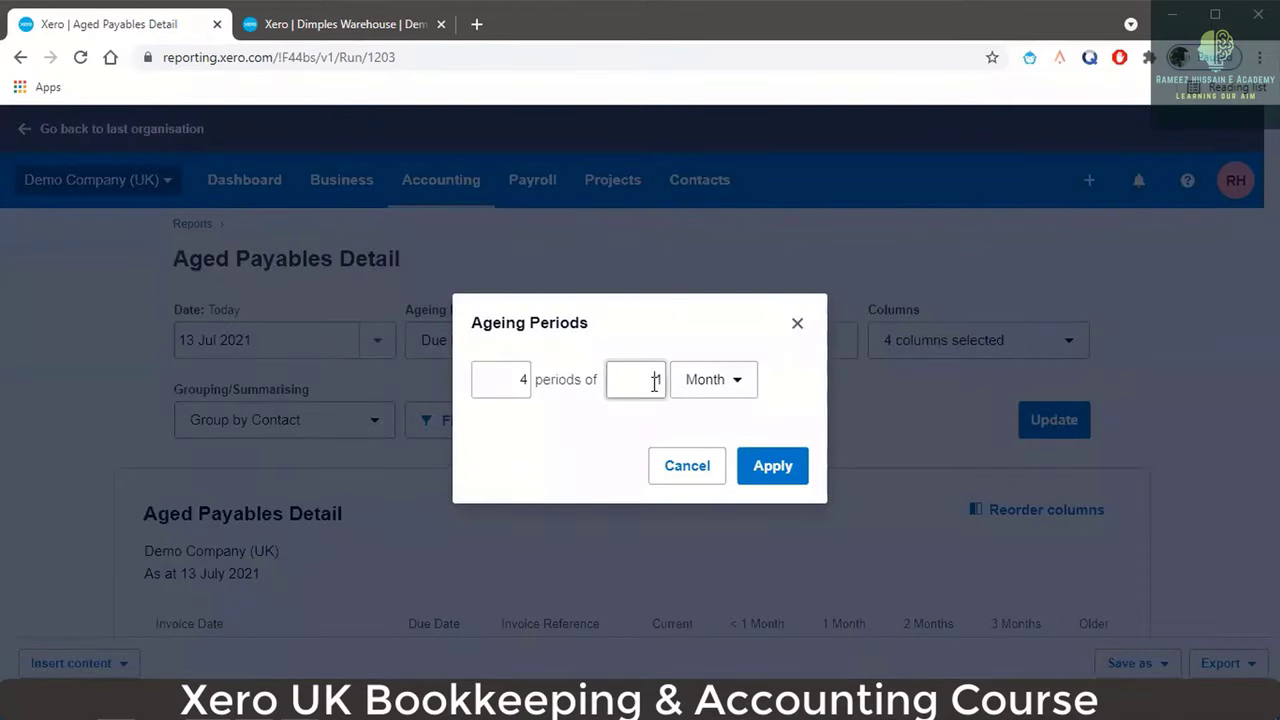
pyautogui.click(709, 387)
pyautogui.click(708, 467)
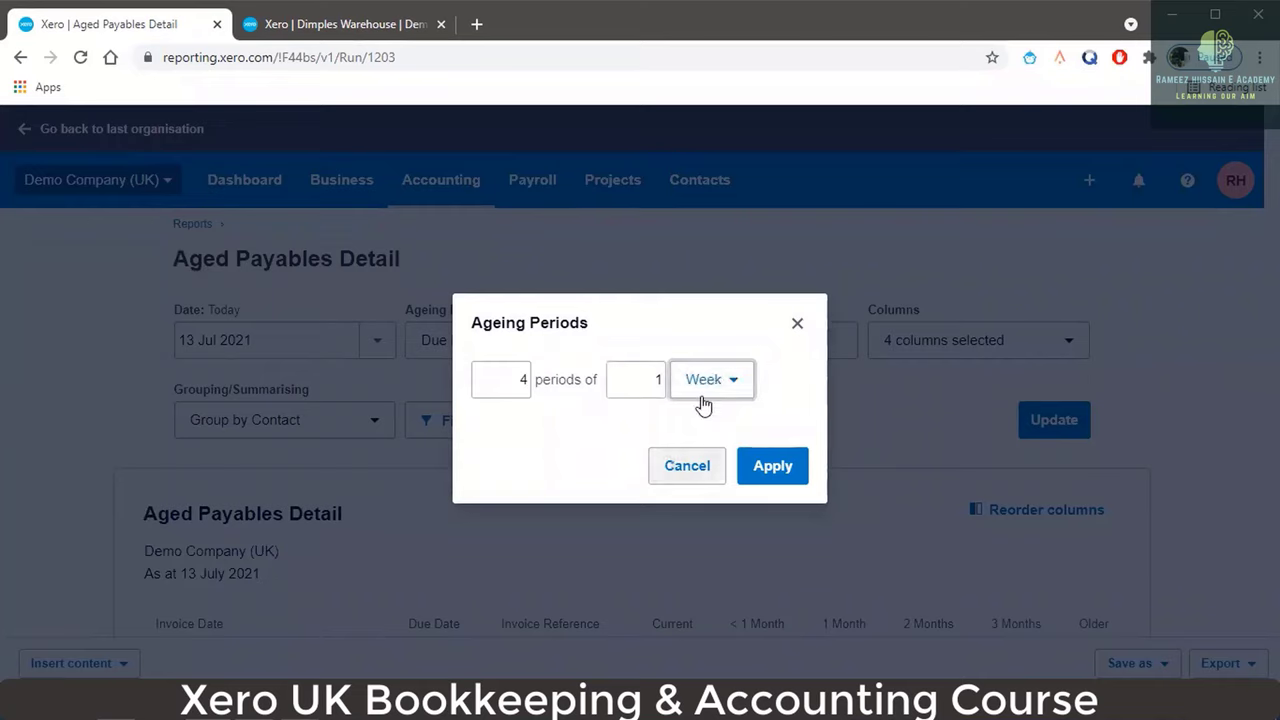
pyautogui.click(724, 396)
pyautogui.click(698, 398)
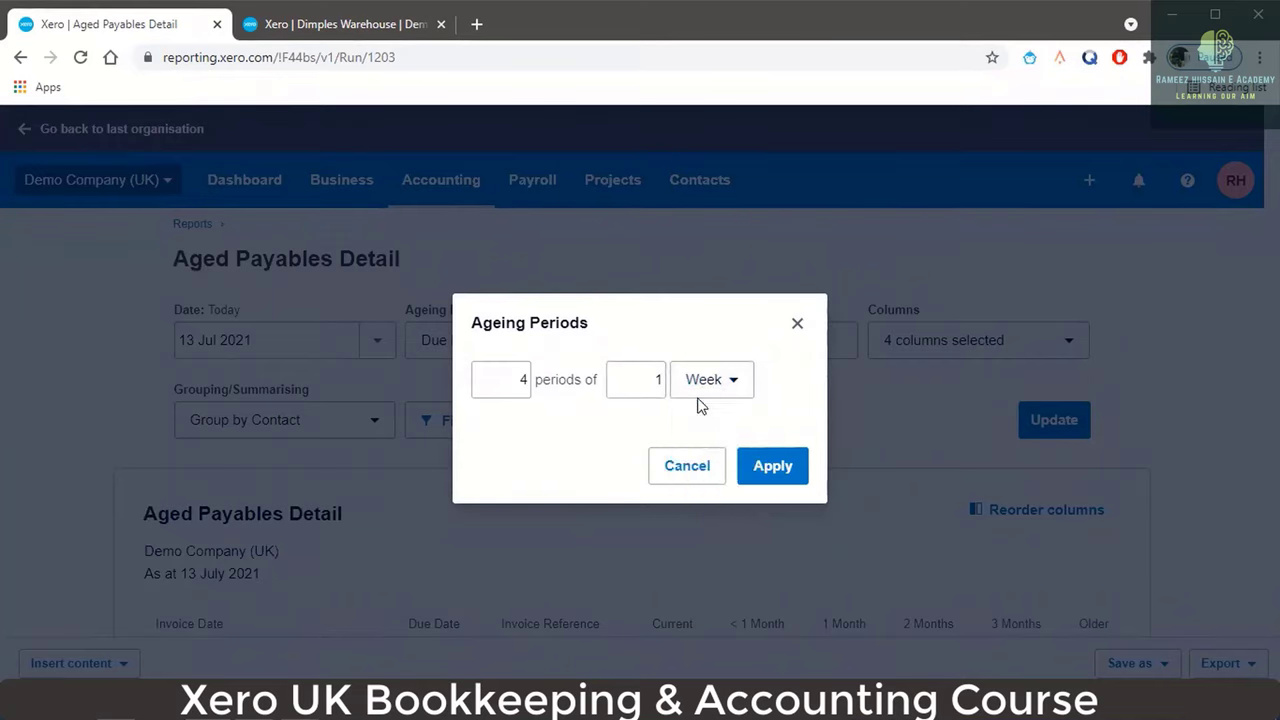
pyautogui.click(700, 391)
pyautogui.click(693, 509)
pyautogui.click(661, 381)
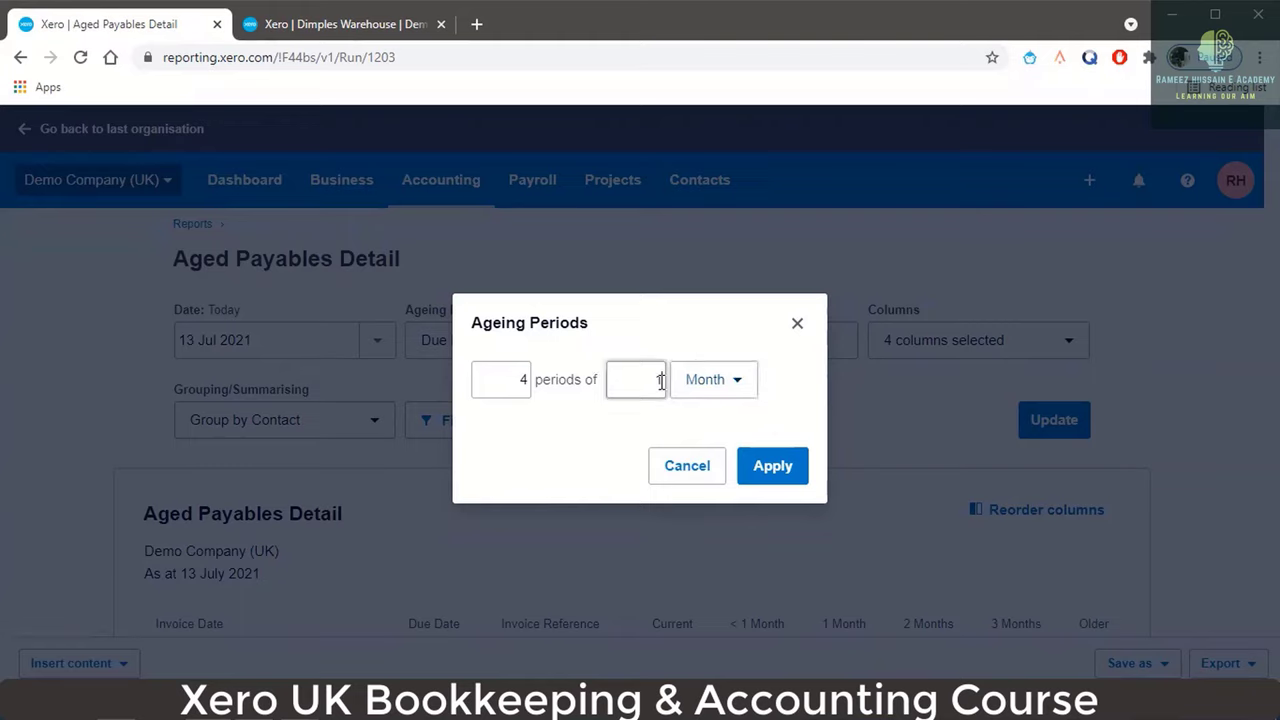
pyautogui.press('BackSpace')
pyautogui.write('3')
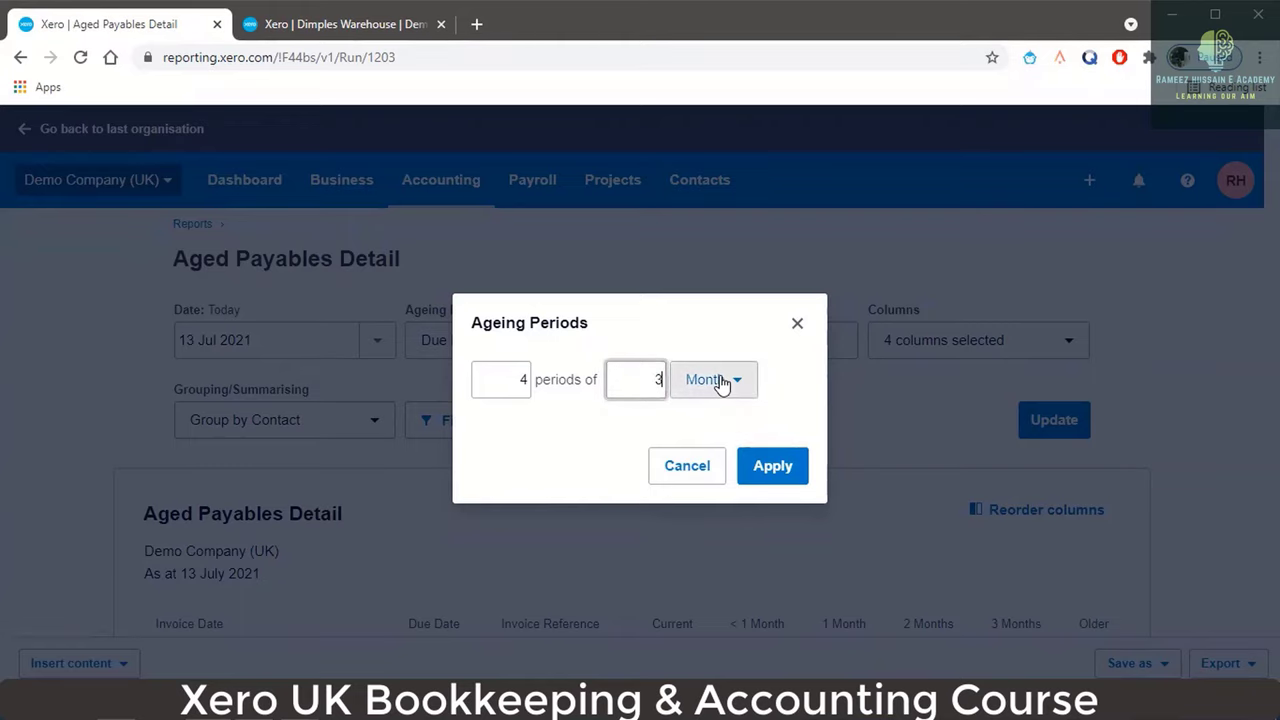
pyautogui.click(772, 466)
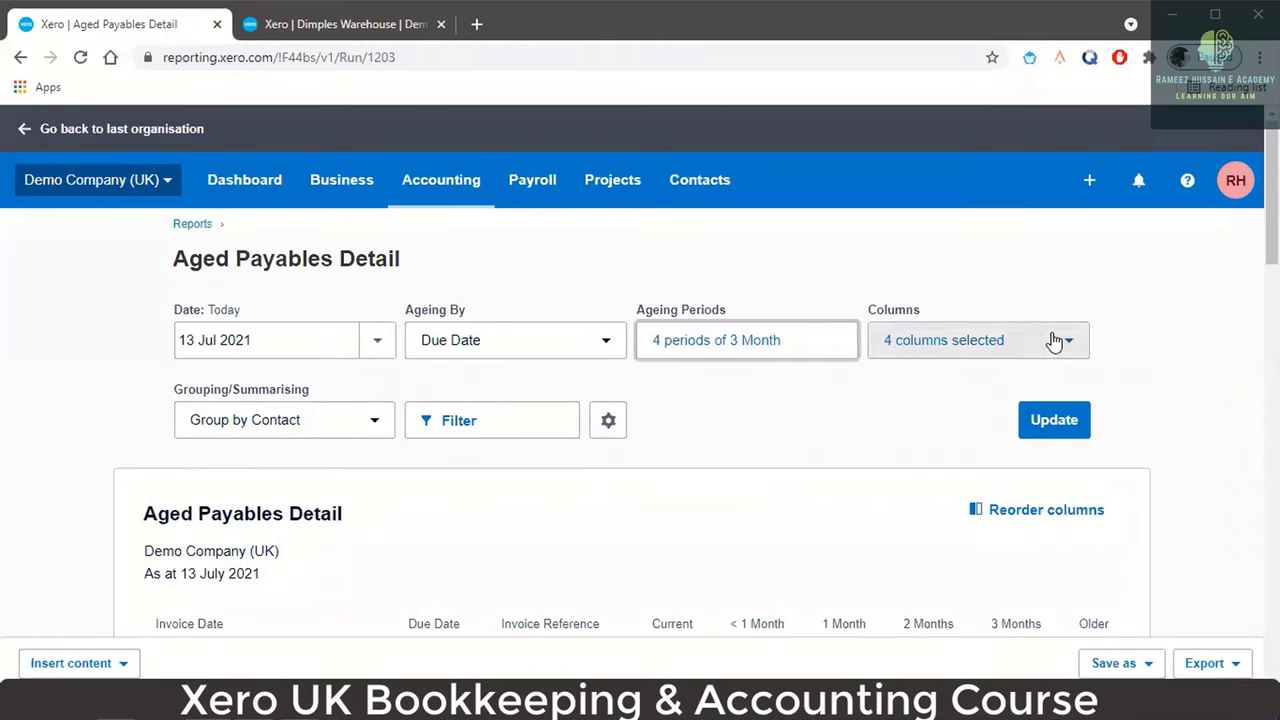
# Step: Add the Email and Phone columns, leaving Department unticked, for six columns total
pyautogui.click(1055, 340)
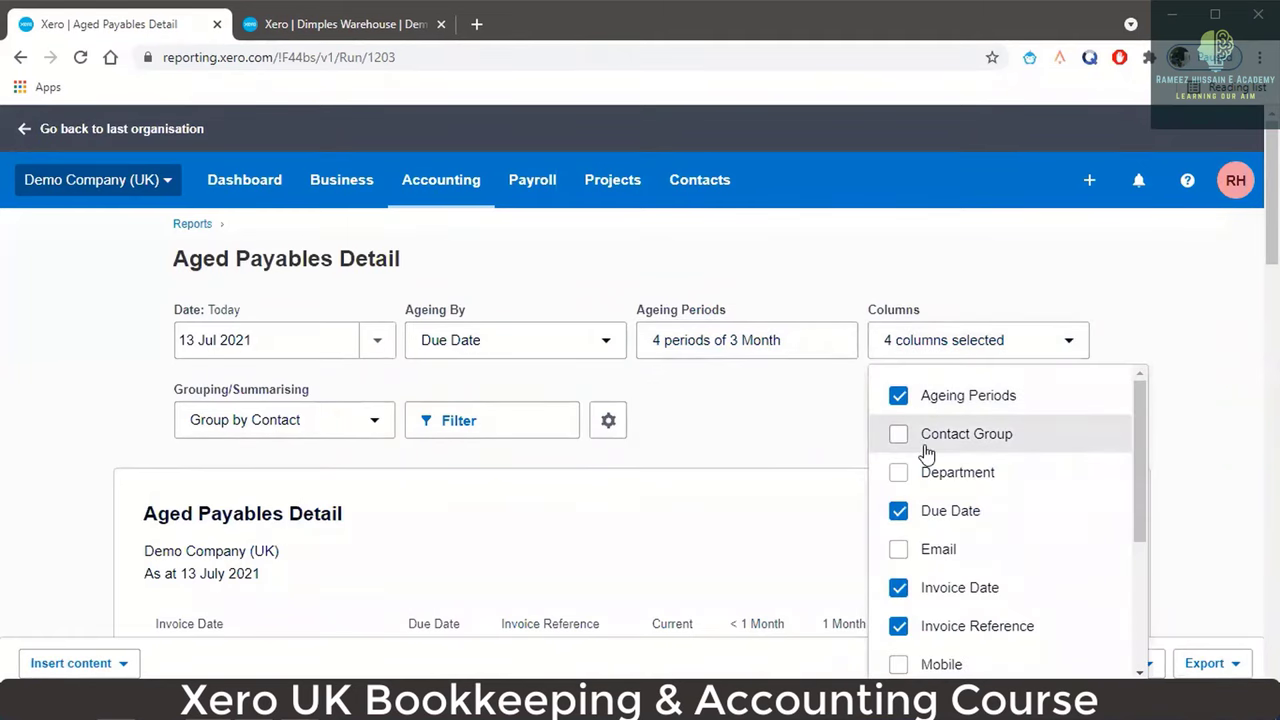
pyautogui.click(993, 481)
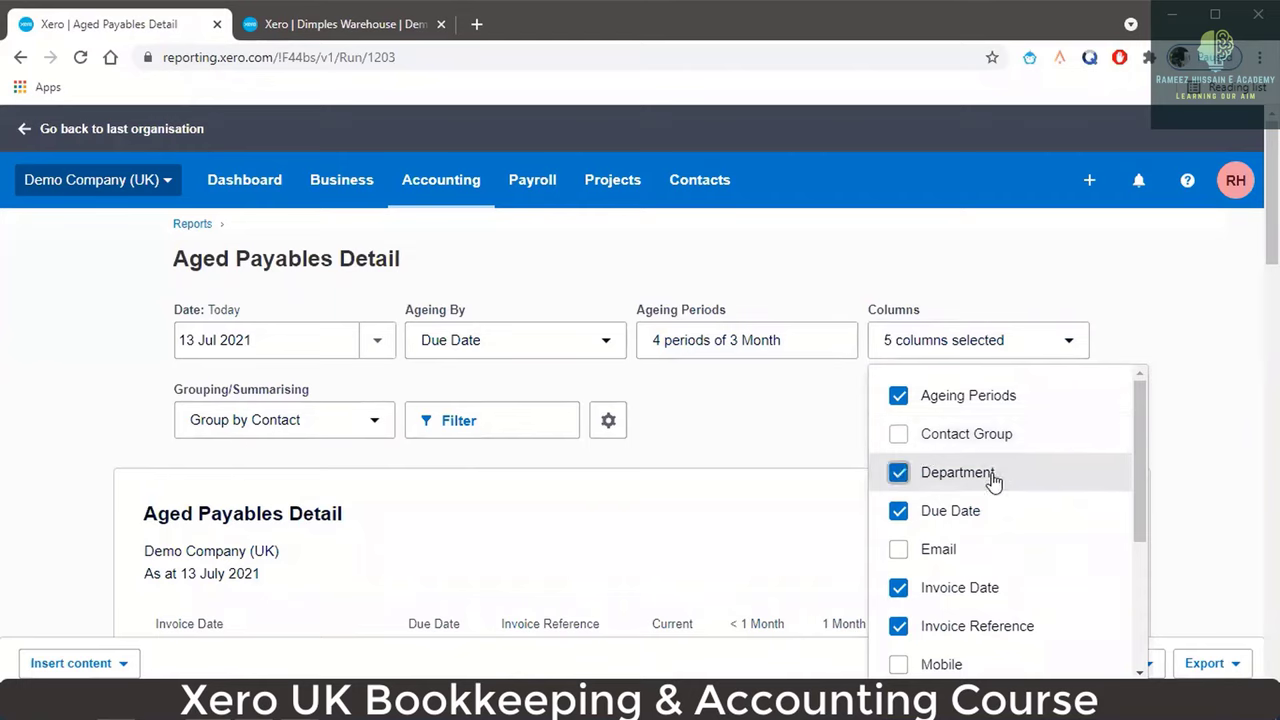
pyautogui.click(992, 481)
pyautogui.scroll(-2, 994, 480)
pyautogui.scroll(1, 957, 430)
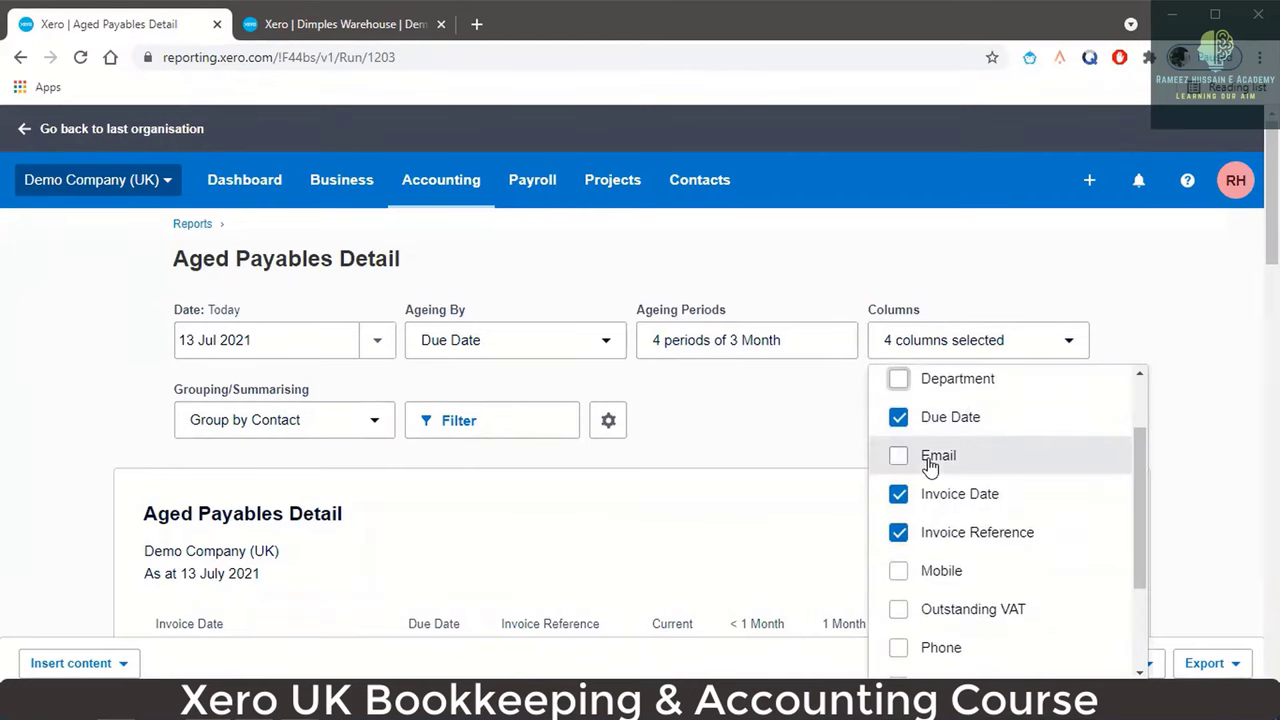
pyautogui.click(930, 462)
pyautogui.scroll(-2, 1057, 457)
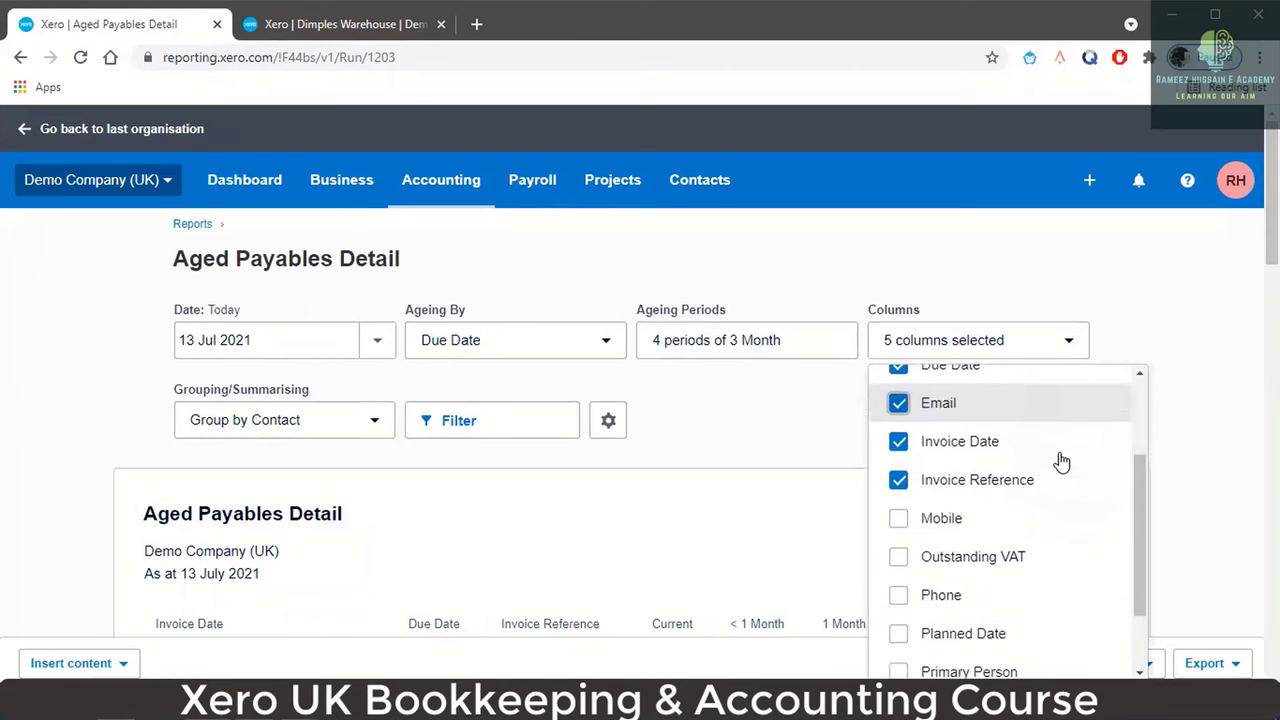
pyautogui.click(960, 553)
pyautogui.scroll(-3, 1048, 514)
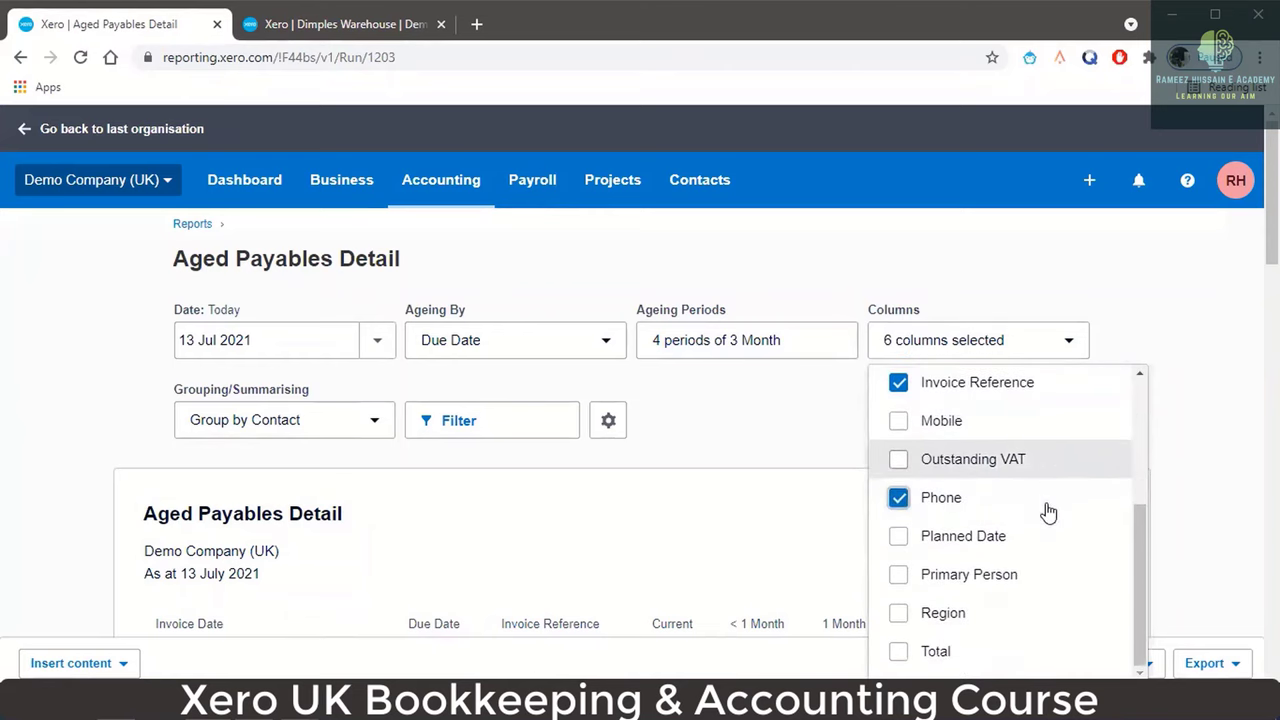
pyautogui.scroll(-1, 963, 630)
pyautogui.scroll(6, 1060, 417)
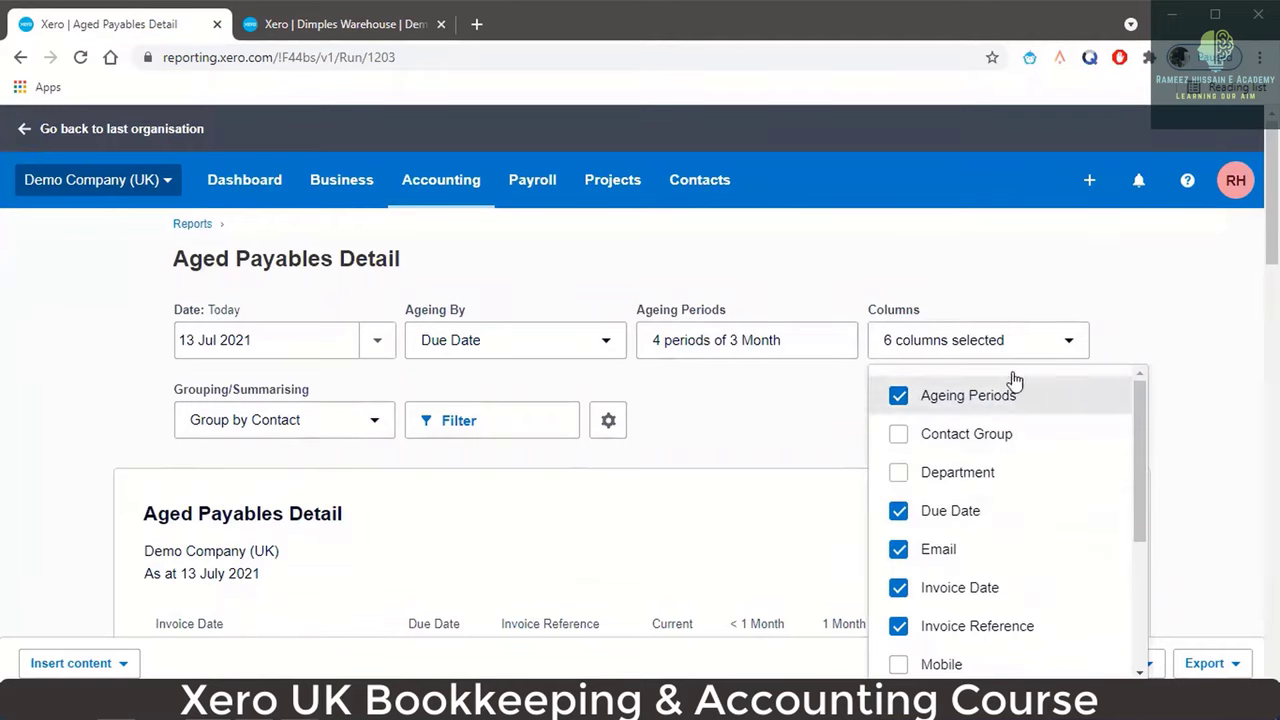
pyautogui.scroll(-3, 1010, 480)
pyautogui.click(1172, 314)
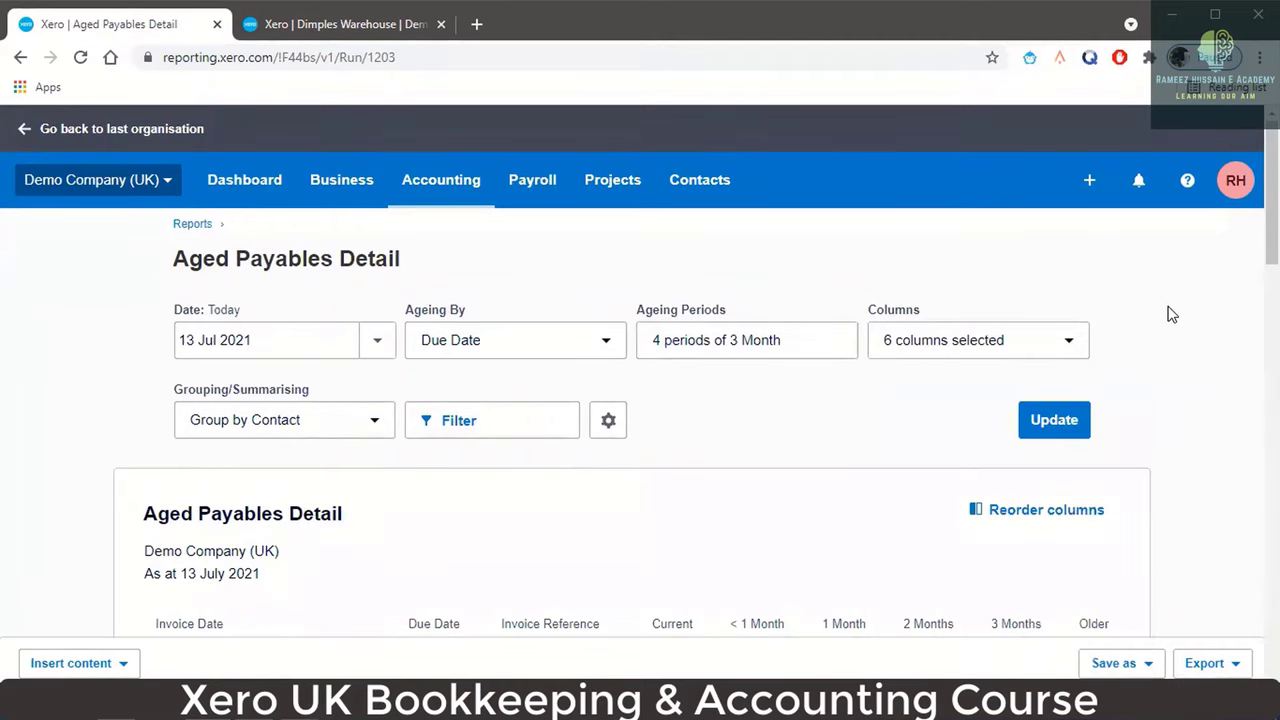
# Step: Update the report and check the Phone, Email and 3-month ageing columns through Older
pyautogui.click(1056, 428)
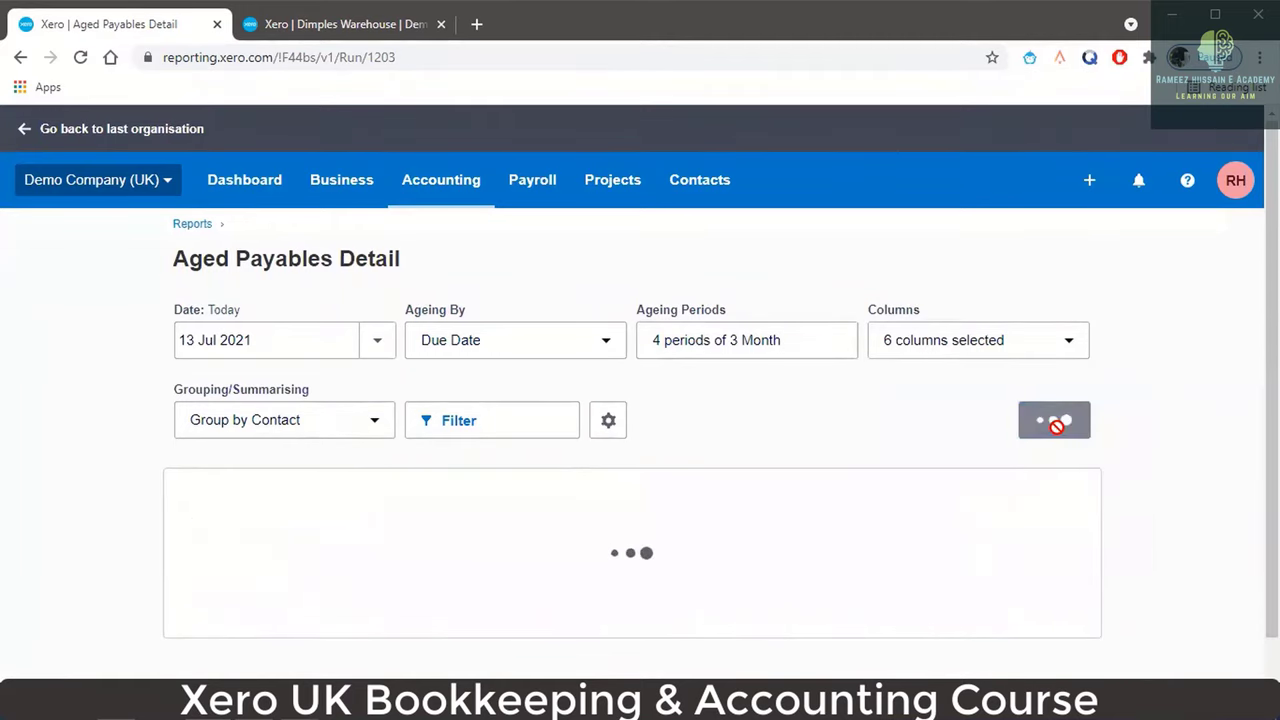
pyautogui.scroll(-4, 731, 470)
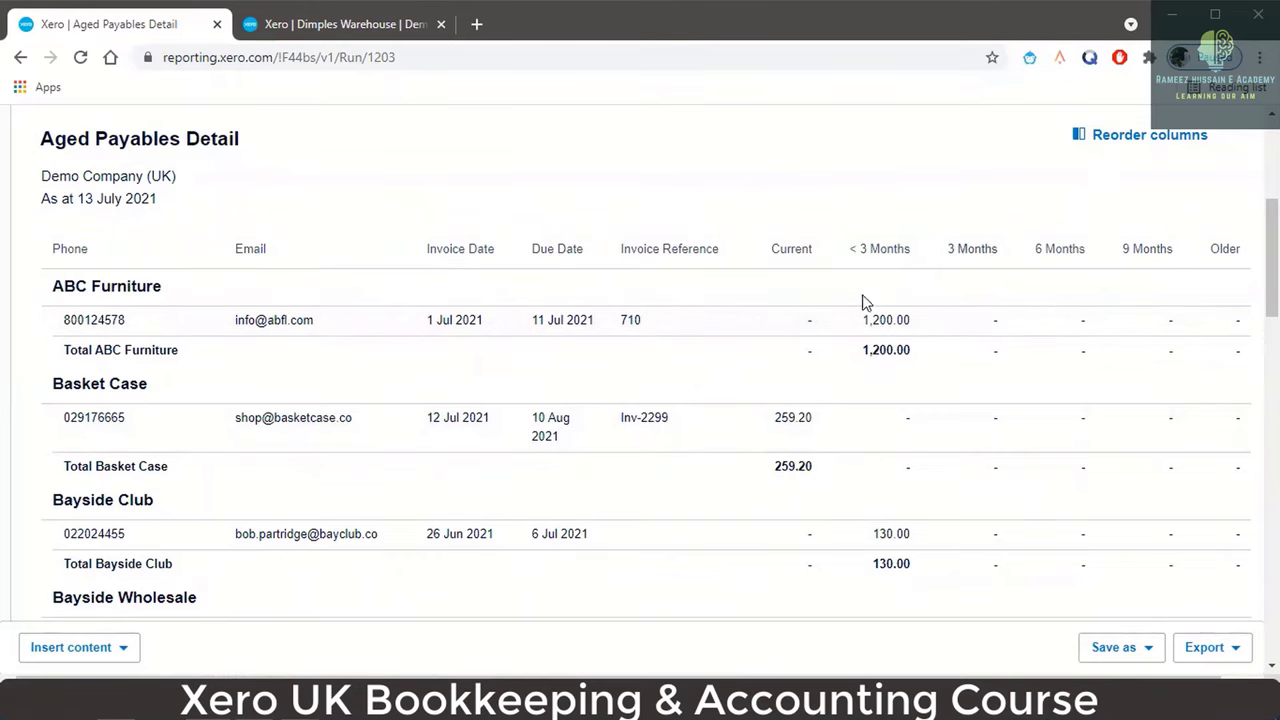
pyautogui.scroll(1, 932, 343)
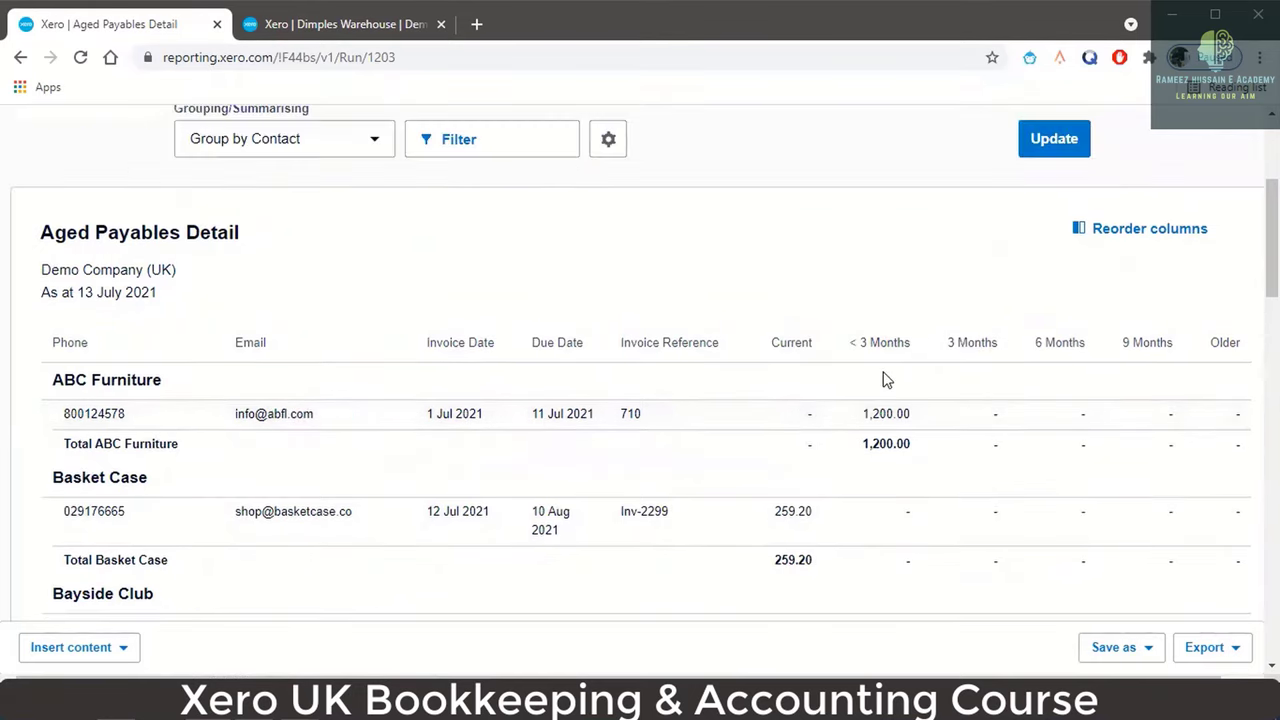
pyautogui.scroll(-1, 790, 437)
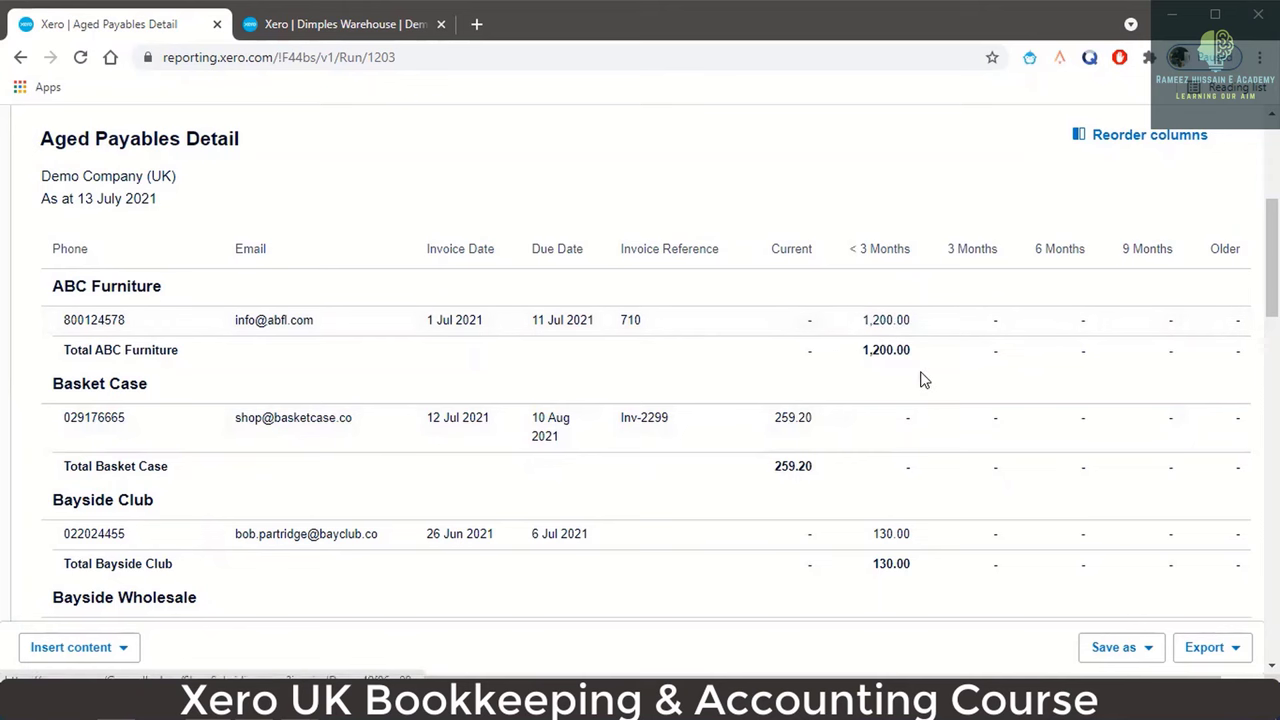
pyautogui.scroll(-1, 918, 368)
pyautogui.scroll(-3, 918, 368)
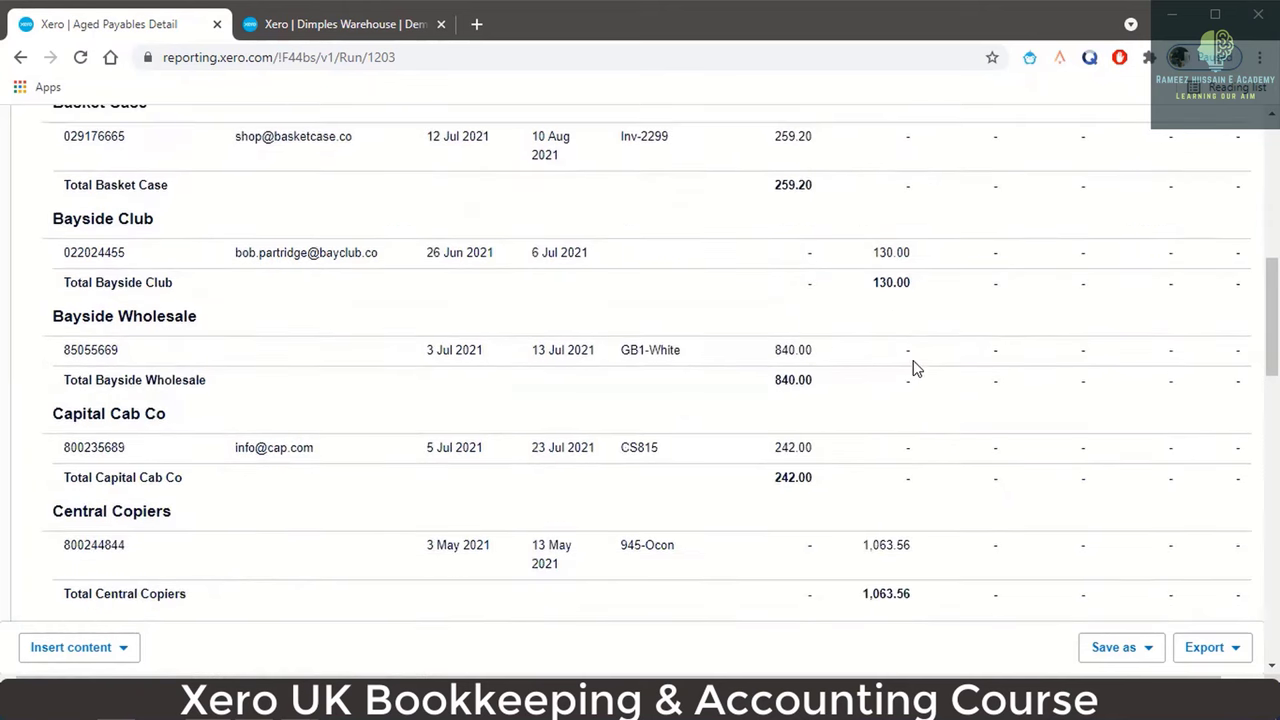
pyautogui.scroll(4, 918, 368)
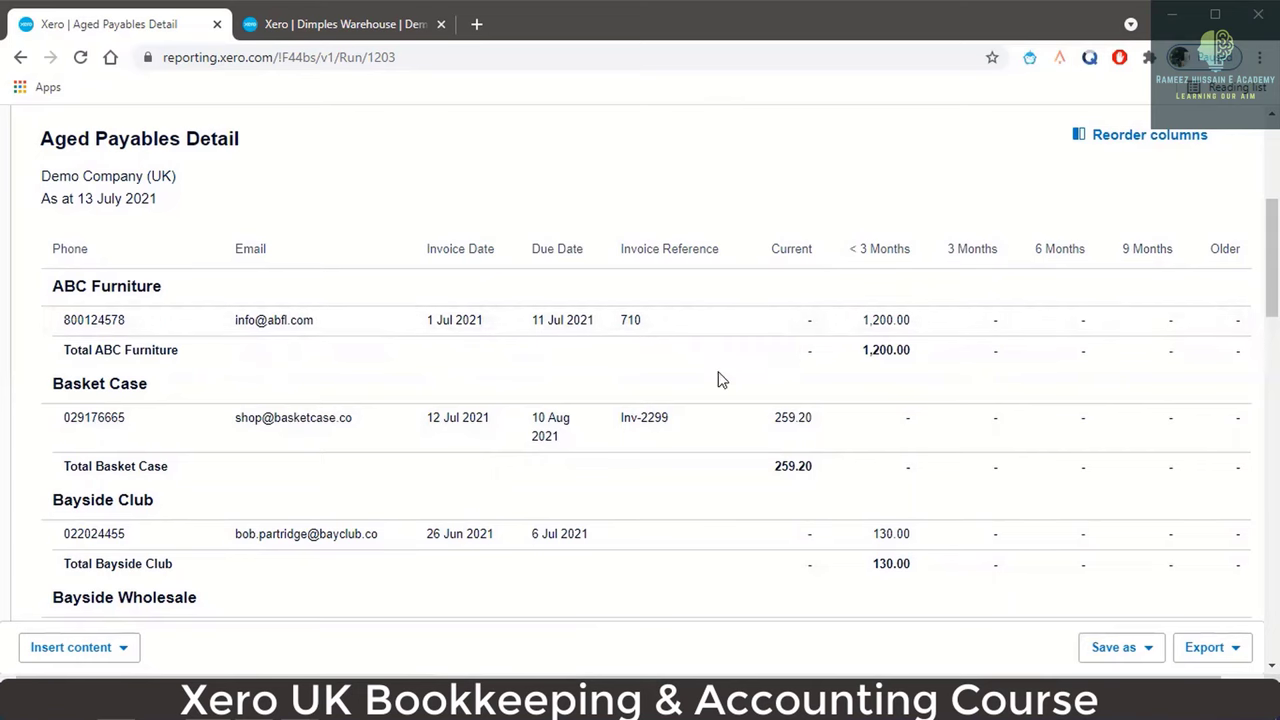
# Step: Go to Accounting > Reports and expand the full list of Purchases reports
pyautogui.scroll(-1, 595, 380)
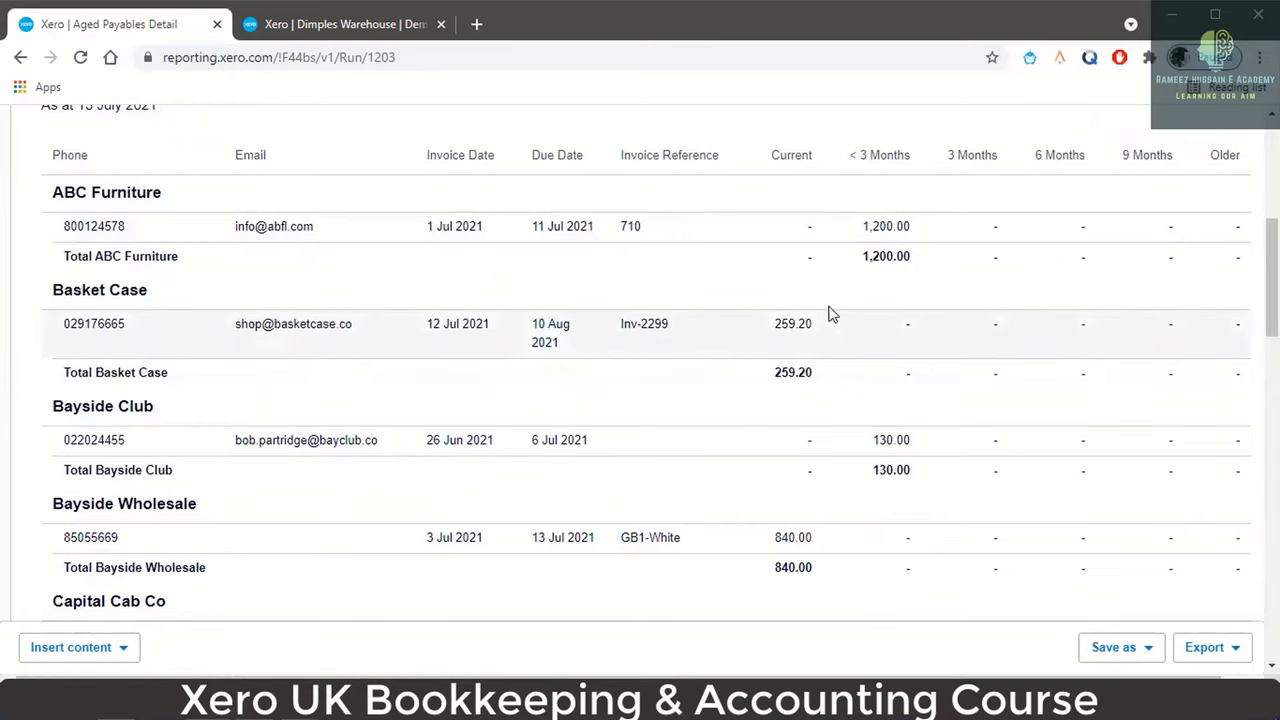
pyautogui.scroll(-1, 1062, 340)
pyautogui.scroll(-5, 1062, 340)
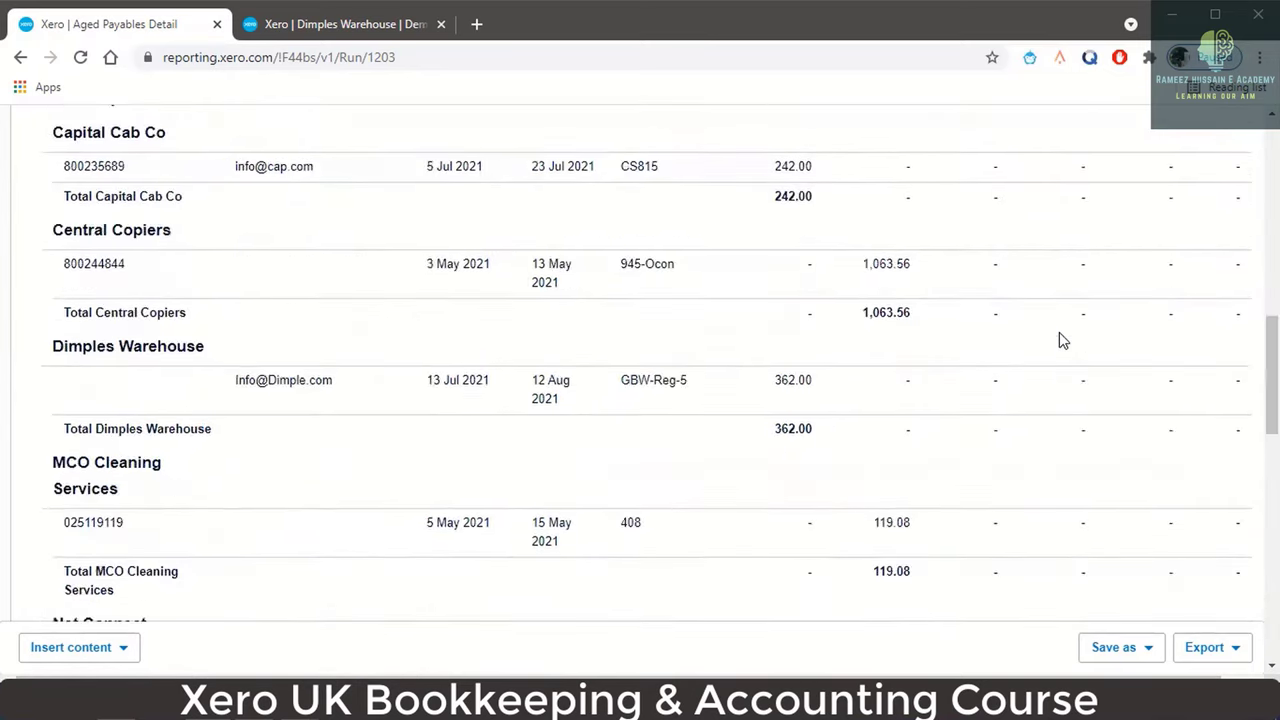
pyautogui.scroll(-4, 1061, 340)
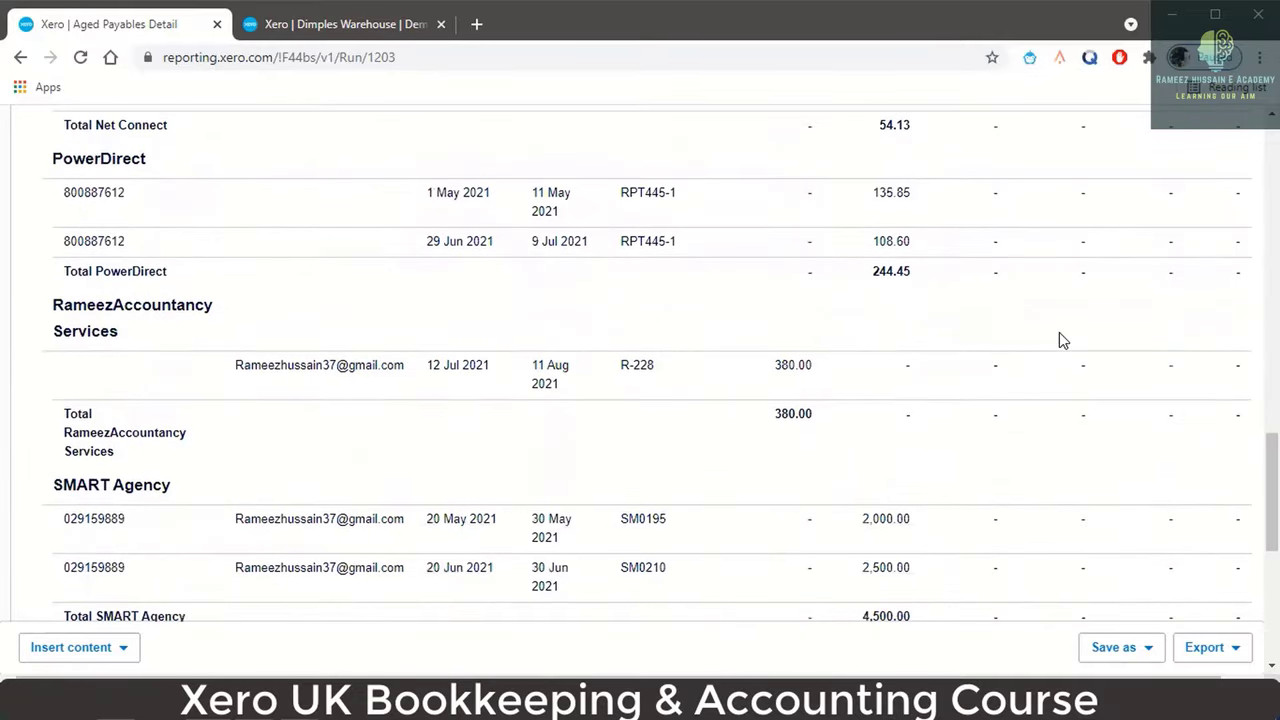
pyautogui.scroll(13, 1059, 332)
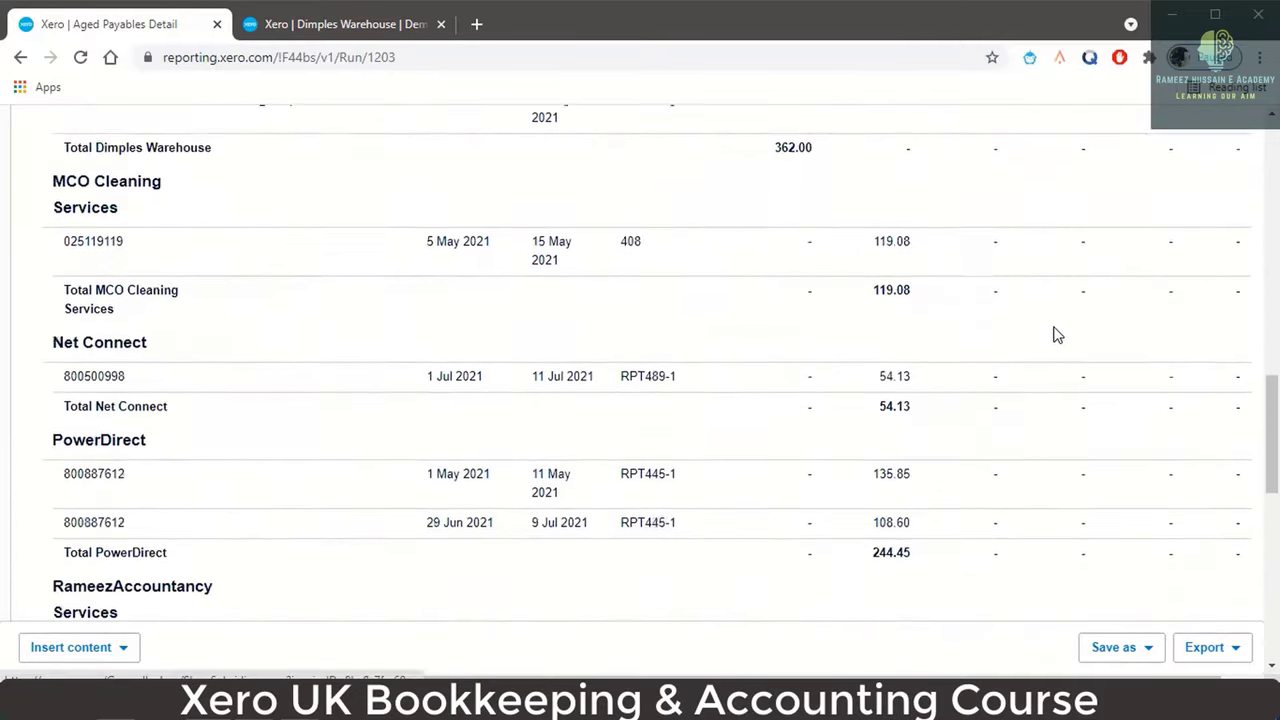
pyautogui.scroll(3, 1057, 332)
pyautogui.scroll(-1, 995, 372)
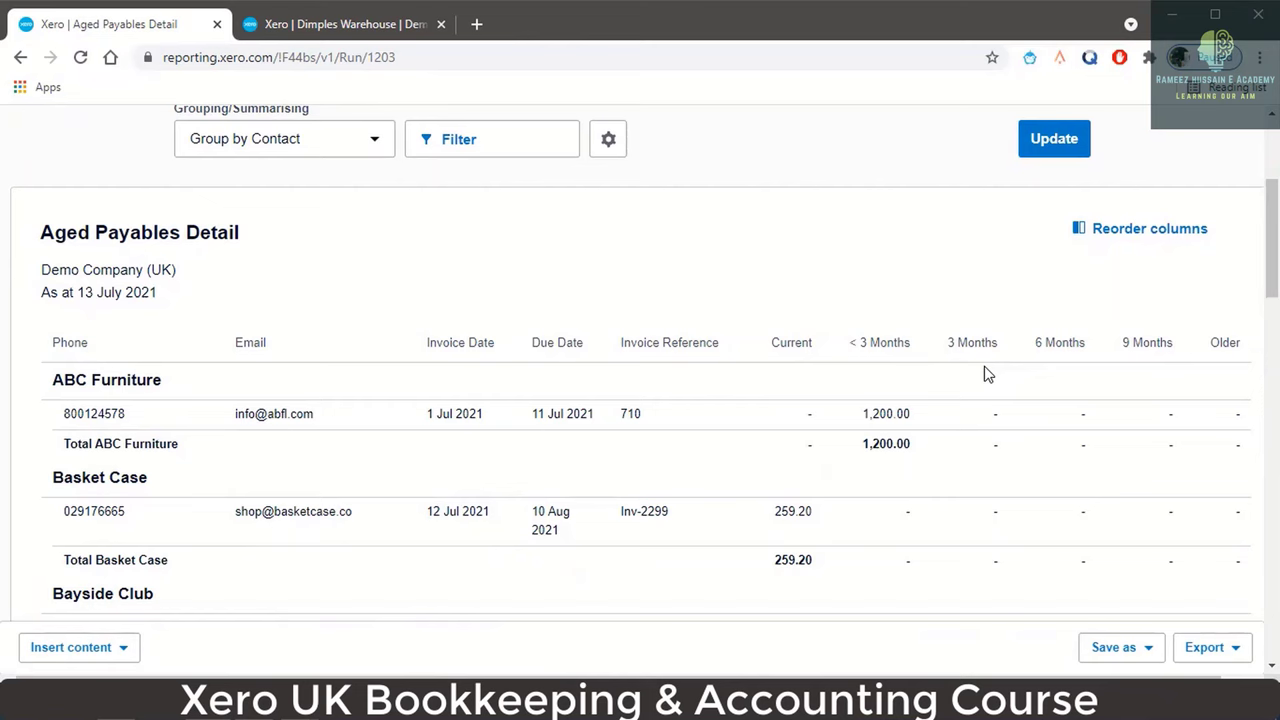
pyautogui.scroll(-4, 957, 357)
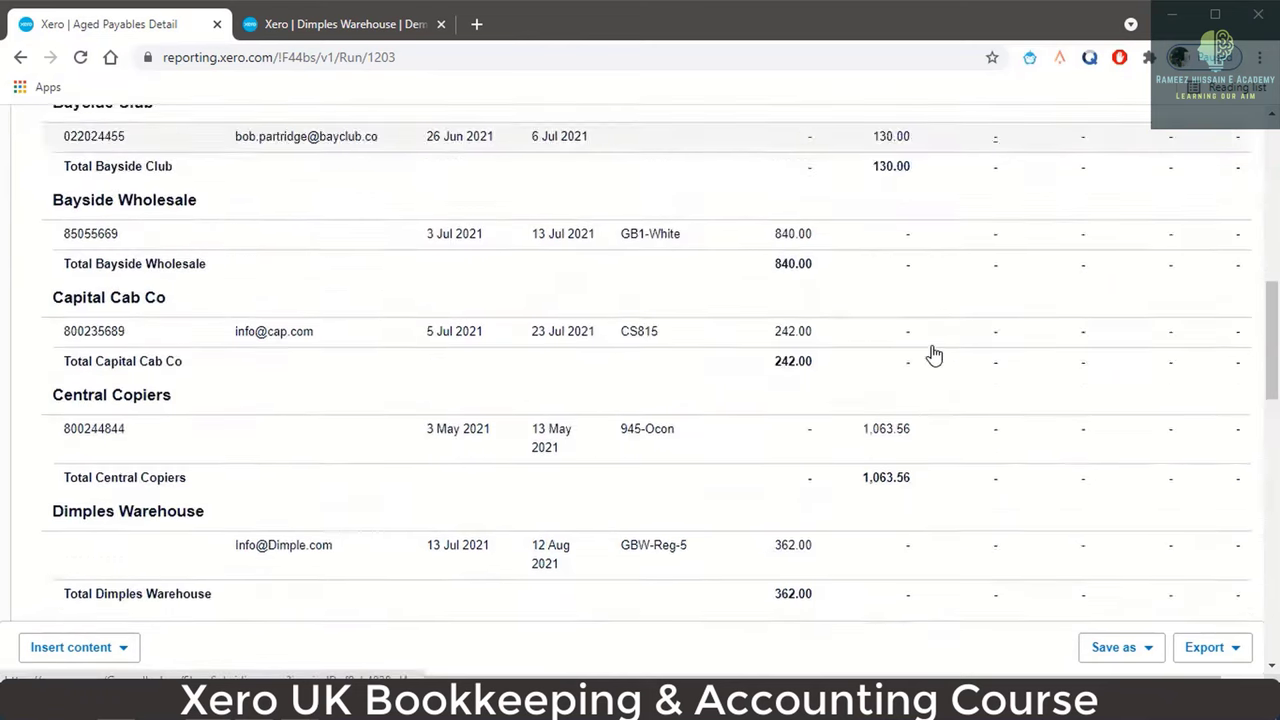
pyautogui.scroll(6, 930, 354)
pyautogui.scroll(1, 933, 355)
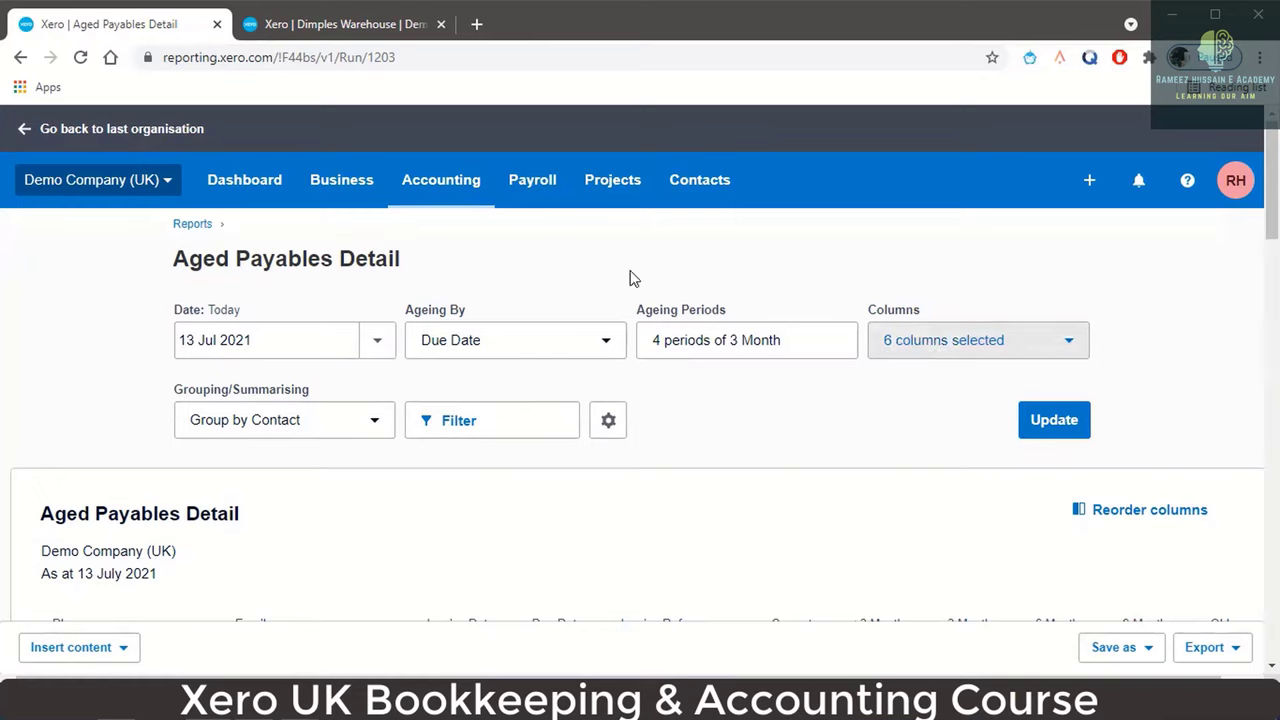
pyautogui.click(443, 200)
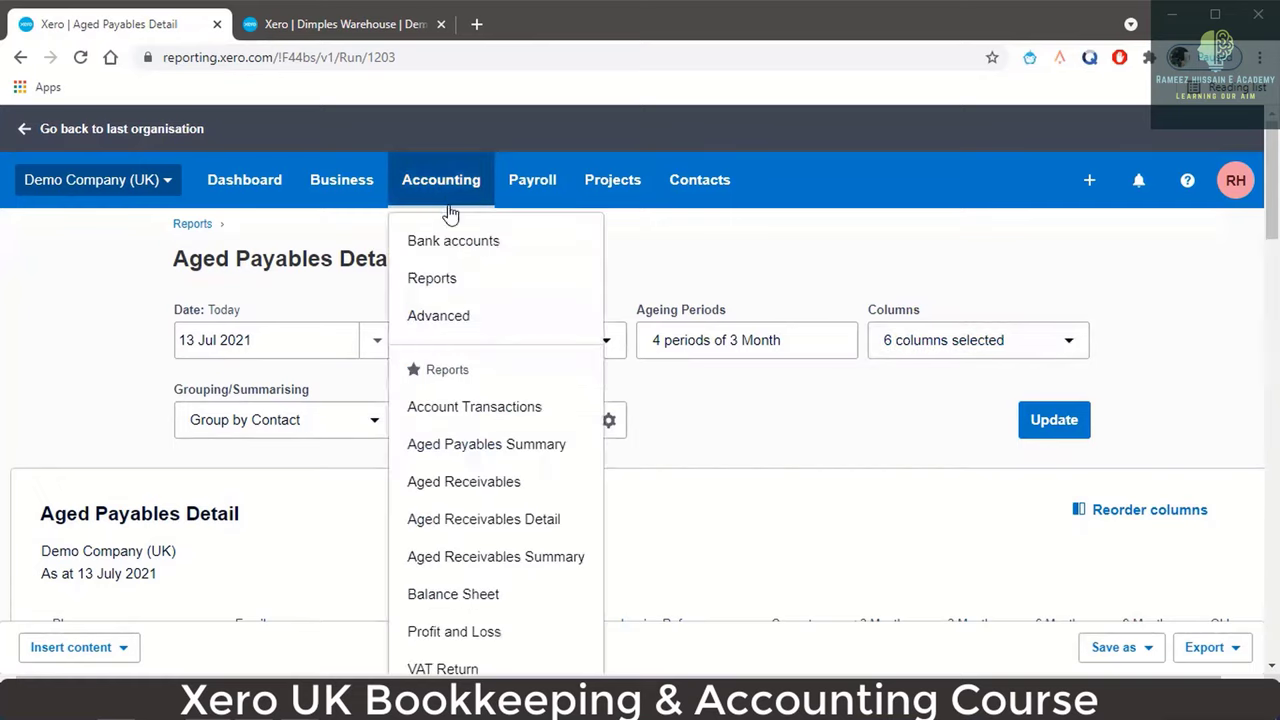
pyautogui.click(472, 298)
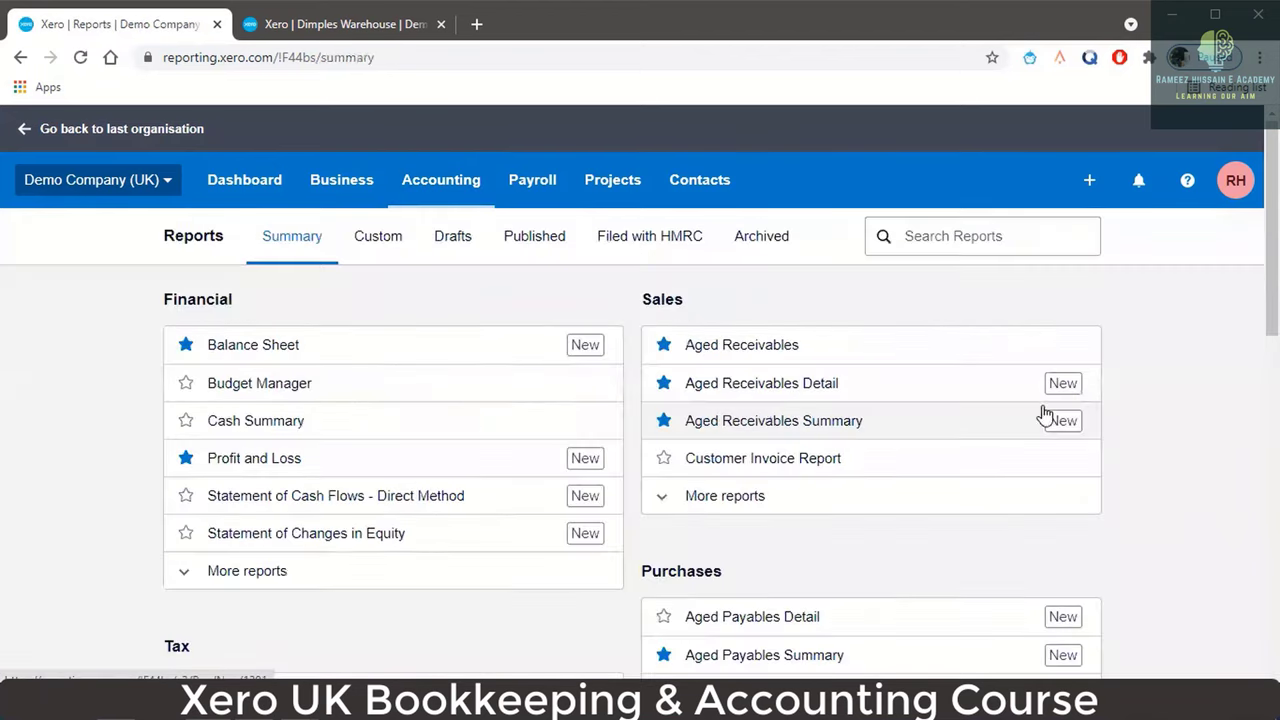
pyautogui.scroll(-3, 895, 468)
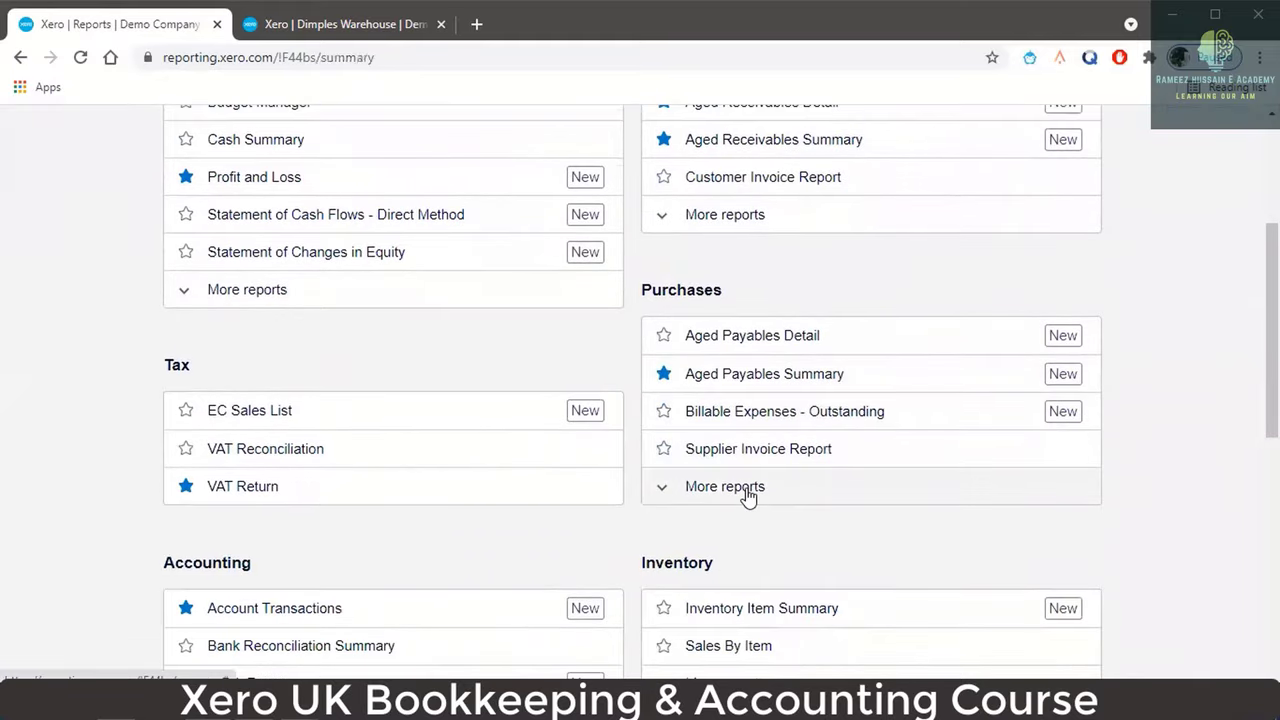
pyautogui.click(750, 488)
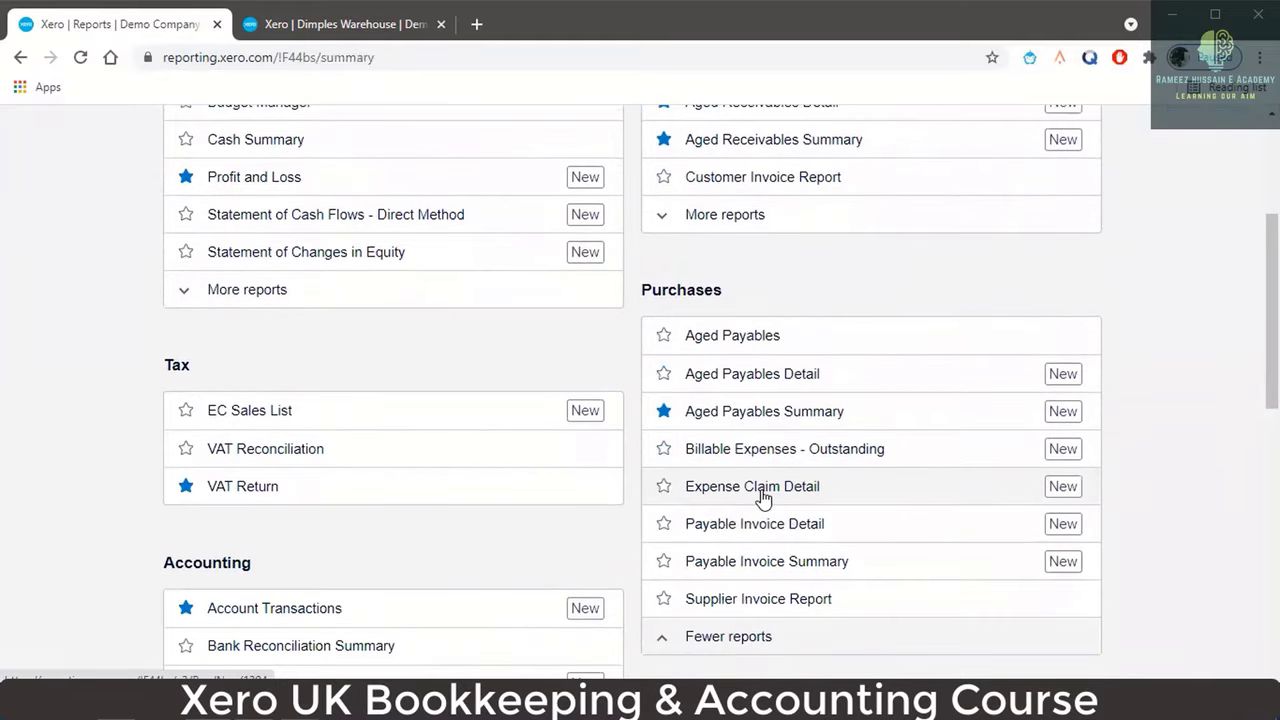
# Step: Open the Aged Payables Summary as at 13 July 2021 and scroll through supplier balances
pyautogui.click(812, 420)
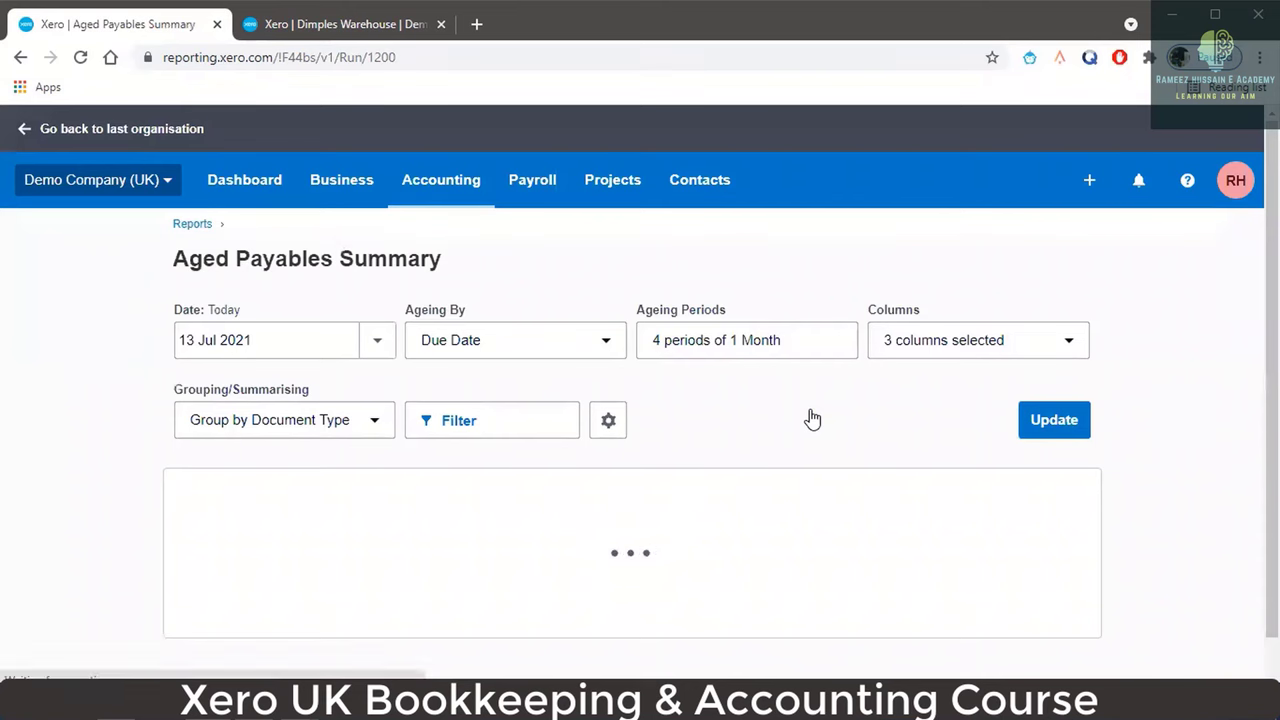
pyautogui.scroll(-3, 509, 518)
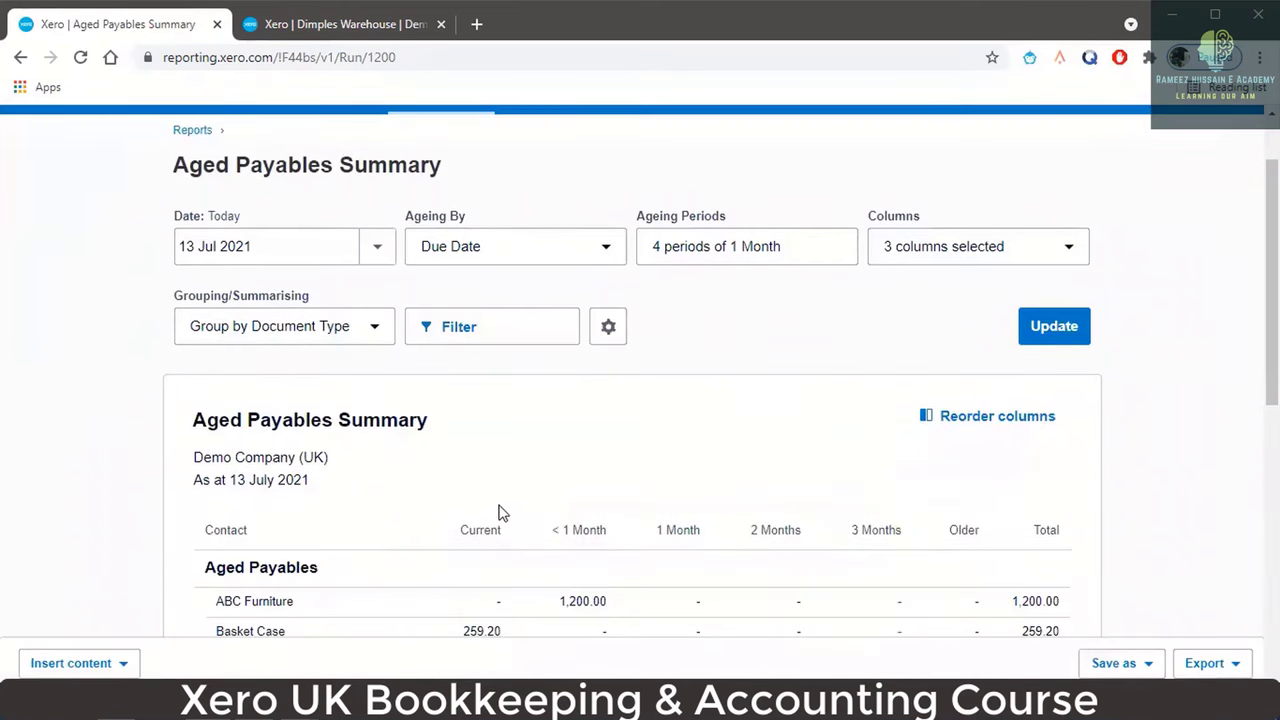
pyautogui.scroll(3, 889, 306)
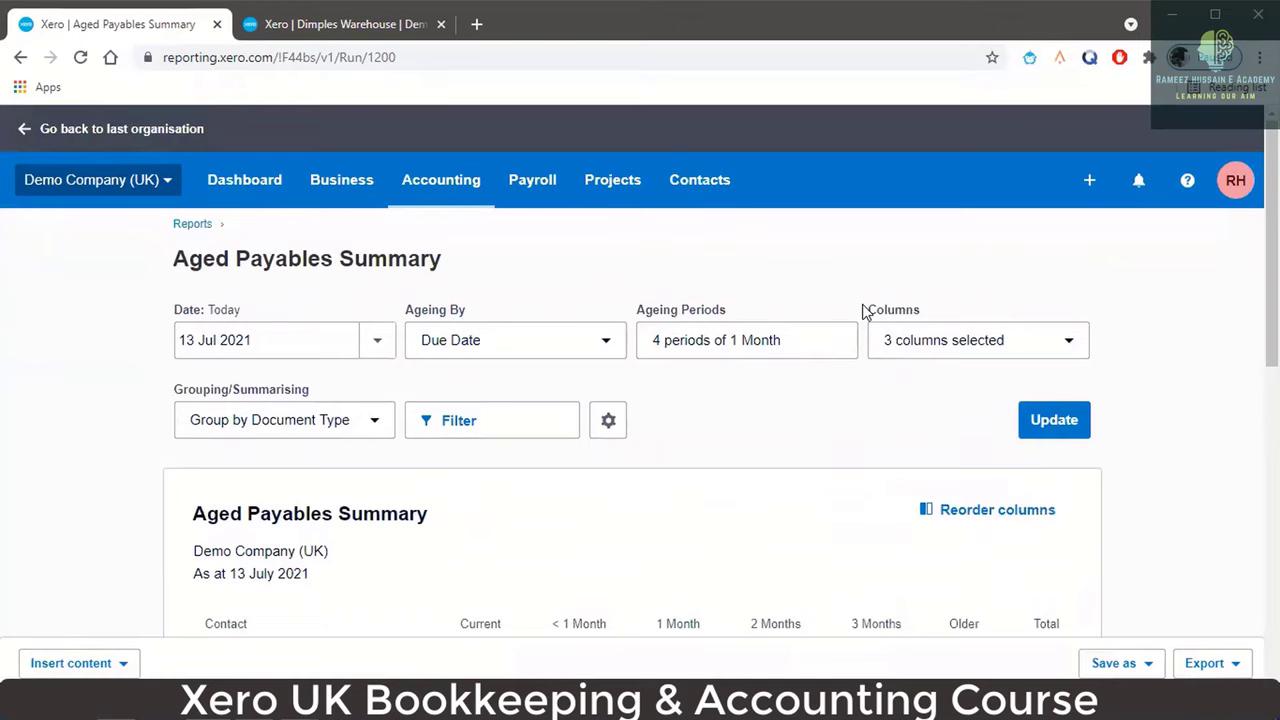
pyautogui.scroll(-3, 716, 392)
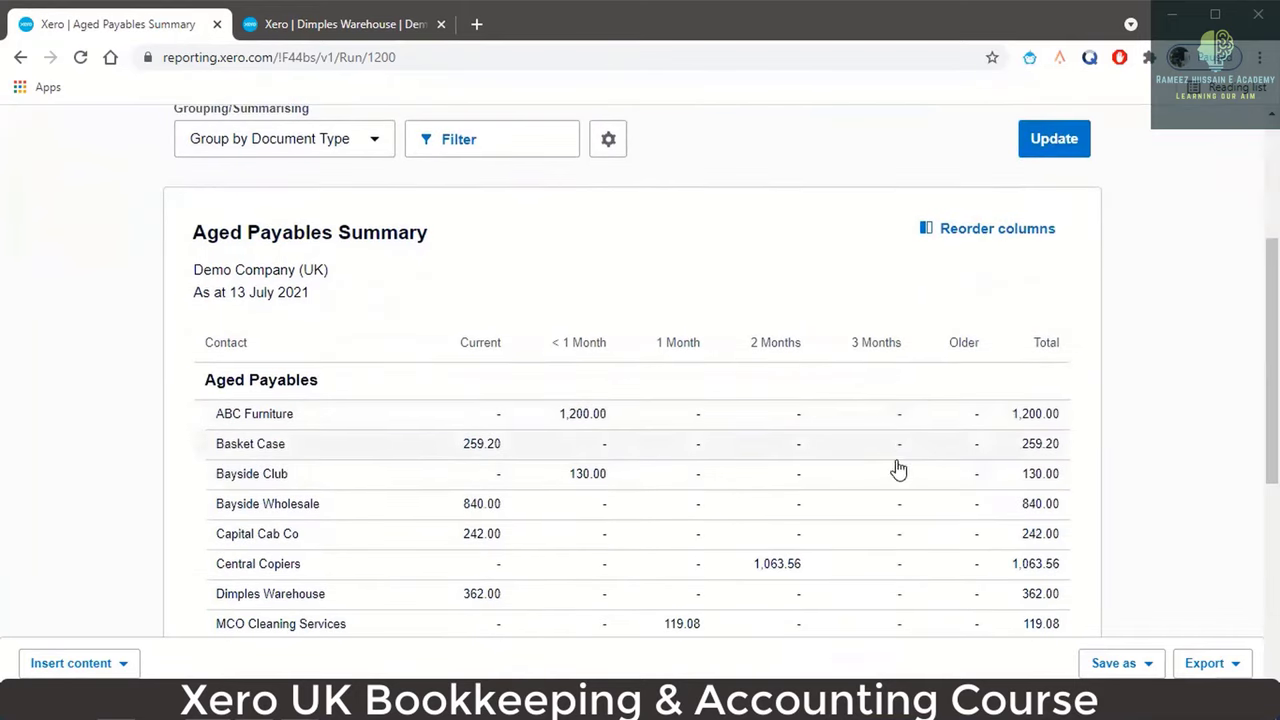
pyautogui.scroll(-2, 898, 469)
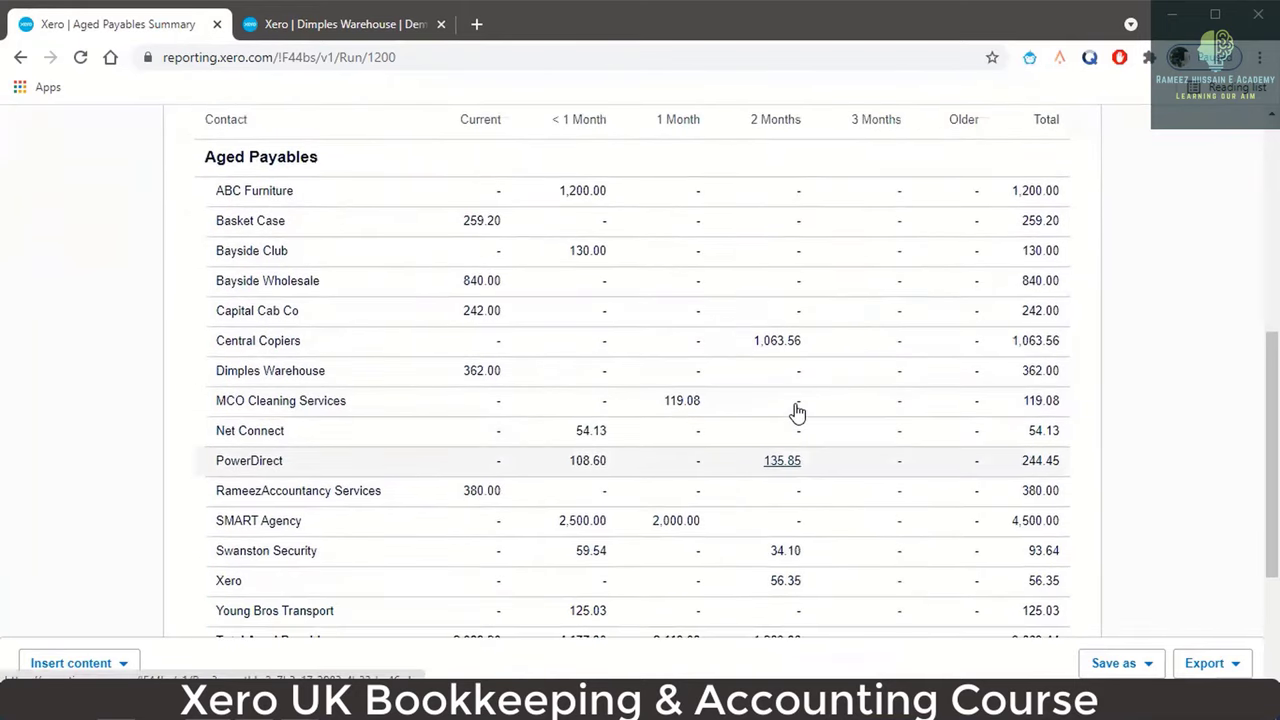
pyautogui.scroll(-2, 797, 412)
pyautogui.scroll(2, 797, 410)
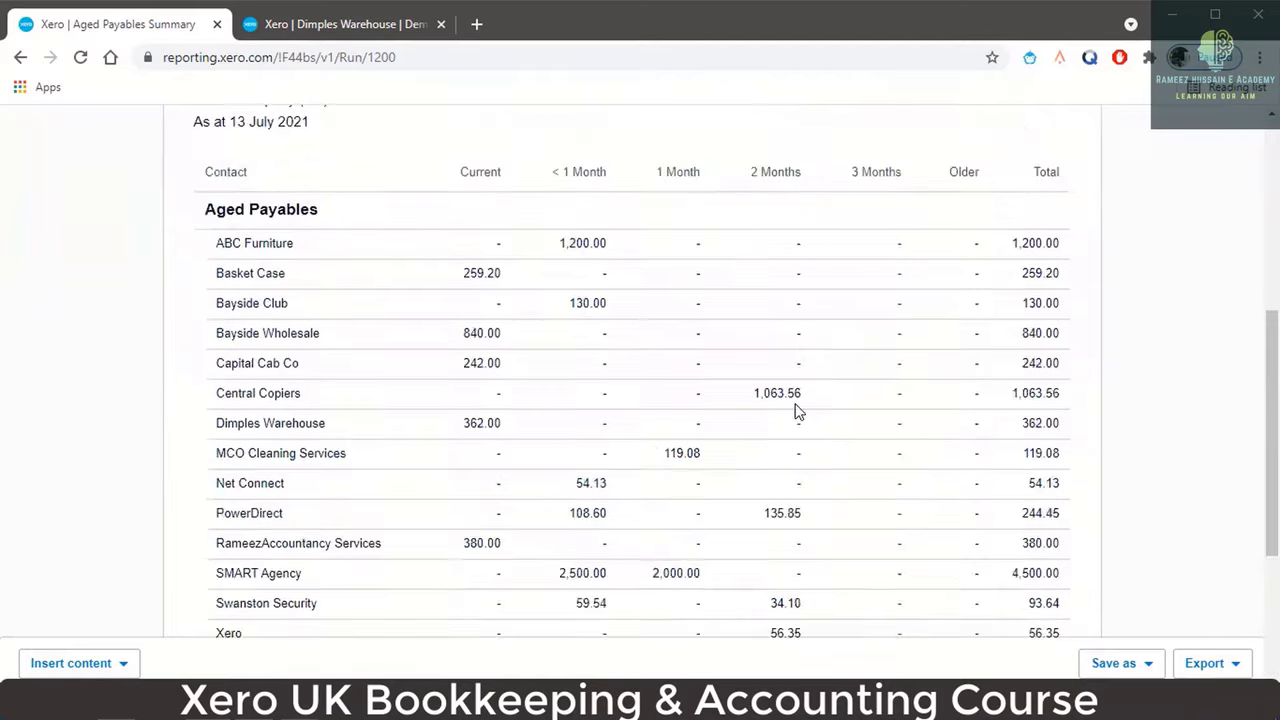
pyautogui.scroll(4, 797, 412)
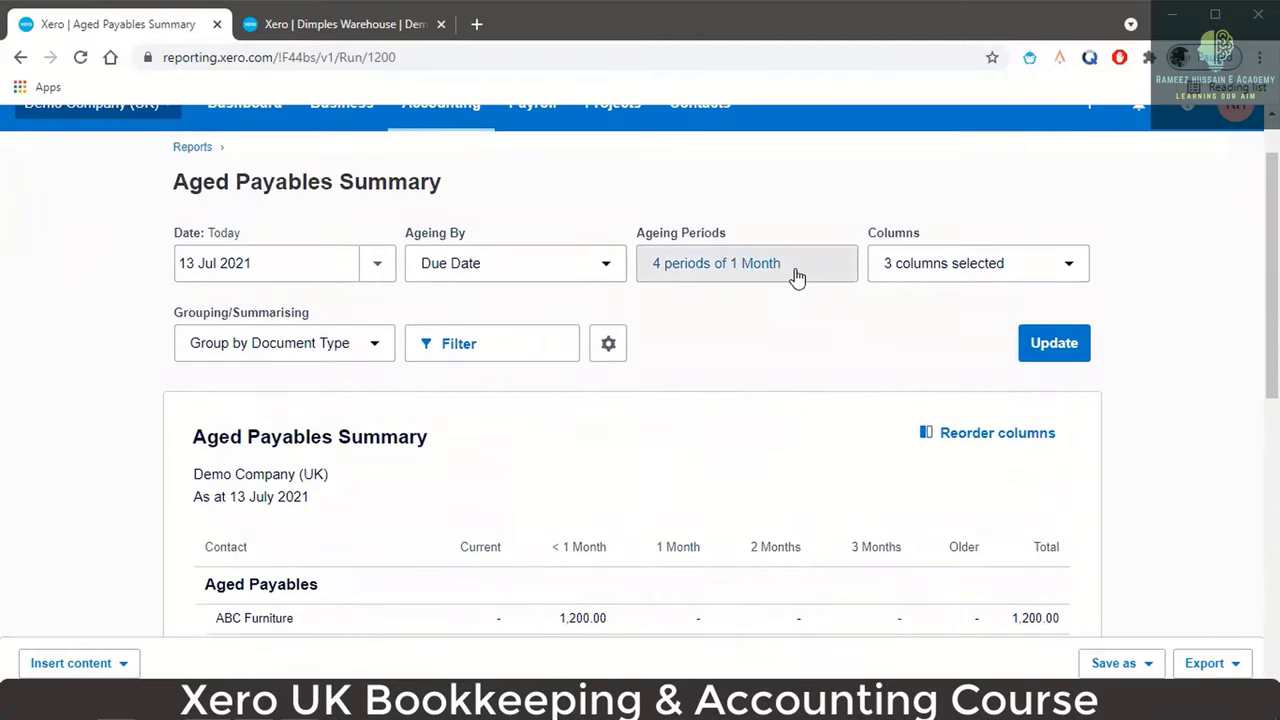
# Step: Check the Columns choices and the Ageing Periods units (Day, Week, Month) without changing anything
pyautogui.click(1080, 266)
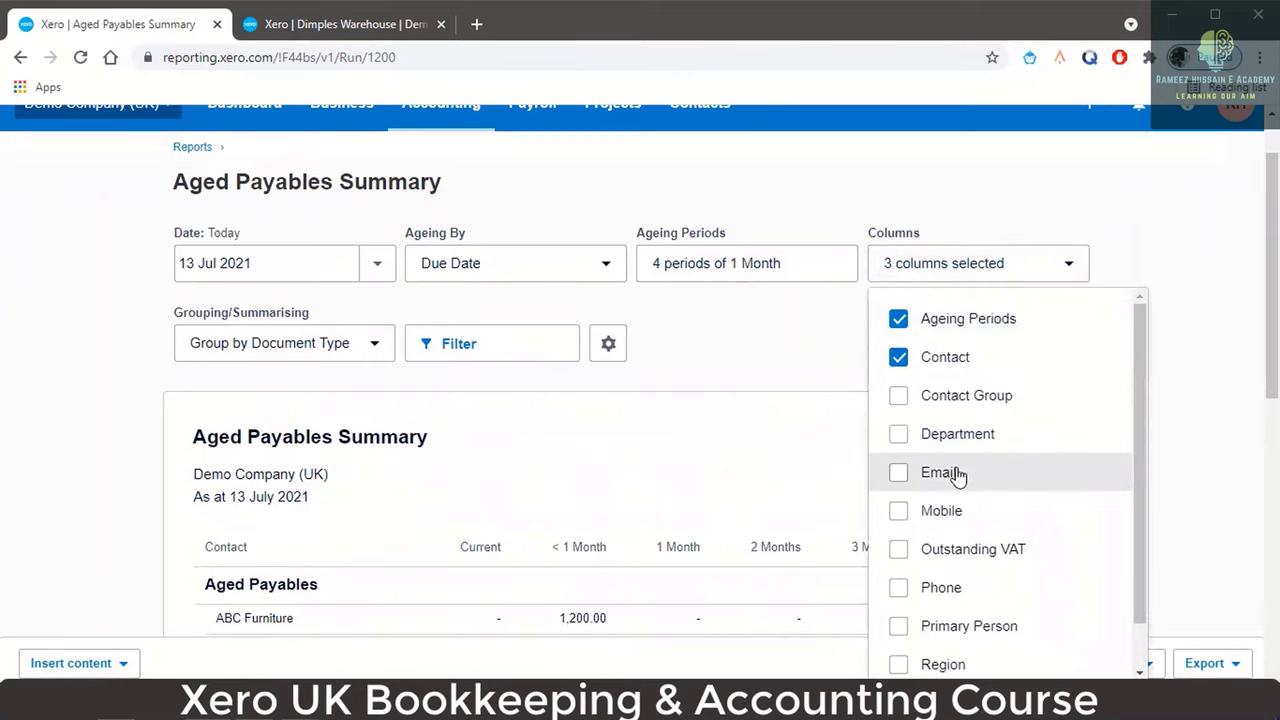
pyautogui.click(740, 343)
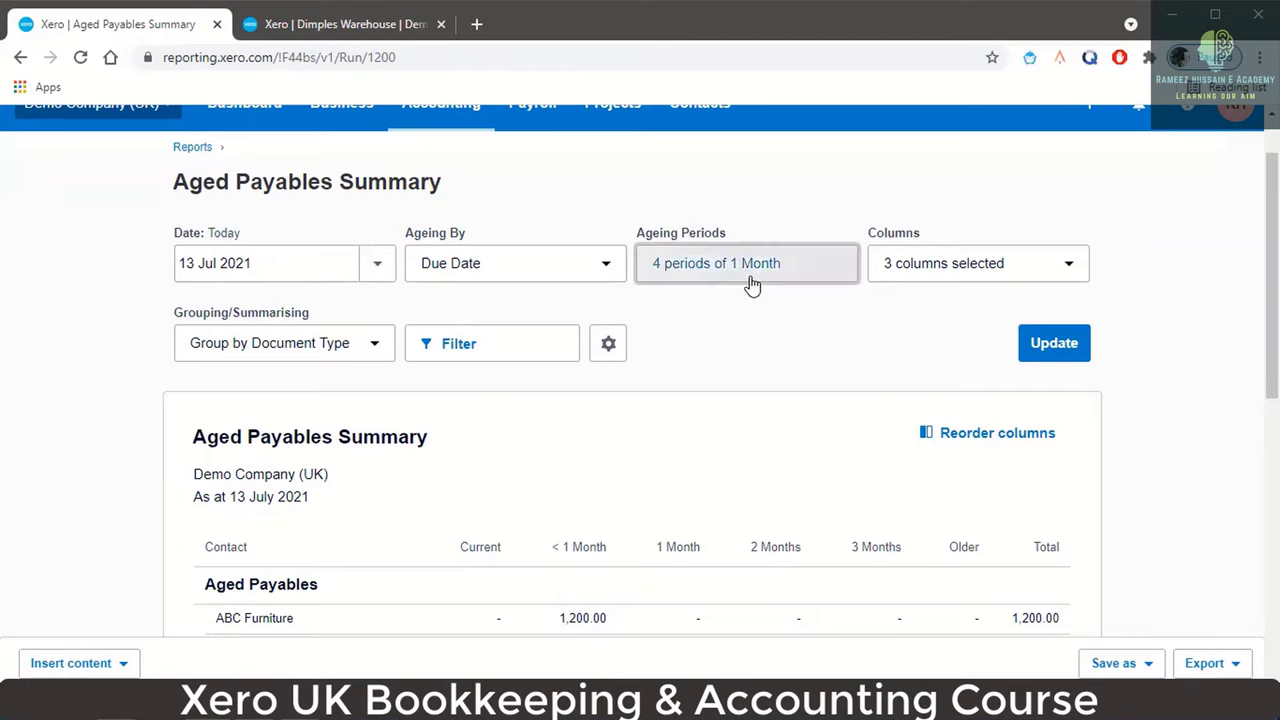
pyautogui.click(750, 282)
pyautogui.click(750, 390)
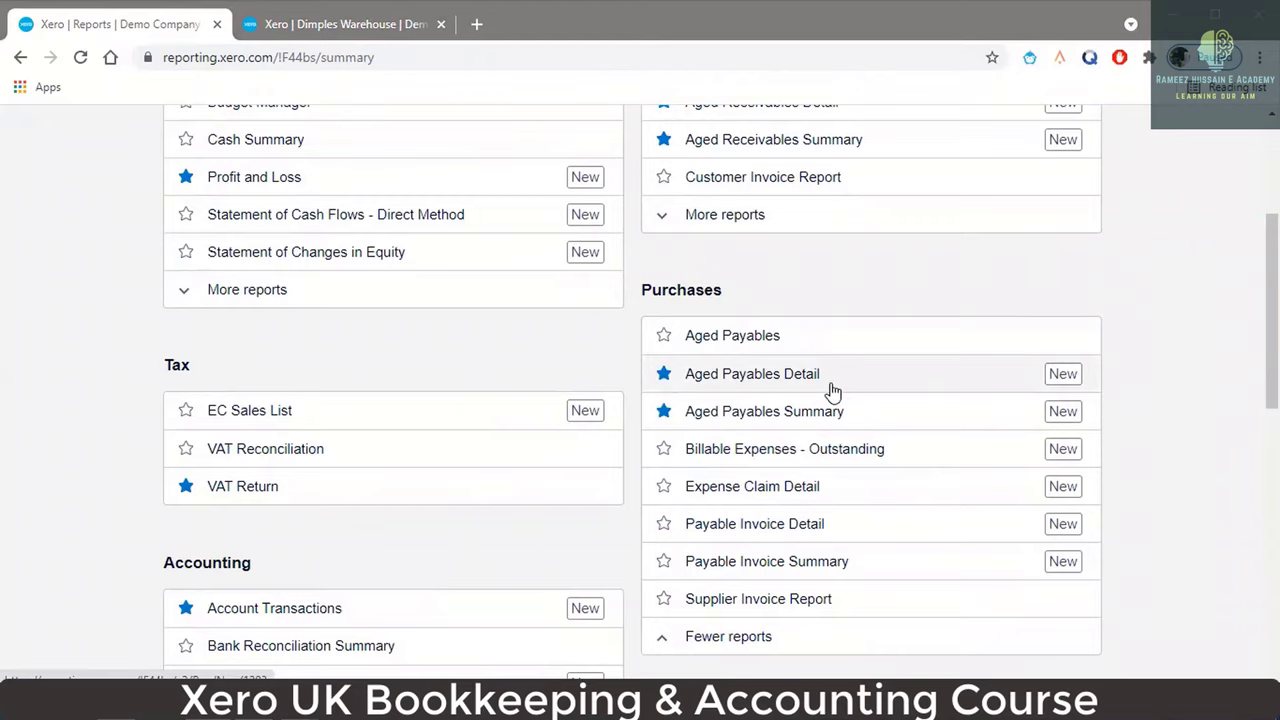
# Step: Open Billable Expenses – Outstanding and confirm it has nothing to show as at 13 July 2021
pyautogui.click(771, 456)
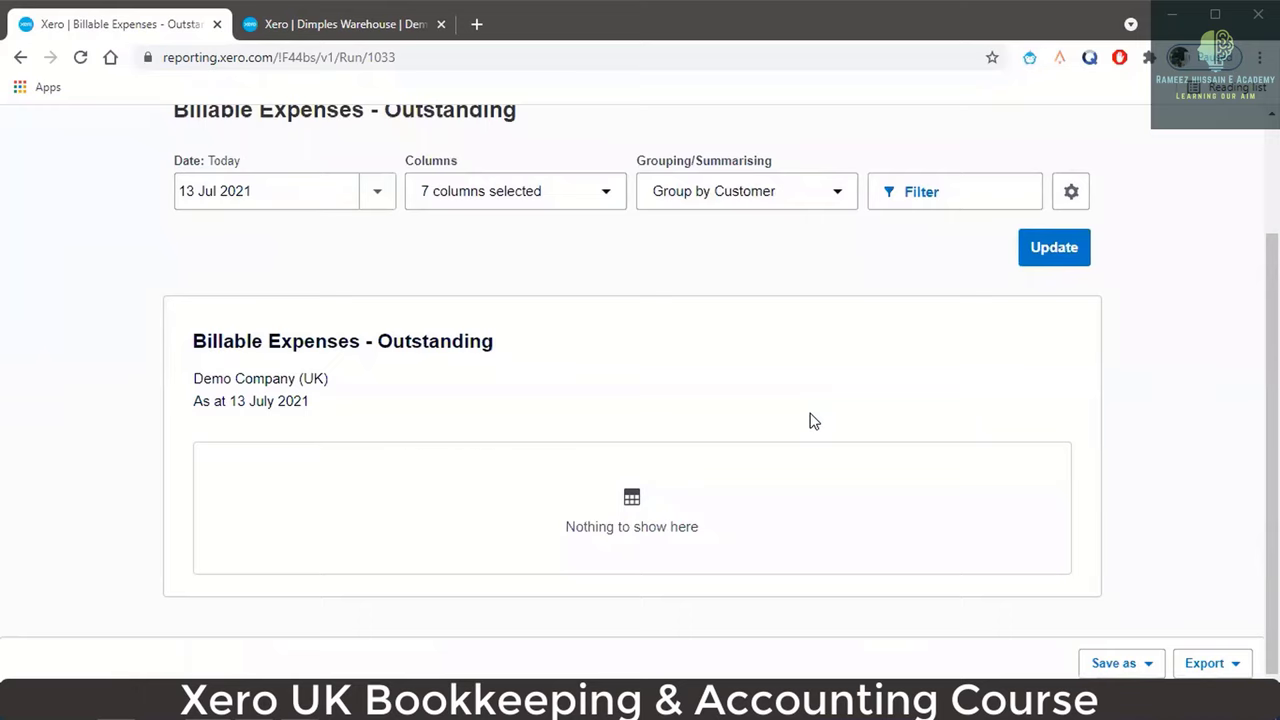
pyautogui.scroll(1, 813, 421)
pyautogui.scroll(-1, 813, 421)
pyautogui.scroll(3, 526, 240)
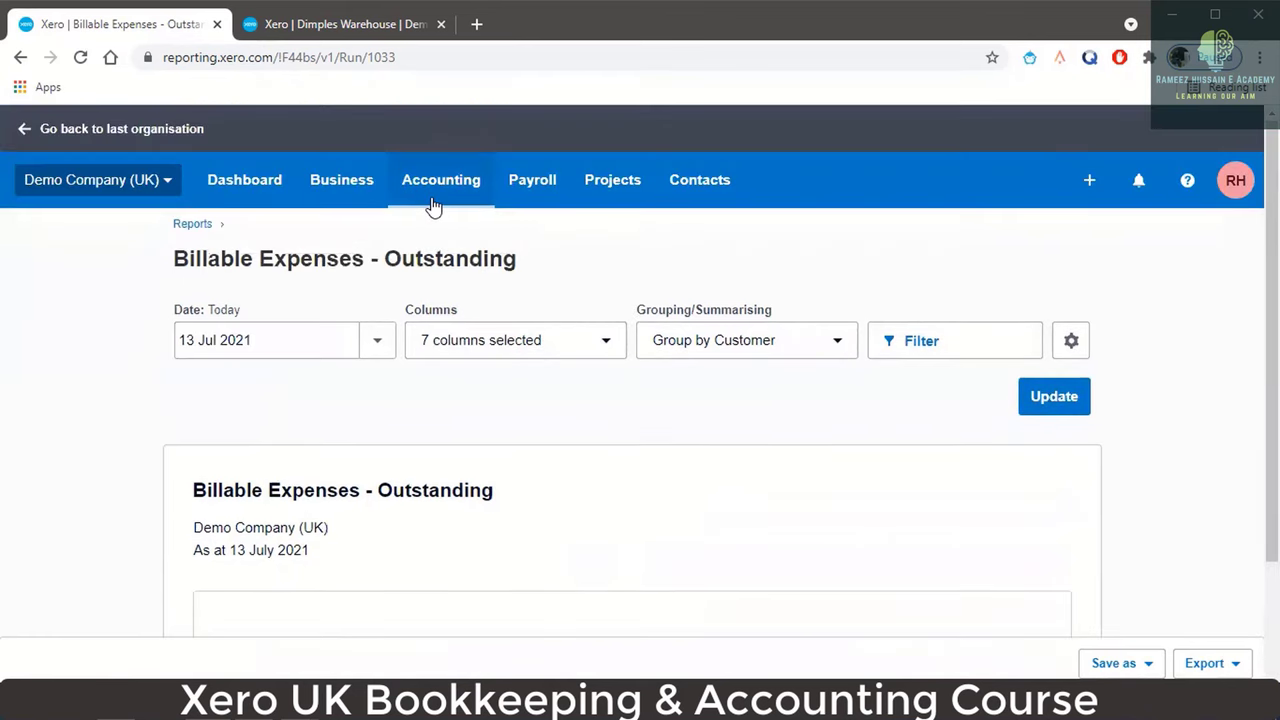
# Step: Return to Accounting > Reports and expand the full Purchases report list
pyautogui.click(430, 200)
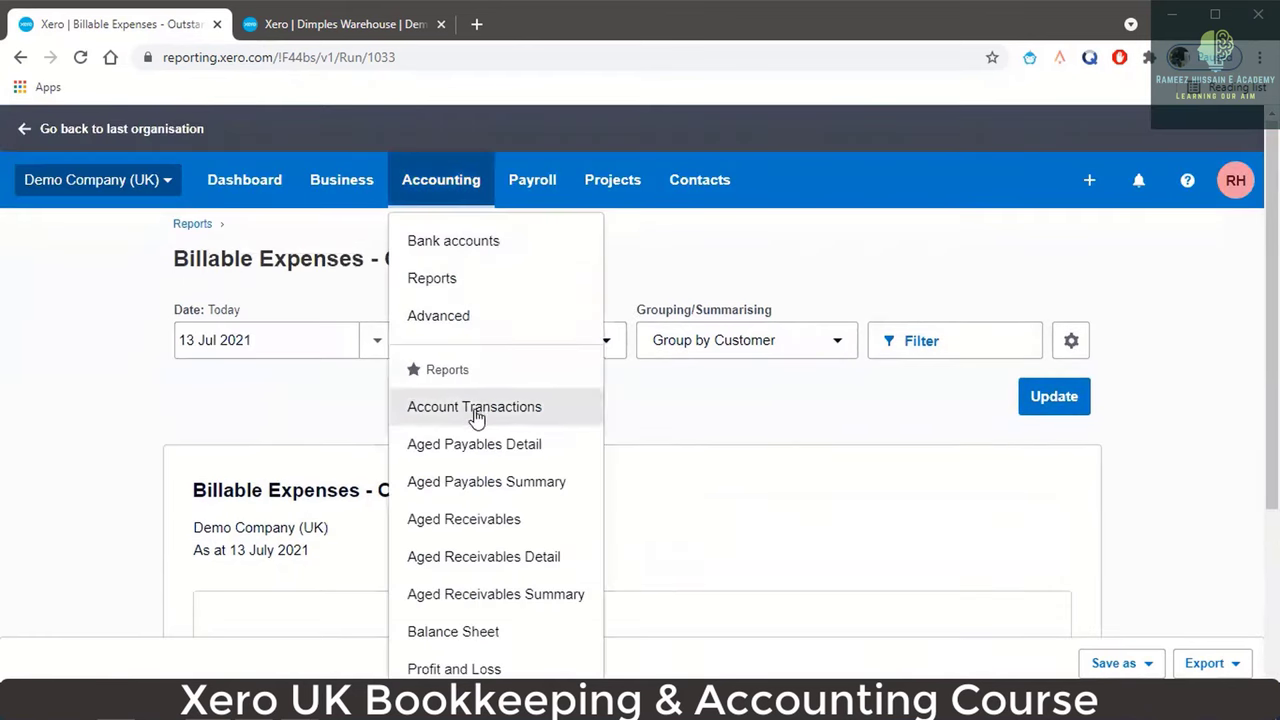
pyautogui.click(476, 282)
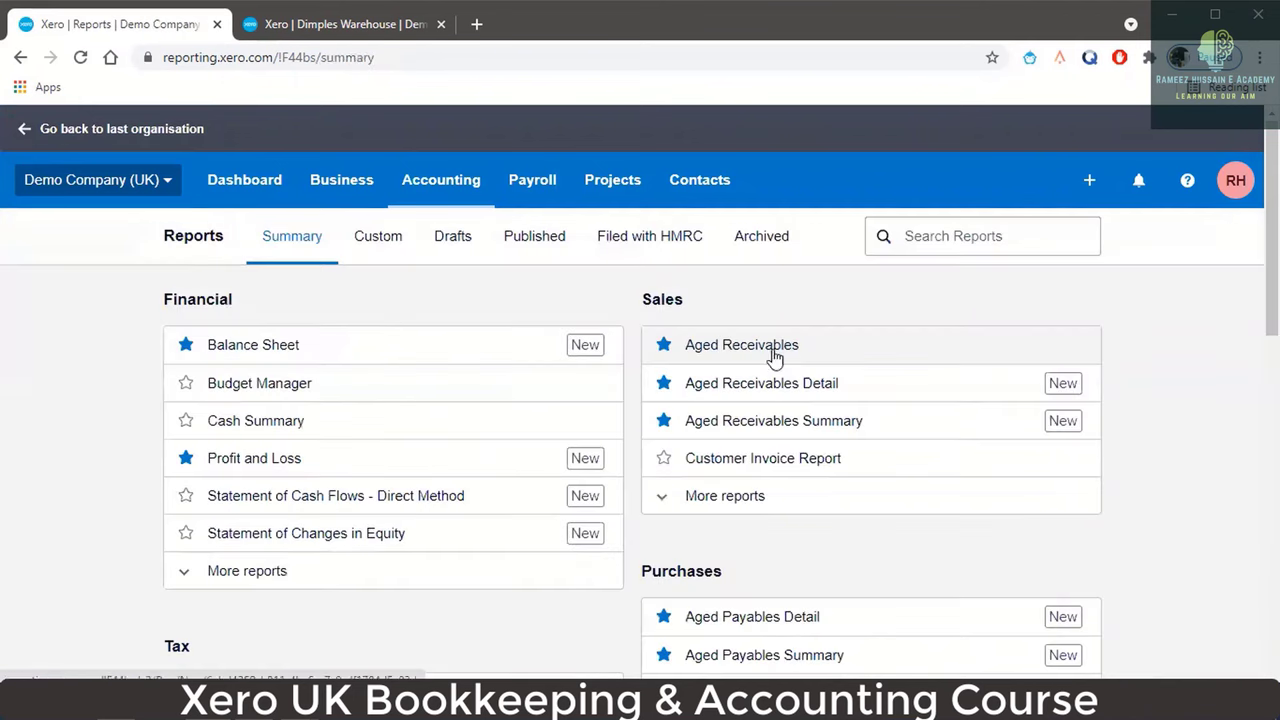
pyautogui.scroll(-3, 763, 374)
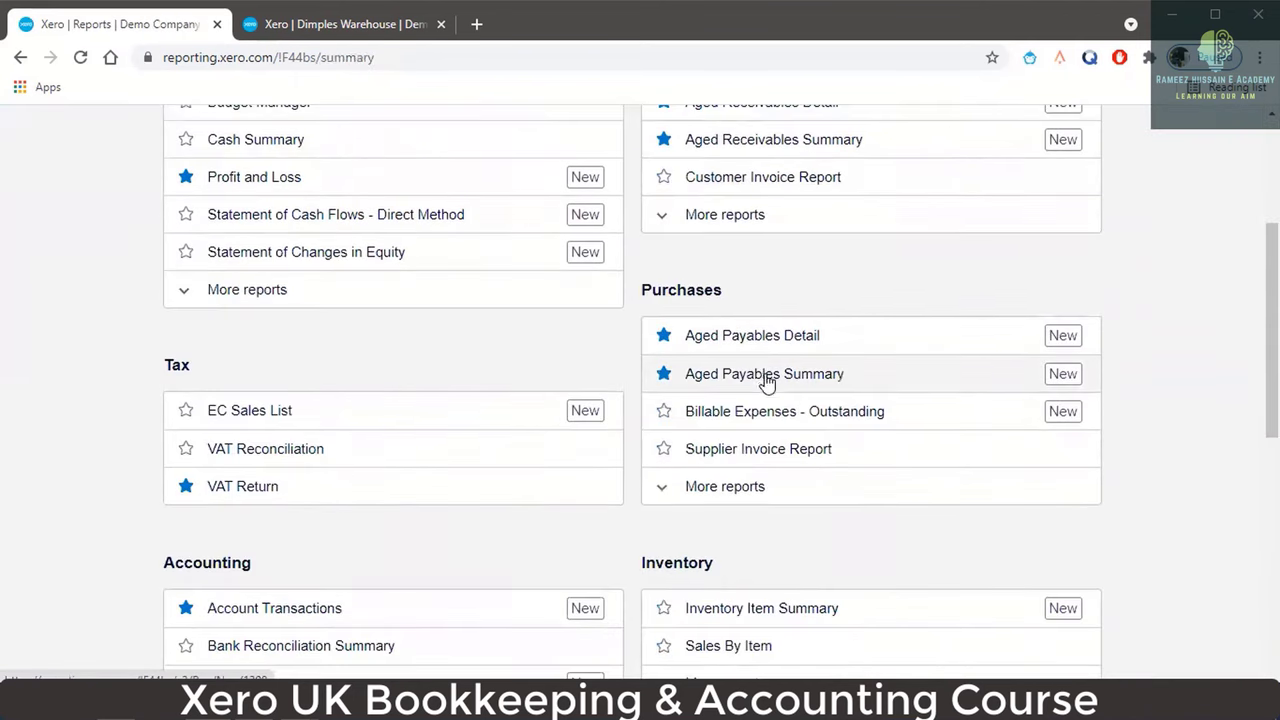
pyautogui.click(744, 500)
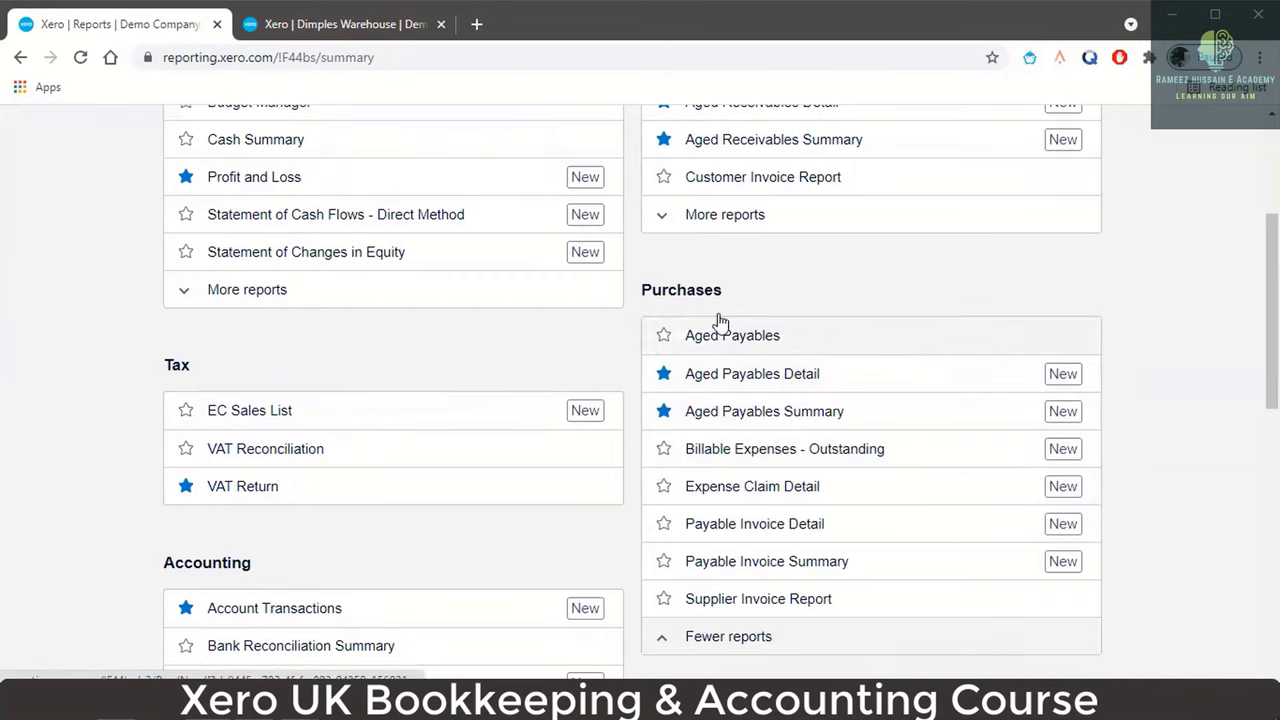
# Step: Star then unstar Aged Payables, and unstar Aged Payables Summary, leaving Aged Payables Detail favourited
pyautogui.click(664, 336)
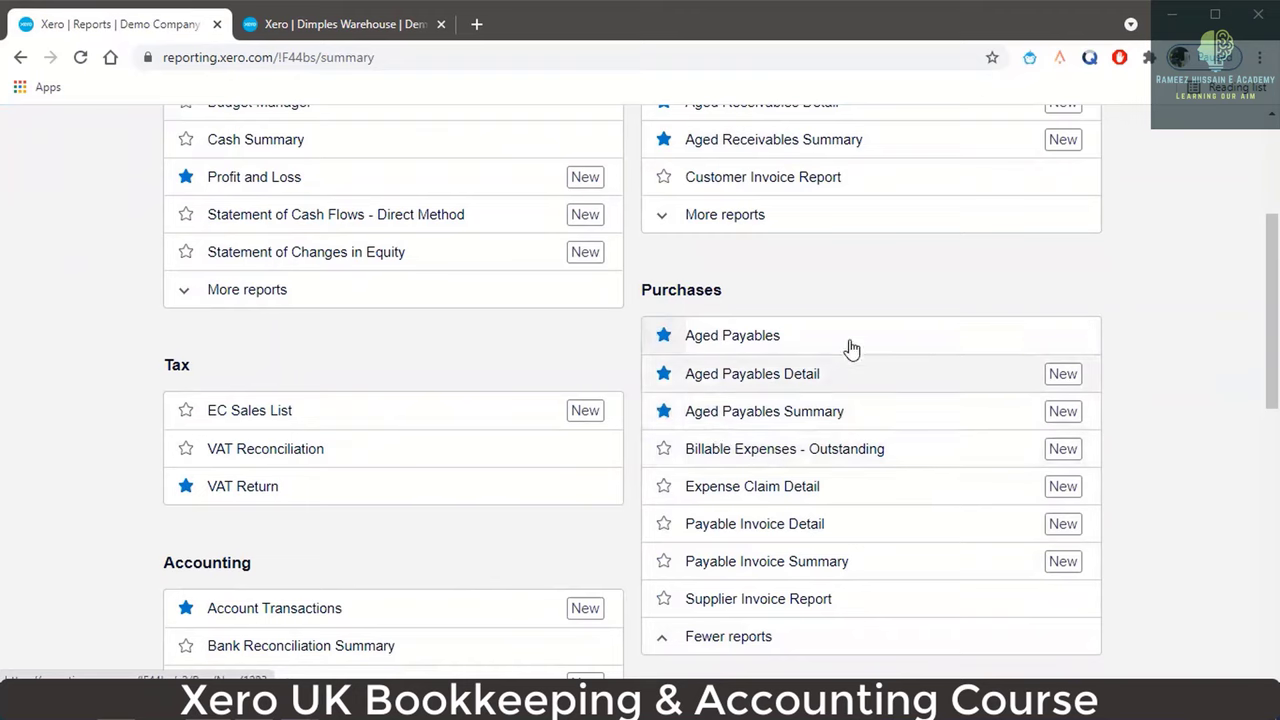
pyautogui.click(664, 336)
pyautogui.click(664, 411)
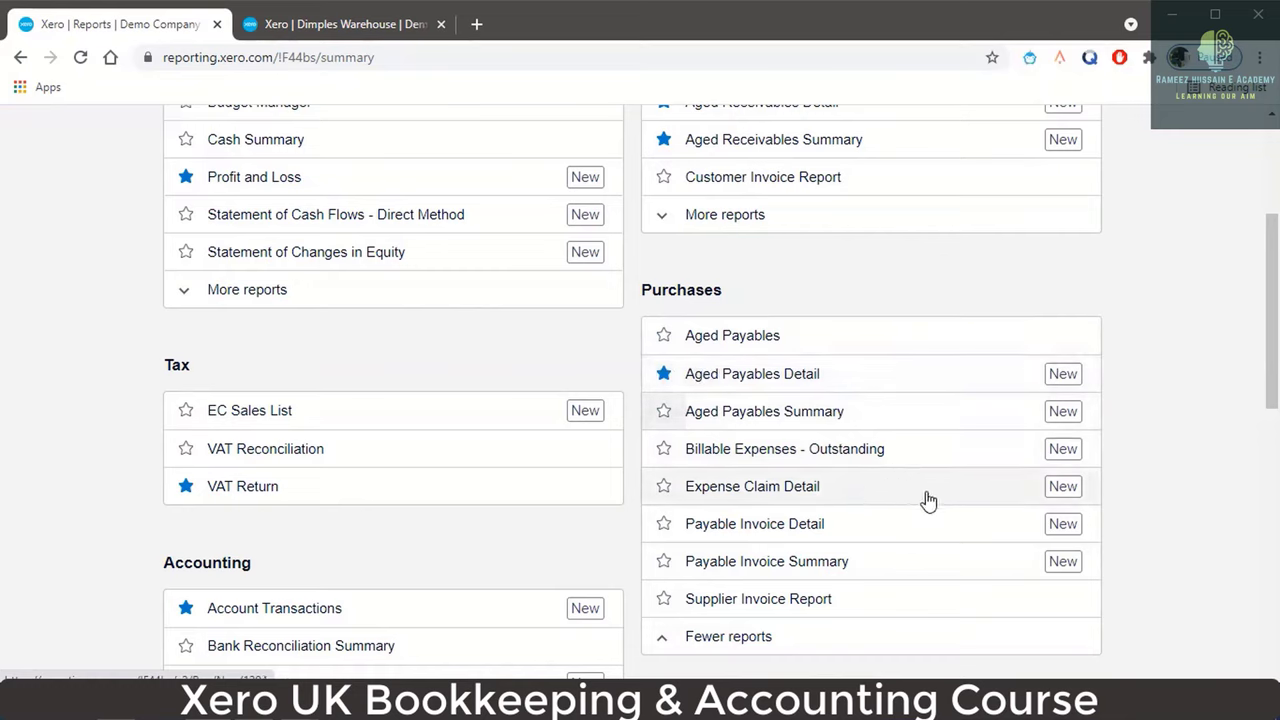
# Step: Open Payable Invoice Detail for 1–31 July 2021 and scroll the contact groups to the 3,903.71 total
pyautogui.click(804, 539)
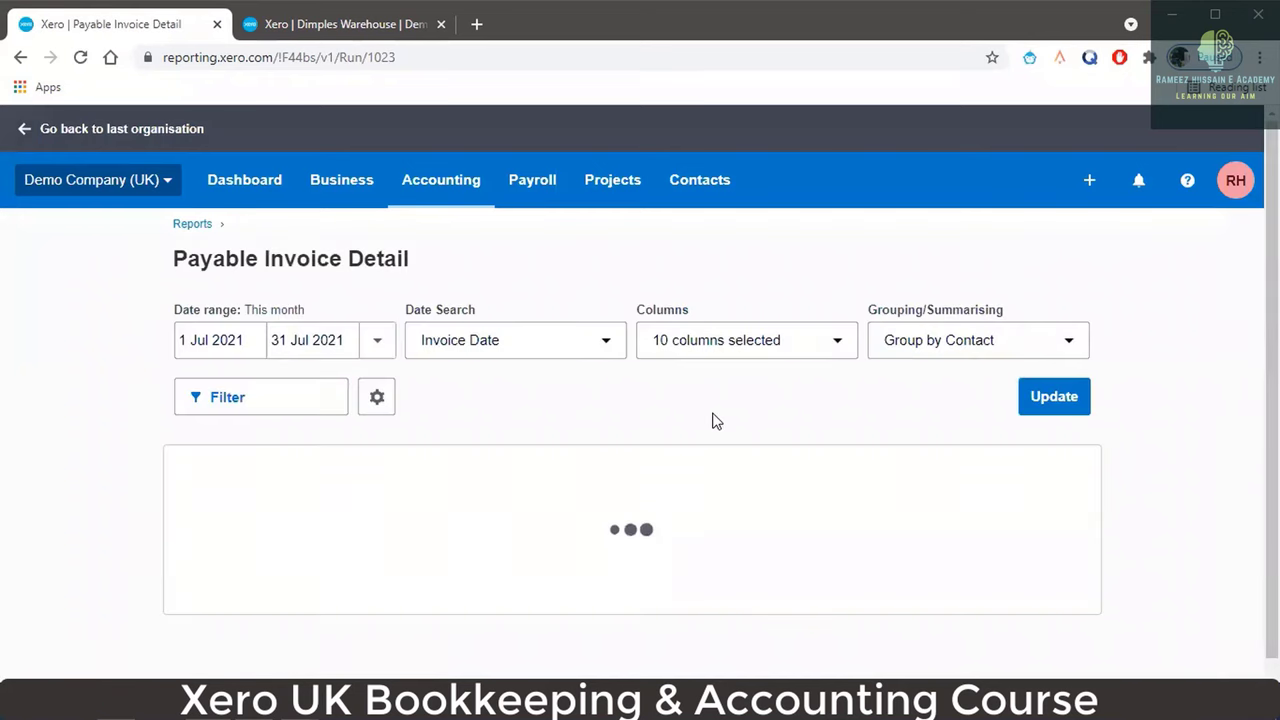
pyautogui.scroll(-4, 730, 412)
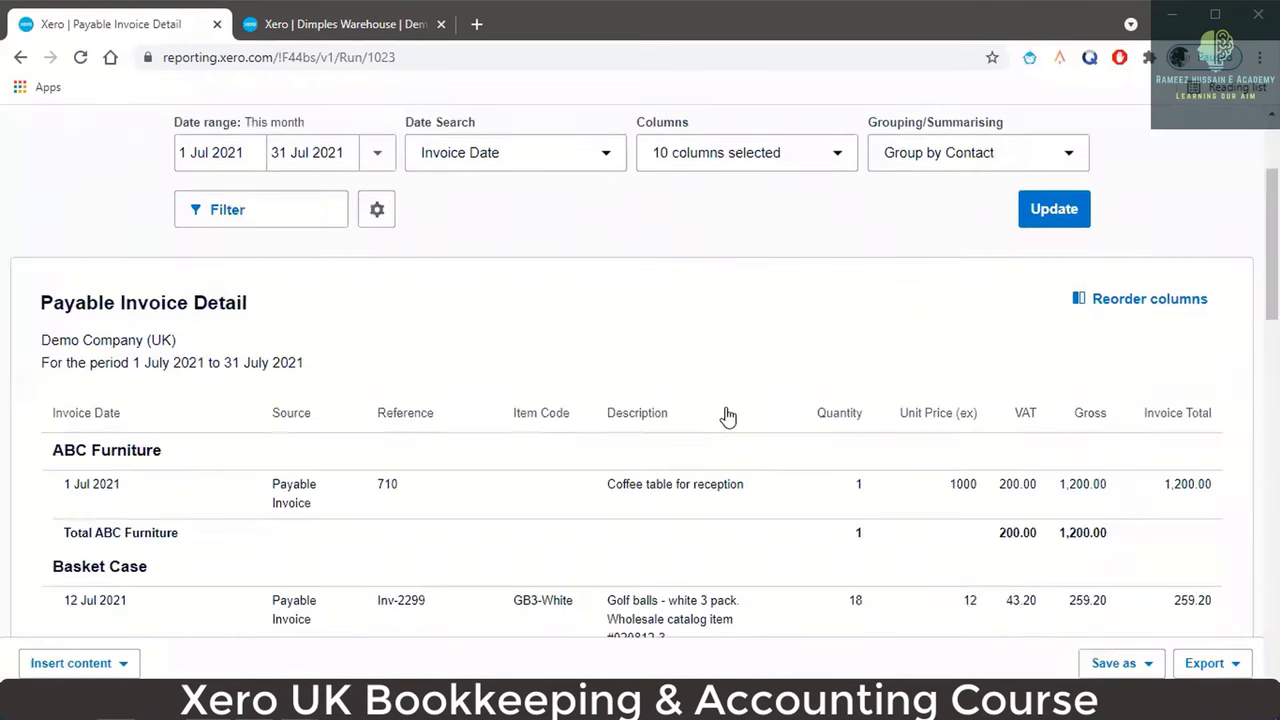
pyautogui.scroll(-10, 314, 471)
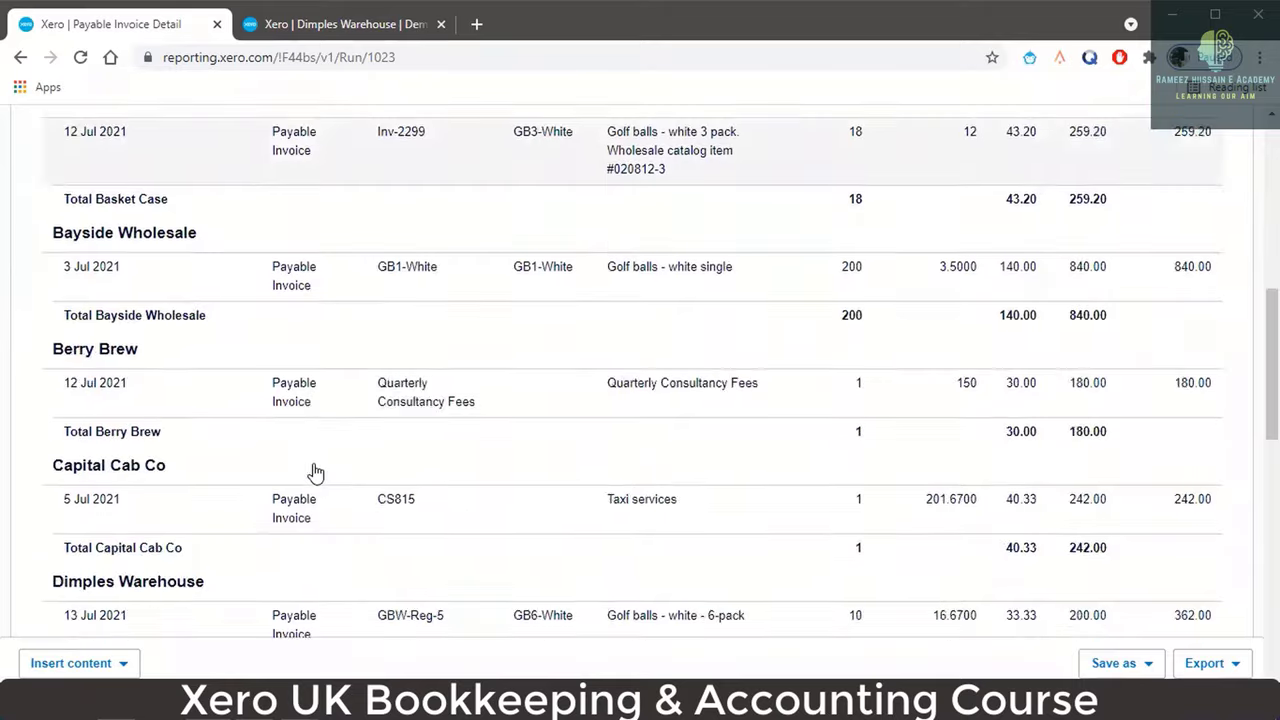
pyautogui.scroll(-5, 1063, 334)
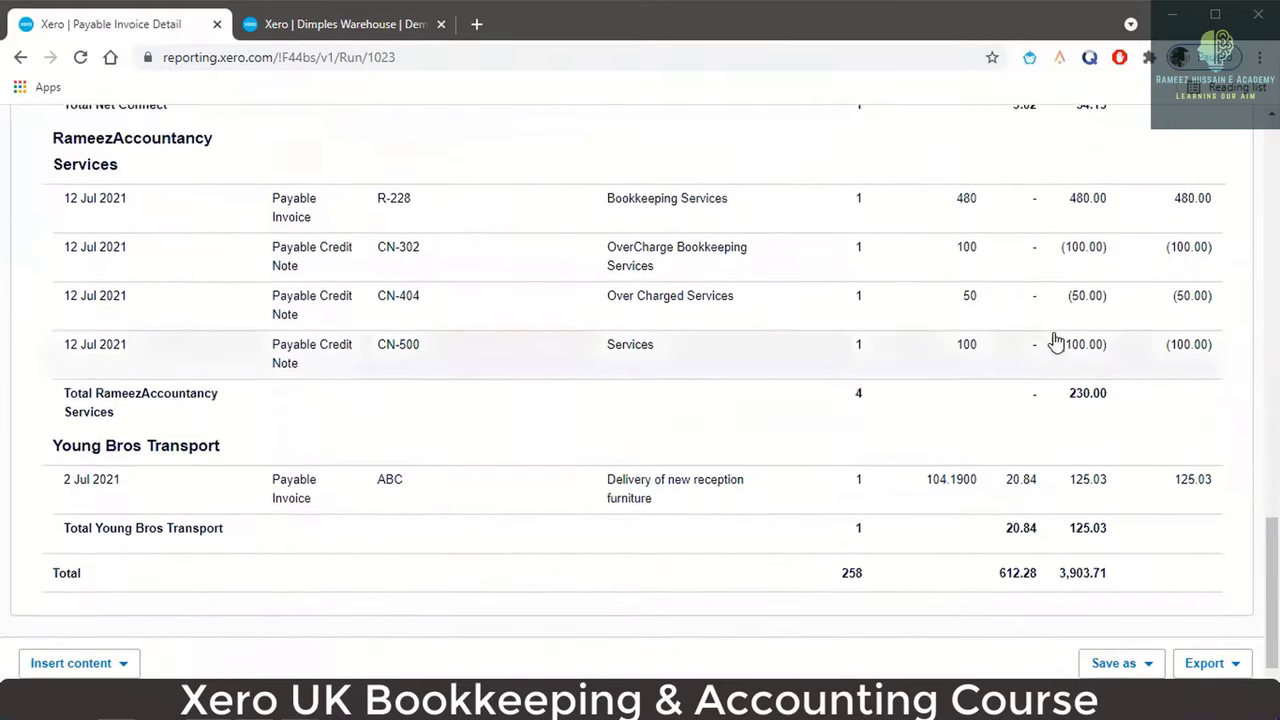
pyautogui.scroll(7, 660, 418)
pyautogui.scroll(7, 680, 430)
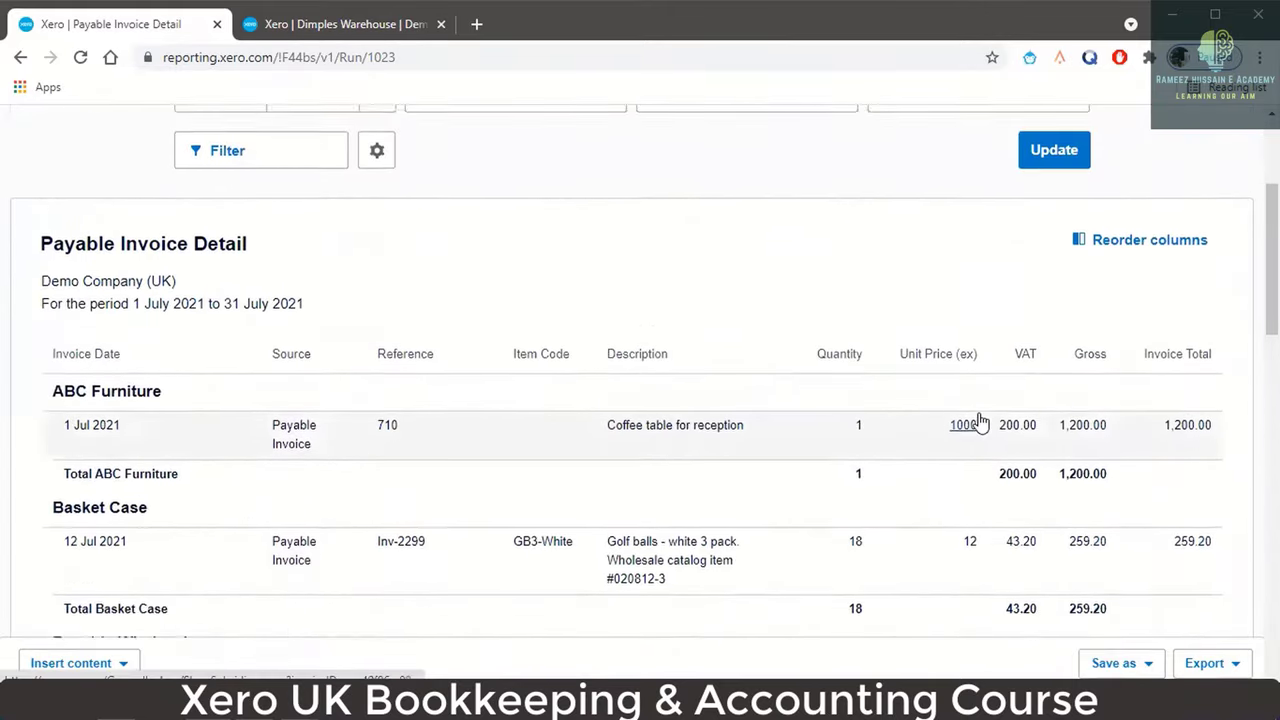
pyautogui.scroll(-2, 980, 420)
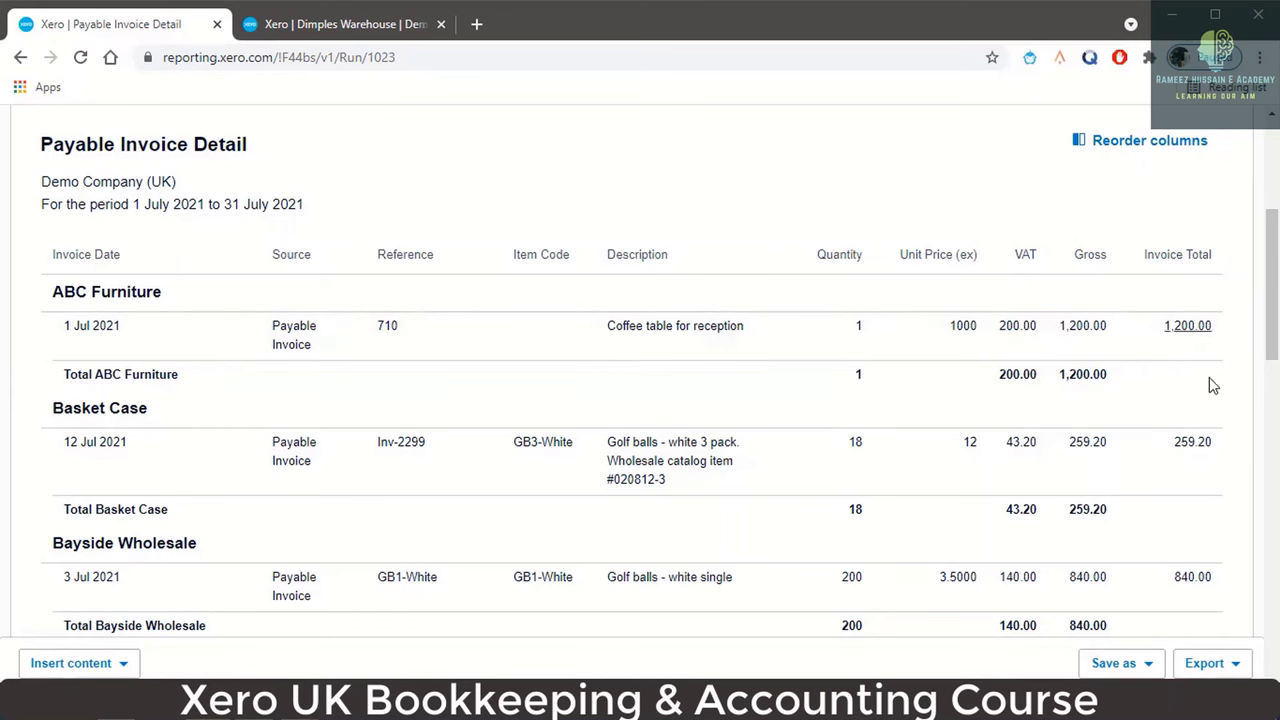
pyautogui.scroll(-1, 1141, 397)
pyautogui.scroll(-10, 1141, 397)
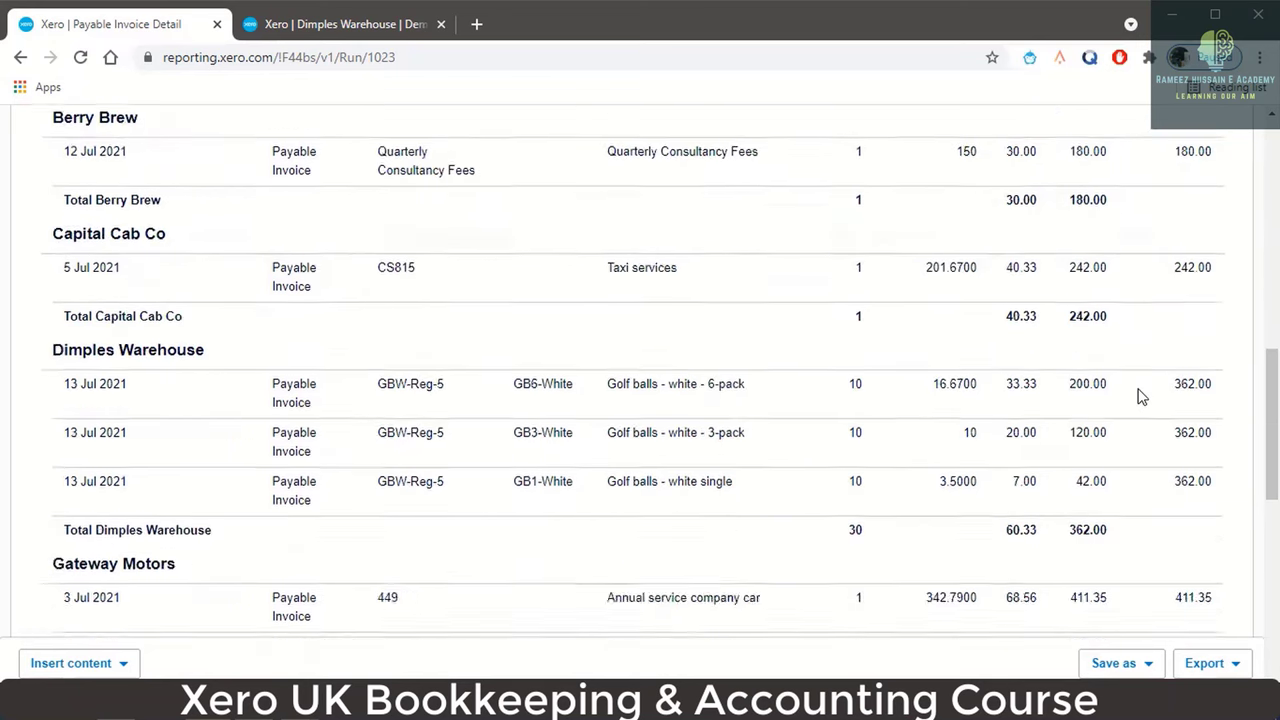
pyautogui.scroll(15, 1141, 397)
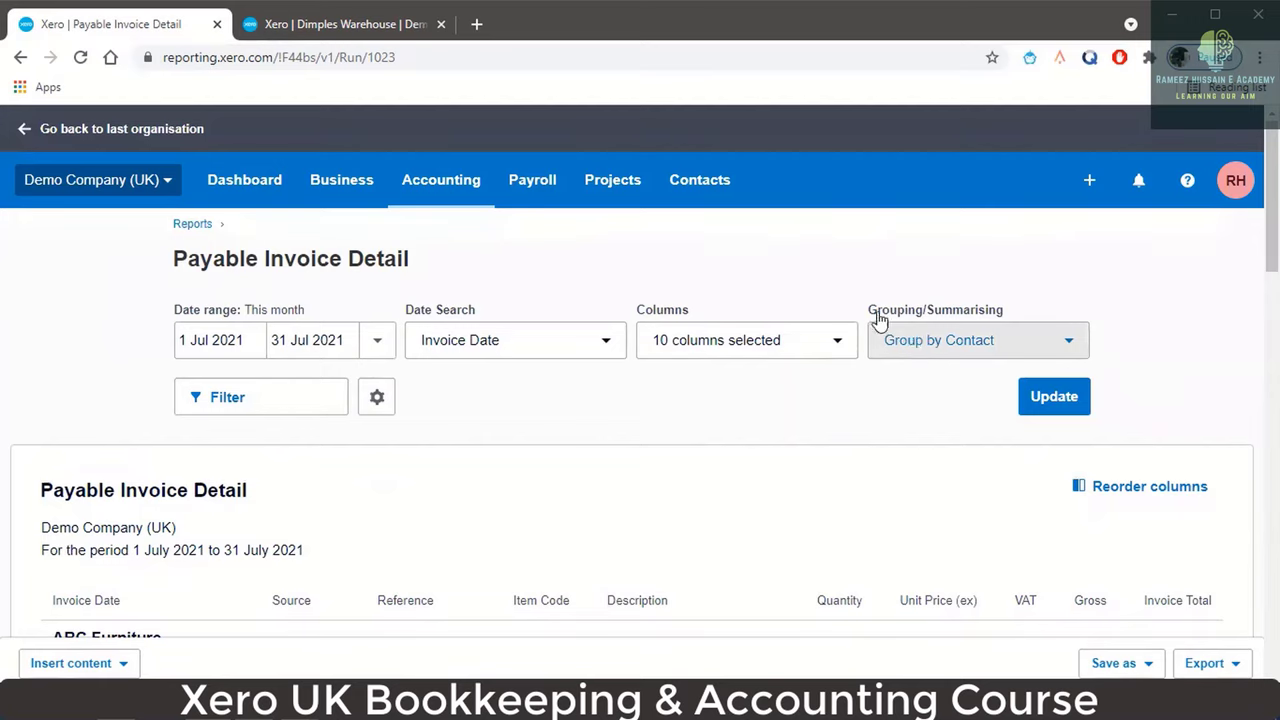
# Step: Tick Approved By in the Columns list (11 selected) and update the report
pyautogui.click(820, 338)
pyautogui.scroll(1, 900, 430)
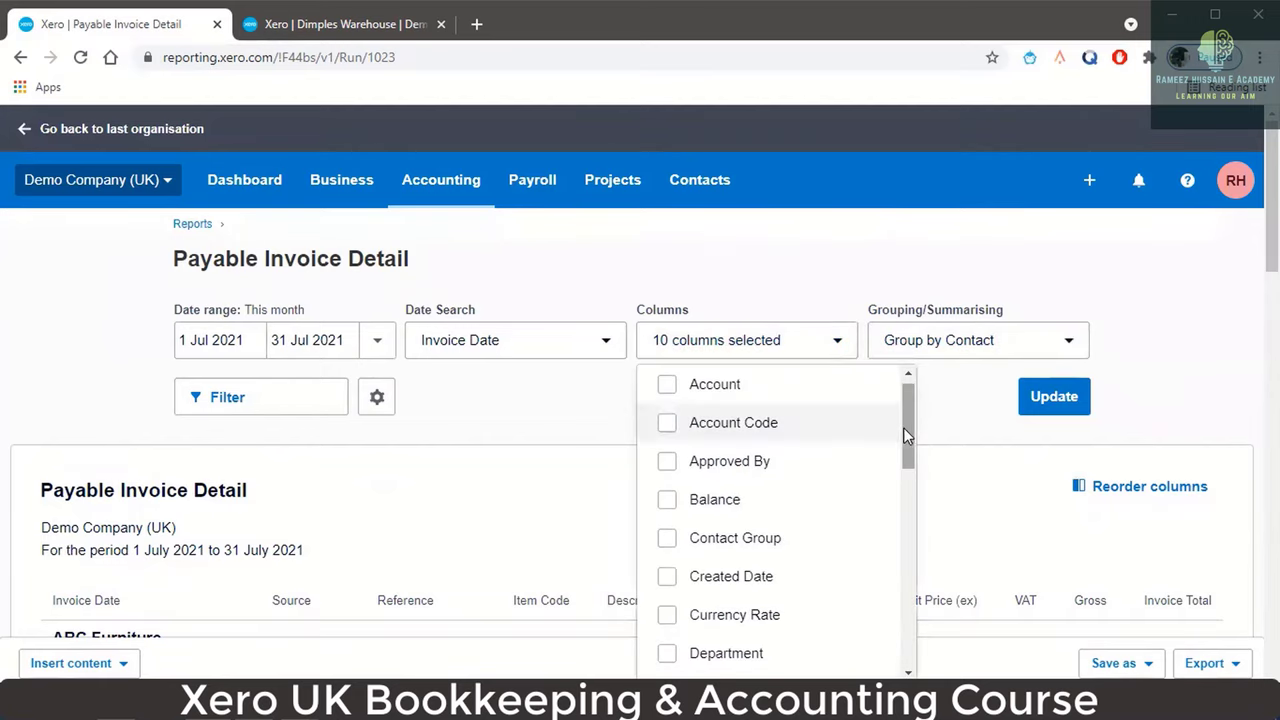
pyautogui.moveTo(903, 427); pyautogui.dragTo(907, 375)
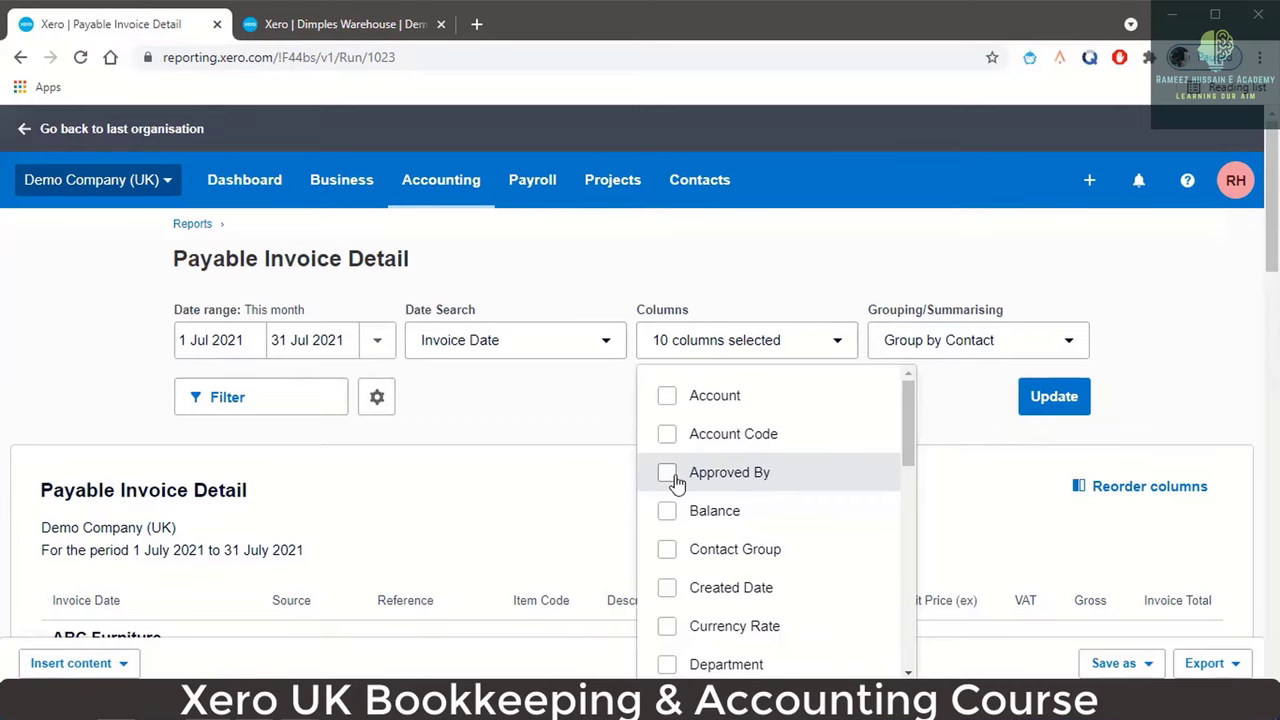
pyautogui.click(668, 481)
pyautogui.scroll(-2, 858, 465)
pyautogui.scroll(-3, 858, 465)
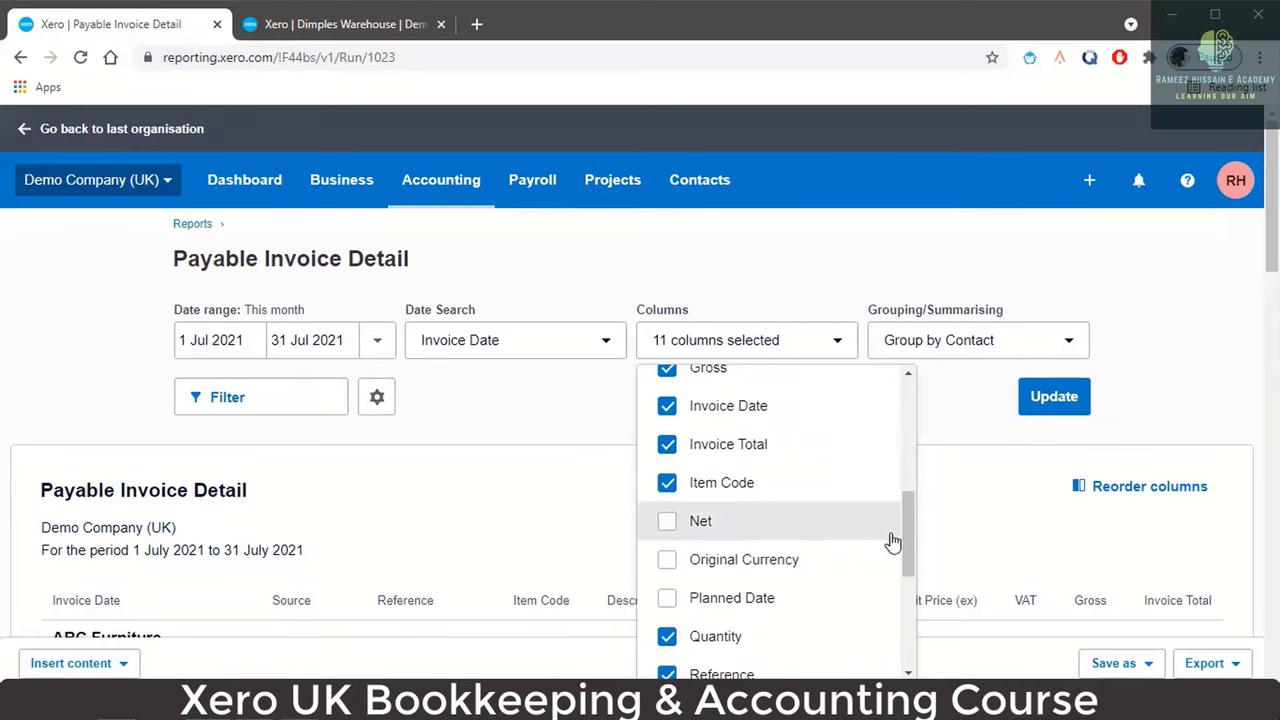
pyautogui.click(1056, 395)
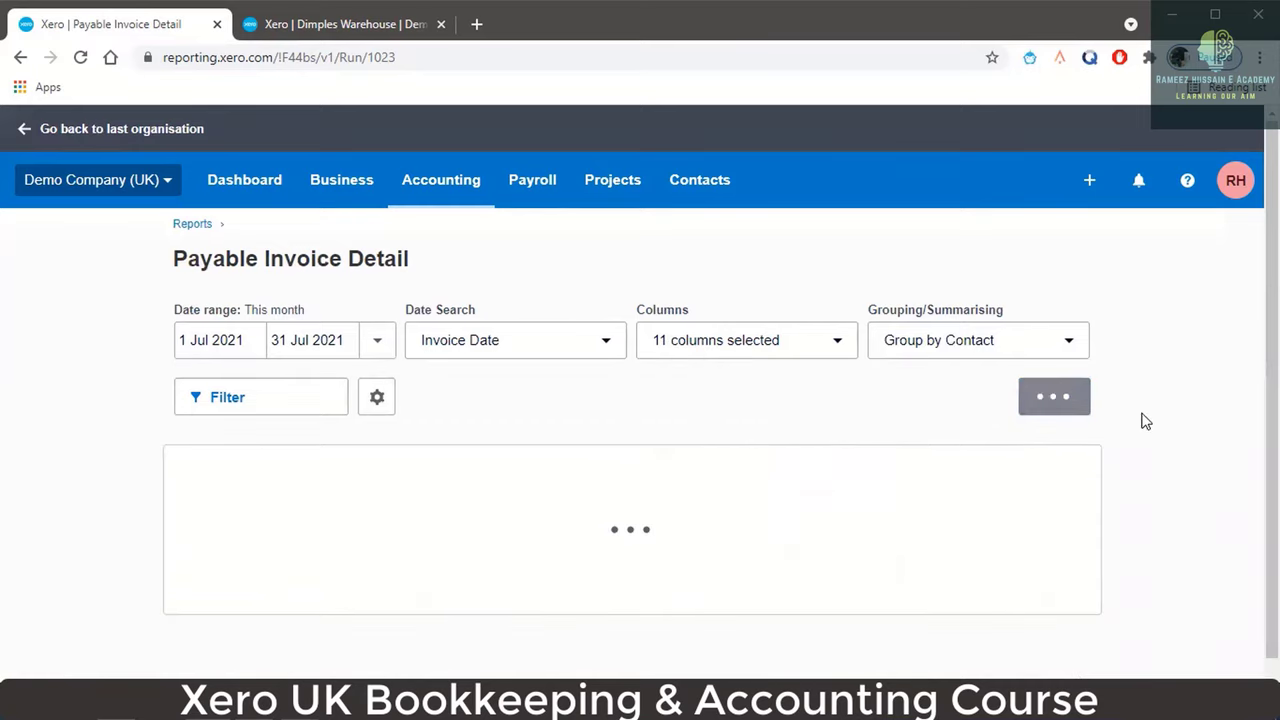
# Step: Scroll through the updated report to see who approved each invoice
pyautogui.scroll(-1, 1190, 450)
pyautogui.scroll(-2, 1193, 453)
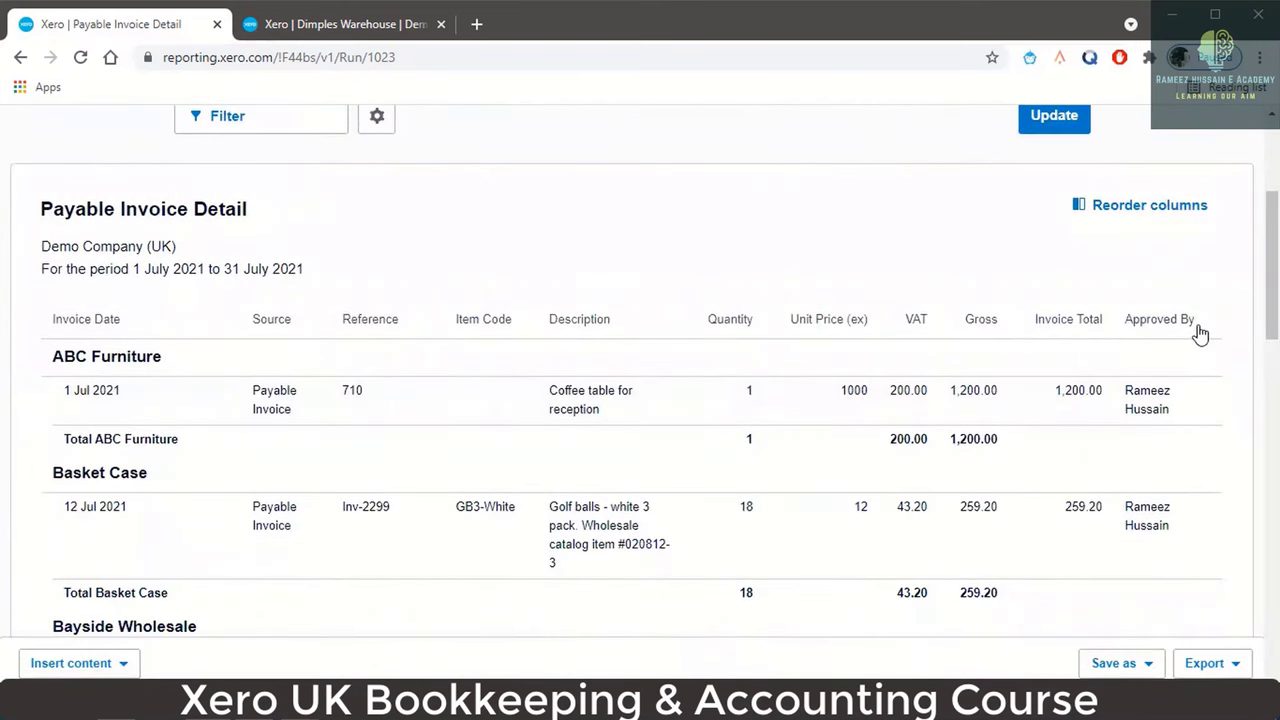
pyautogui.scroll(-2, 1200, 443)
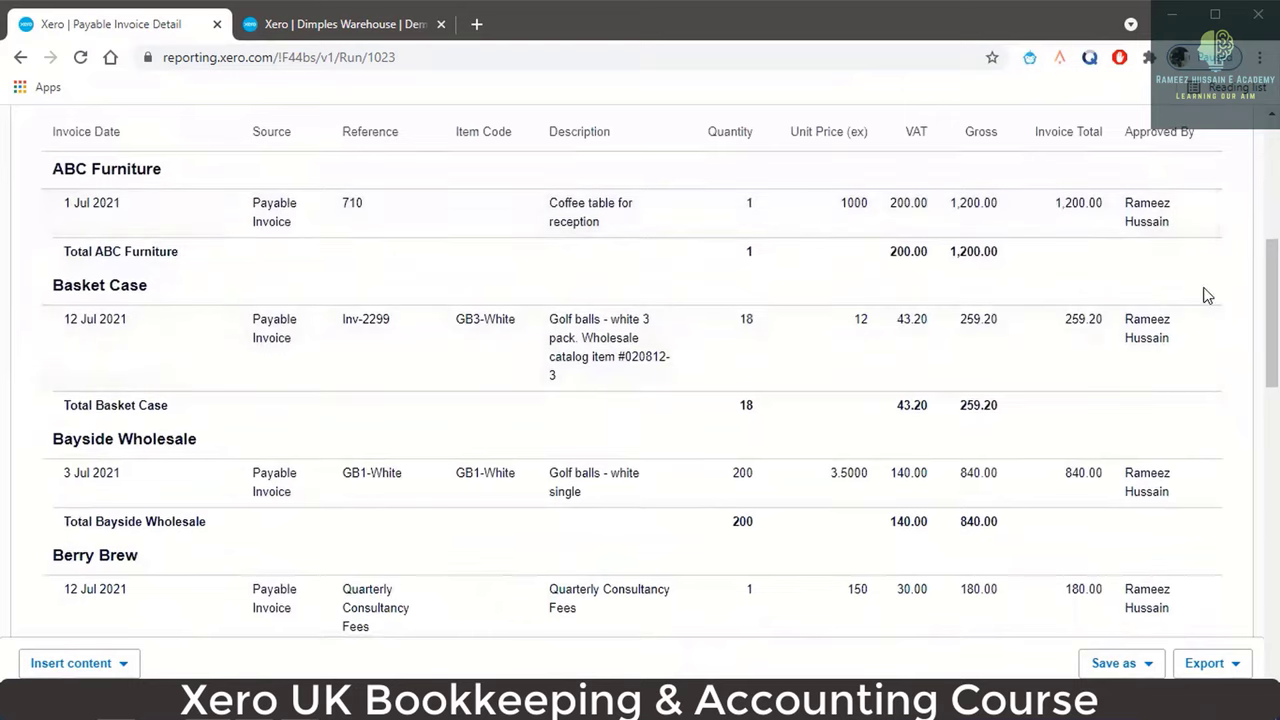
pyautogui.scroll(-10, 1207, 300)
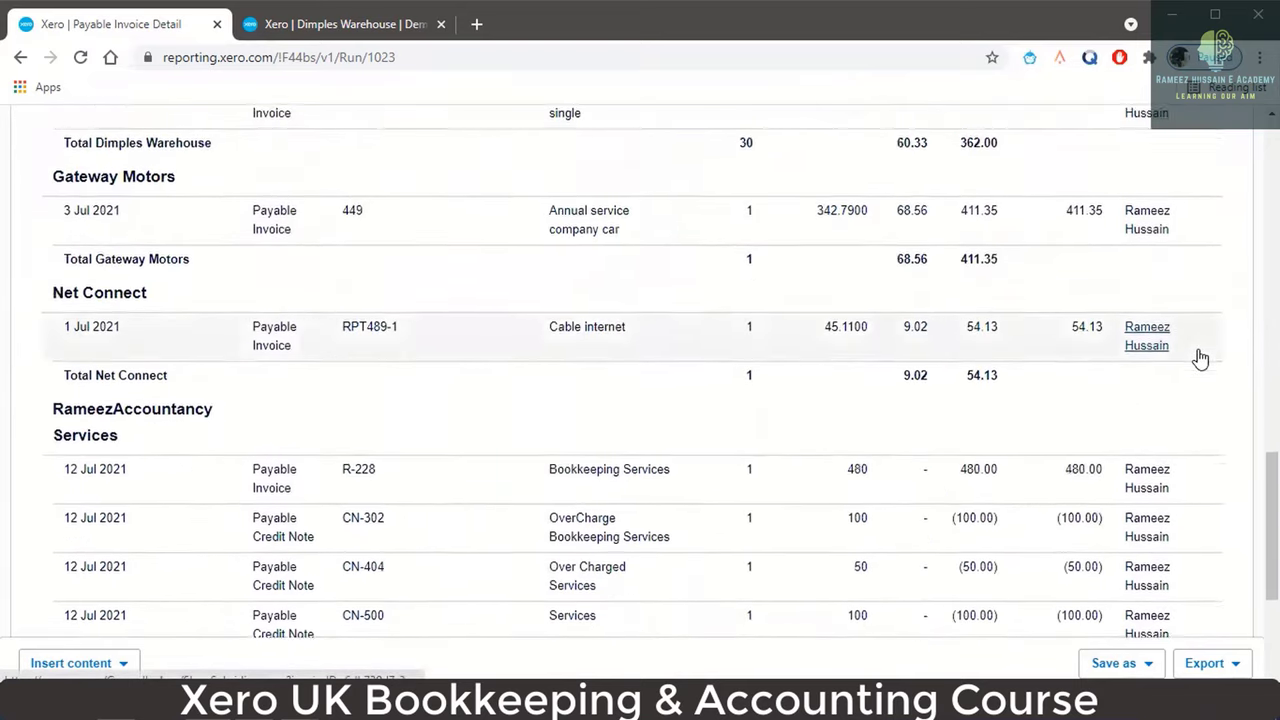
pyautogui.scroll(-3, 1200, 357)
pyautogui.scroll(3, 1174, 420)
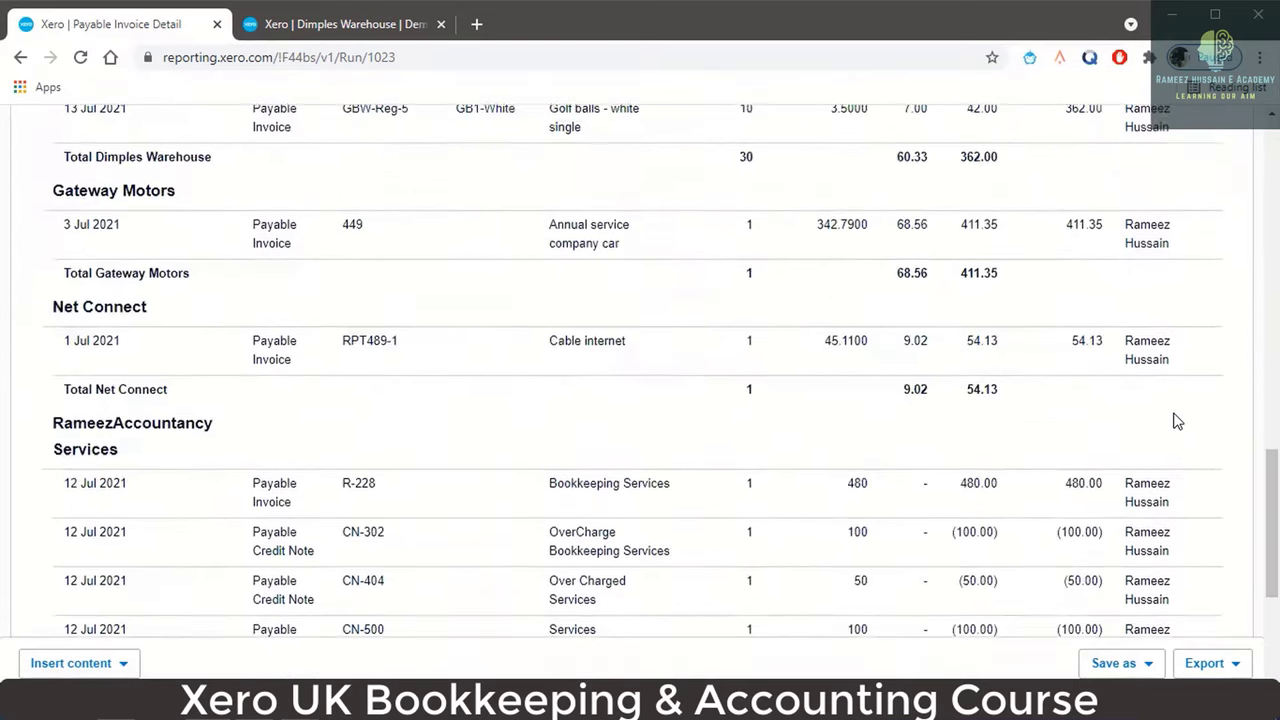
pyautogui.scroll(15, 1176, 421)
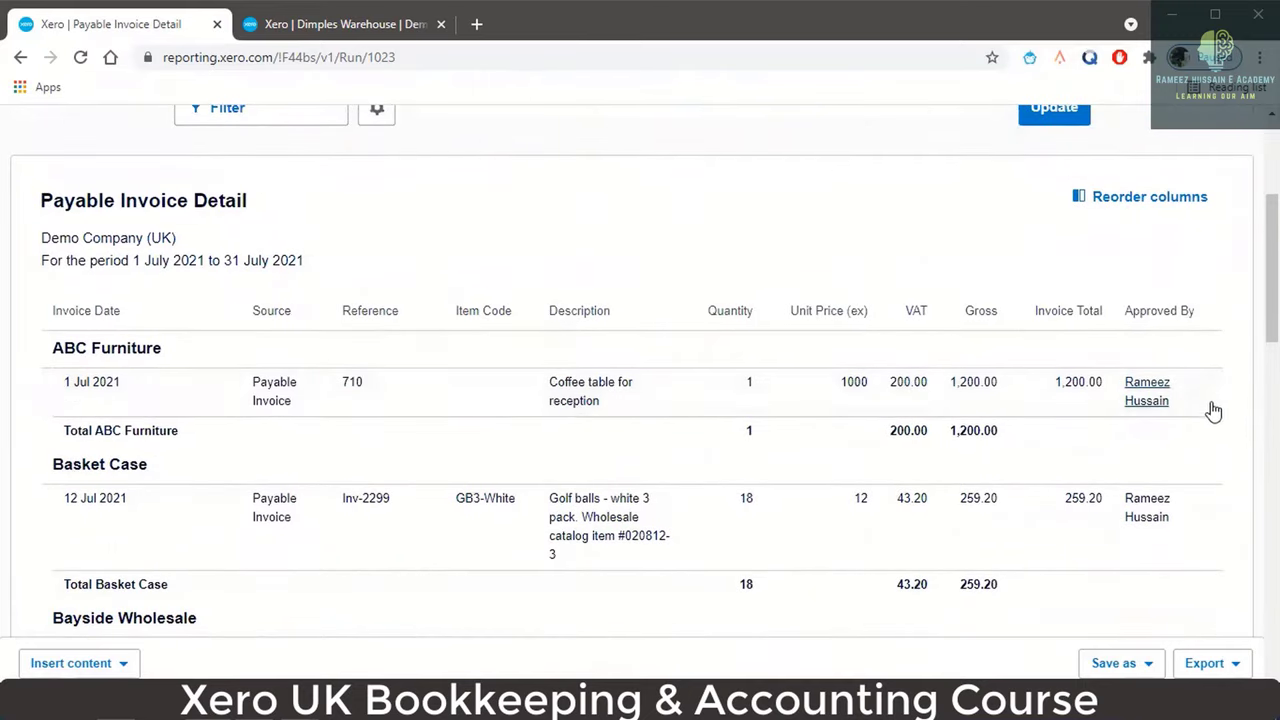
pyautogui.scroll(3, 1177, 463)
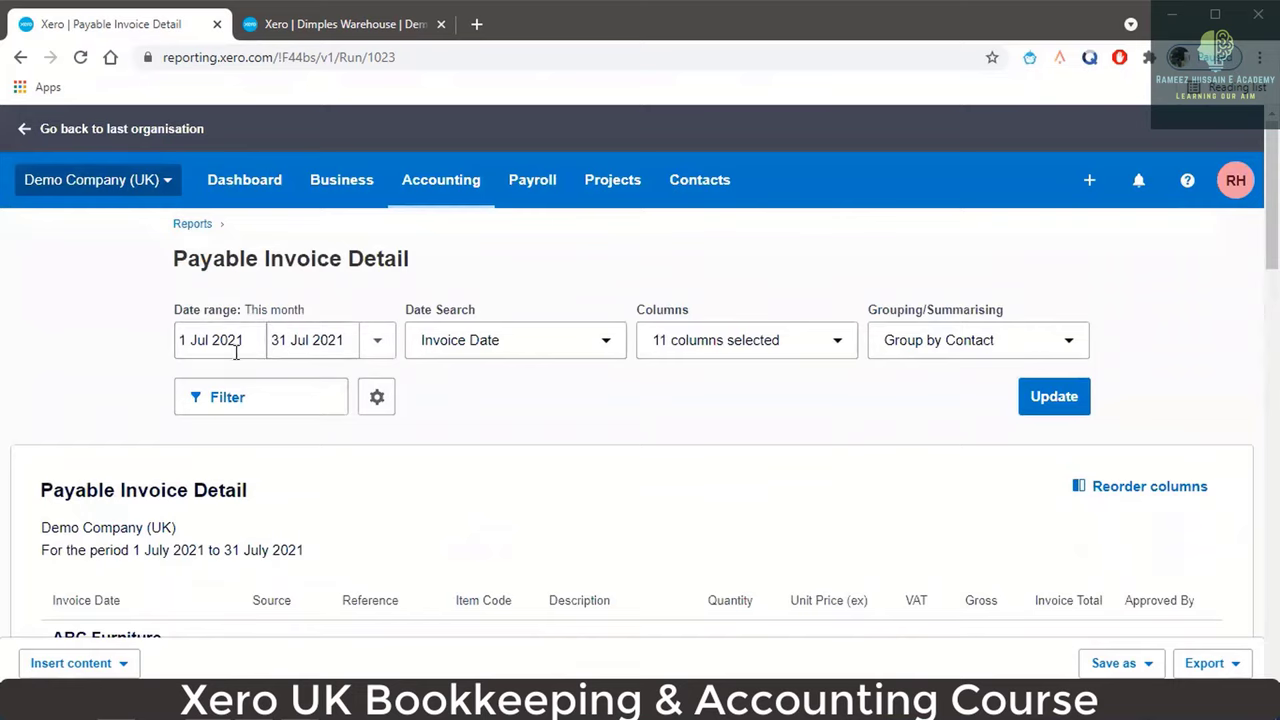
# Step: Change the report's start date to 1 April 2021 and rerun it
pyautogui.click(241, 345)
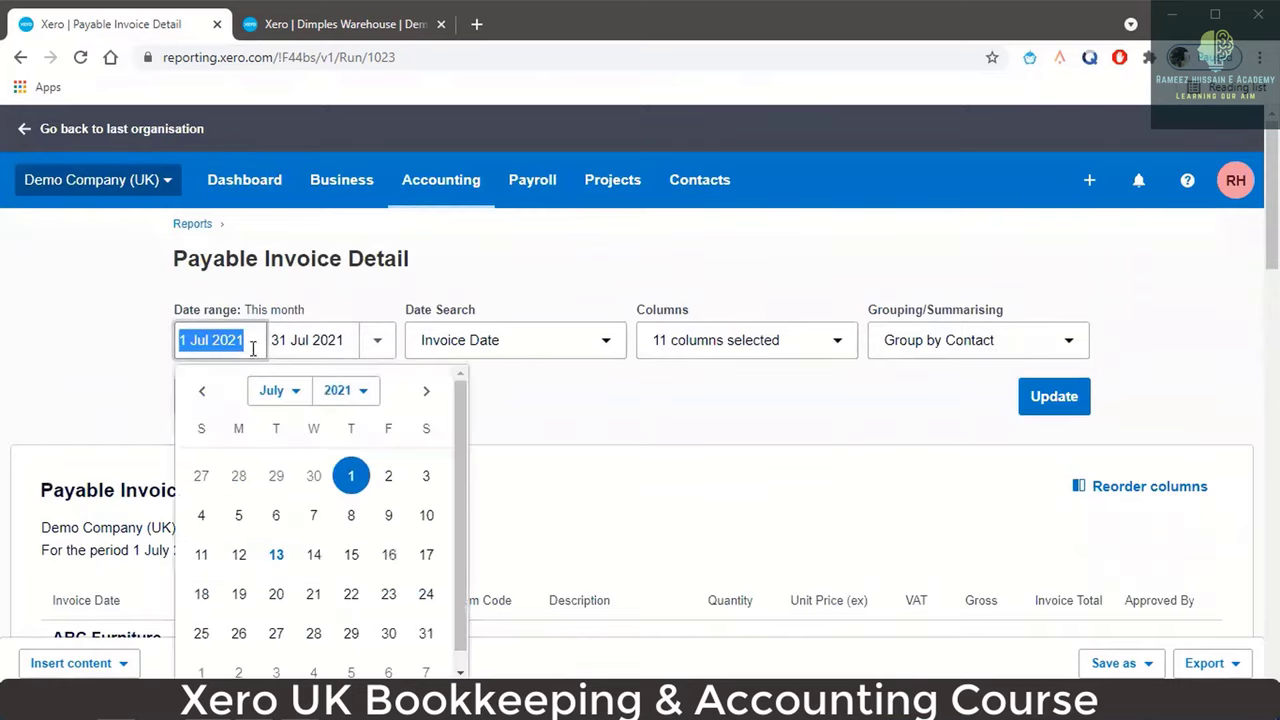
pyautogui.click(203, 392)
pyautogui.click(203, 391)
pyautogui.click(203, 391)
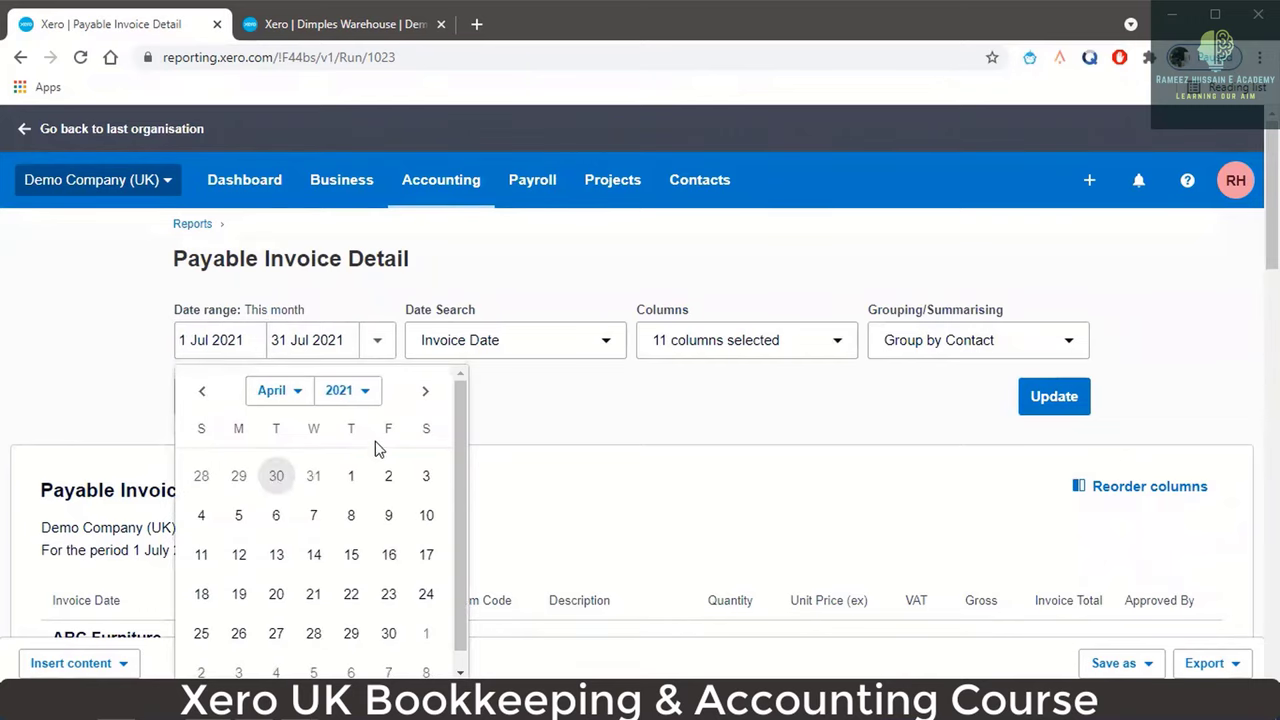
pyautogui.click(350, 477)
pyautogui.click(1058, 404)
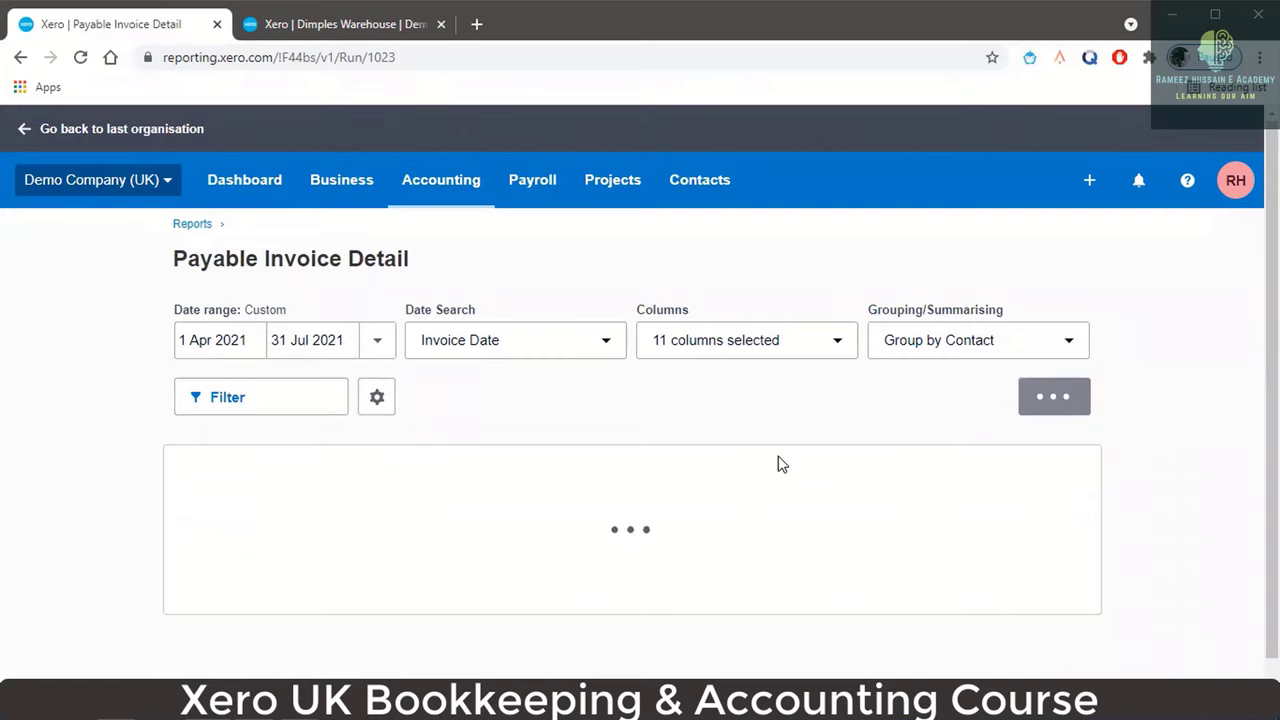
# Step: Scroll the April–July report down to its 4,068.98 VAT and 24,896.25 gross totals
pyautogui.scroll(-8, 893, 423)
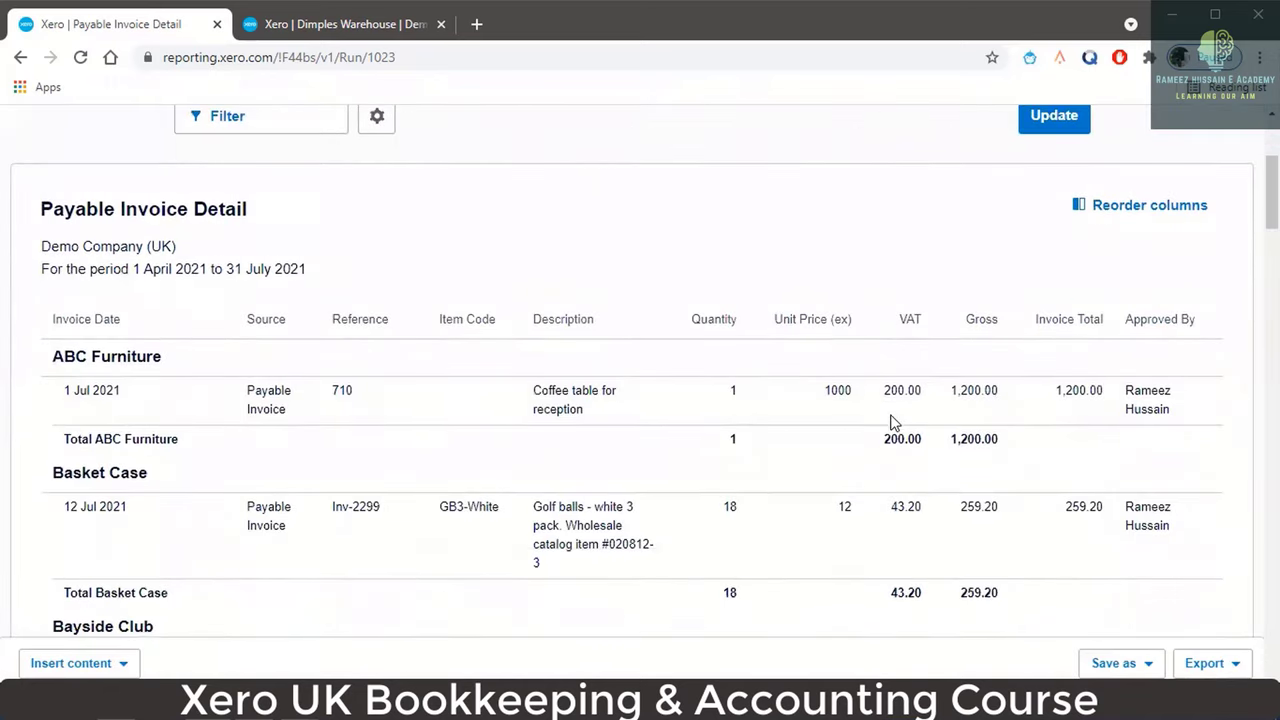
pyautogui.scroll(-15, 873, 427)
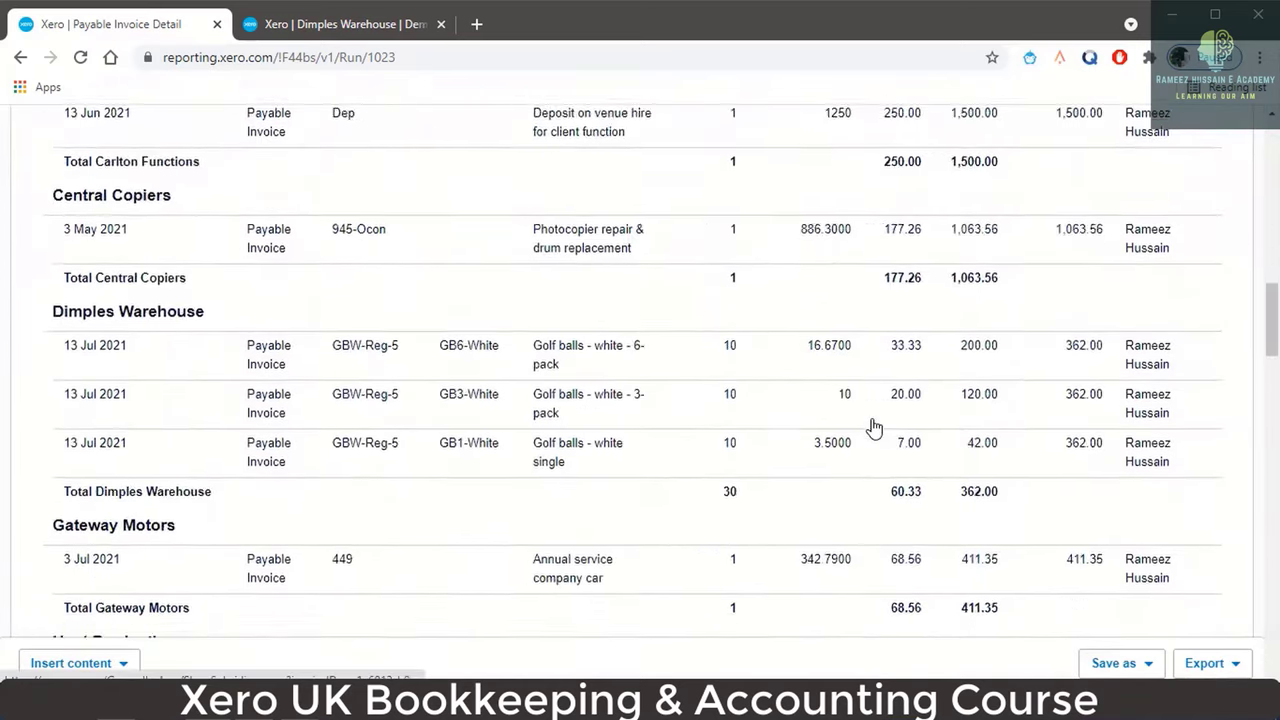
pyautogui.scroll(-6, 873, 427)
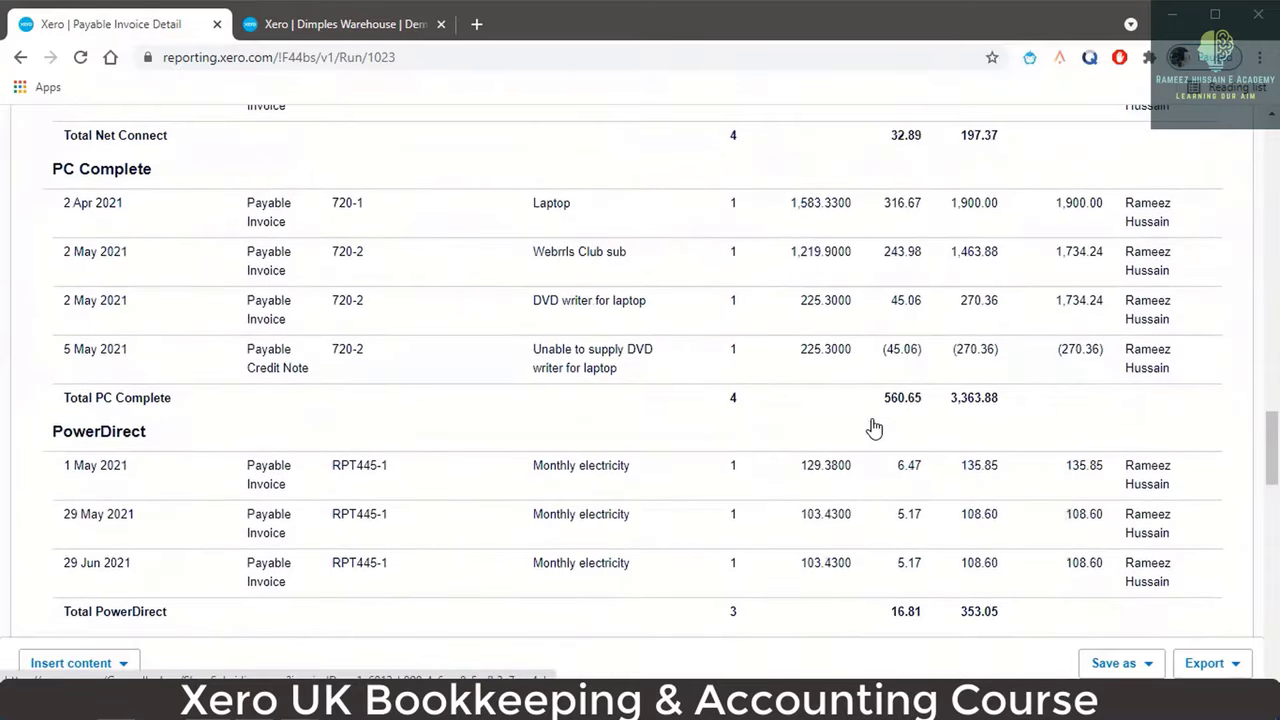
pyautogui.scroll(-8, 873, 427)
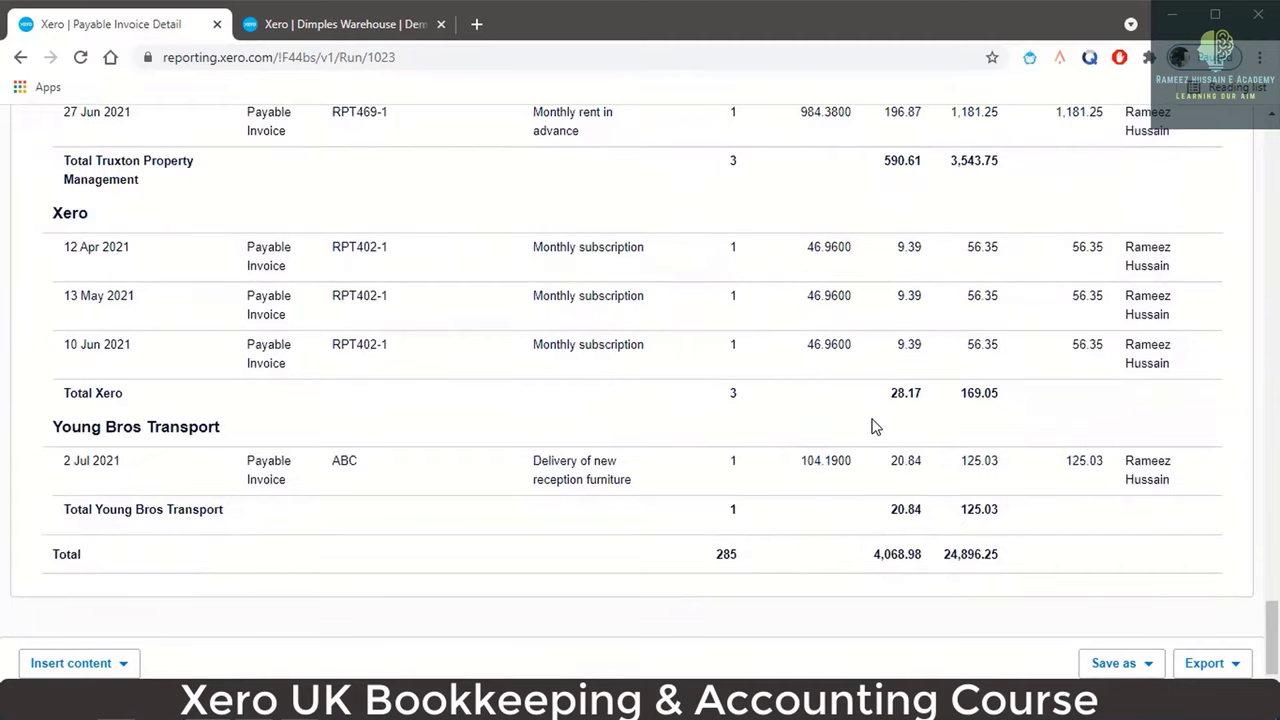
pyautogui.scroll(15, 923, 337)
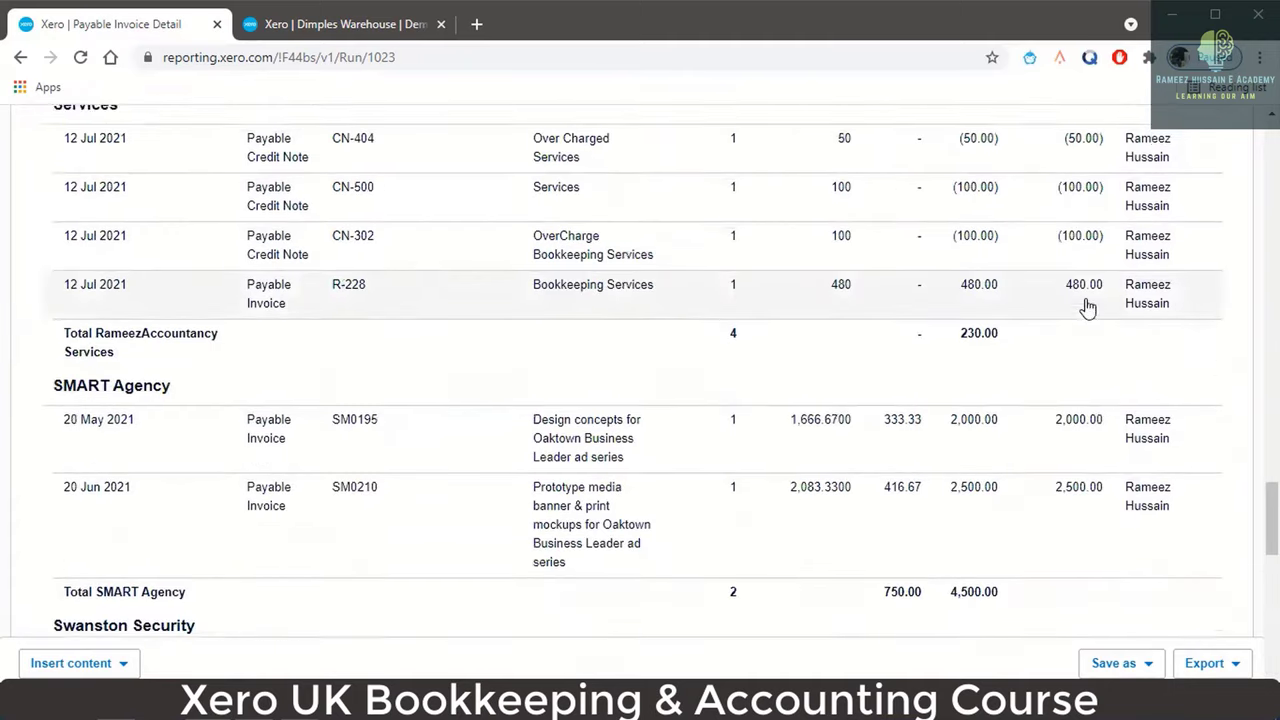
pyautogui.scroll(20, 1099, 289)
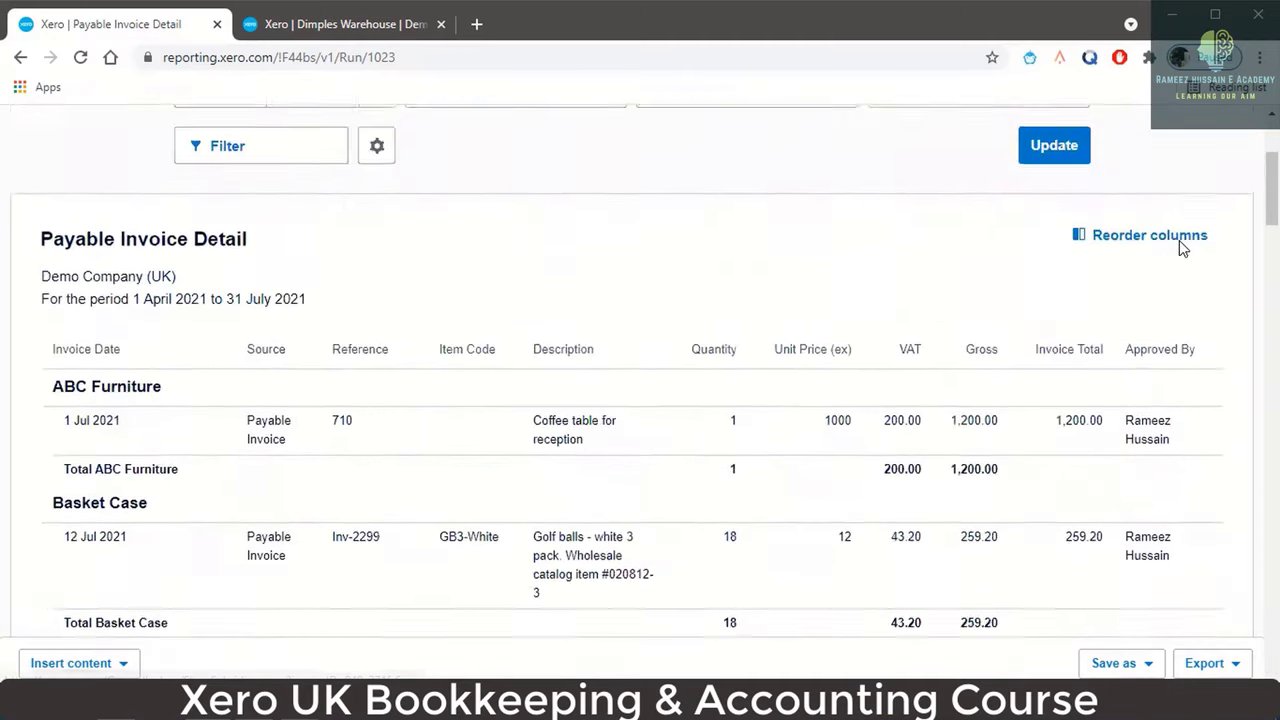
pyautogui.scroll(-3, 1179, 280)
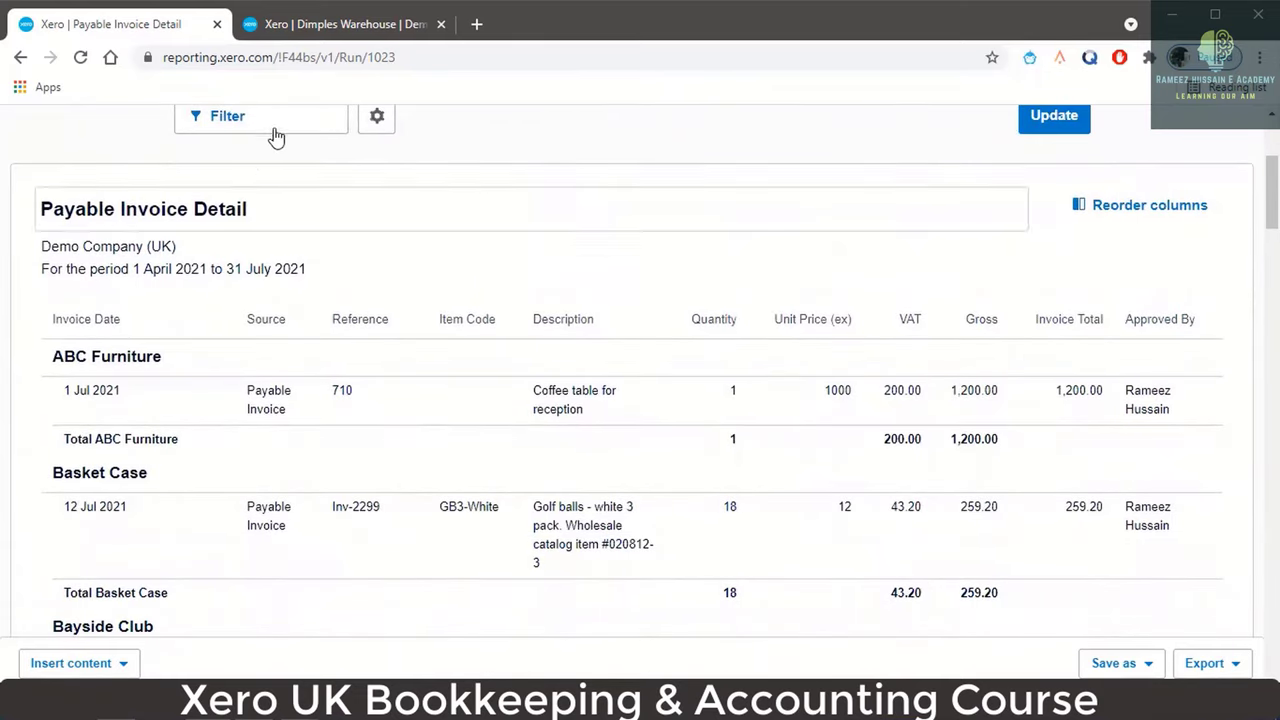
pyautogui.scroll(3, 493, 140)
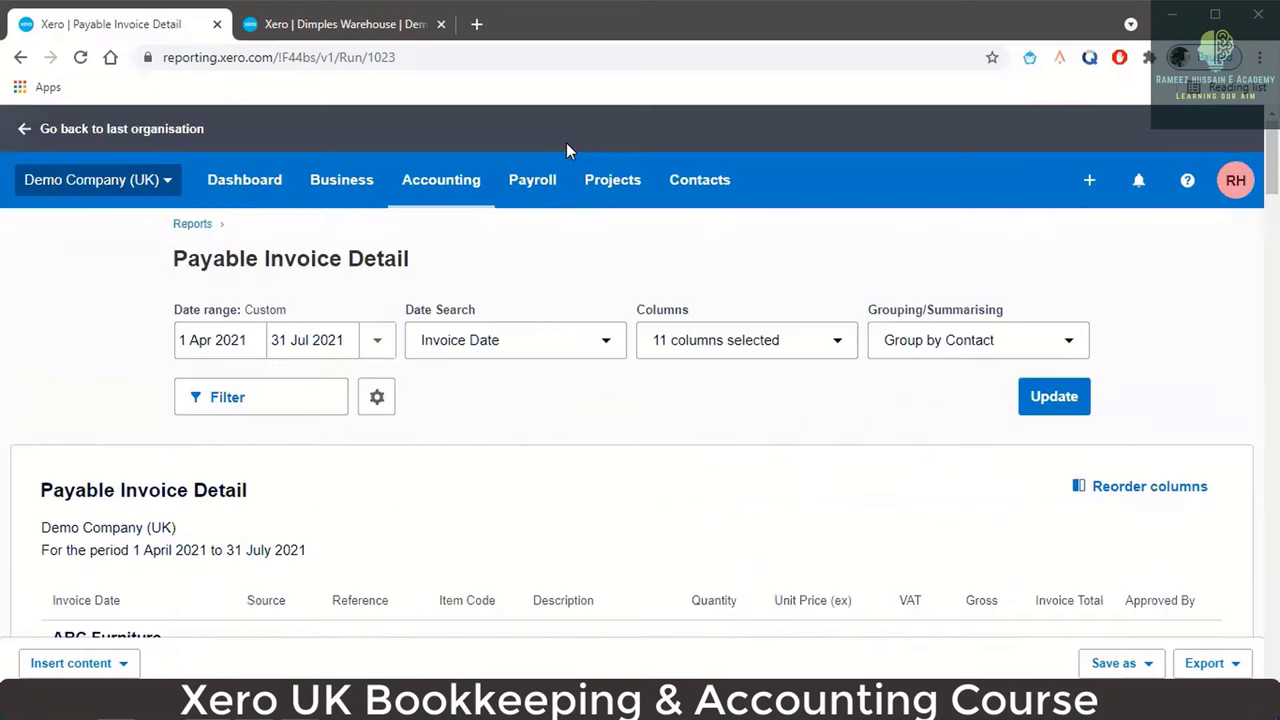
# Step: From Reports' full Purchases list, open the Payable Invoice Summary for 1–31 July 2021
pyautogui.click(448, 186)
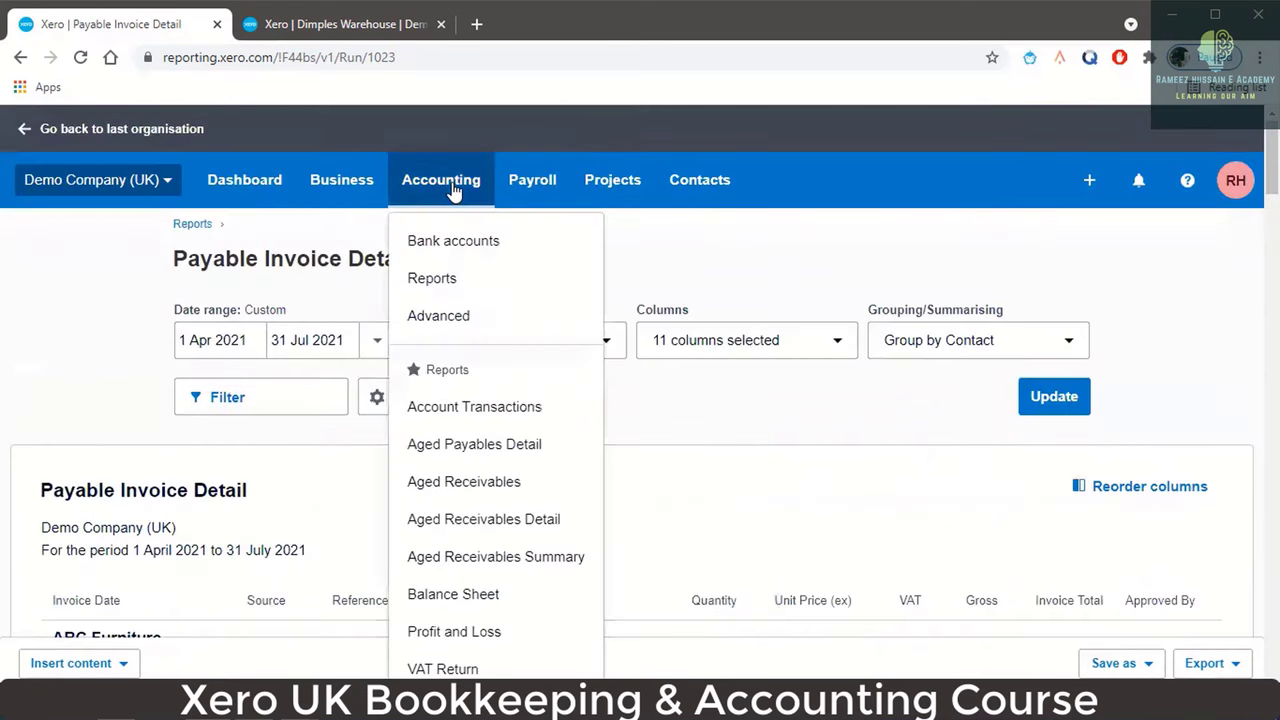
pyautogui.click(464, 290)
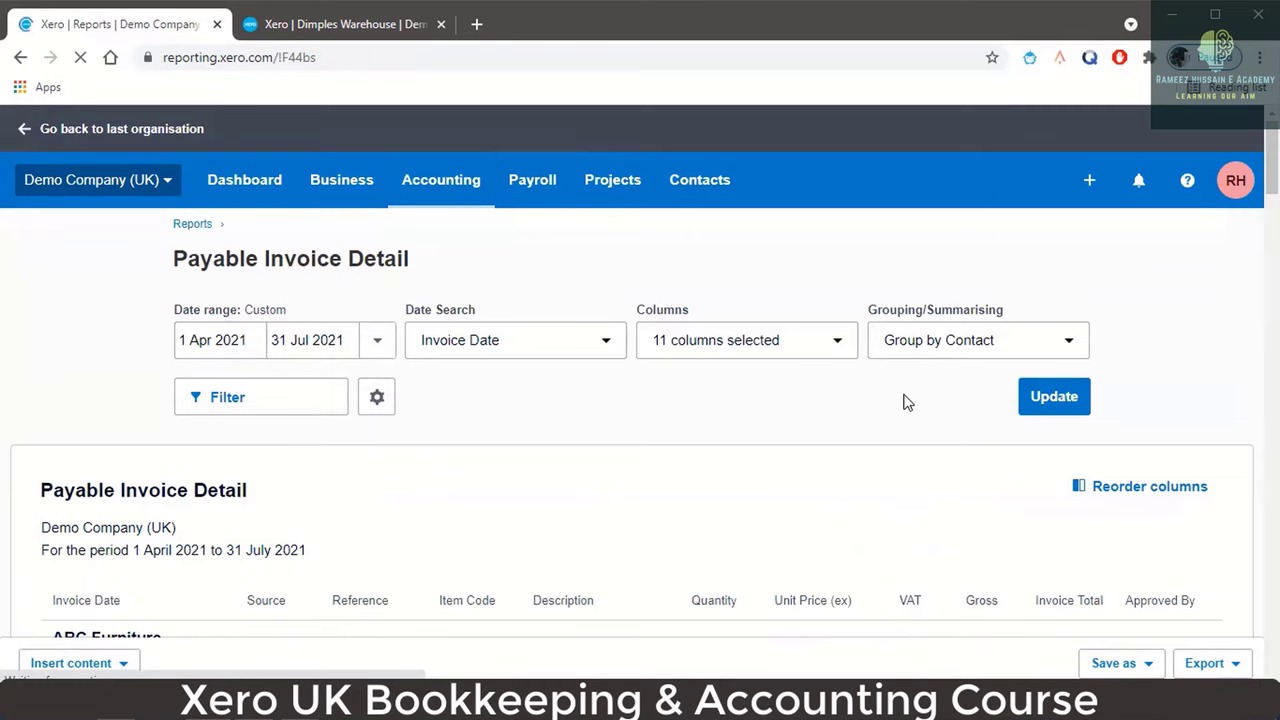
pyautogui.scroll(-3, 818, 470)
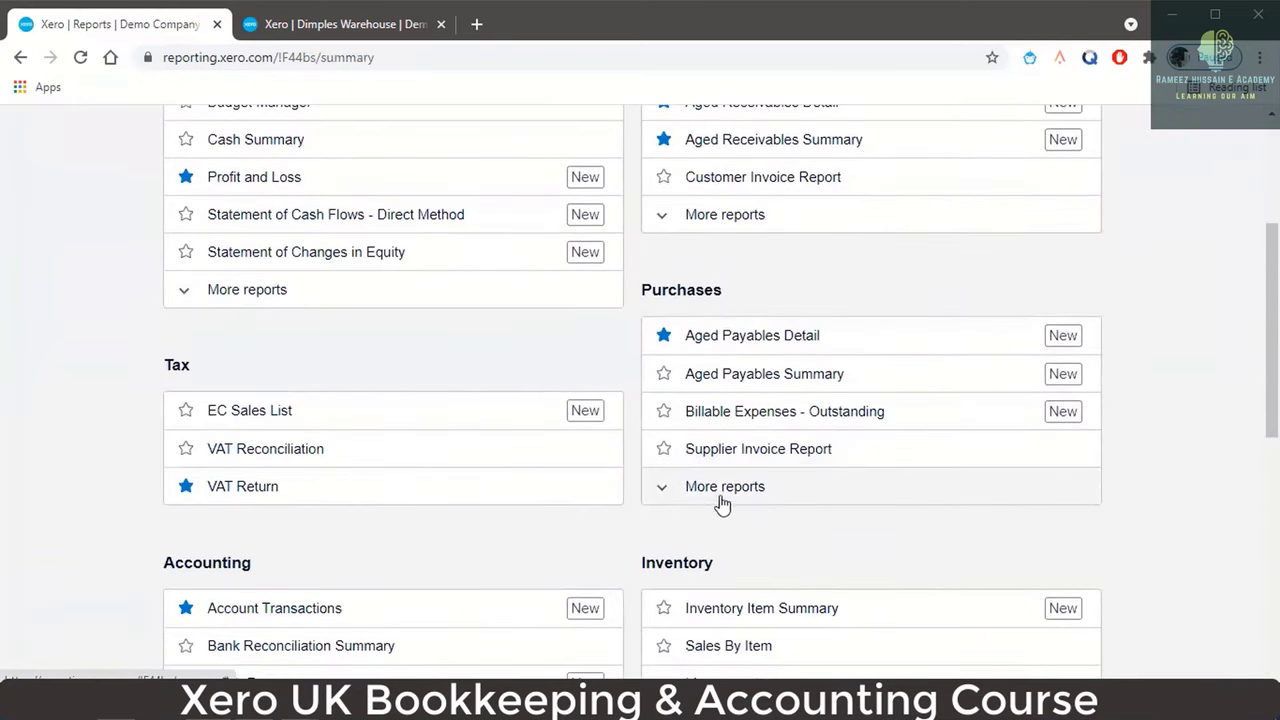
pyautogui.click(681, 497)
pyautogui.scroll(-1, 918, 493)
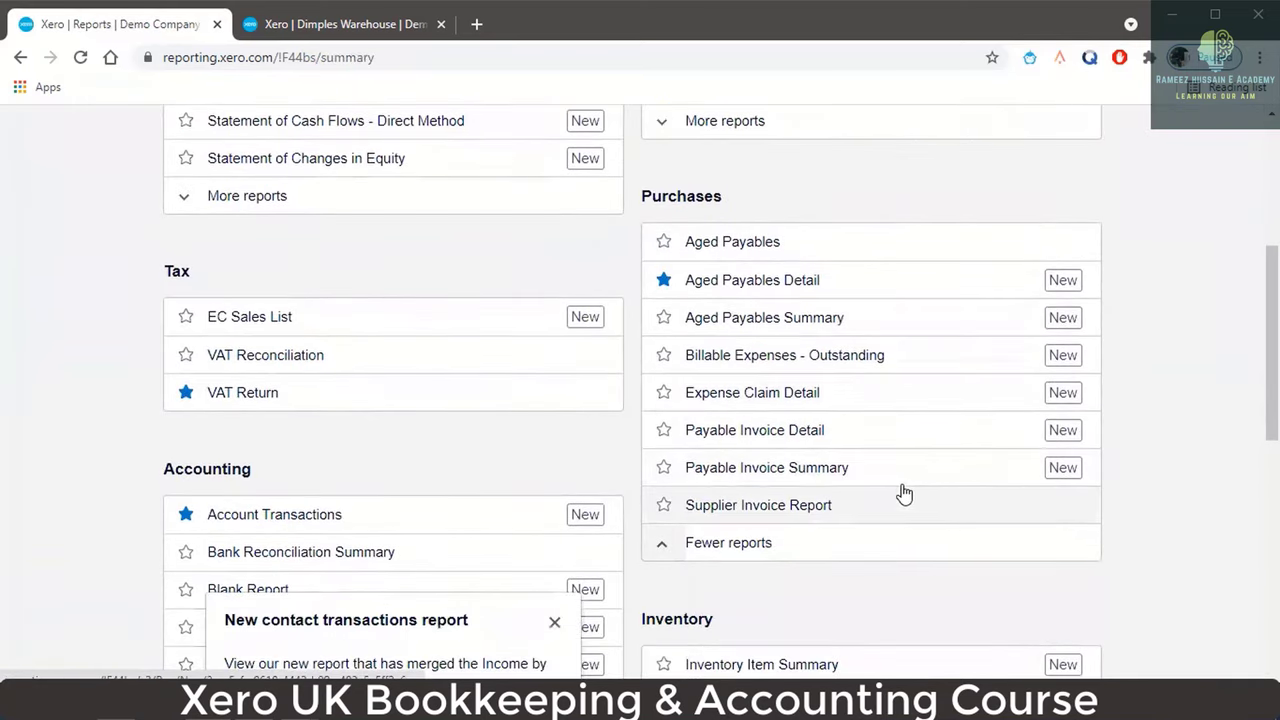
pyautogui.click(810, 470)
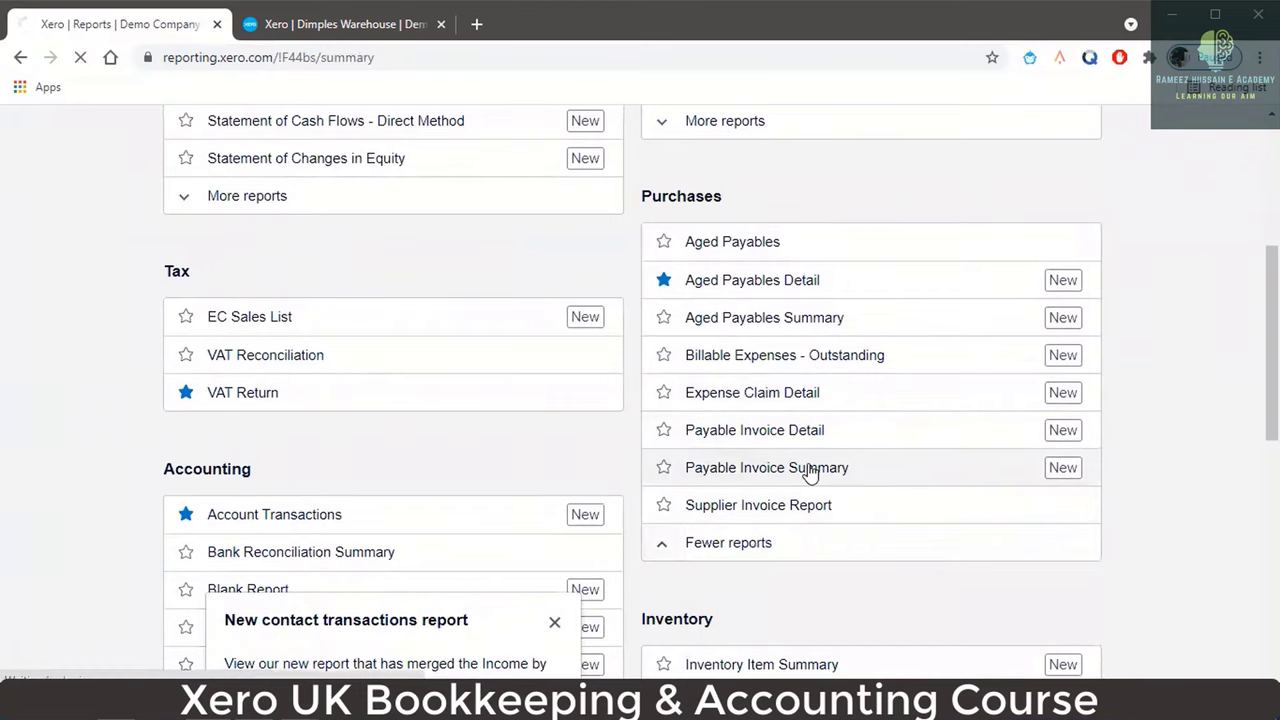
pyautogui.scroll(-2, 723, 429)
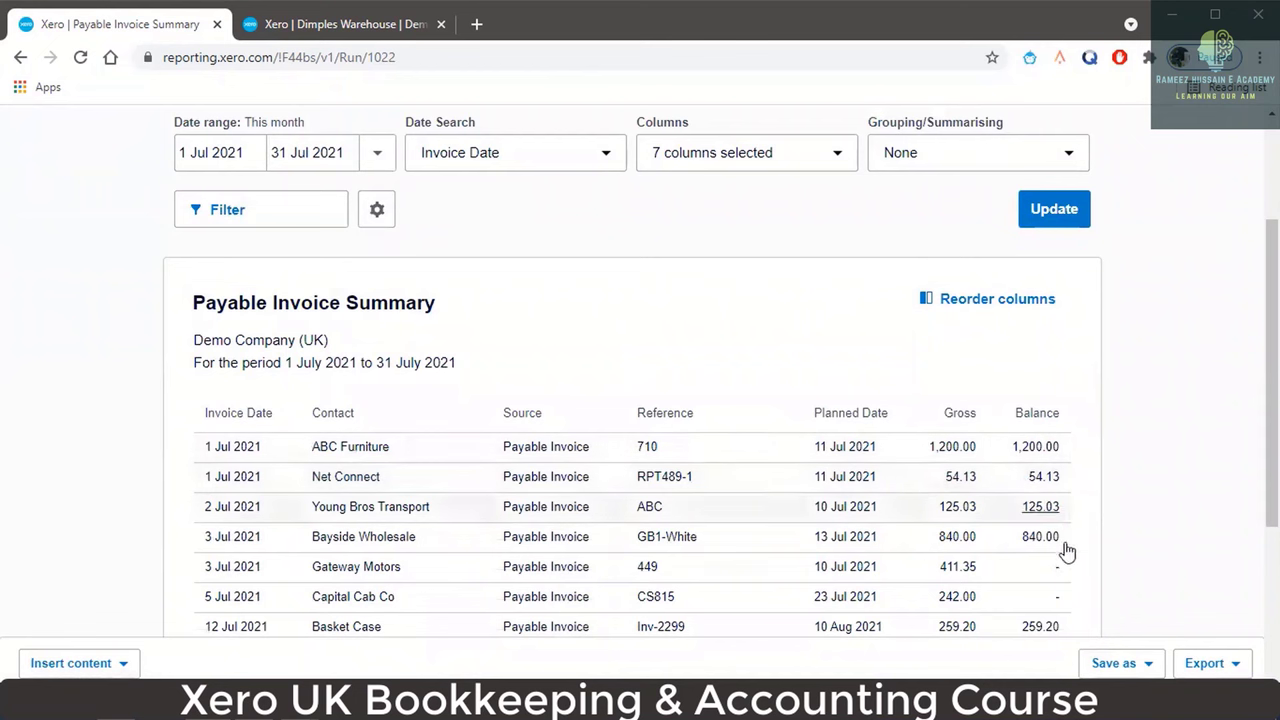
pyautogui.scroll(-3, 746, 486)
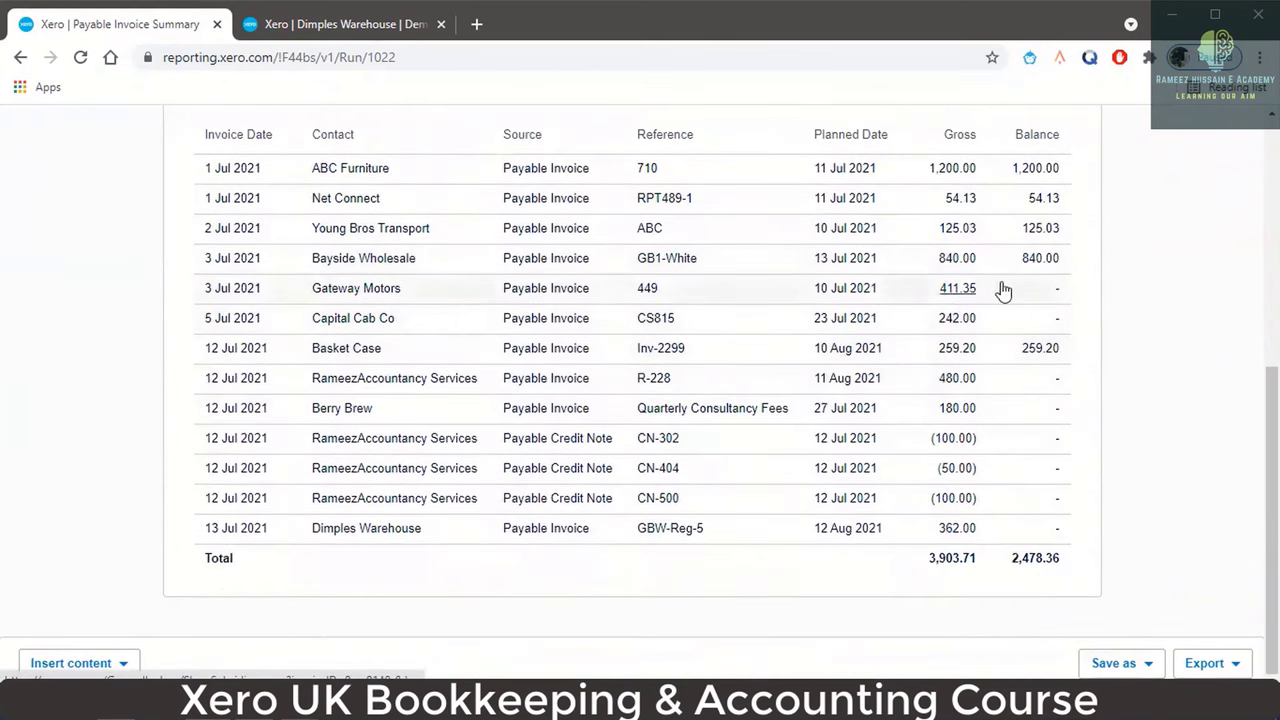
pyautogui.scroll(3, 873, 290)
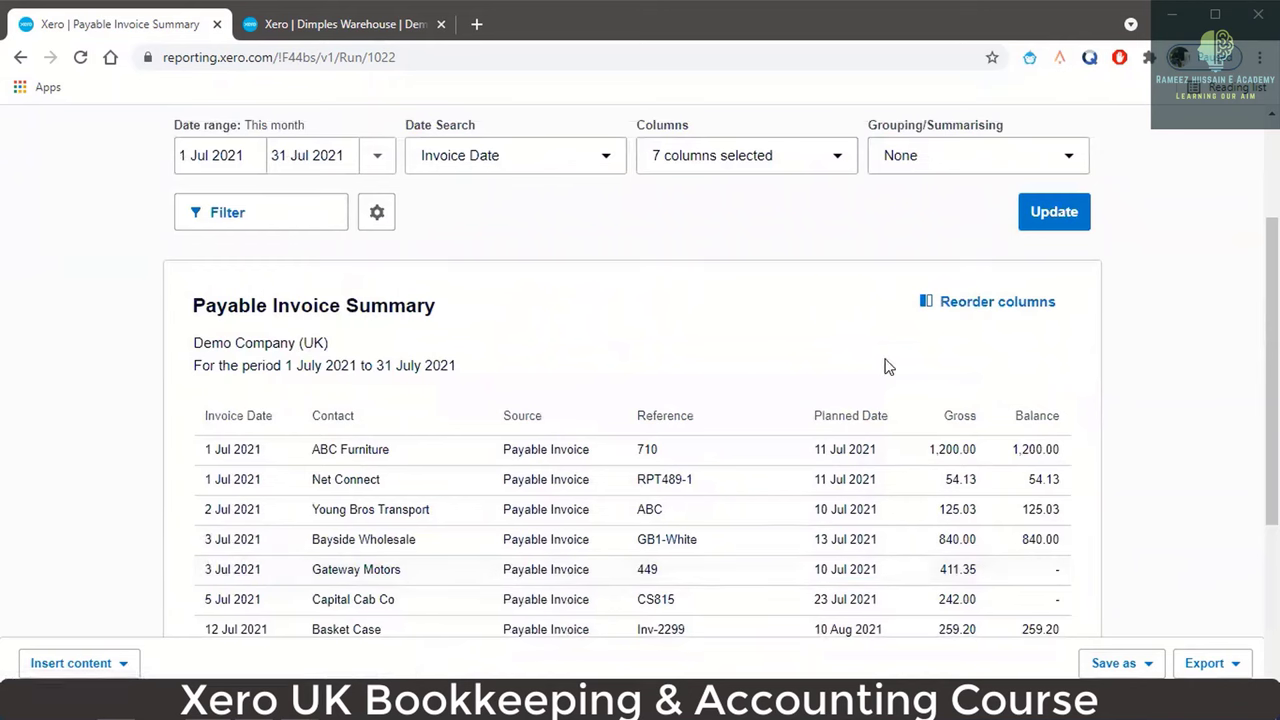
# Step: Review the Payable Invoice Summary's available columns and close the list unchanged
pyautogui.click(849, 165)
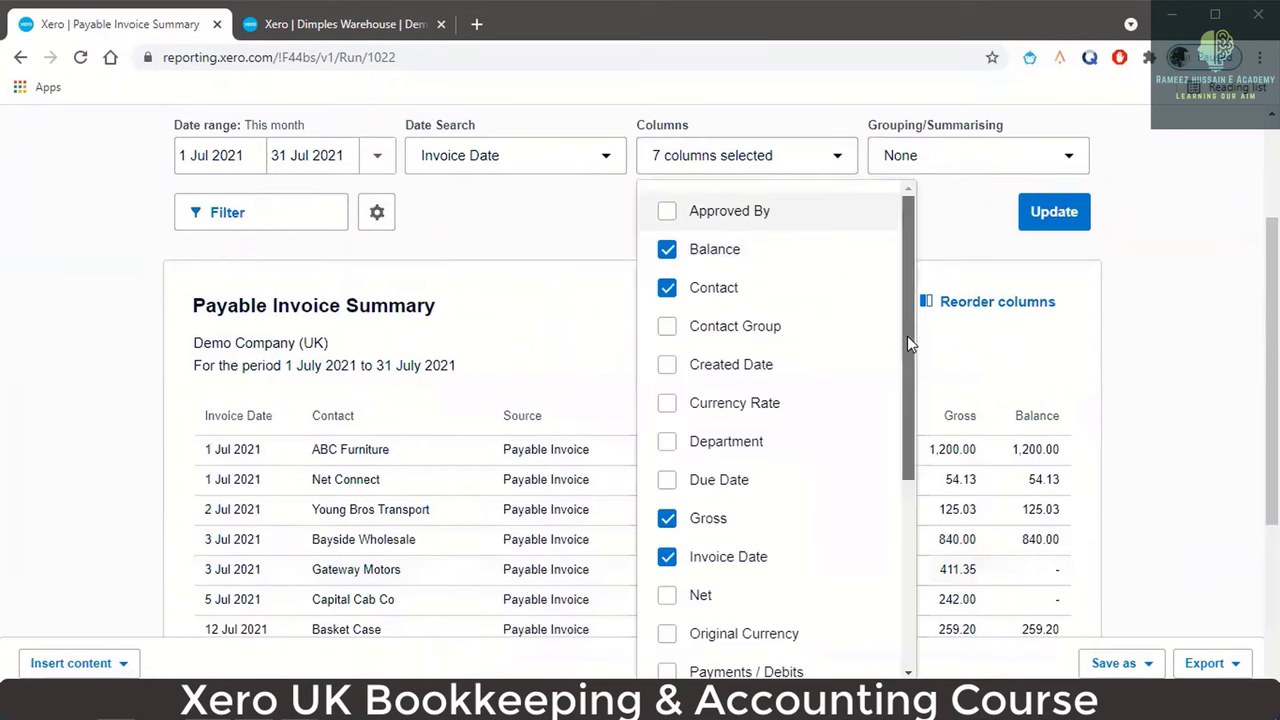
pyautogui.scroll(-1, 911, 375)
pyautogui.scroll(-3, 911, 375)
pyautogui.scroll(3, 898, 263)
pyautogui.scroll(1, 645, 225)
pyautogui.click(480, 212)
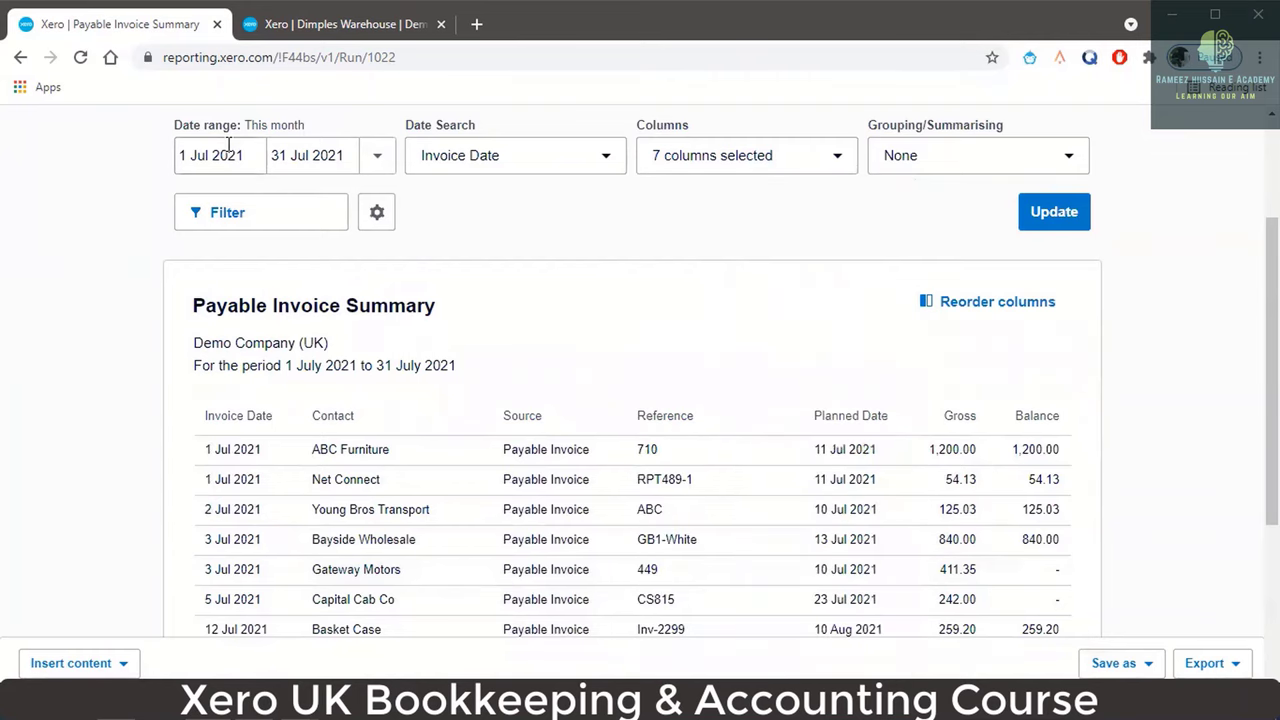
pyautogui.scroll(2, 714, 251)
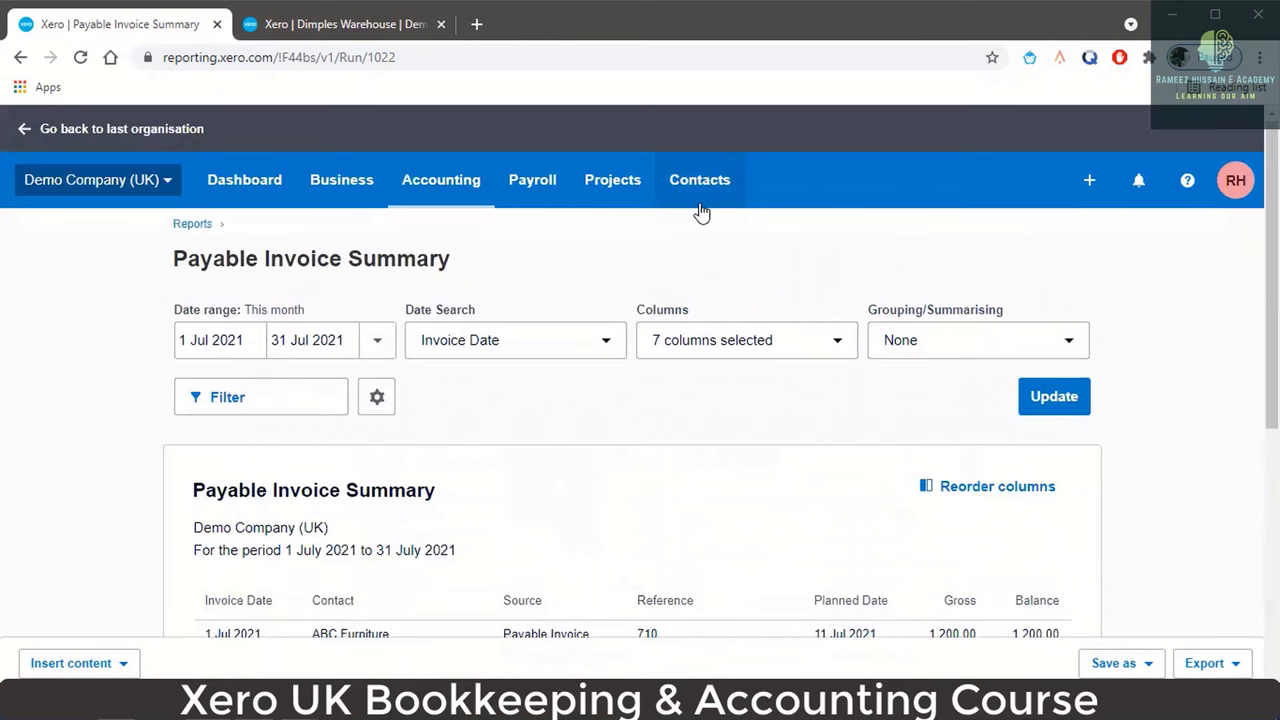
# Step: Go back to Accounting > Reports and list every Purchases report
pyautogui.click(430, 192)
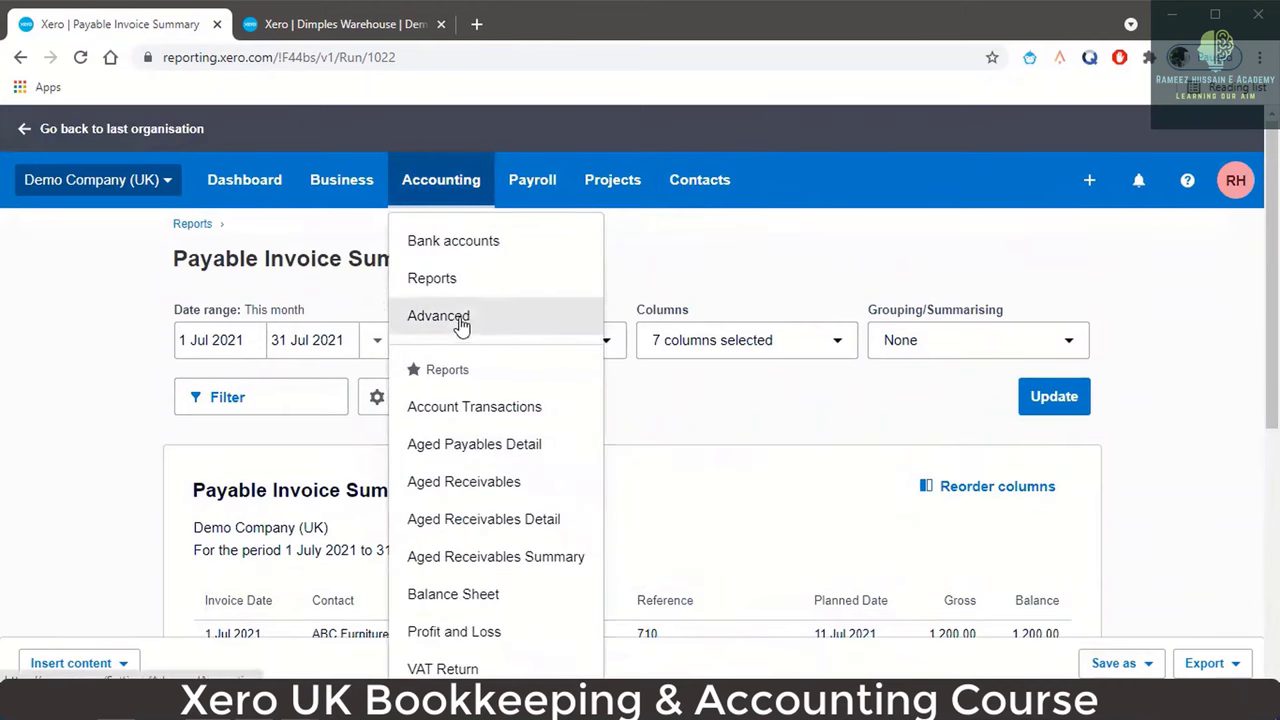
pyautogui.click(460, 284)
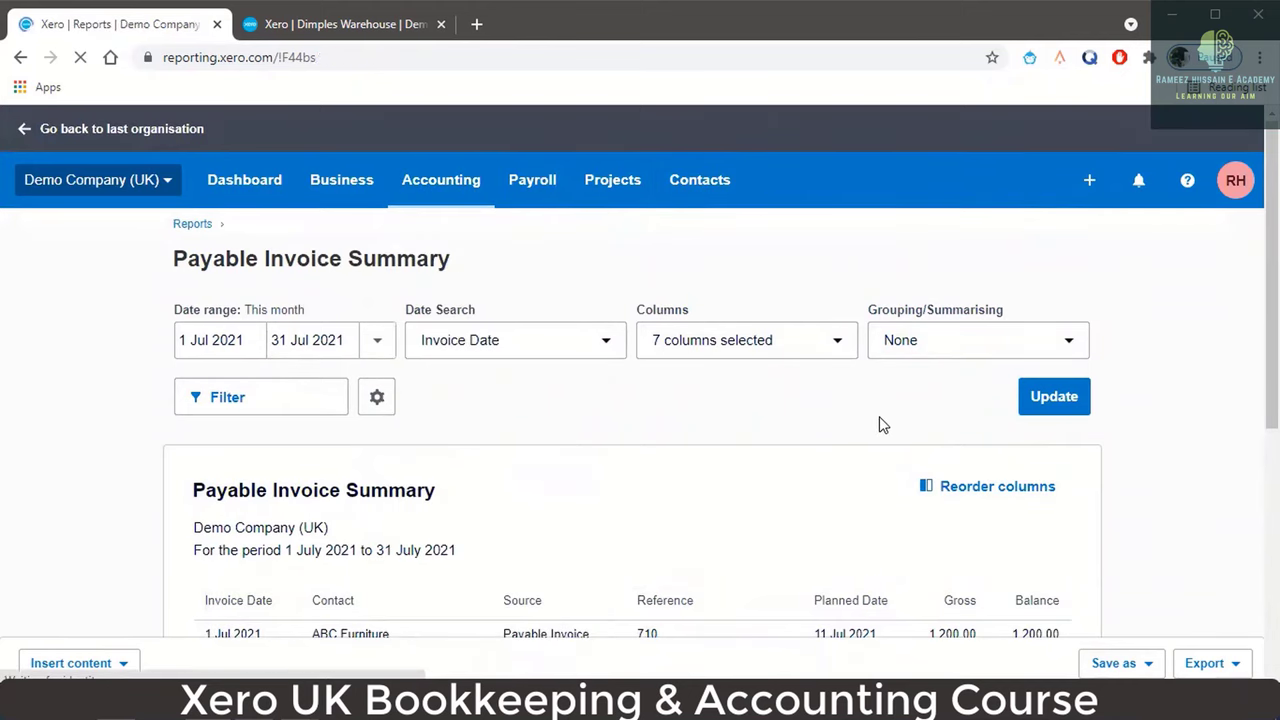
pyautogui.scroll(-5, 879, 420)
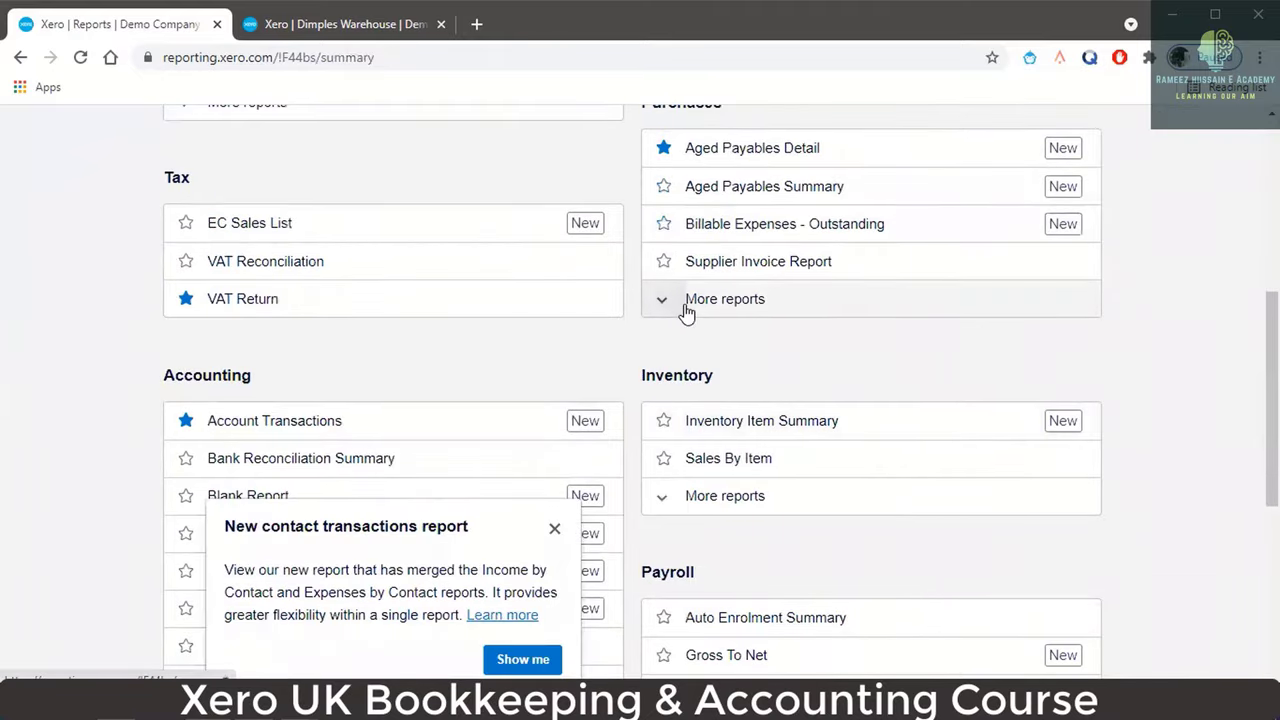
pyautogui.click(688, 305)
pyautogui.scroll(-1, 860, 340)
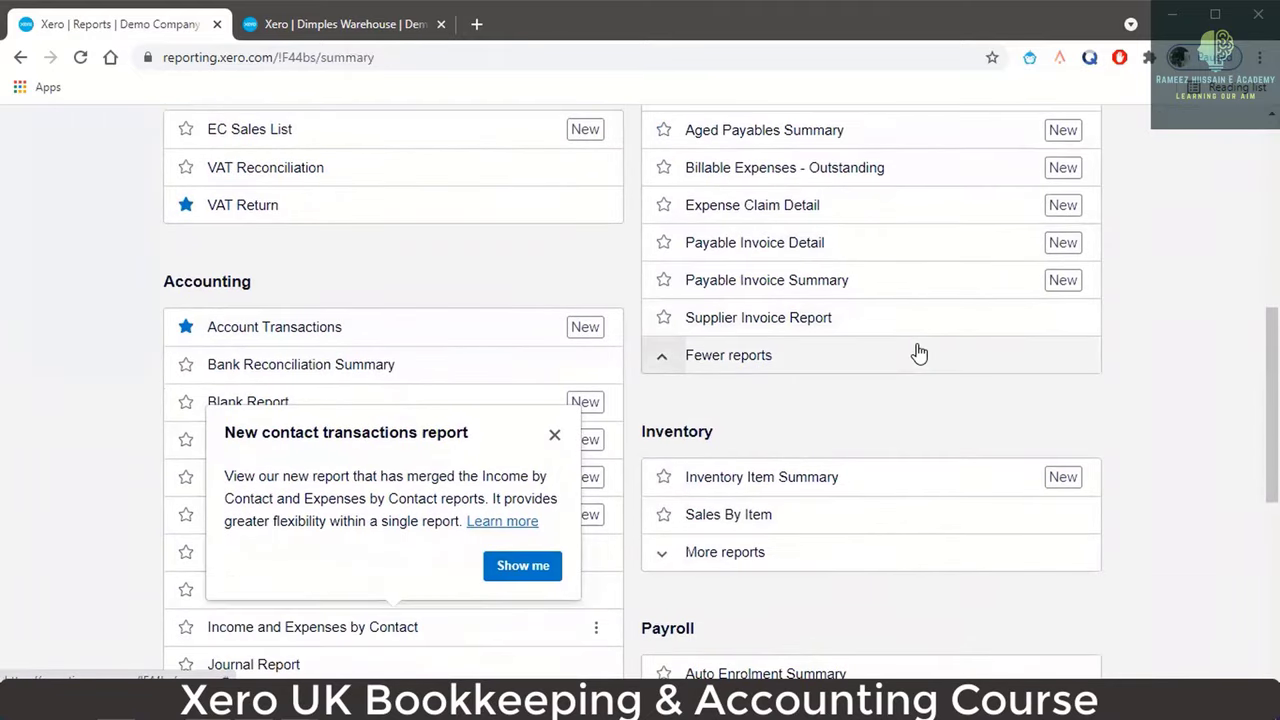
# Step: Open the Supplier Invoice Report for 1–31 July 2021 and scroll through its invoices
pyautogui.click(834, 322)
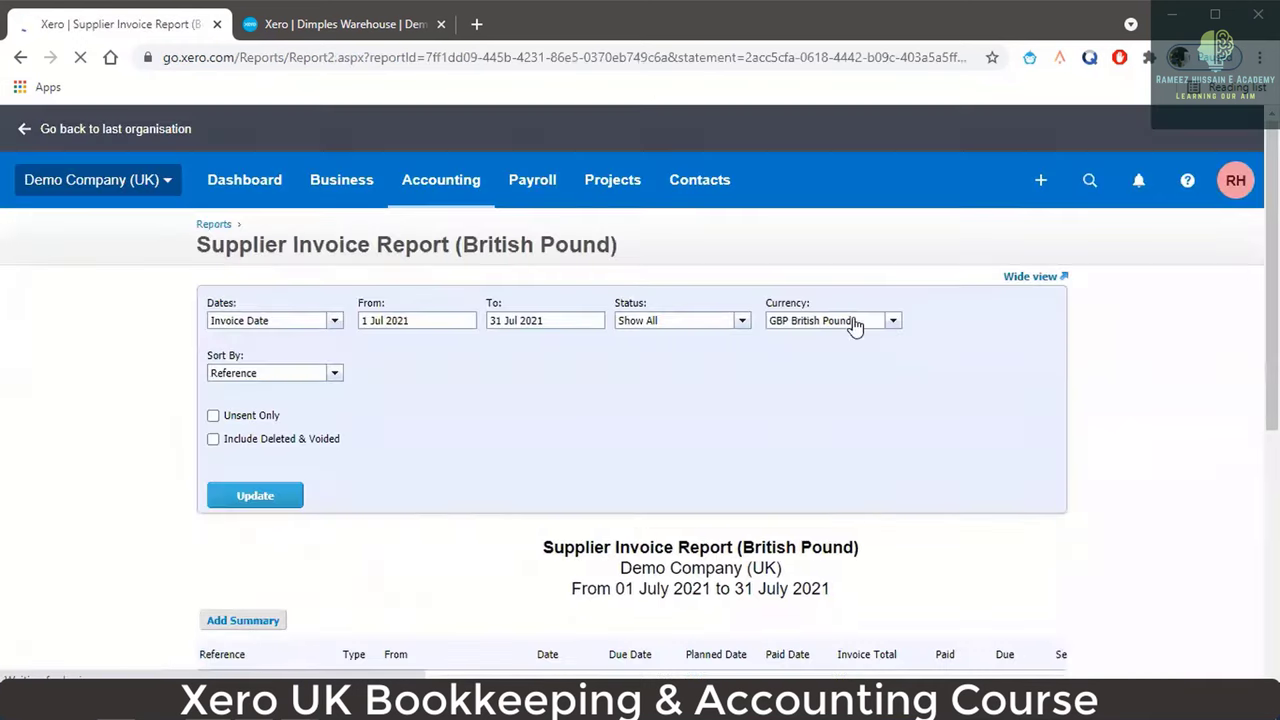
pyautogui.scroll(-2, 787, 386)
pyautogui.scroll(-1, 787, 390)
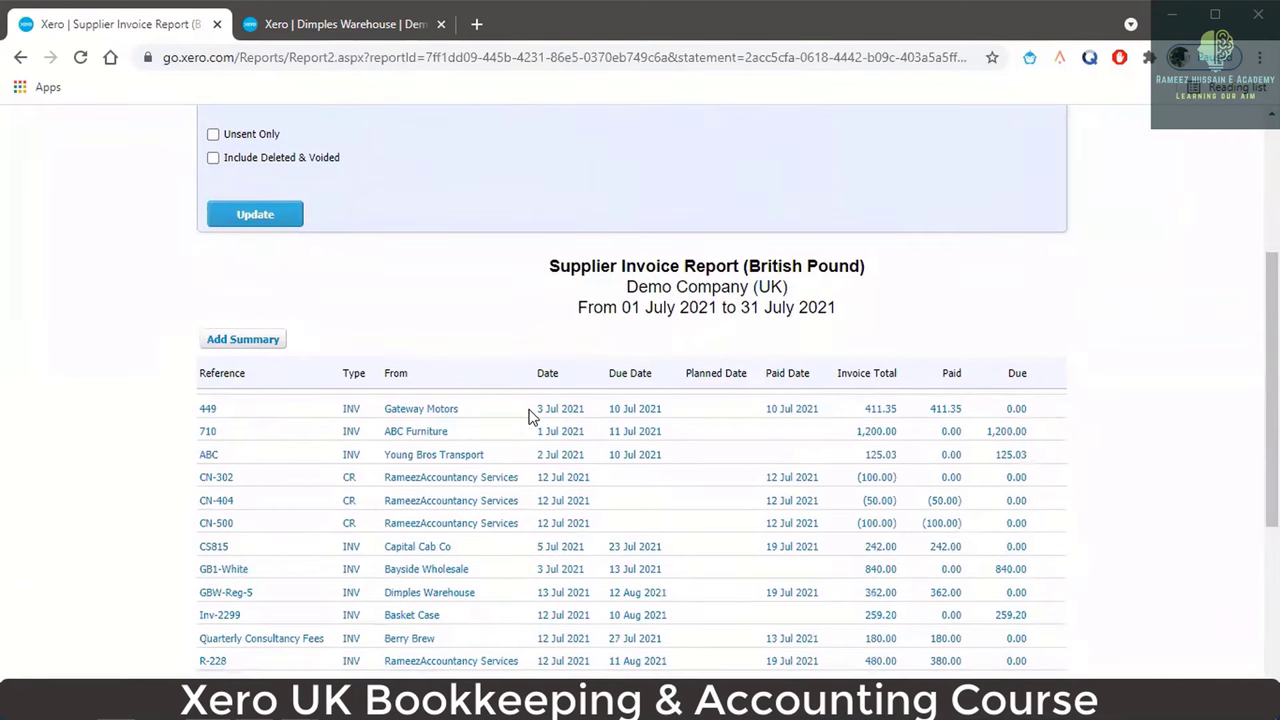
pyautogui.scroll(-1, 530, 416)
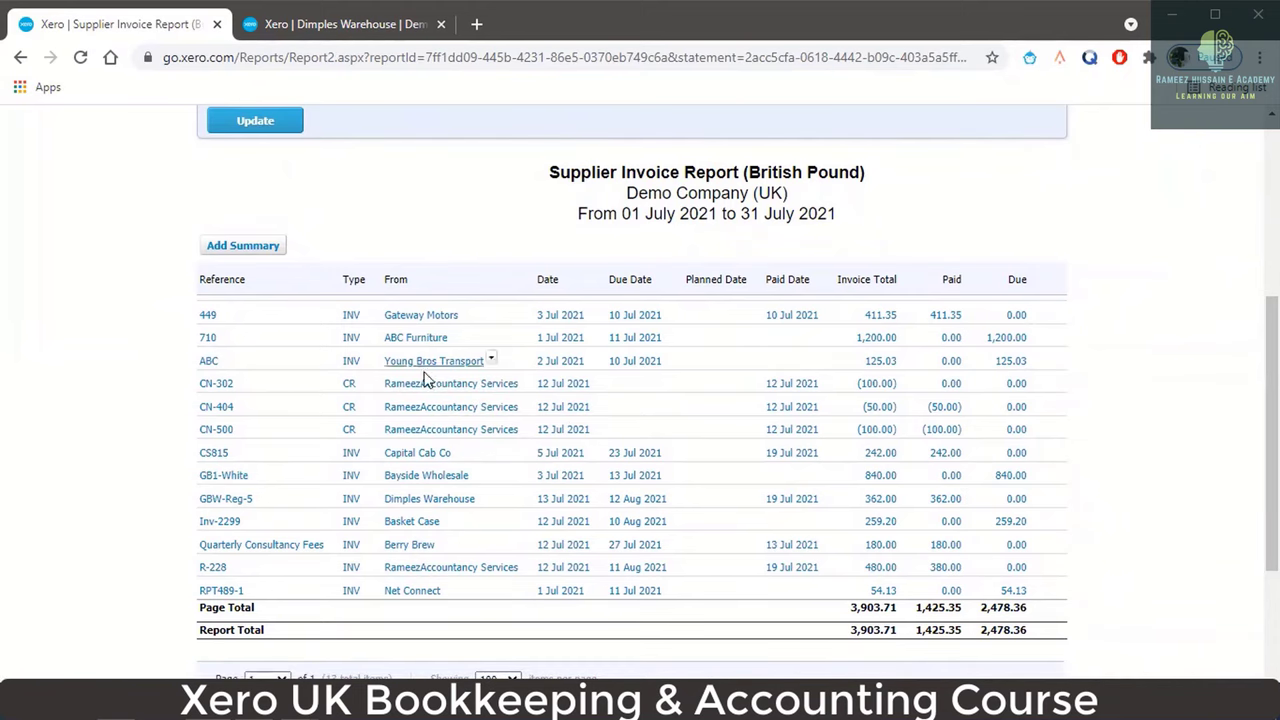
pyautogui.scroll(-1, 423, 400)
pyautogui.scroll(-1, 490, 494)
pyautogui.scroll(2, 490, 494)
pyautogui.scroll(5, 490, 494)
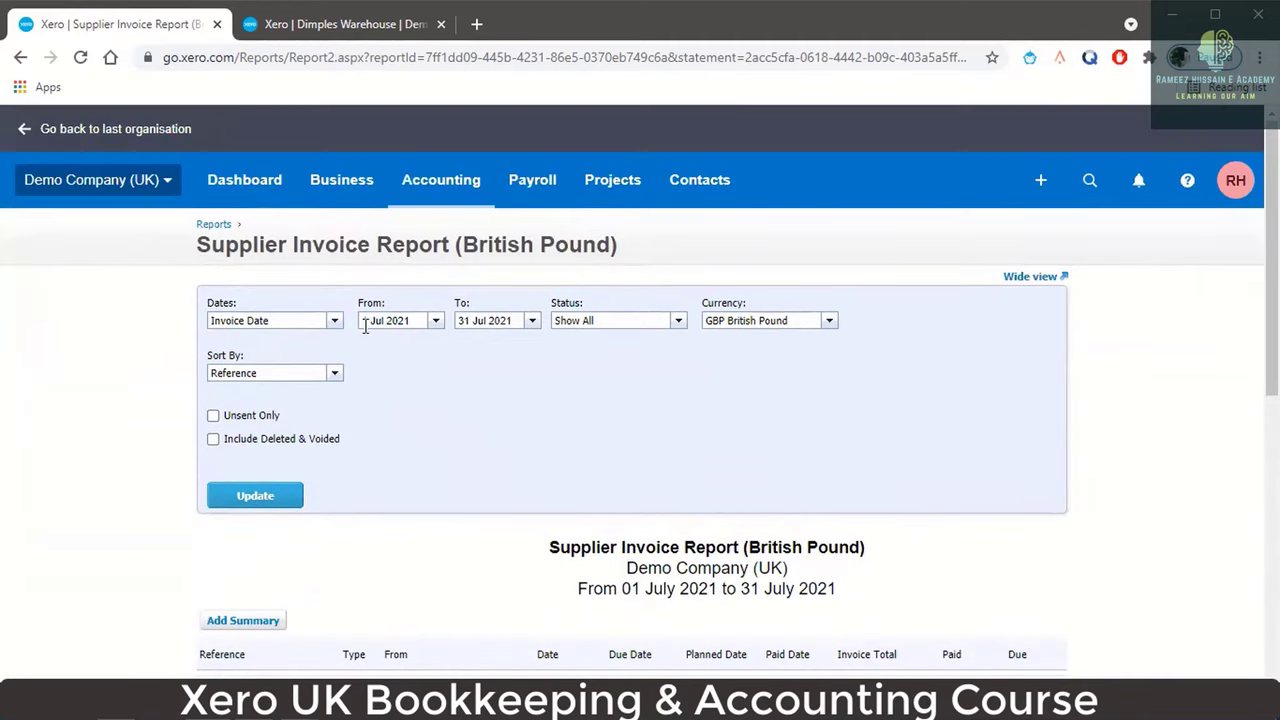
pyautogui.scroll(-4, 497, 383)
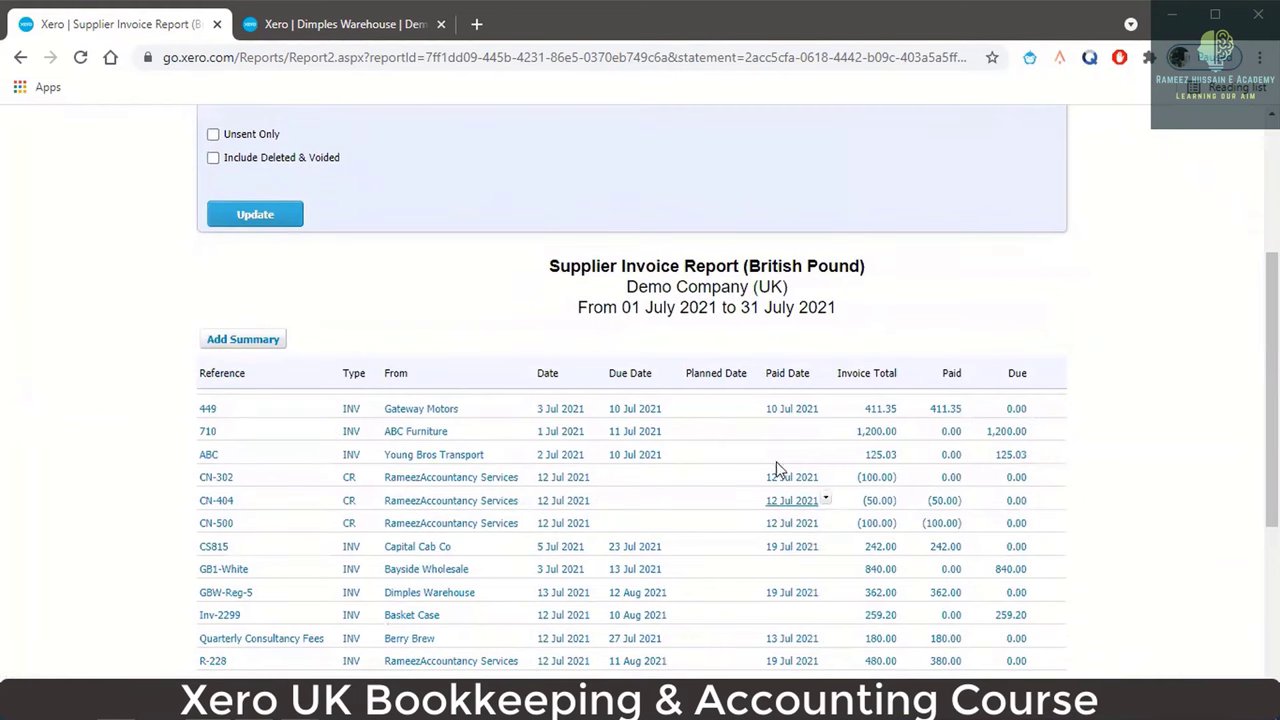
pyautogui.scroll(-3, 877, 406)
pyautogui.scroll(3, 876, 406)
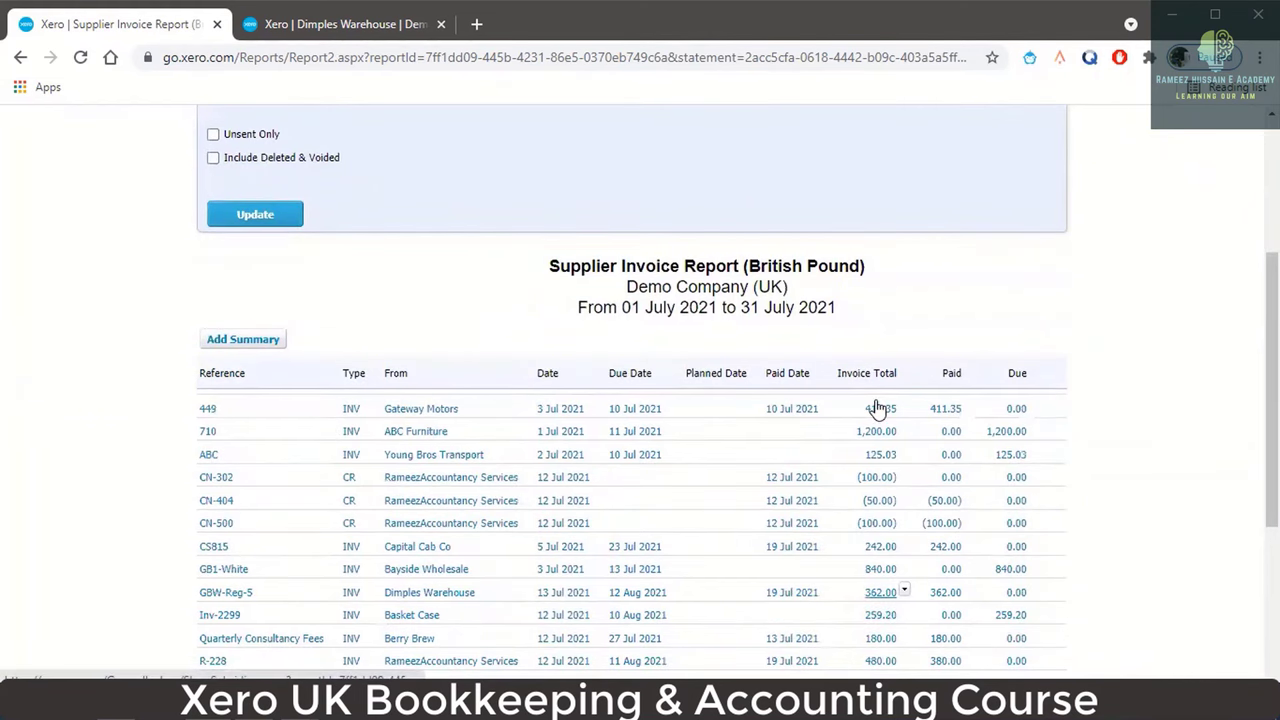
pyautogui.scroll(1, 876, 406)
pyautogui.scroll(1, 303, 334)
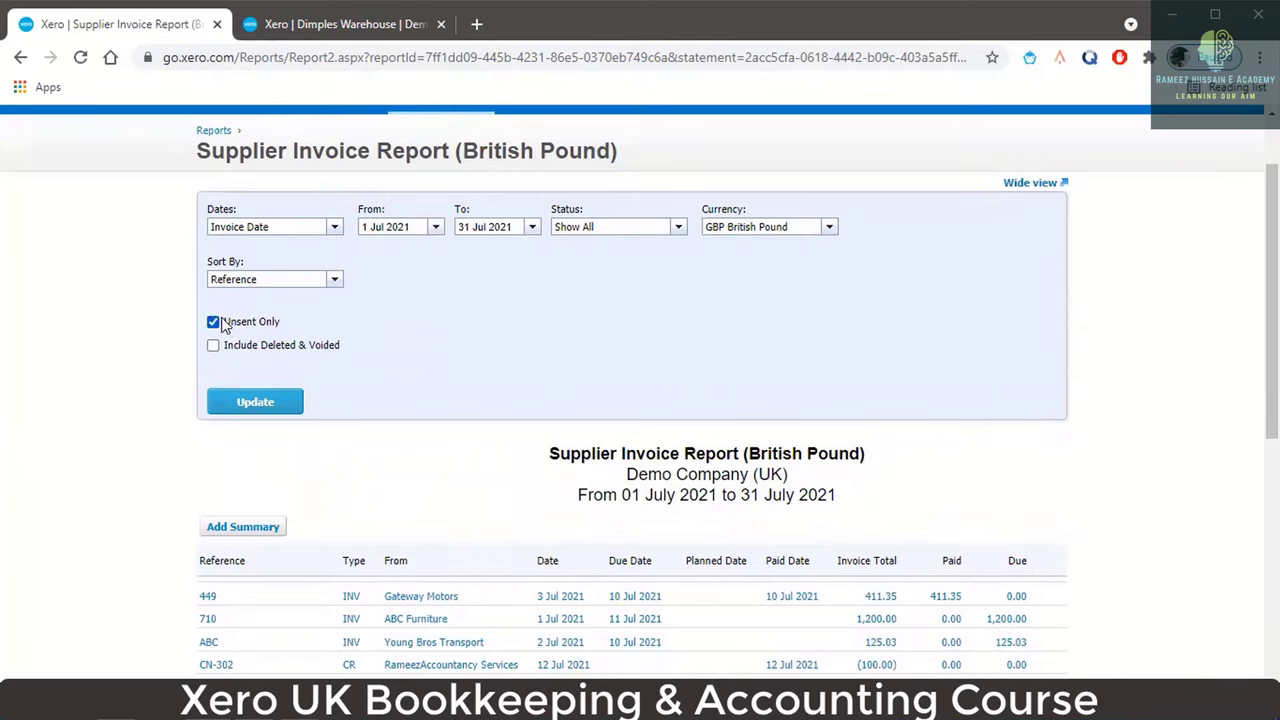
# Step: Rerun the Supplier Invoice Report with Unsent Only applied and scroll through the results
pyautogui.click(289, 403)
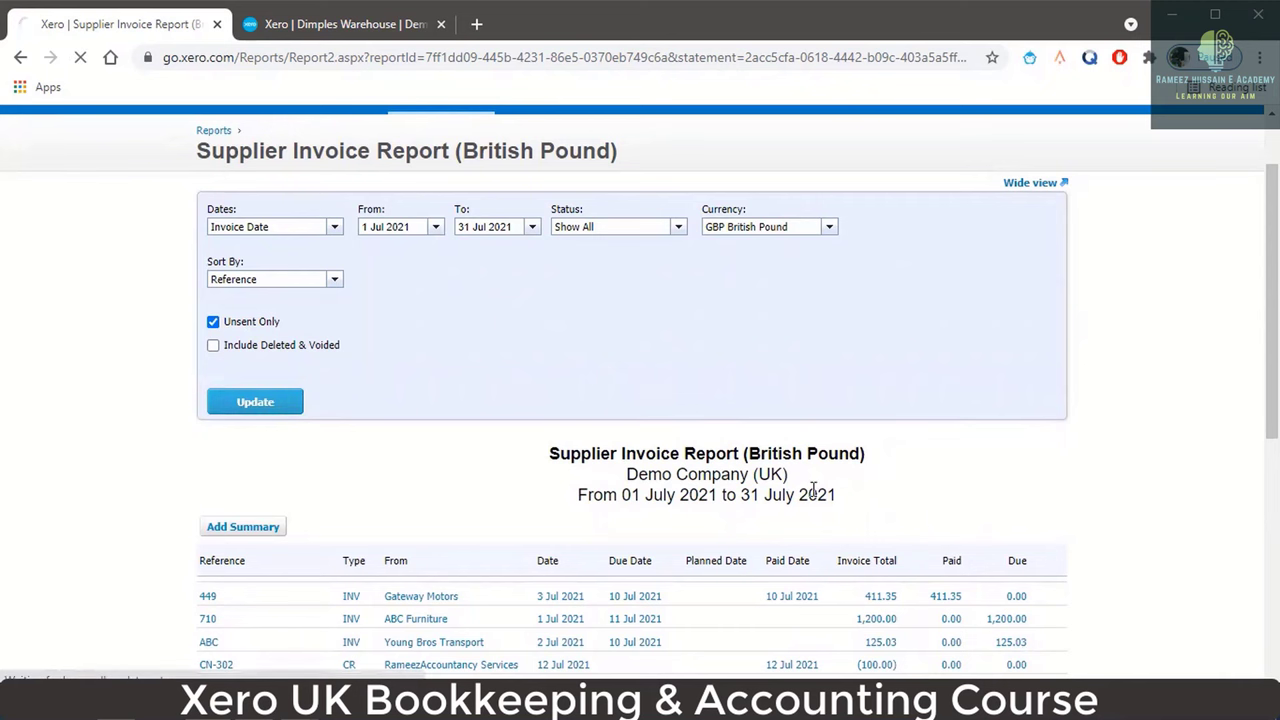
pyautogui.scroll(-5, 637, 551)
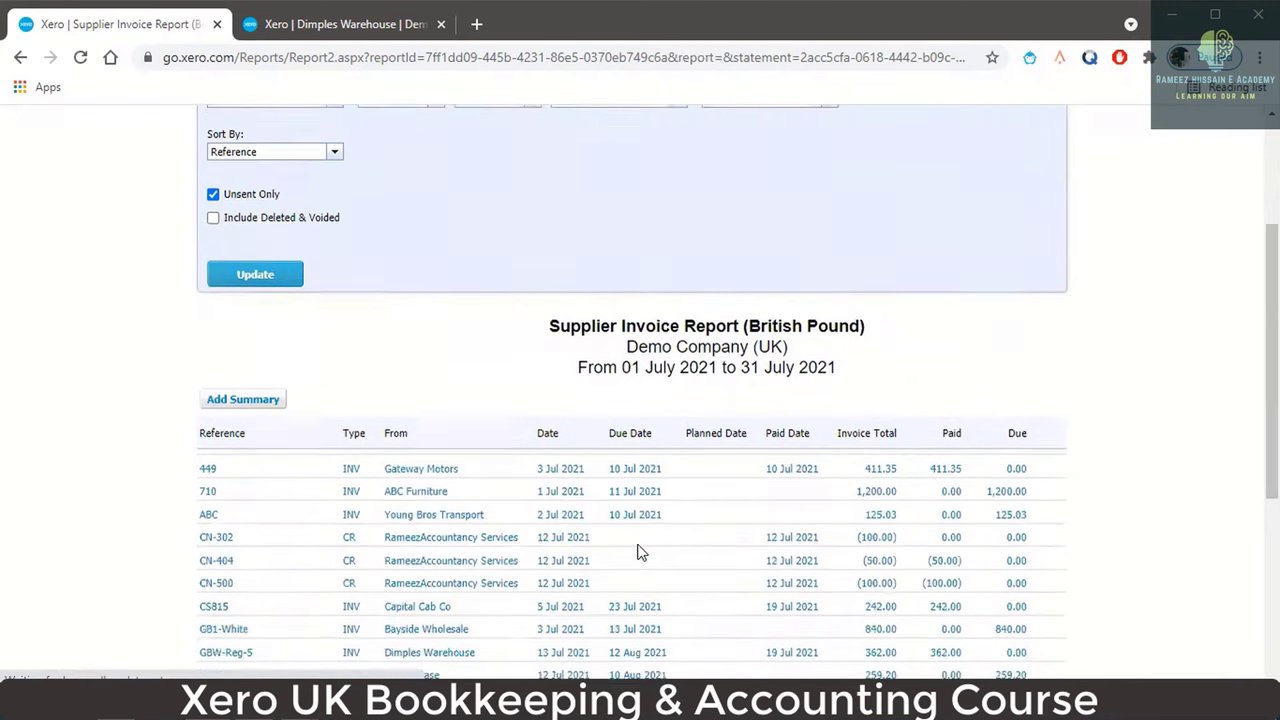
pyautogui.scroll(-1, 637, 551)
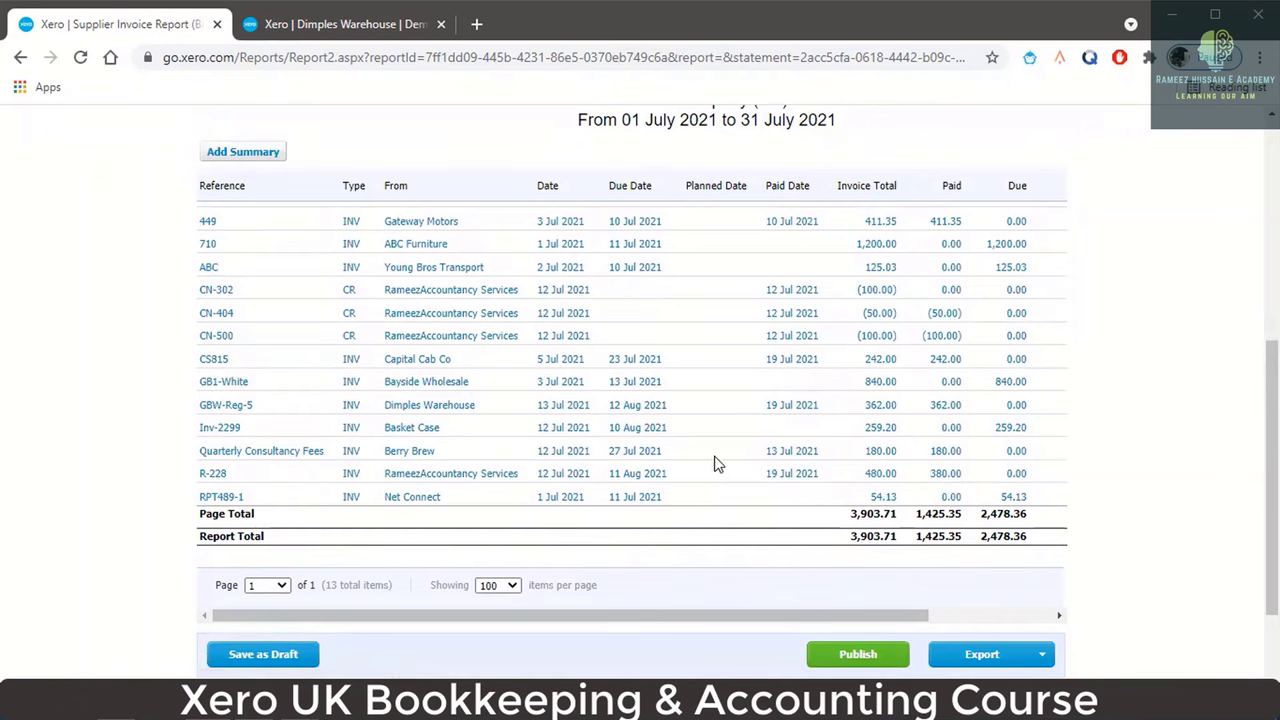
pyautogui.scroll(-2, 715, 463)
pyautogui.scroll(2, 715, 463)
pyautogui.scroll(2, 715, 463)
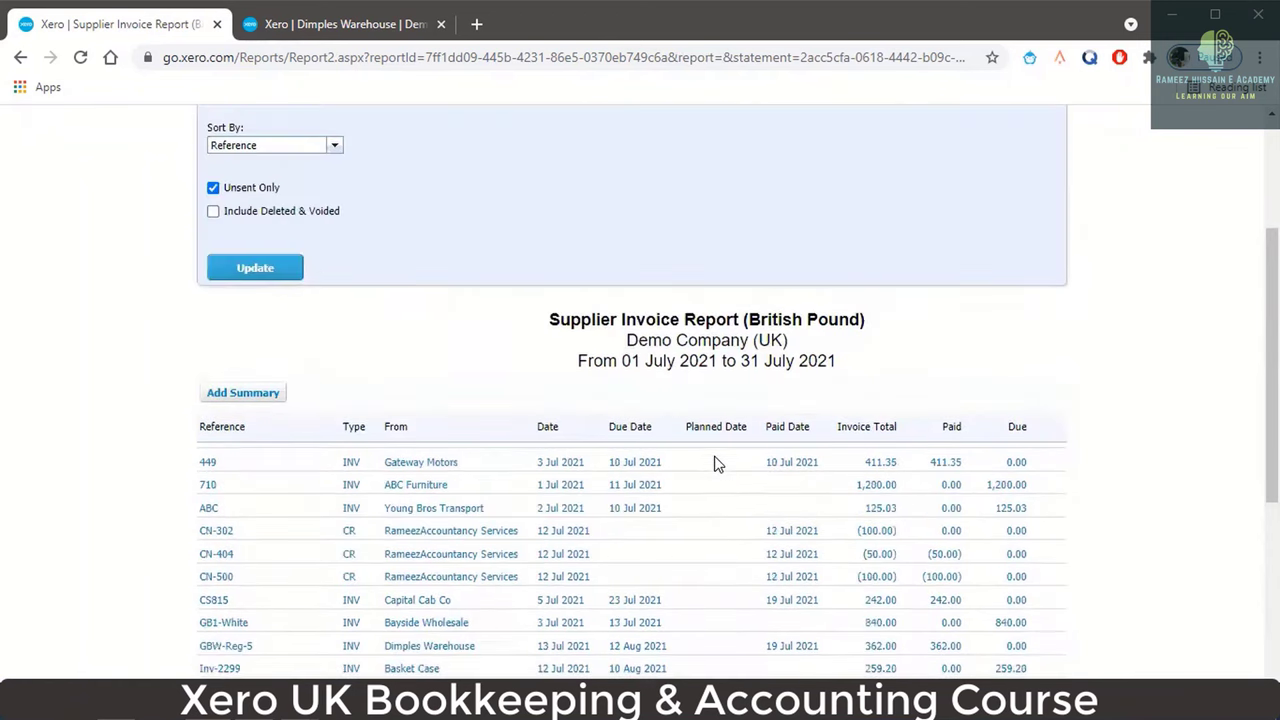
pyautogui.scroll(-1, 721, 468)
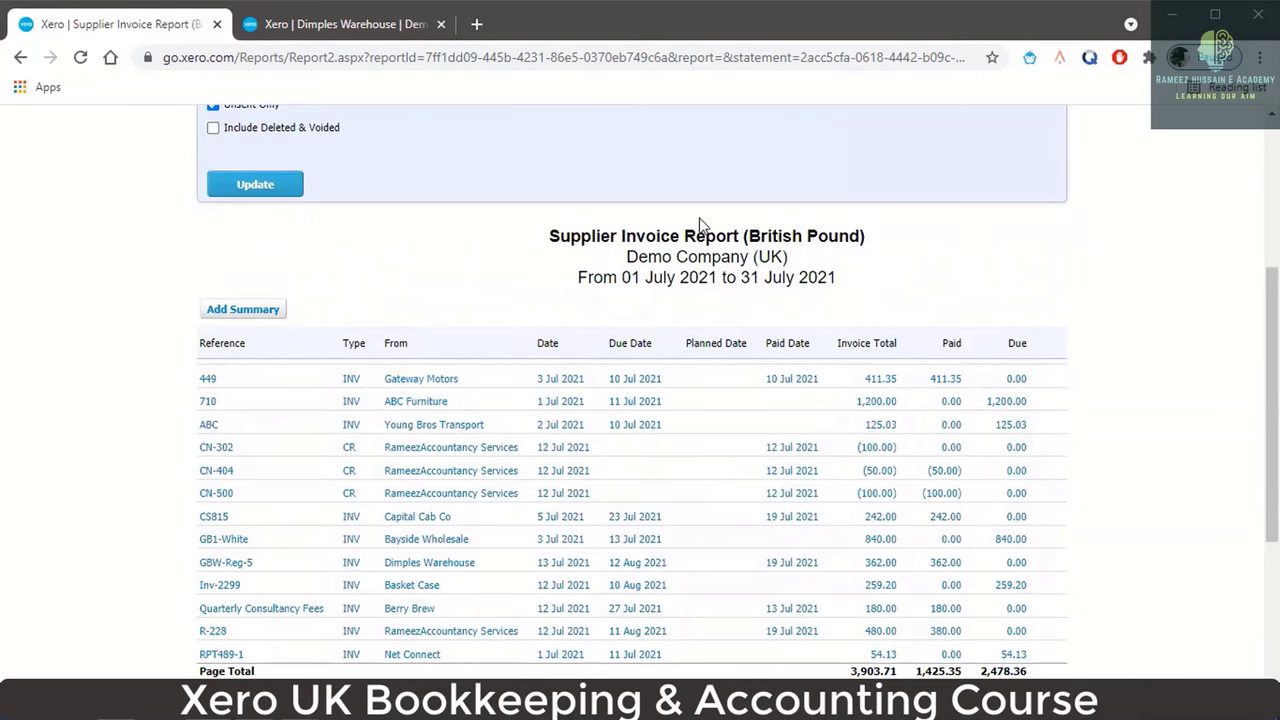
pyautogui.scroll(3, 705, 226)
# Step: Return to Accounting > Reports with every Purchases report listed
pyautogui.click(458, 165)
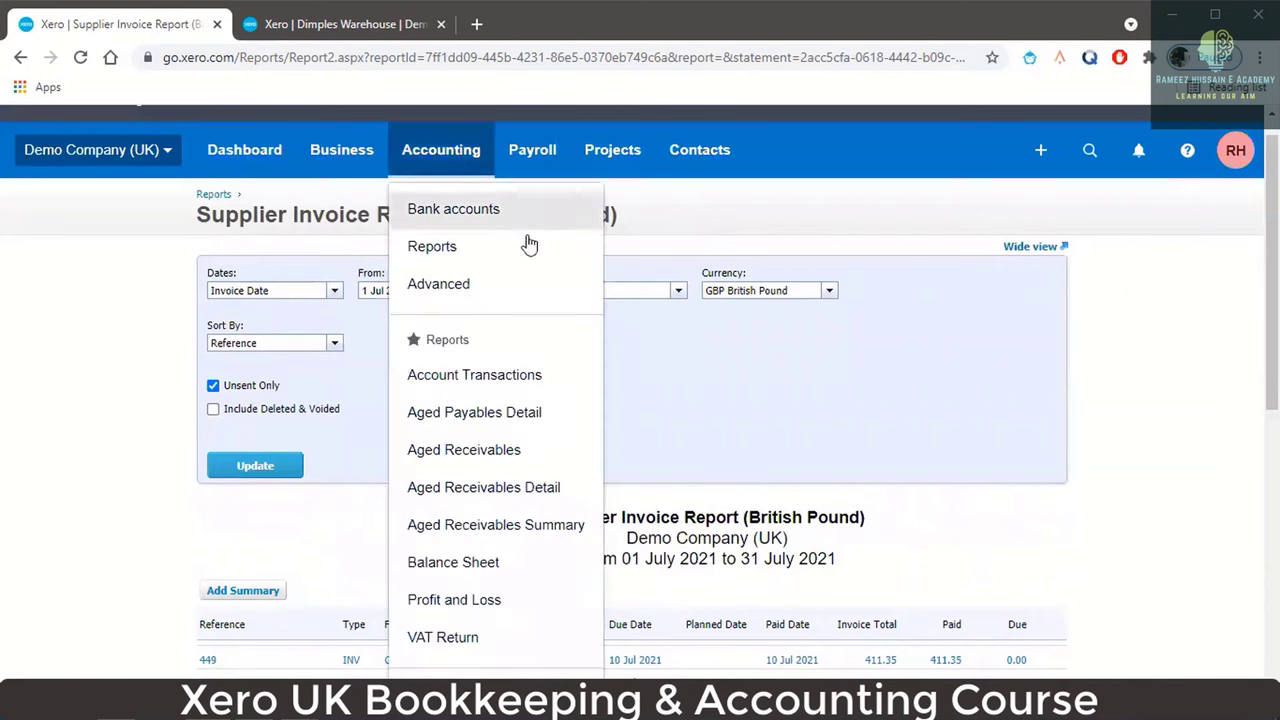
pyautogui.click(503, 248)
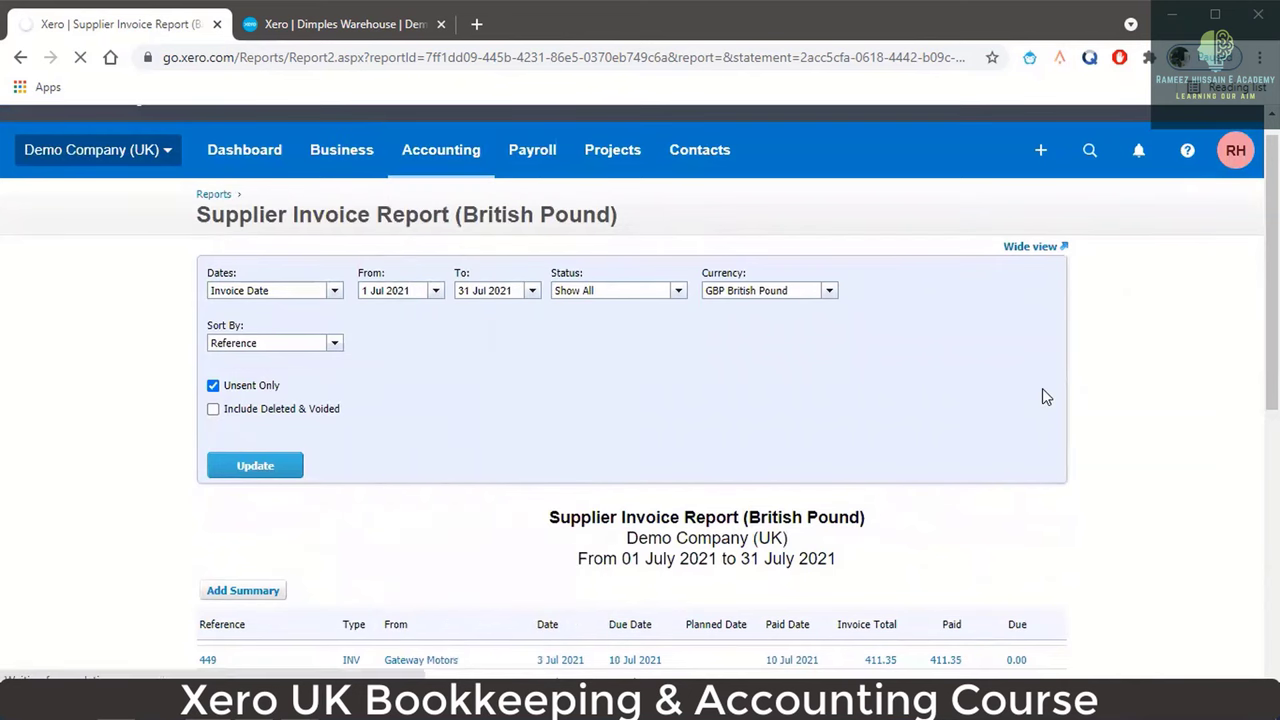
pyautogui.scroll(-3, 1000, 420)
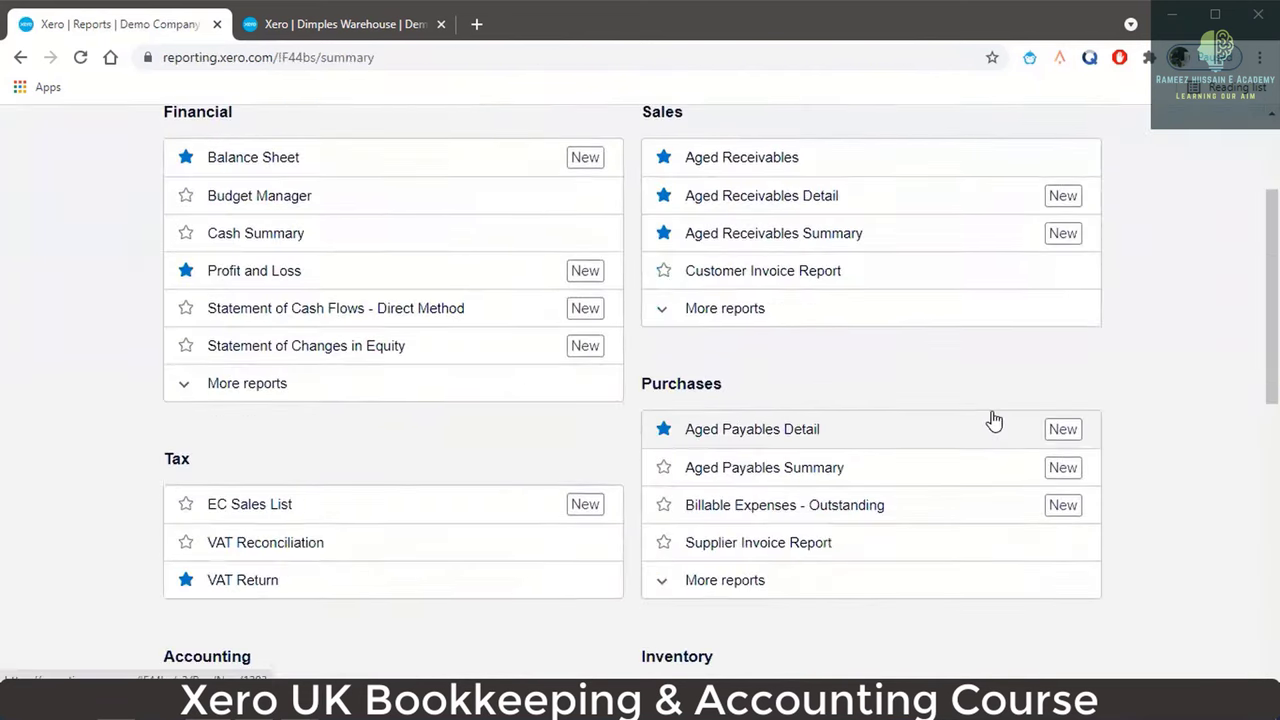
pyautogui.click(727, 486)
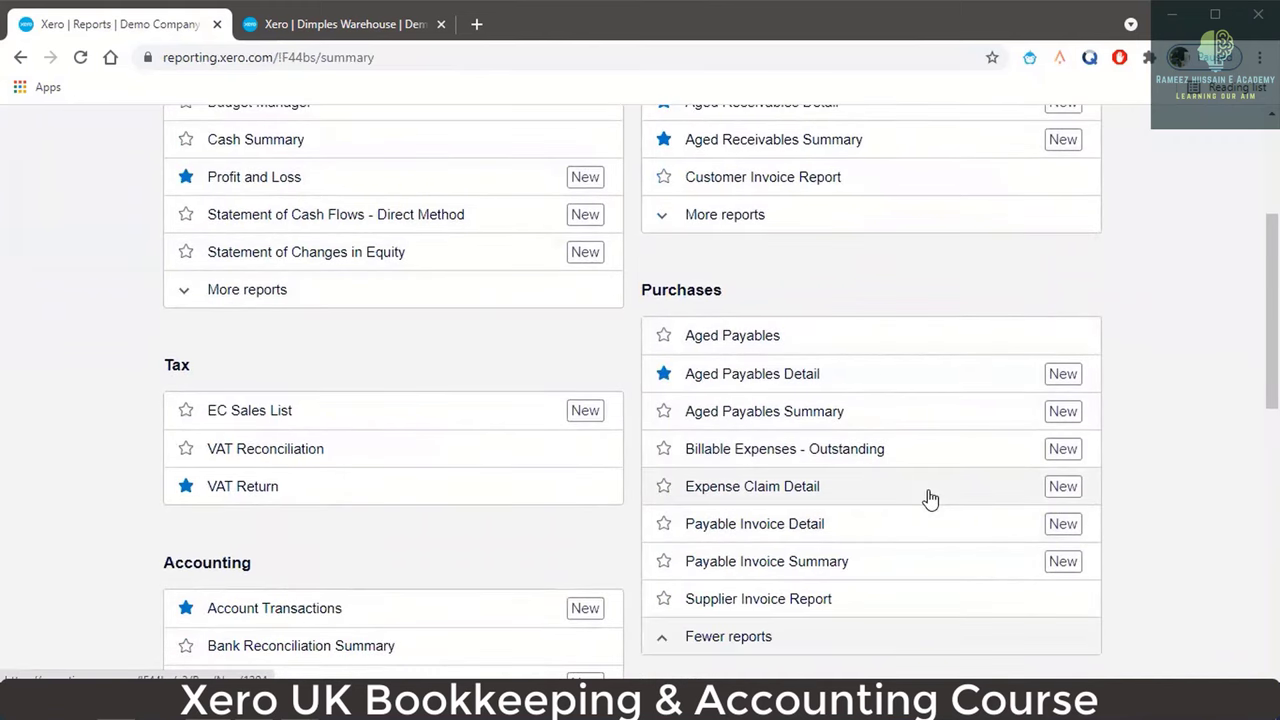
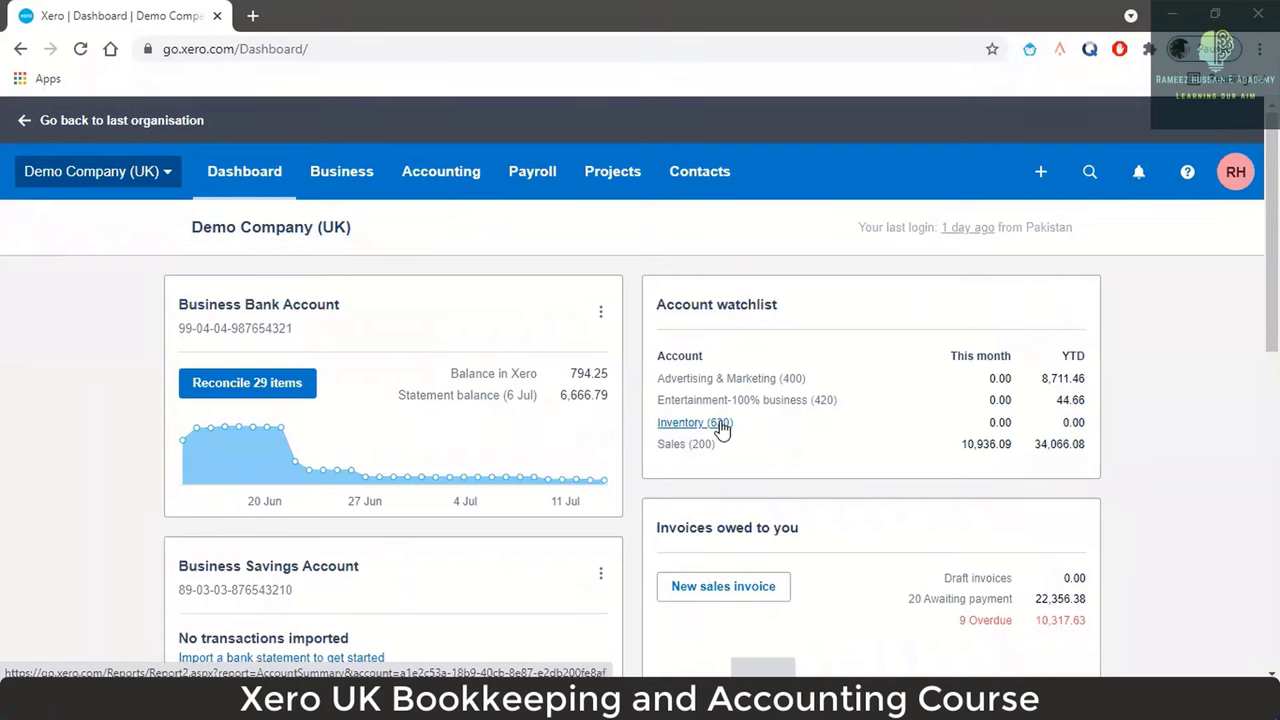
# Step: Open Business > Products and services and review the items from BOOK down to the black T-shirts
pyautogui.click(374, 192)
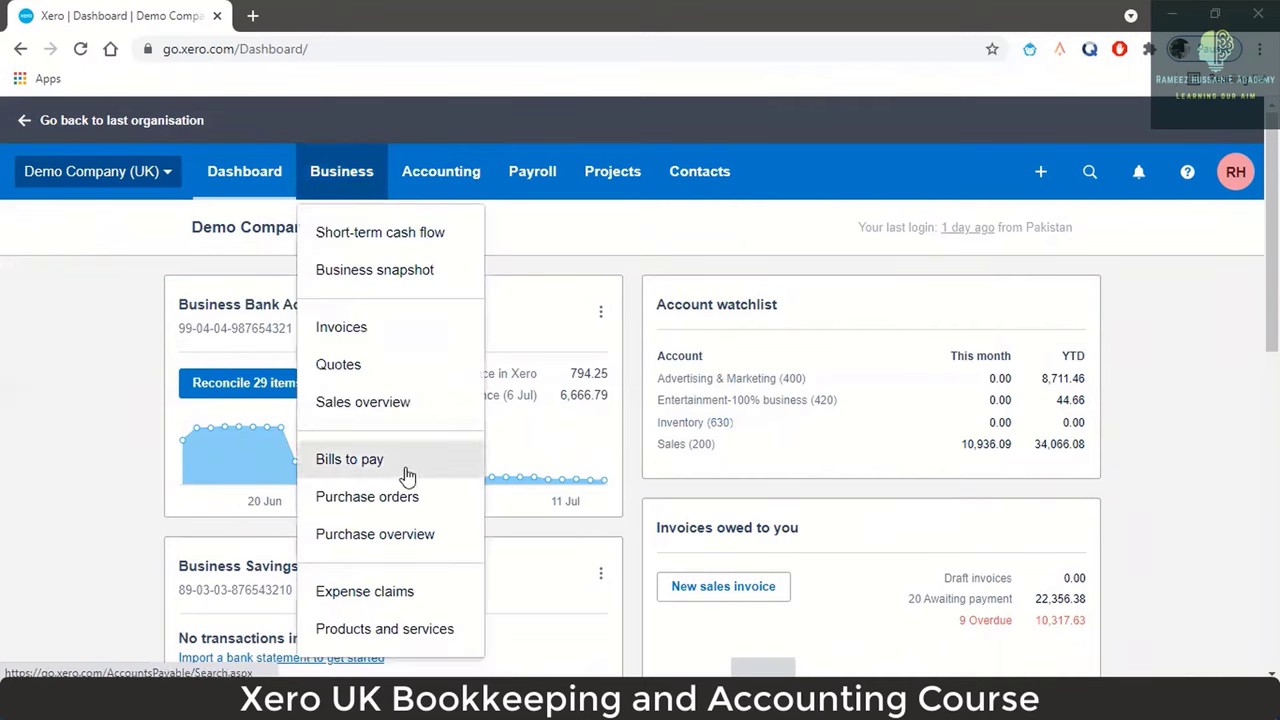
pyautogui.click(388, 630)
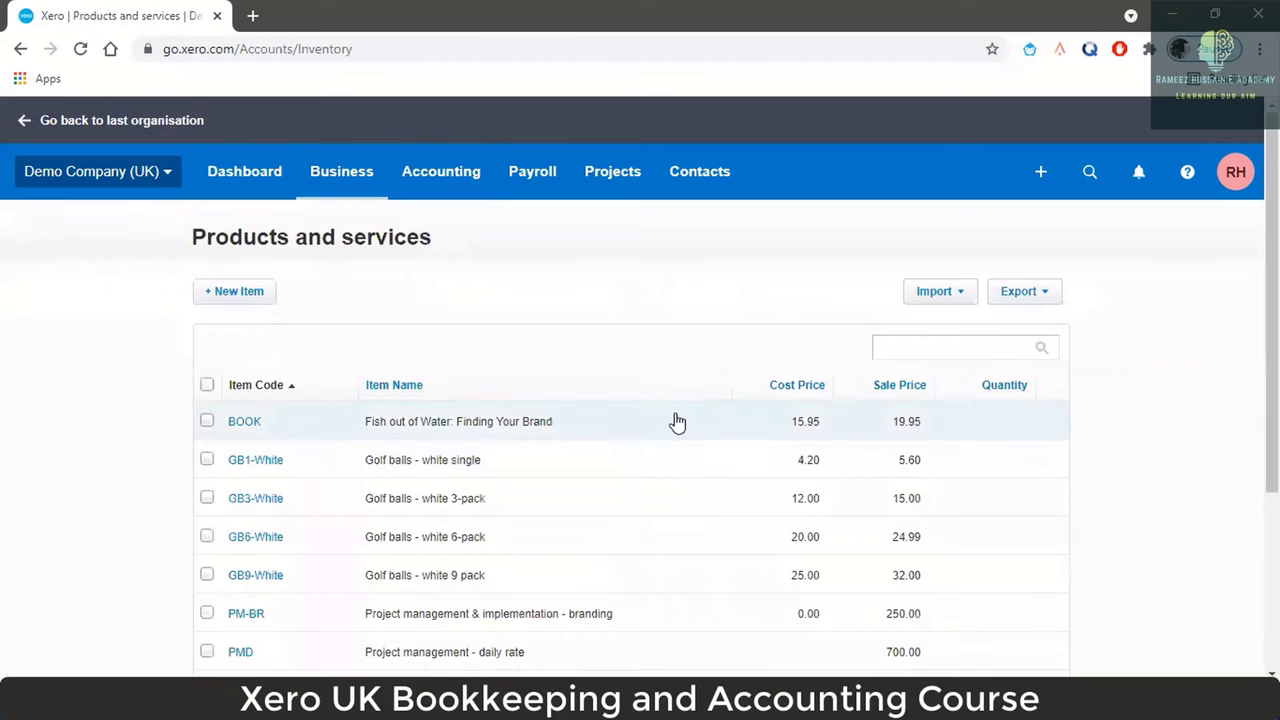
pyautogui.scroll(-3, 680, 420)
pyautogui.scroll(3, 680, 418)
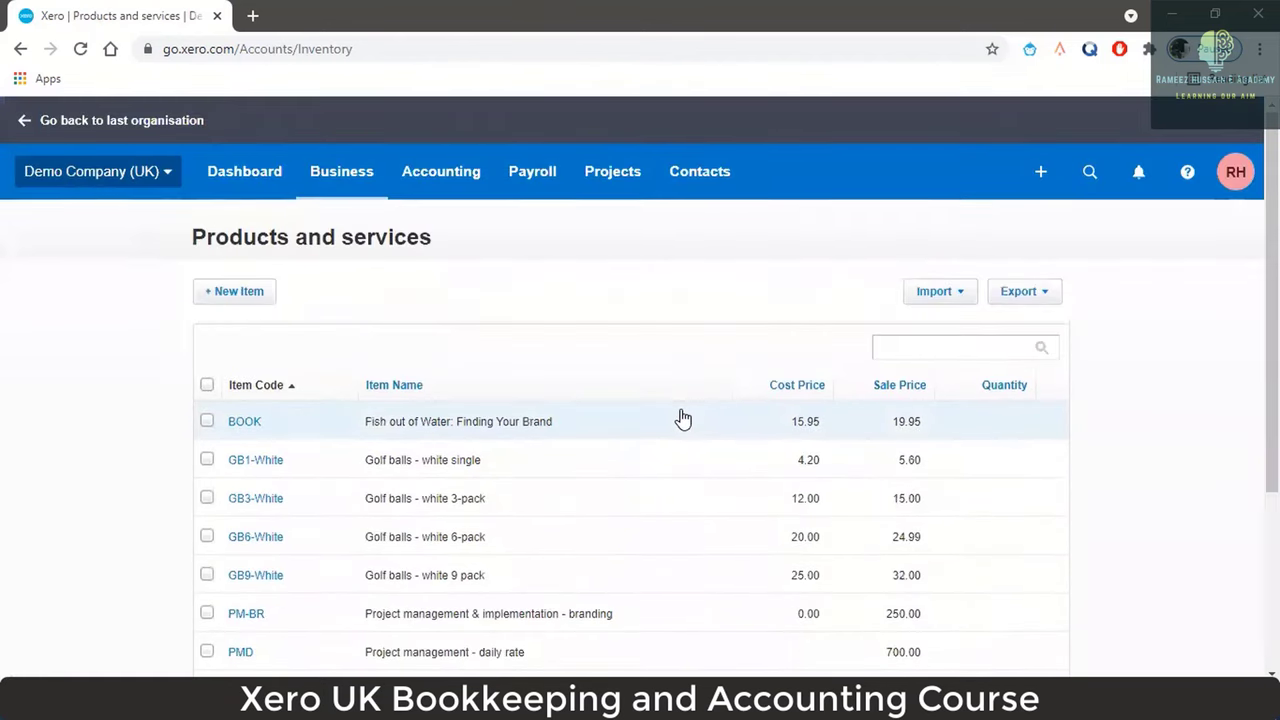
pyautogui.scroll(-1, 652, 418)
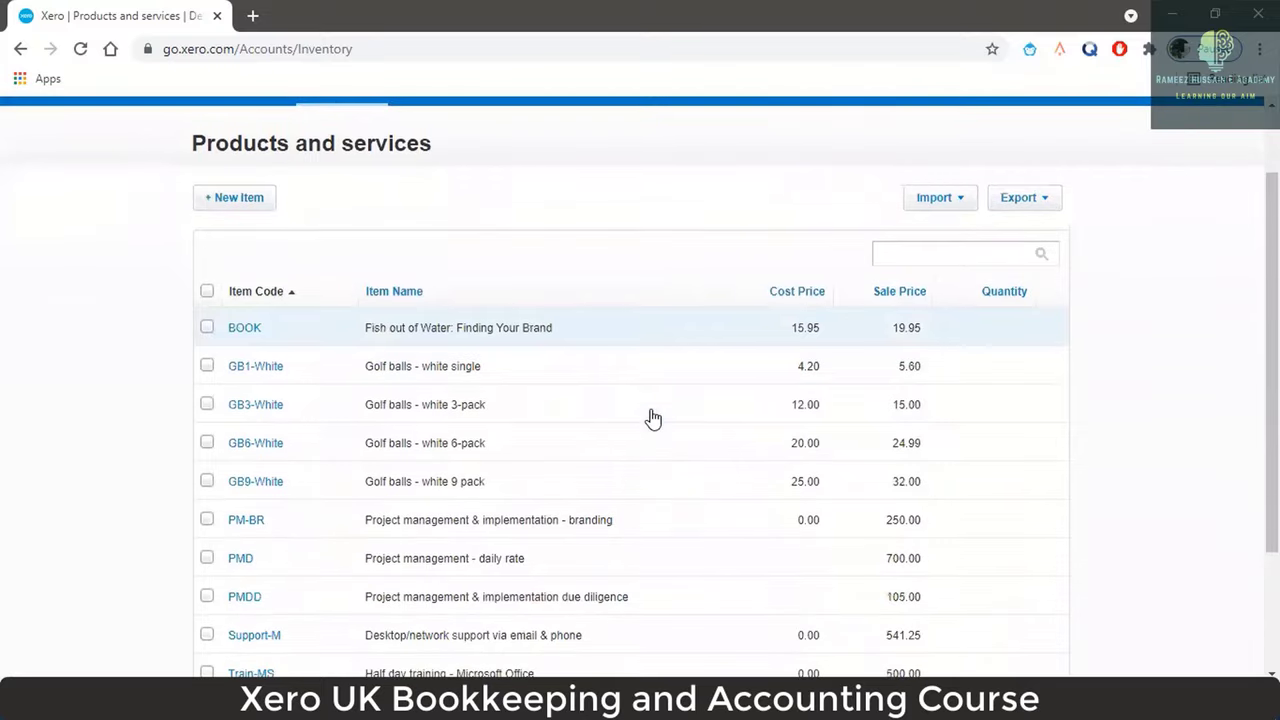
pyautogui.scroll(-1, 652, 418)
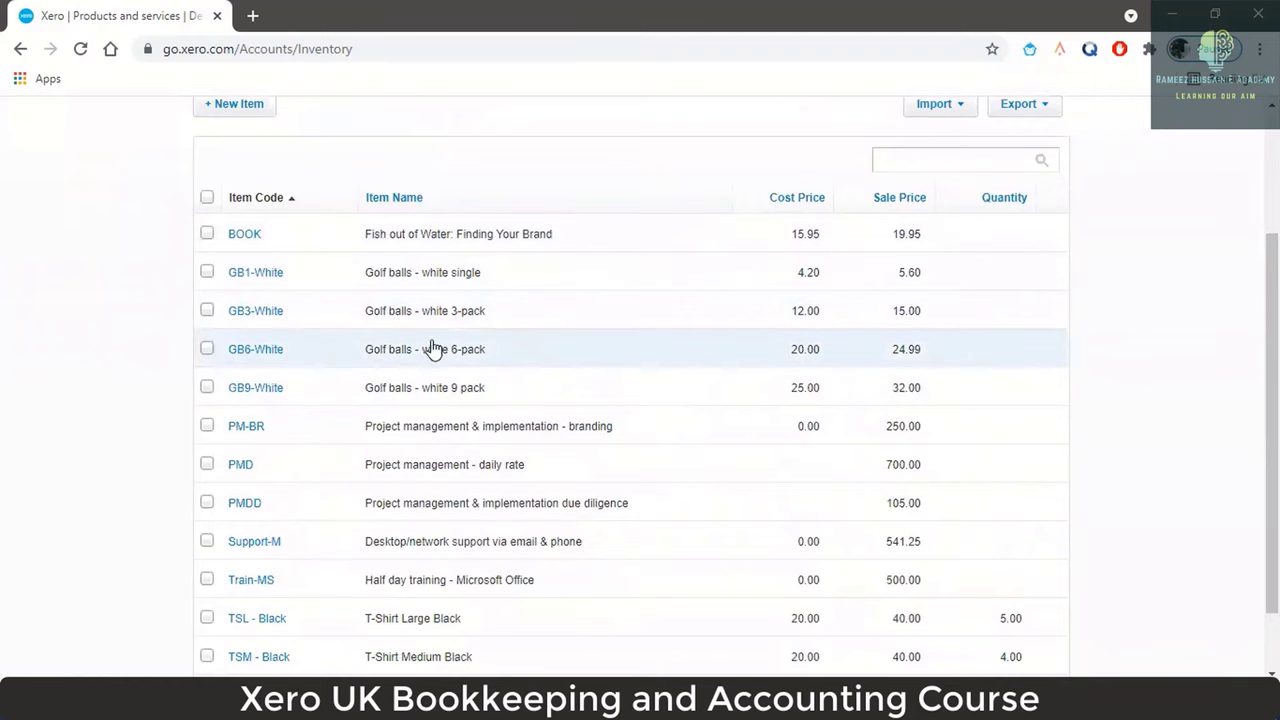
pyautogui.scroll(-1, 294, 291)
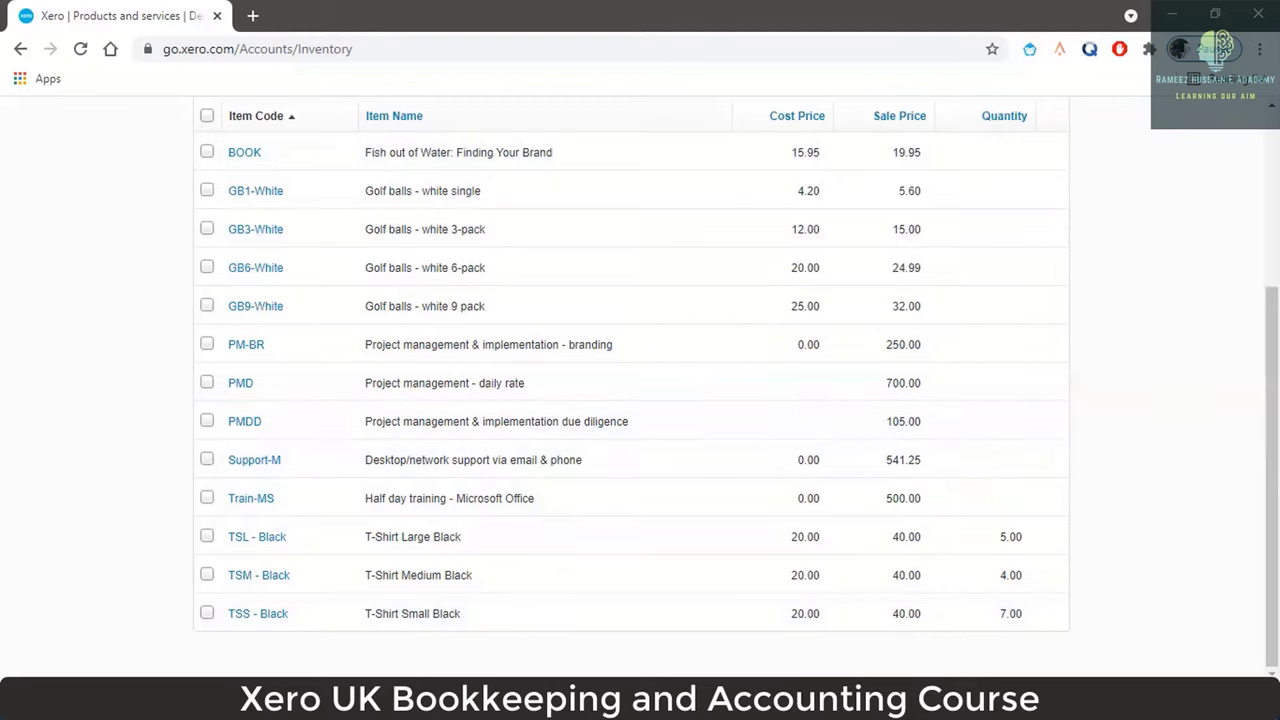
pyautogui.scroll(2, 571, 400)
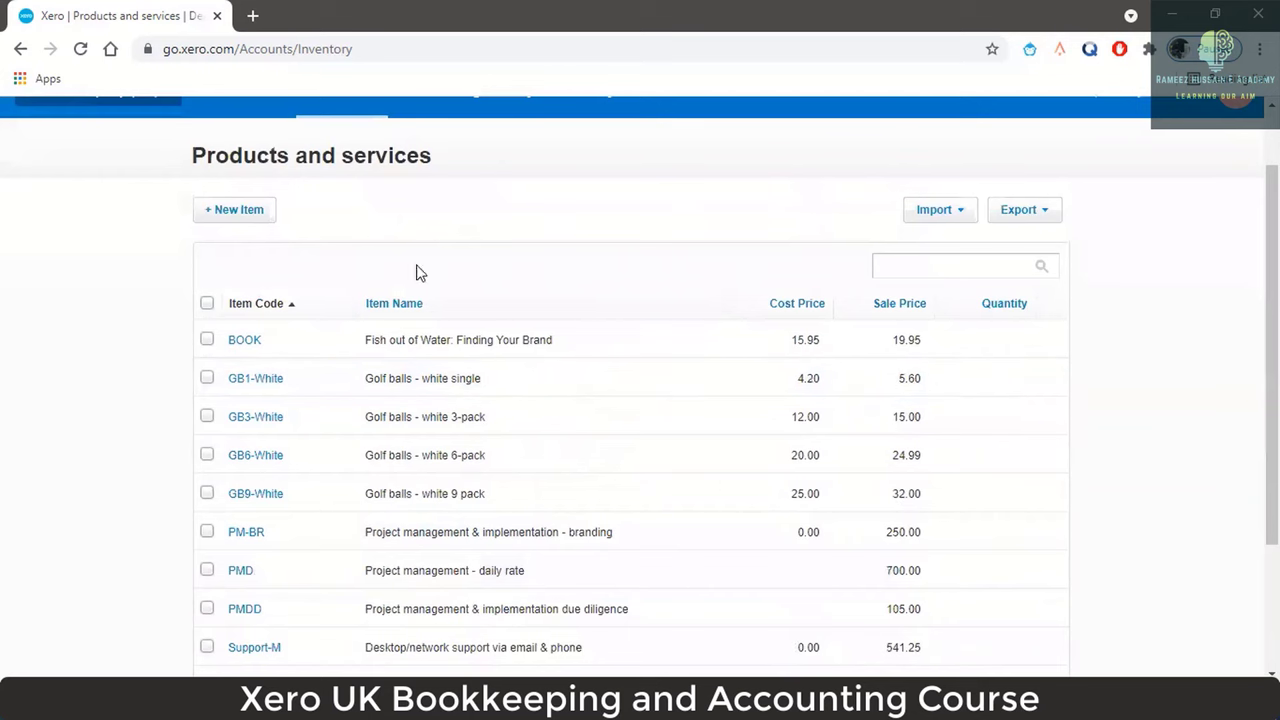
pyautogui.scroll(-2, 567, 300)
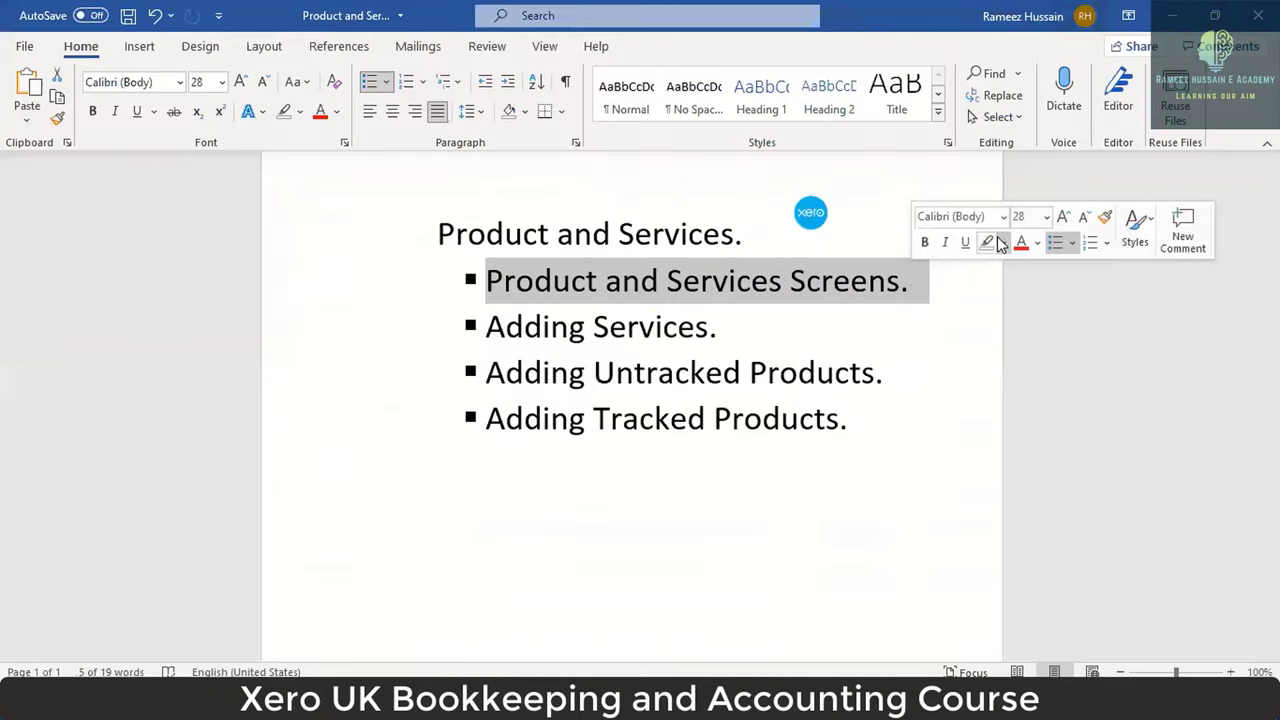
# Step: Highlight the 'Product and Services Screens.' bullet in yellow in the Word outline
pyautogui.click(1002, 243)
pyautogui.click(991, 269)
pyautogui.click(719, 326)
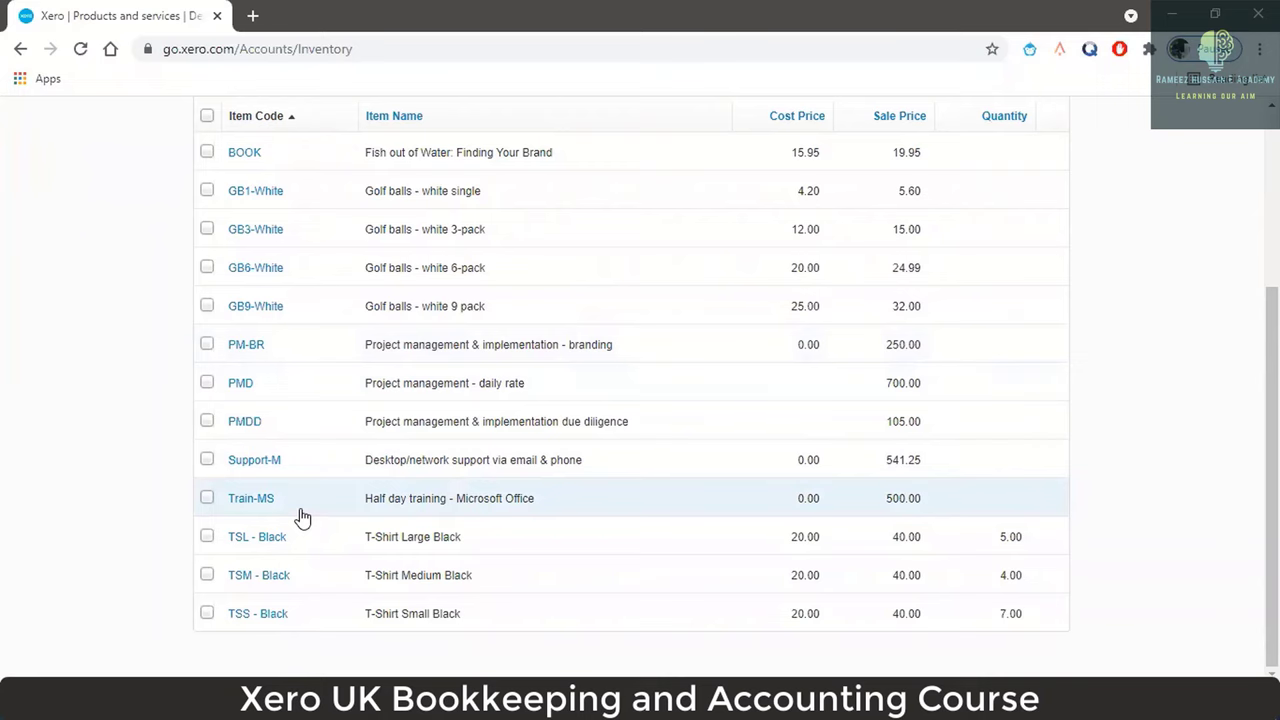
# Step: Start a new item with the code Training Full Day-MS
pyautogui.scroll(3, 343, 509)
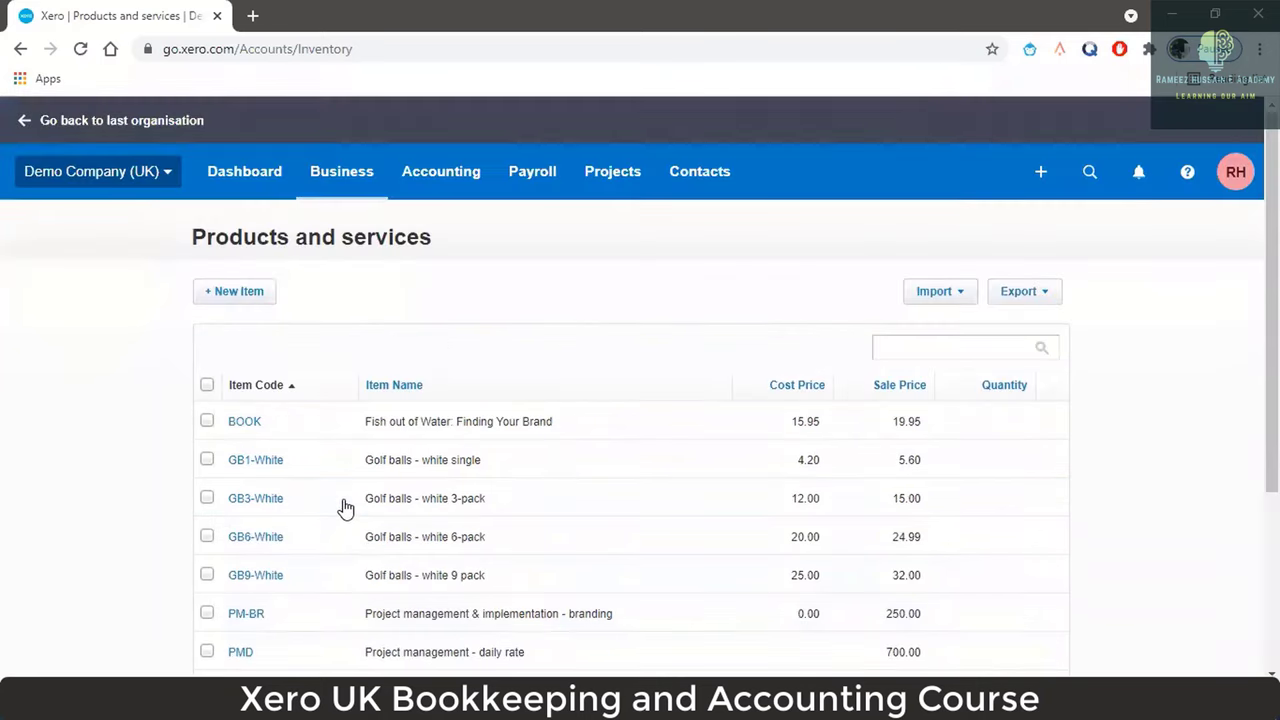
pyautogui.click(243, 293)
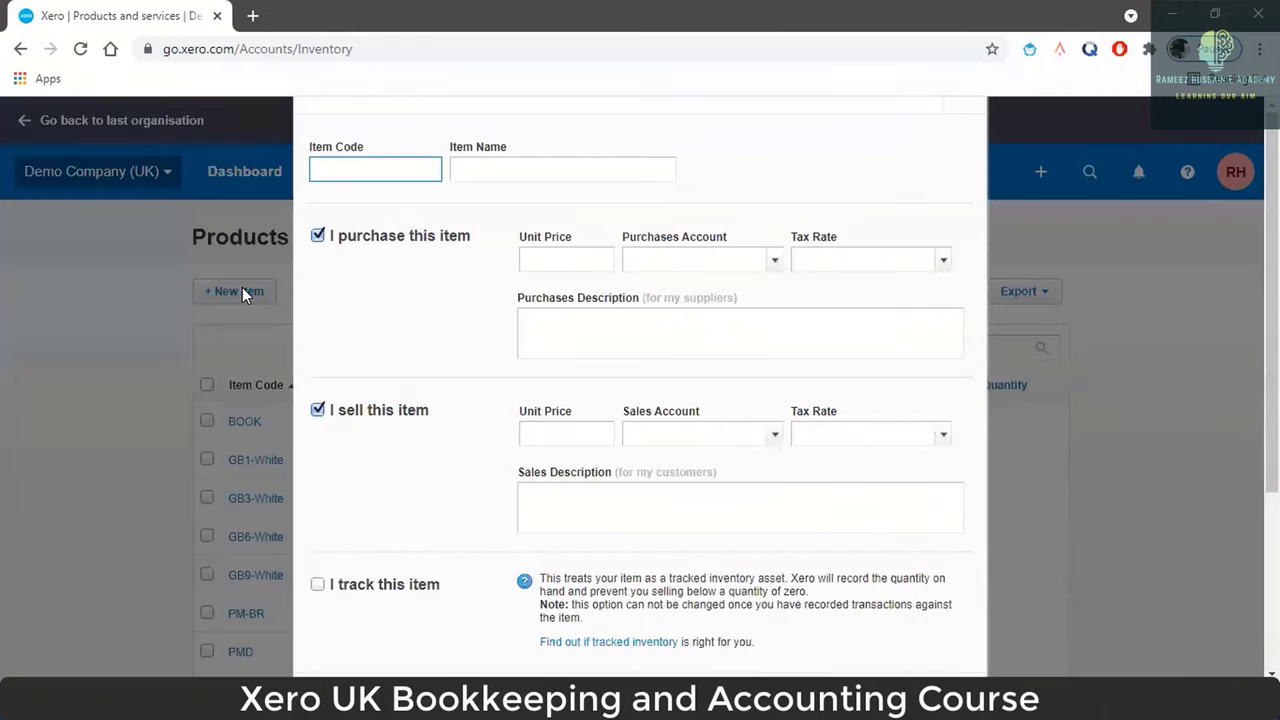
pyautogui.scroll(-3, 446, 294)
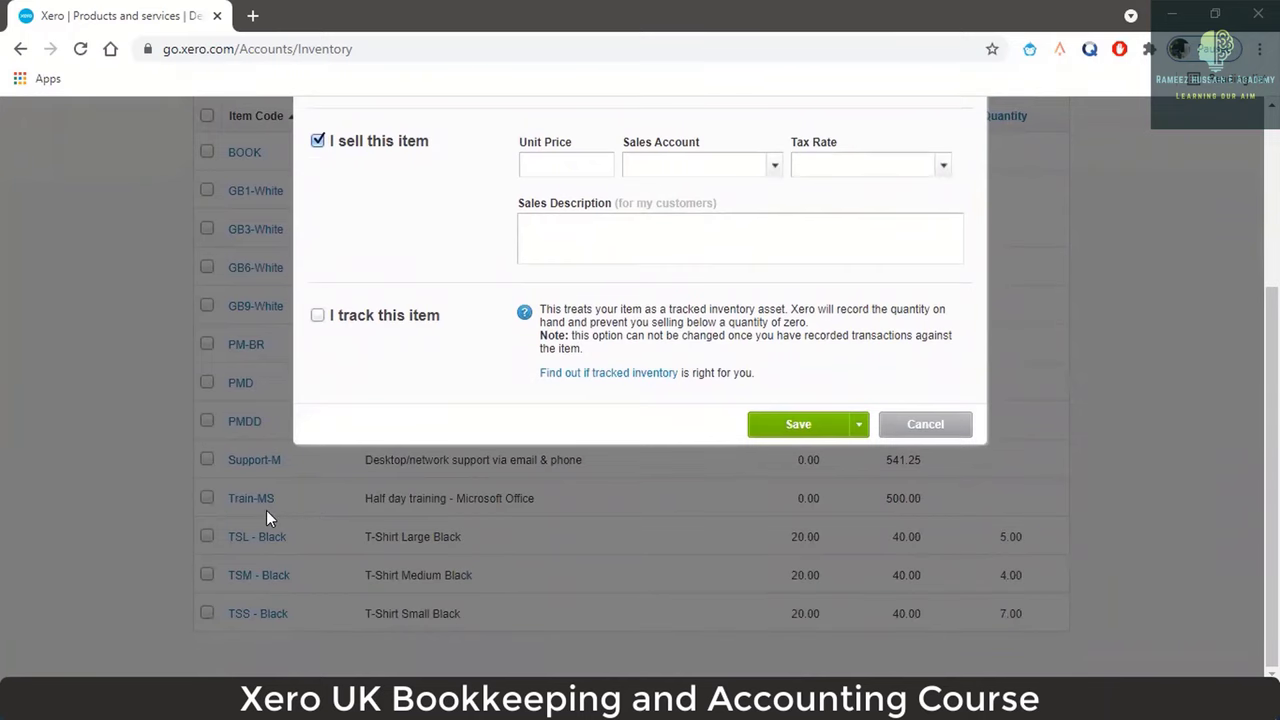
pyautogui.scroll(3, 266, 517)
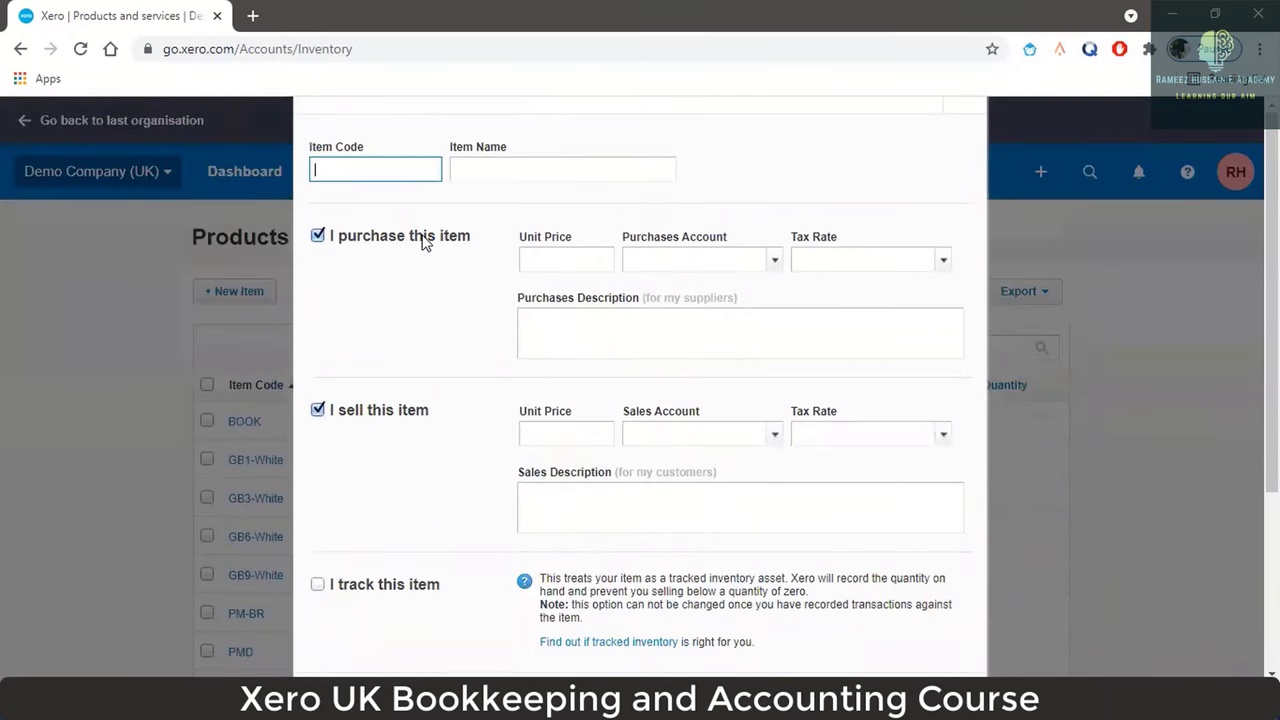
pyautogui.write('Training Full Day-MS')
# Step: Enter 'Full Day Training - Microsoft' as the item name
pyautogui.click(480, 171)
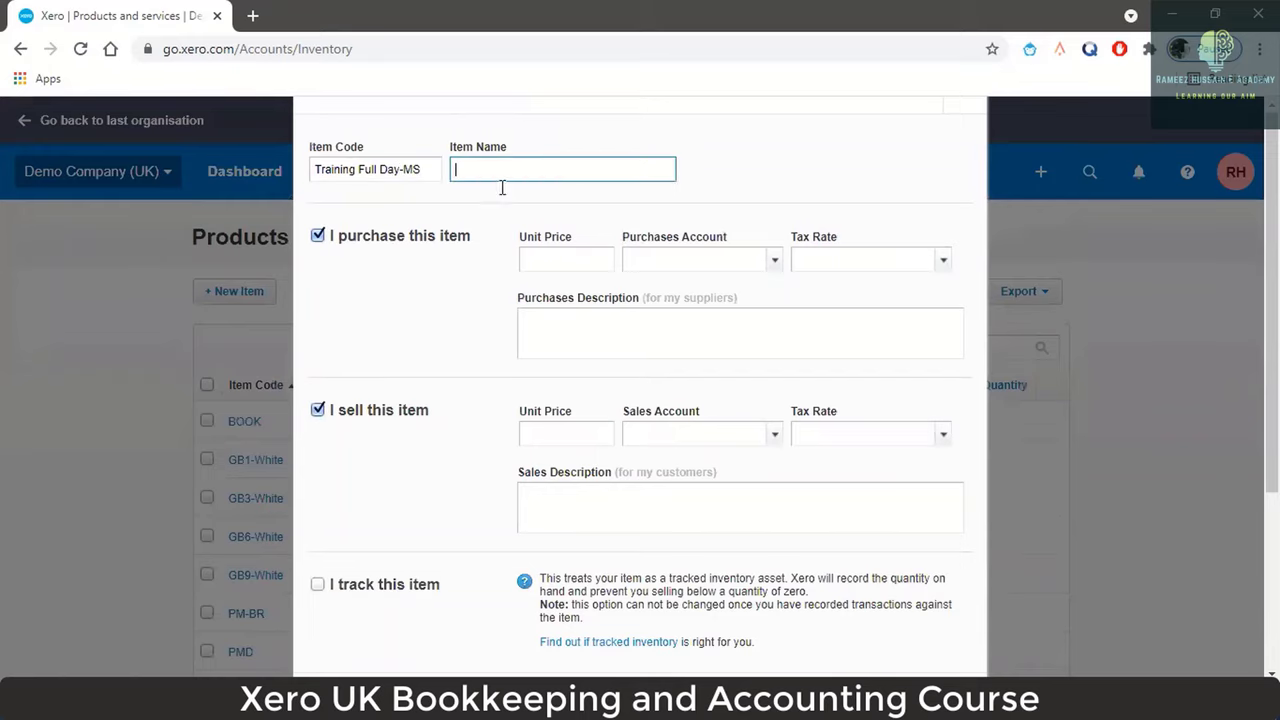
pyautogui.scroll(-1, 528, 290)
pyautogui.scroll(-1, 528, 290)
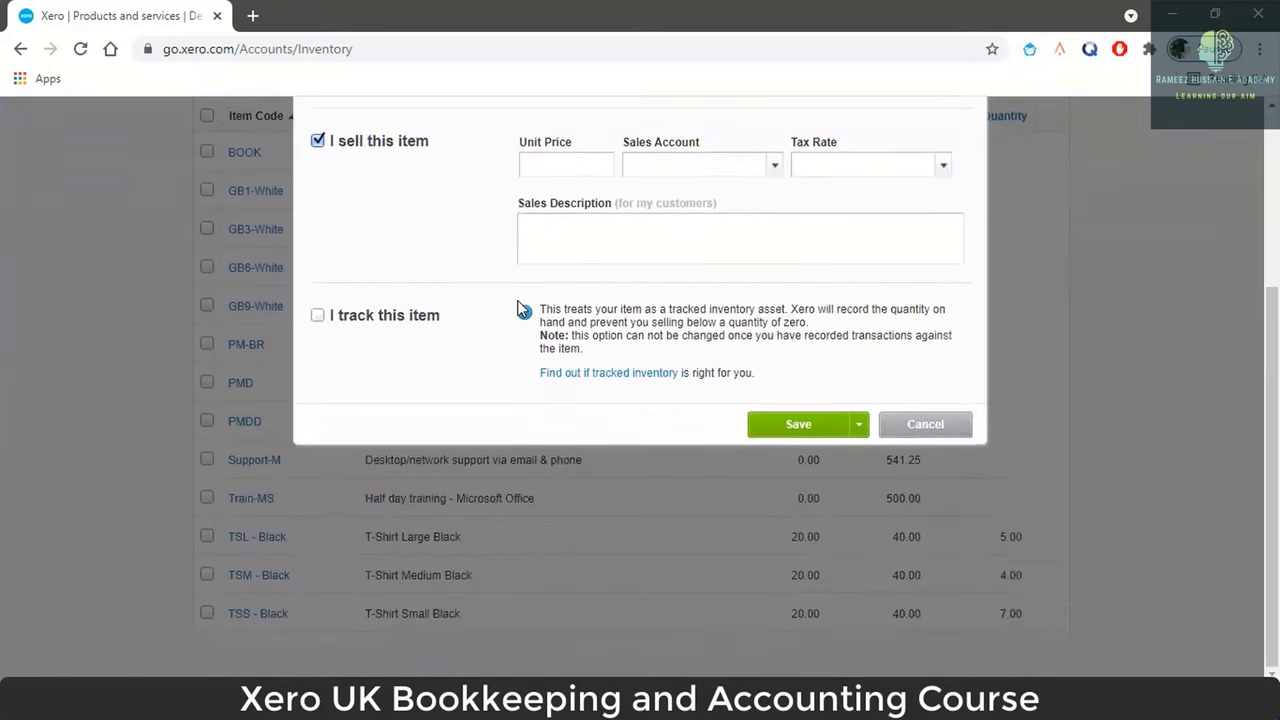
pyautogui.scroll(1, 520, 309)
pyautogui.scroll(1, 520, 309)
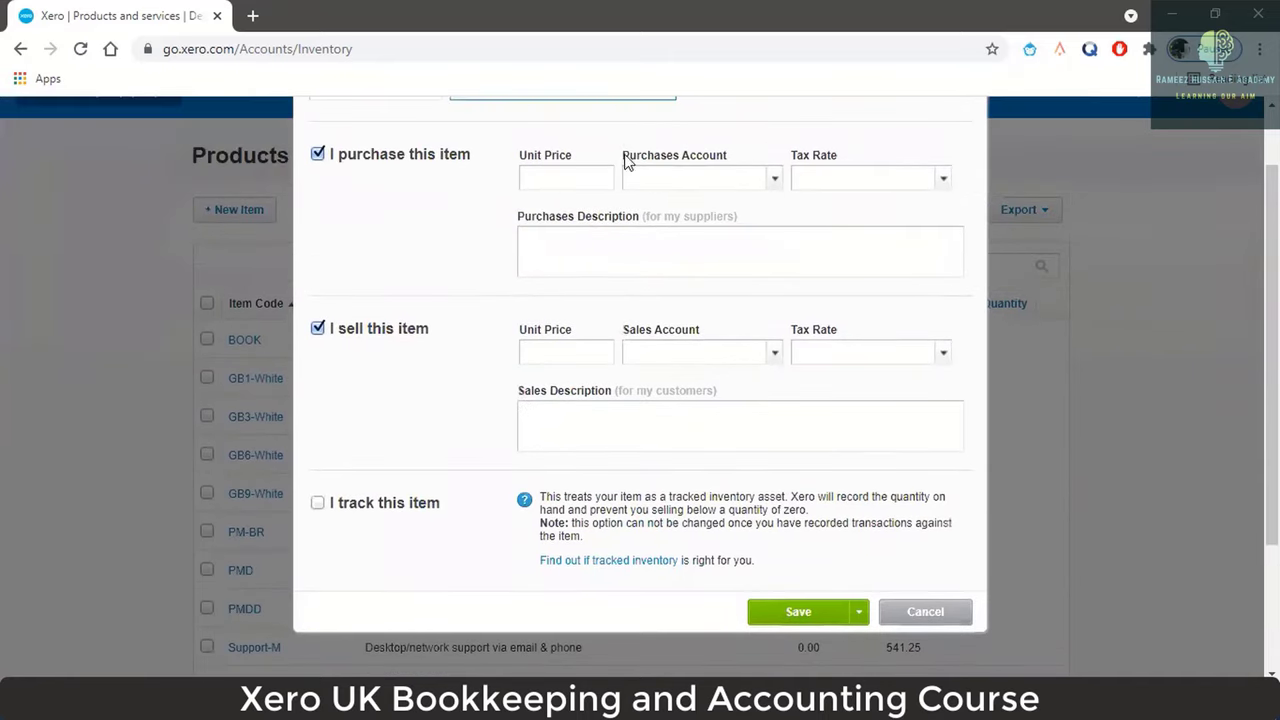
pyautogui.scroll(1, 560, 170)
pyautogui.scroll(-2, 500, 230)
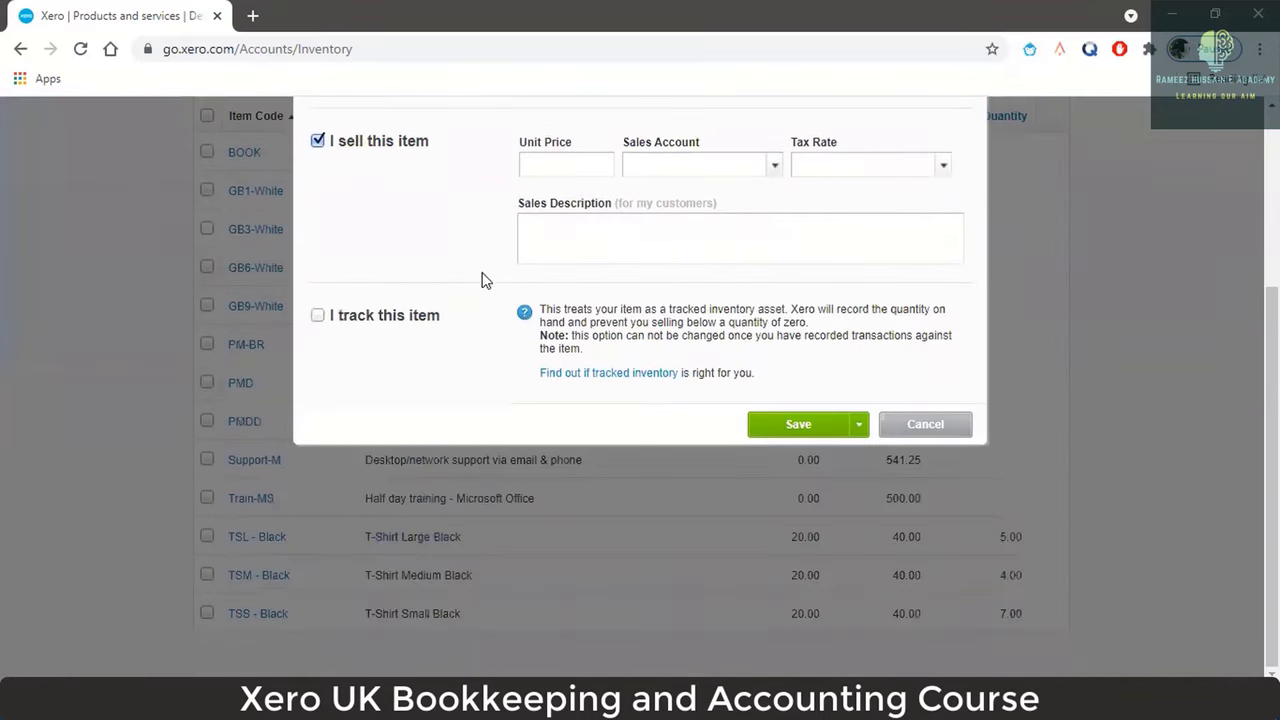
pyautogui.scroll(2, 505, 450)
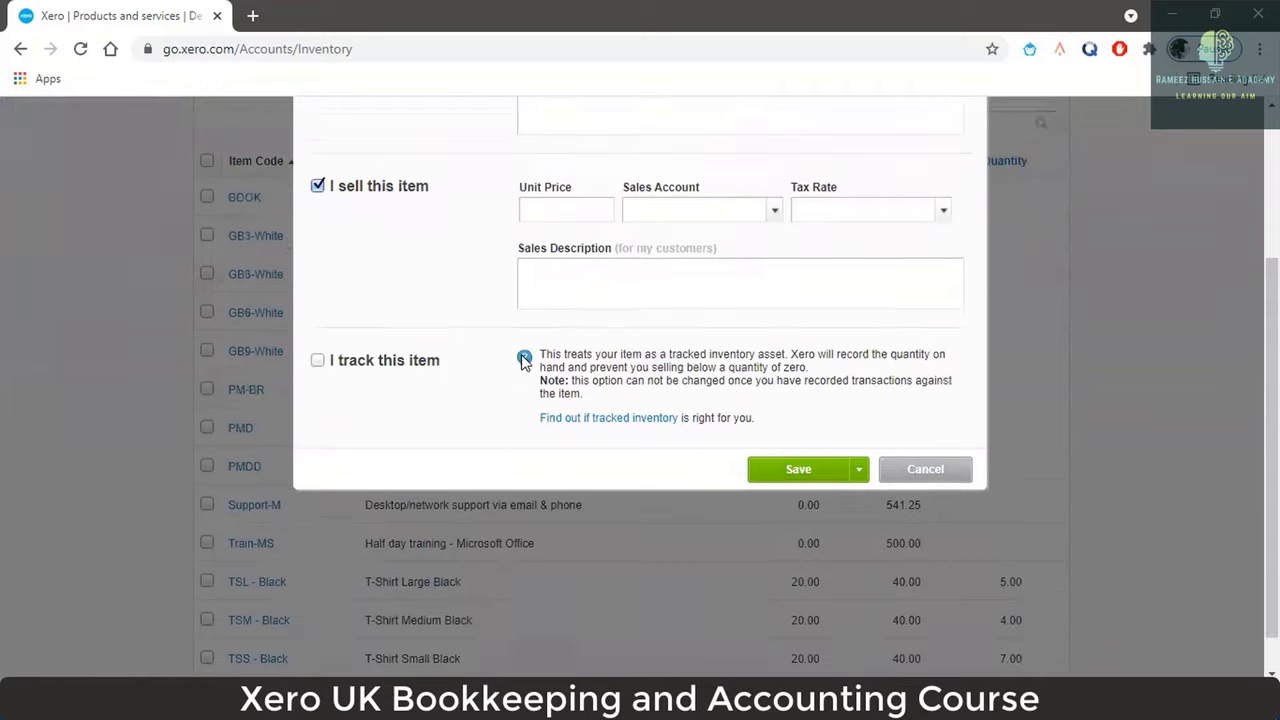
pyautogui.scroll(-2, 524, 245)
pyautogui.scroll(2, 526, 247)
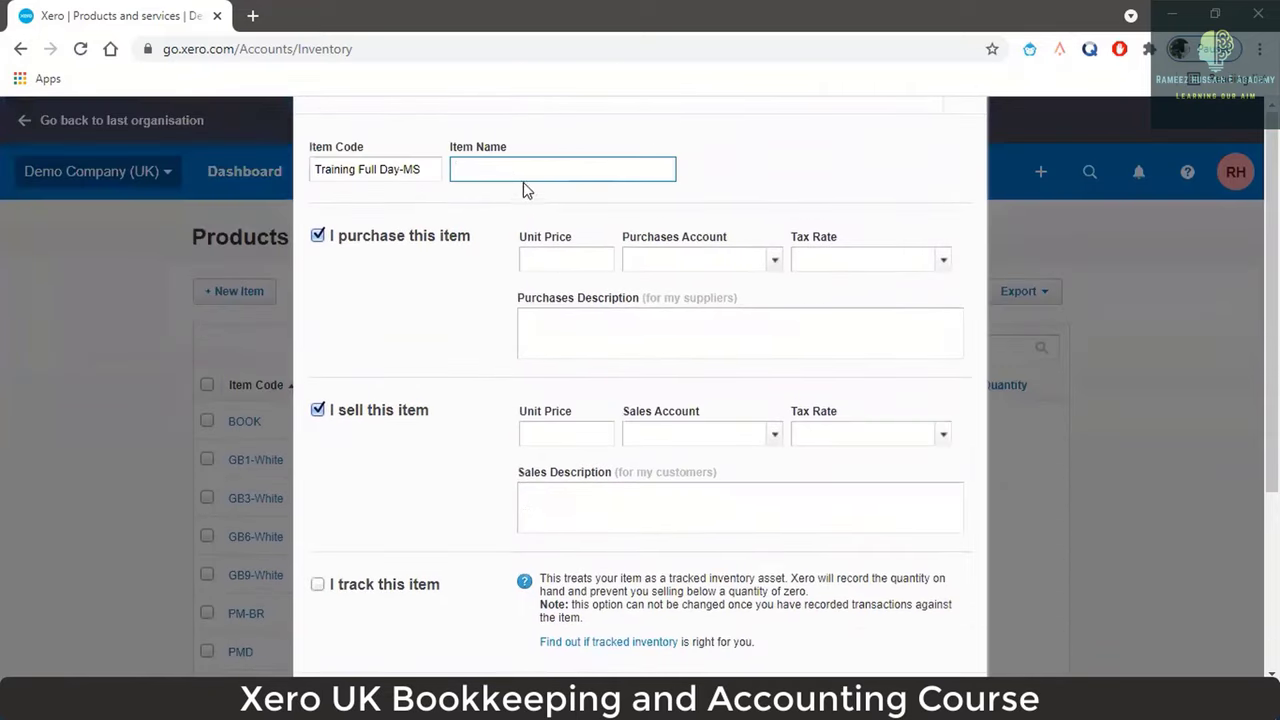
pyautogui.write('Full Day Training - Mi')
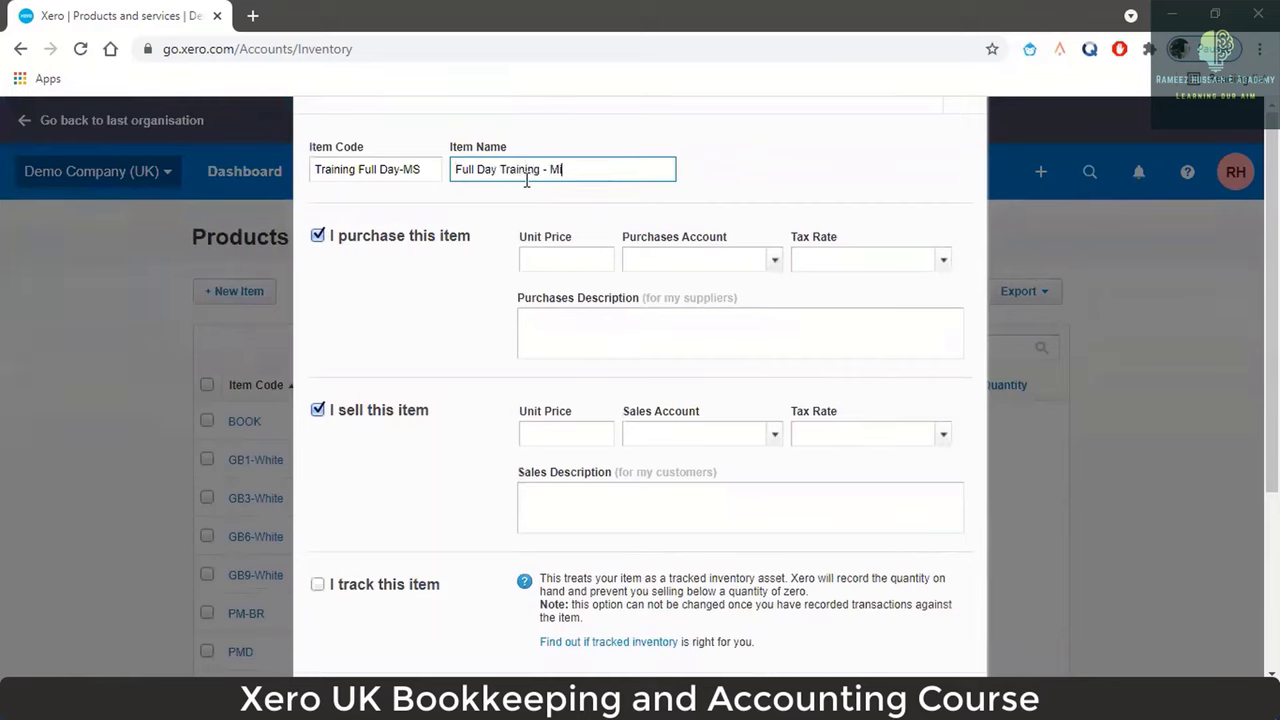
pyautogui.write('crosoft')
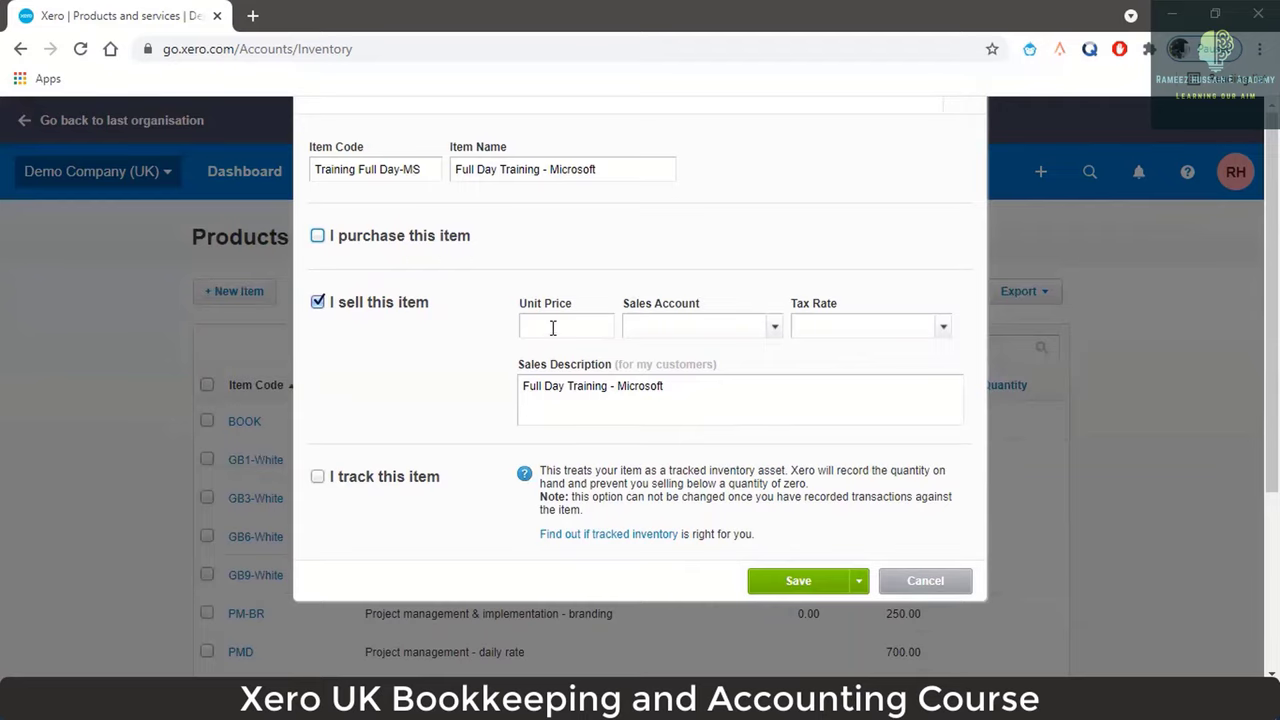
# Step: Set the selling price to 950 on account 200 - Sales and save the Training Full Day-MS item
pyautogui.click(613, 324)
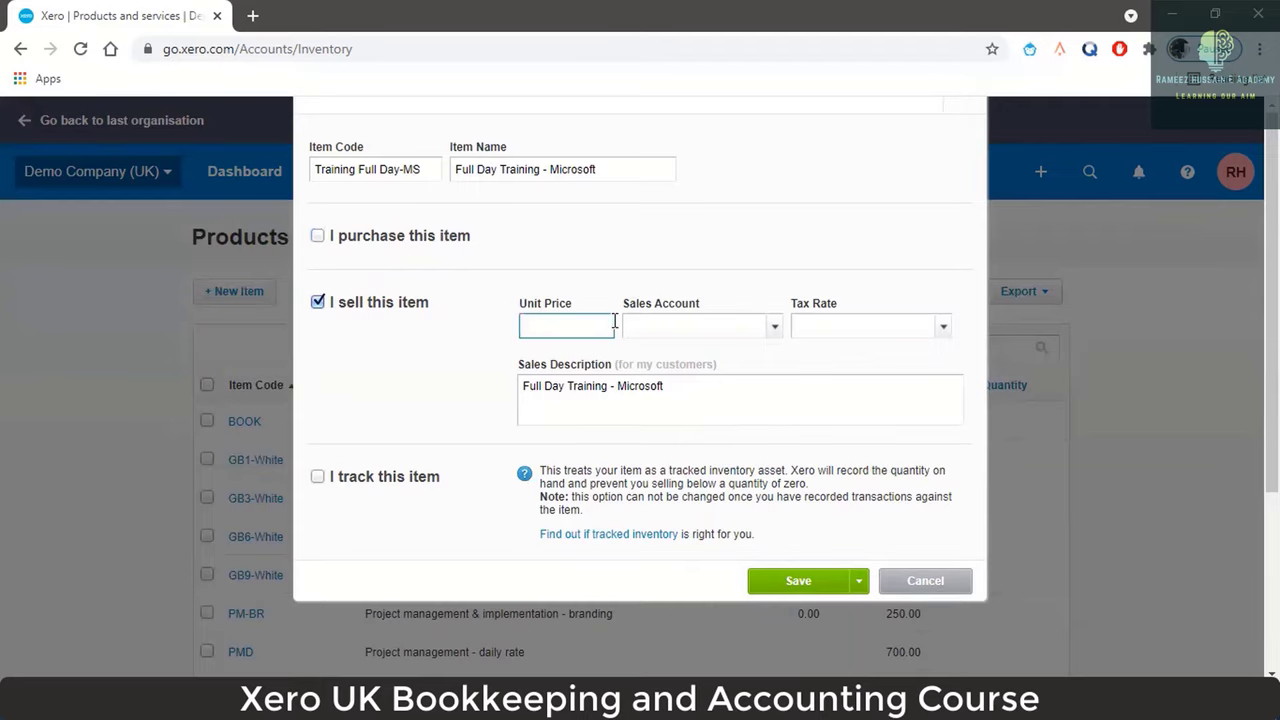
pyautogui.scroll(-2, 608, 418)
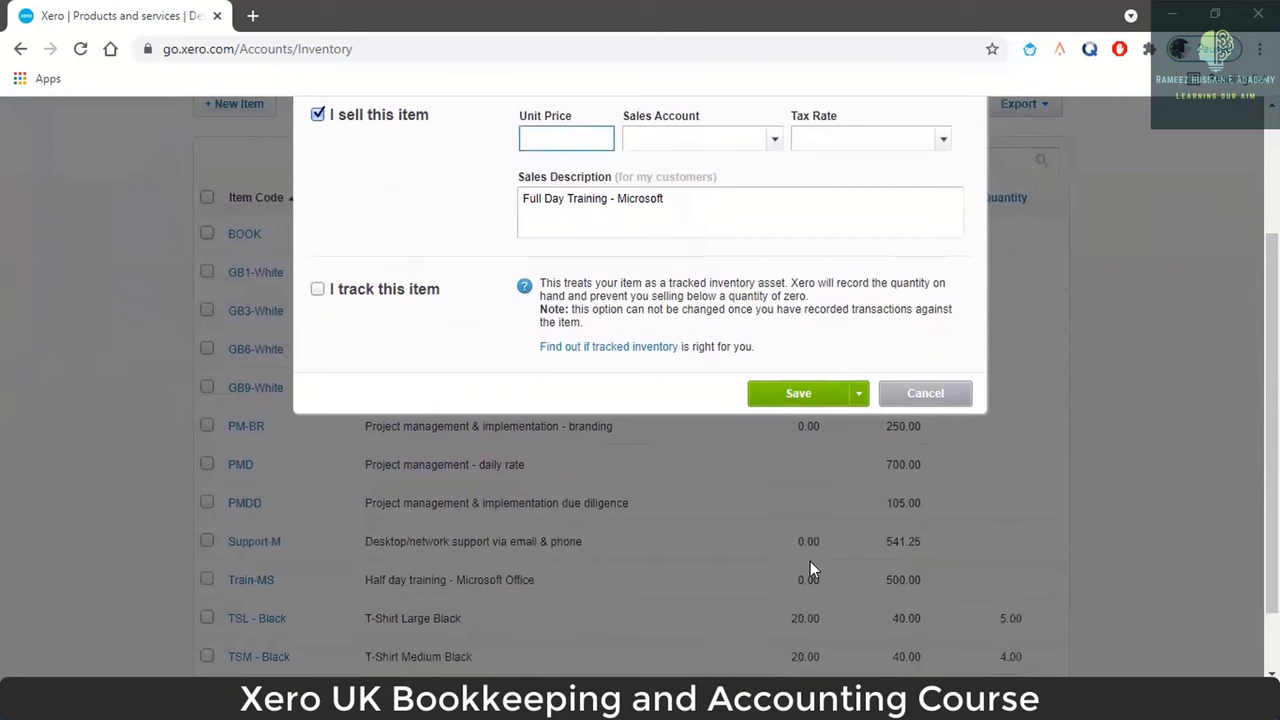
pyautogui.scroll(2, 754, 487)
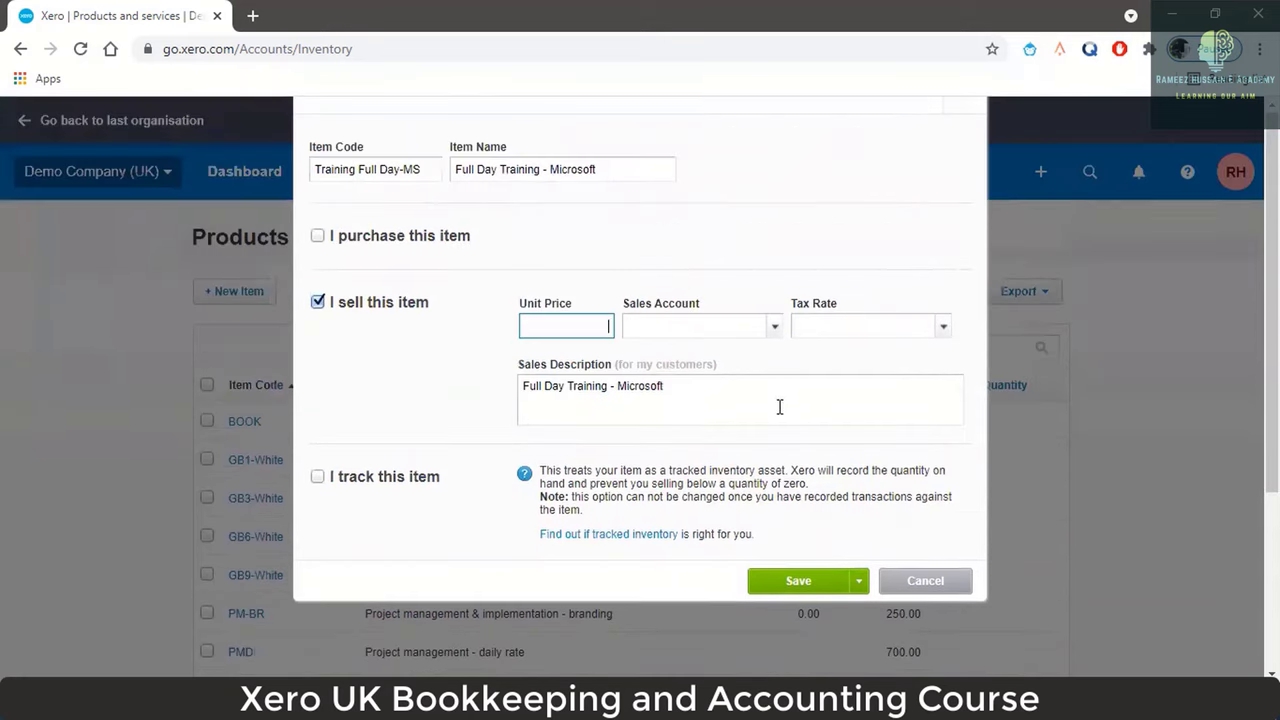
pyautogui.write('950')
pyautogui.click(743, 336)
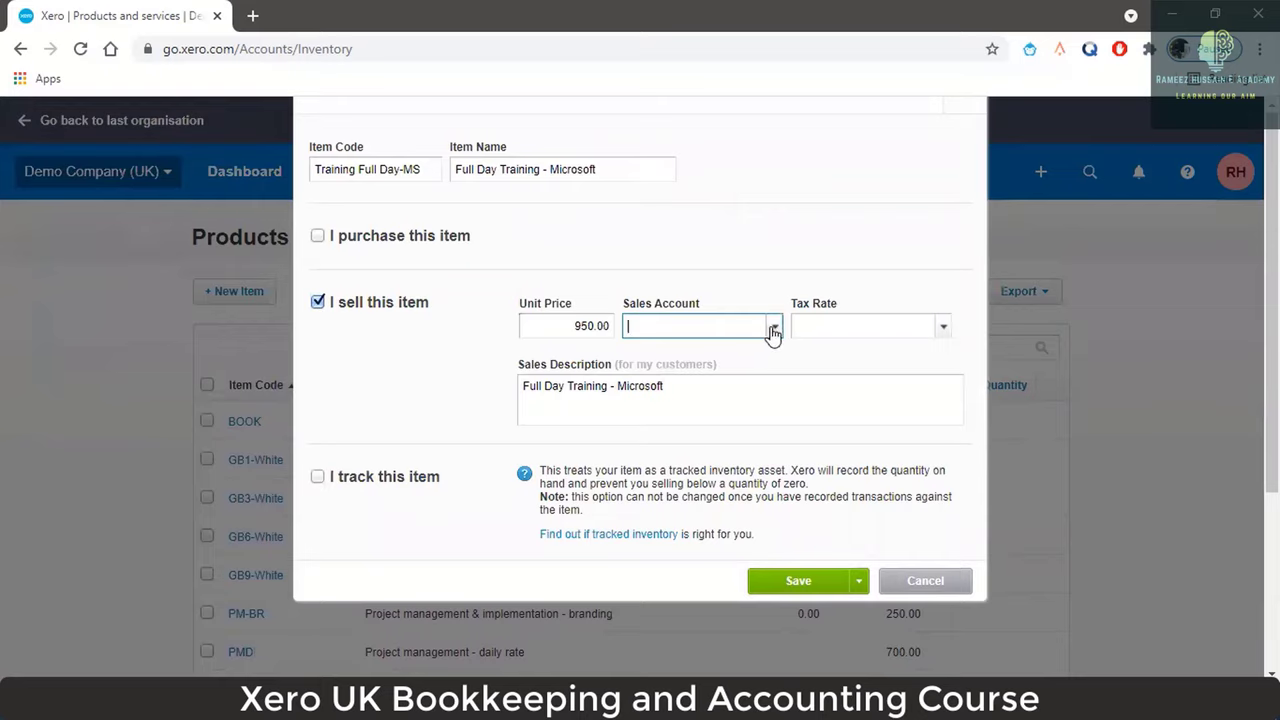
pyautogui.click(773, 328)
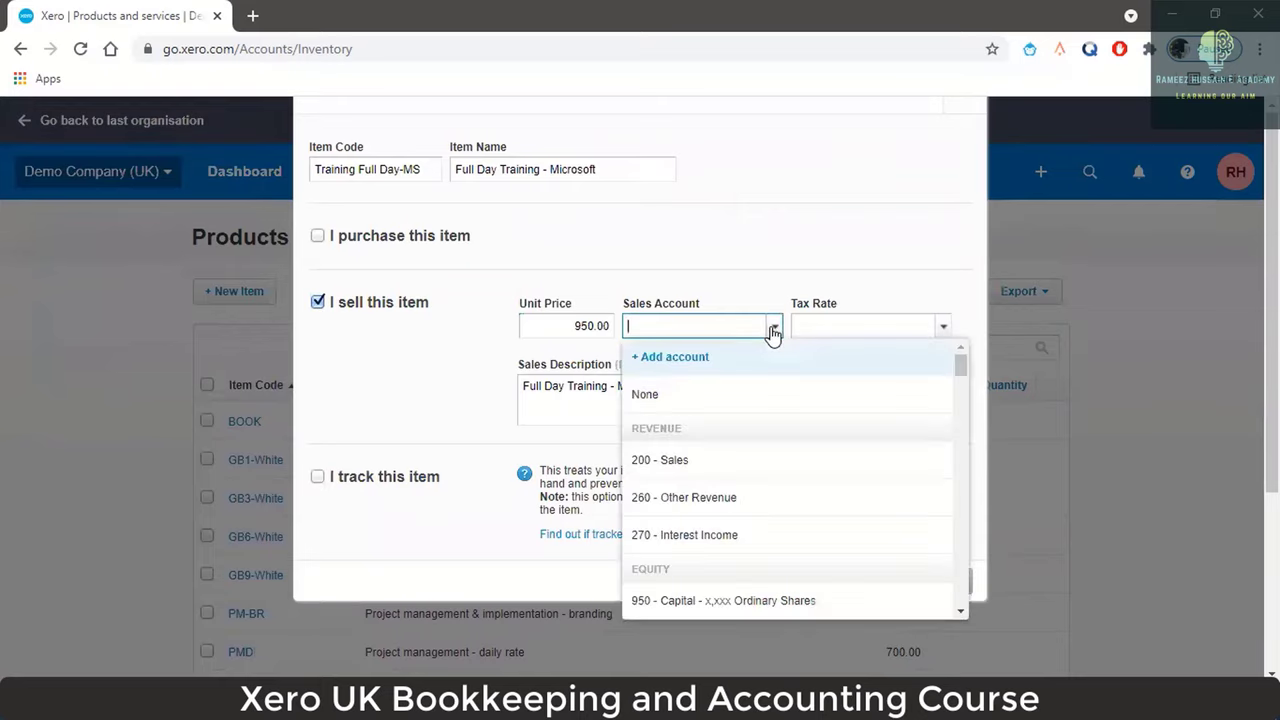
pyautogui.click(694, 478)
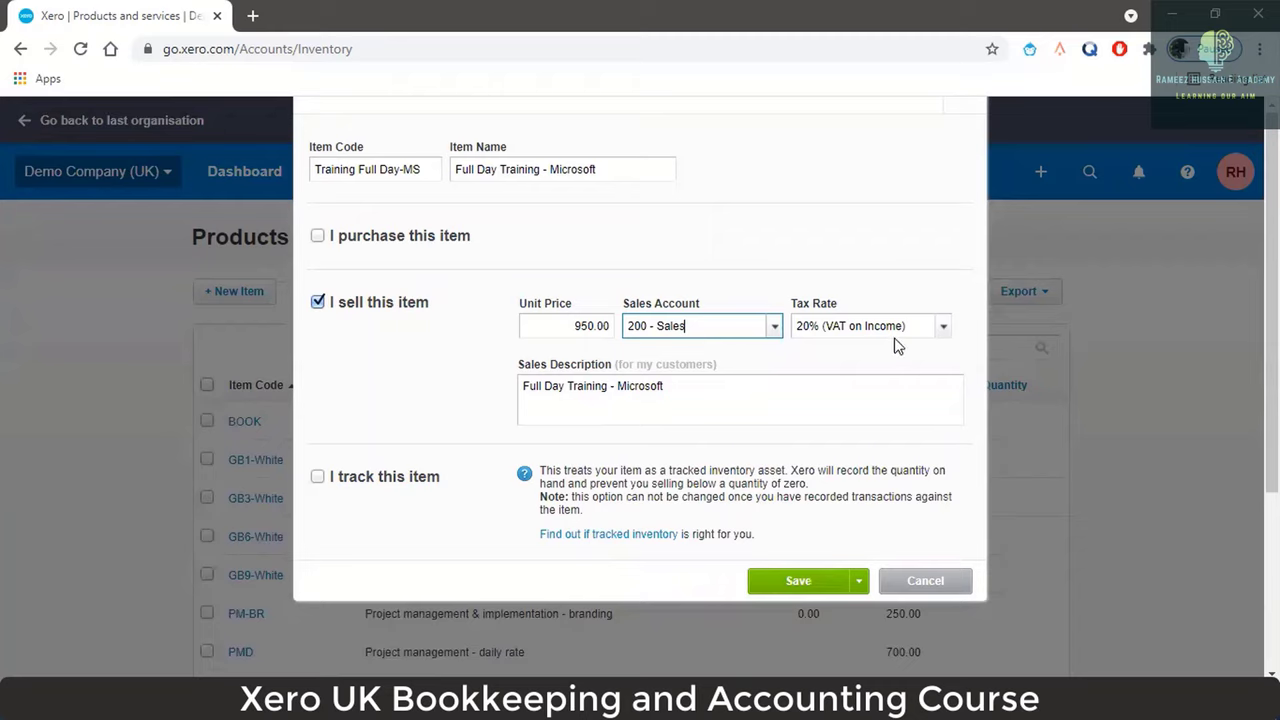
pyautogui.click(780, 592)
pyautogui.click(778, 585)
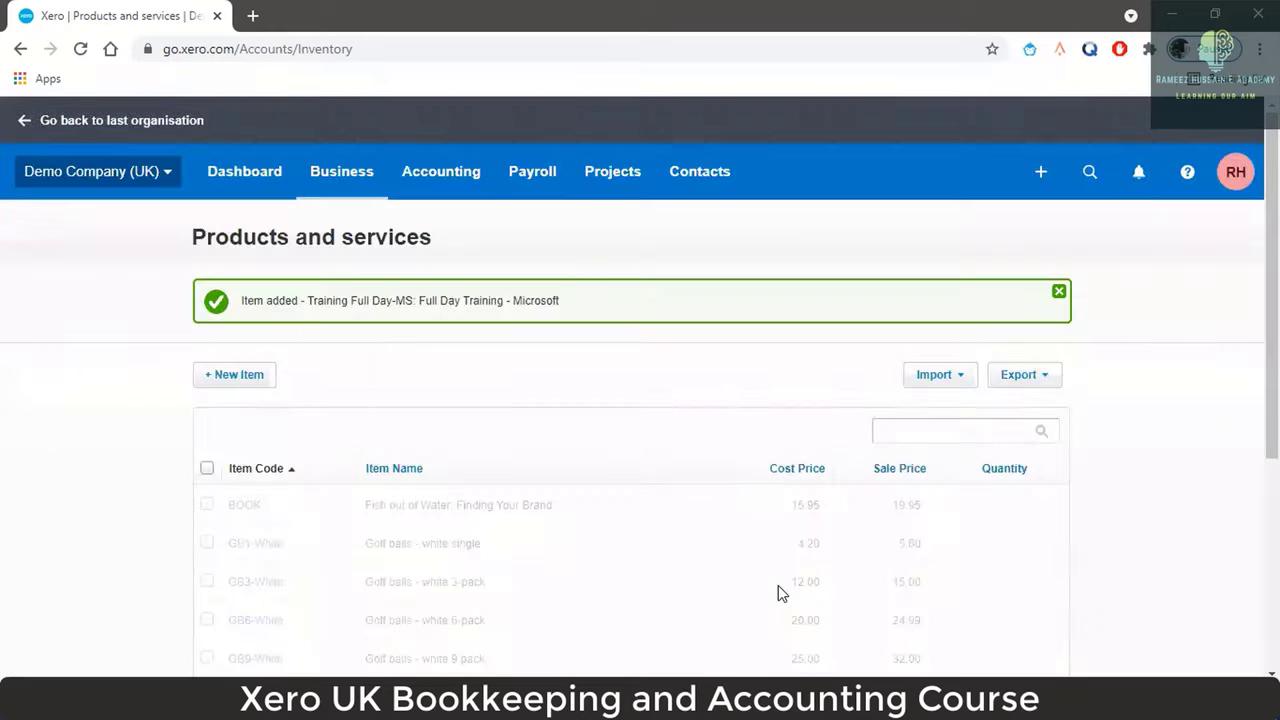
pyautogui.scroll(-4, 706, 508)
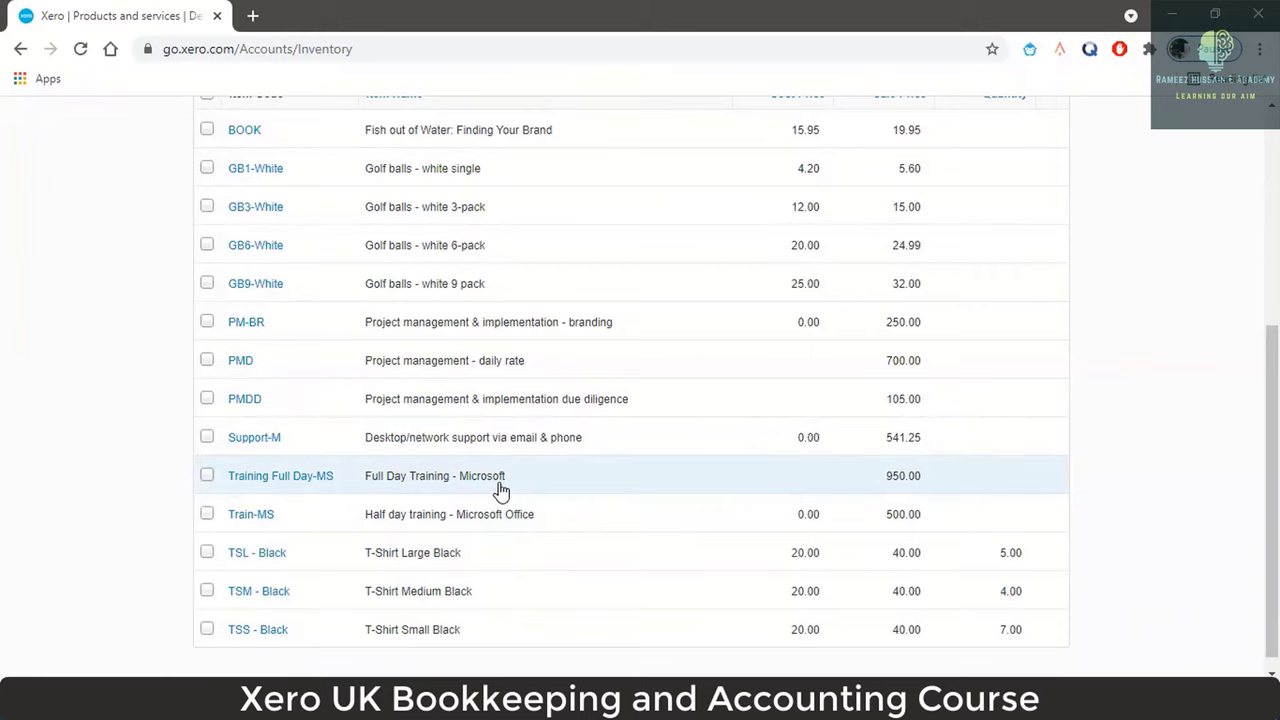
pyautogui.scroll(4, 502, 491)
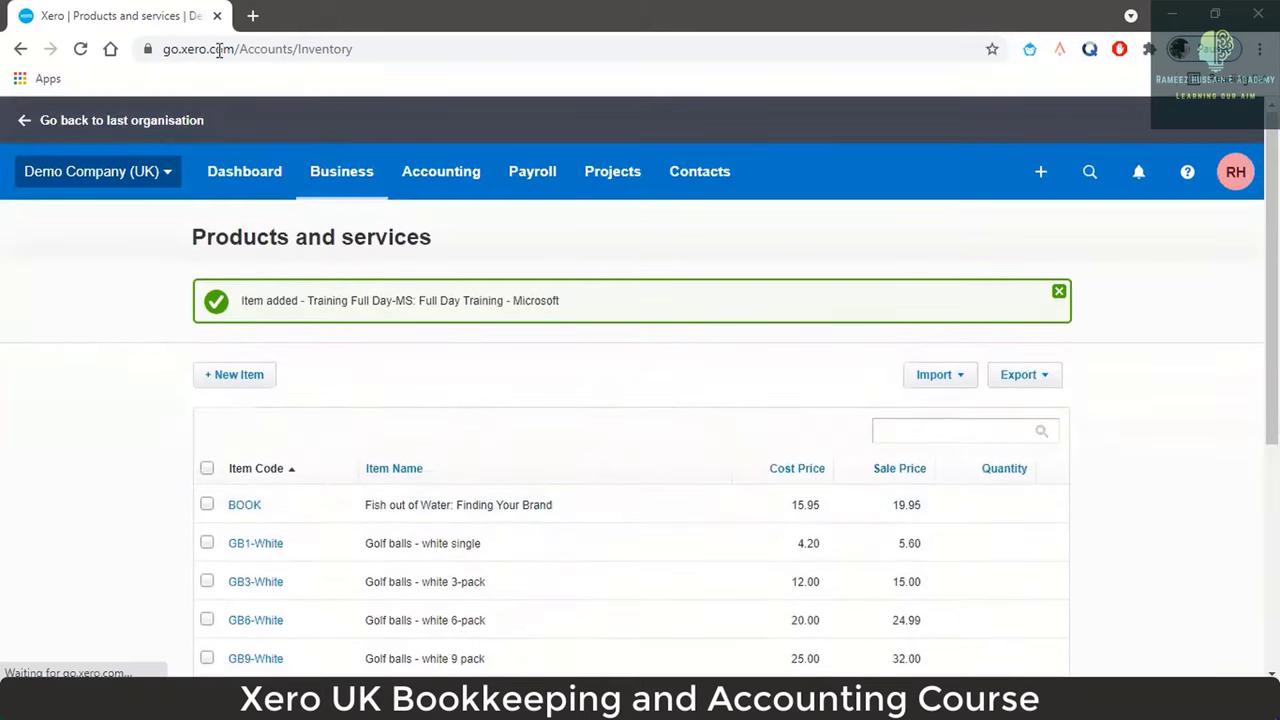
# Step: Duplicate the Xero tab and start a new sales invoice there
pyautogui.rightClick(164, 16)
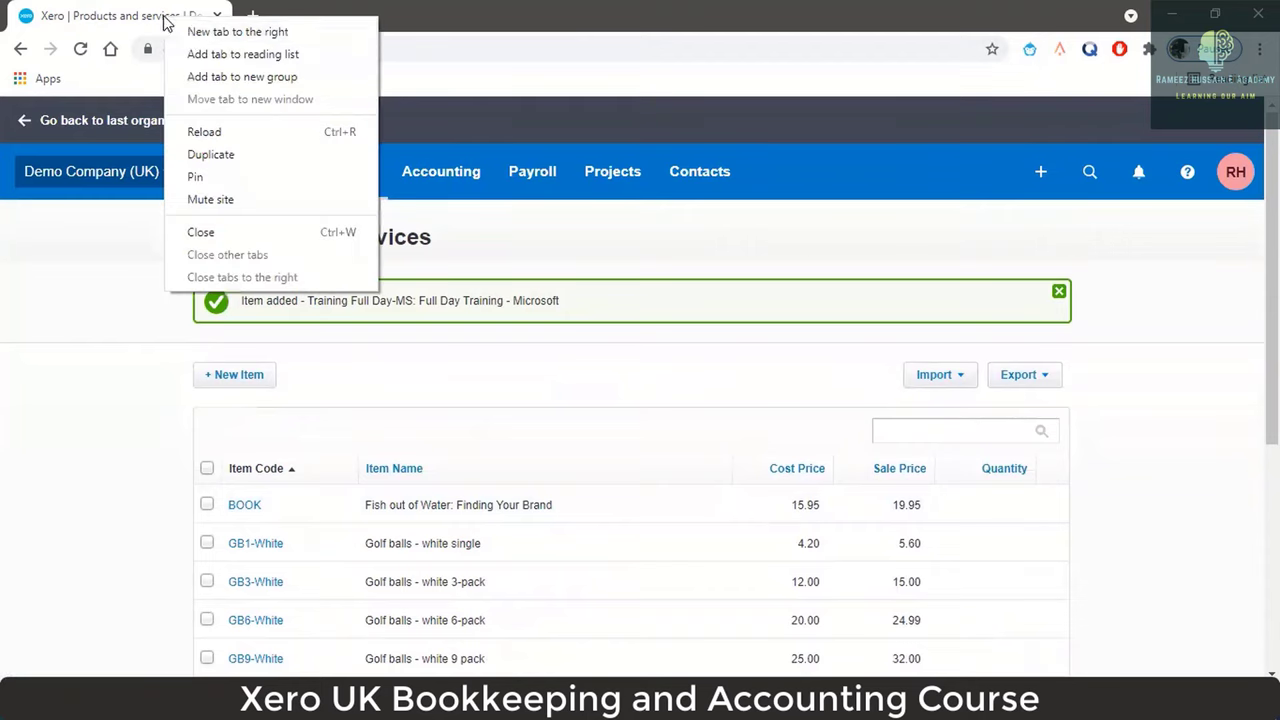
pyautogui.click(230, 154)
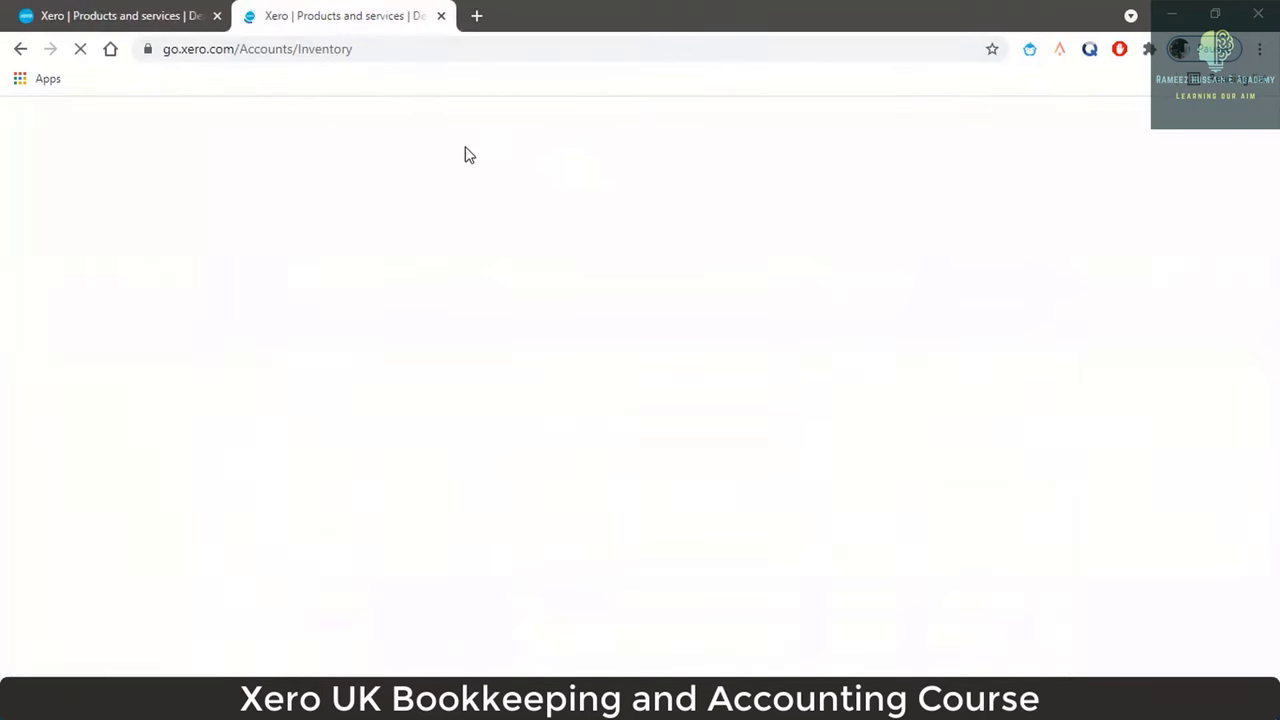
pyautogui.click(1038, 173)
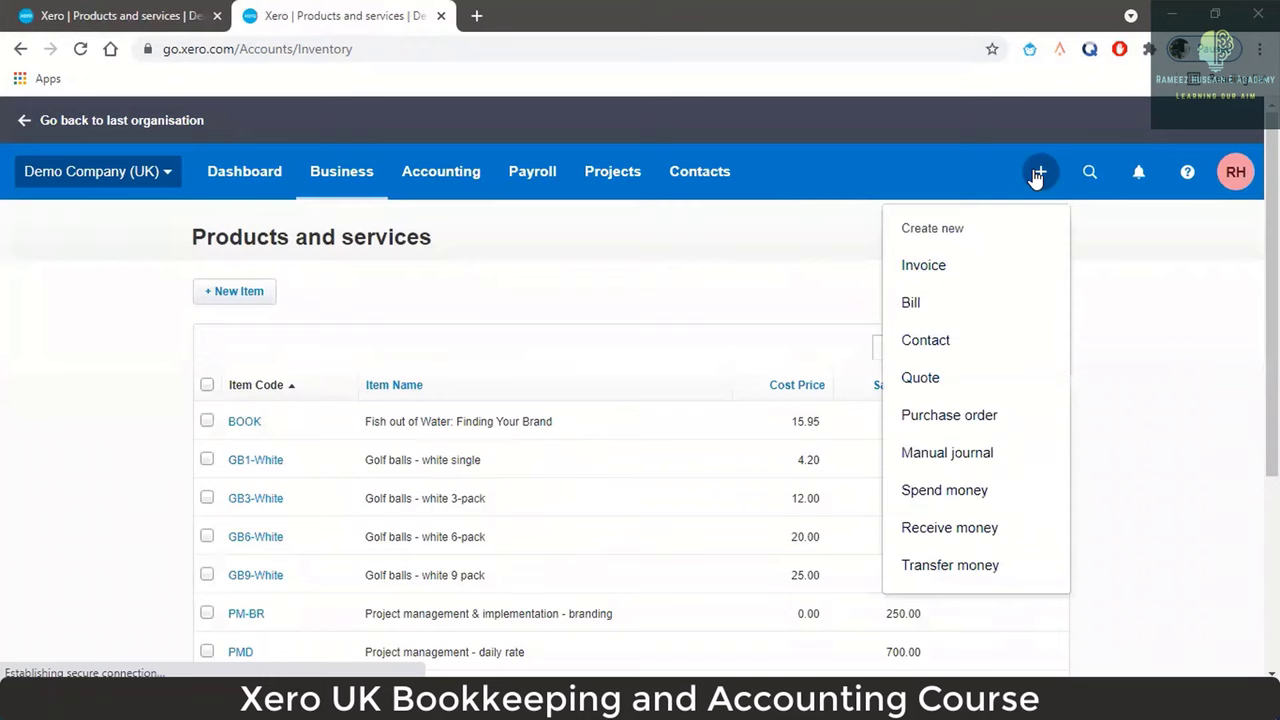
pyautogui.click(961, 270)
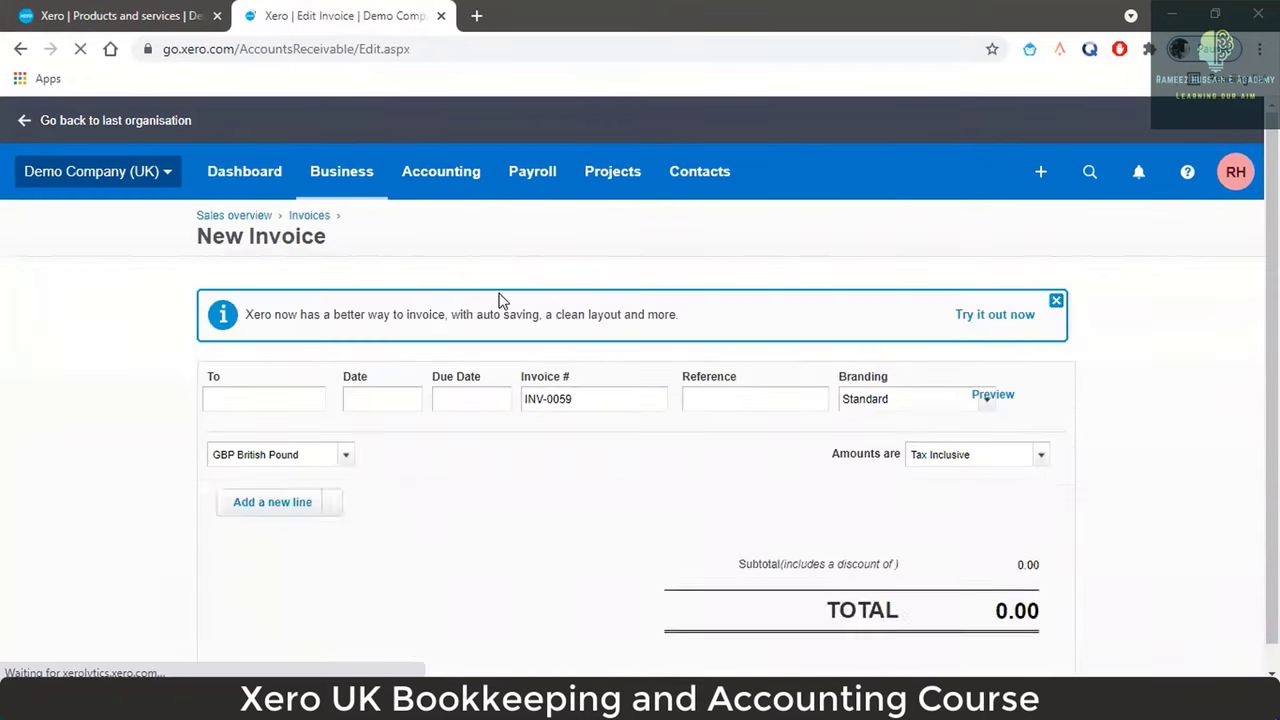
# Step: Bill the invoice to ABC Furniture with reference 'Full Day Training Office'
pyautogui.click(232, 398)
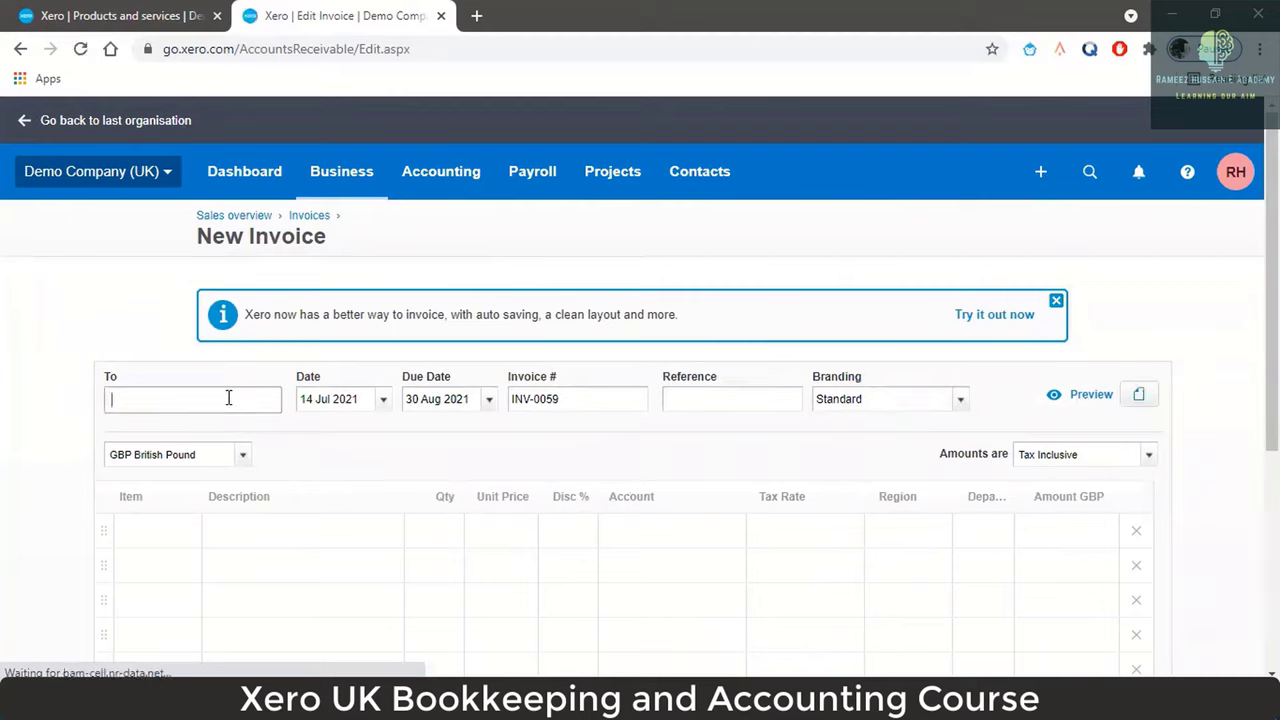
pyautogui.write('ab')
pyautogui.click(223, 486)
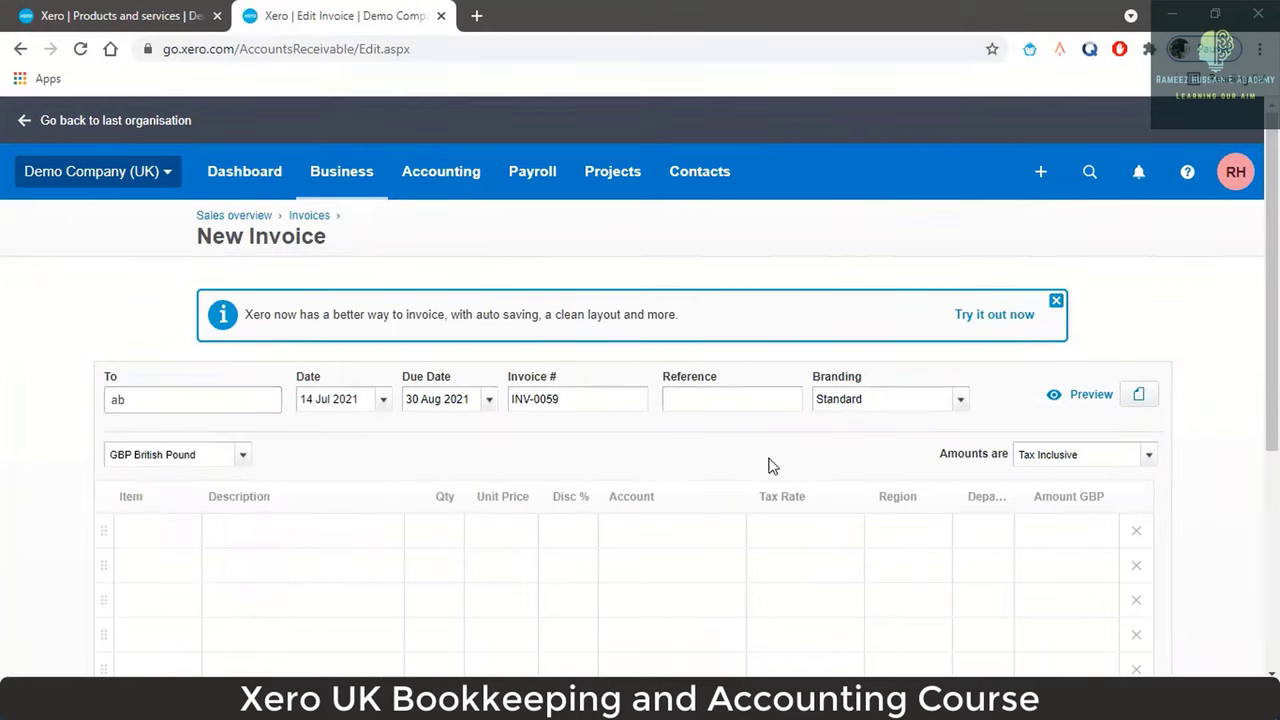
pyautogui.click(723, 403)
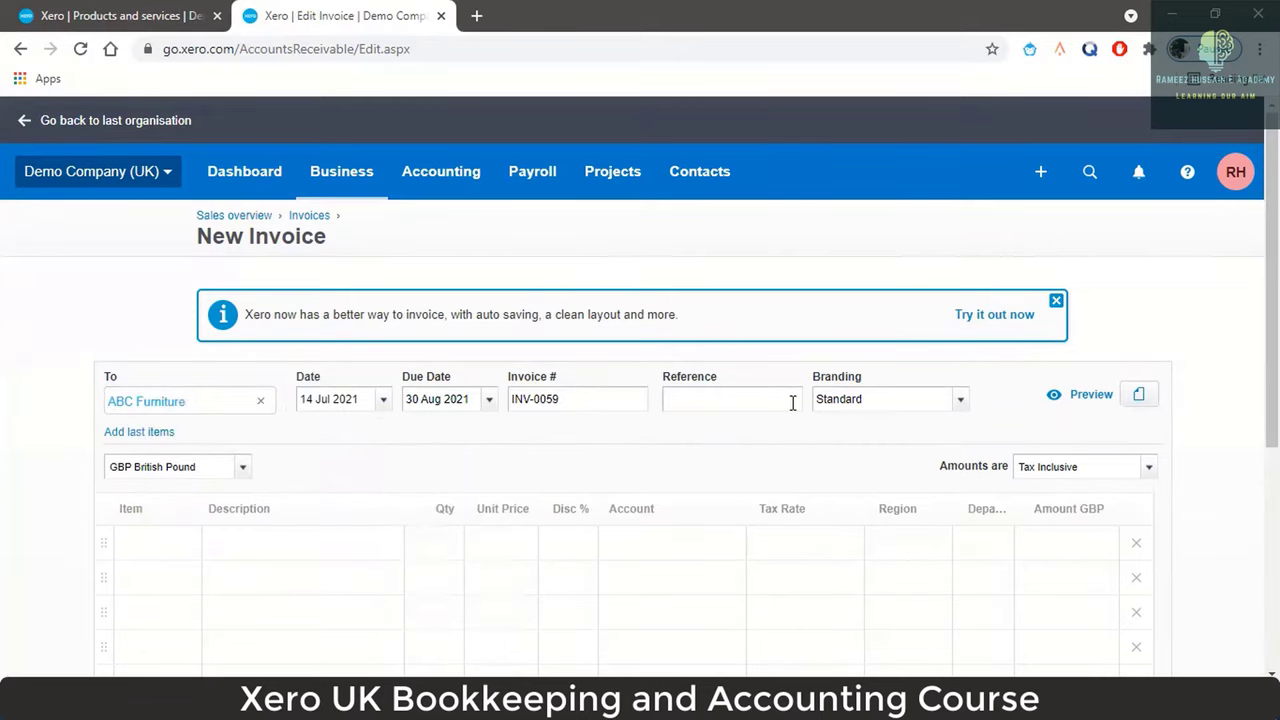
pyautogui.write('Full fa')
pyautogui.press('BackSpace')
pyautogui.press('BackSpace')
pyautogui.press('BackSpace')
pyautogui.write('Day Training Office')
# Step: Add the Training Full Day-MS item to the first invoice line at 950.00
pyautogui.scroll(-2, 643, 435)
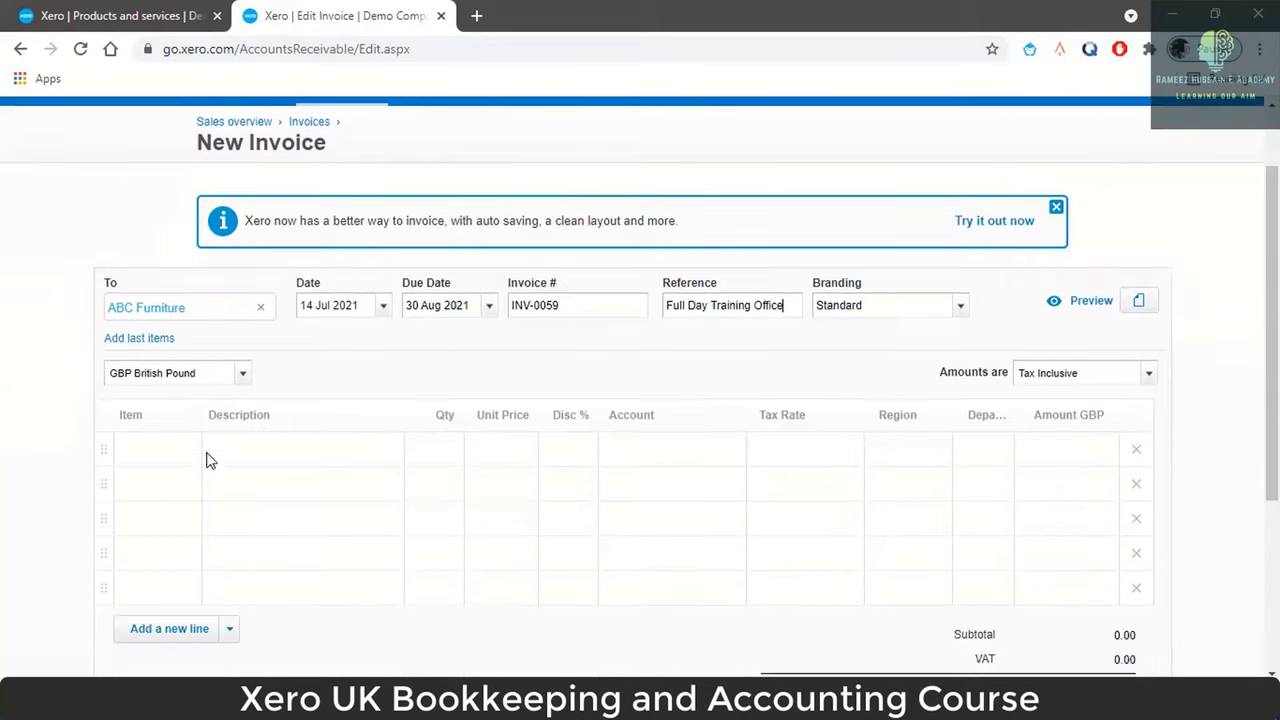
pyautogui.click(178, 450)
pyautogui.click(186, 452)
pyautogui.scroll(-4, 229, 266)
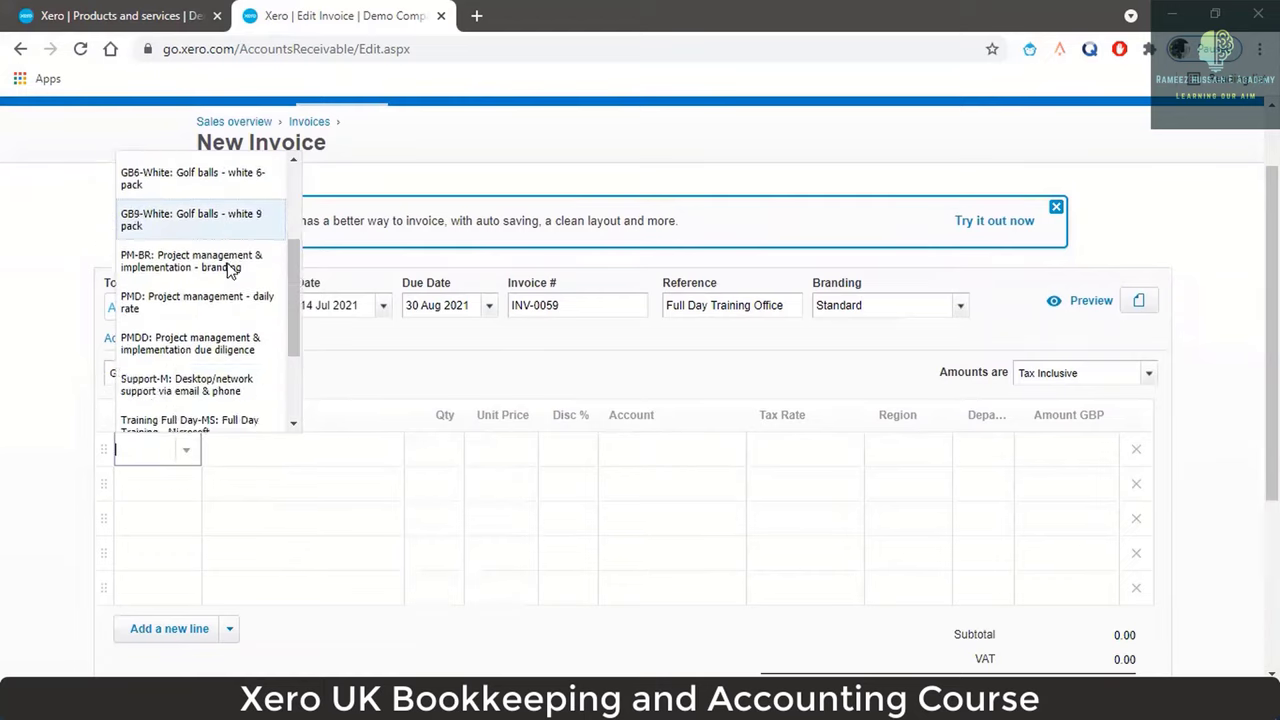
pyautogui.scroll(-1, 257, 375)
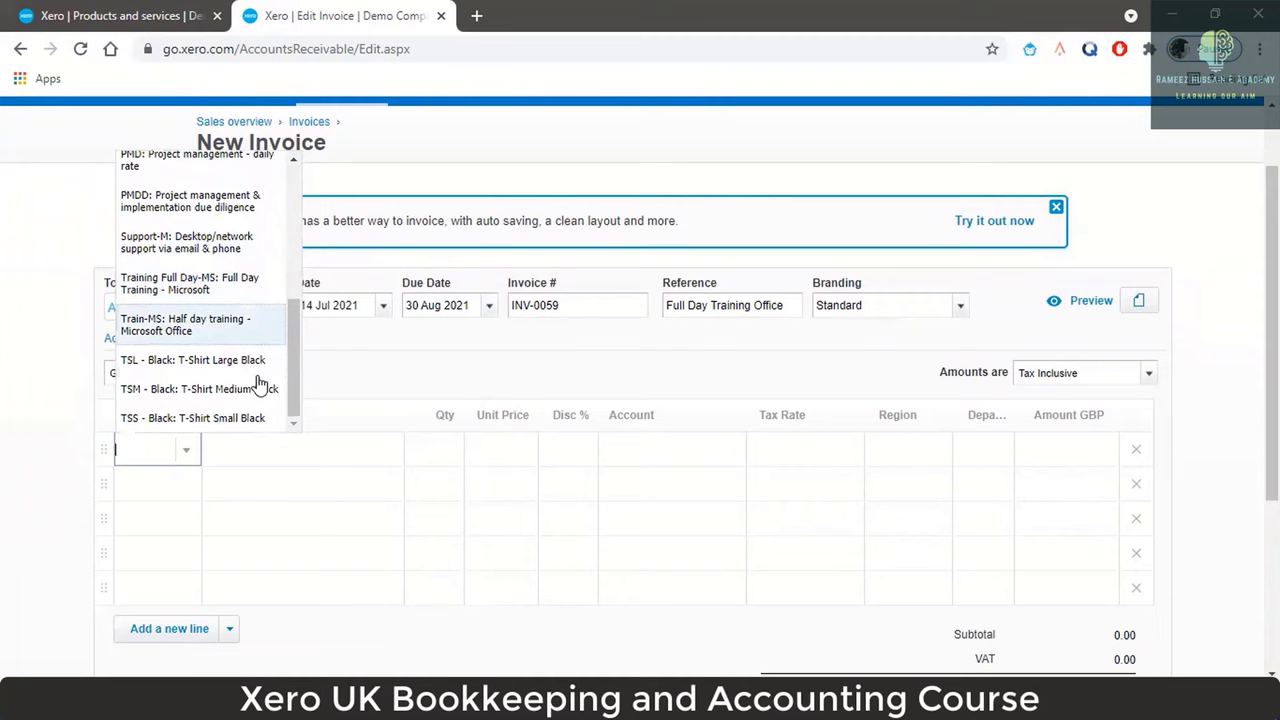
pyautogui.scroll(2, 258, 381)
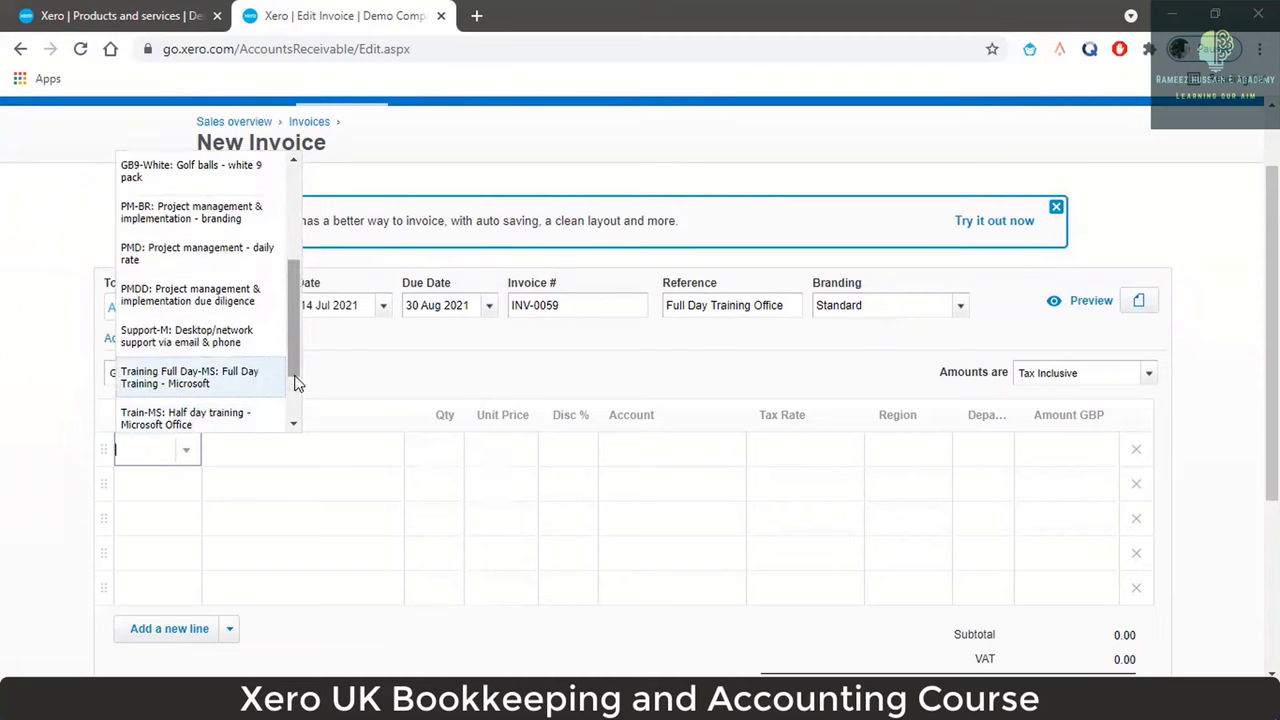
pyautogui.click(190, 377)
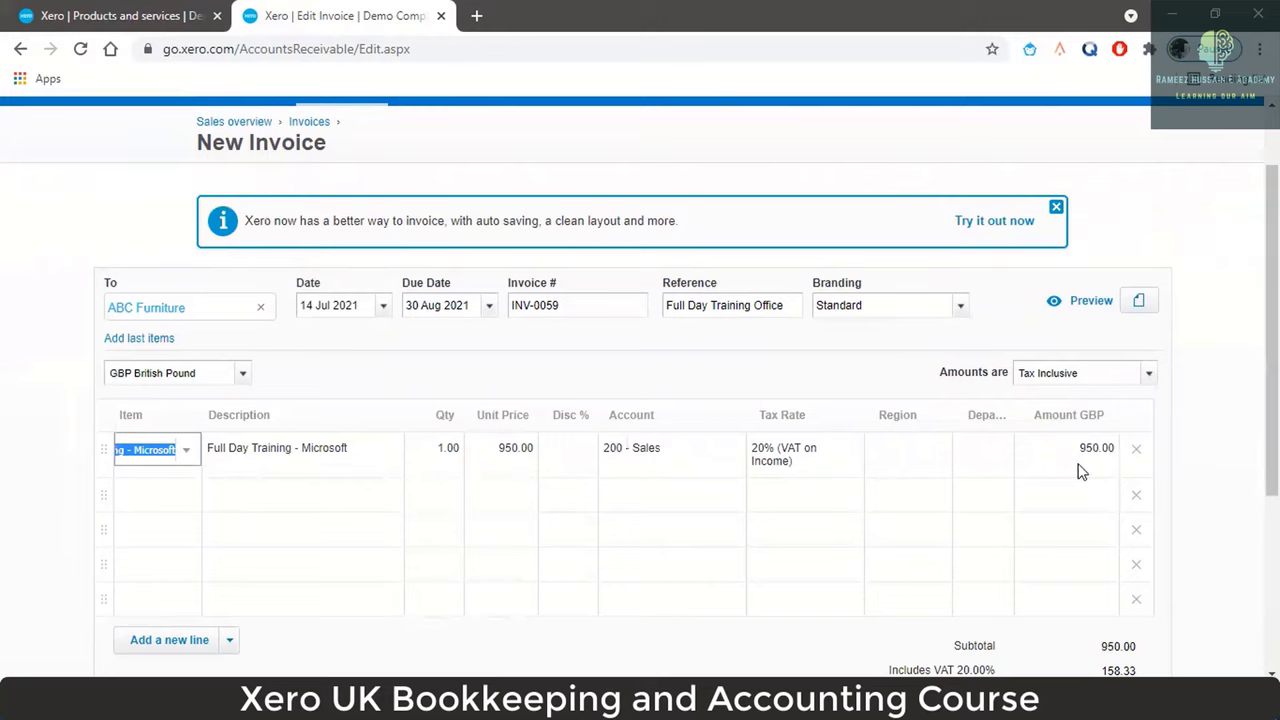
# Step: Make invoice amounts Tax Exclusive, check the 1,140.00 total, then return to Products and services
pyautogui.click(1147, 379)
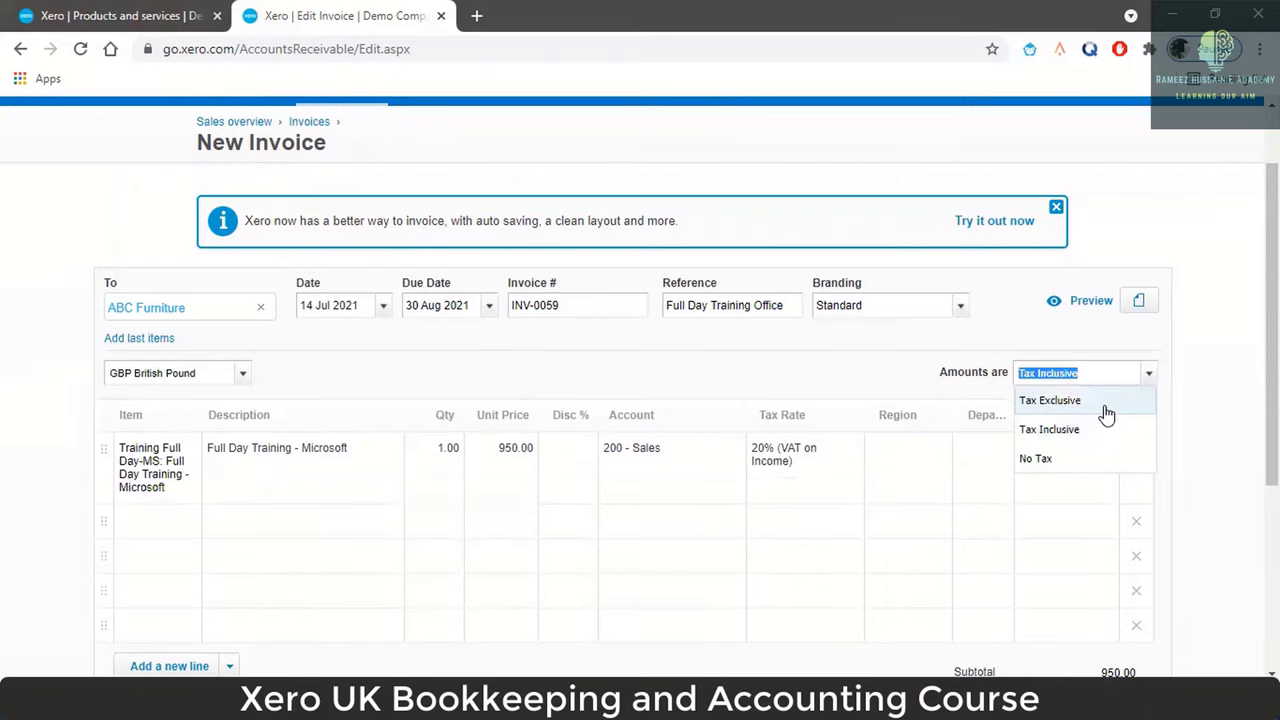
pyautogui.click(1104, 405)
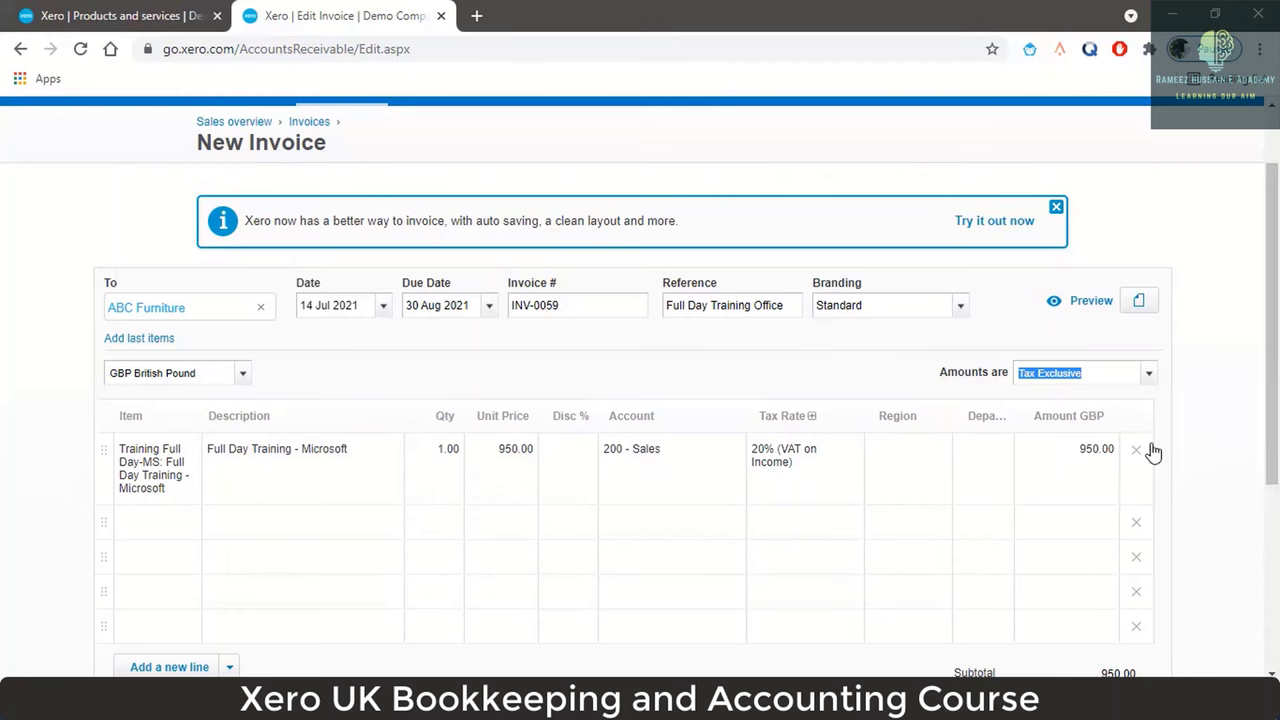
pyautogui.scroll(-1, 1030, 489)
pyautogui.scroll(-1, 1030, 489)
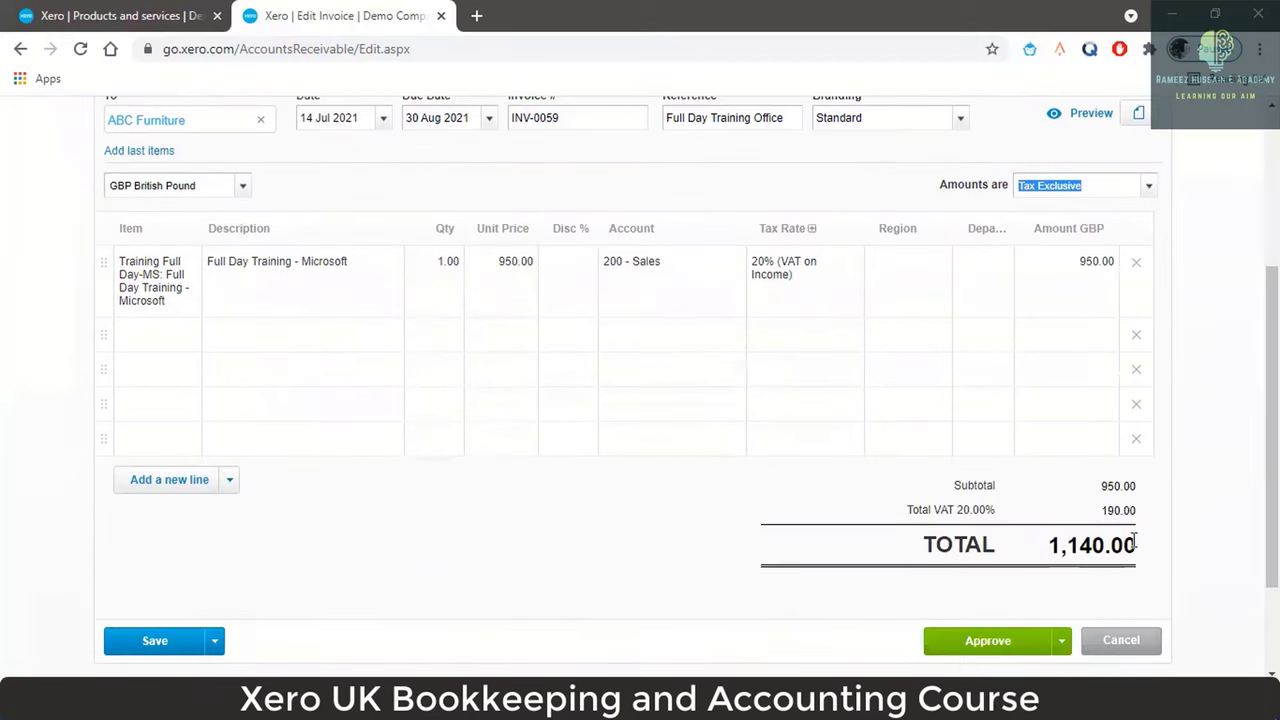
pyautogui.scroll(3, 1125, 541)
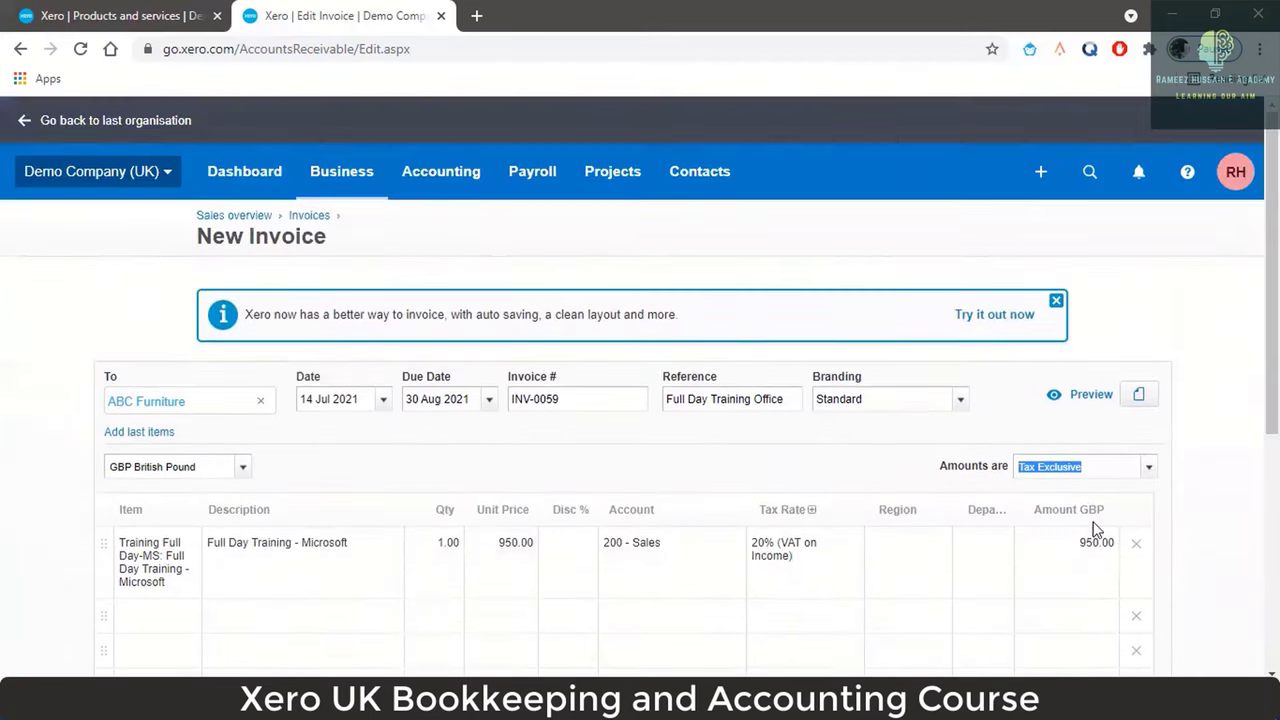
pyautogui.scroll(-4, 1105, 531)
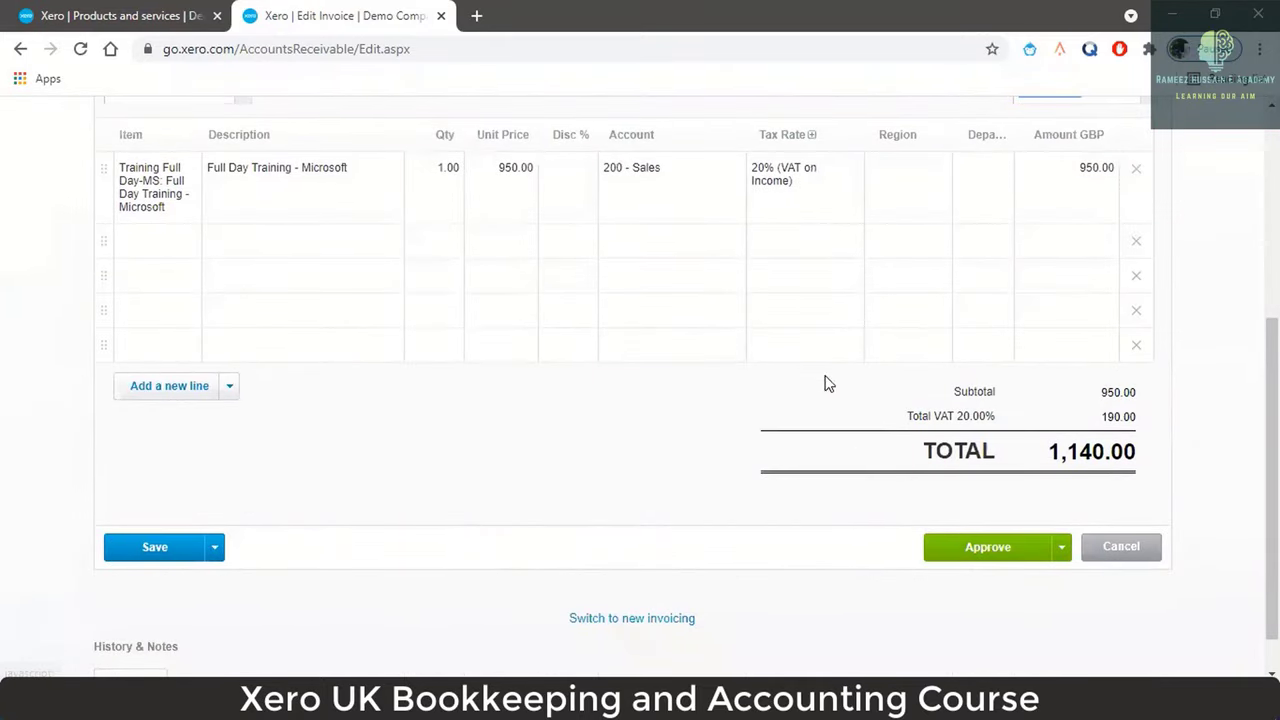
pyautogui.scroll(2, 826, 380)
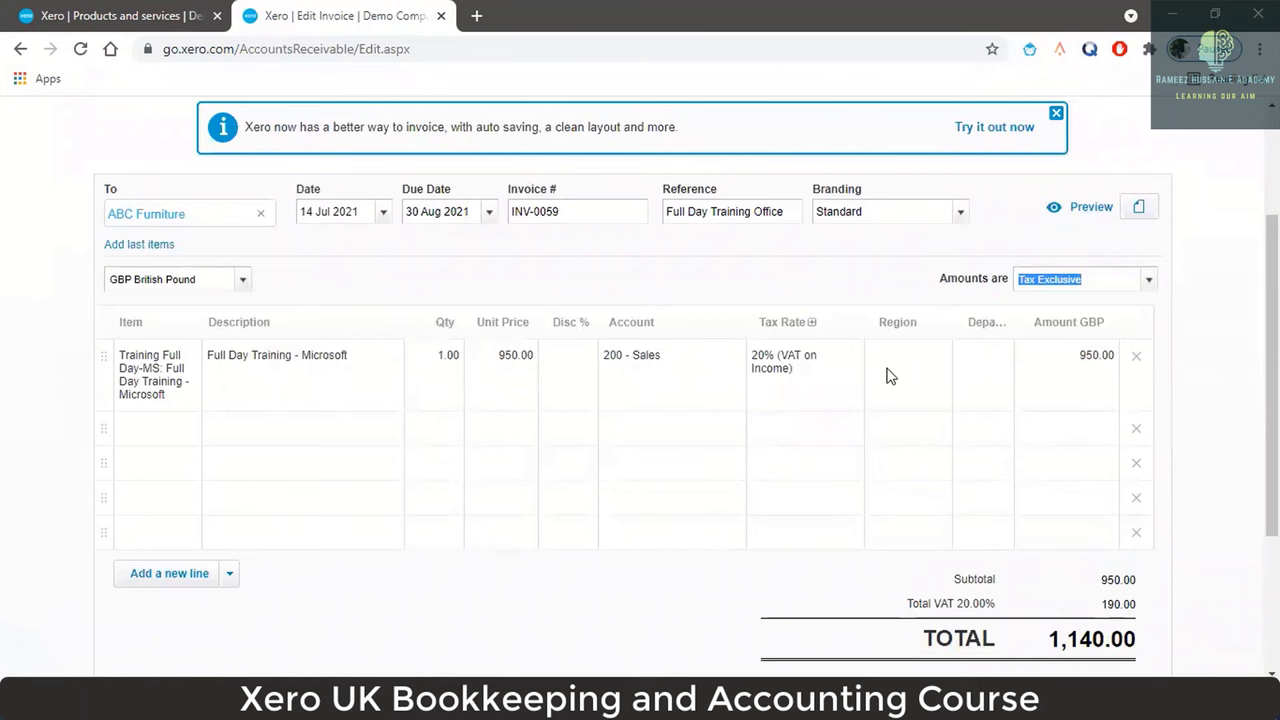
pyautogui.hotkey('ctrl', '1')
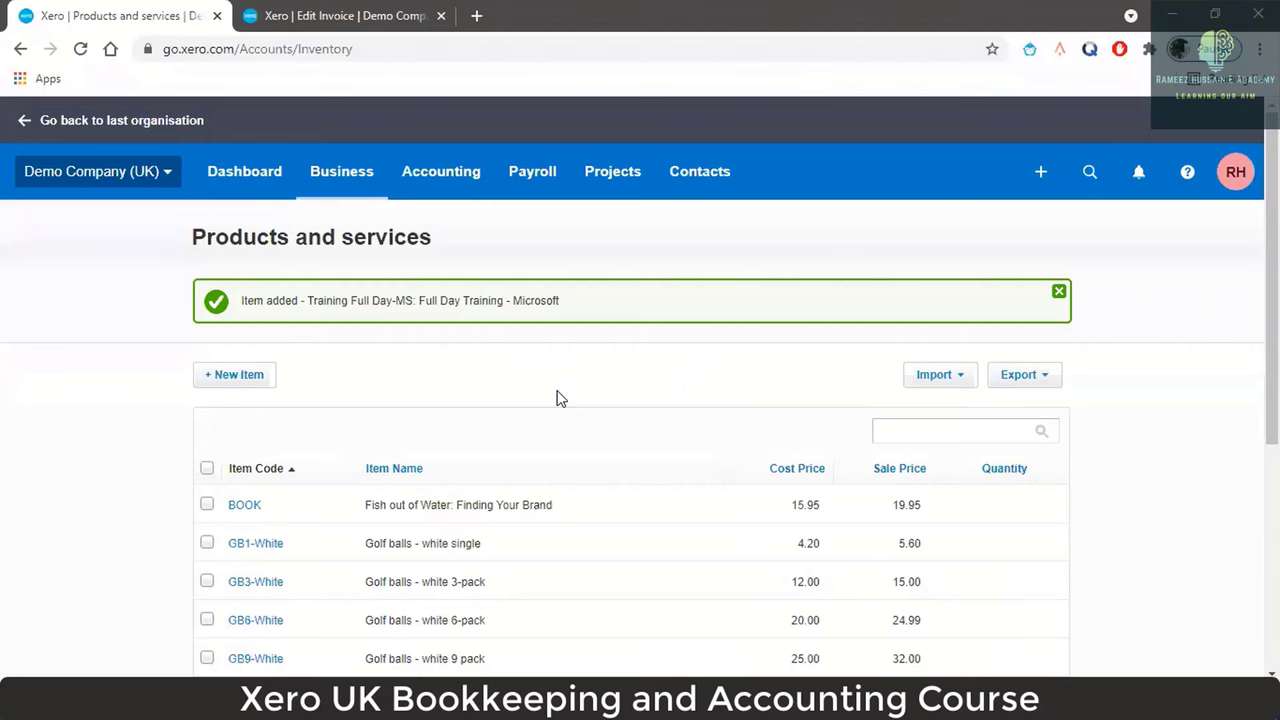
pyautogui.scroll(-3, 557, 397)
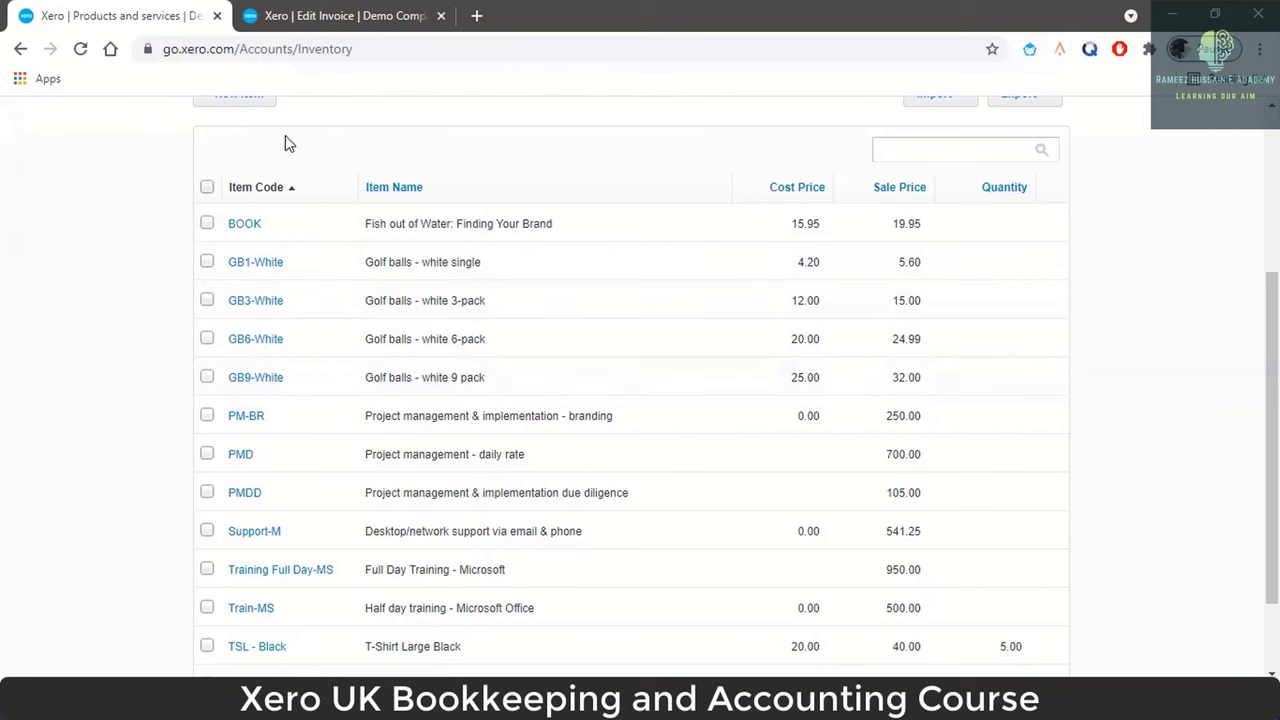
pyautogui.scroll(2, 270, 266)
# Step: Start a new item with the code GB12-White
pyautogui.click(245, 284)
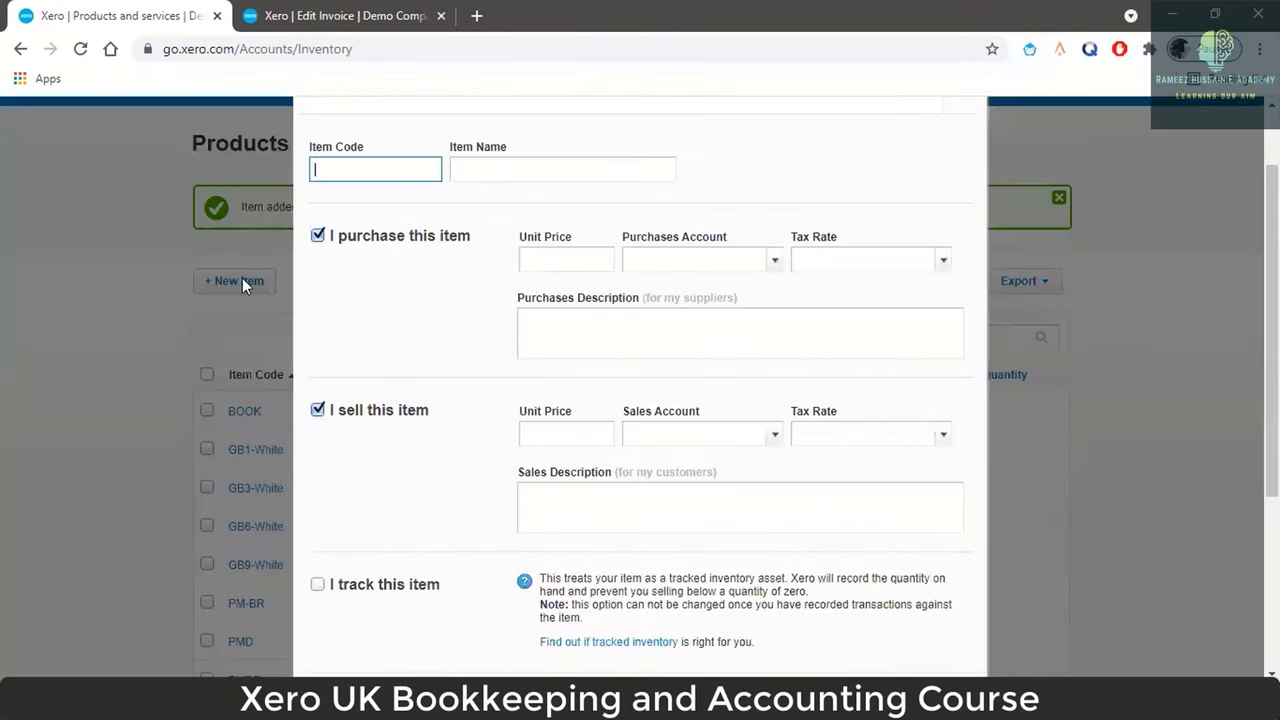
pyautogui.scroll(-2, 611, 294)
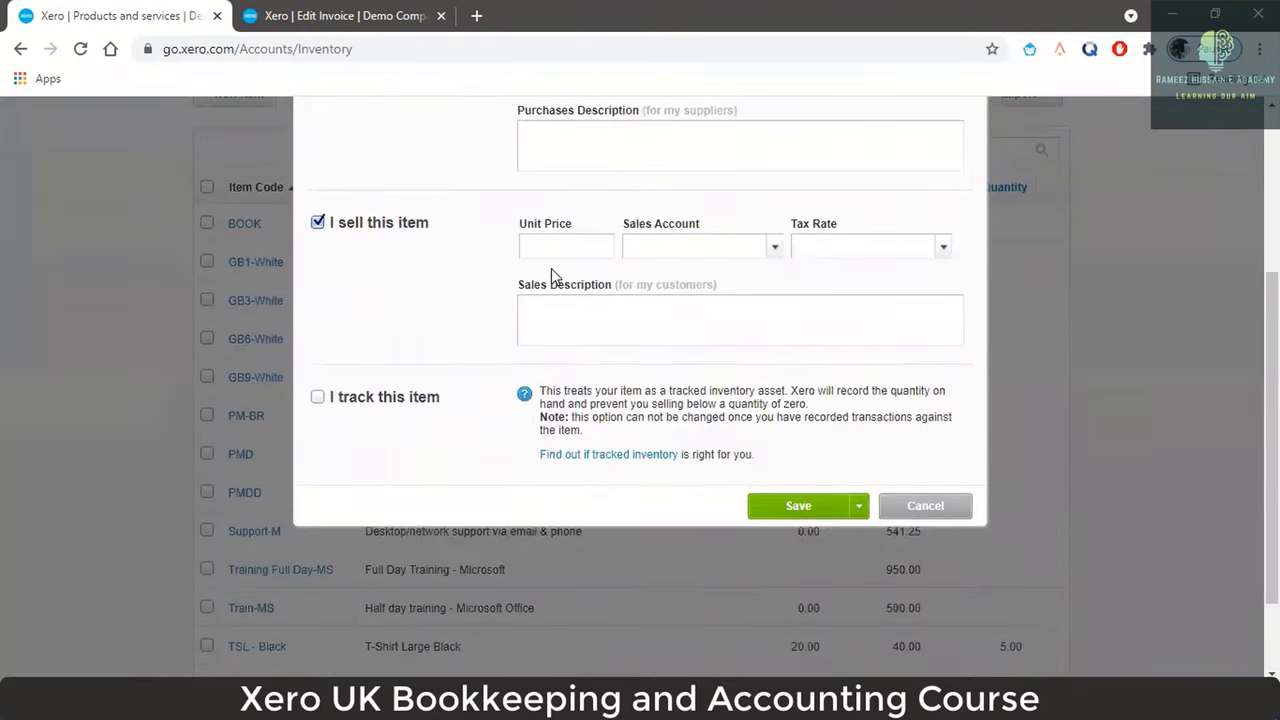
pyautogui.scroll(2, 551, 268)
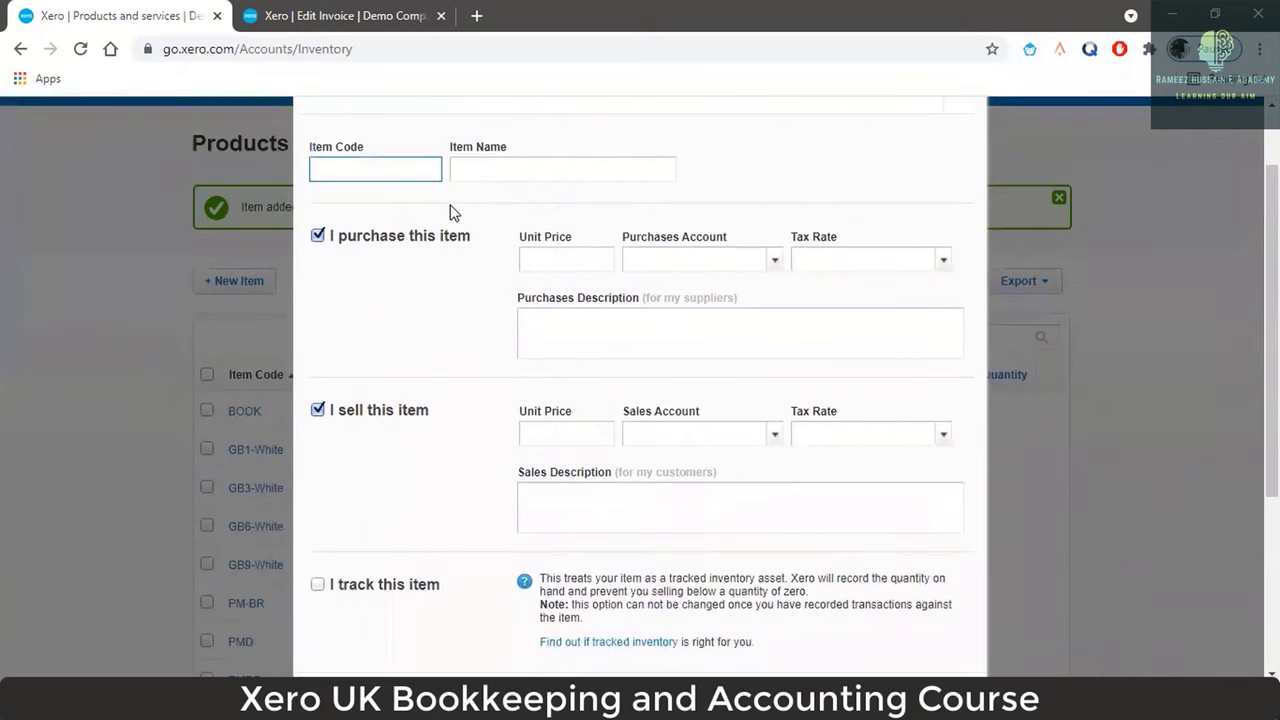
pyautogui.write('GB12-White')
# Step: Enter 'GB12- White- 12 Ball Packs' as the item name
pyautogui.click(492, 174)
pyautogui.scroll(-3, 315, 328)
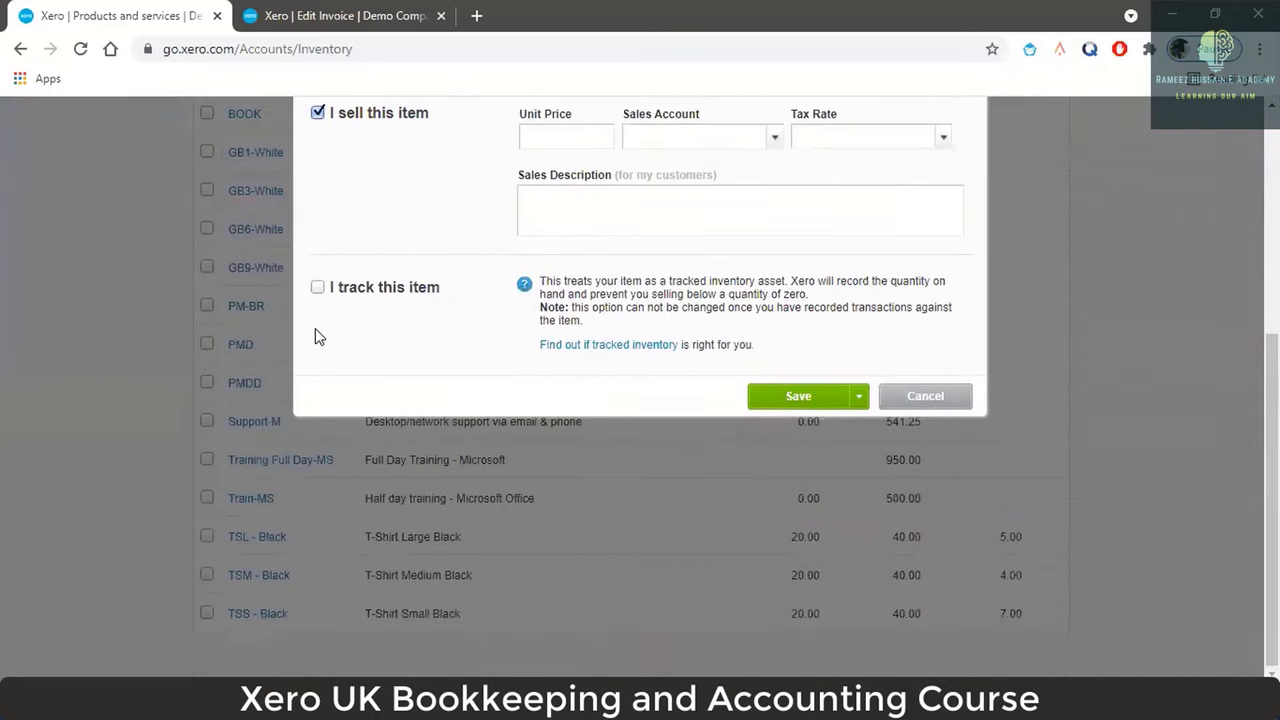
pyautogui.scroll(2, 491, 366)
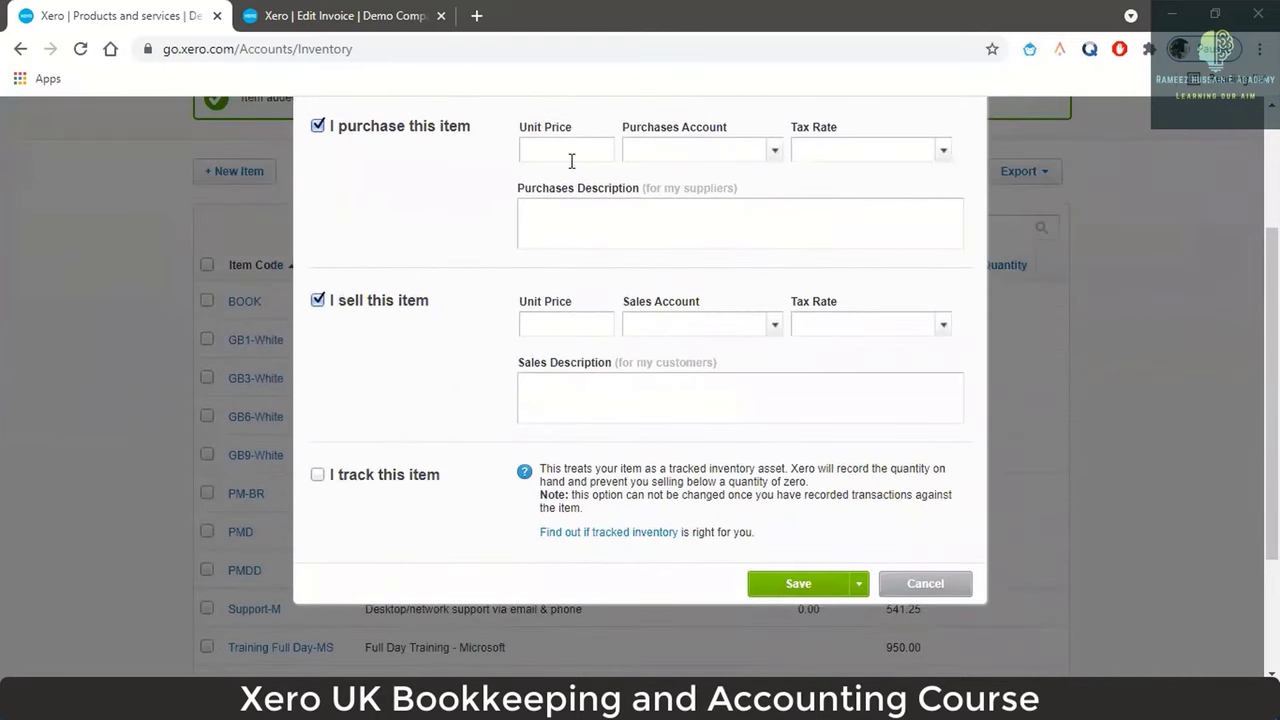
pyautogui.scroll(3, 632, 340)
pyautogui.scroll(-1, 610, 290)
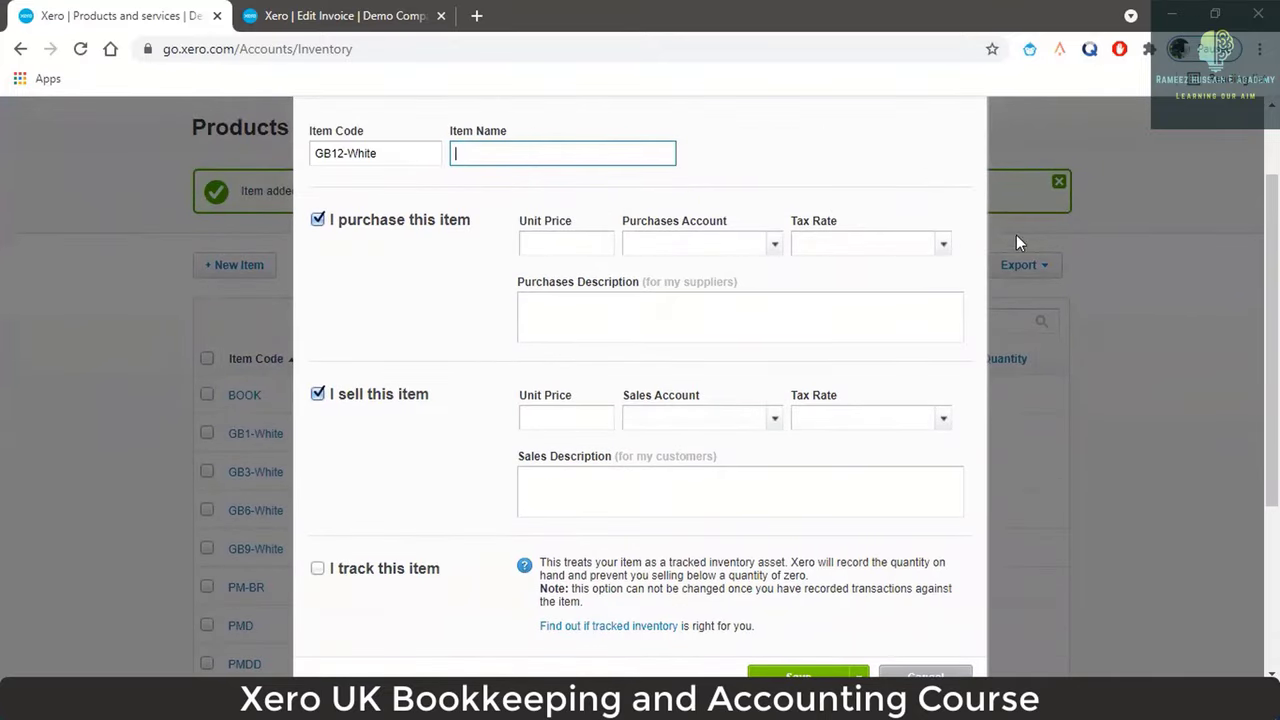
pyautogui.scroll(2, 1016, 243)
pyautogui.click(675, 196)
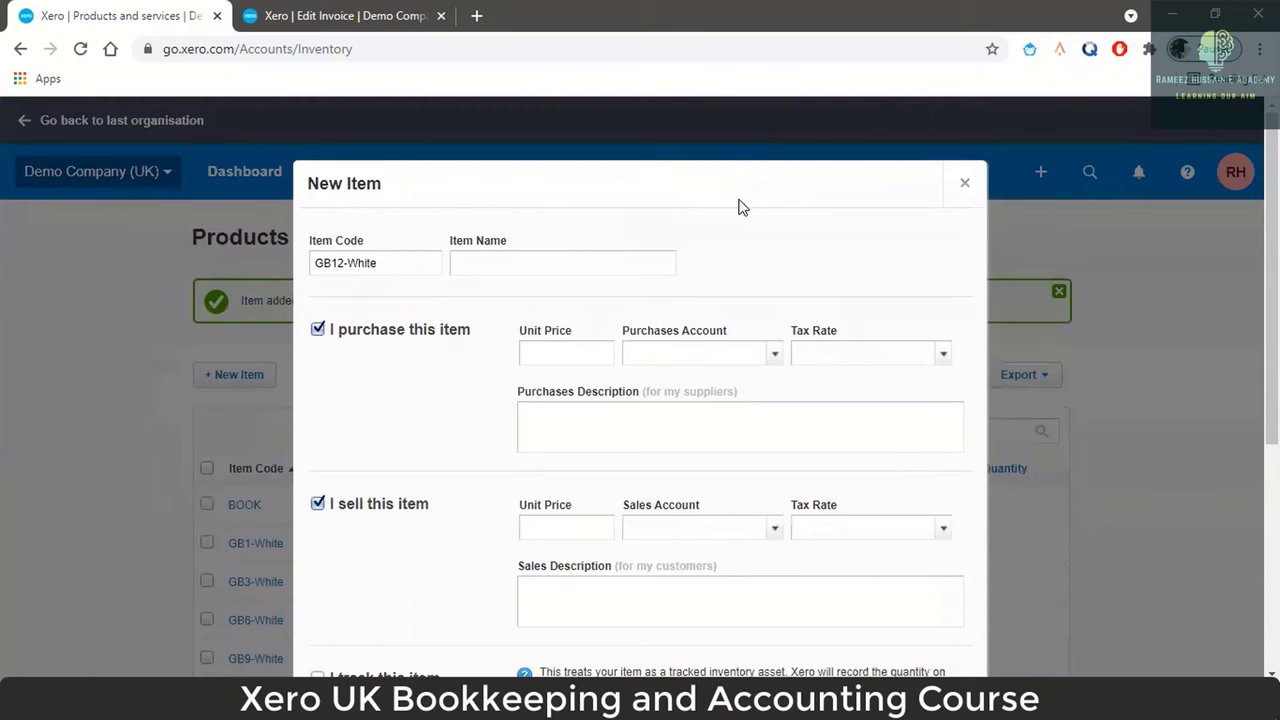
pyautogui.scroll(-4, 786, 300)
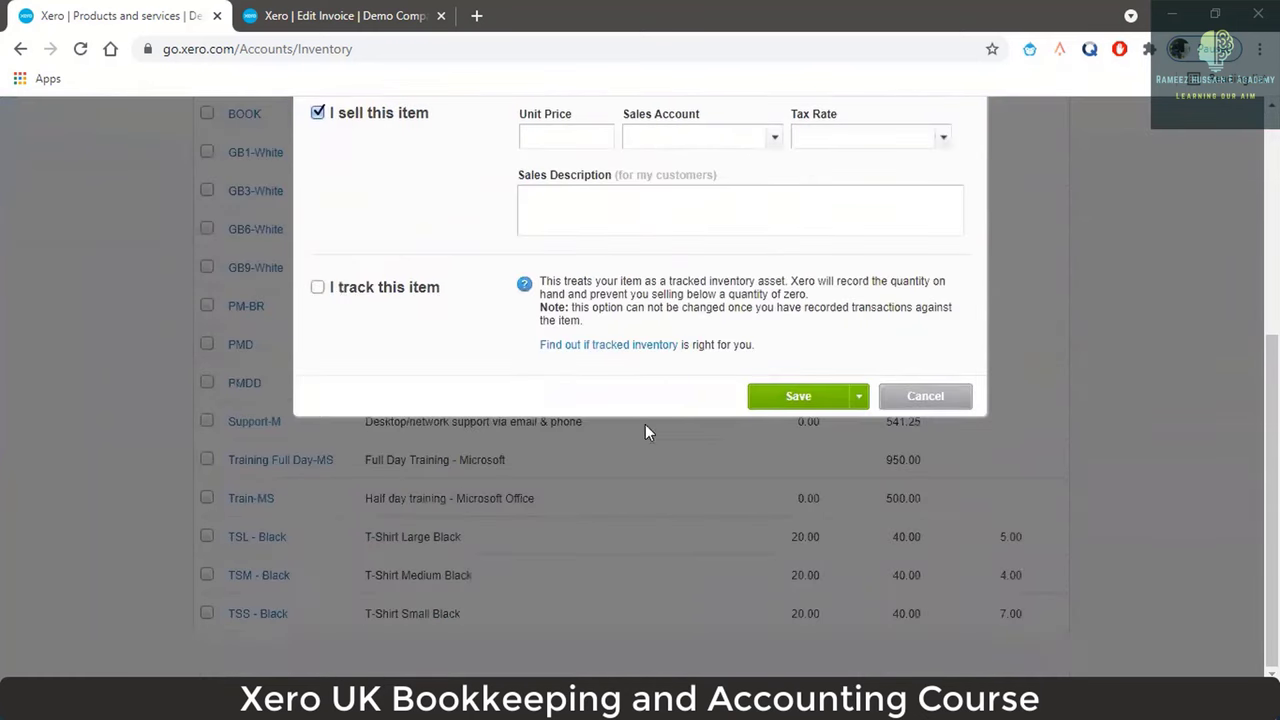
pyautogui.scroll(4, 673, 317)
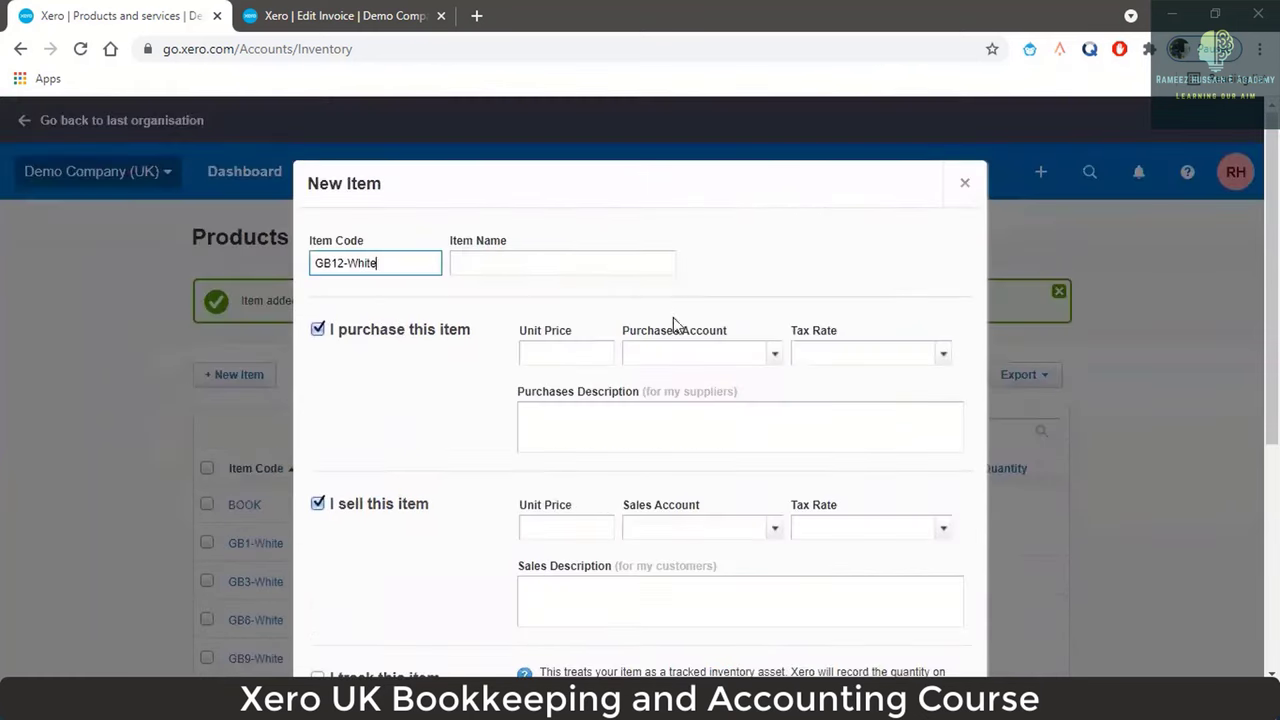
pyautogui.click(587, 266)
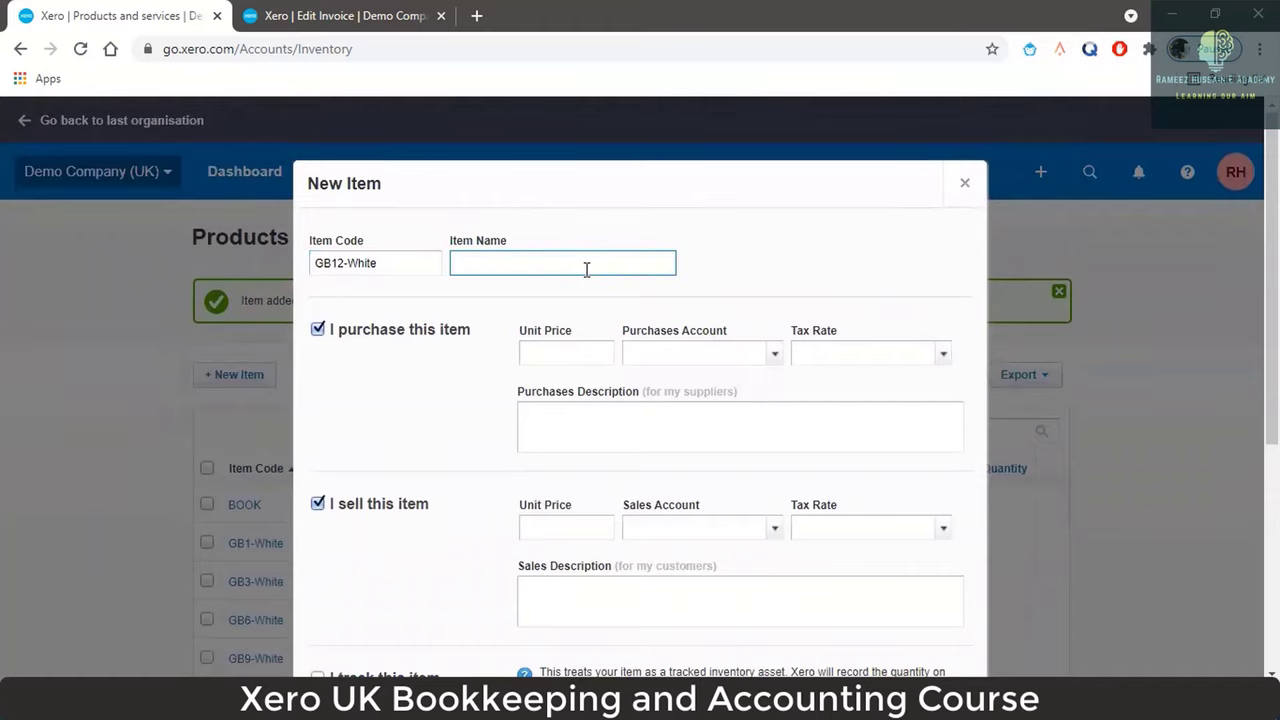
pyautogui.write('GB12- White- 12 Ball Packs')
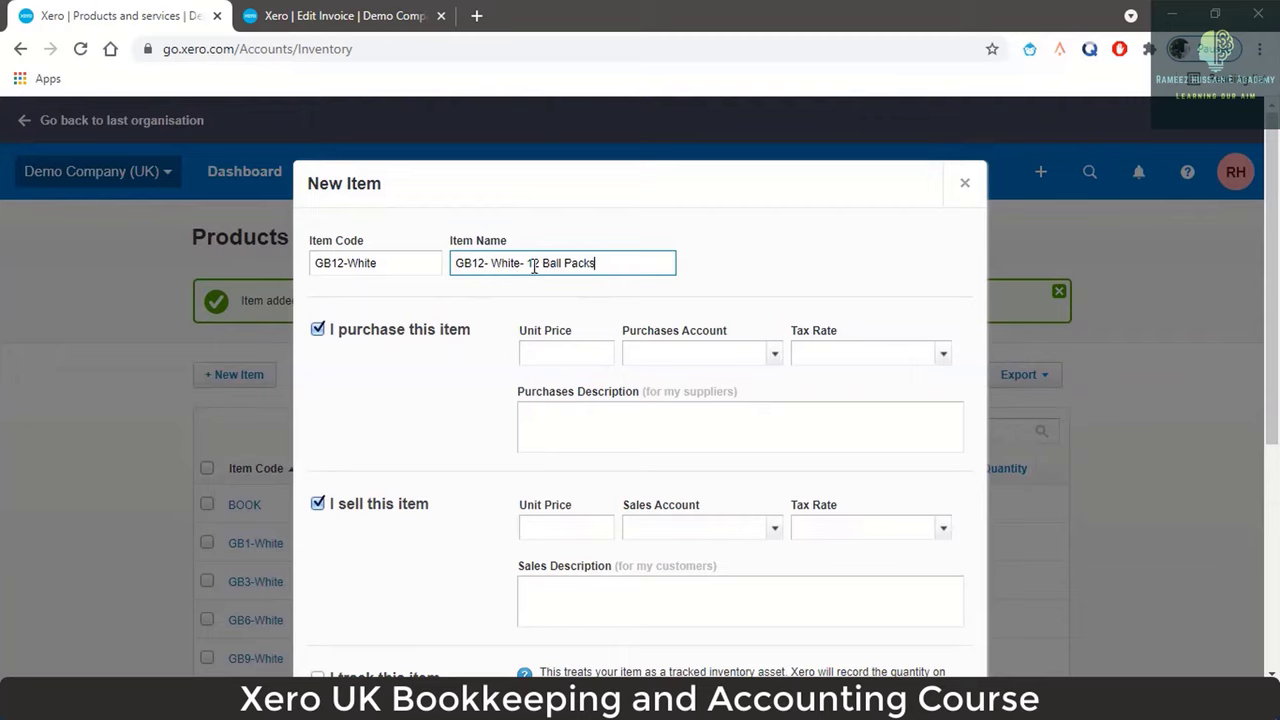
pyautogui.moveTo(527, 263); pyautogui.dragTo(605, 262)
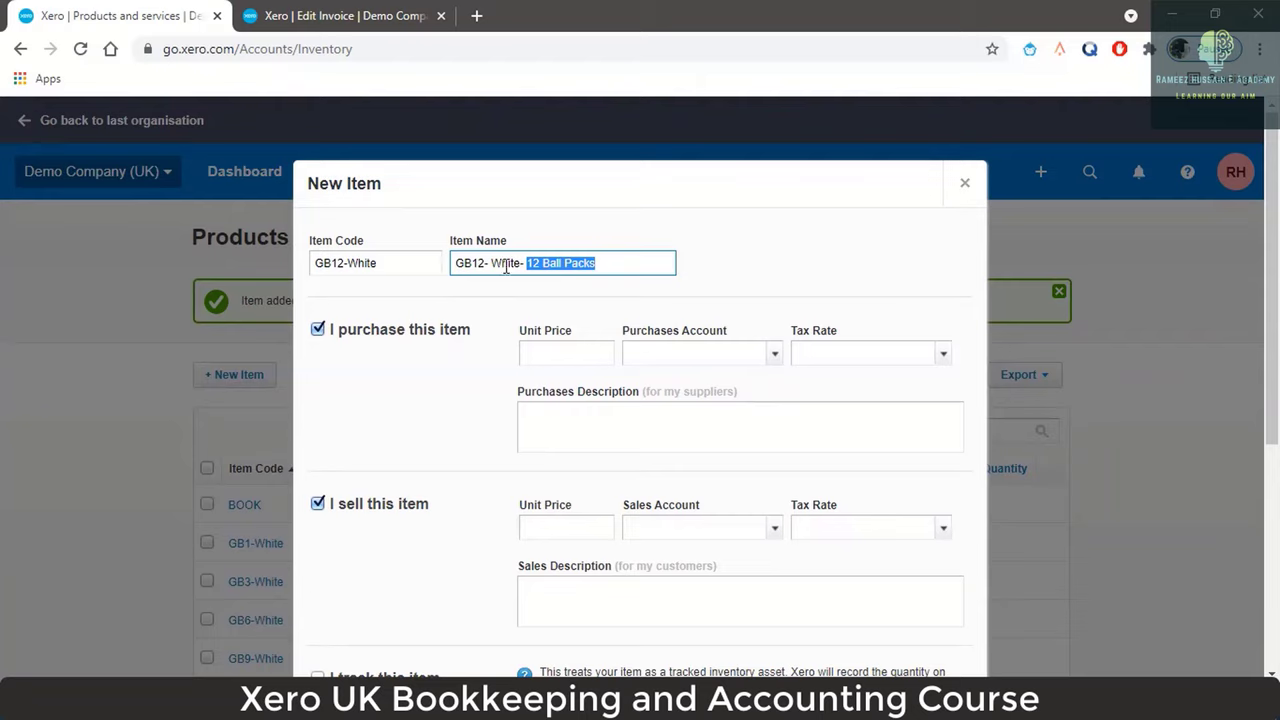
# Step: Set the purchase unit price to 30 on account 300 - Purchases
pyautogui.click(553, 352)
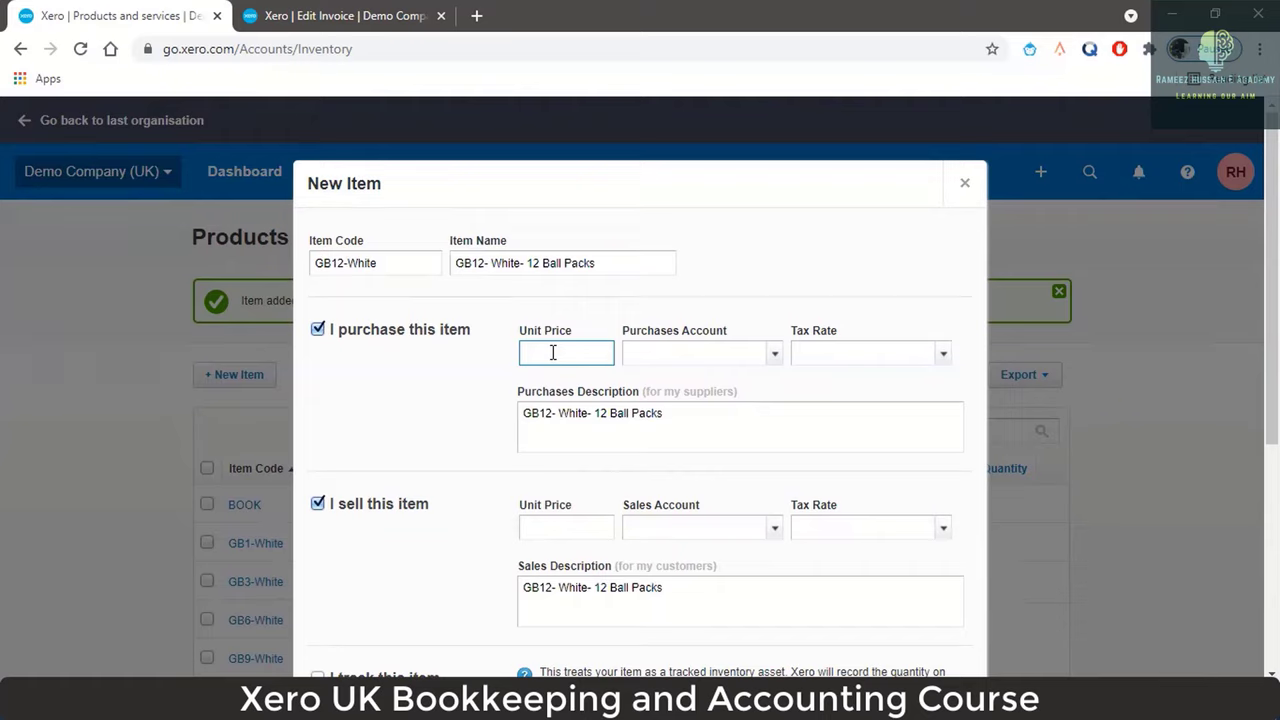
pyautogui.write('30')
pyautogui.press('Tab')
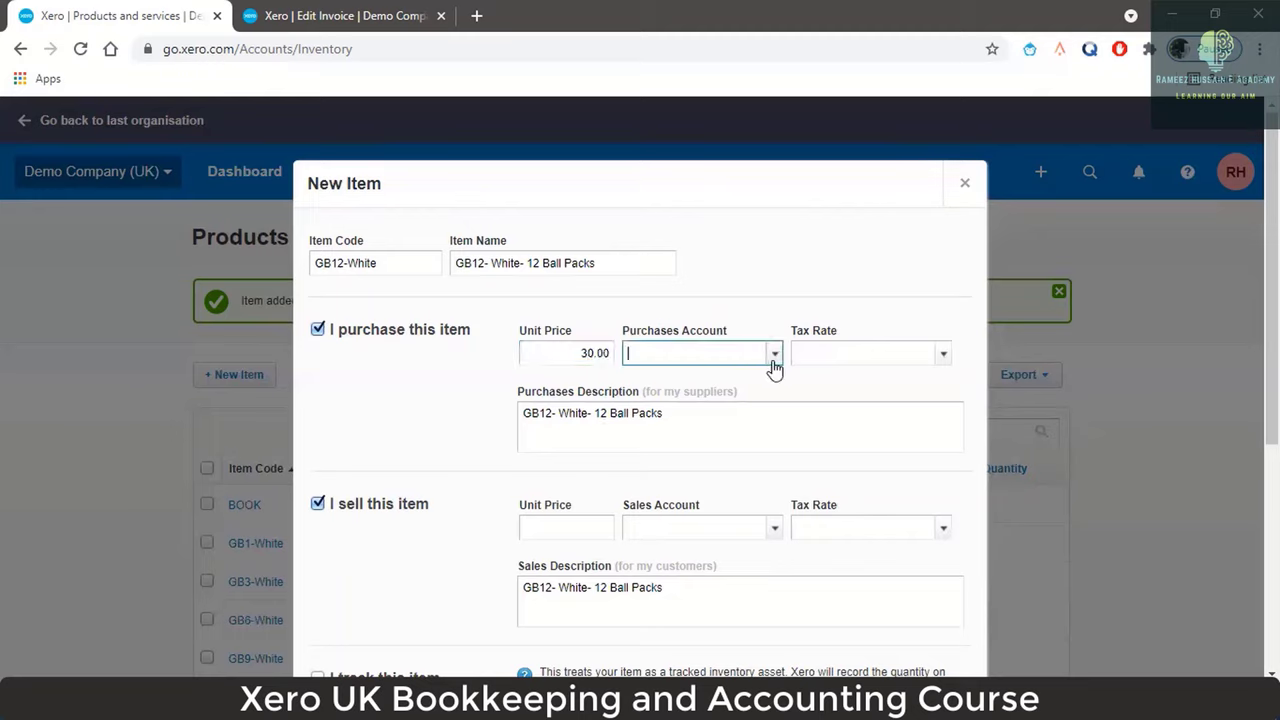
pyautogui.click(774, 355)
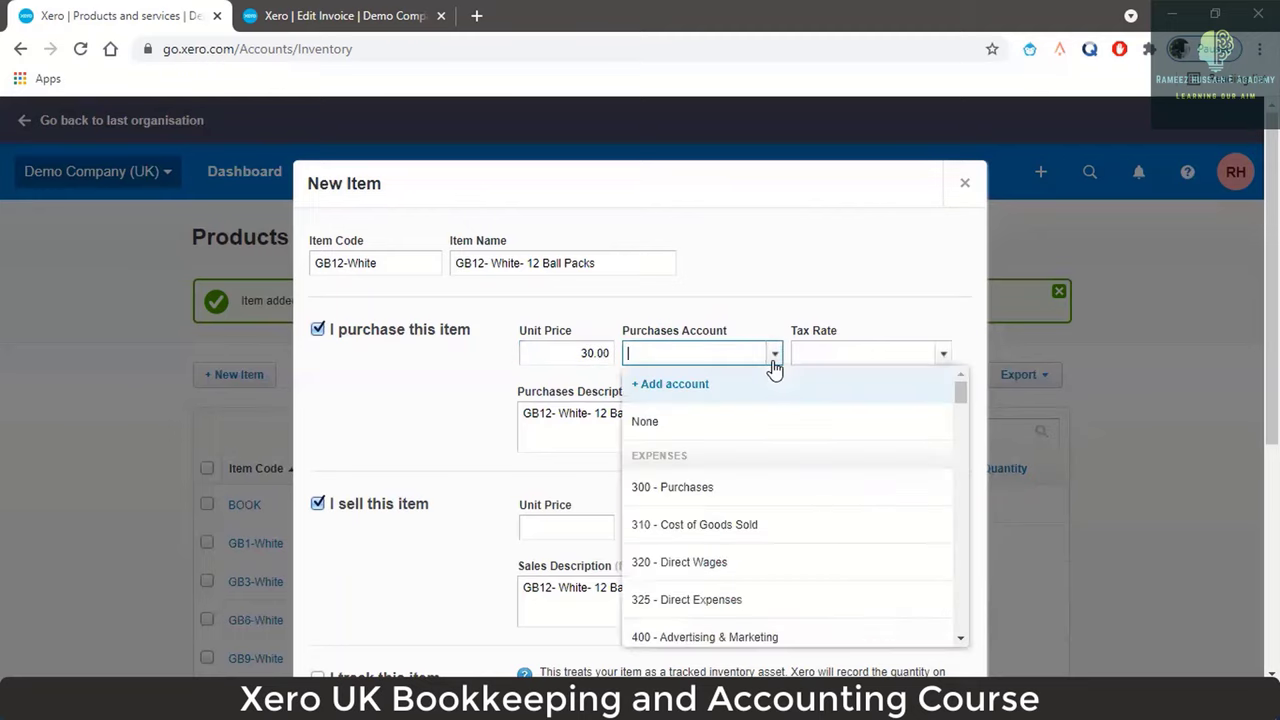
pyautogui.click(686, 489)
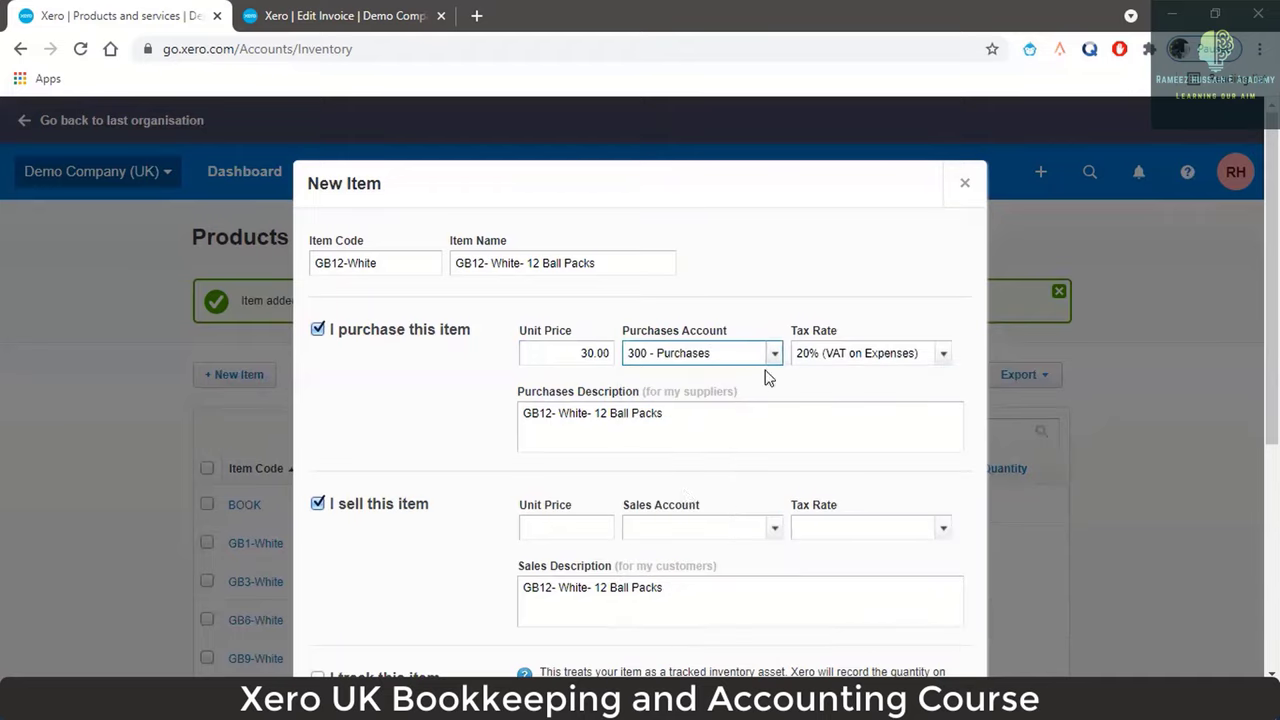
pyautogui.scroll(-1, 660, 400)
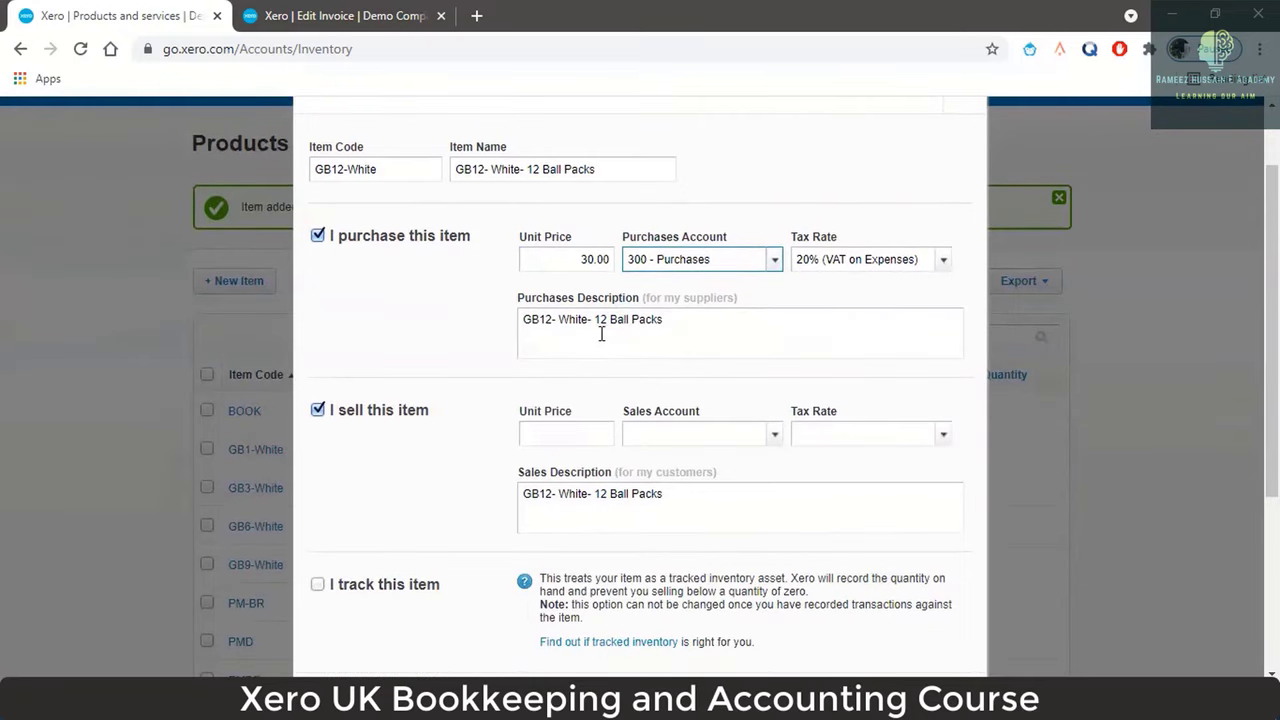
pyautogui.scroll(-3, 330, 420)
pyautogui.scroll(3, 343, 433)
pyautogui.scroll(-3, 343, 433)
pyautogui.scroll(3, 343, 433)
# Step: Set the selling unit price to 35 on account 200 - Sales and save the GB12-White item
pyautogui.click(551, 431)
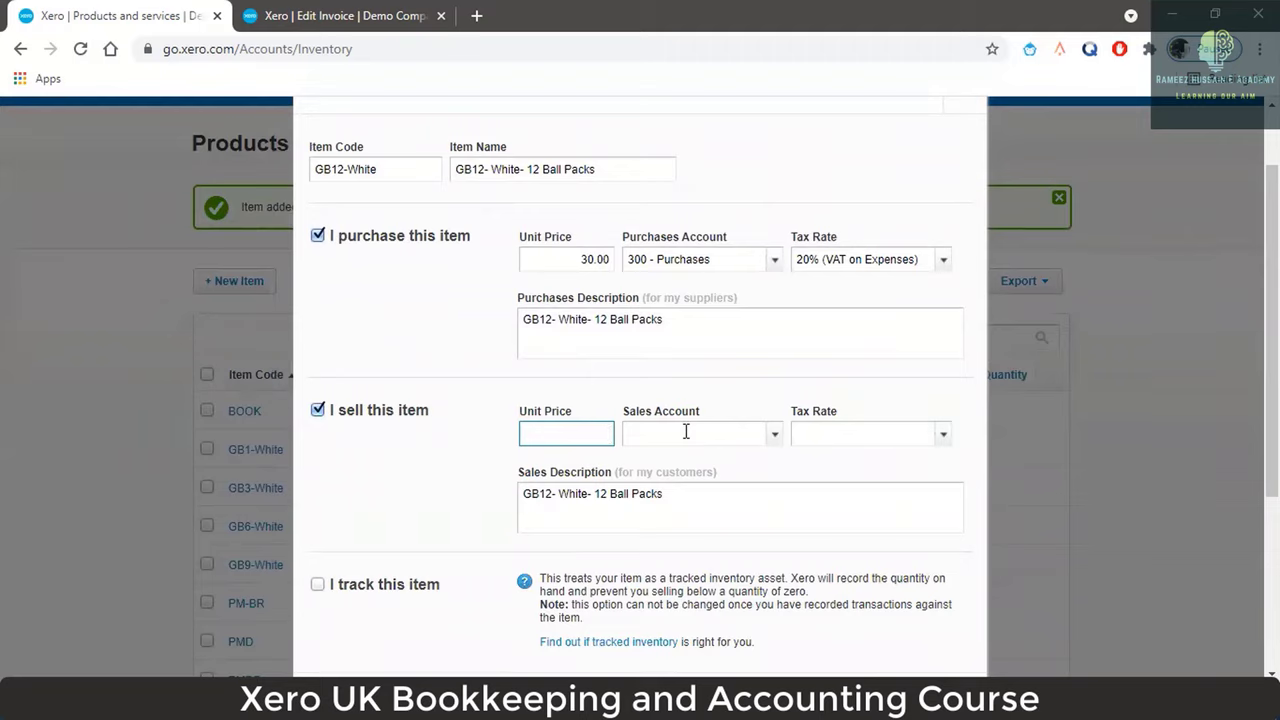
pyautogui.write('35')
pyautogui.click(686, 432)
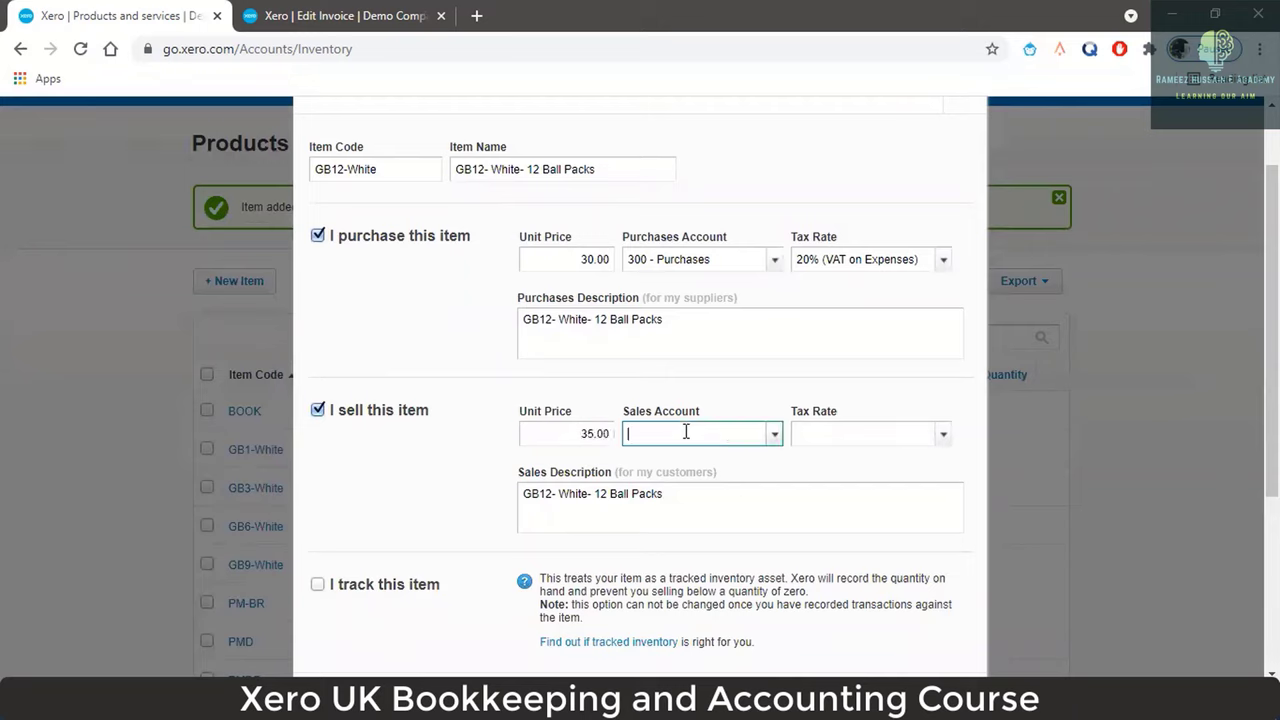
pyautogui.write('200')
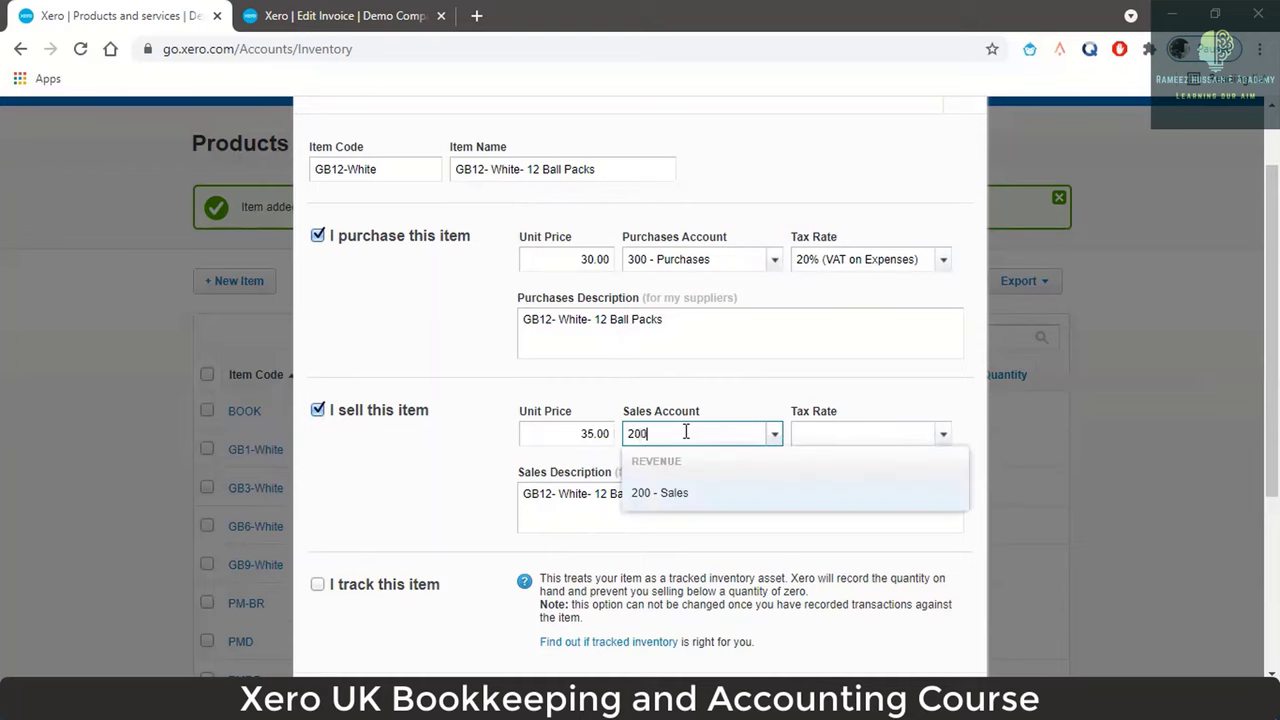
pyautogui.click(667, 495)
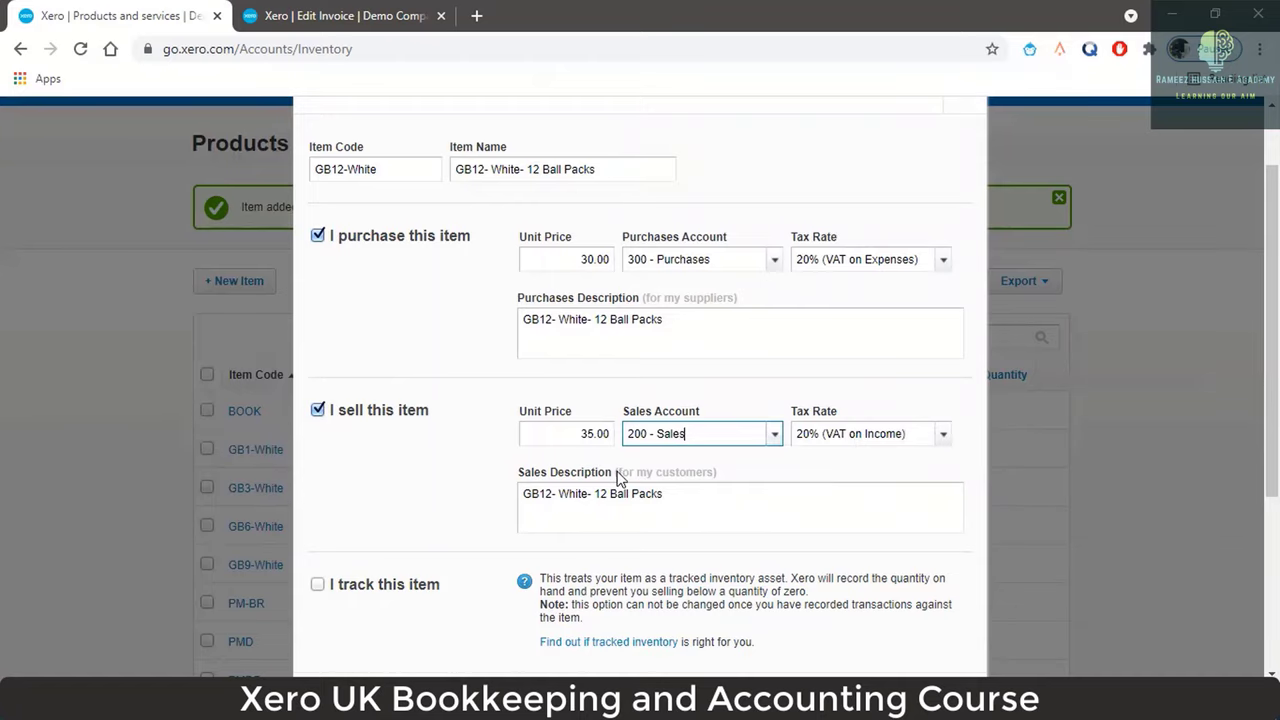
pyautogui.scroll(-2, 620, 470)
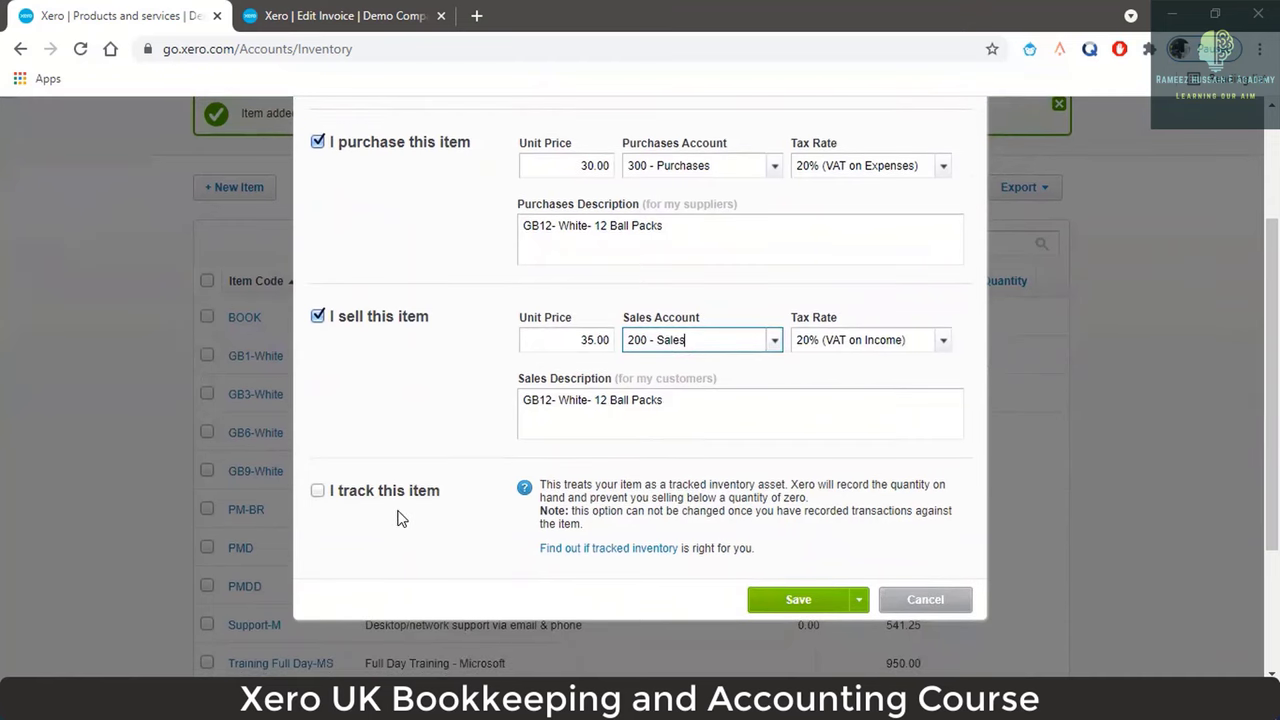
pyautogui.scroll(4, 777, 426)
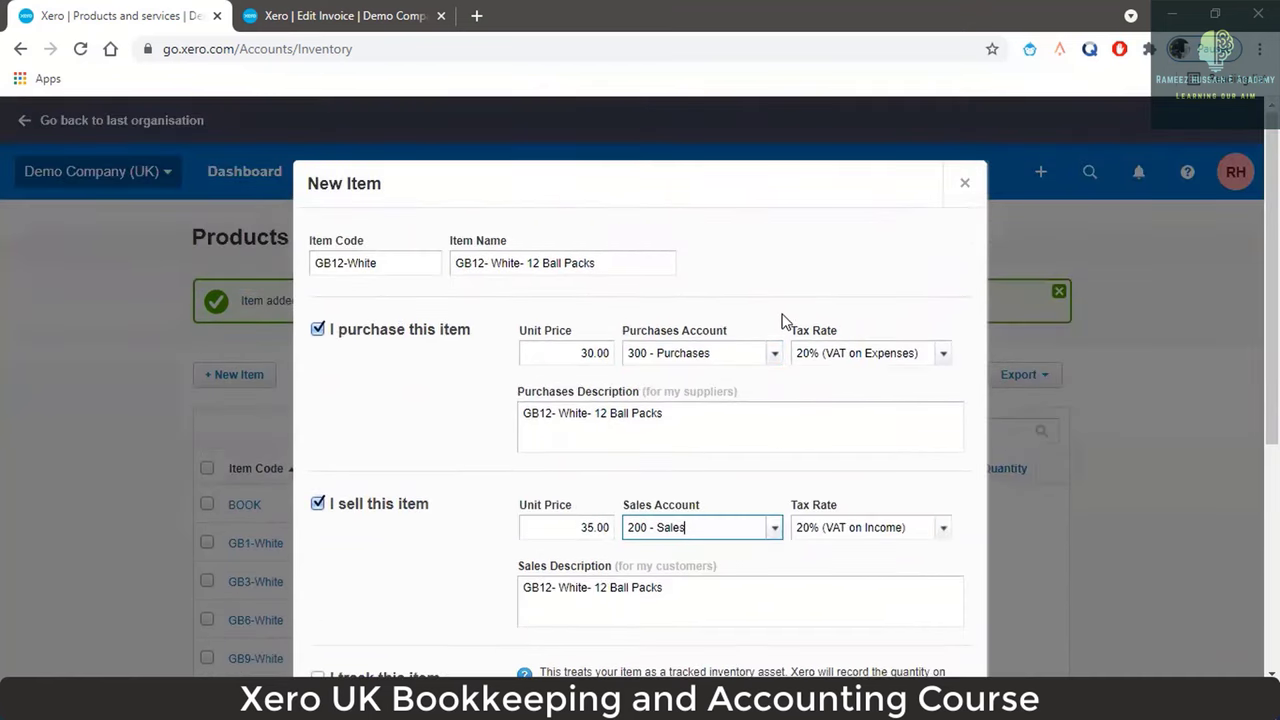
pyautogui.scroll(-4, 795, 320)
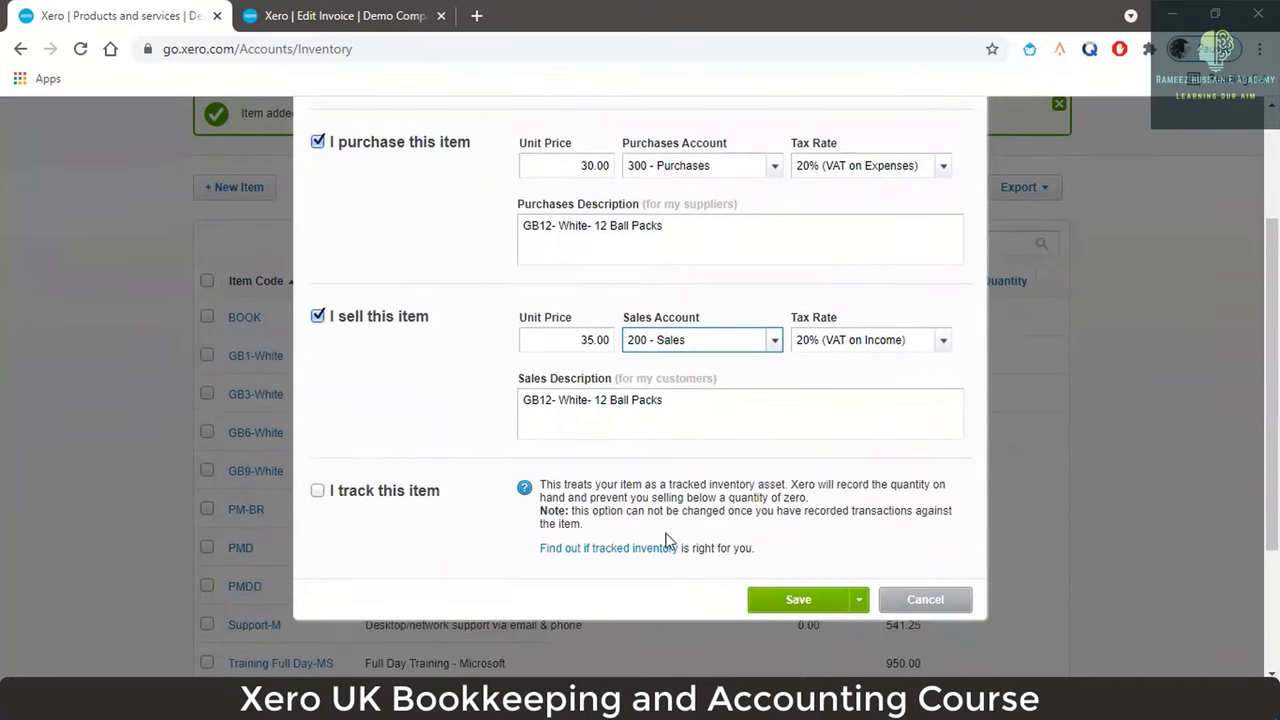
pyautogui.click(792, 607)
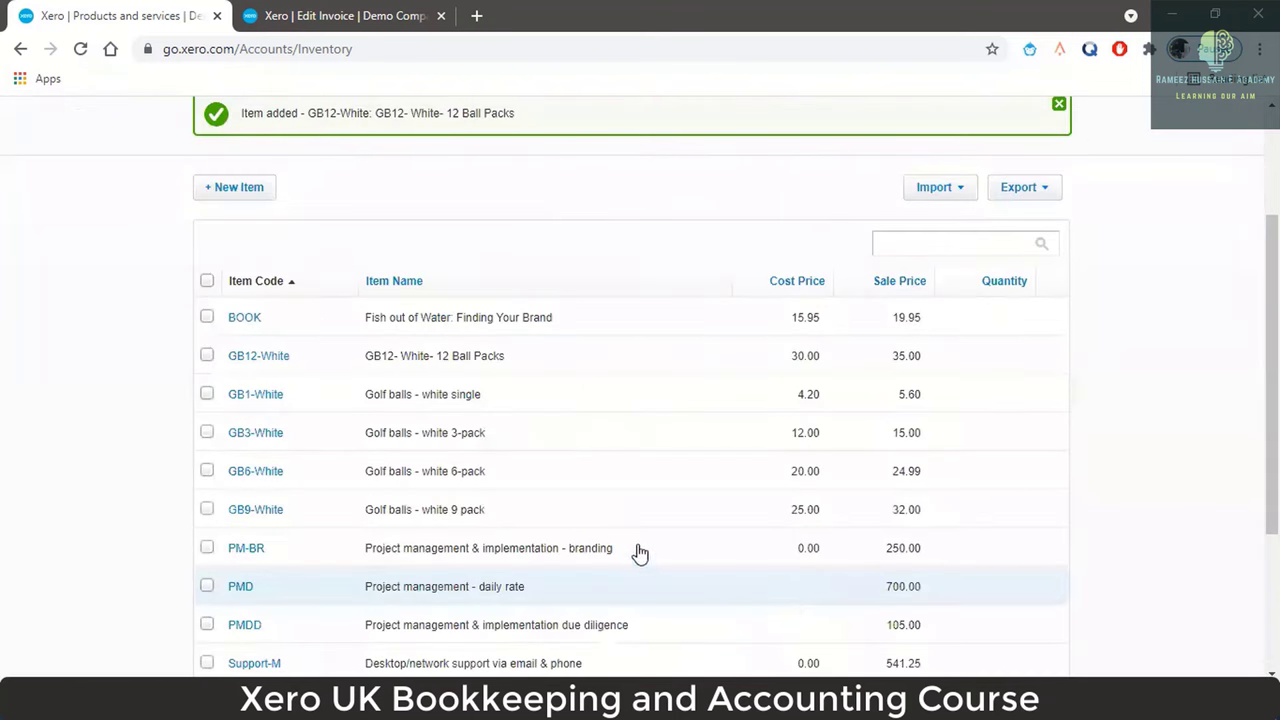
# Step: Confirm GB12-White is listed at 30.00 cost and 35.00 sale, then return to invoice INV-0059
pyautogui.scroll(-1, 640, 553)
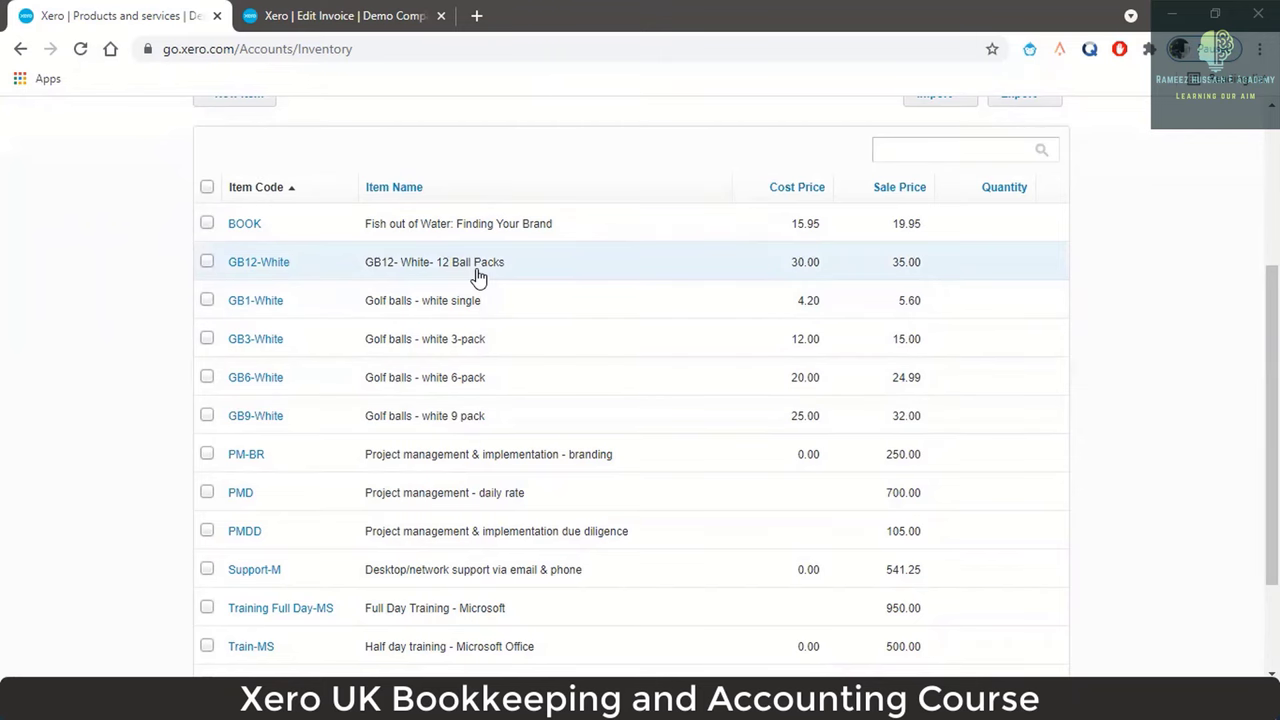
pyautogui.scroll(1, 478, 276)
pyautogui.click(300, 20)
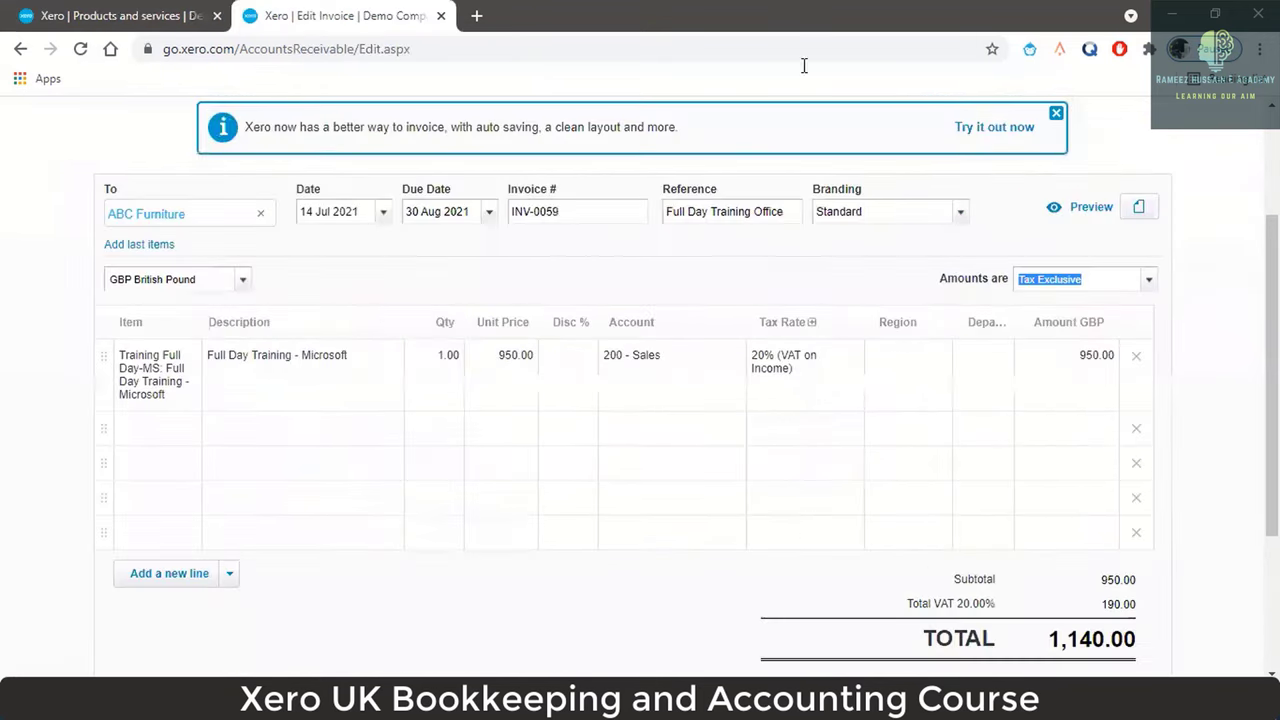
# Step: Change the first invoice line's item to GB6-White golf balls at 24.99
pyautogui.click(179, 367)
pyautogui.click(185, 357)
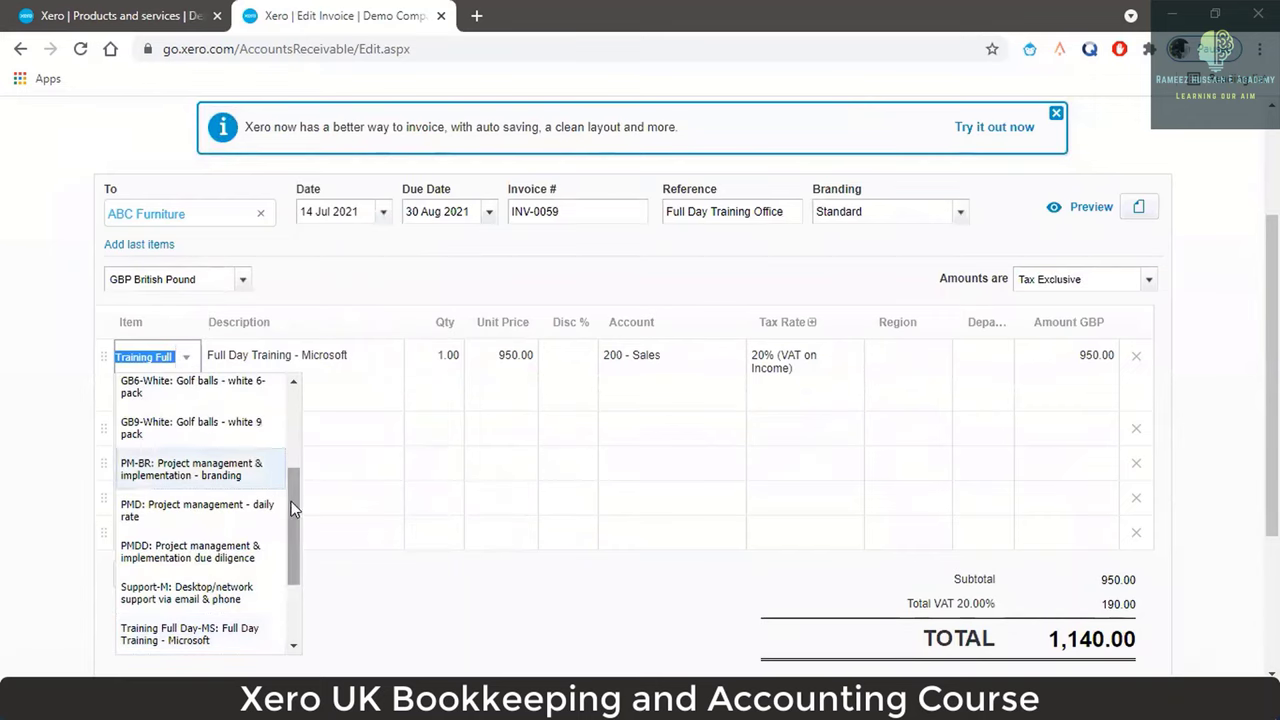
pyautogui.moveTo(289, 501); pyautogui.dragTo(289, 458)
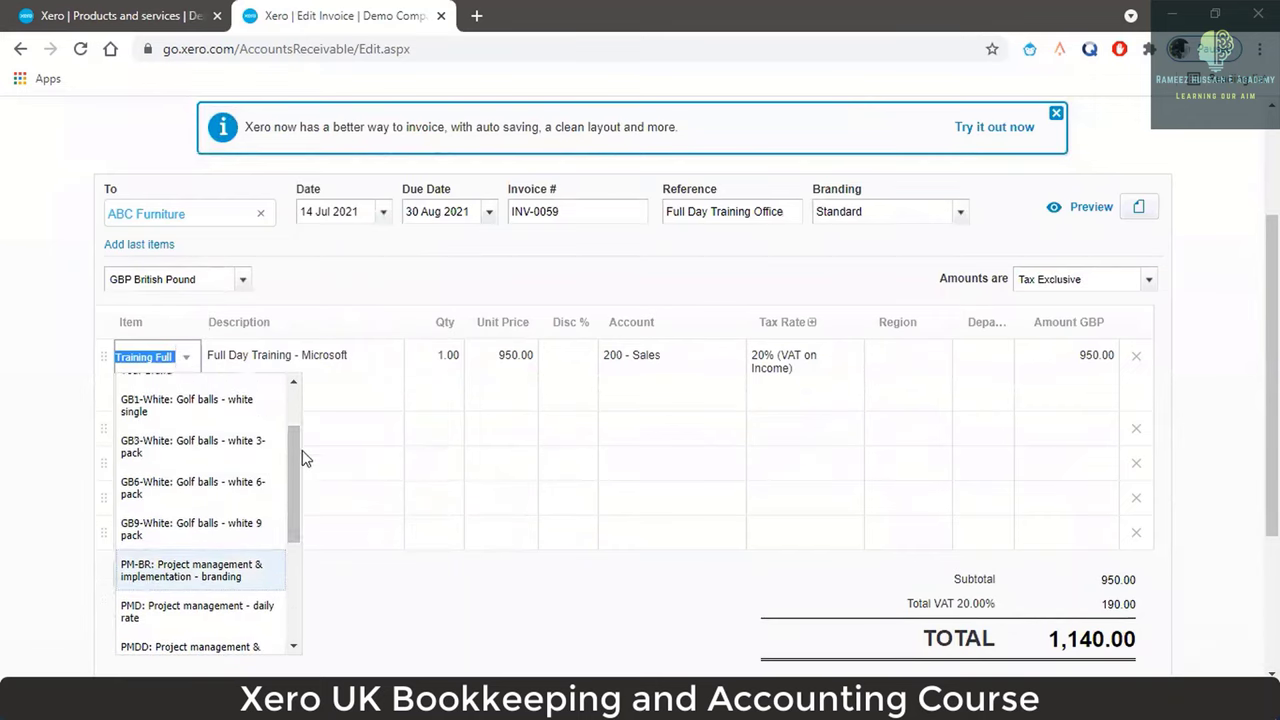
pyautogui.click(284, 476)
pyautogui.click(187, 357)
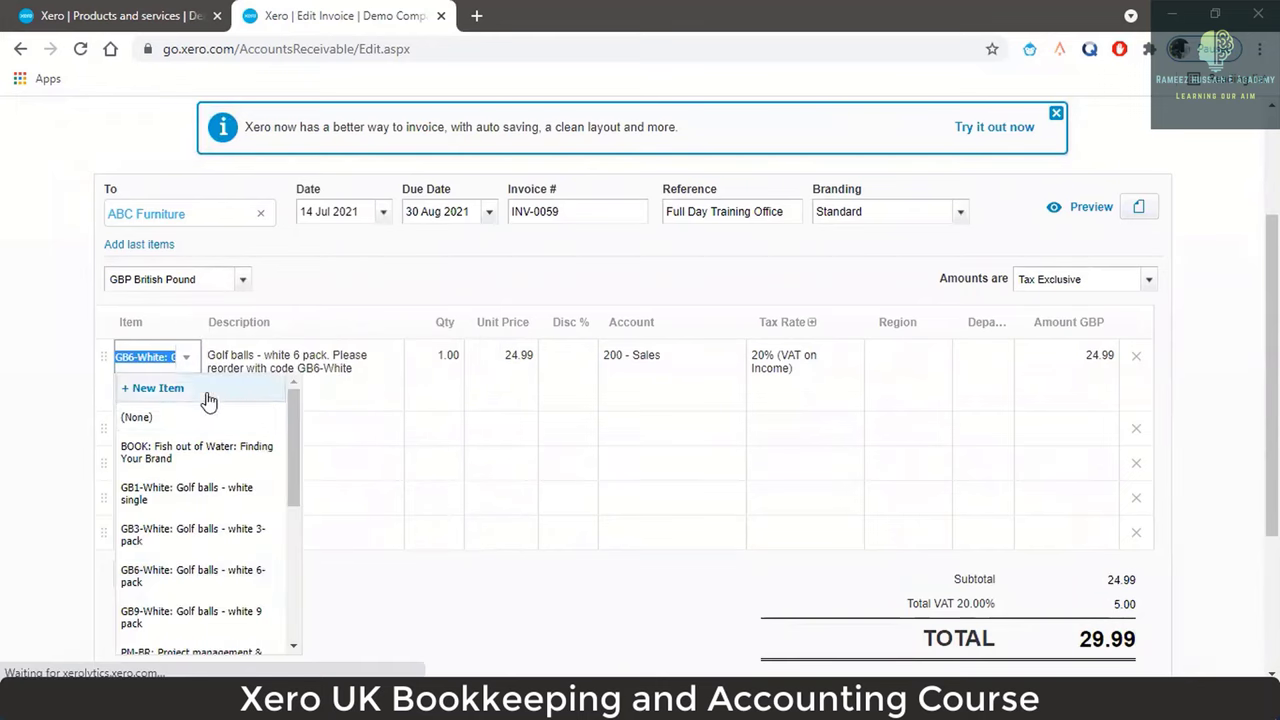
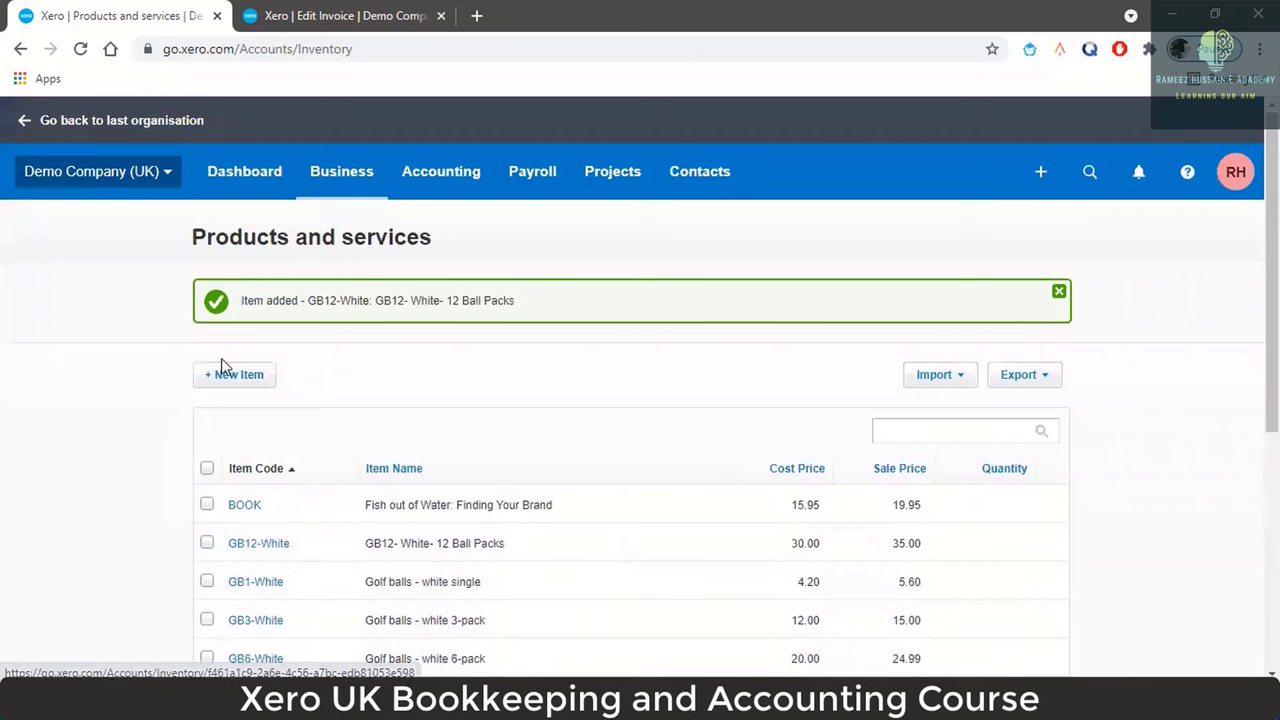
# Step: Create a new inventory item and enter TSXL as its item code
pyautogui.click(226, 374)
pyautogui.scroll(-4, 590, 346)
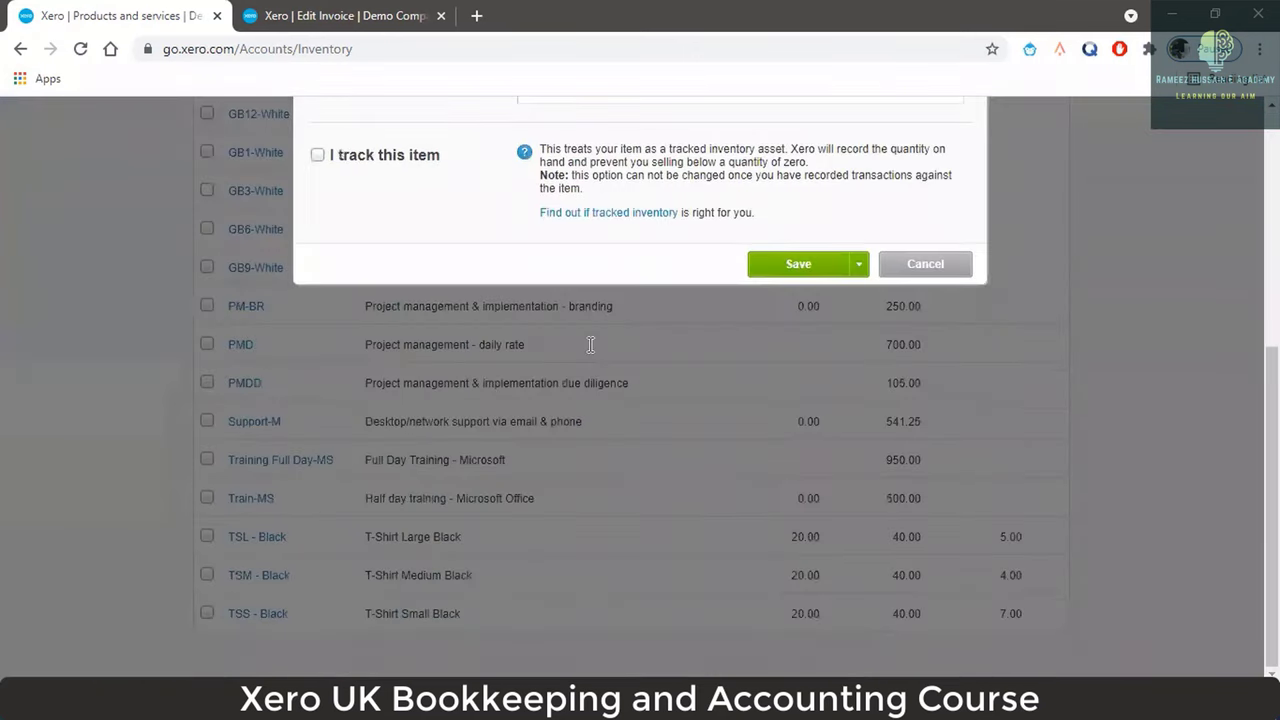
pyautogui.scroll(3, 401, 482)
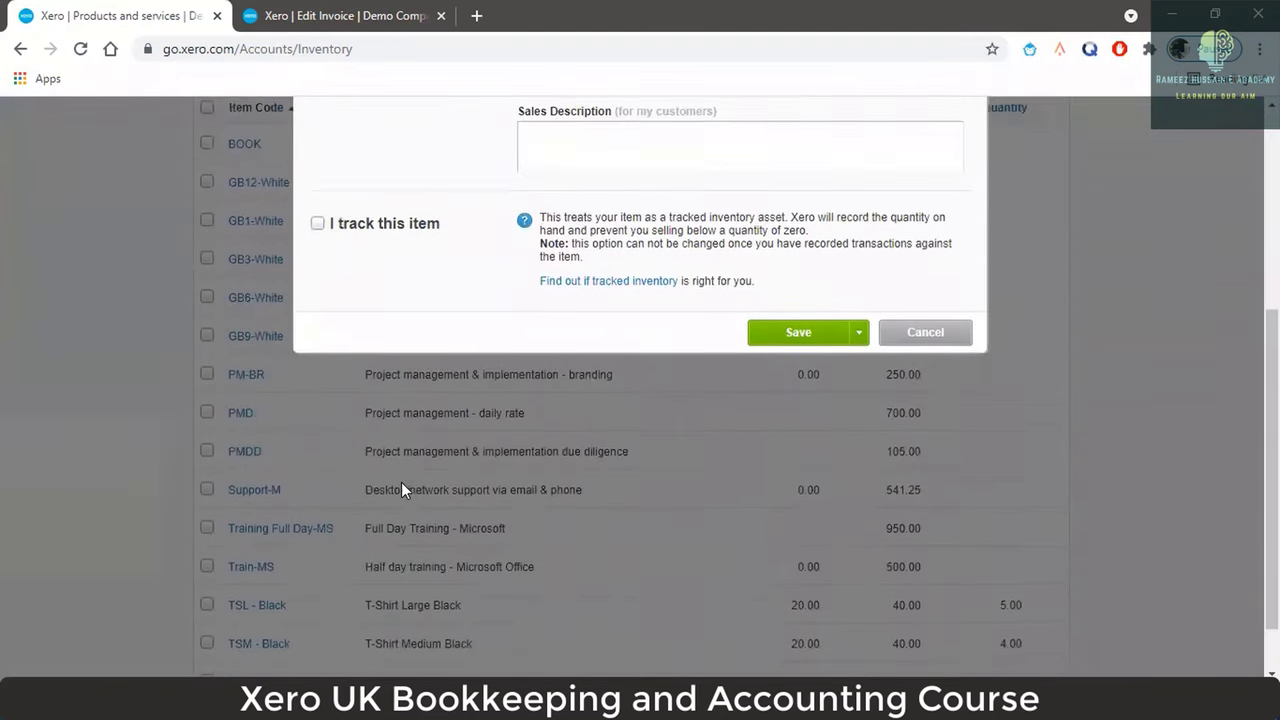
pyautogui.scroll(-3, 406, 491)
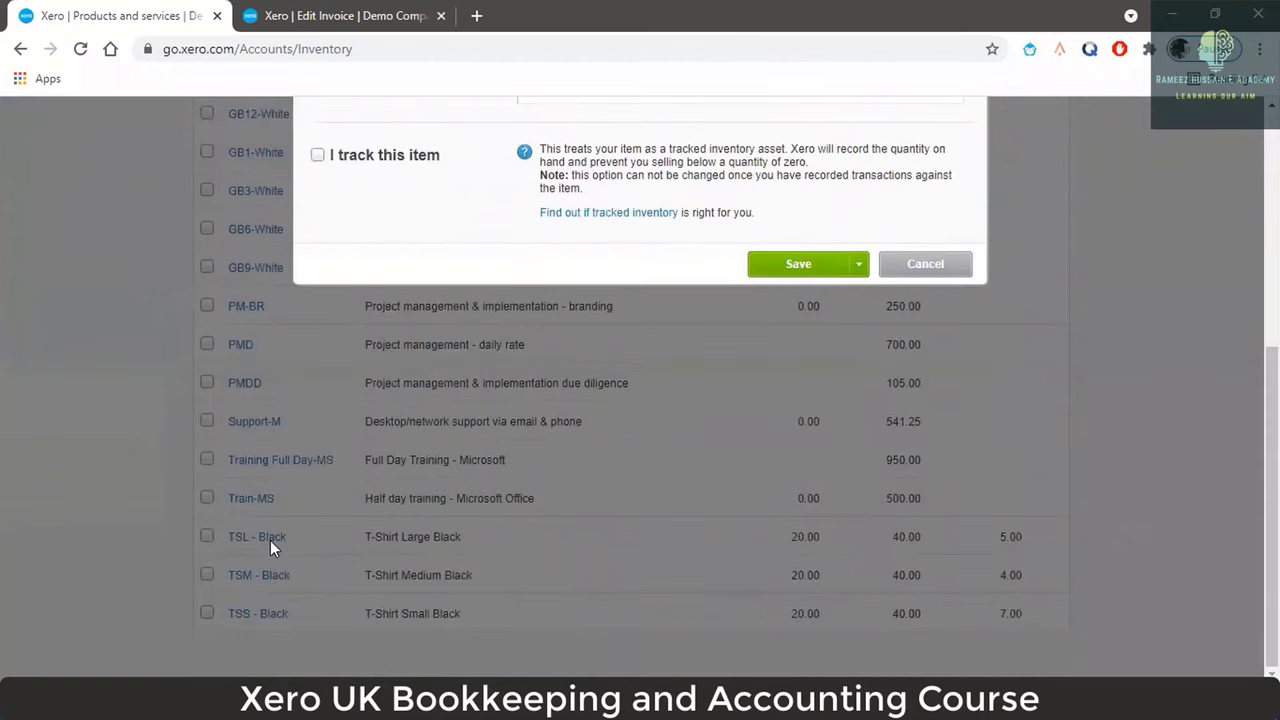
pyautogui.scroll(5, 388, 519)
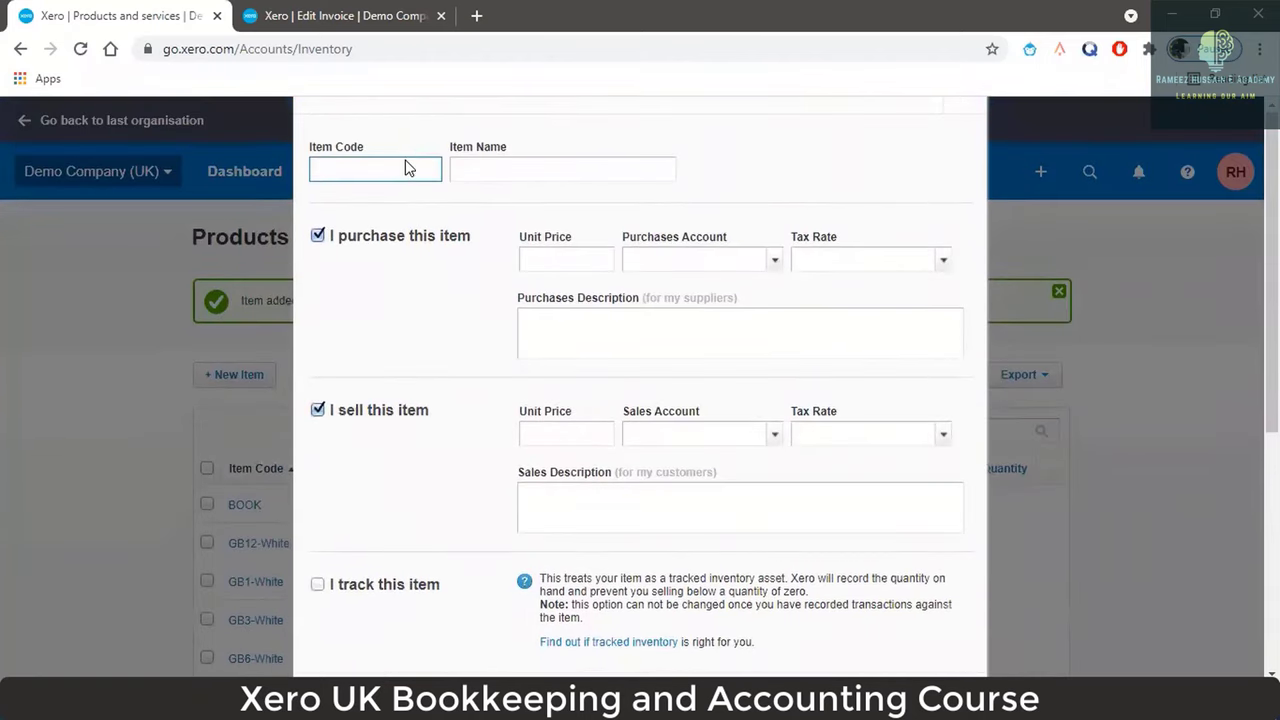
pyautogui.write('TSXL')
pyautogui.scroll(-5, 500, 300)
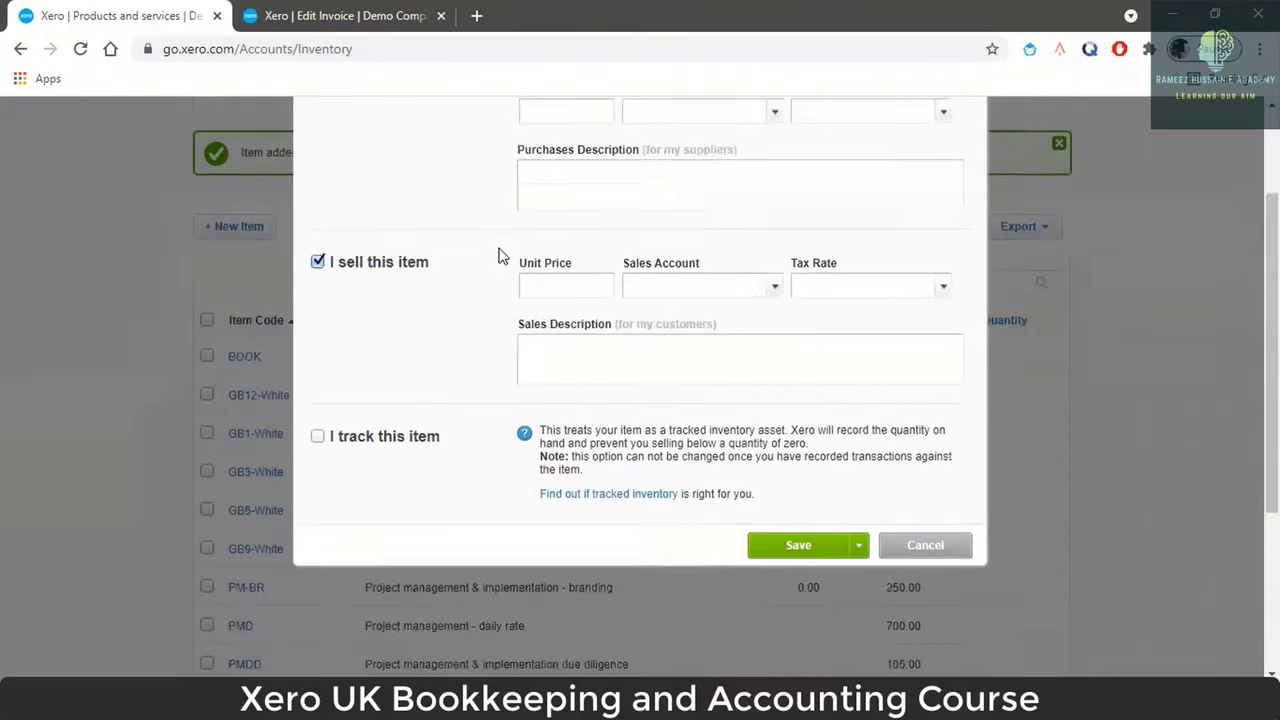
# Step: Complete the item code as 'TSXL - Black' and name the item 'T-Shirt X Large Black'
pyautogui.scroll(2, 498, 255)
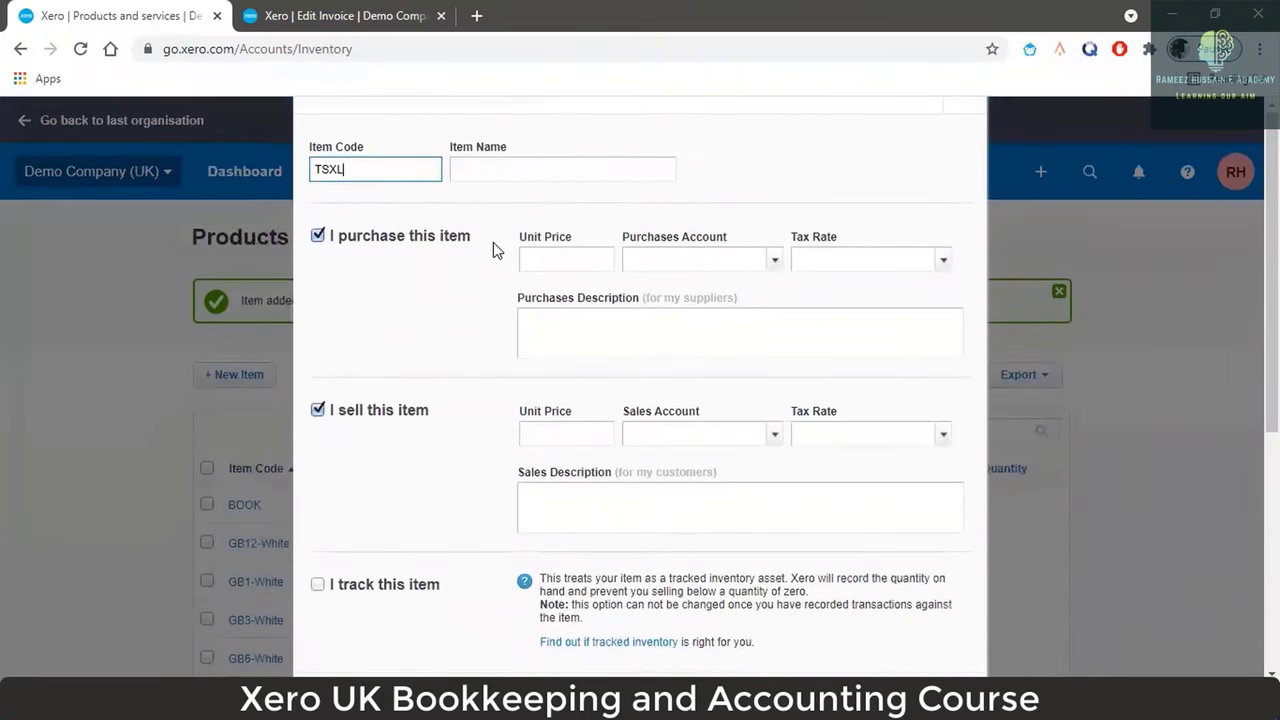
pyautogui.write('- Black')
pyautogui.scroll(-4, 503, 305)
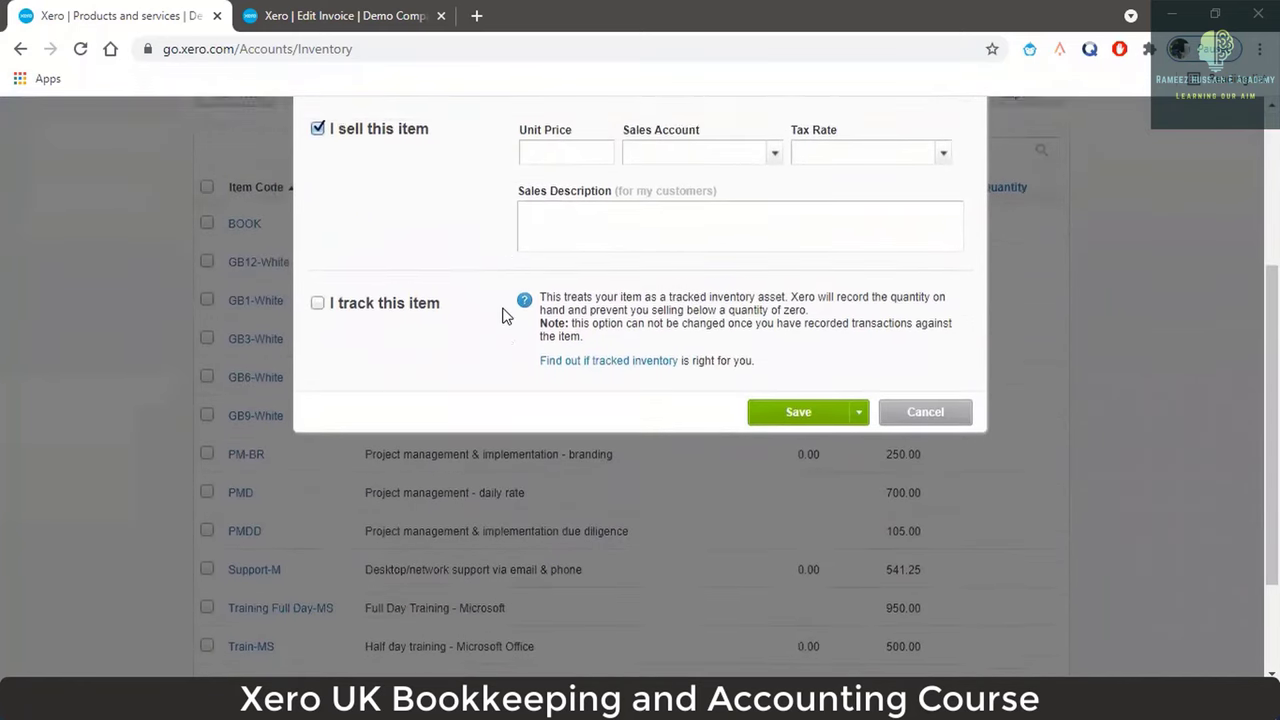
pyautogui.scroll(-1, 508, 317)
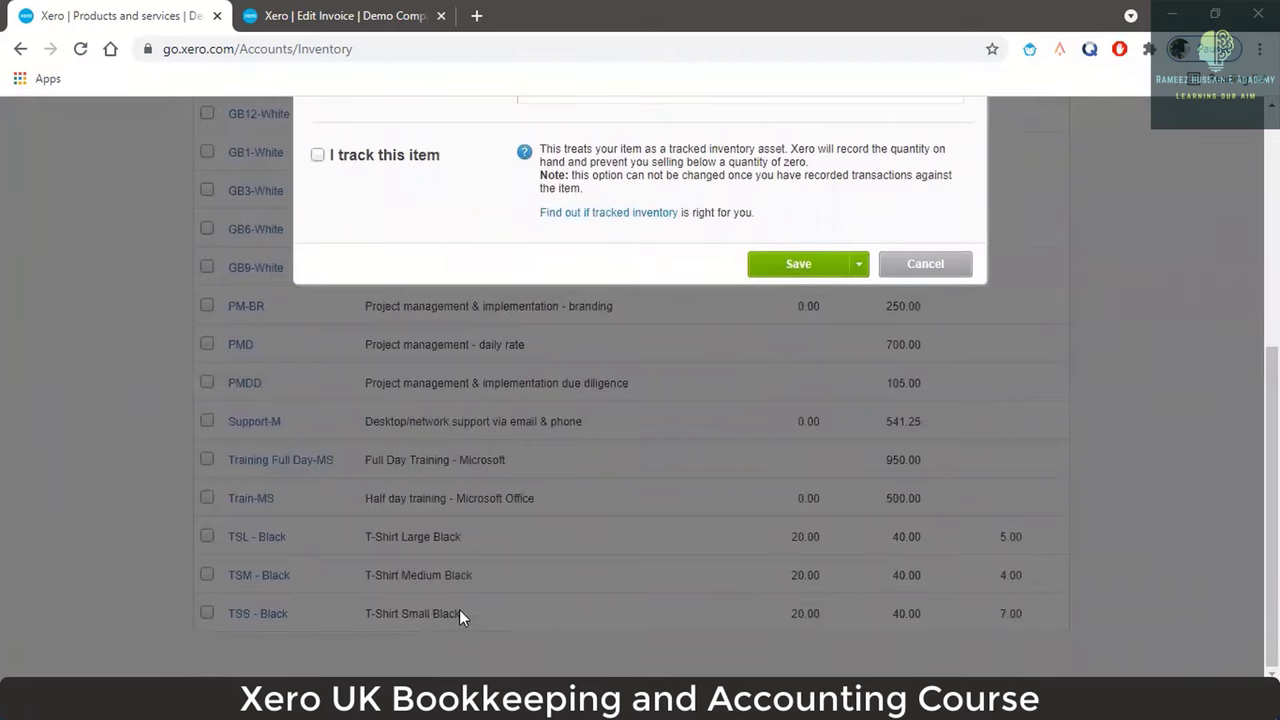
pyautogui.scroll(5, 540, 458)
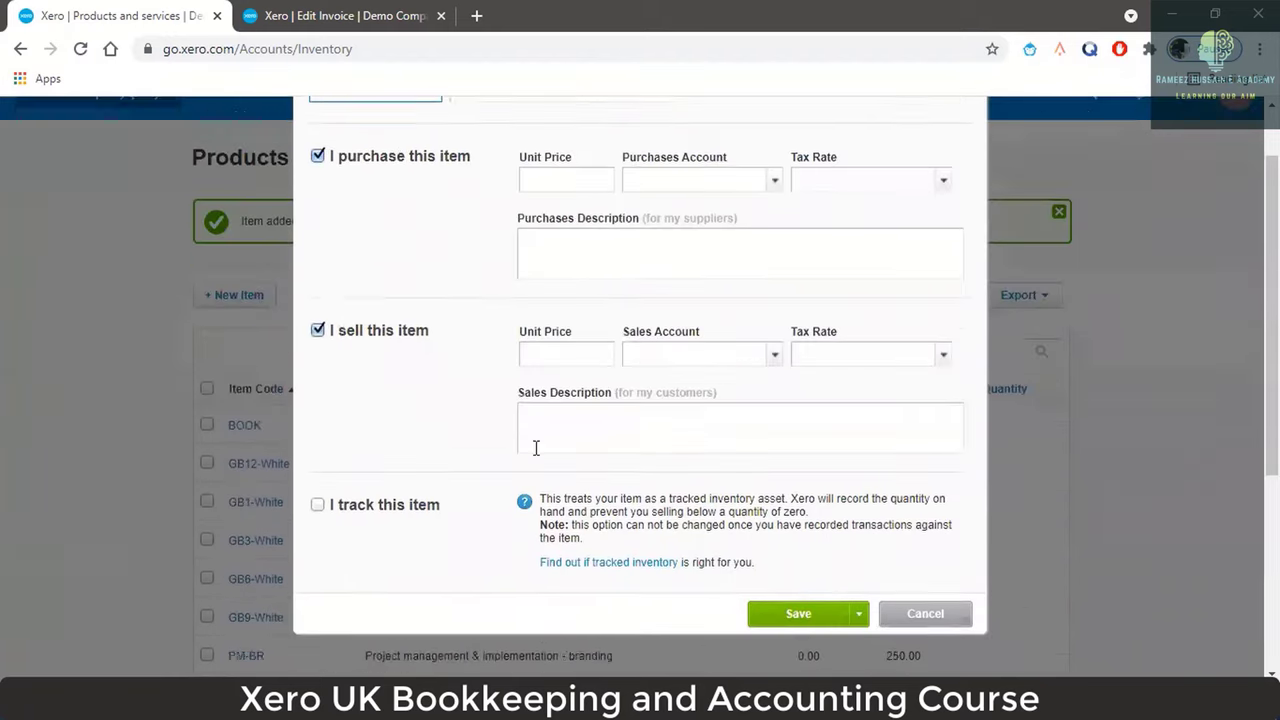
pyautogui.click(489, 117)
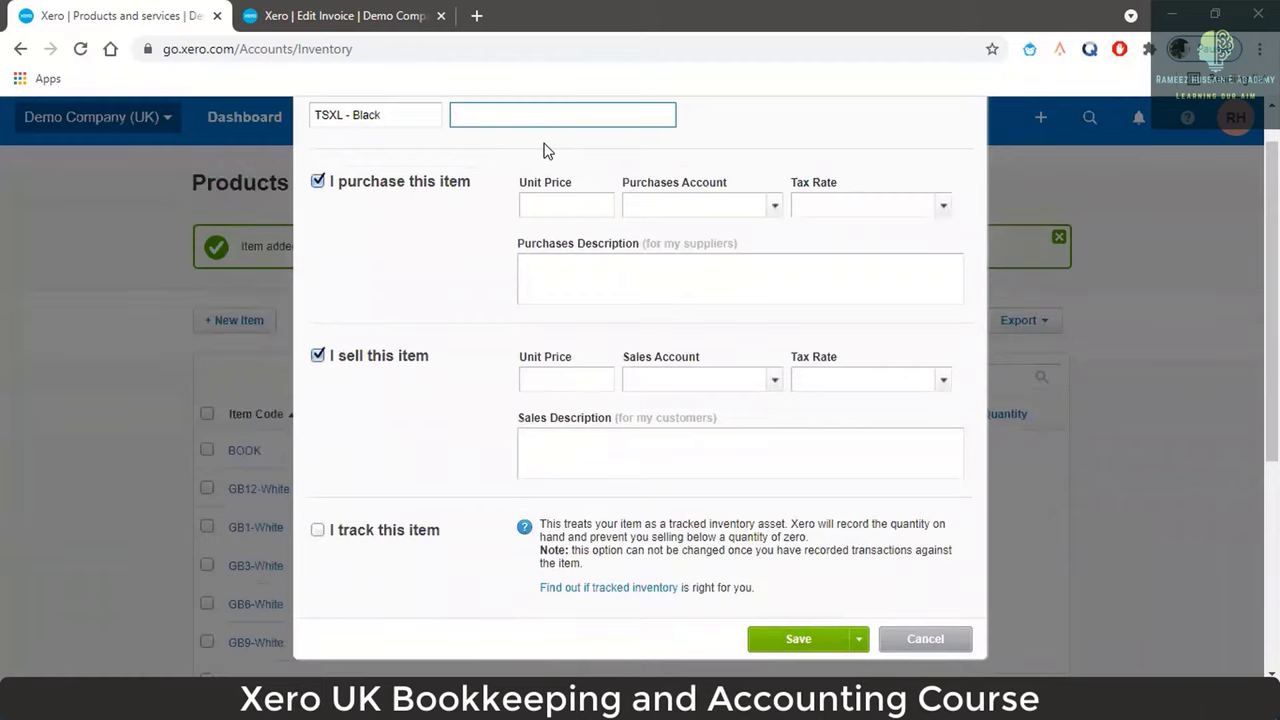
pyautogui.write('T-shirt')
pyautogui.press('BackSpace')
pyautogui.press('BackSpace')
pyautogui.press('BackSpace')
pyautogui.press('BackSpace')
pyautogui.press('BackSpace')
pyautogui.write('Sg')
pyautogui.press('BackSpace')
pyautogui.write('hirt X Large Black')
pyautogui.scroll(1, 668, 204)
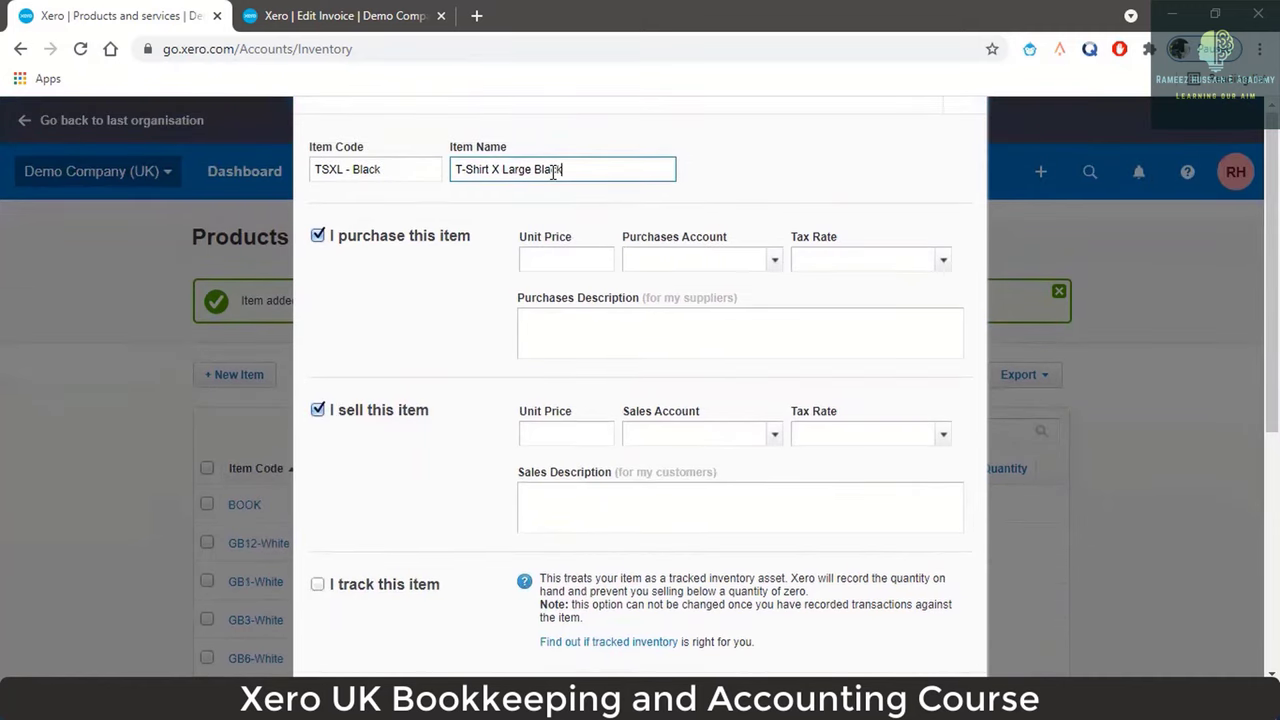
# Step: Set purchase unit price 20 with 310 - Cost of Goods Sold as the purchases account
pyautogui.click(571, 260)
pyautogui.scroll(-1, 529, 403)
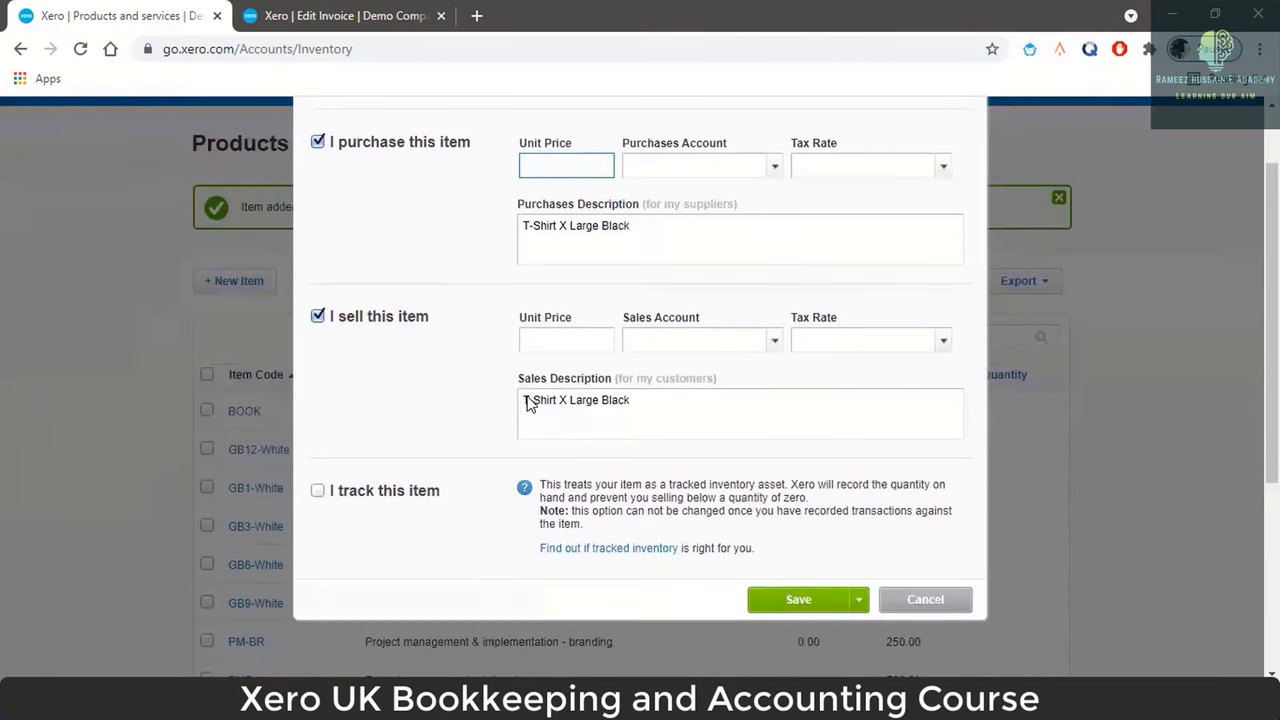
pyautogui.scroll(1, 548, 369)
pyautogui.write('20')
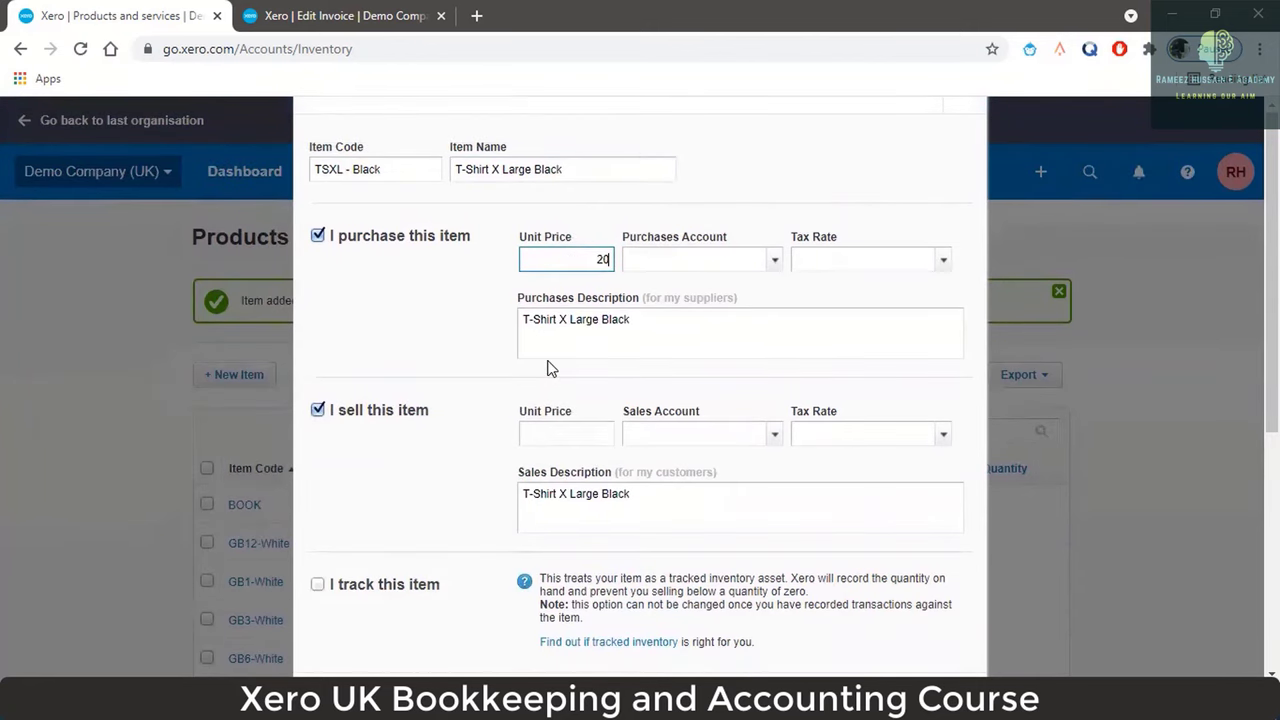
pyautogui.click(716, 263)
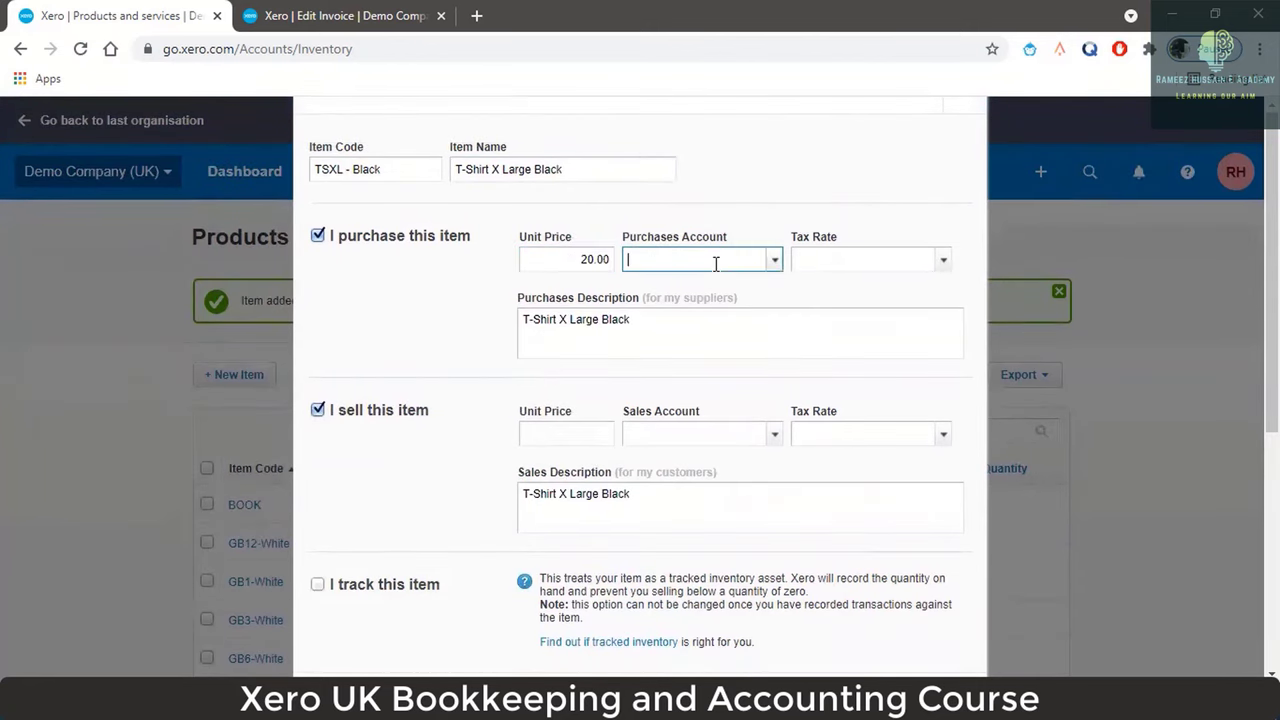
pyautogui.click(772, 260)
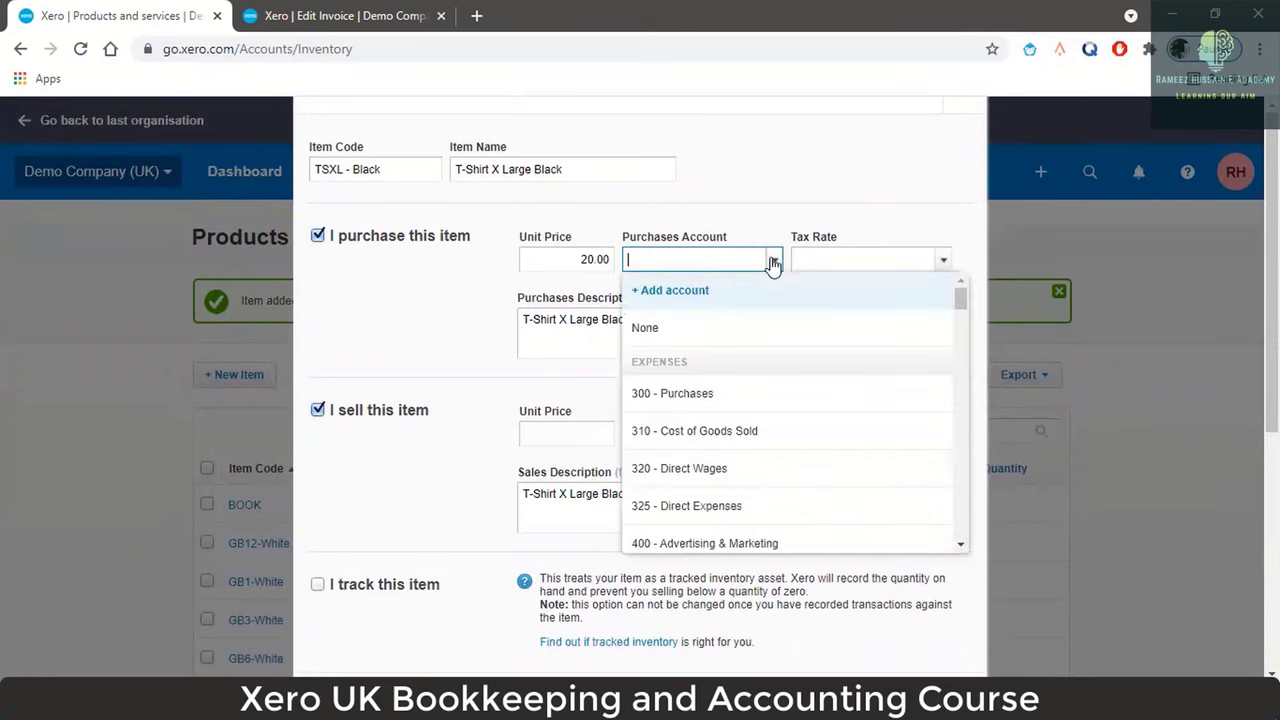
pyautogui.click(697, 428)
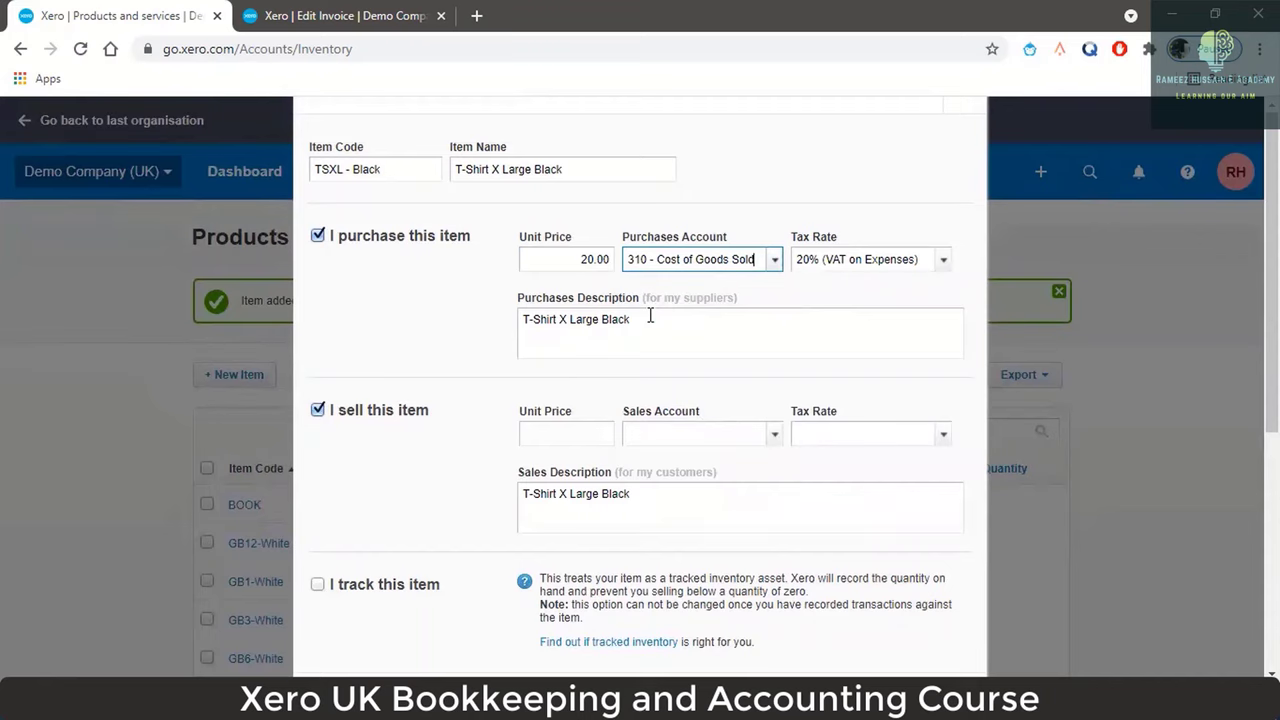
pyautogui.scroll(-1, 757, 313)
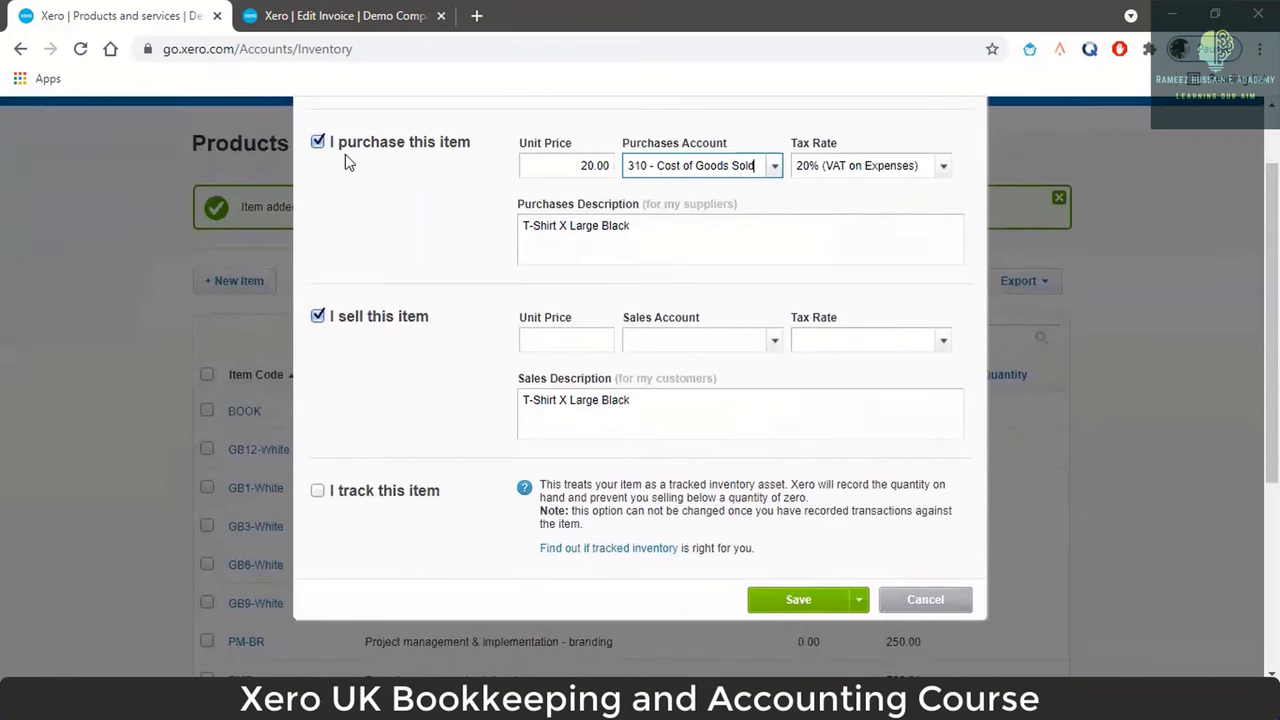
# Step: Set sales unit price 30 with 200 - Sales as the sales account
pyautogui.click(566, 344)
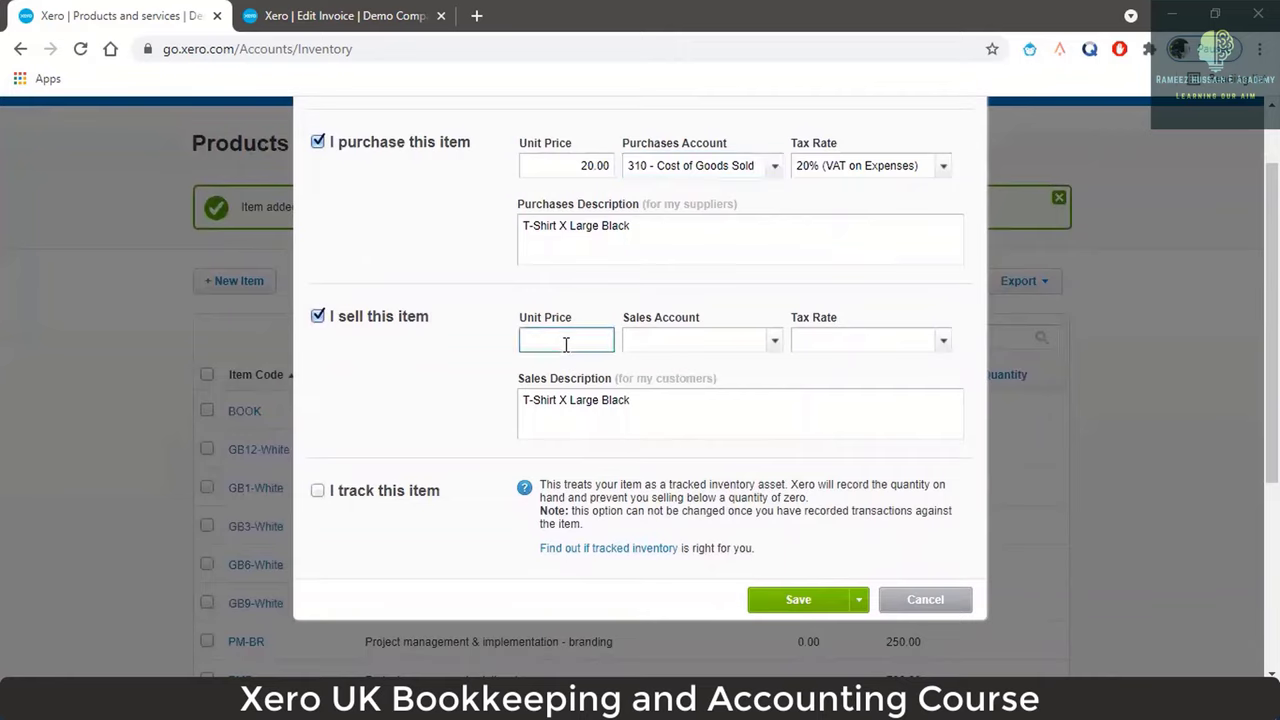
pyautogui.write('30')
pyautogui.click(674, 342)
pyautogui.write('200')
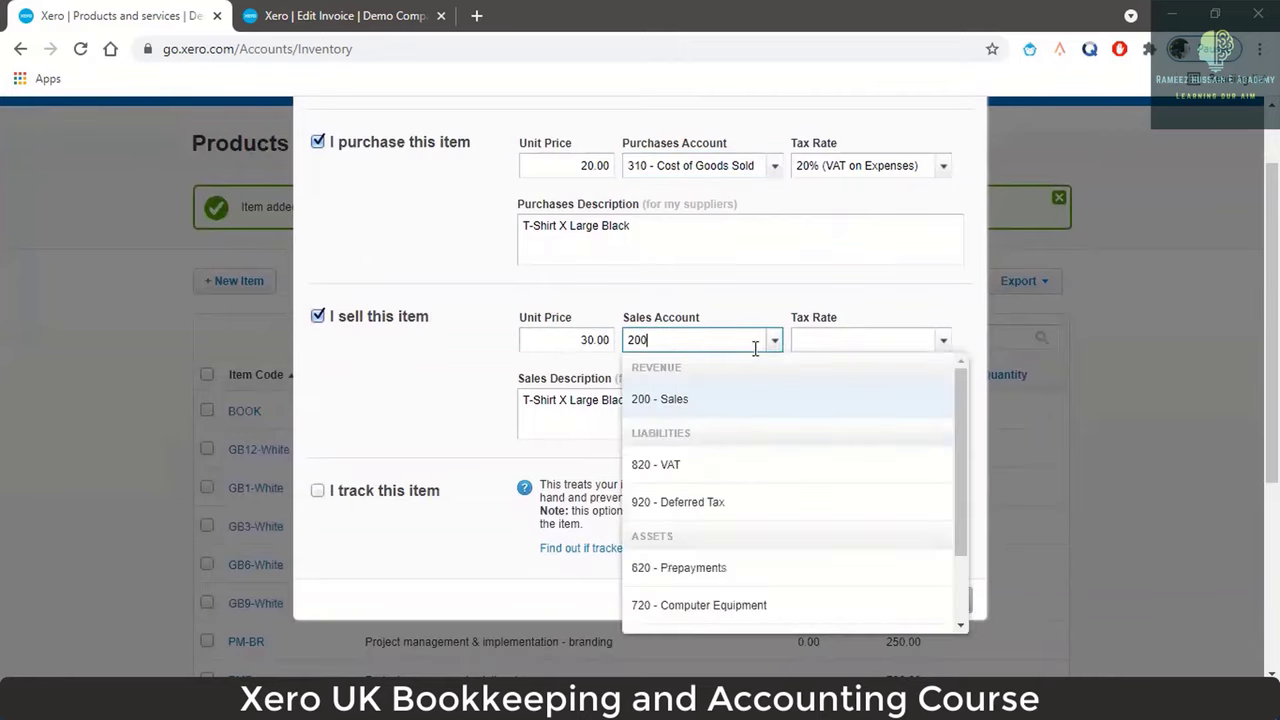
pyautogui.click(840, 390)
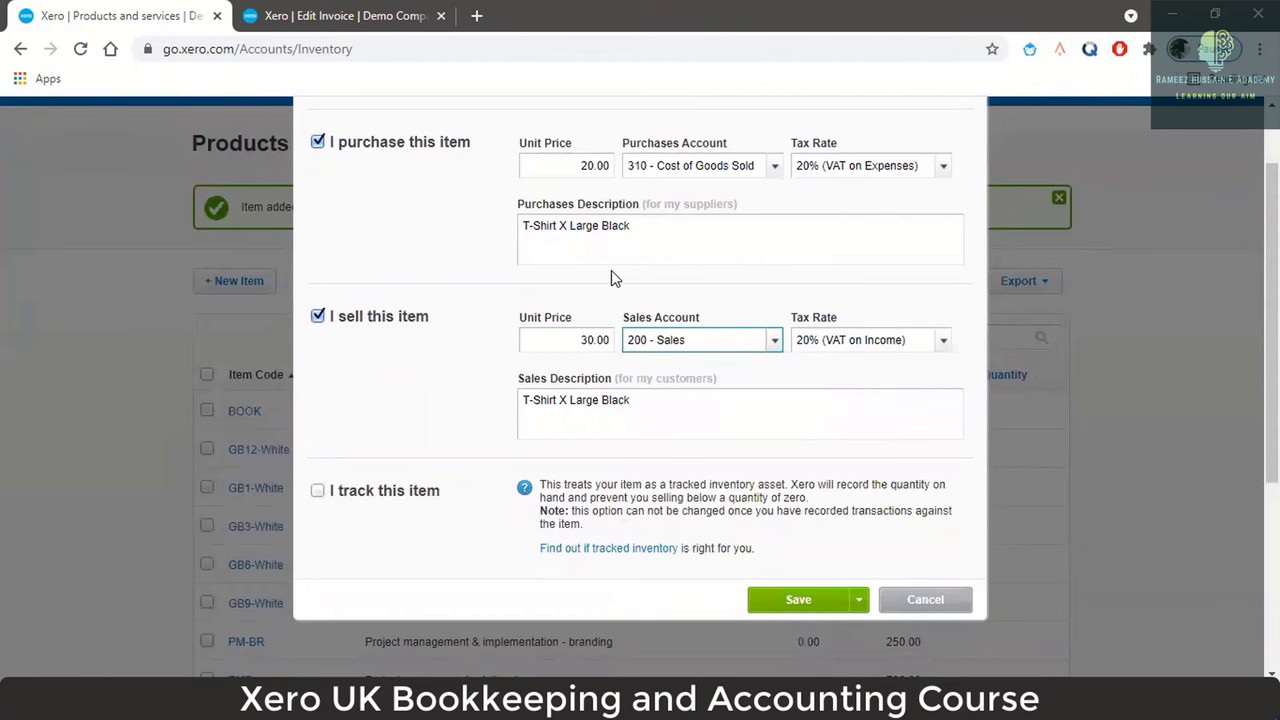
pyautogui.scroll(1, 612, 269)
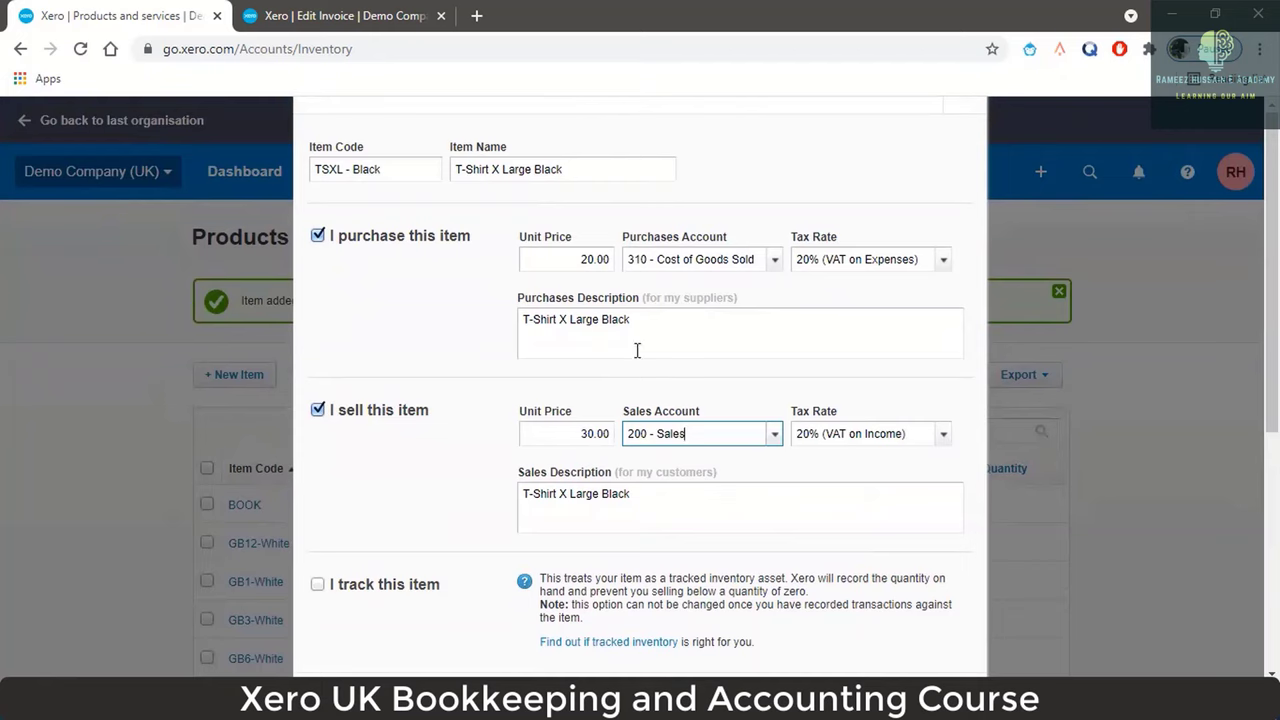
pyautogui.scroll(-1, 598, 360)
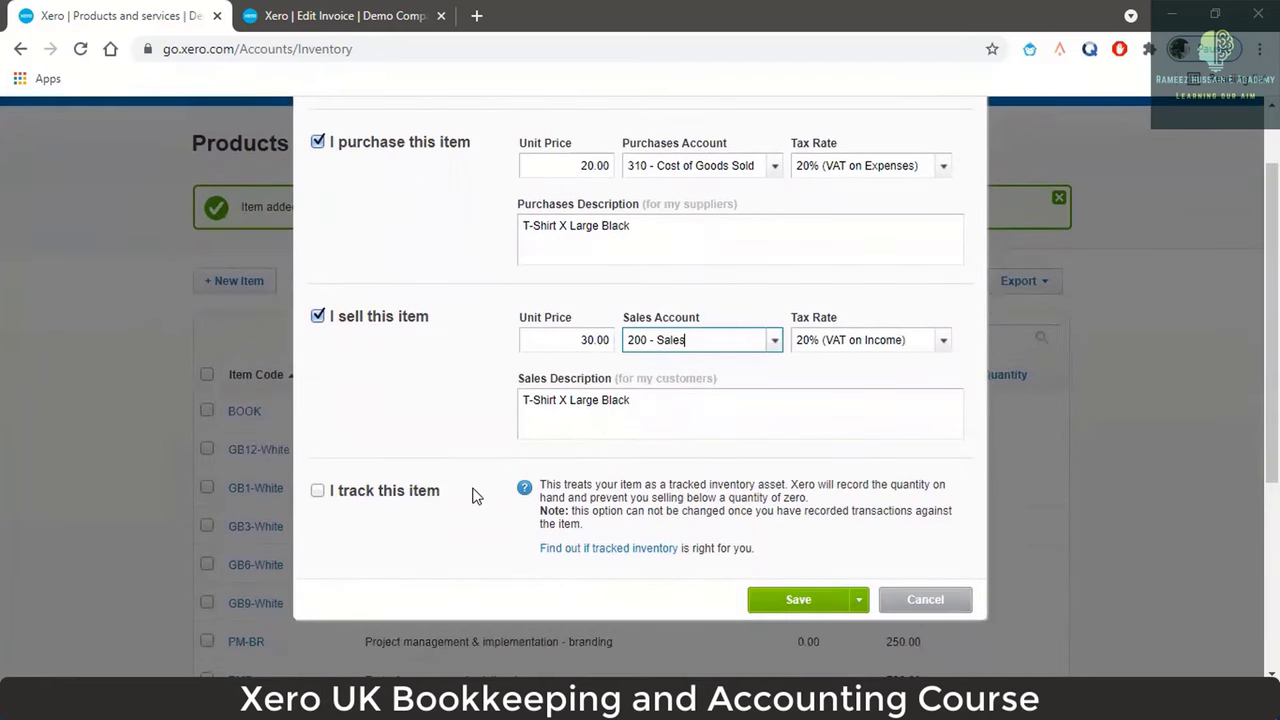
# Step: Mark the item as tracked inventory and attempt to save it
pyautogui.click(318, 491)
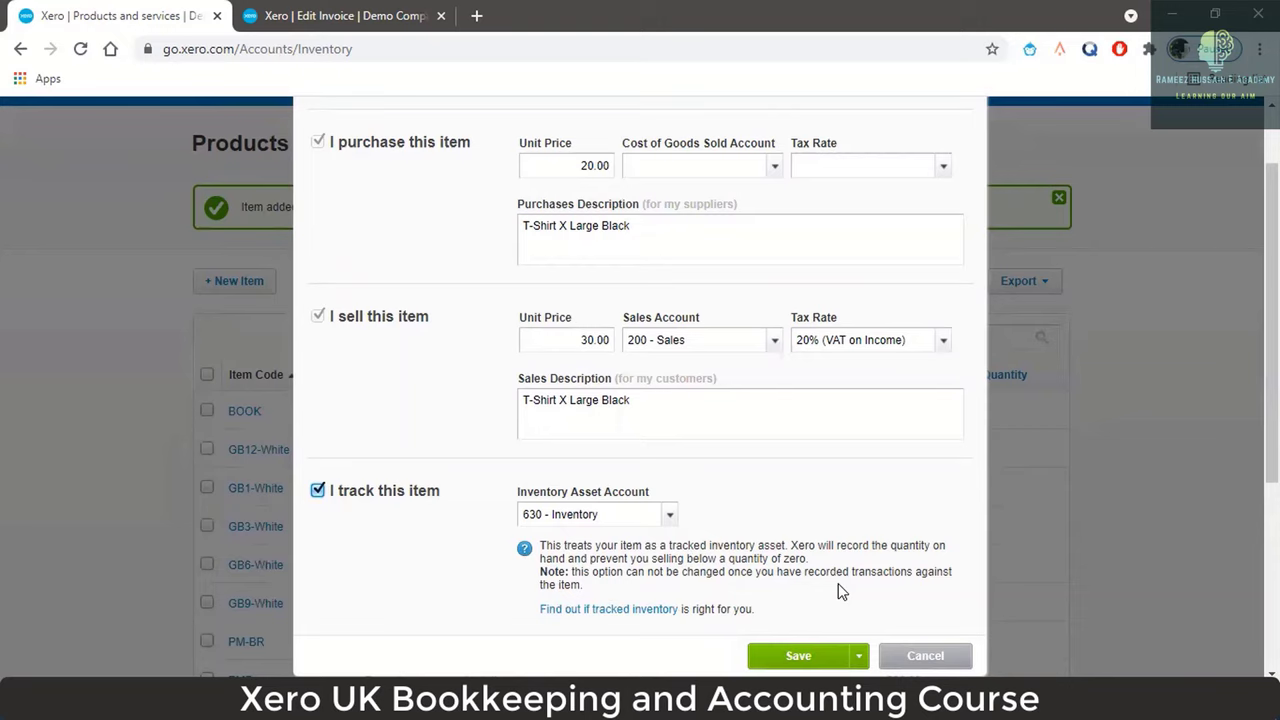
pyautogui.click(797, 658)
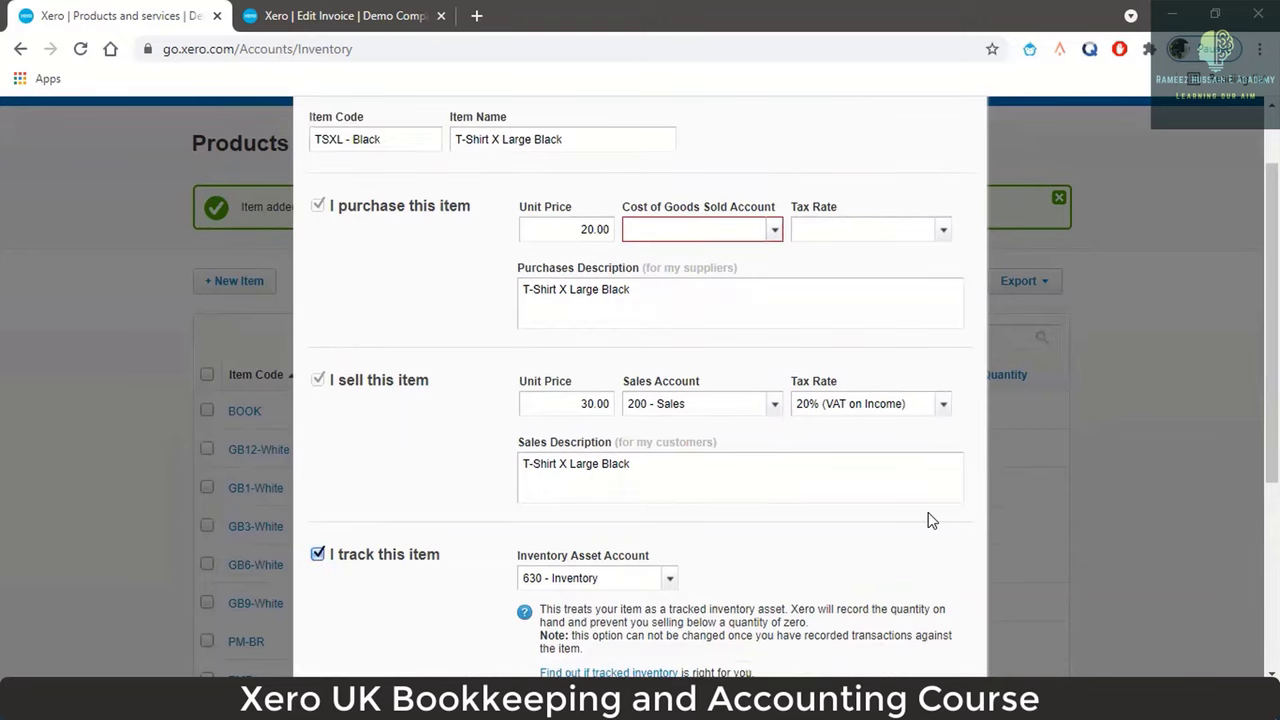
pyautogui.scroll(-3, 928, 517)
pyautogui.click(857, 440)
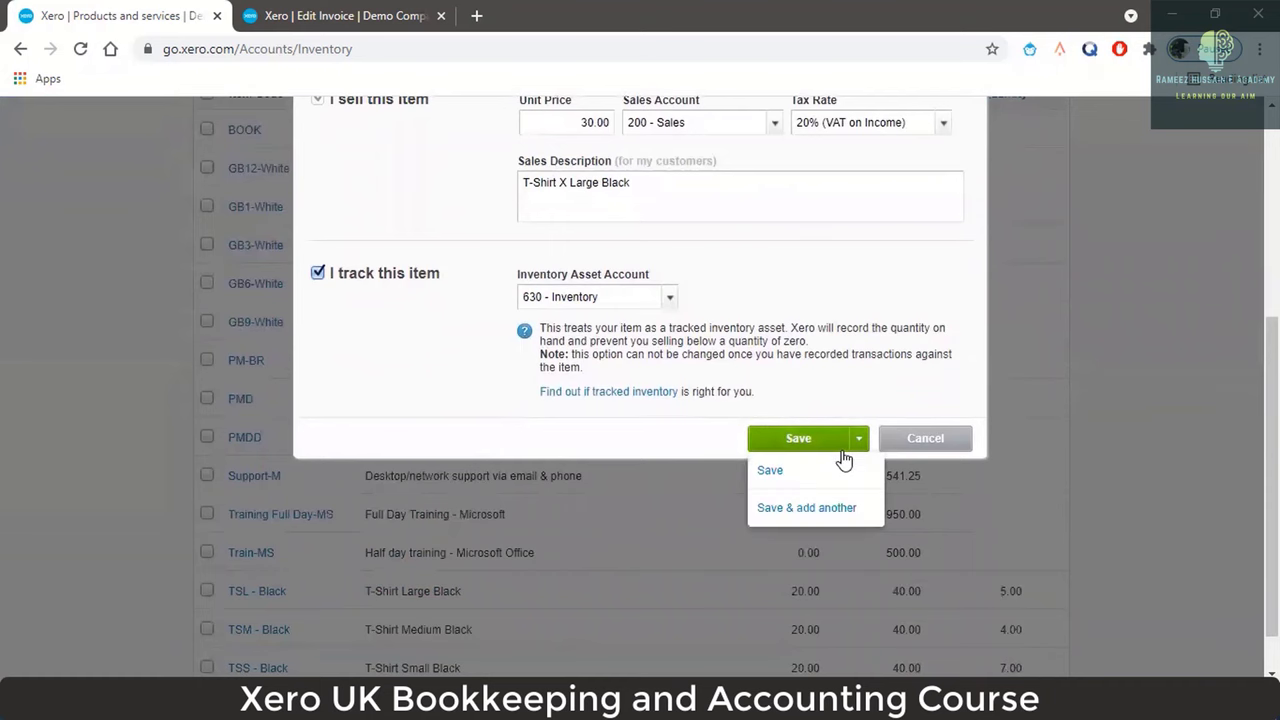
pyautogui.click(783, 470)
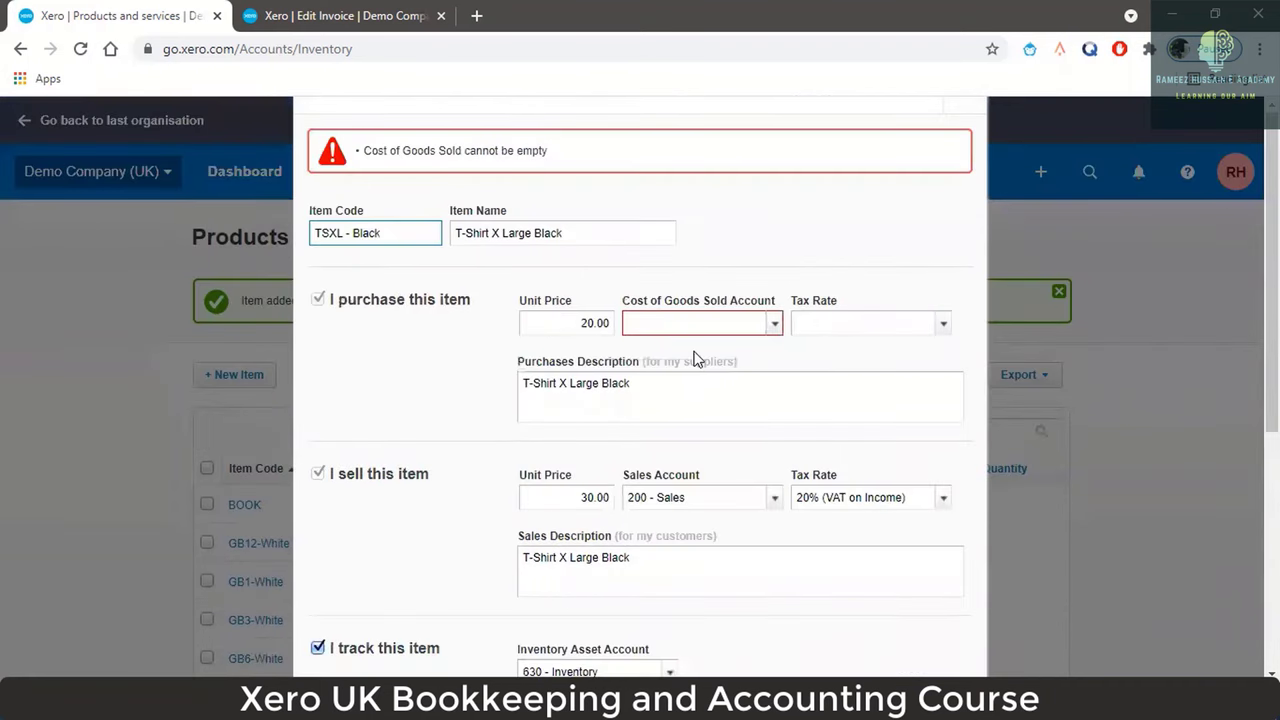
# Step: Choose 310 - Cost of Goods Sold as the cost of goods sold account and save the item
pyautogui.click(774, 324)
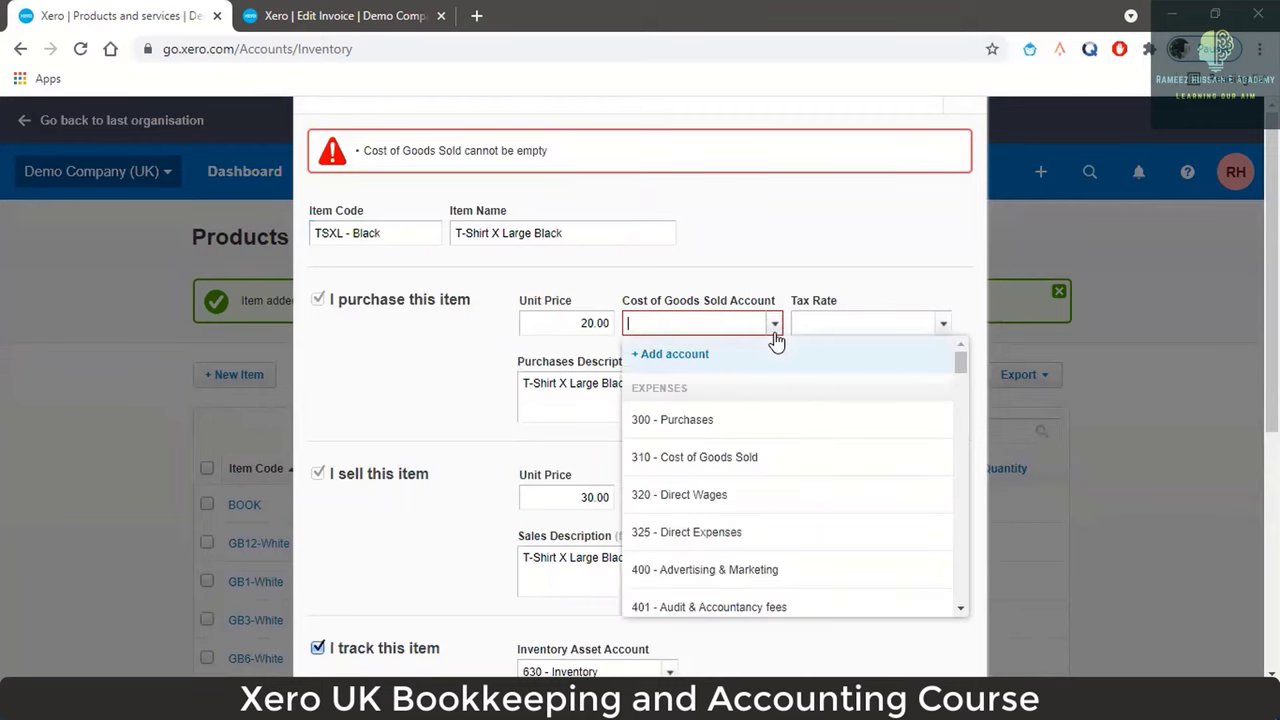
pyautogui.click(745, 462)
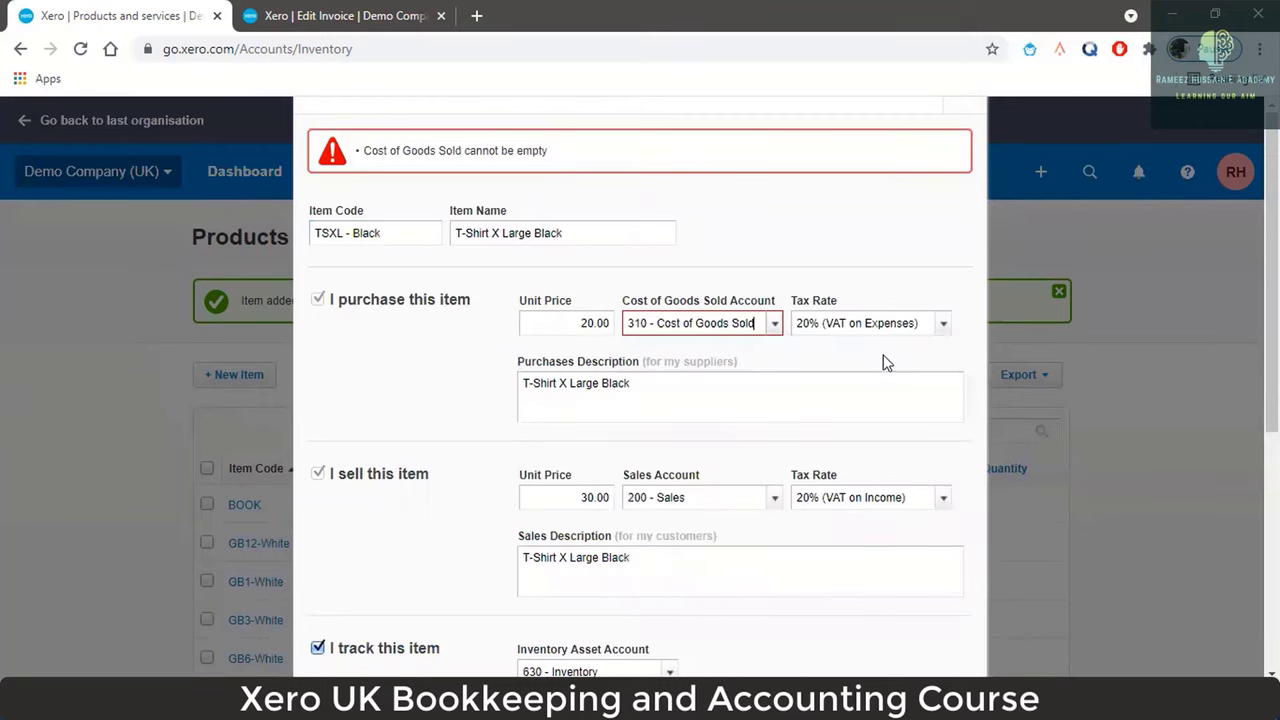
pyautogui.scroll(-4, 740, 383)
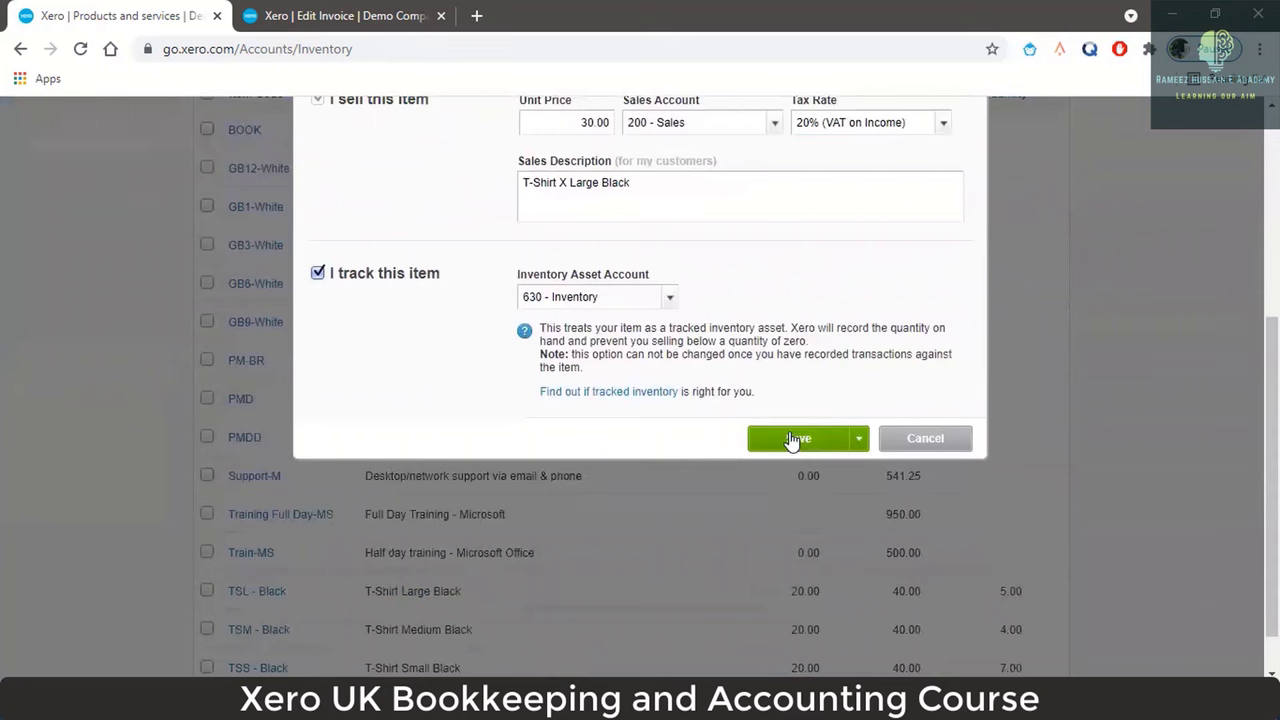
pyautogui.click(790, 440)
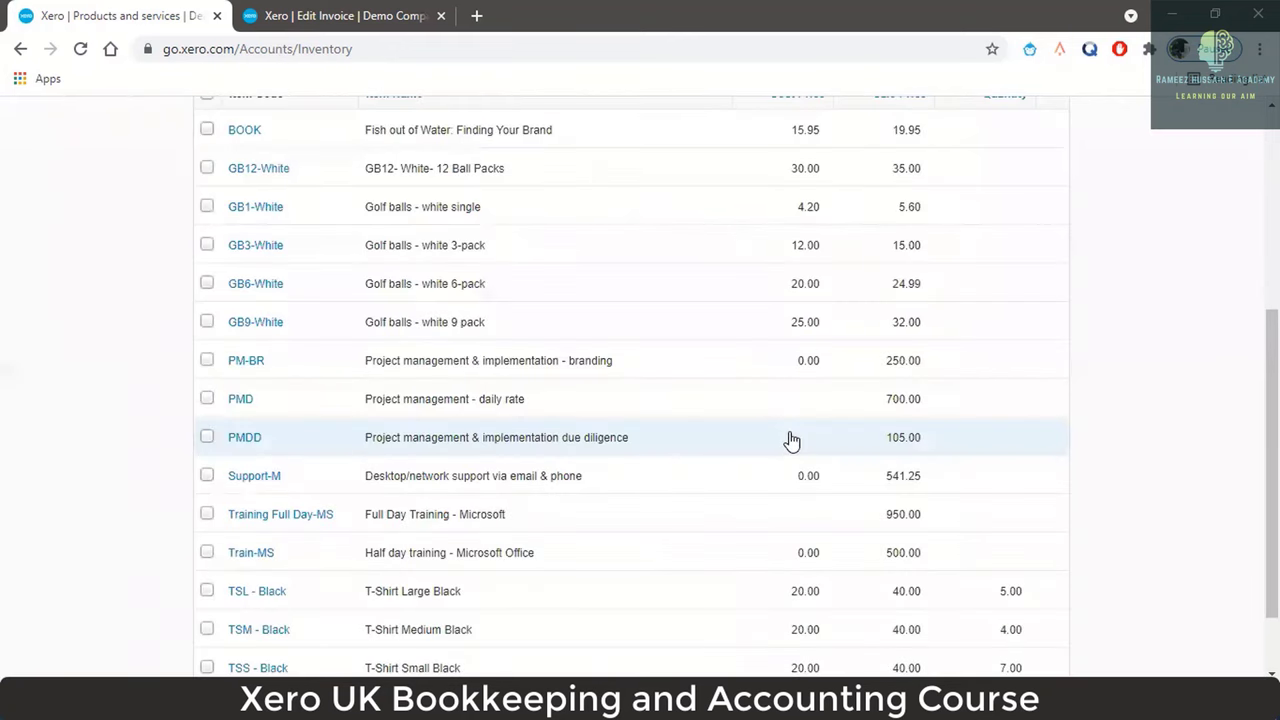
pyautogui.scroll(-2, 790, 440)
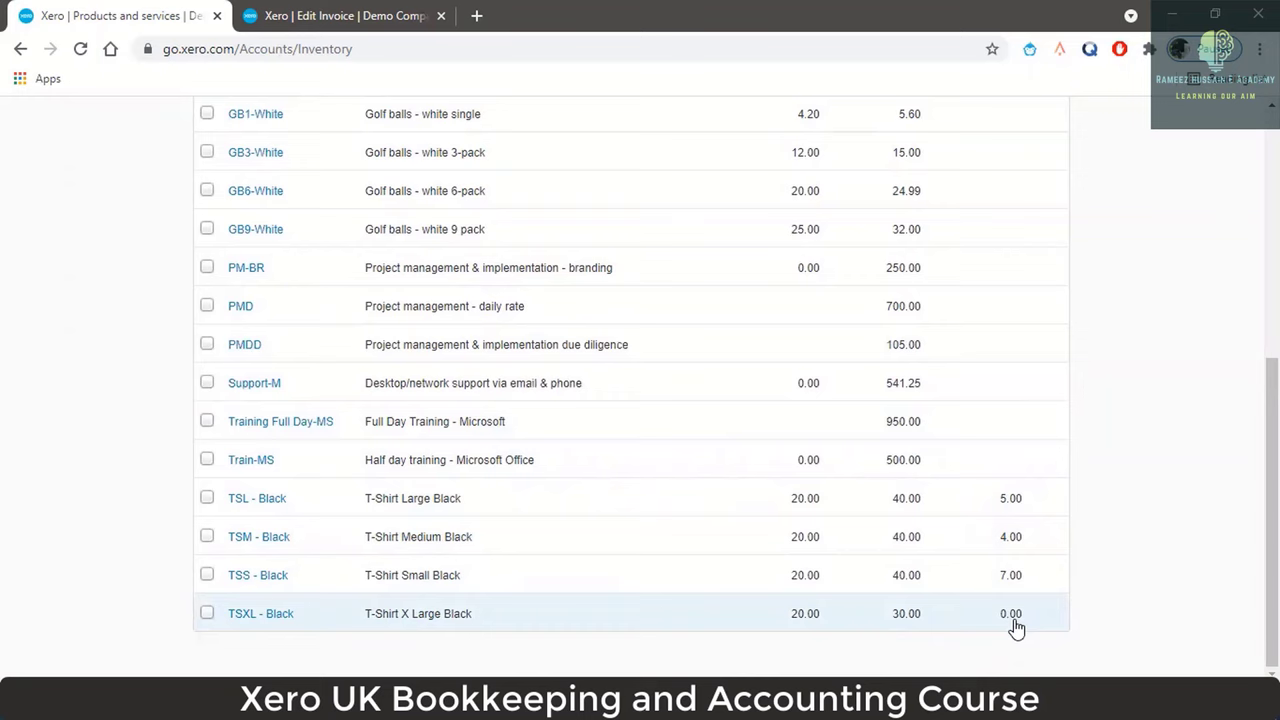
# Step: Return to the Edit Invoice tab and select Bayside Wholesale as the invoice customer
pyautogui.click(361, 22)
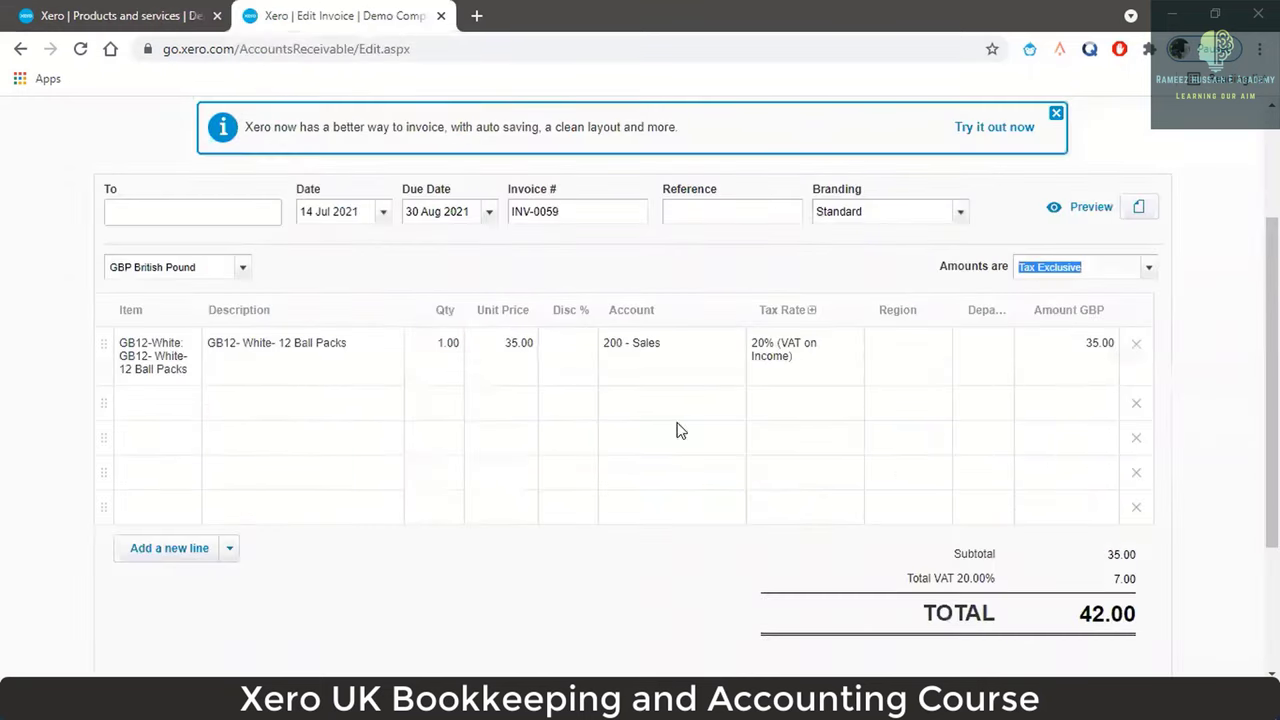
pyautogui.click(258, 213)
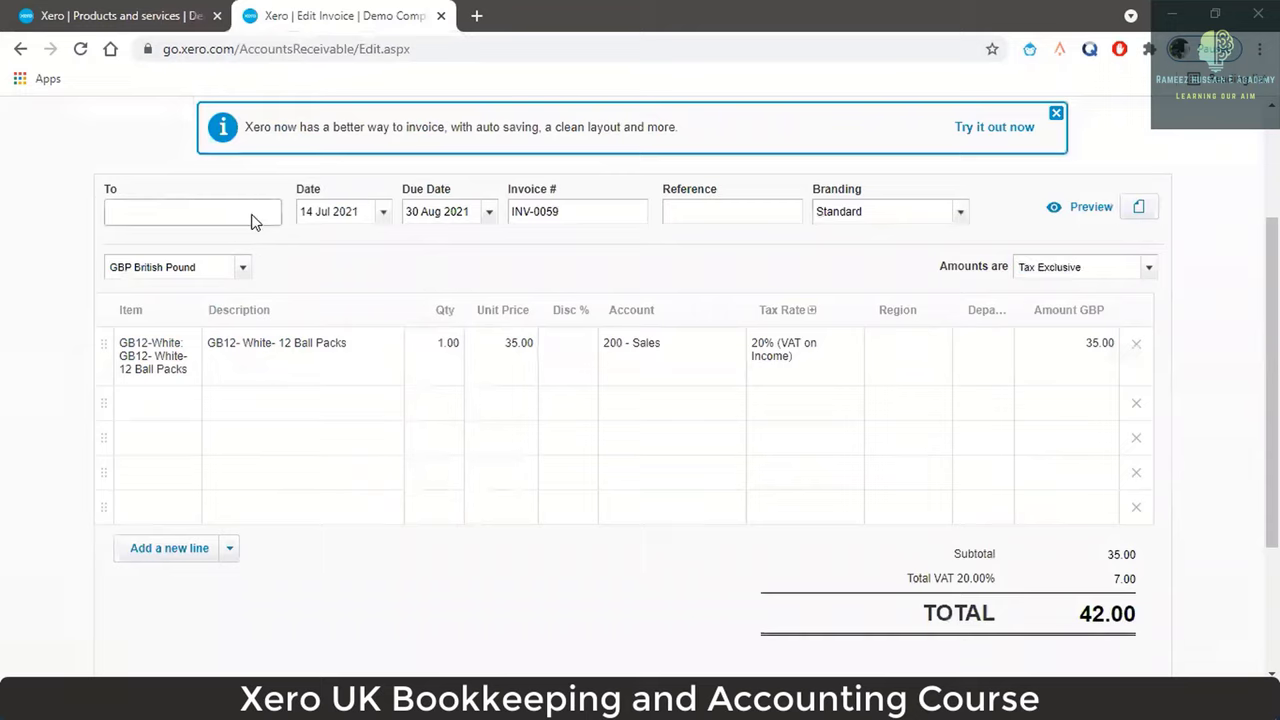
pyautogui.write('a')
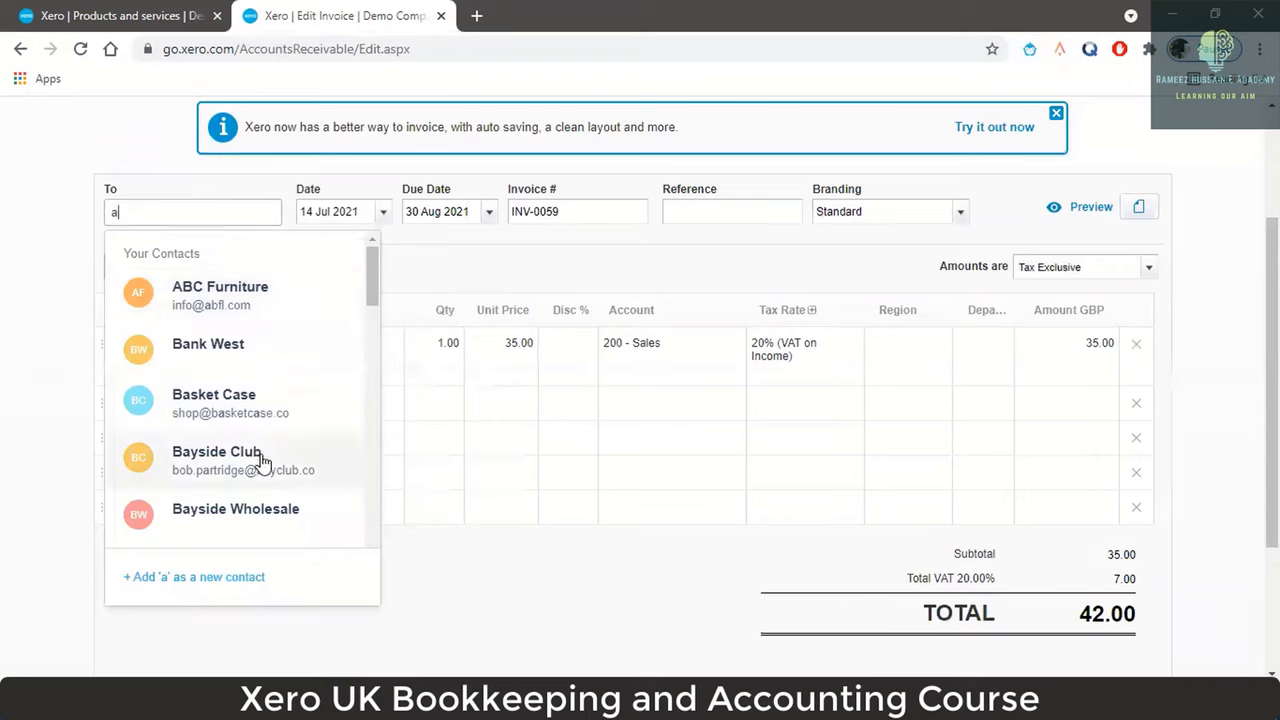
pyautogui.scroll(-2, 280, 443)
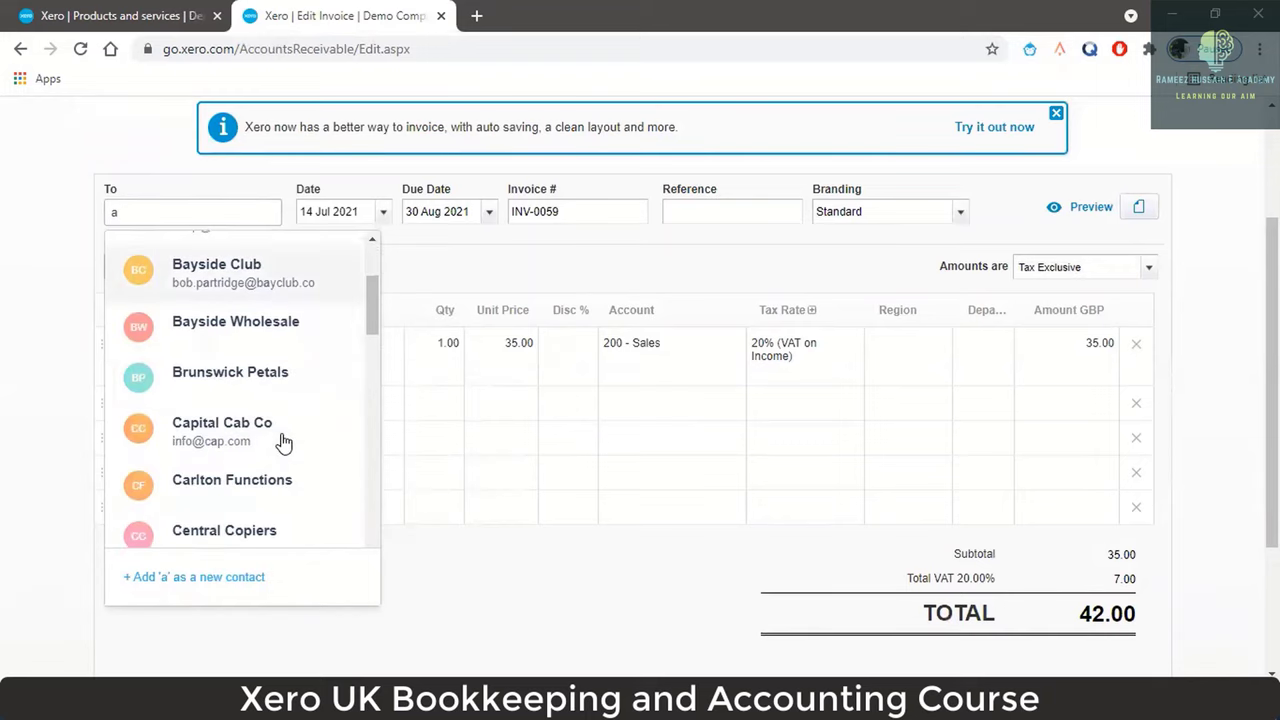
pyautogui.click(284, 341)
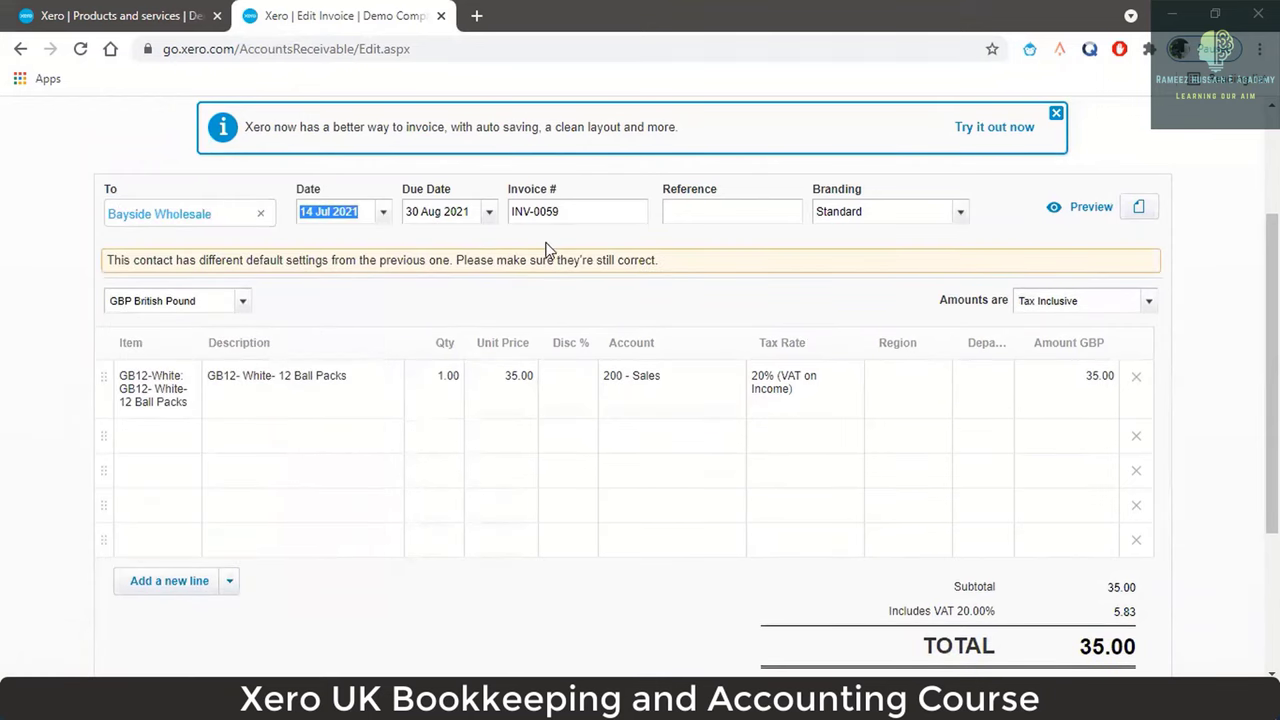
pyautogui.scroll(2, 620, 252)
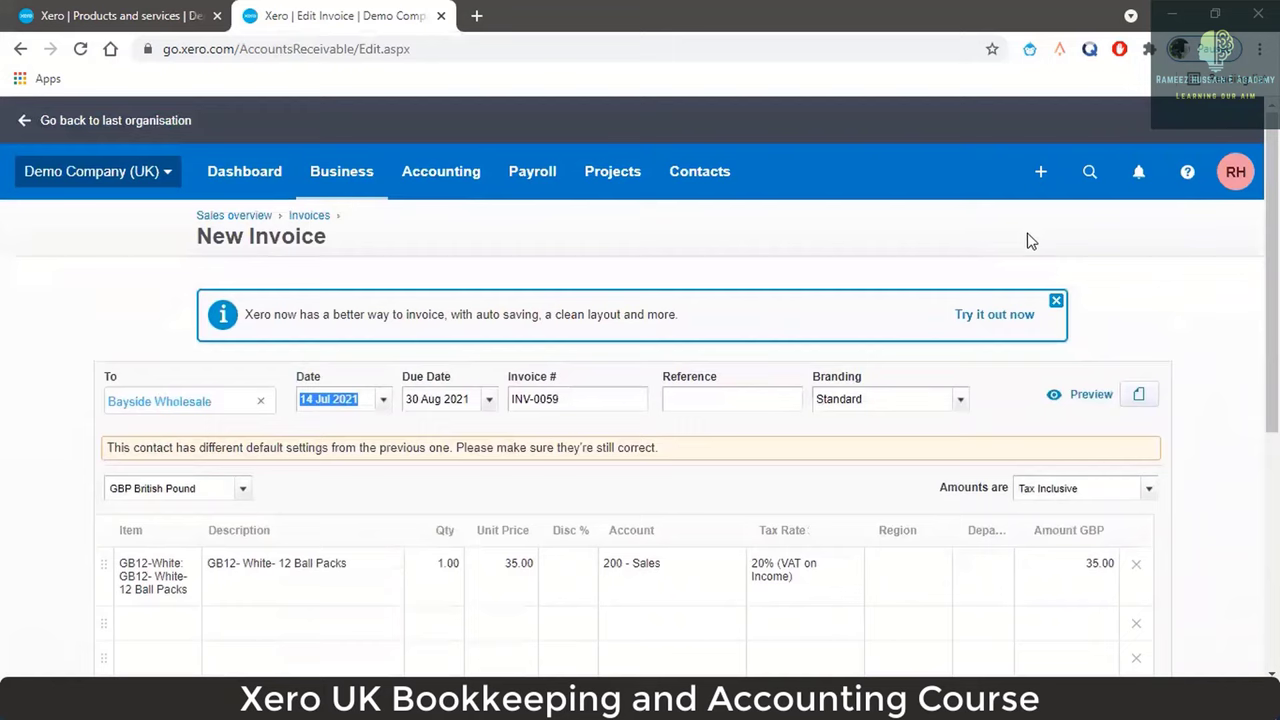
# Step: Start a new bill with Bayside Wholesale as the supplier
pyautogui.click(1036, 176)
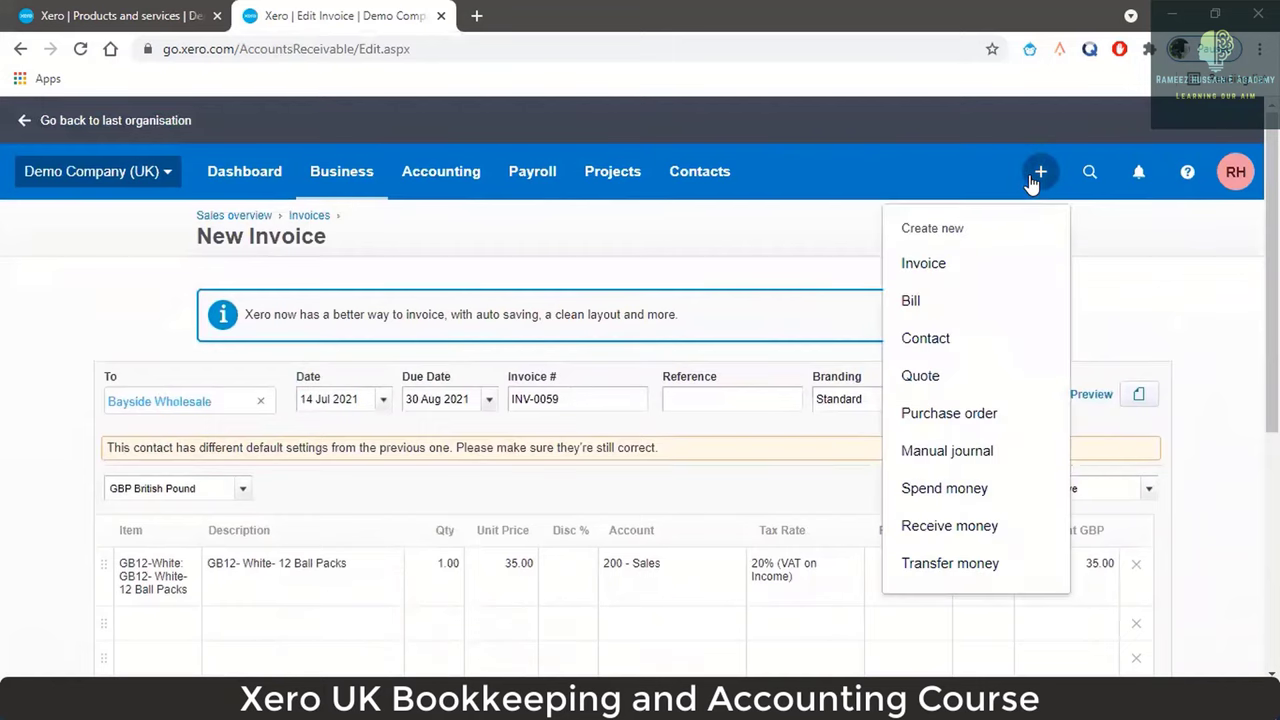
pyautogui.click(938, 297)
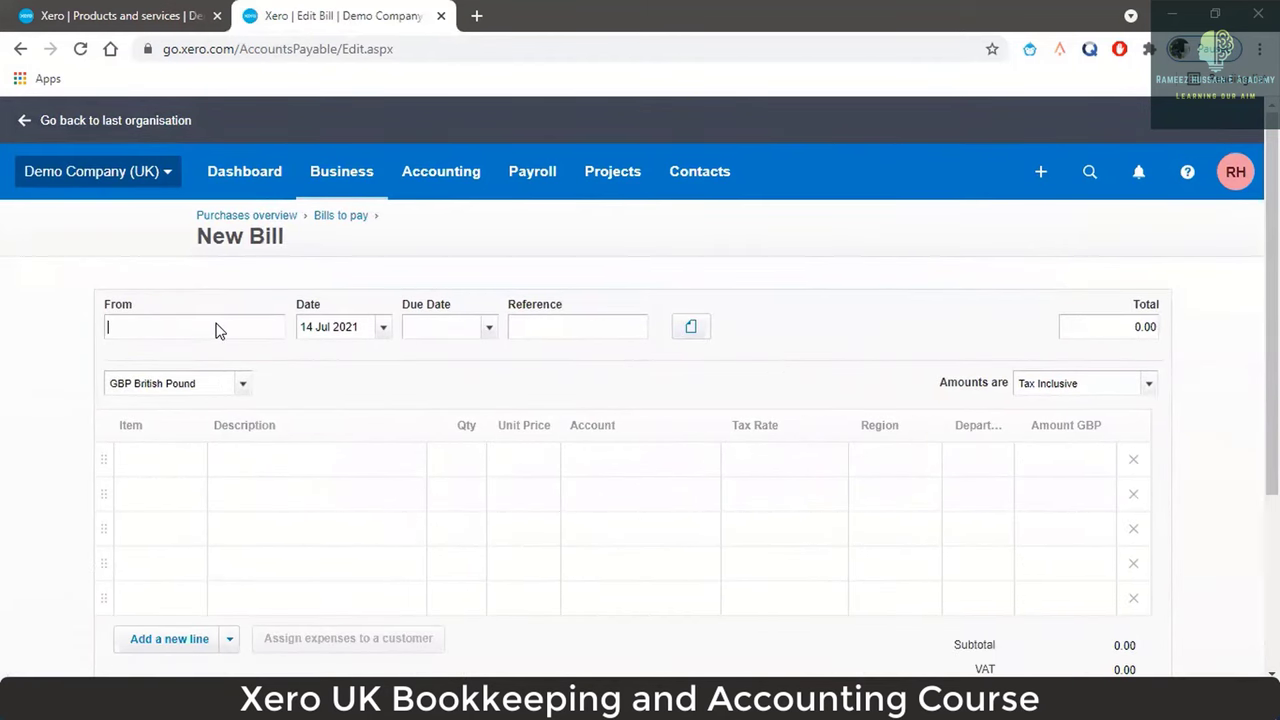
pyautogui.write('a')
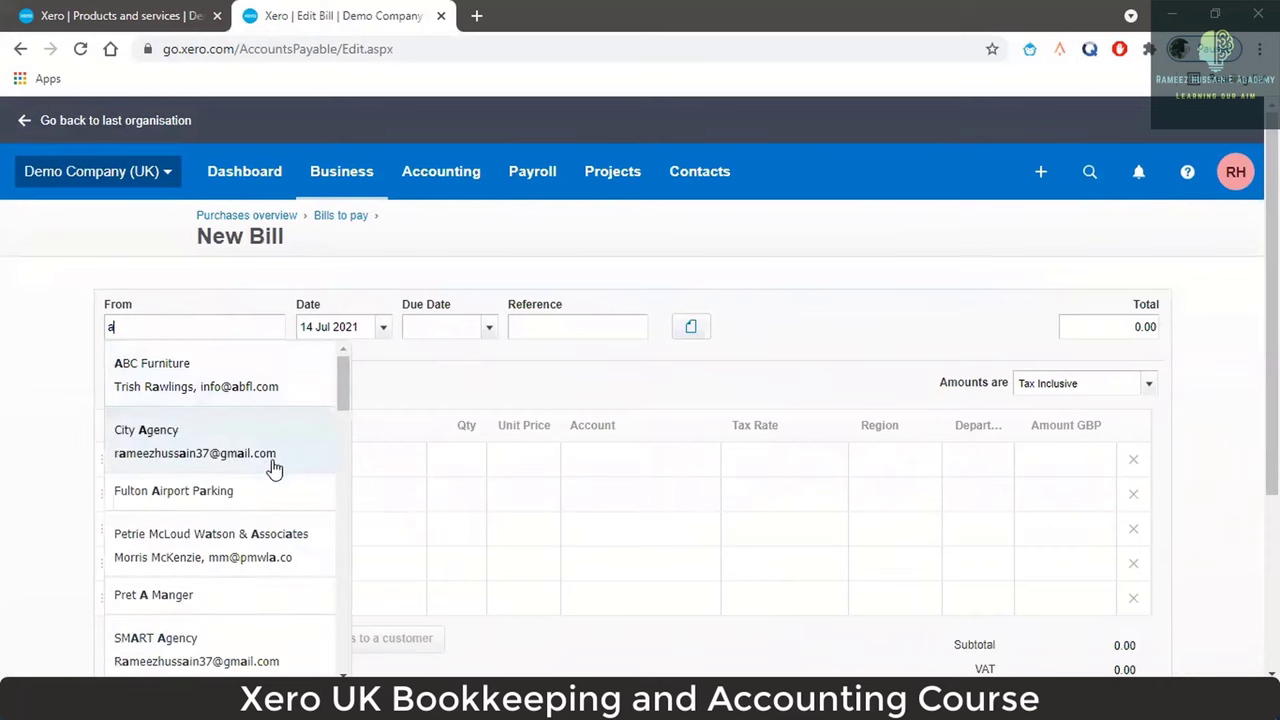
pyautogui.scroll(-1, 263, 491)
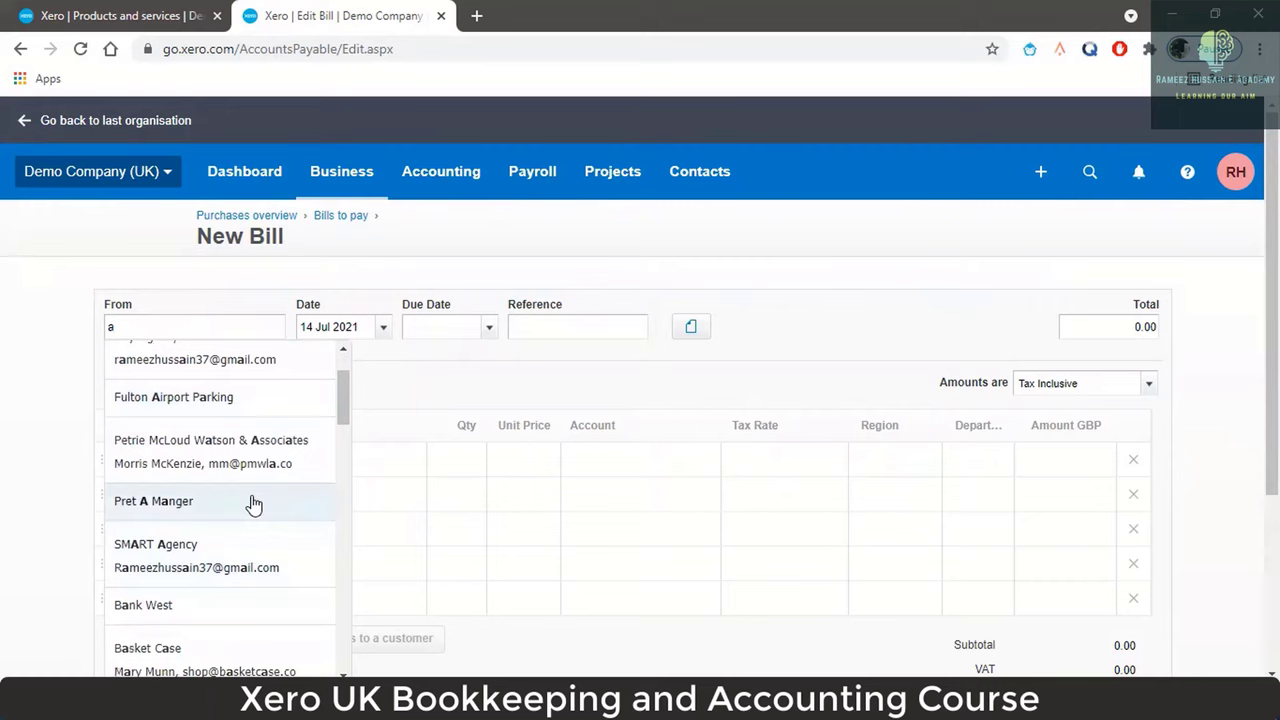
pyautogui.scroll(-1, 210, 600)
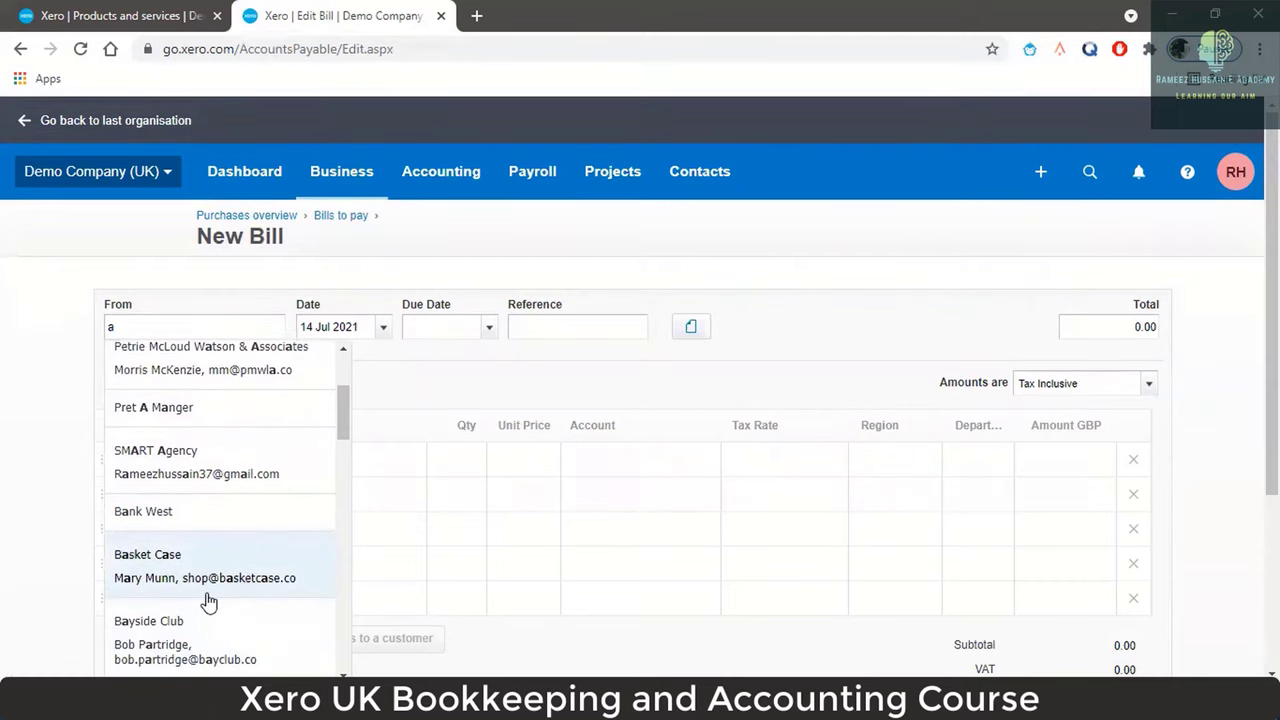
pyautogui.scroll(-2, 208, 600)
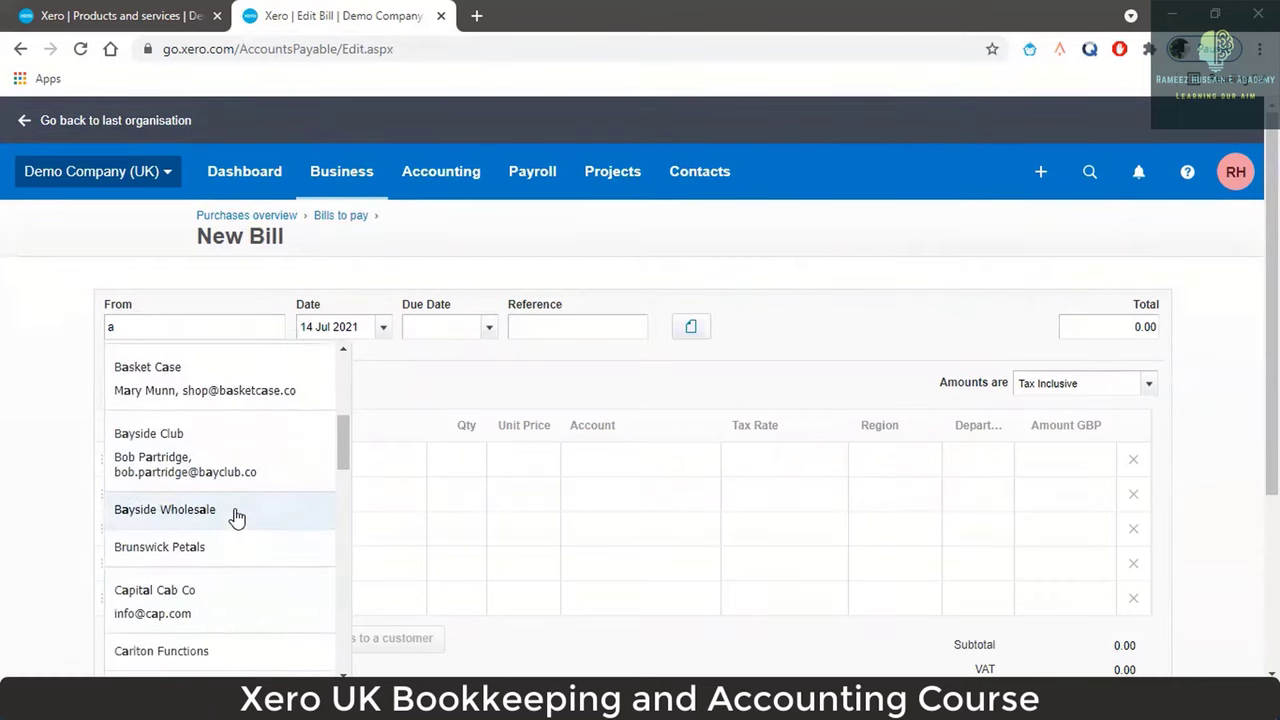
pyautogui.click(236, 516)
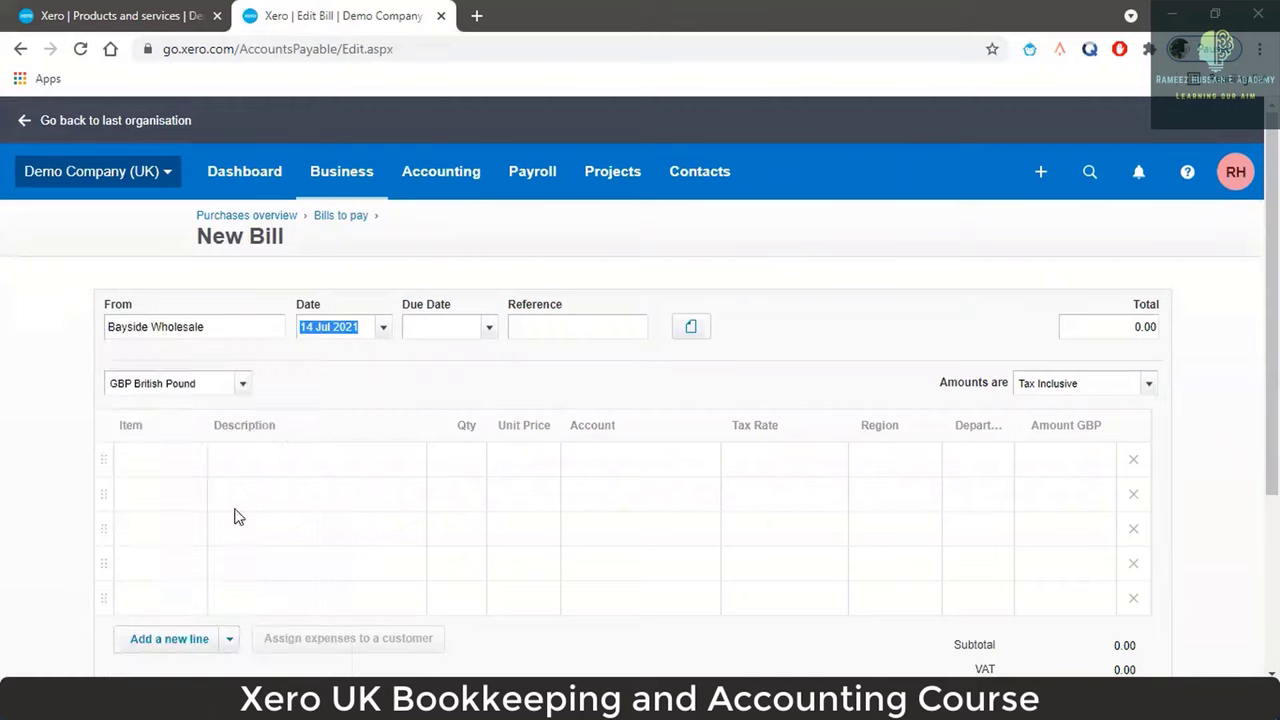
# Step: Set the bill's due date to 13 Aug 2021 and its reference to PO-0010
pyautogui.click(470, 322)
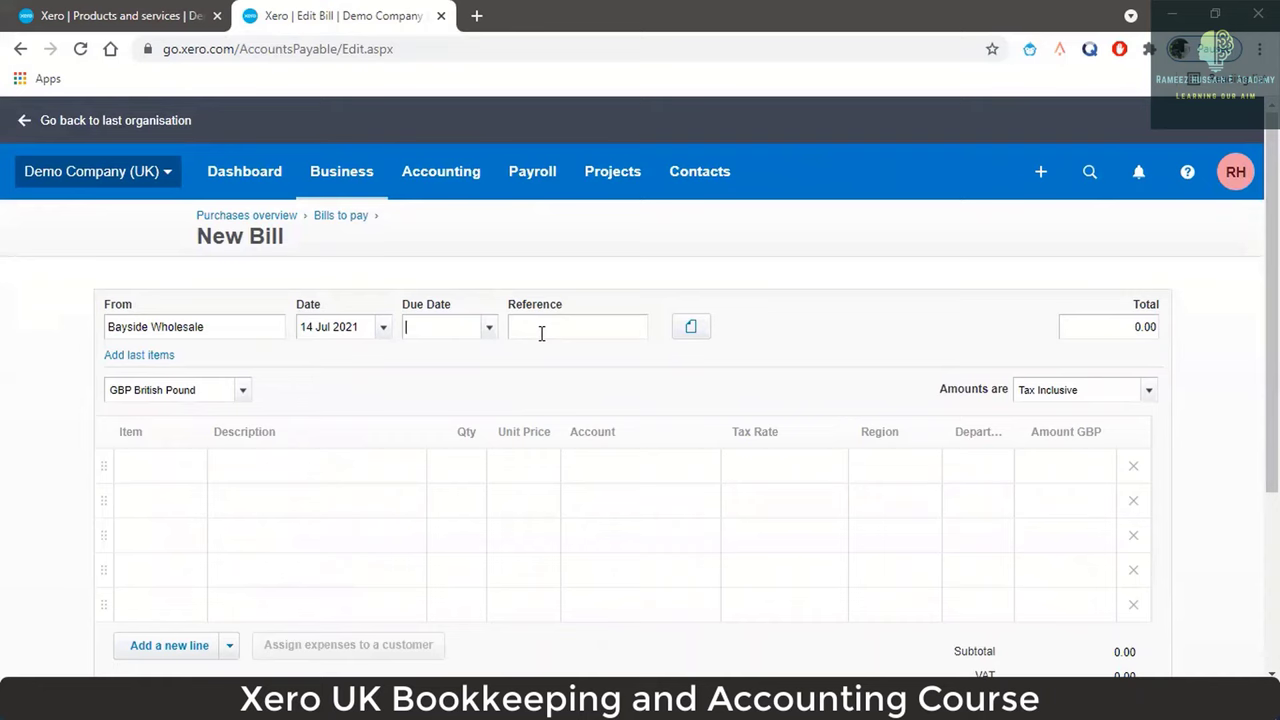
pyautogui.click(489, 328)
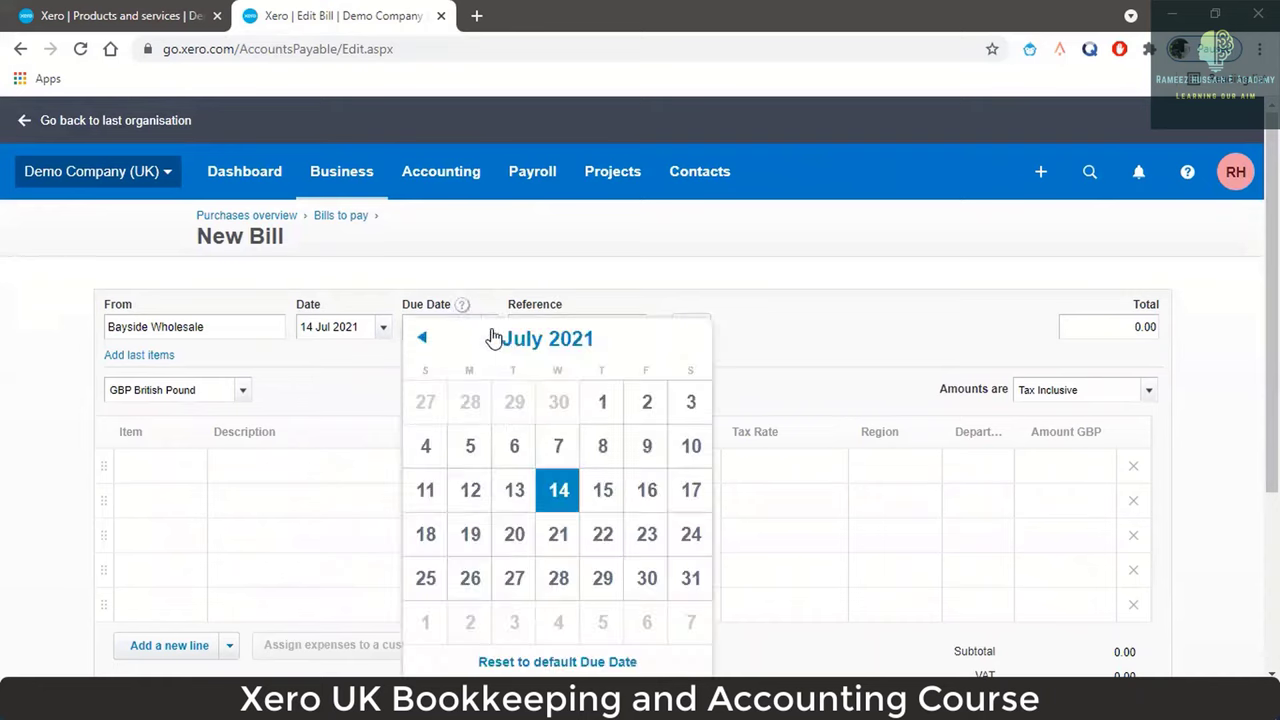
pyautogui.click(684, 342)
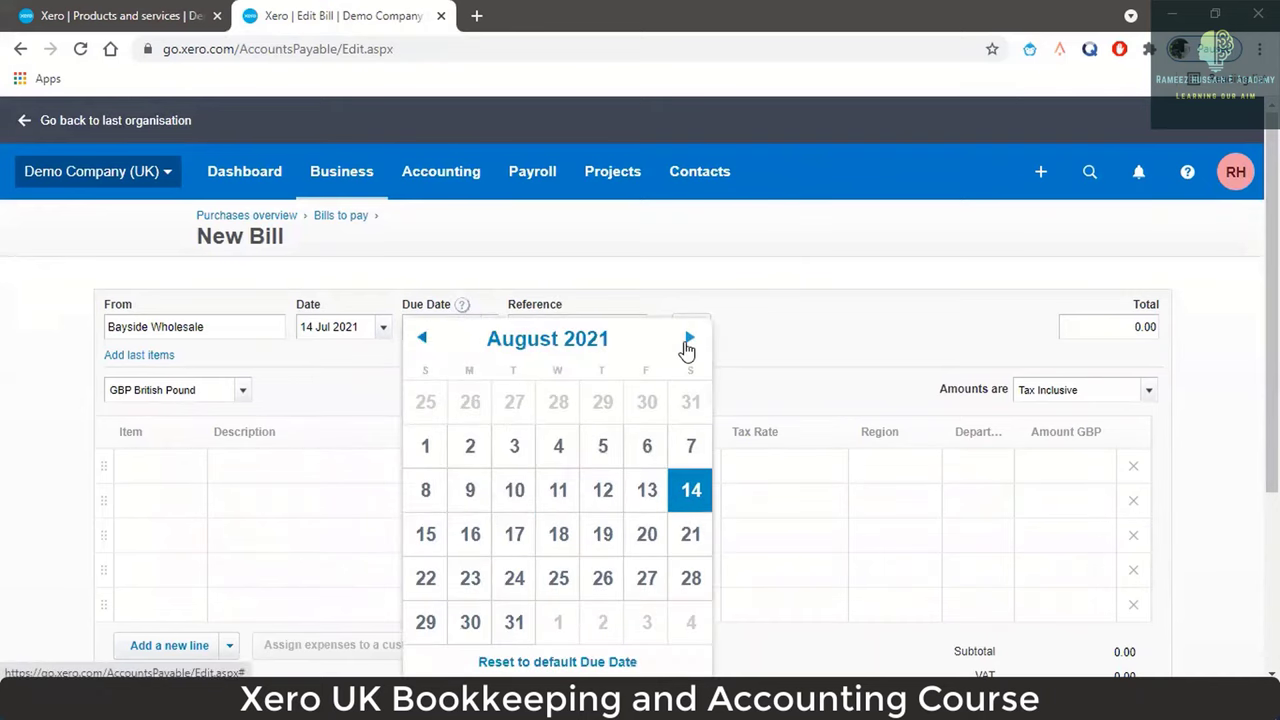
pyautogui.click(646, 491)
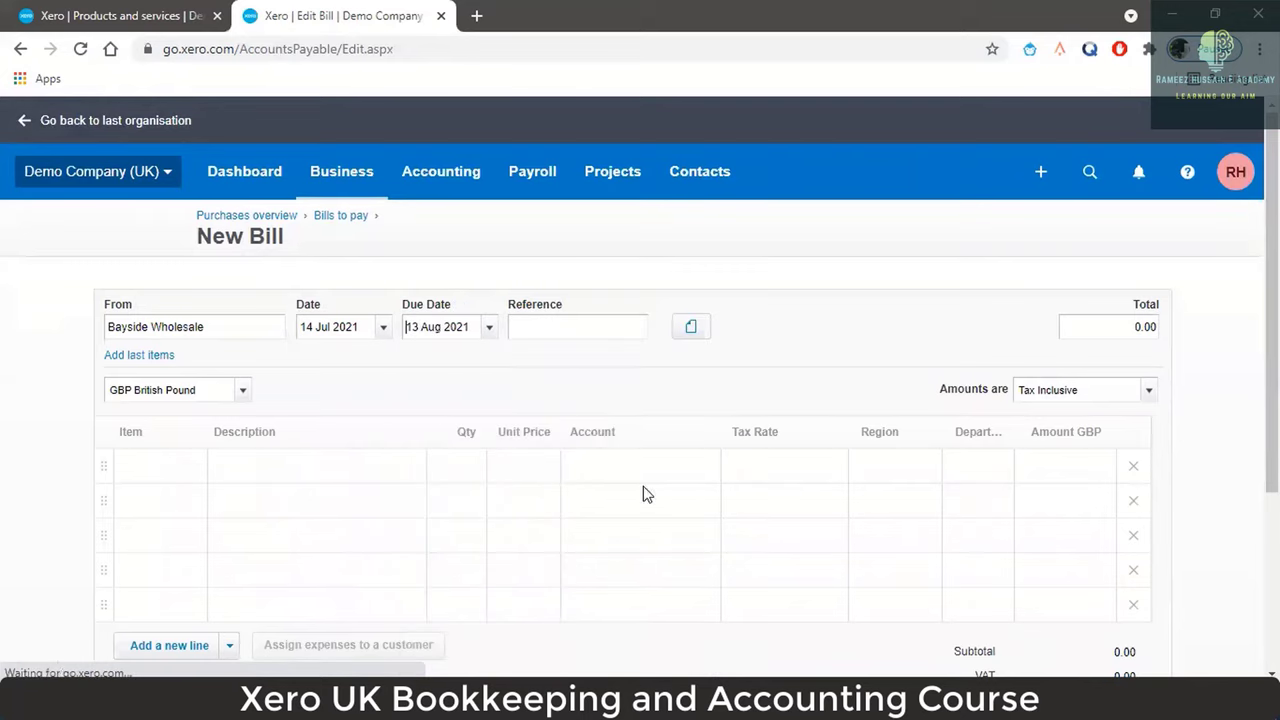
pyautogui.click(606, 331)
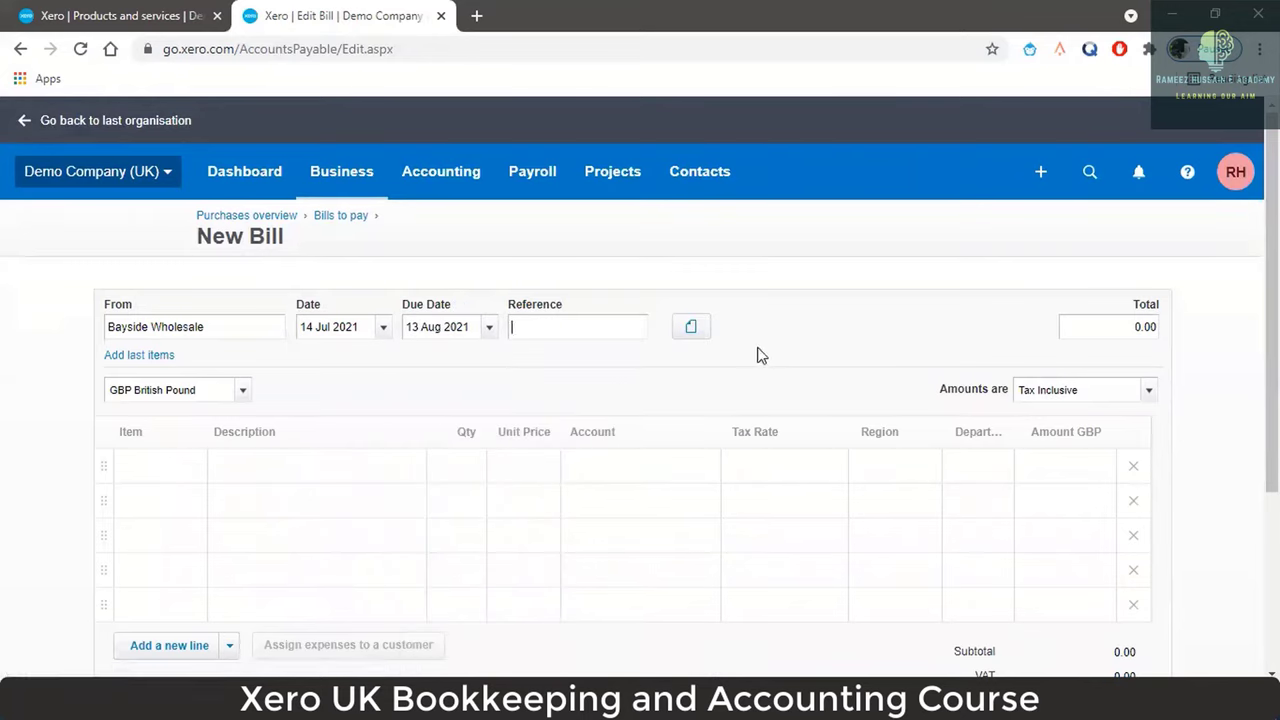
pyautogui.write('PO-000')
pyautogui.press('BackSpace')
pyautogui.write('10')
pyautogui.click(1149, 390)
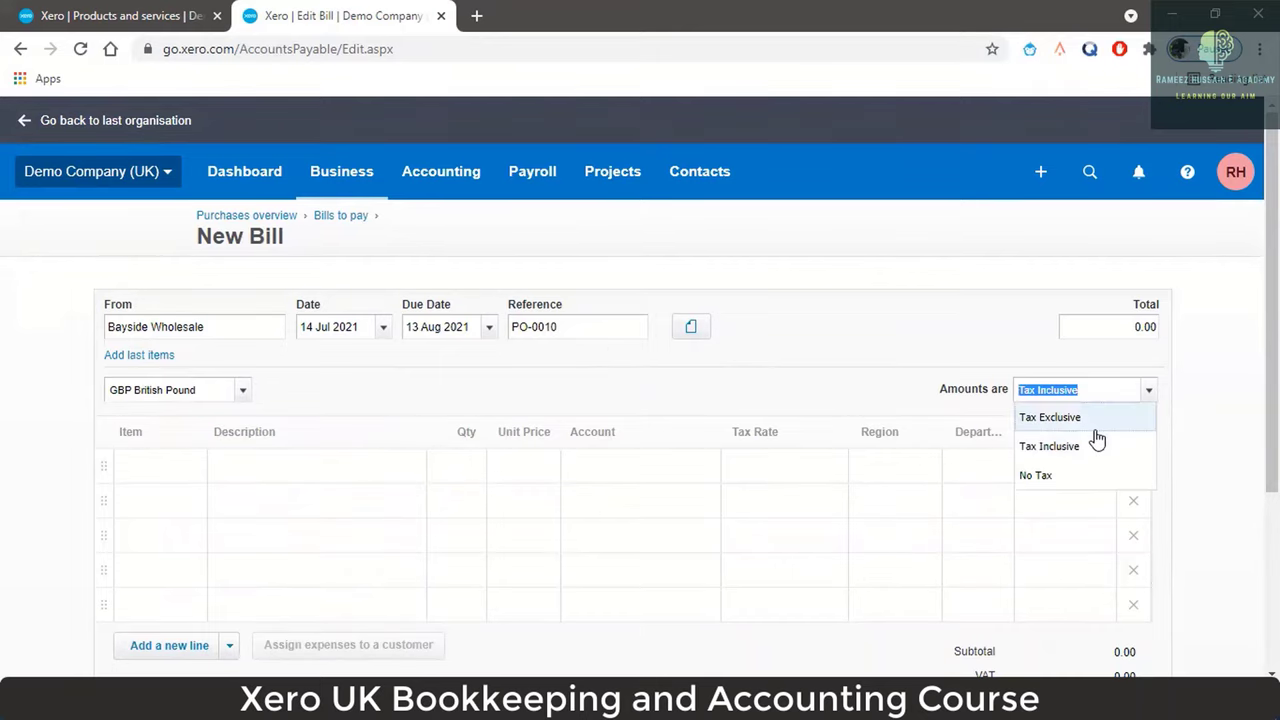
# Step: Make bill amounts tax exclusive and put the TSXL - Black item on the first line
pyautogui.click(1094, 420)
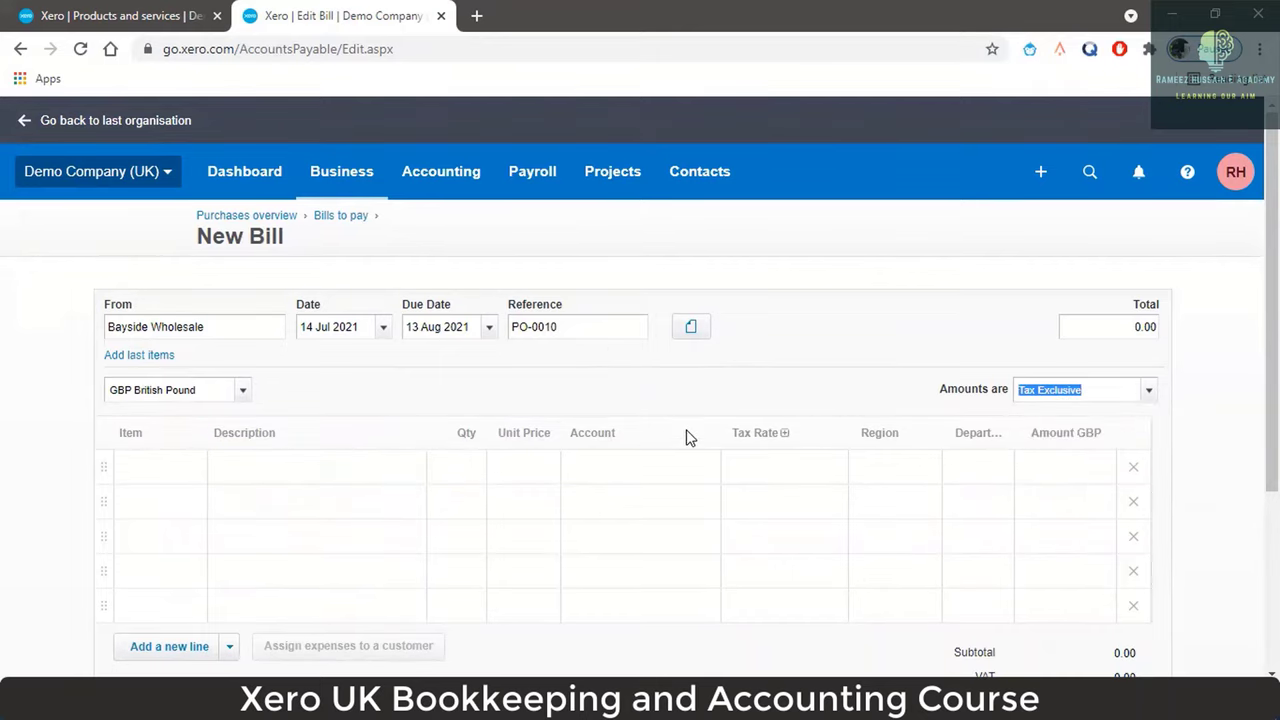
pyautogui.click(167, 466)
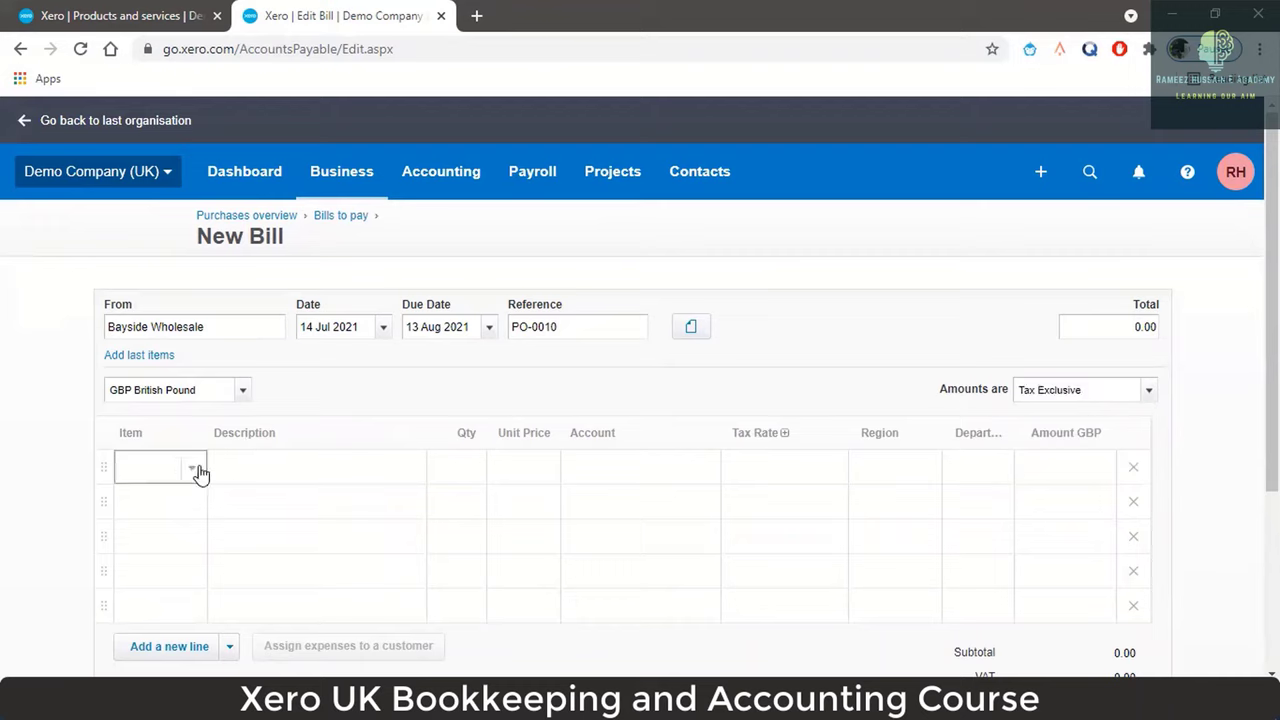
pyautogui.click(192, 467)
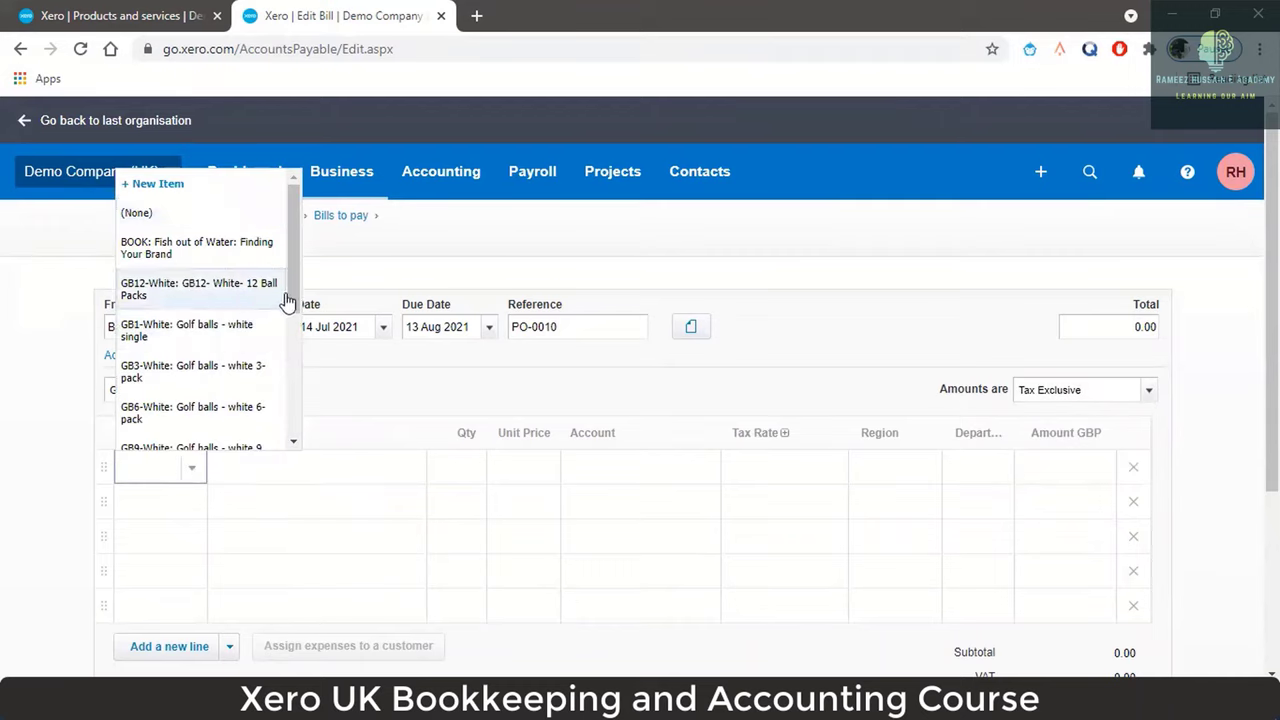
pyautogui.scroll(-8, 287, 300)
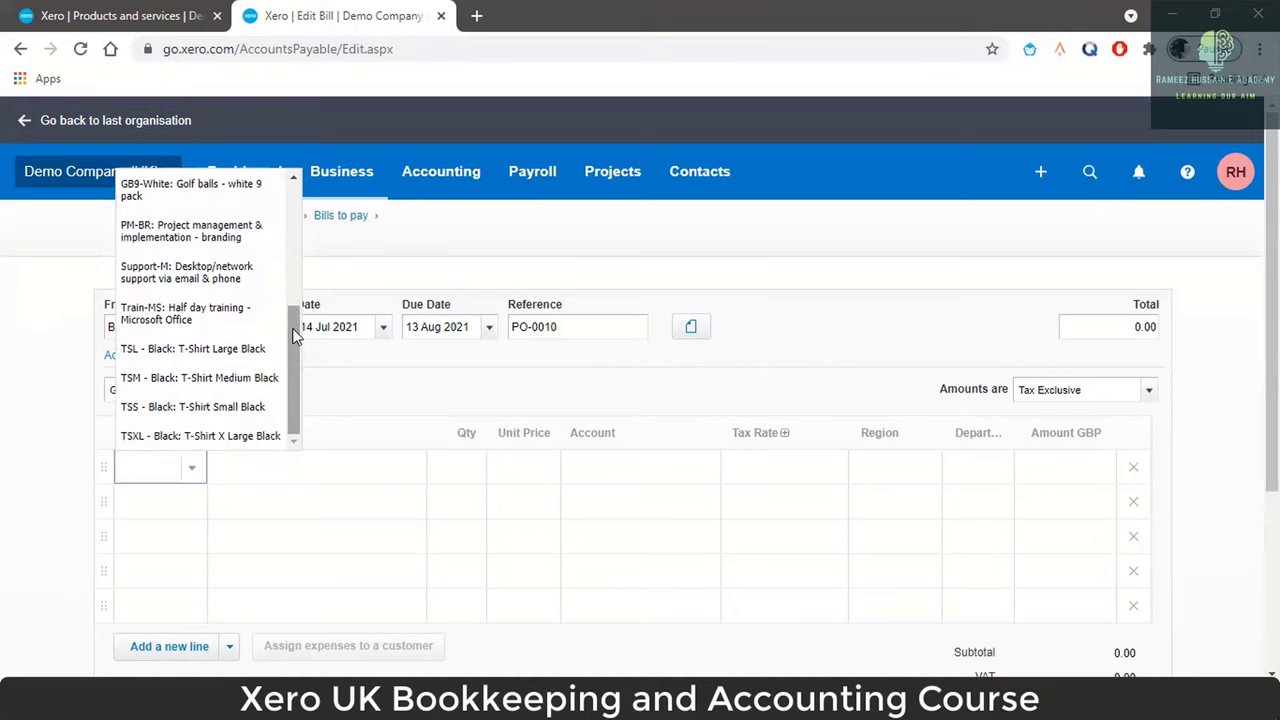
pyautogui.scroll(-3, 295, 335)
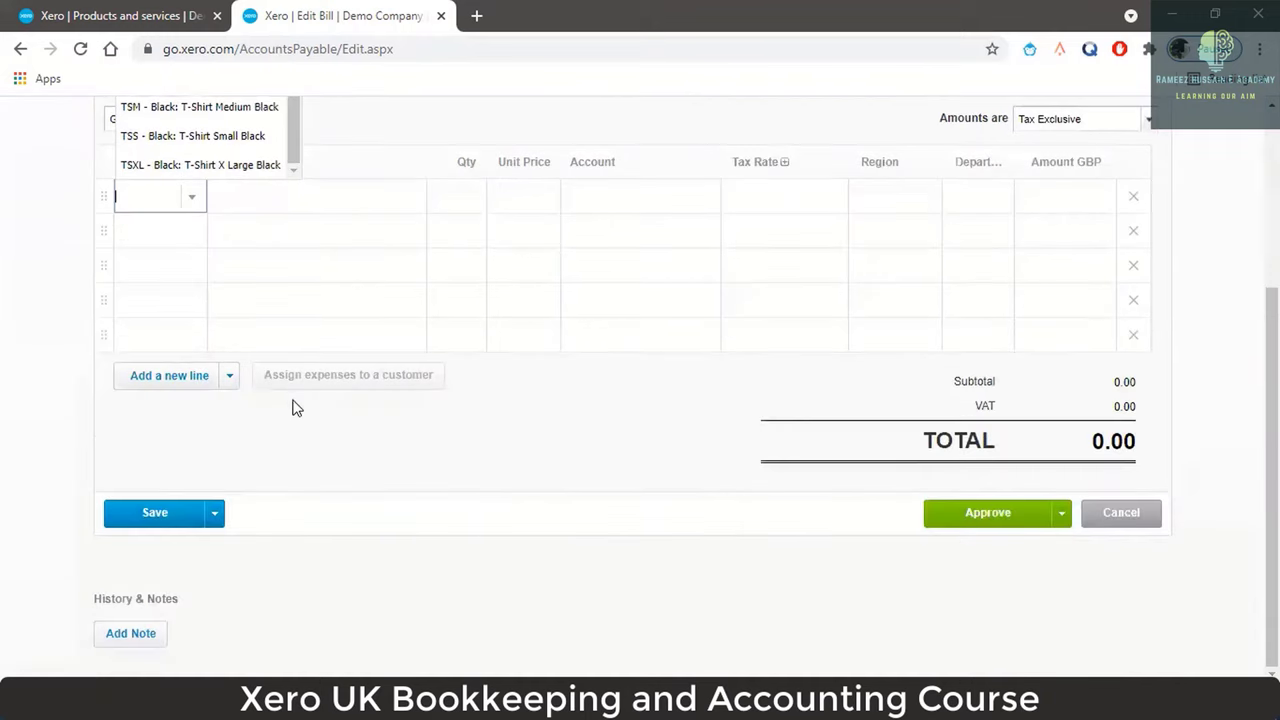
pyautogui.click(243, 168)
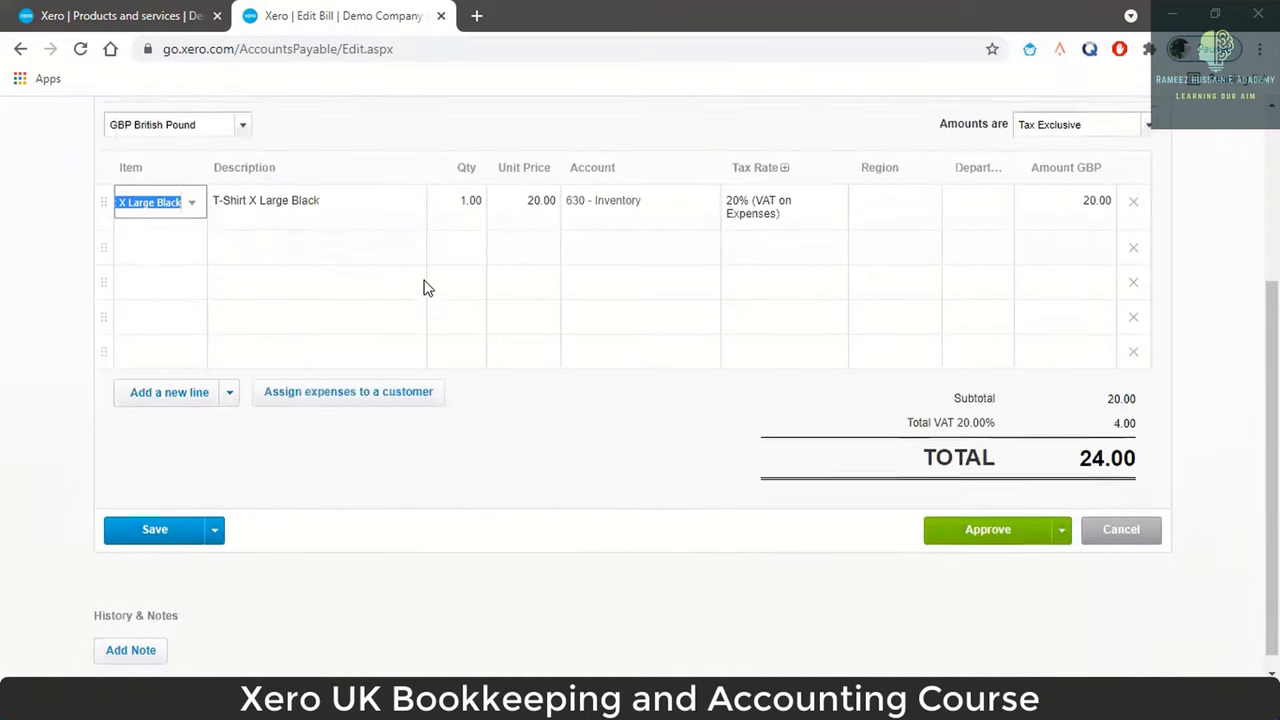
pyautogui.scroll(1, 426, 286)
# Step: Set quantity 20 at 20.00 with 20% VAT on Expenses, then approve the bill
pyautogui.click(463, 291)
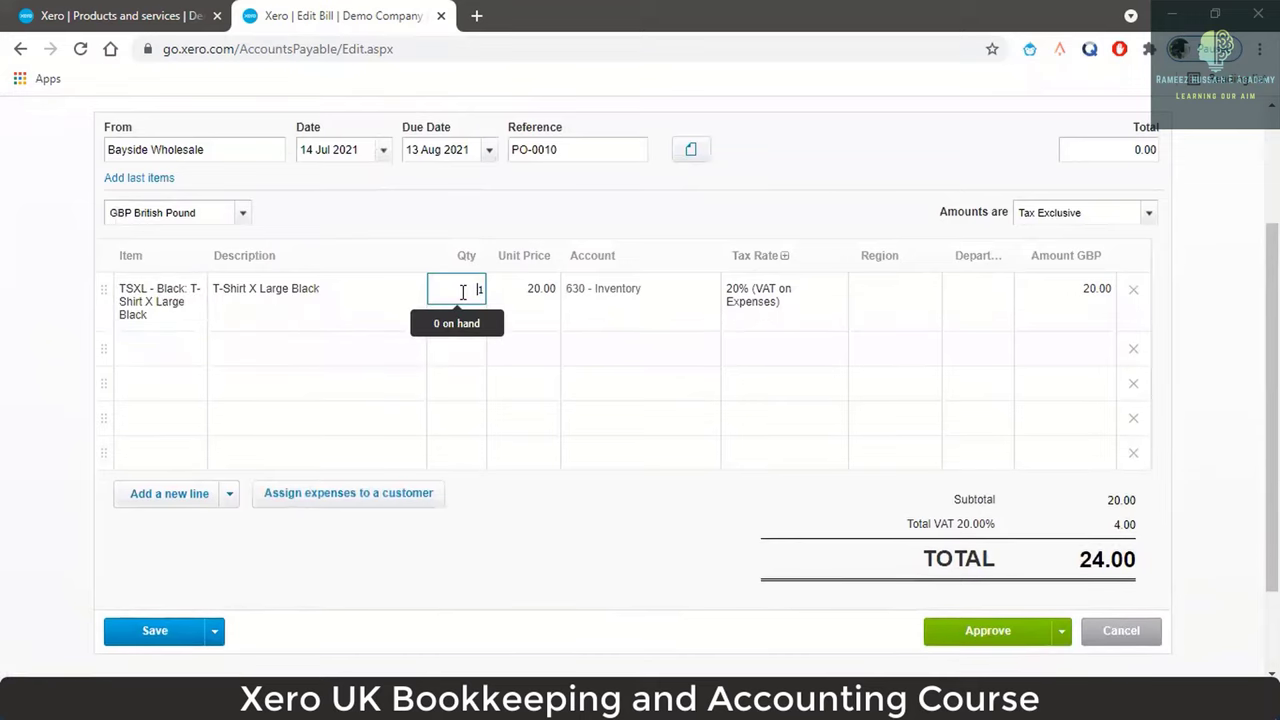
pyautogui.doubleClick(463, 291)
pyautogui.write('20')
pyautogui.press('Tab')
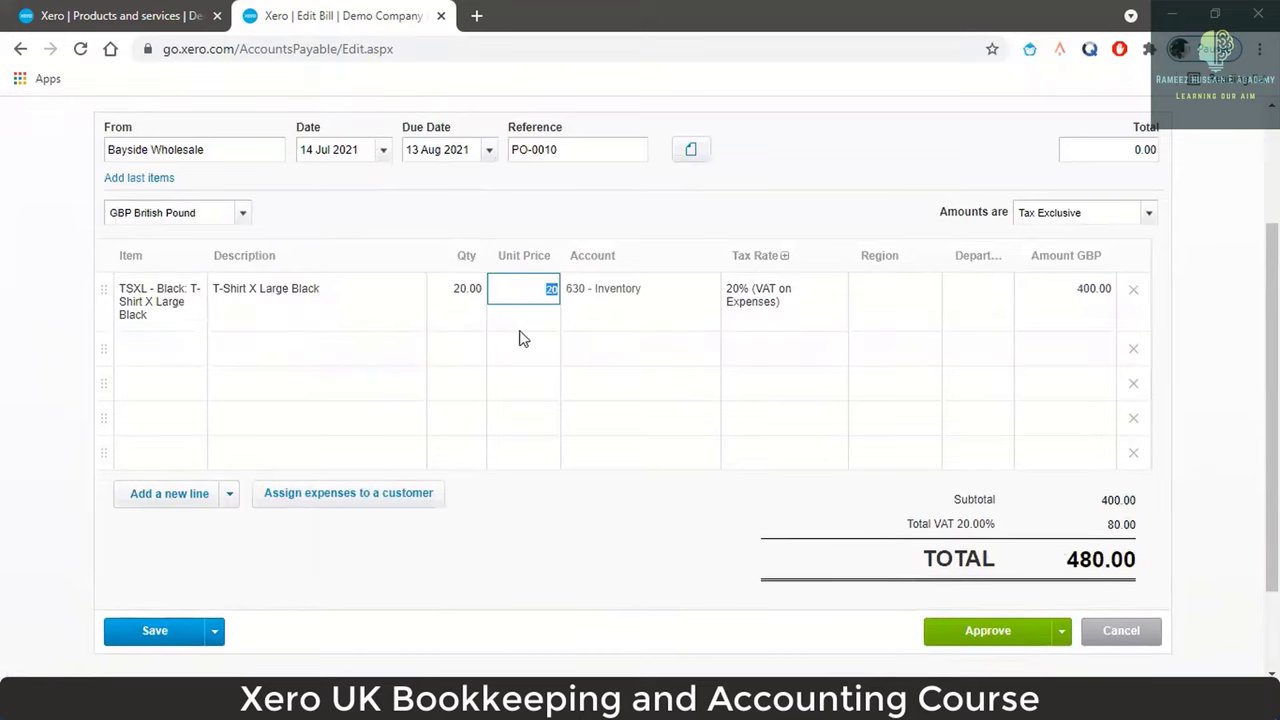
pyautogui.press('Tab')
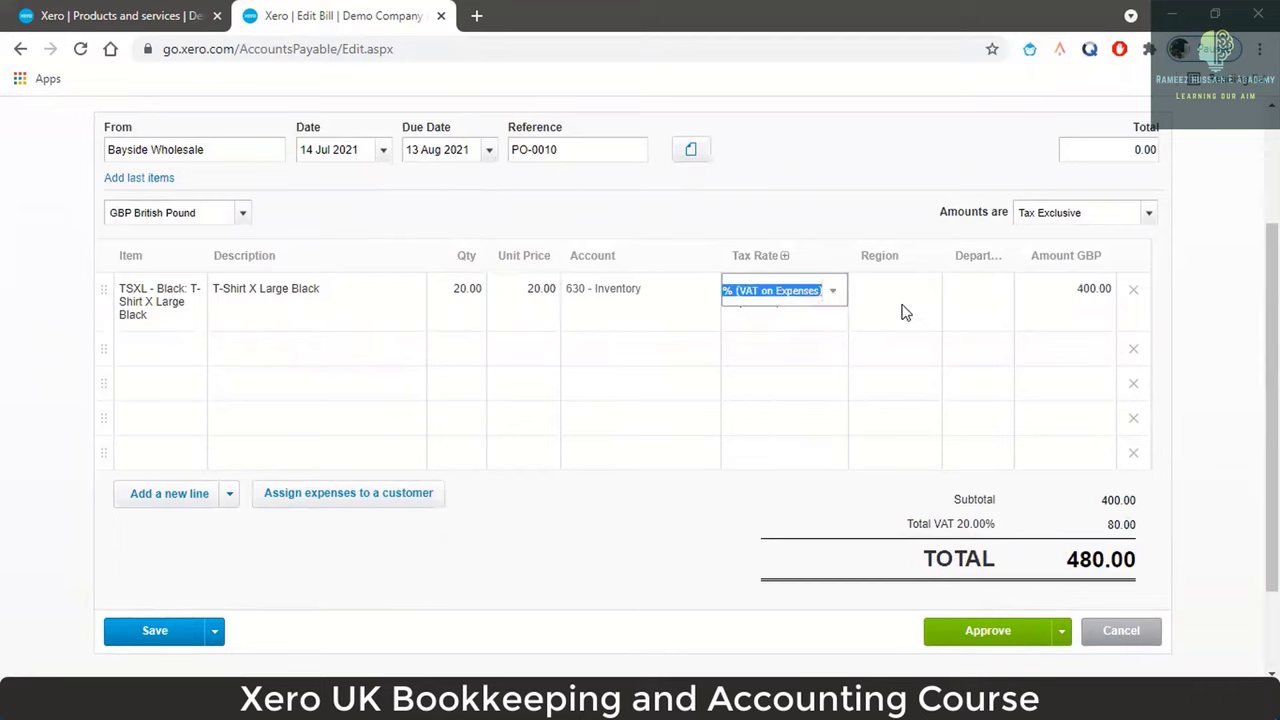
pyautogui.click(600, 314)
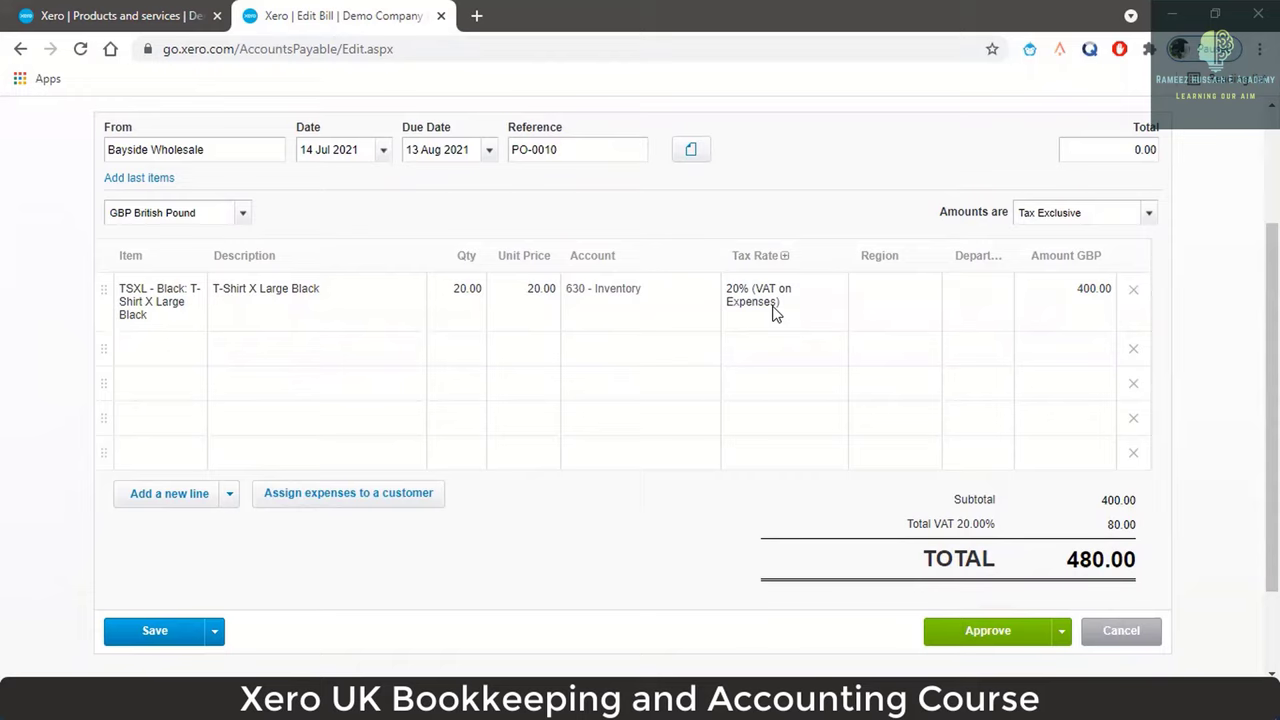
pyautogui.click(1007, 637)
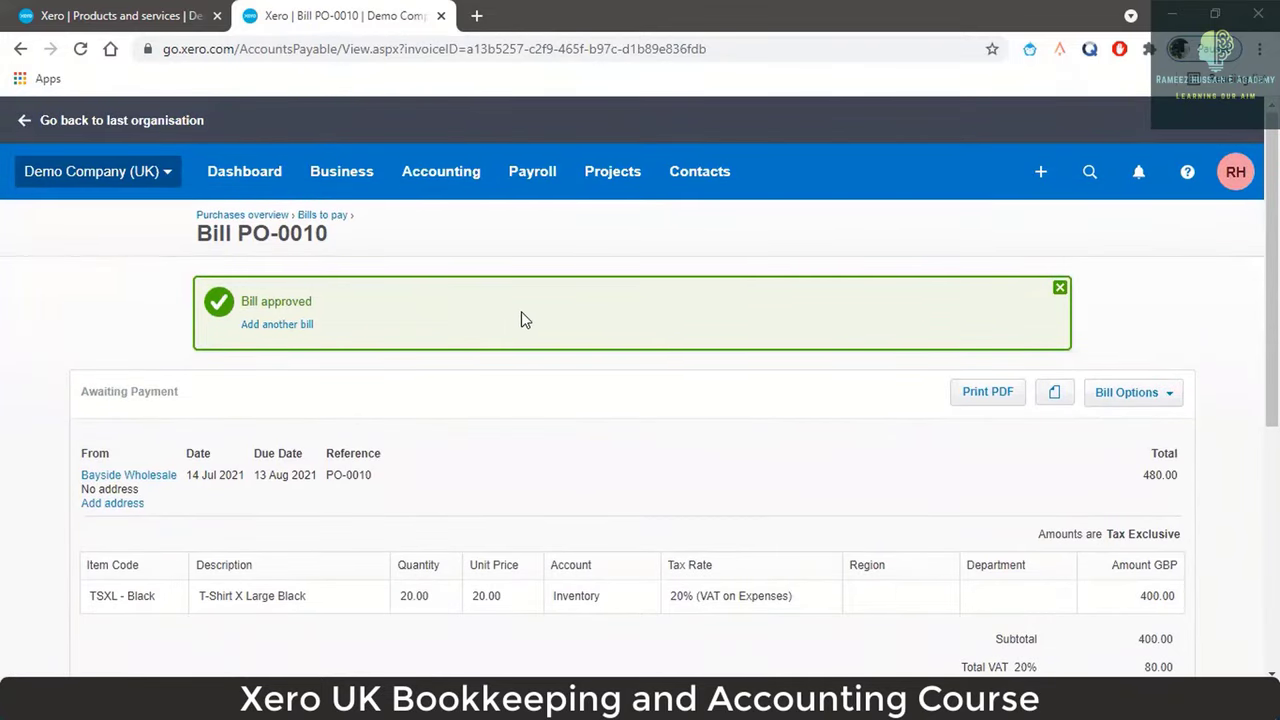
# Step: Reload the Products and services page to show TSXL - Black with quantity 20.00
pyautogui.click(183, 25)
pyautogui.scroll(5, 575, 328)
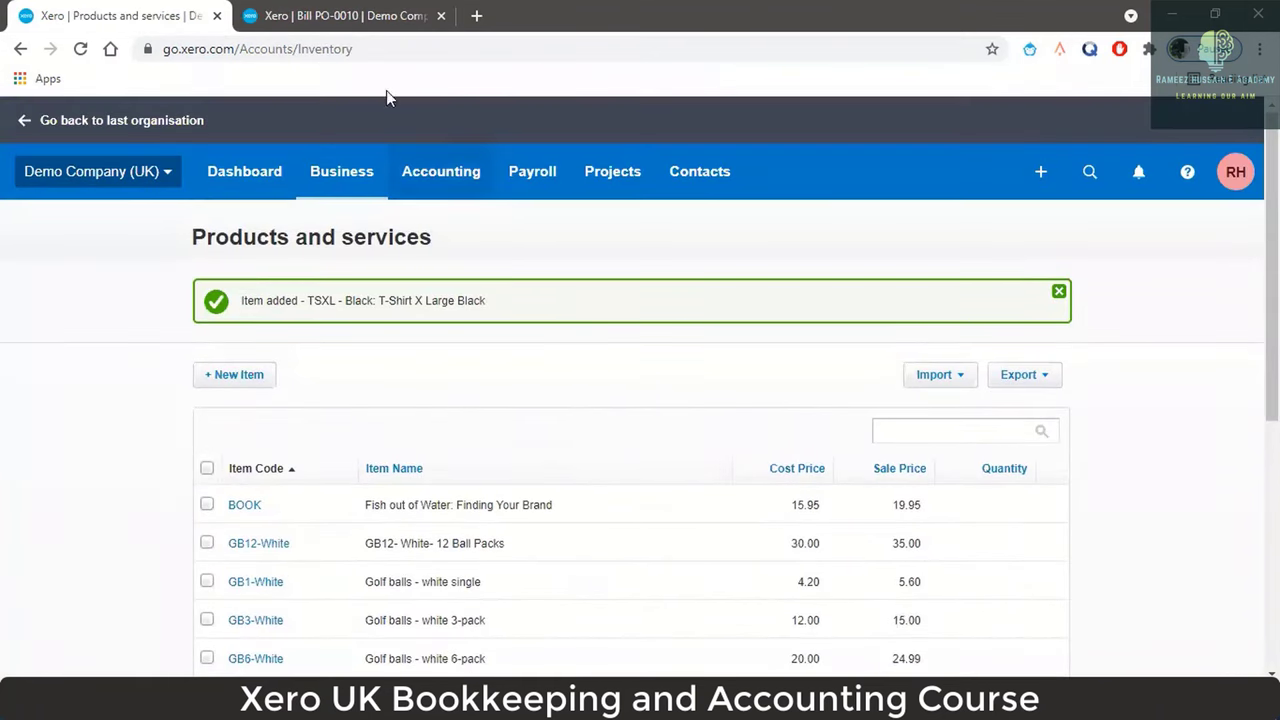
pyautogui.click(390, 52)
pyautogui.scroll(-5, 600, 223)
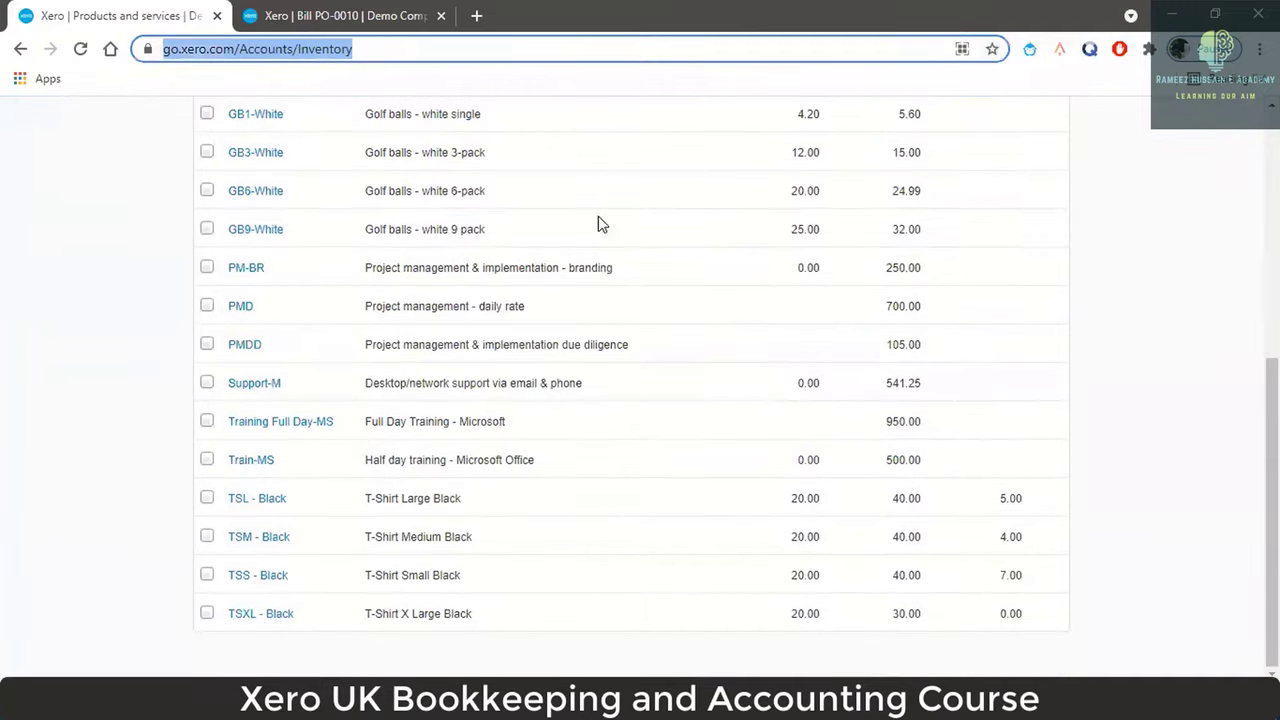
pyautogui.scroll(5, 560, 170)
pyautogui.scroll(-5, 820, 536)
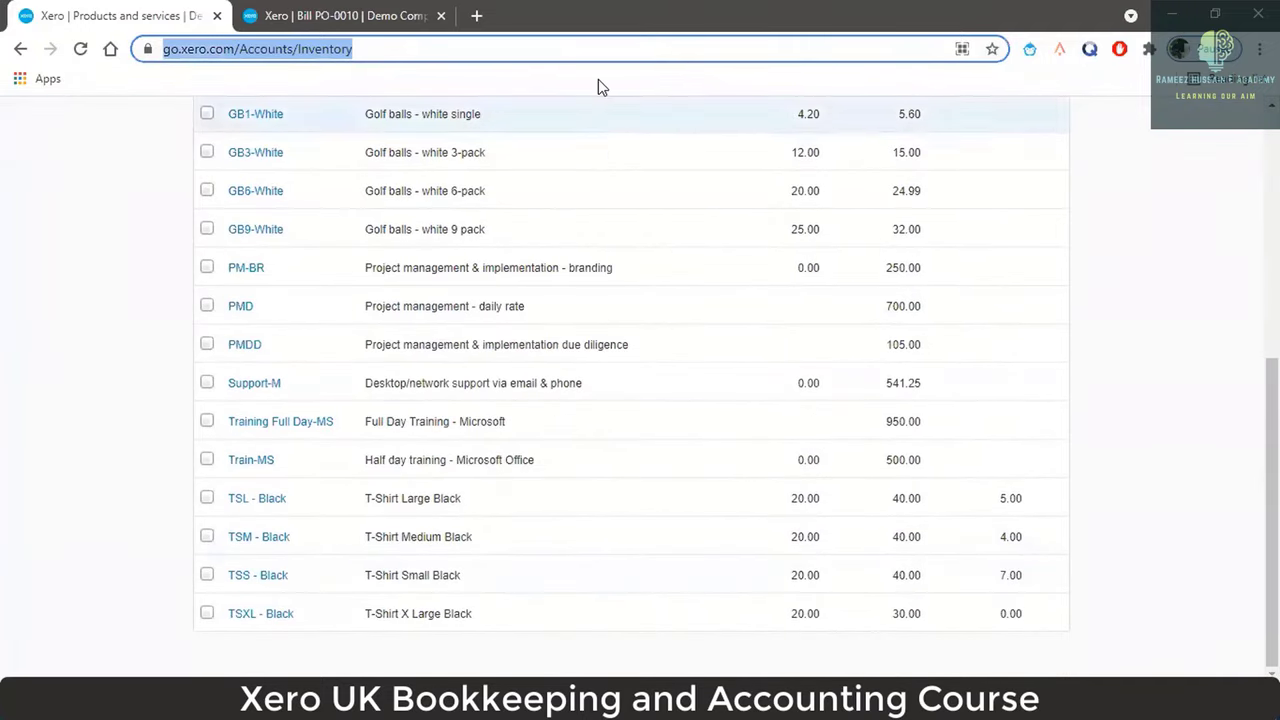
pyautogui.scroll(5, 537, 100)
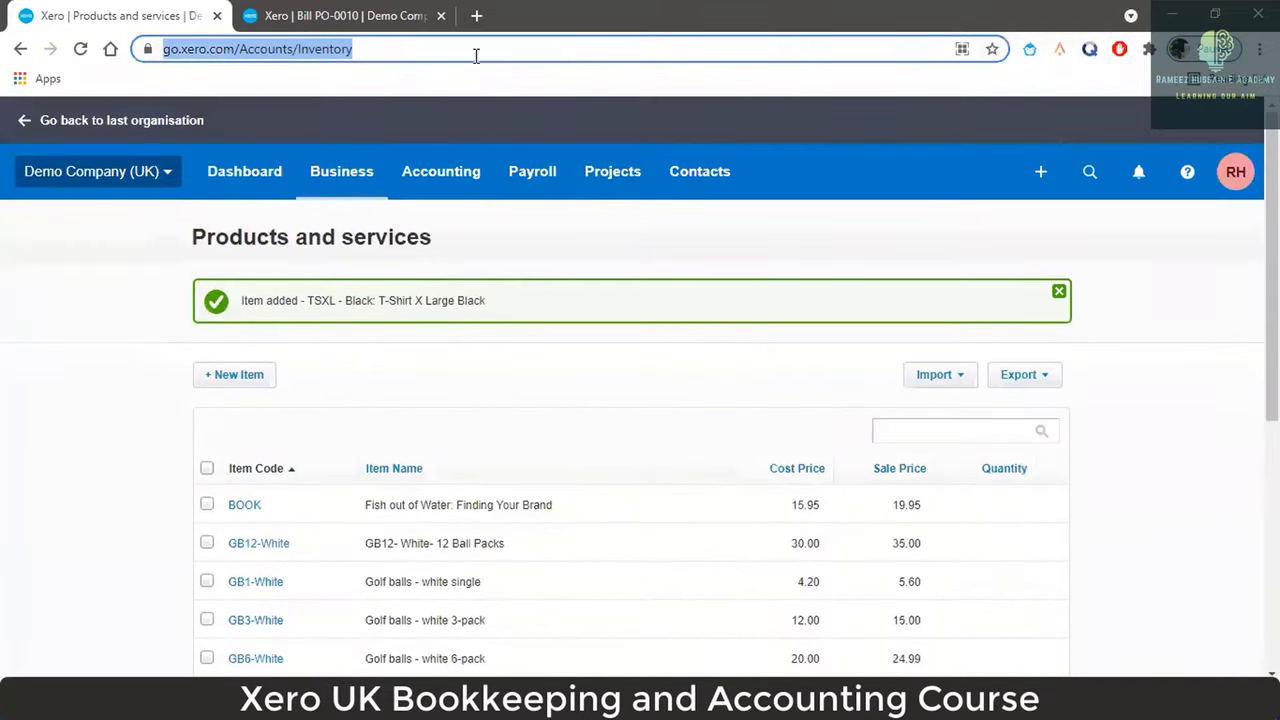
pyautogui.press('Return')
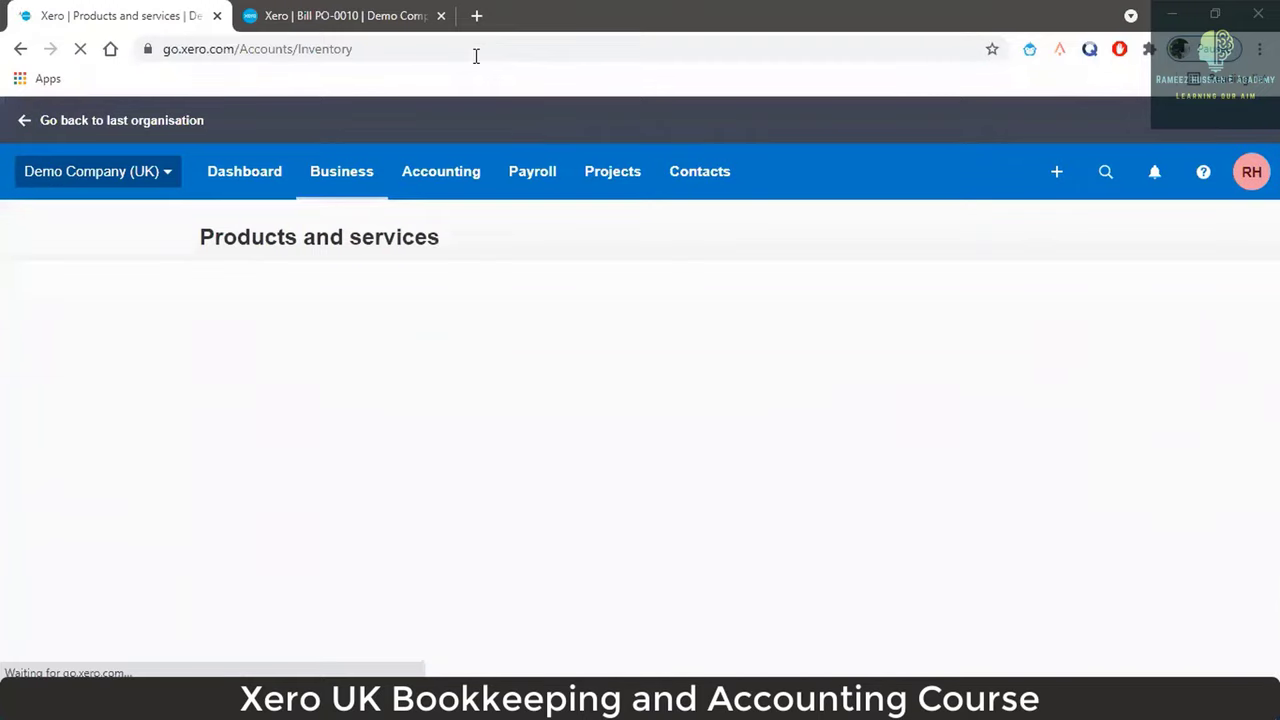
pyautogui.scroll(-4, 766, 330)
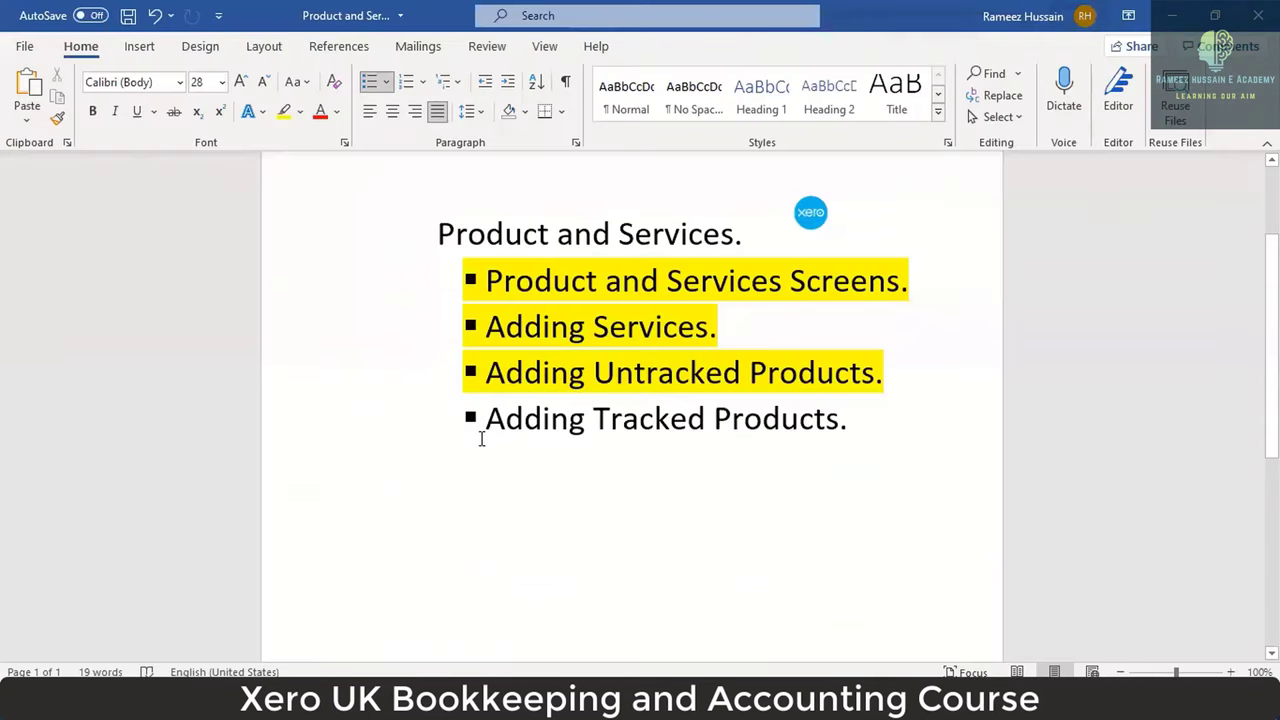
# Step: Highlight the 'Adding Tracked Products' checklist line in Word, then return to the Xero Dashboard
pyautogui.tripleClick(846, 418)
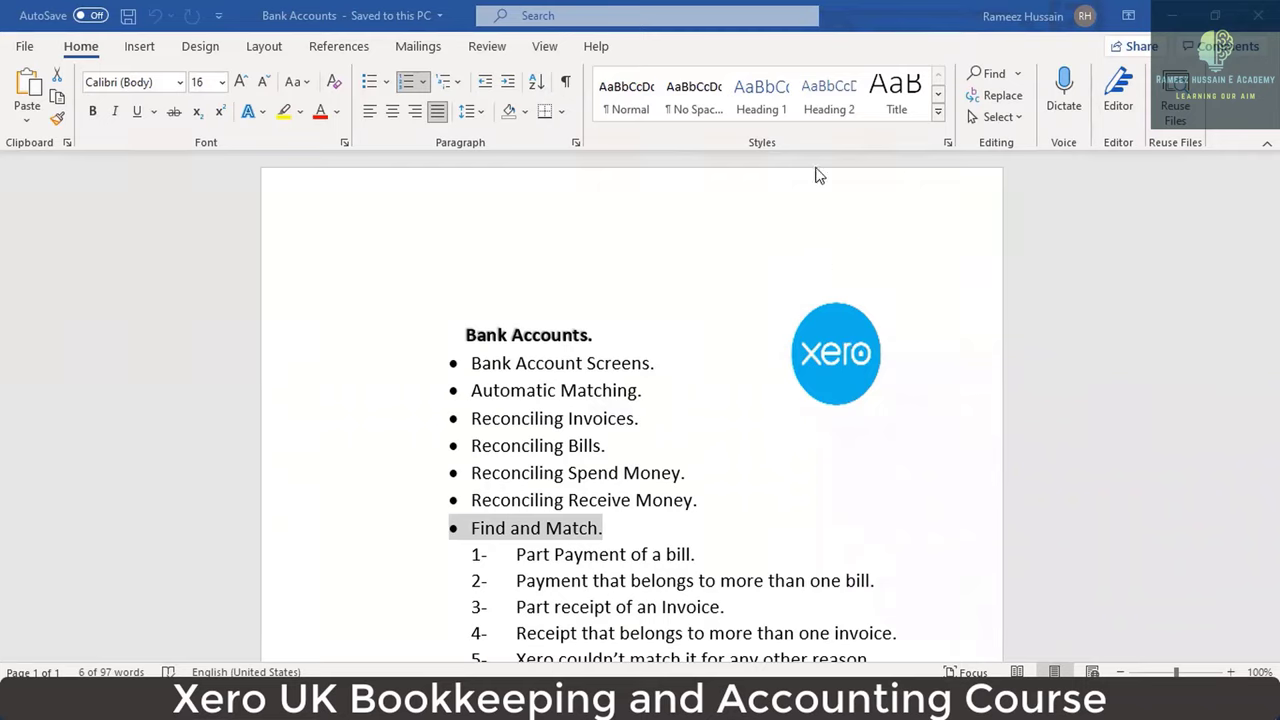
pyautogui.moveTo(208, 705)
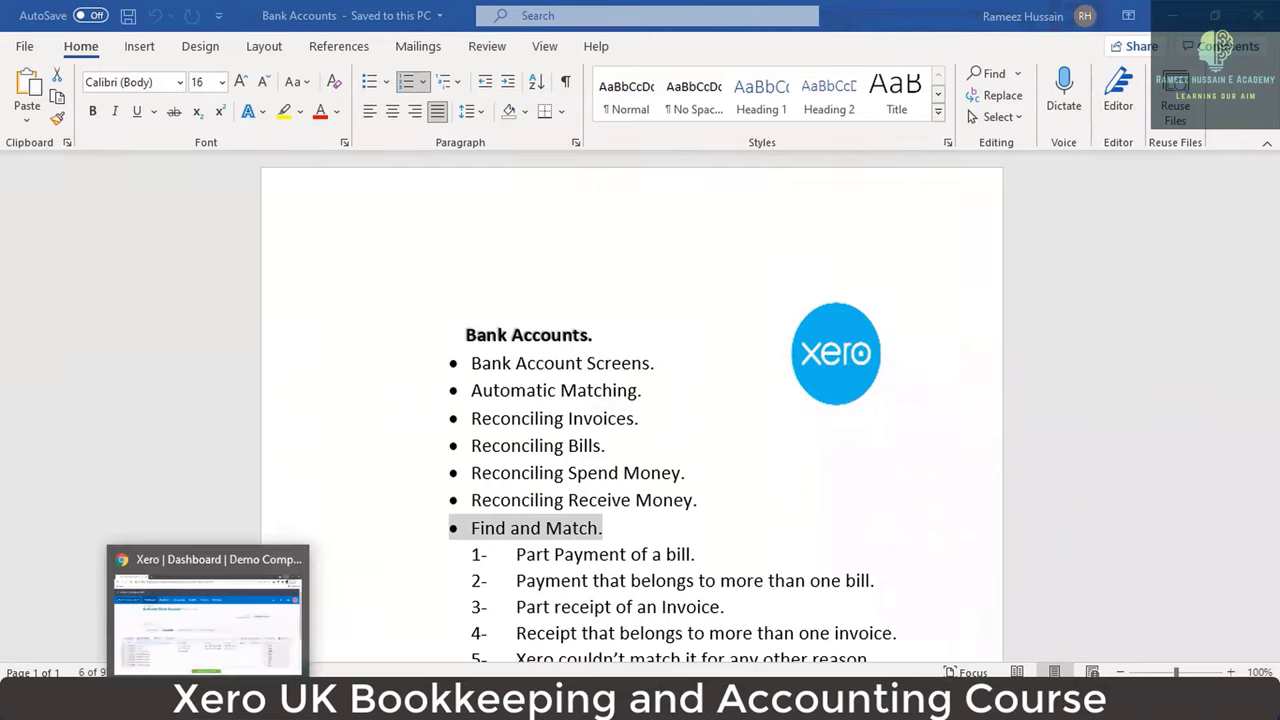
pyautogui.click(208, 610)
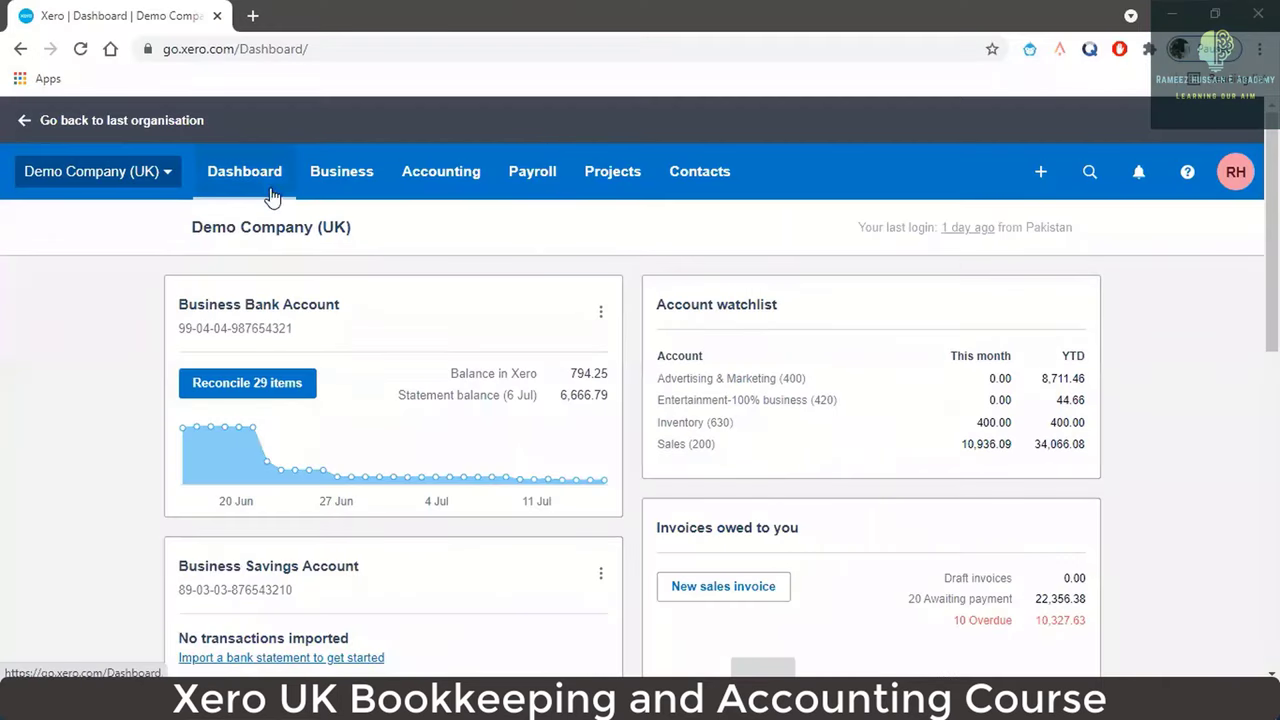
# Step: Open the Business Bank Account and its Reconcile (29) list, glancing at the Word checklist
pyautogui.click(308, 316)
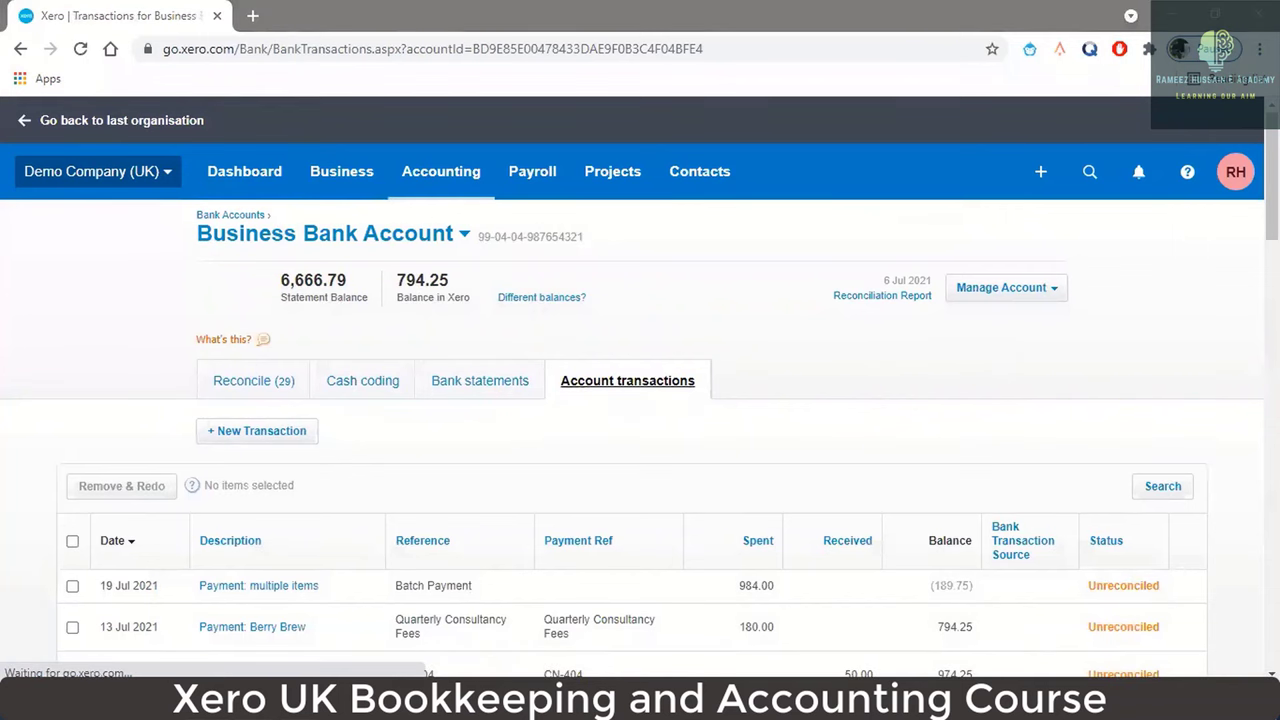
pyautogui.hotkey('alt', 'Tab')
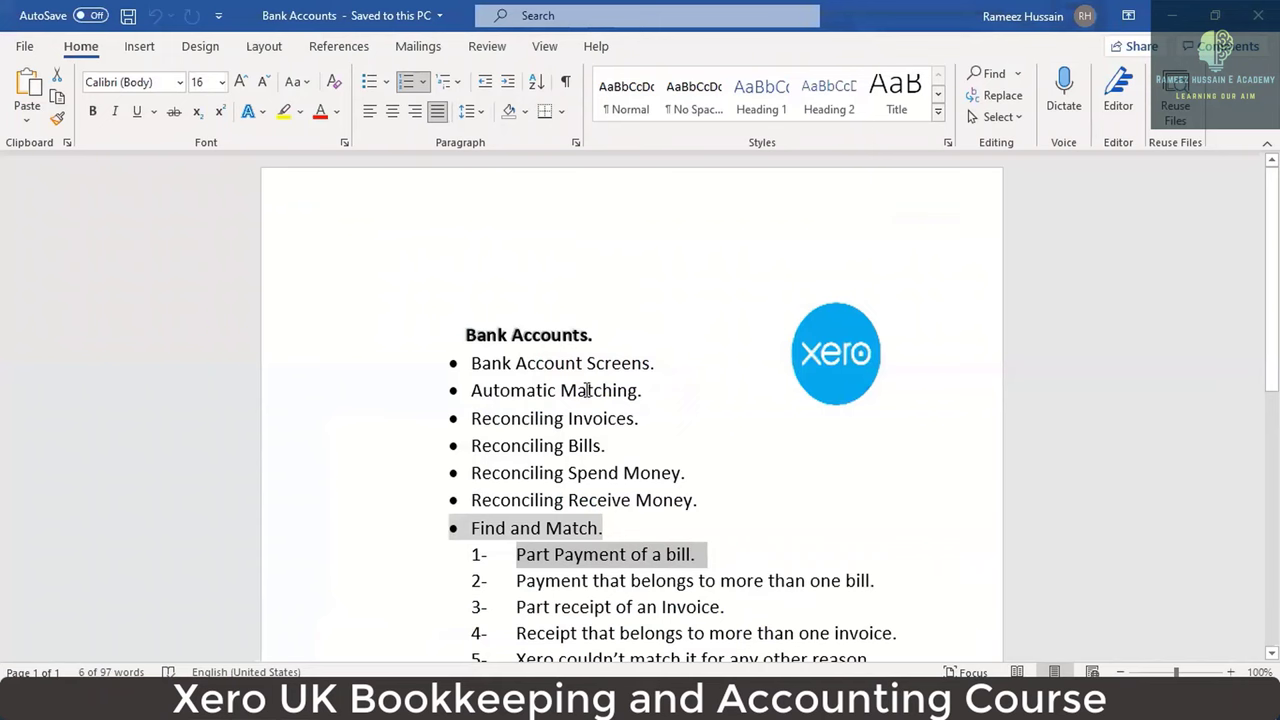
pyautogui.hotkey('alt', 'Tab')
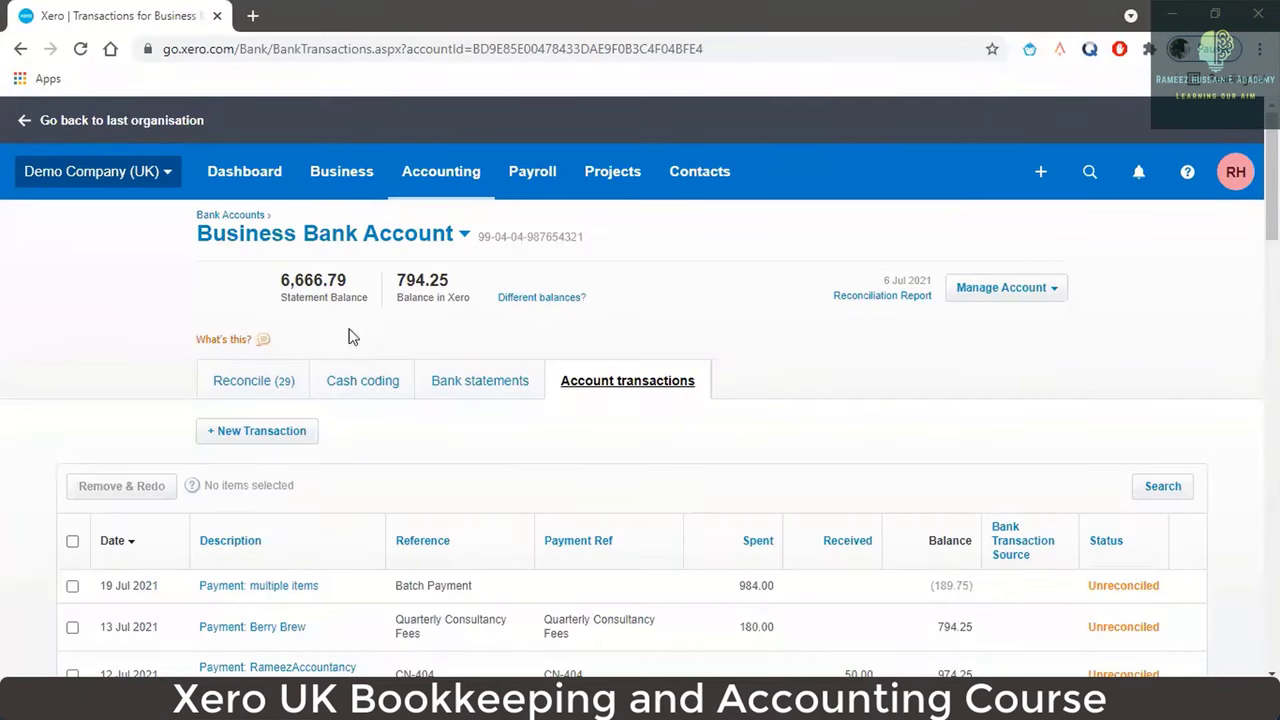
pyautogui.click(255, 385)
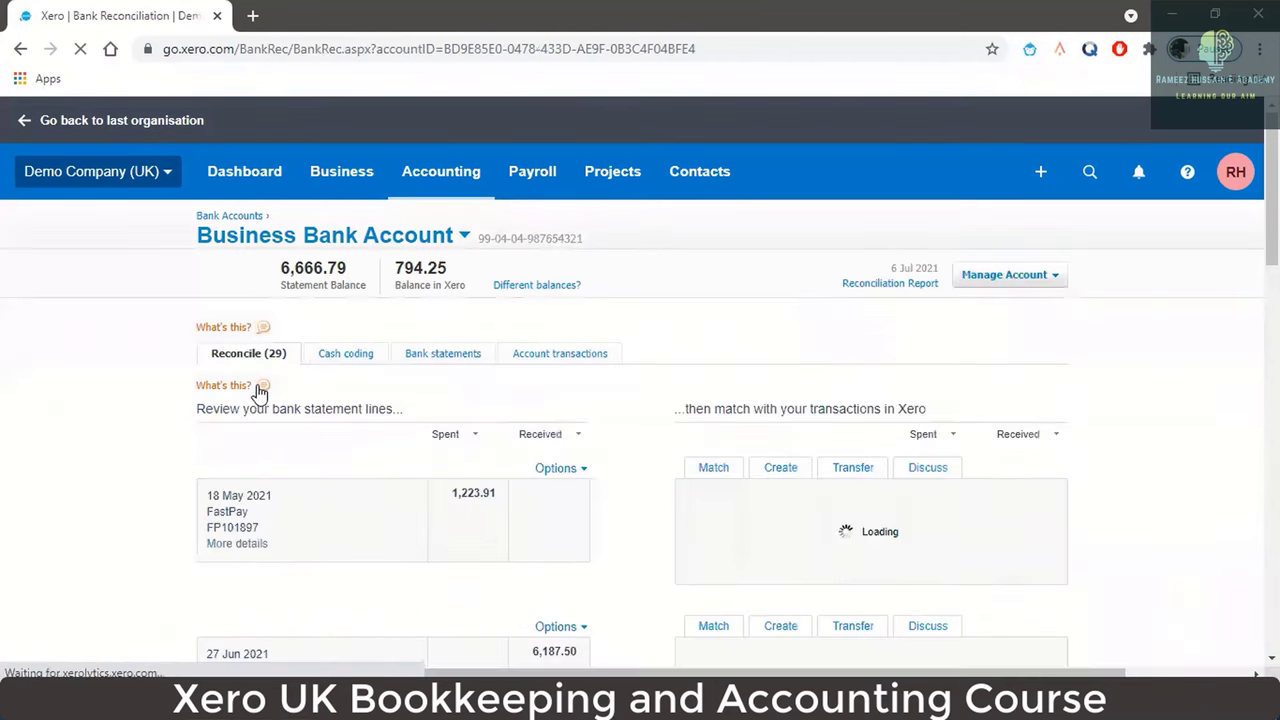
pyautogui.scroll(-3, 580, 397)
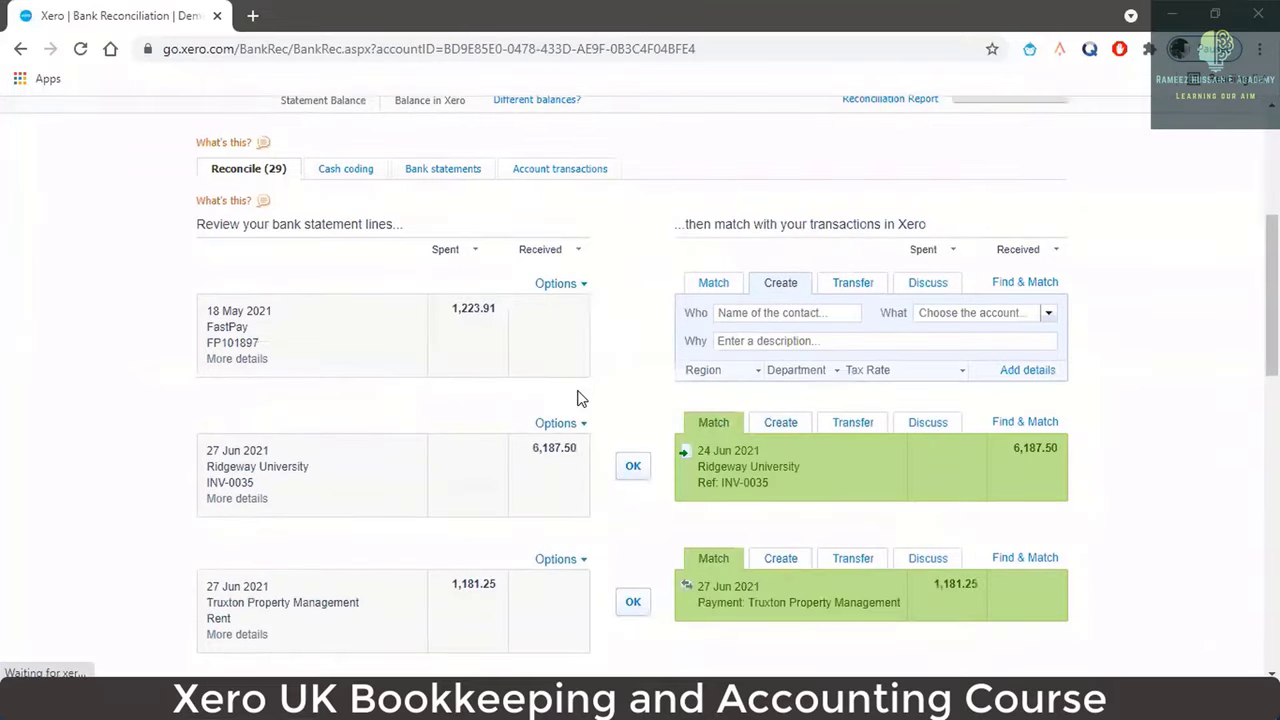
pyautogui.scroll(2, 580, 320)
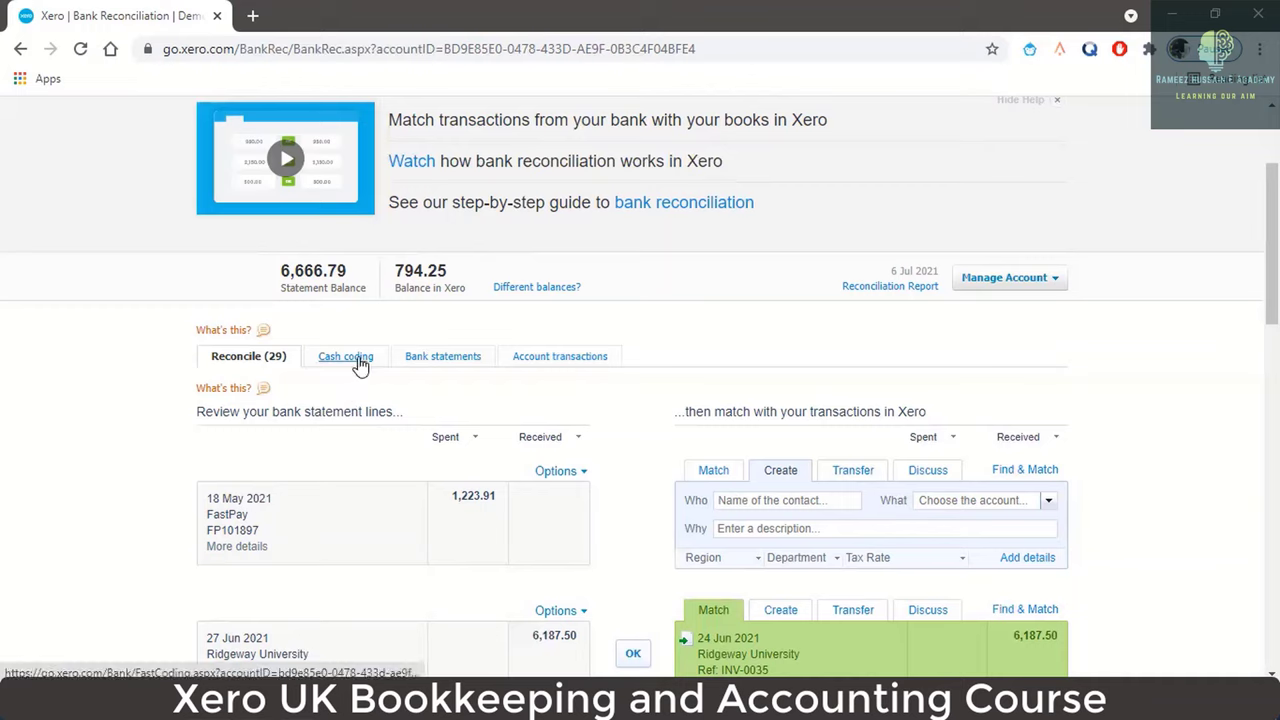
# Step: Open the imported bank statement lines and scroll through them
pyautogui.click(443, 362)
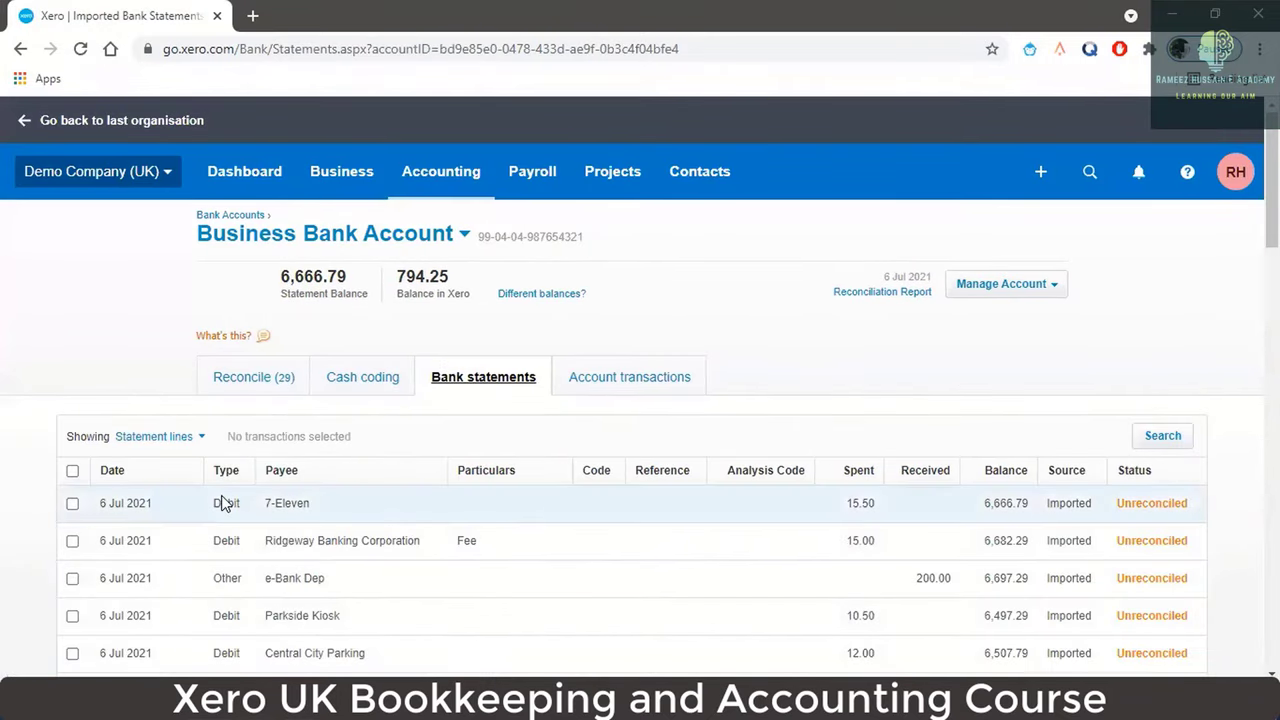
pyautogui.scroll(-2, 272, 486)
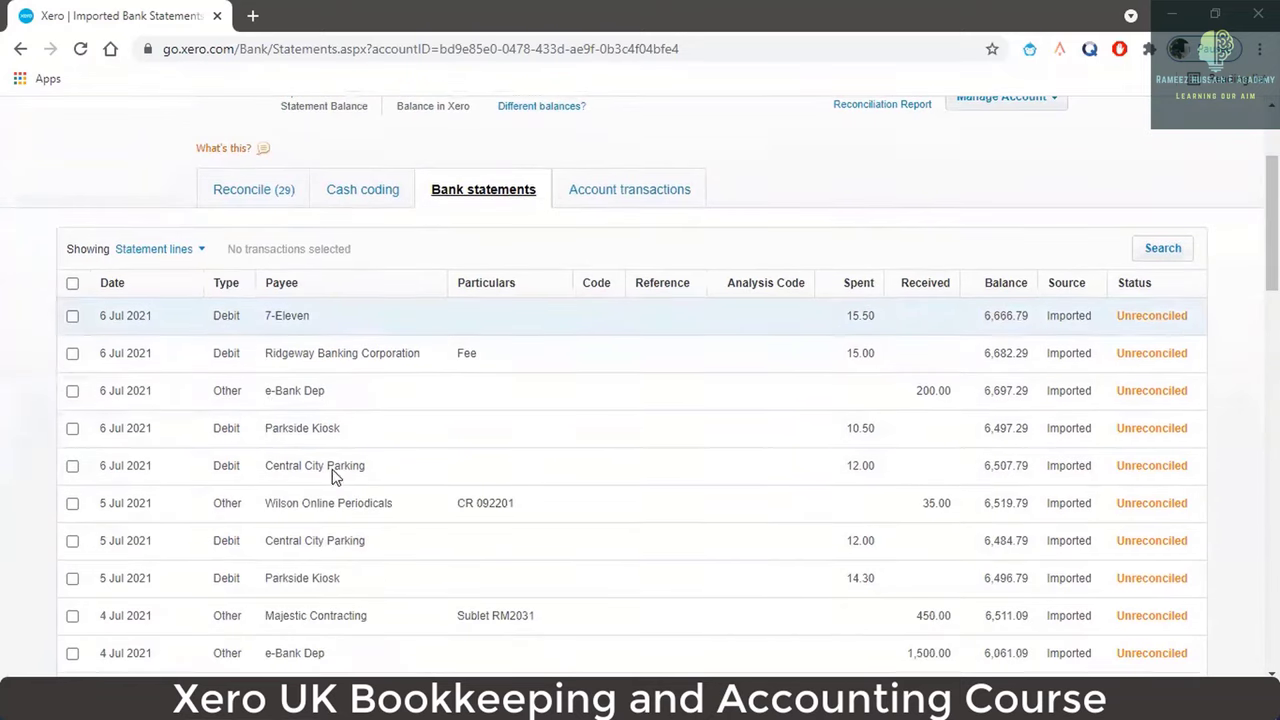
pyautogui.scroll(-9, 510, 409)
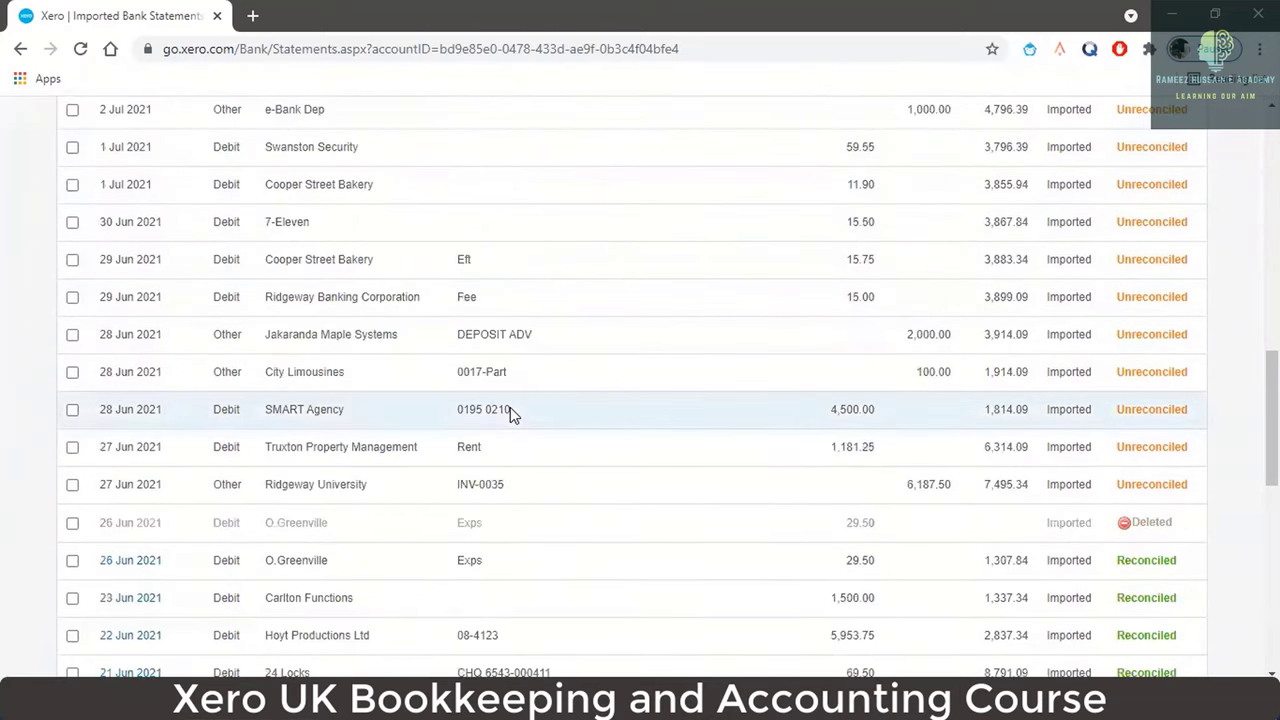
pyautogui.scroll(-1, 510, 407)
pyautogui.scroll(11, 510, 407)
pyautogui.scroll(-4, 510, 407)
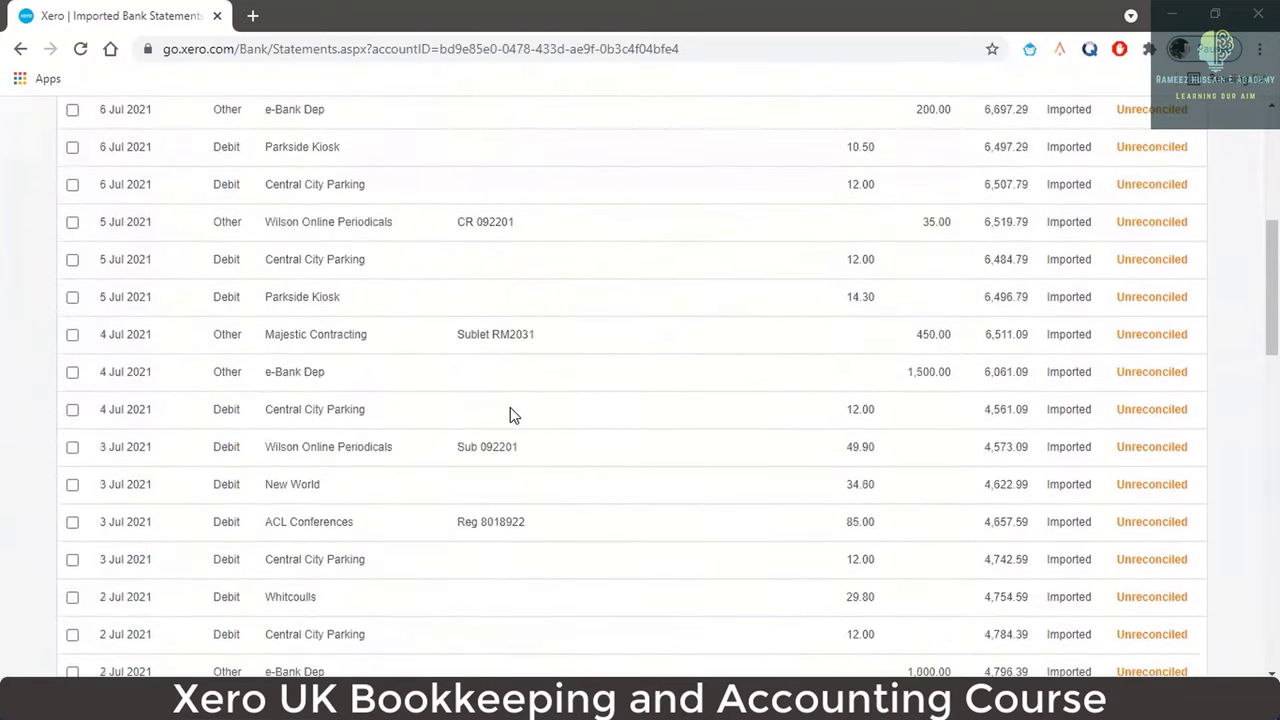
pyautogui.scroll(-9, 843, 349)
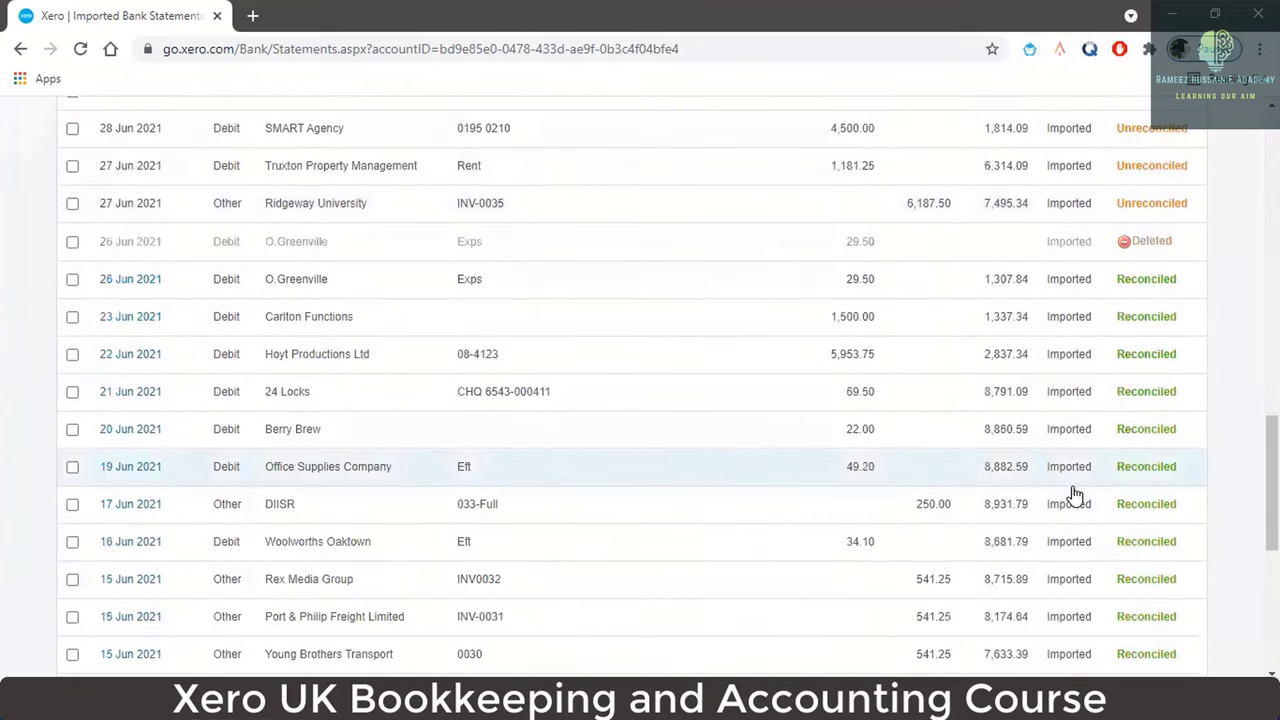
pyautogui.scroll(12, 1073, 495)
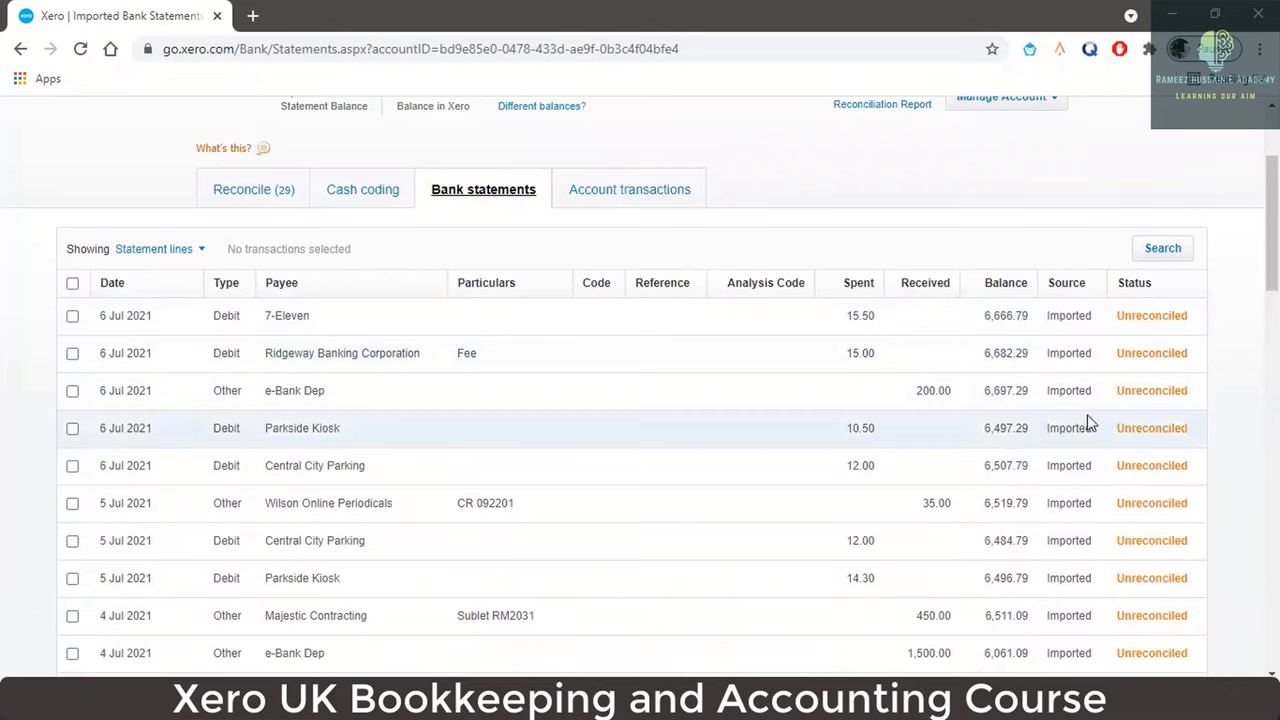
pyautogui.scroll(-3, 1087, 414)
pyautogui.scroll(5, 761, 373)
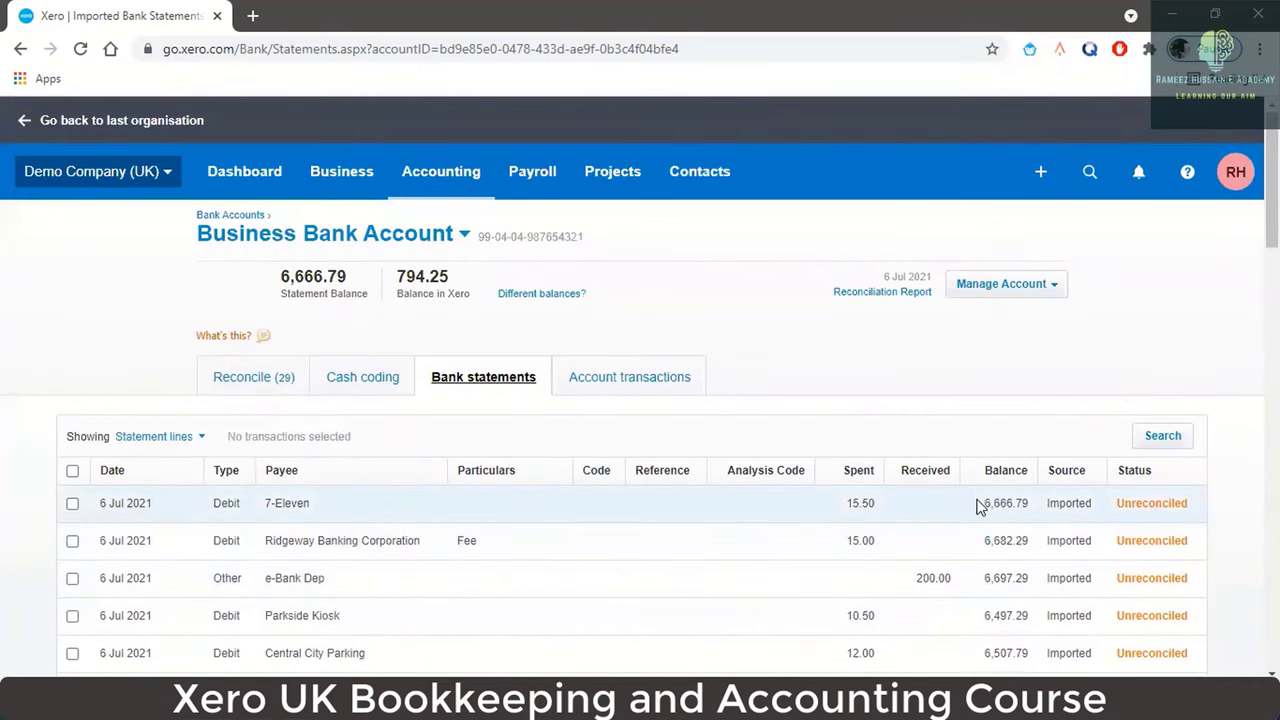
# Step: View Account transactions, scrolling through unreconciled July and reconciled June entries
pyautogui.click(607, 388)
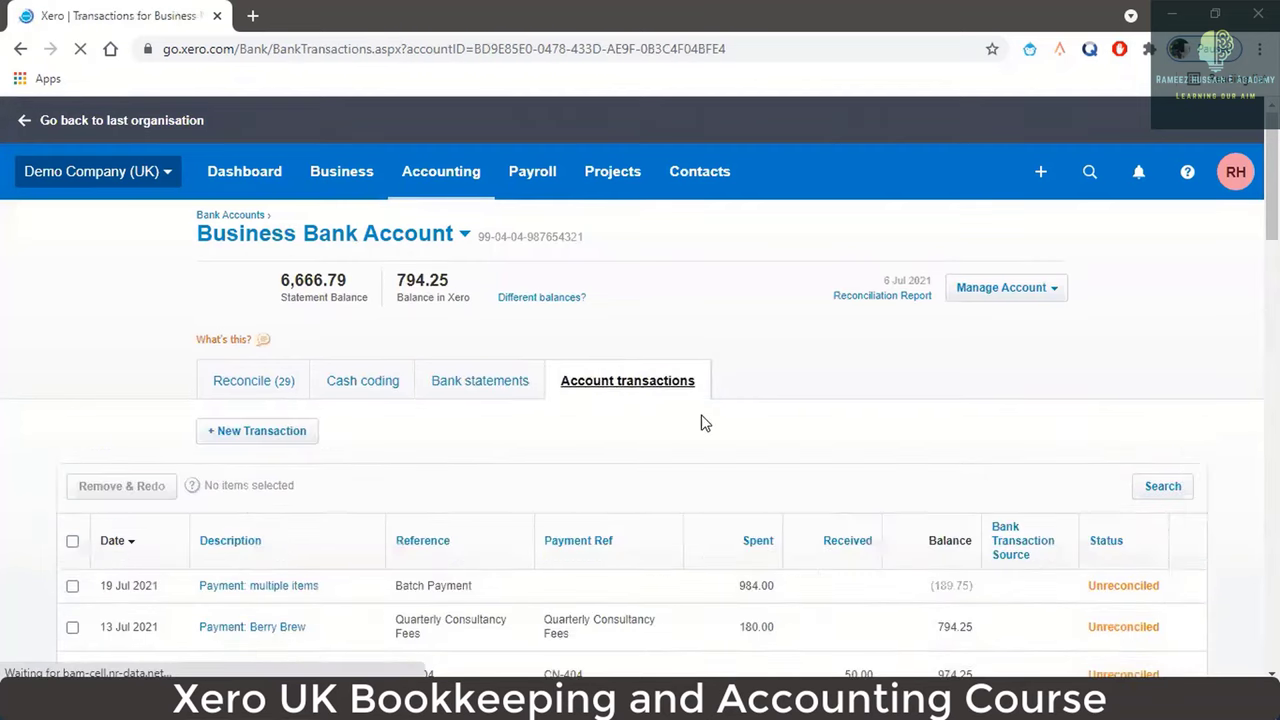
pyautogui.scroll(-2, 700, 422)
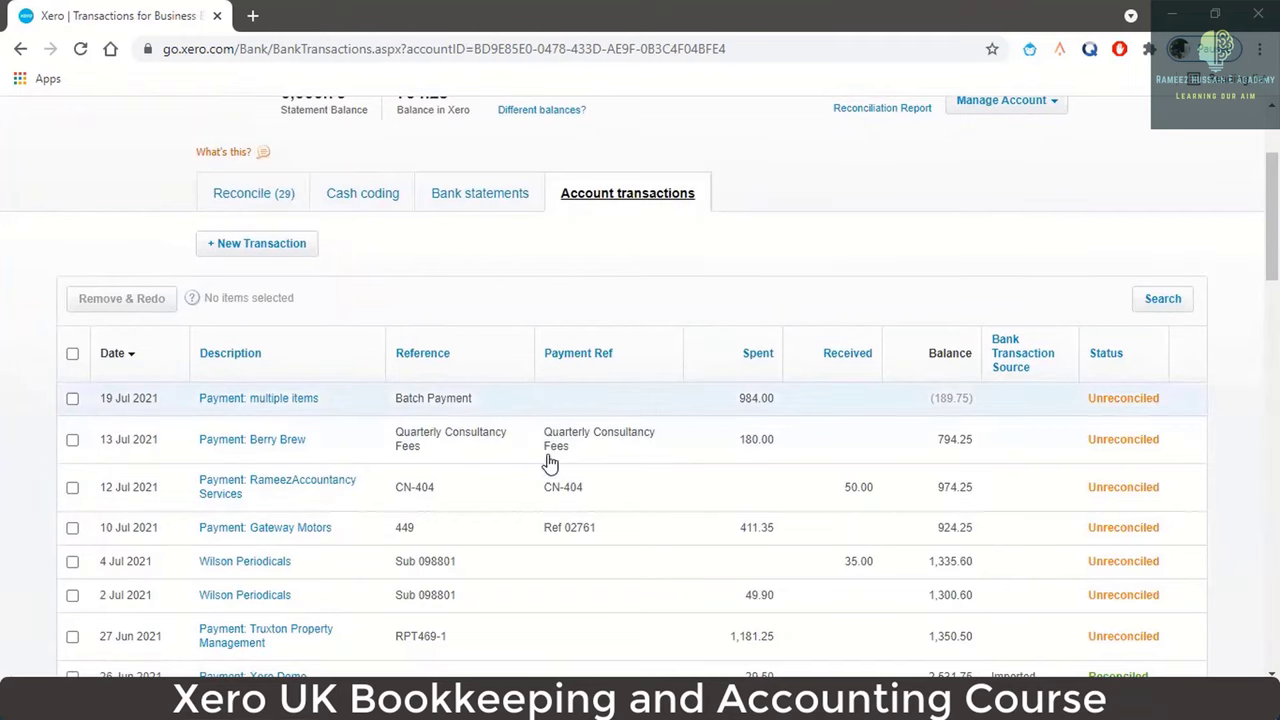
pyautogui.scroll(-3, 605, 400)
pyautogui.scroll(-2, 608, 395)
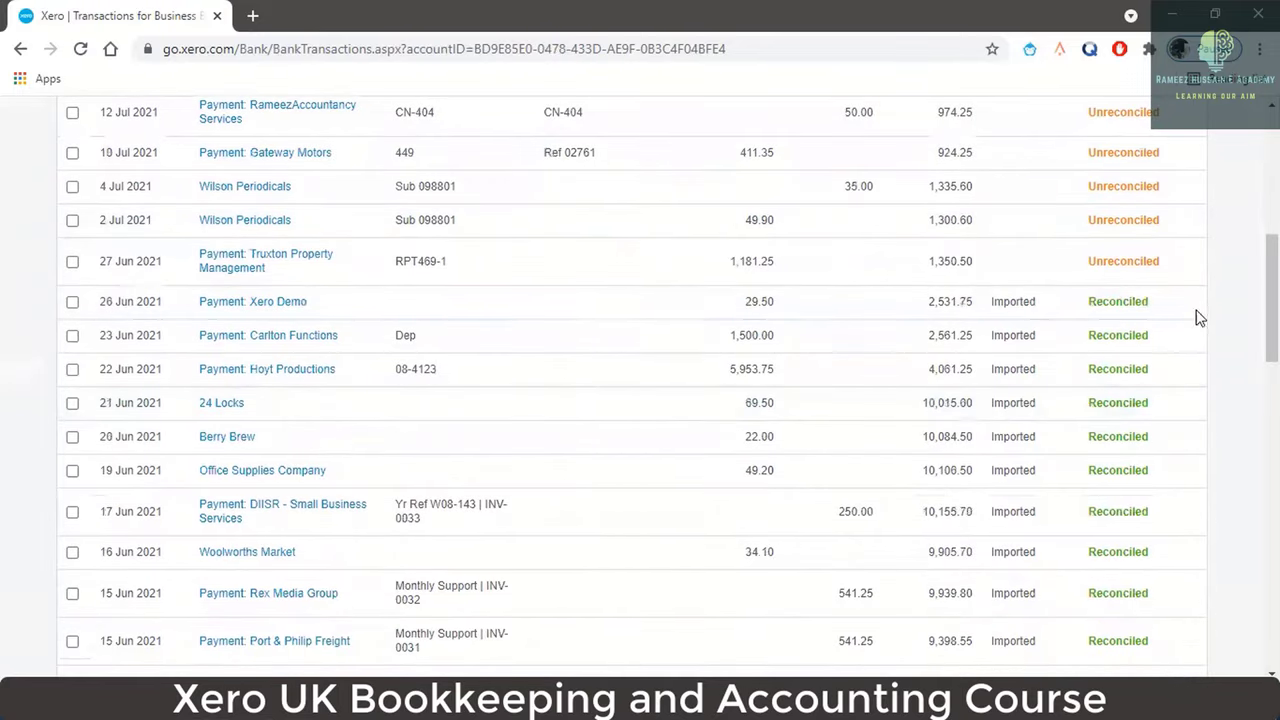
pyautogui.scroll(-2, 1146, 386)
pyautogui.scroll(-4, 1148, 386)
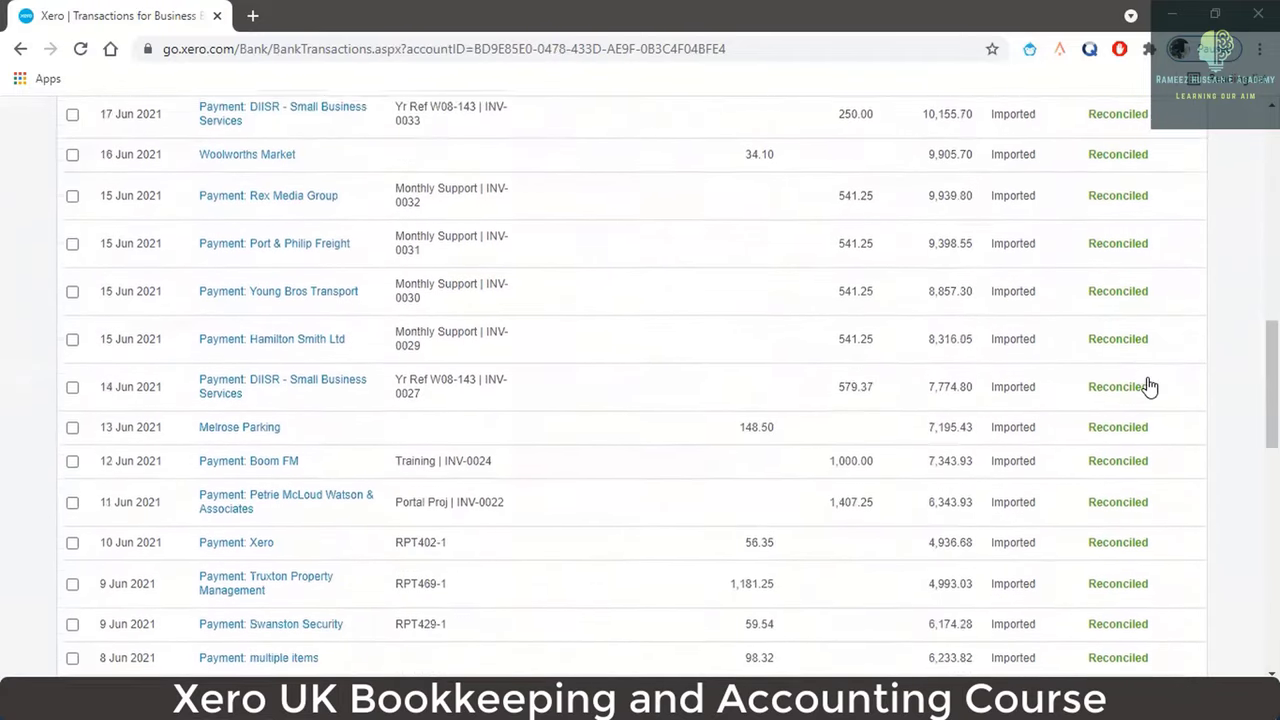
pyautogui.scroll(5, 1148, 386)
pyautogui.scroll(5, 1148, 386)
pyautogui.scroll(-9, 1148, 386)
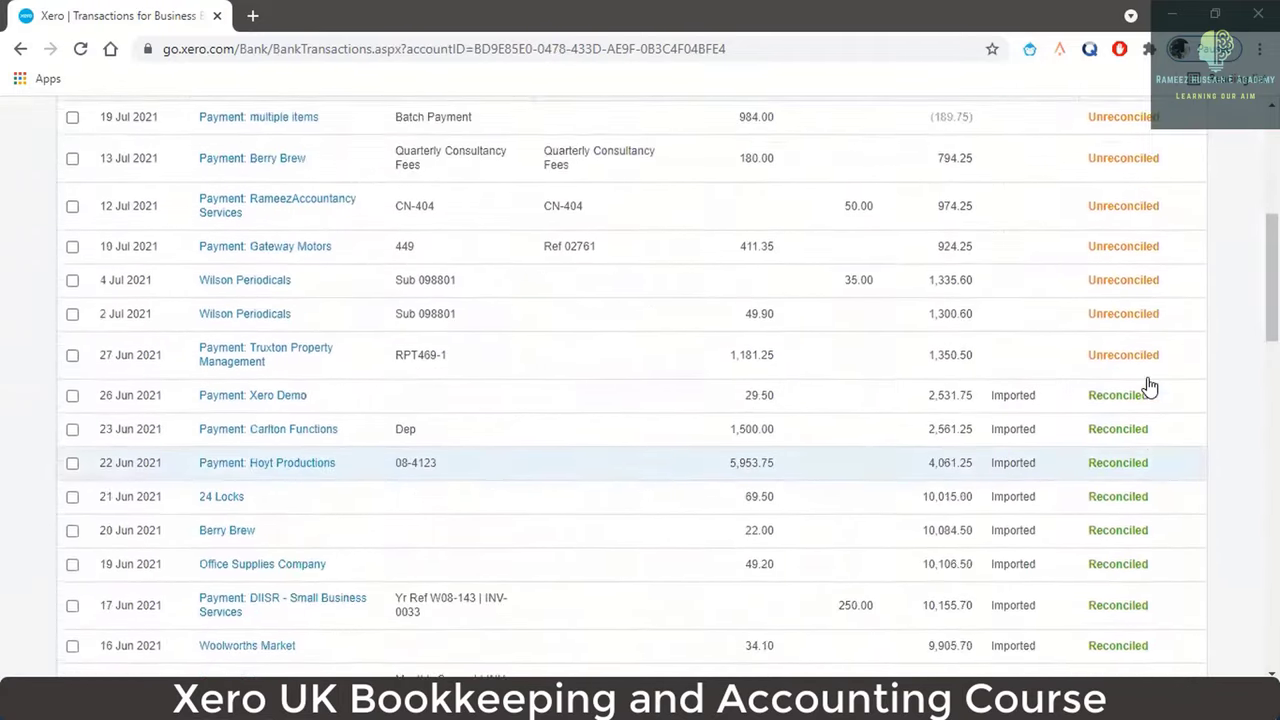
pyautogui.scroll(2, 1148, 384)
pyautogui.scroll(8, 1148, 384)
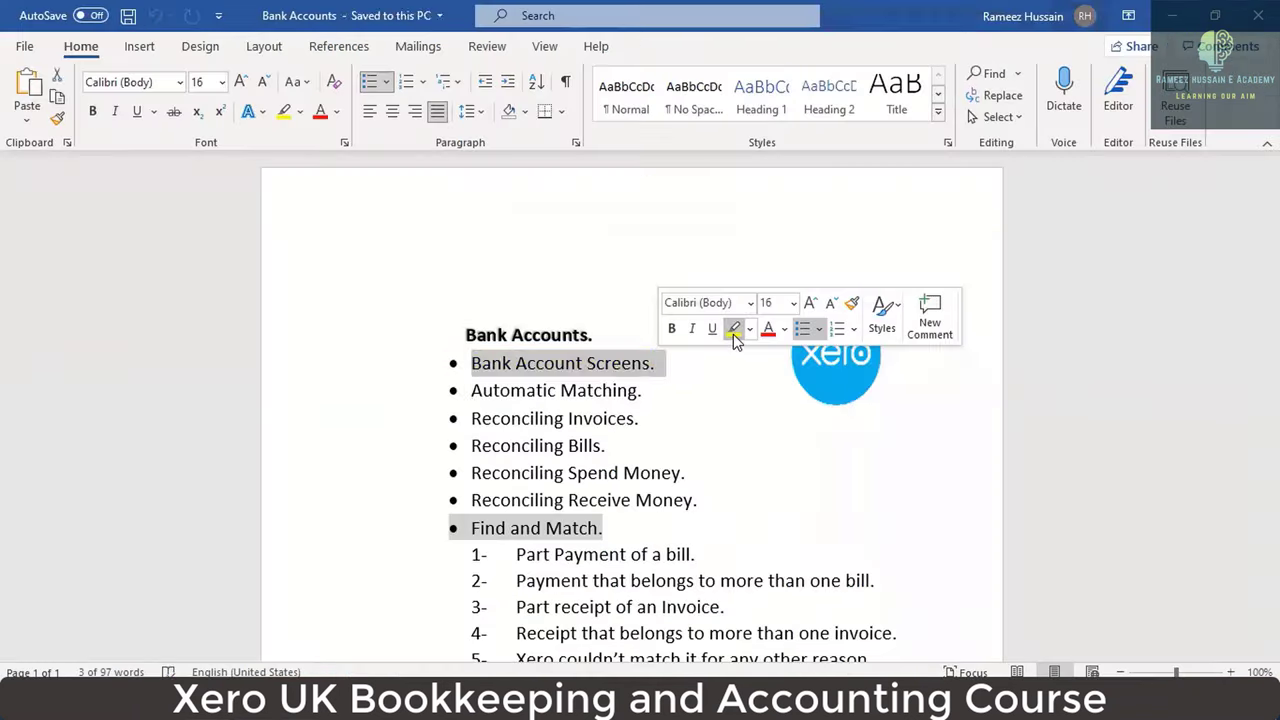
# Step: Highlight 'Automatic Matching.' yellow in the Word checklist, then return to Xero's Reconcile (29) tab
pyautogui.click(733, 331)
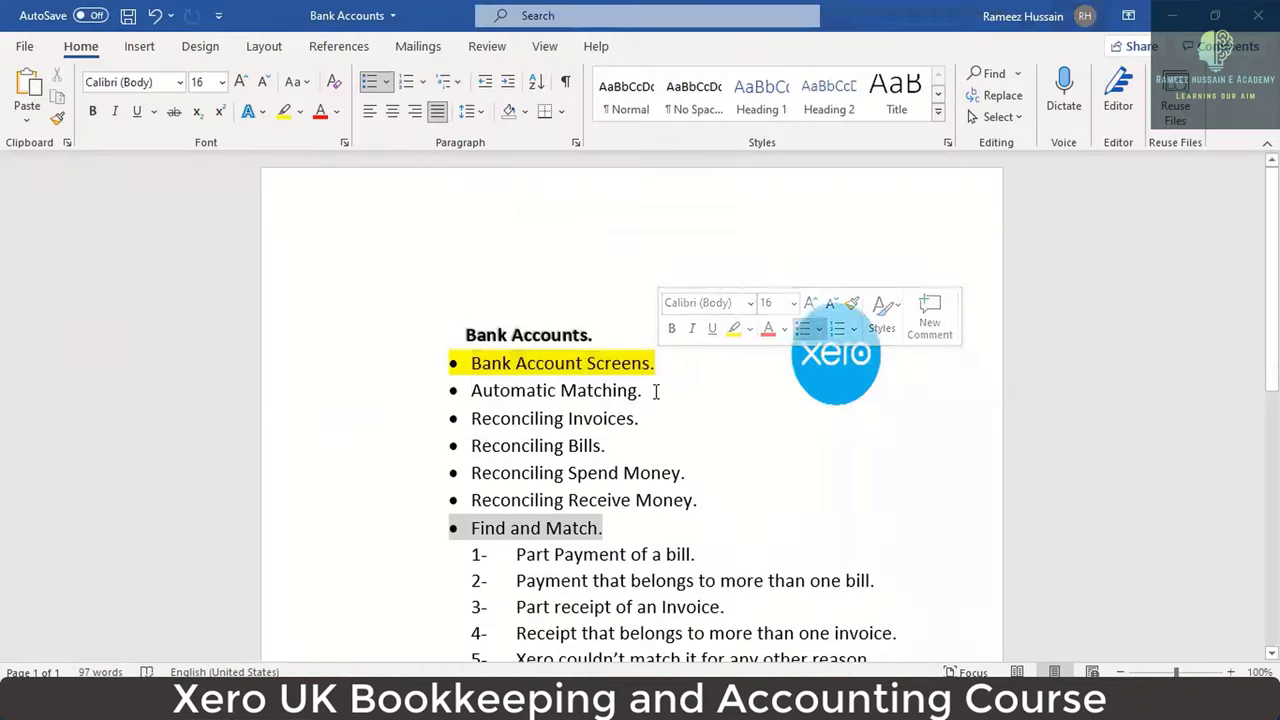
pyautogui.click(654, 389)
pyautogui.moveTo(472, 390); pyautogui.dragTo(662, 390)
pyautogui.click(731, 352)
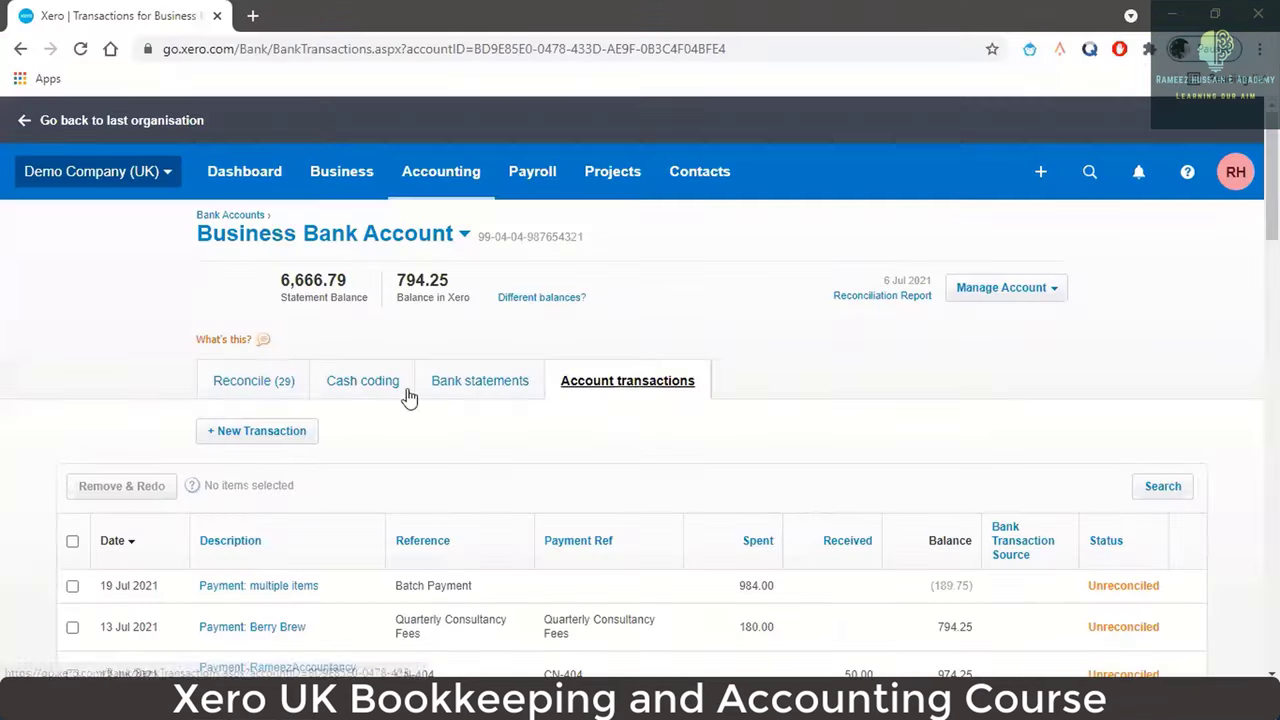
pyautogui.click(271, 386)
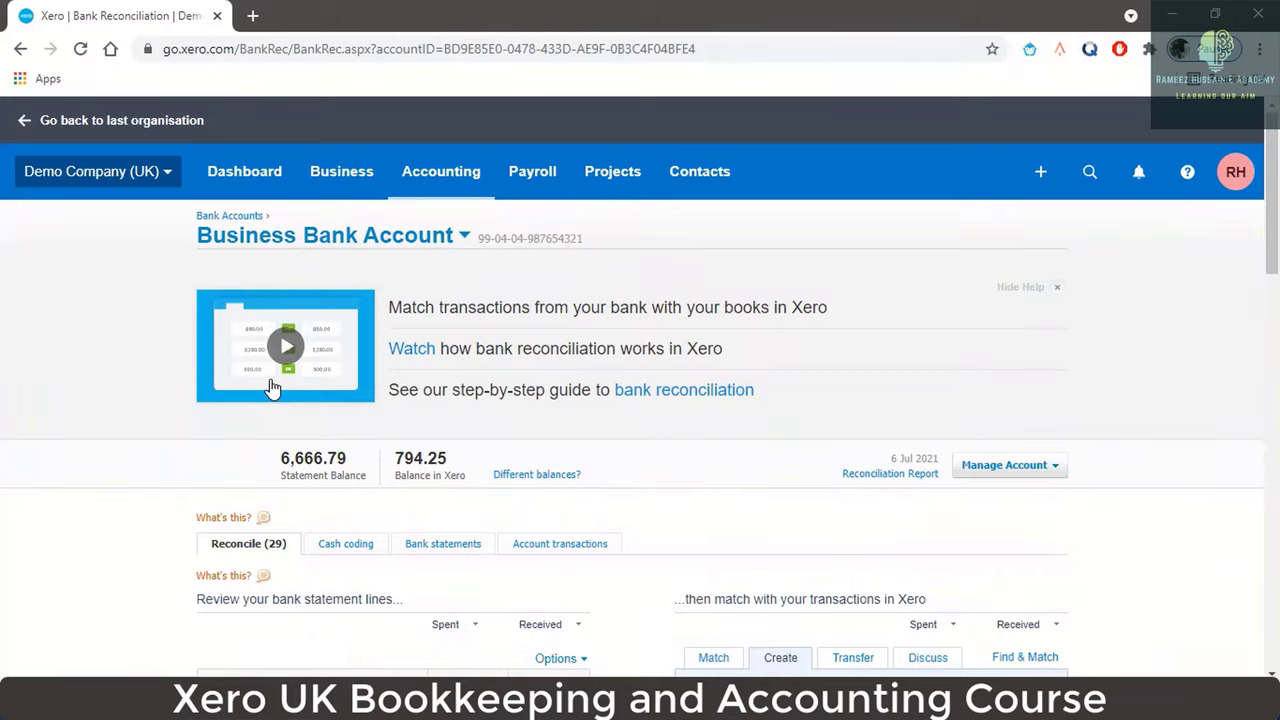
pyautogui.scroll(-4, 657, 400)
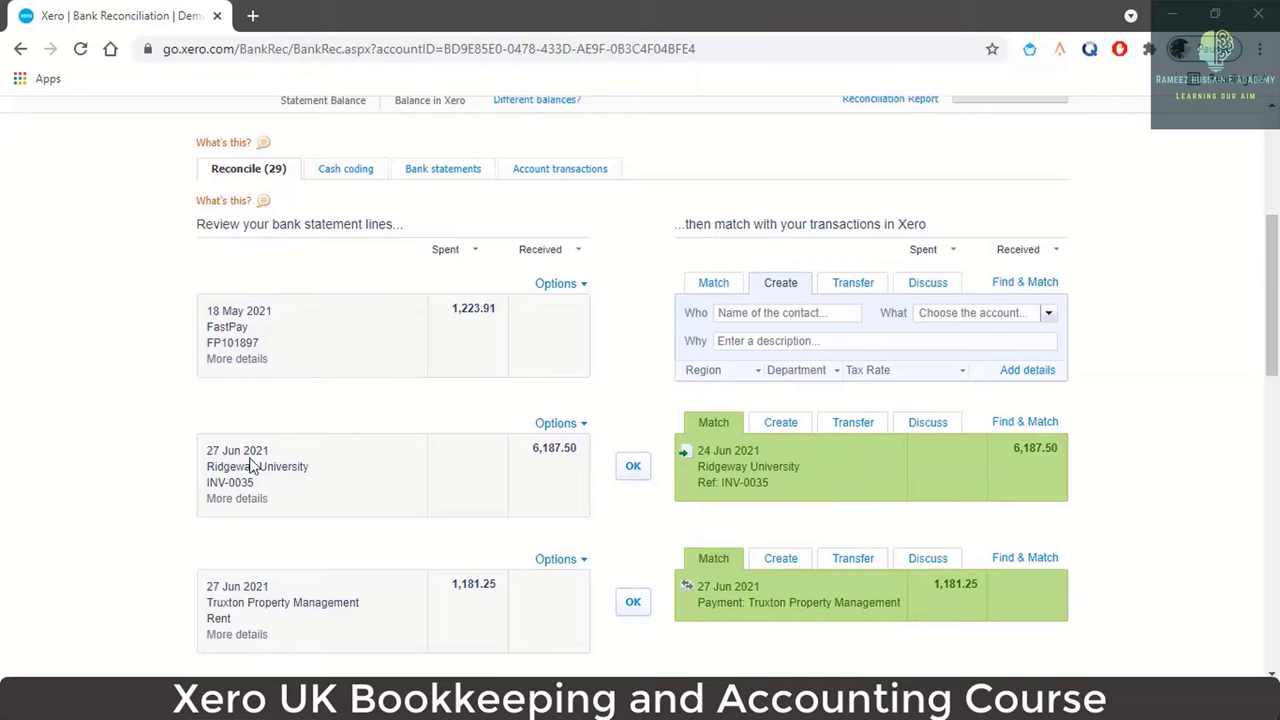
pyautogui.click(238, 498)
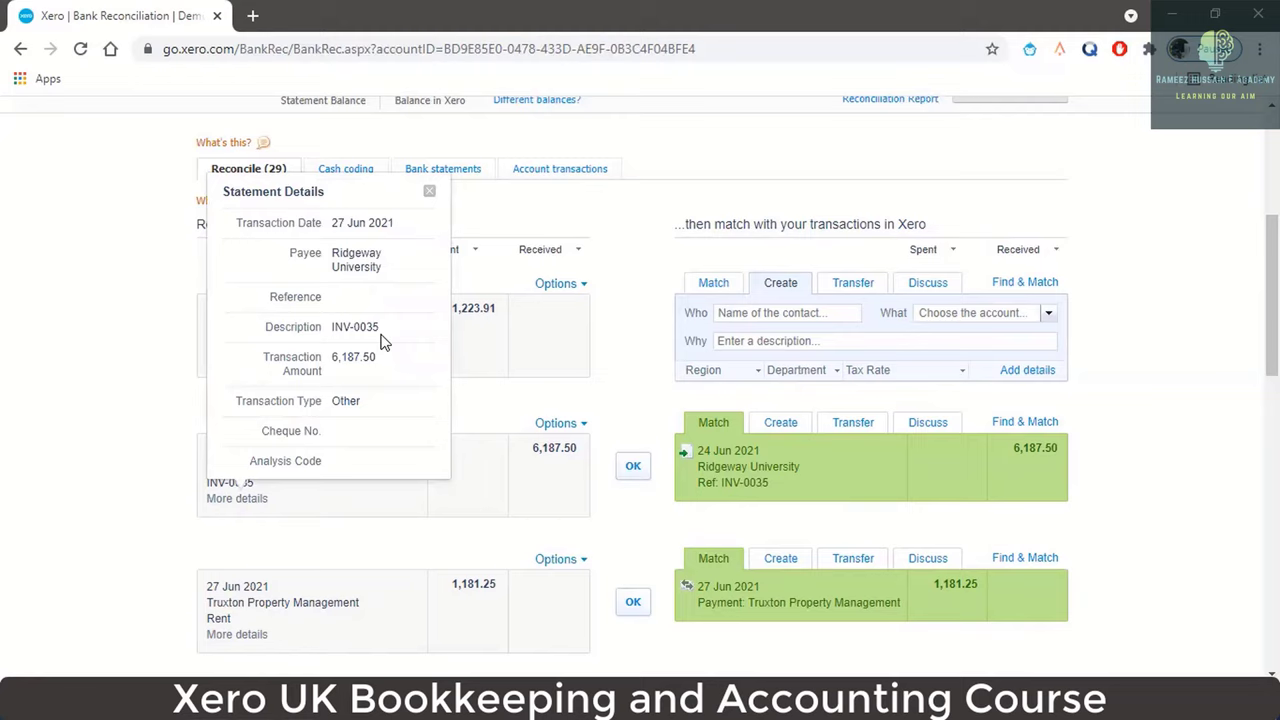
pyautogui.click(430, 193)
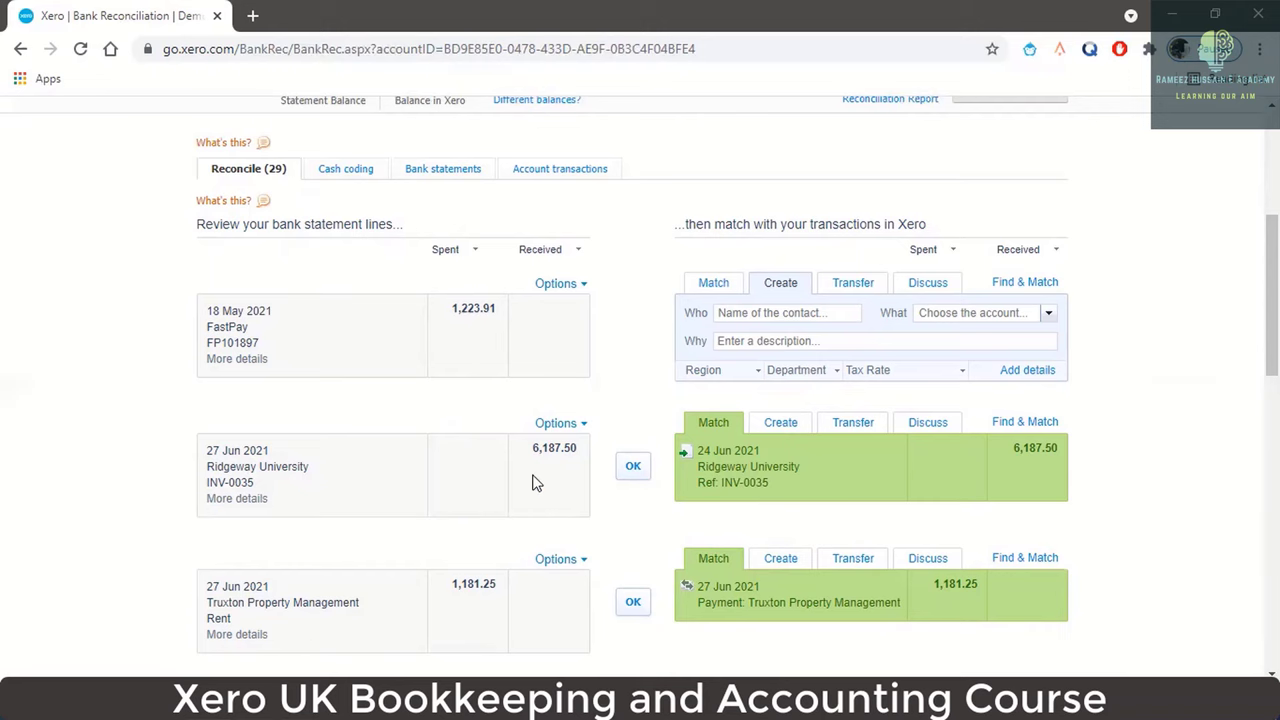
pyautogui.hotkey('alt', 'Tab')
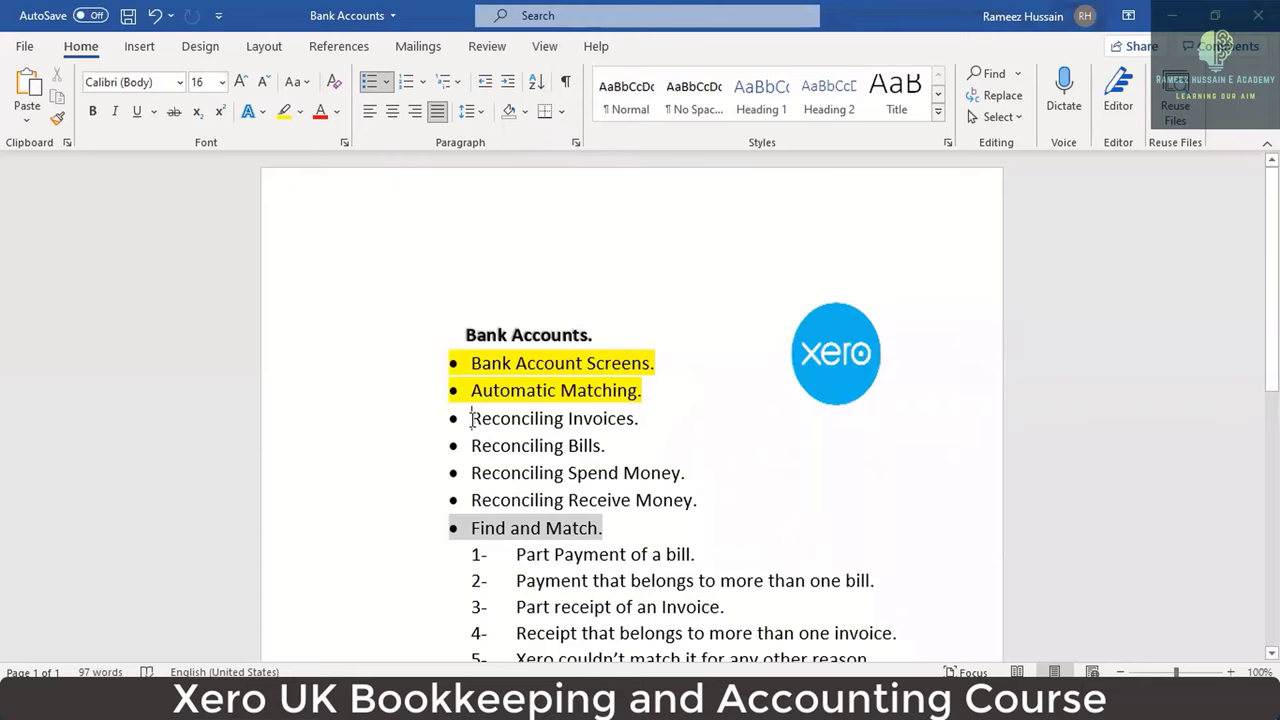
pyautogui.moveTo(471, 418); pyautogui.dragTo(622, 424)
pyautogui.hotkey('alt', 'Tab')
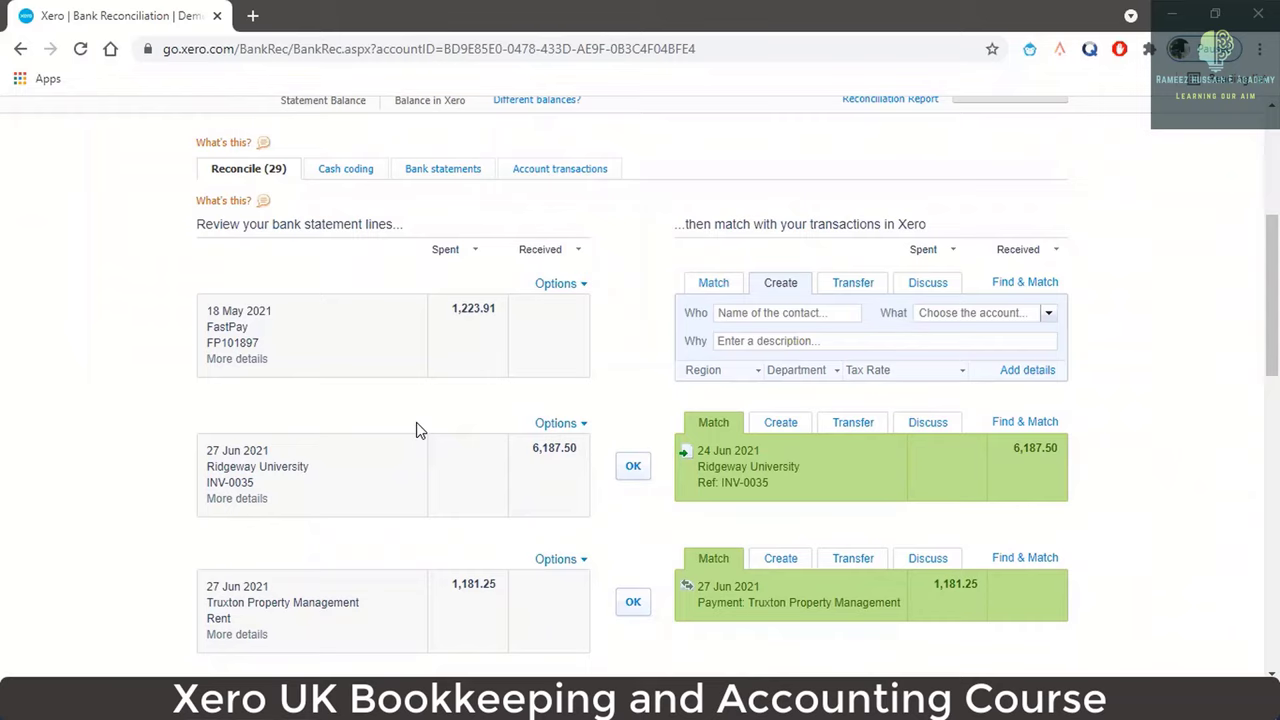
# Step: Duplicate the Xero browser tab and go to the Business sales invoices list
pyautogui.rightClick(168, 15)
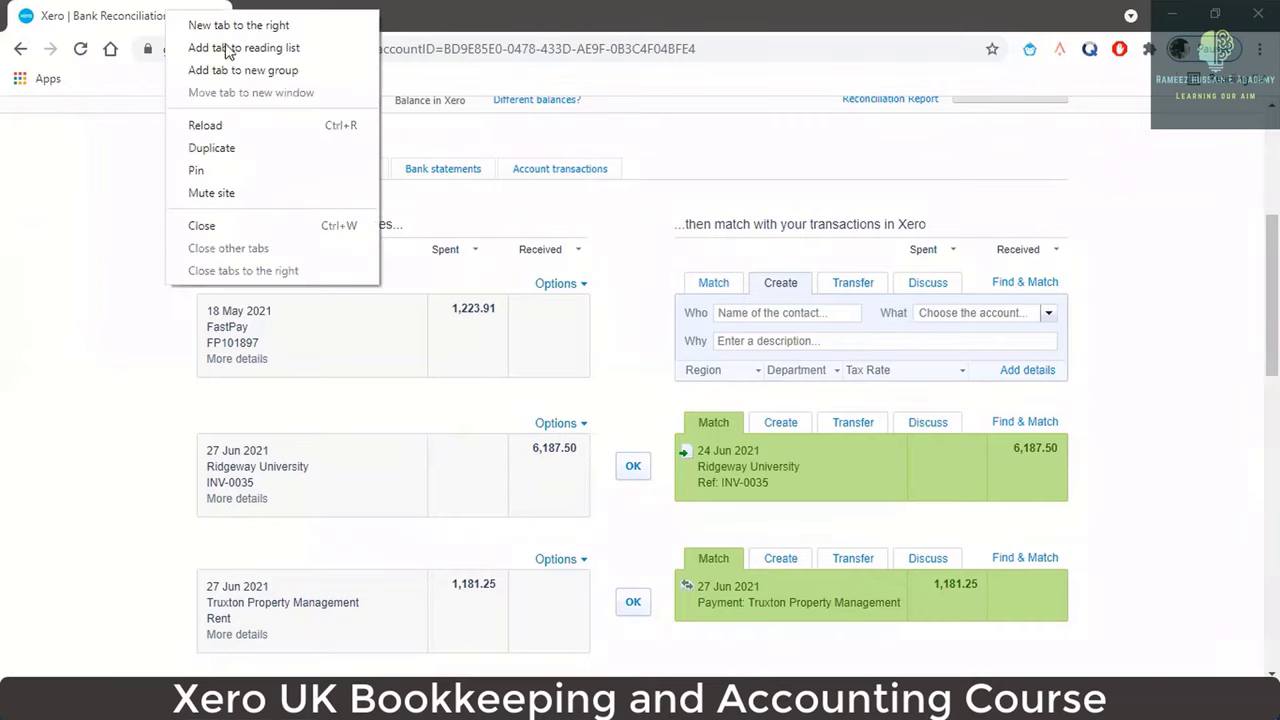
pyautogui.click(243, 148)
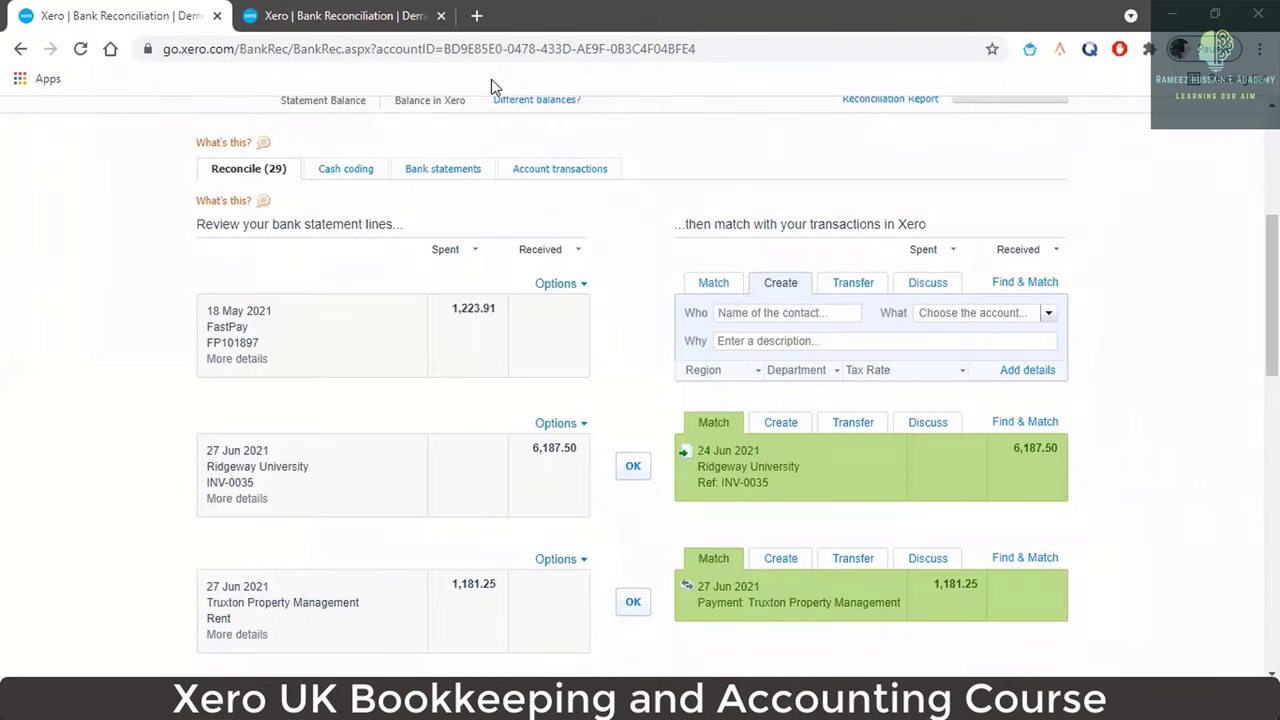
pyautogui.scroll(-2, 588, 182)
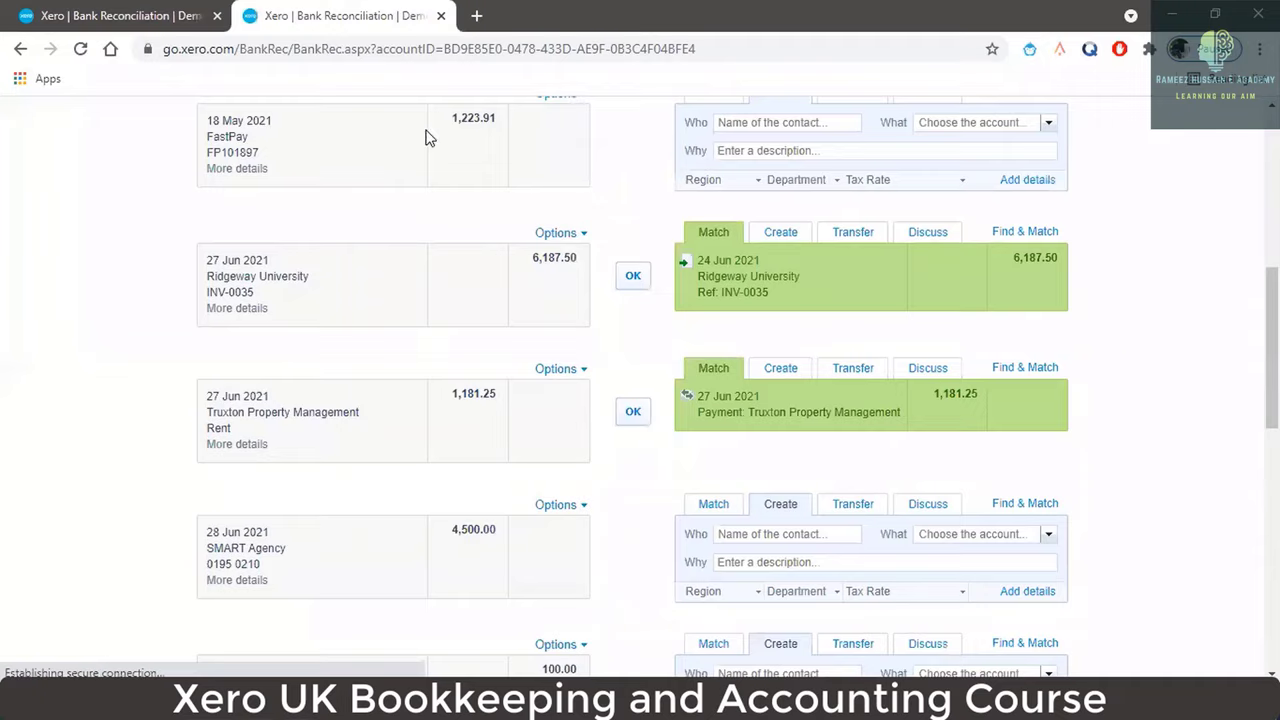
pyautogui.scroll(10, 425, 134)
pyautogui.click(430, 174)
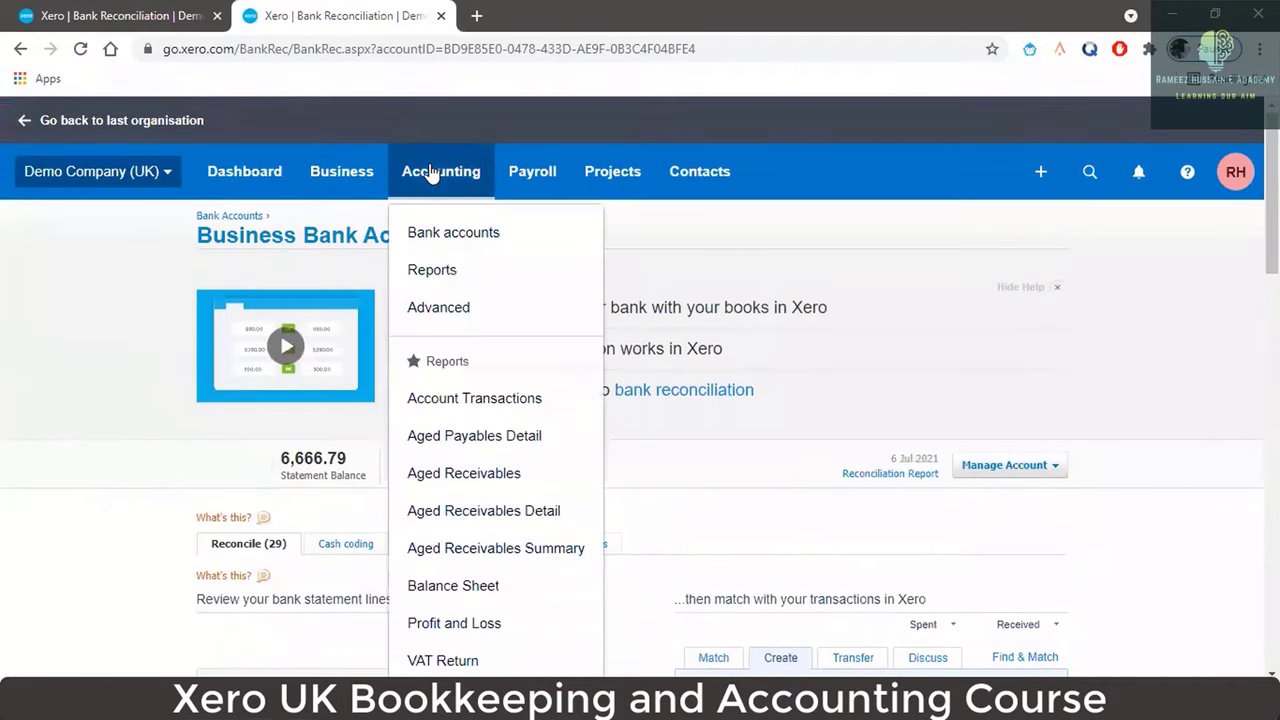
pyautogui.click(337, 170)
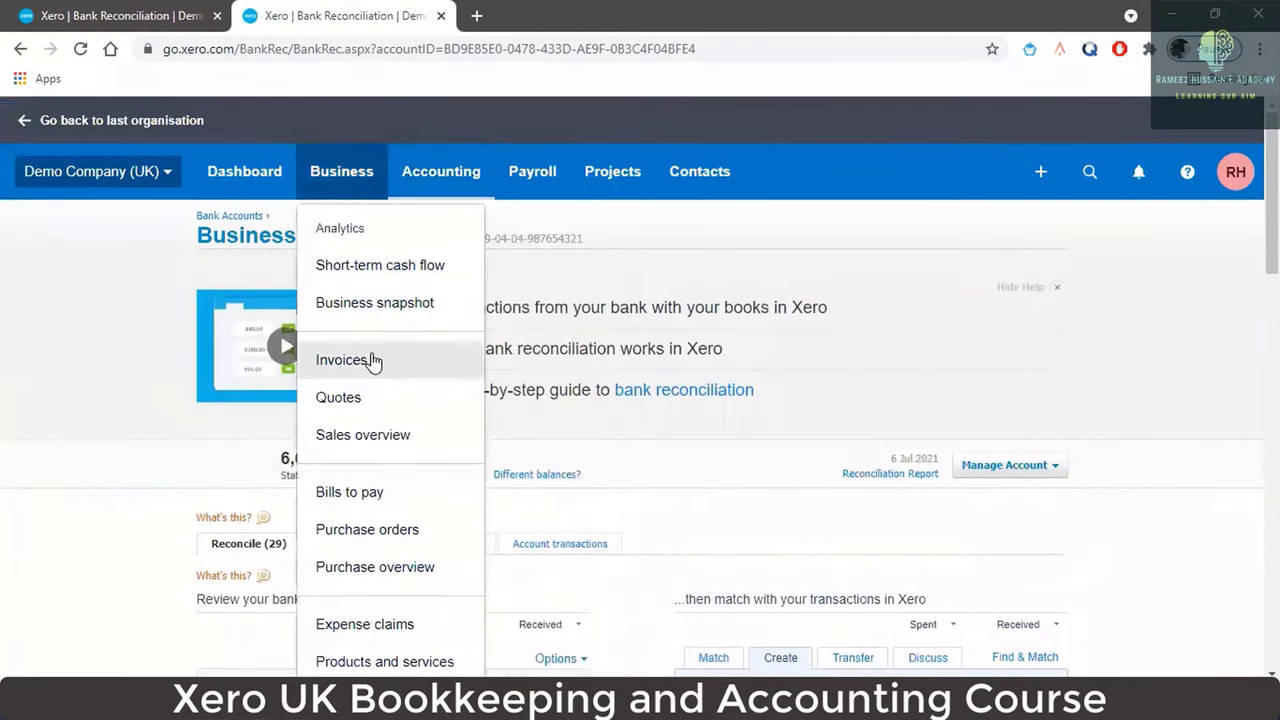
pyautogui.click(372, 361)
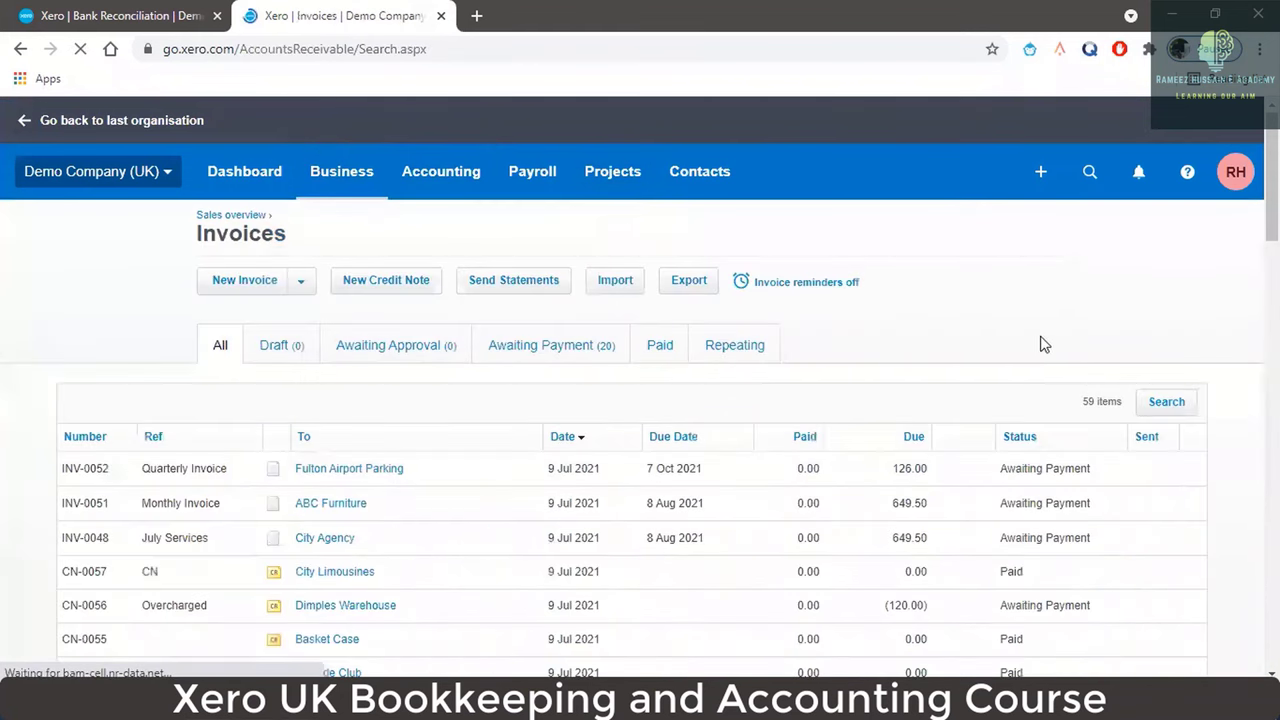
# Step: Search the sales invoices for 'ridge' and review the results
pyautogui.click(1160, 403)
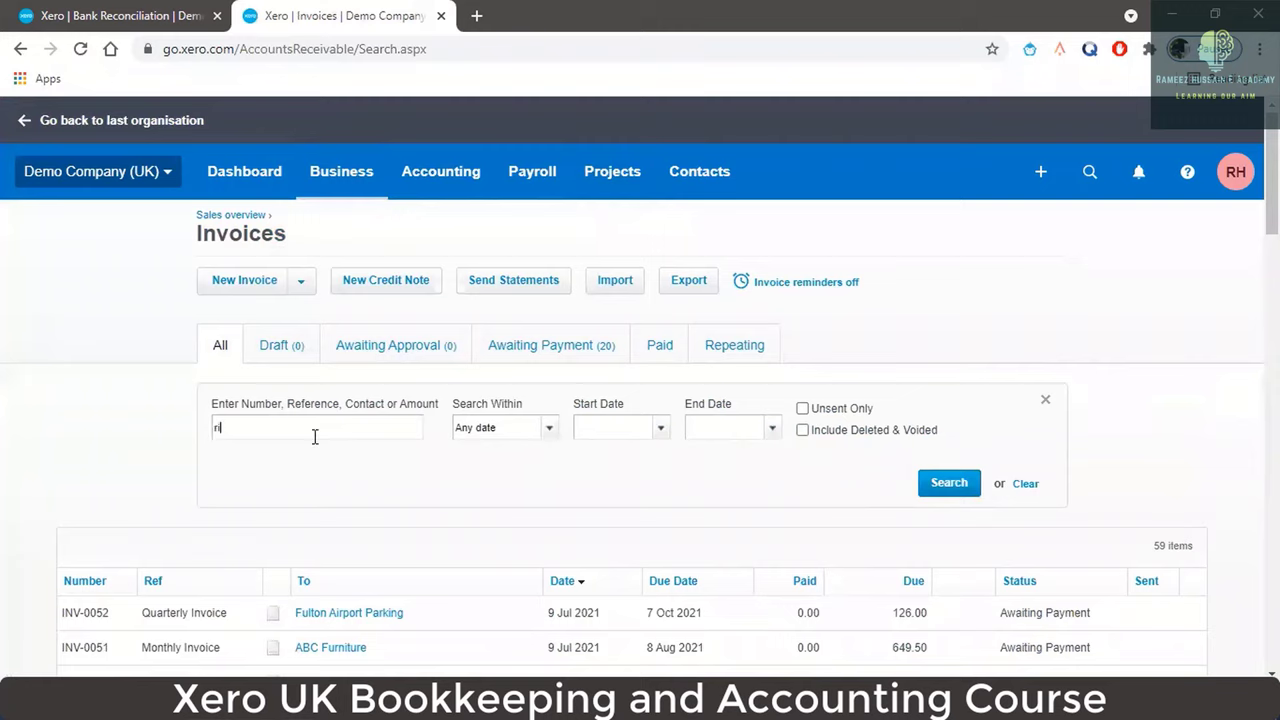
pyautogui.write('ridge')
pyautogui.click(945, 482)
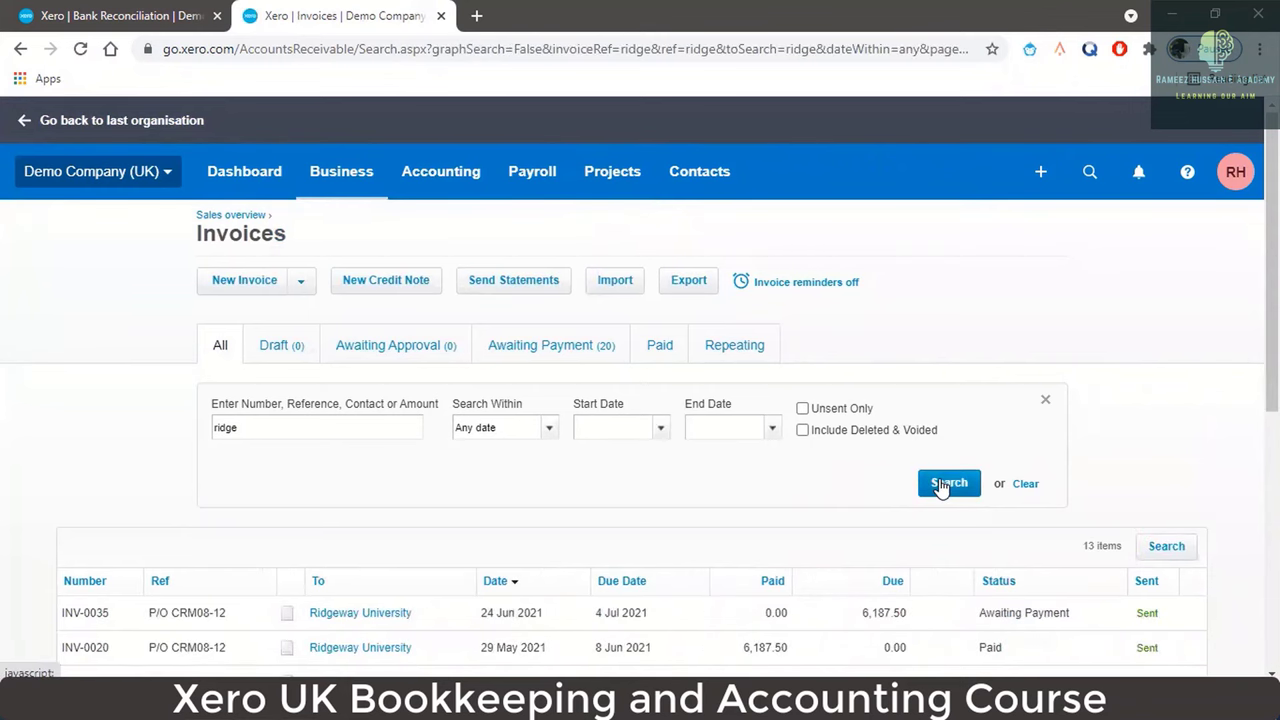
pyautogui.scroll(-1, 760, 490)
pyautogui.scroll(-1, 510, 491)
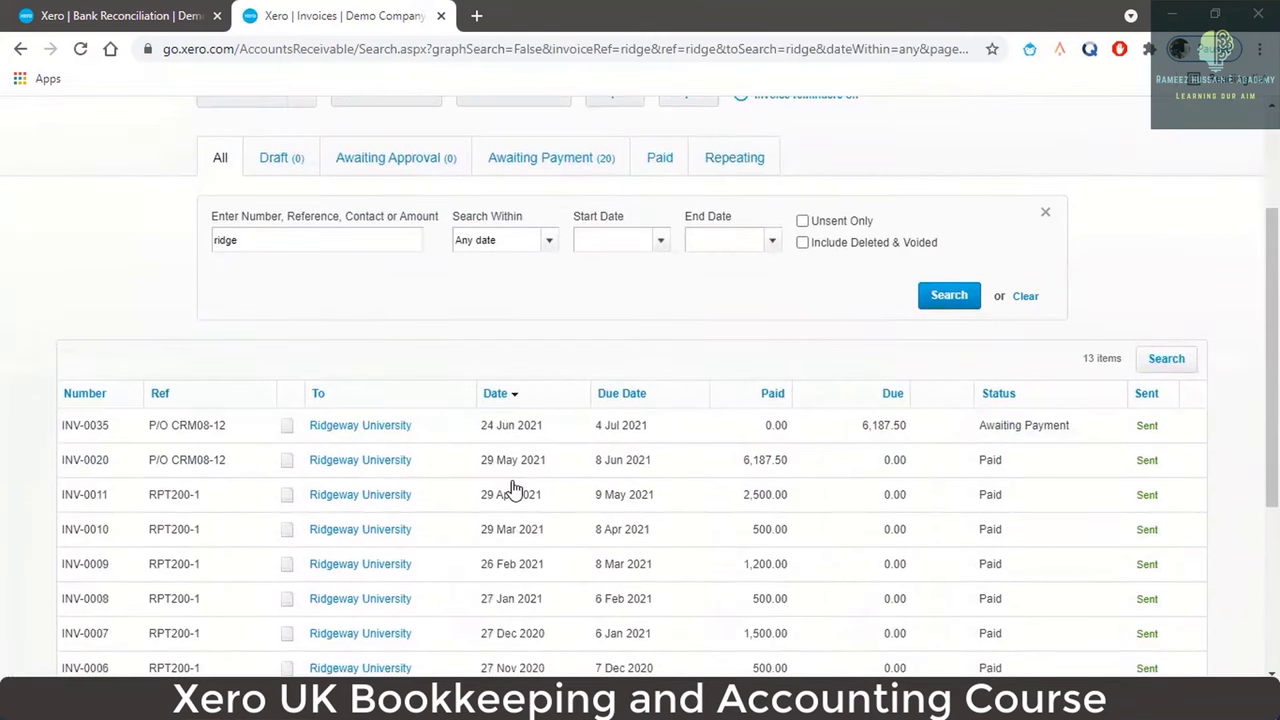
pyautogui.scroll(-1, 380, 468)
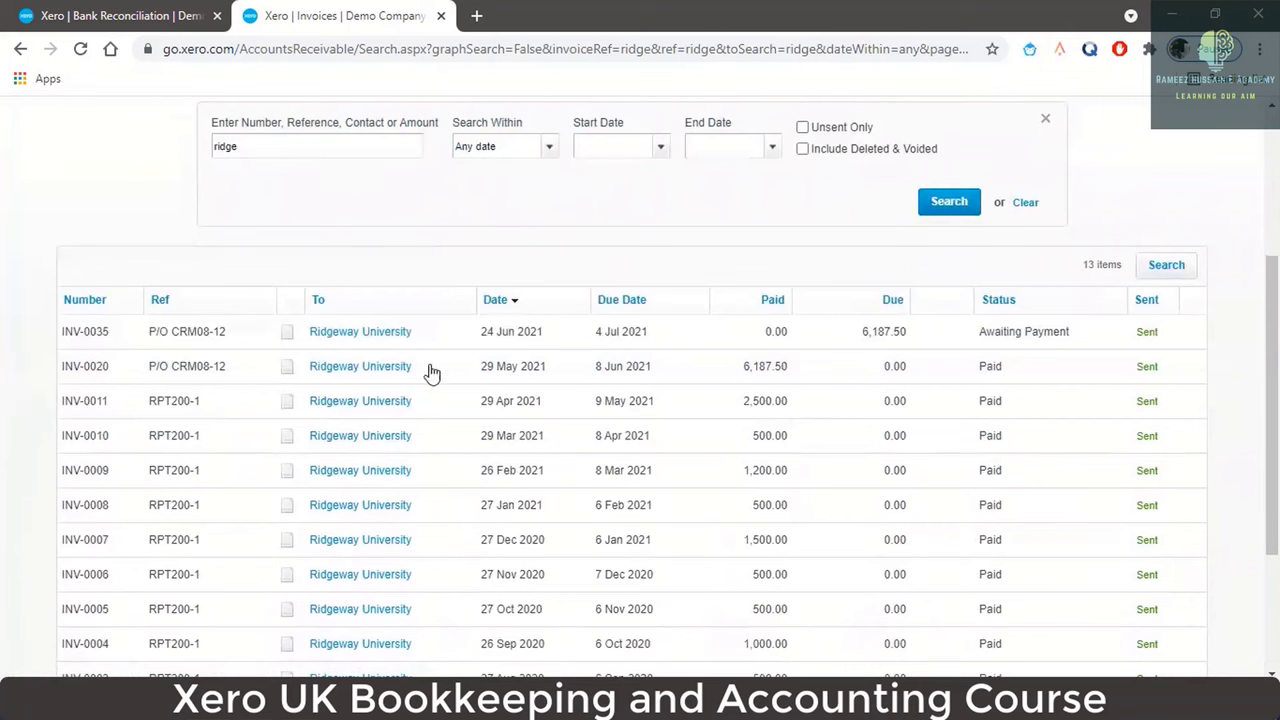
pyautogui.scroll(-3, 1063, 473)
pyautogui.scroll(2, 1063, 473)
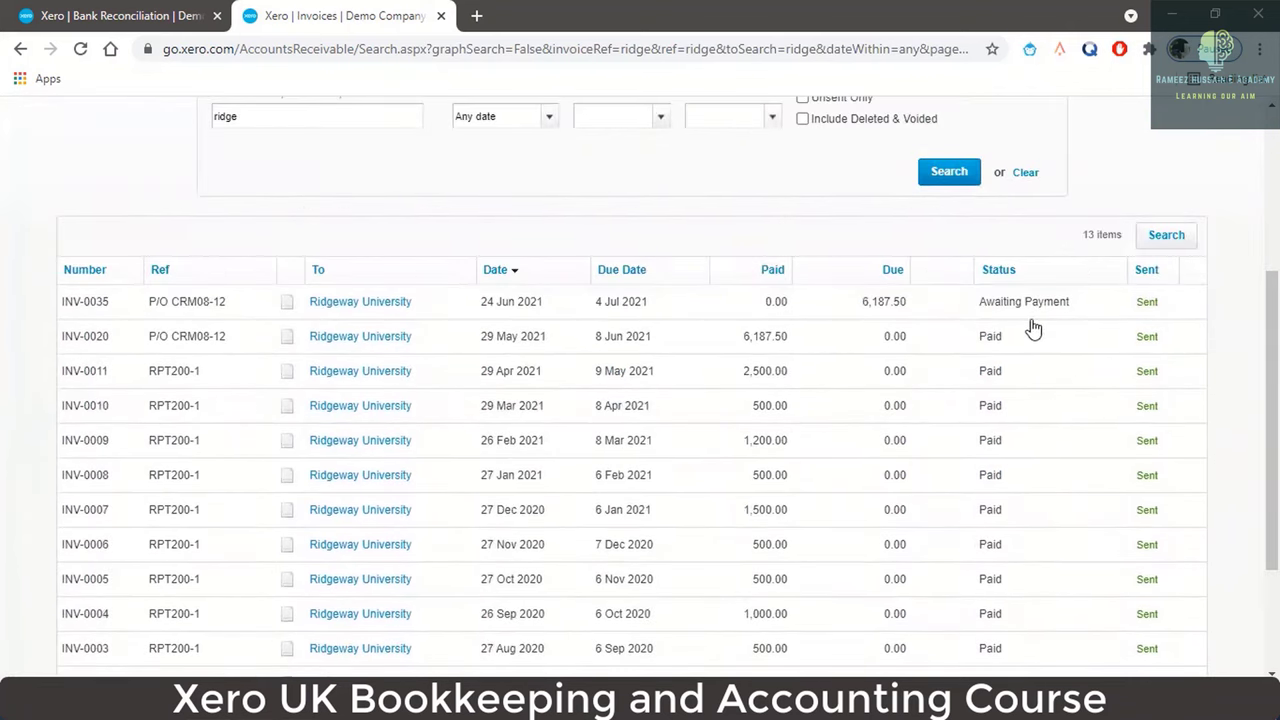
# Step: Open Ridgeway University invoice INV-0035 and check its 6,187.50 total including 1,031.25 VAT
pyautogui.click(392, 312)
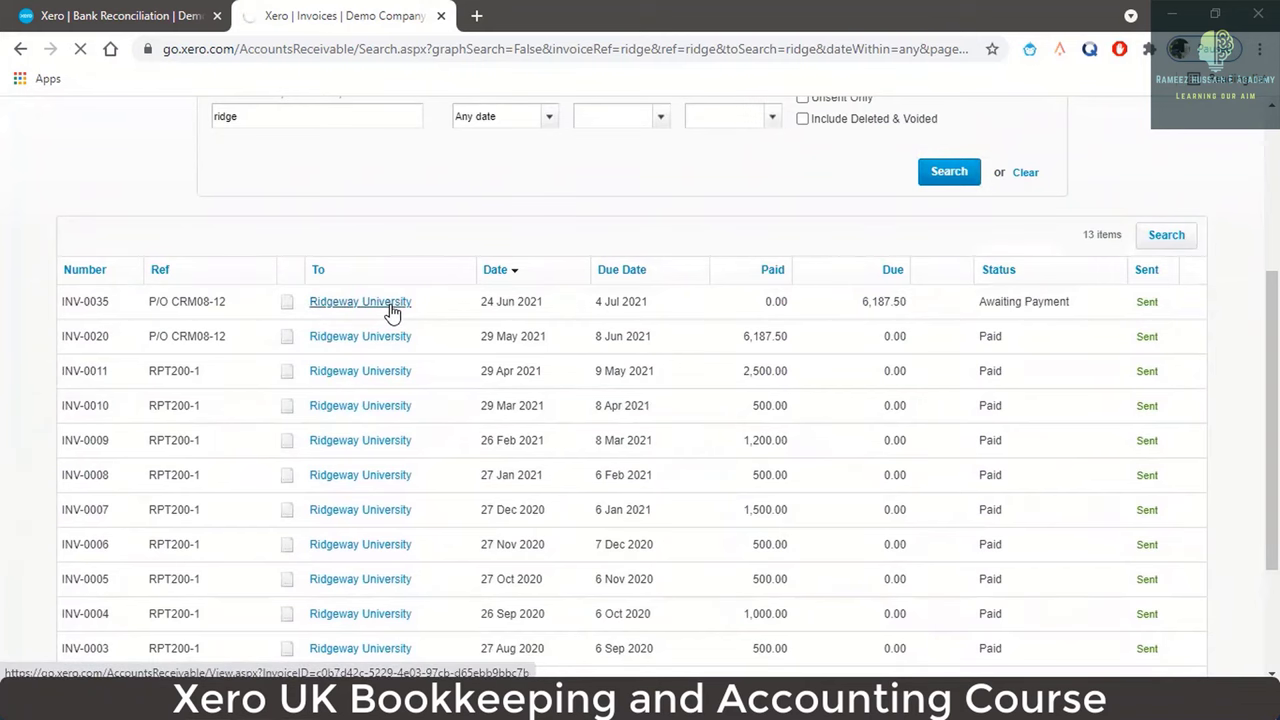
pyautogui.scroll(-2, 840, 400)
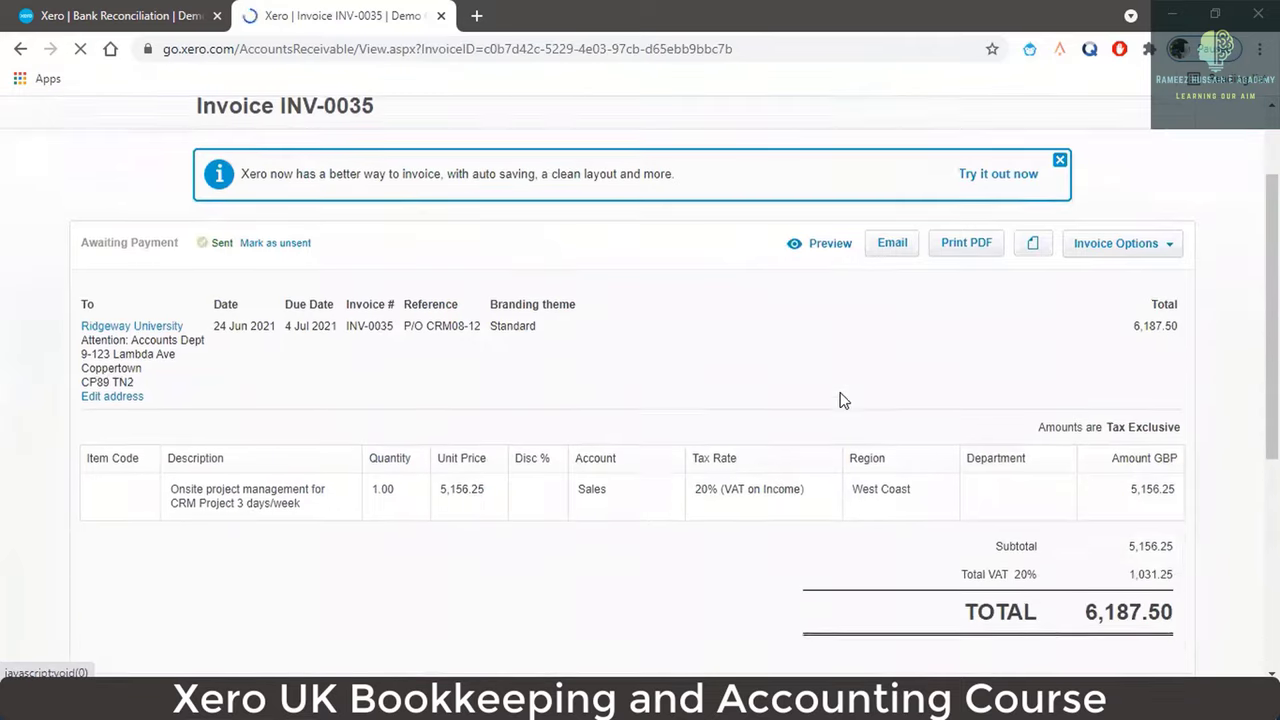
pyautogui.scroll(-2, 840, 400)
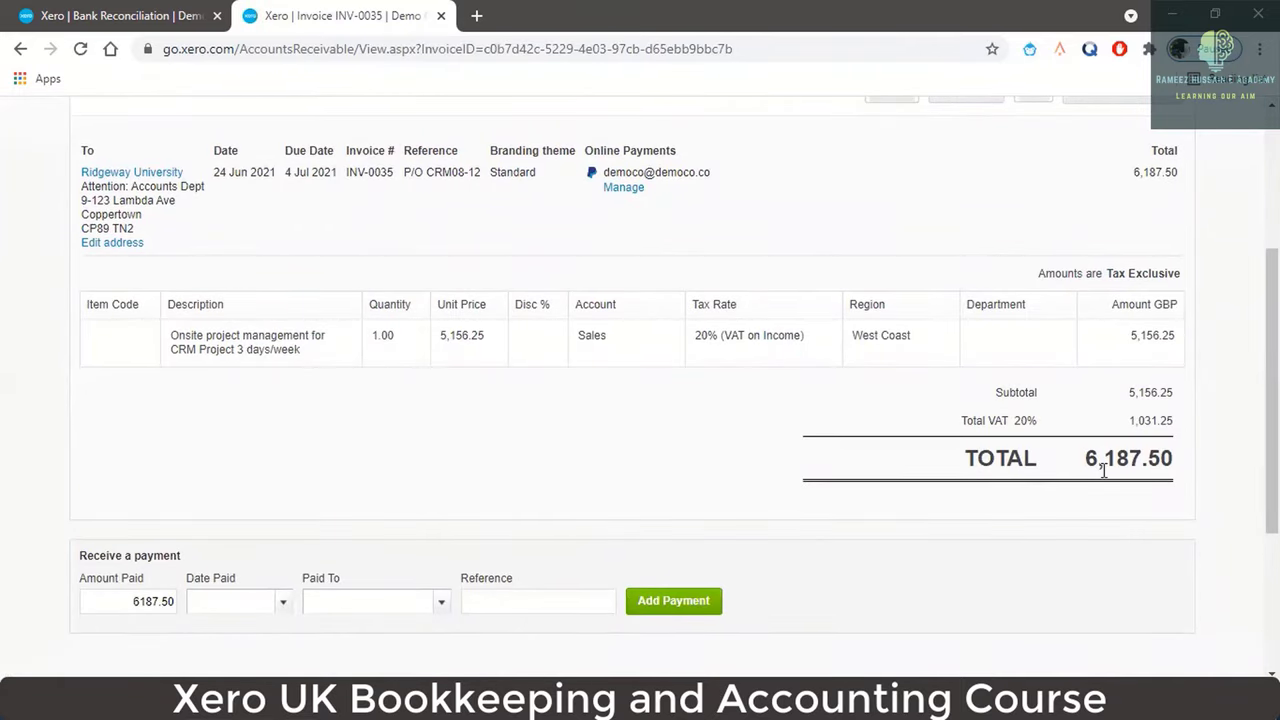
pyautogui.scroll(-1, 1140, 471)
pyautogui.scroll(1, 1143, 466)
pyautogui.scroll(1, 1141, 463)
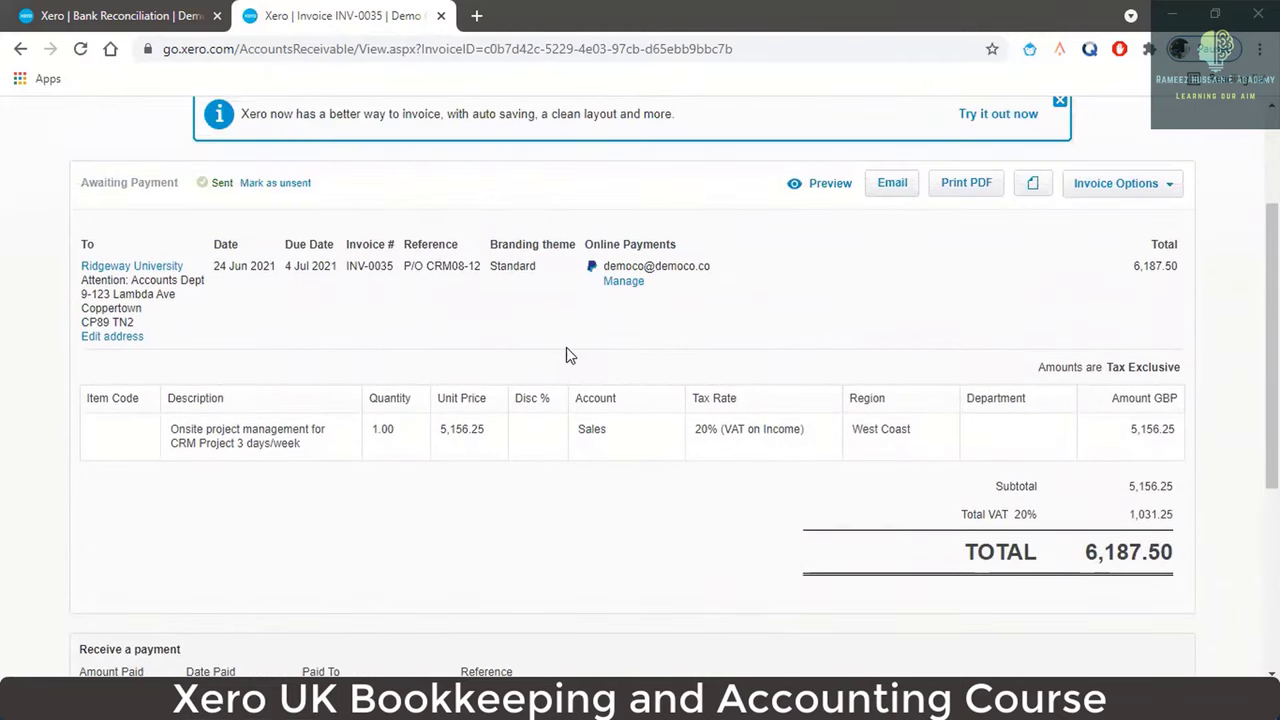
pyautogui.scroll(1, 566, 347)
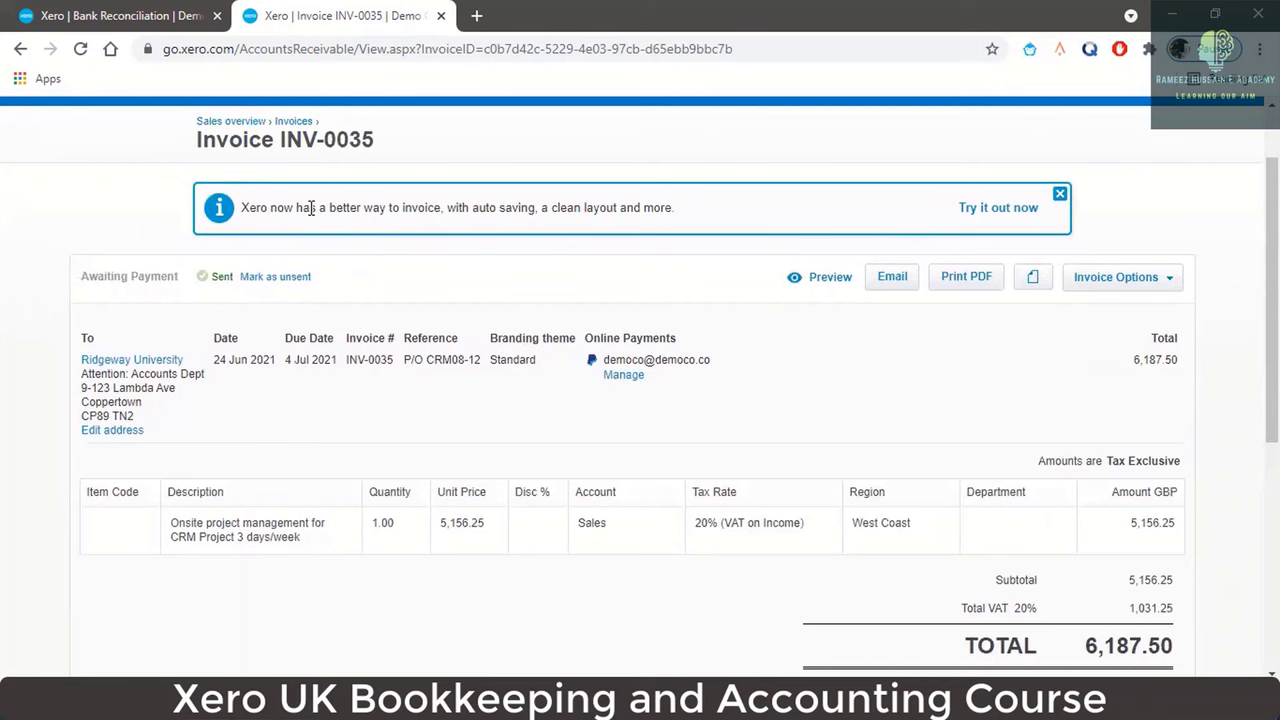
# Step: Reconcile the 27 Jun Ridgeway University 6,187.50 receipt against its matched invoice INV-0035
pyautogui.click(120, 15)
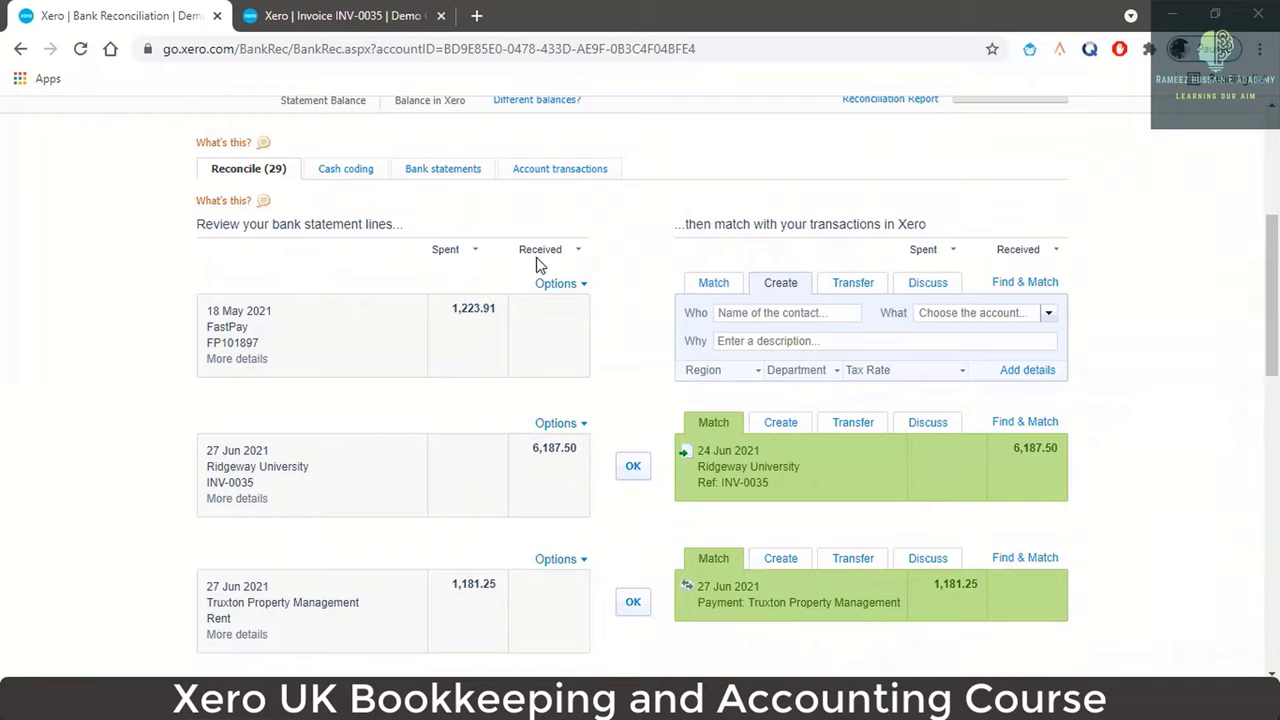
pyautogui.click(632, 470)
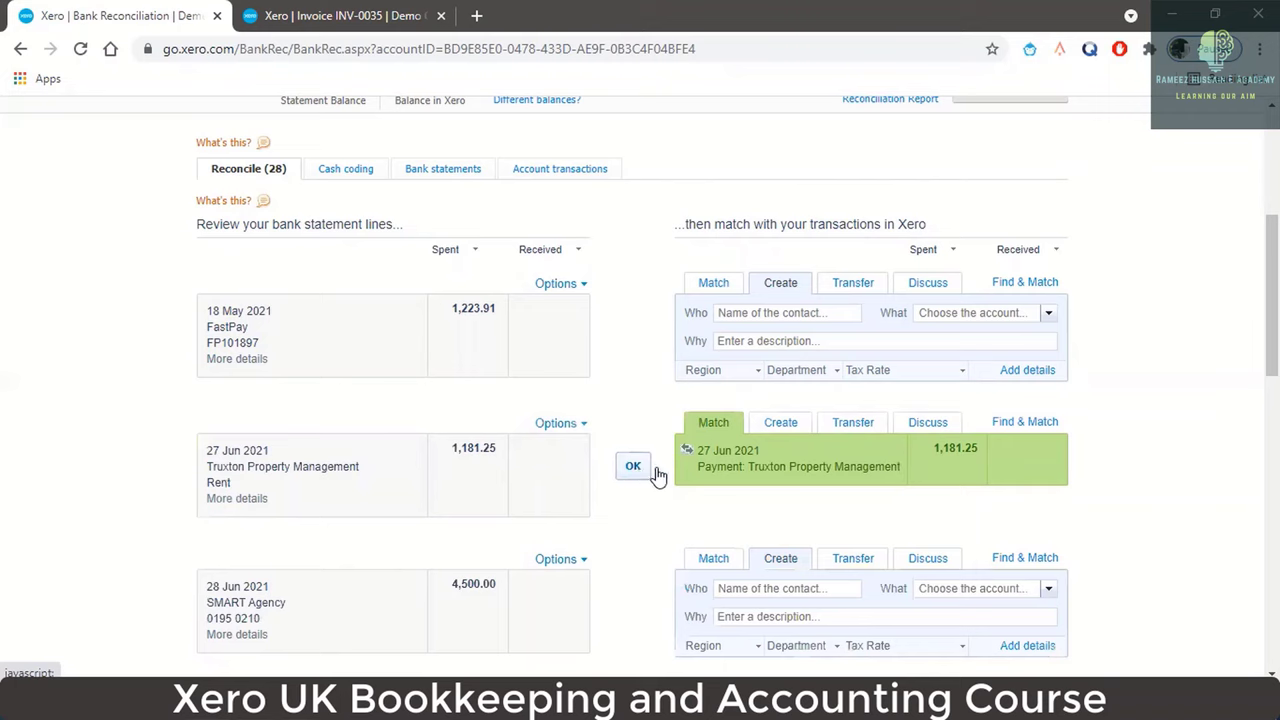
pyautogui.scroll(1, 641, 397)
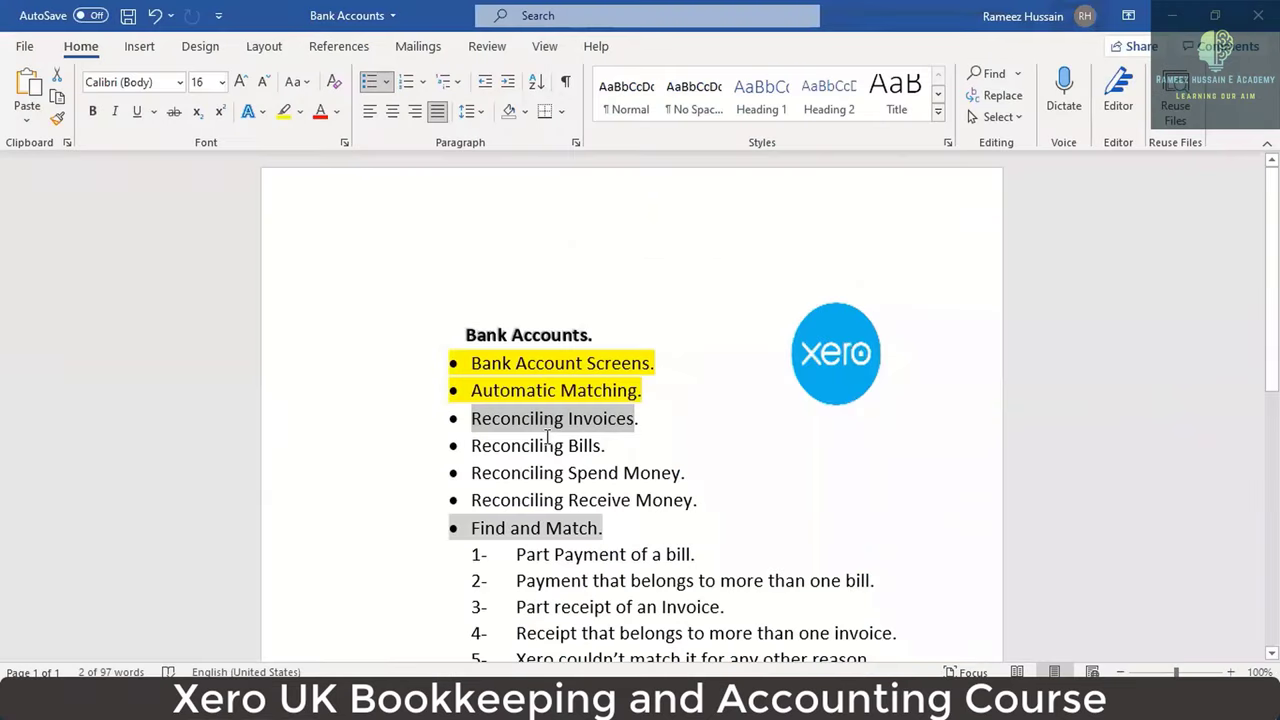
# Step: Highlight the 'Reconciling Invoices.' checklist line in yellow
pyautogui.moveTo(459, 416); pyautogui.dragTo(646, 418)
pyautogui.click(713, 388)
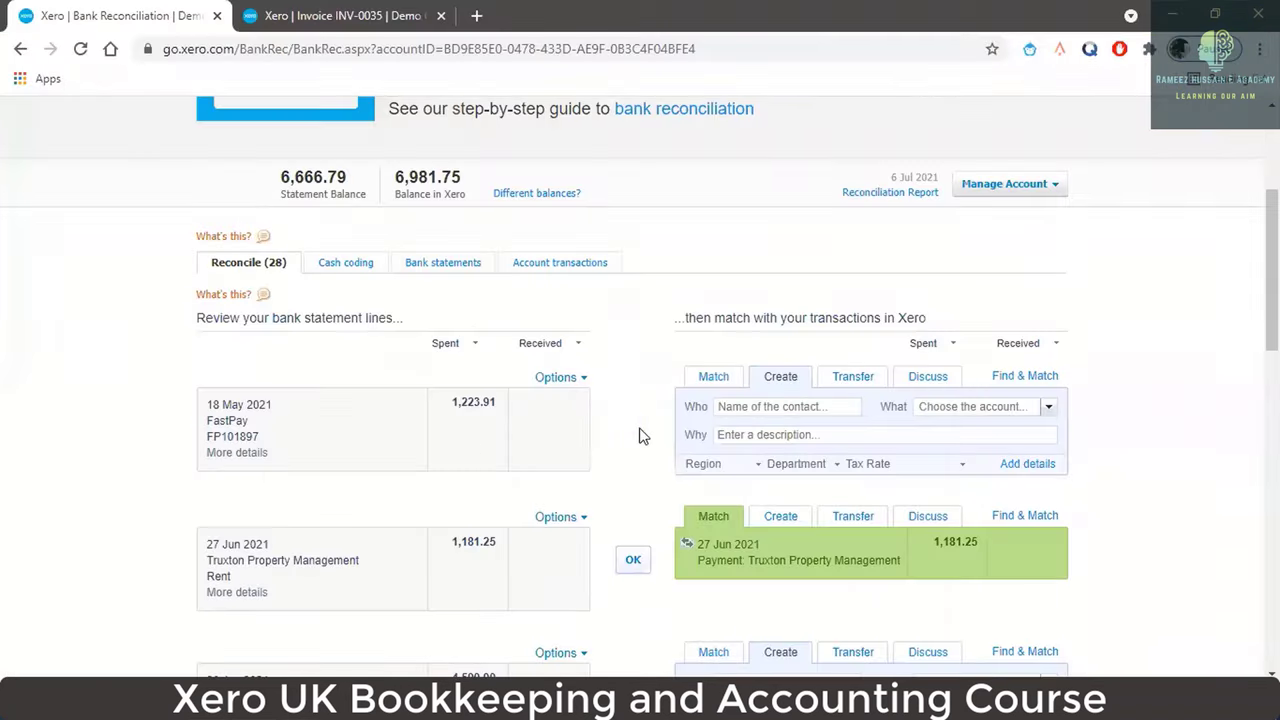
pyautogui.scroll(-2, 377, 445)
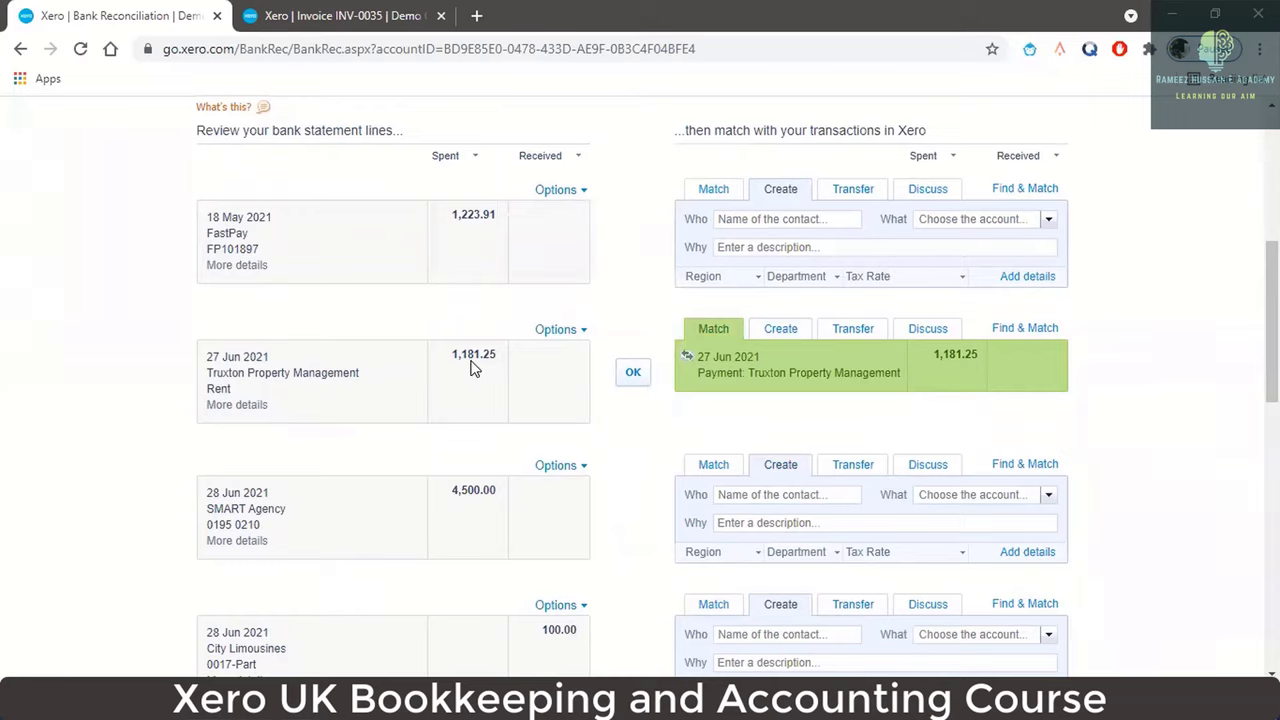
pyautogui.click(222, 410)
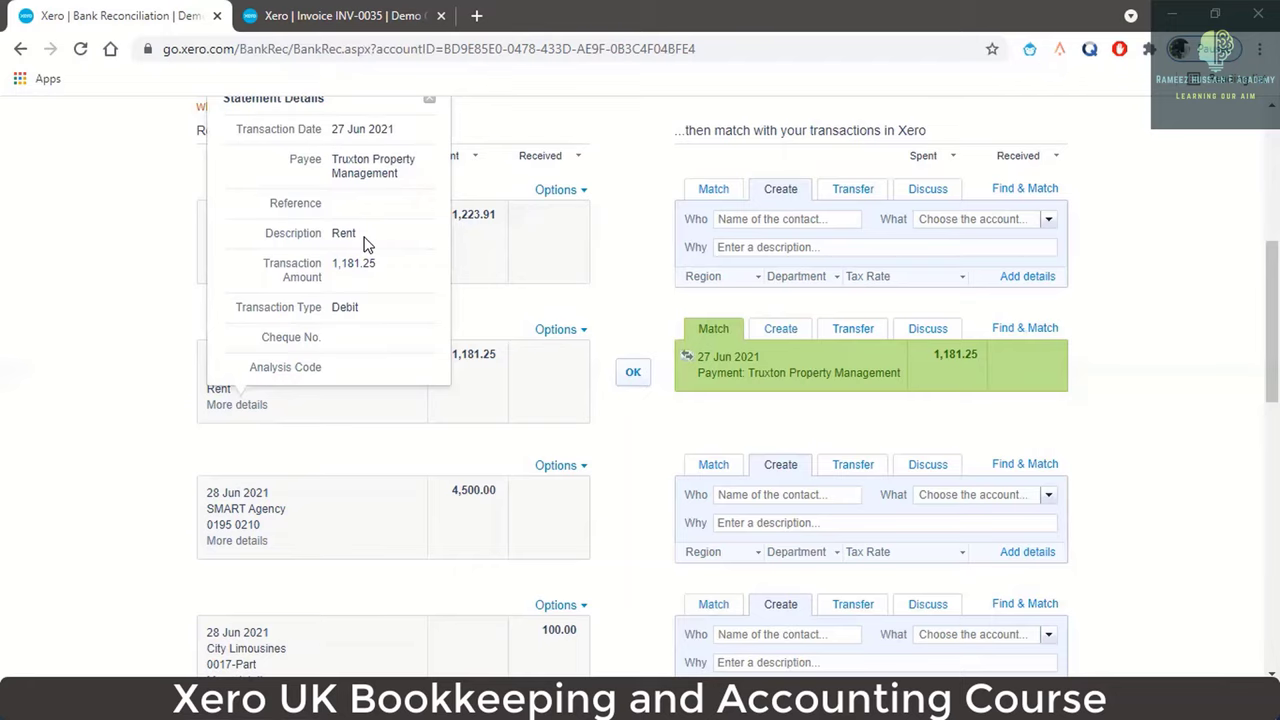
pyautogui.click(428, 99)
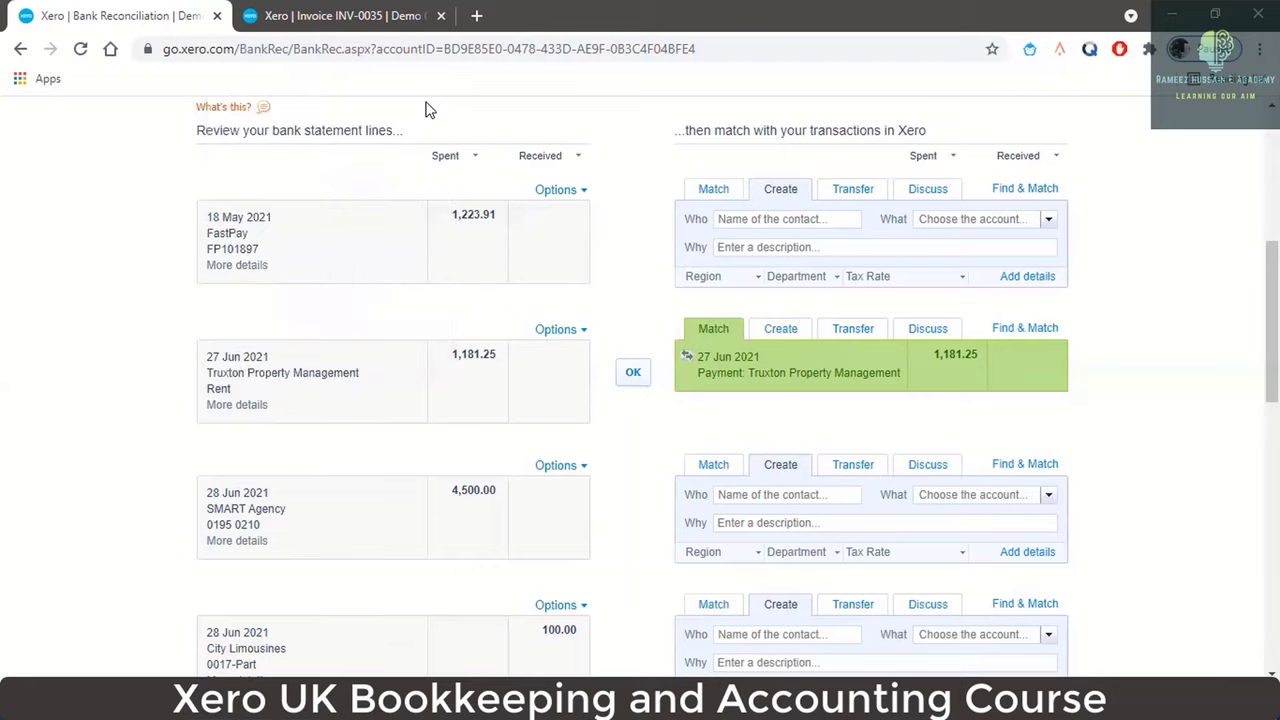
# Step: Open the Business bills list, then show the Truxton payment's statement details in reconciliation
pyautogui.click(352, 18)
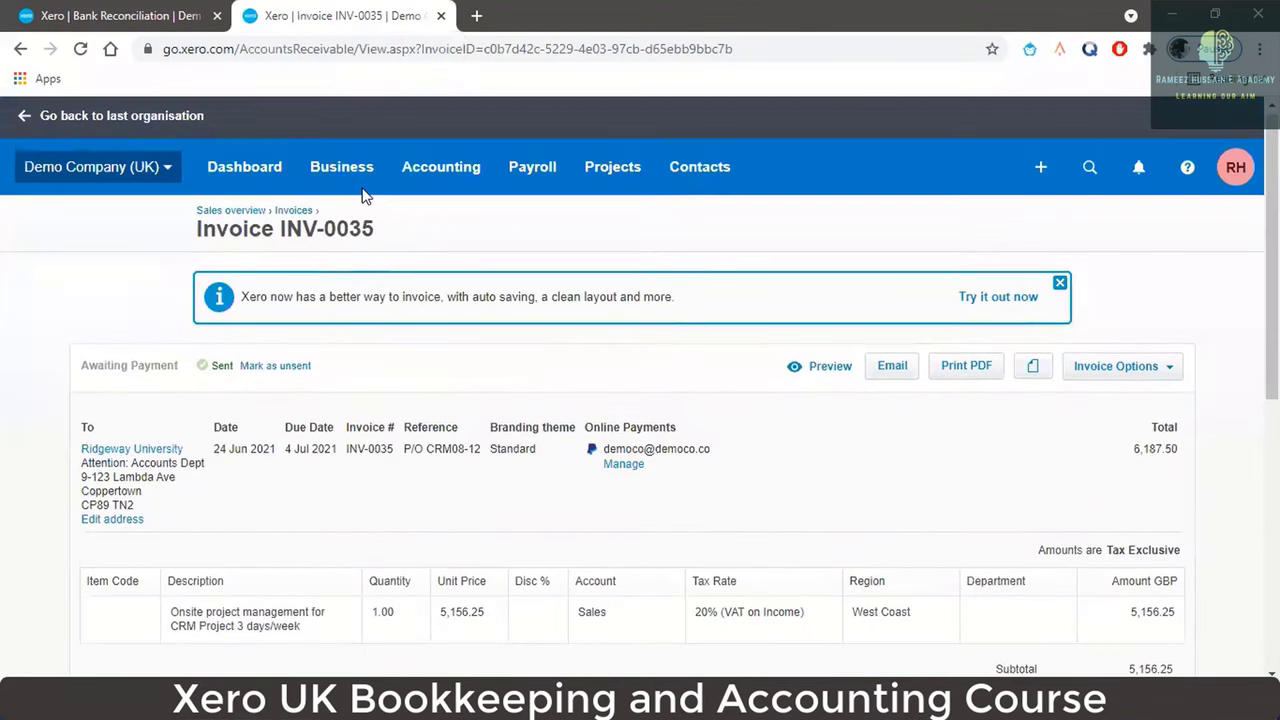
pyautogui.click(372, 175)
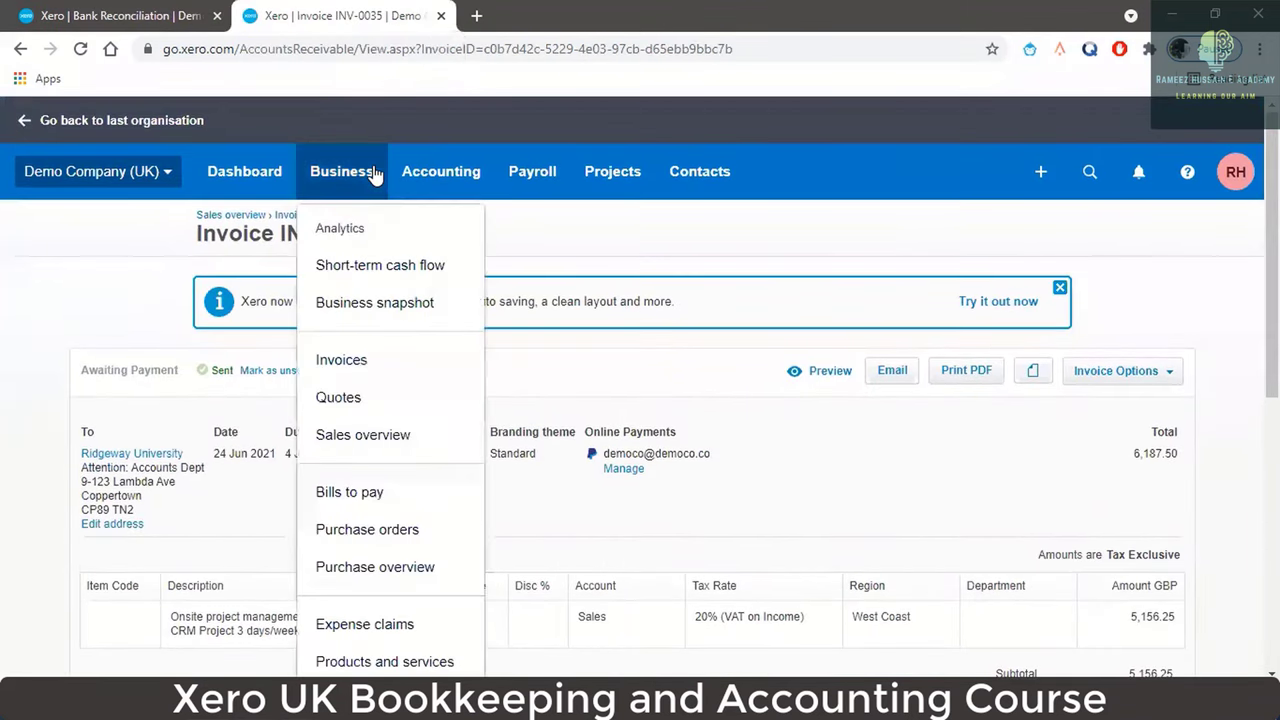
pyautogui.click(360, 500)
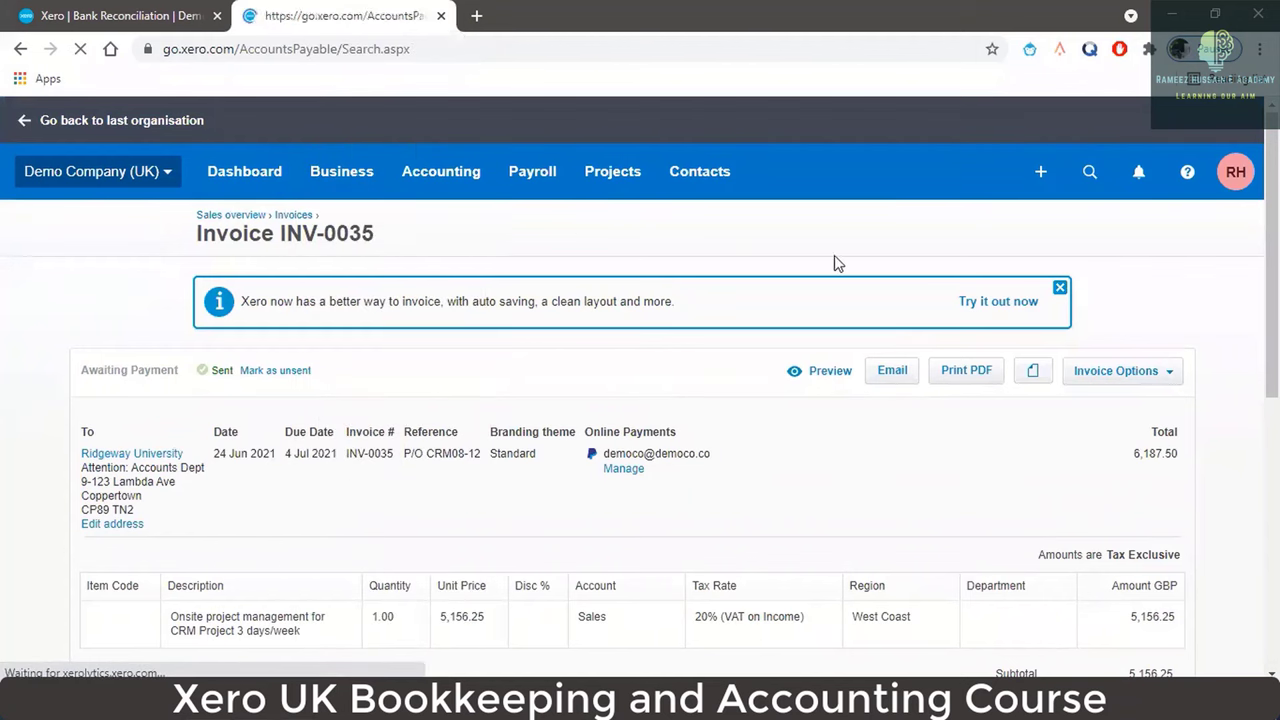
pyautogui.click(148, 28)
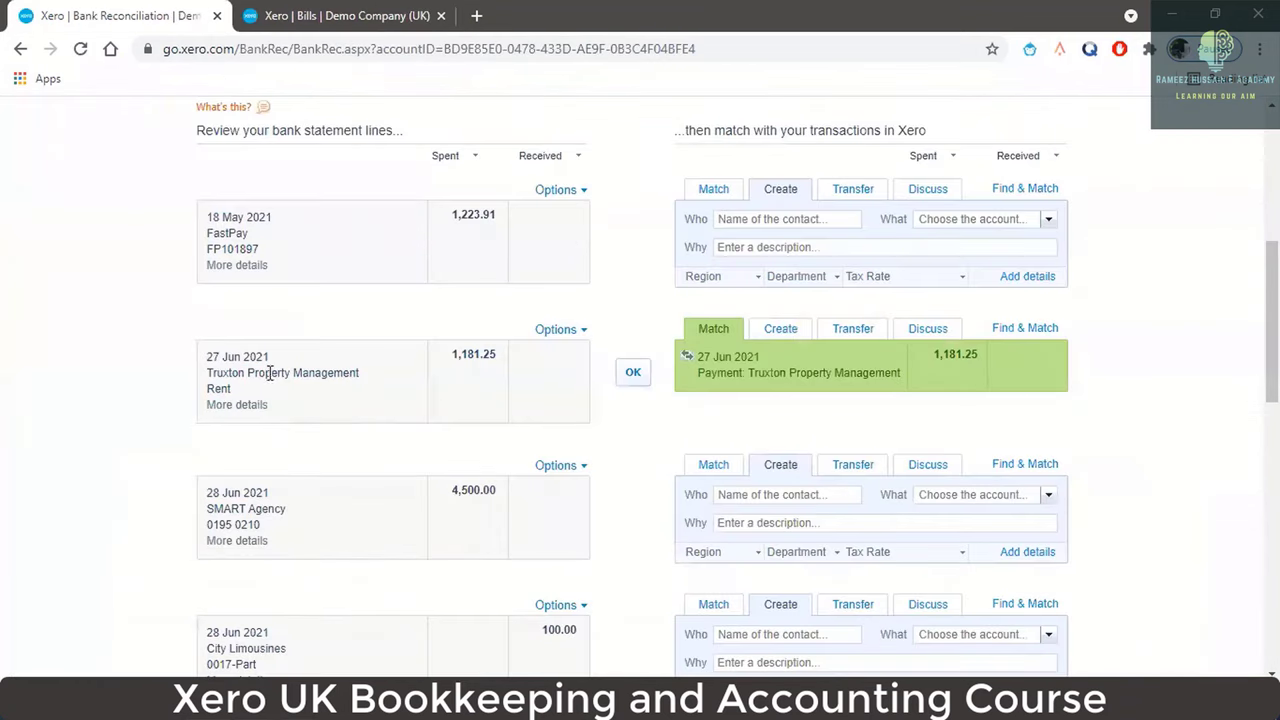
pyautogui.click(258, 408)
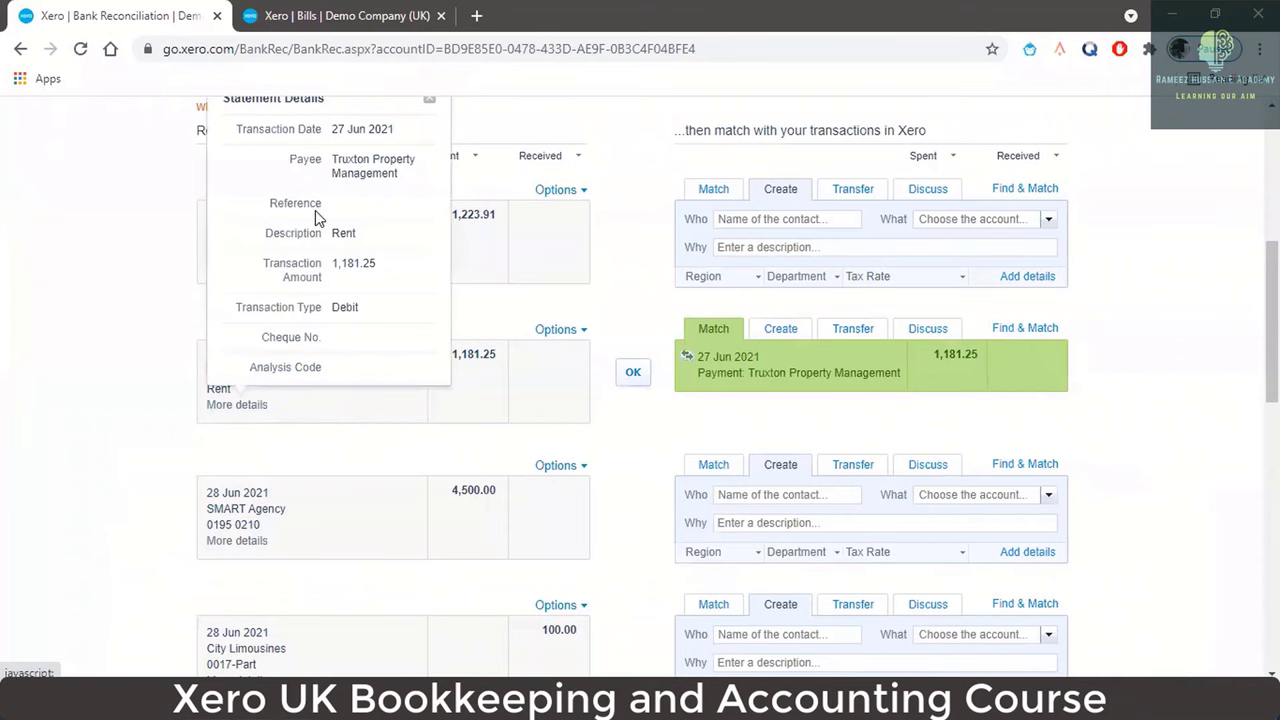
# Step: Search bills for 'Truxton Property' and confirm the 27 Jun 1,181.25 bill is paid
pyautogui.moveTo(332, 158); pyautogui.dragTo(405, 184)
pyautogui.hotkey('ctrl', 'c')
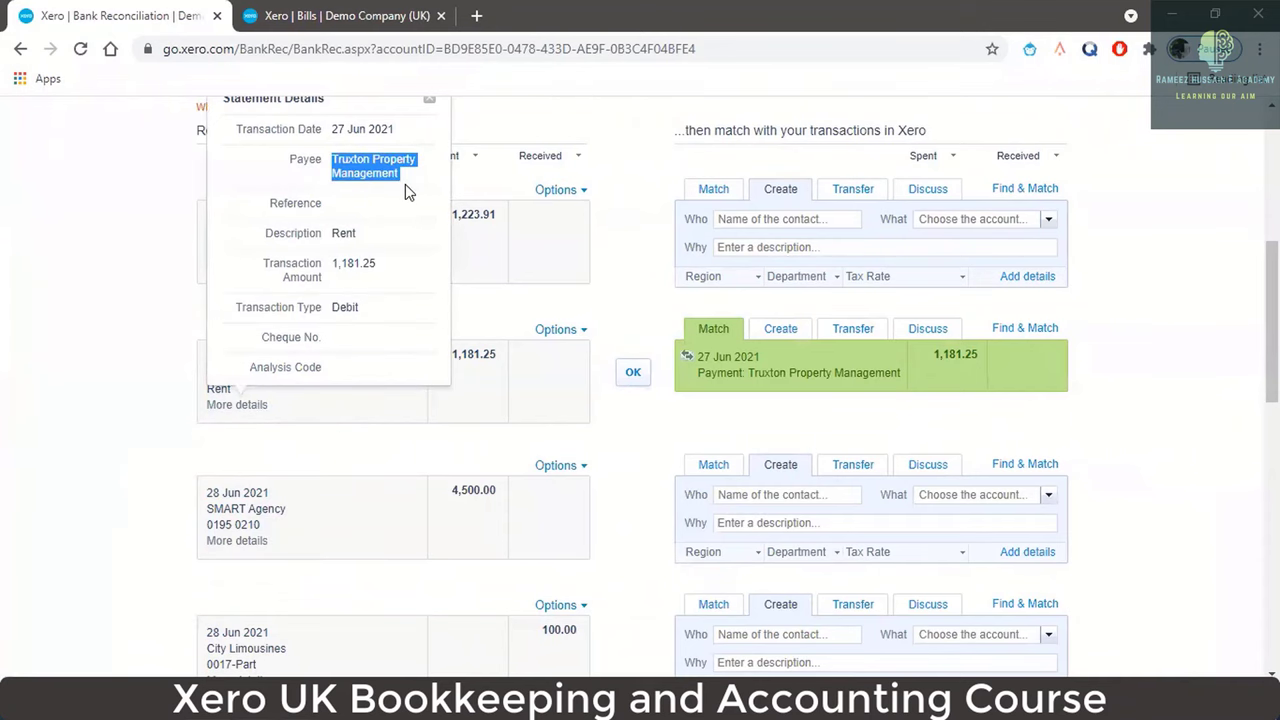
pyautogui.click(366, 16)
pyautogui.click(1165, 400)
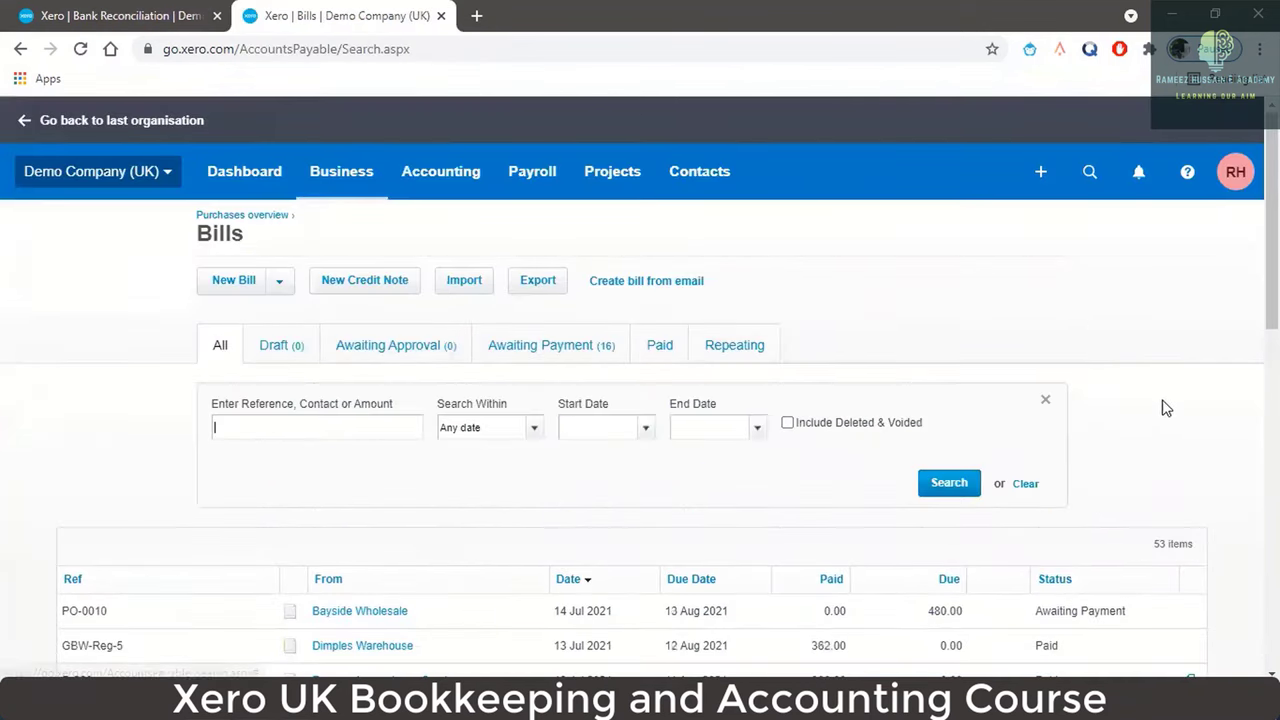
pyautogui.hotkey('ctrl', 'v')
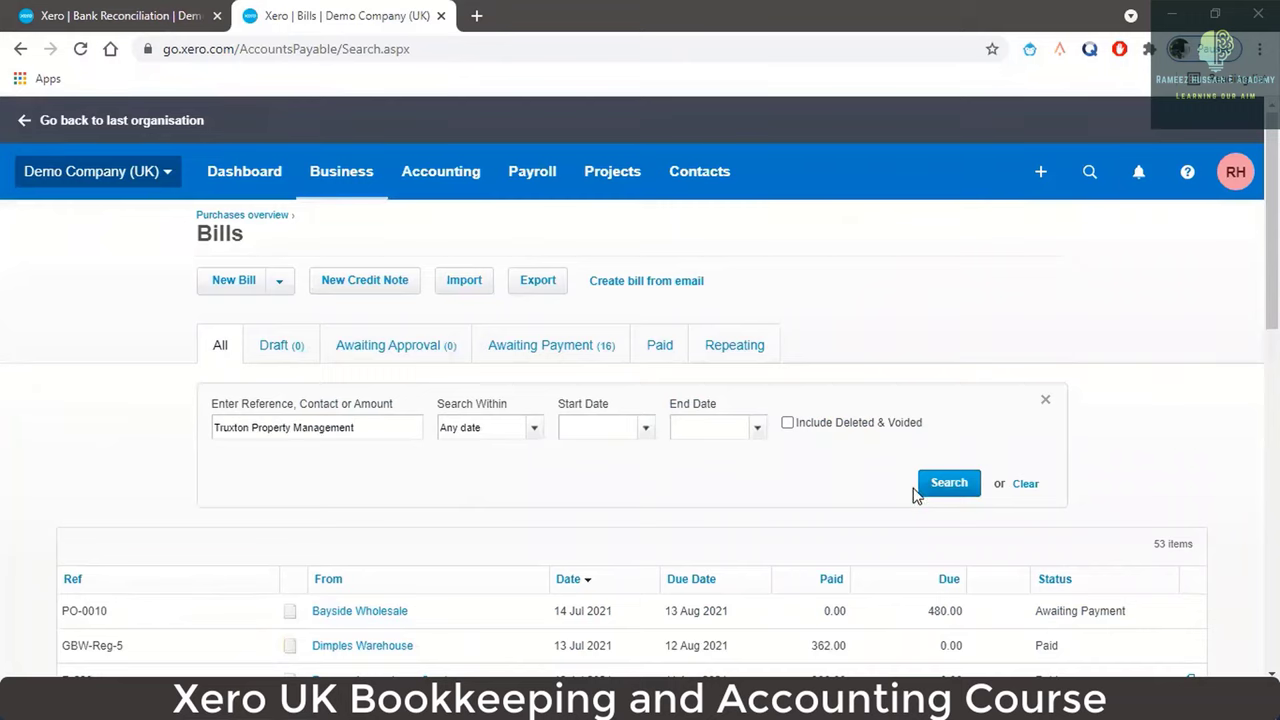
pyautogui.click(922, 489)
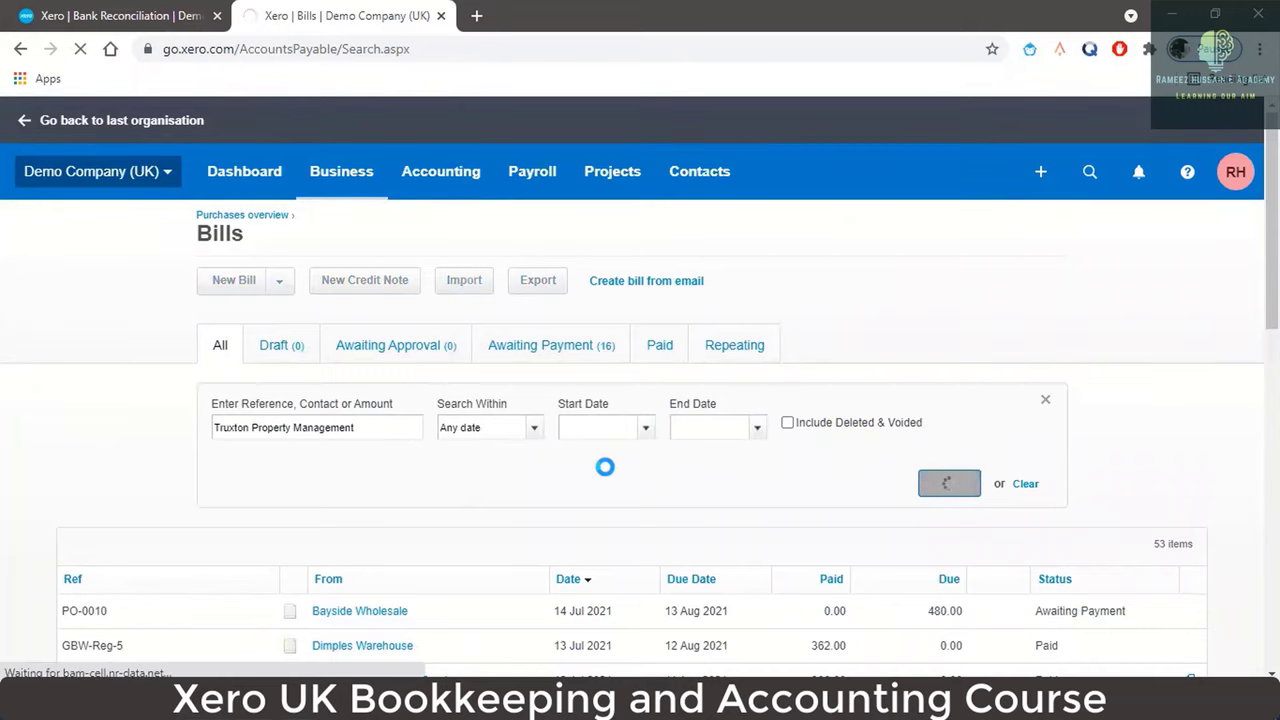
pyautogui.scroll(-1, 604, 467)
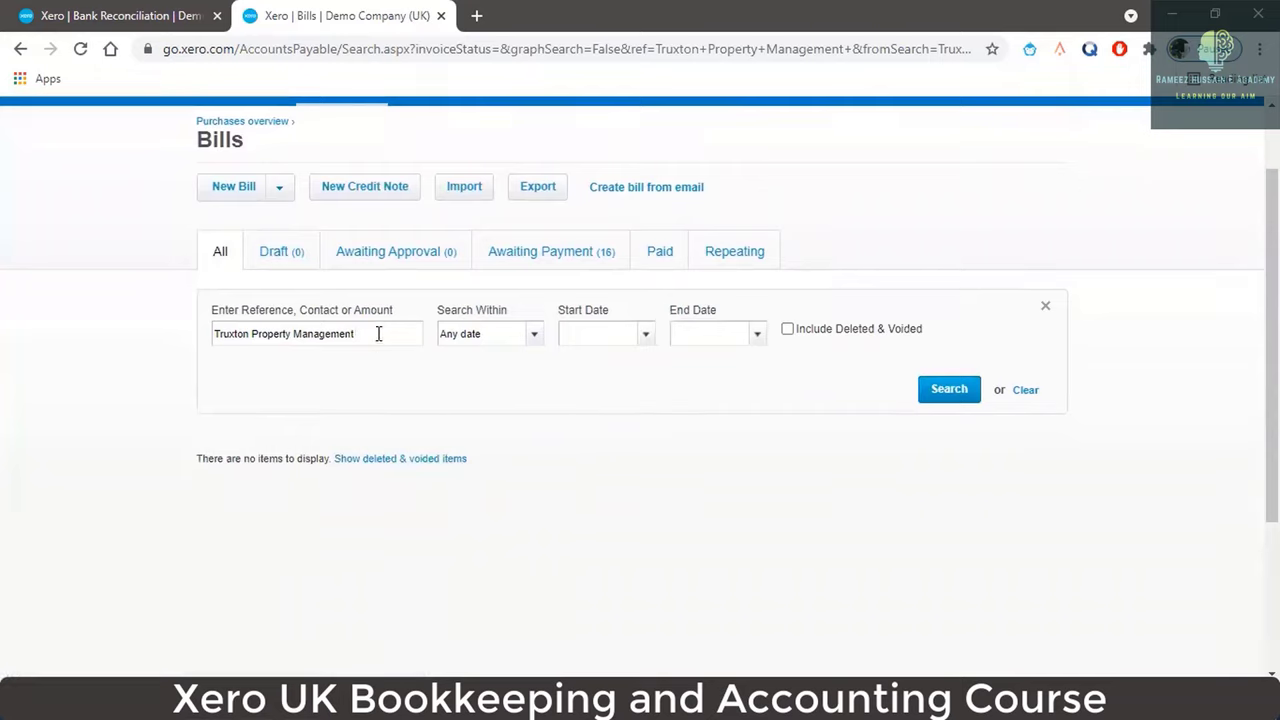
pyautogui.press('BackSpace')
pyautogui.press('BackSpace')
pyautogui.press('BackSpace')
pyautogui.press('BackSpace')
pyautogui.press('BackSpace')
pyautogui.press('BackSpace')
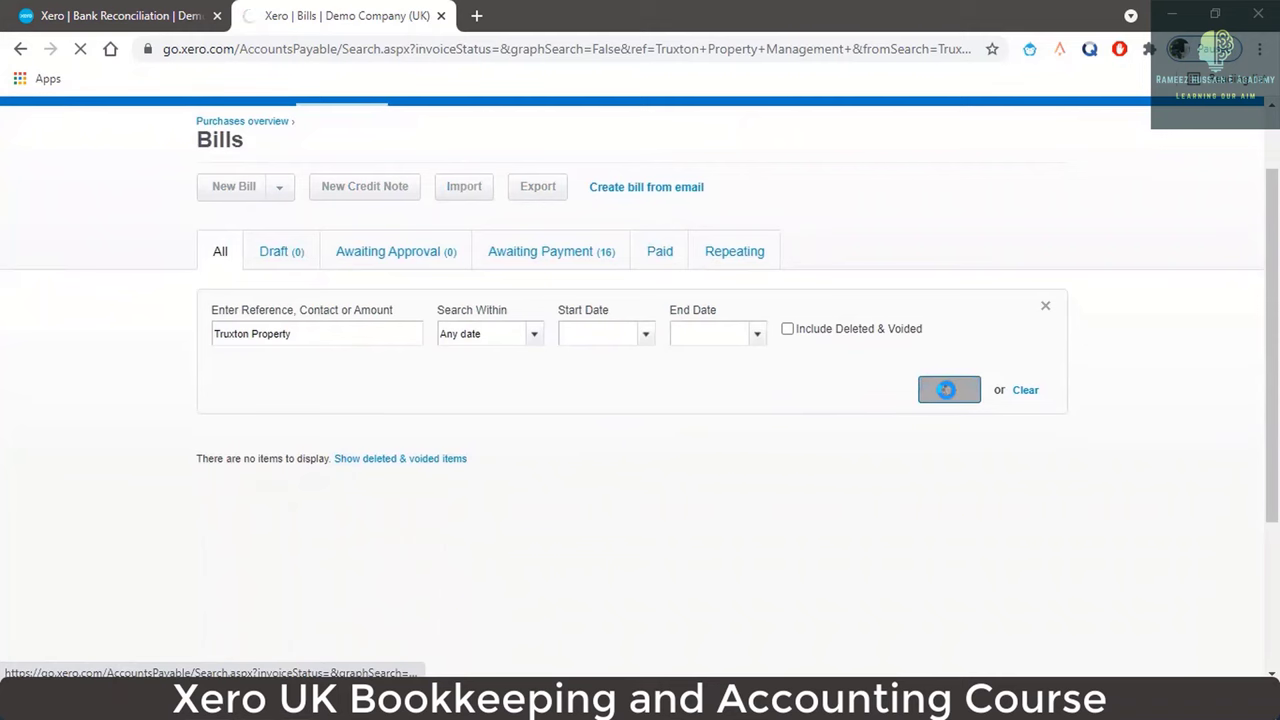
pyautogui.scroll(-2, 752, 415)
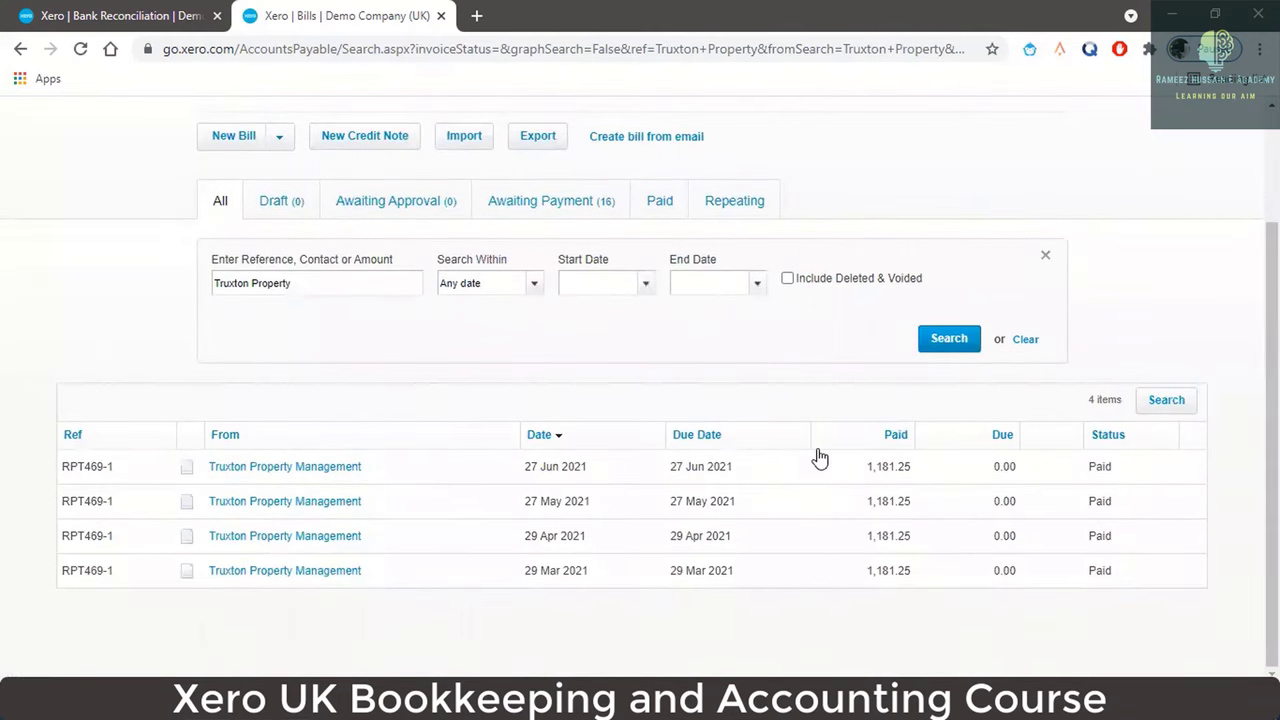
pyautogui.scroll(1, 814, 457)
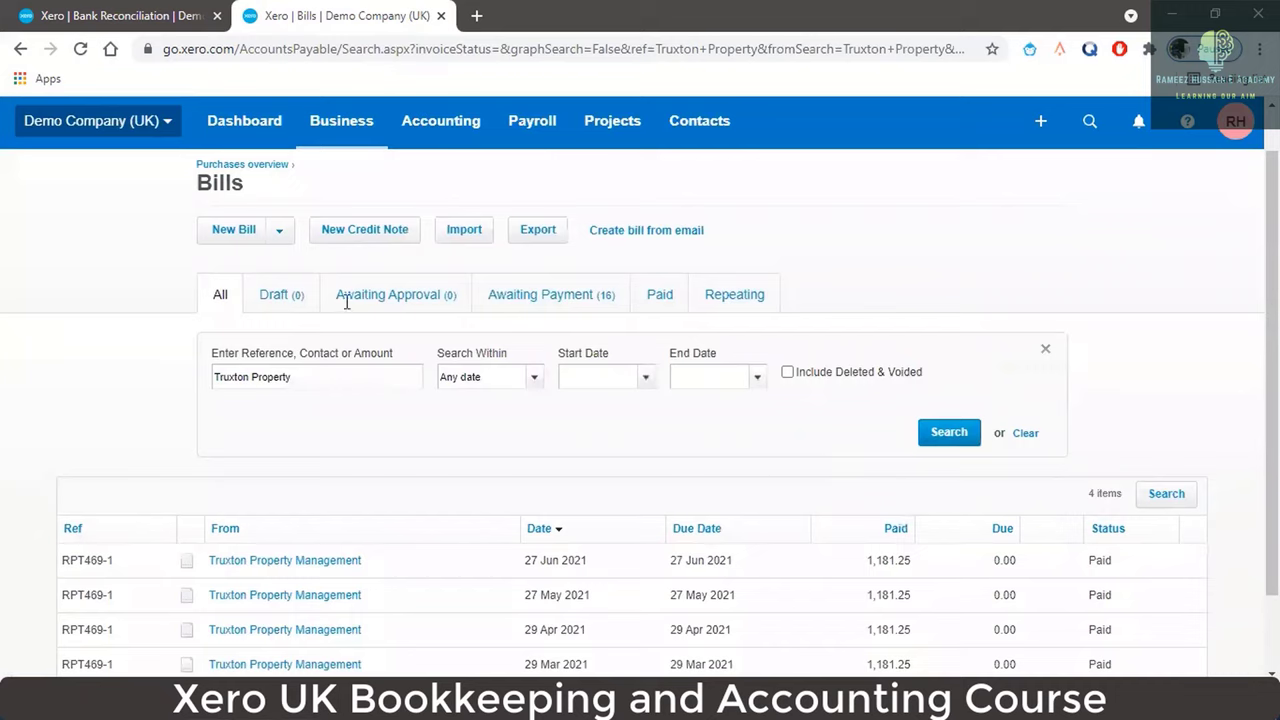
pyautogui.click(172, 18)
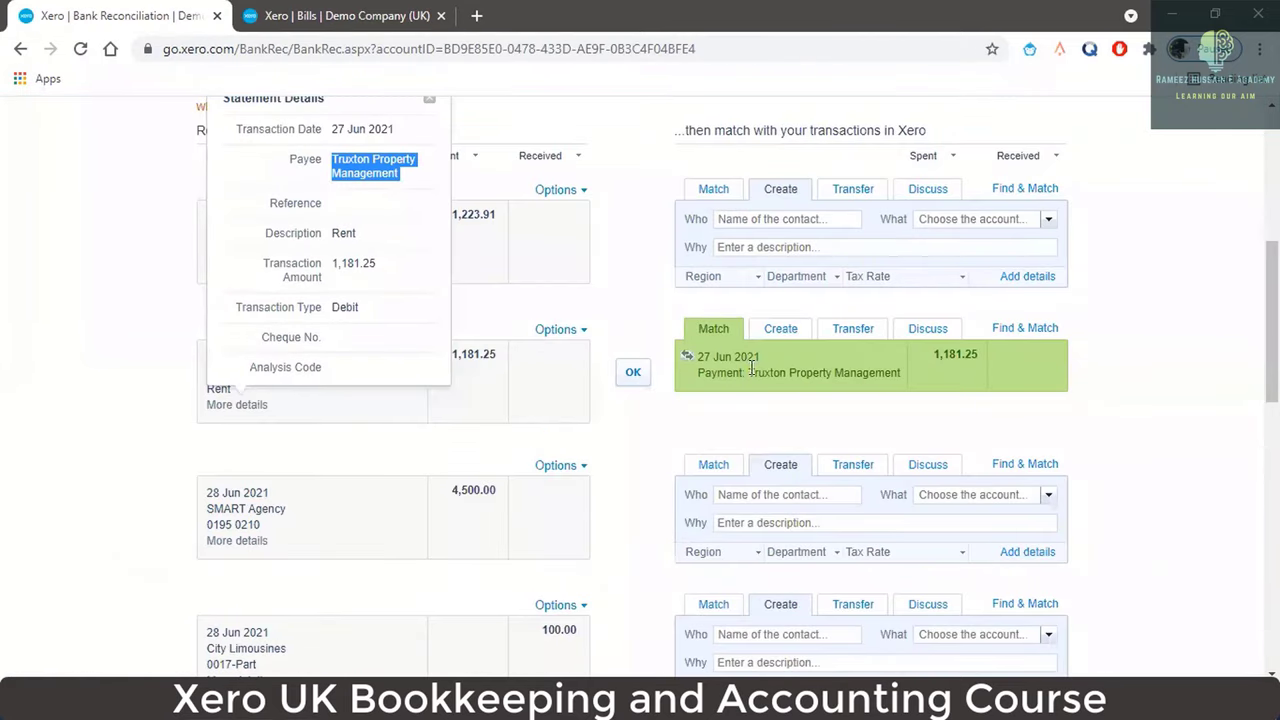
# Step: Close the statement details and reconcile the matched 1,181.25 Truxton Property Management rent payment
pyautogui.click(429, 98)
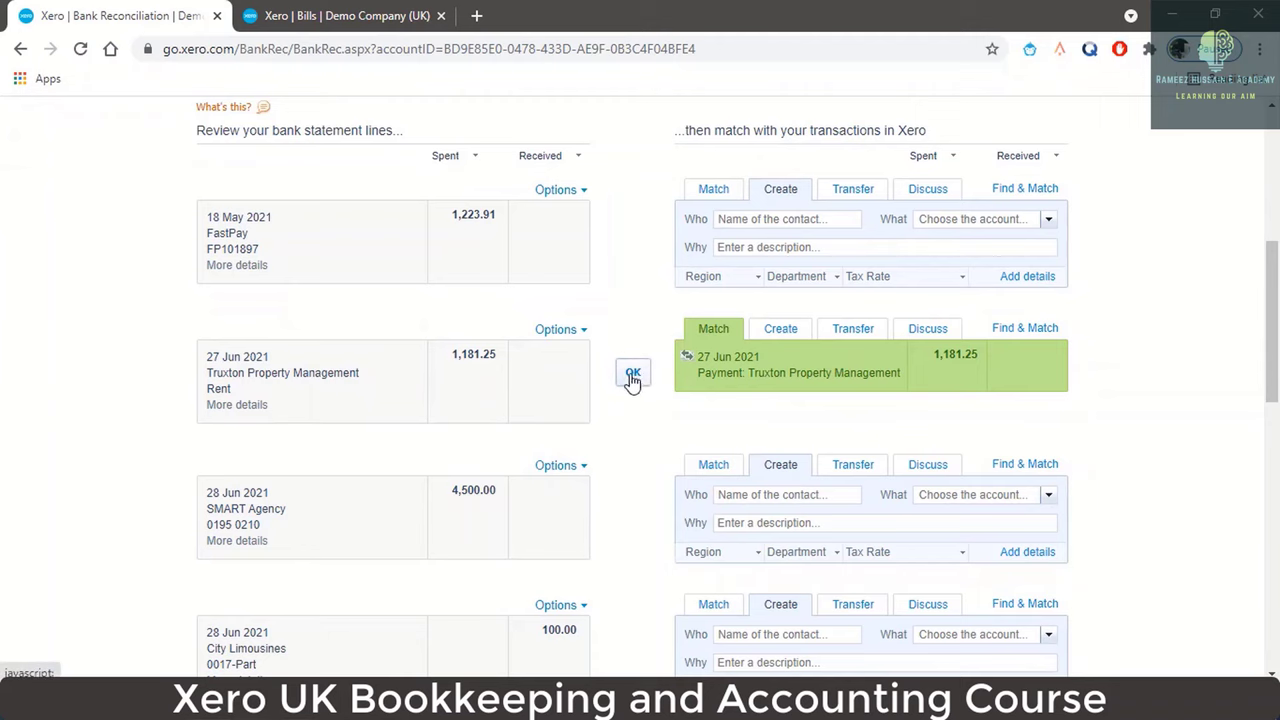
pyautogui.scroll(2, 514, 386)
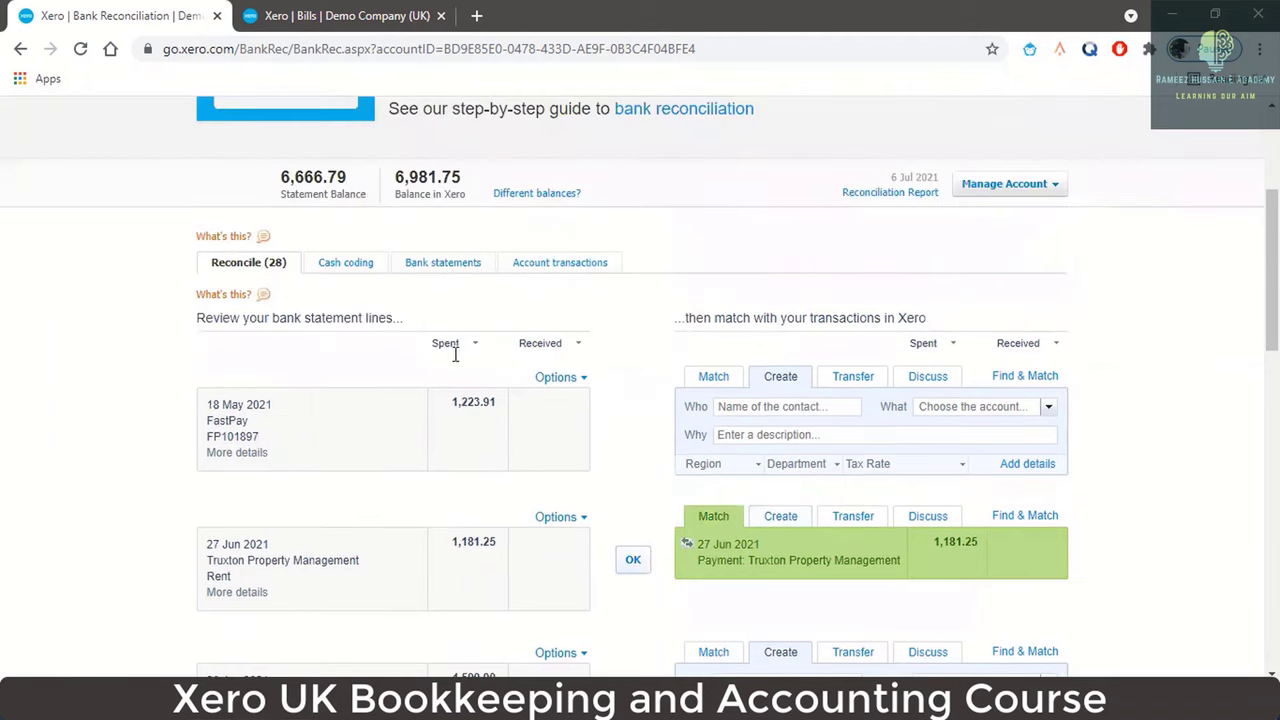
pyautogui.scroll(-1, 581, 433)
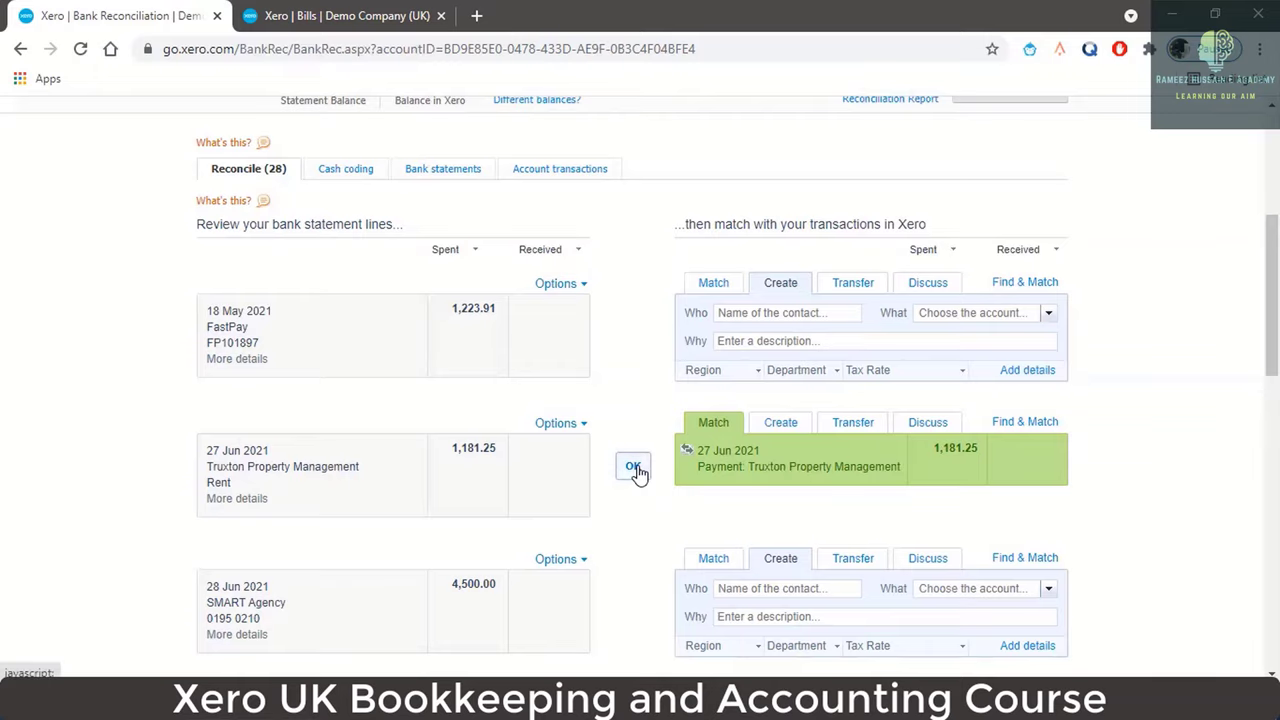
pyautogui.click(634, 468)
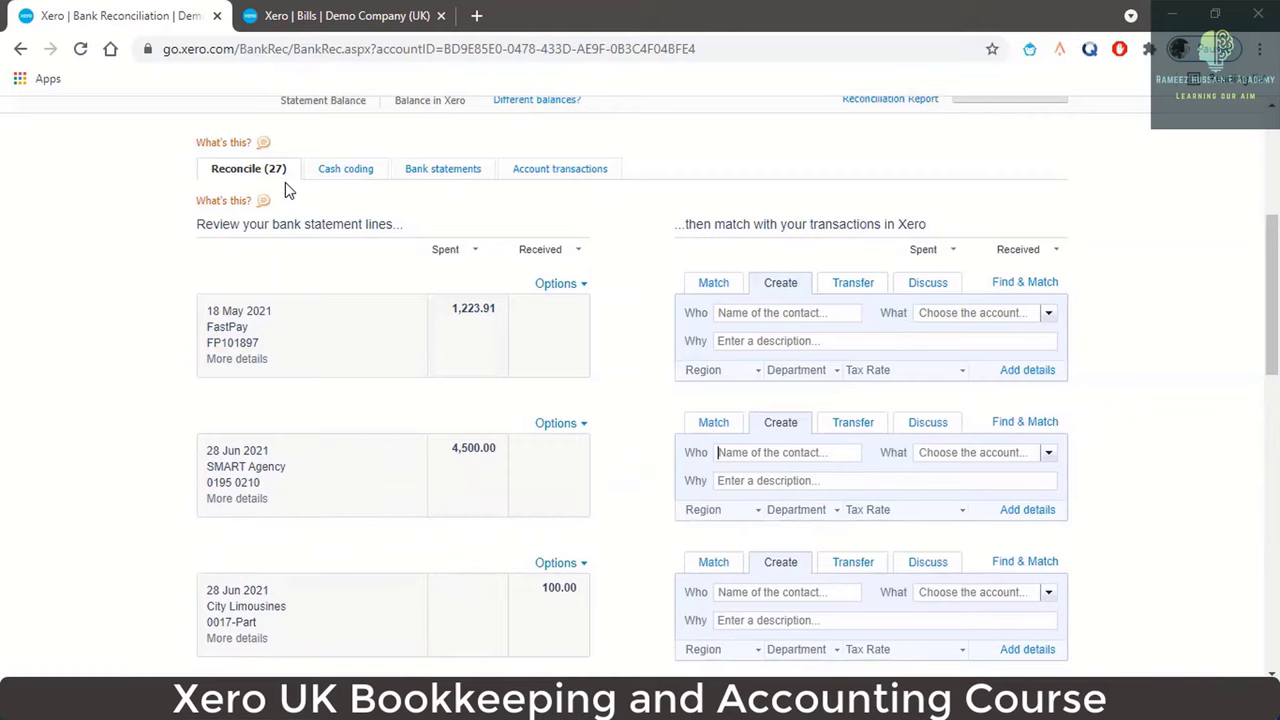
# Step: In the Word checklist, highlight 'Reconciling Bills.' in yellow
pyautogui.hotkey('alt', 'Tab')
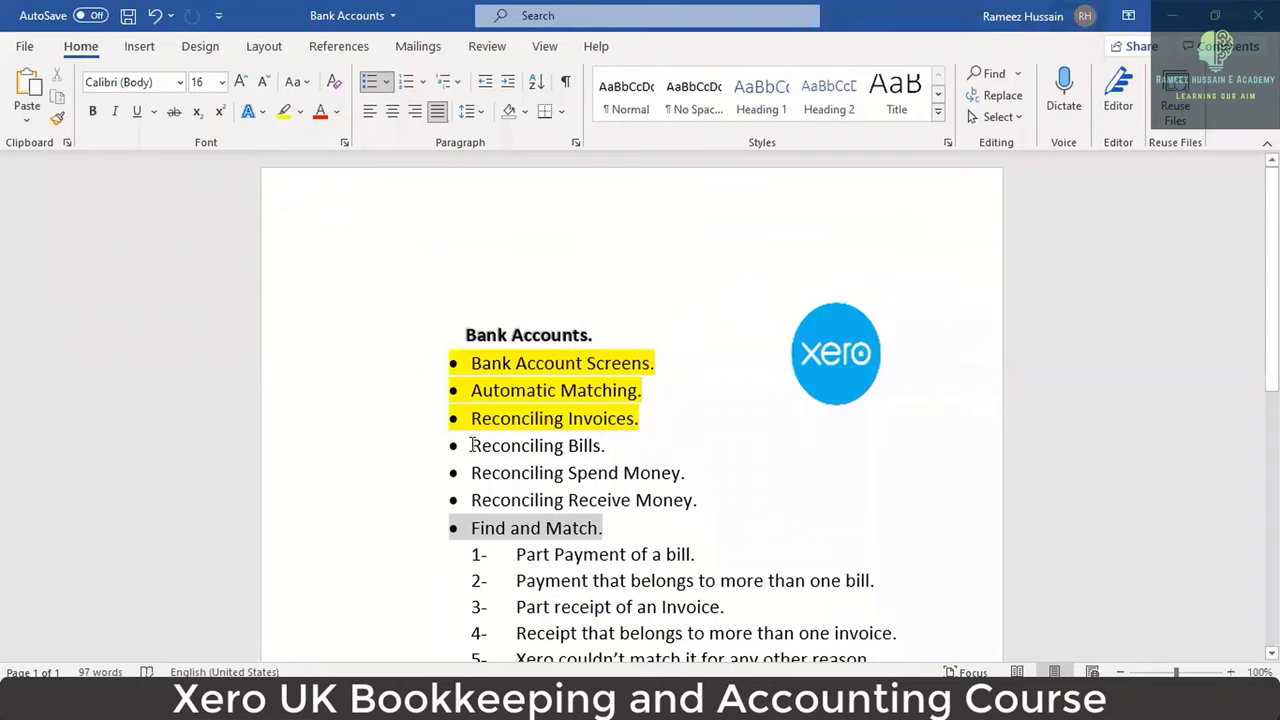
pyautogui.moveTo(473, 446); pyautogui.dragTo(604, 446)
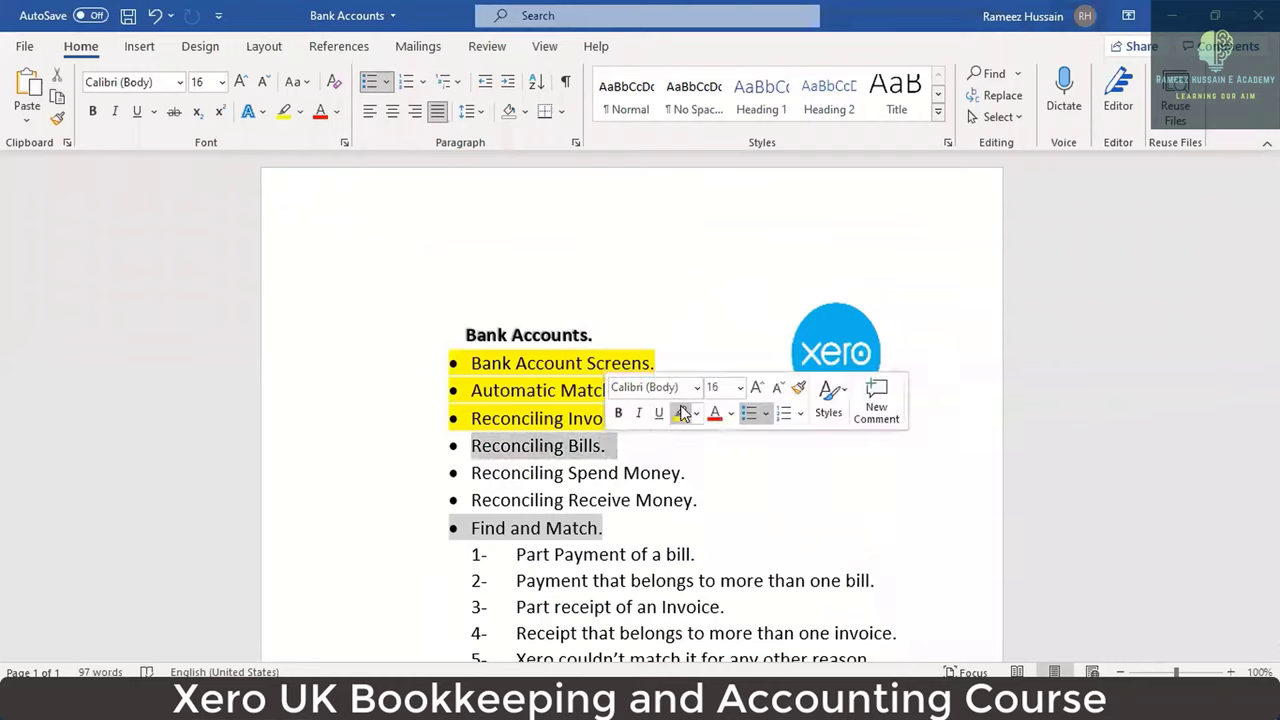
pyautogui.click(680, 413)
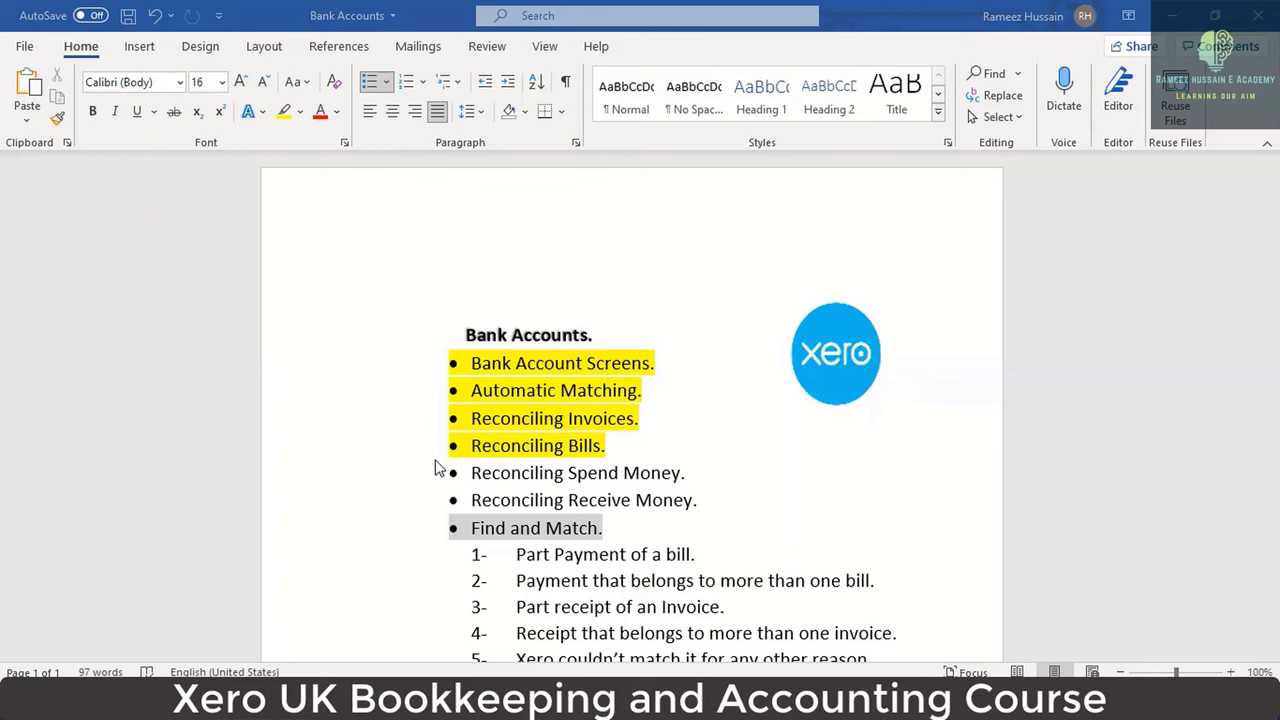
# Step: Switch from Word back to the Xero Bank Reconciliation window
pyautogui.hotkey('alt', 'Tab')
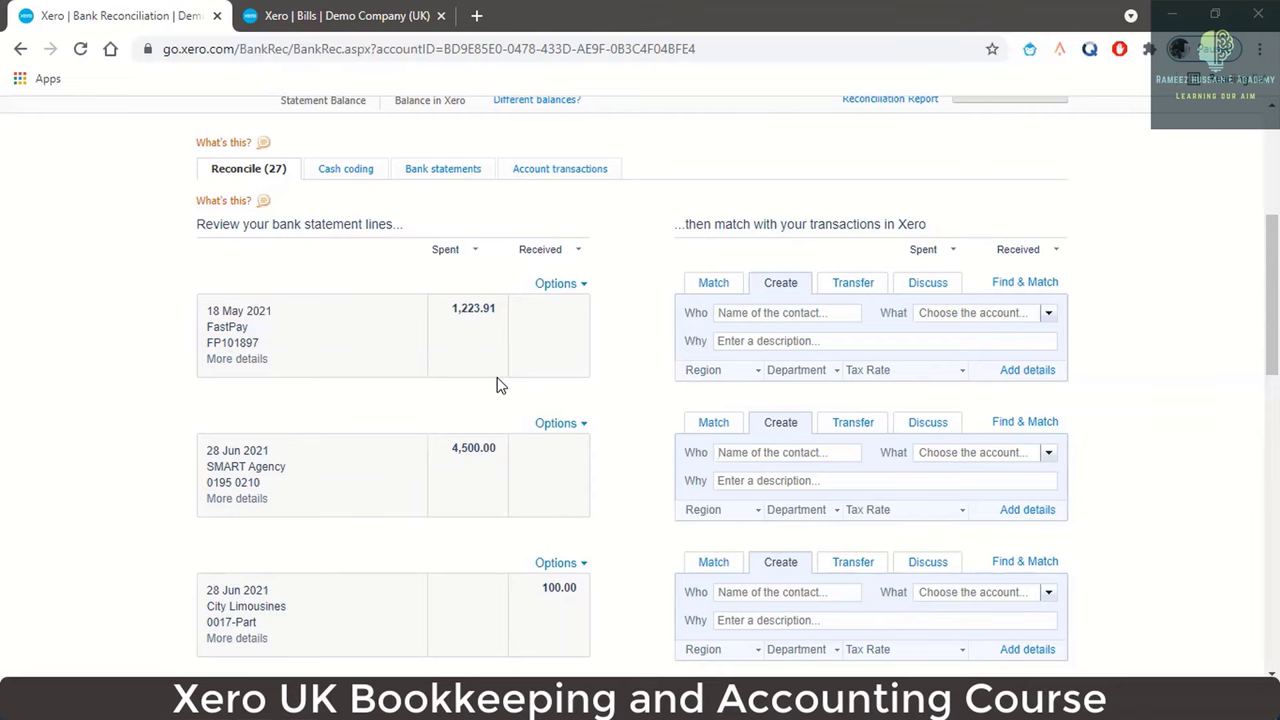
# Step: Go to page 2 of the Reconcile tab's statement lines and return to the top
pyautogui.scroll(-1, 641, 390)
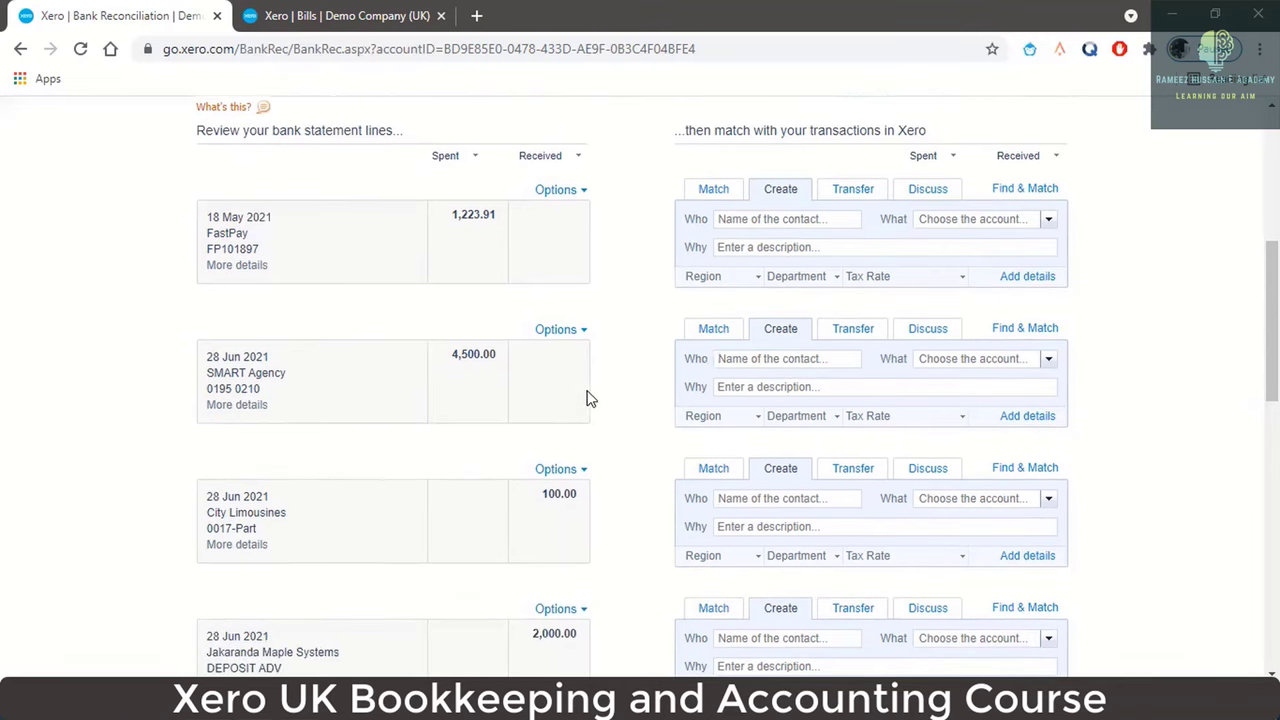
pyautogui.scroll(-3, 588, 398)
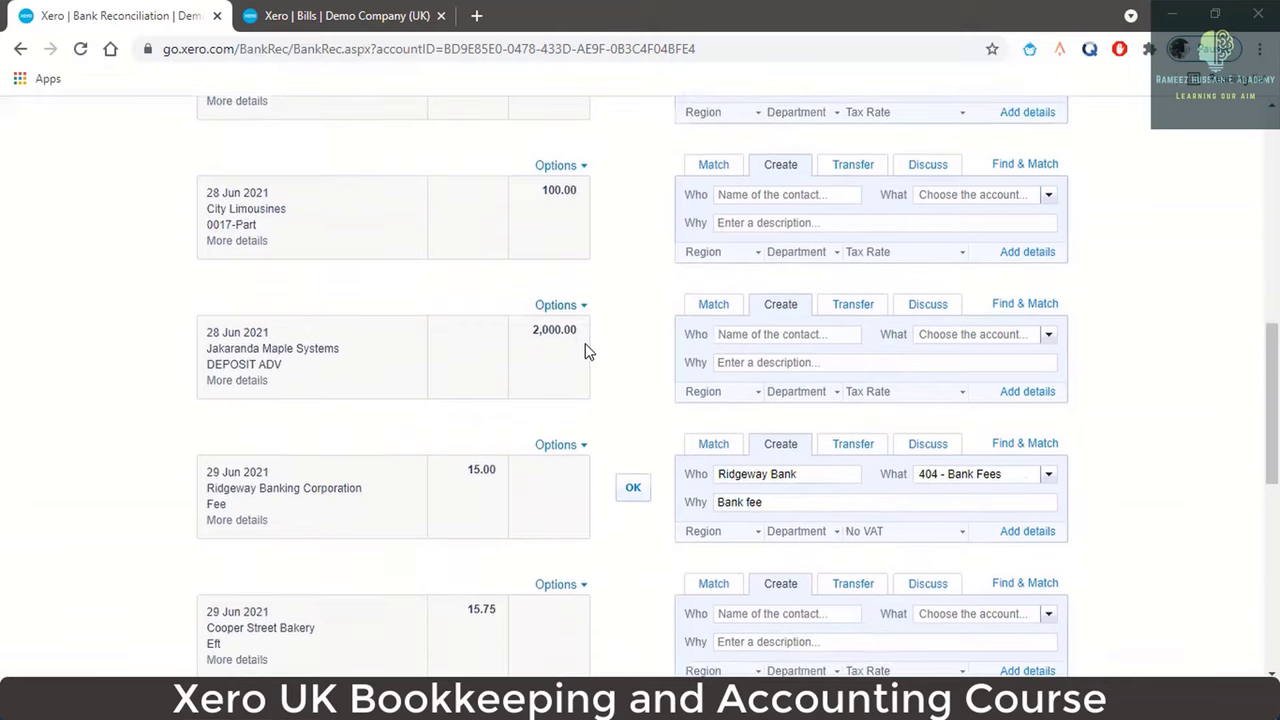
pyautogui.scroll(-5, 588, 350)
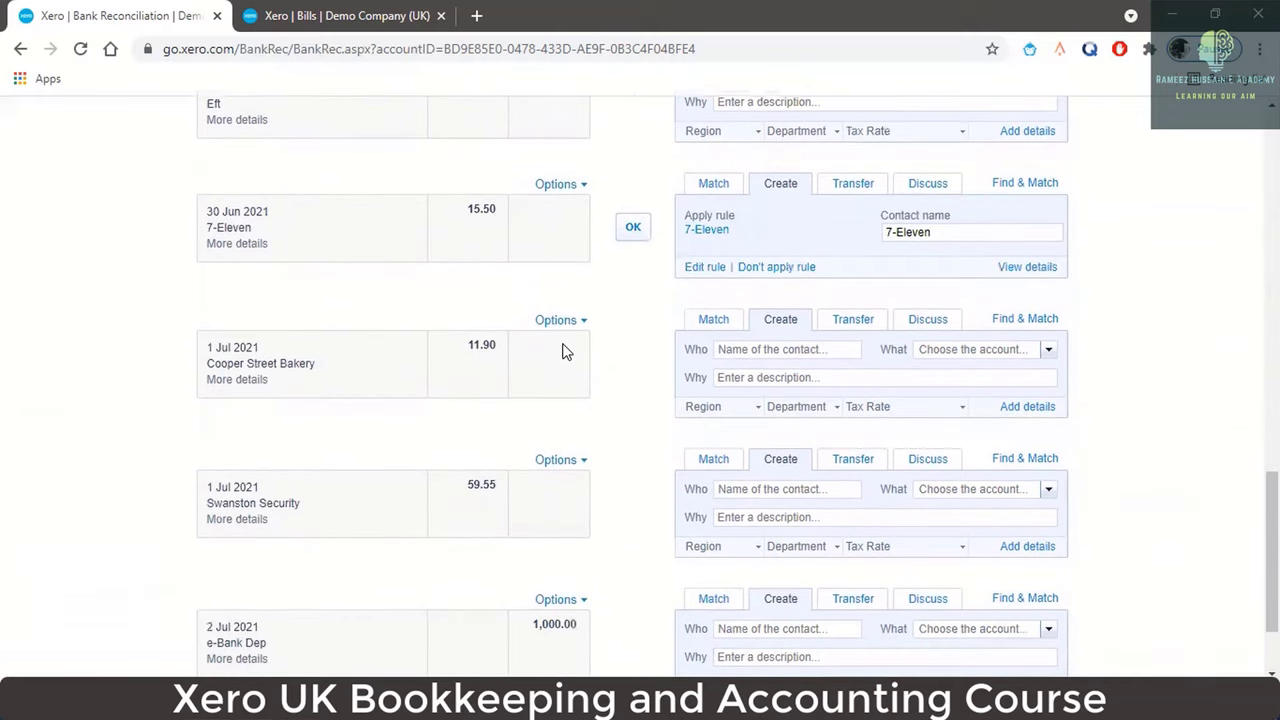
pyautogui.scroll(-2, 562, 350)
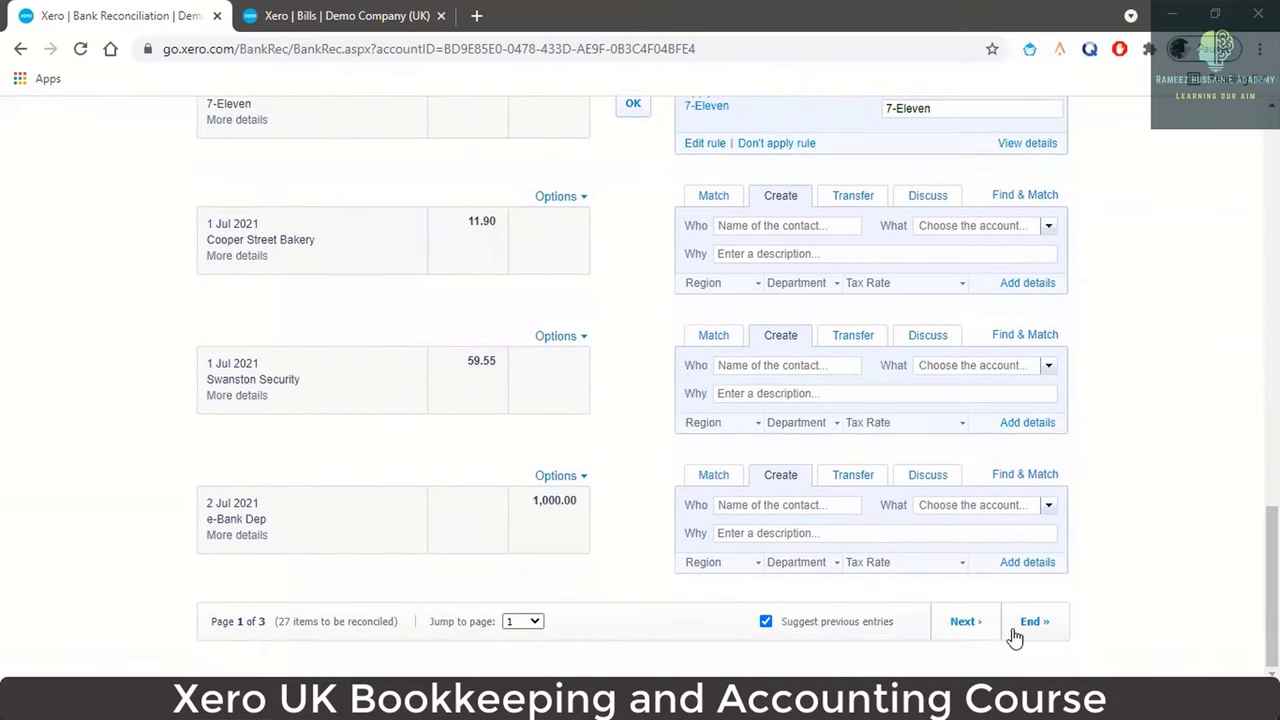
pyautogui.click(972, 628)
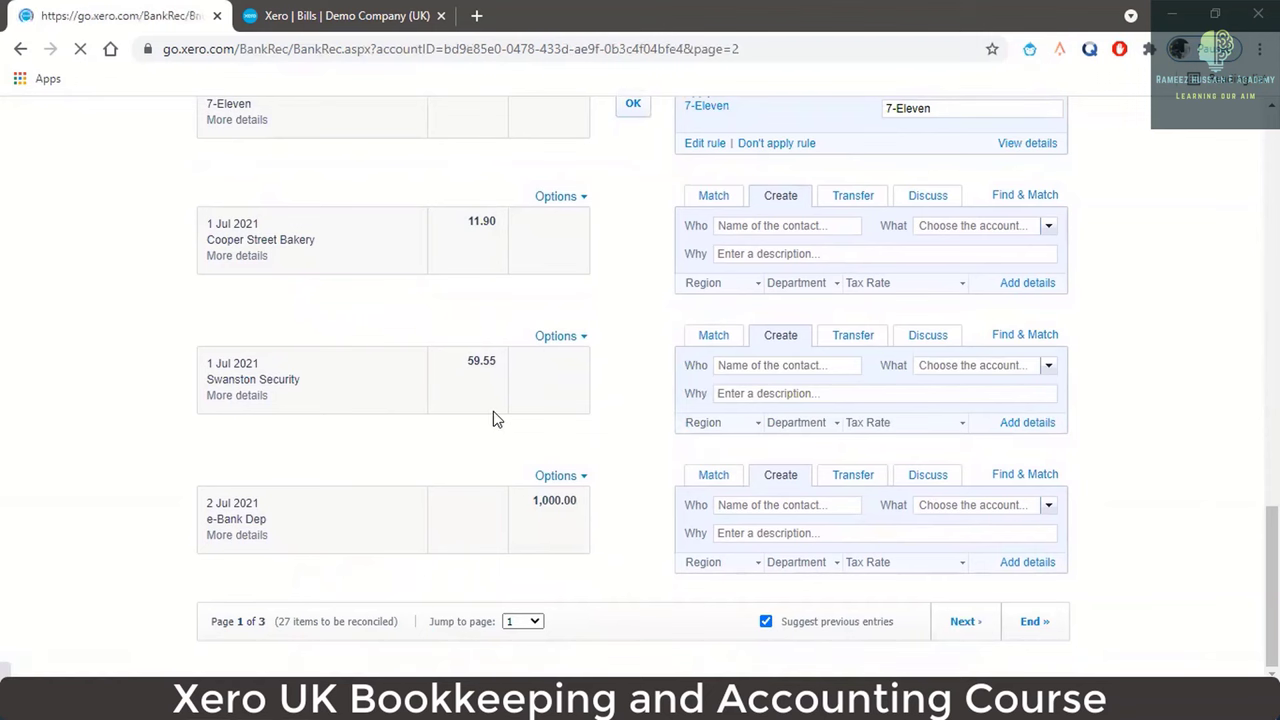
pyautogui.scroll(-4, 497, 420)
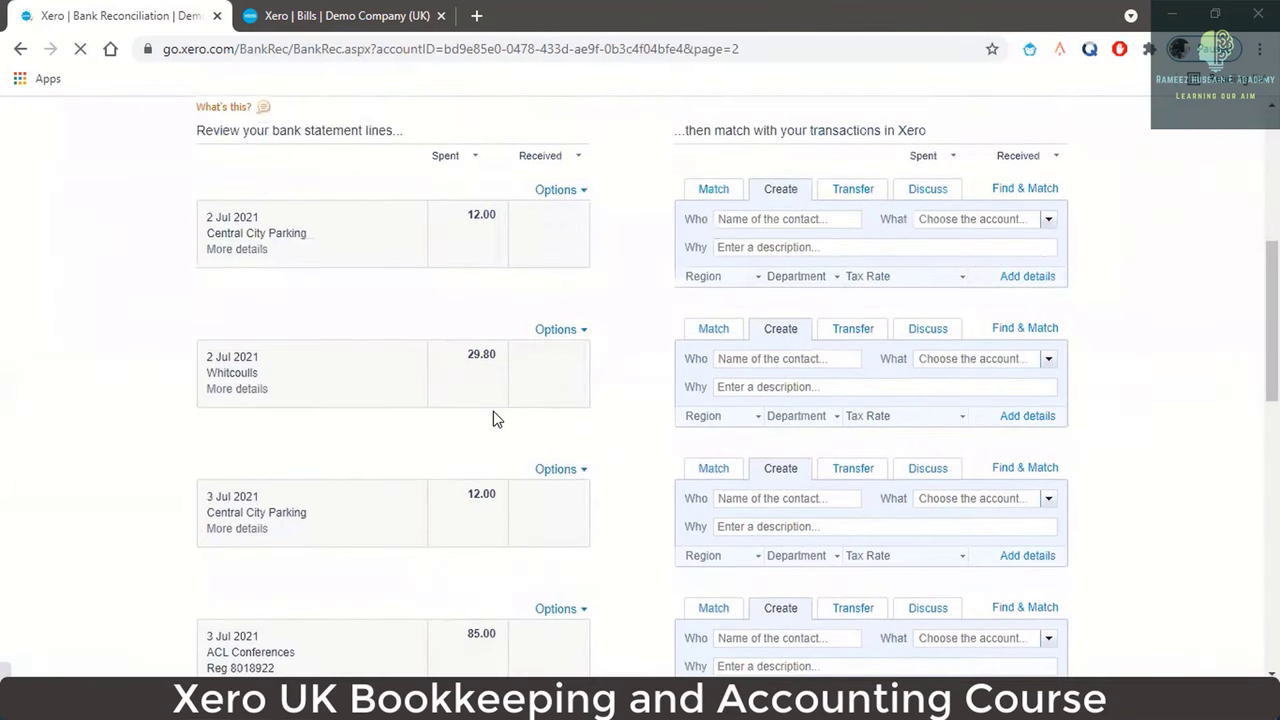
pyautogui.scroll(-2, 497, 420)
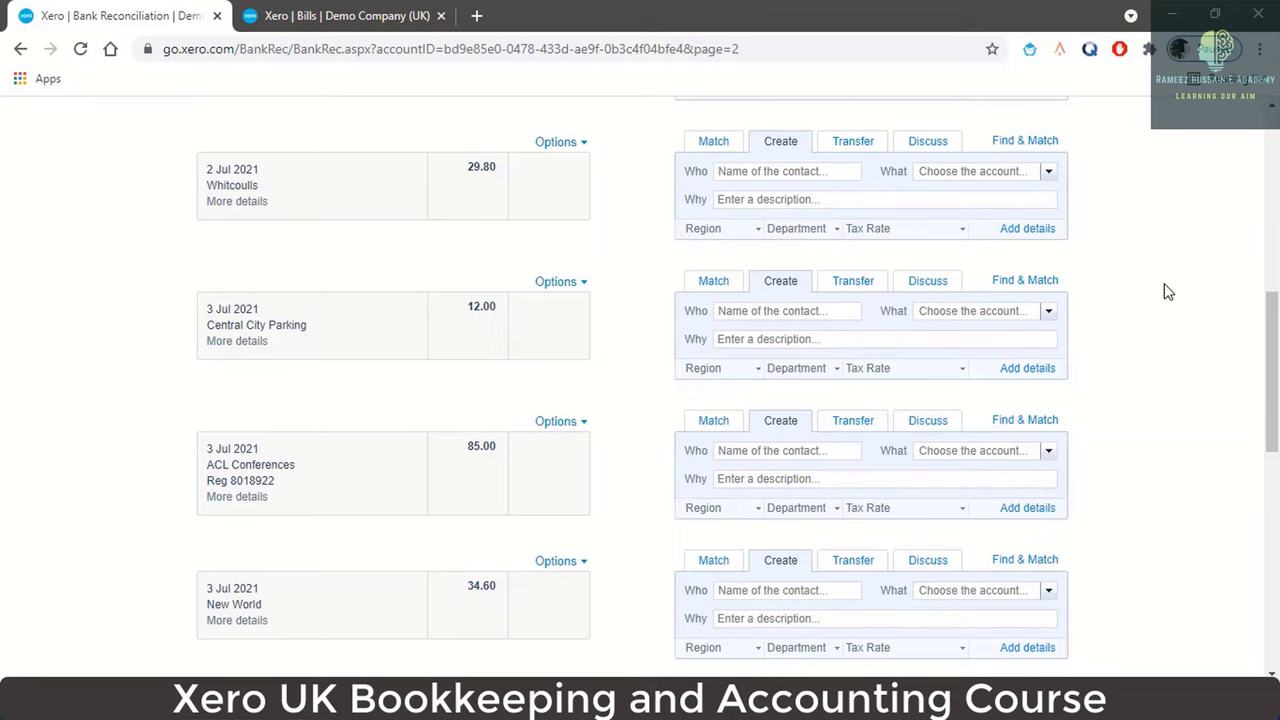
pyautogui.scroll(1, 1190, 295)
pyautogui.scroll(10, 1190, 295)
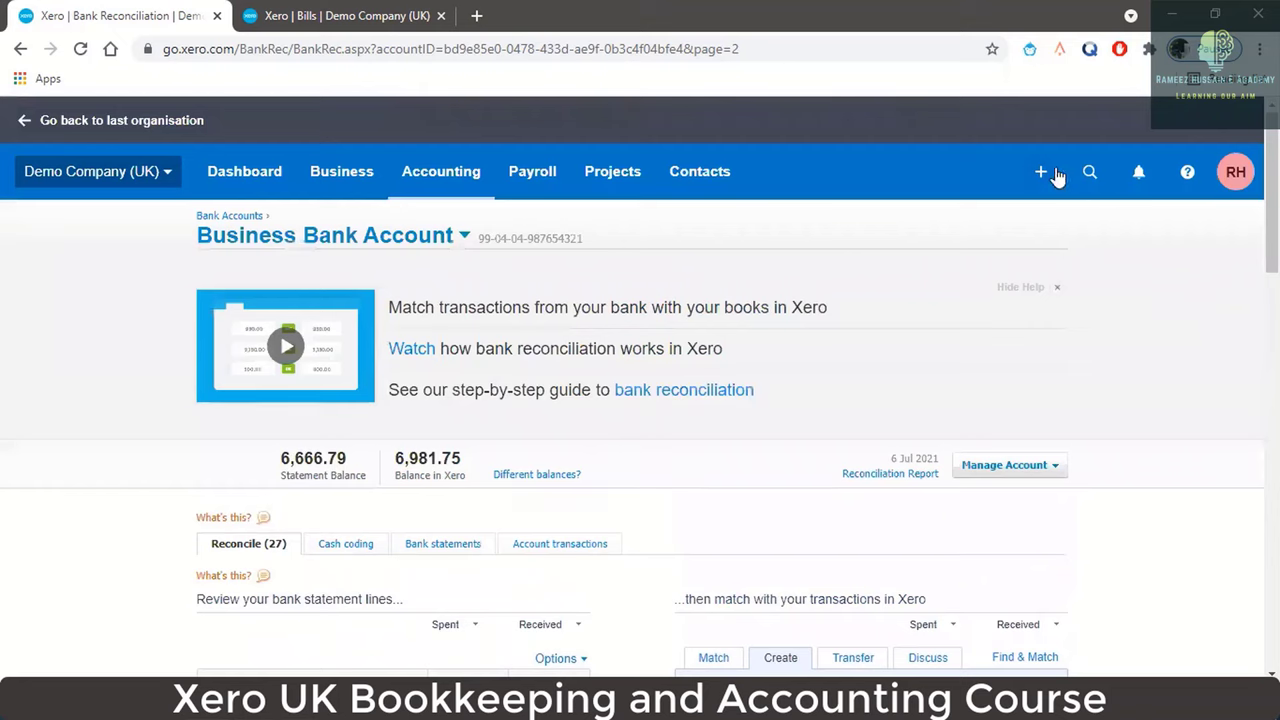
pyautogui.click(1045, 175)
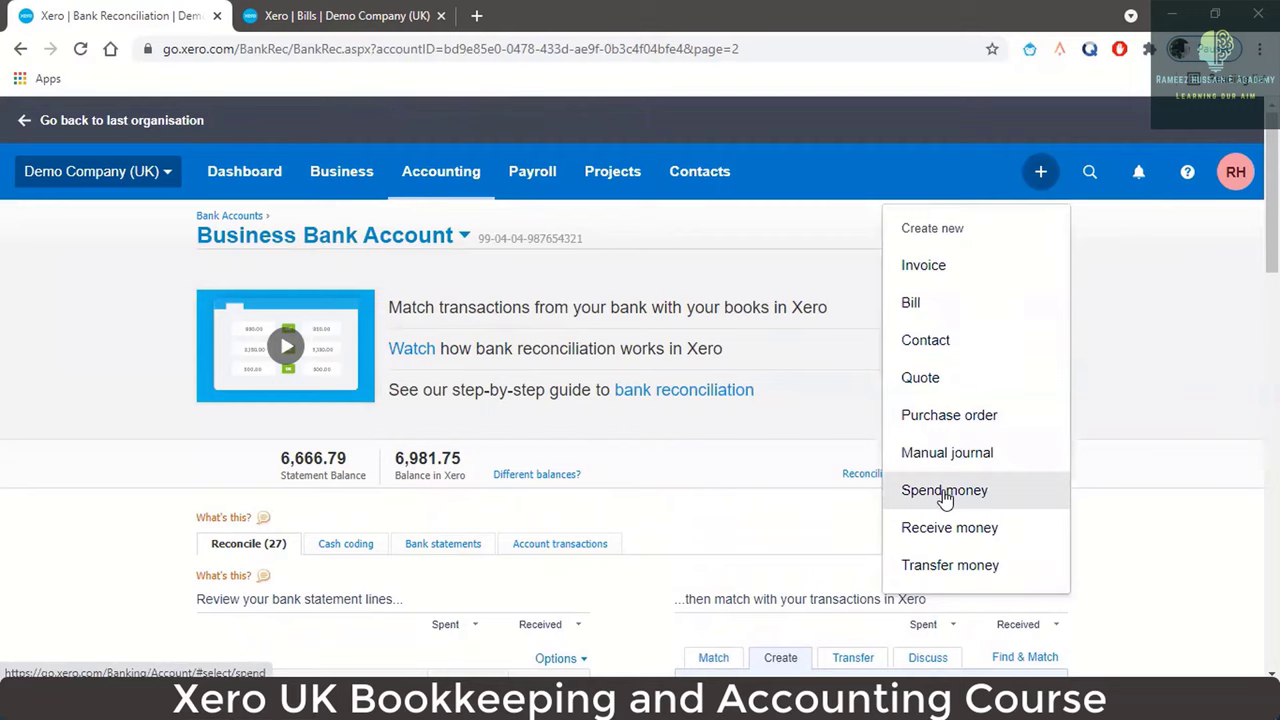
pyautogui.click(944, 490)
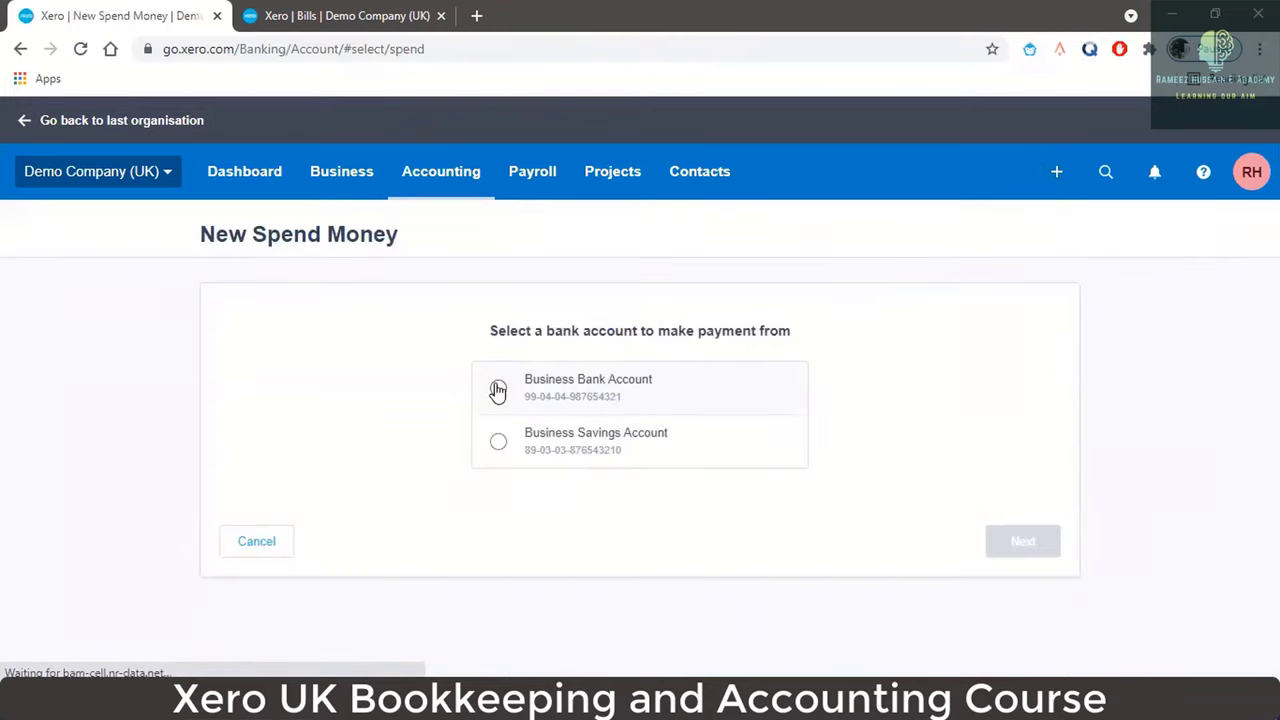
pyautogui.click(498, 390)
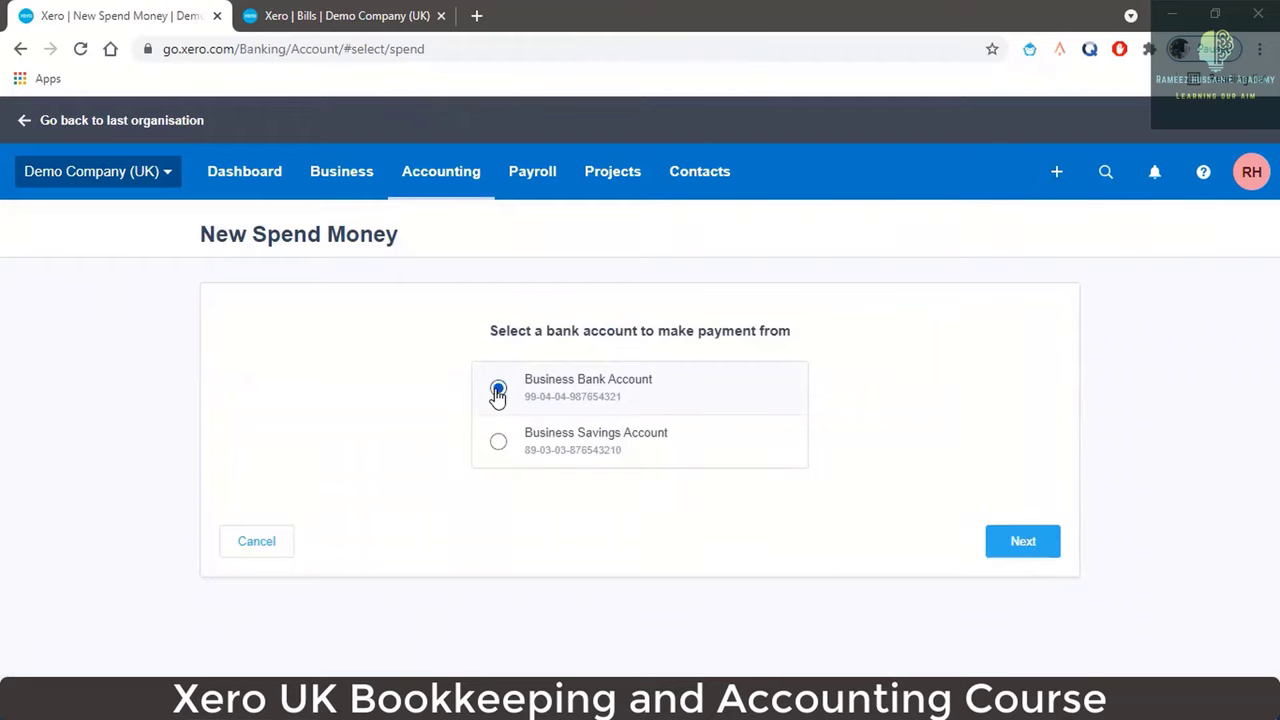
pyautogui.click(1030, 541)
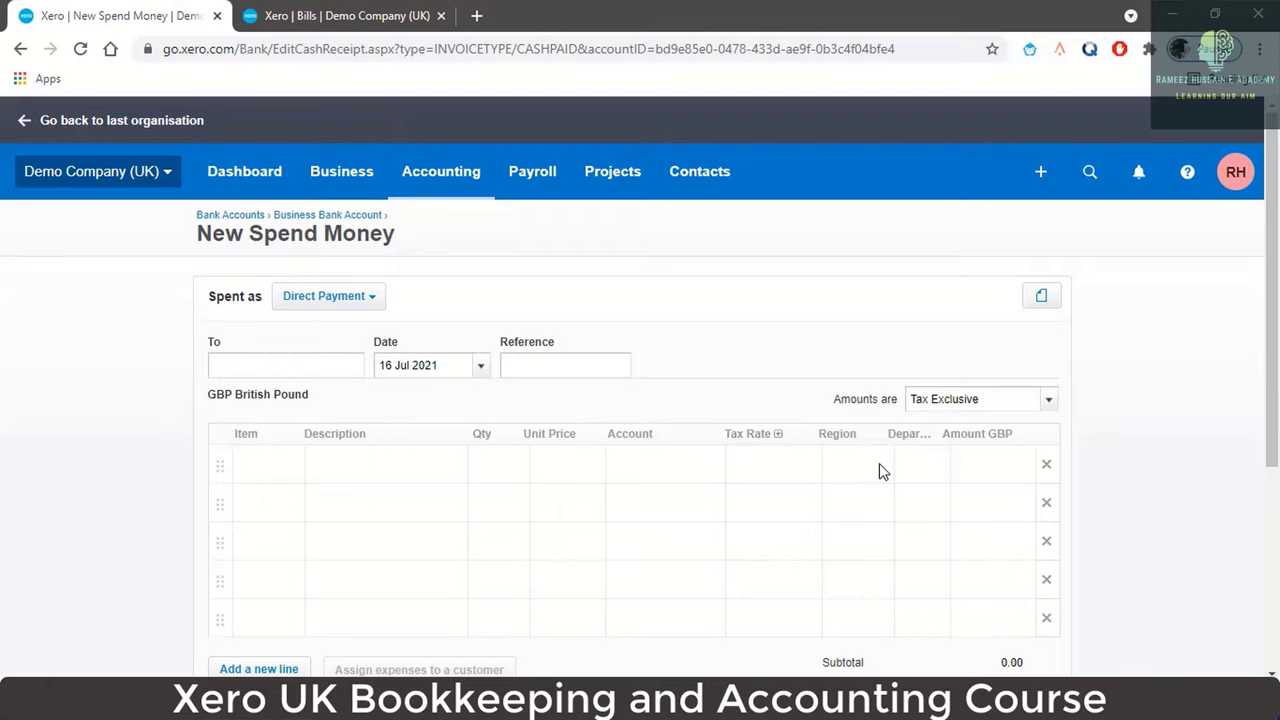
pyautogui.click(17, 50)
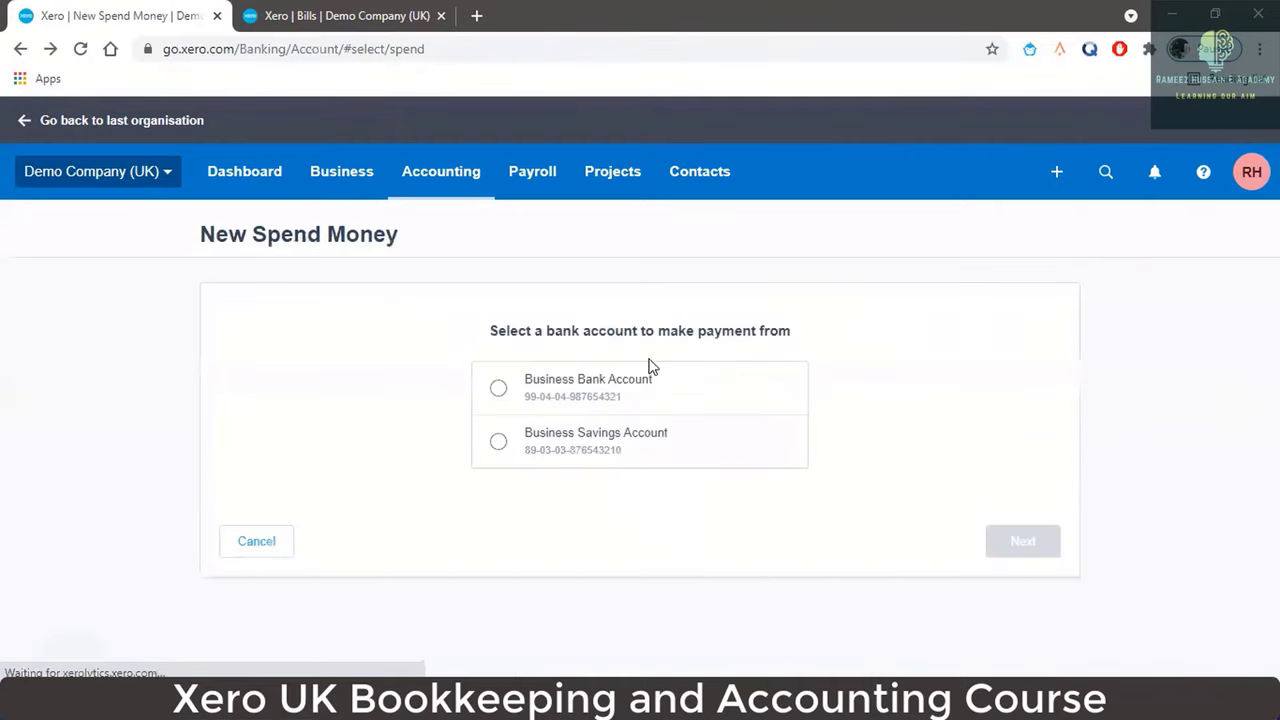
pyautogui.click(20, 49)
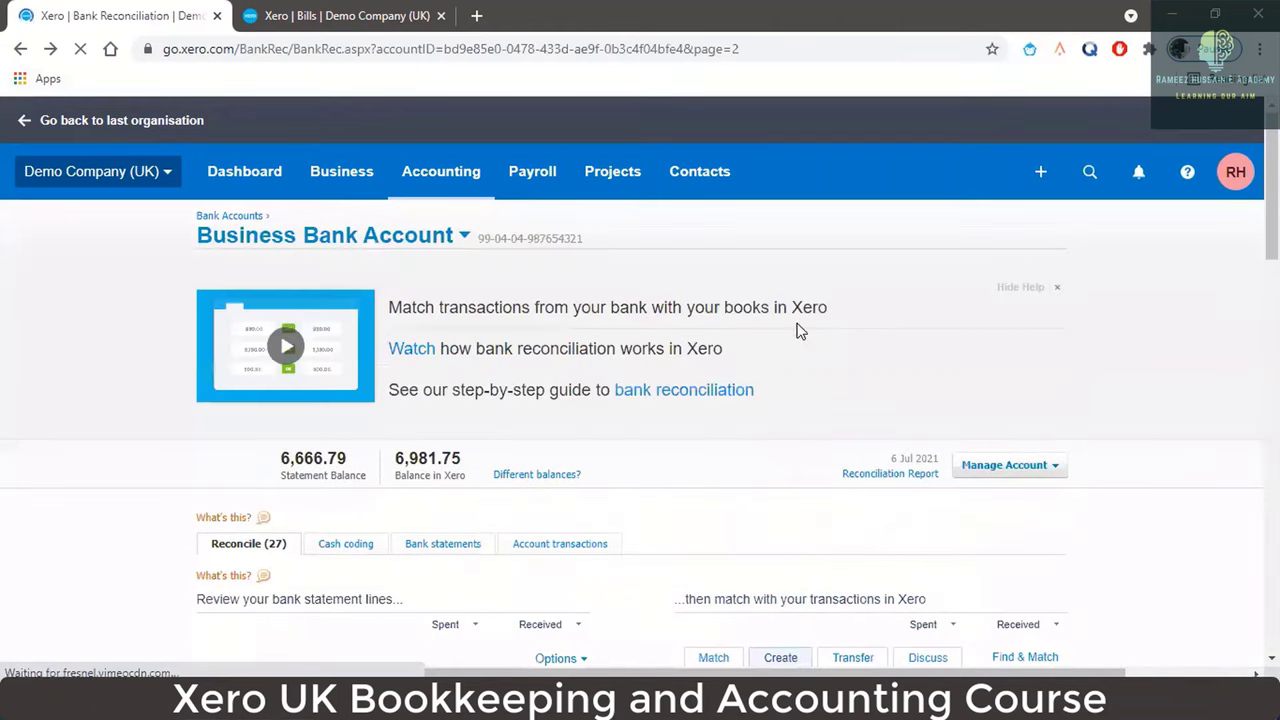
# Step: Copy the payee 'Central City Parking' into the 3 Jul 12.00 line's Who field as a new contact
pyautogui.scroll(-3, 707, 390)
pyautogui.scroll(-2, 707, 390)
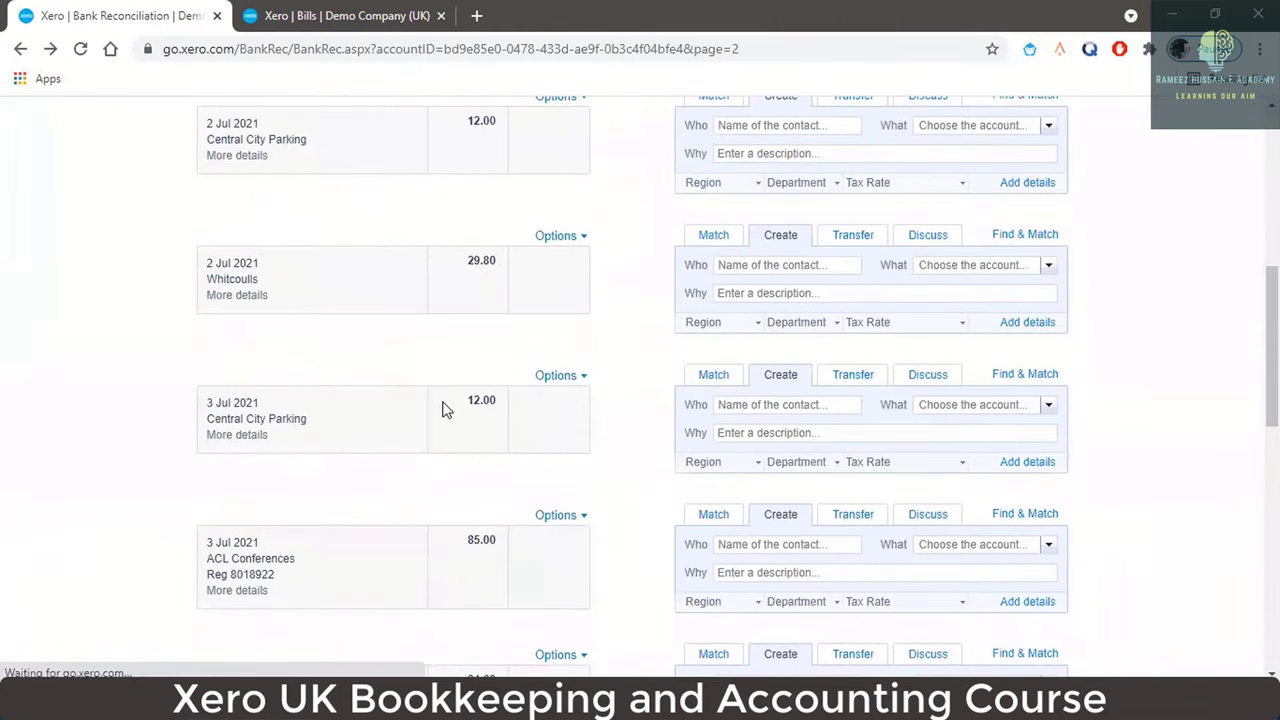
pyautogui.click(266, 446)
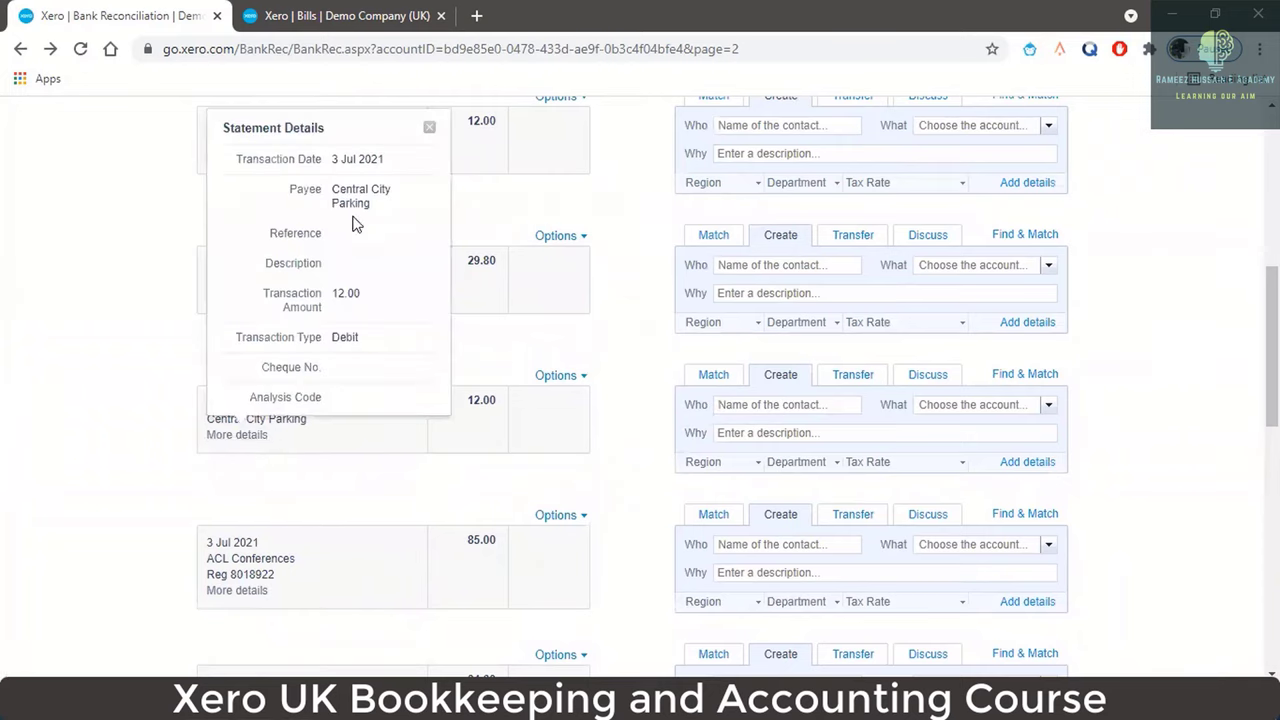
pyautogui.moveTo(332, 189); pyautogui.dragTo(383, 220)
pyautogui.hotkey('ctrl', 'c')
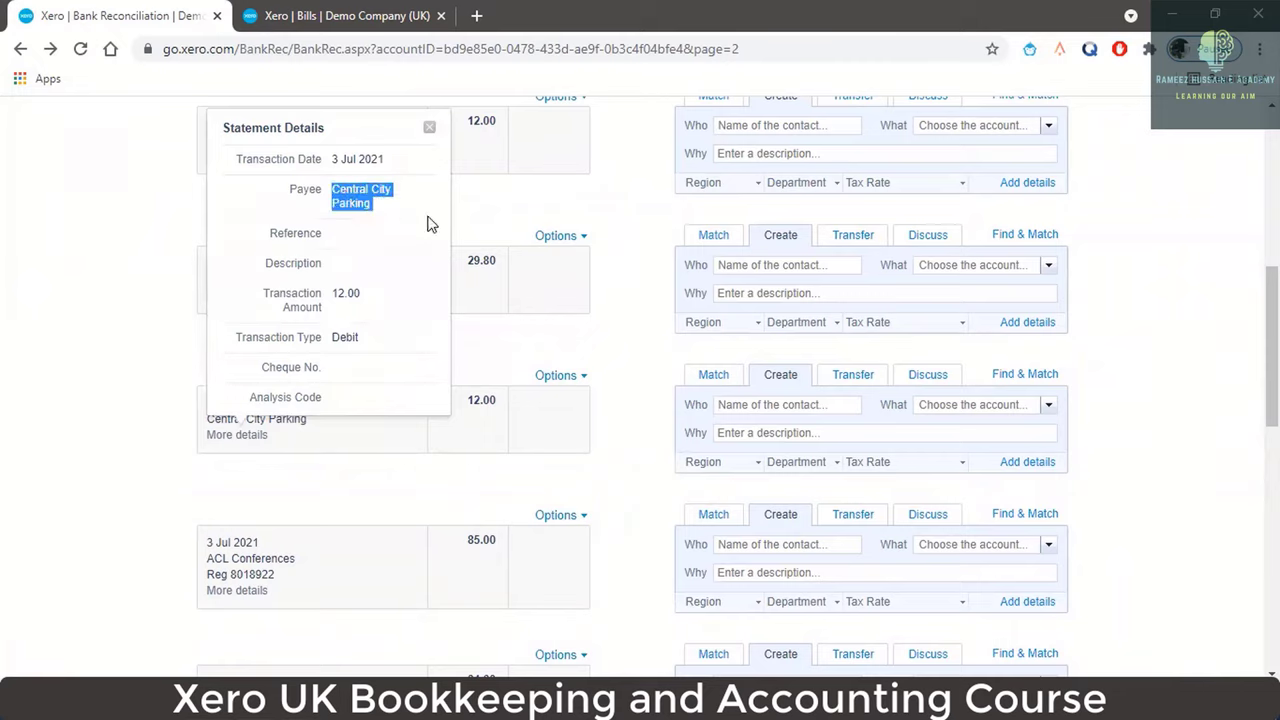
pyautogui.click(180, 344)
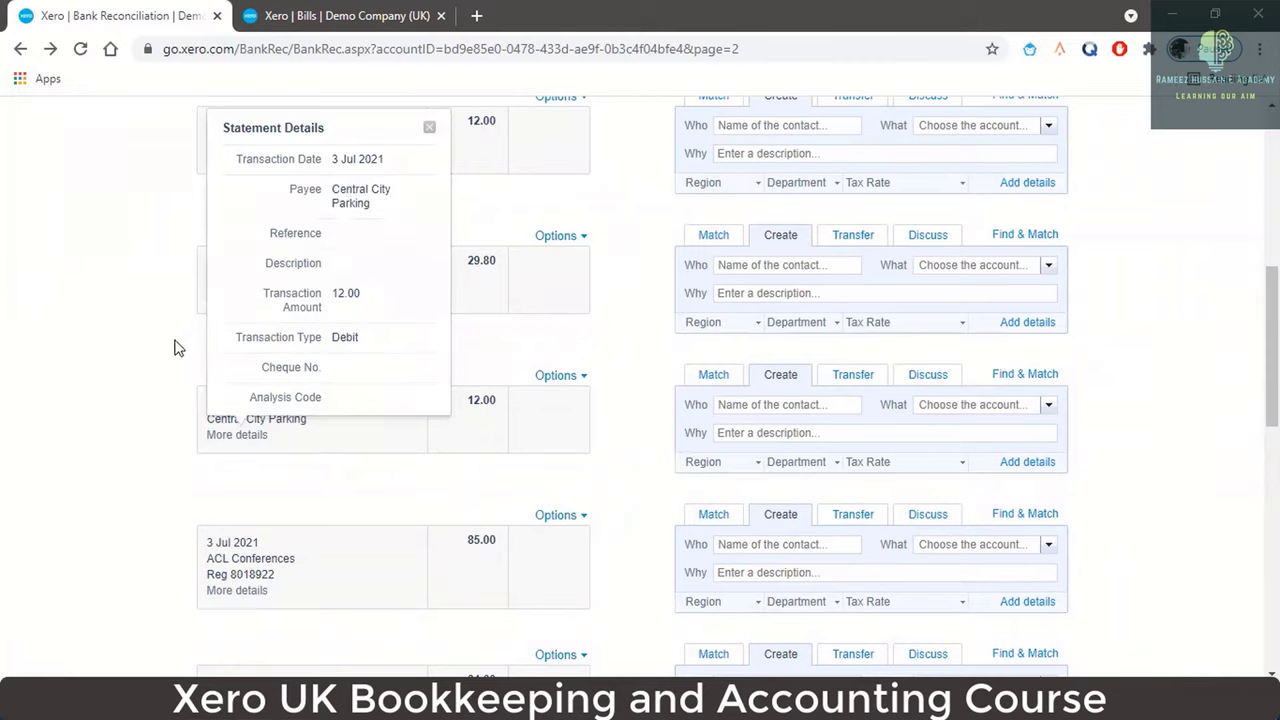
pyautogui.click(759, 406)
pyautogui.hotkey('ctrl', 'v')
pyautogui.click(60, 375)
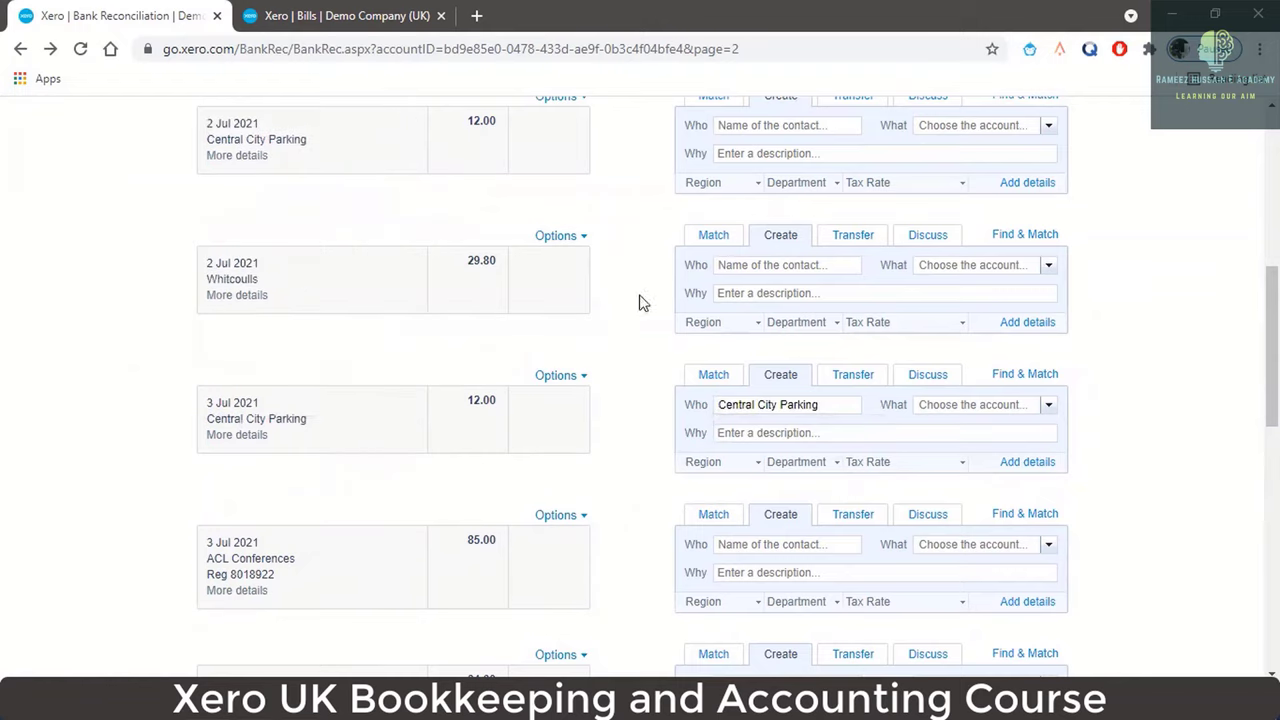
pyautogui.press('BackSpace')
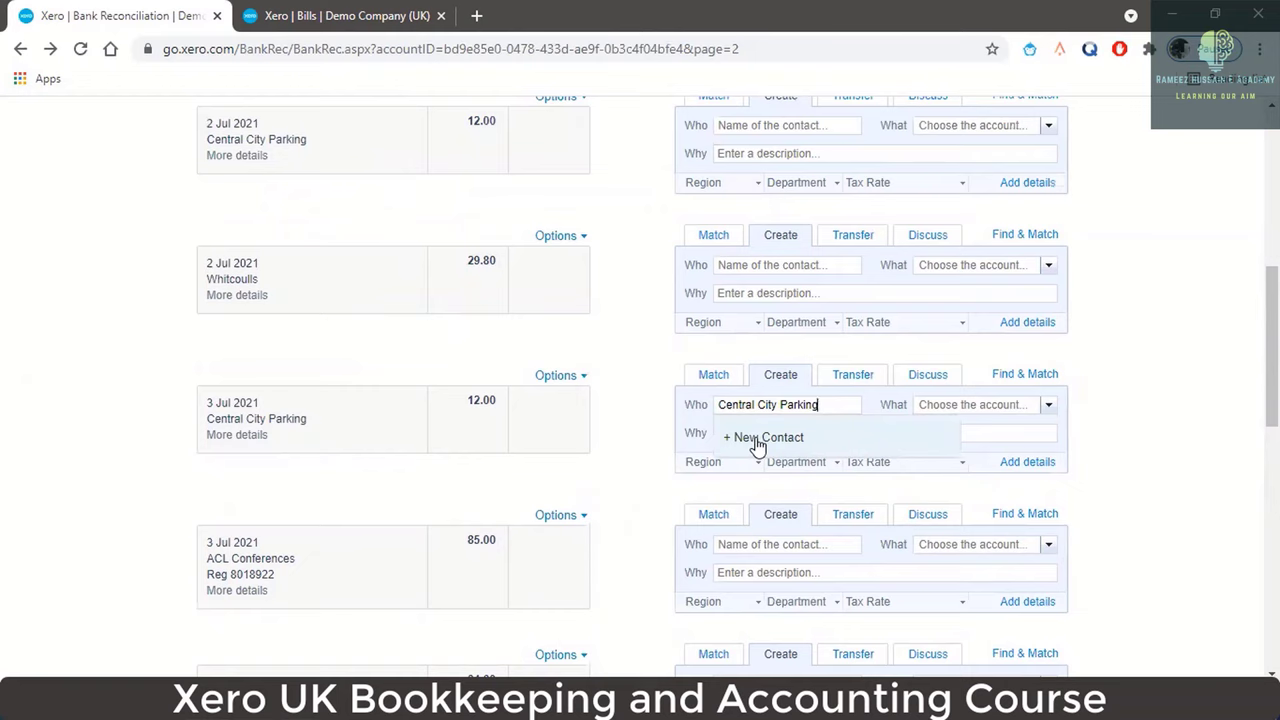
pyautogui.click(757, 442)
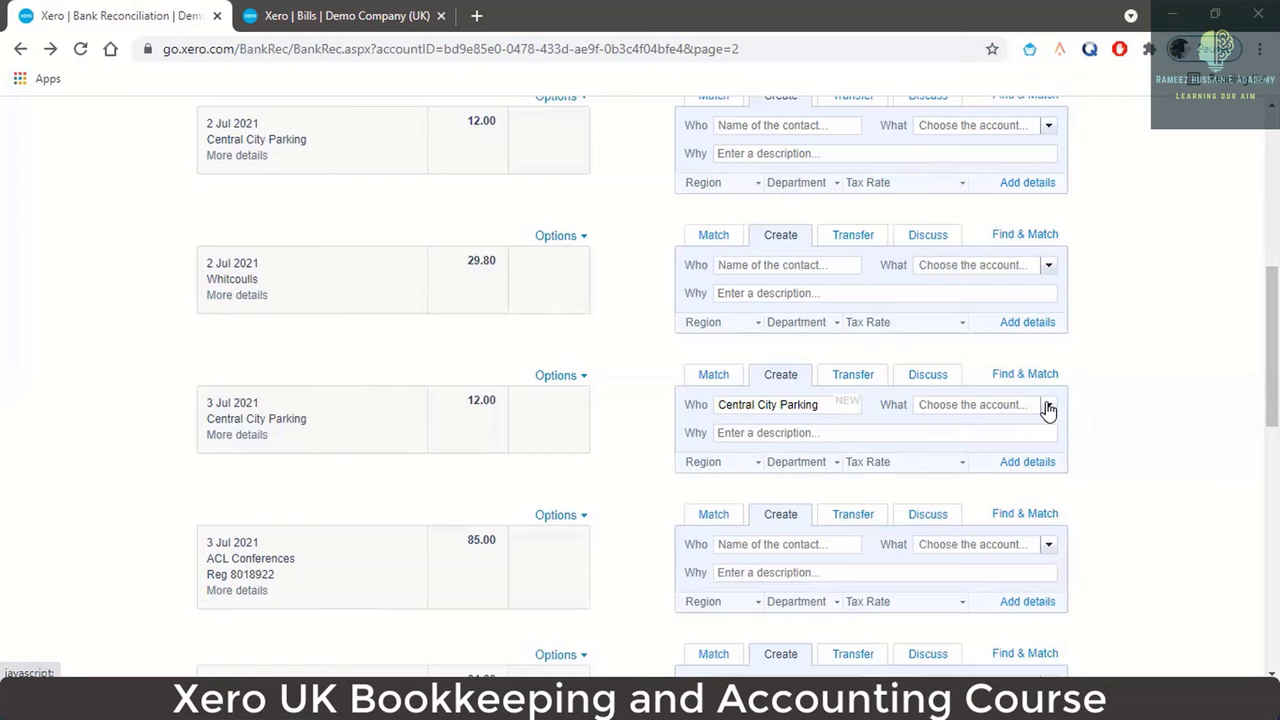
# Step: Code the 3 Jul Central City Parking payment to 449 - Motor Vehicle Expenses
pyautogui.click(1048, 406)
pyautogui.scroll(-3, 1060, 470)
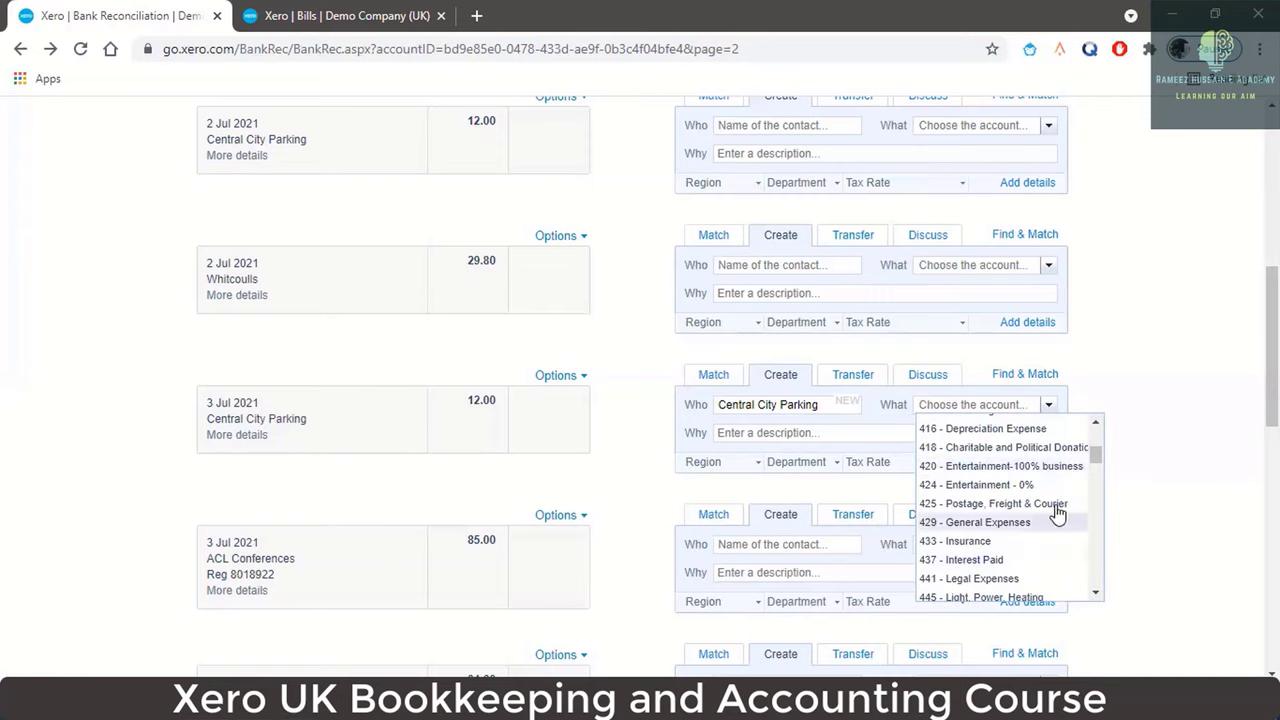
pyautogui.scroll(-1, 1052, 470)
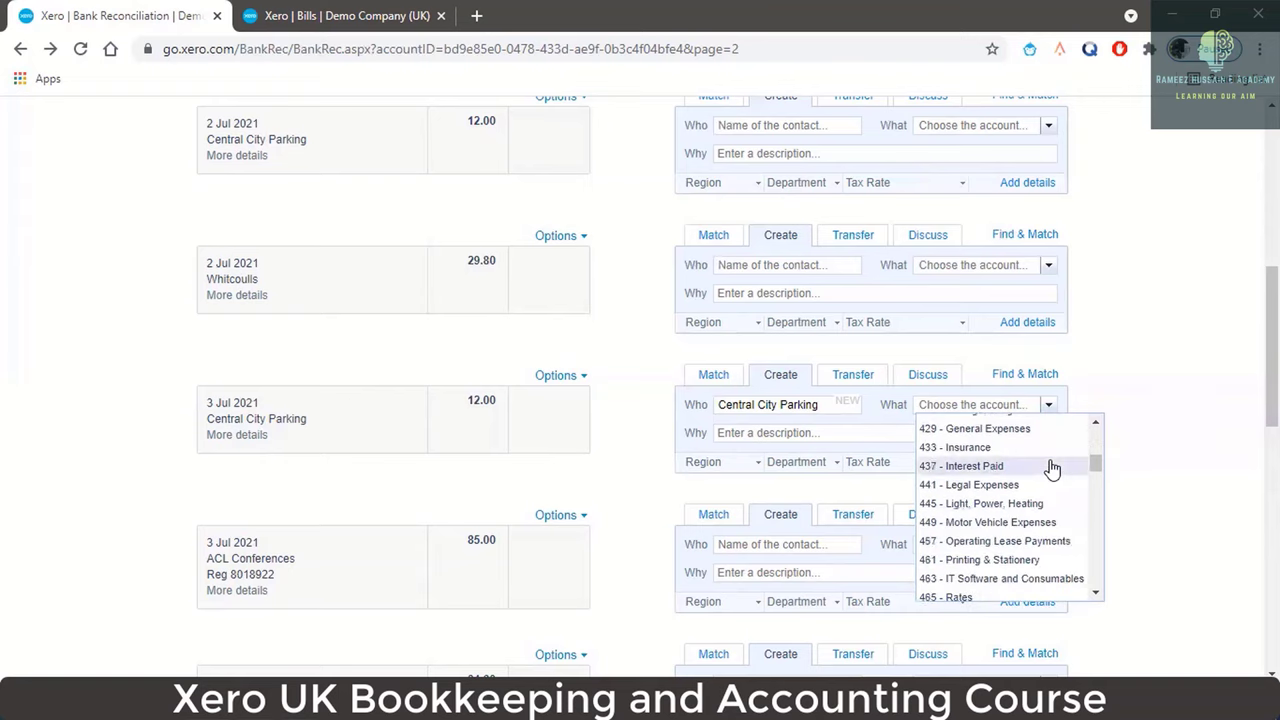
pyautogui.scroll(-1, 1052, 470)
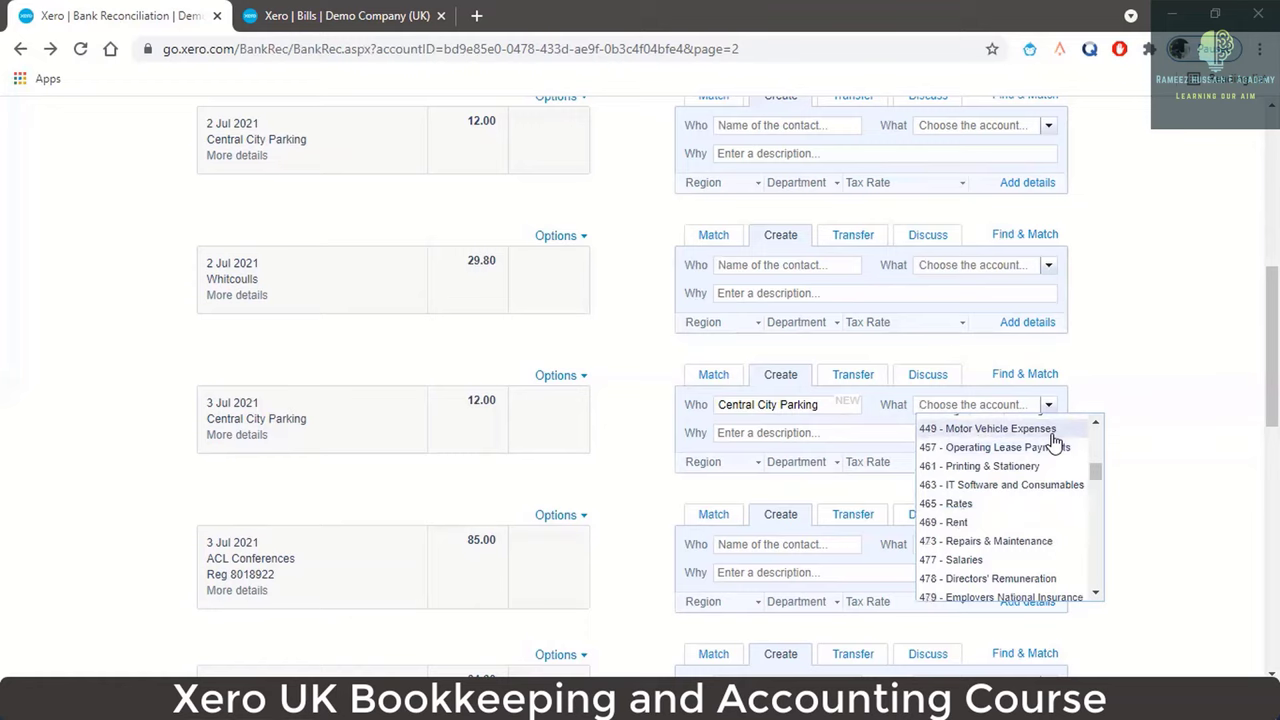
pyautogui.click(1052, 432)
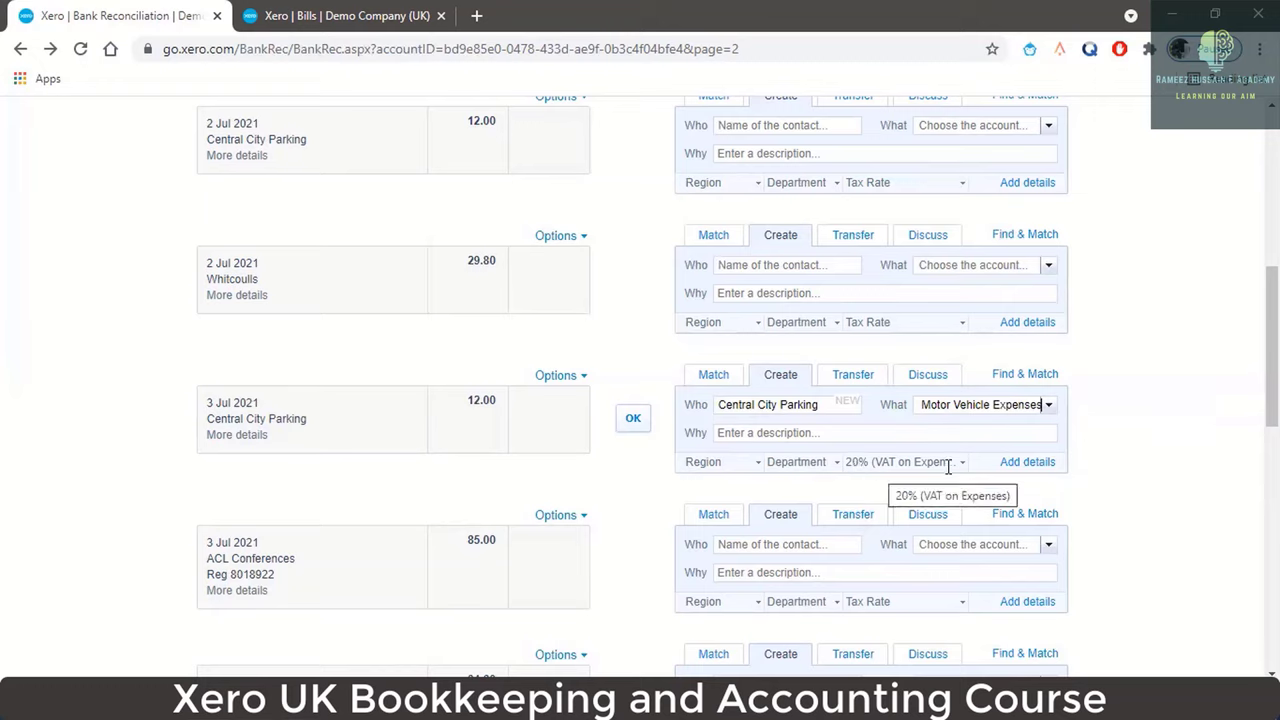
# Step: Describe it as 'Parking Fee- Central City Parking' and expand it to the full transaction form
pyautogui.click(764, 432)
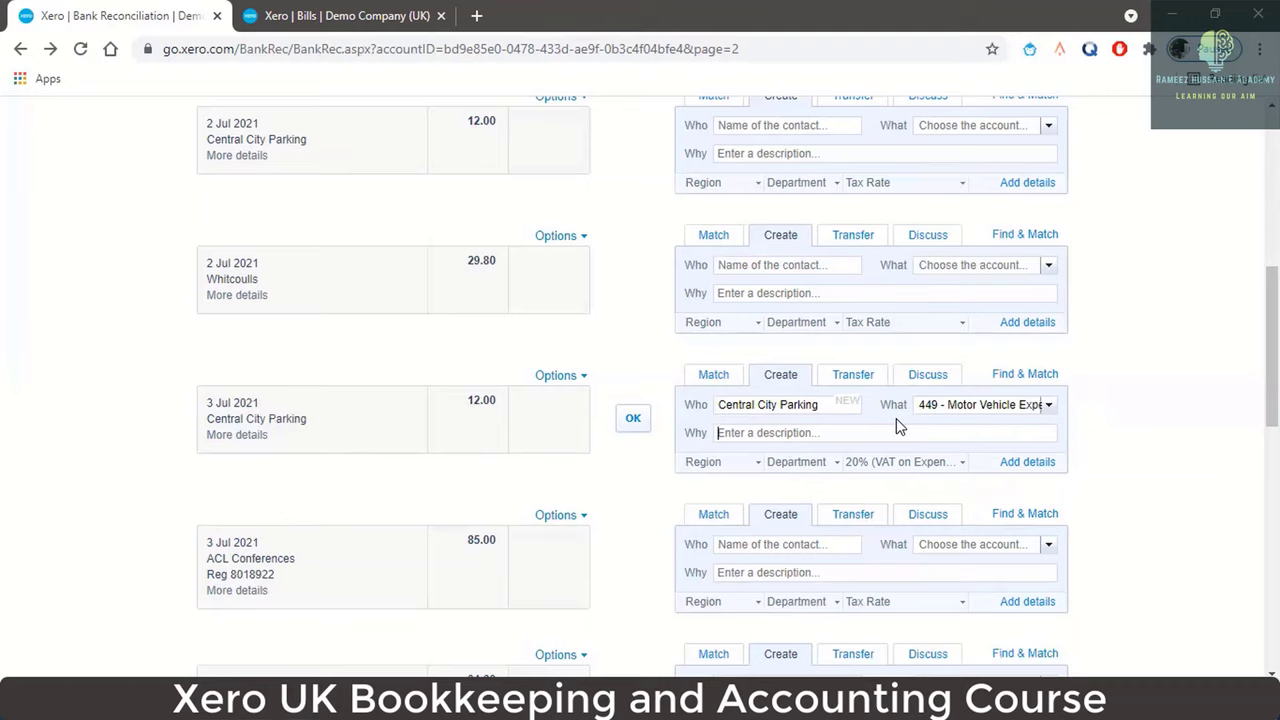
pyautogui.write('Parking Fee- Central City Parking')
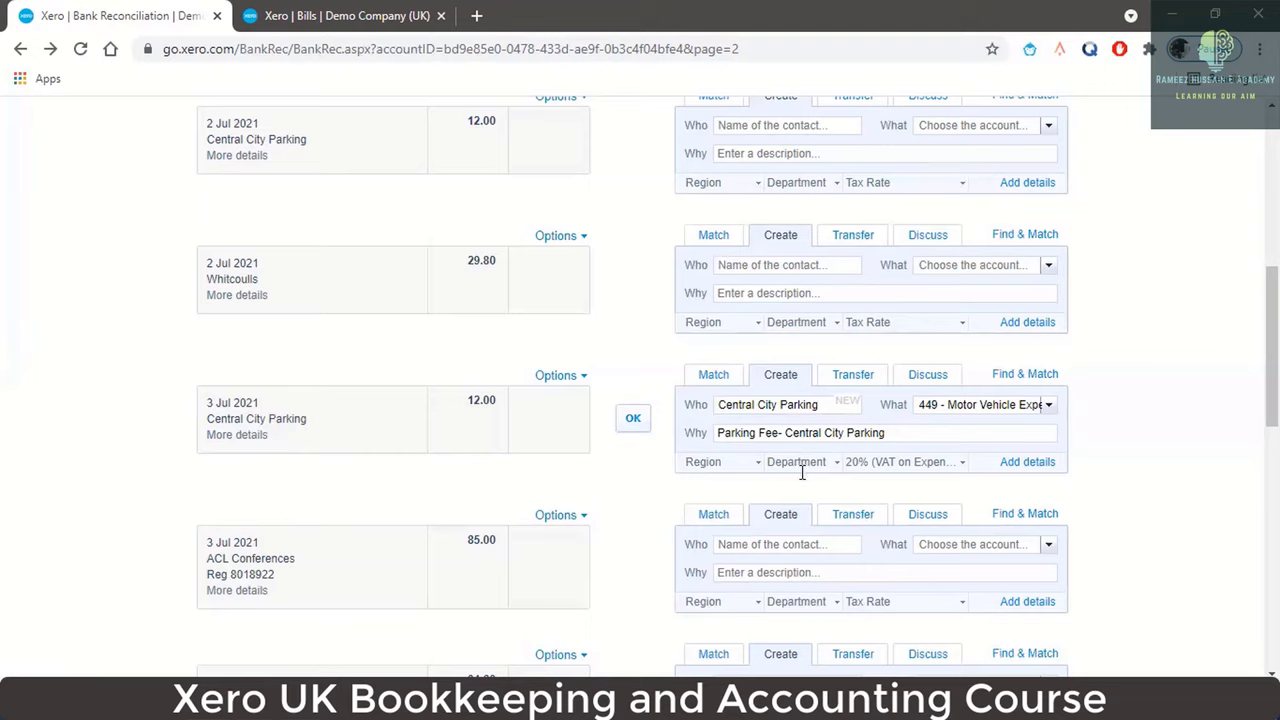
pyautogui.click(1041, 464)
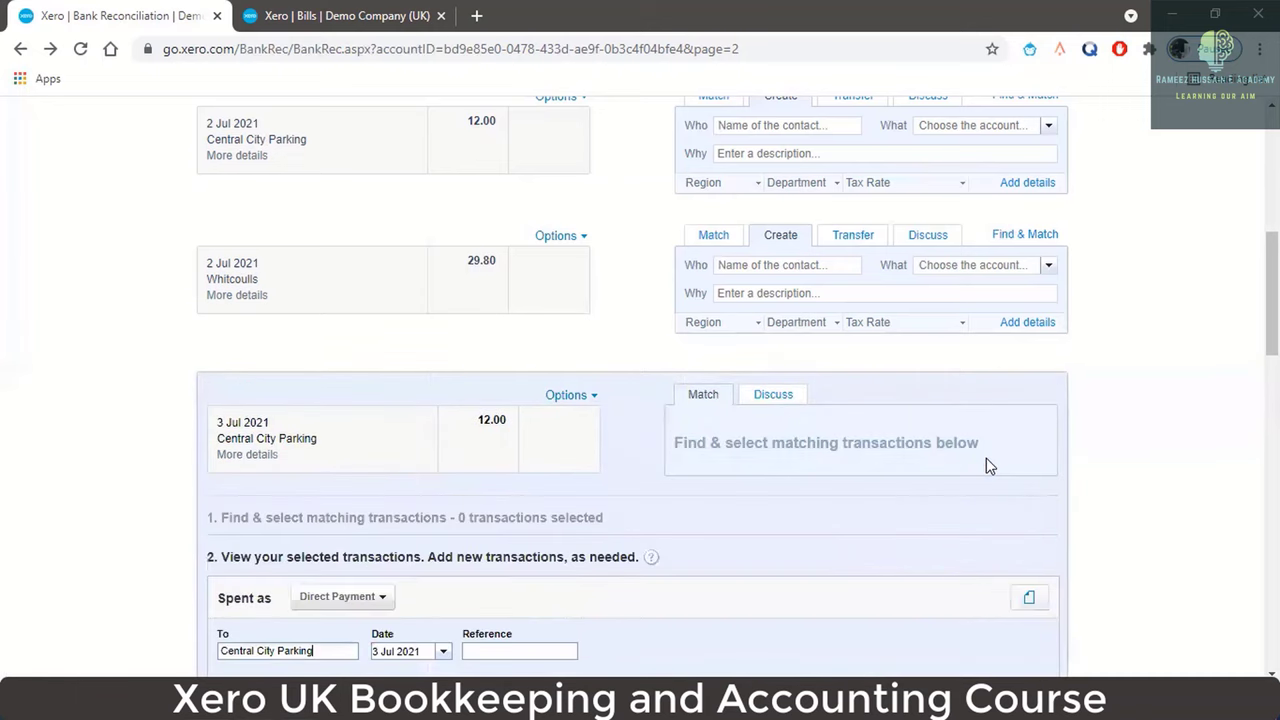
# Step: Save the 12.00 Central City Parking spend transaction from the expanded form
pyautogui.scroll(-4, 988, 466)
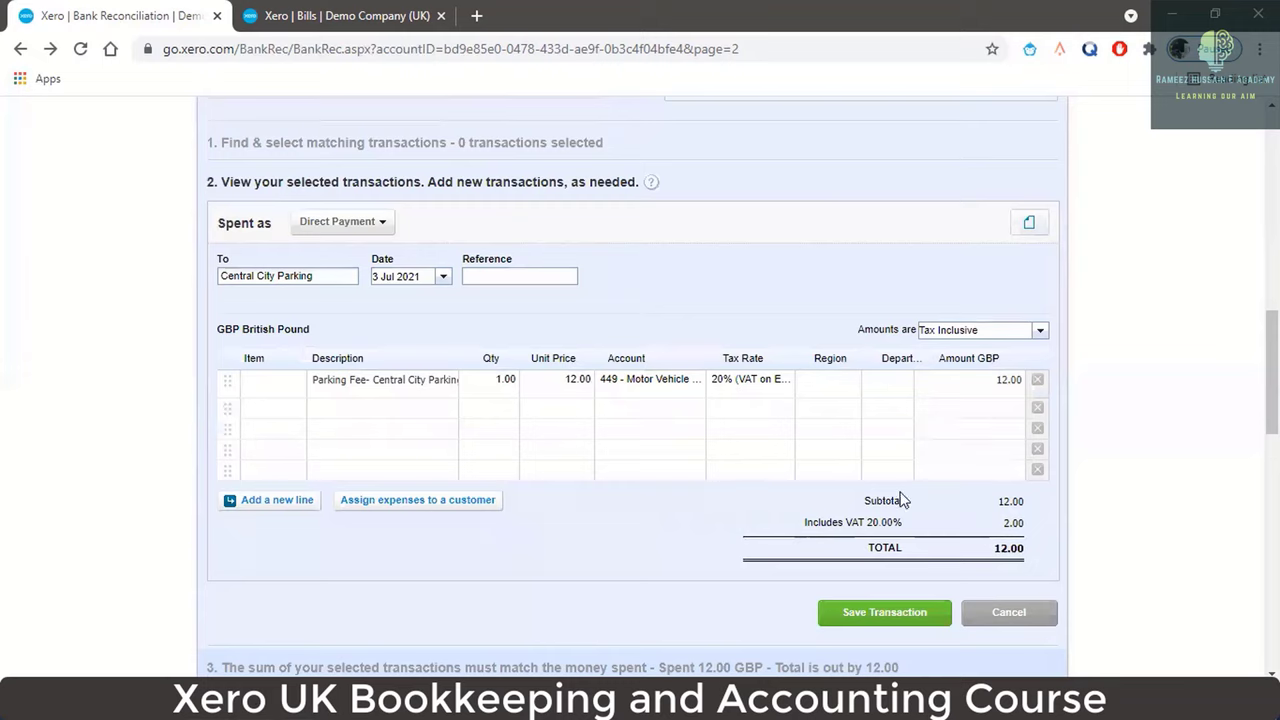
pyautogui.click(906, 618)
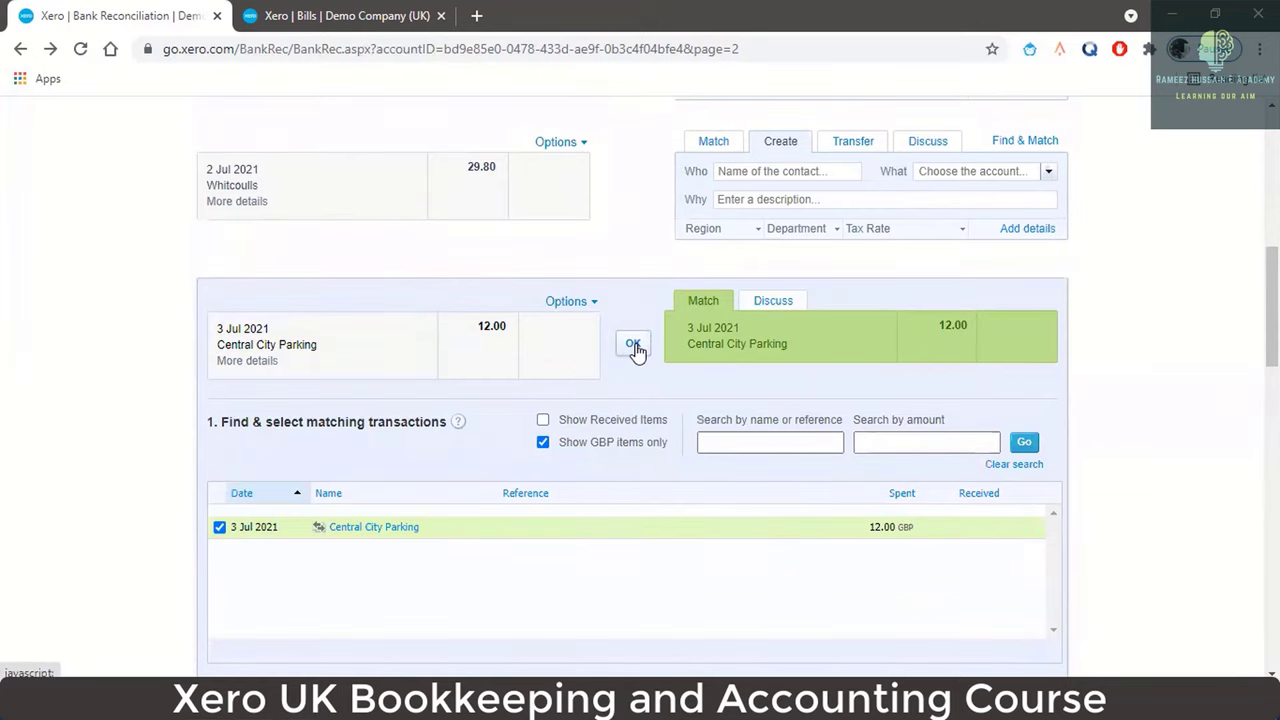
# Step: Reconcile the 3 Jul Central City Parking line and switch to the Word checklist
pyautogui.click(634, 345)
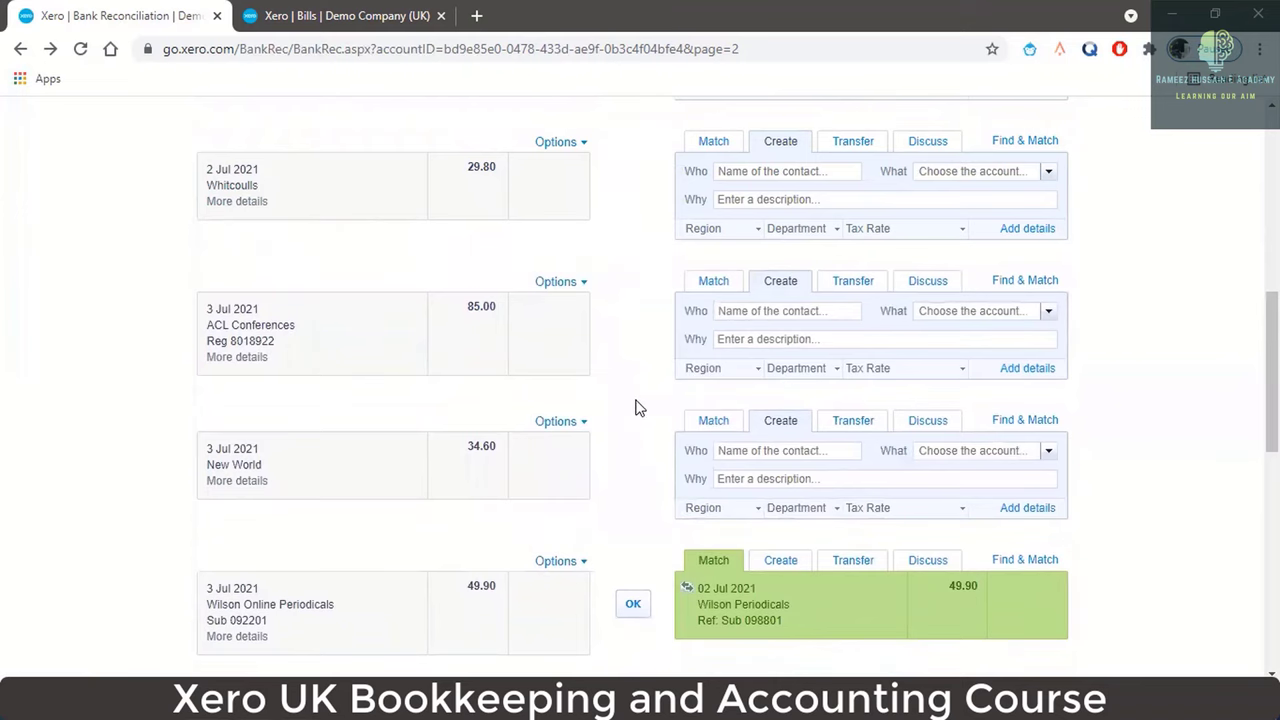
pyautogui.scroll(4, 639, 407)
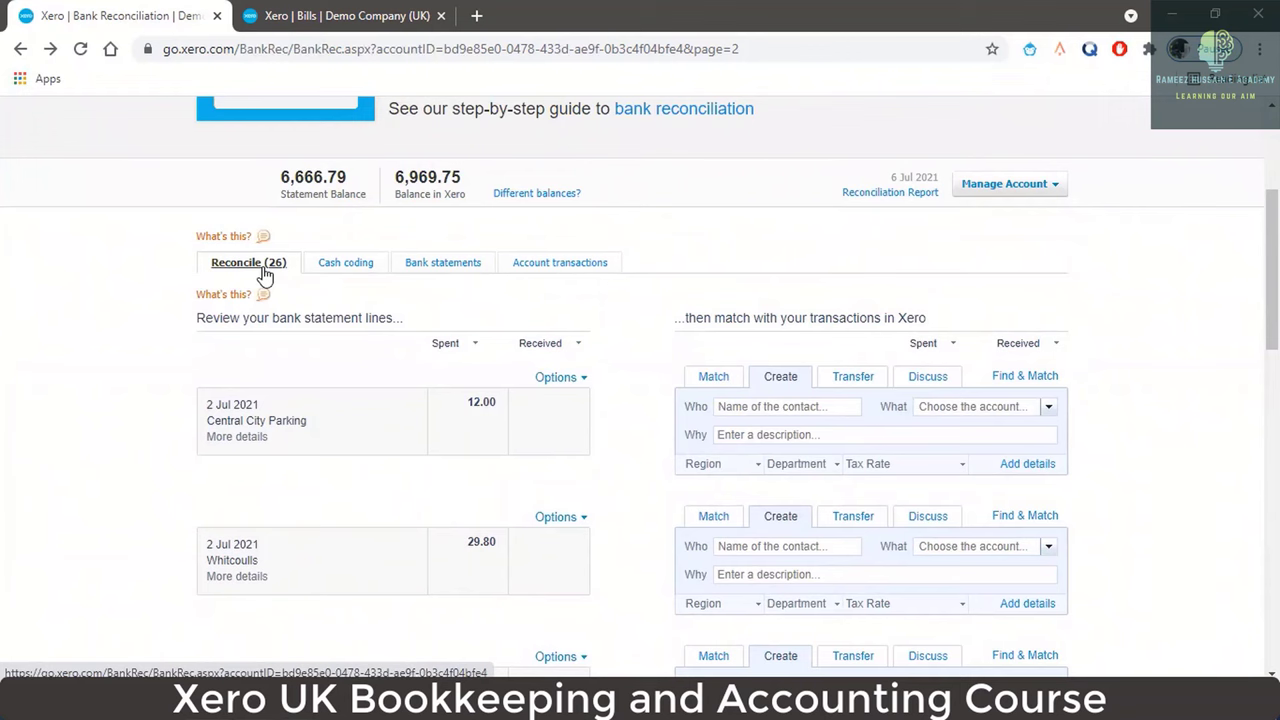
pyautogui.hotkey('alt', 'Tab')
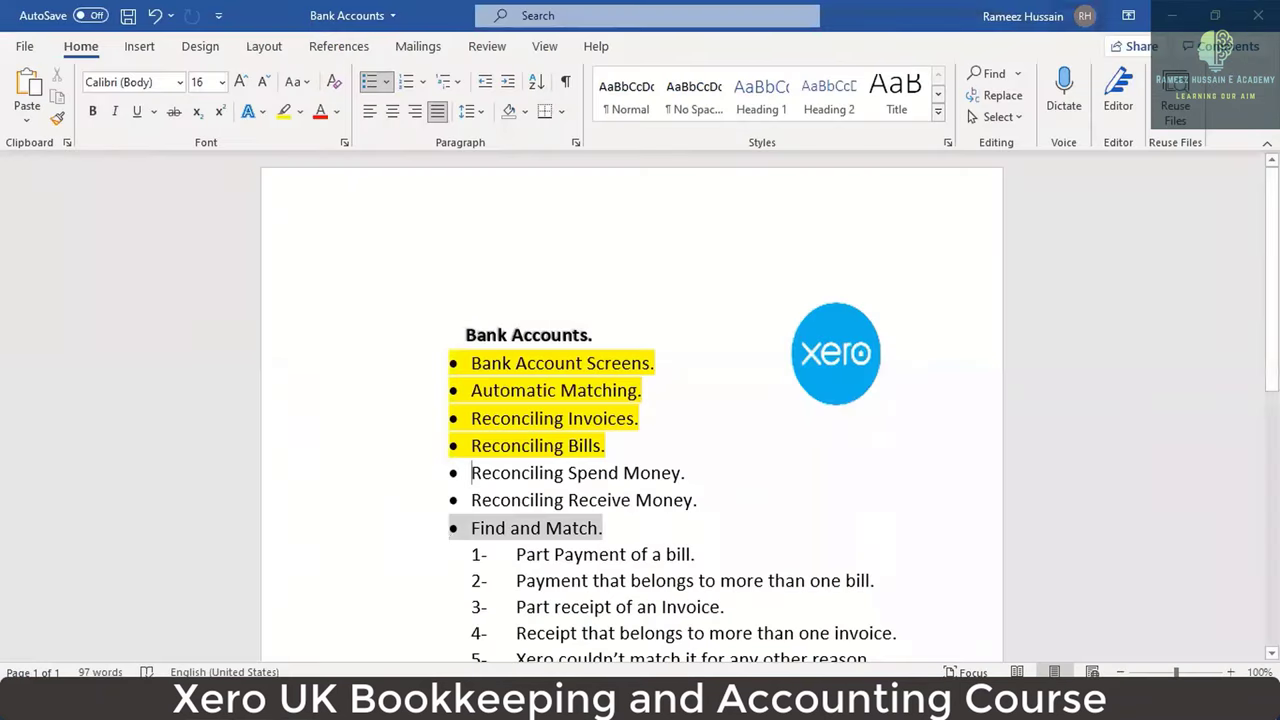
# Step: Highlight 'Reconciling Spend Money' in yellow in the checklist, then go back to Xero
pyautogui.tripleClick(630, 473)
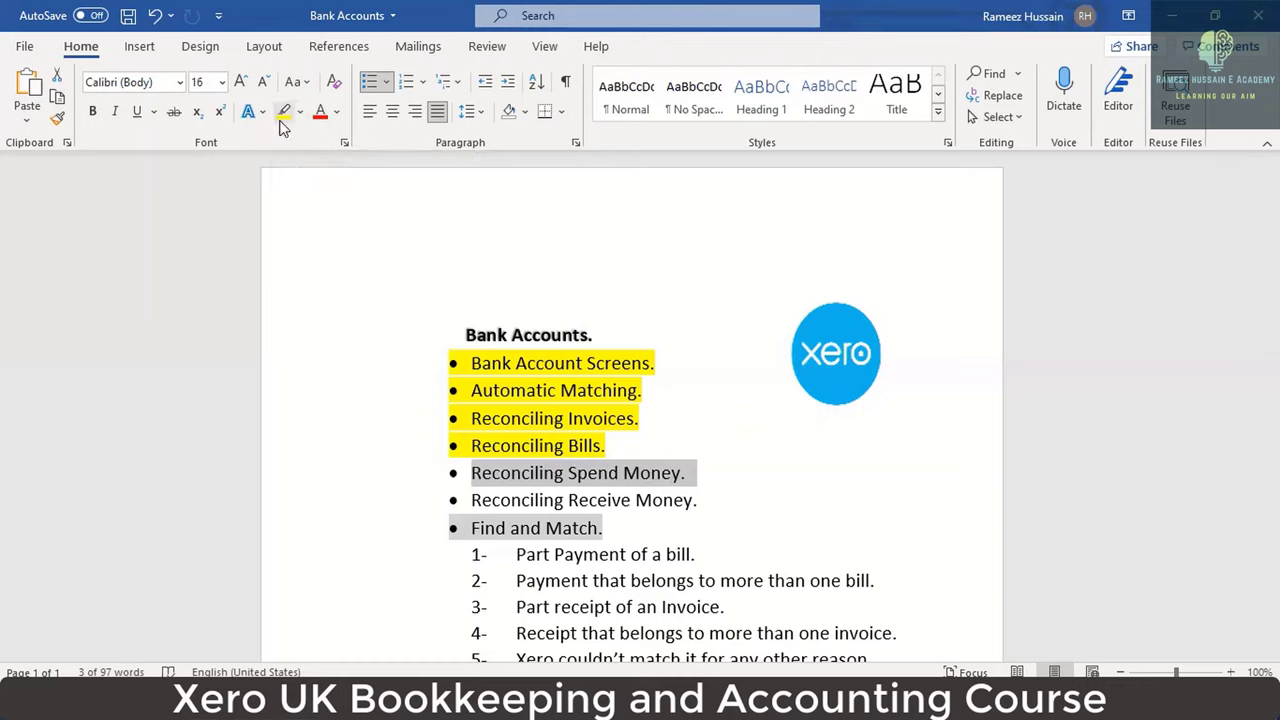
pyautogui.click(283, 112)
pyautogui.press('Right')
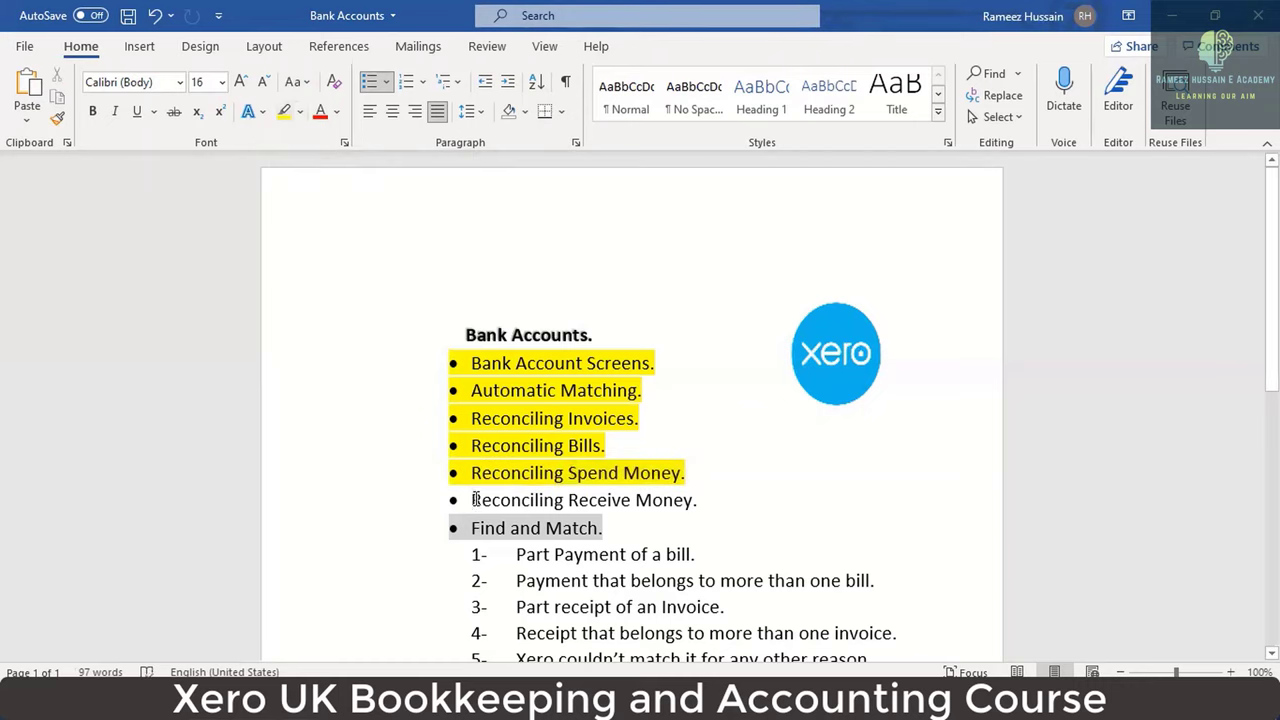
pyautogui.moveTo(471, 500); pyautogui.dragTo(704, 508)
pyautogui.hotkey('alt', 'Tab')
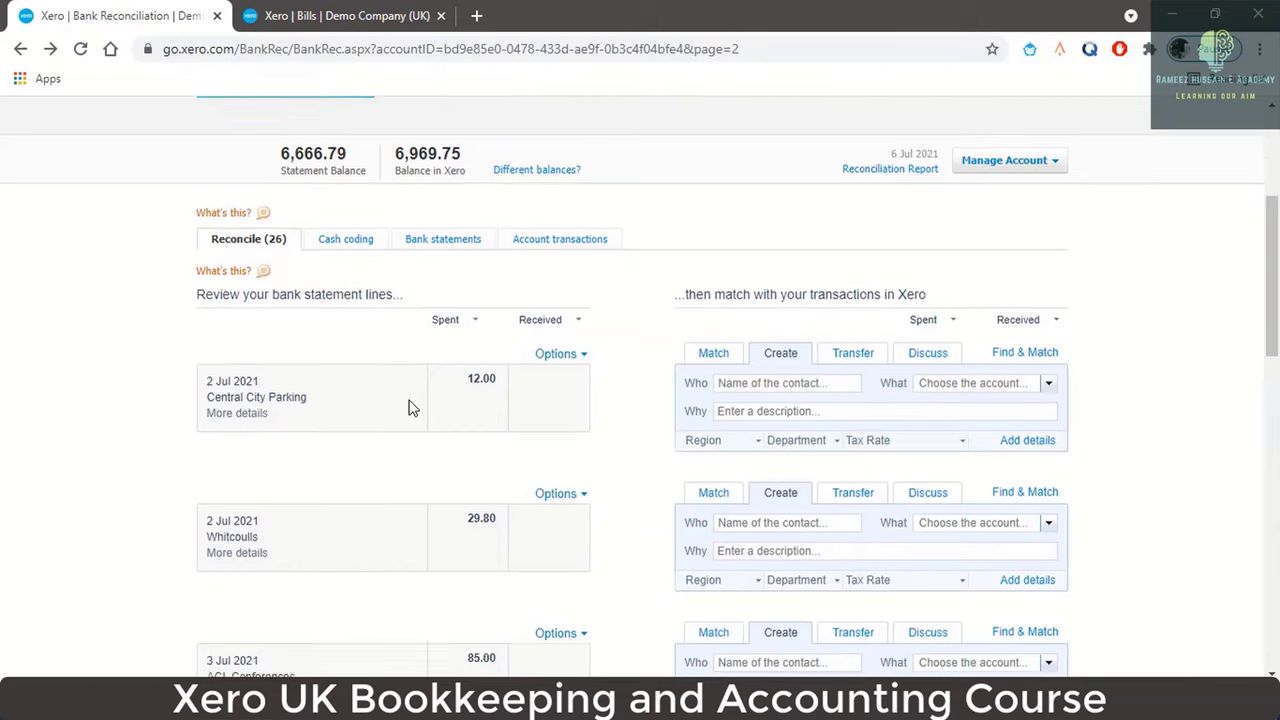
# Step: Check and close the statement details of the 4 Jul e-Bank Dep 1,500.00 deposit
pyautogui.scroll(-2, 408, 406)
pyautogui.scroll(-5, 408, 406)
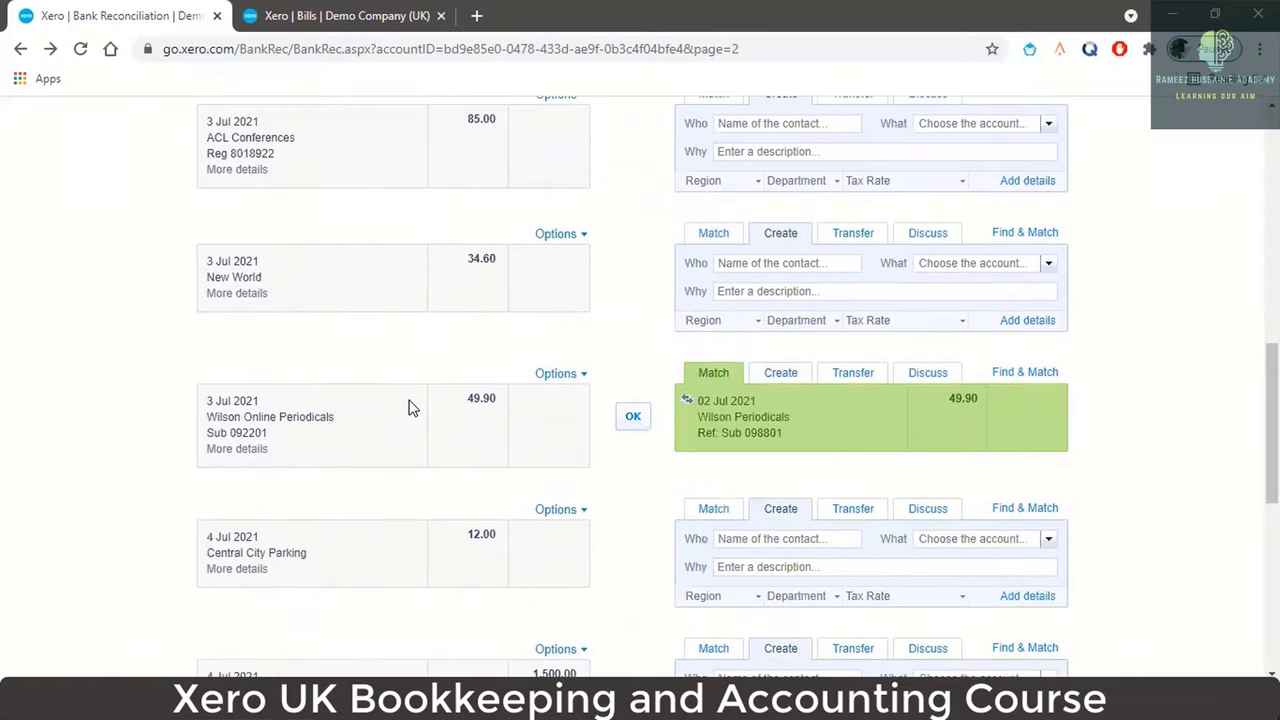
pyautogui.scroll(-3, 408, 406)
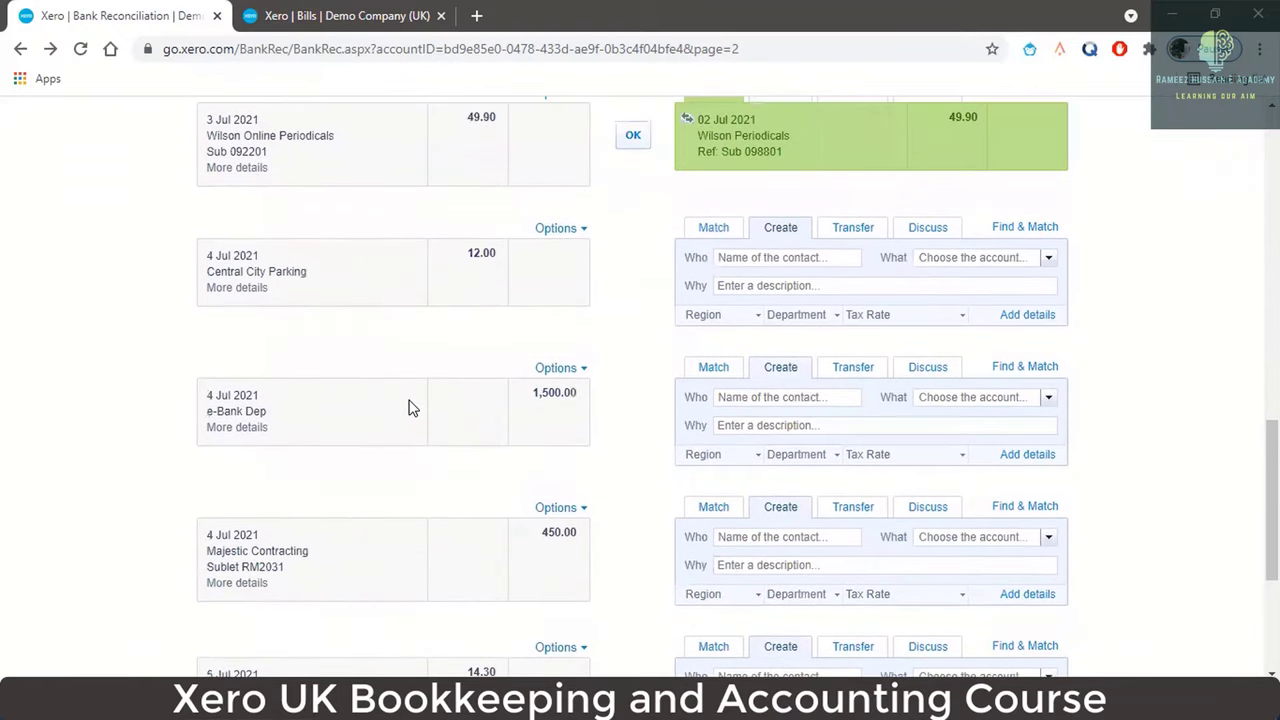
pyautogui.scroll(-1, 408, 406)
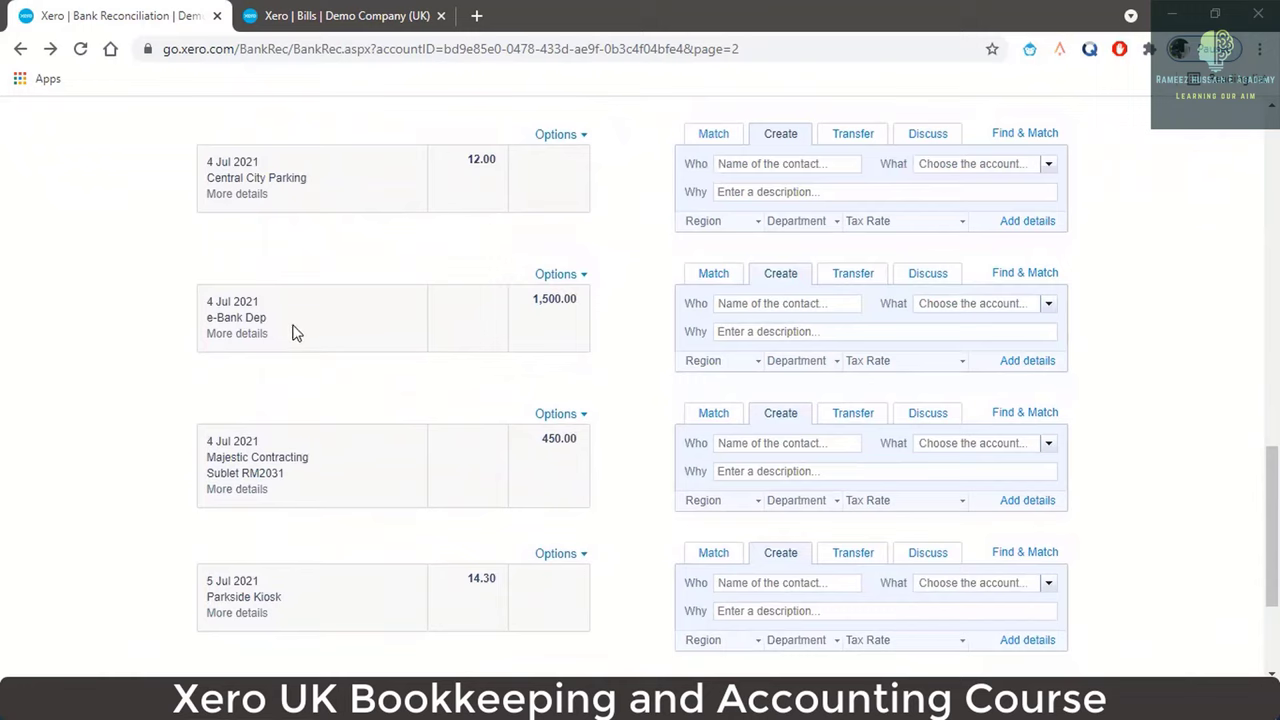
pyautogui.click(236, 340)
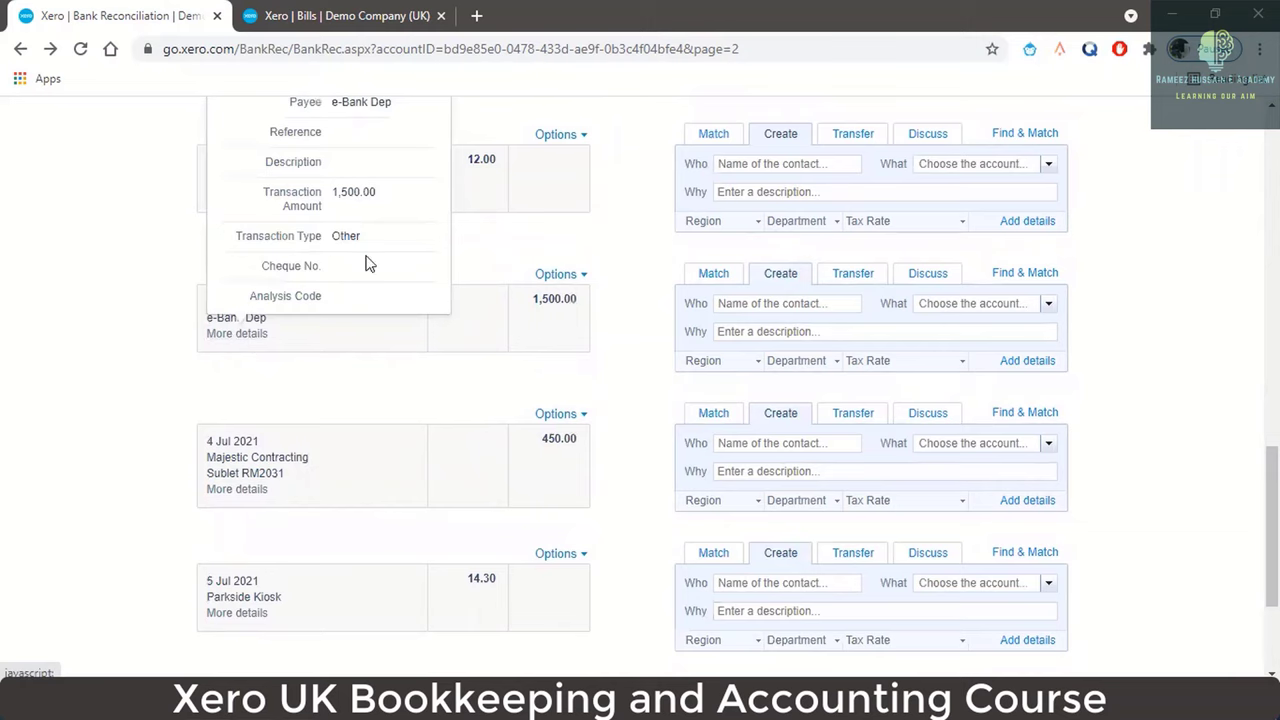
pyautogui.scroll(1, 380, 258)
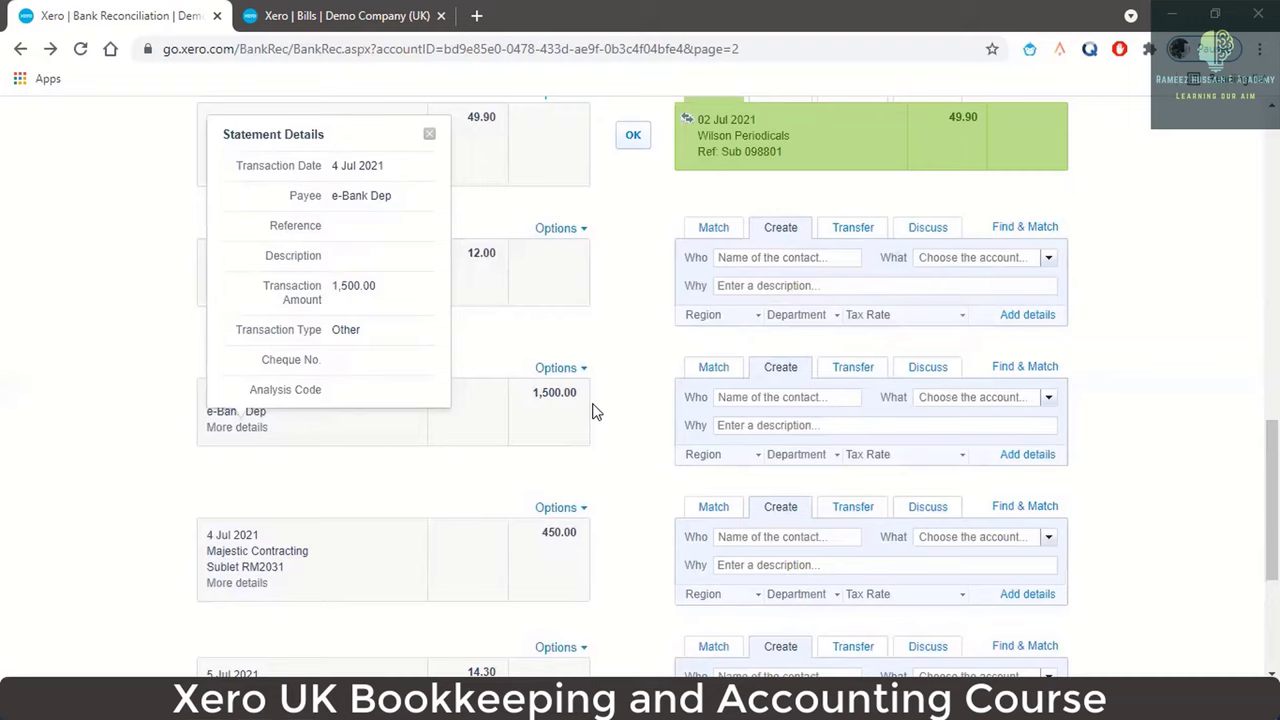
pyautogui.click(429, 134)
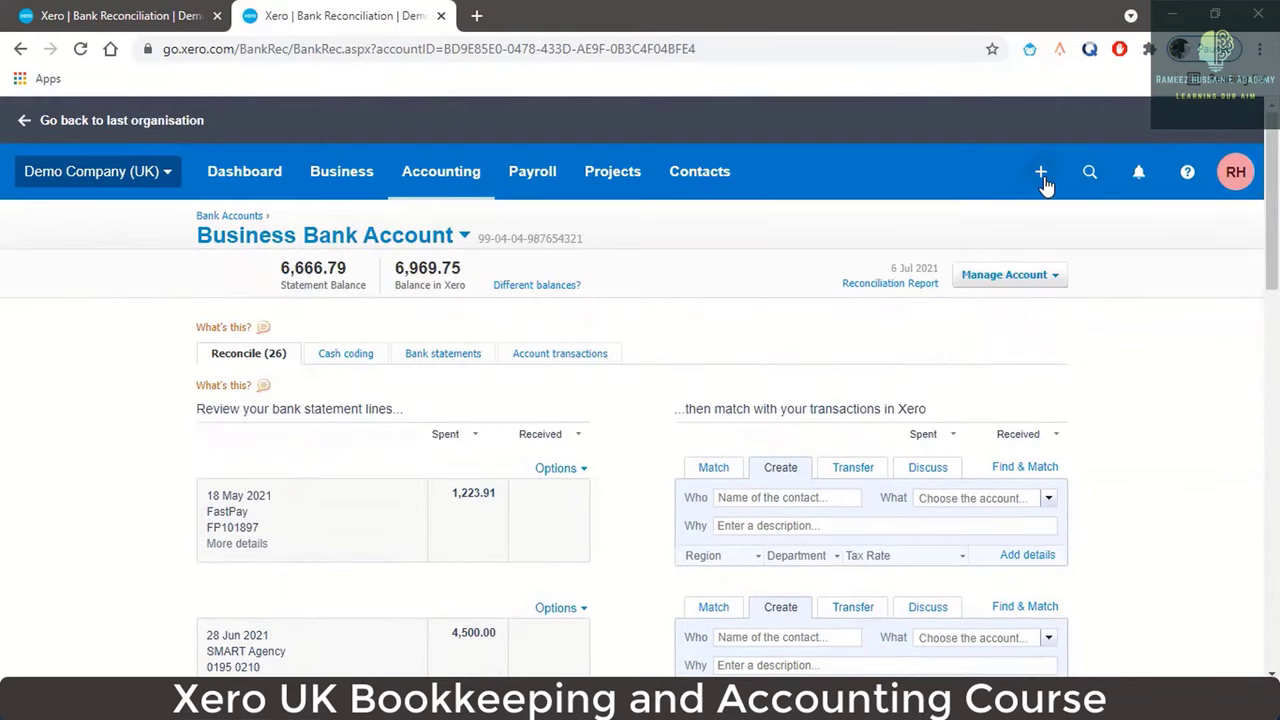
# Step: Start a new Receive Money form for Business Bank Account, then return to the reconciliation tab
pyautogui.click(1041, 174)
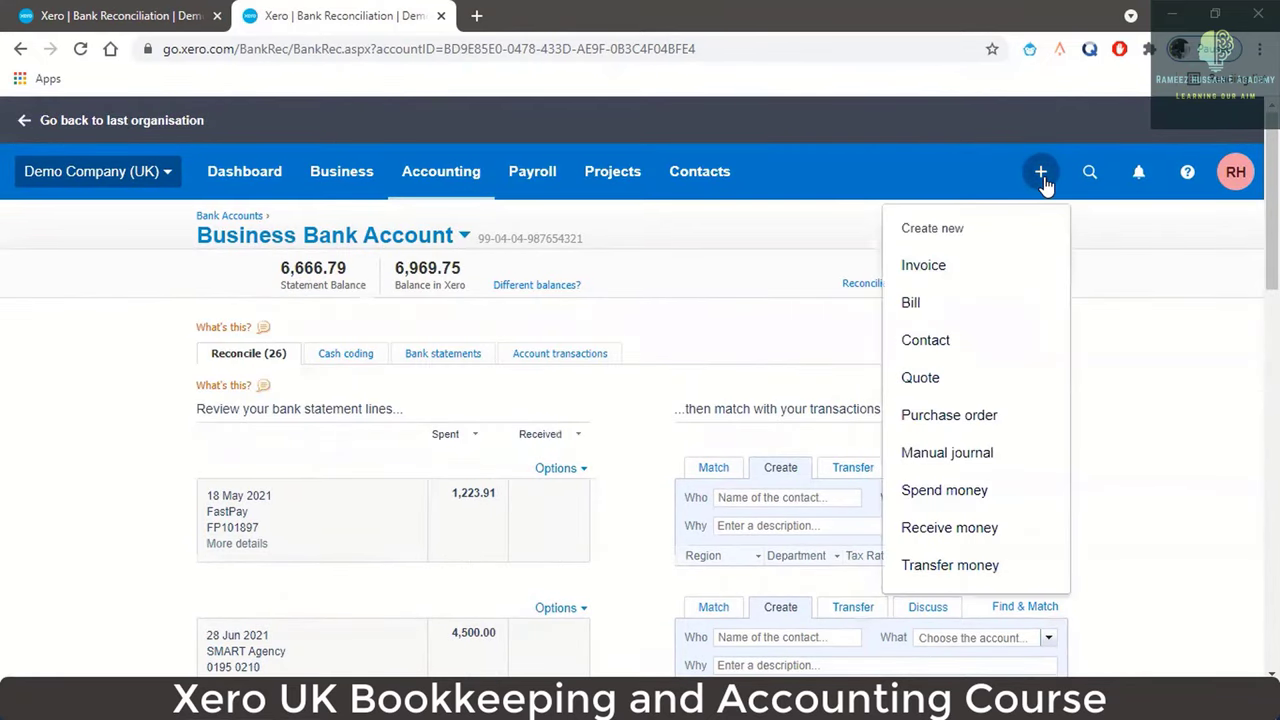
pyautogui.click(979, 540)
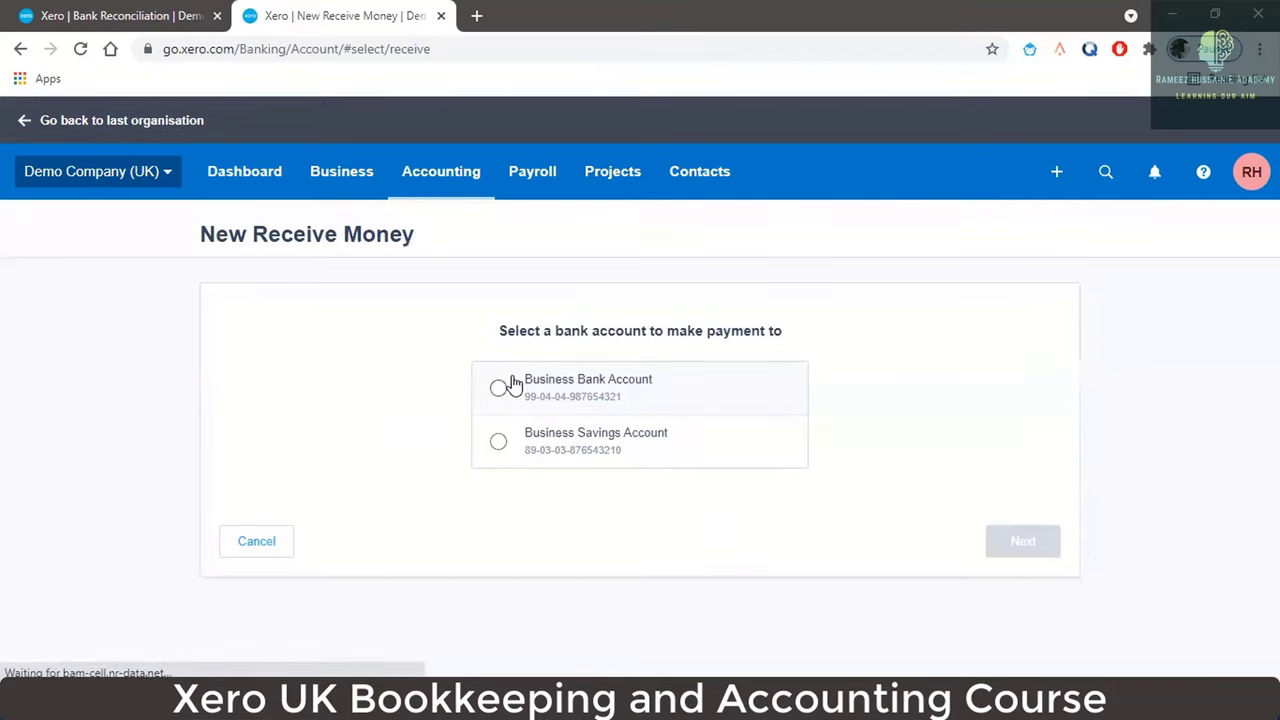
pyautogui.click(501, 389)
pyautogui.click(1021, 545)
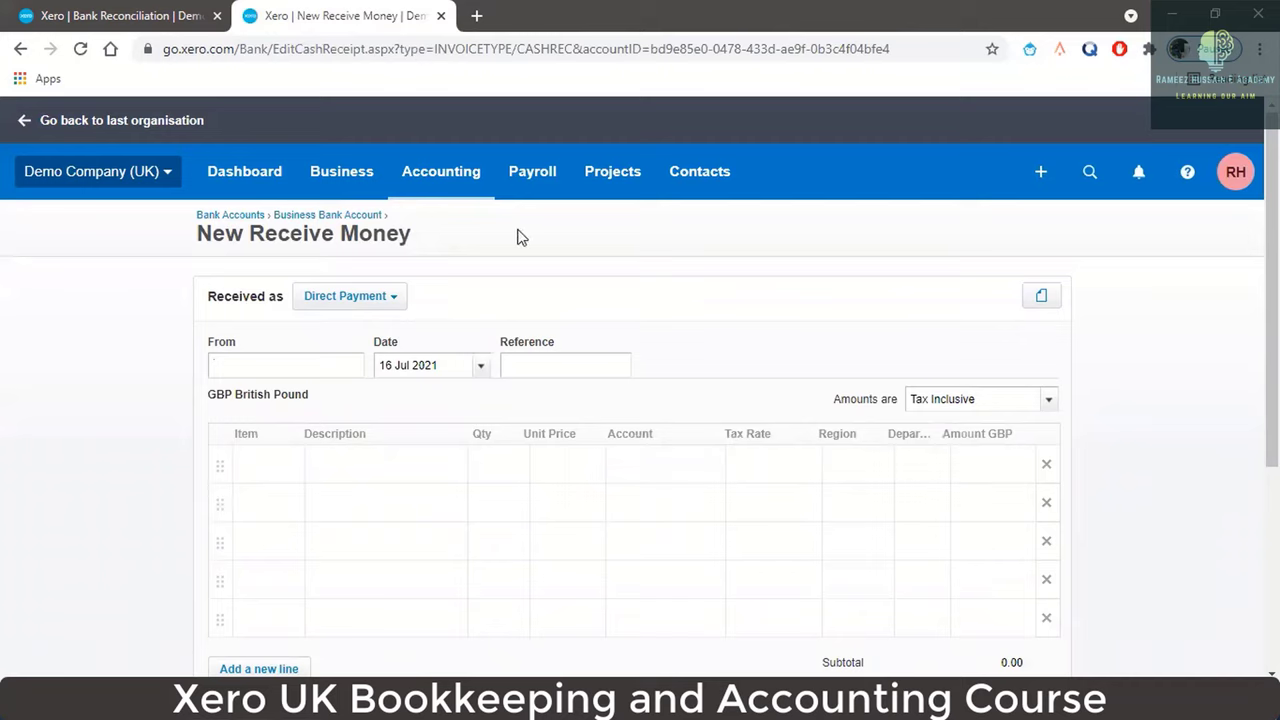
pyautogui.click(146, 14)
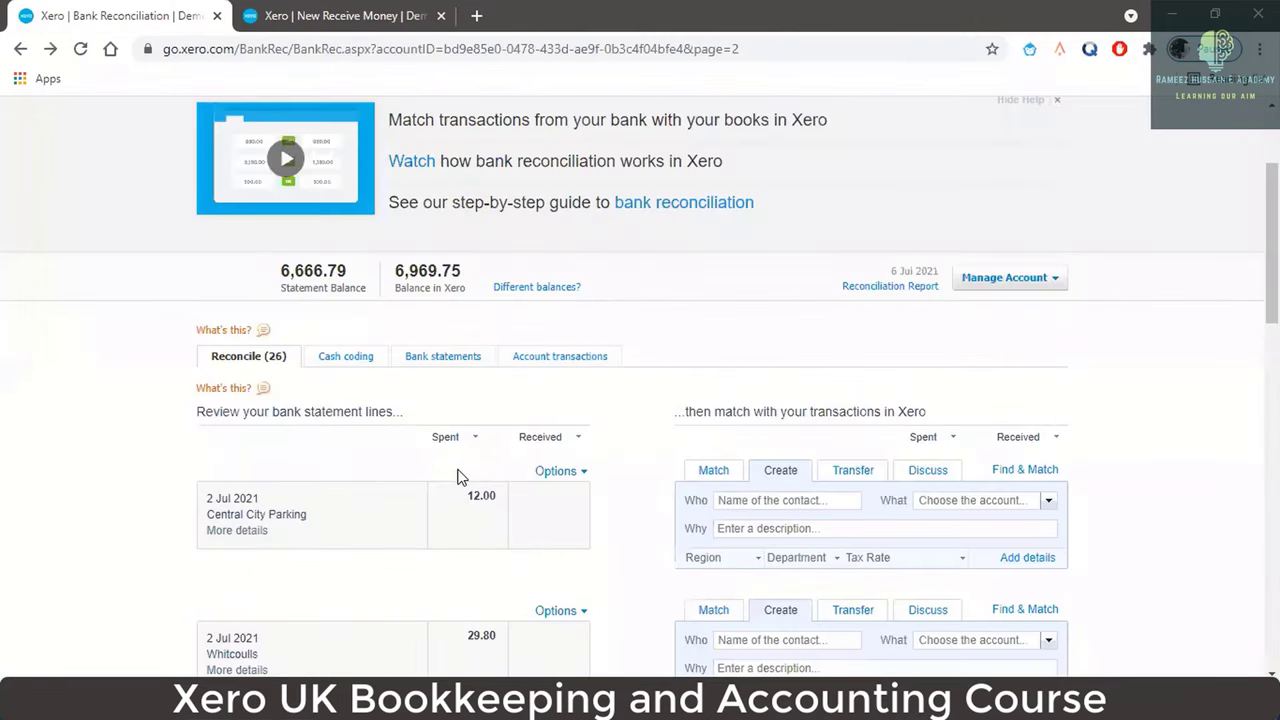
# Step: Copy the payee 'e-Bank Dep' into the deposit's Who field and create it as a new contact
pyautogui.scroll(-10, 458, 476)
pyautogui.scroll(-1, 458, 424)
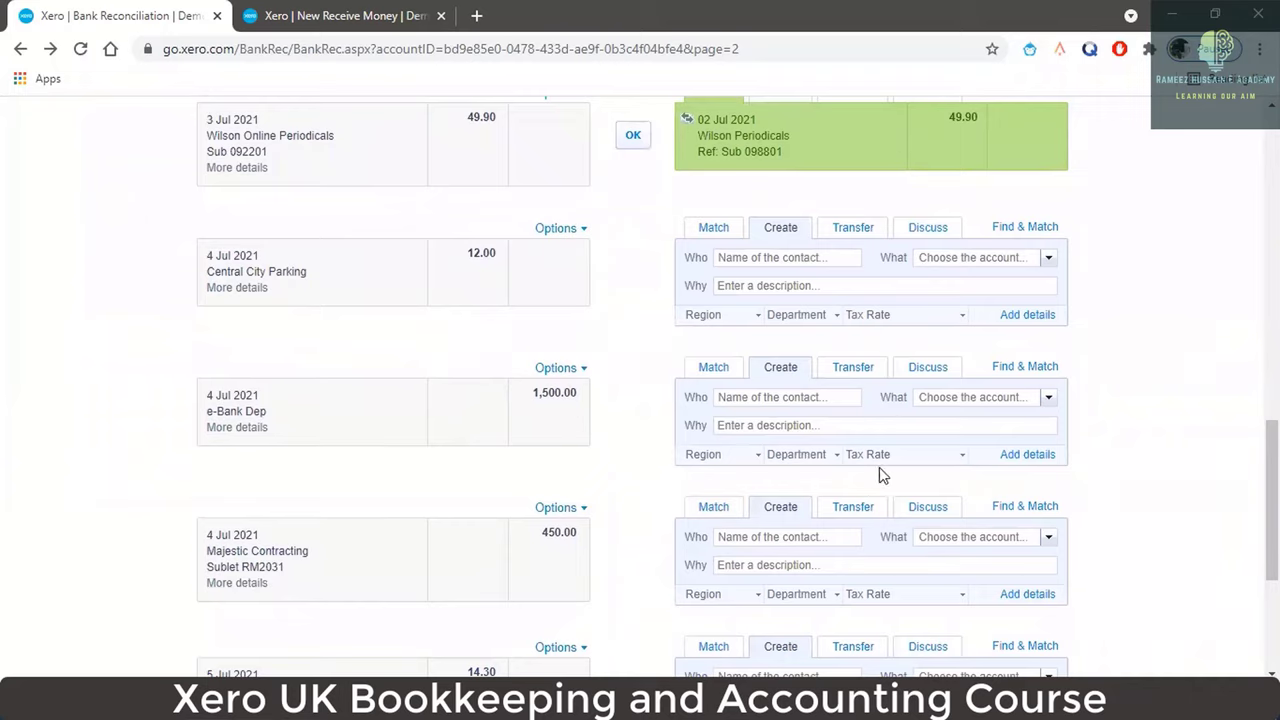
pyautogui.click(247, 432)
pyautogui.moveTo(395, 200); pyautogui.dragTo(333, 210)
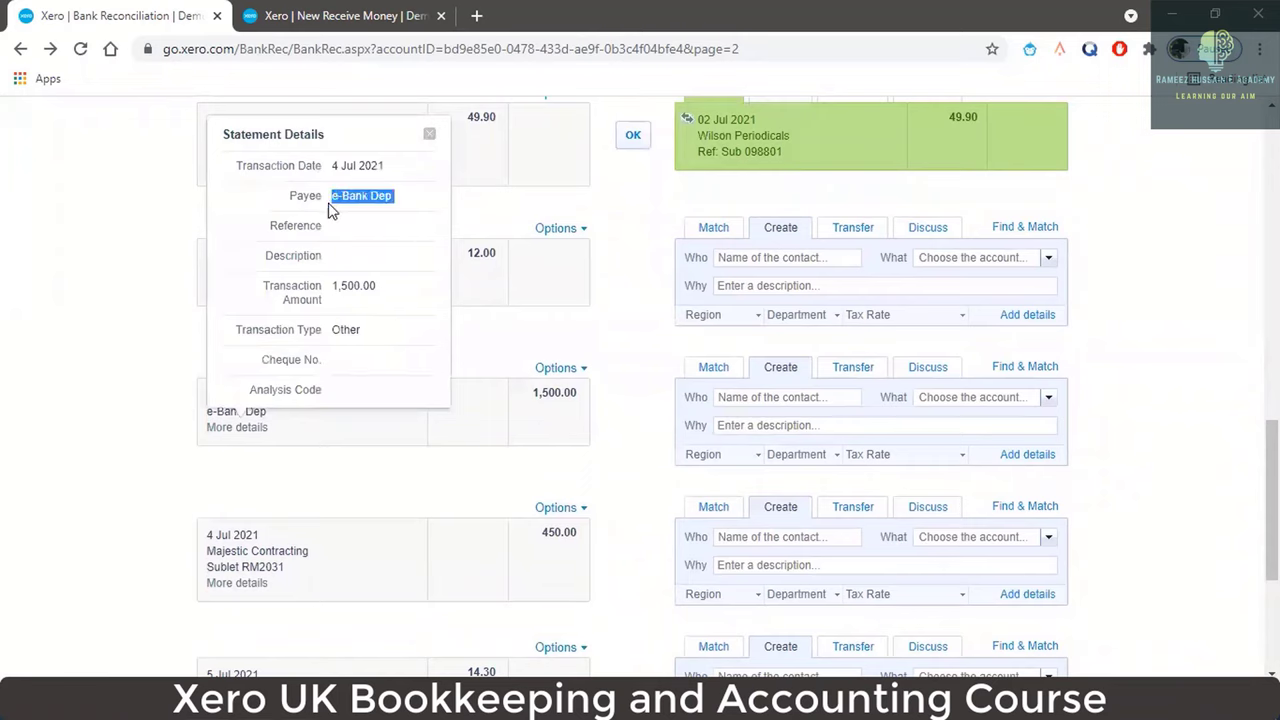
pyautogui.hotkey('ctrl', 'c')
pyautogui.click(783, 400)
pyautogui.hotkey('ctrl', 'v')
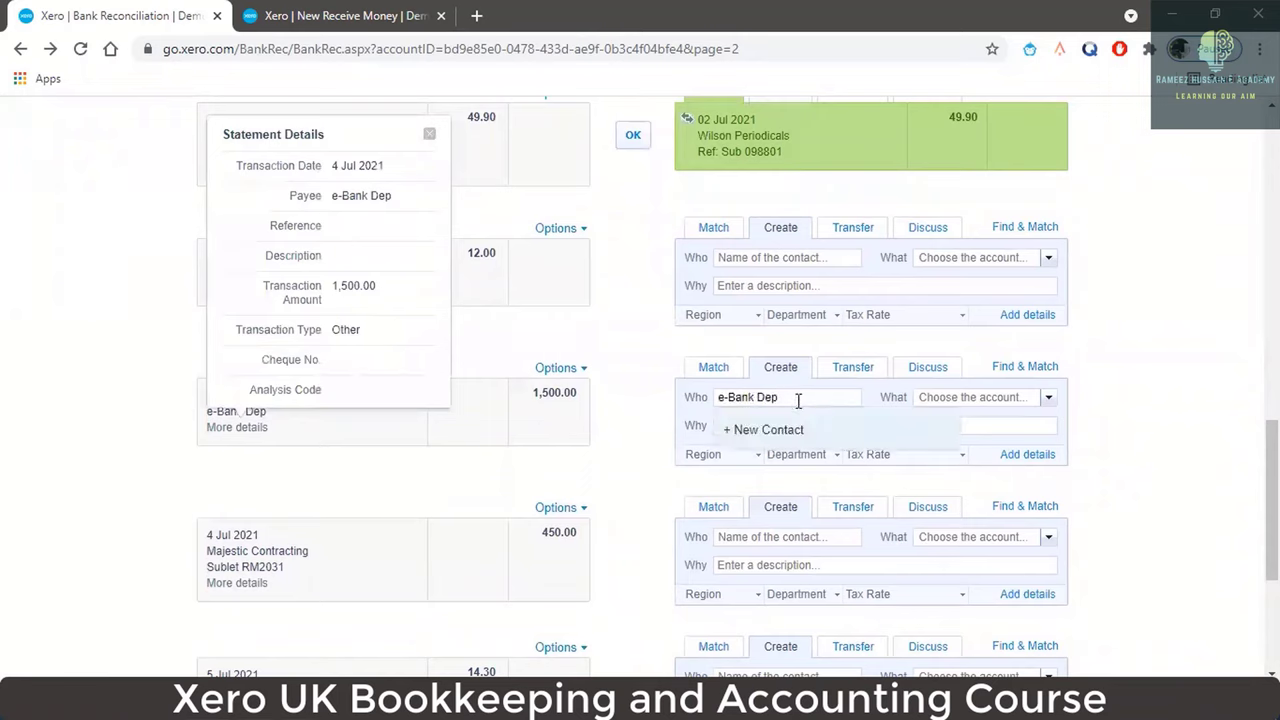
pyautogui.click(429, 136)
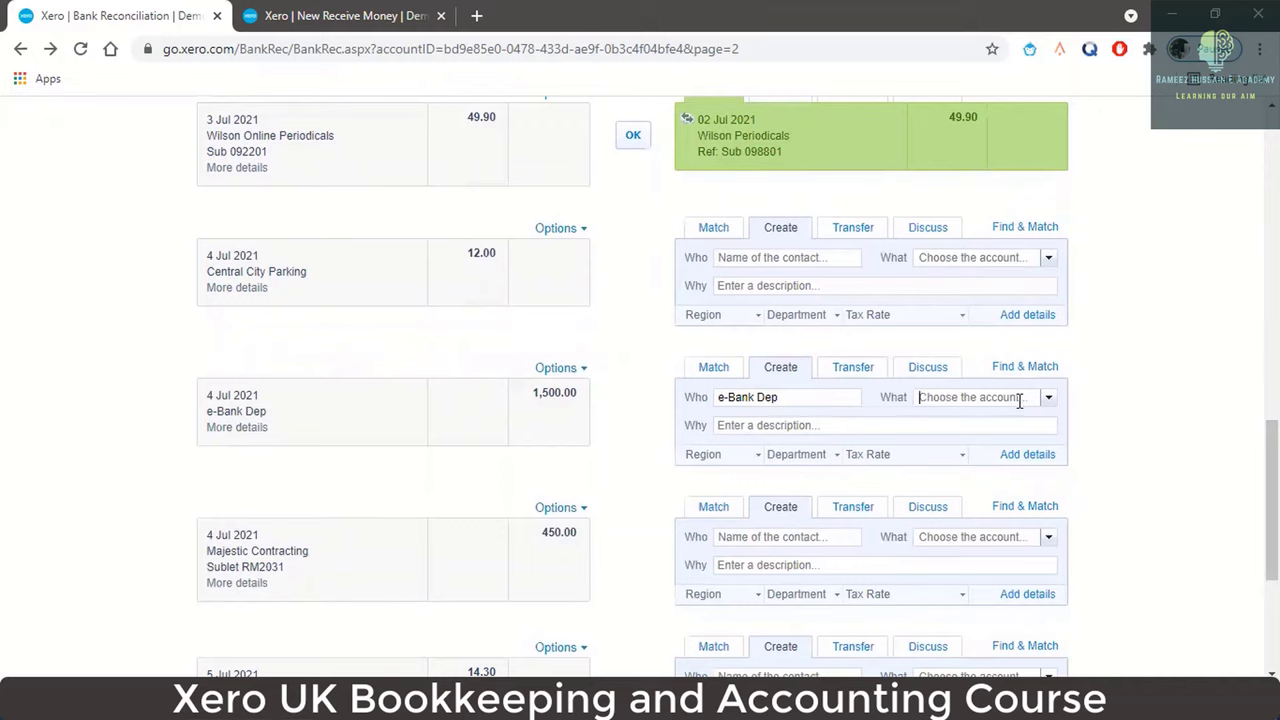
pyautogui.click(838, 397)
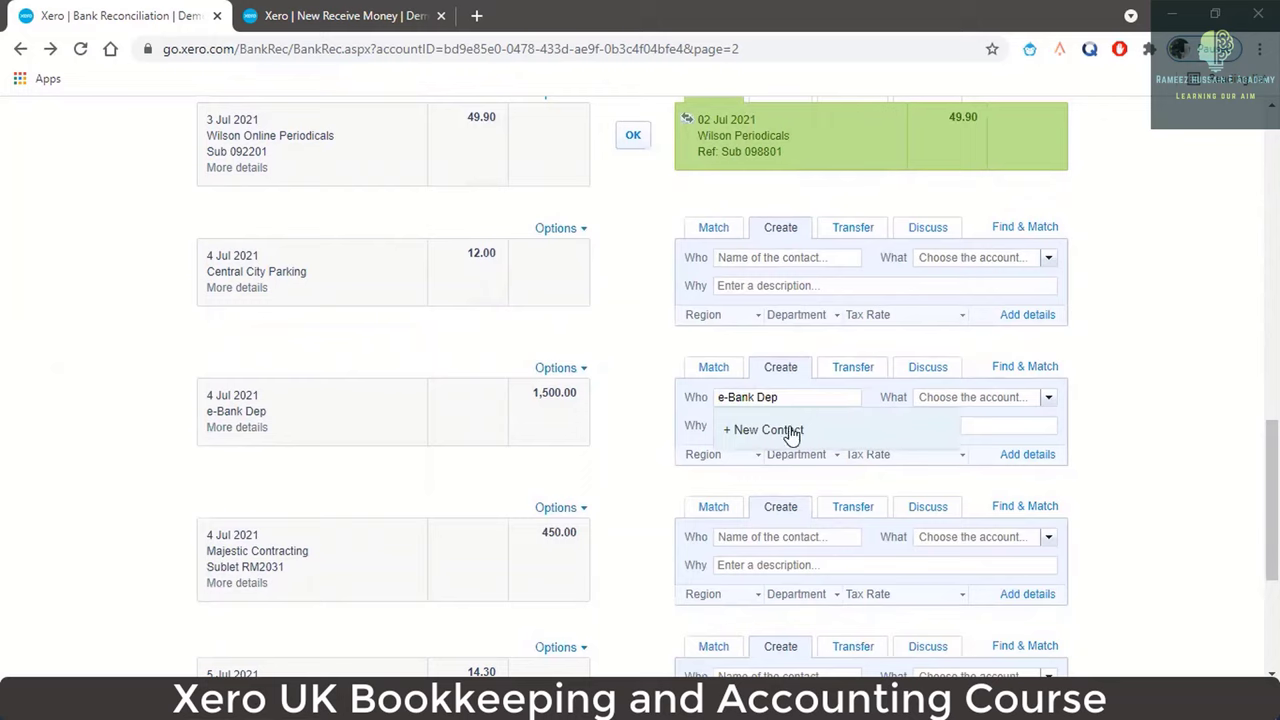
pyautogui.click(790, 430)
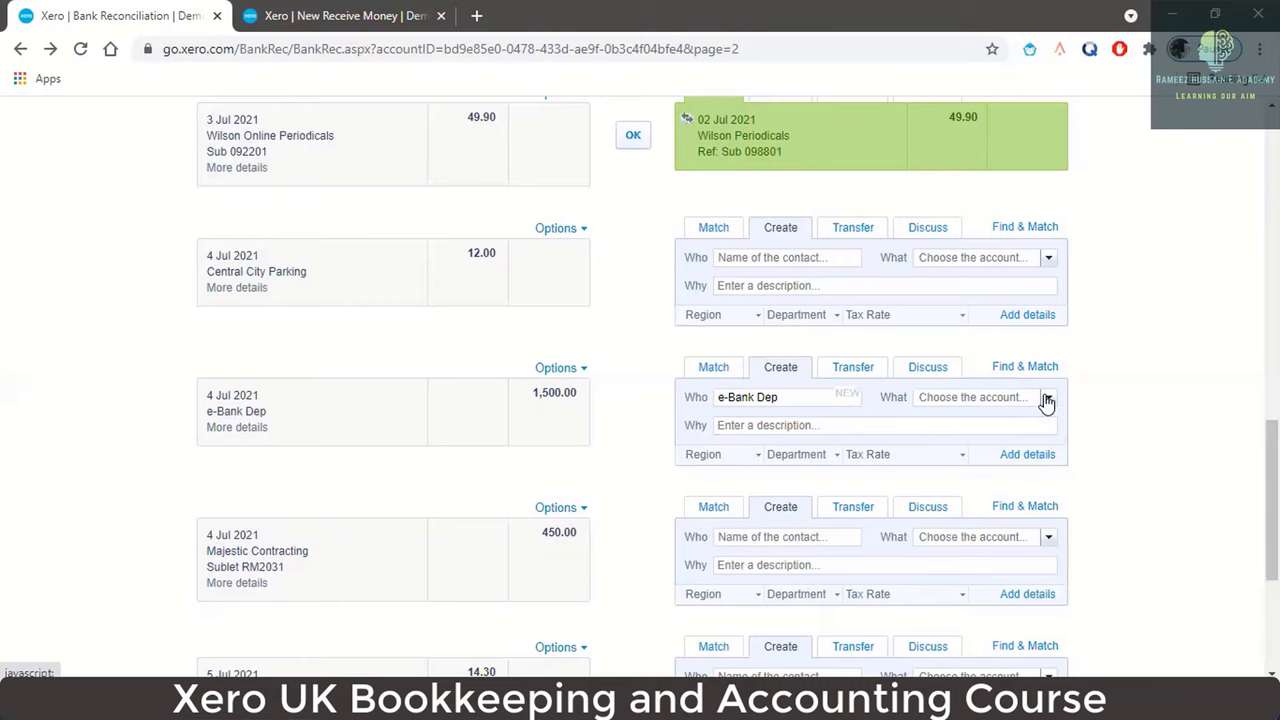
# Step: Code the 4 Jul e-Bank Dep deposit to account 200 - Sales
pyautogui.click(1046, 399)
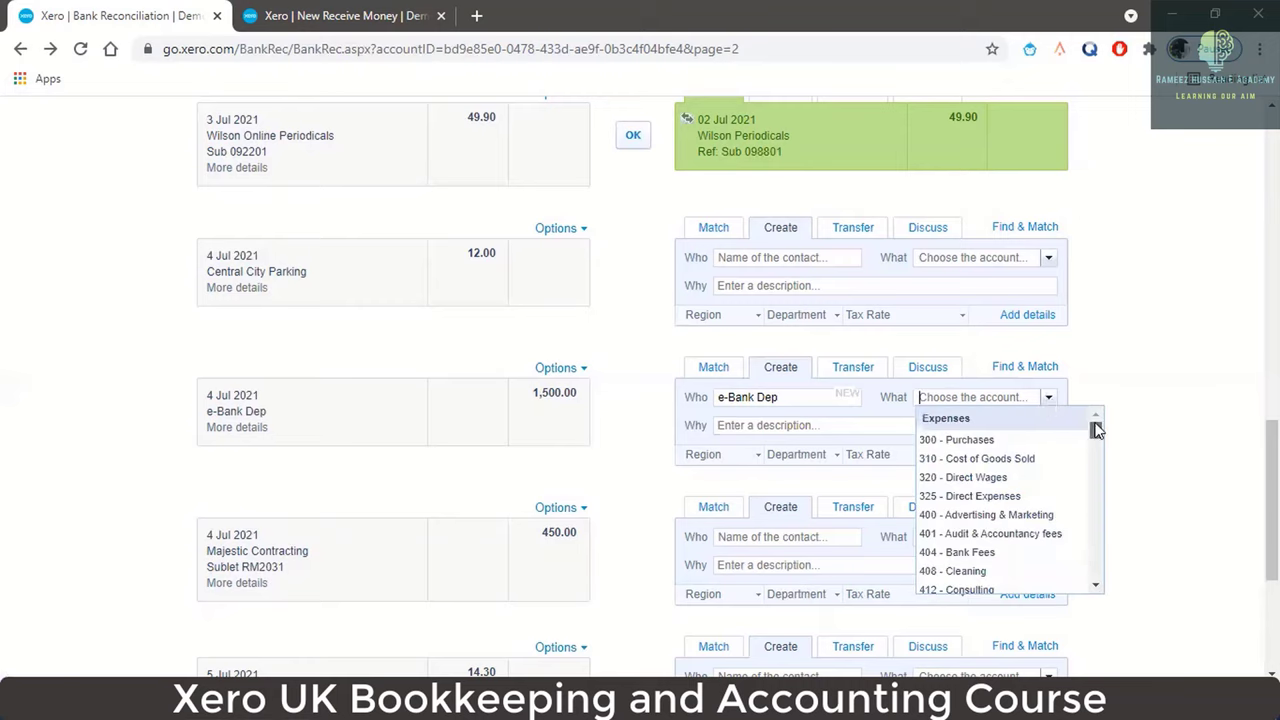
pyautogui.write('2')
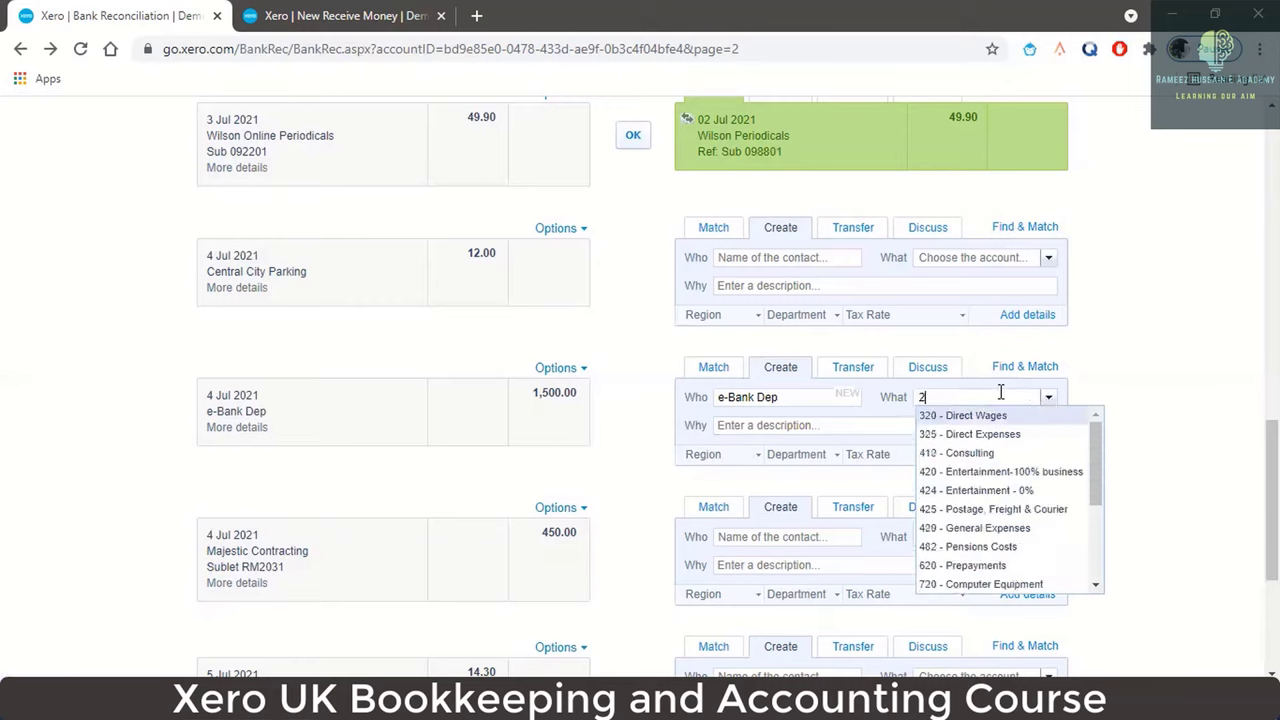
pyautogui.write('00')
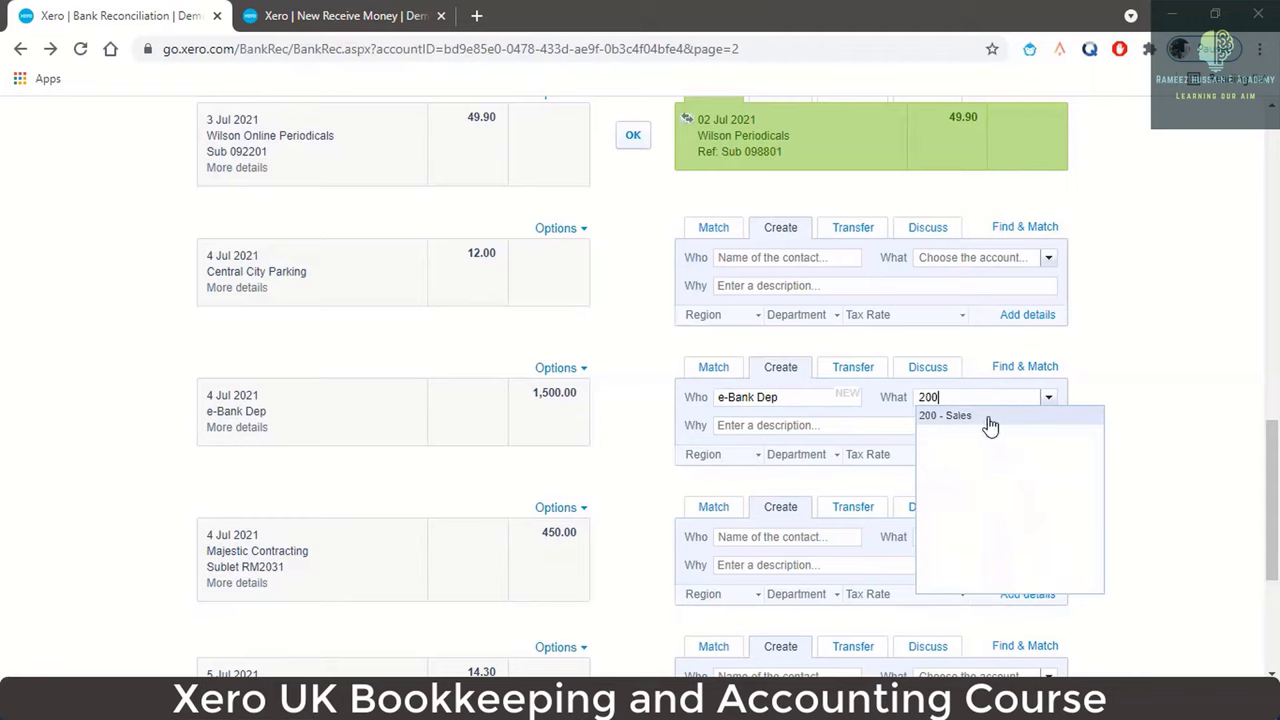
pyautogui.click(988, 420)
pyautogui.click(988, 418)
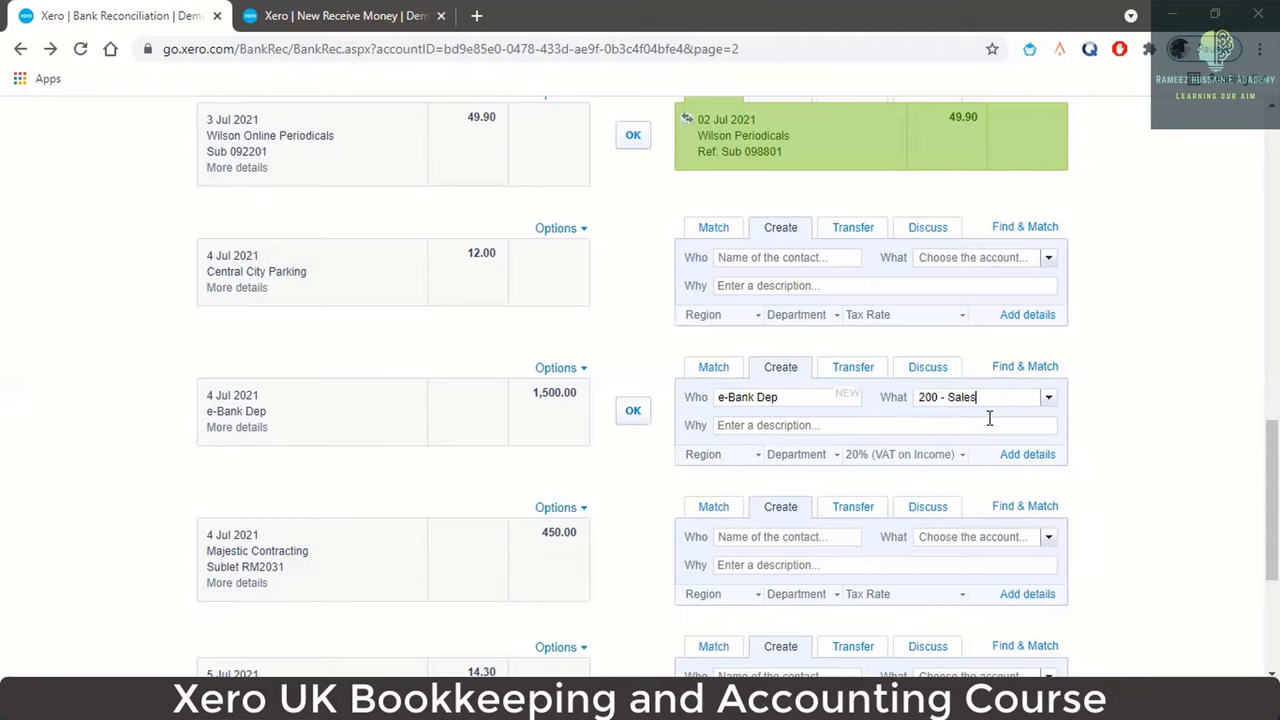
# Step: Enter the description 'Received money-e-Bank Dep' using the payee copied from statement details
pyautogui.click(918, 422)
pyautogui.click(250, 428)
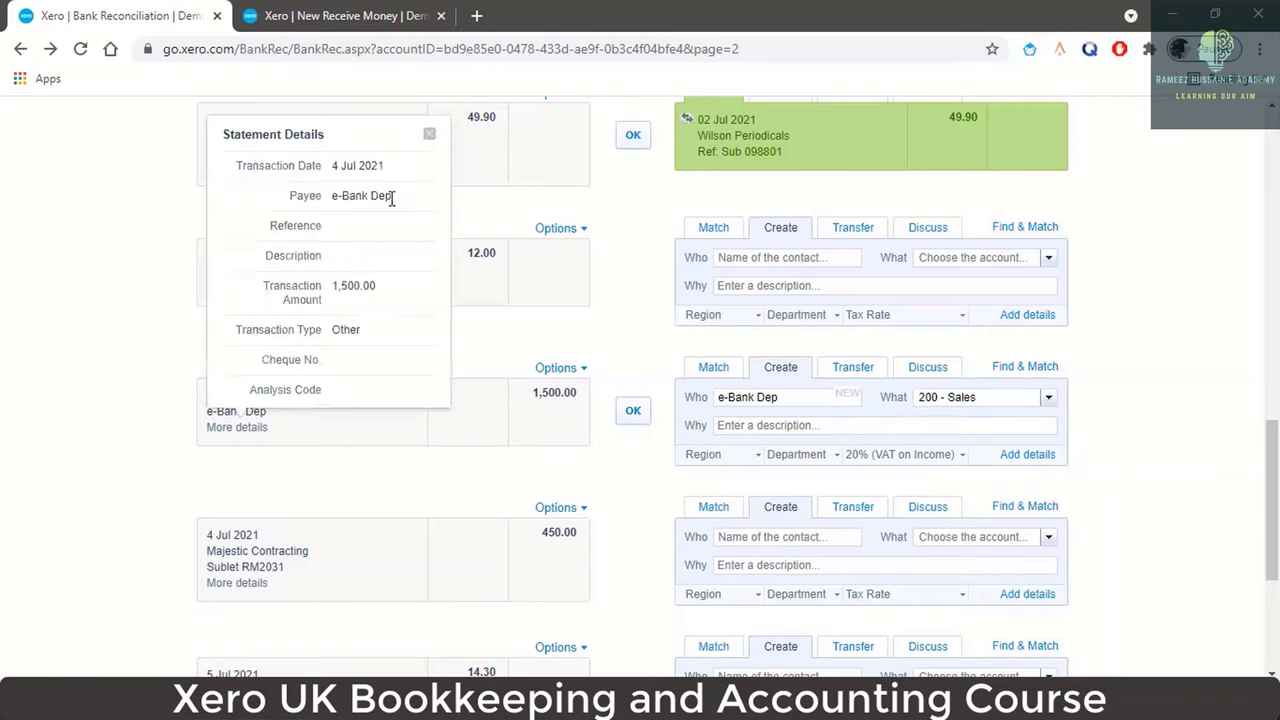
pyautogui.moveTo(392, 198); pyautogui.dragTo(333, 198)
pyautogui.click(735, 426)
pyautogui.click(428, 136)
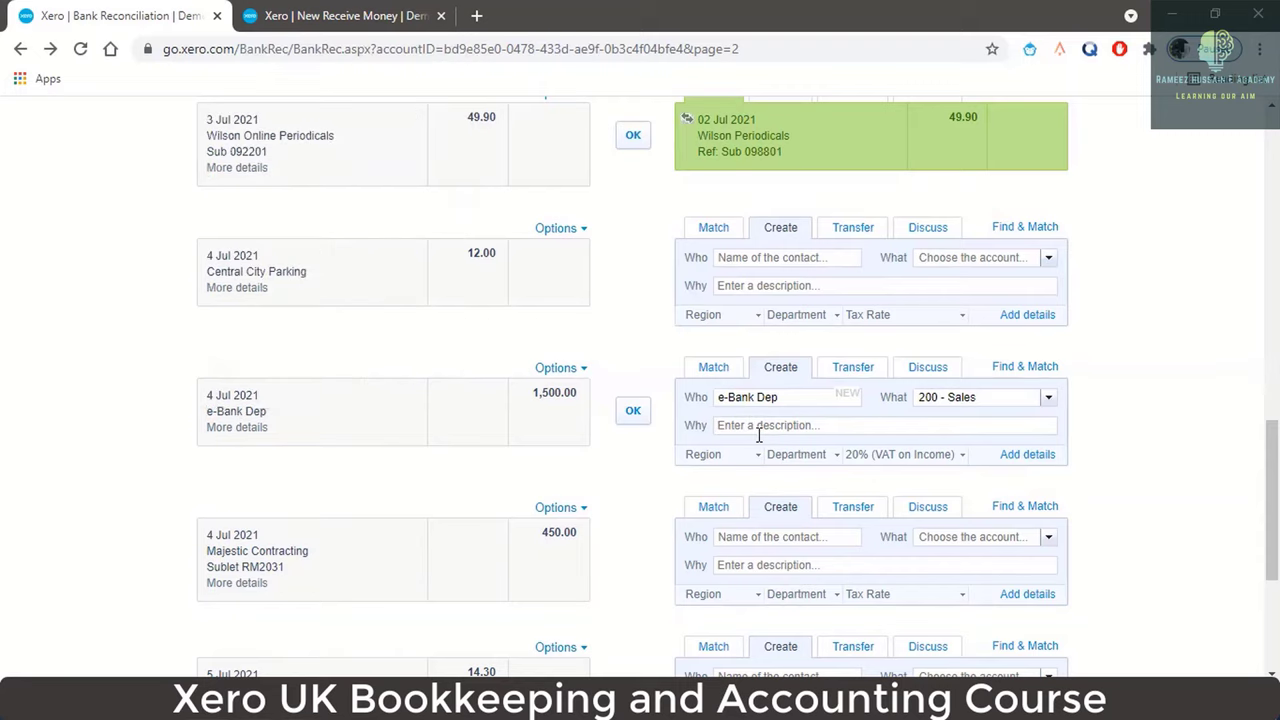
pyautogui.write('Received money-')
pyautogui.hotkey('ctrl', 'v')
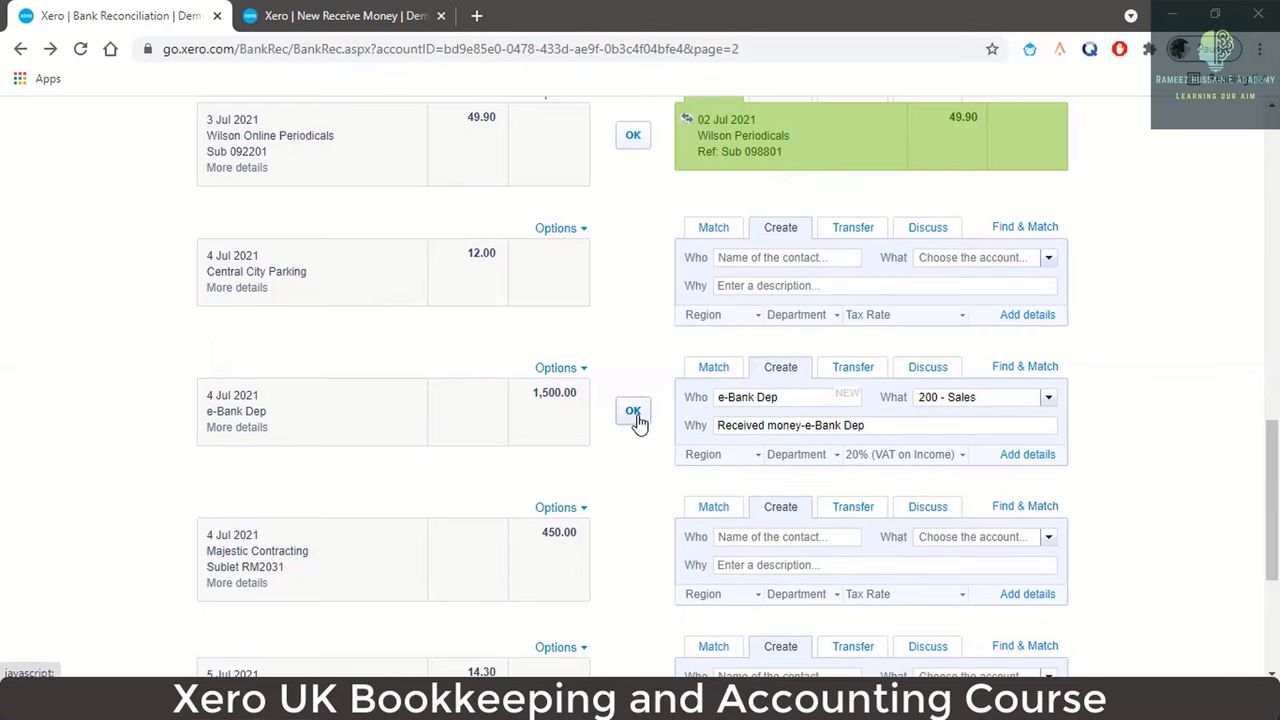
# Step: Reconcile the coded 1,500.00 e-Bank Dep receipt
pyautogui.scroll(4, 640, 371)
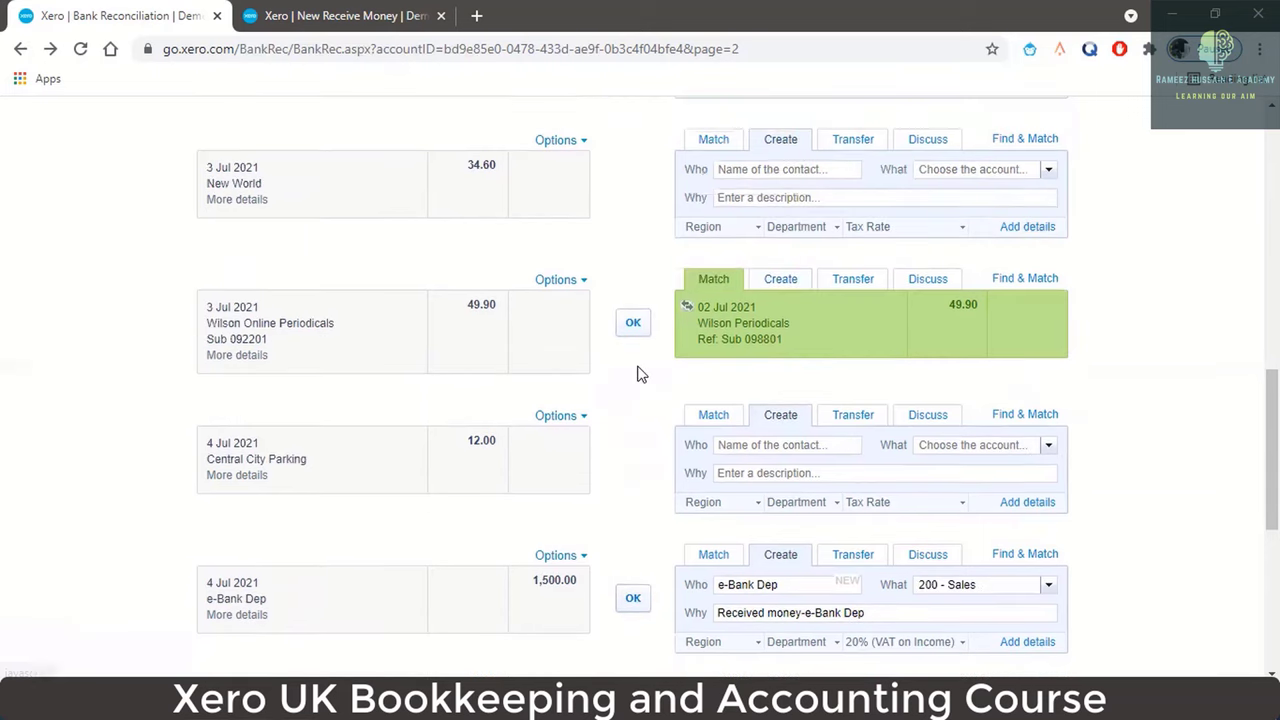
pyautogui.scroll(5, 640, 373)
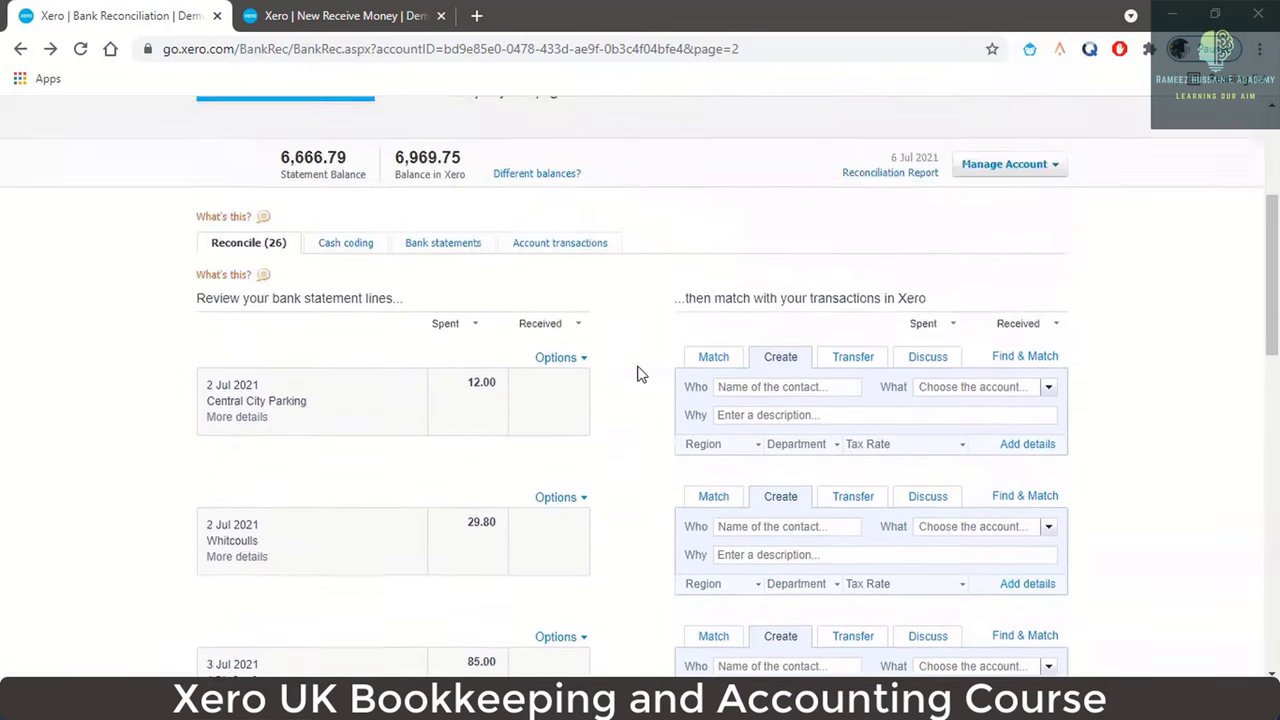
pyautogui.scroll(-4, 640, 373)
pyautogui.scroll(-5, 640, 372)
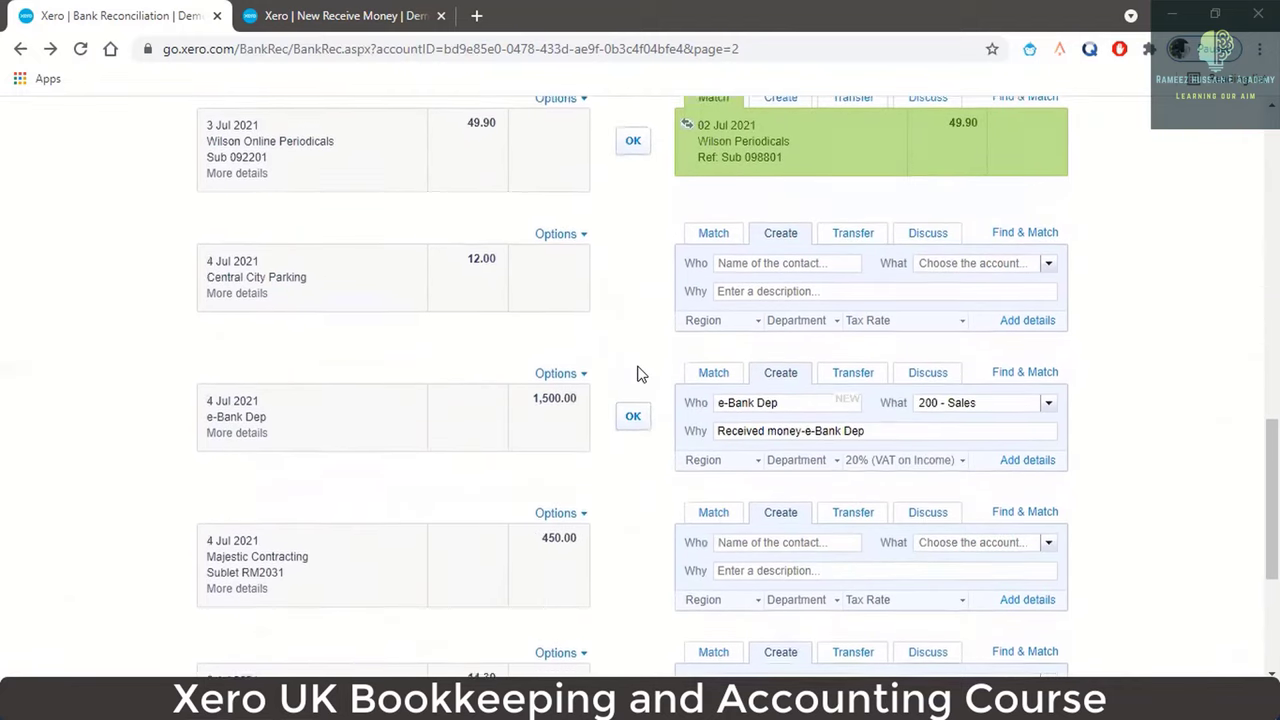
pyautogui.scroll(2, 640, 355)
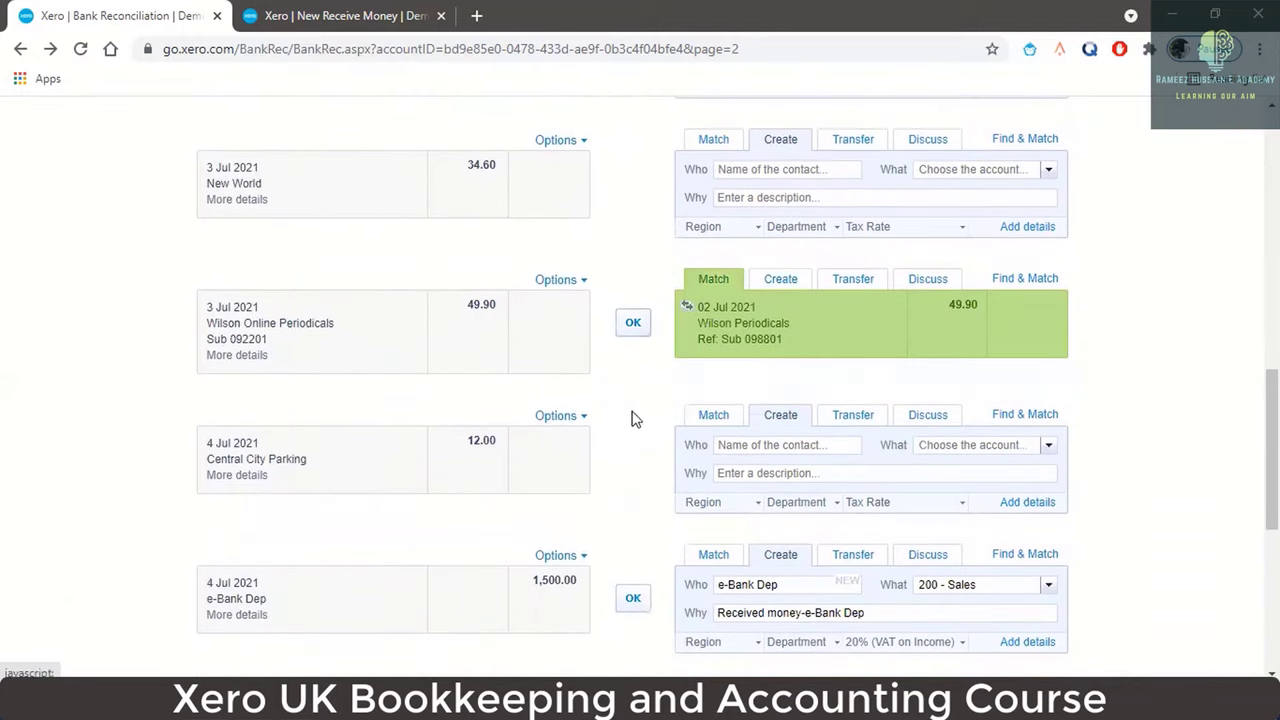
pyautogui.scroll(-4, 631, 430)
pyautogui.scroll(2, 631, 430)
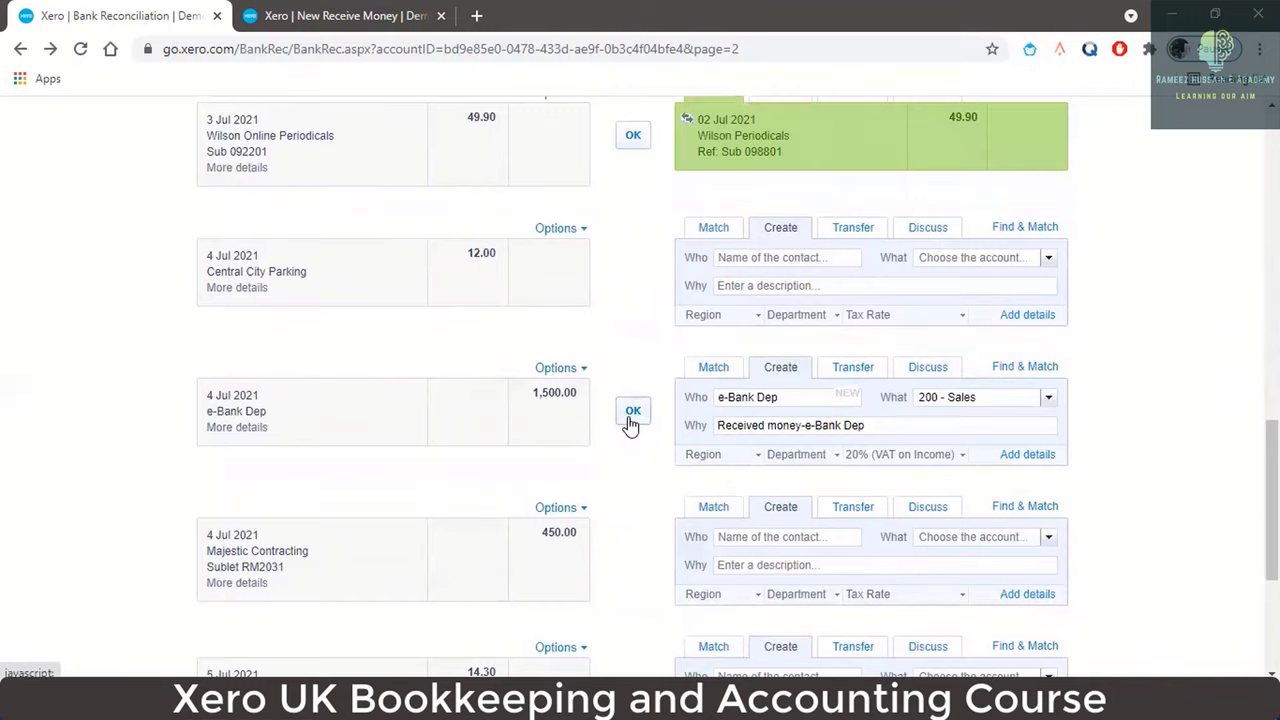
pyautogui.click(633, 411)
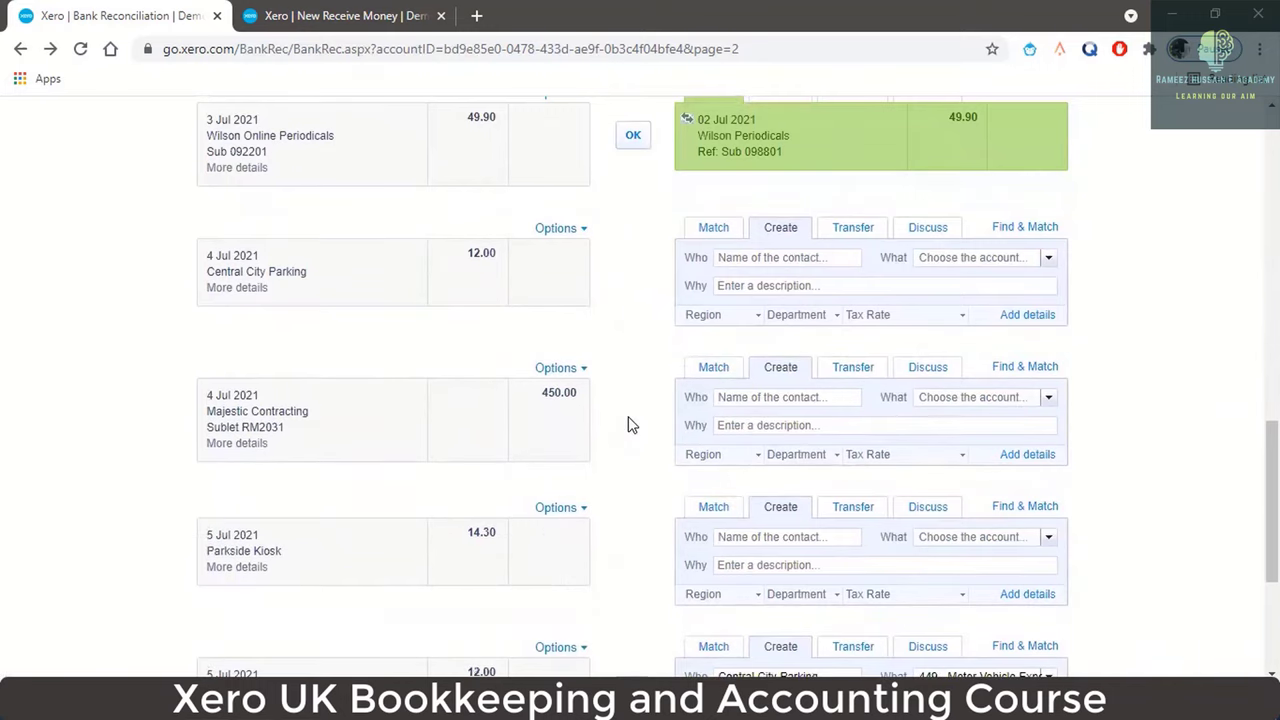
# Step: Reconcile the 3 Jul 49.90 Wilson Online Periodicals line against its Wilson Periodicals match
pyautogui.scroll(10, 628, 425)
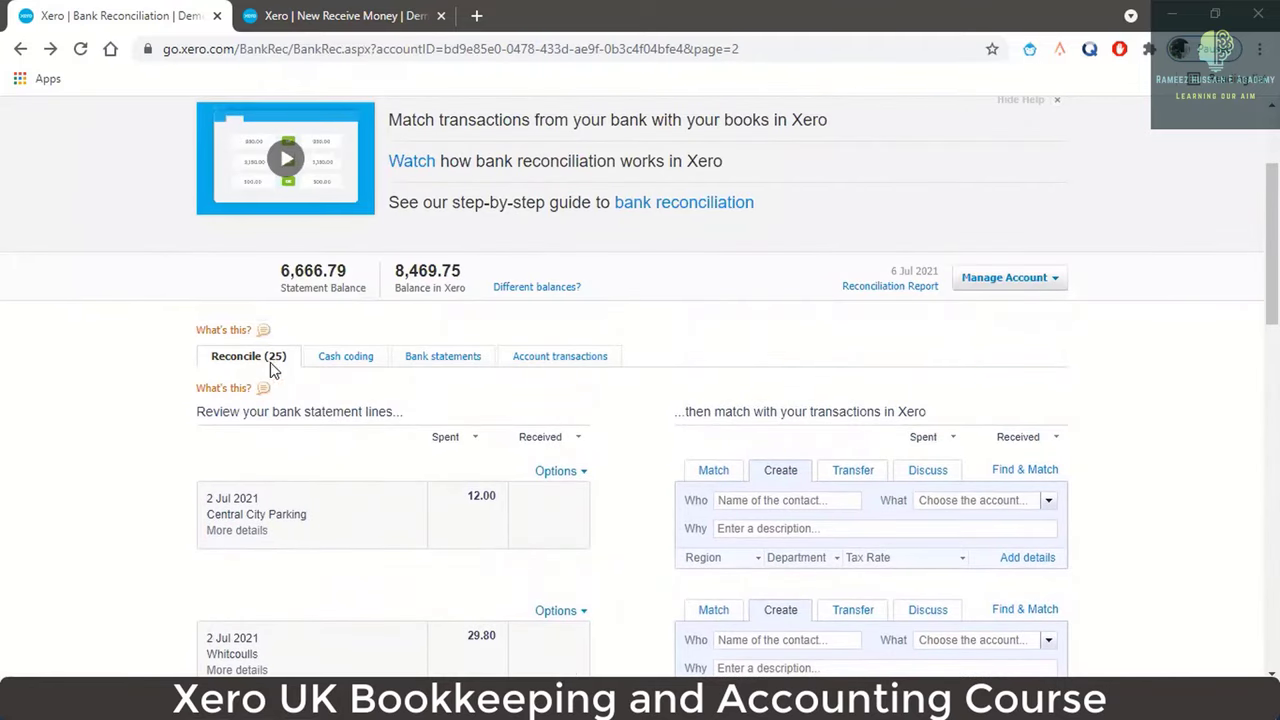
pyautogui.scroll(-4, 583, 378)
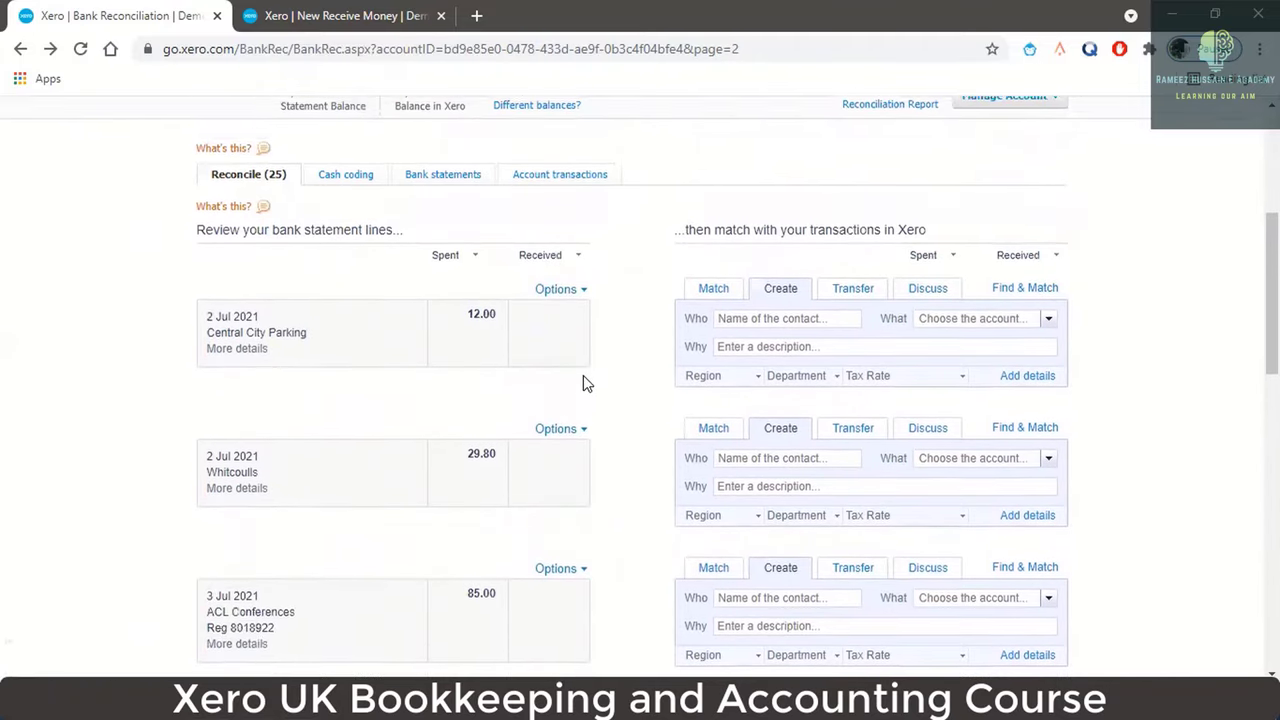
pyautogui.scroll(-3, 583, 378)
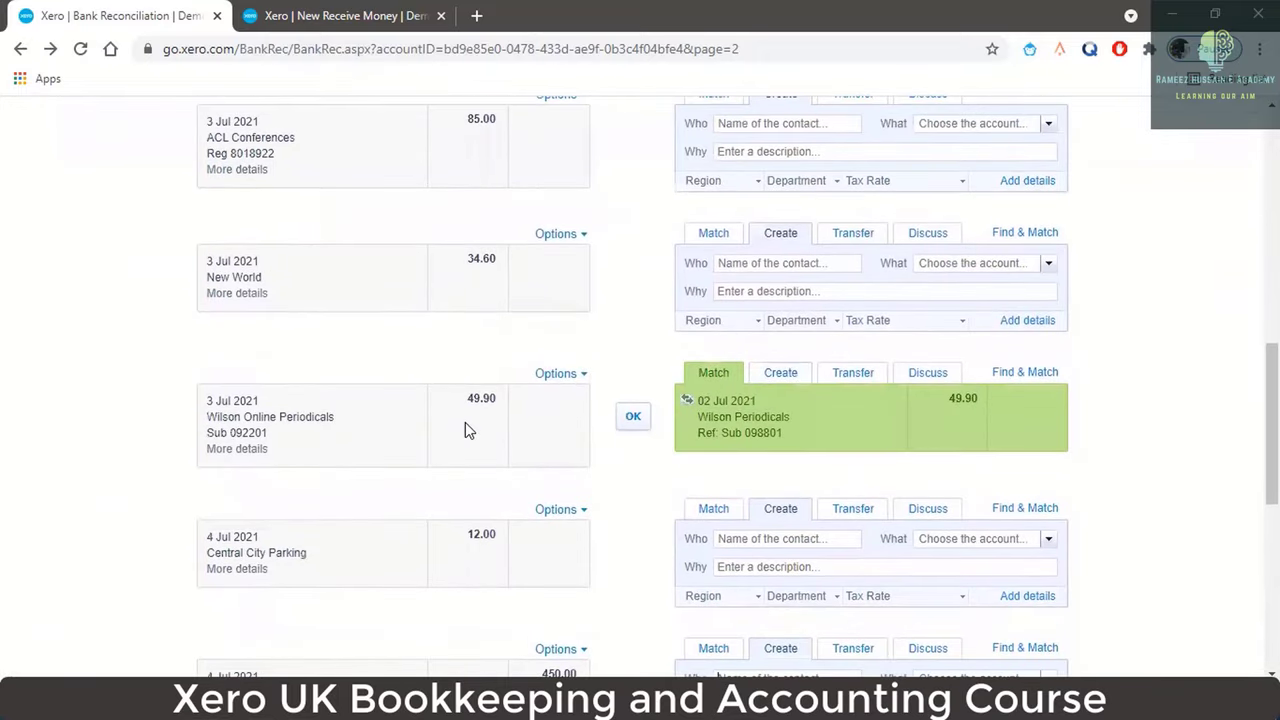
pyautogui.scroll(3, 466, 429)
pyautogui.scroll(3, 472, 428)
pyautogui.scroll(-6, 474, 429)
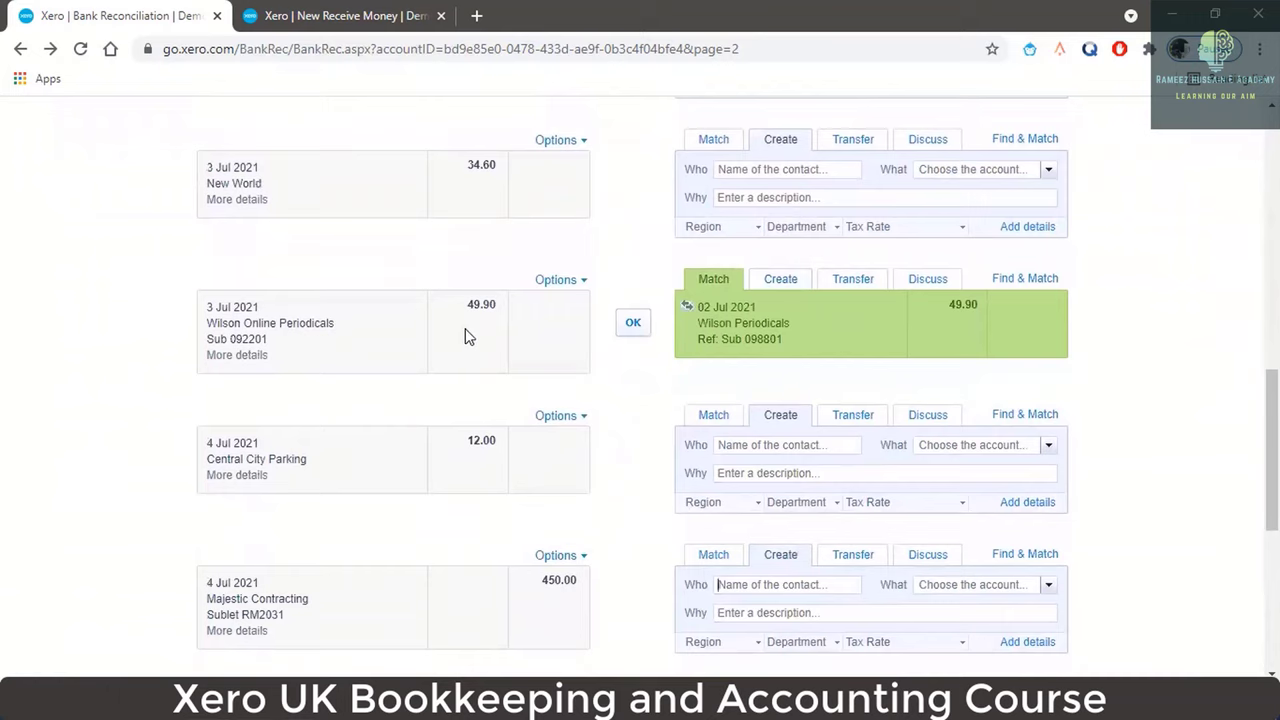
pyautogui.click(633, 324)
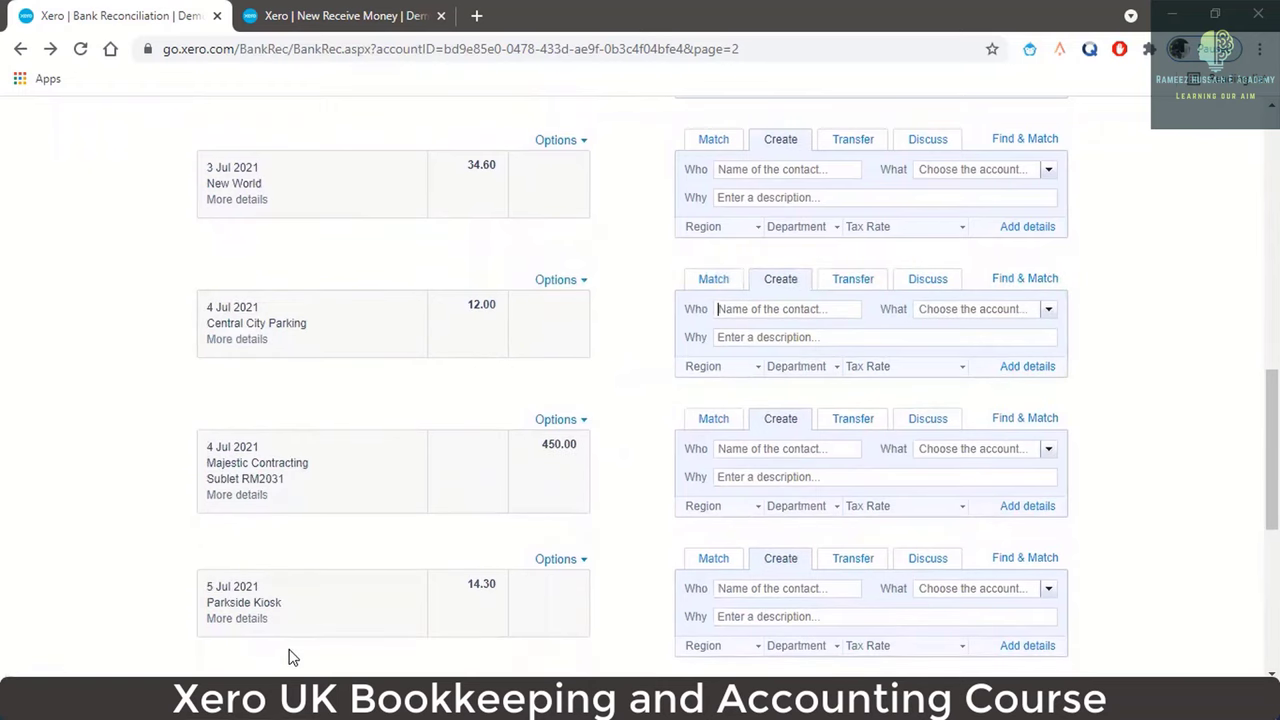
# Step: Highlight the 'Reconciling Receive Money.' line yellow in the Word checklist
pyautogui.hotkey('alt', 'Tab')
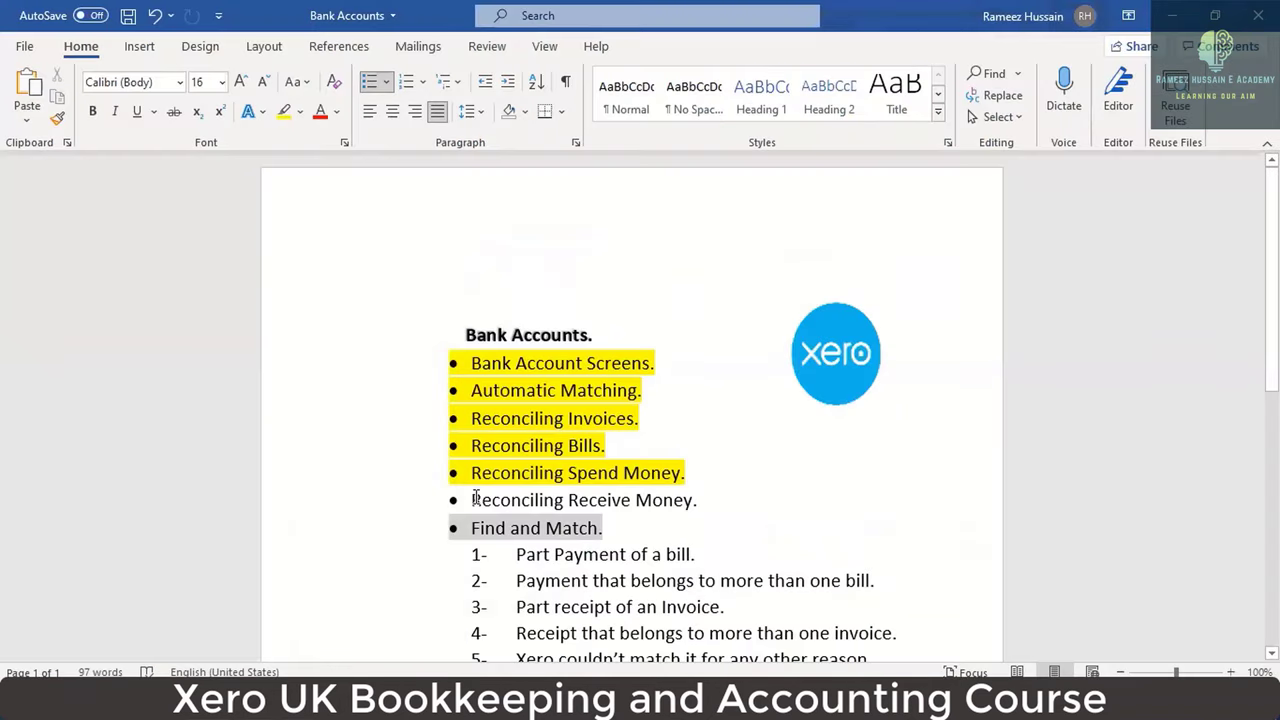
pyautogui.moveTo(471, 500); pyautogui.dragTo(697, 501)
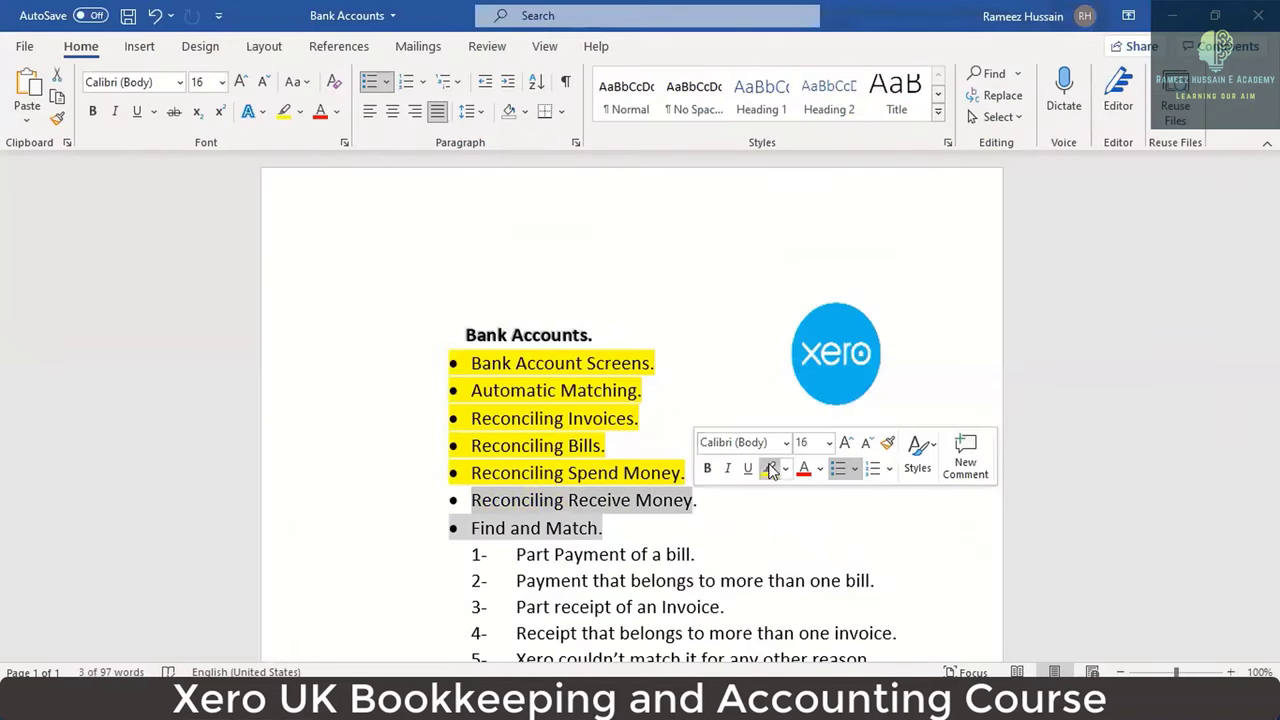
pyautogui.click(769, 468)
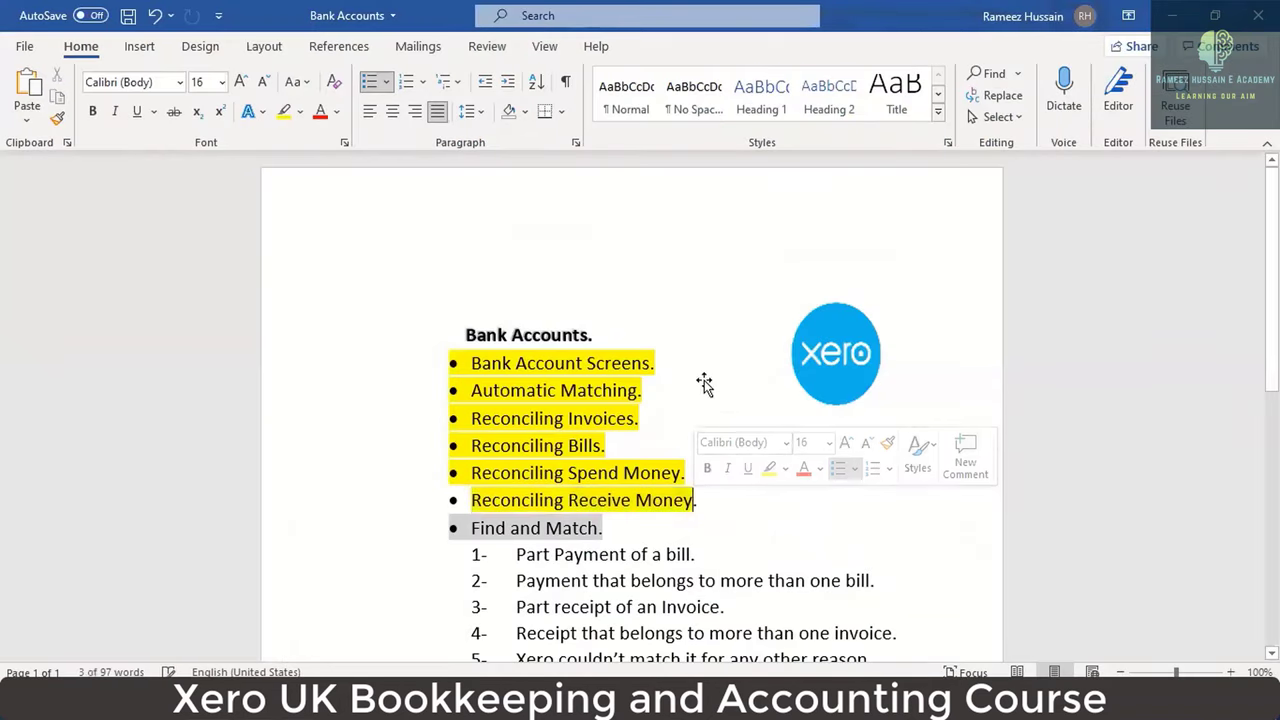
pyautogui.click(452, 505)
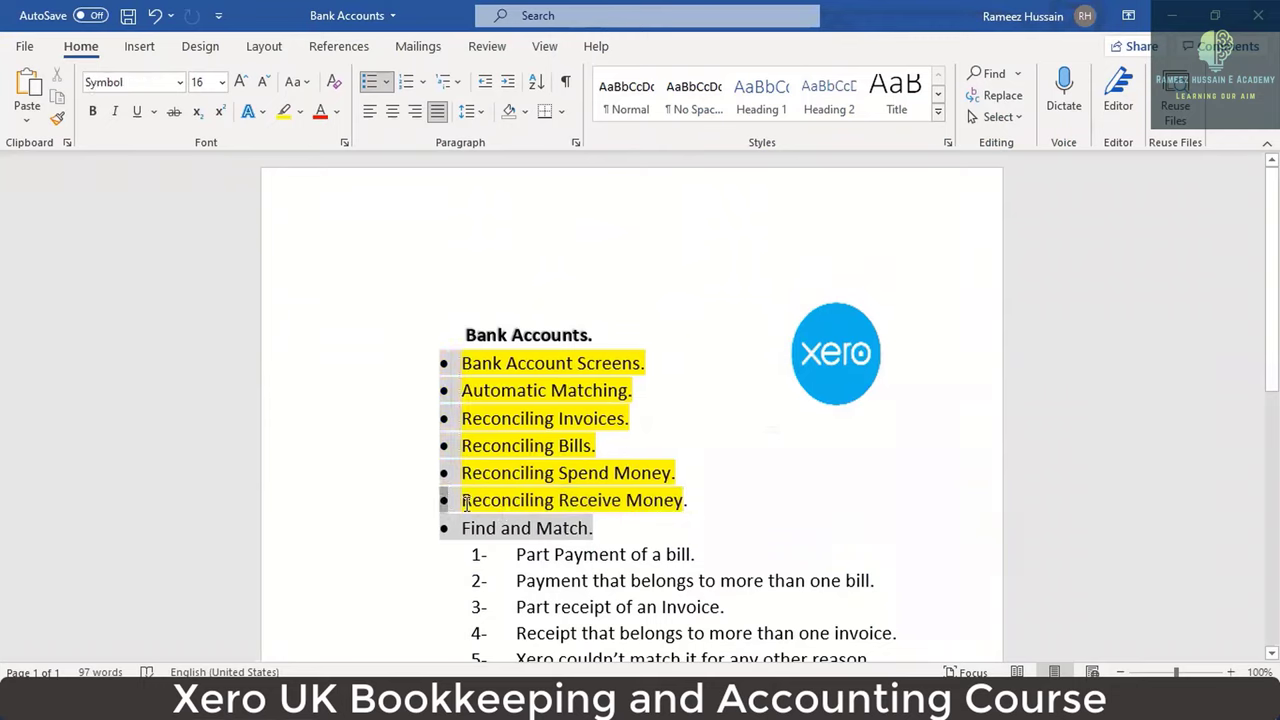
pyautogui.click(736, 495)
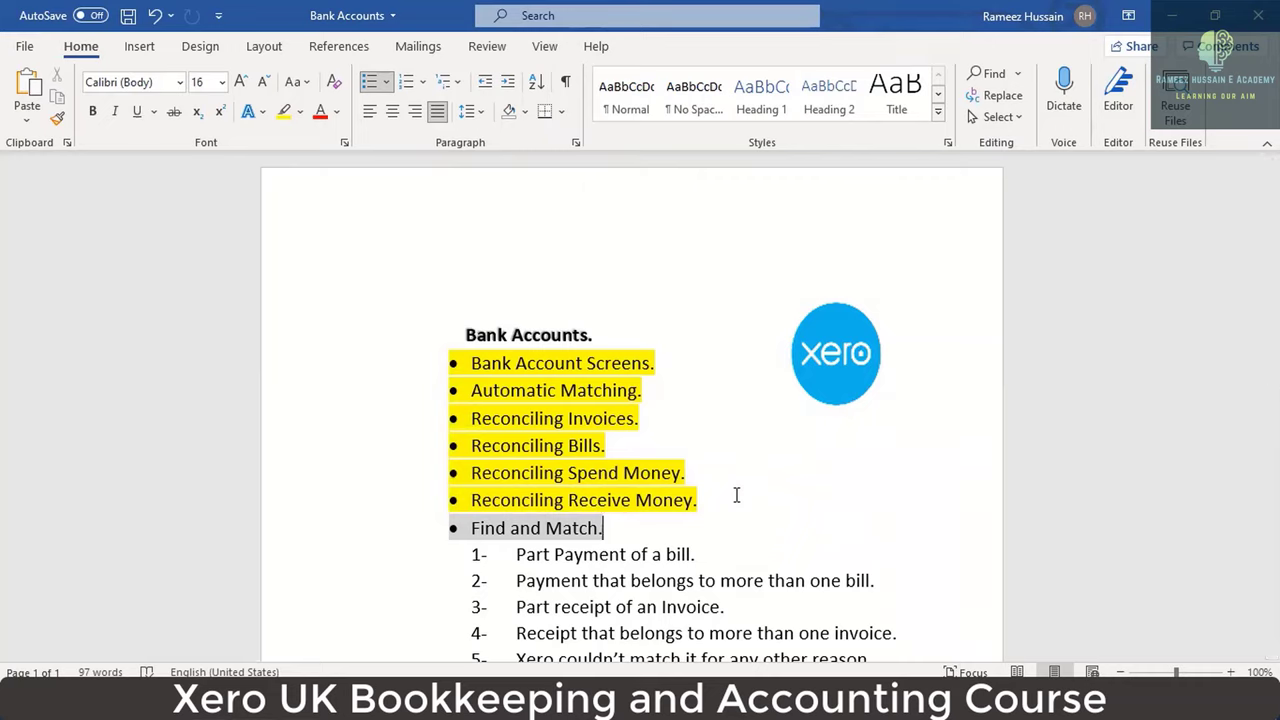
pyautogui.scroll(-1, 740, 495)
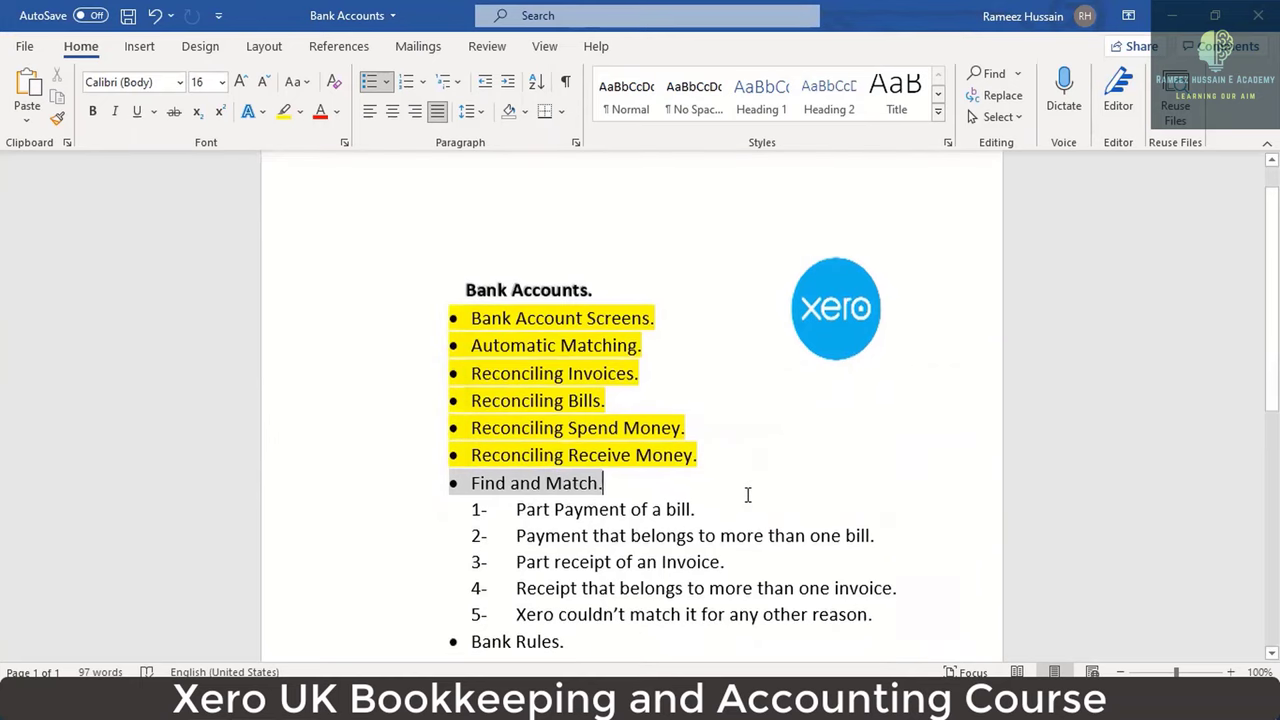
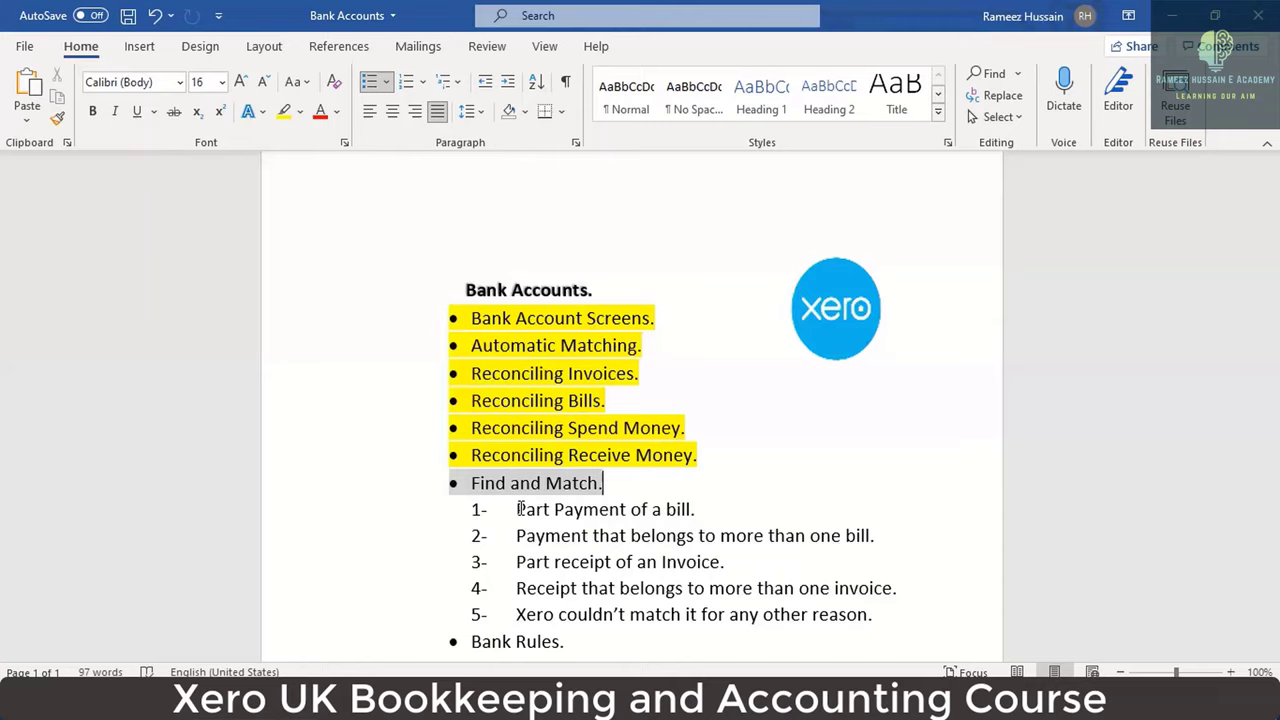
# Step: Bring the Xero Bank Reconciliation window forward from the Chrome taskbar
pyautogui.moveTo(208, 705)
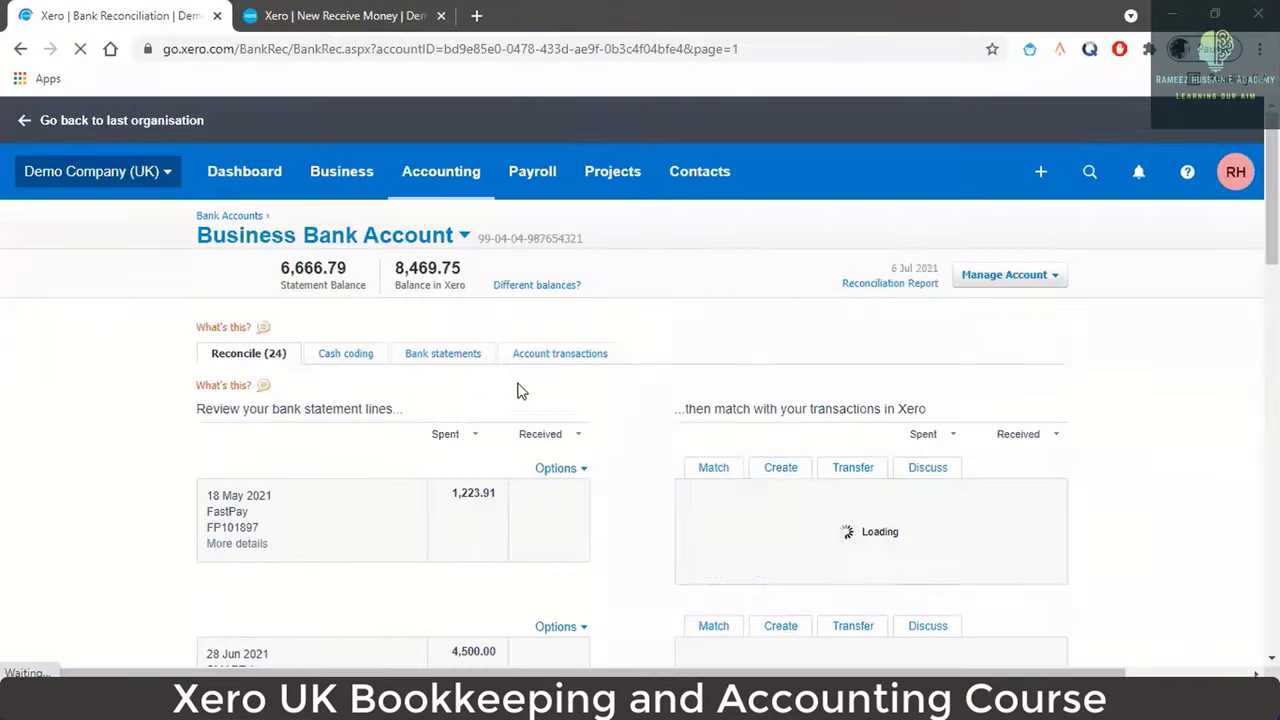
pyautogui.scroll(-3, 520, 398)
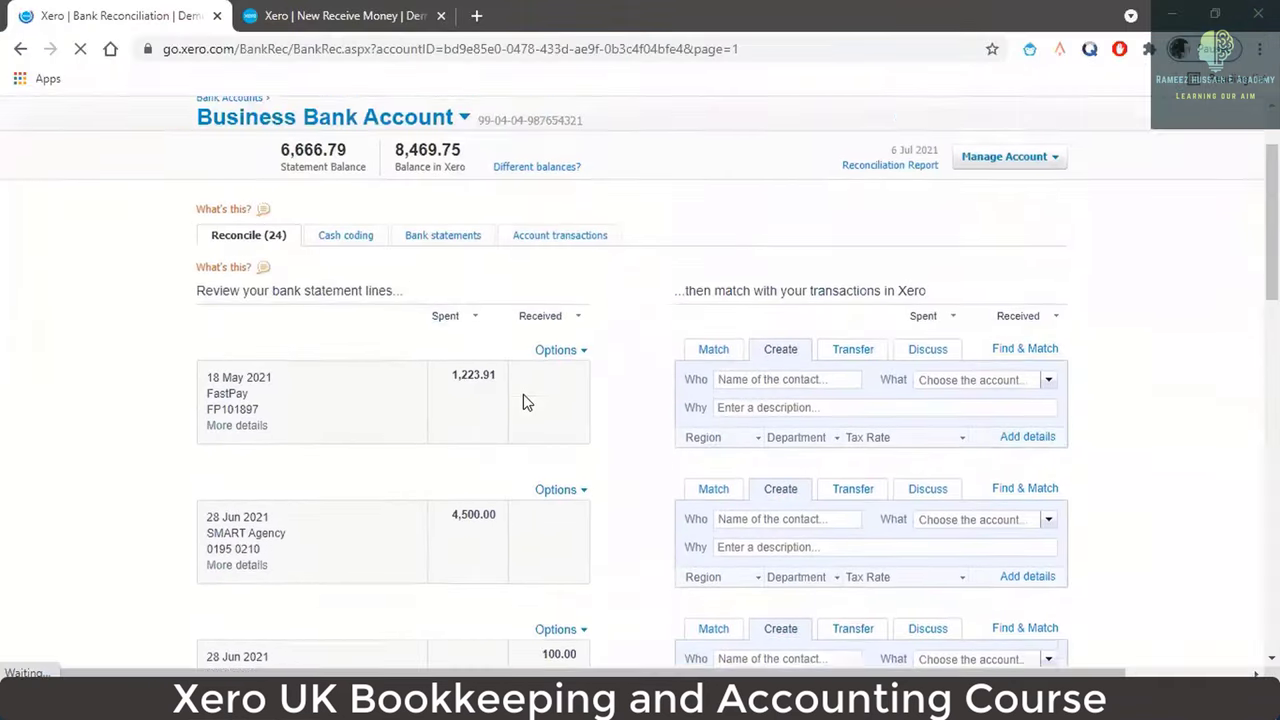
pyautogui.scroll(-3, 518, 403)
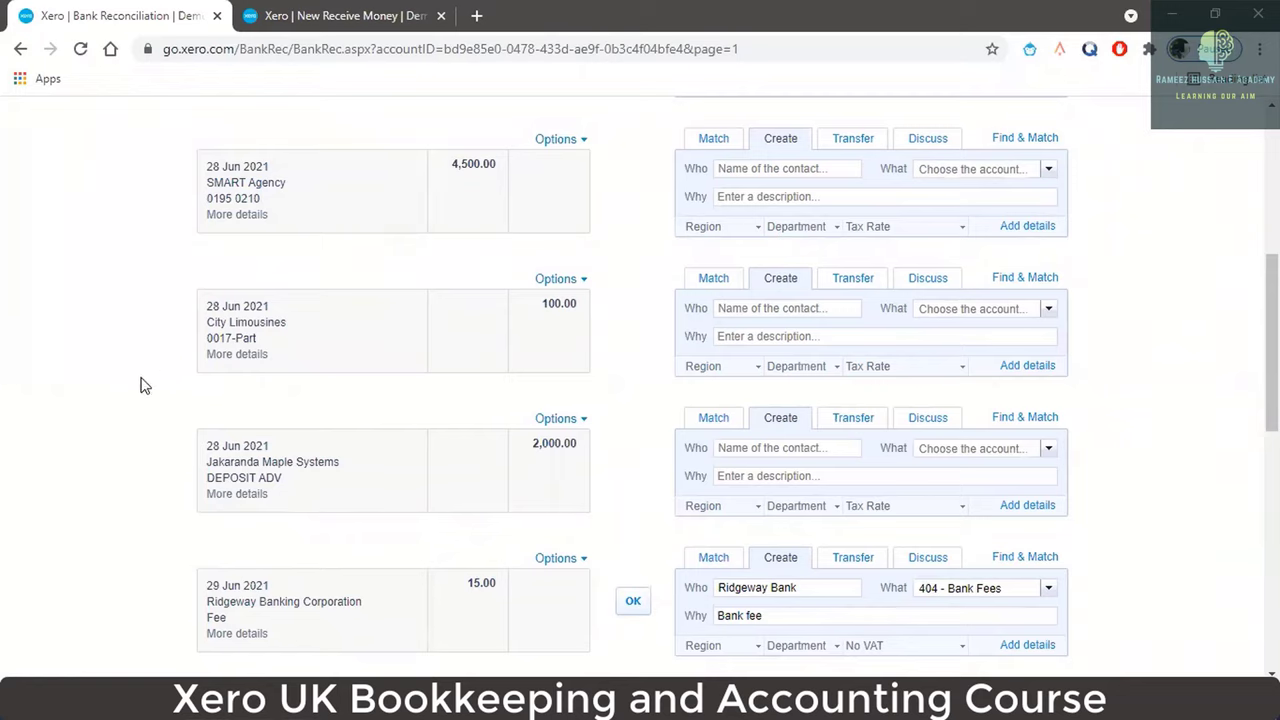
pyautogui.click(237, 354)
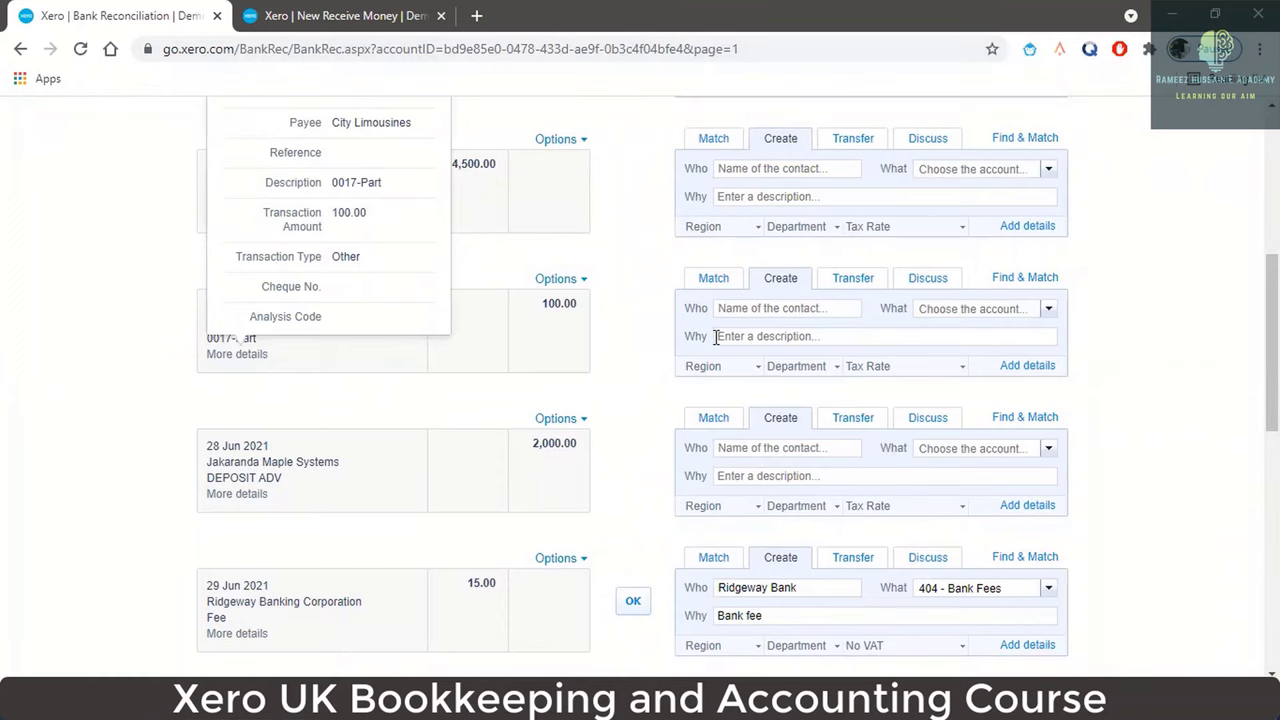
pyautogui.scroll(1, 443, 110)
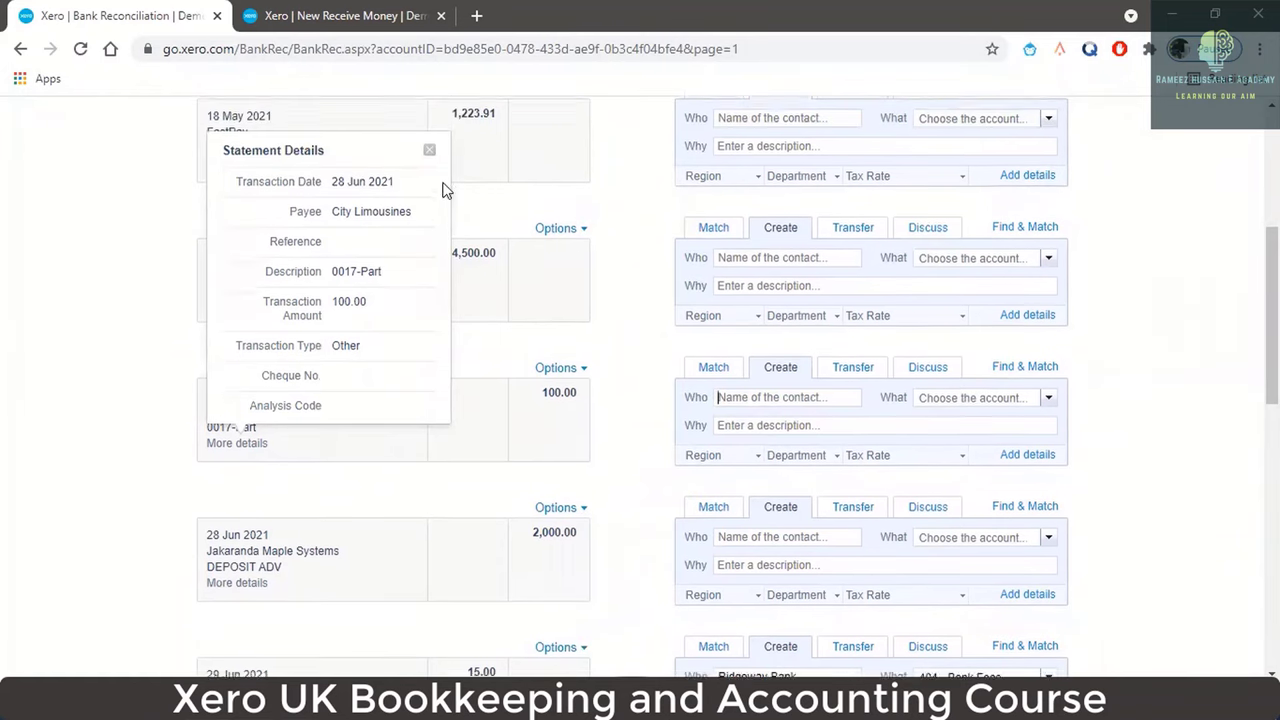
pyautogui.click(434, 157)
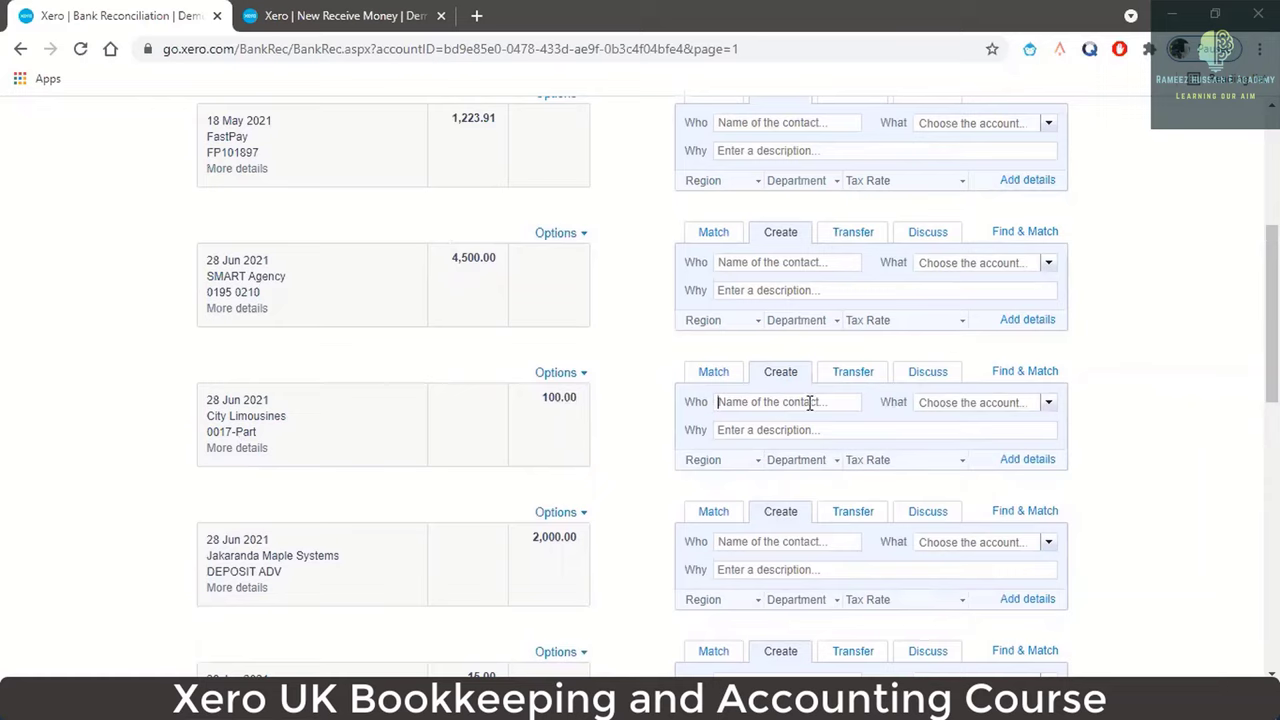
# Step: Split INV-0017 so the 100.00 City Limousines receipt matches a 100.00 part payment
pyautogui.click(1012, 373)
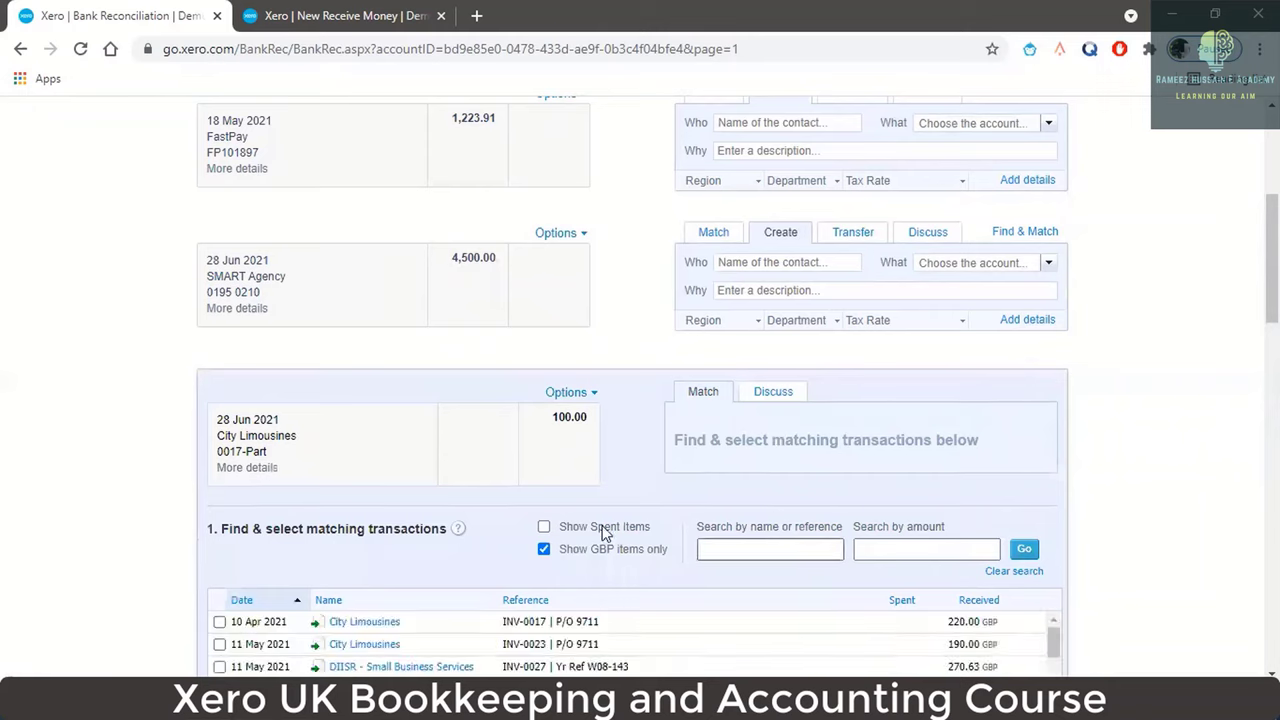
pyautogui.scroll(-1, 808, 486)
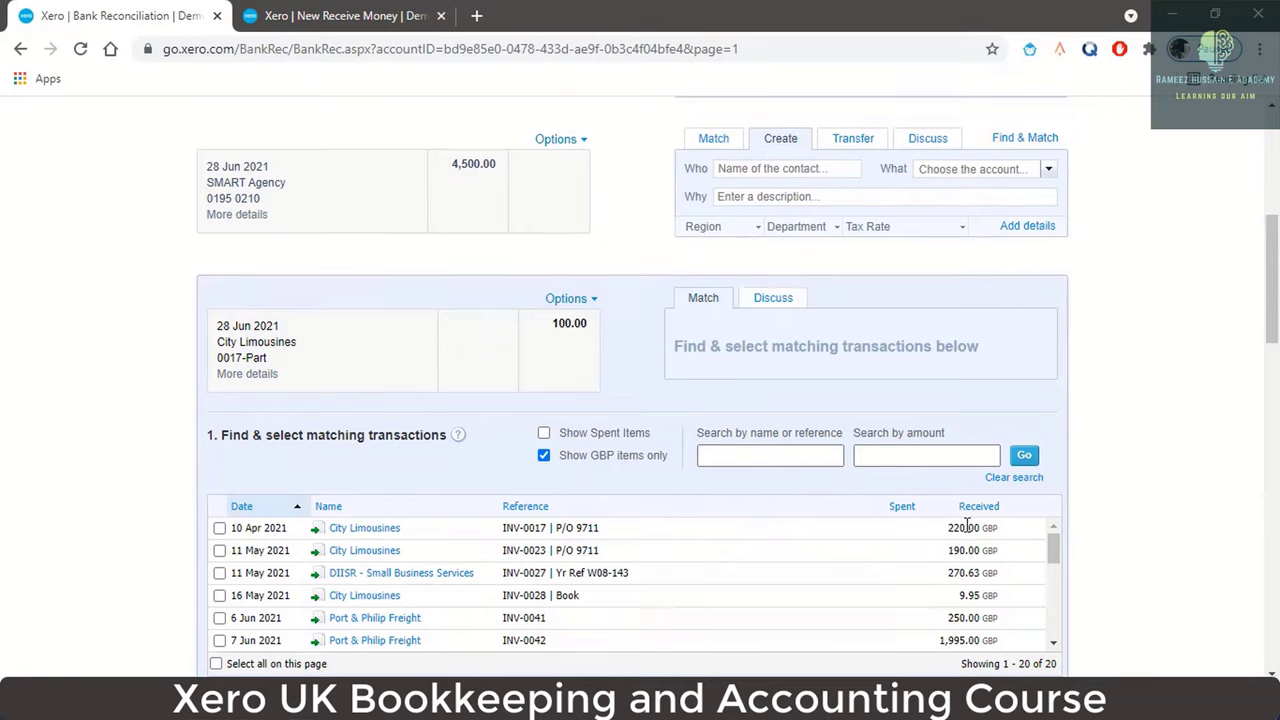
pyautogui.click(219, 529)
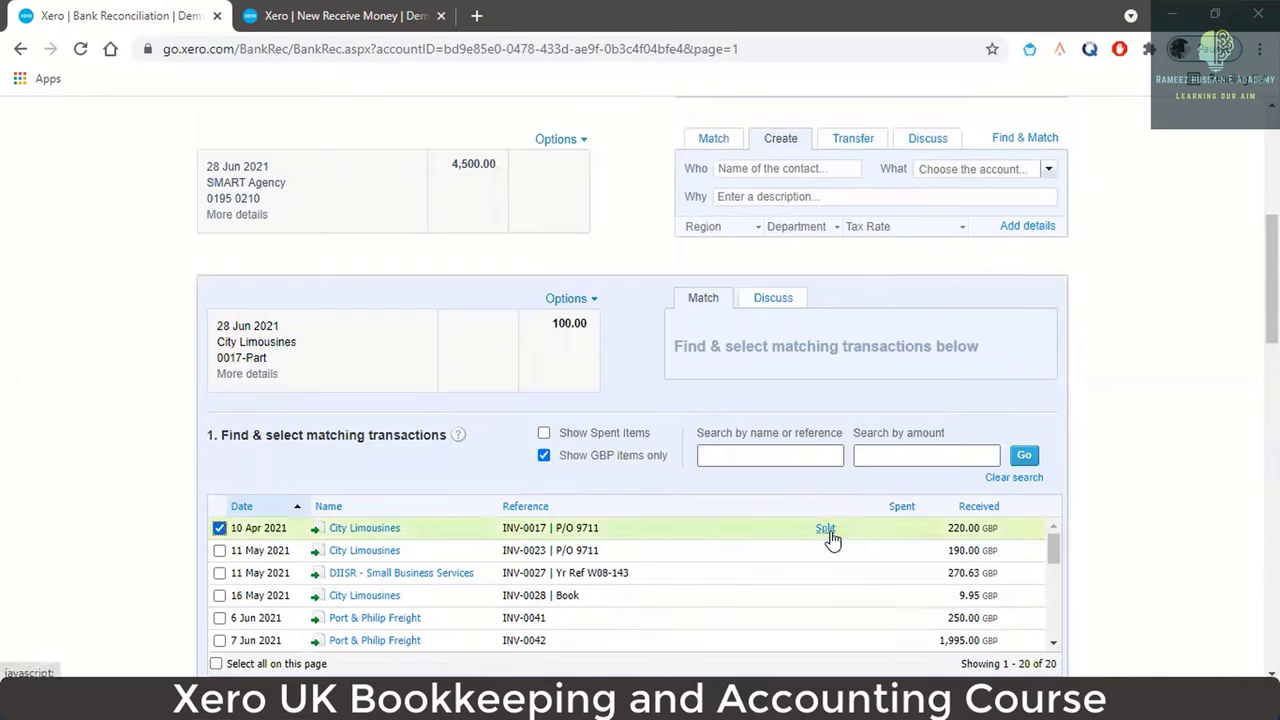
pyautogui.click(826, 530)
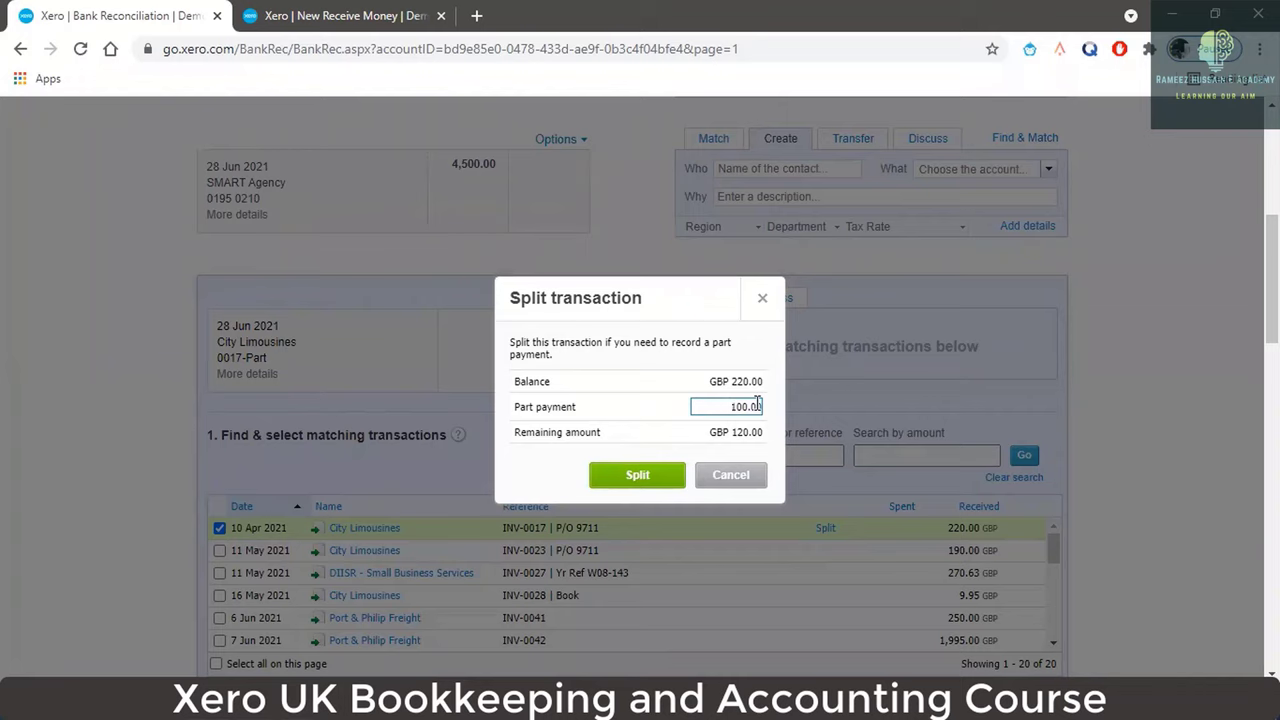
pyautogui.click(637, 476)
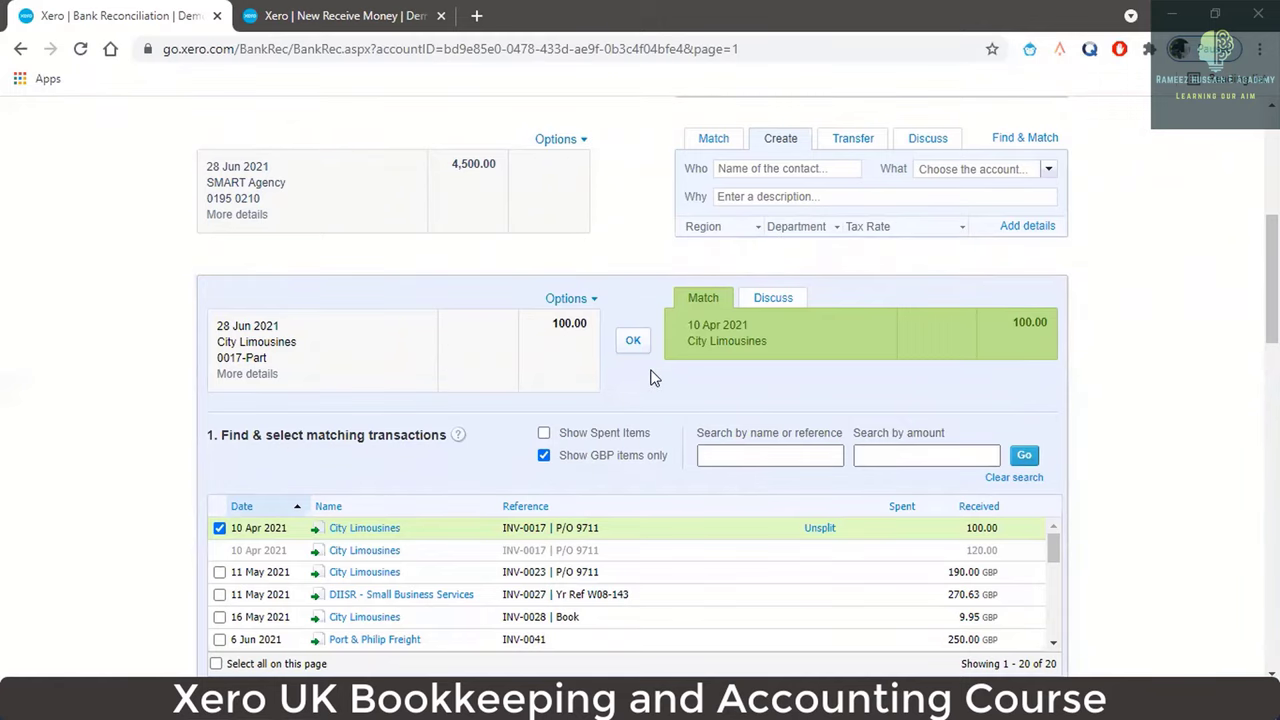
pyautogui.click(350, 20)
# Step: Search sales invoices for 'city' and open INV-0017 to confirm 220.00 is still due
pyautogui.click(373, 176)
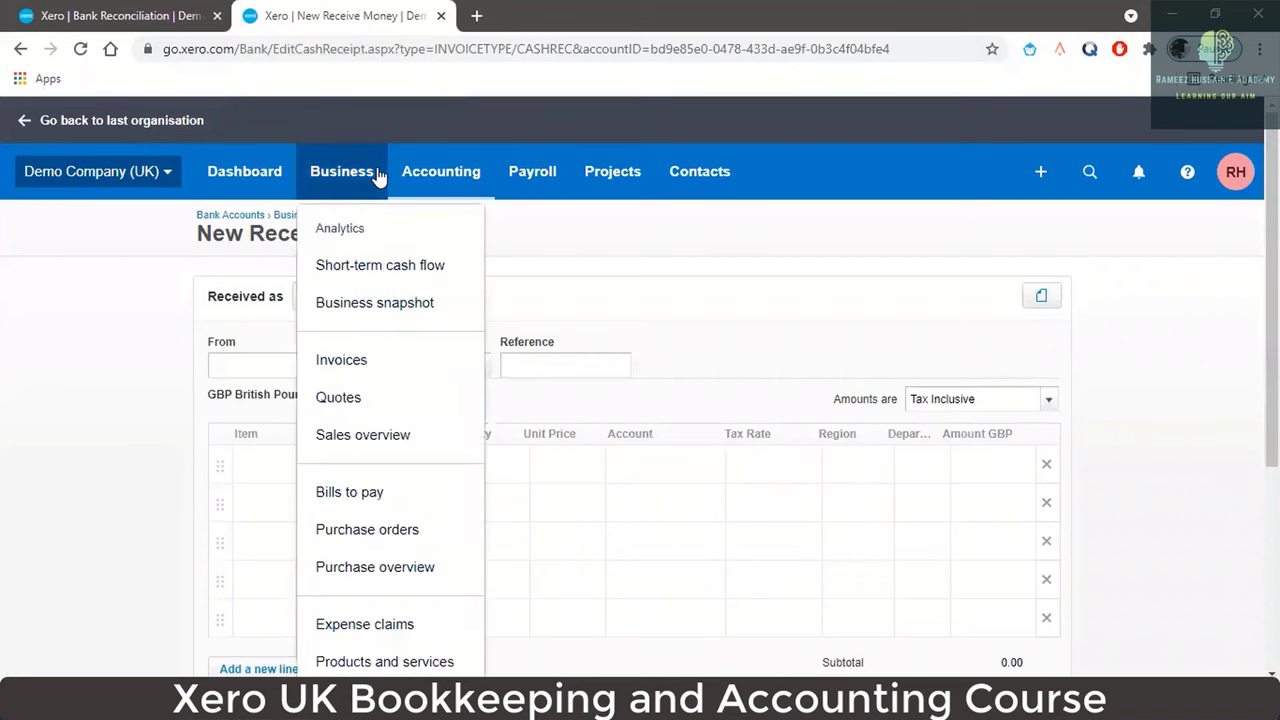
pyautogui.click(371, 359)
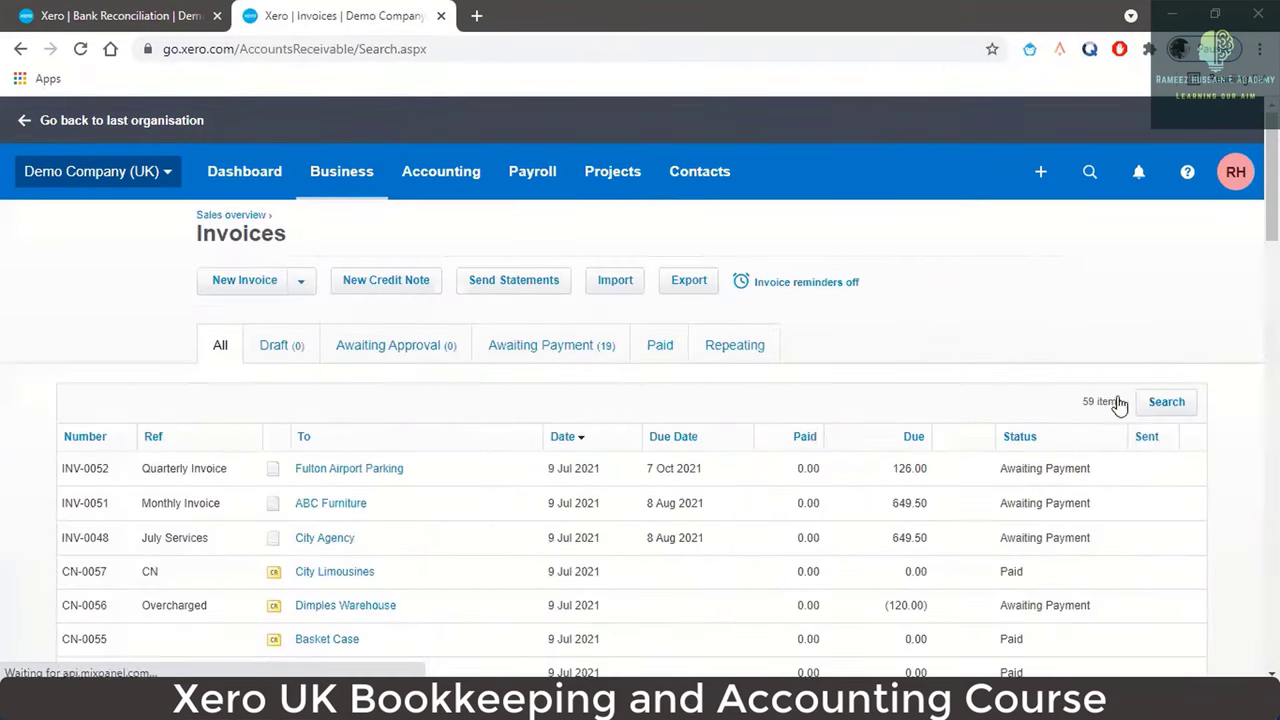
pyautogui.click(1155, 402)
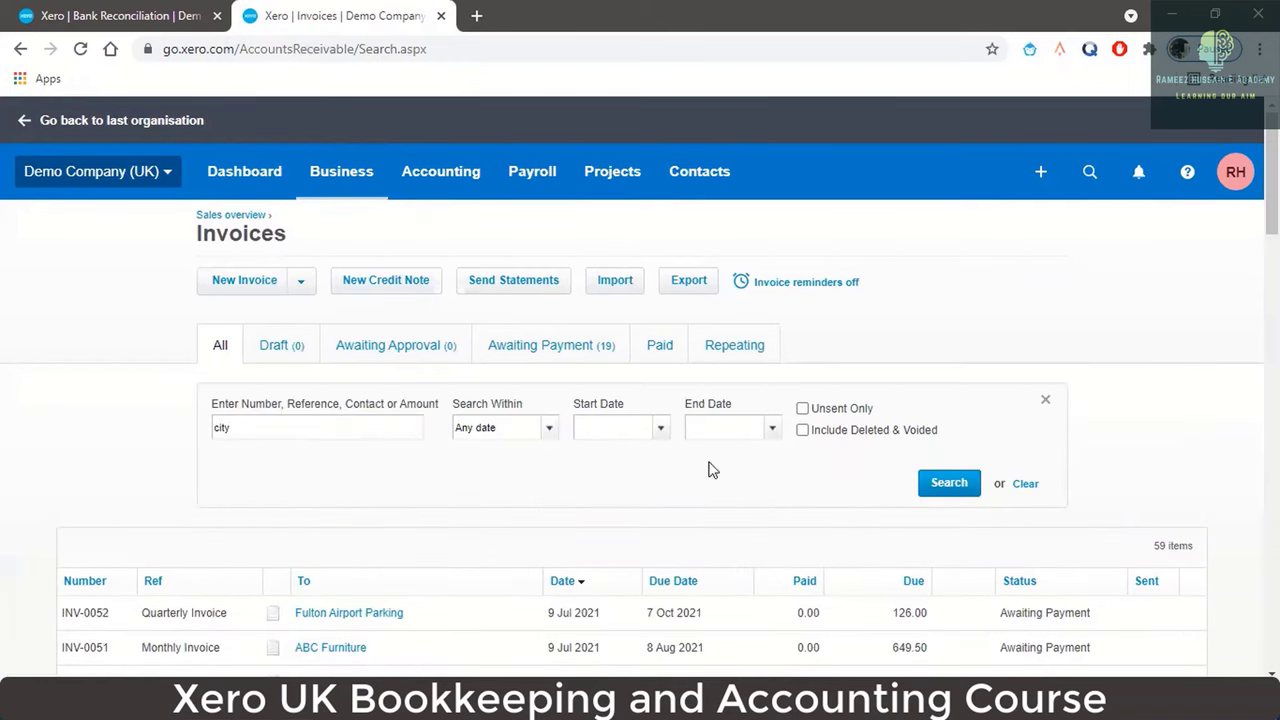
pyautogui.click(955, 485)
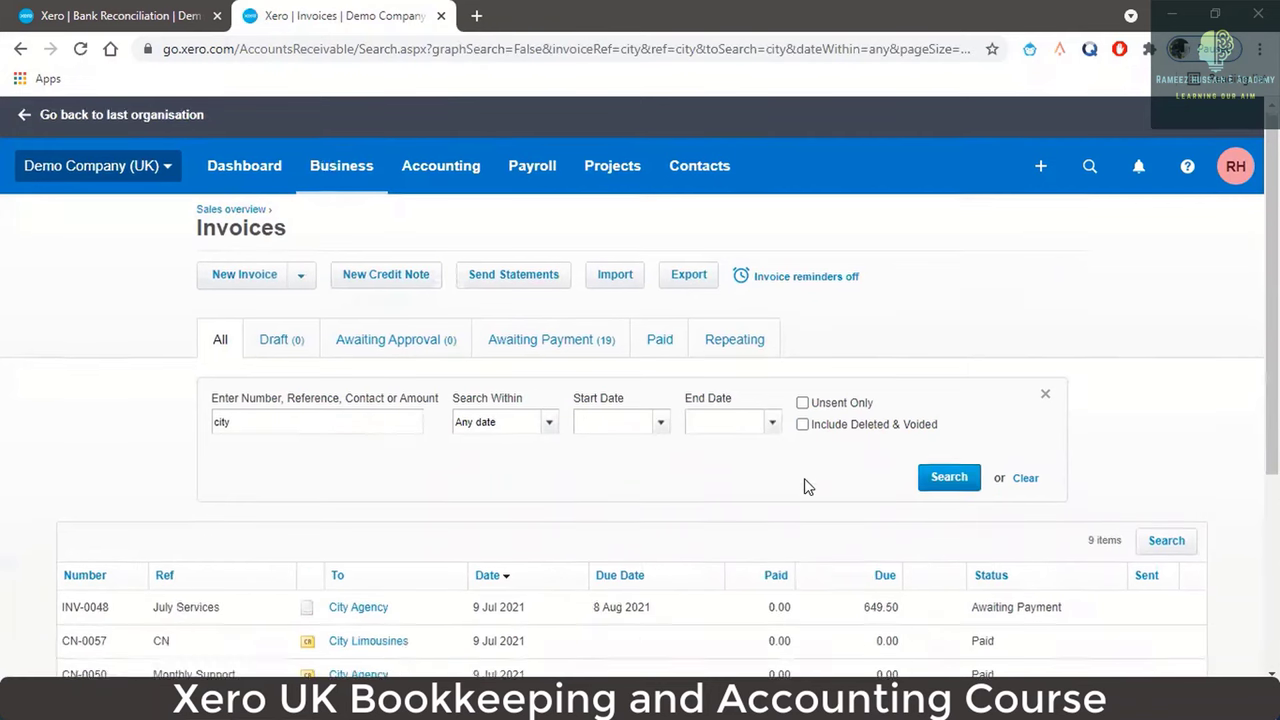
pyautogui.scroll(-2, 804, 478)
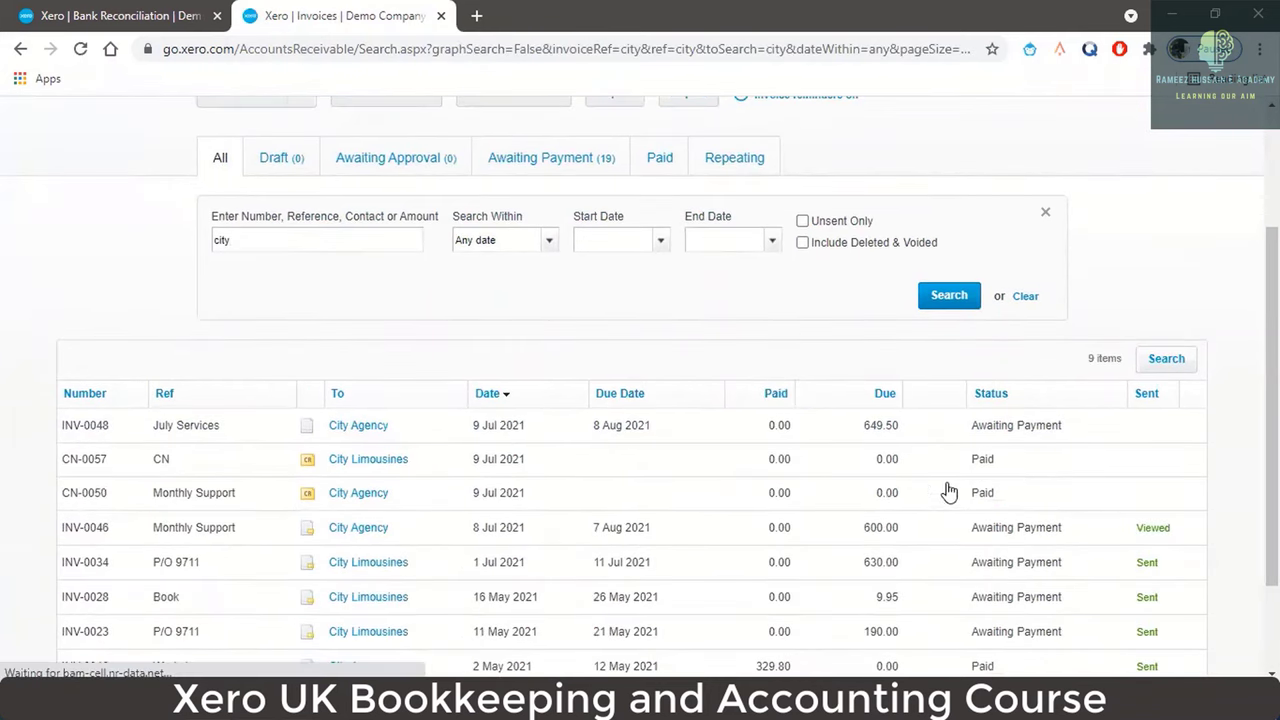
pyautogui.scroll(-1, 946, 491)
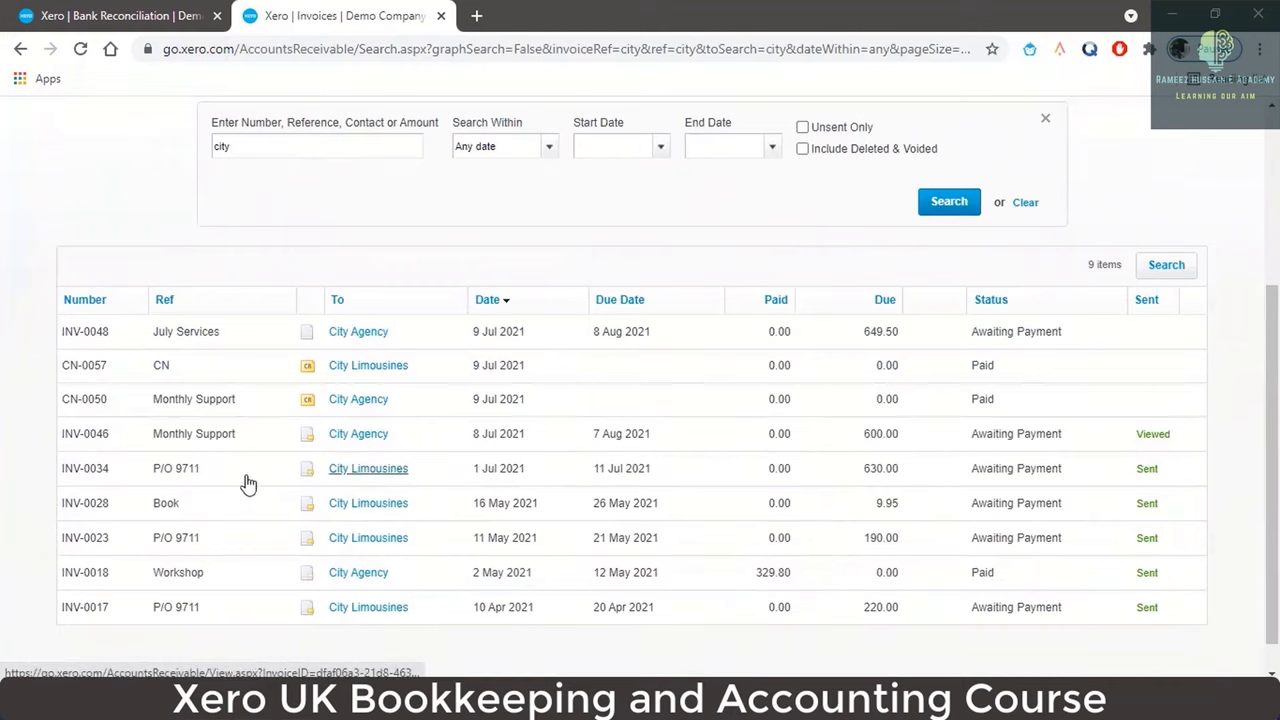
pyautogui.click(368, 608)
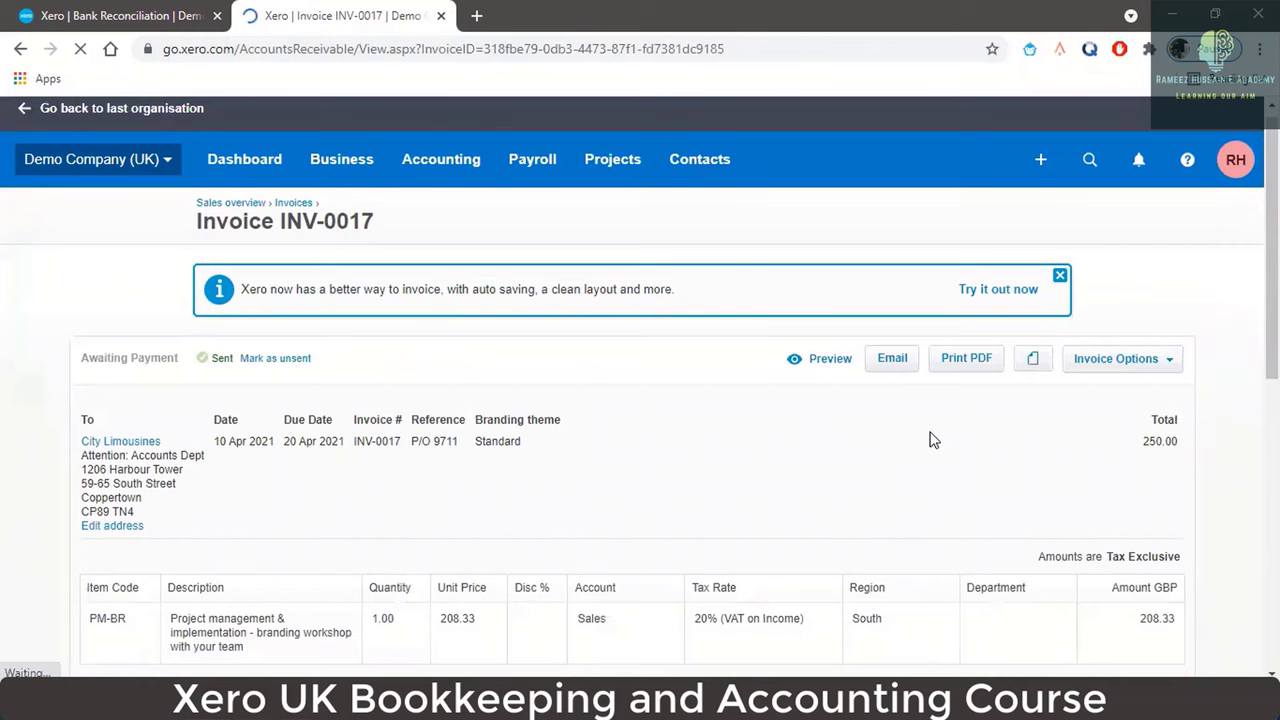
pyautogui.scroll(-2, 930, 440)
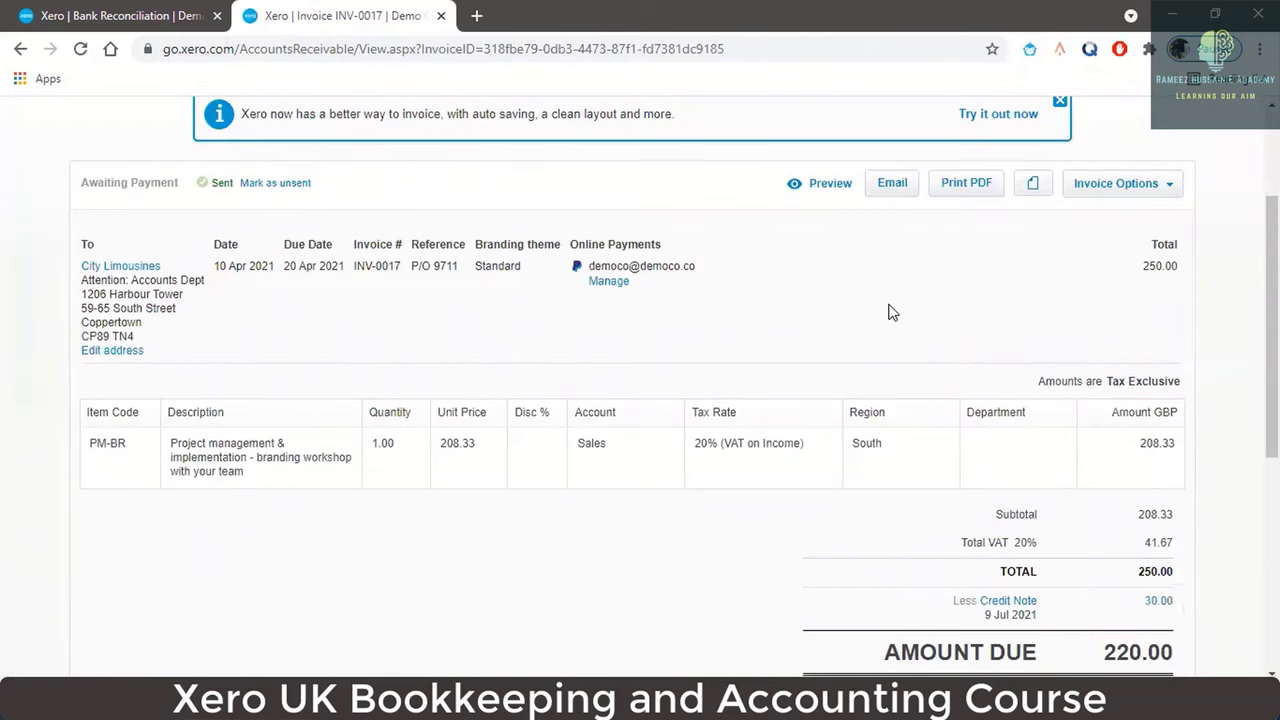
pyautogui.scroll(-1, 1206, 449)
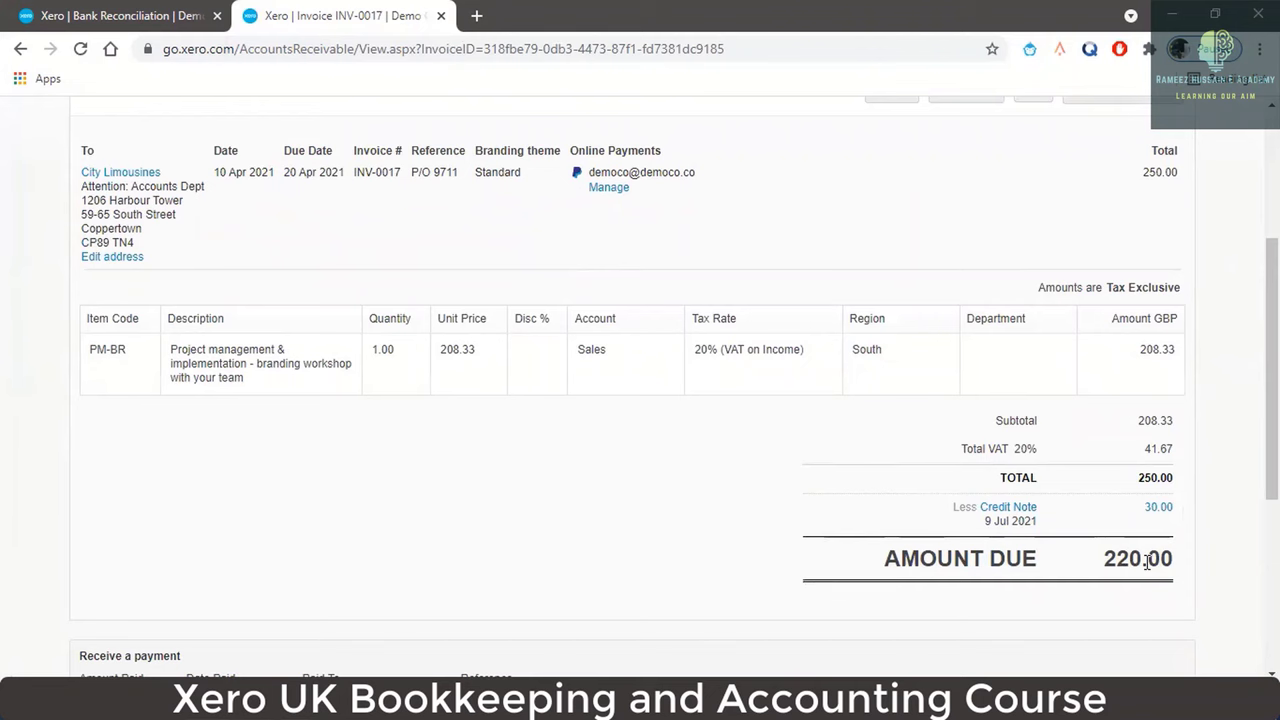
pyautogui.click(75, 15)
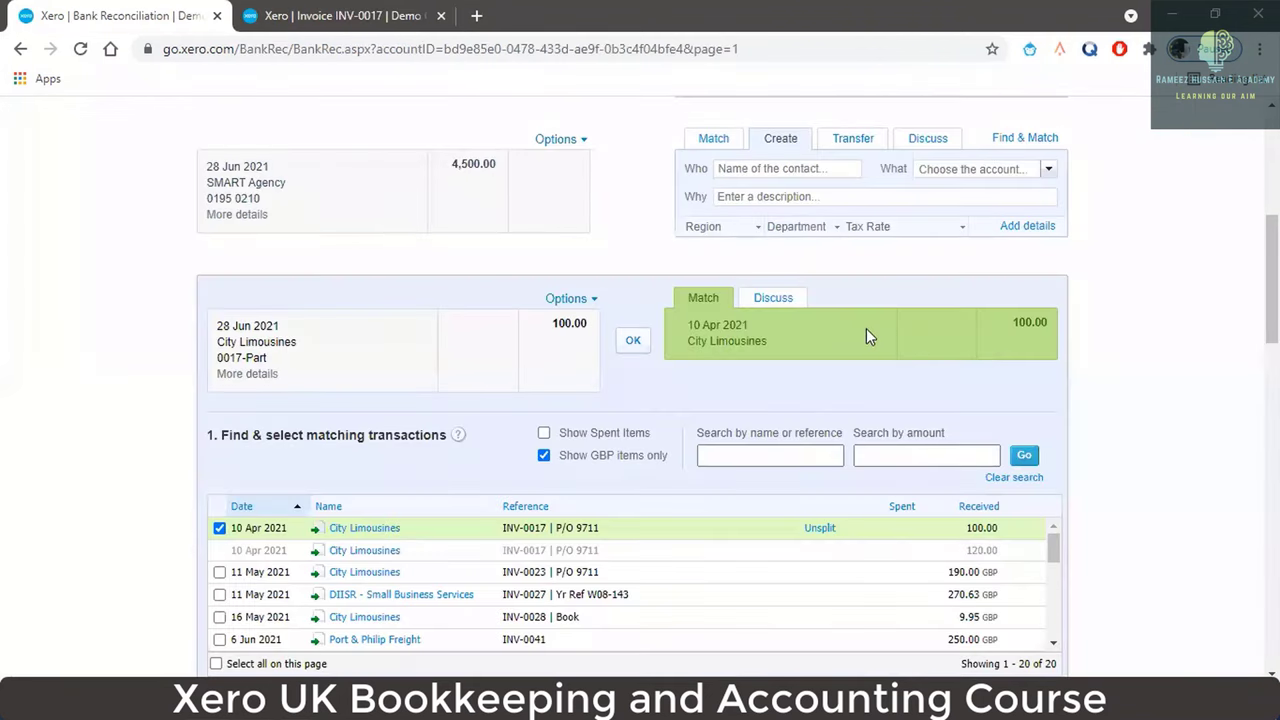
# Step: Reconcile the City Limousines line and reload INV-0017 to see the 100.00 payment recorded
pyautogui.click(631, 343)
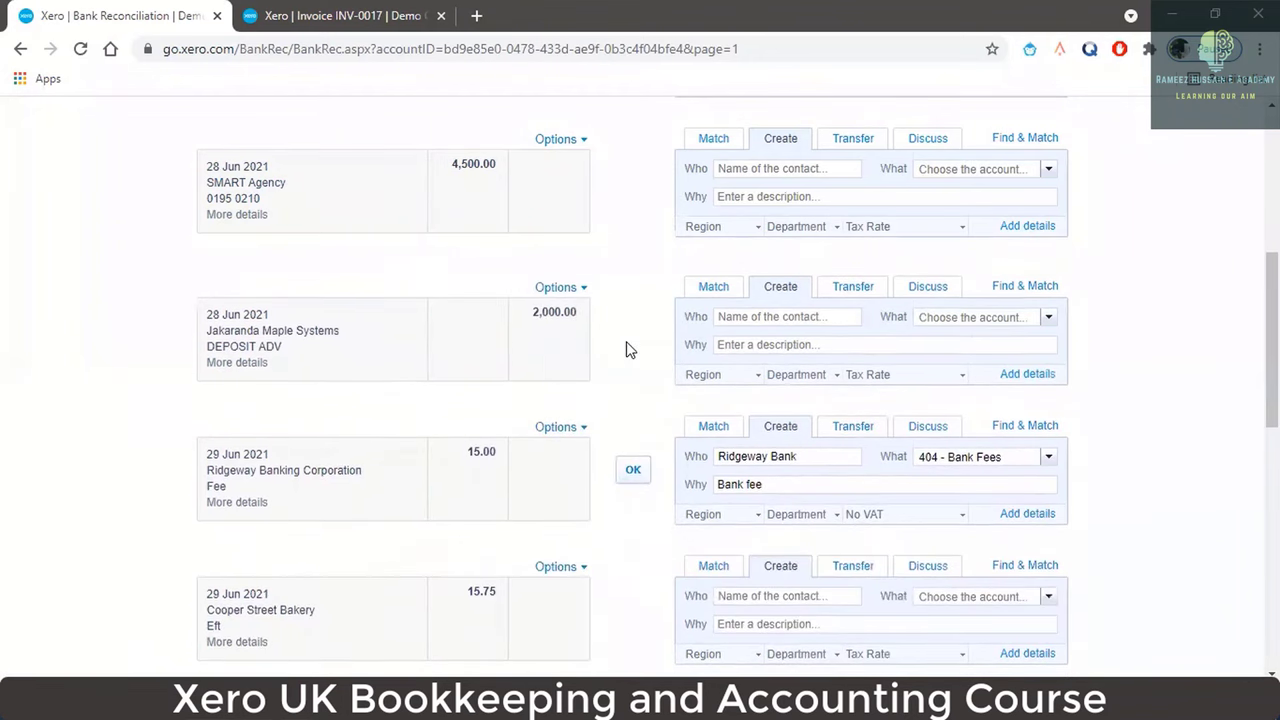
pyautogui.click(345, 15)
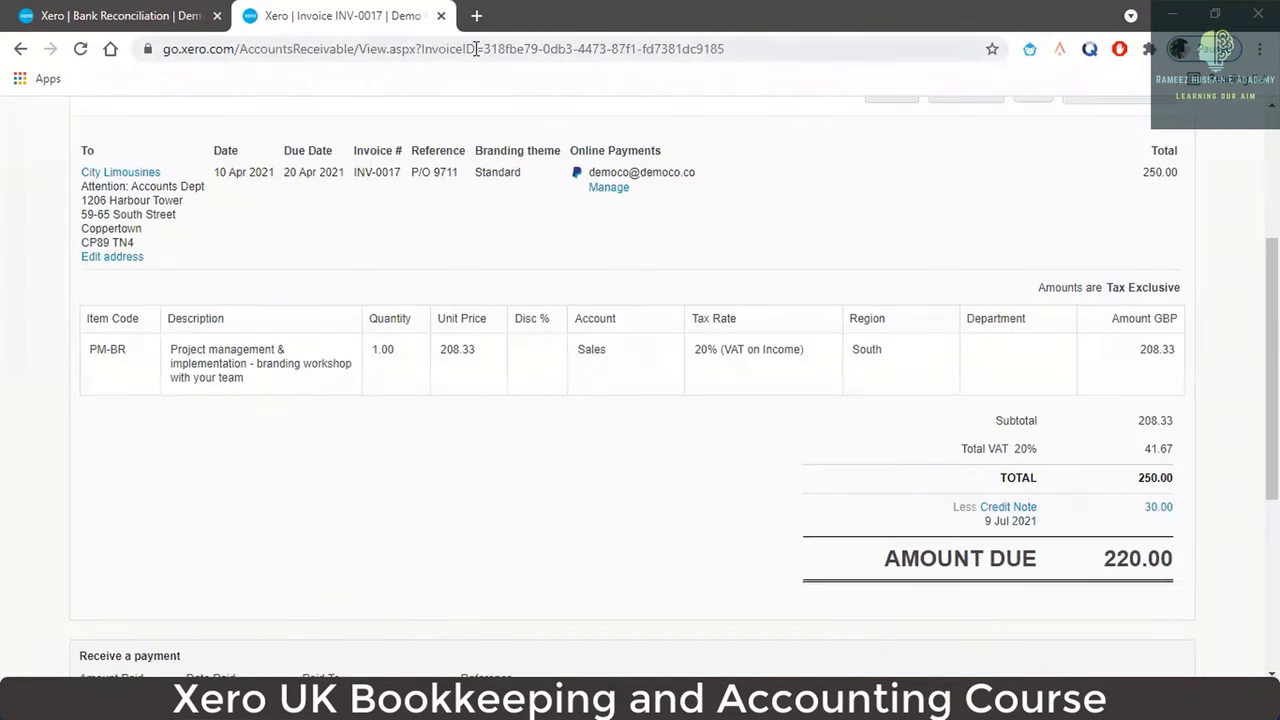
pyautogui.click(475, 49)
pyautogui.press('Return')
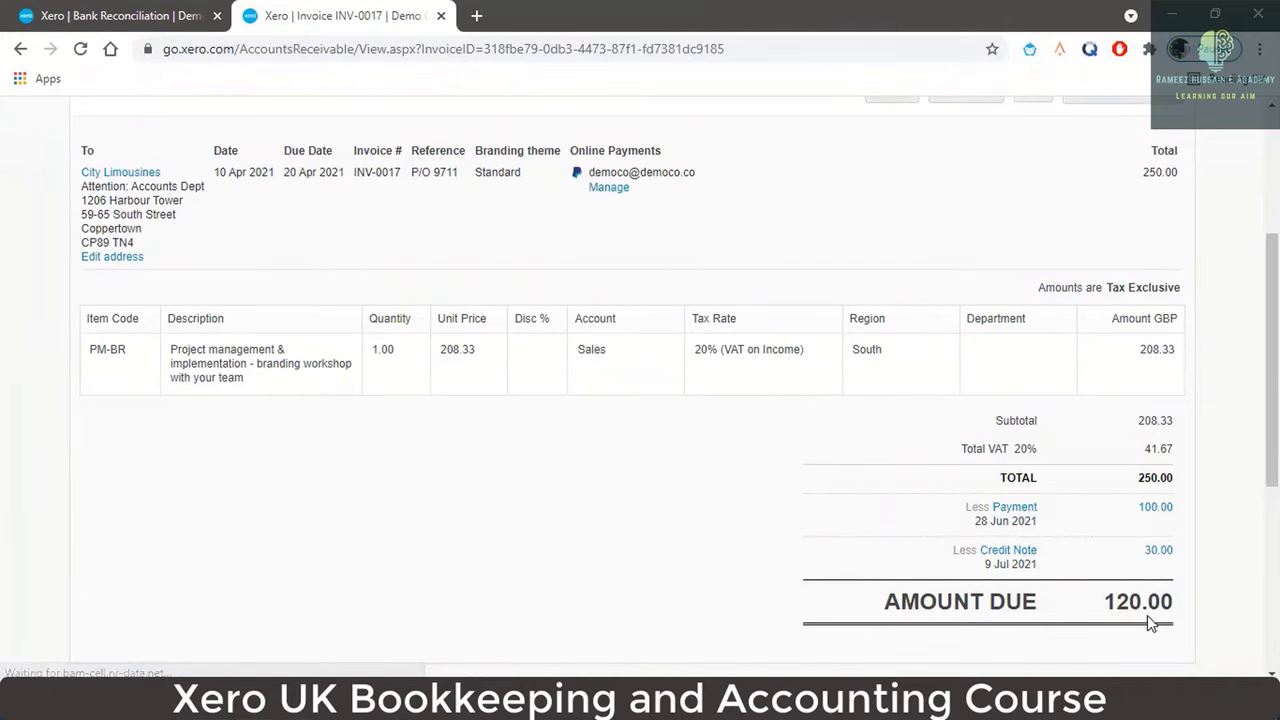
pyautogui.click(115, 18)
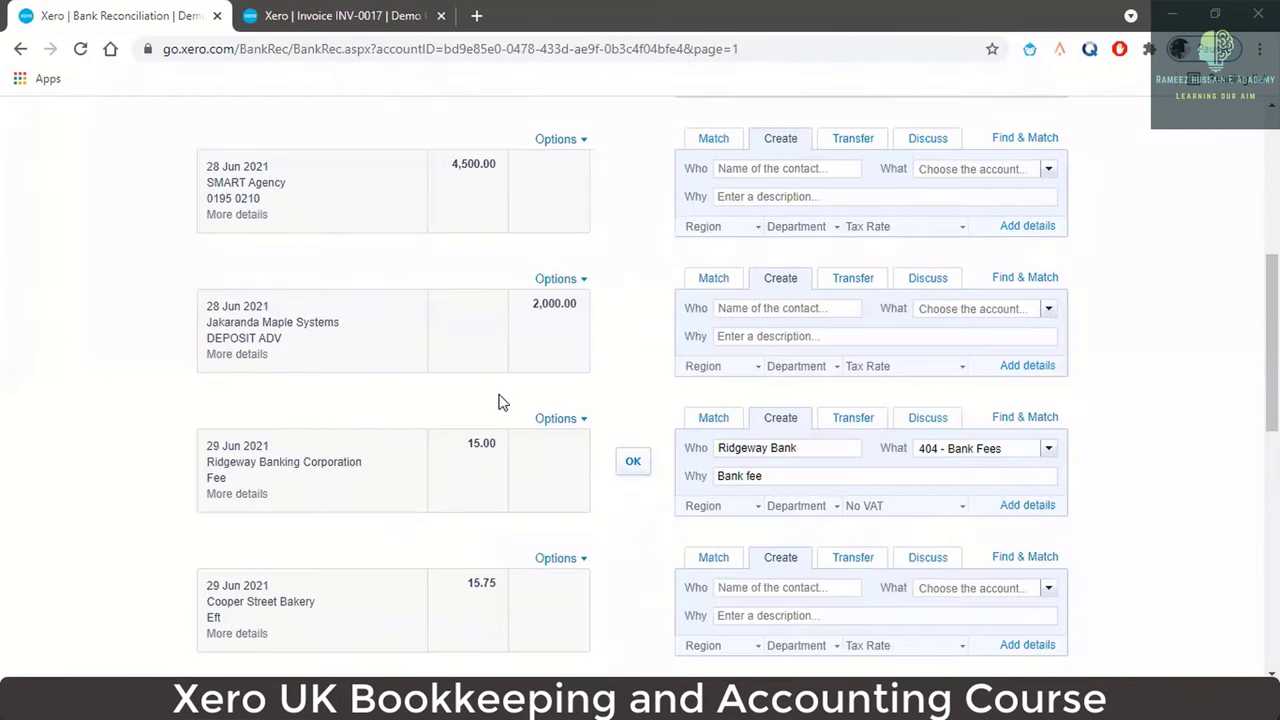
pyautogui.scroll(2, 498, 400)
pyautogui.scroll(1, 503, 401)
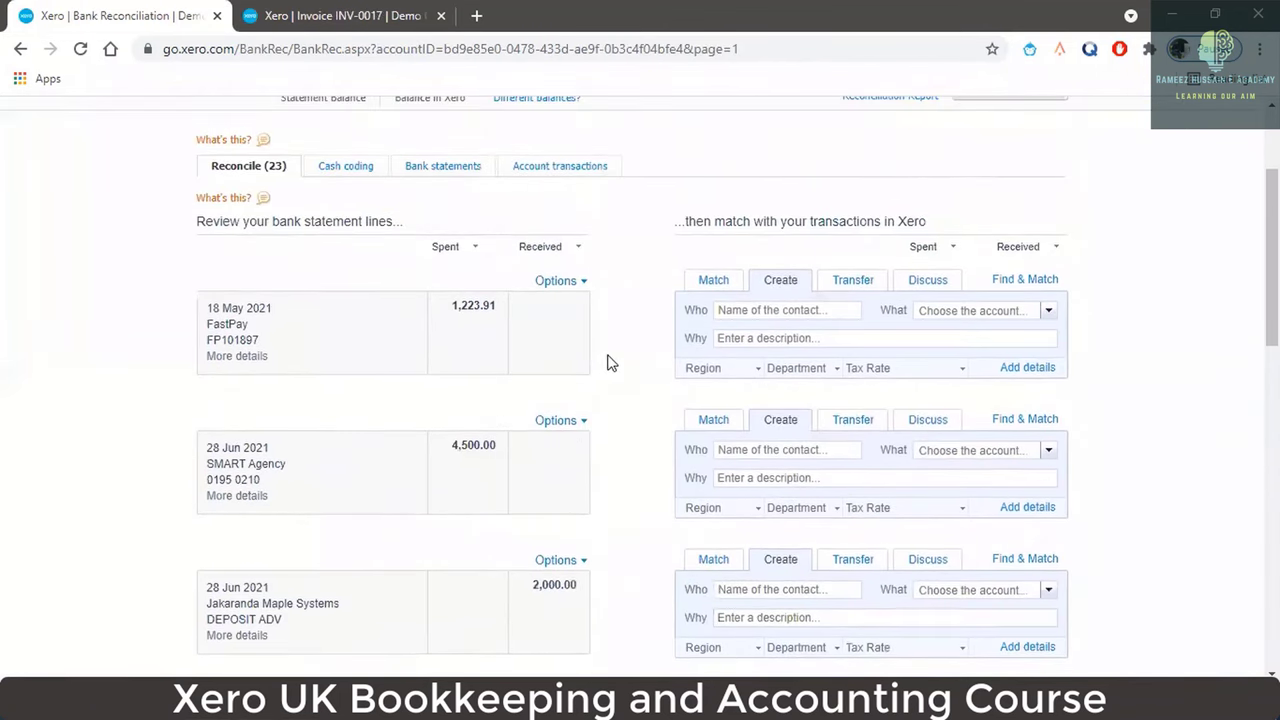
pyautogui.scroll(-1, 494, 363)
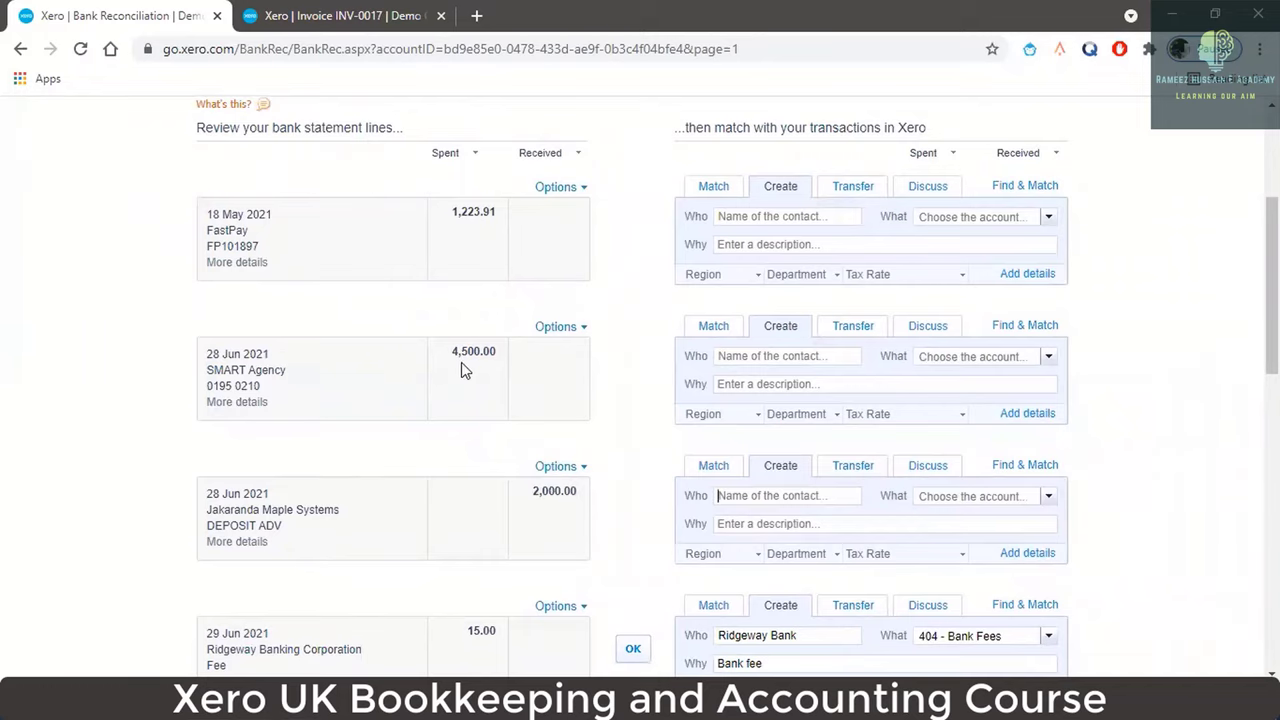
pyautogui.click(387, 15)
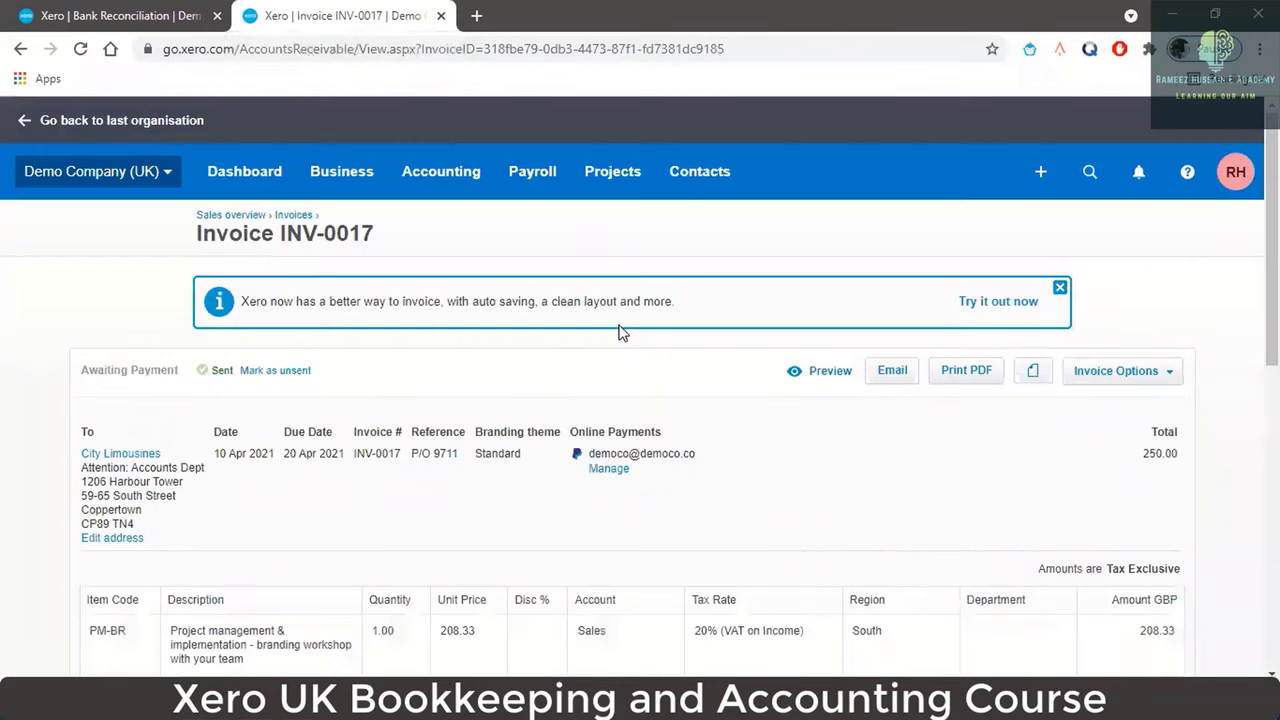
# Step: Search the bills for 'smart' to list the two SMART Agency bills
pyautogui.click(292, 215)
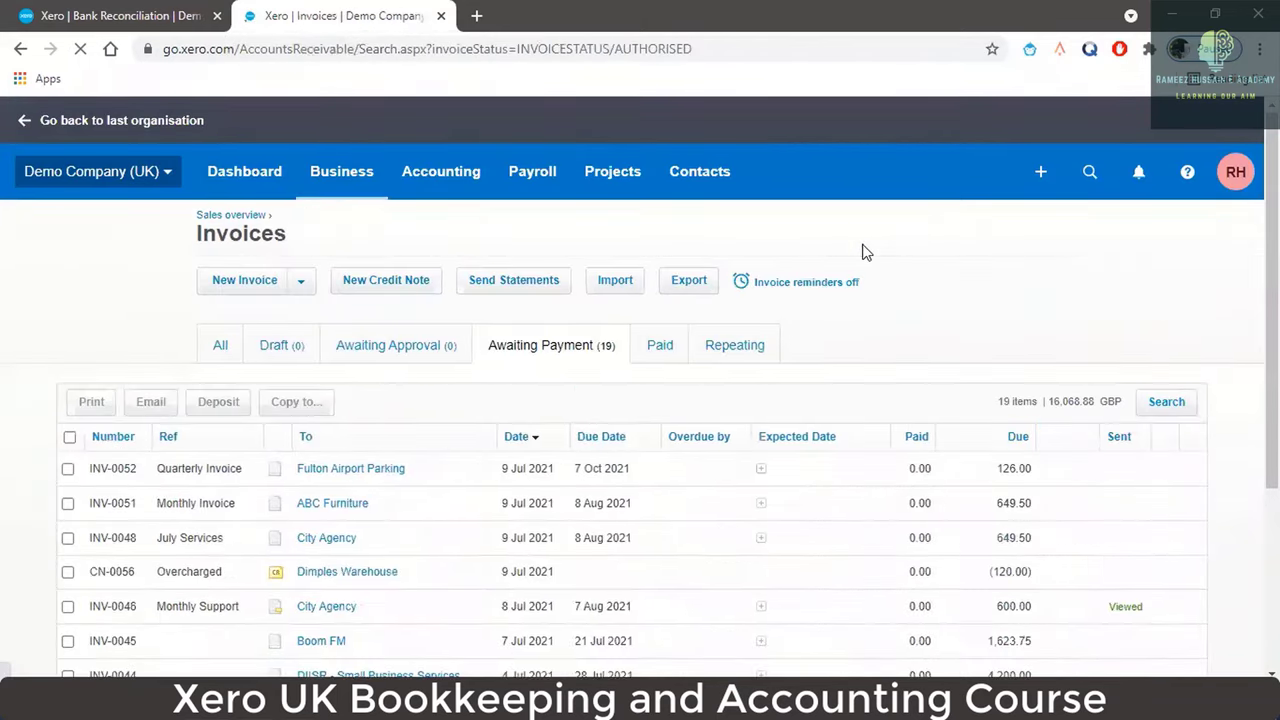
pyautogui.click(1166, 403)
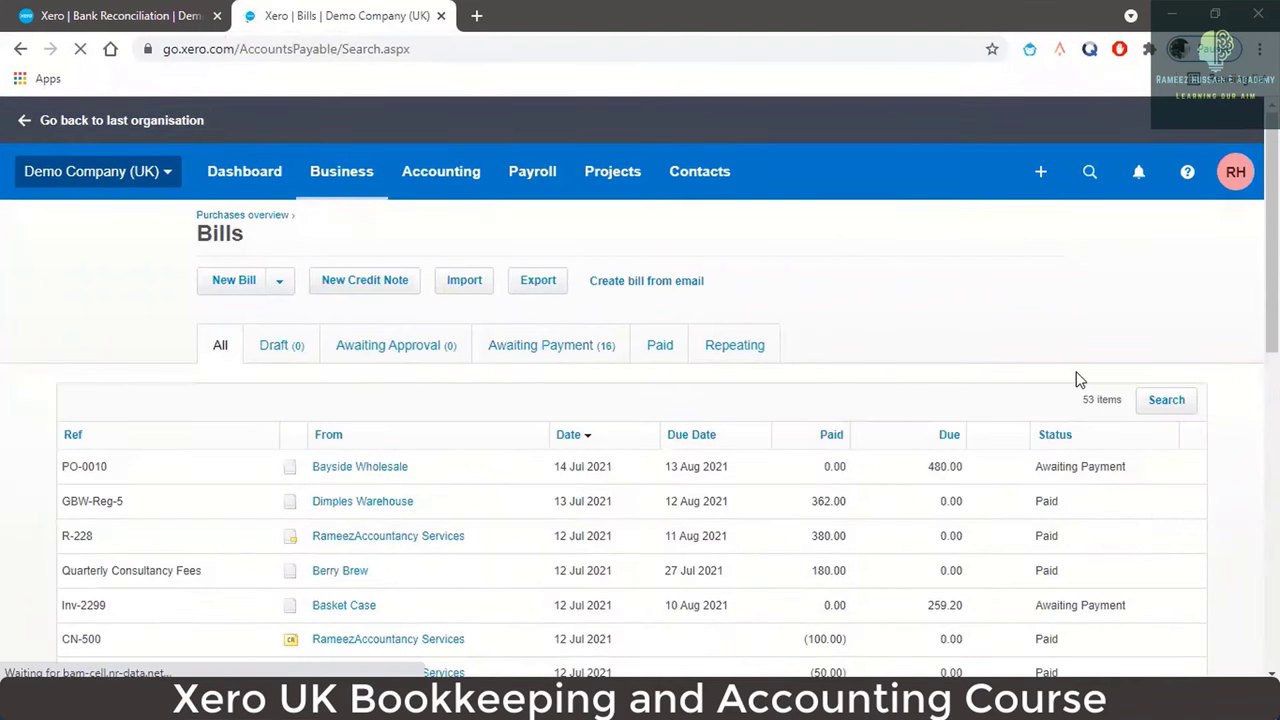
pyautogui.click(1163, 399)
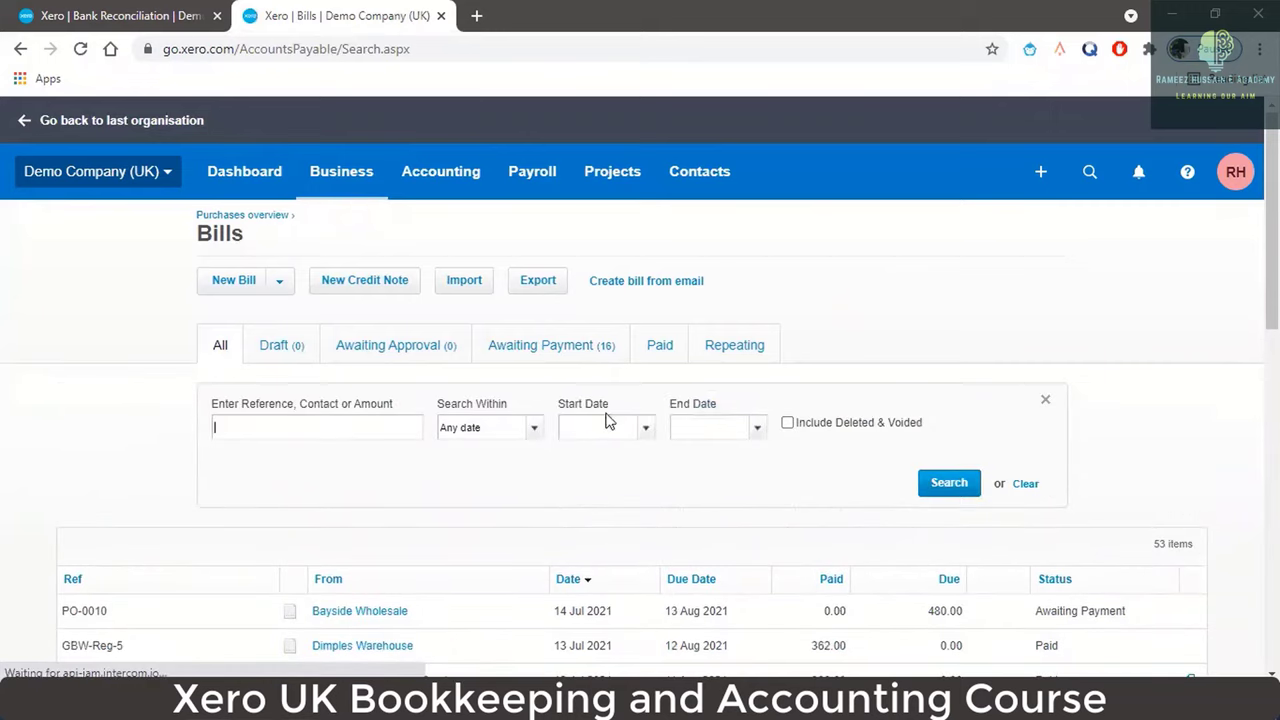
pyautogui.write('smart')
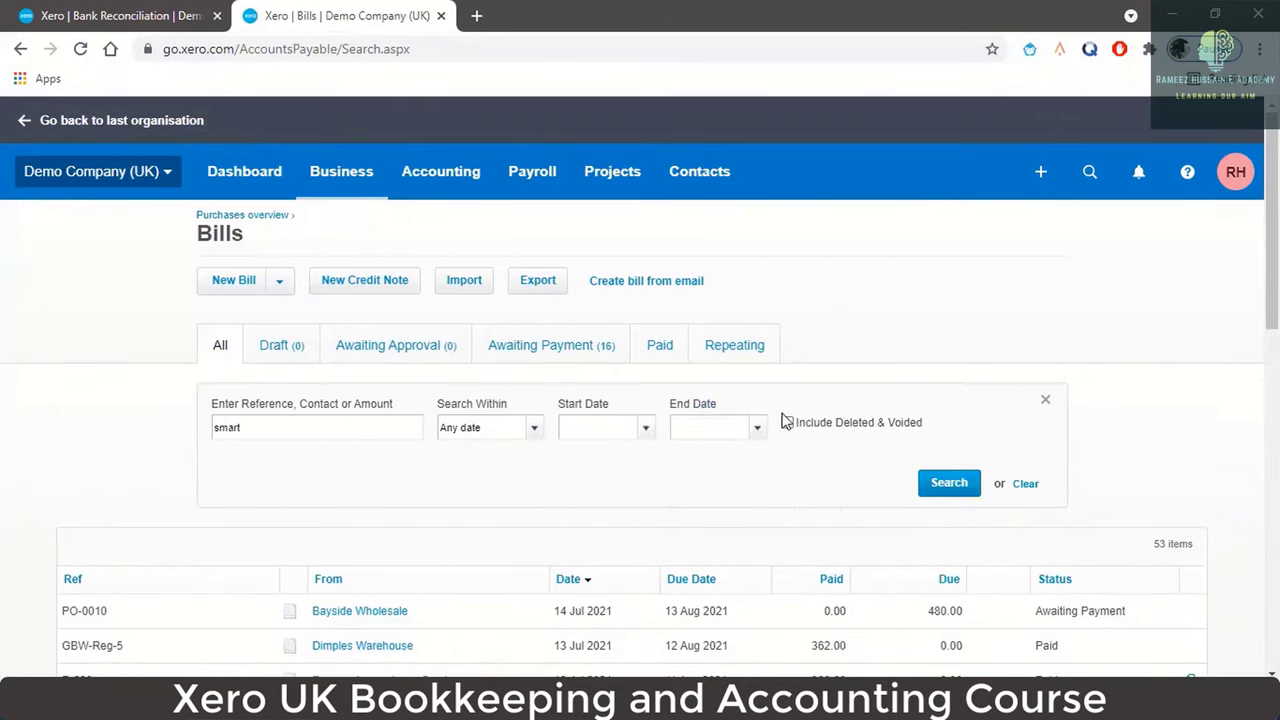
pyautogui.click(944, 486)
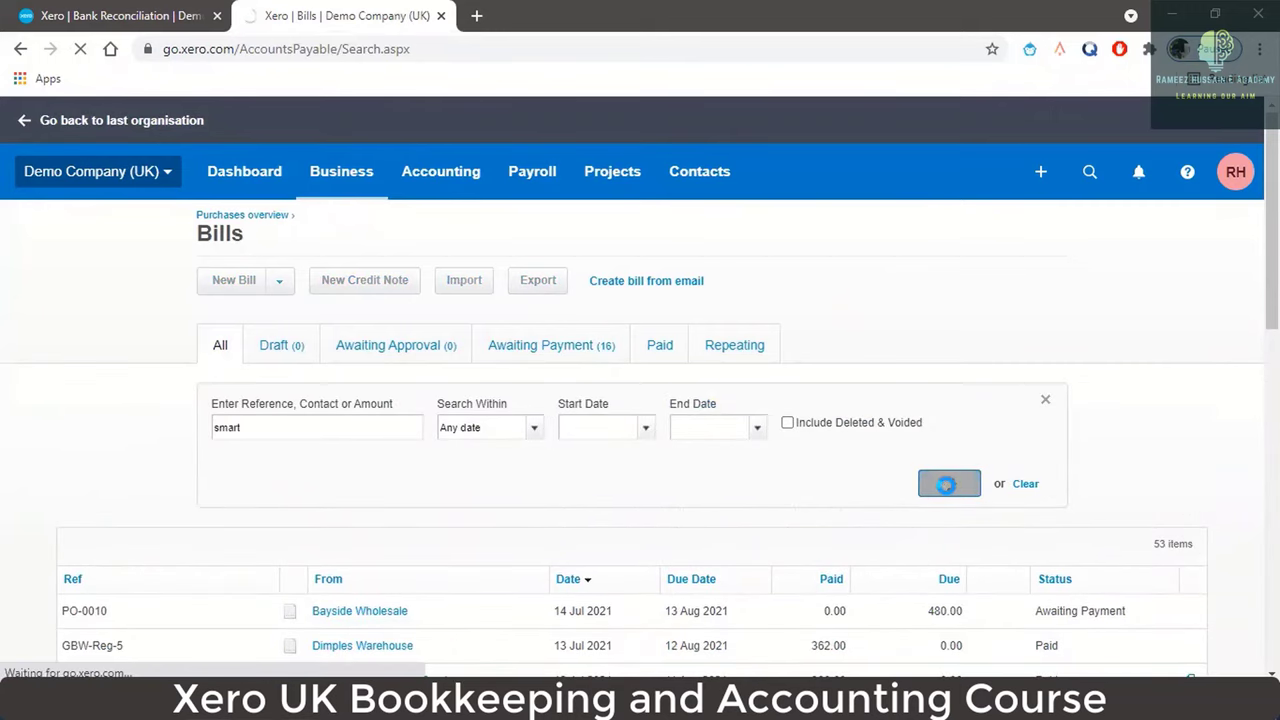
pyautogui.scroll(-1, 448, 627)
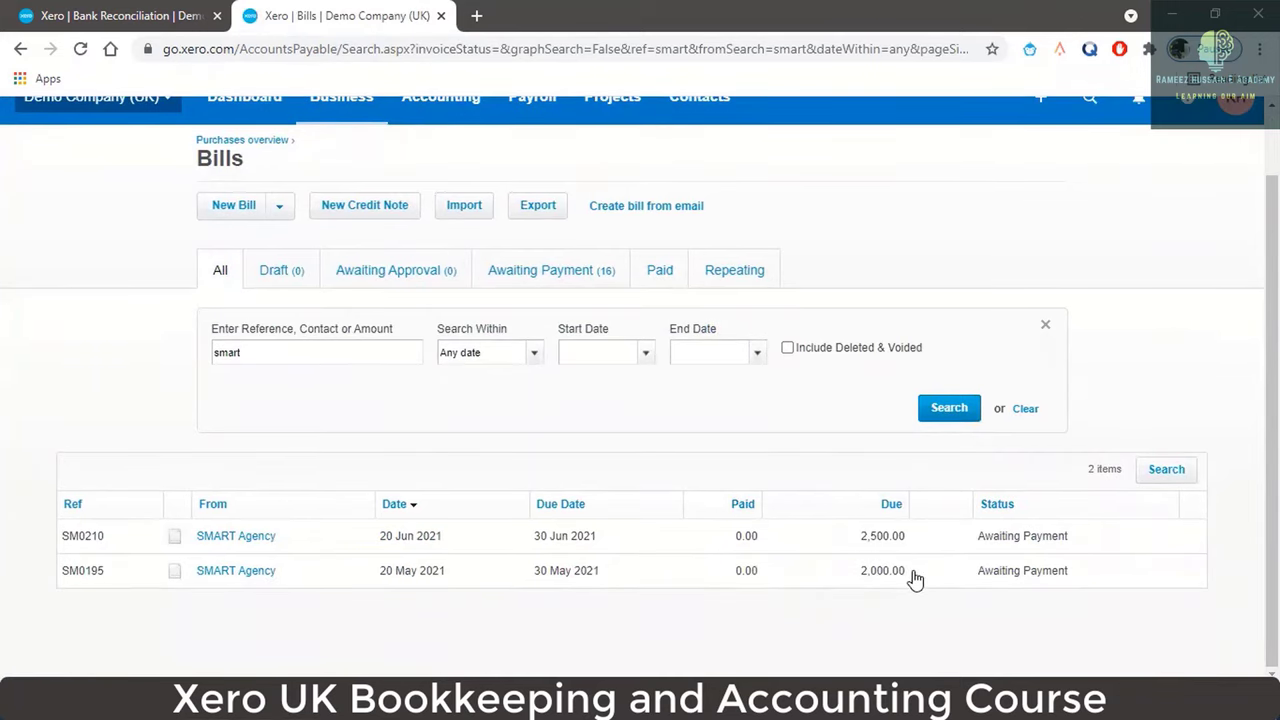
pyautogui.click(118, 18)
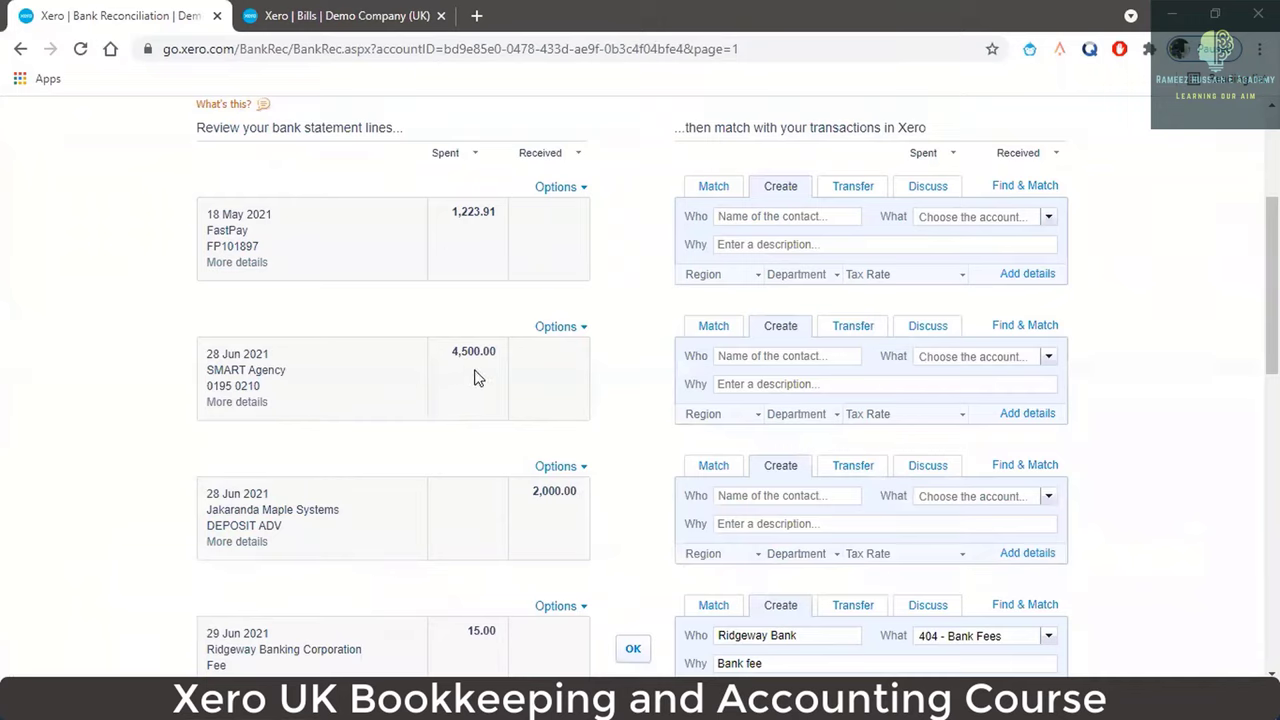
# Step: Find & Match 'Smart' and tick the 20 May and 20 Jun 2021 SMART Agency bills
pyautogui.click(997, 326)
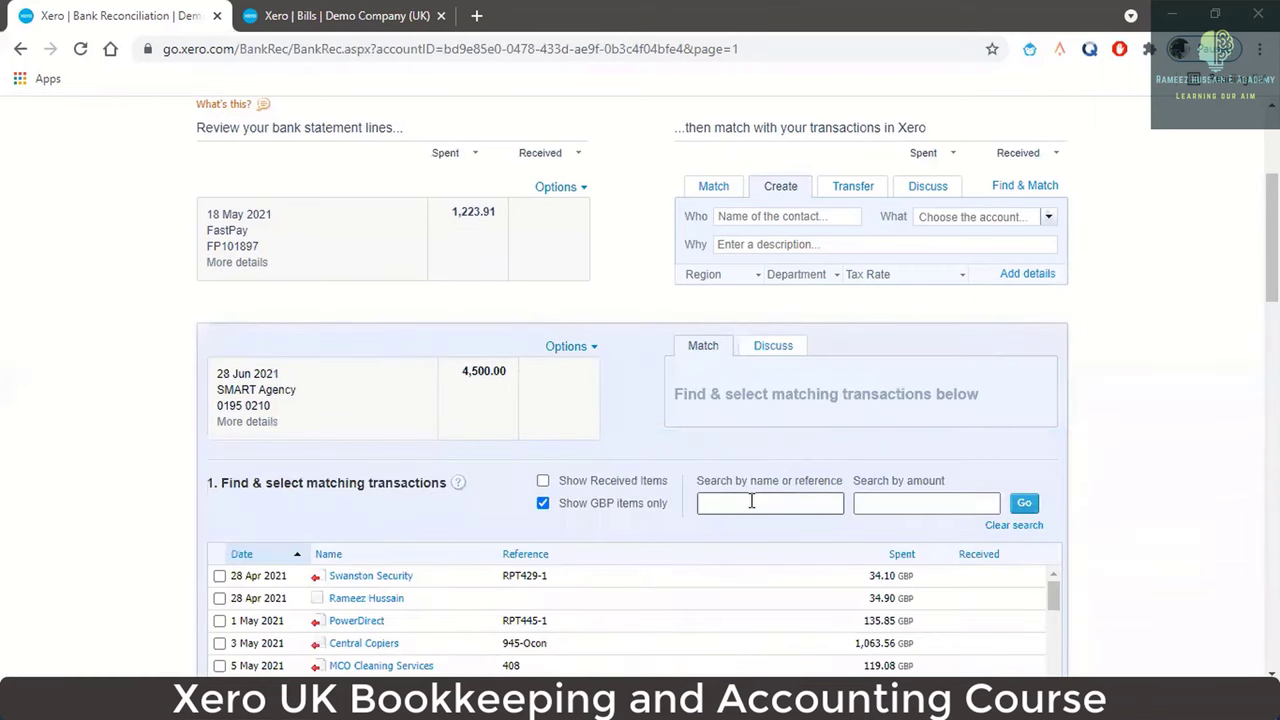
pyautogui.write('Smart')
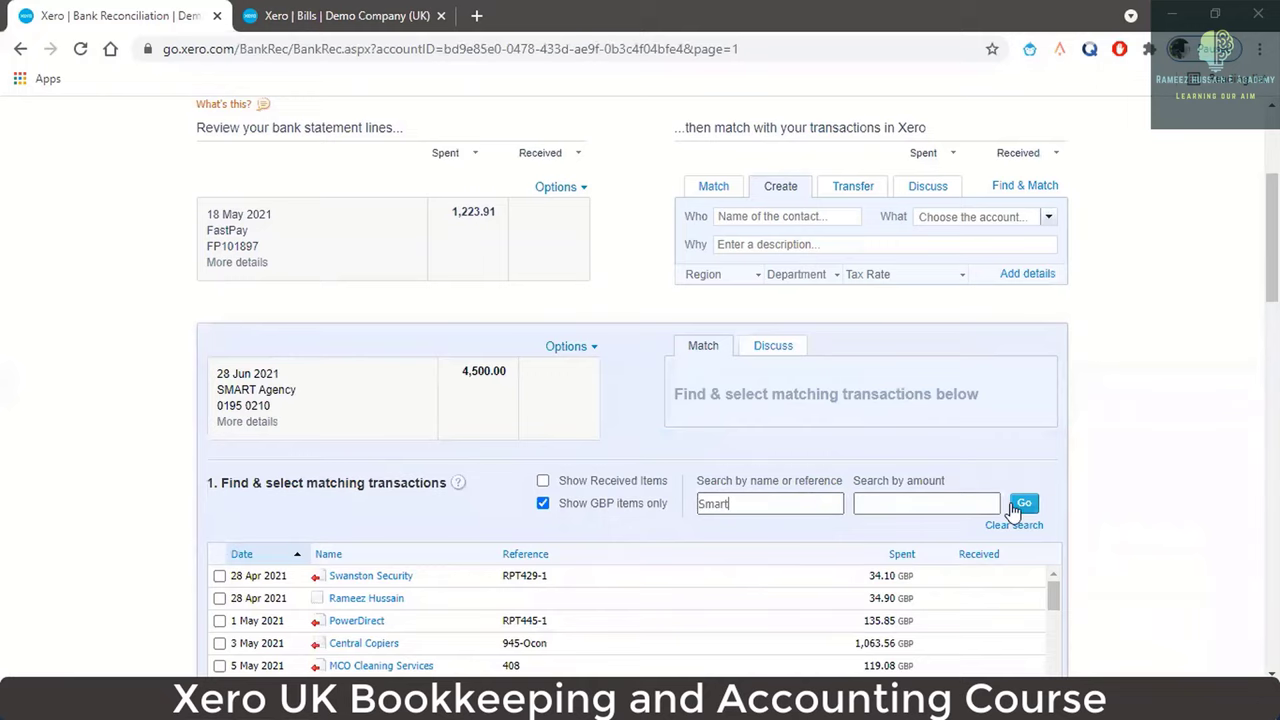
pyautogui.click(1022, 503)
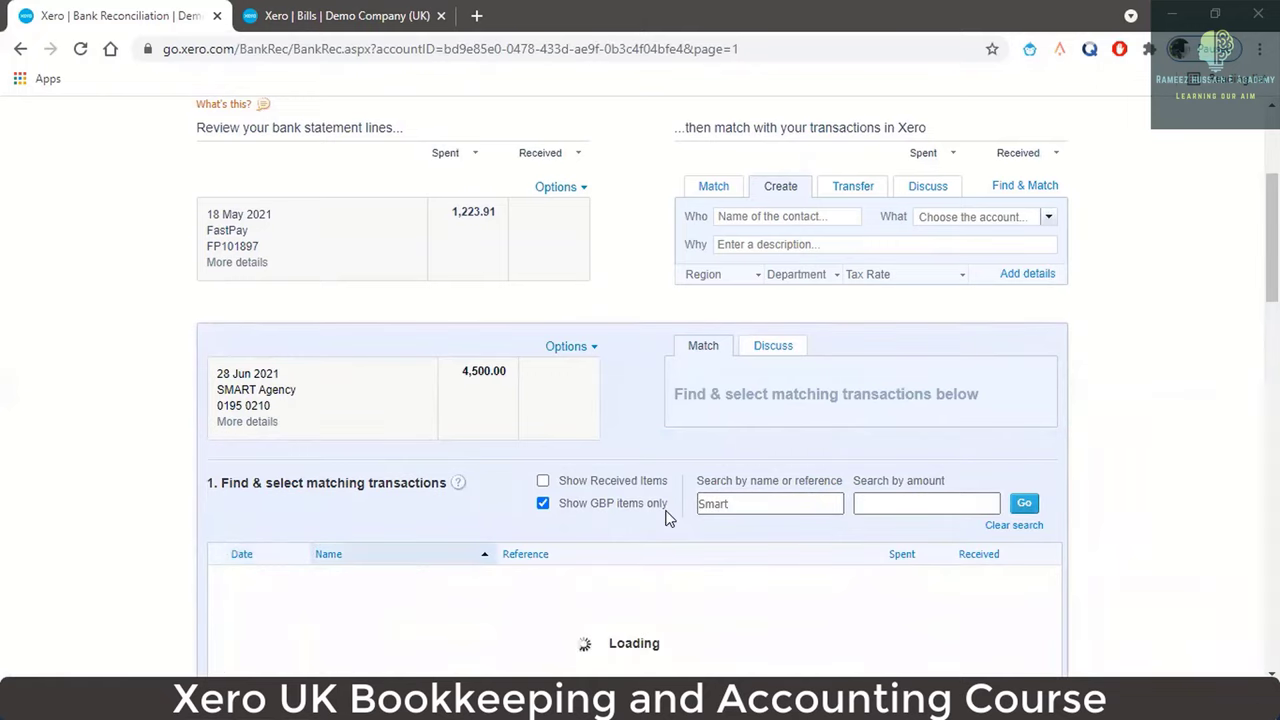
pyautogui.scroll(-1, 667, 512)
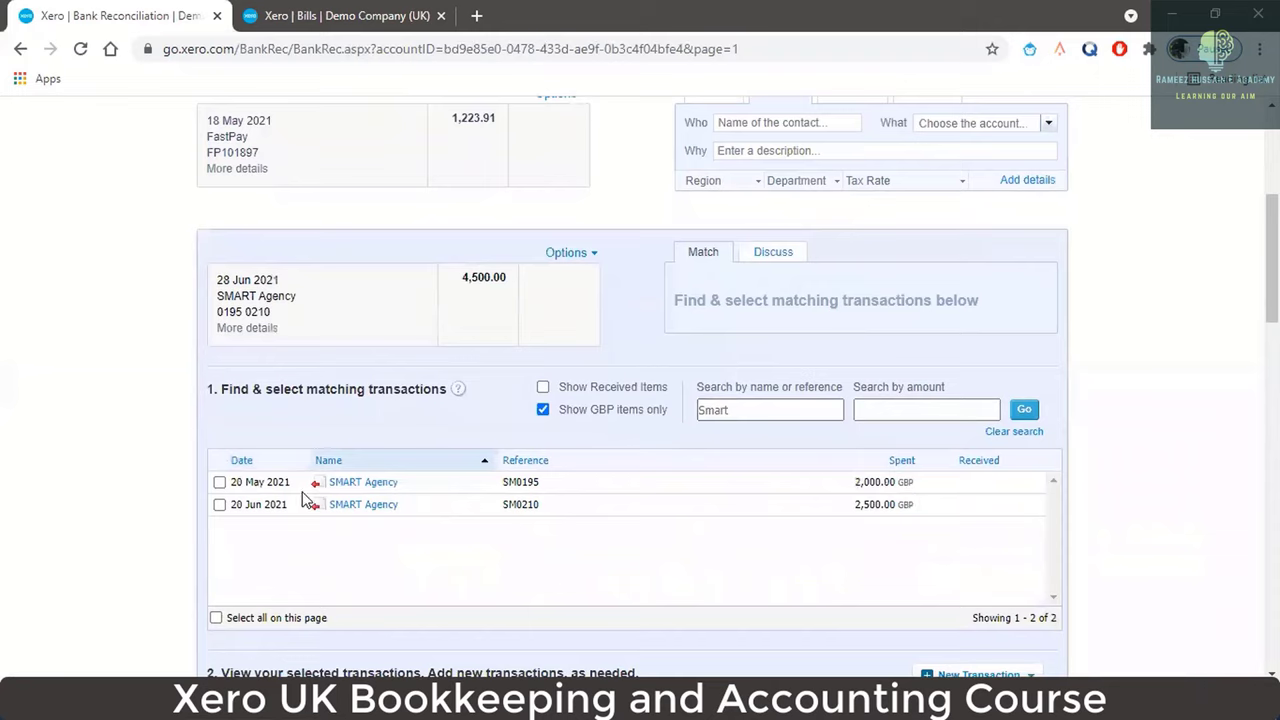
pyautogui.click(219, 482)
pyautogui.click(219, 504)
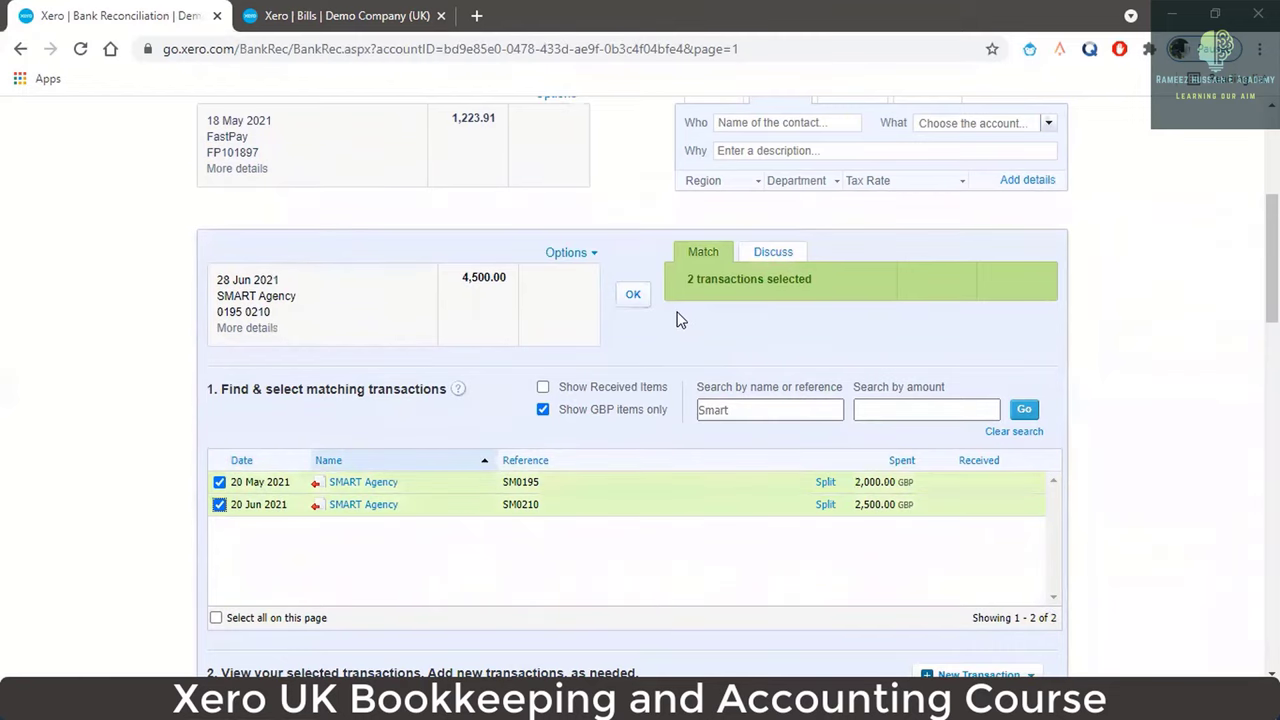
# Step: Reconcile the 4,500.00 line against both bills and switch to the Word notes
pyautogui.scroll(3, 625, 345)
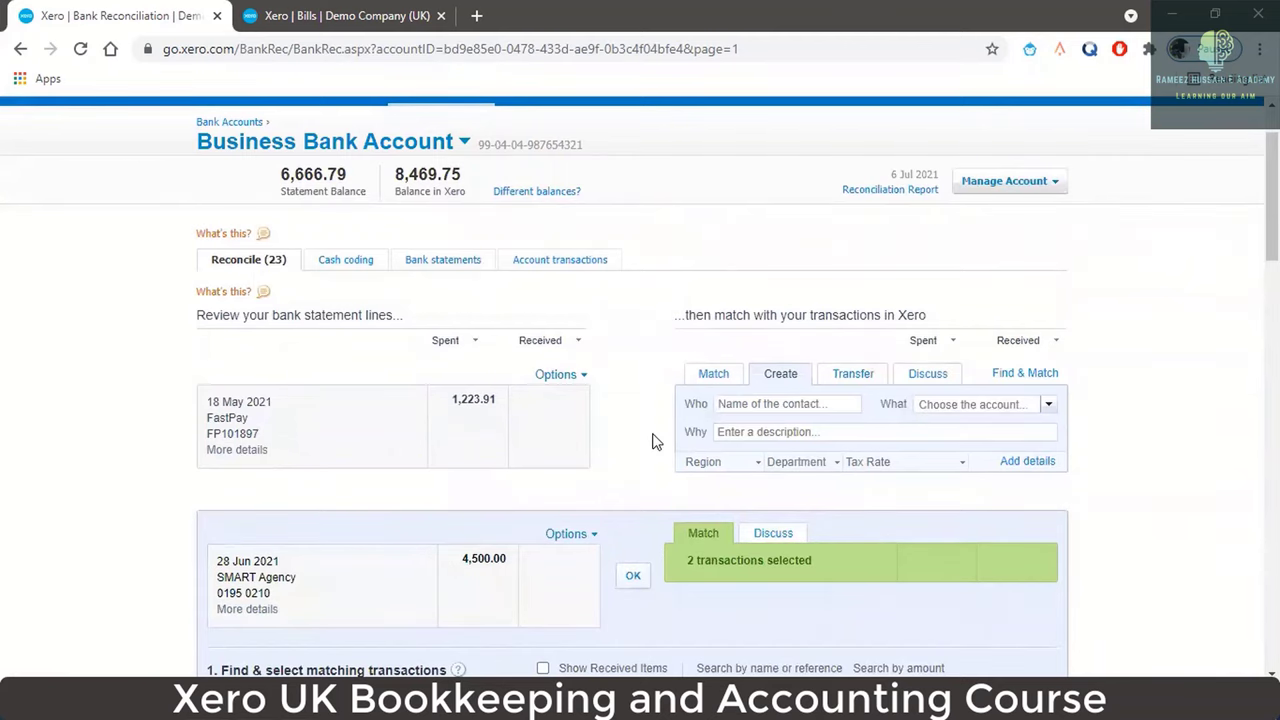
pyautogui.scroll(-2, 655, 440)
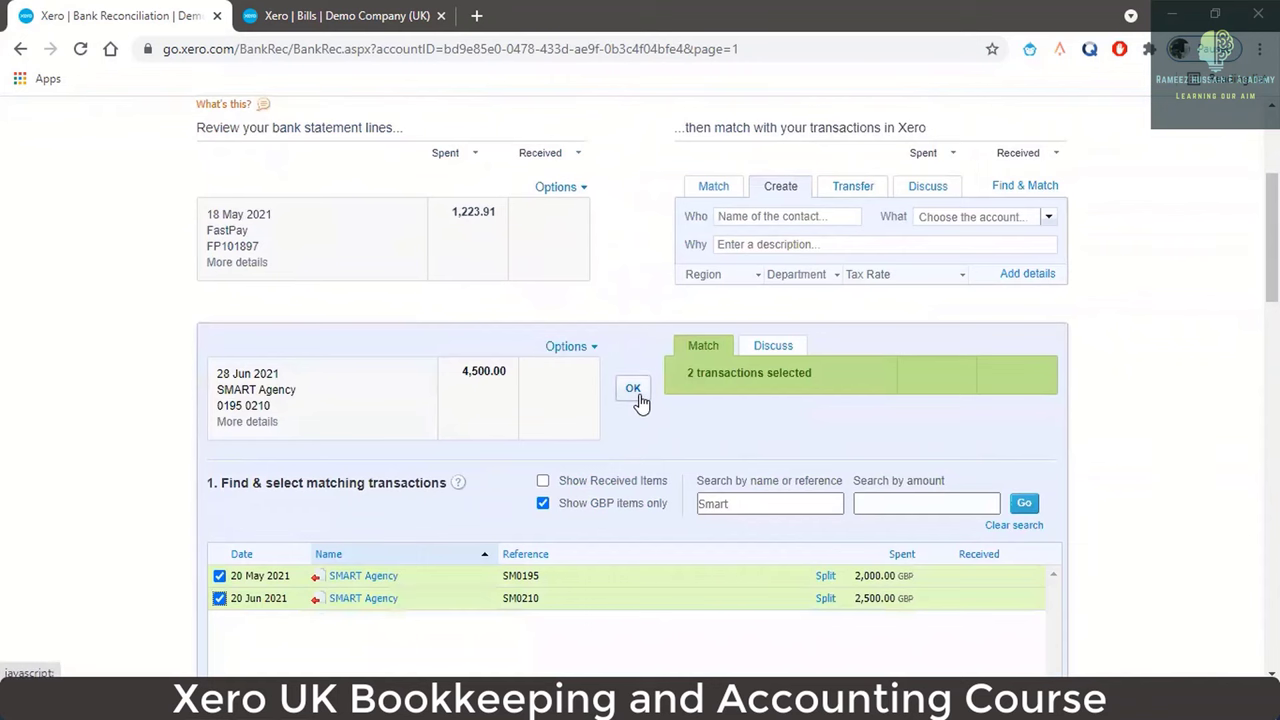
pyautogui.click(634, 390)
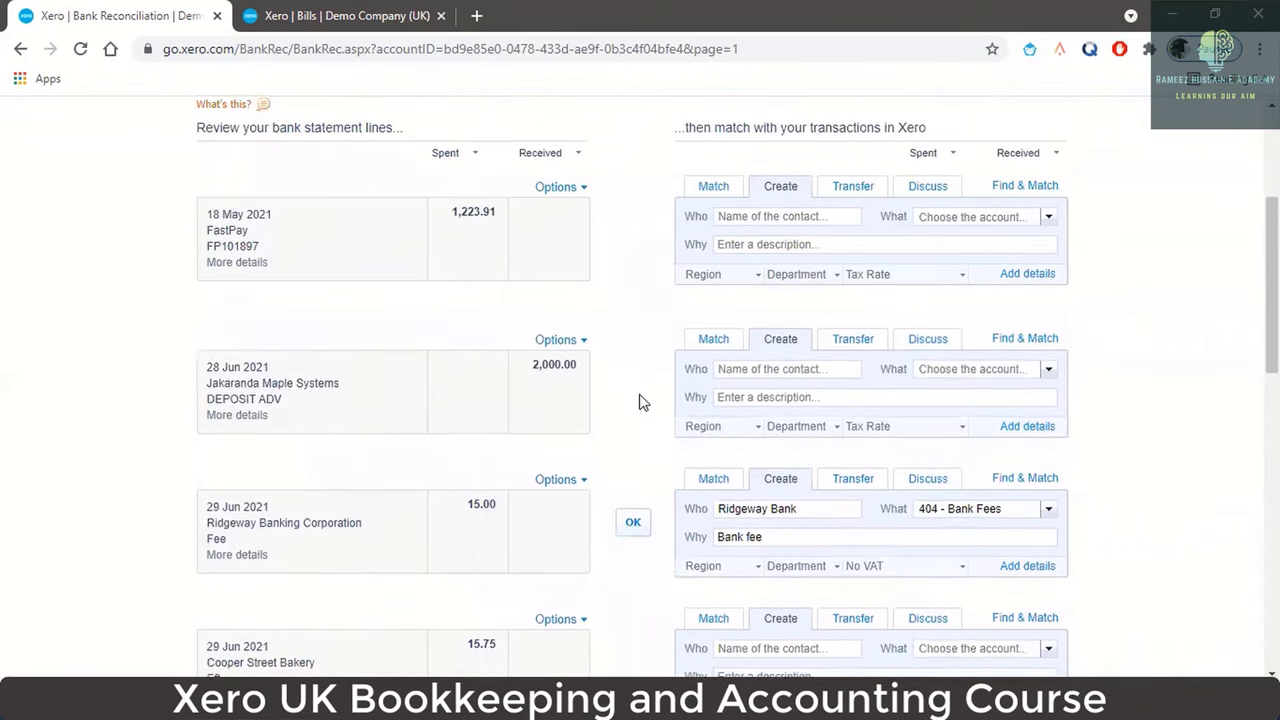
pyautogui.scroll(2, 643, 401)
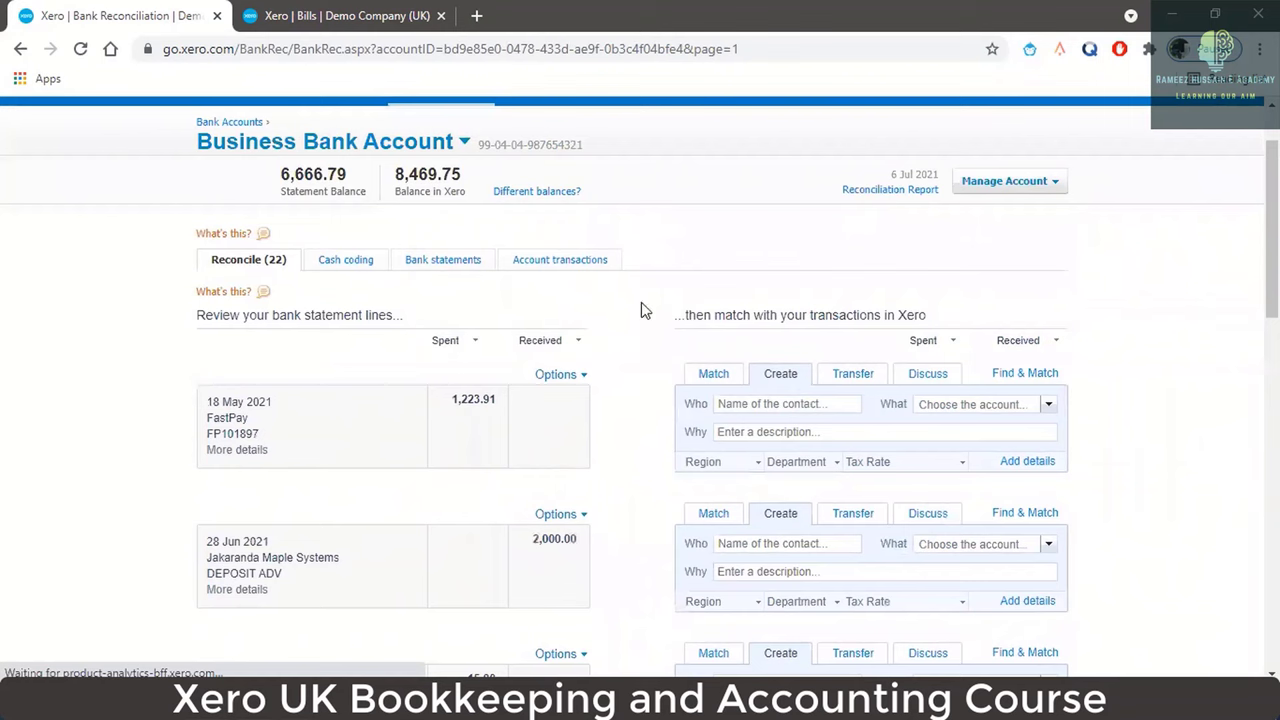
pyautogui.scroll(-1, 560, 335)
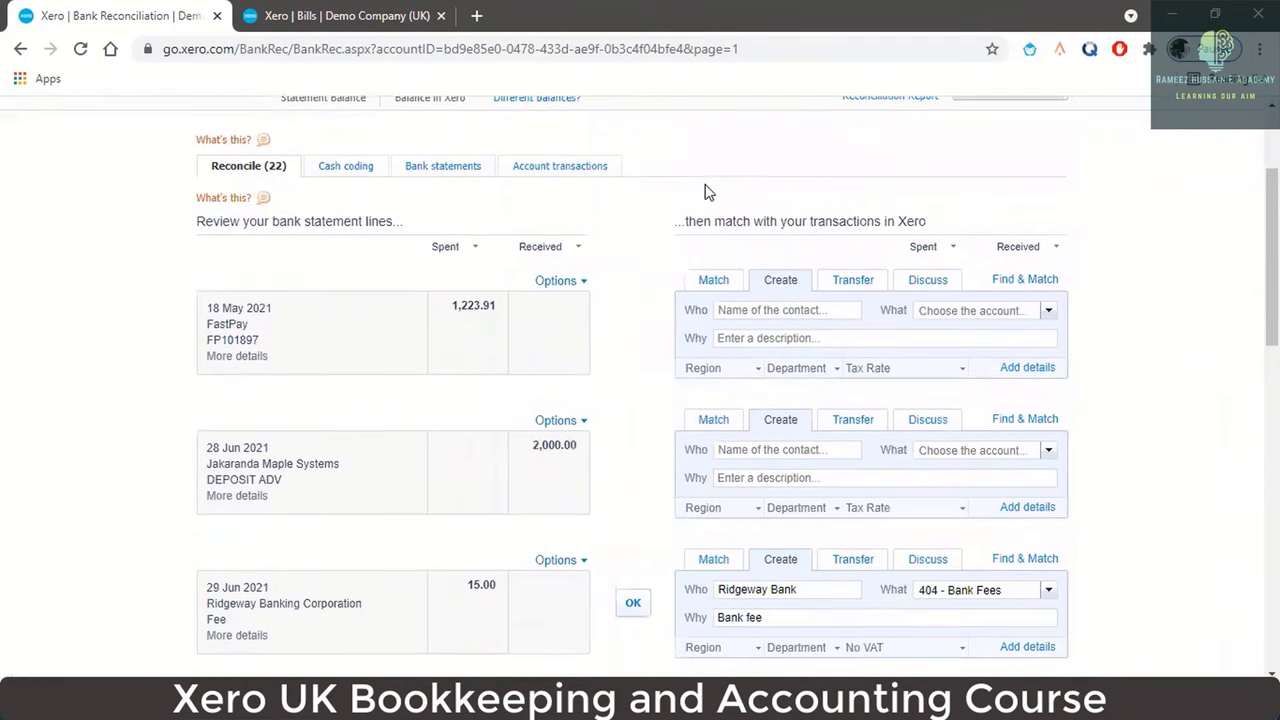
pyautogui.scroll(-2, 641, 258)
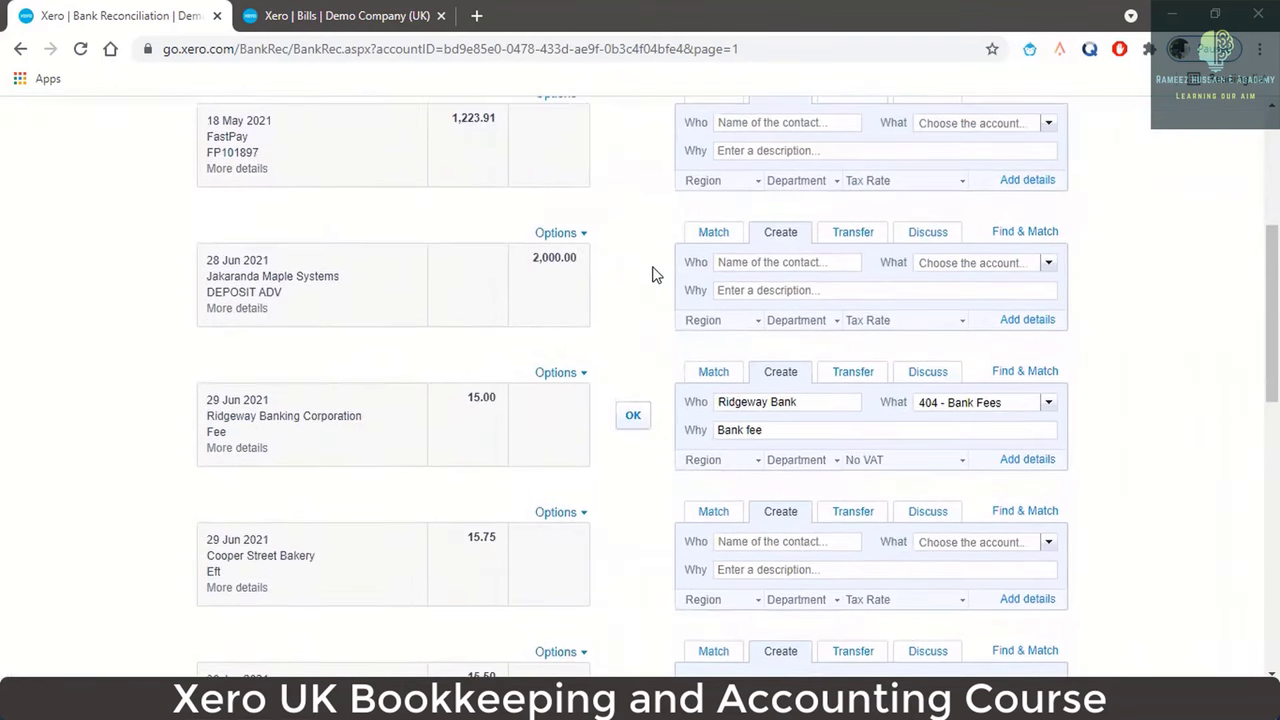
pyautogui.scroll(1, 658, 276)
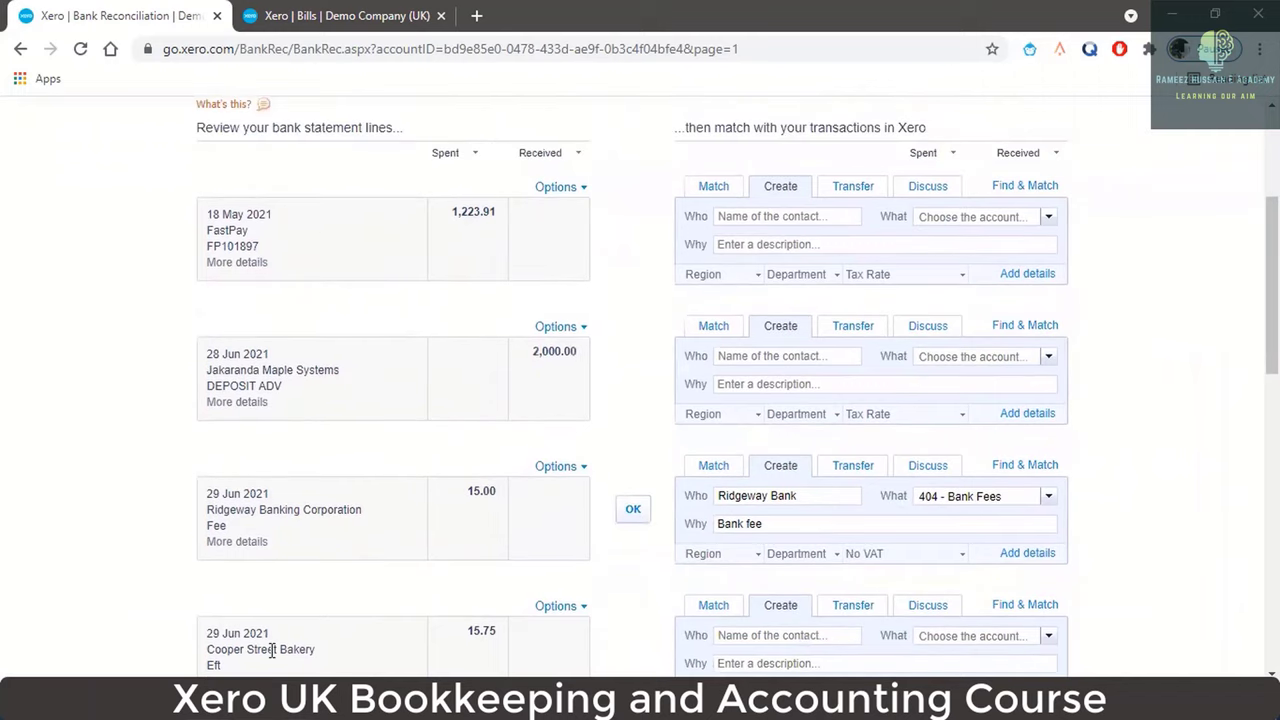
pyautogui.hotkey('alt', 'Tab')
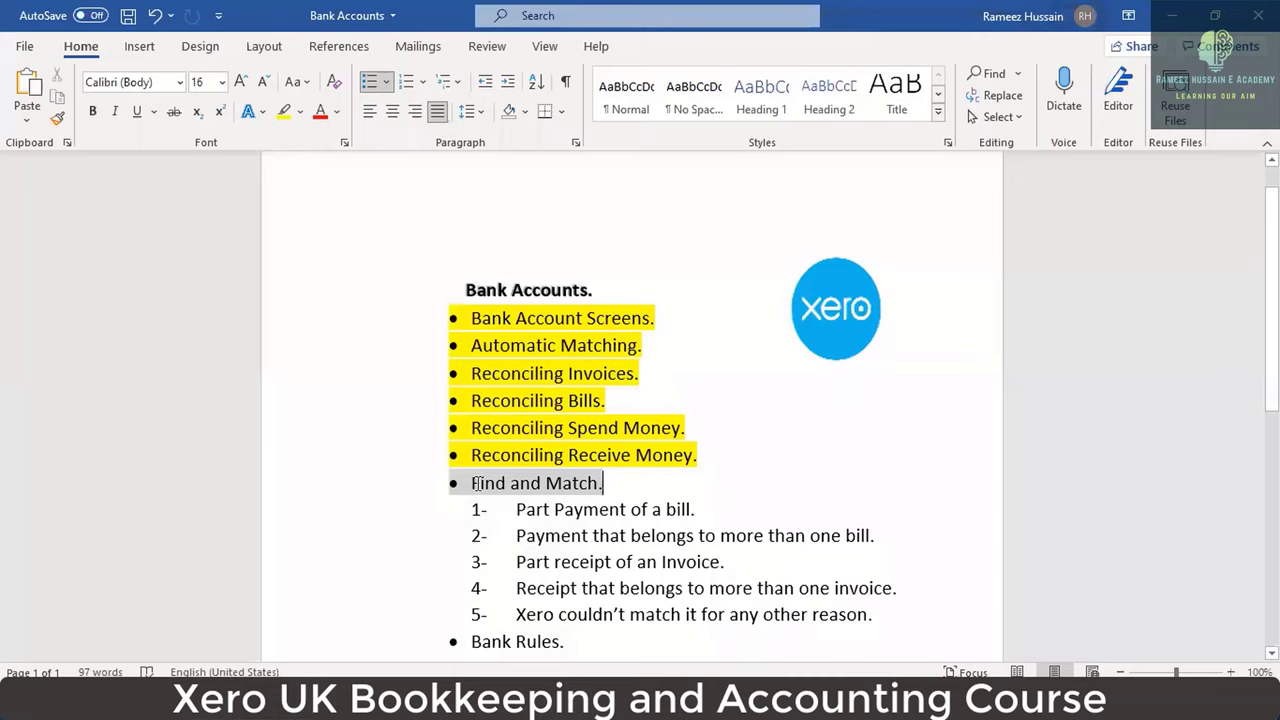
# Step: Highlight 'Find and Match' and its five numbered sub-points in yellow
pyautogui.moveTo(473, 483); pyautogui.dragTo(522, 484)
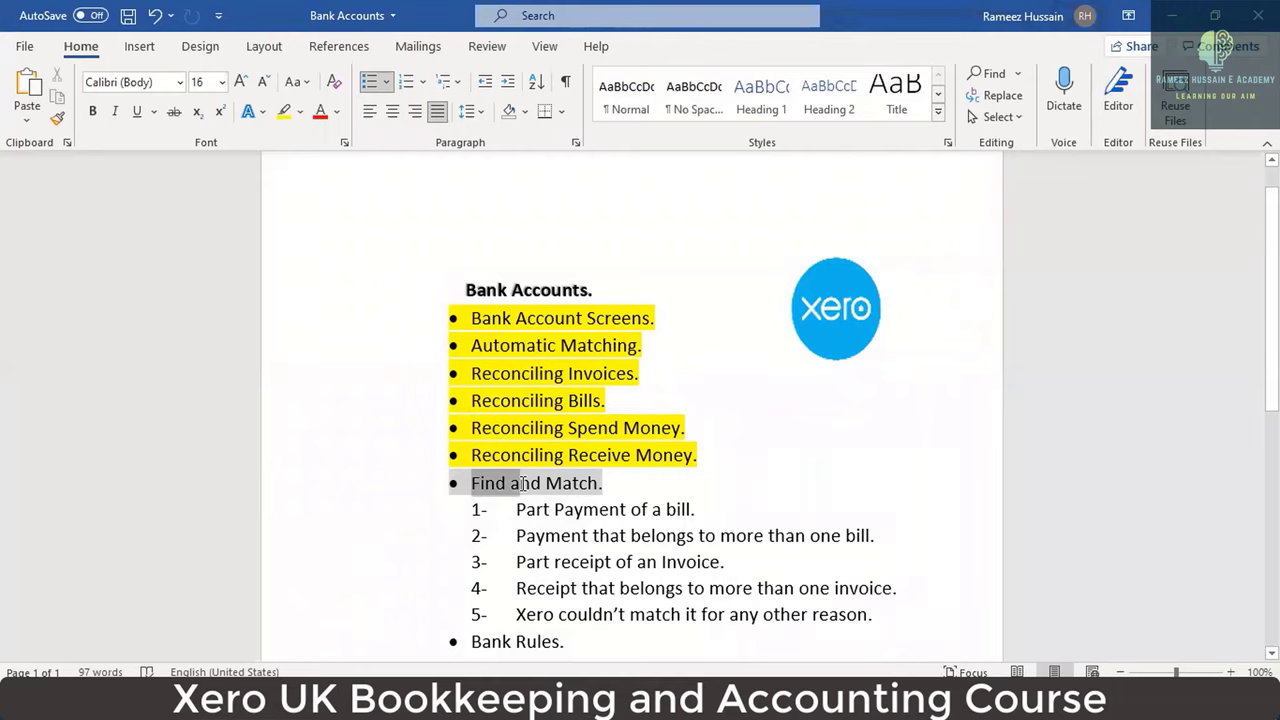
pyautogui.moveTo(522, 484); pyautogui.dragTo(894, 608)
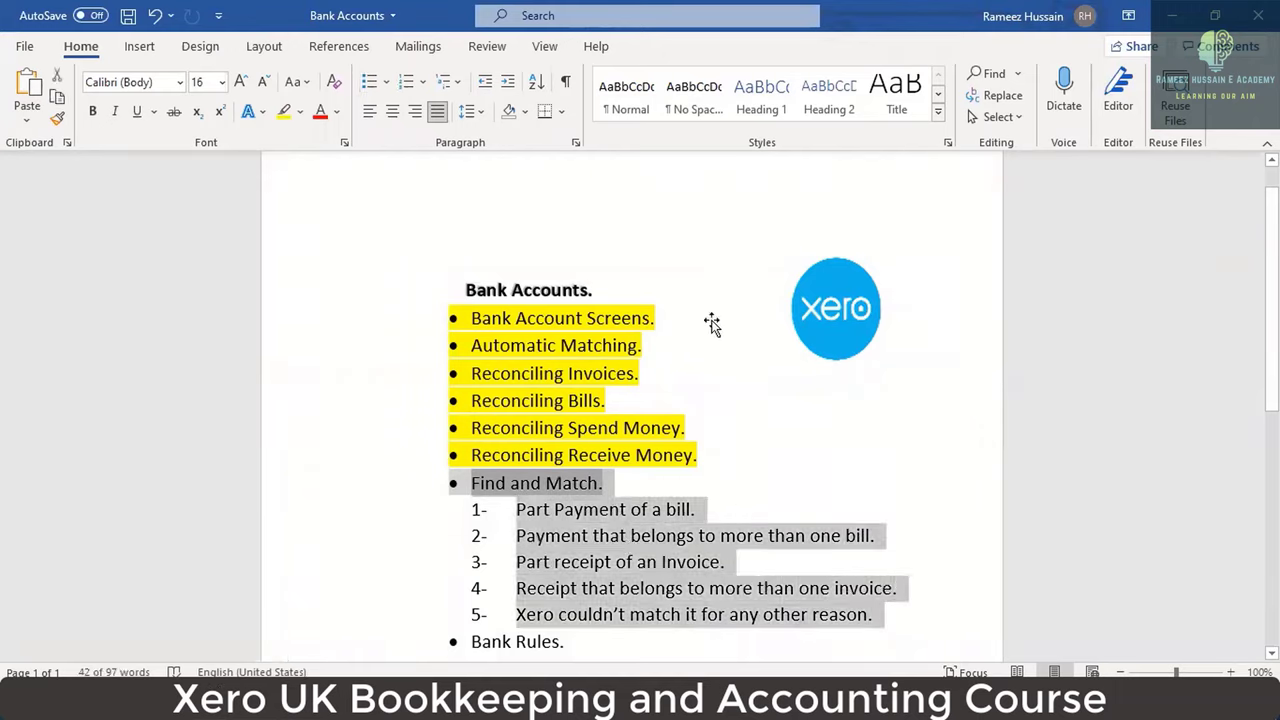
pyautogui.click(285, 111)
pyautogui.click(787, 438)
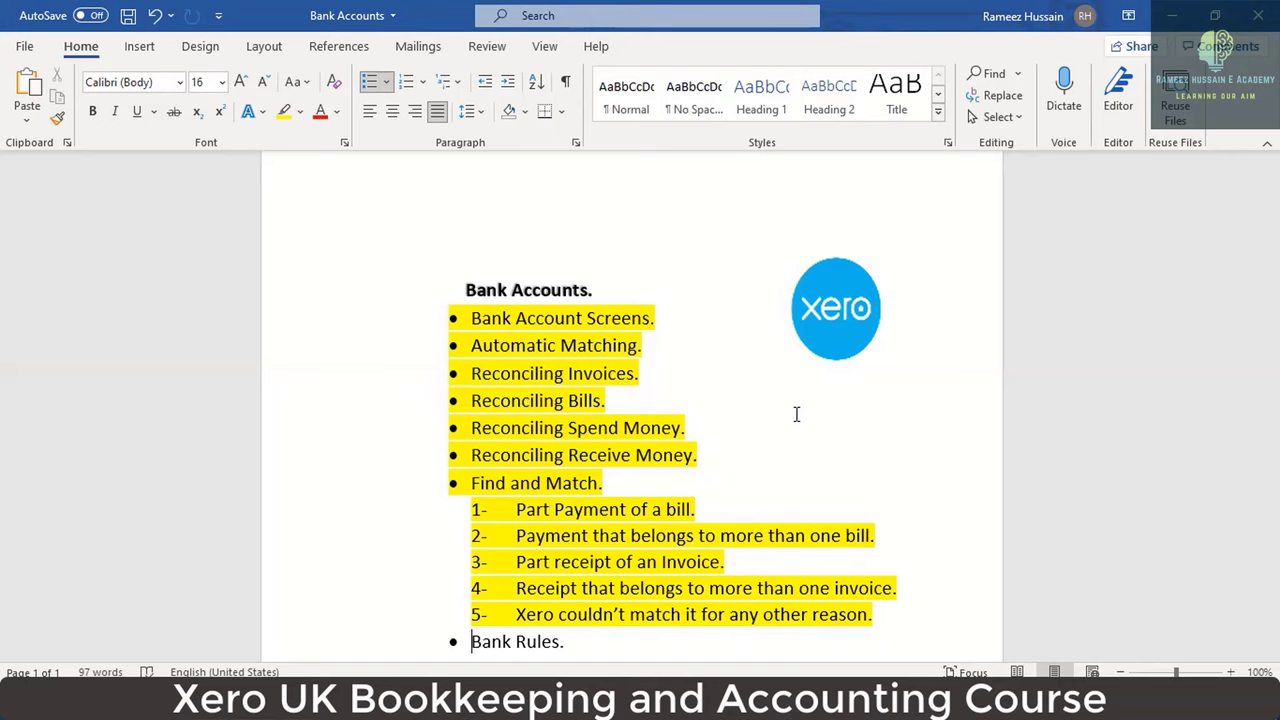
pyautogui.scroll(-5, 796, 414)
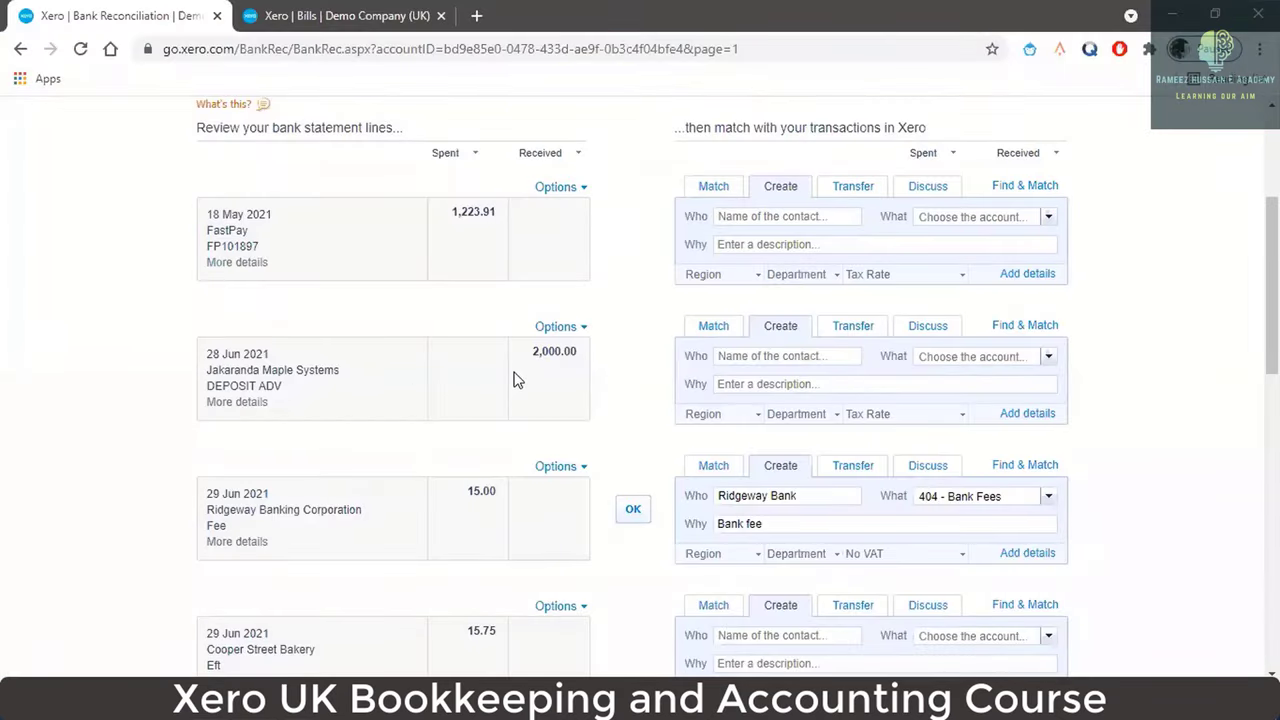
# Step: View and close the statement details for the 15.00 Ridgeway Banking Corporation fee
pyautogui.scroll(1, 522, 380)
pyautogui.scroll(-2, 587, 337)
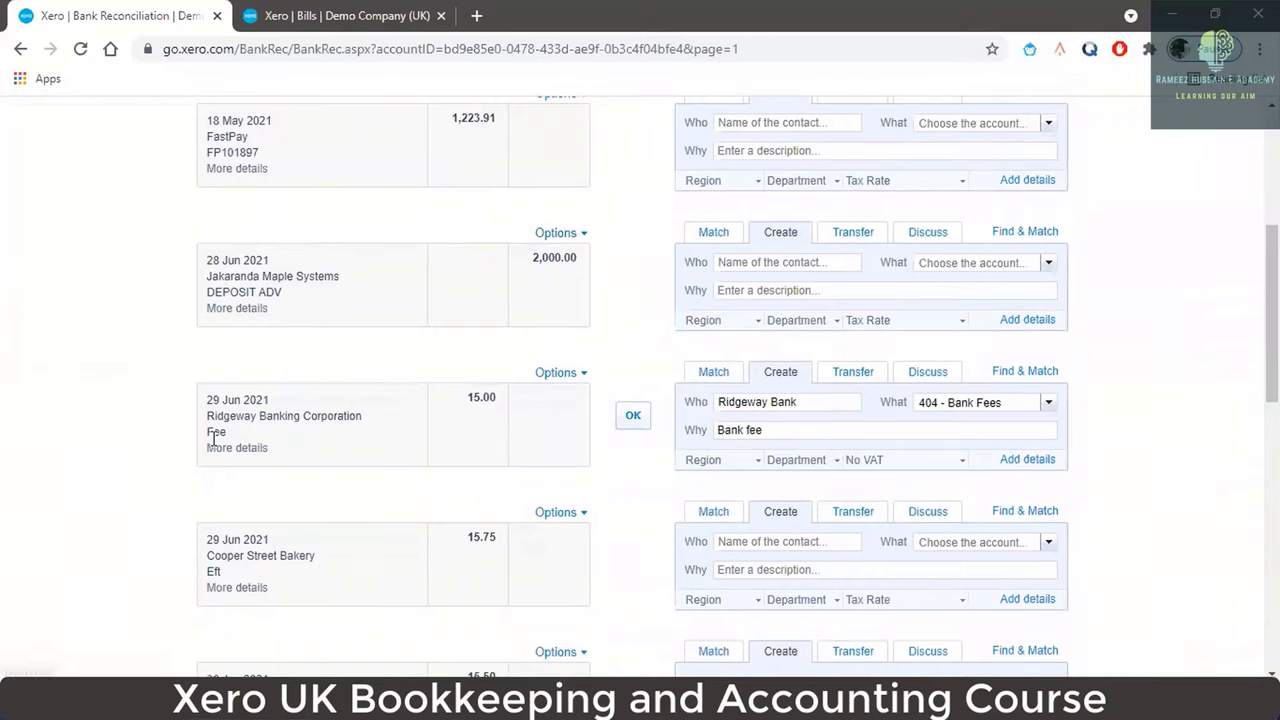
pyautogui.click(224, 452)
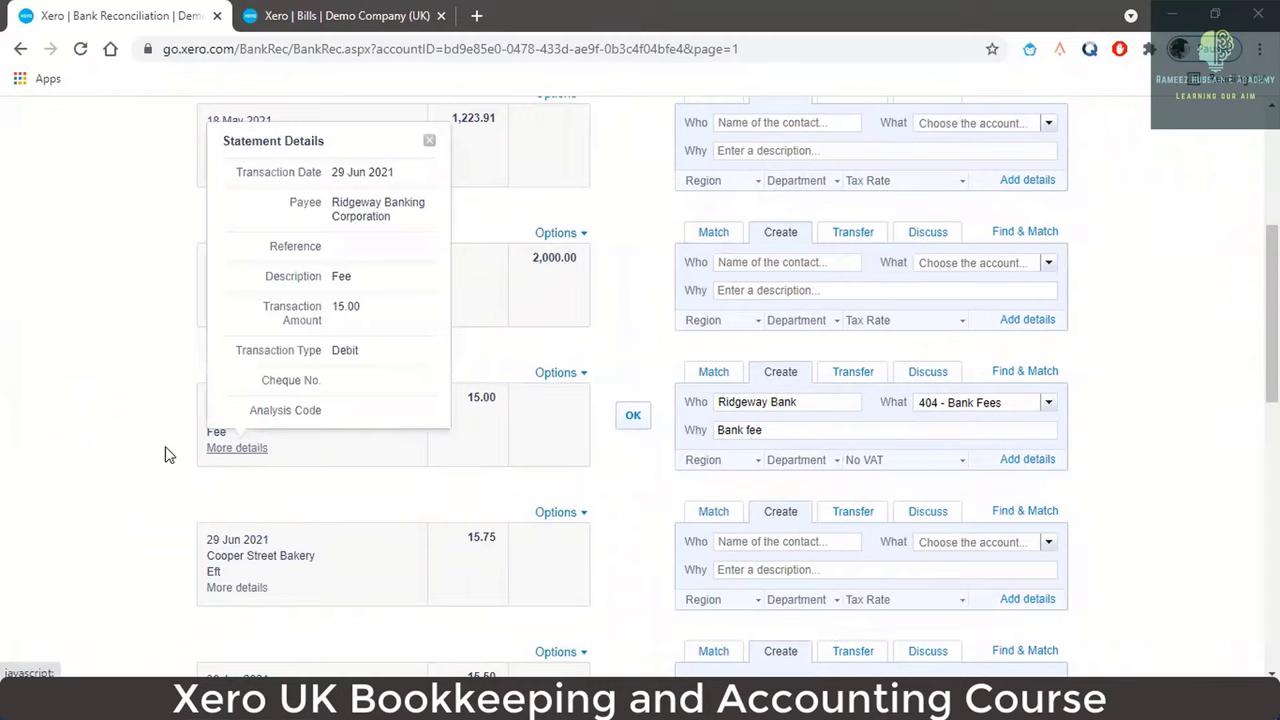
pyautogui.click(430, 144)
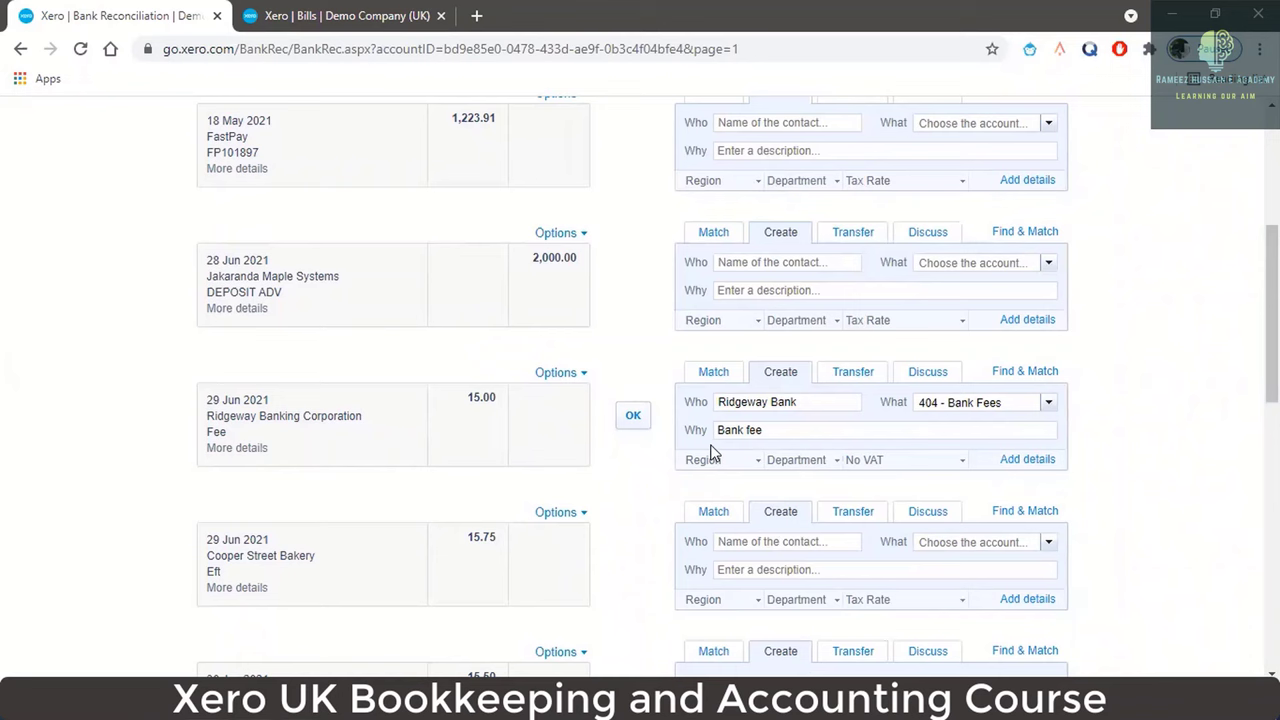
# Step: Go to the bank account's Bank Rules and start a new spend money rule
pyautogui.click(376, 15)
pyautogui.scroll(1, 1110, 200)
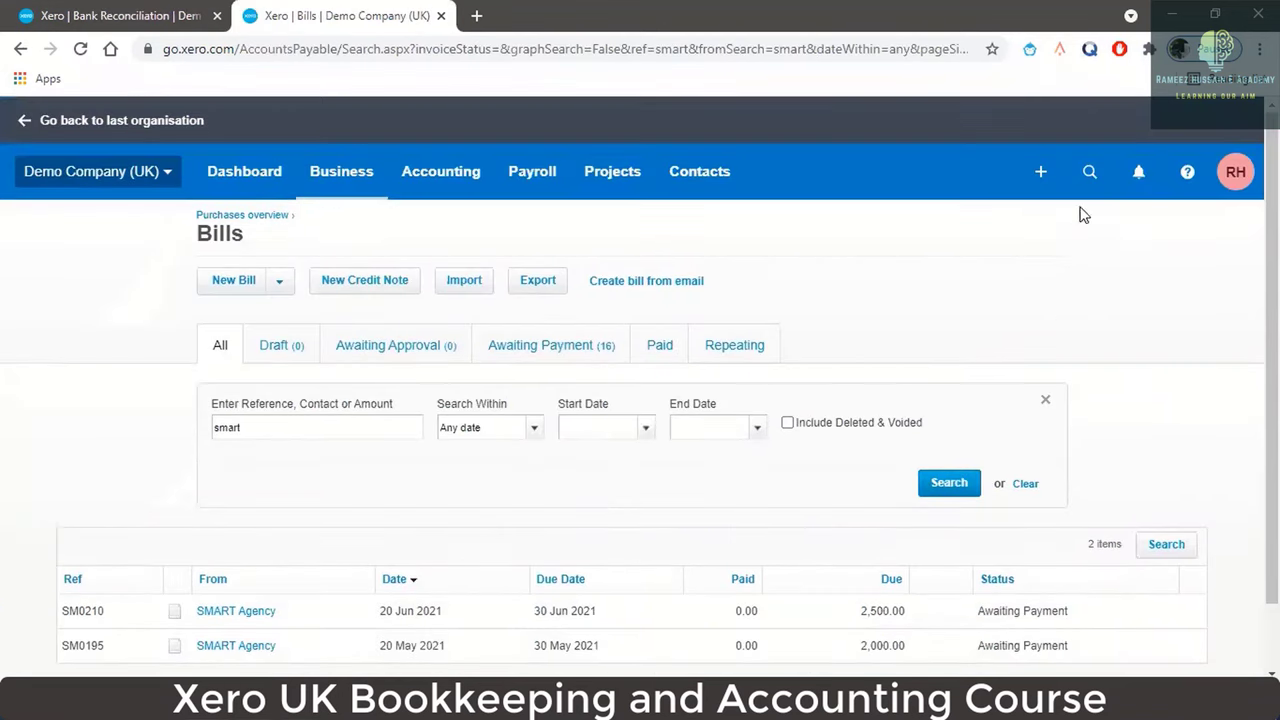
pyautogui.click(341, 180)
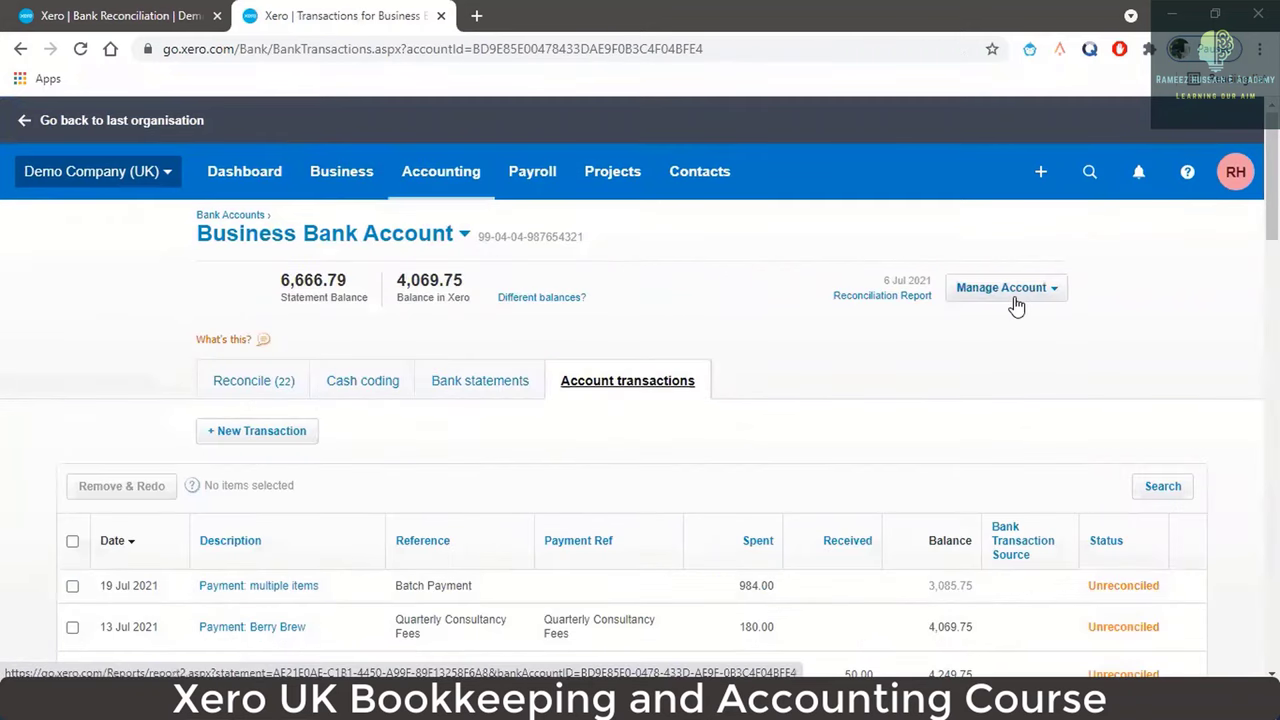
pyautogui.click(1014, 298)
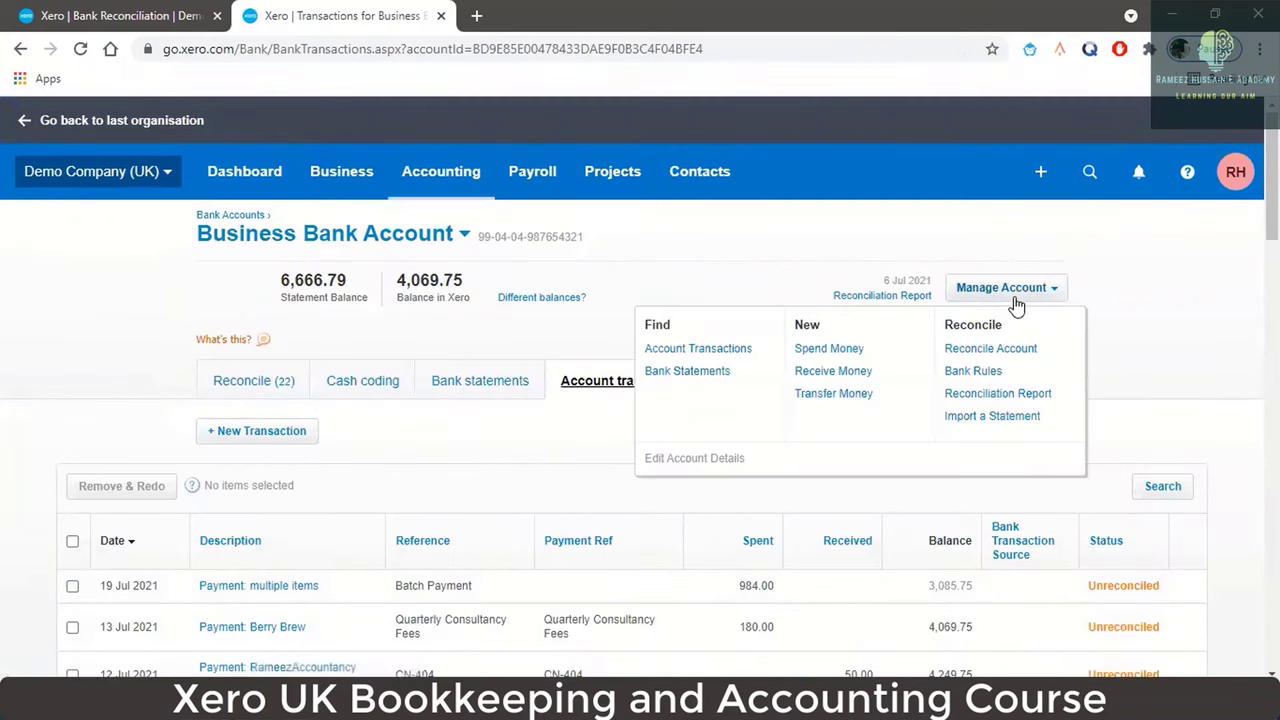
pyautogui.click(988, 372)
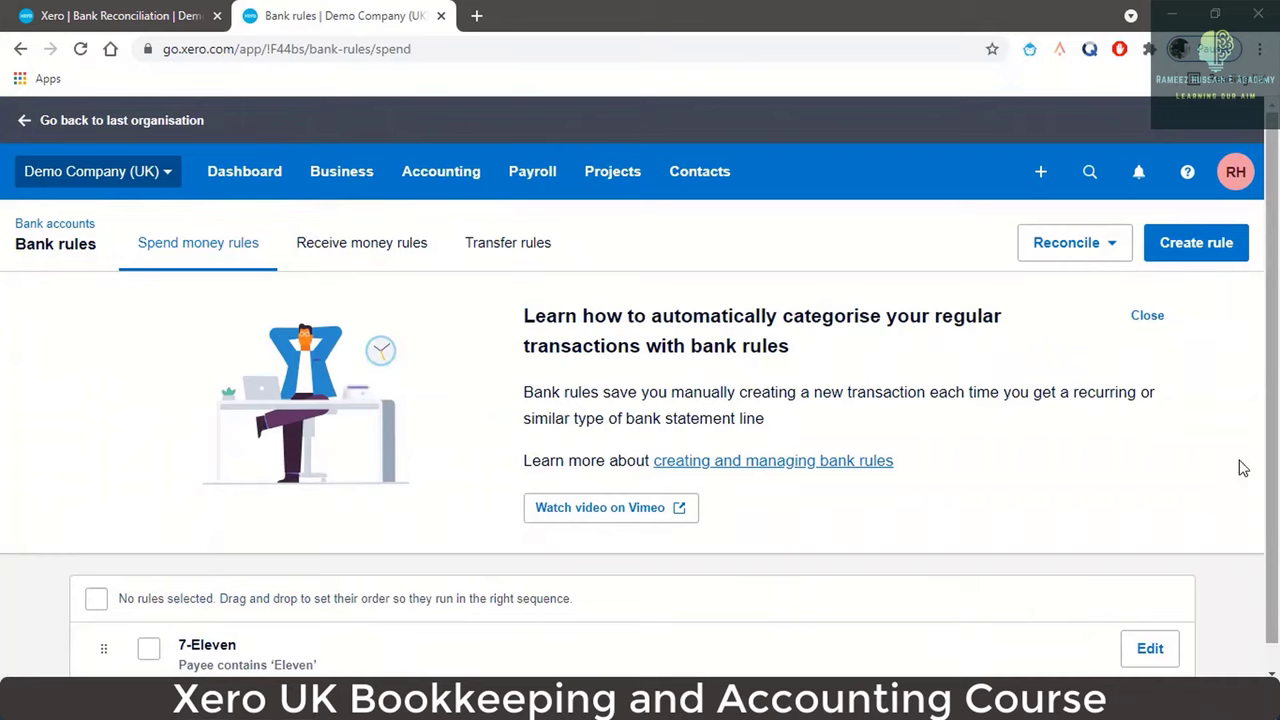
pyautogui.click(1187, 252)
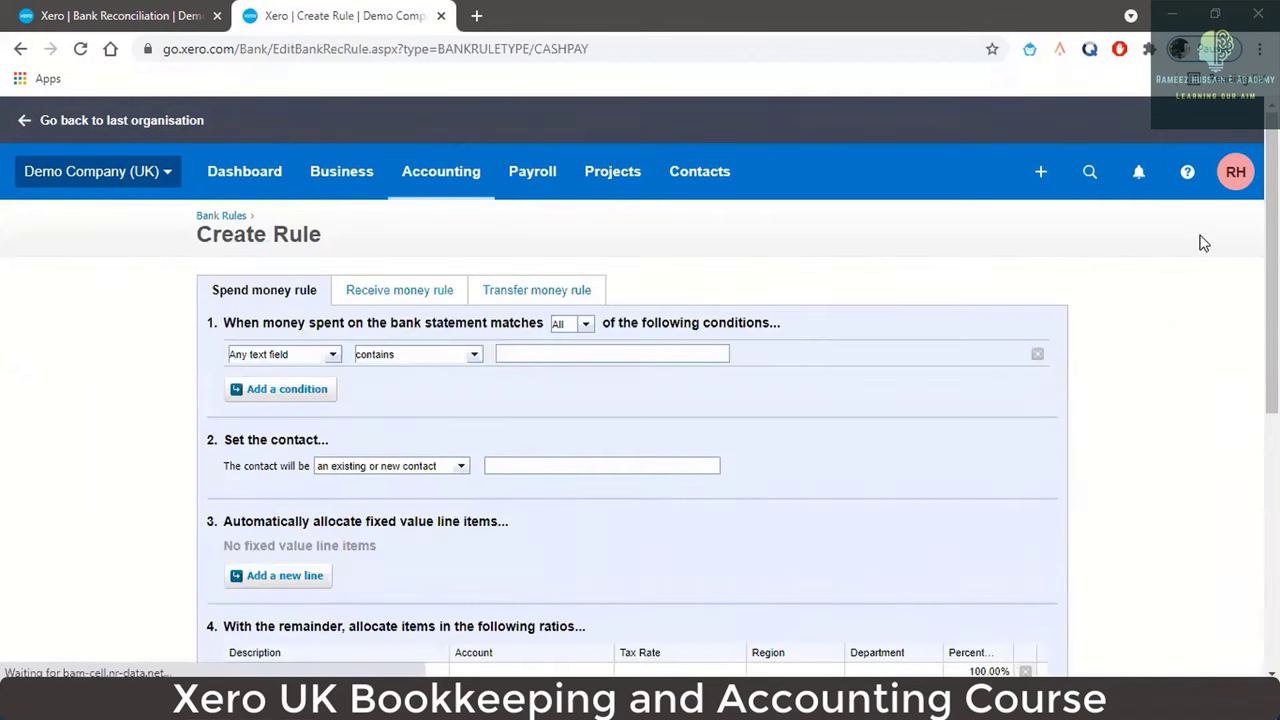
pyautogui.click(150, 17)
pyautogui.scroll(-2, 486, 294)
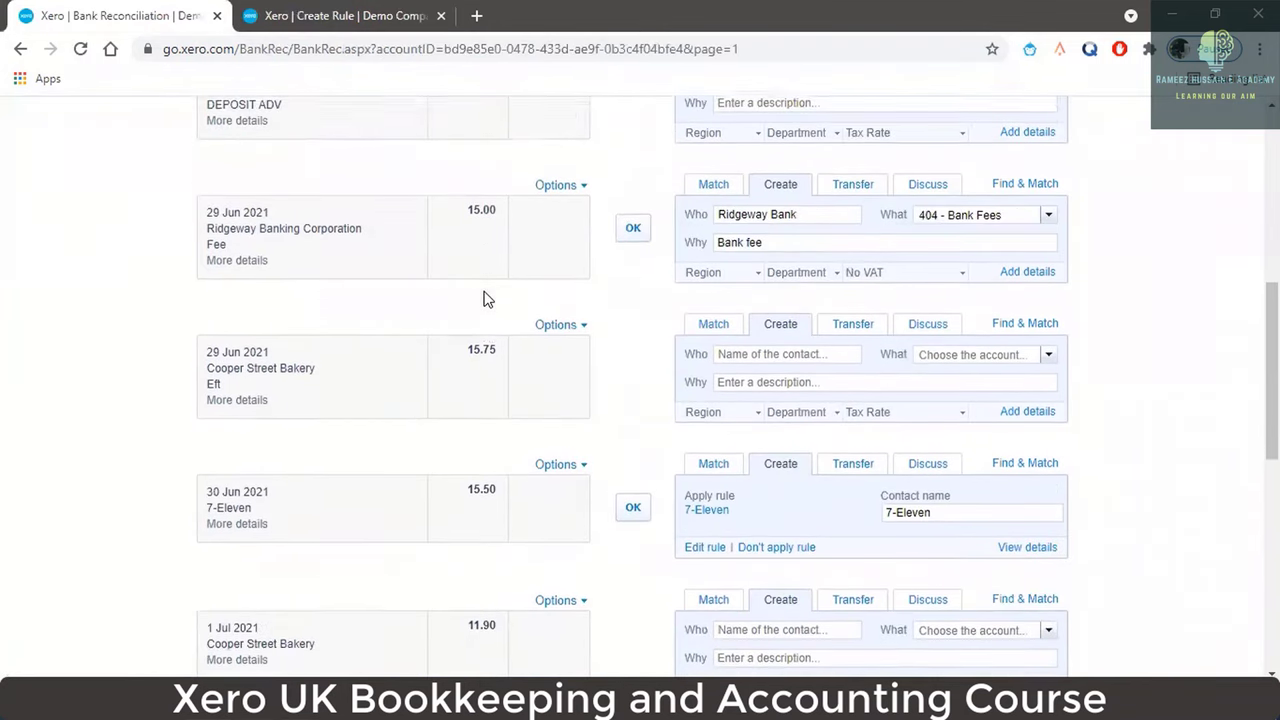
pyautogui.scroll(-1, 486, 298)
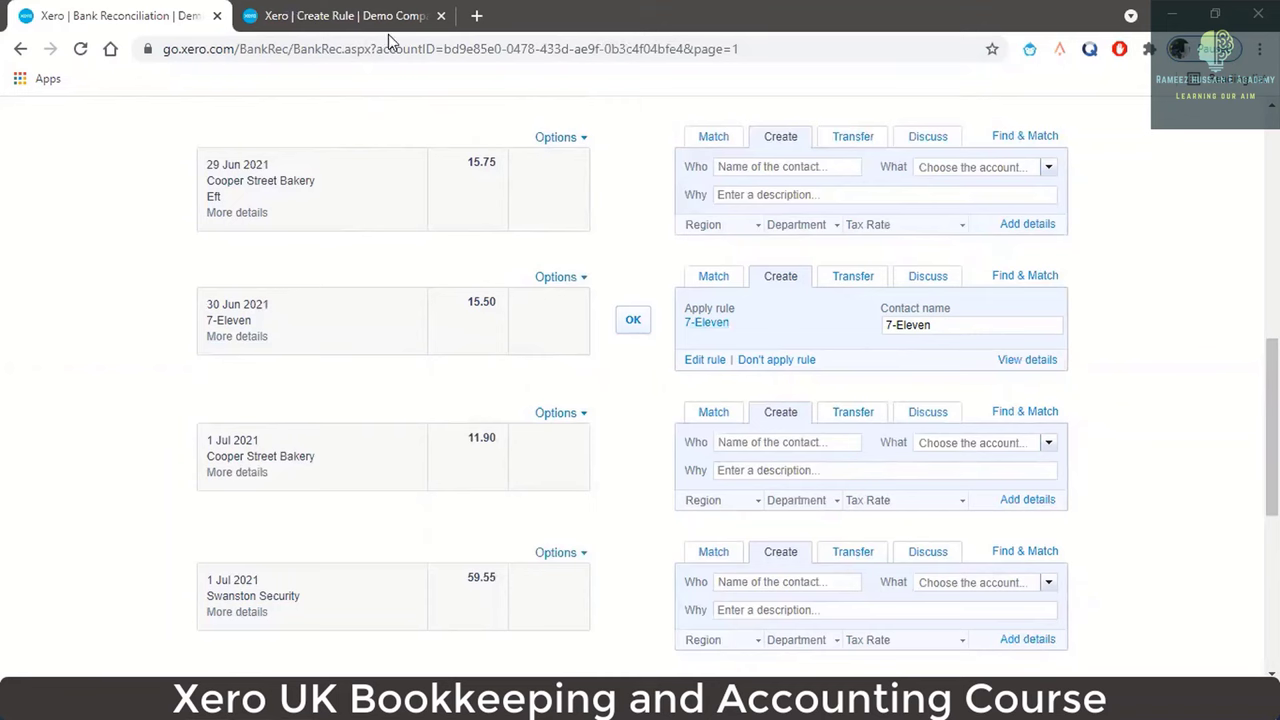
pyautogui.scroll(1, 400, 128)
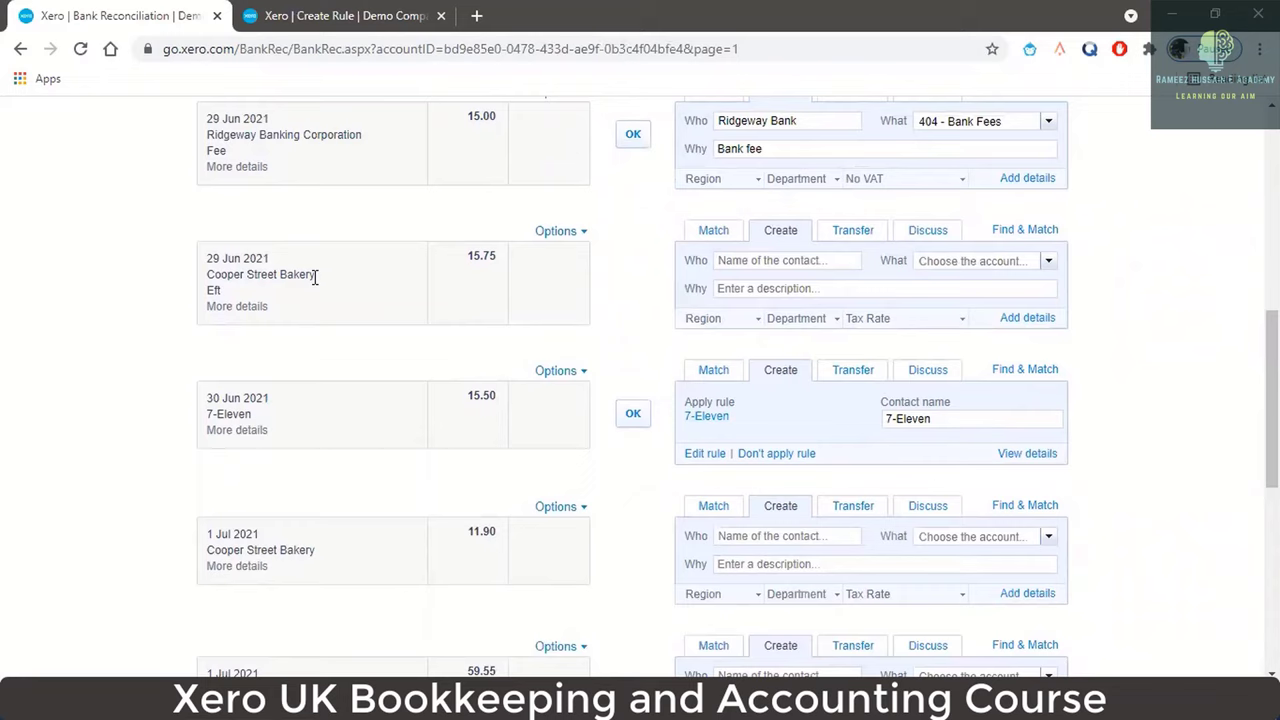
pyautogui.moveTo(314, 277); pyautogui.dragTo(198, 283)
pyautogui.hotkey('ctrl', 'c')
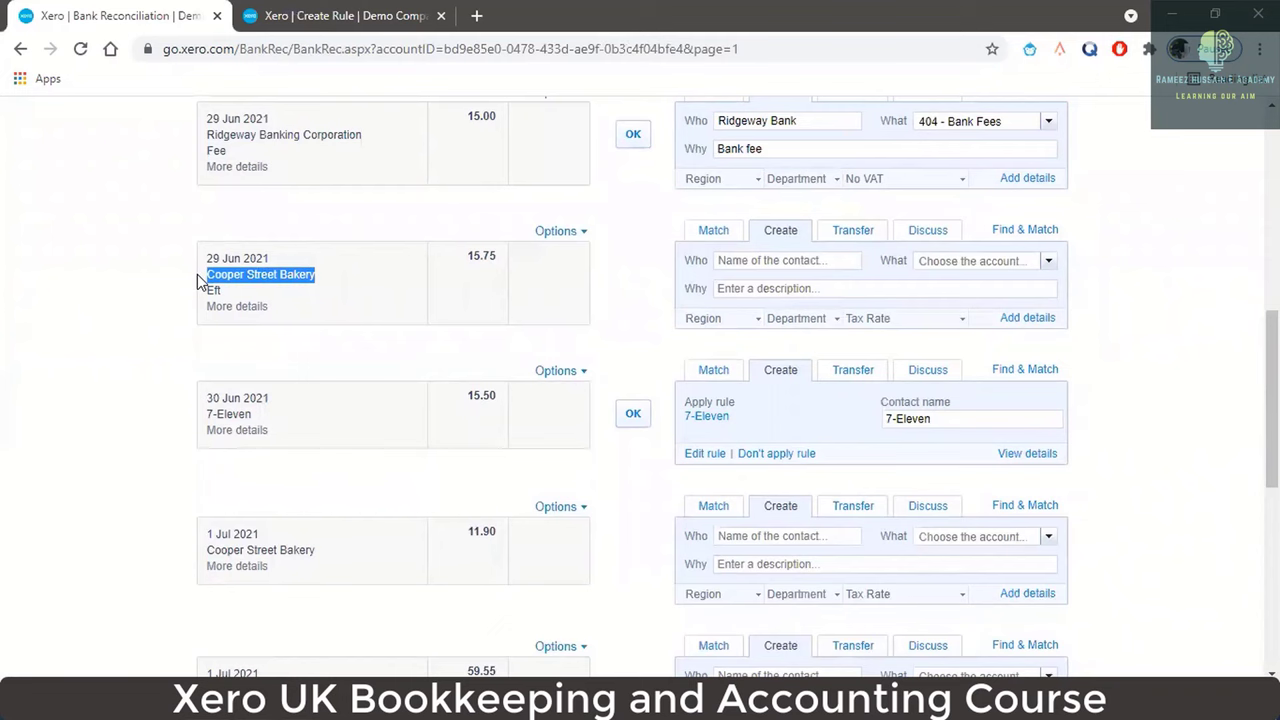
pyautogui.click(360, 16)
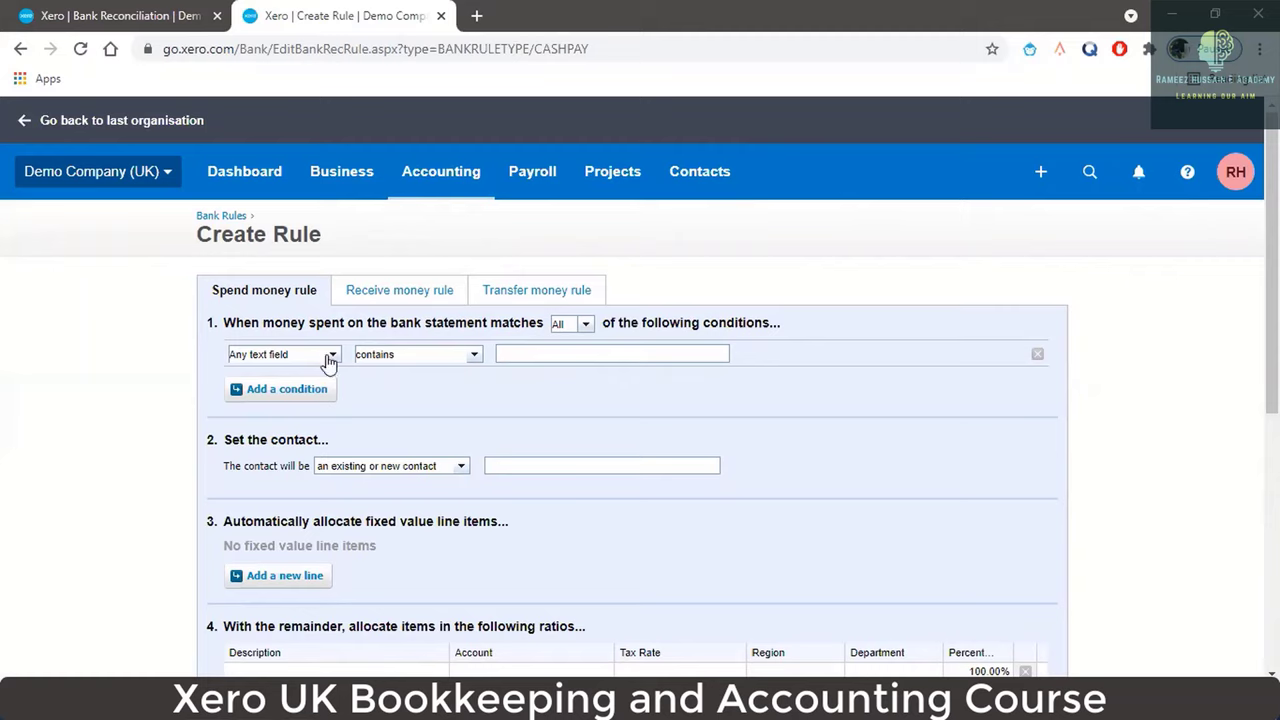
# Step: Set the rule to match Payee contains 'Cooper Street Bakery' with contact Cooper Street Bakery
pyautogui.click(324, 356)
pyautogui.click(293, 375)
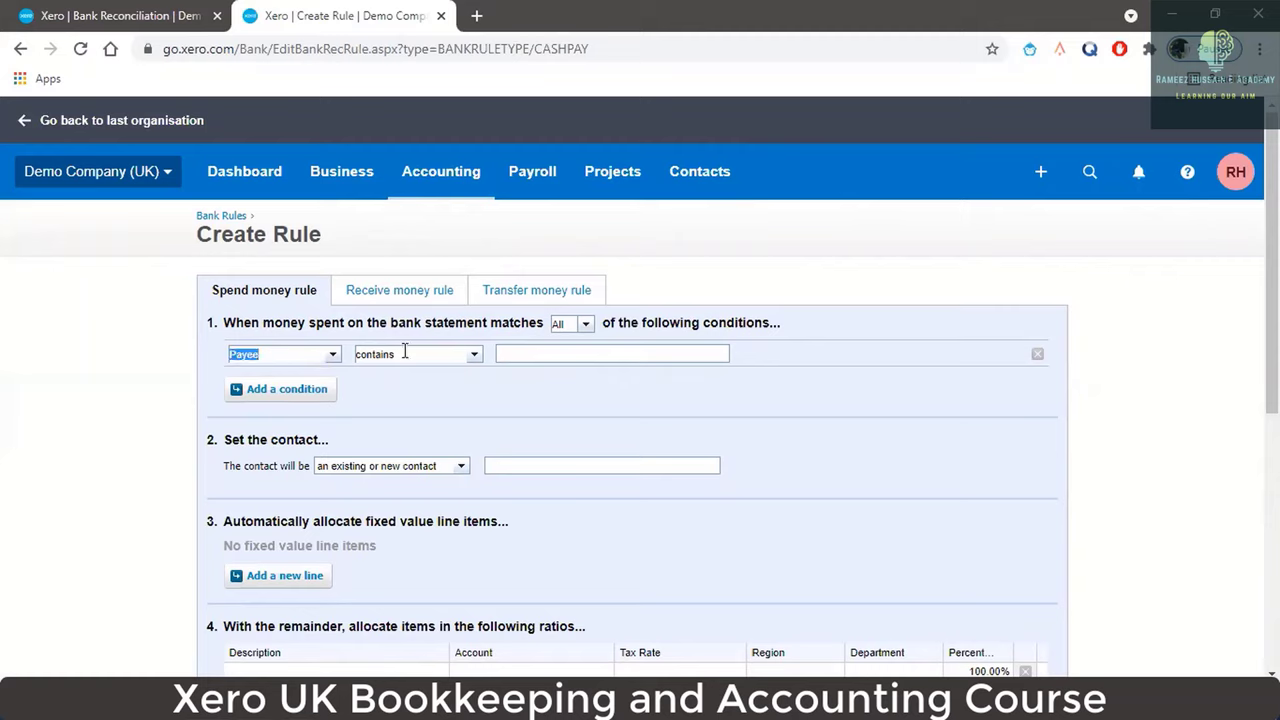
pyautogui.click(575, 351)
pyautogui.hotkey('ctrl', 'v')
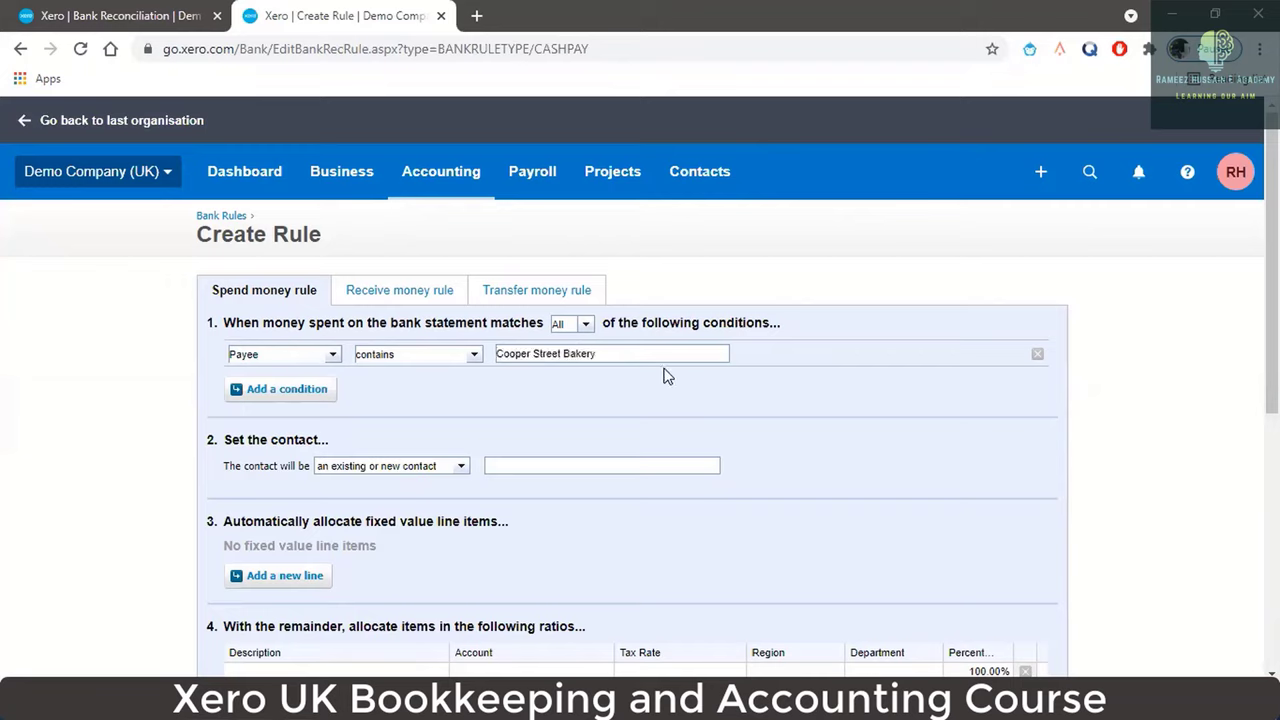
pyautogui.click(521, 467)
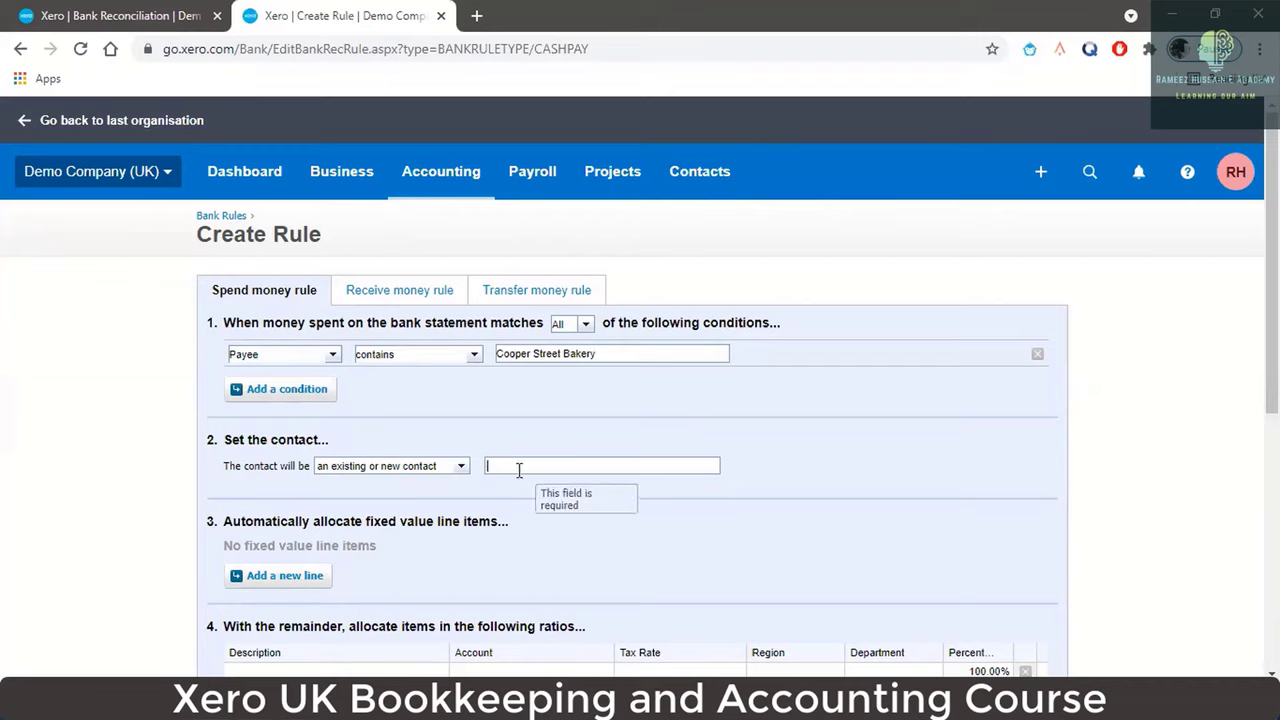
pyautogui.hotkey('ctrl', 'v')
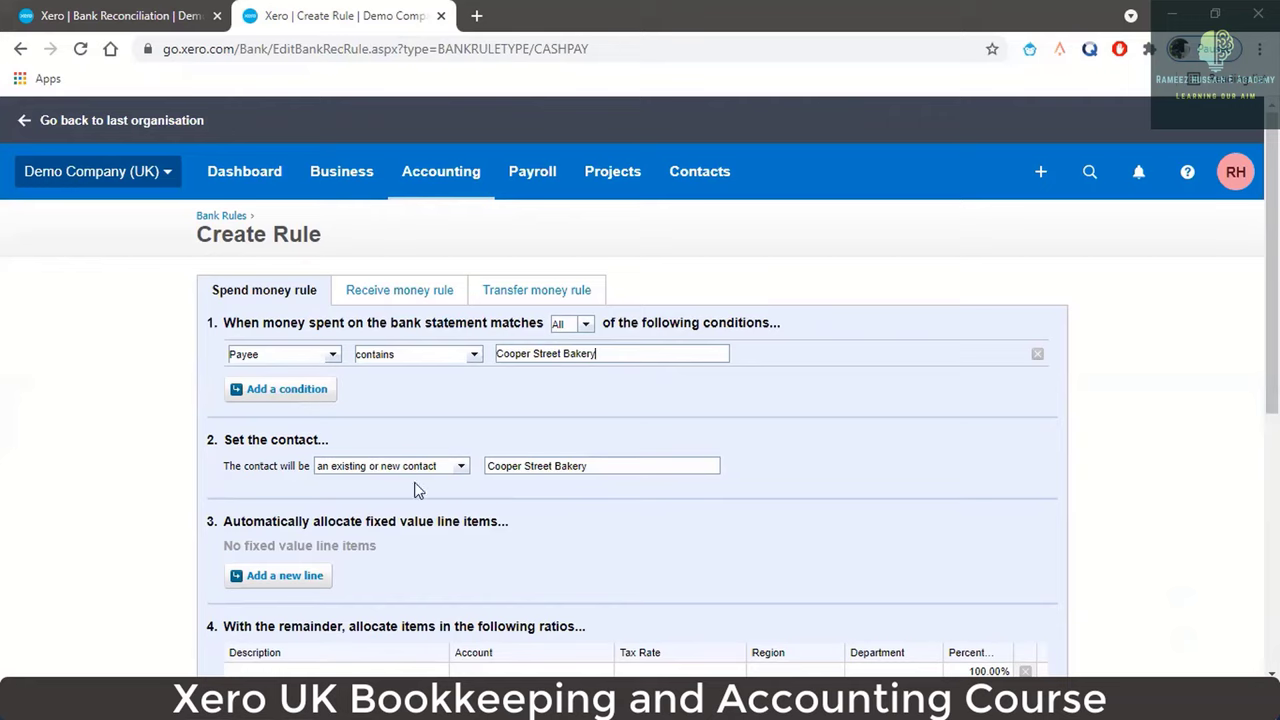
pyautogui.click(620, 466)
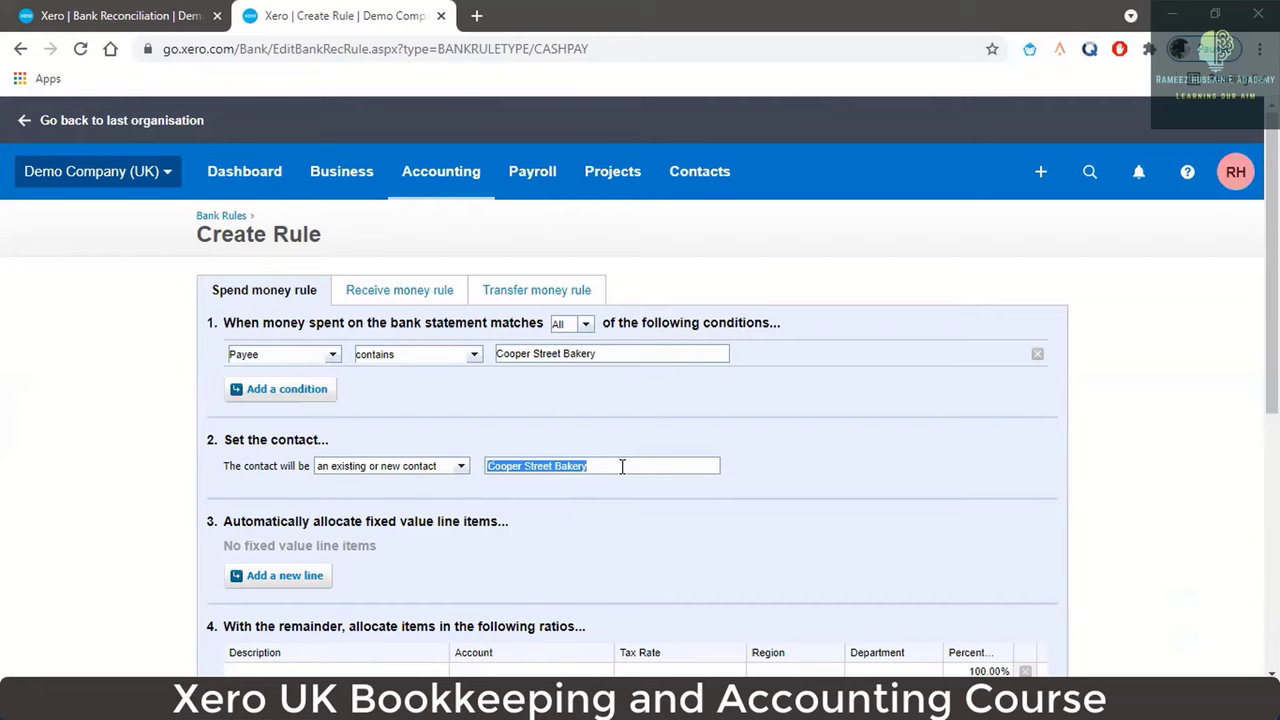
pyautogui.click(620, 466)
# Step: Add a fixed value line item to the rule, then remove it again
pyautogui.scroll(-1, 550, 446)
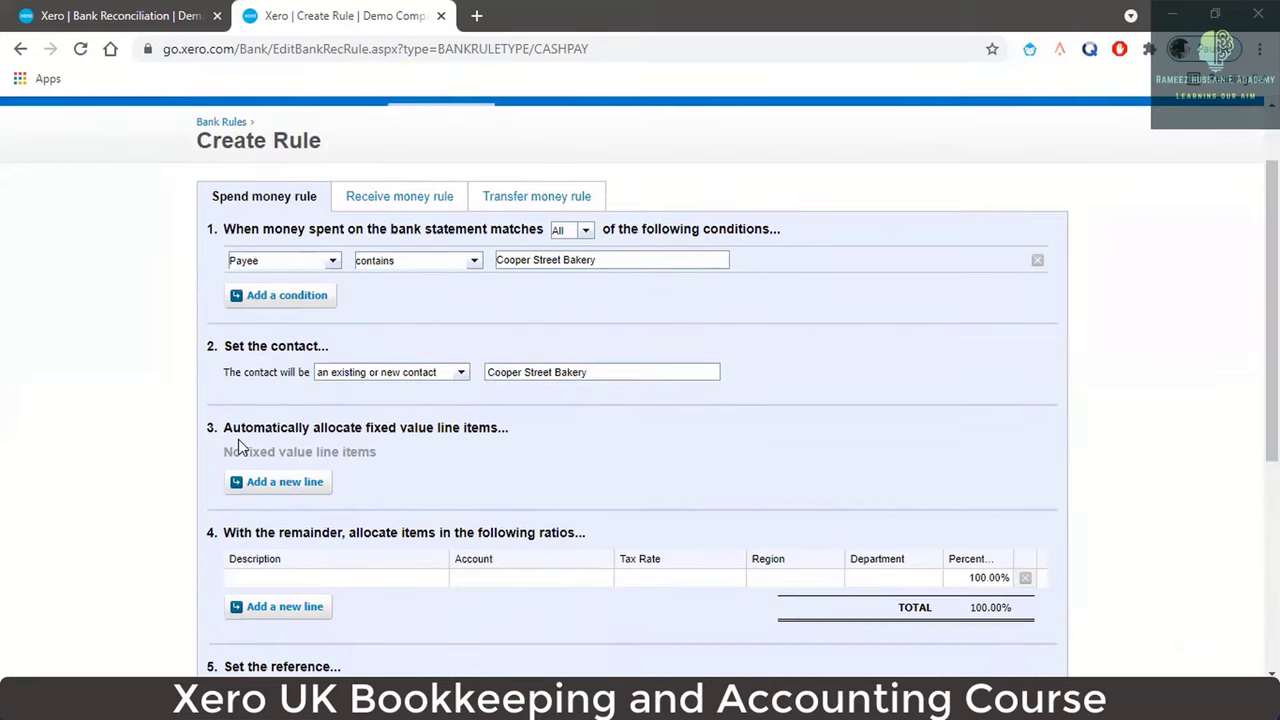
pyautogui.scroll(-2, 452, 438)
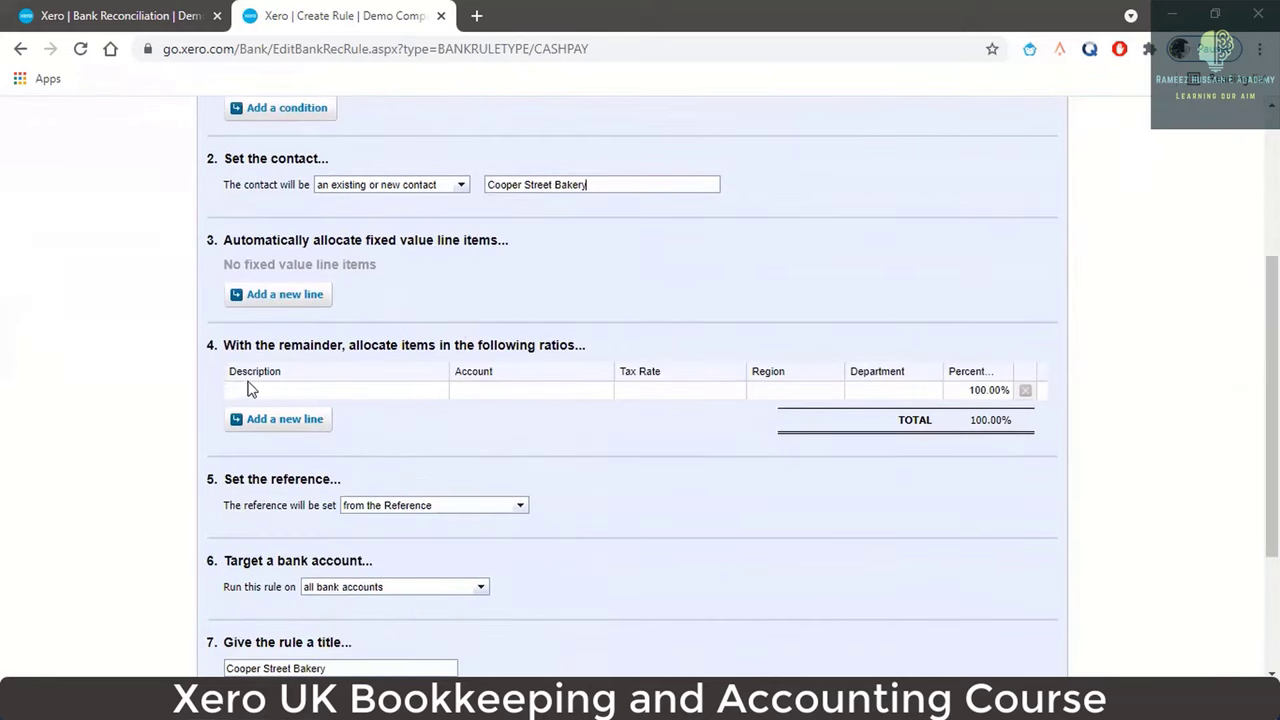
pyautogui.click(285, 298)
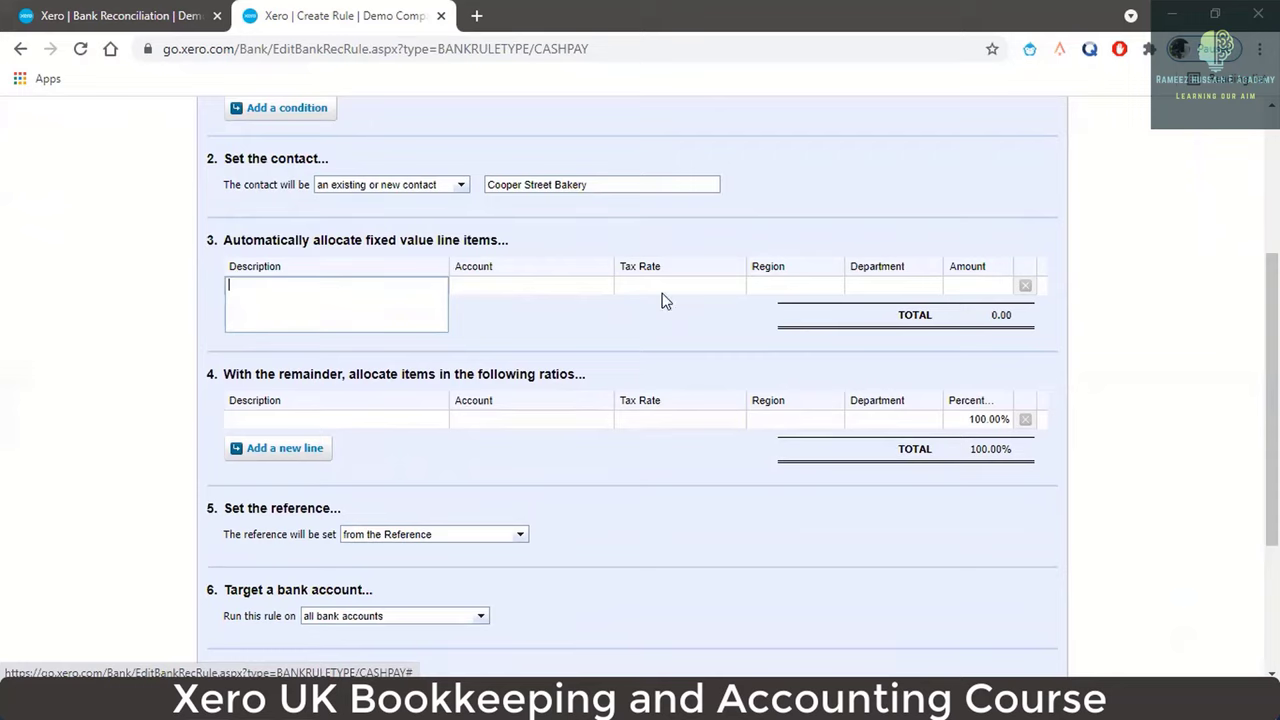
pyautogui.click(1025, 286)
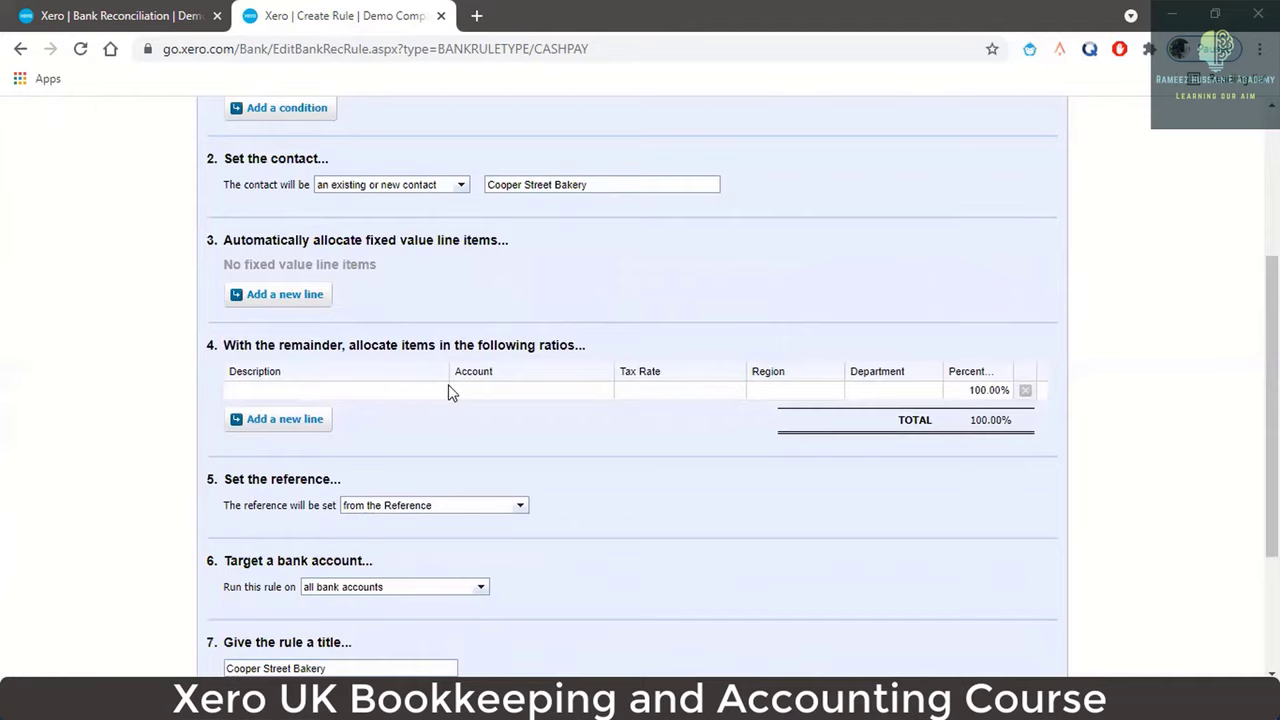
# Step: Describe the remainder line as 'Entertainment Expense' and code it to 420 Entertainment-100% business
pyautogui.click(399, 386)
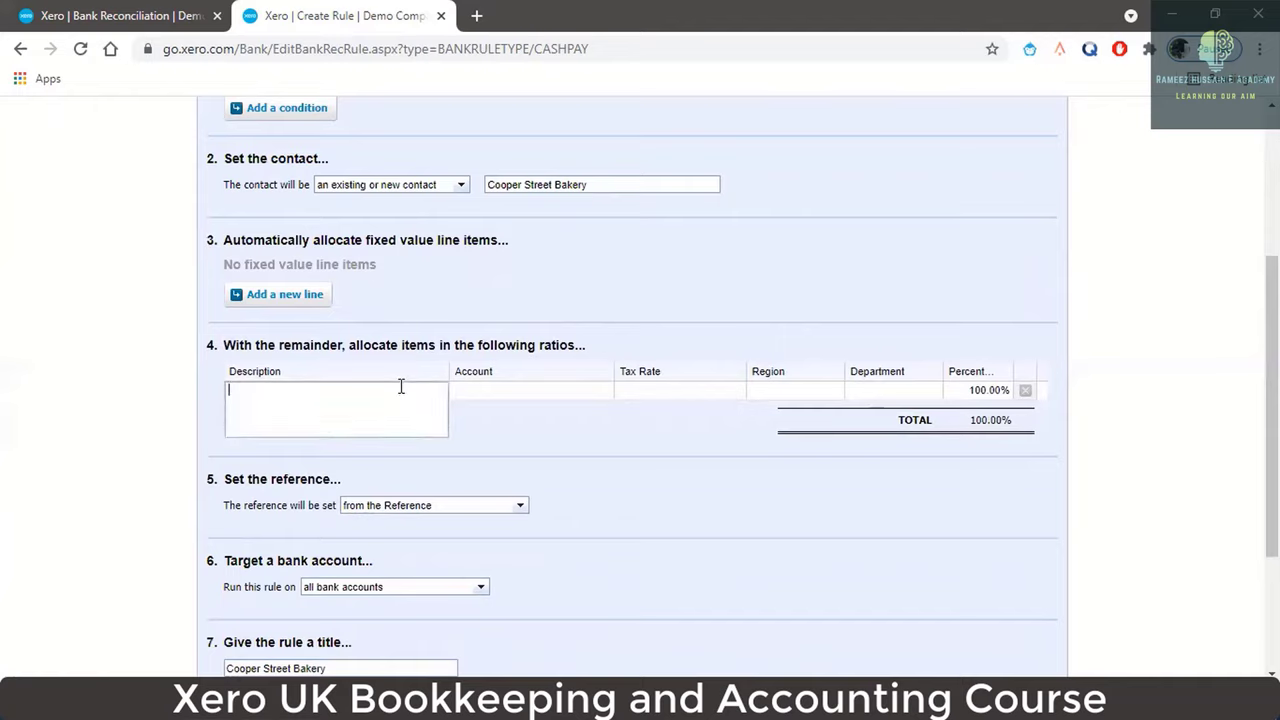
pyautogui.write('Entertainment Expense')
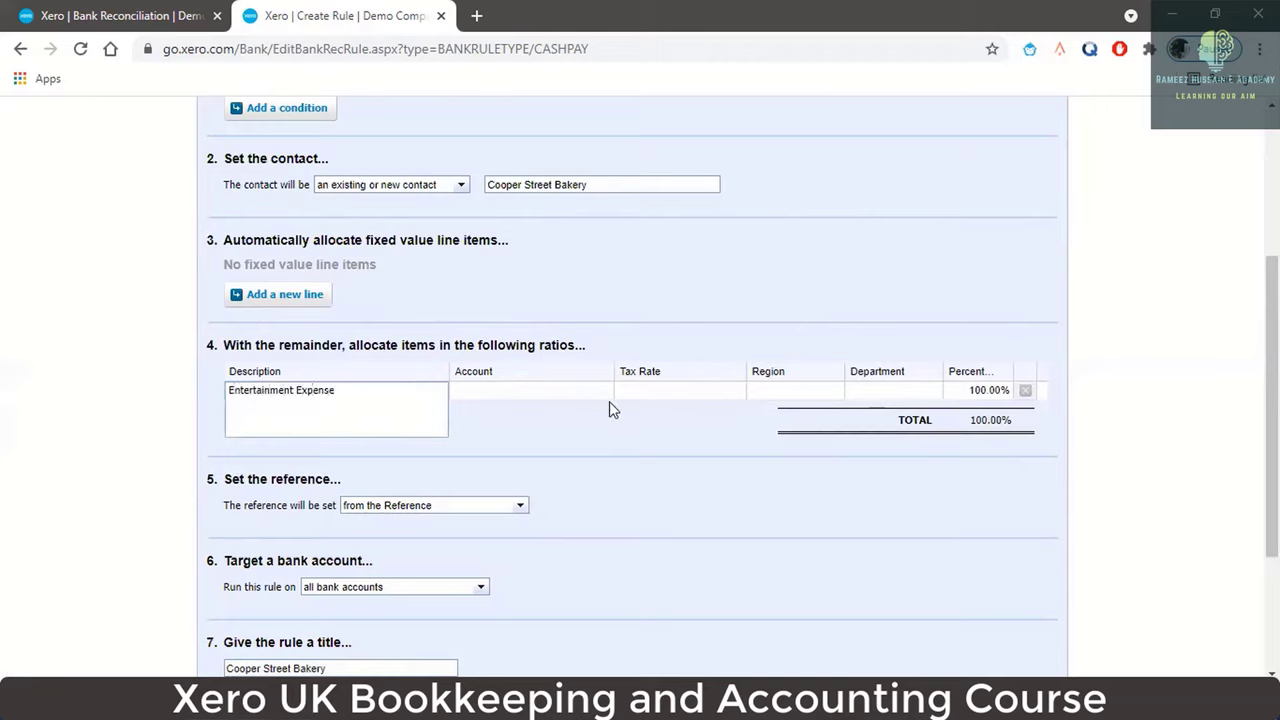
pyautogui.click(531, 426)
pyautogui.click(517, 400)
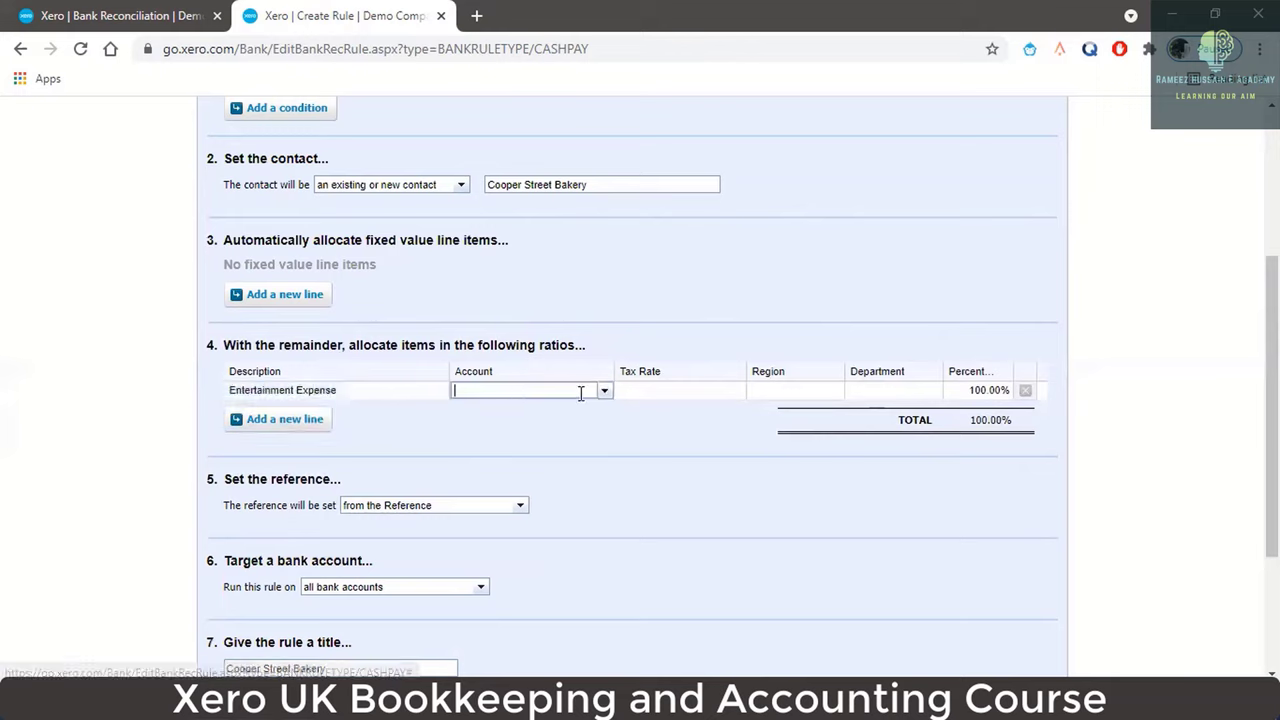
pyautogui.click(604, 392)
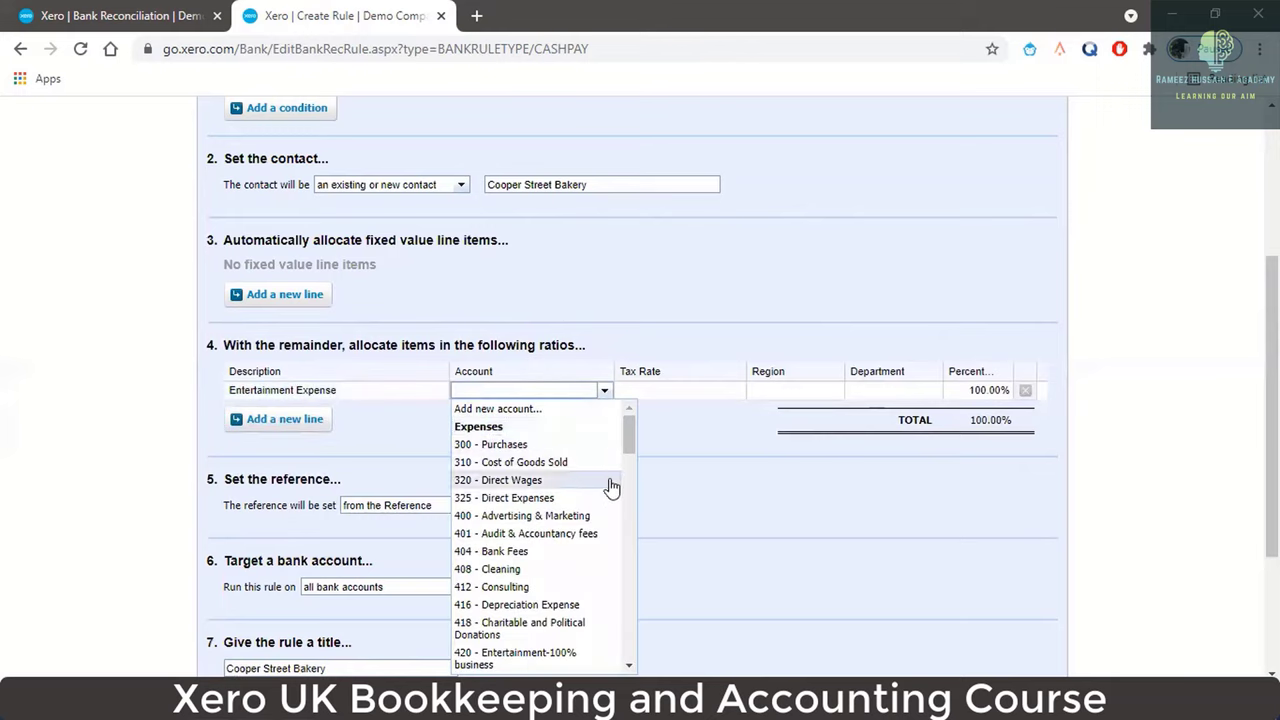
pyautogui.scroll(-5, 608, 486)
pyautogui.scroll(2, 611, 487)
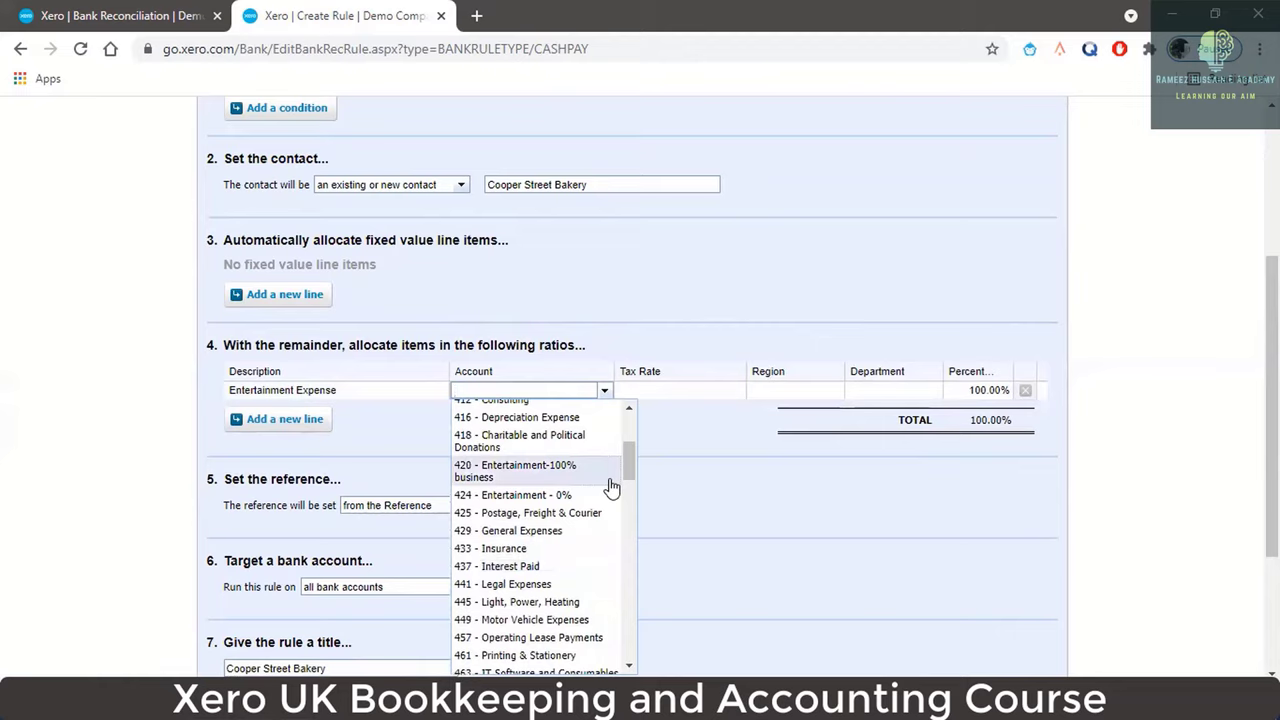
pyautogui.click(560, 472)
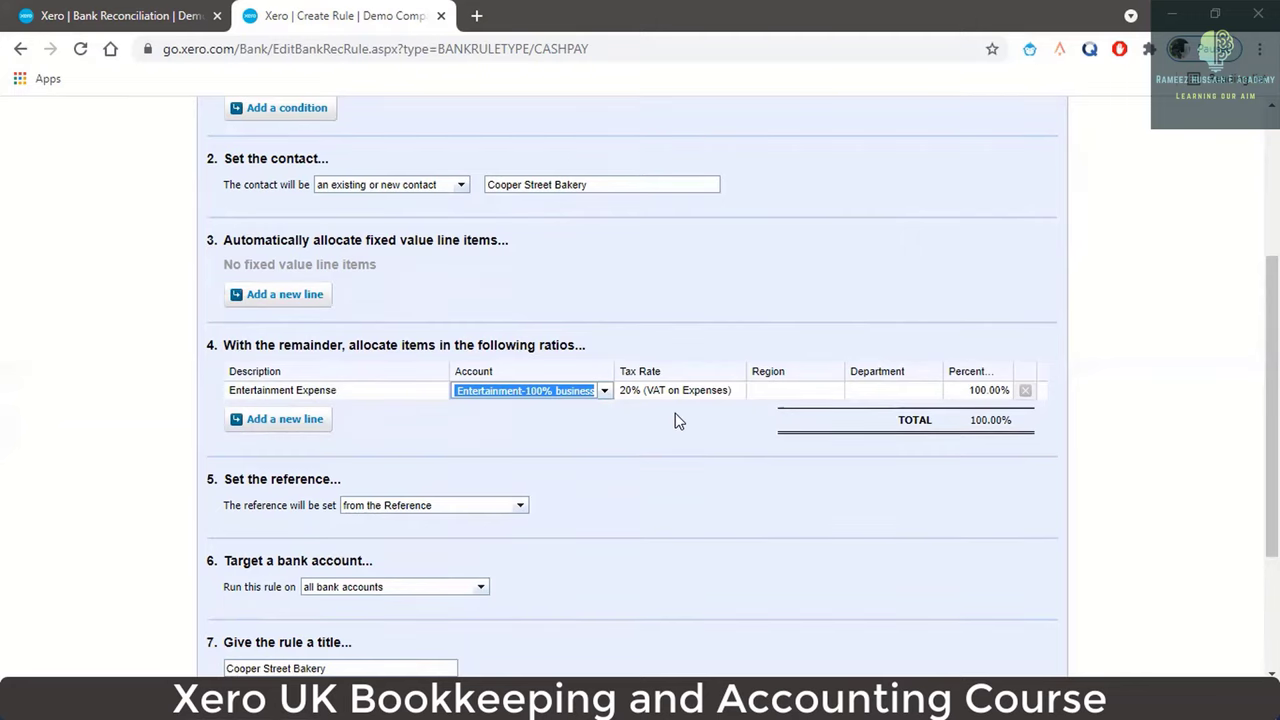
pyautogui.scroll(-2, 618, 441)
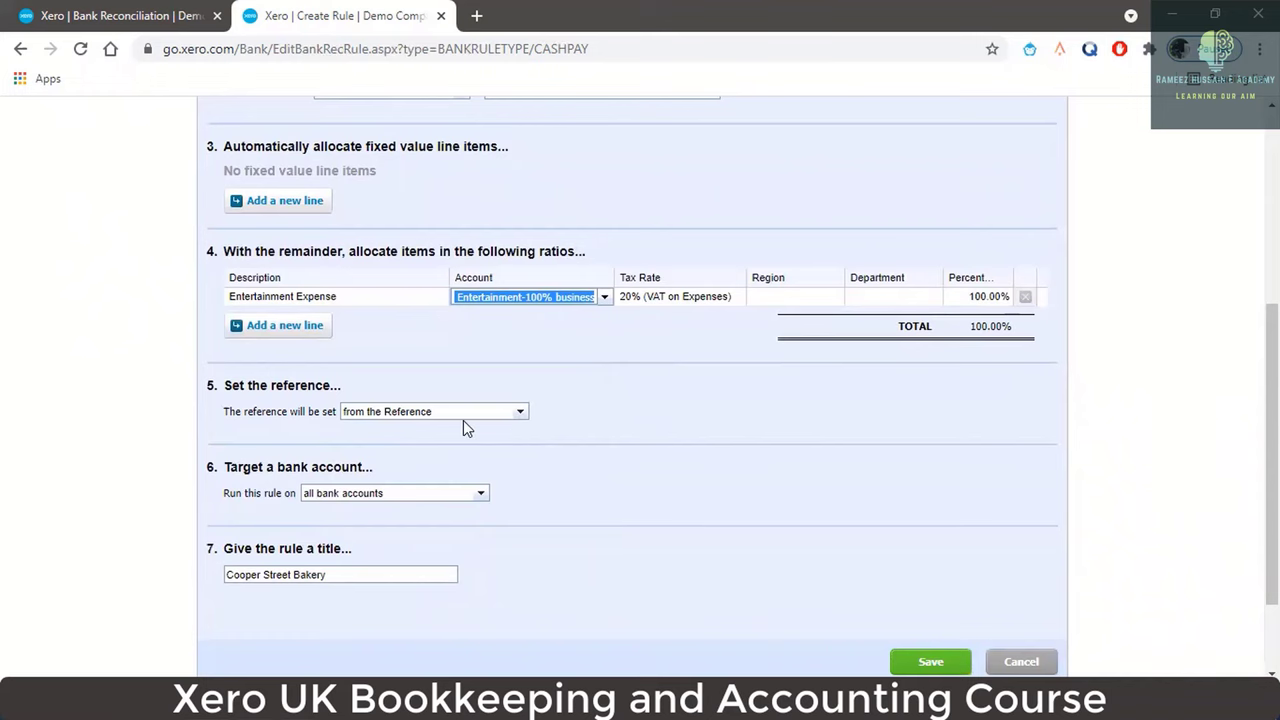
# Step: Set the rule's reference to be taken from the statement line's Description
pyautogui.click(127, 16)
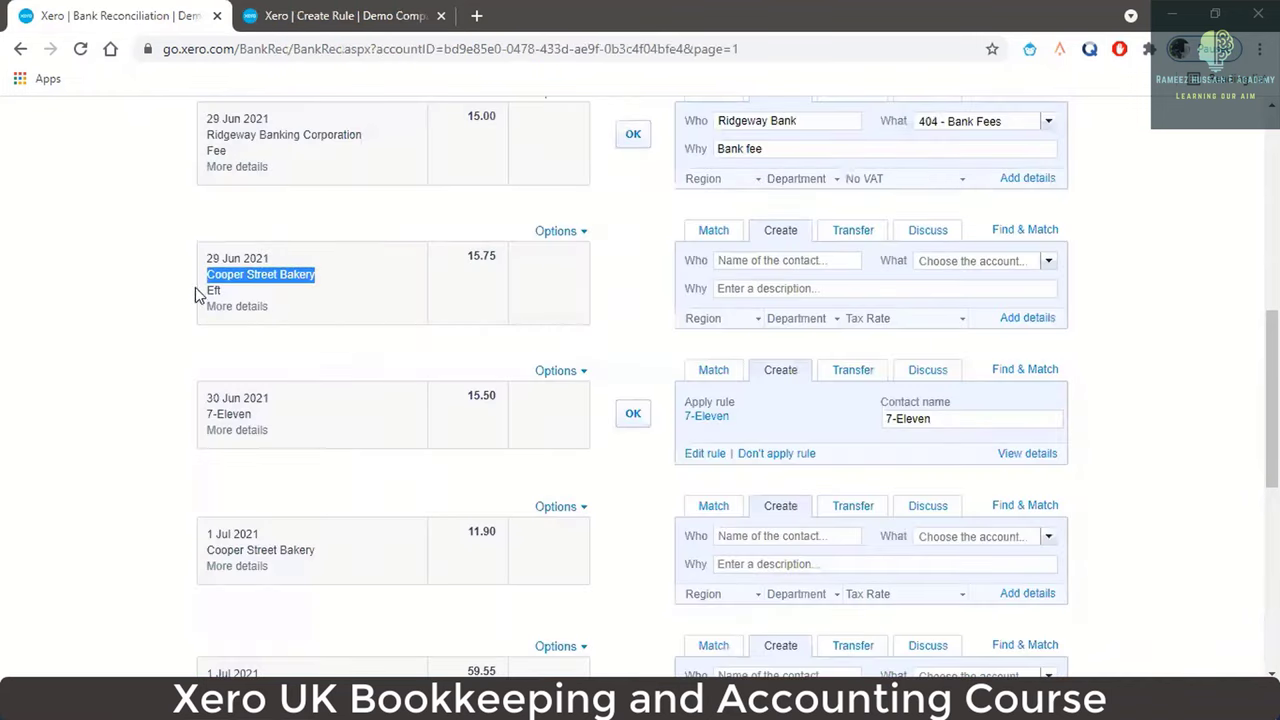
pyautogui.moveTo(227, 312)
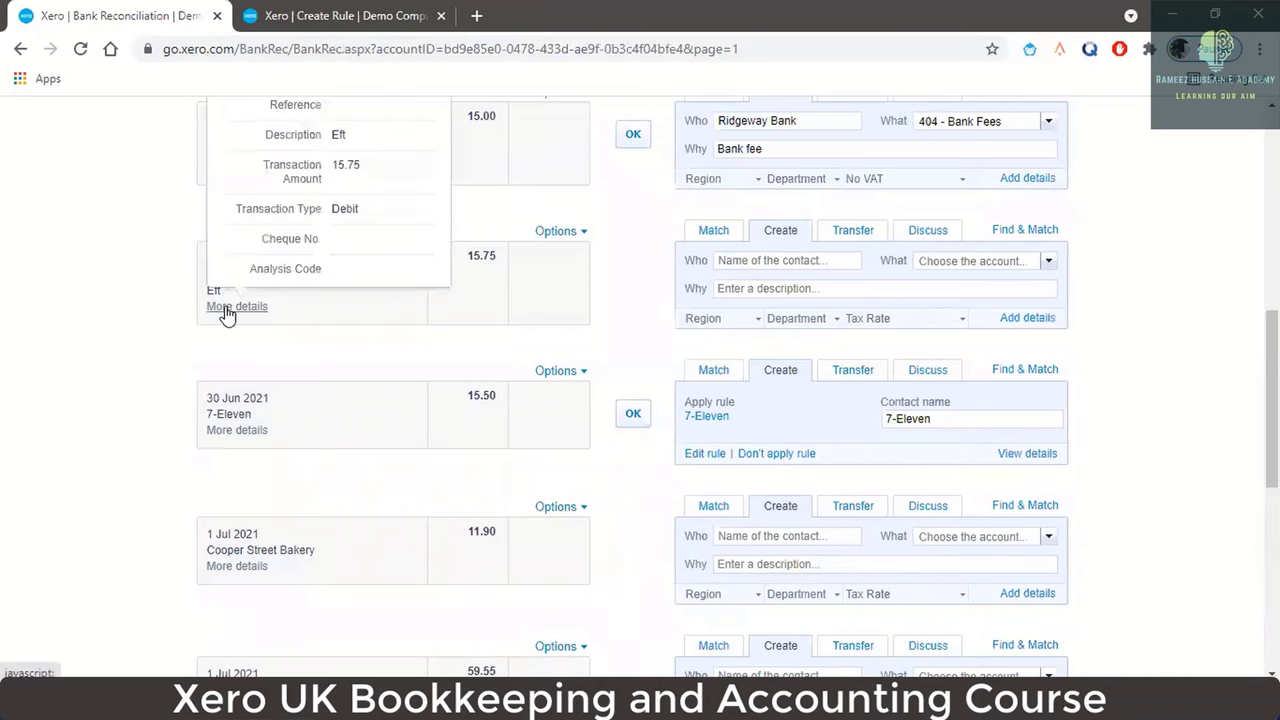
pyautogui.scroll(1, 424, 191)
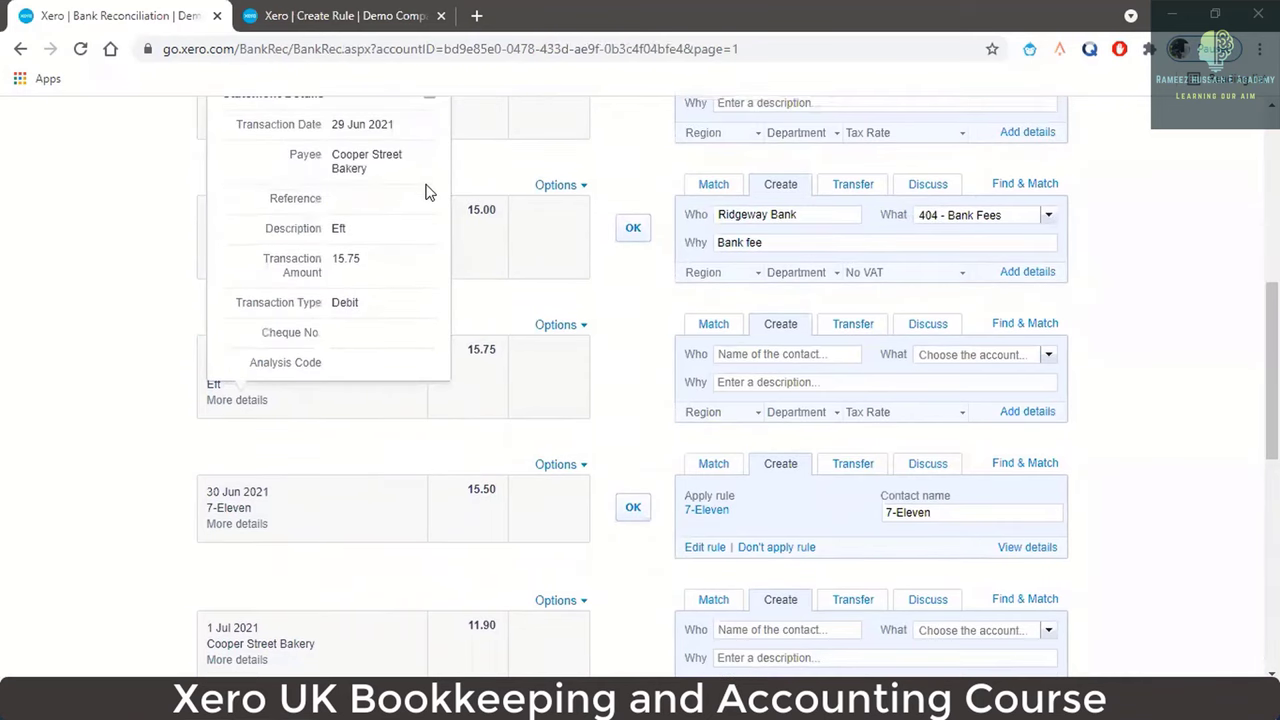
pyautogui.scroll(1, 424, 190)
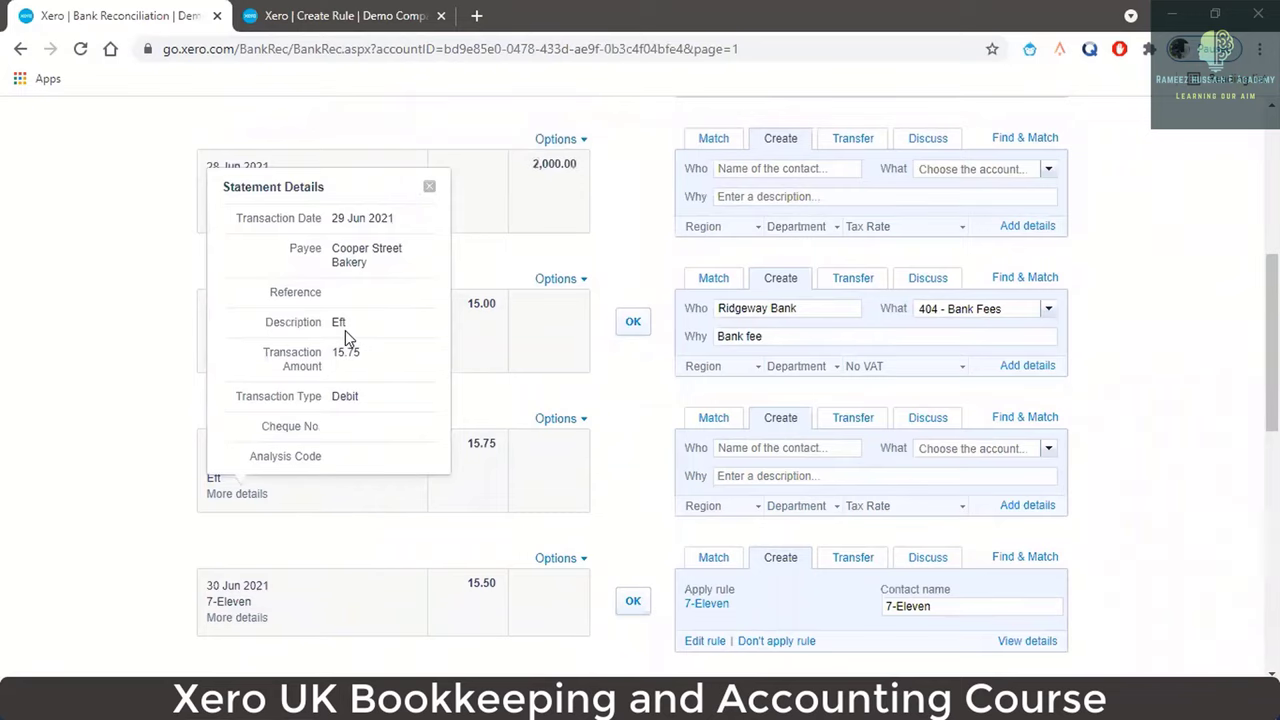
pyautogui.click(322, 20)
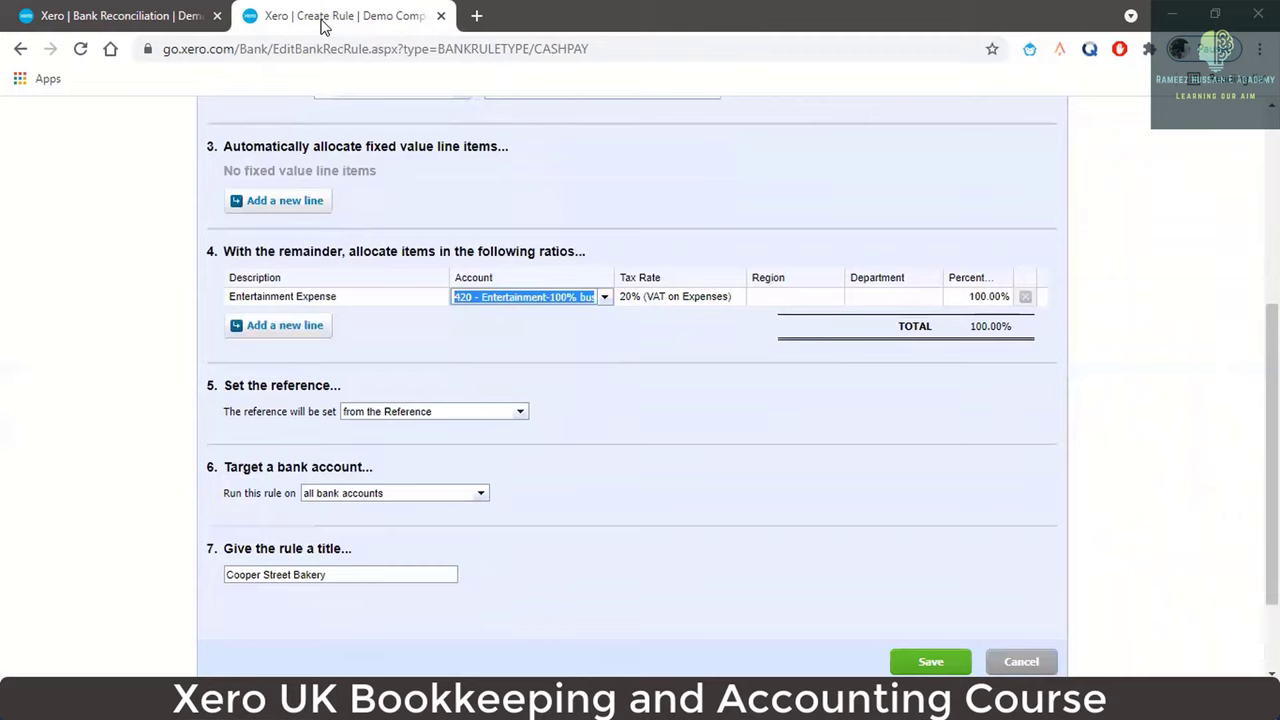
pyautogui.click(524, 415)
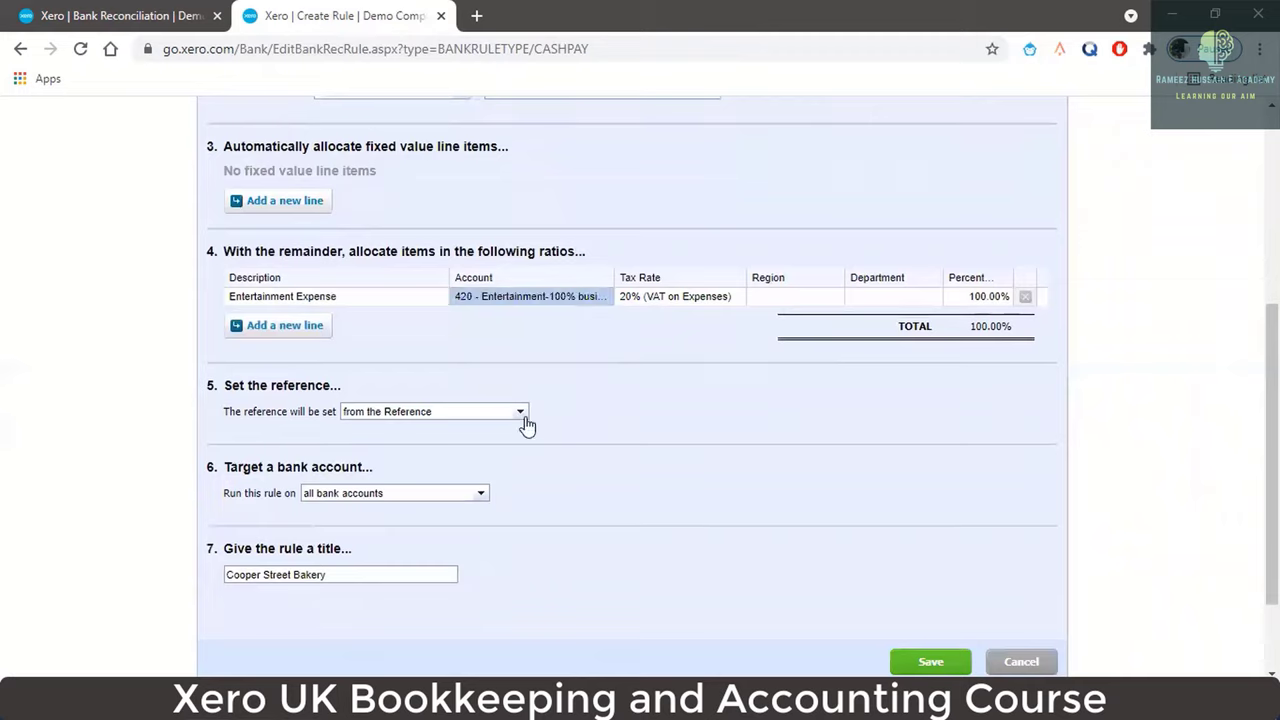
pyautogui.click(465, 448)
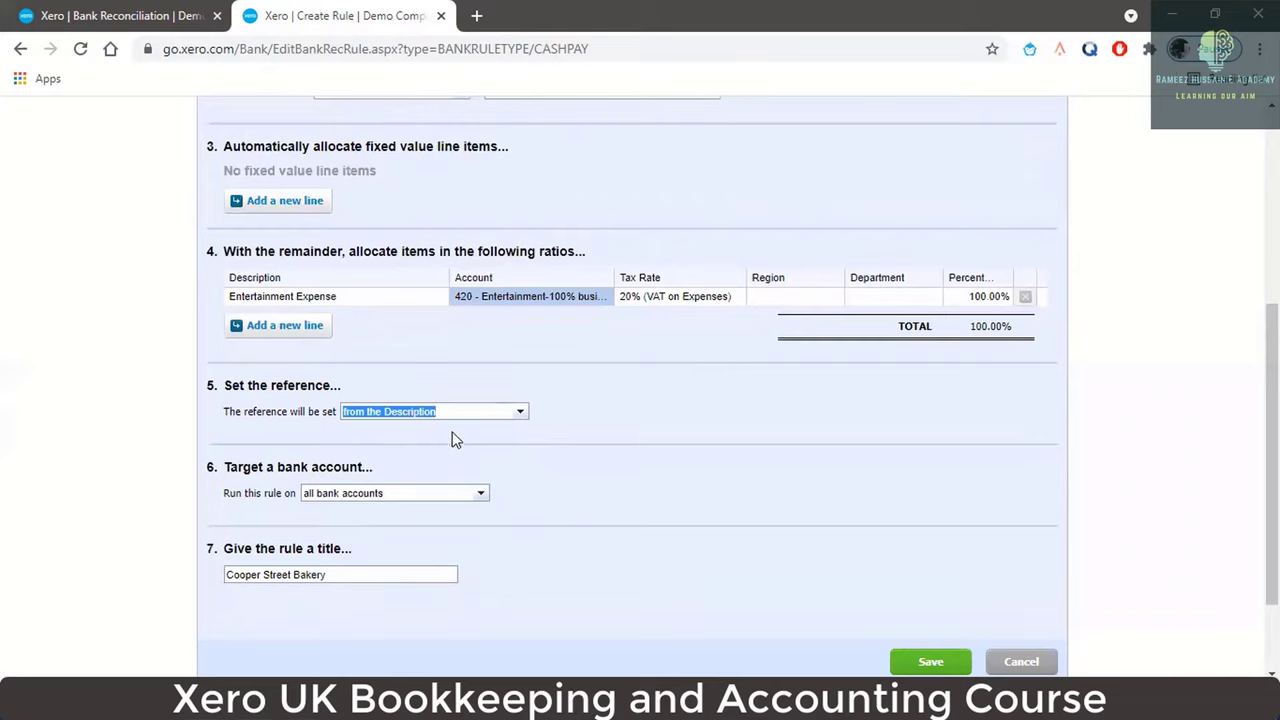
# Step: Keep the rule running on all bank accounts and save the Cooper Street Bakery rule
pyautogui.scroll(-2, 455, 438)
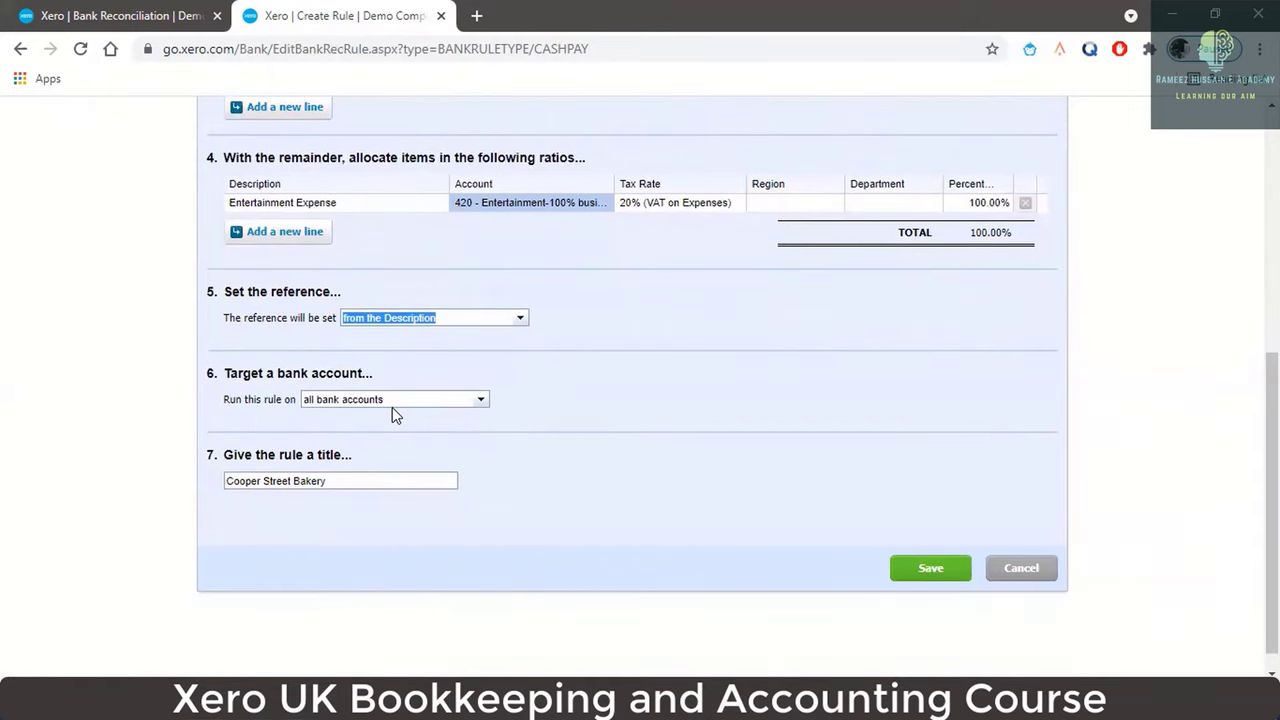
pyautogui.click(481, 402)
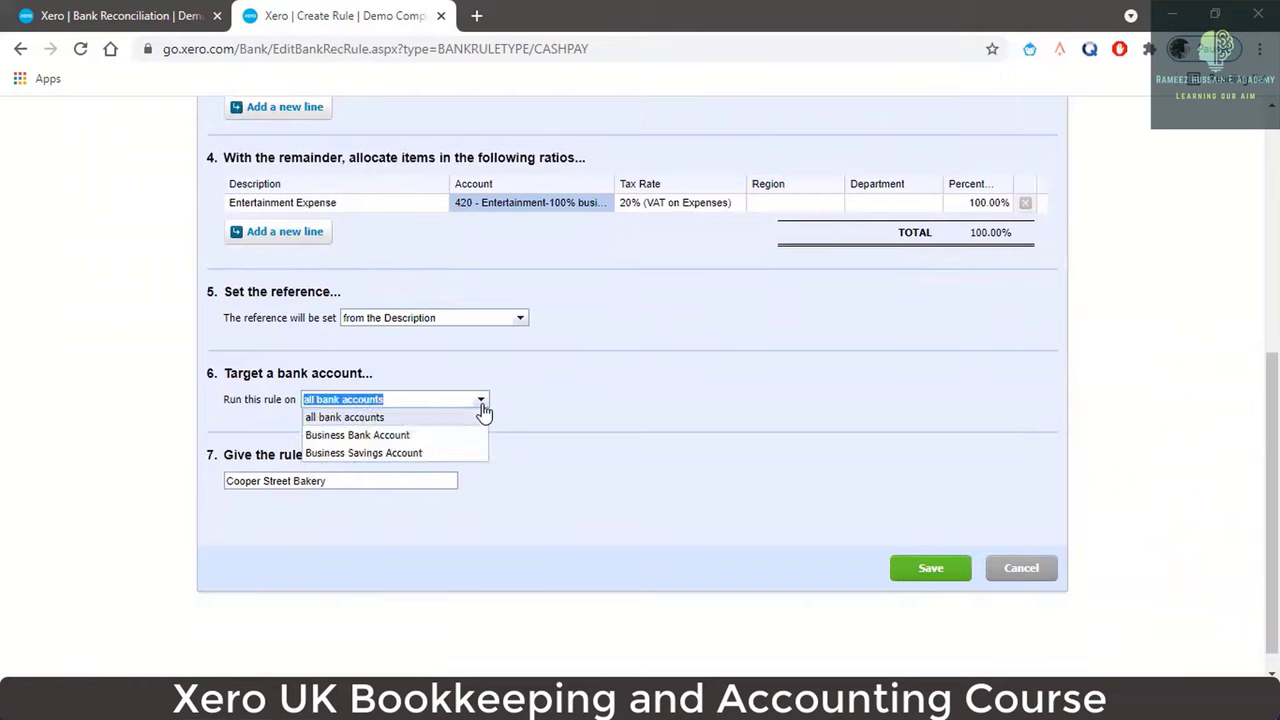
pyautogui.click(482, 404)
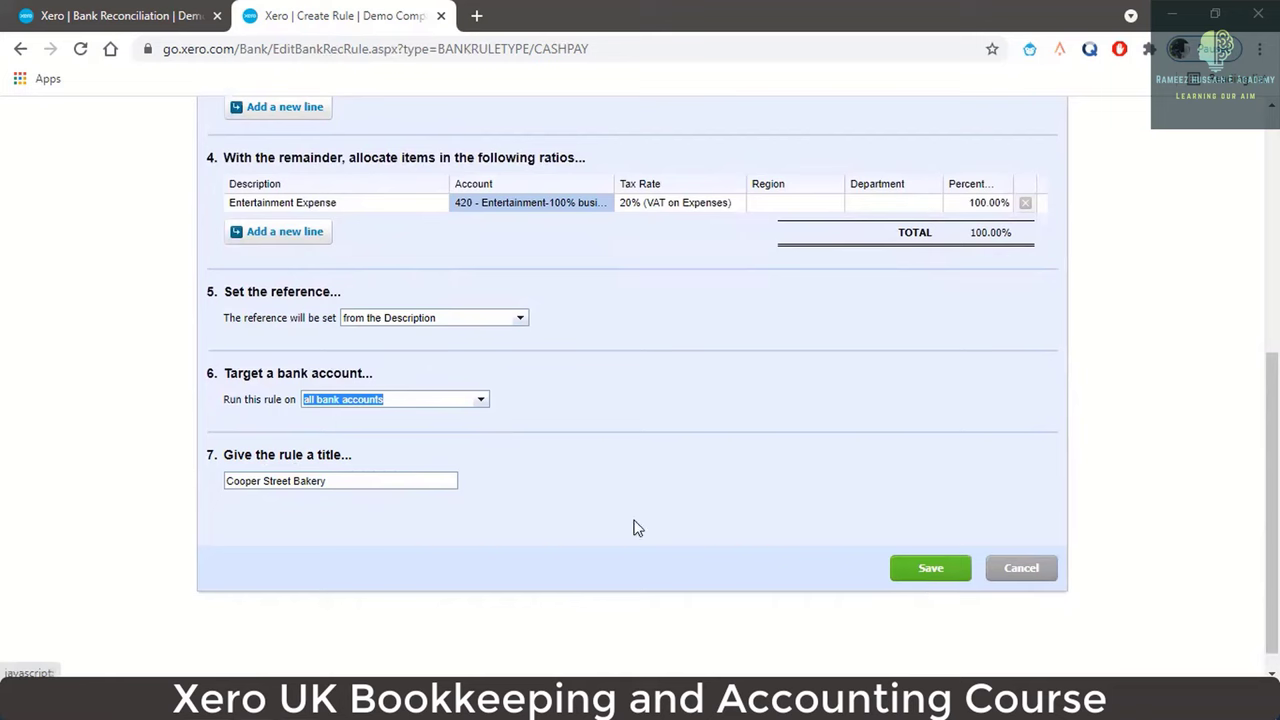
pyautogui.scroll(3, 680, 471)
pyautogui.scroll(2, 650, 464)
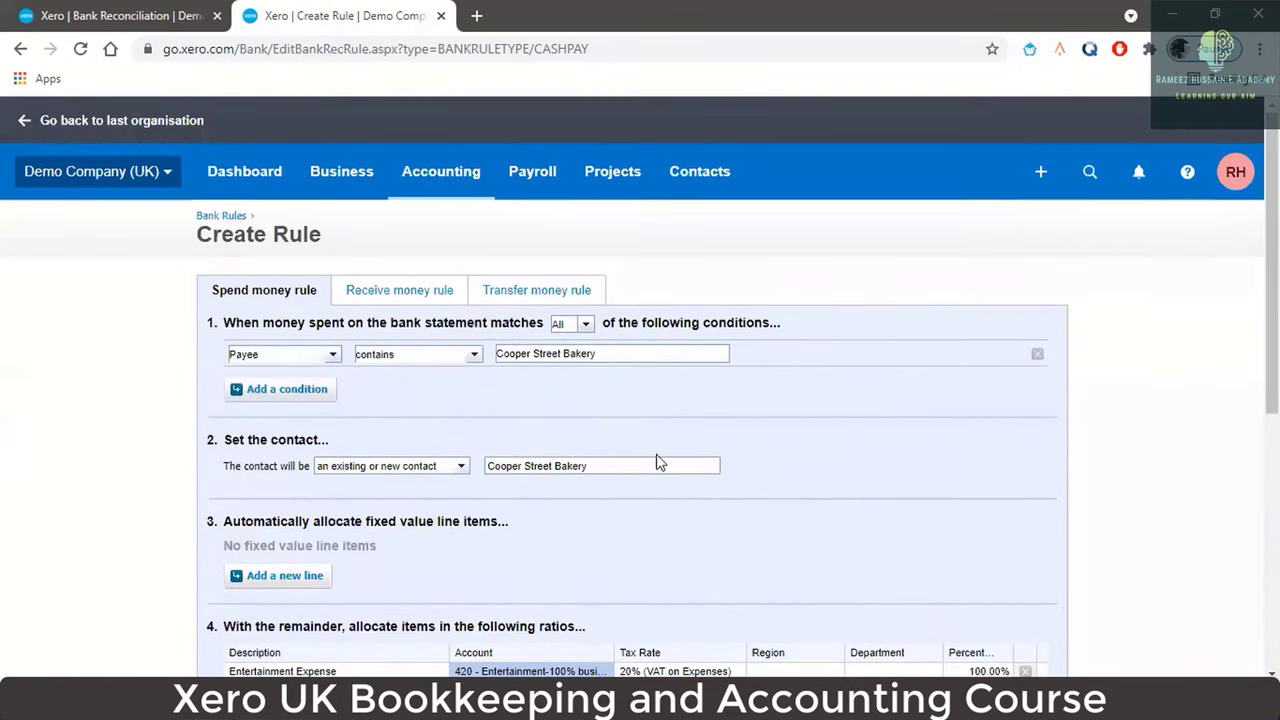
pyautogui.scroll(-1, 648, 455)
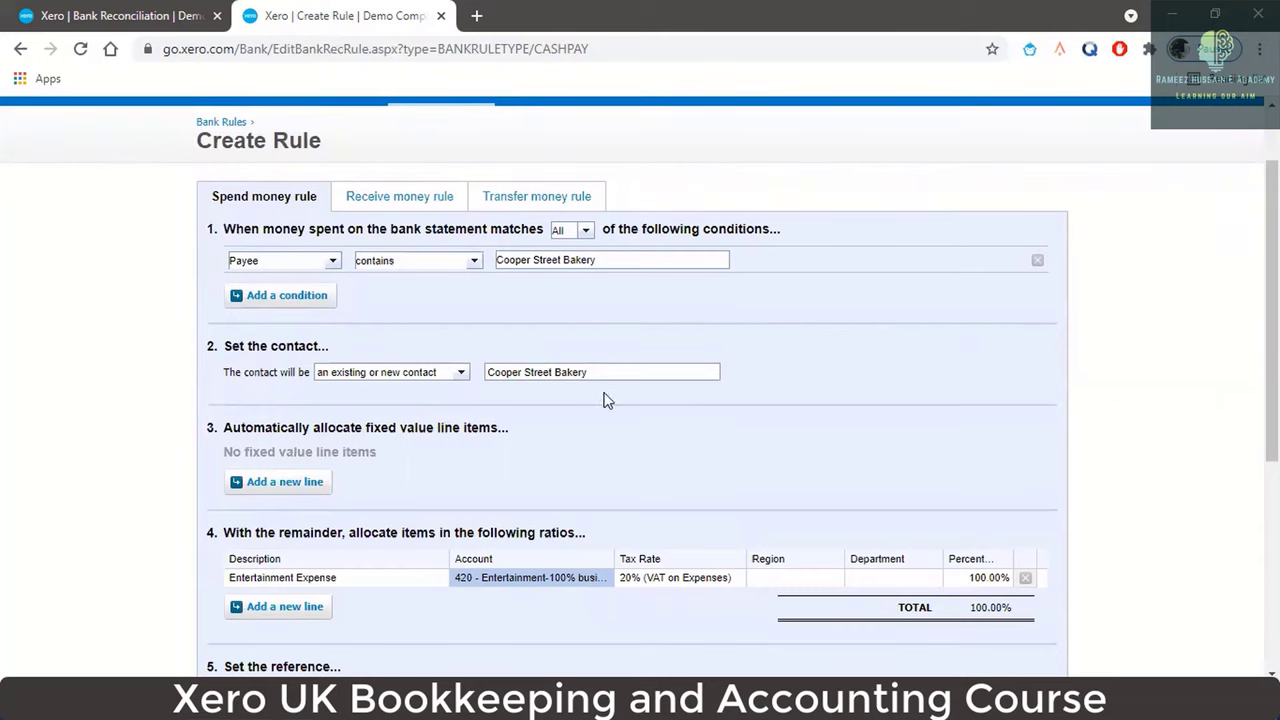
pyautogui.scroll(-3, 600, 216)
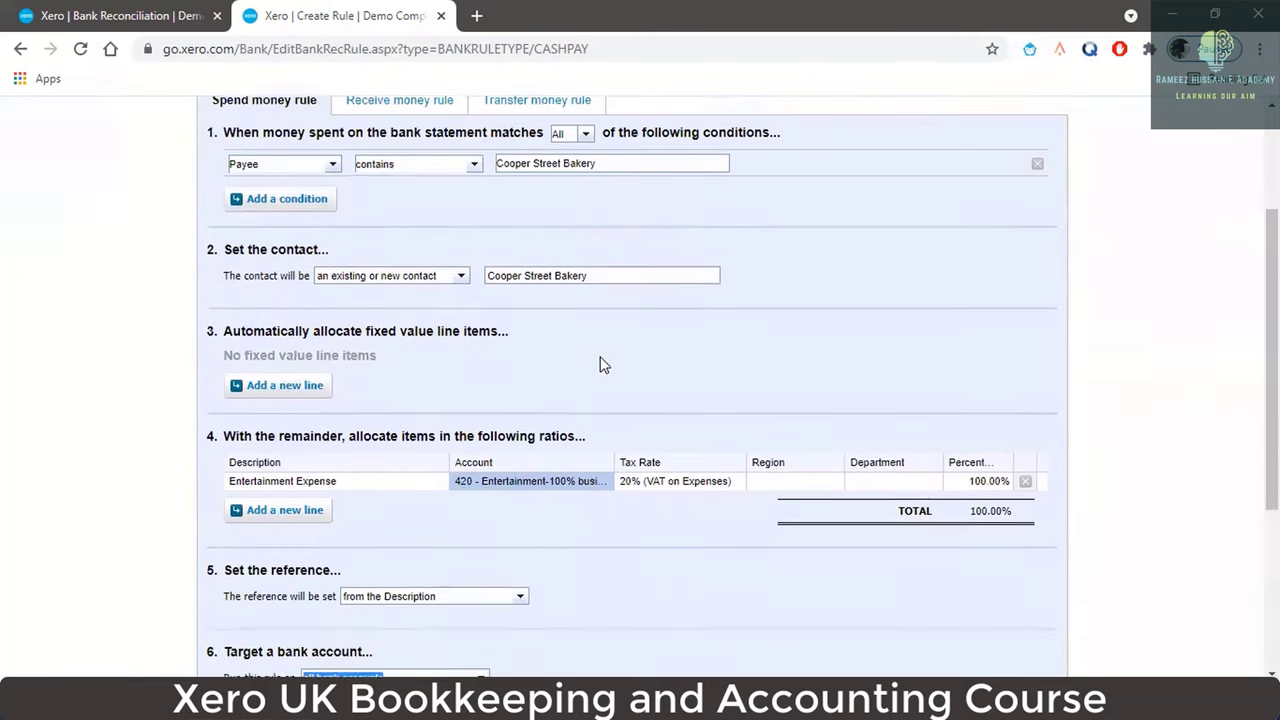
pyautogui.scroll(-1, 600, 216)
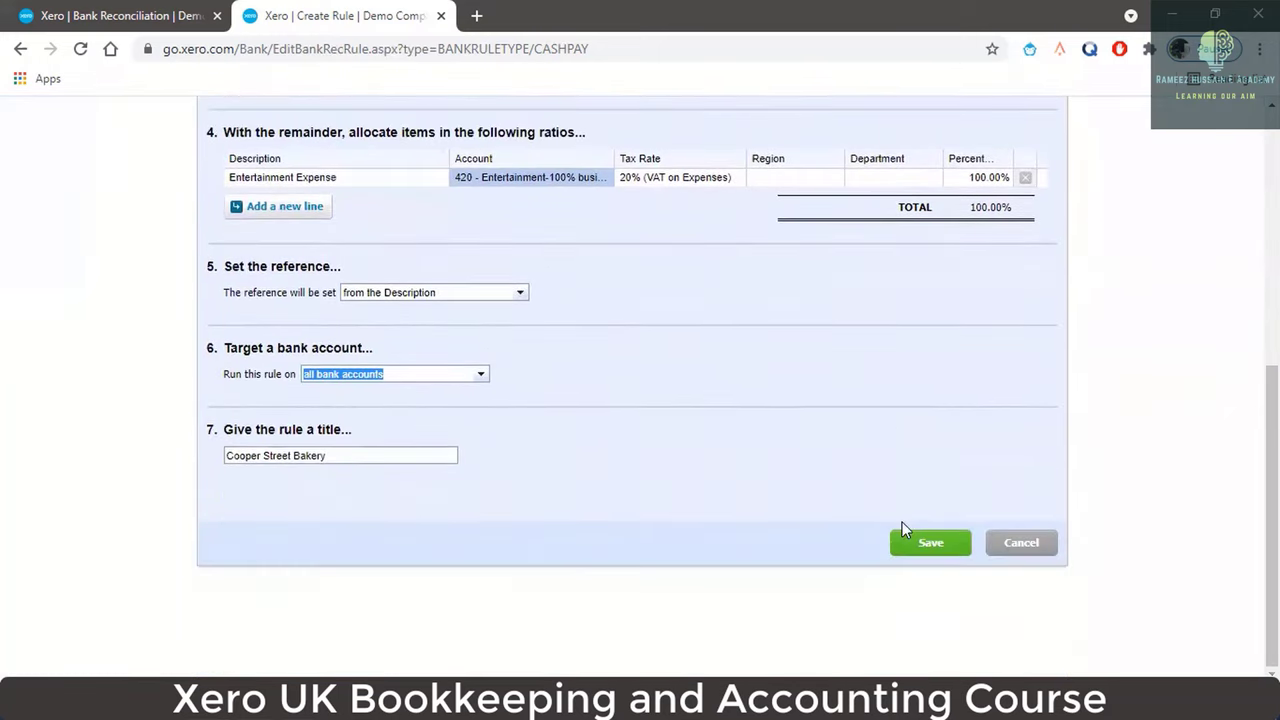
pyautogui.click(924, 545)
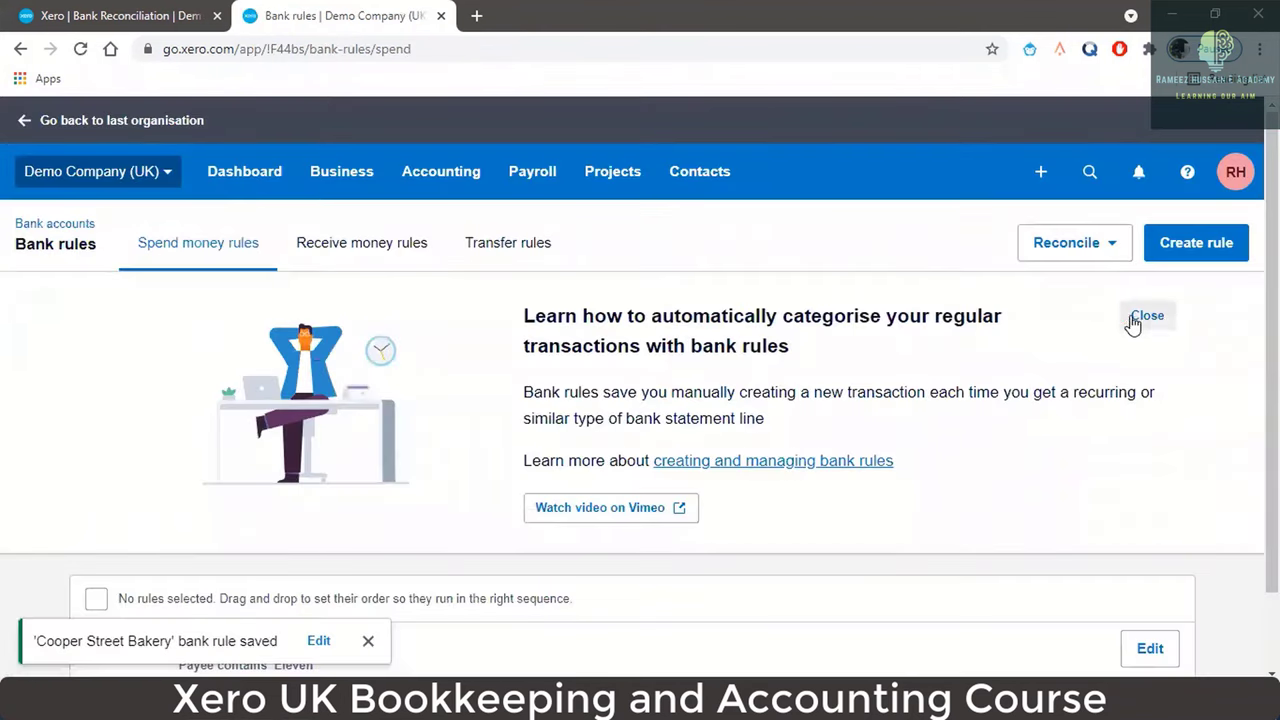
# Step: Close the bank rules introduction banner and return to the Bank Reconciliation tab
pyautogui.click(1148, 316)
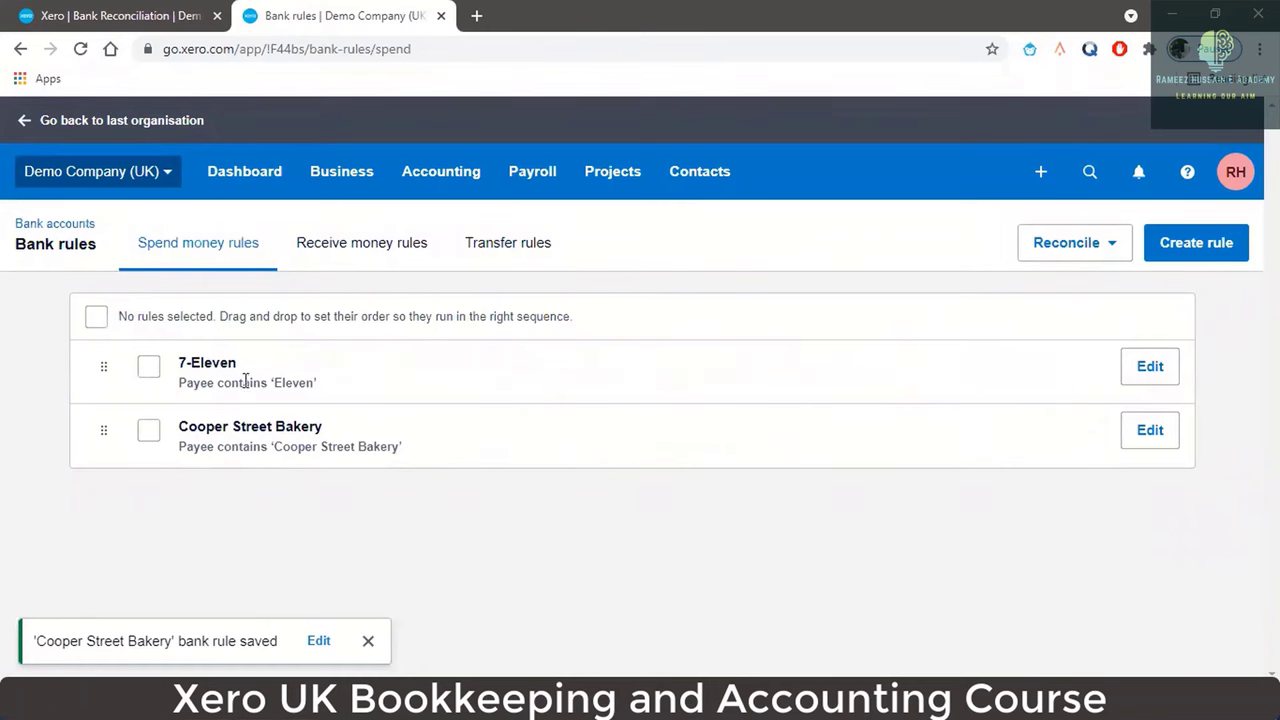
pyautogui.click(160, 14)
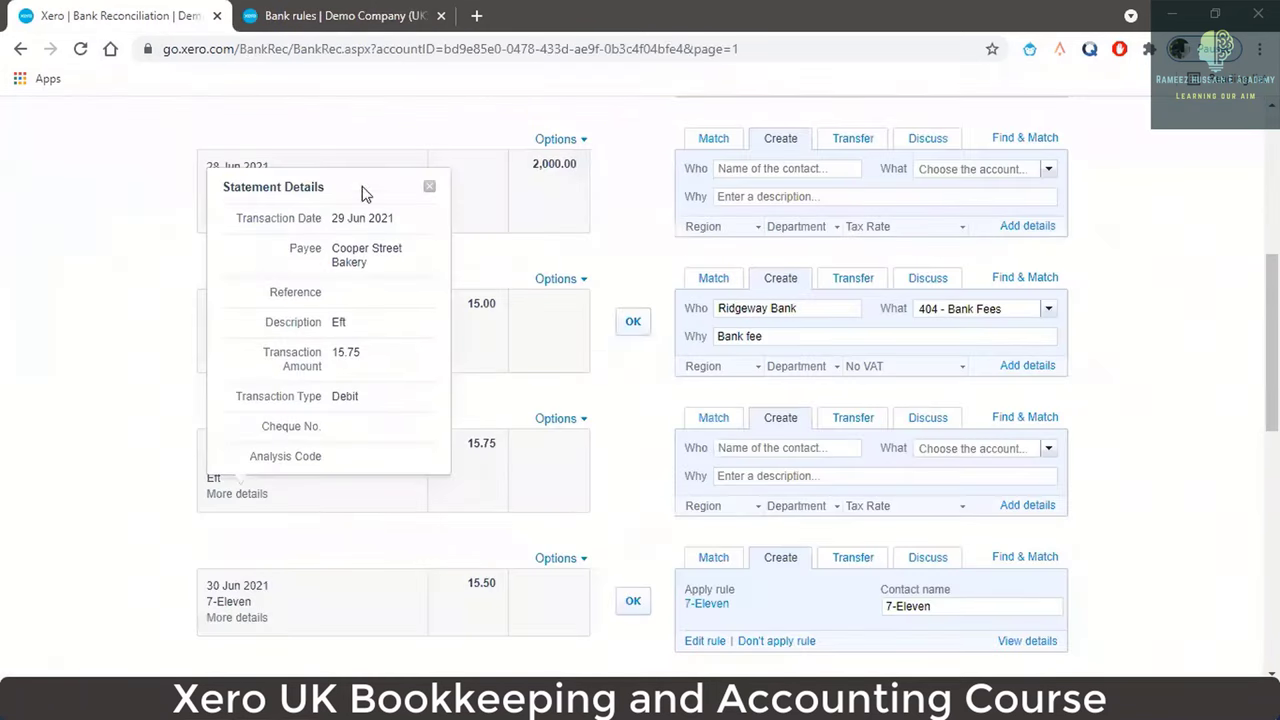
# Step: Refresh reconciliation and accept the rule matches on the 29 Jun and 1 Jul Cooper Street Bakery lines
pyautogui.press('F5')
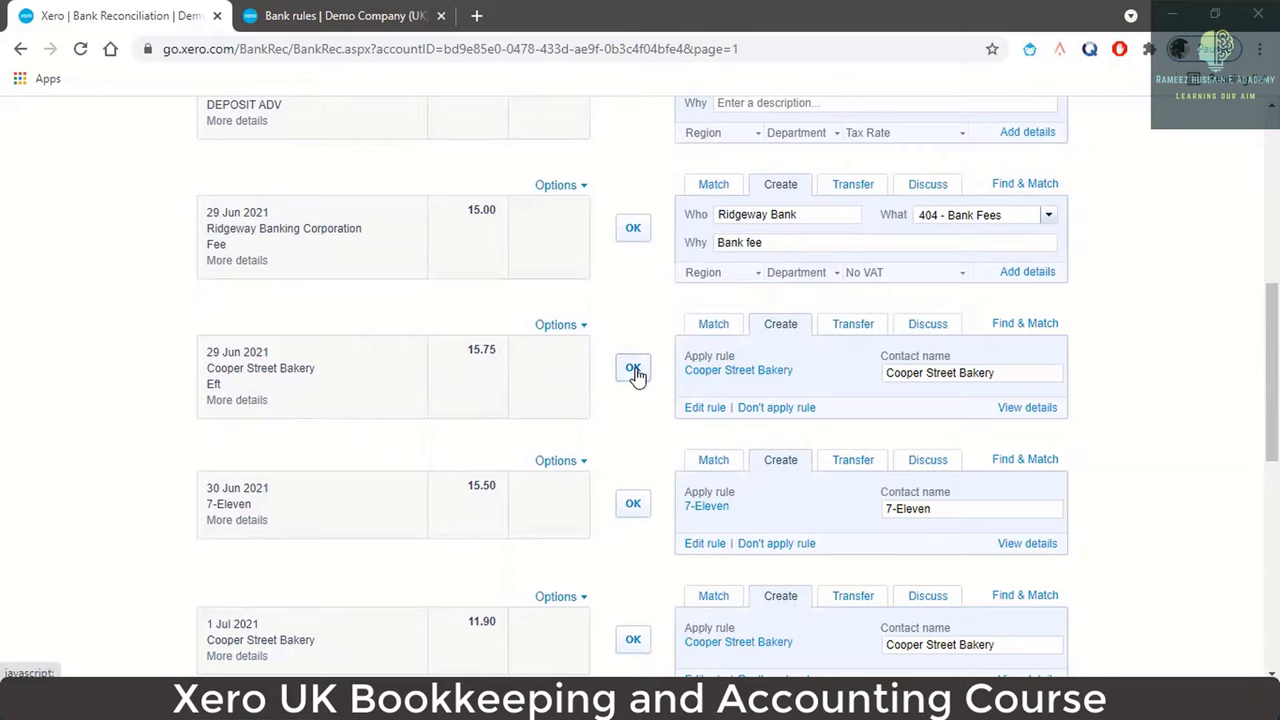
pyautogui.click(633, 369)
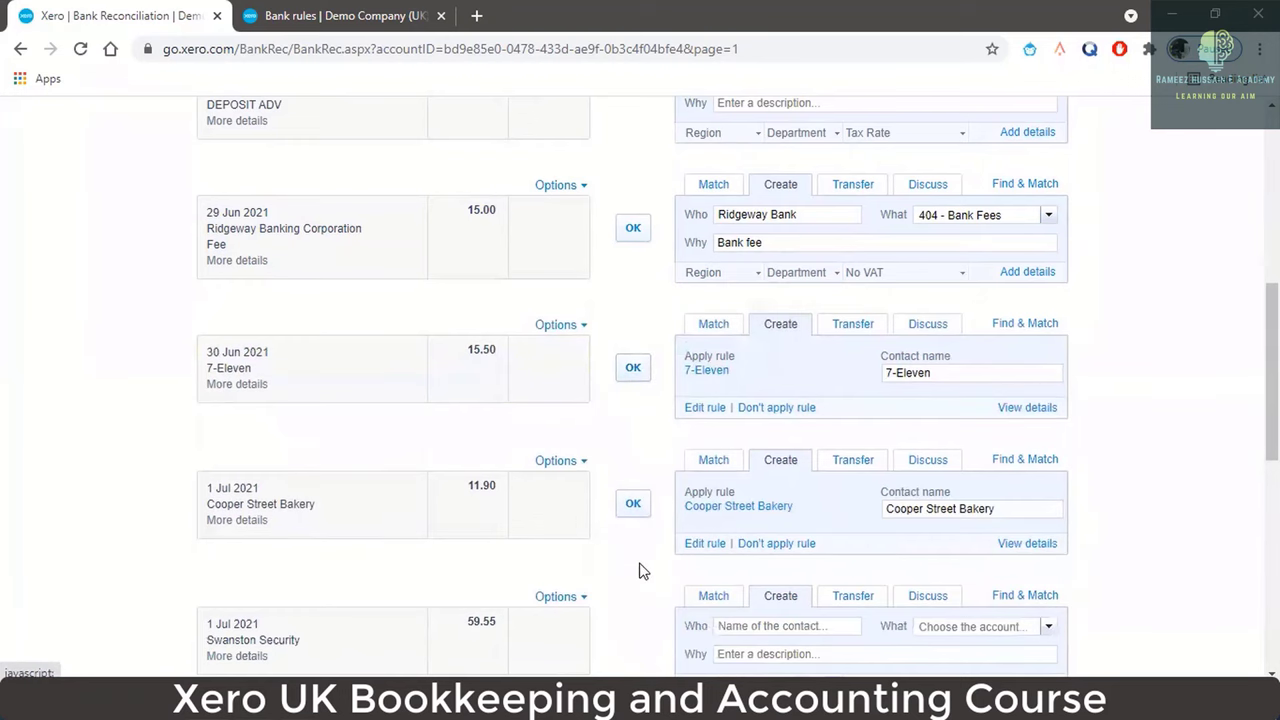
pyautogui.scroll(-1, 641, 566)
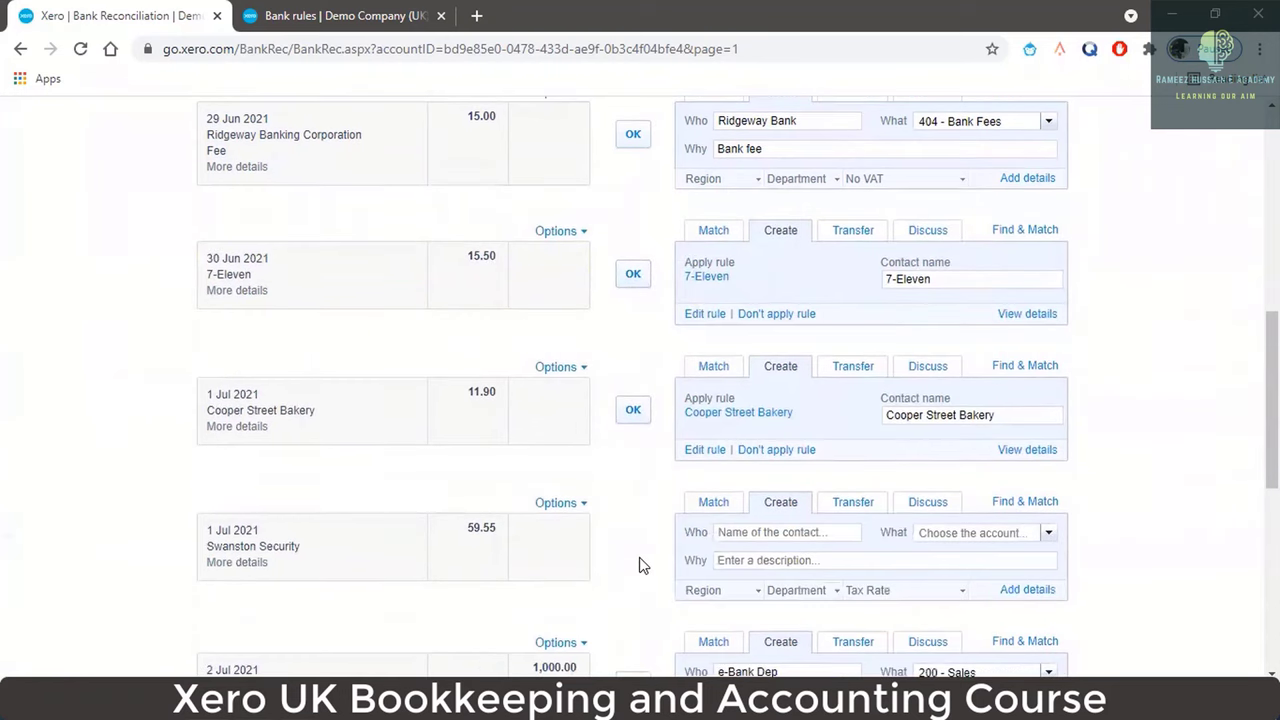
pyautogui.click(633, 413)
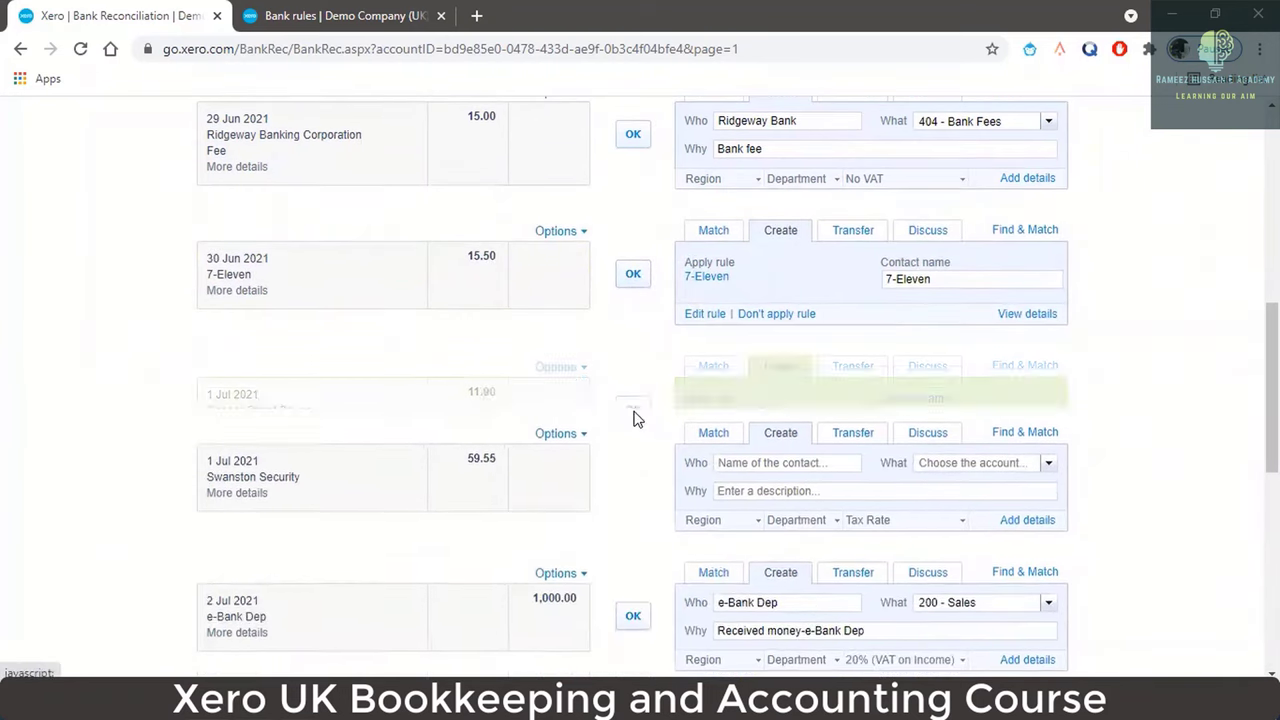
pyautogui.scroll(-2, 634, 418)
pyautogui.scroll(-4, 634, 419)
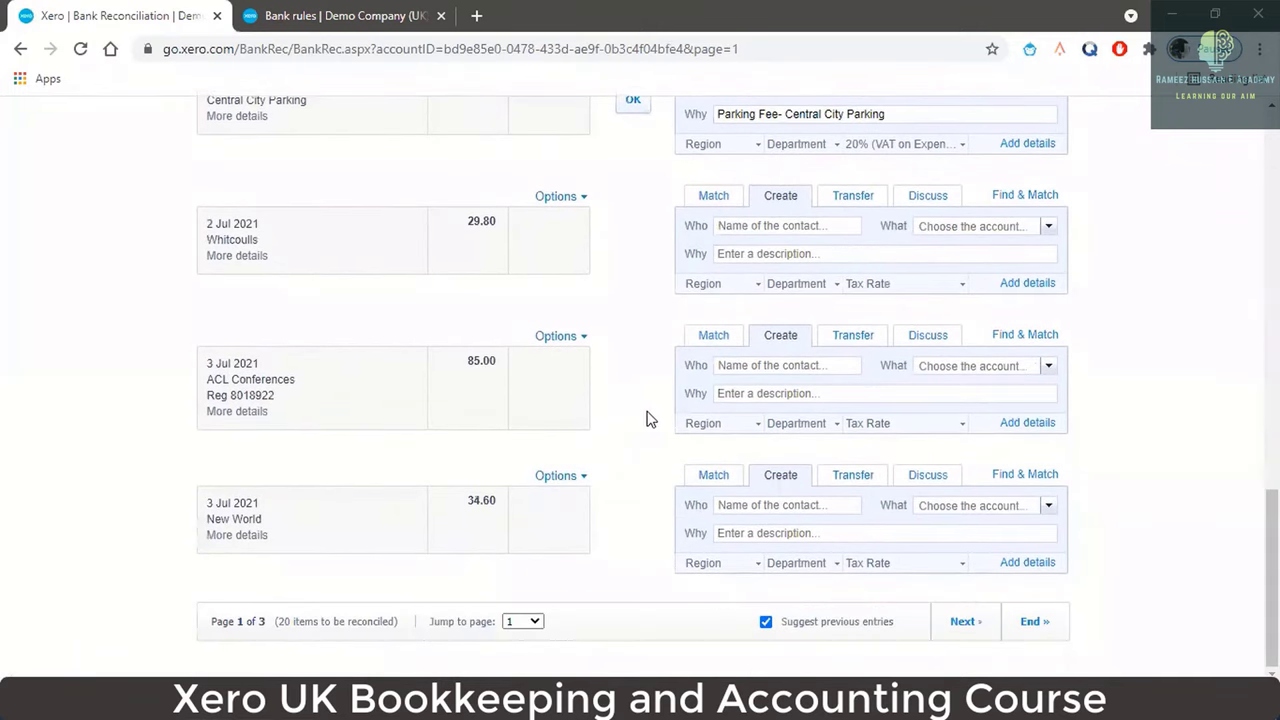
pyautogui.scroll(10, 640, 415)
pyautogui.scroll(2, 615, 405)
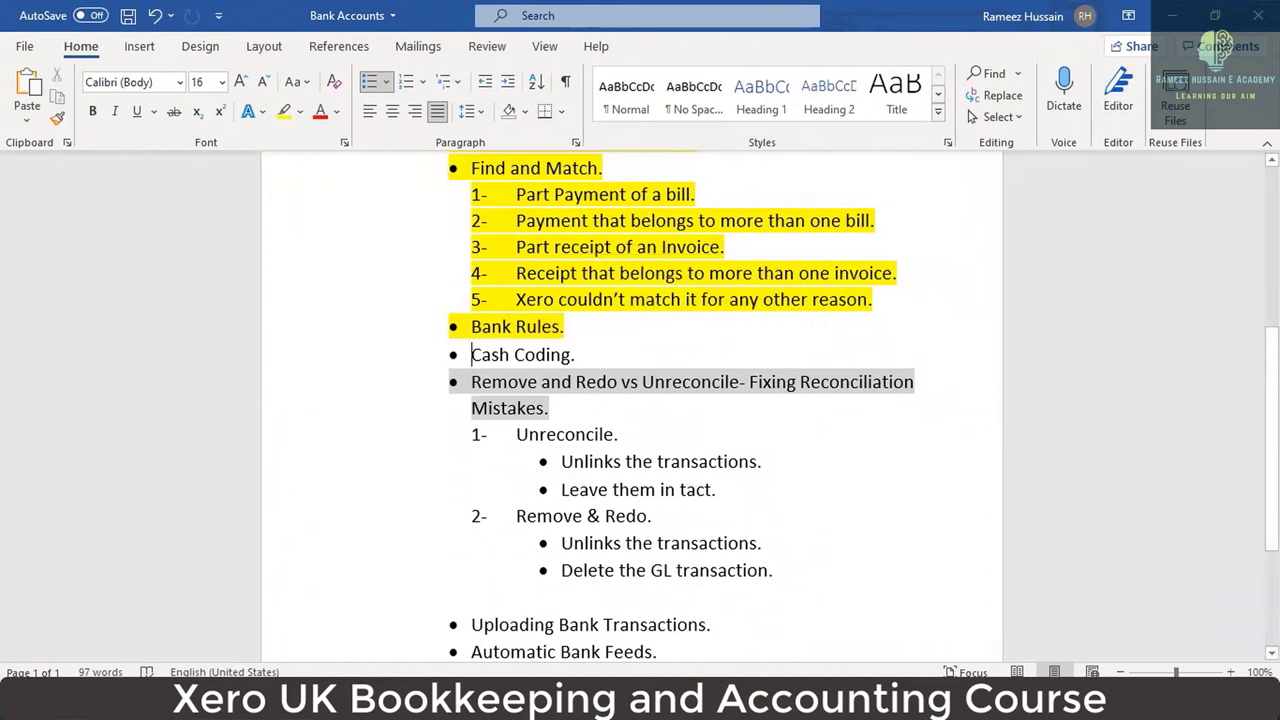
pyautogui.hotkey('alt', 'Tab')
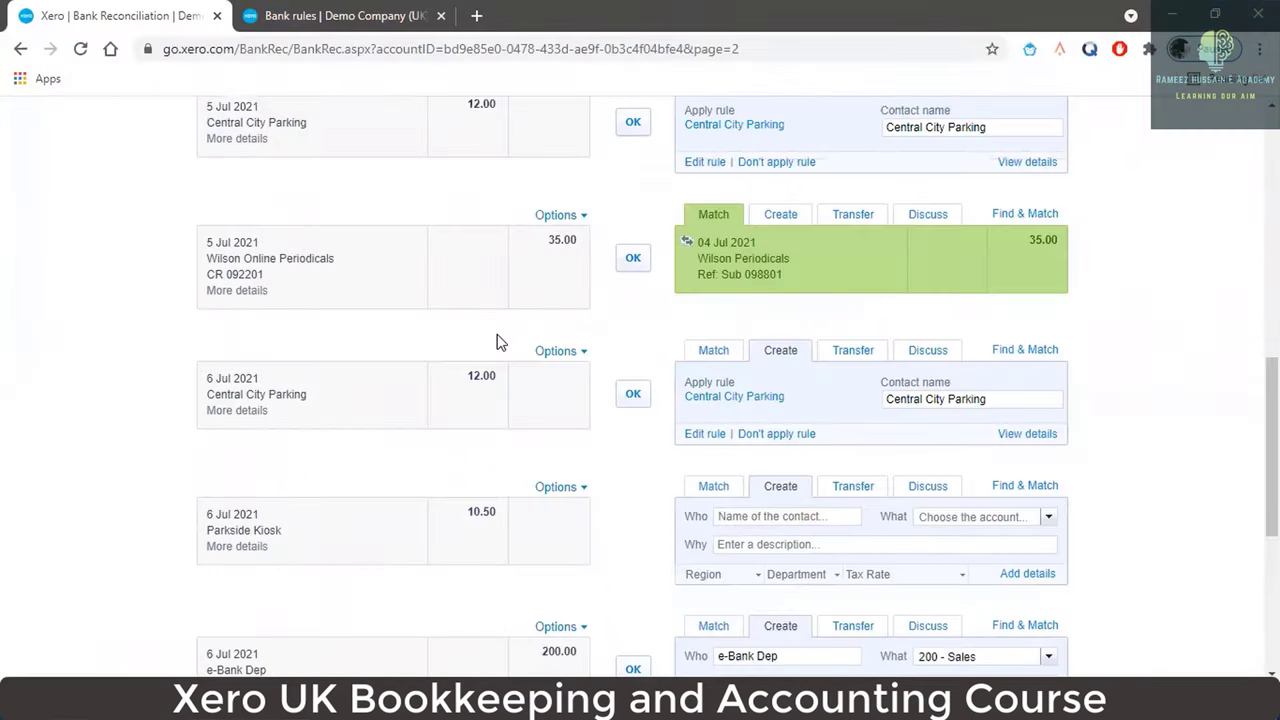
# Step: Switch the Business Bank Account to its Cash coding view
pyautogui.scroll(10, 375, 375)
pyautogui.click(345, 355)
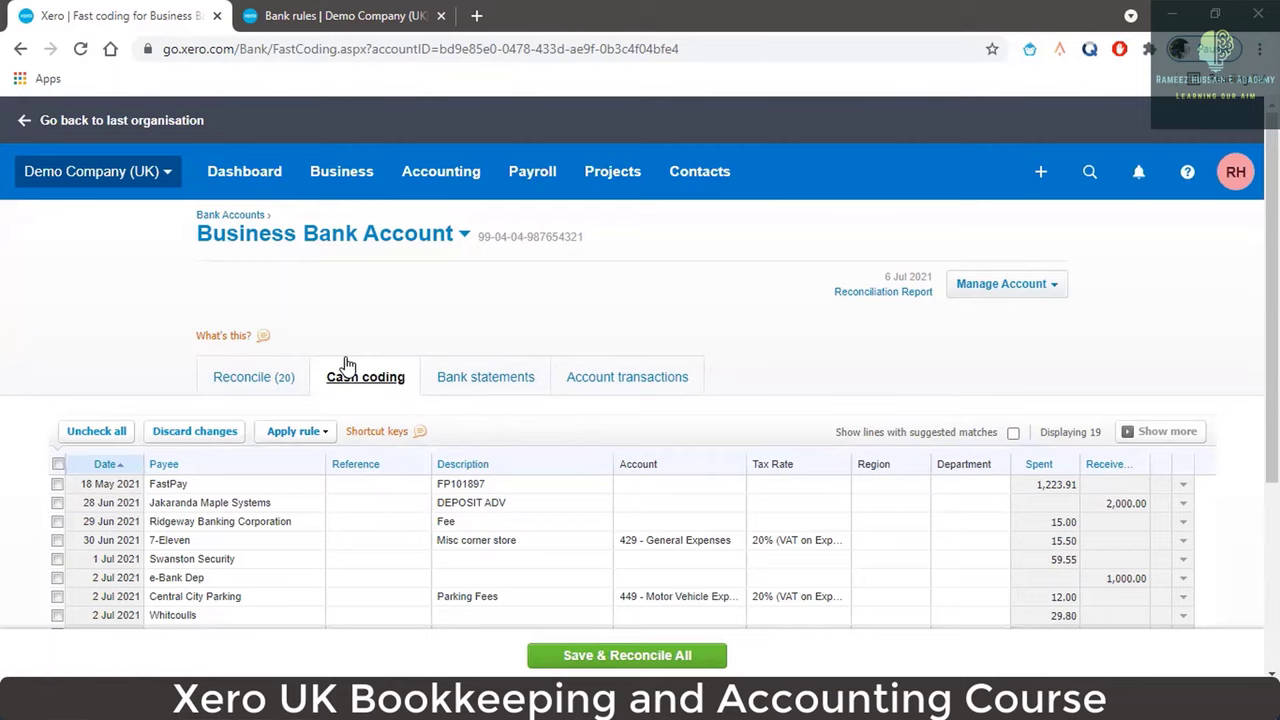
# Step: Sort the lines by payee and tick the 2, 4, 5 and 6 Jul Central City Parking lines
pyautogui.click(243, 465)
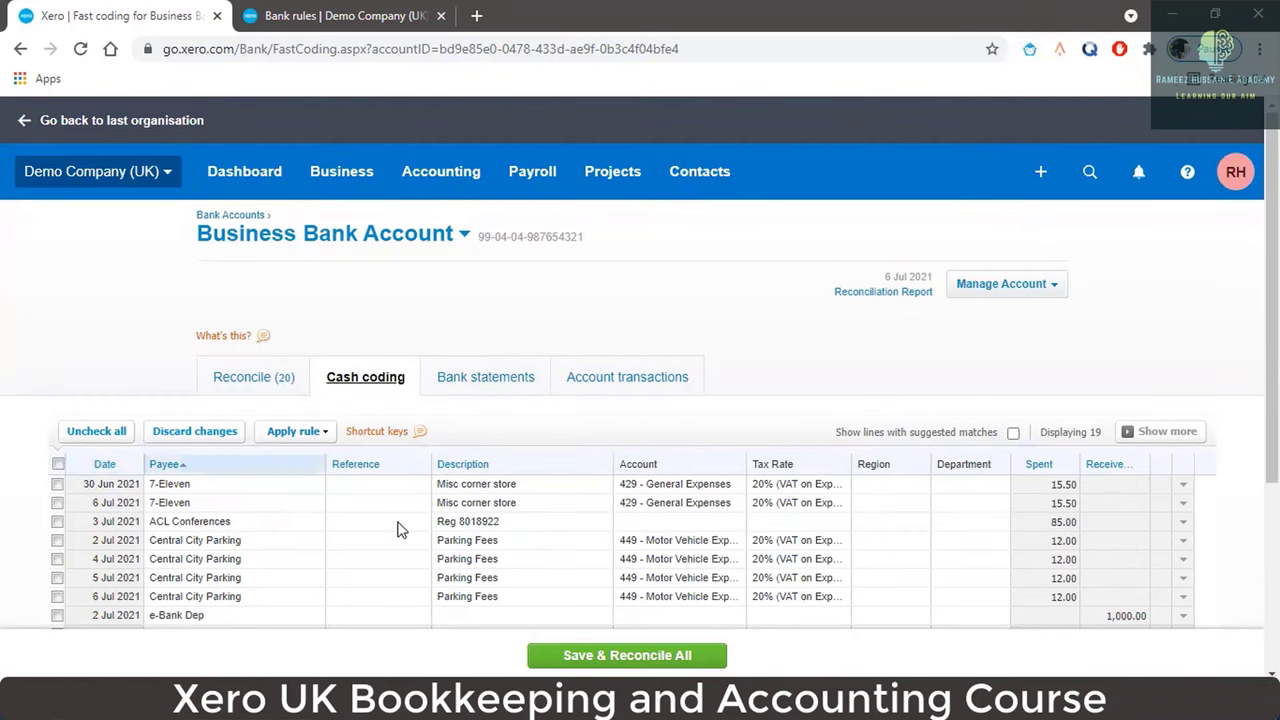
pyautogui.scroll(-3, 405, 525)
pyautogui.scroll(-1, 421, 513)
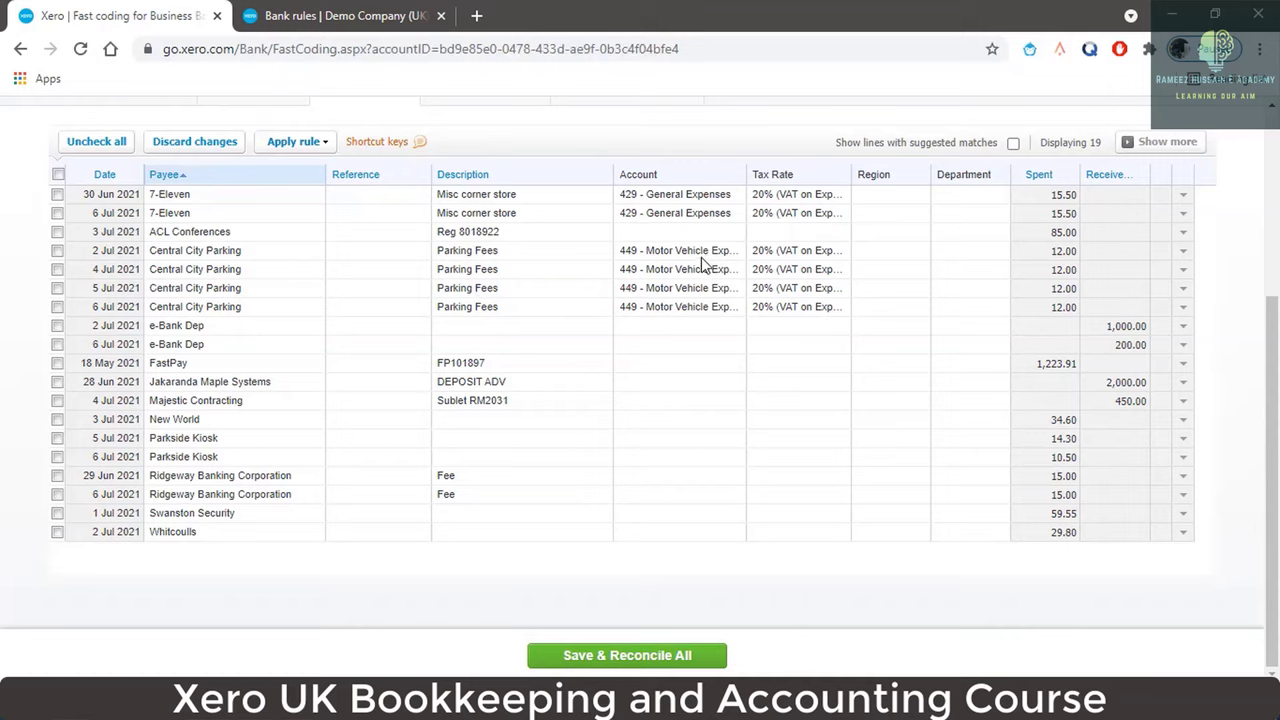
pyautogui.click(58, 251)
pyautogui.click(57, 269)
pyautogui.click(57, 289)
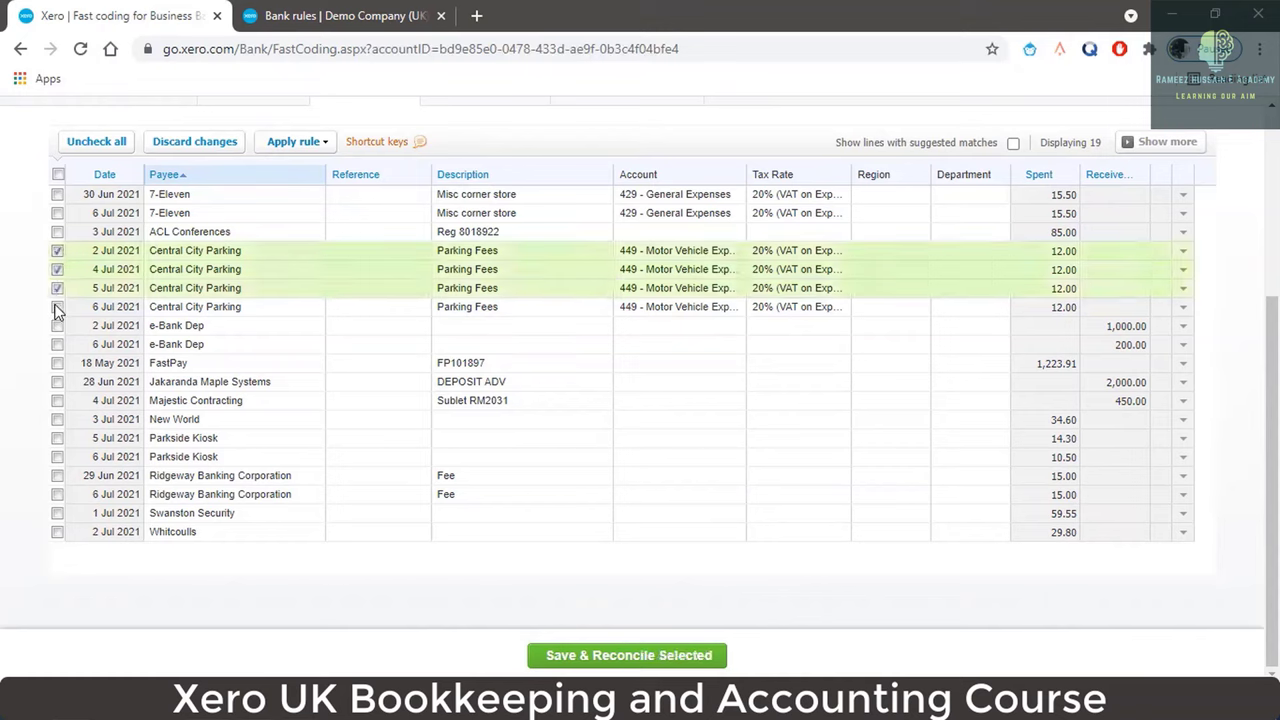
pyautogui.click(57, 307)
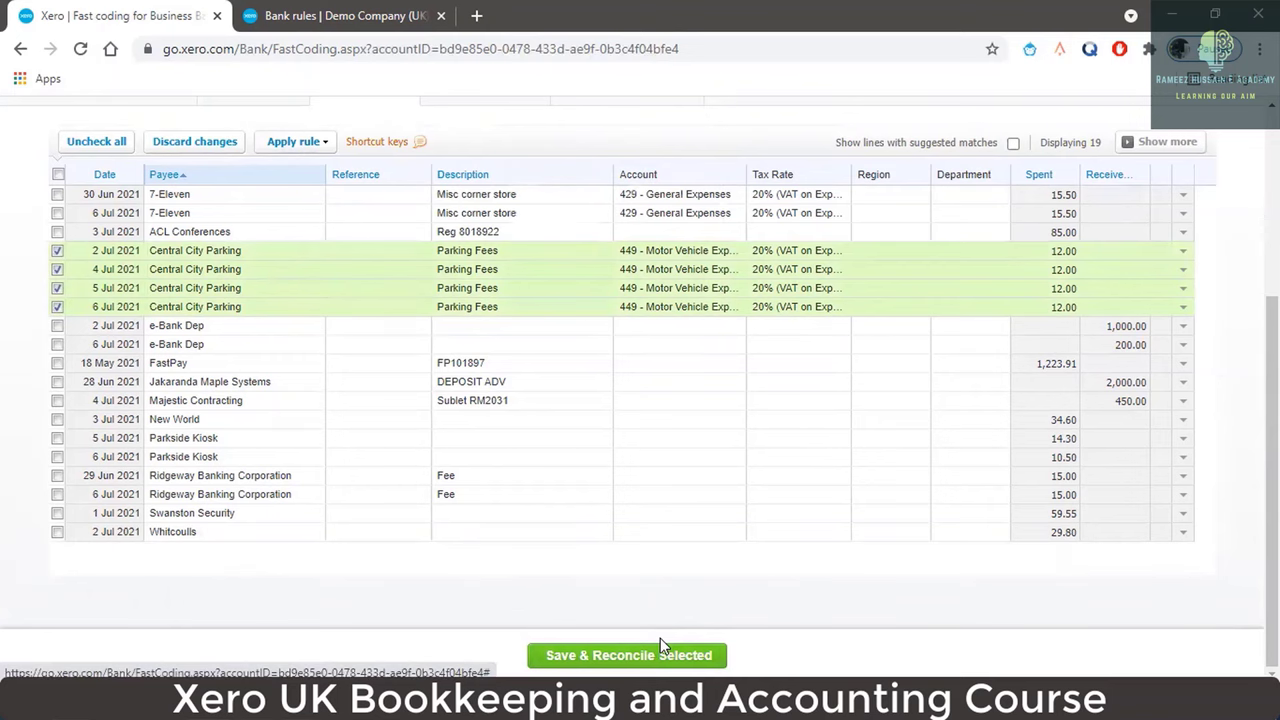
# Step: Save and reconcile the four ticked parking lines and acknowledge the confirmation
pyautogui.scroll(3, 551, 460)
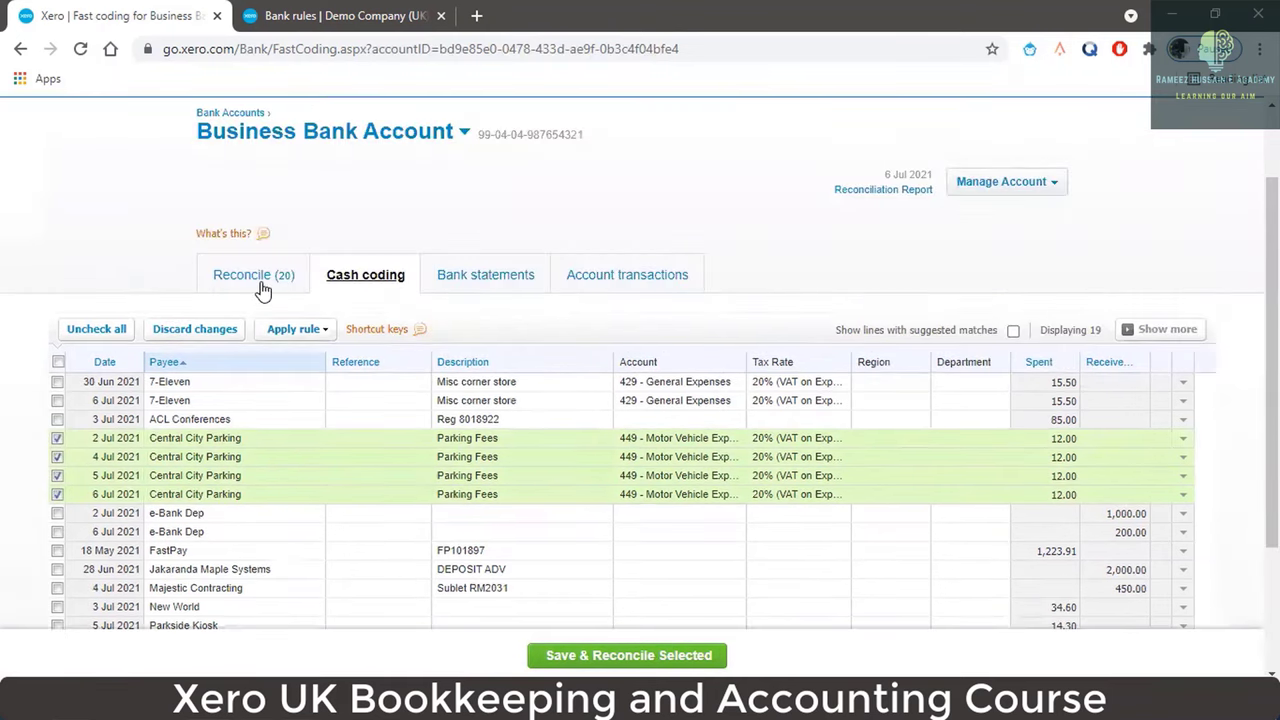
pyautogui.scroll(-3, 628, 600)
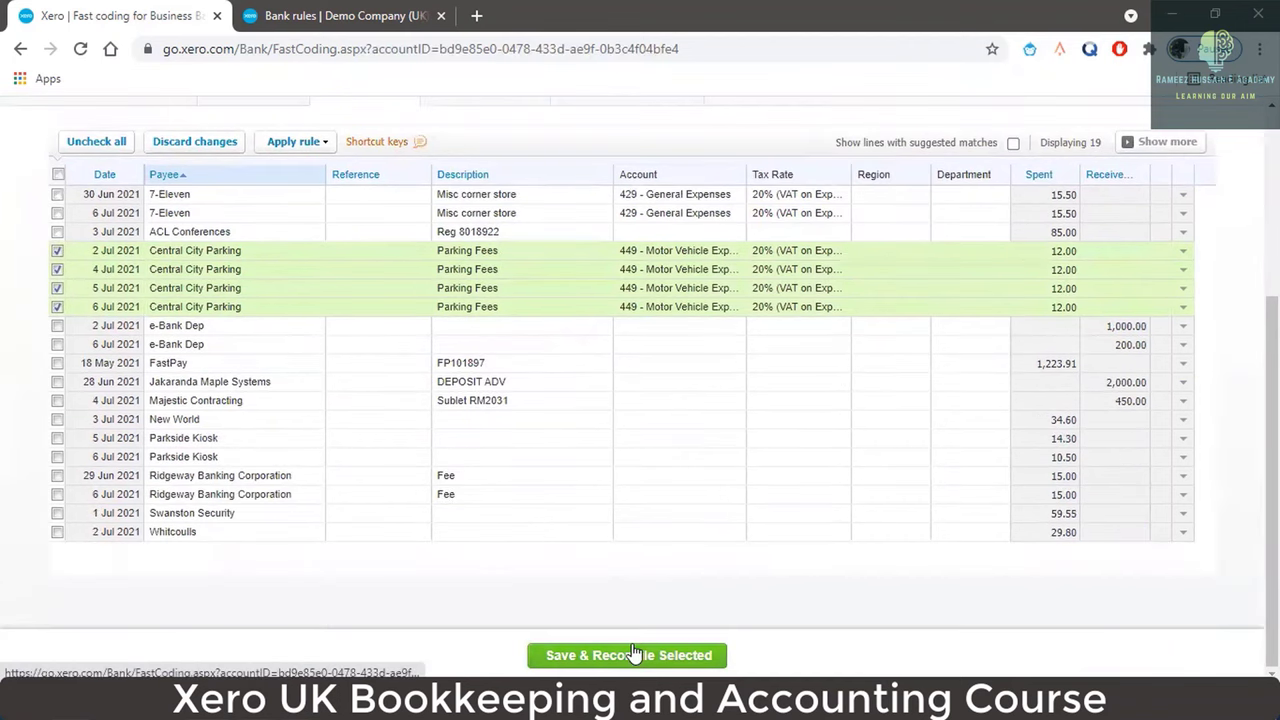
pyautogui.click(632, 652)
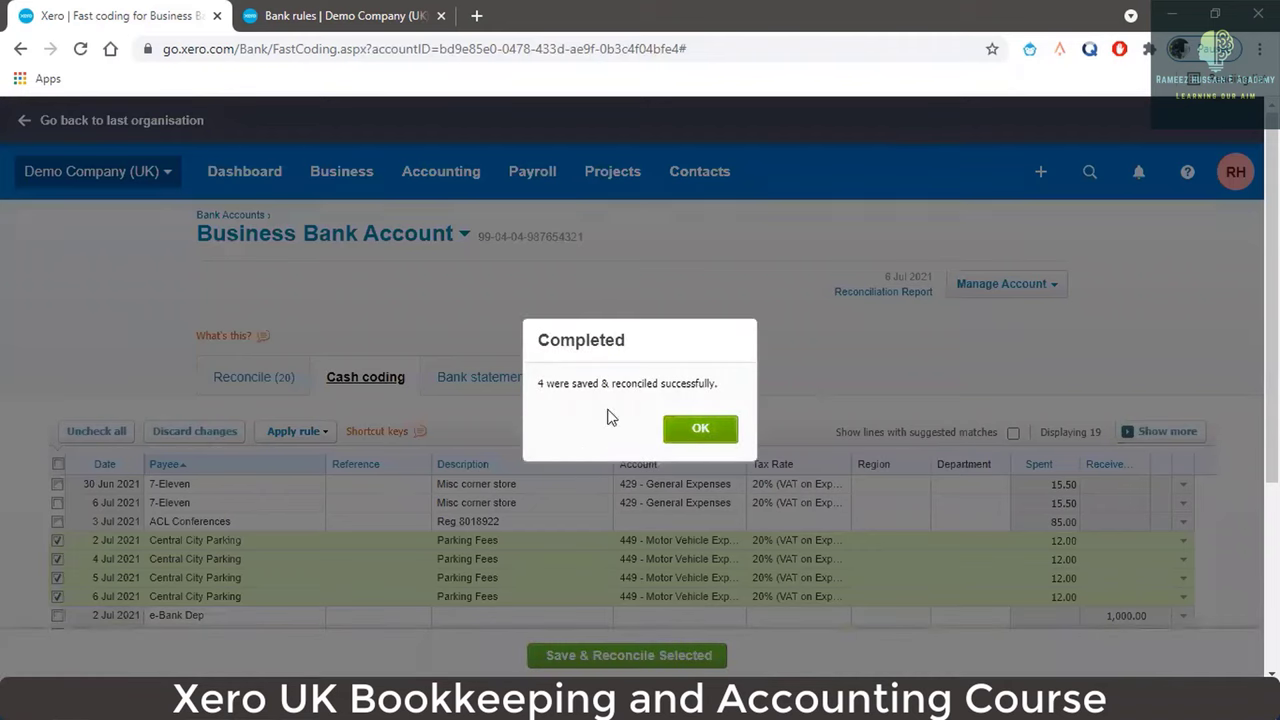
pyautogui.click(700, 429)
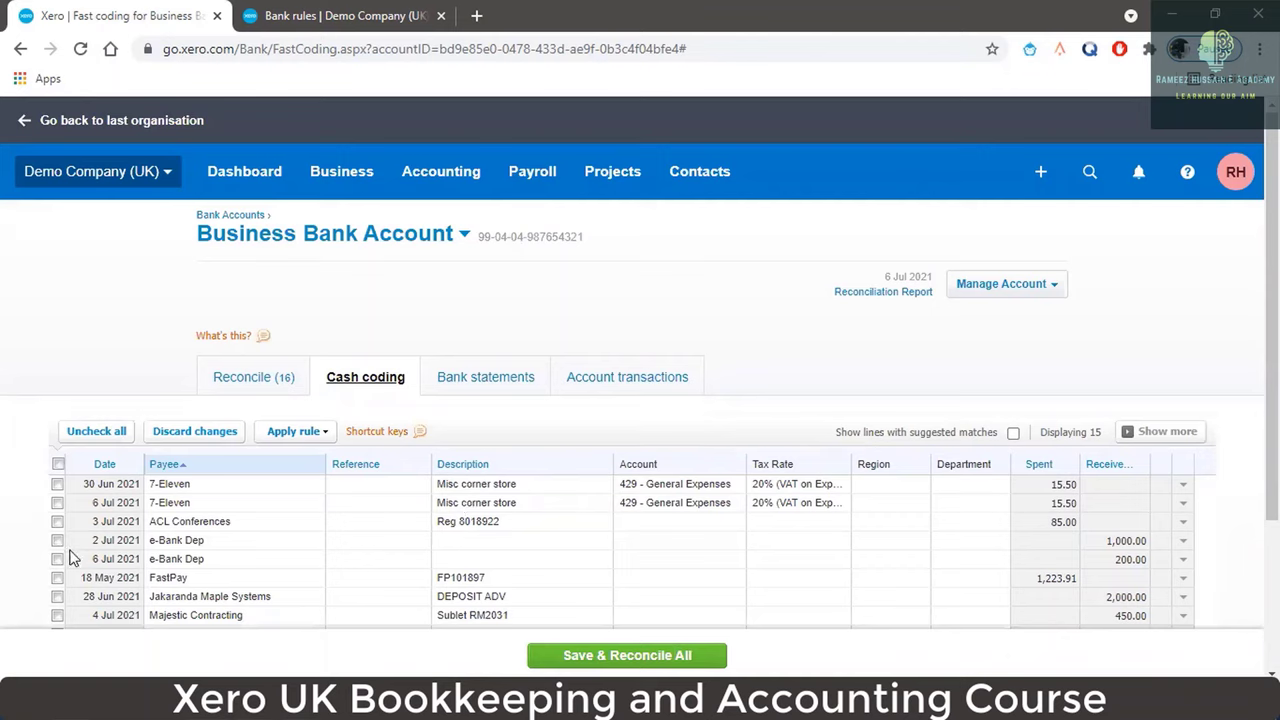
# Step: Give the 2 Jul and 6 Jul e-Bank Dep lines description 'Received Money-e Bank Dep' and account 260 Other Revenue
pyautogui.click(57, 541)
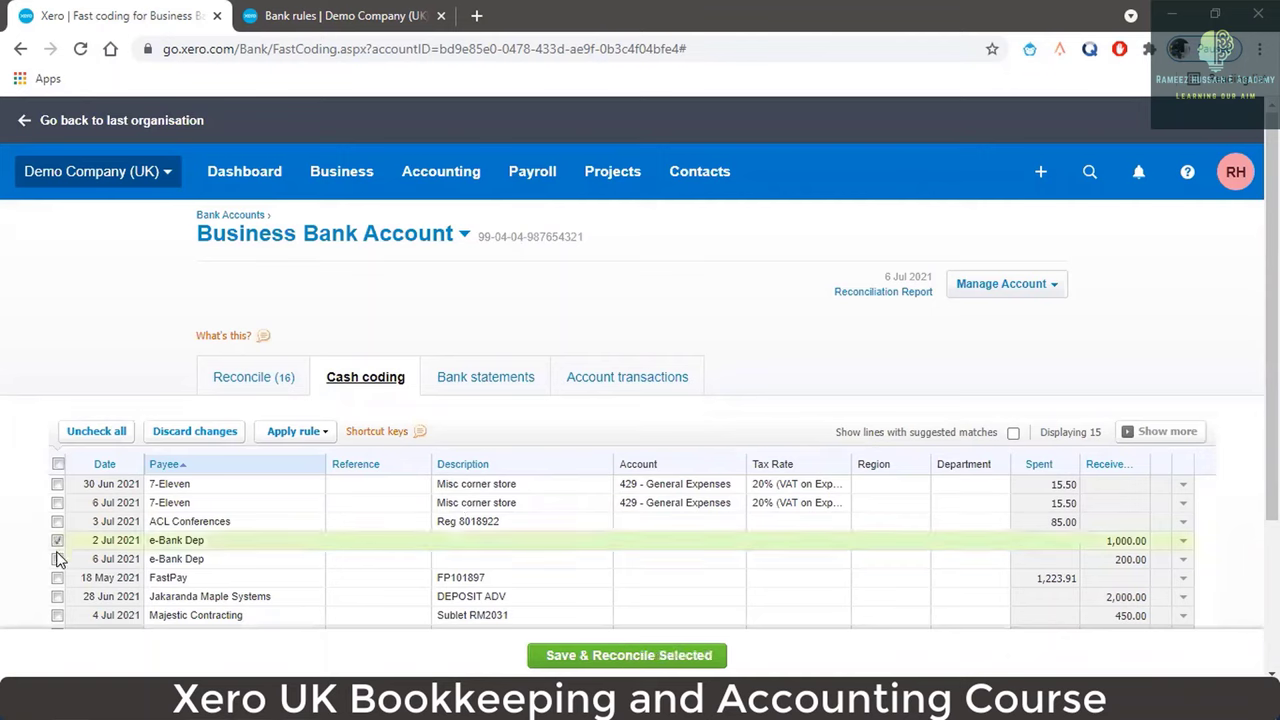
pyautogui.click(57, 559)
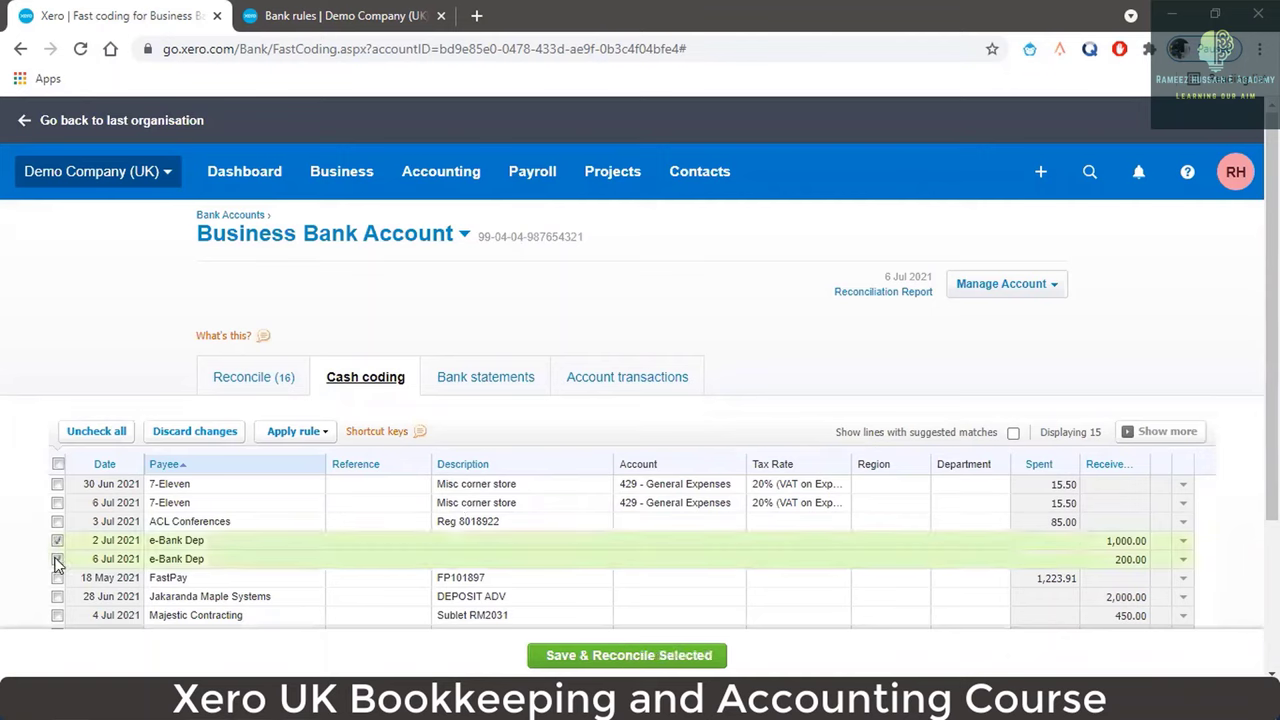
pyautogui.click(478, 538)
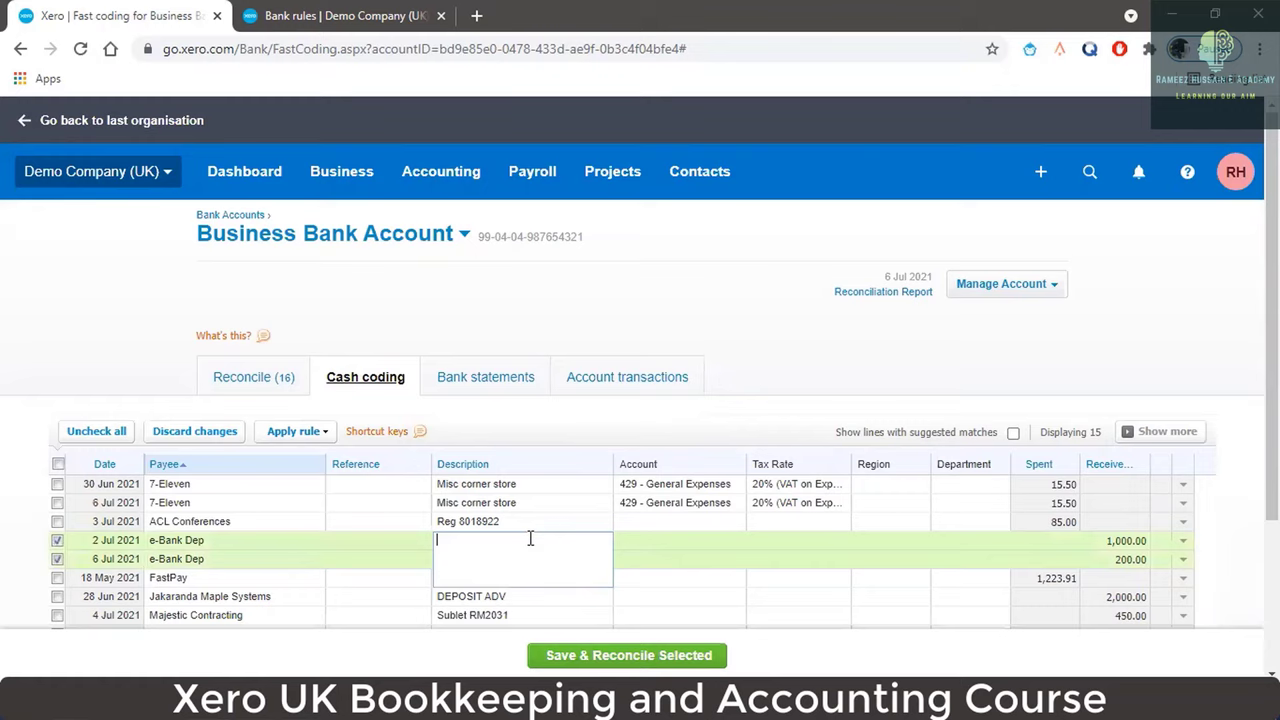
pyautogui.write('Received Money-e Bank Dep')
pyautogui.press('Tab')
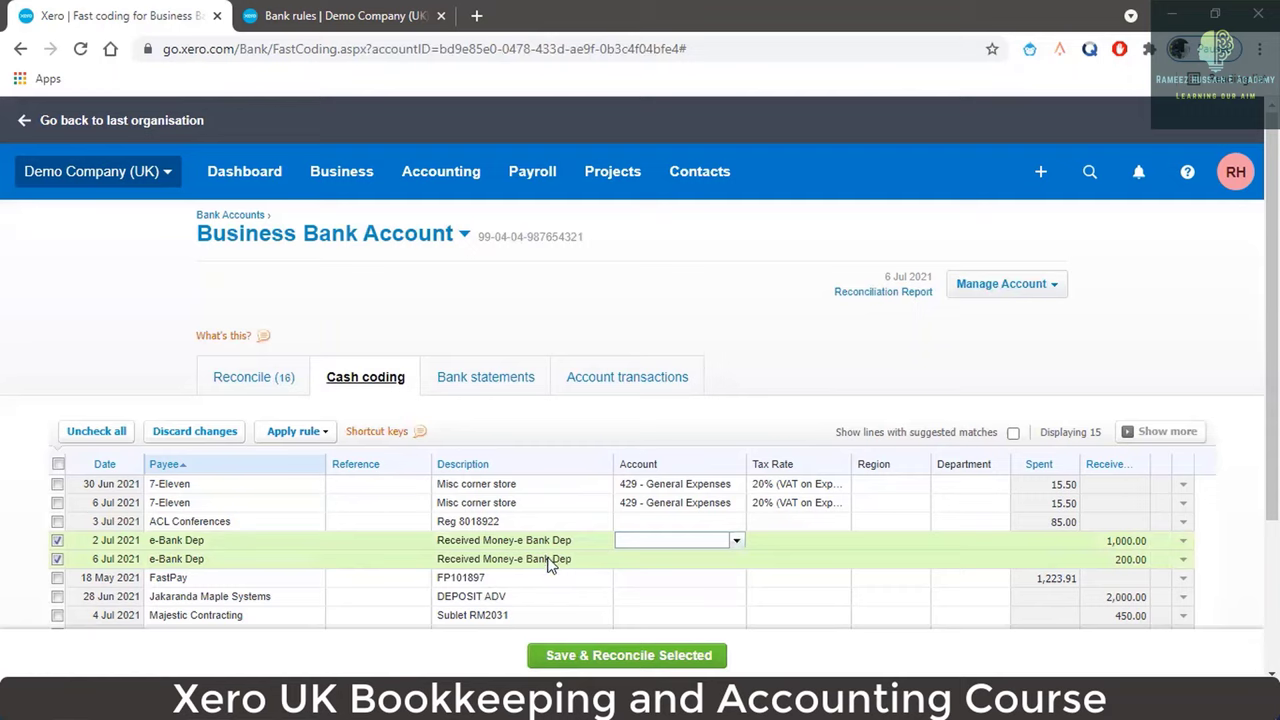
pyautogui.click(736, 540)
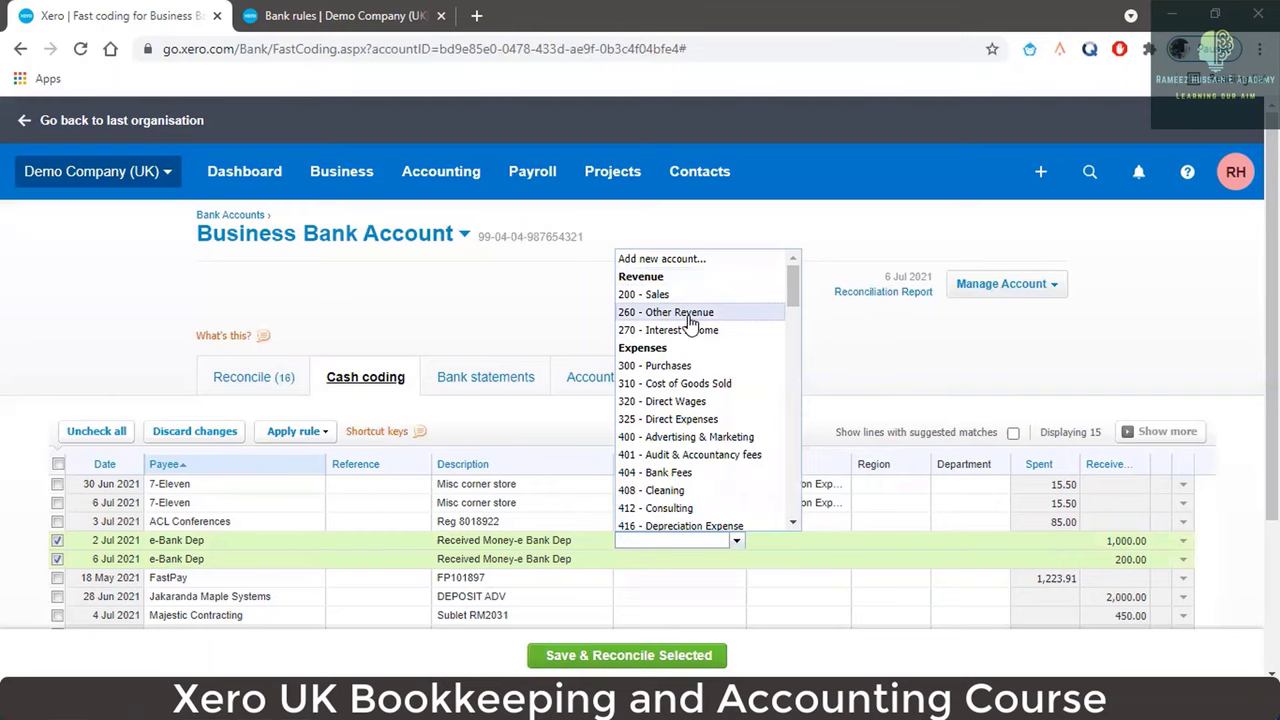
pyautogui.click(689, 319)
# Step: Set both receipts to 20% VAT on Income, then save and reconcile them
pyautogui.click(776, 542)
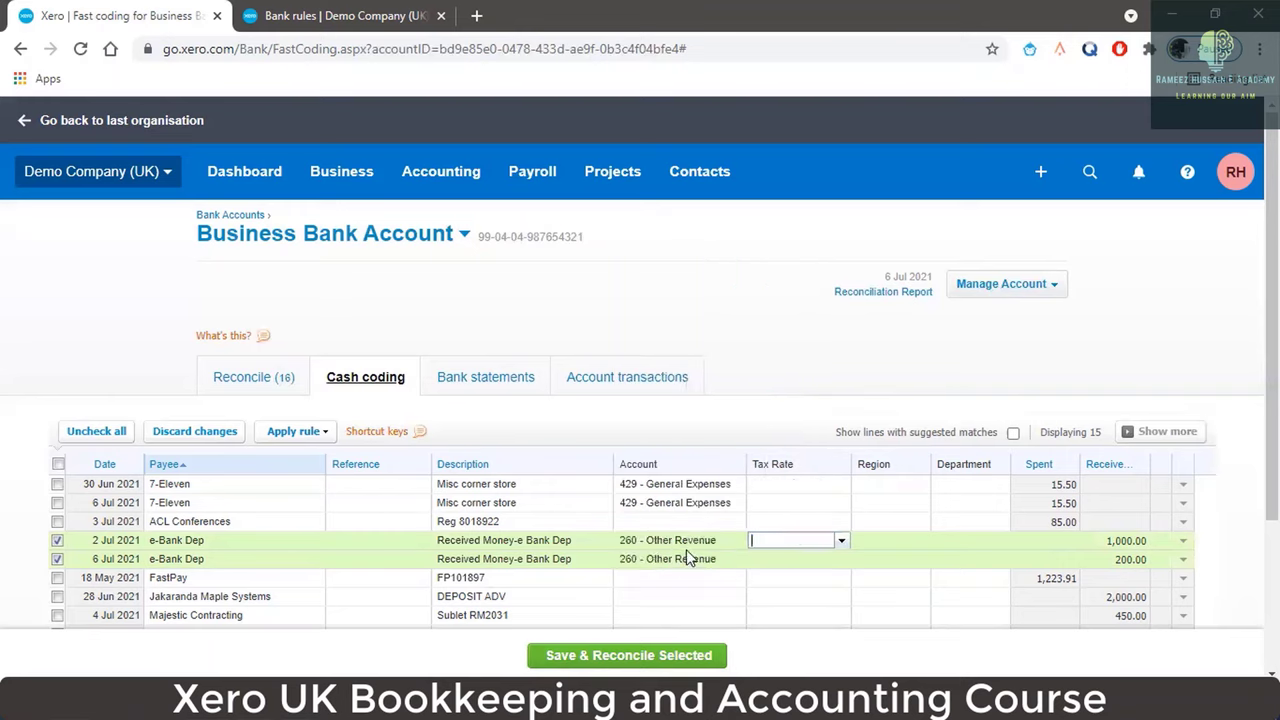
pyautogui.click(842, 542)
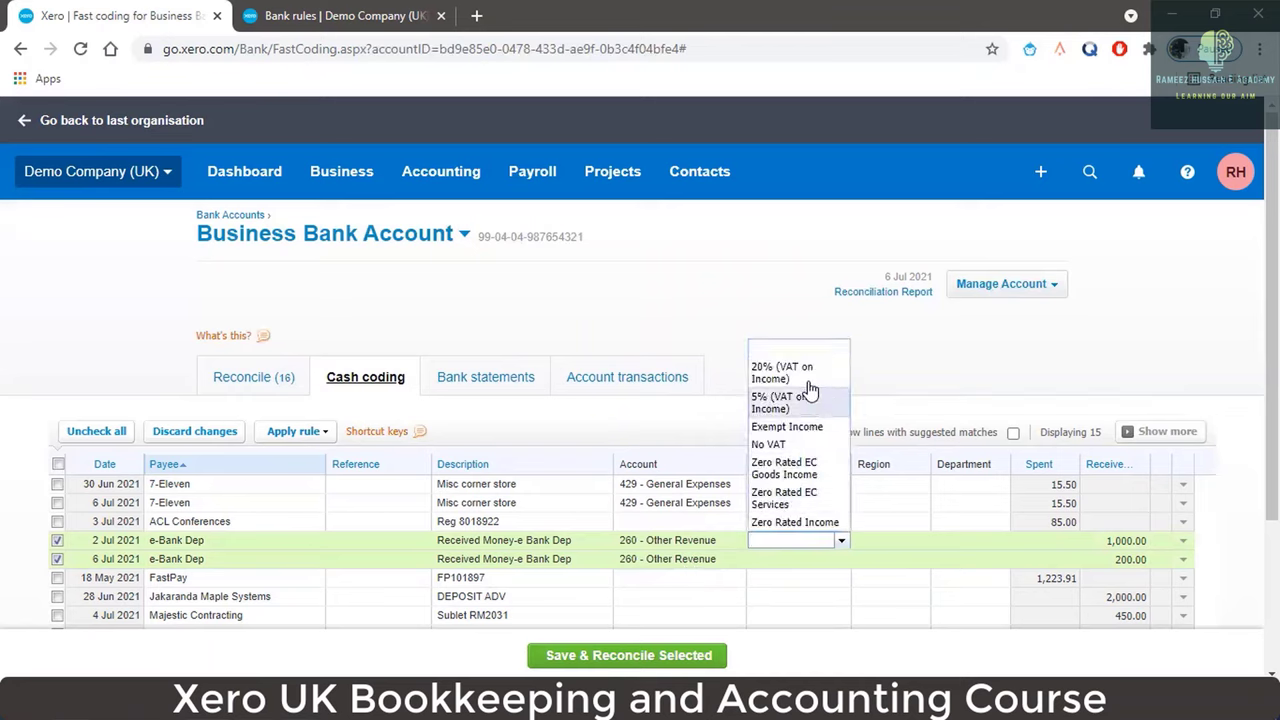
pyautogui.click(810, 385)
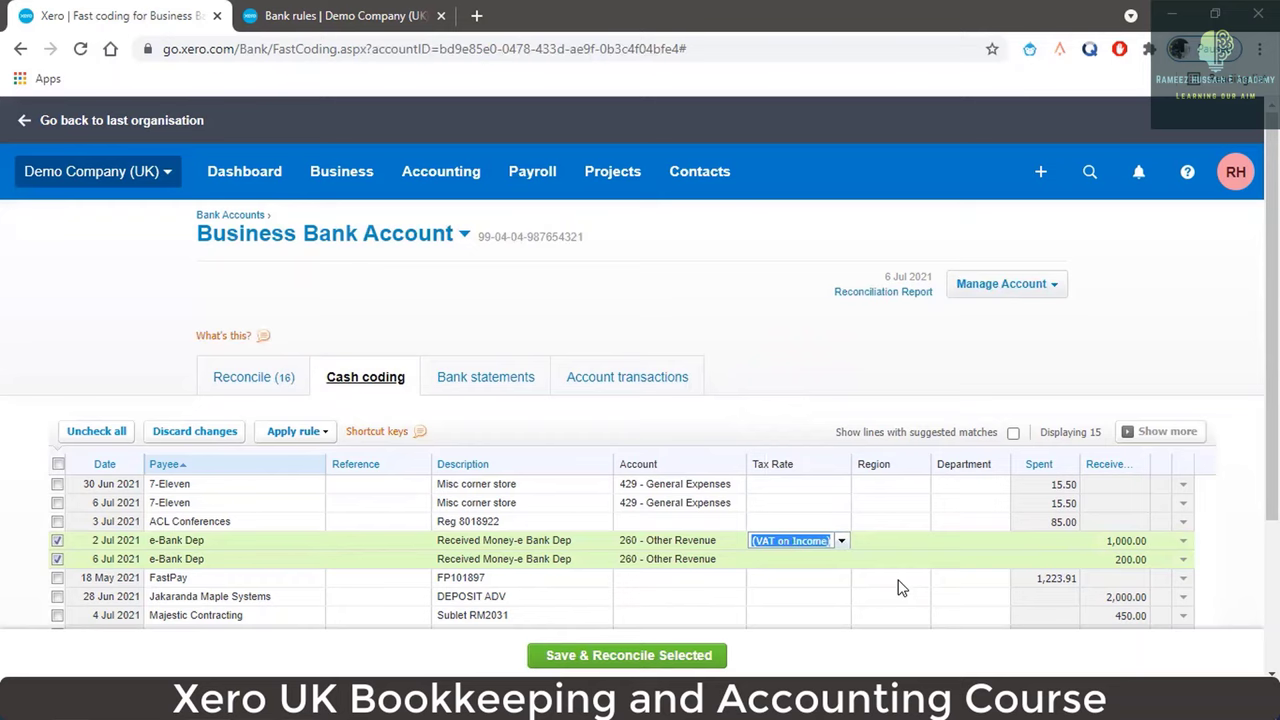
pyautogui.press('Tab')
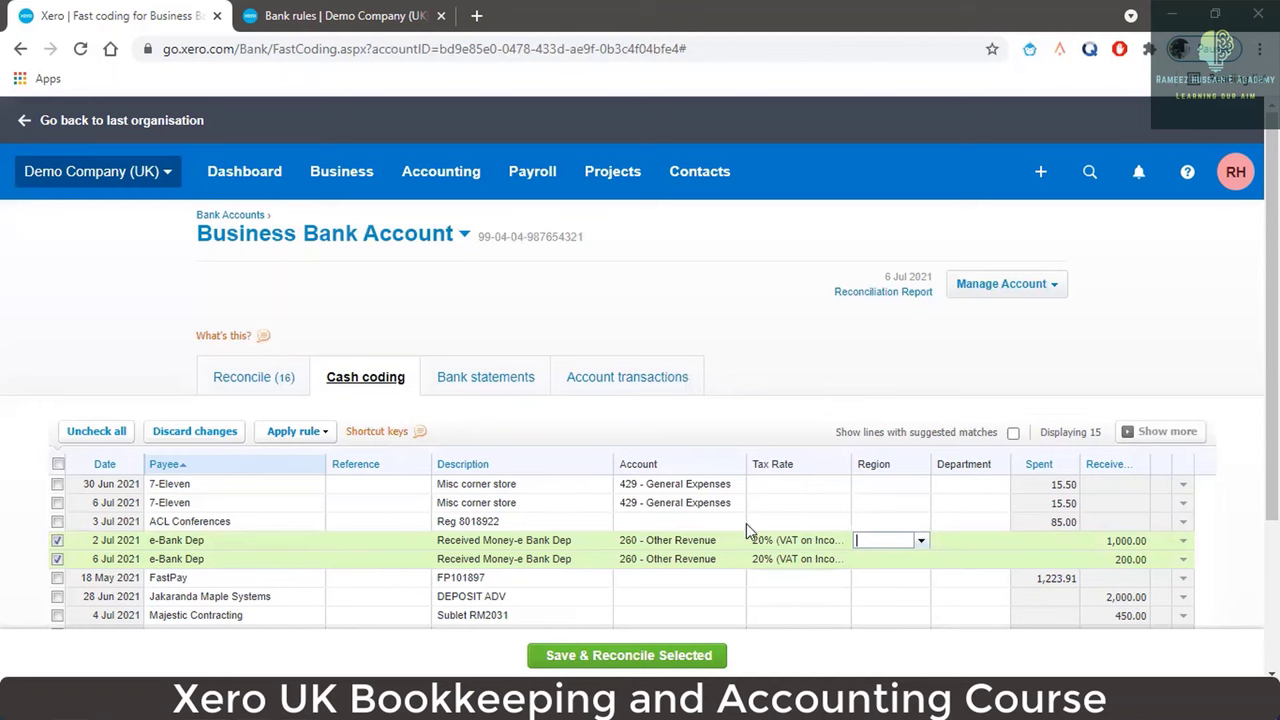
pyautogui.scroll(-1, 564, 504)
pyautogui.scroll(-1, 566, 502)
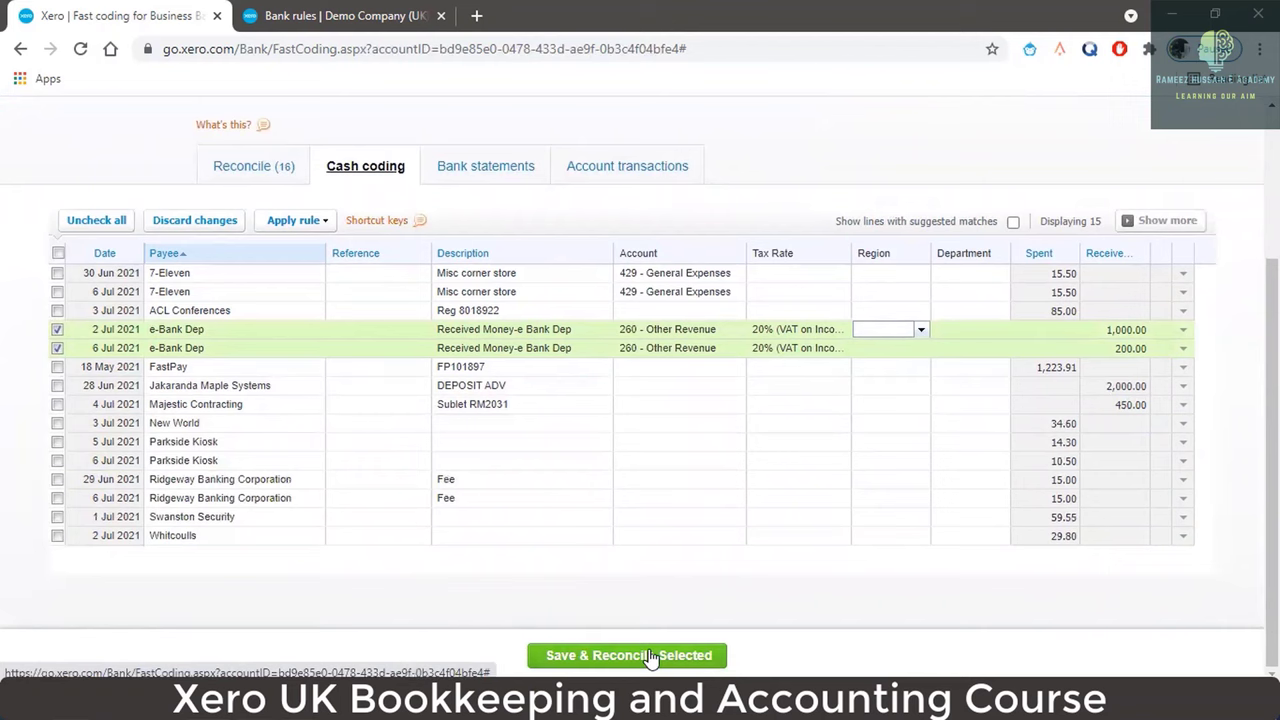
pyautogui.click(650, 656)
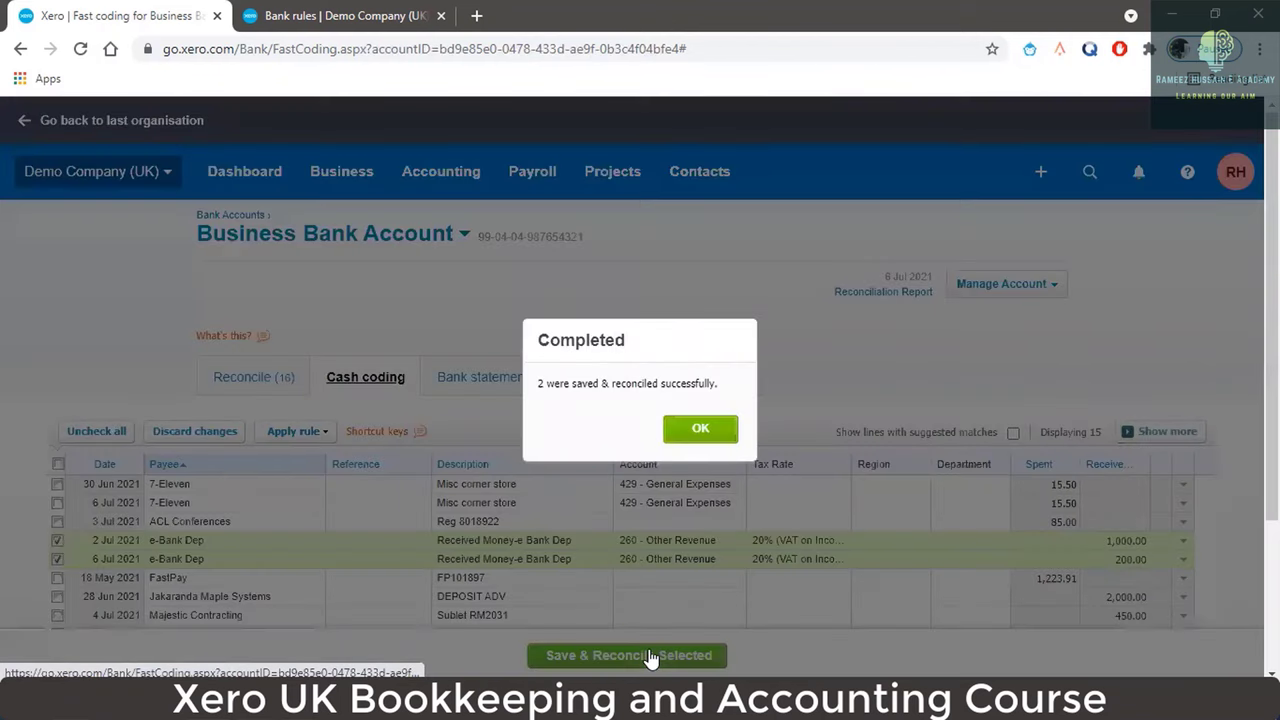
pyautogui.click(701, 433)
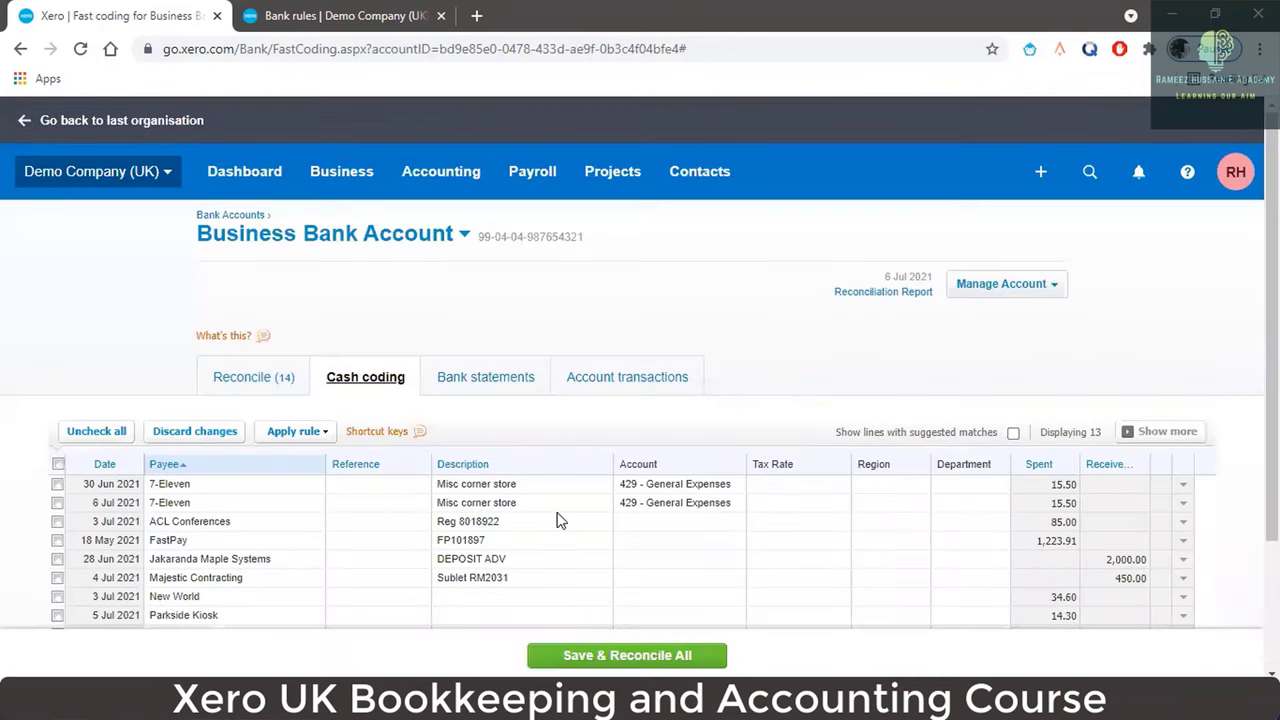
# Step: Apply the 7-Eleven rule to the 30 Jun and 6 Jul 7-Eleven lines and reconcile them
pyautogui.scroll(-3, 576, 518)
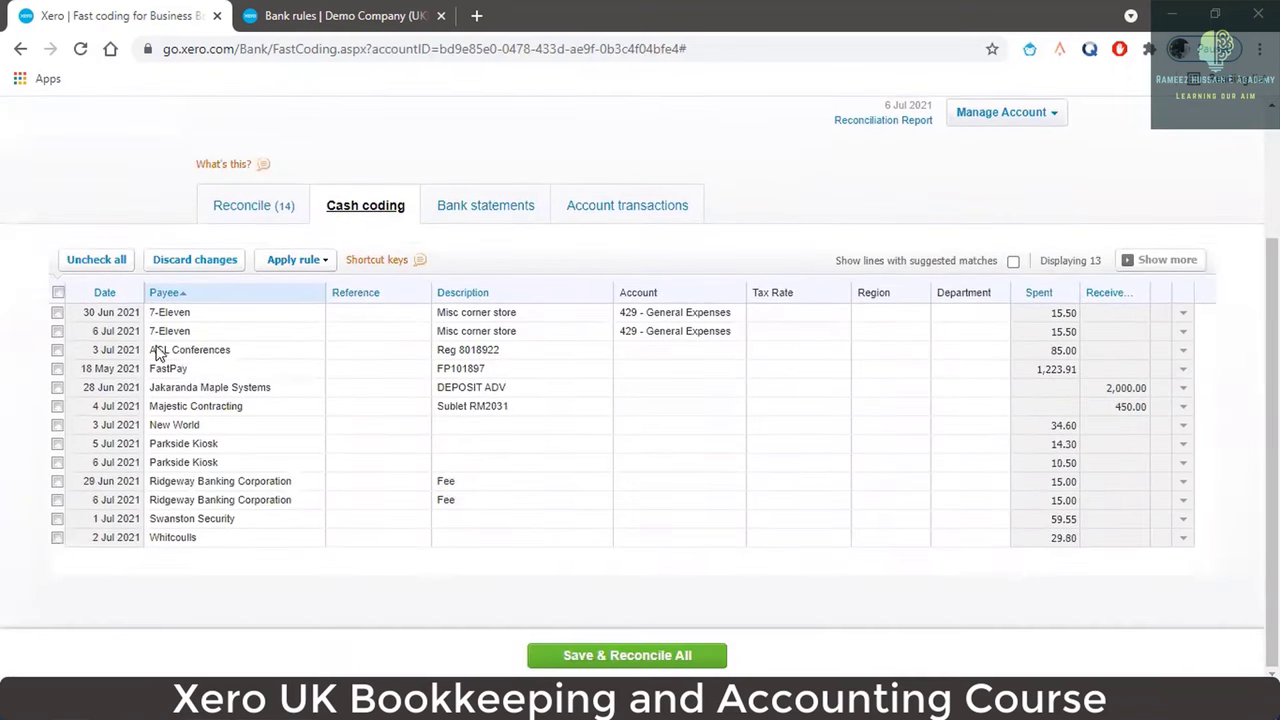
pyautogui.click(57, 313)
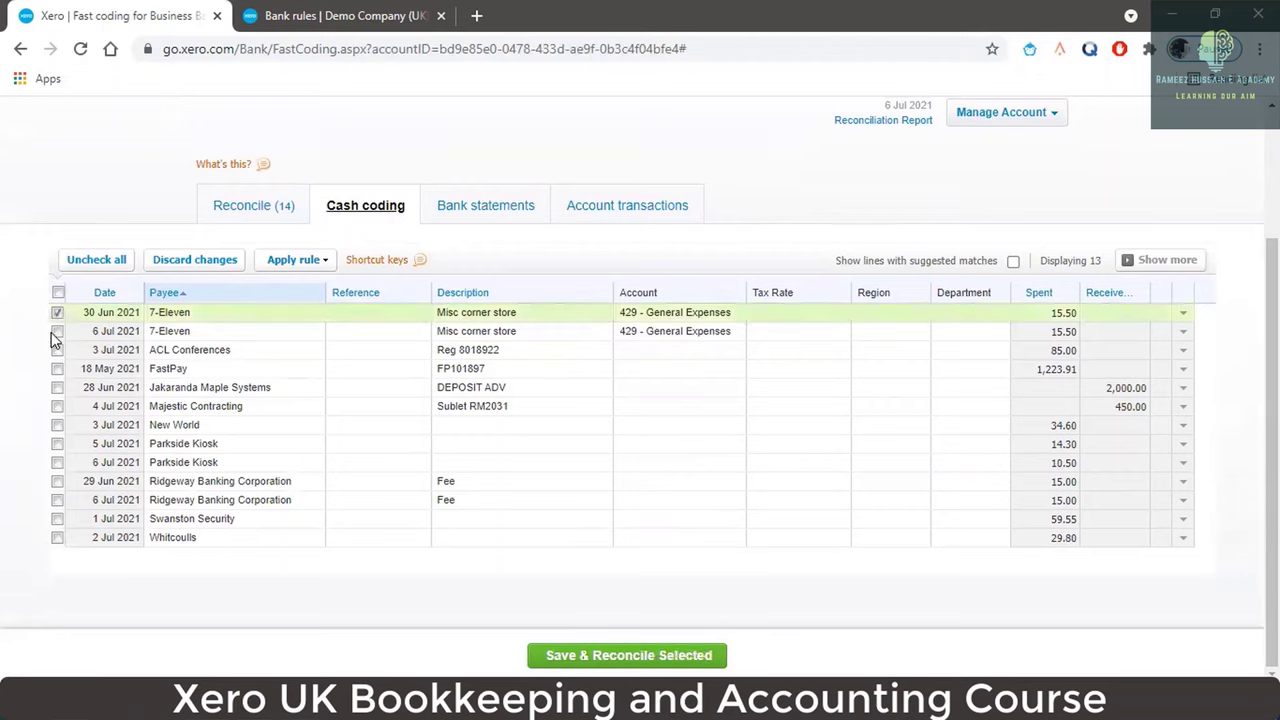
pyautogui.click(57, 331)
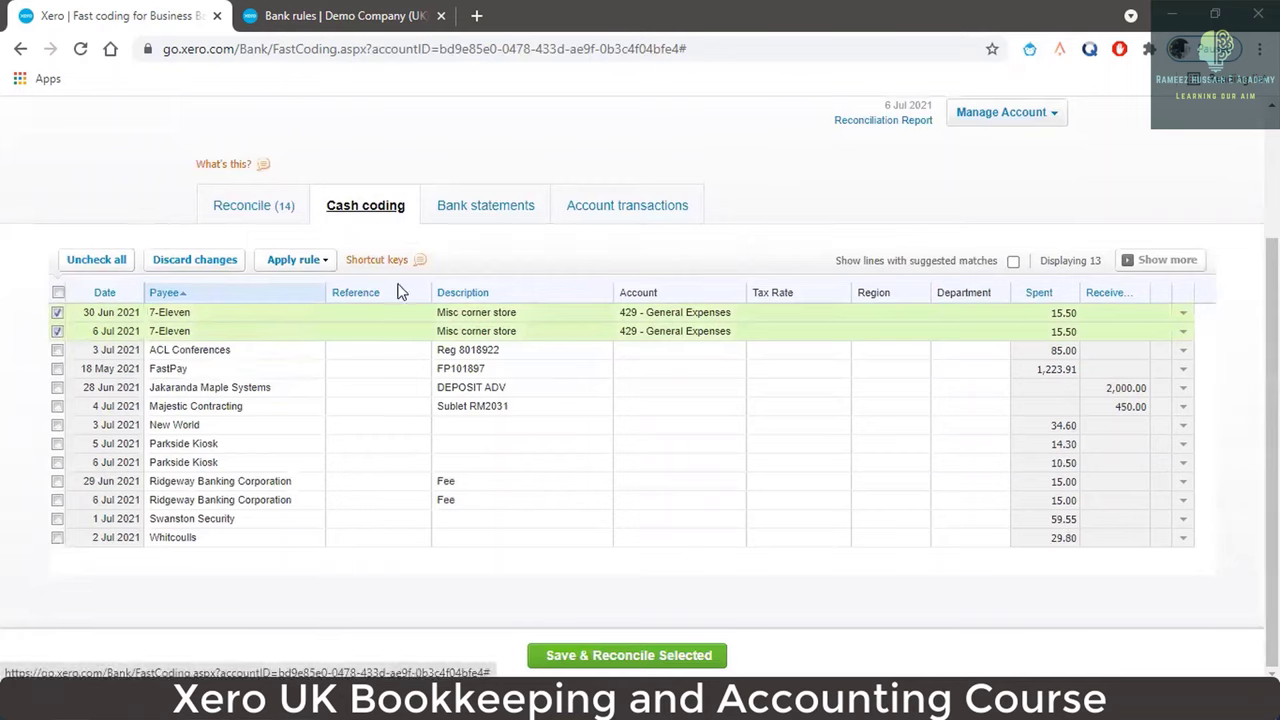
pyautogui.click(305, 259)
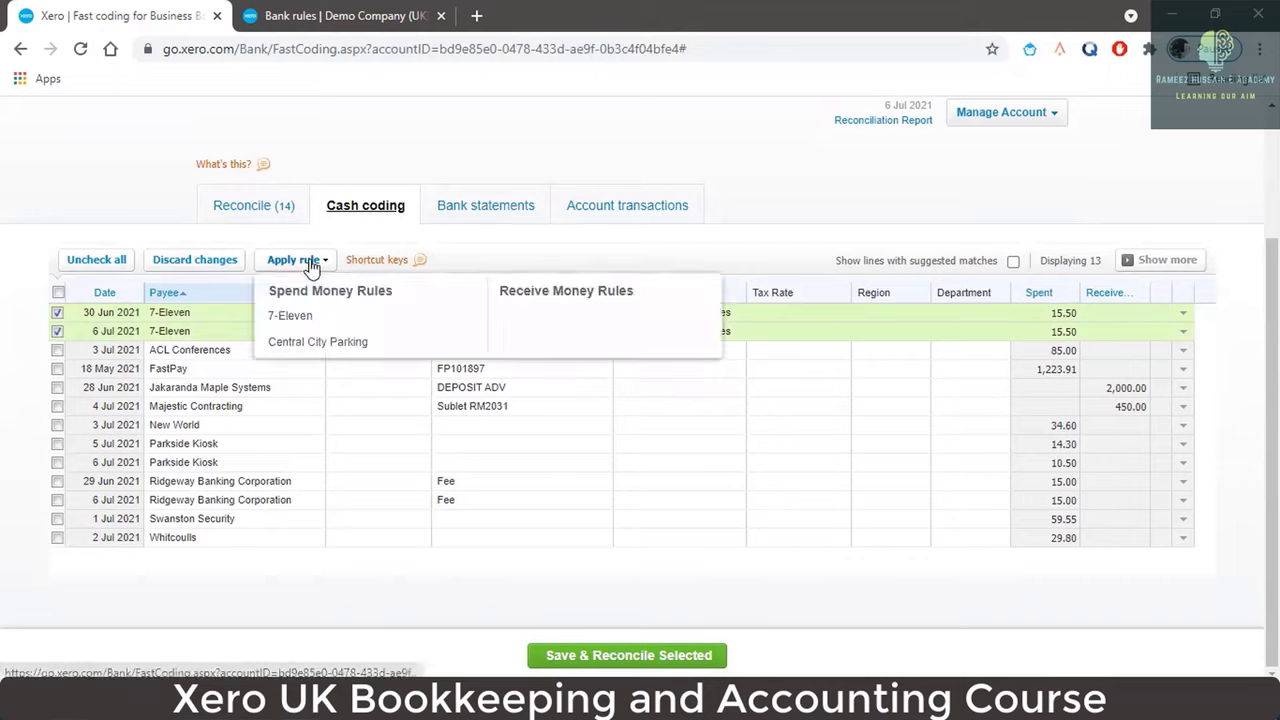
pyautogui.click(306, 325)
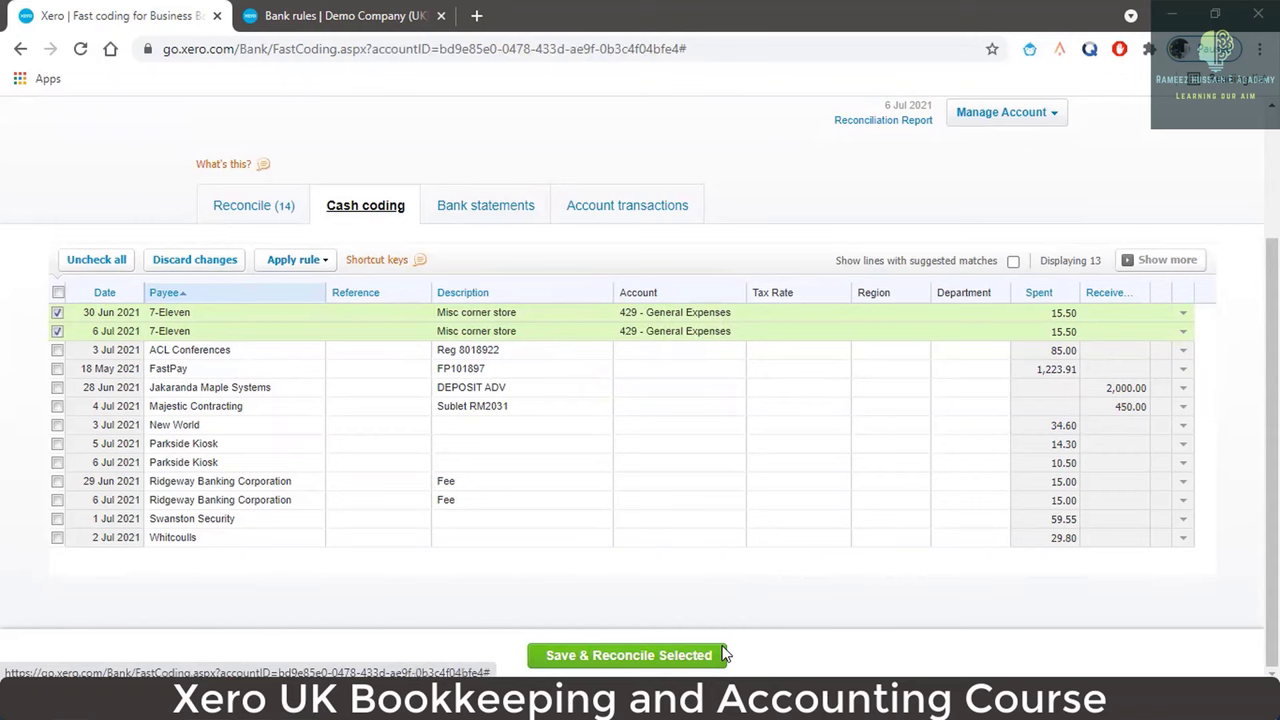
pyautogui.click(724, 654)
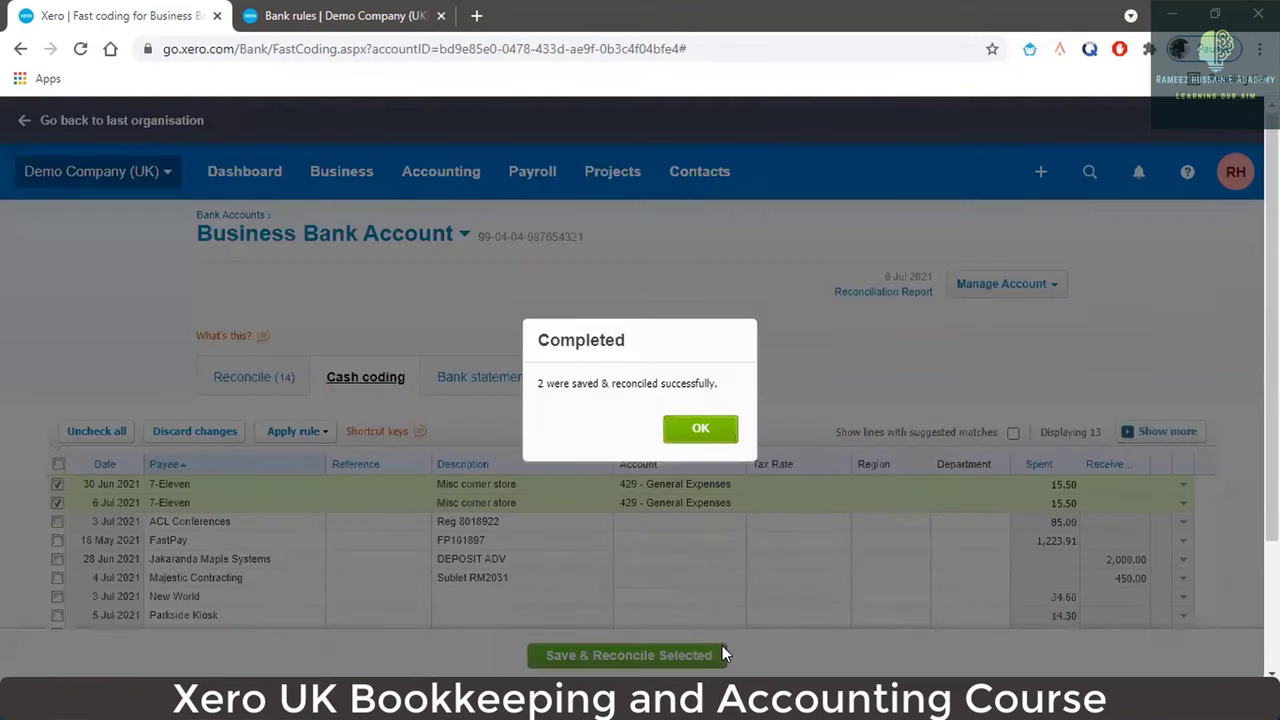
pyautogui.click(716, 433)
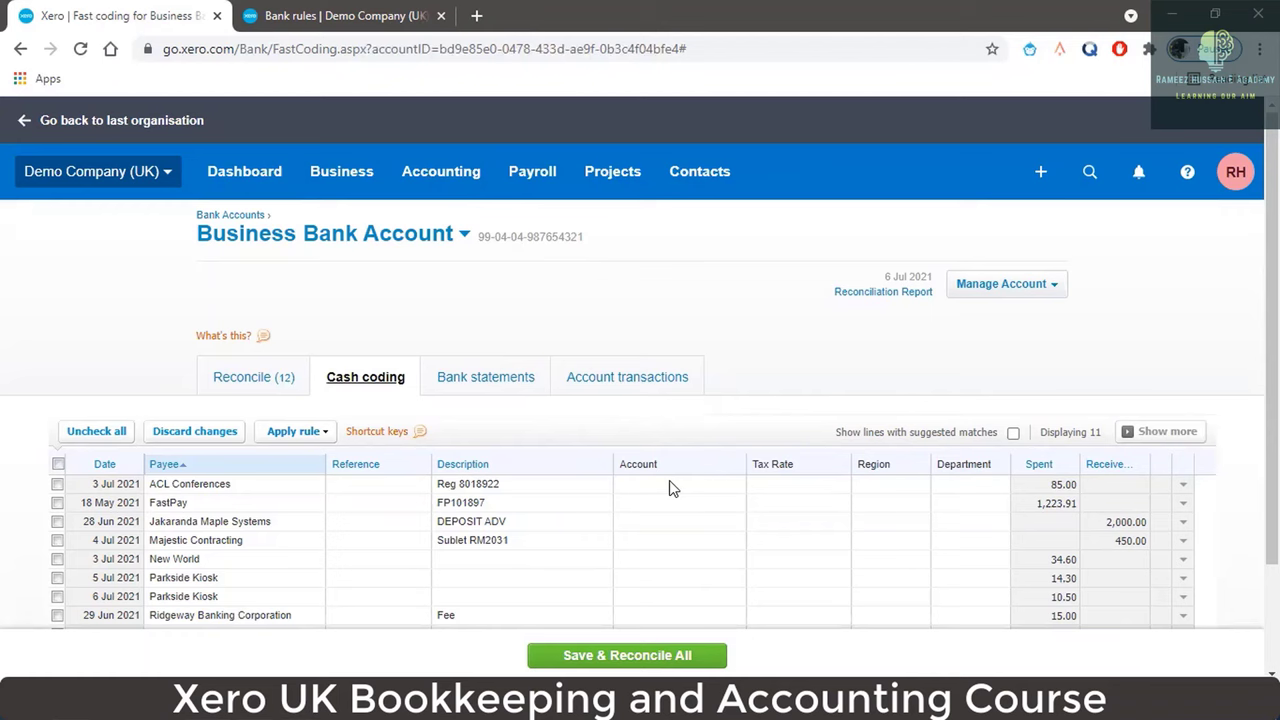
pyautogui.hotkey('alt', 'Tab')
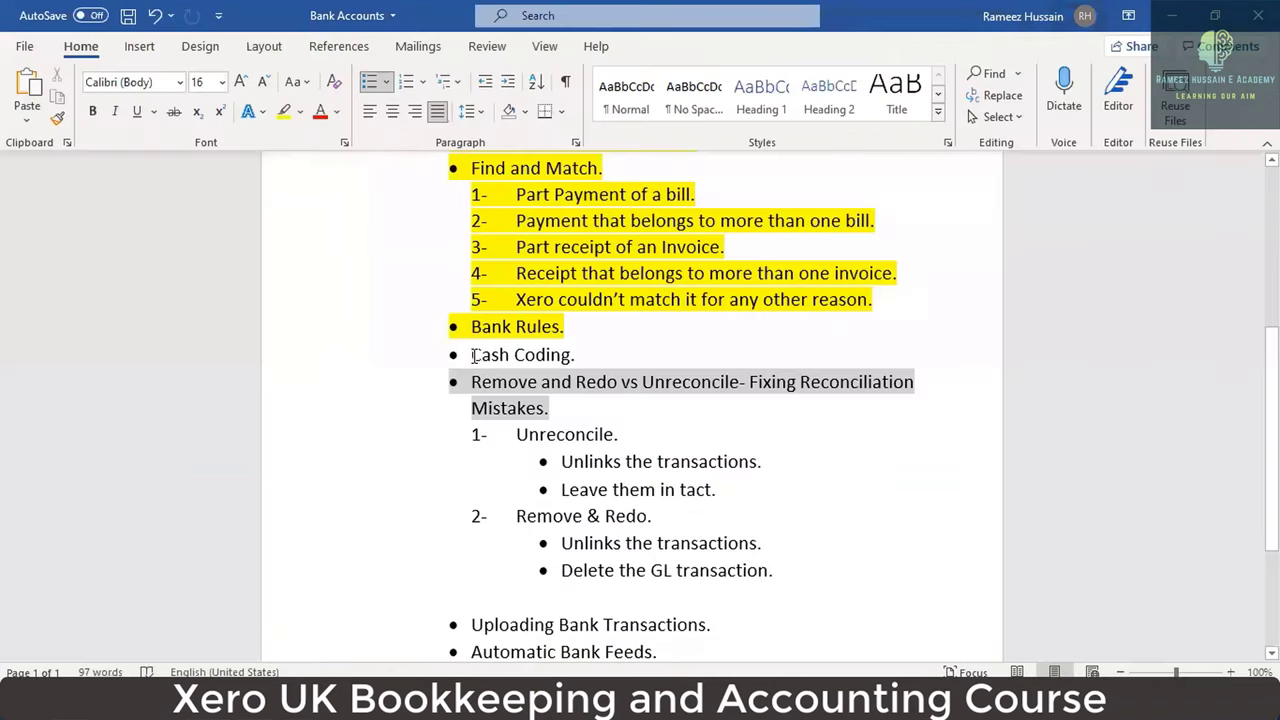
# Step: Highlight 'Cash Coding' in yellow in the Word notes, then reopen Xero's lines awaiting reconciliation
pyautogui.keyDown('shift'); pyautogui.click(569, 354); pyautogui.keyUp('shift')
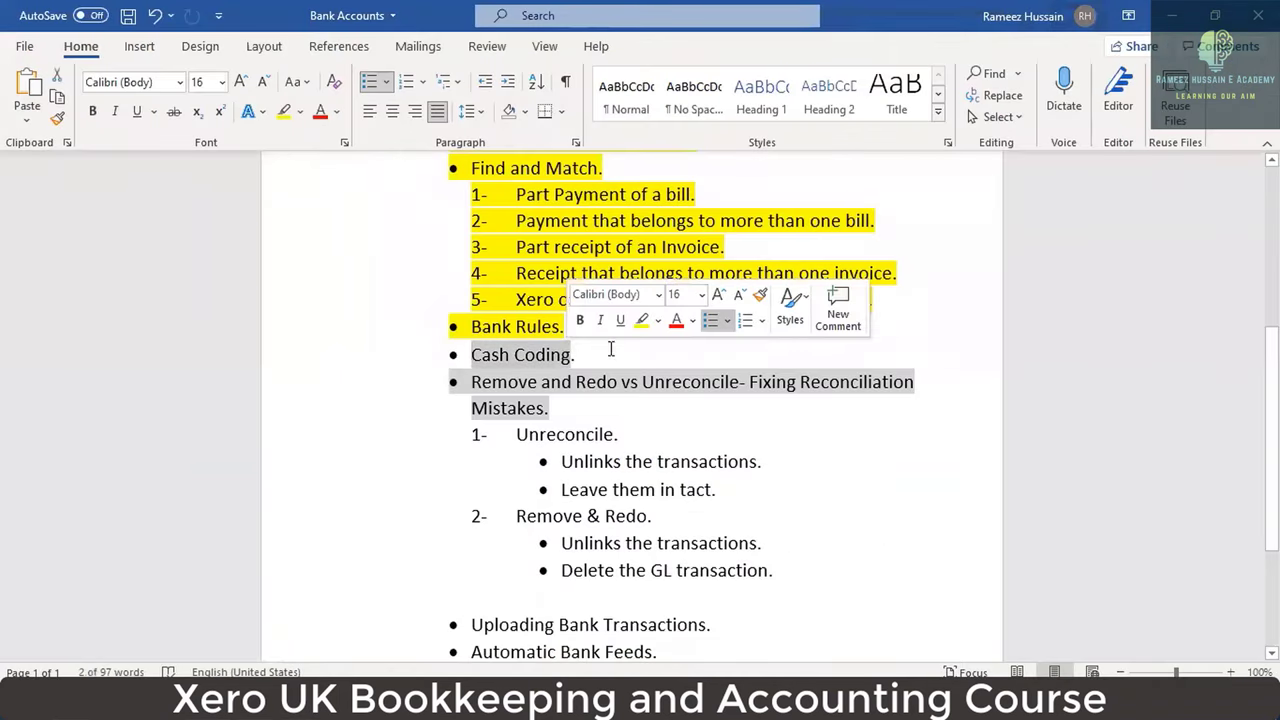
pyautogui.click(644, 321)
pyautogui.click(866, 380)
pyautogui.scroll(-1, 866, 380)
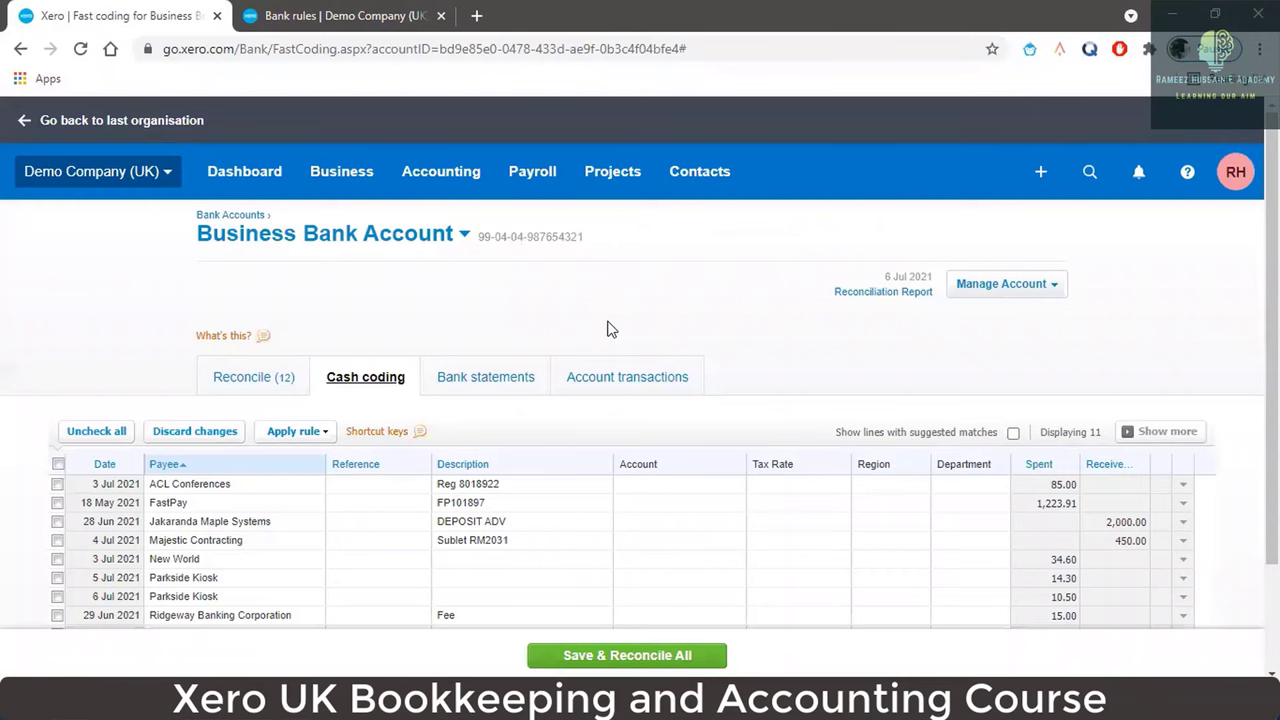
pyautogui.click(276, 378)
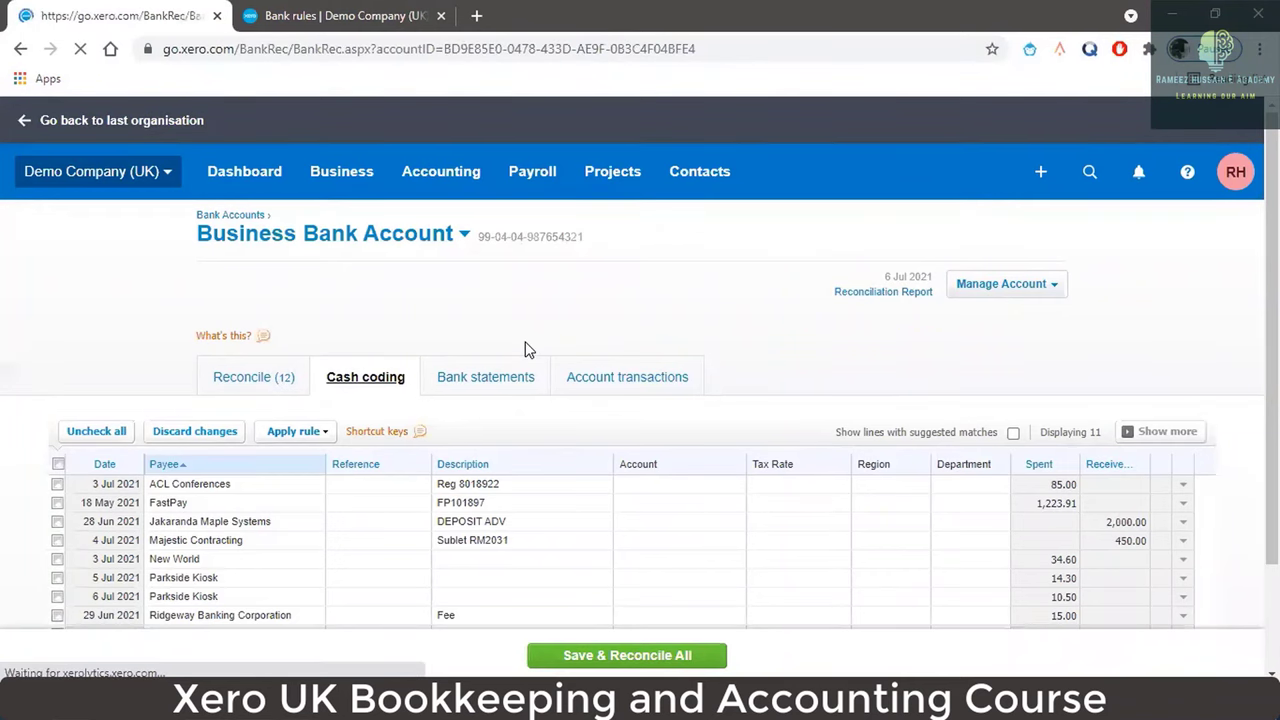
# Step: Open the 4 Jul 2021 e-Bank Dep 1,500.00 receipt from Account transactions and show its Options
pyautogui.scroll(-3, 551, 341)
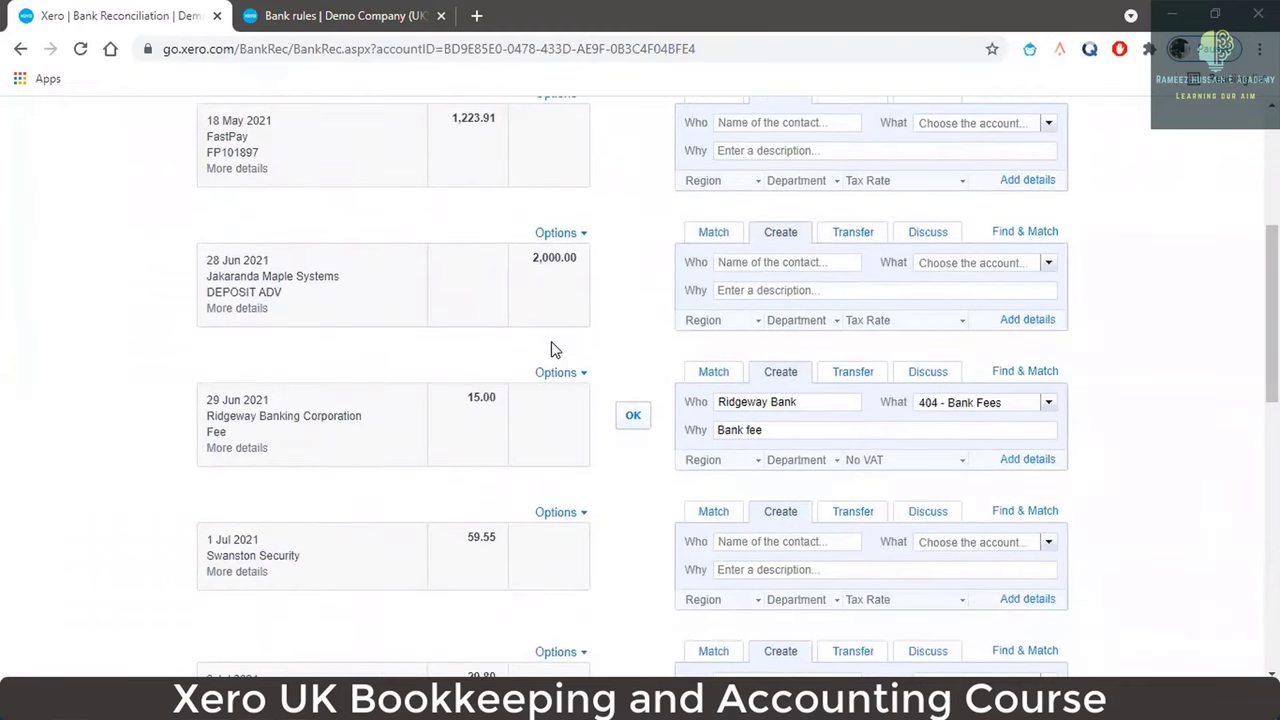
pyautogui.scroll(-3, 551, 341)
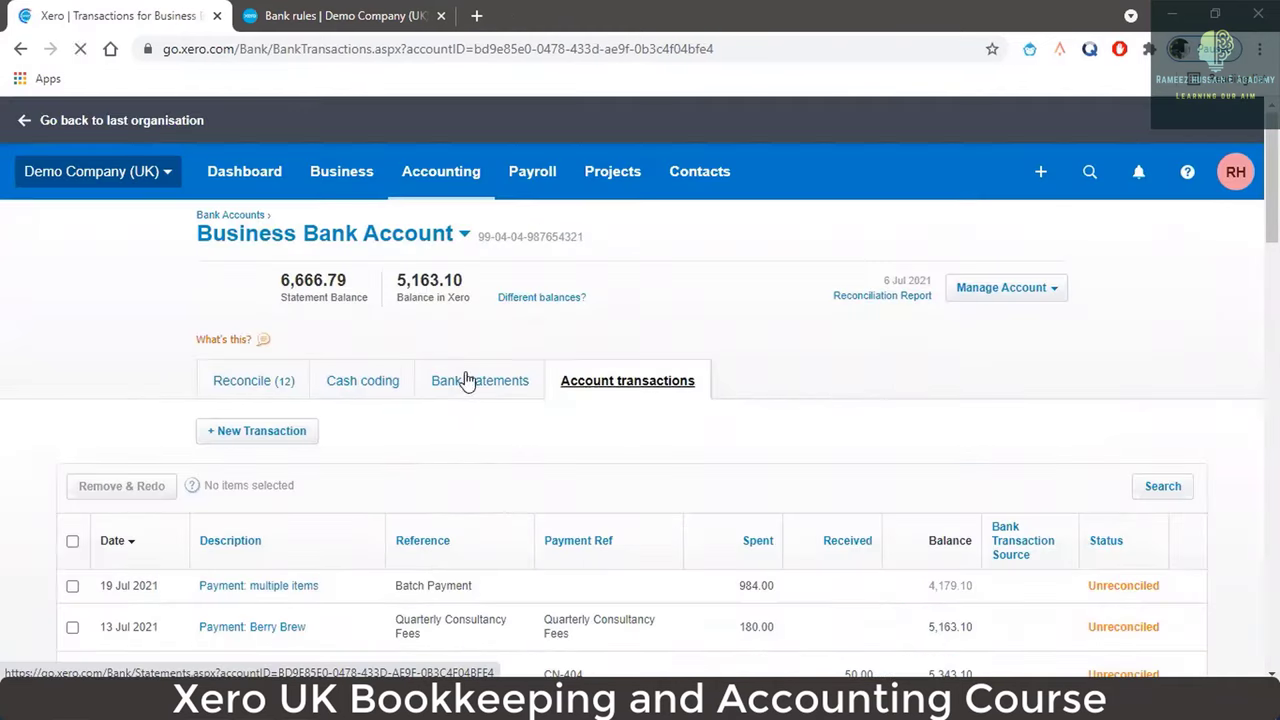
pyautogui.click(605, 370)
pyautogui.scroll(-4, 592, 358)
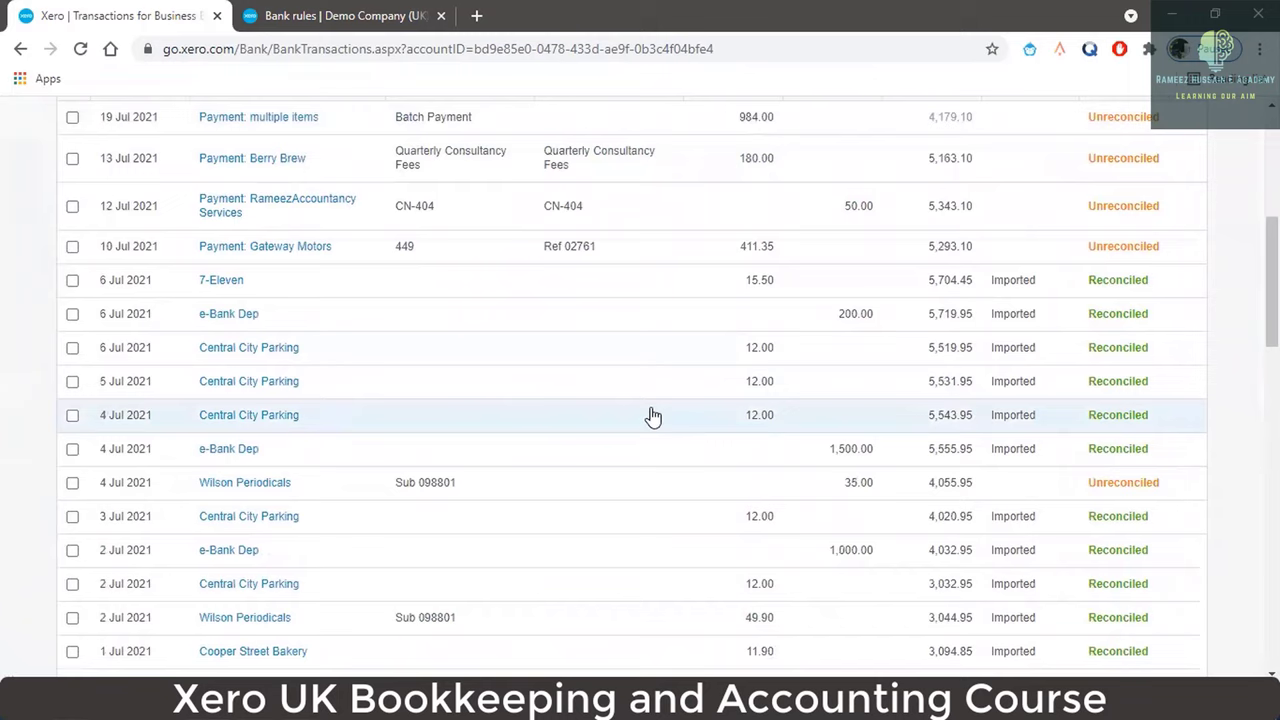
pyautogui.click(766, 457)
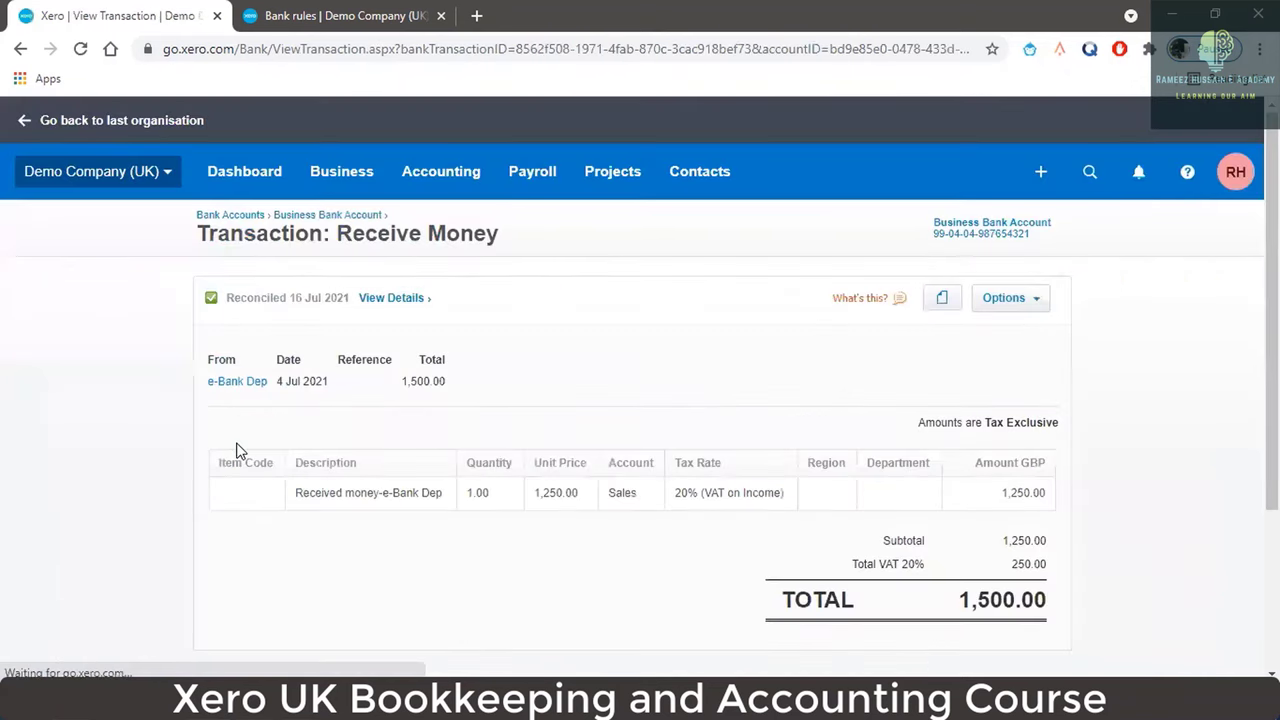
pyautogui.click(1006, 305)
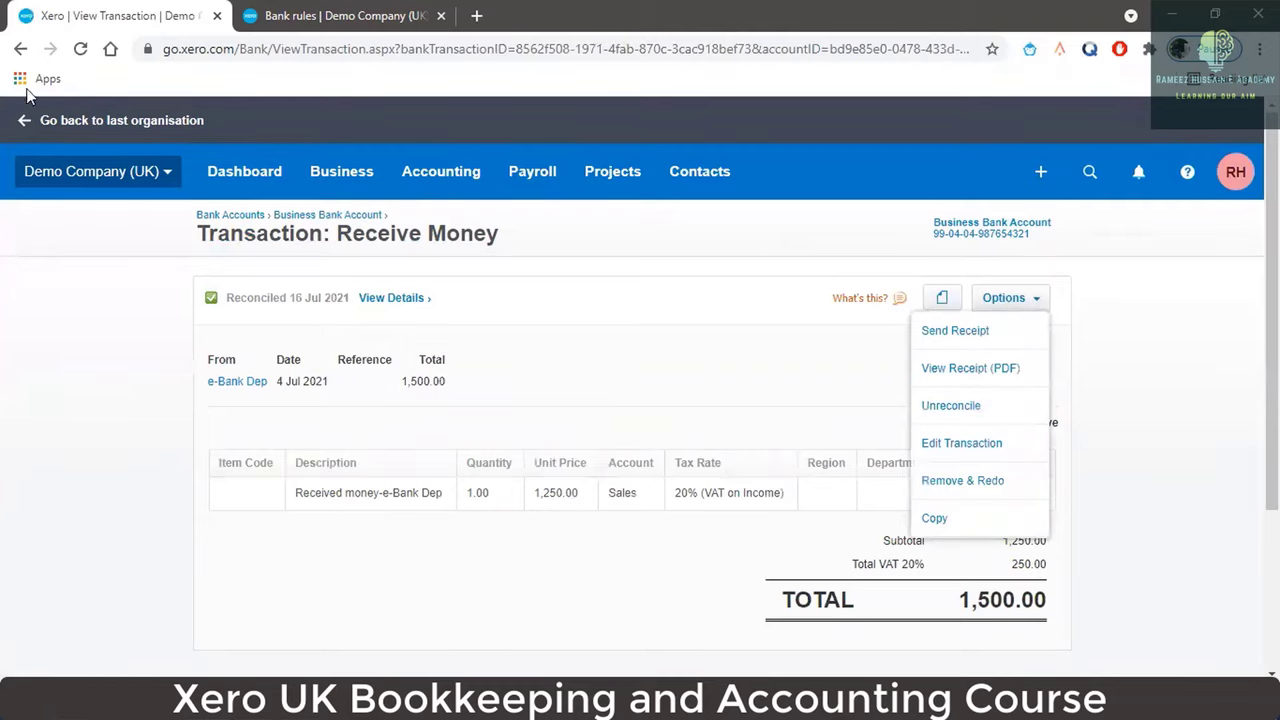
# Step: Go back to Account transactions and open the 1,000.00 e-Bank Dep receipt dated 2 Jul 2021
pyautogui.click(21, 50)
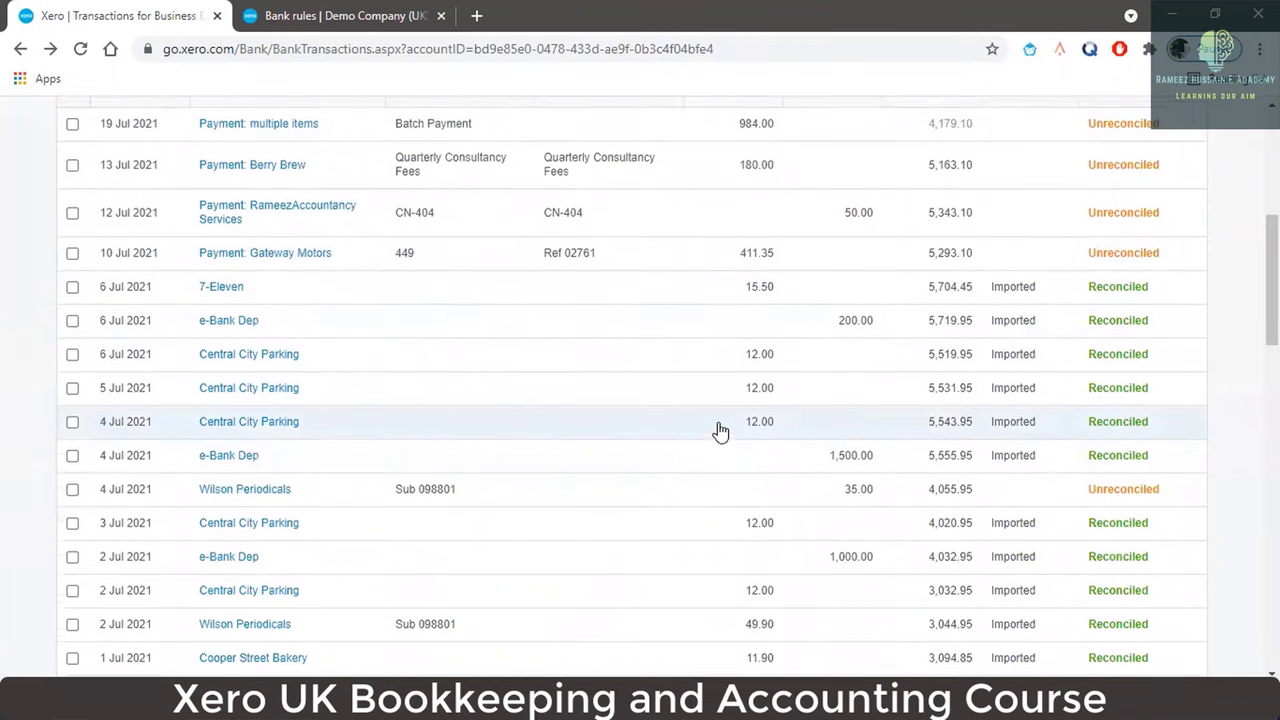
pyautogui.scroll(3, 720, 432)
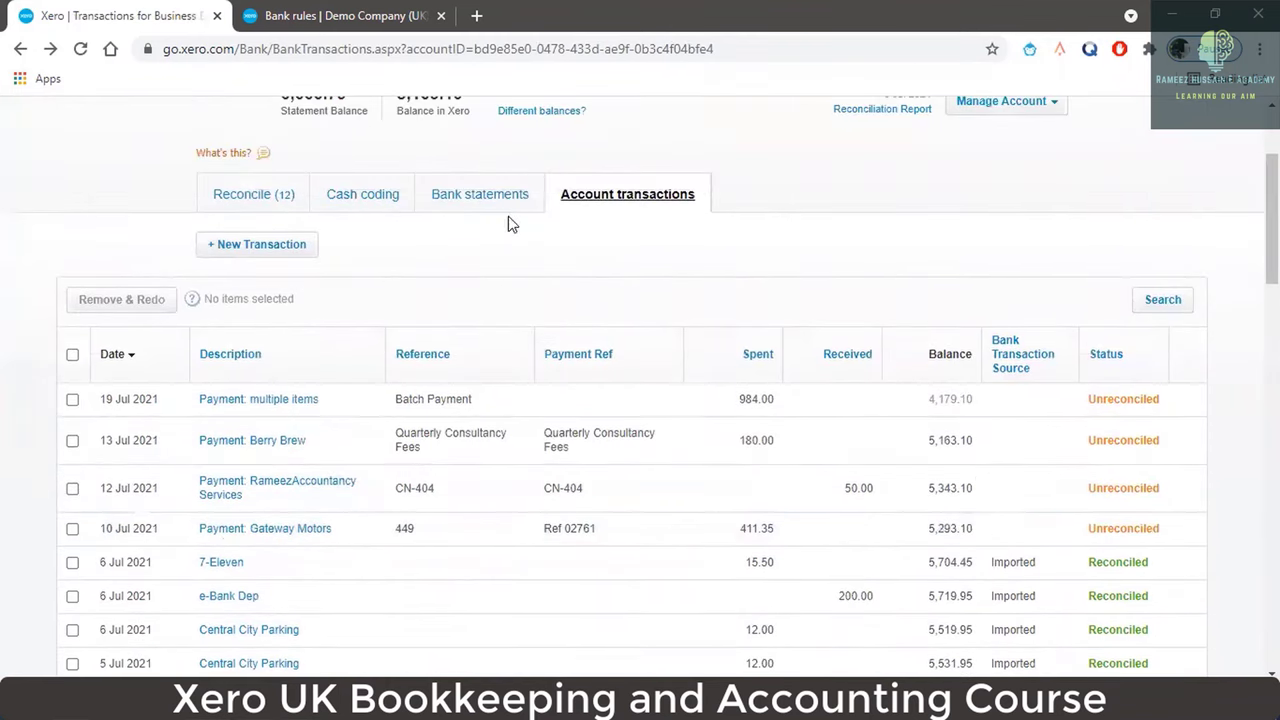
pyautogui.scroll(-4, 709, 274)
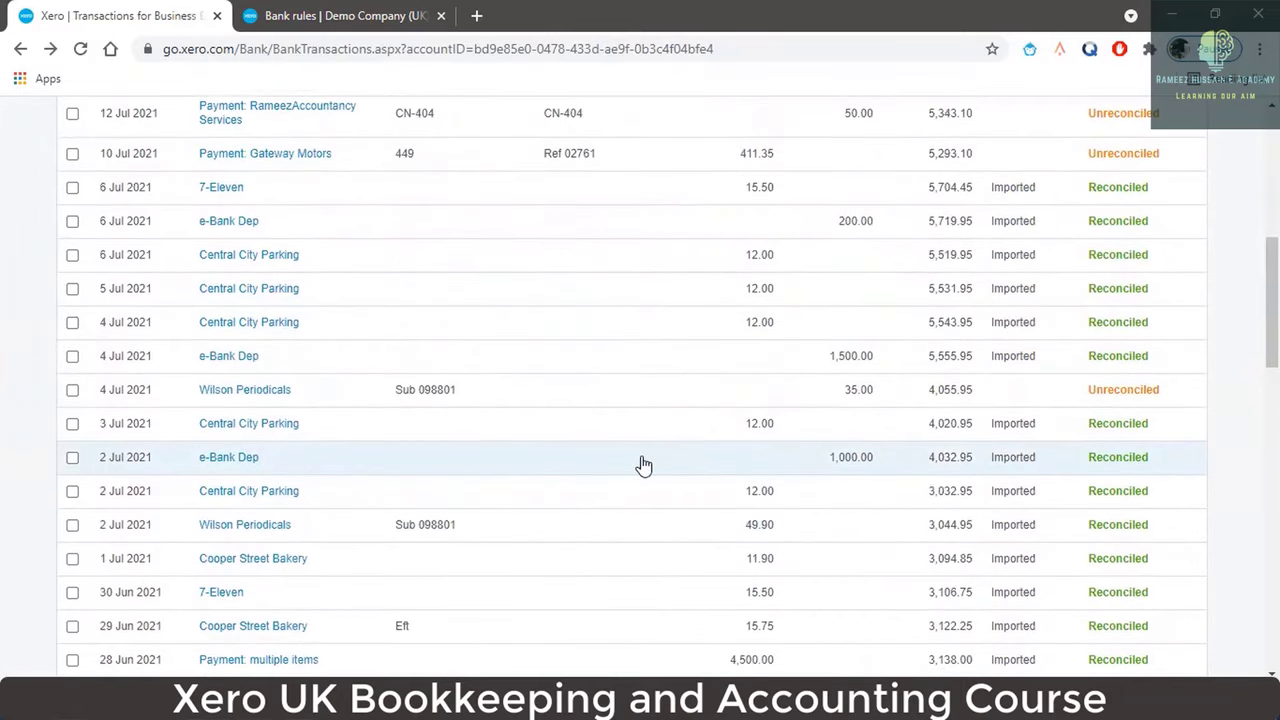
pyautogui.scroll(-1, 643, 466)
pyautogui.scroll(-1, 749, 454)
pyautogui.scroll(1, 735, 446)
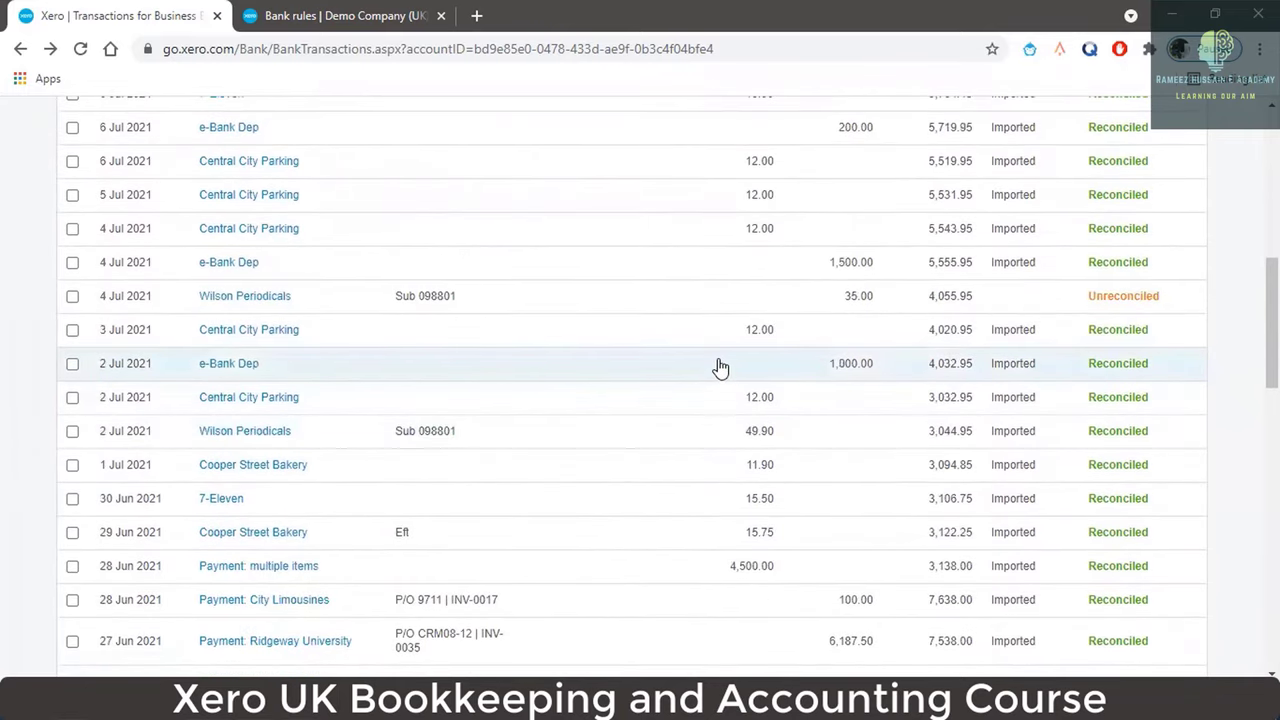
pyautogui.click(222, 372)
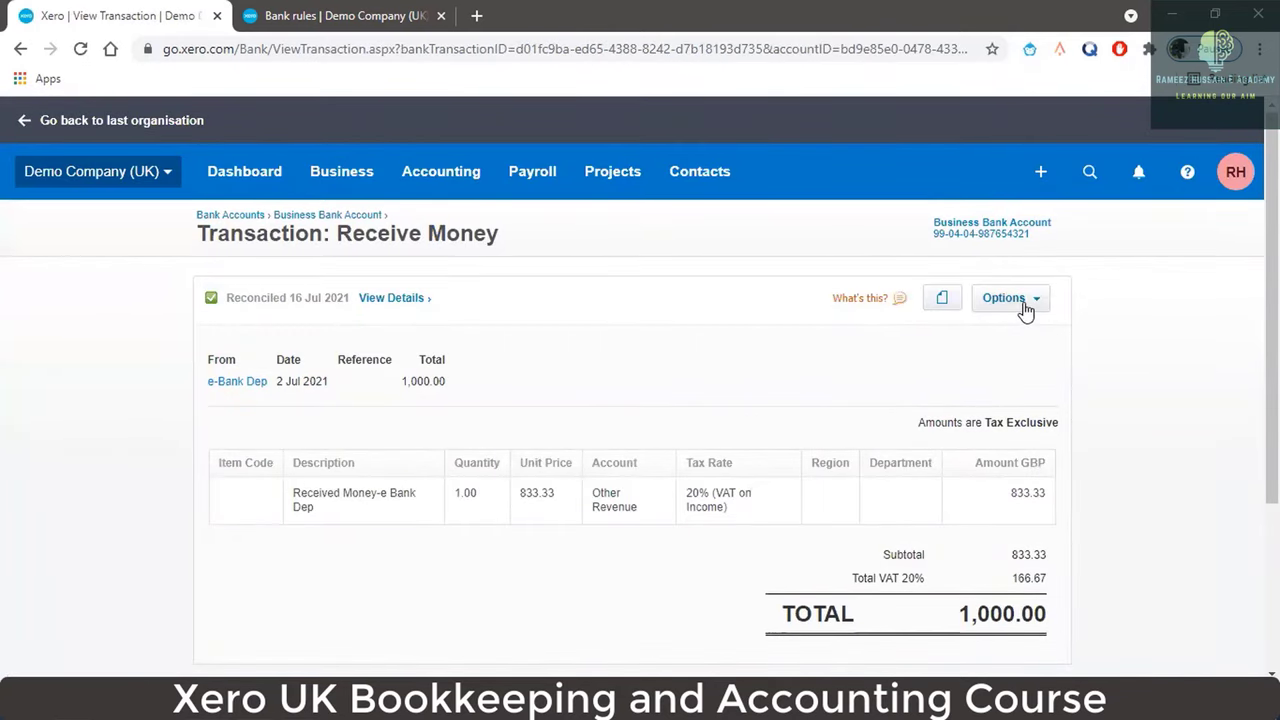
# Step: Unreconcile the 1,000.00 e-Bank Dep receipt through Options, confirm it, and return to the list
pyautogui.click(1025, 311)
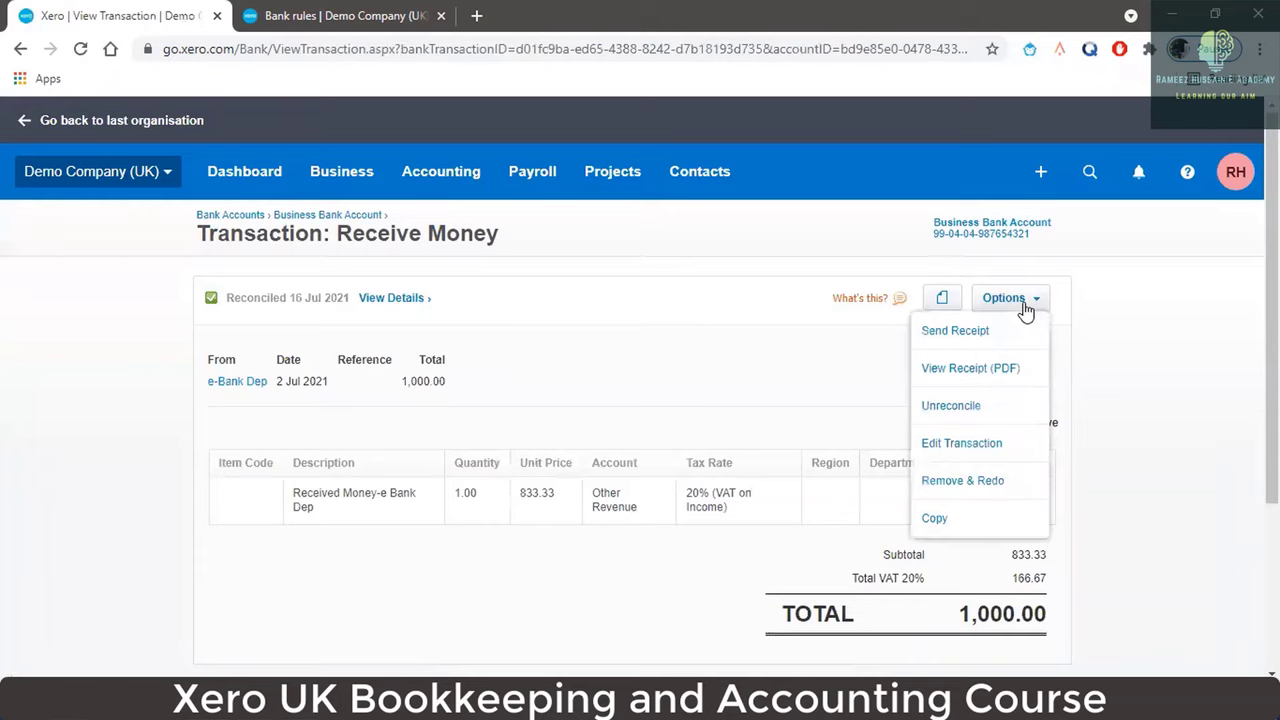
pyautogui.click(976, 406)
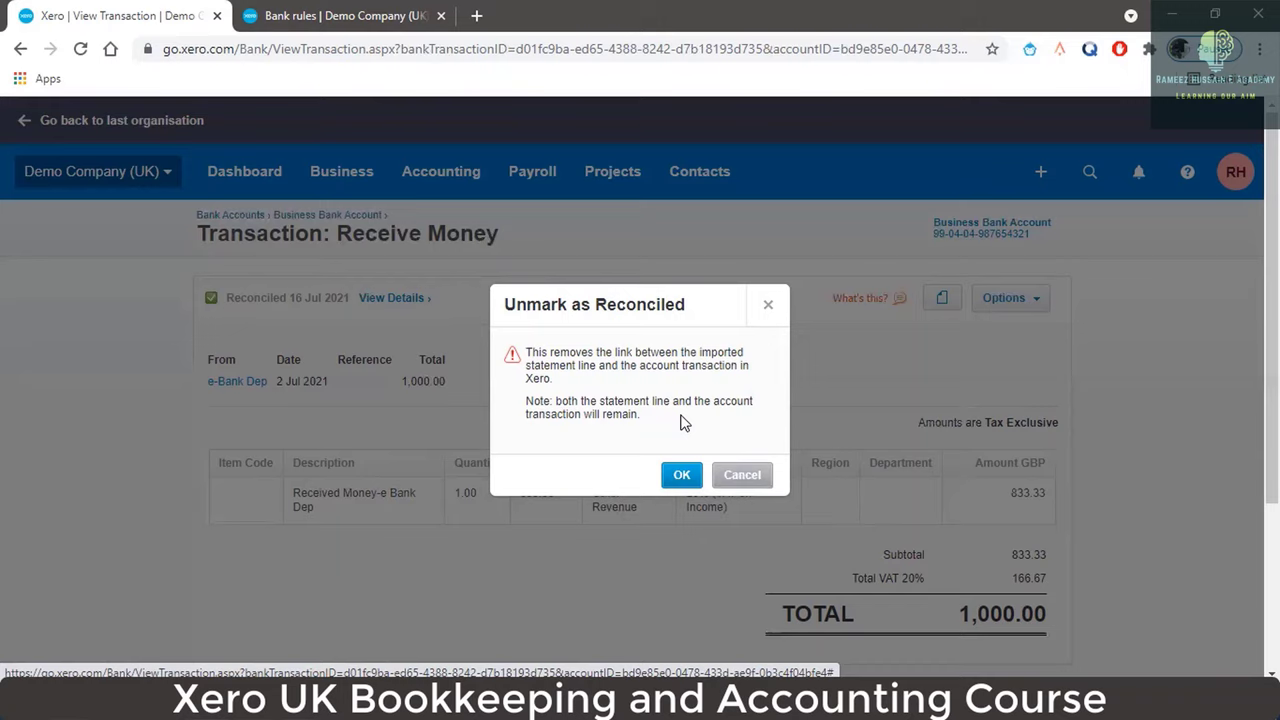
pyautogui.click(692, 478)
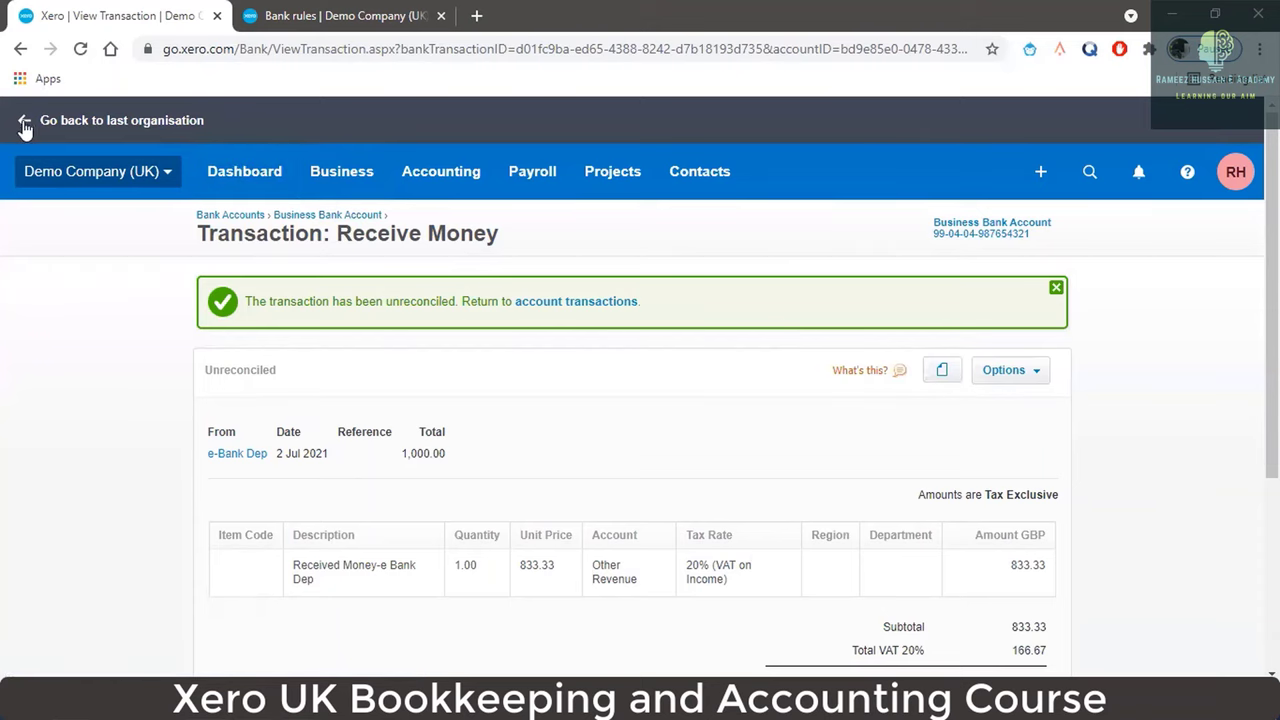
pyautogui.click(12, 45)
# Step: Check the Bank statements lines for the Unreconciled 2 Jul e-Bank Dep 1,000.00 entry, then open Reconcile
pyautogui.scroll(-1, 594, 386)
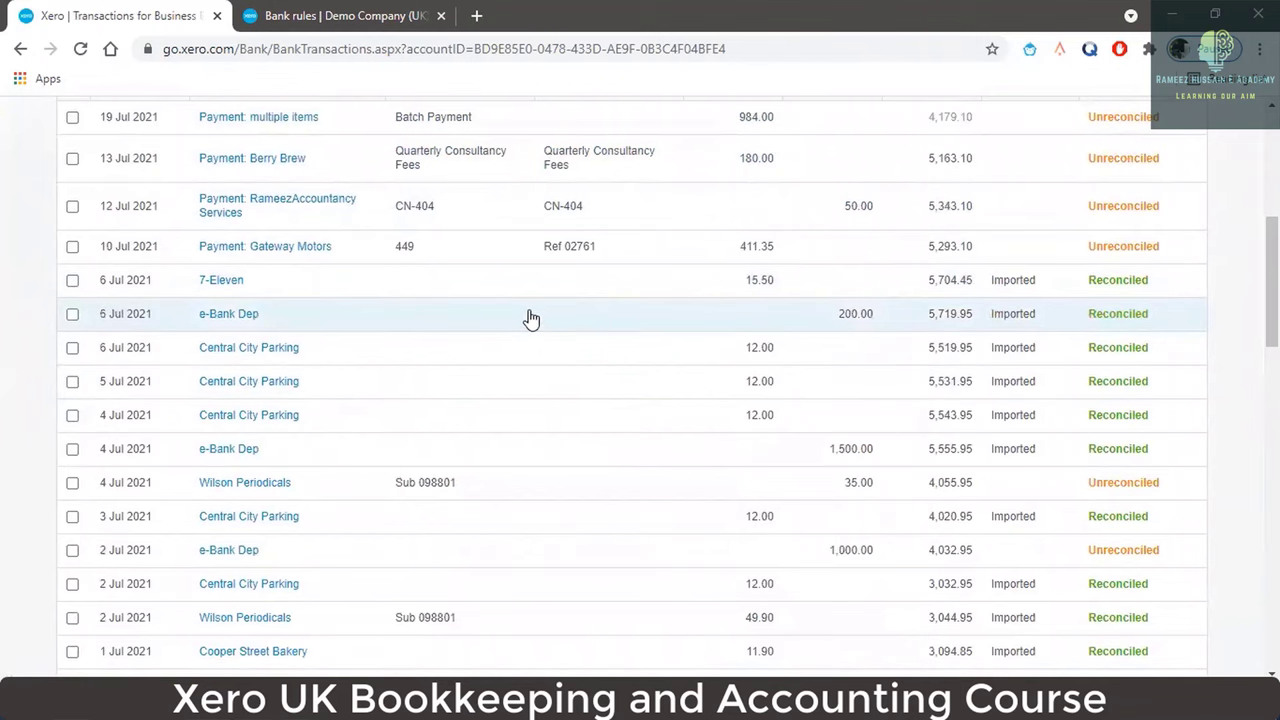
pyautogui.scroll(2, 551, 360)
pyautogui.scroll(-2, 551, 360)
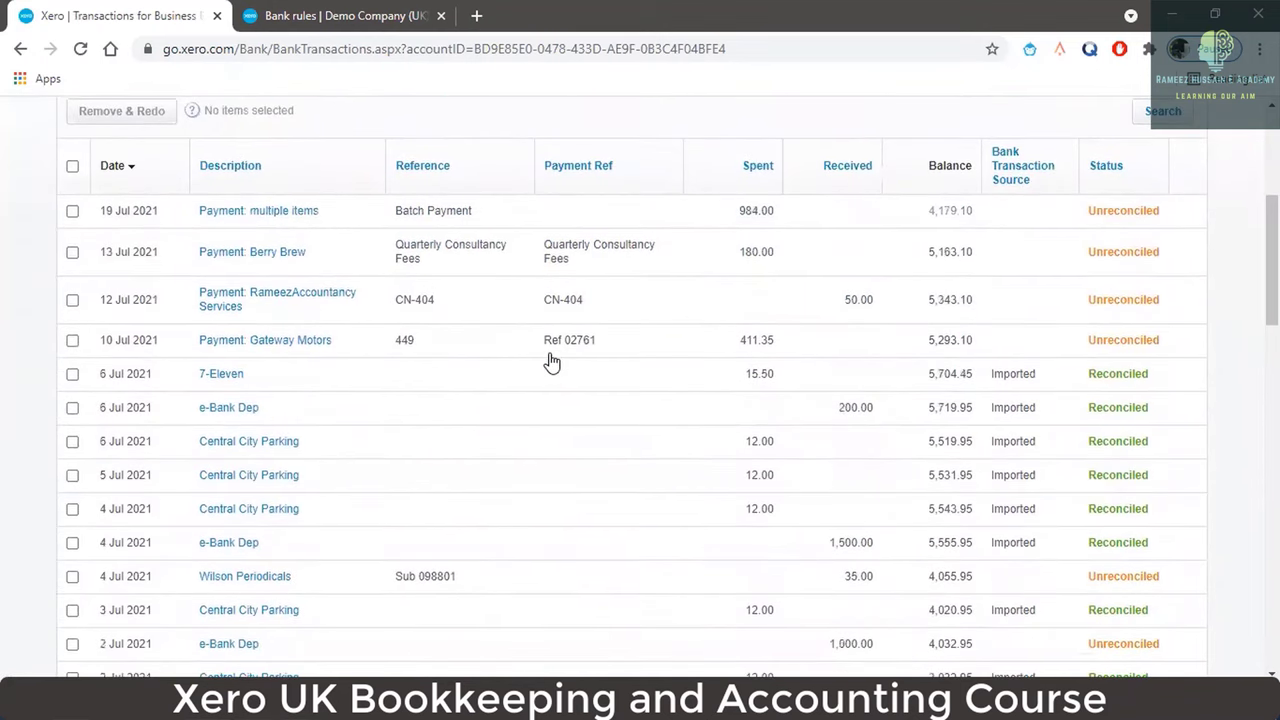
pyautogui.scroll(-1, 551, 362)
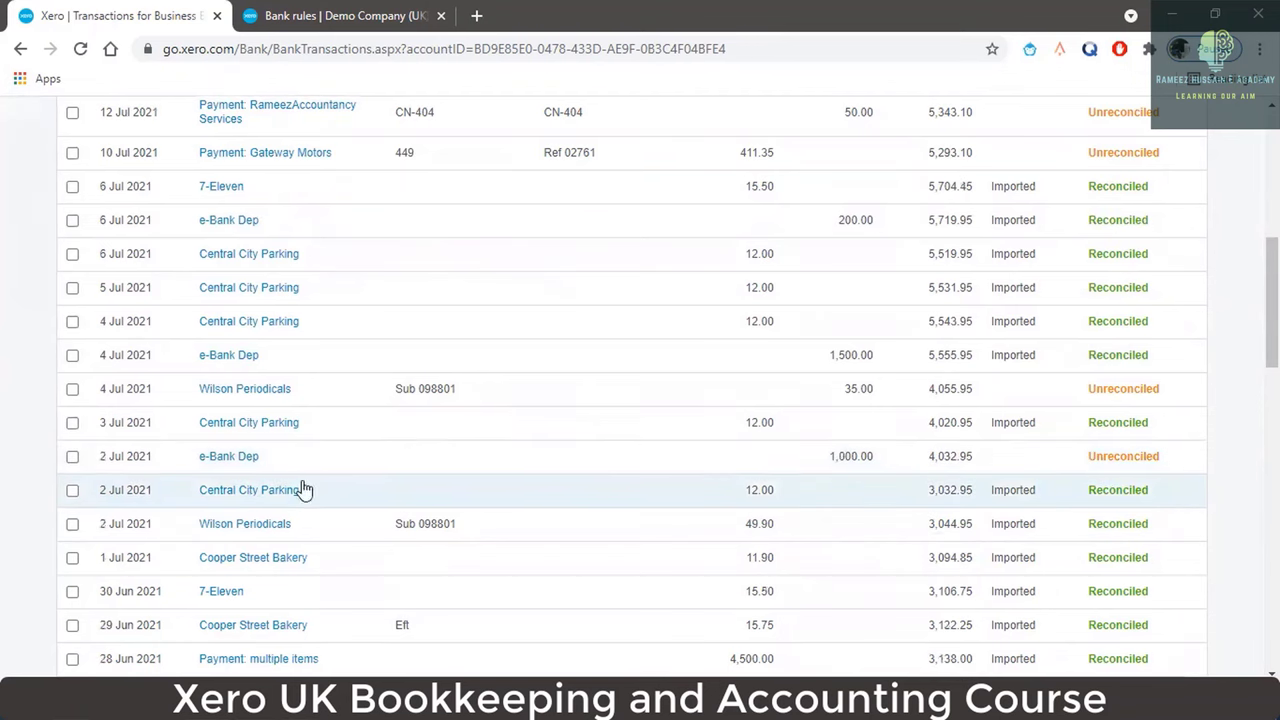
pyautogui.scroll(3, 740, 372)
pyautogui.scroll(1, 626, 154)
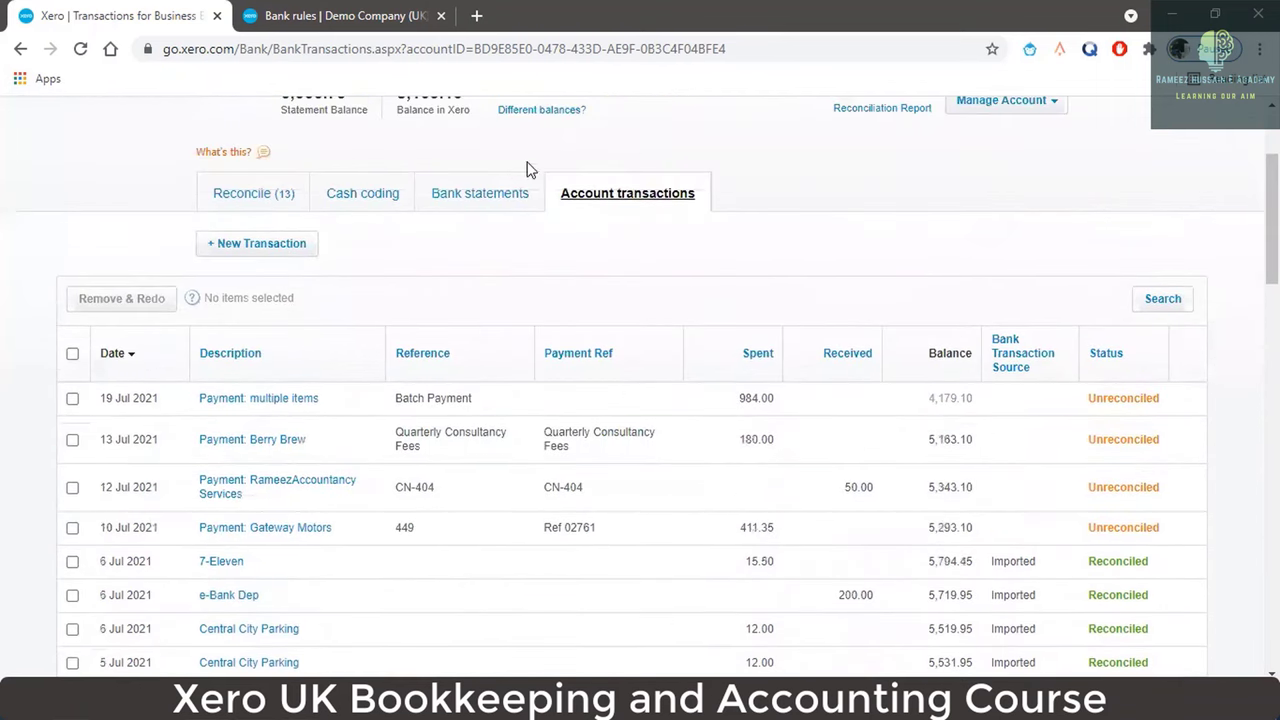
pyautogui.click(480, 197)
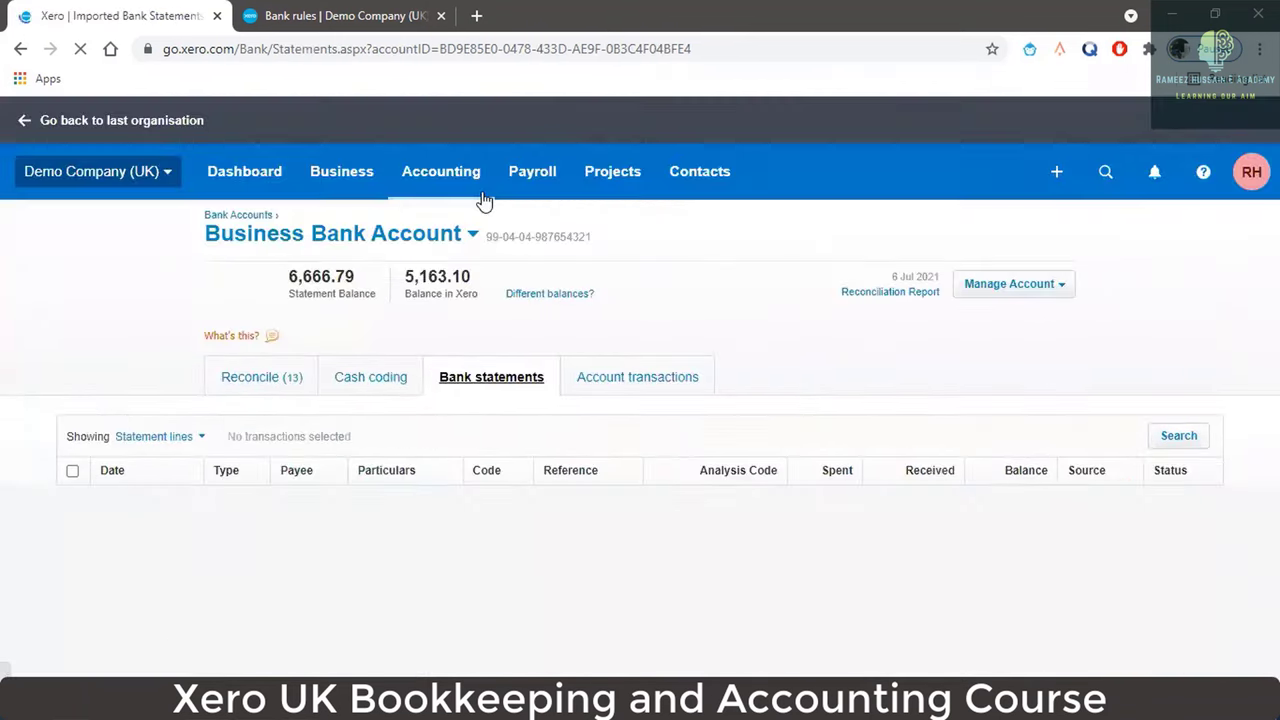
pyautogui.scroll(-4, 604, 330)
pyautogui.scroll(-2, 603, 330)
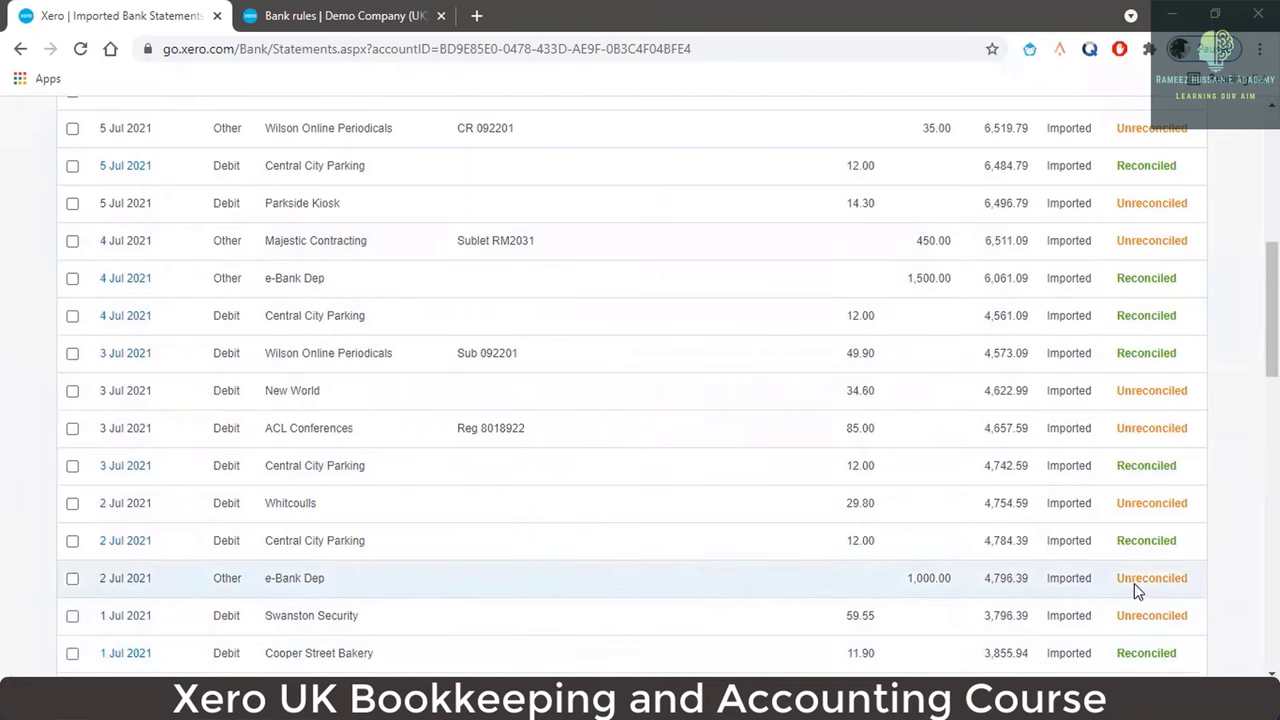
pyautogui.scroll(8, 400, 366)
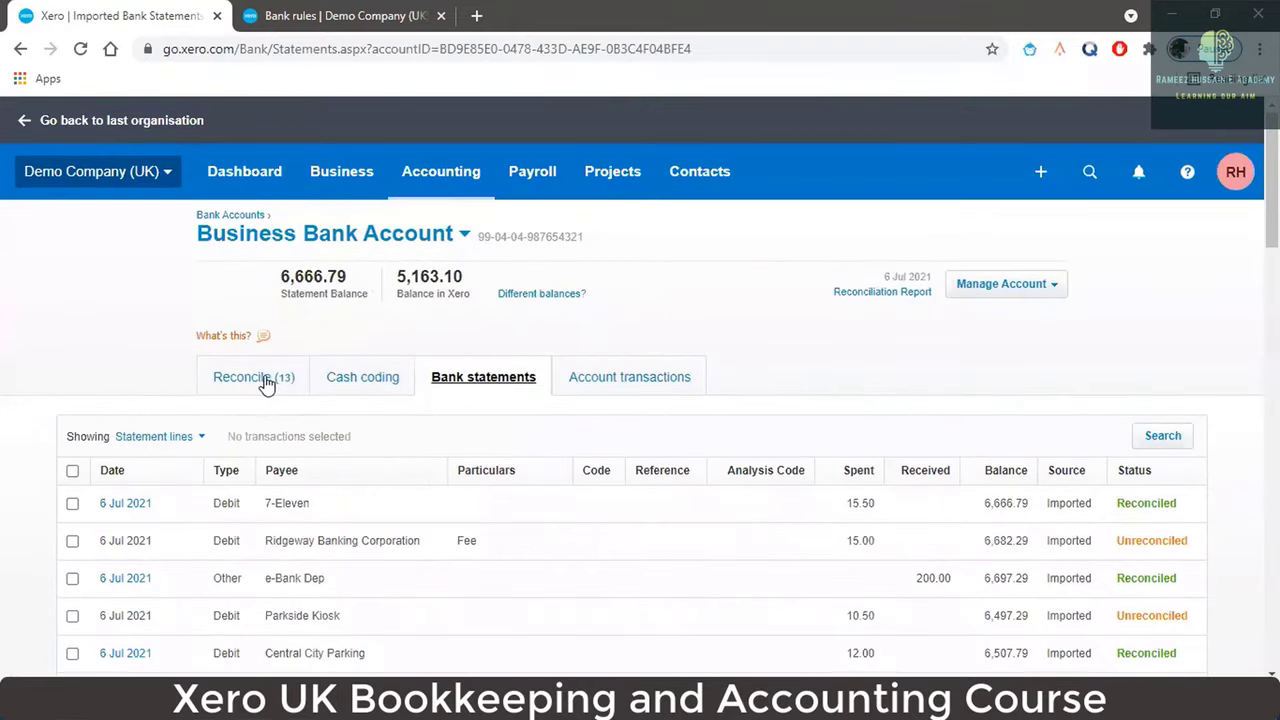
pyautogui.click(264, 383)
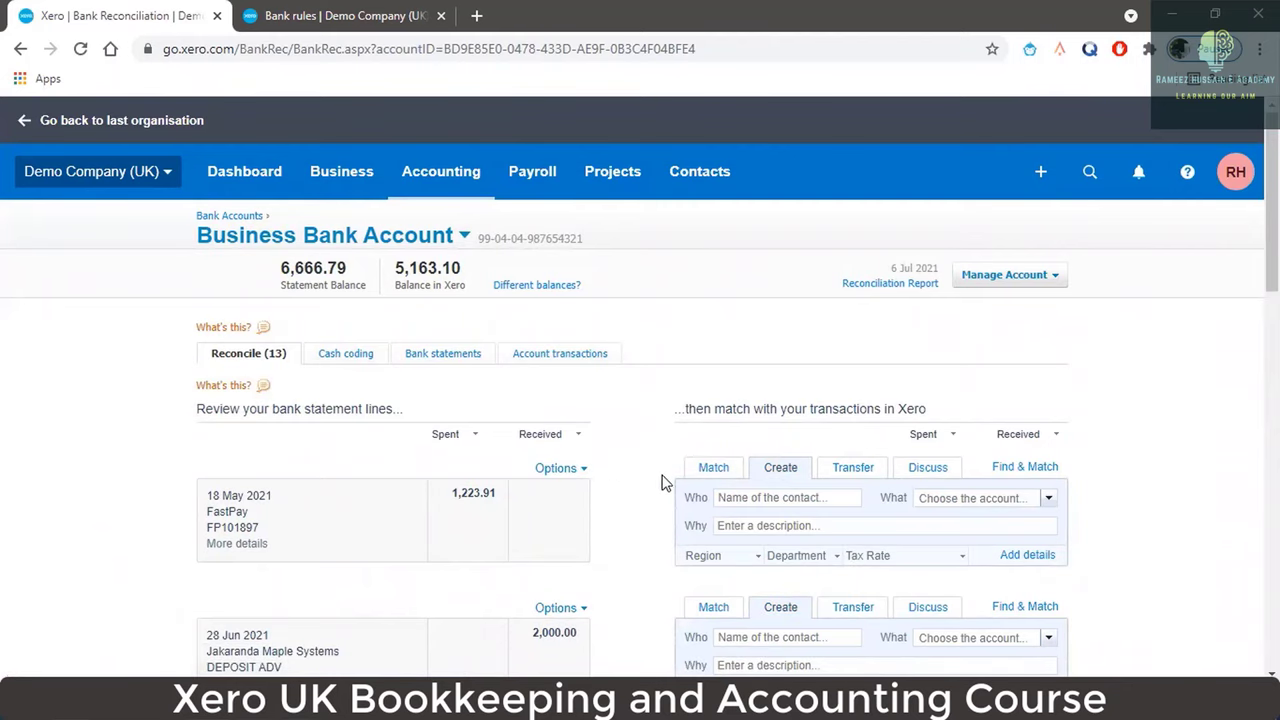
# Step: Scroll the 13-line reconciliation list to the 2 Jul e-Bank Dep line and its suggested 02 Jul match
pyautogui.scroll(-2, 658, 481)
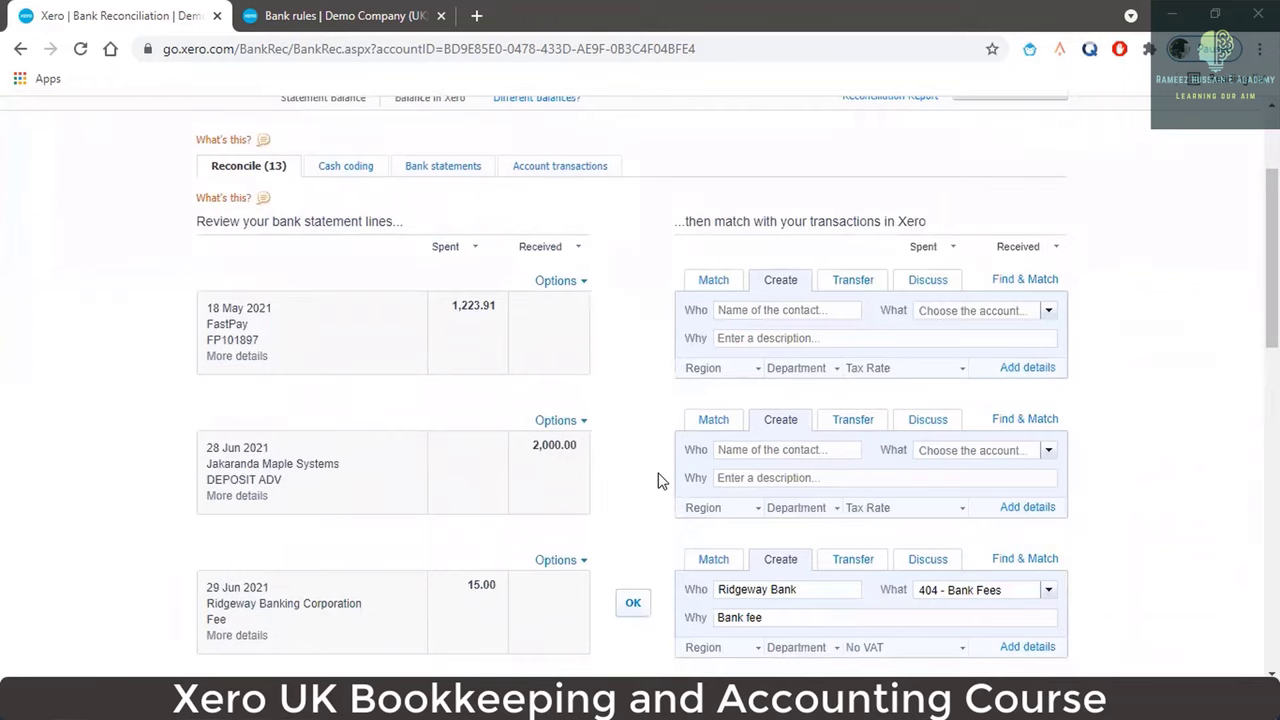
pyautogui.scroll(-4, 658, 481)
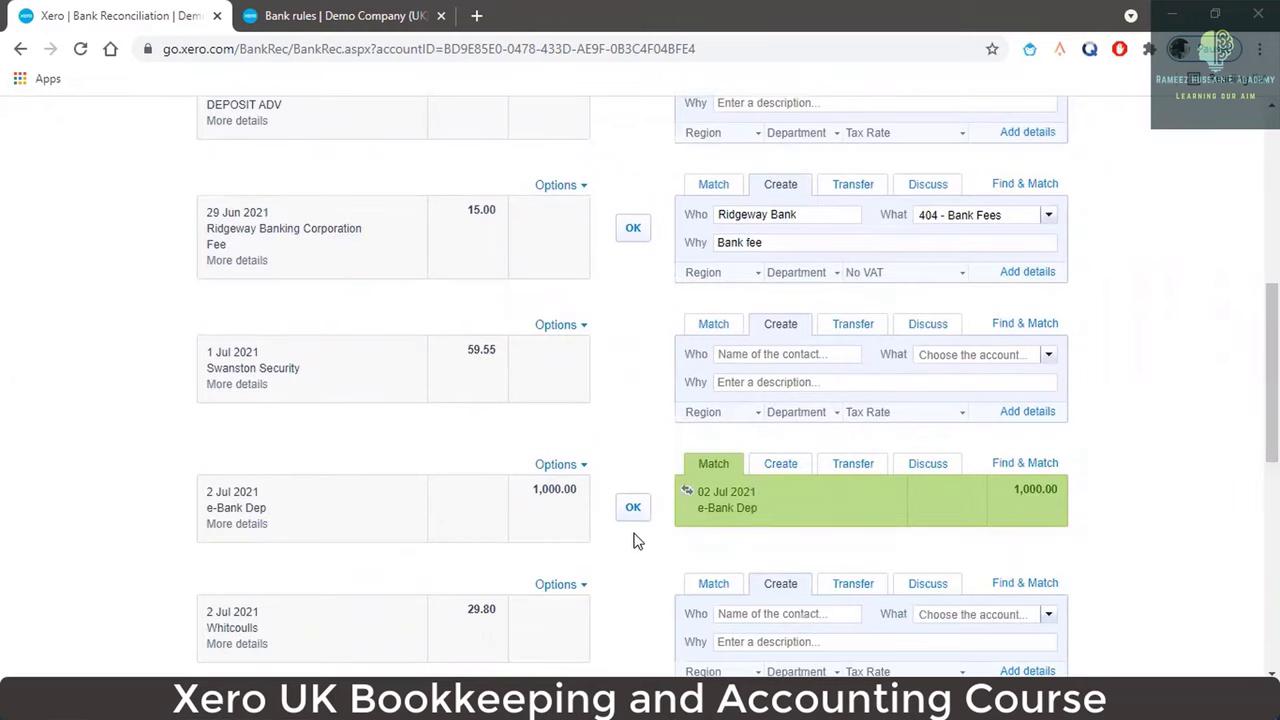
pyautogui.scroll(5, 414, 406)
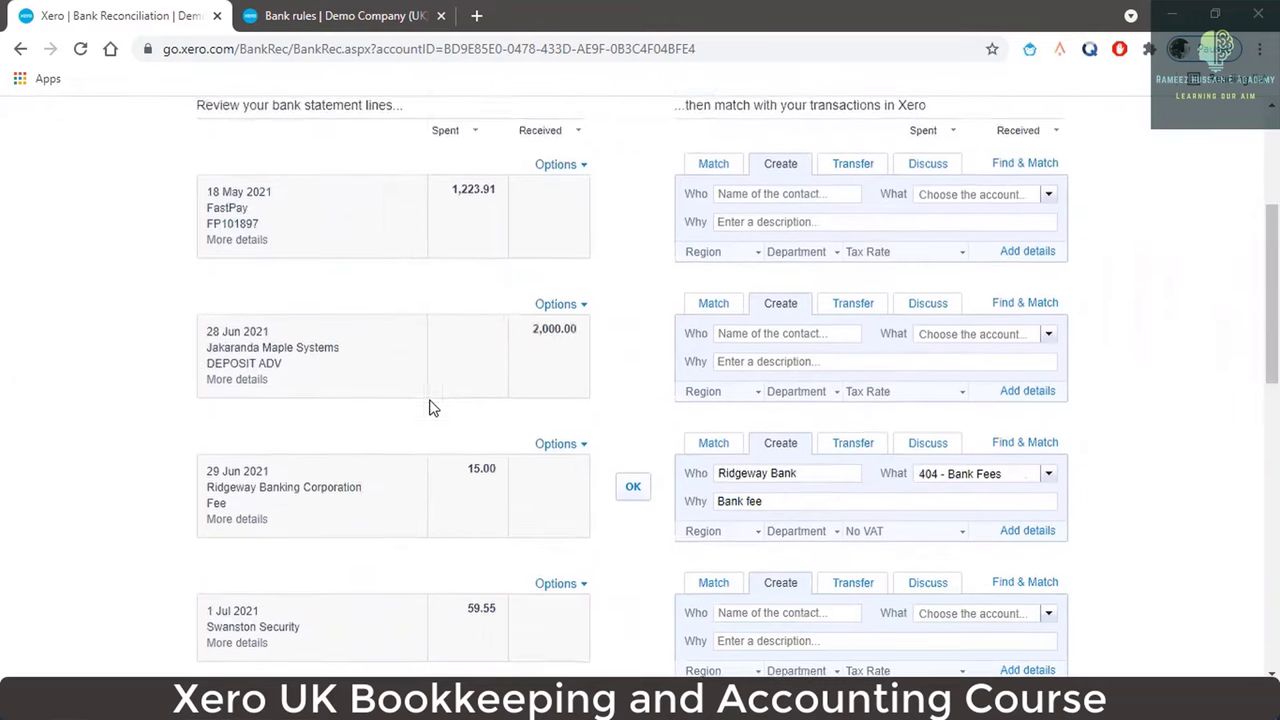
pyautogui.scroll(-6, 395, 430)
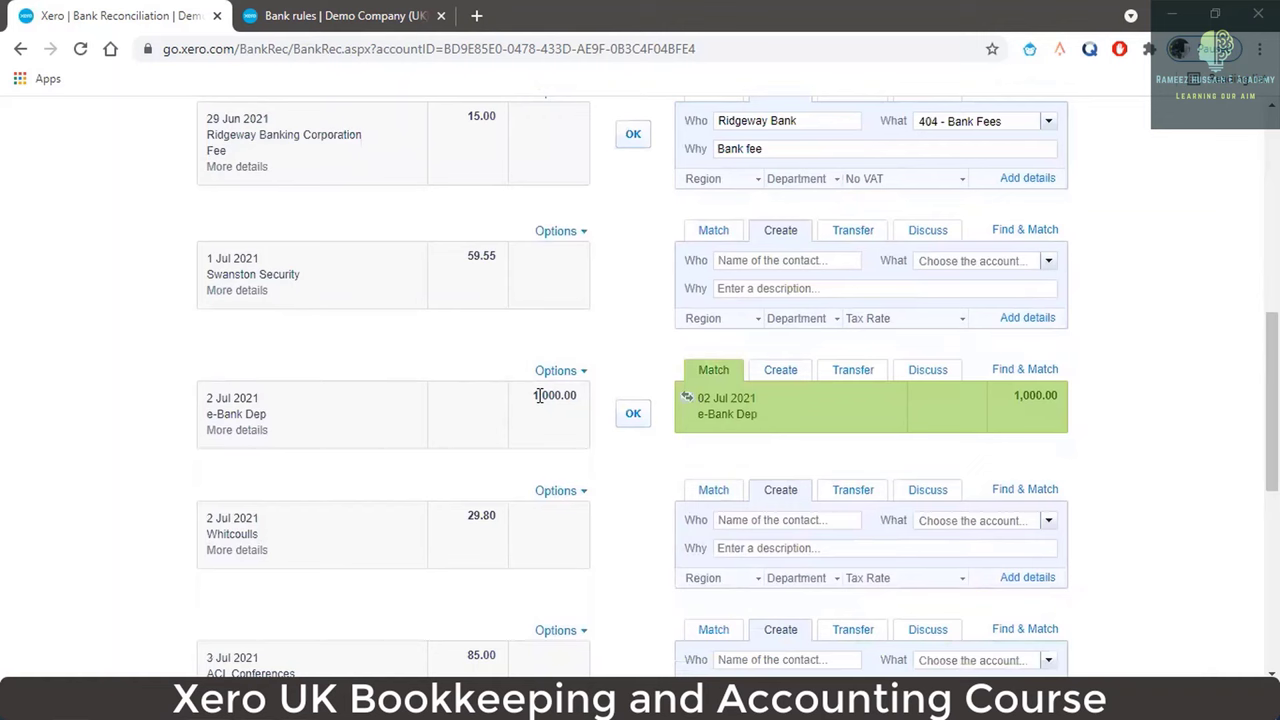
pyautogui.scroll(6, 855, 366)
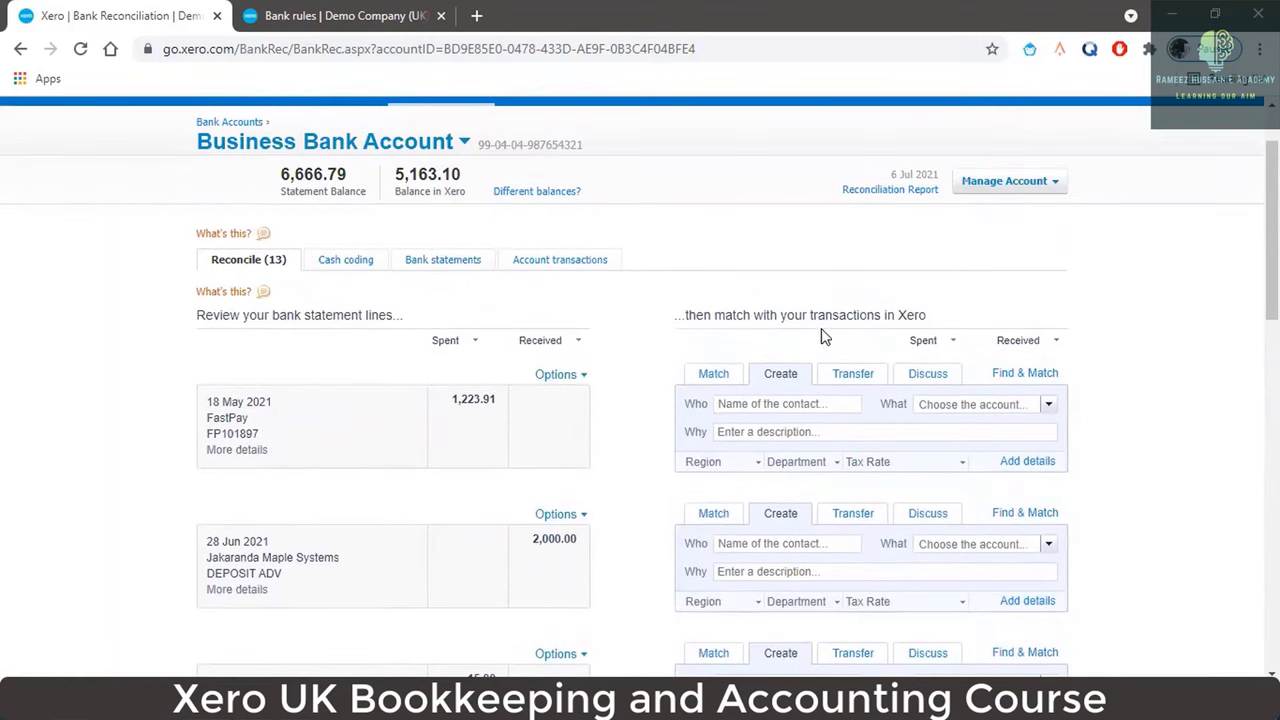
pyautogui.scroll(-6, 822, 337)
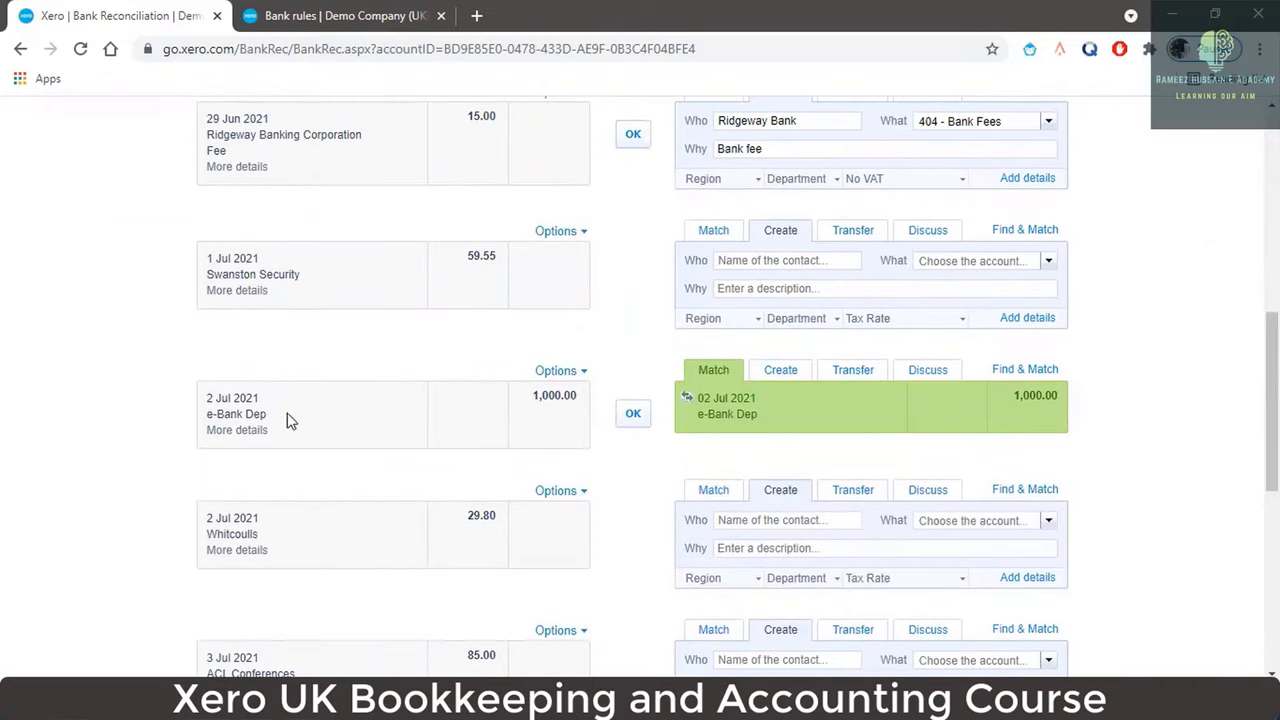
# Step: Accept the suggested match for the 2 Jul e-Bank Dep 1,000.00 line, leaving 12 to reconcile
pyautogui.click(632, 428)
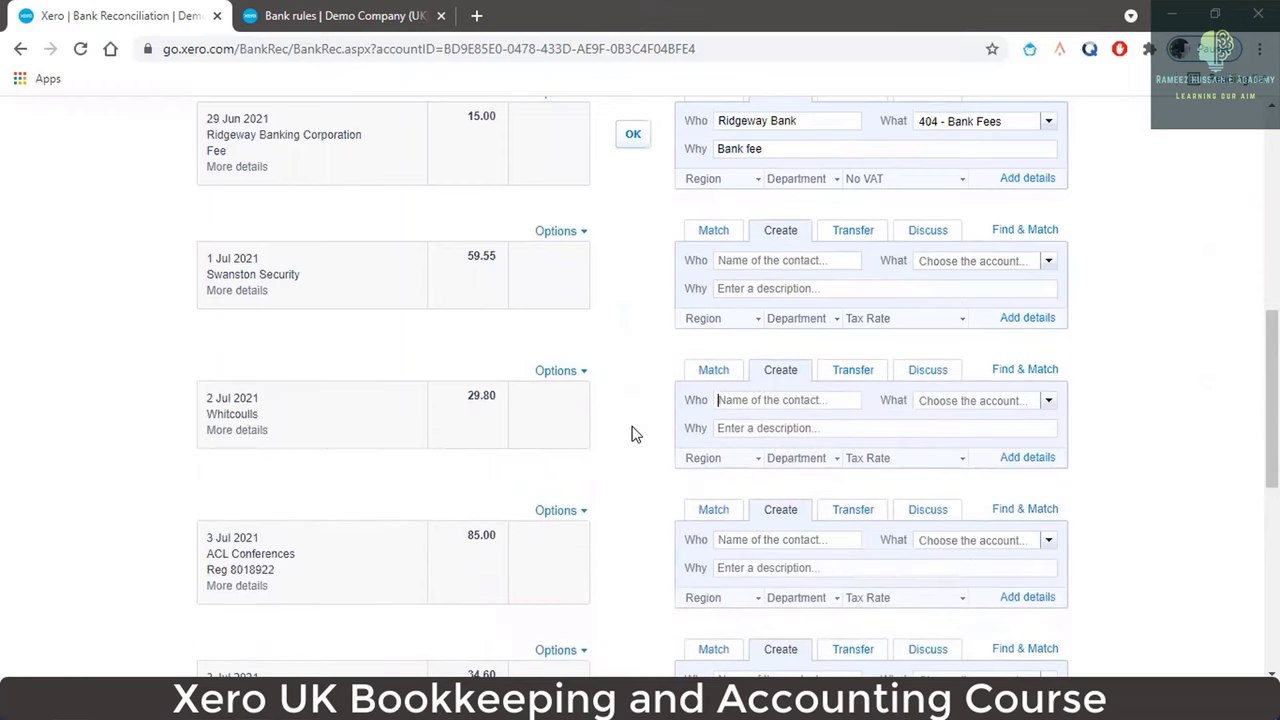
pyautogui.scroll(5, 548, 400)
pyautogui.scroll(1, 548, 400)
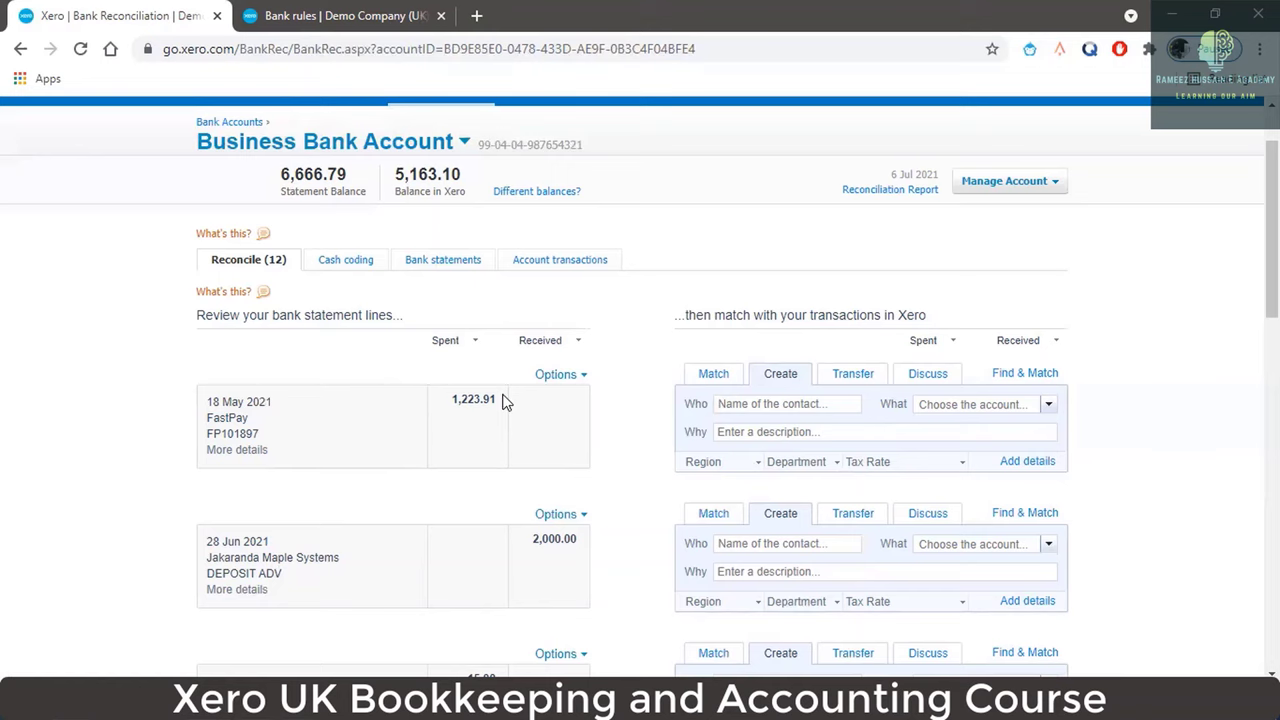
pyautogui.scroll(1, 557, 392)
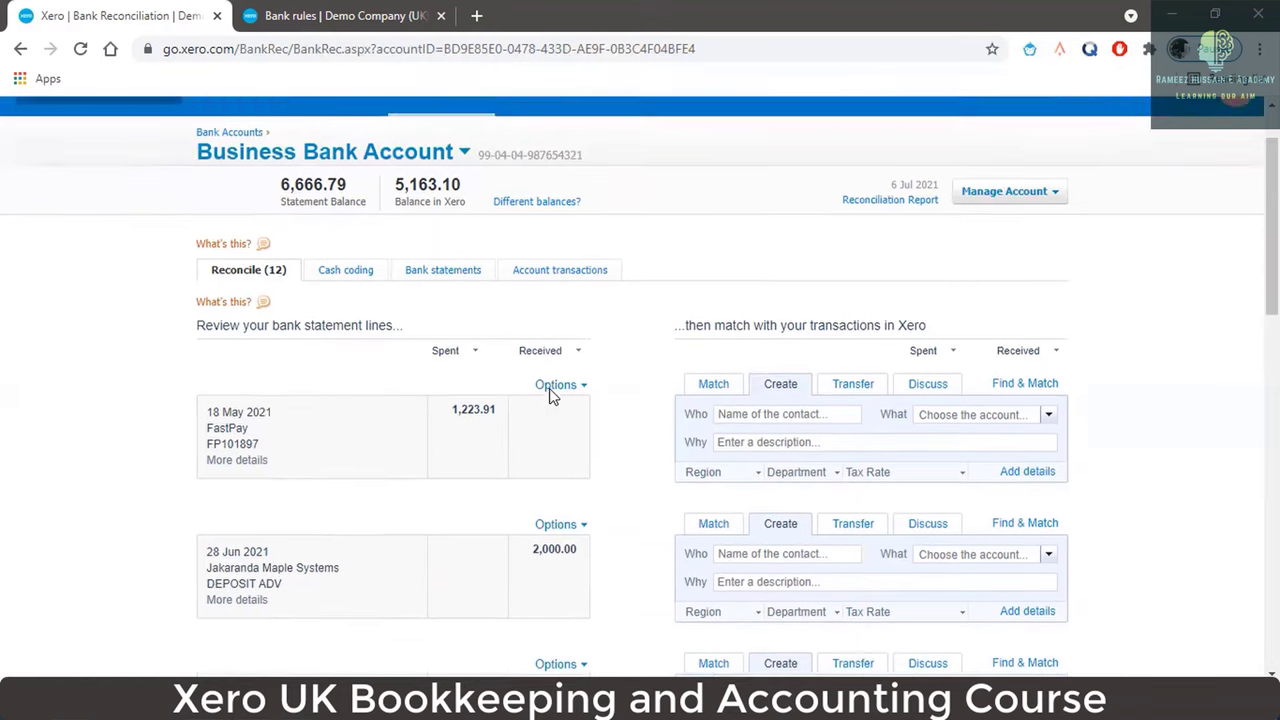
pyautogui.scroll(-1, 551, 394)
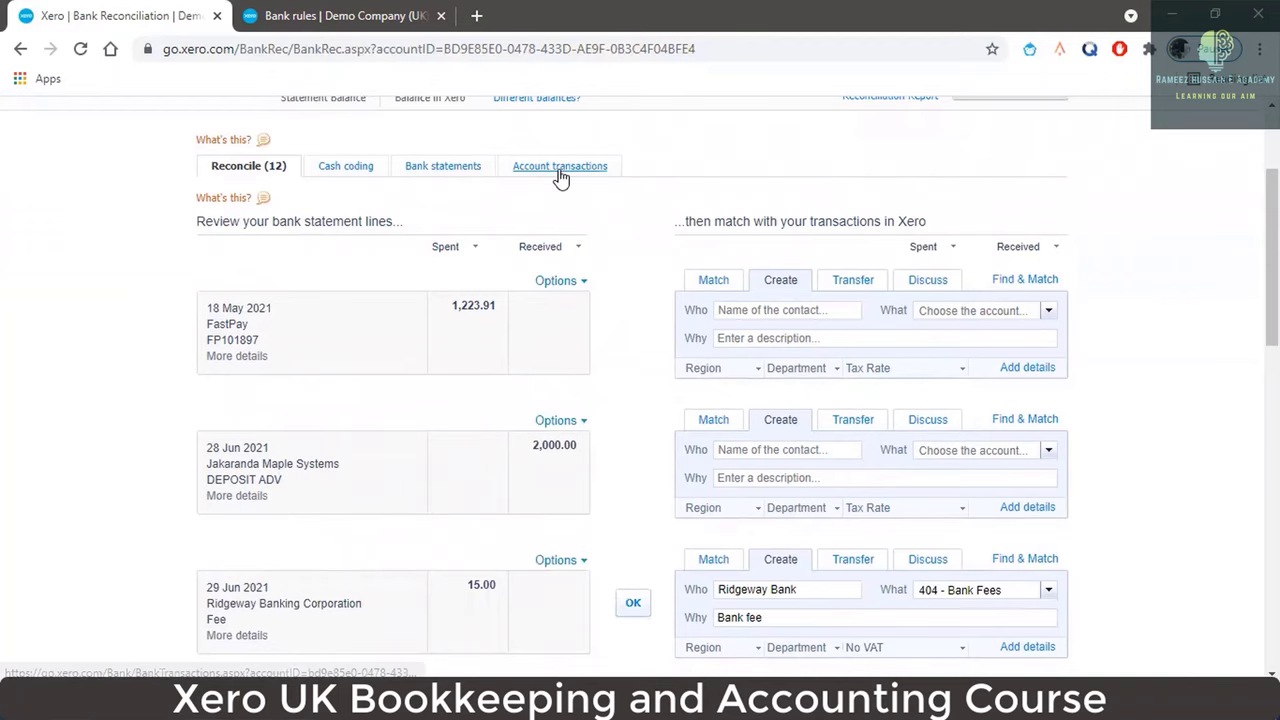
# Step: Show the Bank statements tab and scroll to the 2 Jul e-Bank Dep row, now Reconciled
pyautogui.click(442, 172)
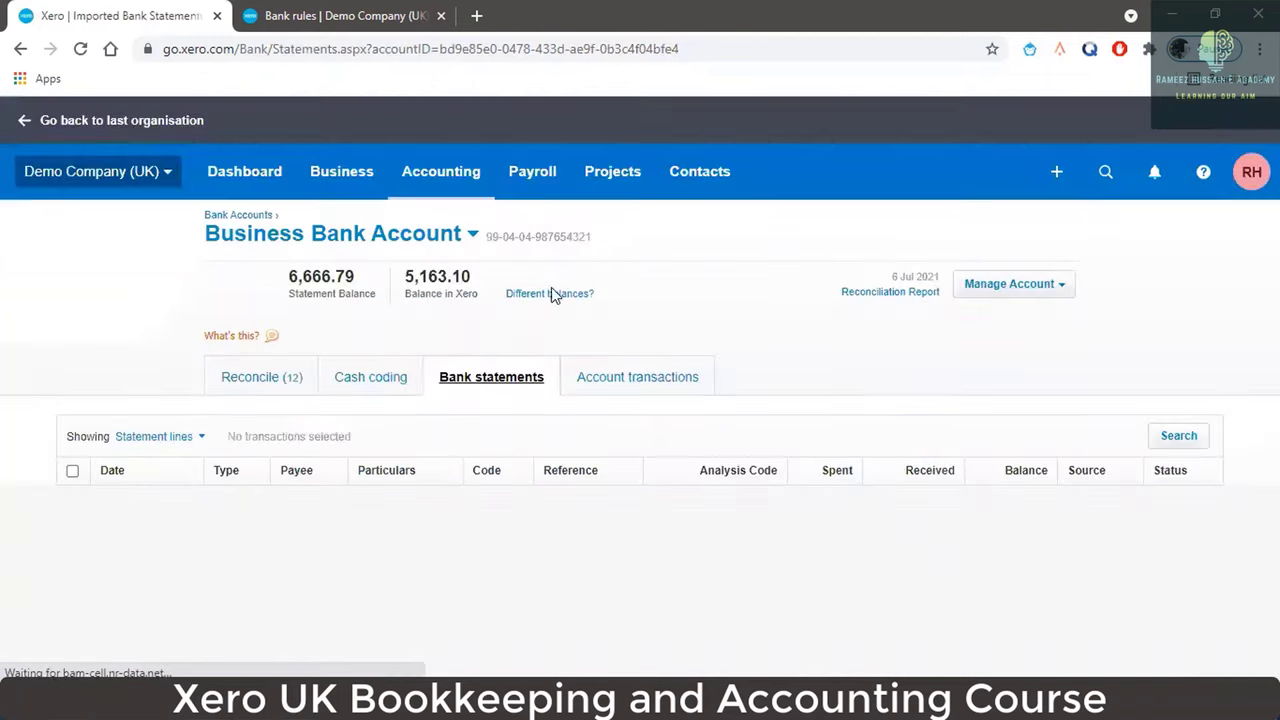
pyautogui.scroll(-4, 543, 397)
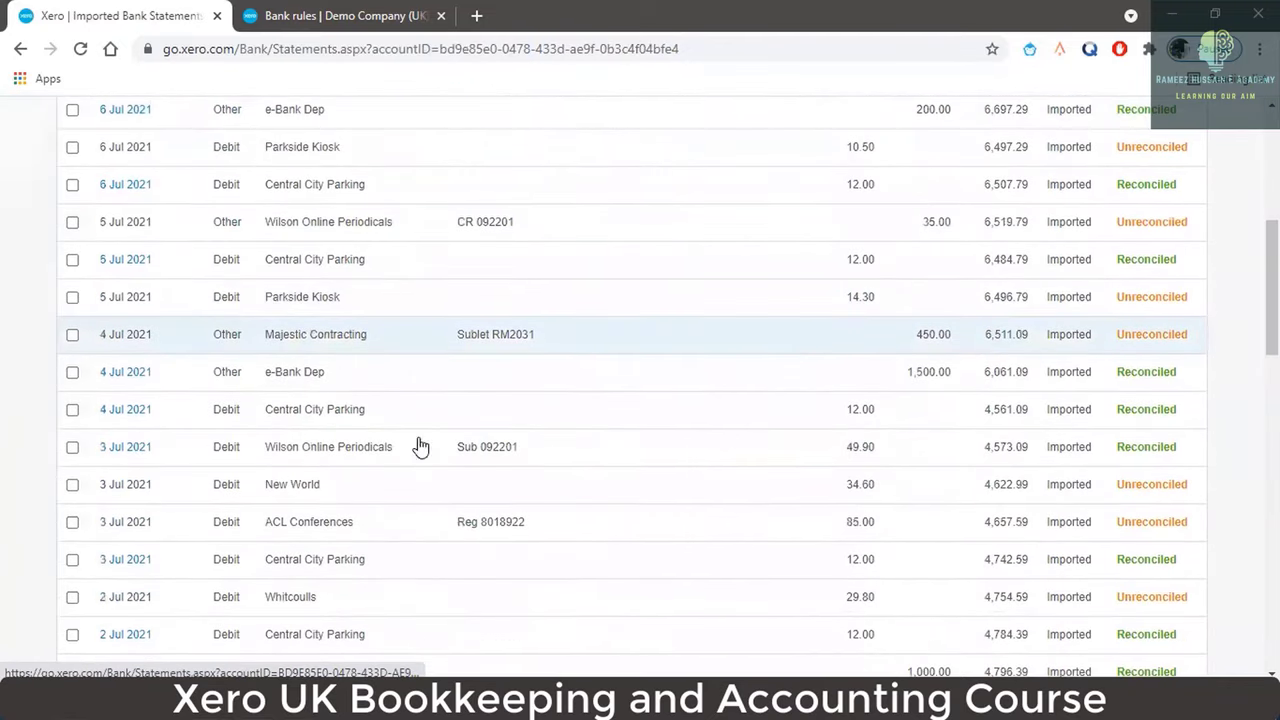
pyautogui.scroll(-1, 400, 455)
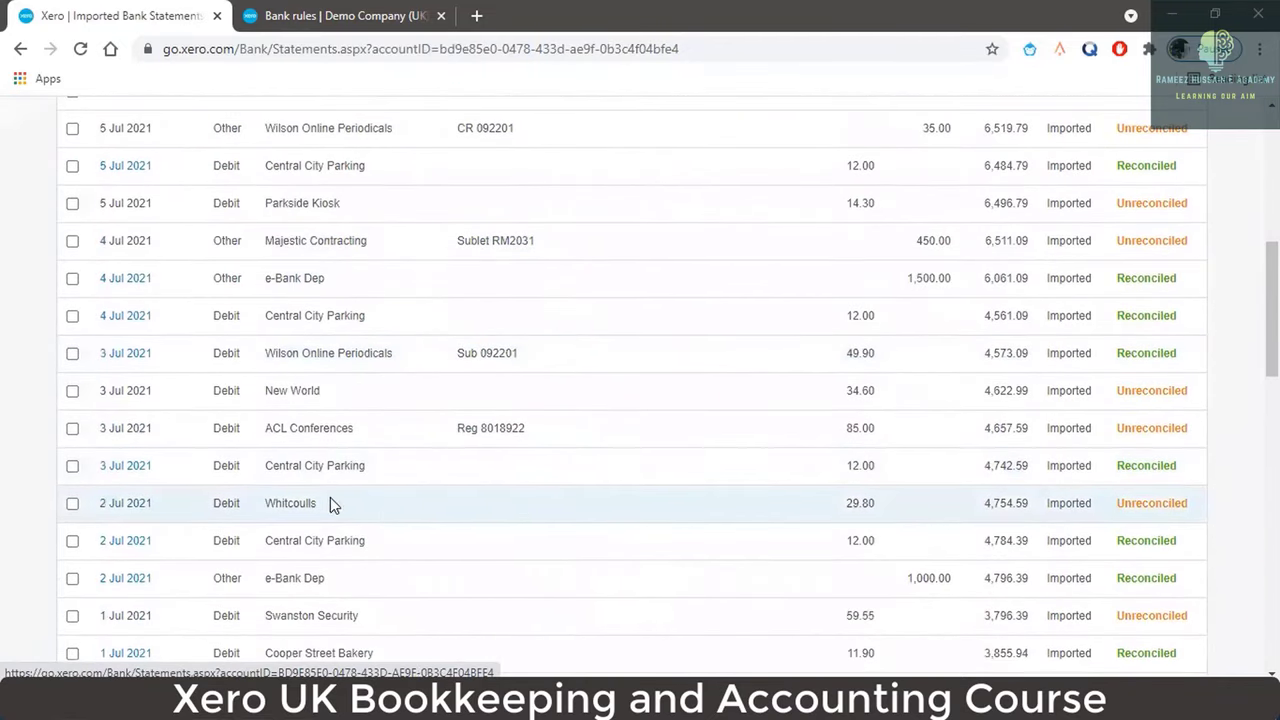
pyautogui.scroll(-1, 380, 512)
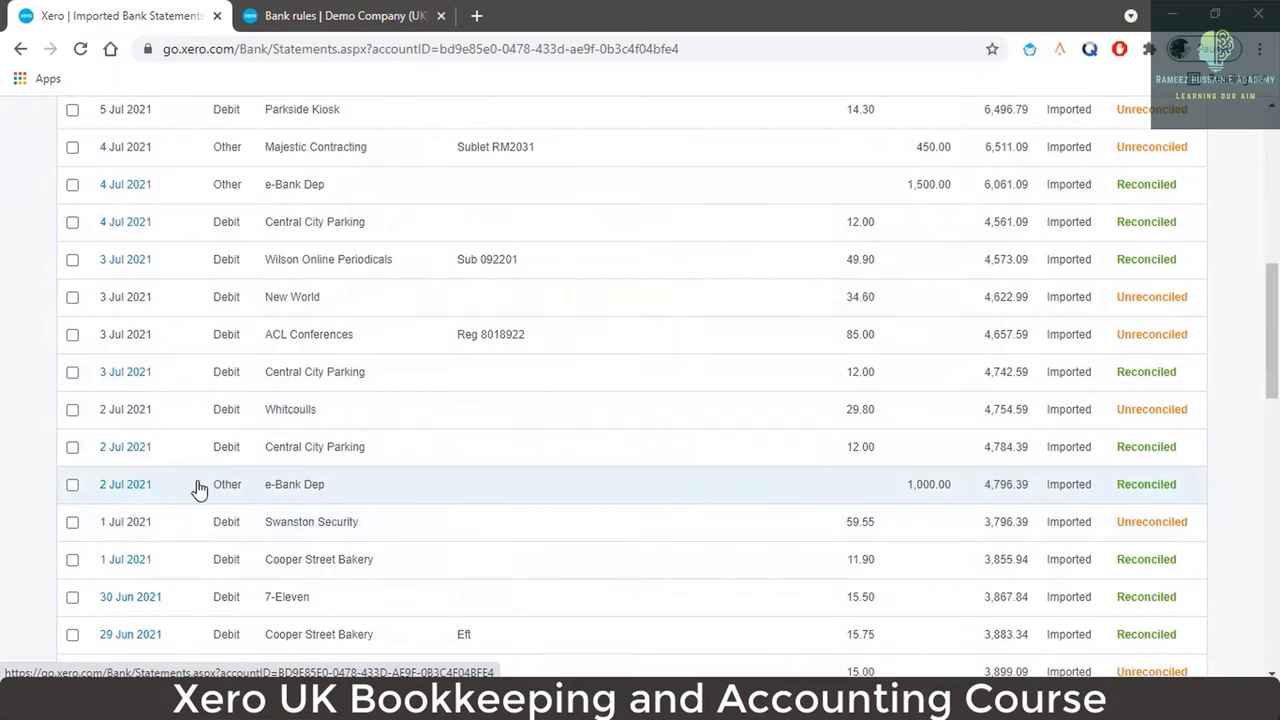
# Step: Use Remove & Redo on the 2 Jul e-Bank Dep line, returning to 13 lines to reconcile
pyautogui.click(290, 490)
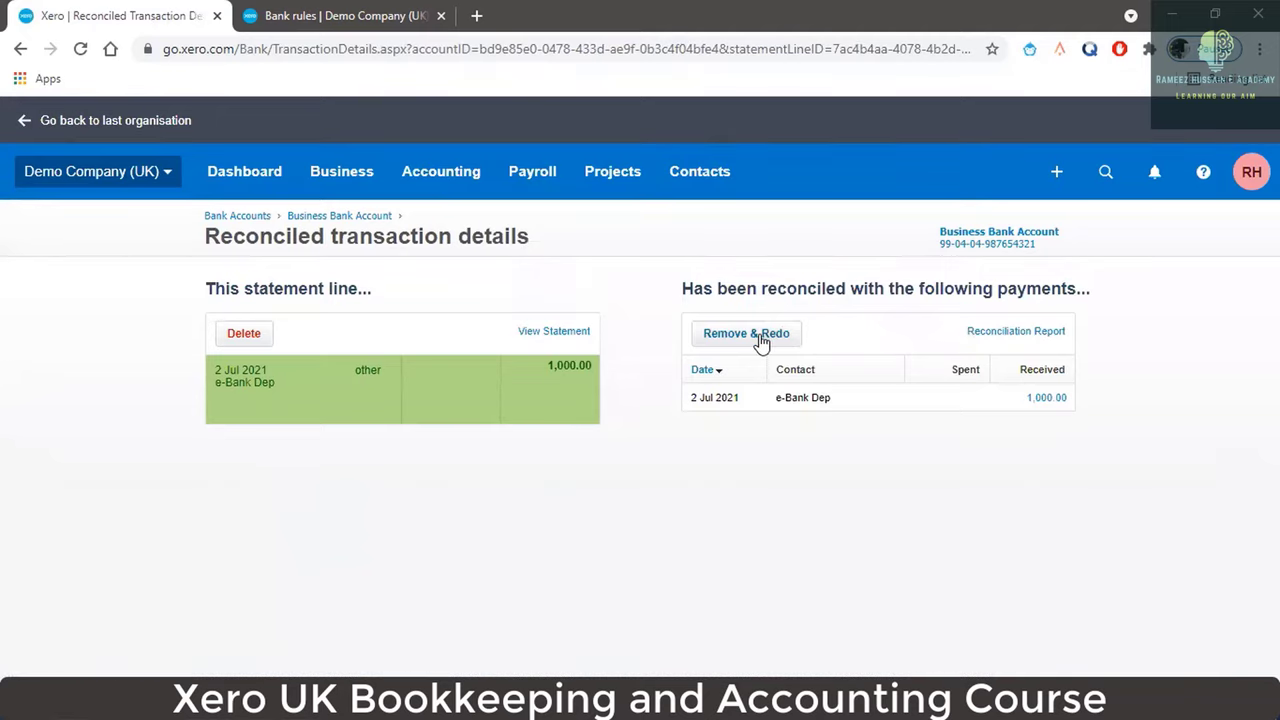
pyautogui.click(758, 336)
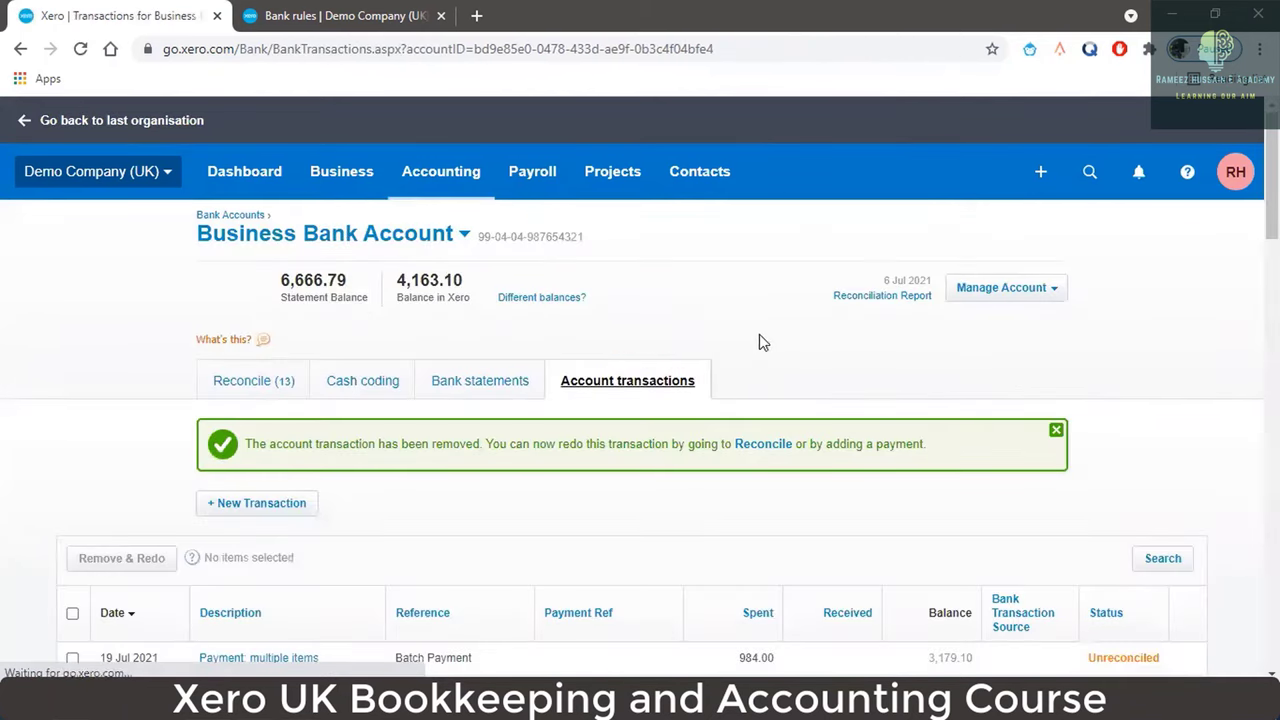
pyautogui.scroll(-1, 742, 342)
pyautogui.scroll(-1, 742, 342)
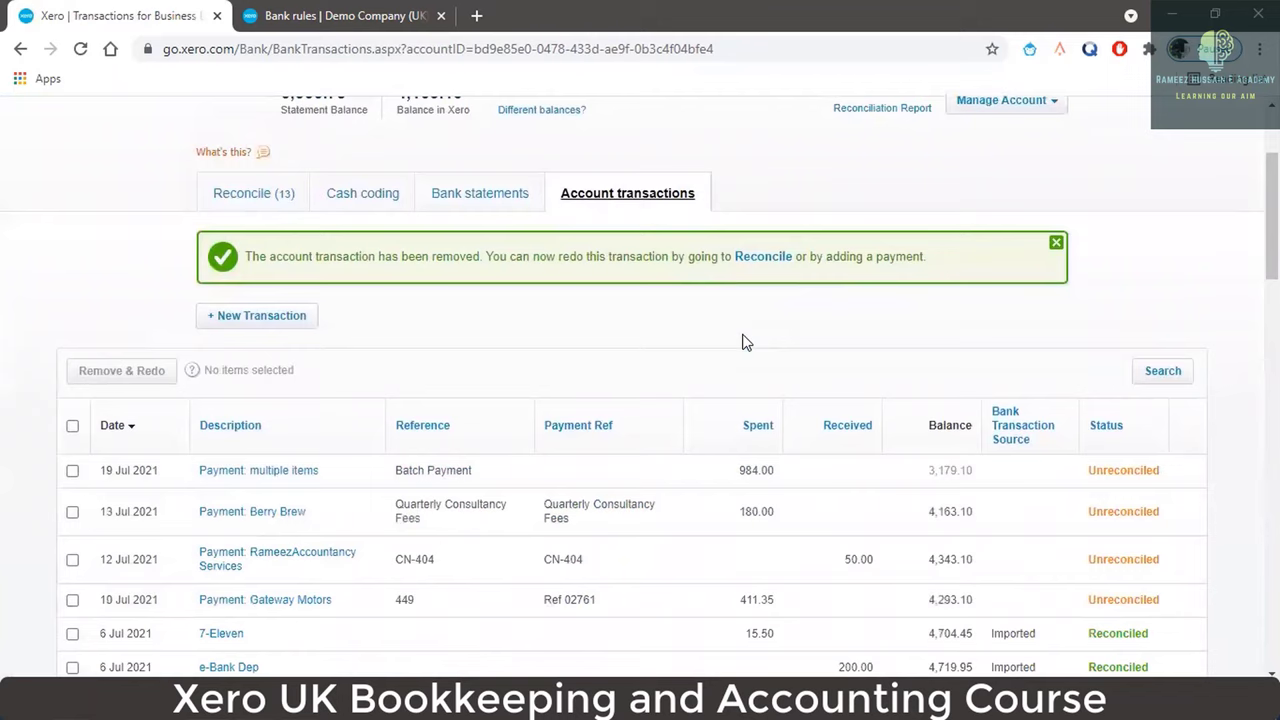
pyautogui.scroll(1, 742, 342)
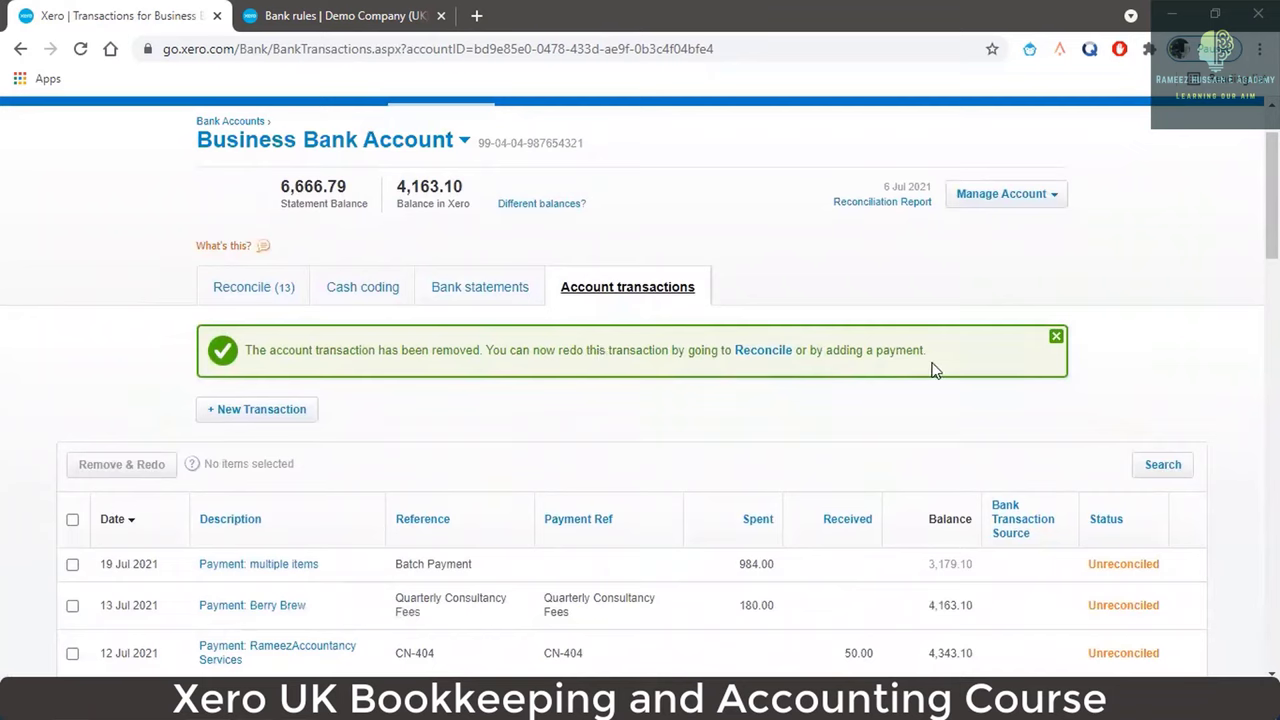
pyautogui.click(264, 297)
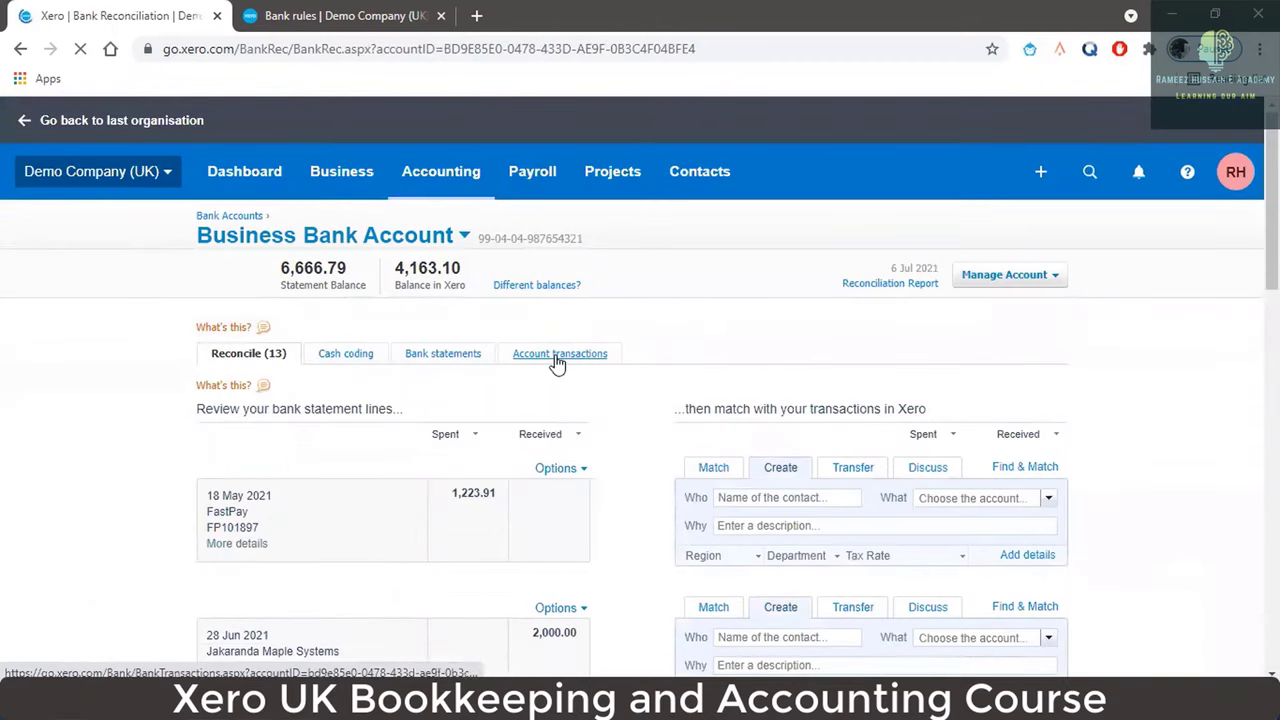
# Step: Review the 2 Jul e-Bank Dep statement details, then confirm its 1,000.00 match with OK
pyautogui.scroll(-2, 558, 355)
pyautogui.scroll(-5, 423, 360)
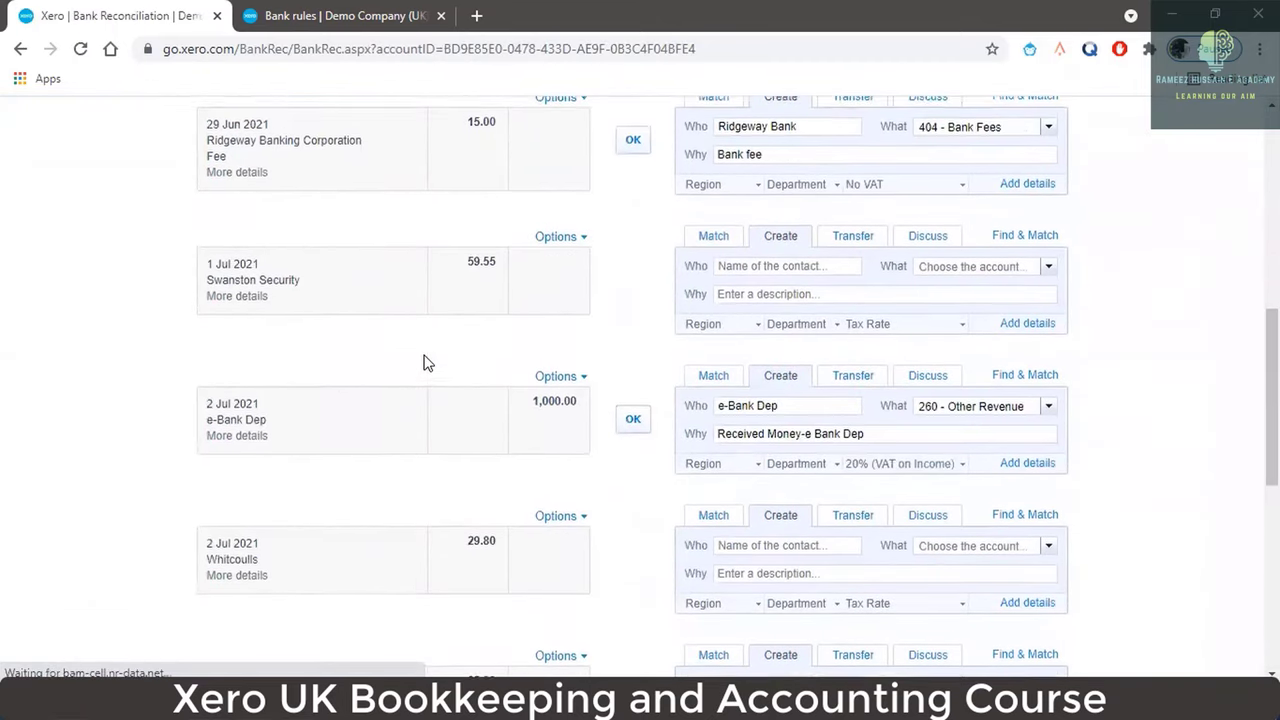
pyautogui.scroll(-5, 423, 363)
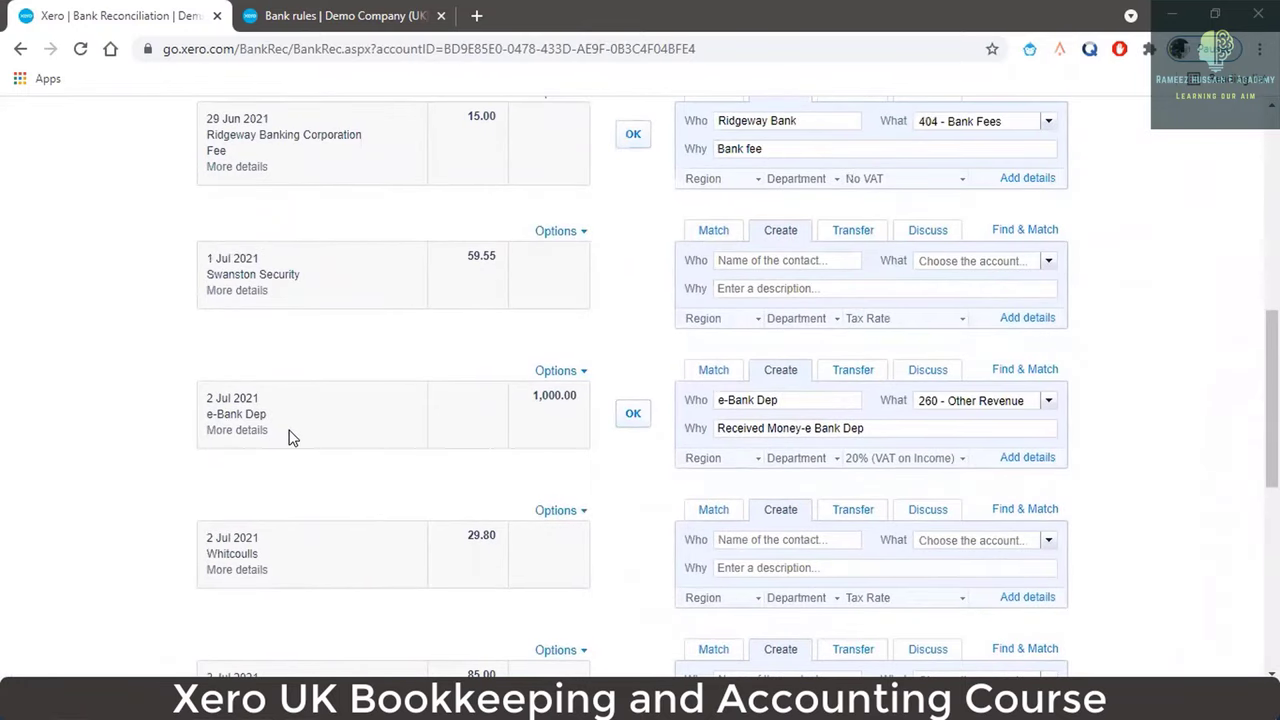
pyautogui.click(225, 430)
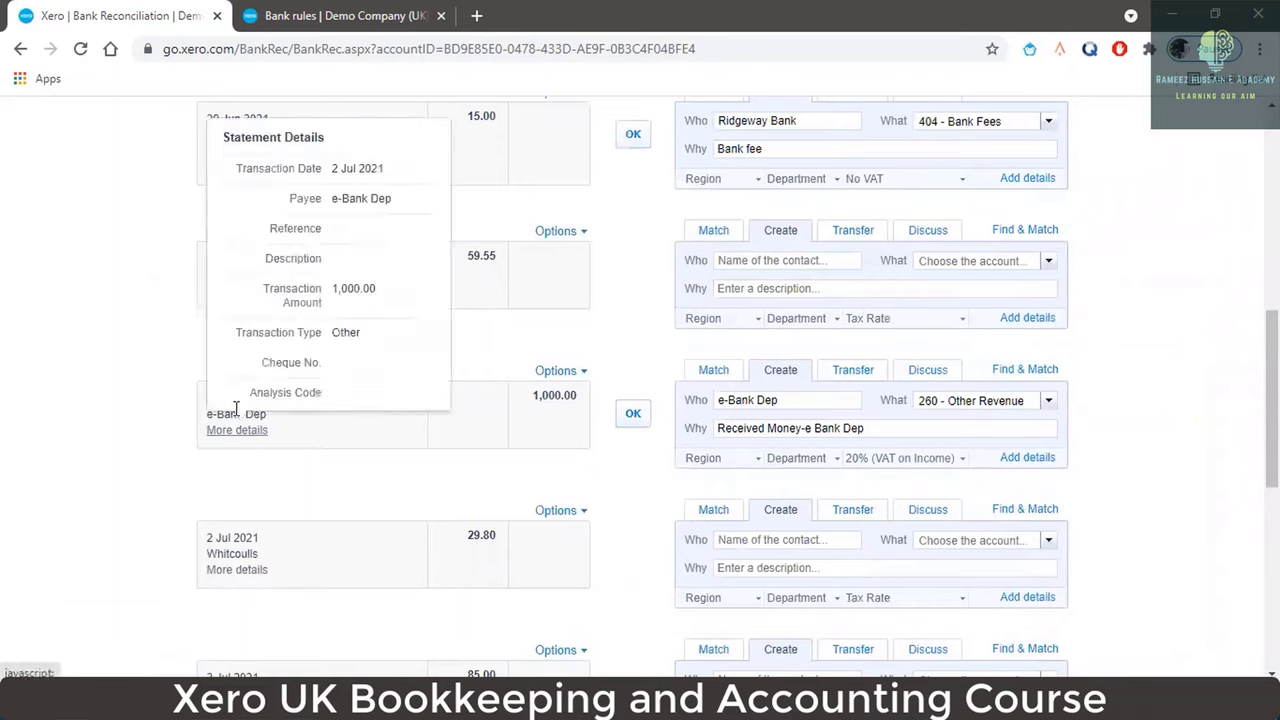
pyautogui.click(430, 140)
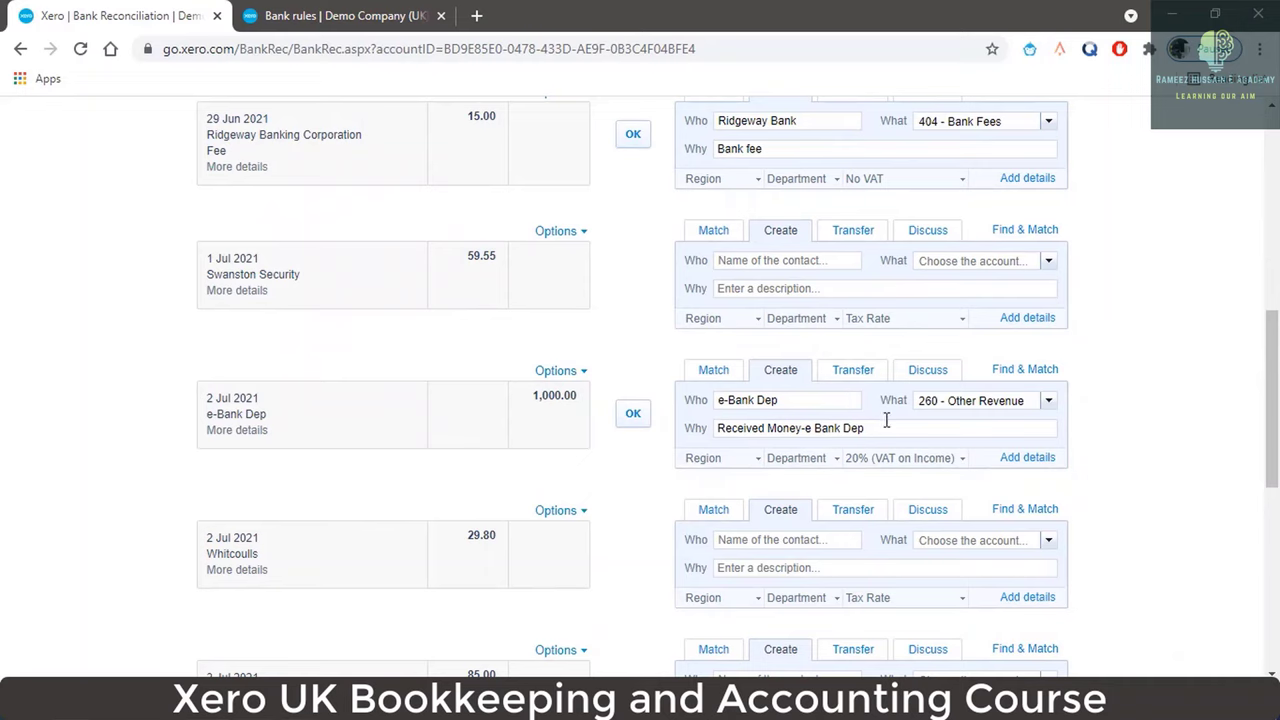
pyautogui.click(636, 418)
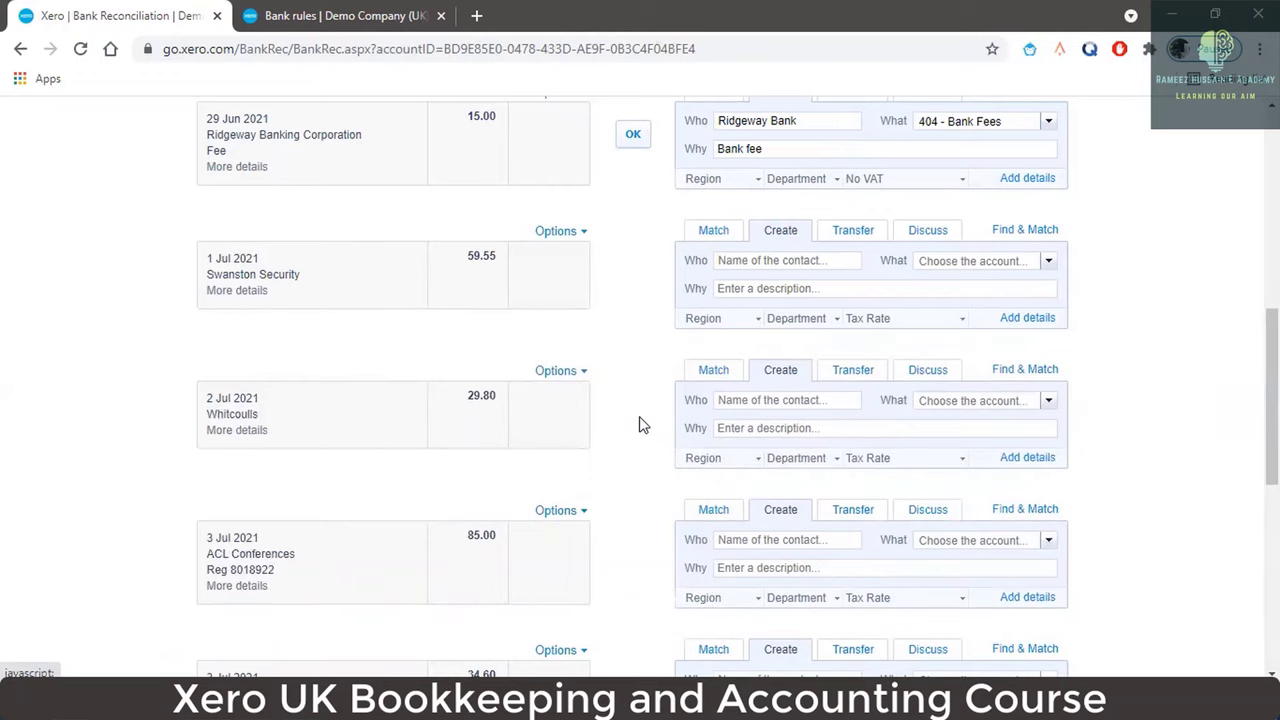
pyautogui.click(695, 395)
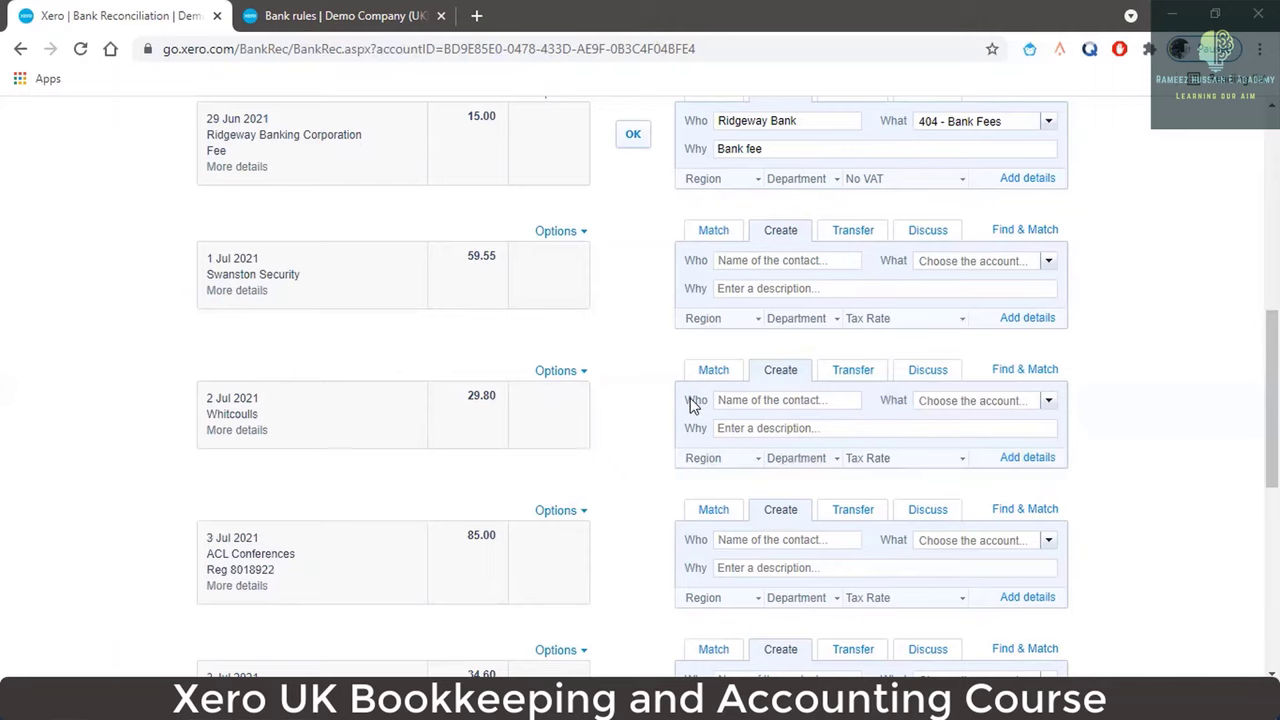
# Step: Return to the Xero dashboard and scroll to the Business Savings Account card with no imported transactions
pyautogui.hotkey('alt', 'Tab')
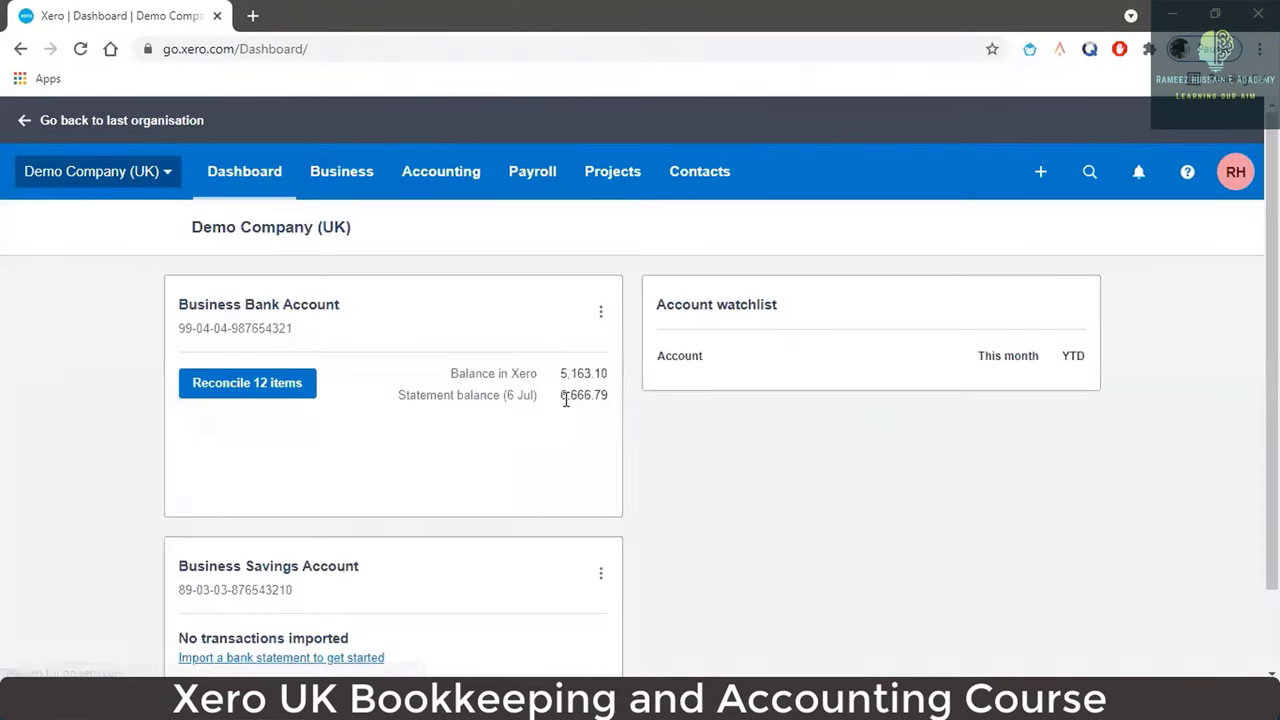
pyautogui.scroll(-1, 429, 437)
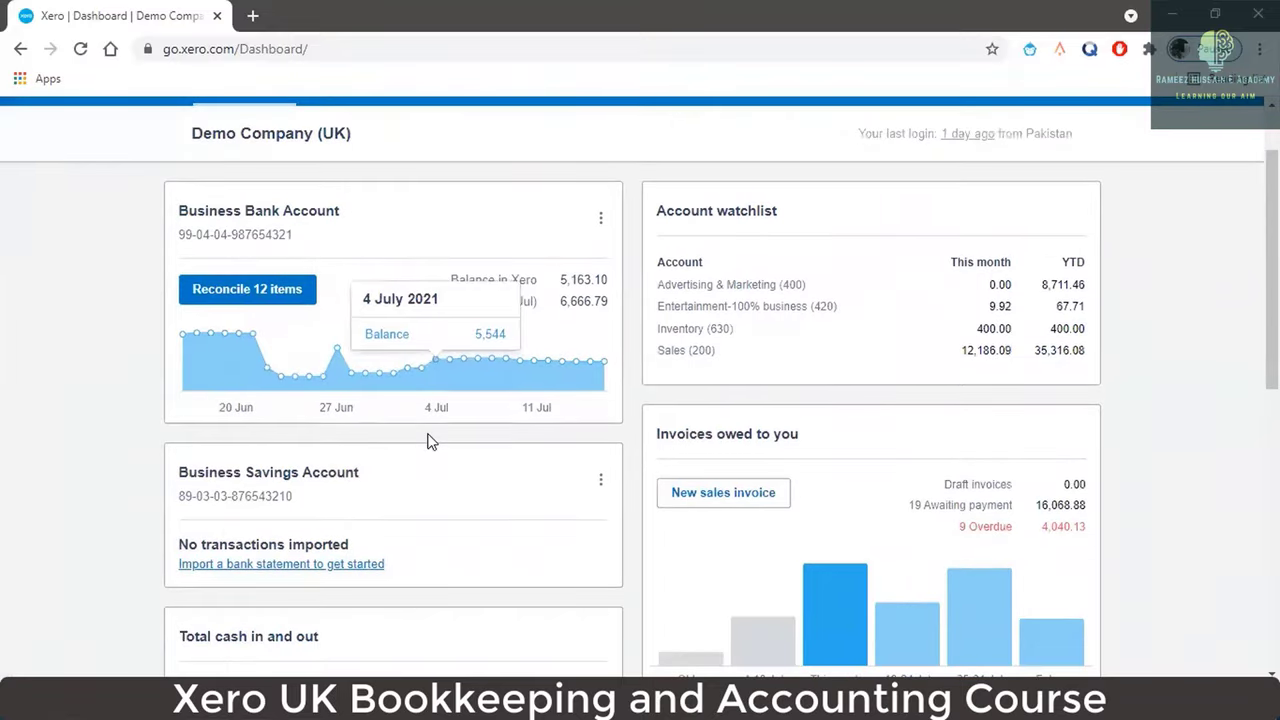
pyautogui.scroll(1, 429, 443)
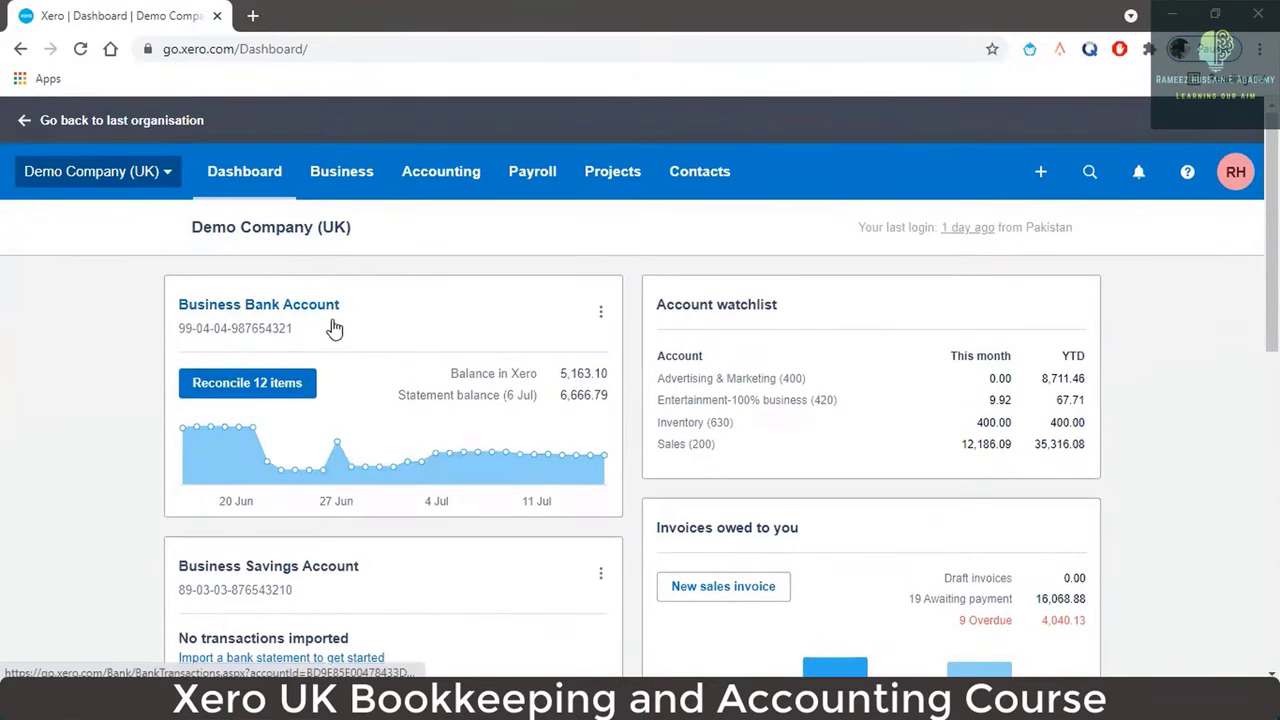
pyautogui.scroll(-3, 465, 329)
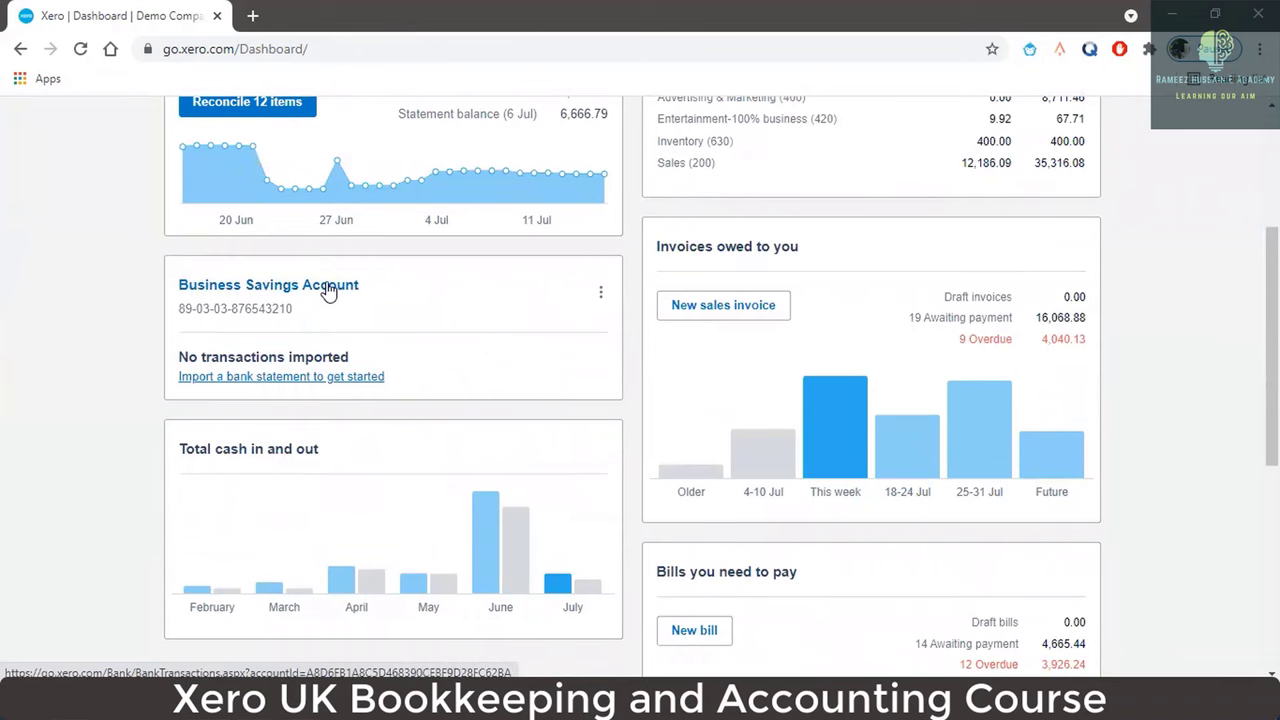
pyautogui.scroll(3, 374, 303)
pyautogui.scroll(-3, 371, 303)
# Step: Save the CSV template as StatementImportTemplate on the Desktop and open it in Excel
pyautogui.click(313, 389)
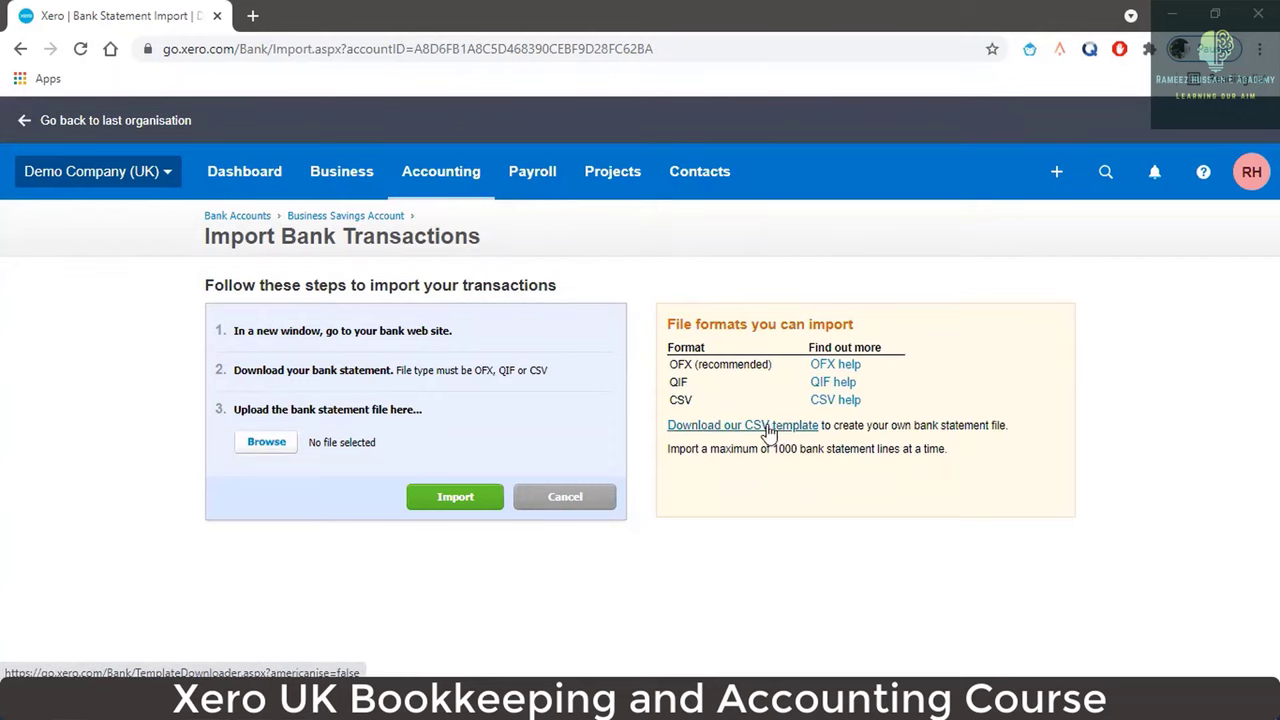
pyautogui.click(768, 428)
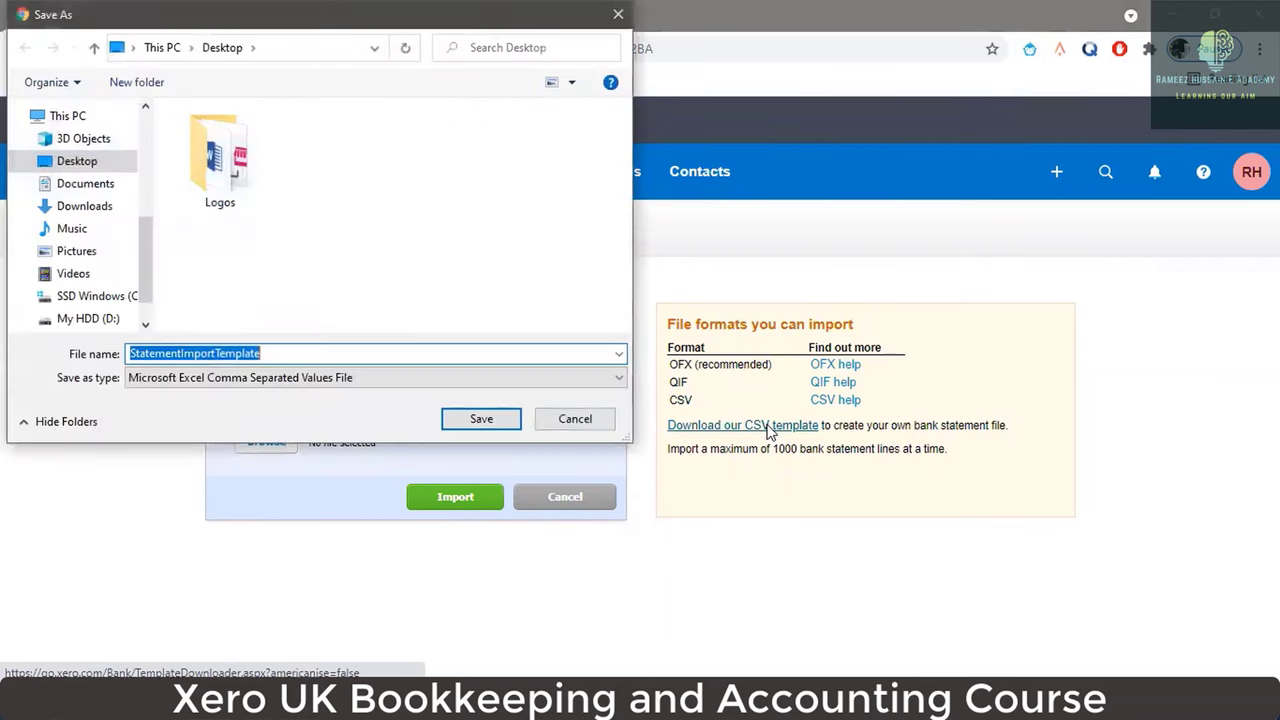
pyautogui.click(480, 432)
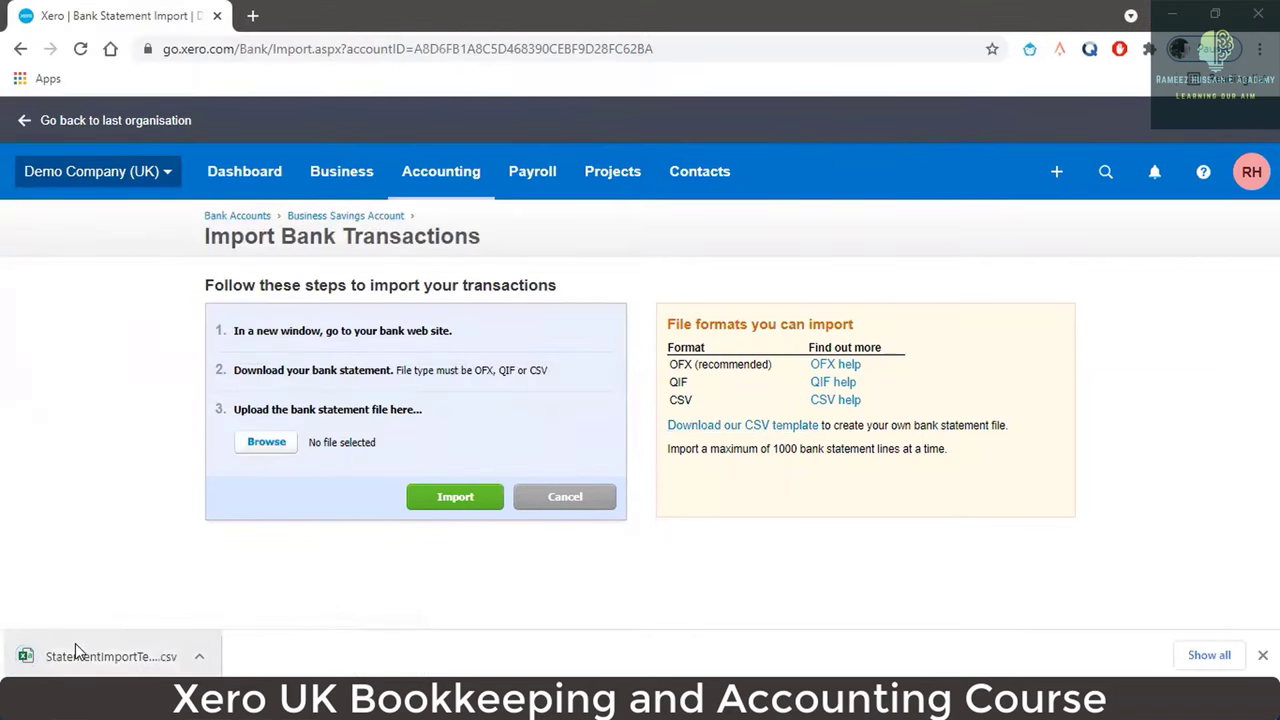
pyautogui.click(75, 643)
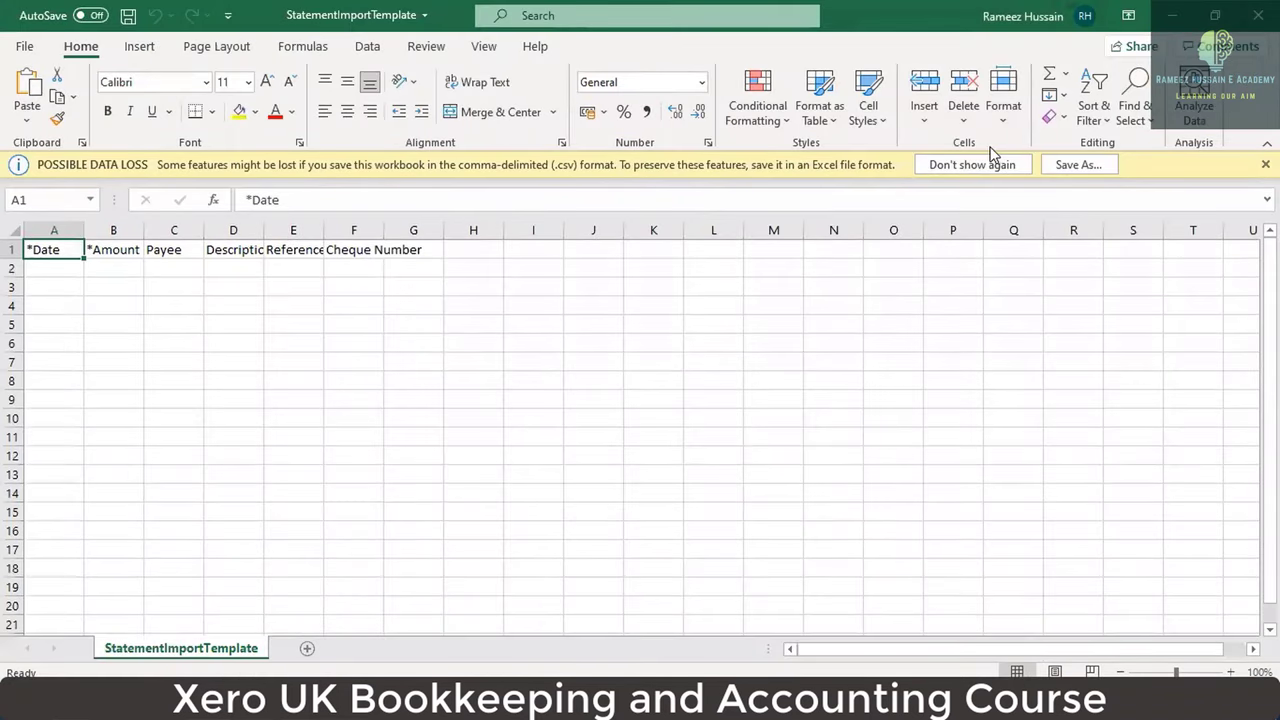
# Step: Permanently dismiss the data loss warning and locate row 2's Date and Amount cells
pyautogui.click(972, 166)
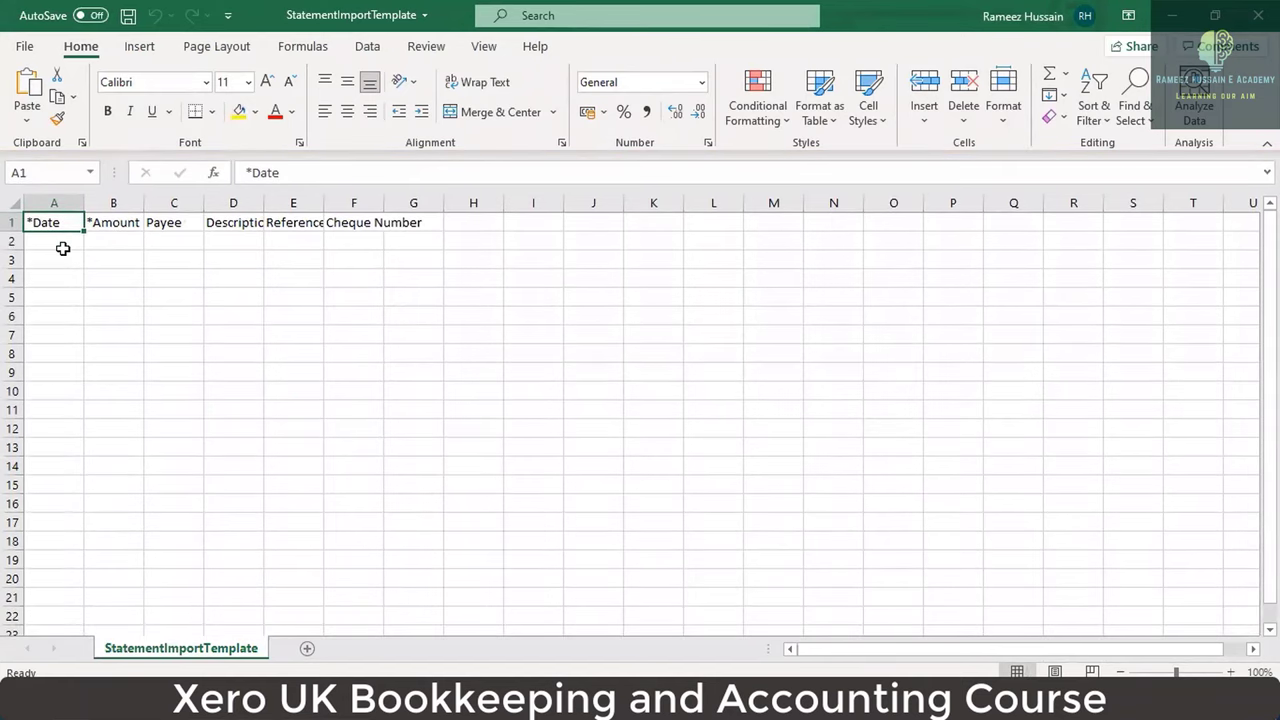
pyautogui.click(62, 243)
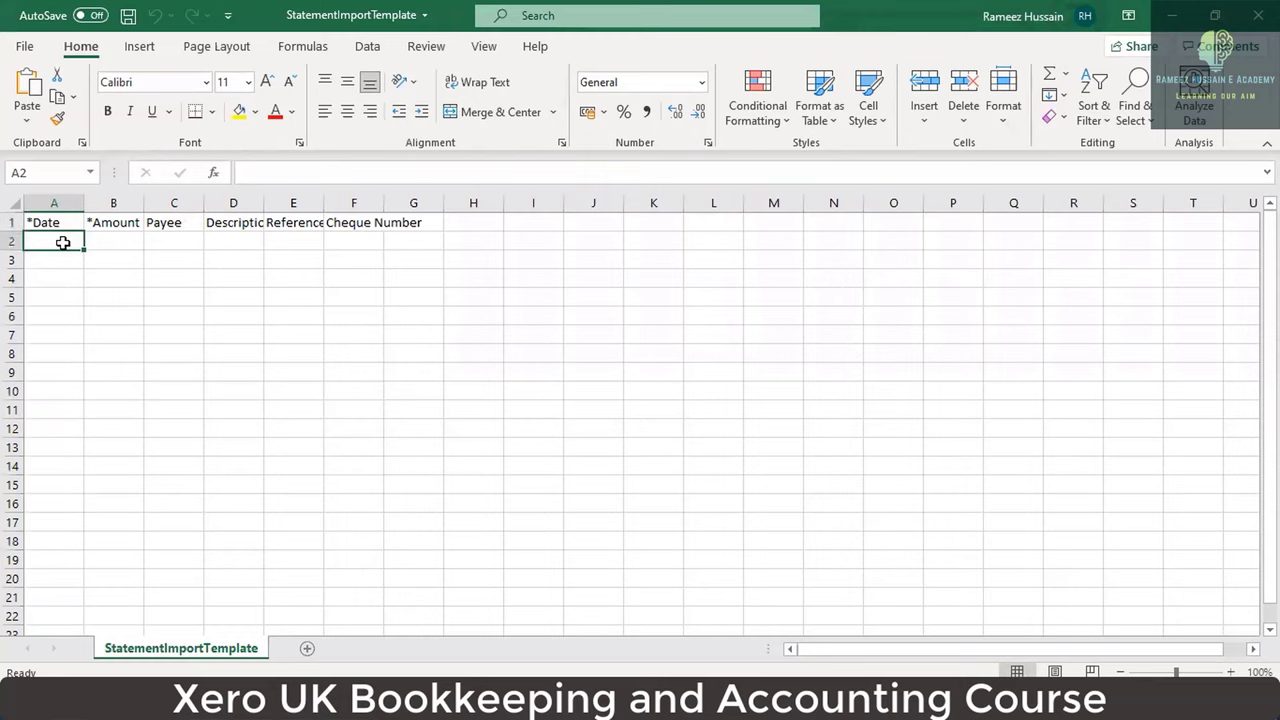
pyautogui.click(66, 224)
pyautogui.click(94, 223)
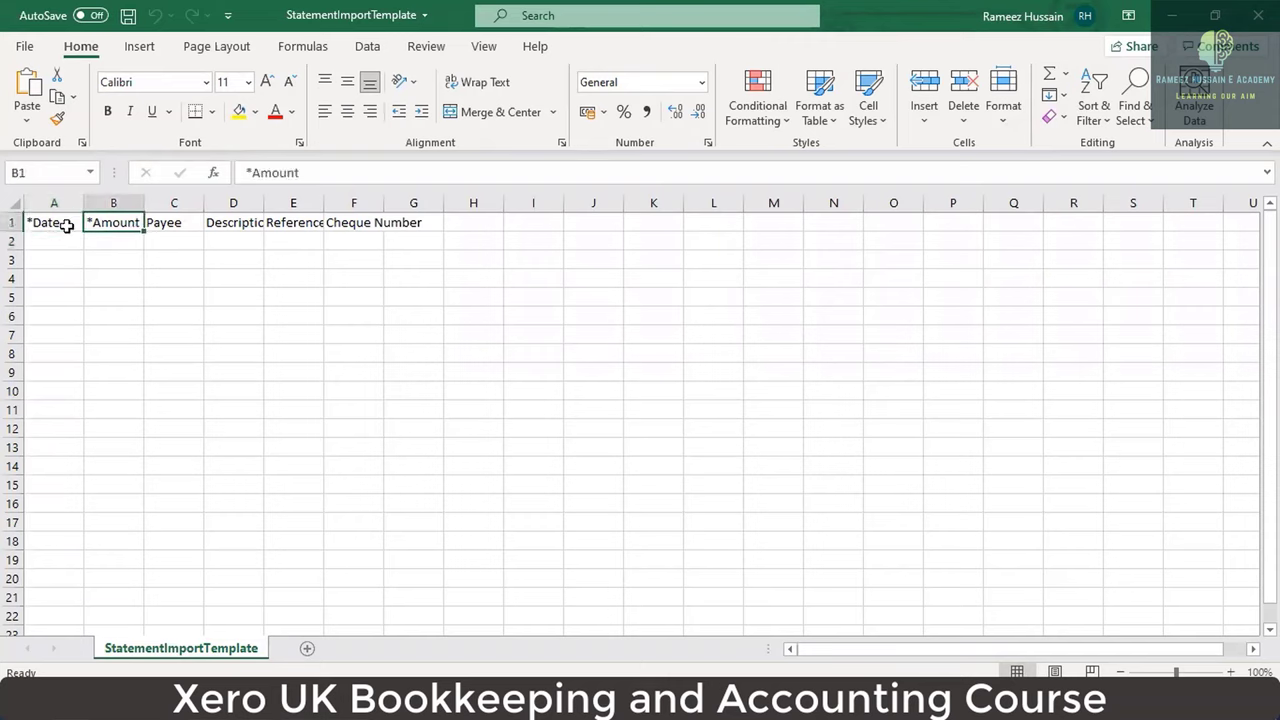
pyautogui.click(70, 224)
pyautogui.click(99, 222)
pyautogui.click(52, 224)
pyautogui.click(55, 239)
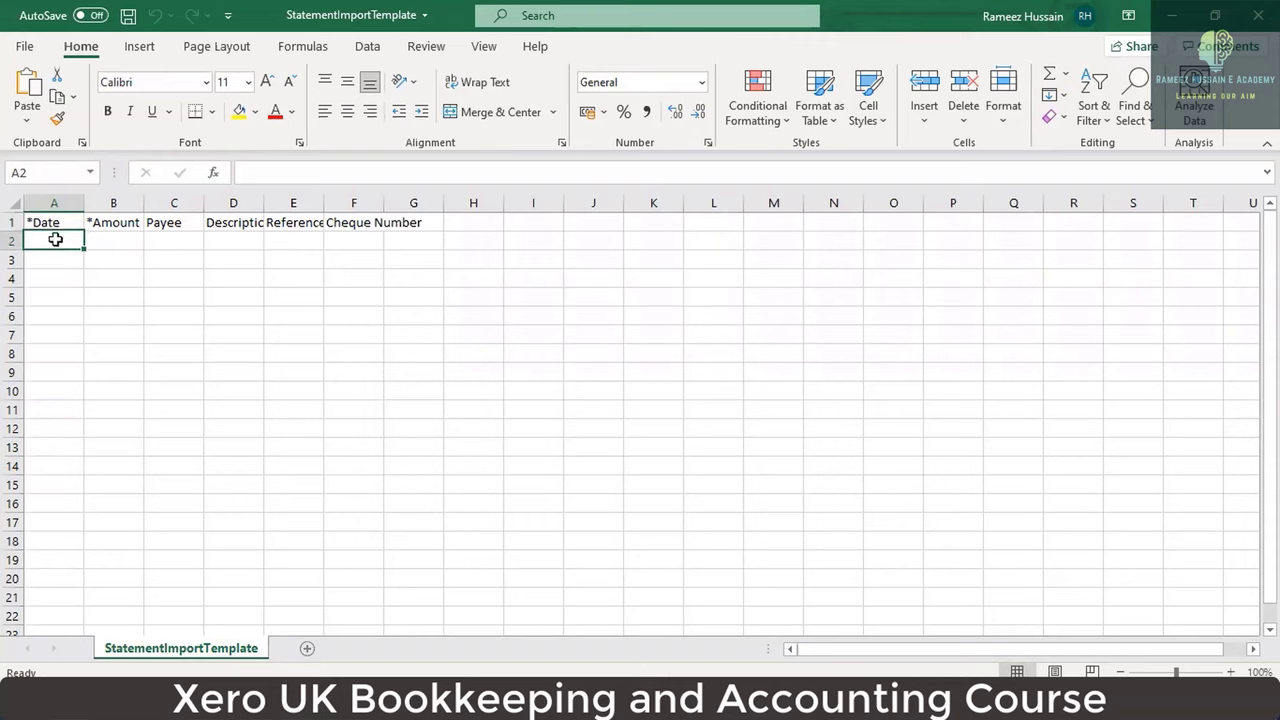
pyautogui.click(94, 237)
pyautogui.click(43, 237)
pyautogui.click(90, 241)
pyautogui.click(46, 241)
pyautogui.moveTo(46, 241)
pyautogui.mouseDown()
pyautogui.moveTo(77, 240)
pyautogui.moveTo(101, 281)
pyautogui.mouseUp()
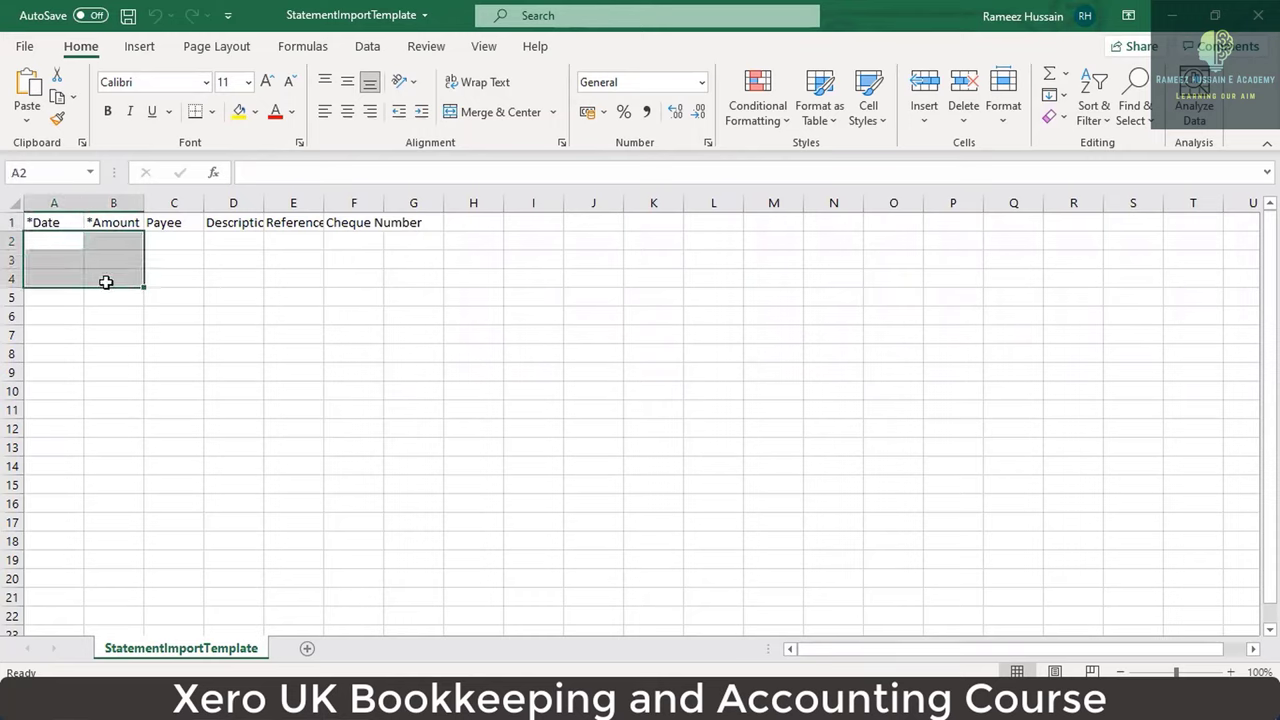
# Step: Enter the date 01/07/2021 in A2 and the amount 1000 in B2
pyautogui.click(115, 248)
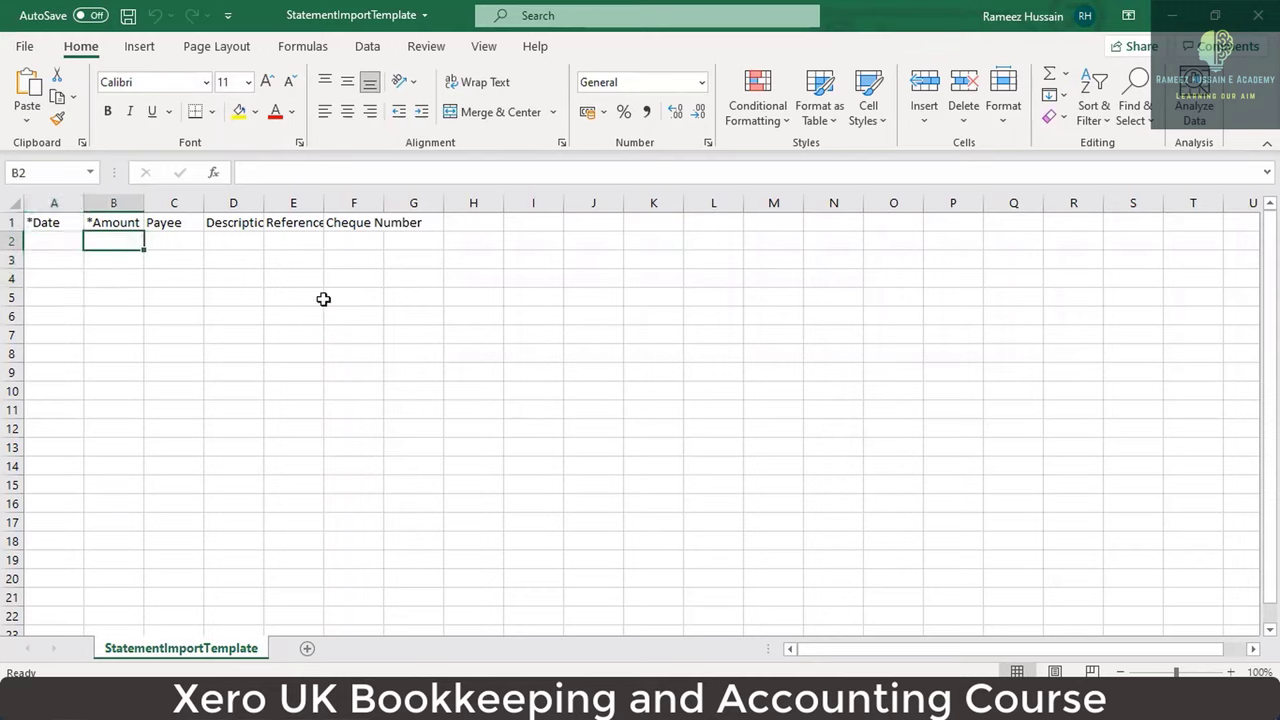
pyautogui.press('Left')
pyautogui.write('01/0')
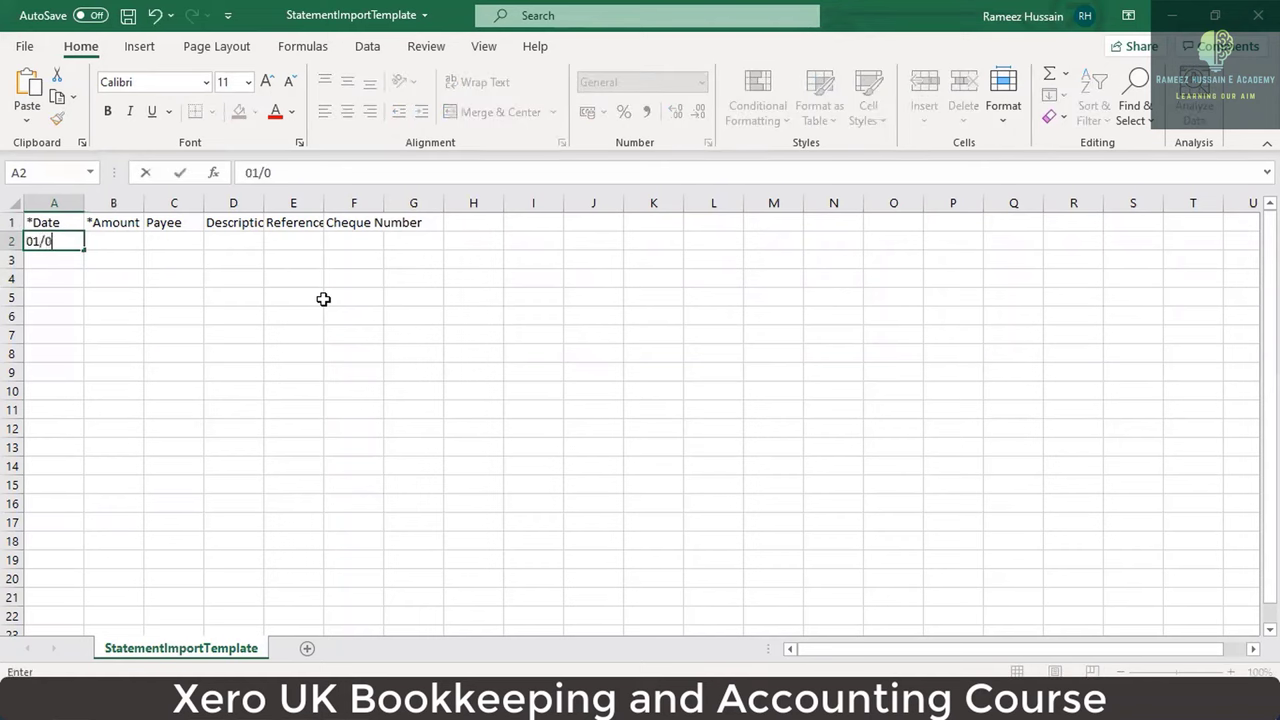
pyautogui.write('7/2021')
pyautogui.press('Return')
pyautogui.press('Up')
pyautogui.press('Right')
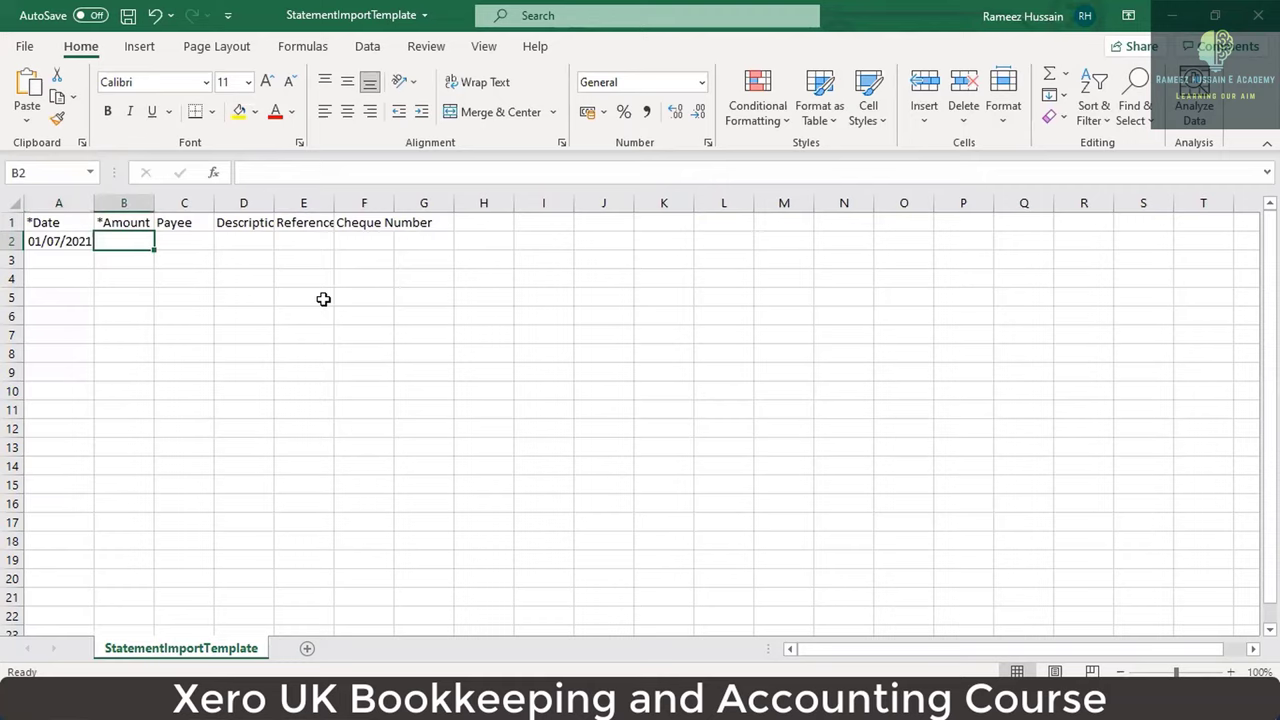
pyautogui.write('1000')
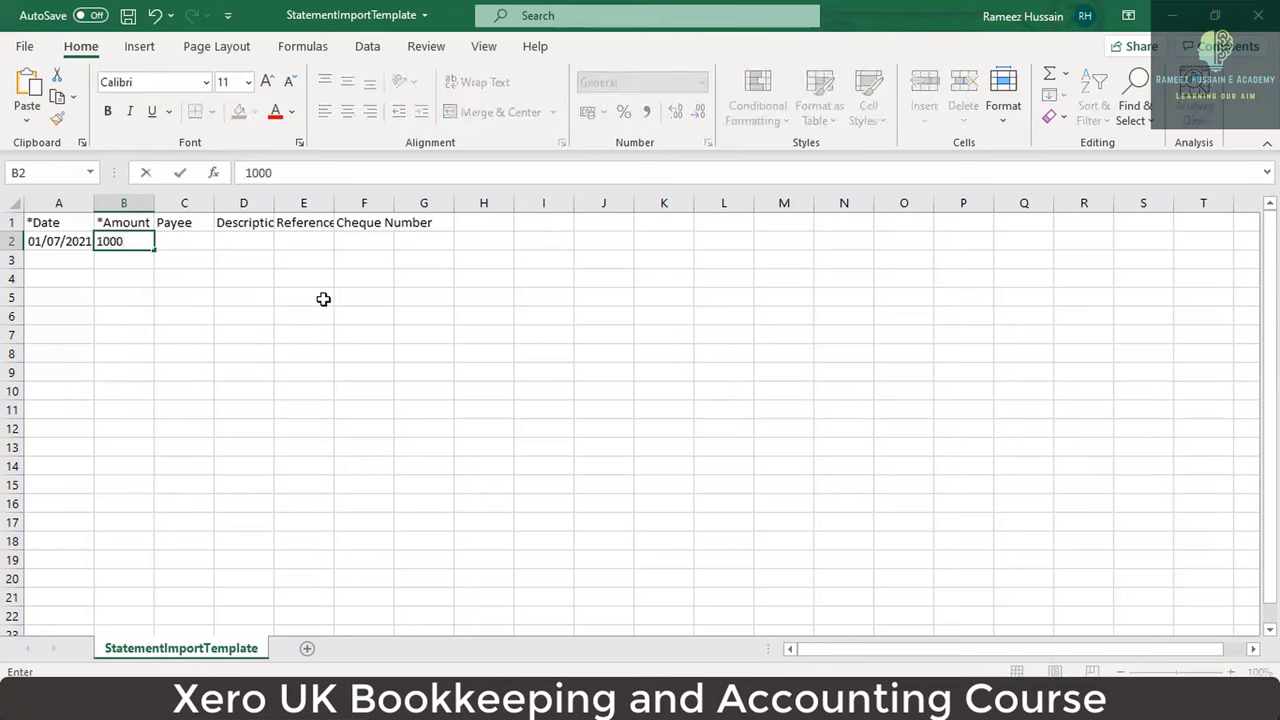
pyautogui.press('Tab')
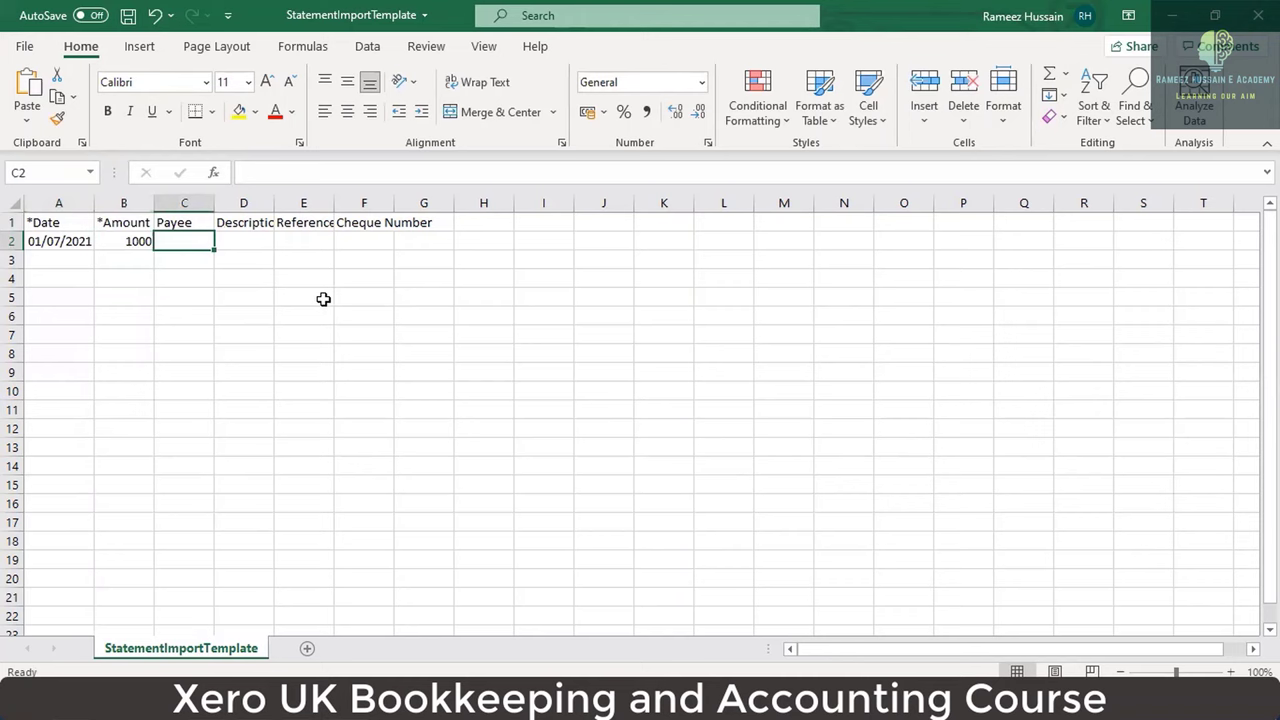
# Step: Widen all sheet columns and enter the payee e-Bank Dep in C2
pyautogui.click(14, 203)
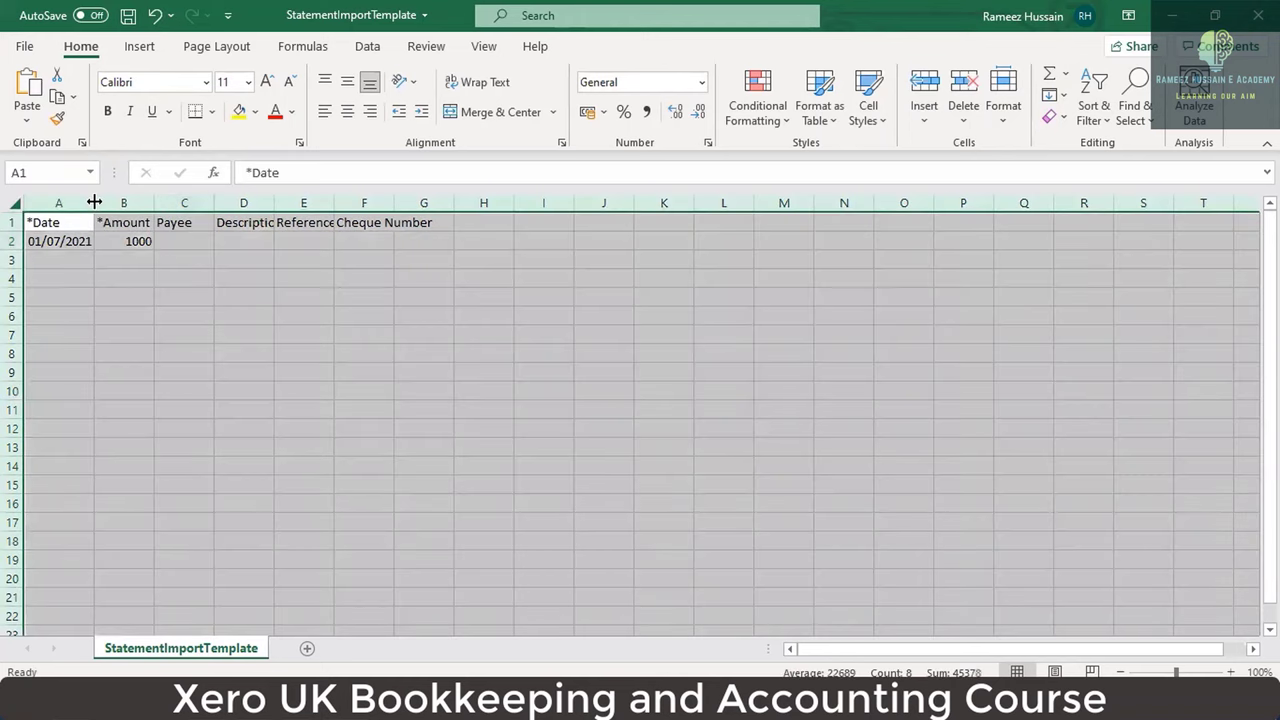
pyautogui.moveTo(214, 203); pyautogui.dragTo(255, 203)
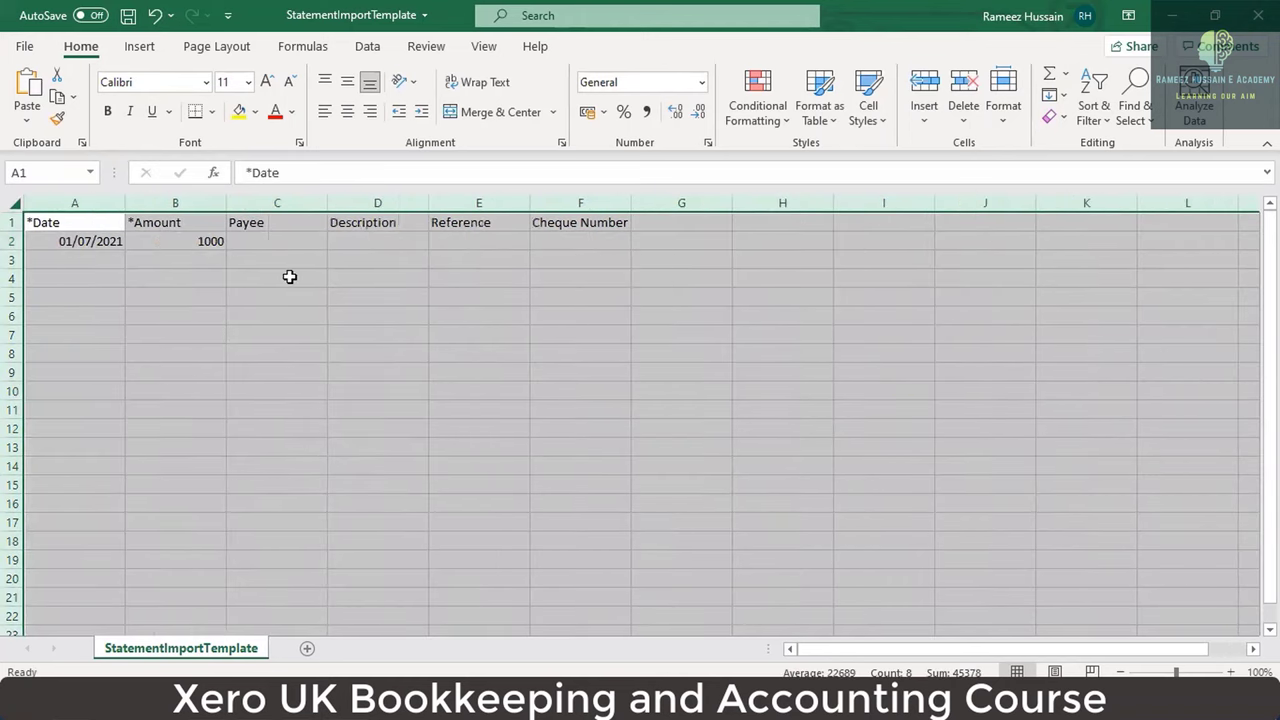
pyautogui.click(289, 276)
pyautogui.press('Up')
pyautogui.press('Up')
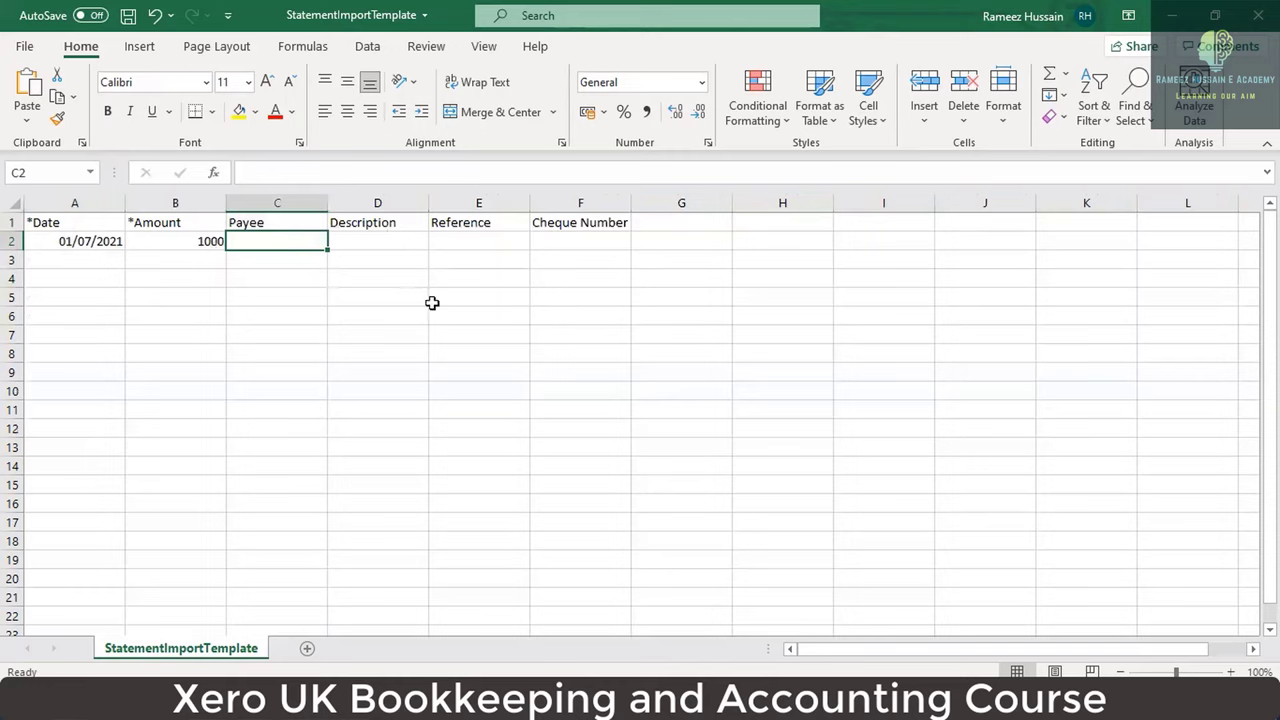
pyautogui.write('e-')
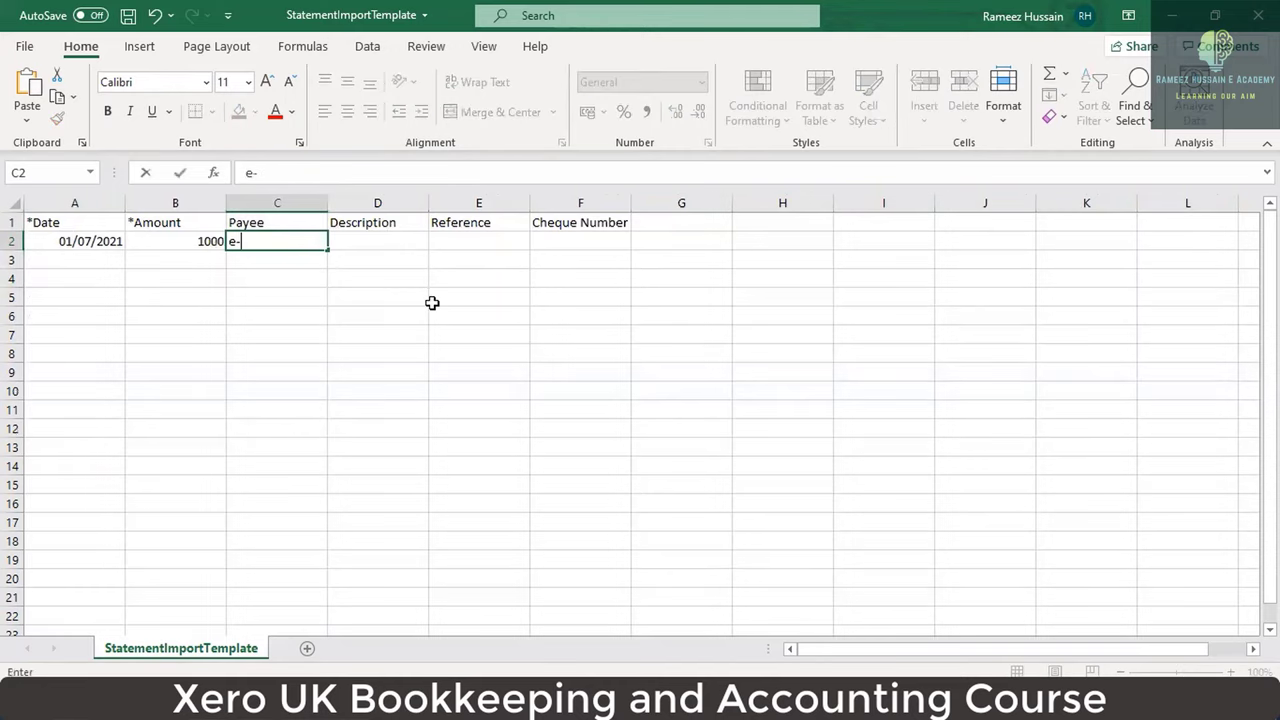
pyautogui.write('Bank Dep')
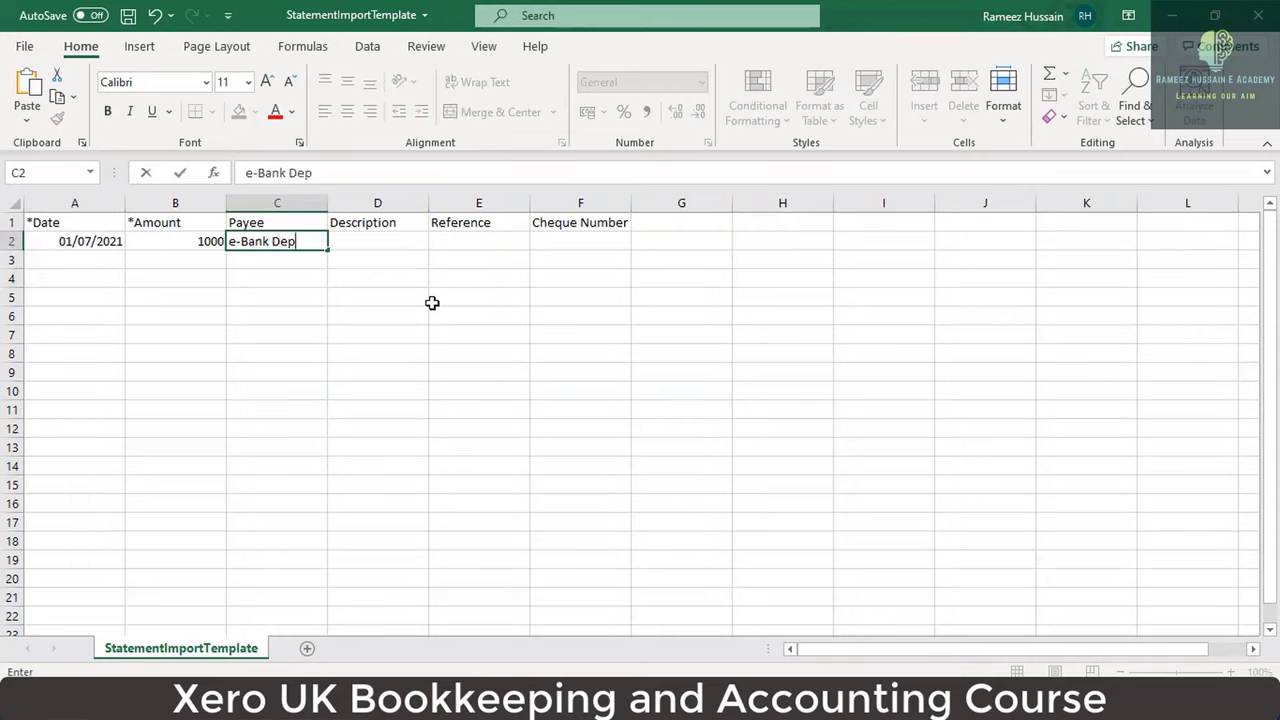
pyautogui.press('Return')
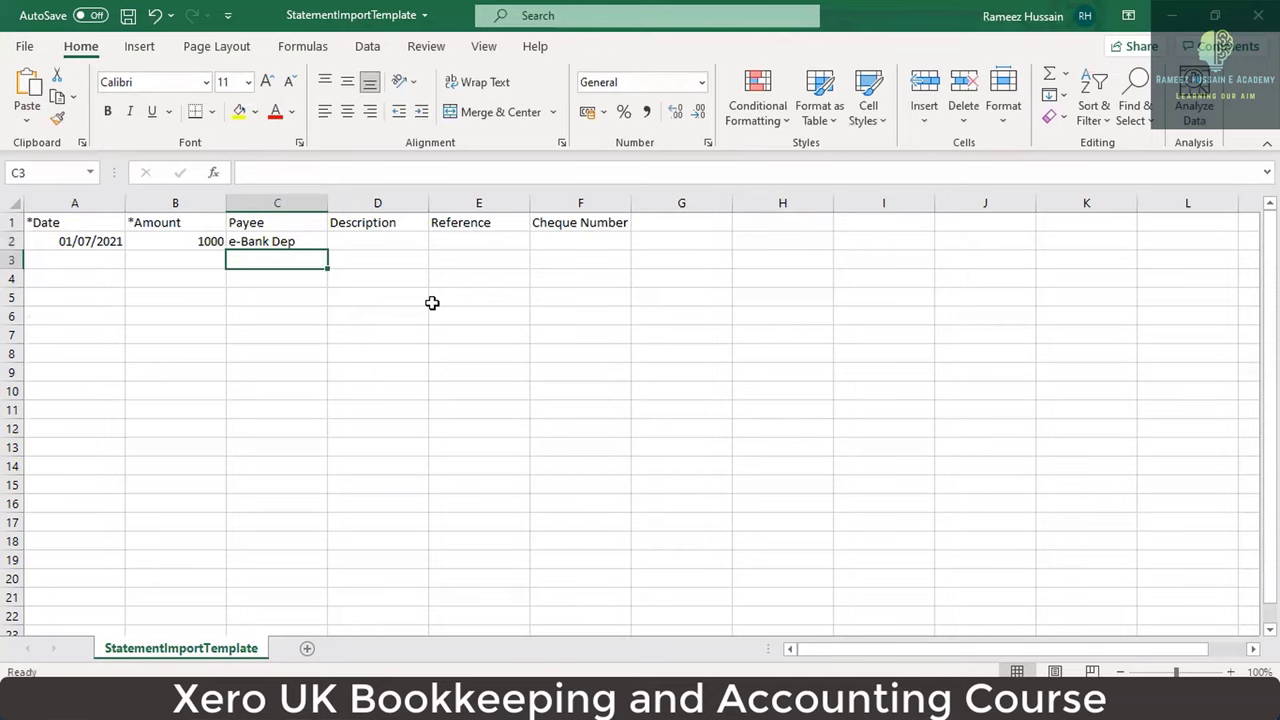
# Step: Enter 'Payment Received from E-Bank Dep' in D2 and autofit column D
pyautogui.press('Up')
pyautogui.press('Right')
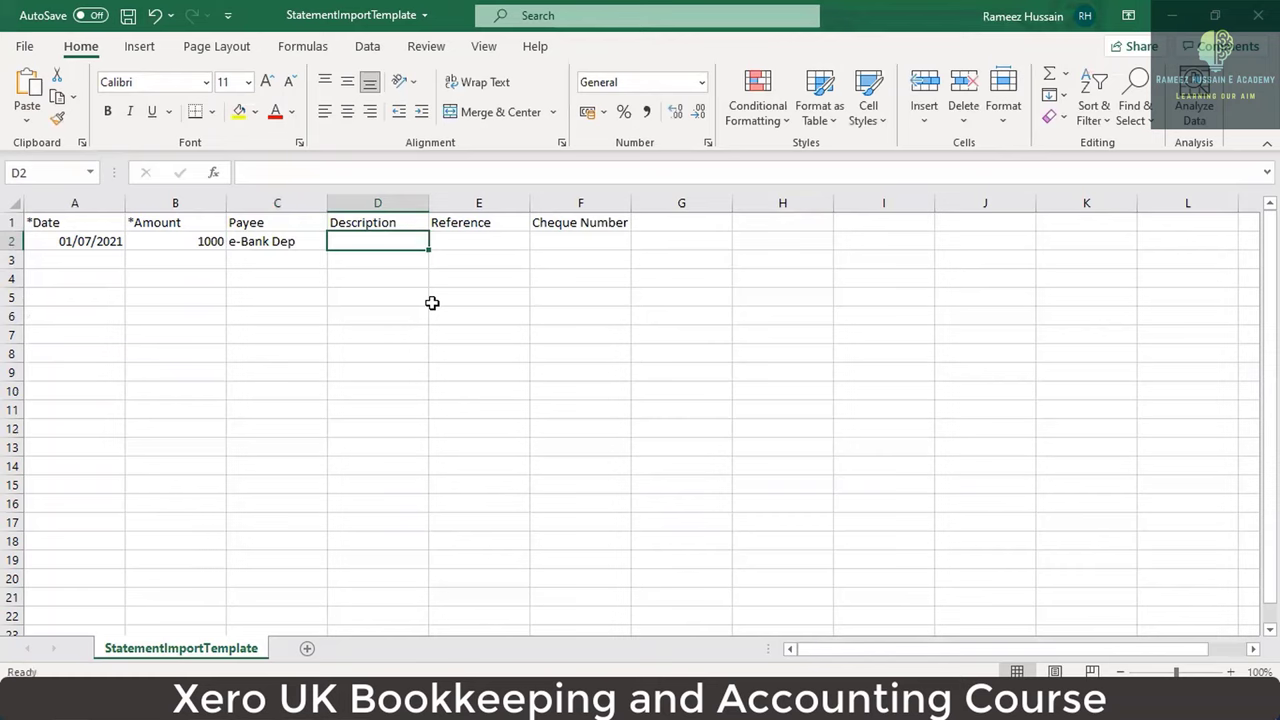
pyautogui.write('Pay')
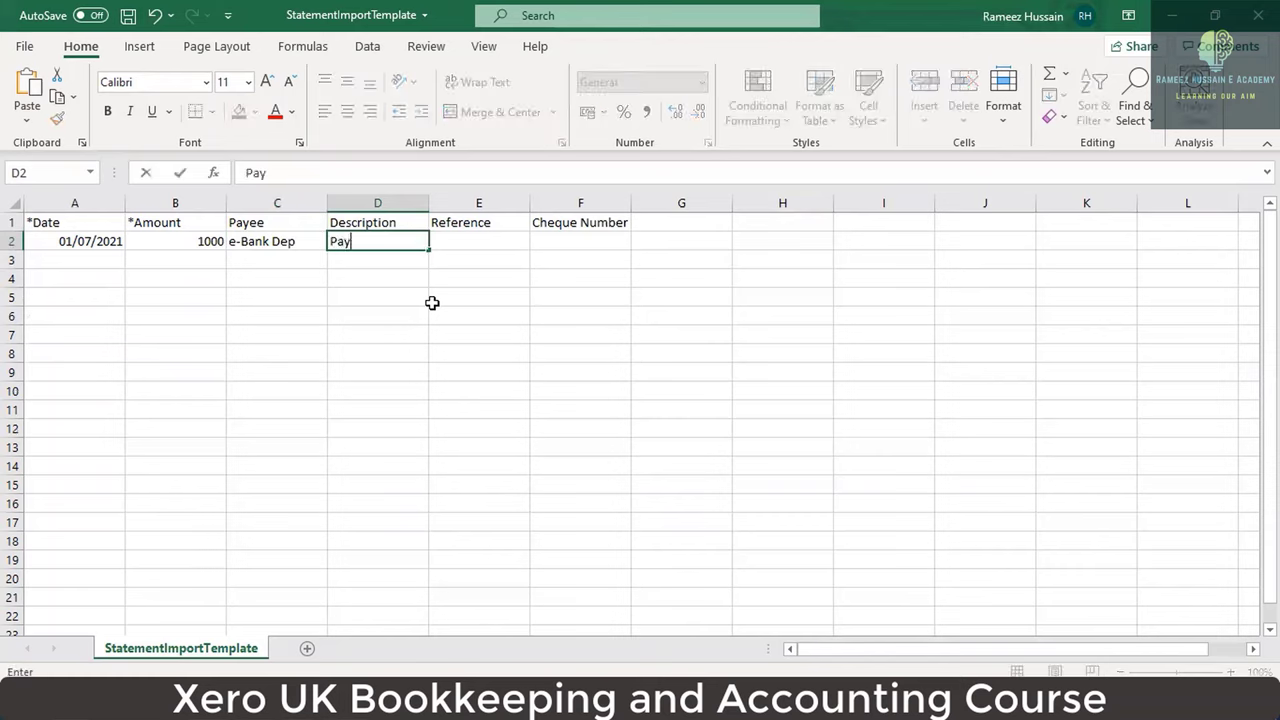
pyautogui.write('ment Rece')
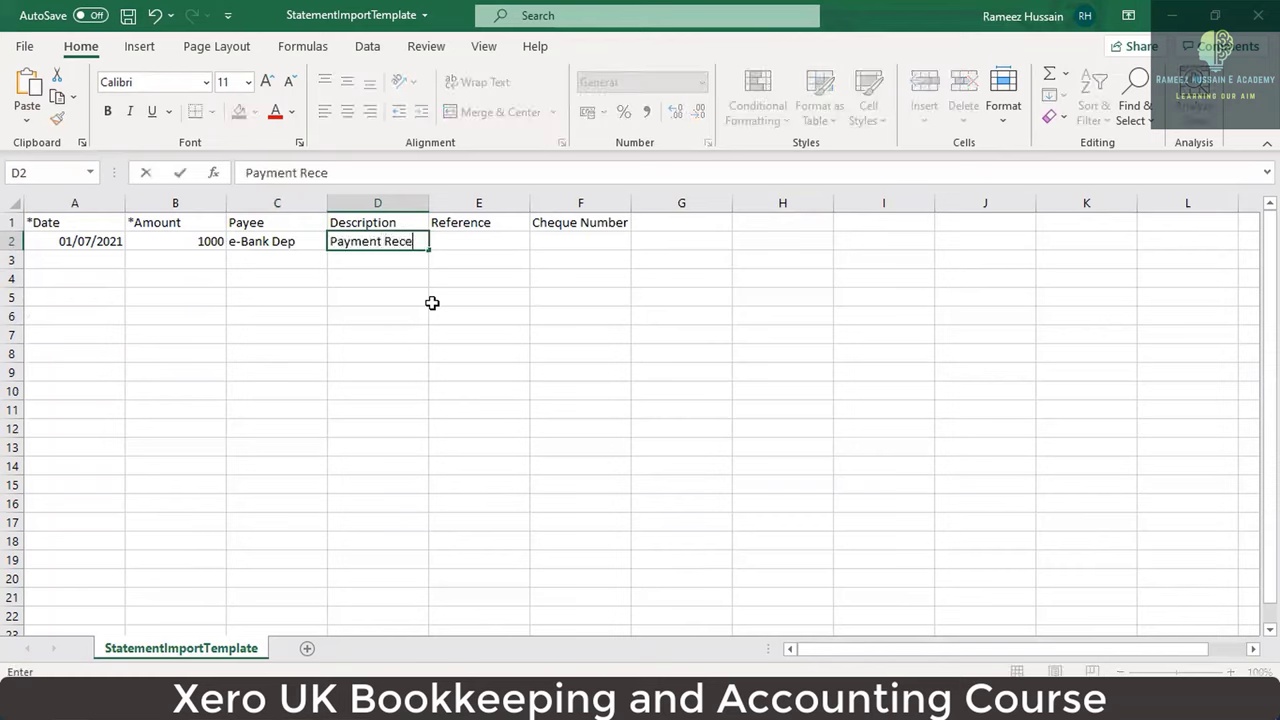
pyautogui.write('ived from E')
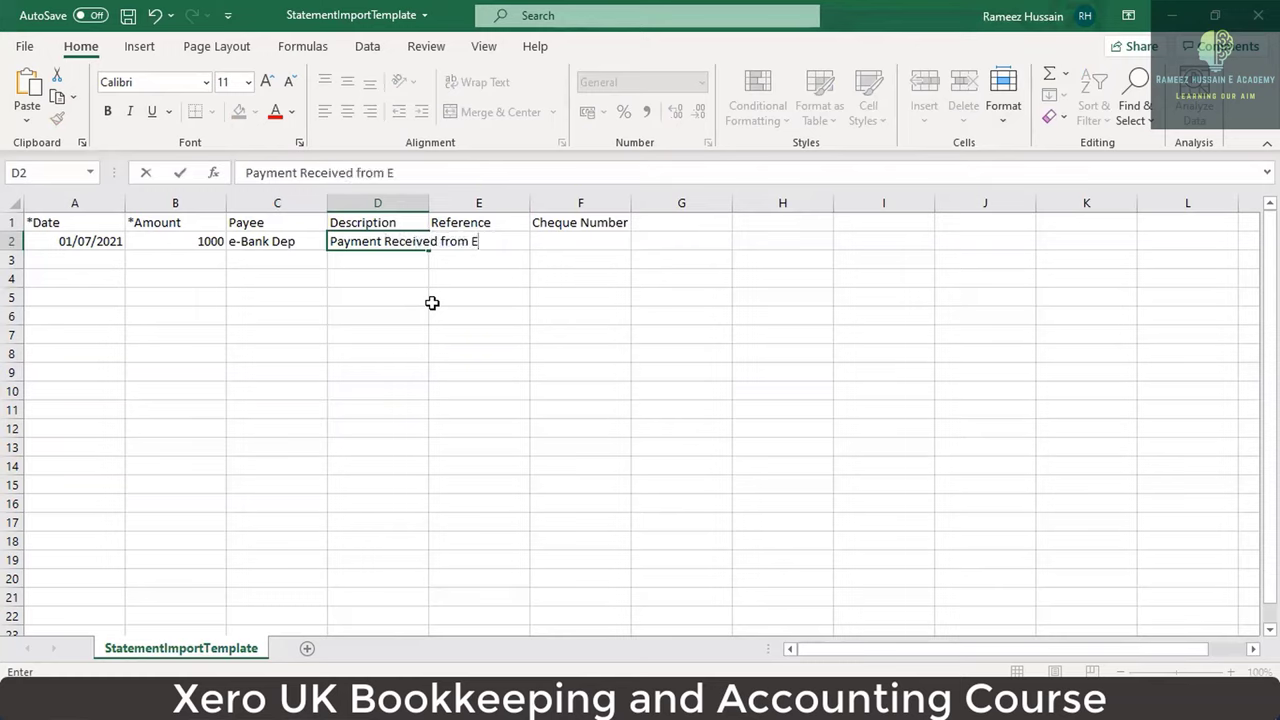
pyautogui.write('-Bank Dep')
pyautogui.press('Return')
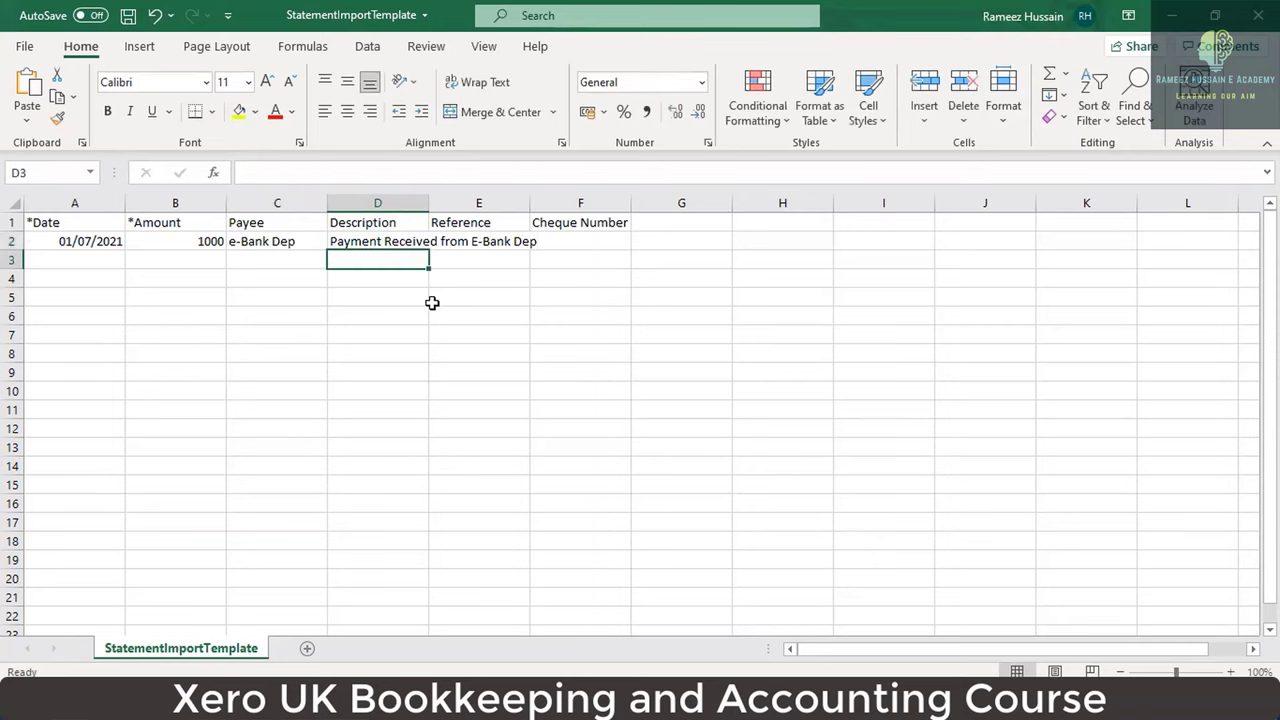
pyautogui.doubleClick(432, 202)
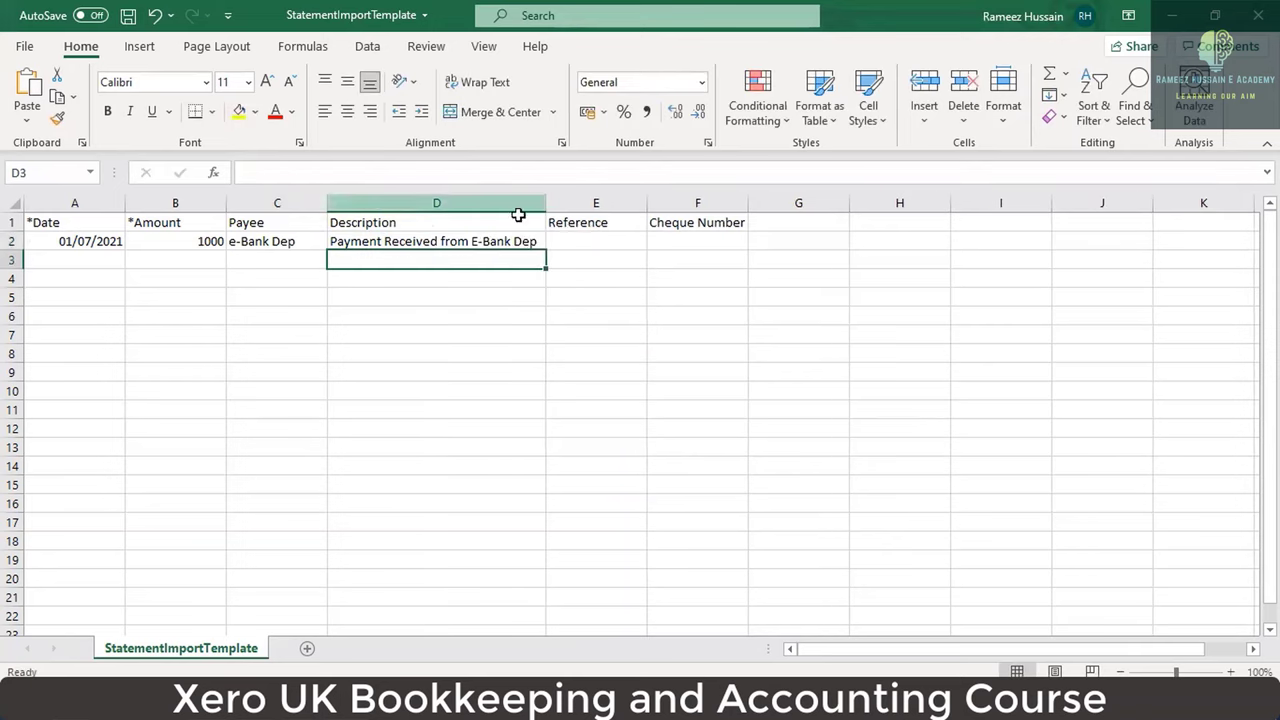
# Step: Enter the reference 'Old Customer' in E2 and type 07/07/2021 into A3
pyautogui.click(566, 249)
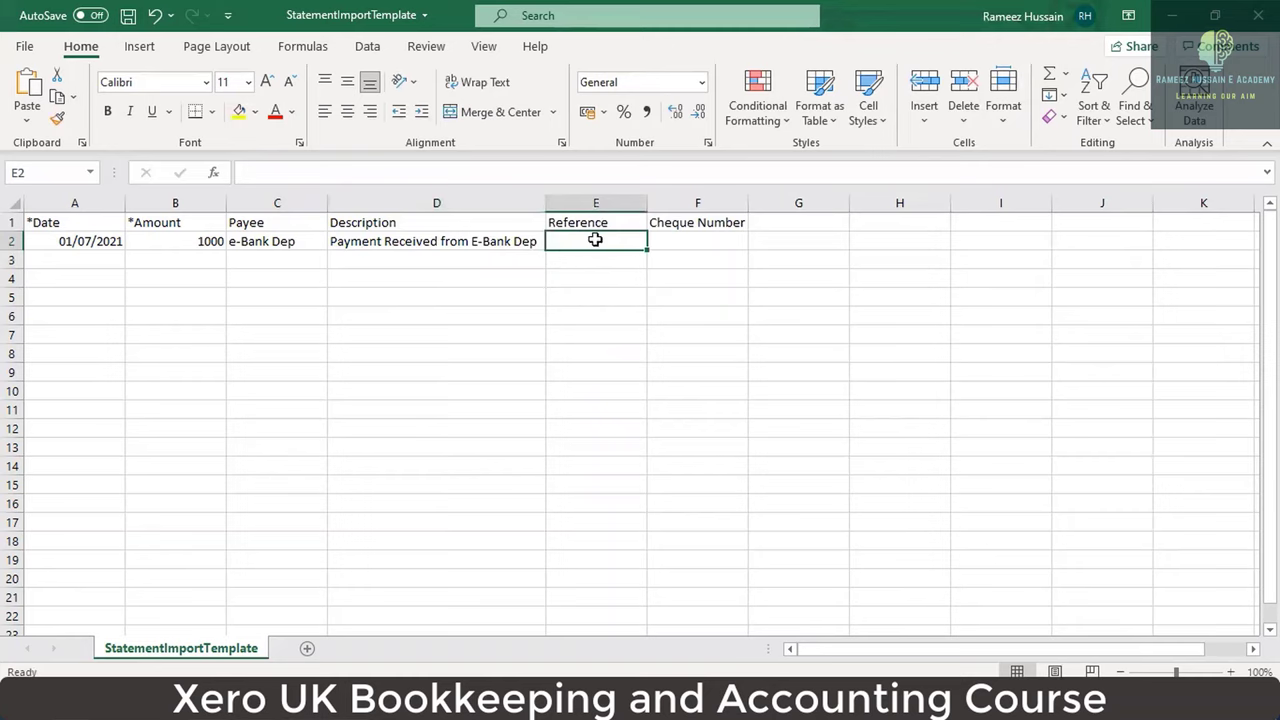
pyautogui.write('Ol')
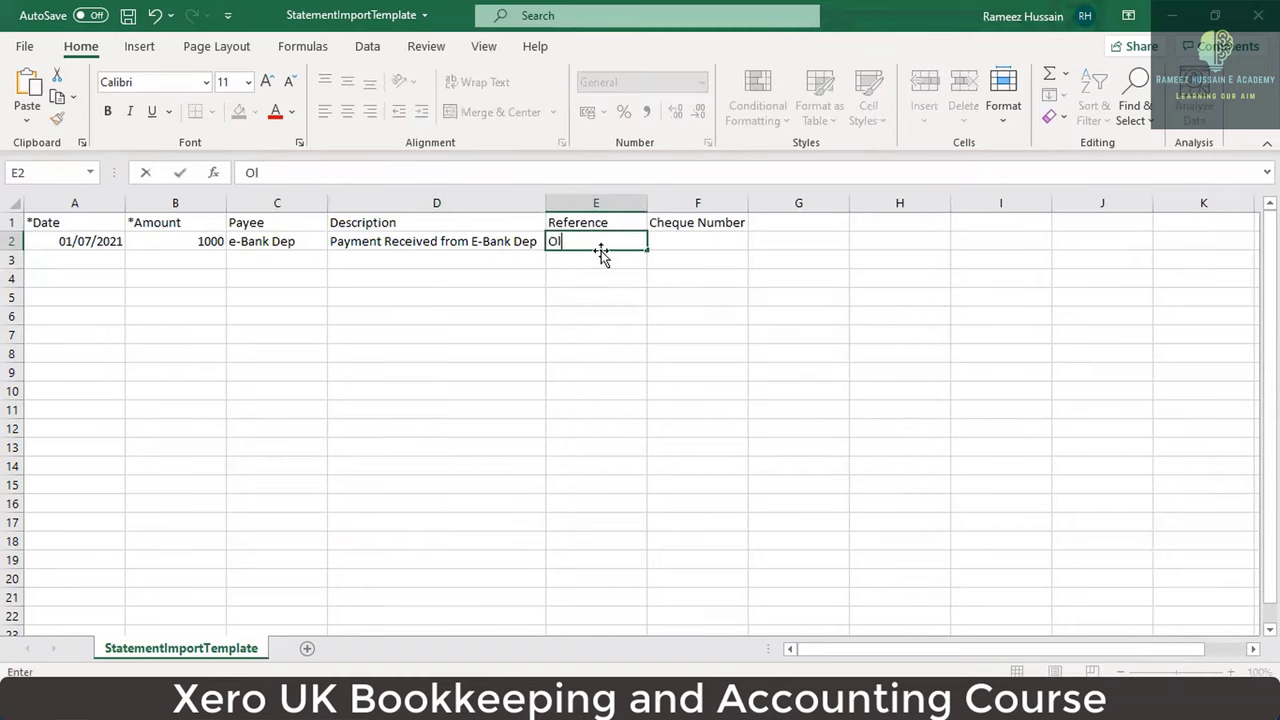
pyautogui.write('d Customer')
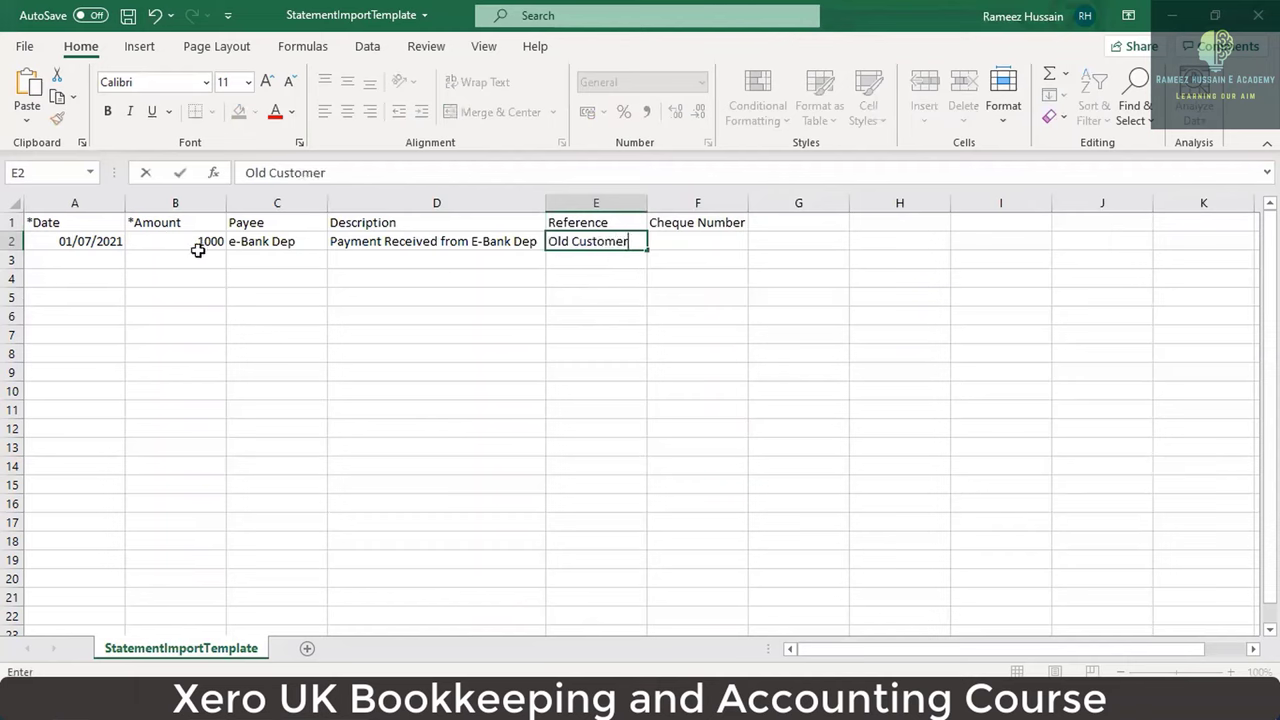
pyautogui.click(140, 258)
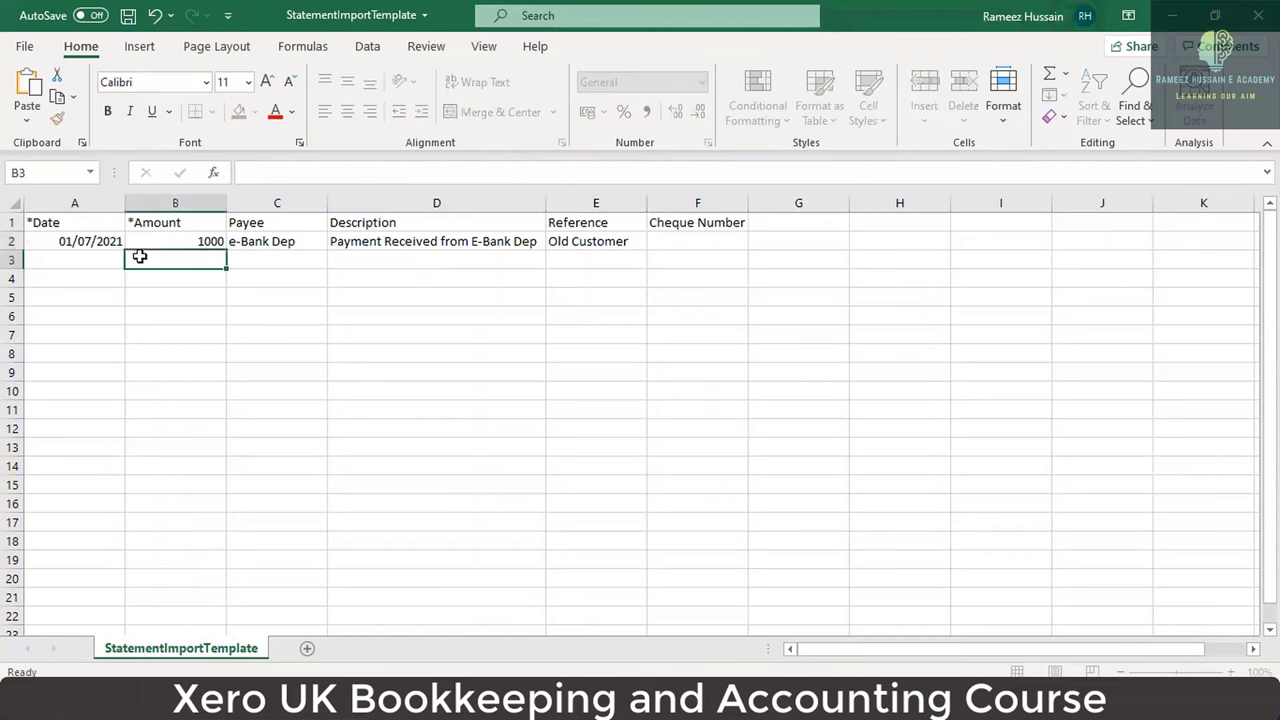
pyautogui.click(79, 263)
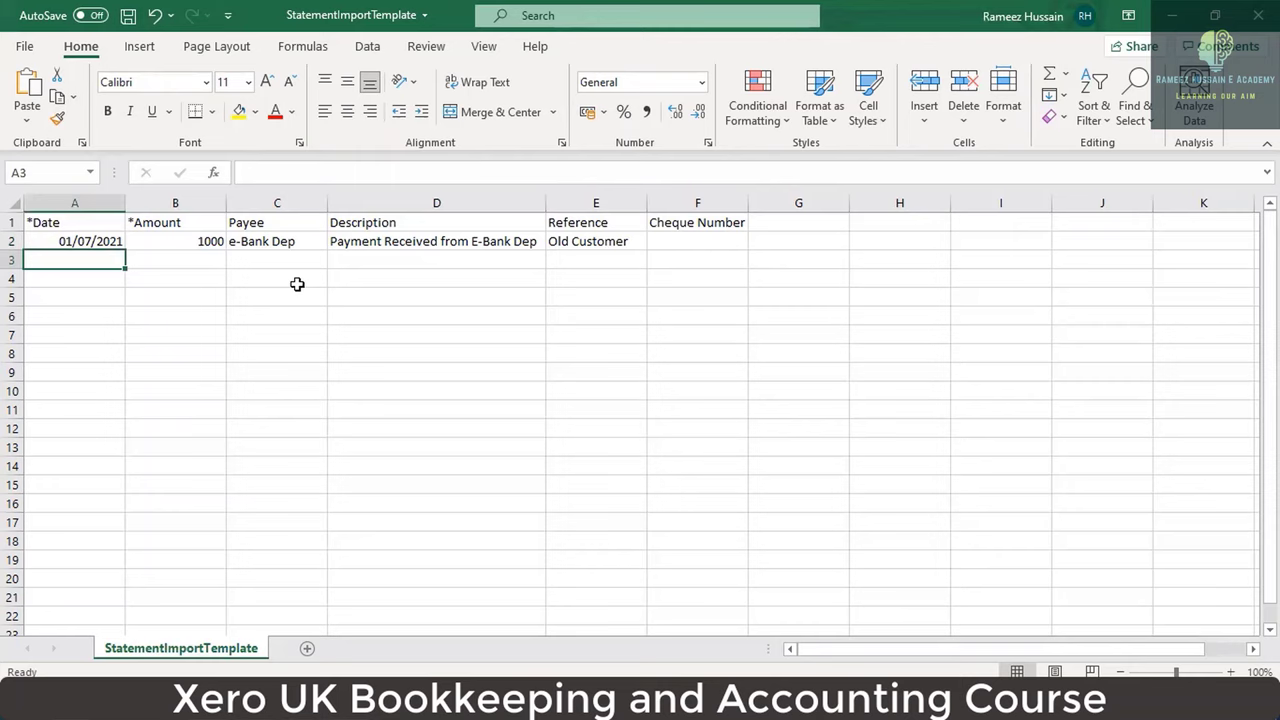
pyautogui.write('07/0')
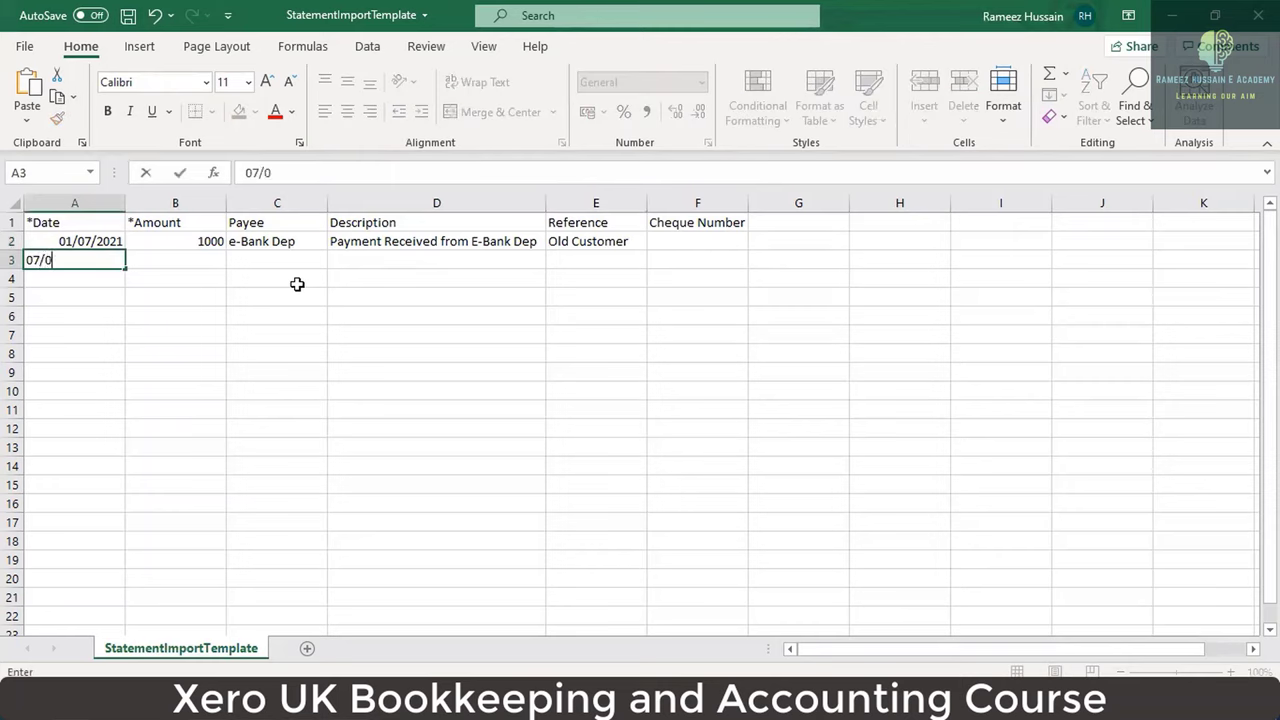
pyautogui.write('7/2021')
# Step: Commit the 07/07/2021 date, then enter amount -20 and payee City Parking in row 3
pyautogui.press('Return')
pyautogui.press('Up')
pyautogui.press('Right')
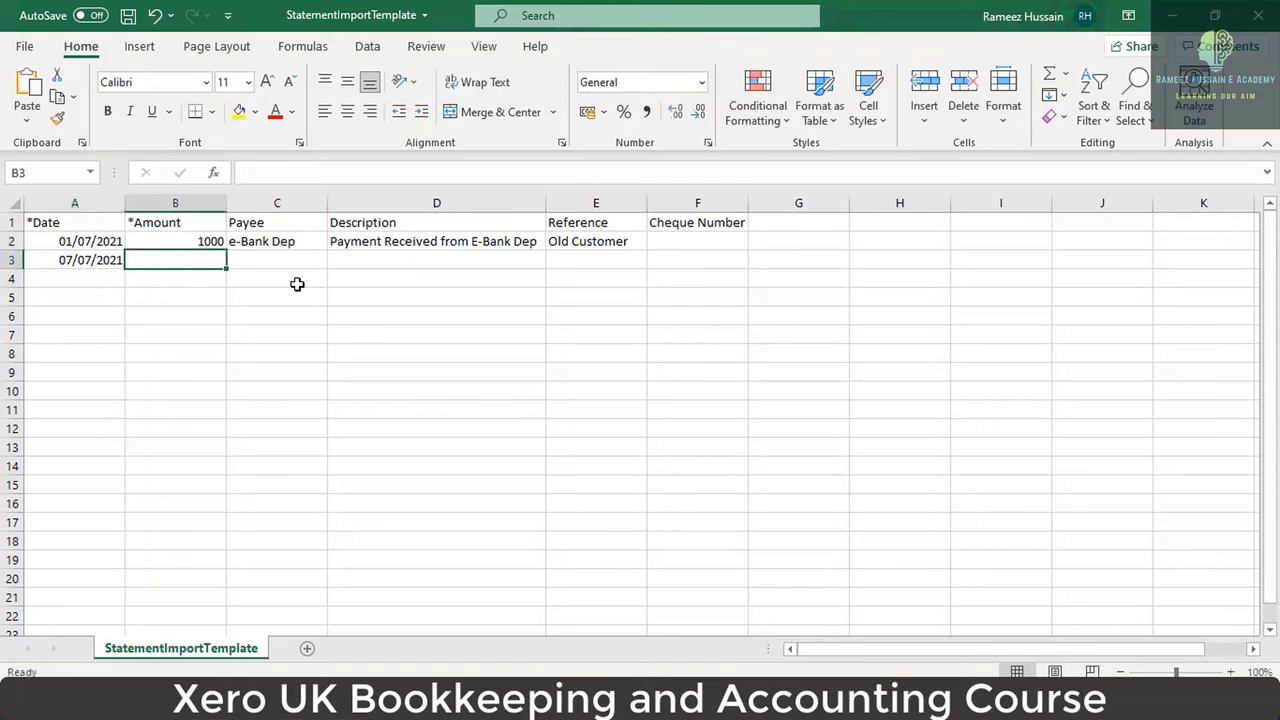
pyautogui.write('-20')
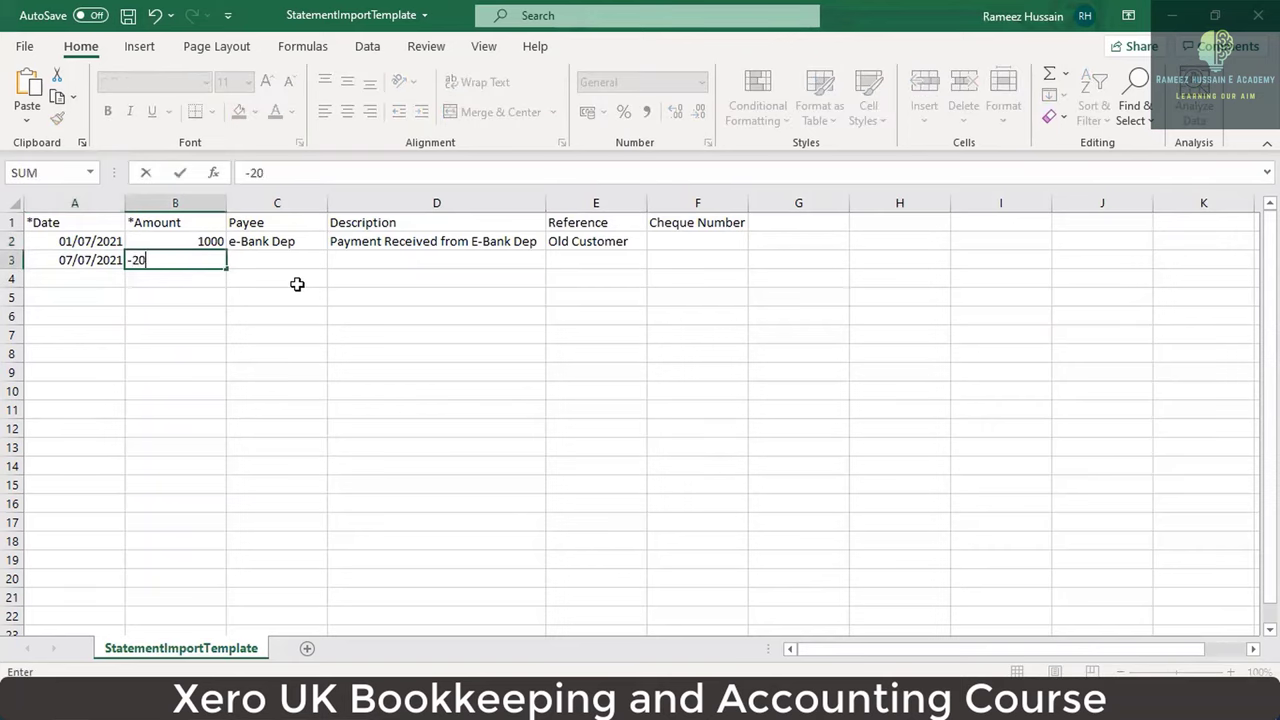
pyautogui.press('Return')
pyautogui.press('Up')
pyautogui.press('Right')
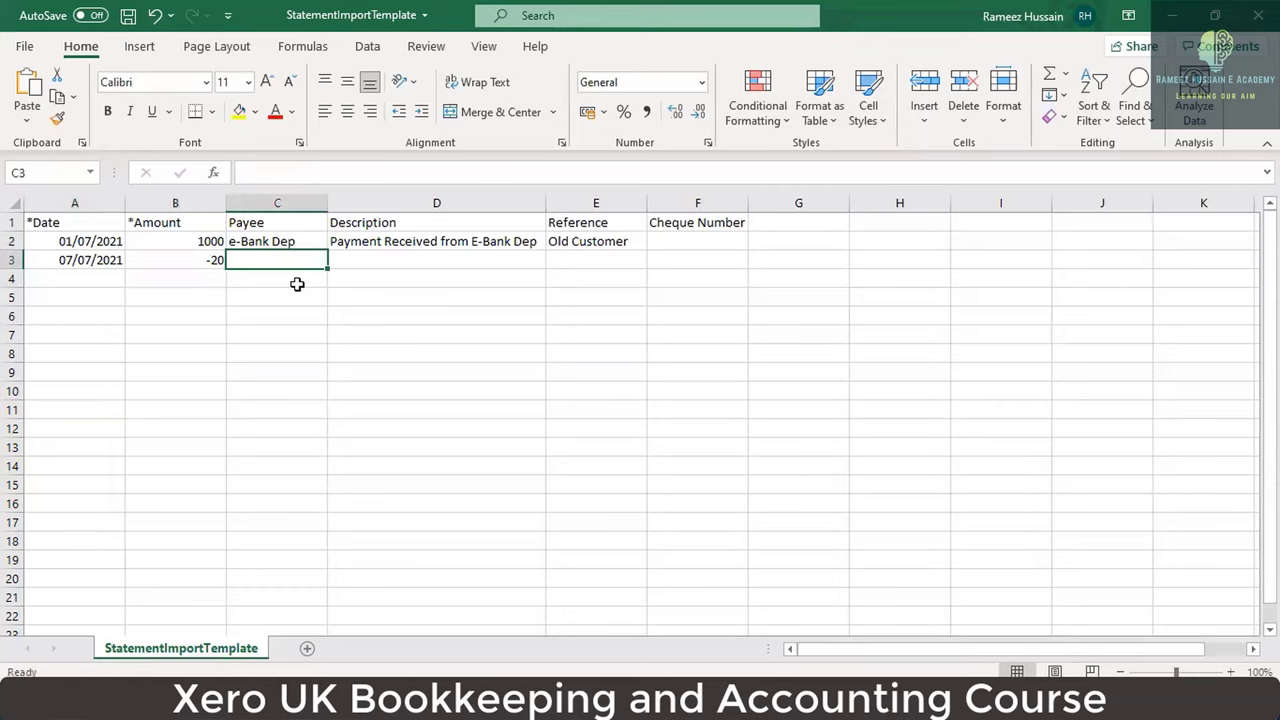
pyautogui.press('BackSpace')
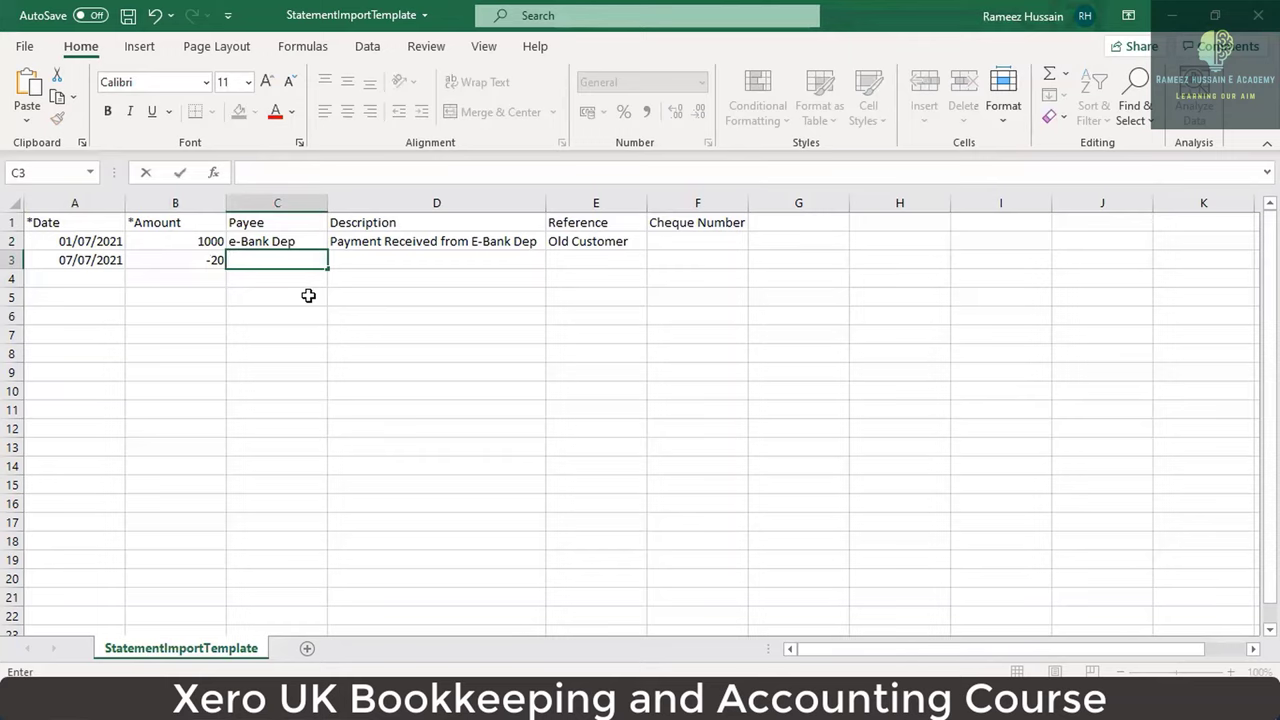
pyautogui.write('City Parking')
pyautogui.press('Return')
# Step: Add description 'Parking Fees-City Parking' and reference 'Parking', then save the workbook
pyautogui.press('Up')
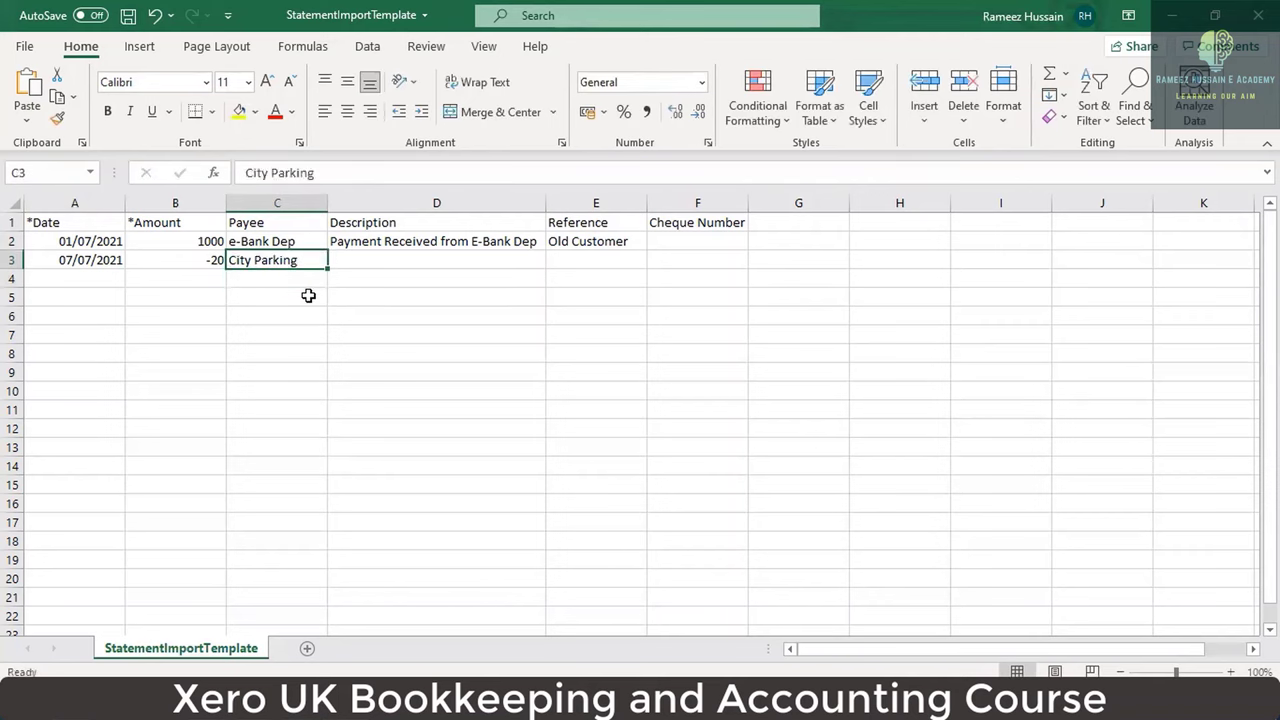
pyautogui.press('Right')
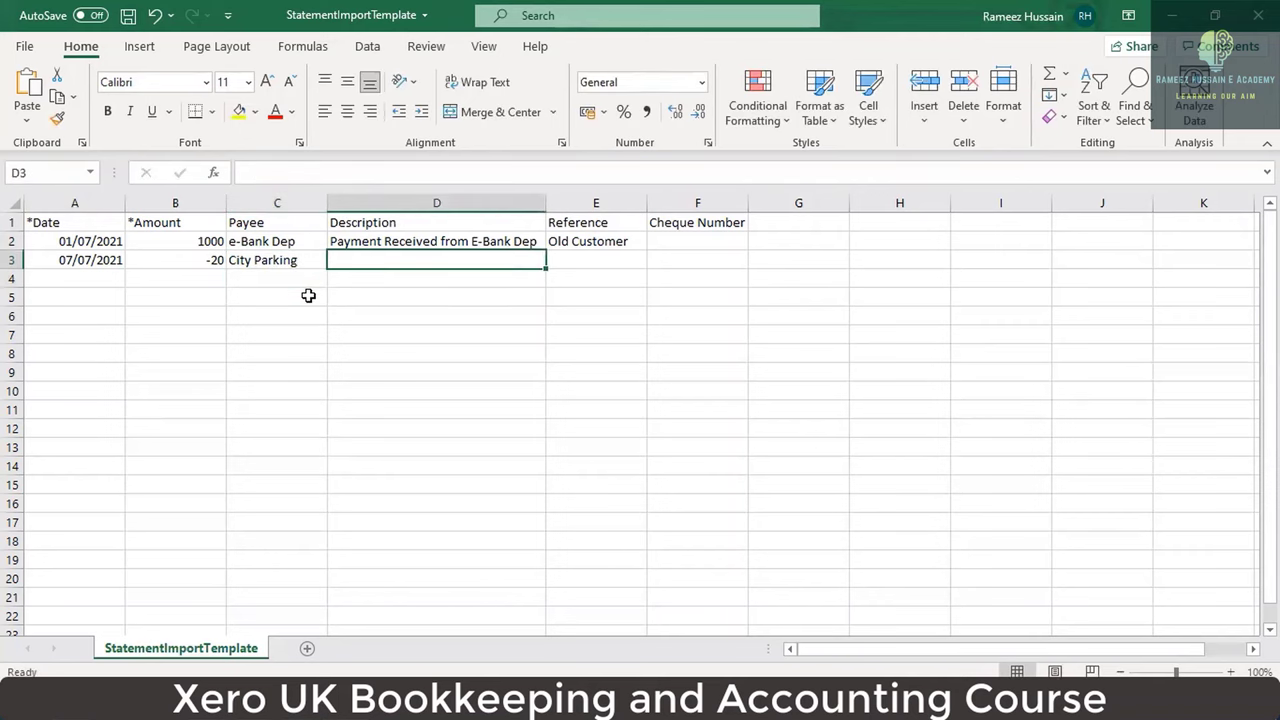
pyautogui.write('Parking')
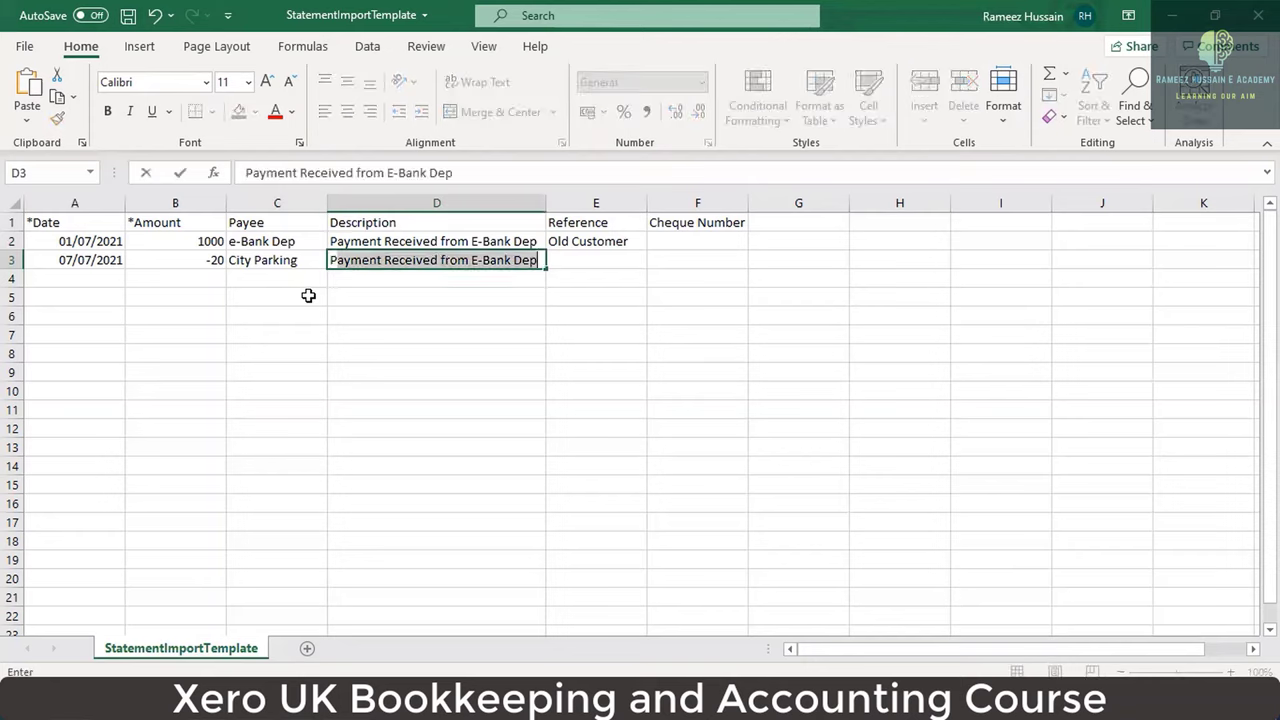
pyautogui.write(' Fees')
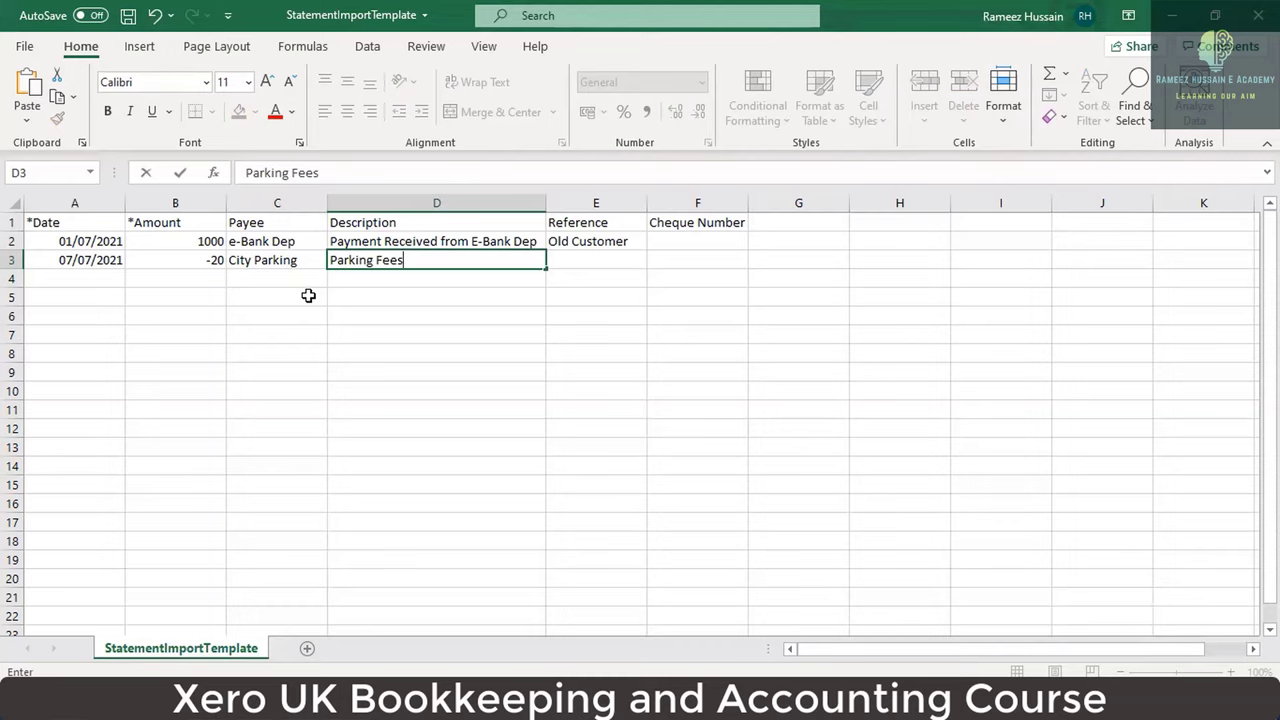
pyautogui.write('-City Parking')
pyautogui.press('Return')
pyautogui.press('Up')
pyautogui.press('Right')
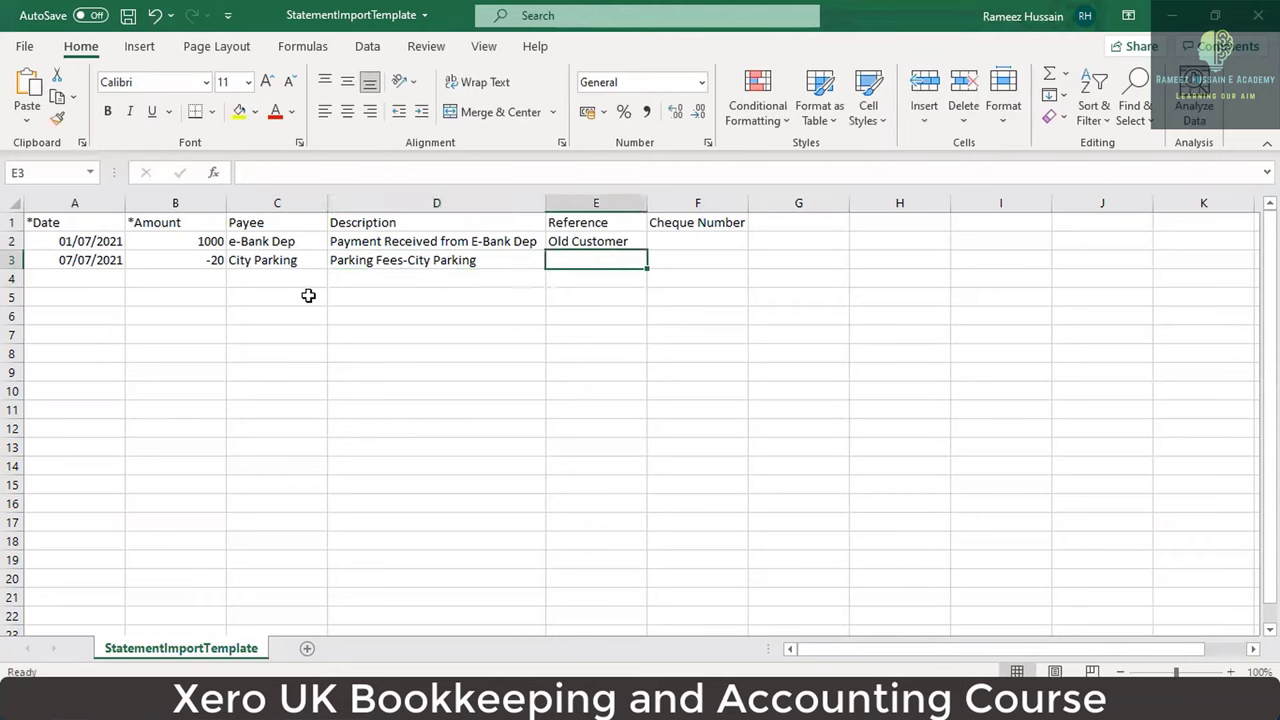
pyautogui.write('Park')
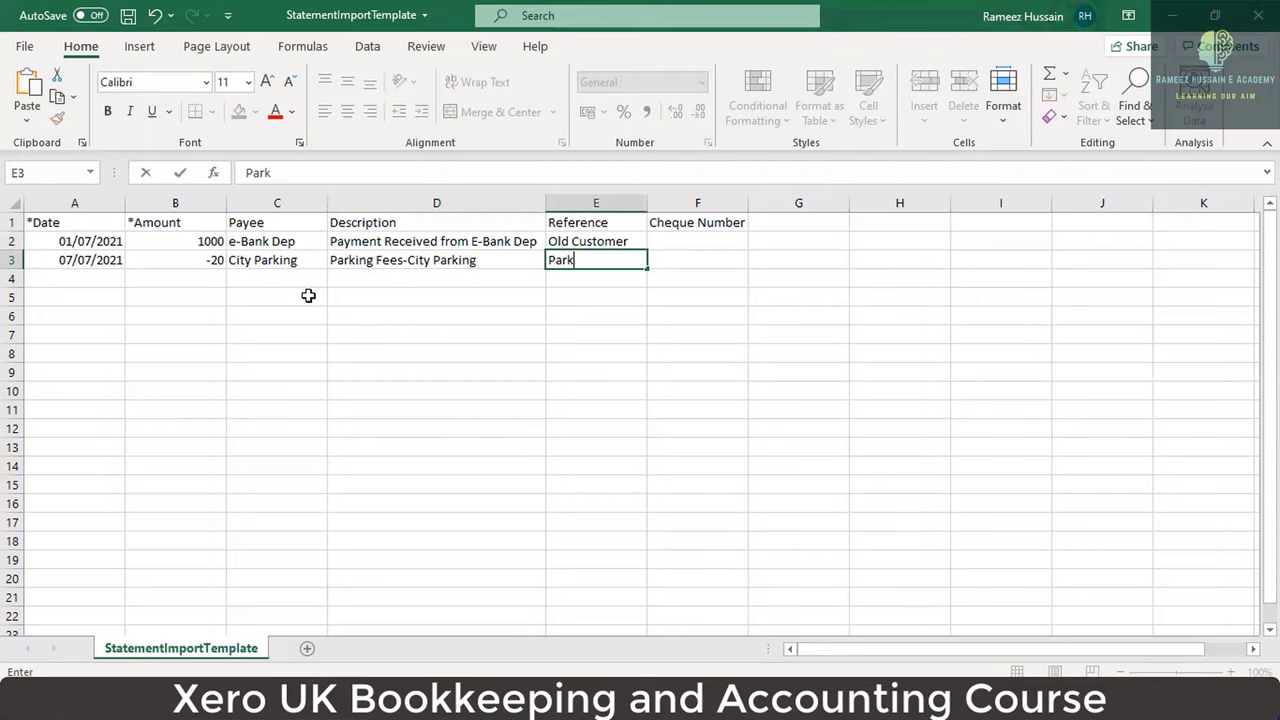
pyautogui.write('ing')
pyautogui.press('Return')
pyautogui.press('Left')
pyautogui.press('Left')
pyautogui.press('Left')
pyautogui.press('Left')
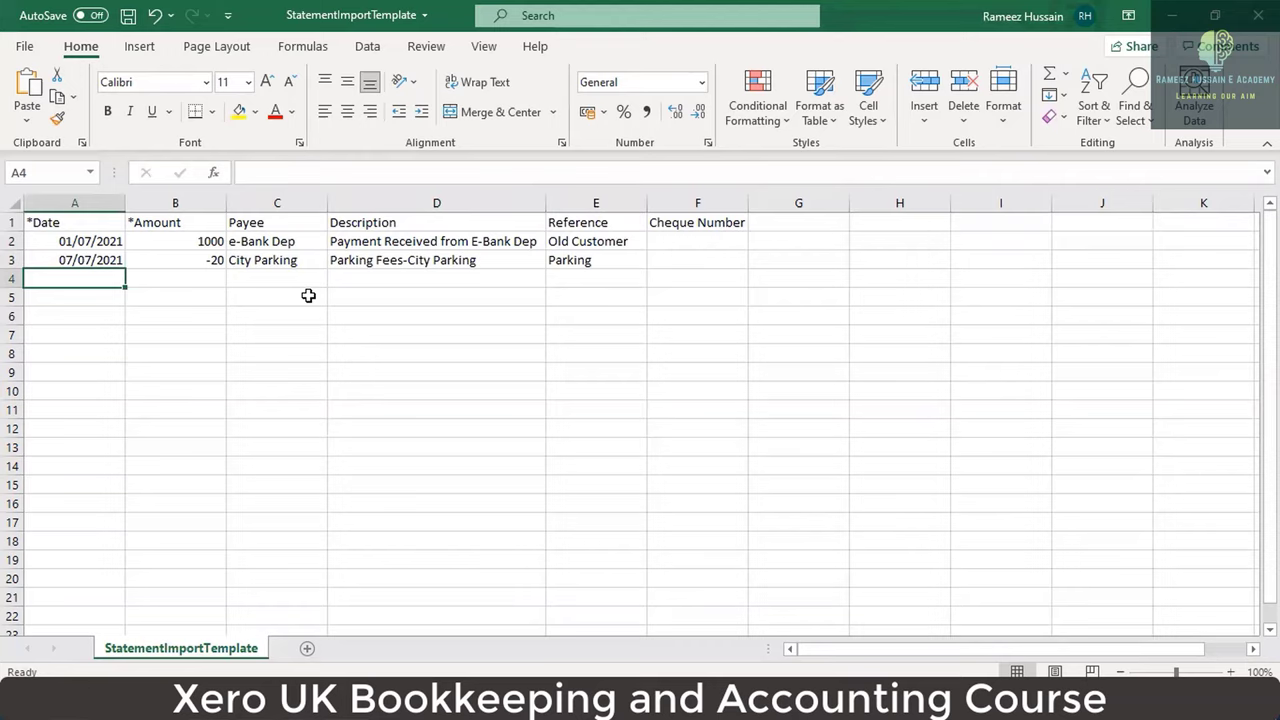
pyautogui.click(890, 193)
pyautogui.hotkey('ctrl', 's')
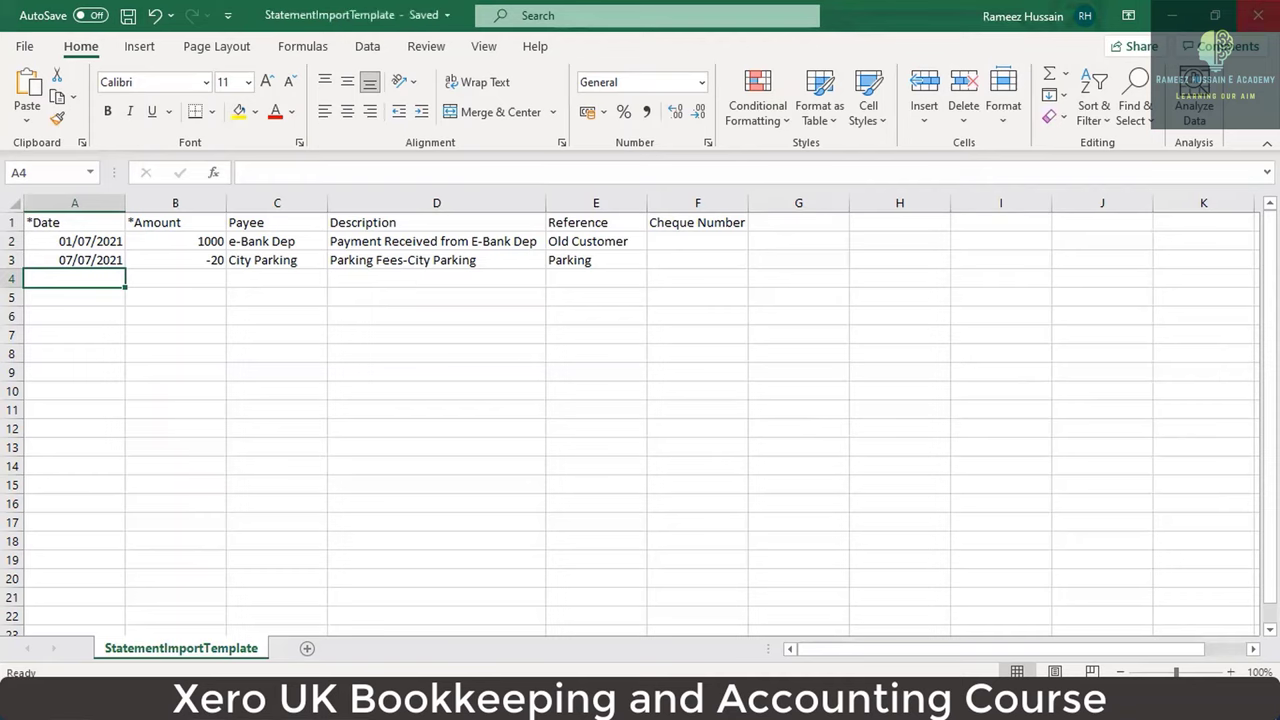
# Step: Close Excel and upload StatementImportTemplate from the Desktop into the Business Savings Account import
pyautogui.click(1257, 15)
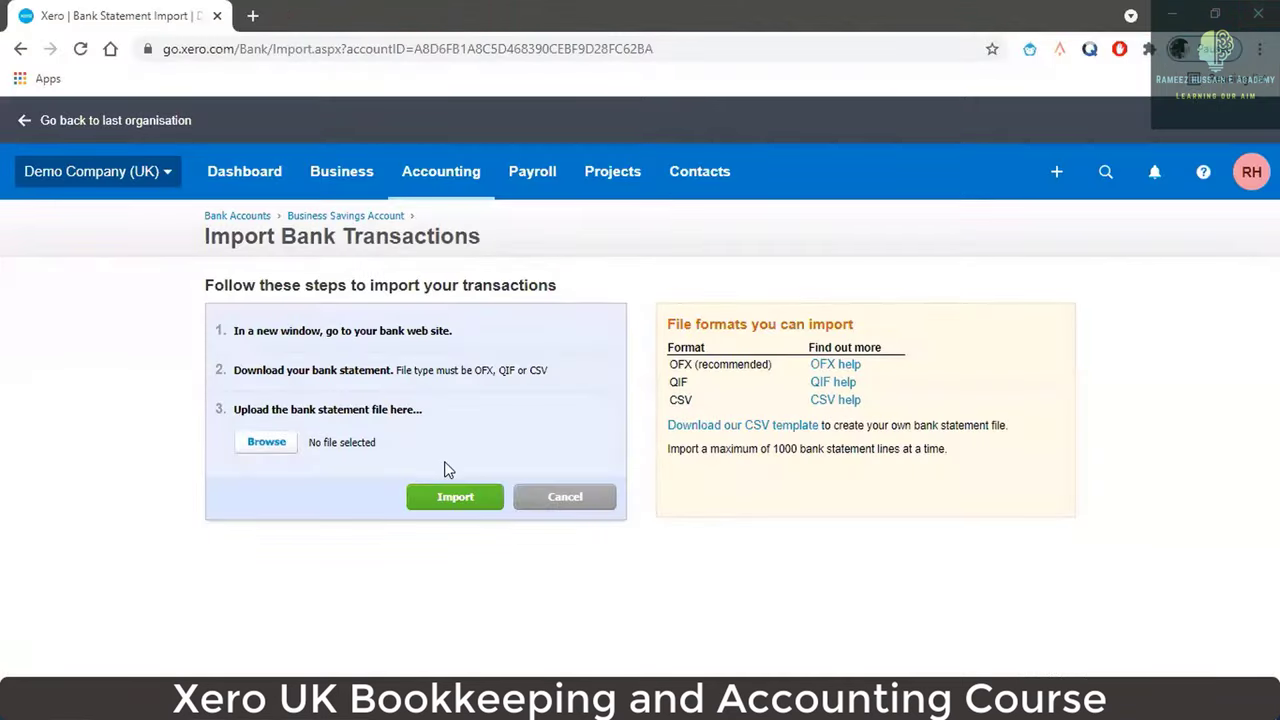
pyautogui.click(268, 442)
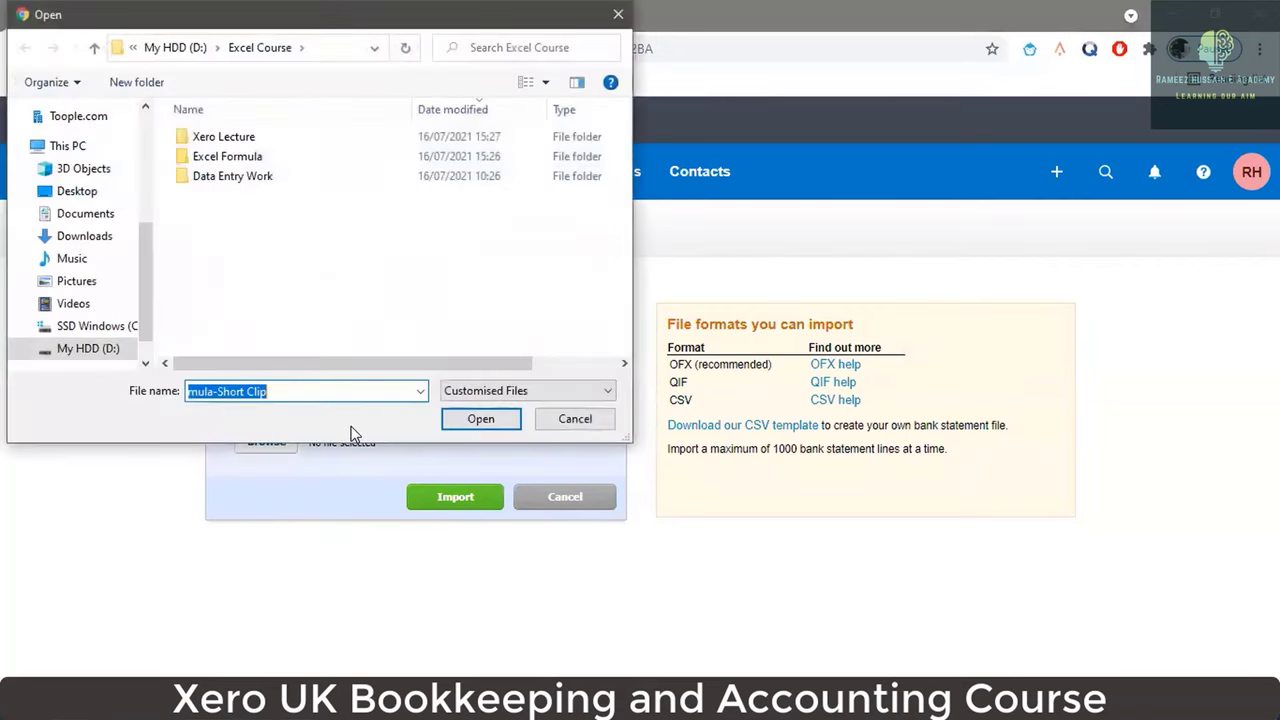
pyautogui.click(88, 195)
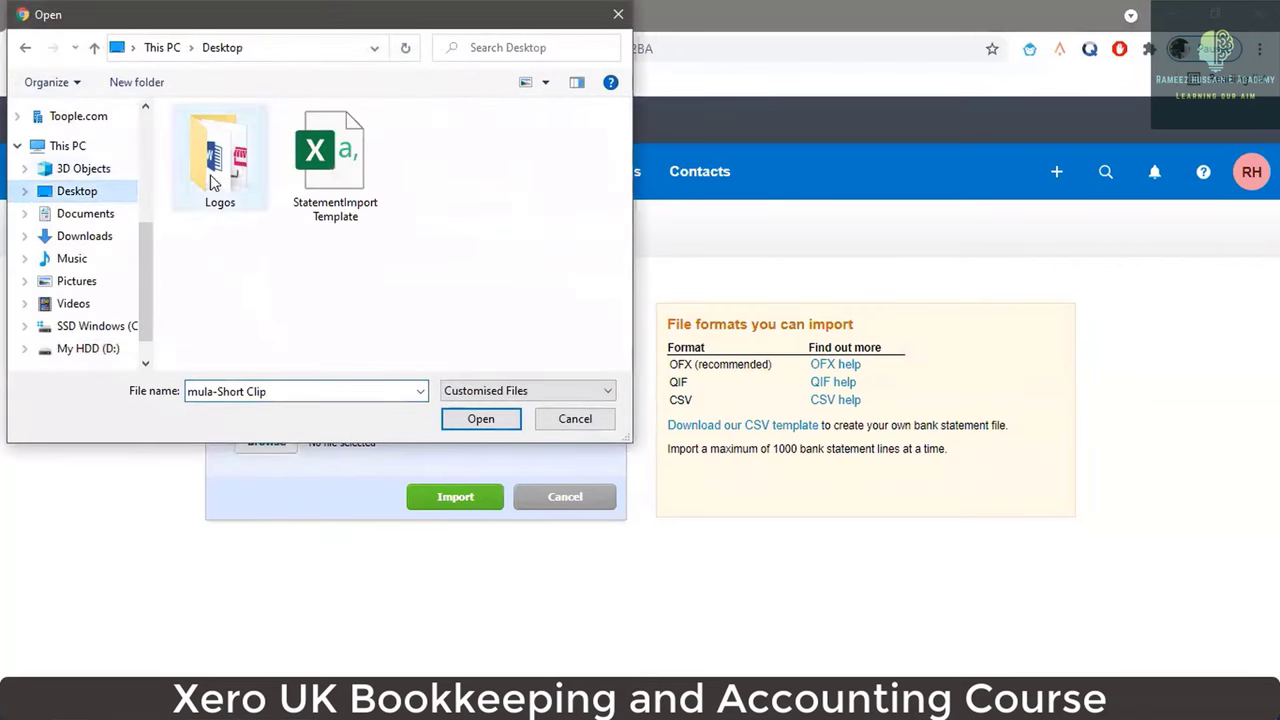
pyautogui.click(365, 195)
pyautogui.click(468, 420)
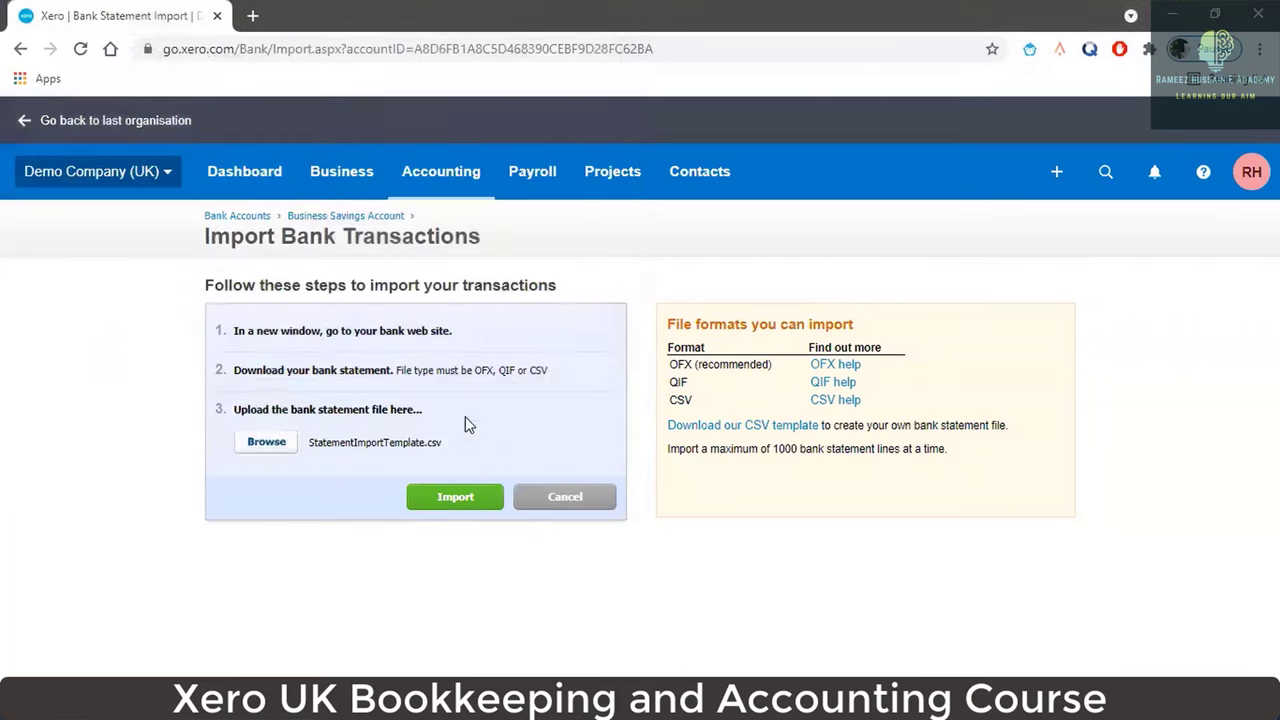
pyautogui.click(450, 500)
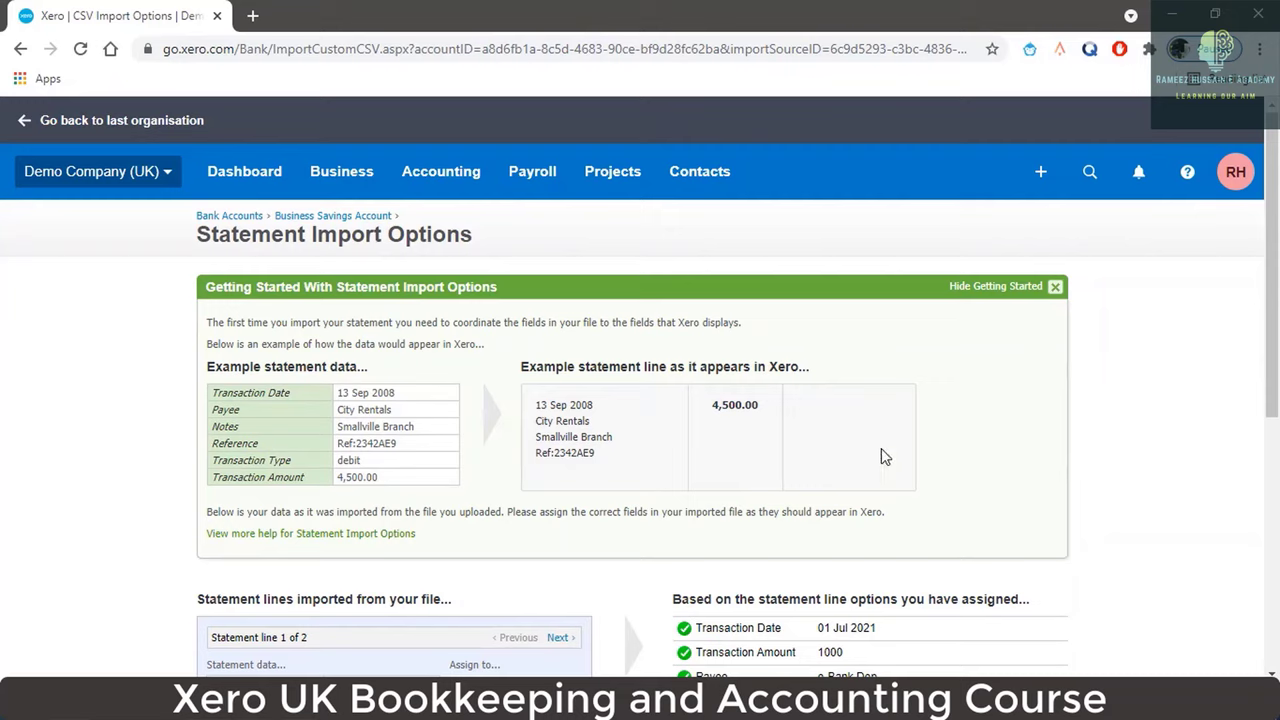
# Step: Set the date format to DD/MM/YYYY, save the import, and acknowledge the 2-line results
pyautogui.click(1057, 288)
pyautogui.scroll(-1, 600, 335)
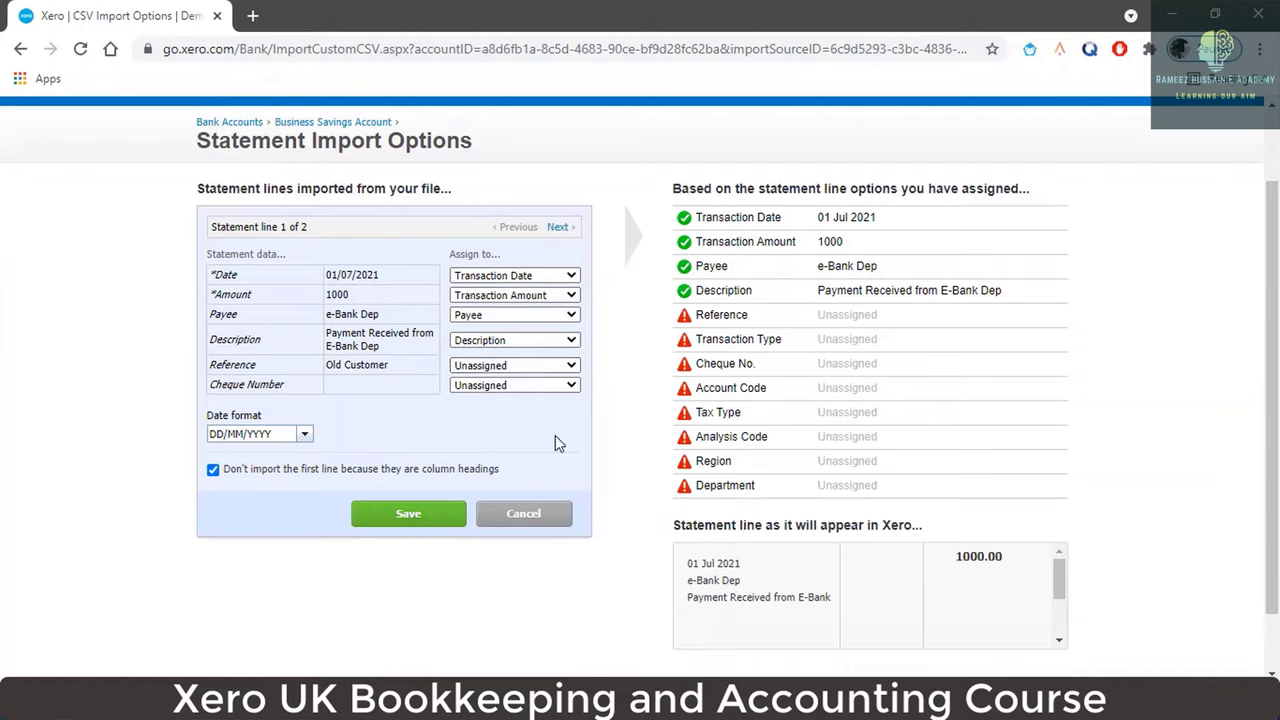
pyautogui.click(270, 436)
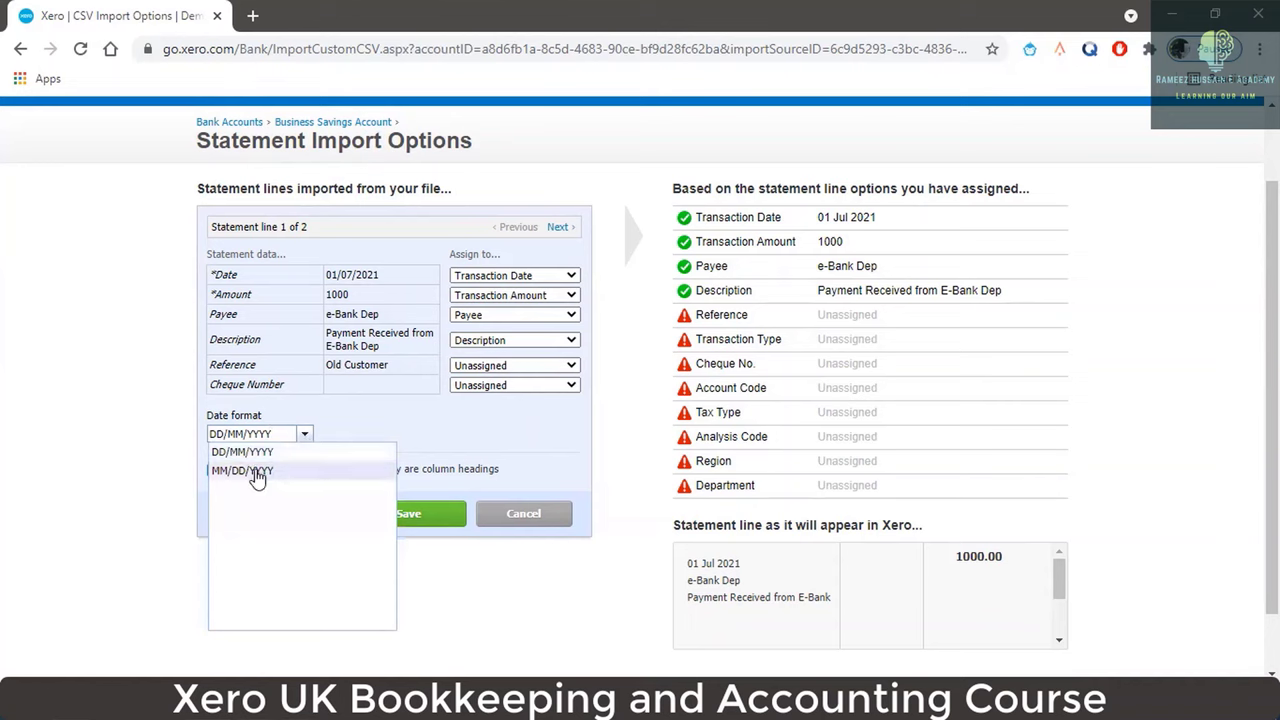
pyautogui.click(259, 452)
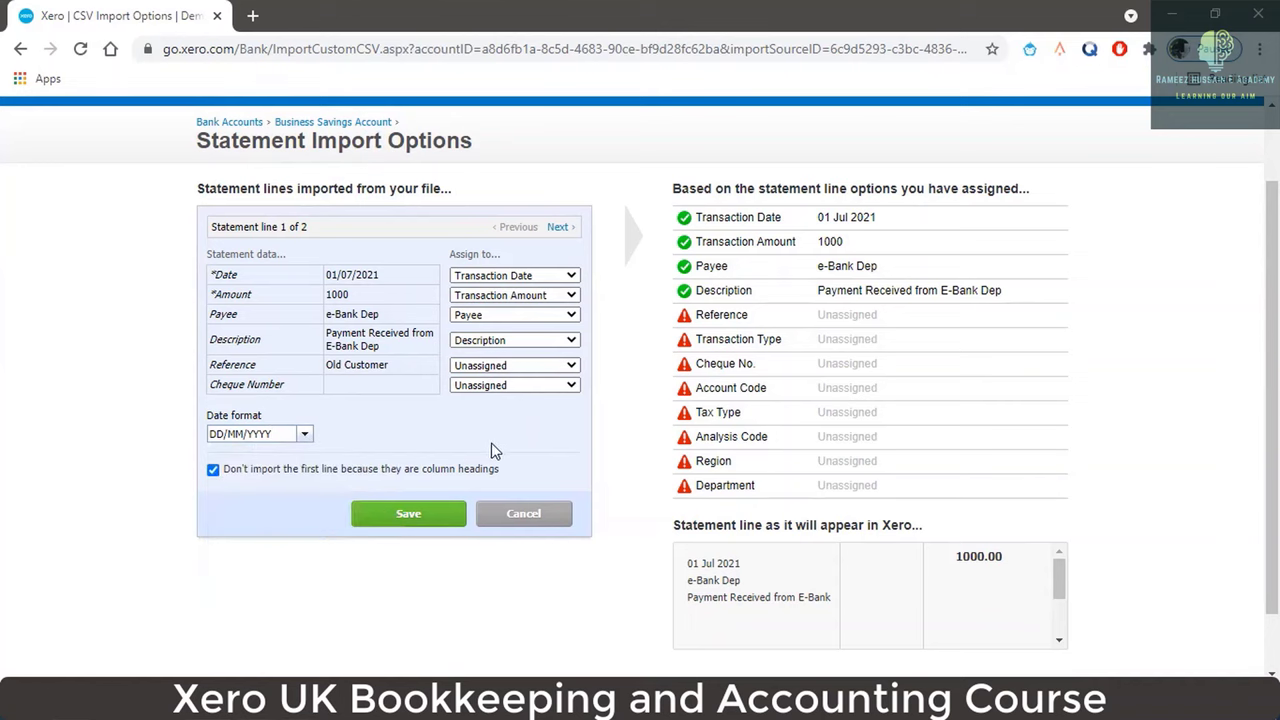
pyautogui.scroll(-1, 492, 451)
pyautogui.scroll(1, 529, 443)
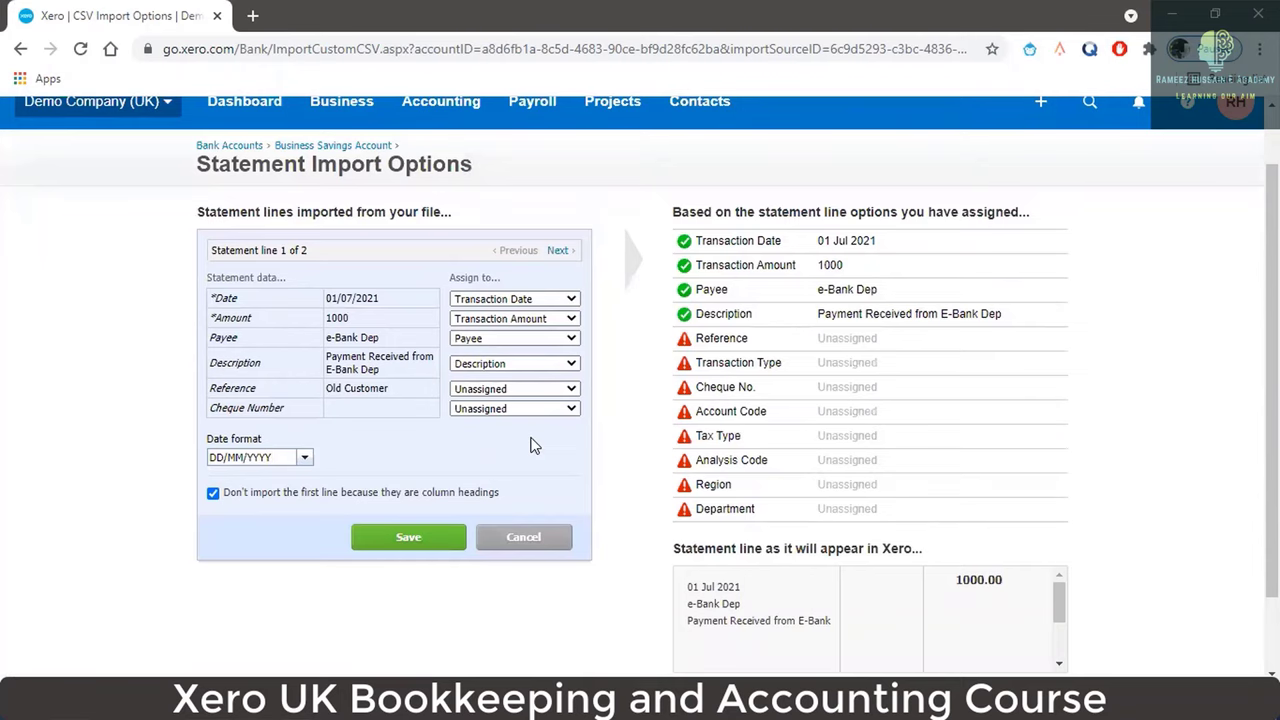
pyautogui.scroll(-1, 530, 460)
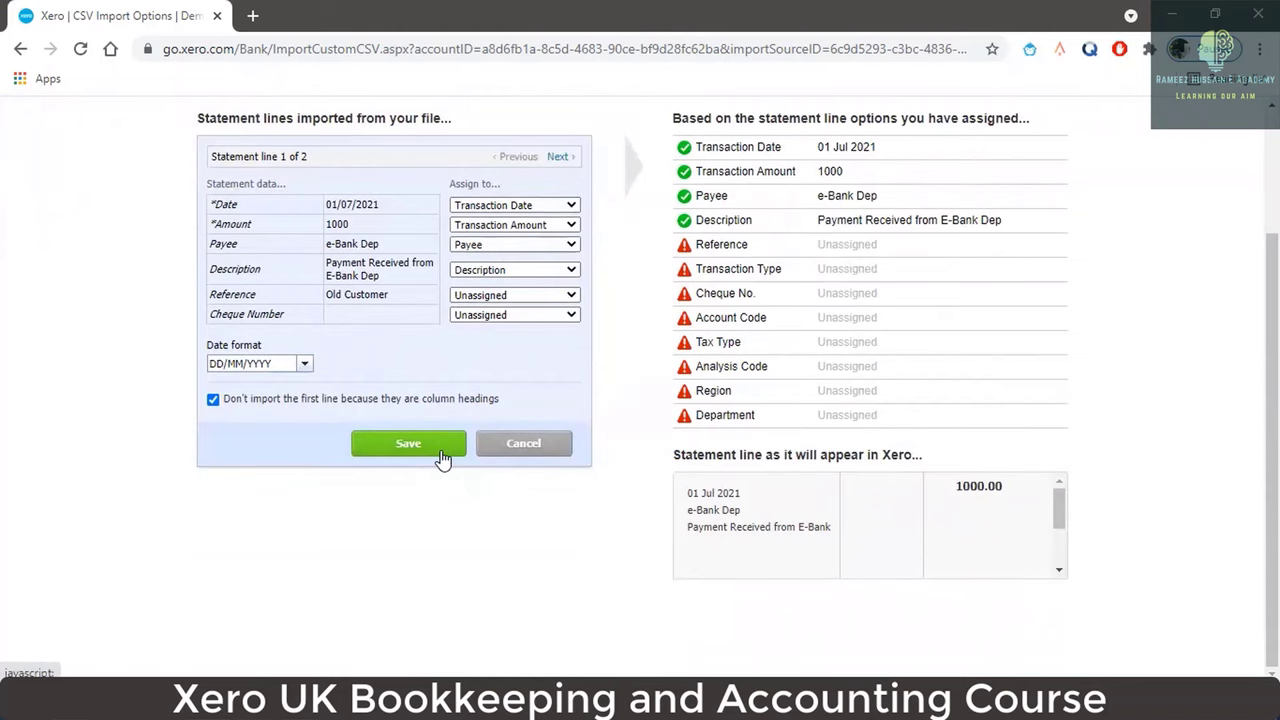
pyautogui.click(441, 446)
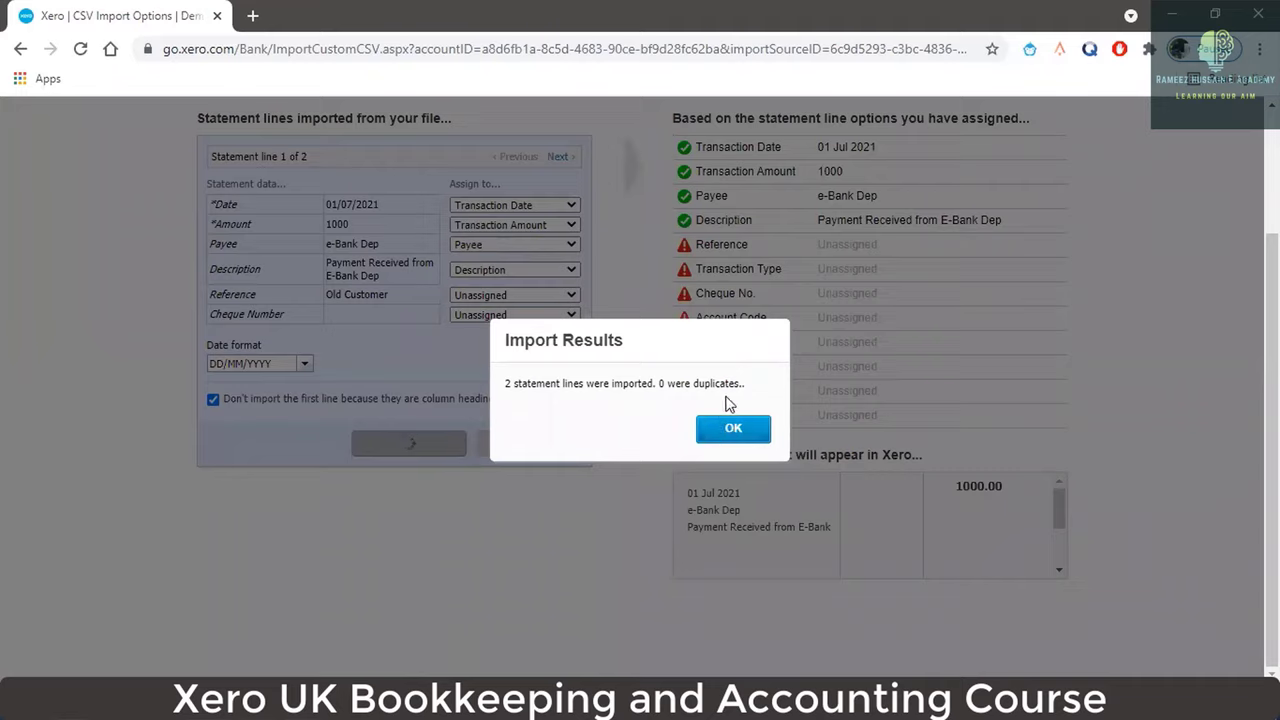
pyautogui.click(757, 435)
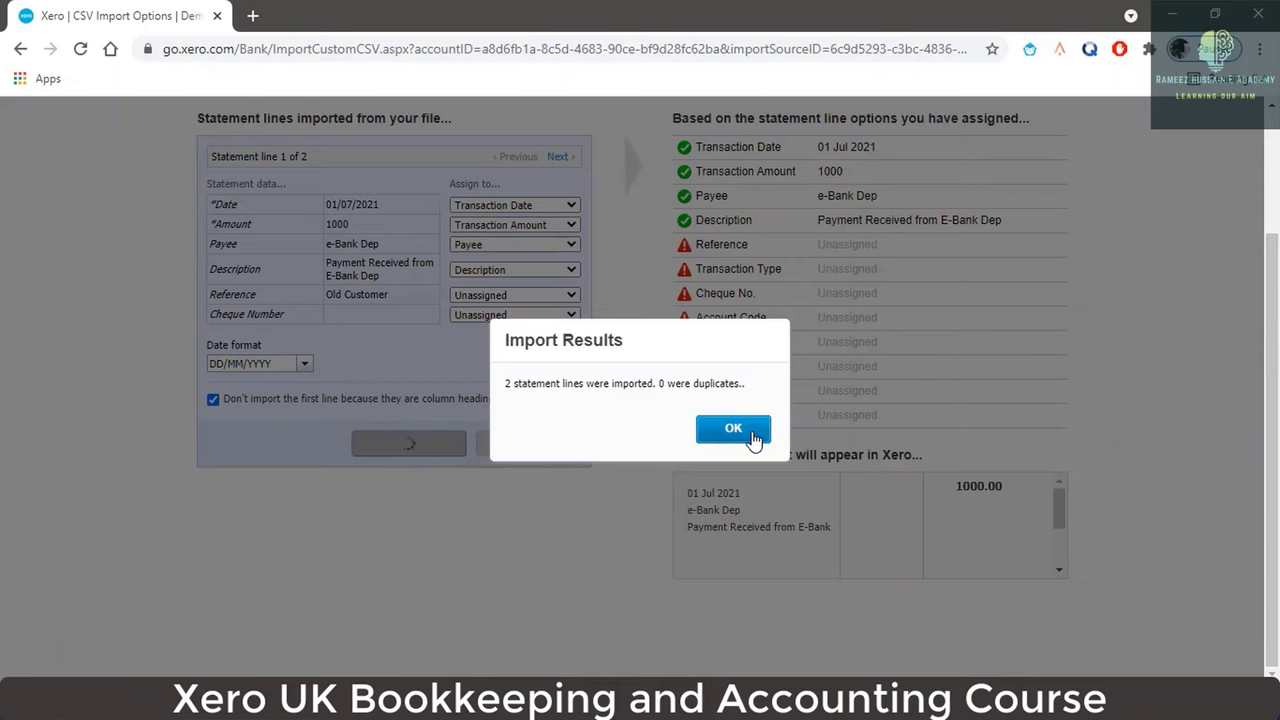
# Step: Scroll down the Business Savings Account reconciliation page to view the new statement lines
pyautogui.scroll(-1, 519, 374)
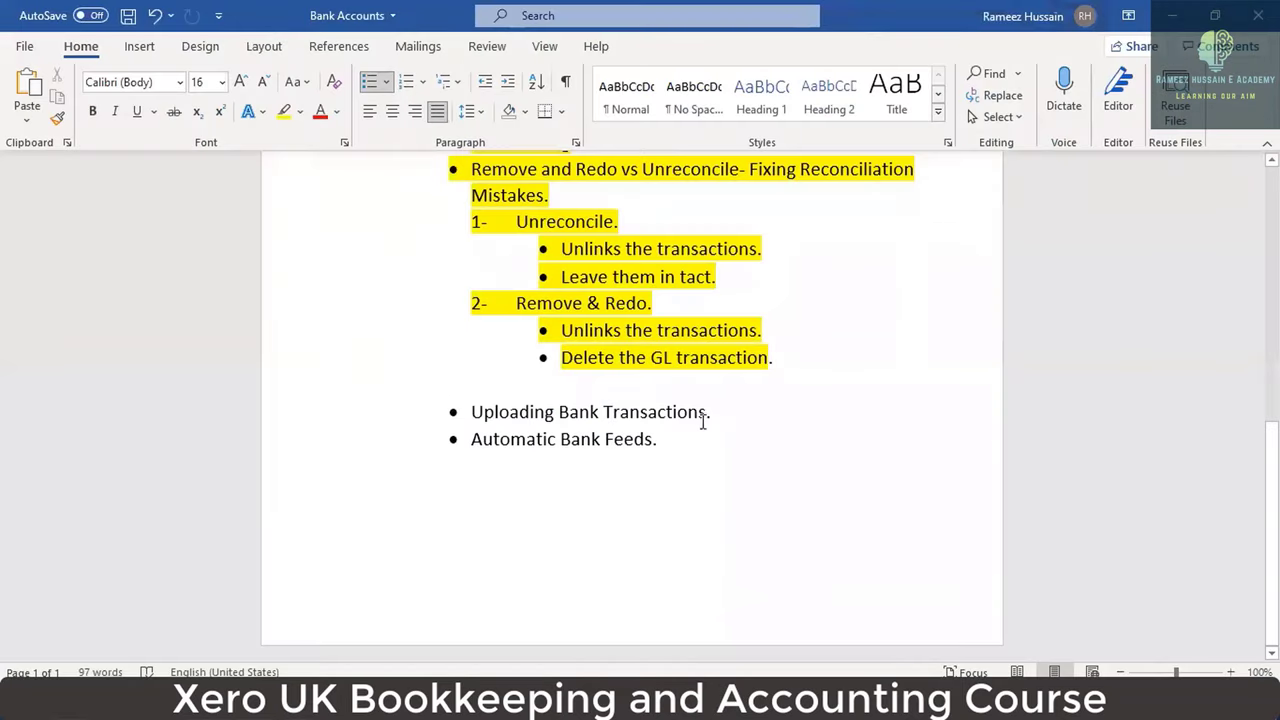
# Step: Apply yellow highlight to the 'Uploading Bank Transactions.' line in the Word notes
pyautogui.moveTo(710, 414); pyautogui.dragTo(450, 415)
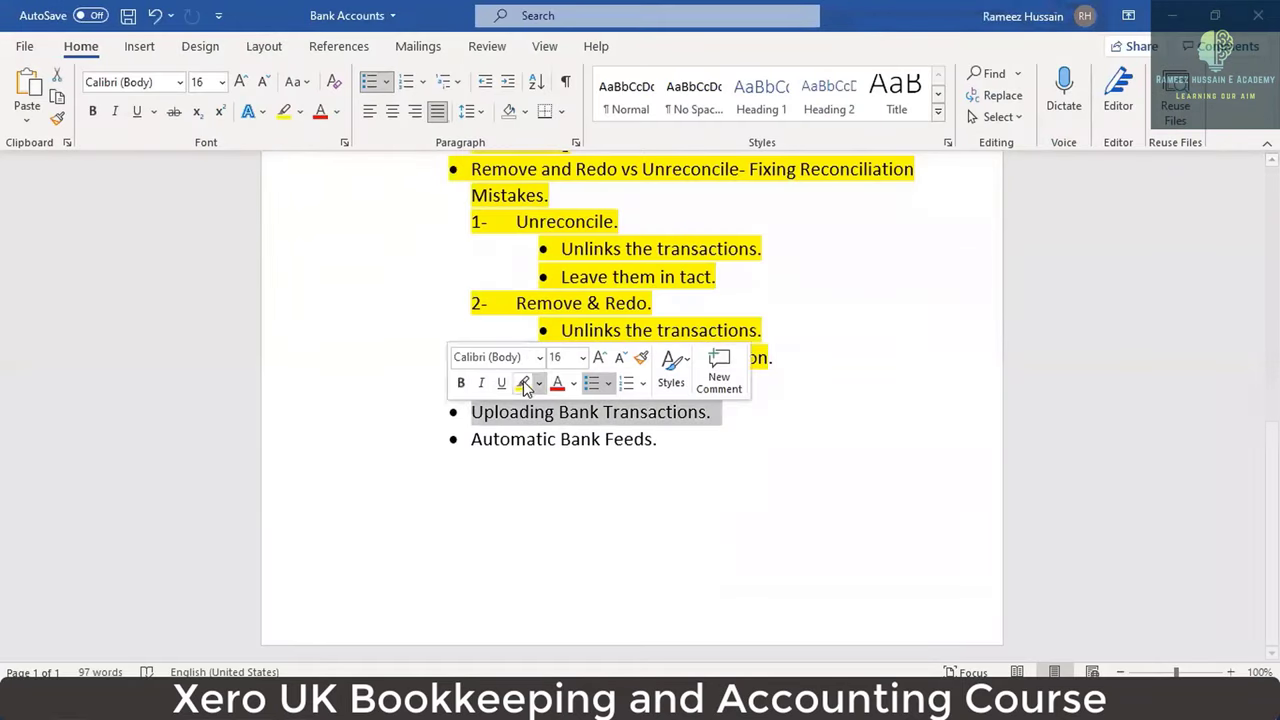
pyautogui.click(523, 385)
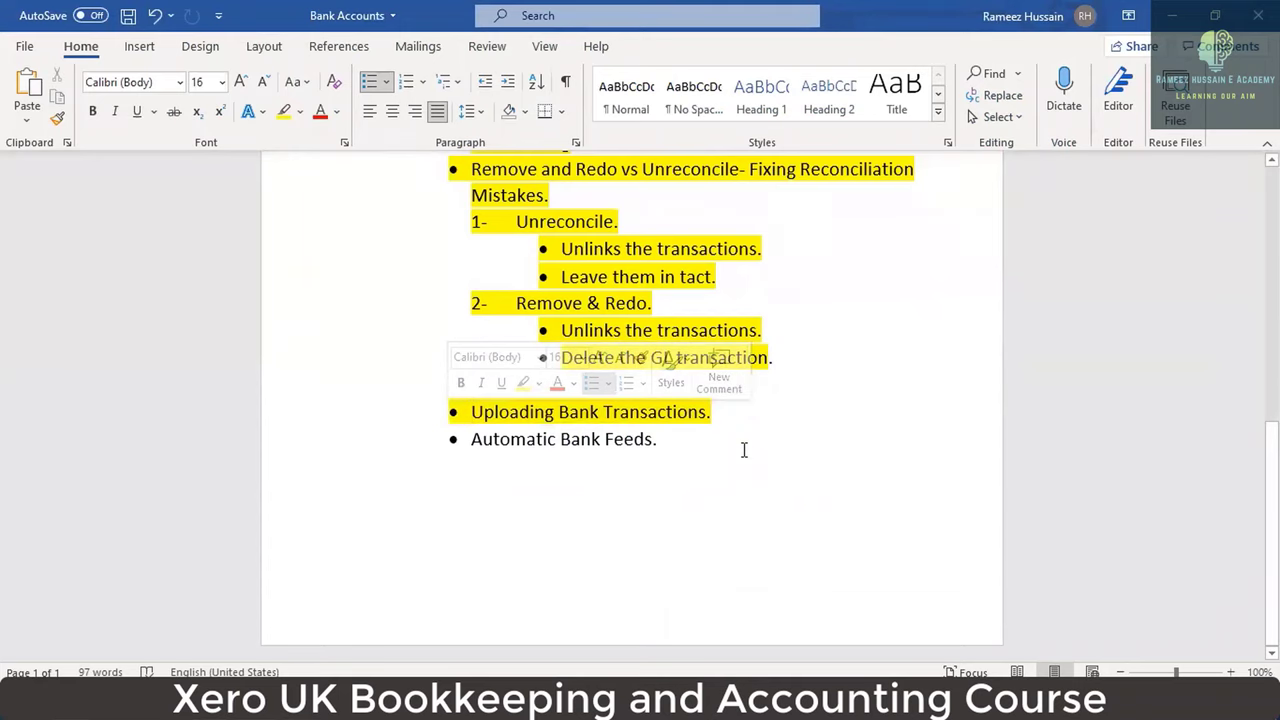
pyautogui.hotkey('alt', 'Tab')
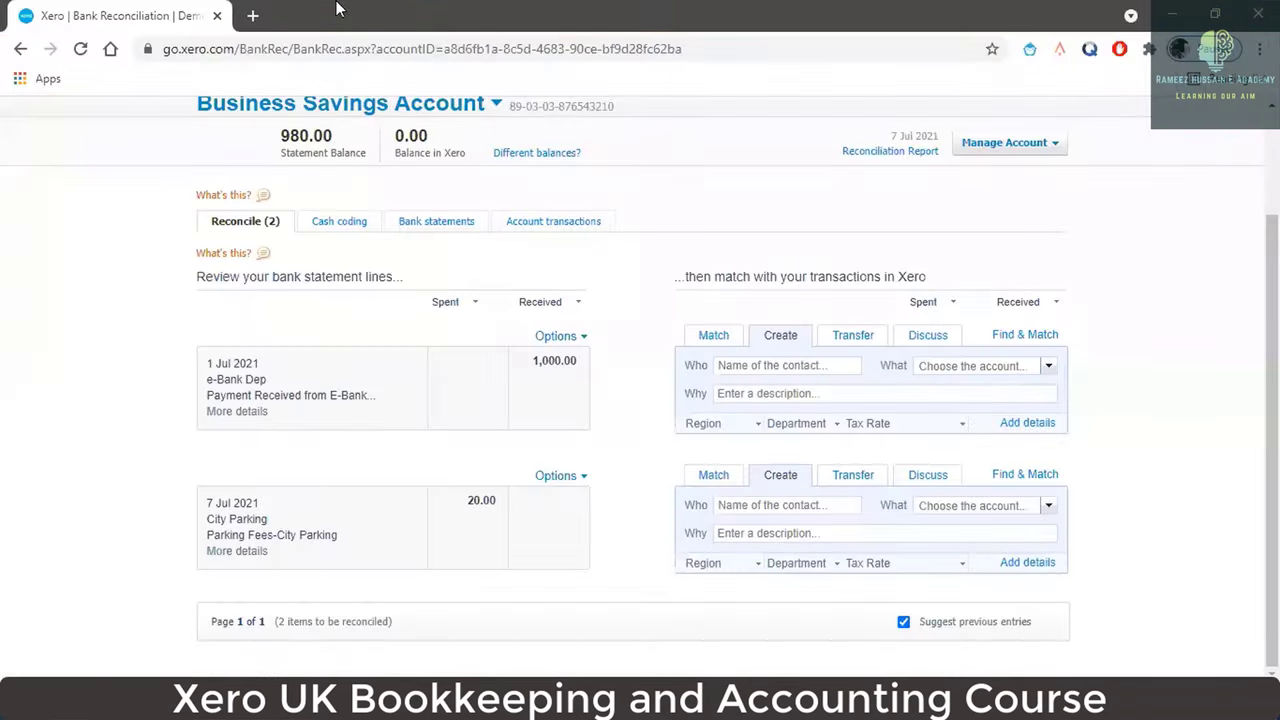
# Step: Switch the Xero organisation from Demo Company (UK) to Fake Telecommunications Ltd
pyautogui.scroll(2, 125, 182)
pyautogui.click(148, 178)
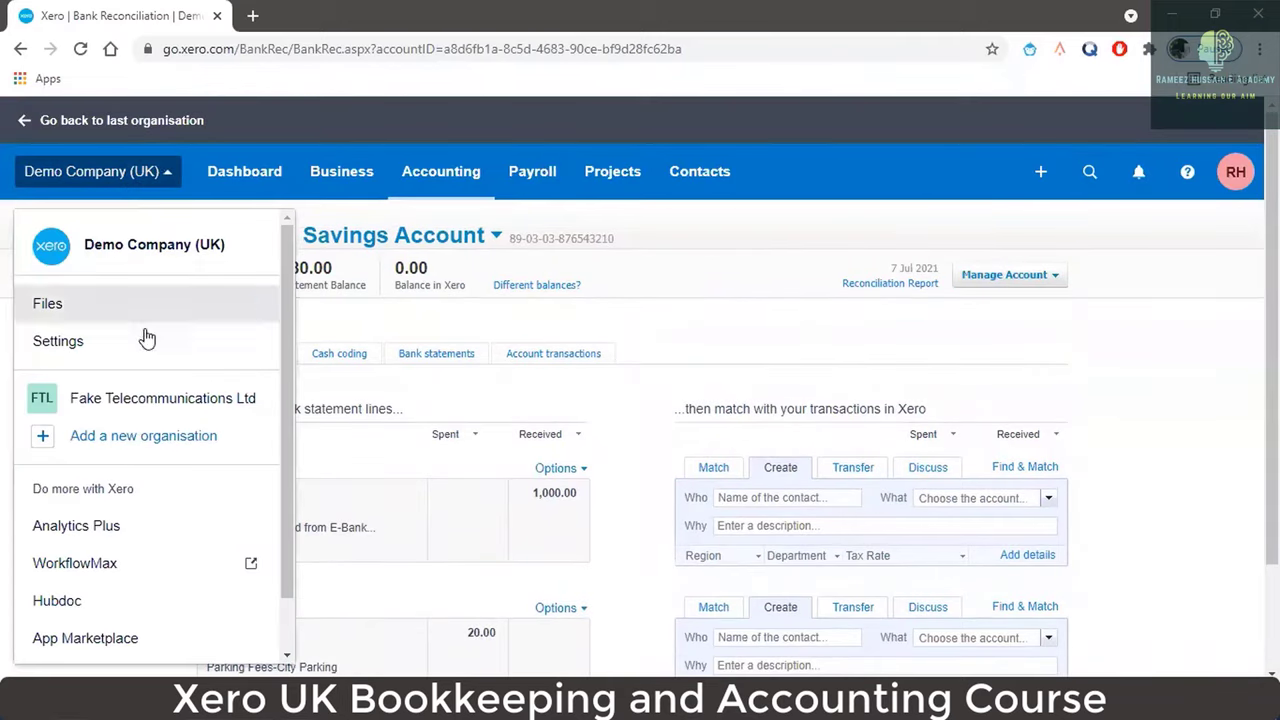
pyautogui.click(228, 400)
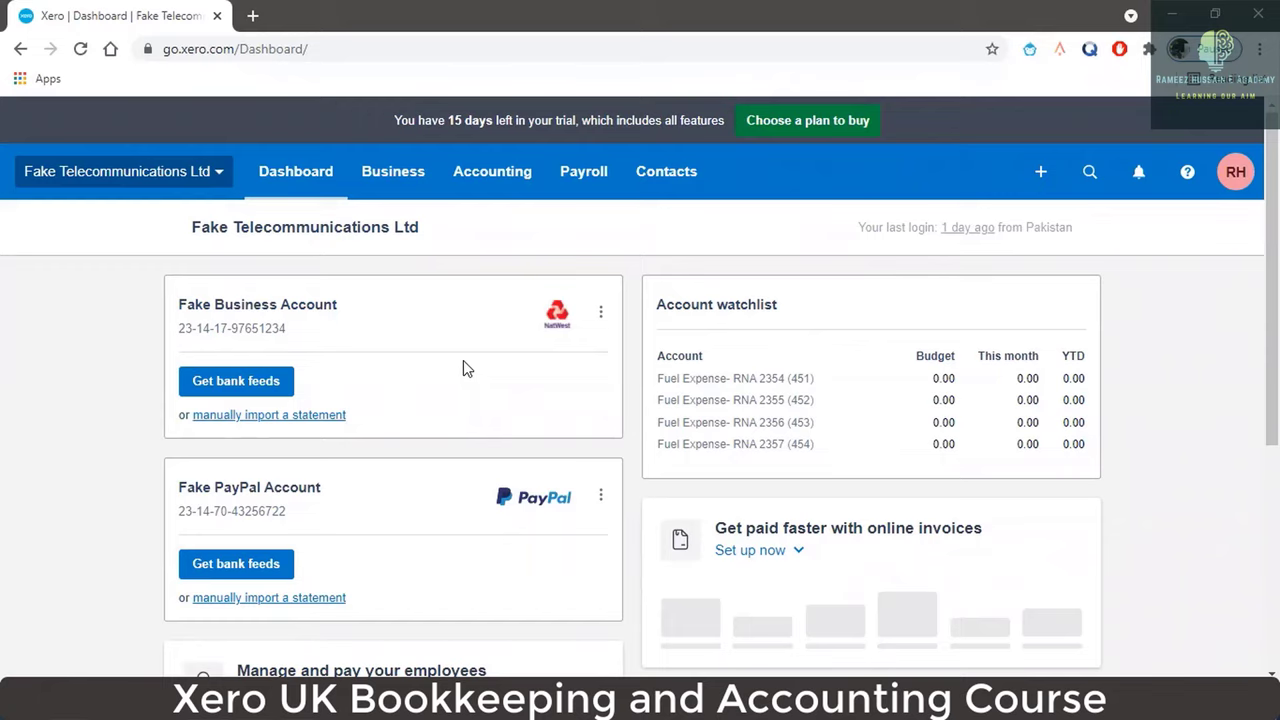
# Step: Duplicate the Xero tab so the dashboard is open in two tabs
pyautogui.click(252, 16)
pyautogui.click(130, 16)
pyautogui.click(446, 16)
pyautogui.rightClick(98, 12)
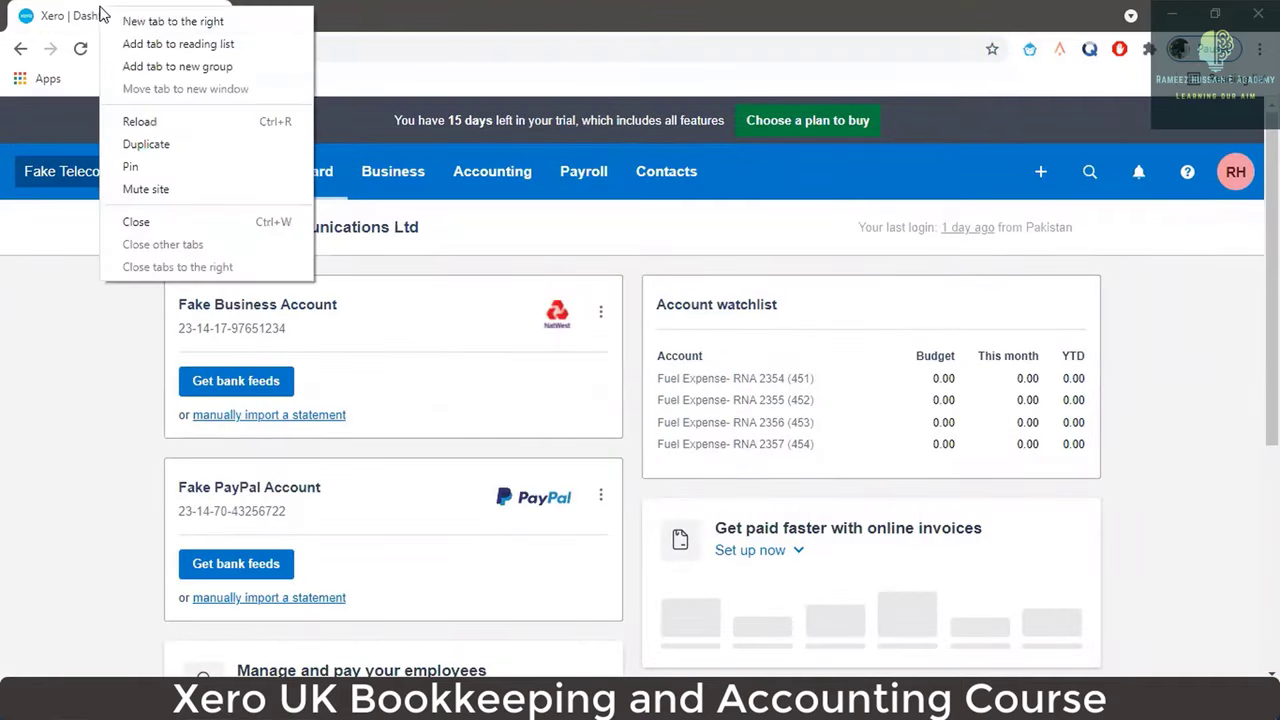
pyautogui.click(158, 143)
# Step: Switch the first tab to Demo Company (UK), leaving Fake Telecommunications Ltd in the second
pyautogui.click(148, 16)
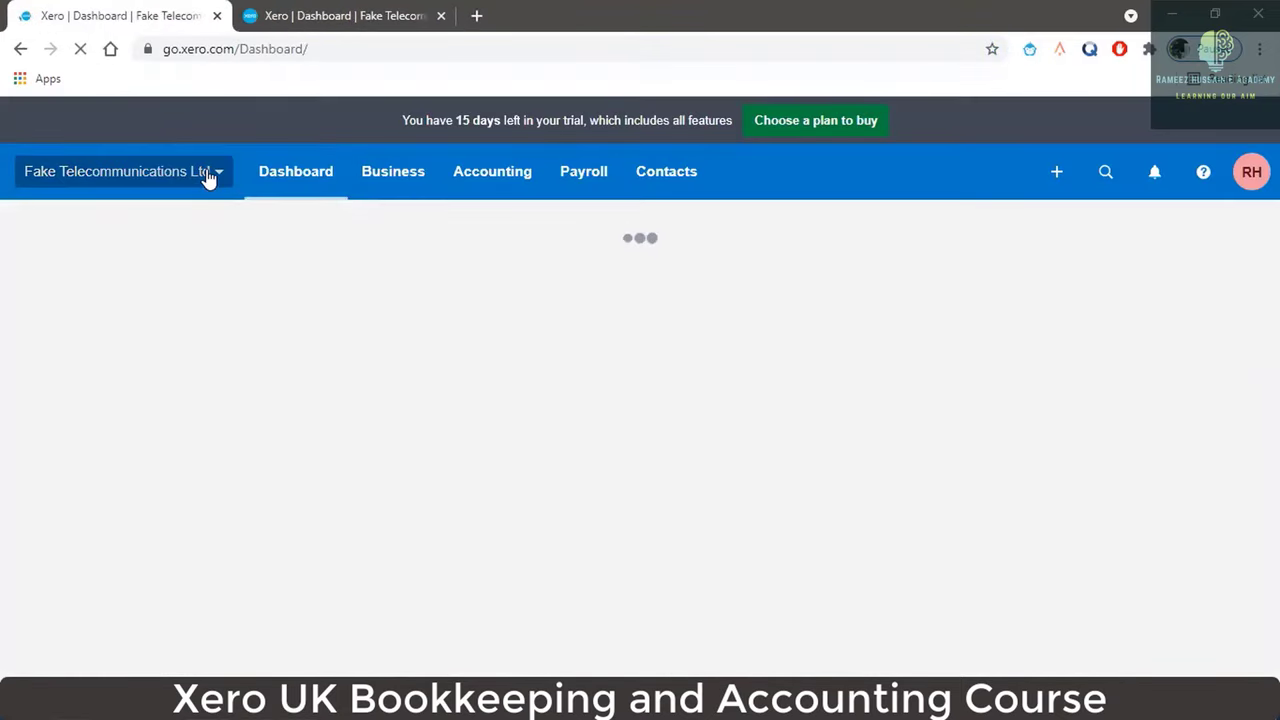
pyautogui.click(208, 171)
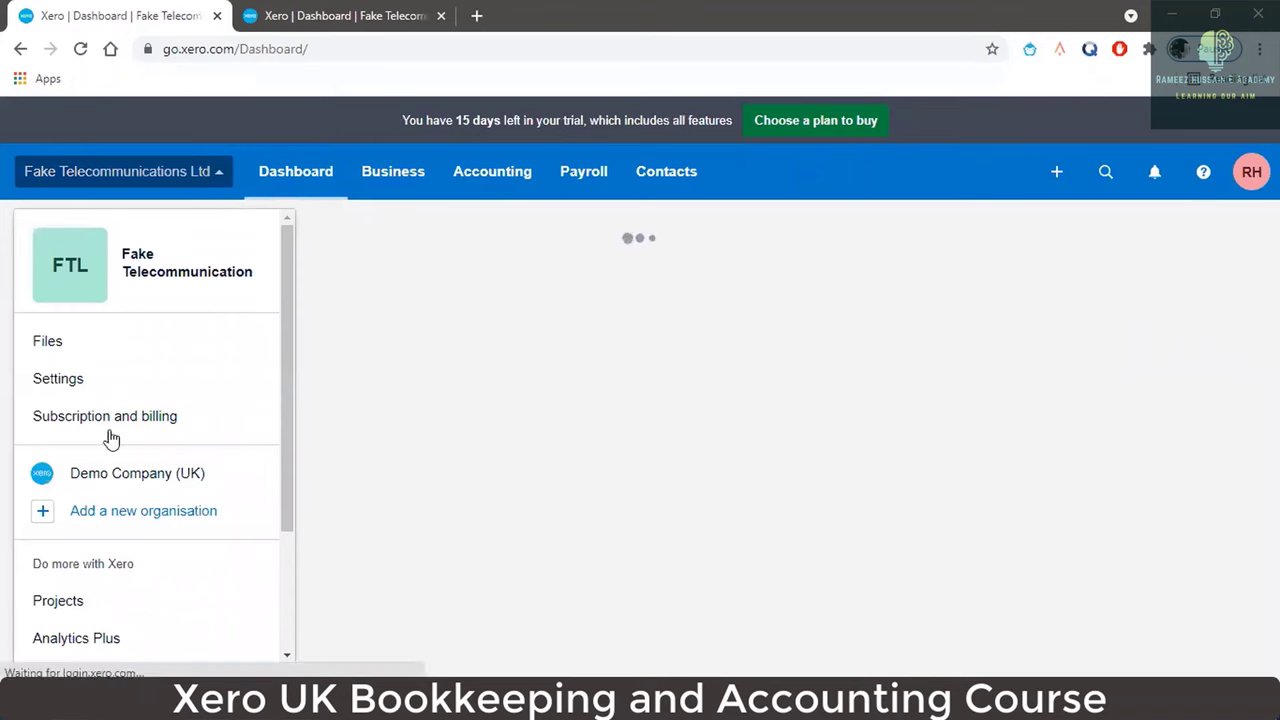
pyautogui.click(110, 488)
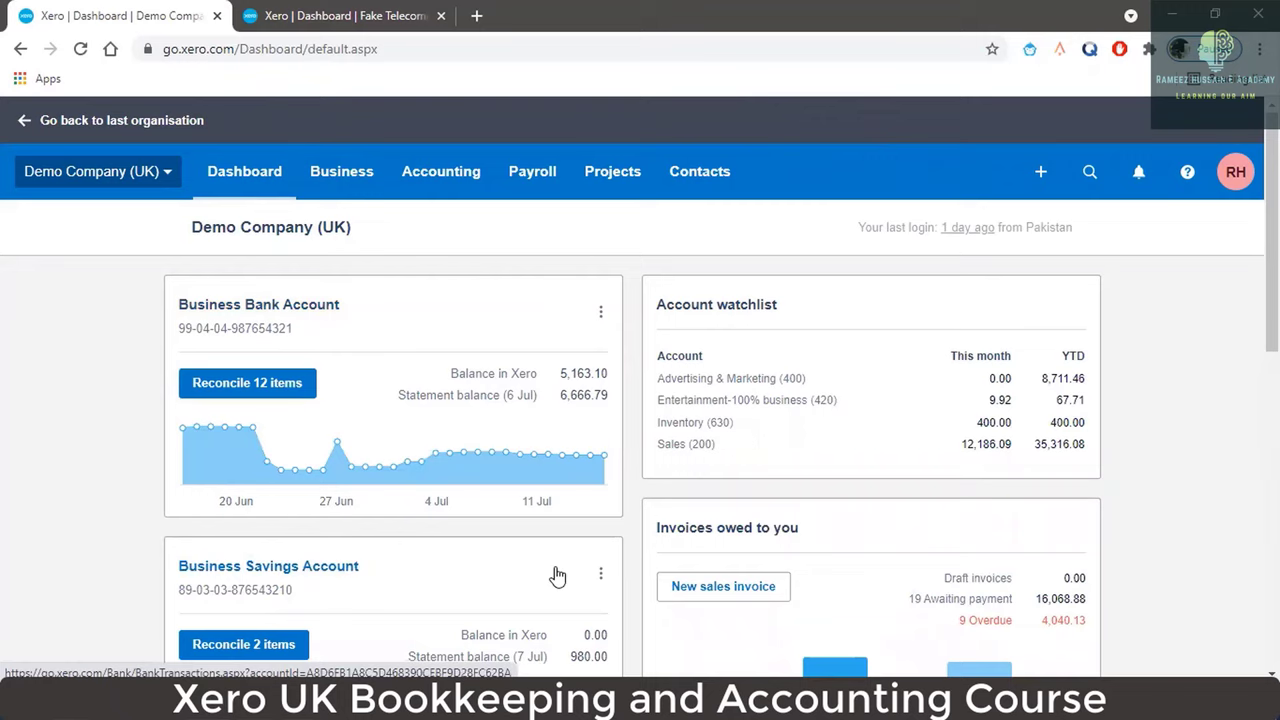
pyautogui.click(366, 30)
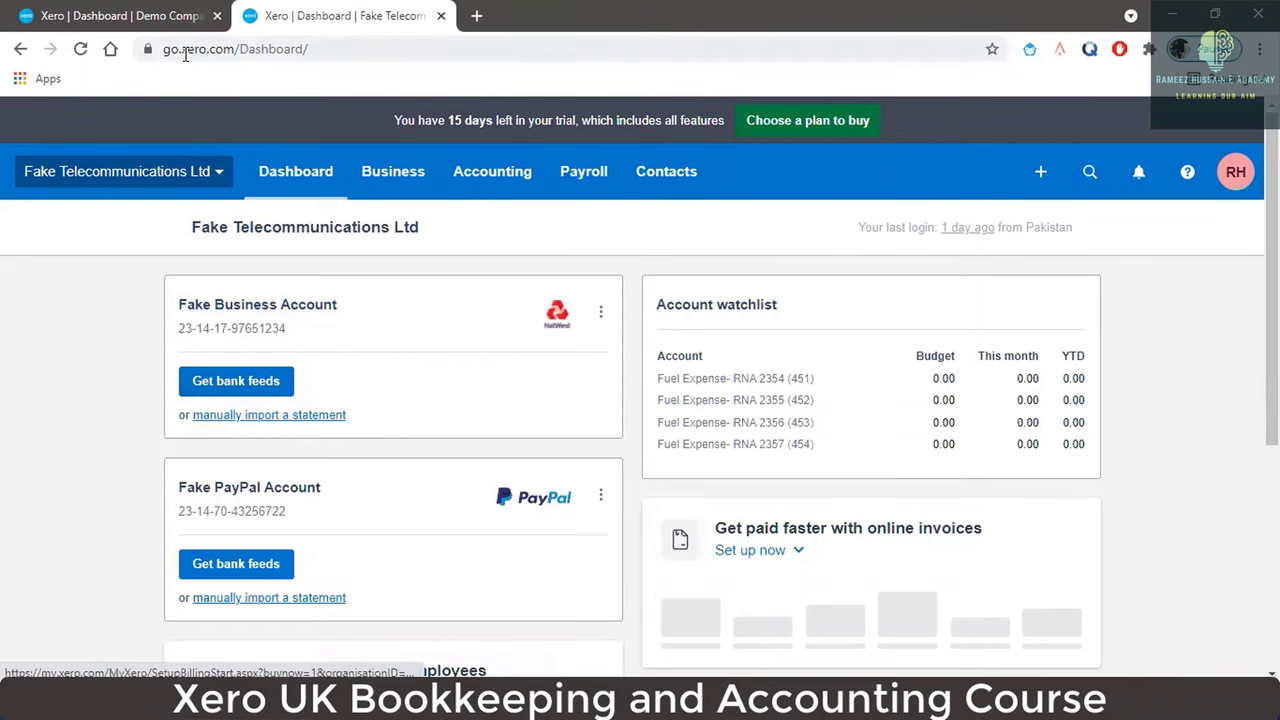
pyautogui.click(148, 16)
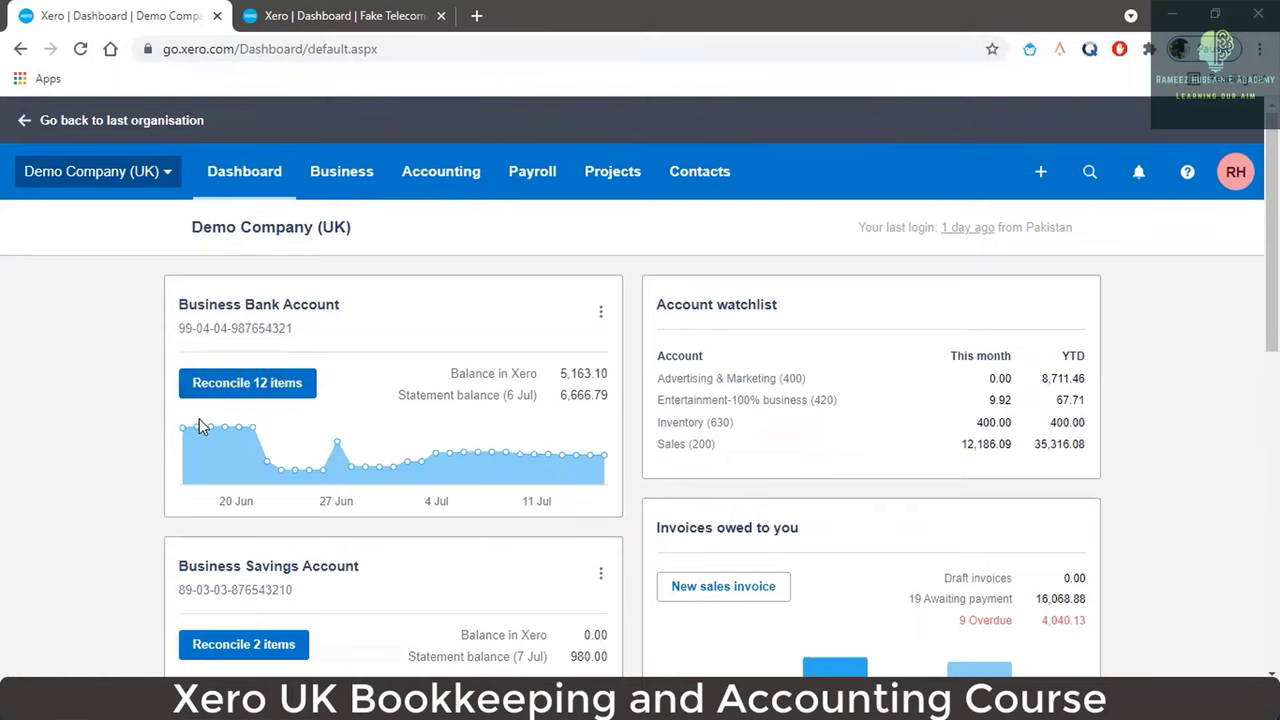
pyautogui.click(318, 16)
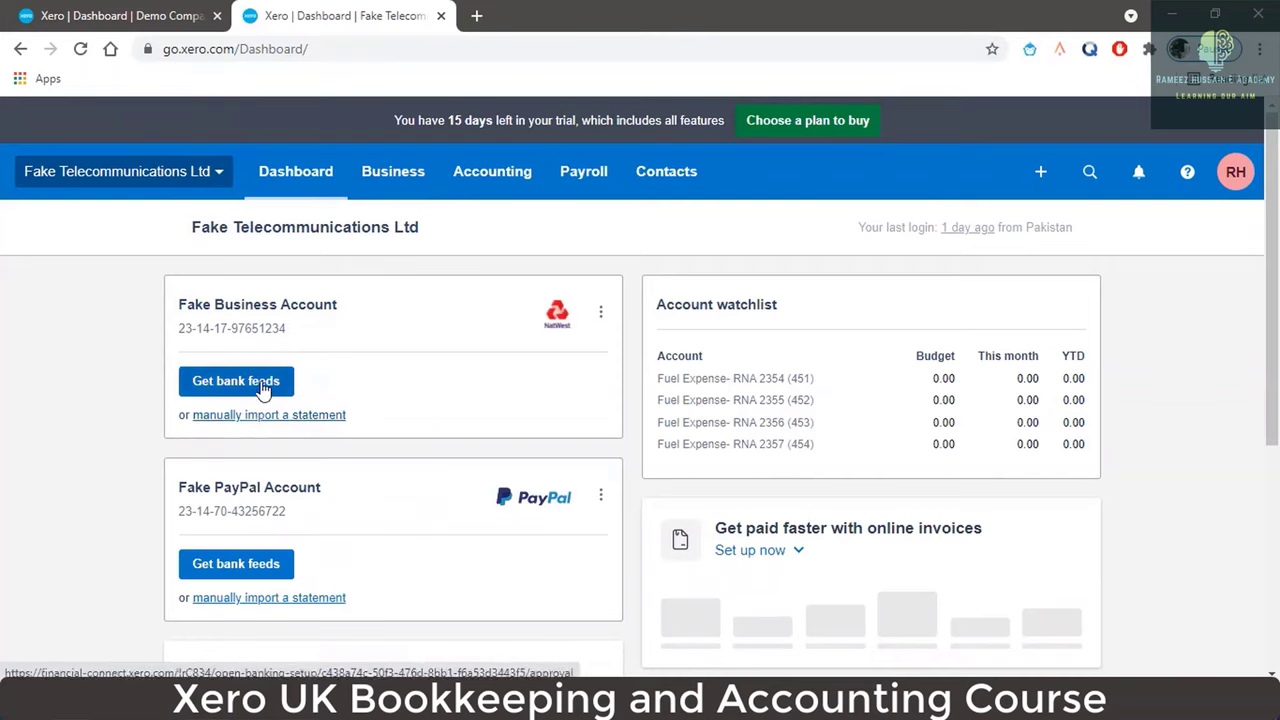
# Step: Request NatWest bank feeds for the Fake Business Account and approve the OpenWrks access
pyautogui.click(263, 386)
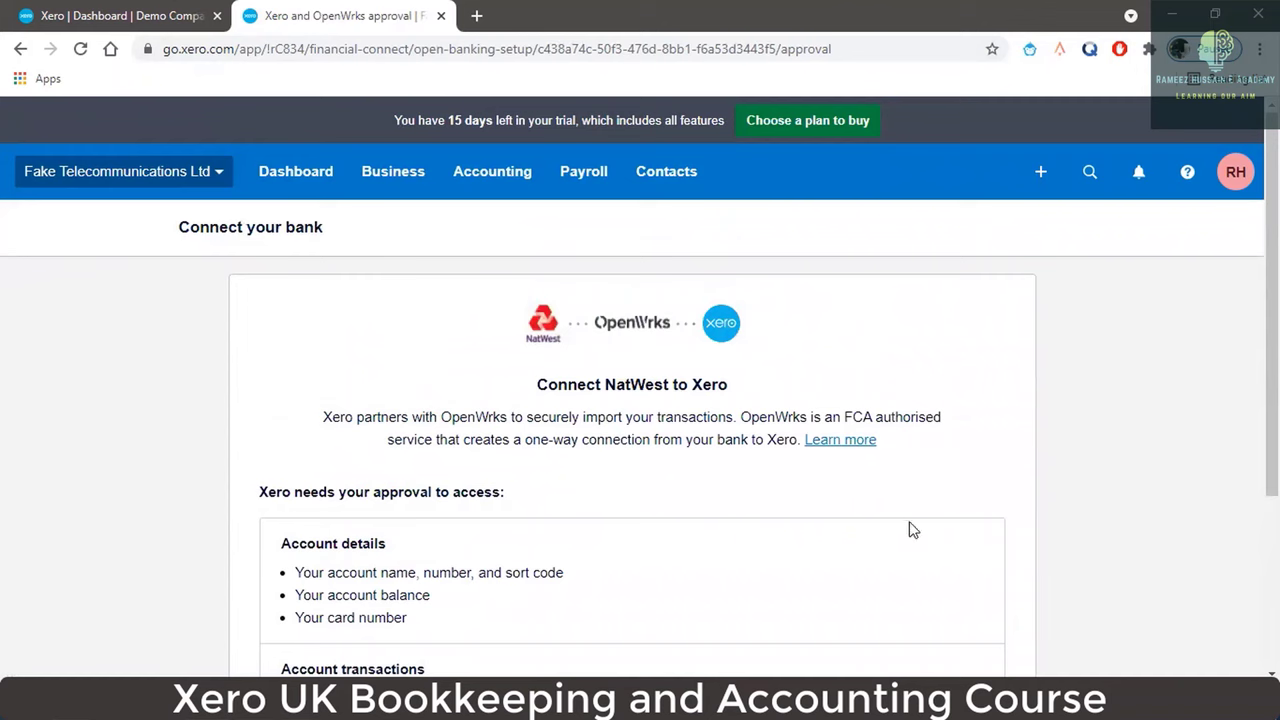
pyautogui.scroll(-2, 740, 450)
pyautogui.scroll(-1, 724, 502)
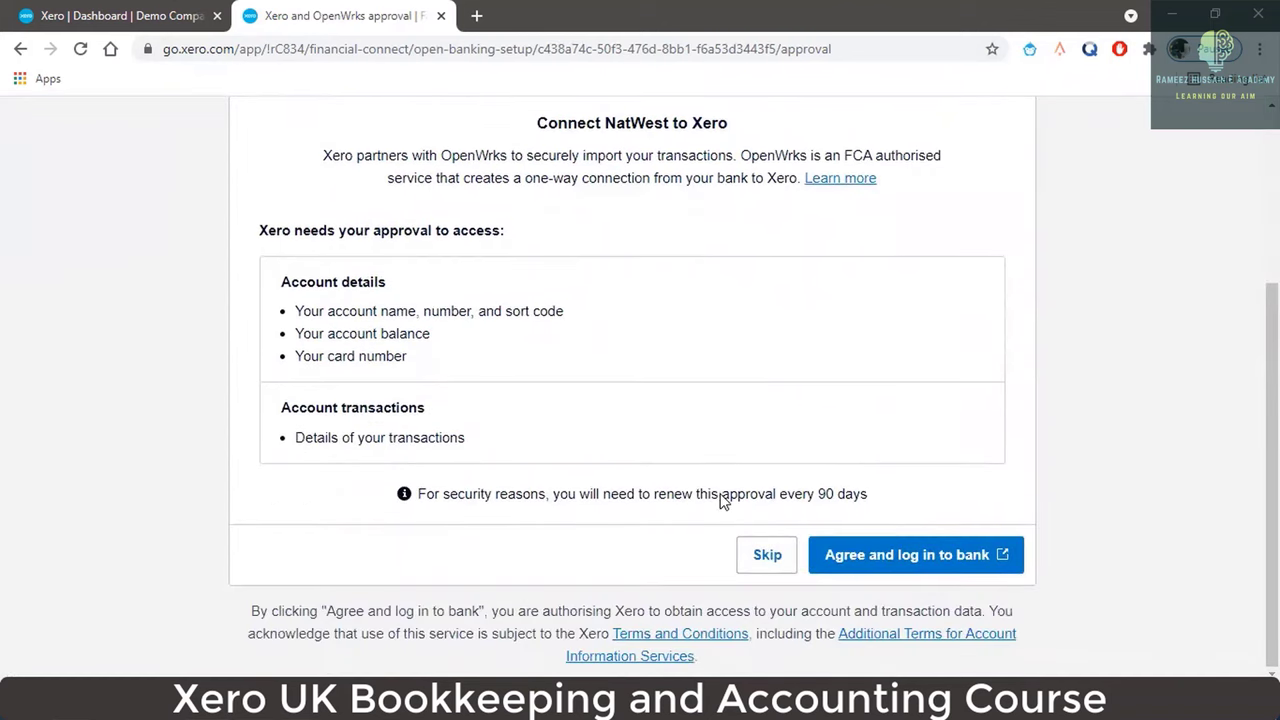
pyautogui.scroll(1, 926, 531)
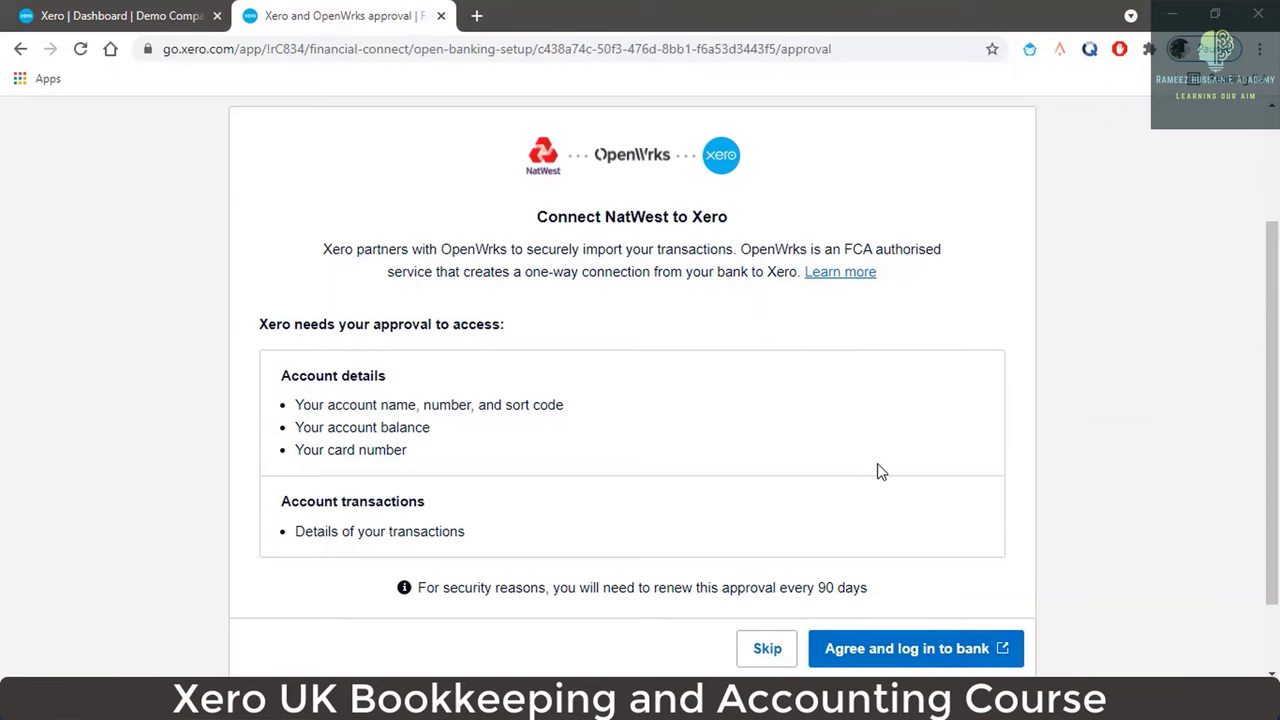
pyautogui.scroll(-2, 895, 500)
pyautogui.scroll(2, 923, 506)
pyautogui.click(910, 652)
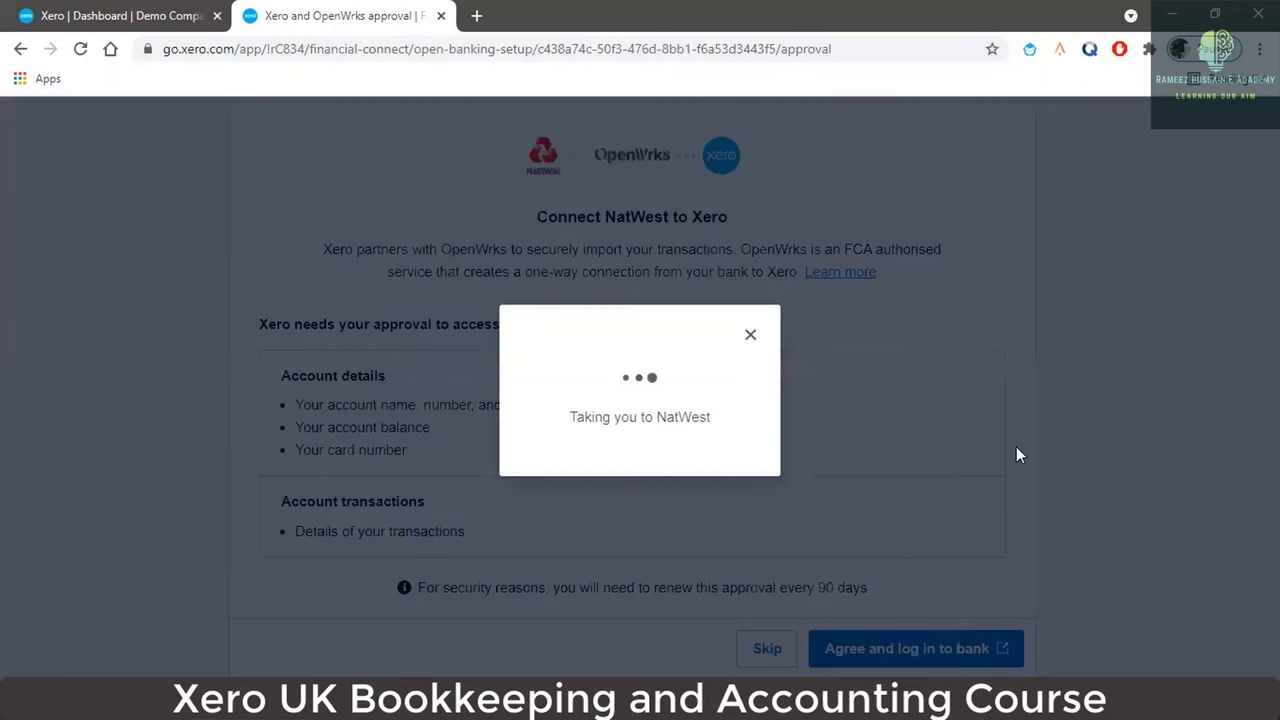
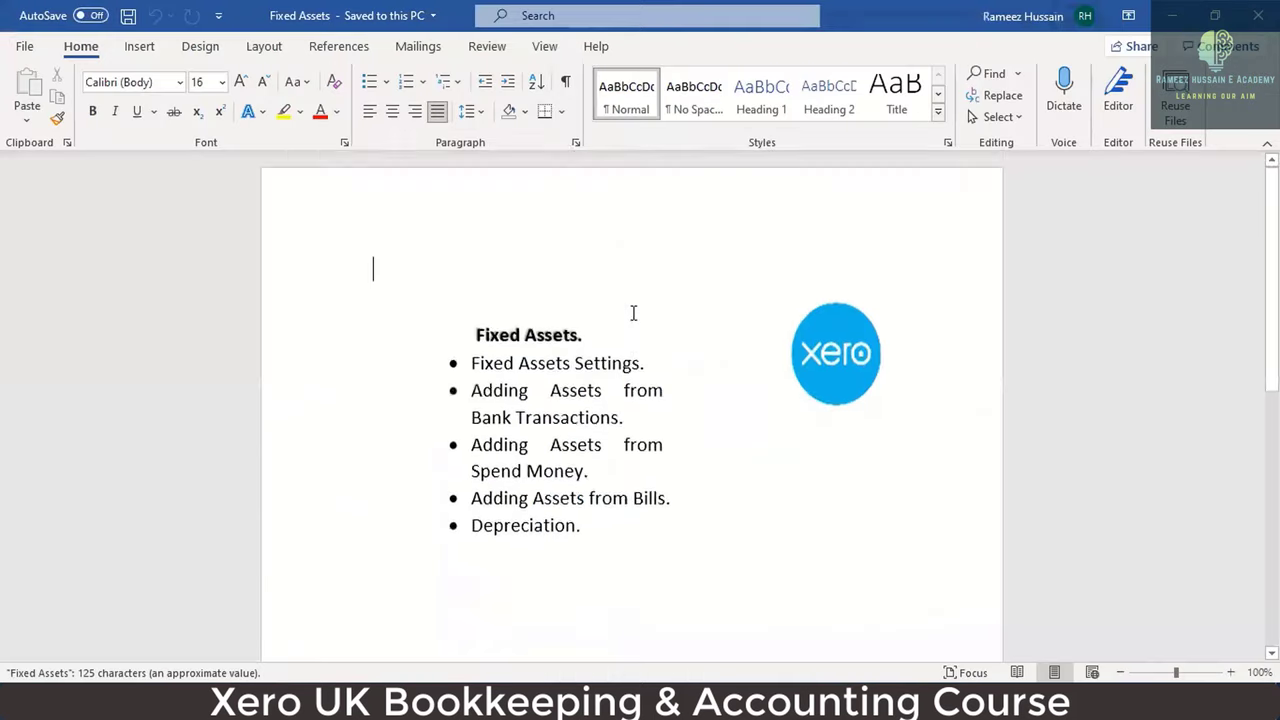
# Step: Bring up the Accounting menu's list of areas, then close it without choosing one
pyautogui.scroll(-1, 631, 315)
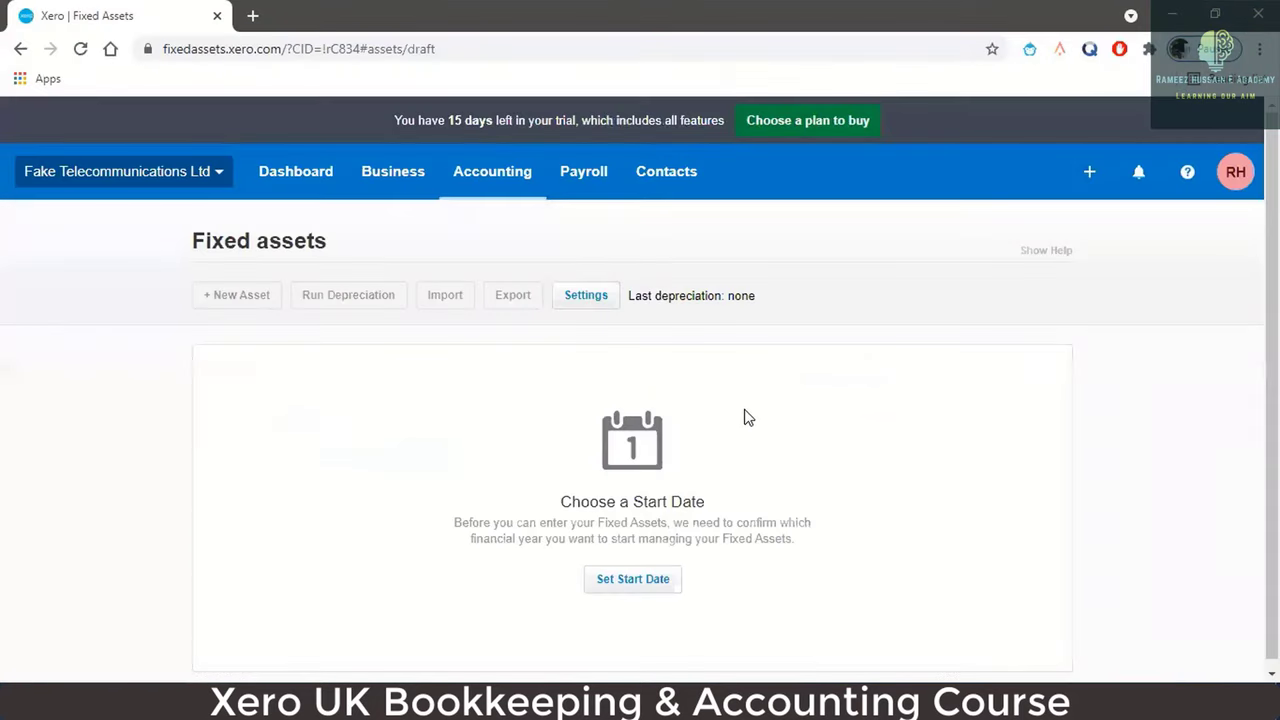
pyautogui.click(521, 172)
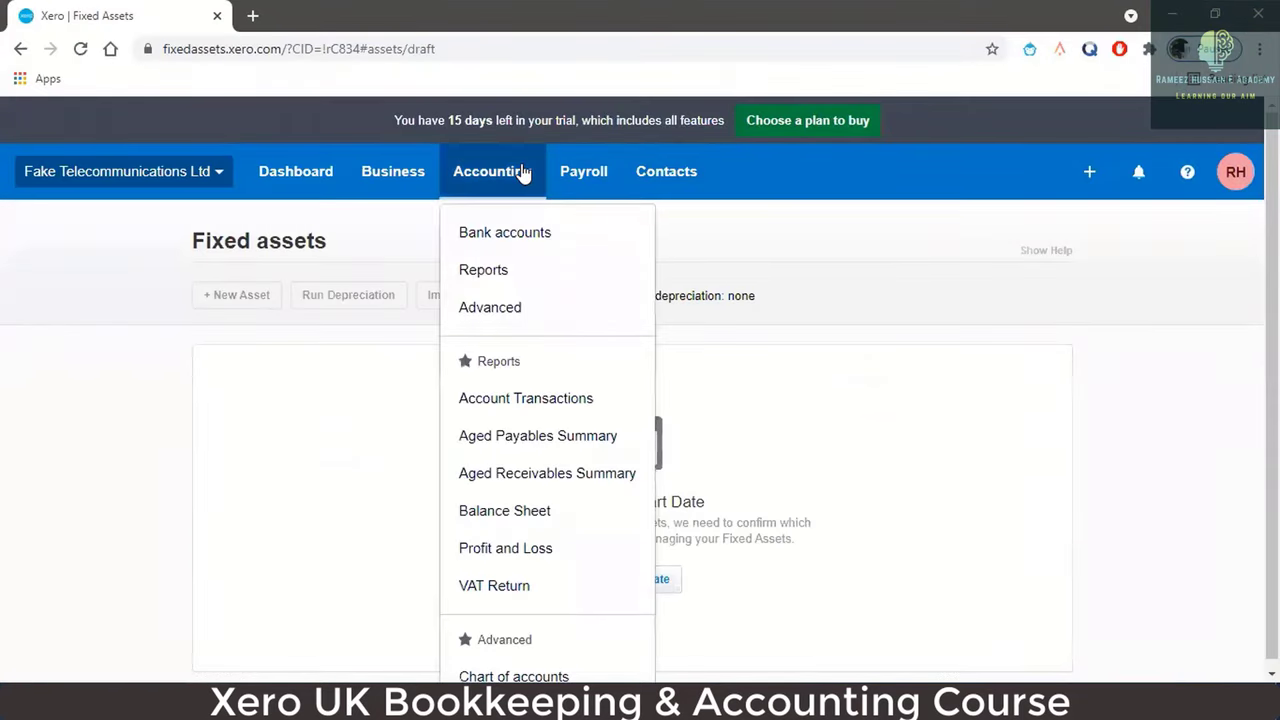
pyautogui.scroll(-1, 680, 546)
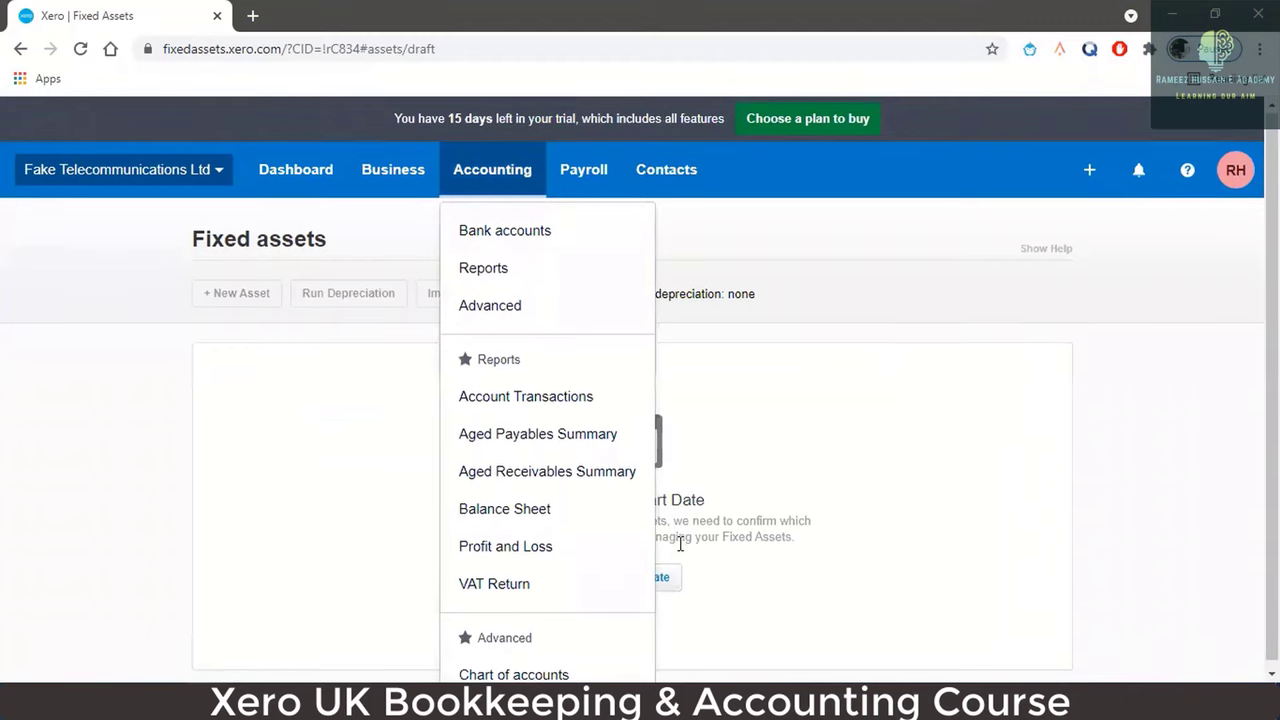
pyautogui.click(811, 425)
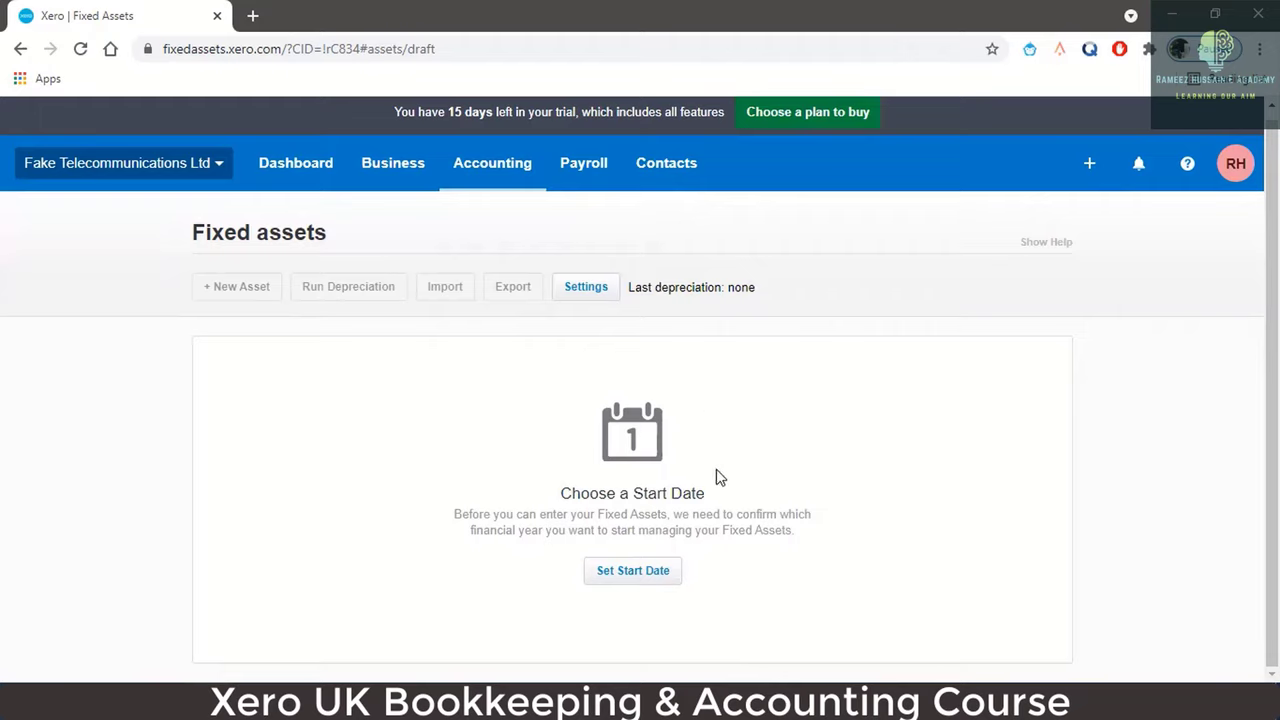
# Step: Choose 1 Apr 2021 as the fixed assets start date and save it
pyautogui.click(650, 578)
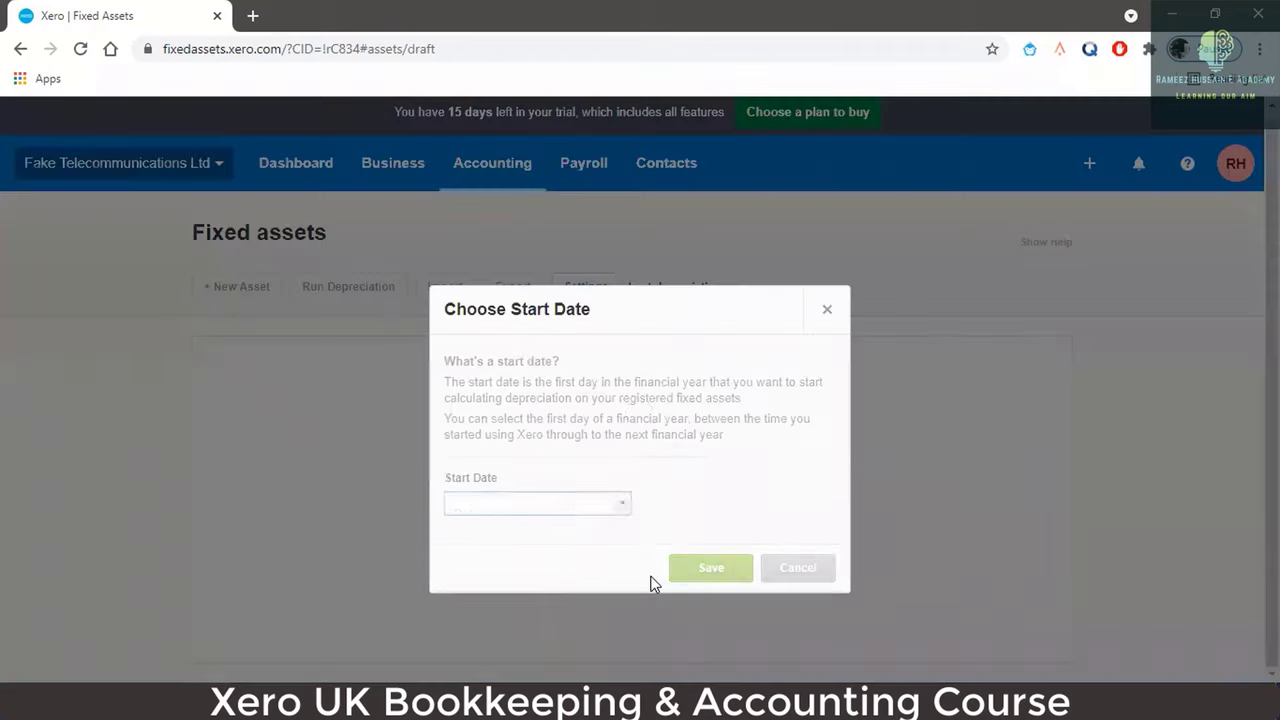
pyautogui.click(623, 505)
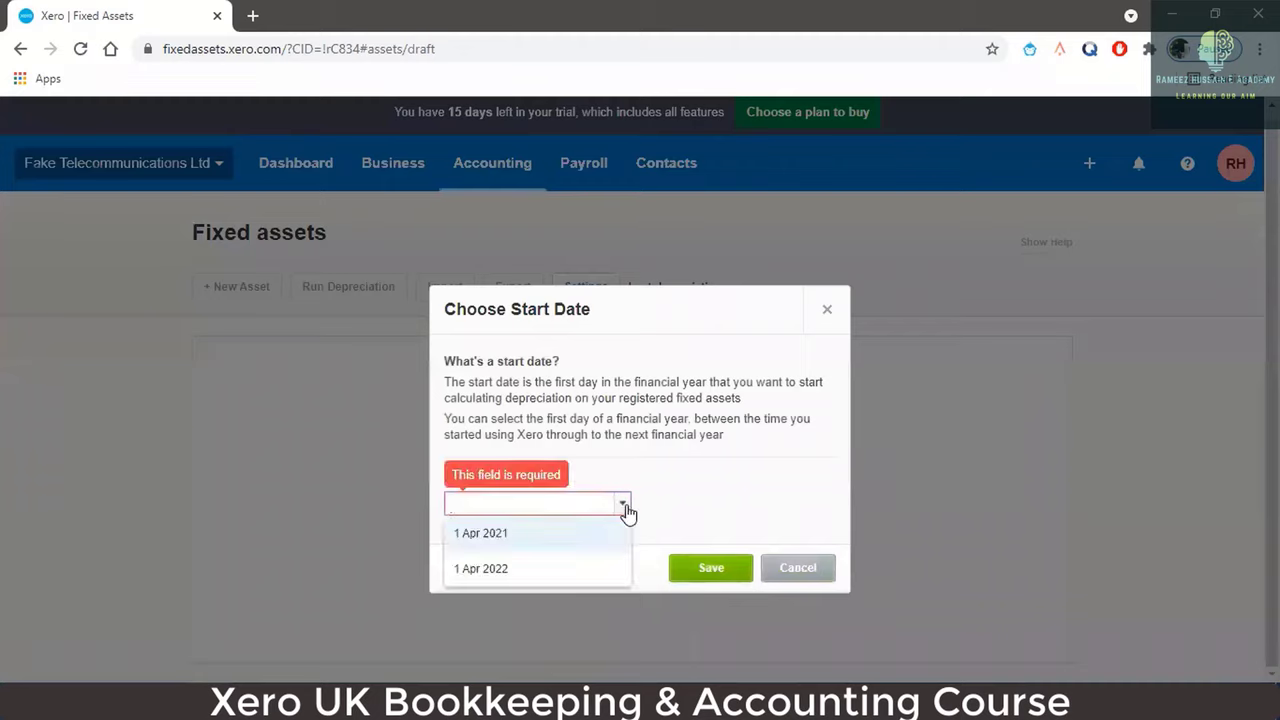
pyautogui.click(559, 540)
pyautogui.click(706, 567)
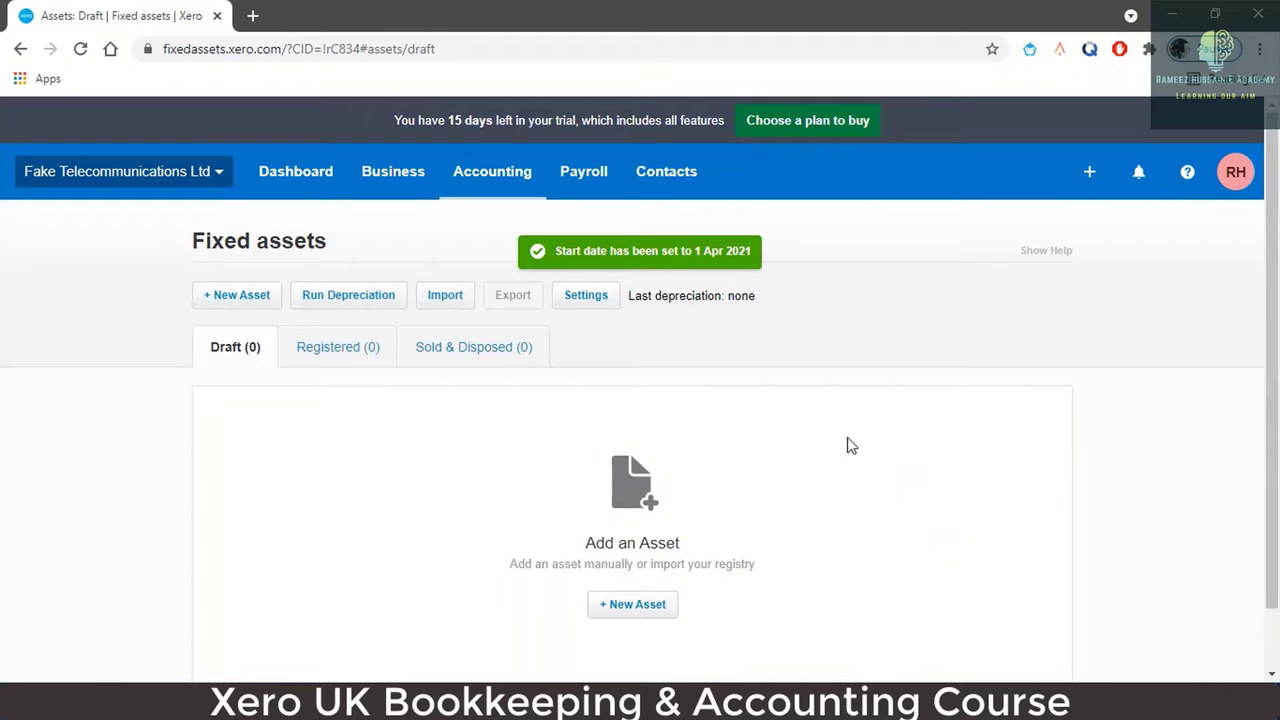
# Step: Open the fixed asset settings with the help panel hidden
pyautogui.click(588, 298)
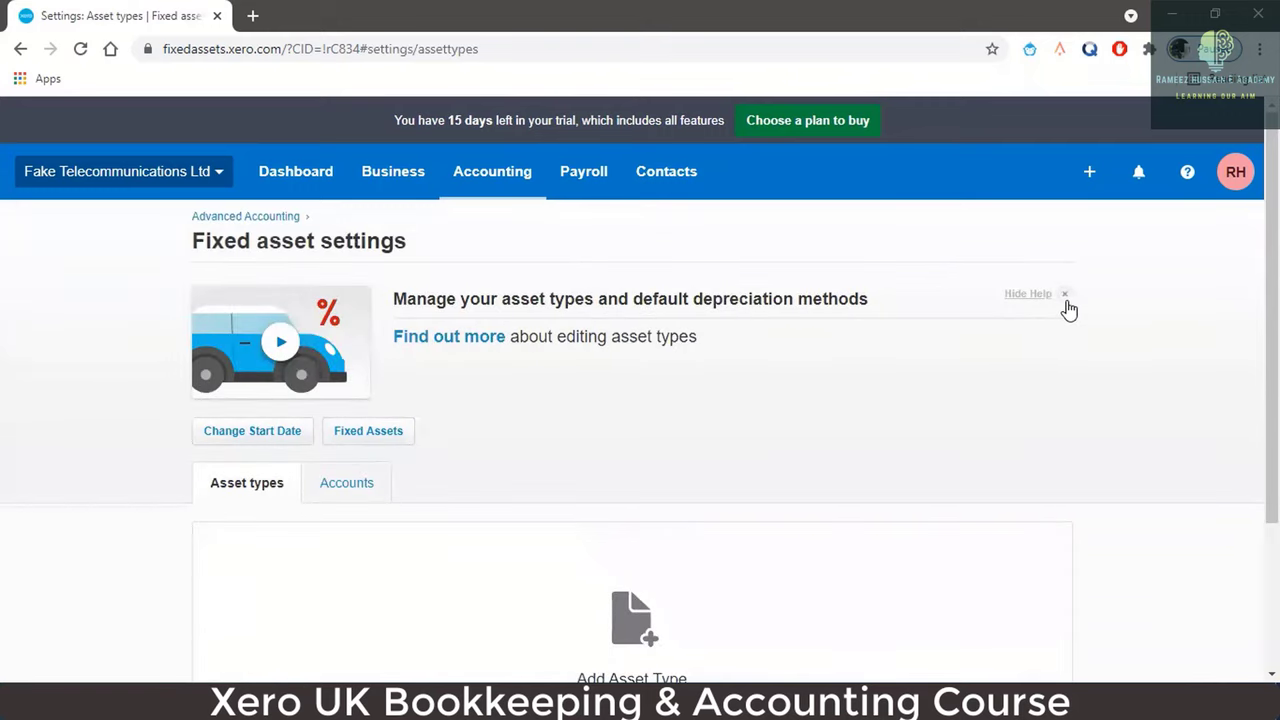
pyautogui.click(1066, 294)
pyautogui.scroll(-1, 831, 355)
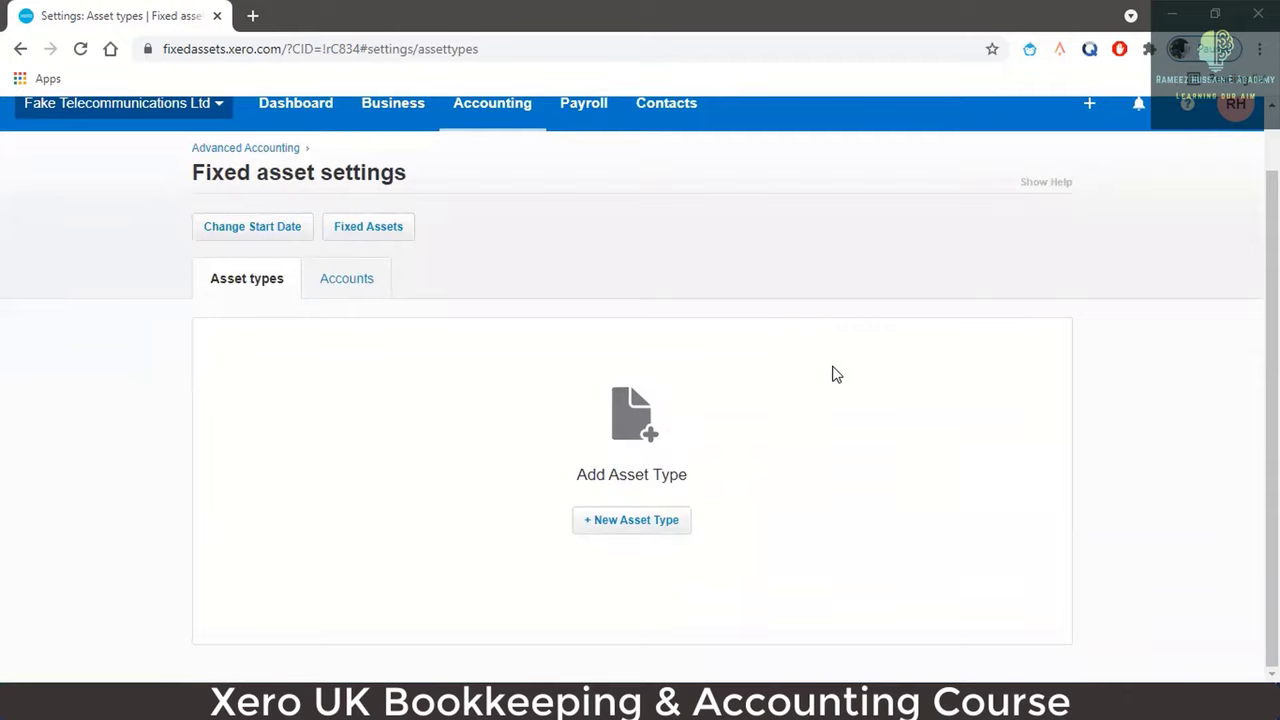
# Step: Duplicate the settings page into a second browser tab and bring up the Accounting menu
pyautogui.rightClick(122, 16)
pyautogui.click(205, 148)
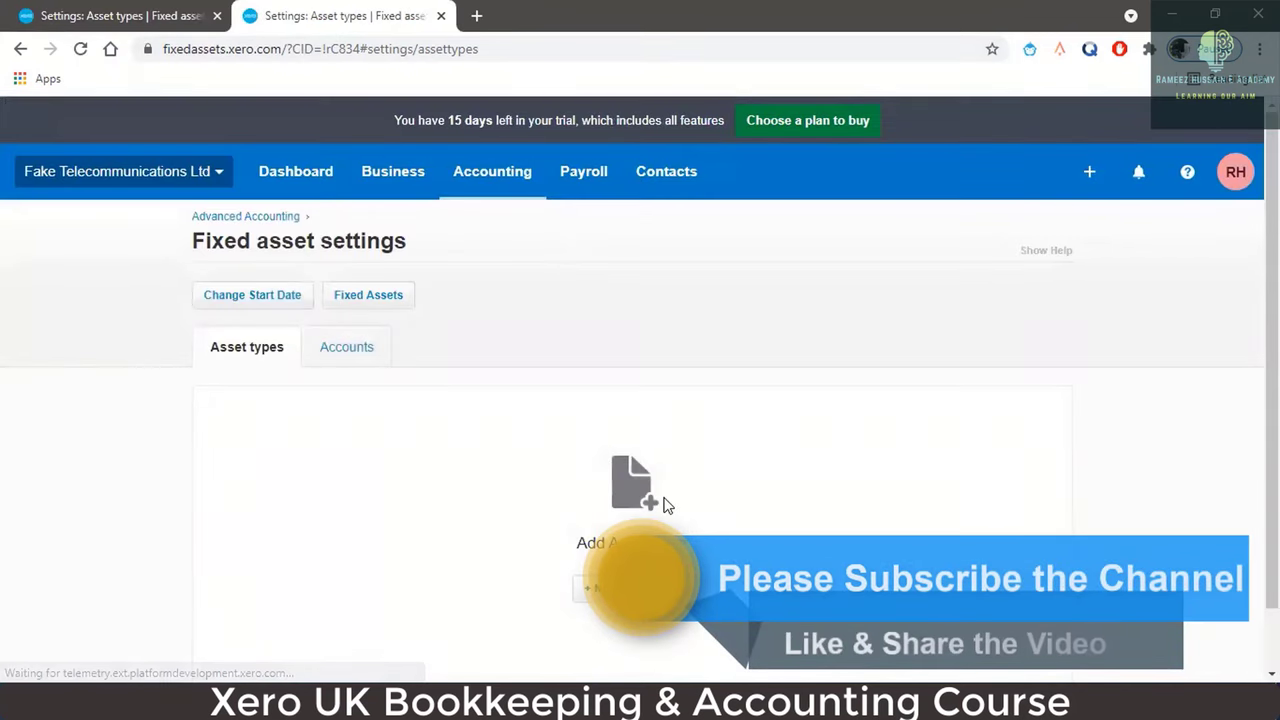
pyautogui.click(481, 183)
pyautogui.scroll(-1, 600, 560)
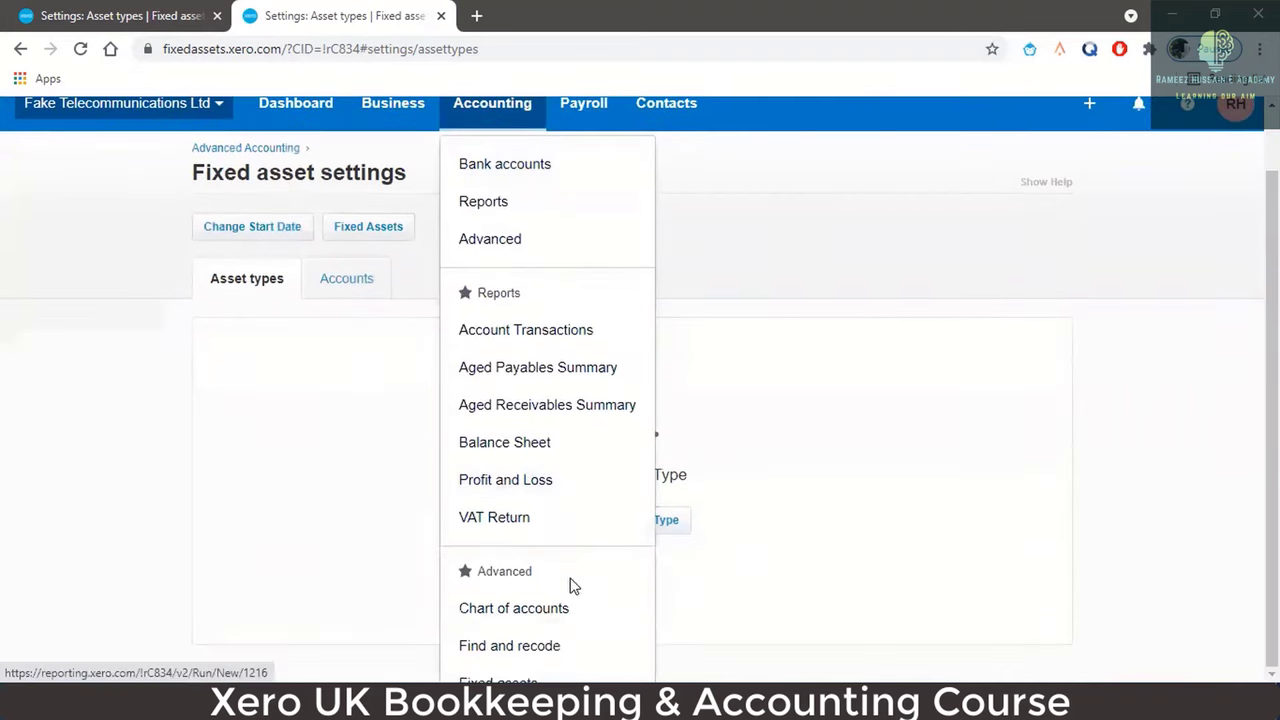
# Step: Review Fixed Asset accounts 710–761 in the Chart of accounts, then return to the first tab
pyautogui.click(561, 617)
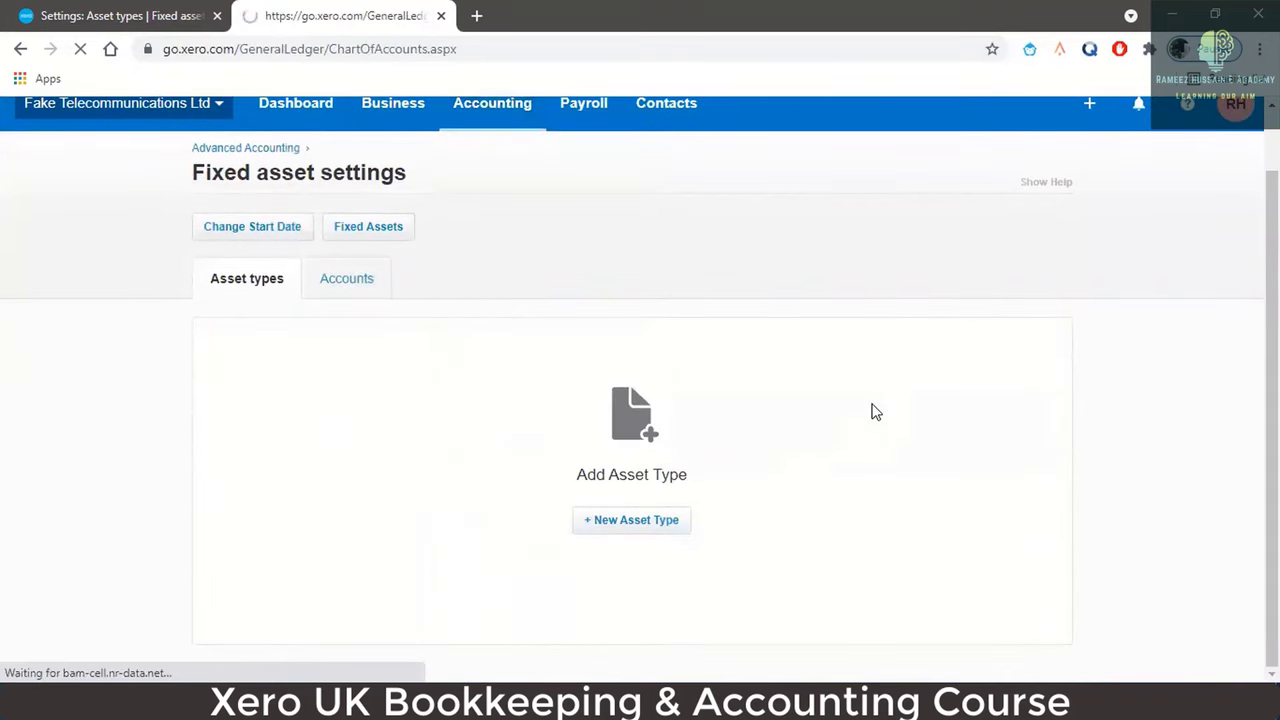
pyautogui.scroll(-14, 700, 460)
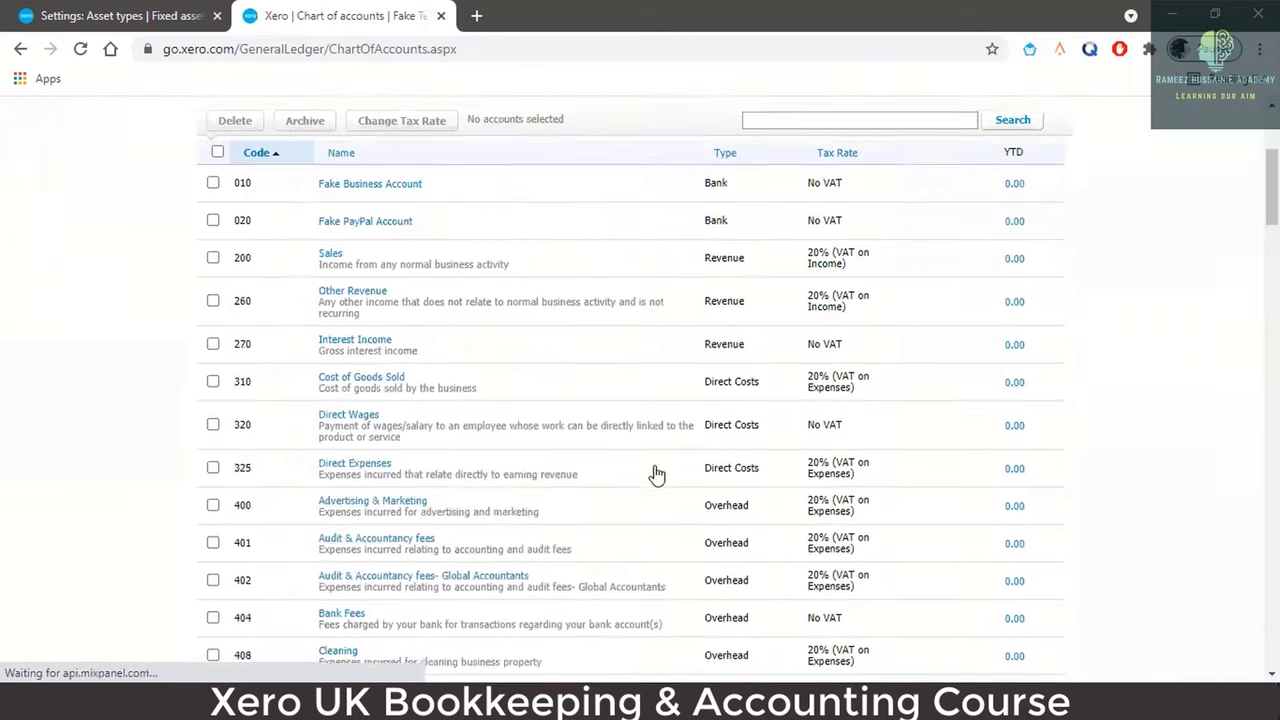
pyautogui.scroll(-5, 589, 476)
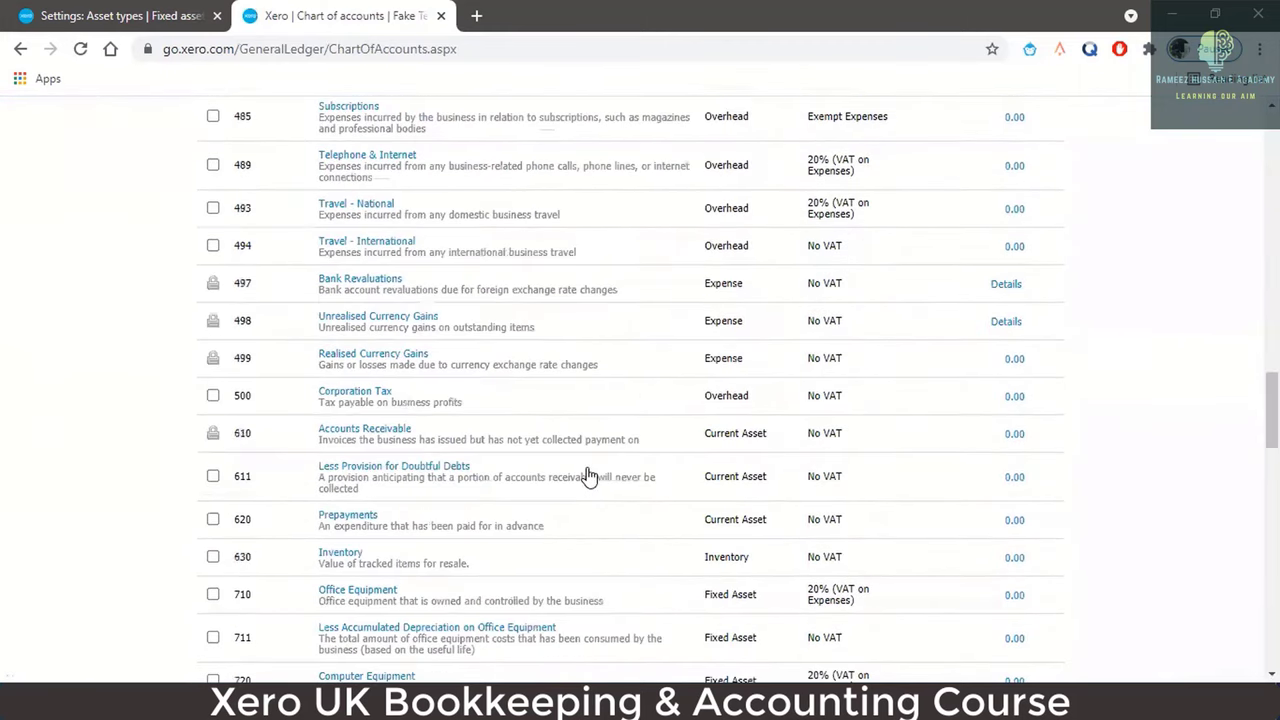
pyautogui.scroll(1, 560, 475)
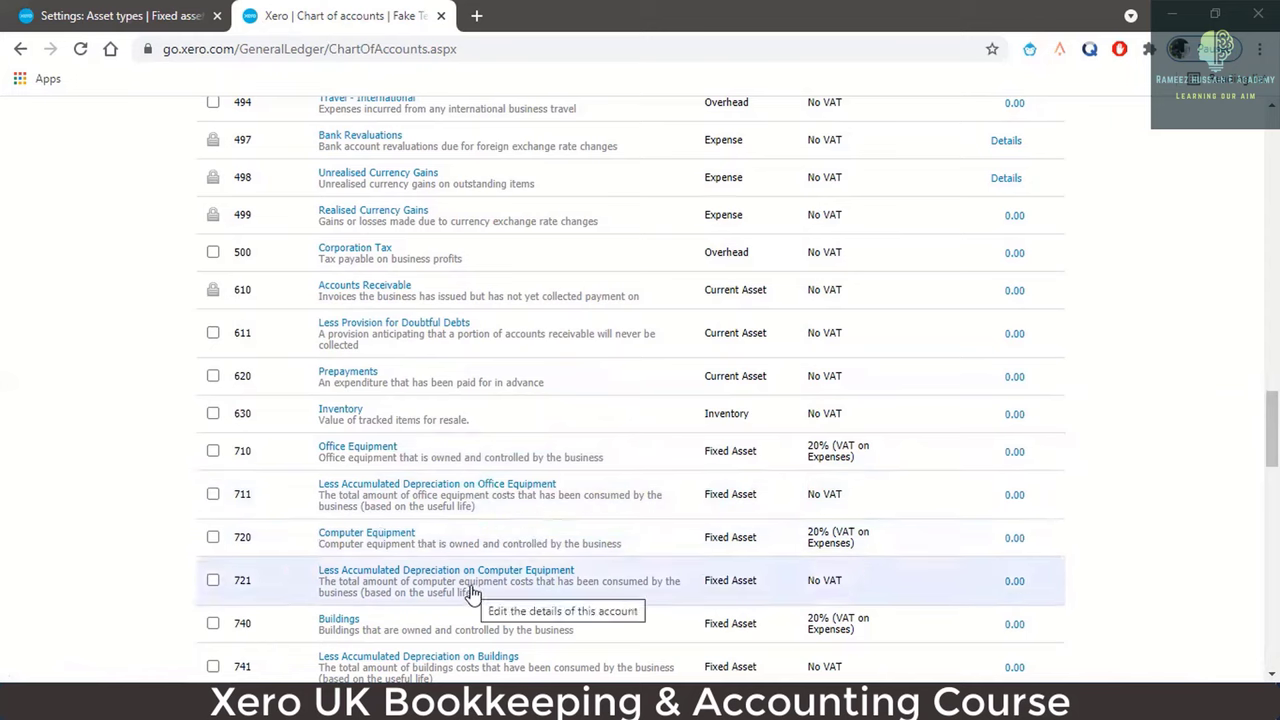
pyautogui.scroll(-1, 473, 592)
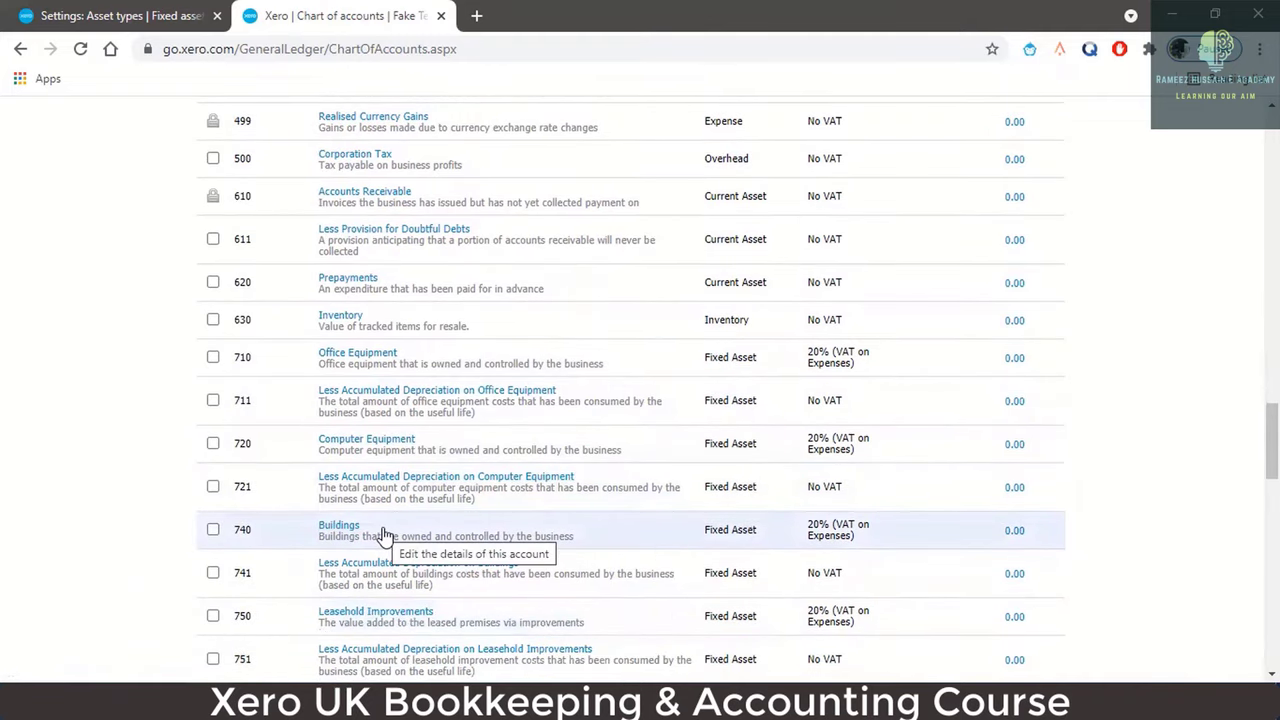
pyautogui.scroll(-1, 452, 580)
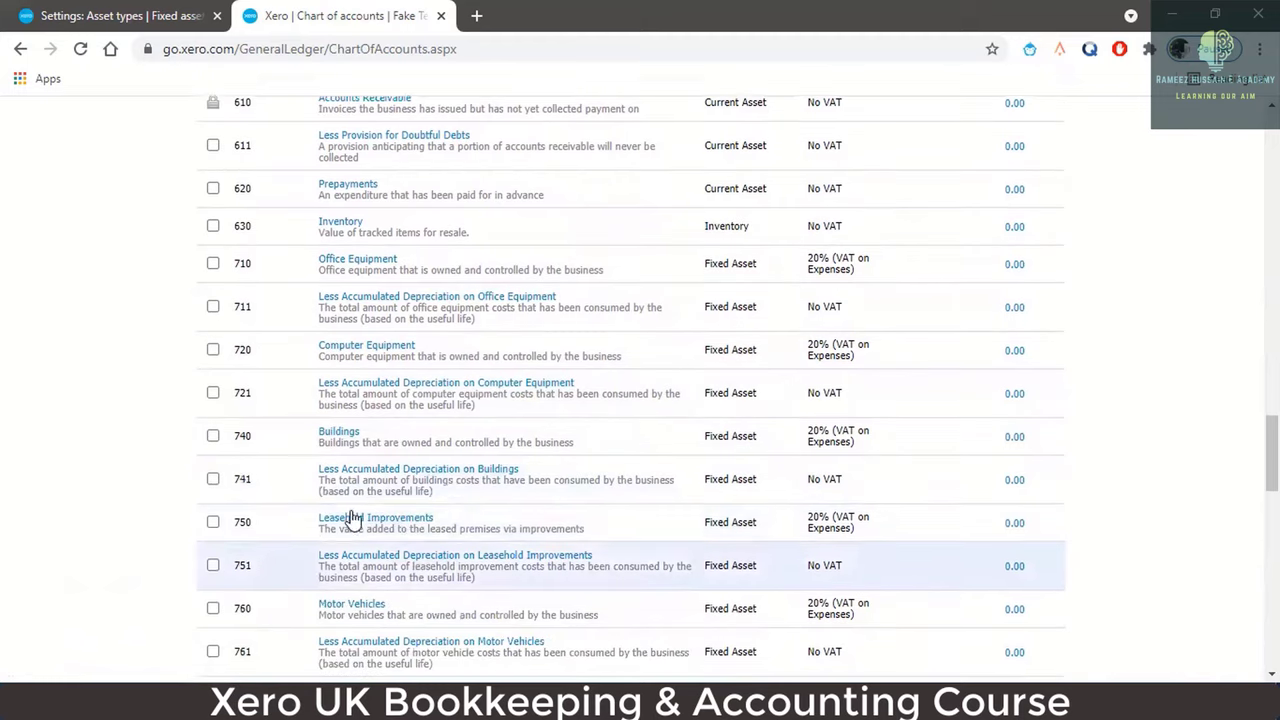
pyautogui.scroll(1, 527, 501)
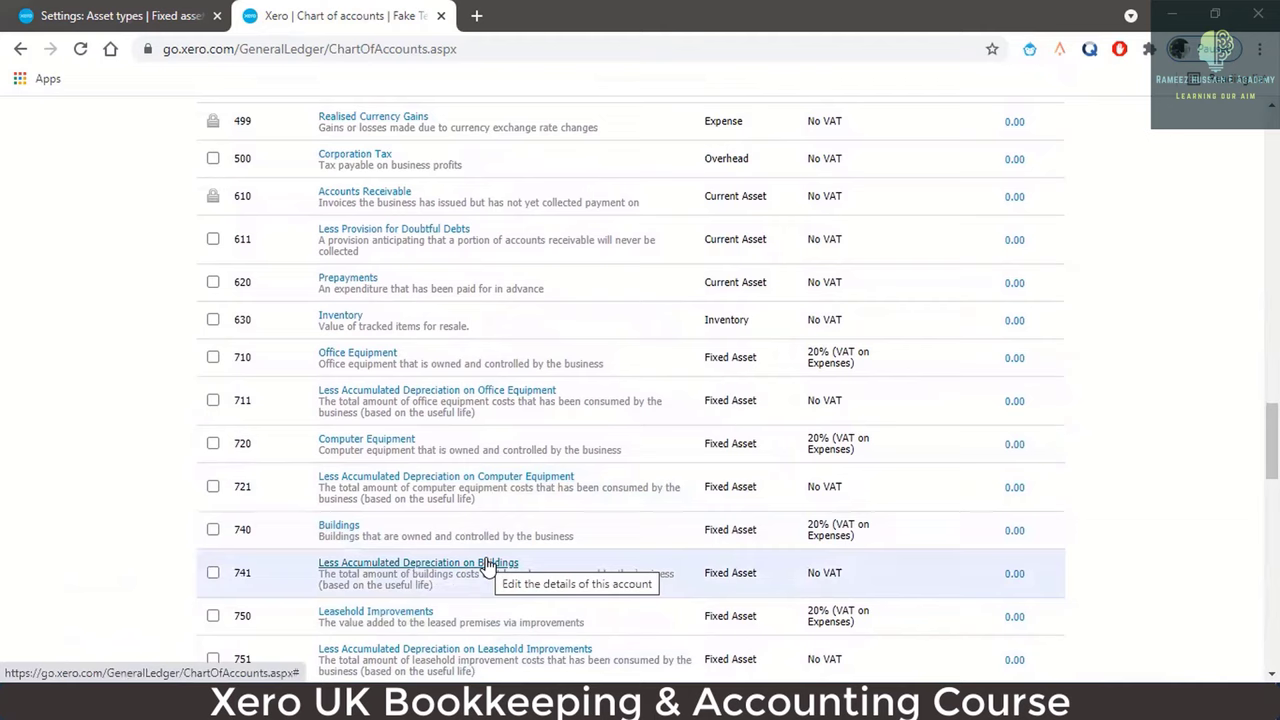
pyautogui.click(103, 14)
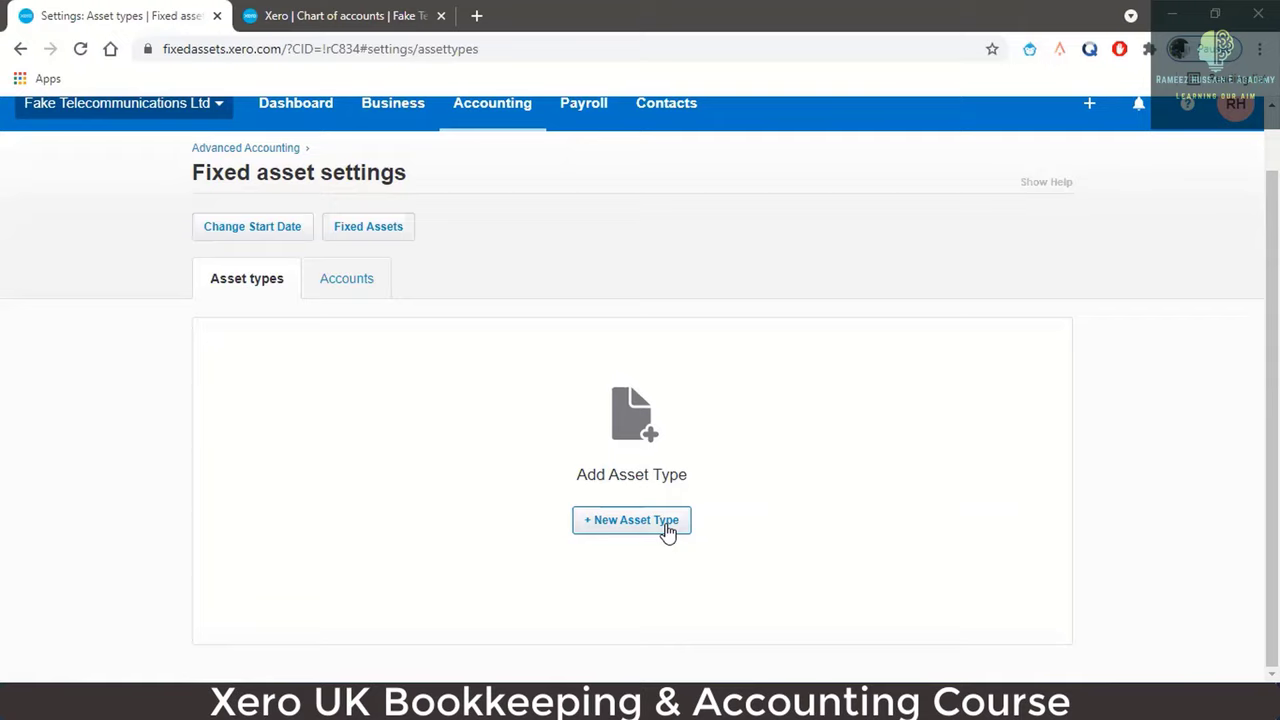
# Step: Start a new asset type named Office Equipment with asset account 710 - Office Equipment
pyautogui.click(665, 522)
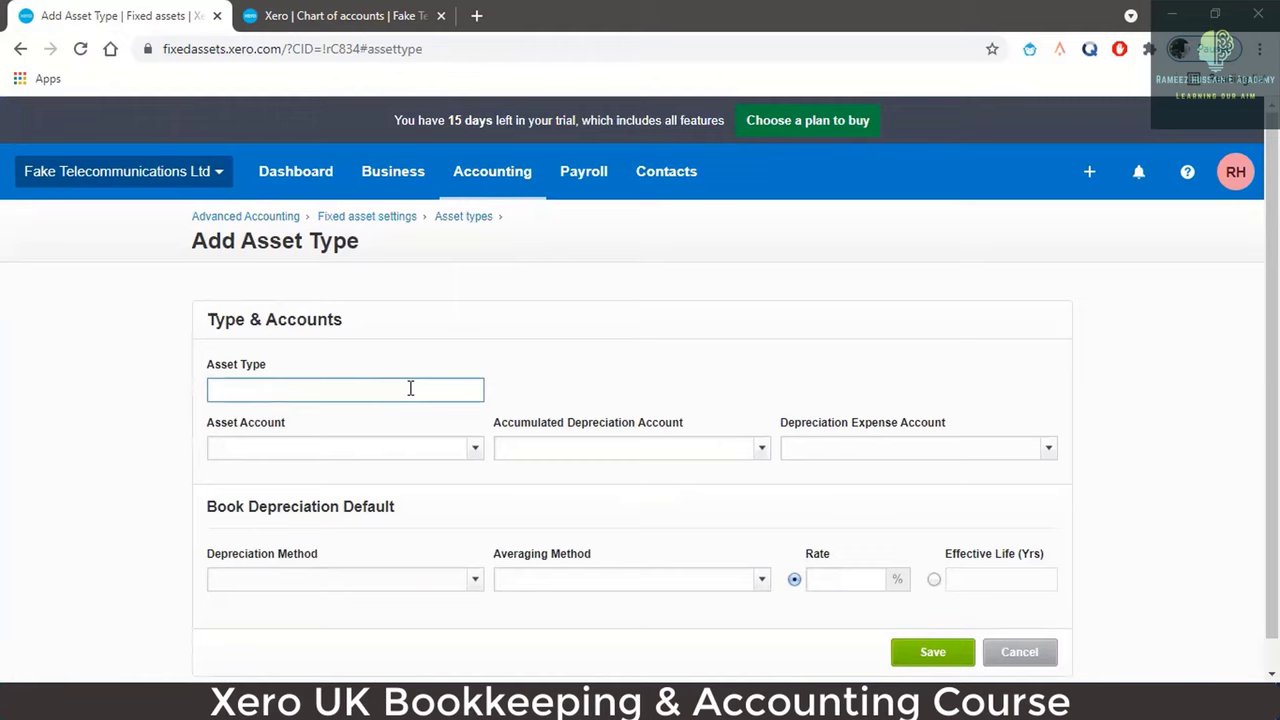
pyautogui.write('Office Equipment')
pyautogui.click(411, 438)
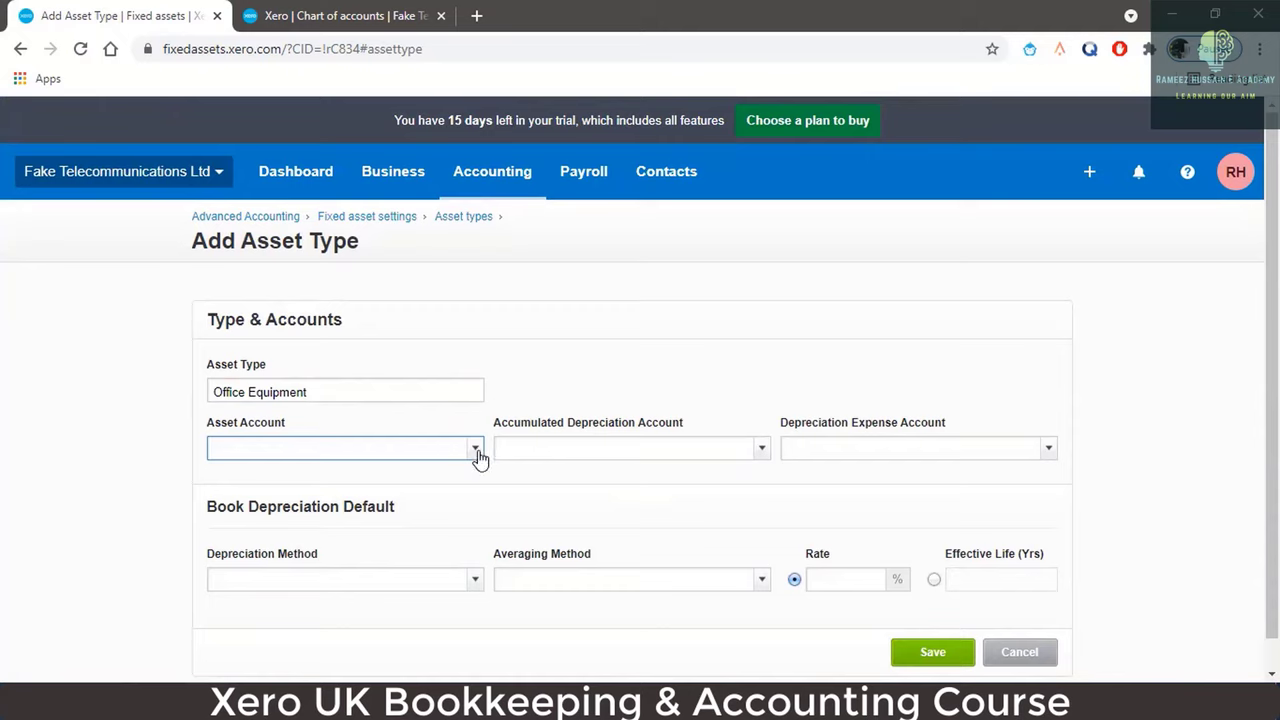
pyautogui.click(475, 450)
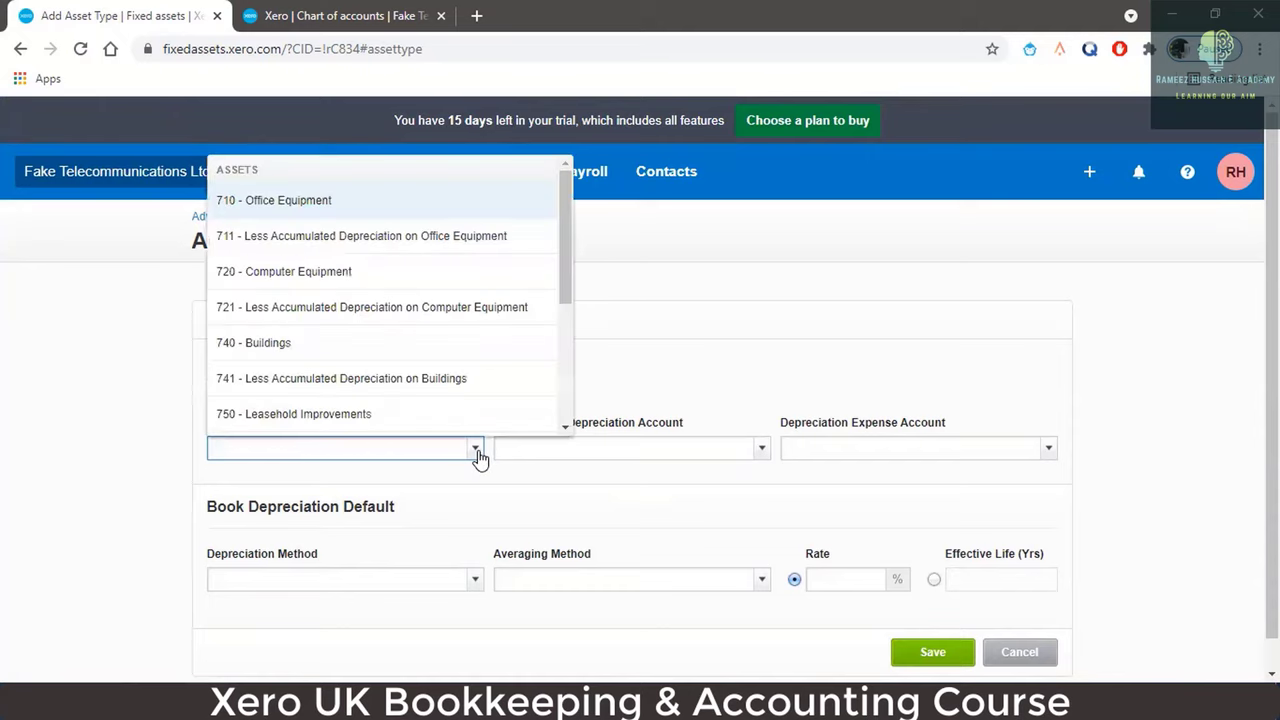
pyautogui.click(297, 212)
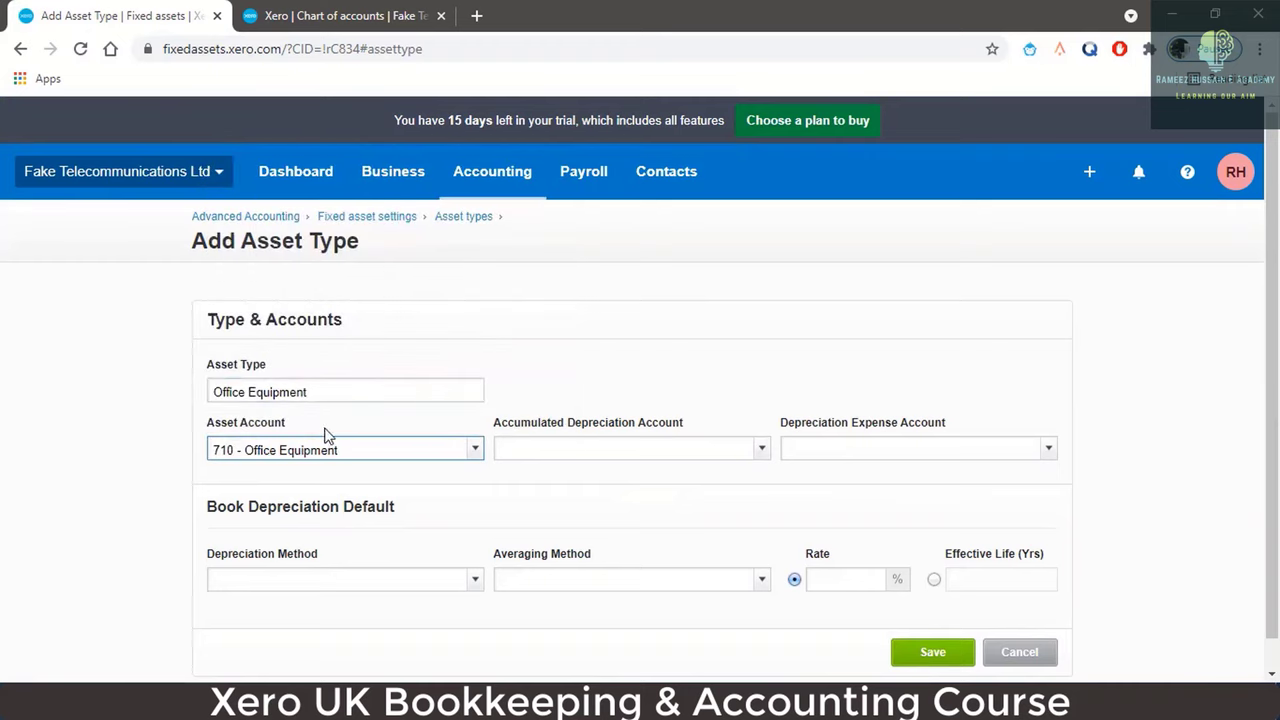
# Step: Set accumulated depreciation to account 711 and depreciation expense to 416 - Depreciation Expense
pyautogui.click(558, 448)
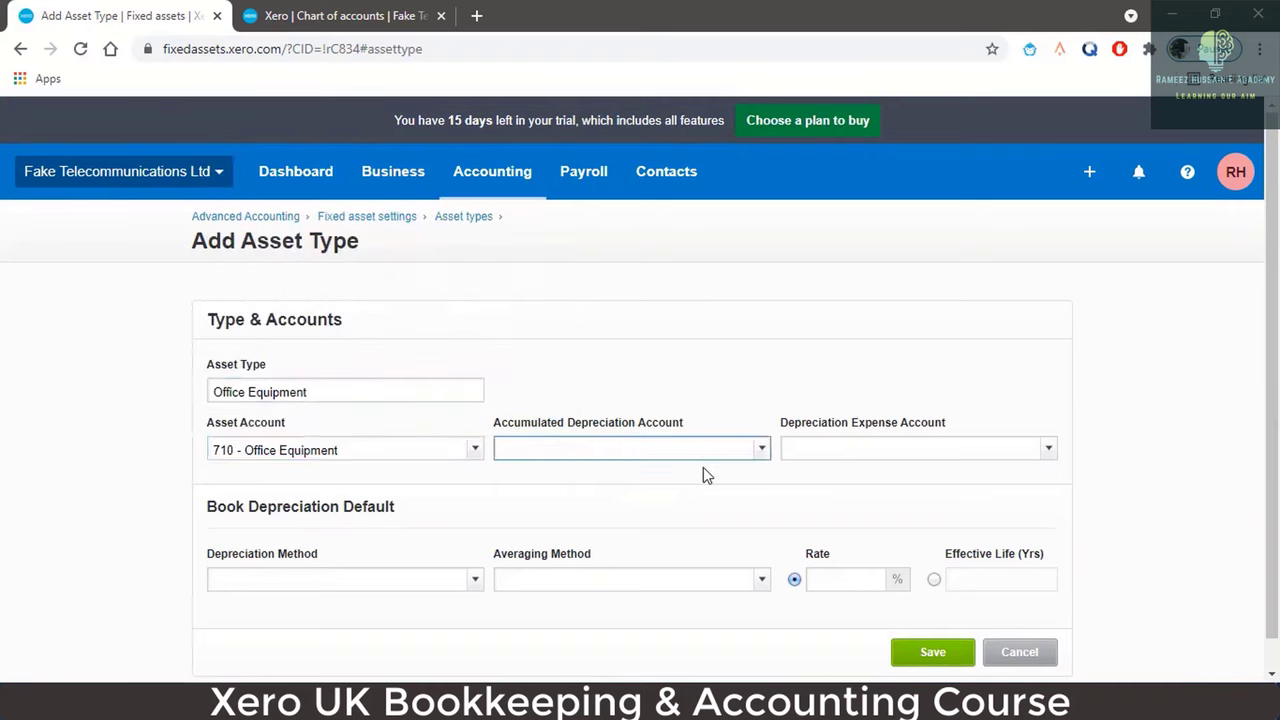
pyautogui.click(762, 450)
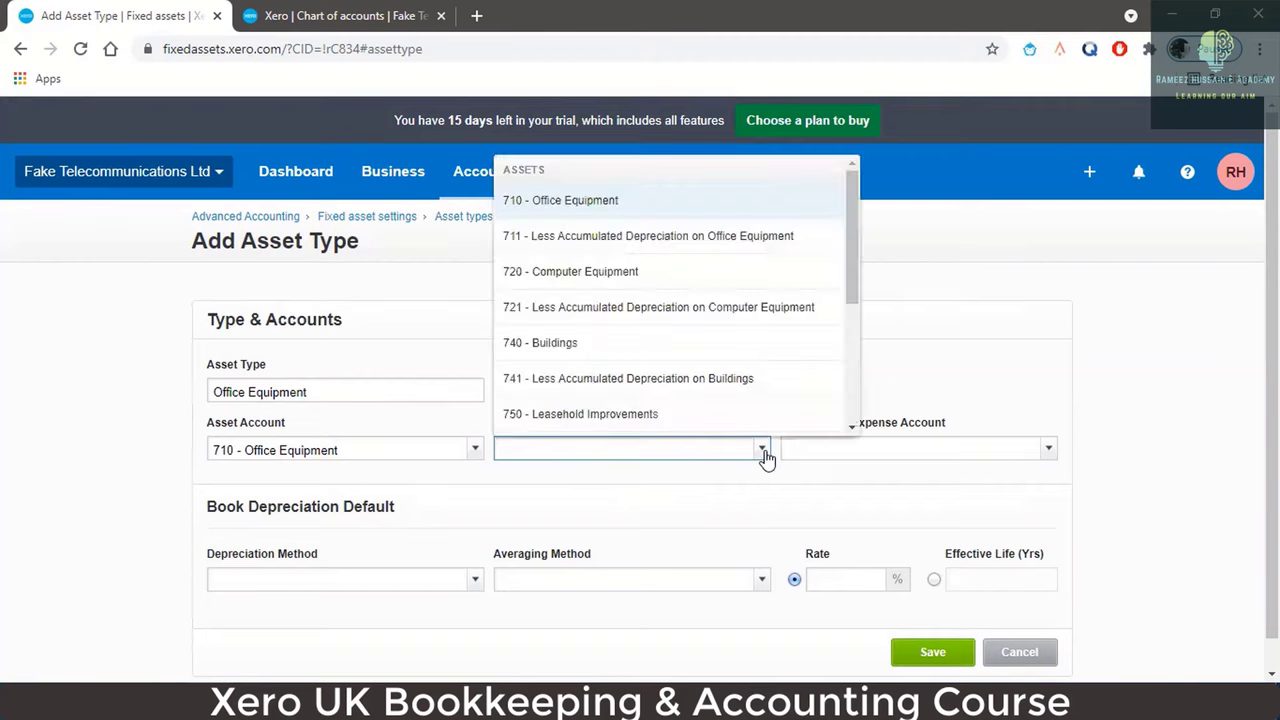
pyautogui.click(650, 237)
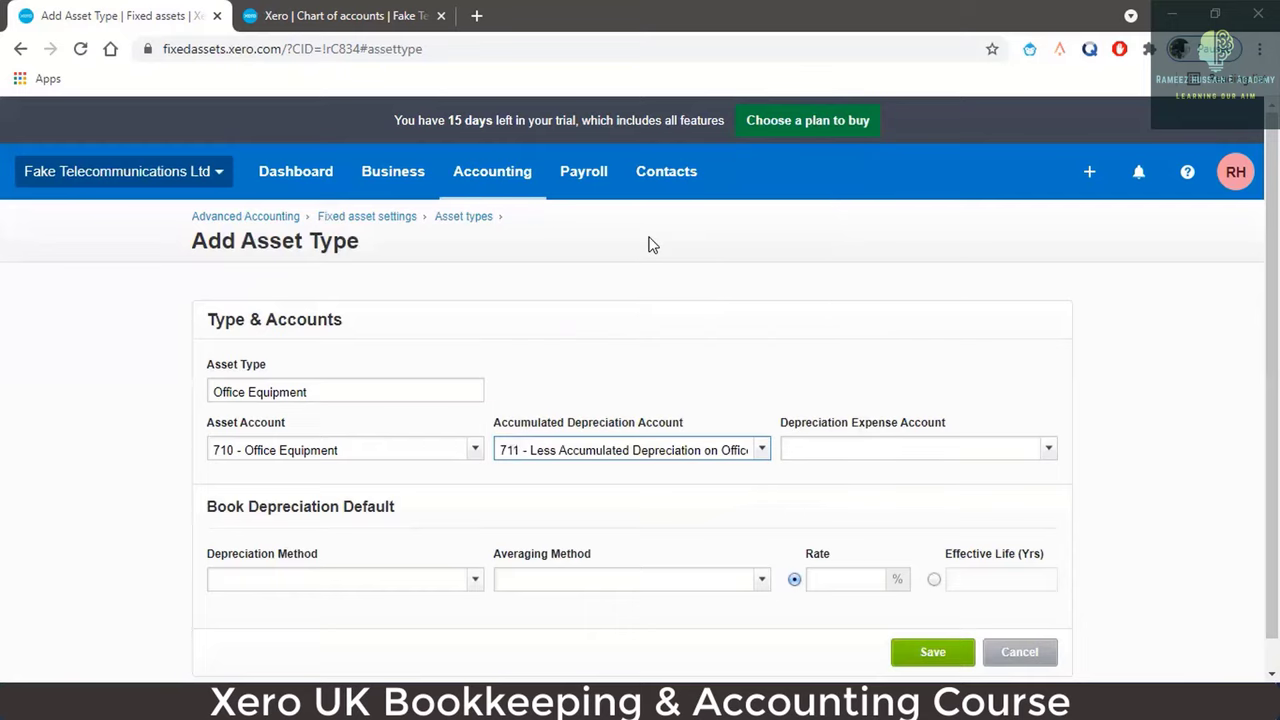
pyautogui.click(966, 450)
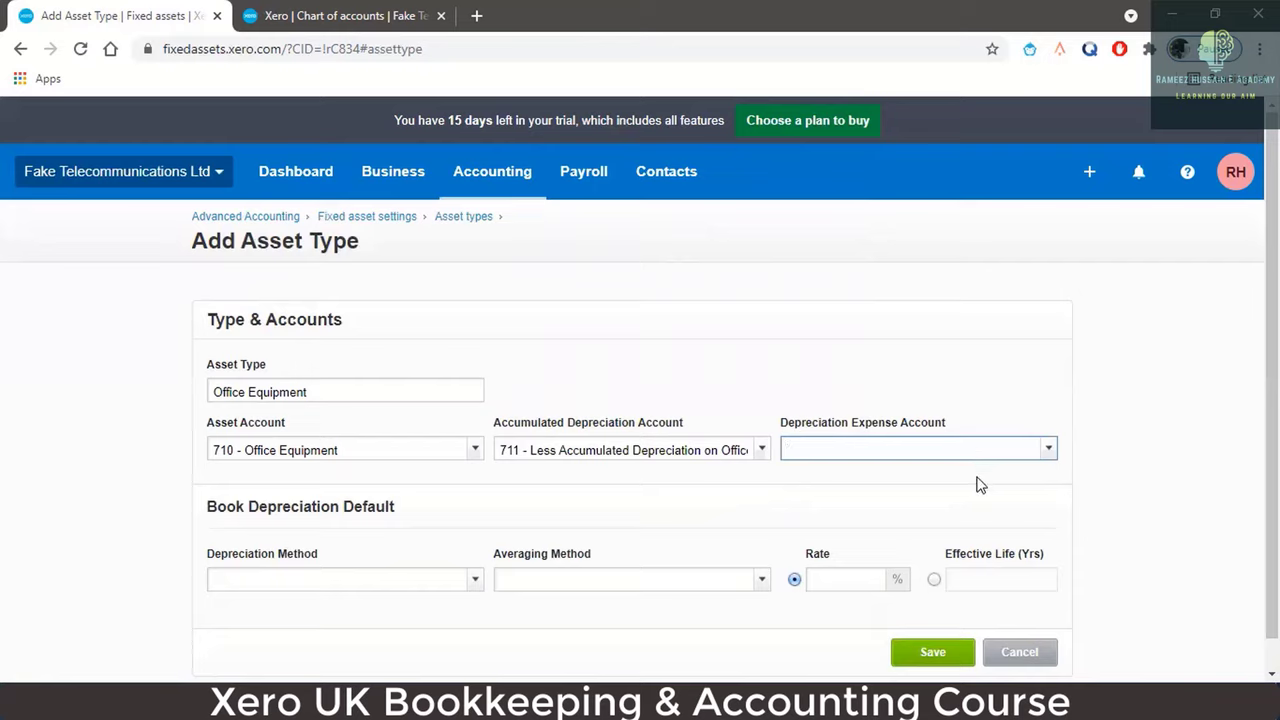
pyautogui.click(1048, 458)
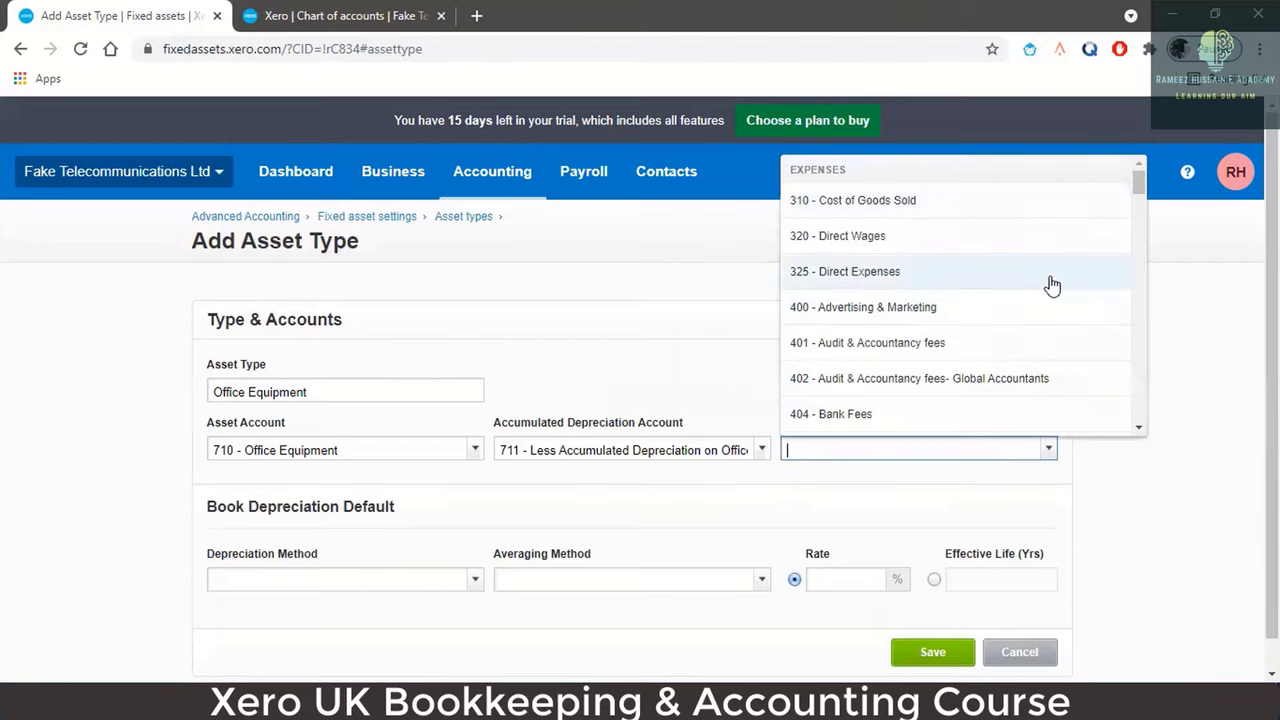
pyautogui.scroll(-3, 1050, 286)
pyautogui.scroll(-3, 1052, 286)
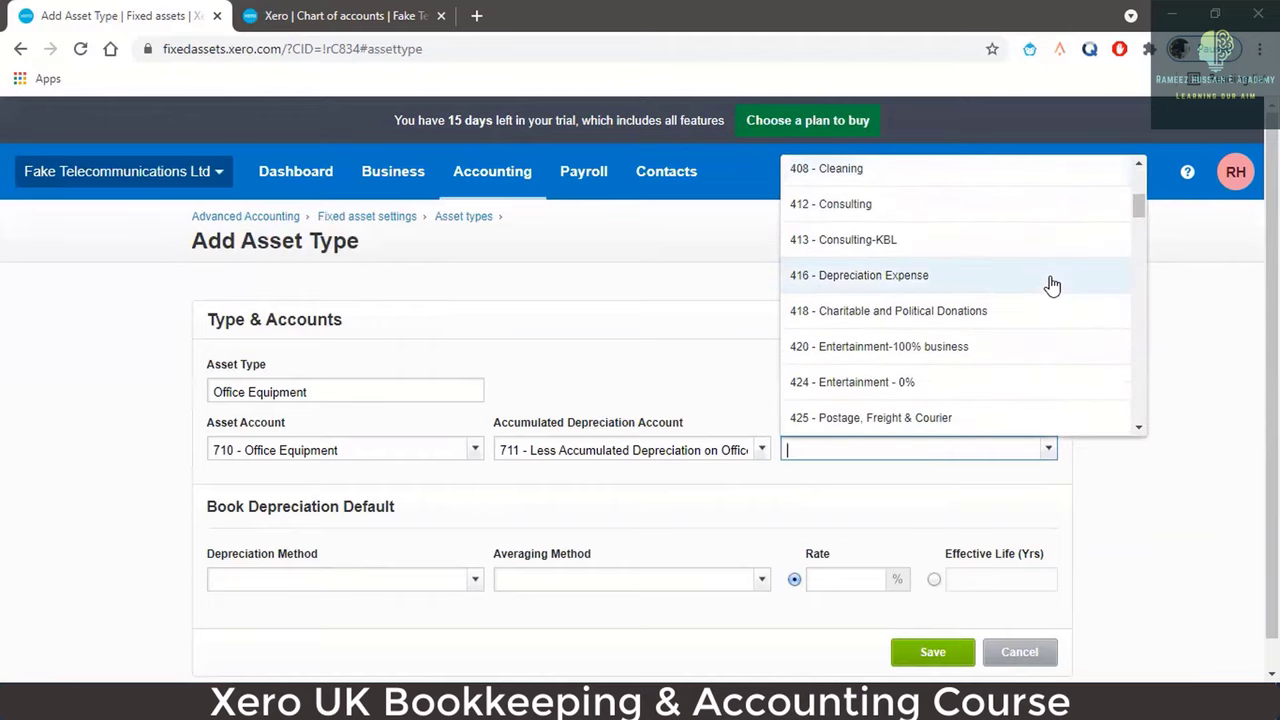
pyautogui.scroll(-3, 1052, 286)
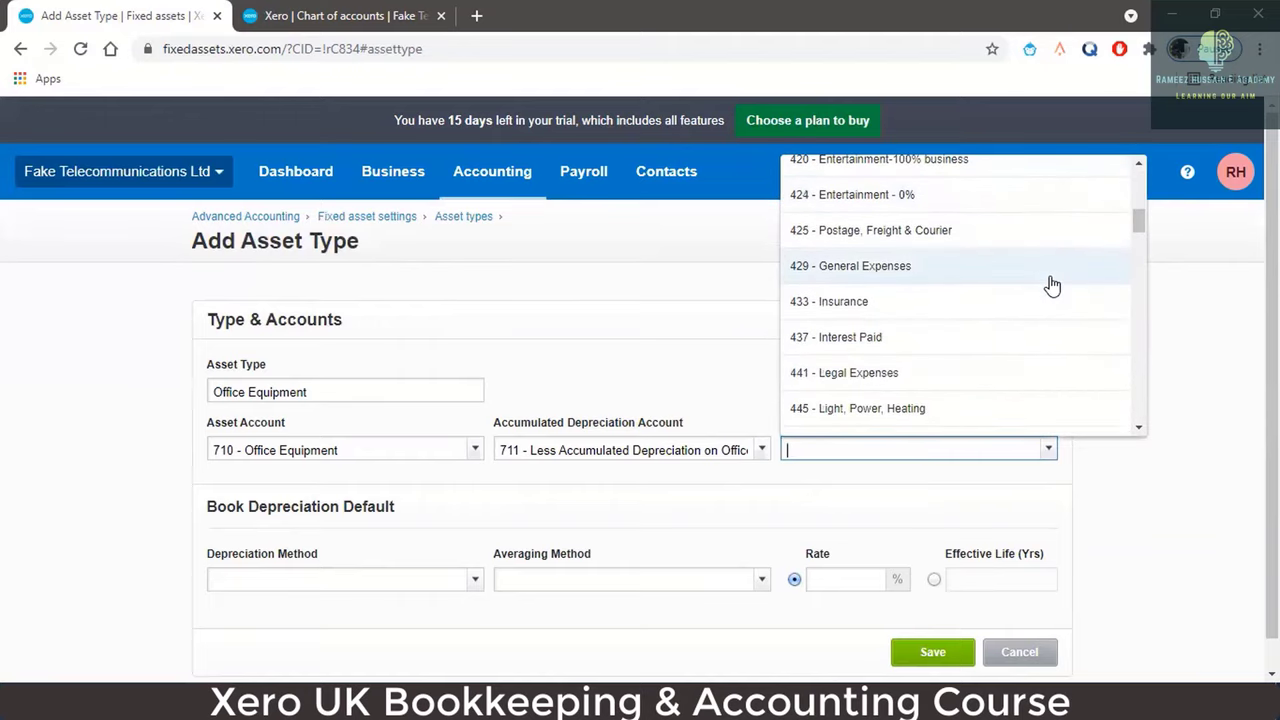
pyautogui.scroll(3, 1052, 286)
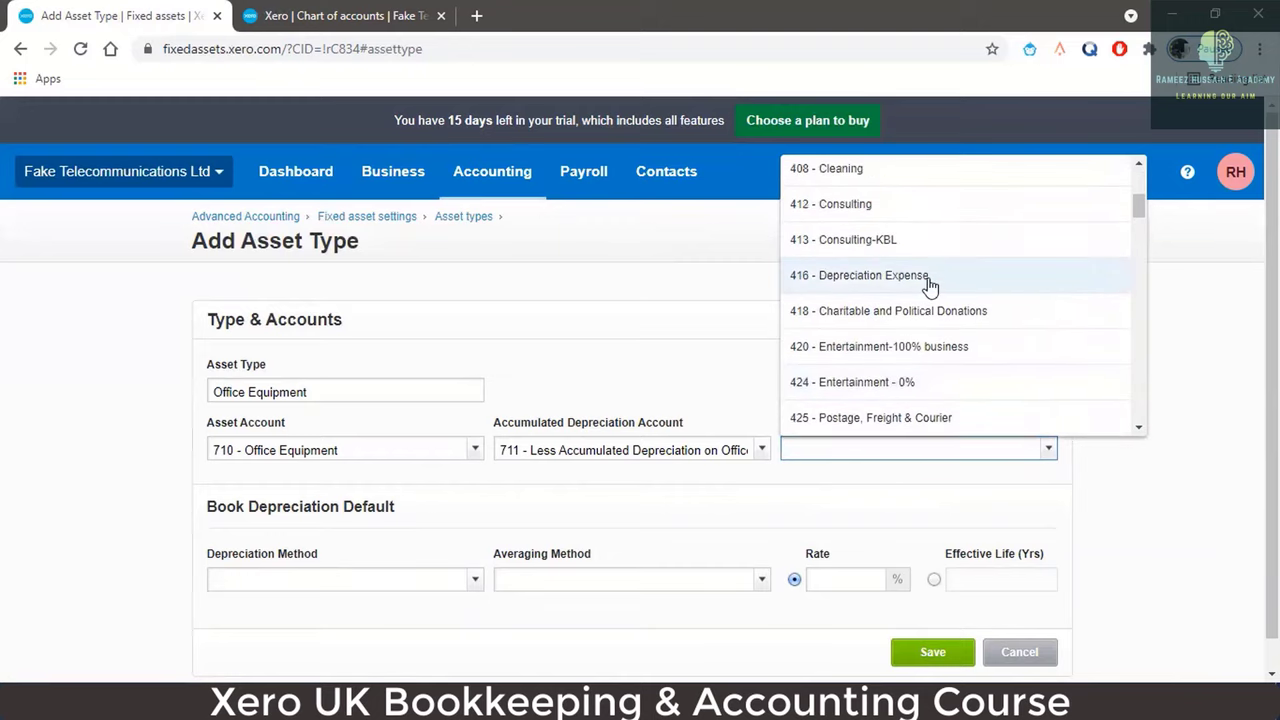
pyautogui.click(933, 285)
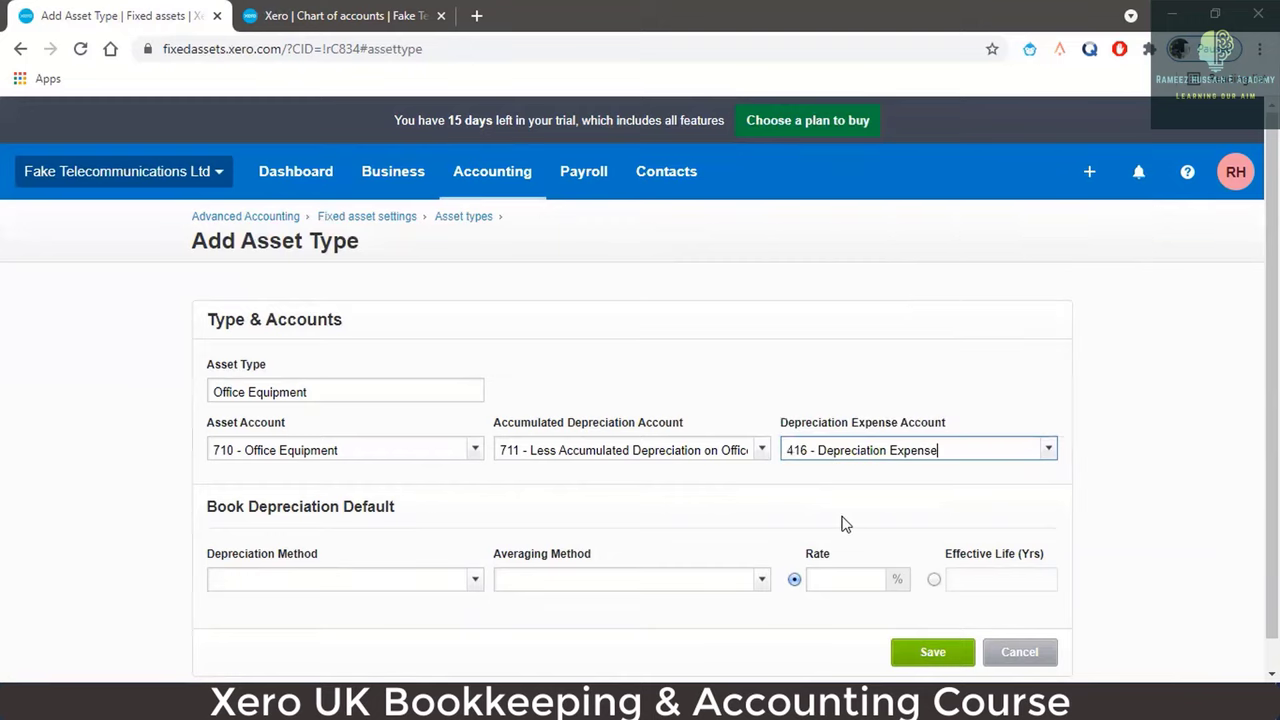
# Step: Give Office Equipment Reducing Balance, Actual Days averaging and a 40% rate, then save
pyautogui.click(401, 575)
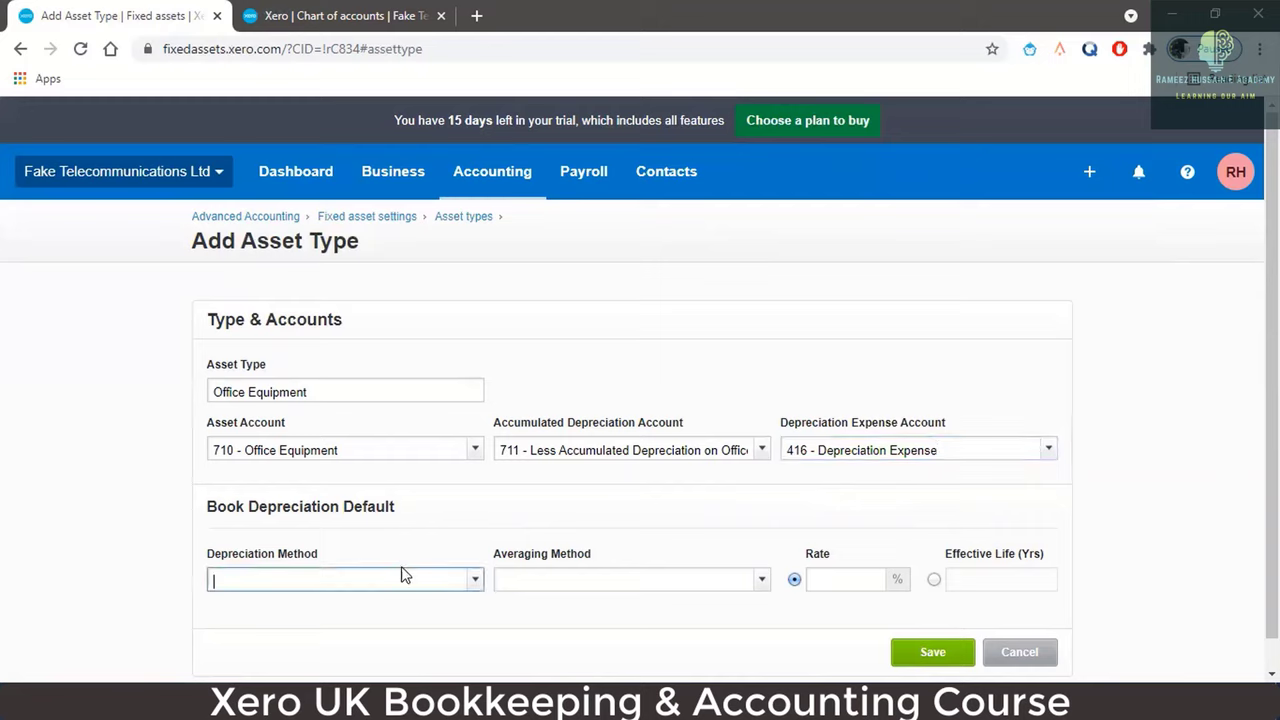
pyautogui.click(475, 590)
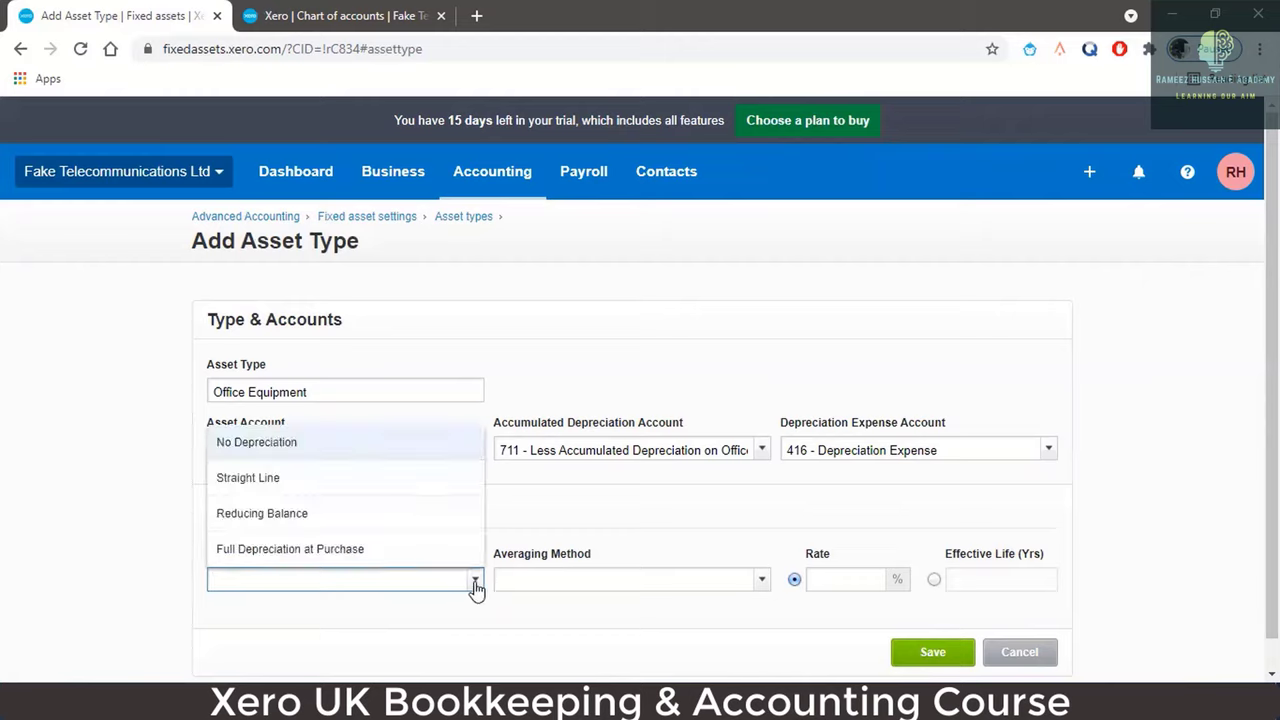
pyautogui.click(389, 515)
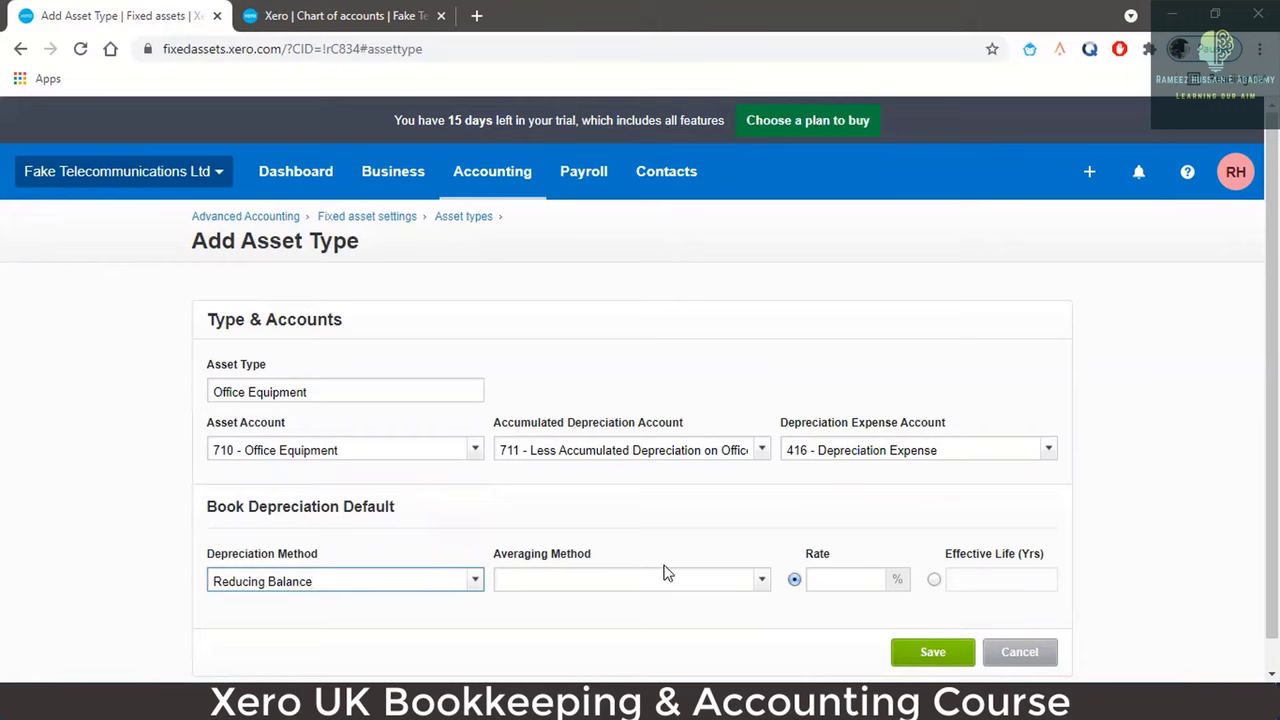
pyautogui.click(734, 576)
pyautogui.click(760, 580)
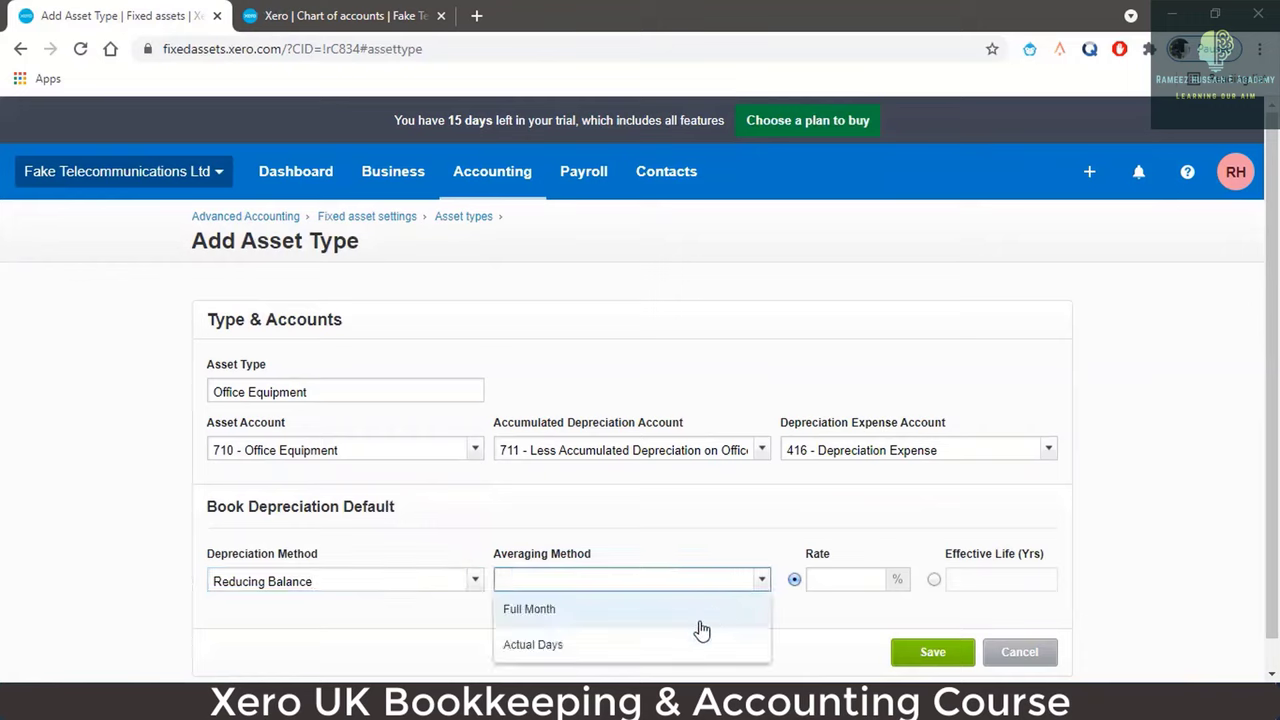
pyautogui.click(690, 645)
pyautogui.click(829, 584)
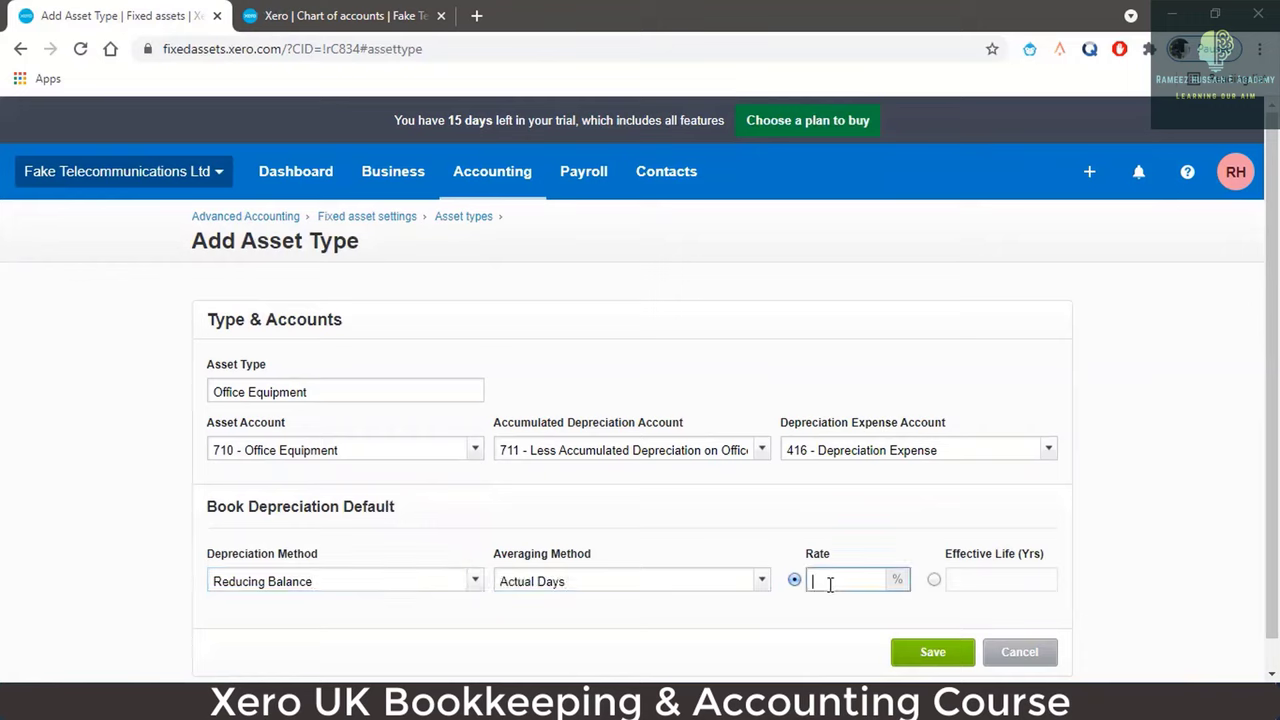
pyautogui.write('40')
pyautogui.click(754, 612)
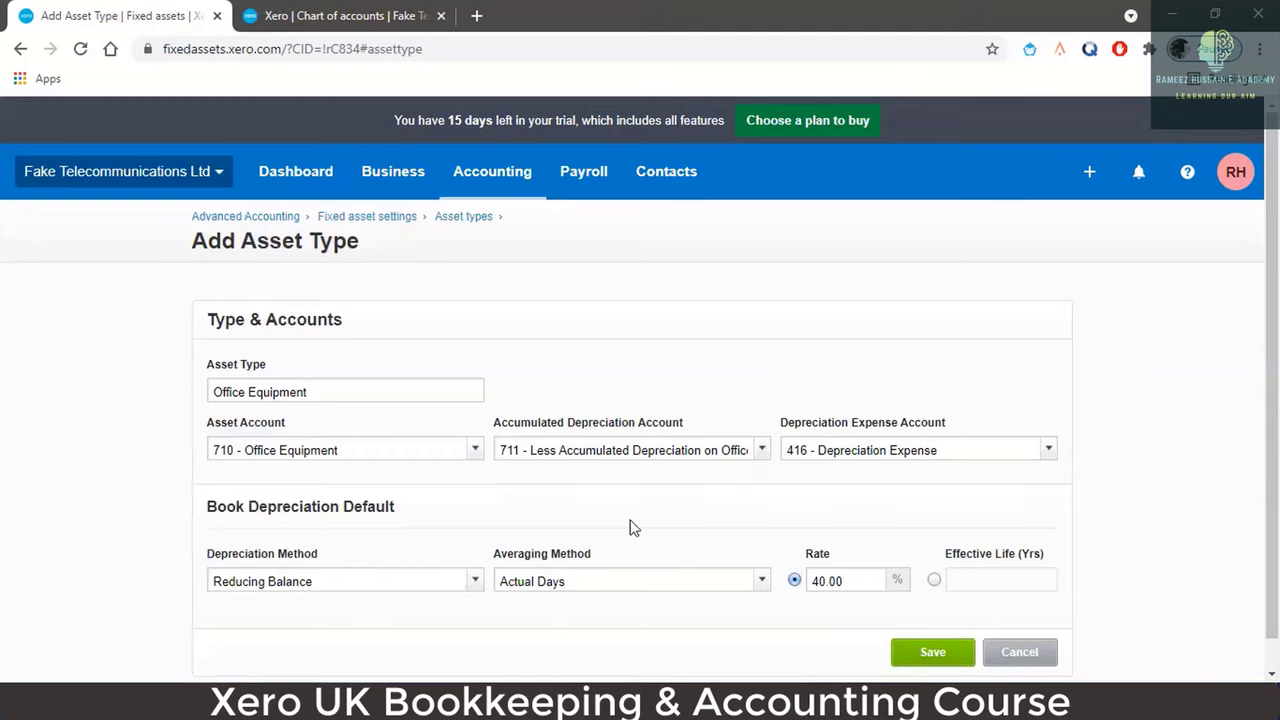
pyautogui.click(932, 653)
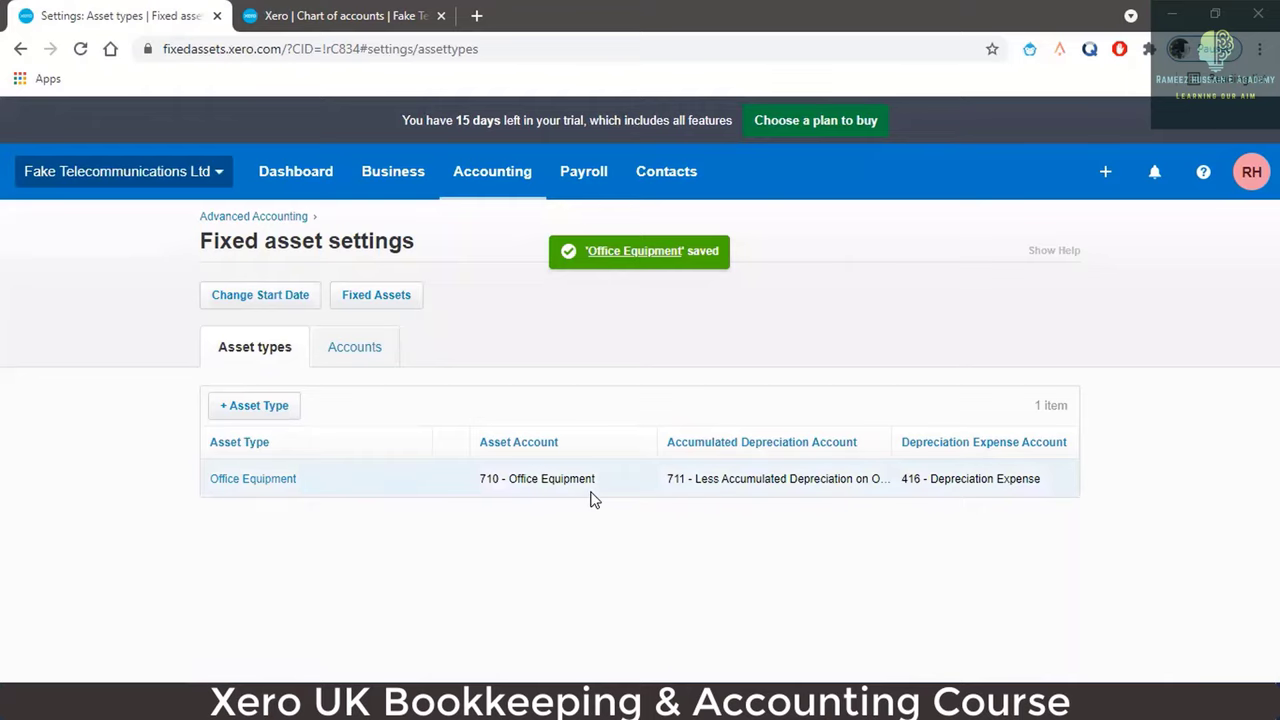
# Step: Add asset type Computer Equipment with accounts 720, 721 and 416 - Depreciation Expense
pyautogui.click(279, 421)
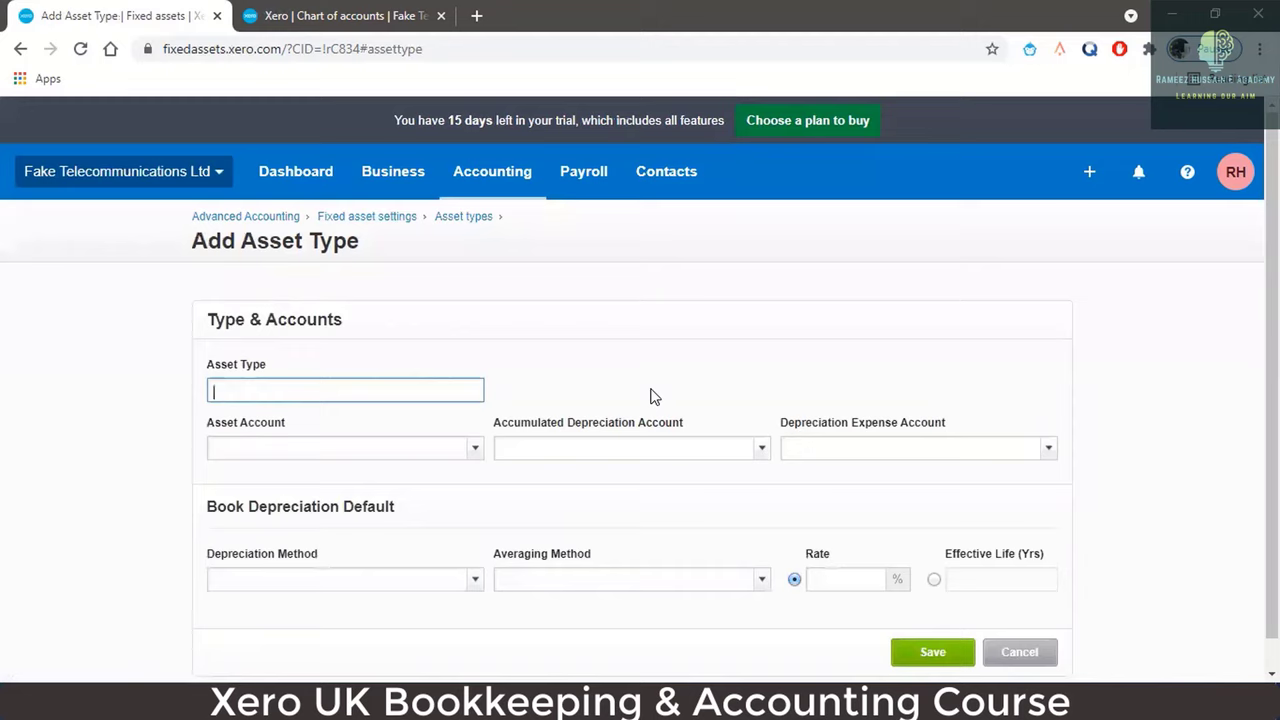
pyautogui.write('Computer Equipment')
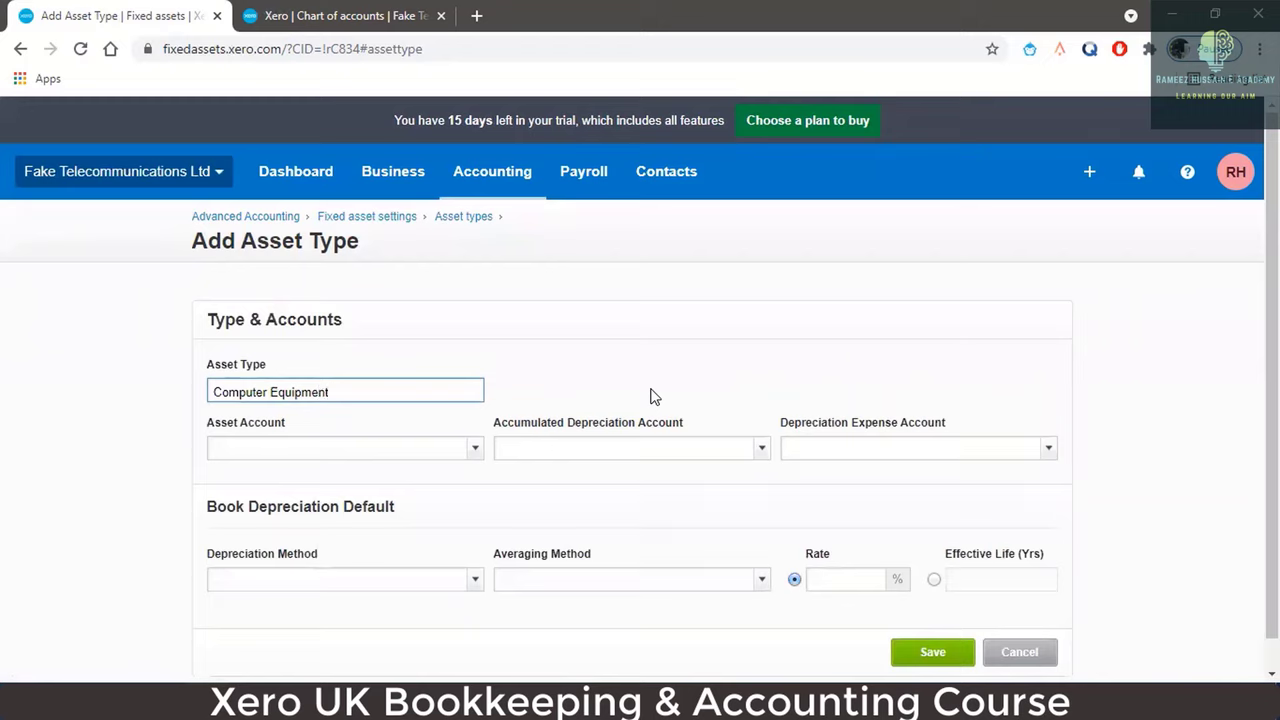
pyautogui.click(389, 447)
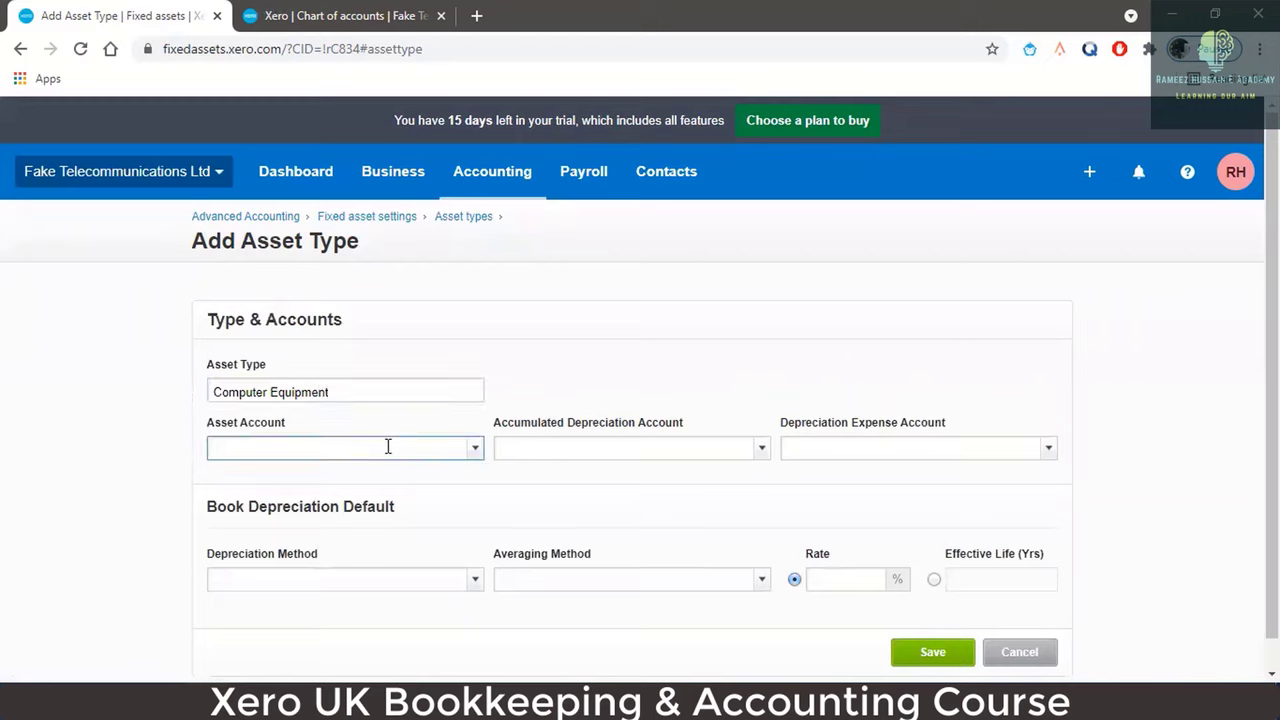
pyautogui.click(476, 452)
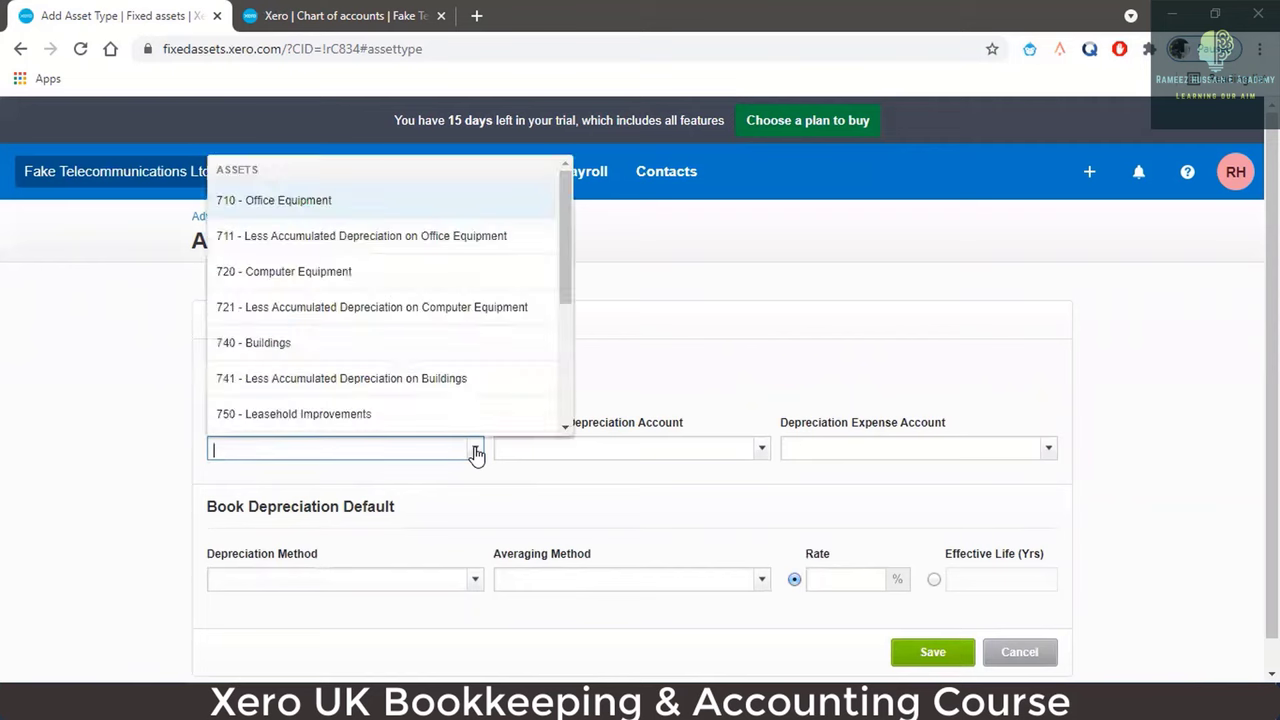
pyautogui.click(366, 283)
pyautogui.click(762, 452)
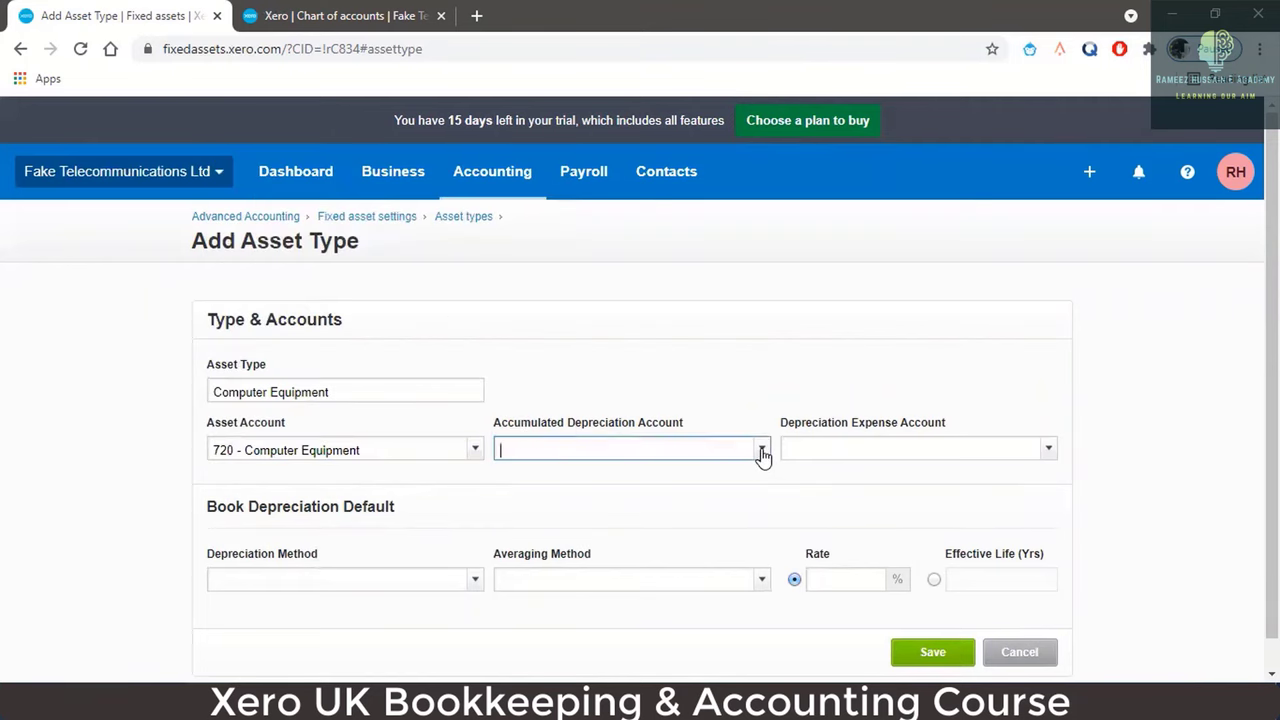
pyautogui.click(636, 306)
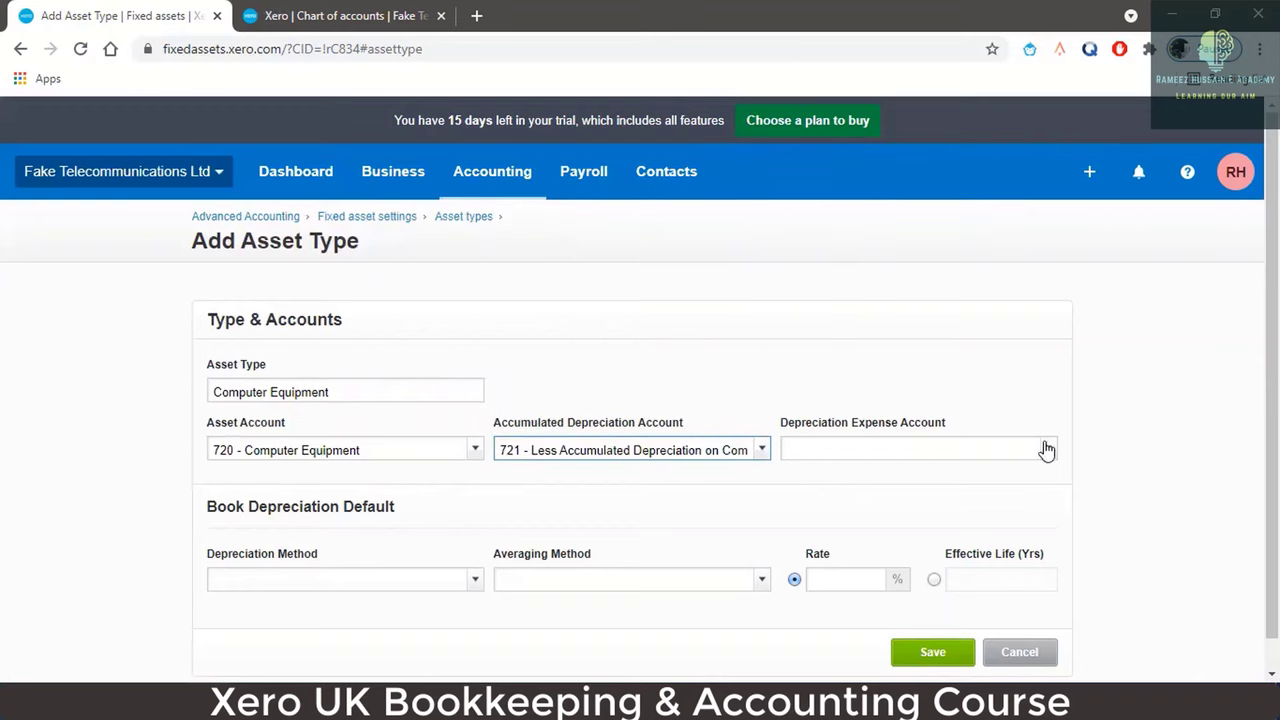
pyautogui.click(1047, 450)
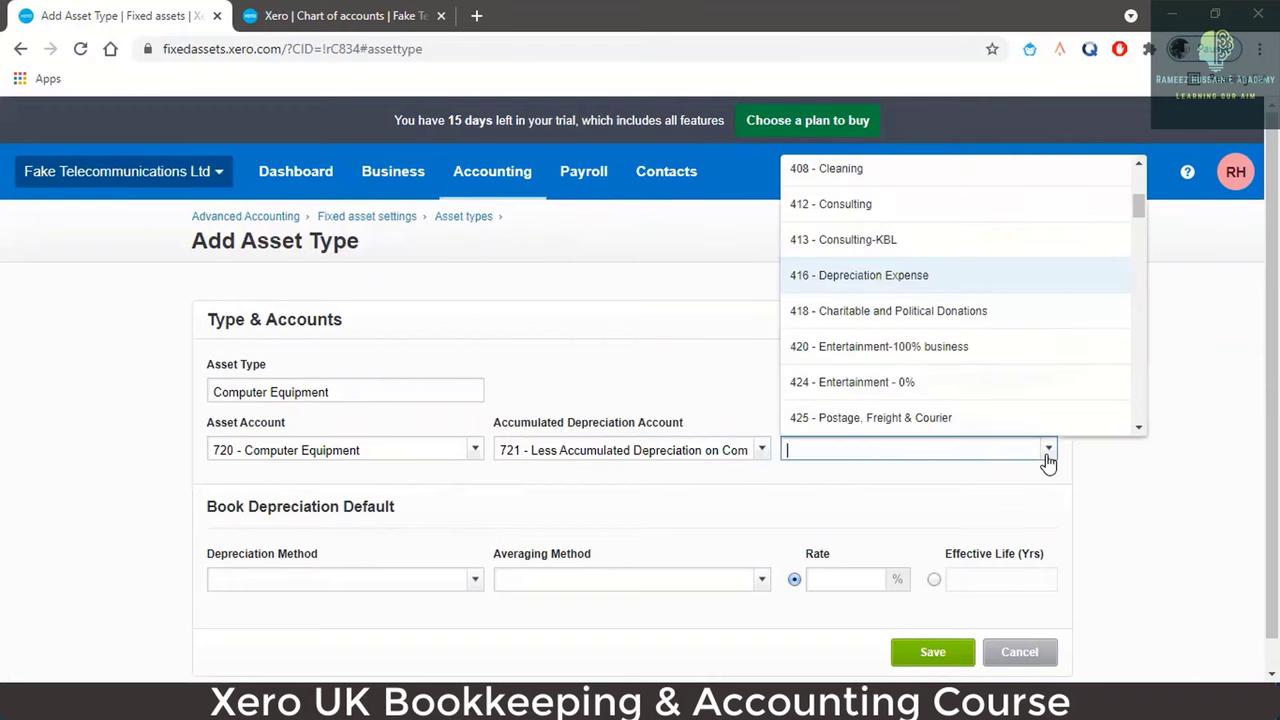
pyautogui.click(897, 280)
# Step: Set Reducing Balance, Actual Days averaging and 40% rate, then save Computer Equipment
pyautogui.scroll(-1, 528, 456)
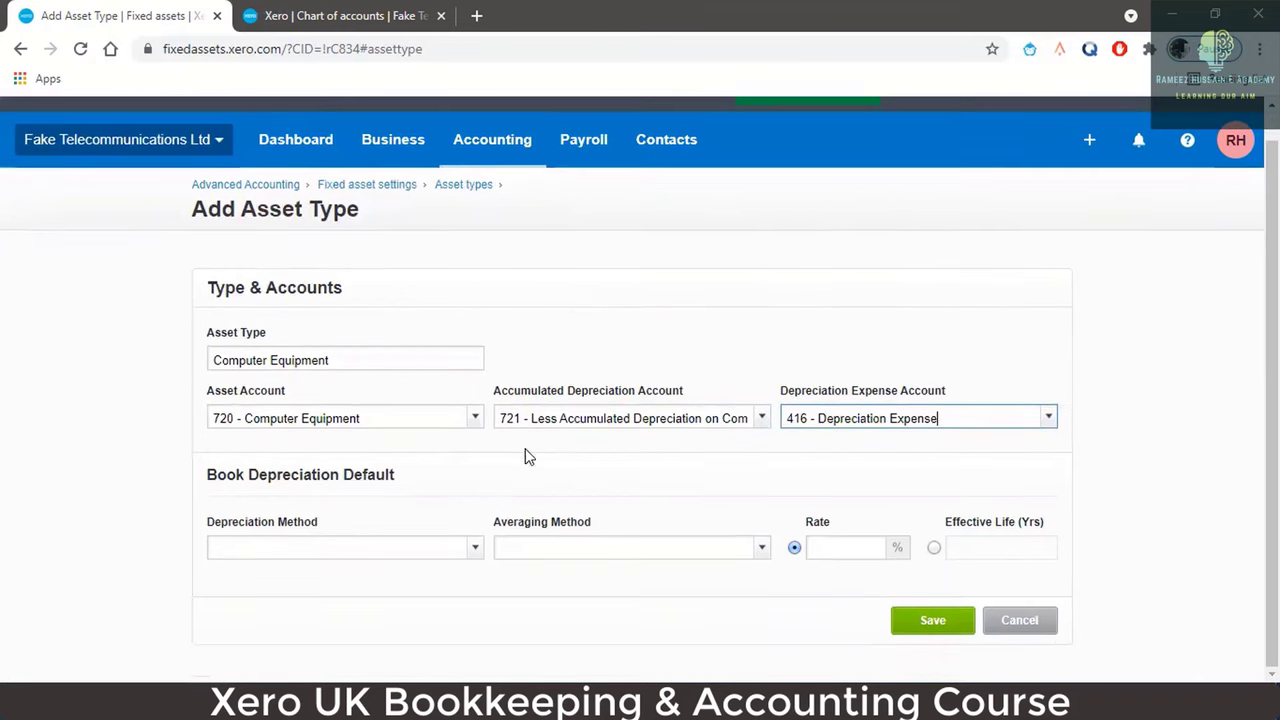
pyautogui.click(474, 552)
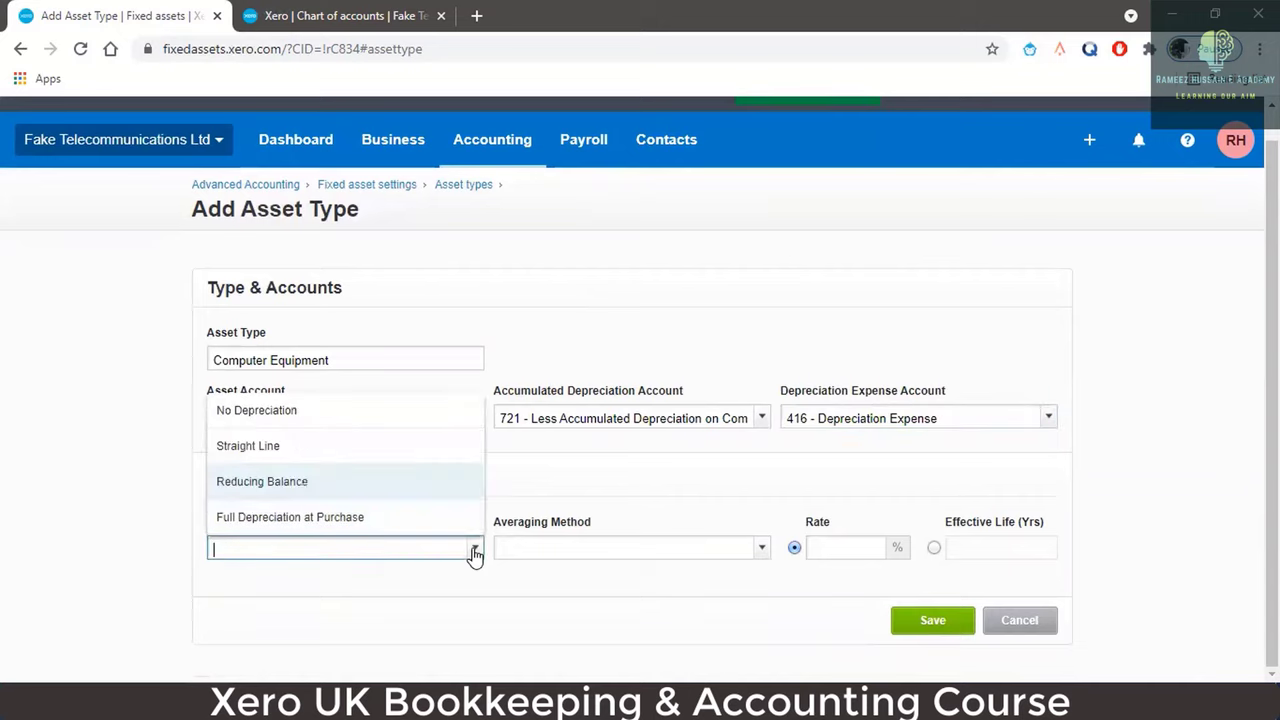
pyautogui.click(410, 484)
pyautogui.click(760, 550)
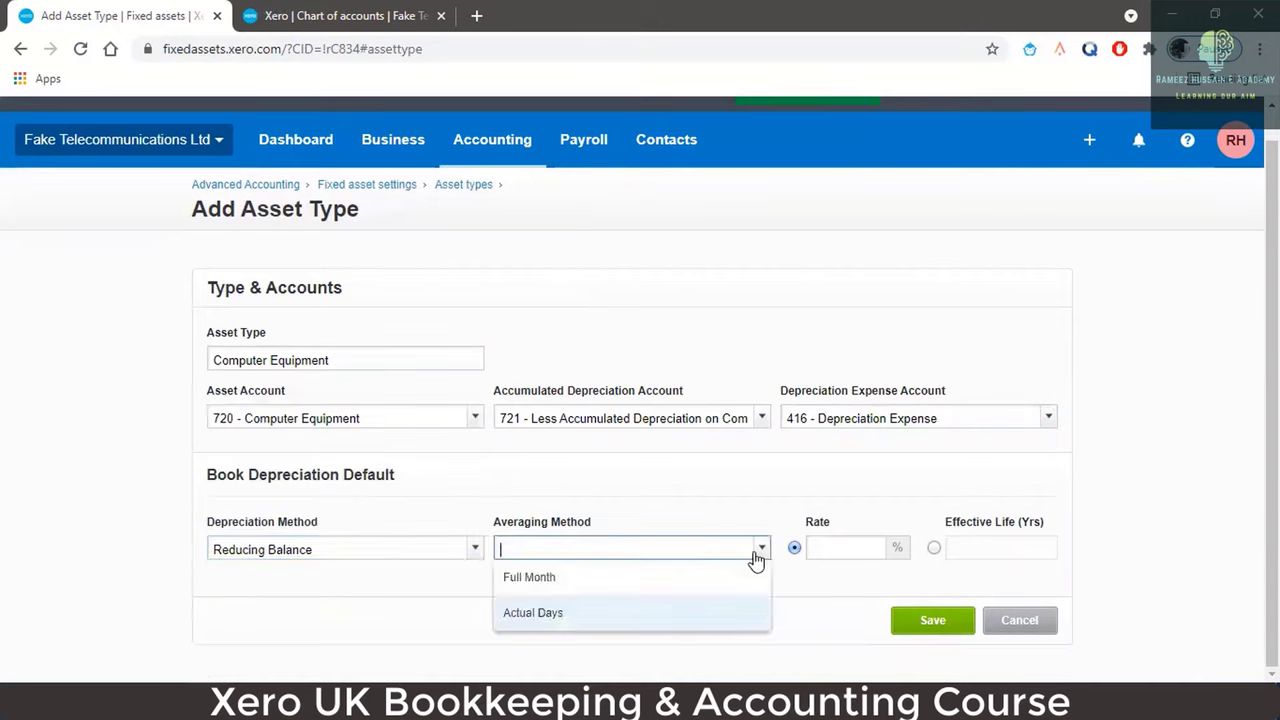
pyautogui.click(662, 624)
pyautogui.click(867, 550)
pyautogui.write('40')
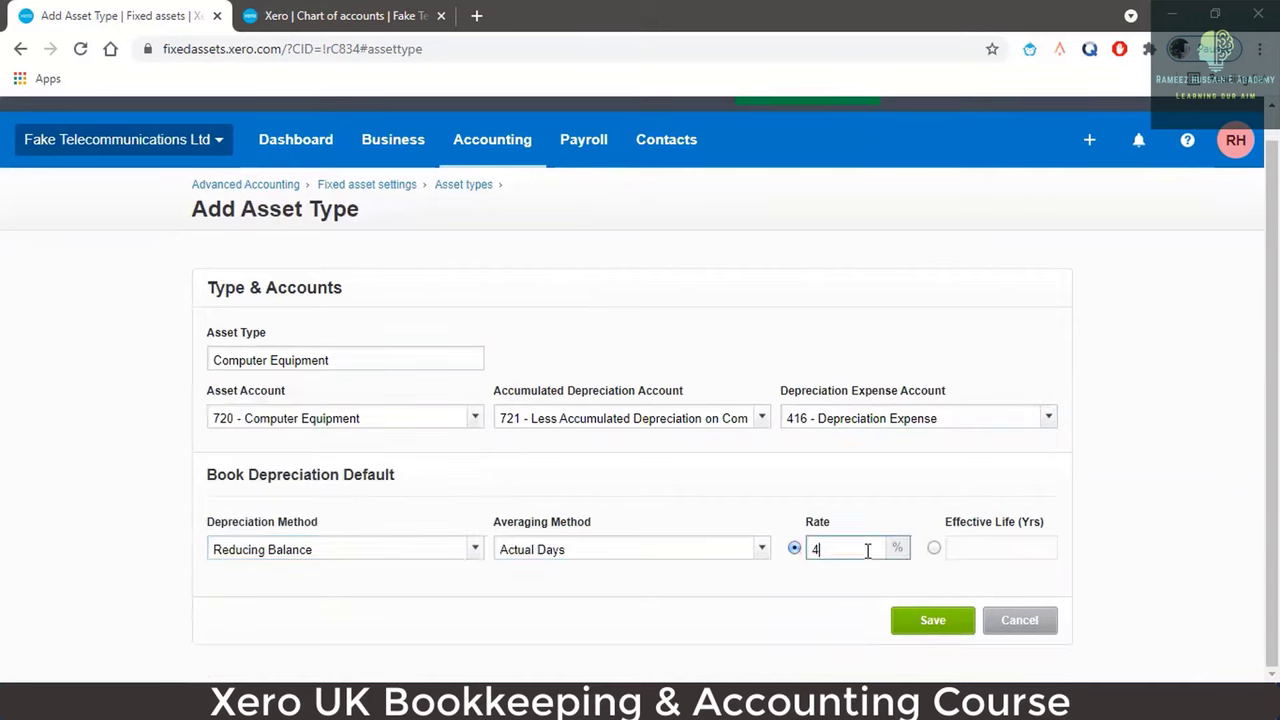
pyautogui.click(933, 636)
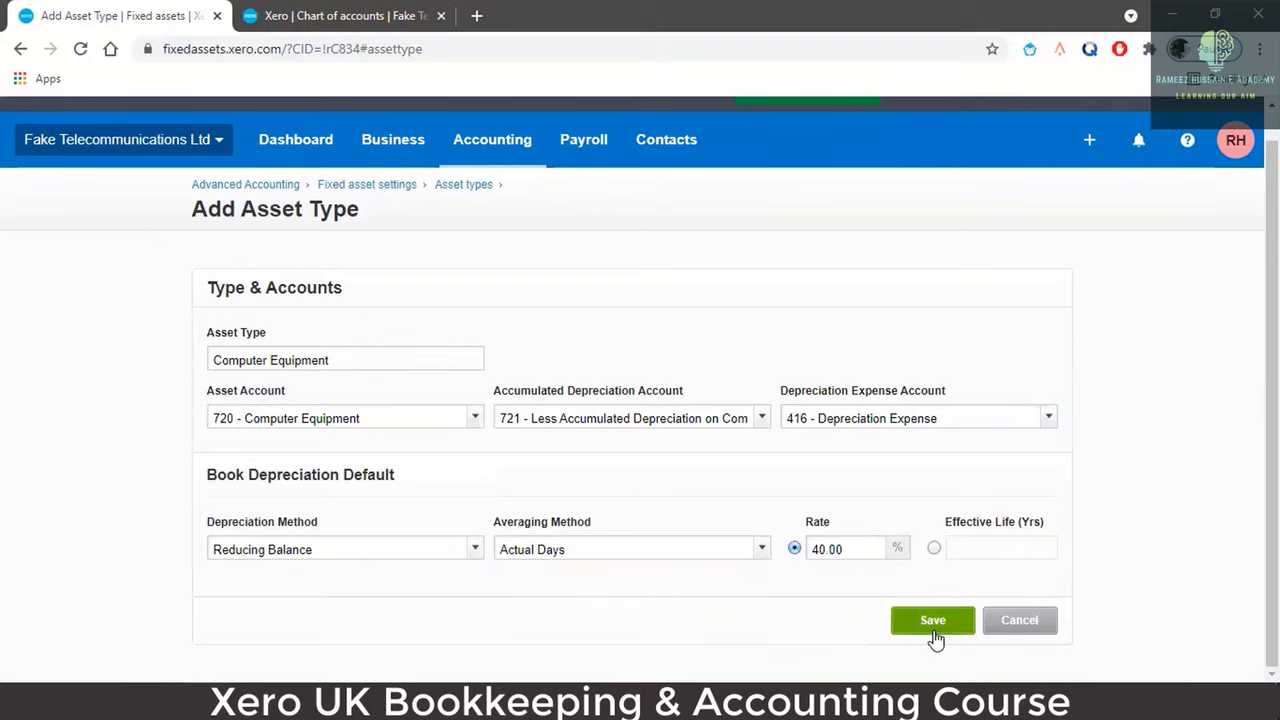
pyautogui.click(933, 620)
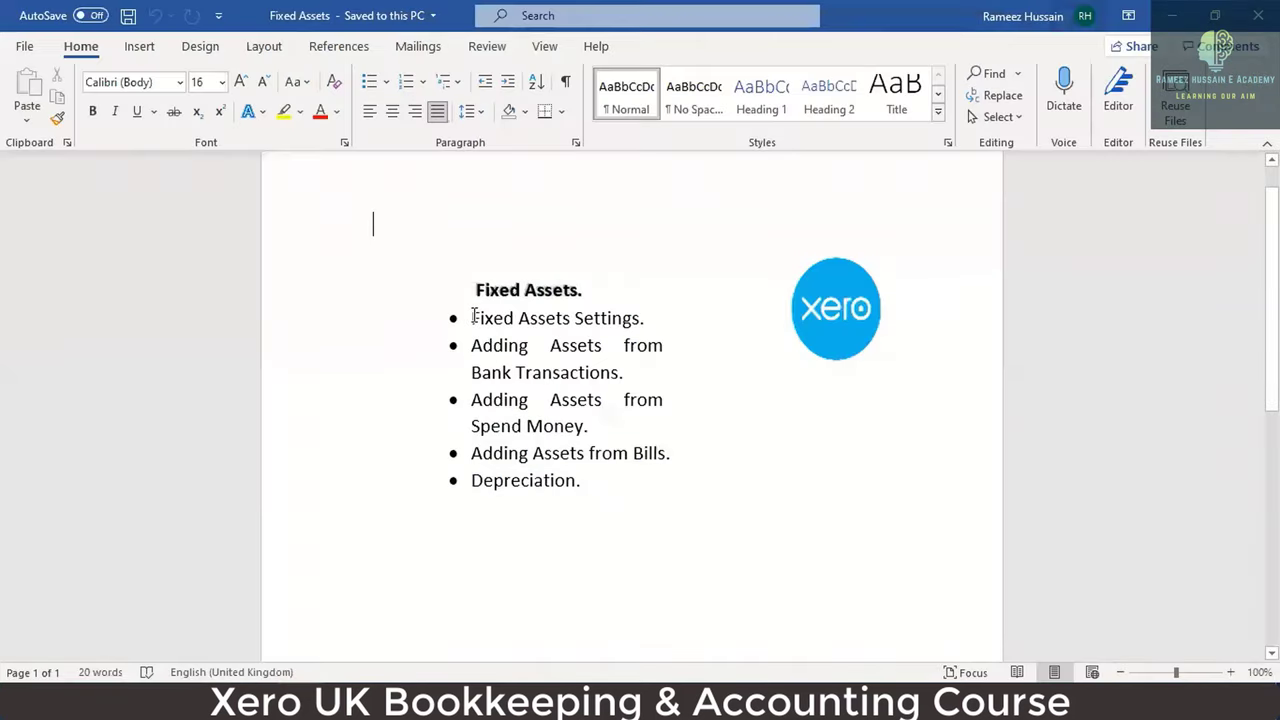
# Step: Highlight the 'Fixed Assets Settings.' line in yellow in Word, then switch back to Chrome
pyautogui.moveTo(473, 317); pyautogui.dragTo(650, 316)
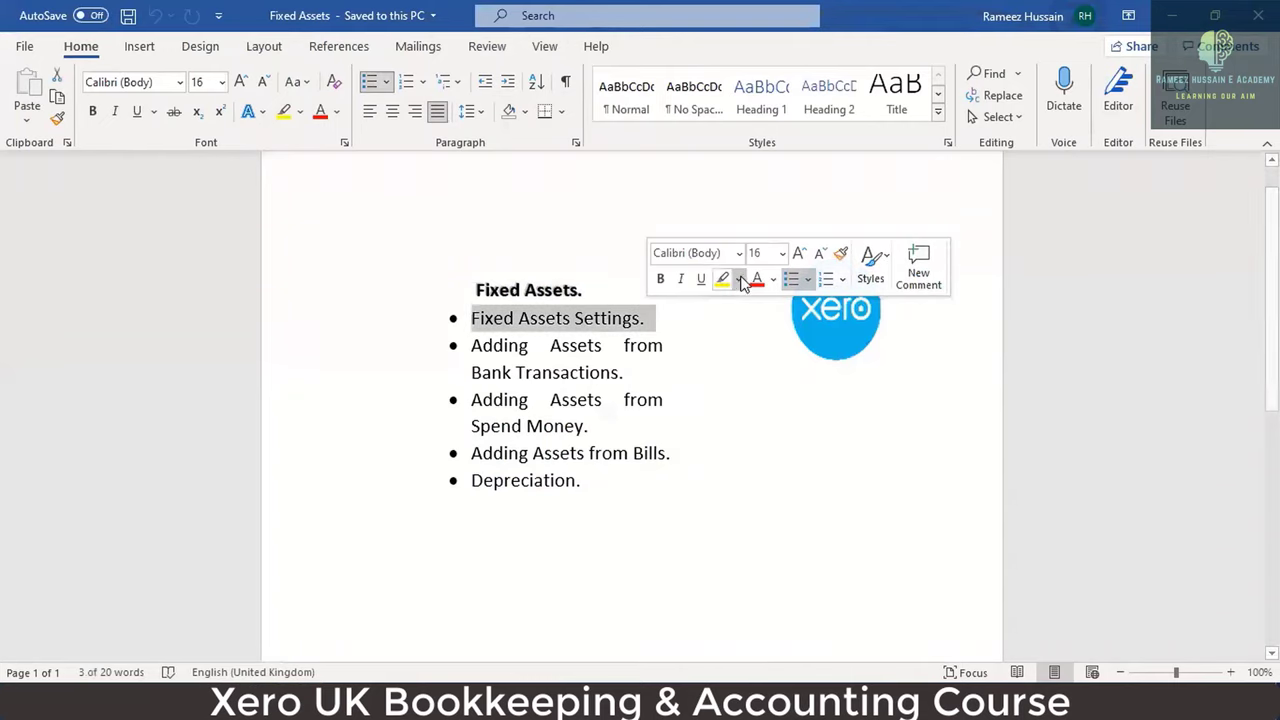
pyautogui.click(722, 280)
pyautogui.click(663, 346)
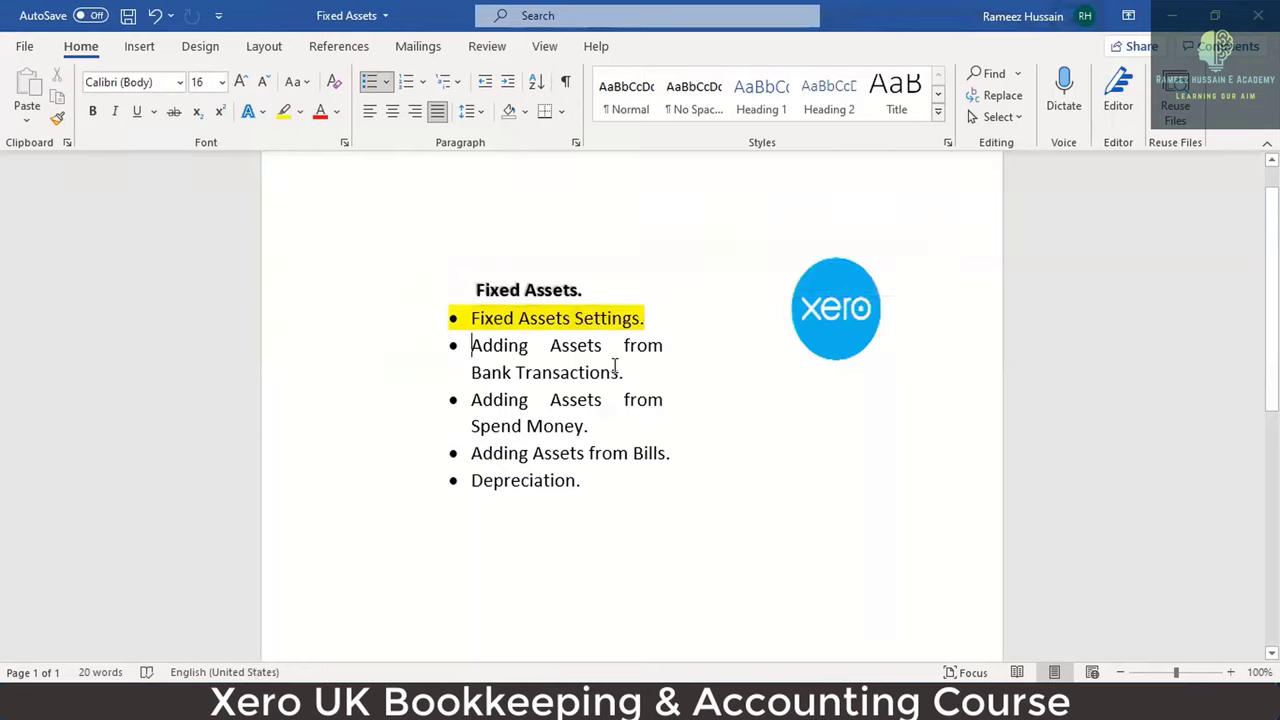
pyautogui.hotkey('alt', 'Tab')
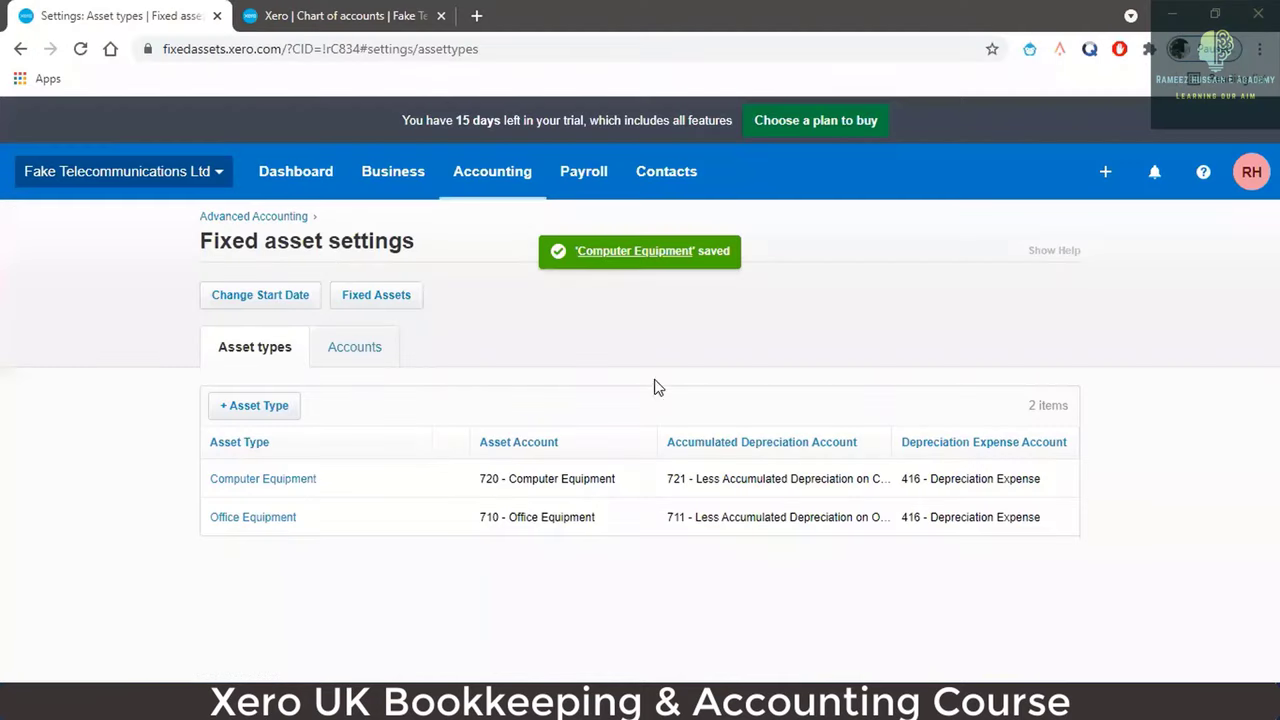
# Step: Close the Chart of accounts tab and open Demo Company (UK)'s Business Bank Account statements
pyautogui.click(395, 16)
pyautogui.click(441, 16)
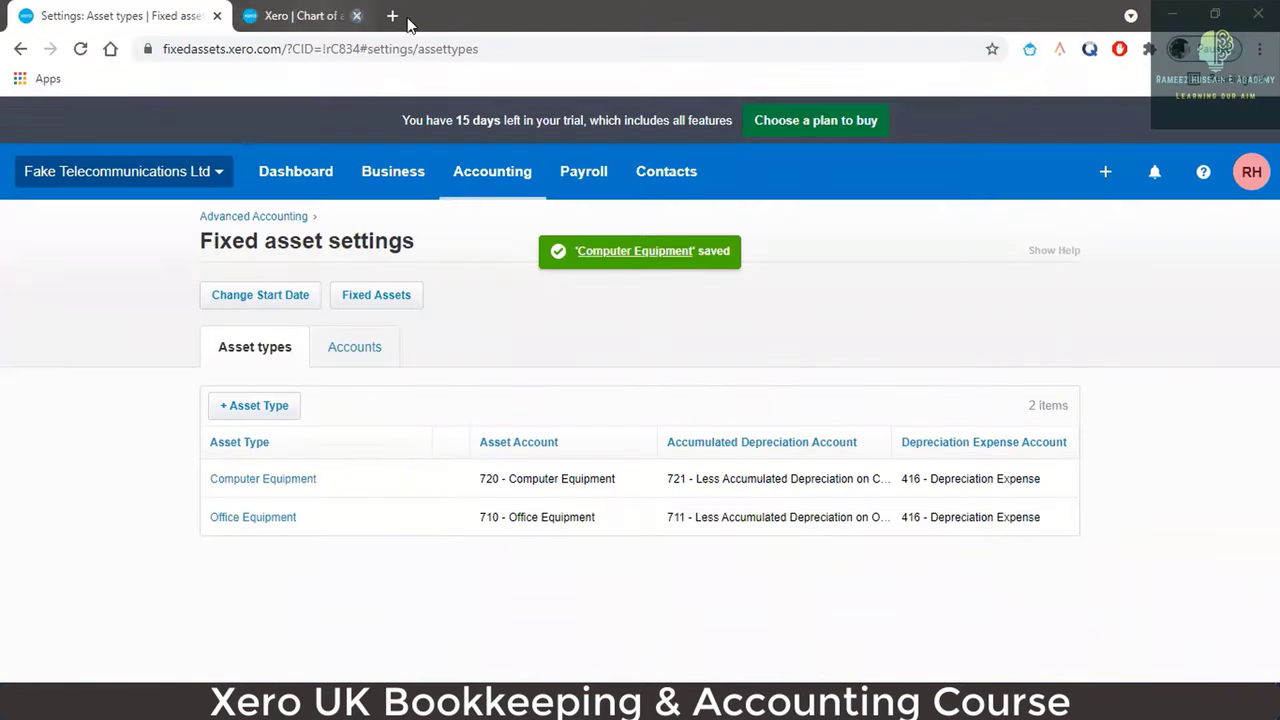
pyautogui.click(219, 174)
pyautogui.click(147, 477)
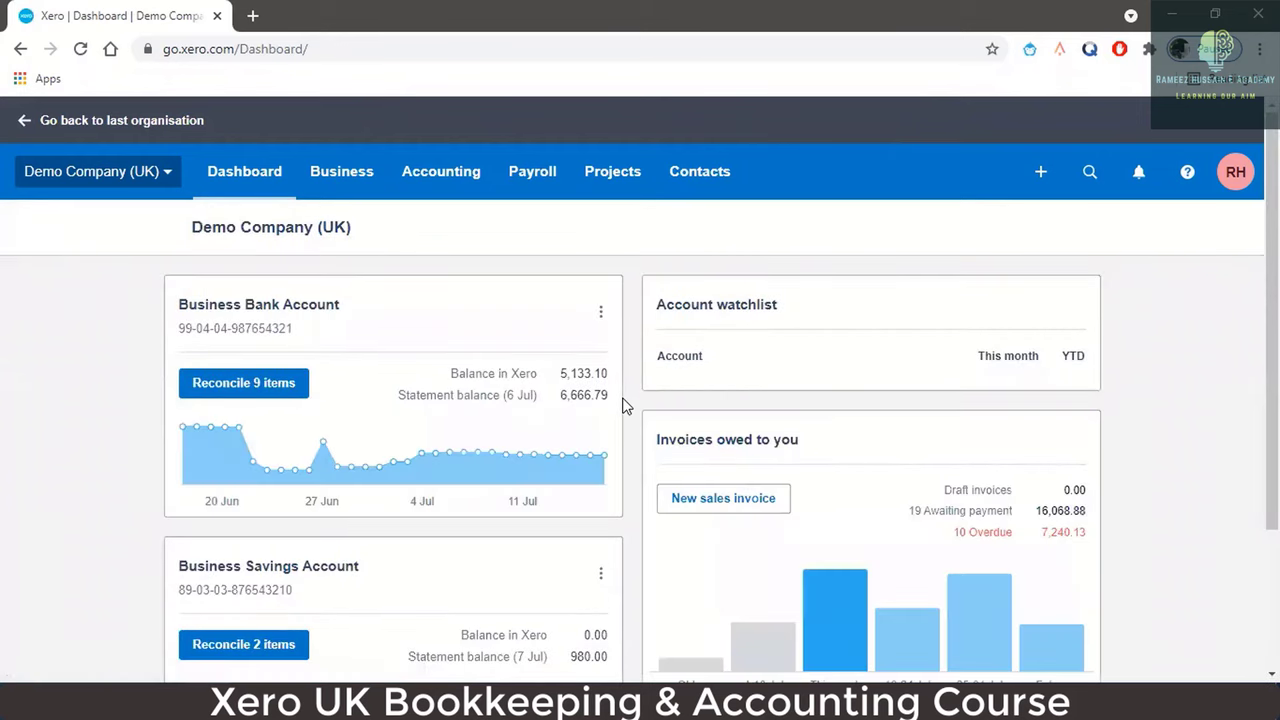
pyautogui.click(288, 307)
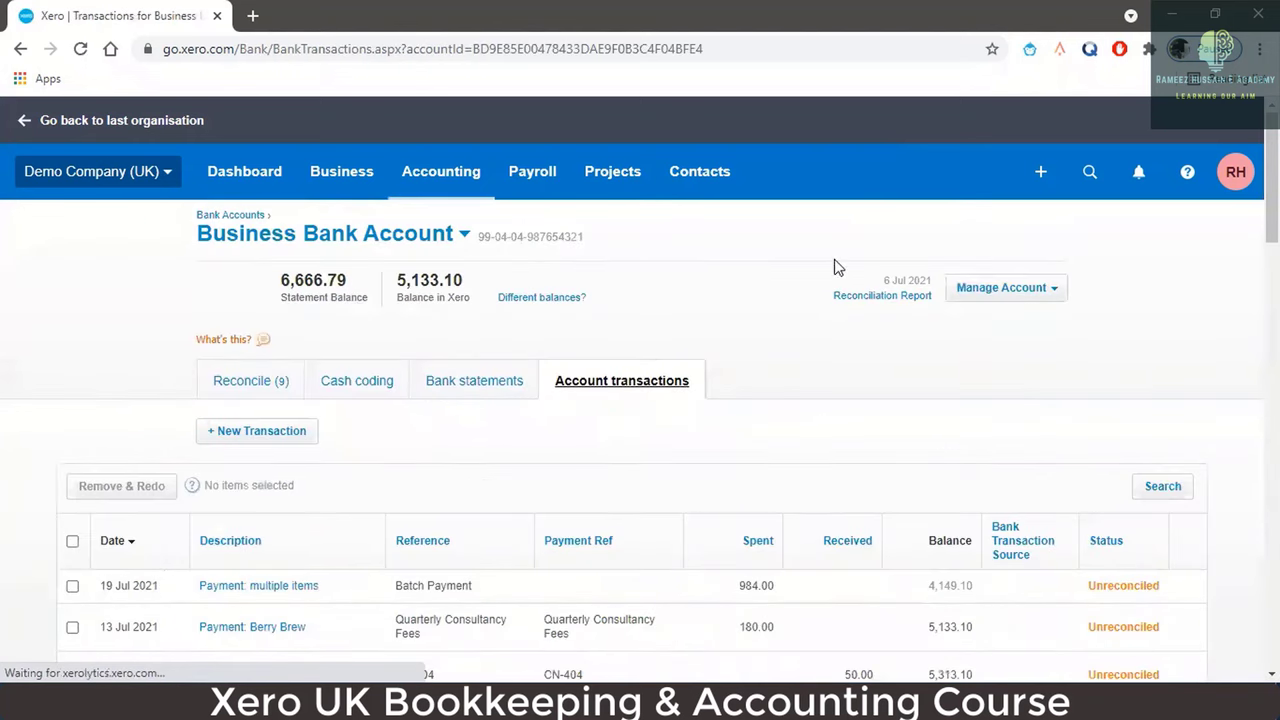
pyautogui.click(516, 390)
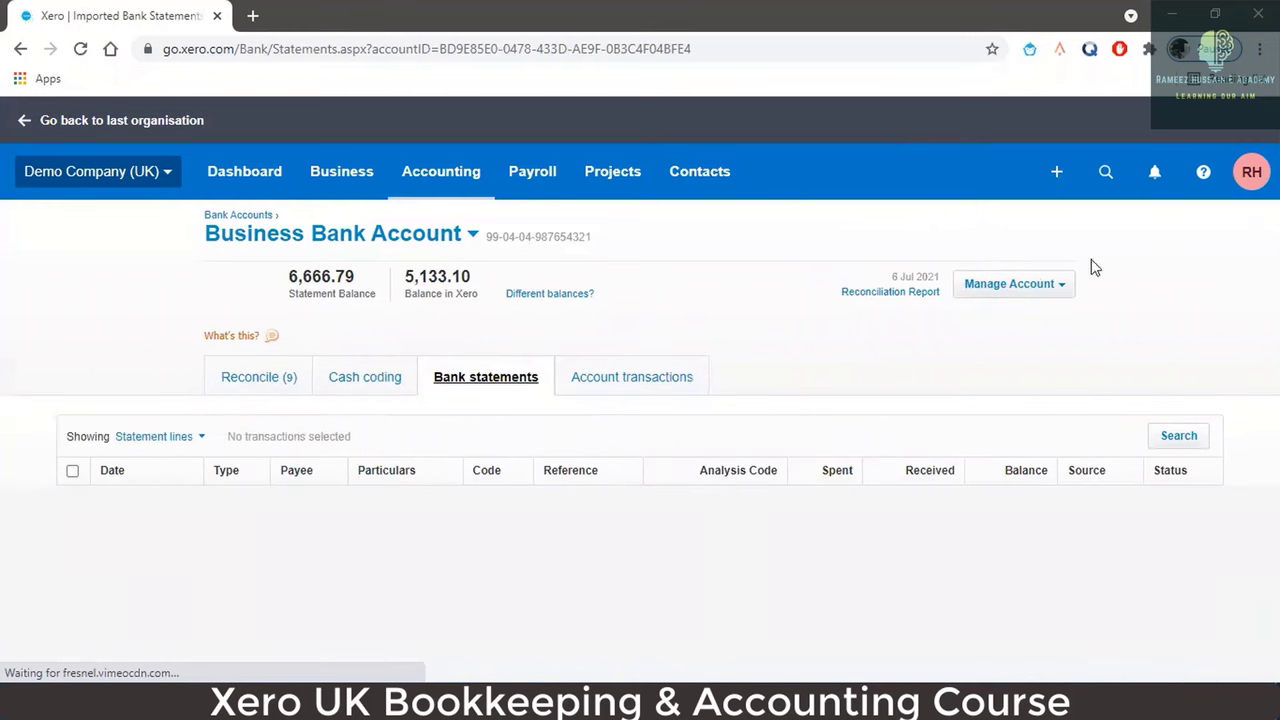
# Step: Download the CSV statement template from Import a Statement to the Desktop and open it
pyautogui.click(1028, 290)
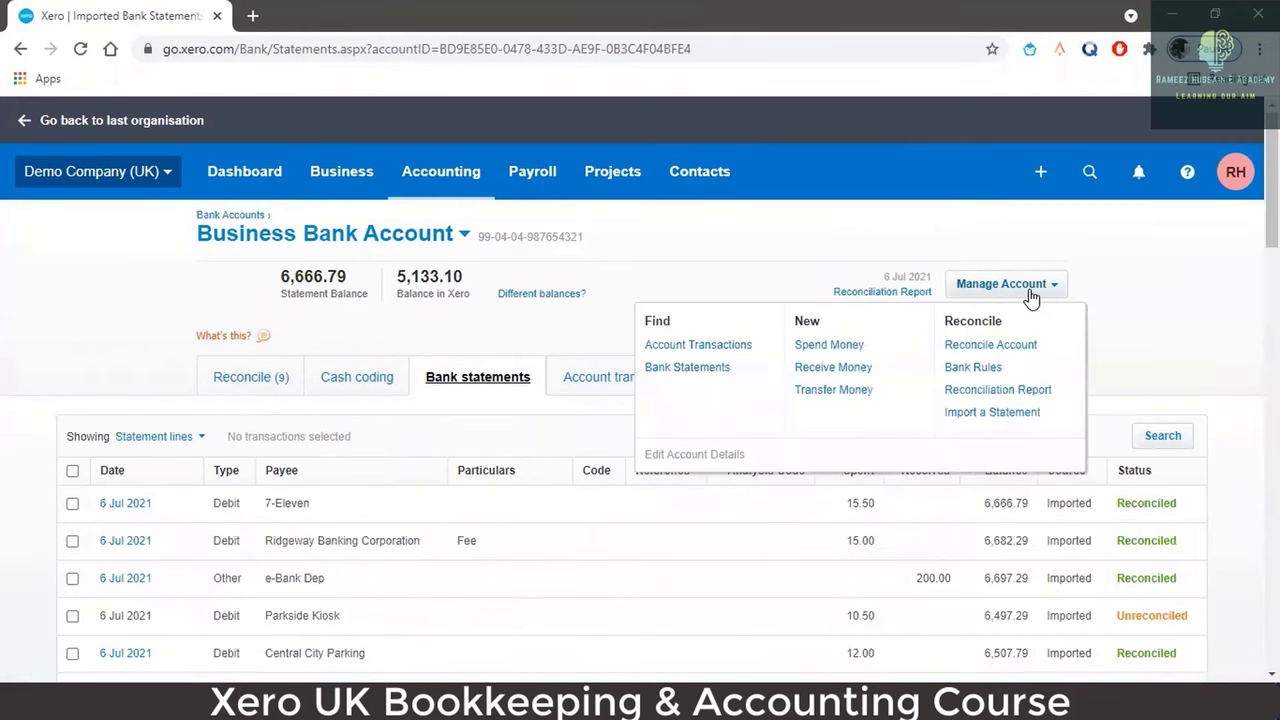
pyautogui.click(1006, 420)
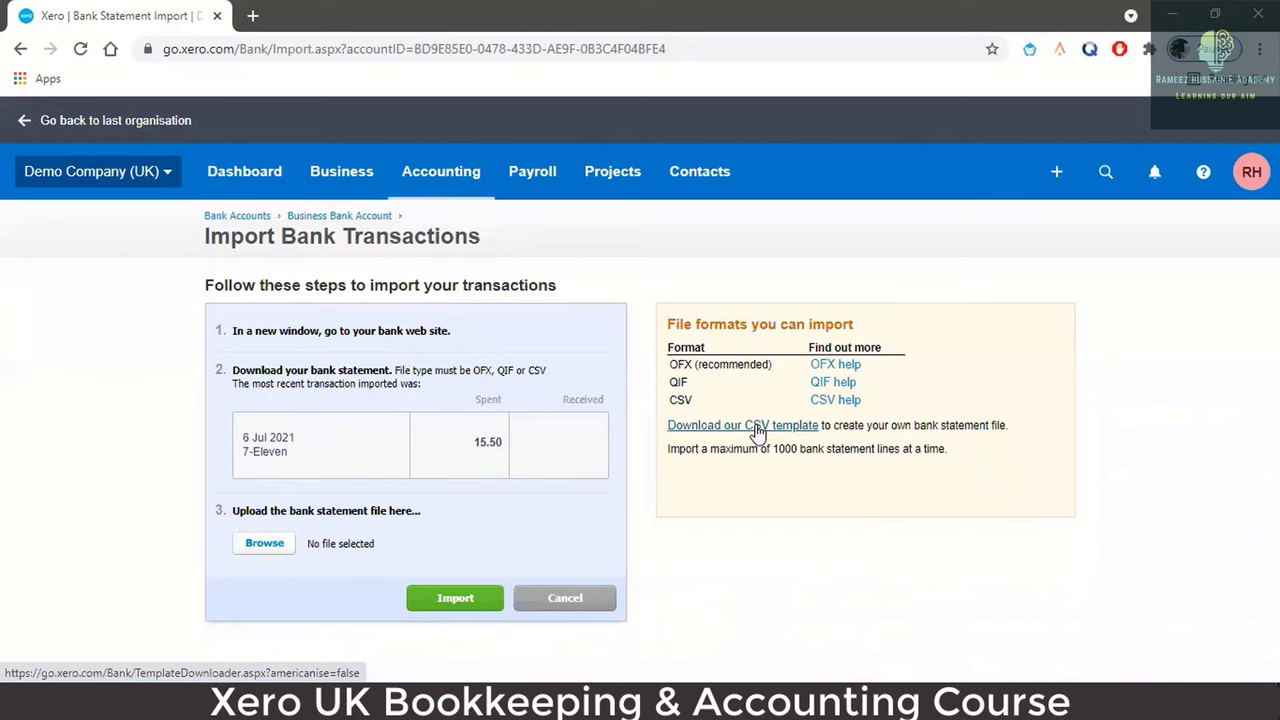
pyautogui.click(757, 430)
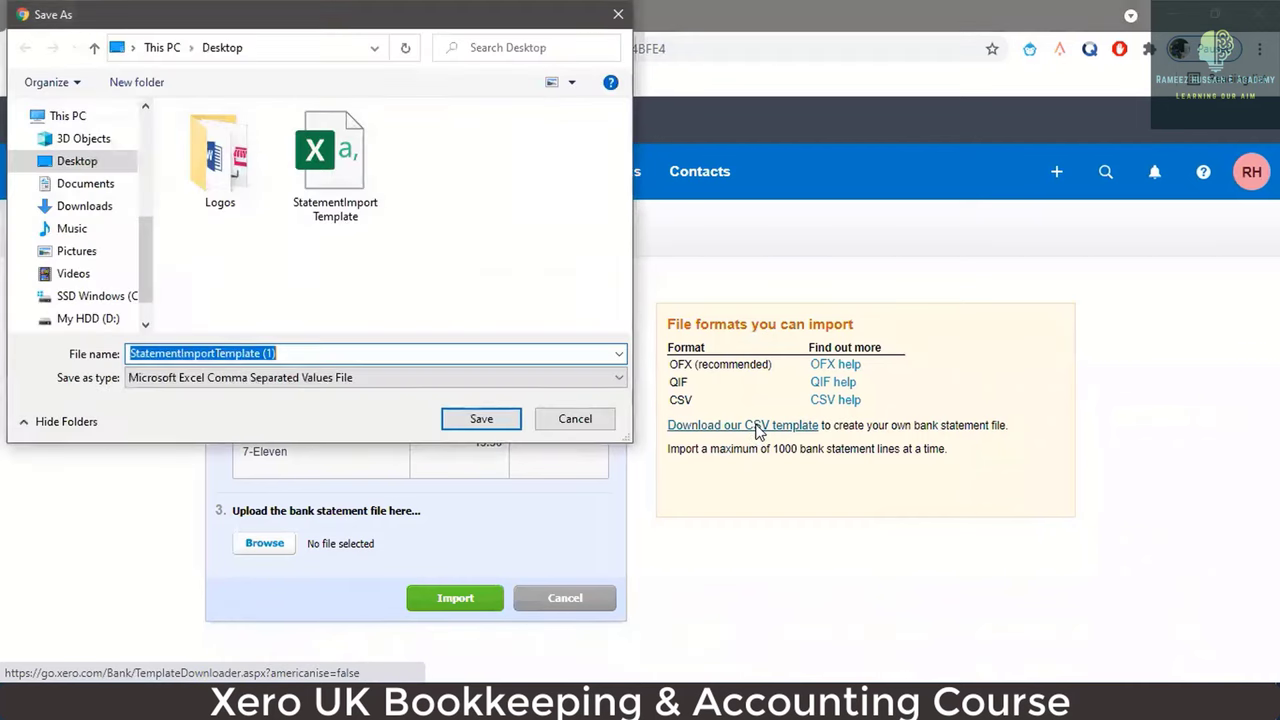
pyautogui.click(485, 418)
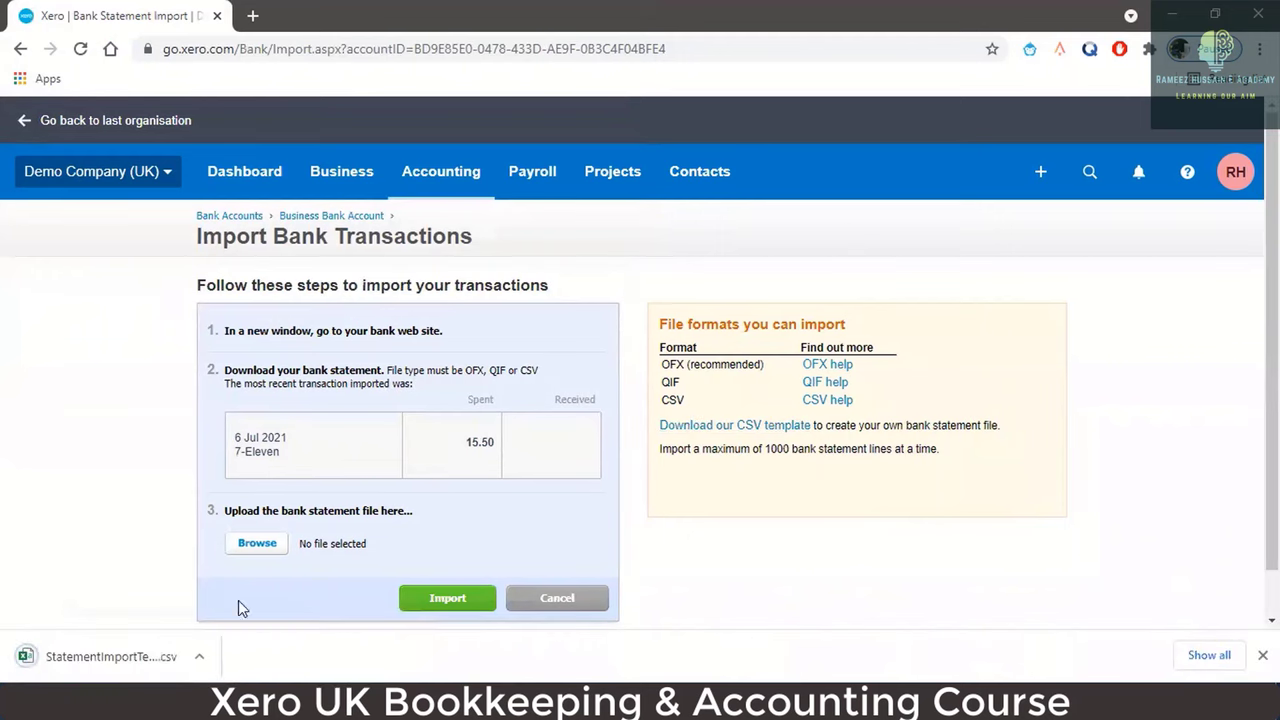
pyautogui.click(112, 657)
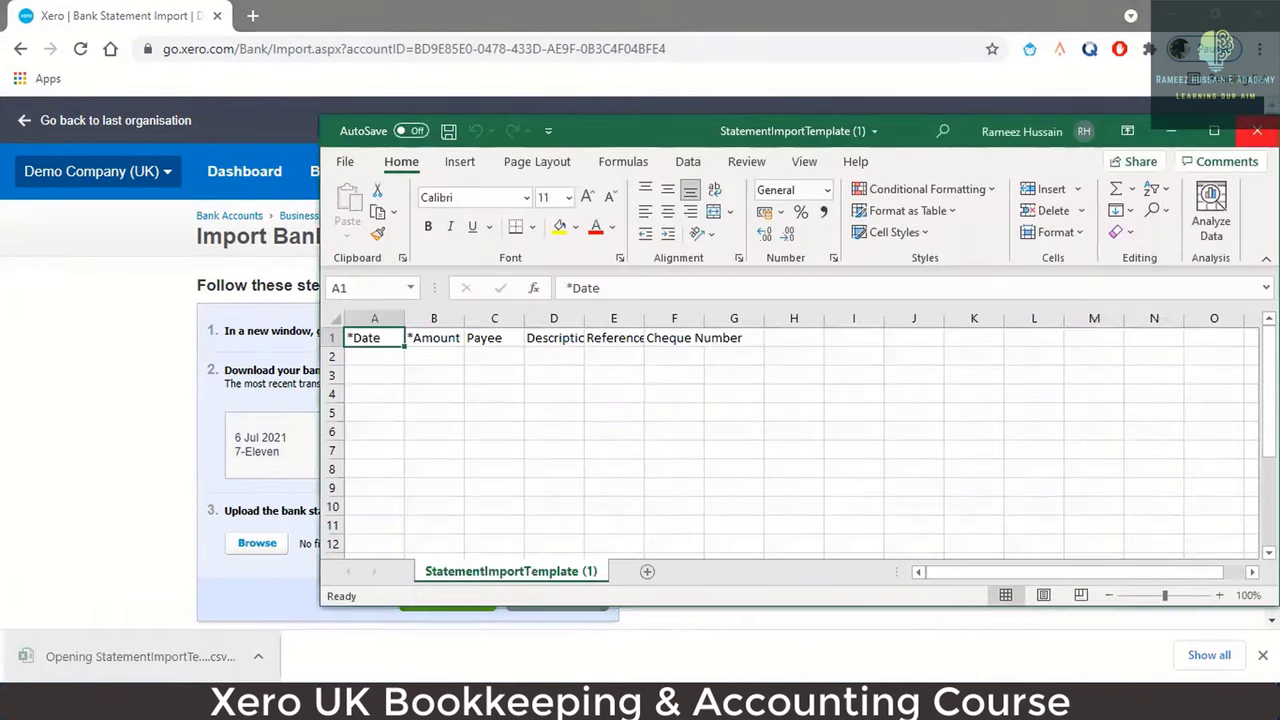
# Step: In the maximised sheet, enter date 01/08/2021 in A2 and amount -6000 in B2
pyautogui.click(1214, 131)
pyautogui.click(34, 241)
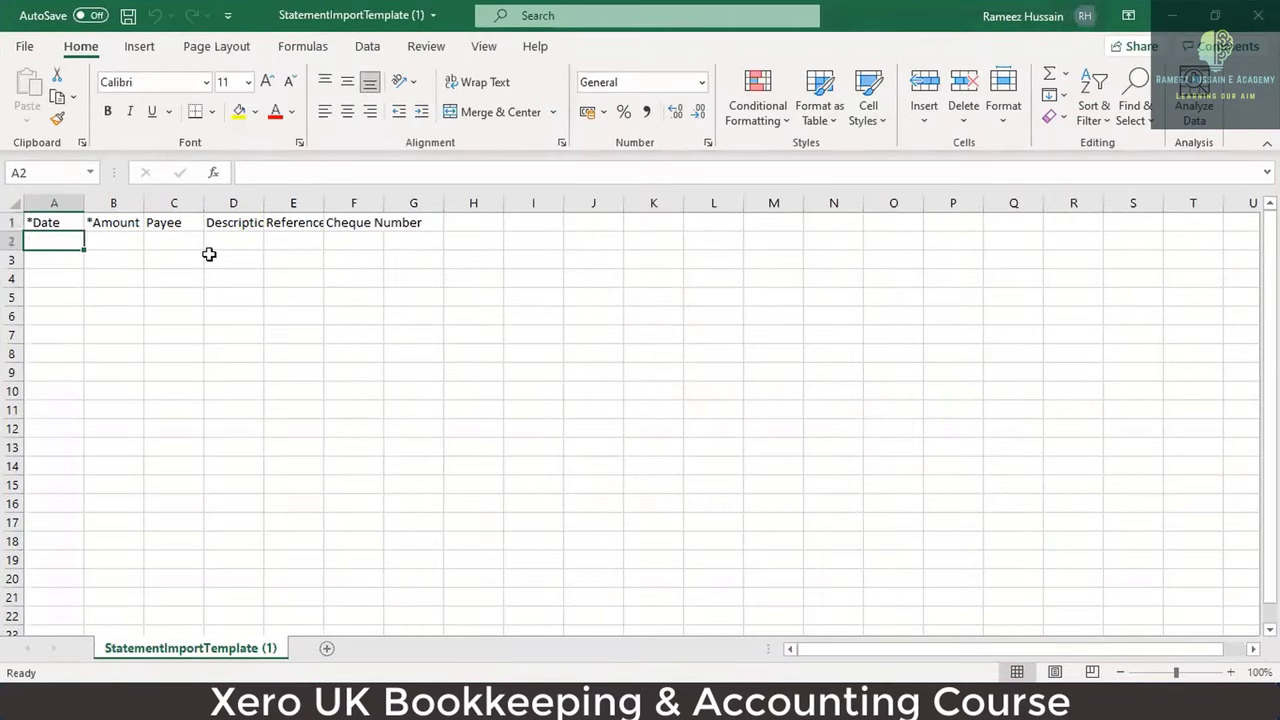
pyautogui.write('01/')
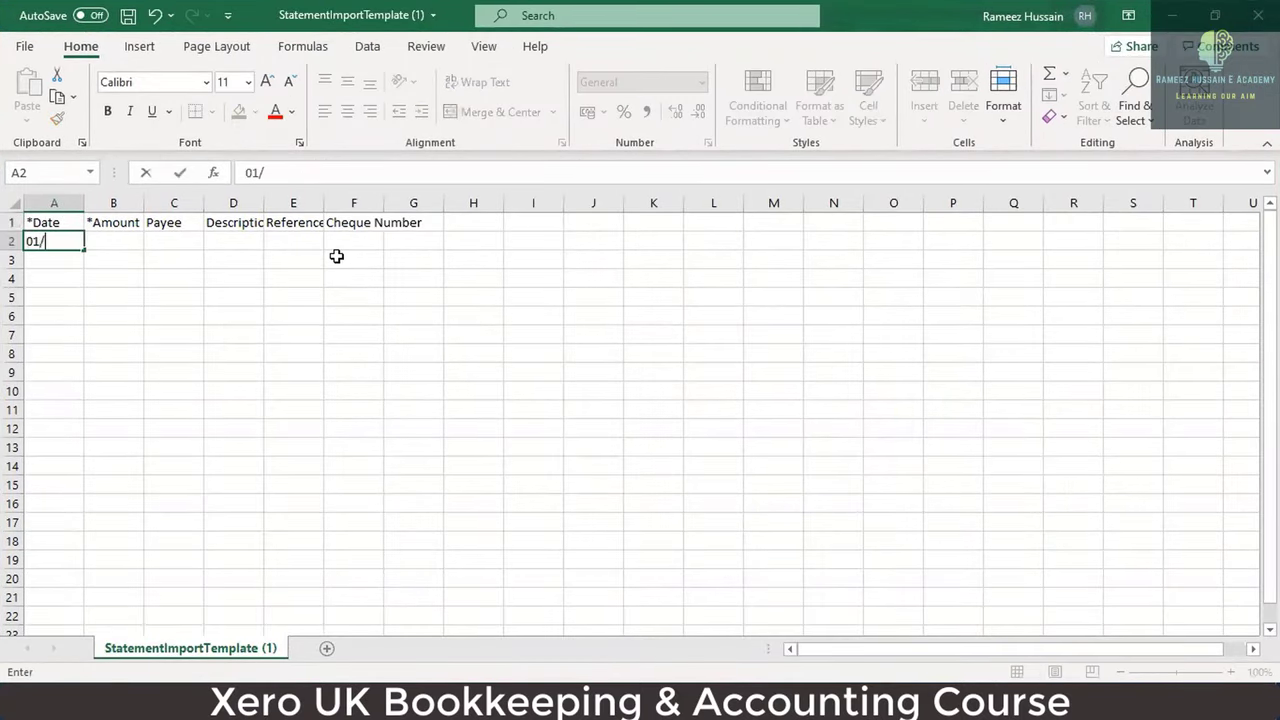
pyautogui.write('08/2021')
pyautogui.press('Return')
pyautogui.press('Up')
pyautogui.press('Right')
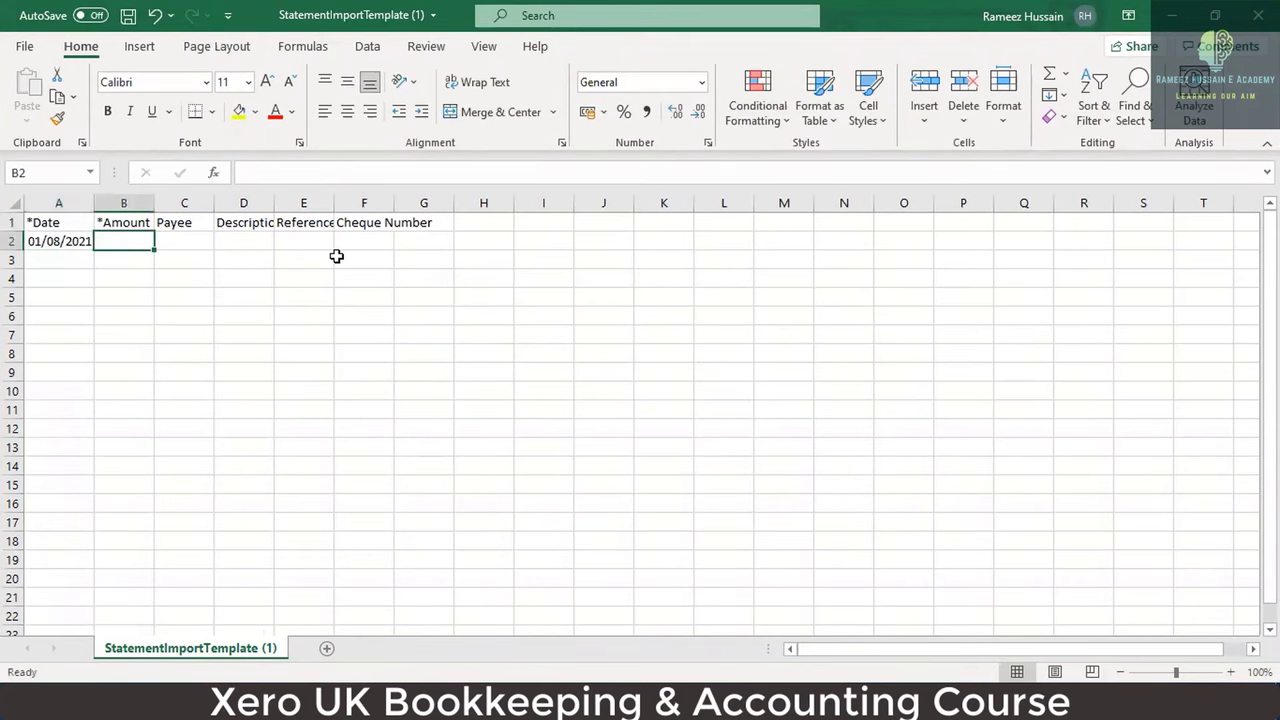
pyautogui.write('-6000')
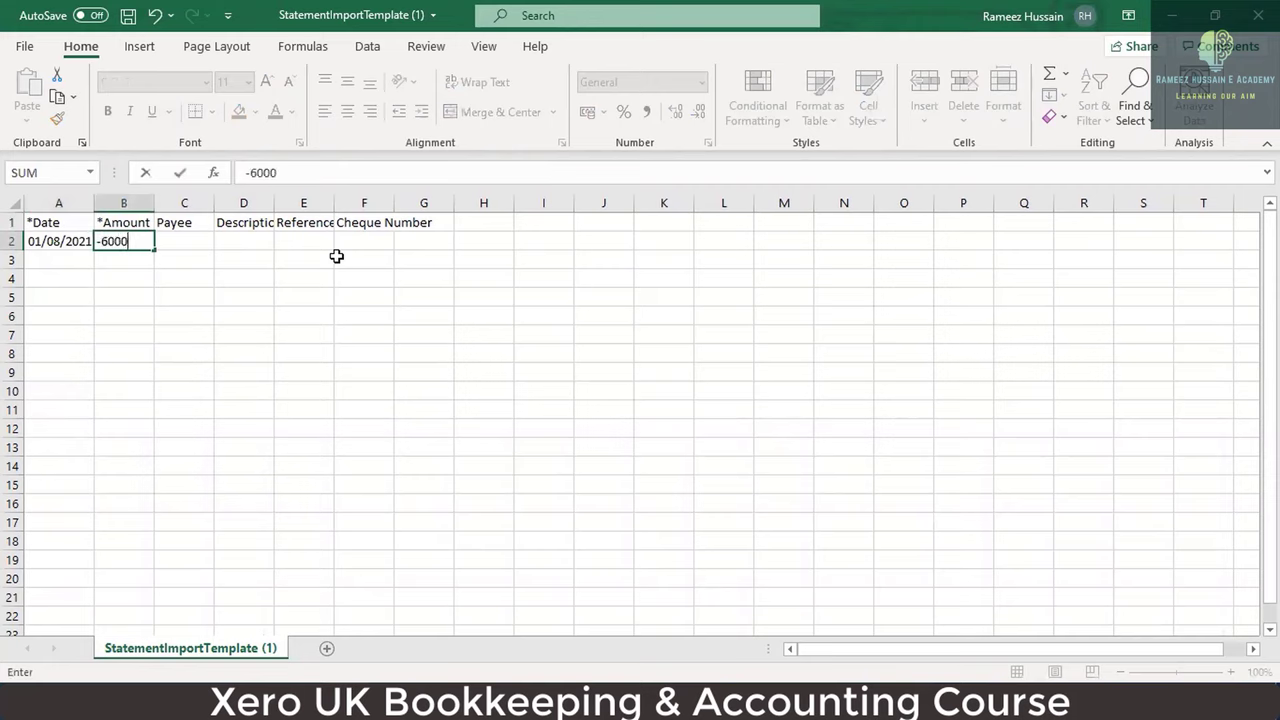
pyautogui.press('Tab')
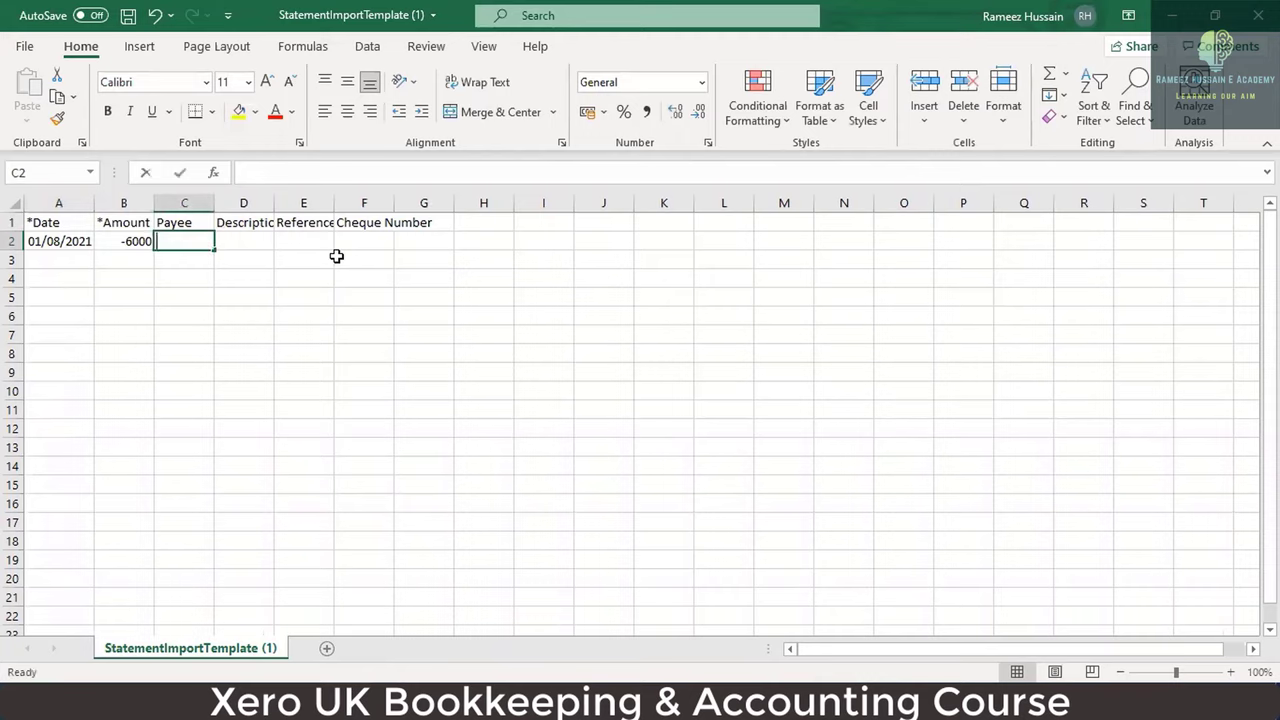
# Step: Enter payee Office Decoration in C2 and autofit column C's width
pyautogui.write('OFT')
pyautogui.press('BackSpace')
pyautogui.press('BackSpace')
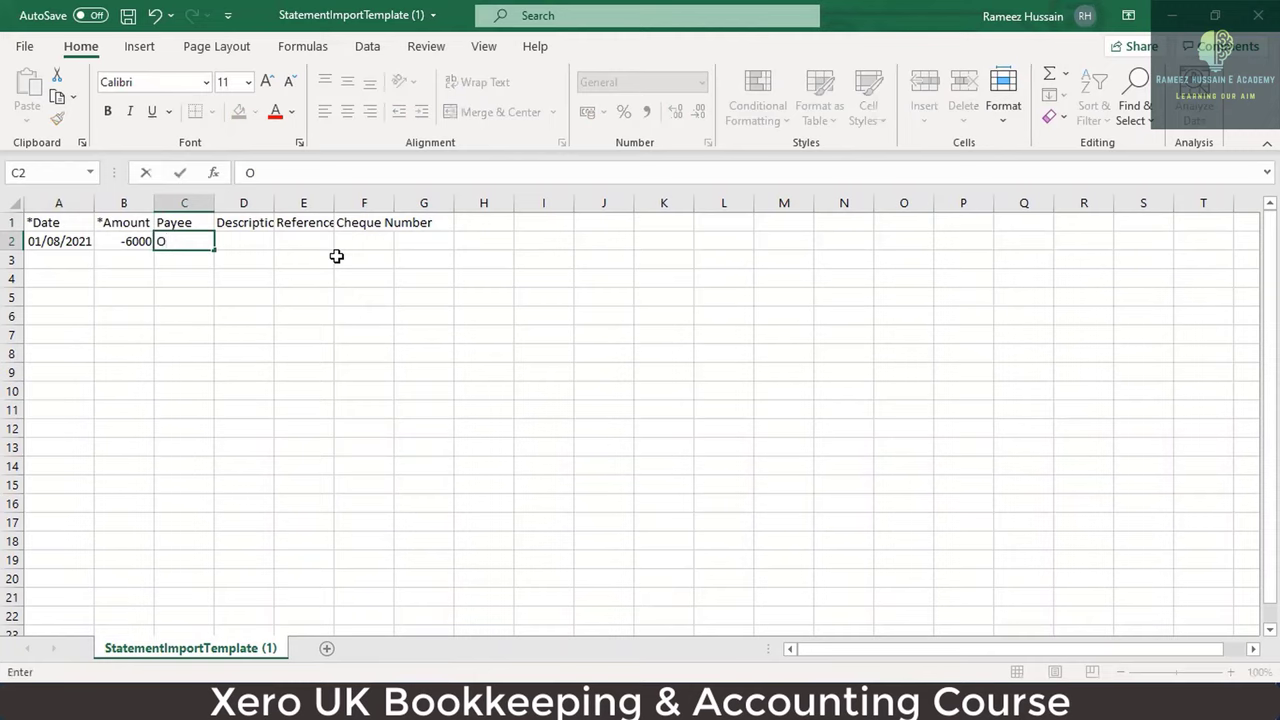
pyautogui.write('ffice Decoration')
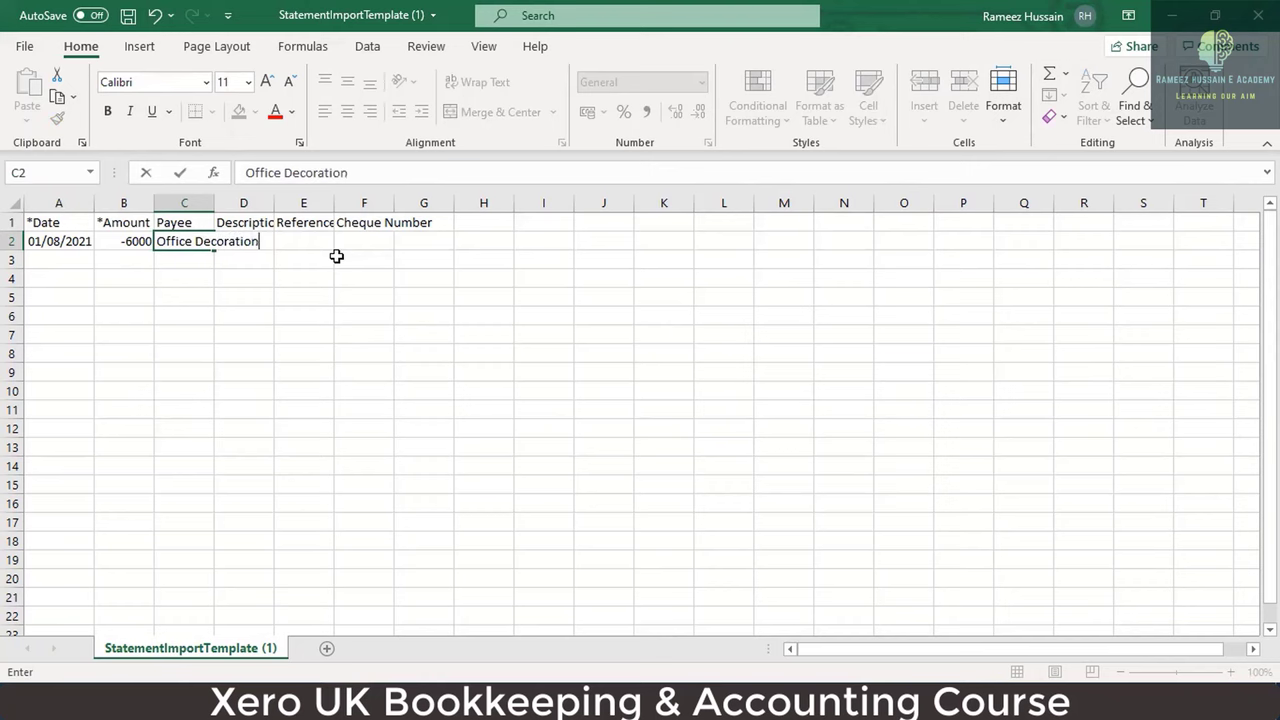
pyautogui.click(265, 262)
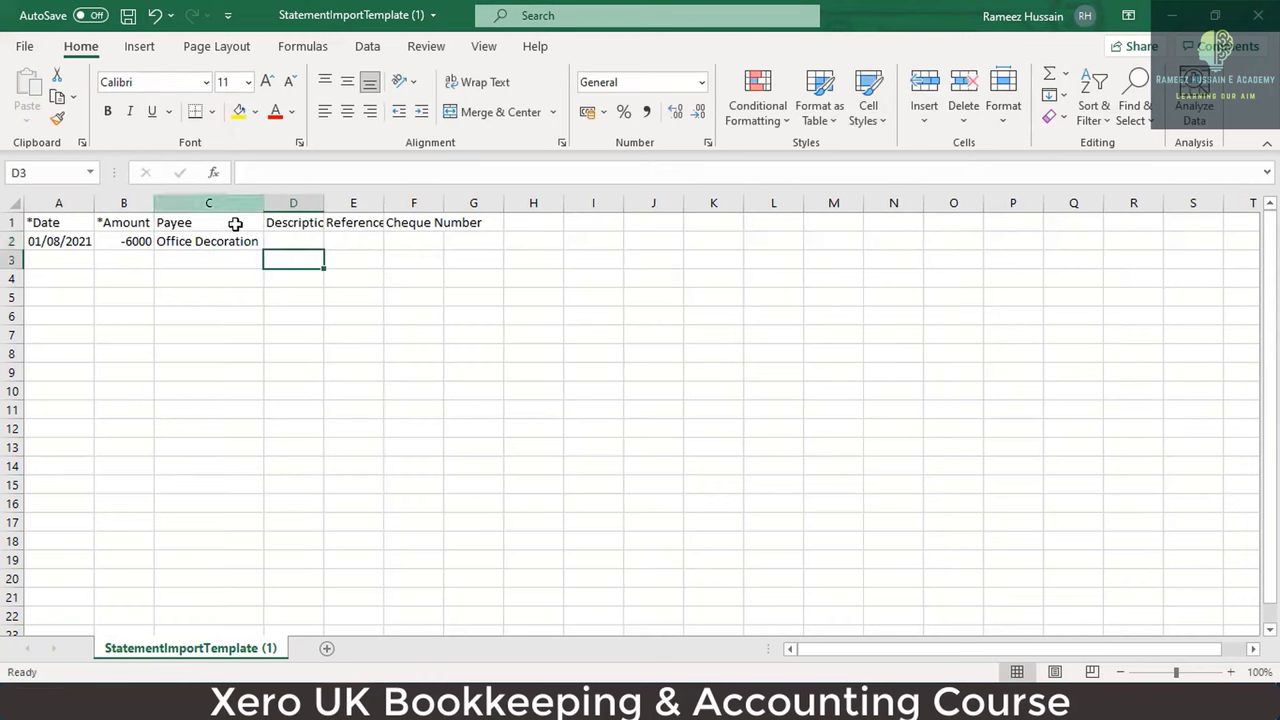
pyautogui.doubleClick(214, 203)
pyautogui.click(222, 241)
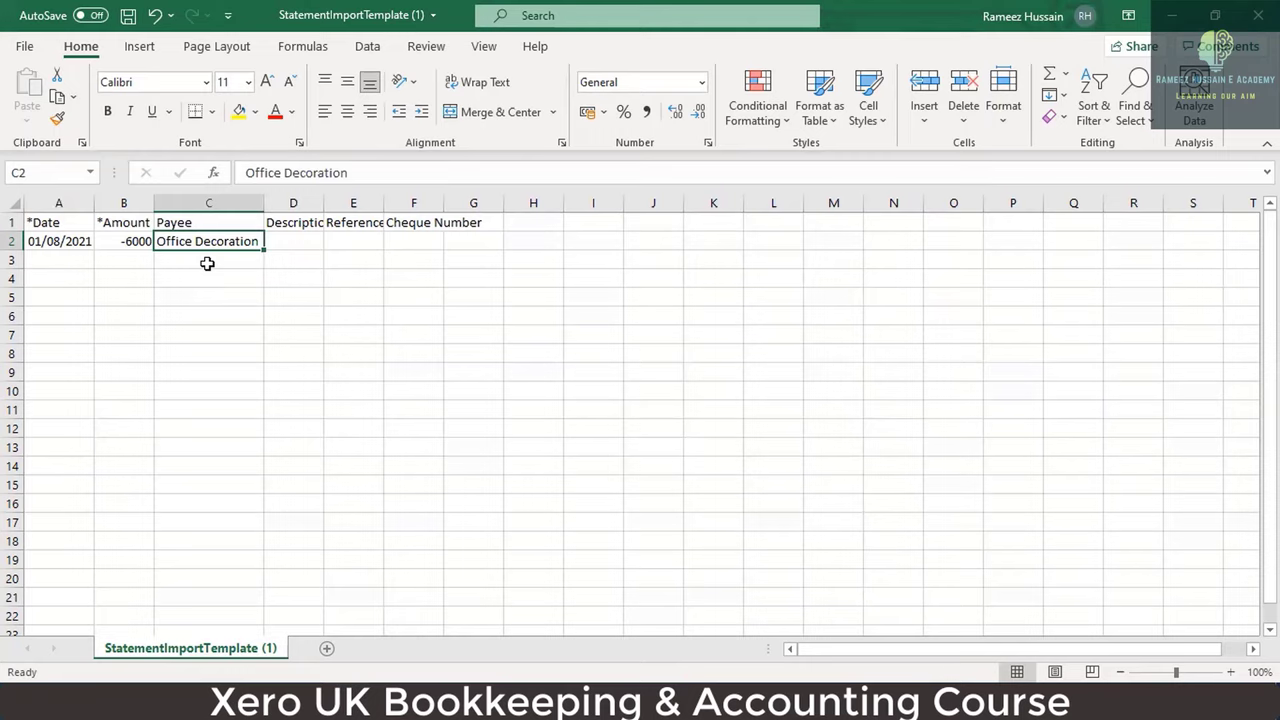
# Step: Enter 'Purchase Office Table' as the description in D2 and widen column D to fit
pyautogui.click(57, 241)
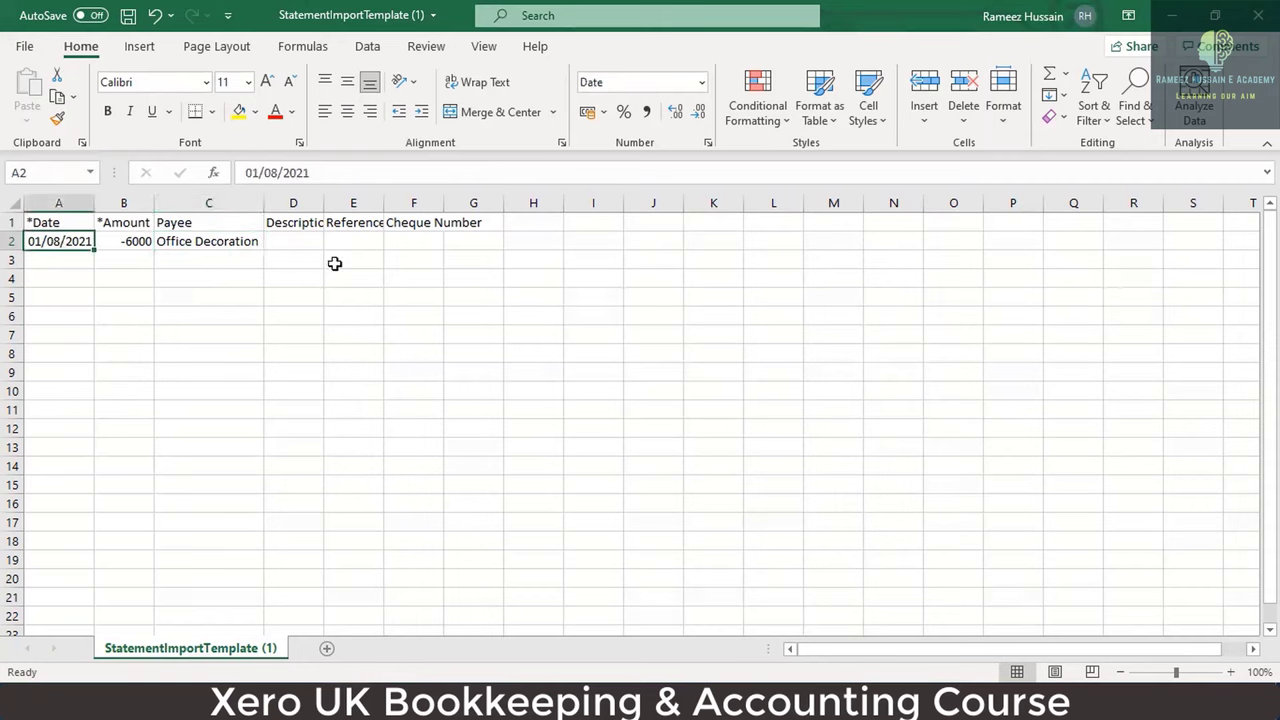
pyautogui.press('Right')
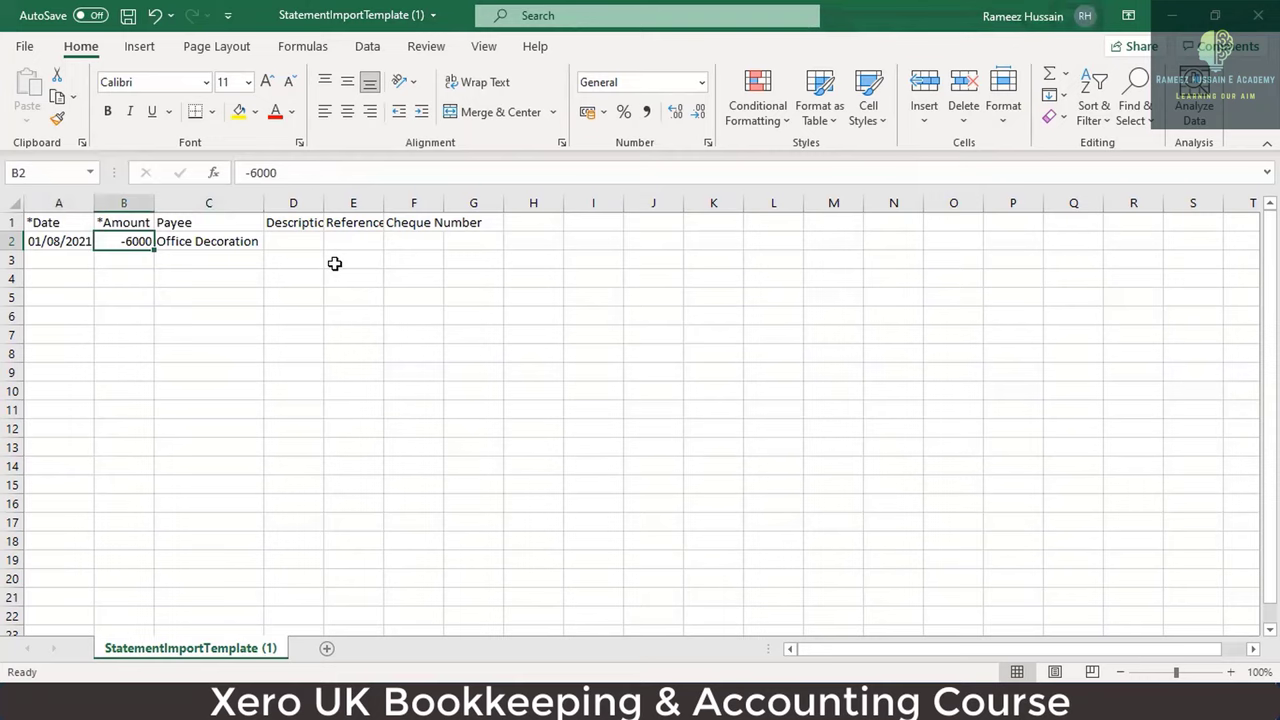
pyautogui.press('Right')
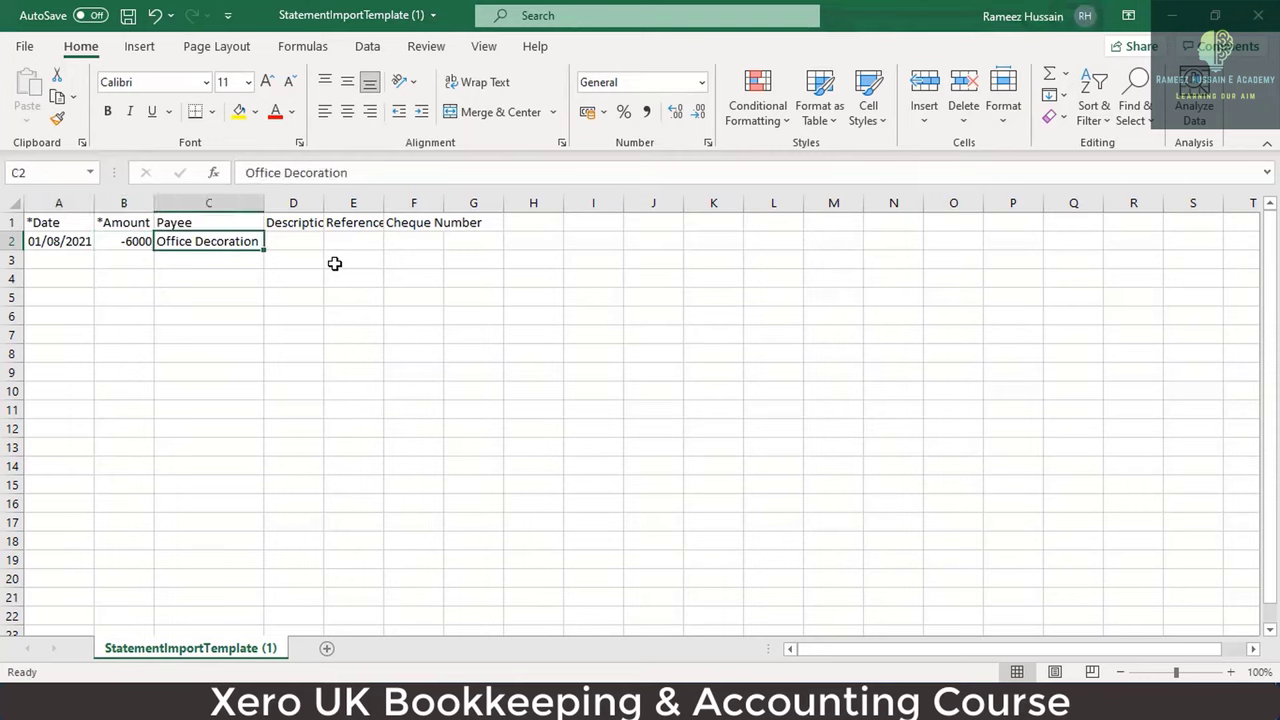
pyautogui.press('Right')
pyautogui.doubleClick(324, 204)
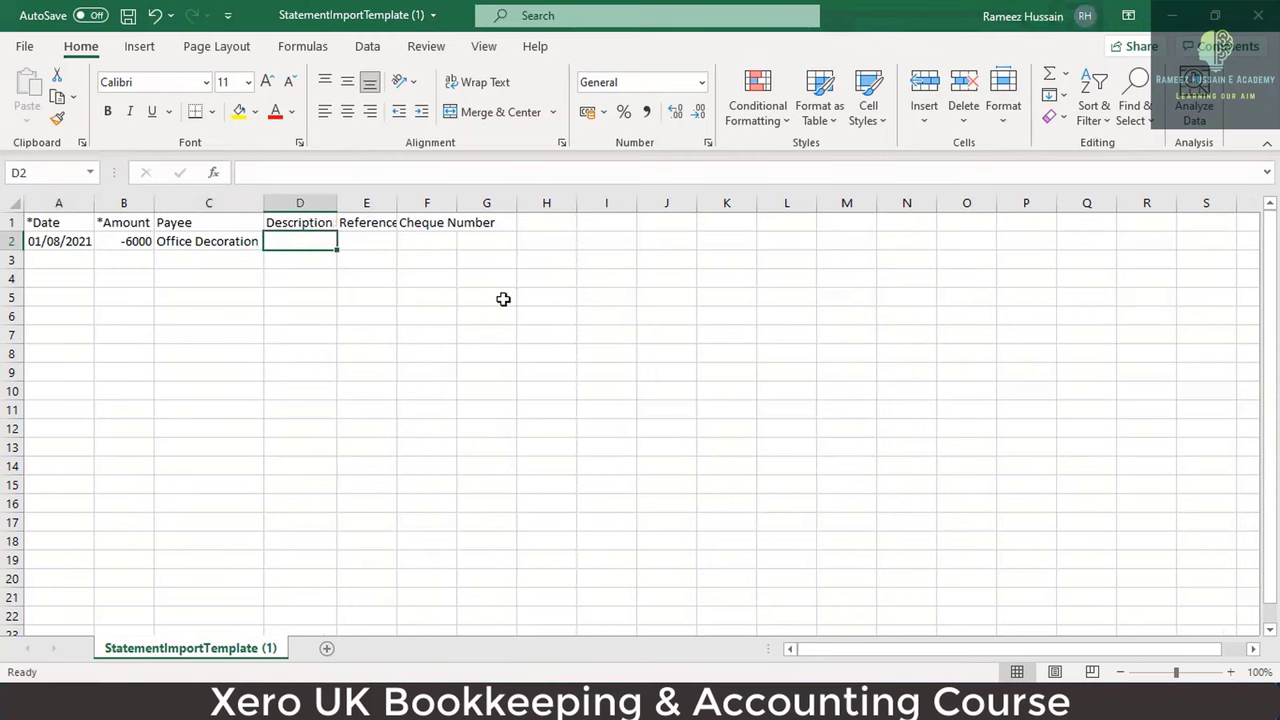
pyautogui.write('Purc')
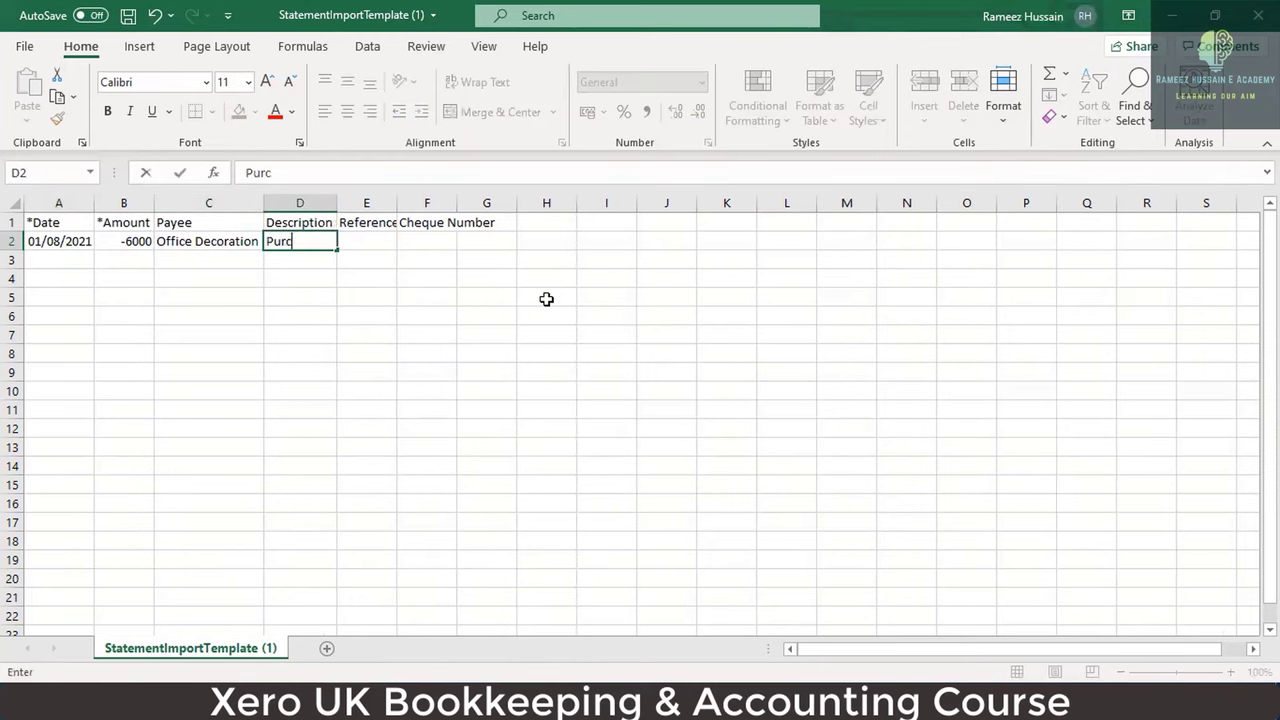
pyautogui.write('hase OfficeTav')
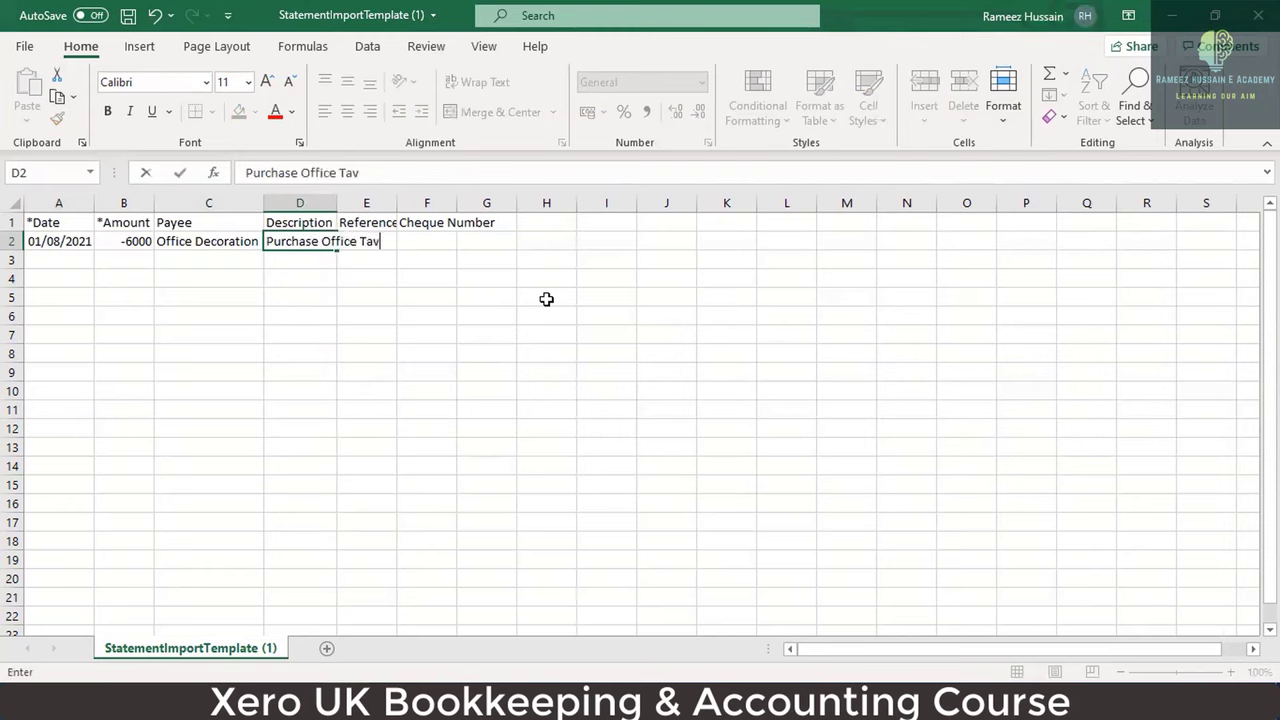
pyautogui.press('BackSpace')
pyautogui.write('ble')
pyautogui.press('Return')
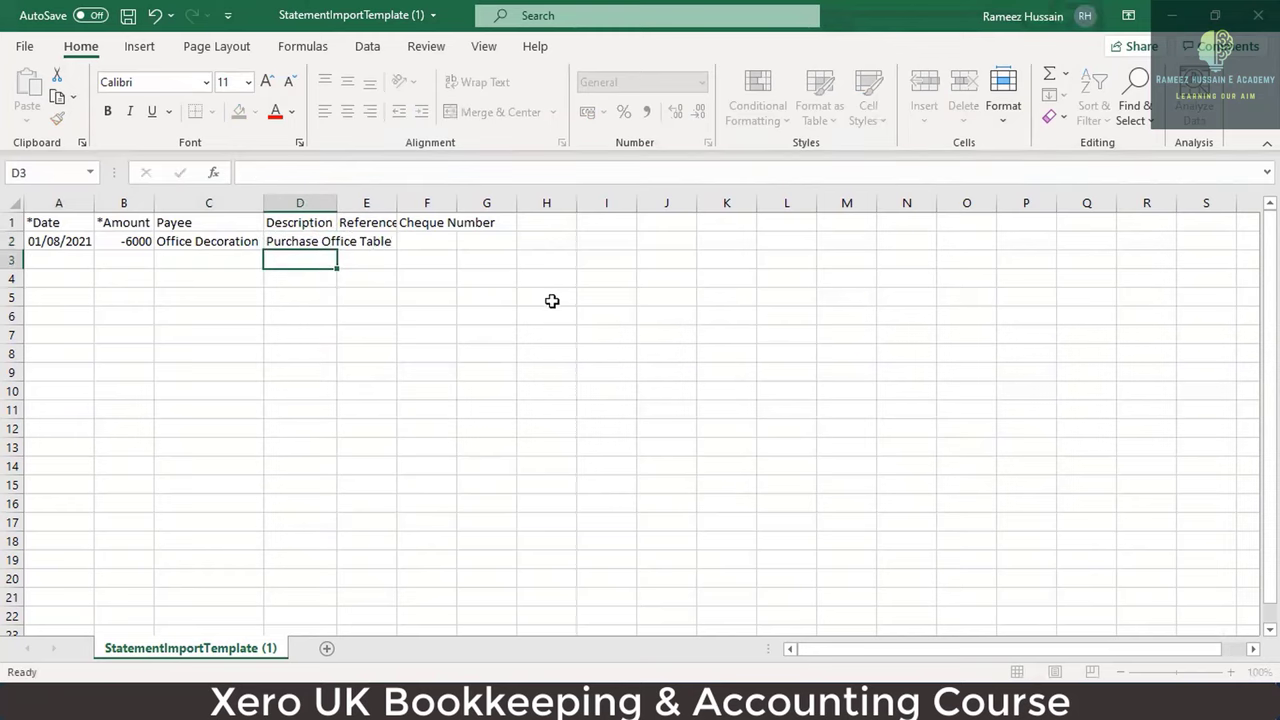
pyautogui.doubleClick(332, 200)
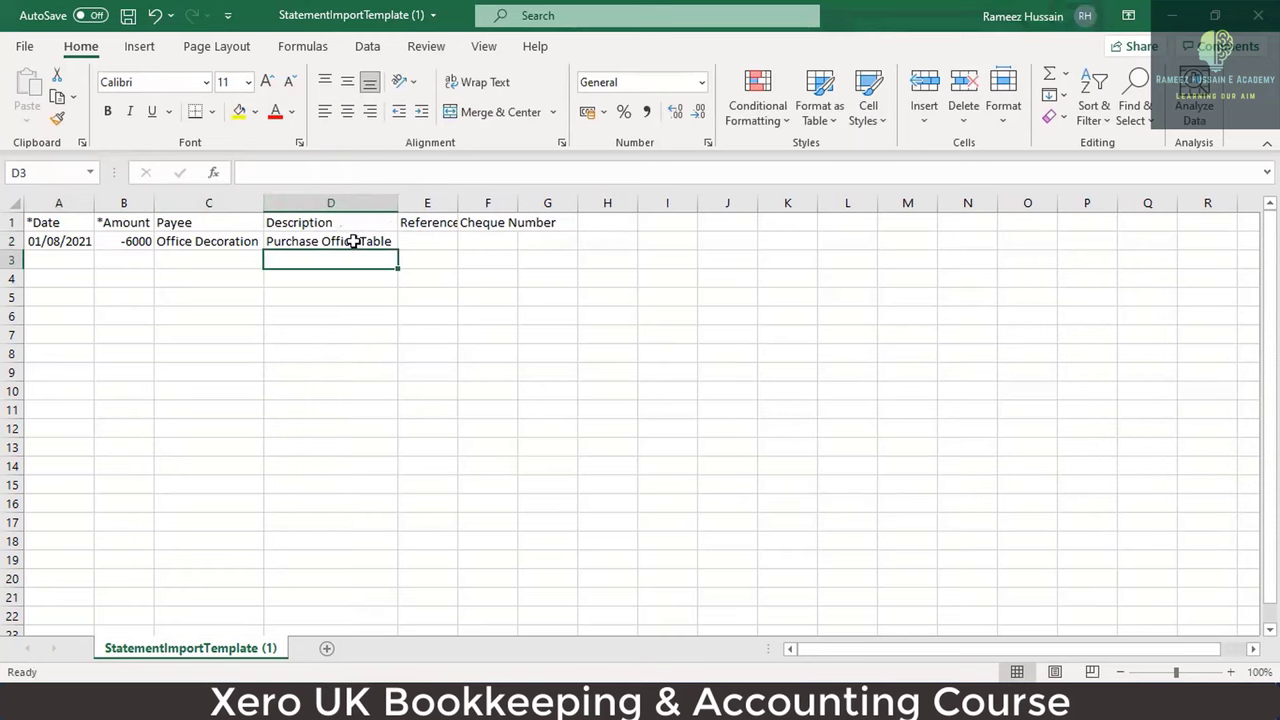
pyautogui.click(355, 242)
# Step: Enter reference Inv-0098 in E2, autofit columns E–F, then save the template and close Excel
pyautogui.press('Tab')
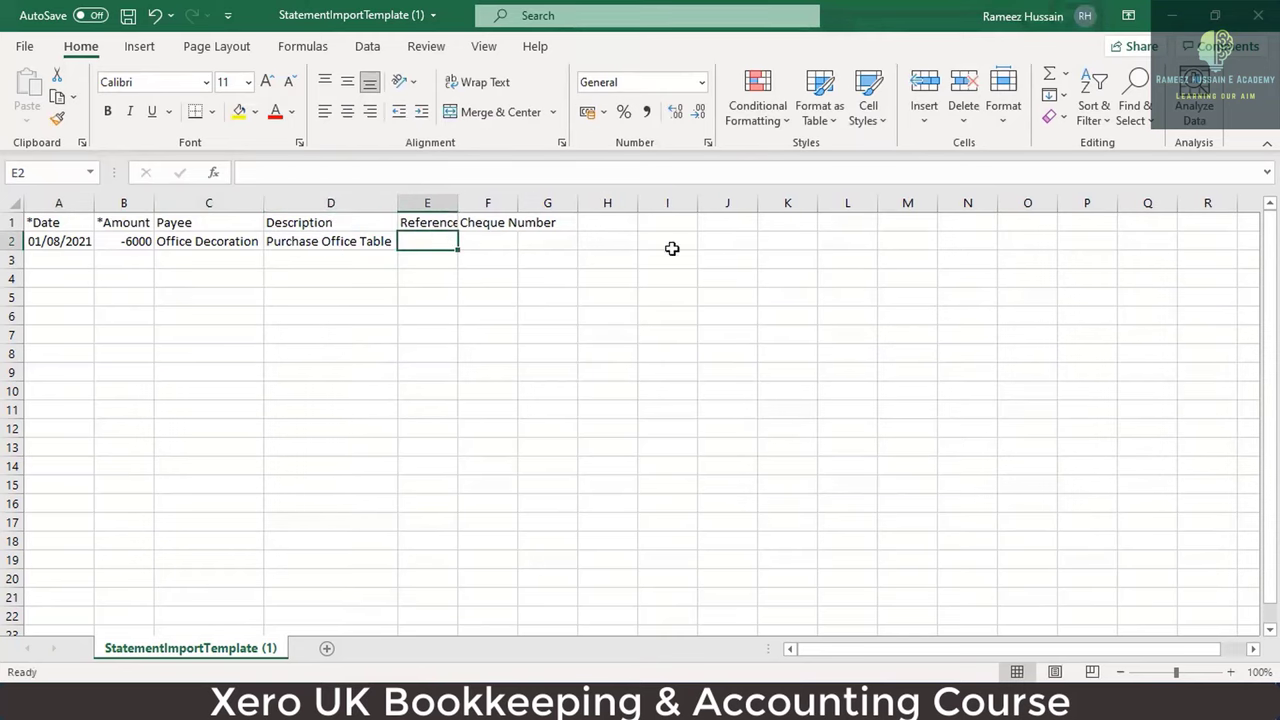
pyautogui.doubleClick(458, 200)
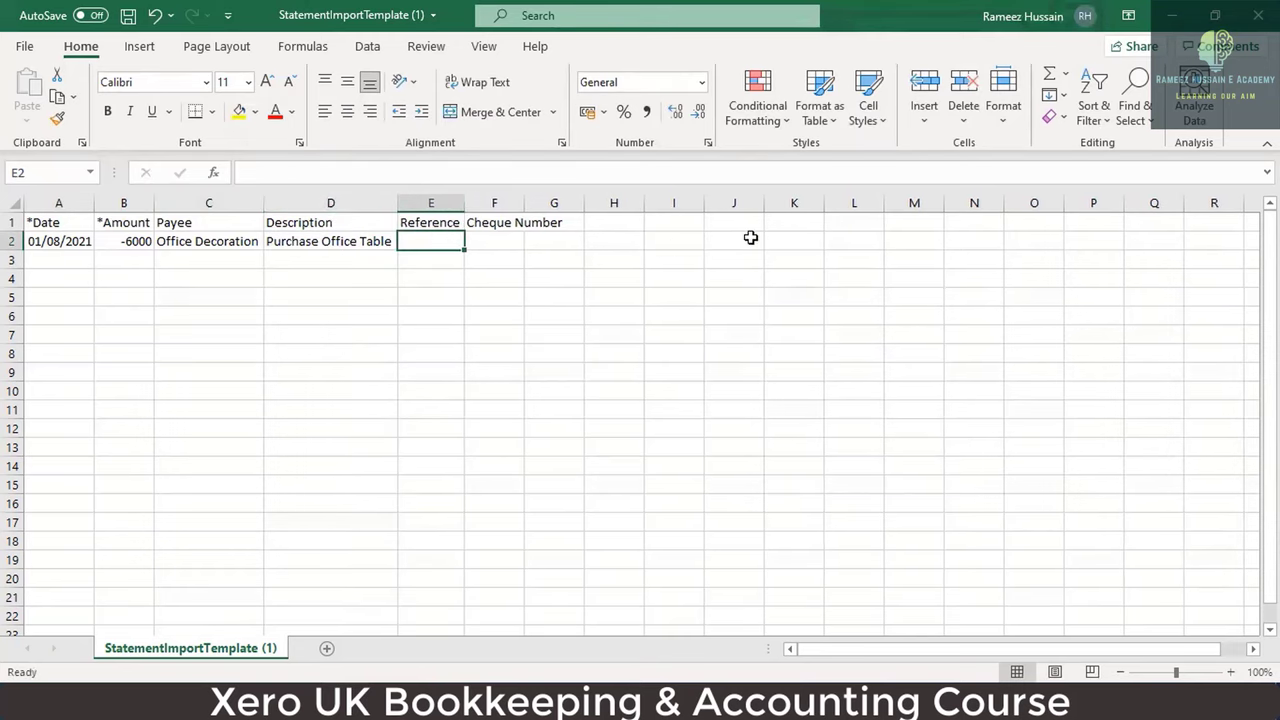
pyautogui.write('Inv-')
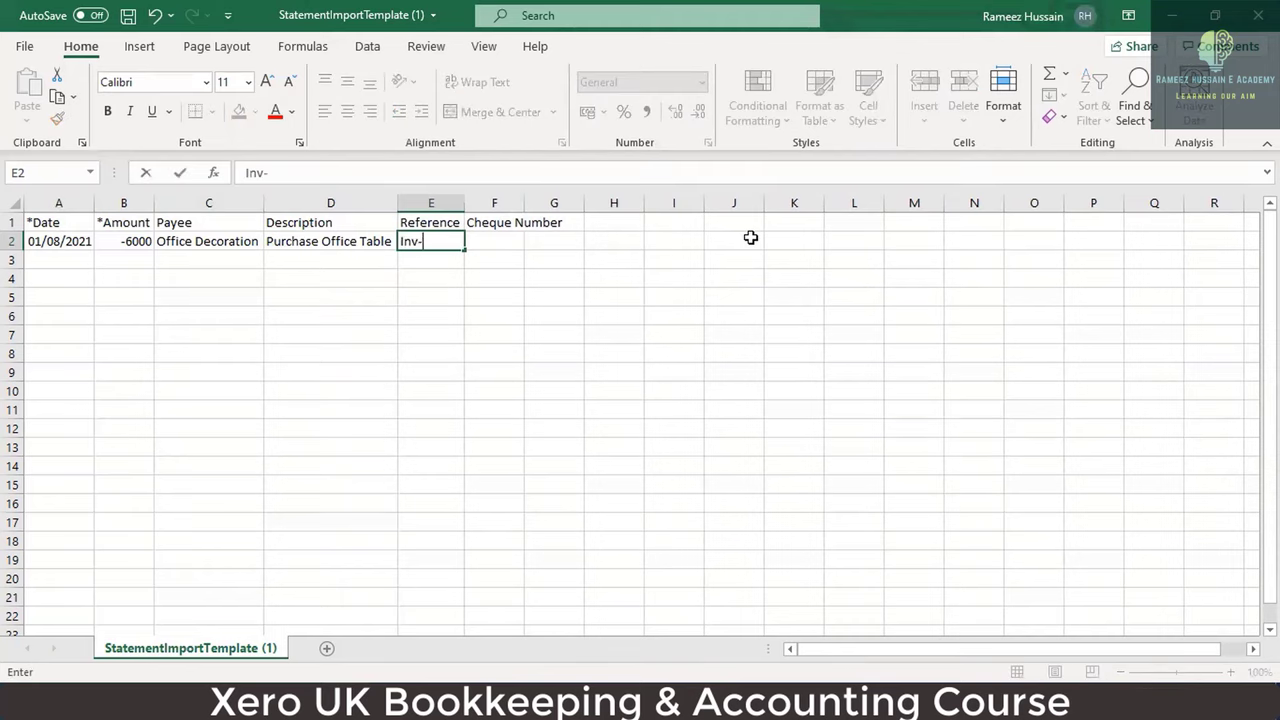
pyautogui.write('0098')
pyautogui.press('Tab')
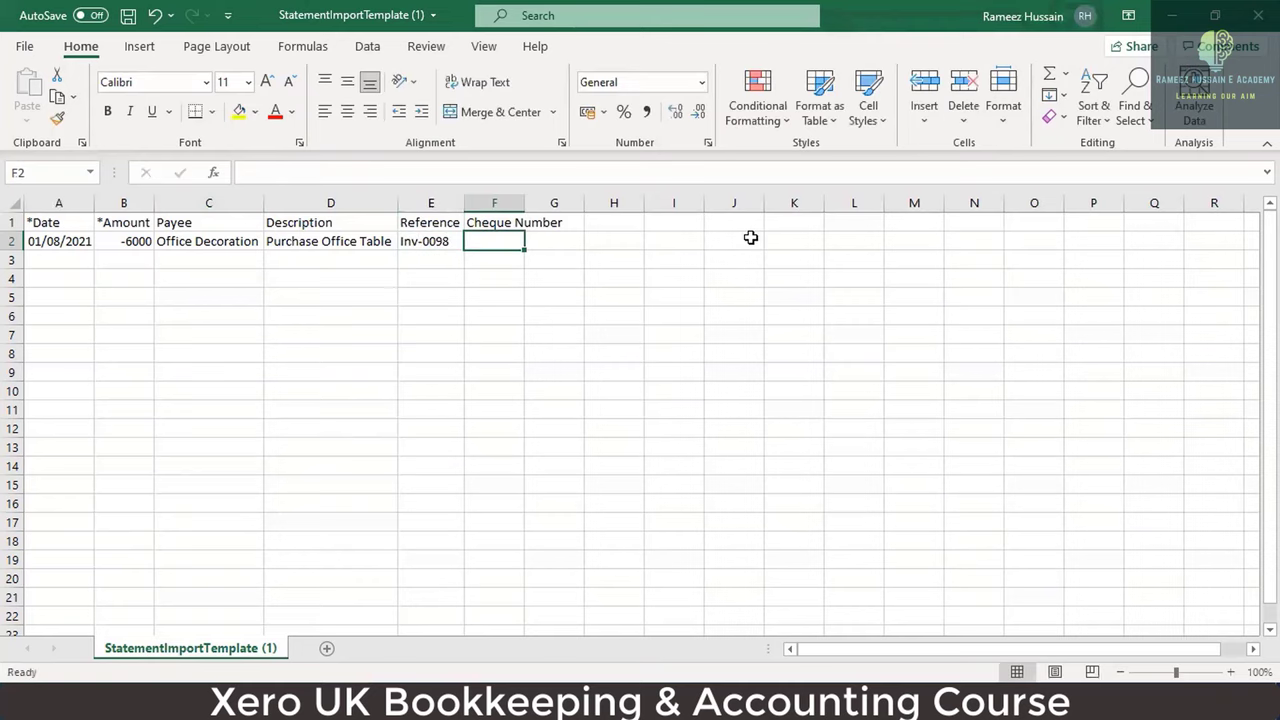
pyautogui.doubleClick(525, 203)
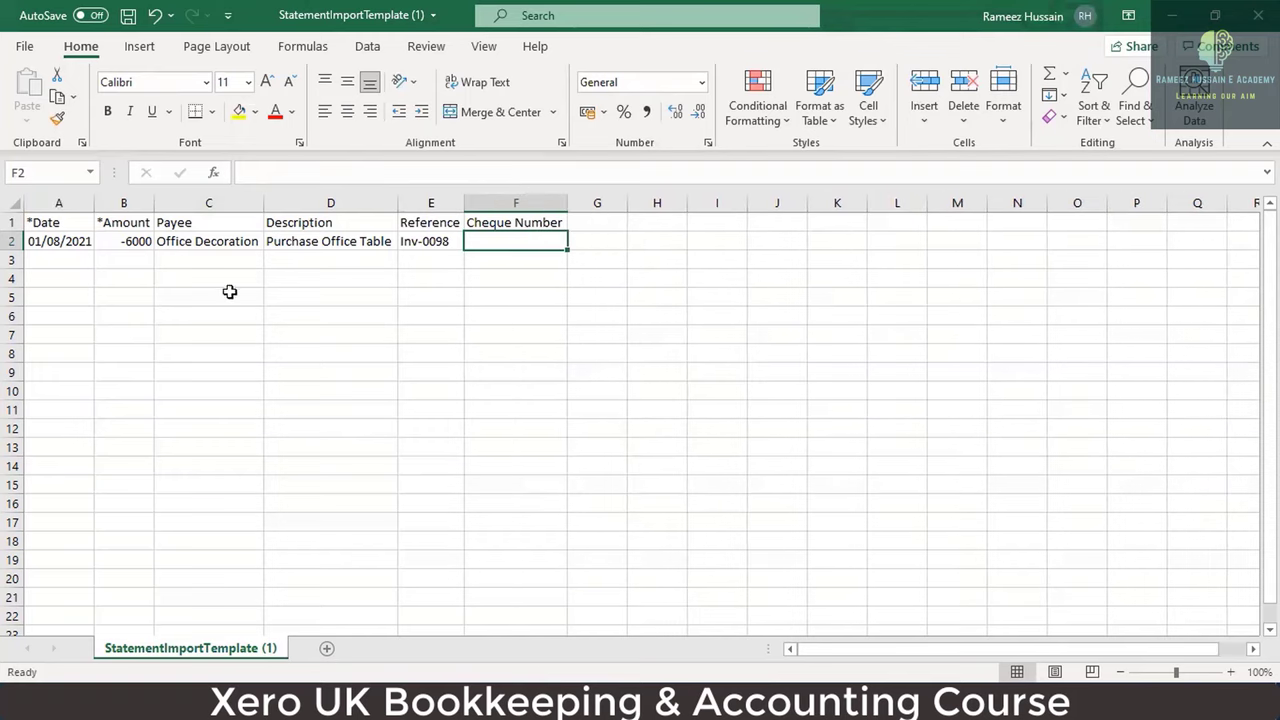
pyautogui.click(71, 258)
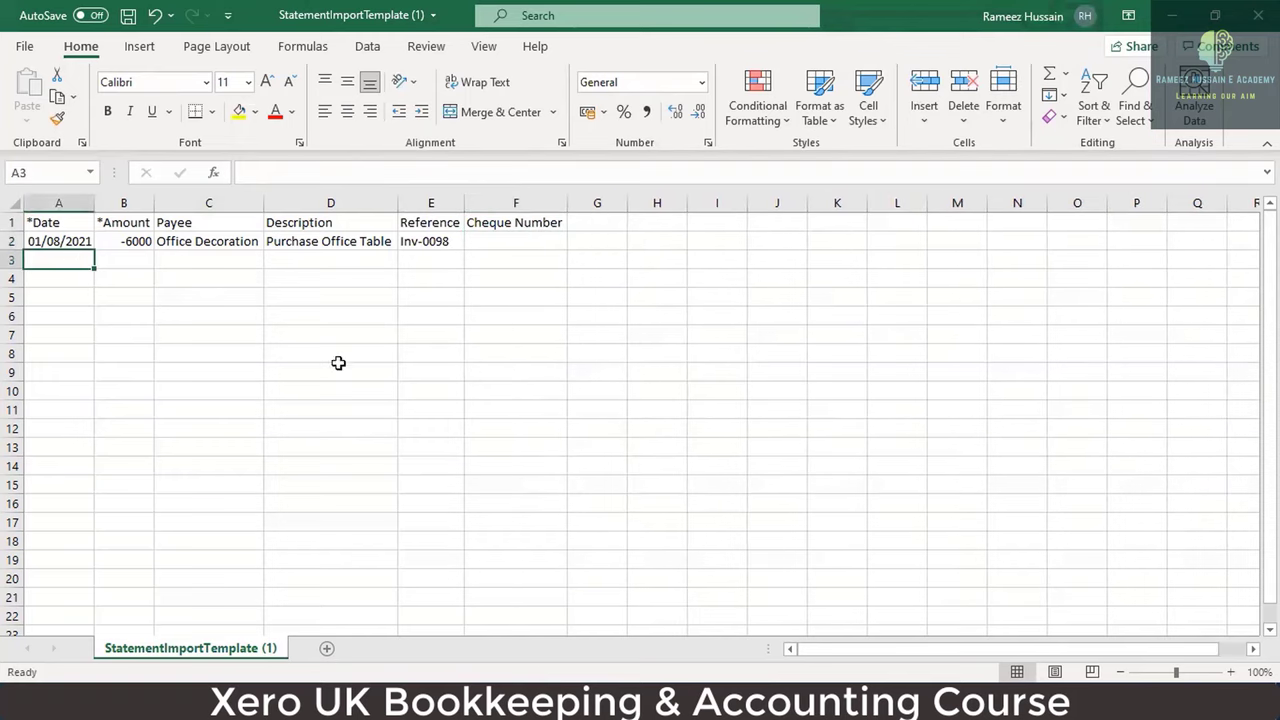
pyautogui.hotkey('ctrl', 's')
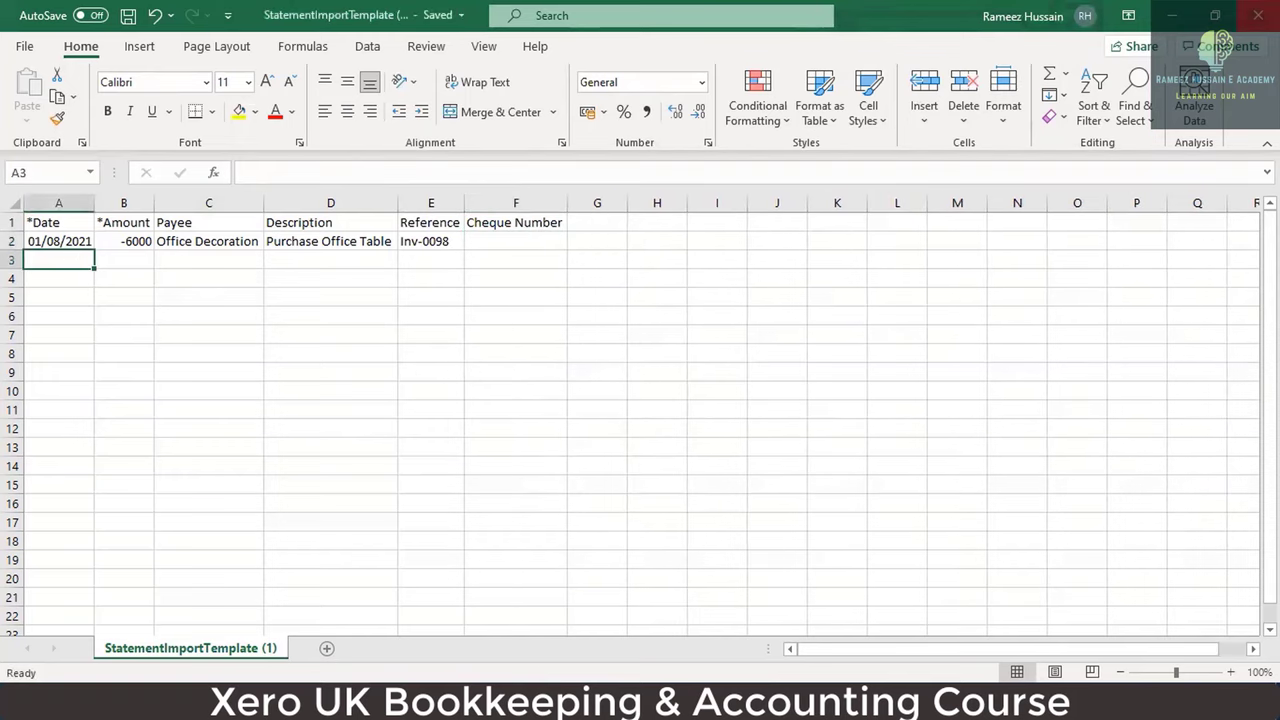
pyautogui.click(1258, 15)
pyautogui.click(1258, 15)
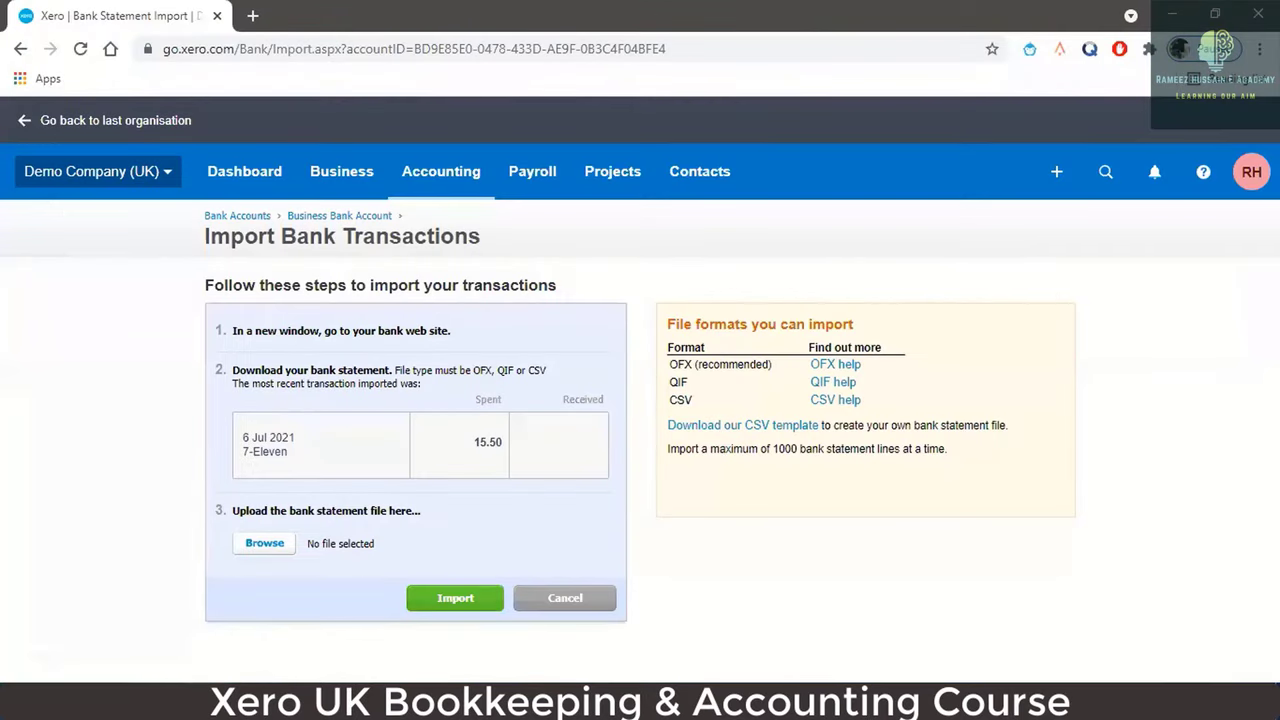
# Step: Import StatementImportTemplate (1).csv into the Business Bank Account, saving the column mapping, and confirm 1 line imported
pyautogui.click(486, 603)
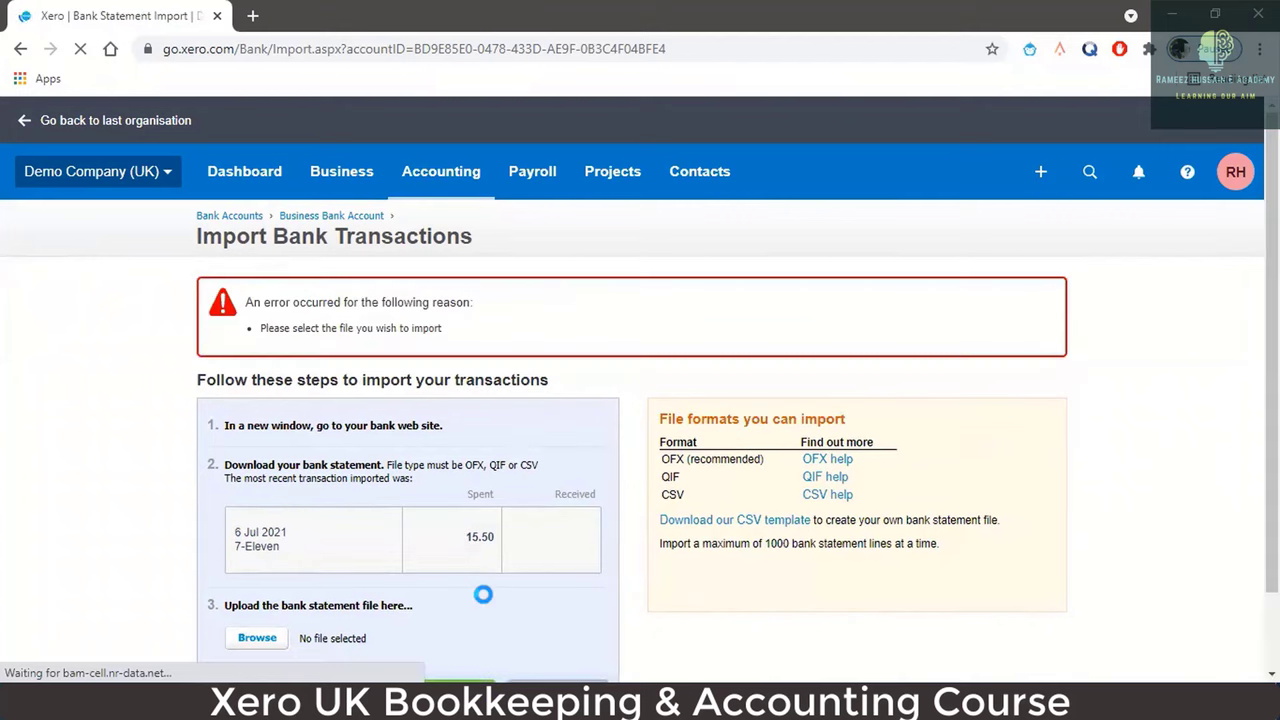
pyautogui.scroll(-2, 615, 493)
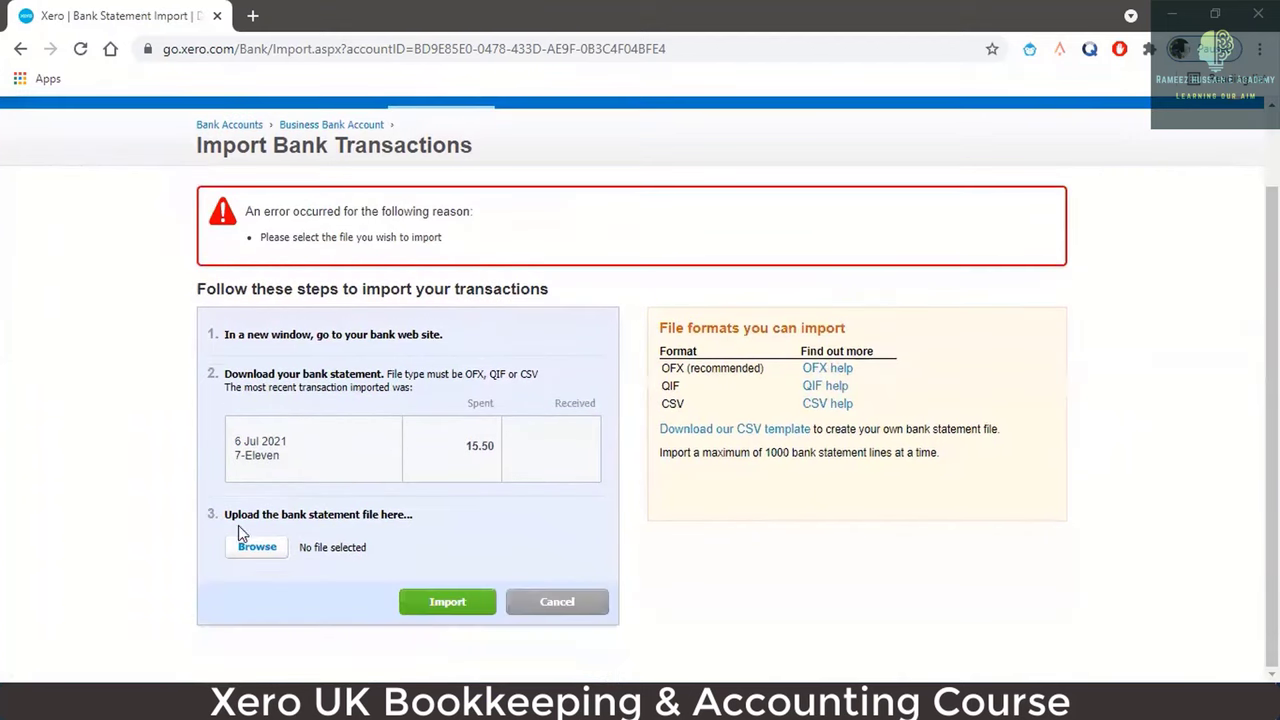
pyautogui.click(242, 546)
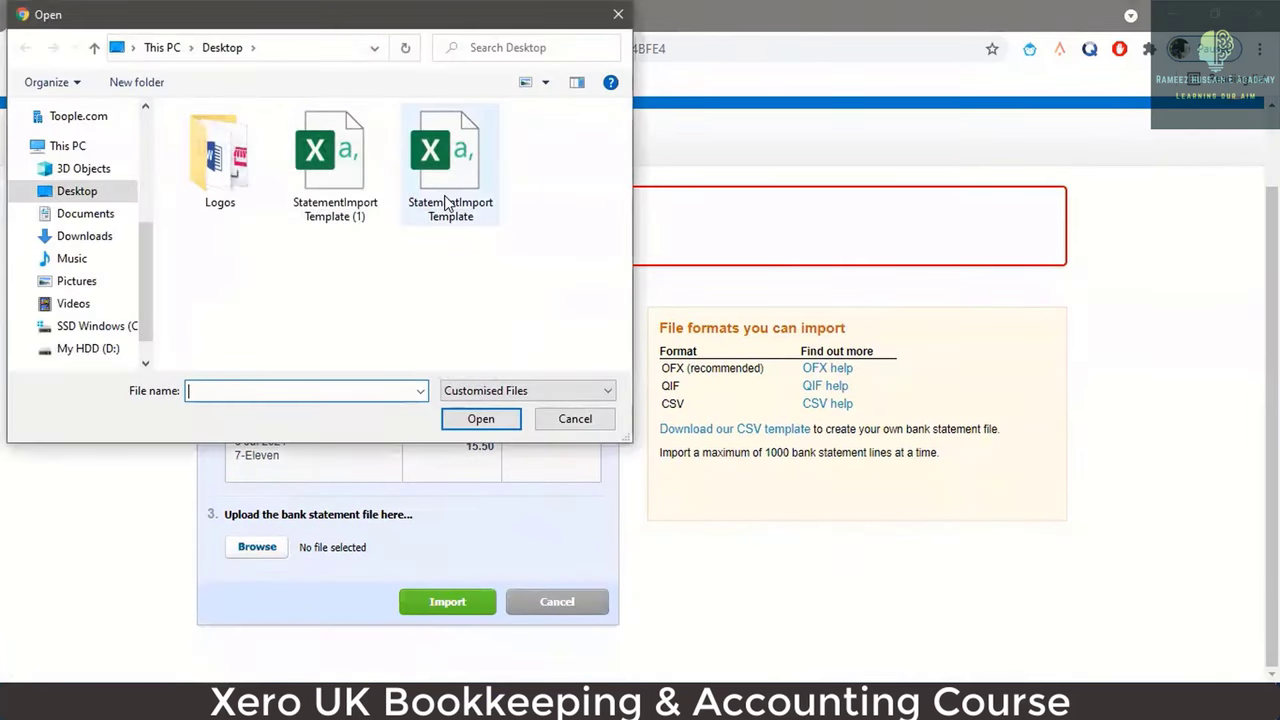
pyautogui.click(362, 171)
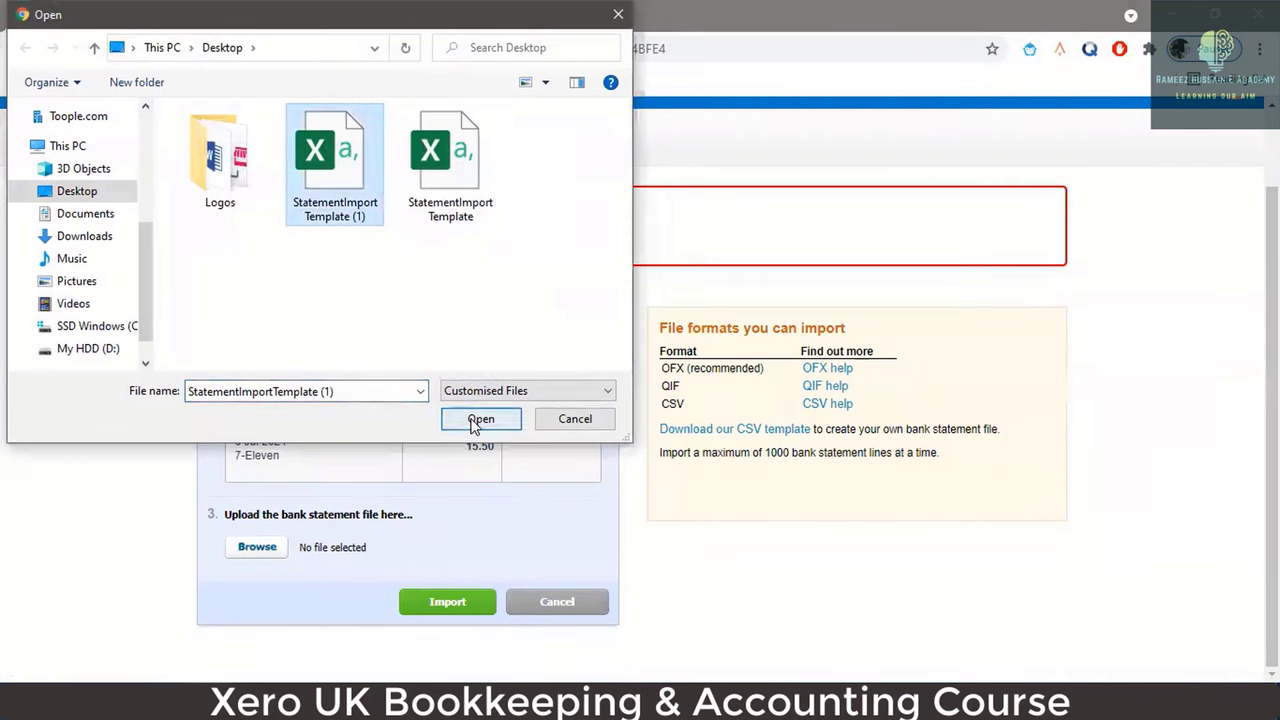
pyautogui.click(476, 419)
pyautogui.click(460, 601)
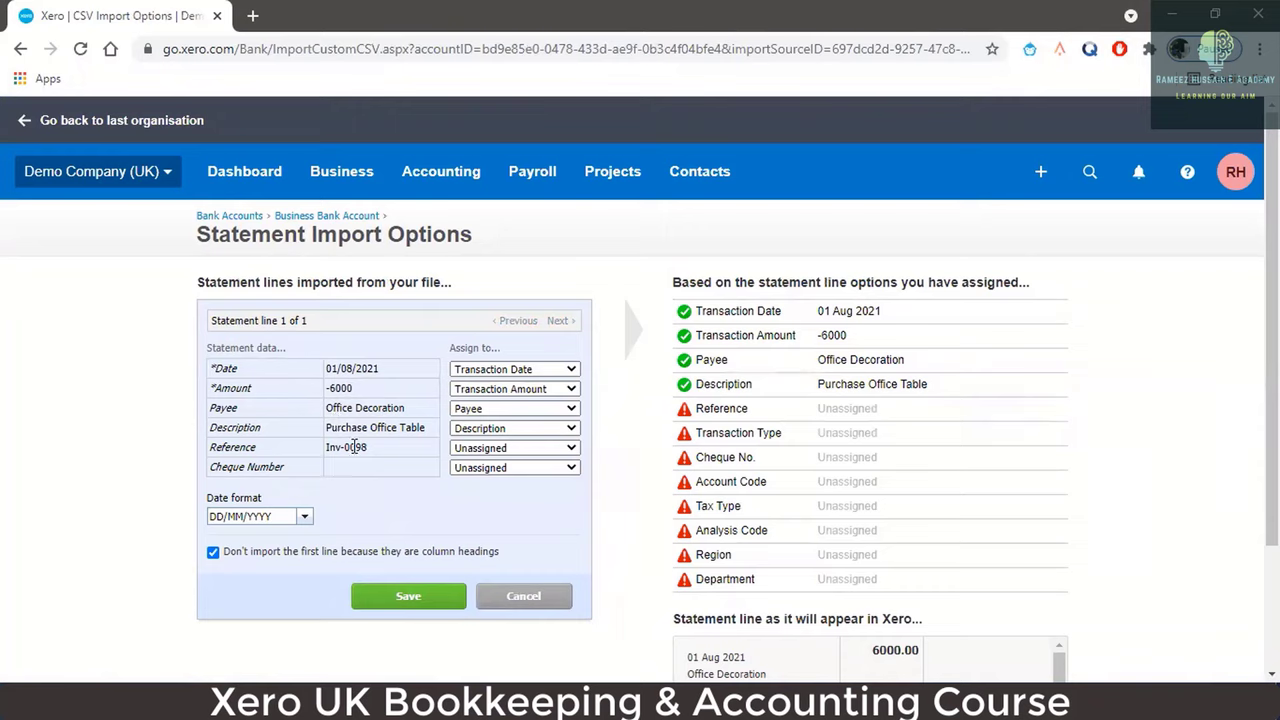
pyautogui.click(421, 603)
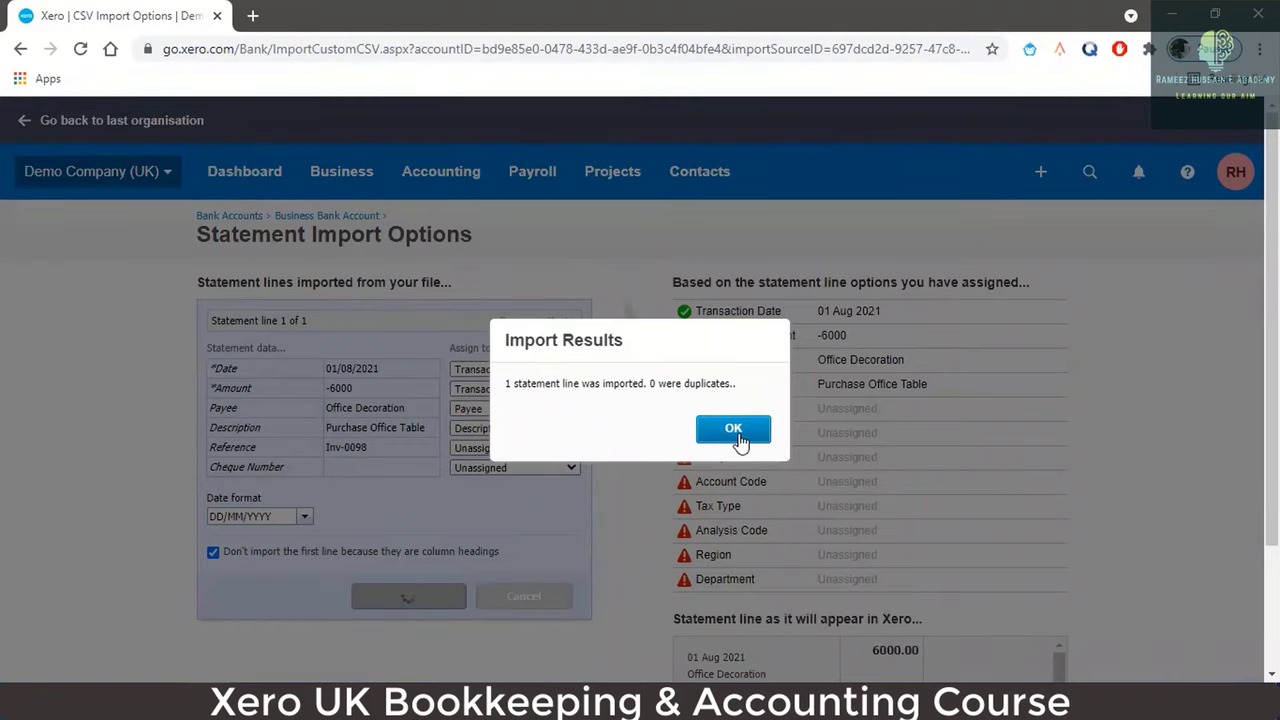
pyautogui.click(735, 432)
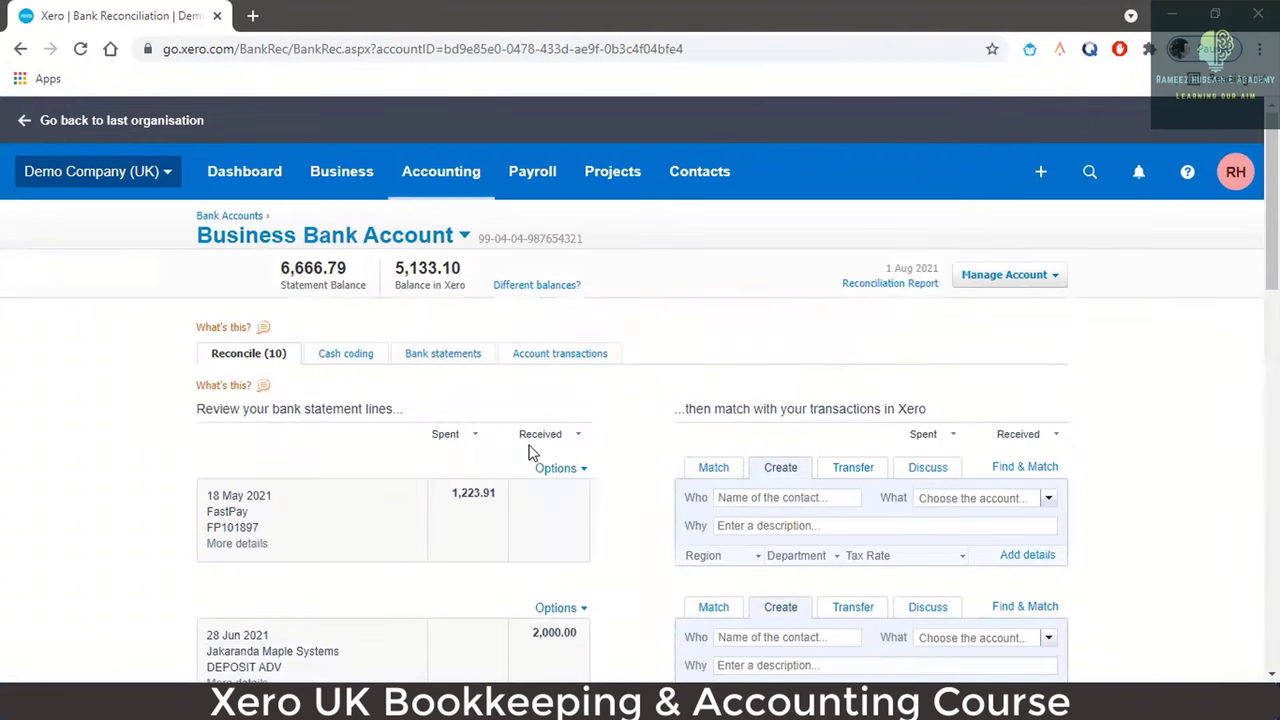
# Step: Set the 1 Aug line's contact to Office Decoration, copied from its statement details
pyautogui.scroll(-12, 529, 452)
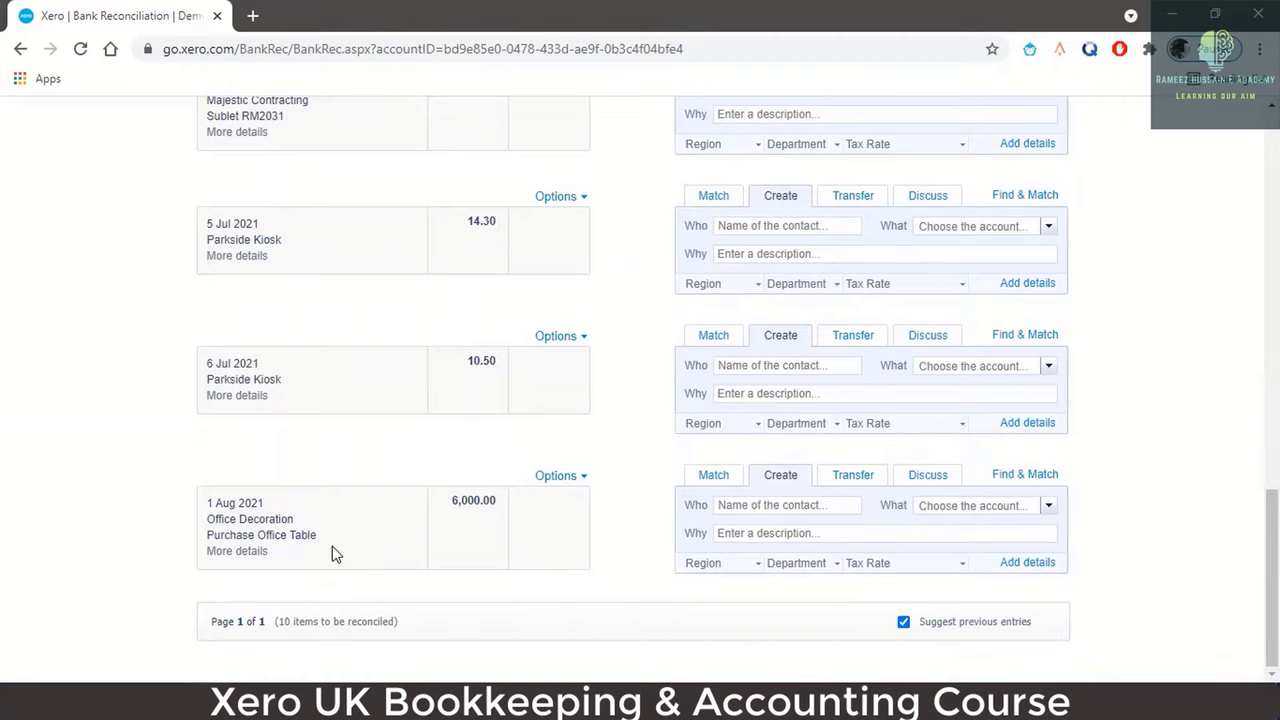
pyautogui.click(252, 551)
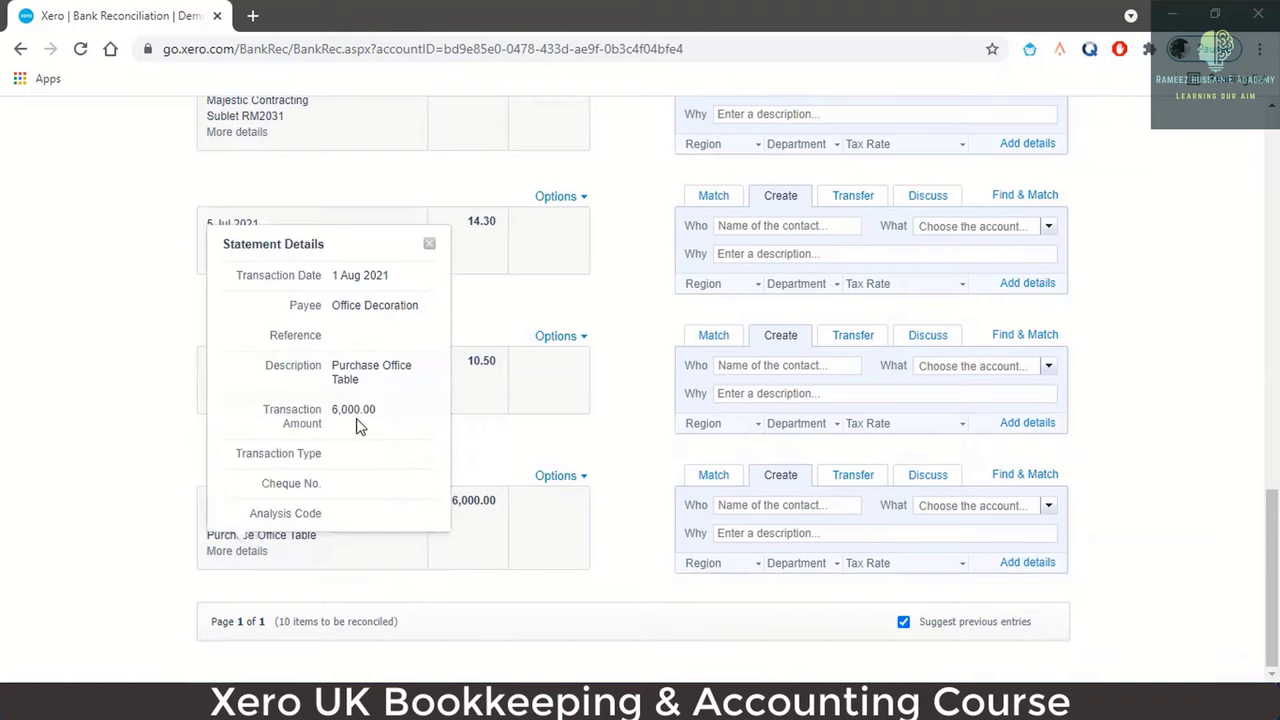
pyautogui.click(429, 246)
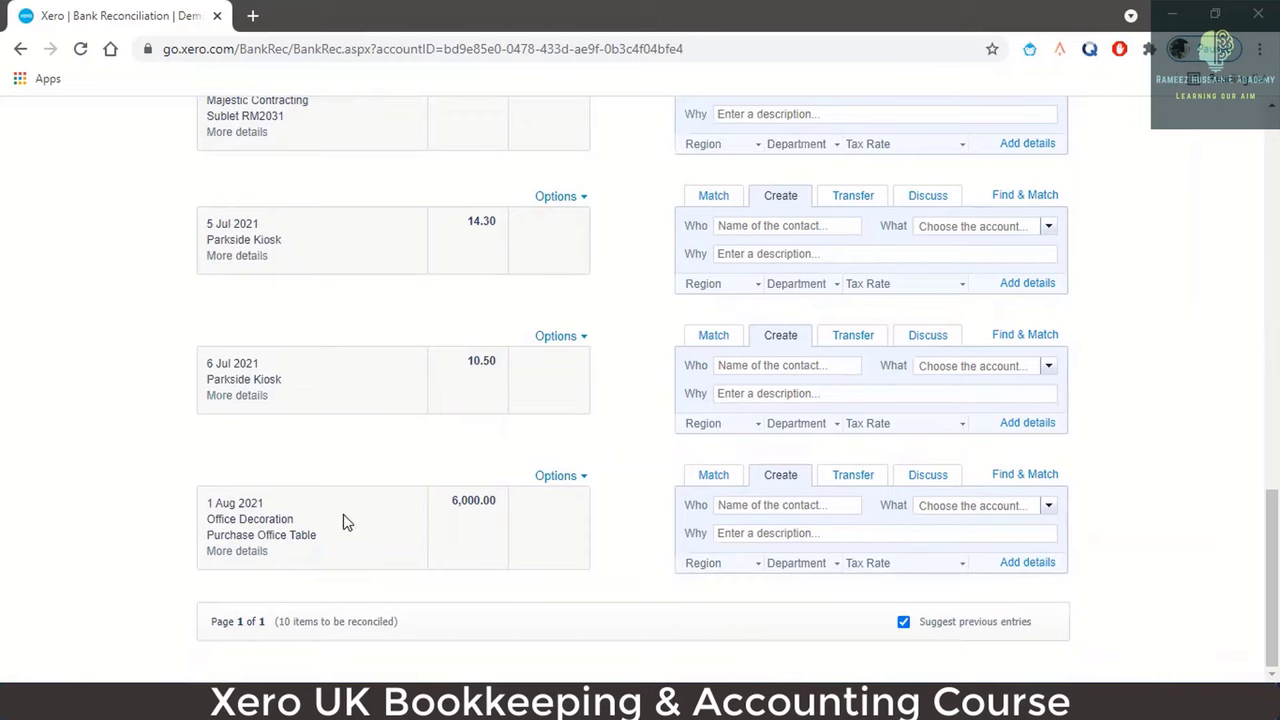
pyautogui.click(237, 551)
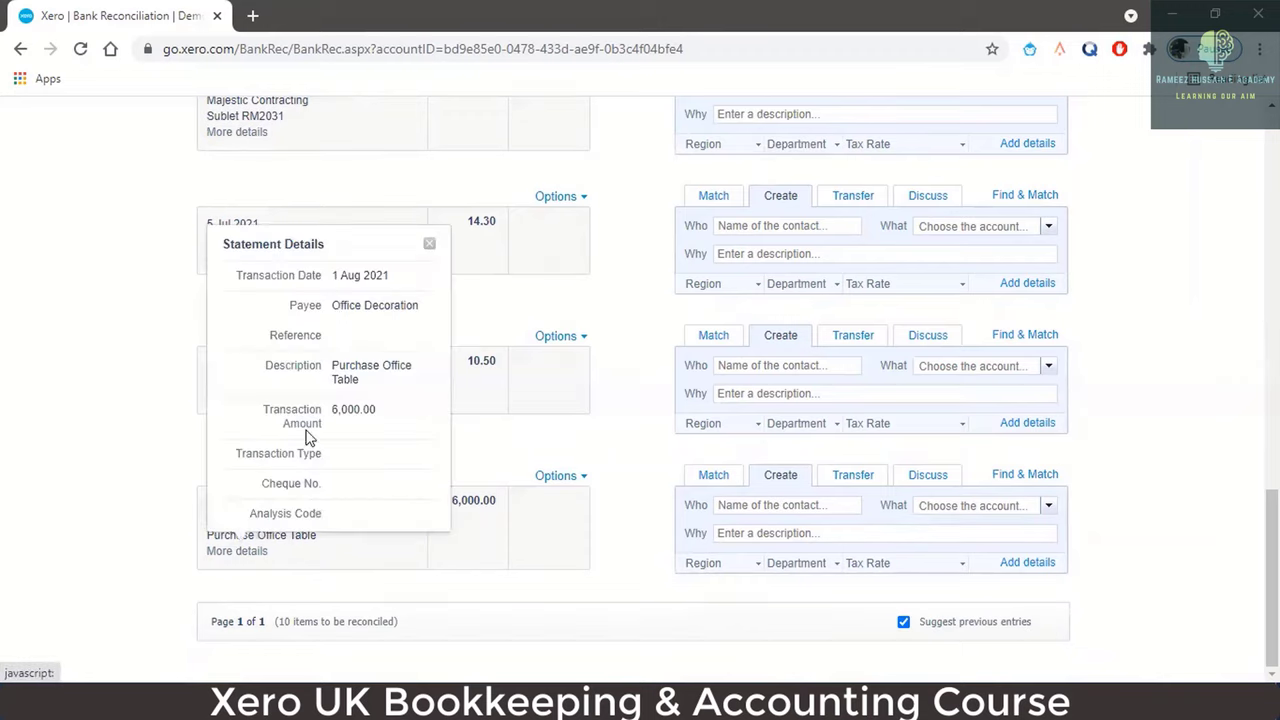
pyautogui.moveTo(335, 308); pyautogui.dragTo(413, 306)
pyautogui.moveTo(336, 305); pyautogui.dragTo(423, 297)
pyautogui.hotkey('ctrl', 'c')
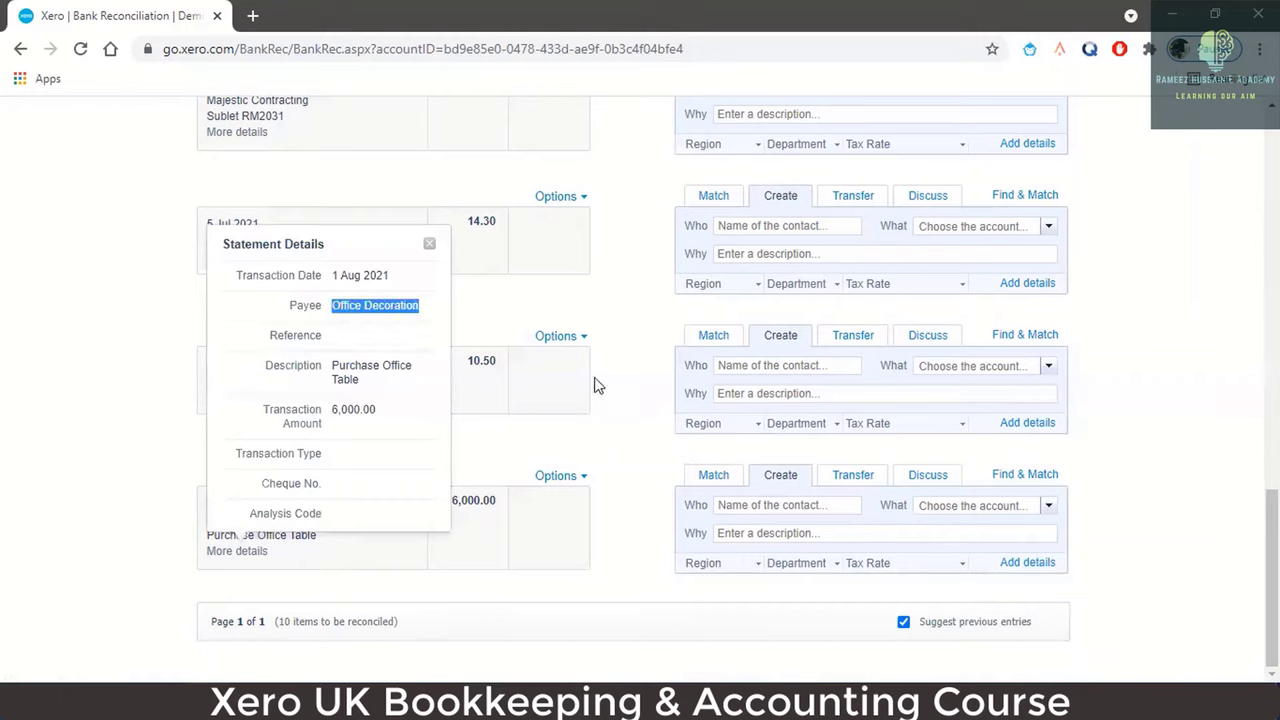
pyautogui.click(776, 510)
pyautogui.hotkey('ctrl', 'v')
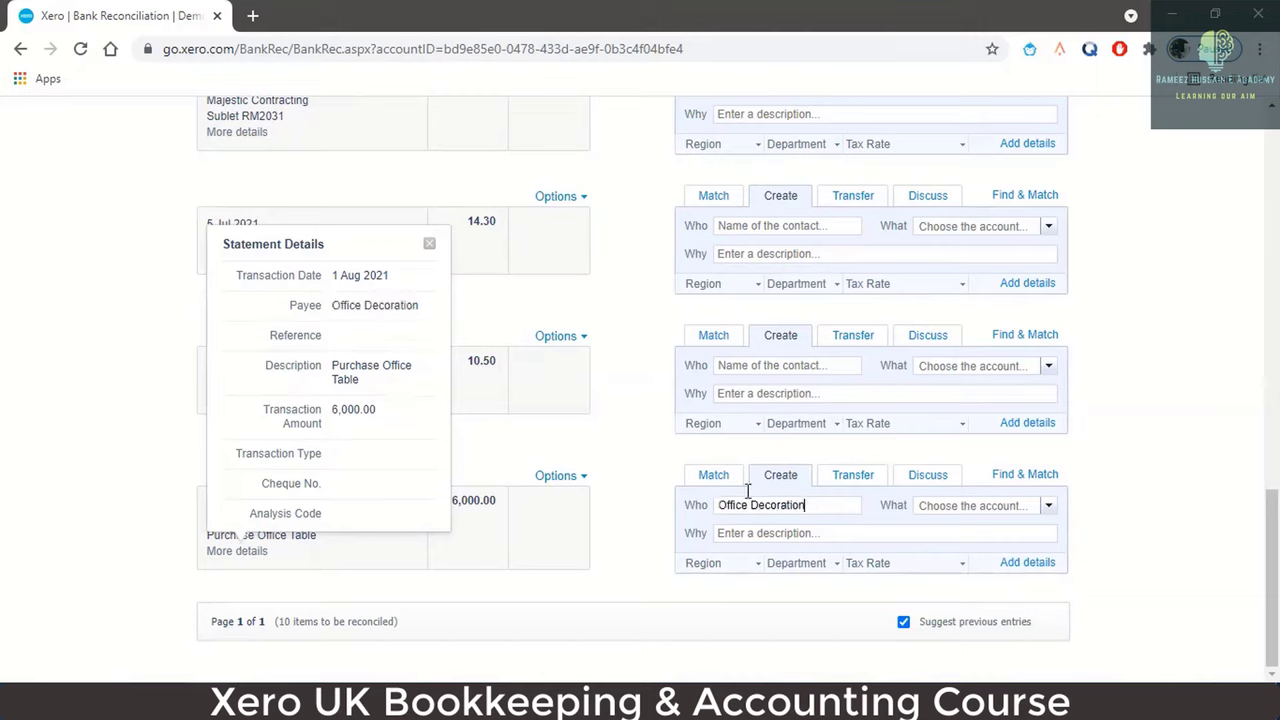
pyautogui.click(430, 246)
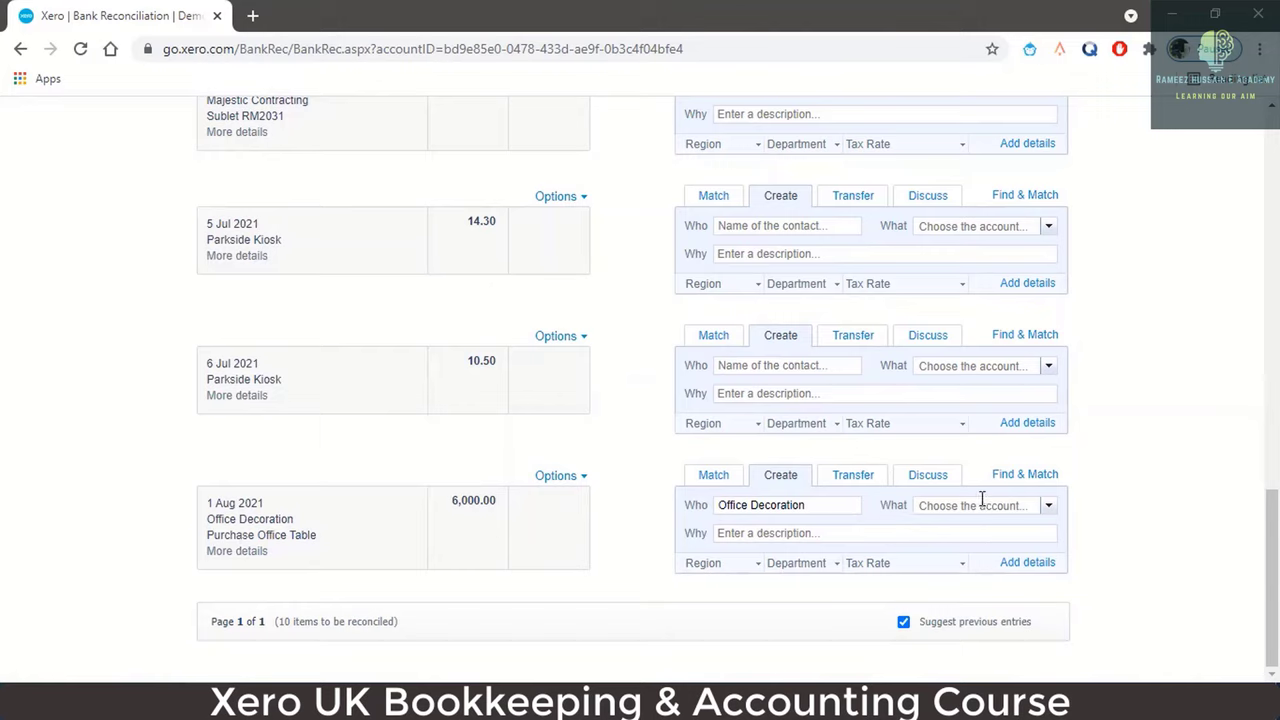
# Step: Code the 1 Aug line to account 710 - Office Equipment
pyautogui.click(1049, 506)
pyautogui.scroll(-5, 1034, 551)
pyautogui.scroll(-3, 1040, 556)
pyautogui.scroll(2, 1050, 570)
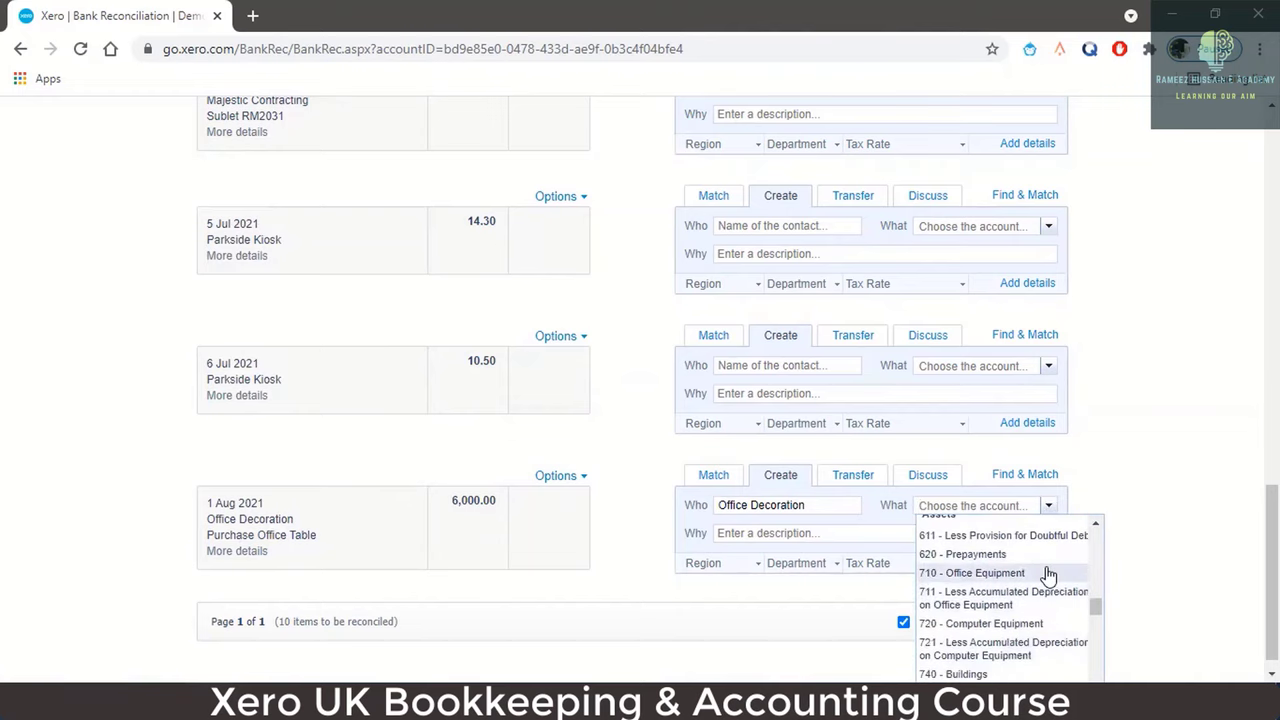
pyautogui.click(1048, 573)
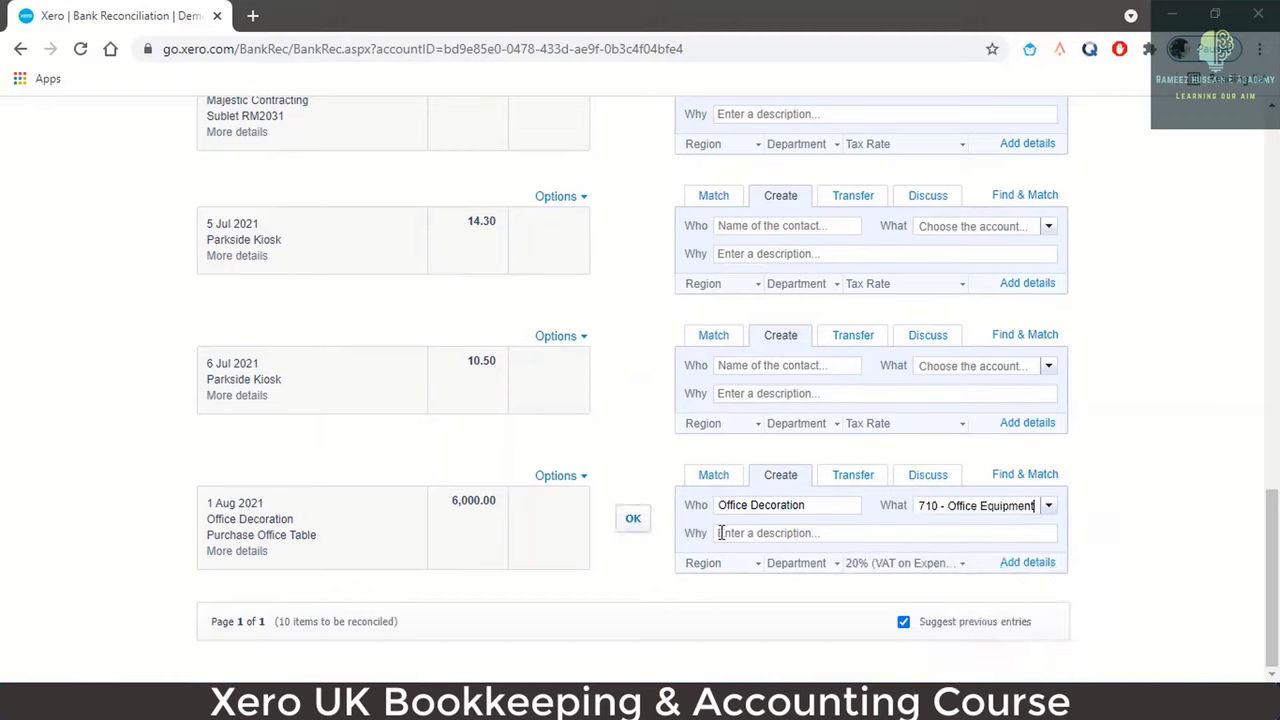
# Step: Paste 'Purchase Office Table' from the statement details as the line's description and add details
pyautogui.click(236, 551)
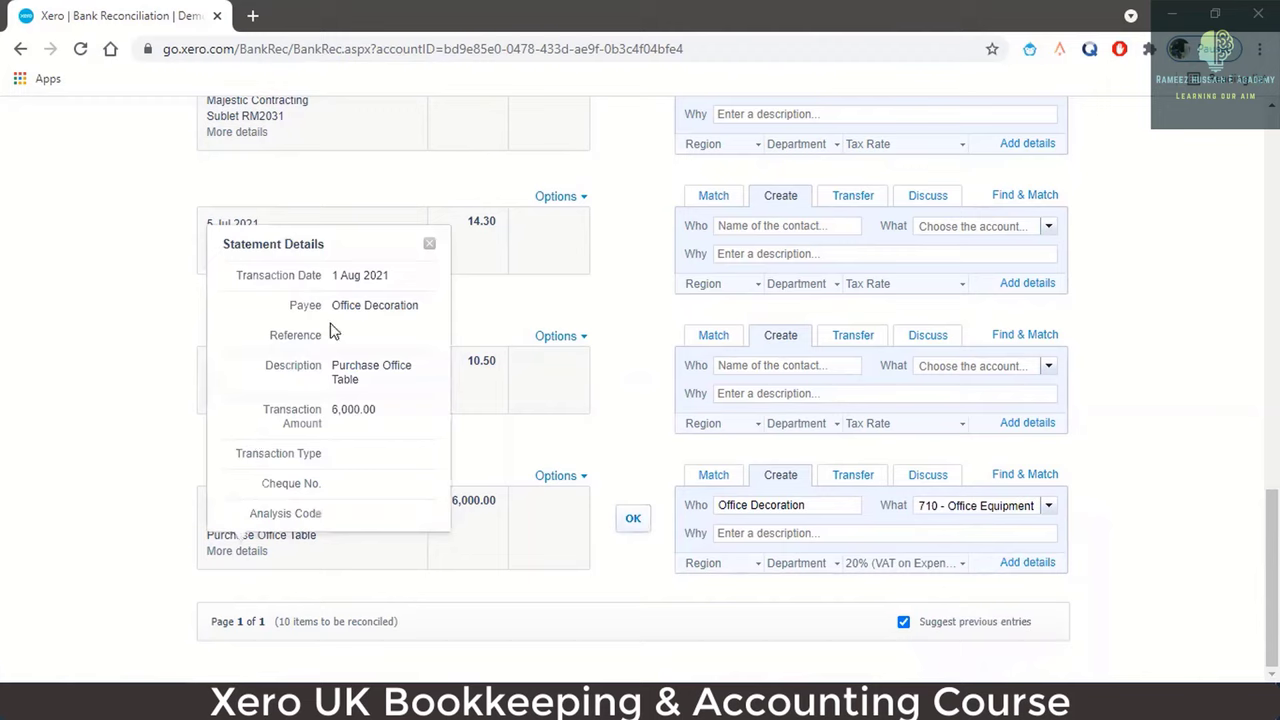
pyautogui.moveTo(333, 362); pyautogui.dragTo(370, 387)
pyautogui.hotkey('ctrl', 'c')
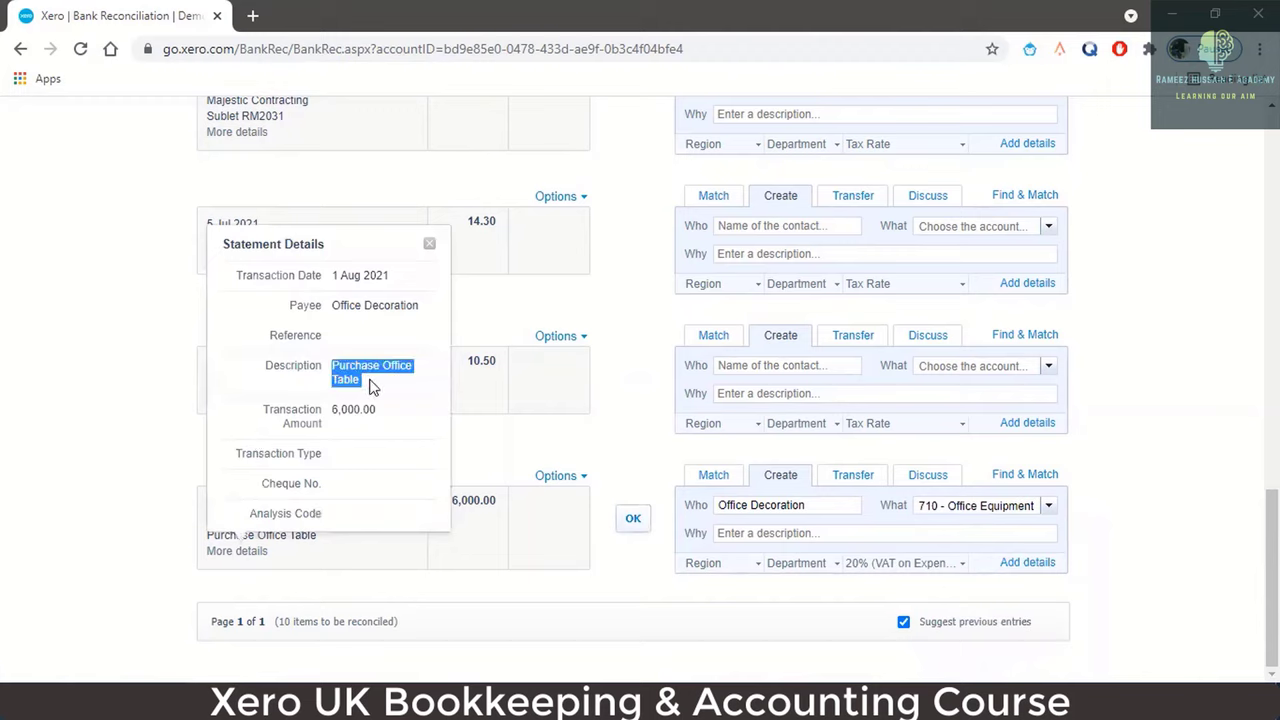
pyautogui.click(740, 535)
pyautogui.hotkey('ctrl', 'v')
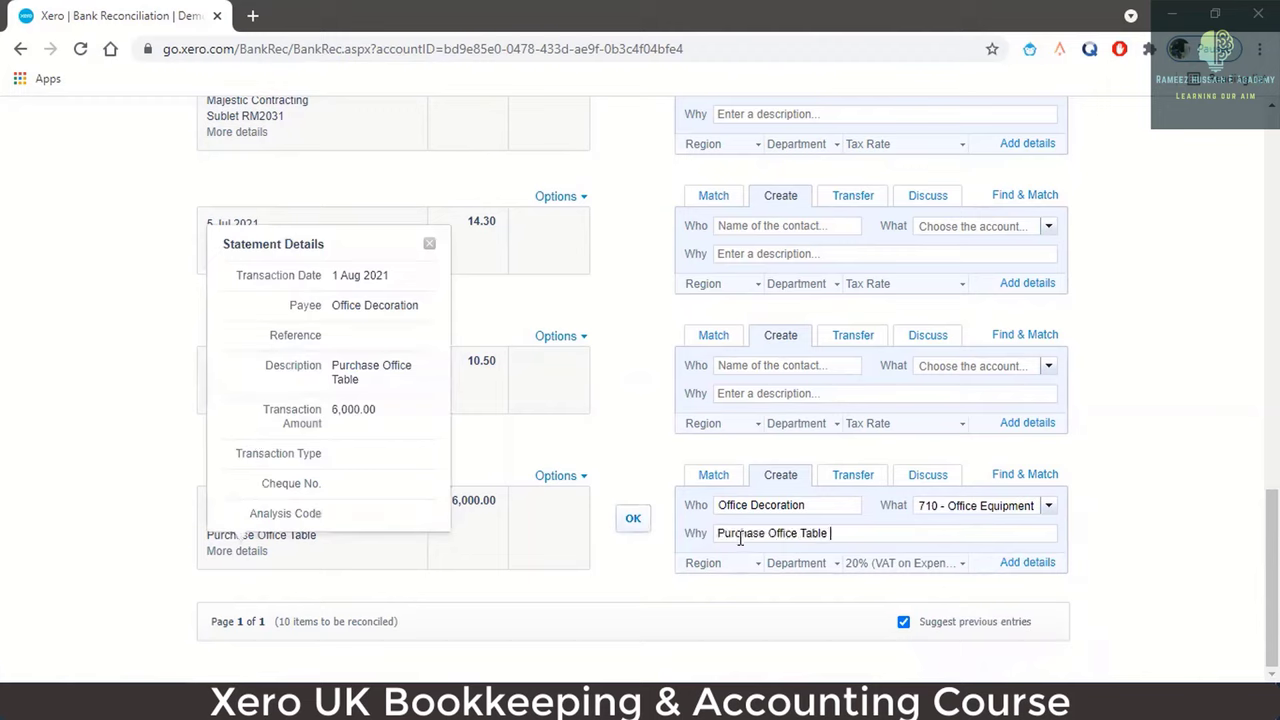
pyautogui.click(430, 246)
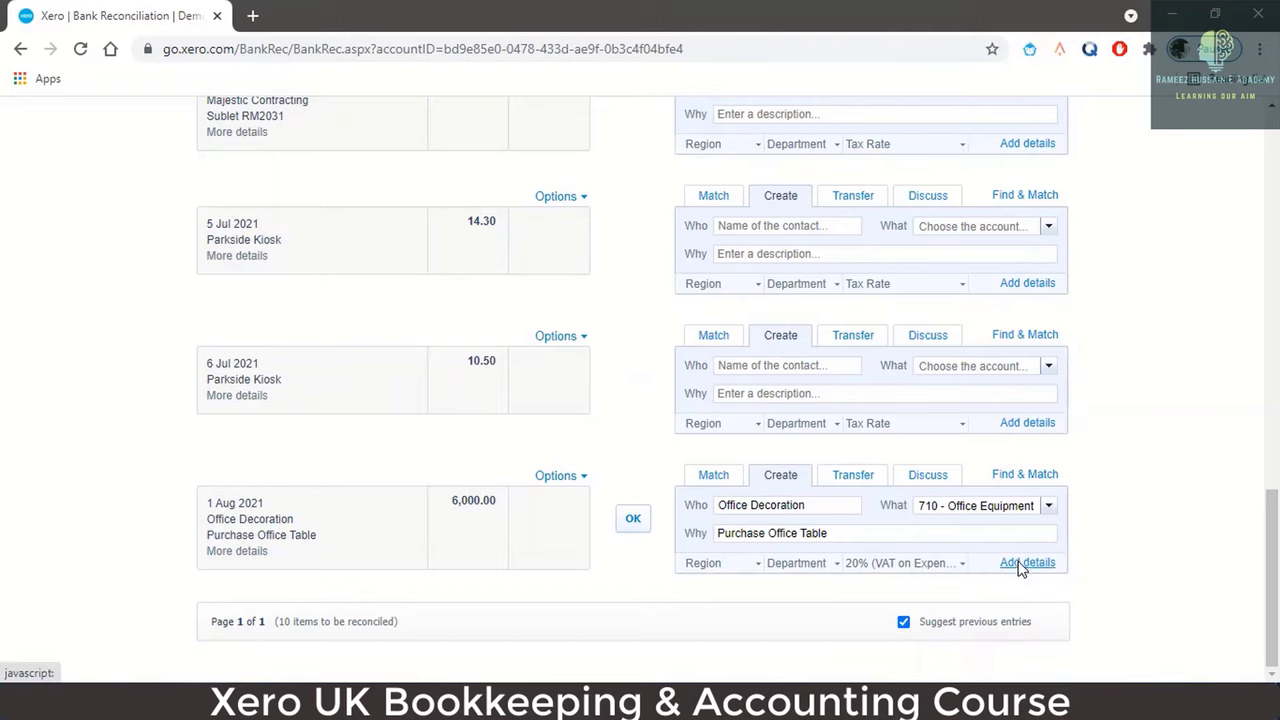
pyautogui.click(1018, 563)
# Step: Review the attached files and save the 6,000.00 direct payment to 710 - Office Equipment
pyautogui.scroll(-2, 993, 502)
pyautogui.scroll(-3, 993, 502)
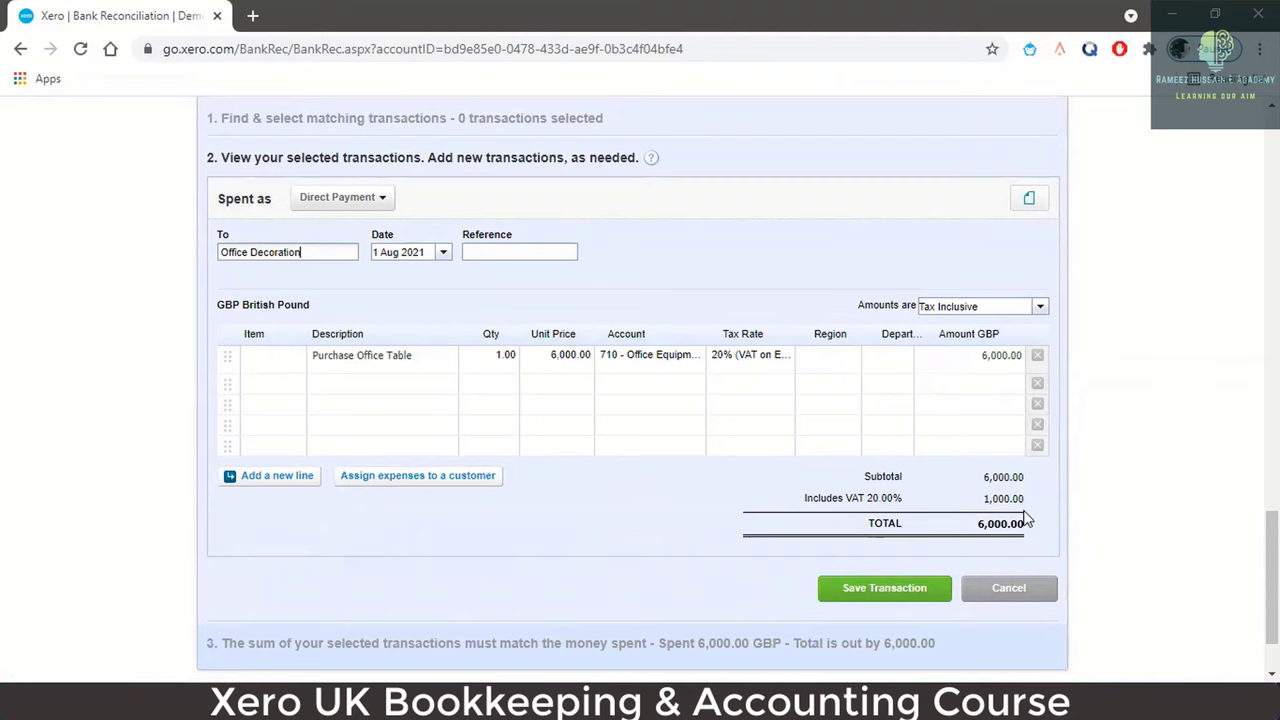
pyautogui.scroll(1, 965, 440)
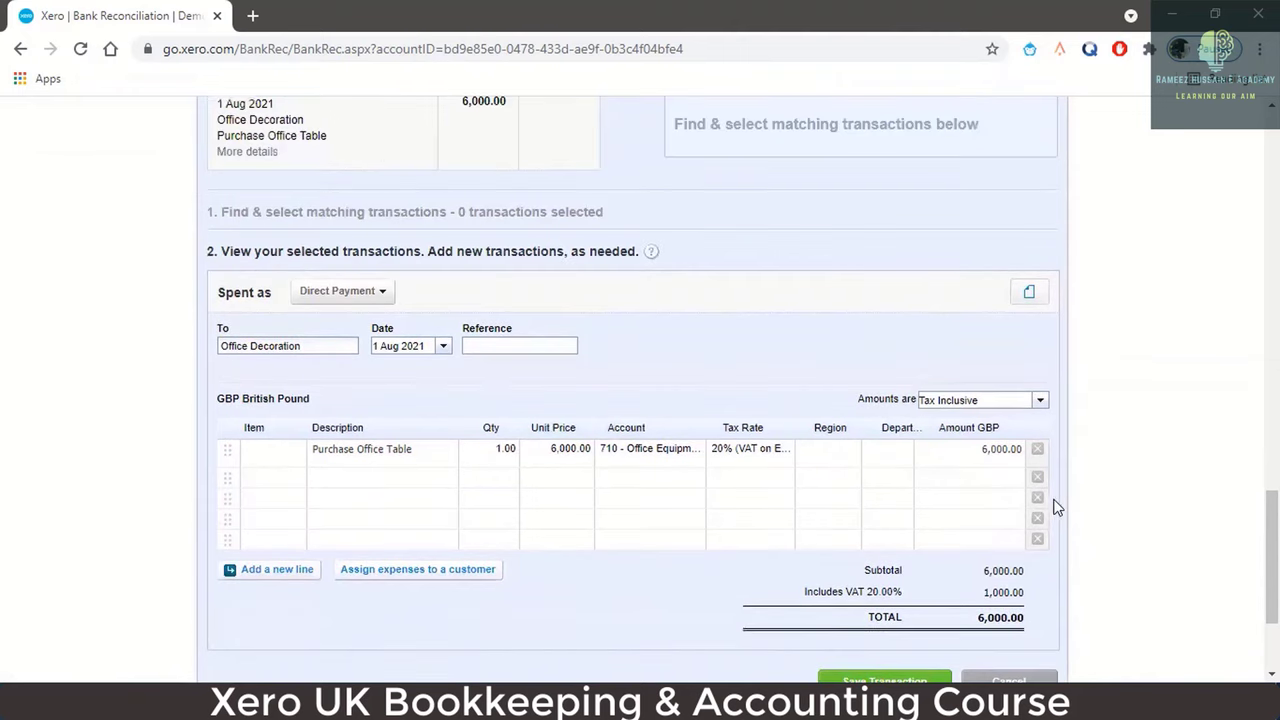
pyautogui.scroll(1, 926, 441)
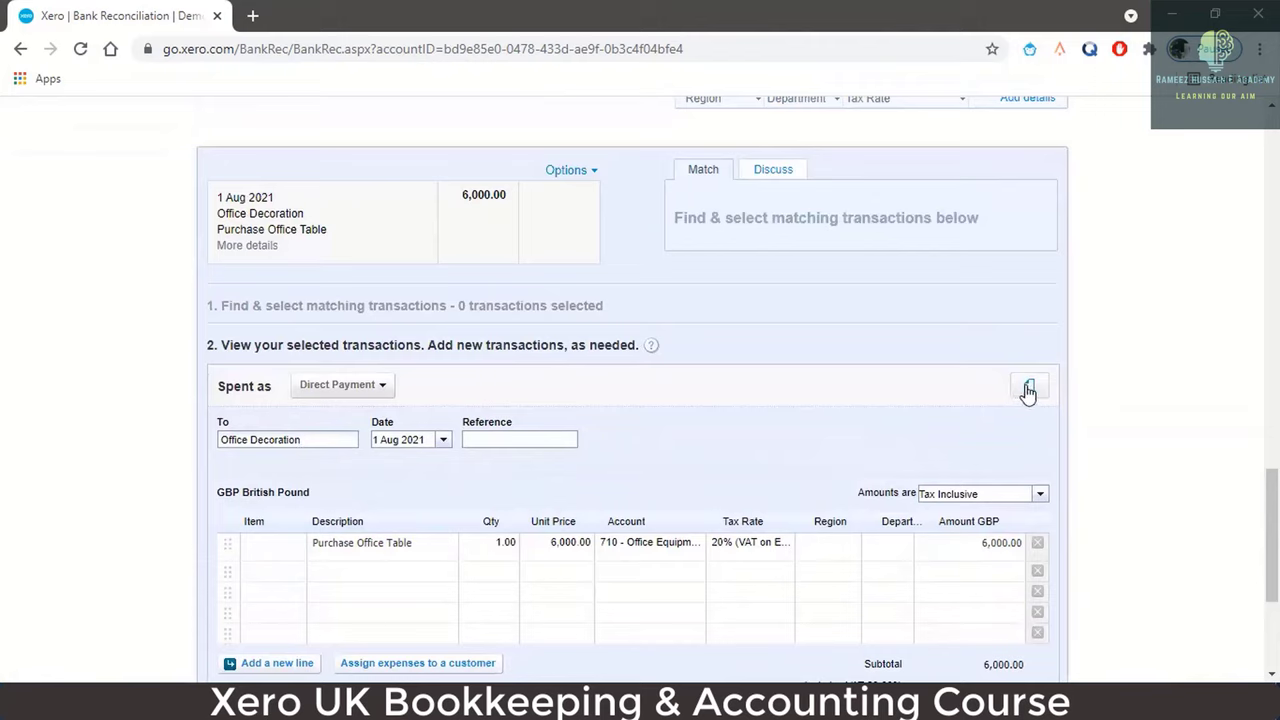
pyautogui.click(1028, 392)
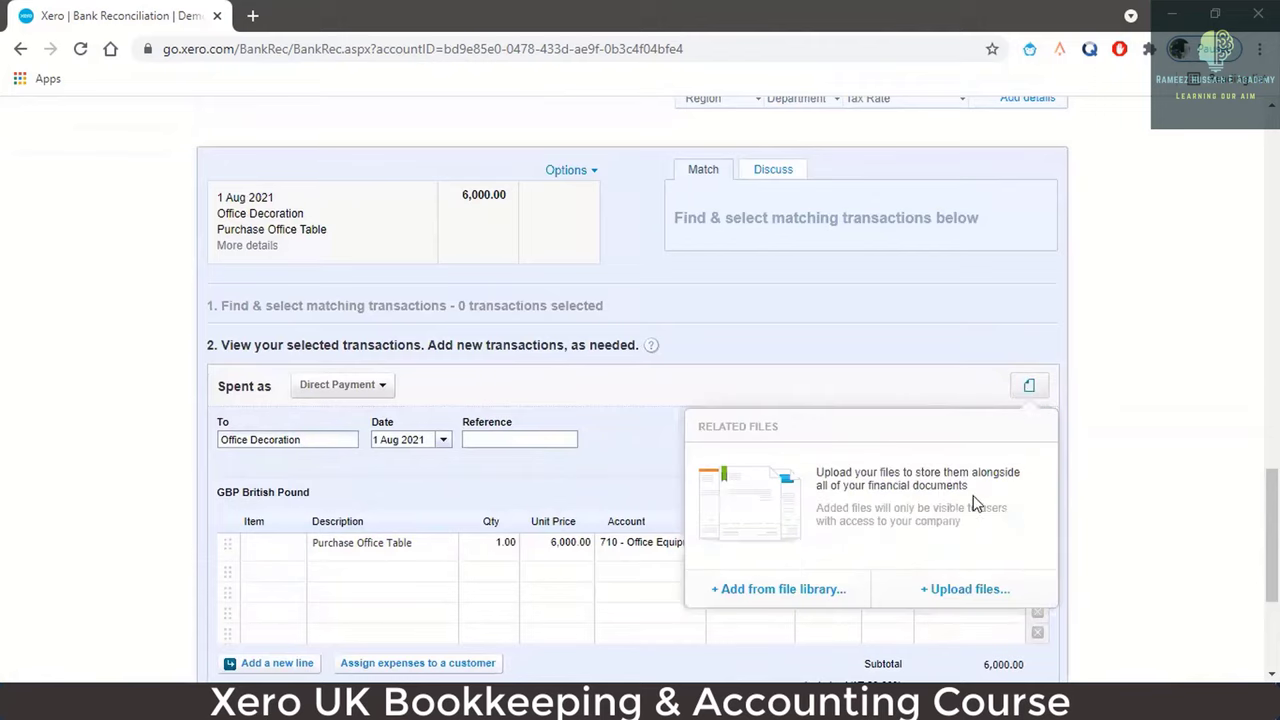
pyautogui.click(1030, 390)
pyautogui.scroll(-1, 1094, 371)
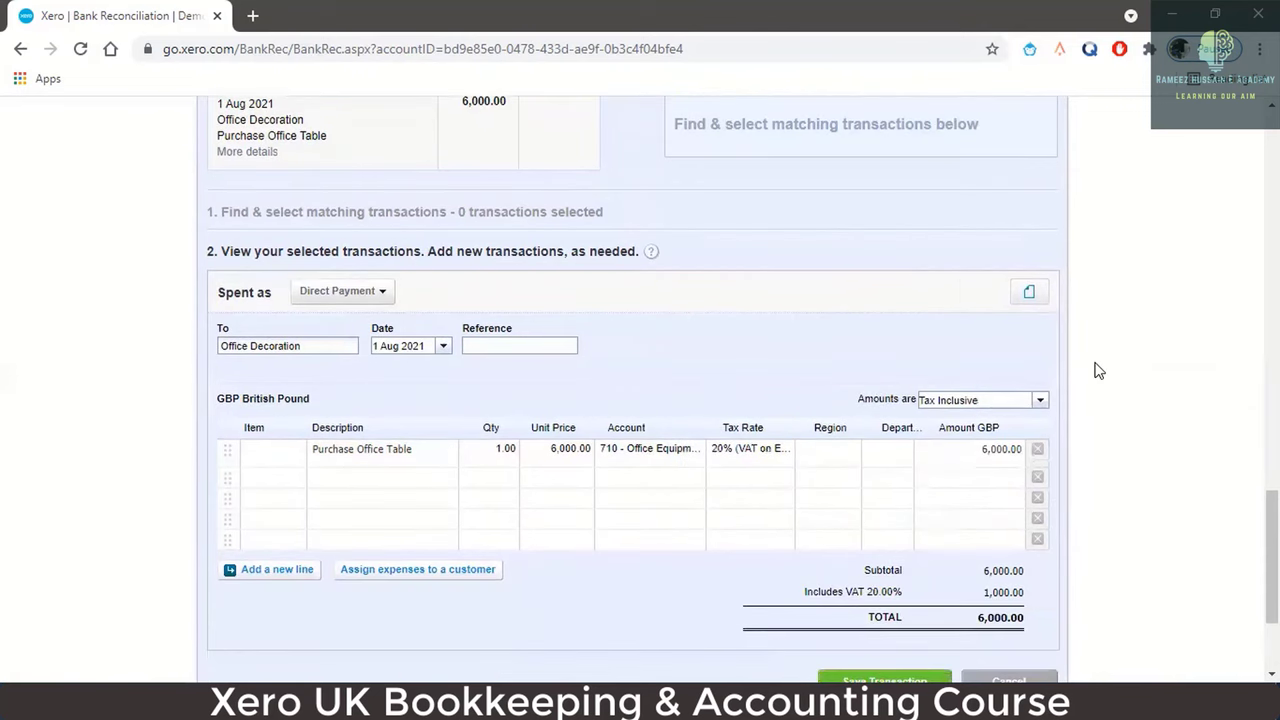
pyautogui.scroll(-1, 1094, 371)
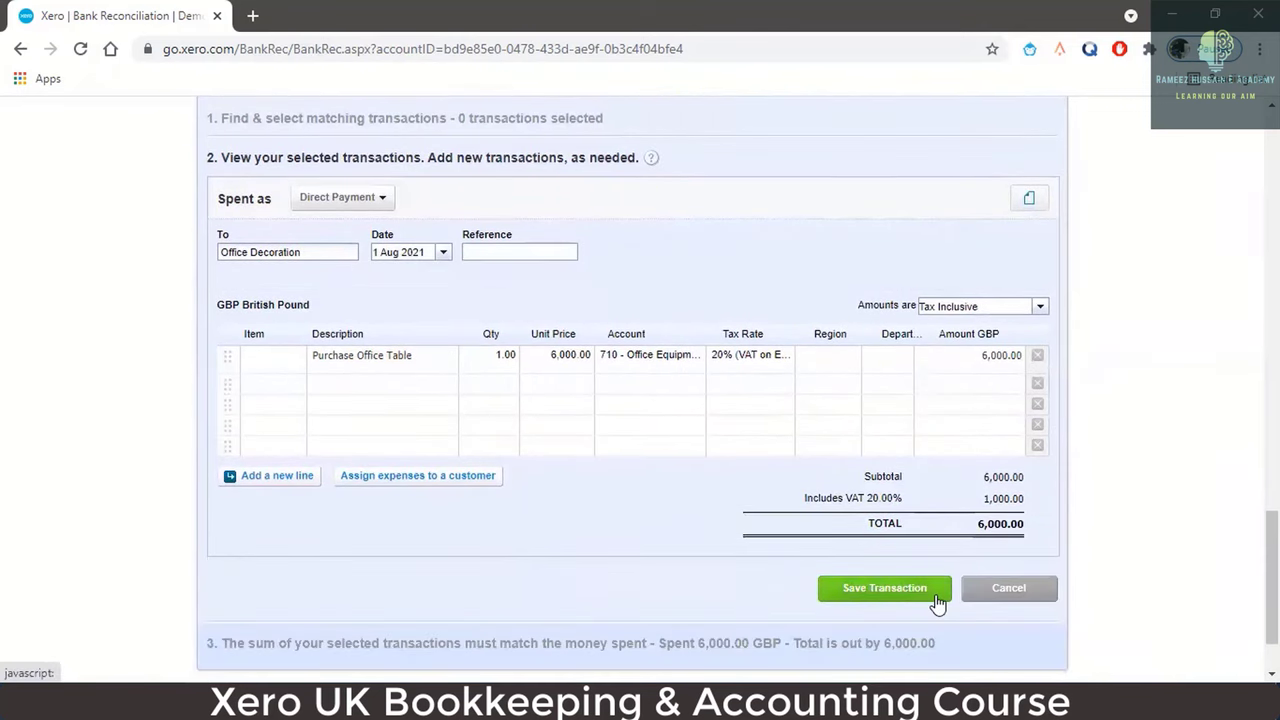
pyautogui.click(936, 598)
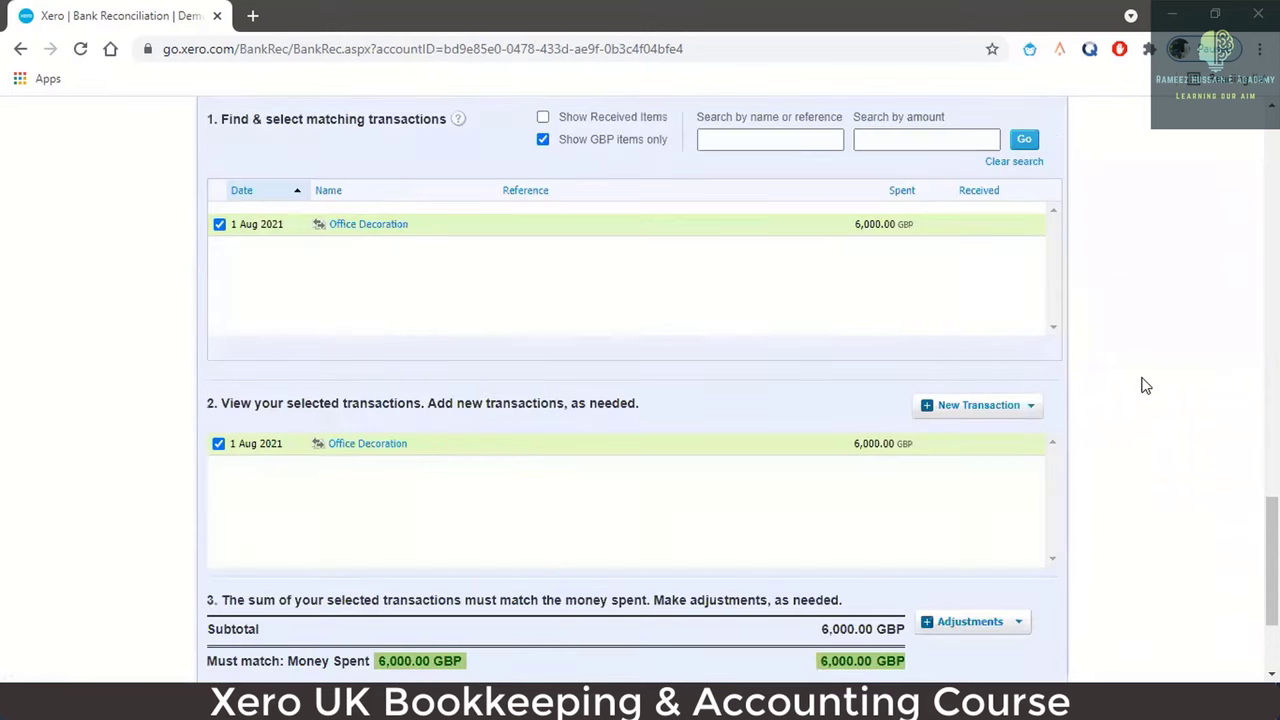
# Step: Reconcile the 1 Aug Office Decoration line, leaving 9 lines to reconcile
pyautogui.scroll(3, 1146, 386)
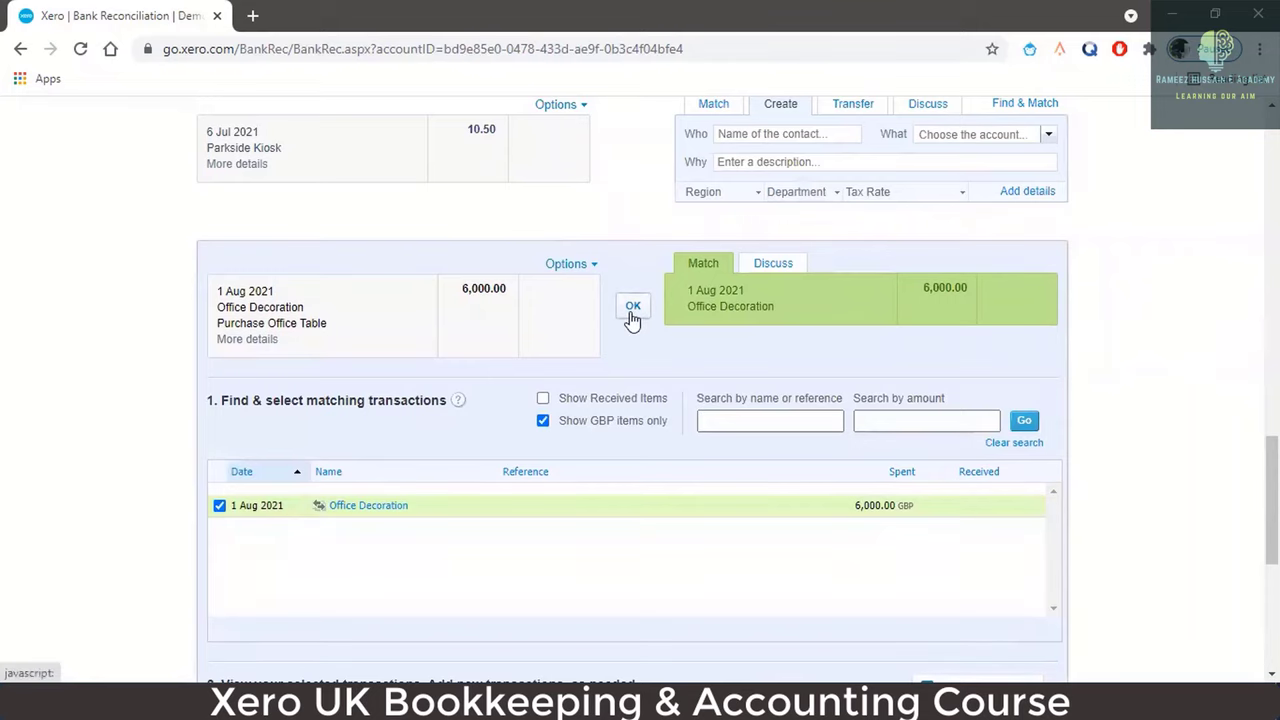
pyautogui.scroll(1, 723, 363)
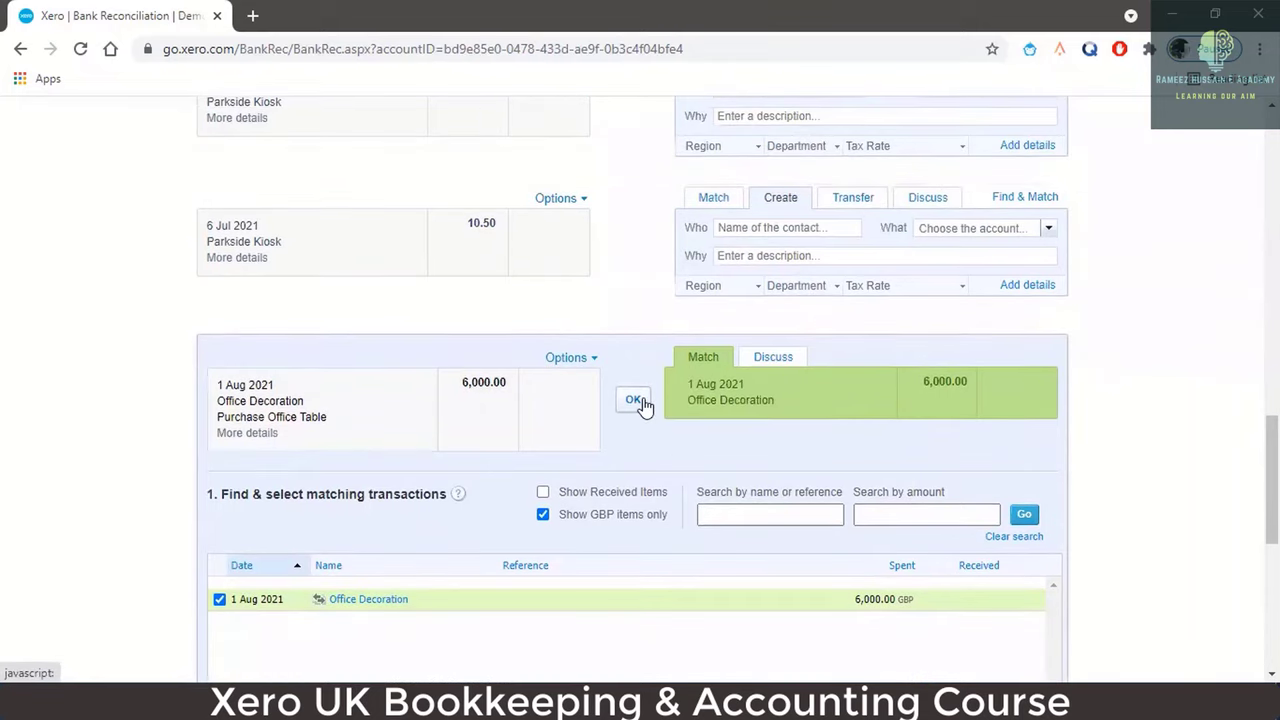
pyautogui.click(636, 401)
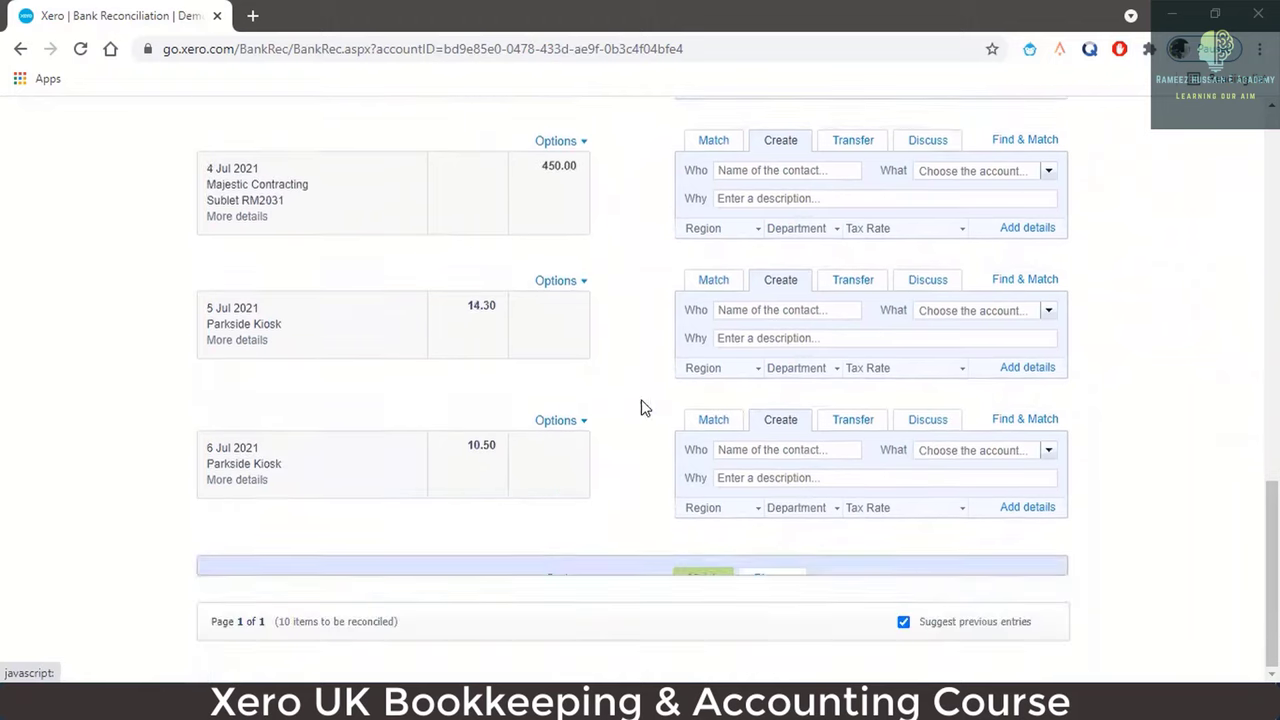
pyautogui.scroll(5, 1195, 385)
pyautogui.scroll(5, 1200, 382)
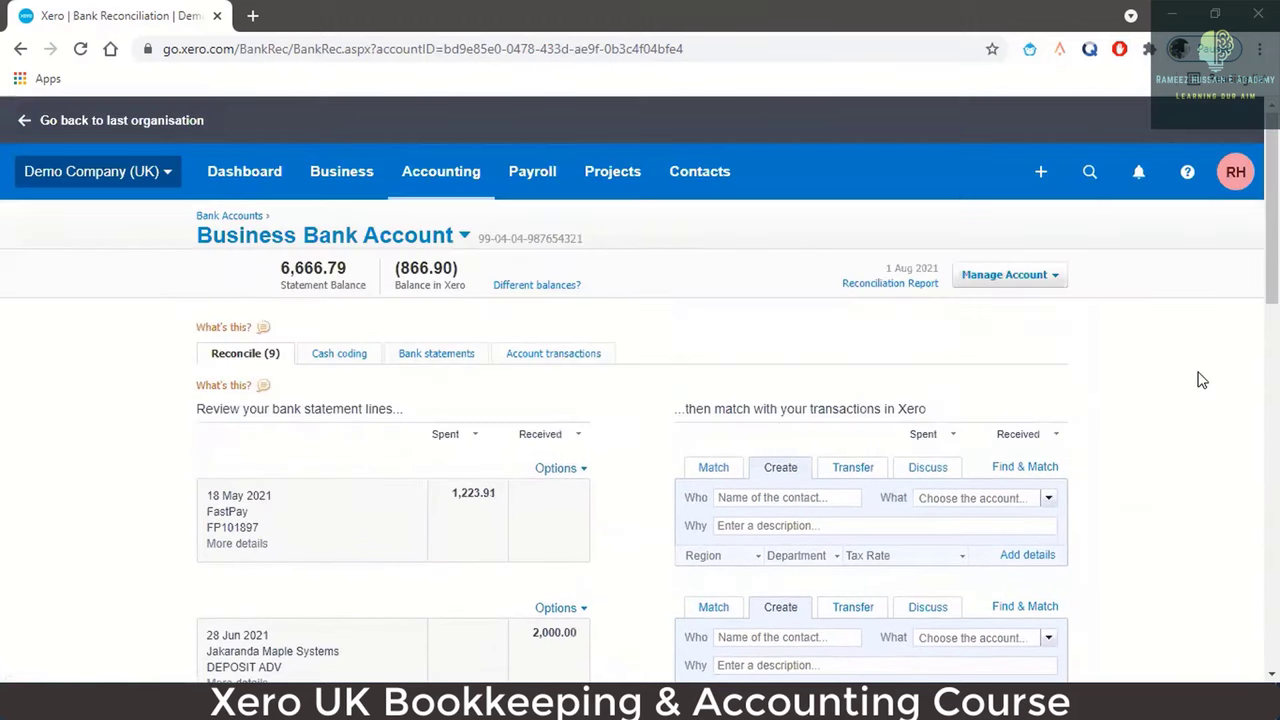
# Step: Go to Accounting > Fixed assets and dismiss the help banner
pyautogui.click(449, 189)
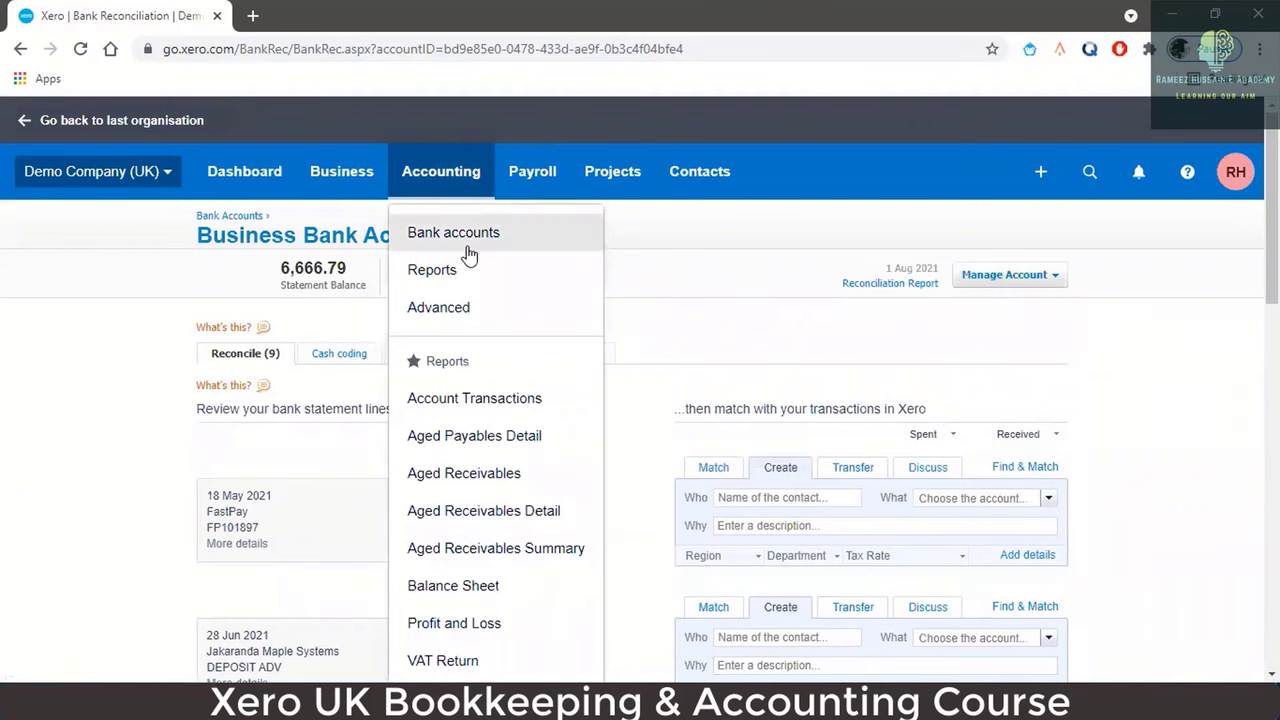
pyautogui.scroll(-2, 475, 330)
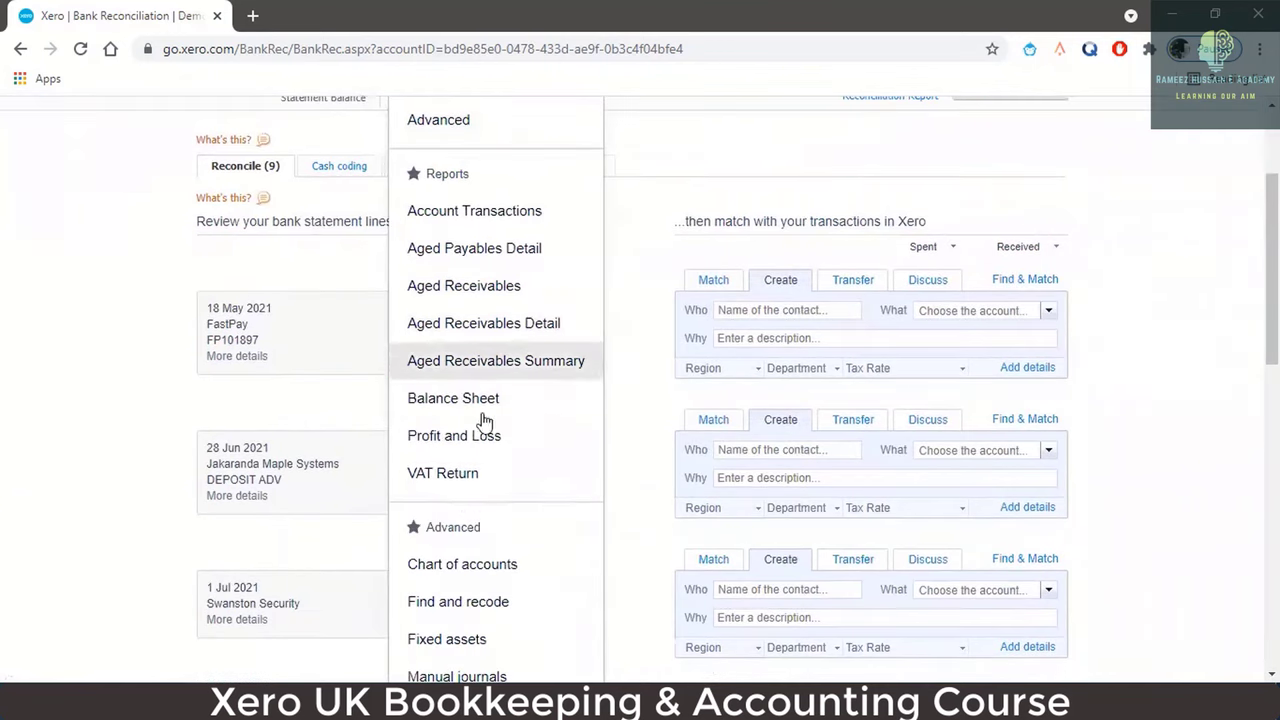
pyautogui.click(459, 638)
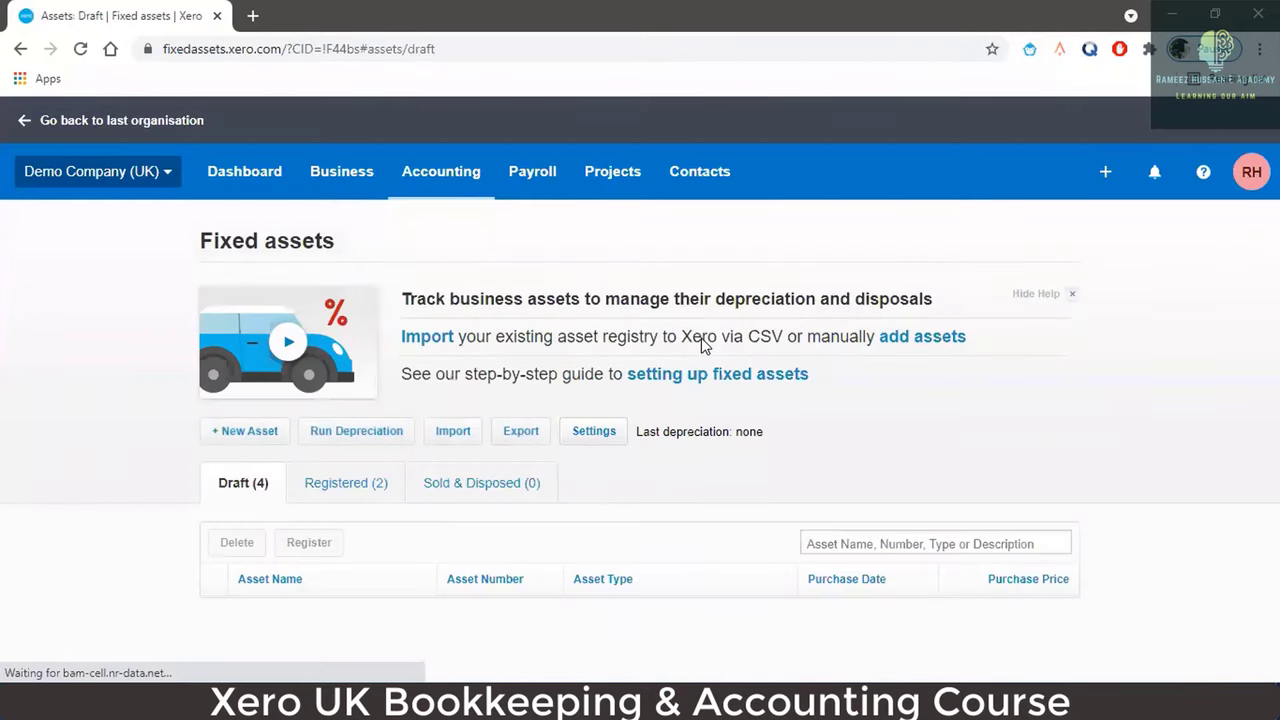
pyautogui.click(1063, 295)
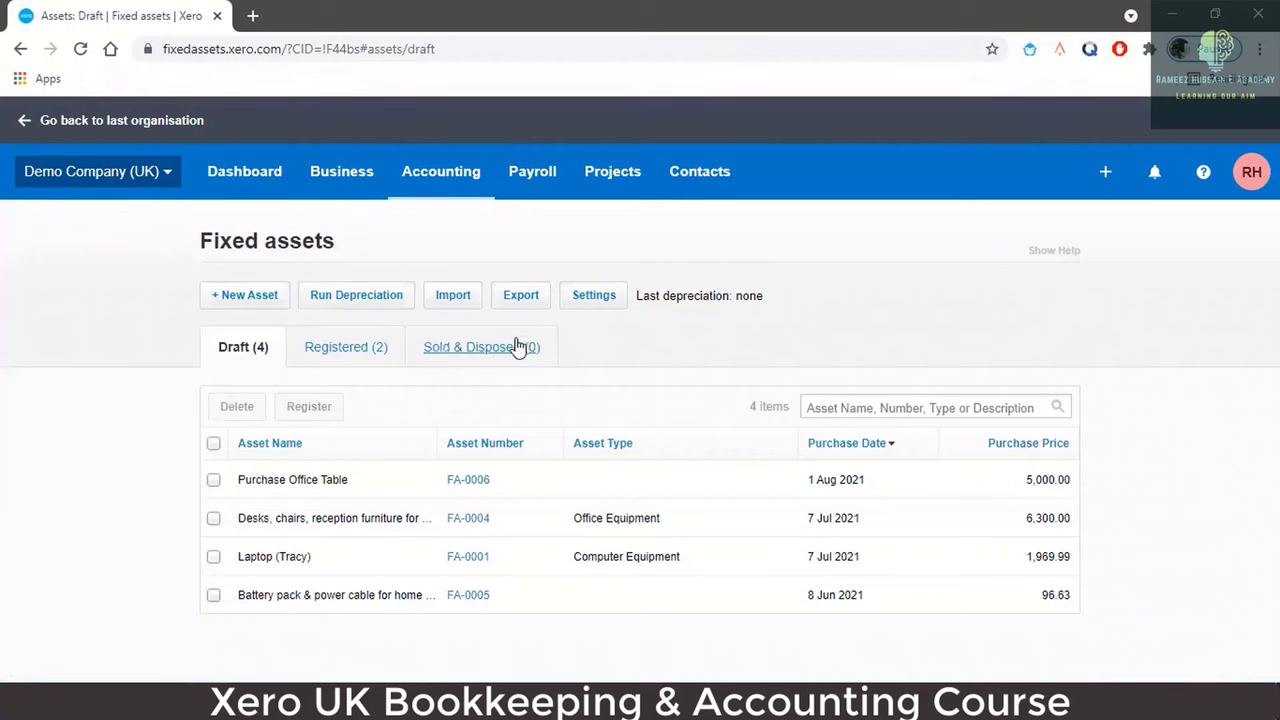
# Step: Review the Computer Equipment and Office Equipment asset types, then return to the Purchase Office Table draft
pyautogui.click(575, 304)
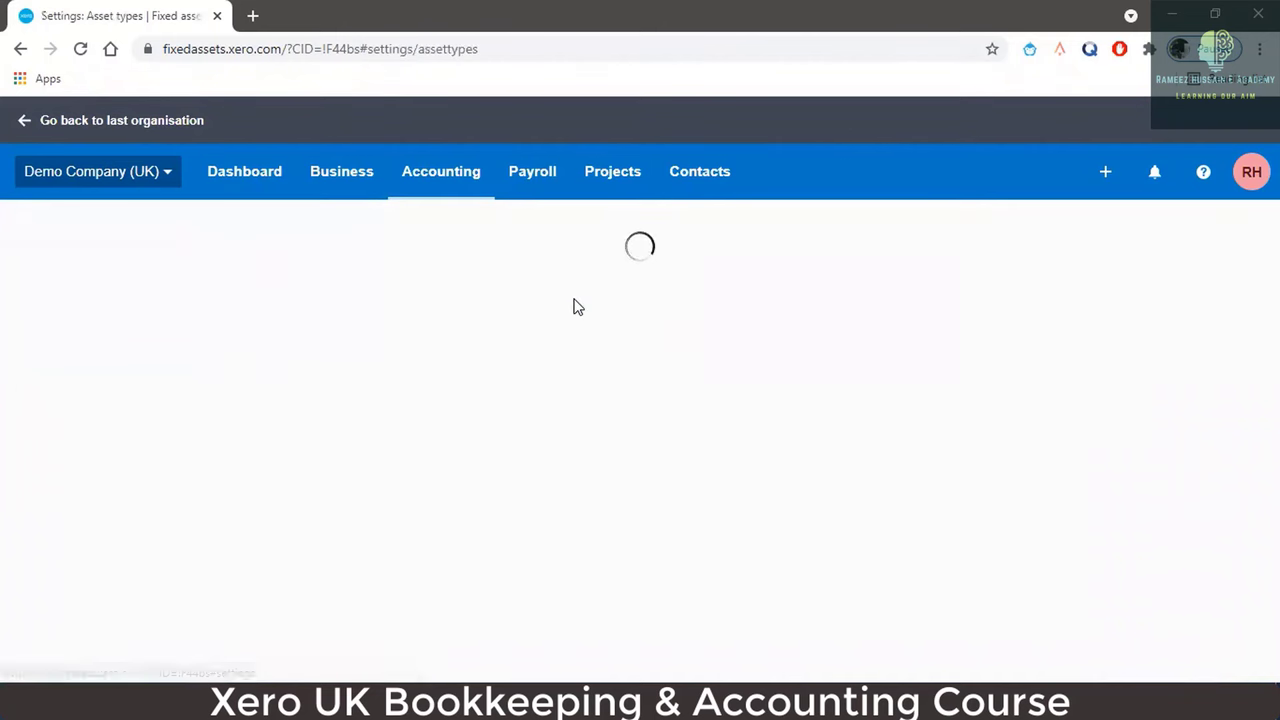
pyautogui.scroll(-1, 742, 432)
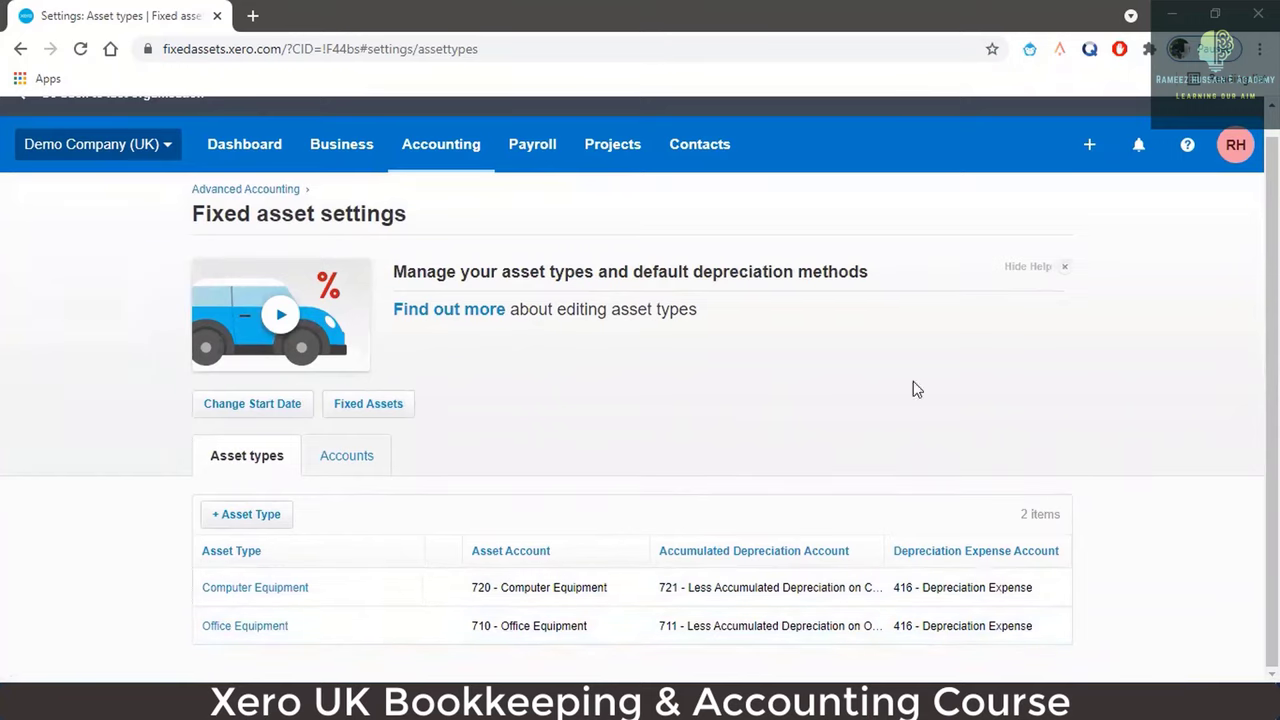
pyautogui.click(1064, 266)
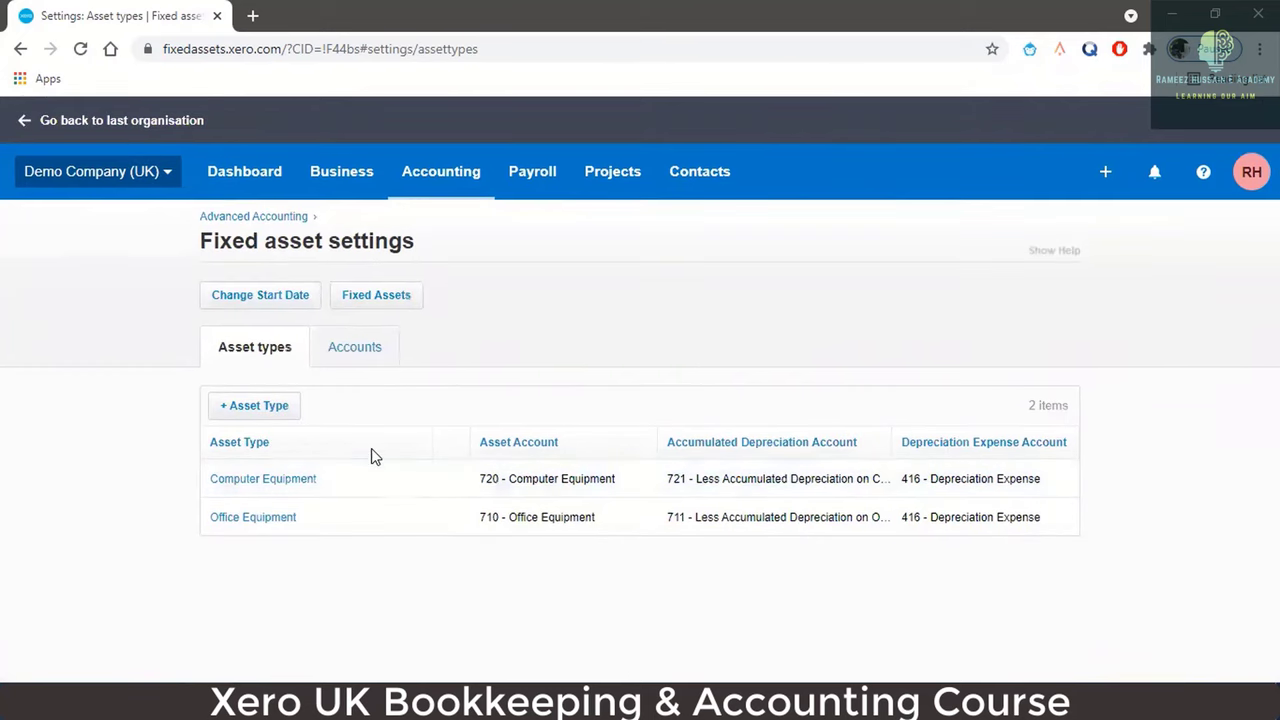
pyautogui.click(451, 516)
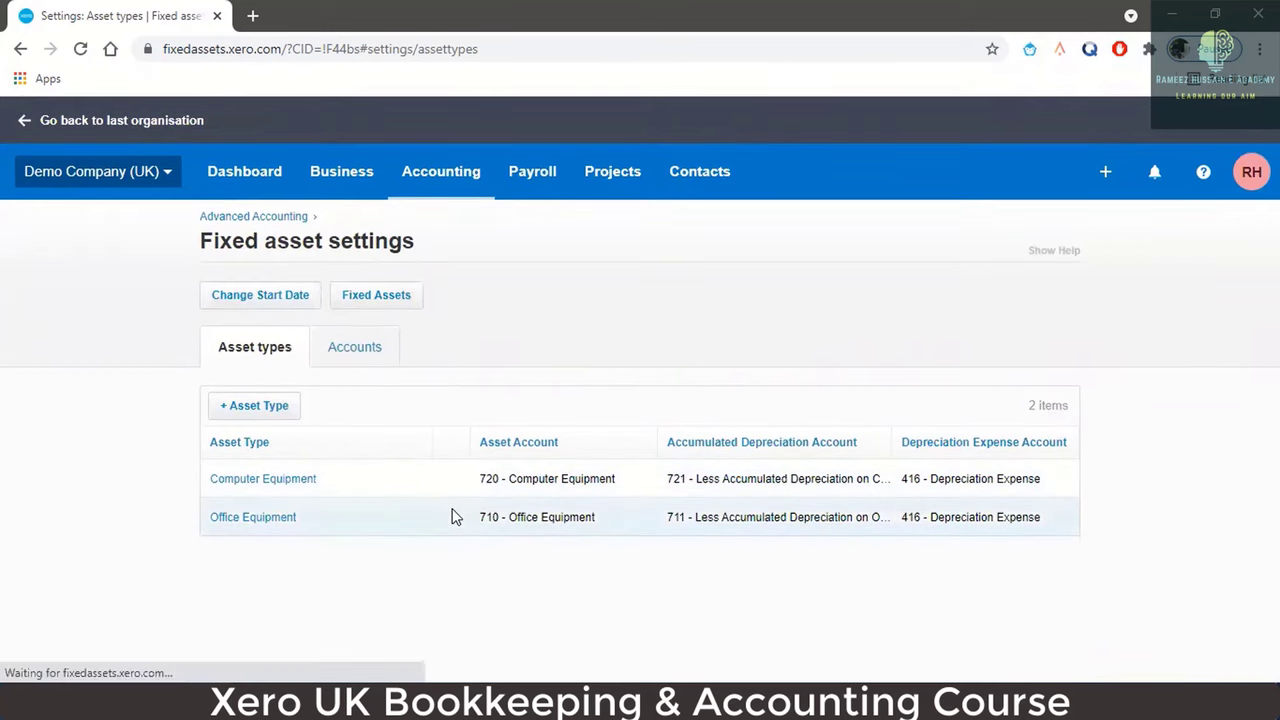
pyautogui.click(410, 294)
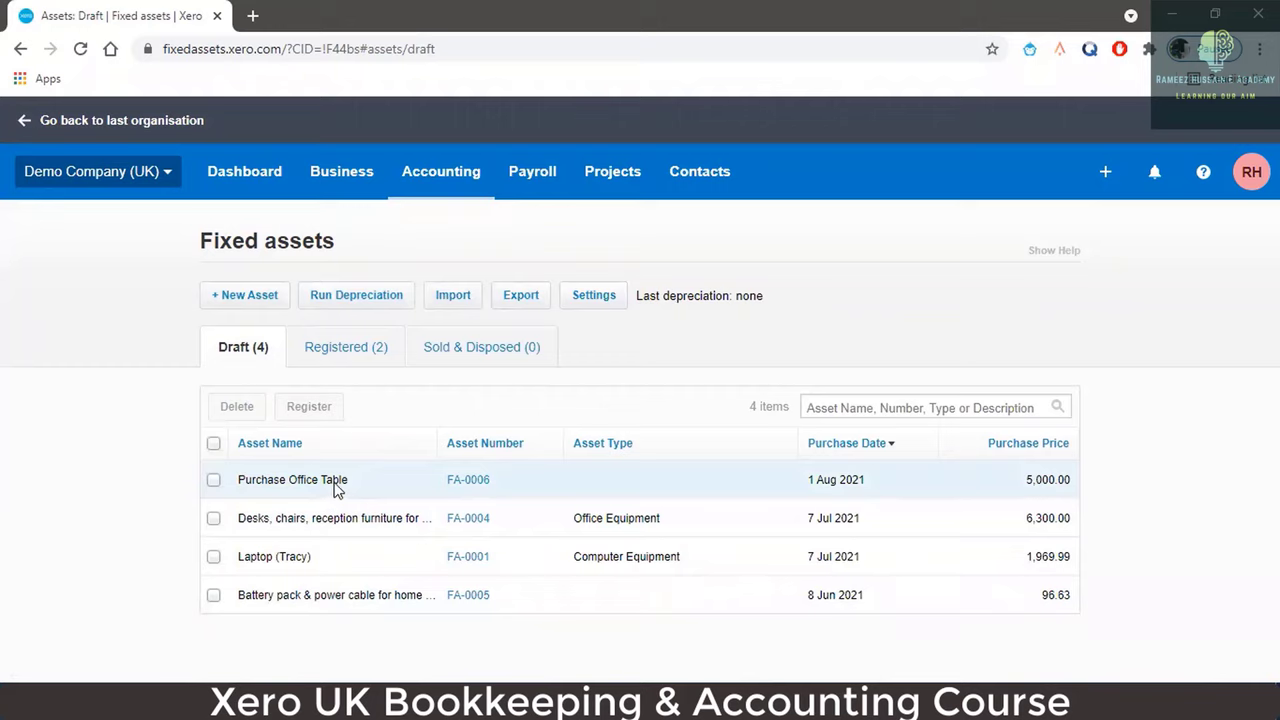
pyautogui.click(337, 489)
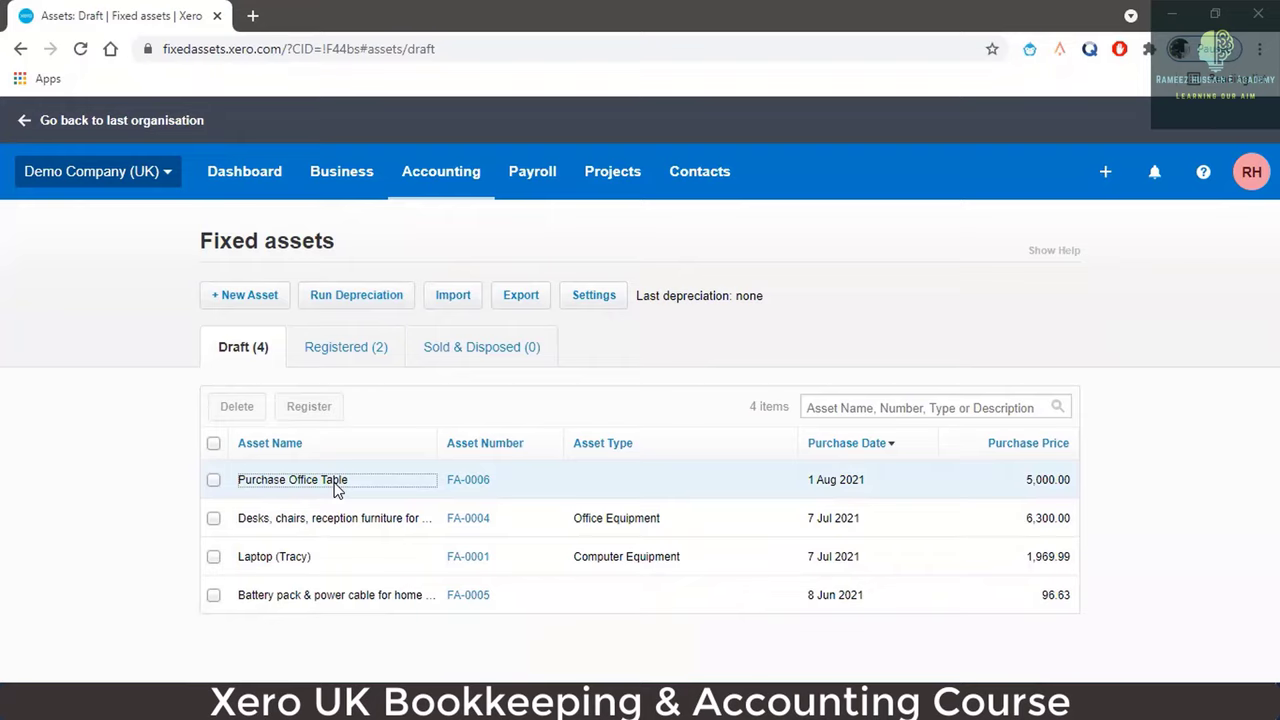
# Step: Enter warranty expiry 01/04/2022 and serial number 89765 on asset FA-0006
pyautogui.click(487, 488)
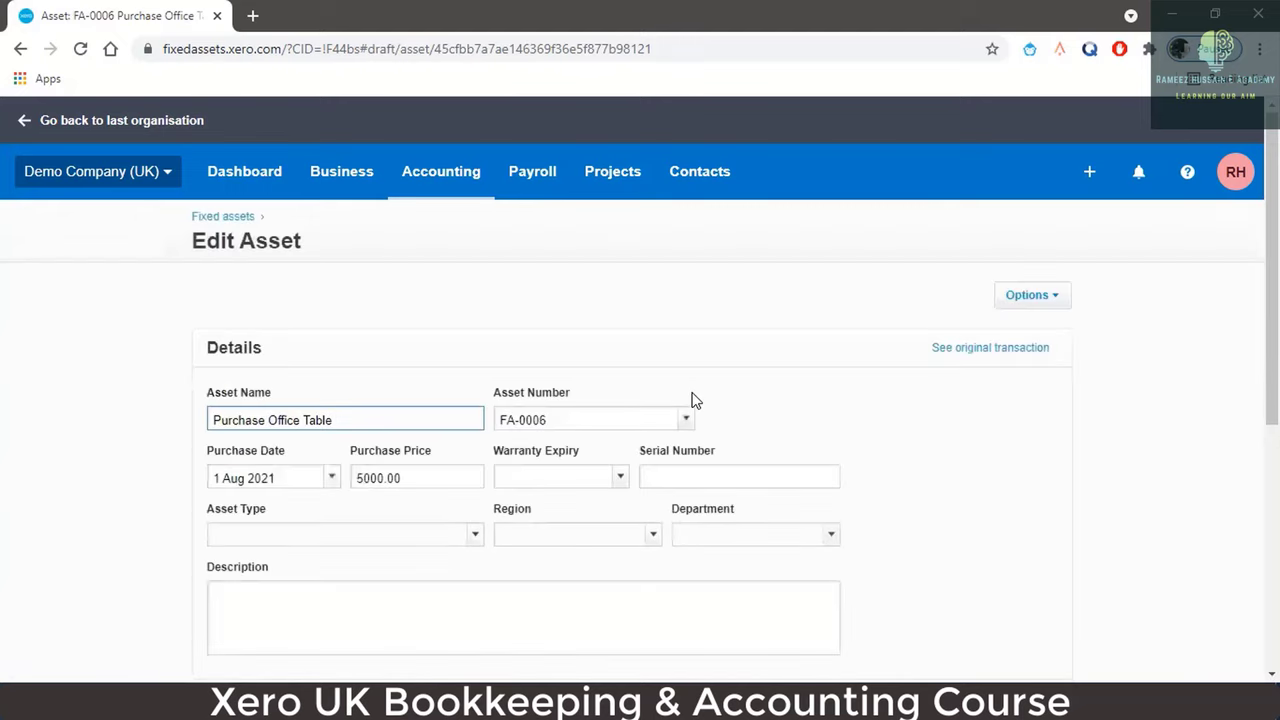
pyautogui.scroll(-2, 448, 377)
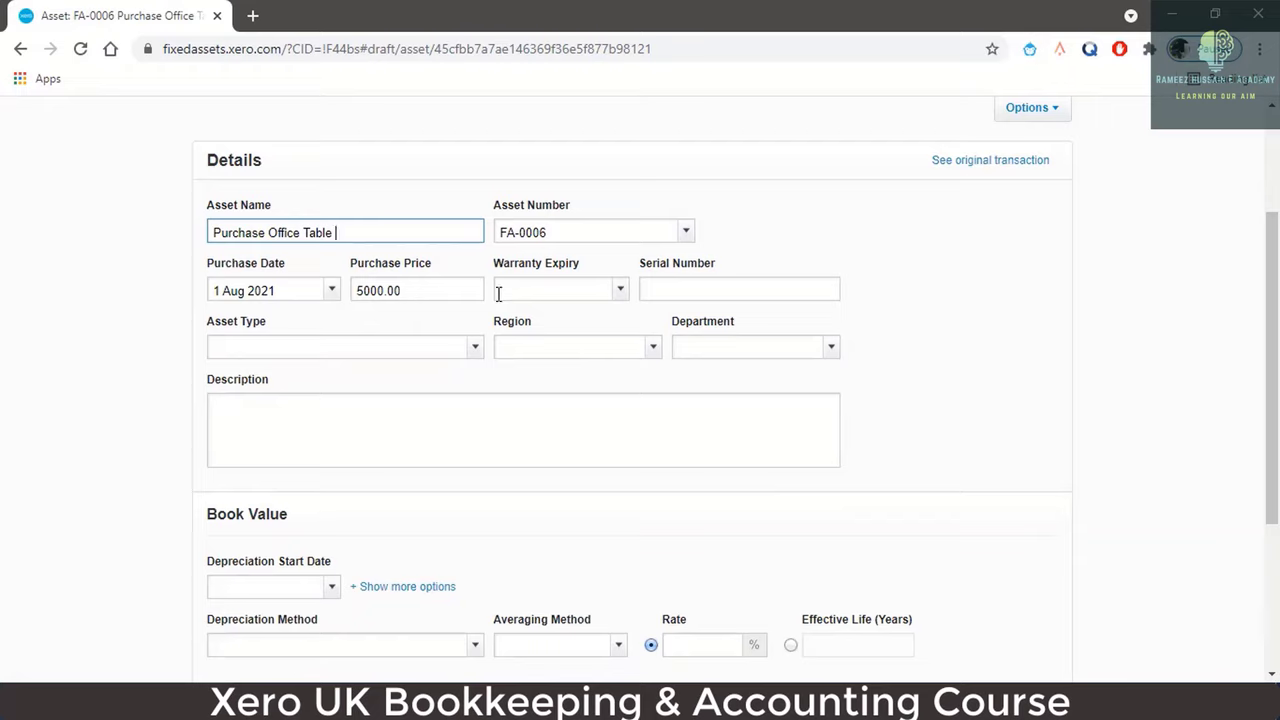
pyautogui.click(580, 294)
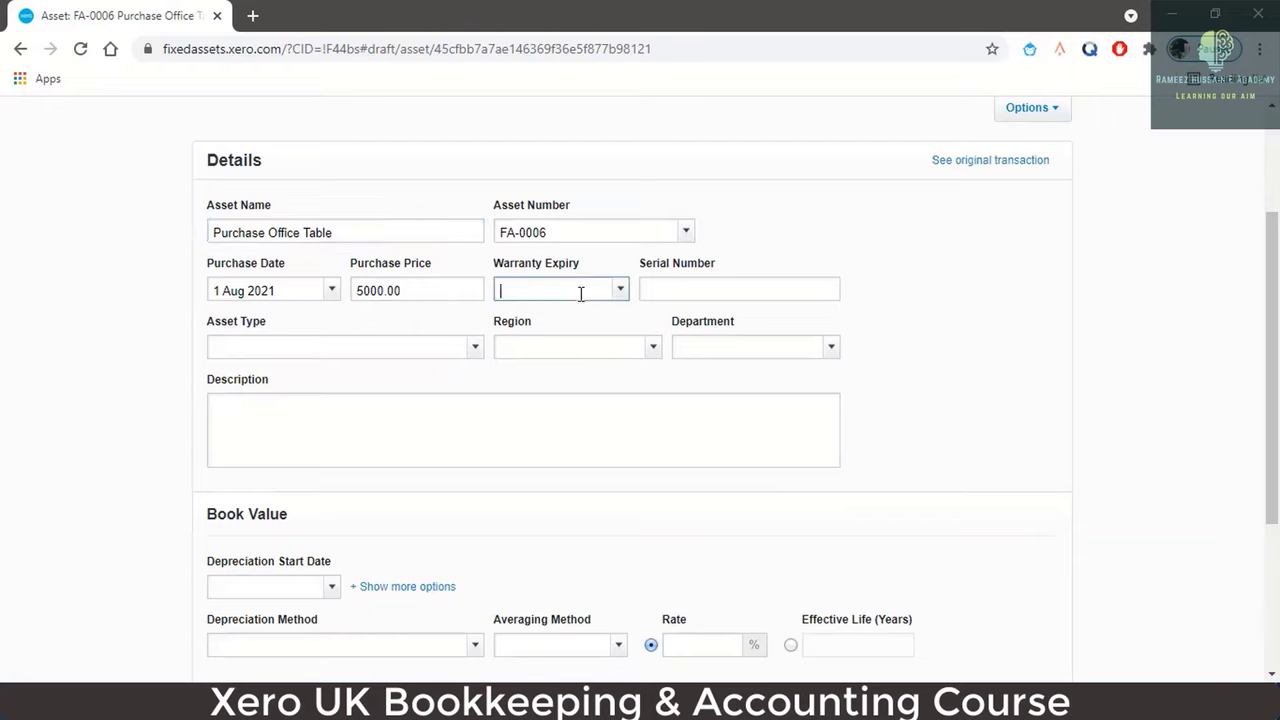
pyautogui.click(729, 289)
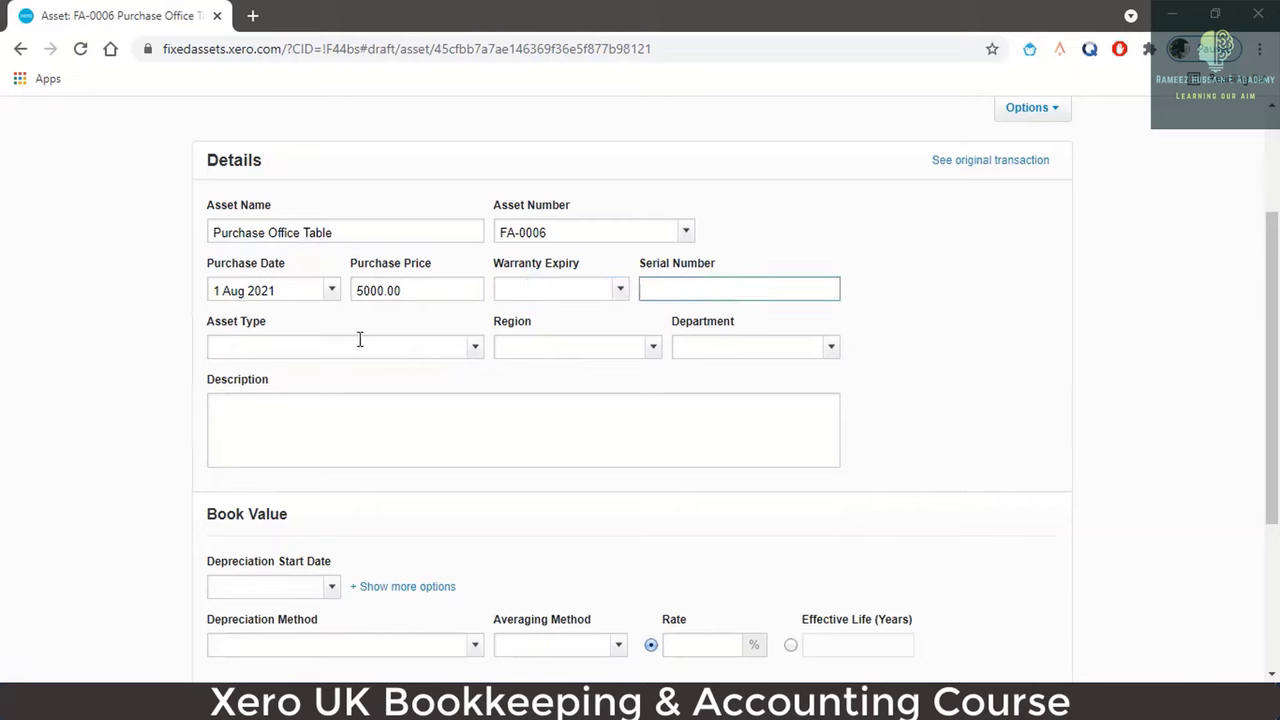
pyautogui.click(537, 289)
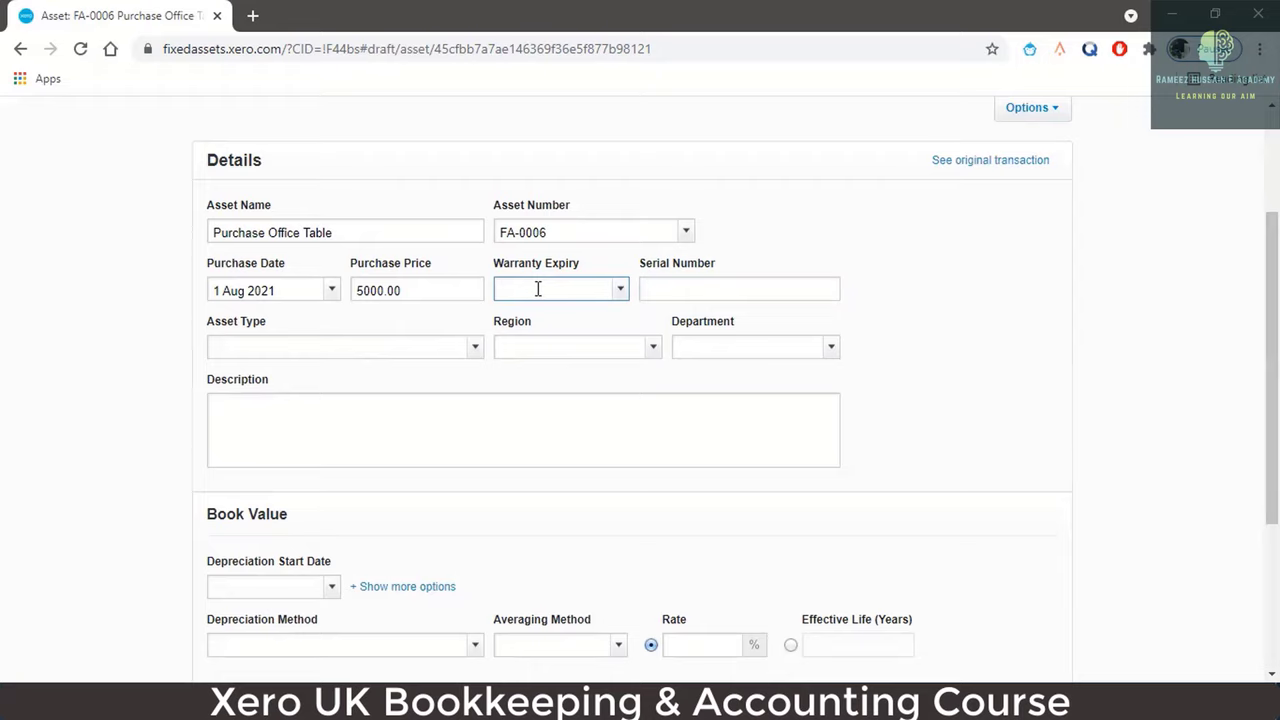
pyautogui.write('01/04/2022')
pyautogui.click(665, 291)
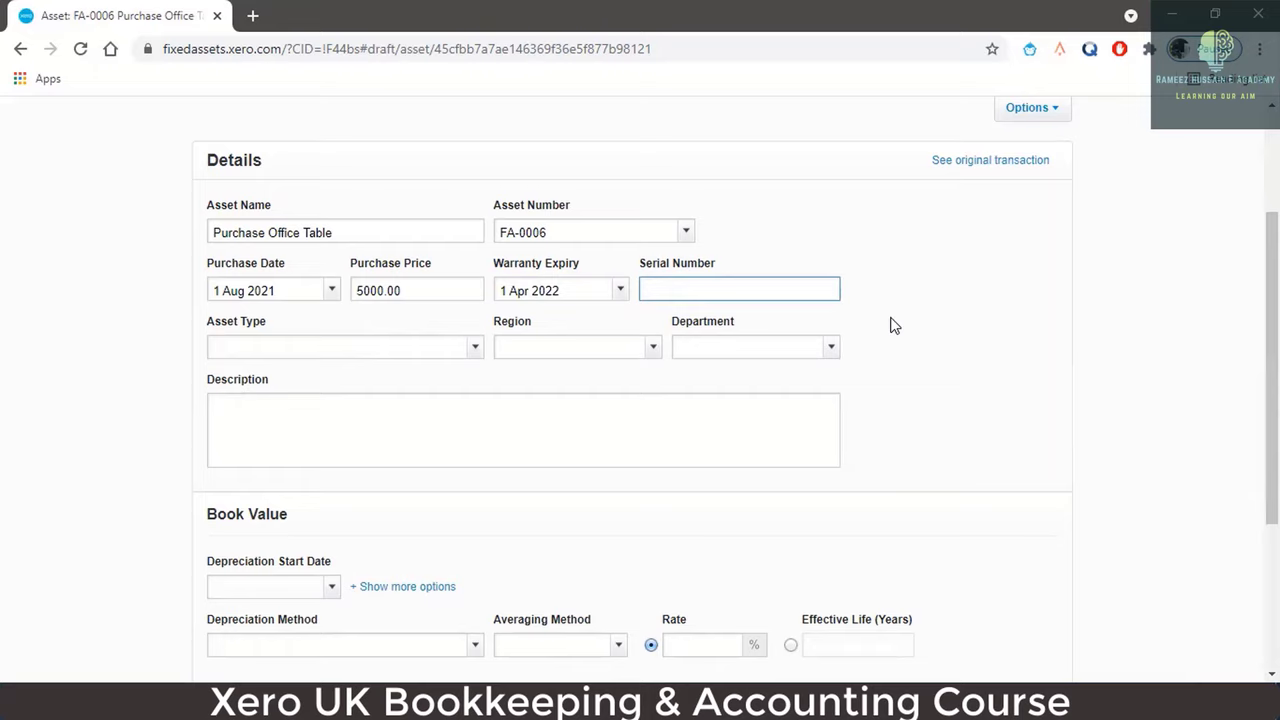
pyautogui.write('89765')
# Step: Set the asset type to Office Equipment and the description to 'Purchase Office Table'
pyautogui.click(321, 340)
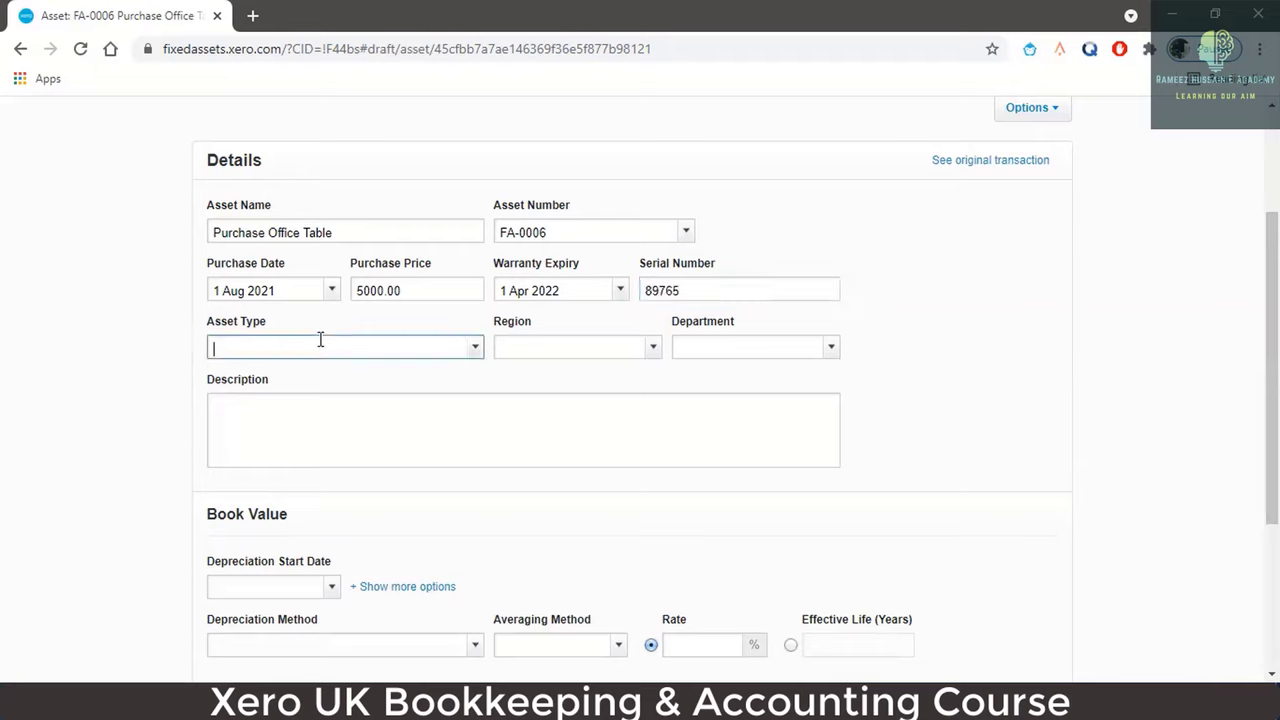
pyautogui.click(478, 350)
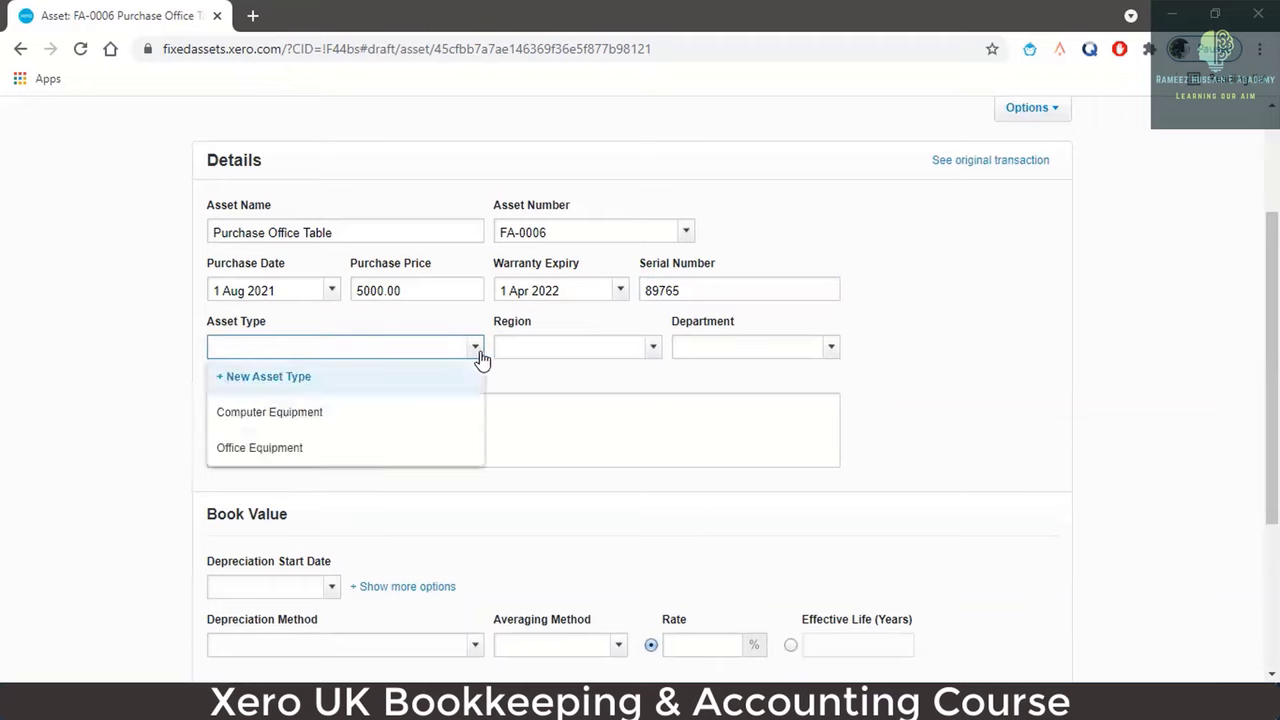
pyautogui.click(404, 446)
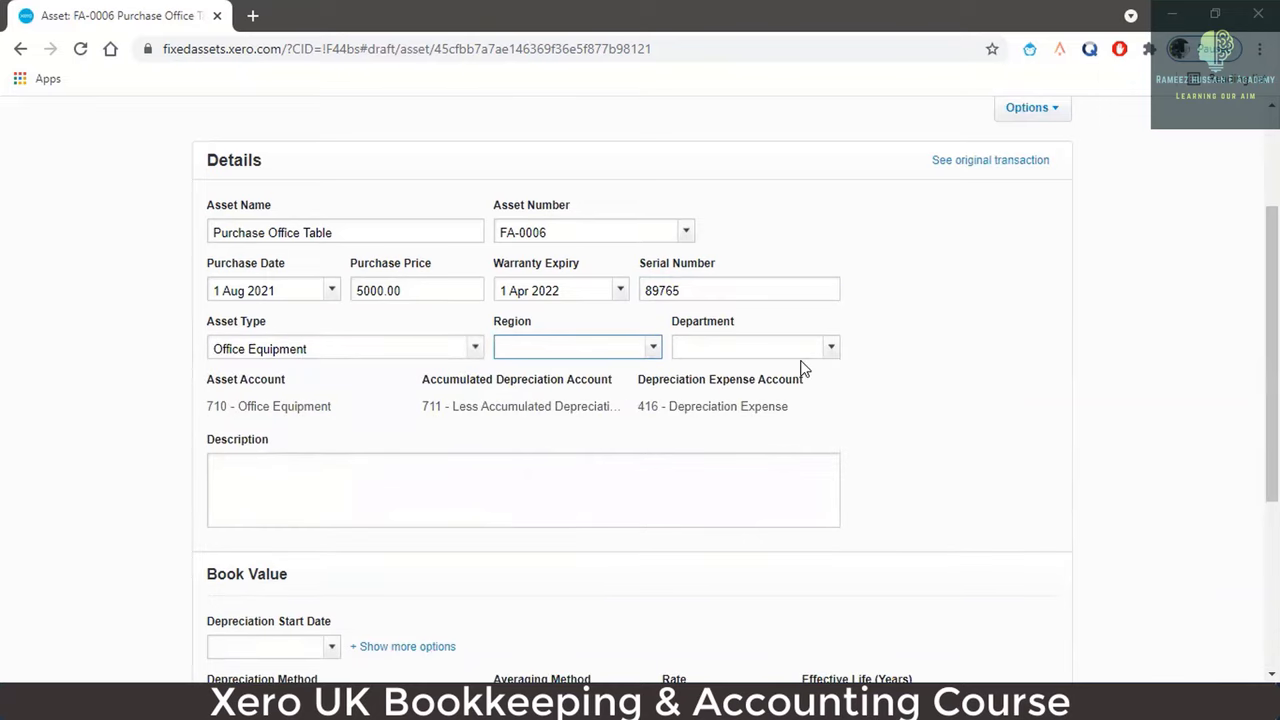
pyautogui.scroll(-1, 790, 368)
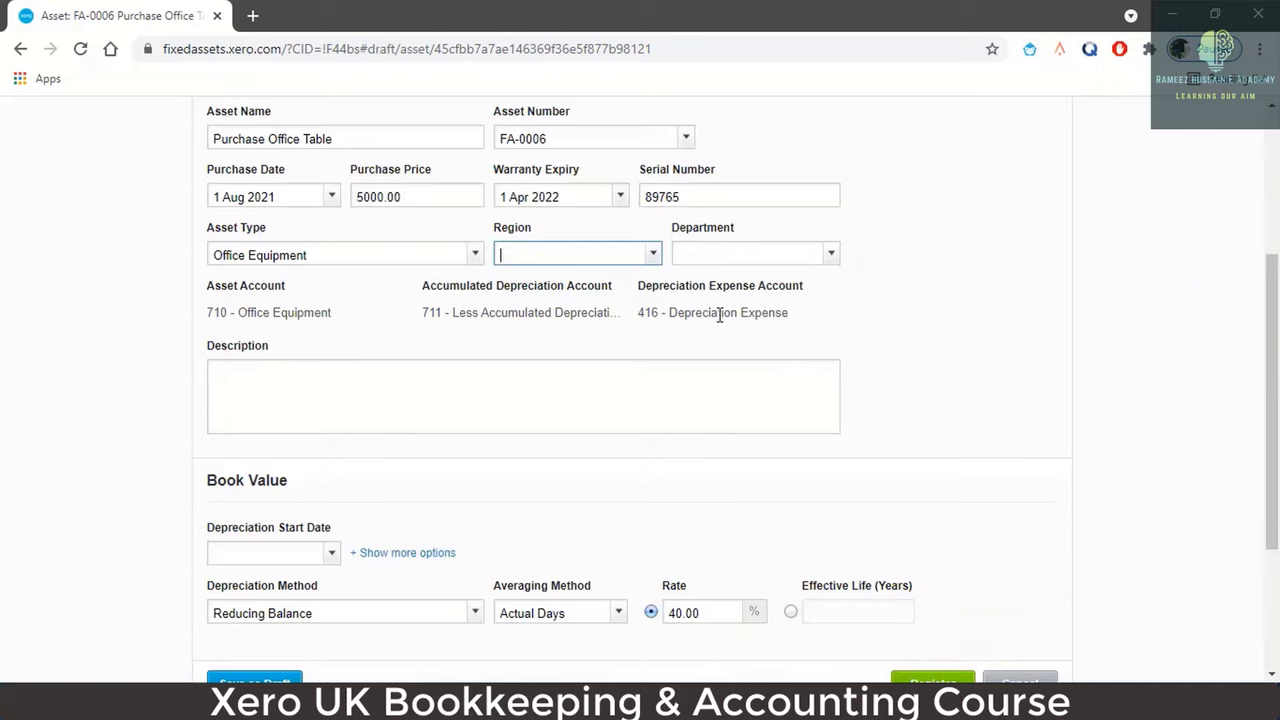
pyautogui.click(298, 386)
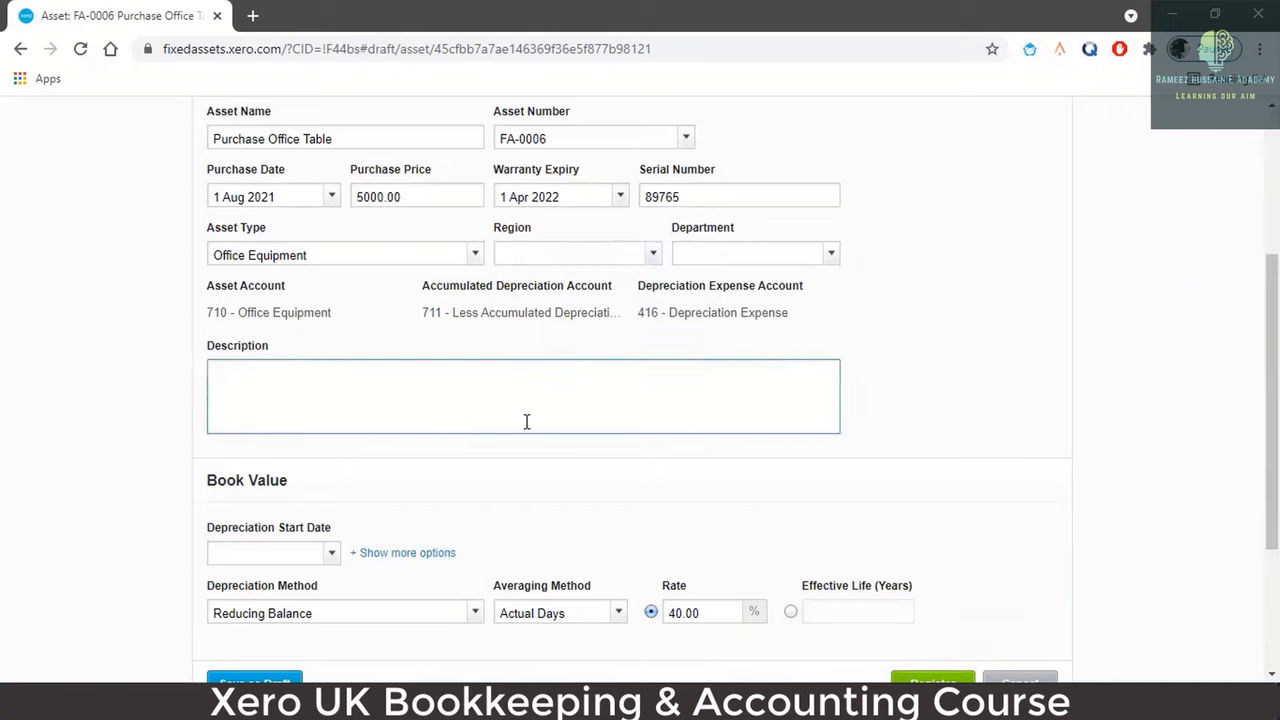
pyautogui.write('Purchase Office Table')
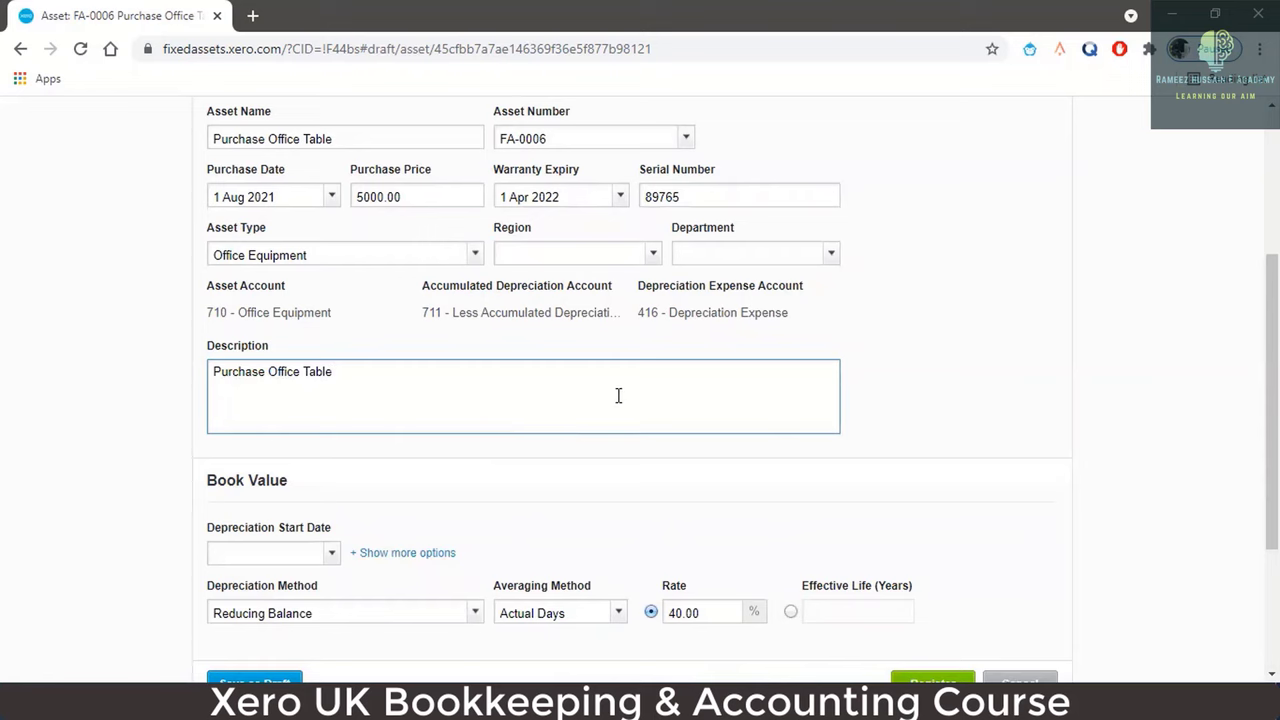
pyautogui.scroll(-2, 618, 395)
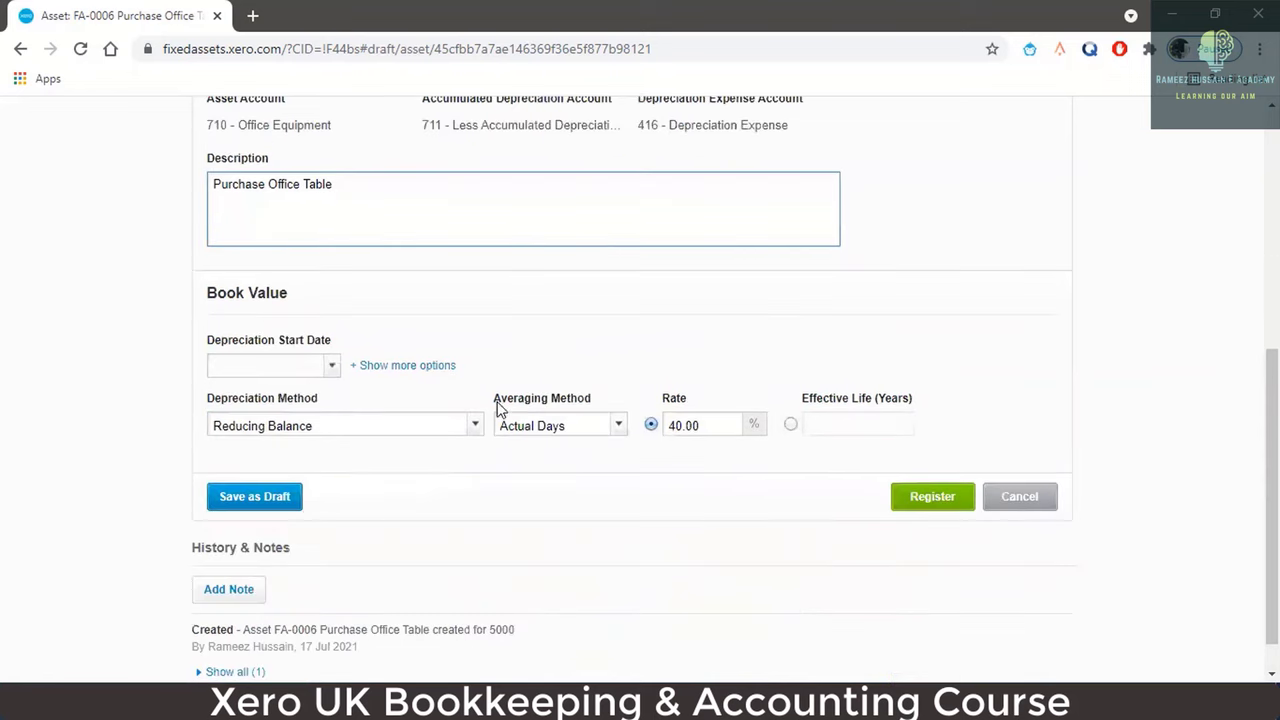
# Step: Set the depreciation start date to 1 Aug 2021 and register FA-0006
pyautogui.click(331, 370)
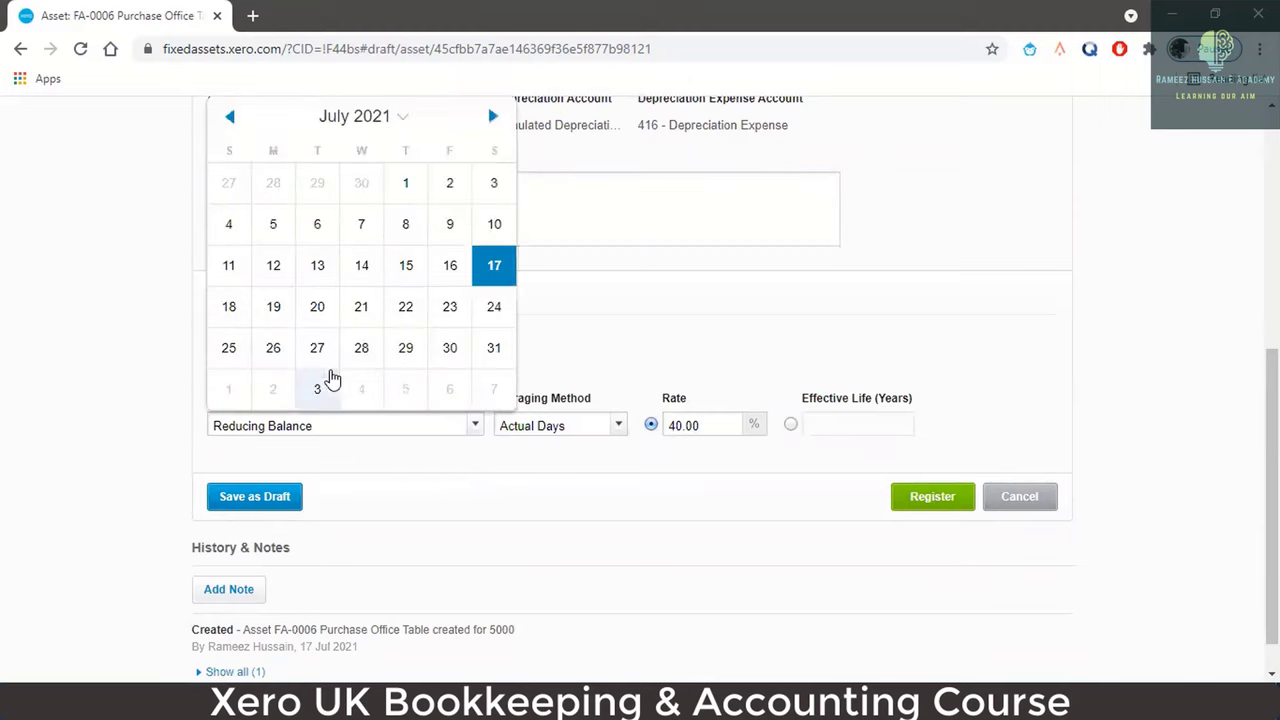
pyautogui.click(403, 118)
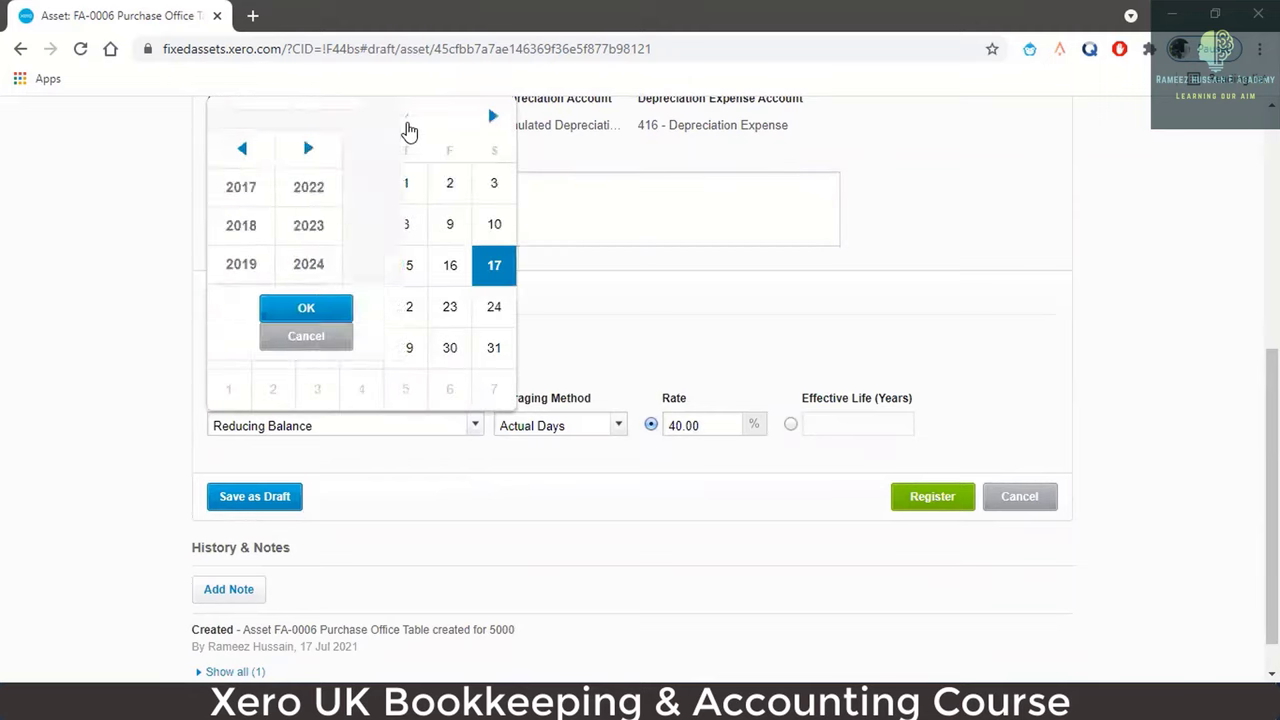
pyautogui.click(345, 182)
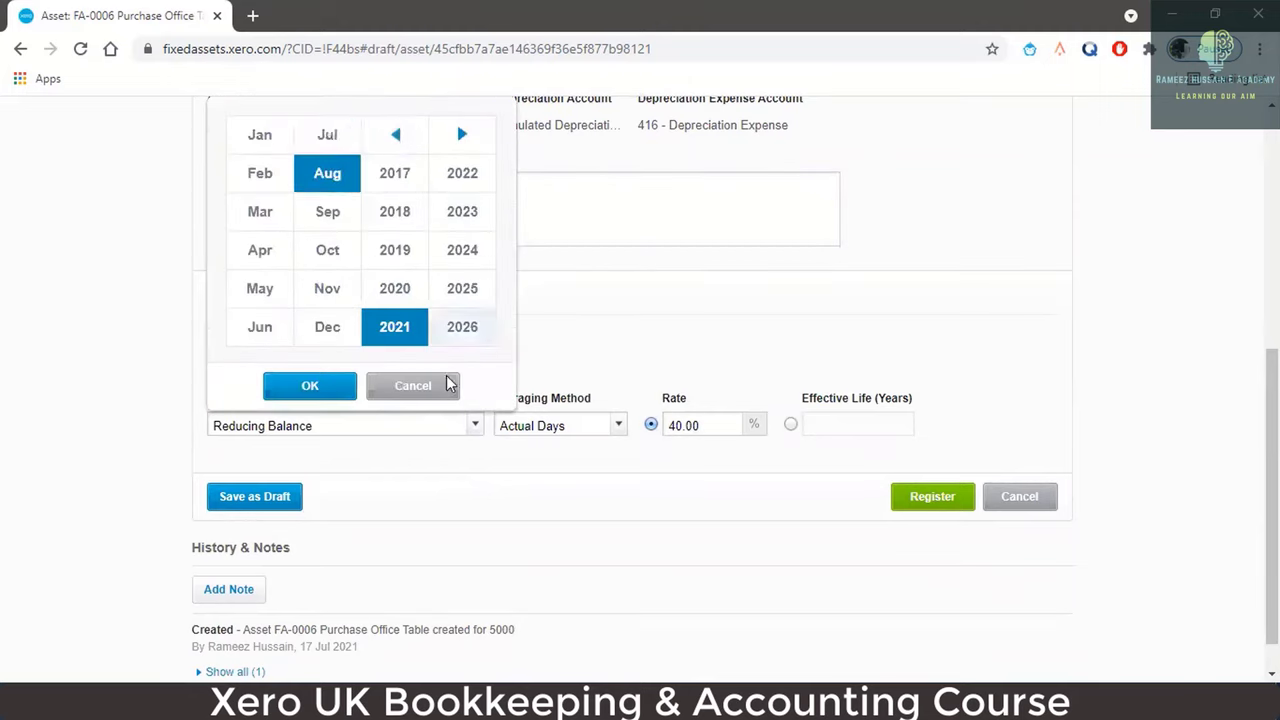
pyautogui.click(338, 386)
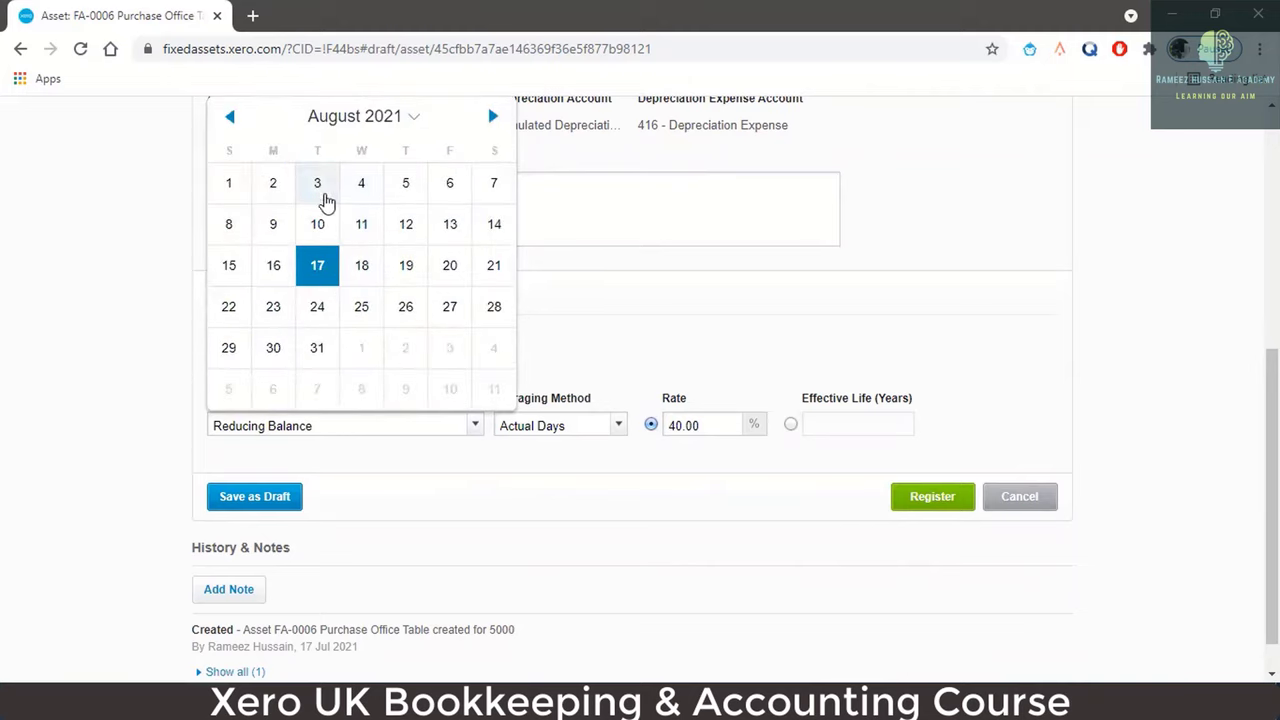
pyautogui.click(229, 183)
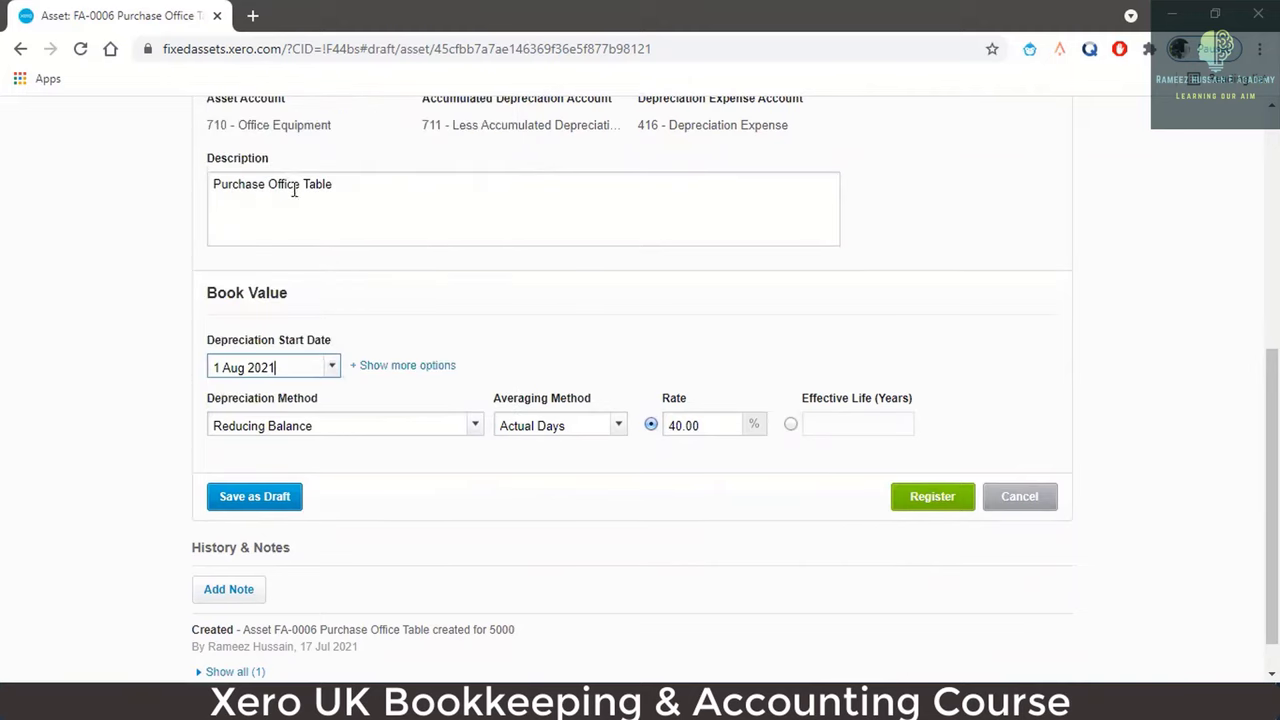
pyautogui.scroll(-1, 444, 389)
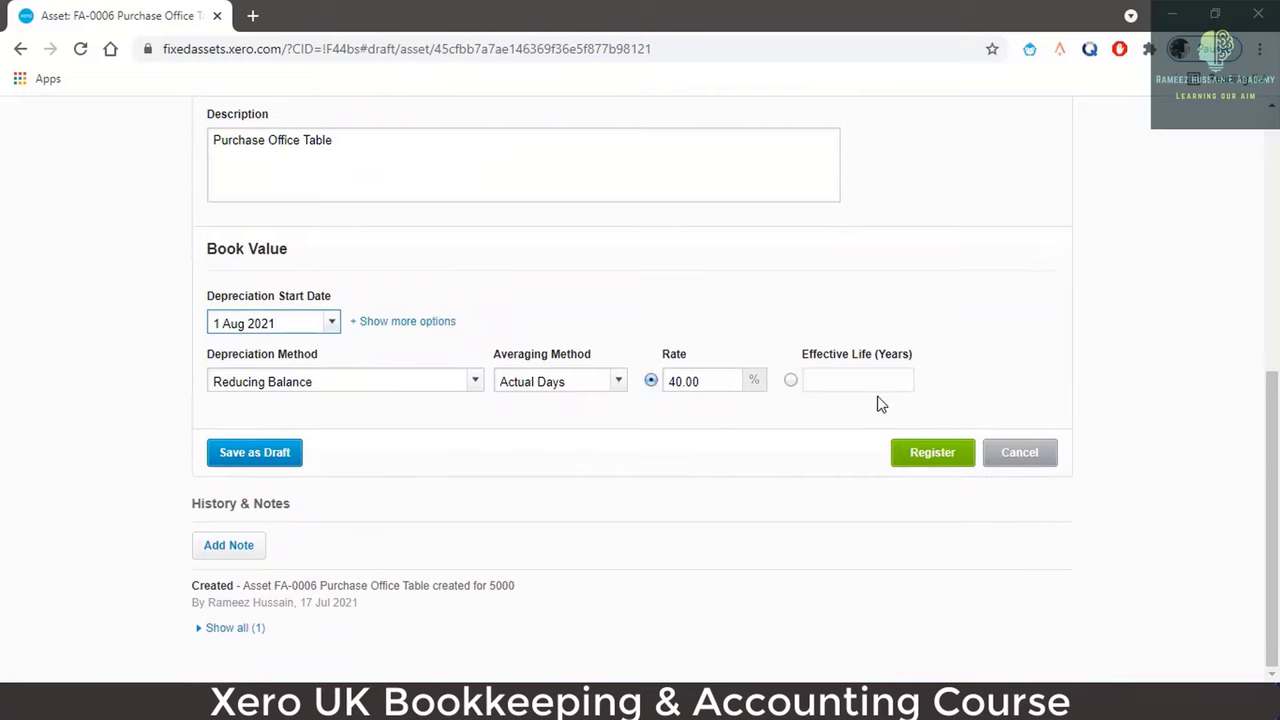
pyautogui.click(932, 455)
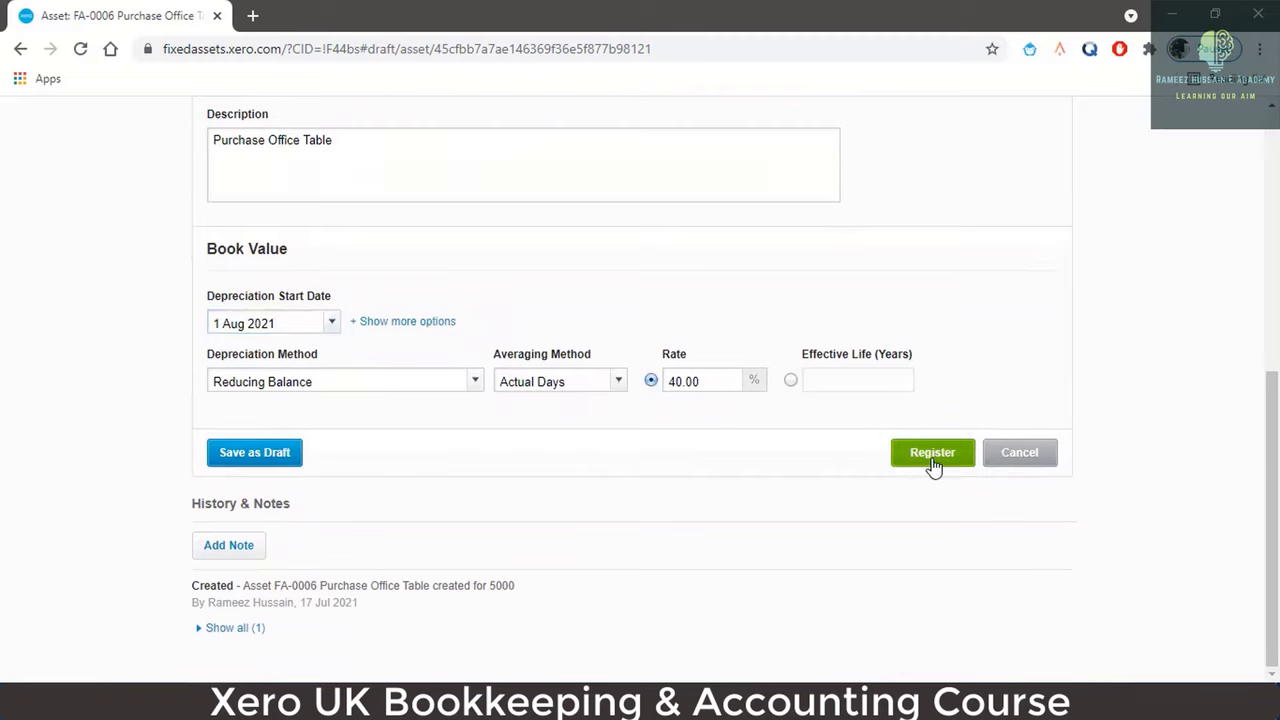
pyautogui.click(932, 455)
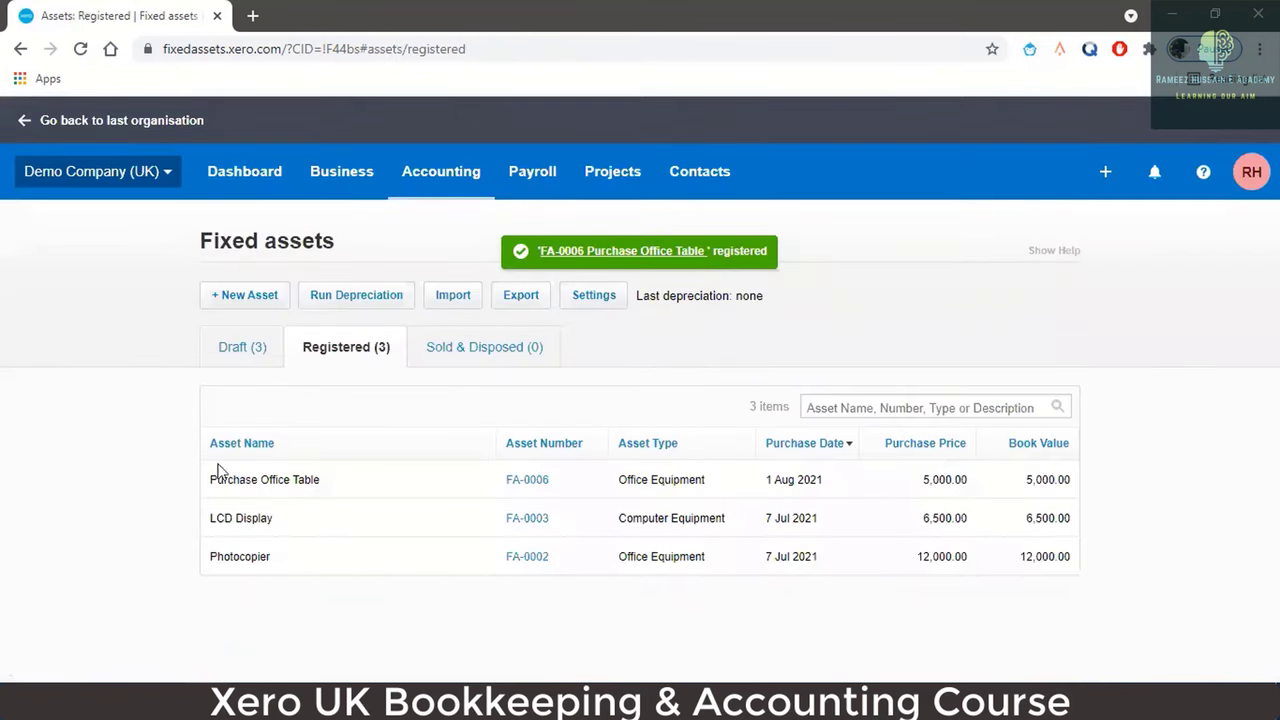
# Step: Check the Draft (3) and Registered (3) asset lists, then switch to the Word Fixed Assets notes
pyautogui.click(248, 348)
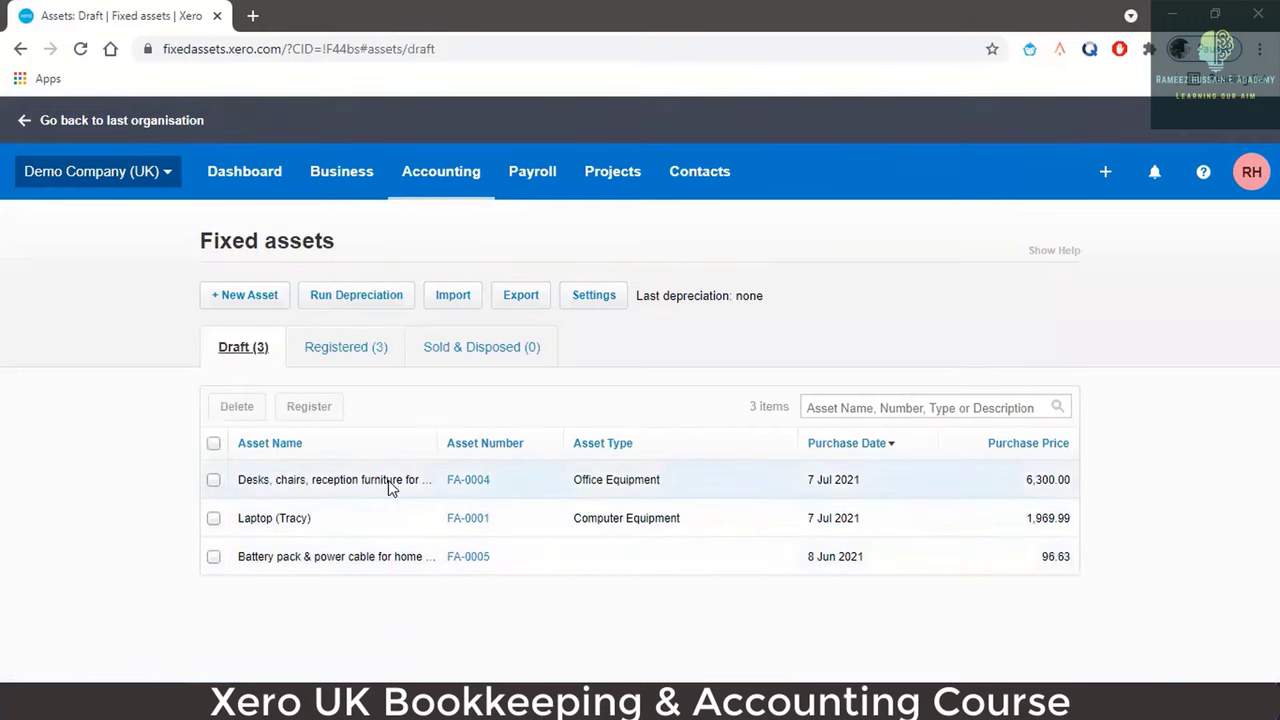
pyautogui.click(368, 352)
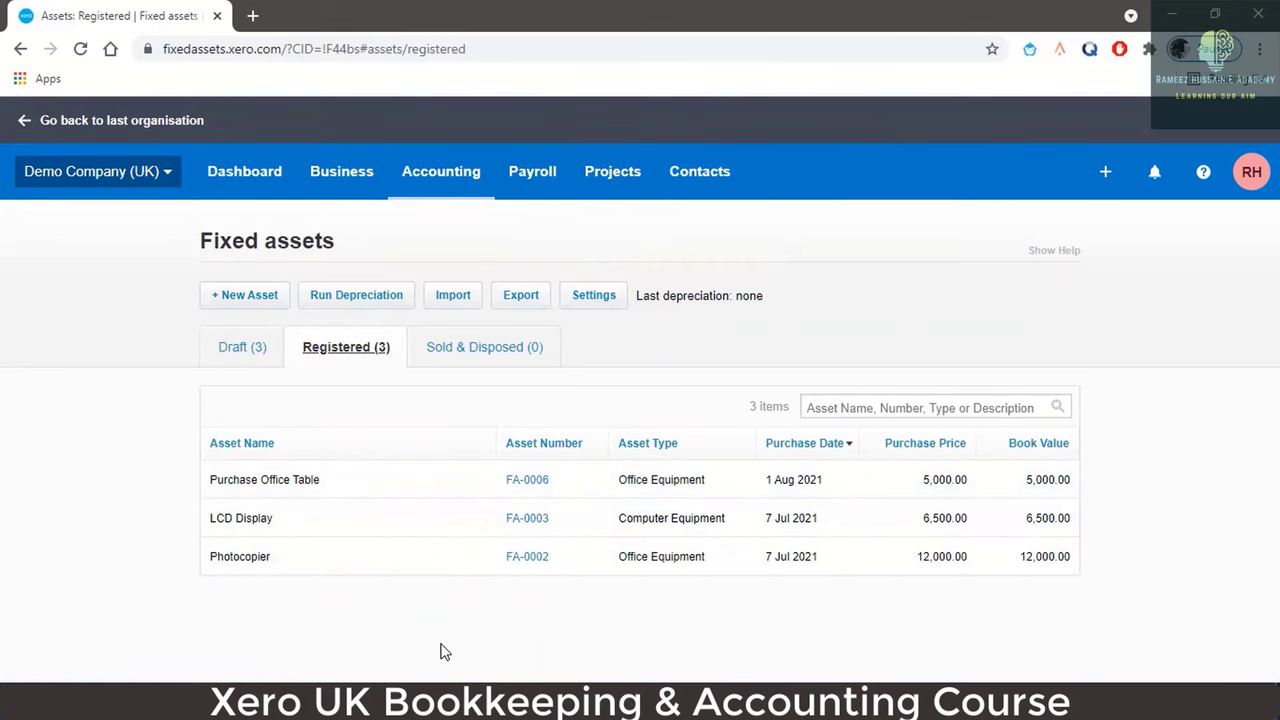
pyautogui.hotkey('alt', 'Tab')
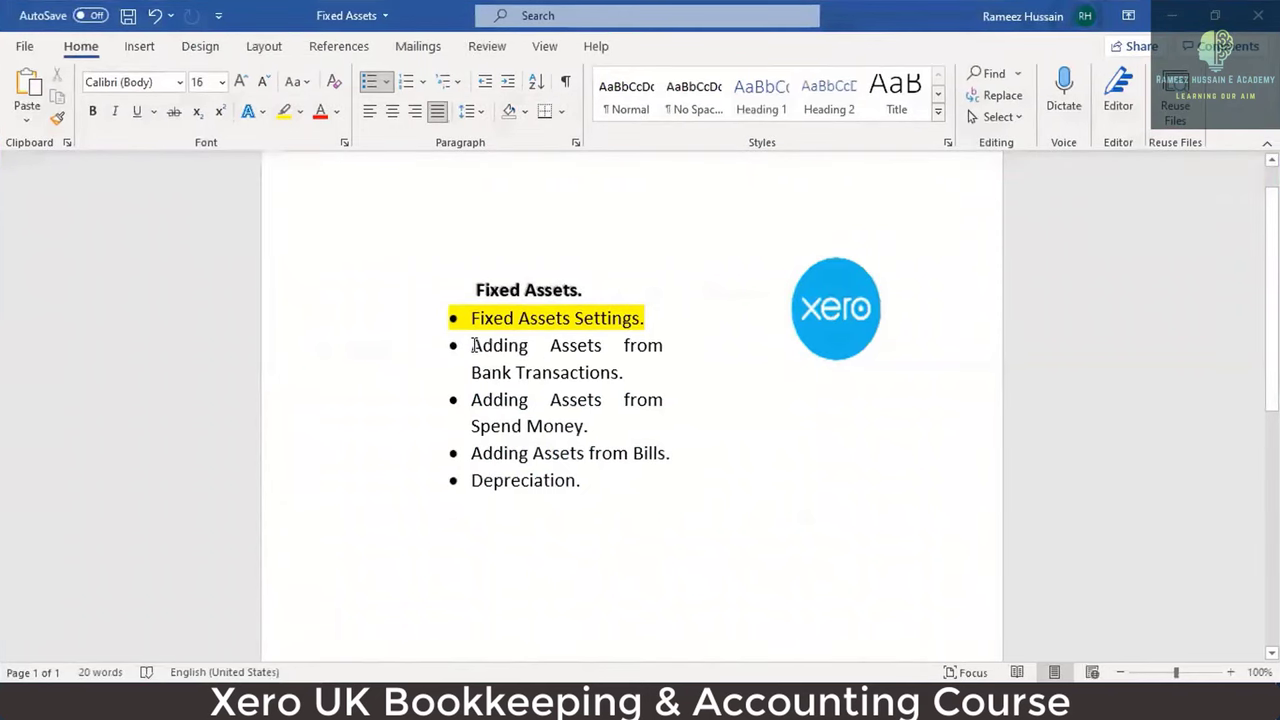
# Step: Highlight 'Adding Assets from Bank Transactions' in yellow and return to Xero's reconciliation page
pyautogui.moveTo(474, 345); pyautogui.dragTo(624, 374)
pyautogui.click(705, 342)
pyautogui.press('Right')
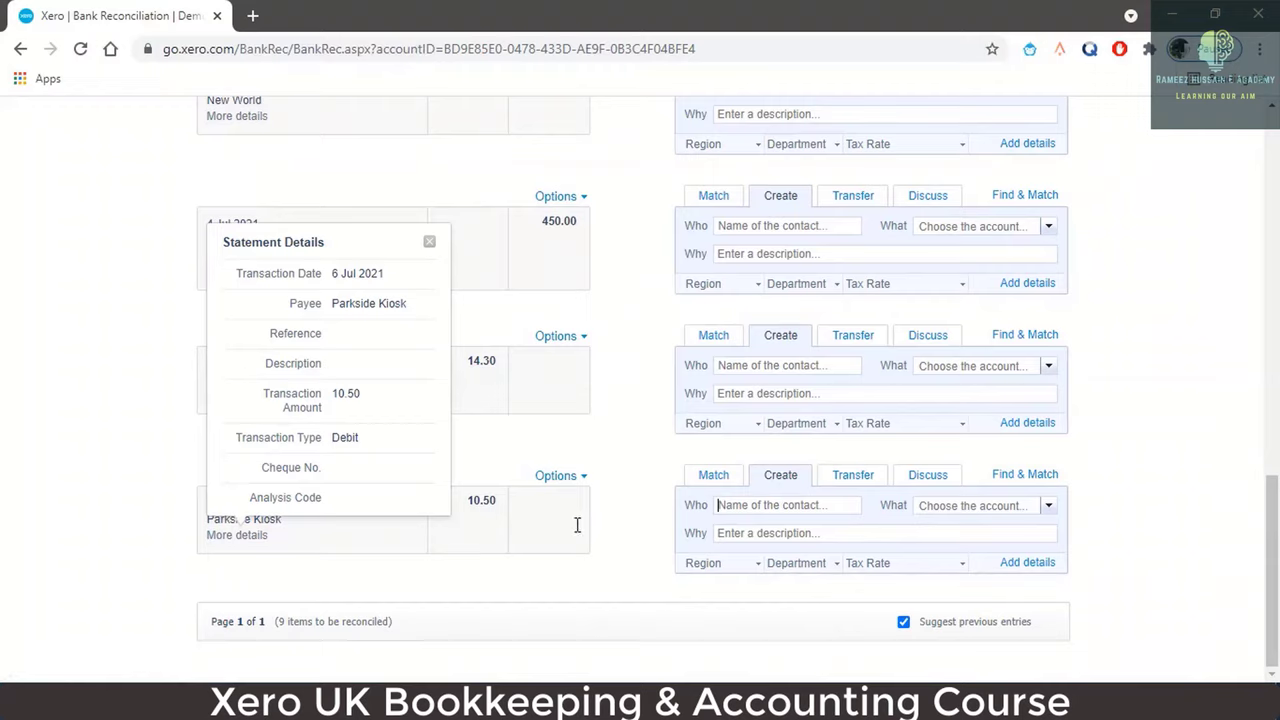
pyautogui.hotkey('alt', 'Tab')
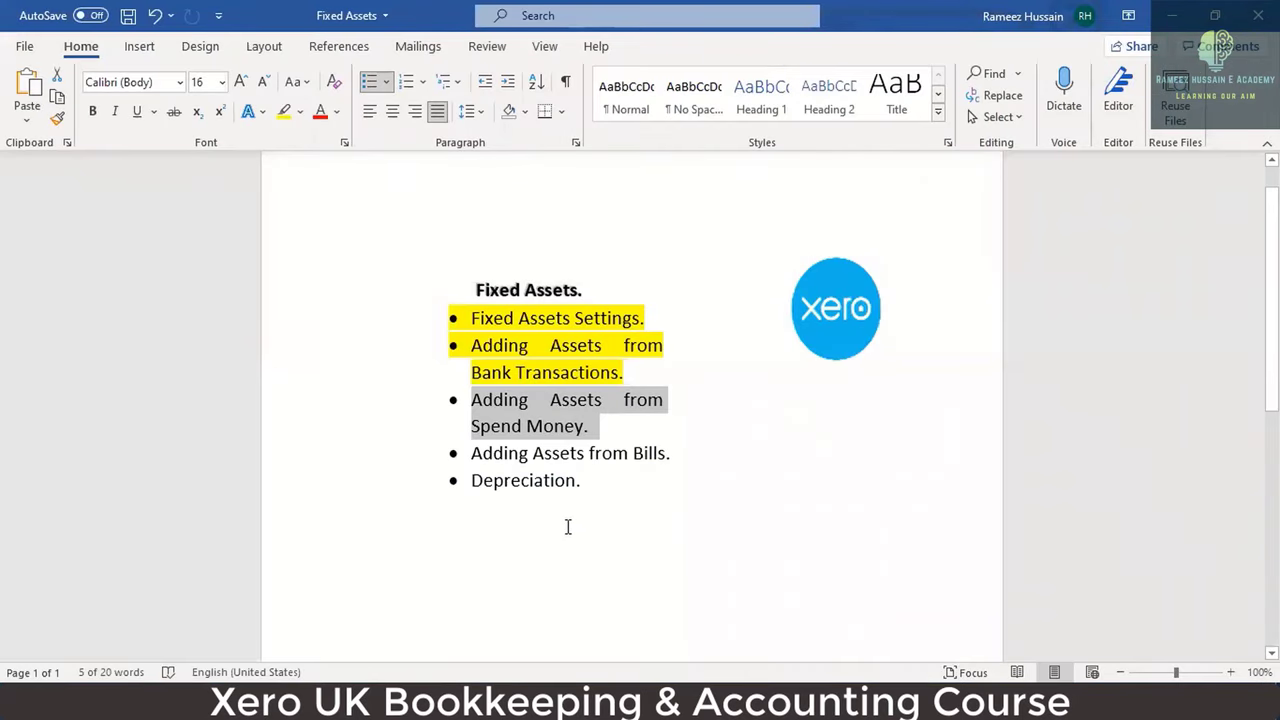
pyautogui.hotkey('alt', 'Tab')
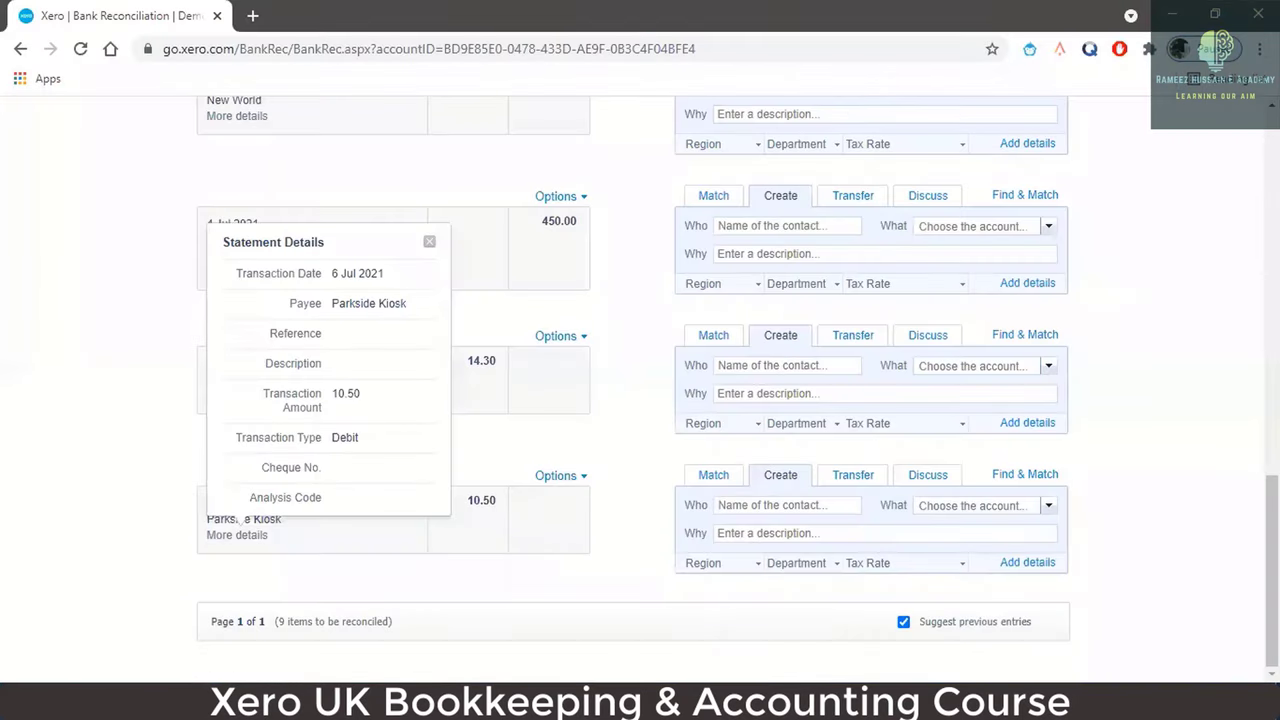
pyautogui.scroll(10, 1208, 278)
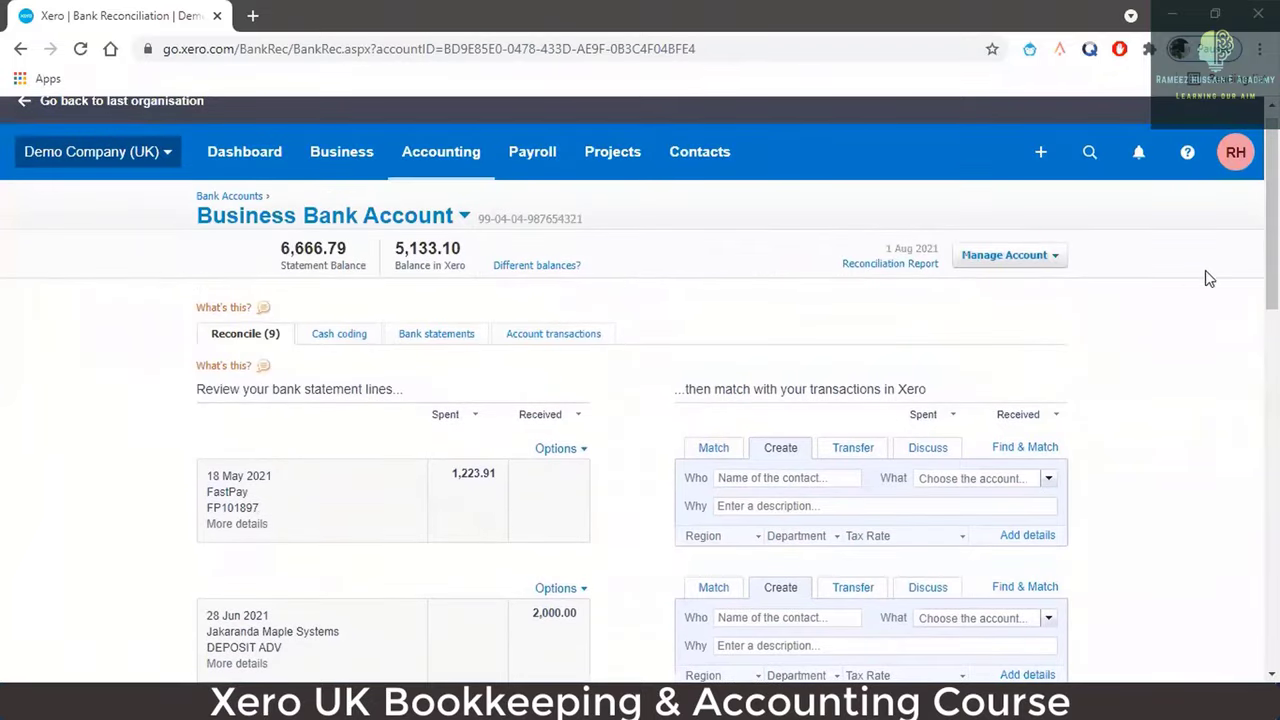
# Step: Create a new Spend Money transaction paying from the Business Bank Account
pyautogui.scroll(1, 1205, 270)
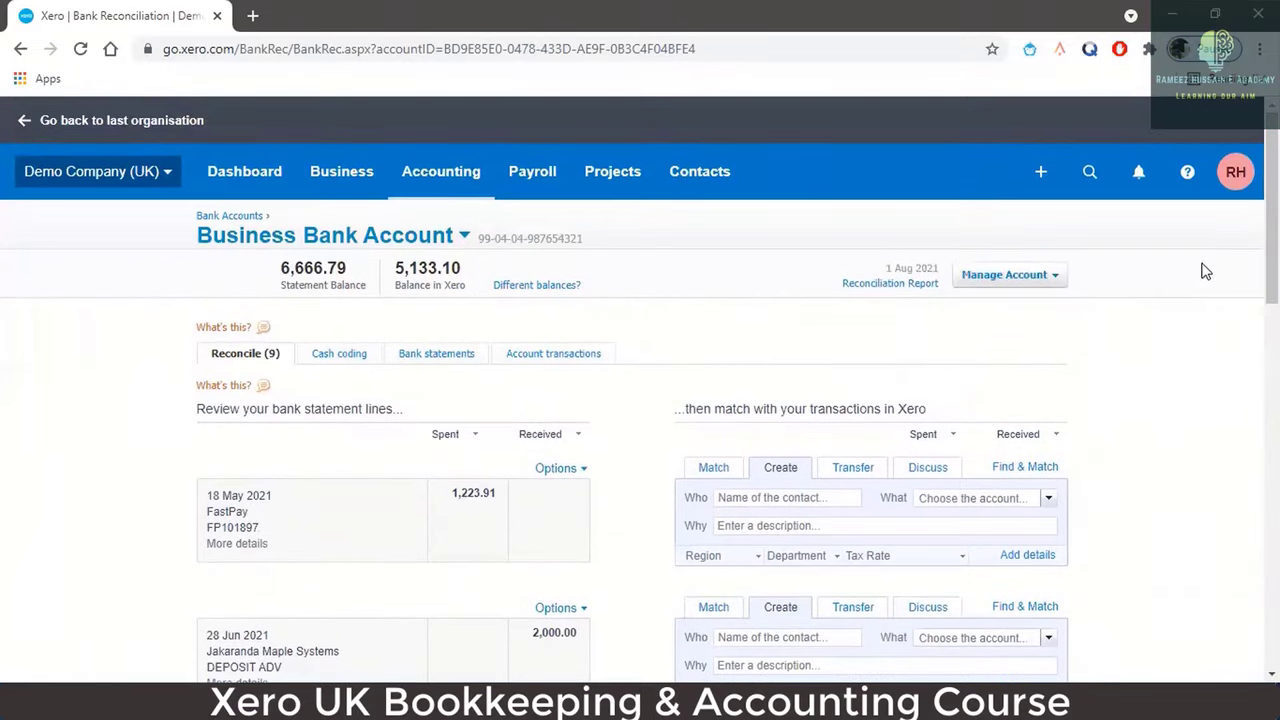
pyautogui.tripleClick(1037, 292)
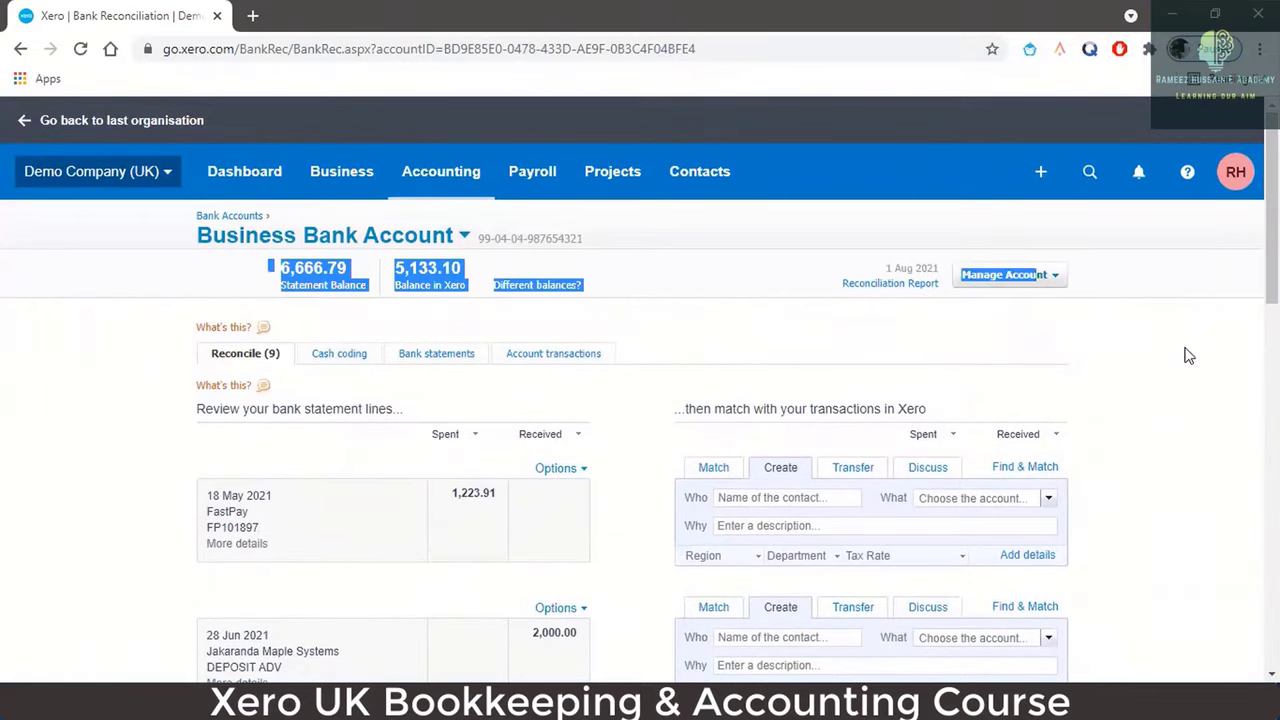
pyautogui.click(1041, 172)
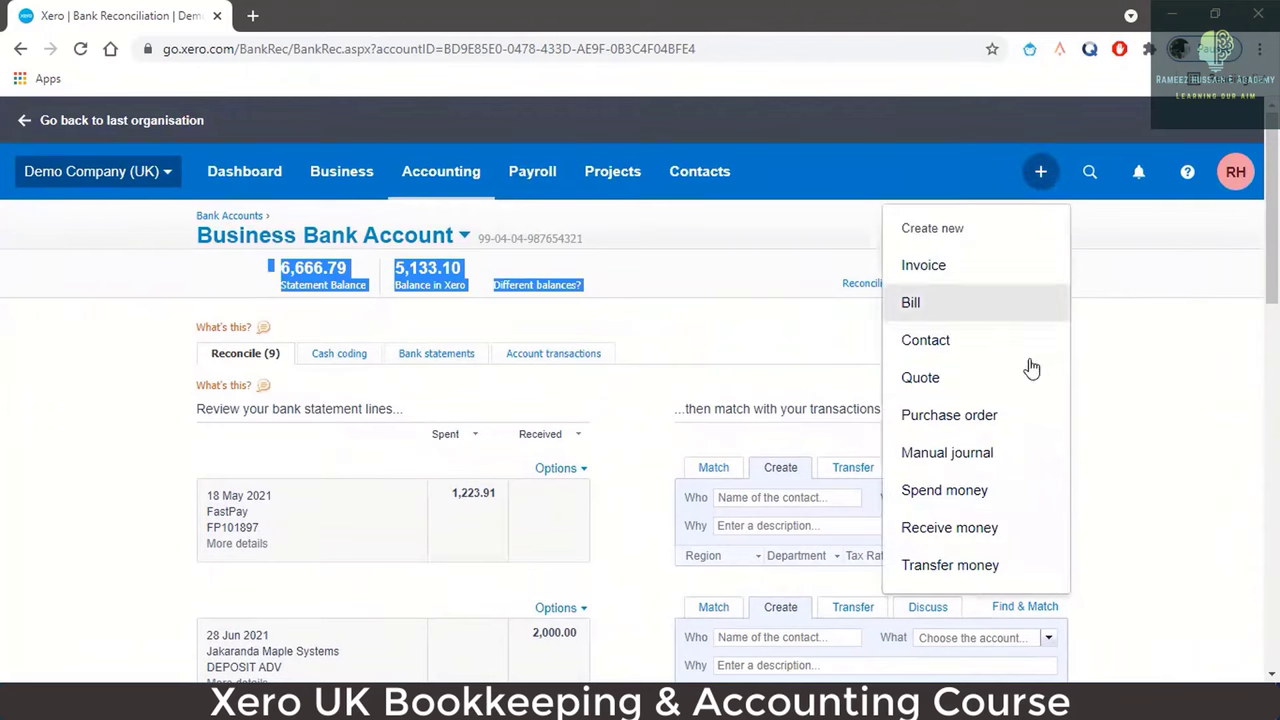
pyautogui.click(963, 490)
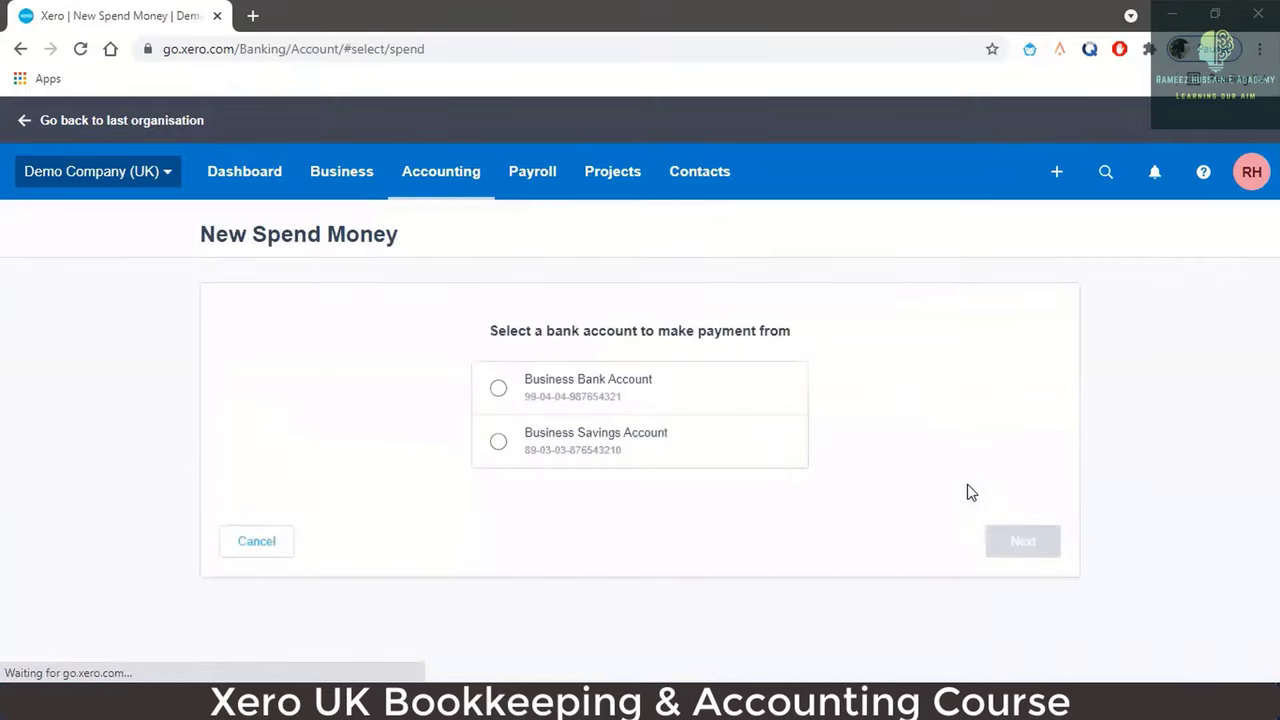
pyautogui.click(504, 390)
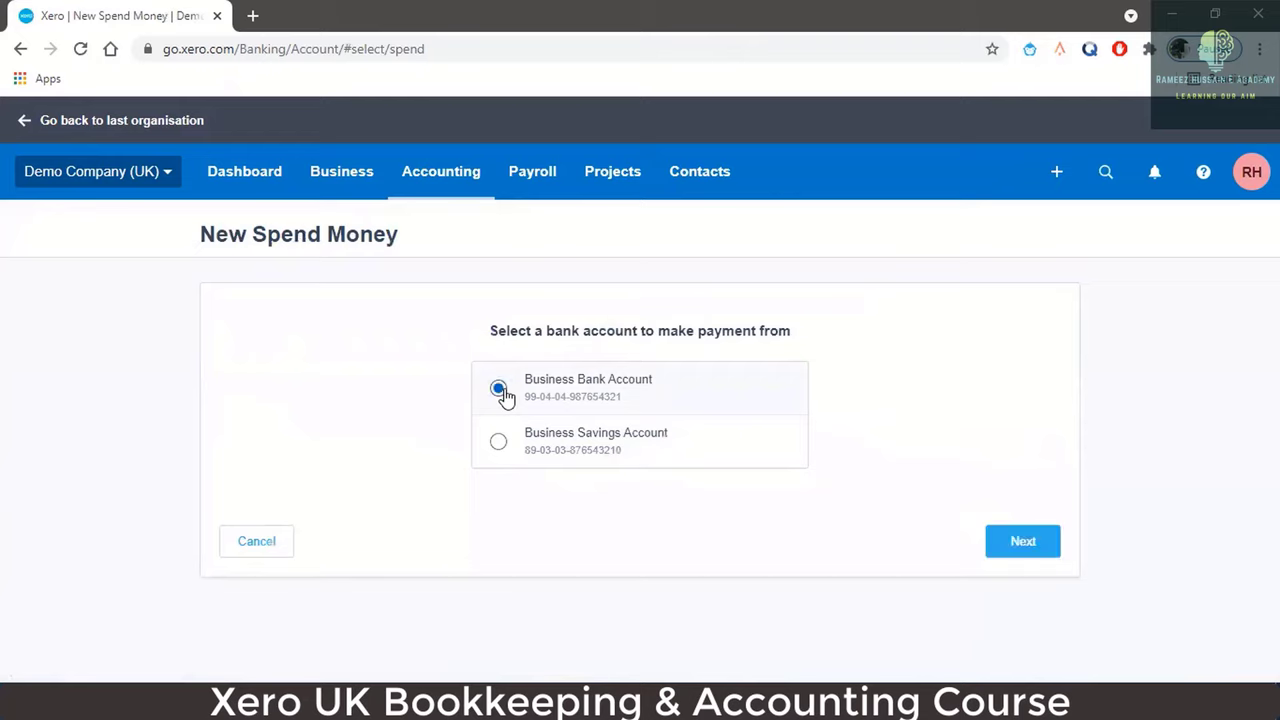
pyautogui.click(1024, 542)
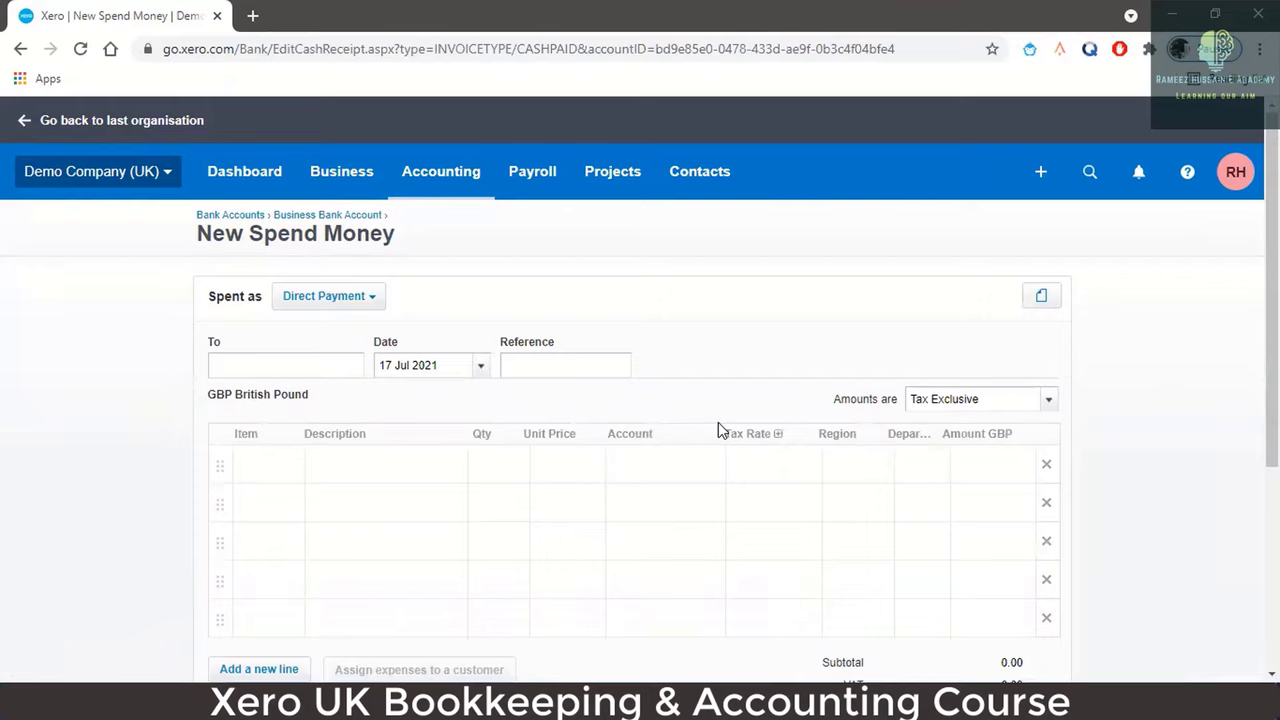
# Step: Pay ABC Furniture on 10 Aug 2021 with reference 'PO-Office Chairs'
pyautogui.write('ab')
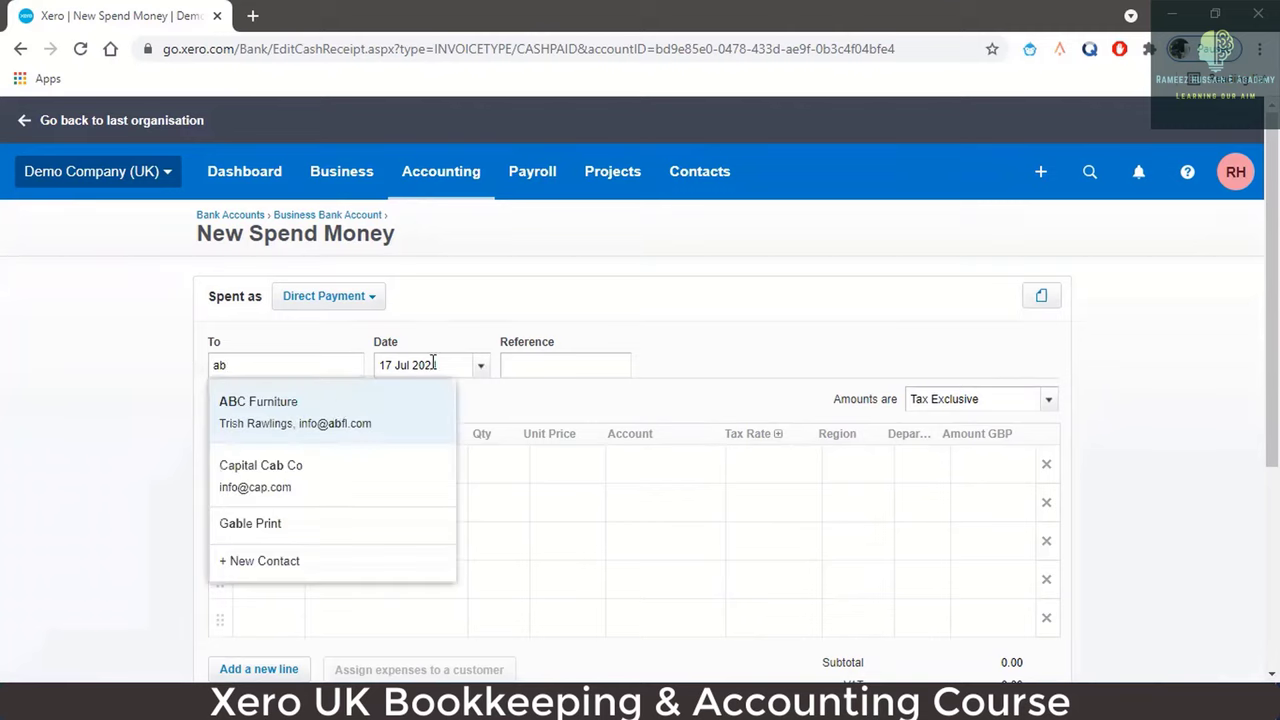
pyautogui.click(332, 414)
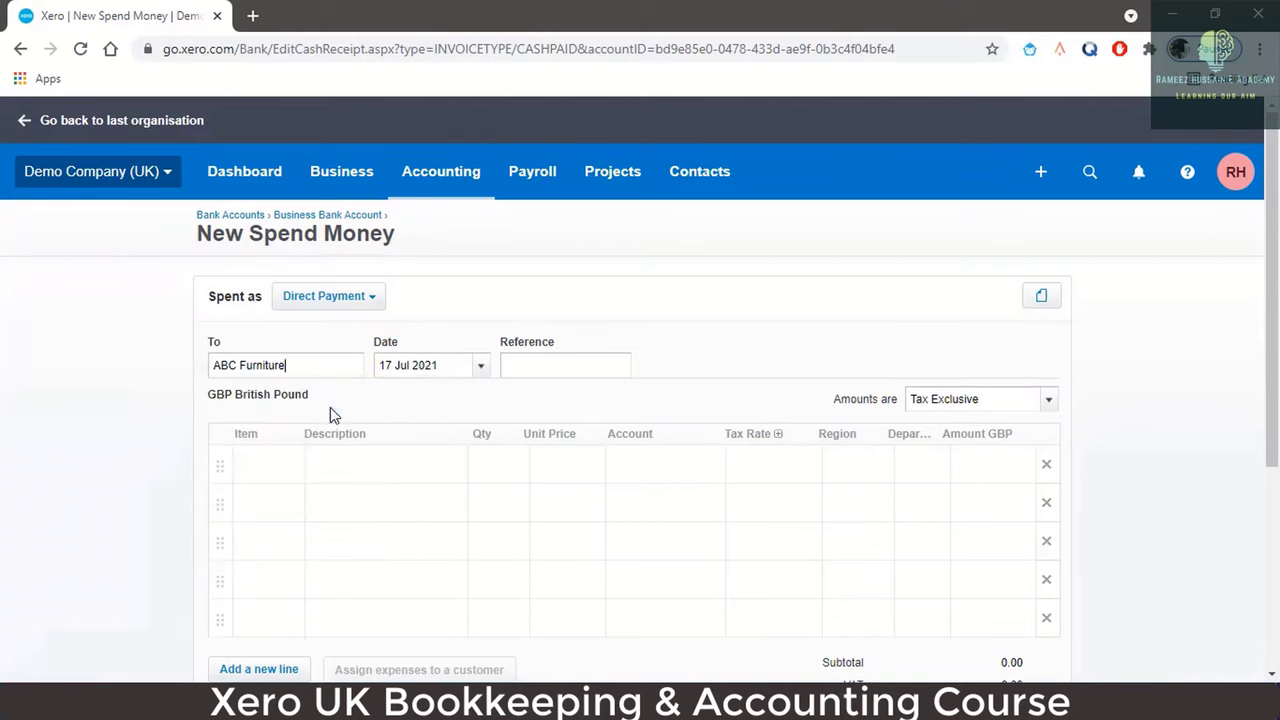
pyautogui.click(479, 366)
pyautogui.click(661, 371)
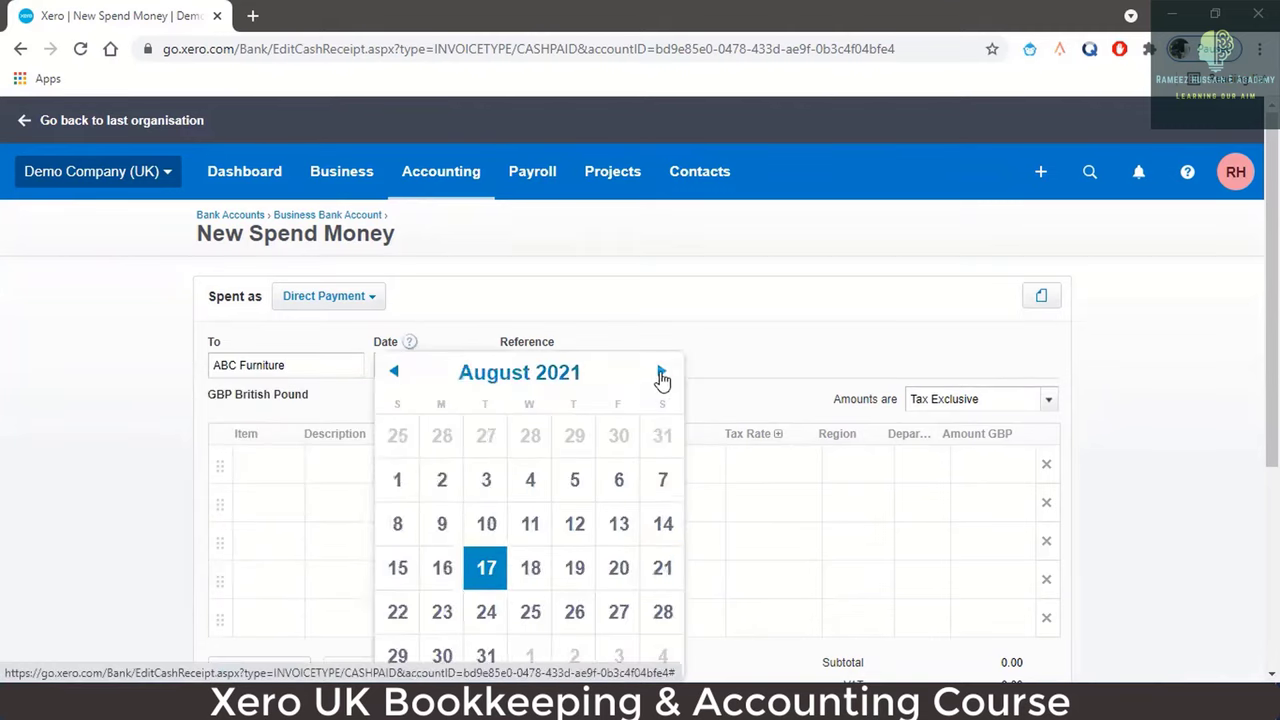
pyautogui.click(472, 522)
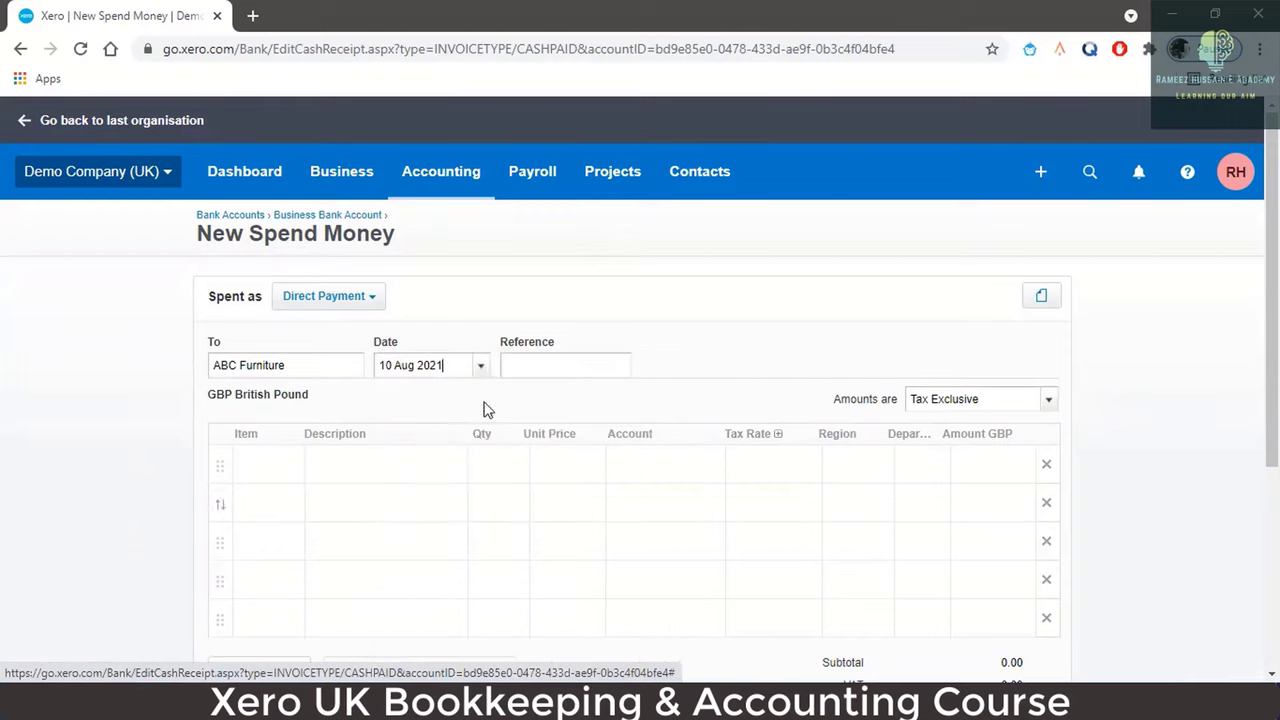
pyautogui.click(510, 363)
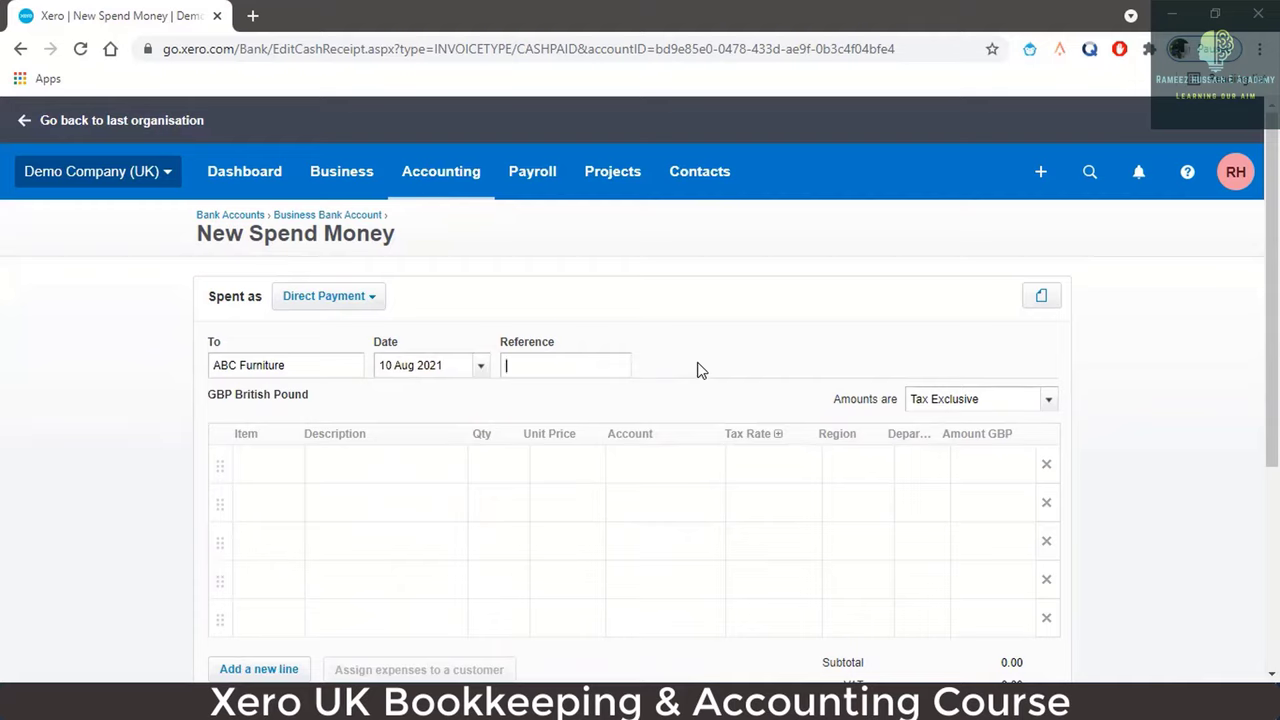
pyautogui.write('PO-Office Chairs')
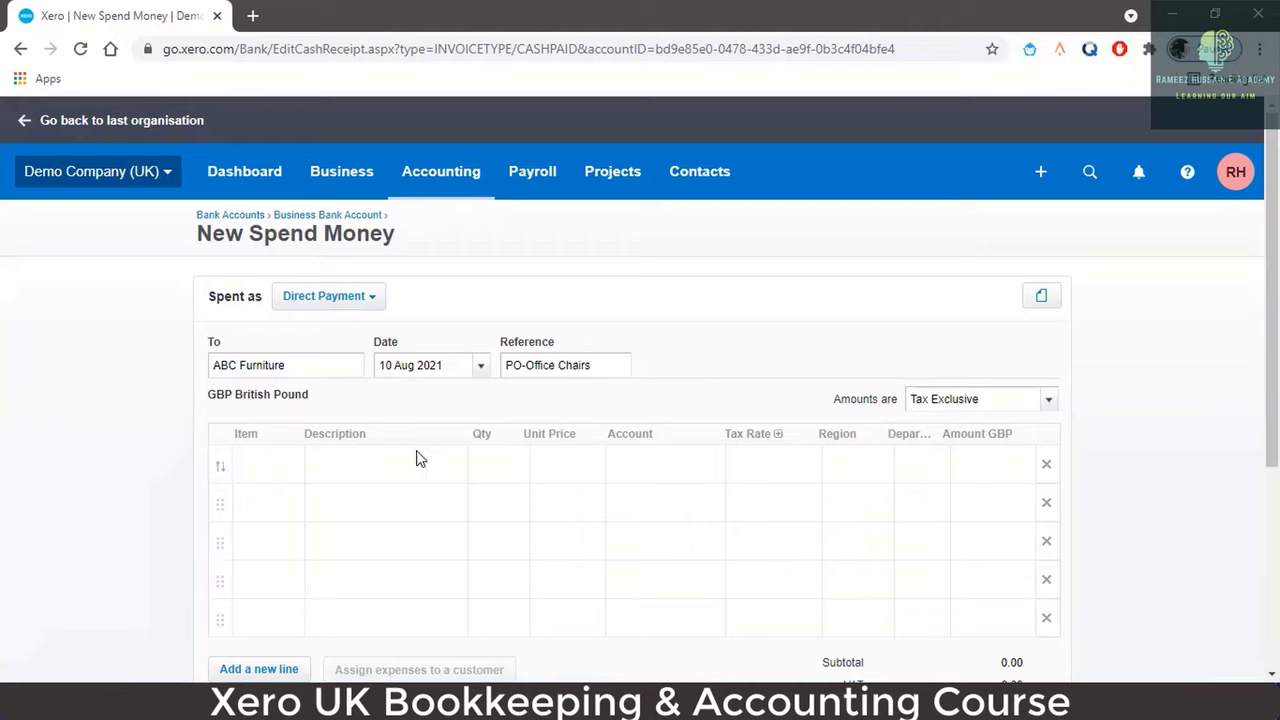
# Step: Add the line 'Purchase 3 Office Chairs', quantity 3 at 100.00 each
pyautogui.click(355, 460)
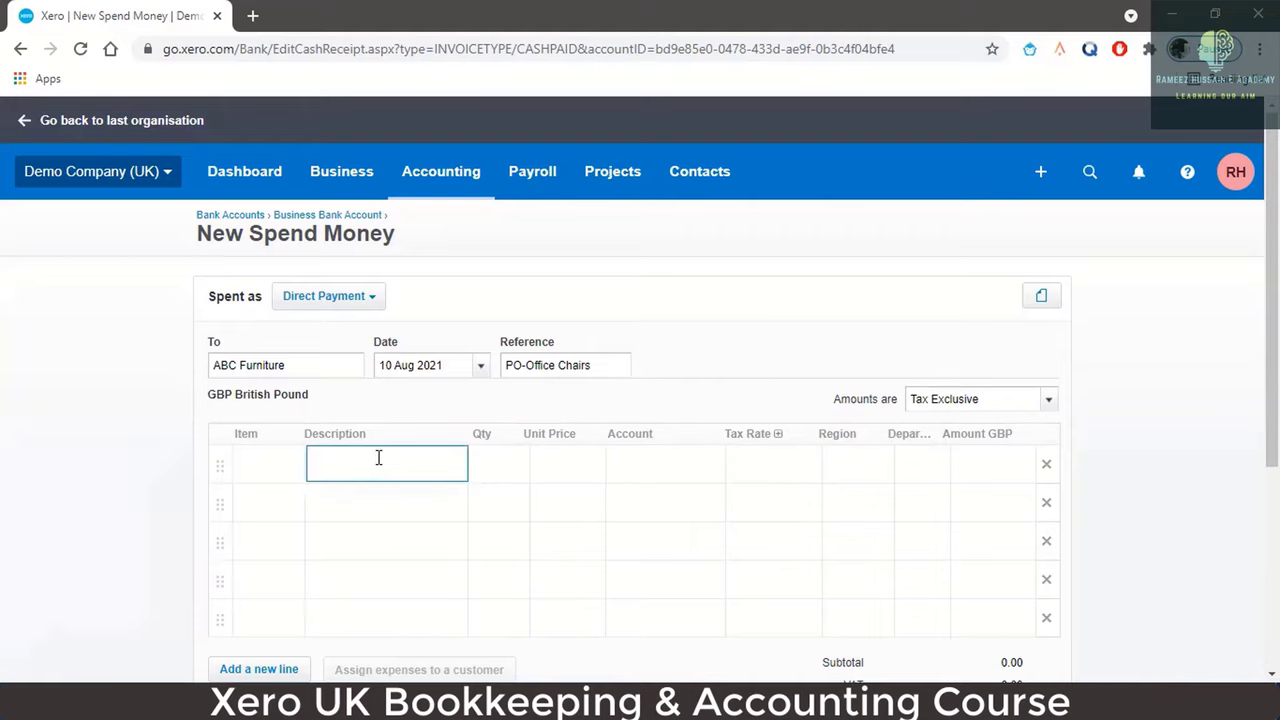
pyautogui.write('Purchase 3 Office Chairs')
pyautogui.click(491, 457)
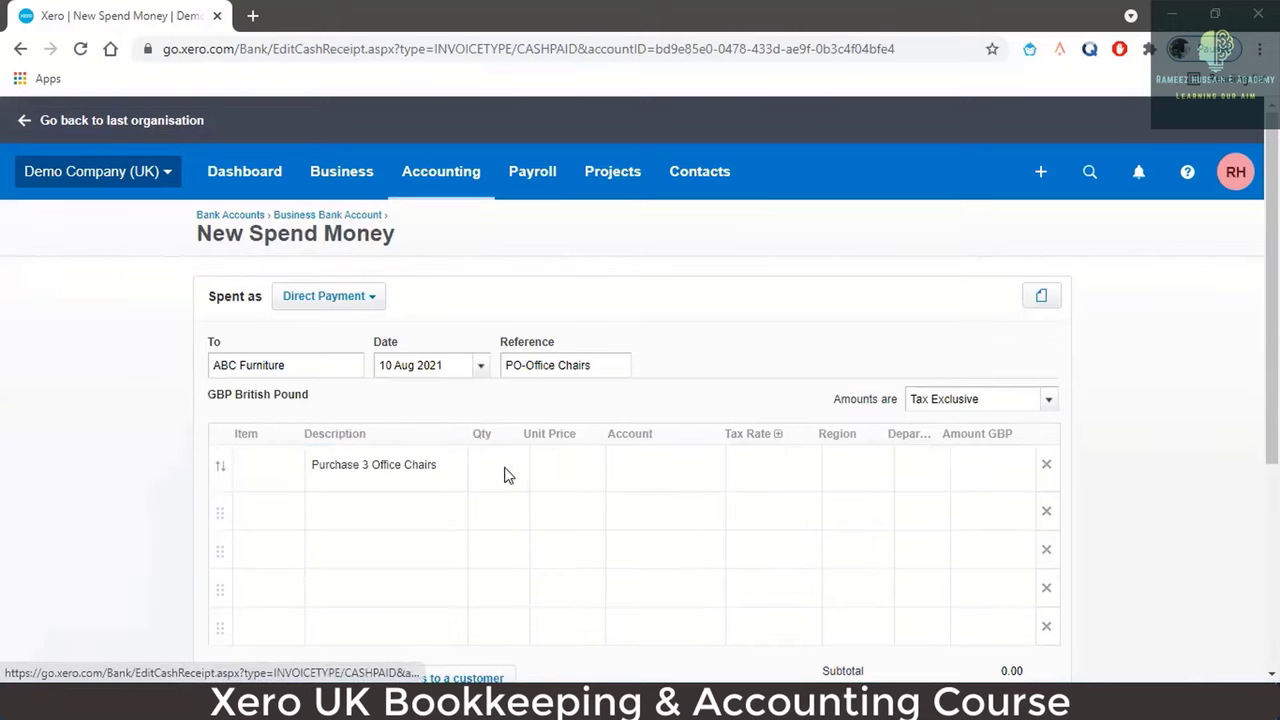
pyautogui.press('Tab')
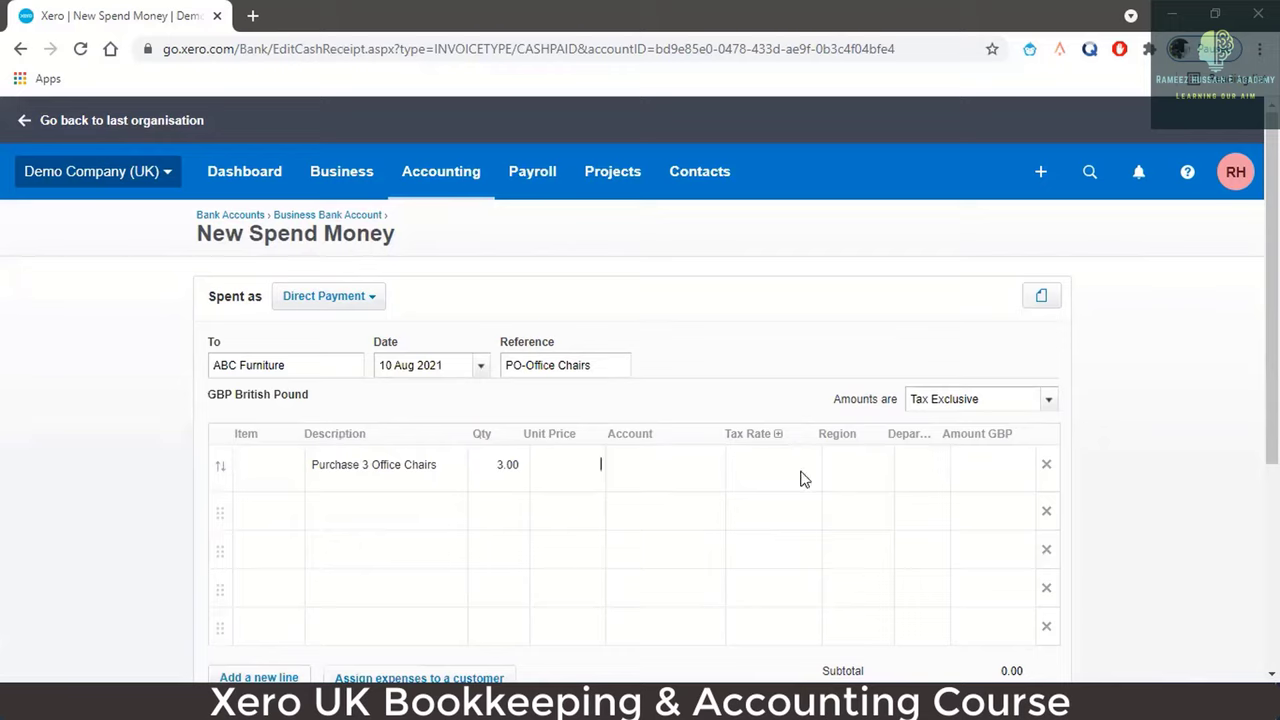
pyautogui.write('100')
pyautogui.press('Tab')
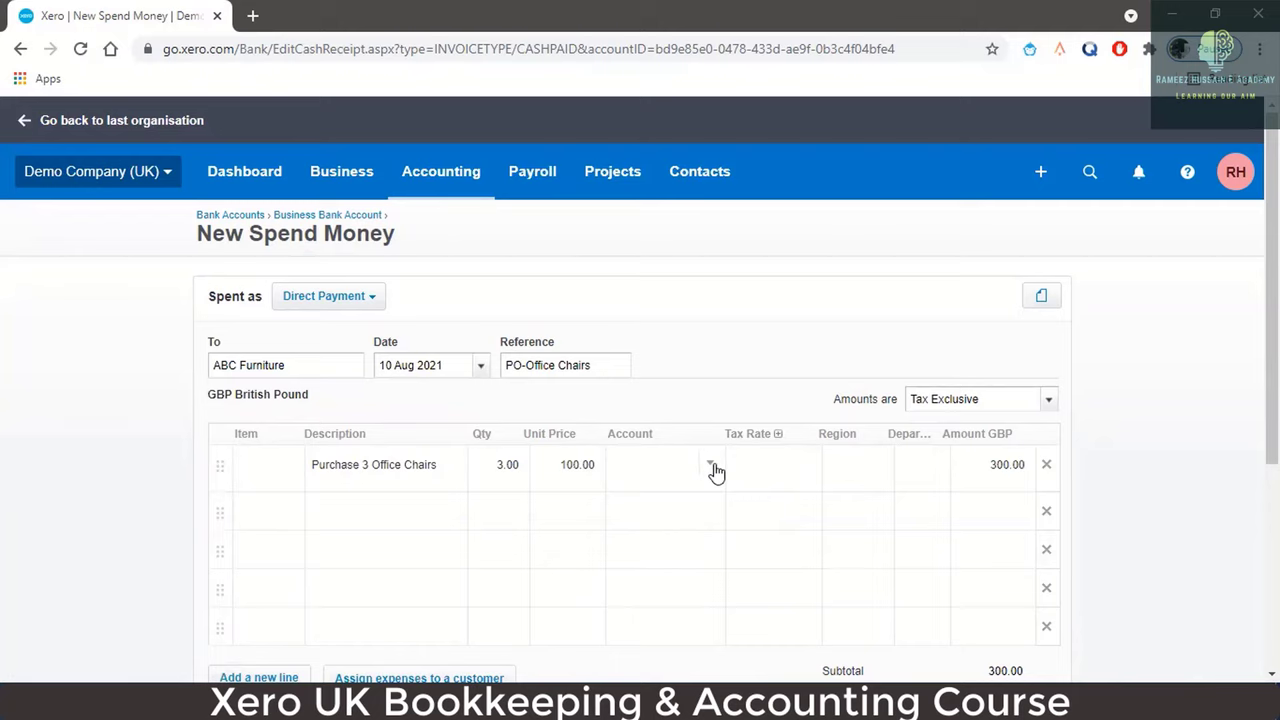
# Step: Code the chairs line to 710 - Office Equipment and try saving the payment
pyautogui.click(712, 466)
pyautogui.scroll(-3, 743, 323)
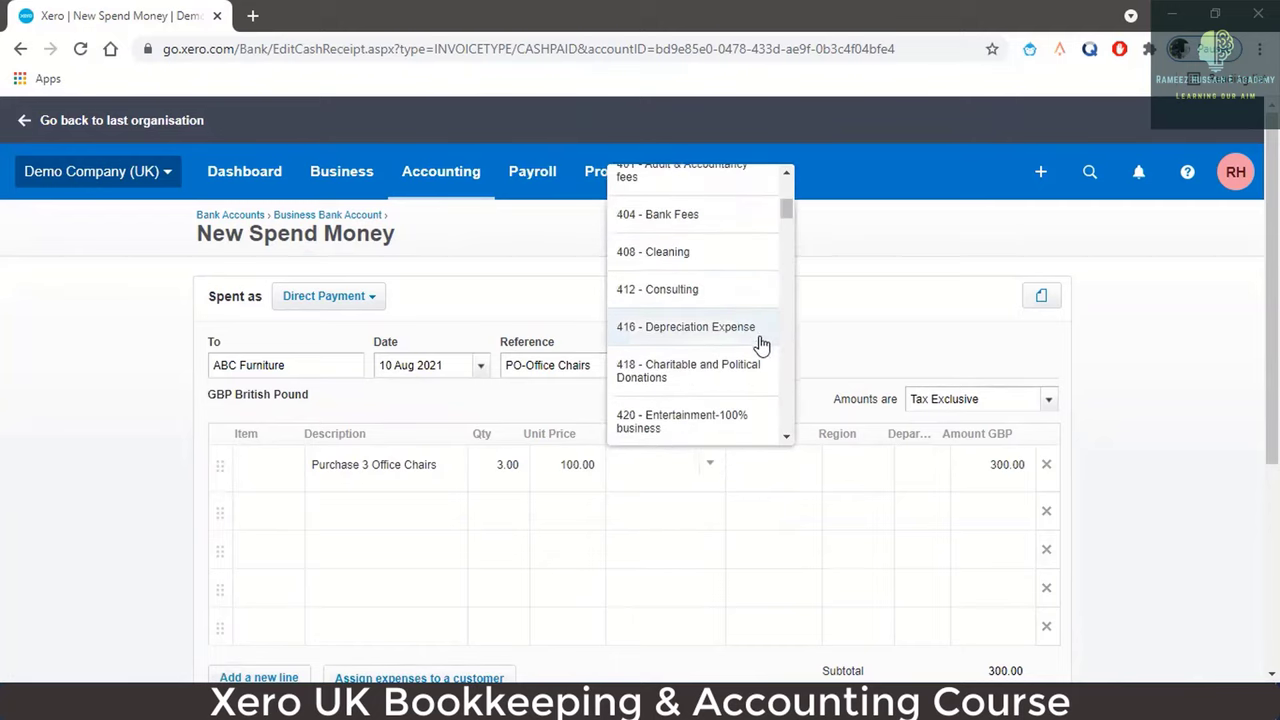
pyautogui.scroll(-10, 761, 346)
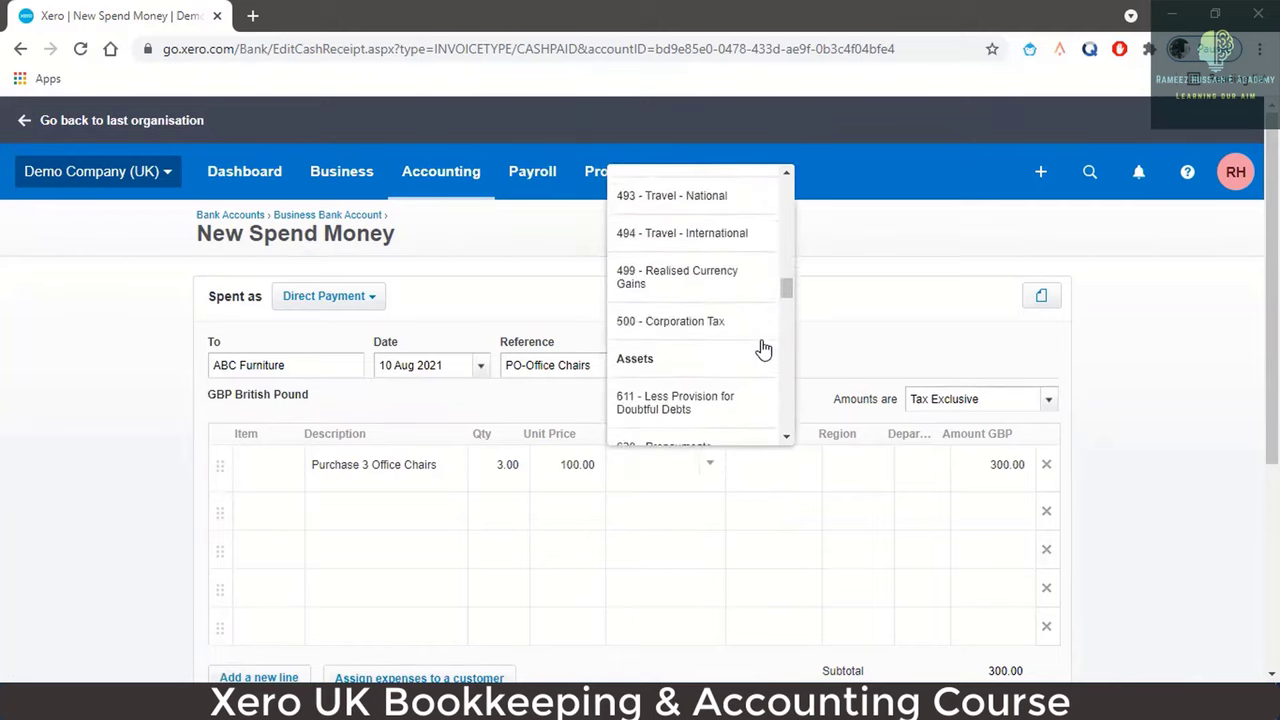
pyautogui.scroll(-2, 757, 346)
pyautogui.click(737, 337)
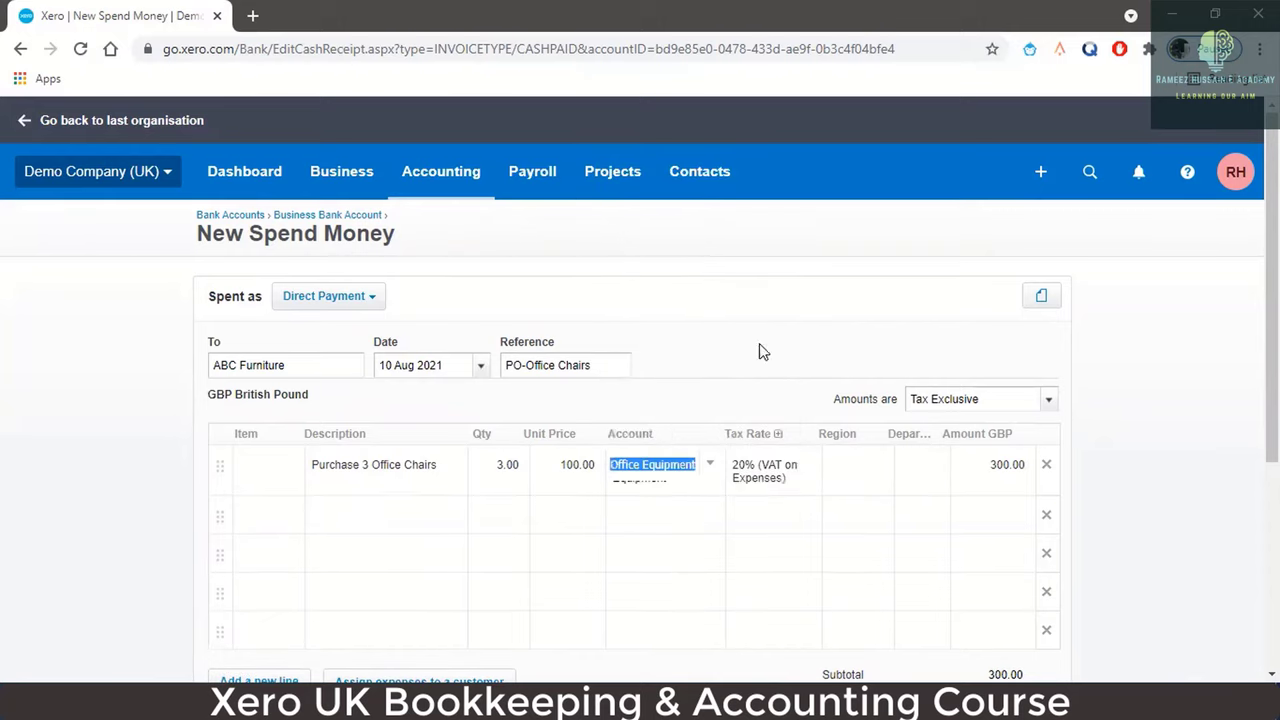
pyautogui.click(897, 465)
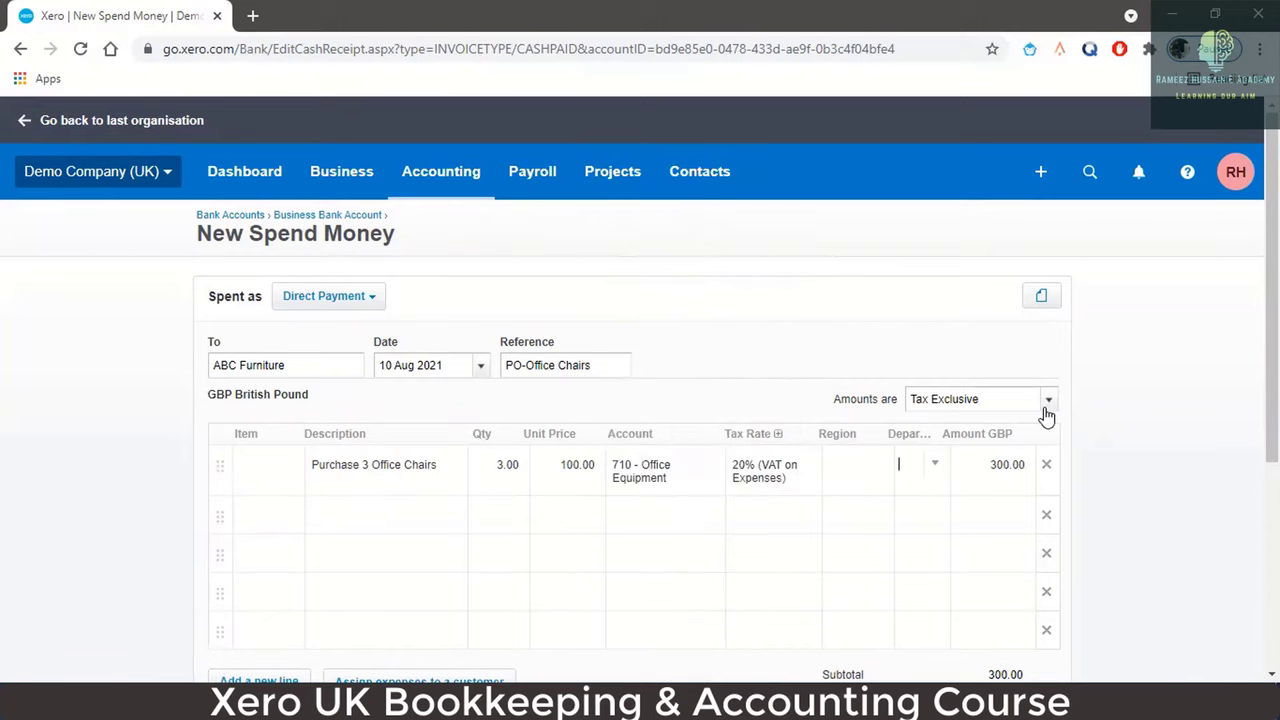
pyautogui.scroll(-2, 1046, 416)
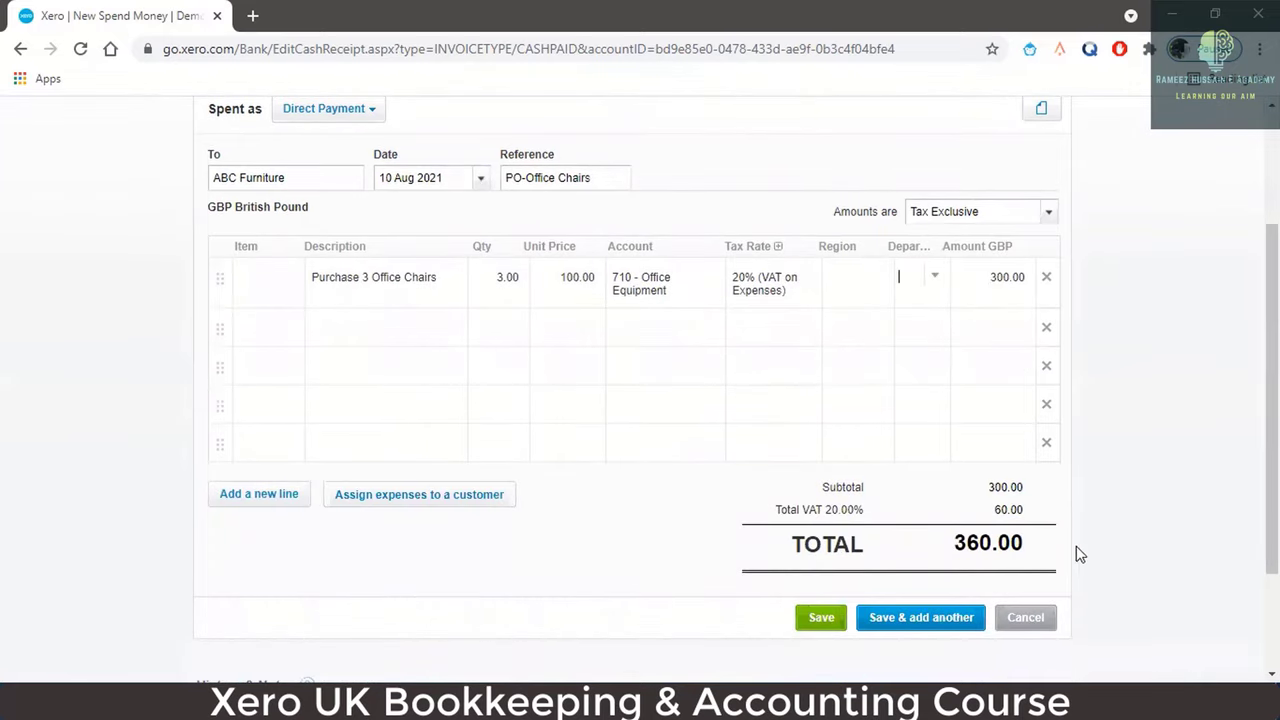
pyautogui.scroll(-1, 1018, 552)
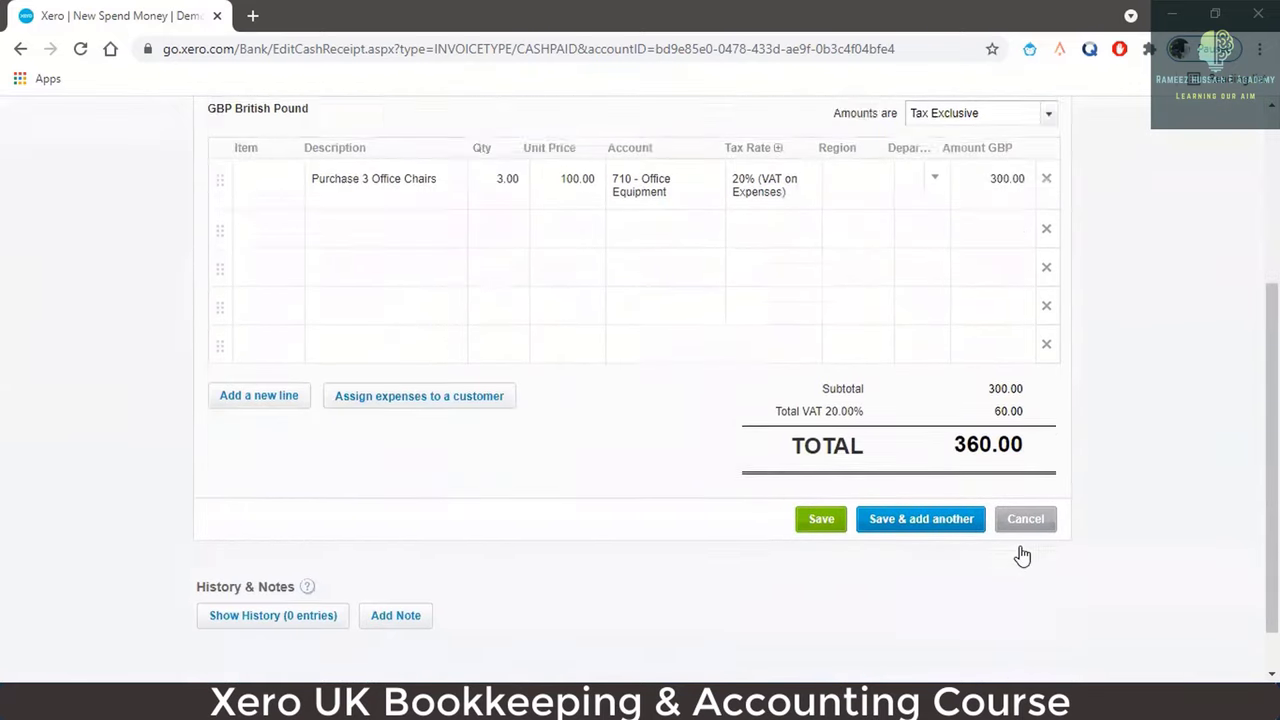
pyautogui.scroll(3, 1022, 553)
pyautogui.scroll(-3, 971, 500)
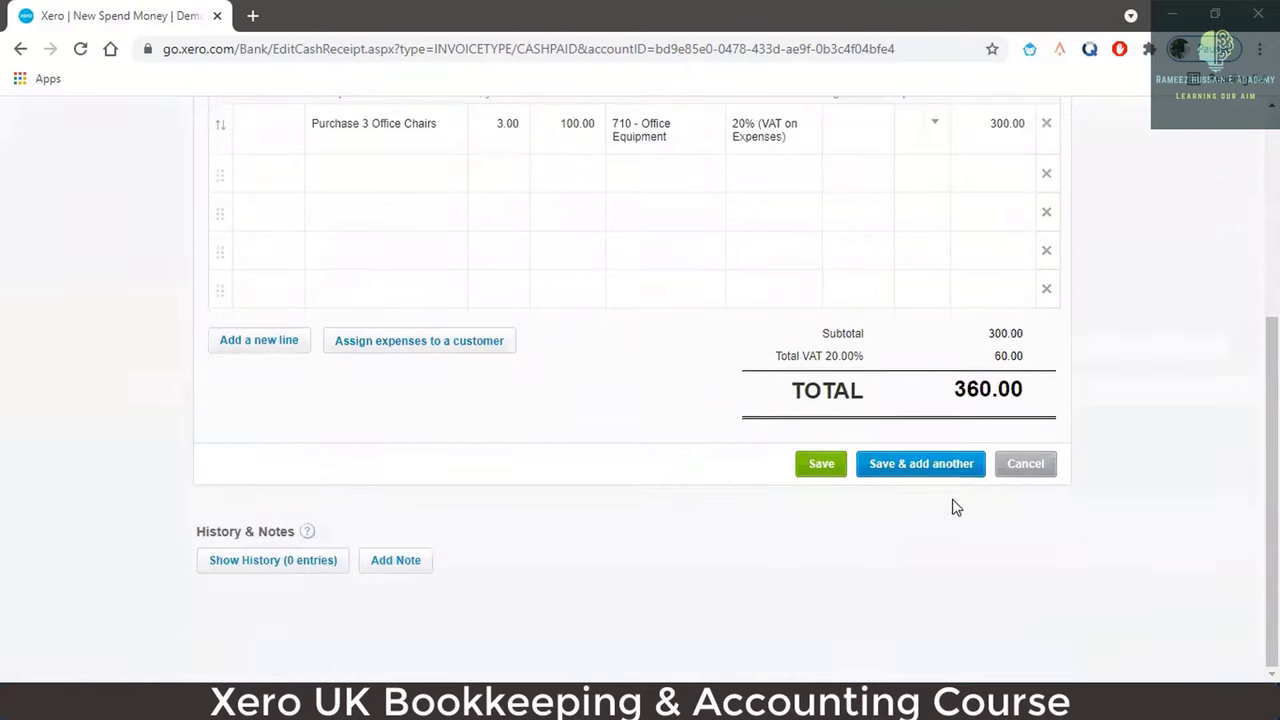
pyautogui.click(820, 466)
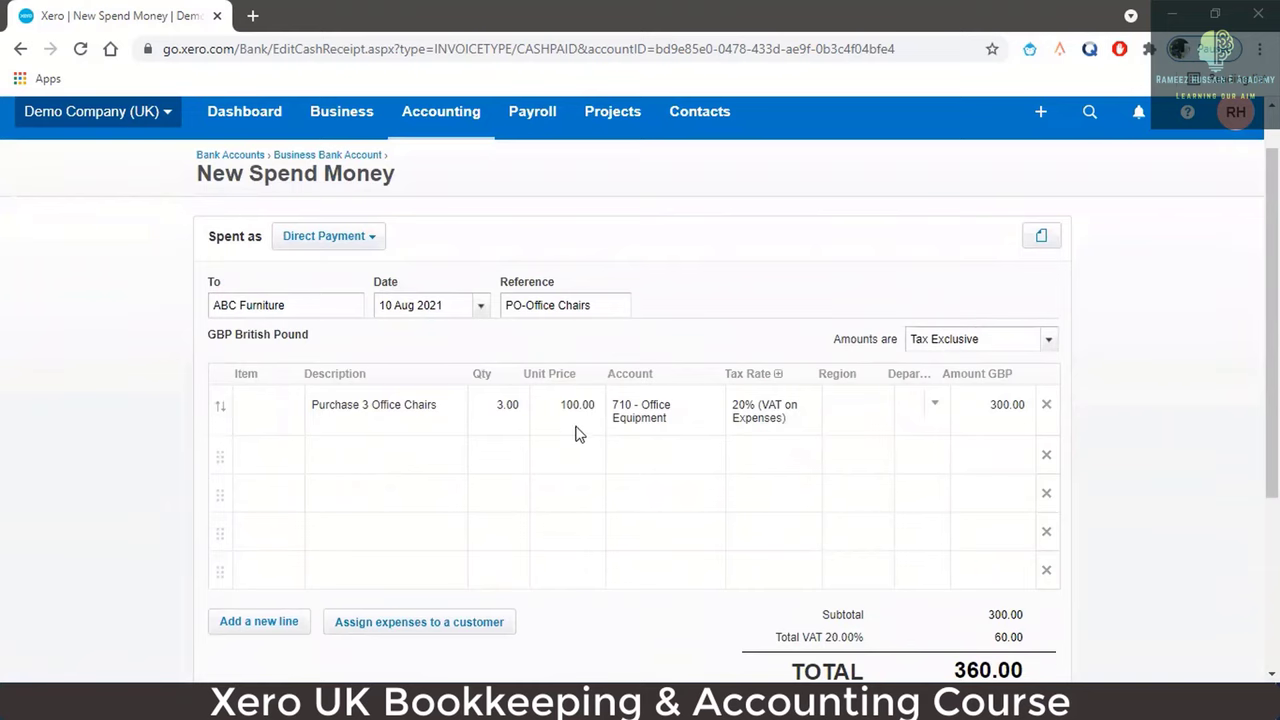
pyautogui.scroll(-2, 949, 423)
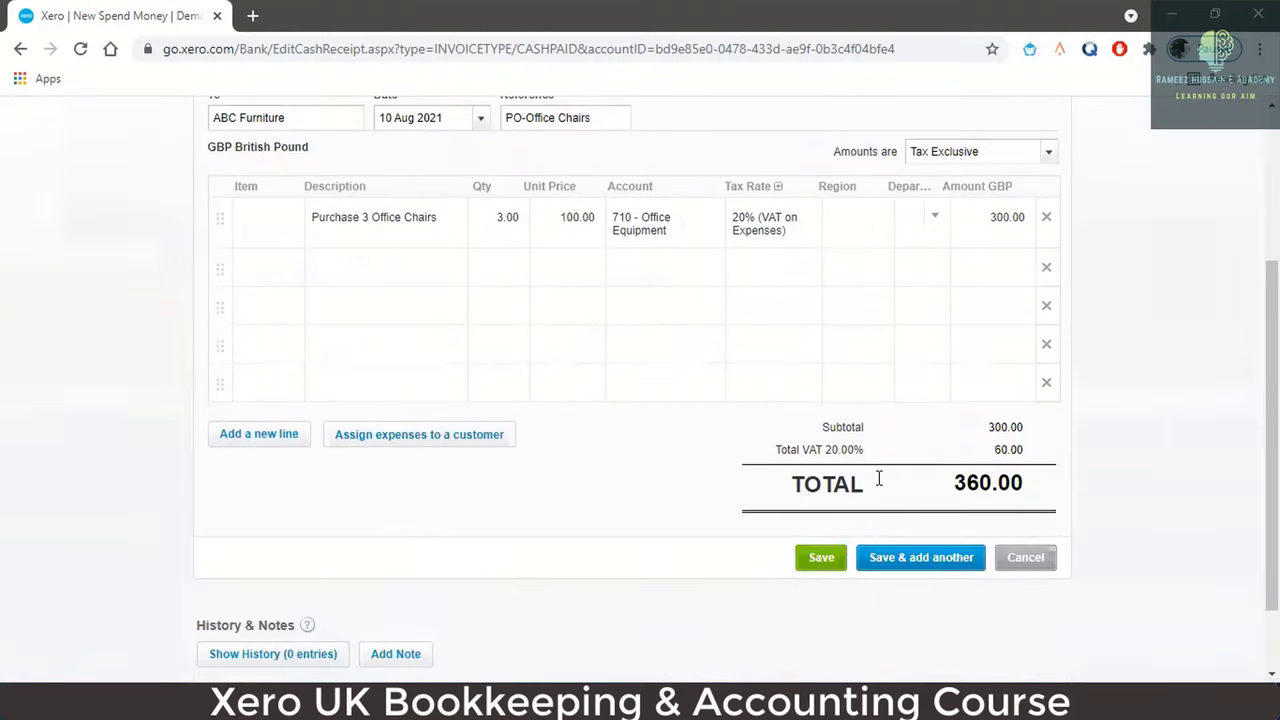
# Step: Save the 360.00 ABC Furniture payment and check it is listed as unreconciled in Account transactions
pyautogui.click(812, 560)
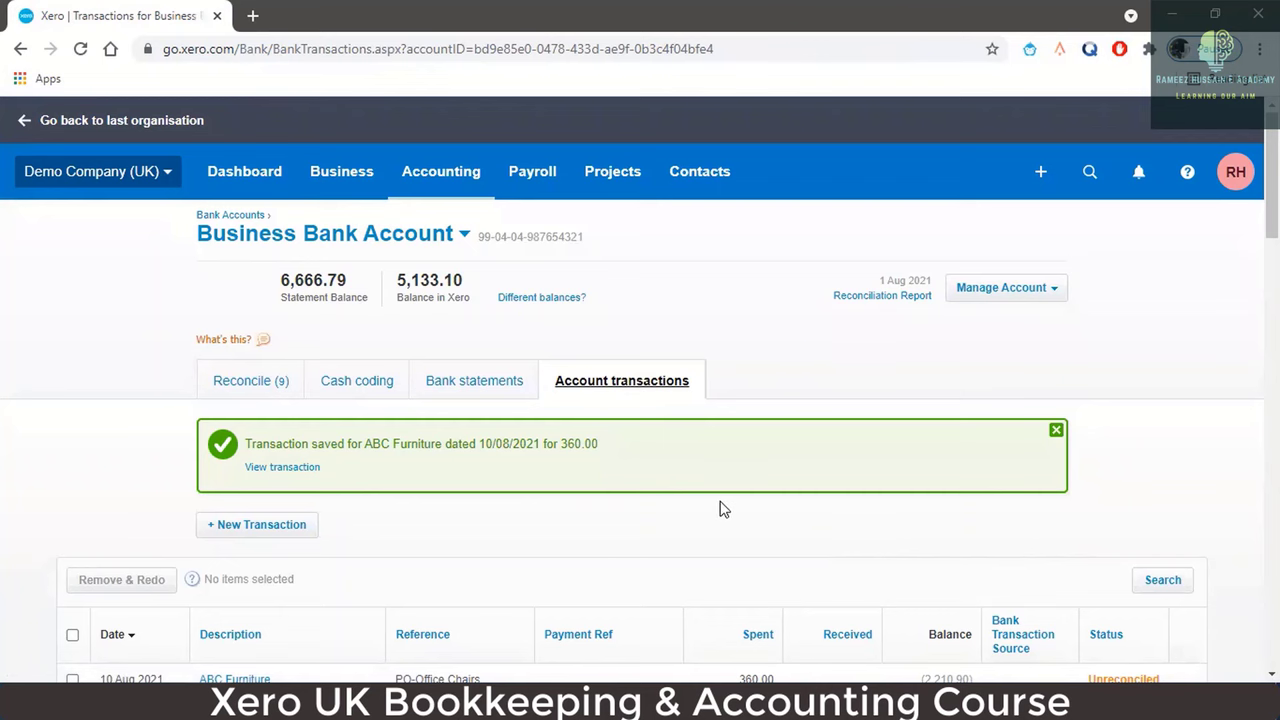
pyautogui.scroll(-2, 720, 509)
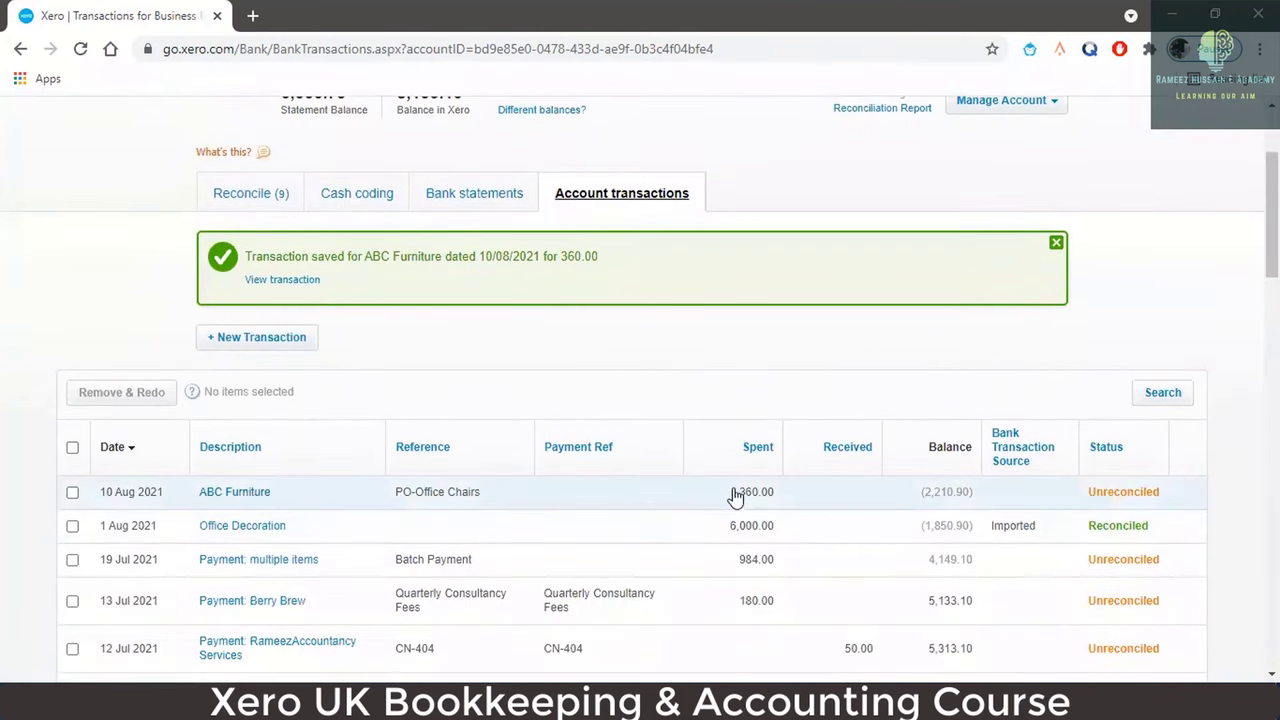
pyautogui.scroll(2, 735, 500)
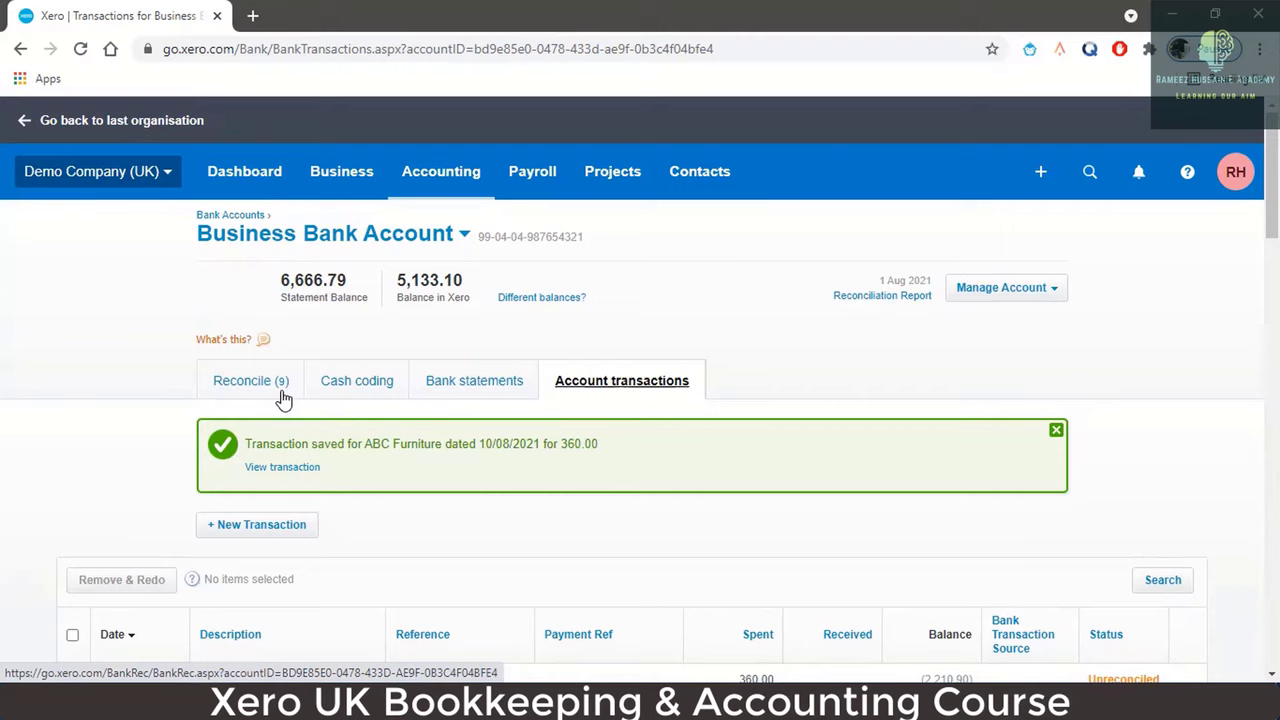
# Step: Go to Accounting > Fixed assets to view draft chair assets FA-0007 to FA-0009
pyautogui.click(447, 174)
pyautogui.scroll(-2, 563, 434)
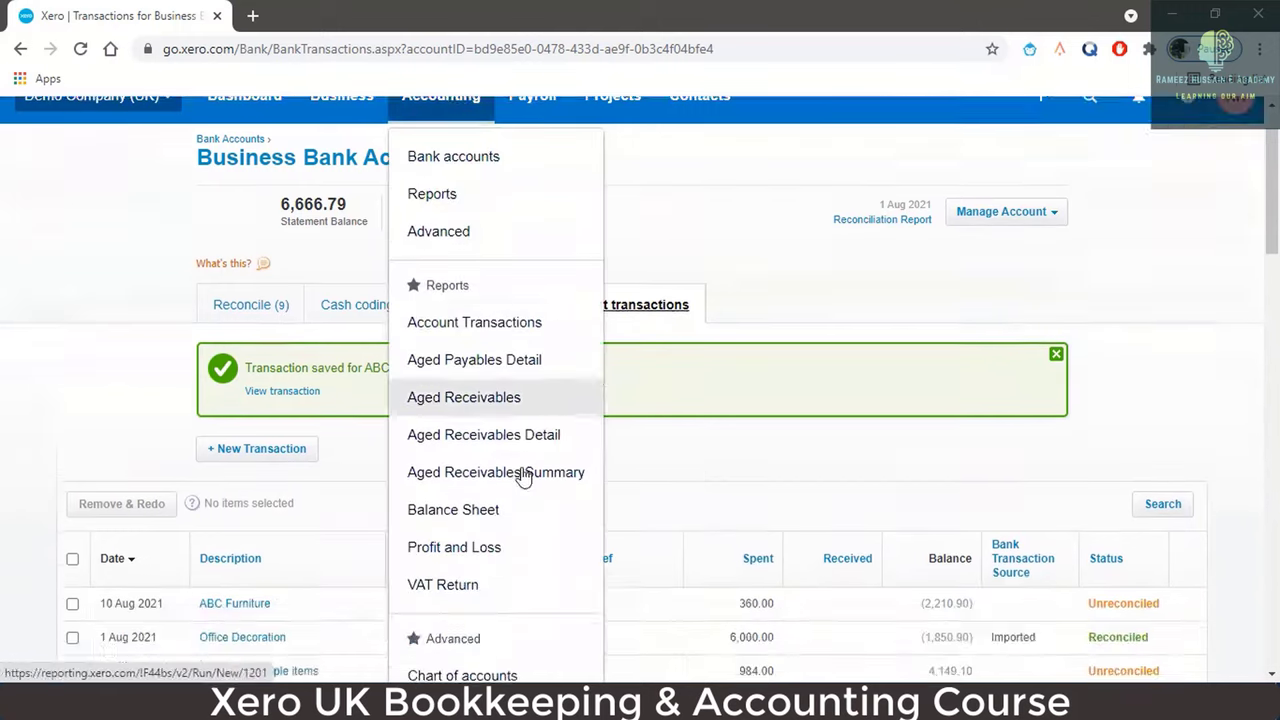
pyautogui.click(486, 637)
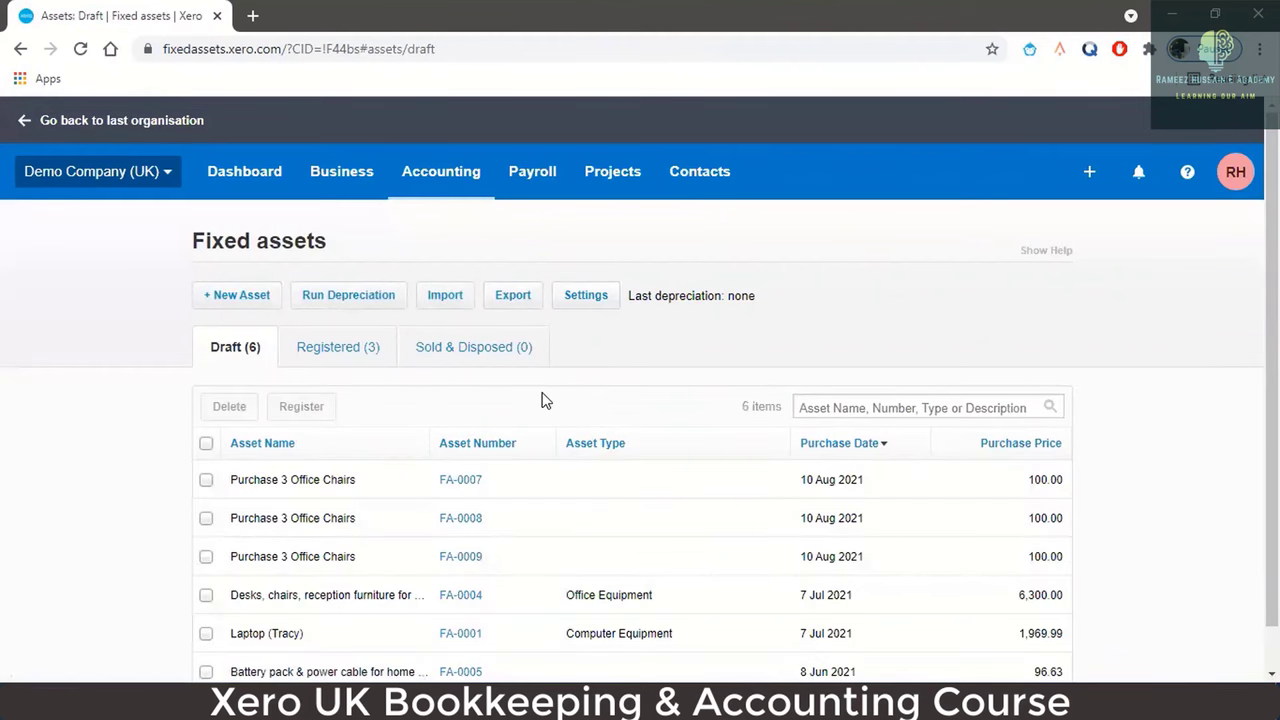
pyautogui.scroll(-1, 380, 410)
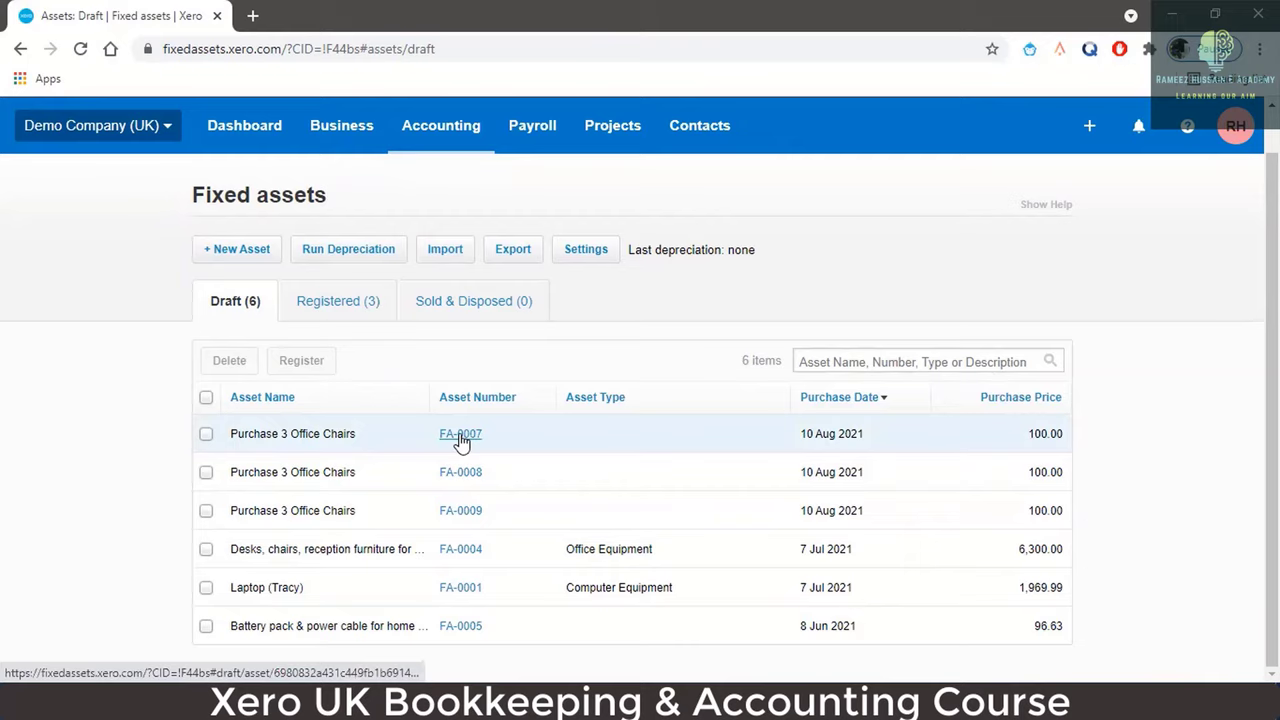
# Step: Register FA-0007 as Office Equipment, 'Purchase 3 Office Chairs. Serial No 1', depreciating from 10 Aug 2021
pyautogui.click(460, 437)
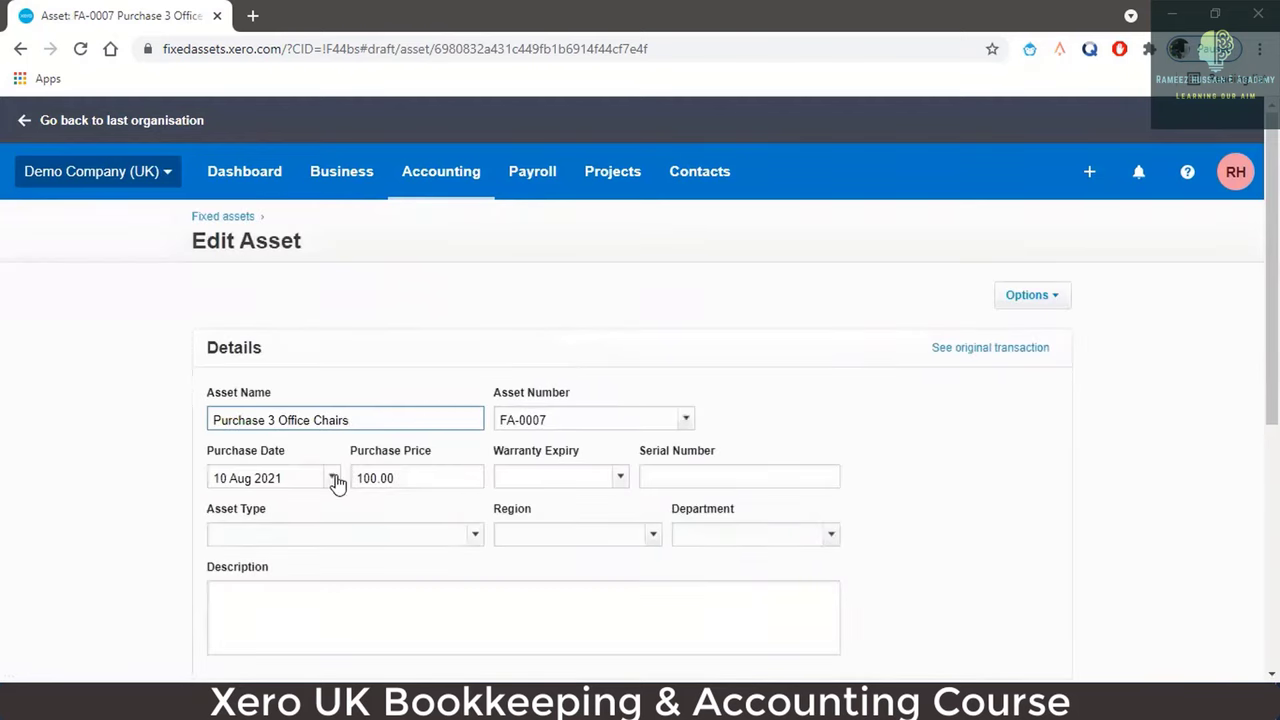
pyautogui.click(530, 478)
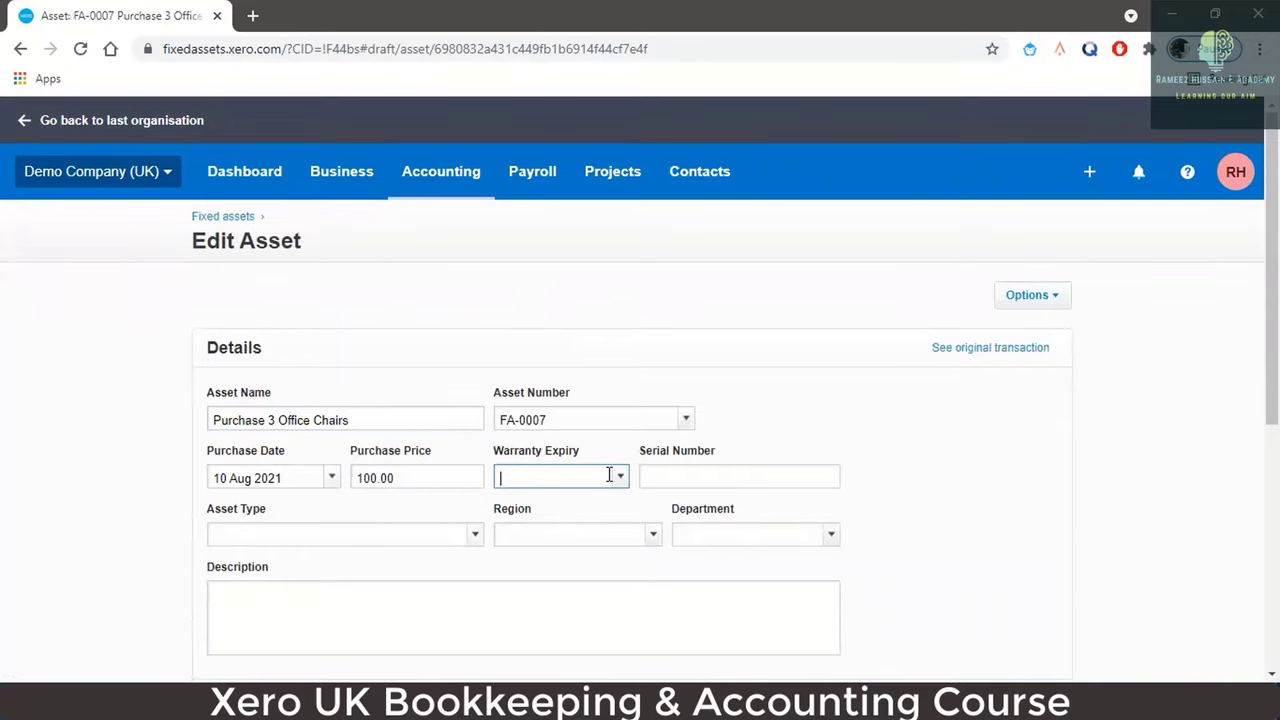
pyautogui.click(733, 476)
pyautogui.scroll(-2, 515, 450)
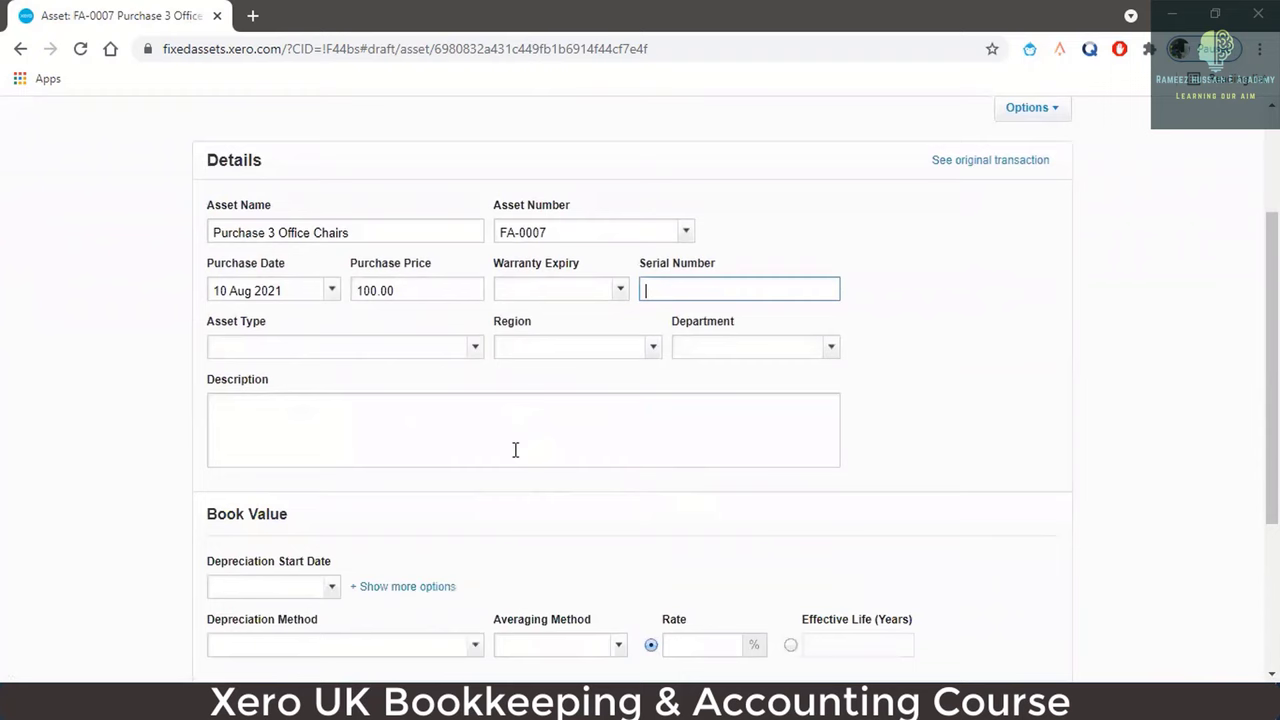
pyautogui.click(473, 353)
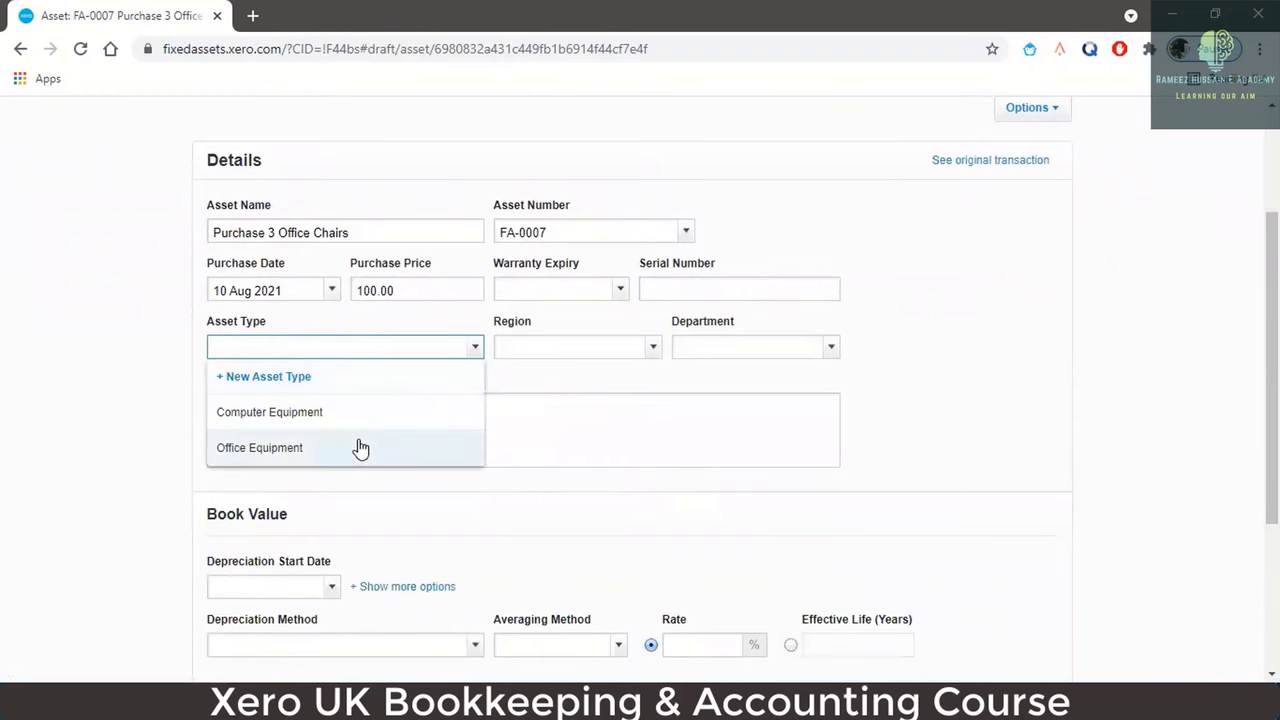
pyautogui.click(360, 448)
pyautogui.click(483, 454)
pyautogui.write('Purchase 3 Office Chairs. Serial No 1')
pyautogui.scroll(-2, 483, 454)
pyautogui.press('Tab')
pyautogui.write('10 Aug 2021')
pyautogui.scroll(-1, 491, 443)
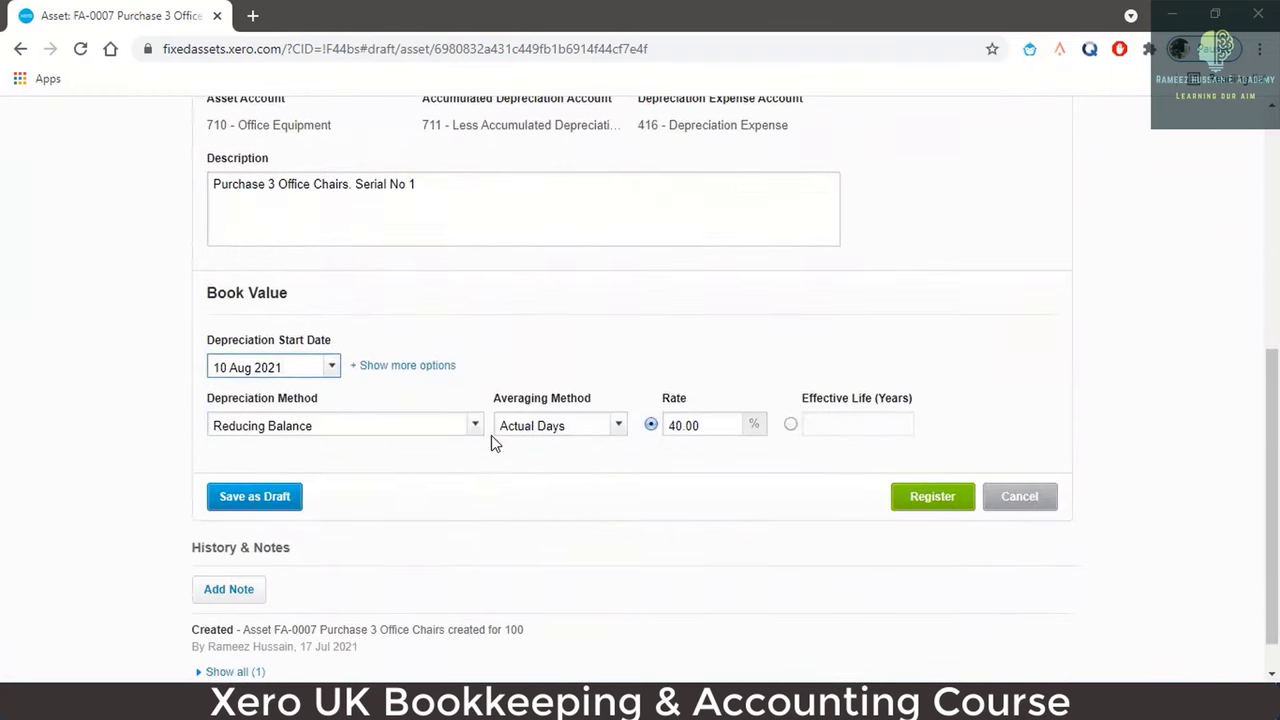
pyautogui.click(929, 500)
# Step: Register FA-0008, then register FA-0009 described 'Purchase office Chair. Chair No 3'
pyautogui.click(337, 486)
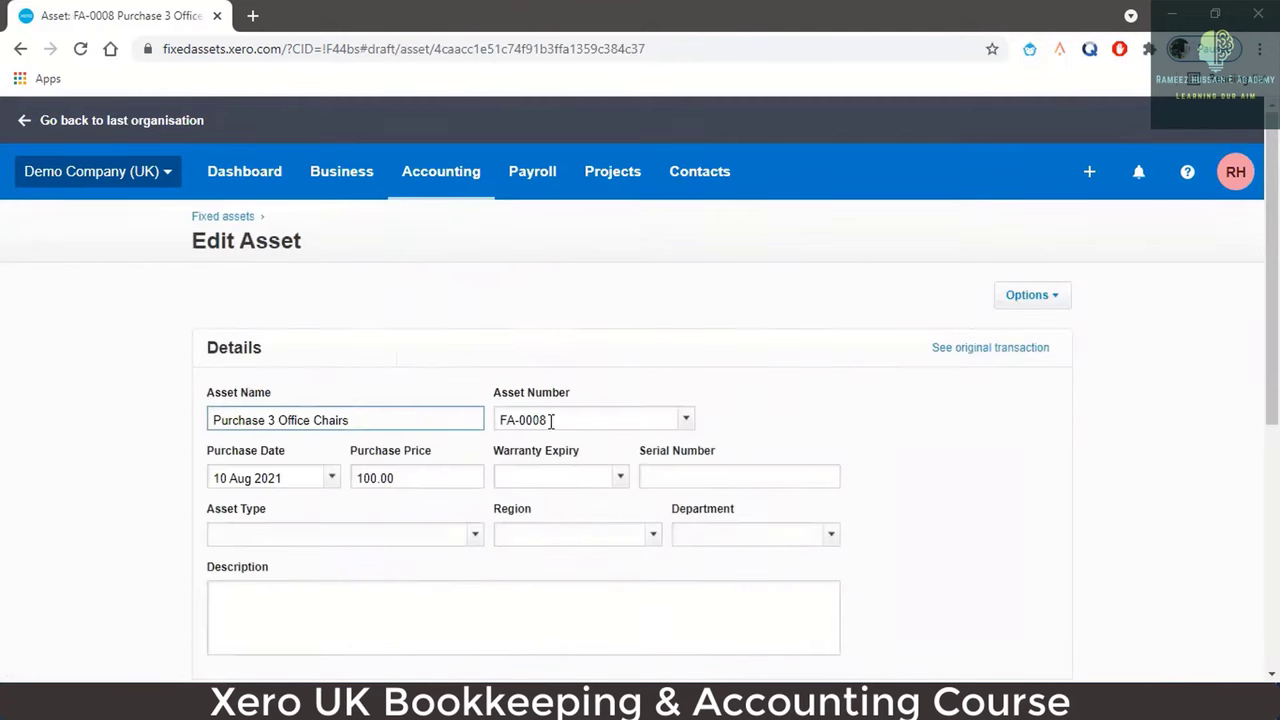
pyautogui.scroll(-3, 563, 534)
pyautogui.click(943, 589)
pyautogui.scroll(-2, 390, 388)
pyautogui.click(390, 388)
pyautogui.write('Purchase office Chair. Chair No 3')
pyautogui.scroll(-2, 551, 401)
pyautogui.click(929, 591)
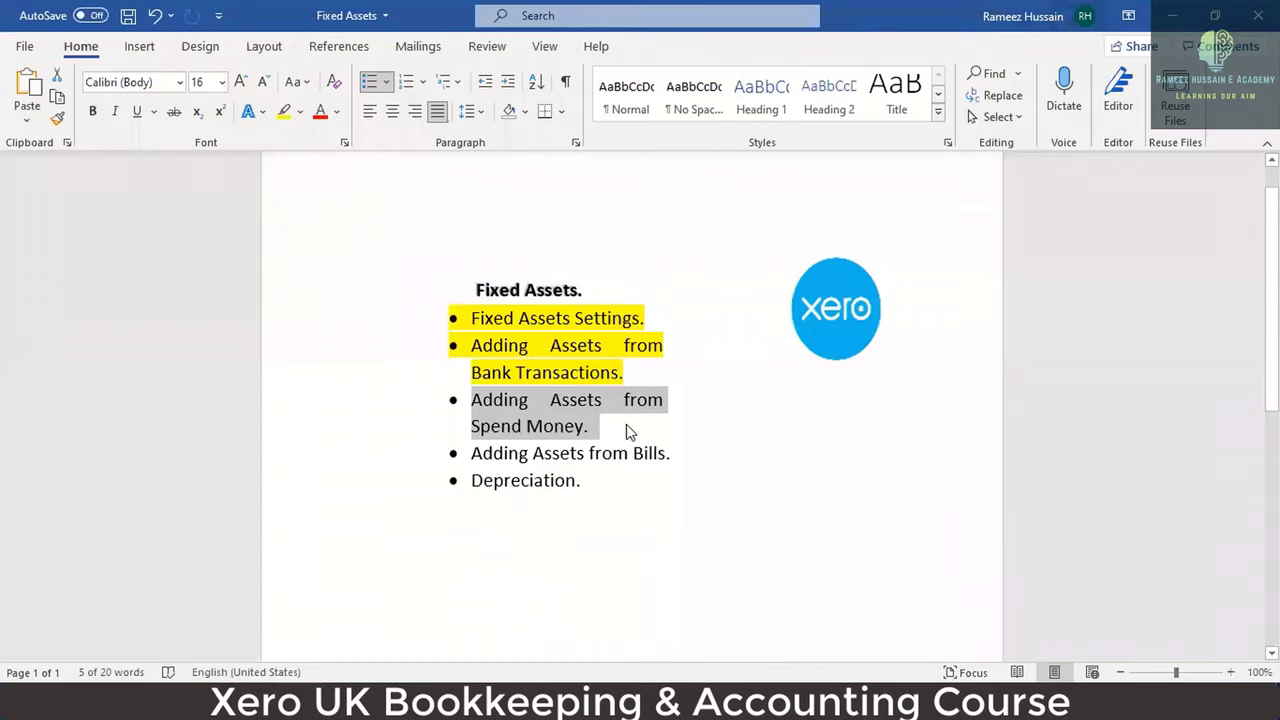
# Step: Highlight 'Adding Assets from Spend Money.' in yellow and select the Adding Assets from Bills line
pyautogui.click(286, 116)
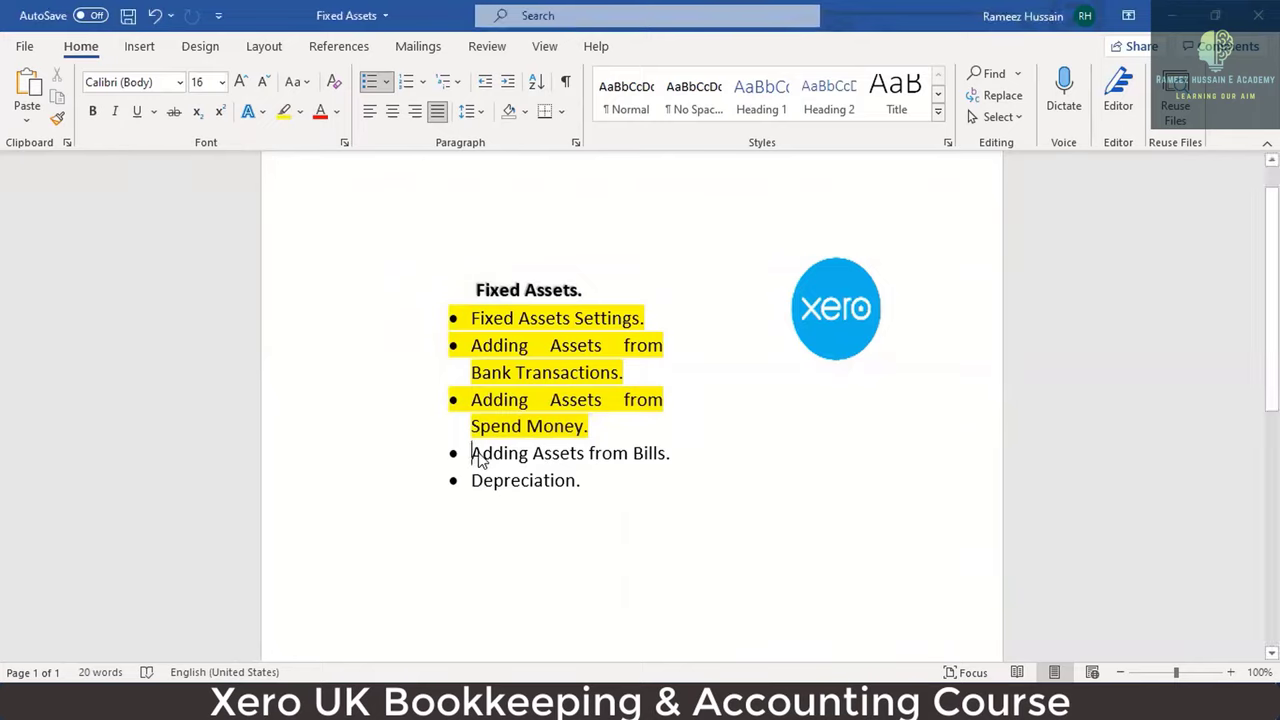
pyautogui.moveTo(472, 452); pyautogui.dragTo(676, 452)
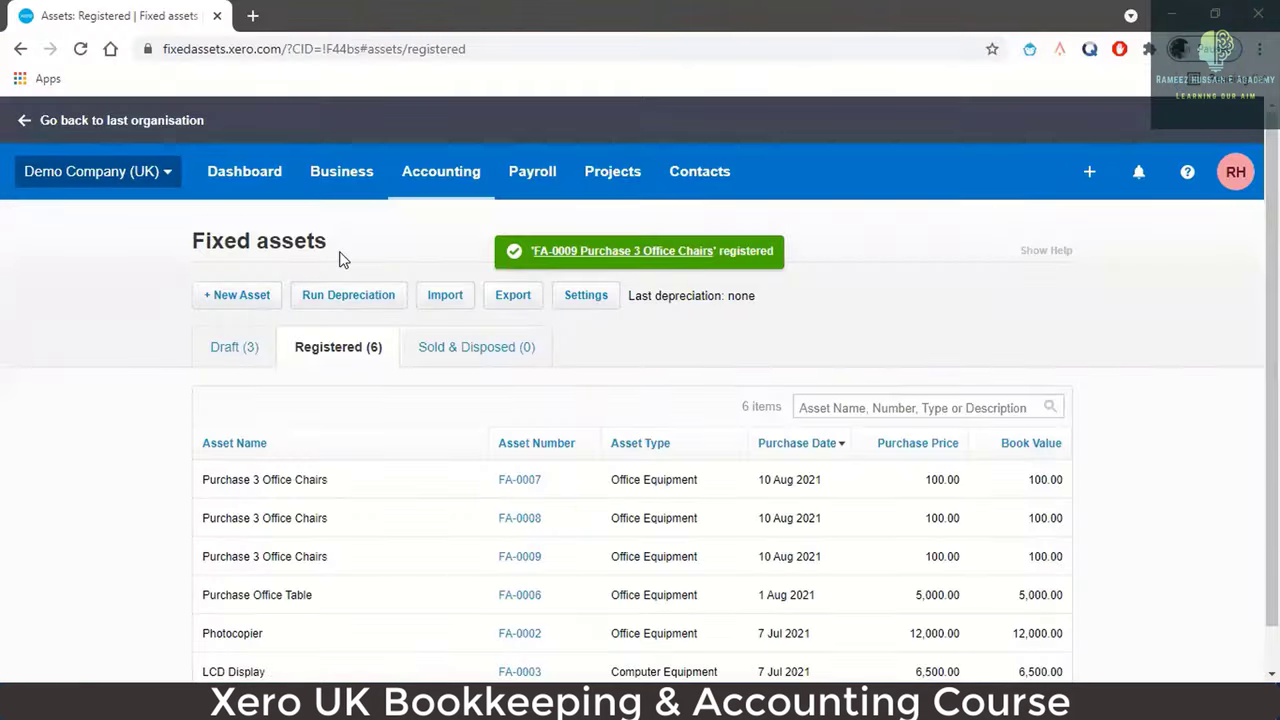
# Step: Start a new Bill from the Create new (+) menu
pyautogui.click(362, 190)
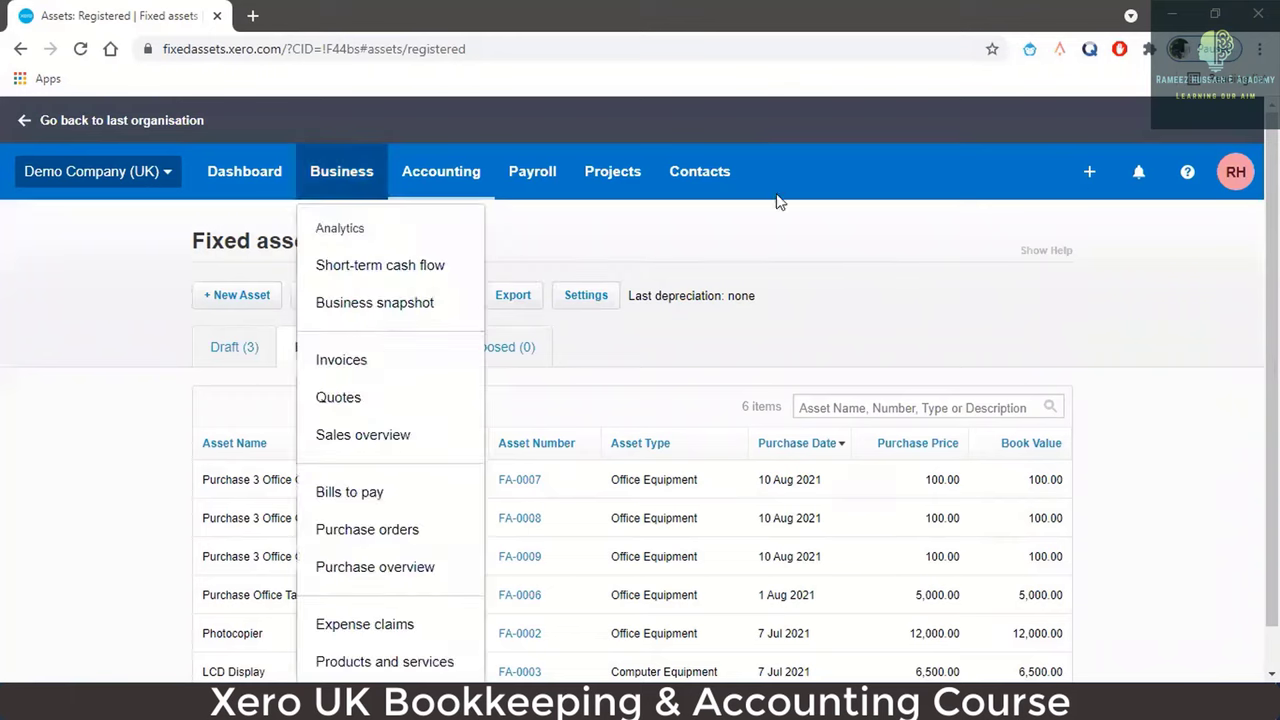
pyautogui.click(1089, 171)
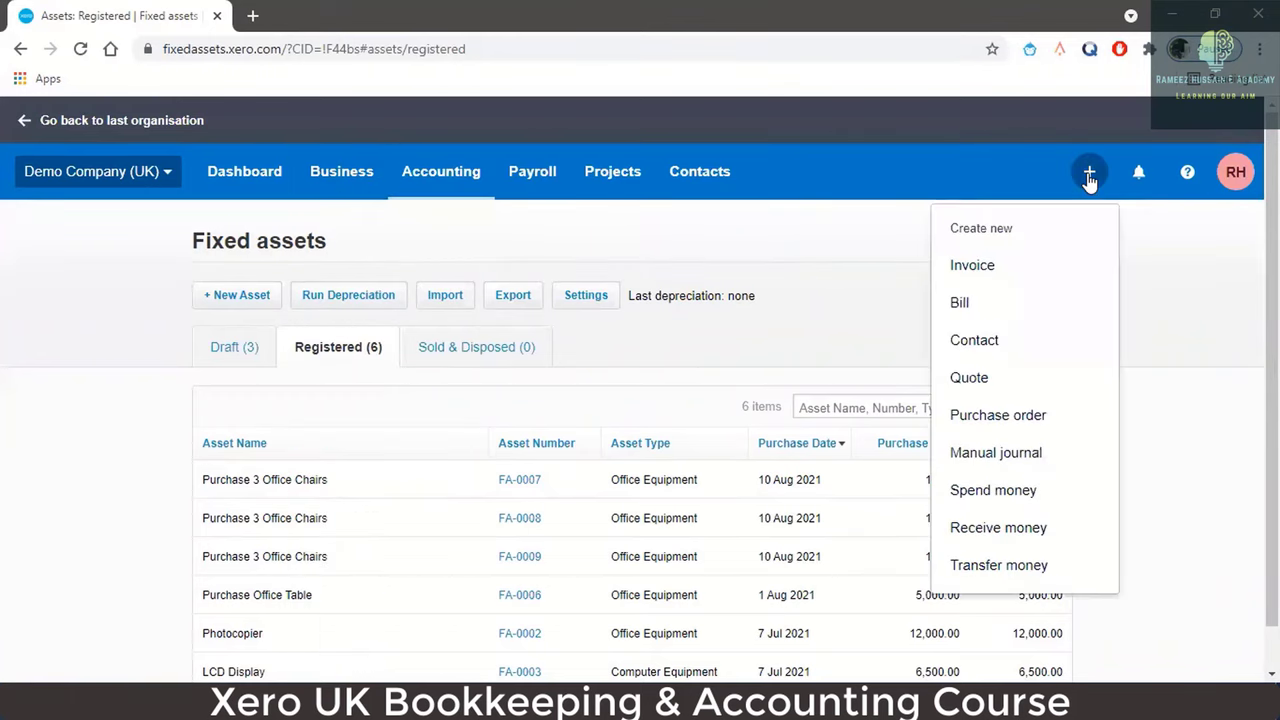
pyautogui.click(987, 312)
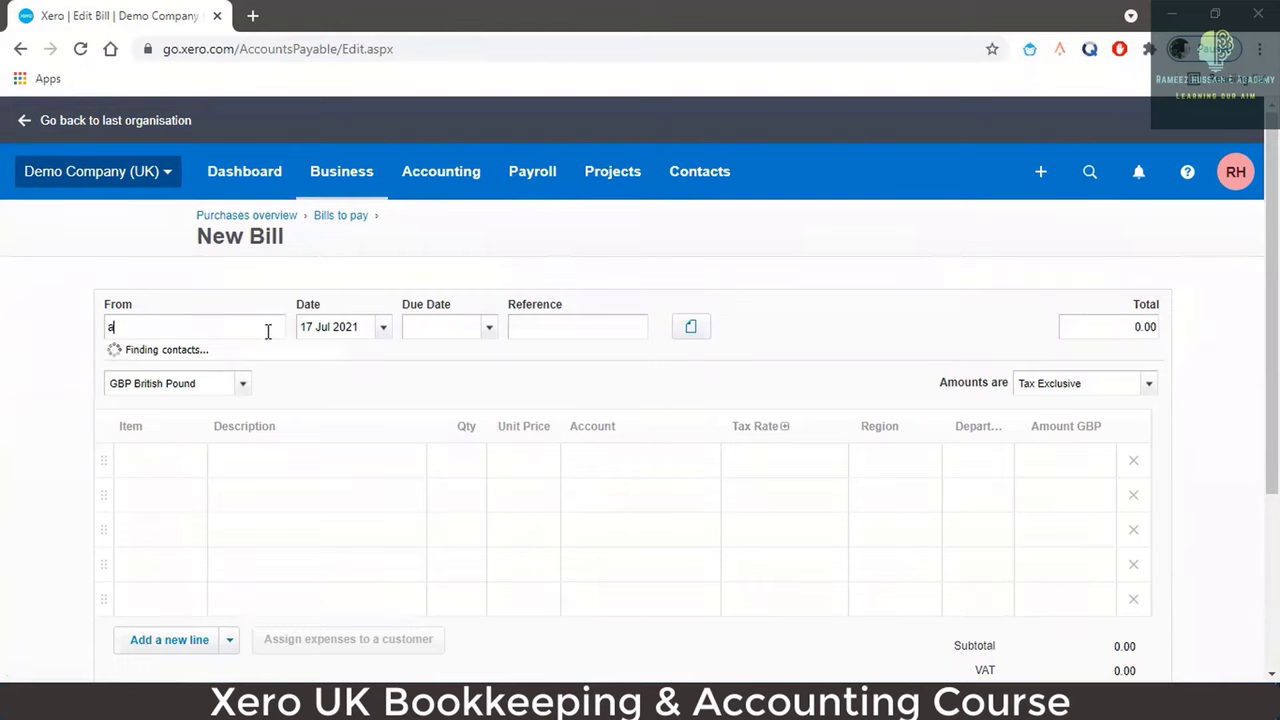
# Step: Choose Central Copiers as the supplier with a bill date of 17 Jul 2021
pyautogui.scroll(-3, 266, 451)
pyautogui.click(266, 457)
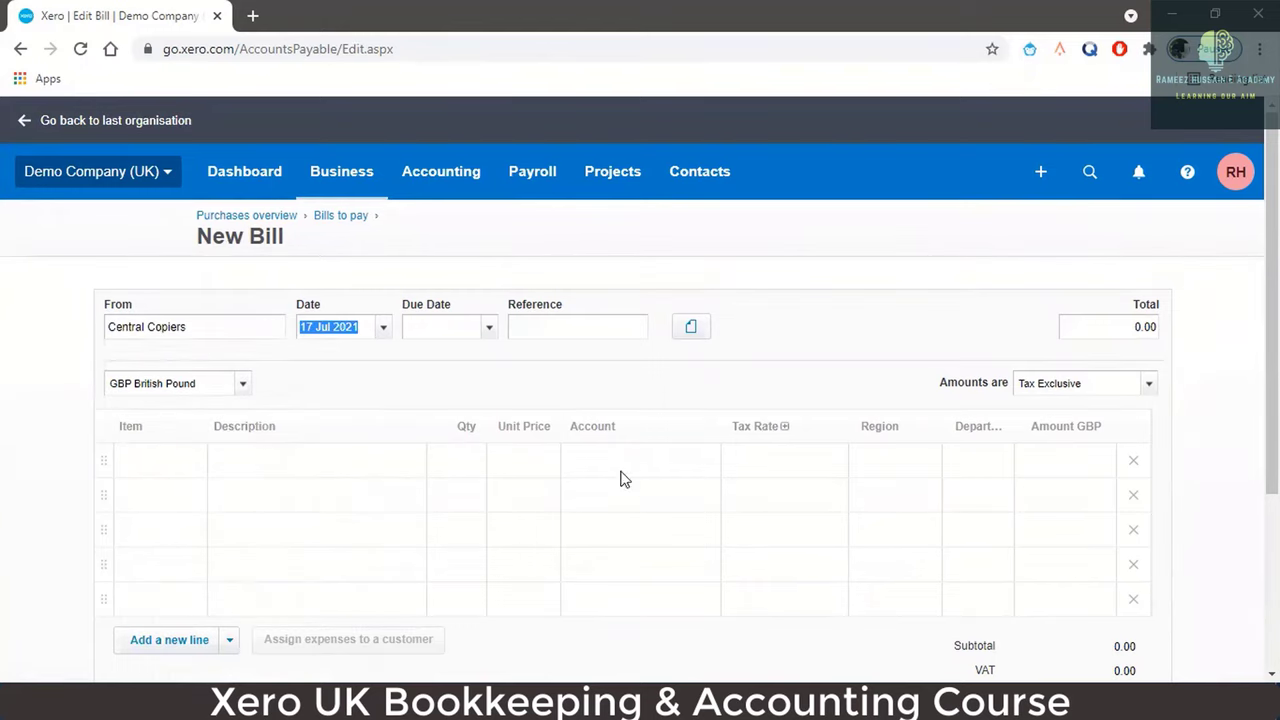
pyautogui.click(383, 327)
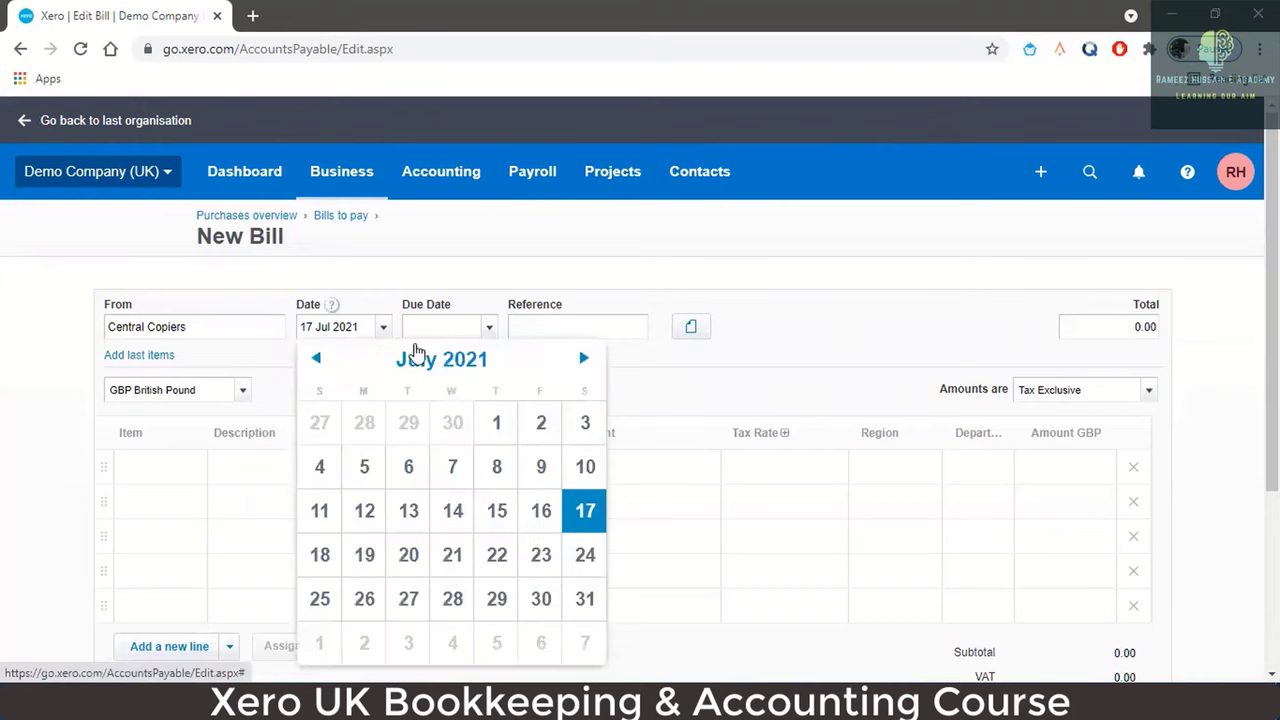
pyautogui.click(583, 358)
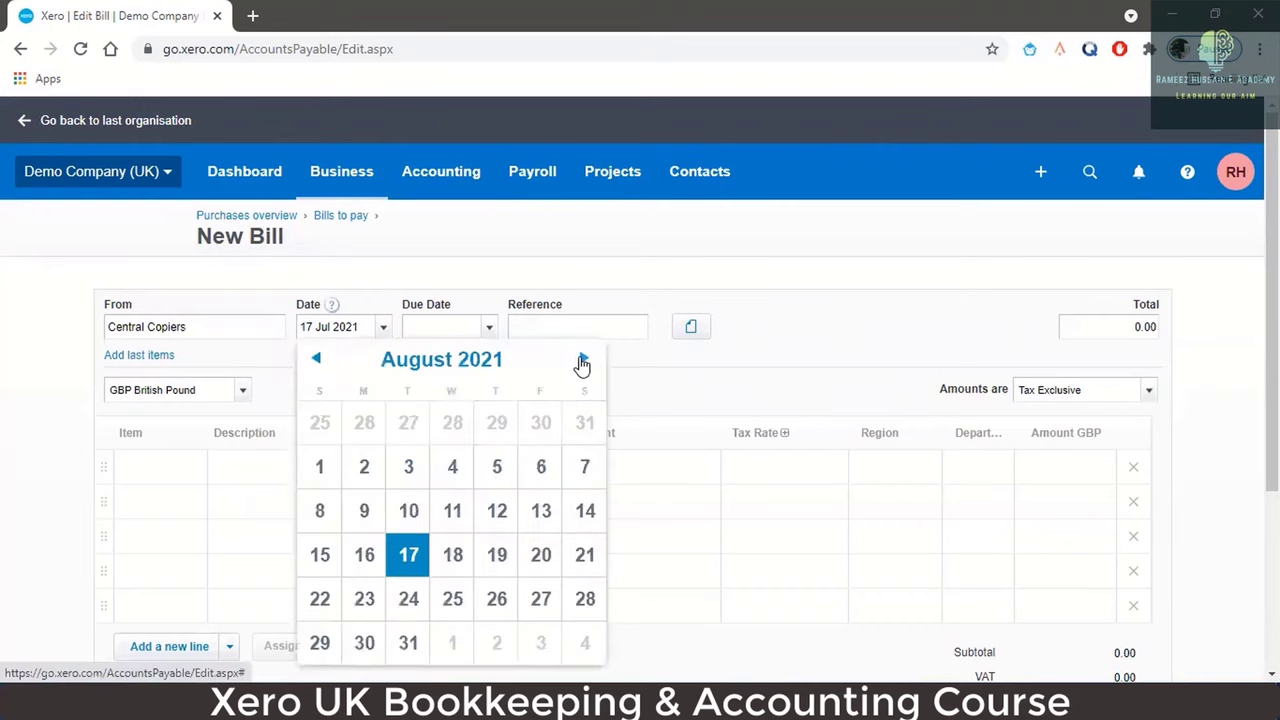
pyautogui.click(405, 470)
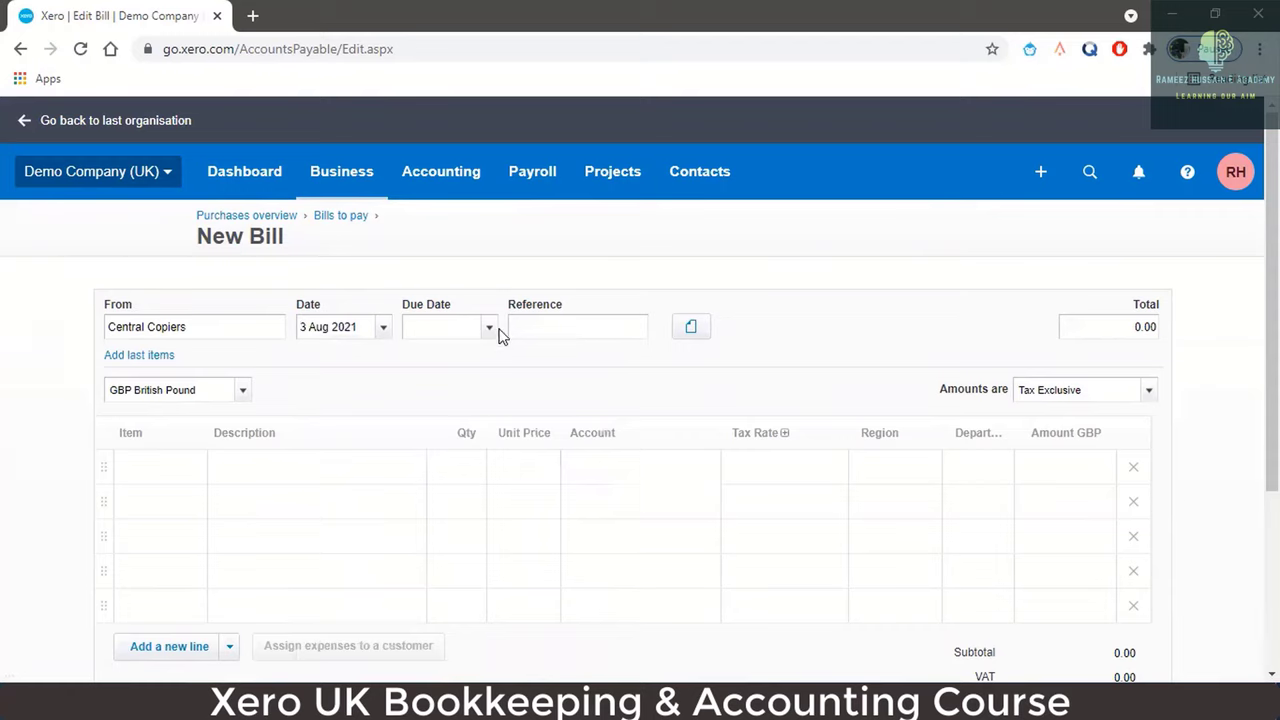
pyautogui.click(383, 330)
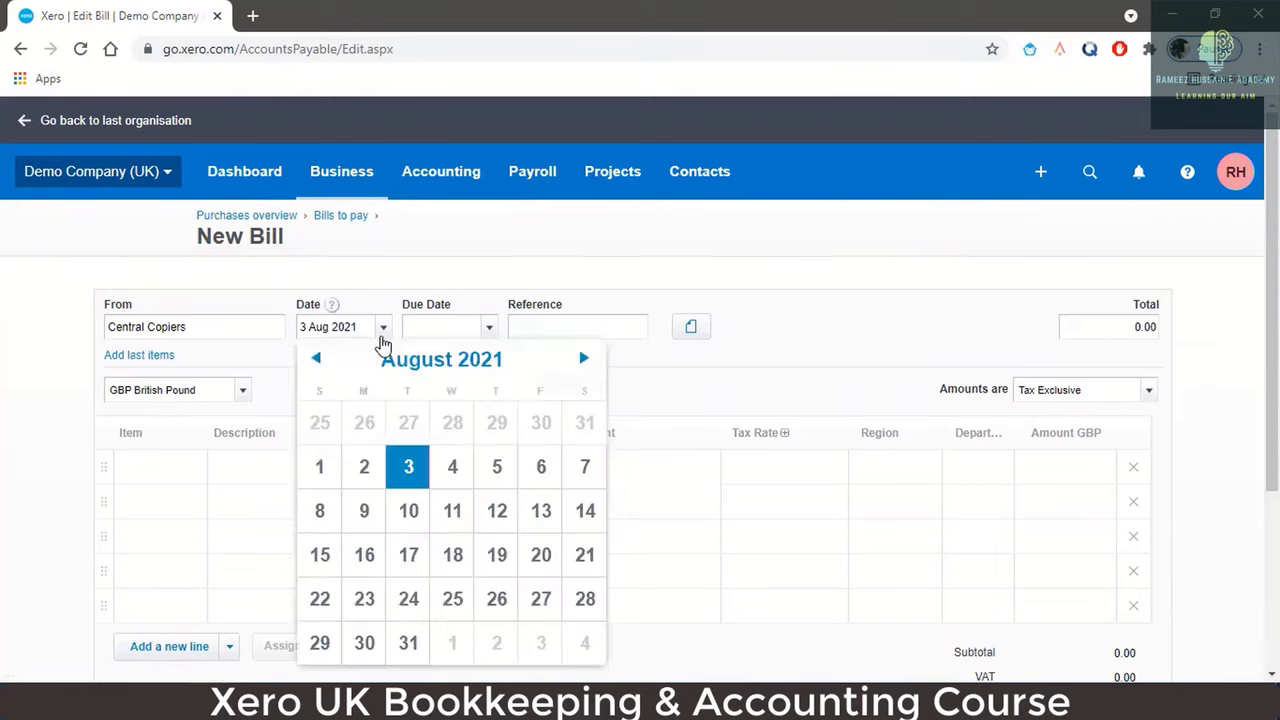
pyautogui.click(318, 358)
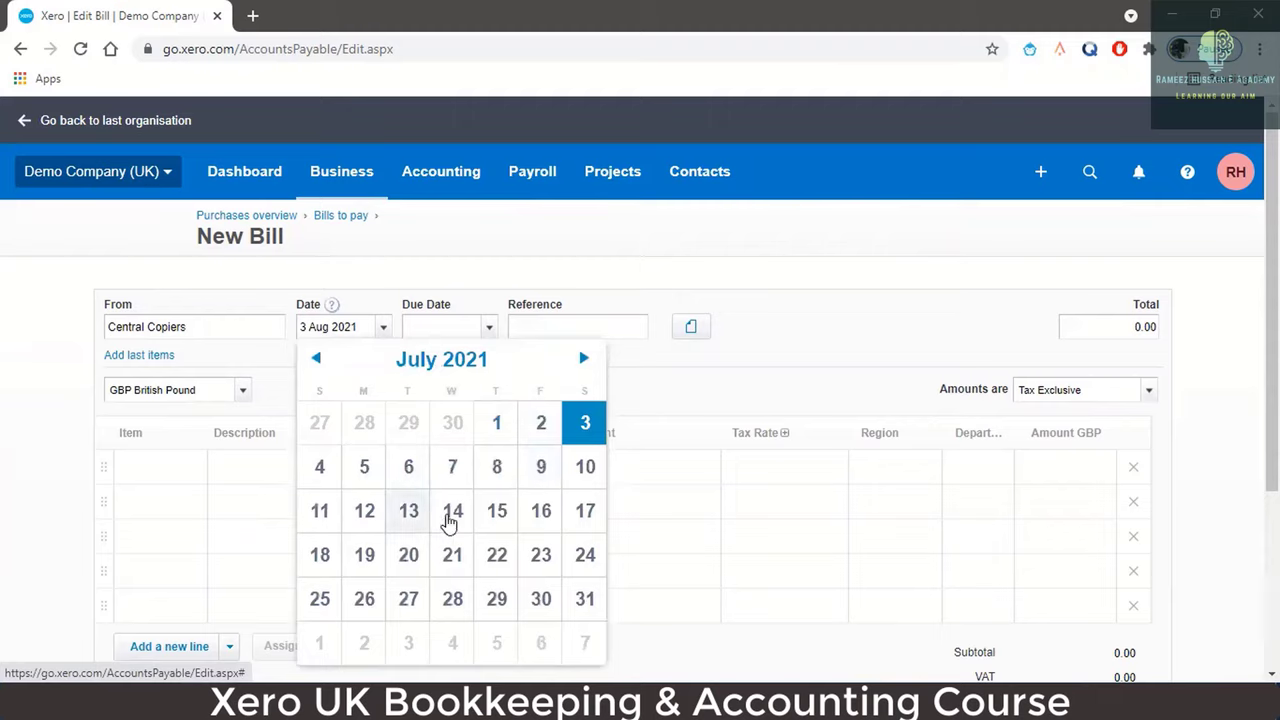
pyautogui.click(584, 512)
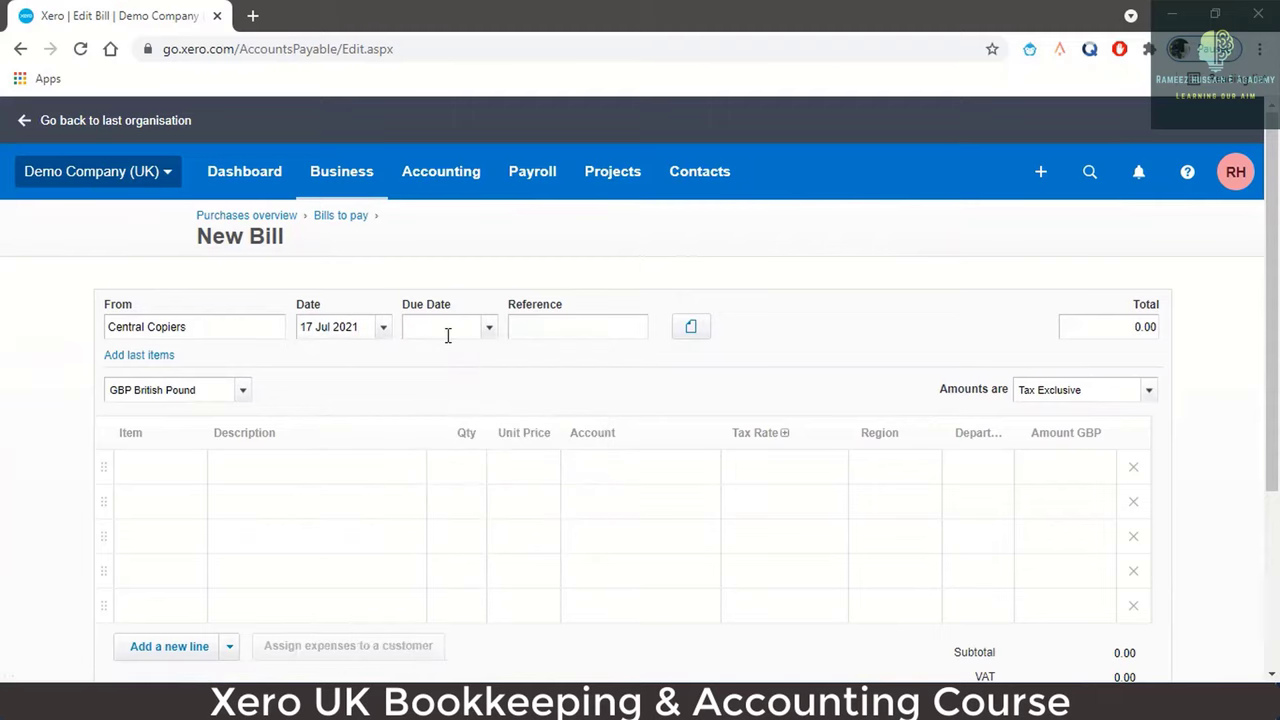
# Step: Set the due date to 16 Aug 2021 and the reference to Inv-0098
pyautogui.click(490, 327)
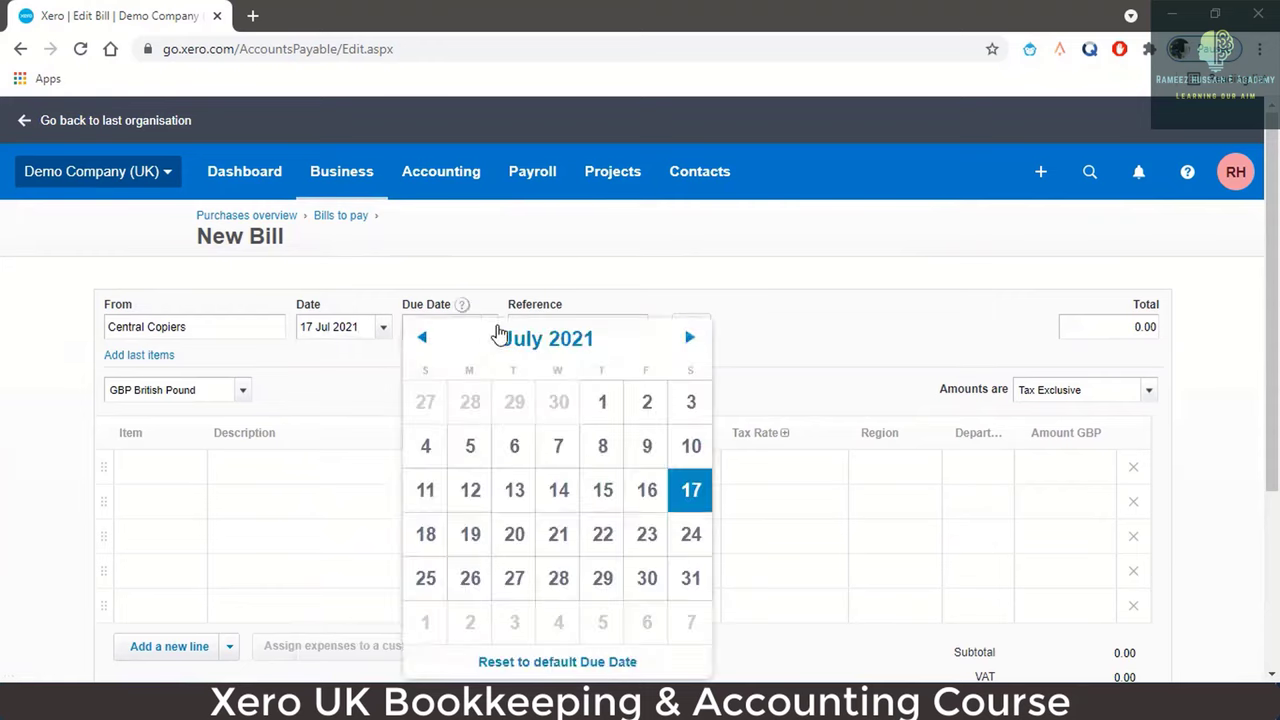
pyautogui.click(687, 341)
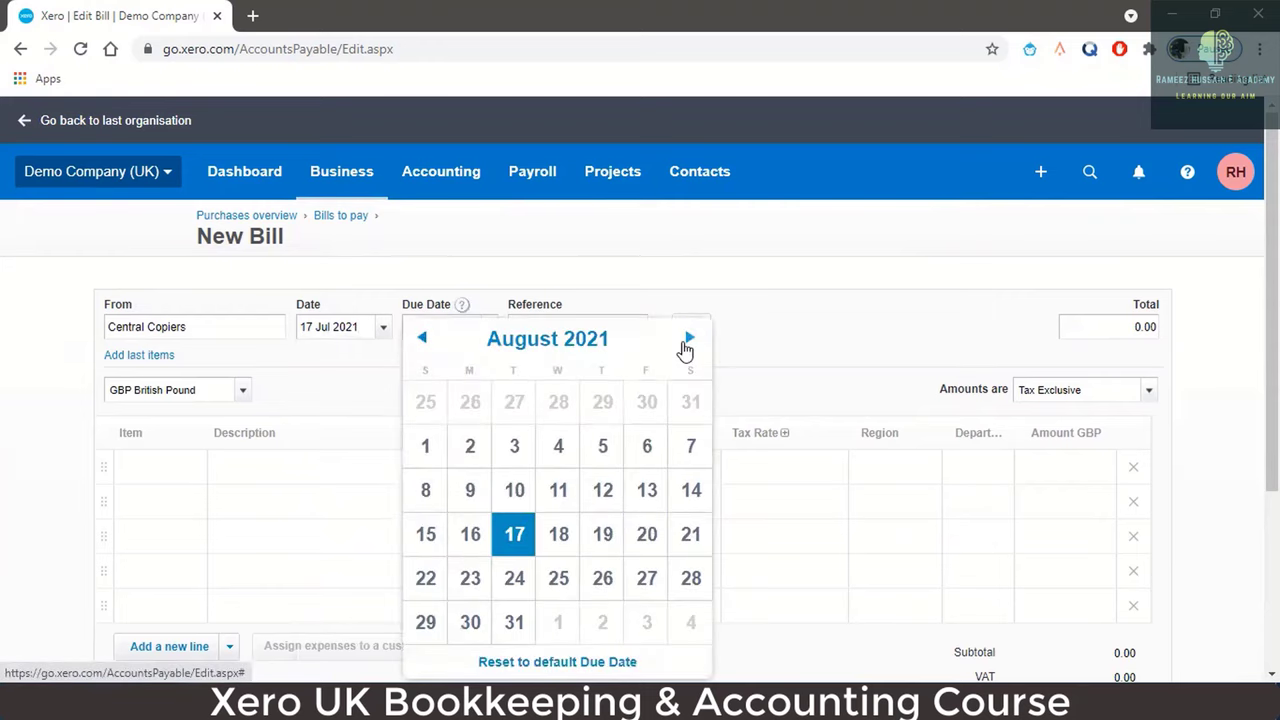
pyautogui.click(469, 532)
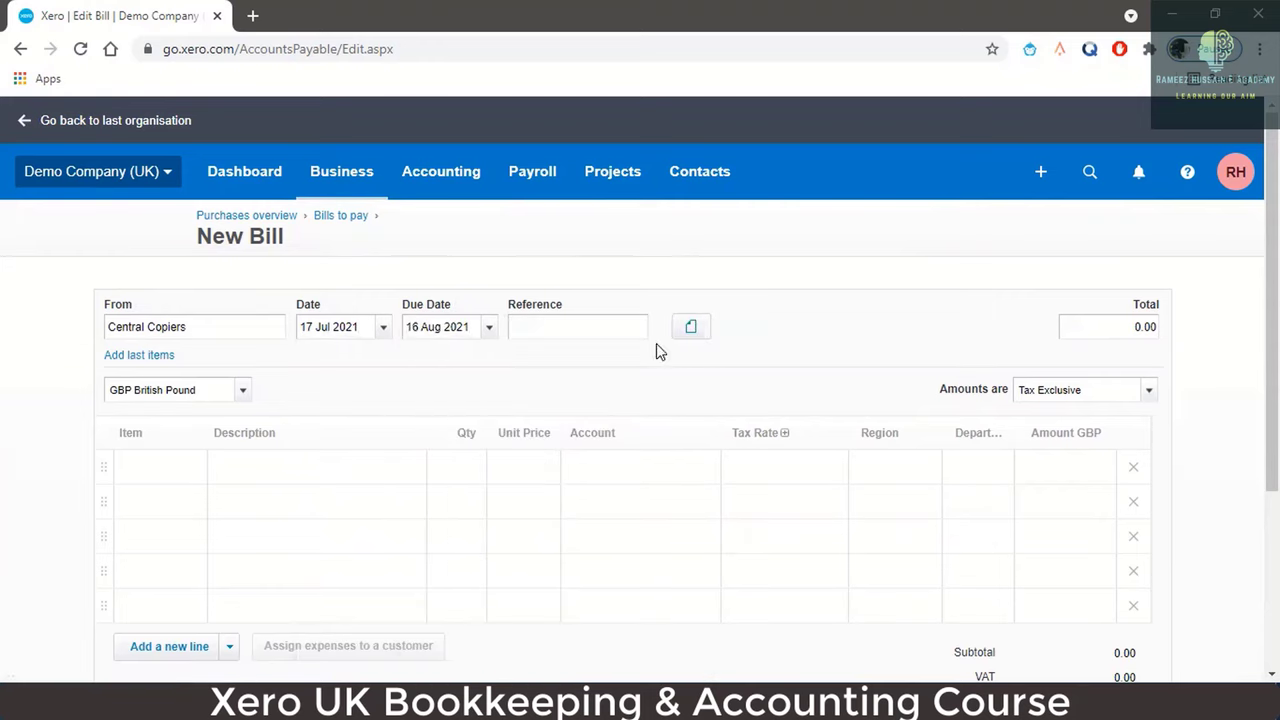
pyautogui.write('Inv-0098')
pyautogui.click(254, 467)
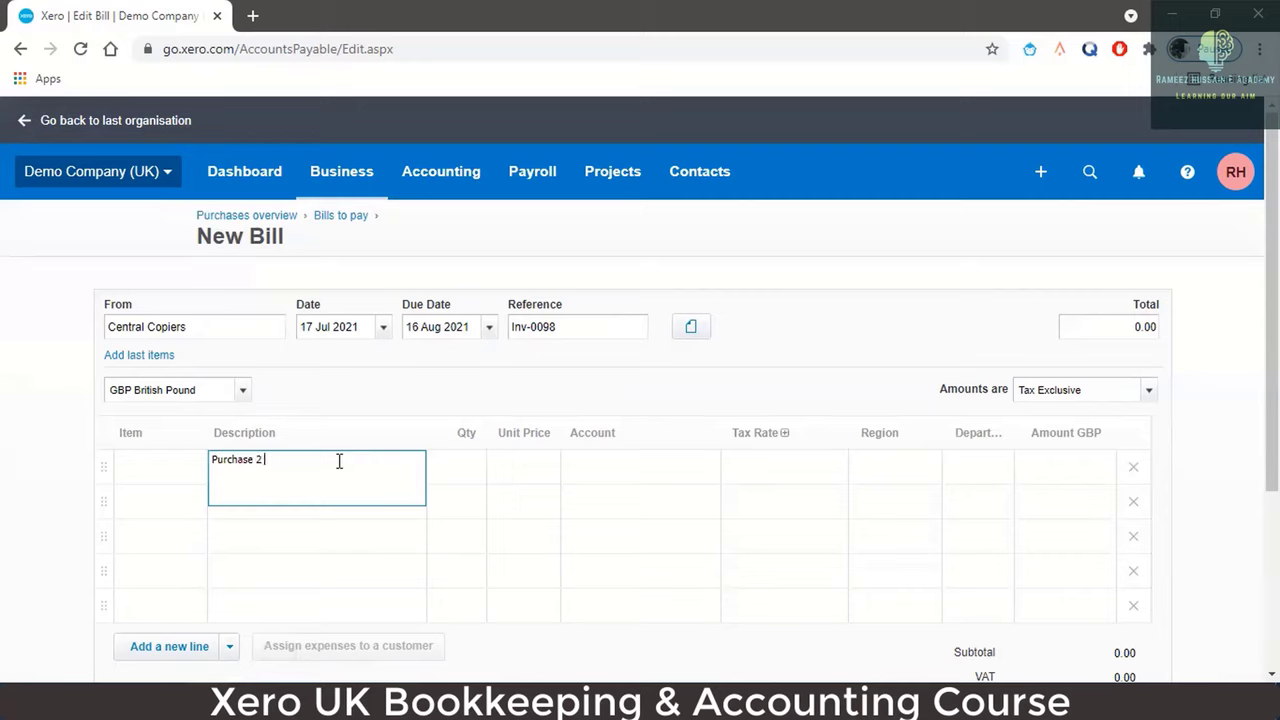
# Step: Enter the line 'Purchase 2 Laptops', quantity 2 at 300.00 each
pyautogui.write('Purchase 2 Laptops')
pyautogui.click(455, 467)
pyautogui.click(470, 472)
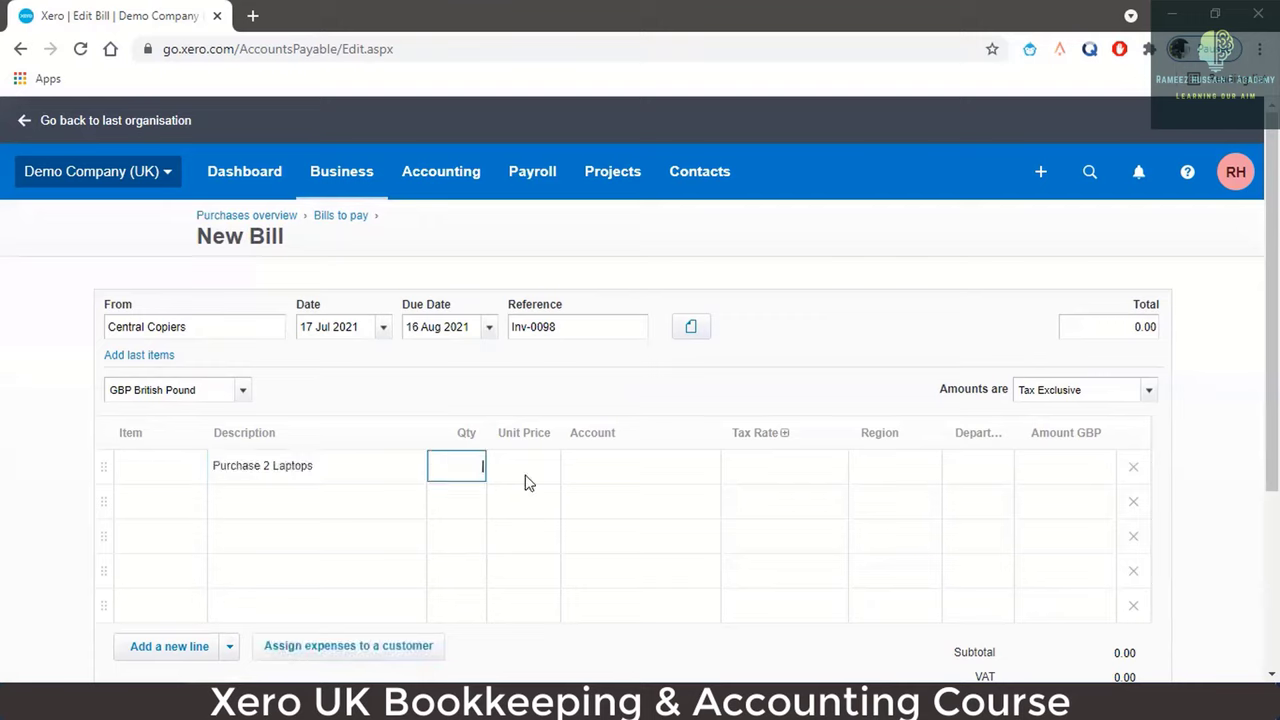
pyautogui.write('2')
pyautogui.press('Tab')
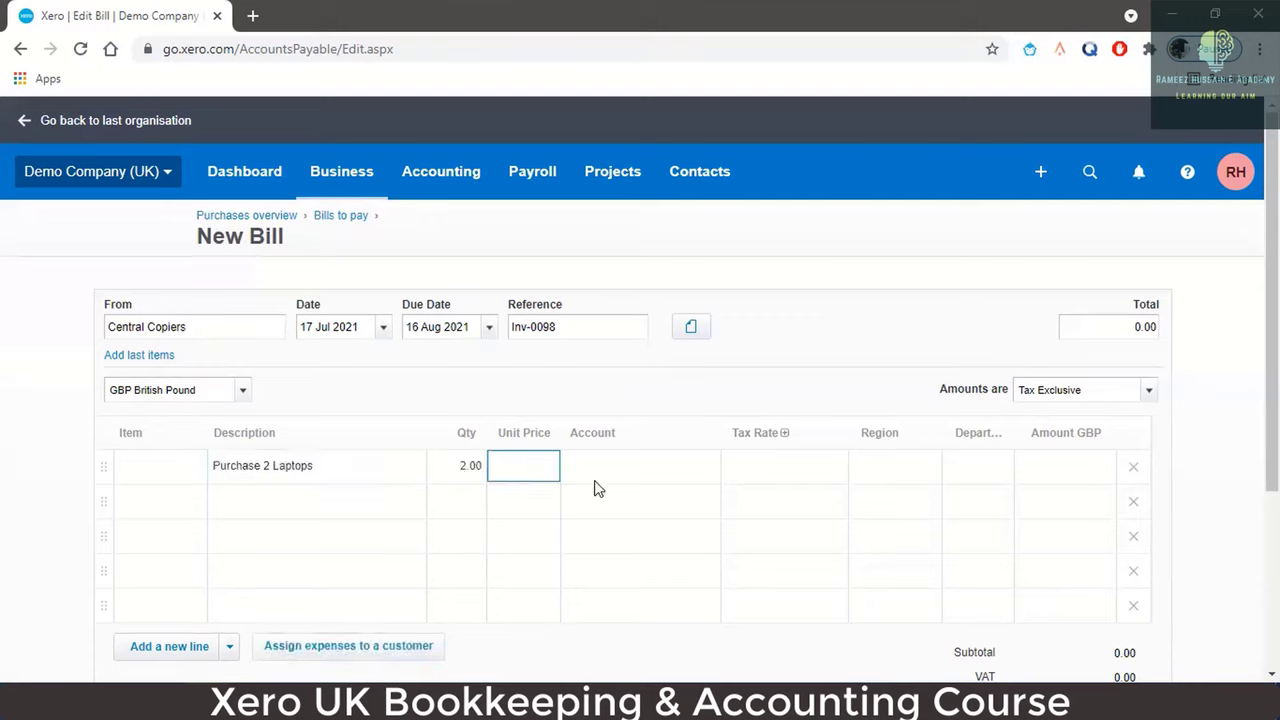
pyautogui.write('300')
pyautogui.press('Tab')
pyautogui.press('Tab')
# Step: Code the laptop line to 720 - Computer Equipment and confirm the 20% VAT on Expenses rate
pyautogui.click(651, 466)
pyautogui.click(709, 470)
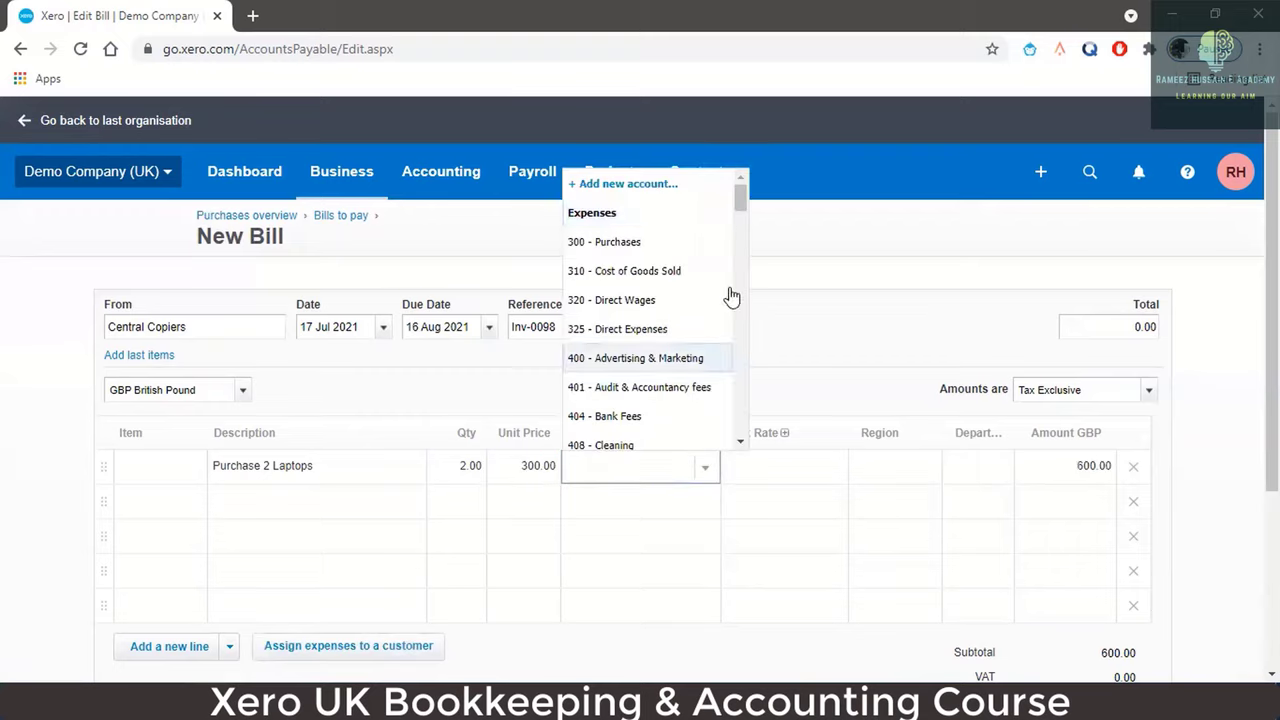
pyautogui.scroll(-10, 733, 355)
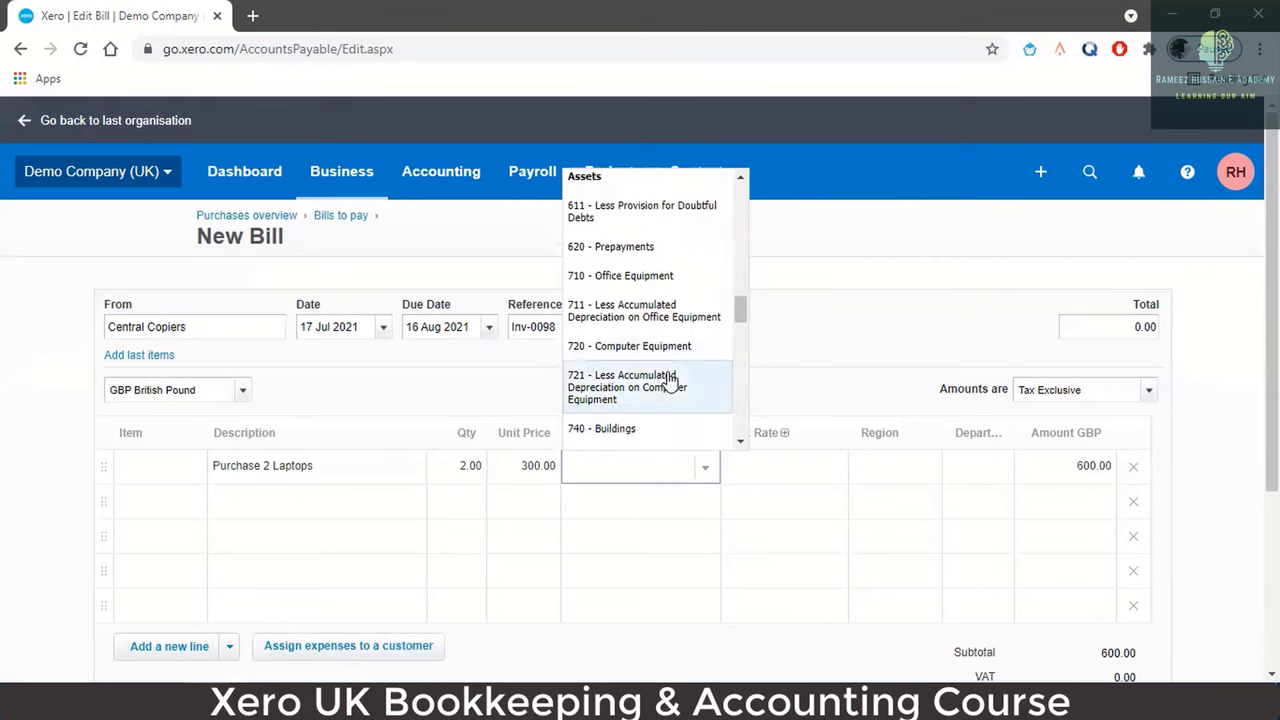
pyautogui.click(684, 345)
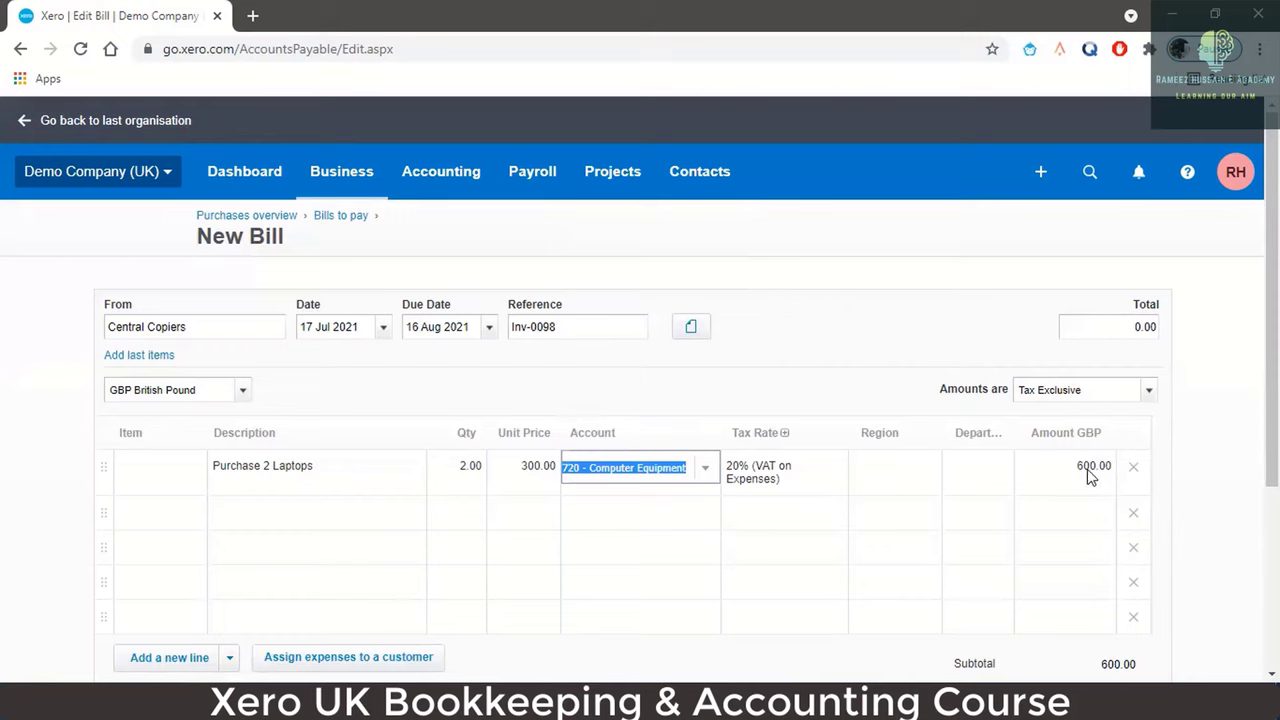
pyautogui.scroll(-1, 1028, 445)
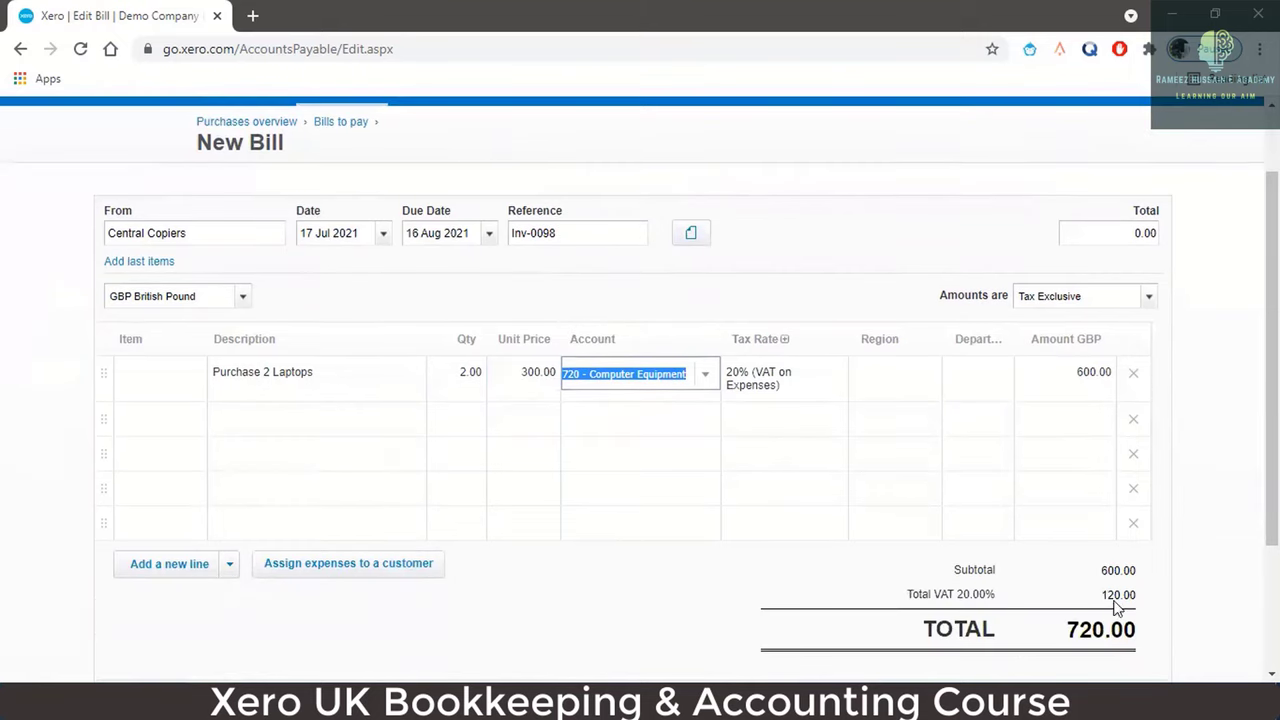
pyautogui.scroll(1, 980, 418)
pyautogui.scroll(-2, 980, 418)
pyautogui.scroll(2, 980, 418)
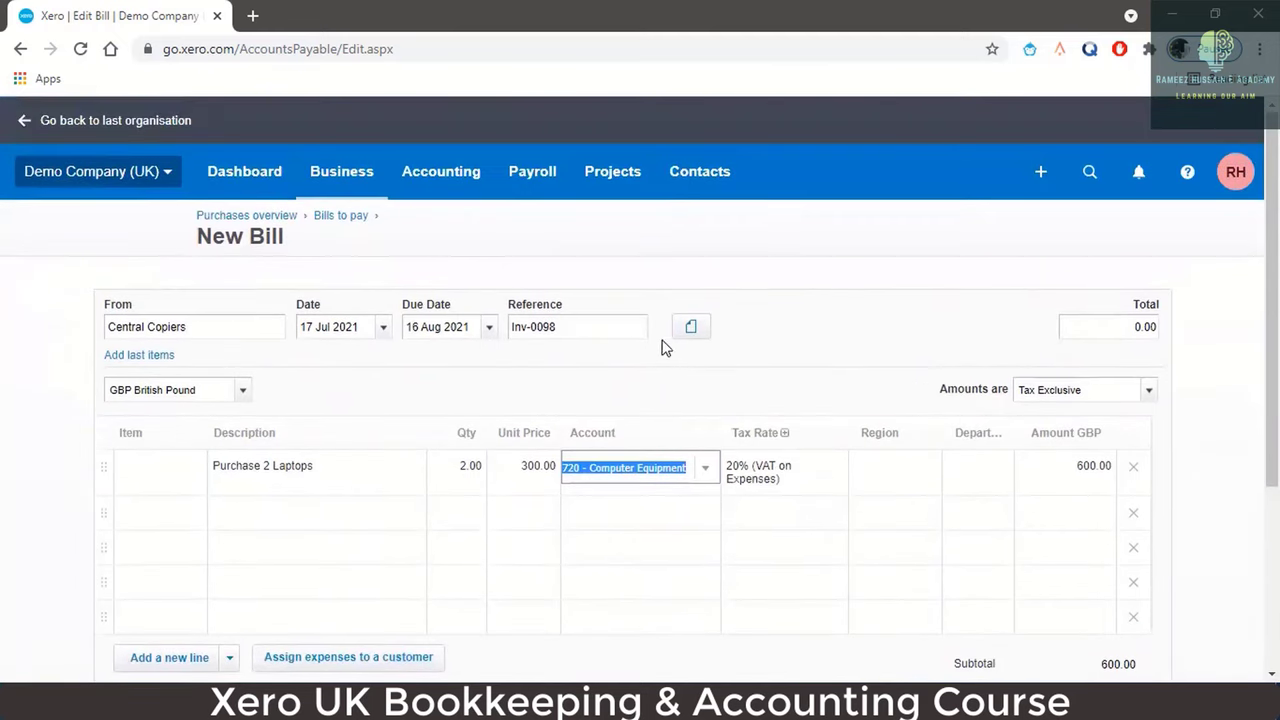
pyautogui.click(690, 328)
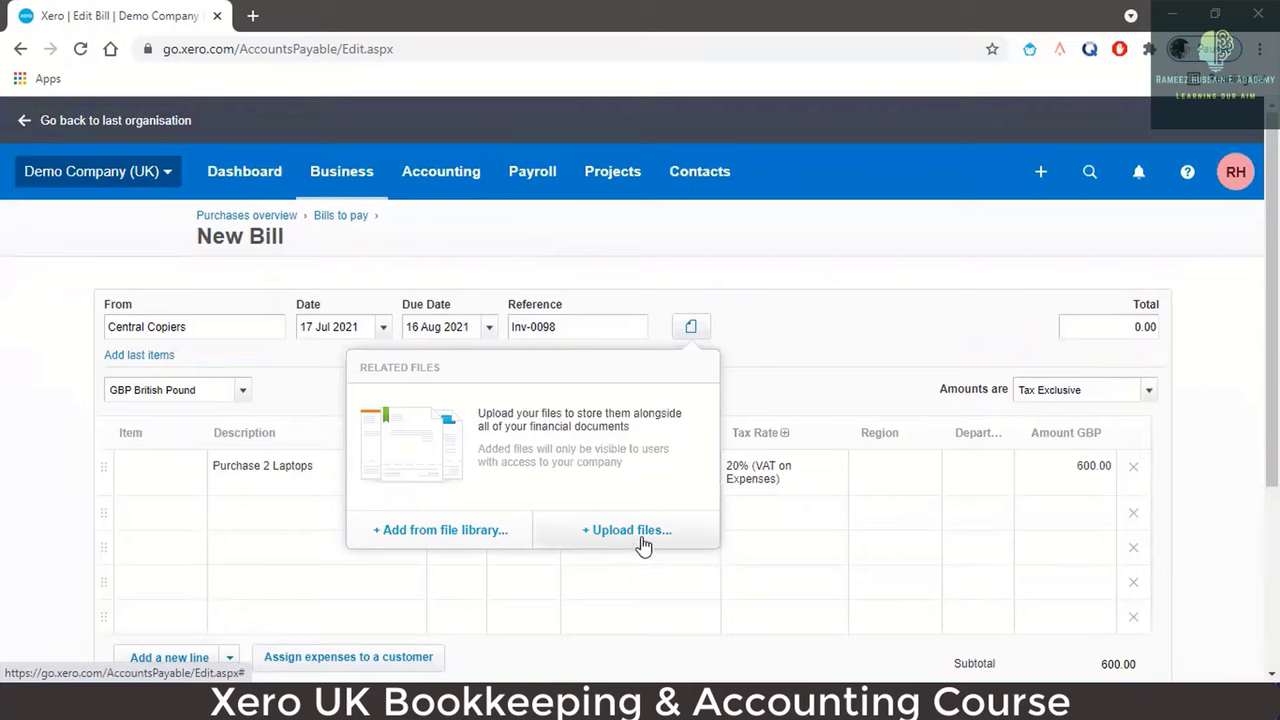
pyautogui.click(757, 475)
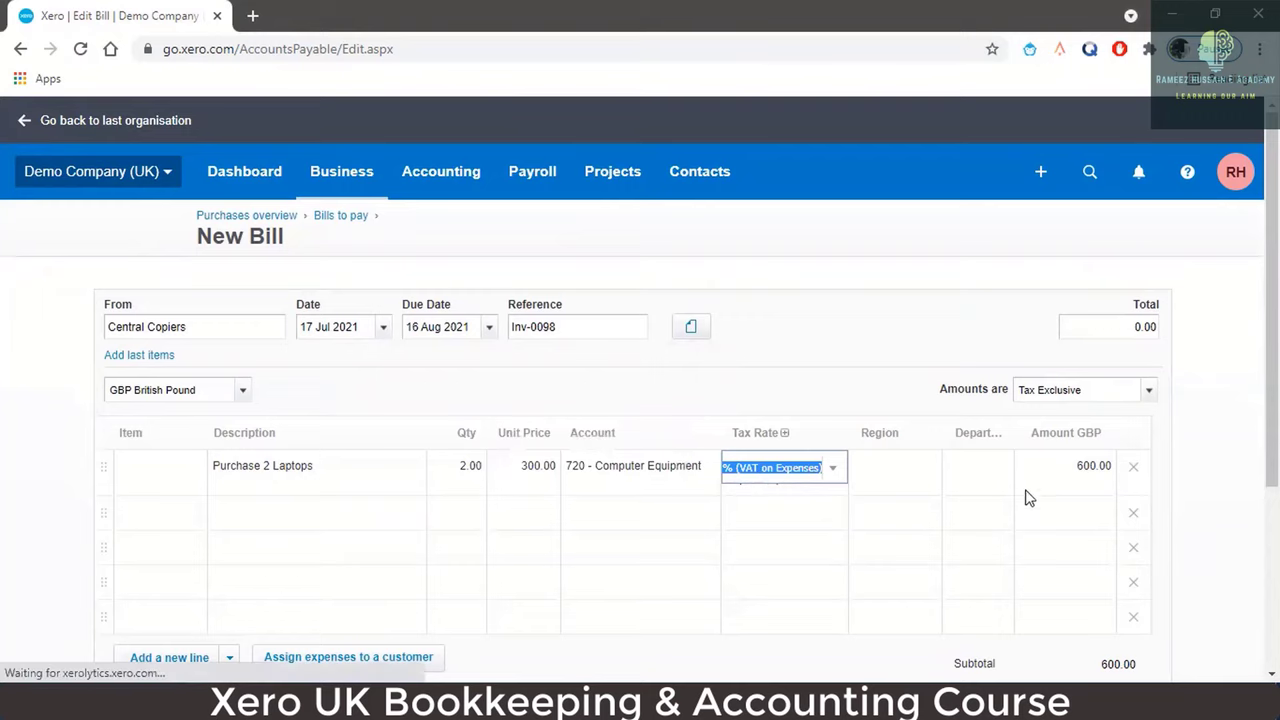
pyautogui.scroll(-2, 997, 418)
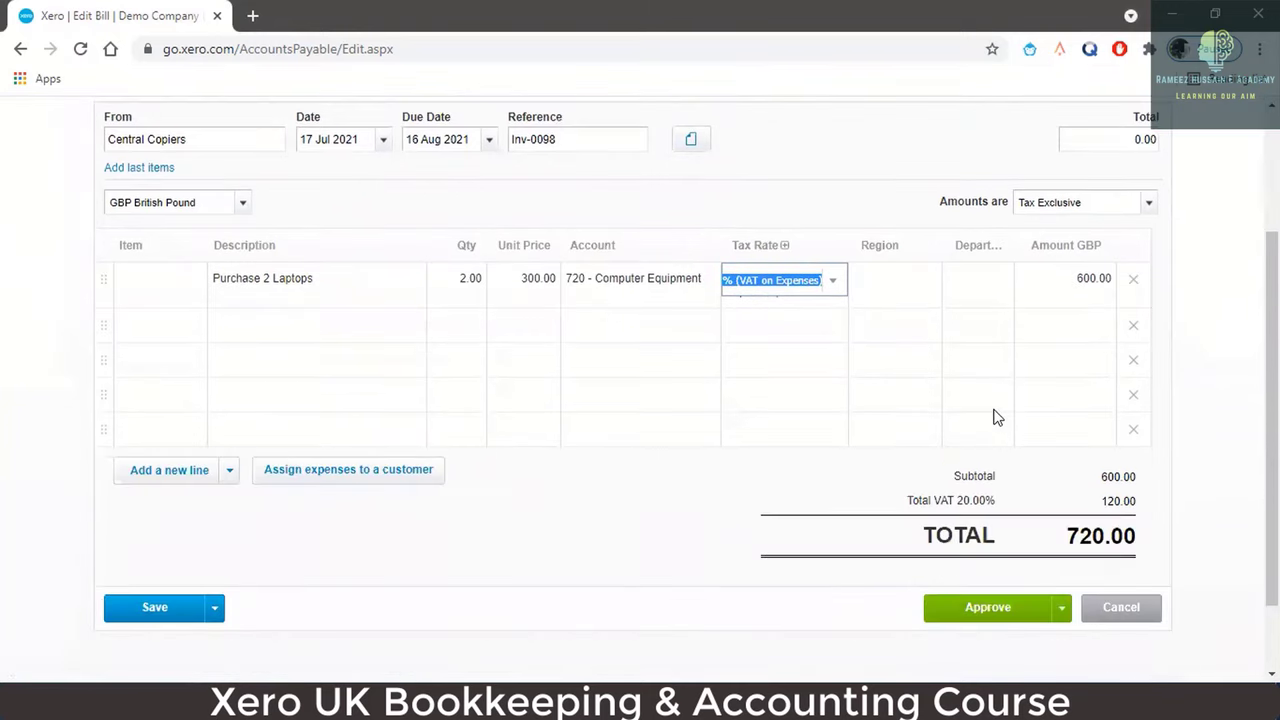
# Step: Approve the 720.00 Central Copiers bill Inv-0098 and go to Accounting > Fixed assets
pyautogui.click(993, 612)
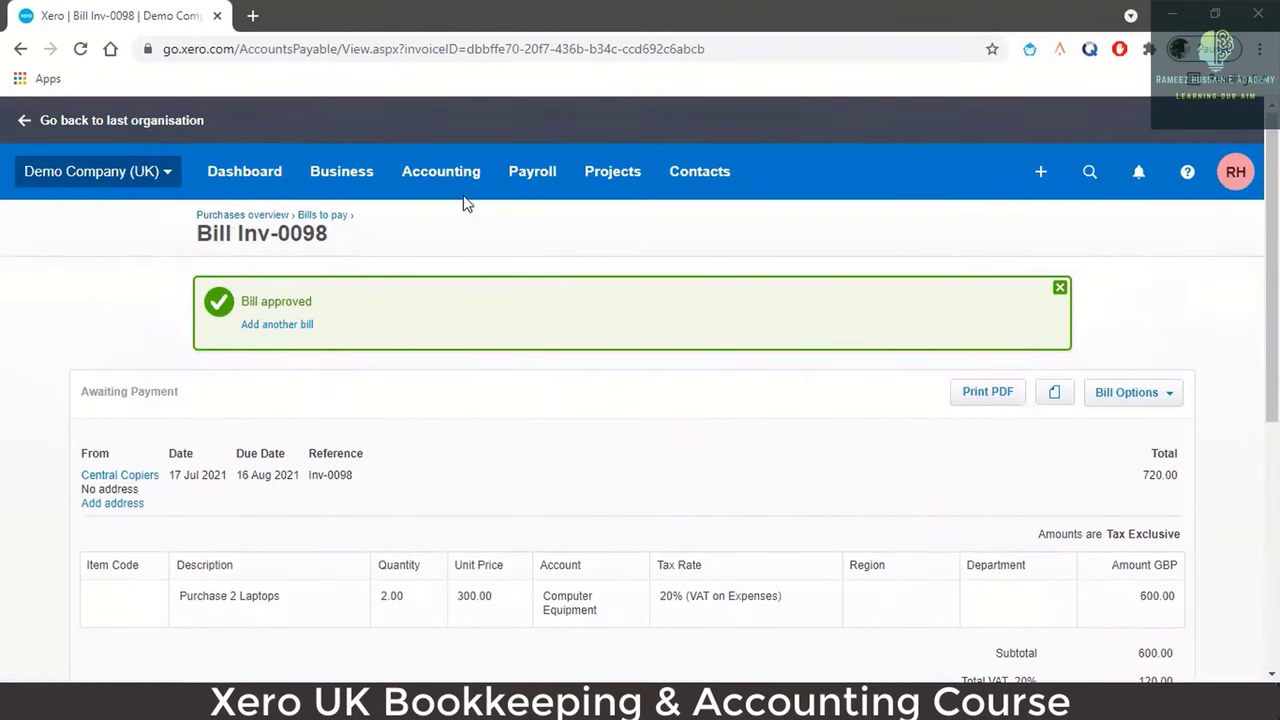
pyautogui.click(455, 182)
pyautogui.scroll(-3, 530, 385)
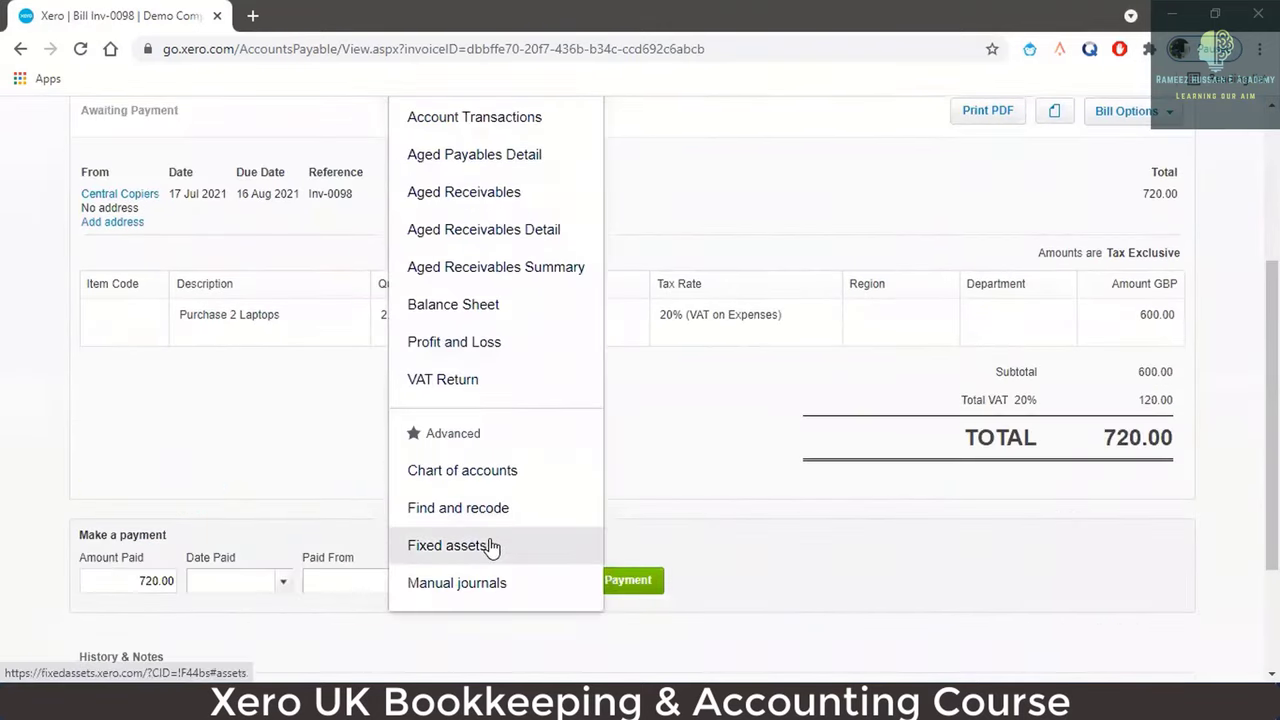
pyautogui.click(489, 545)
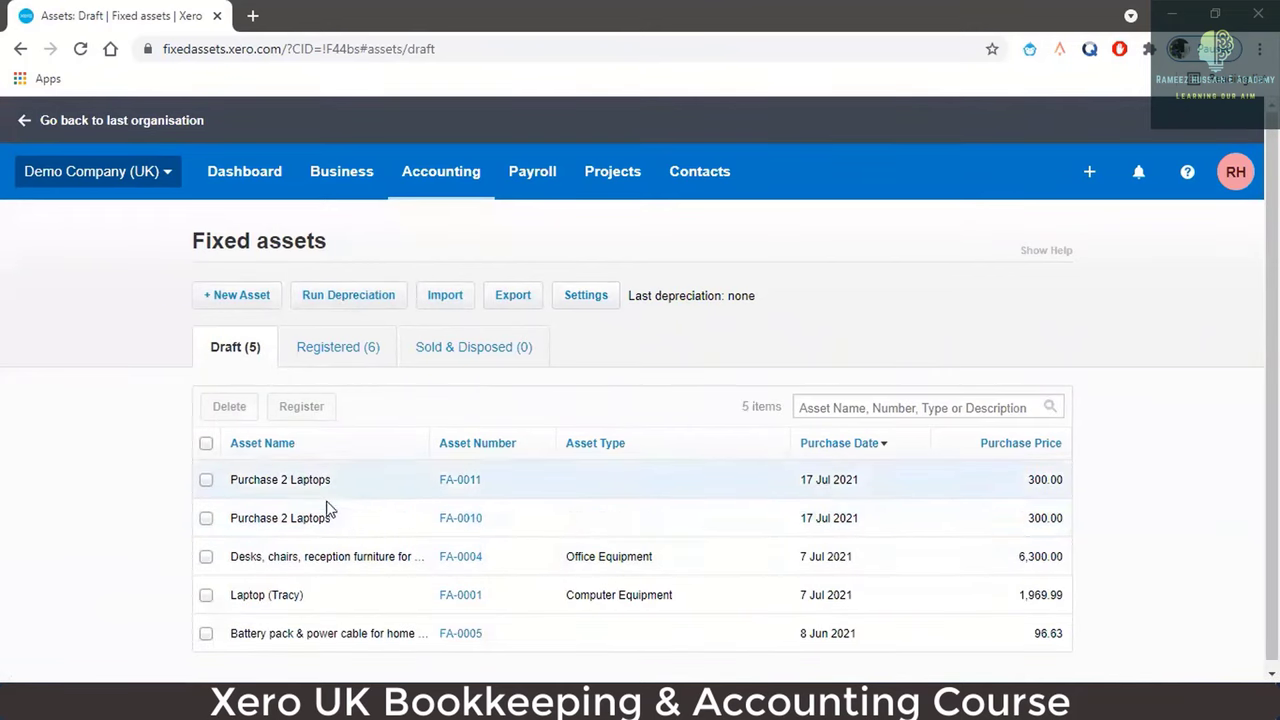
# Step: Open draft asset FA-0011 'Purchase 2 Laptops' and set its warranty expiry to 17 Jul 2023
pyautogui.click(466, 482)
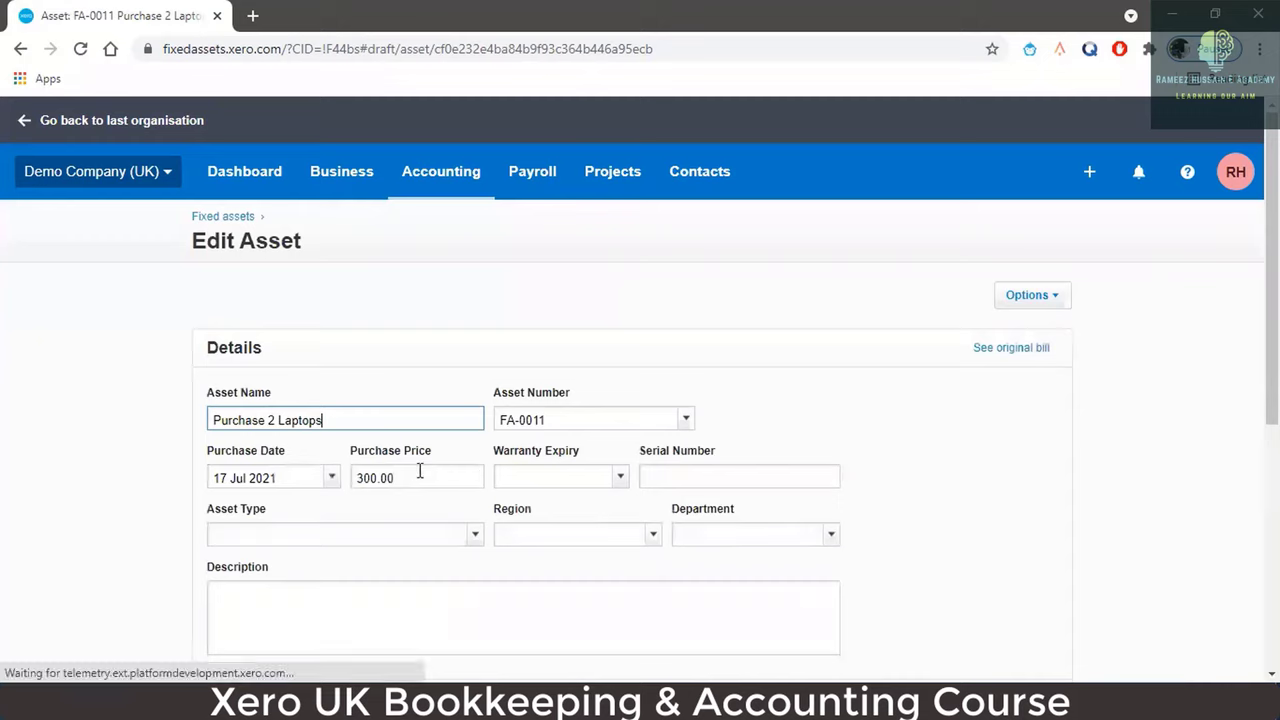
pyautogui.click(581, 478)
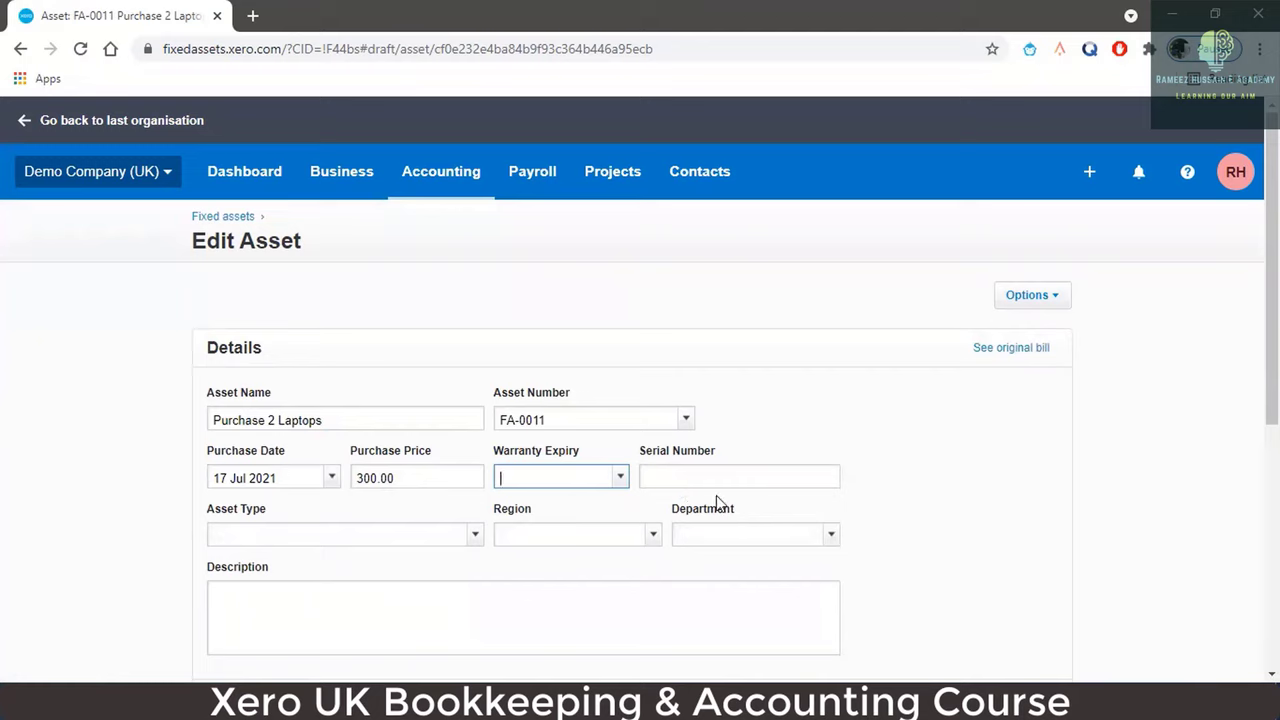
pyautogui.click(622, 482)
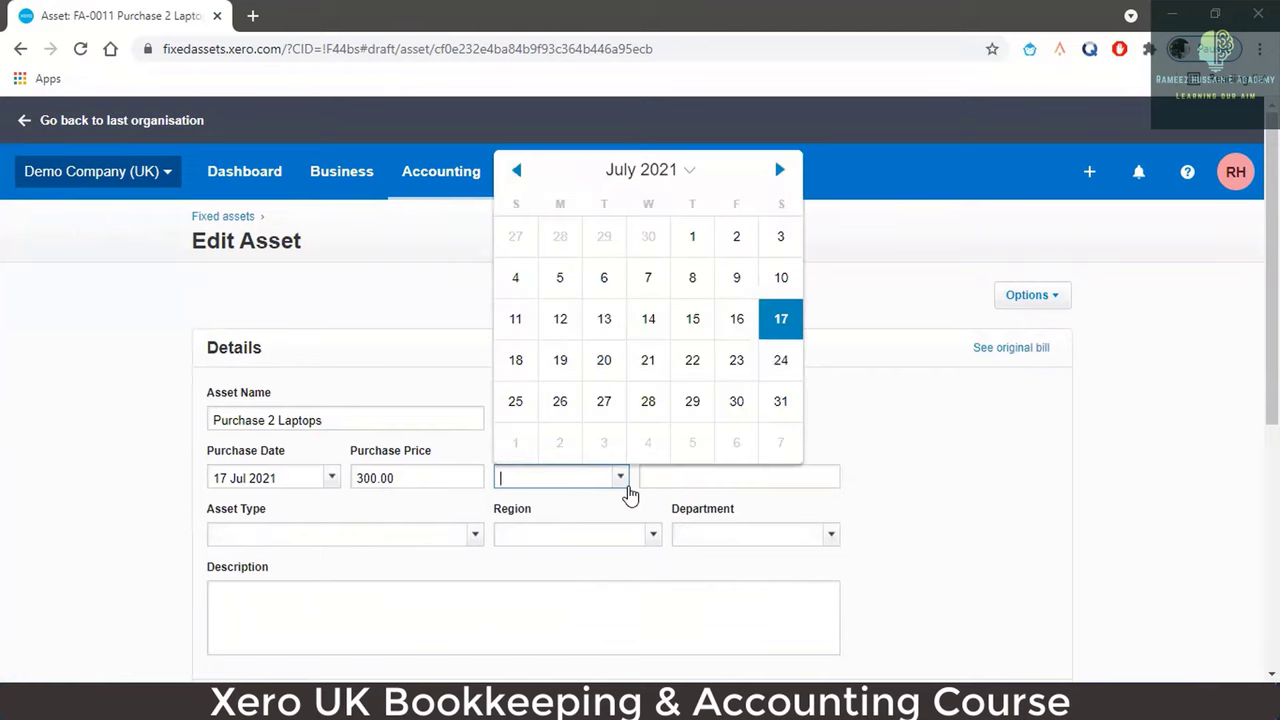
pyautogui.click(692, 178)
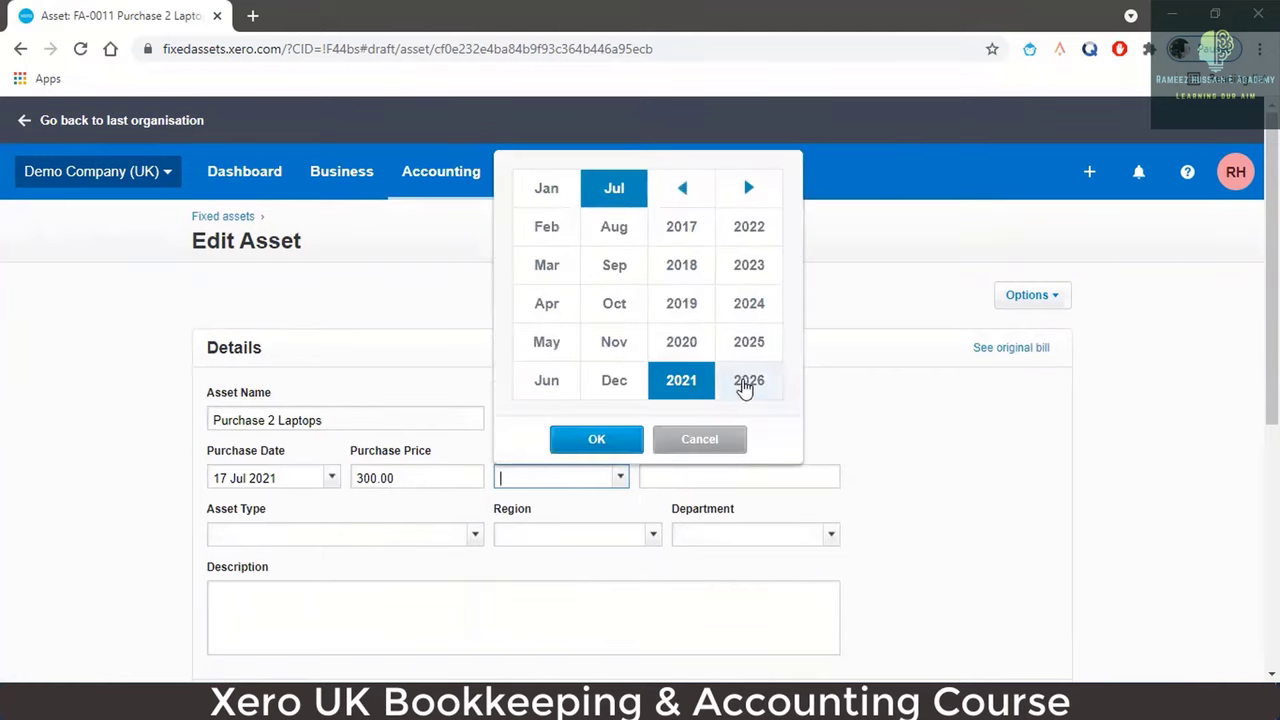
pyautogui.click(759, 265)
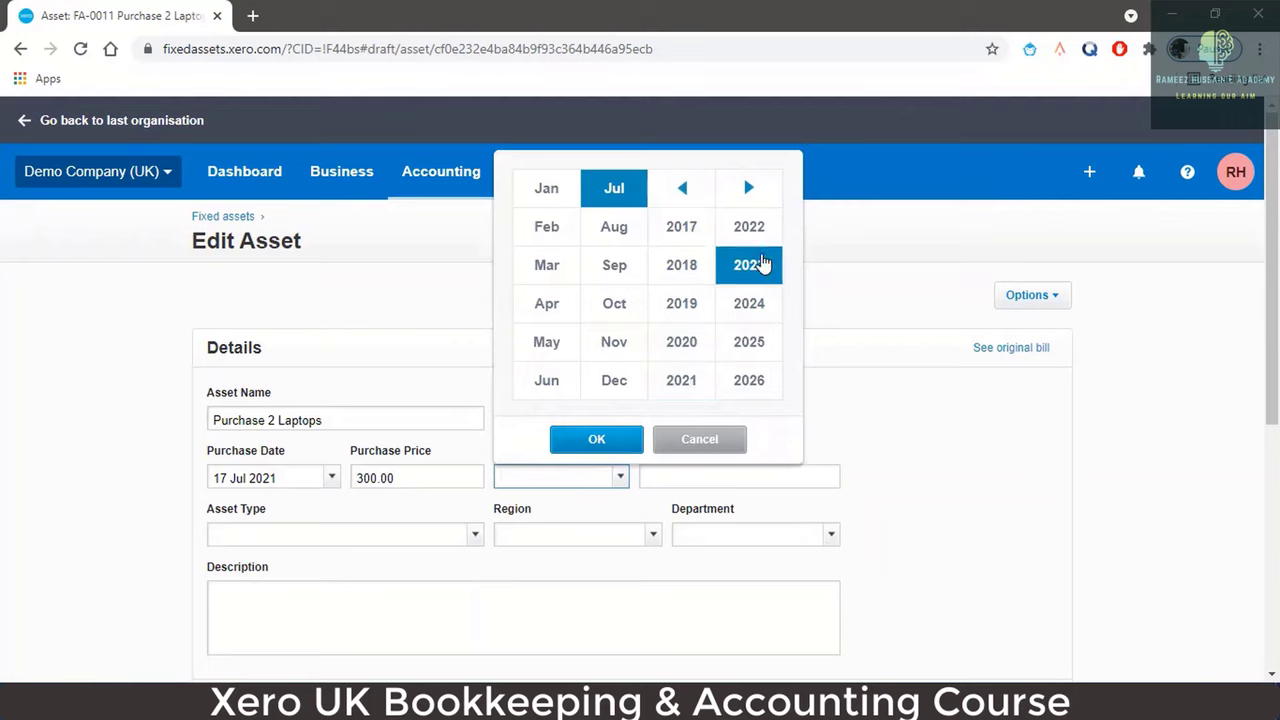
pyautogui.click(632, 440)
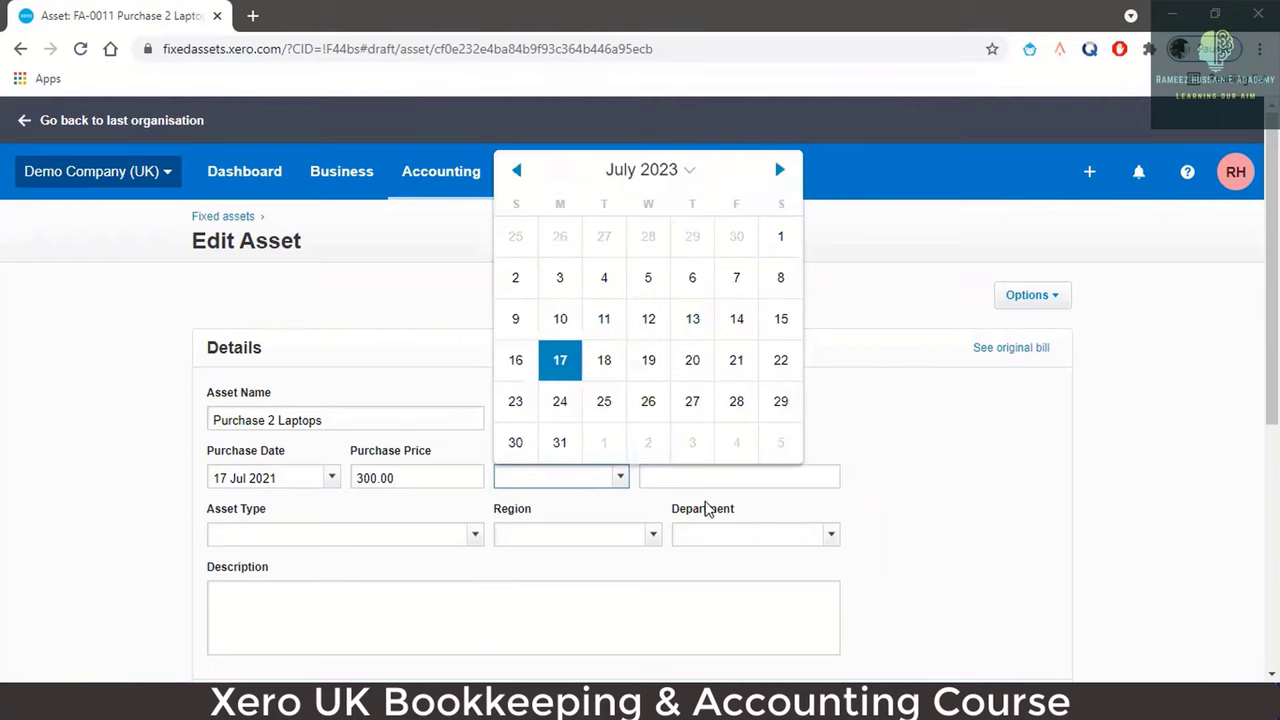
pyautogui.click(562, 365)
pyautogui.click(669, 465)
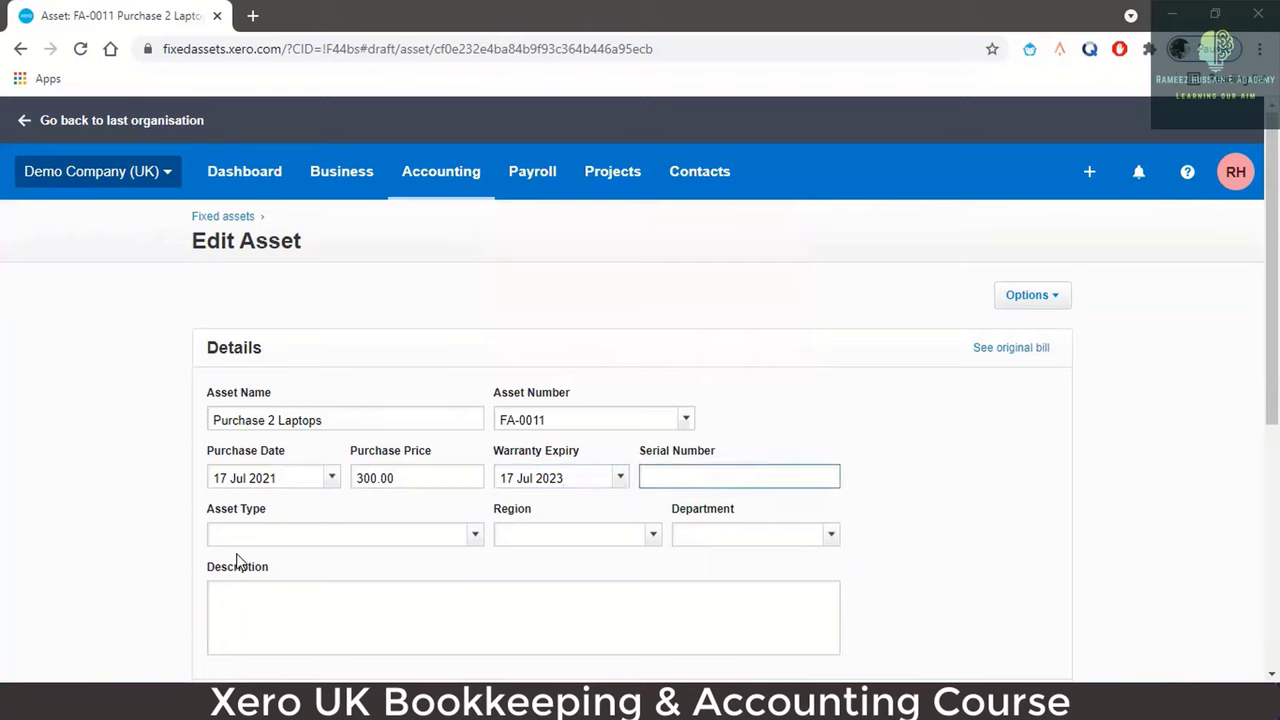
# Step: Set FA-0011's asset type to Computer Equipment and enter the description 'Purchase 2 Laptops' 'EMI No'
pyautogui.click(474, 538)
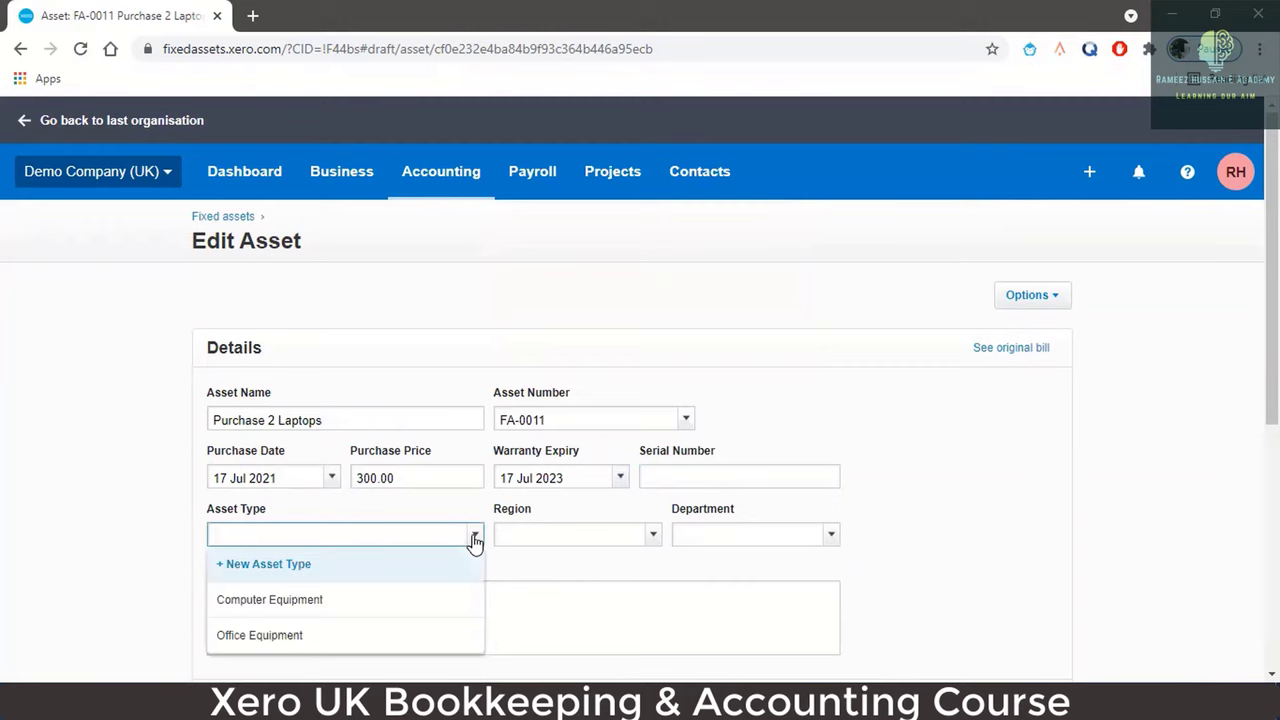
pyautogui.click(358, 600)
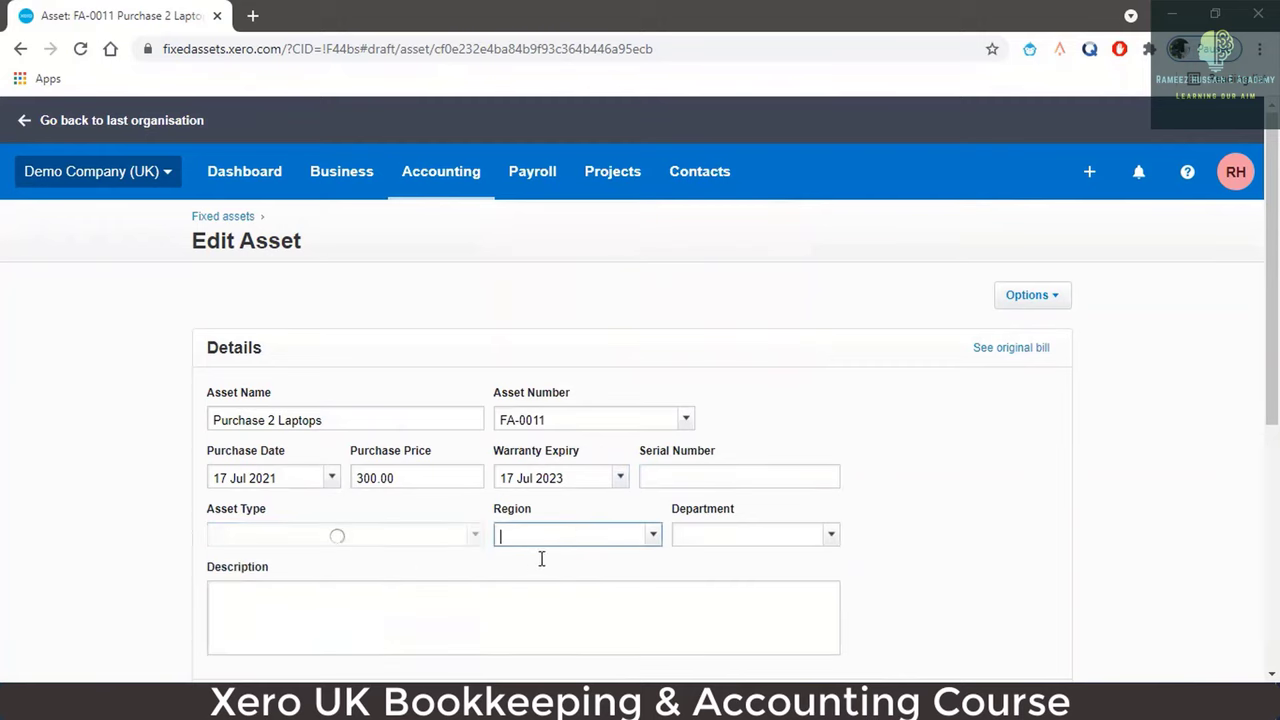
pyautogui.scroll(-1, 570, 540)
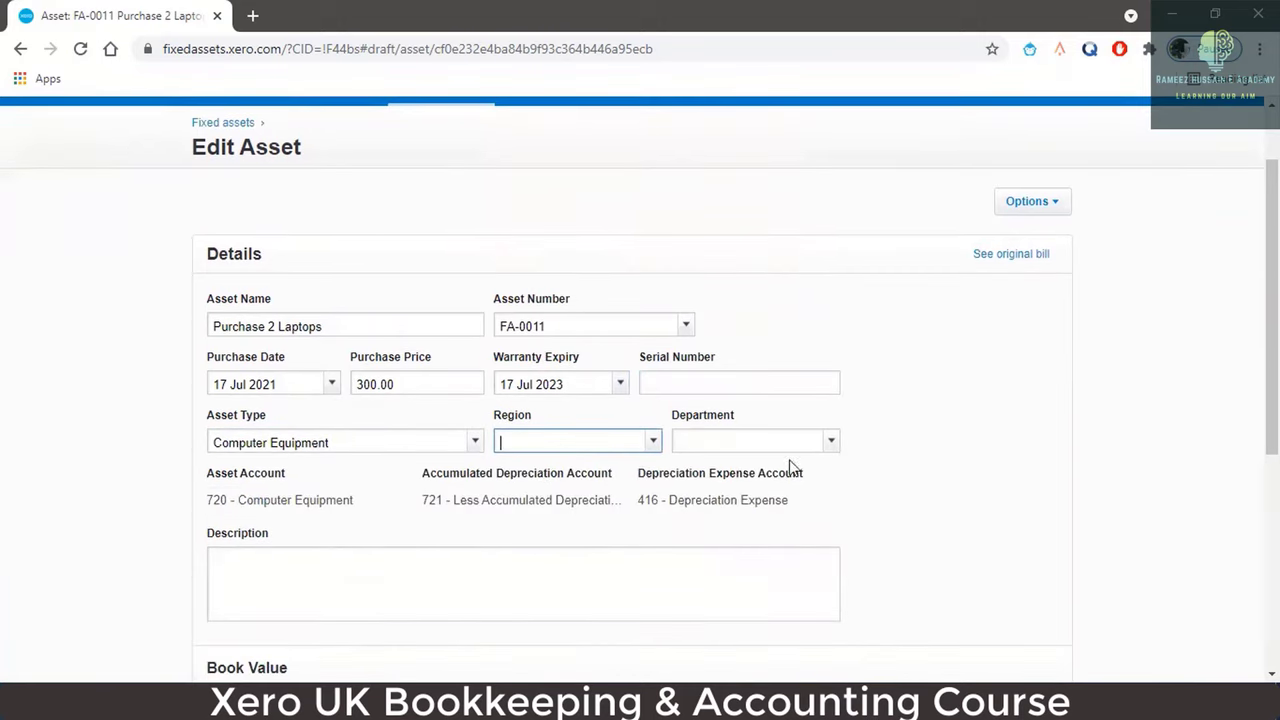
pyautogui.scroll(-1, 494, 480)
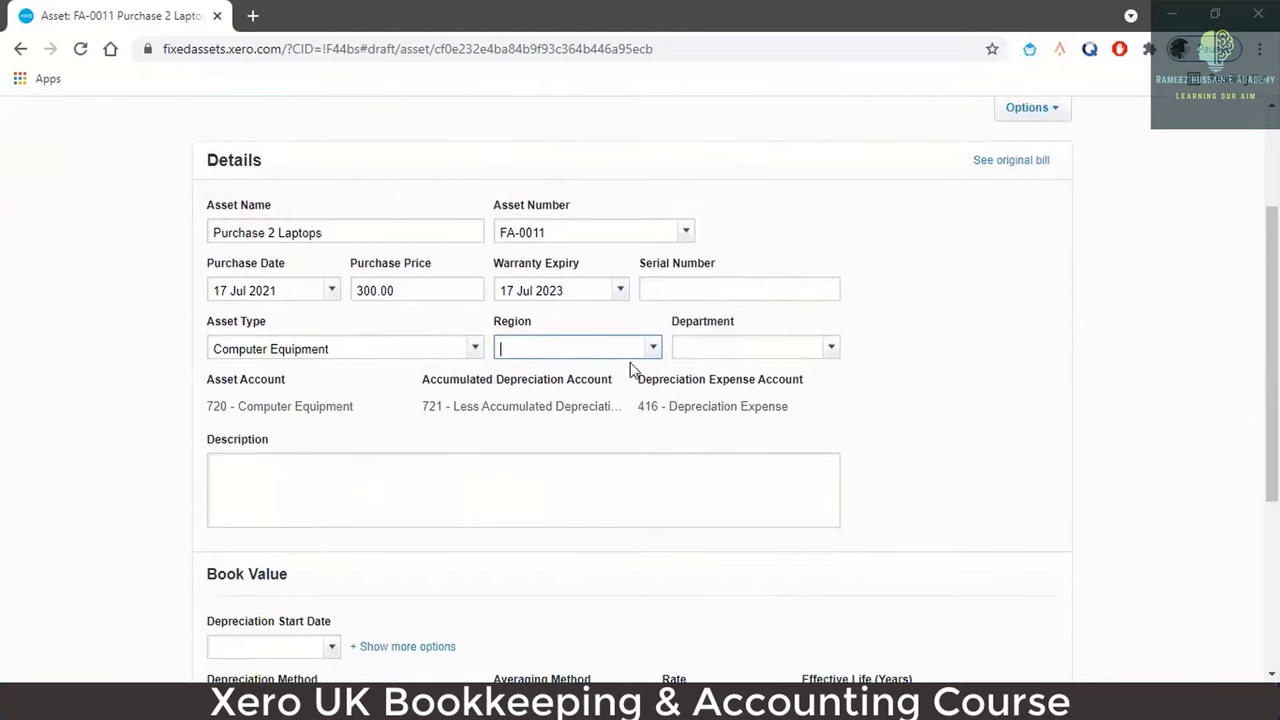
pyautogui.click(372, 482)
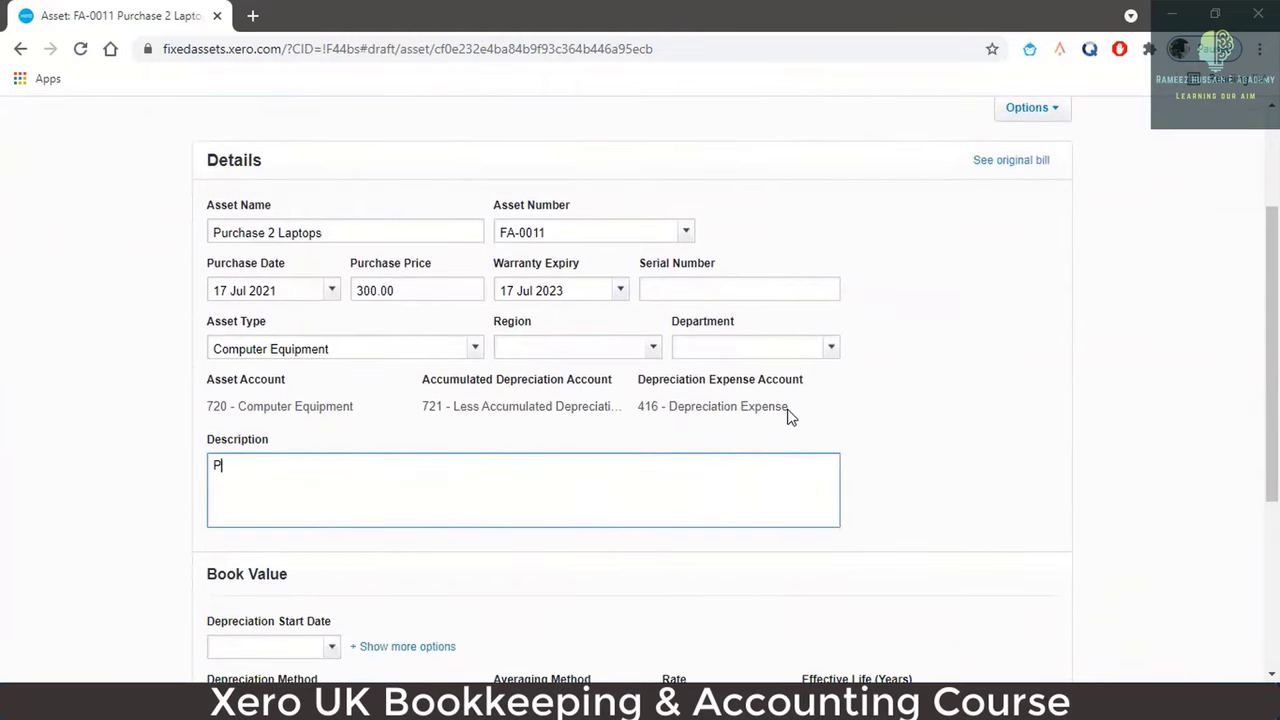
pyautogui.write('Purchase 2 Laptops.')
pyautogui.write('EMI No.')
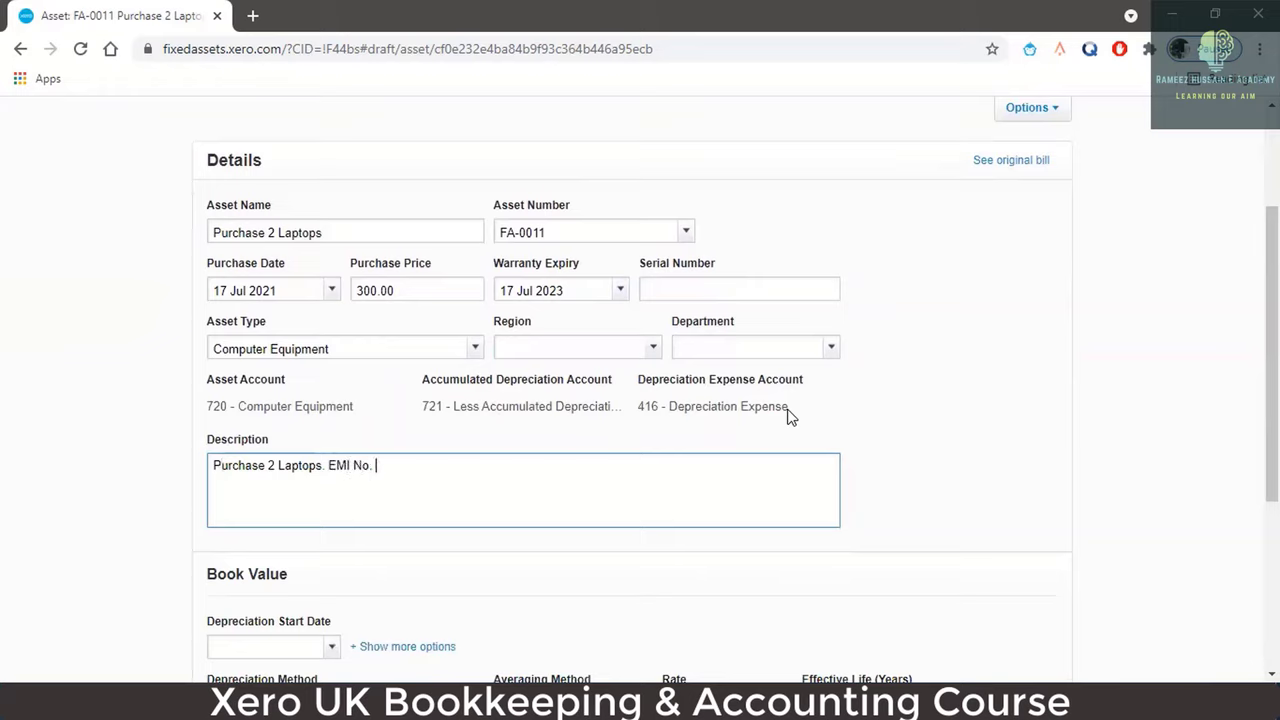
# Step: Set the depreciation start date to 17 Jul 2021 and register the asset
pyautogui.scroll(-3, 586, 423)
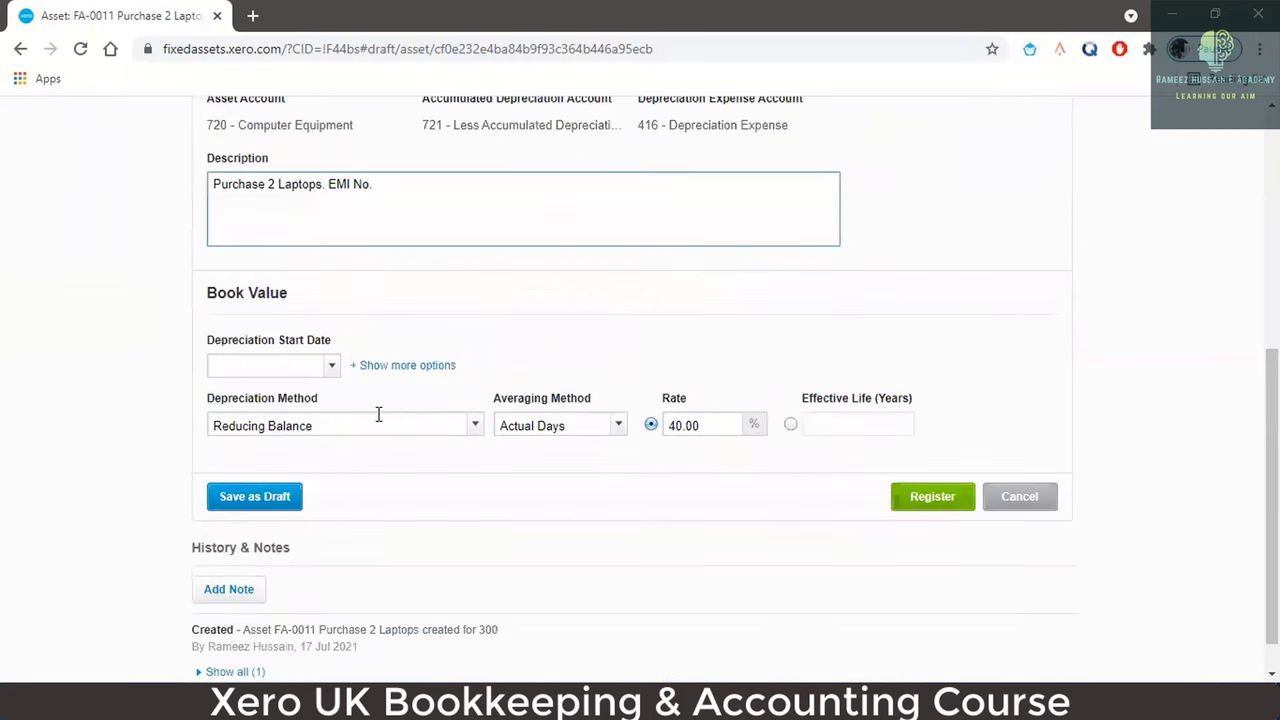
pyautogui.click(331, 369)
pyautogui.click(331, 368)
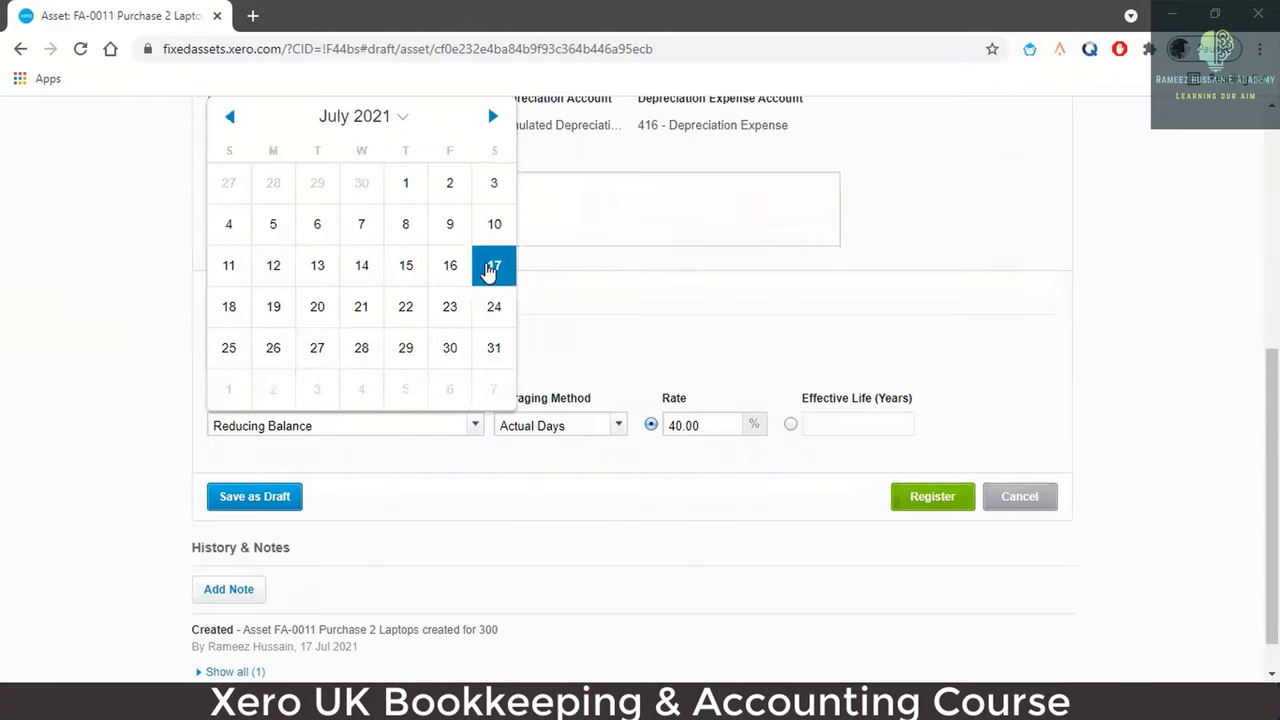
pyautogui.click(489, 268)
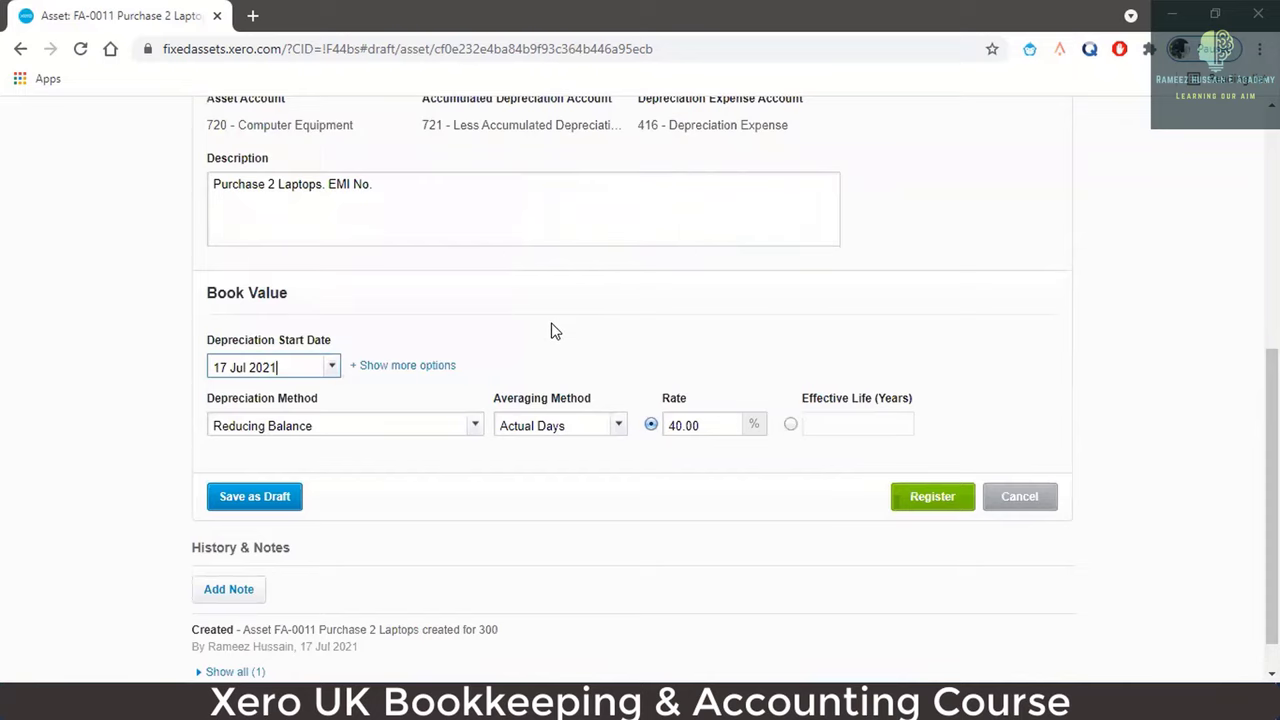
pyautogui.scroll(-1, 551, 331)
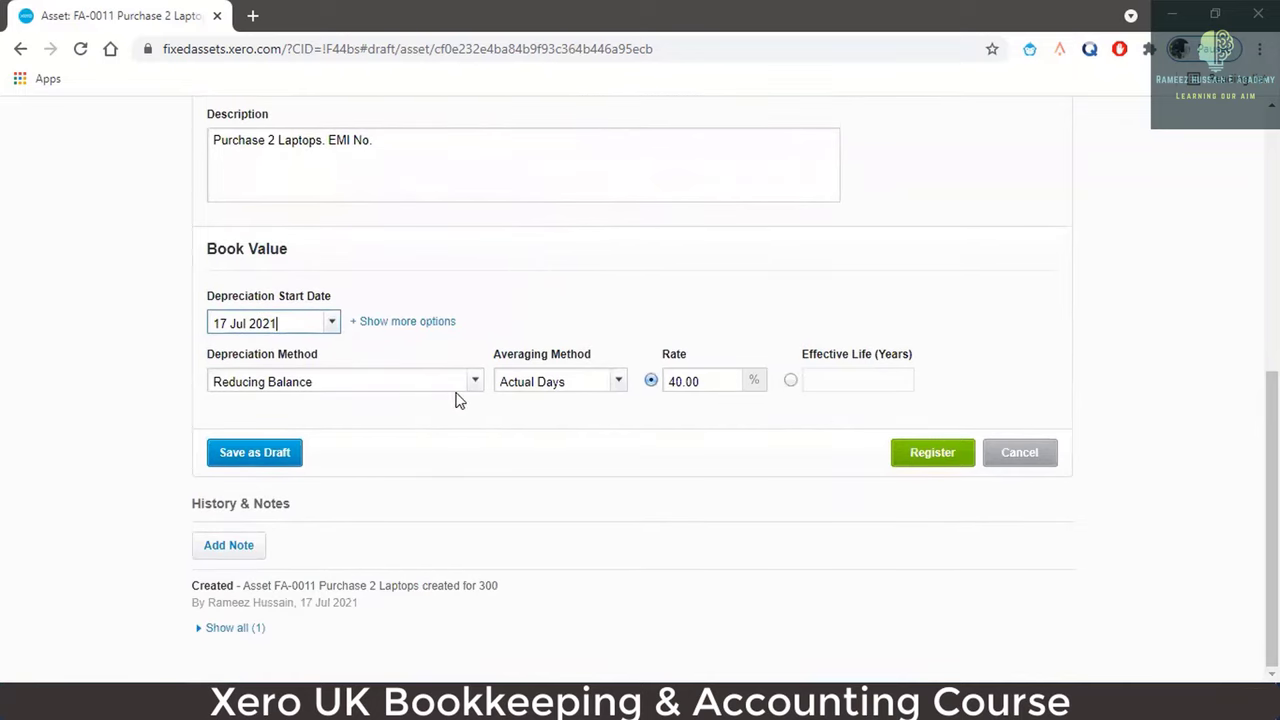
pyautogui.click(940, 470)
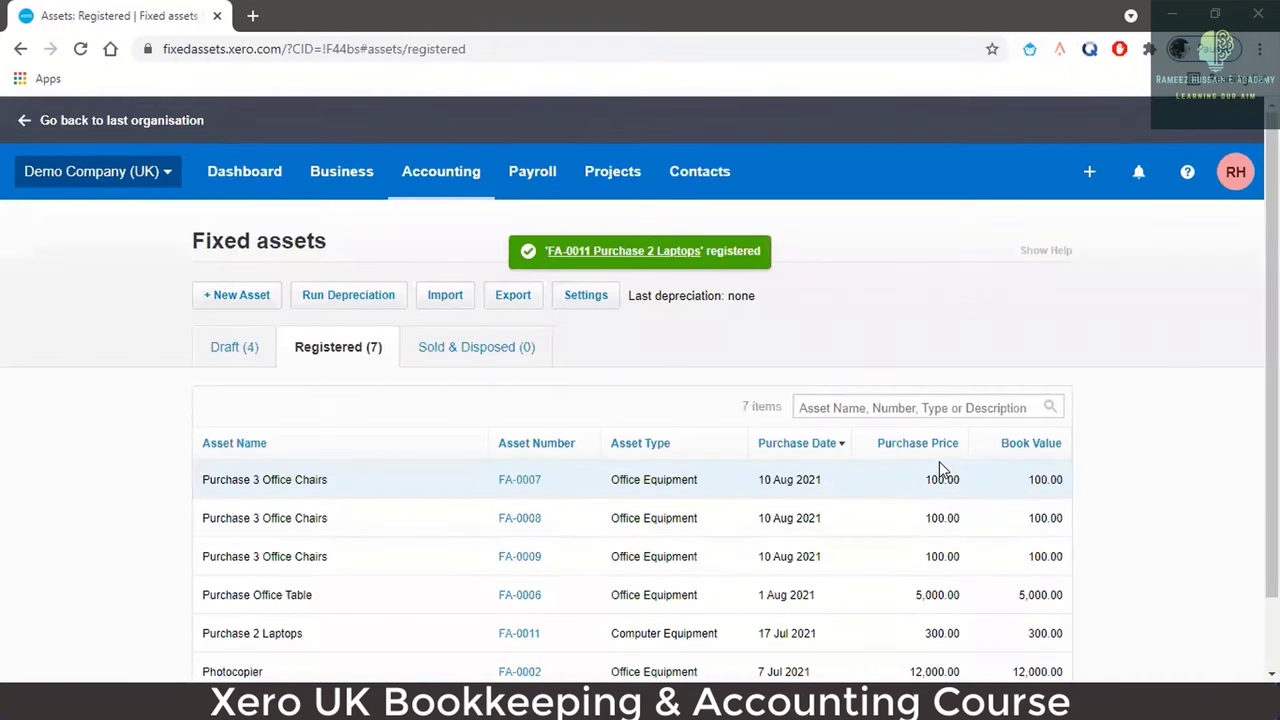
# Step: Open the FA-0010 Purchase 2 Laptops draft and set its asset type to Computer Equipment
pyautogui.click(245, 349)
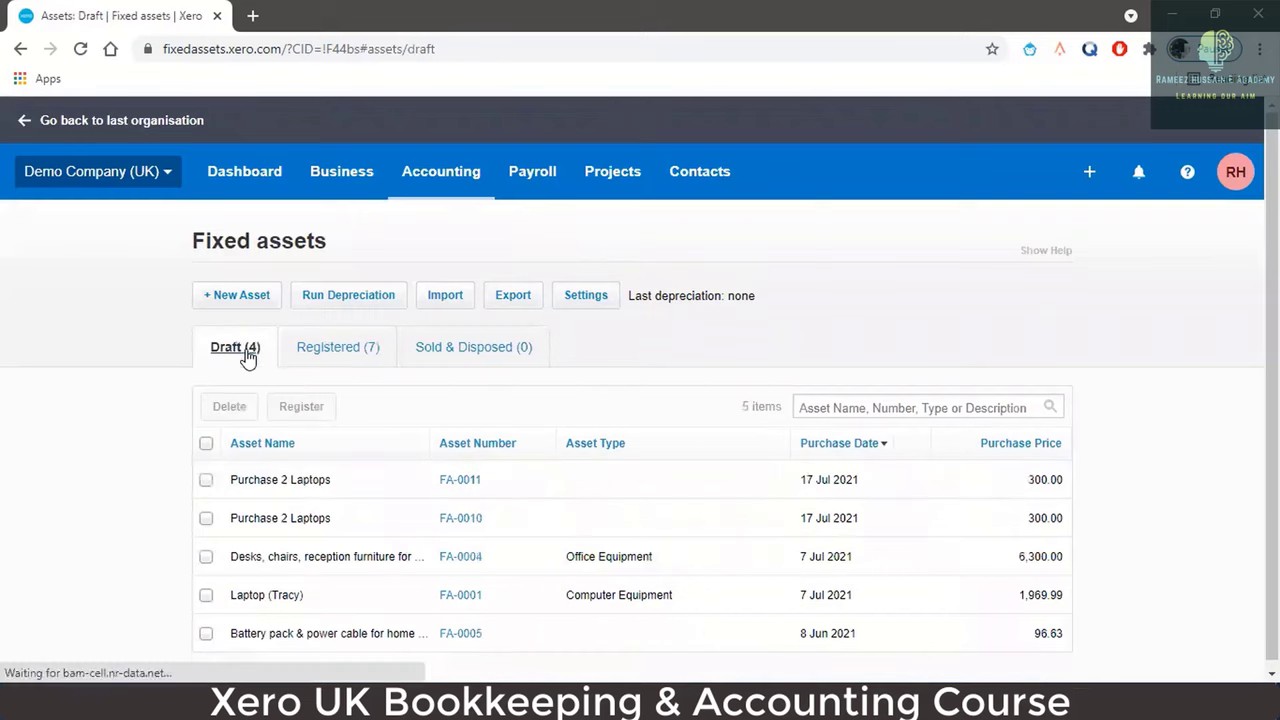
pyautogui.click(470, 479)
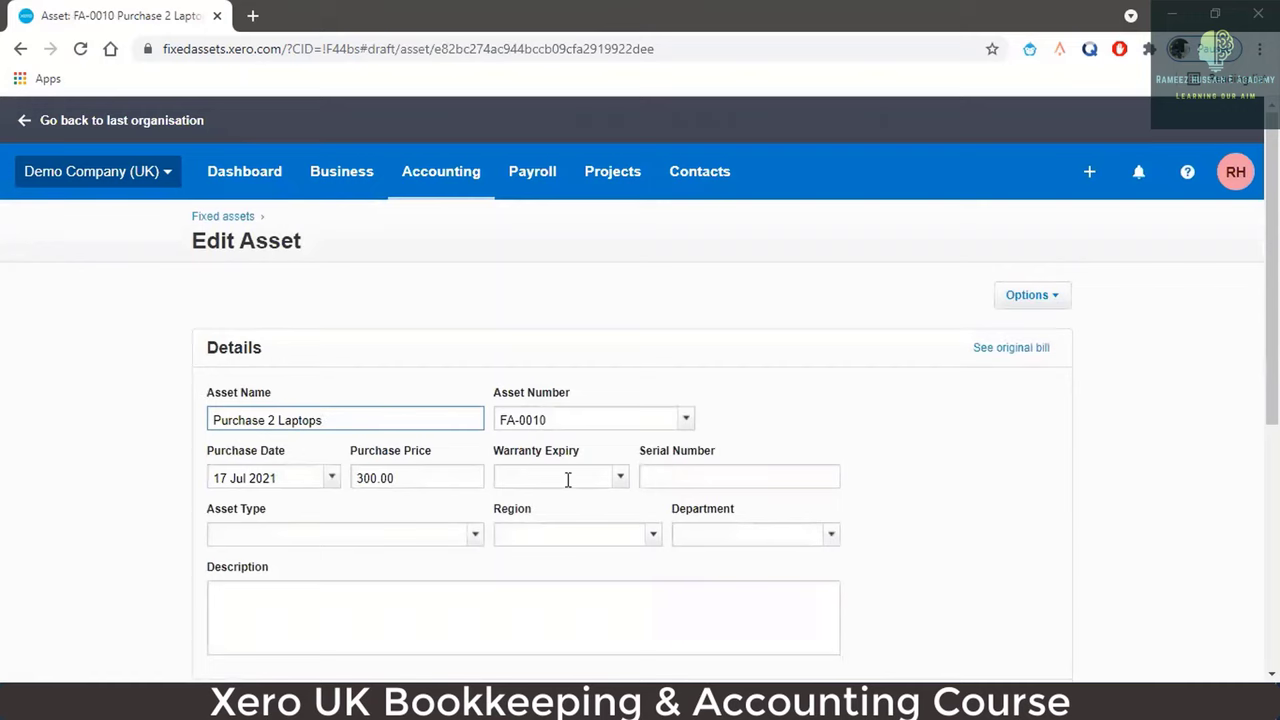
pyautogui.scroll(-1, 500, 508)
pyautogui.click(474, 445)
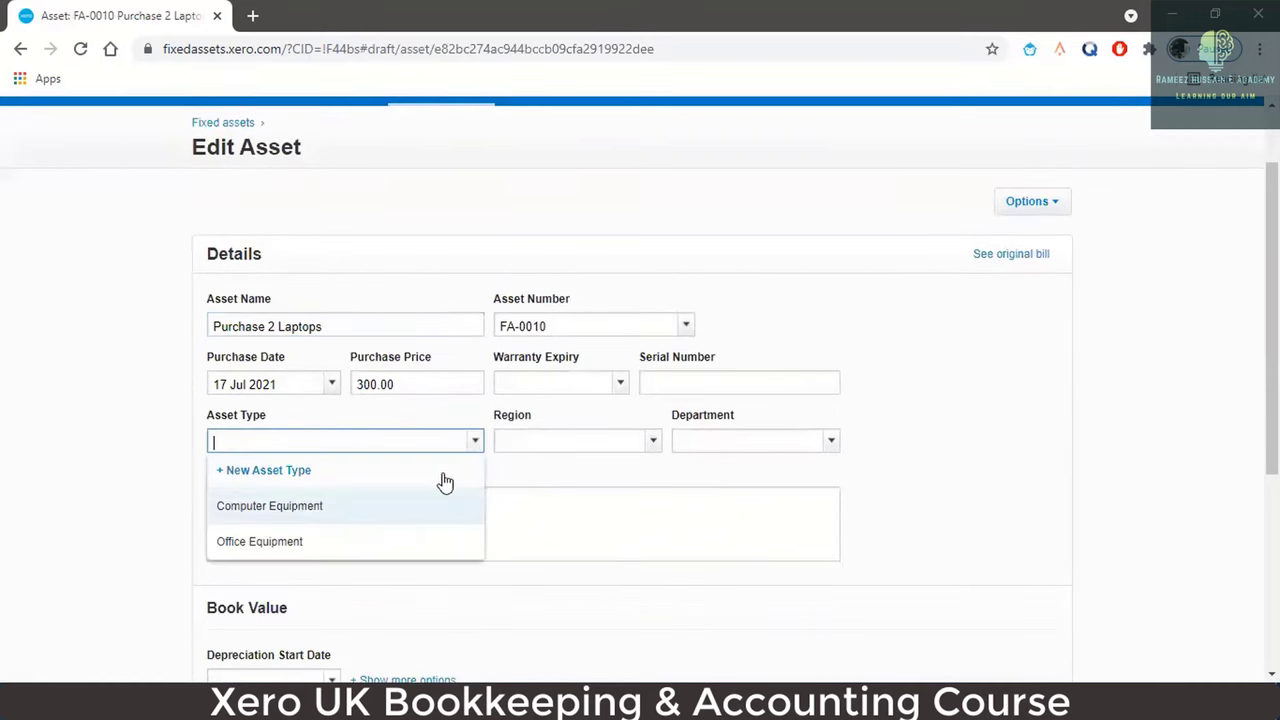
pyautogui.click(393, 506)
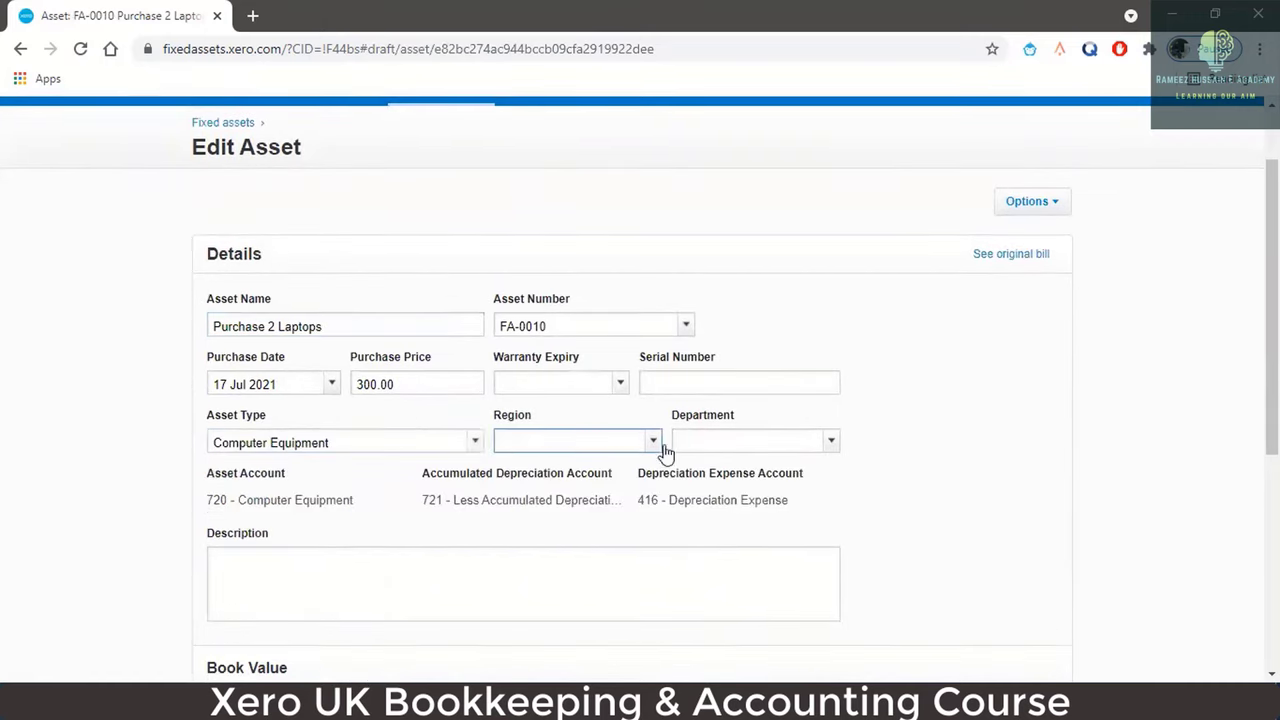
# Step: Set the depreciation start date to 17 Jul 2021 and register the second laptop
pyautogui.scroll(-2, 560, 480)
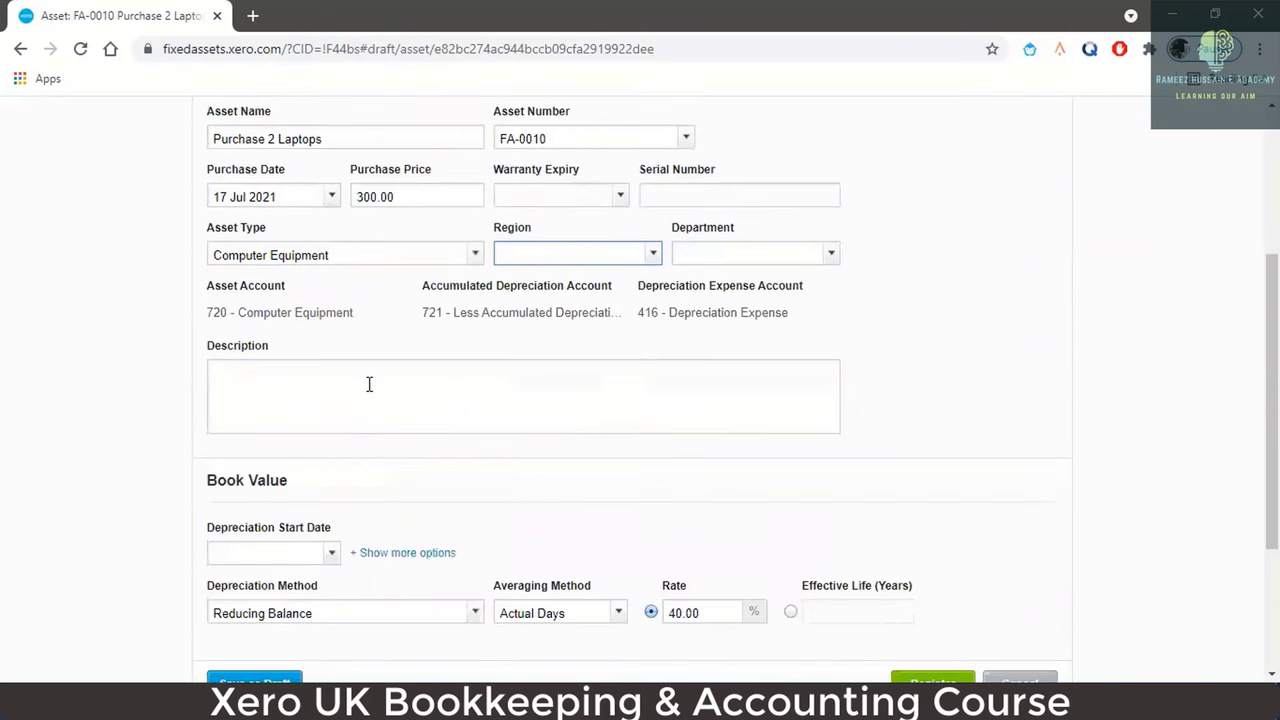
pyautogui.click(498, 380)
pyautogui.scroll(-2, 500, 385)
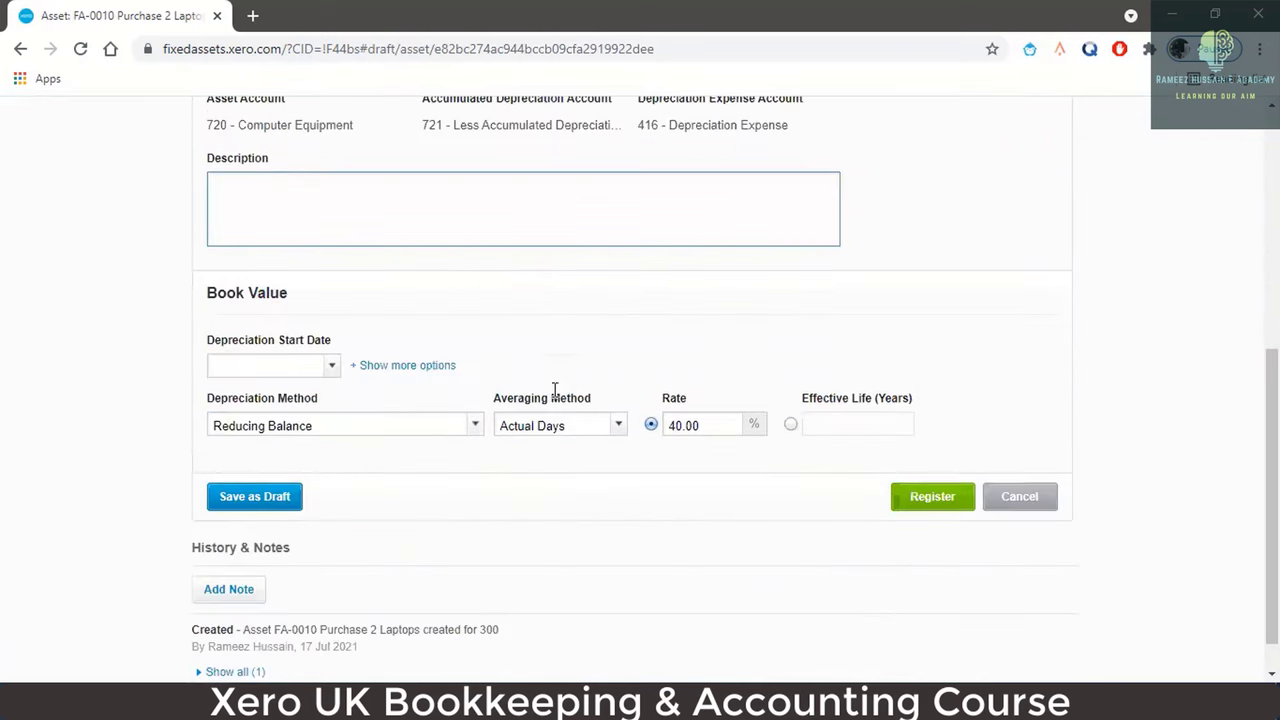
pyautogui.click(330, 365)
pyautogui.click(492, 267)
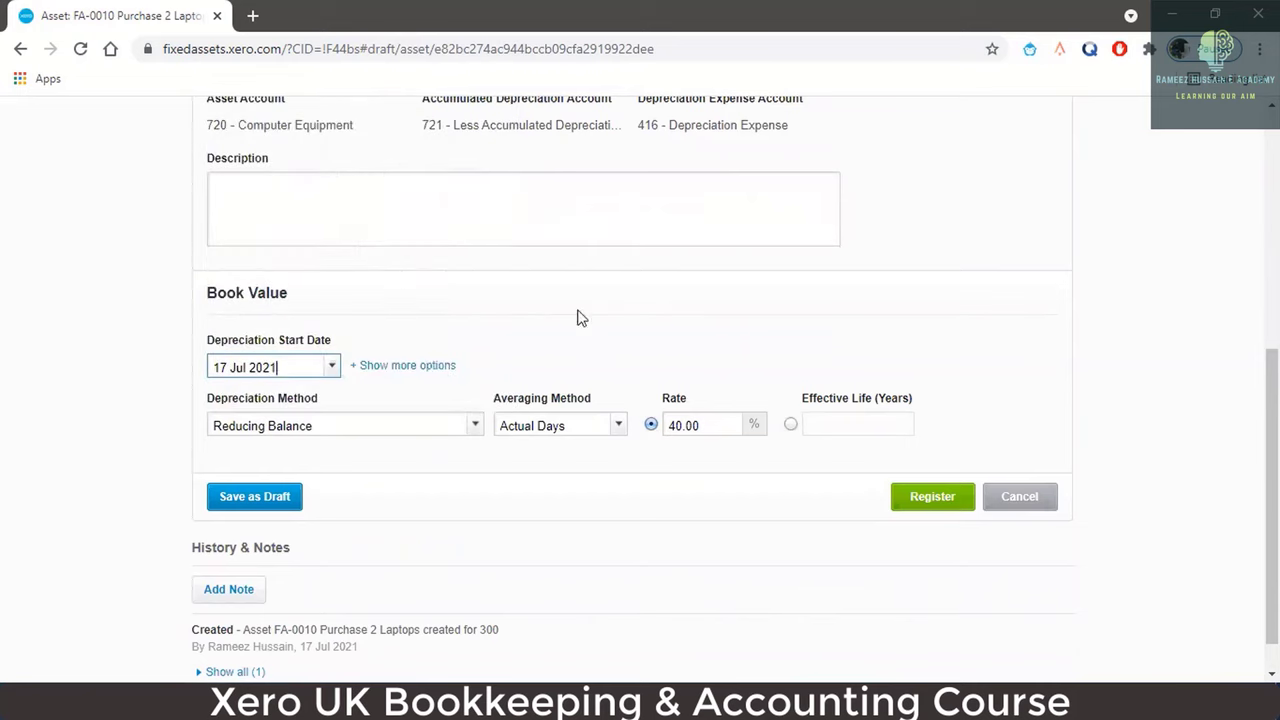
pyautogui.click(906, 508)
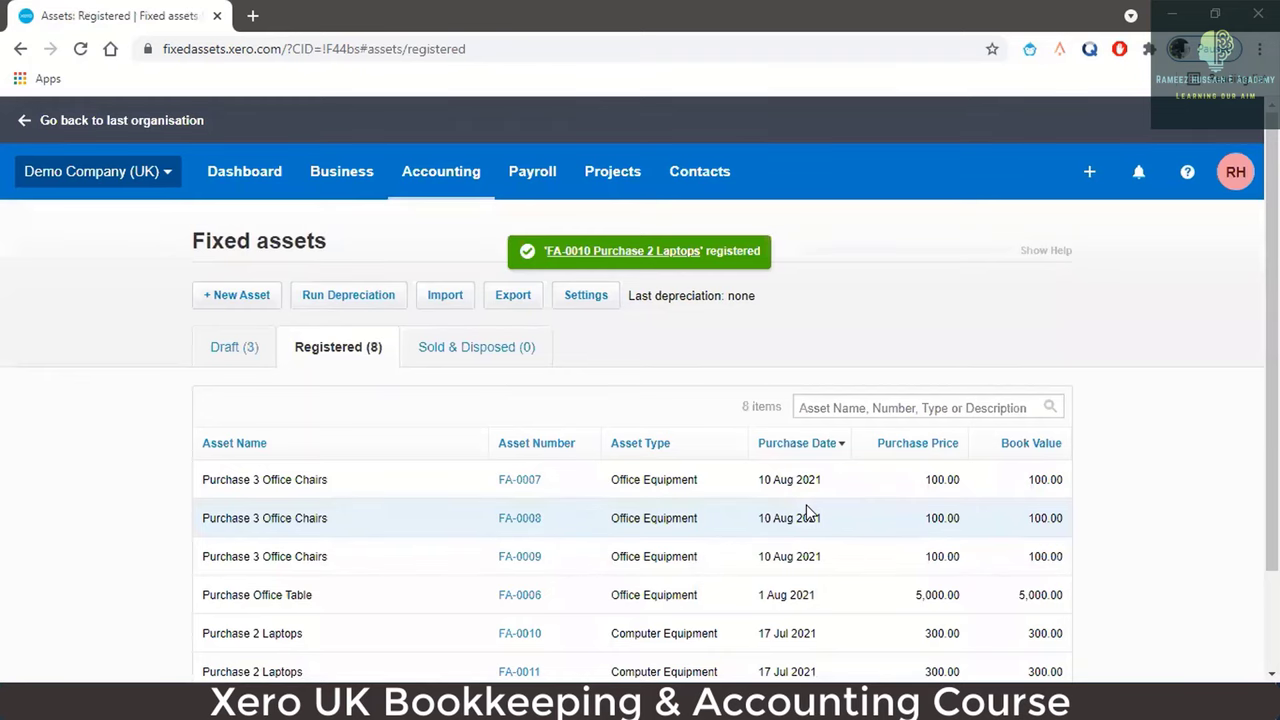
# Step: In the Word notes, highlight the 'Adding Assets from Bills.' line in yellow
pyautogui.hotkey('alt', 'Tab')
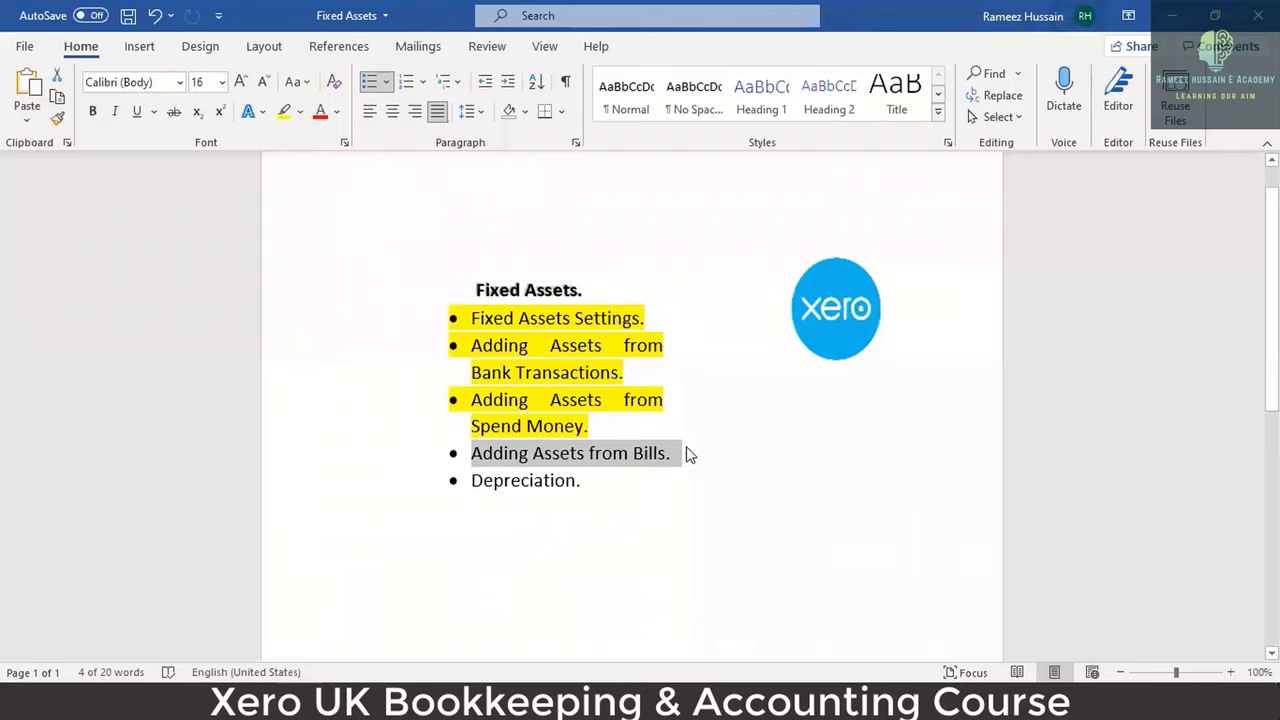
pyautogui.click(505, 455)
pyautogui.moveTo(503, 453); pyautogui.dragTo(682, 453)
pyautogui.click(750, 416)
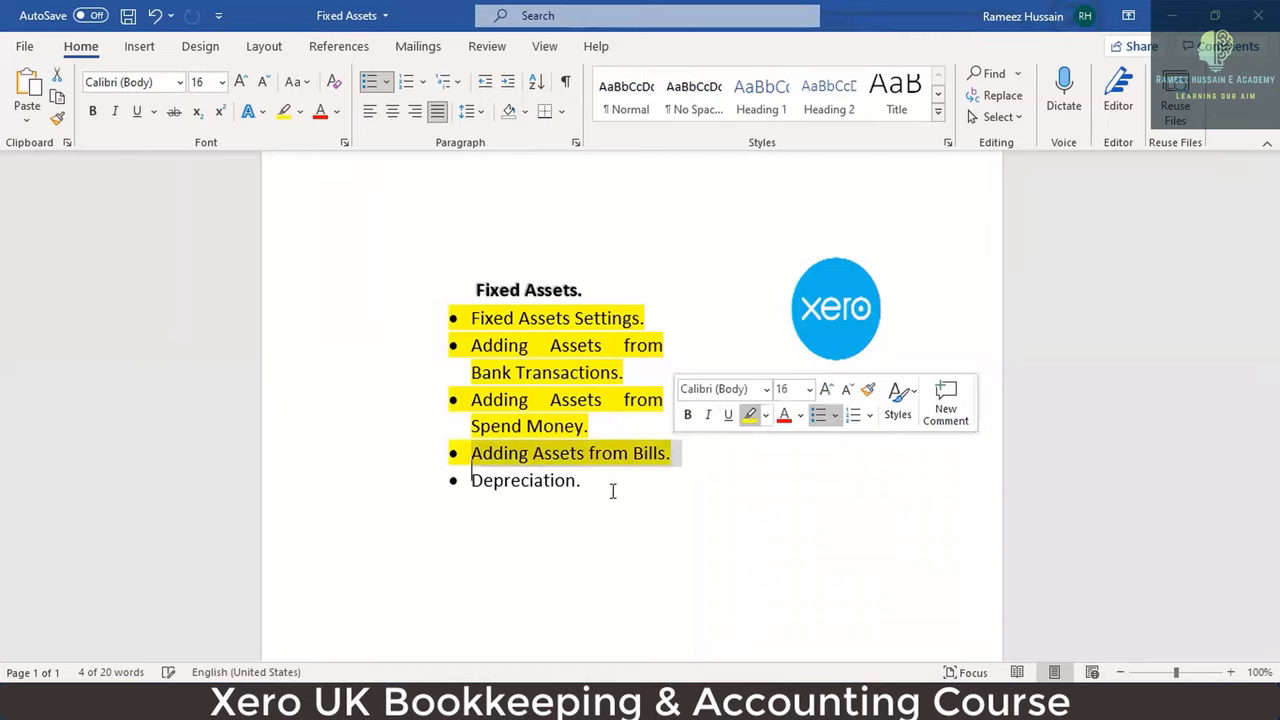
pyautogui.click(474, 482)
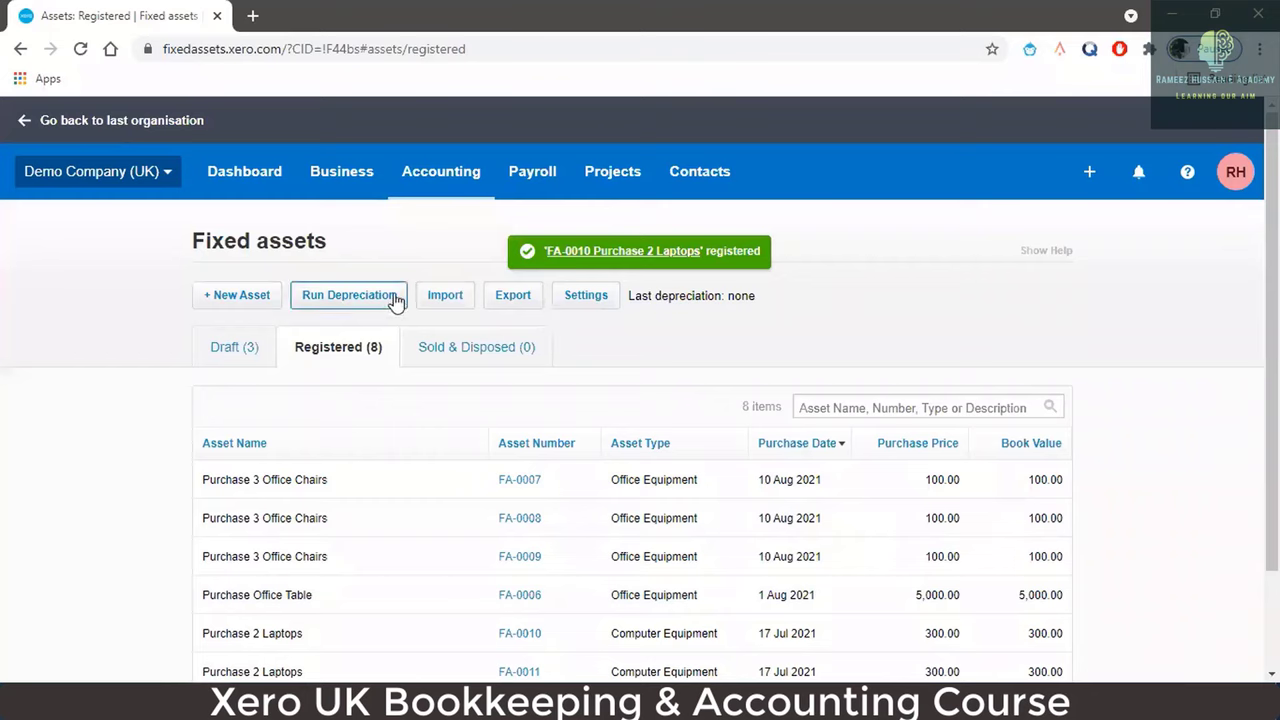
pyautogui.click(441, 186)
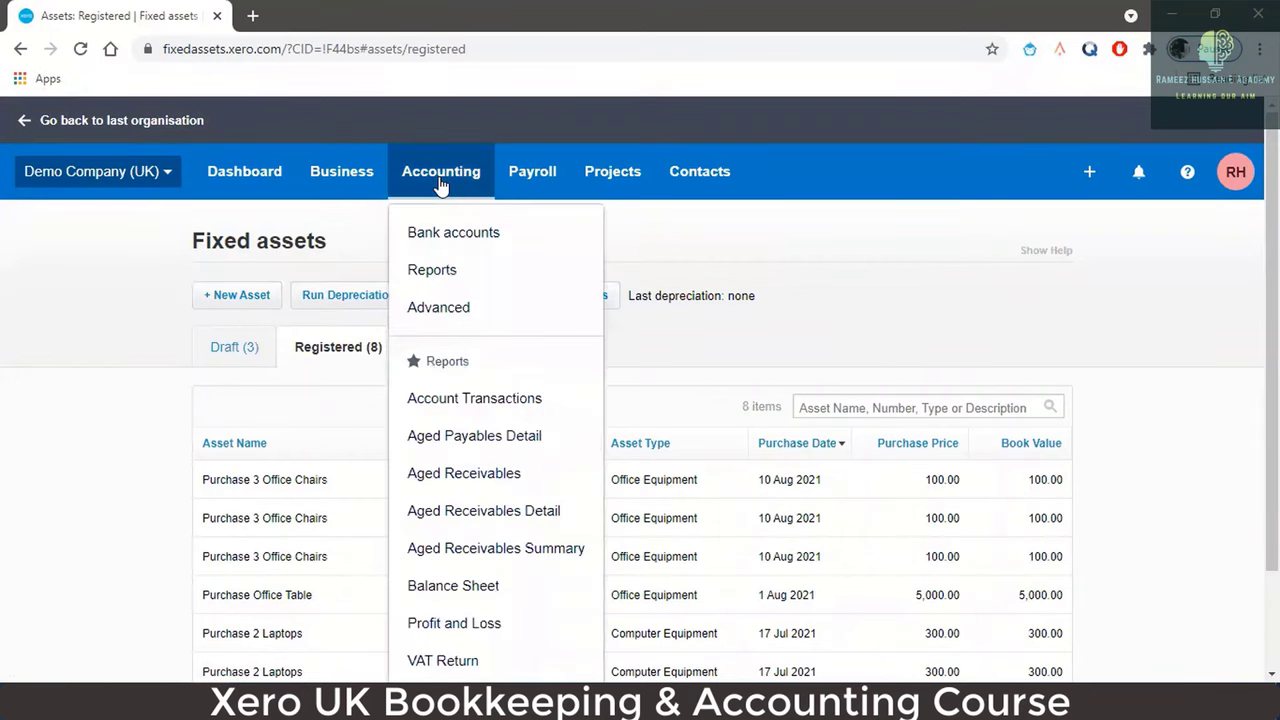
pyautogui.scroll(-1, 503, 571)
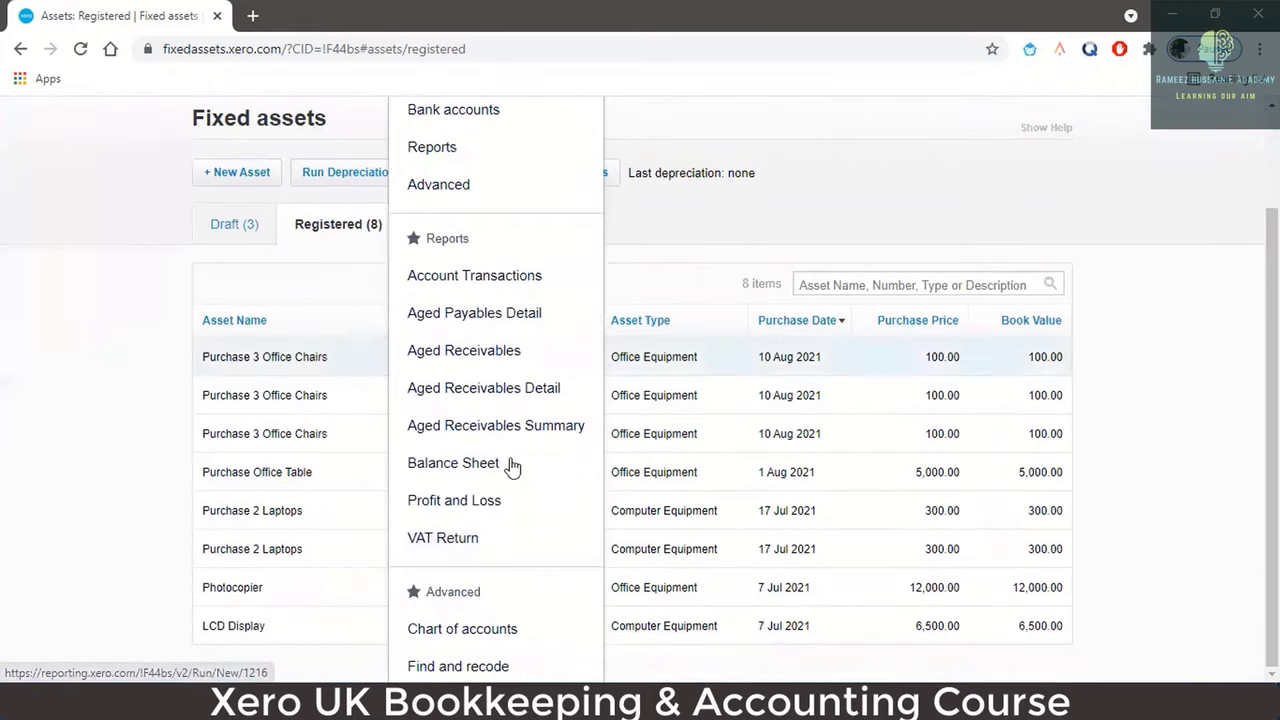
pyautogui.click(889, 183)
pyautogui.scroll(1, 537, 229)
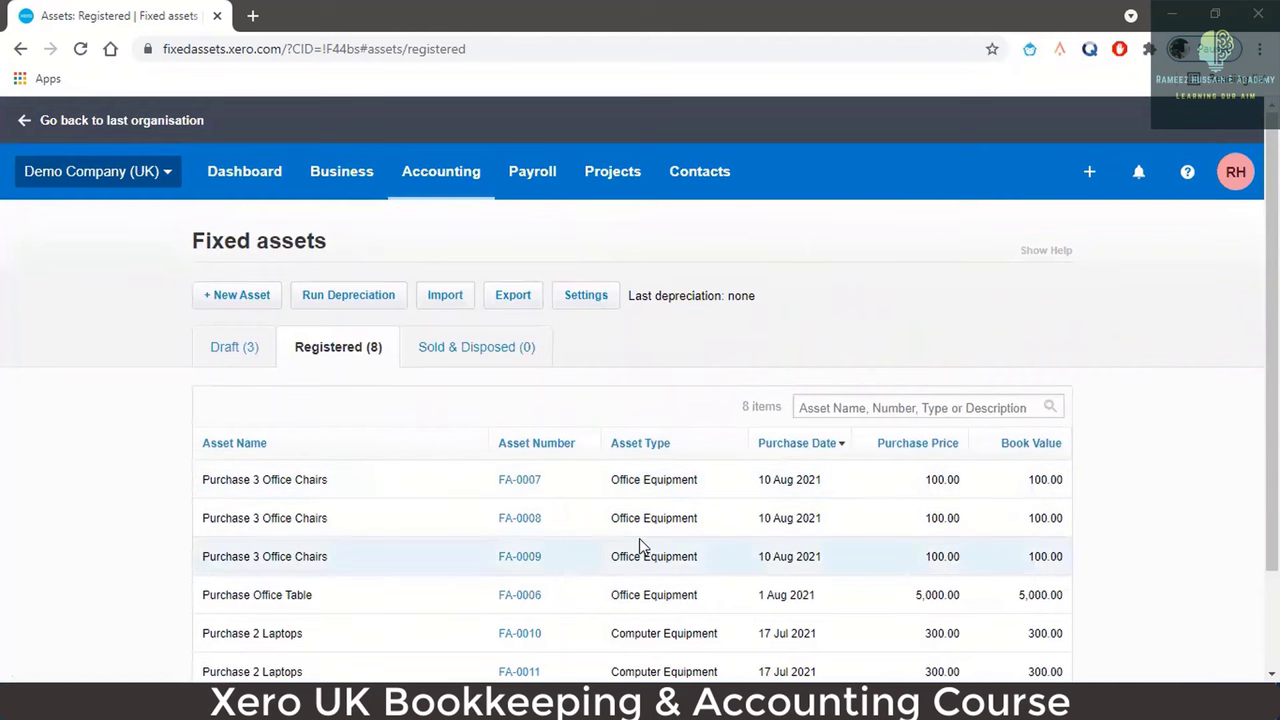
pyautogui.scroll(-1, 639, 538)
pyautogui.scroll(-1, 636, 538)
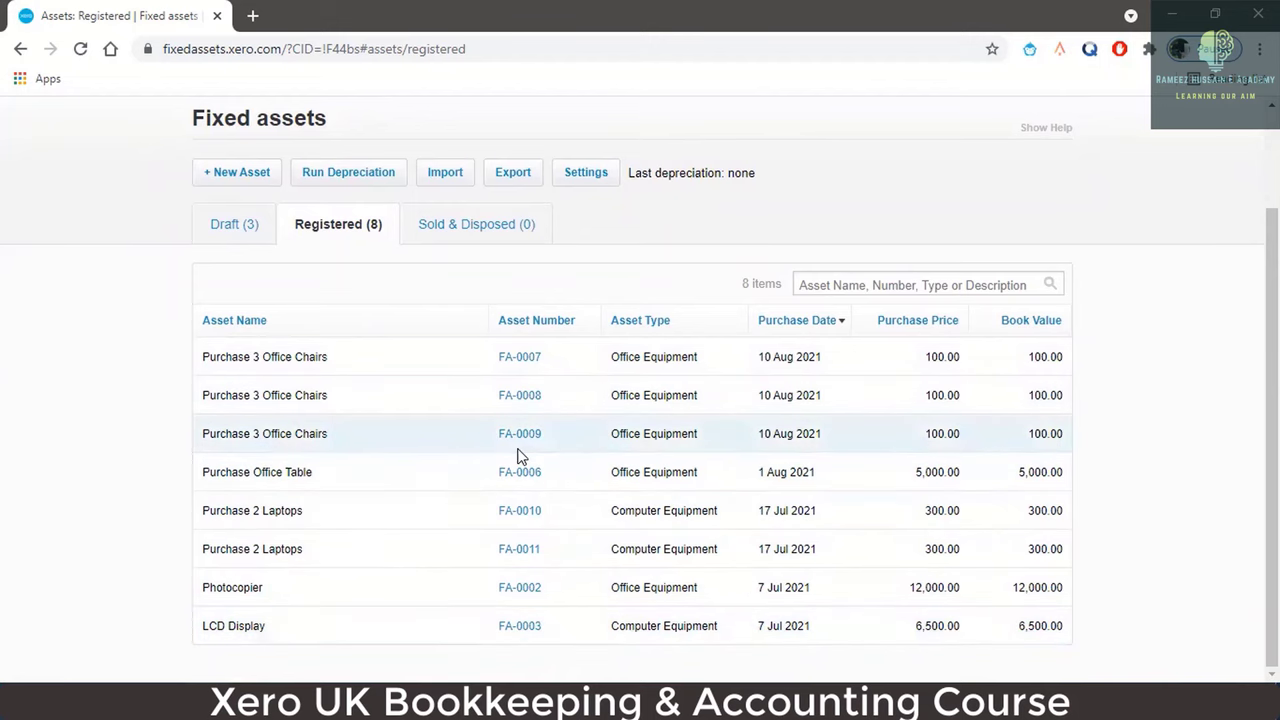
pyautogui.scroll(2, 518, 455)
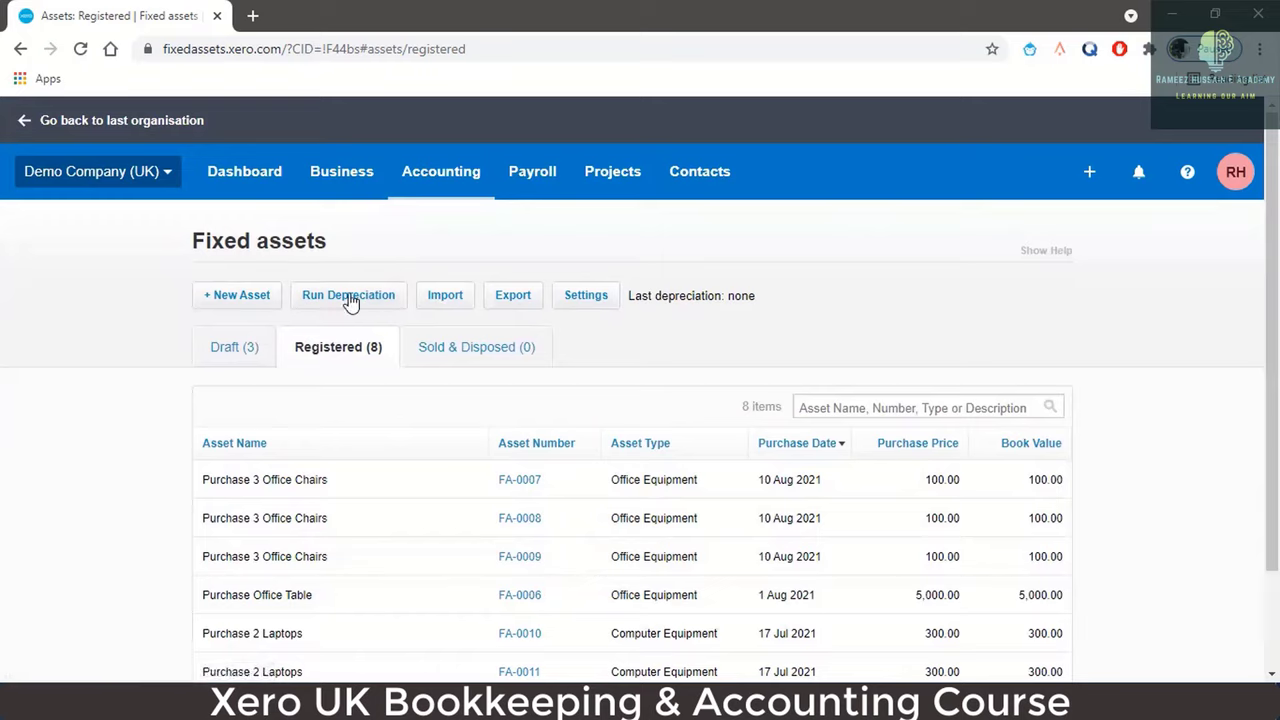
# Step: Run depreciation from 1 Apr 2021 to 31 Jul 2021 and confirm the posting
pyautogui.click(350, 298)
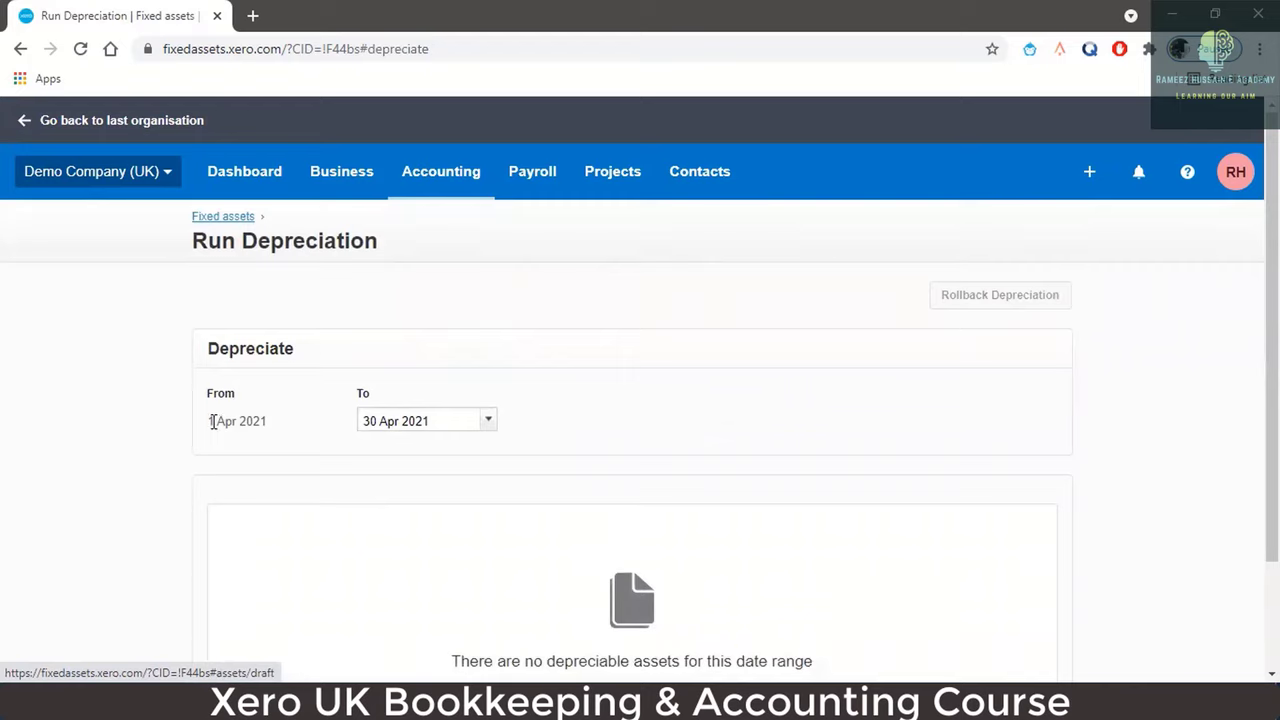
pyautogui.moveTo(213, 421); pyautogui.dragTo(268, 421)
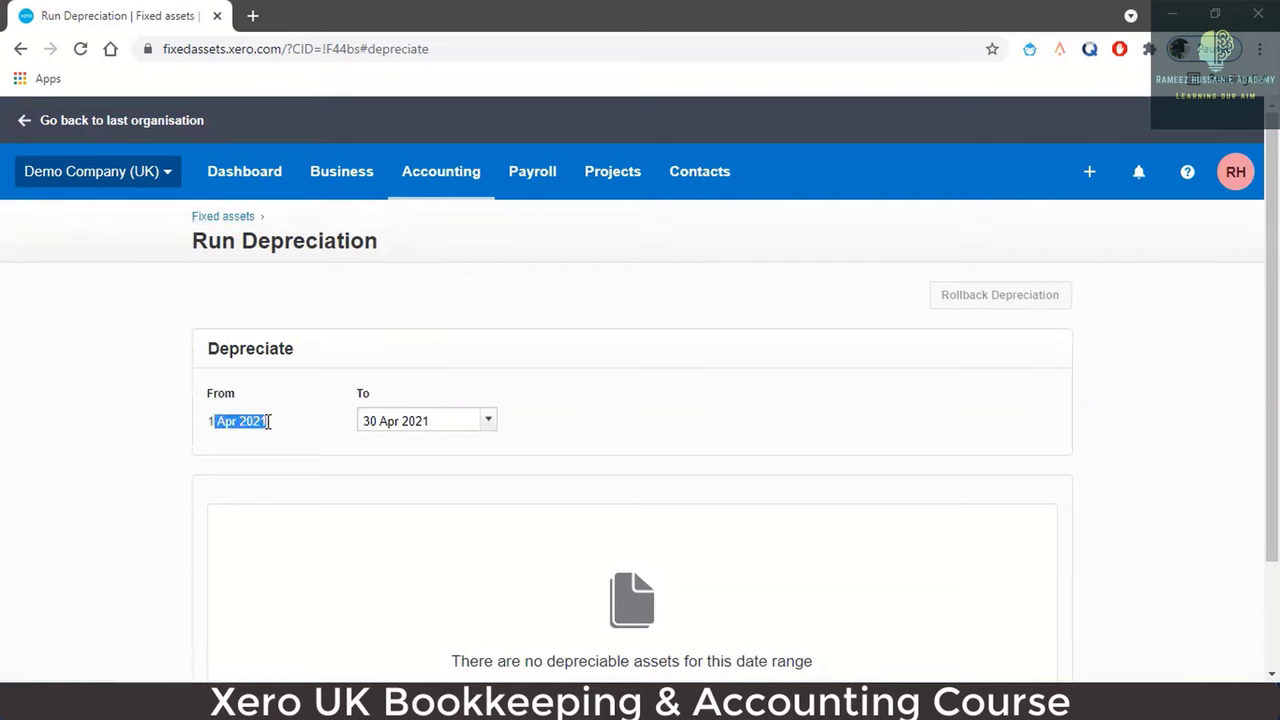
pyautogui.click(488, 425)
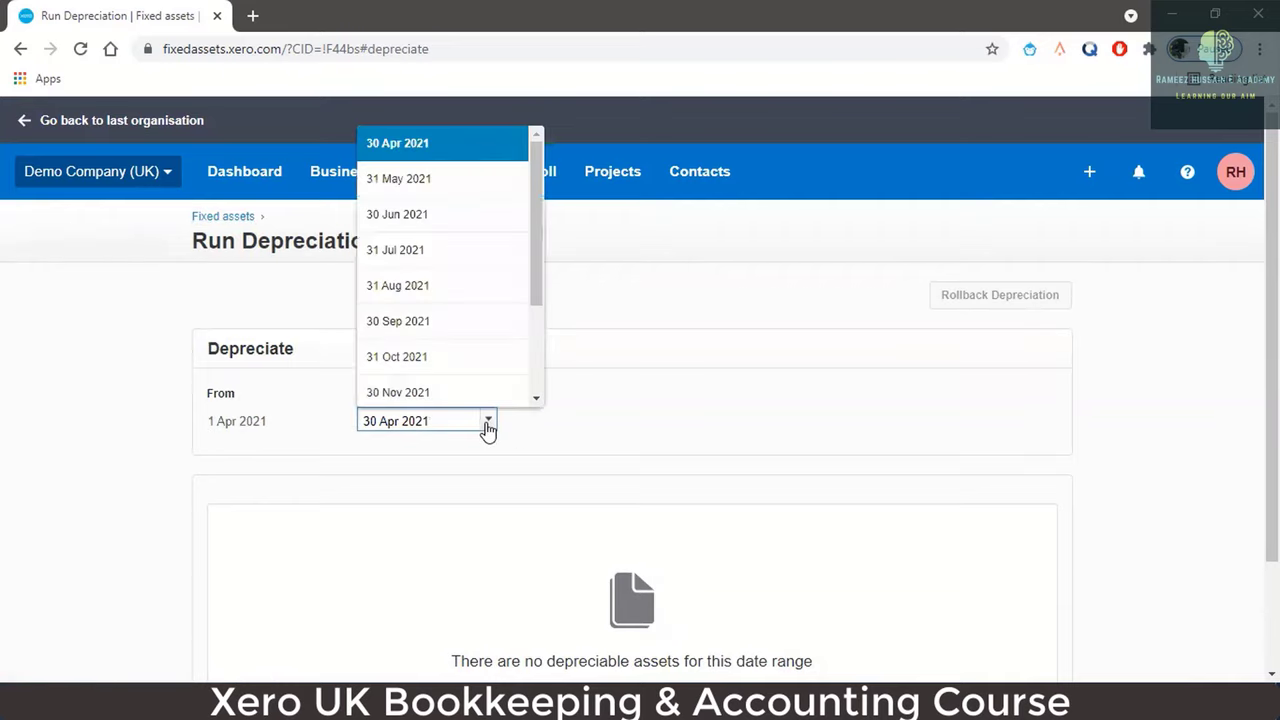
pyautogui.click(441, 261)
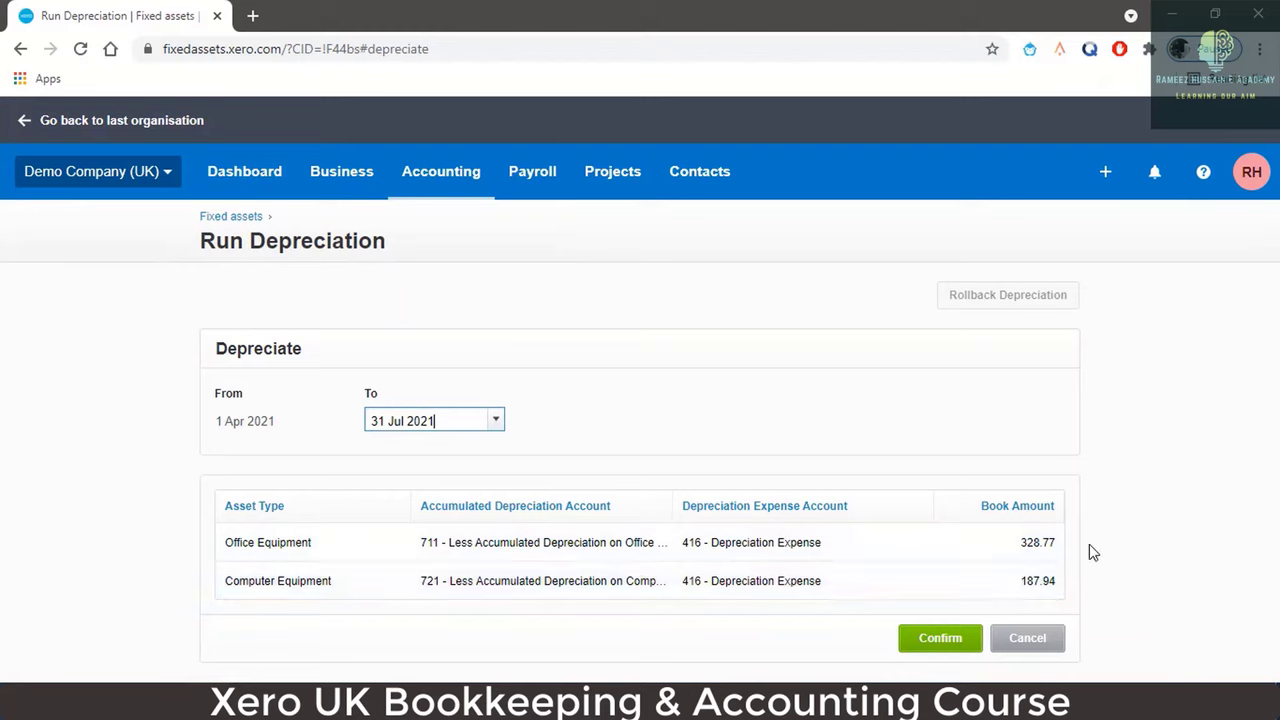
pyautogui.click(928, 641)
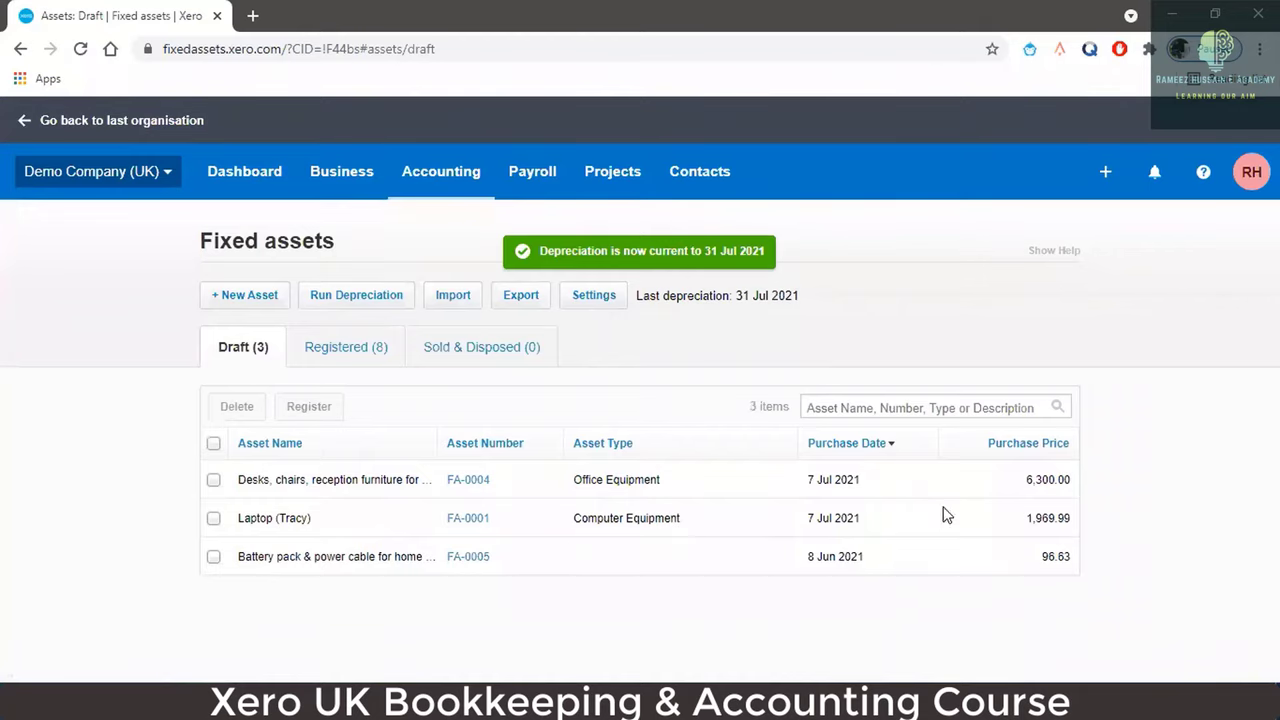
# Step: Show the 8 registered assets and review book values such as 295.07 per laptop
pyautogui.click(345, 350)
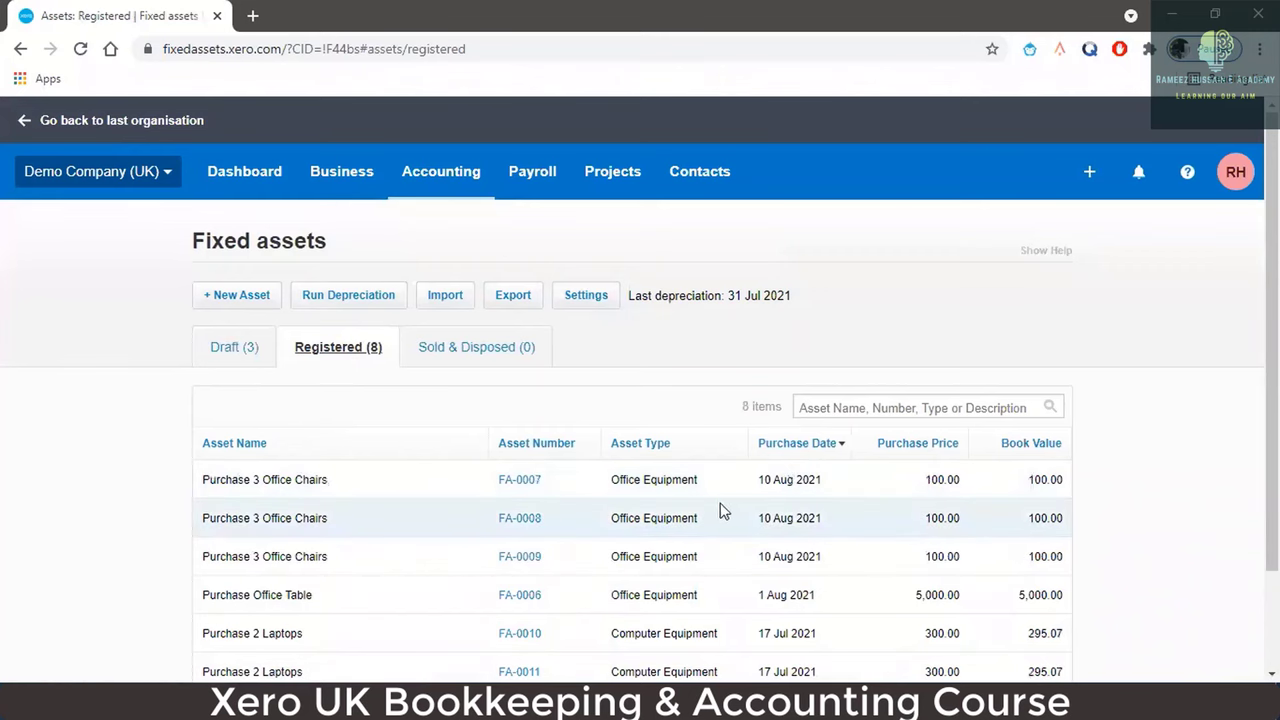
pyautogui.scroll(-1, 822, 493)
pyautogui.scroll(-2, 822, 493)
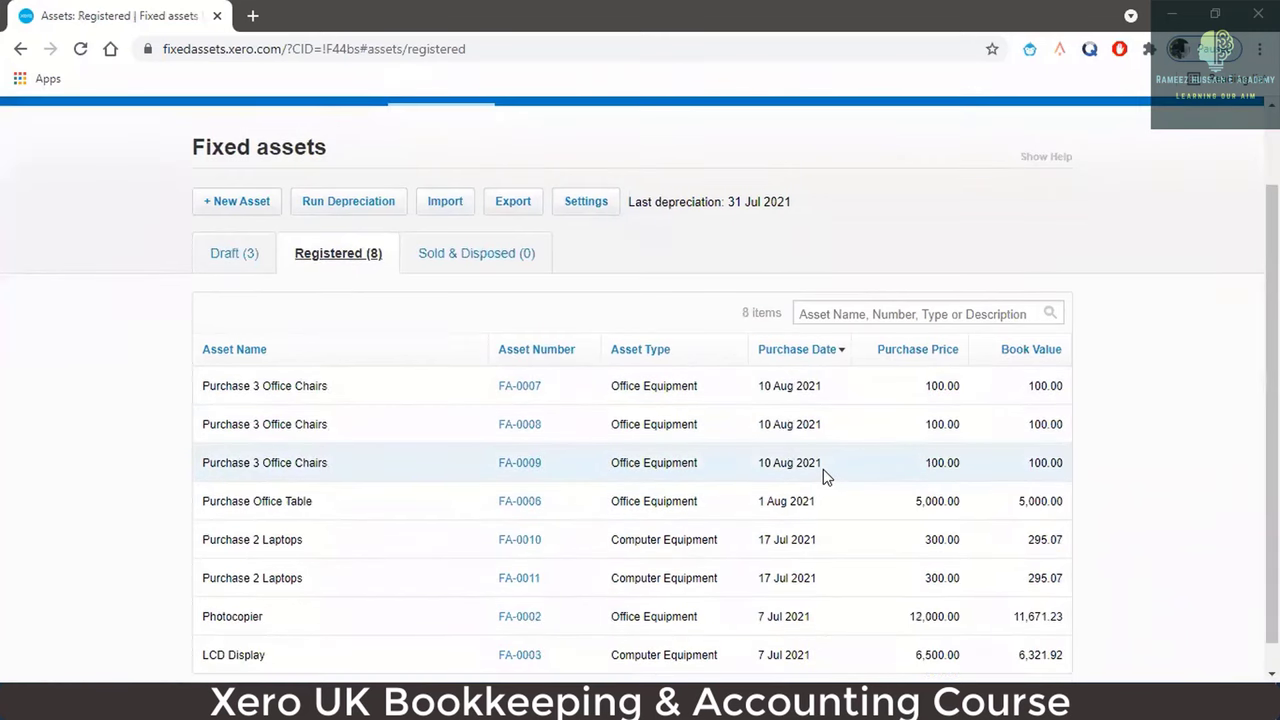
pyautogui.scroll(-1, 823, 469)
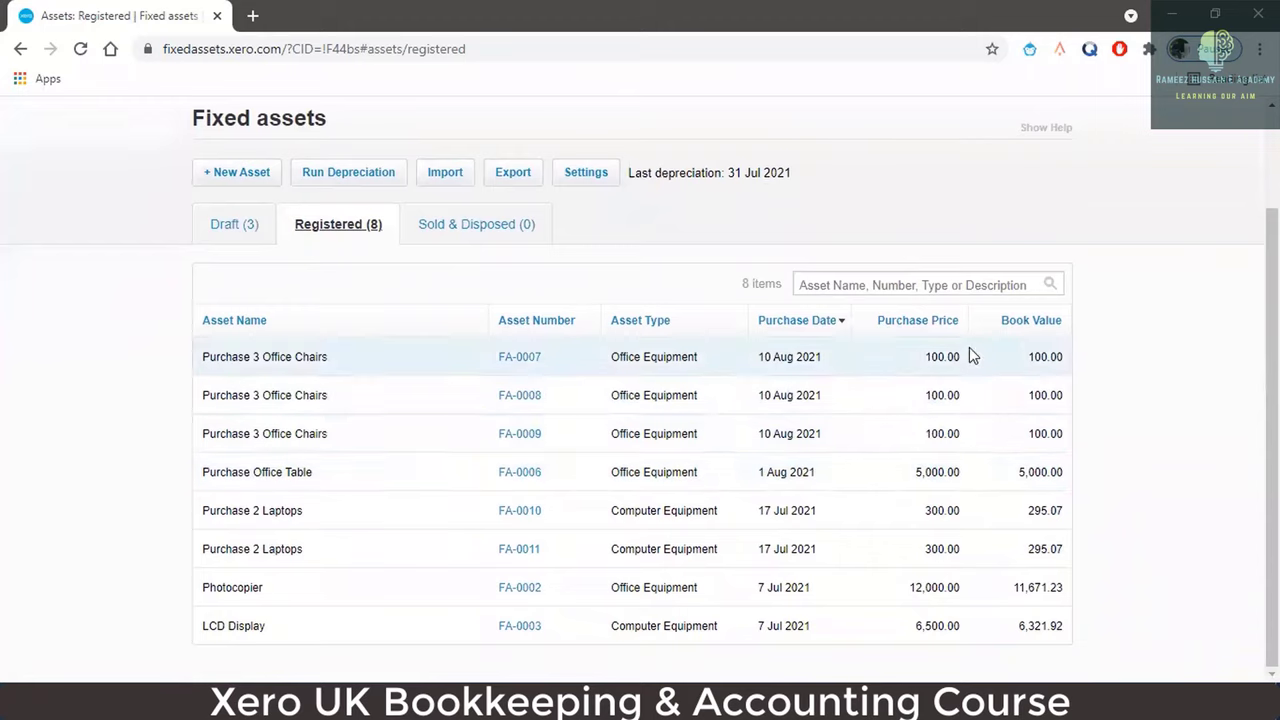
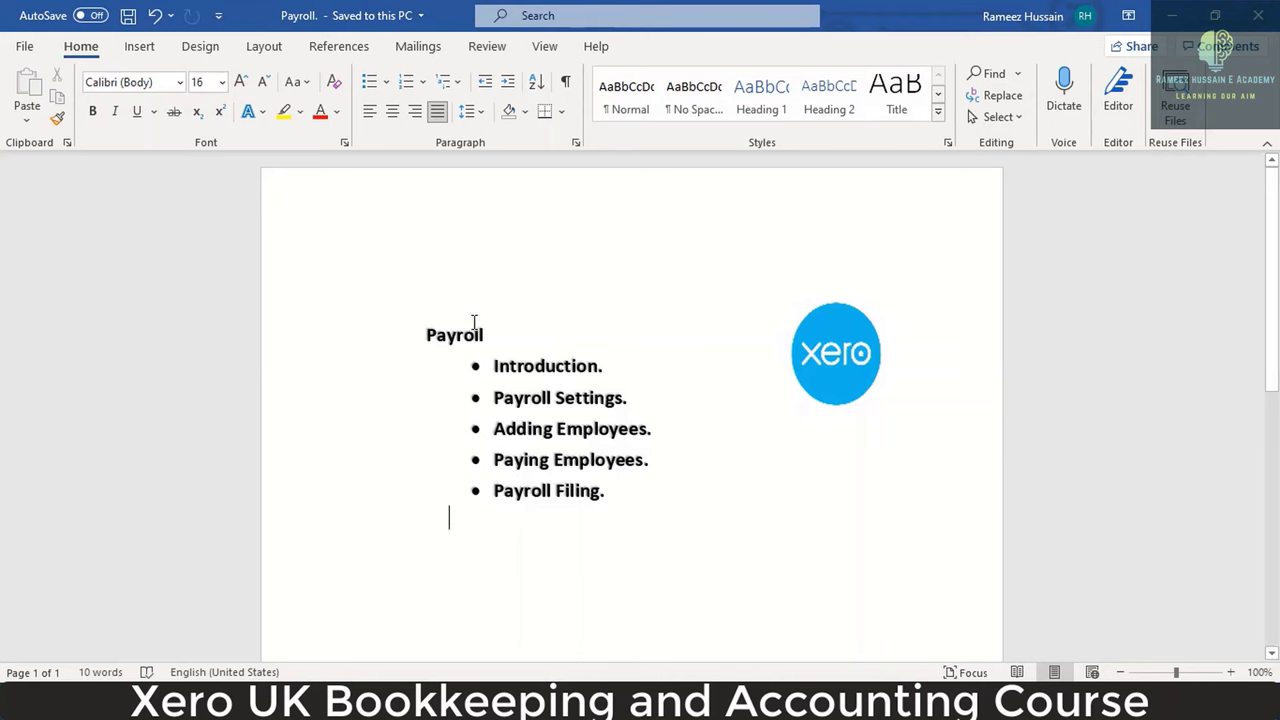
# Step: Switch from the Word payroll outline to the PAYE Excel workbook
pyautogui.click(232, 705)
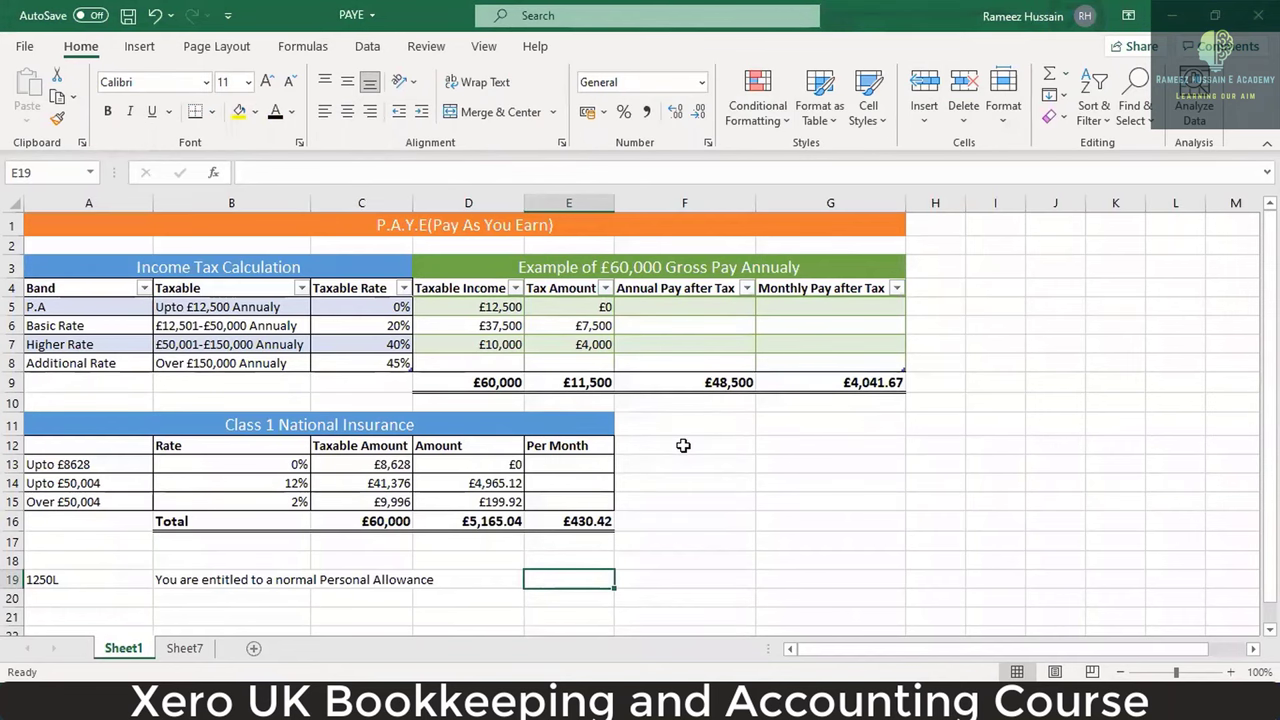
# Step: Open Sheet7 and read the HMRC entry and its full name in A2 and B2
pyautogui.click(186, 650)
pyautogui.click(199, 245)
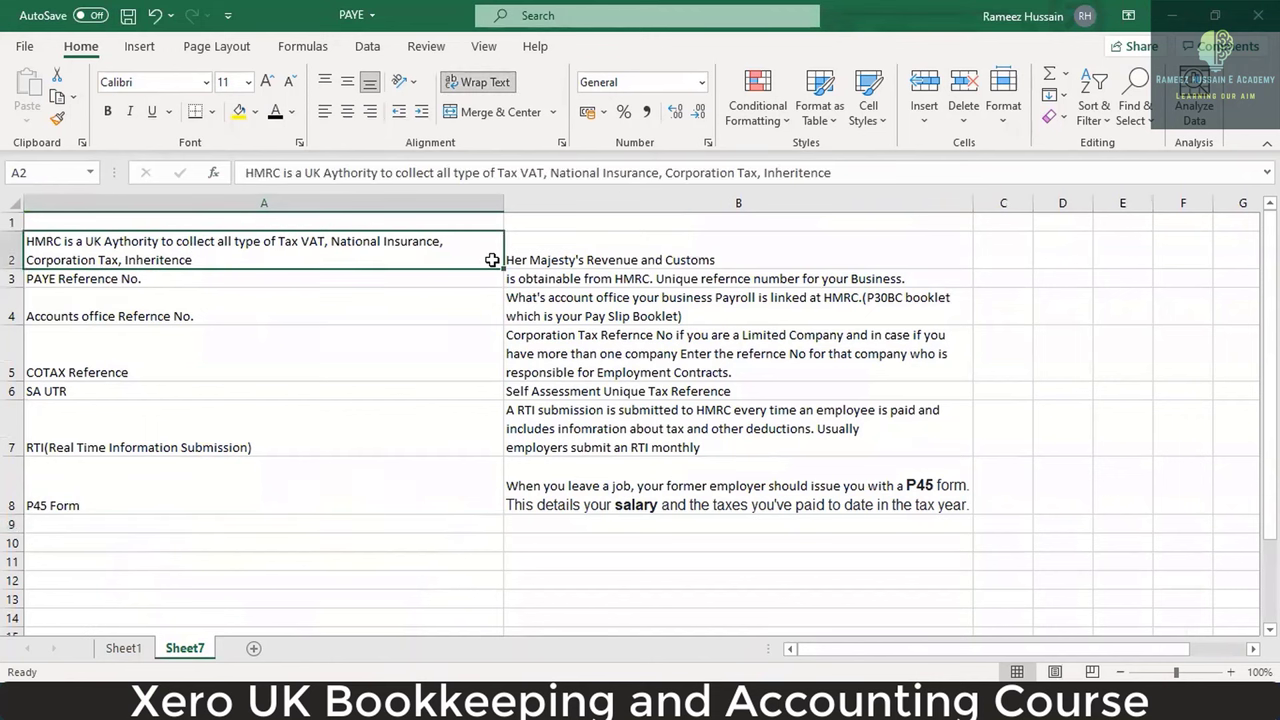
pyautogui.click(545, 262)
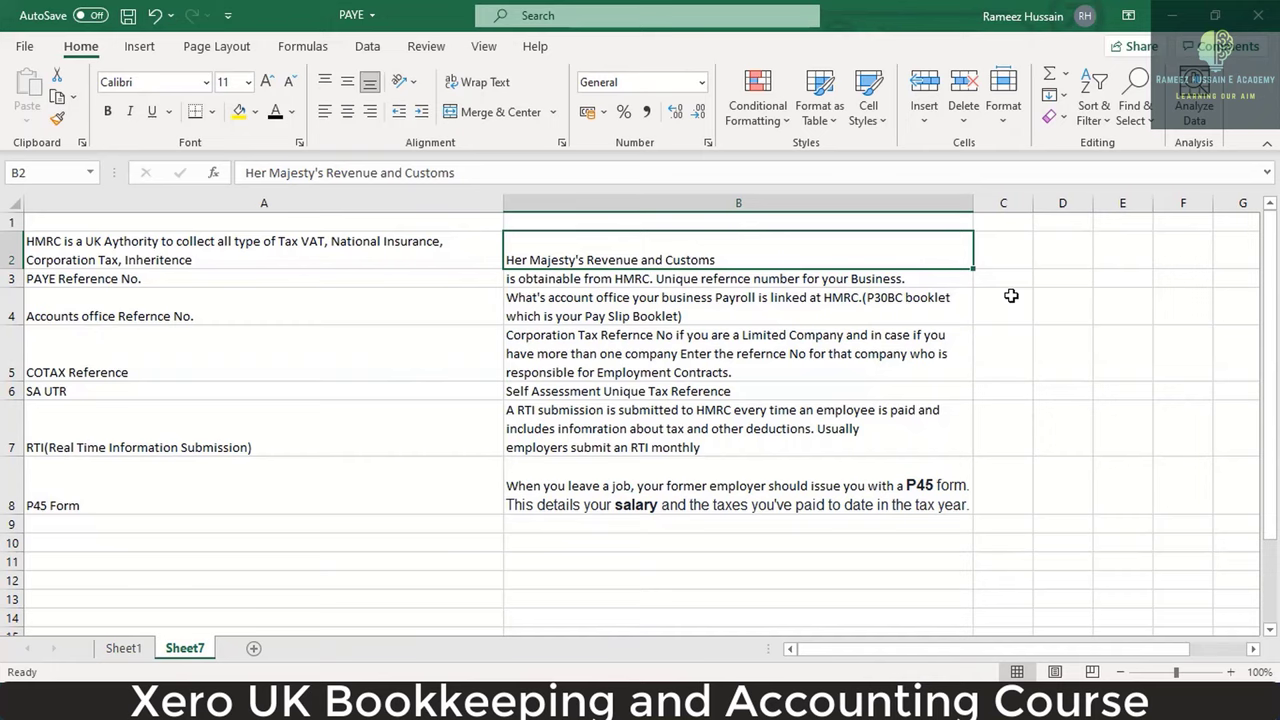
pyautogui.click(166, 253)
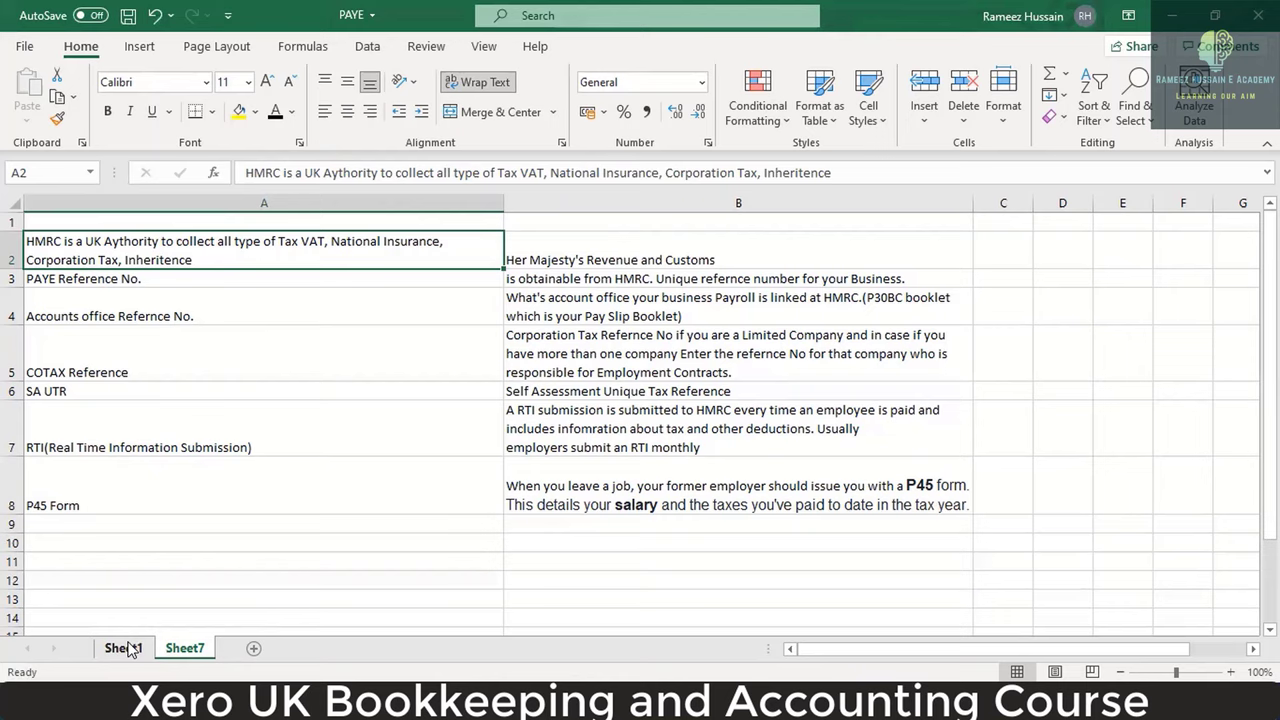
pyautogui.click(124, 648)
# Step: Review the P.A.Y.E title in A1 and the 1250L tax code in A19 on Sheet1
pyautogui.click(372, 233)
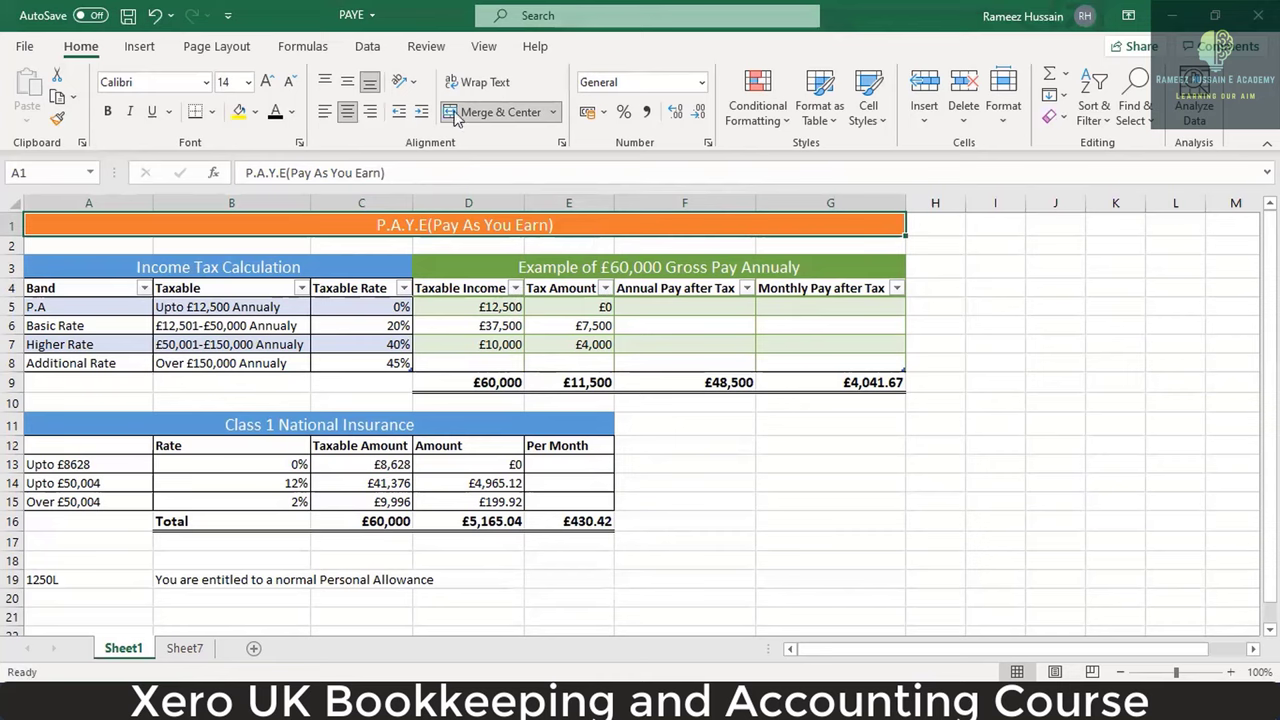
pyautogui.click(80, 582)
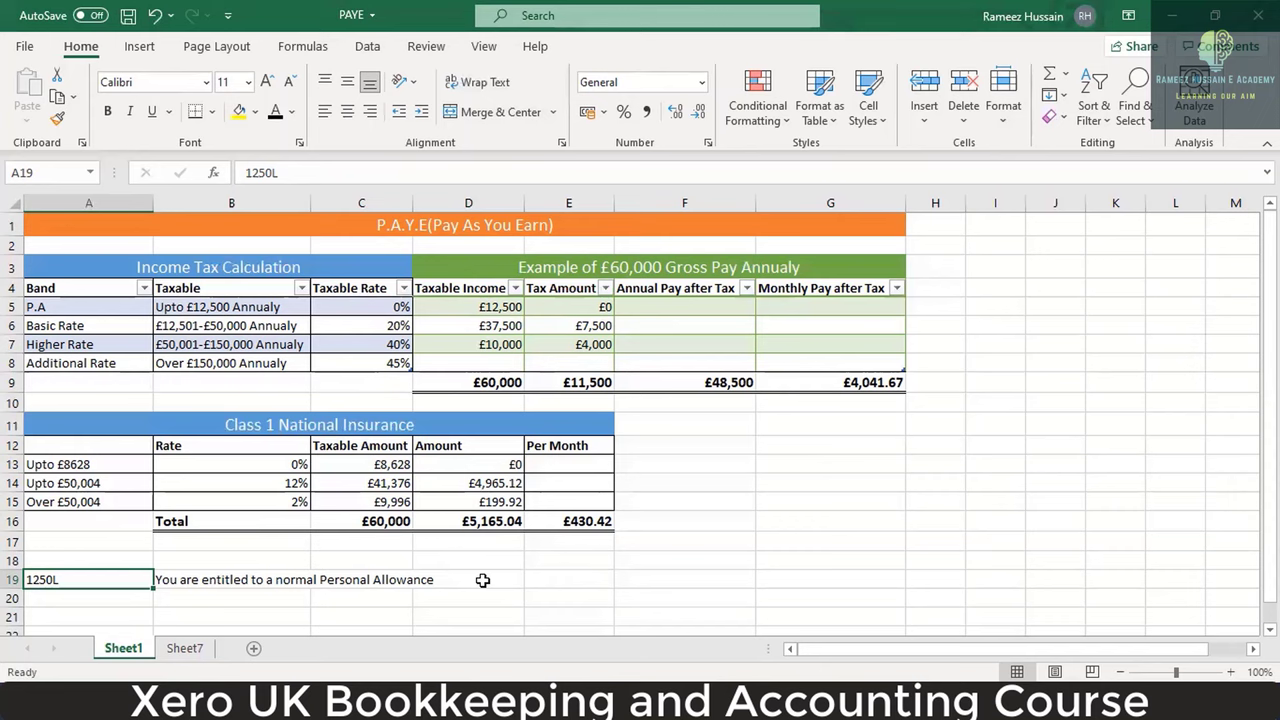
pyautogui.click(183, 266)
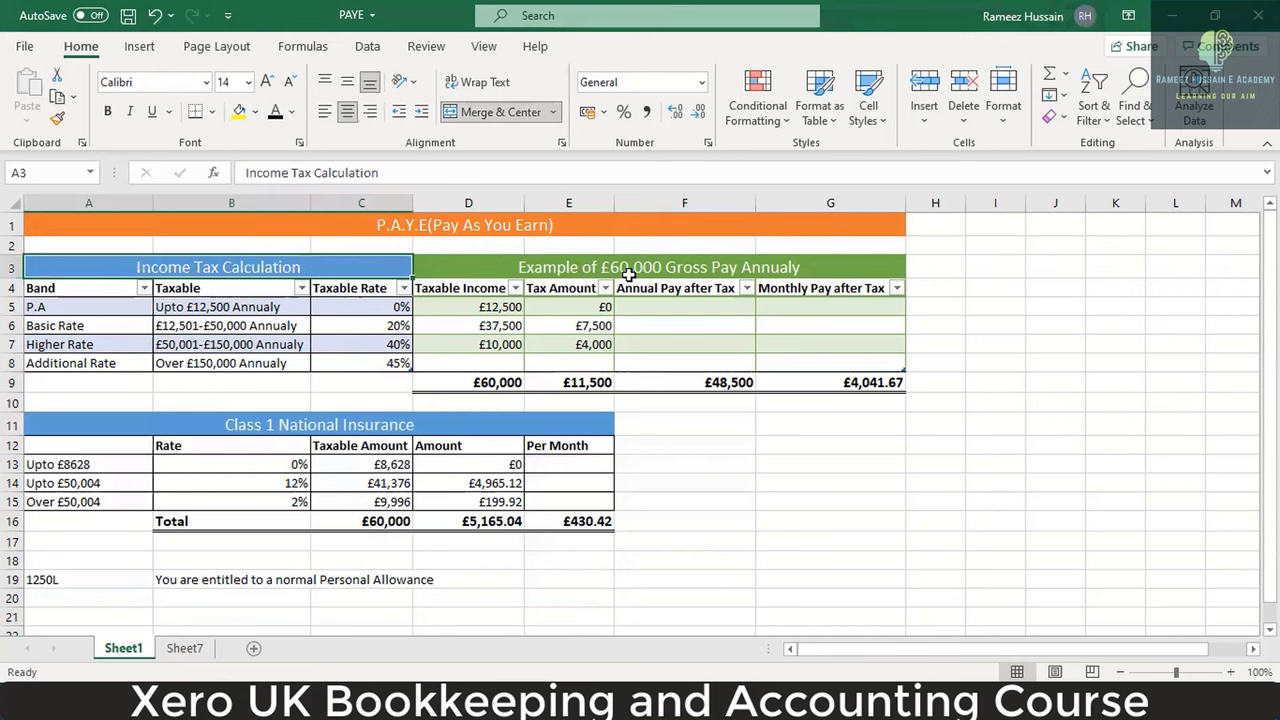
pyautogui.hotkey('shift', 'Down')
pyautogui.hotkey('shift', 'Down')
pyautogui.hotkey('shift', 'Down')
pyautogui.hotkey('shift', 'Down')
pyautogui.hotkey('shift', 'Down')
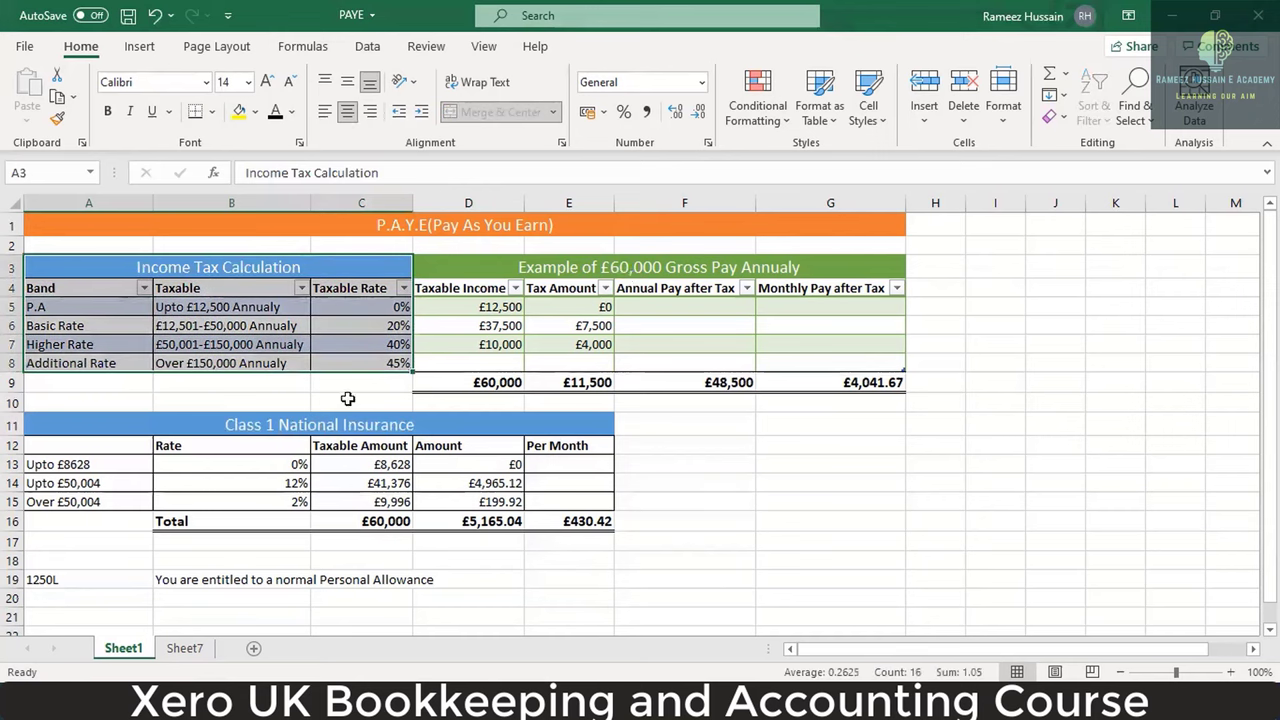
pyautogui.click(228, 310)
pyautogui.click(92, 292)
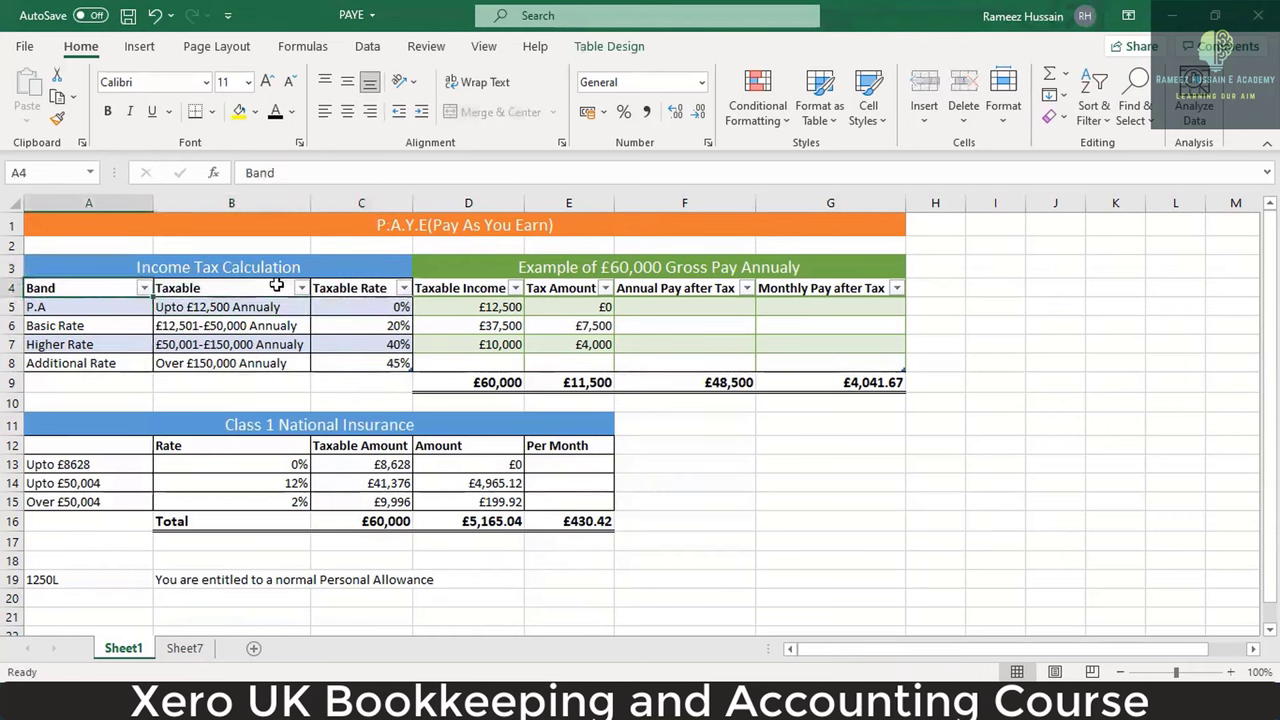
pyautogui.press('Right')
pyautogui.press('Right')
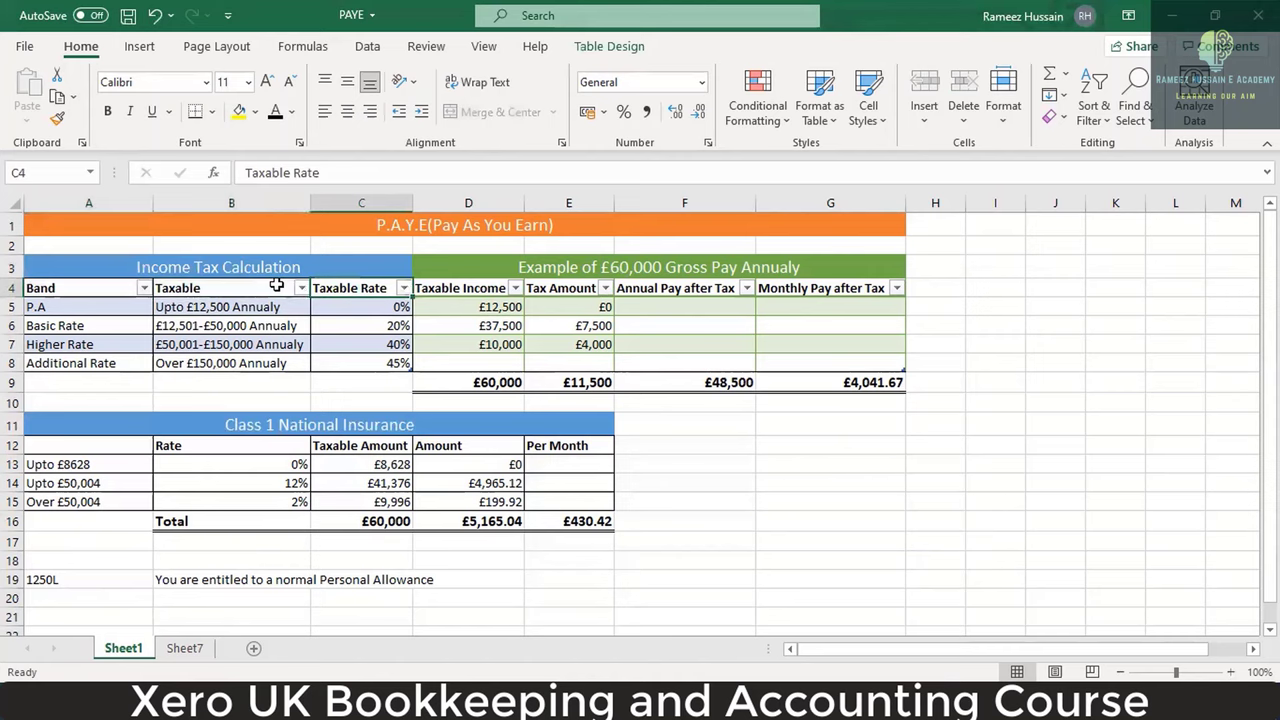
pyautogui.press('Left')
pyautogui.press('Left')
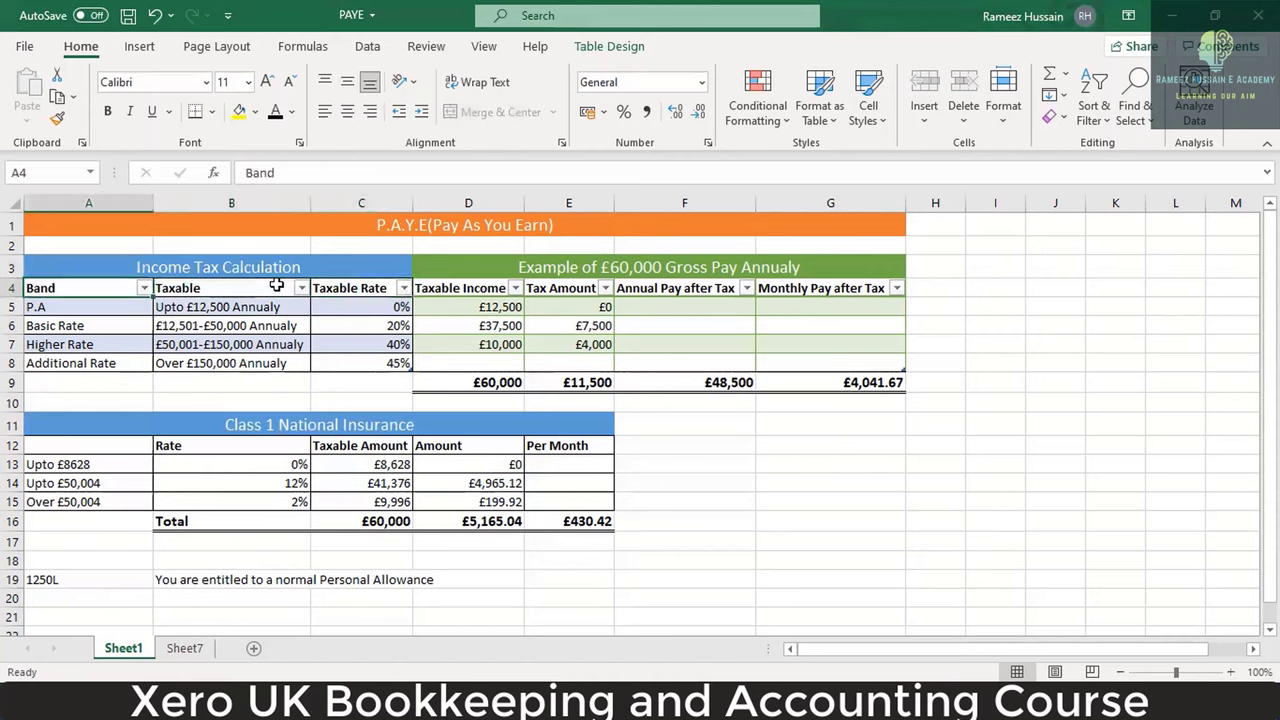
pyautogui.press('Up')
pyautogui.hotkey('shift', 'Down')
pyautogui.hotkey('shift', 'Down')
pyautogui.hotkey('shift', 'Down')
pyautogui.hotkey('shift', 'Down')
pyautogui.hotkey('shift', 'Down')
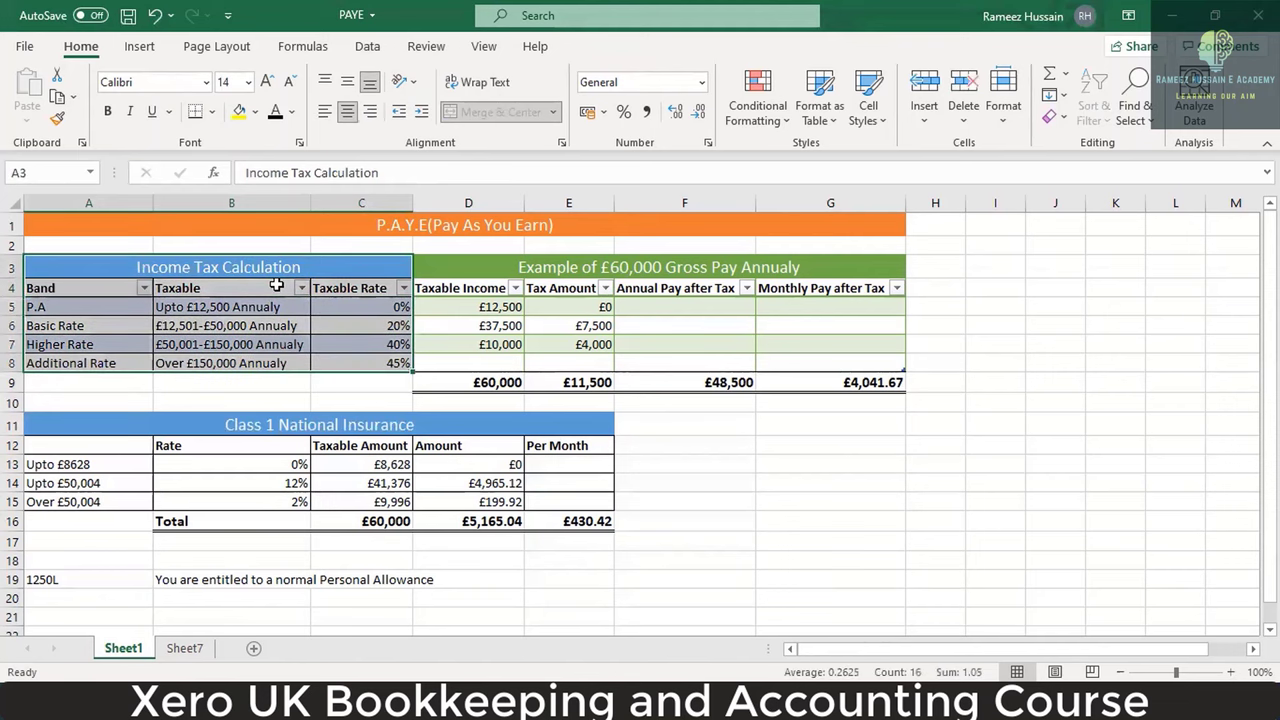
pyautogui.click(99, 313)
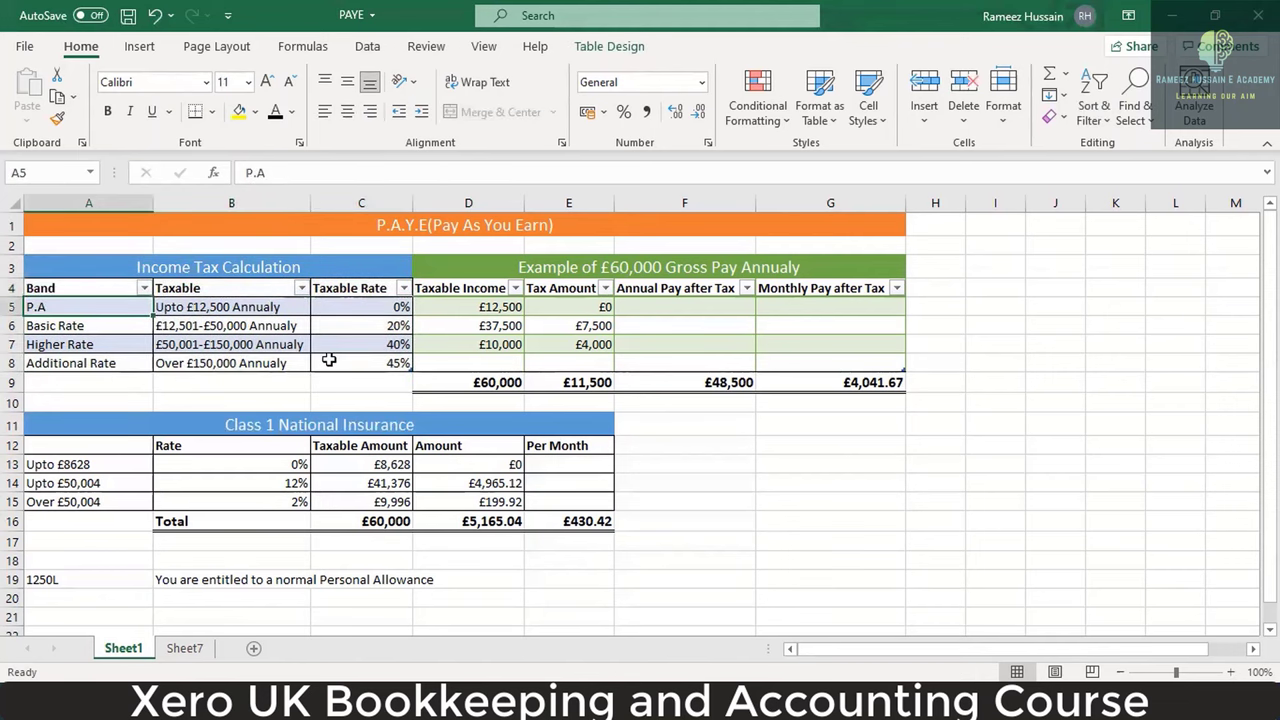
pyautogui.press('Right')
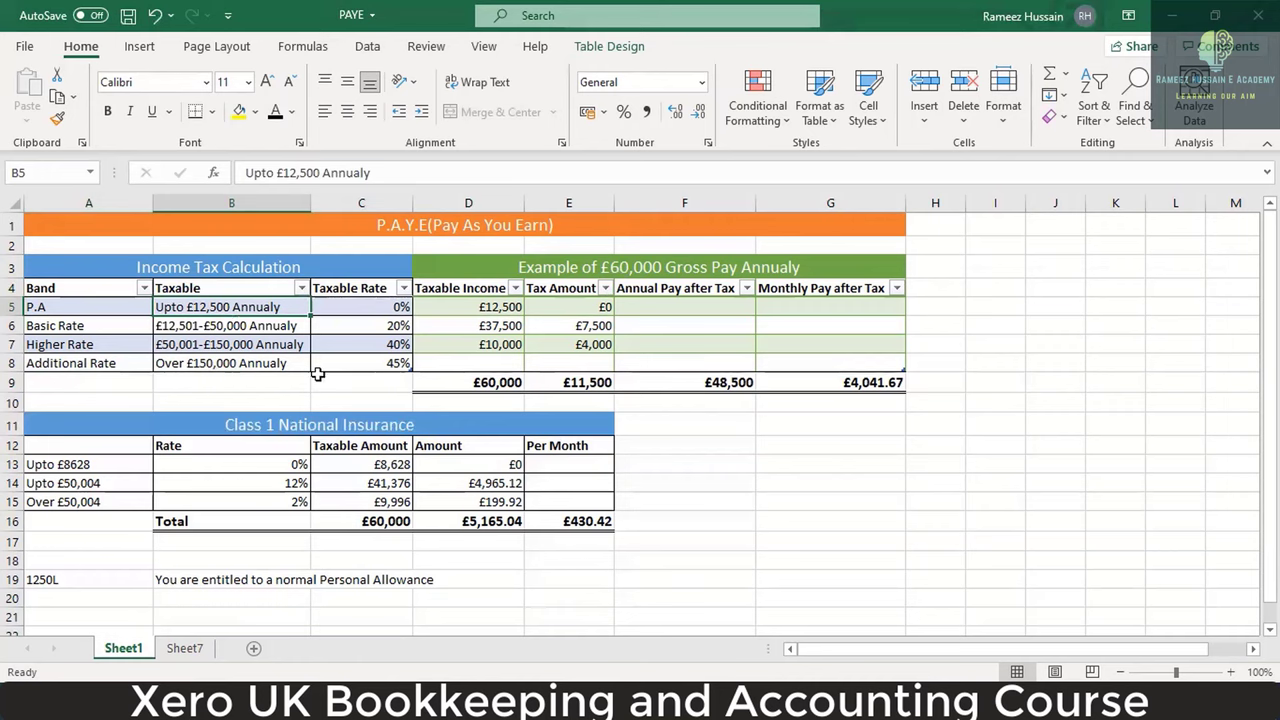
pyautogui.press('Right')
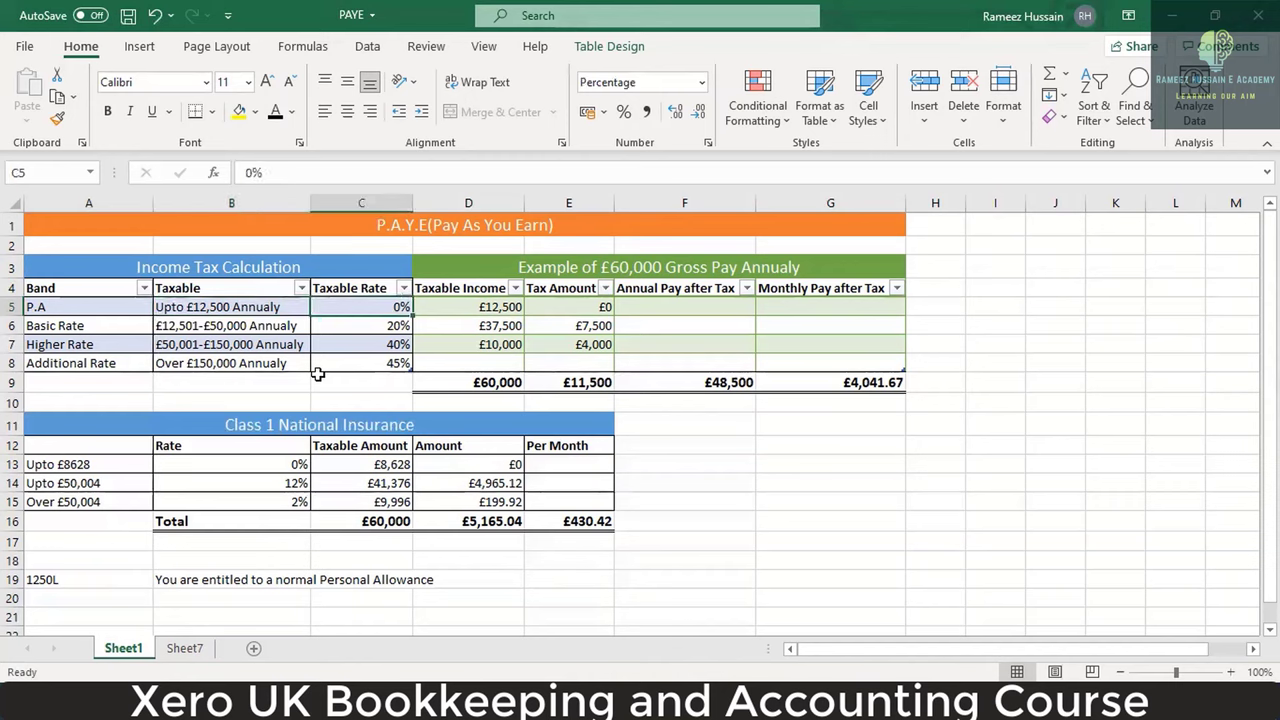
pyautogui.click(80, 580)
# Step: Highlight the 1250L code and its note in A19:B19 with yellow fill and bold 18-point text
pyautogui.moveTo(80, 580); pyautogui.dragTo(177, 580)
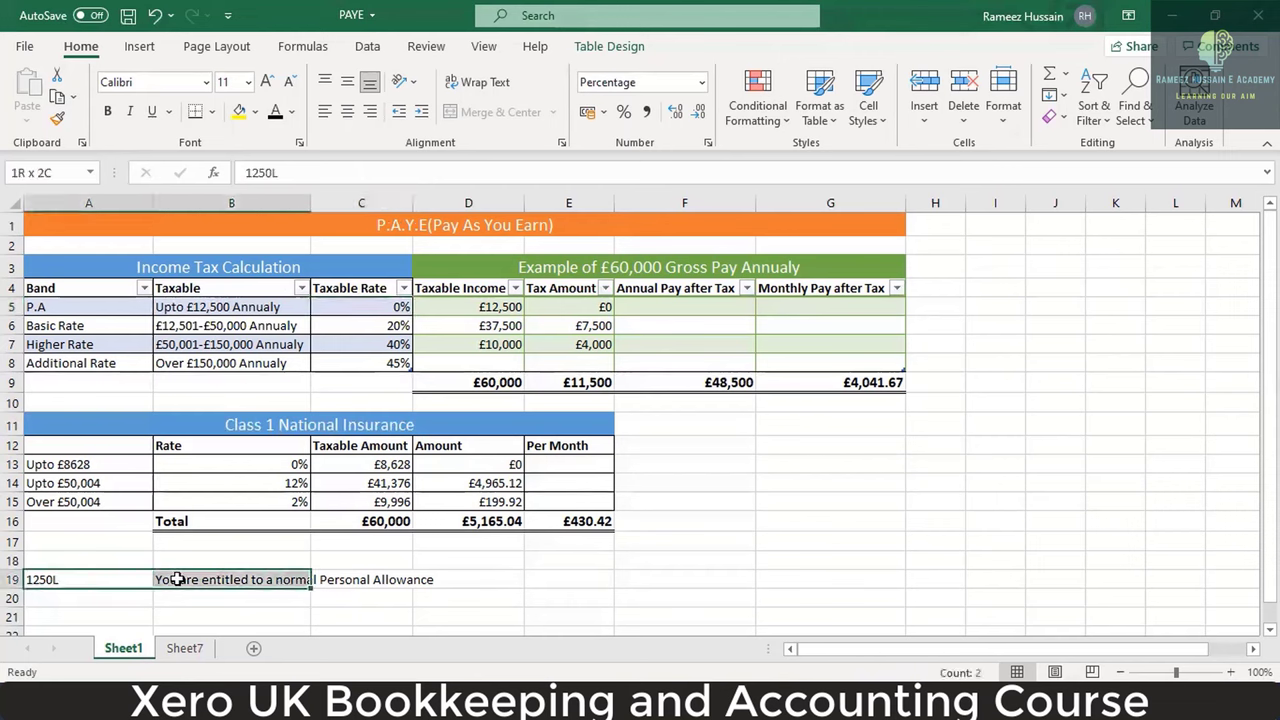
pyautogui.click(239, 111)
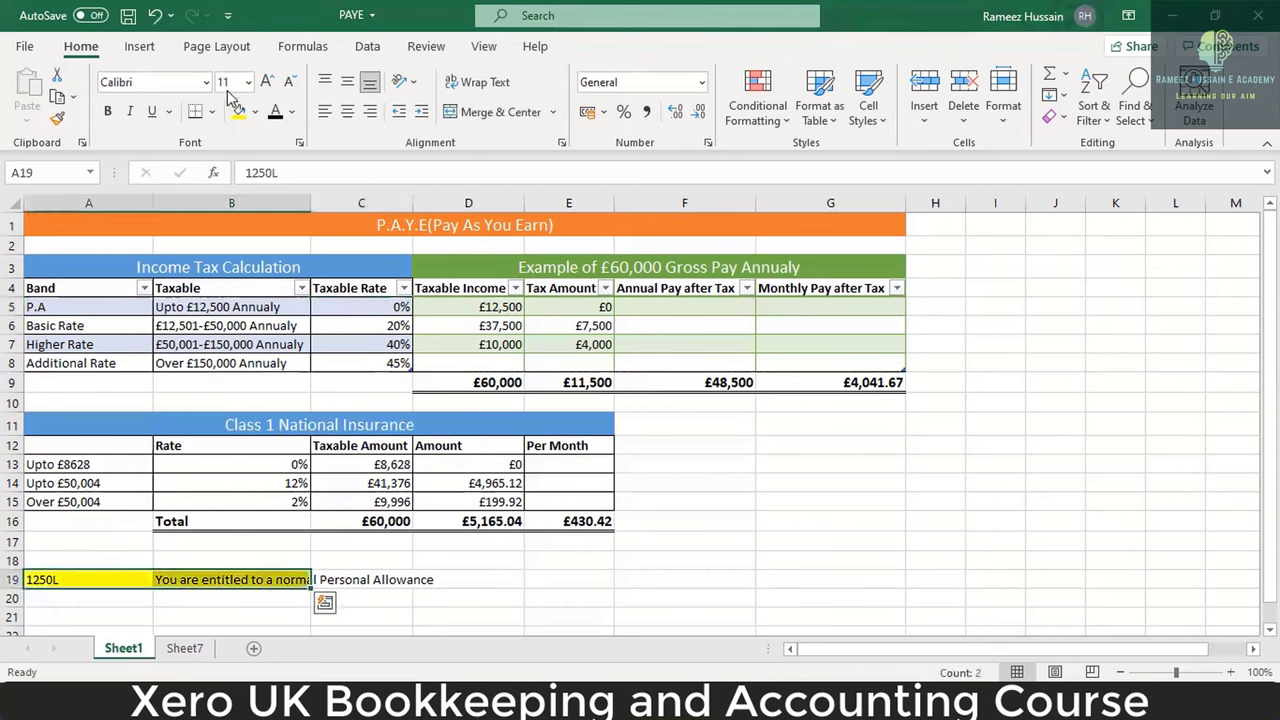
pyautogui.click(267, 81)
pyautogui.click(267, 81)
pyautogui.click(267, 81)
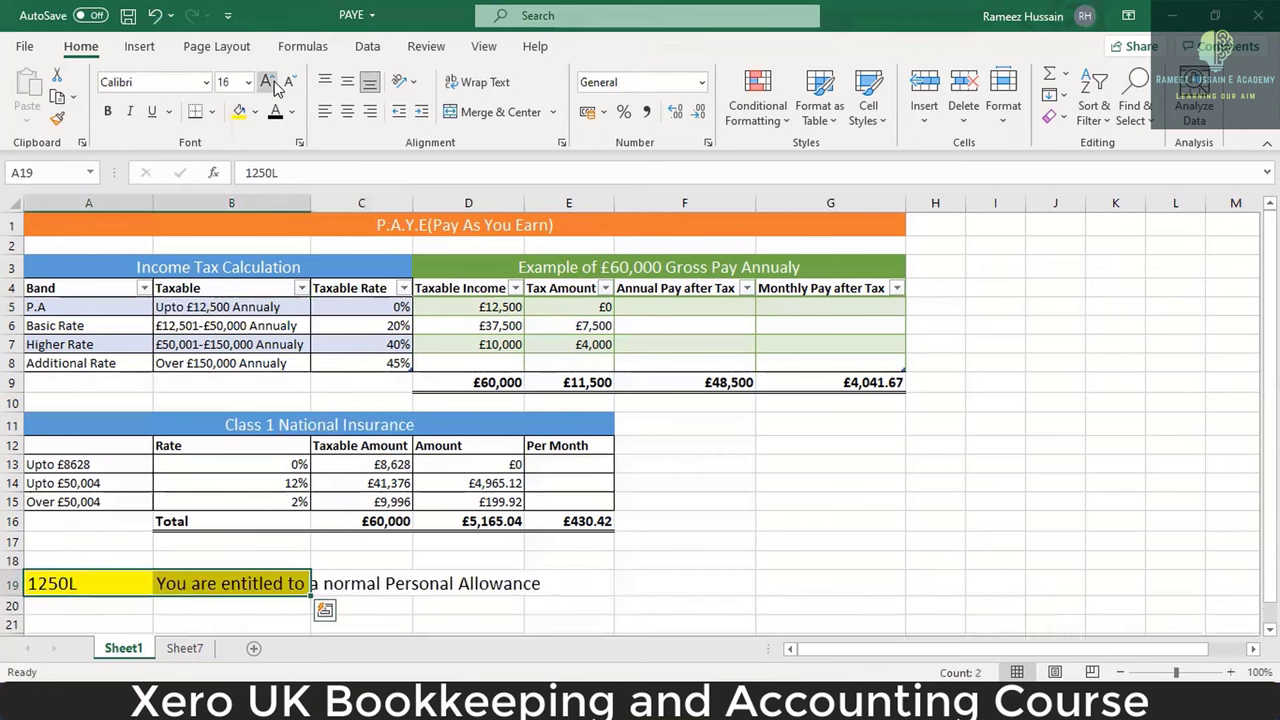
pyautogui.click(268, 82)
pyautogui.hotkey('ctrl', 'b')
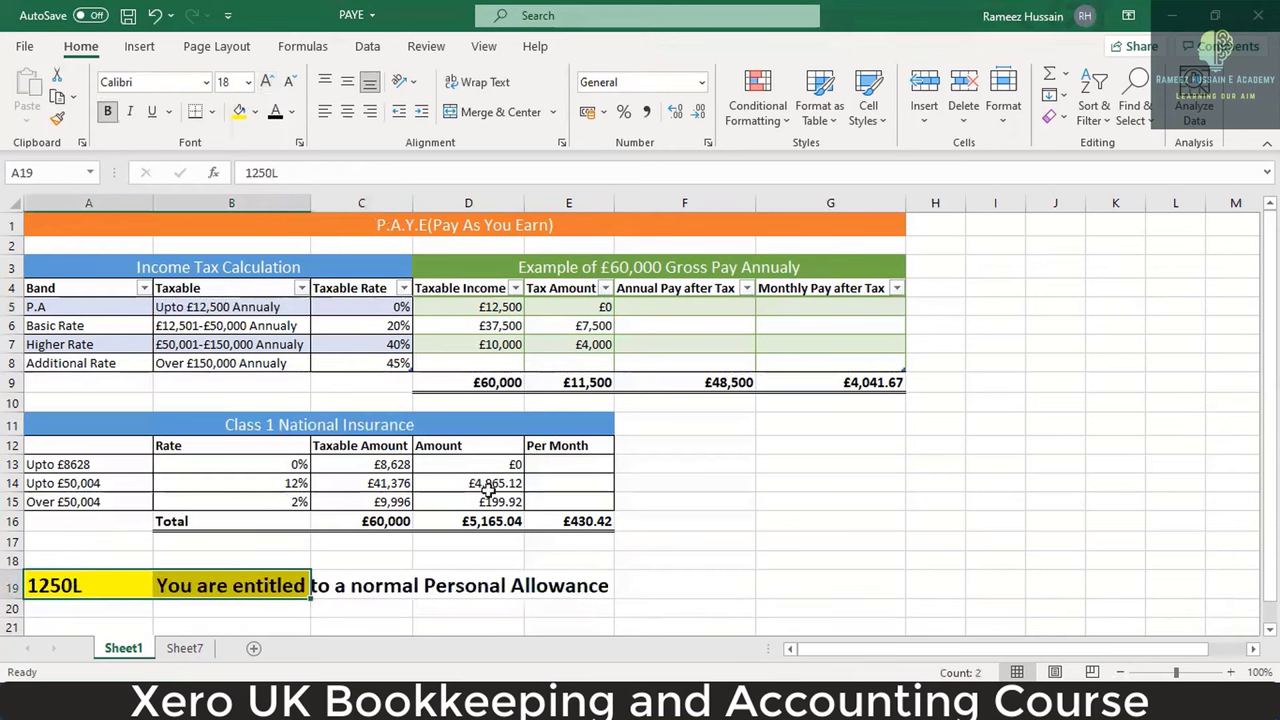
pyautogui.click(140, 588)
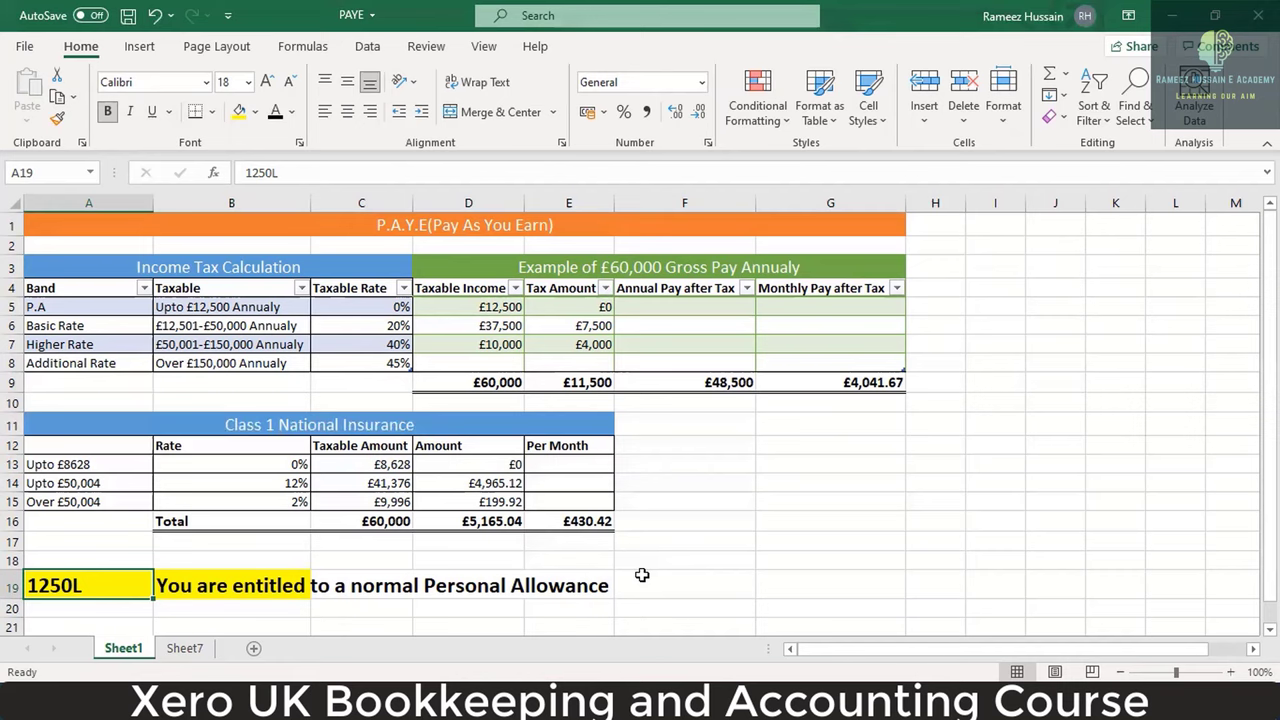
pyautogui.press('Right')
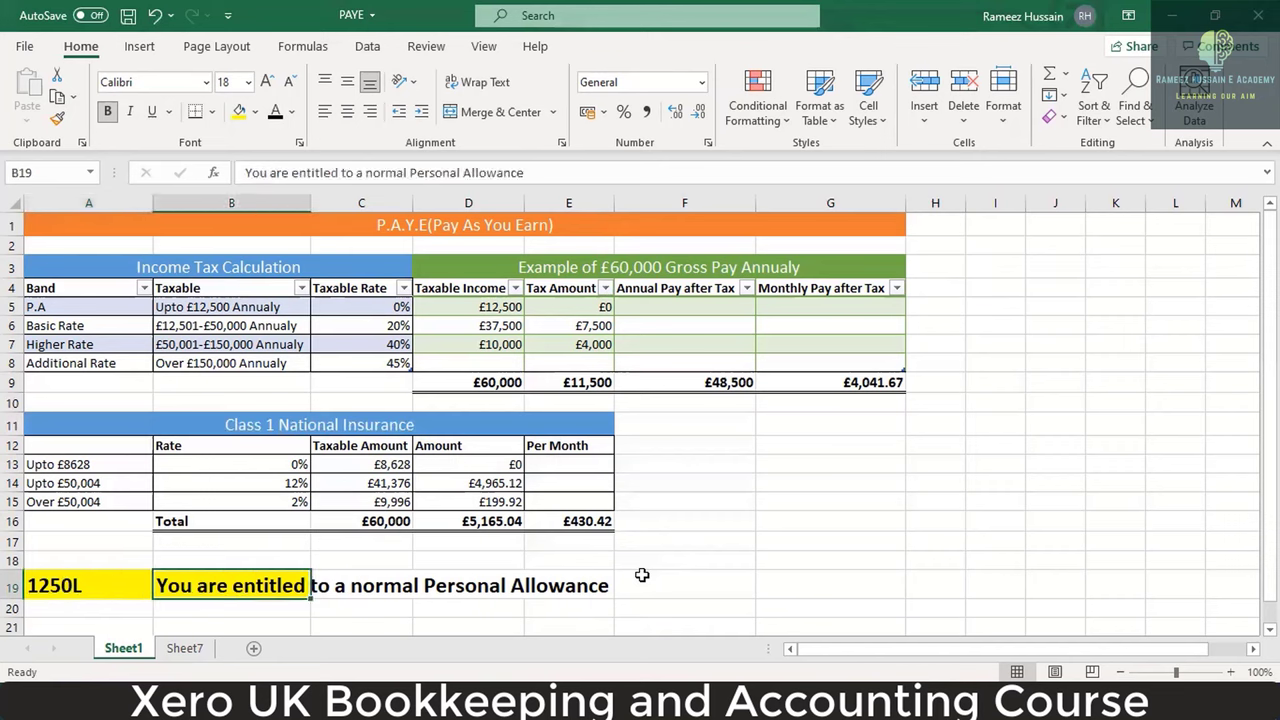
pyautogui.press('Left')
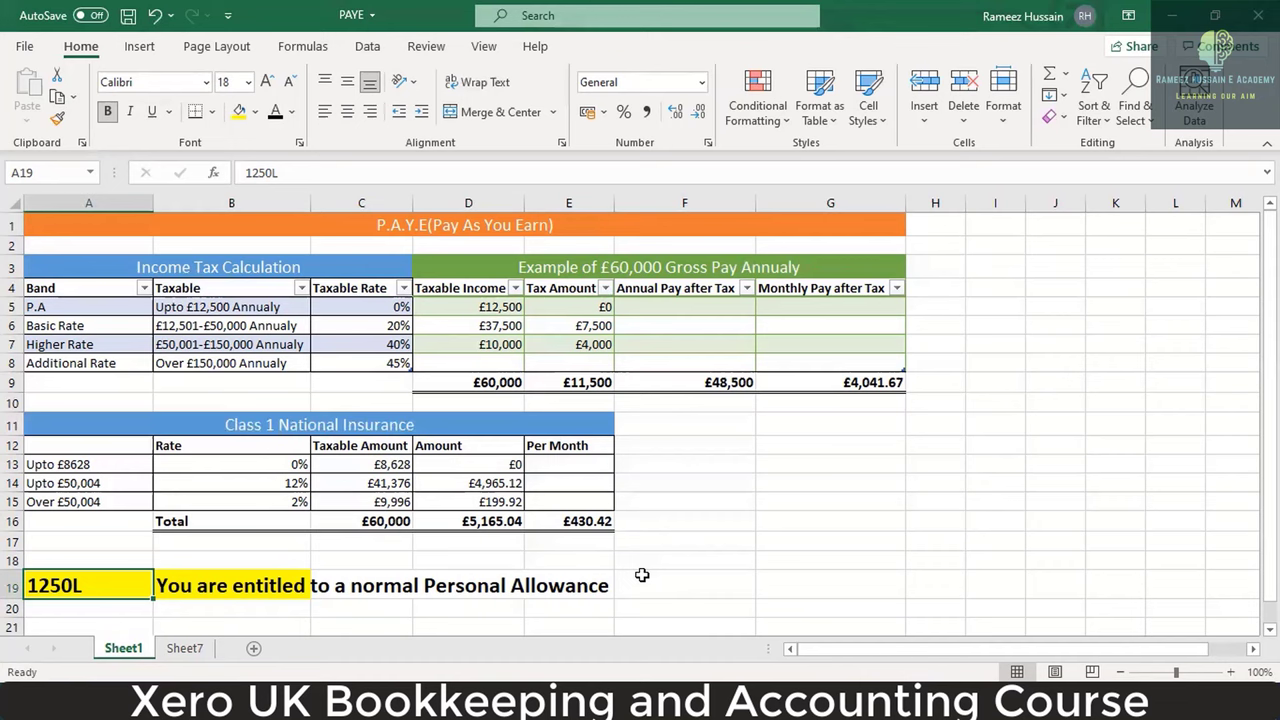
pyautogui.click(52, 326)
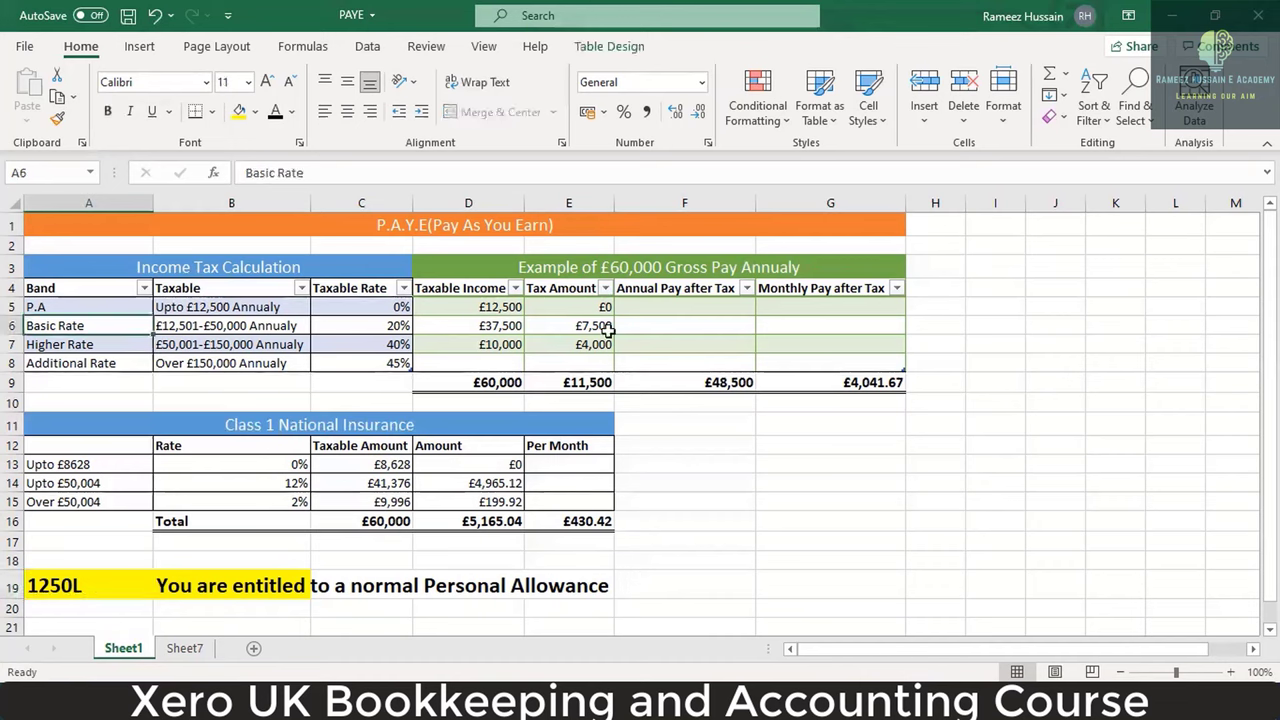
pyautogui.press('Up')
pyautogui.press('Right')
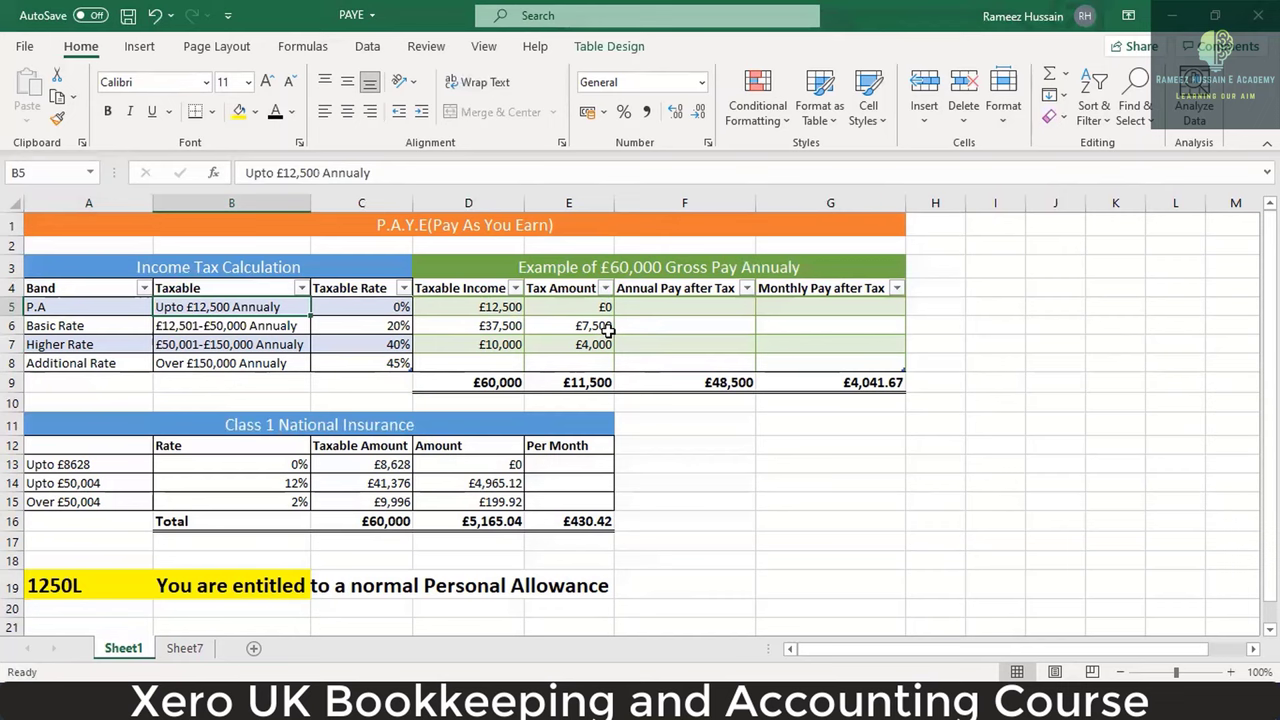
pyautogui.press('Right')
pyautogui.press('Left')
pyautogui.click(127, 589)
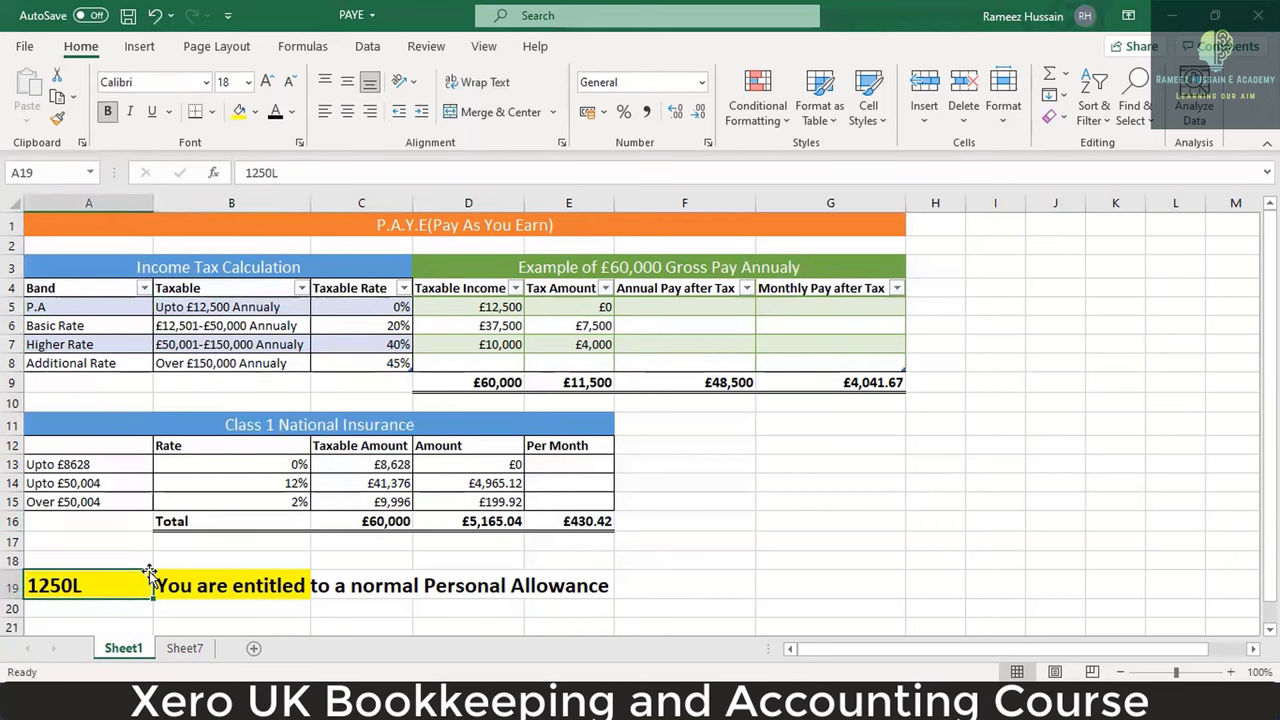
pyautogui.click(113, 330)
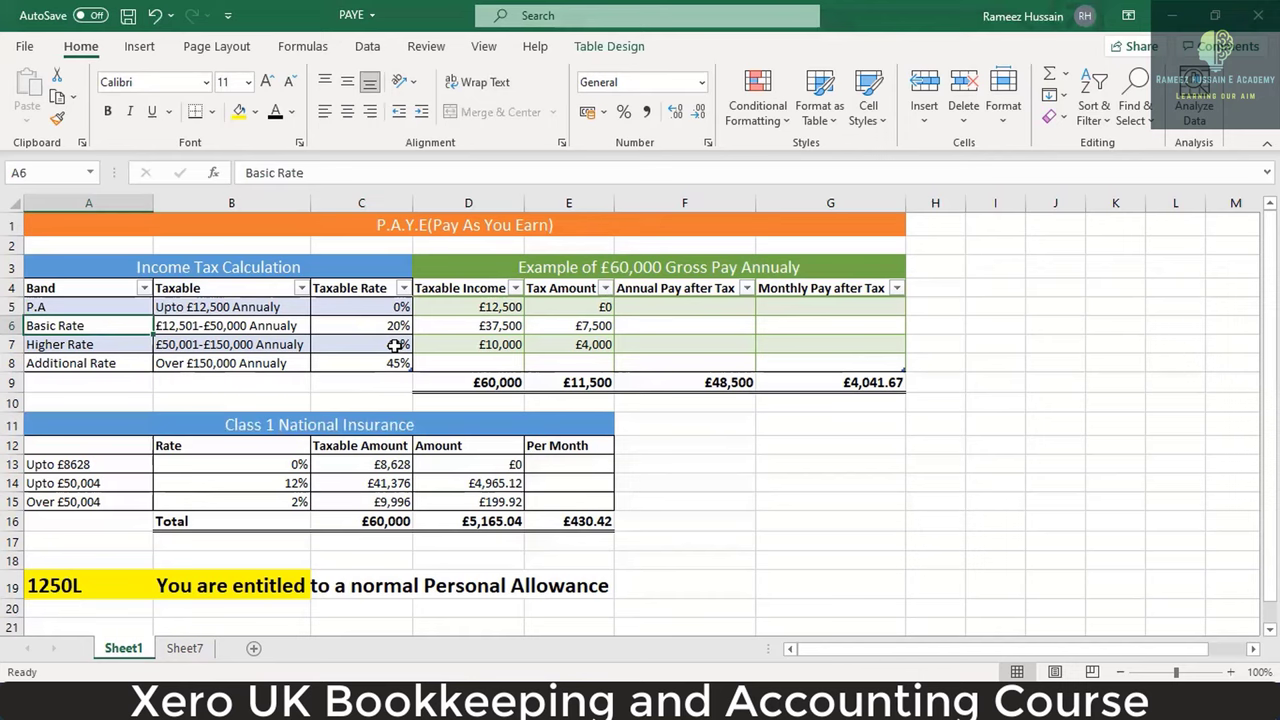
pyautogui.press('Right')
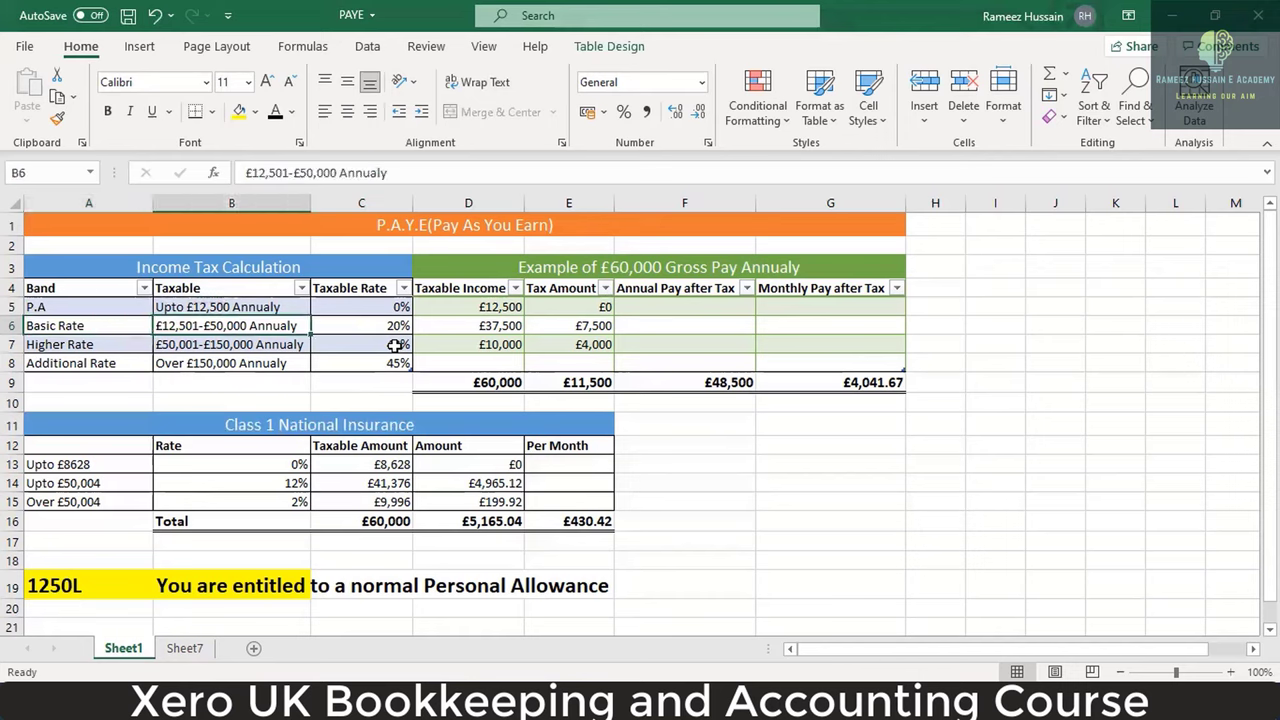
pyautogui.press('Right')
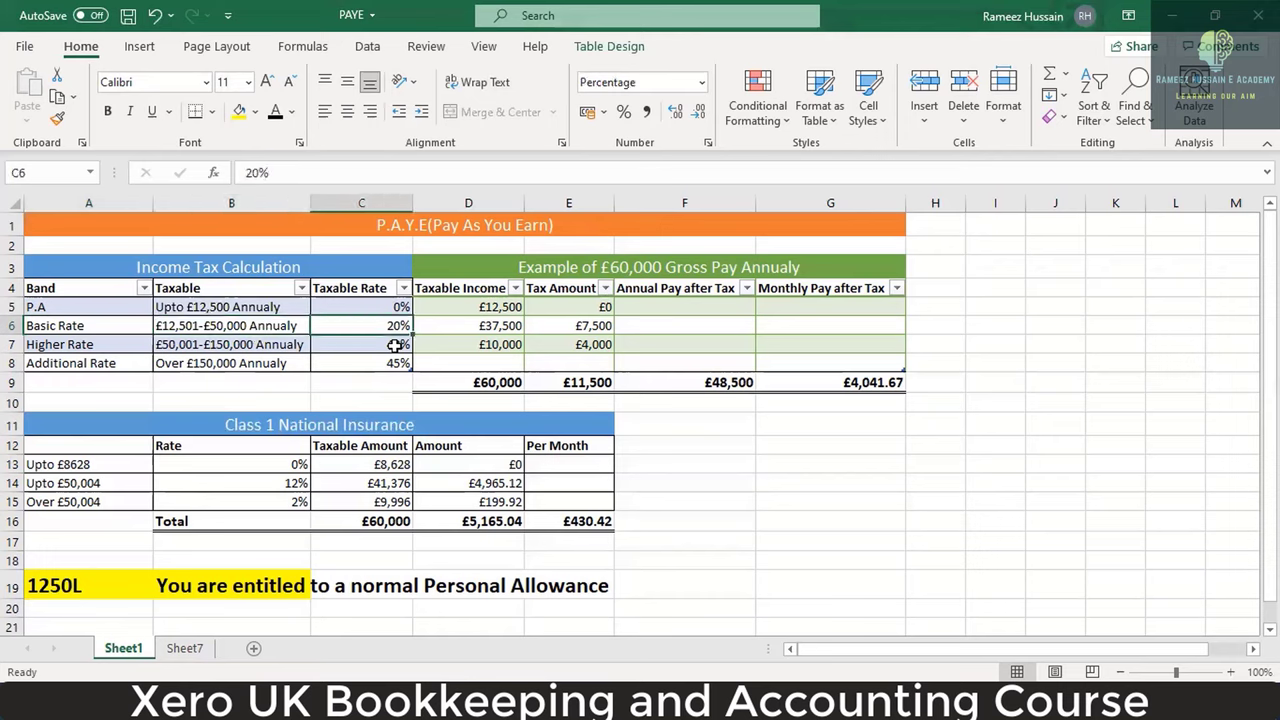
pyautogui.press('Down')
pyautogui.press('Left')
pyautogui.press('Left')
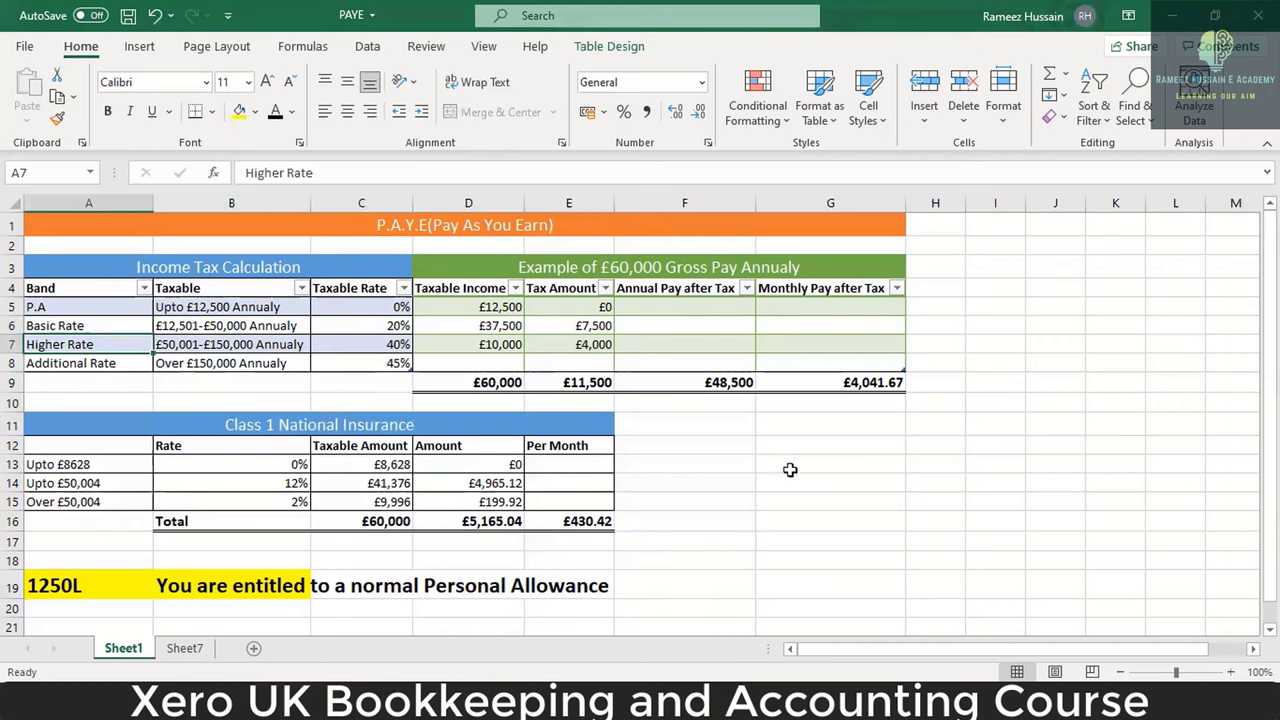
pyautogui.press('Right')
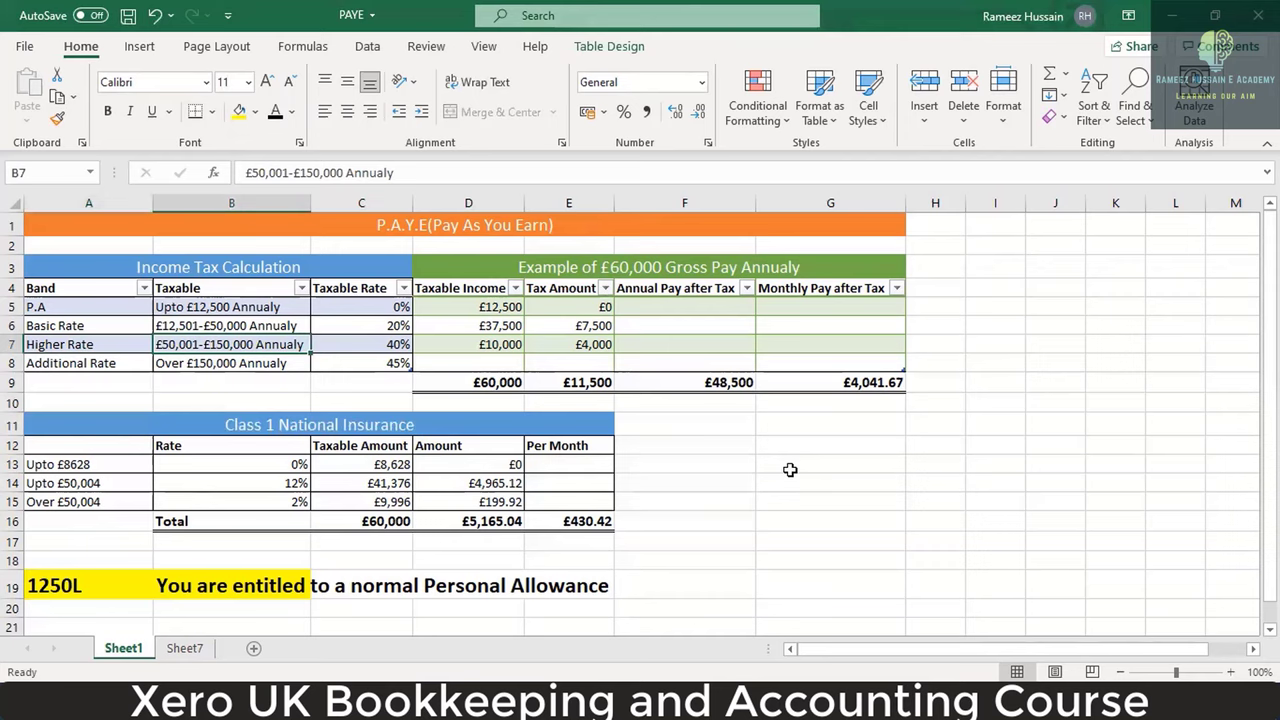
pyautogui.press('Right')
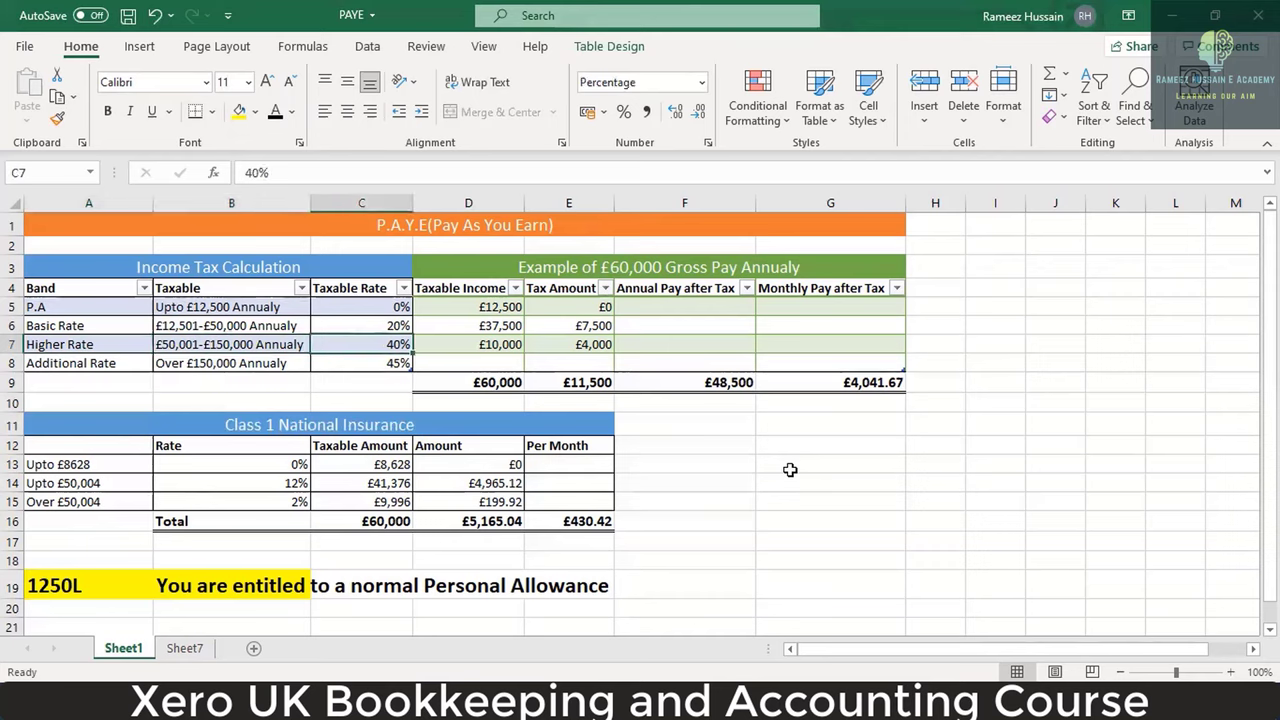
pyautogui.press('Down')
pyautogui.press('Left')
pyautogui.press('Left')
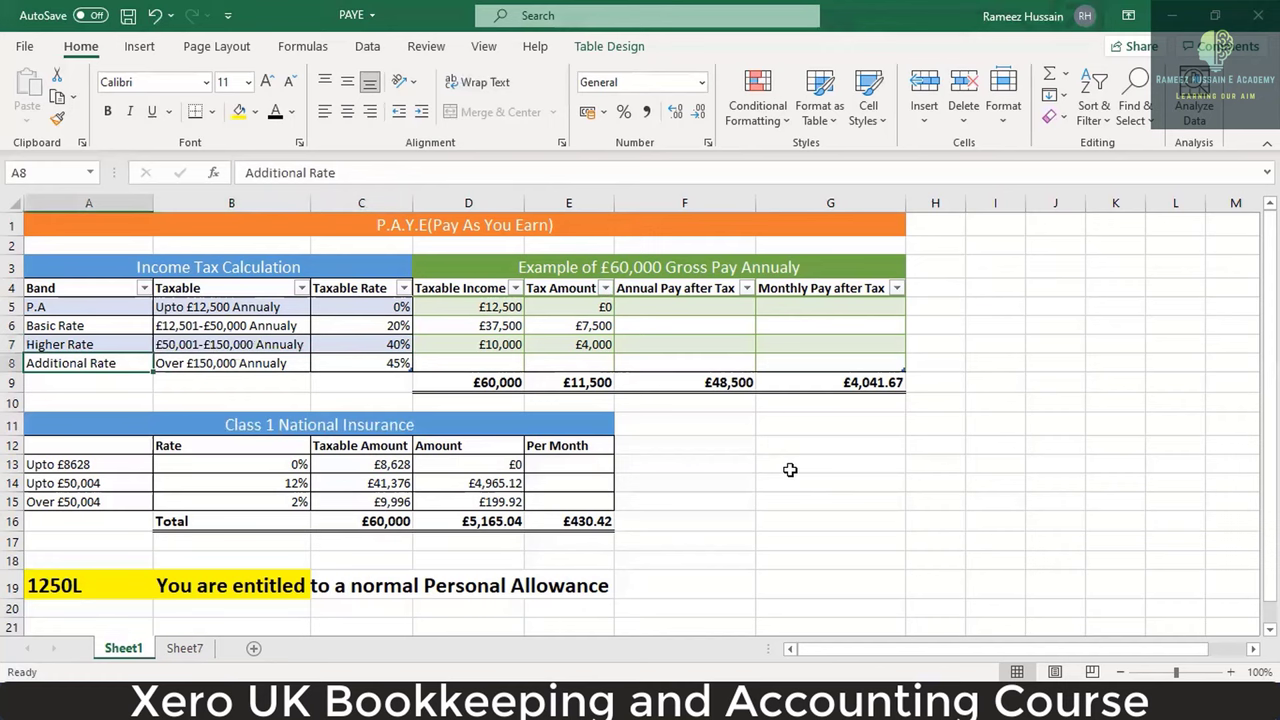
pyautogui.press('Right')
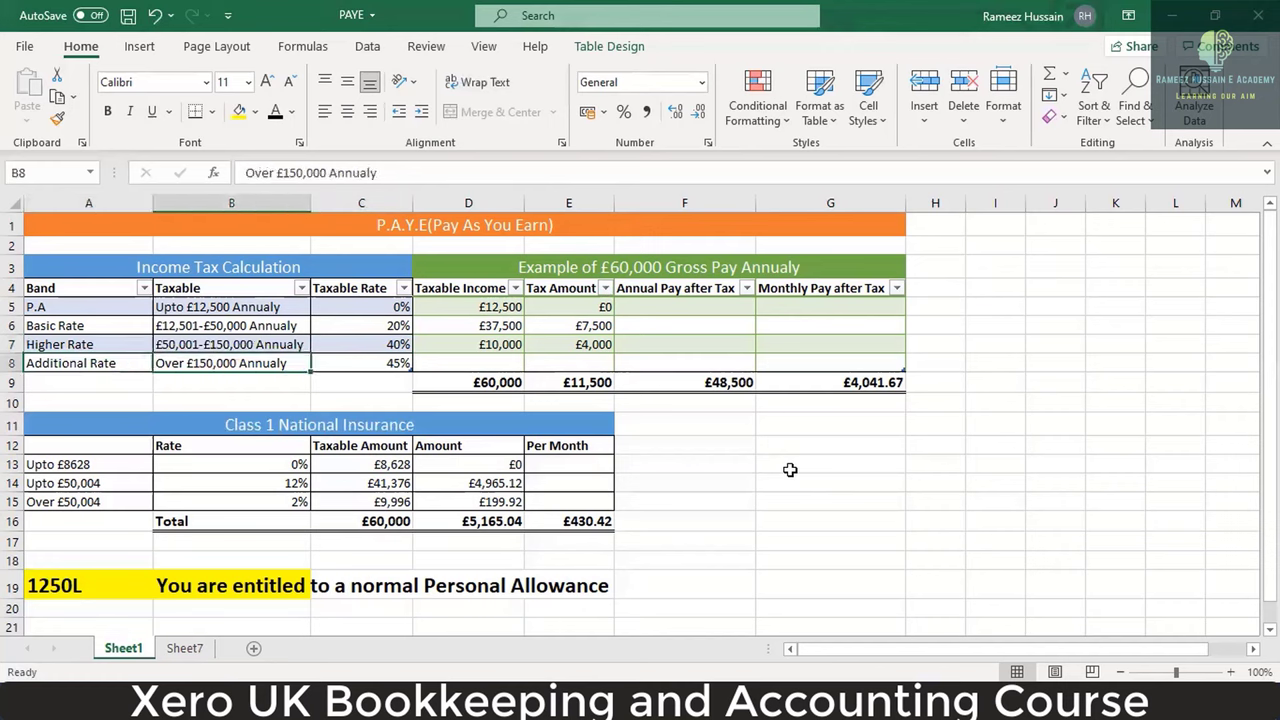
pyautogui.press('Right')
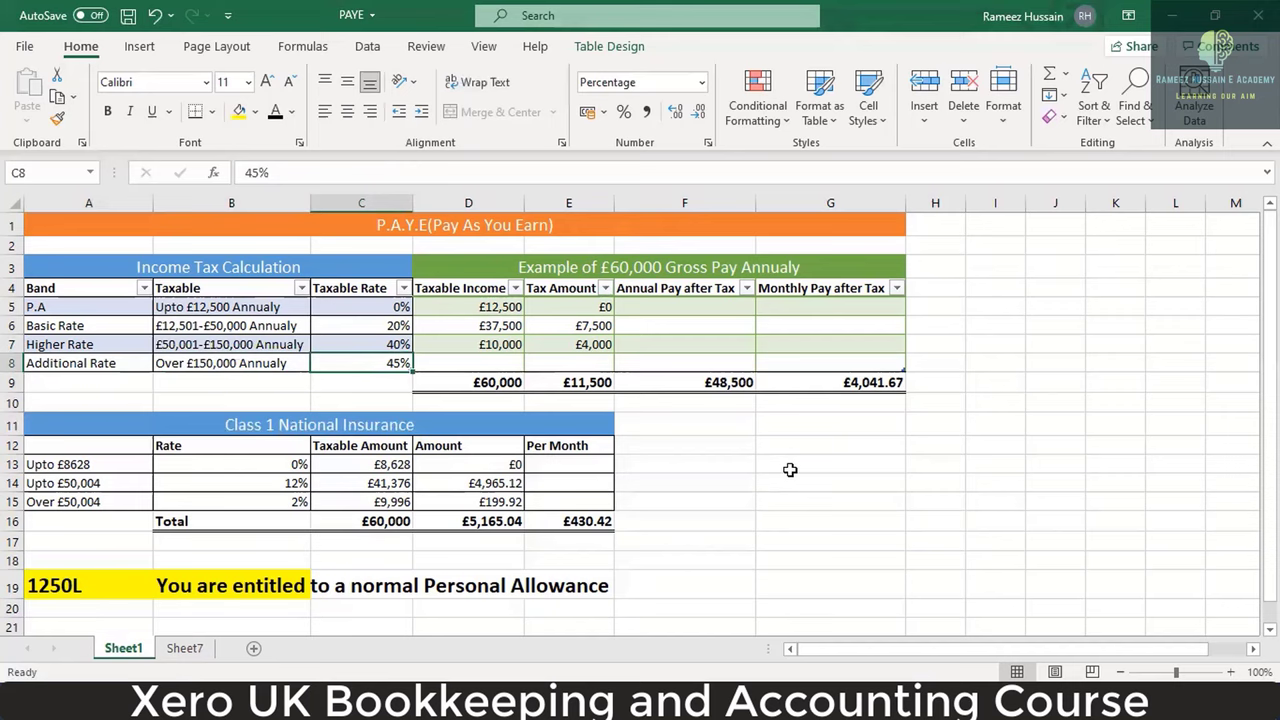
pyautogui.click(700, 268)
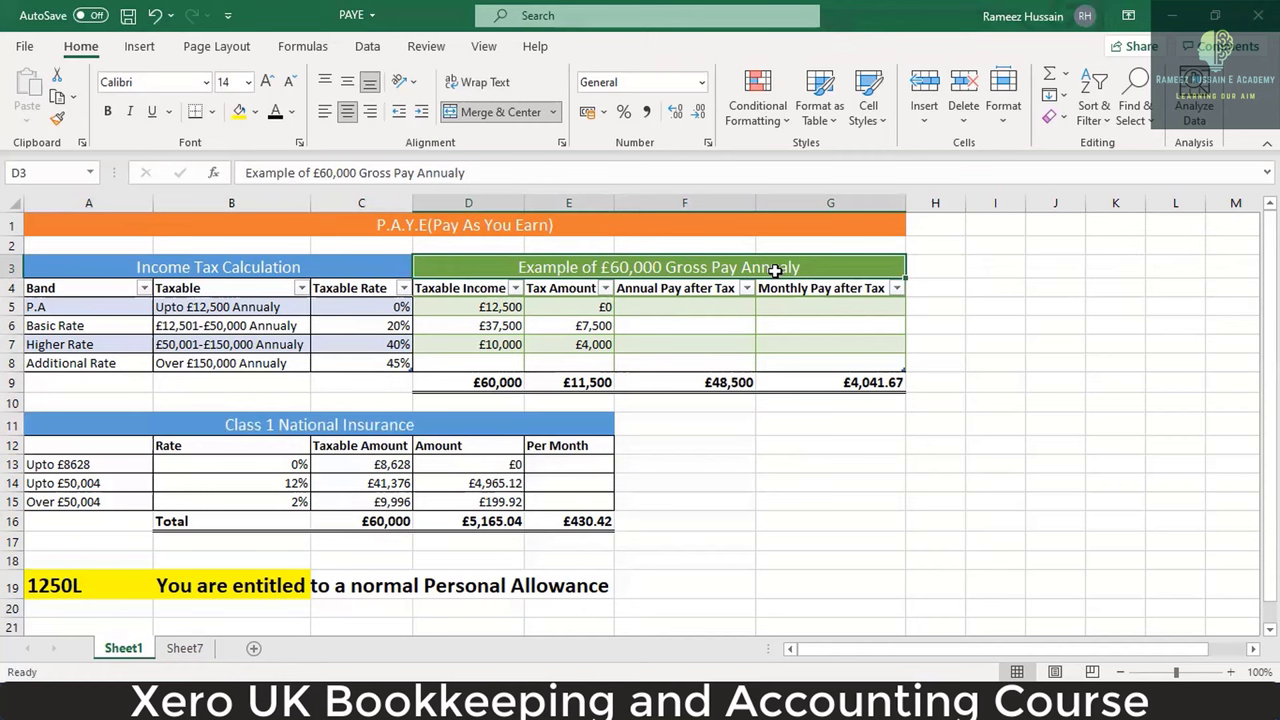
pyautogui.click(469, 306)
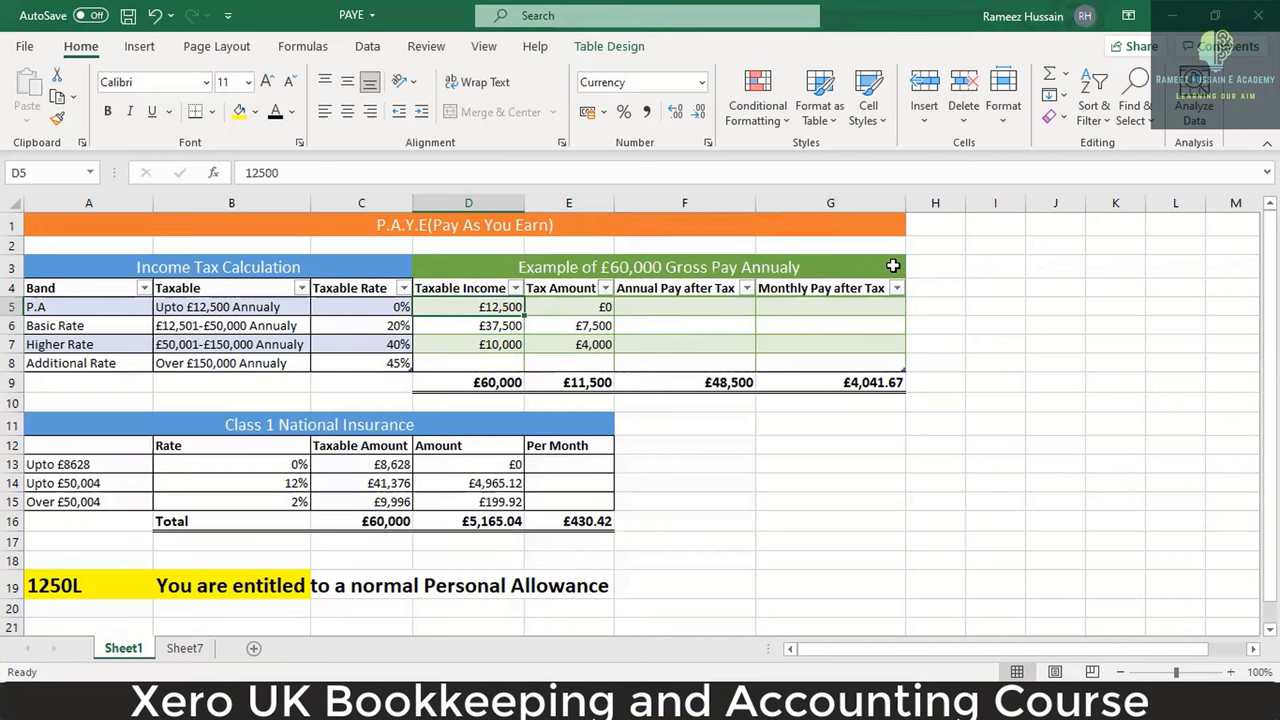
pyautogui.click(665, 268)
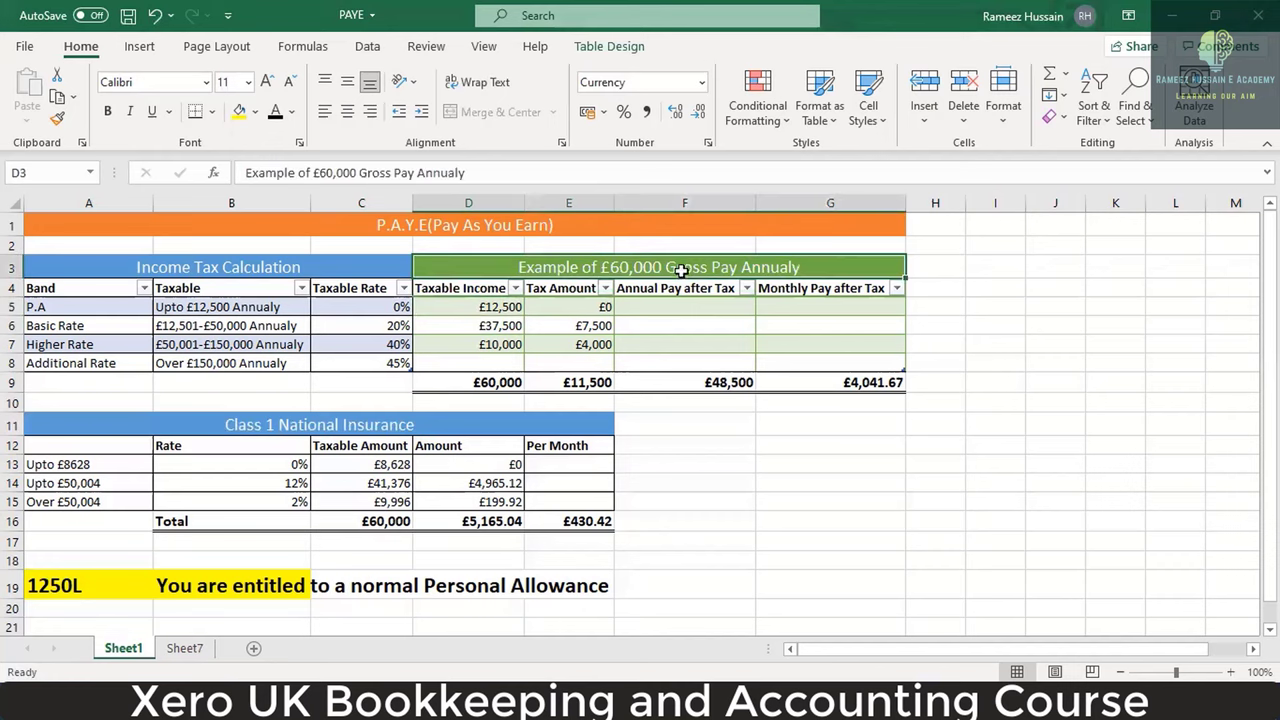
pyautogui.click(494, 313)
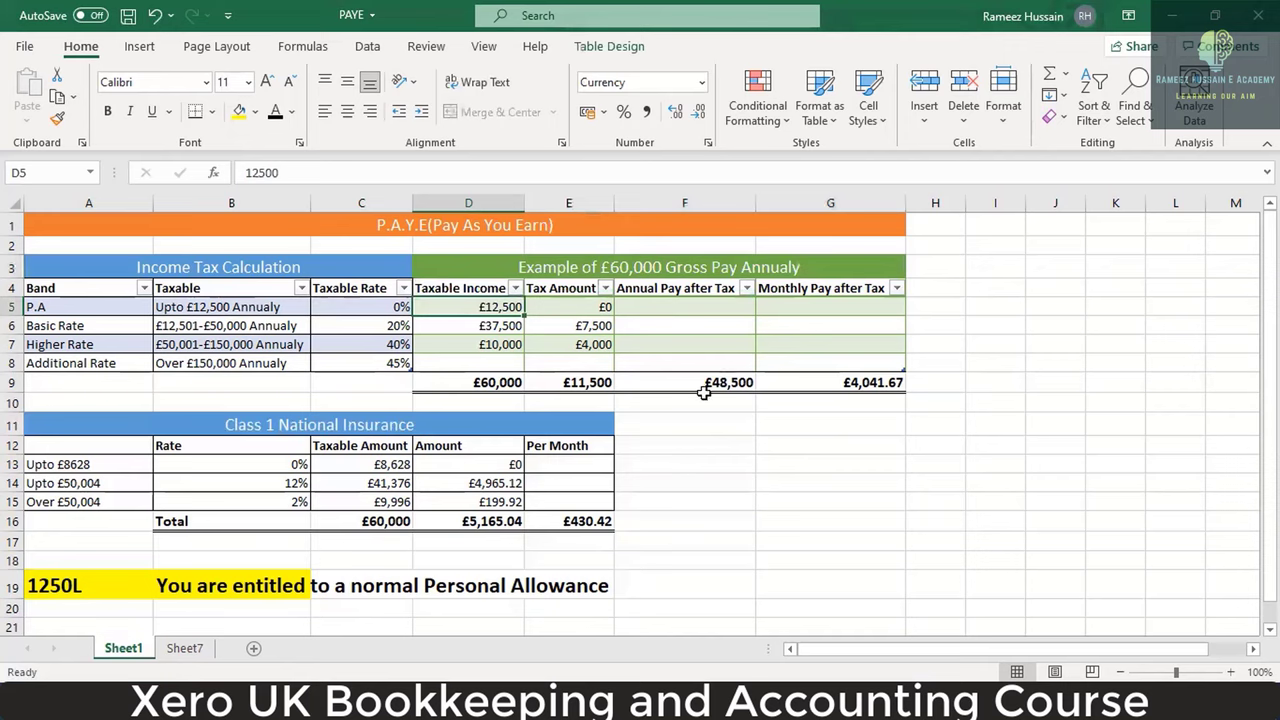
pyautogui.press('Left')
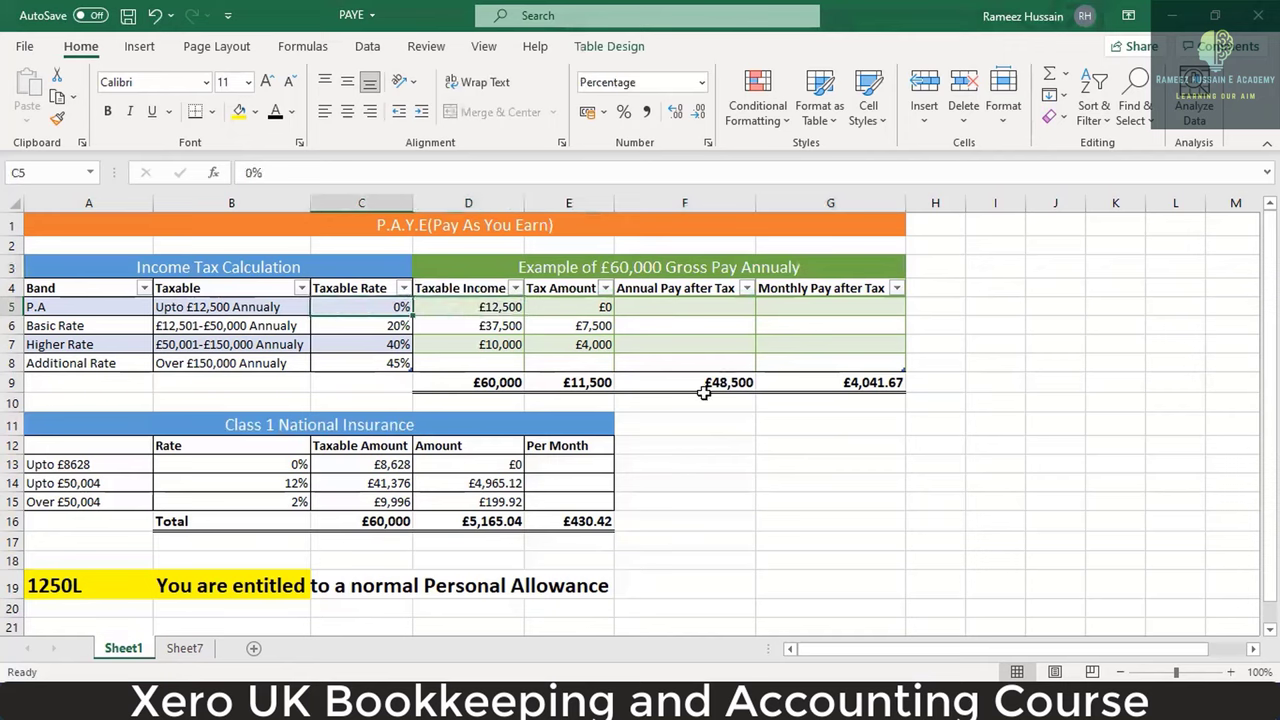
pyautogui.press('Right')
pyautogui.press('Right')
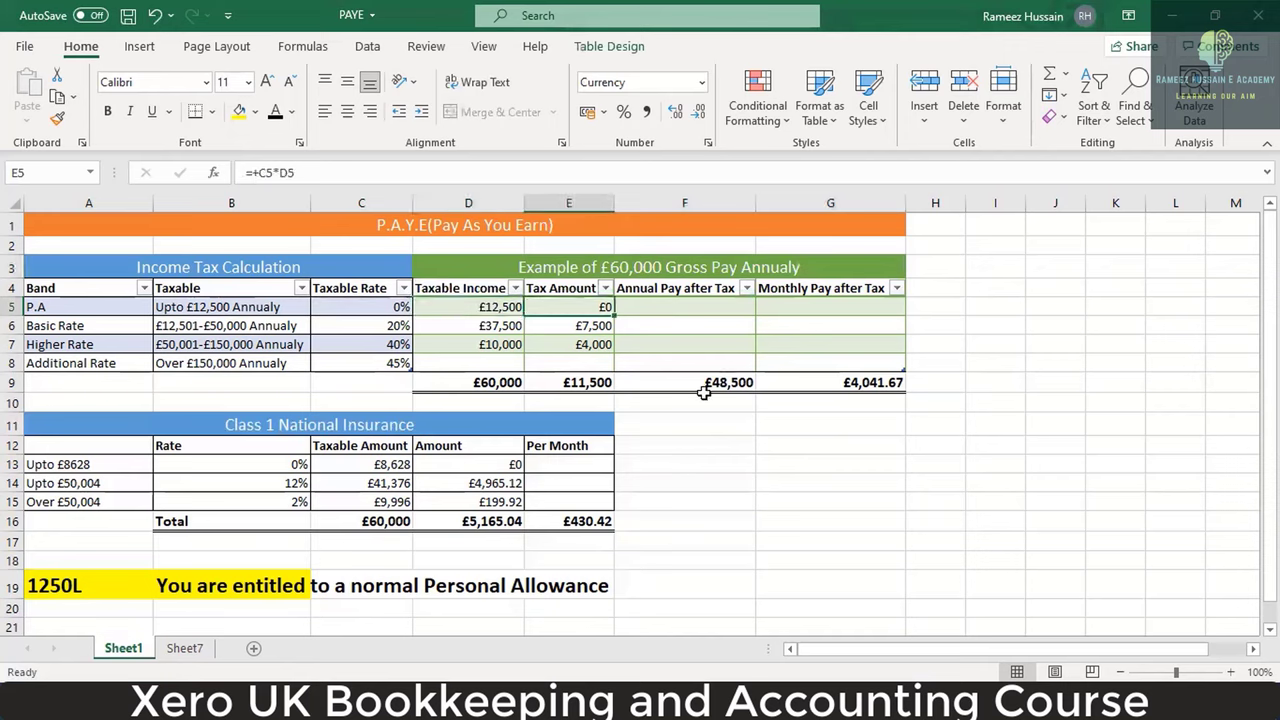
pyautogui.press('Left')
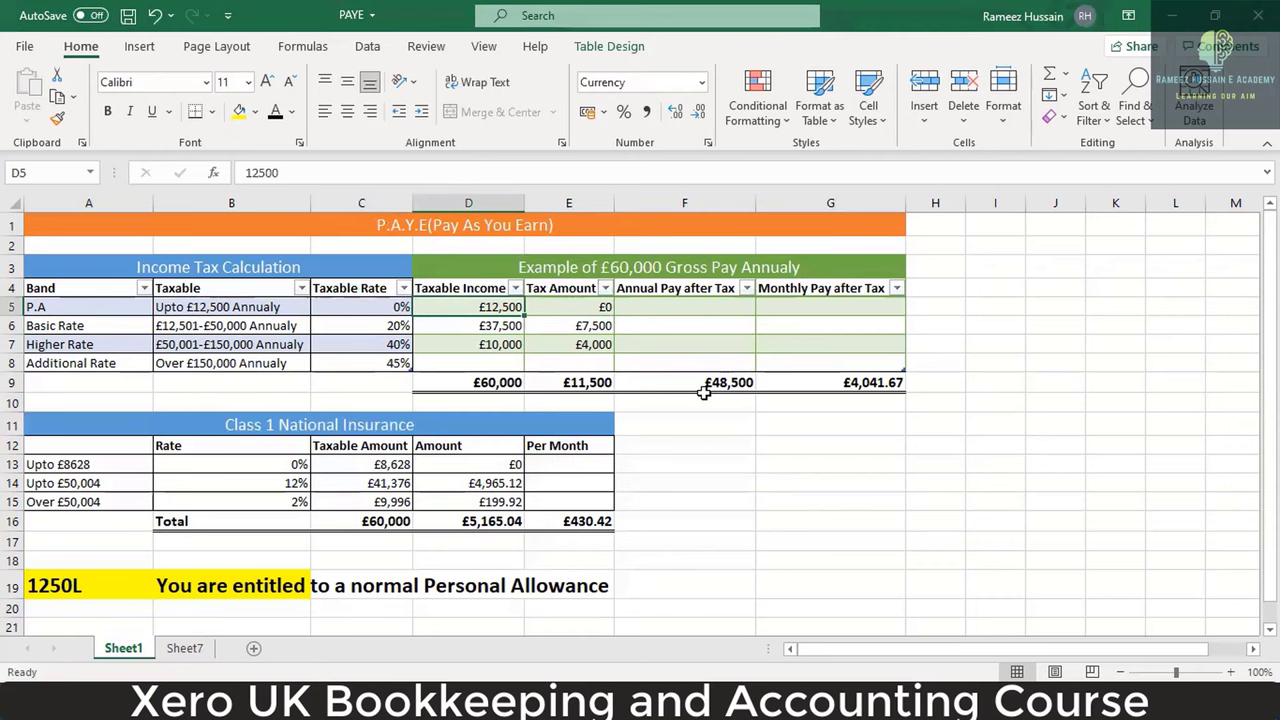
pyautogui.press('Down')
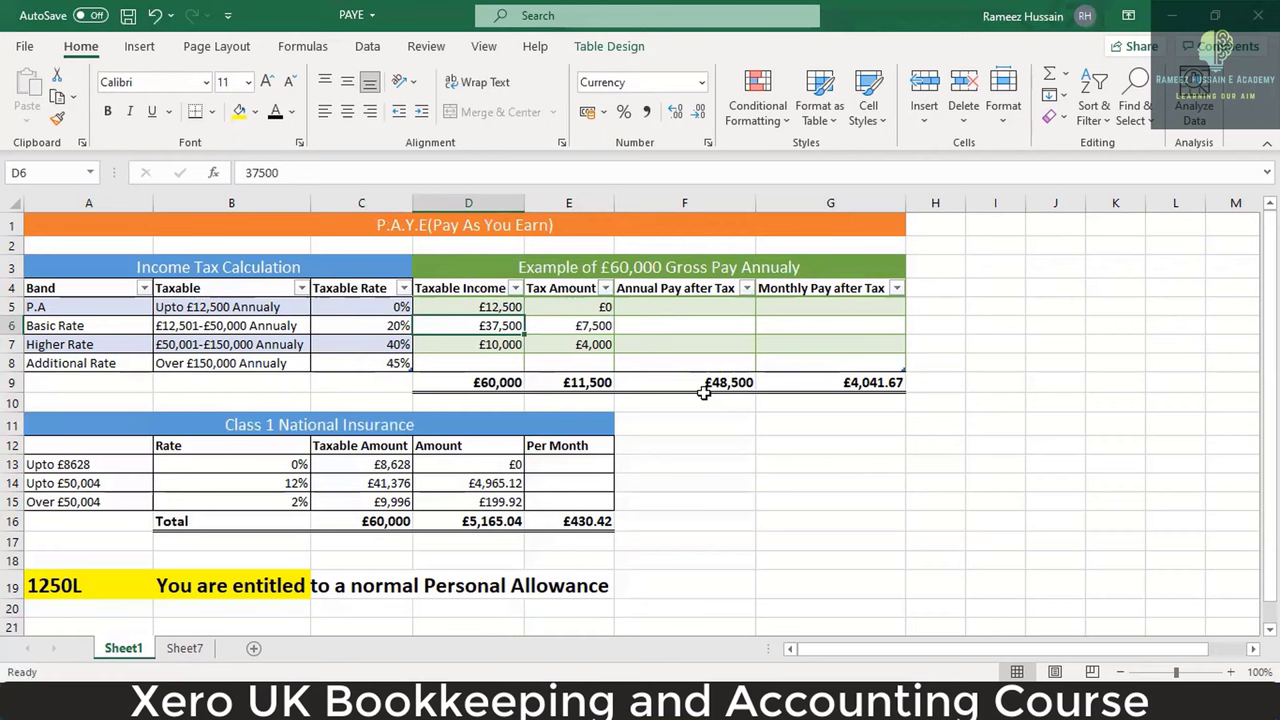
pyautogui.press('Left')
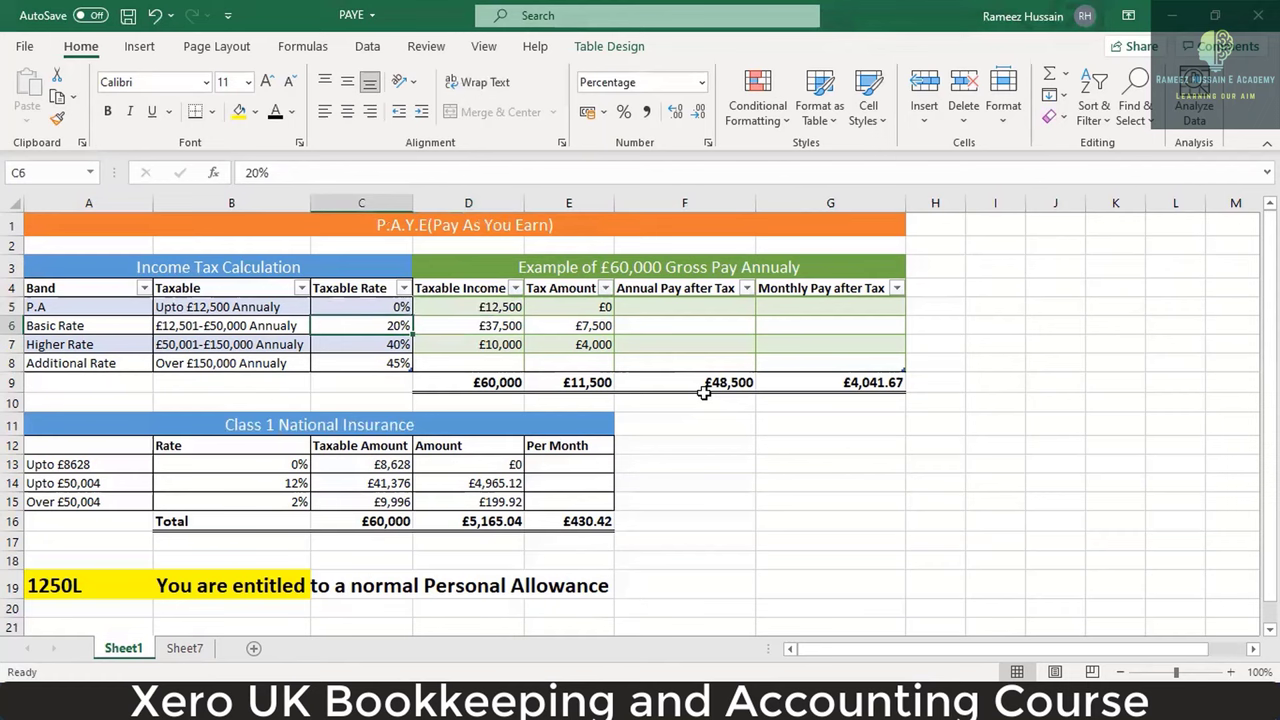
pyautogui.press('Right')
pyautogui.press('Right')
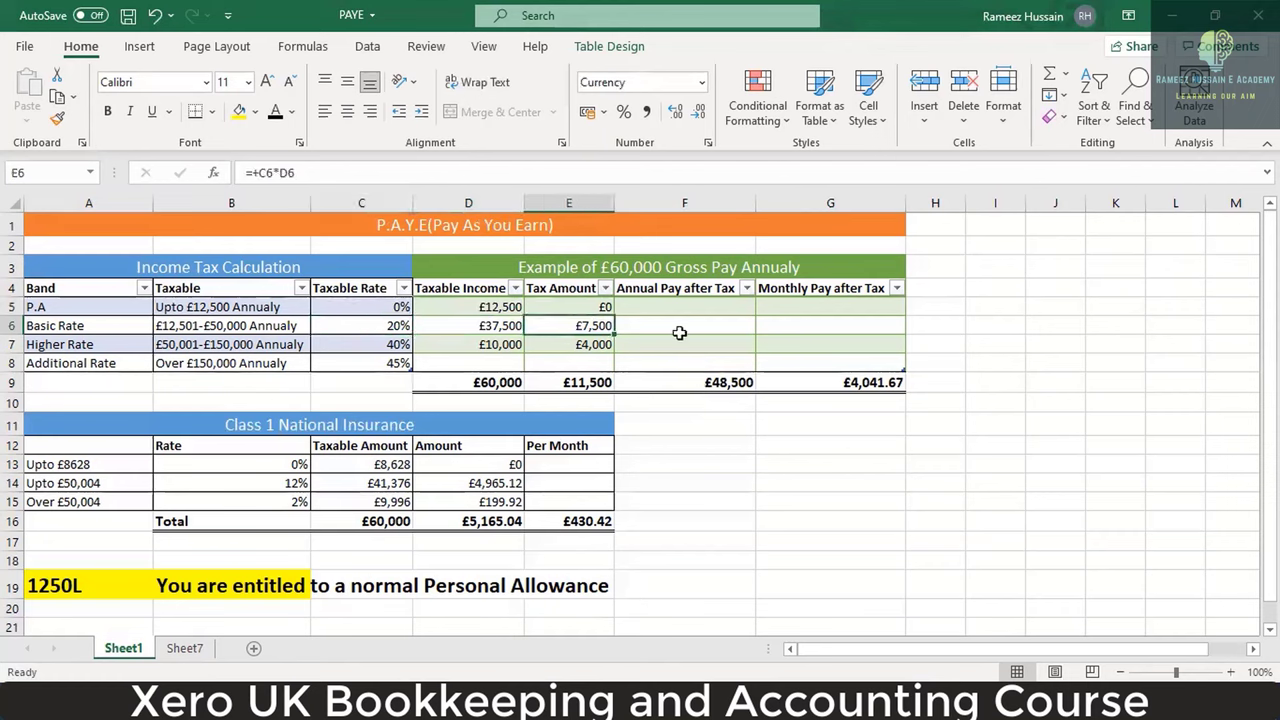
pyautogui.press('Left')
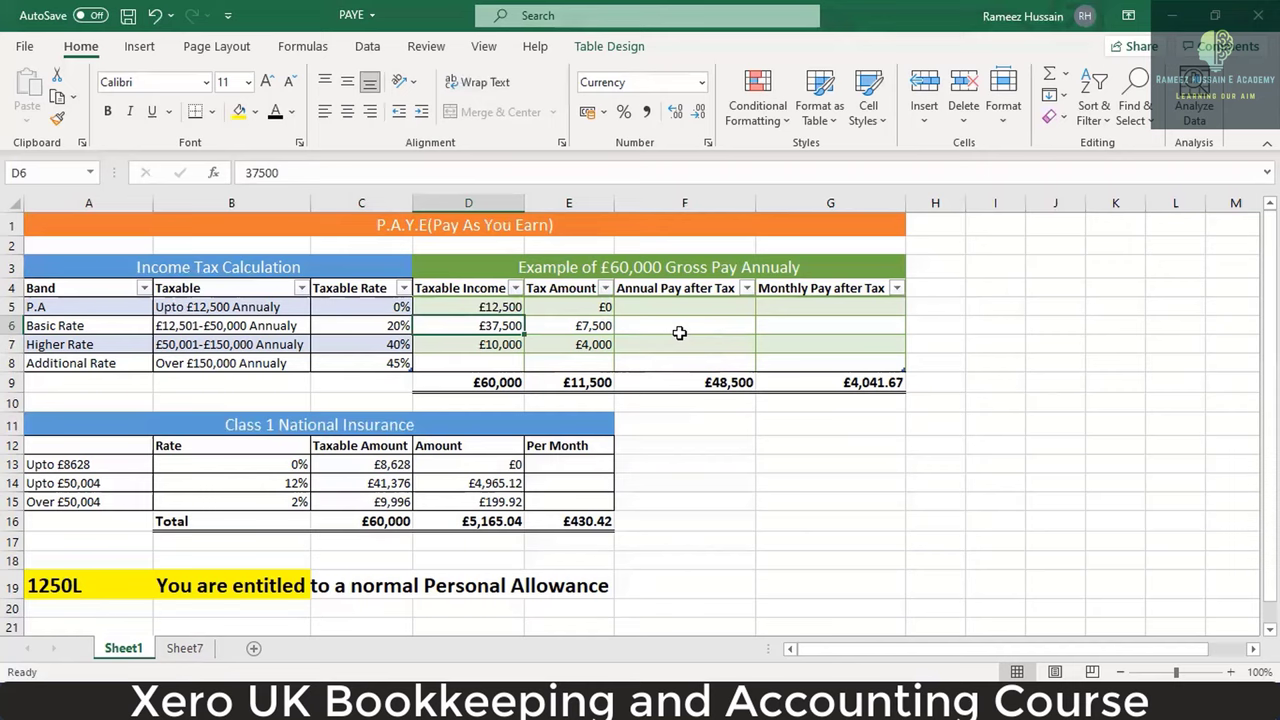
pyautogui.press('Right')
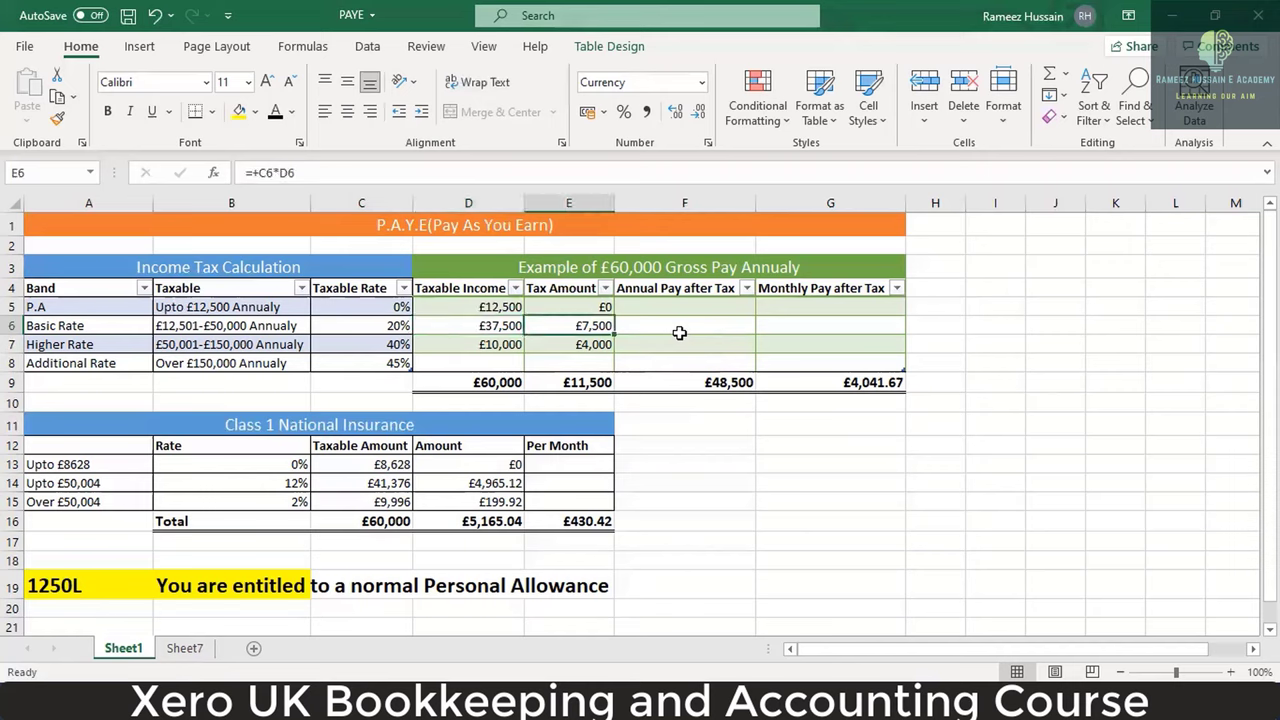
pyautogui.press('Down')
pyautogui.press('Left')
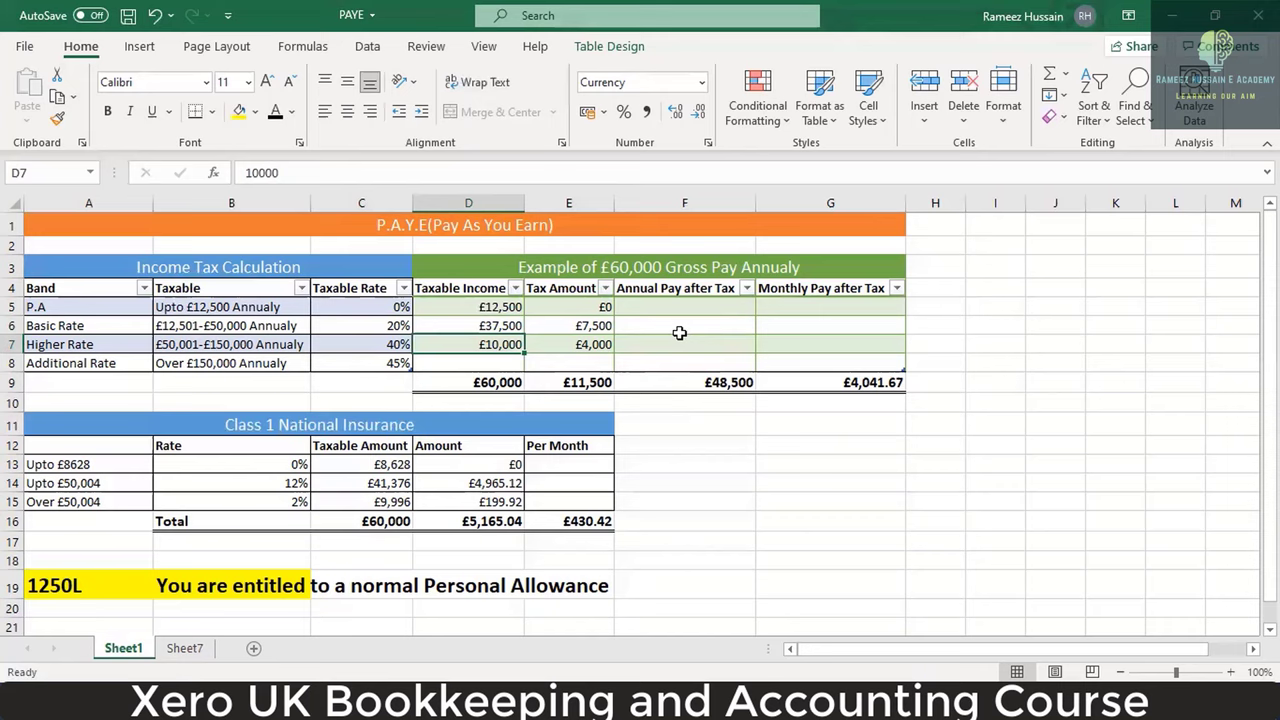
pyautogui.press('Left')
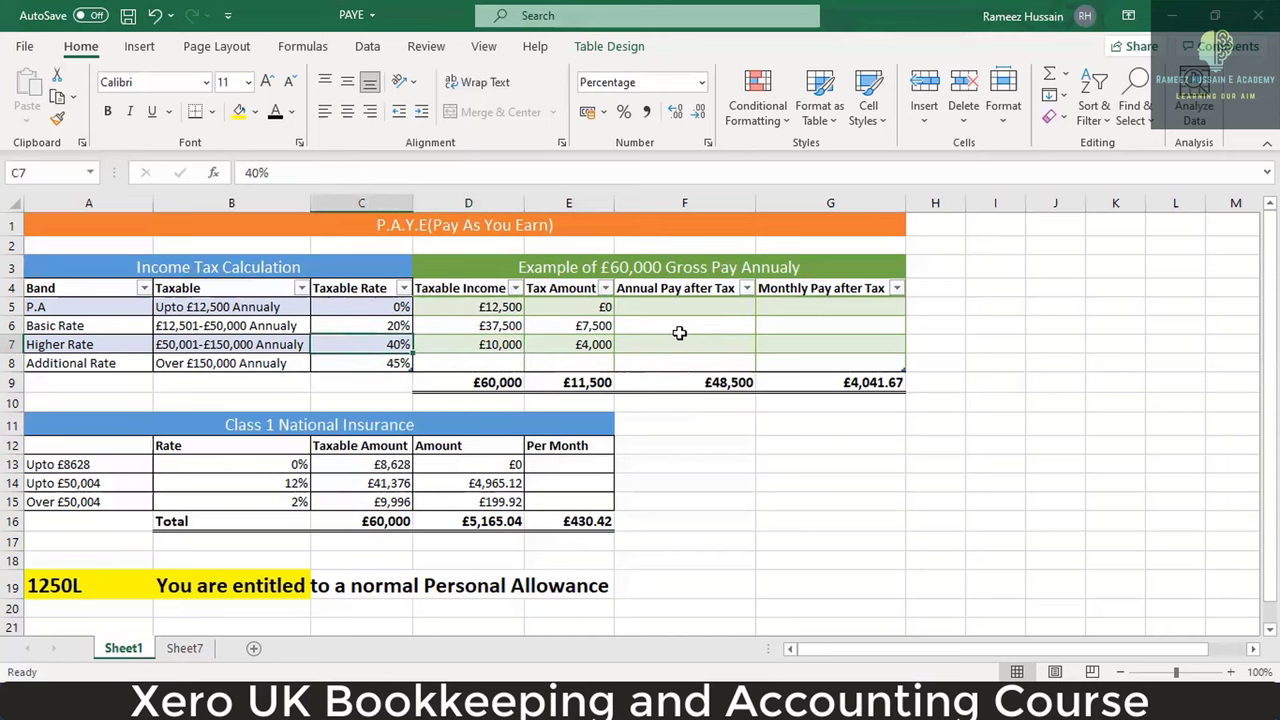
pyautogui.press('Right')
pyautogui.press('Right')
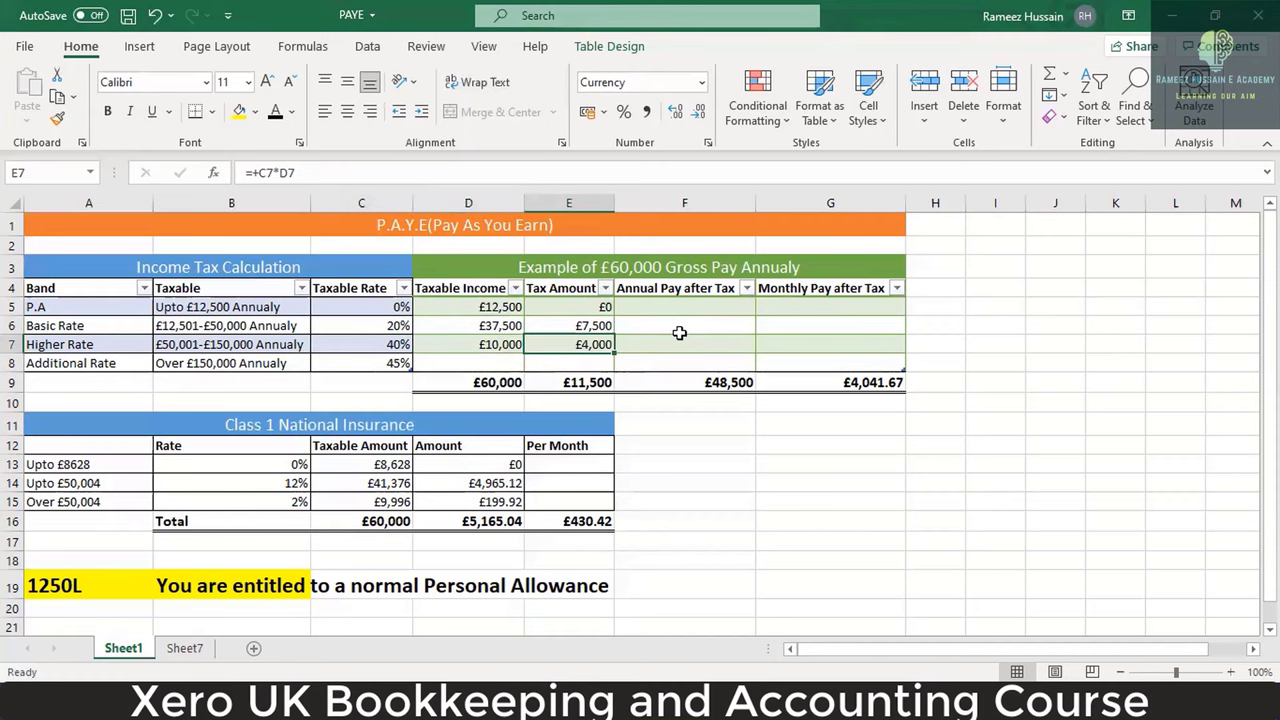
pyautogui.press('Down')
pyautogui.press('Down')
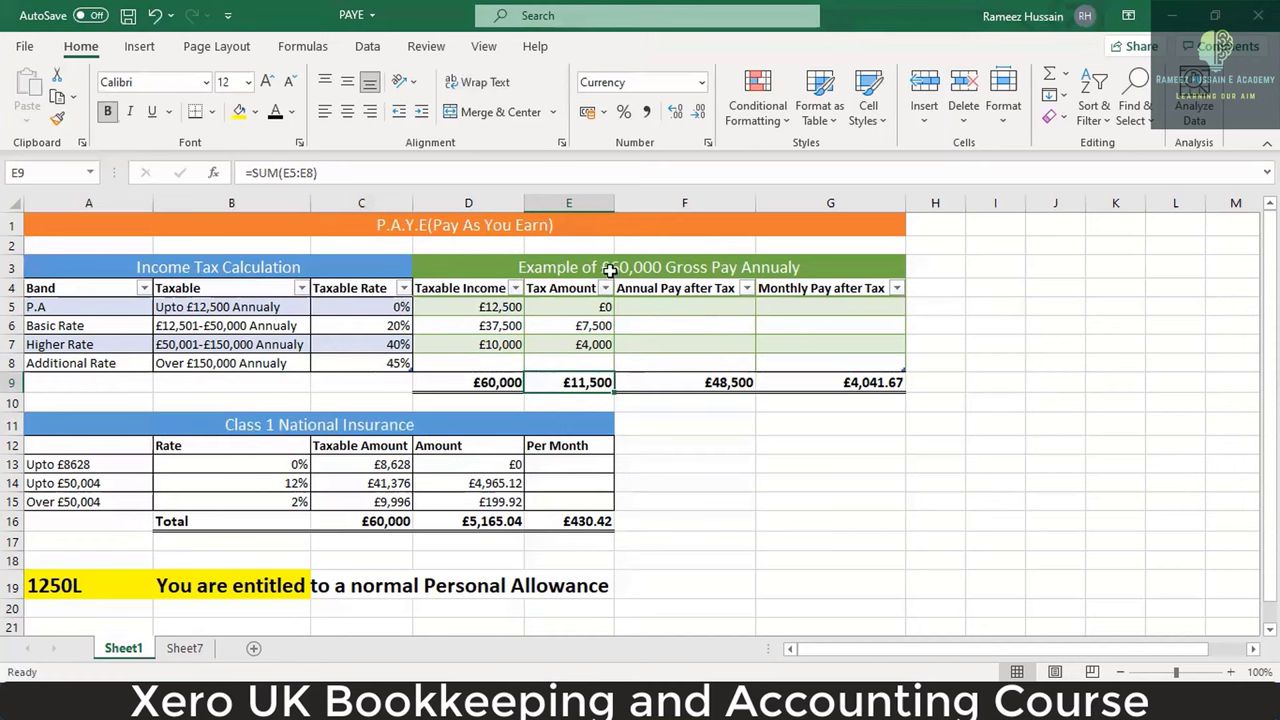
pyautogui.click(708, 388)
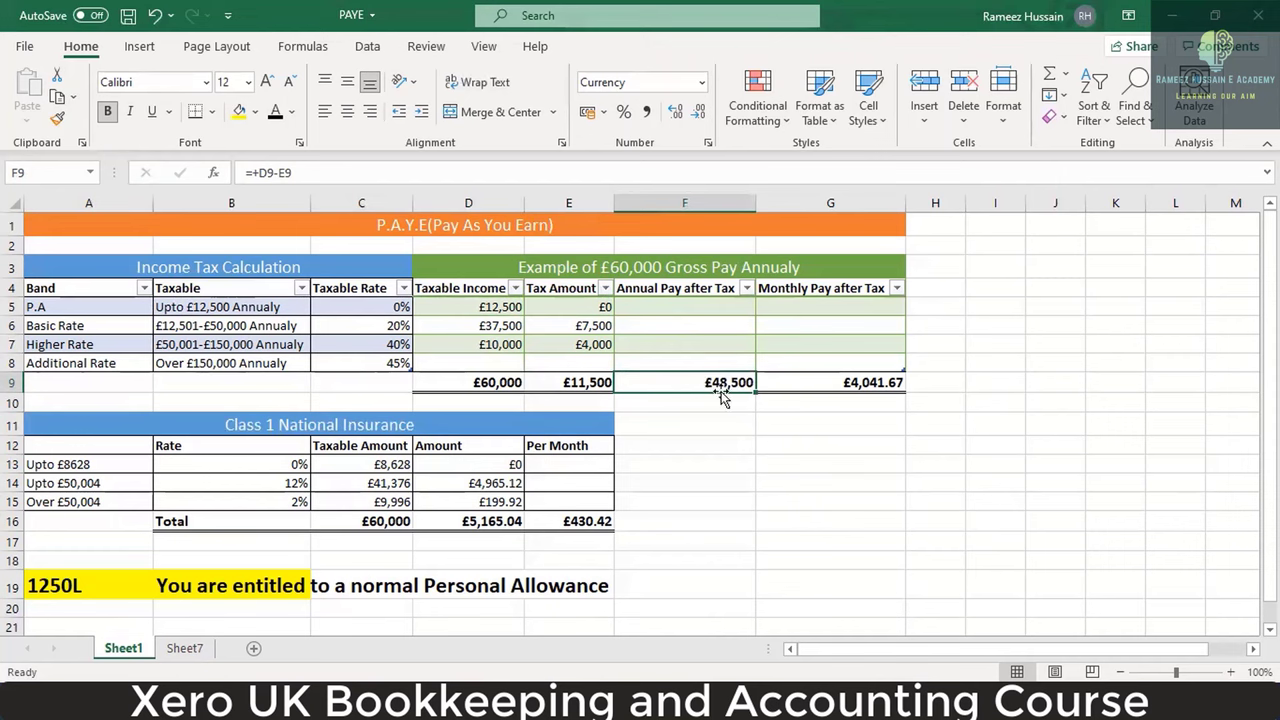
pyautogui.doubleClick(720, 385)
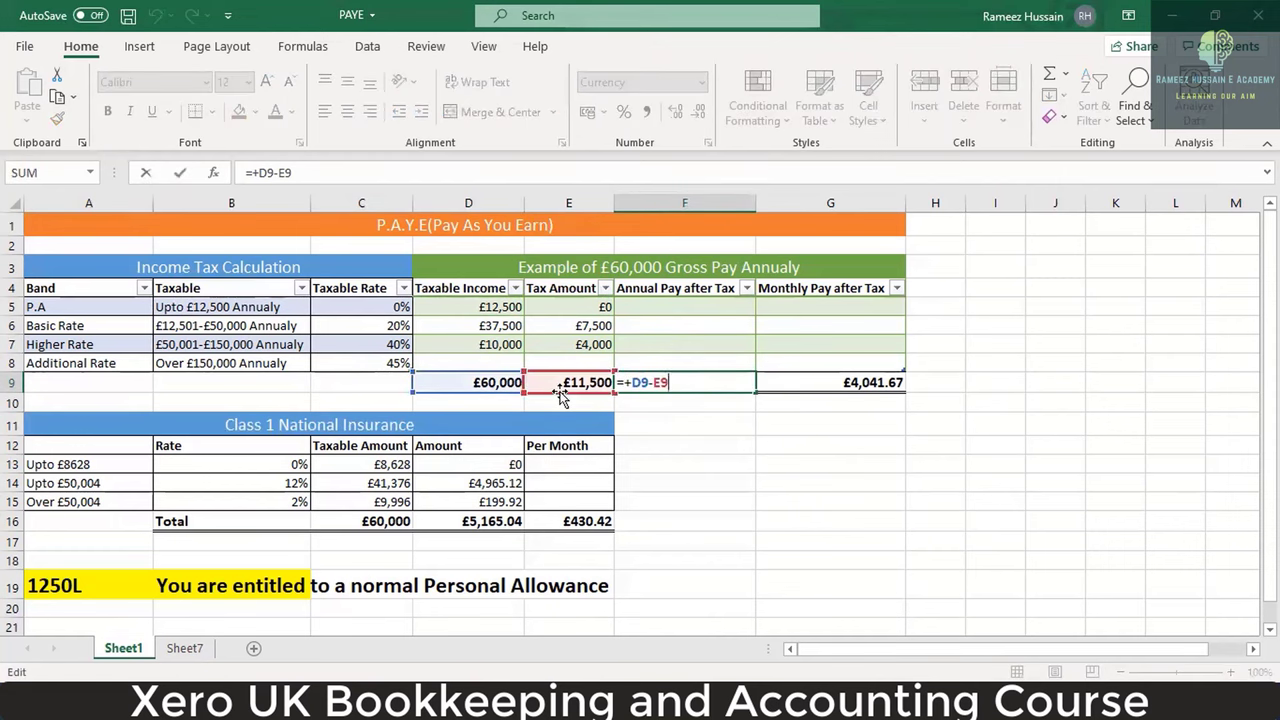
pyautogui.press('Return')
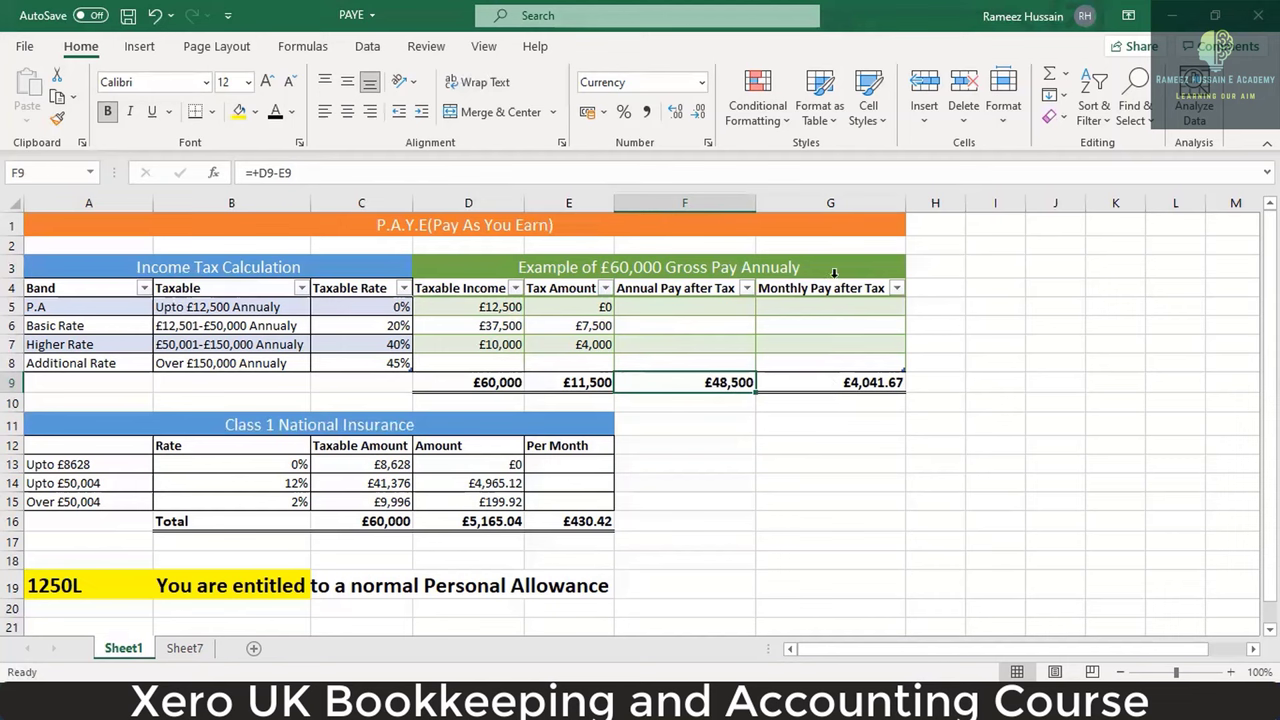
pyautogui.doubleClick(831, 385)
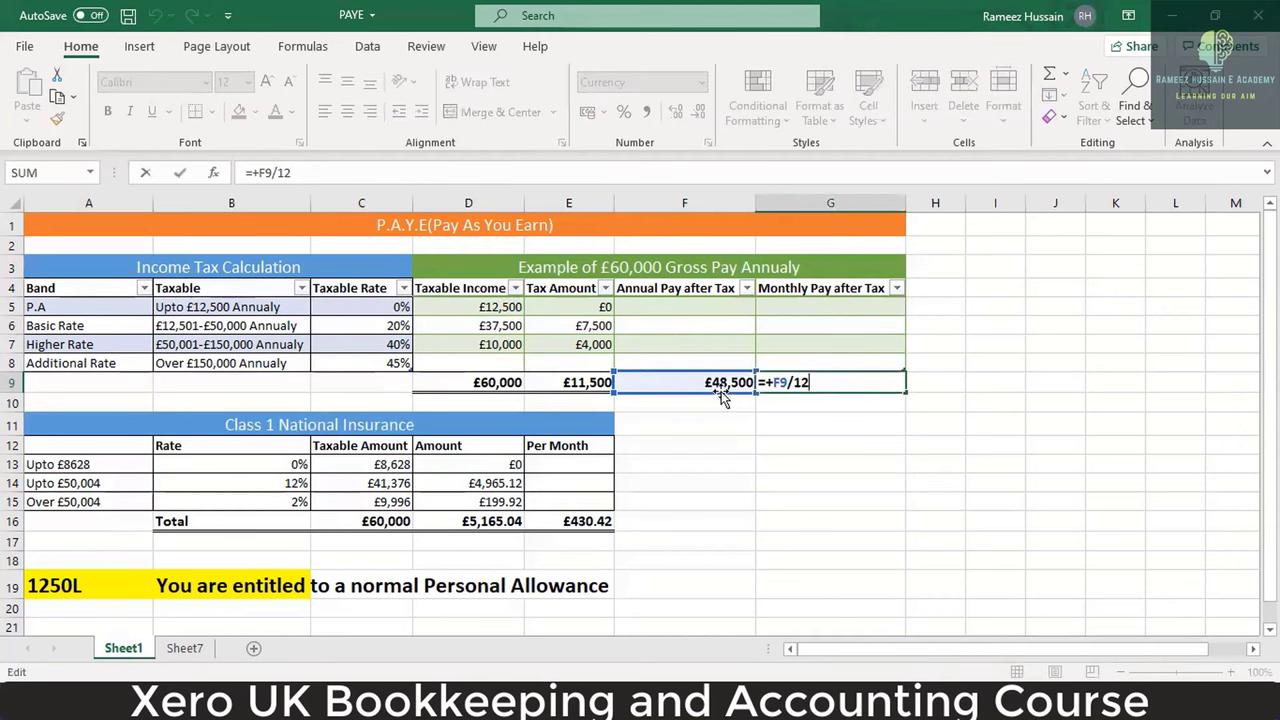
pyautogui.press('Return')
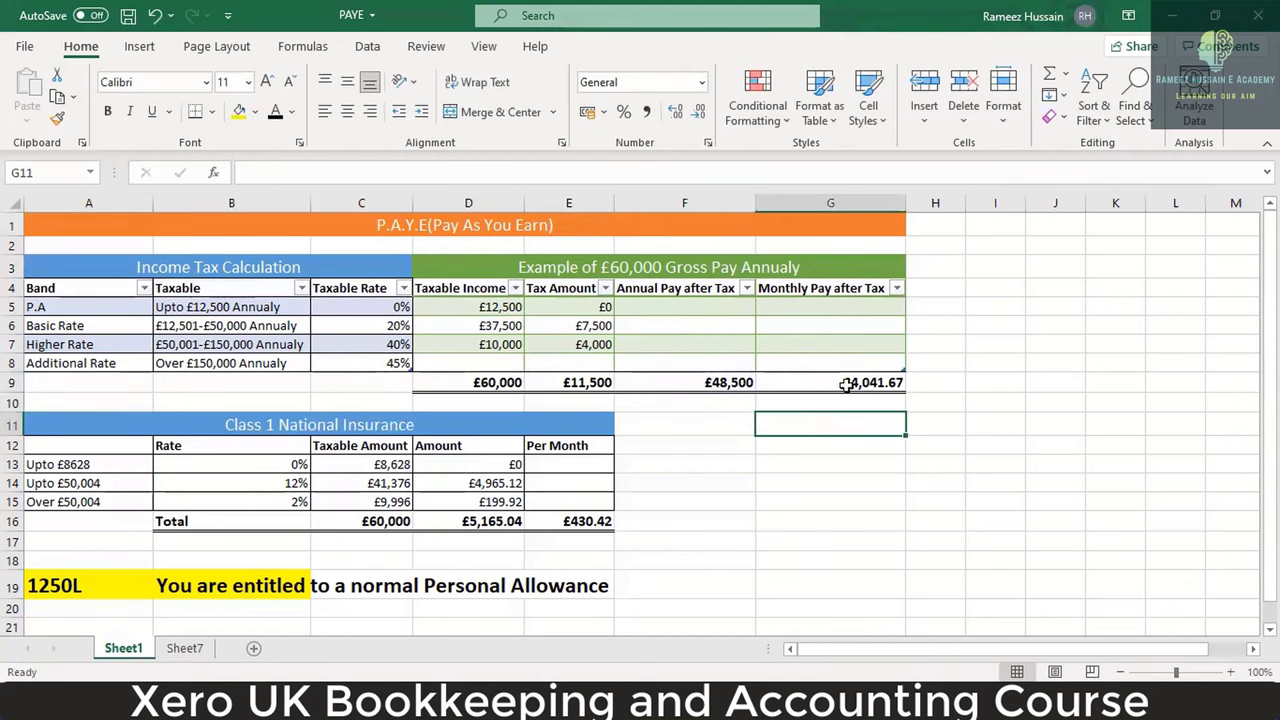
pyautogui.click(843, 388)
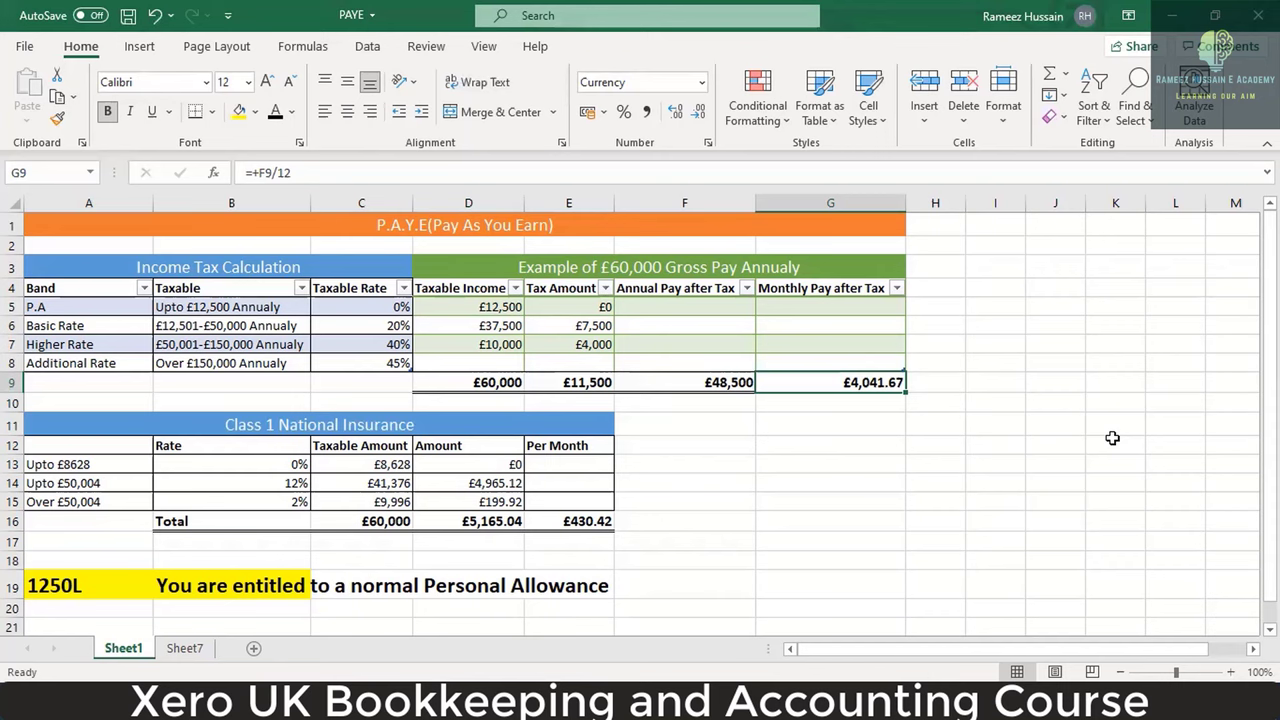
pyautogui.moveTo(278, 262); pyautogui.dragTo(271, 363)
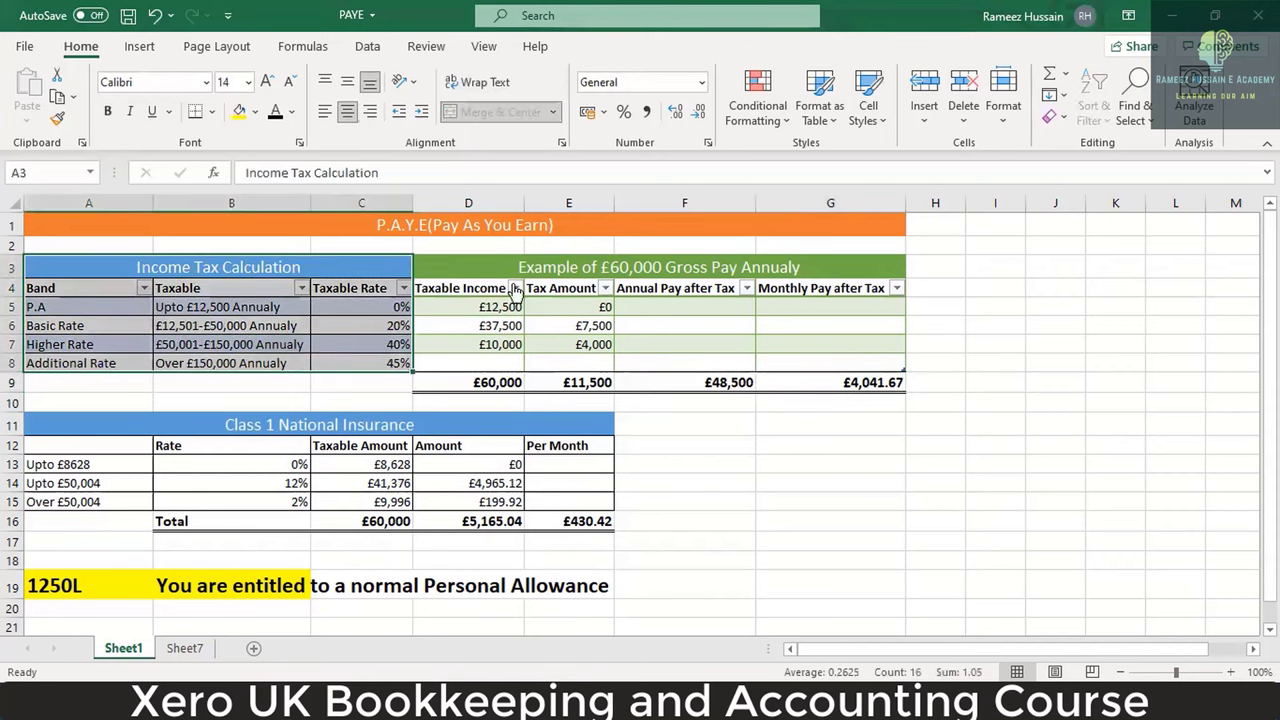
pyautogui.moveTo(520, 266); pyautogui.dragTo(523, 380)
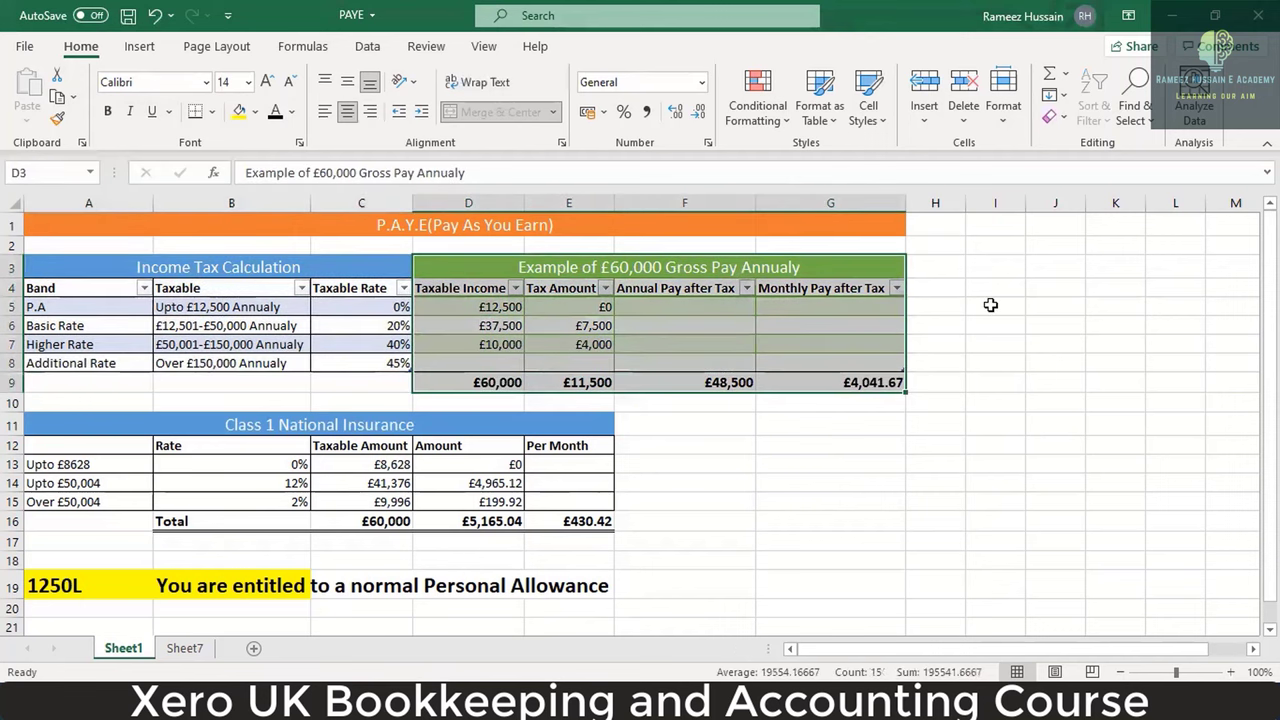
pyautogui.click(960, 340)
pyautogui.click(868, 386)
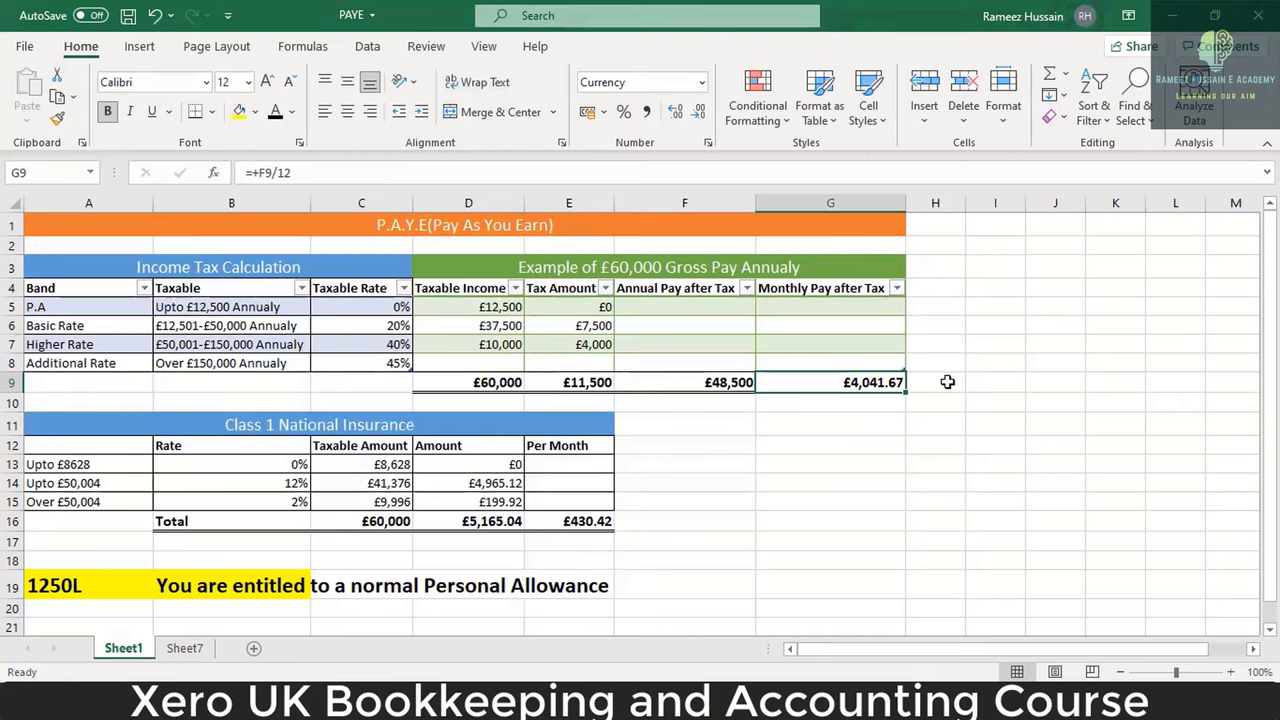
pyautogui.click(684, 424)
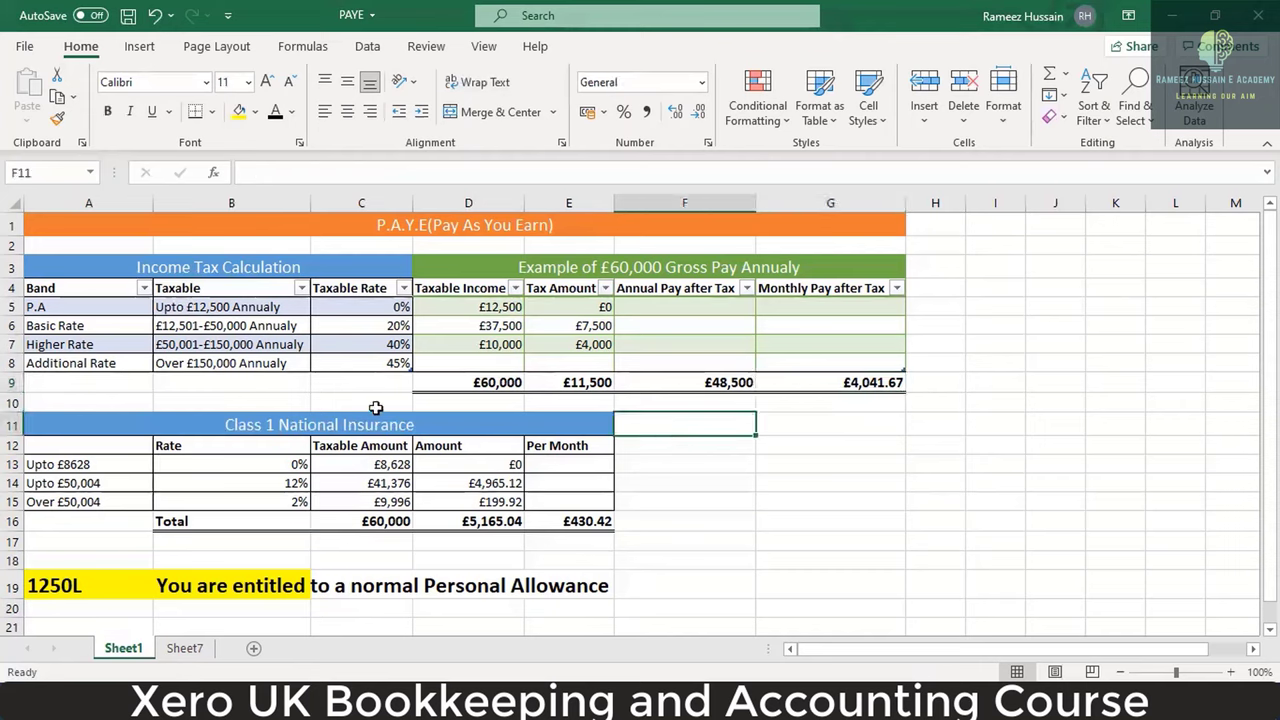
pyautogui.click(408, 418)
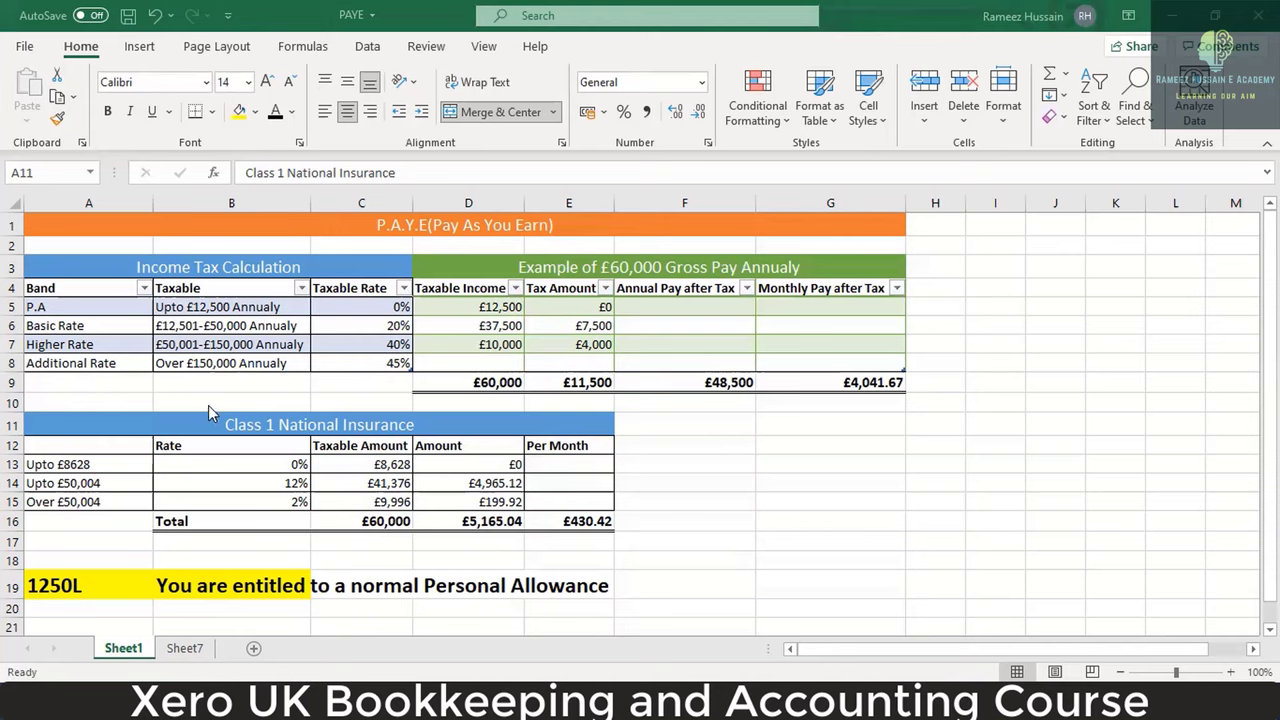
pyautogui.click(250, 424)
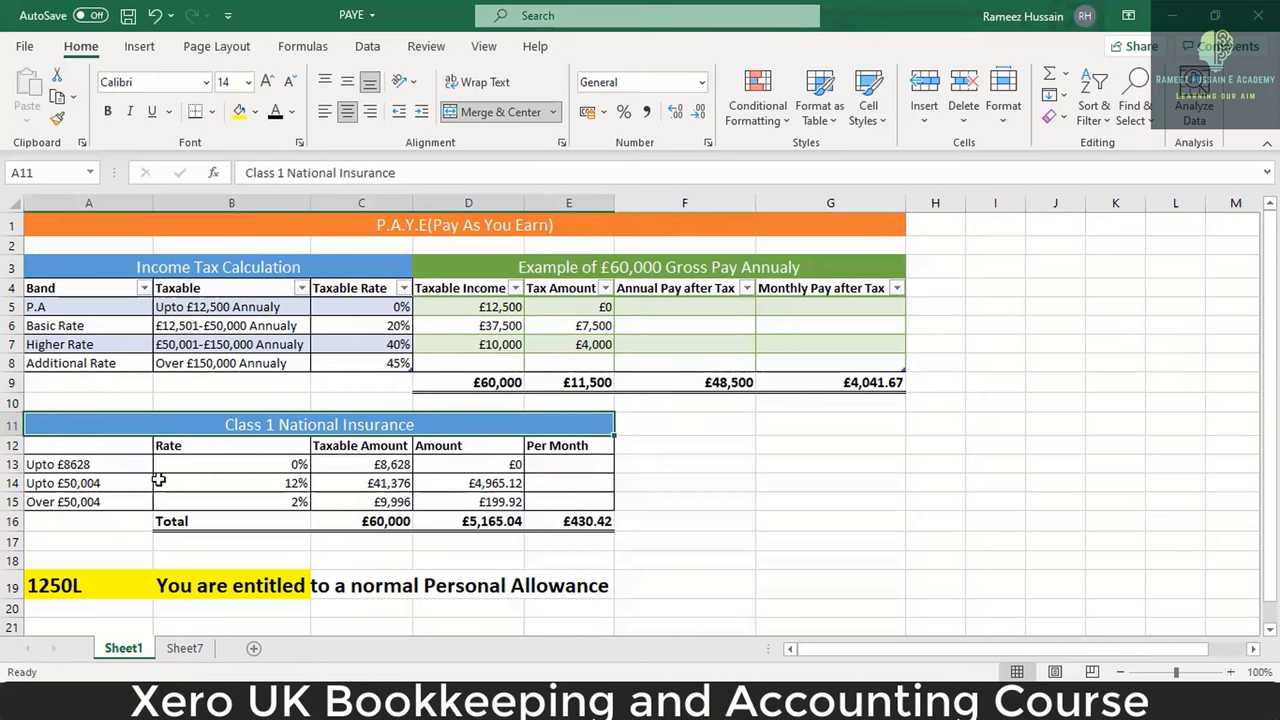
pyautogui.click(110, 464)
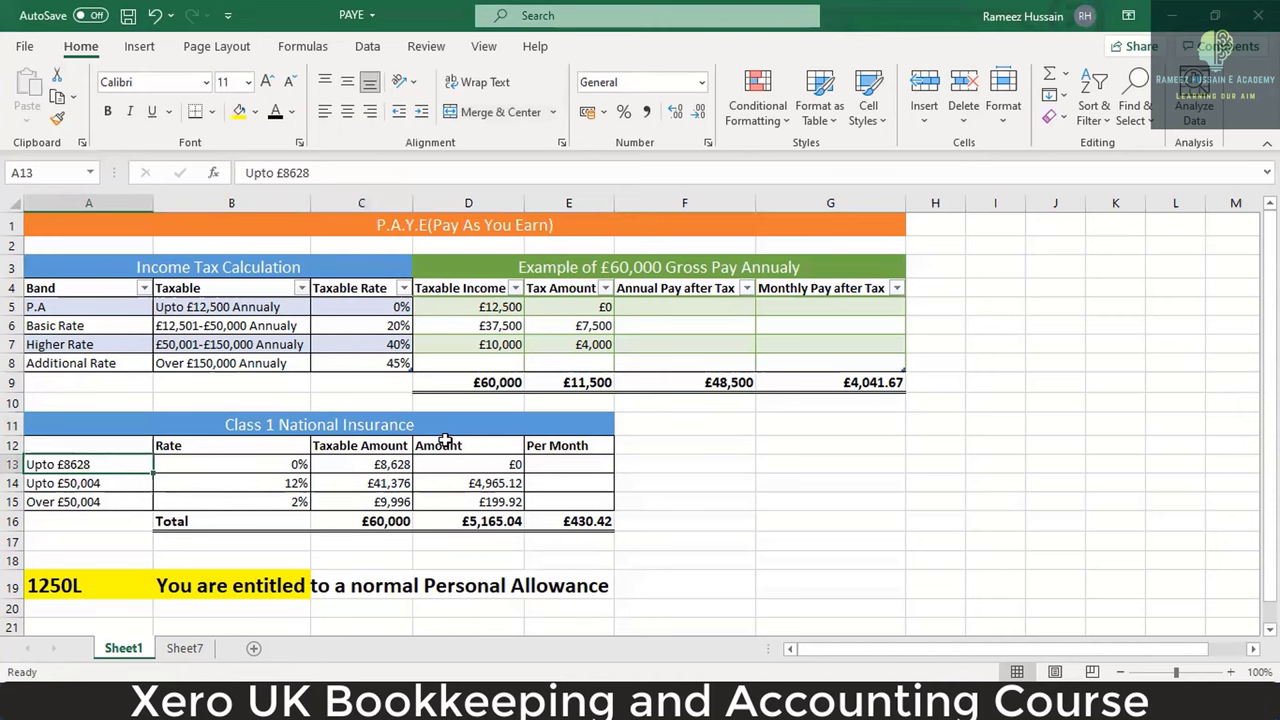
pyautogui.press('Right')
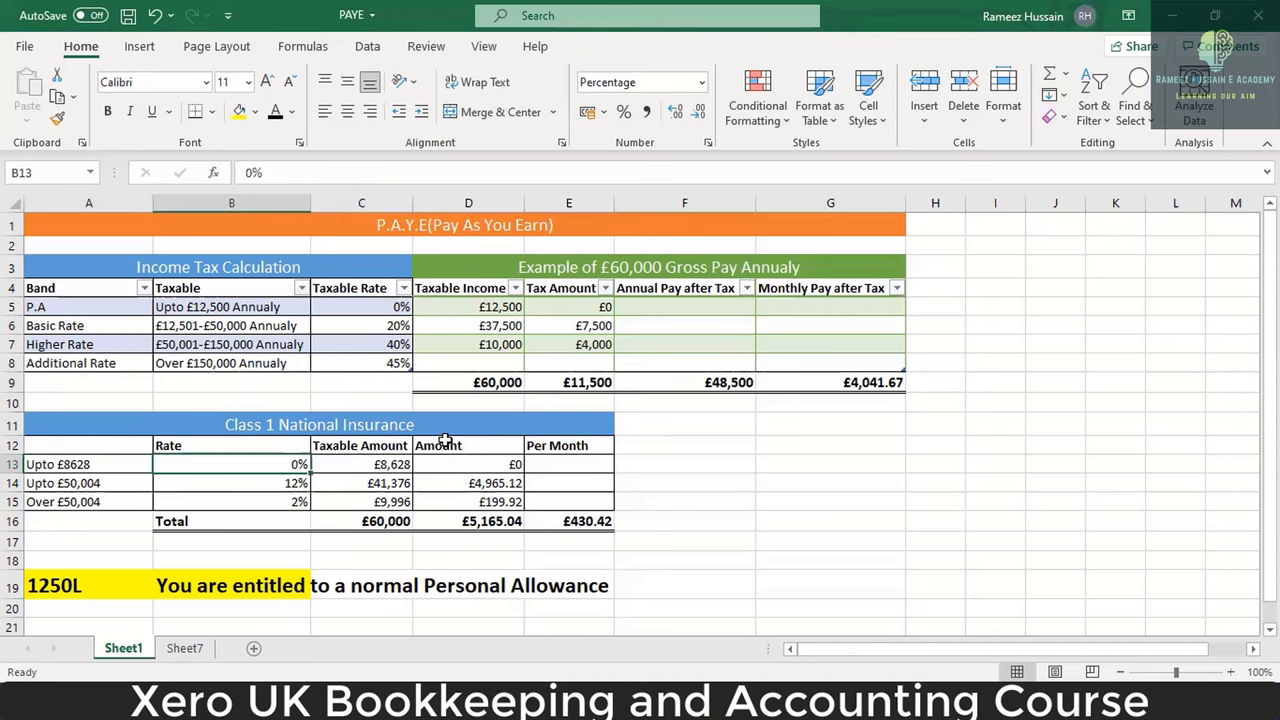
pyautogui.press('Down')
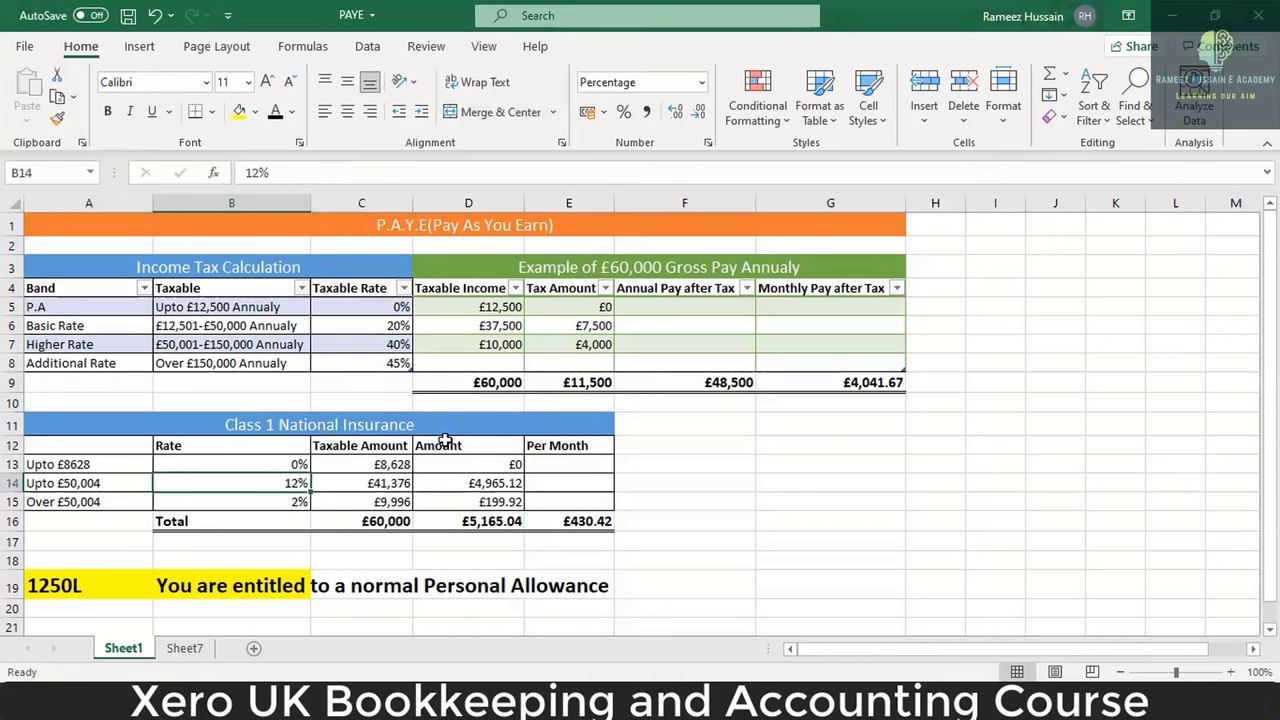
pyautogui.press('Down')
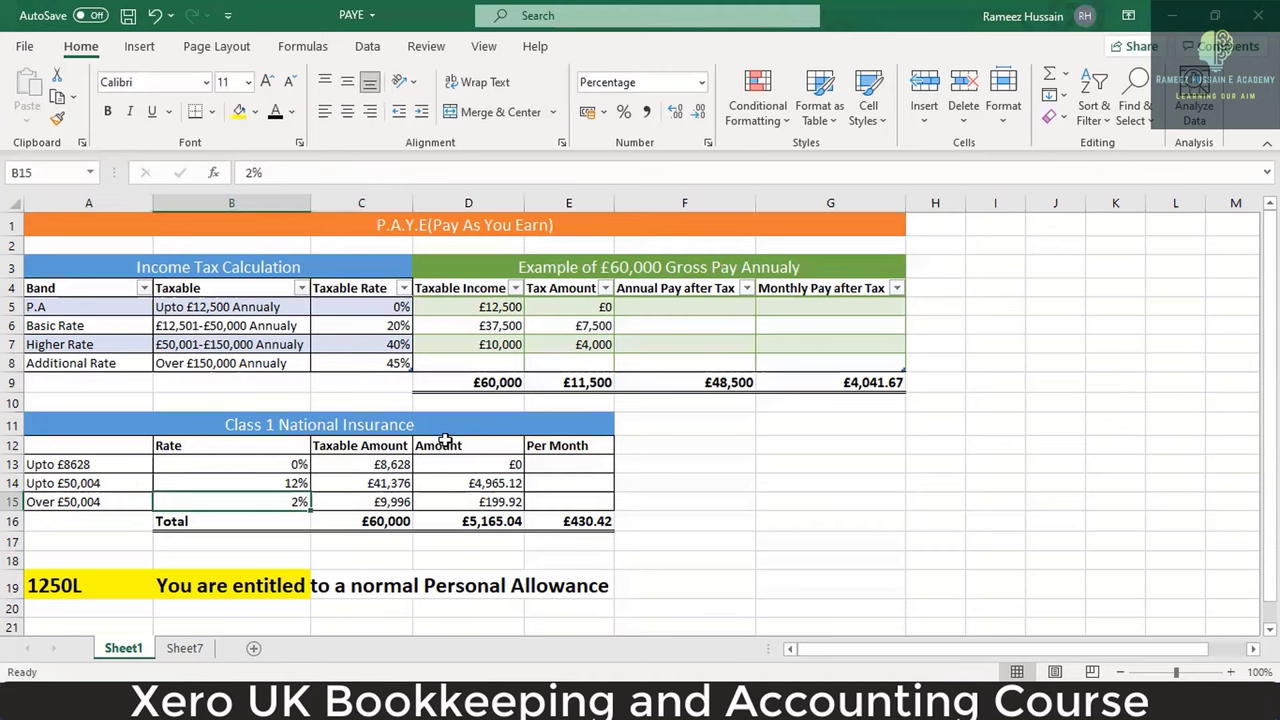
pyautogui.click(363, 443)
pyautogui.click(381, 464)
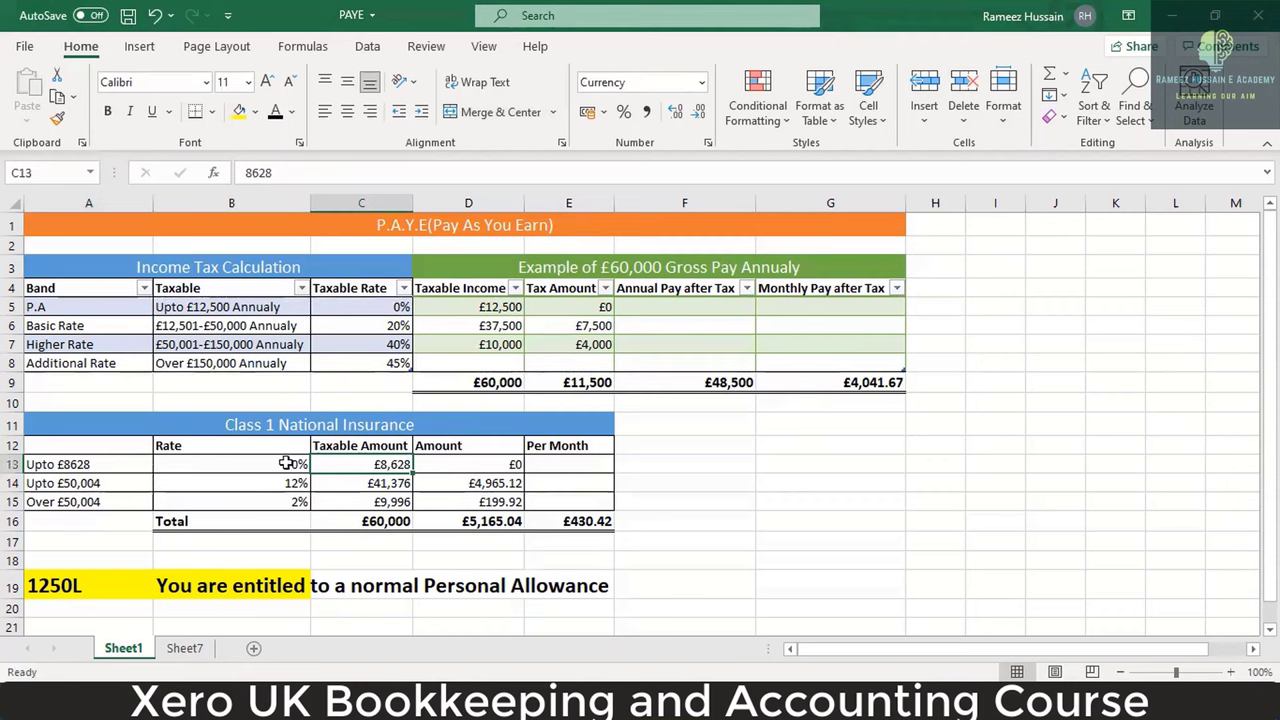
pyautogui.click(447, 464)
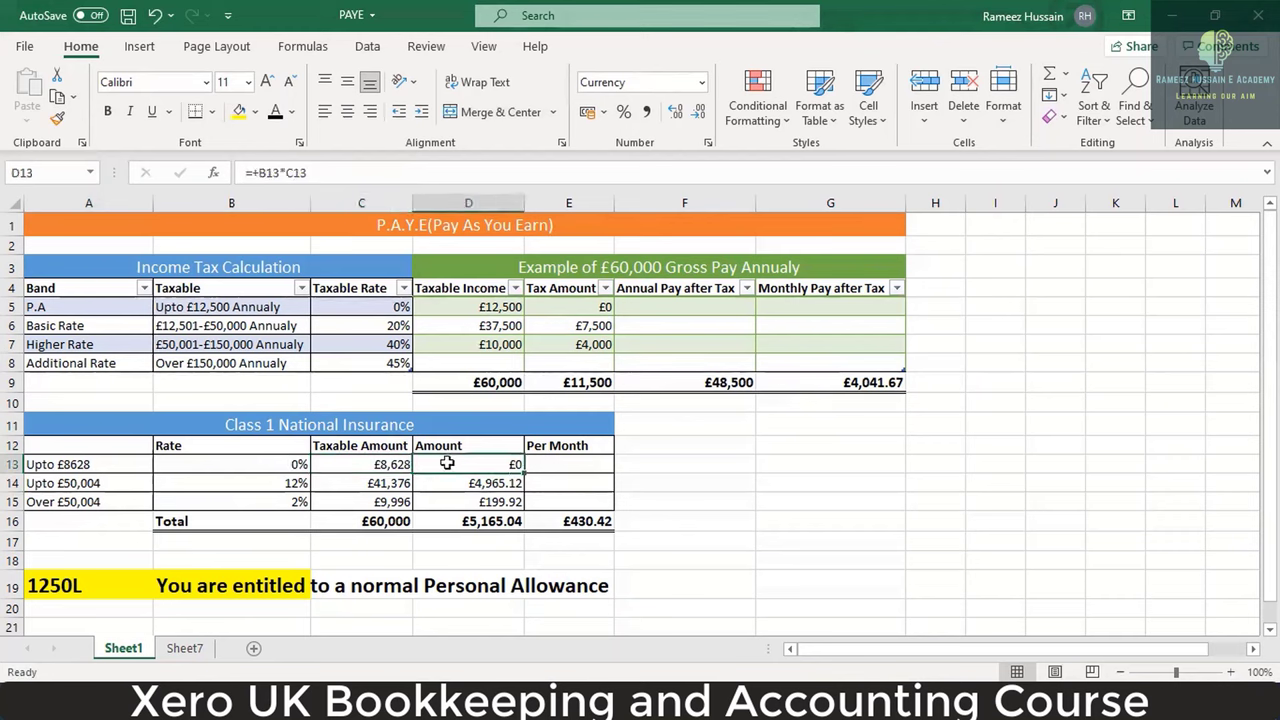
pyautogui.click(397, 464)
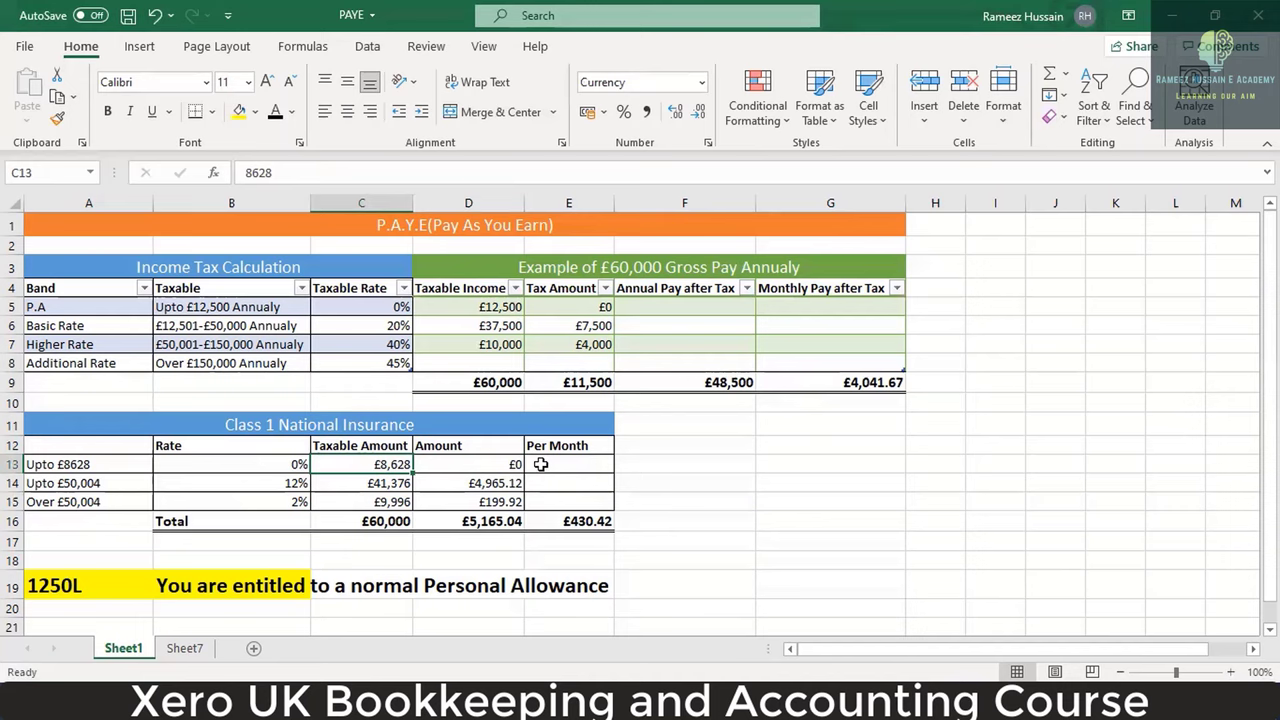
pyautogui.press('Down')
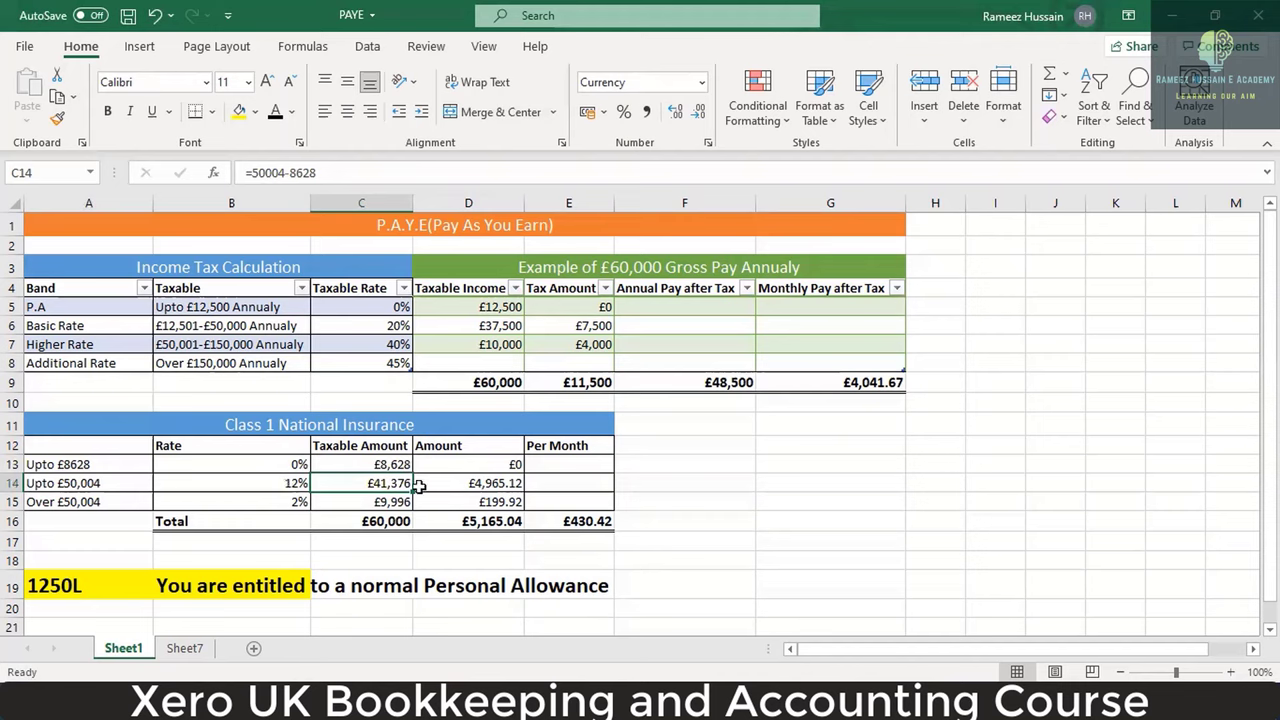
pyautogui.click(483, 487)
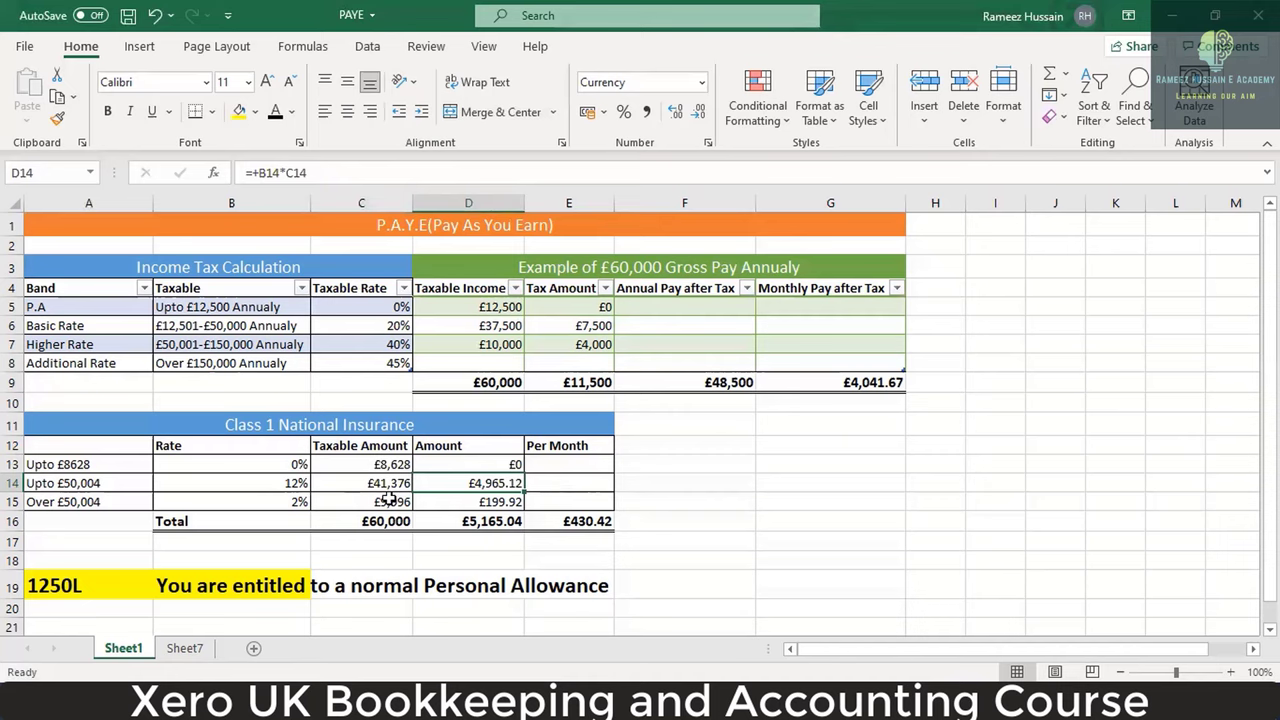
pyautogui.click(388, 500)
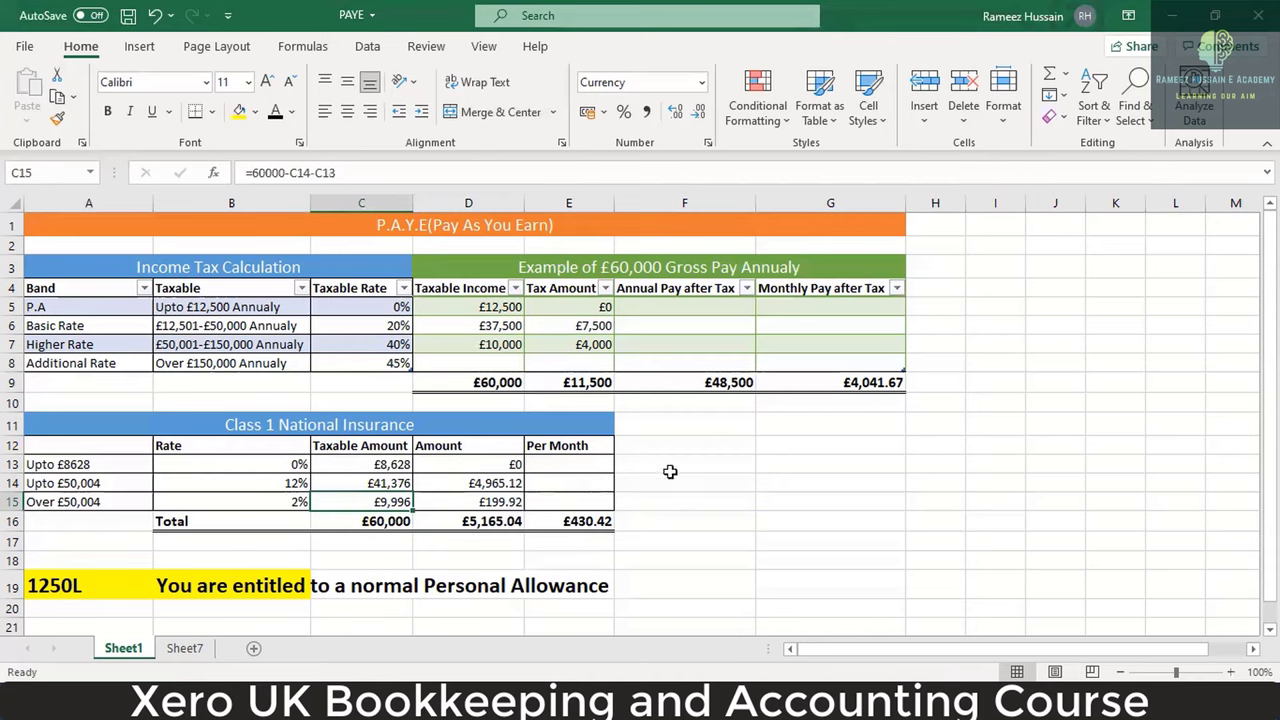
pyautogui.click(470, 521)
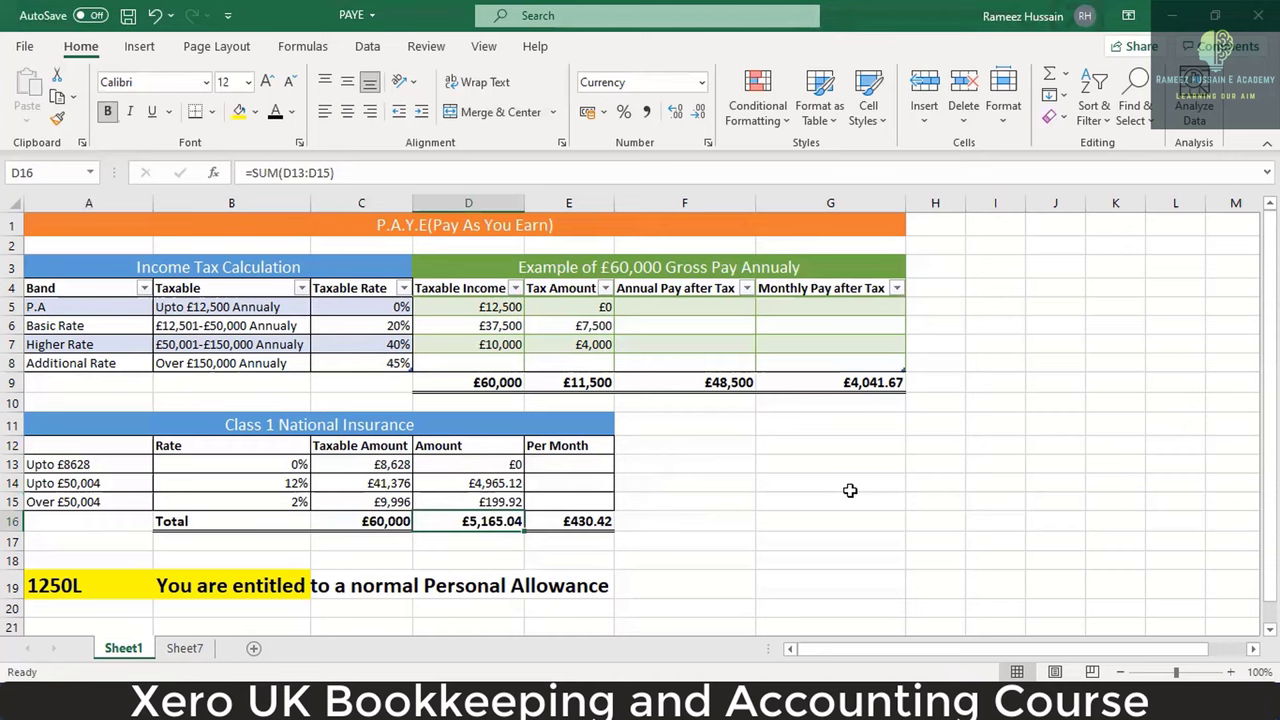
pyautogui.click(571, 515)
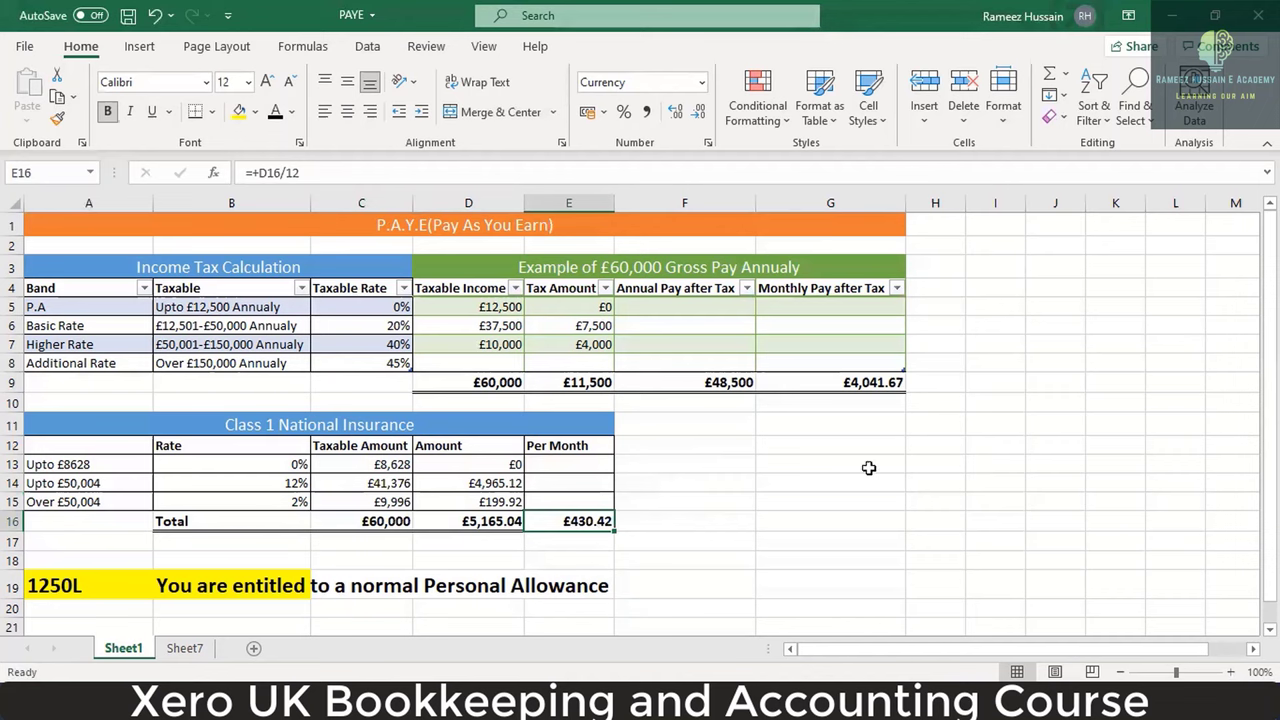
# Step: Enter a Gross Pay label in G13 with =60000/12, giving 5000, in H13
pyautogui.click(831, 465)
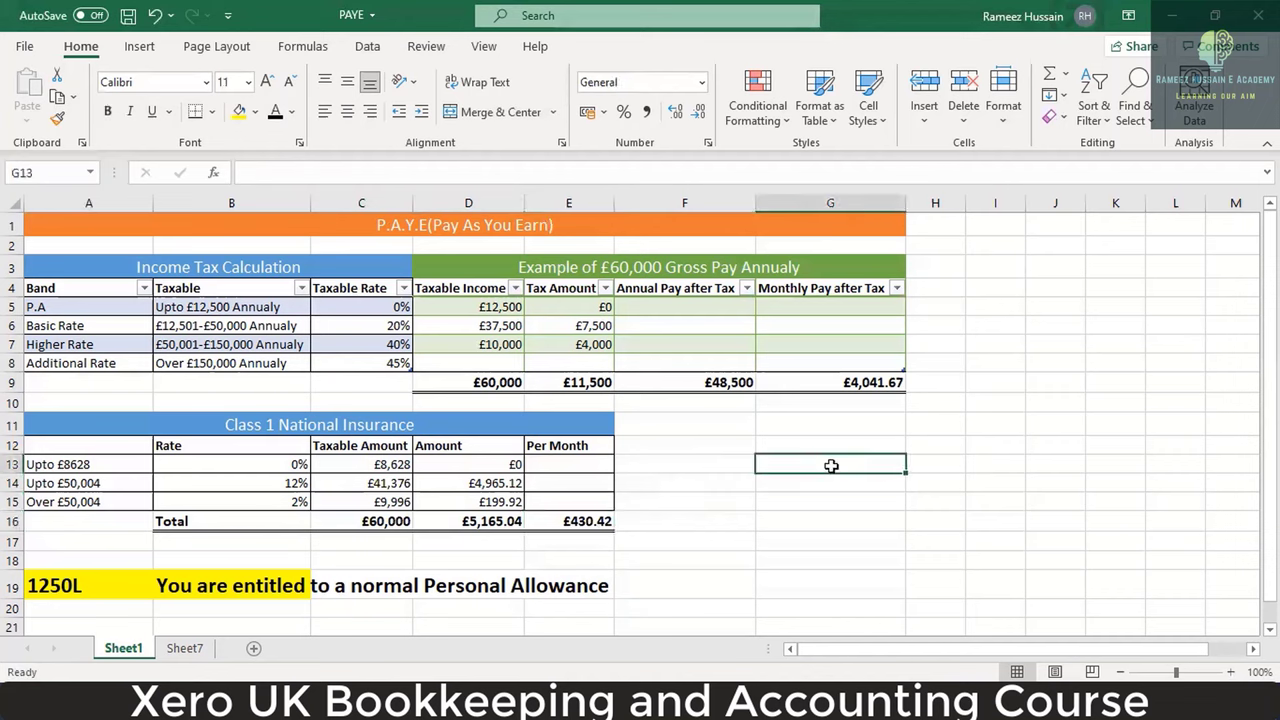
pyautogui.write('Gro')
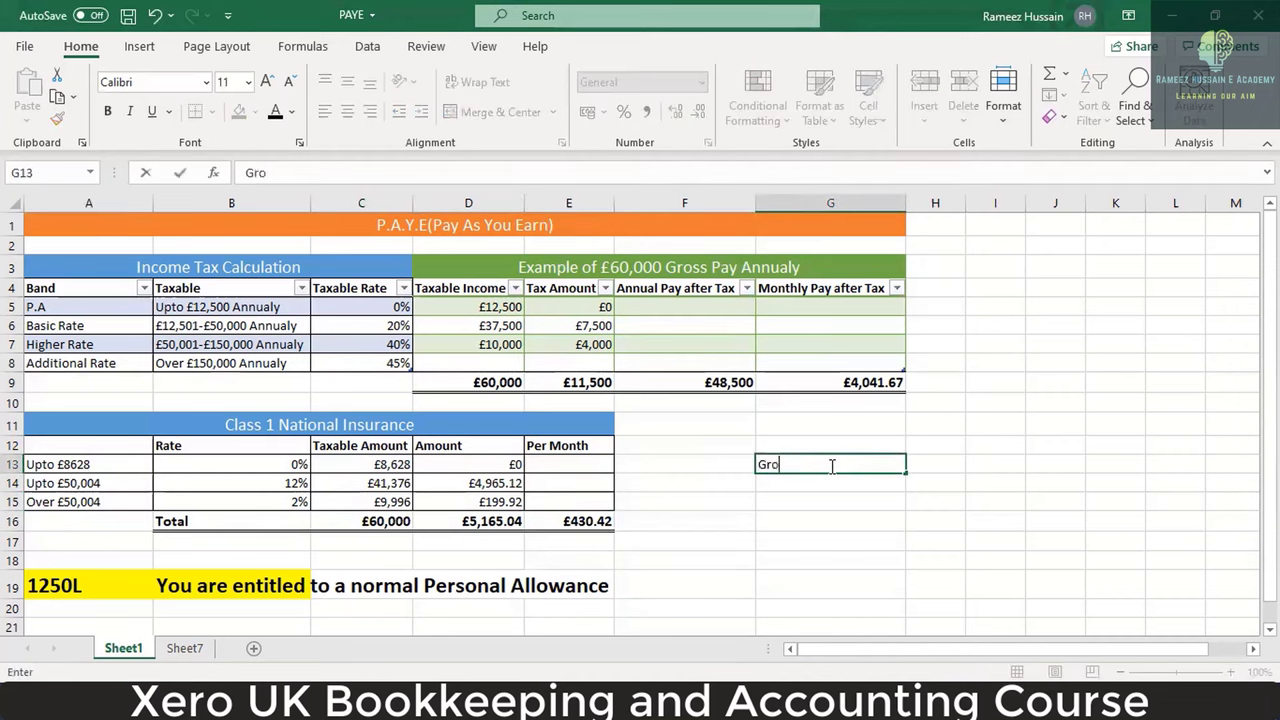
pyautogui.write('ss Pay')
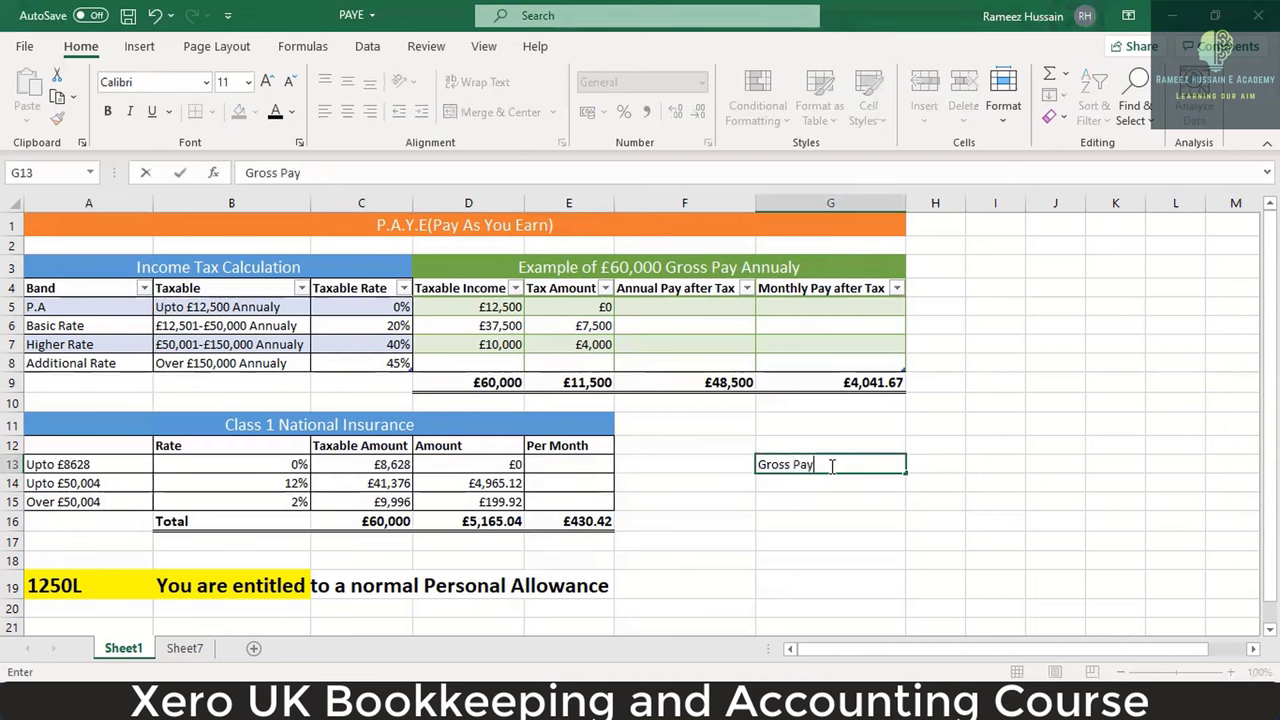
pyautogui.press('Tab')
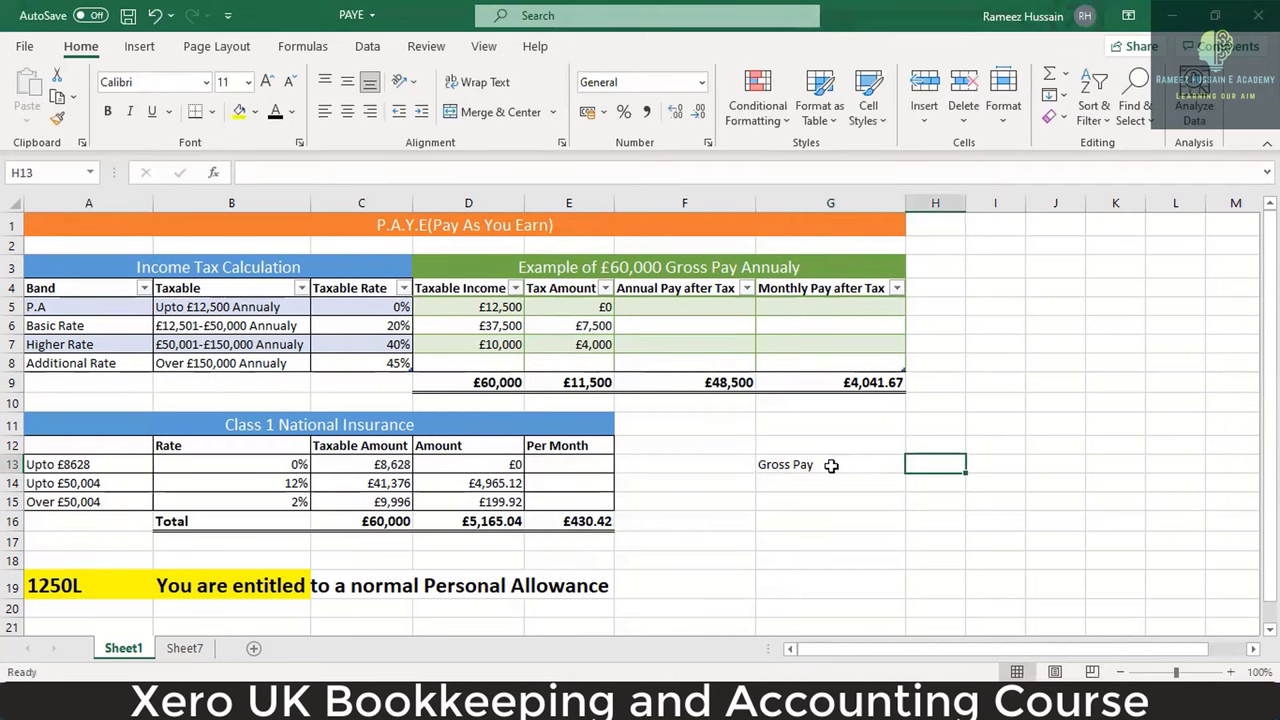
pyautogui.write('+')
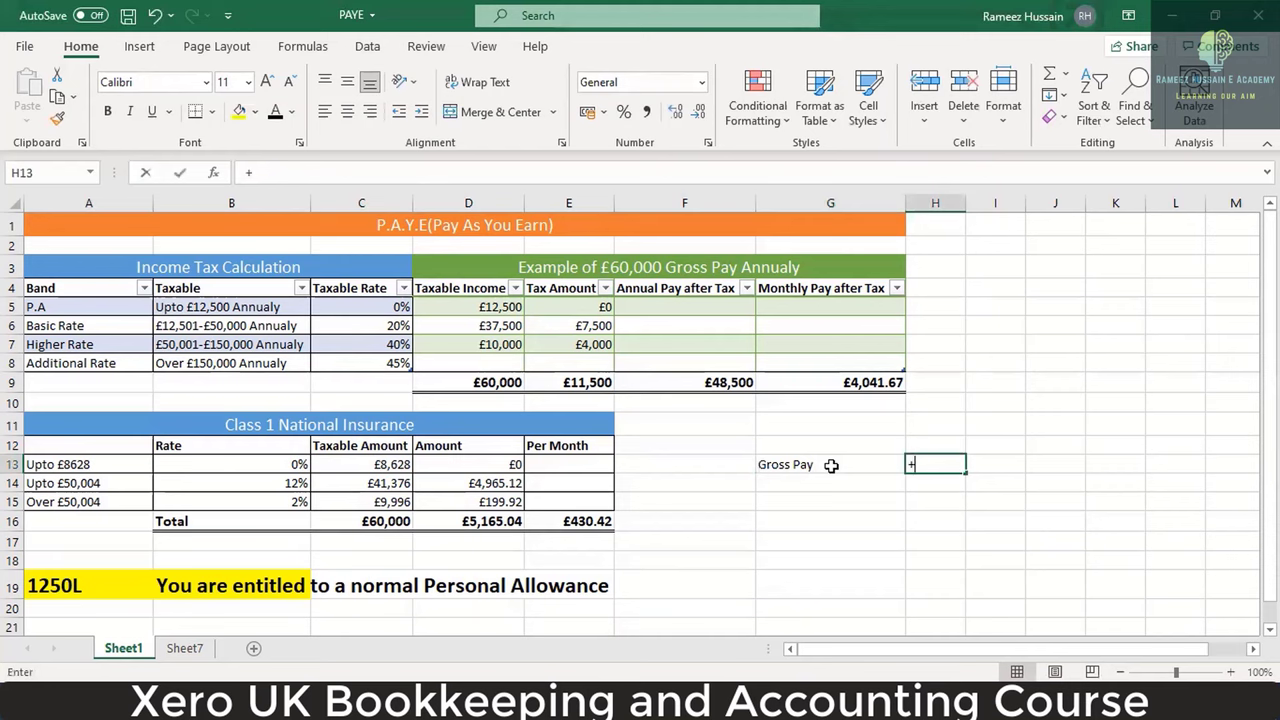
pyautogui.write('6')
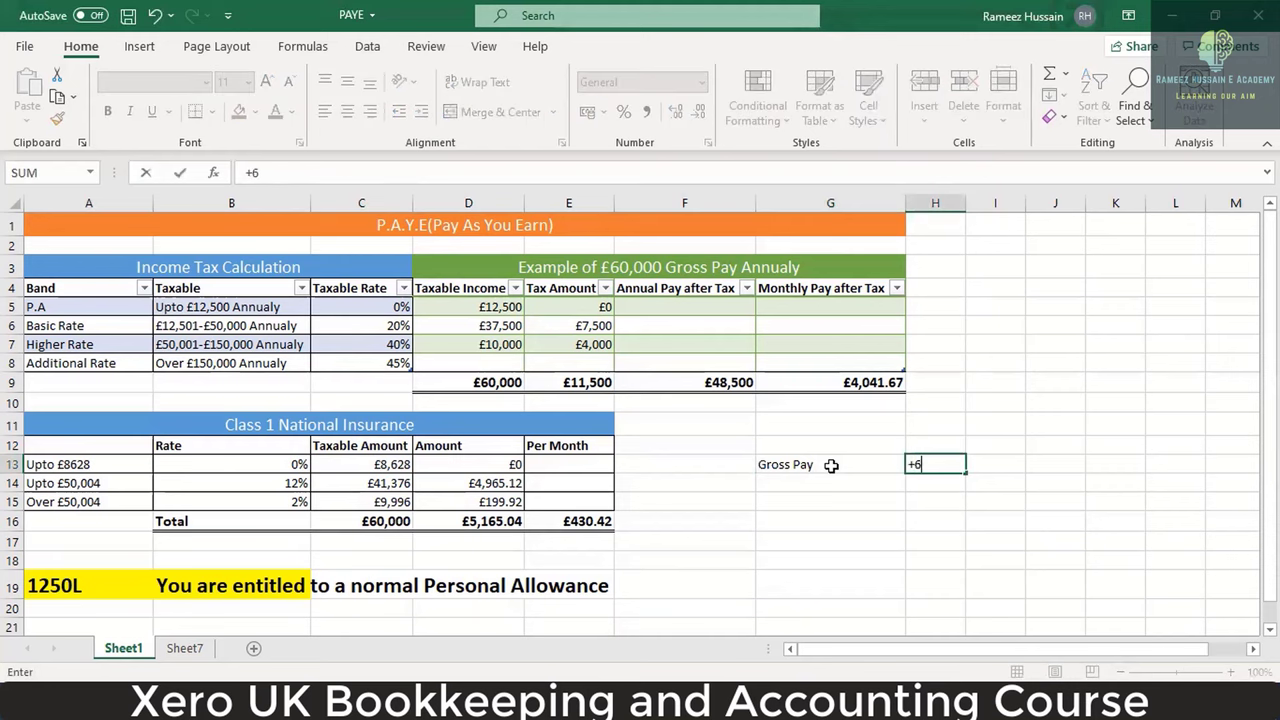
pyautogui.write('0000/12')
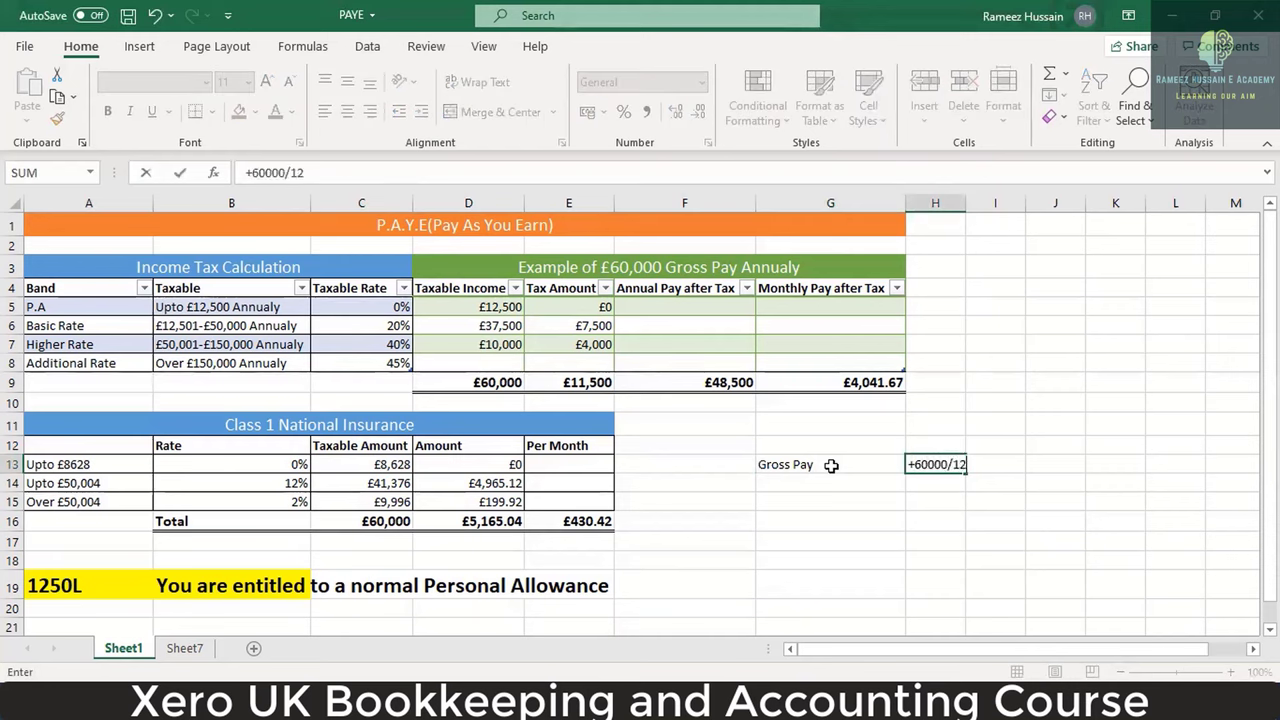
pyautogui.press('Return')
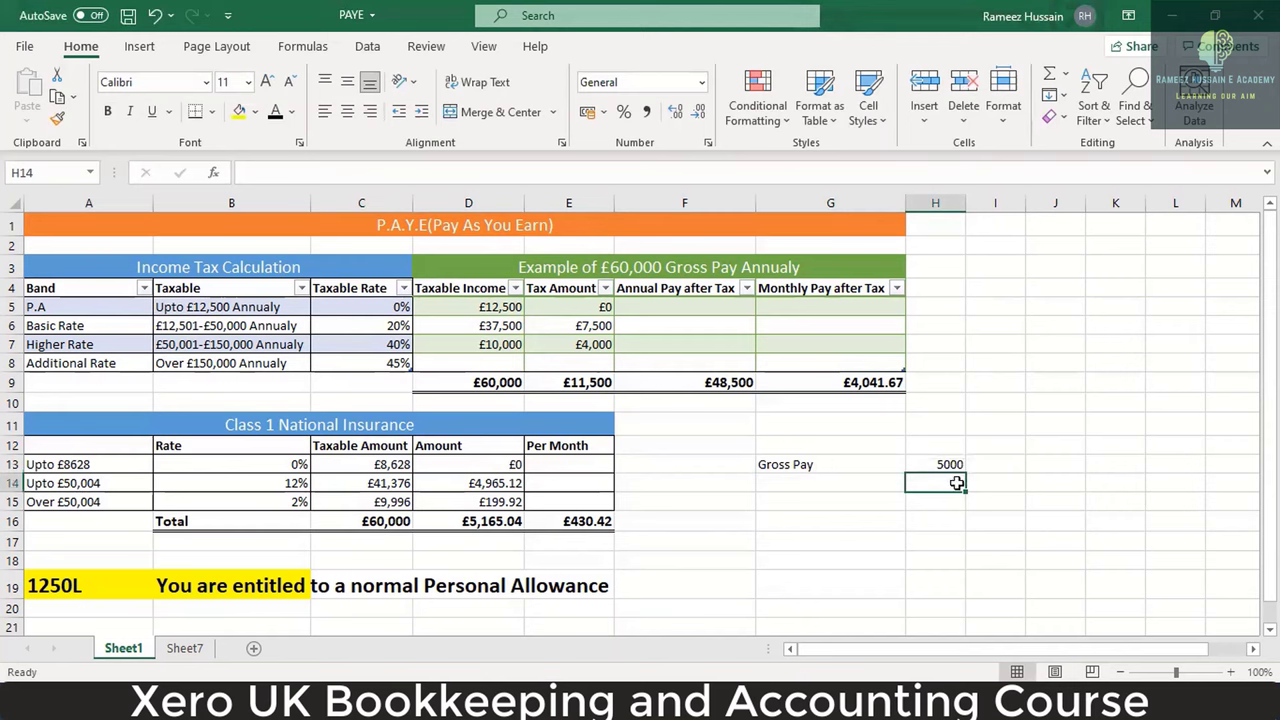
# Step: Add a Per Month Tax label in G14, discarding a trial 485 entry in H14
pyautogui.press('Left')
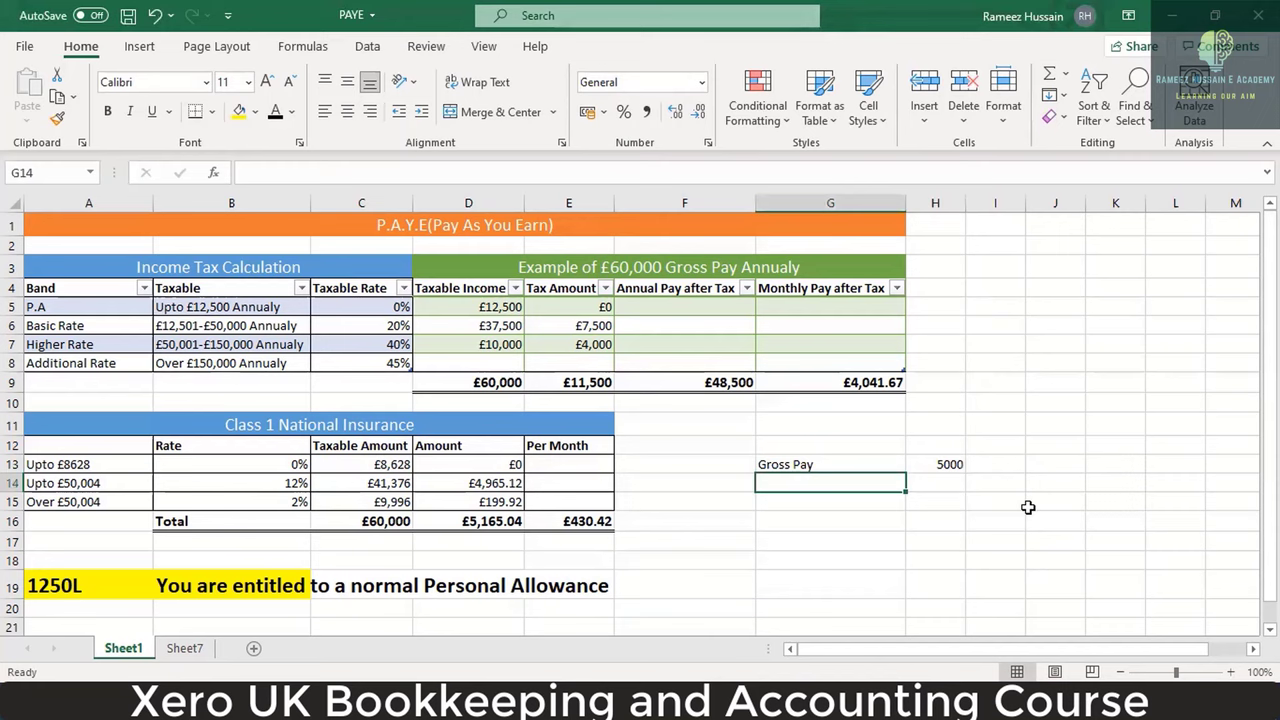
pyautogui.write('Per')
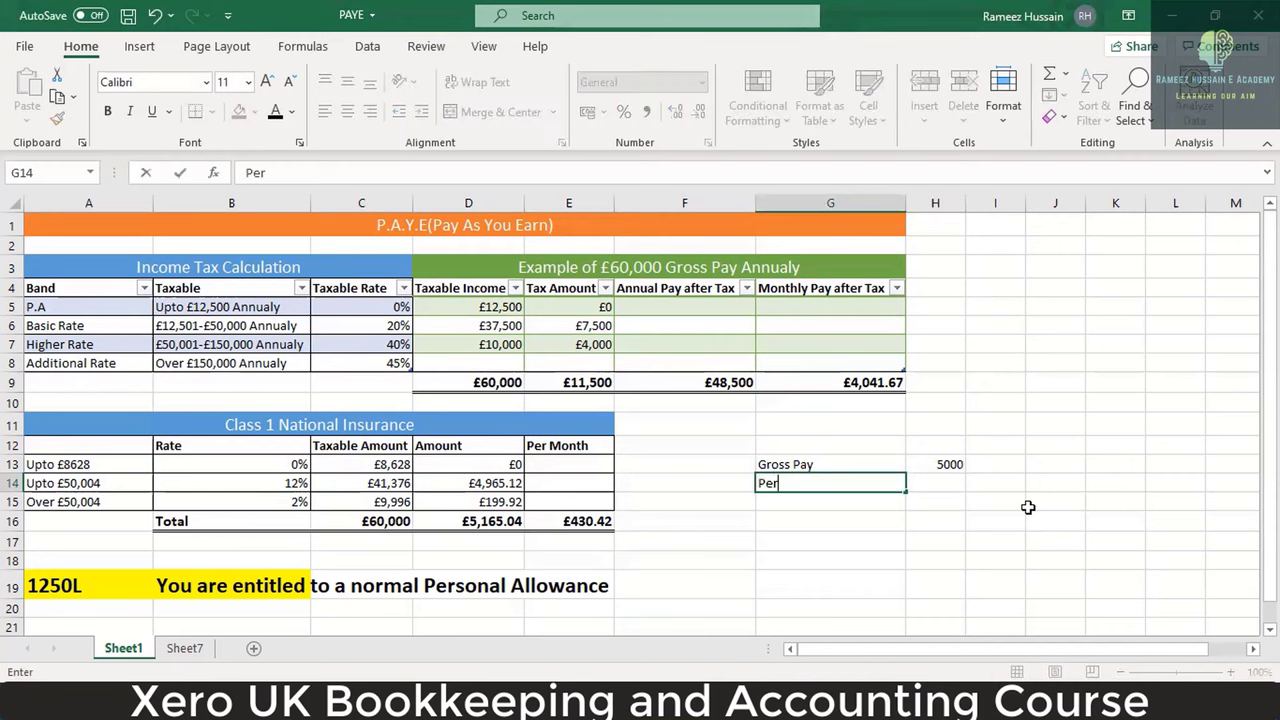
pyautogui.write(' Month Tax')
pyautogui.press('Return')
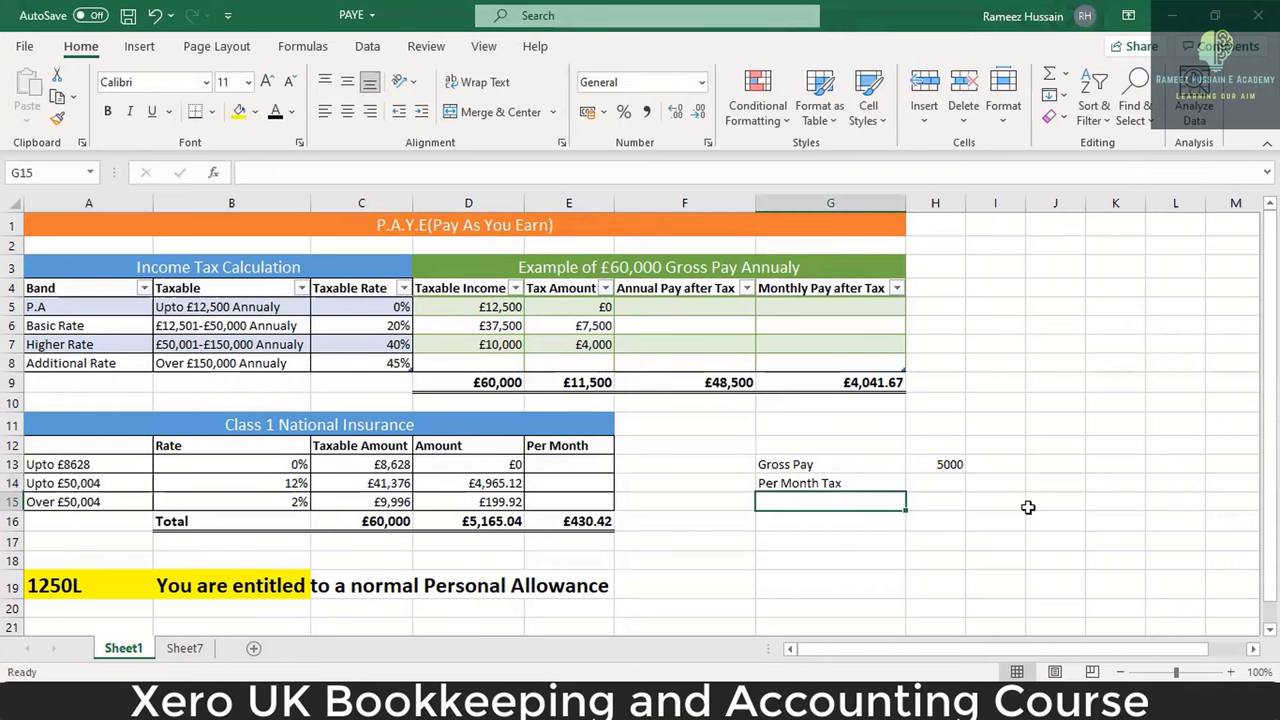
pyautogui.press('Up')
pyautogui.press('Right')
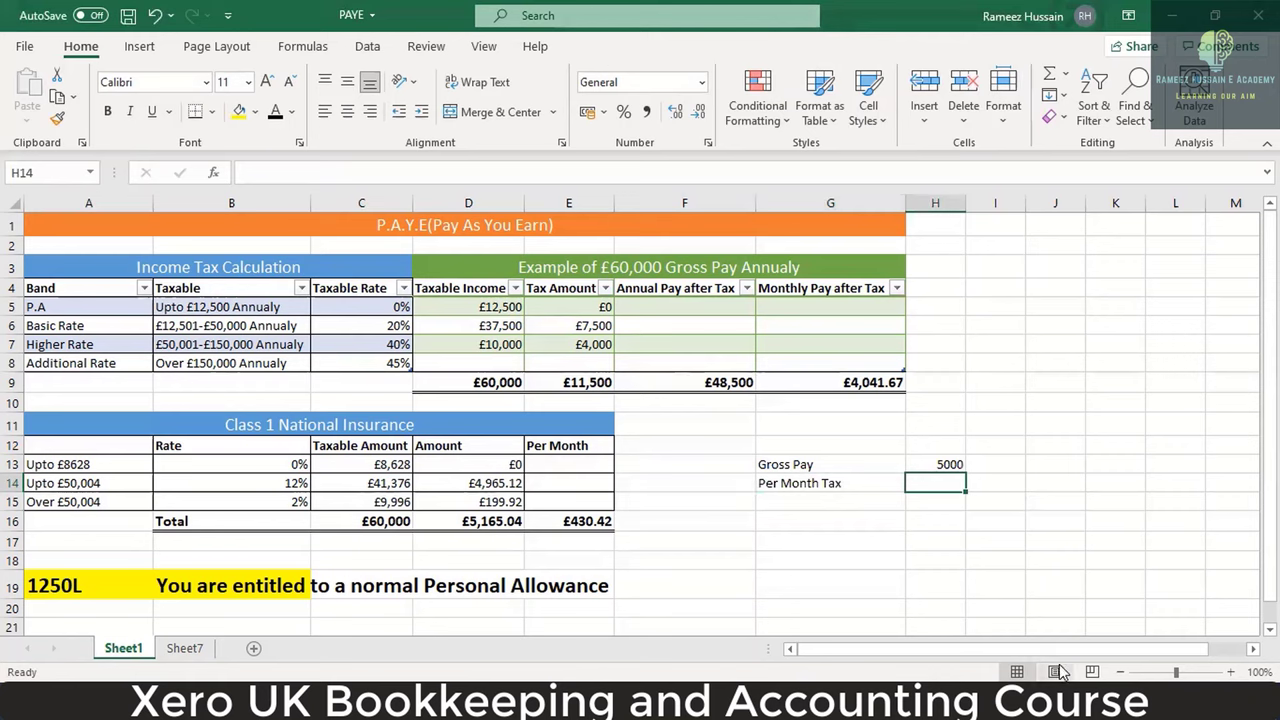
pyautogui.write('+485')
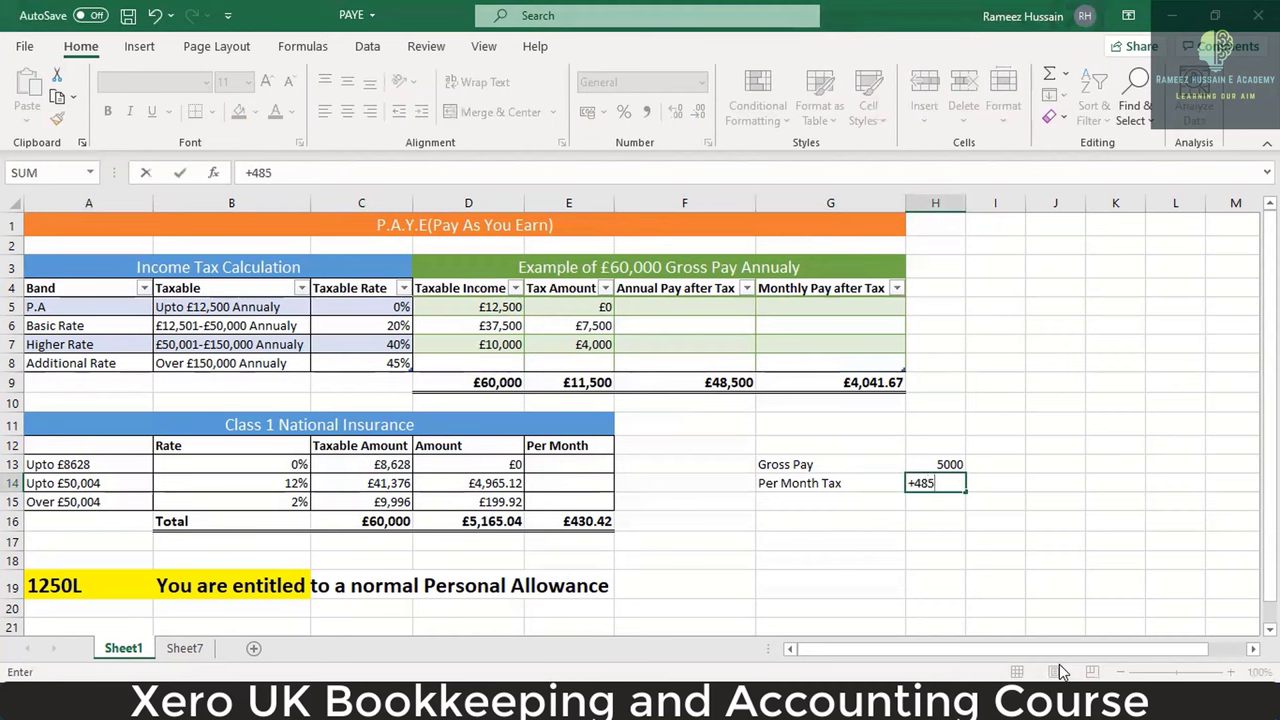
pyautogui.press('Escape')
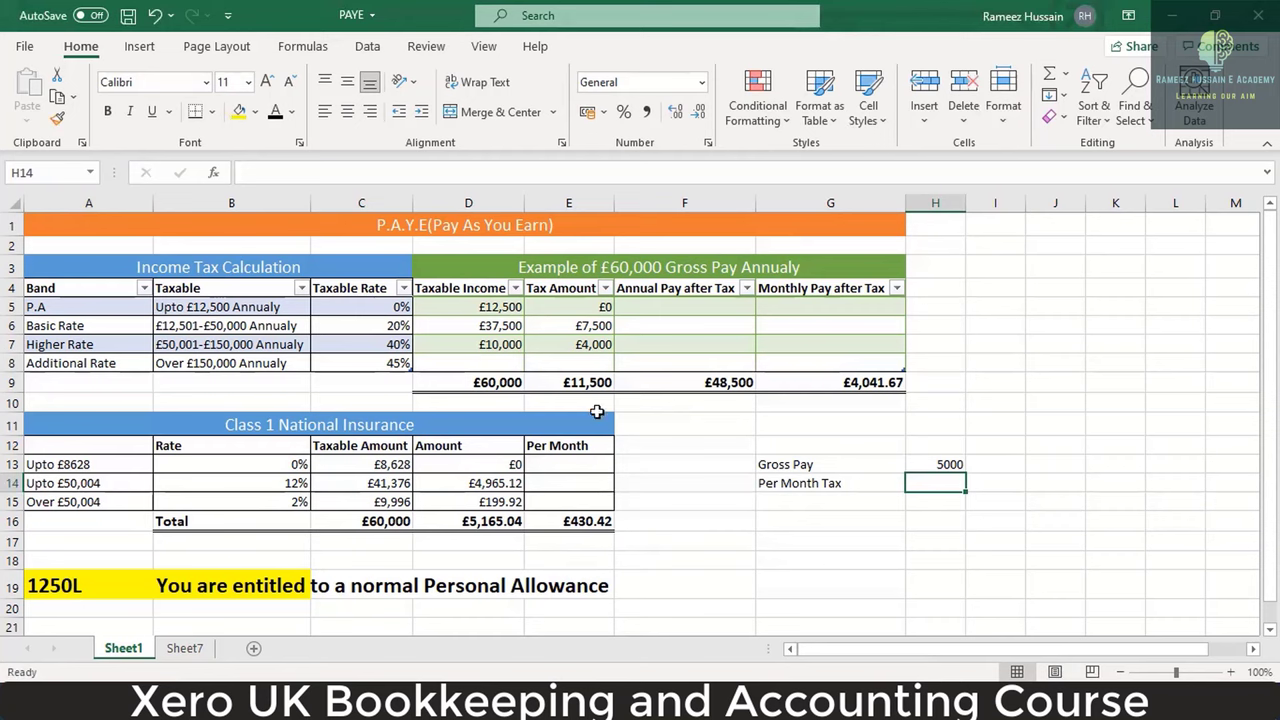
# Step: Set H14 to =E9/12 so Per Month Tax shows 958.3333
pyautogui.click(595, 382)
pyautogui.moveTo(612, 384); pyautogui.dragTo(928, 484)
pyautogui.click(941, 484)
pyautogui.write('+')
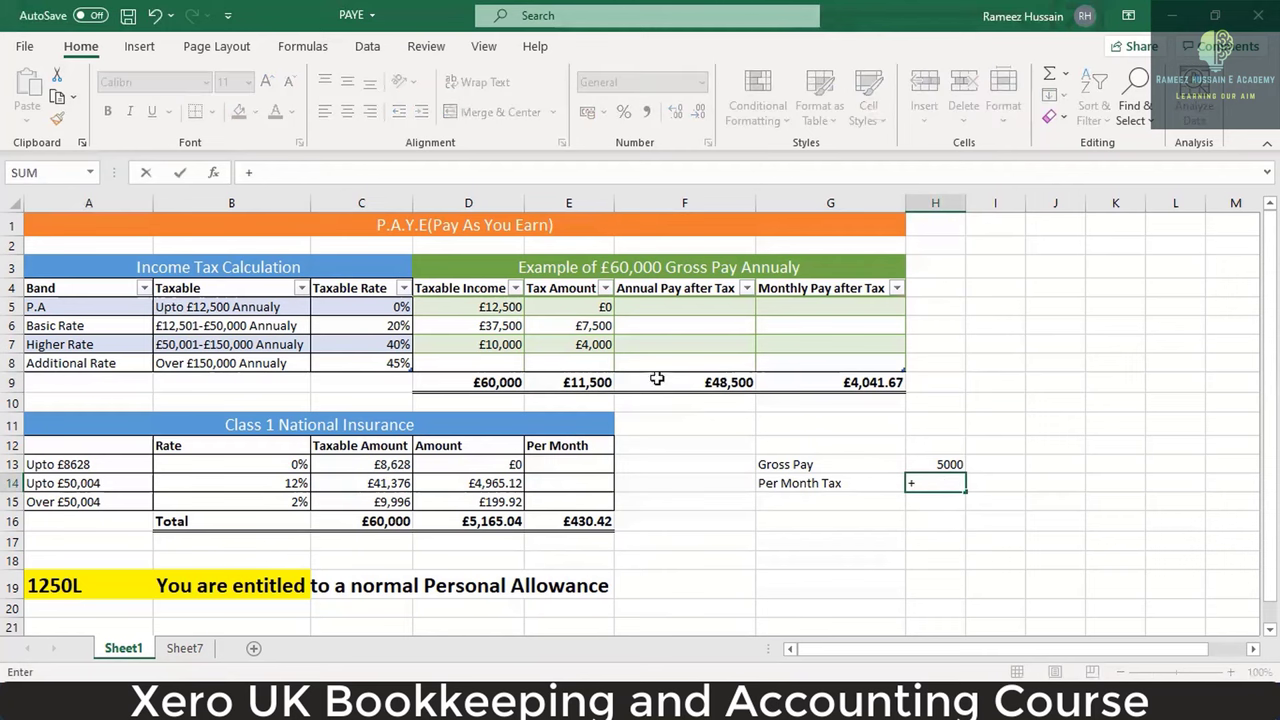
pyautogui.click(585, 385)
pyautogui.write('/')
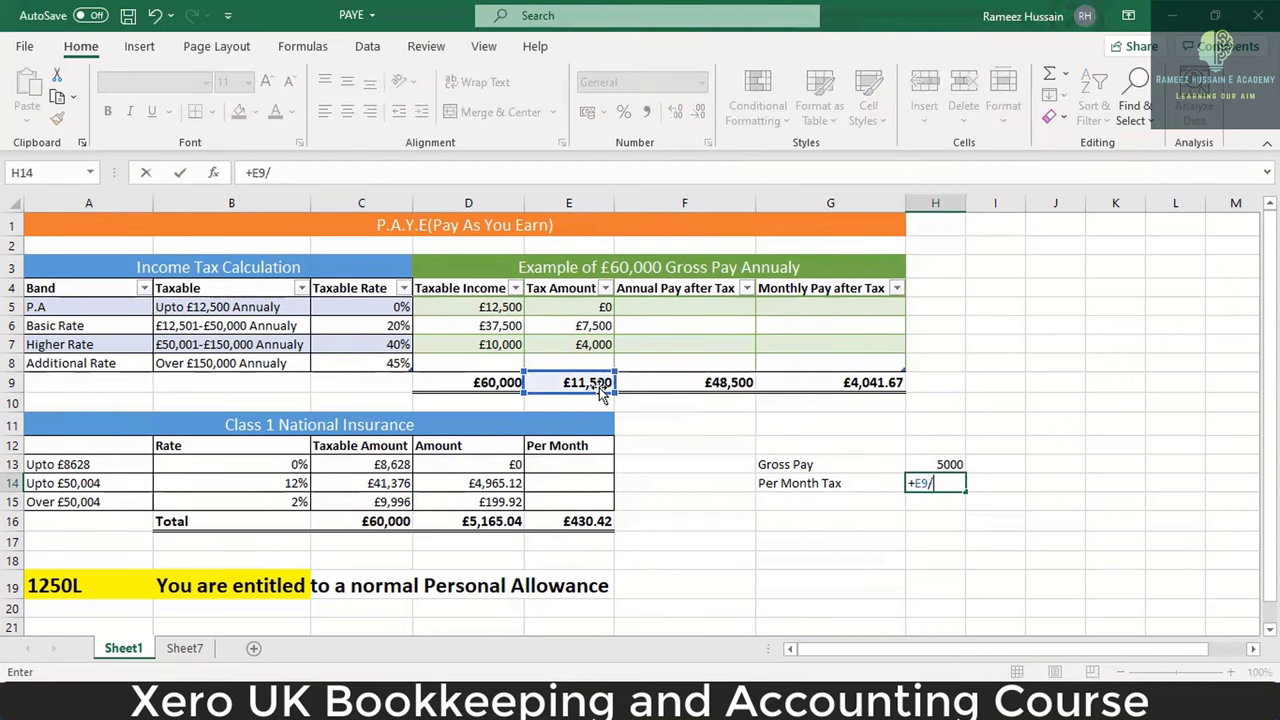
pyautogui.write('12')
pyautogui.press('Return')
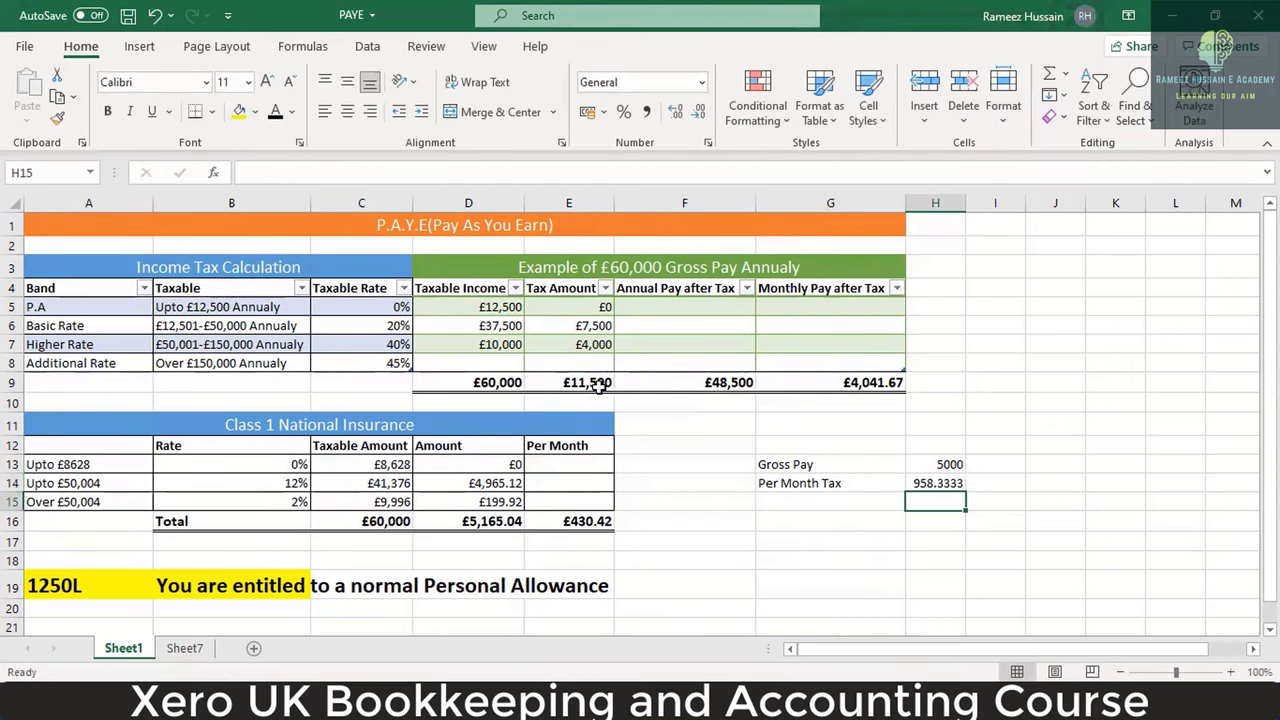
pyautogui.press('Left')
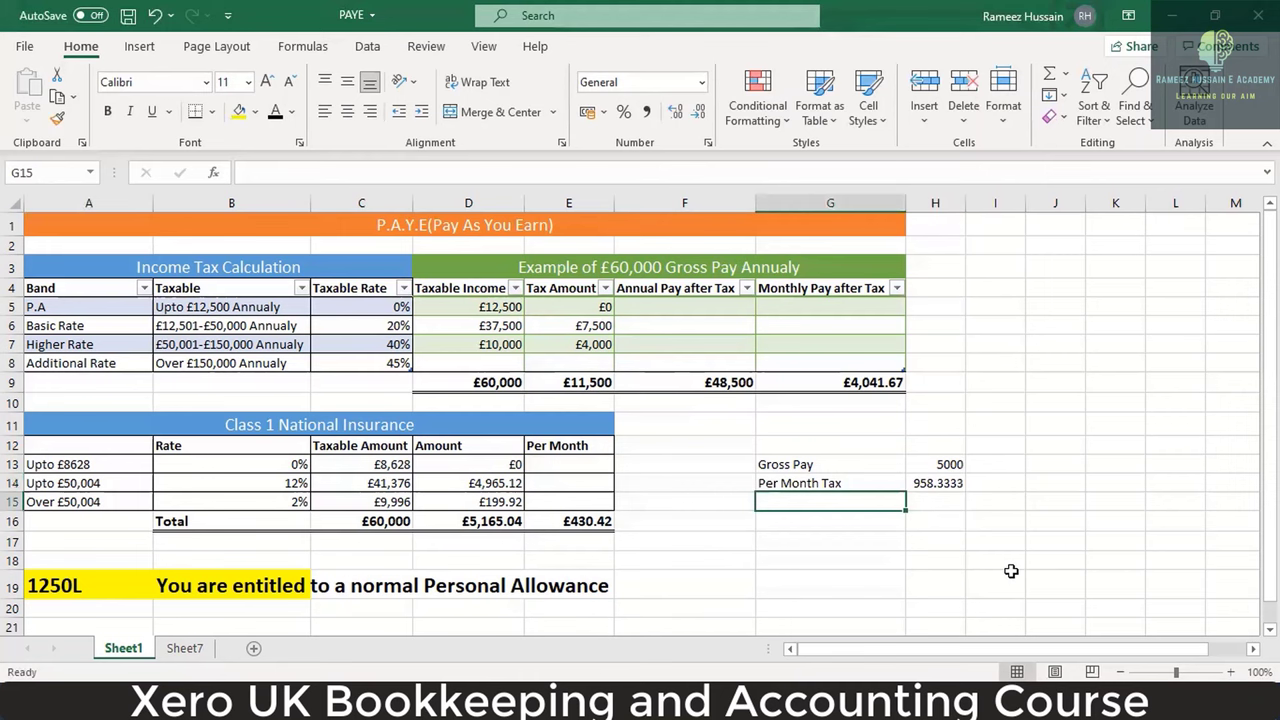
# Step: Label G15 as NIC and enter 430.42 monthly National Insurance in H15
pyautogui.write('NI')
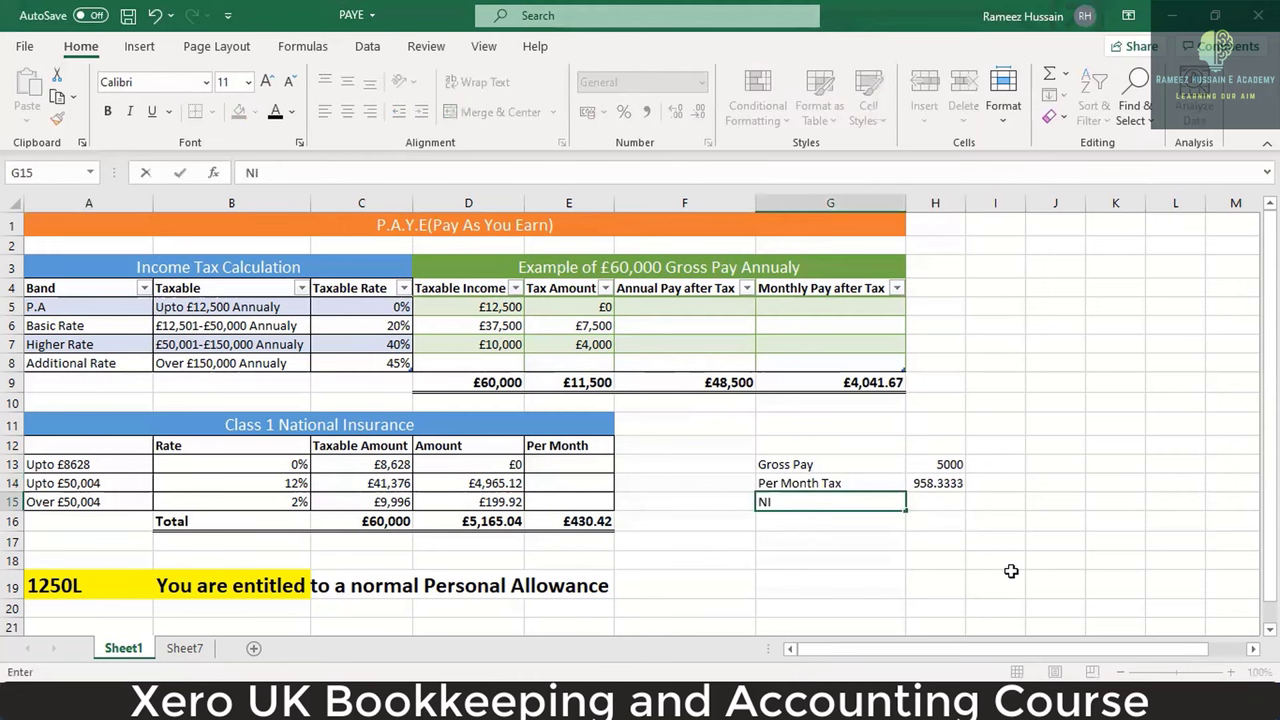
pyautogui.write(' Contr')
pyautogui.press('BackSpace')
pyautogui.press('BackSpace')
pyautogui.press('BackSpace')
pyautogui.press('BackSpace')
pyautogui.press('BackSpace')
pyautogui.press('BackSpace')
pyautogui.write('C')
pyautogui.press('Return')
pyautogui.press('Up')
pyautogui.press('Right')
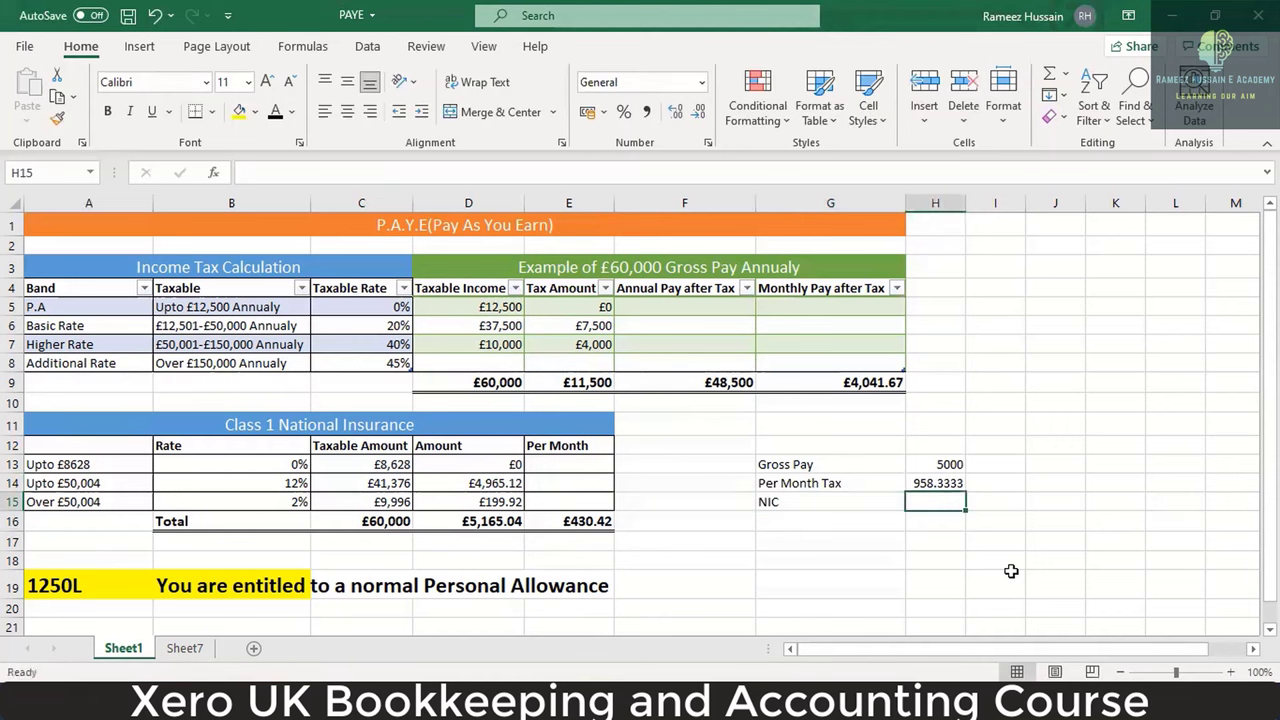
pyautogui.write('430.42')
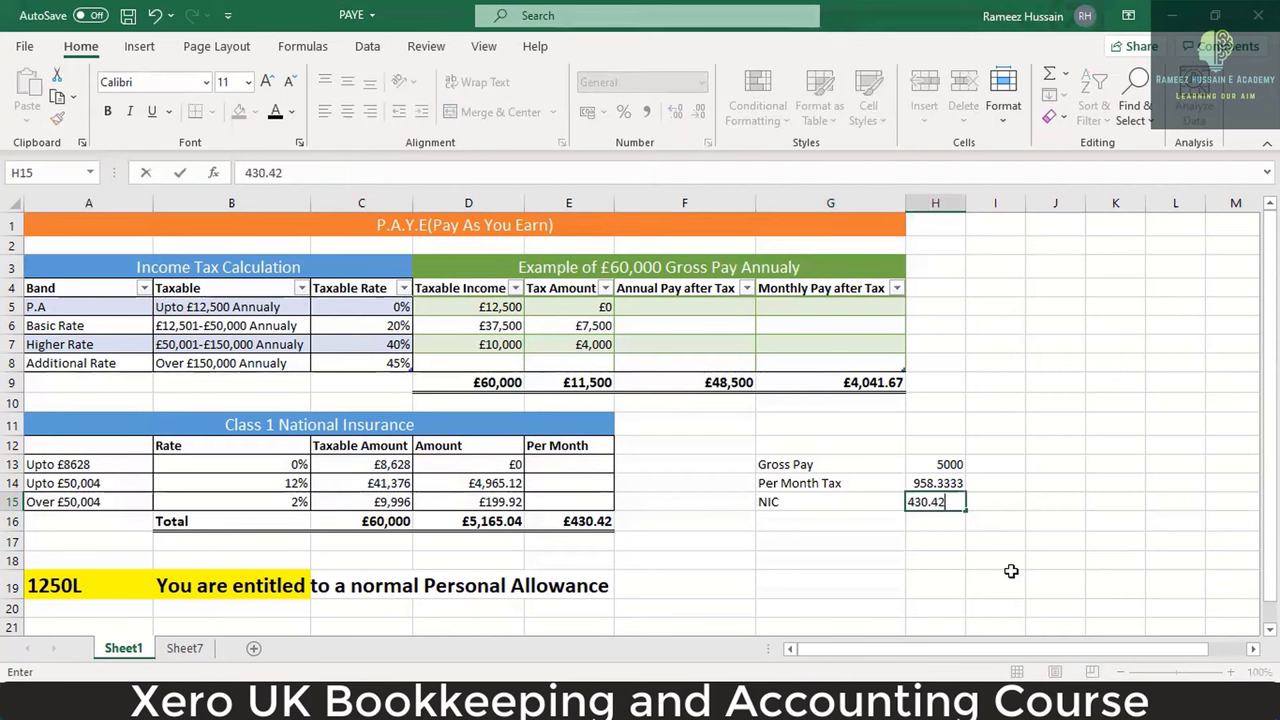
pyautogui.press('Return')
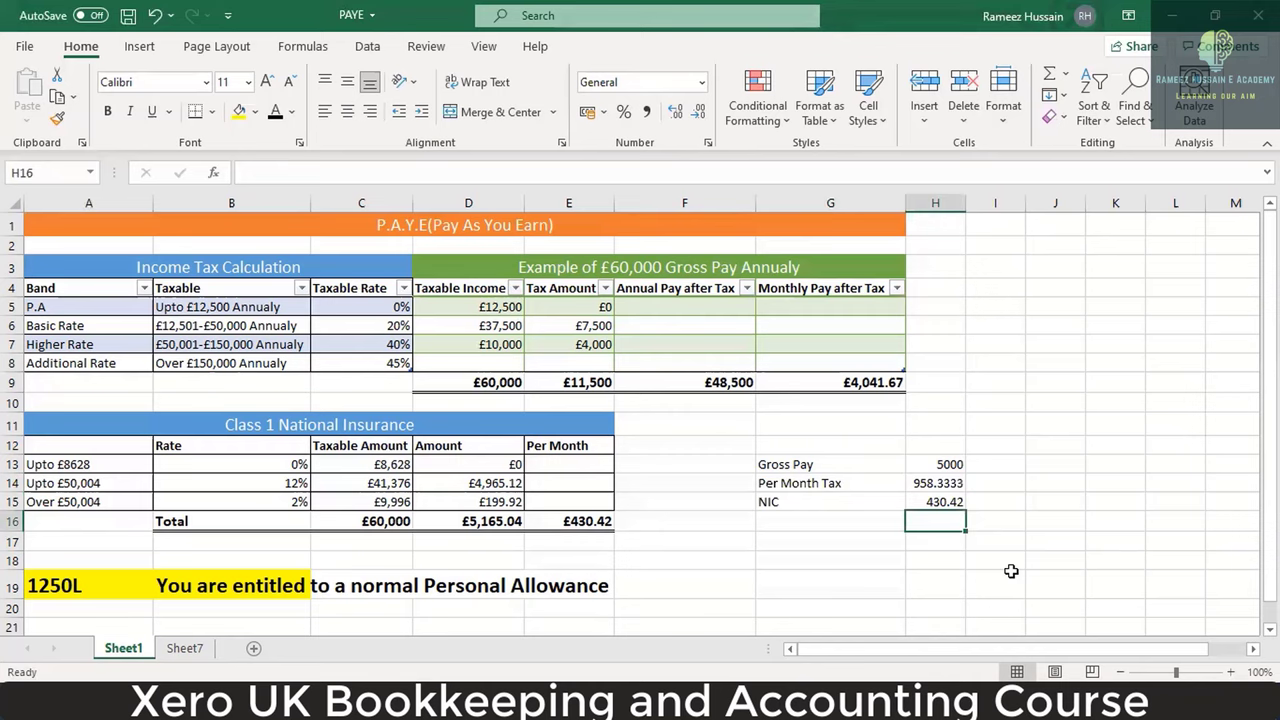
# Step: Compute net pay in H16 as H13 minus H14 minus H15
pyautogui.write('+')
pyautogui.press('Up')
pyautogui.press('Up')
pyautogui.press('Up')
pyautogui.write('-')
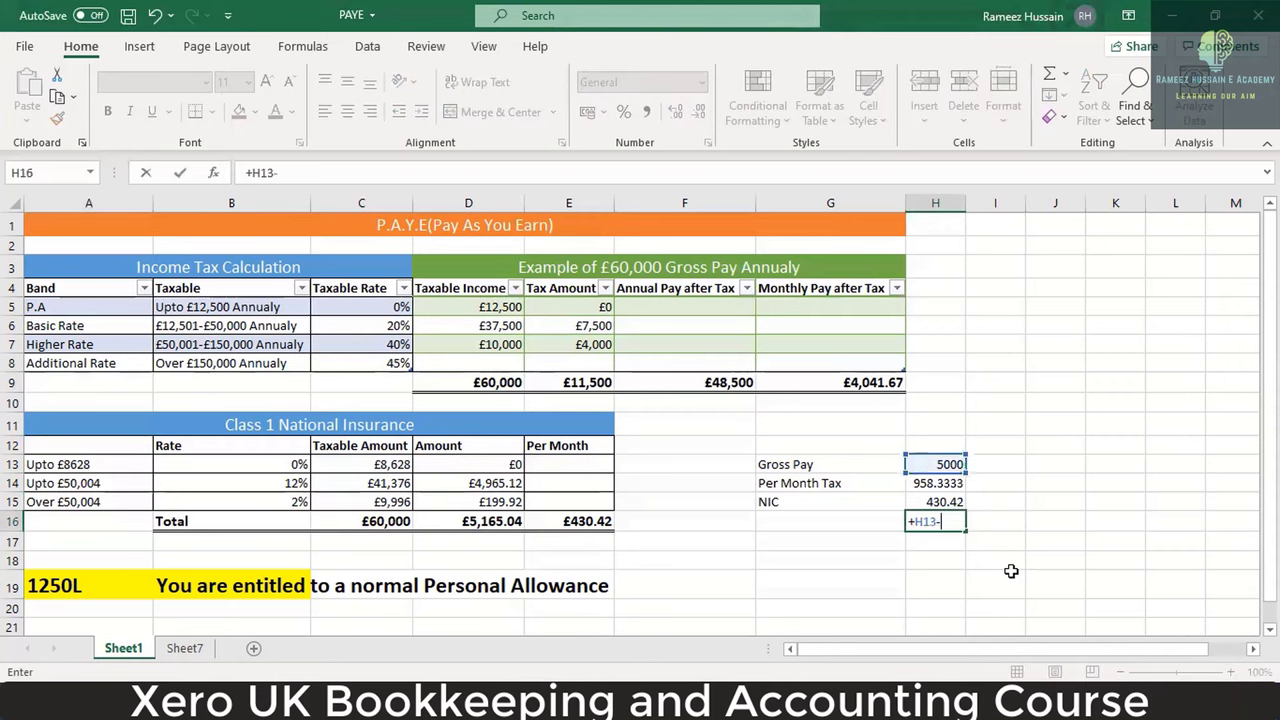
pyautogui.press('Up')
pyautogui.press('Up')
pyautogui.write('-')
pyautogui.press('Up')
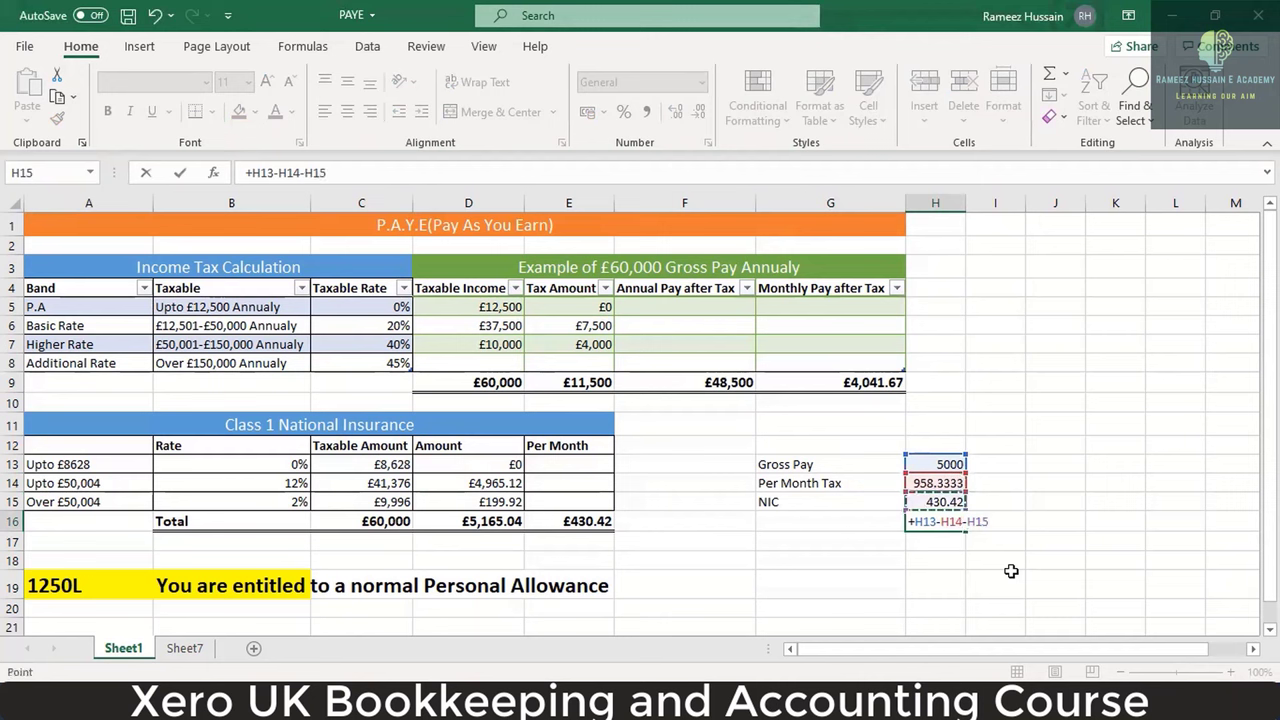
pyautogui.press('Return')
pyautogui.press('Up')
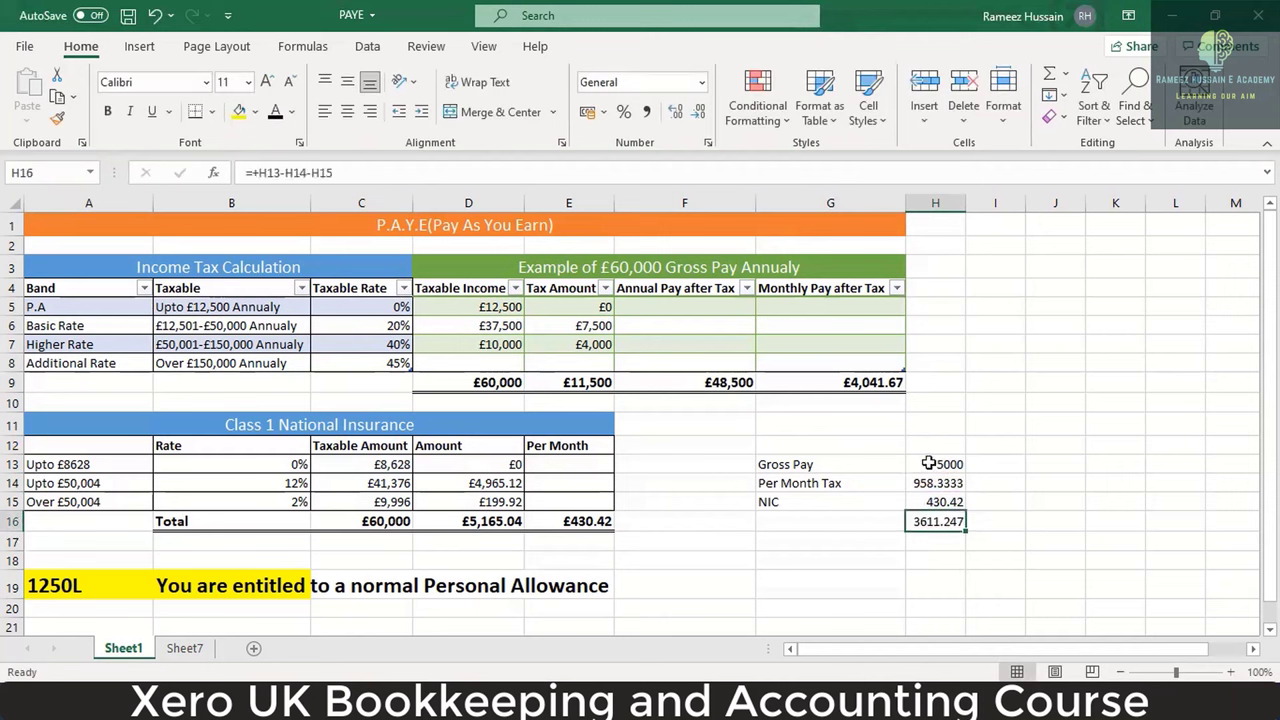
# Step: Format the monthly values in H13:H16 as currency
pyautogui.moveTo(928, 463); pyautogui.dragTo(935, 521)
pyautogui.click(702, 82)
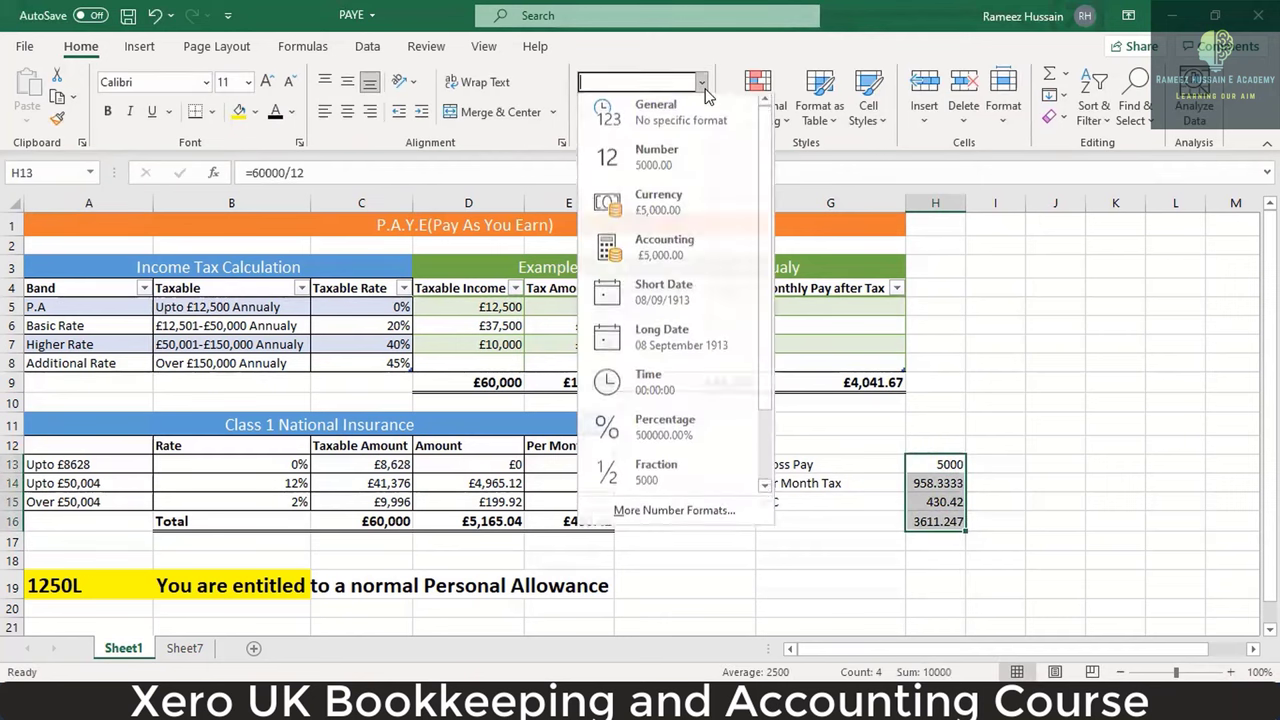
pyautogui.click(684, 212)
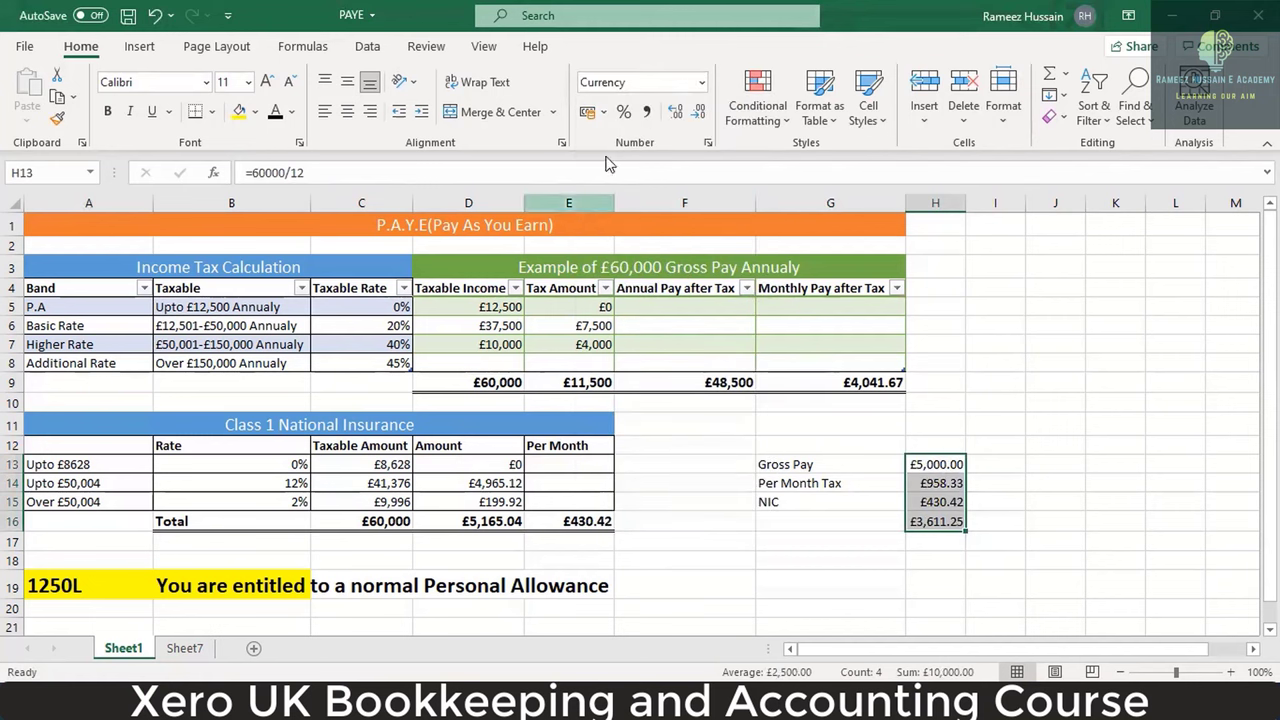
pyautogui.hotkey('ctrl', 'q')
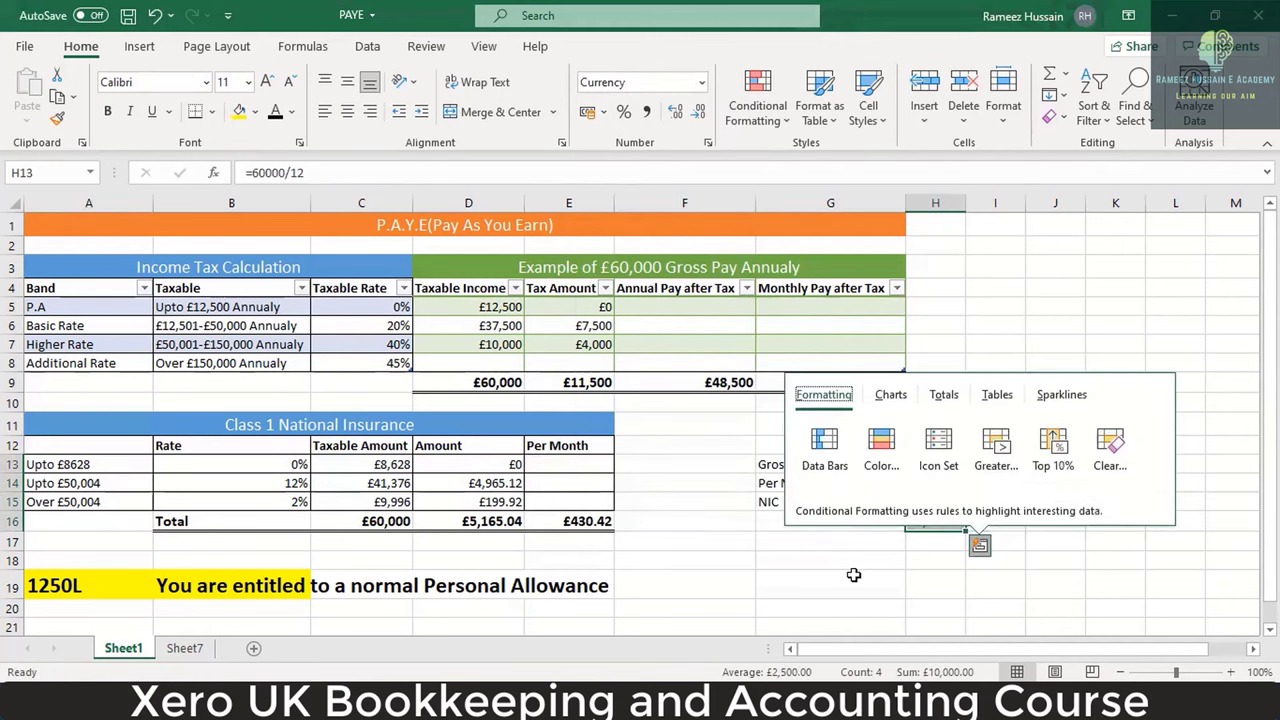
pyautogui.click(845, 585)
# Step: Label G16 Net Pay, then bold G16:H16 and give it top and bottom borders
pyautogui.click(826, 518)
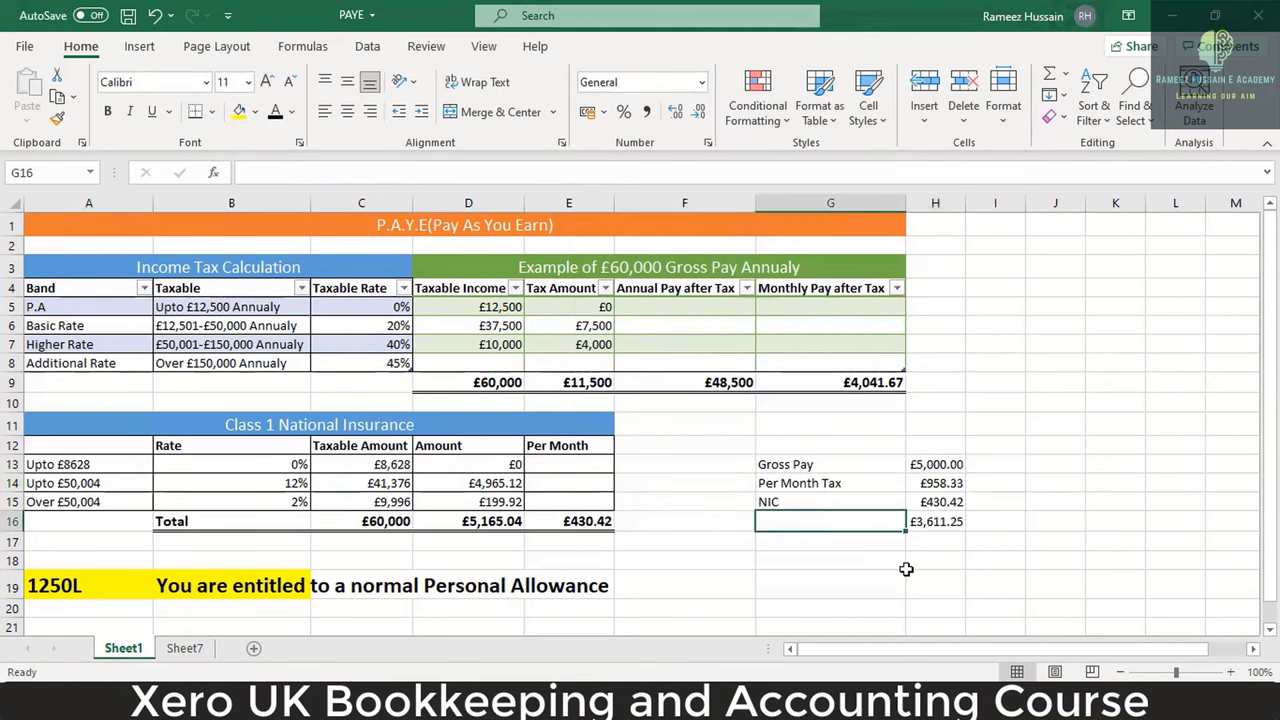
pyautogui.write('Net Pay')
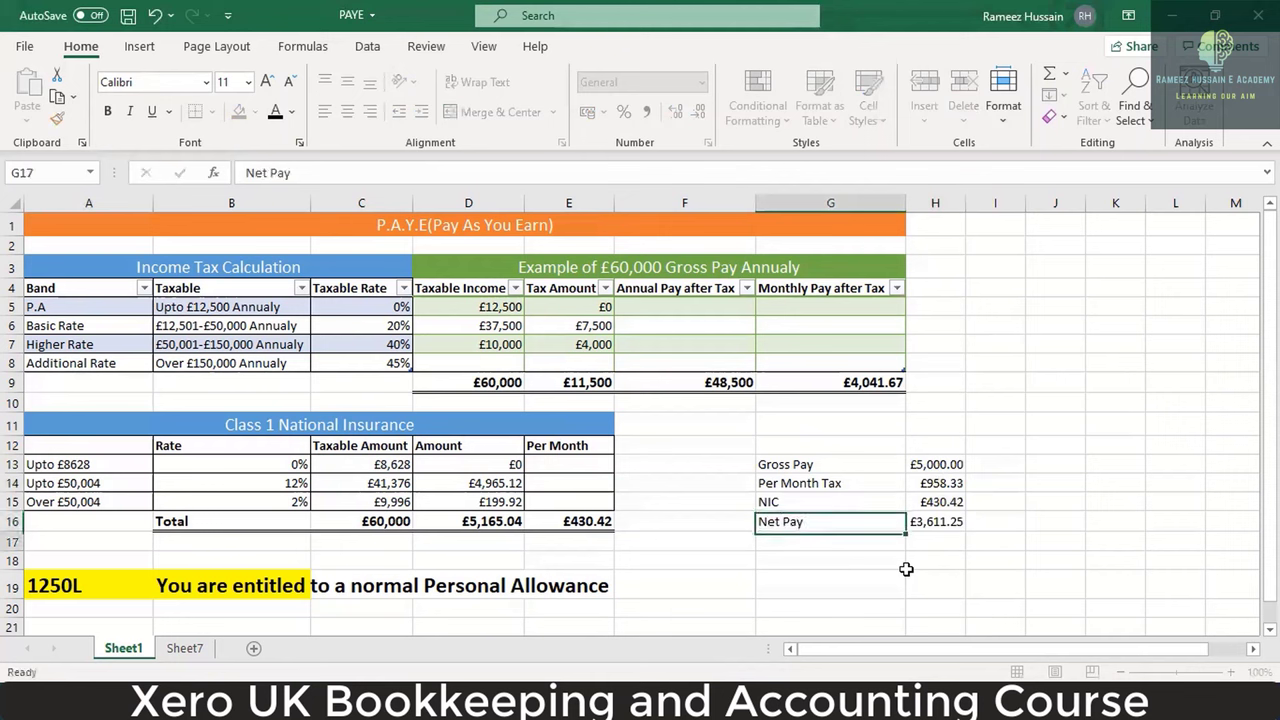
pyautogui.press('Return')
pyautogui.press('Up')
pyautogui.hotkey('shift', 'Right')
pyautogui.hotkey('ctrl', 'b')
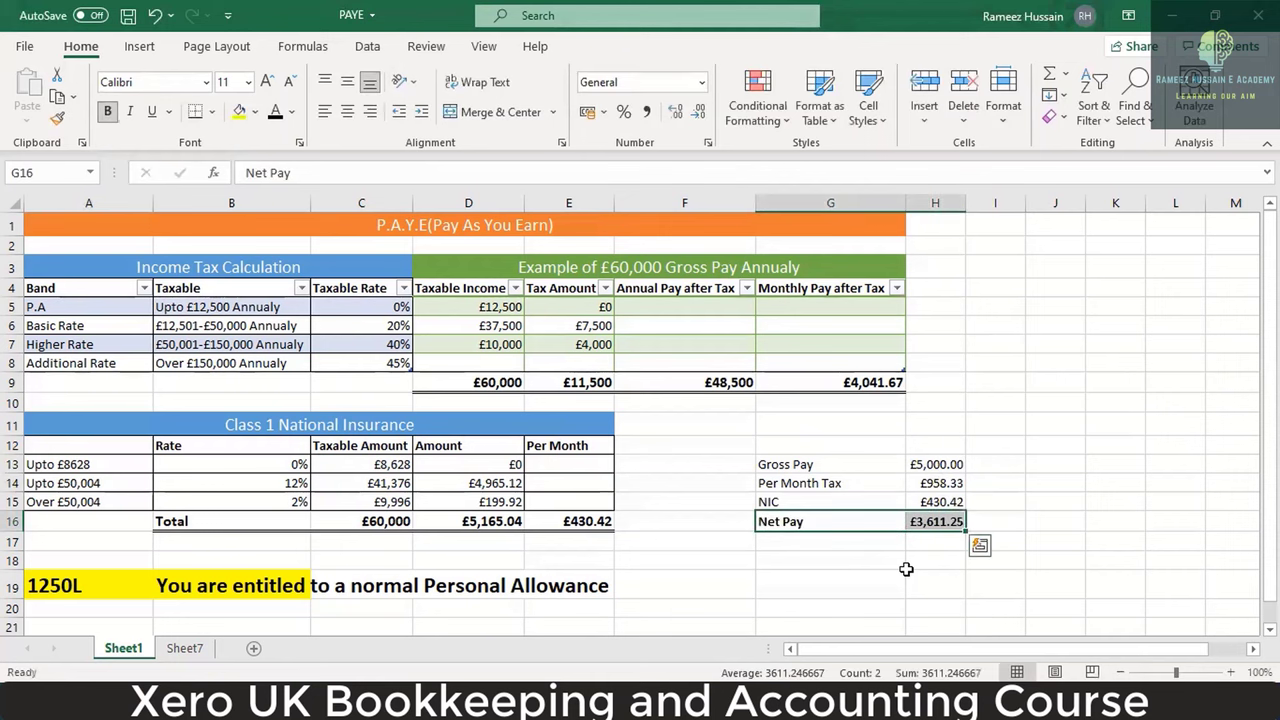
pyautogui.click(212, 115)
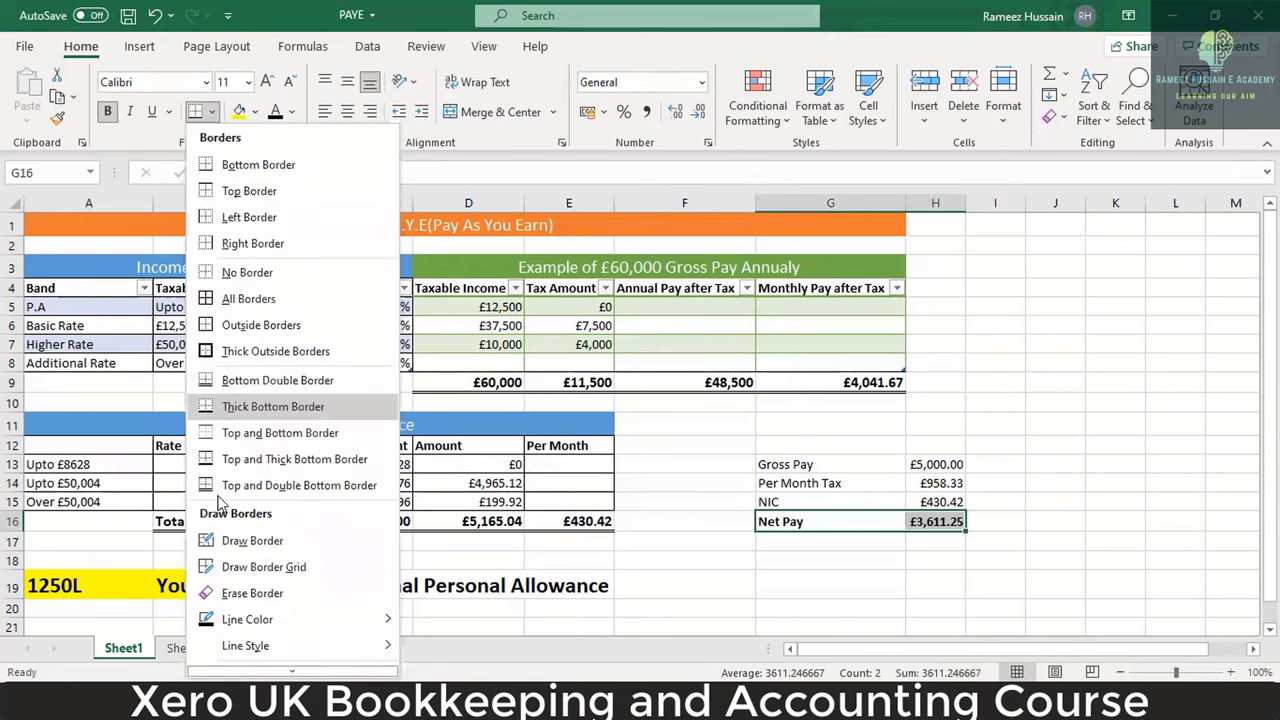
pyautogui.click(277, 435)
pyautogui.press('Down')
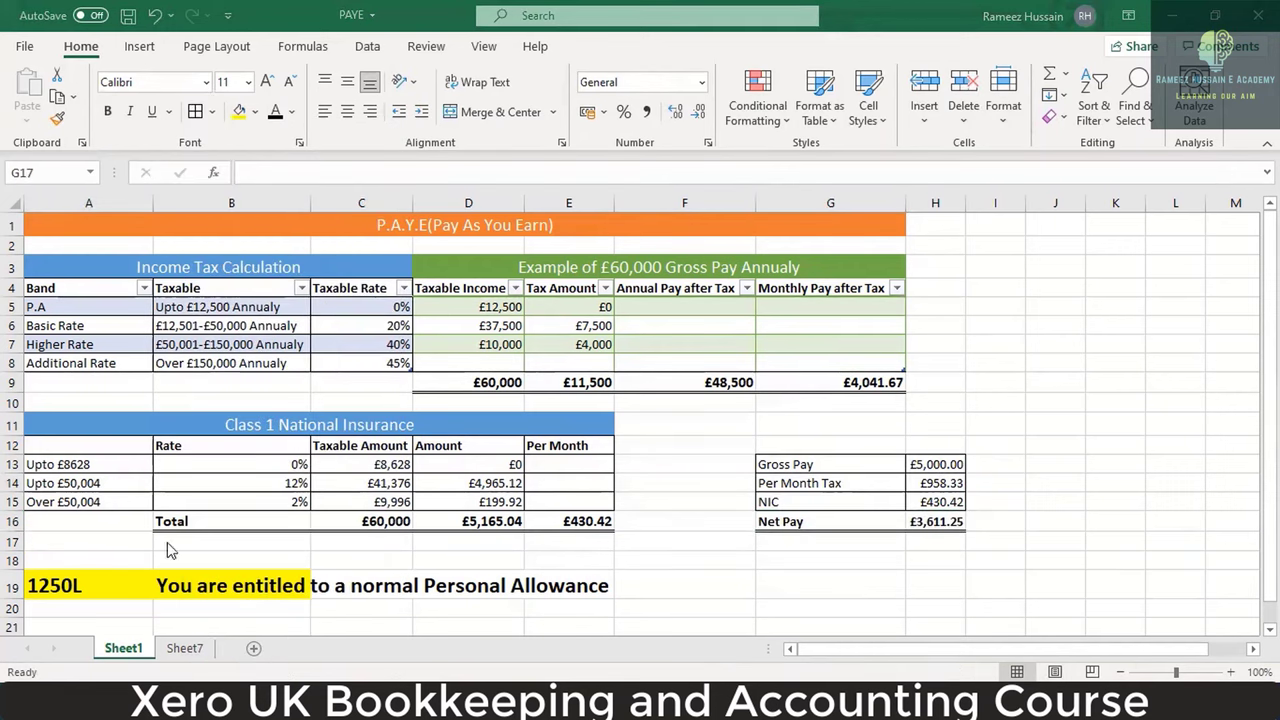
pyautogui.hotkey('ctrl', 'pagedown')
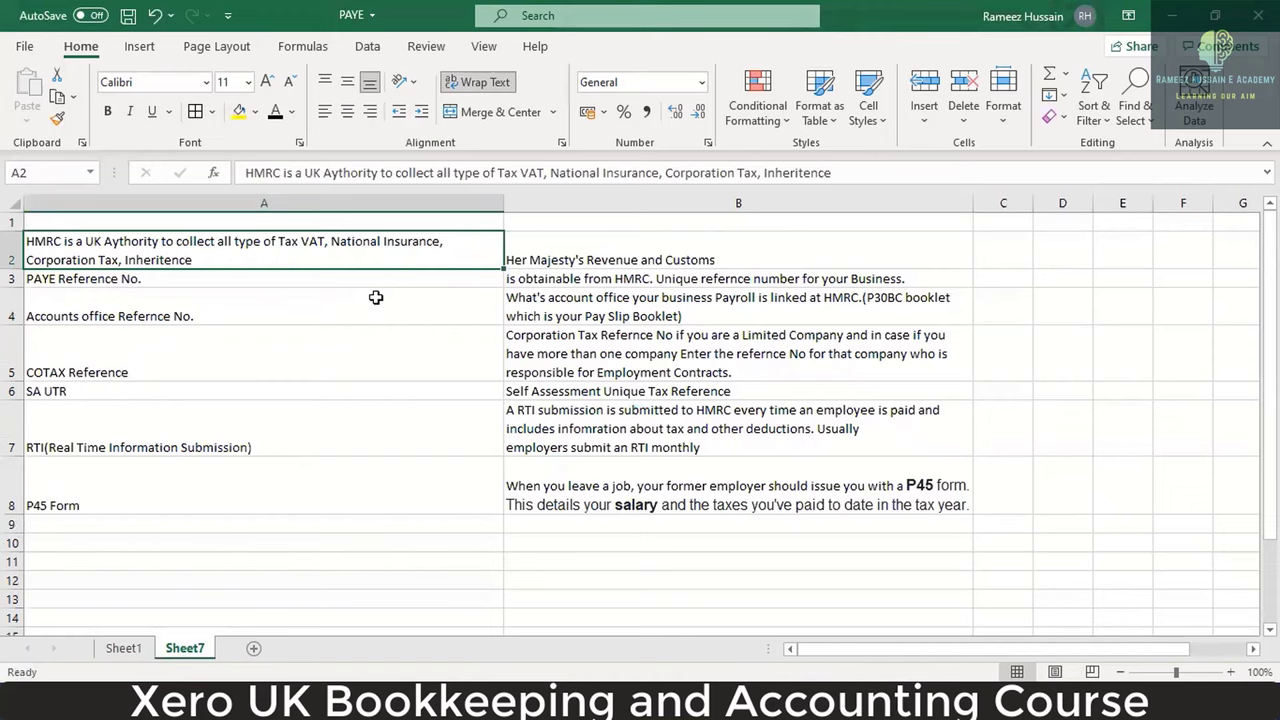
# Step: Read through the HMRC, PAYE Reference No. and Accounts office reference notes on Sheet7
pyautogui.press('Right')
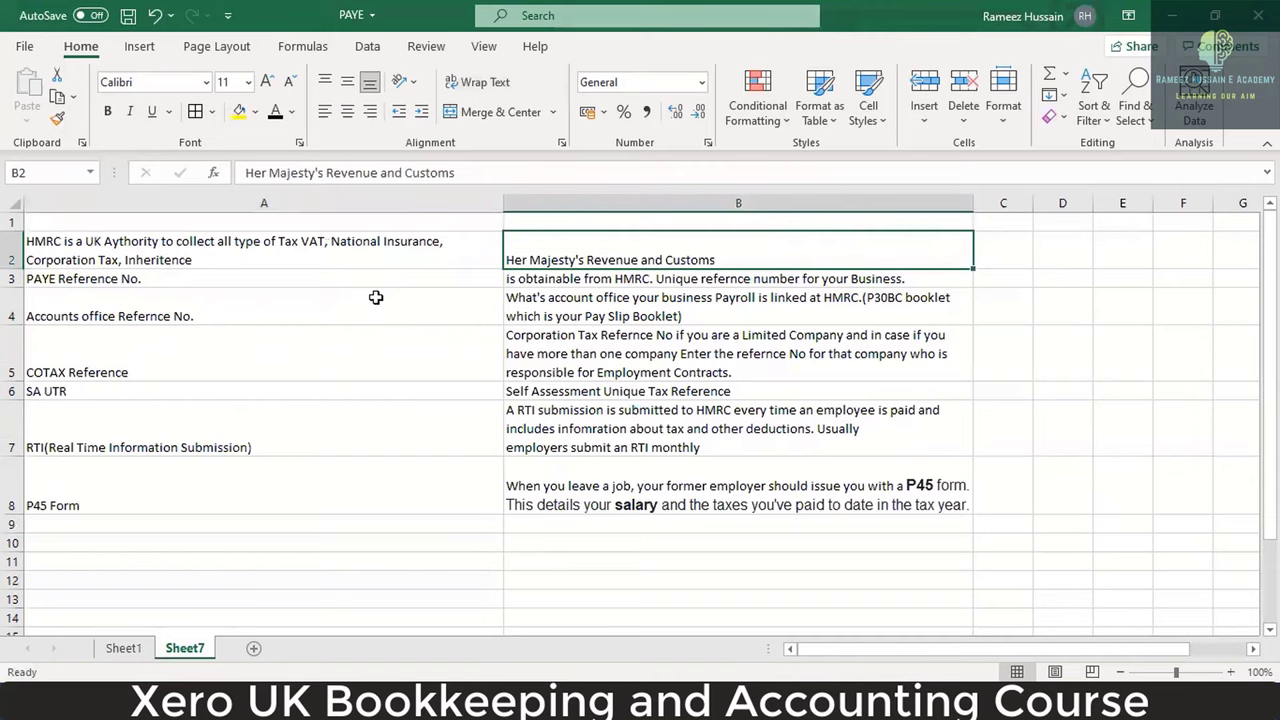
pyautogui.press('Left')
pyautogui.press('Down')
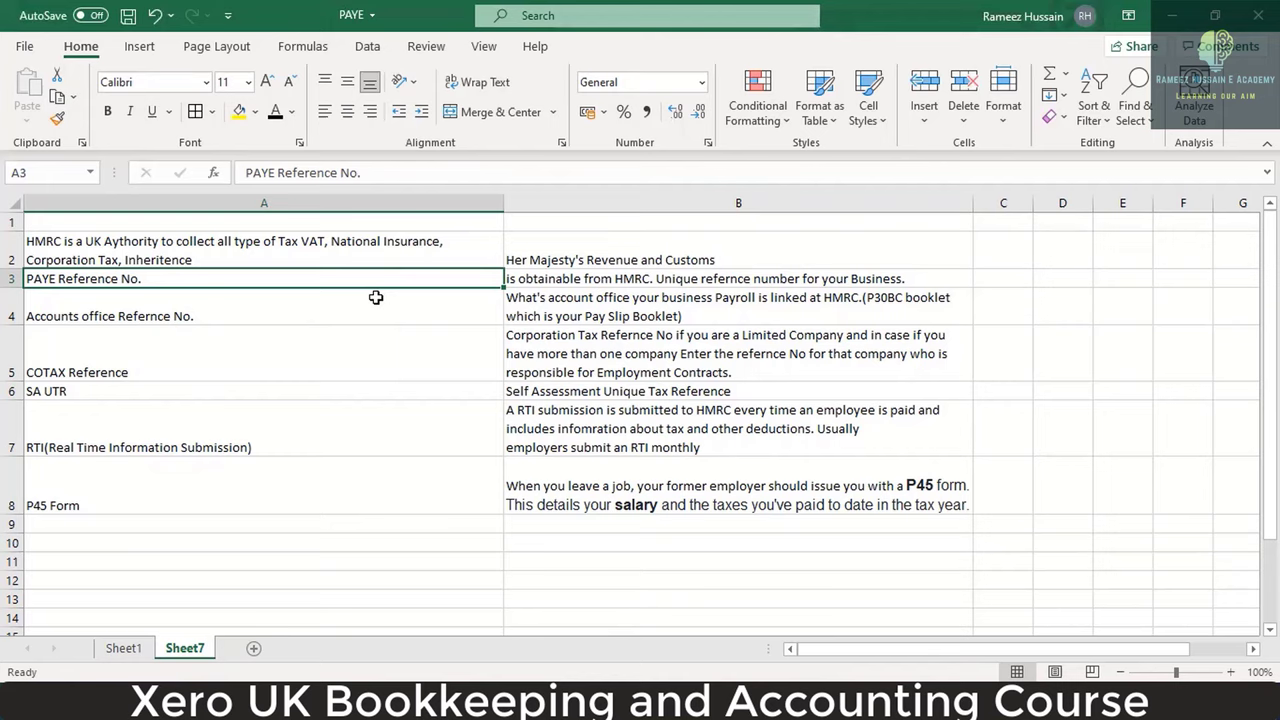
pyautogui.click(376, 297)
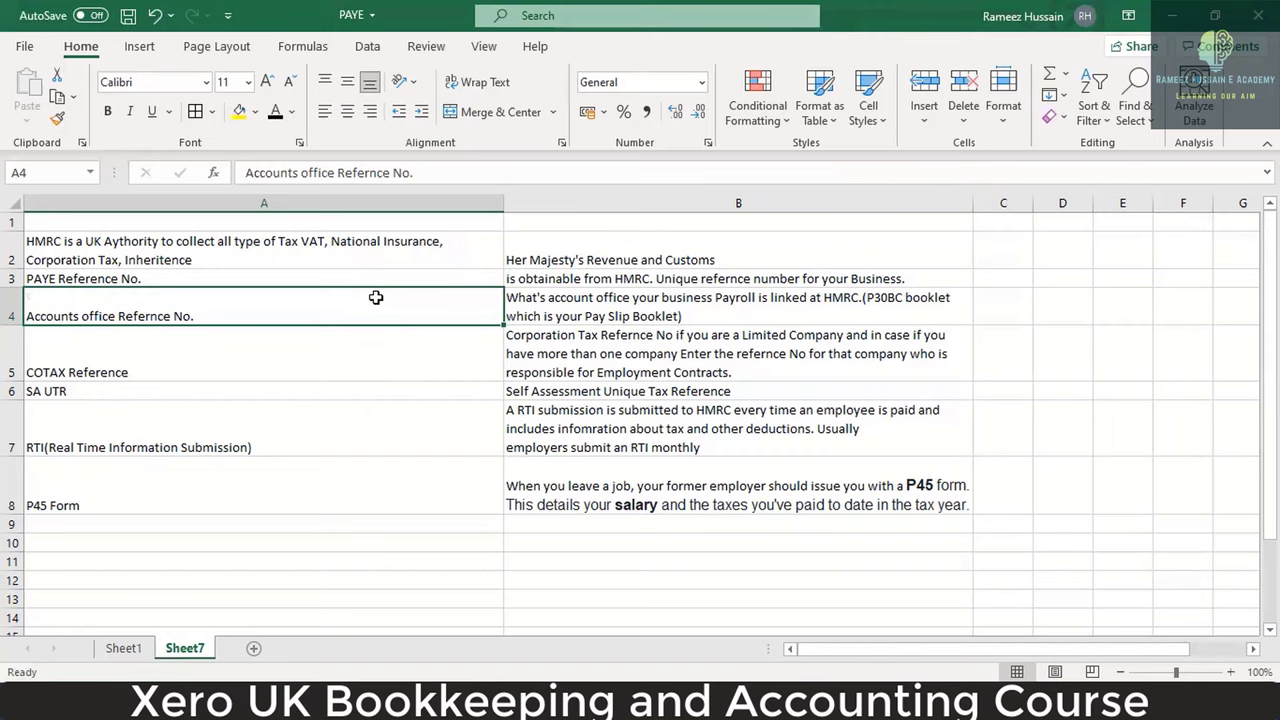
pyautogui.press('Up')
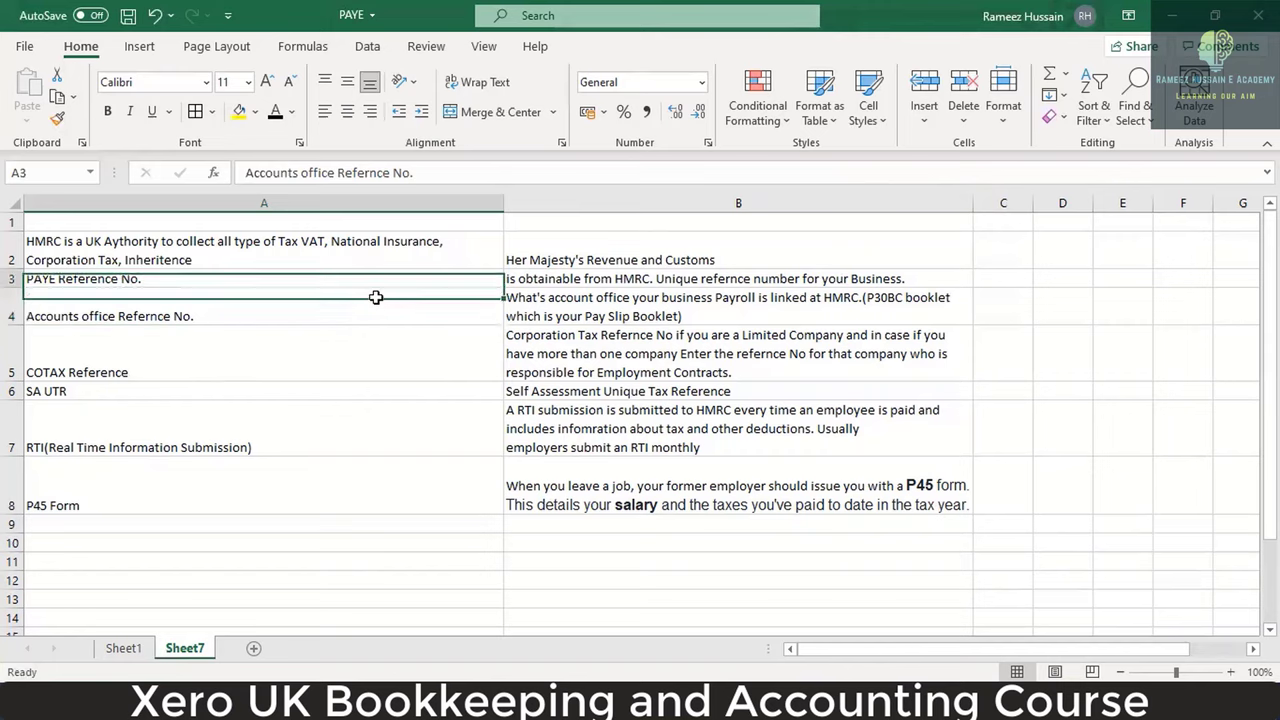
pyautogui.click(376, 297)
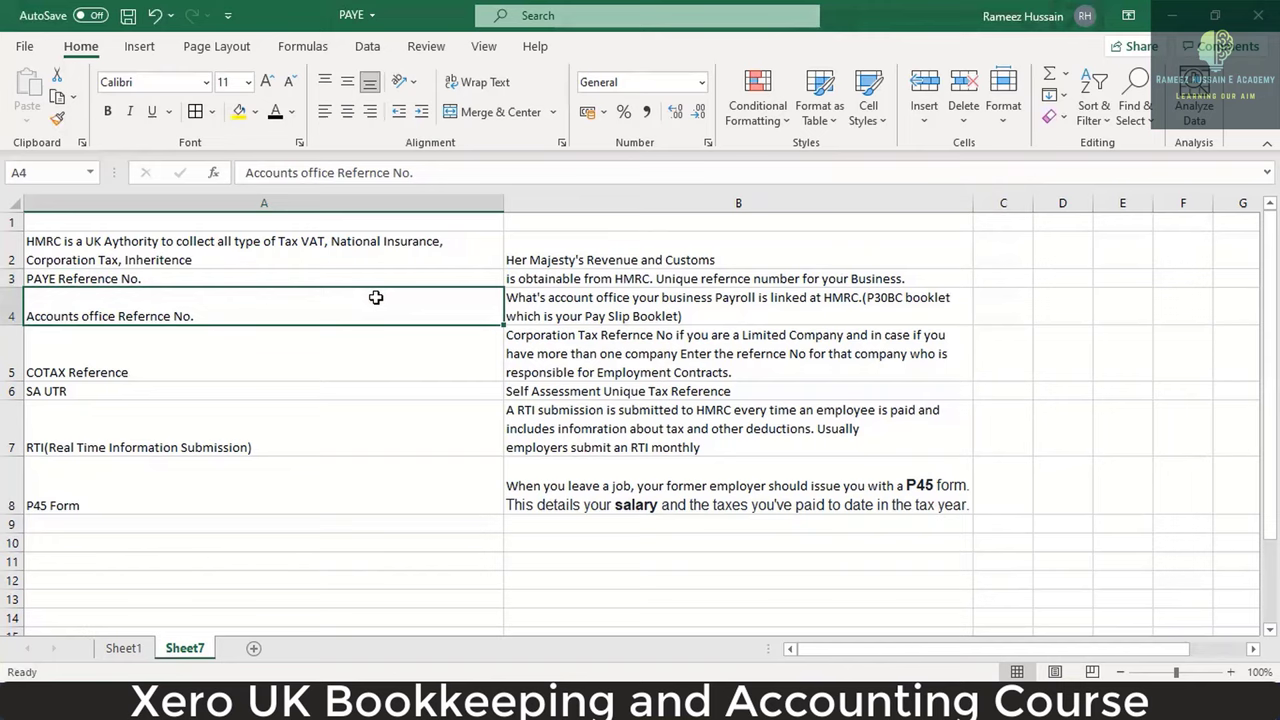
pyautogui.press('Down')
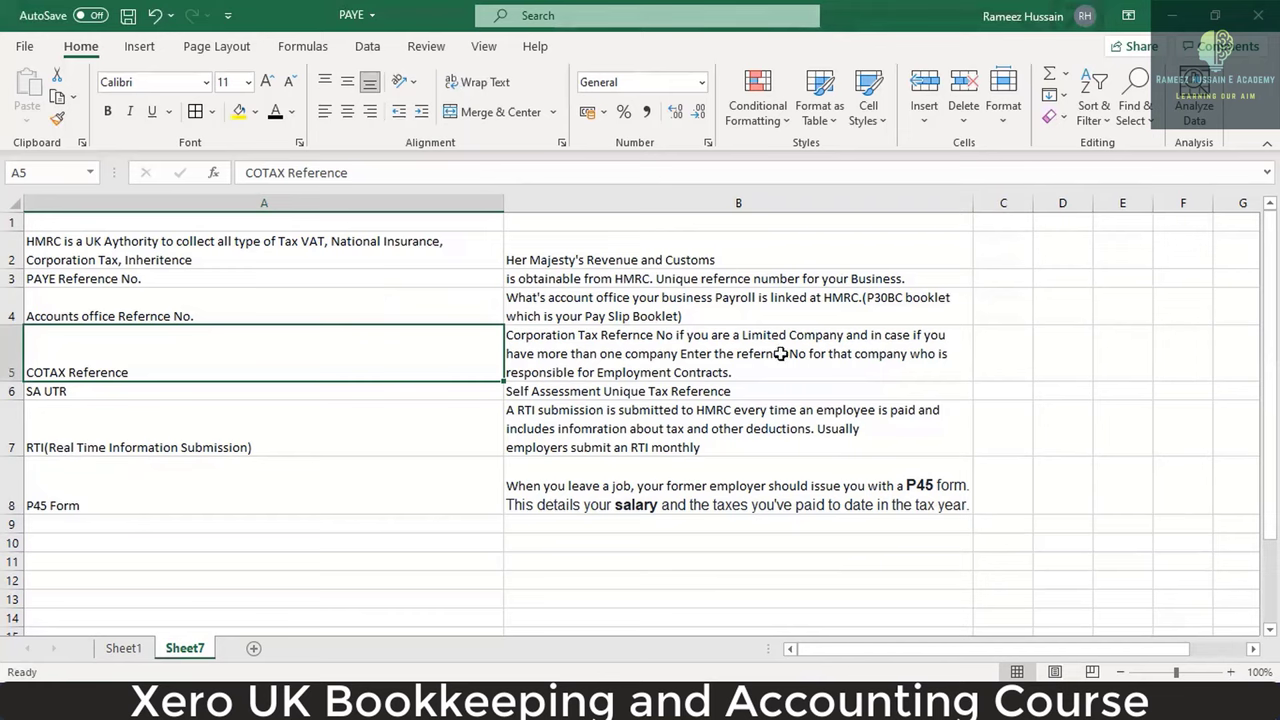
pyautogui.click(351, 391)
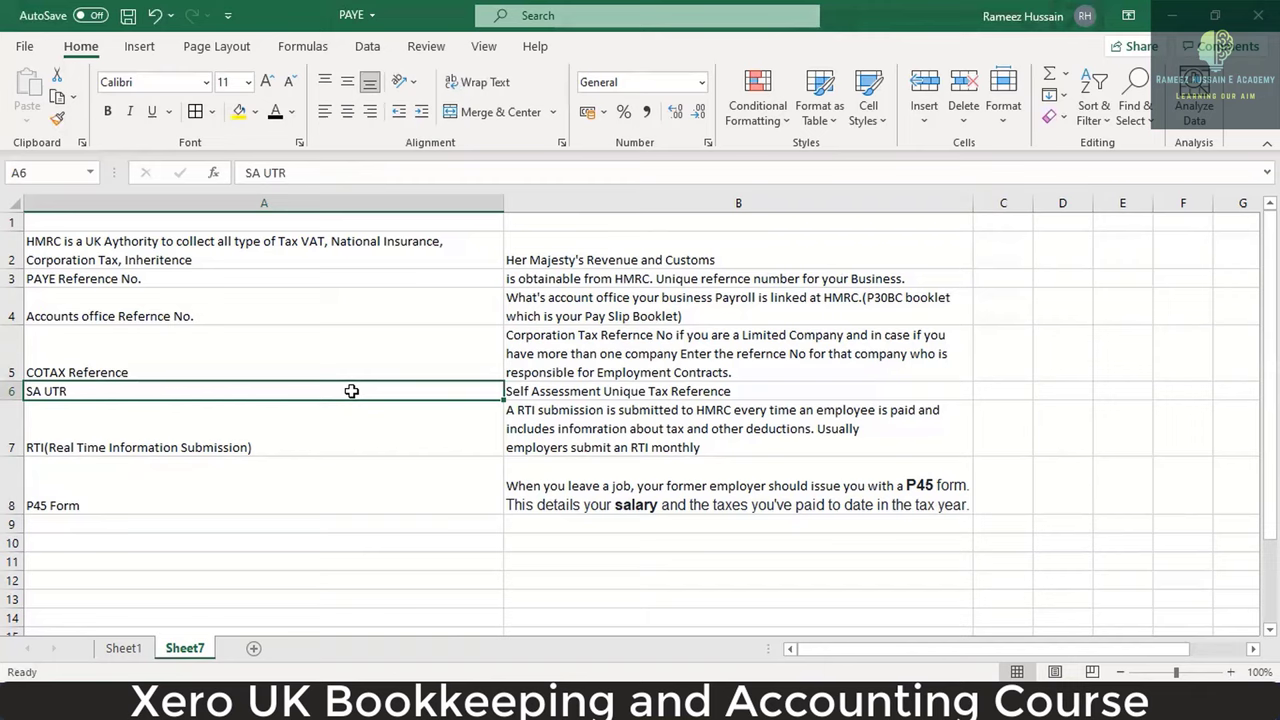
# Step: Append '(Partnership & Sole)' to the SA UTR description in B6
pyautogui.doubleClick(755, 390)
pyautogui.write('(Pa')
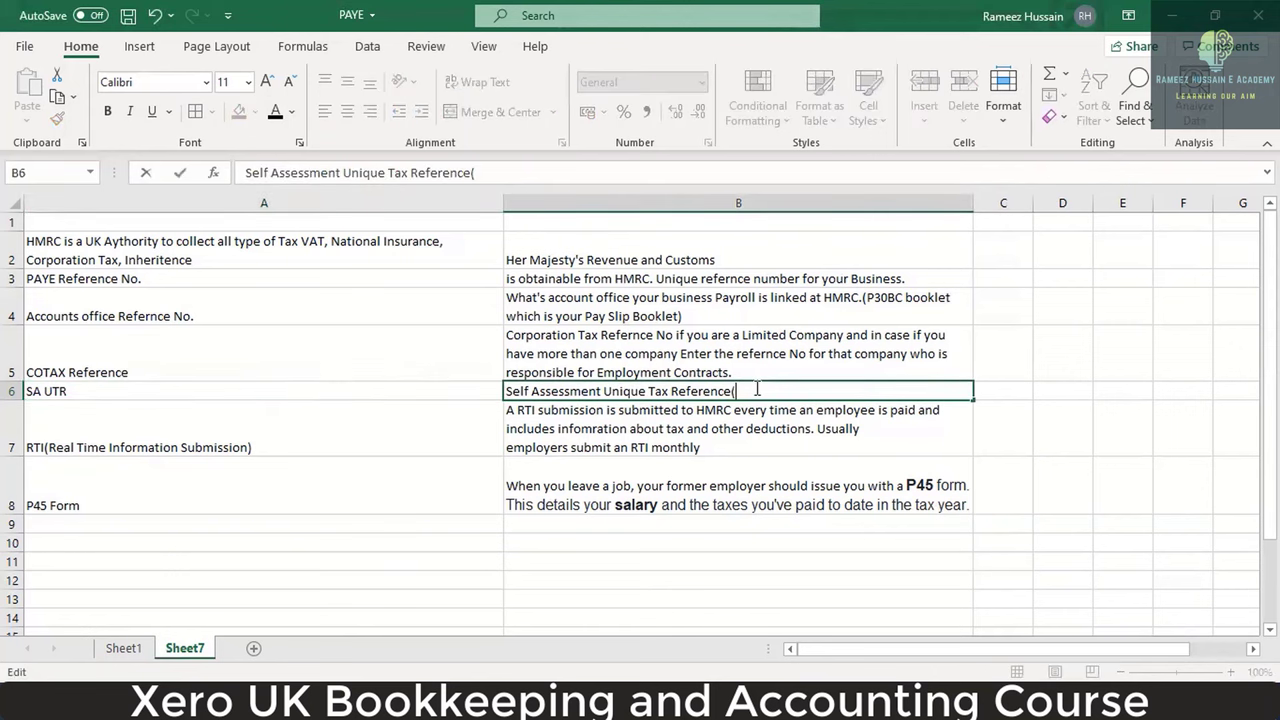
pyautogui.write('rtnership & Sole)')
pyautogui.hotkey('ctrl', 'Return')
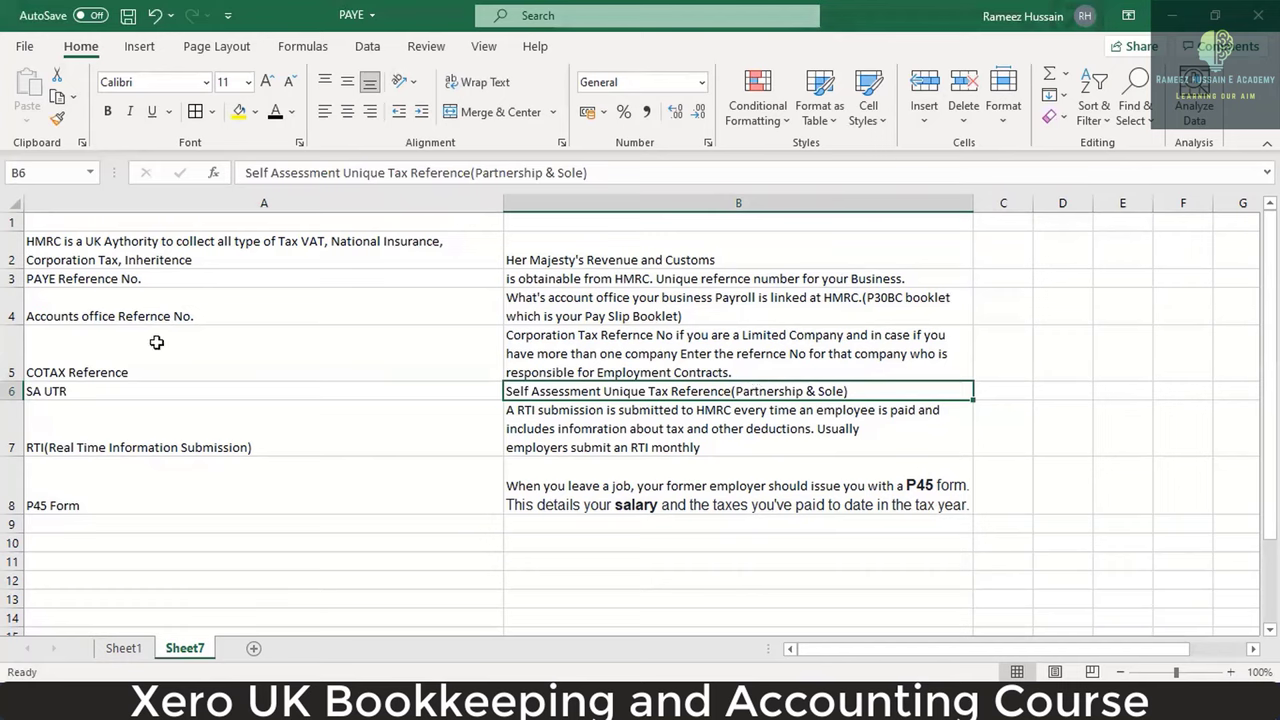
pyautogui.click(130, 368)
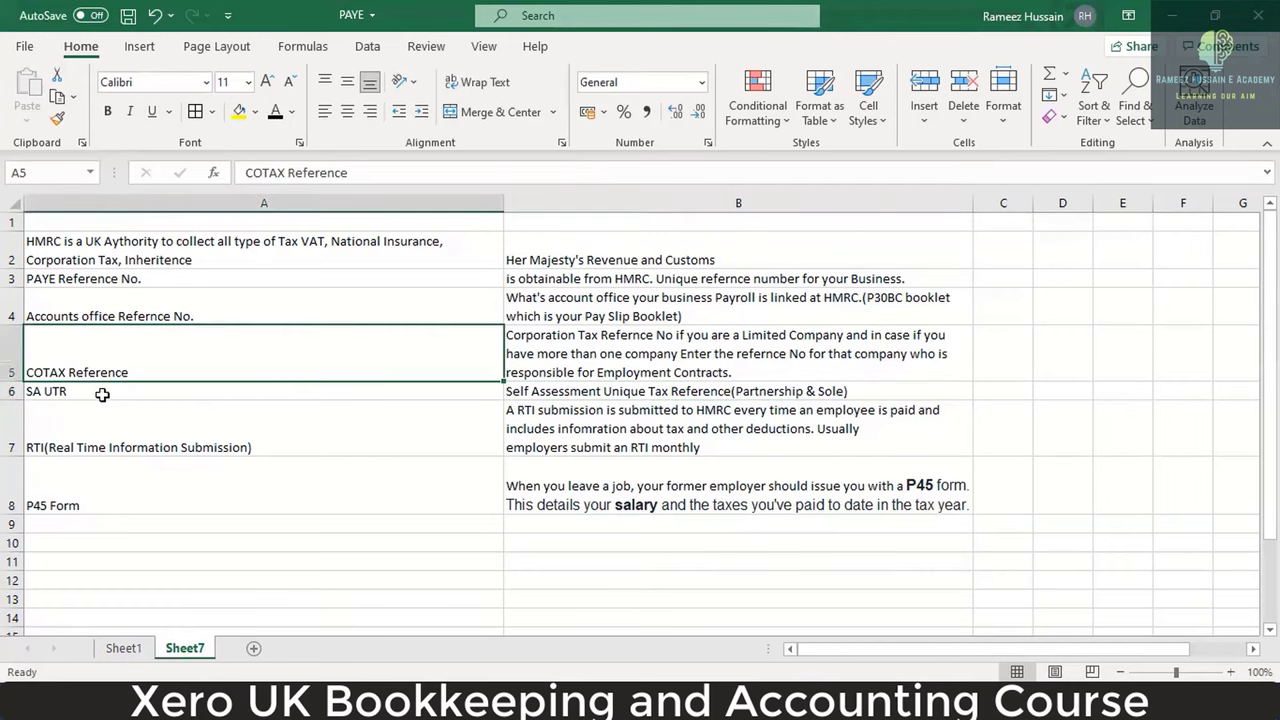
pyautogui.click(102, 395)
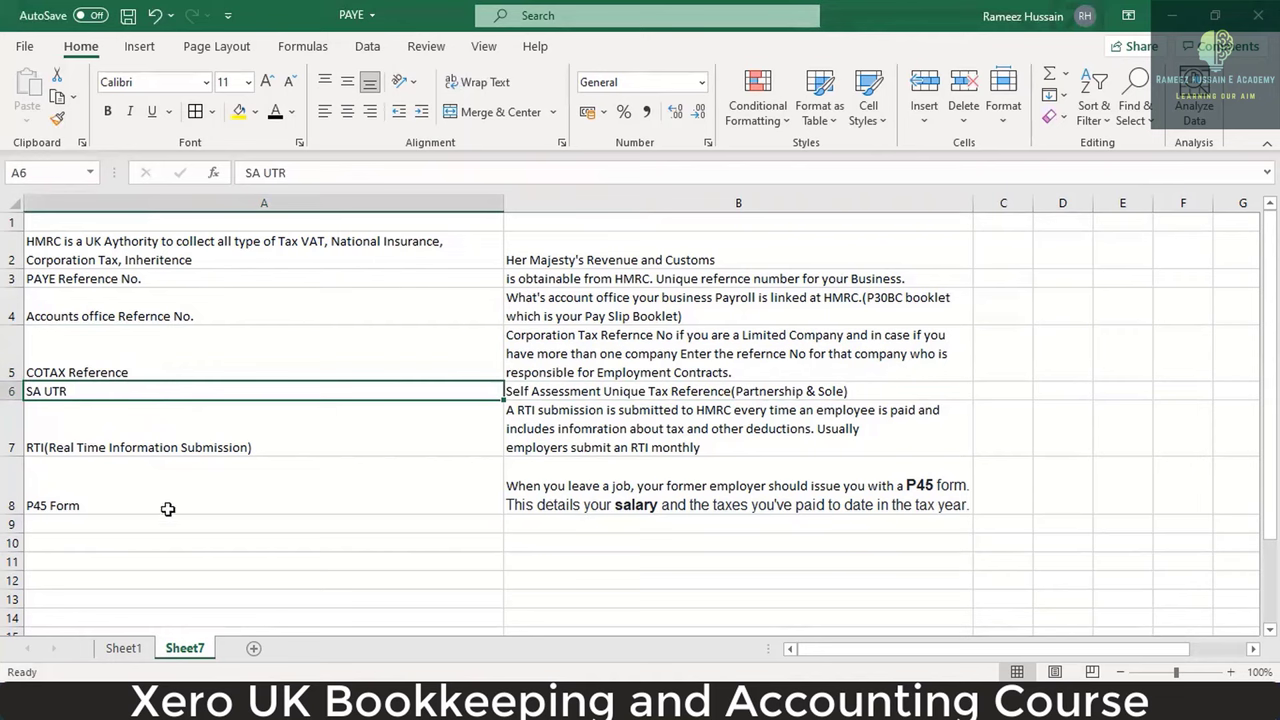
pyautogui.click(196, 452)
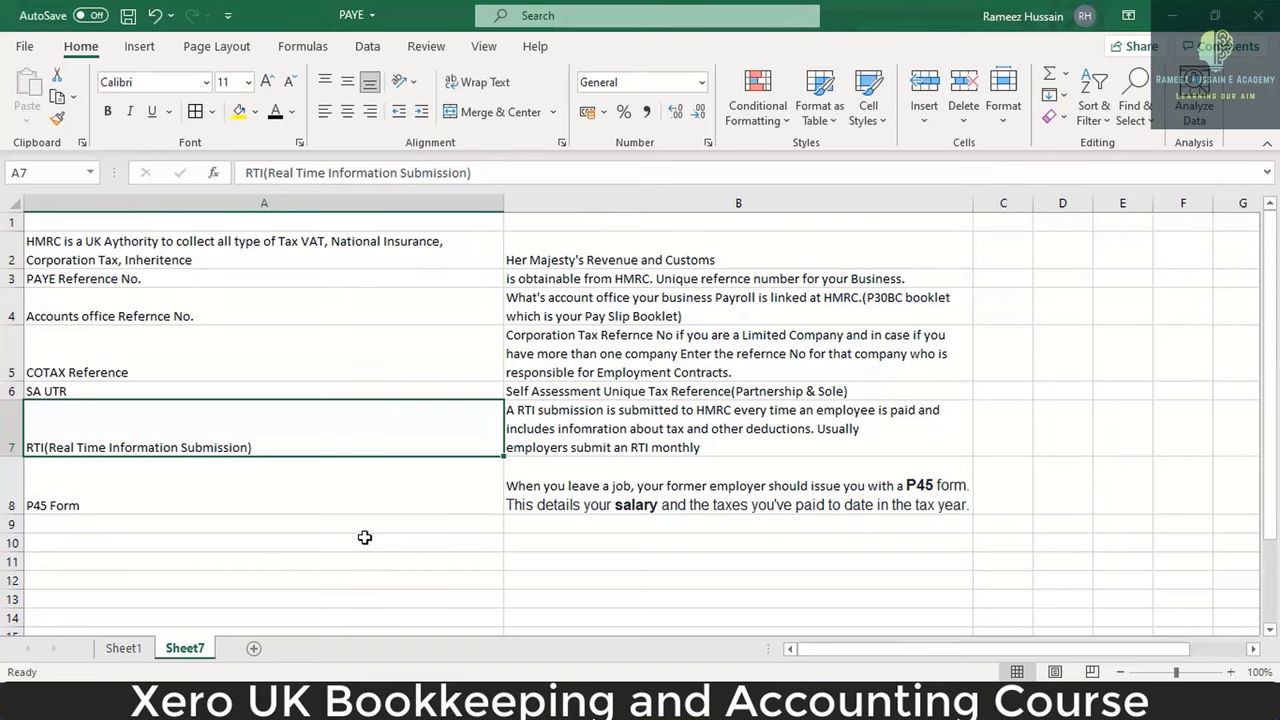
pyautogui.click(348, 482)
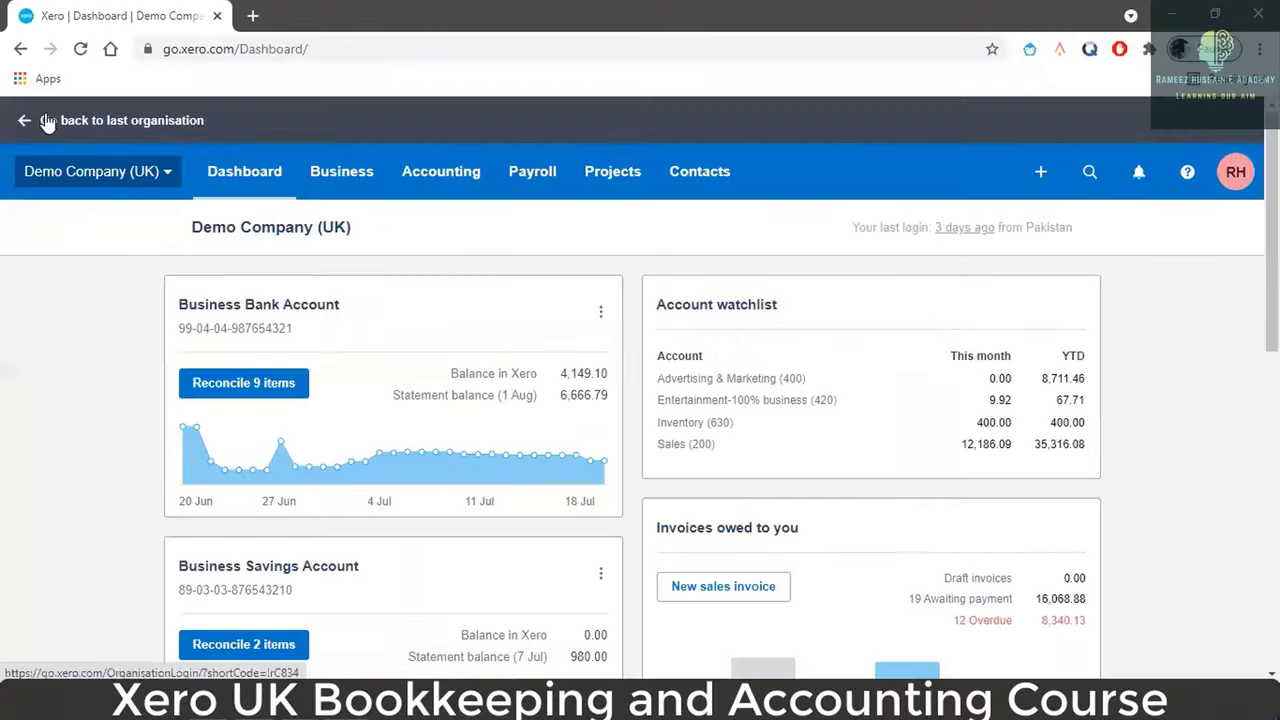
# Step: Go from the Demo Company (UK) organisation settings to Payroll settings under Features
pyautogui.click(135, 175)
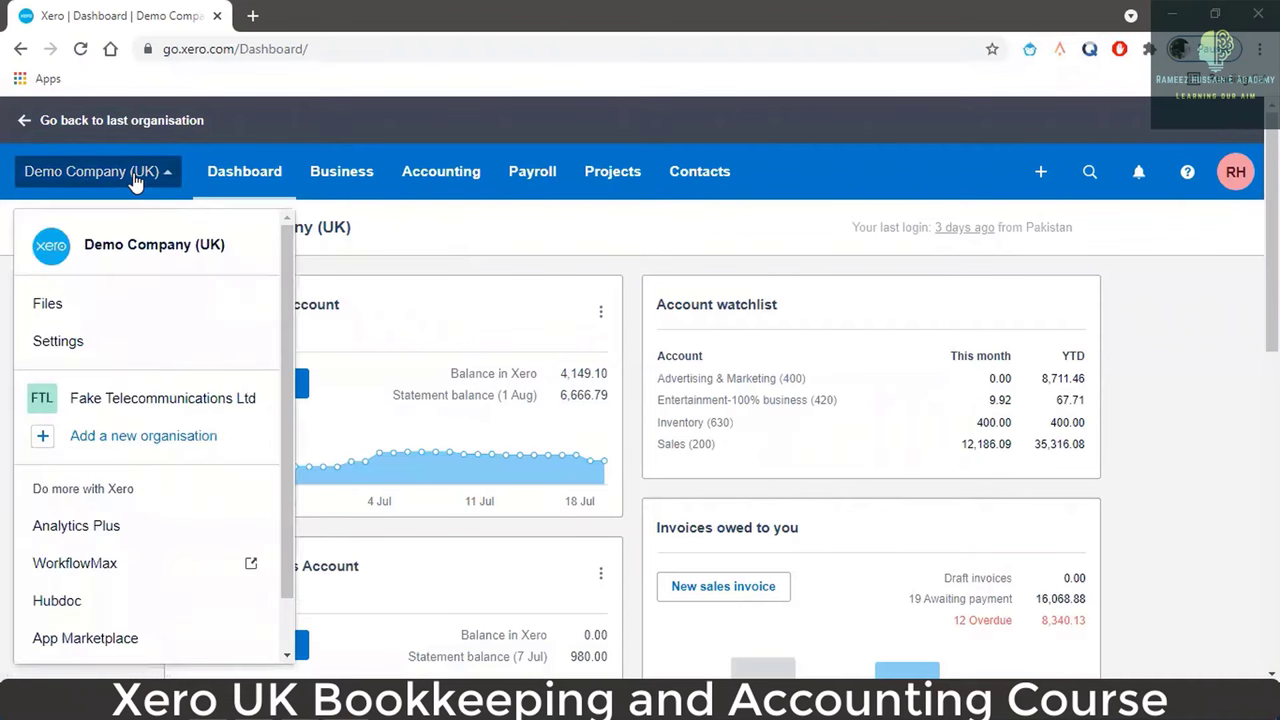
pyautogui.click(57, 347)
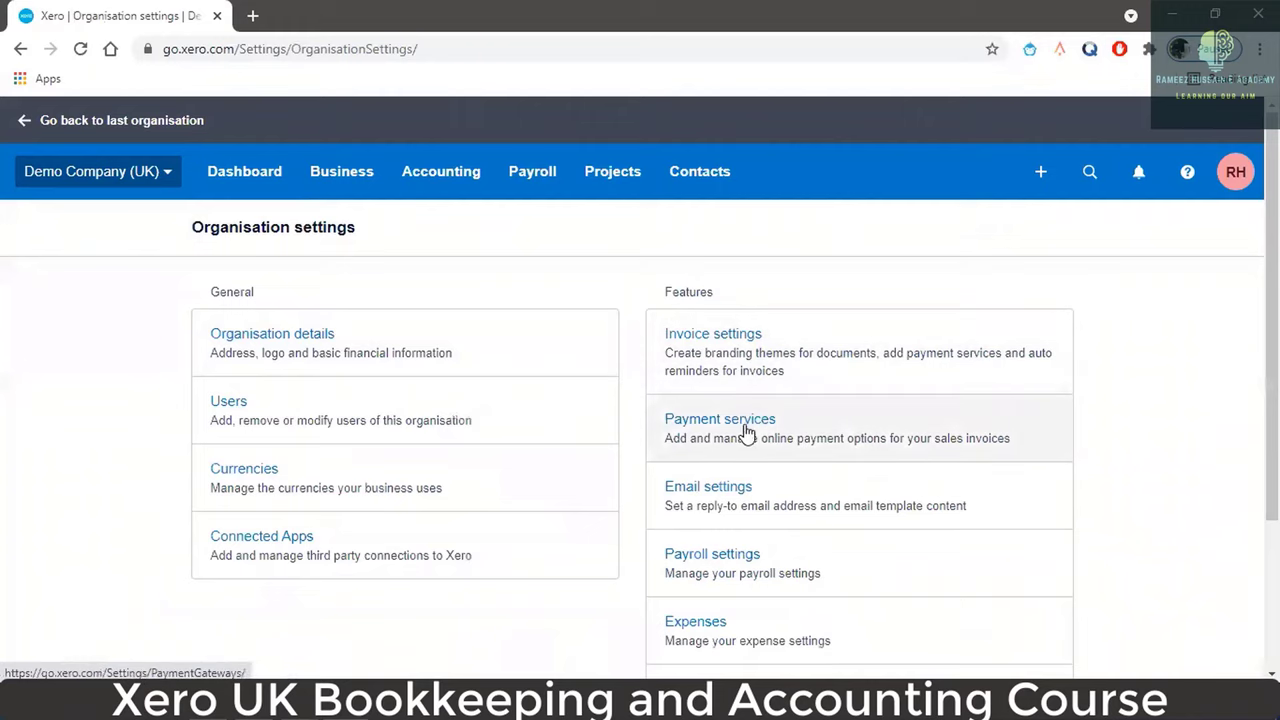
pyautogui.click(745, 557)
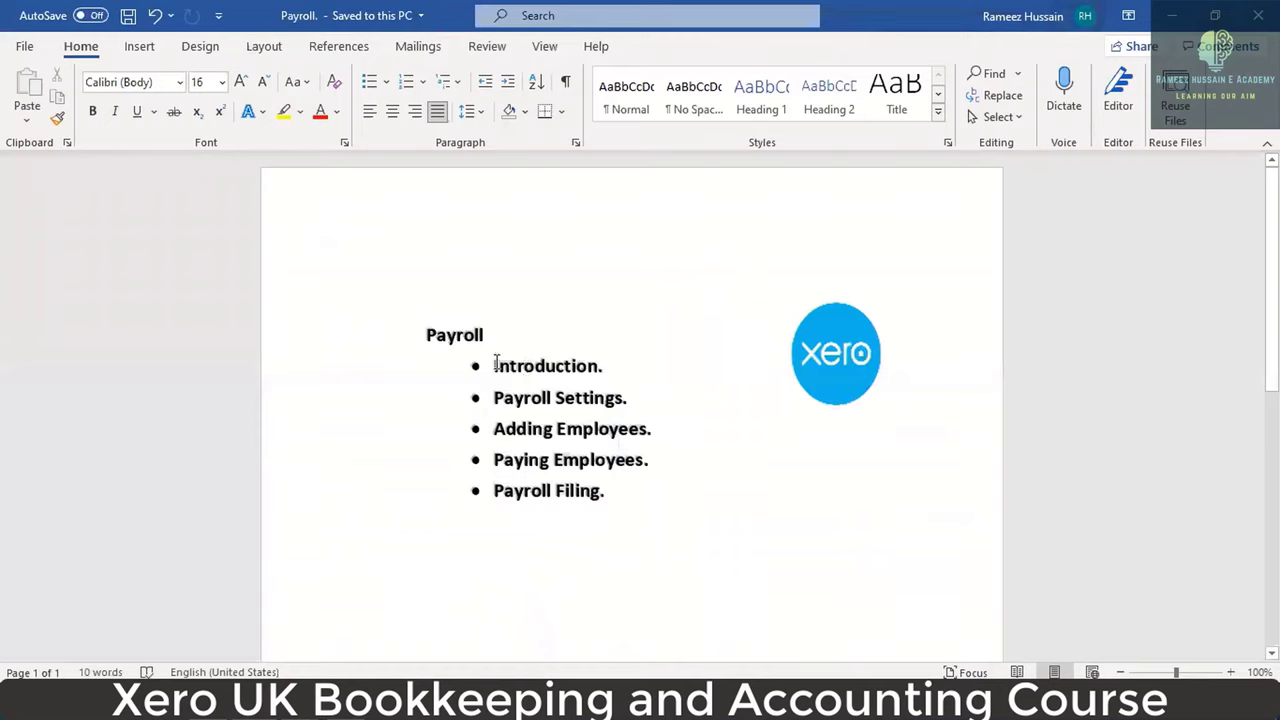
# Step: Highlight the 'Introduction.' outline item in yellow, then select the 'Payroll Settings' item
pyautogui.moveTo(496, 364); pyautogui.dragTo(610, 366)
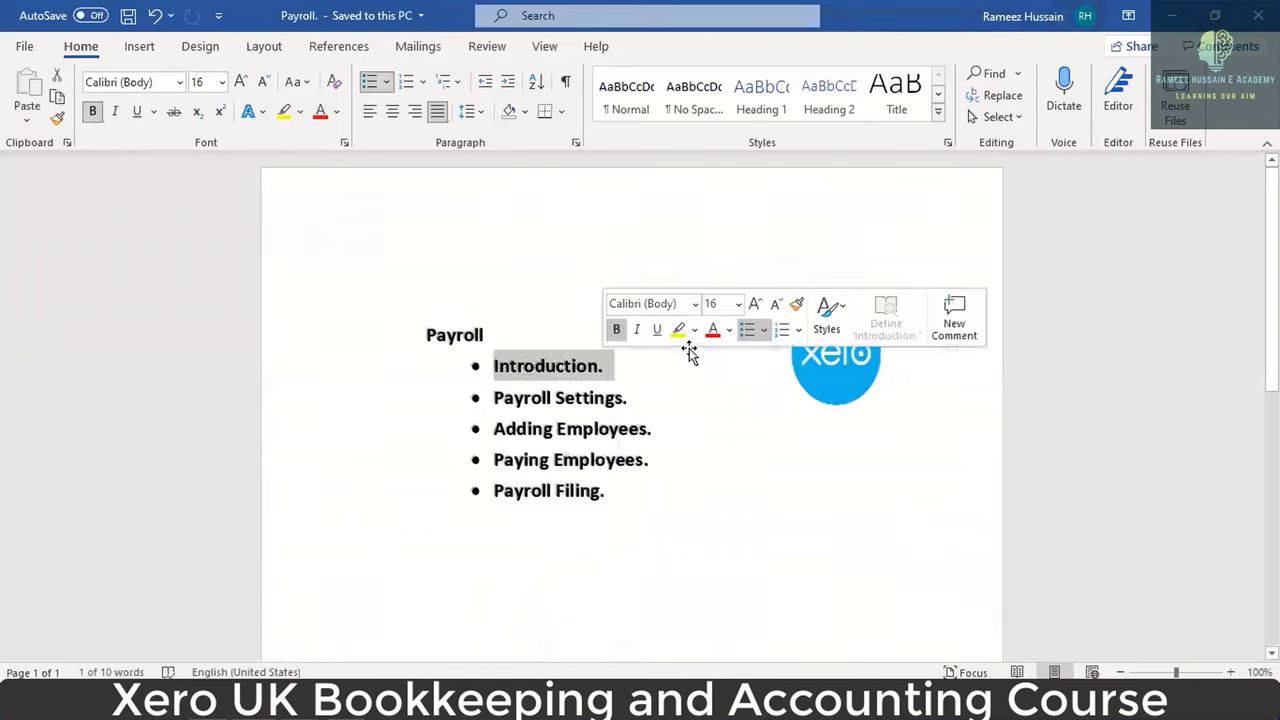
pyautogui.click(678, 329)
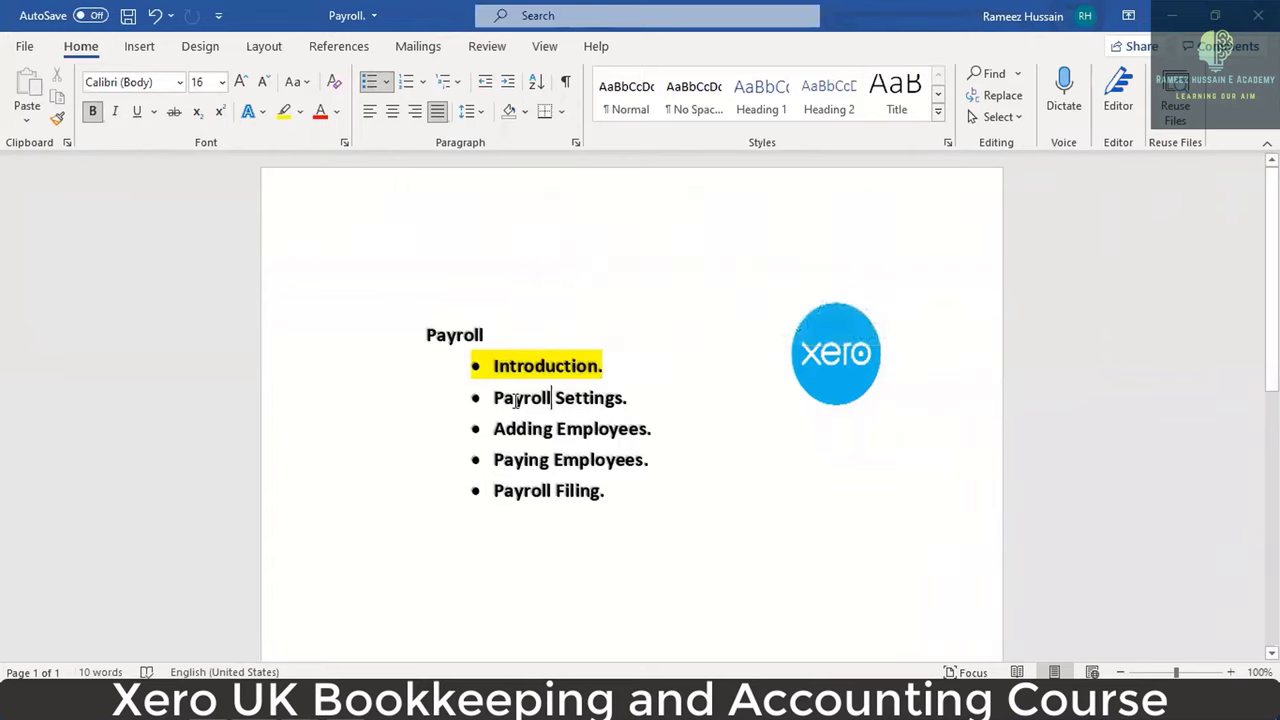
pyautogui.moveTo(495, 398); pyautogui.dragTo(626, 397)
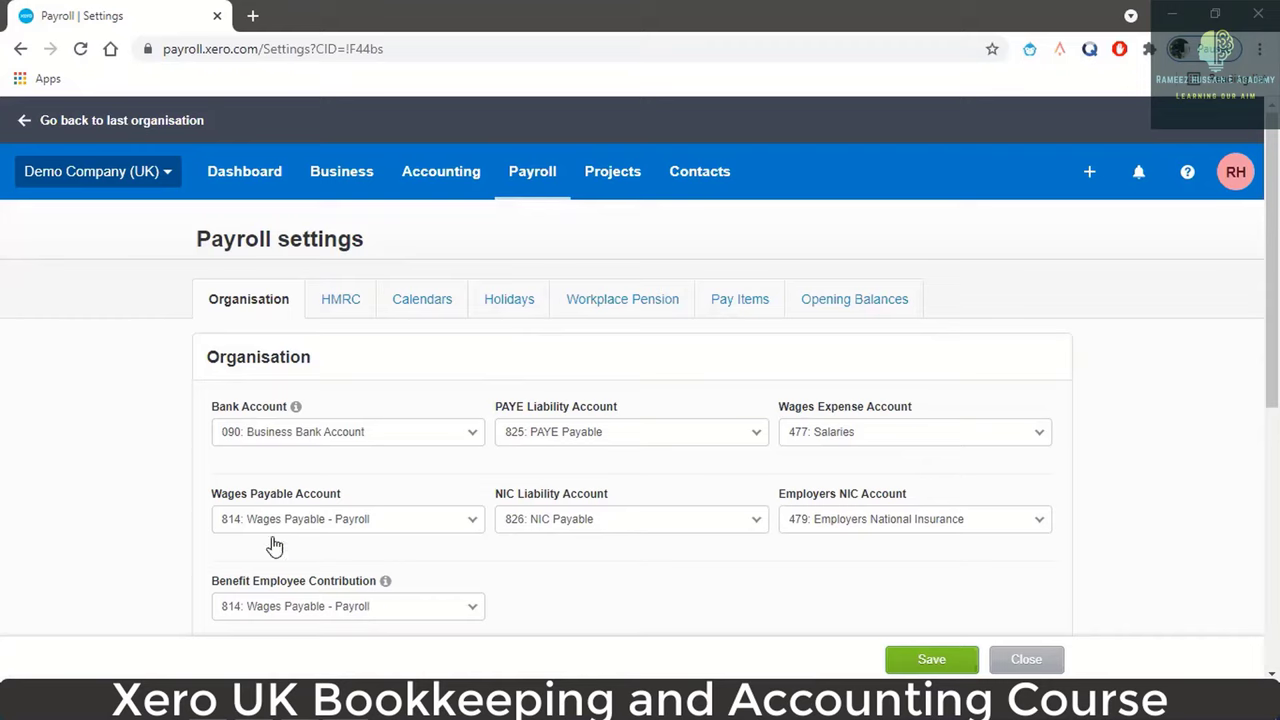
pyautogui.click(445, 436)
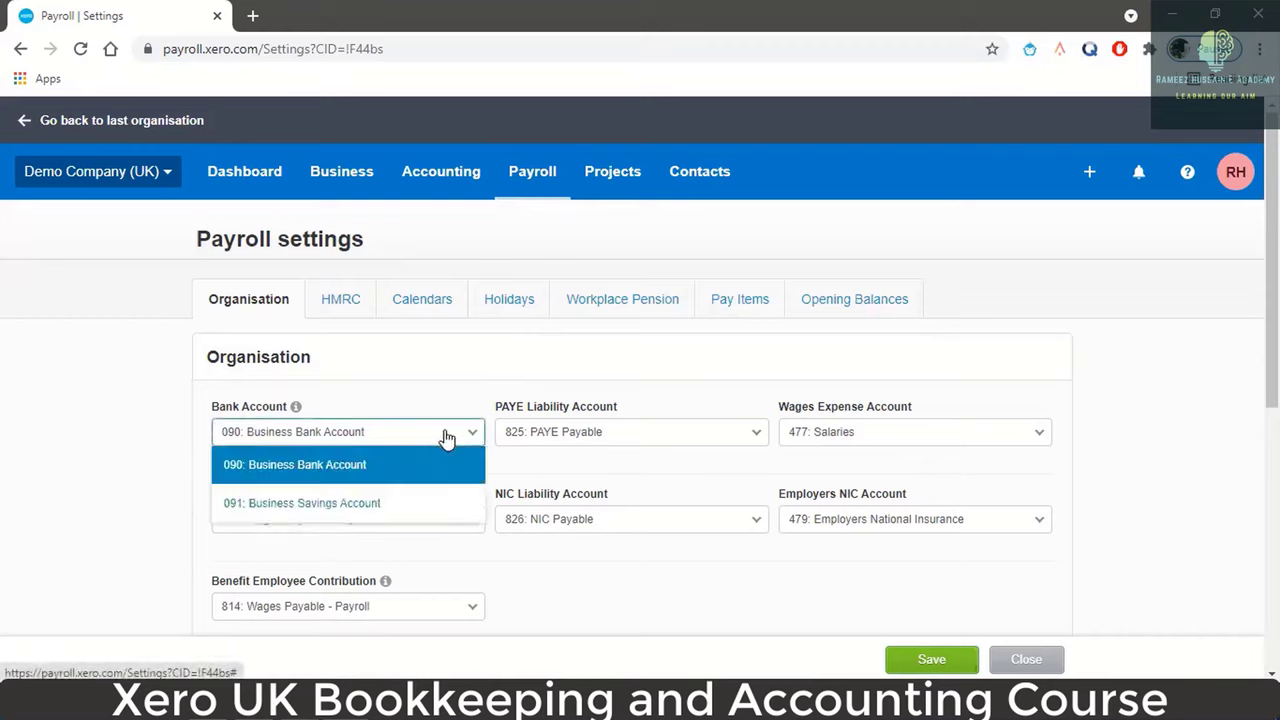
pyautogui.click(428, 460)
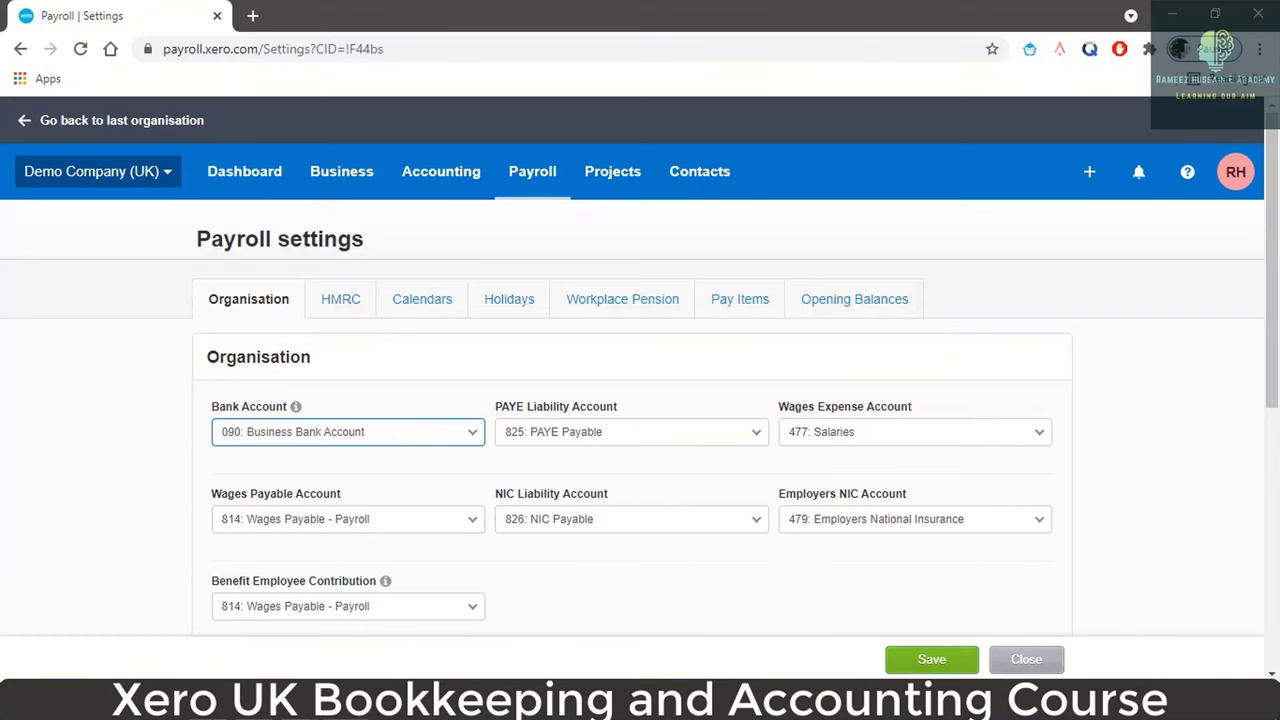
pyautogui.hotkey('alt', 'Tab')
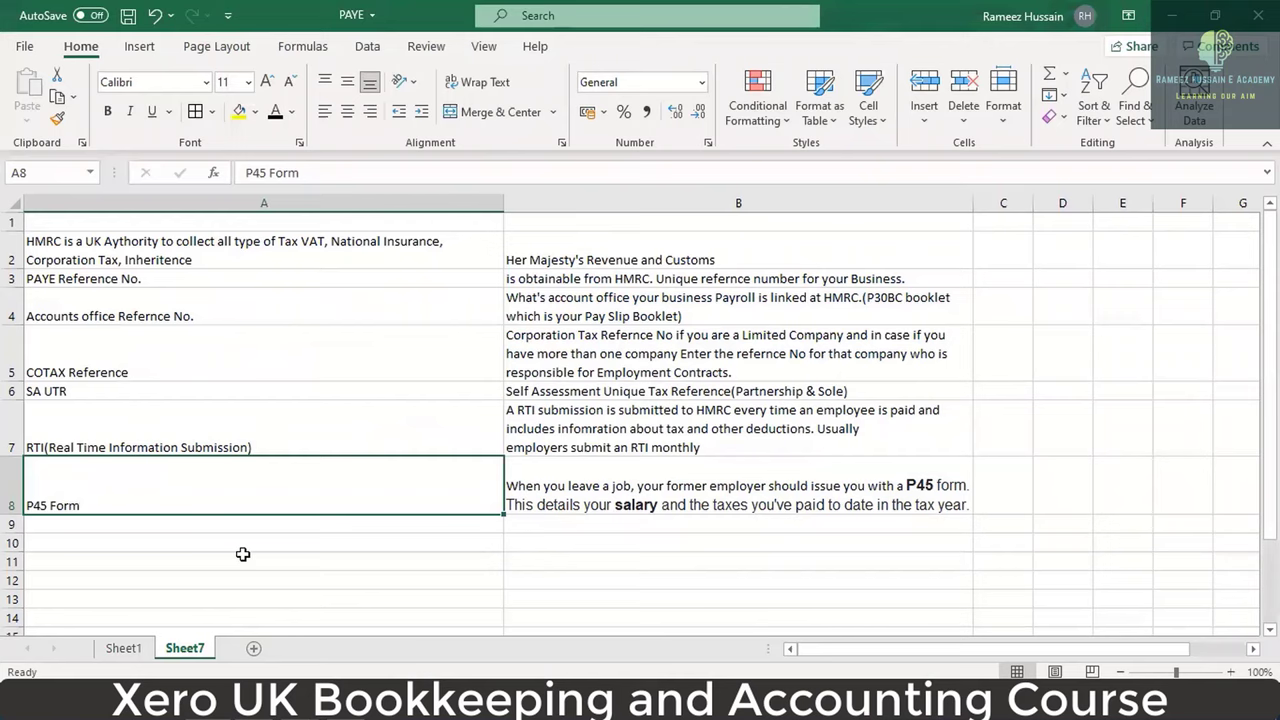
# Step: On Sheet1, inspect the Net Pay formula in H16 and the Gross Pay formula in H13
pyautogui.hotkey('ctrl', 'pageup')
pyautogui.click(512, 223)
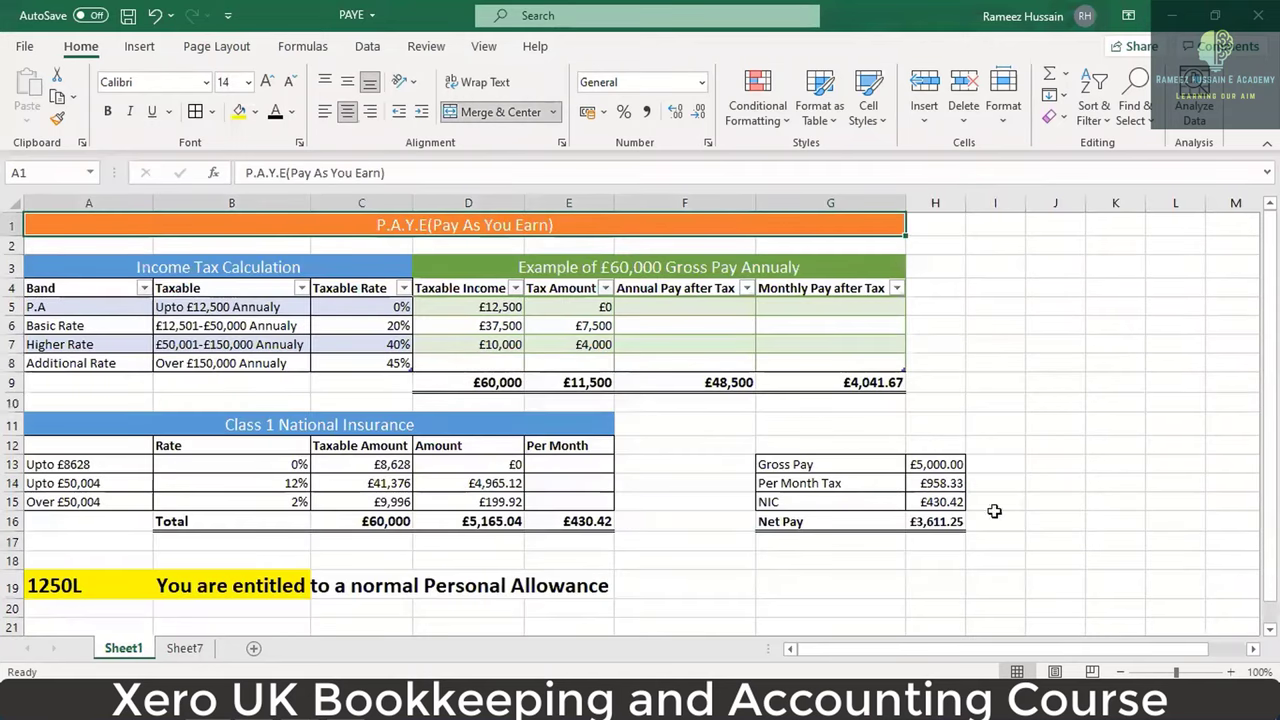
pyautogui.click(945, 520)
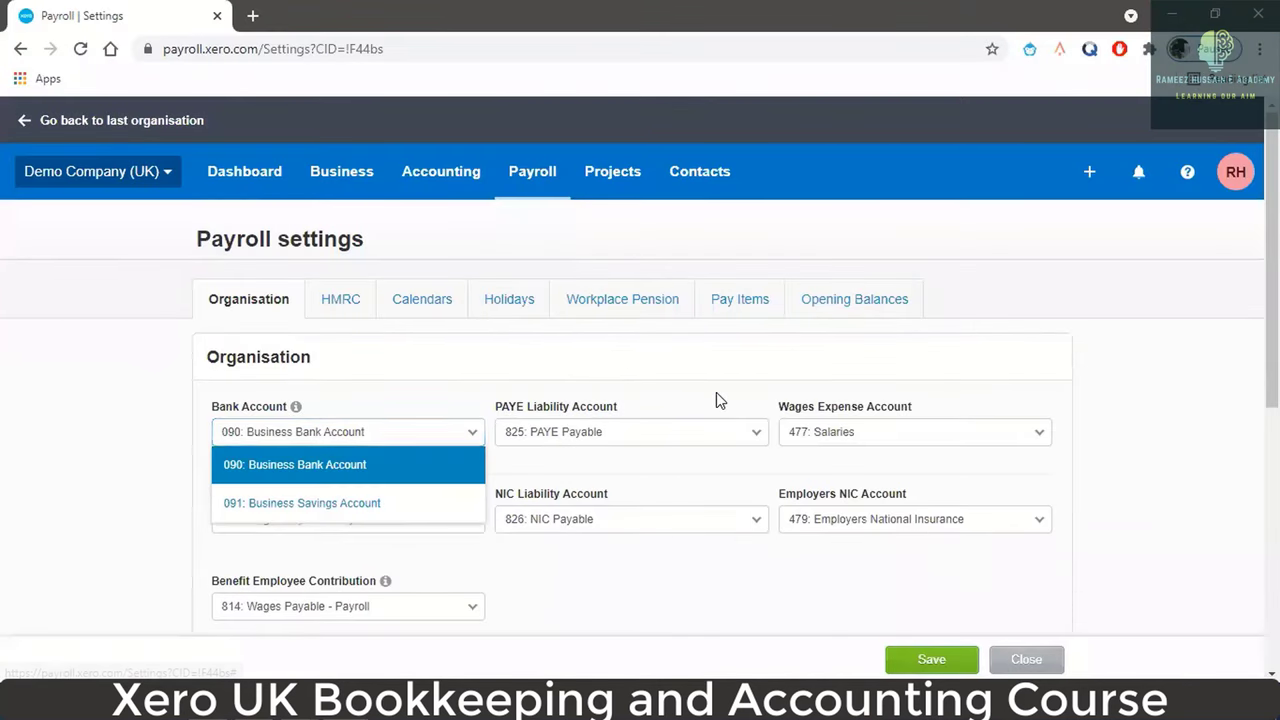
pyautogui.click(716, 392)
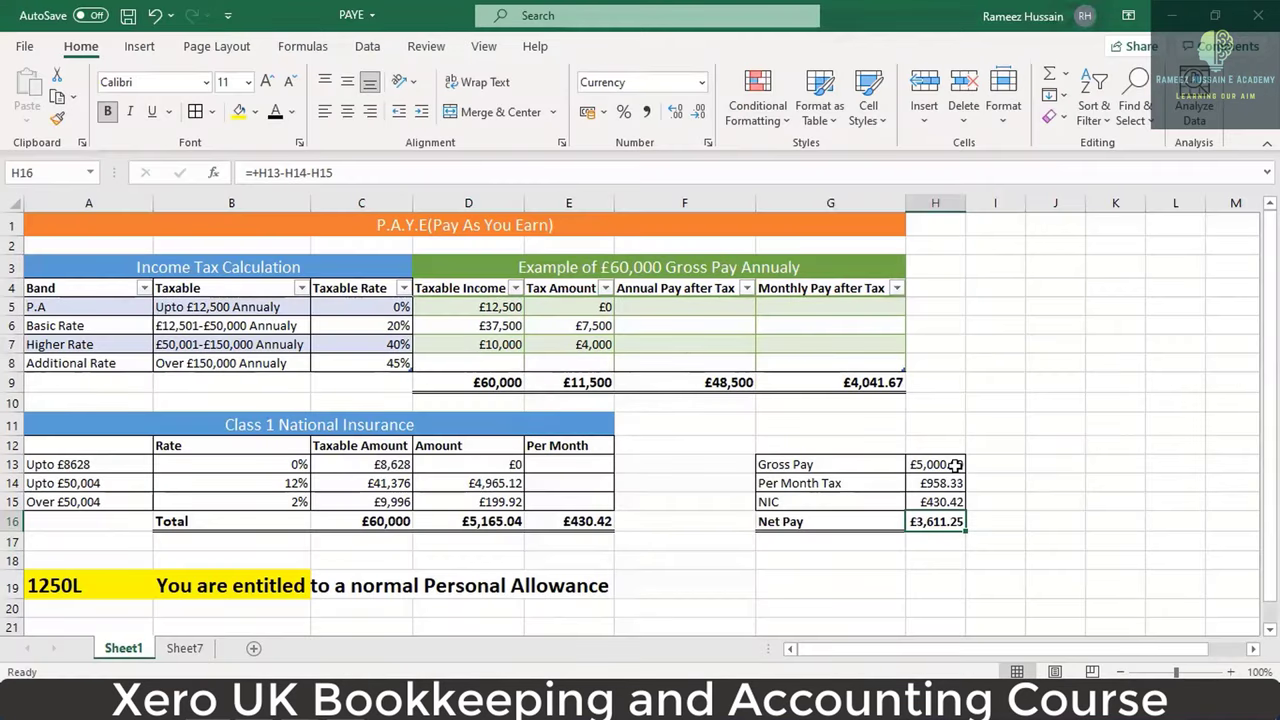
pyautogui.click(957, 464)
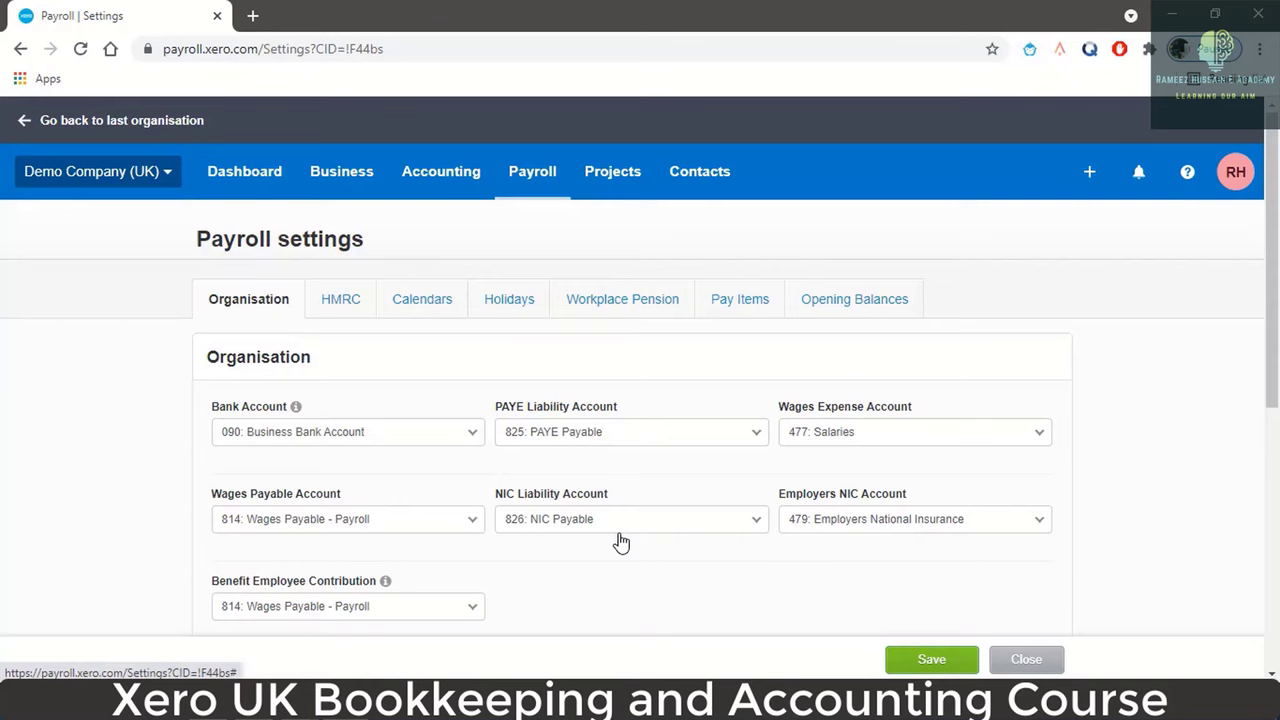
pyautogui.scroll(-2, 646, 551)
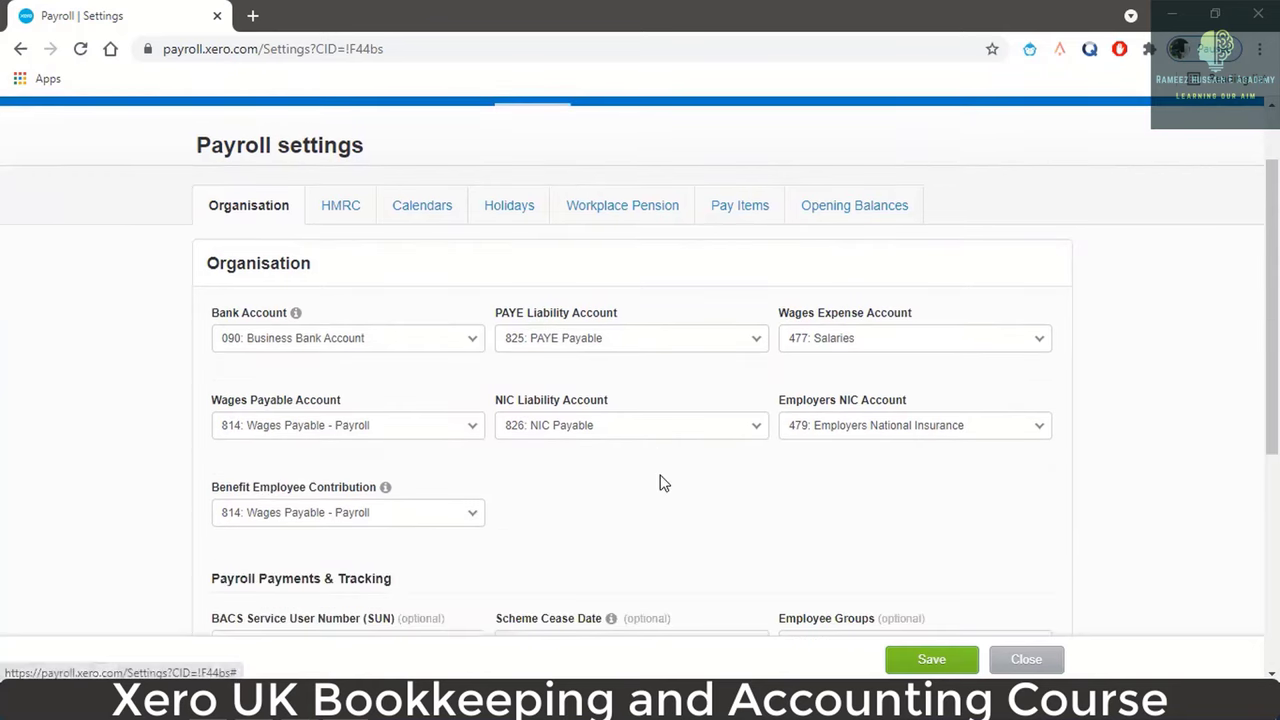
pyautogui.scroll(-2, 680, 483)
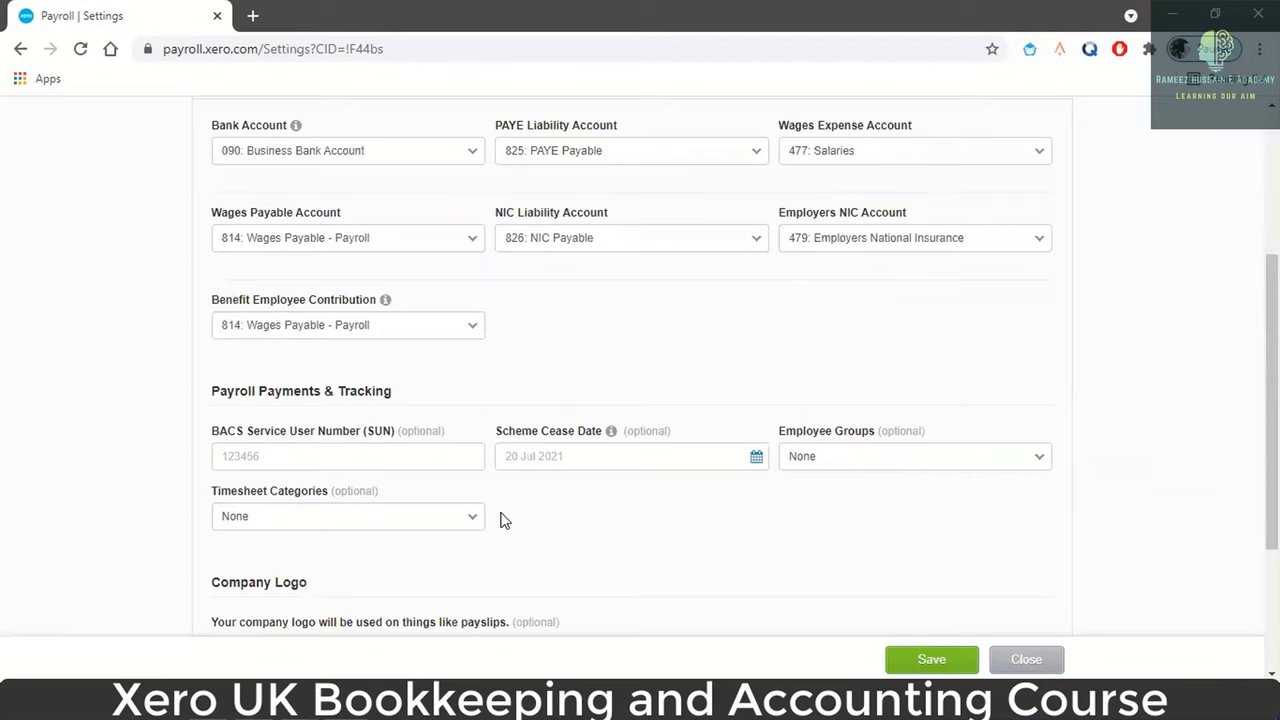
pyautogui.scroll(-1, 914, 483)
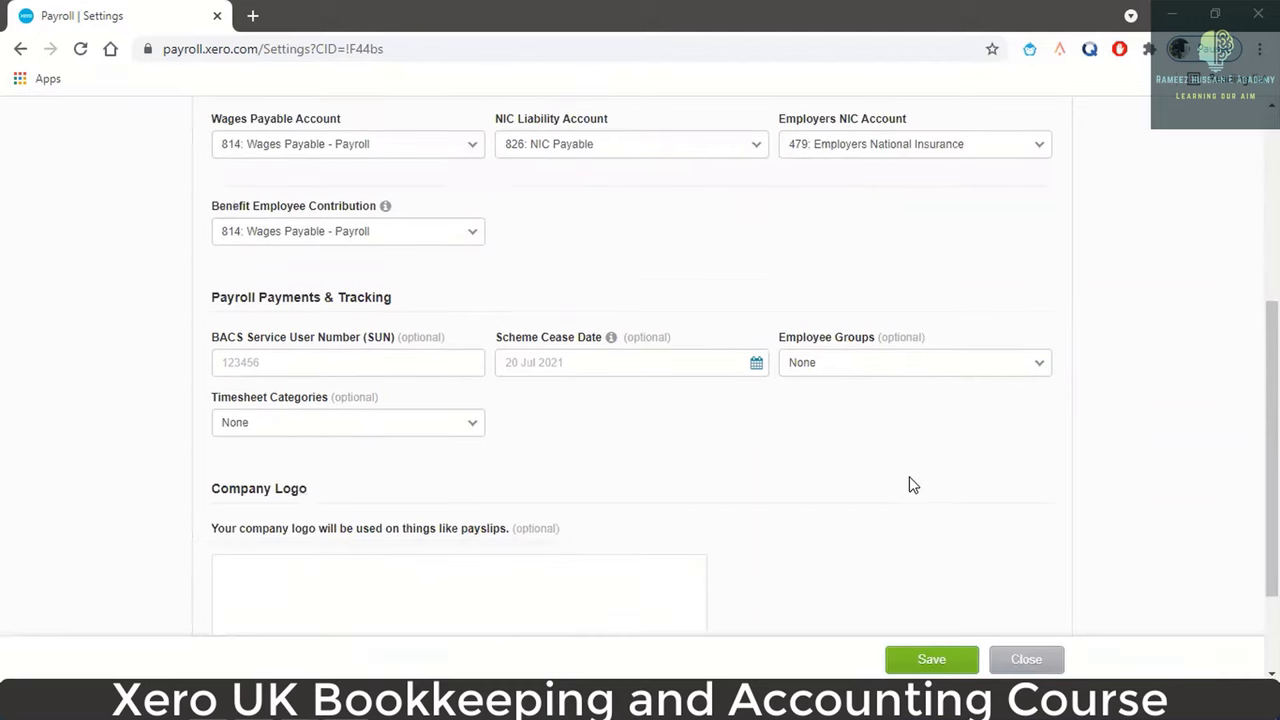
pyautogui.click(1029, 372)
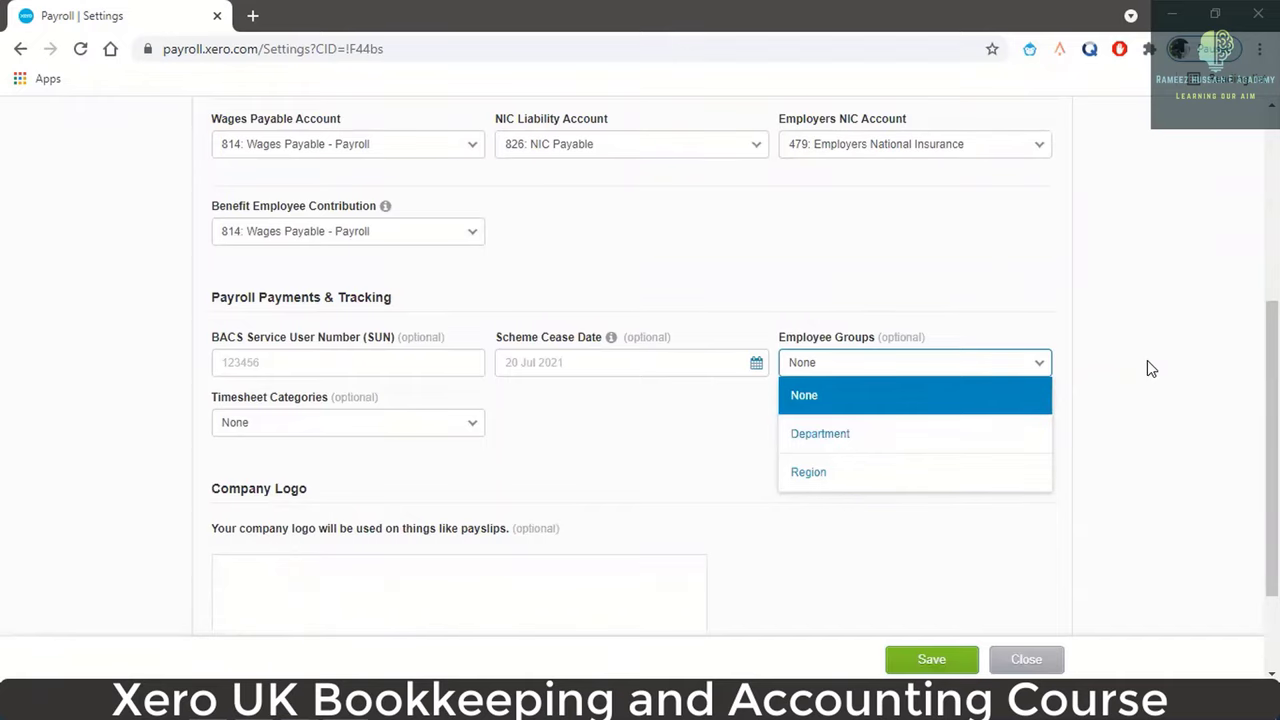
pyautogui.click(638, 439)
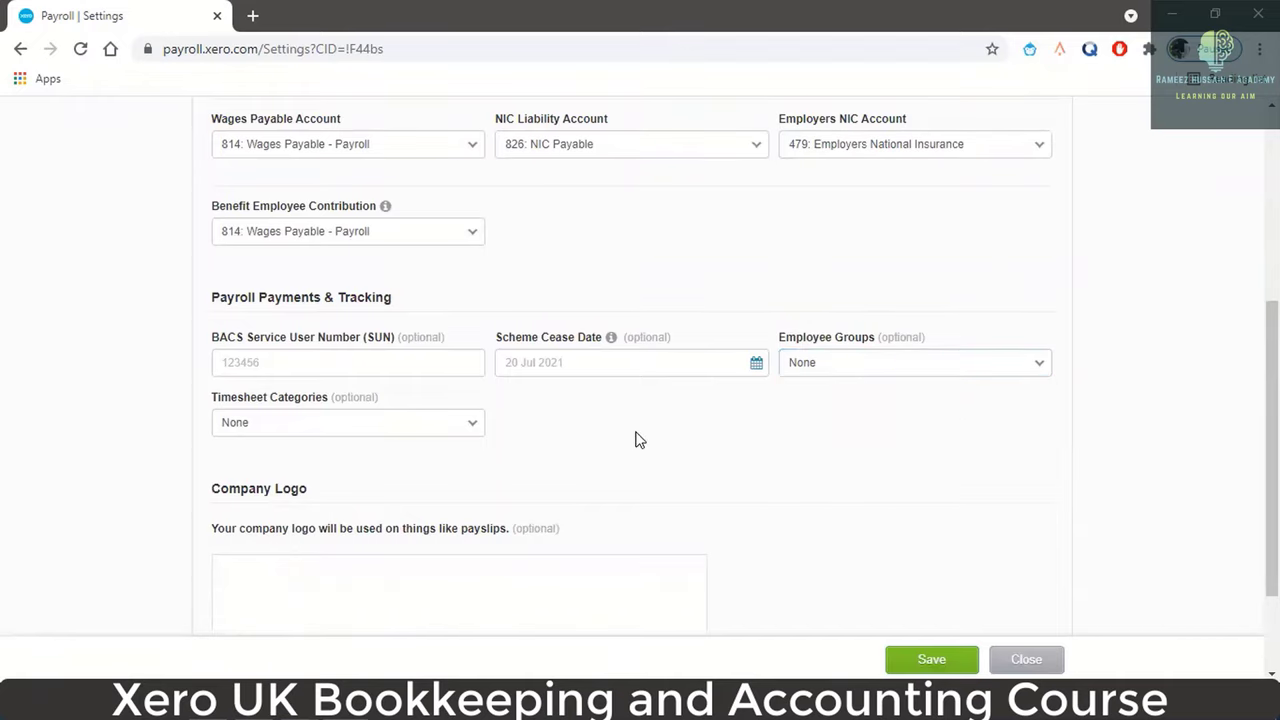
pyautogui.scroll(-2, 625, 437)
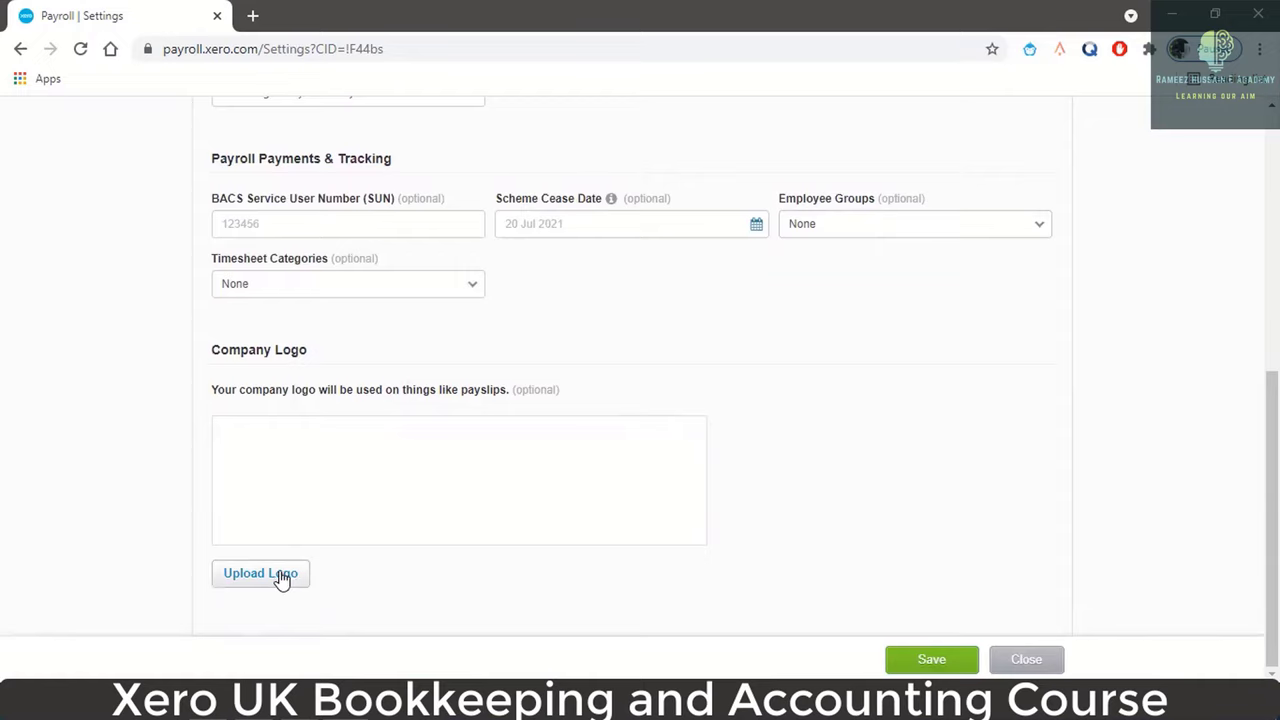
pyautogui.scroll(4, 457, 390)
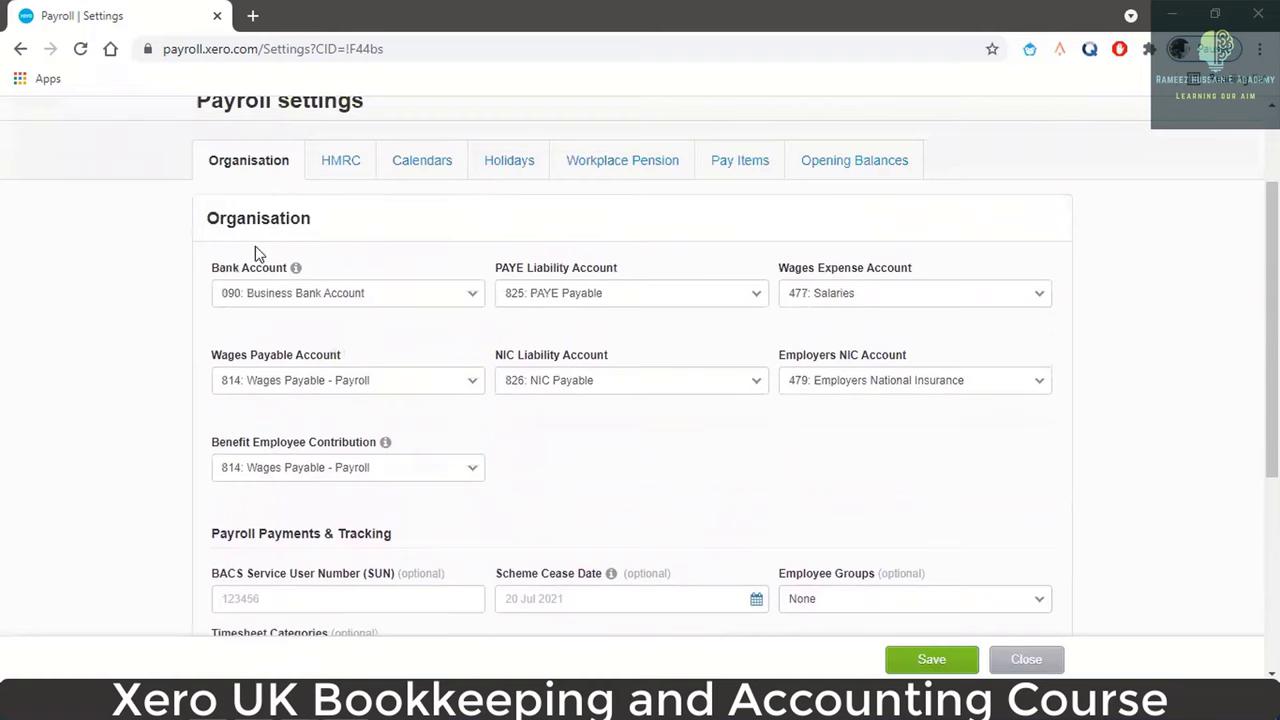
pyautogui.scroll(-3, 600, 345)
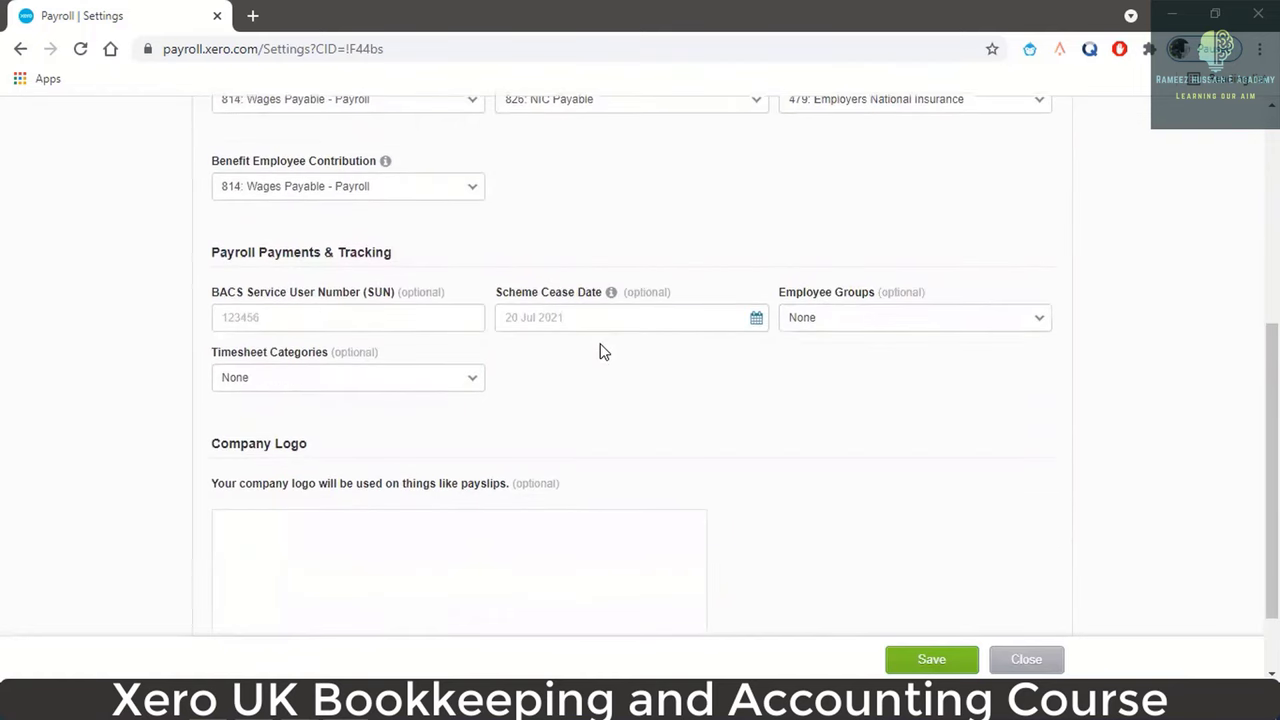
pyautogui.scroll(2, 600, 350)
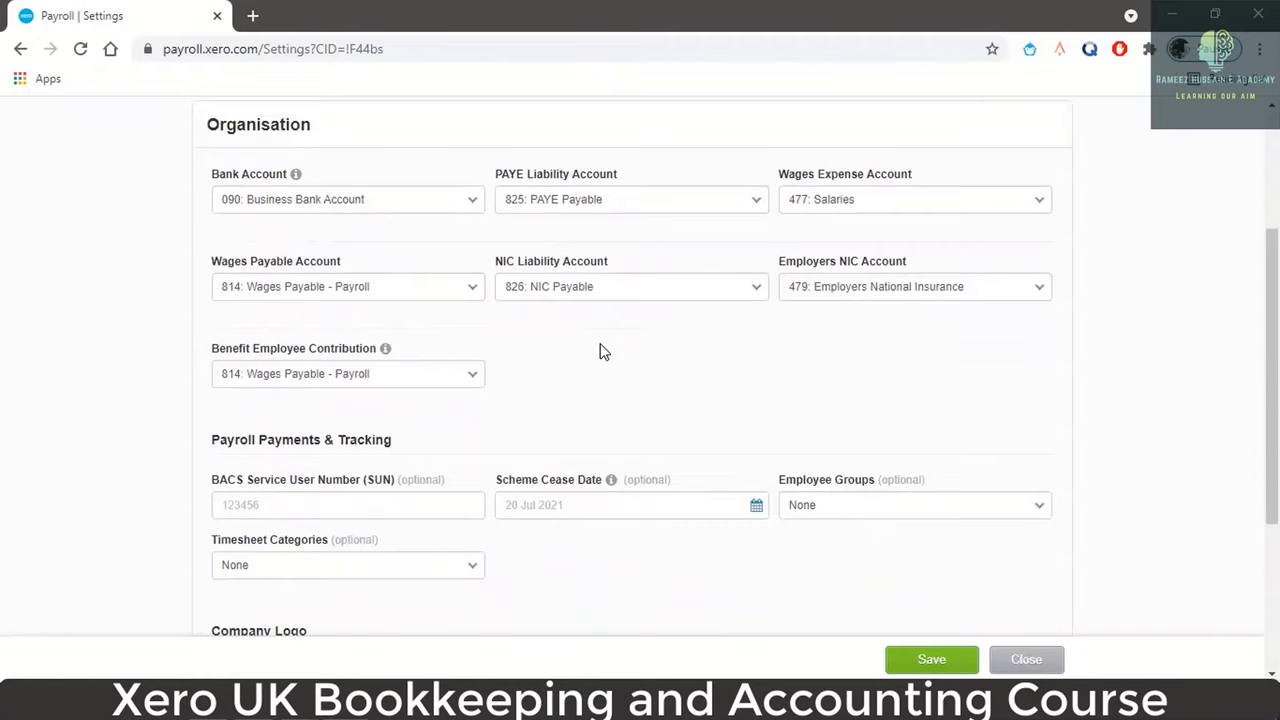
pyautogui.scroll(2, 334, 403)
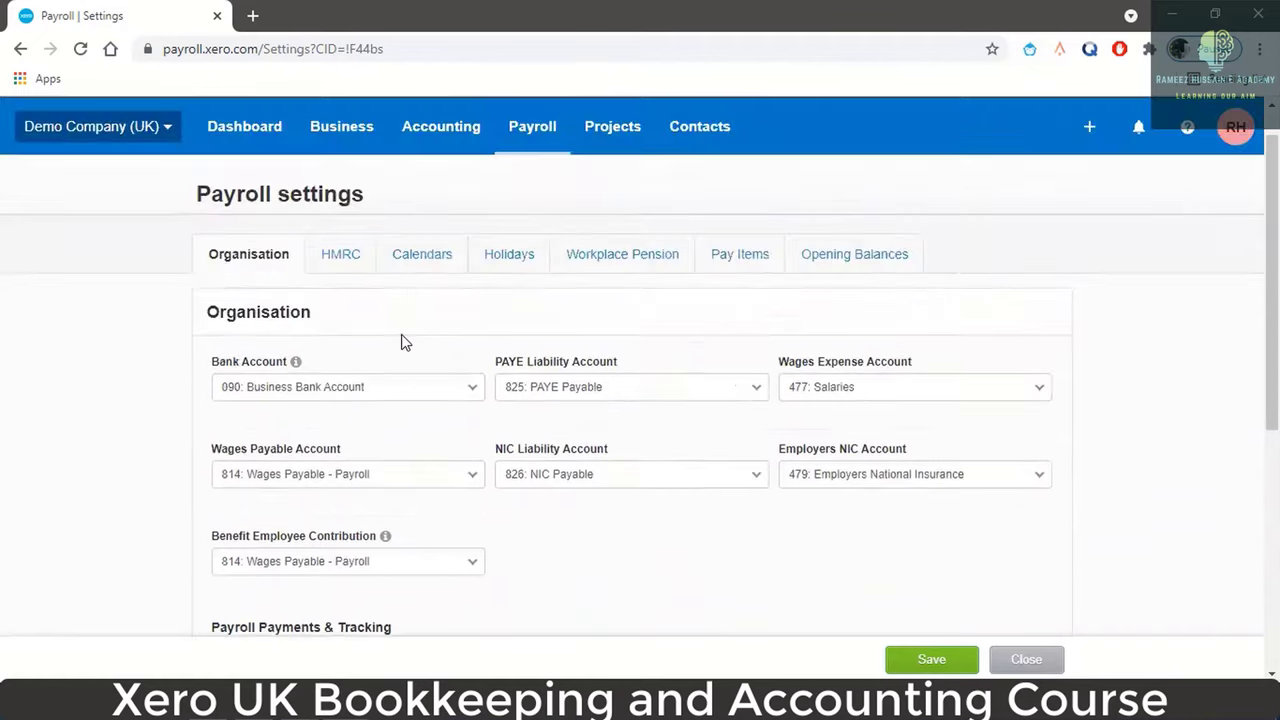
# Step: View Xero's HMRC payroll tab, then bring up the Sheet7 HMRC reference notes in Excel
pyautogui.click(348, 257)
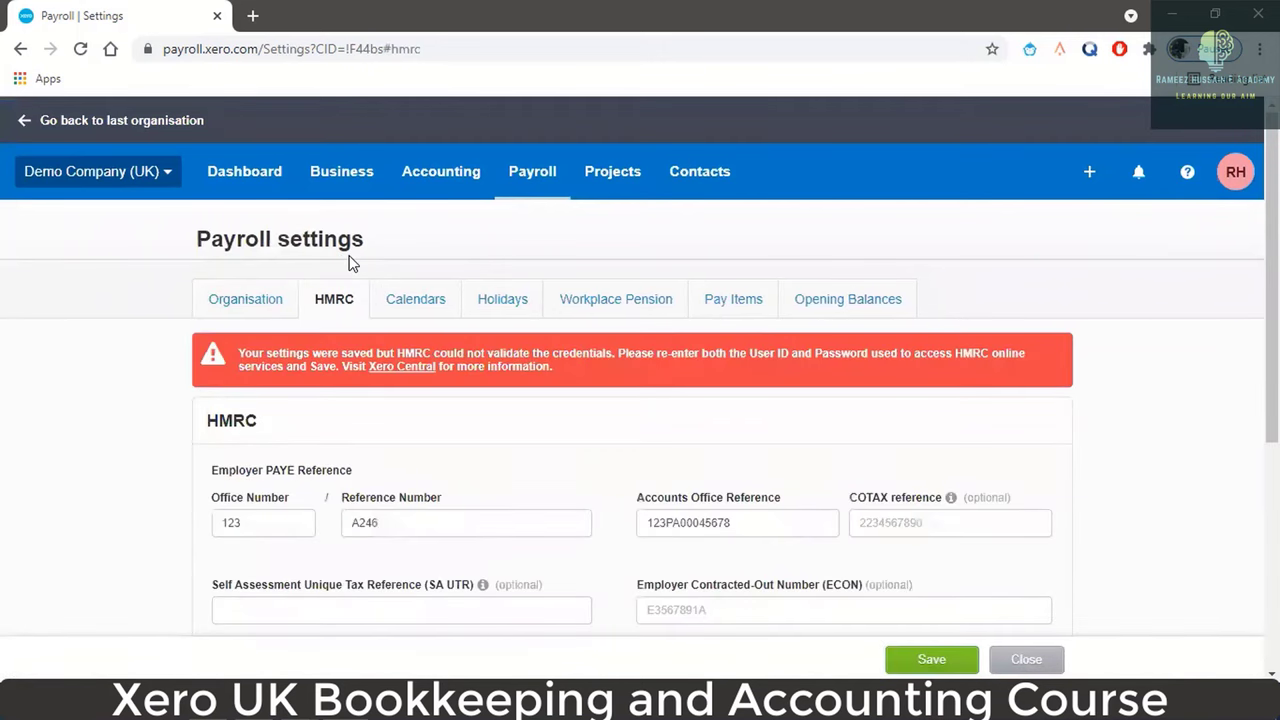
pyautogui.scroll(-2, 383, 348)
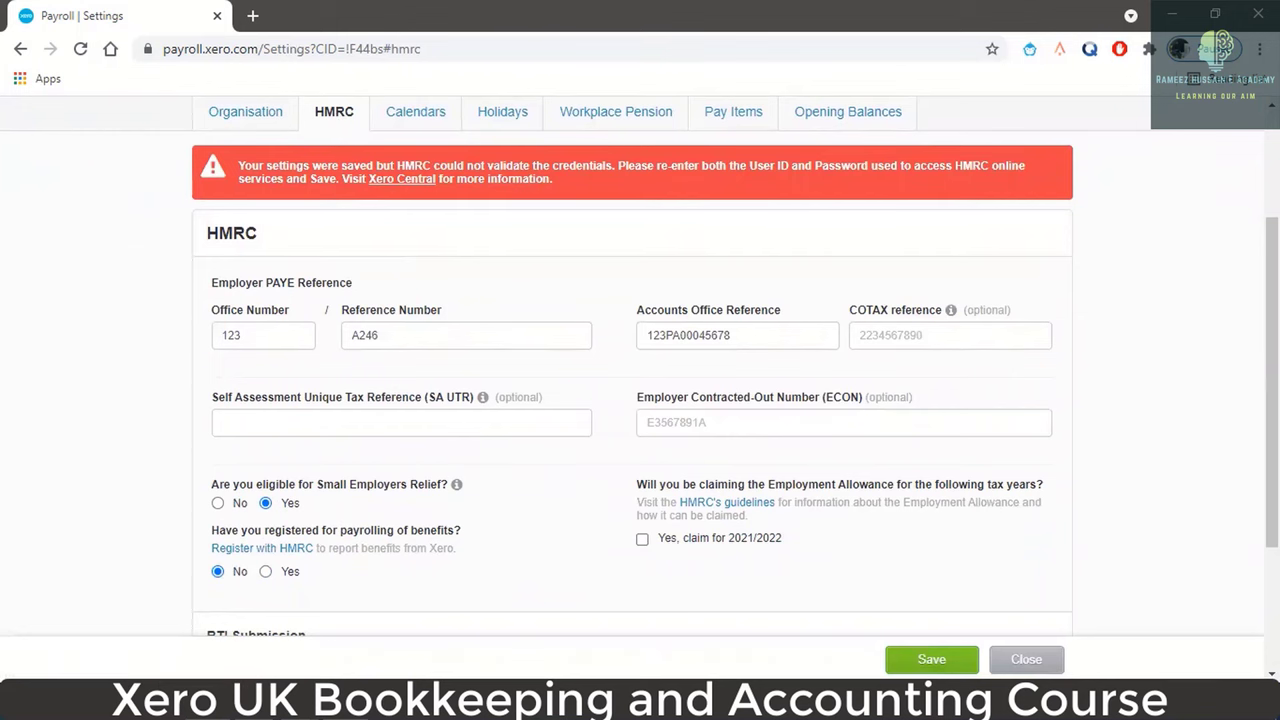
pyautogui.click(278, 700)
pyautogui.click(184, 648)
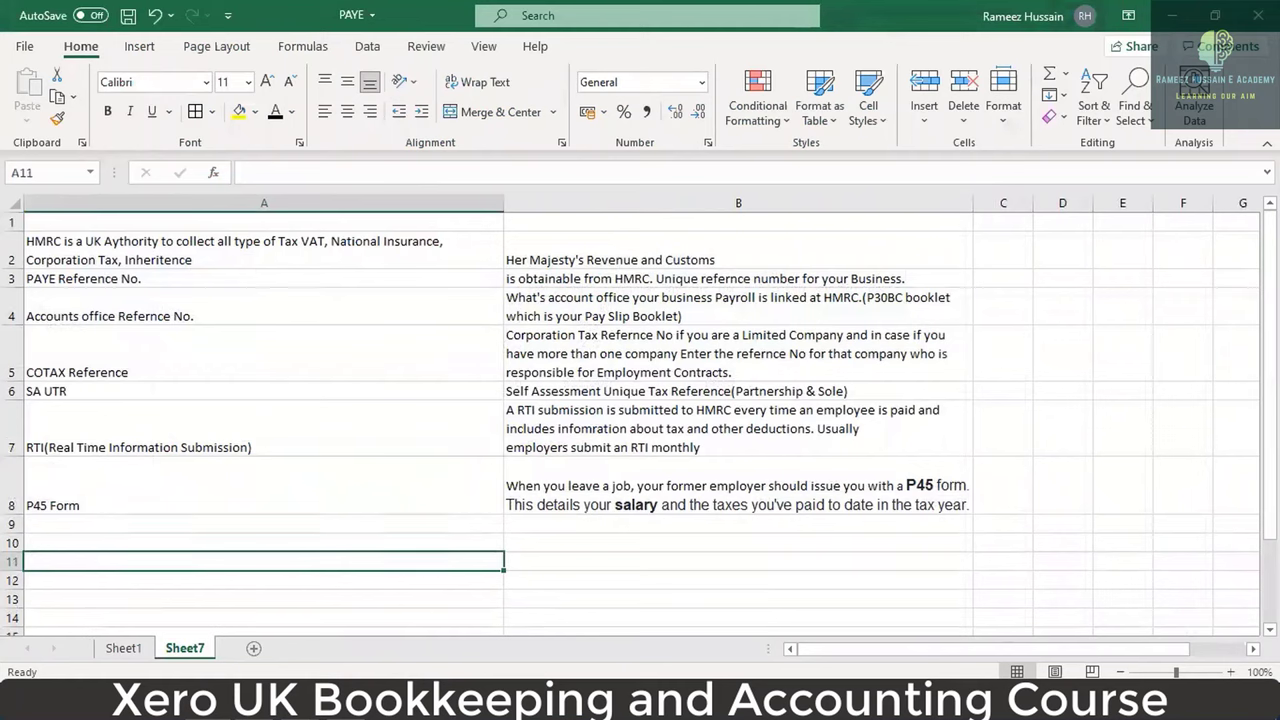
# Step: Go back to the 'Payroll | Settings' page in Chrome from the Excel notes
pyautogui.click(380, 605)
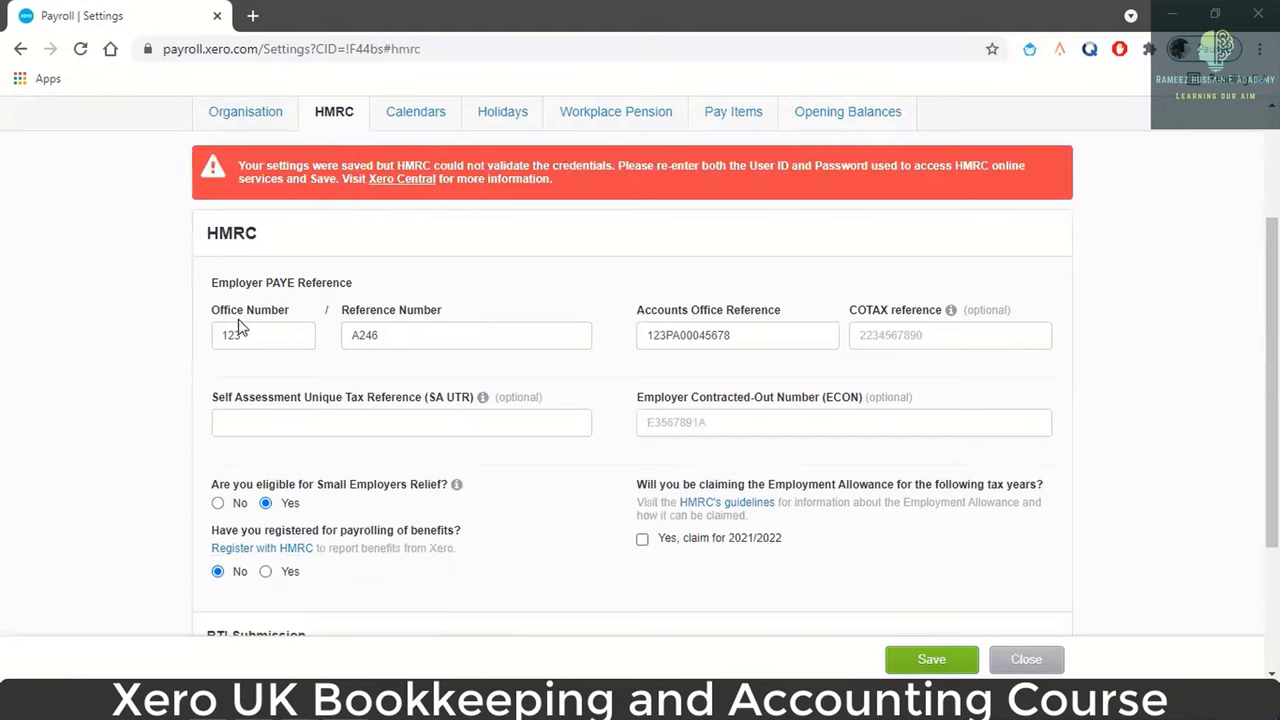
# Step: Check the employer PAYE Reference Number A246, then return to the Excel HMRC notes
pyautogui.click(418, 343)
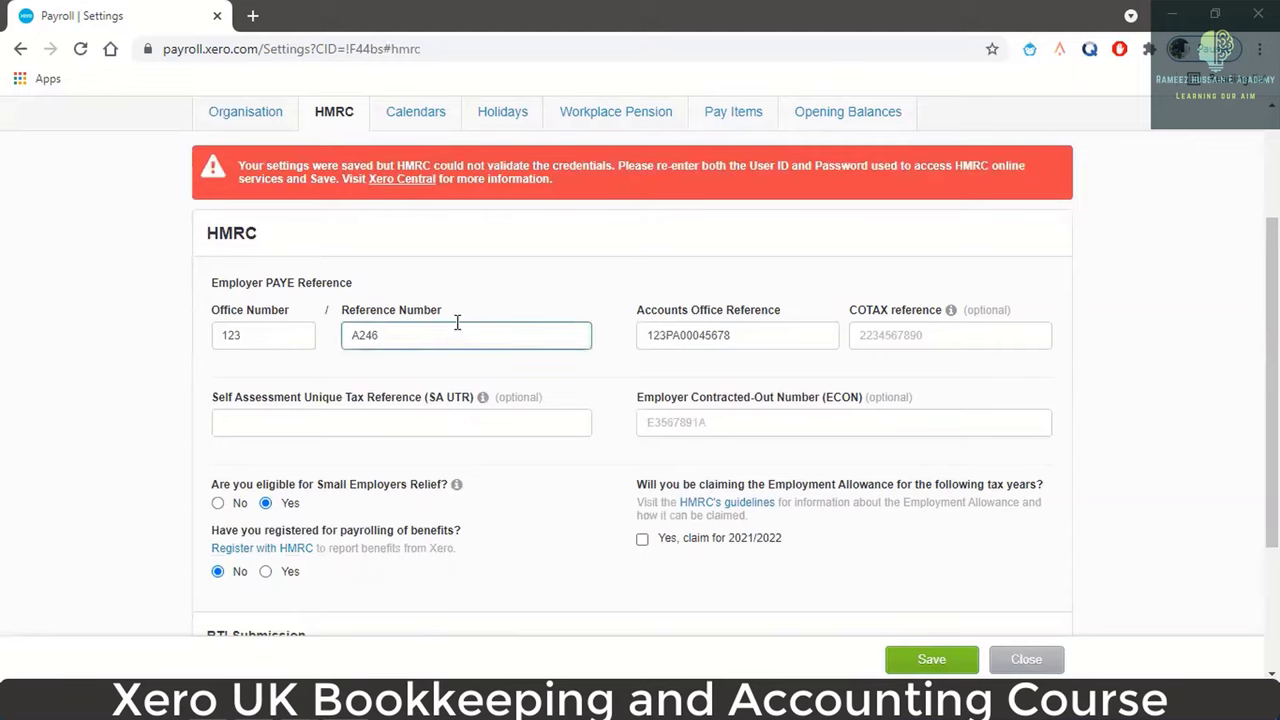
pyautogui.click(532, 301)
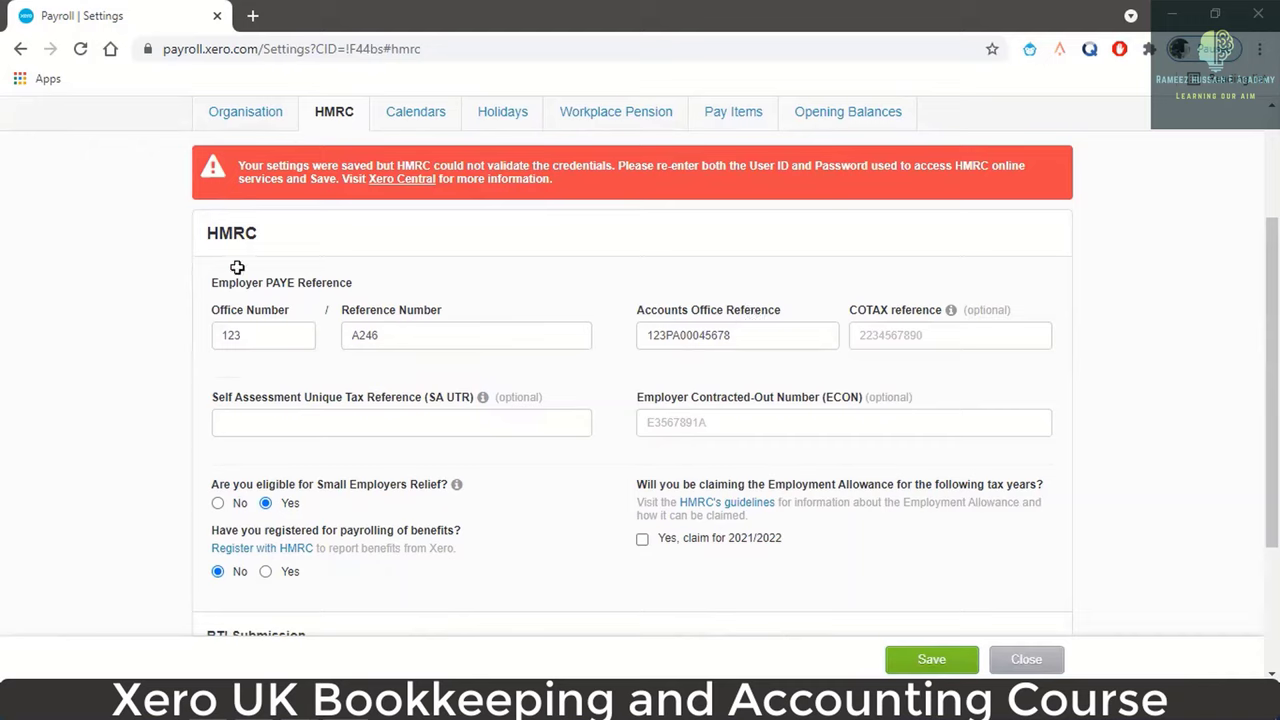
pyautogui.hotkey('alt', 'Tab')
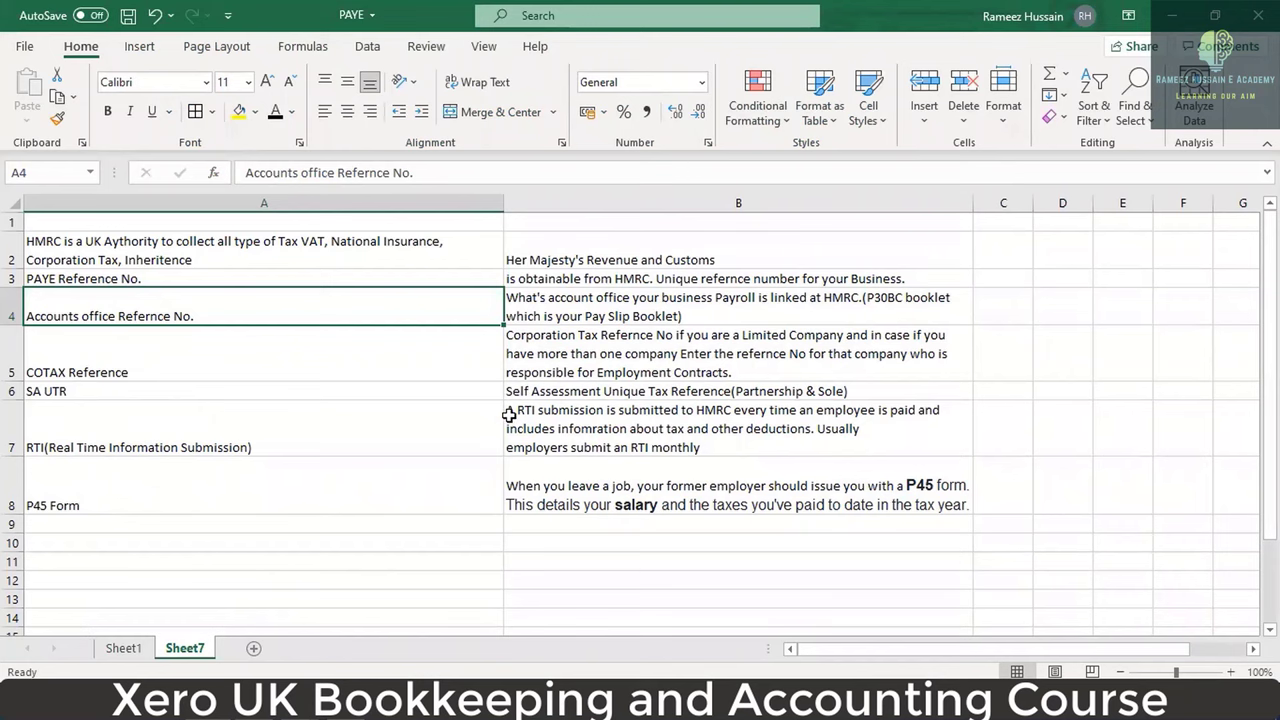
# Step: Back in Xero, check the blank SA UTR field and the Small Employers Relief info near RTI Submission
pyautogui.hotkey('alt', 'Tab')
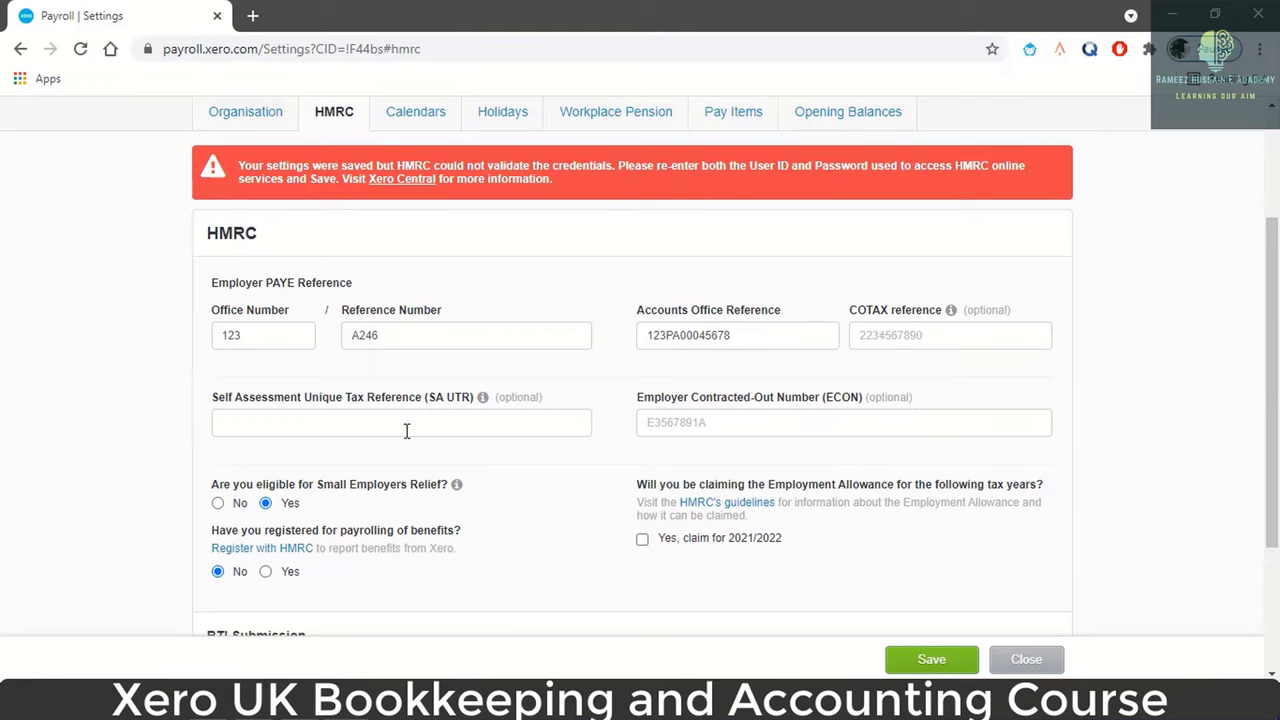
pyautogui.click(341, 425)
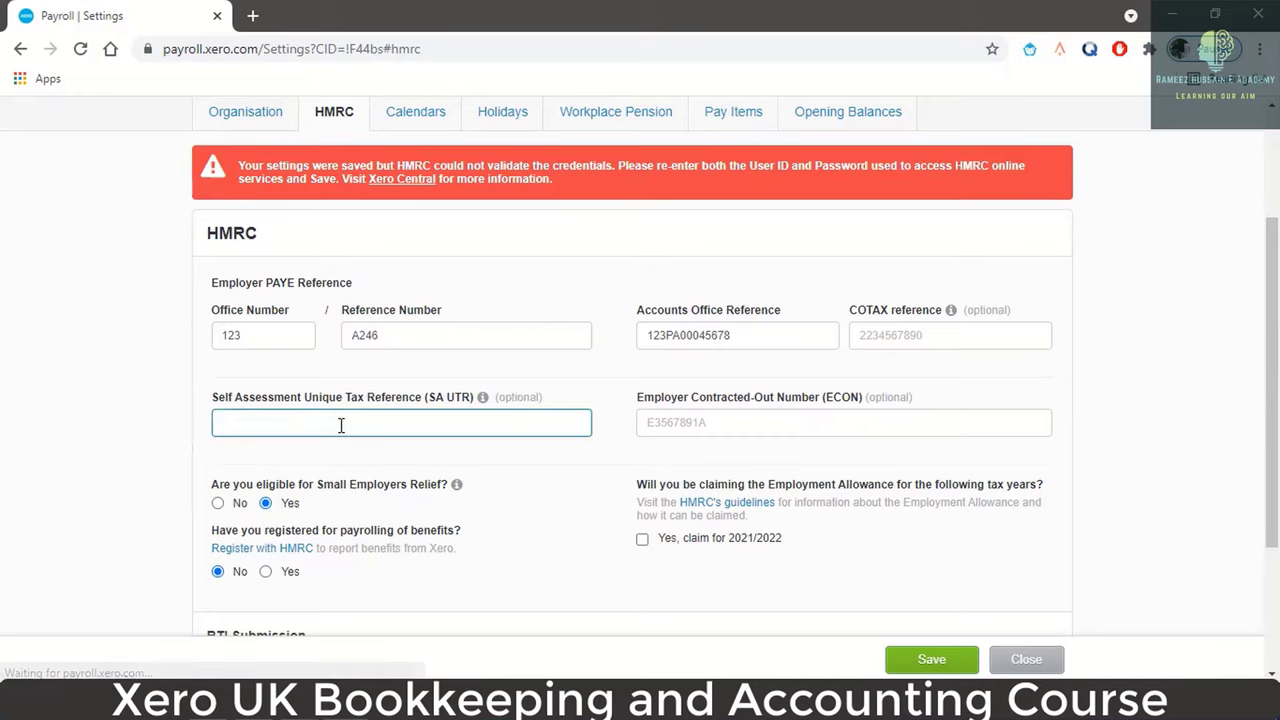
pyautogui.scroll(-2, 341, 425)
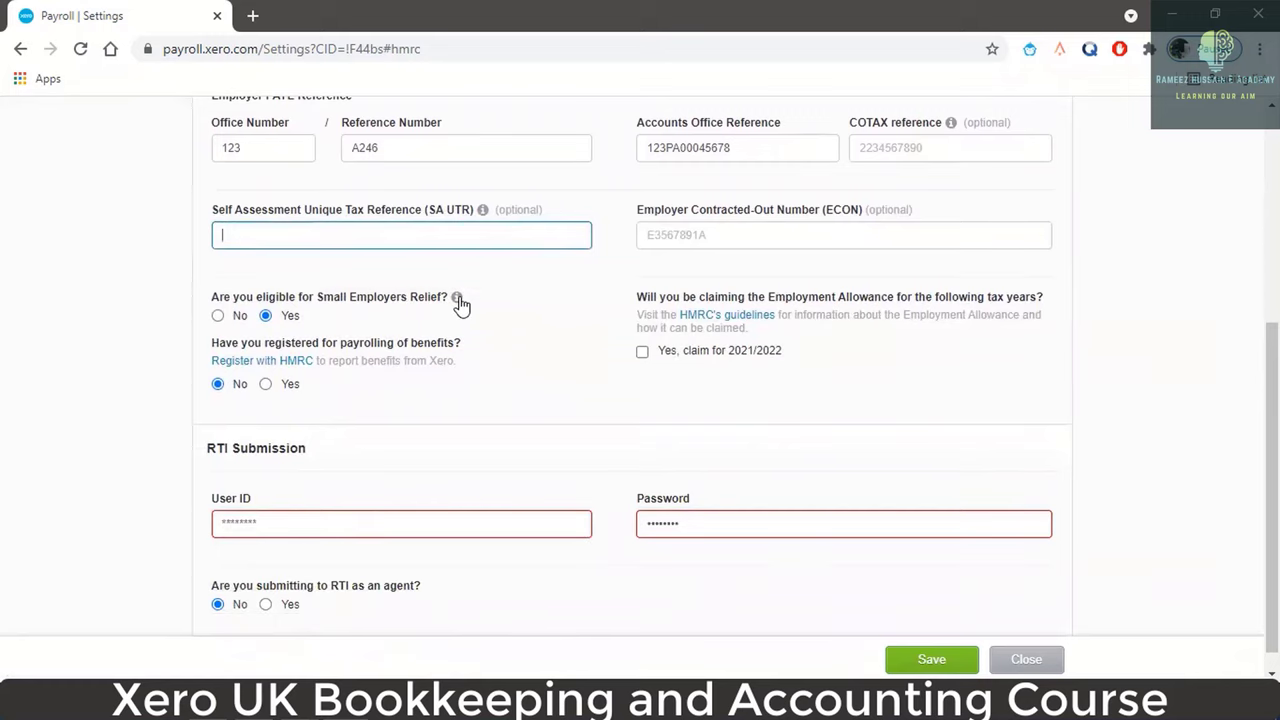
pyautogui.moveTo(458, 302)
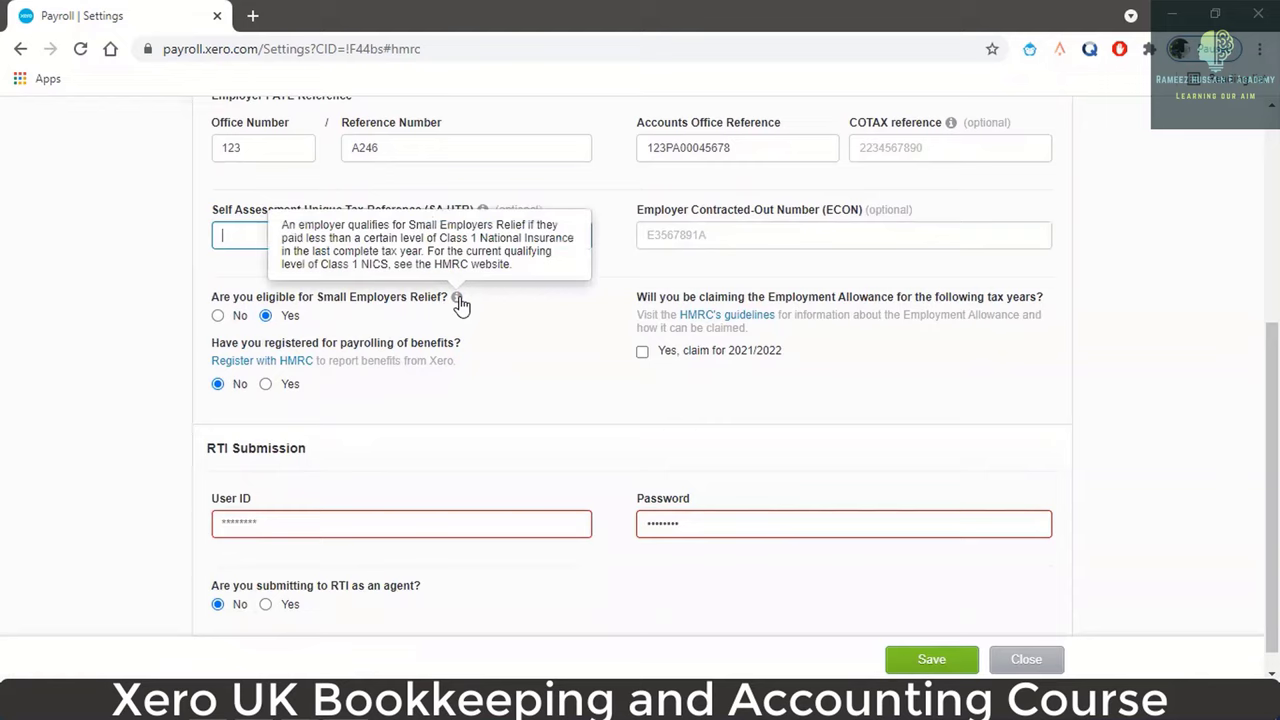
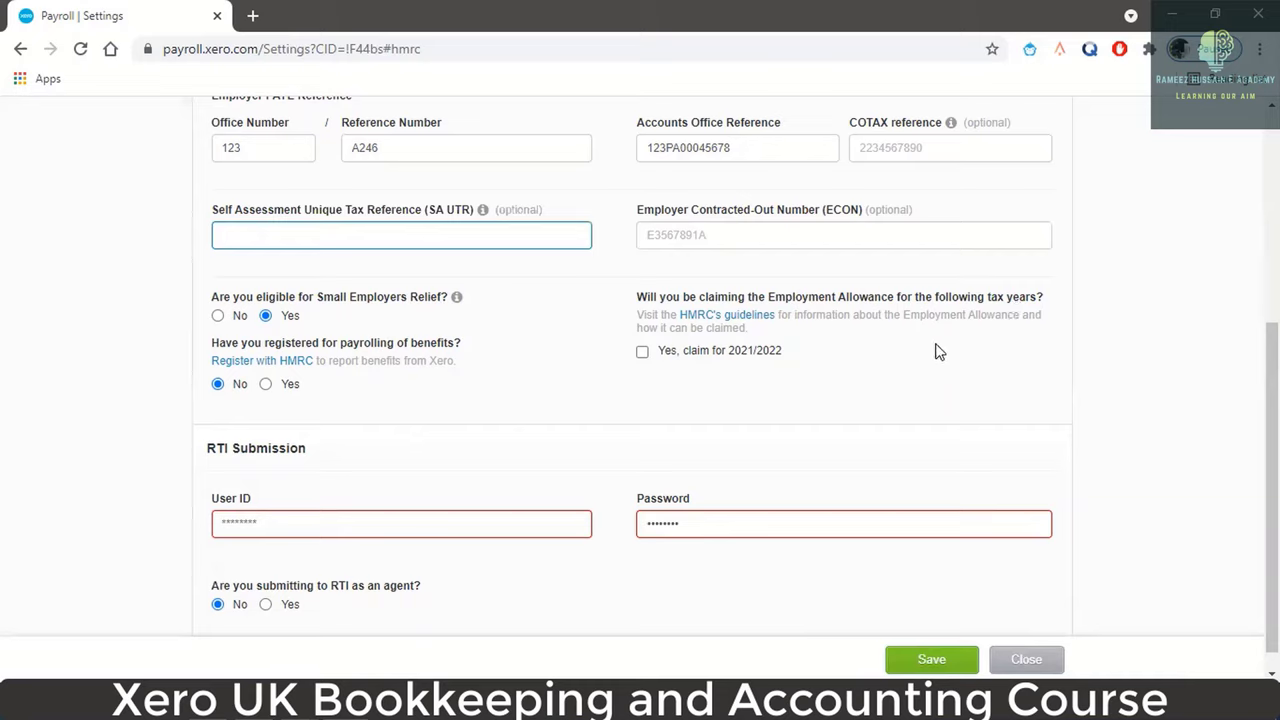
# Step: Save the HMRC settings with Employment Allowance unclaimed and agent RTI submission set to No
pyautogui.click(642, 356)
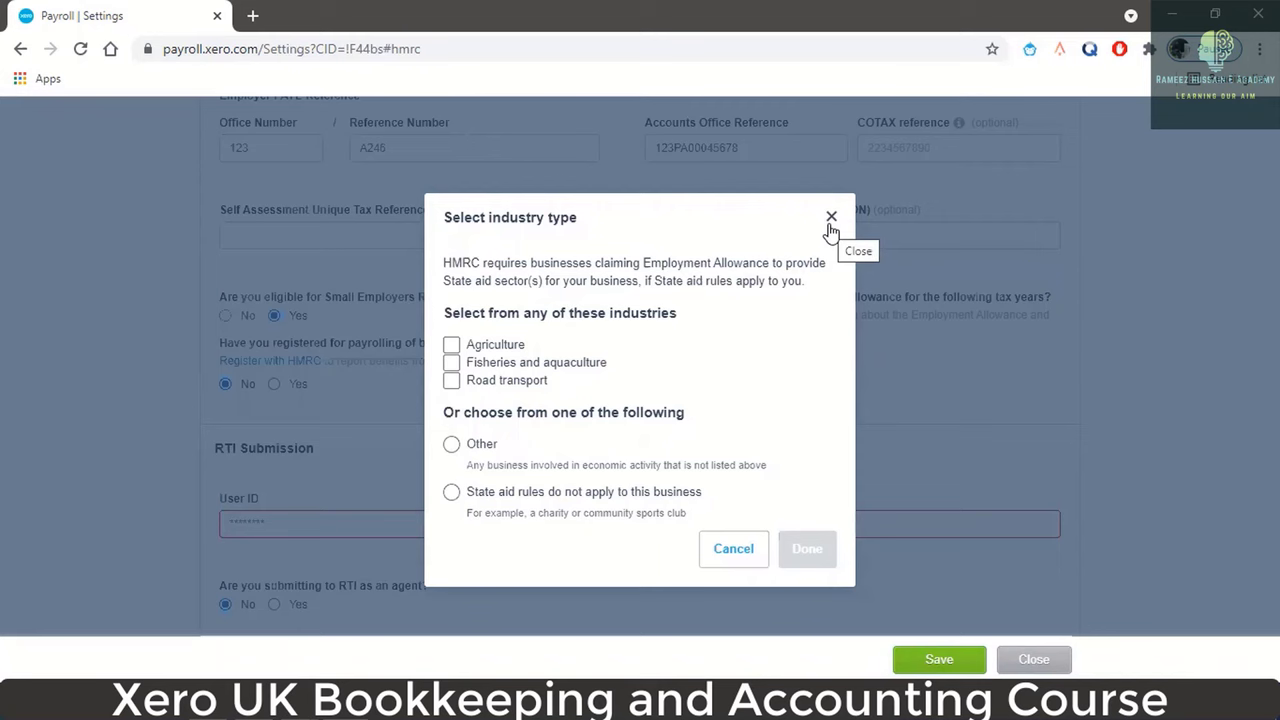
pyautogui.click(831, 218)
pyautogui.scroll(-1, 843, 372)
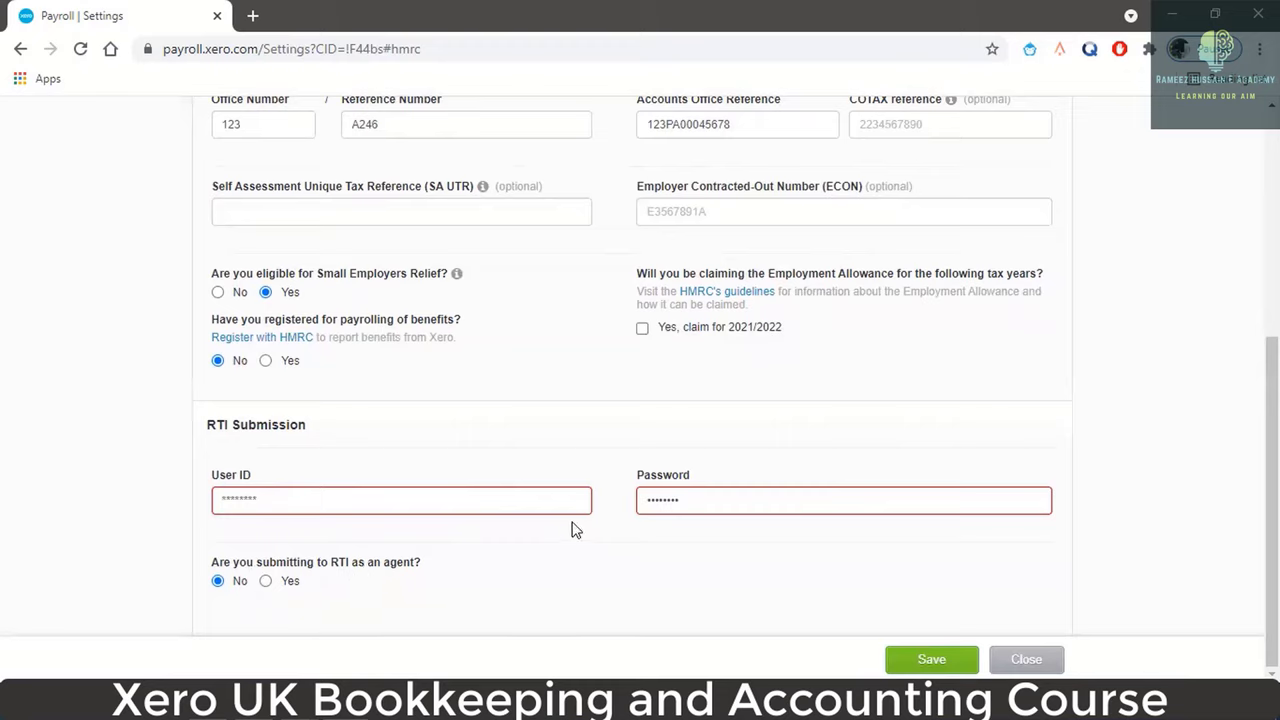
pyautogui.click(266, 581)
pyautogui.scroll(-3, 528, 545)
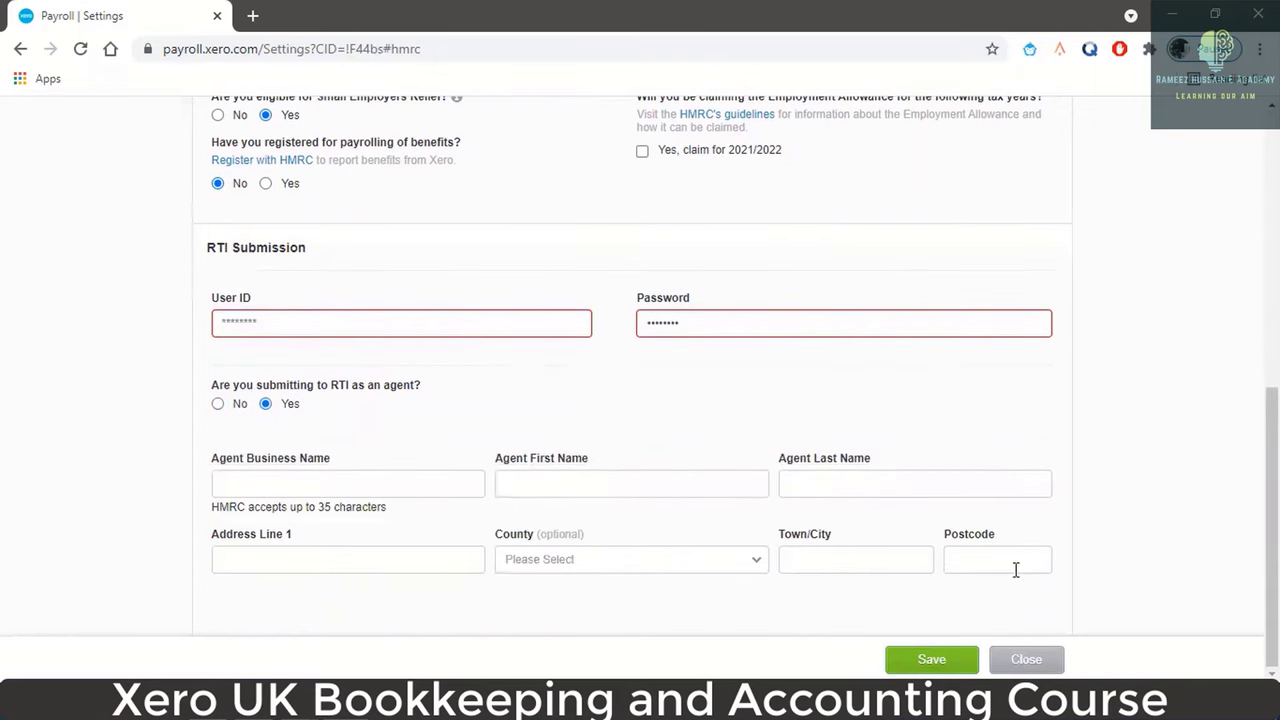
pyautogui.click(218, 403)
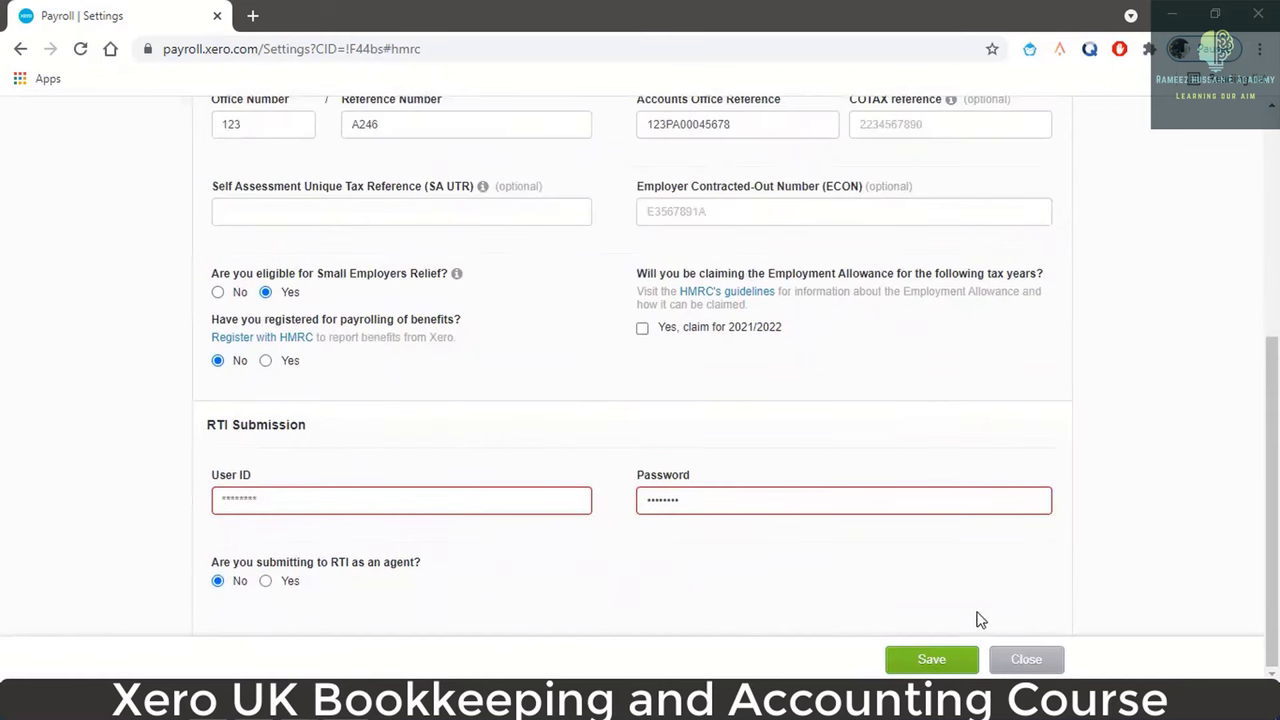
pyautogui.click(1027, 660)
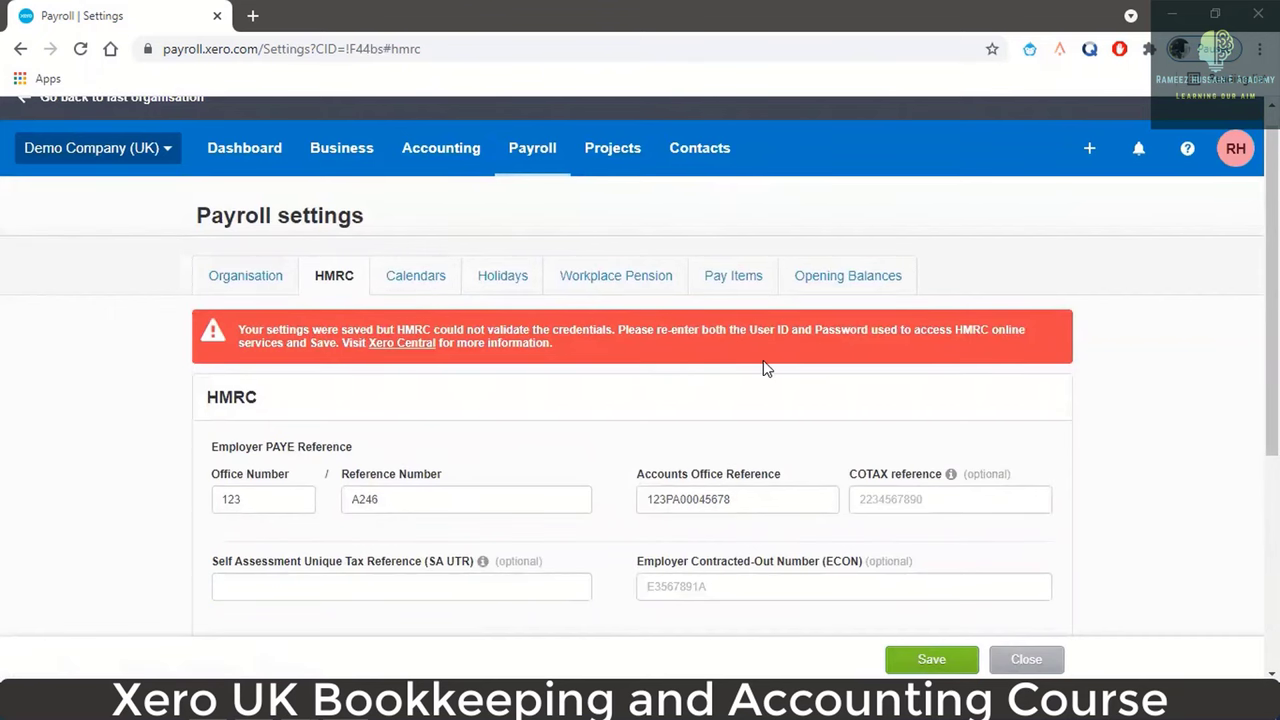
pyautogui.click(215, 700)
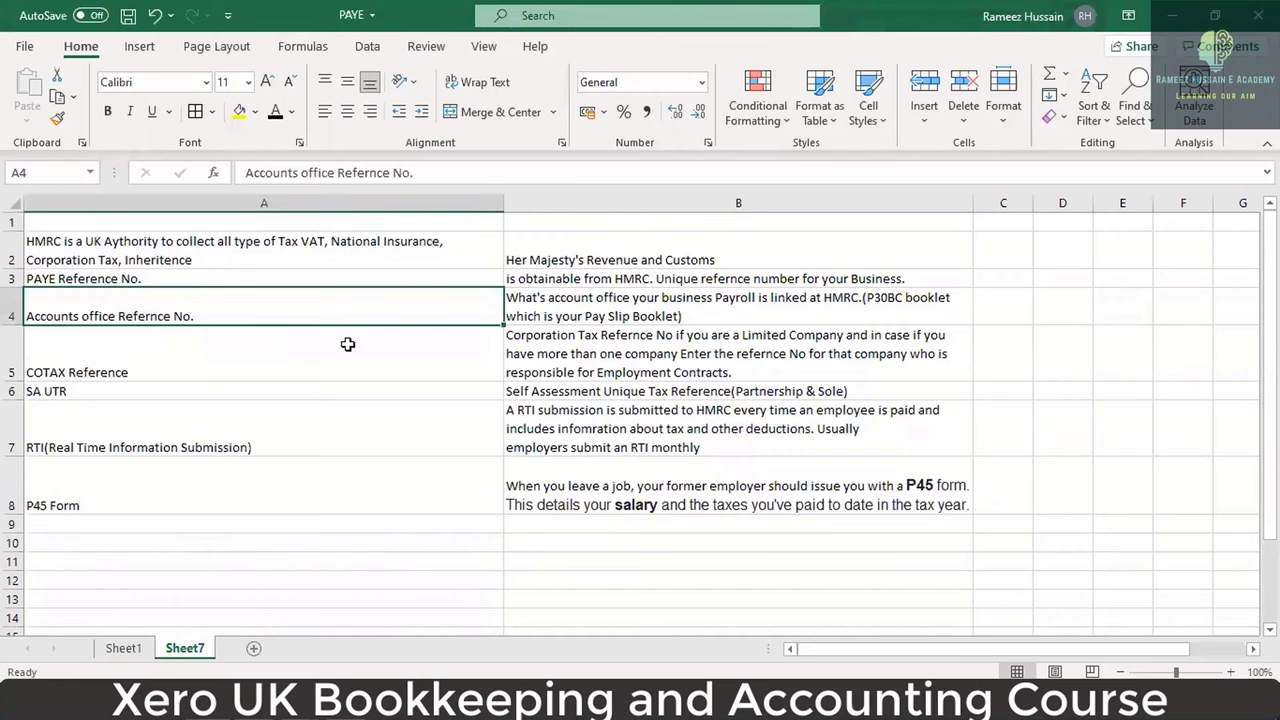
pyautogui.press('Up')
pyautogui.press('Up')
pyautogui.press('Down')
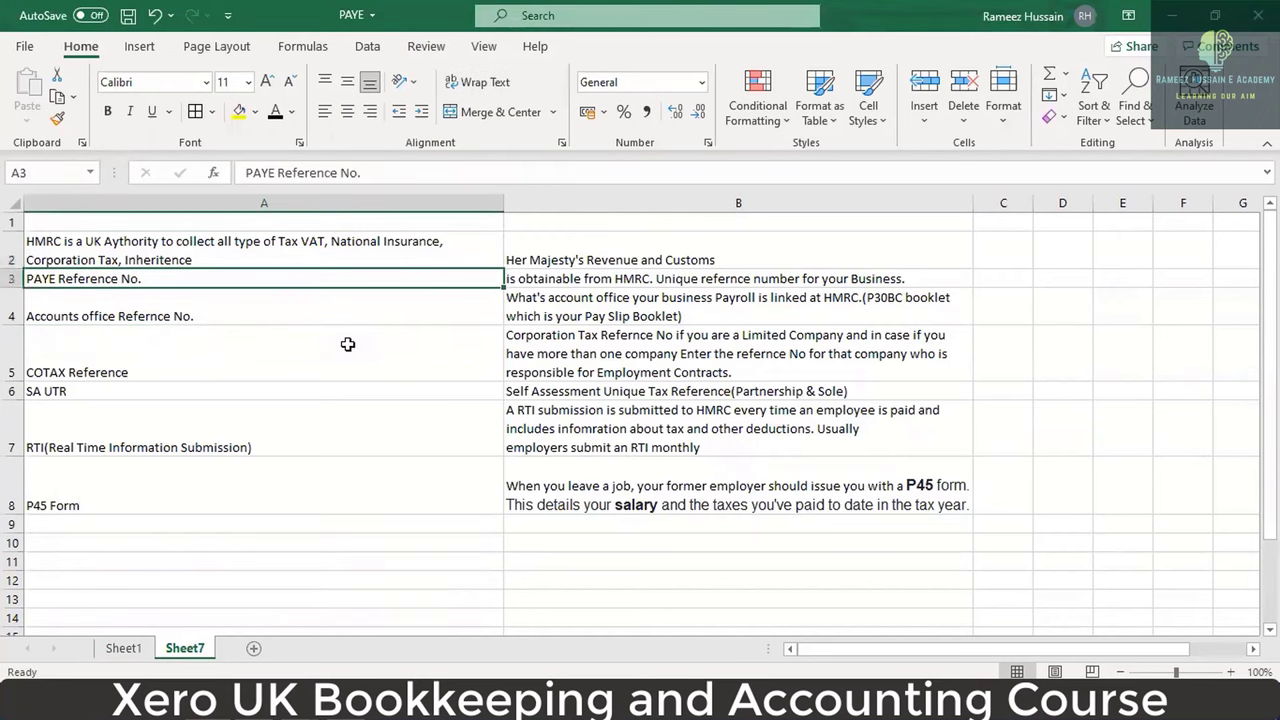
pyautogui.press('Down')
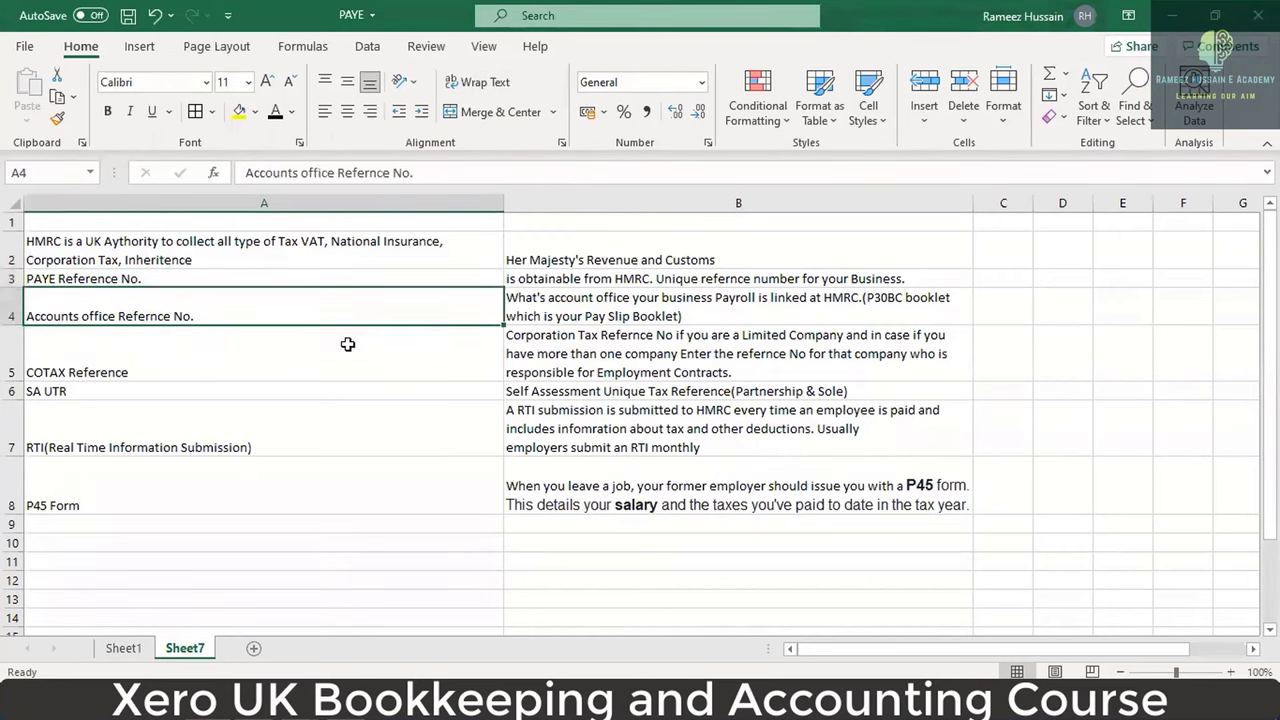
pyautogui.press('Down')
pyautogui.press('Down')
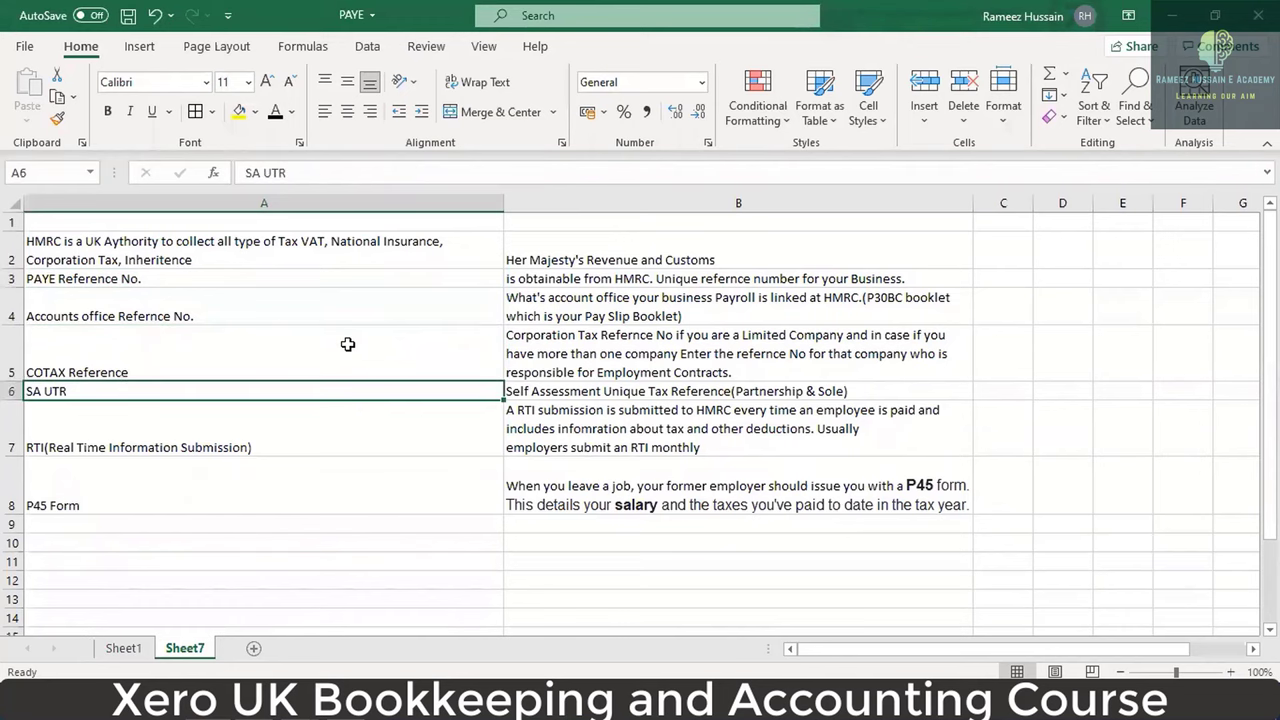
pyautogui.press('Down')
pyautogui.press('Down')
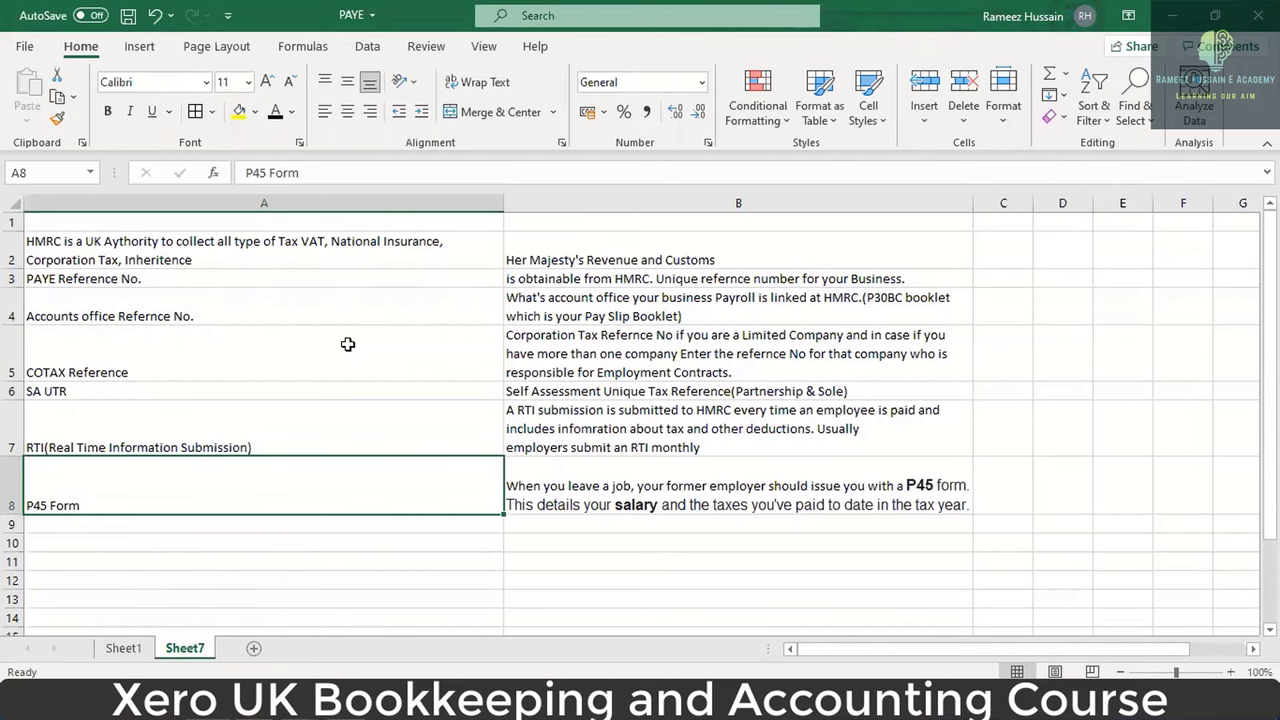
pyautogui.hotkey('alt', 'Tab')
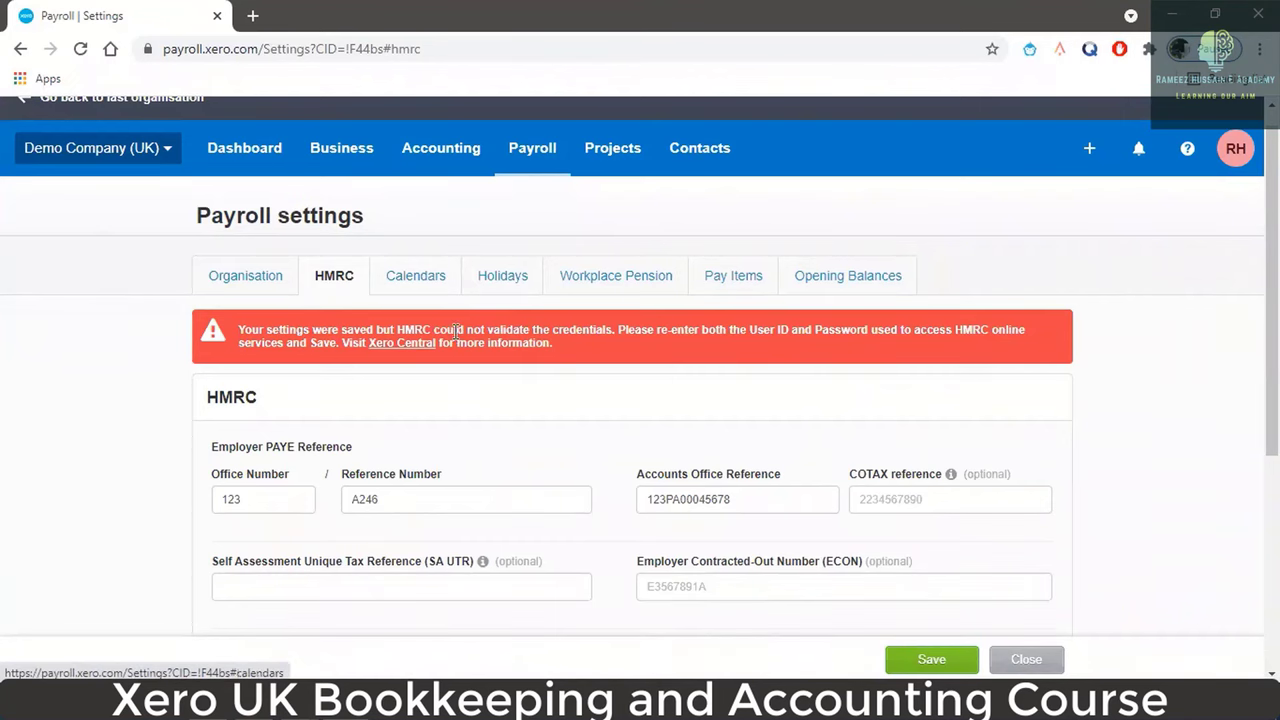
pyautogui.hotkey('alt', 'Tab')
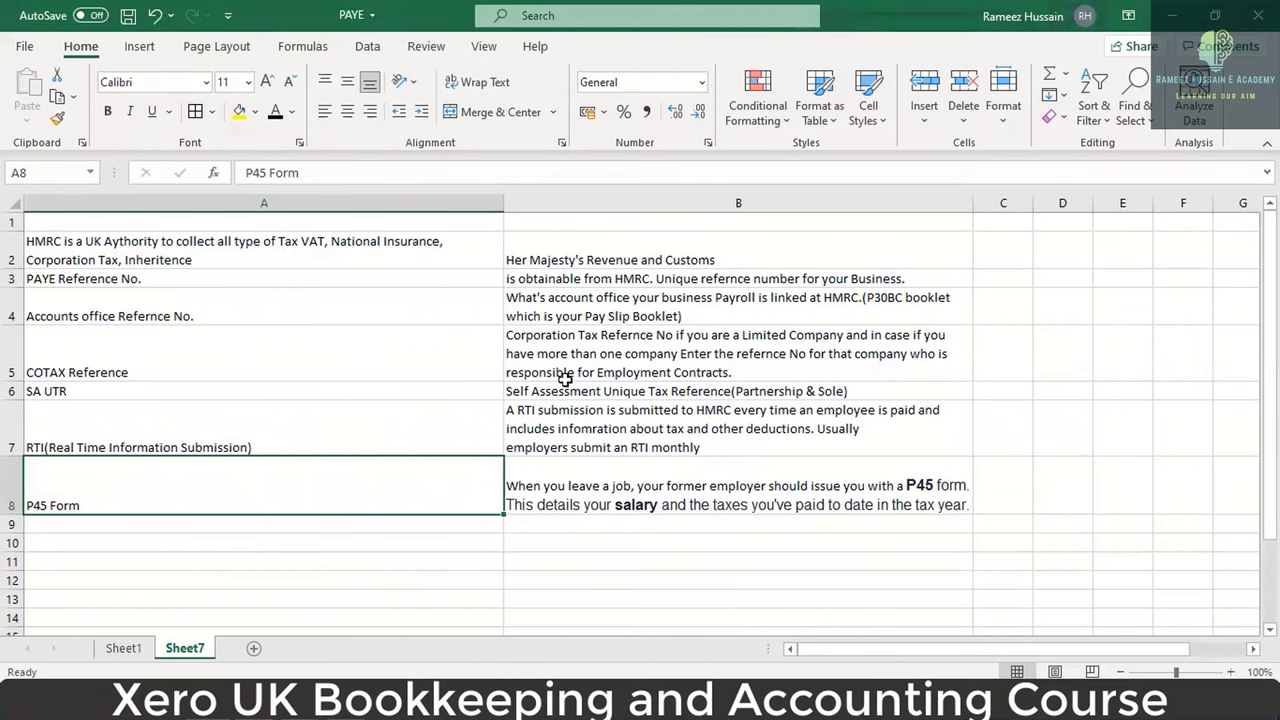
pyautogui.hotkey('alt', 'Tab')
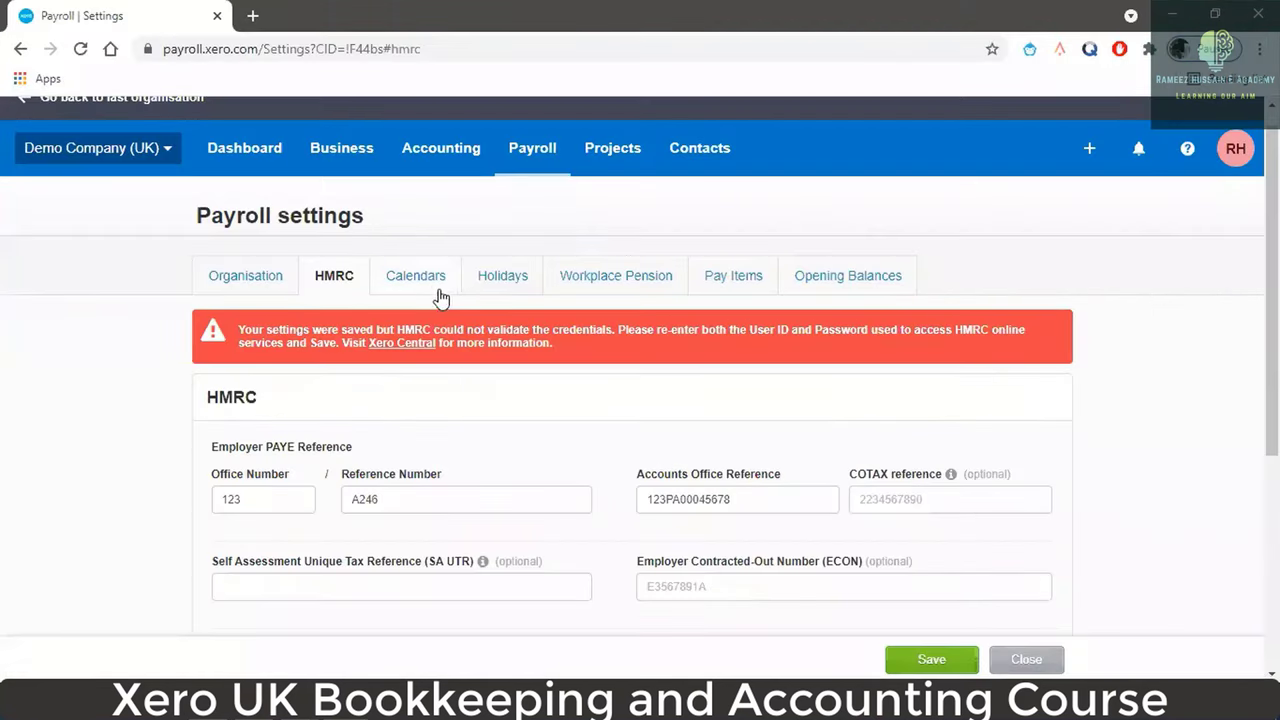
# Step: Show the Fortnightly, Monthly and Weekly payroll calendars with their next pay periods
pyautogui.click(427, 285)
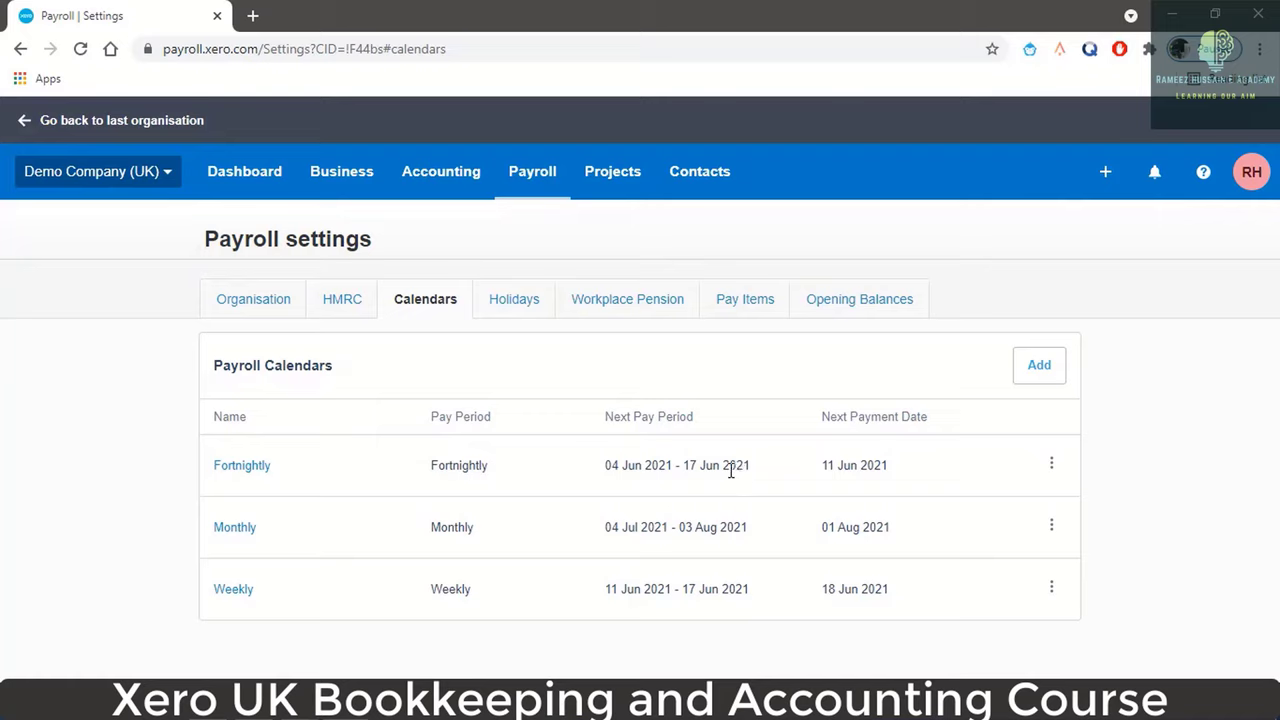
# Step: List the 2021 payroll holidays by region, ending on England & Wales's eight holidays
pyautogui.click(514, 303)
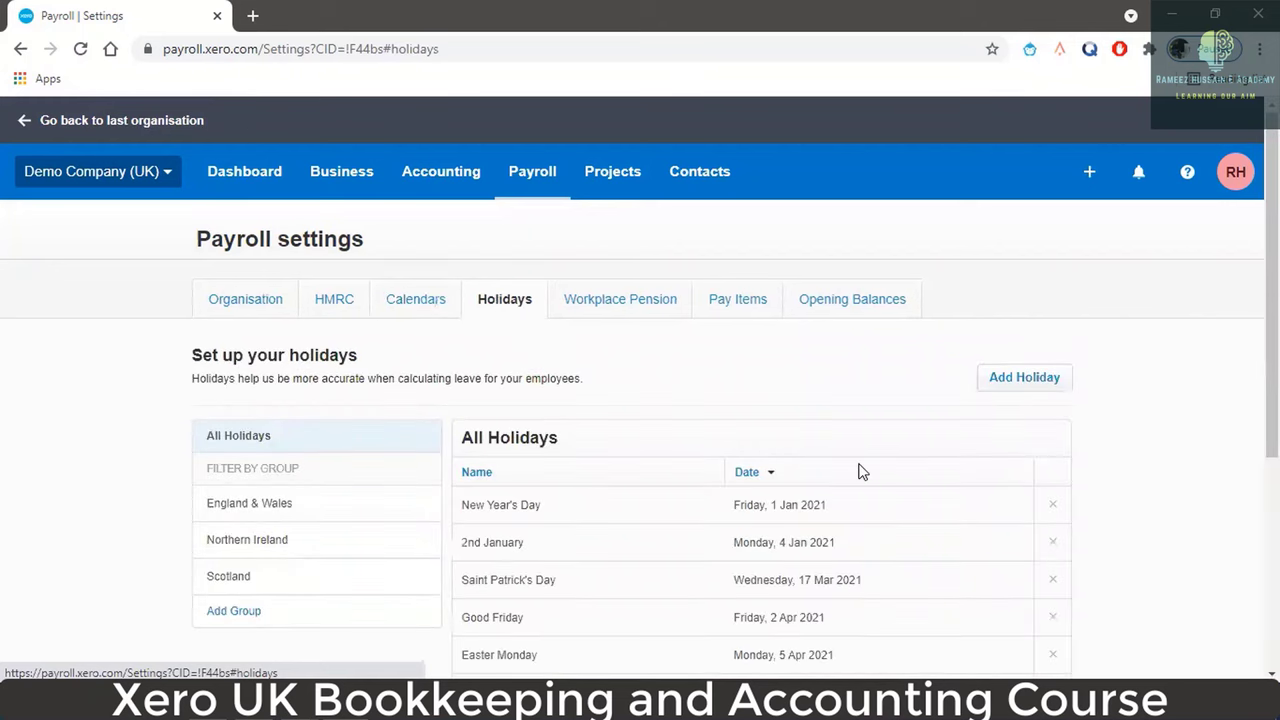
pyautogui.scroll(-1, 309, 487)
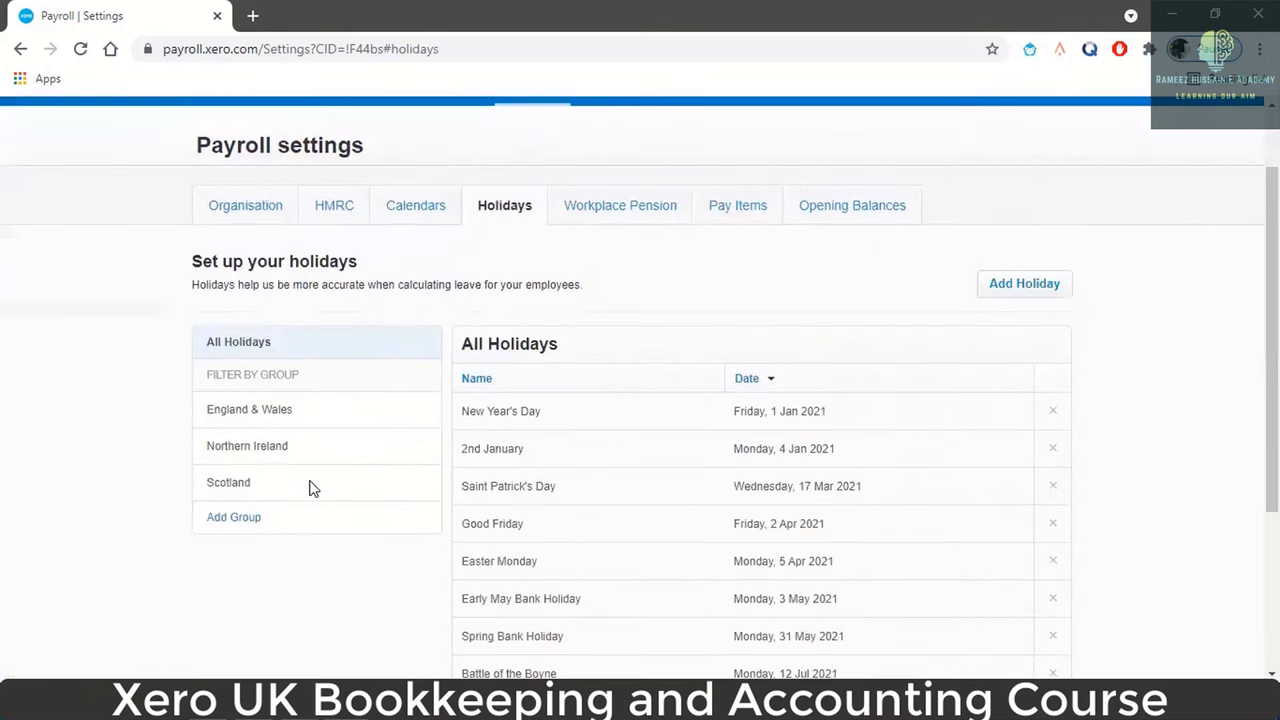
pyautogui.click(290, 413)
pyautogui.click(277, 452)
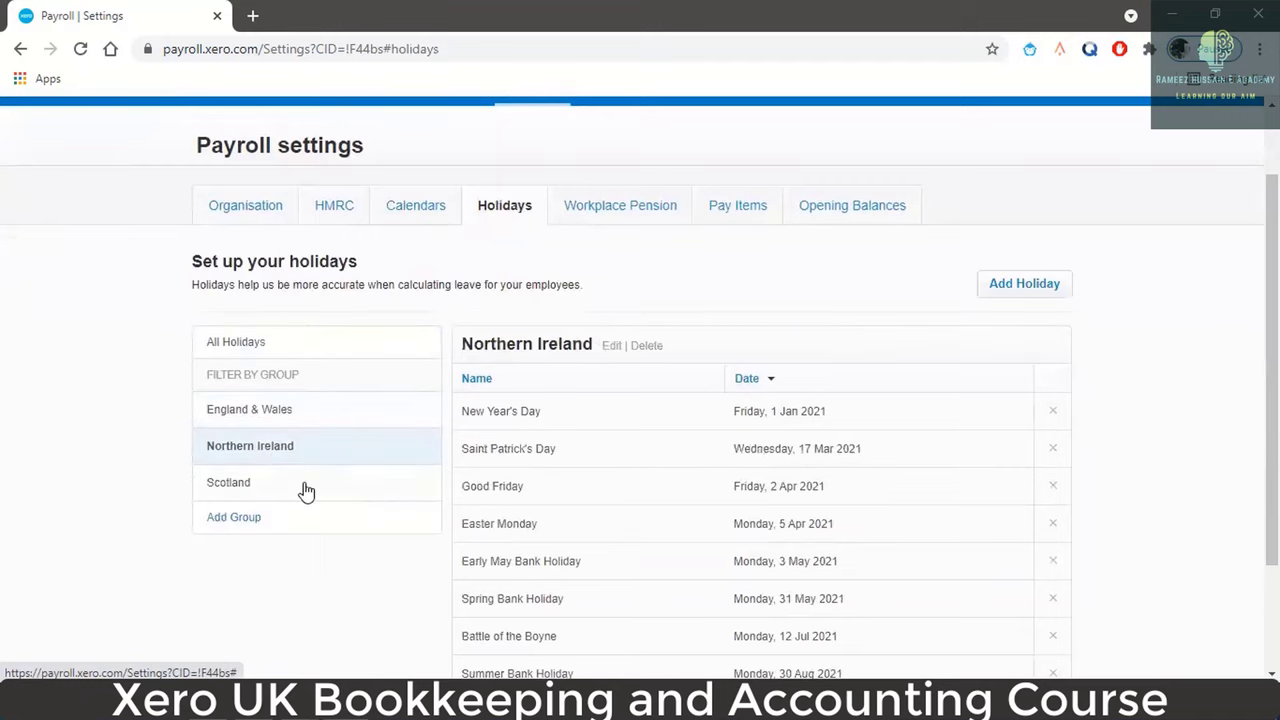
pyautogui.click(308, 484)
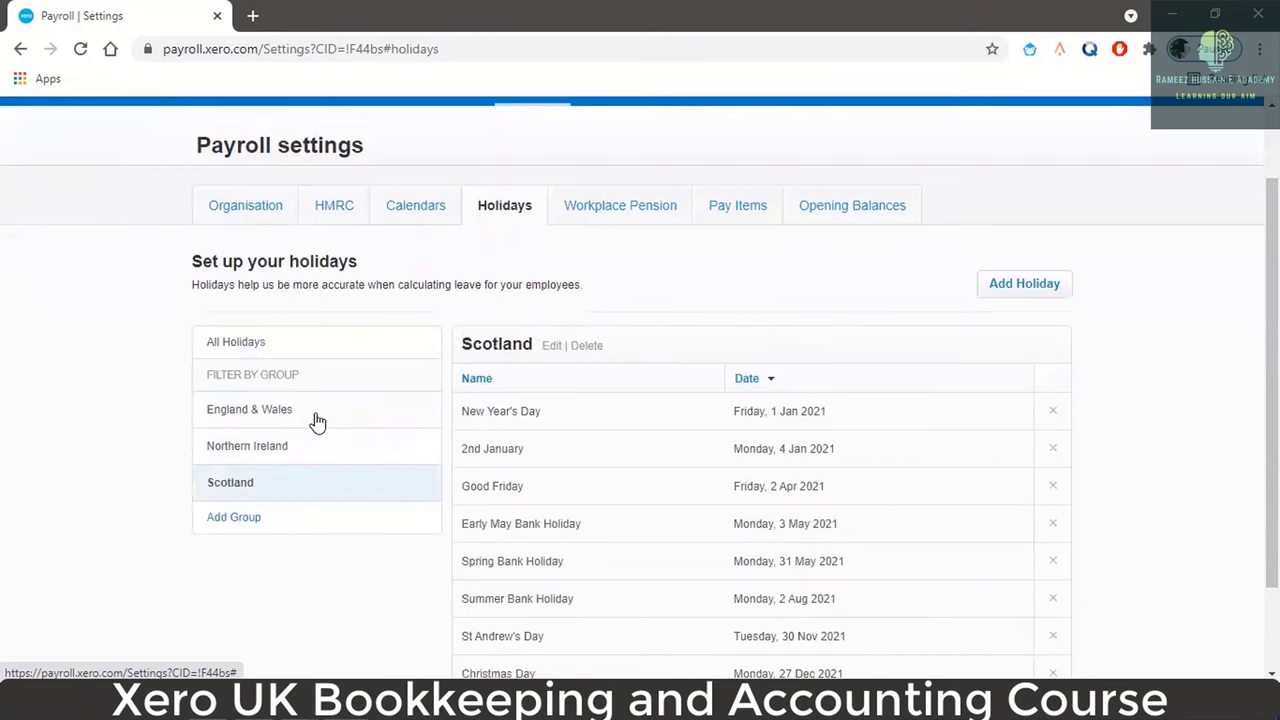
pyautogui.click(318, 418)
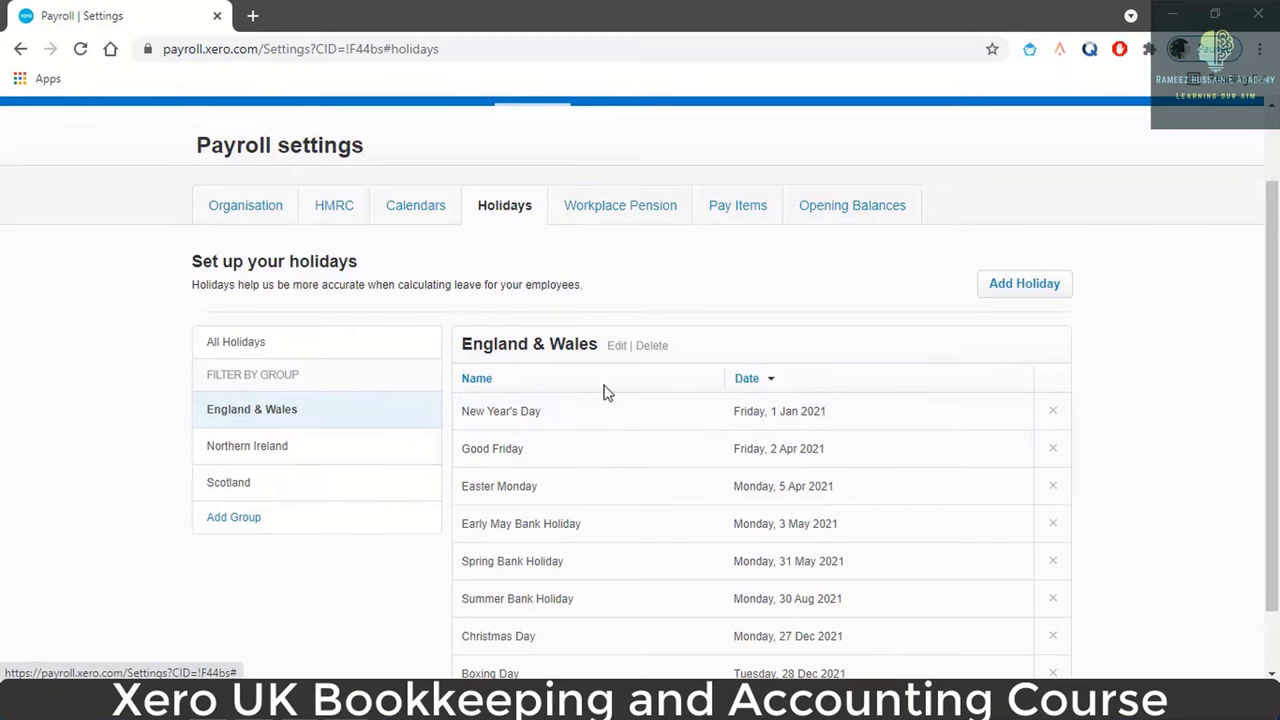
pyautogui.scroll(-1, 591, 397)
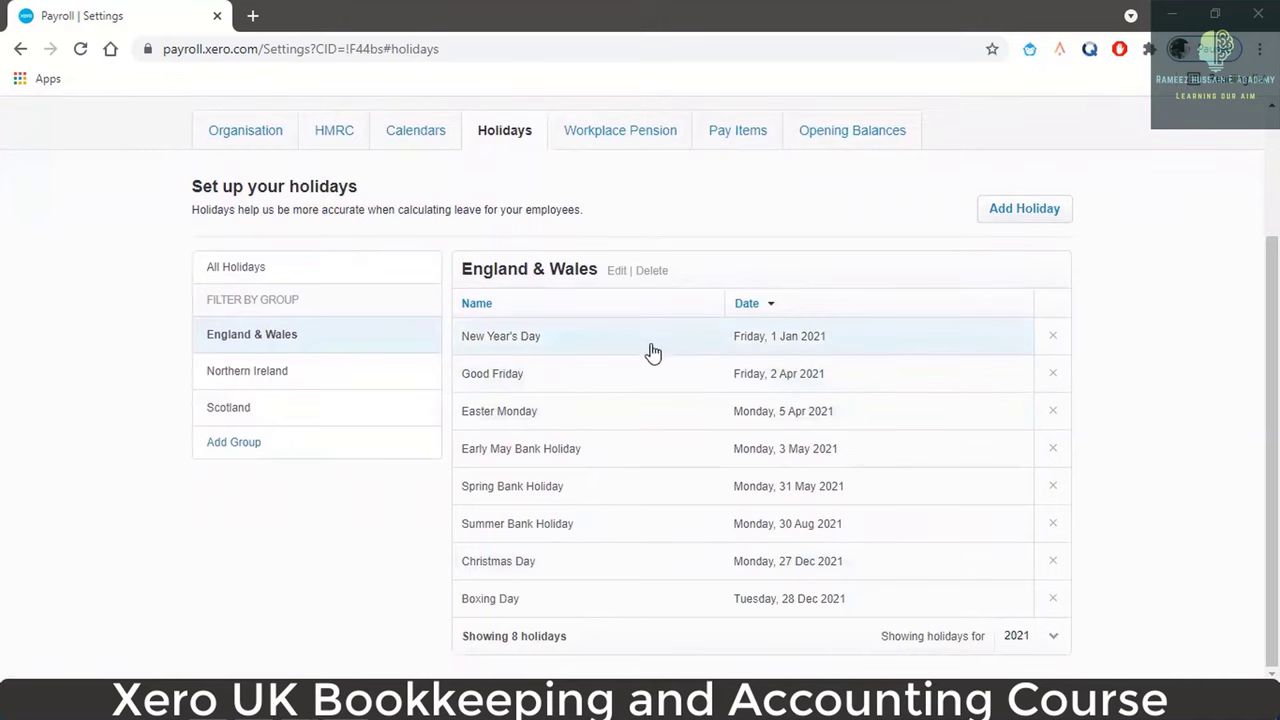
pyautogui.scroll(2, 757, 350)
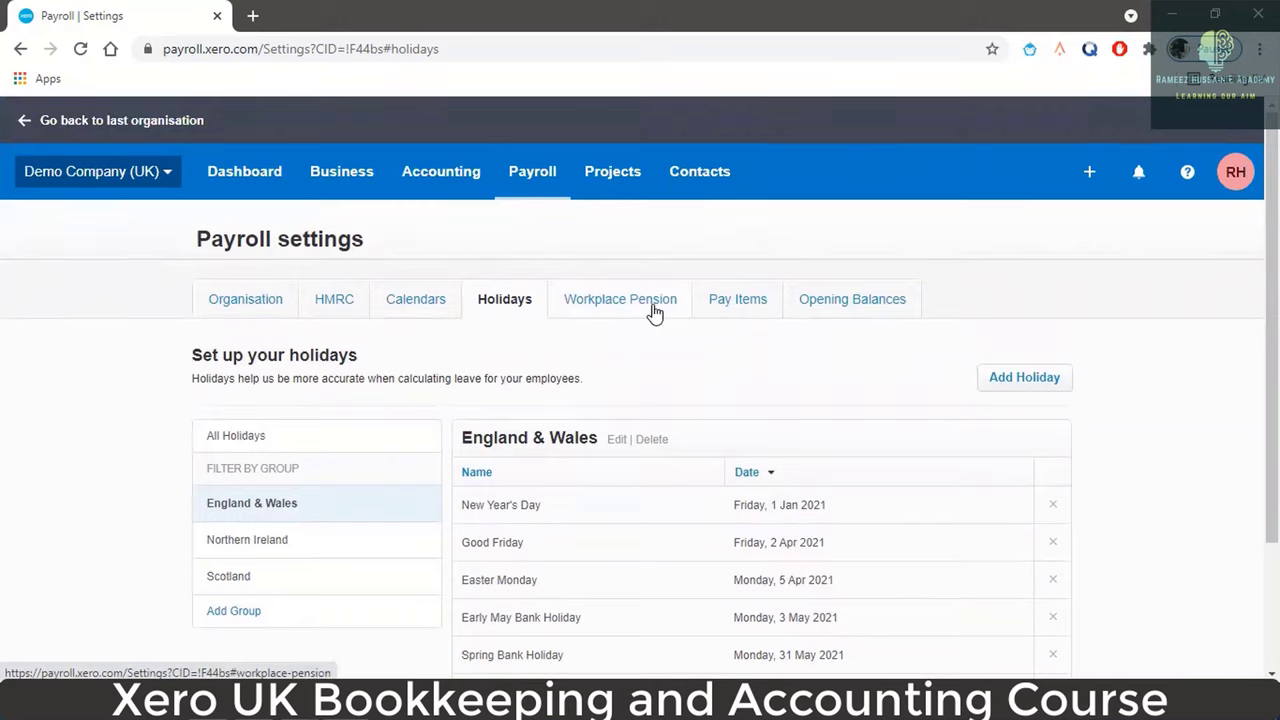
pyautogui.click(733, 316)
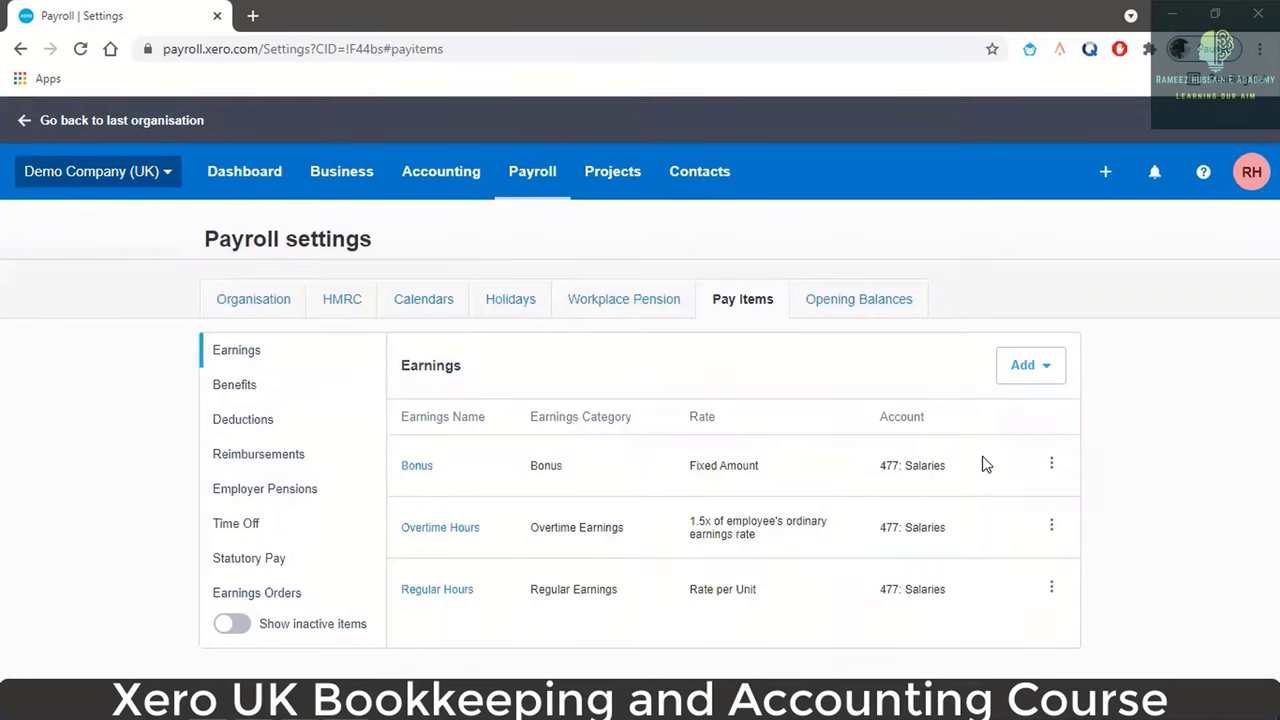
# Step: Inspect Overtime Hours' 1.5 multiple and 477: Salaries account, cancelling without changes
pyautogui.click(1060, 521)
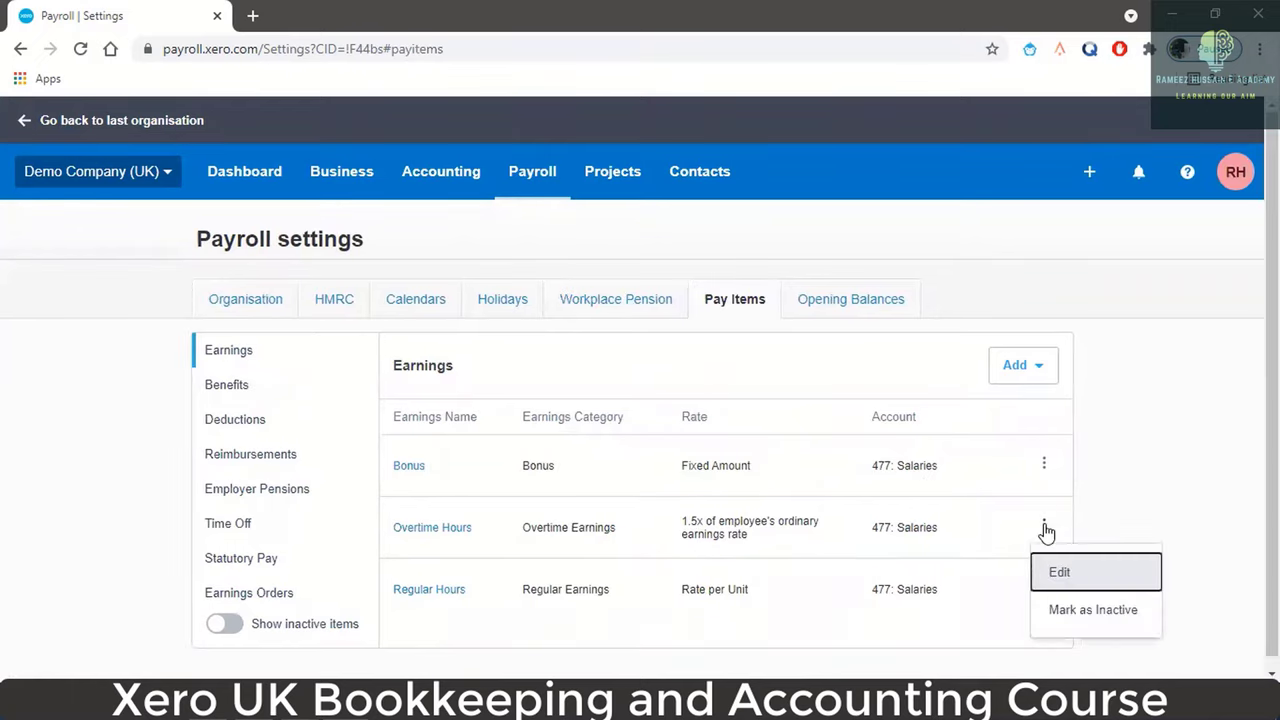
pyautogui.click(1066, 569)
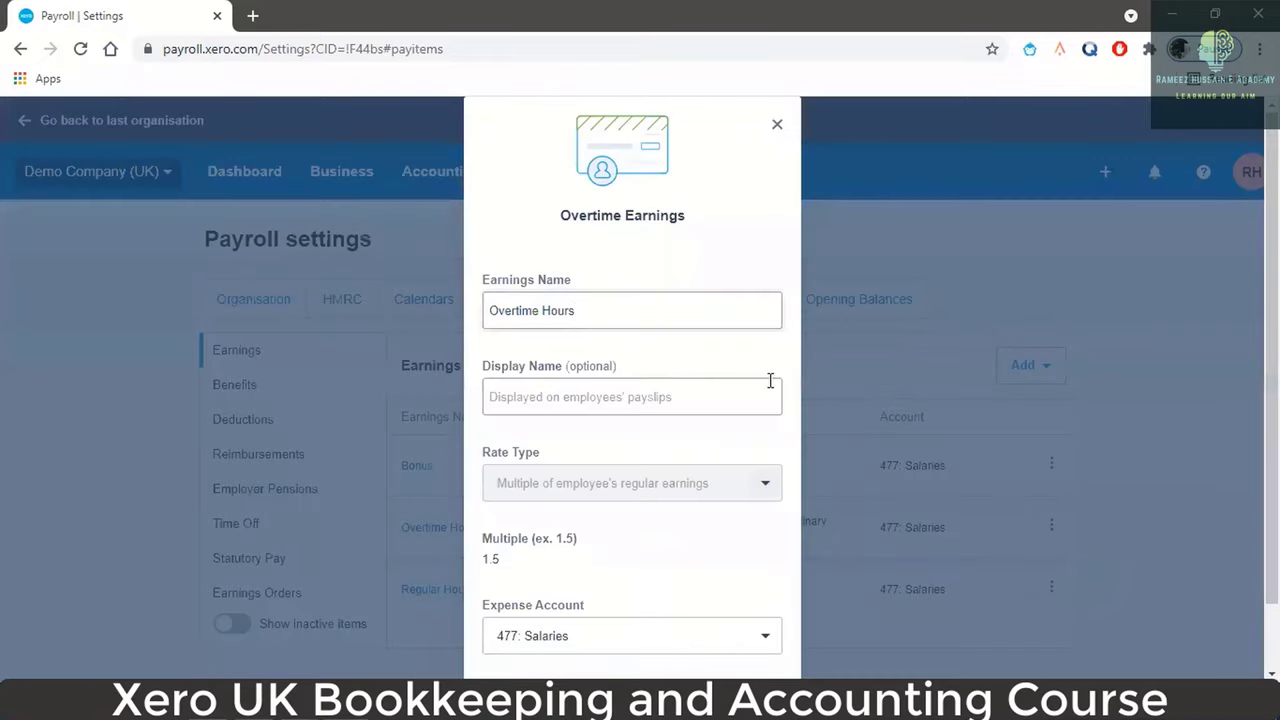
pyautogui.click(624, 313)
pyautogui.scroll(-2, 600, 490)
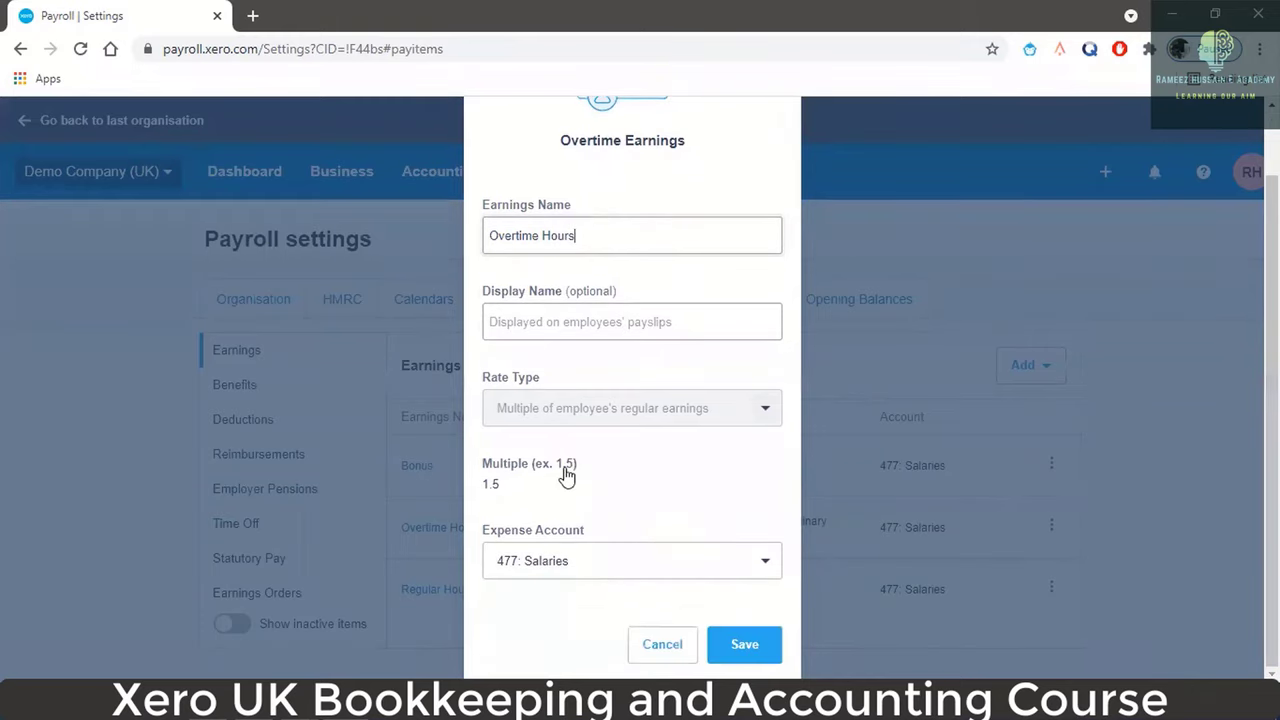
pyautogui.click(506, 488)
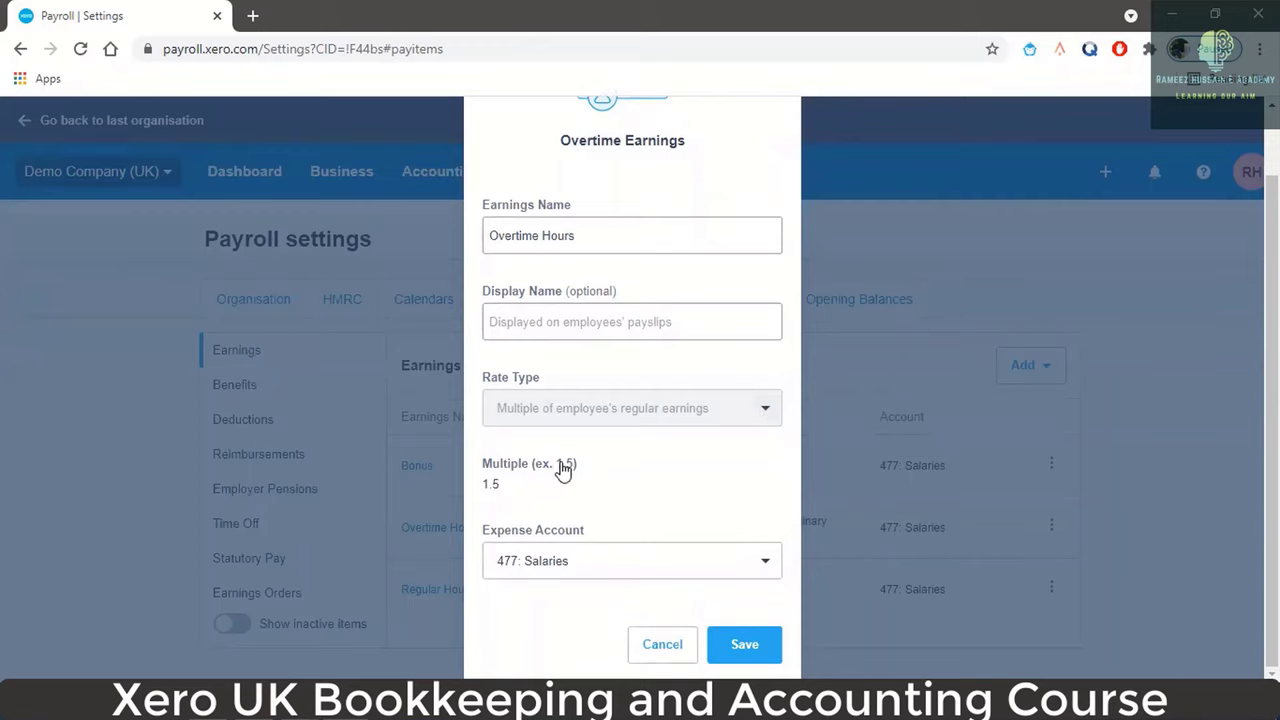
pyautogui.click(666, 644)
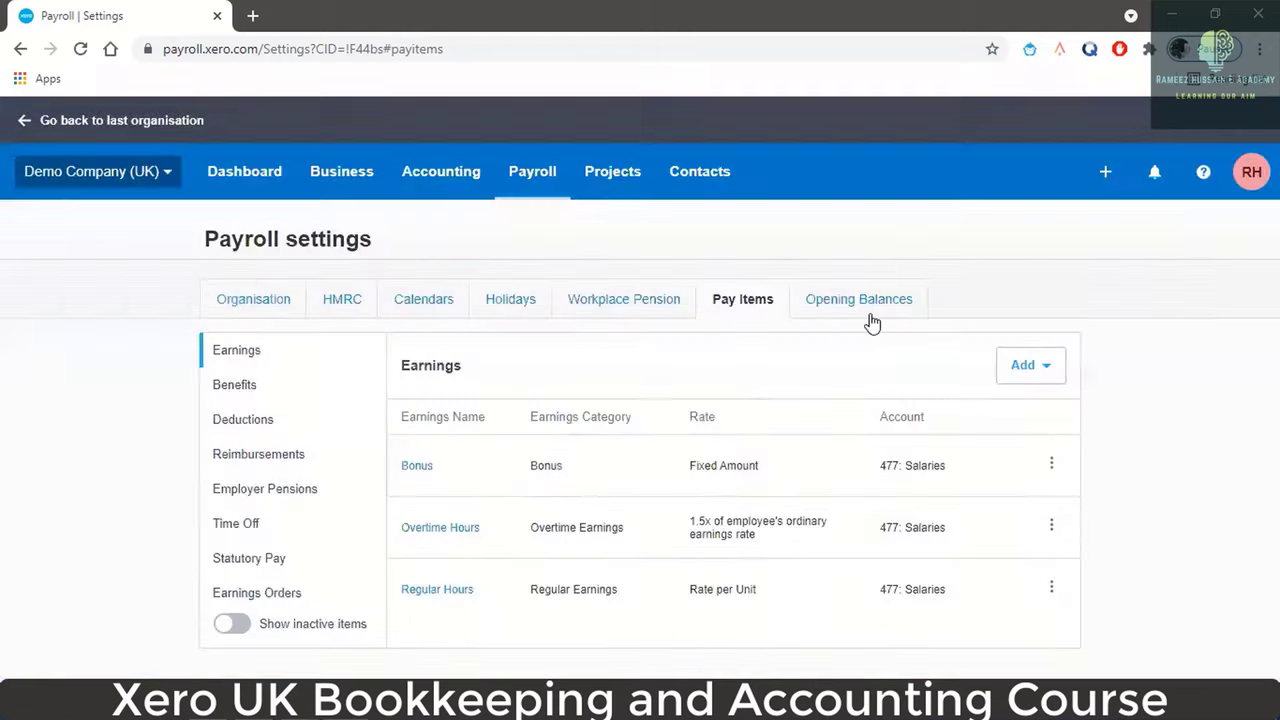
# Step: Browse the Deductions, Reimbursements and Time Off pay items
pyautogui.click(243, 427)
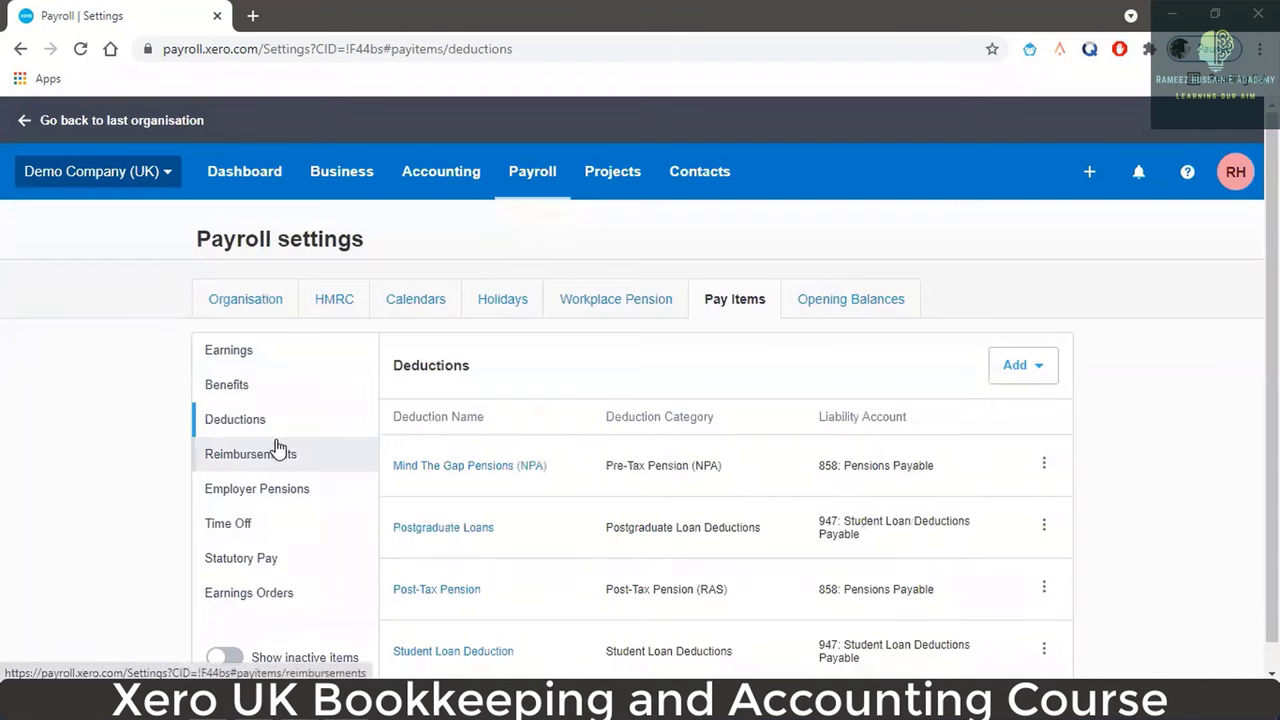
pyautogui.click(266, 462)
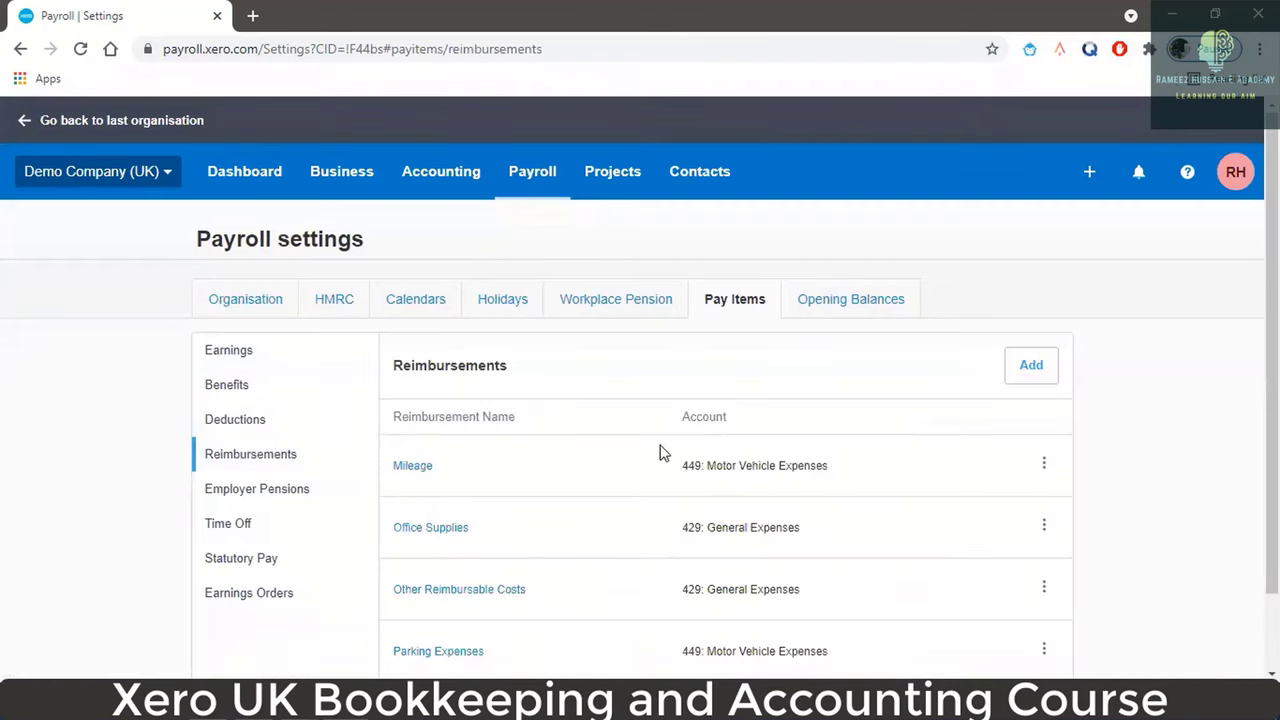
pyautogui.scroll(-1, 766, 526)
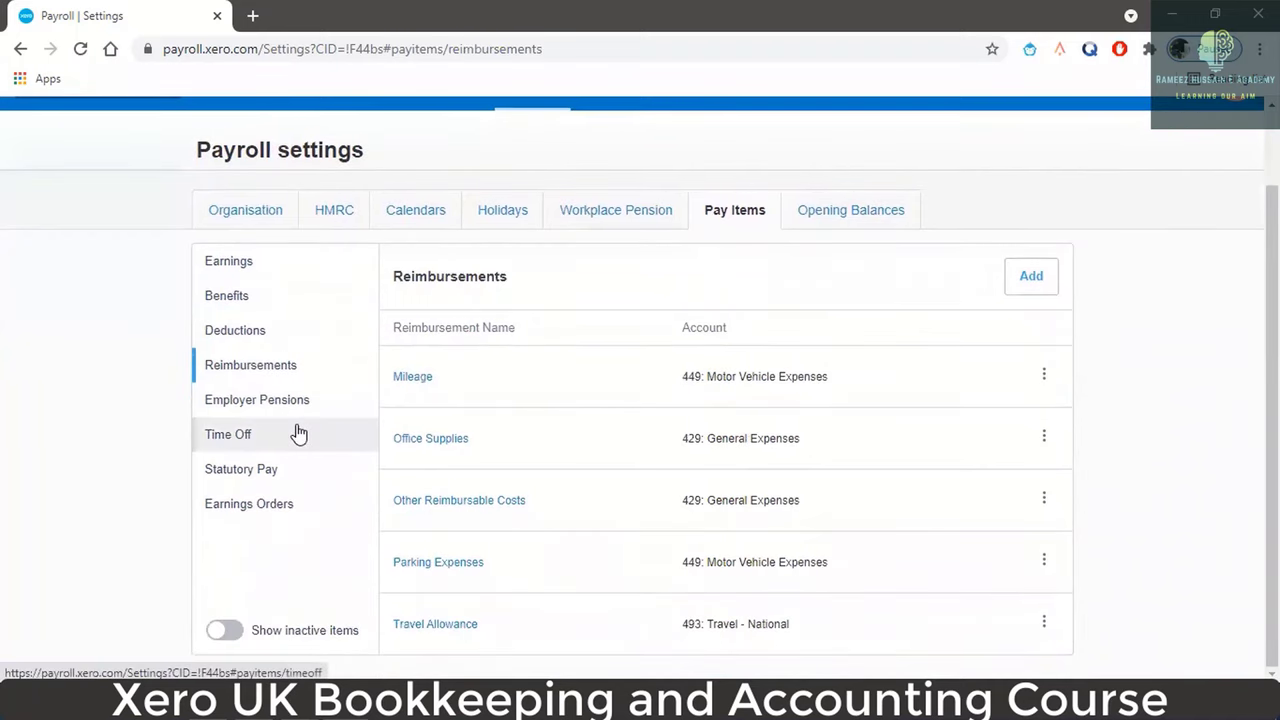
pyautogui.click(298, 432)
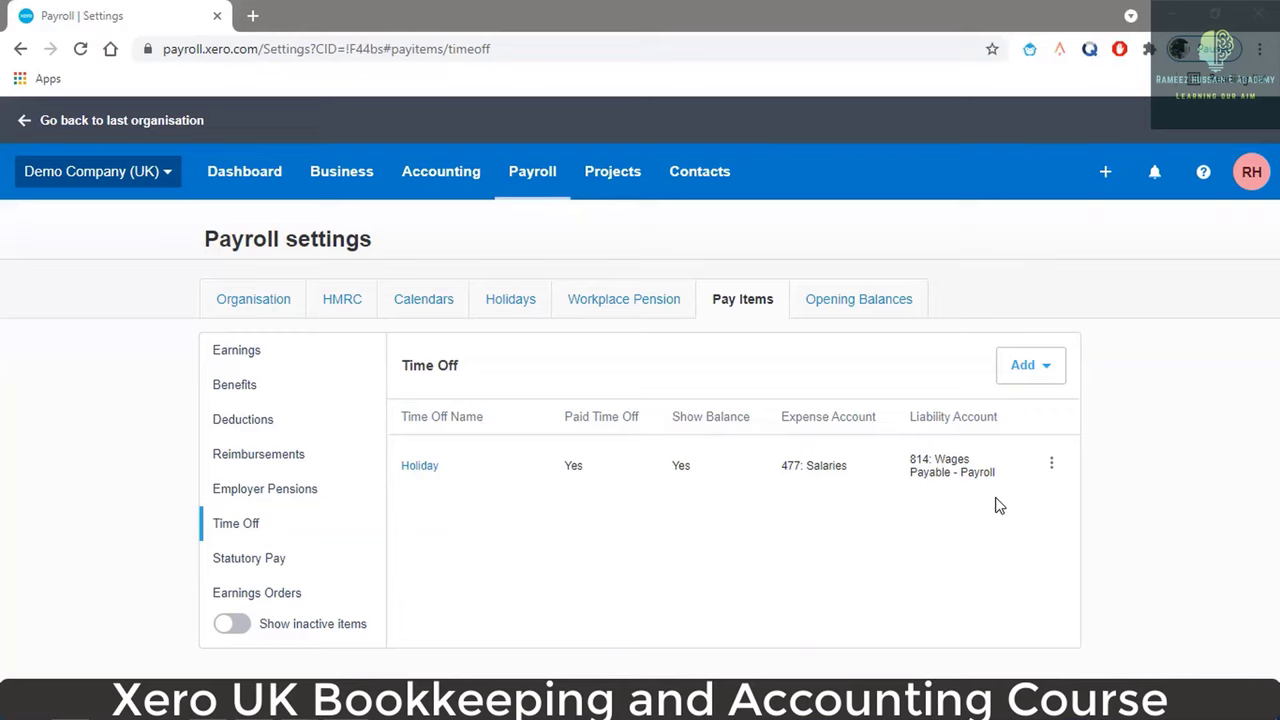
# Step: Review the Statutory Pay and Earnings Orders pay items against 868: Earnings Orders Payable
pyautogui.click(242, 558)
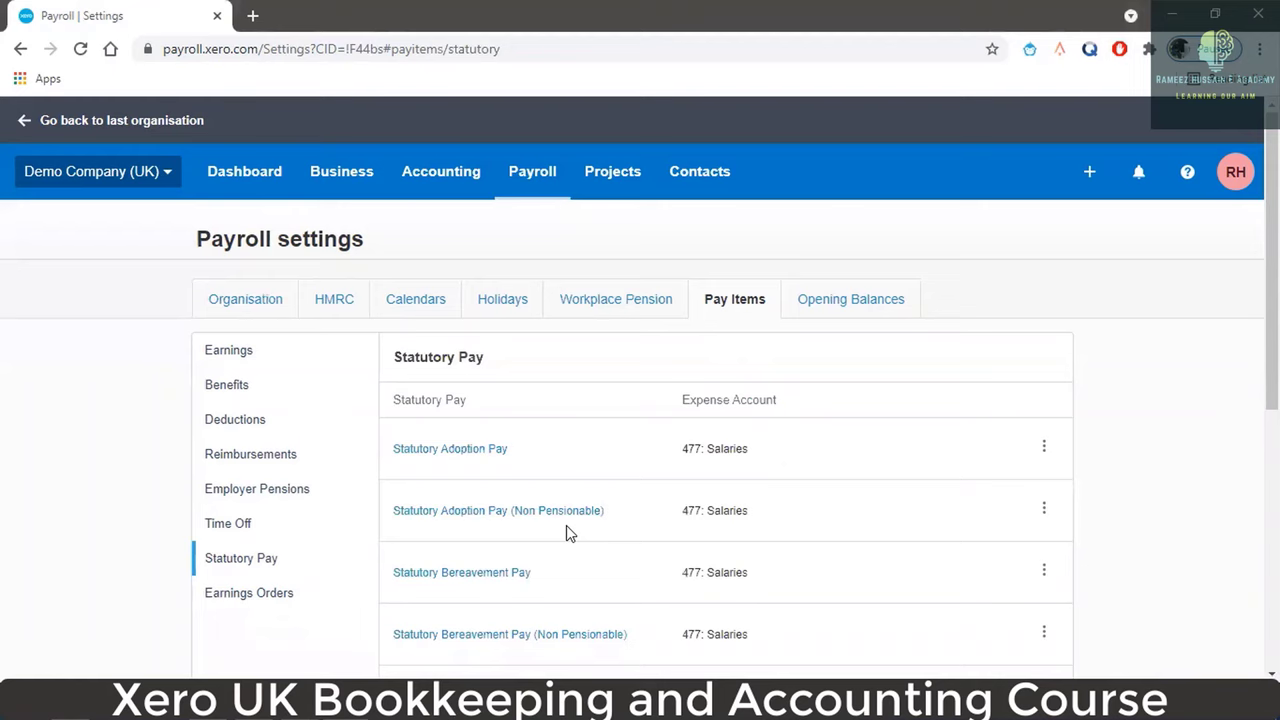
pyautogui.scroll(-2, 566, 525)
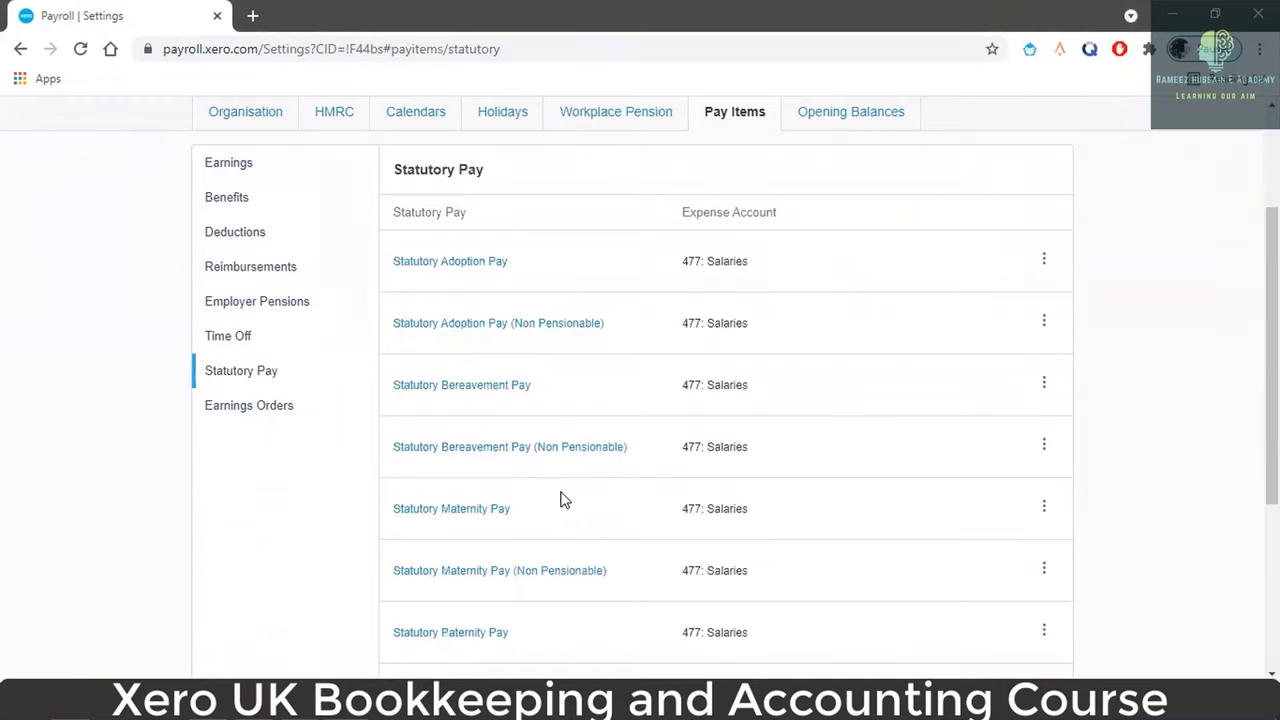
pyautogui.scroll(-2, 560, 498)
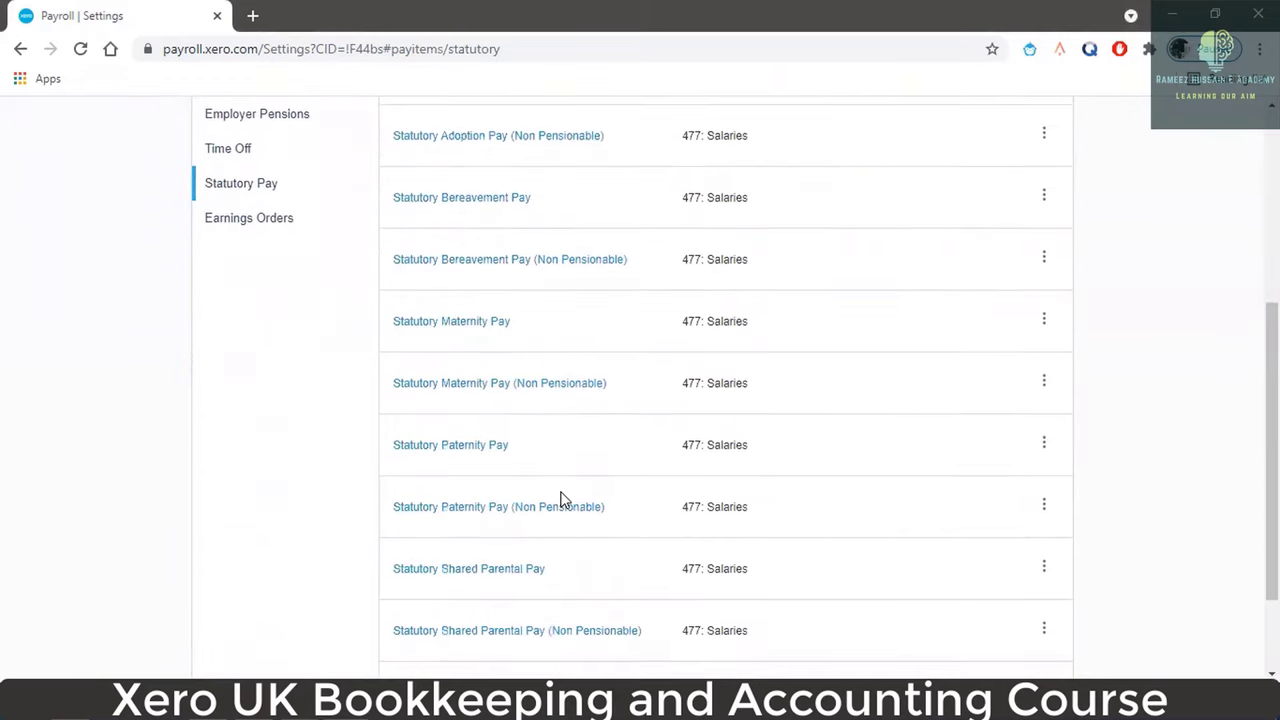
pyautogui.scroll(4, 560, 498)
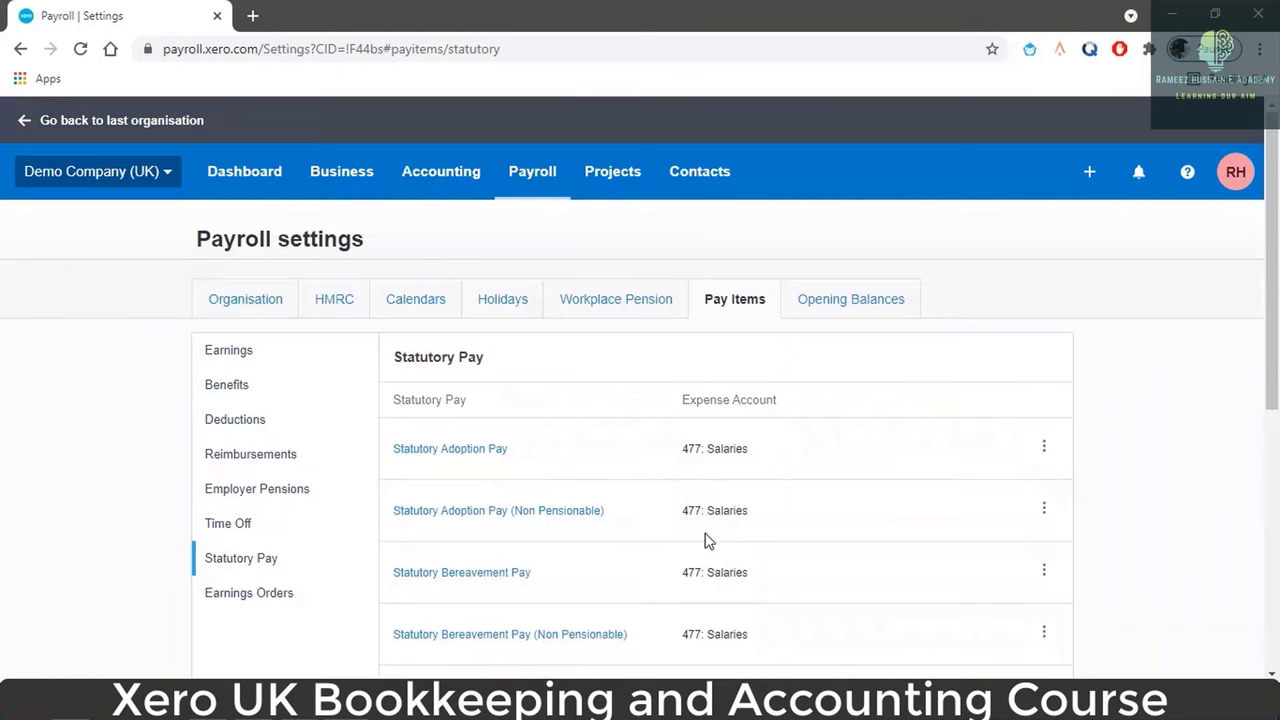
pyautogui.click(266, 595)
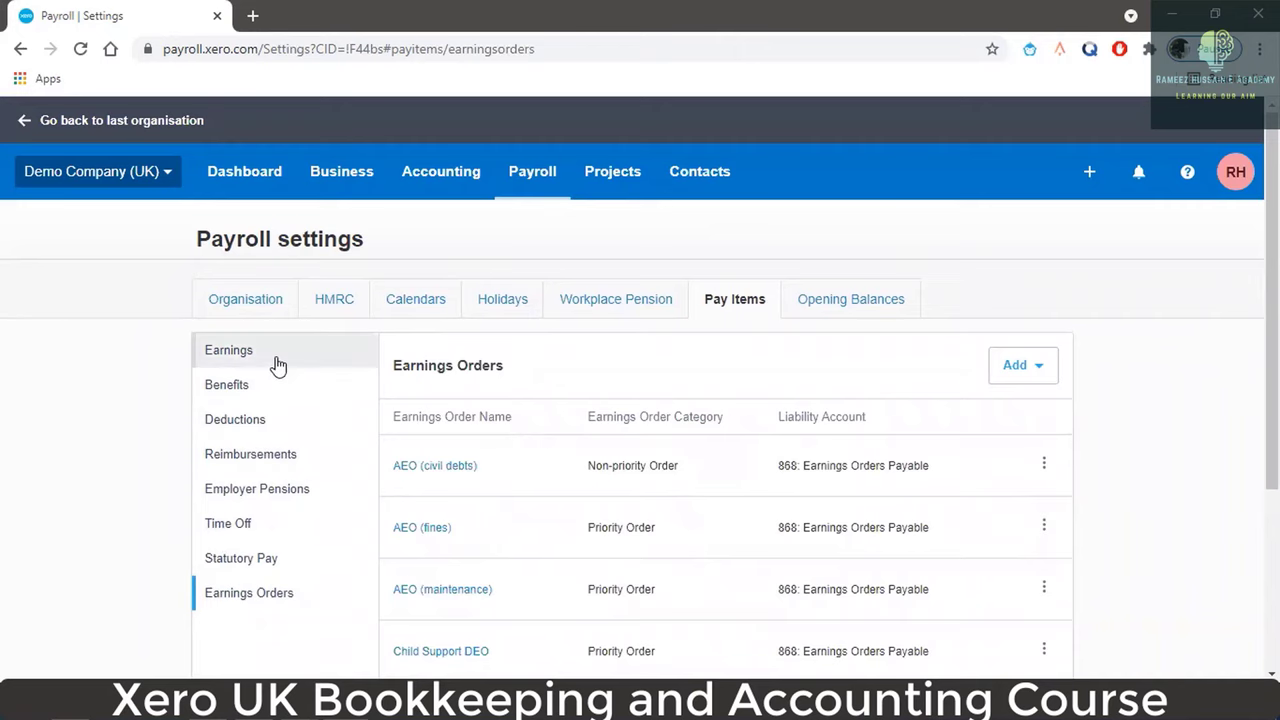
pyautogui.scroll(-1, 512, 467)
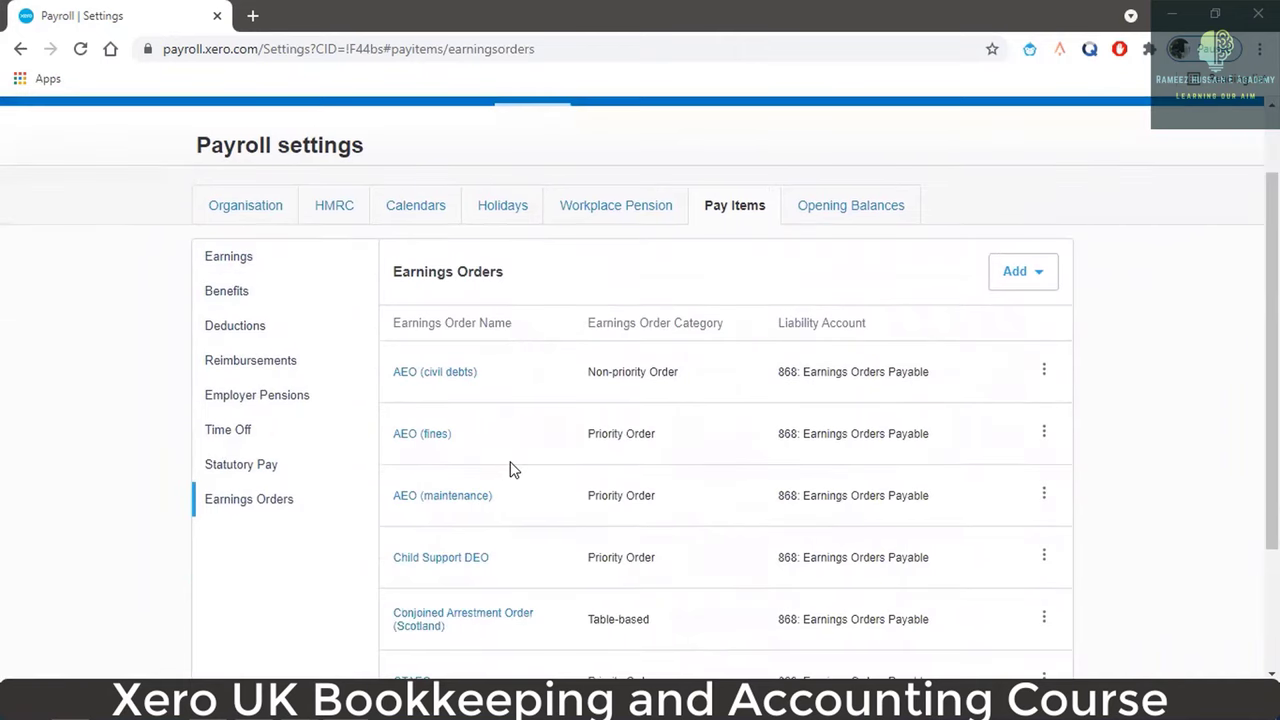
pyautogui.scroll(1, 340, 390)
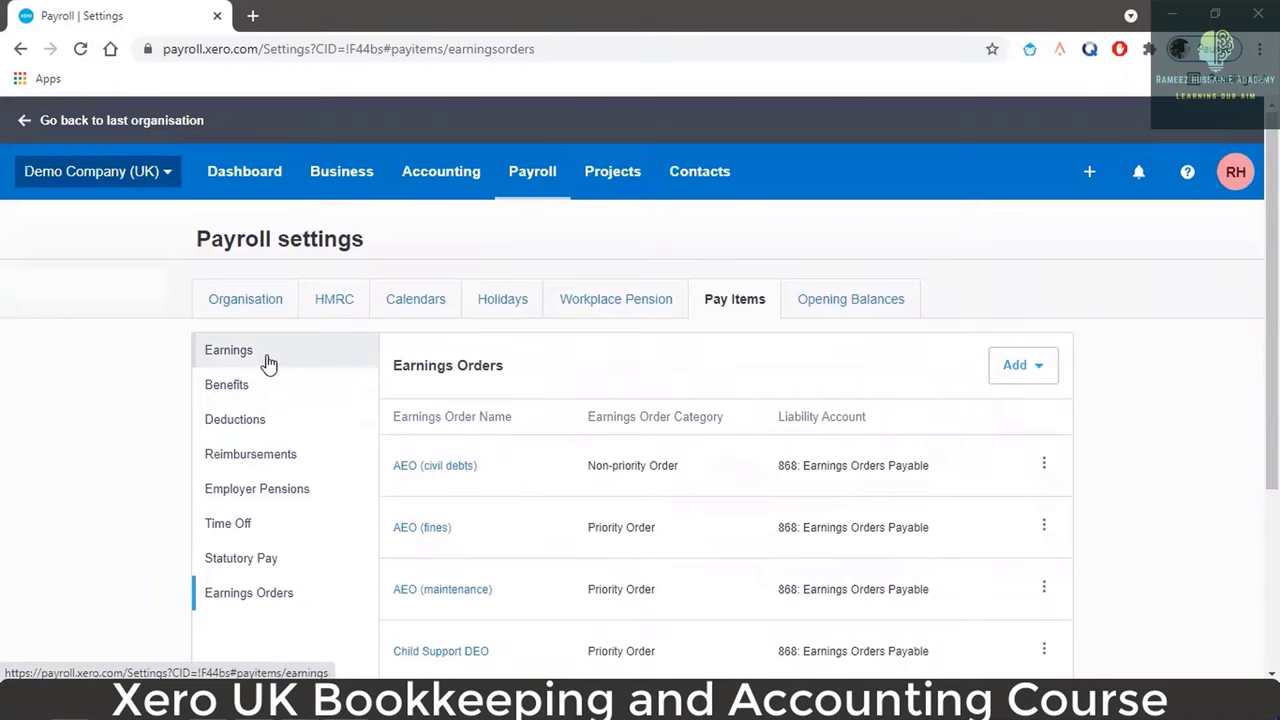
# Step: Review the 2021/22 statutory pay opening balances
pyautogui.click(860, 305)
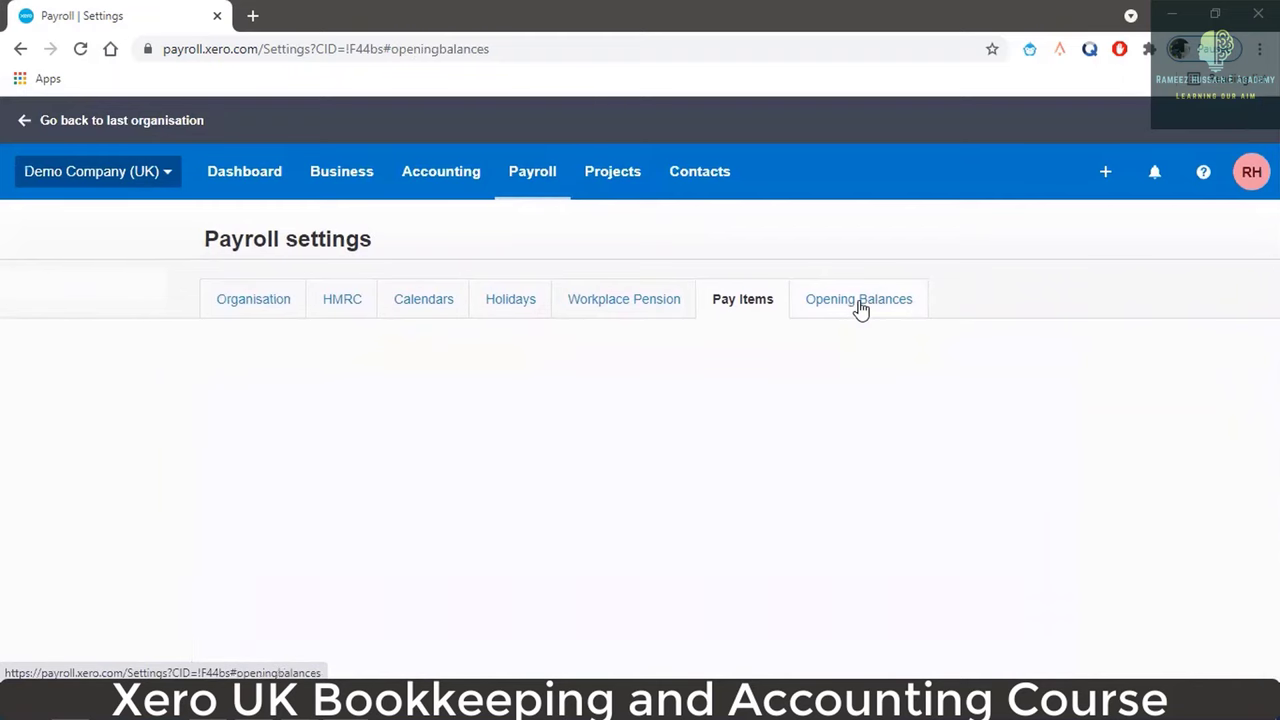
pyautogui.scroll(-1, 503, 405)
pyautogui.scroll(-1, 503, 405)
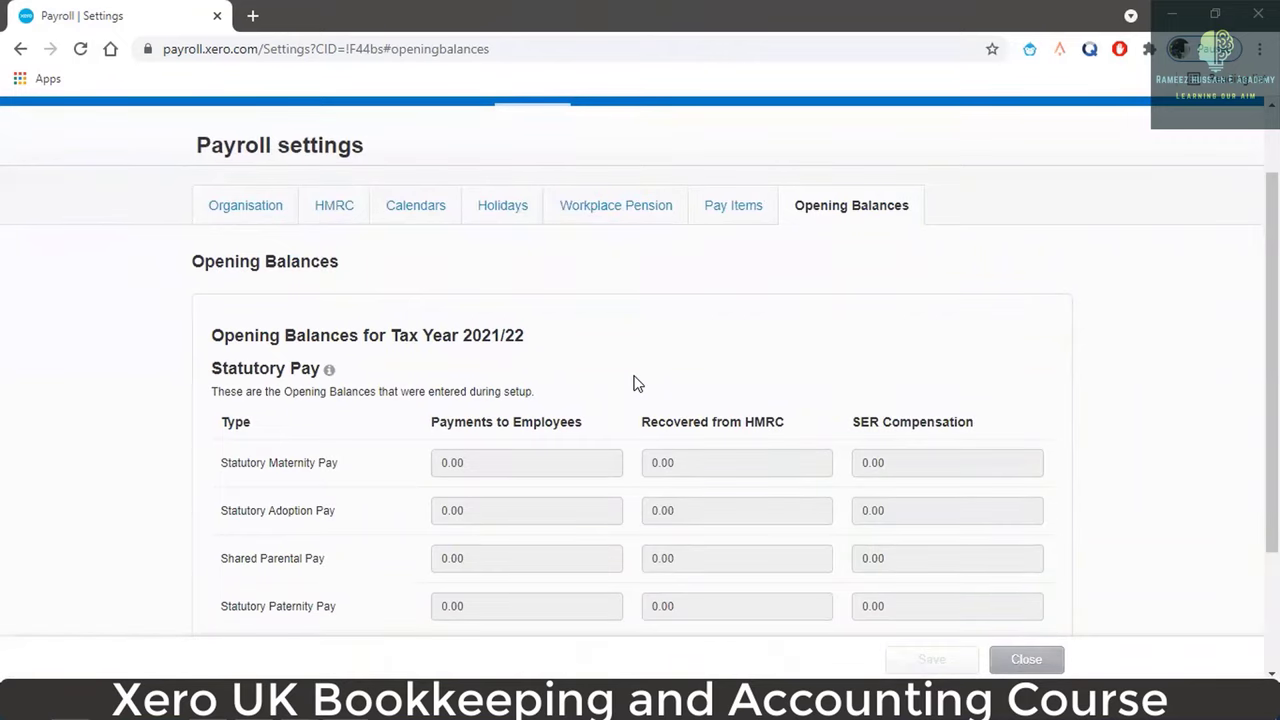
pyautogui.scroll(1, 537, 405)
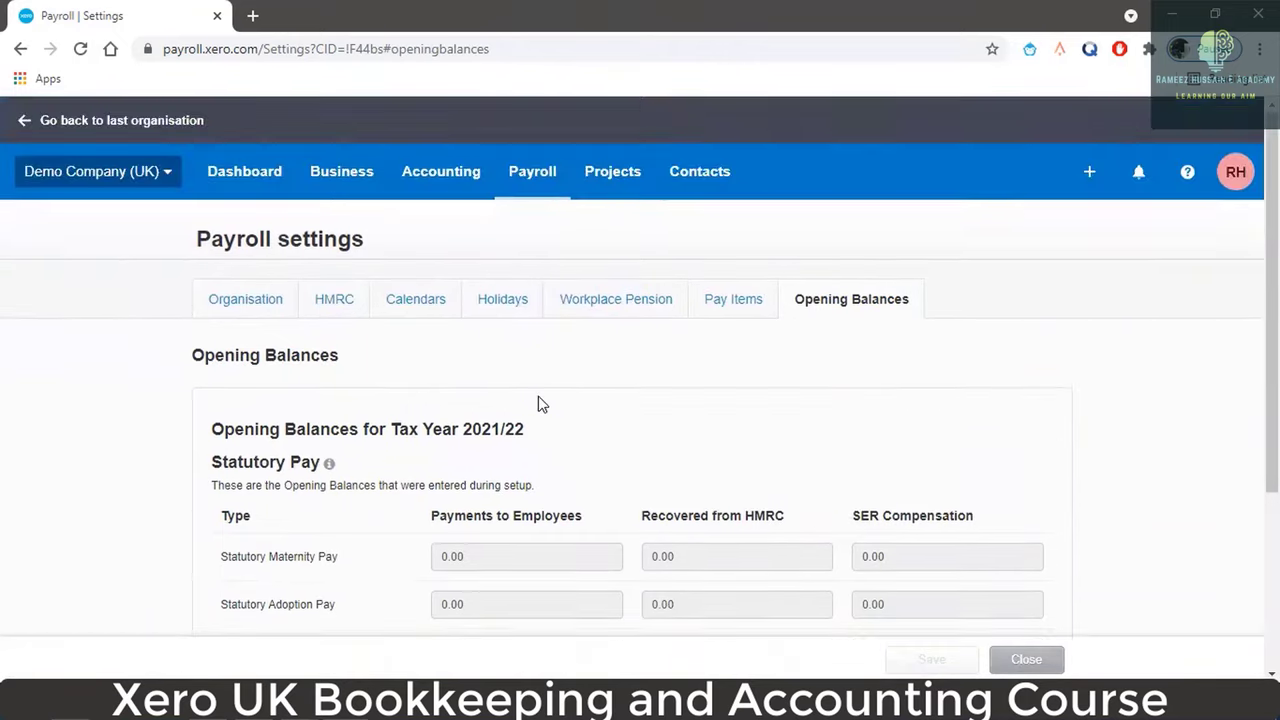
# Step: Check the Workplace Pension provider selection step, then bring up the Payroll section
pyautogui.click(600, 308)
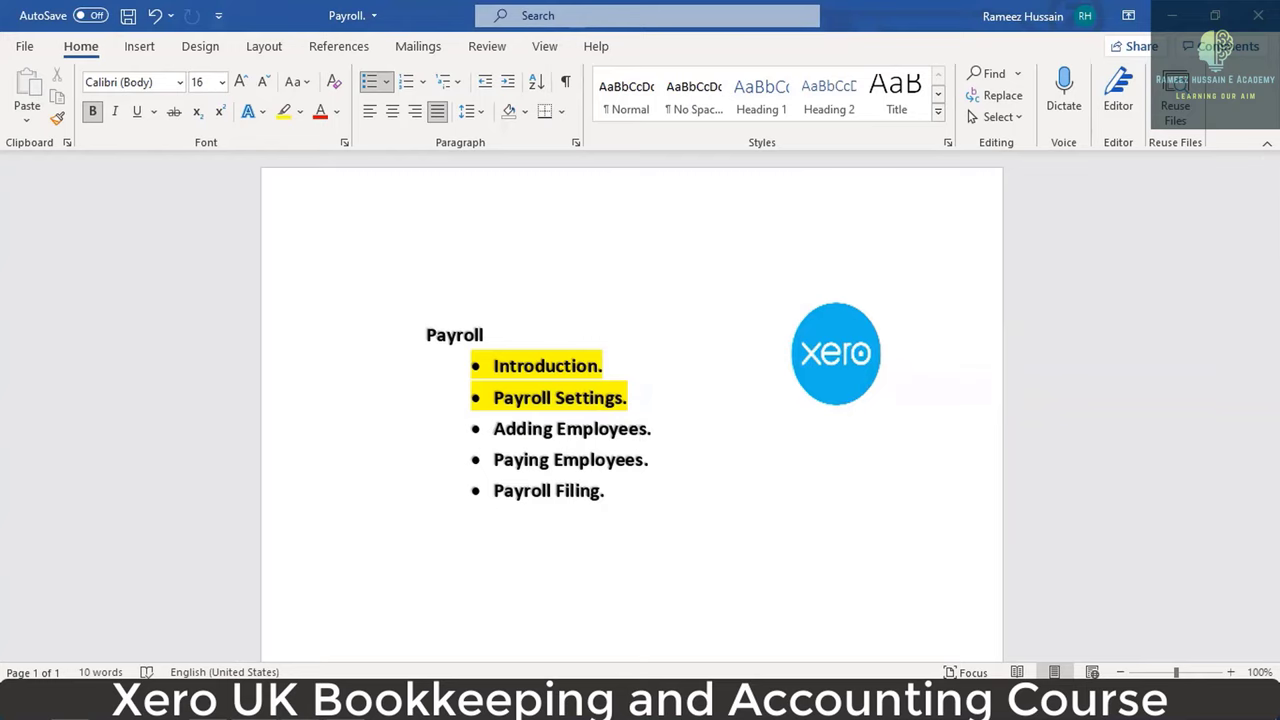
pyautogui.click(285, 700)
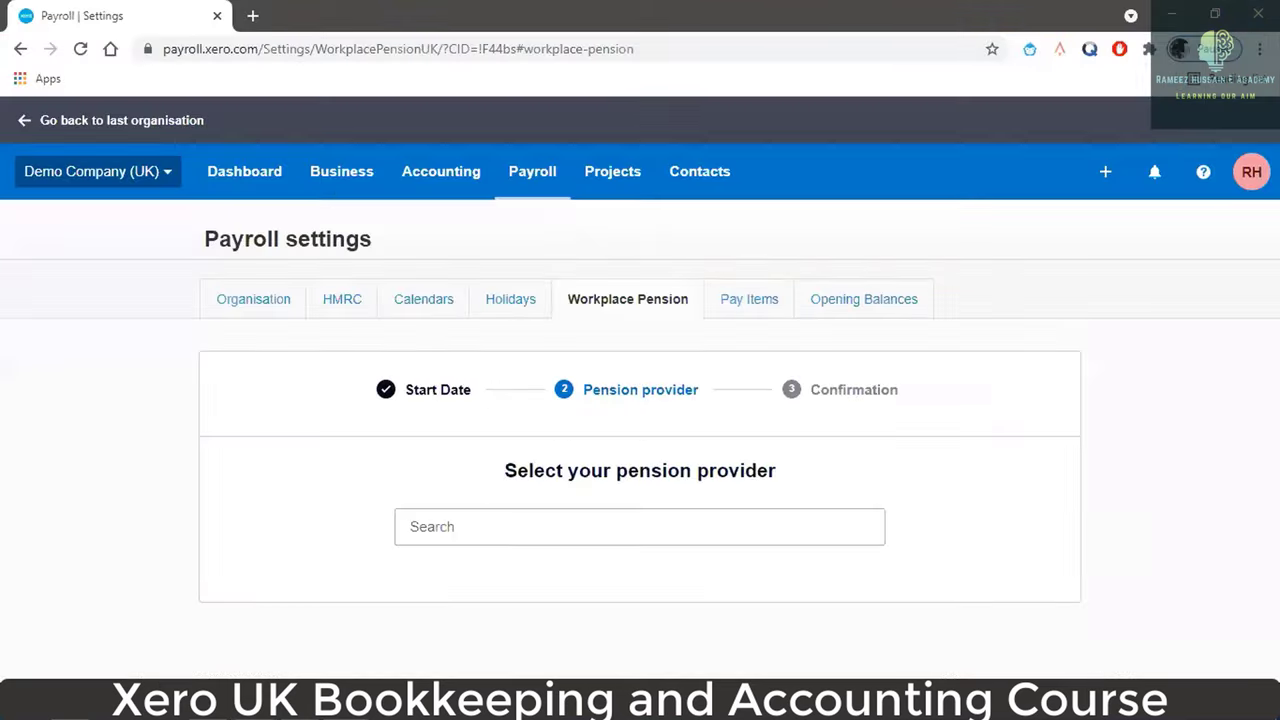
pyautogui.click(527, 196)
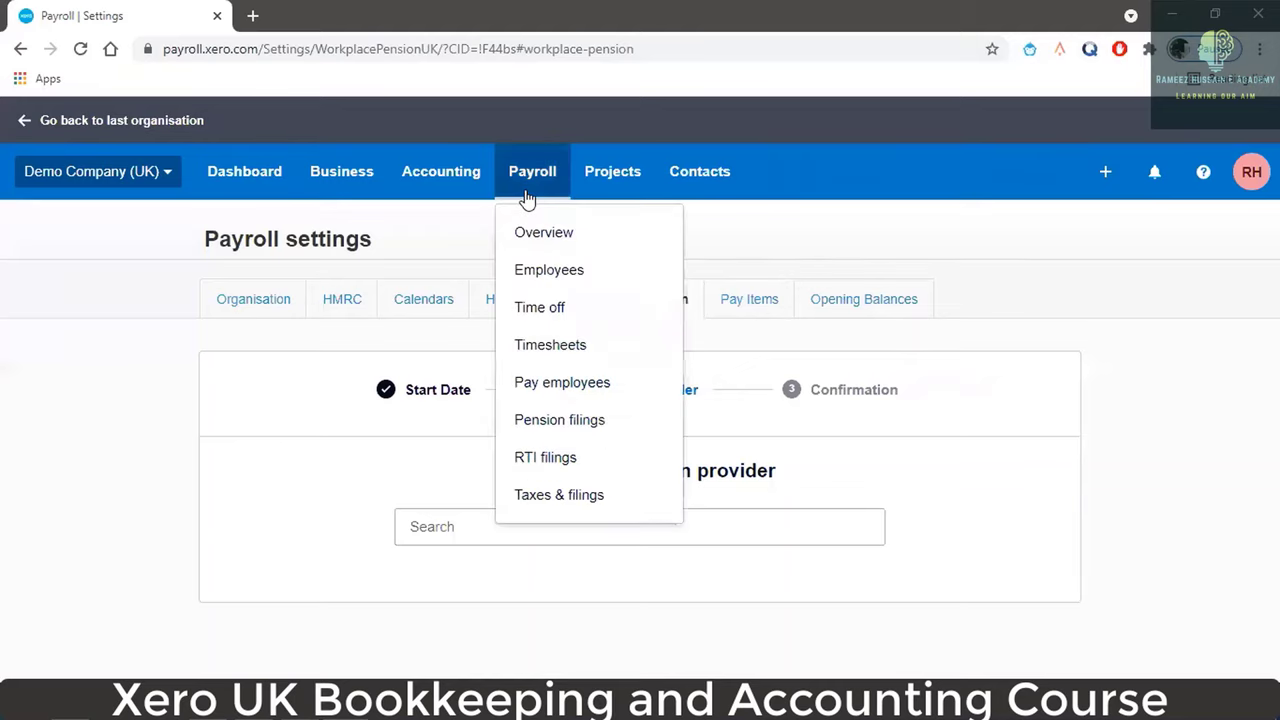
# Step: Confirm the employee History tab is empty, then return to the four current employees
pyautogui.click(570, 280)
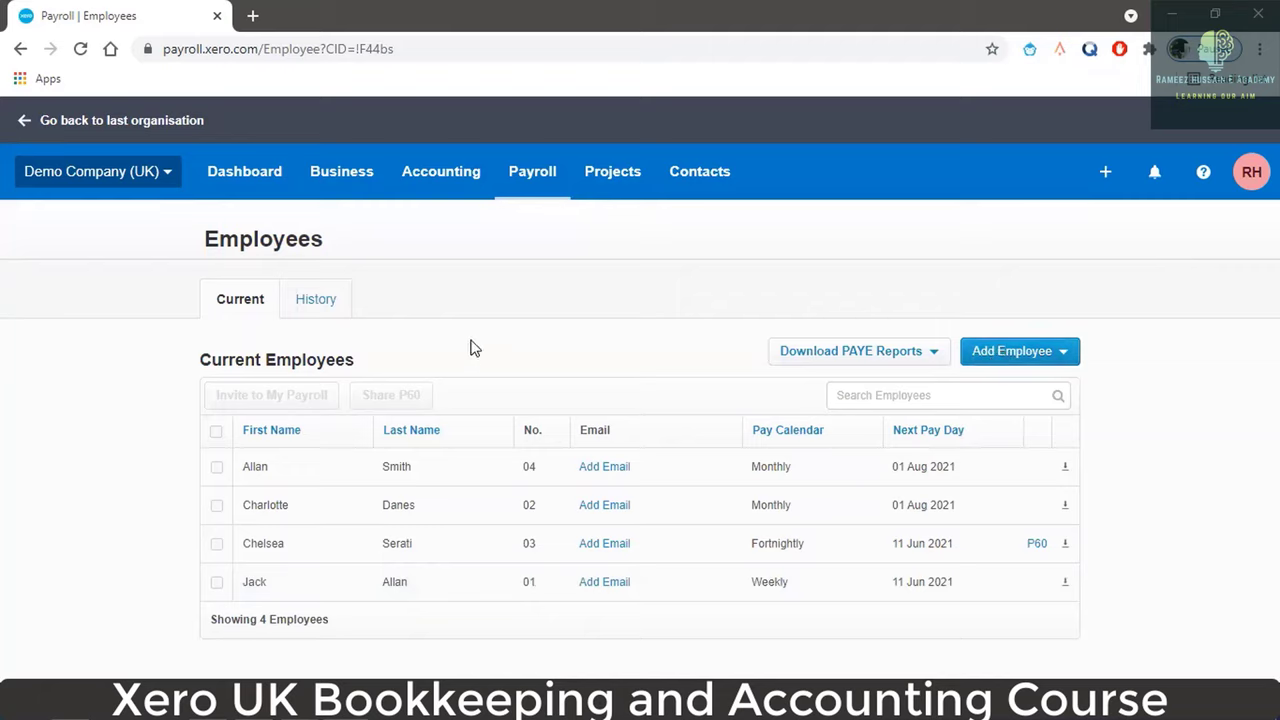
pyautogui.click(306, 313)
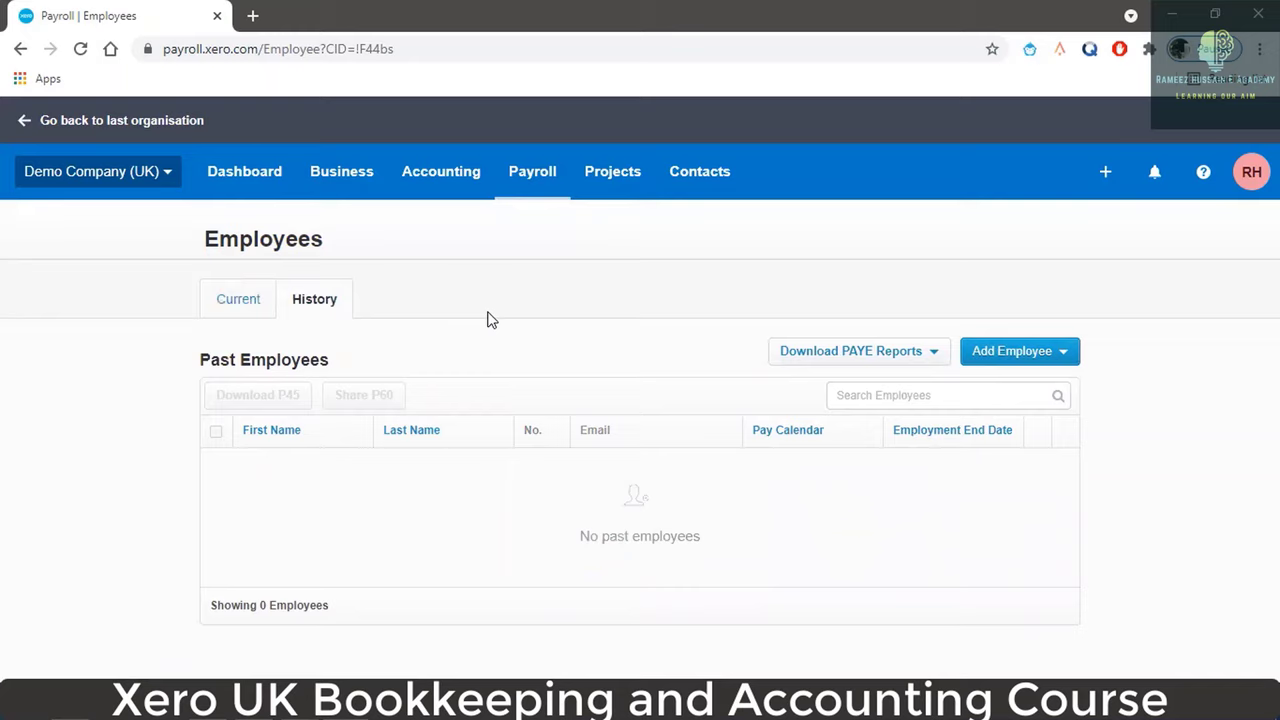
pyautogui.click(249, 302)
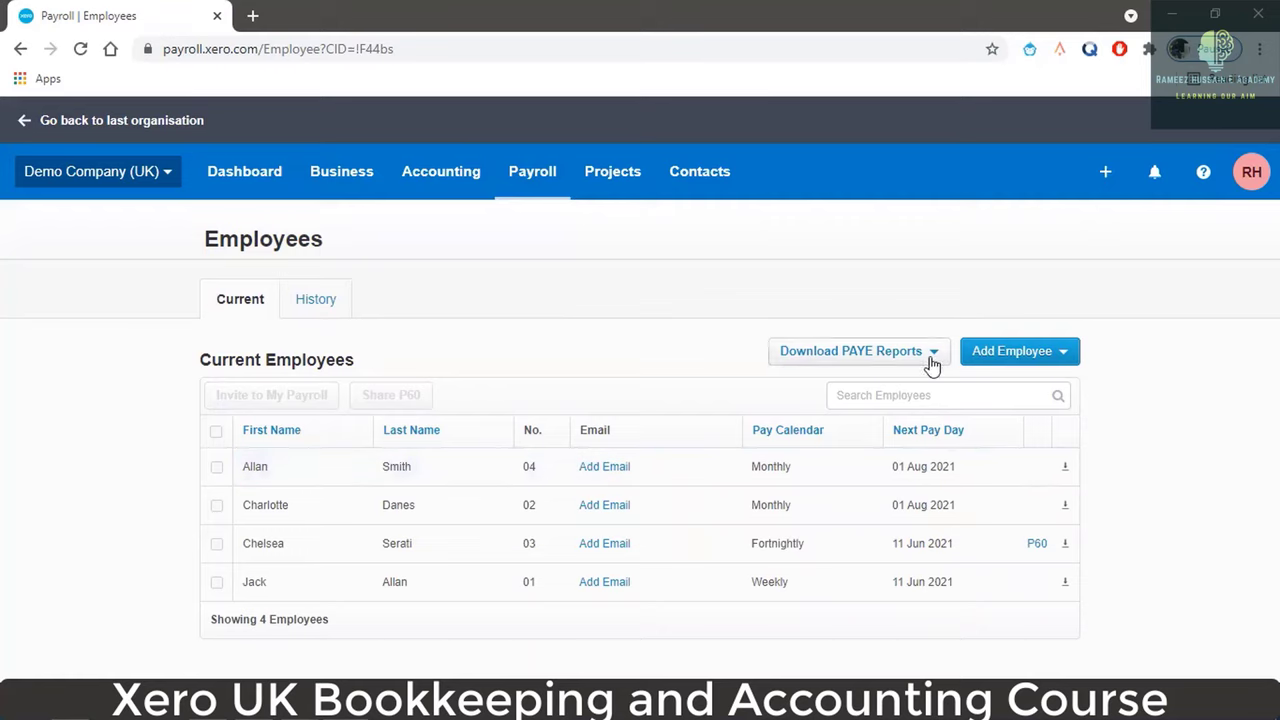
# Step: Start a new employee record, entering the title, first name and last name
pyautogui.click(1007, 358)
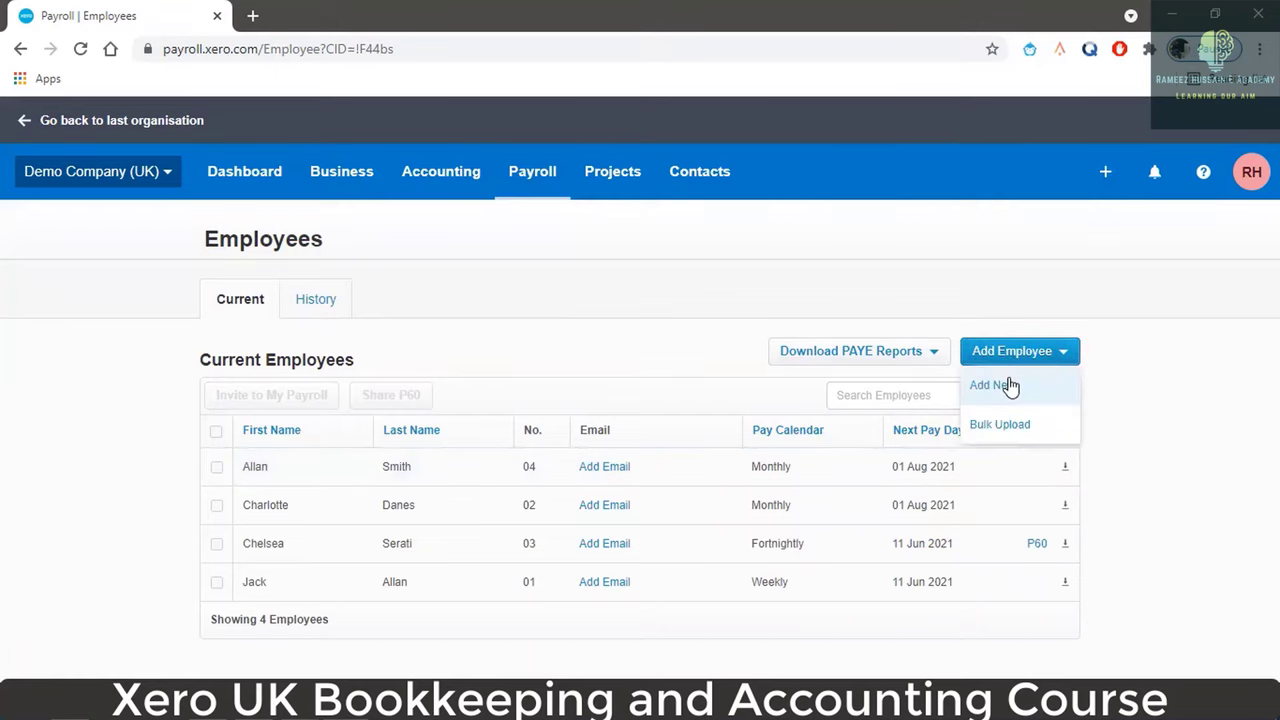
pyautogui.click(1005, 381)
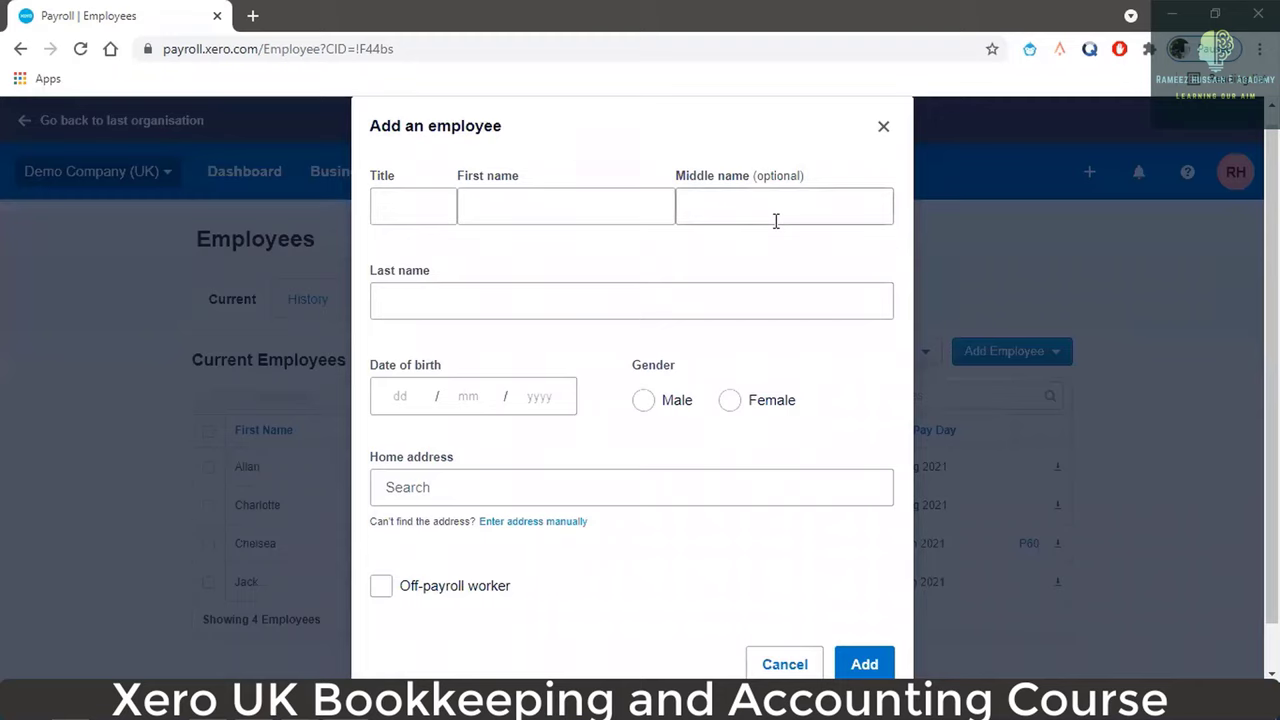
pyautogui.click(431, 208)
pyautogui.write('Mr')
pyautogui.click(489, 204)
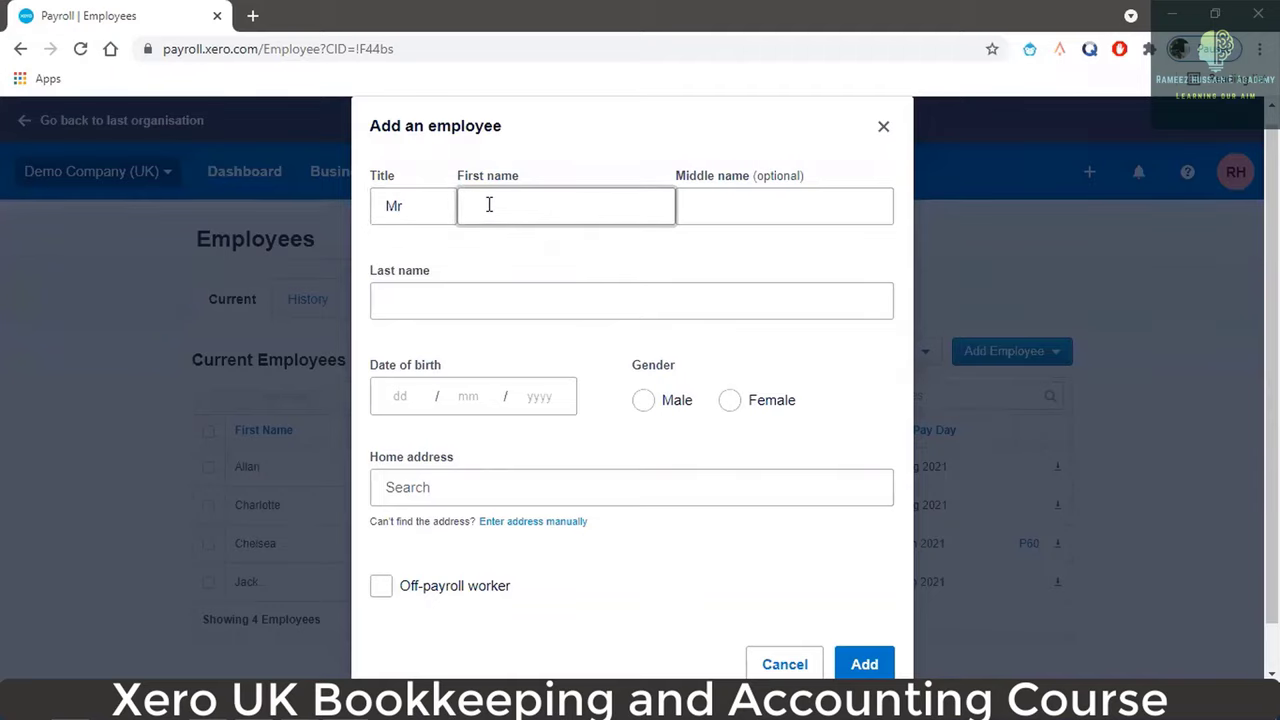
pyautogui.press('Tab')
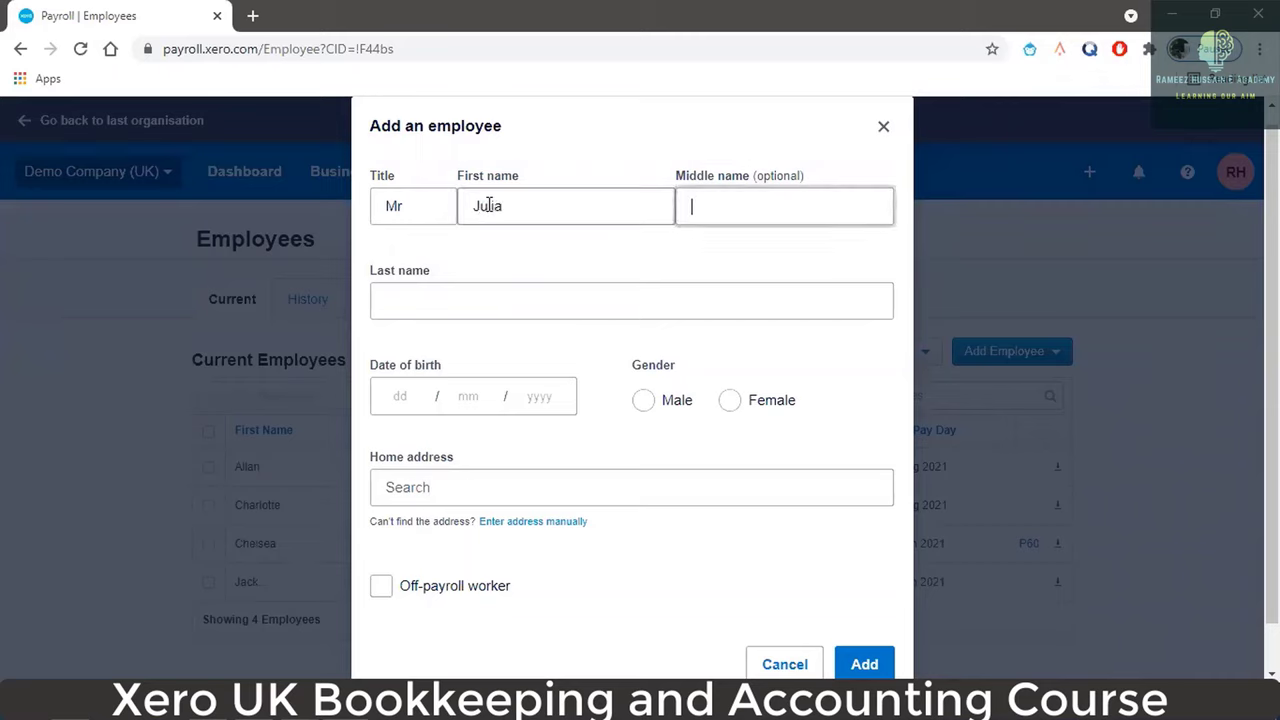
pyautogui.press('Tab')
# Step: Enter the date of birth, choose Female, look up the home address and create the employee
pyautogui.click(392, 395)
pyautogui.write('01')
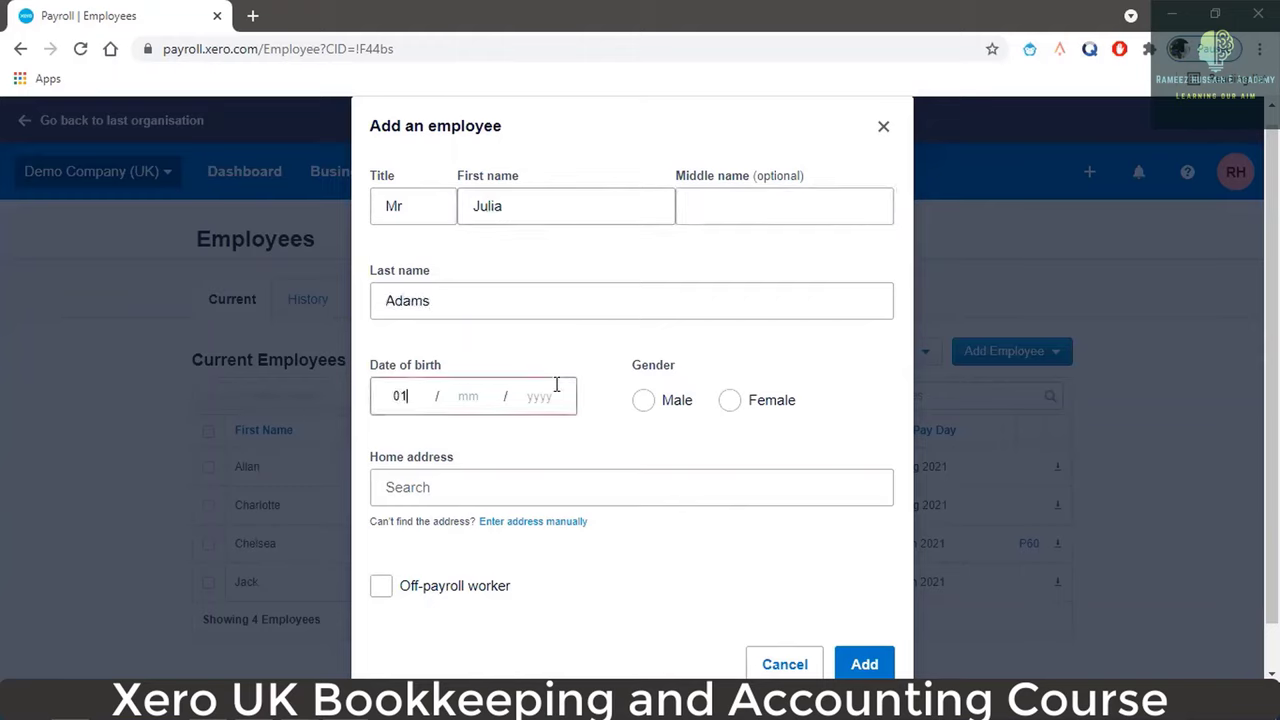
pyautogui.write('08')
pyautogui.write('19')
pyautogui.write('89')
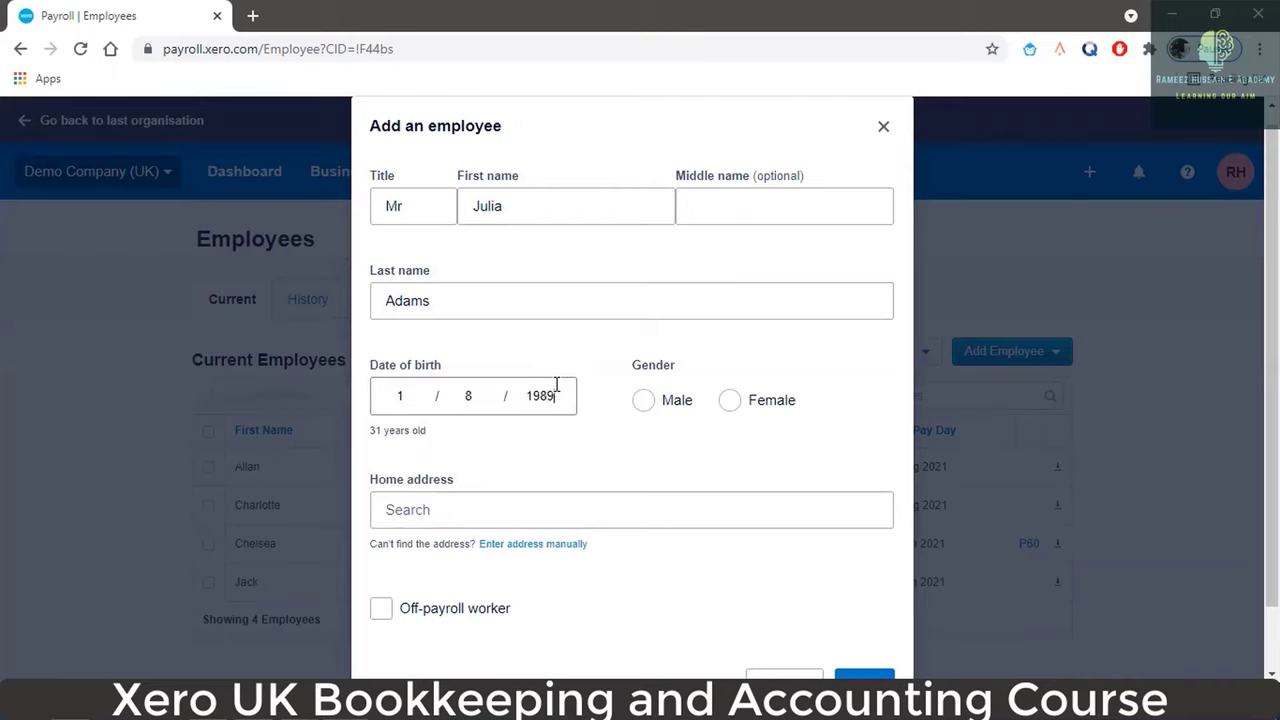
pyautogui.click(732, 400)
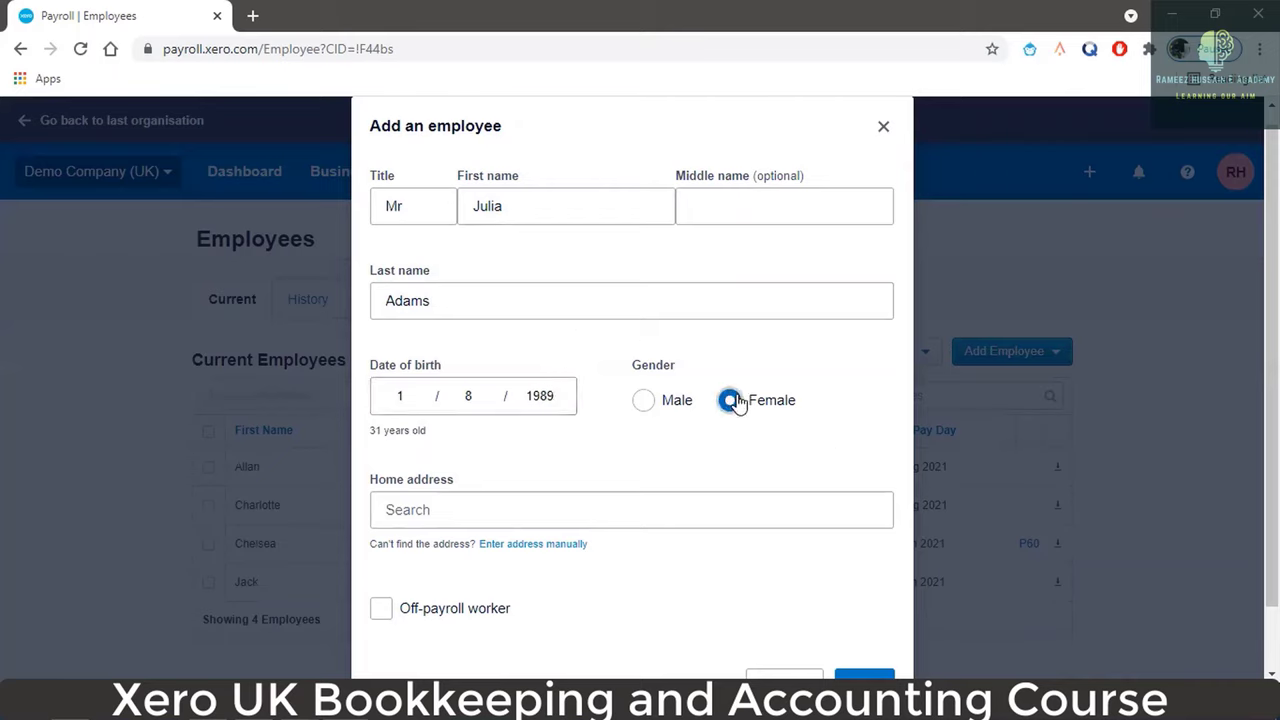
pyautogui.click(545, 507)
pyautogui.write('123')
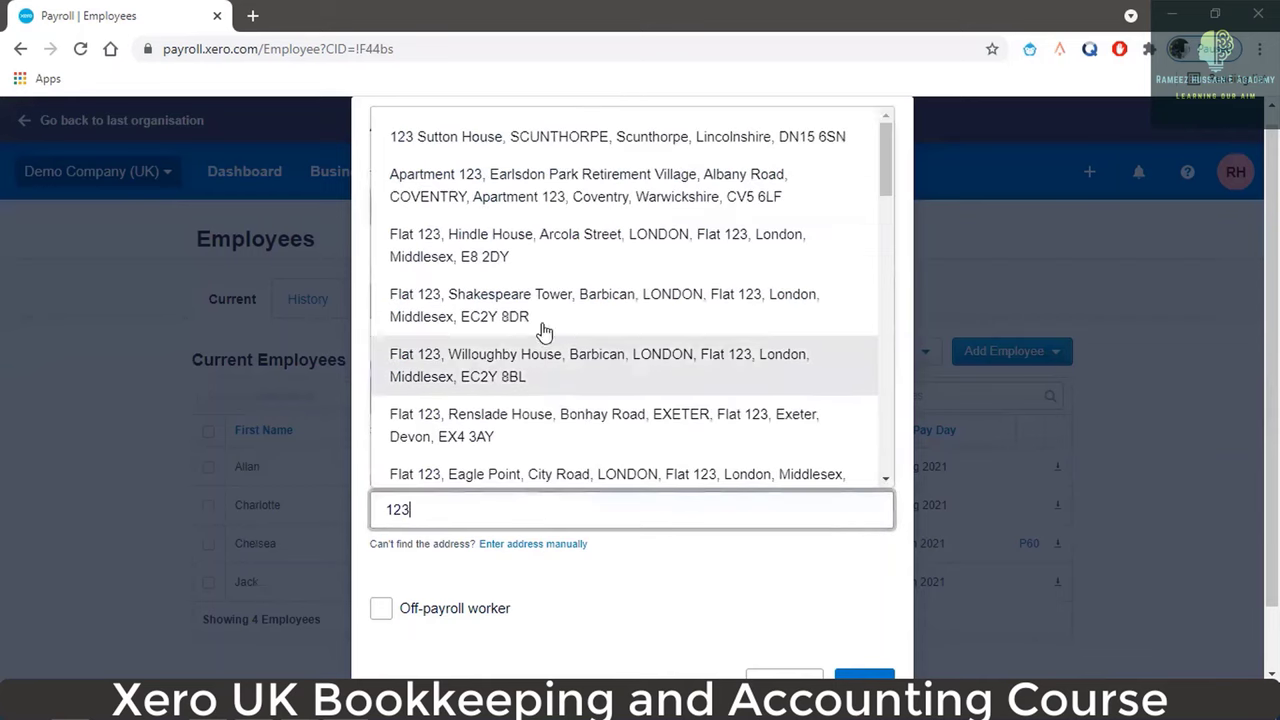
pyautogui.click(530, 261)
pyautogui.scroll(-2, 748, 480)
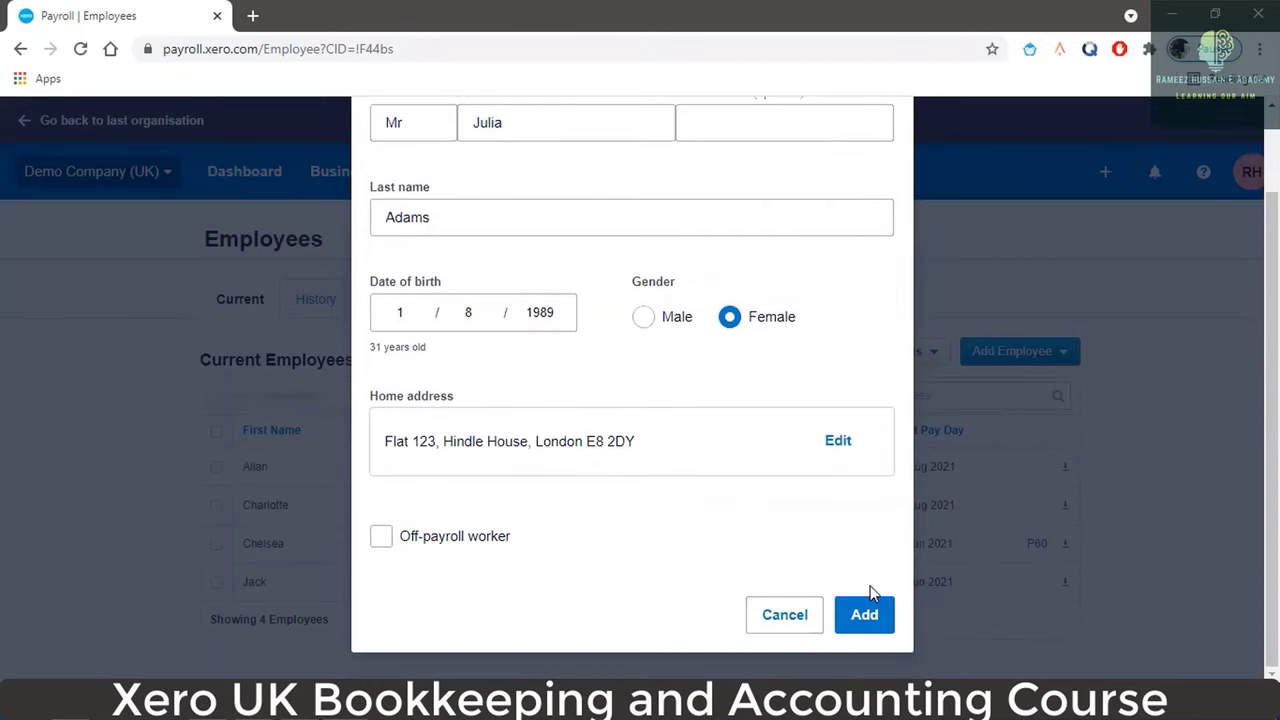
pyautogui.click(864, 612)
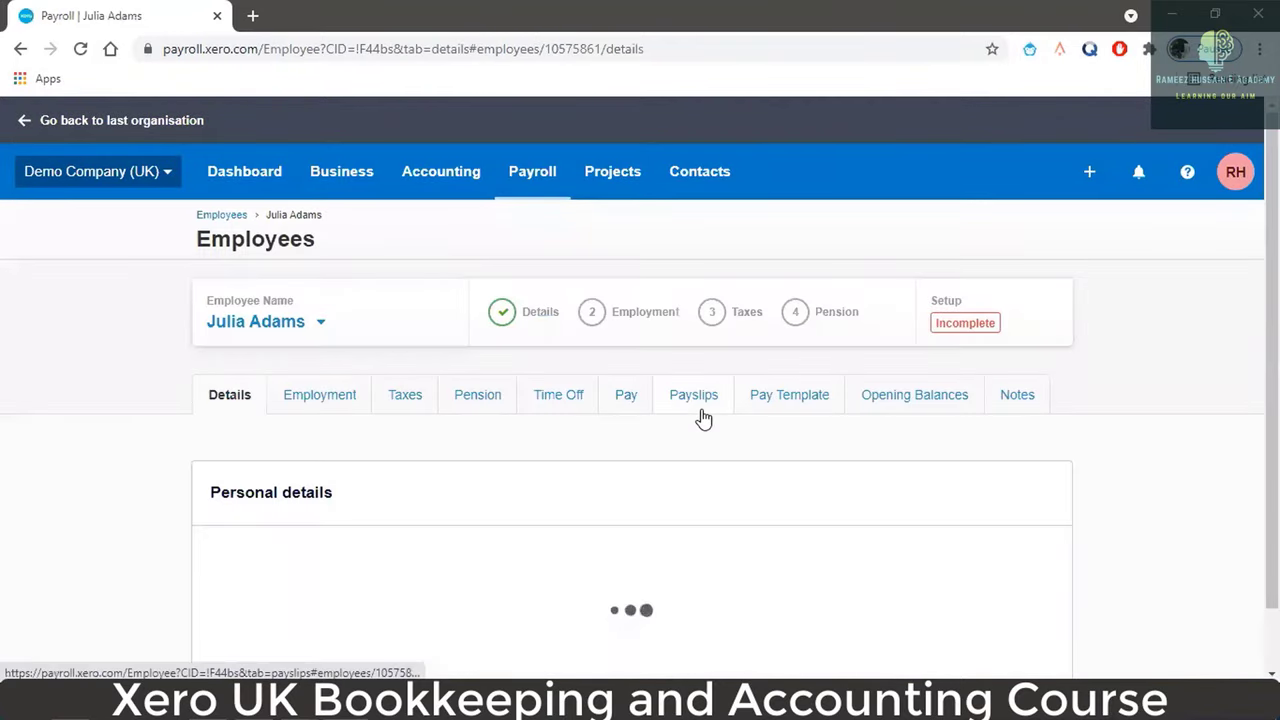
# Step: Try the e-mail address field, dismissing its suggestions without entering an address
pyautogui.scroll(-2, 694, 418)
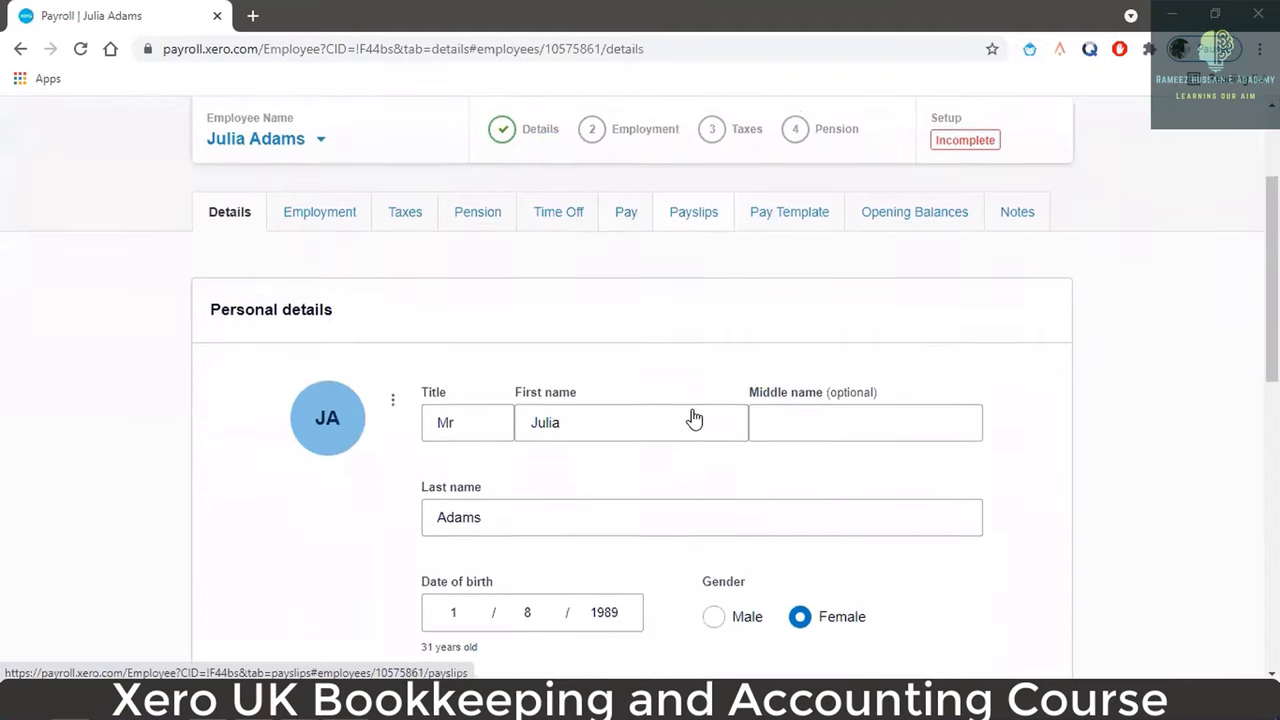
pyautogui.scroll(-1, 731, 357)
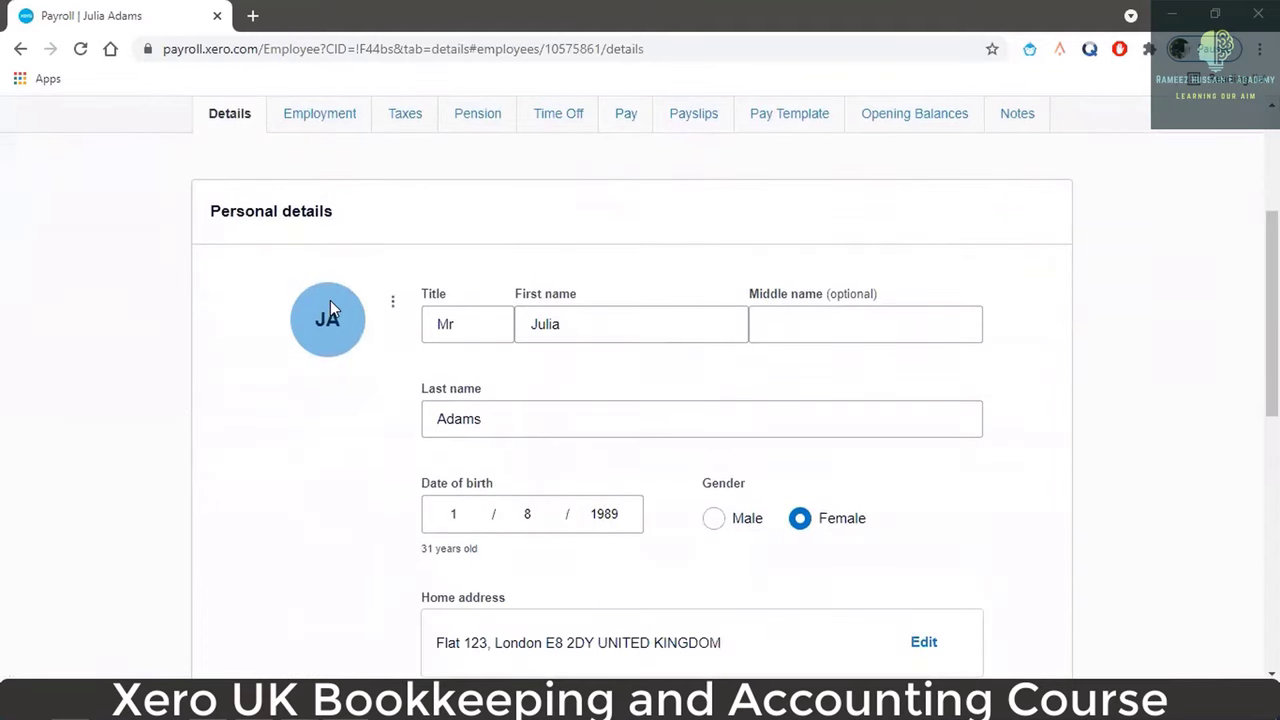
pyautogui.scroll(-2, 686, 363)
pyautogui.scroll(-3, 686, 363)
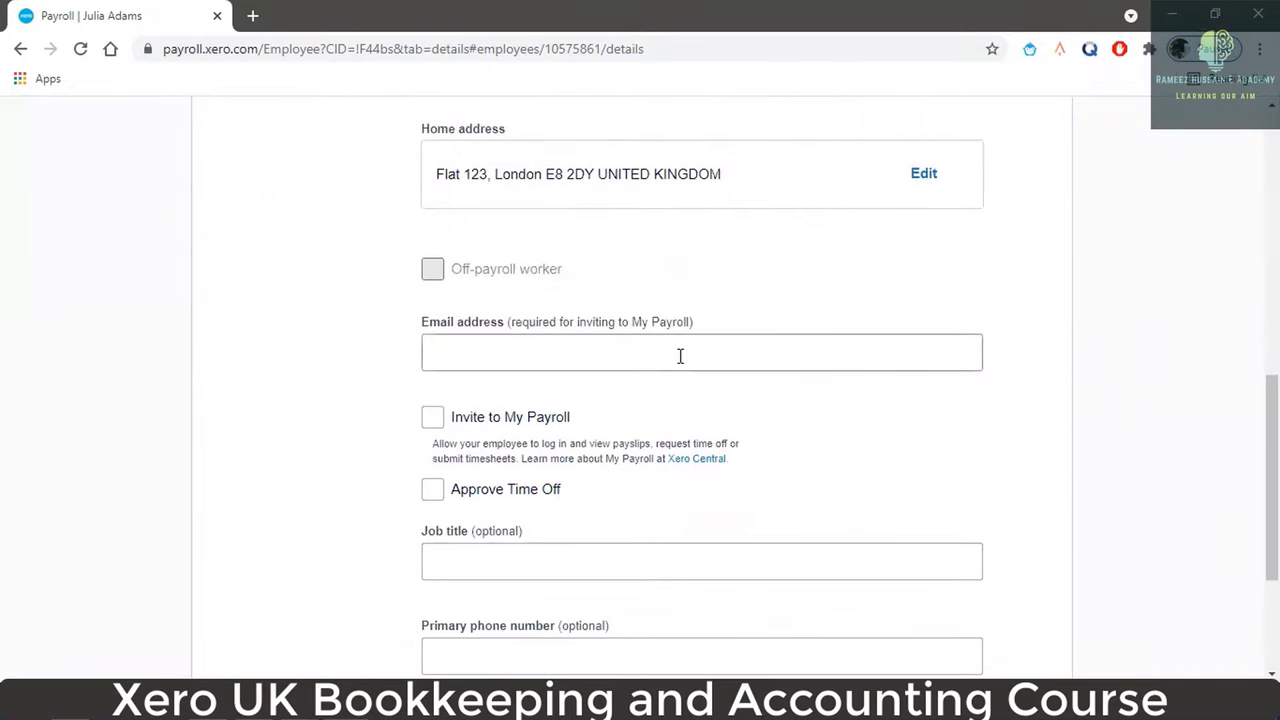
pyautogui.click(558, 358)
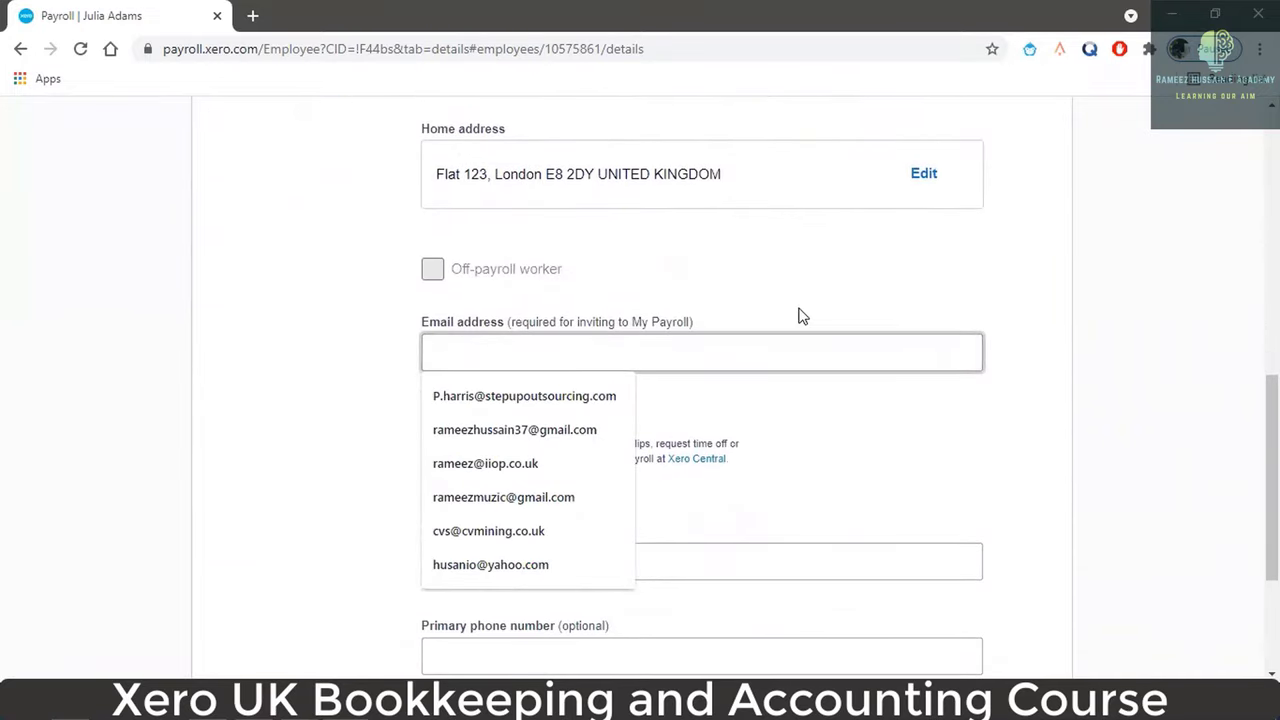
pyautogui.click(1207, 278)
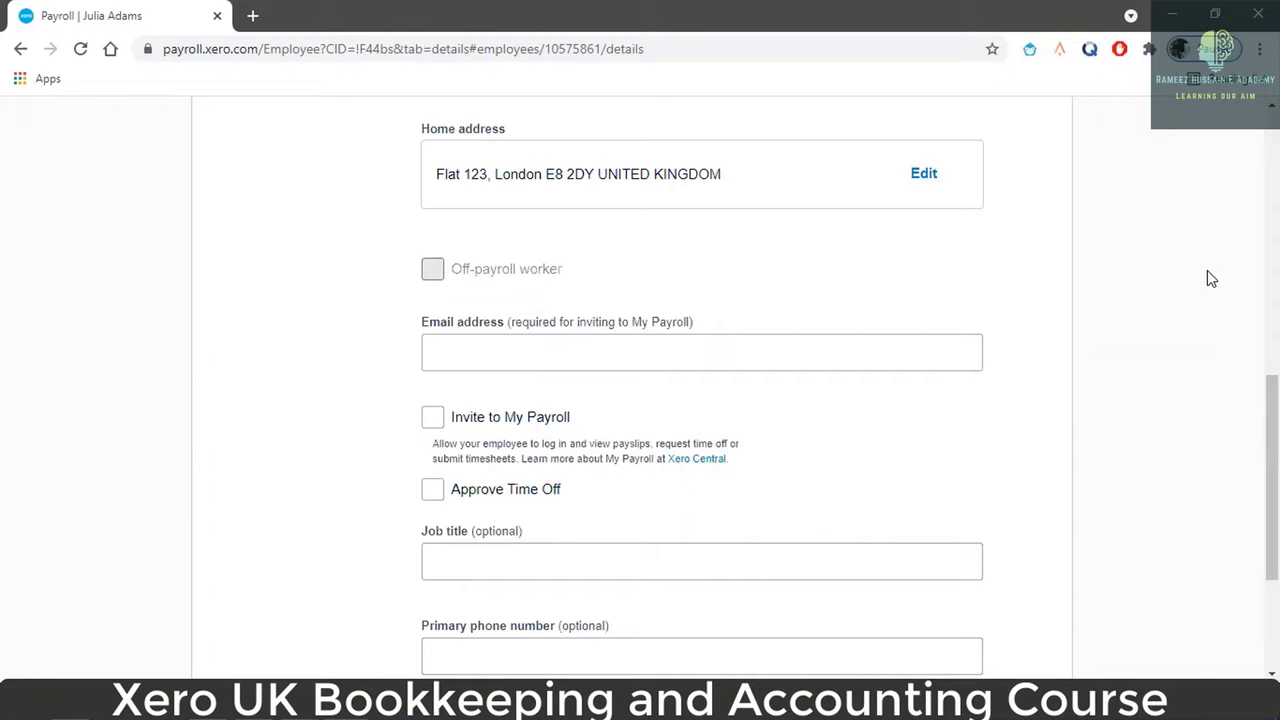
pyautogui.scroll(3, 557, 263)
pyautogui.scroll(-3, 560, 270)
pyautogui.click(529, 340)
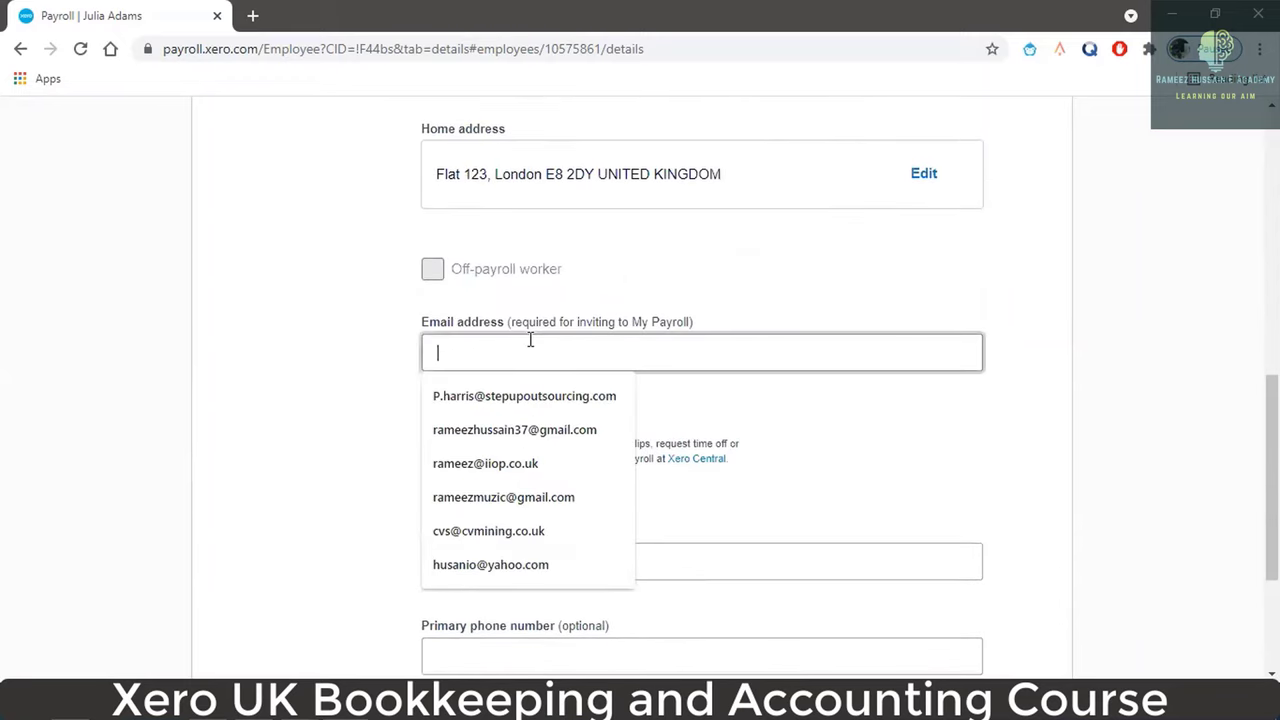
pyautogui.click(1102, 346)
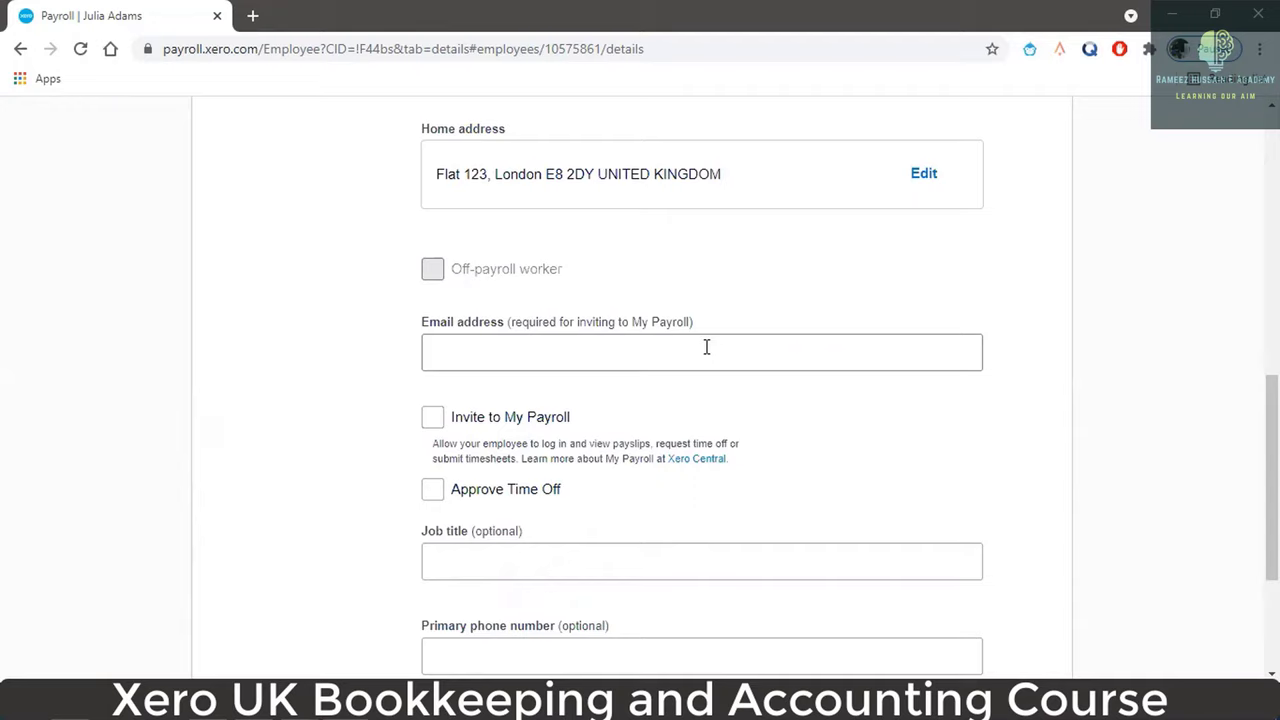
pyautogui.scroll(-2, 706, 347)
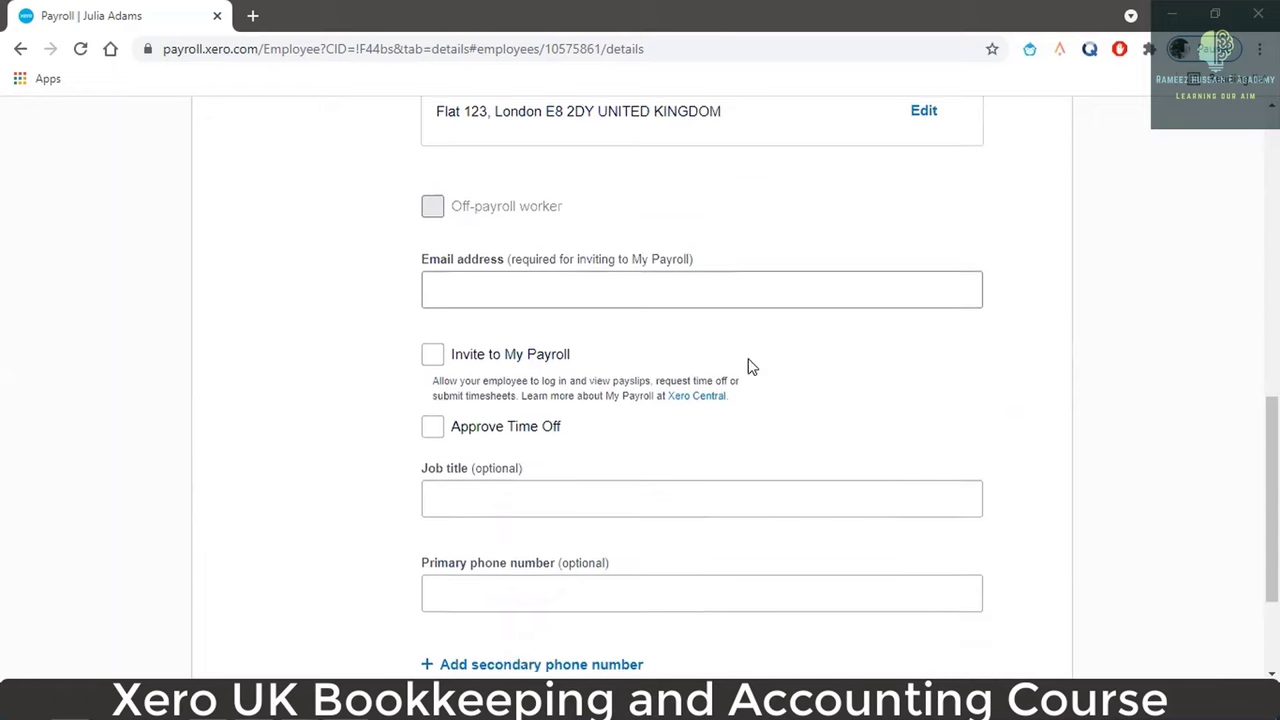
# Step: Set the job title to Accountant and save the personal details
pyautogui.click(526, 386)
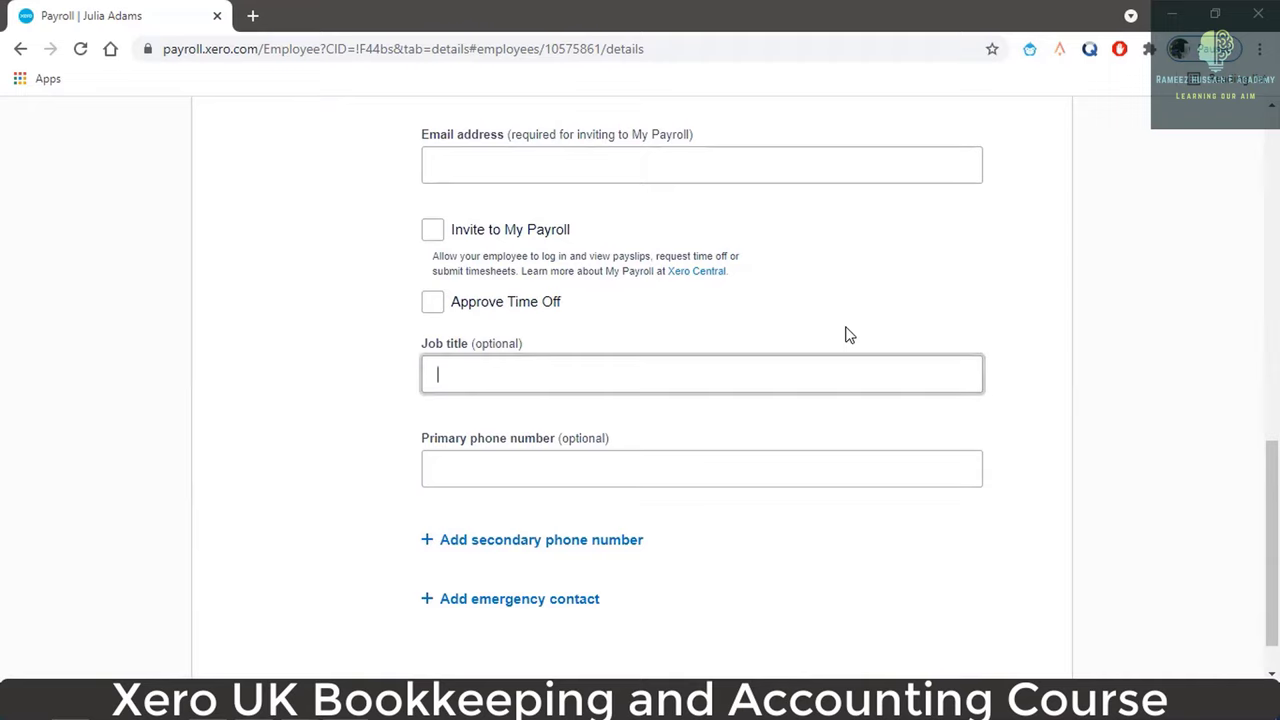
pyautogui.write('Accountant')
pyautogui.click(605, 463)
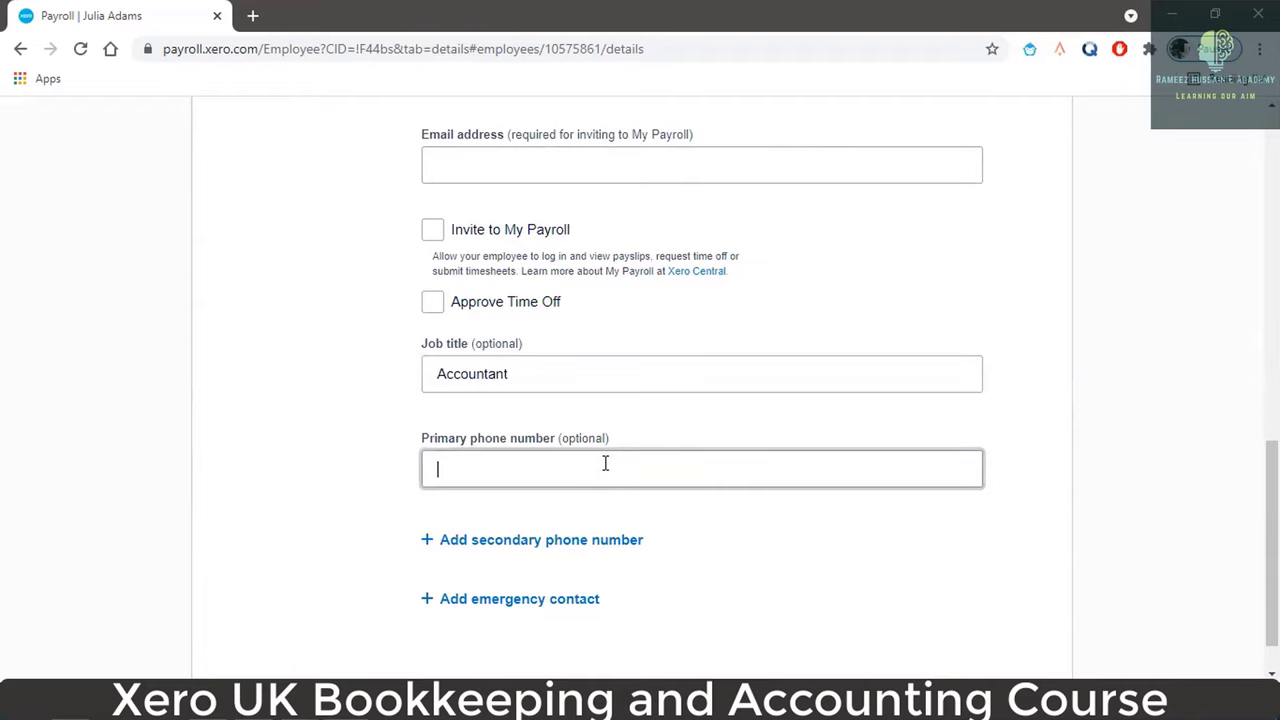
pyautogui.scroll(-1, 538, 503)
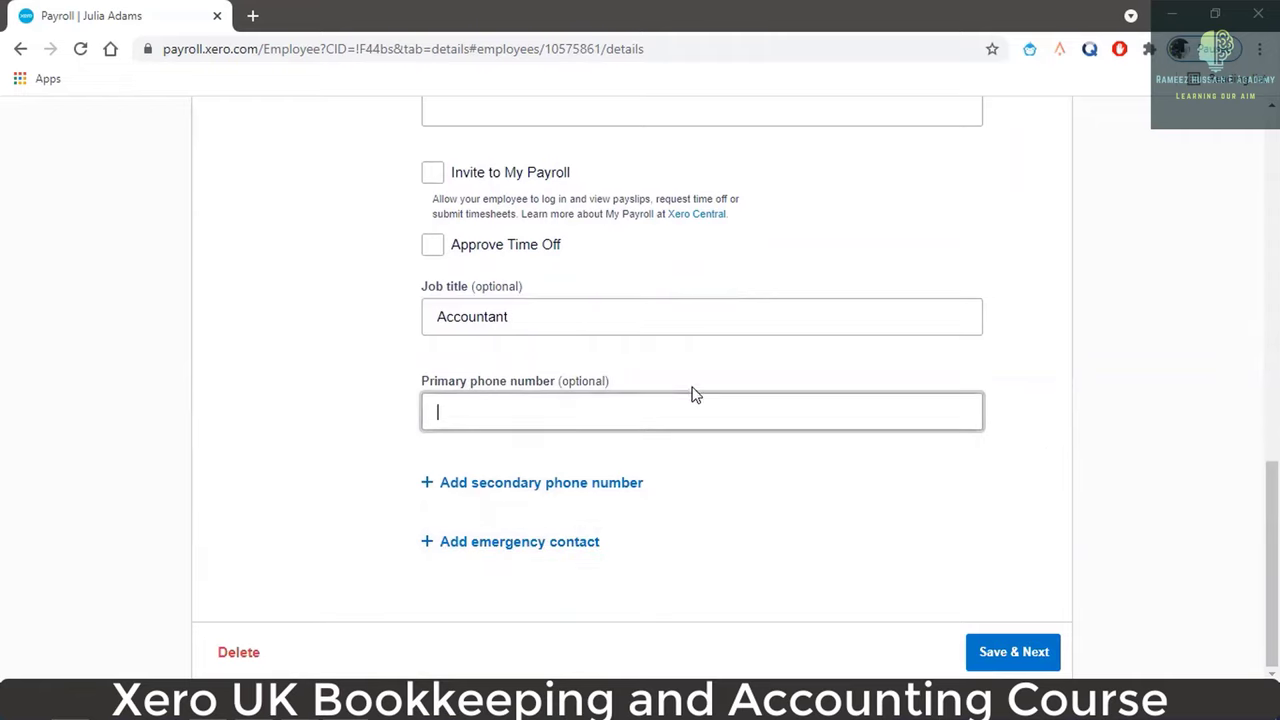
pyautogui.scroll(3, 771, 376)
pyautogui.scroll(-3, 771, 376)
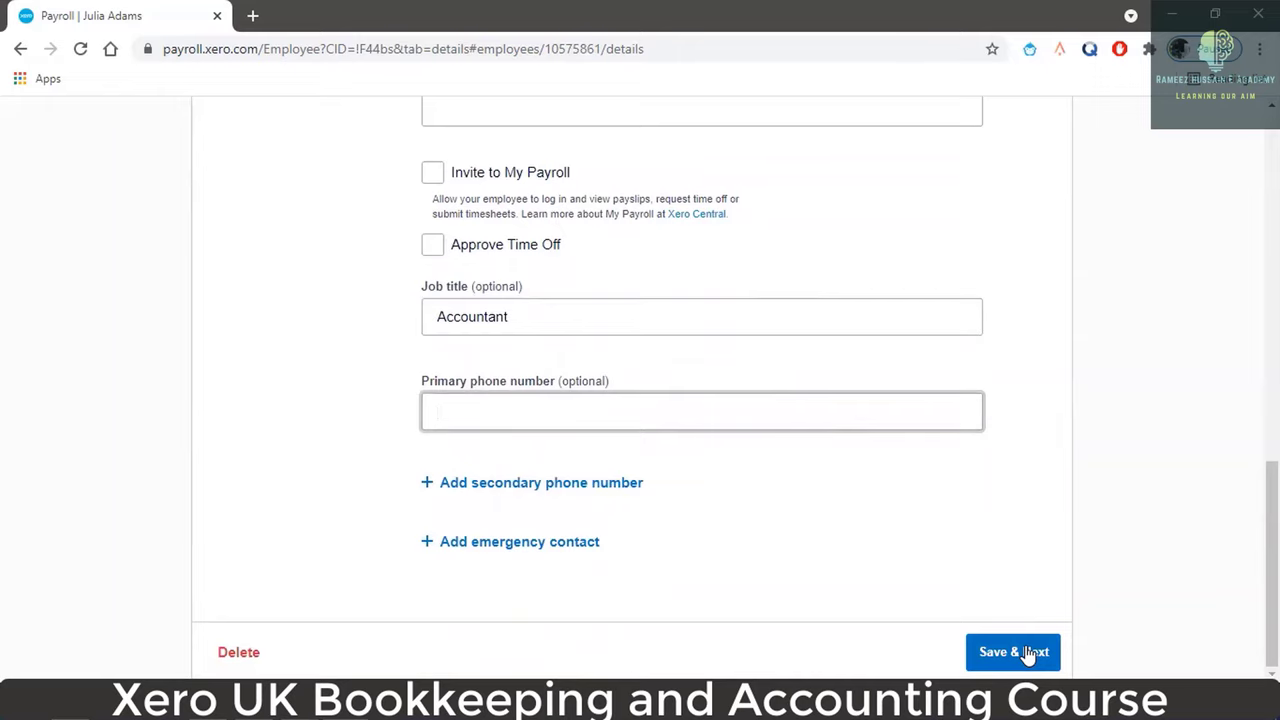
pyautogui.click(1030, 653)
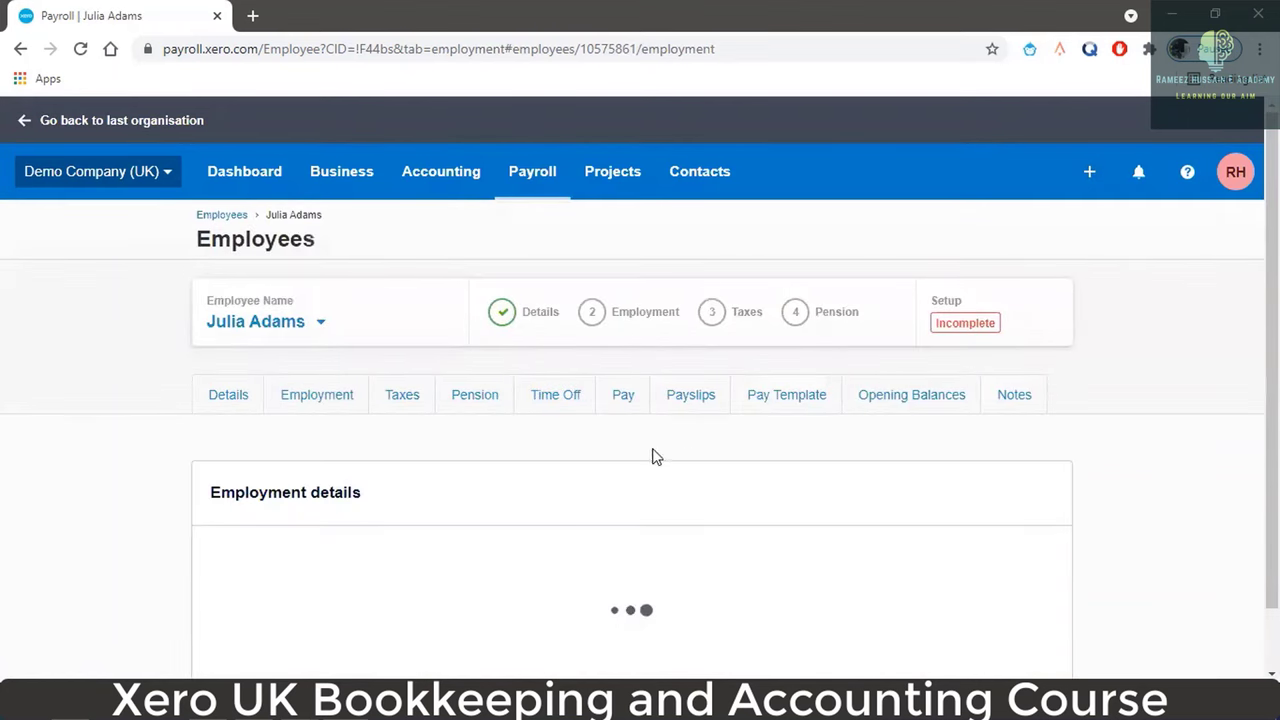
# Step: Set employee number 05 and employment start date 1 July 2021
pyautogui.scroll(-1, 705, 445)
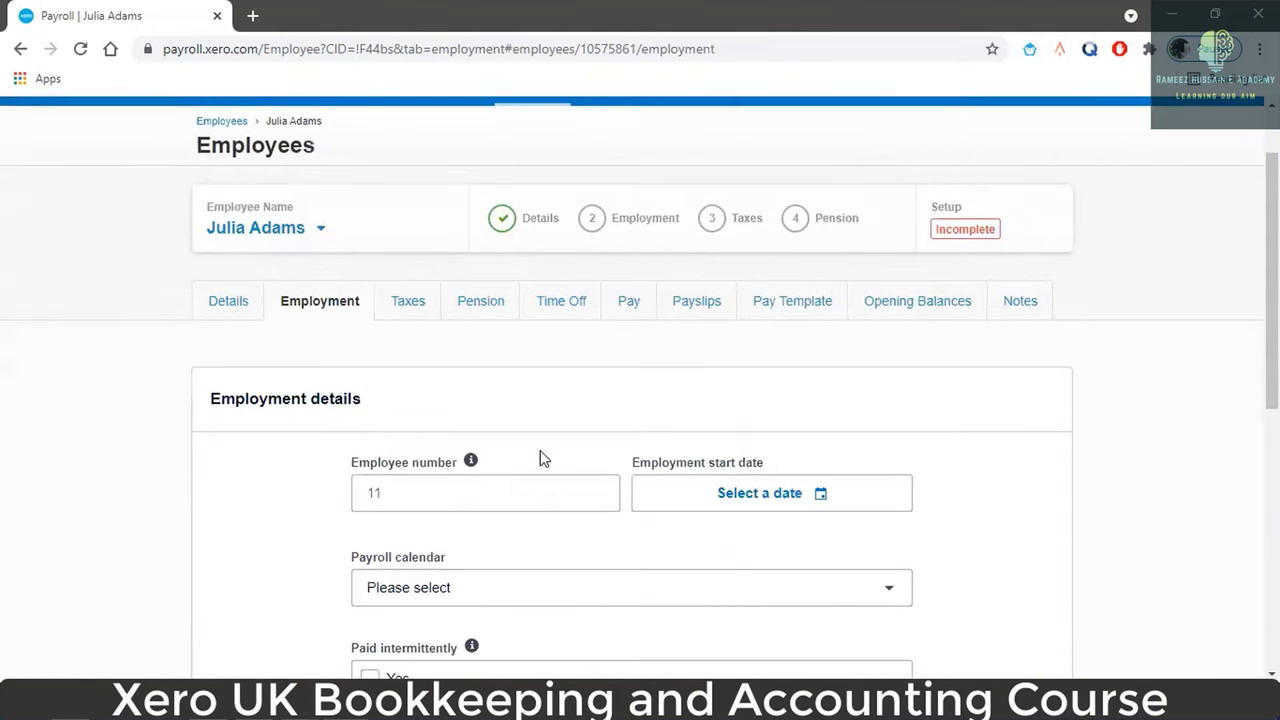
pyautogui.click(489, 498)
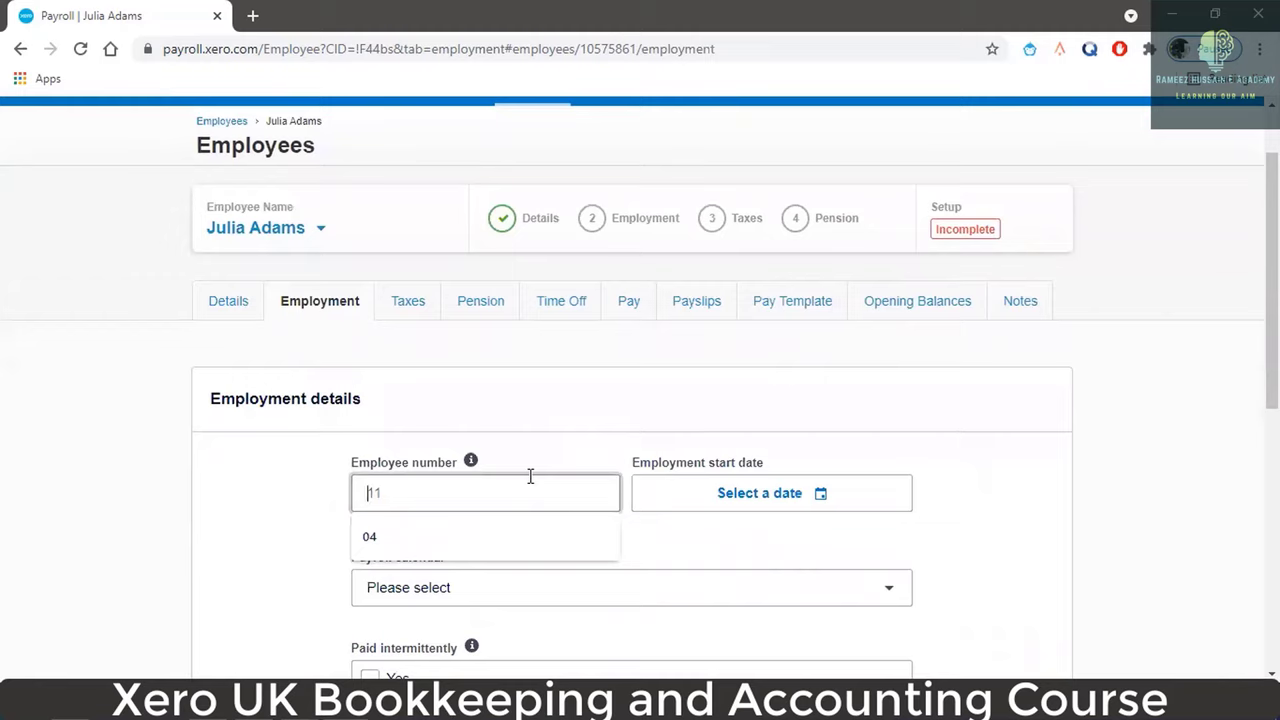
pyautogui.write('05')
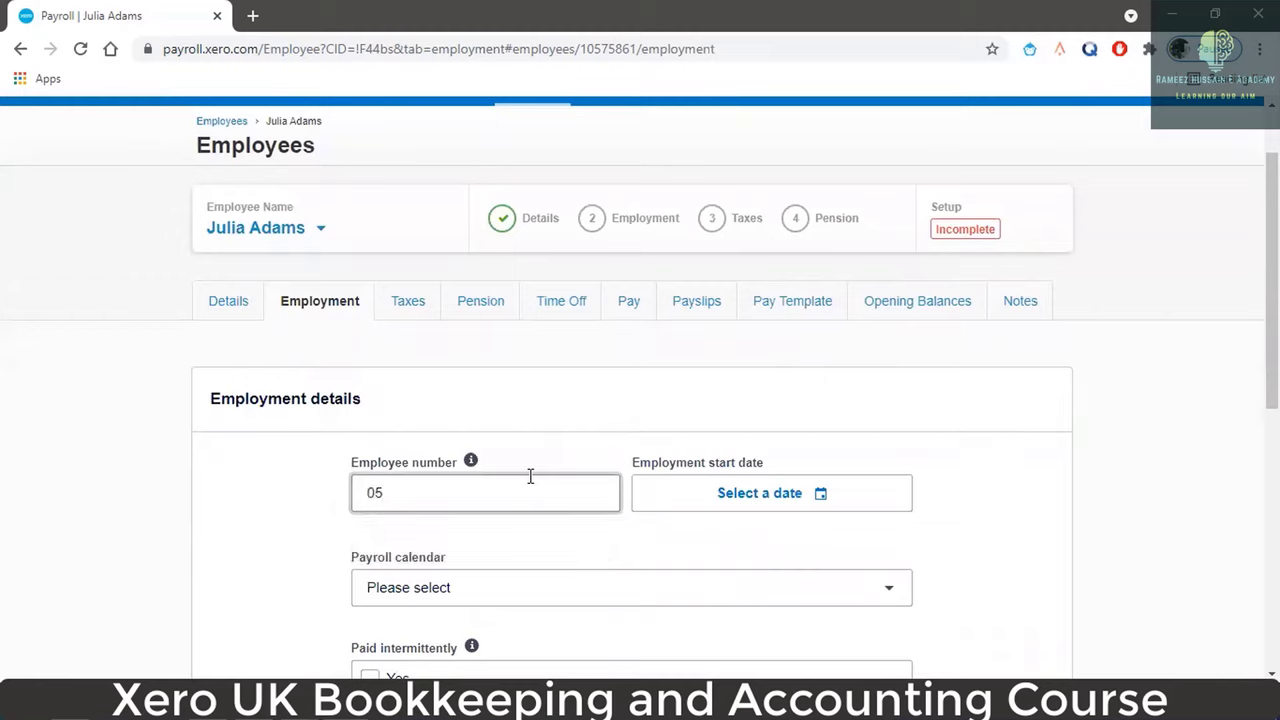
pyautogui.click(824, 497)
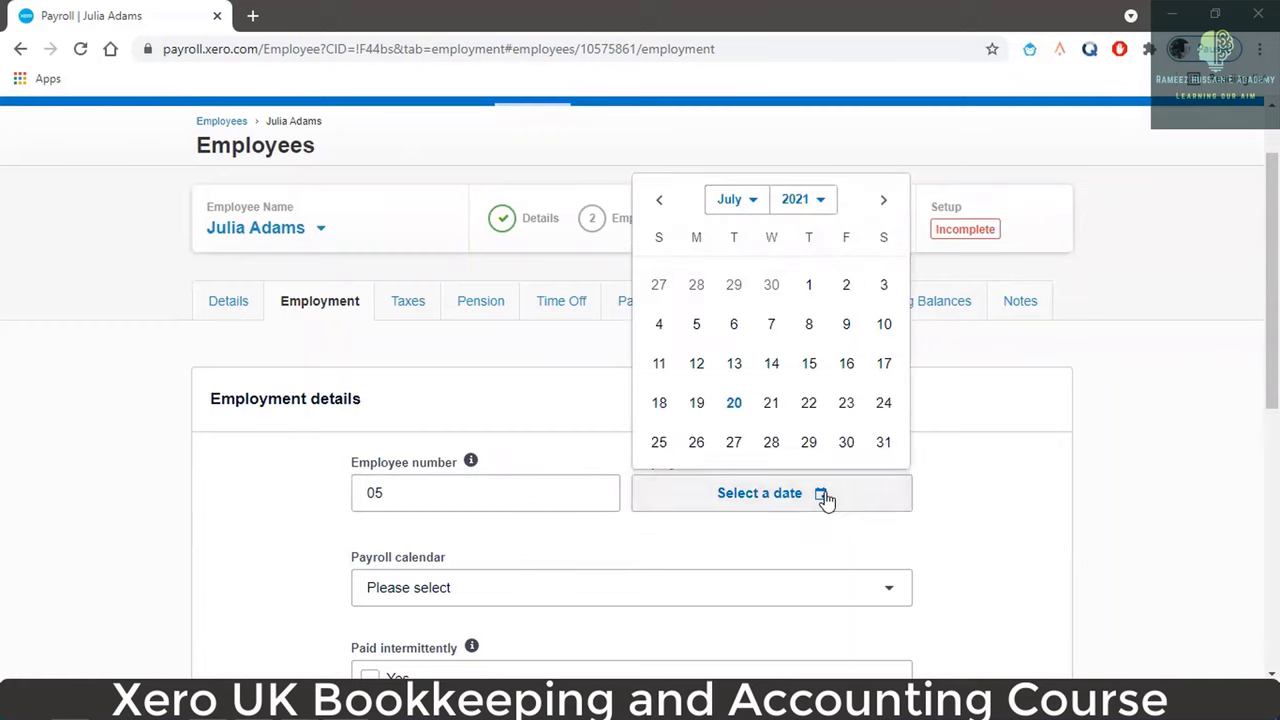
pyautogui.click(806, 285)
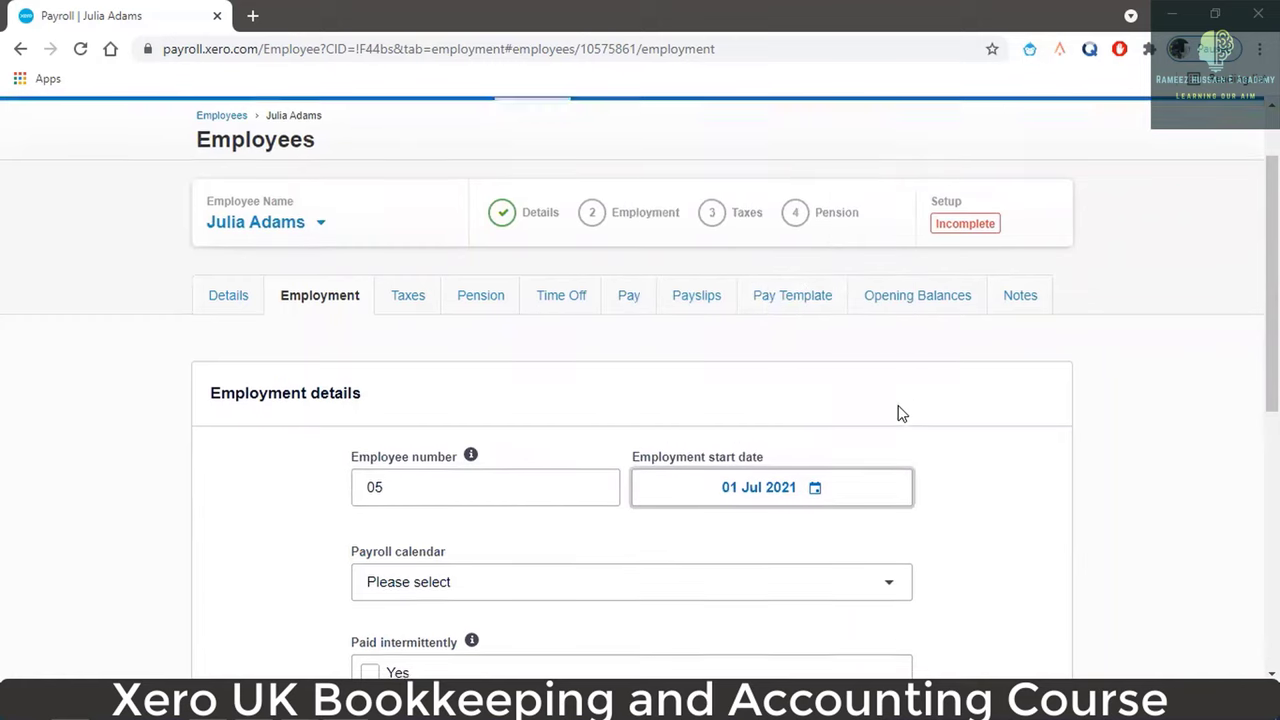
# Step: Assign the employee to the Monthly payroll calendar
pyautogui.scroll(-2, 900, 414)
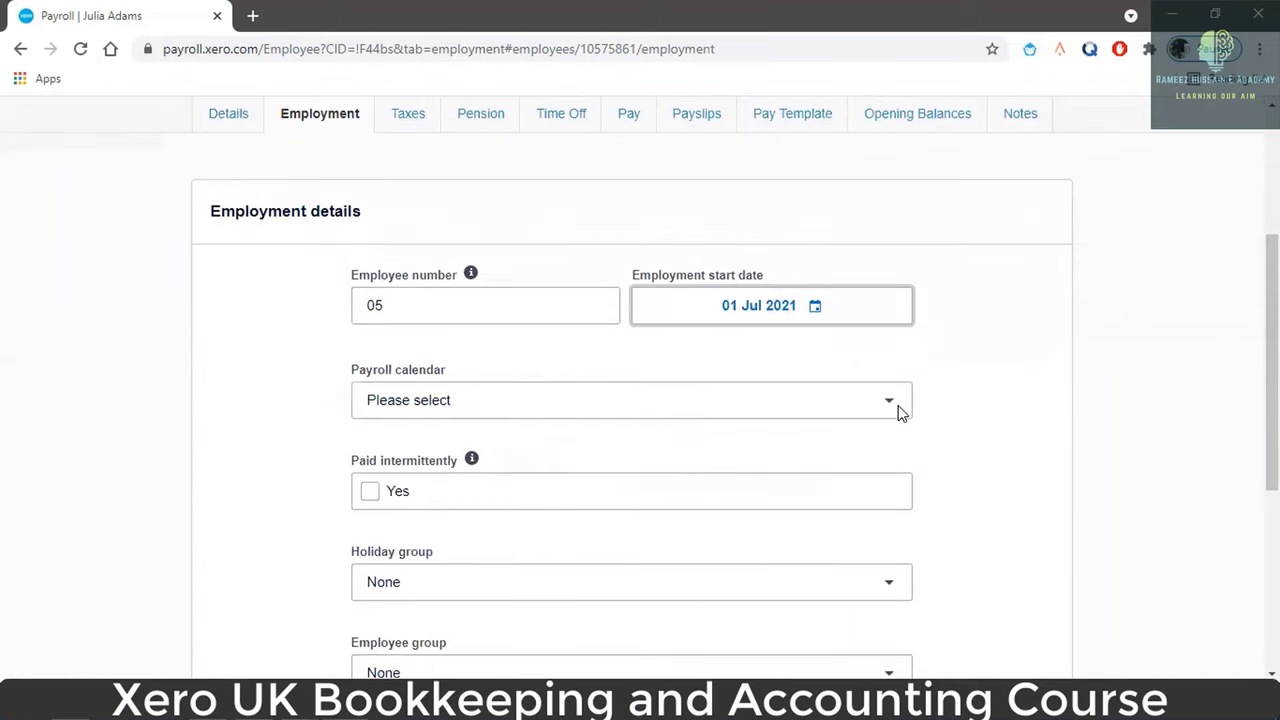
pyautogui.click(775, 416)
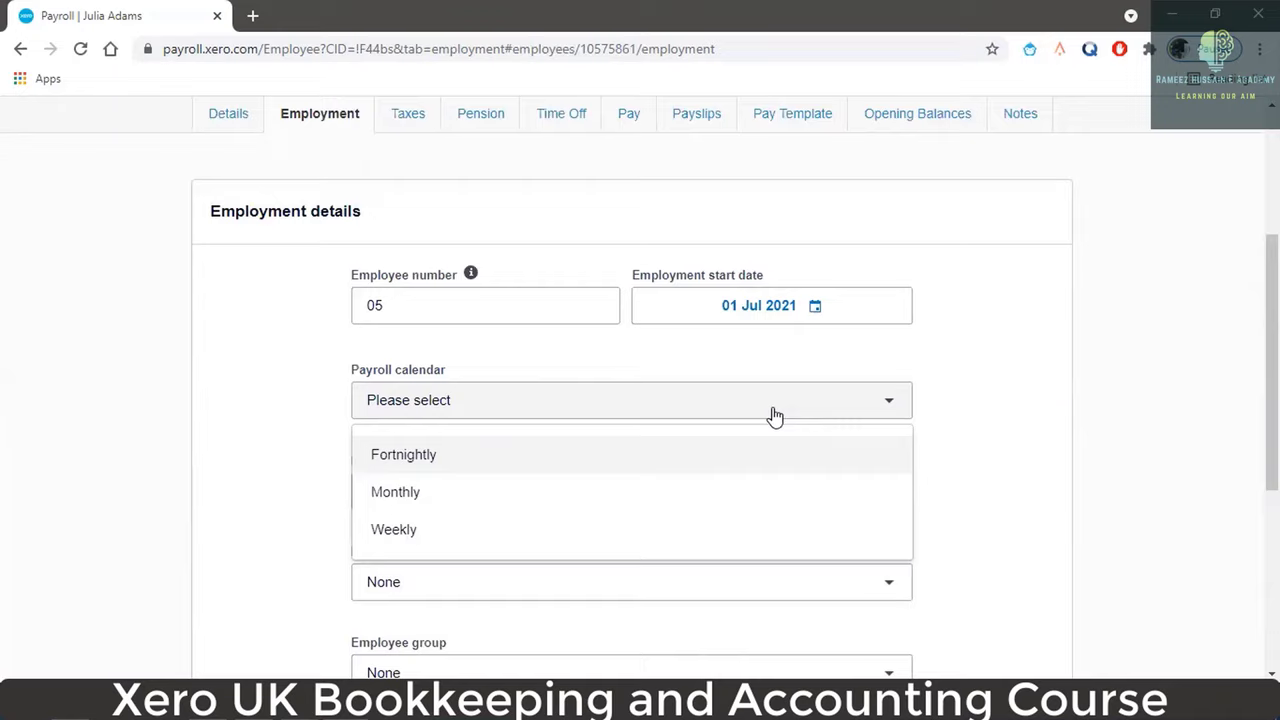
pyautogui.click(452, 502)
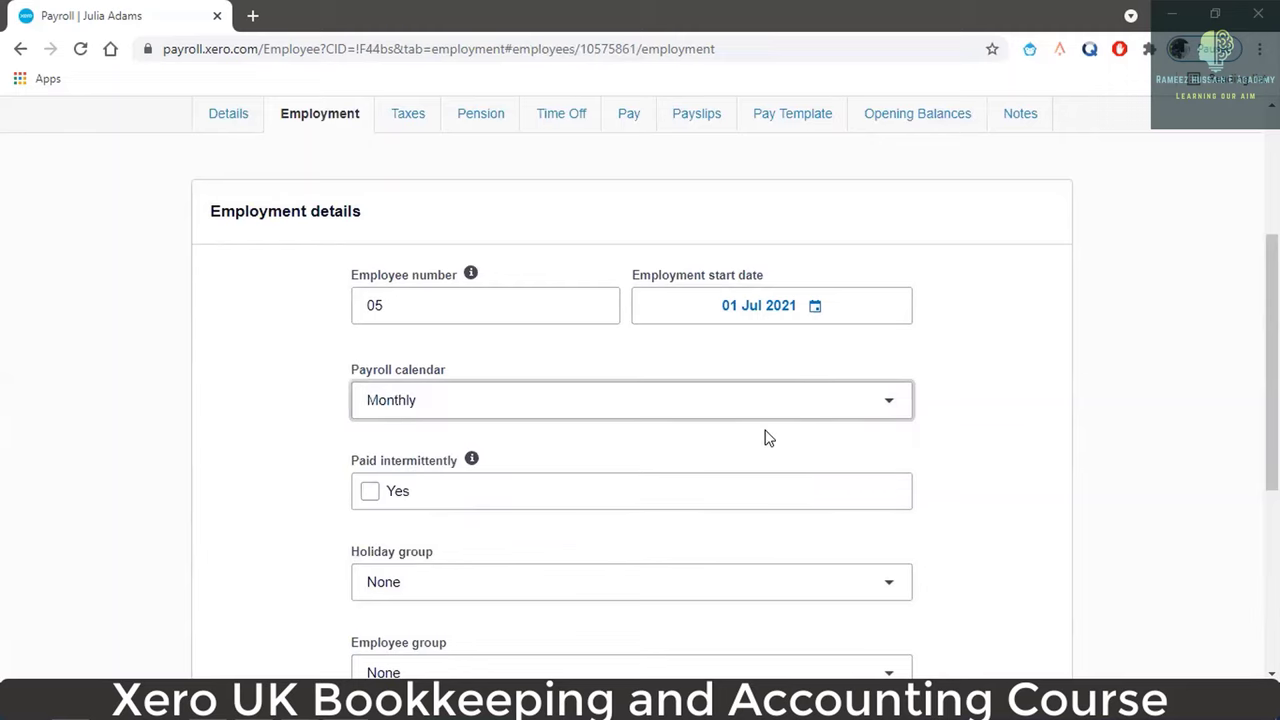
pyautogui.scroll(-1, 780, 405)
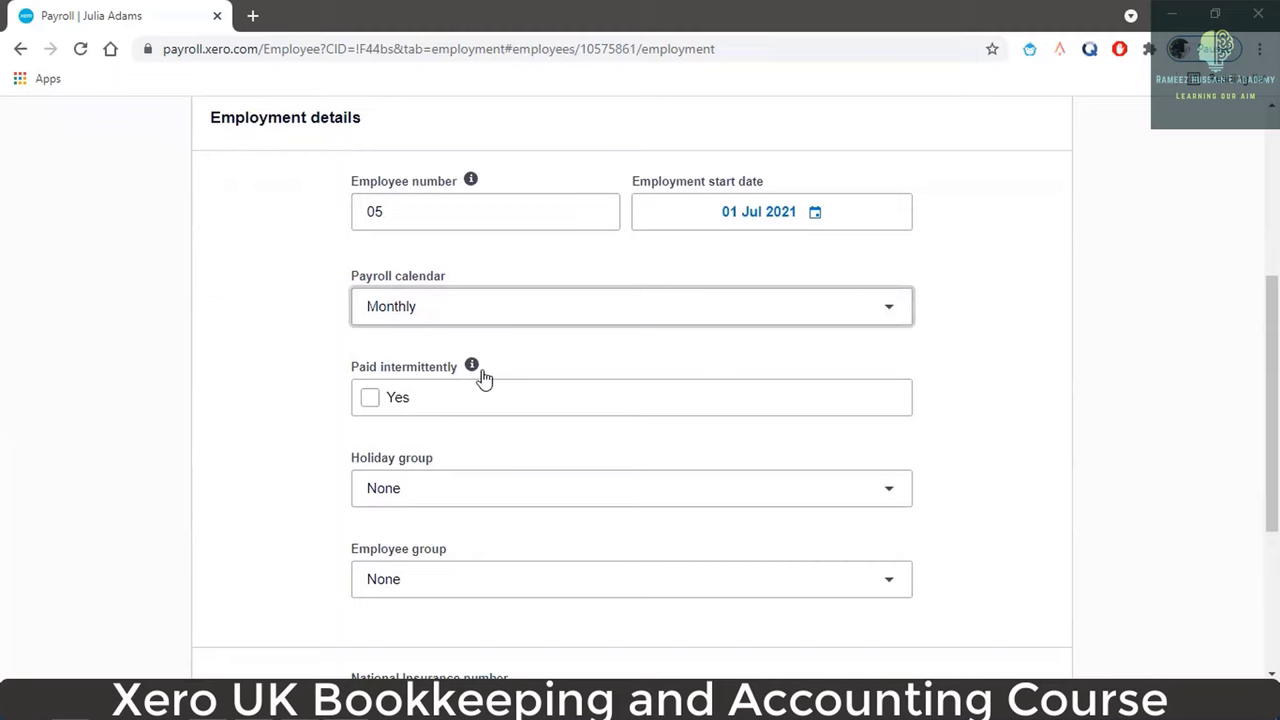
pyautogui.moveTo(476, 372)
pyautogui.scroll(-1, 709, 397)
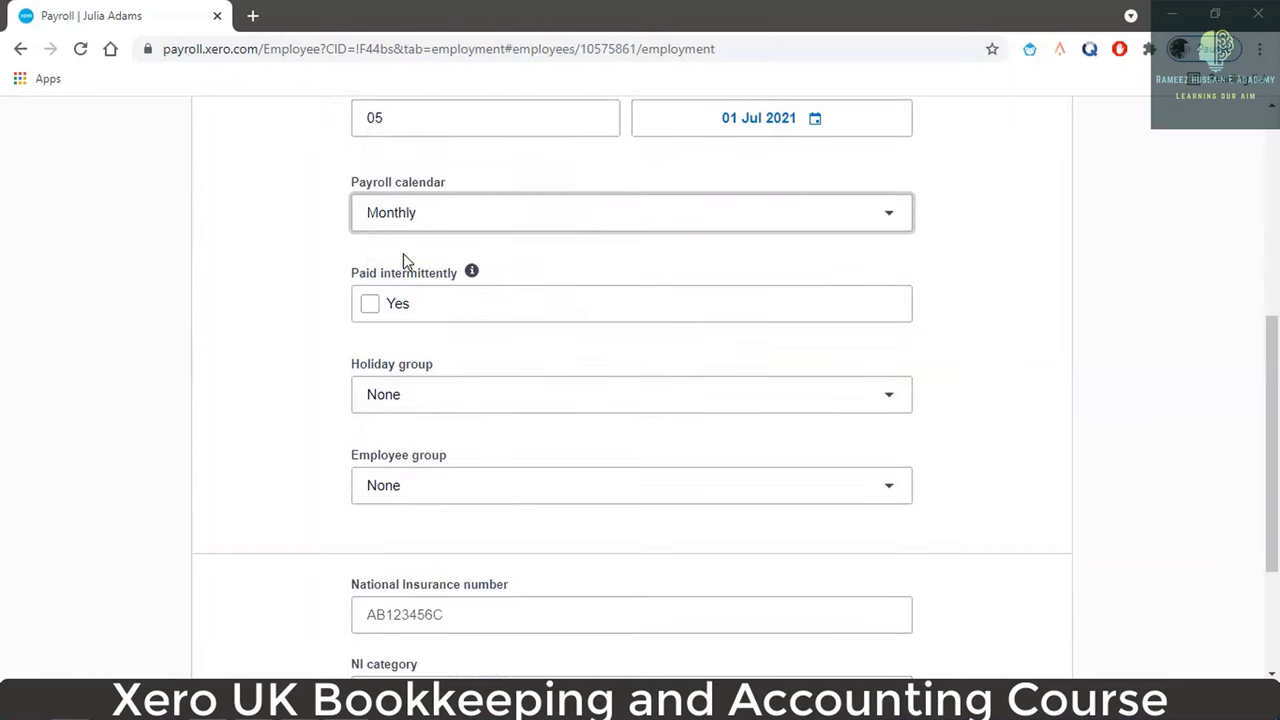
# Step: Assign the England & Wales holiday group, leave employee group as None, and choose NI category A
pyautogui.click(890, 418)
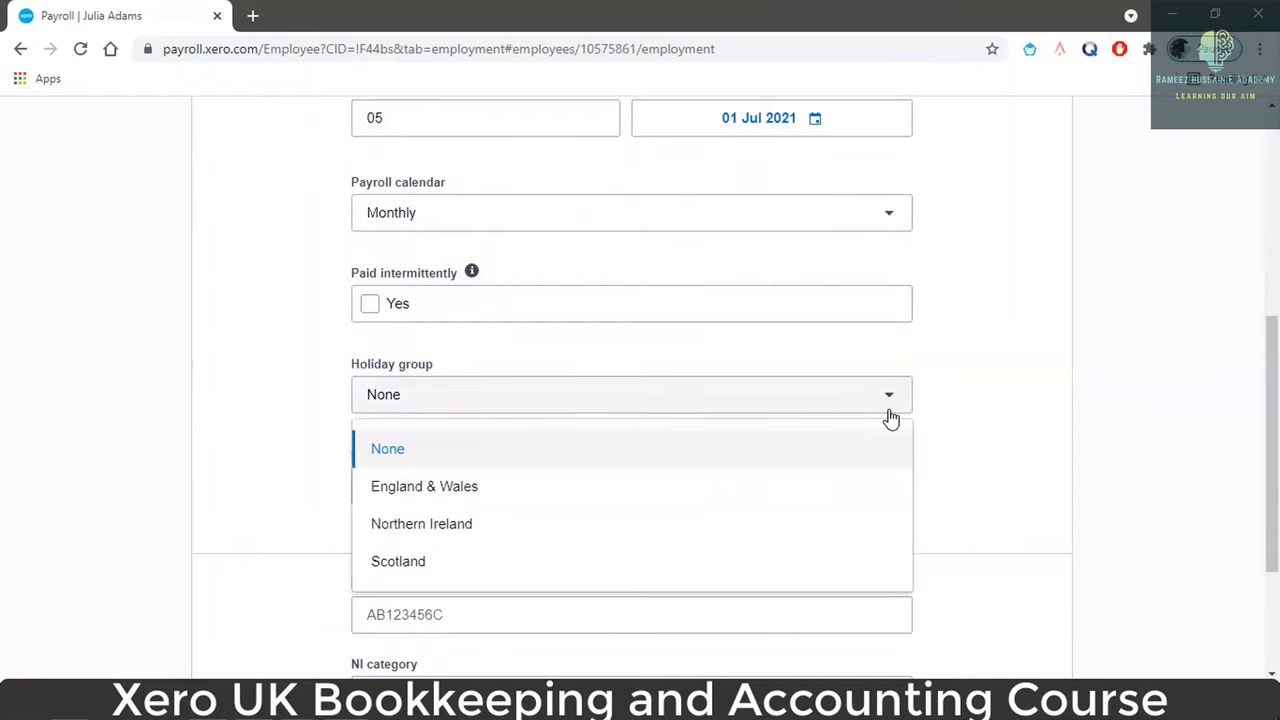
pyautogui.click(447, 490)
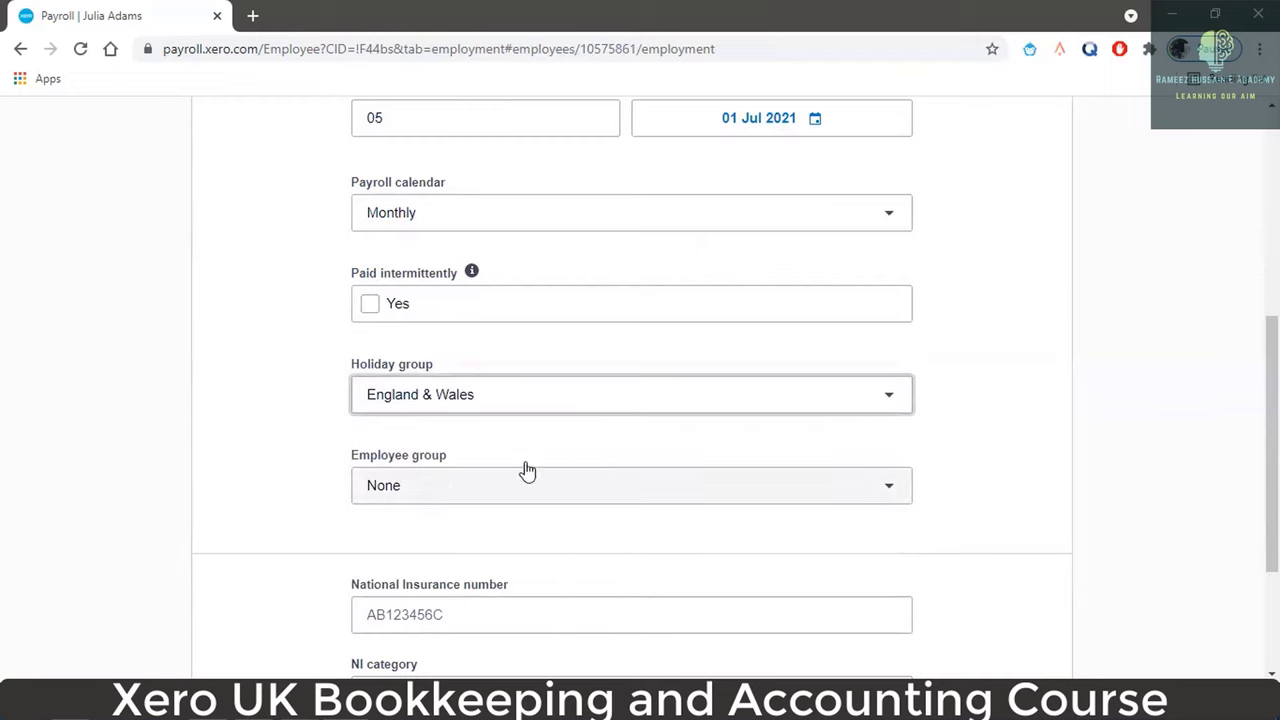
pyautogui.scroll(-1, 623, 443)
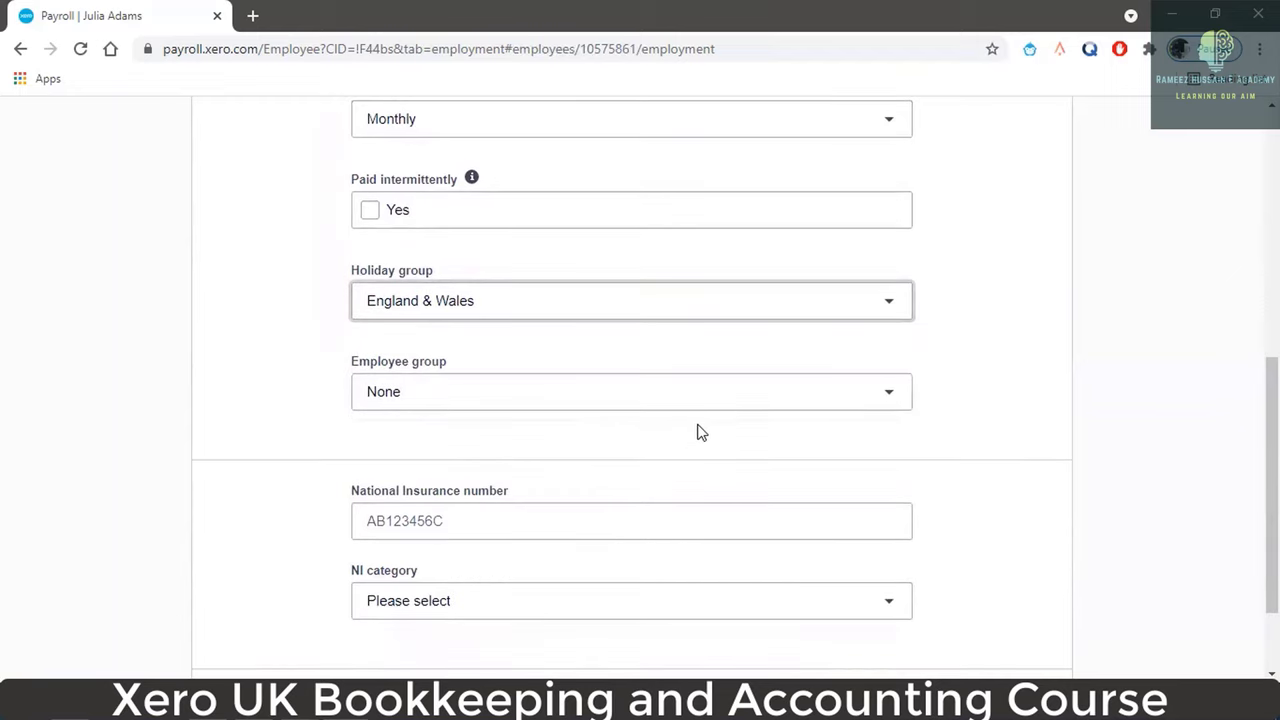
pyautogui.click(866, 401)
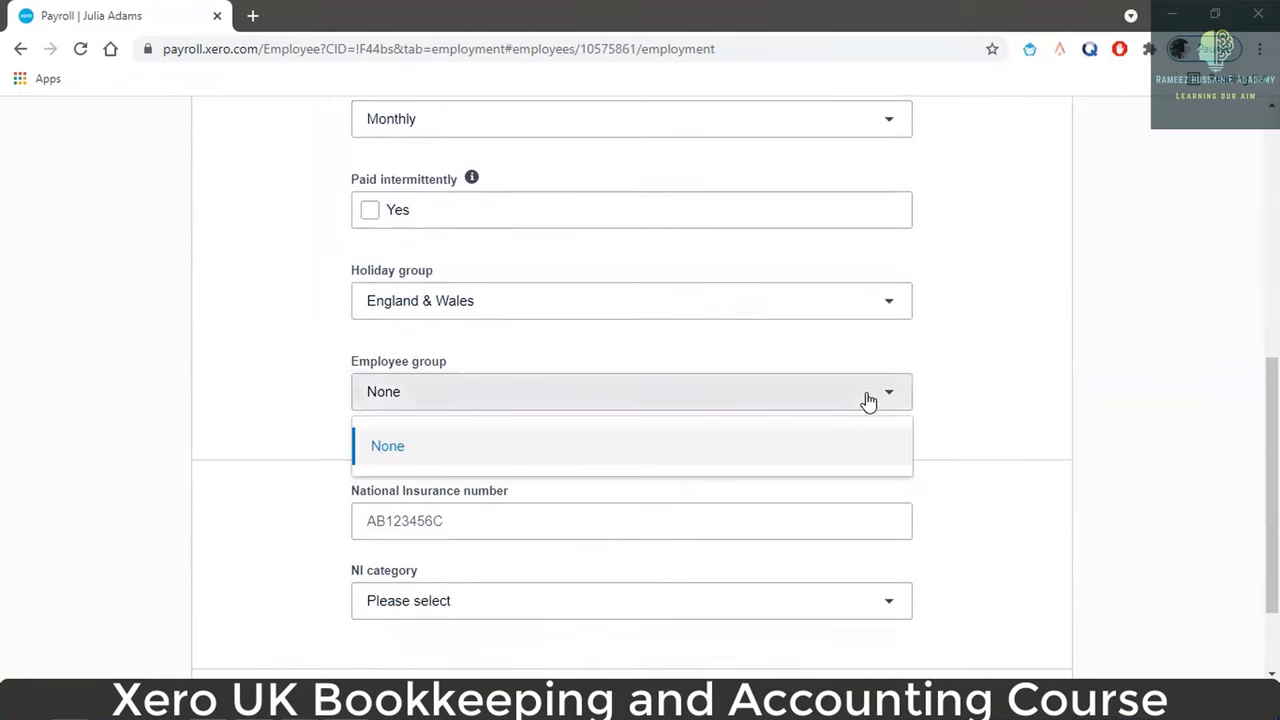
pyautogui.click(866, 401)
pyautogui.scroll(-1, 849, 297)
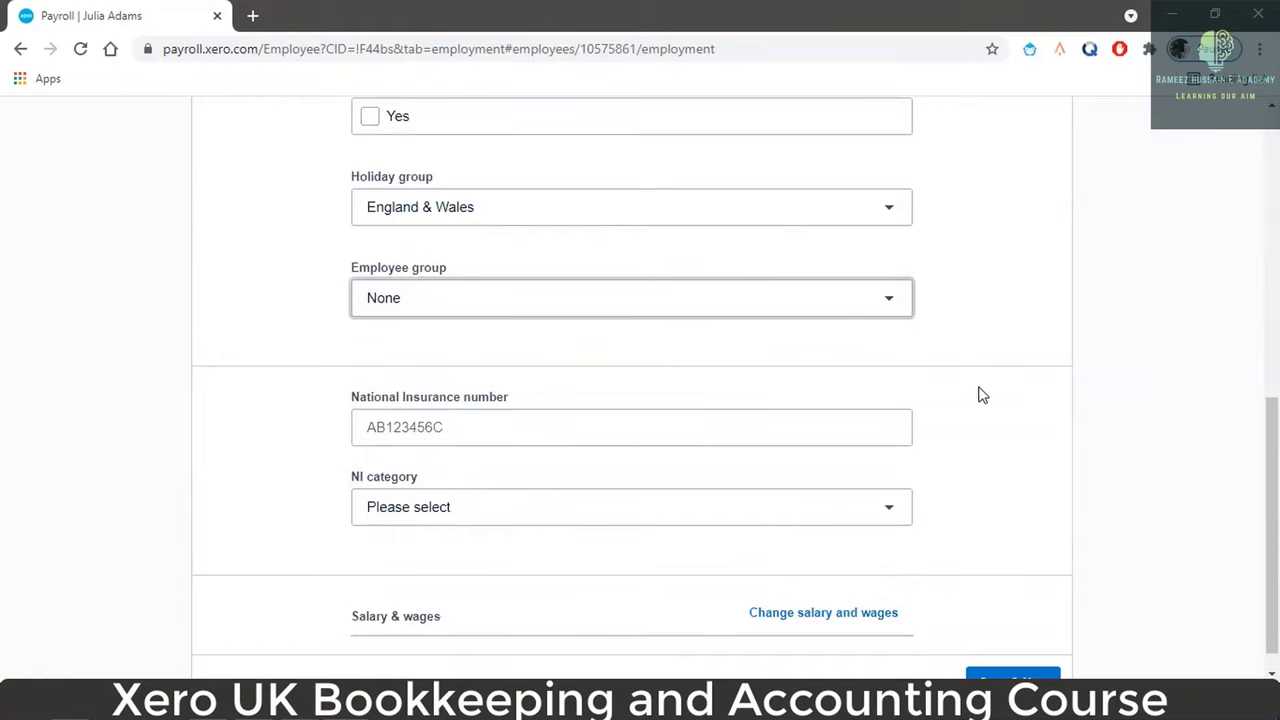
pyautogui.scroll(-1, 978, 393)
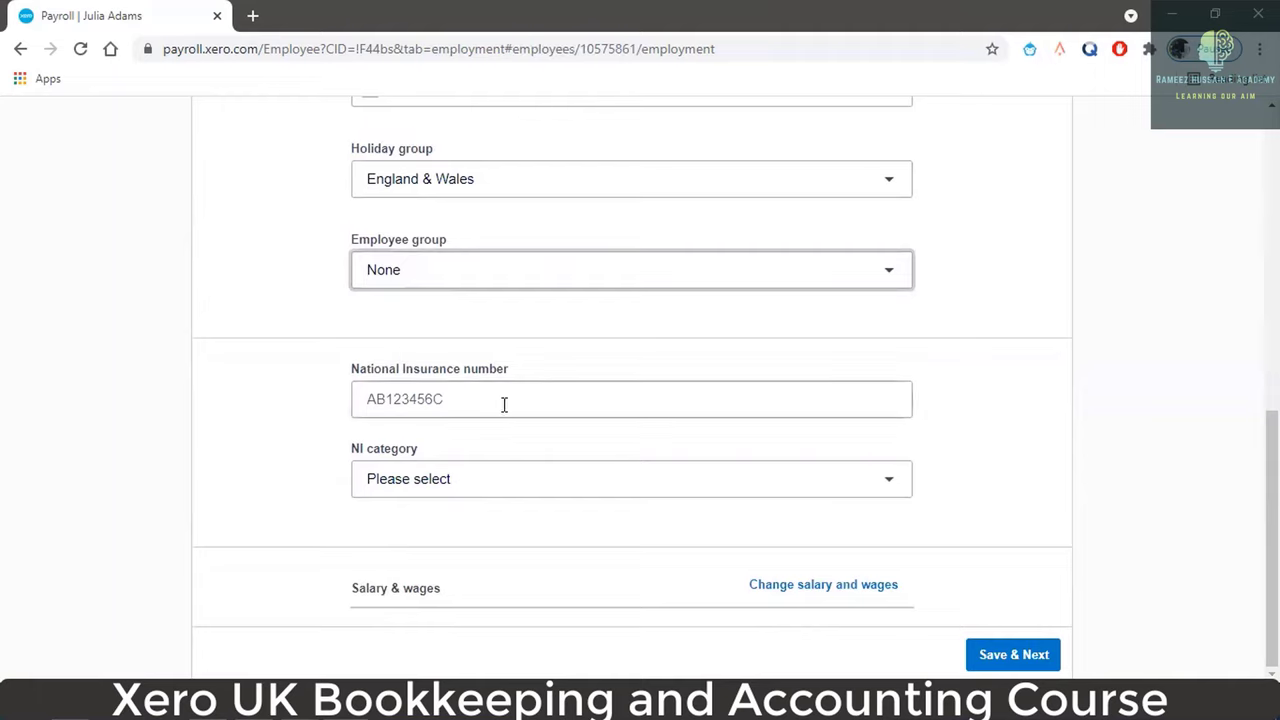
pyautogui.click(886, 491)
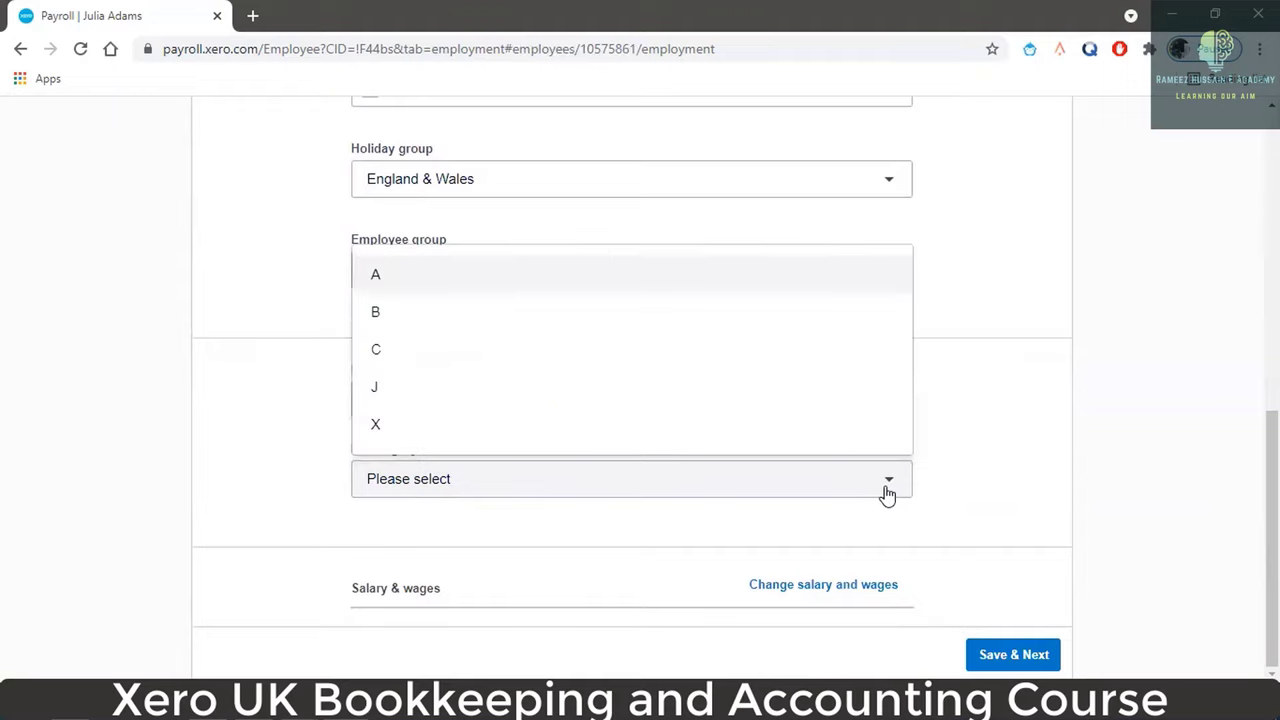
pyautogui.click(477, 292)
pyautogui.scroll(-1, 1043, 440)
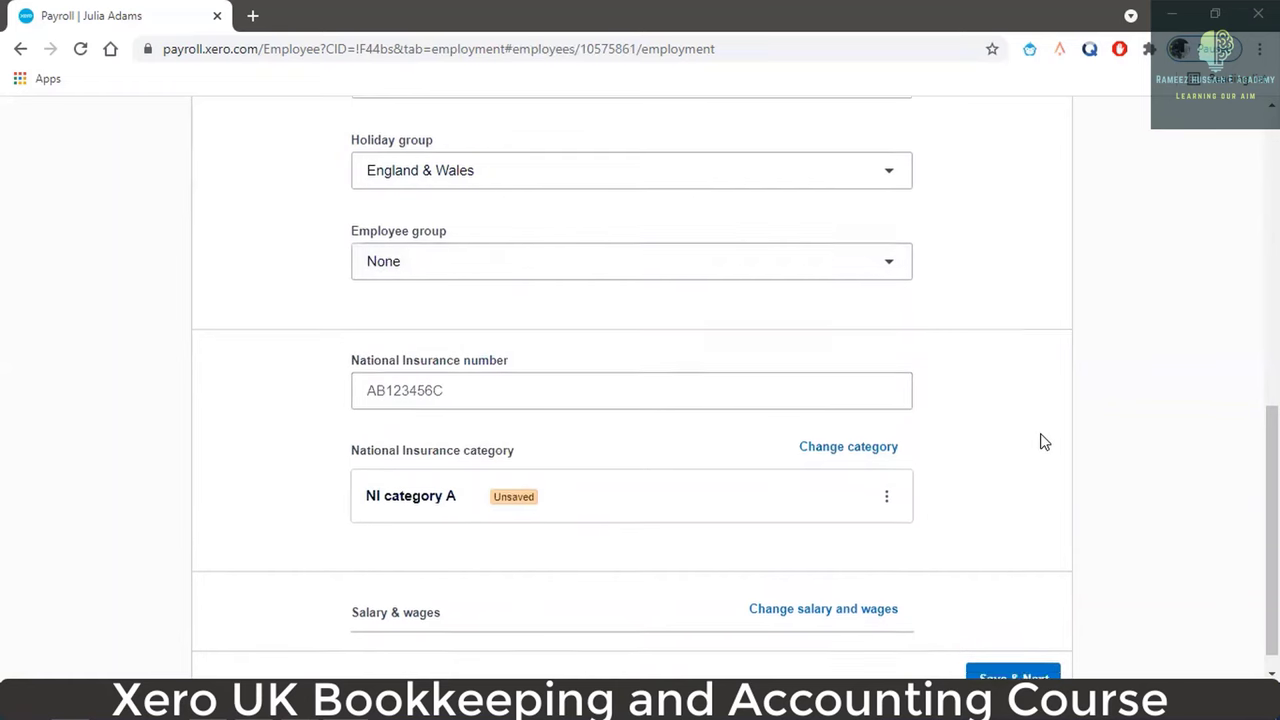
# Step: Add a Regular Hours salary of 60000 per year at 40 hours/week, effective 01 Jul 2021
pyautogui.click(872, 586)
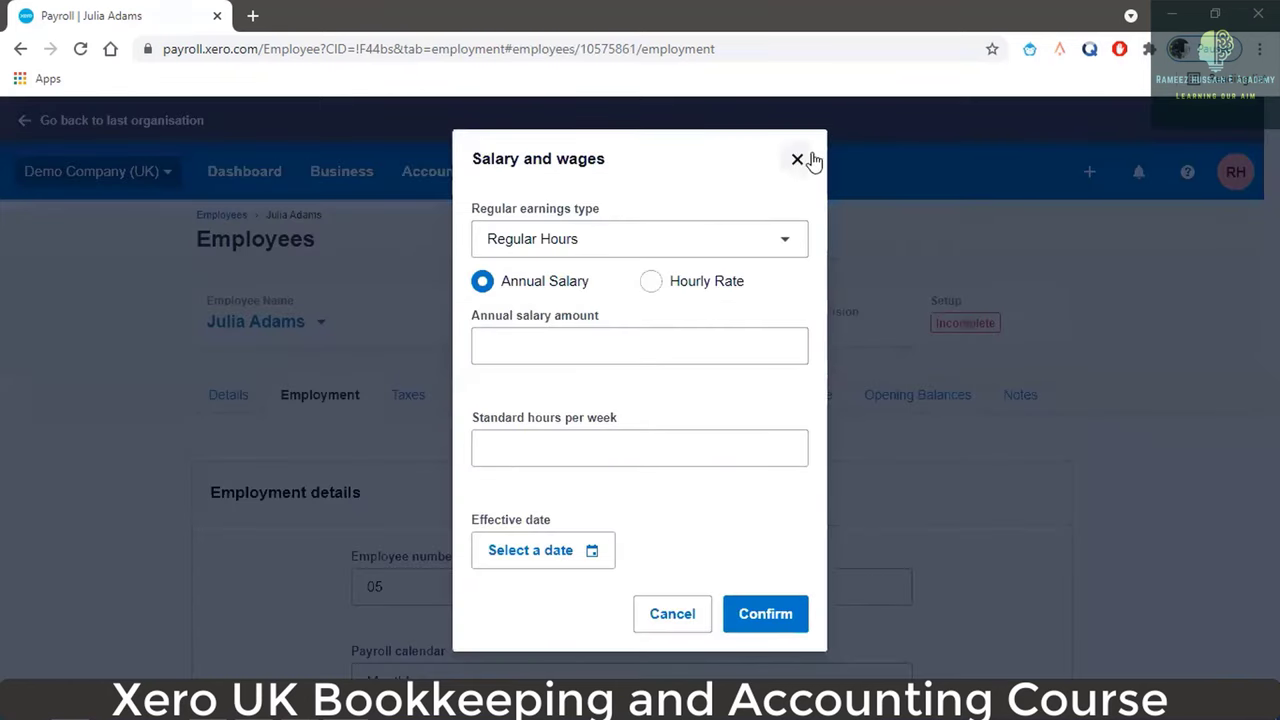
pyautogui.click(797, 159)
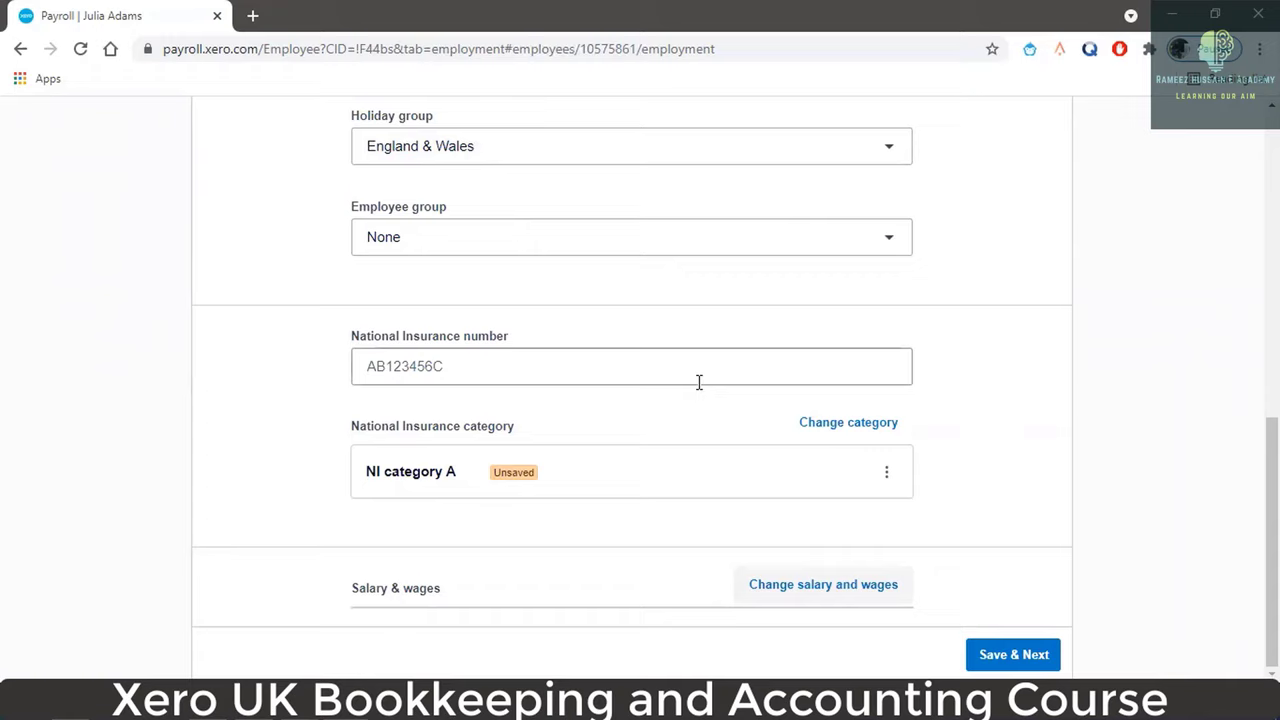
pyautogui.click(832, 588)
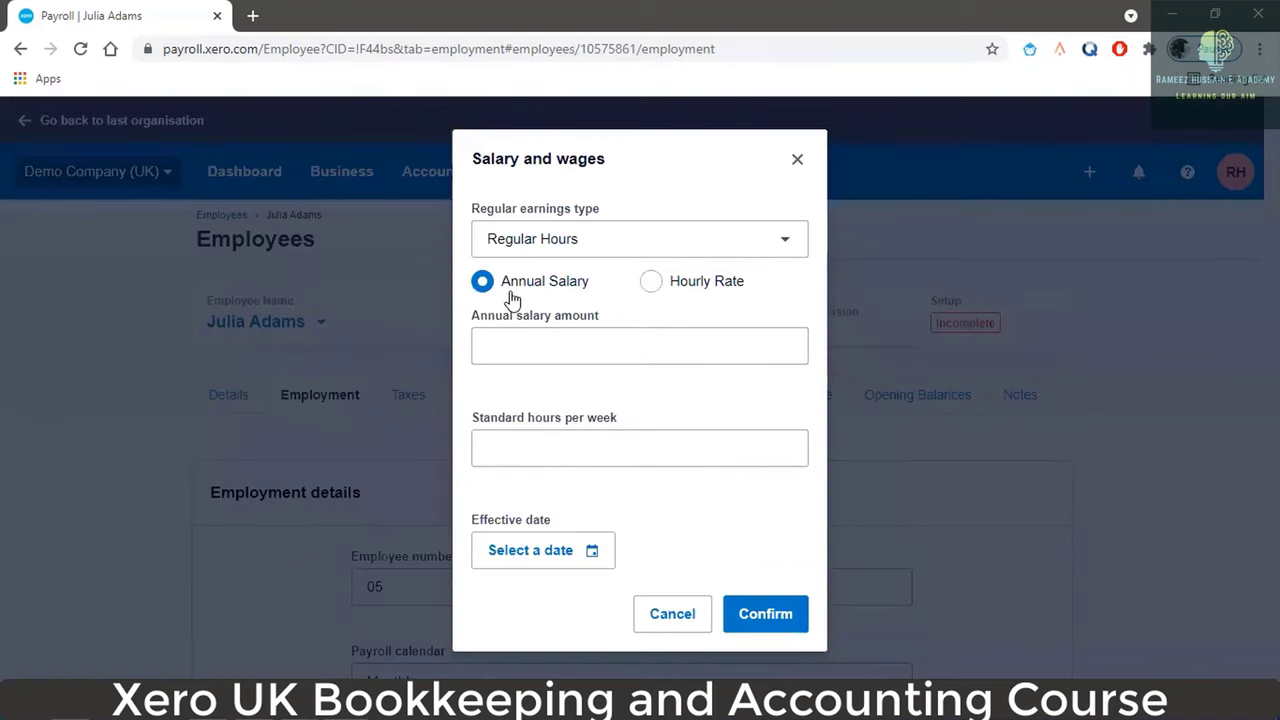
pyautogui.click(560, 353)
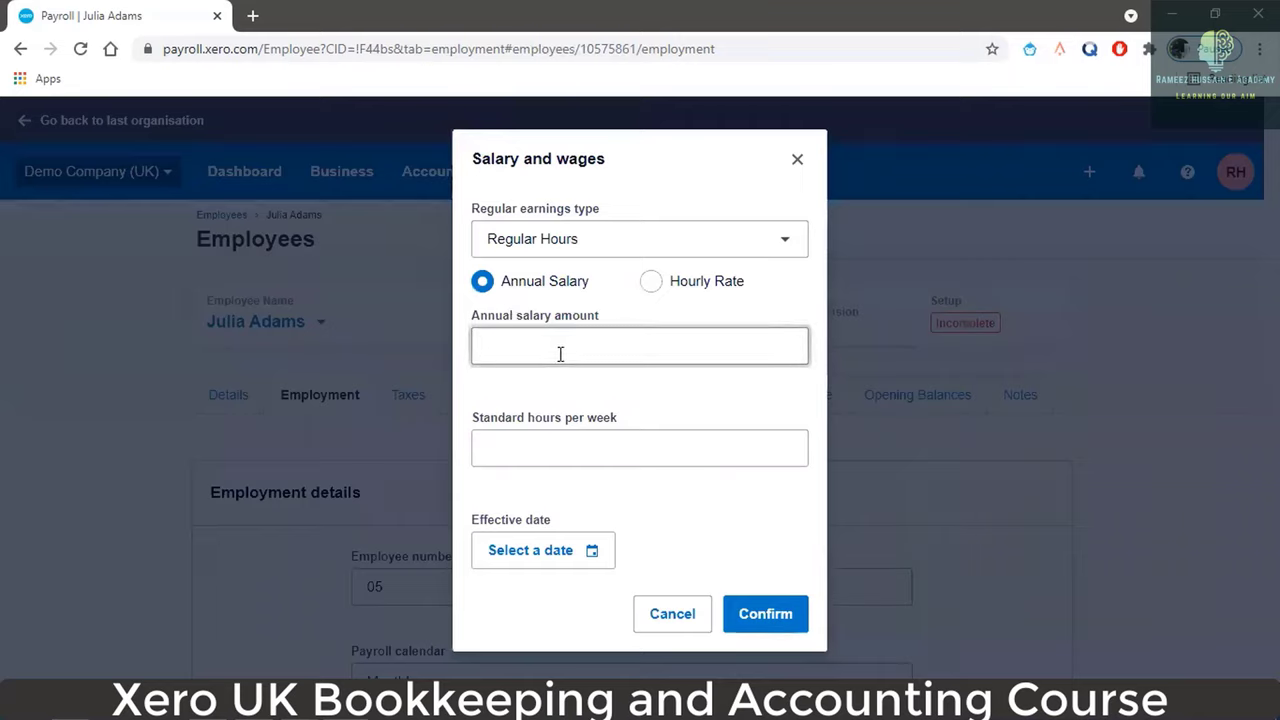
pyautogui.write('60000')
pyautogui.click(588, 444)
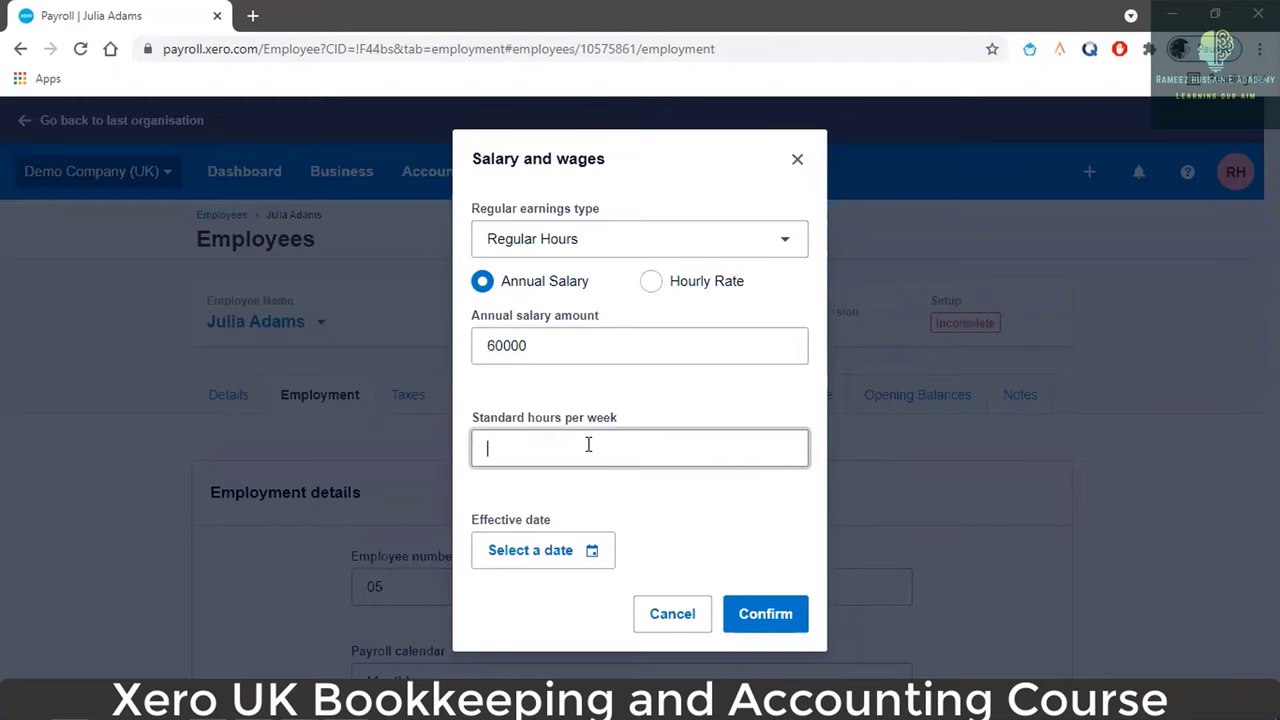
pyautogui.write('40')
pyautogui.click(594, 562)
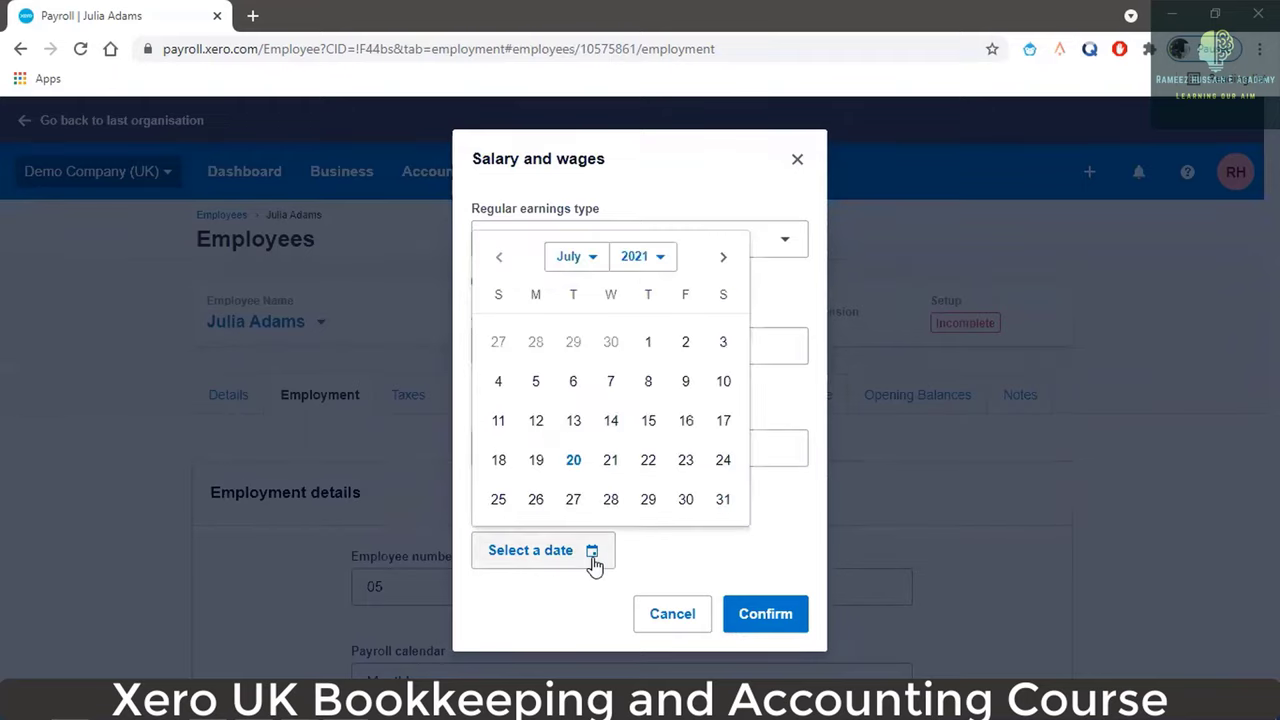
pyautogui.click(650, 346)
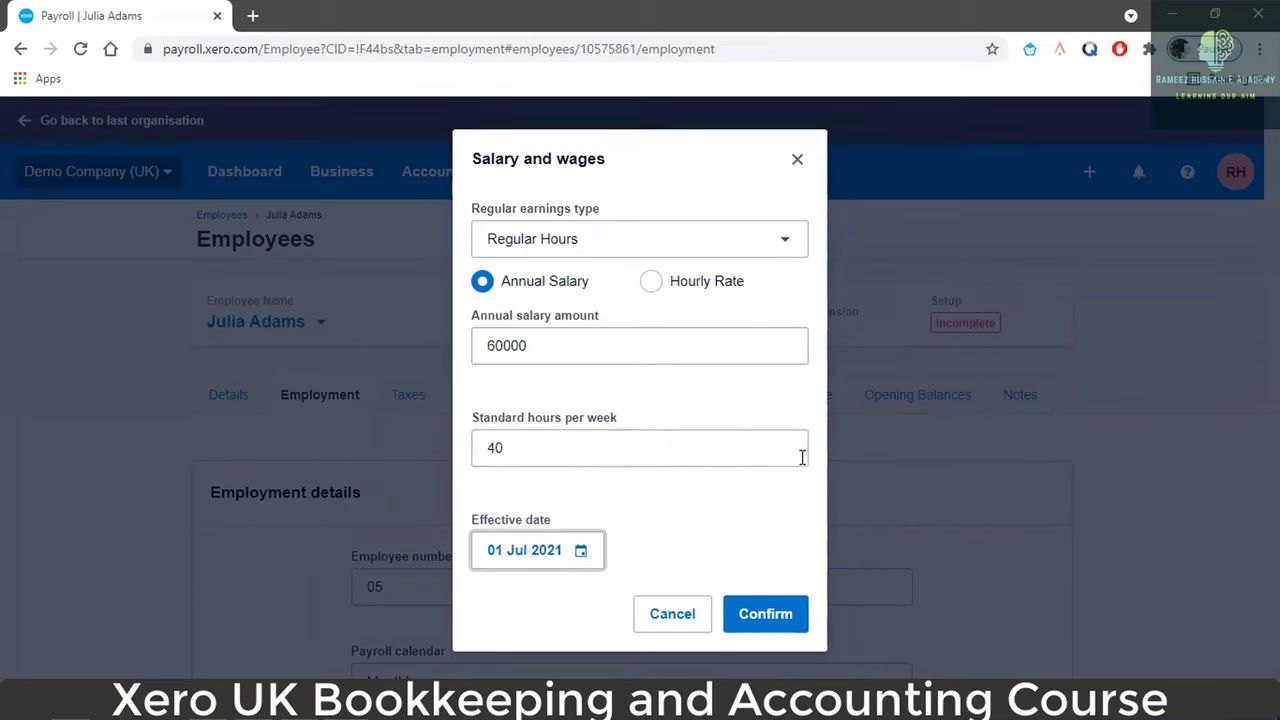
pyautogui.click(787, 615)
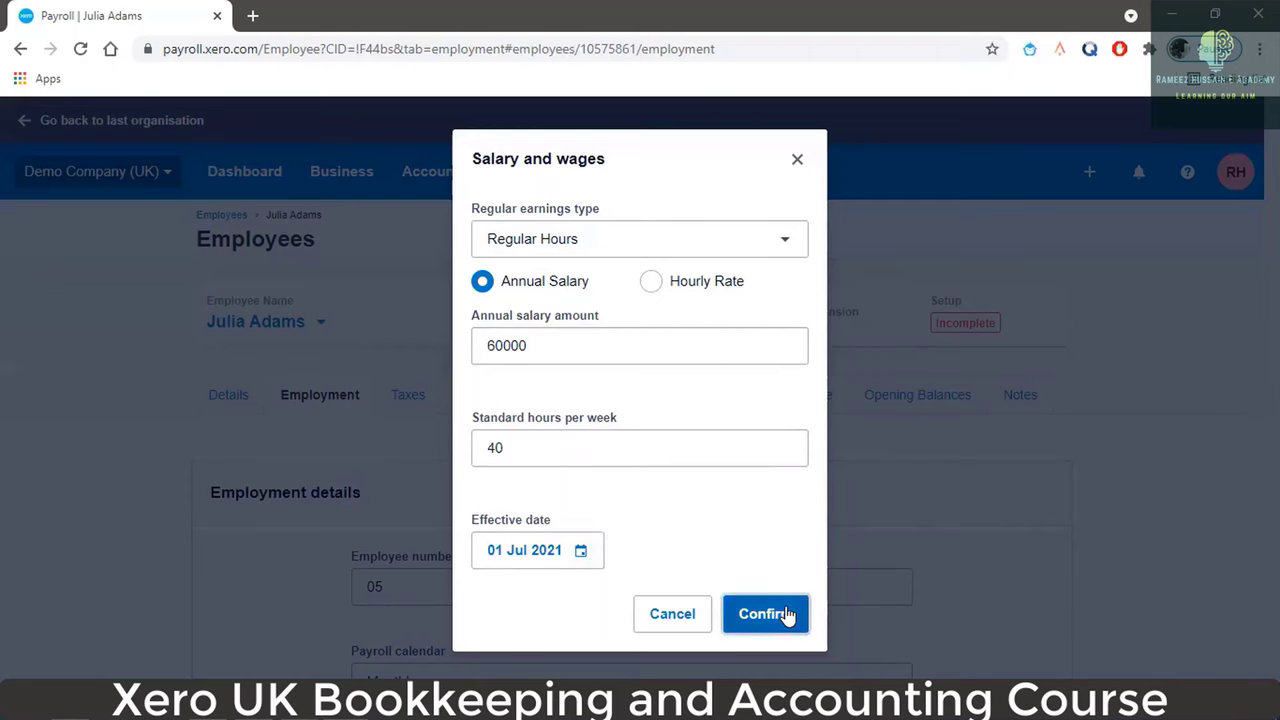
pyautogui.scroll(-1, 760, 530)
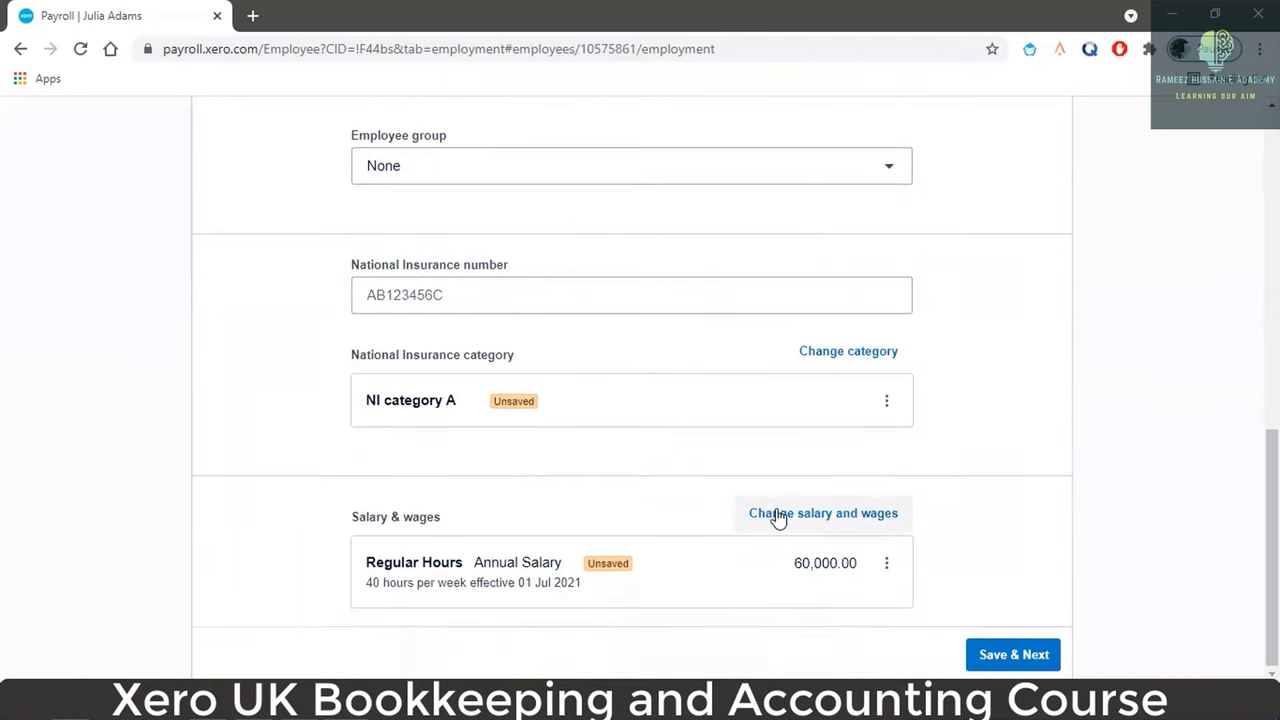
# Step: Save the Employment tab with Save & Next and continue to the Taxes tab
pyautogui.click(1013, 654)
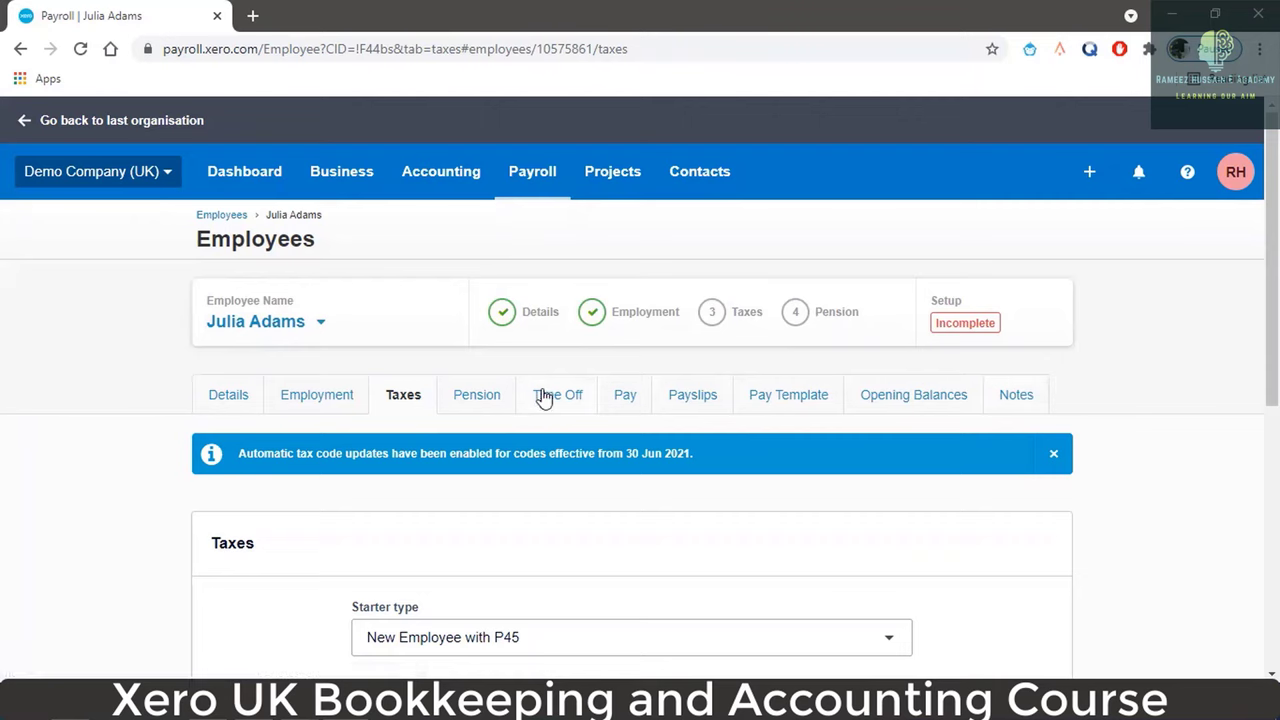
pyautogui.scroll(-2, 668, 395)
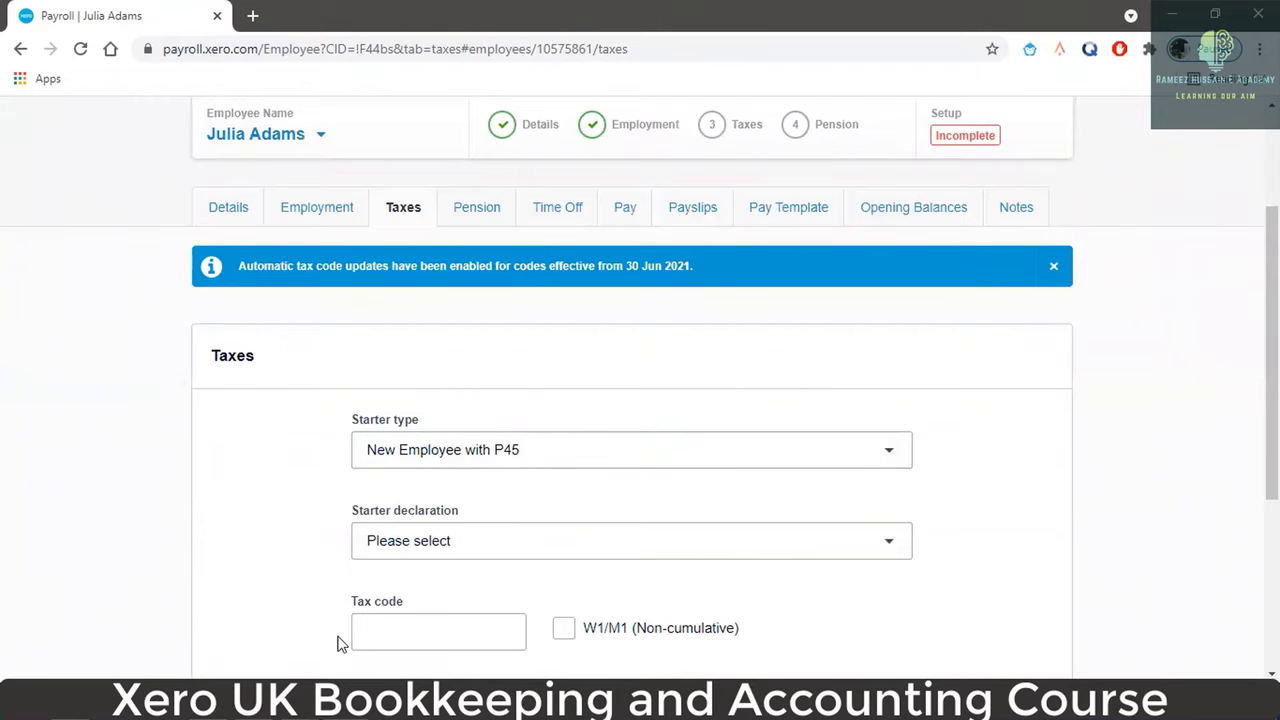
pyautogui.hotkey('alt', 'Tab')
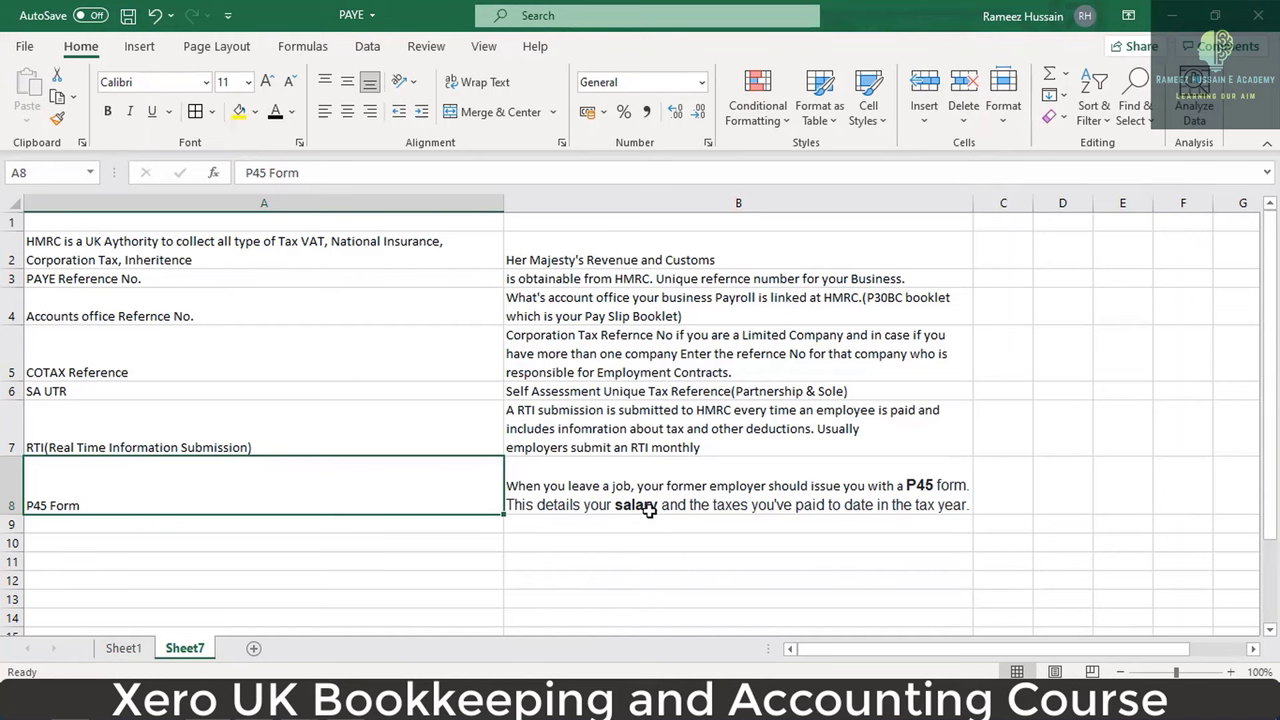
pyautogui.hotkey('alt', 'Tab')
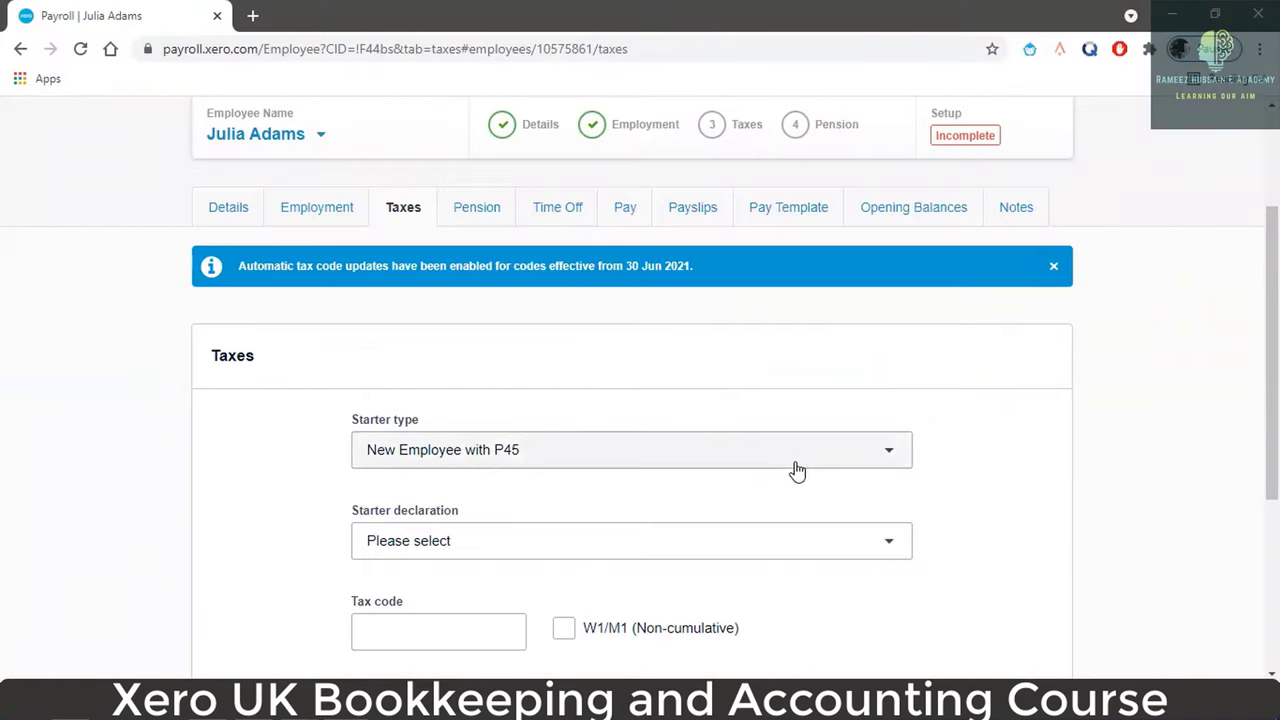
# Step: Choose starter type New Employee with P45 and starter declaration A (first job since 6th April)
pyautogui.click(891, 470)
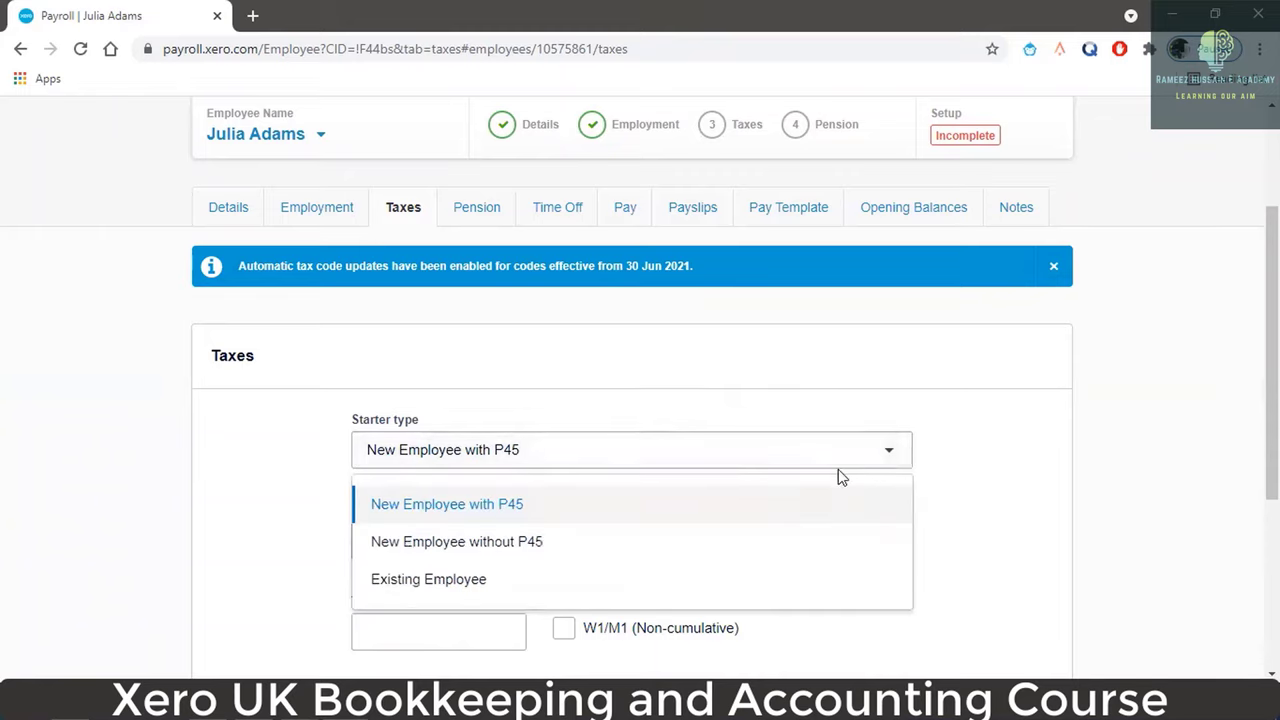
pyautogui.click(507, 515)
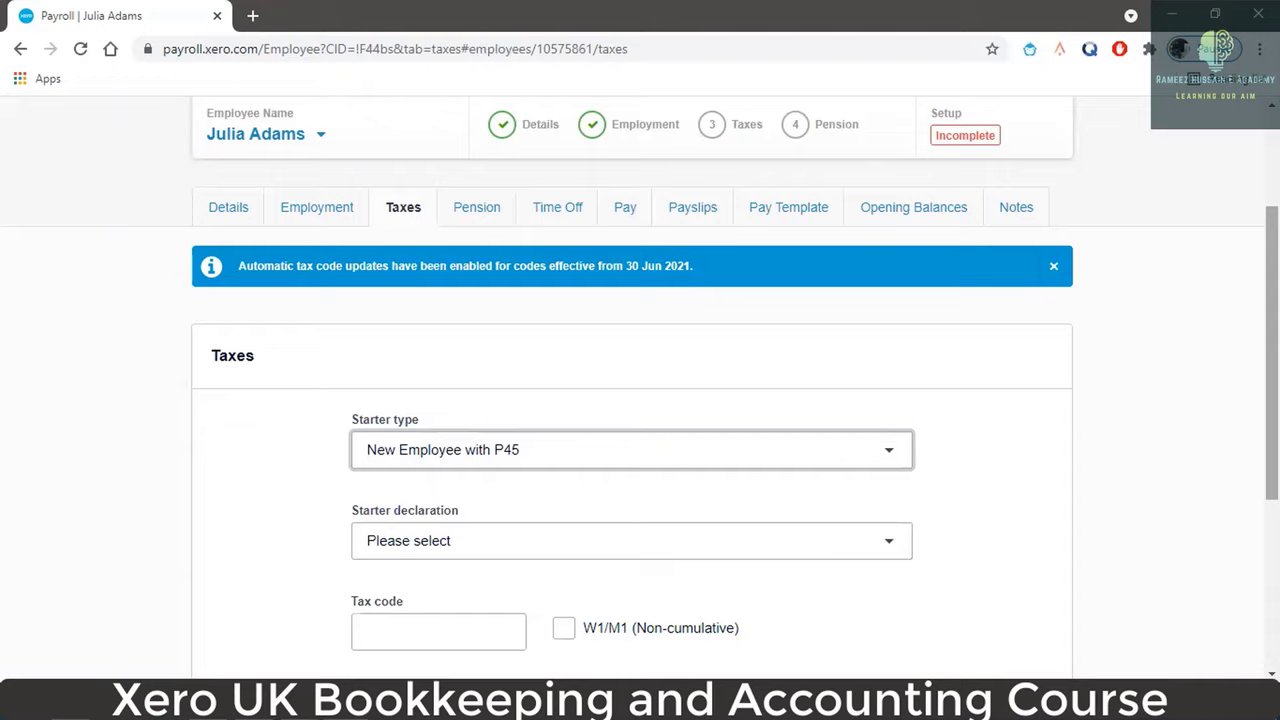
pyautogui.scroll(-3, 848, 620)
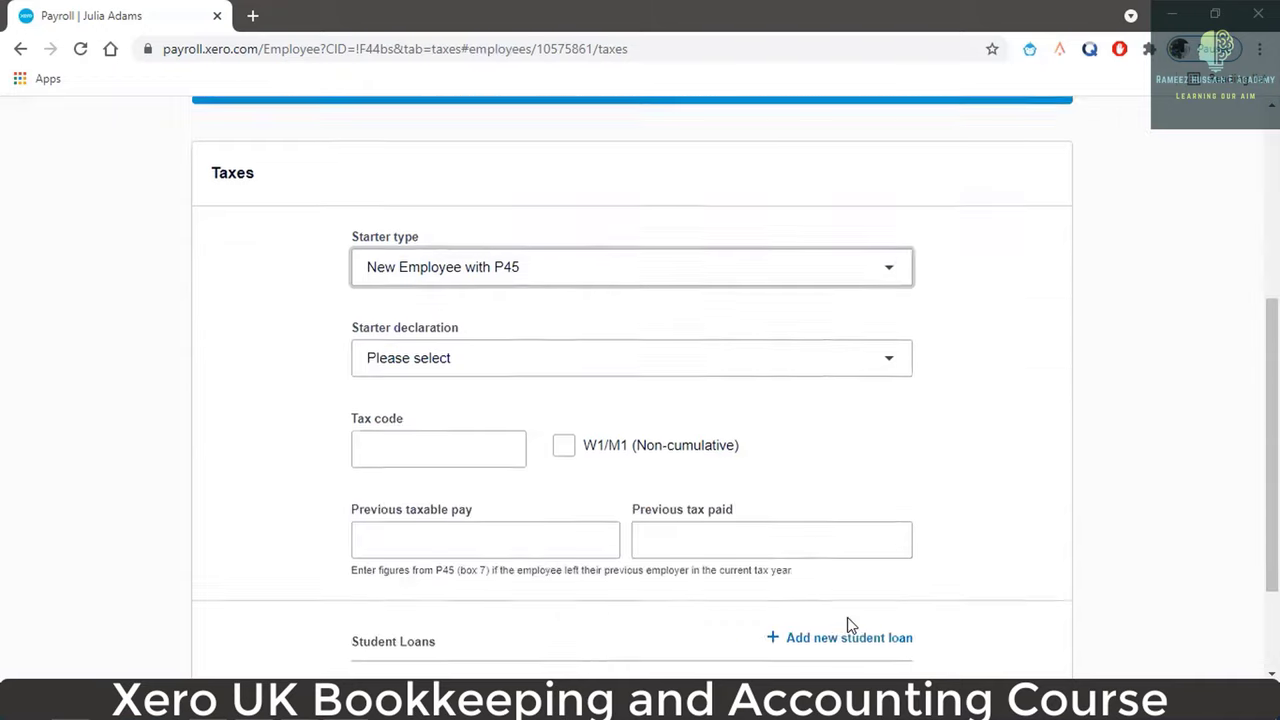
pyautogui.click(893, 273)
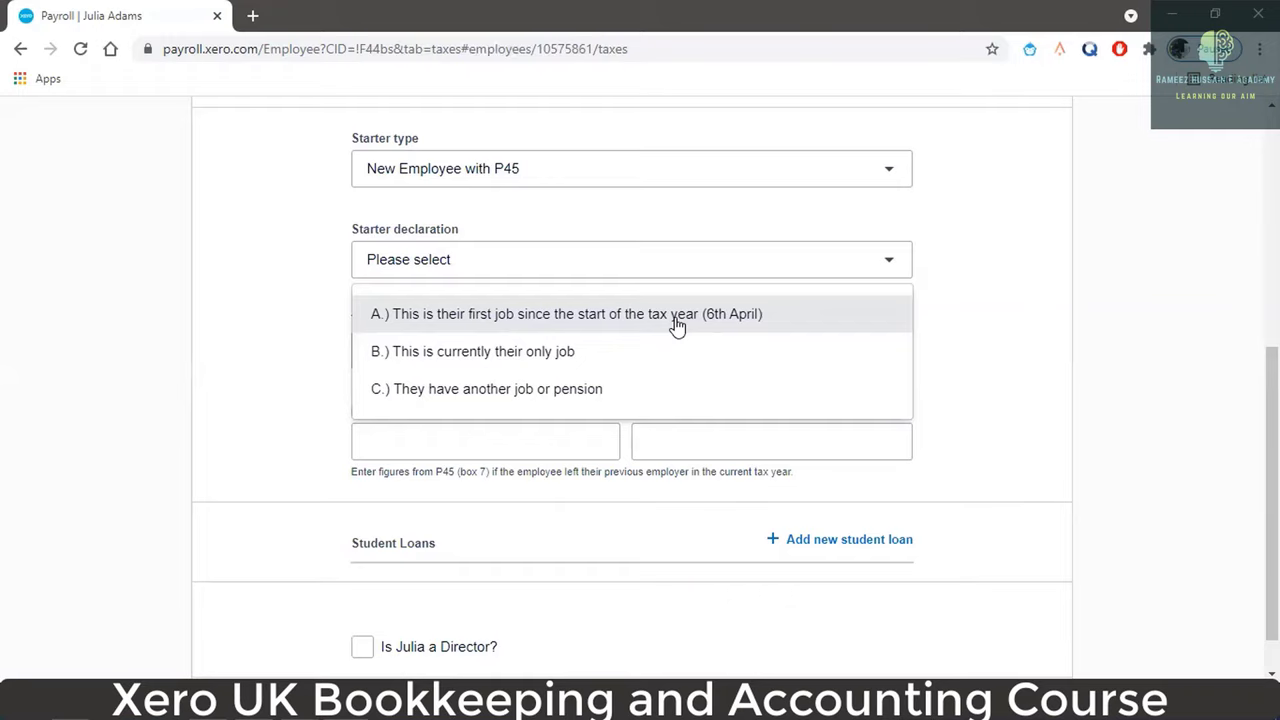
pyautogui.click(676, 324)
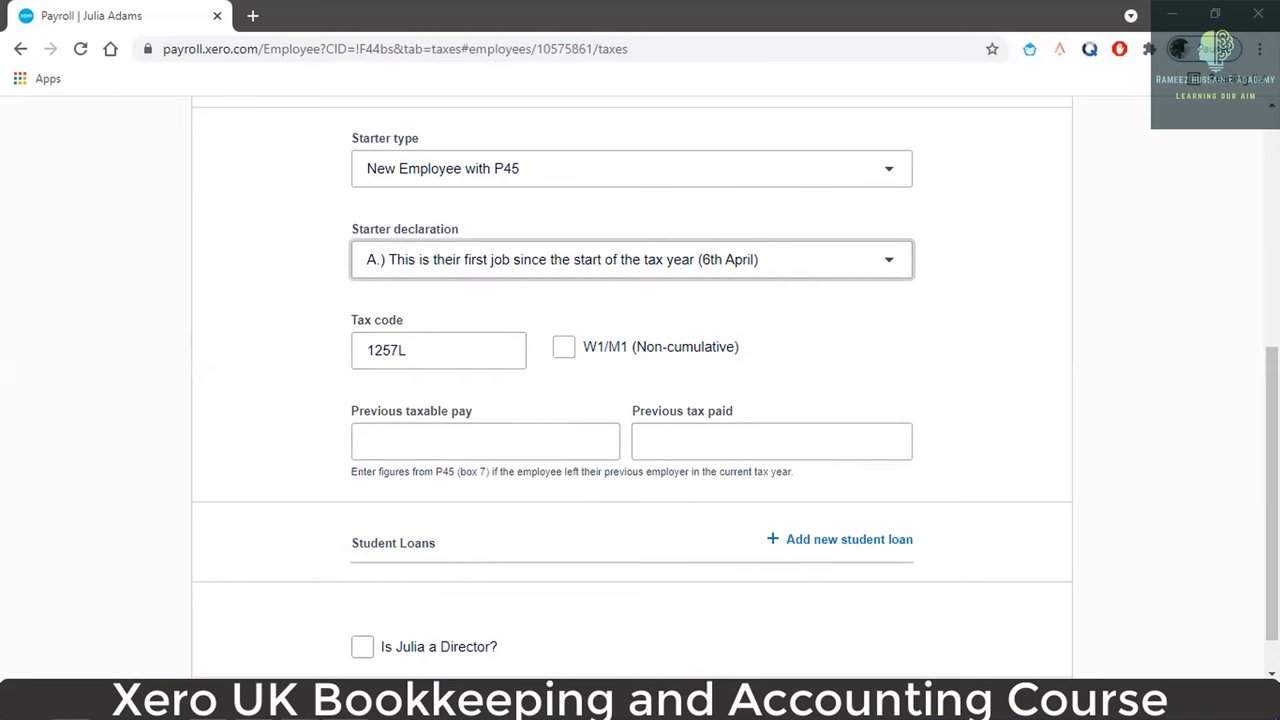
pyautogui.hotkey('alt', 'Tab')
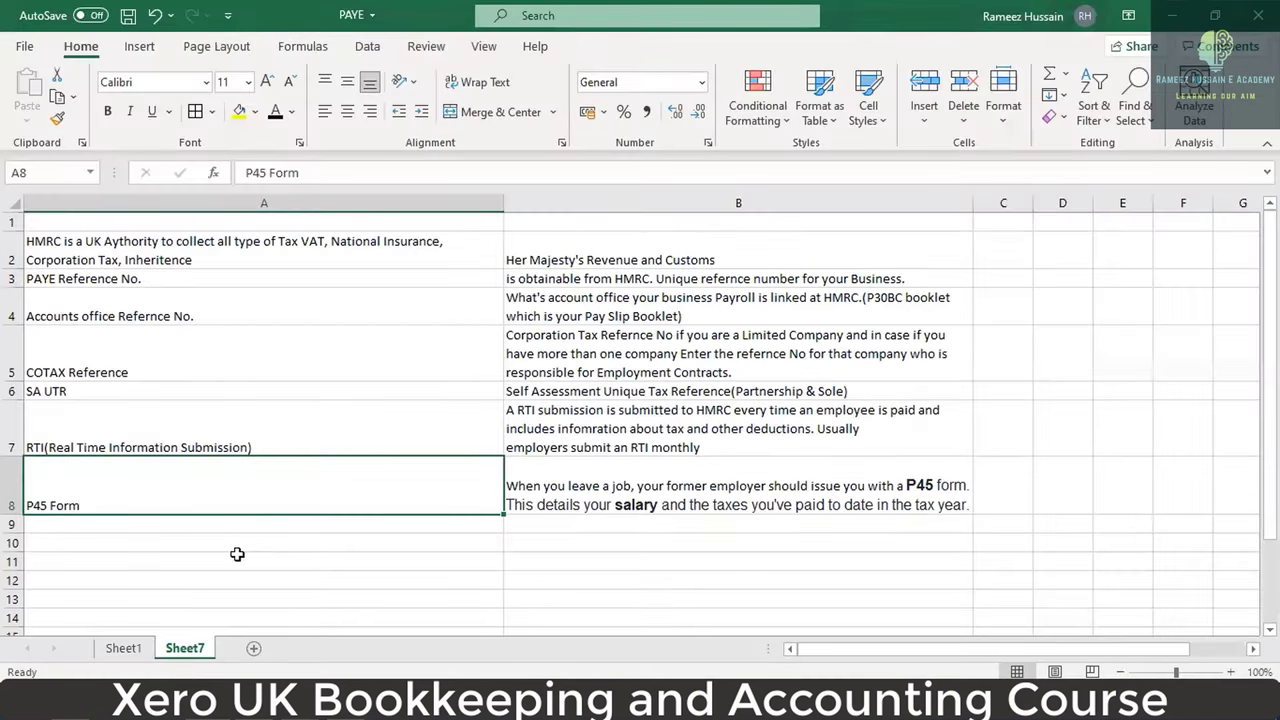
pyautogui.click(130, 648)
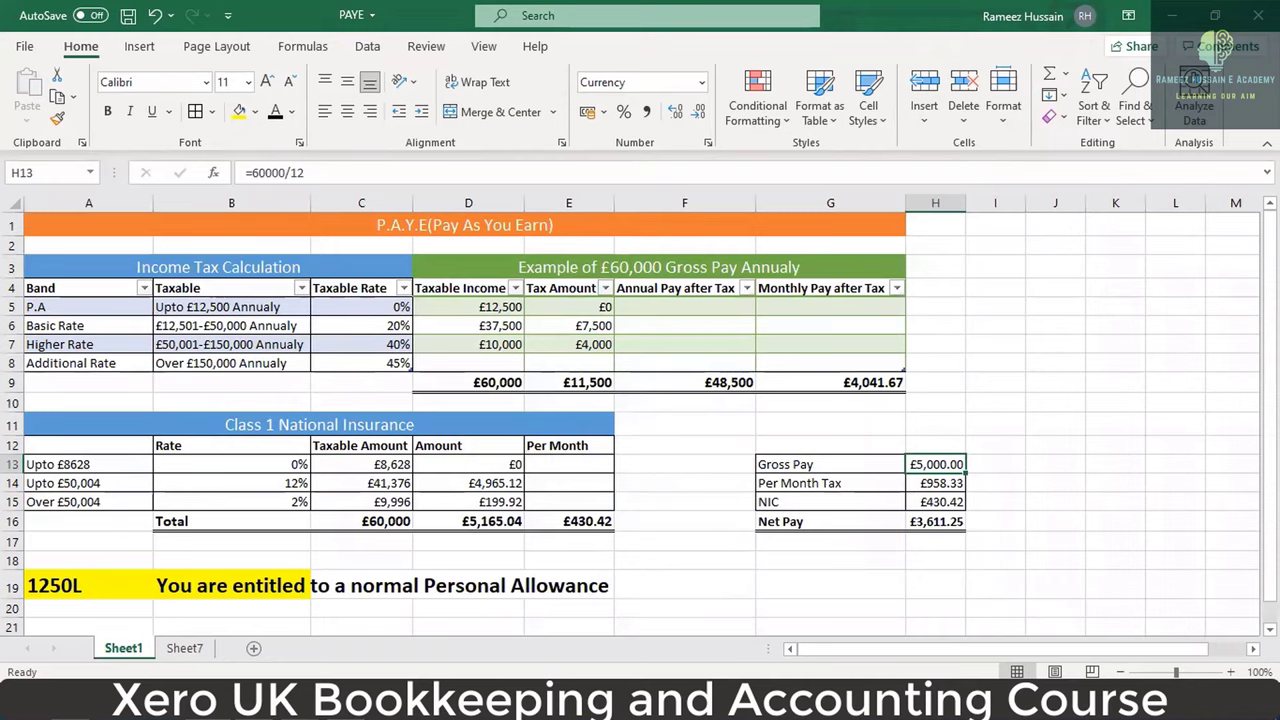
pyautogui.hotkey('alt', 'Tab')
pyautogui.click(429, 354)
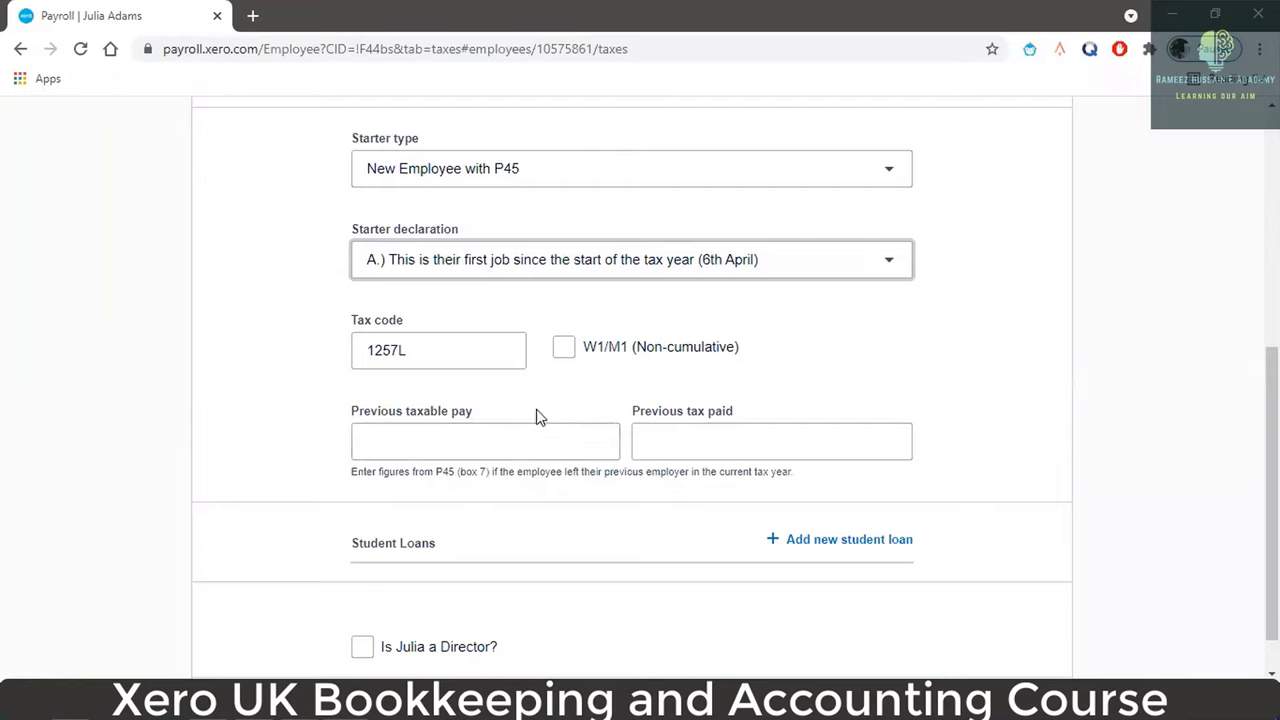
# Step: Enter previous taxable pay 60,000 and previous tax paid 11500 from the P45
pyautogui.click(489, 453)
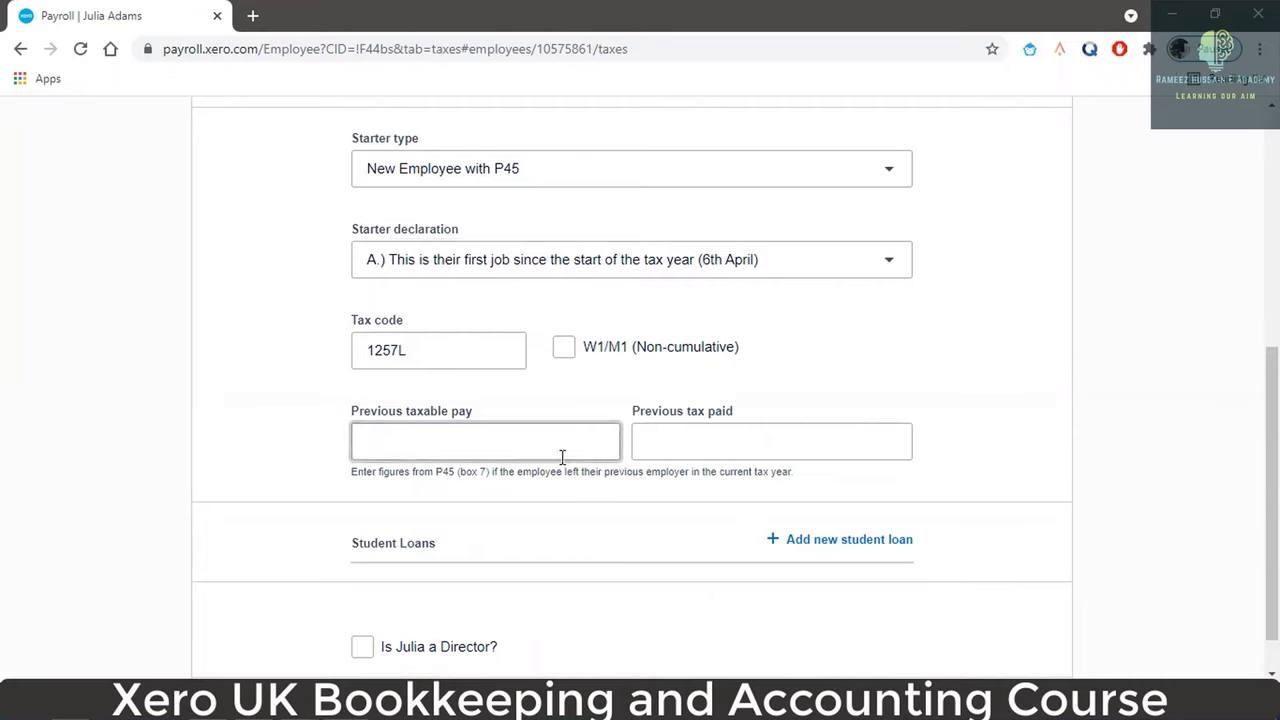
pyautogui.write('60,000')
pyautogui.click(664, 439)
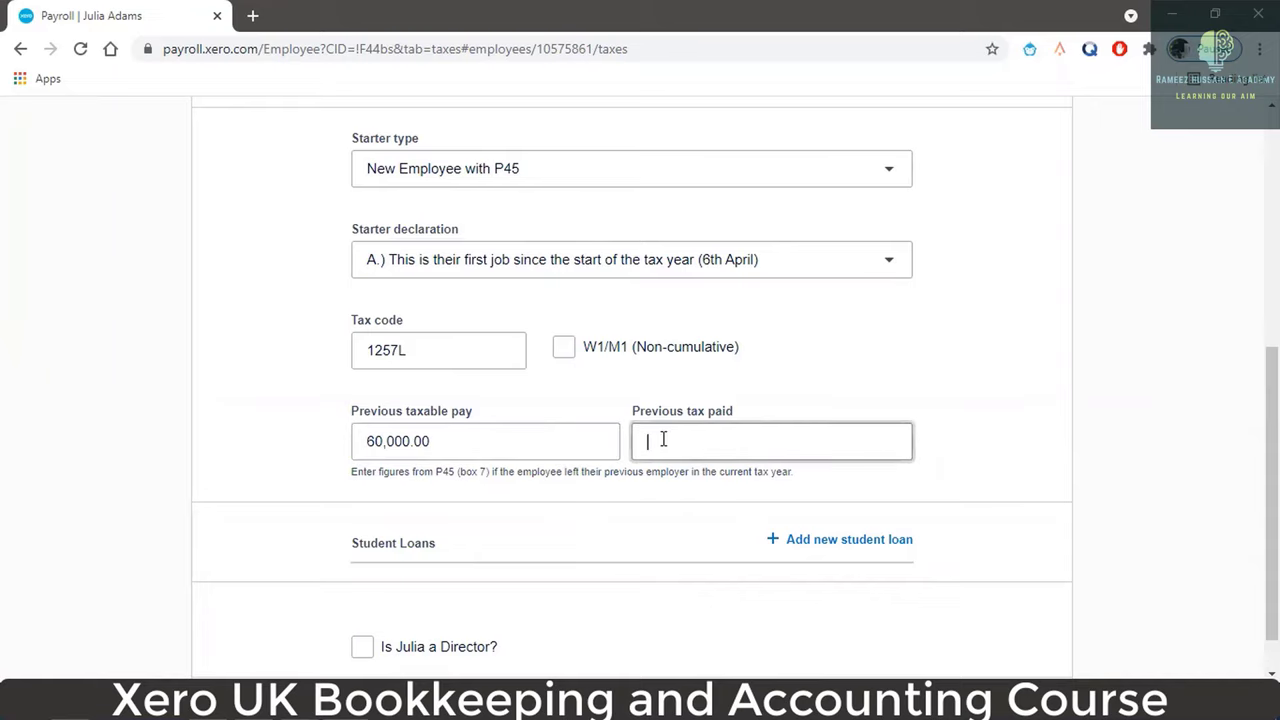
pyautogui.write('11500')
pyautogui.scroll(-1, 640, 500)
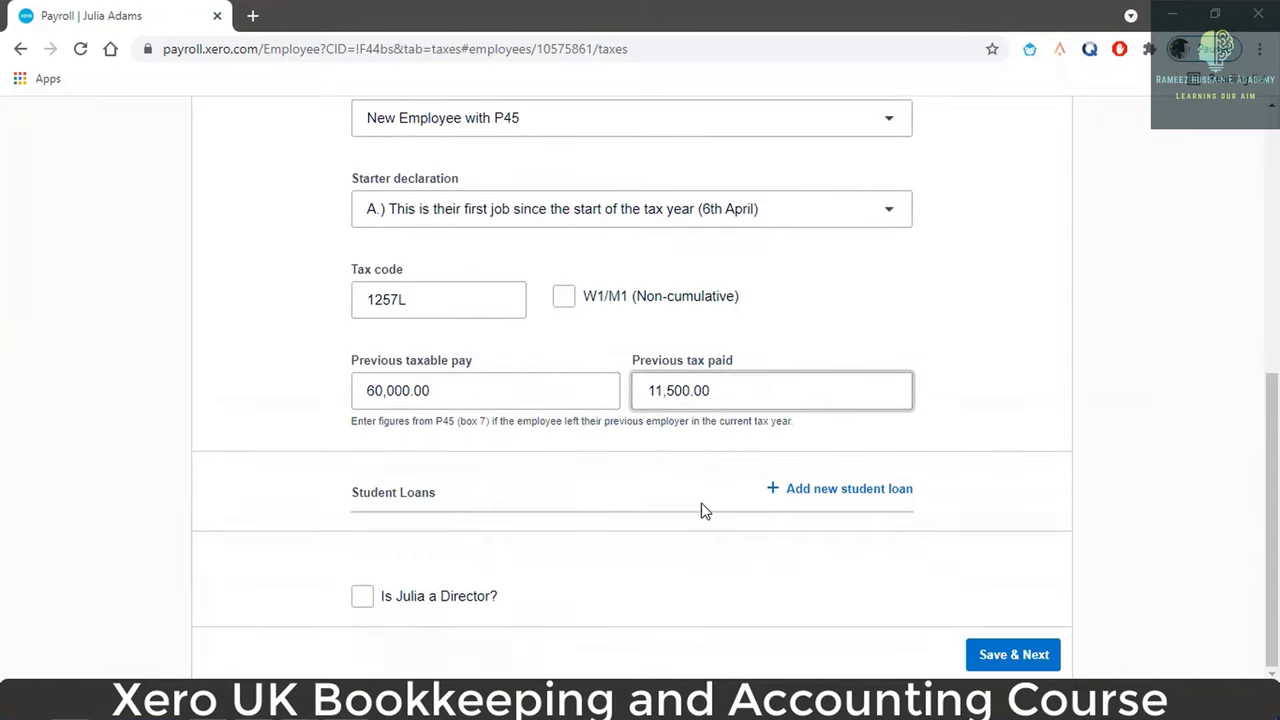
pyautogui.click(760, 536)
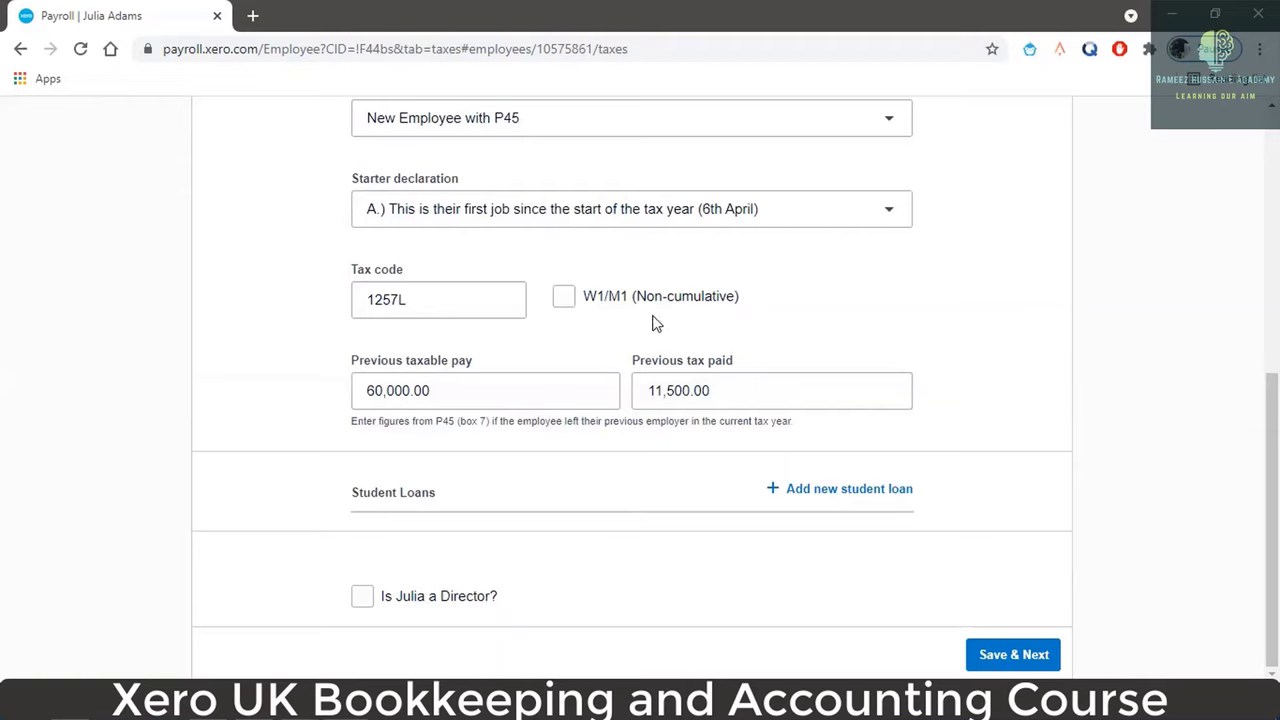
pyautogui.click(775, 490)
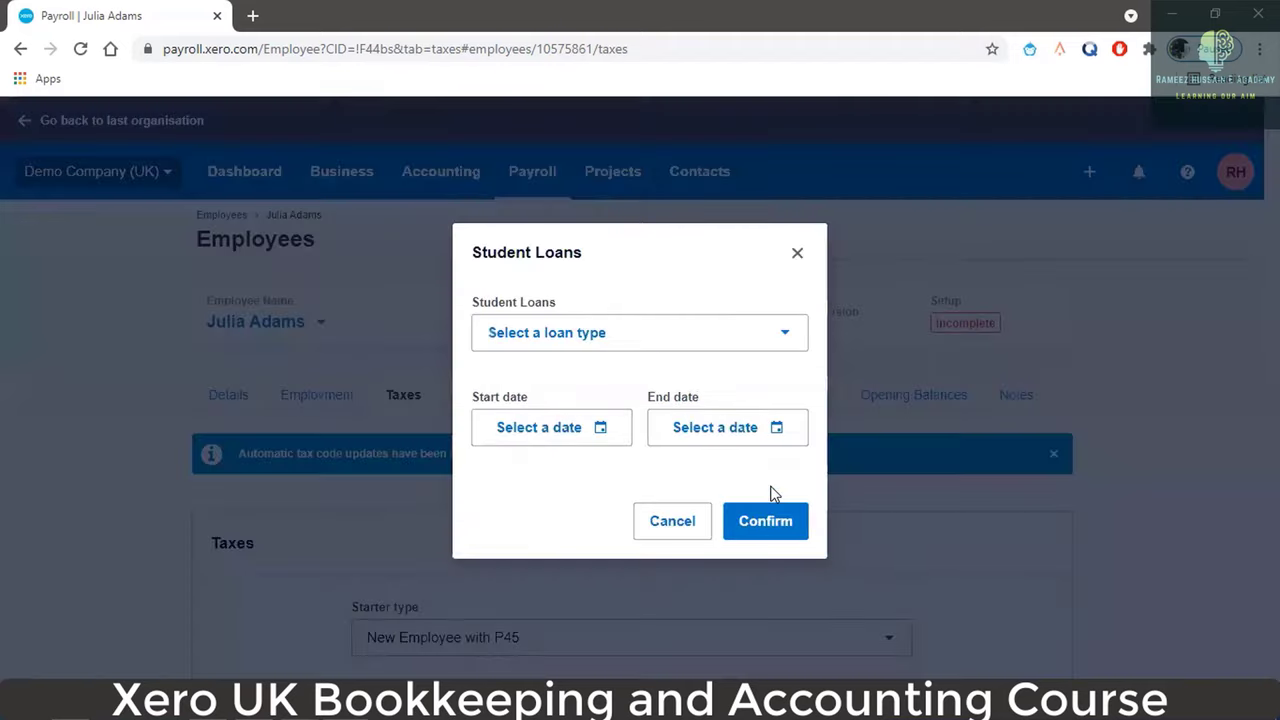
pyautogui.click(785, 336)
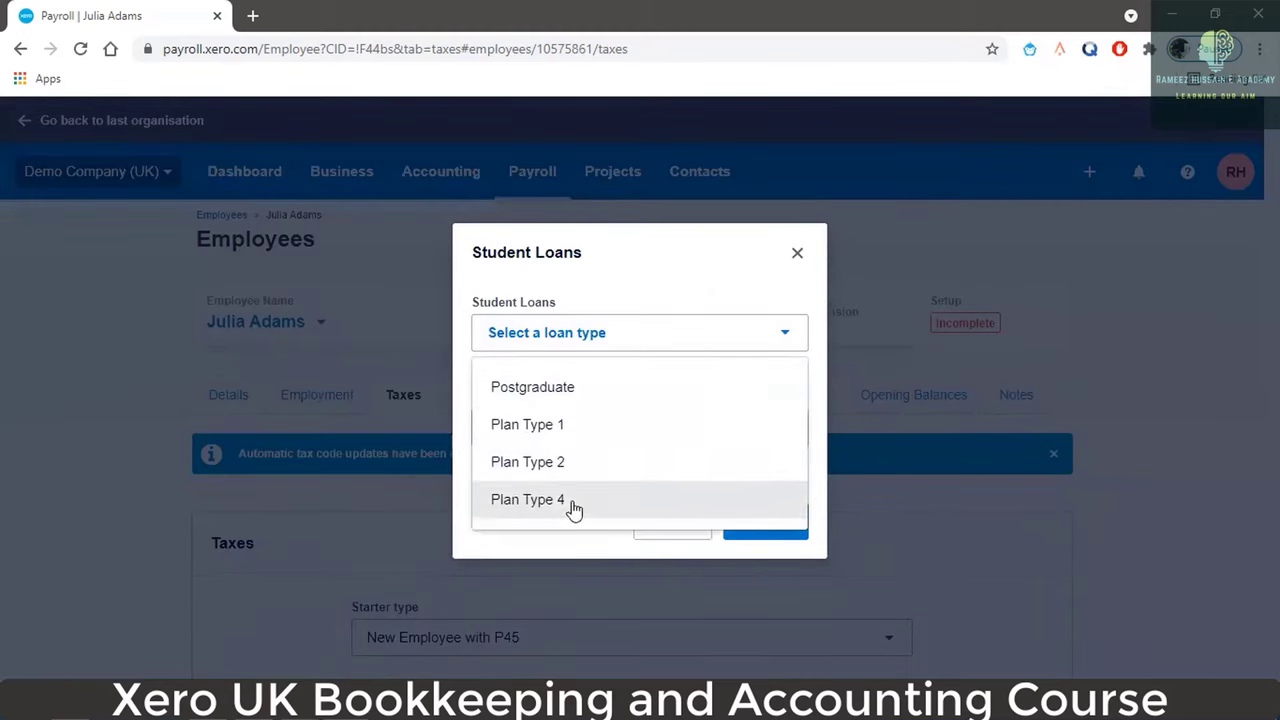
pyautogui.click(575, 399)
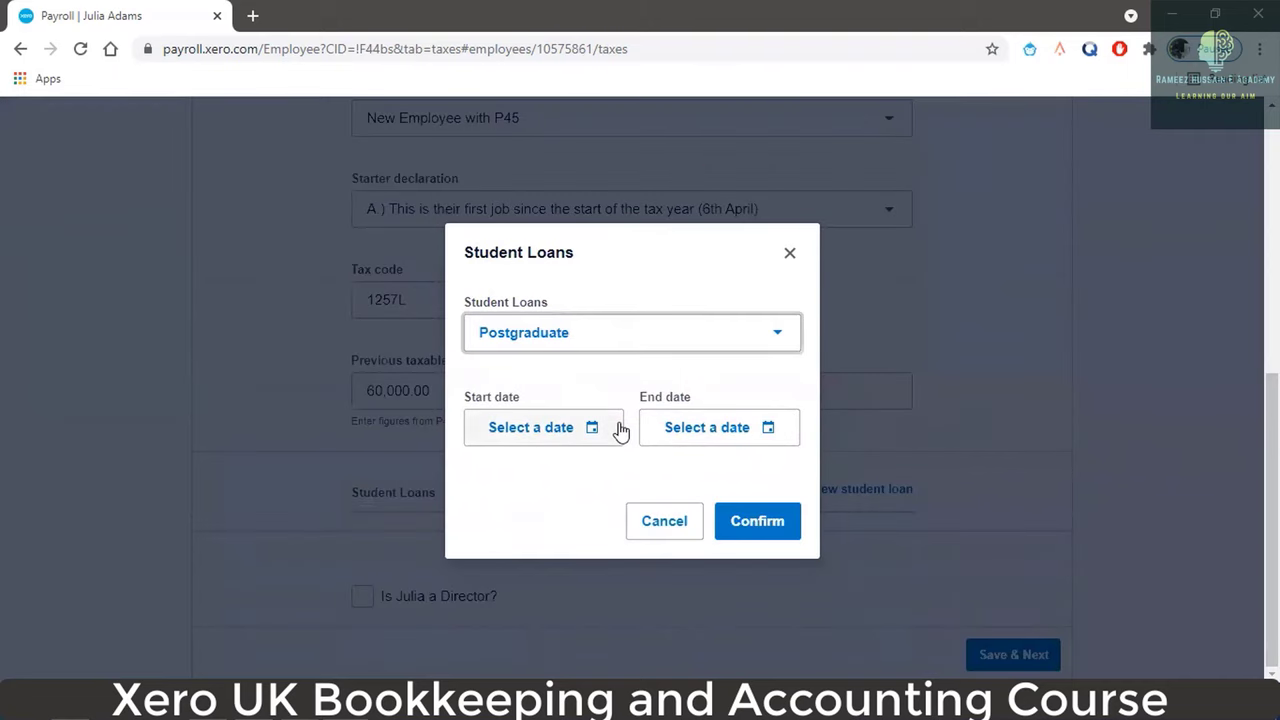
pyautogui.click(667, 538)
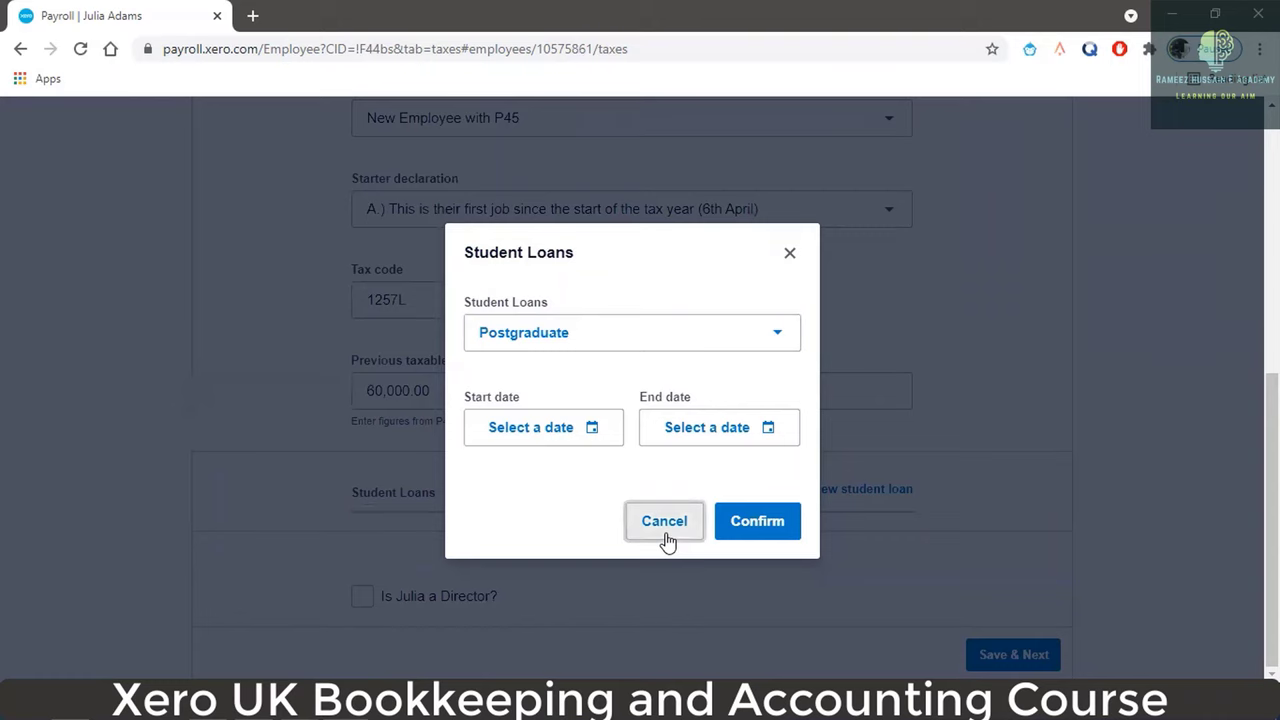
pyautogui.click(667, 538)
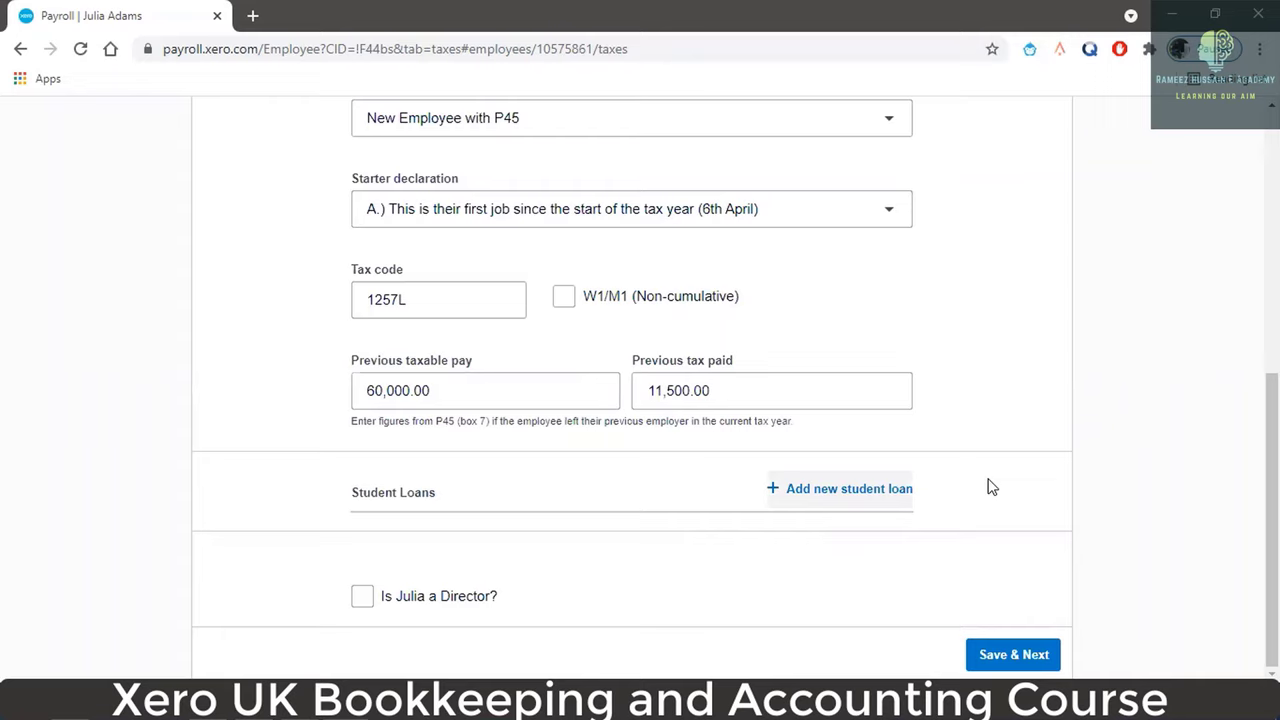
# Step: Save the tax settings and continue to the Pension step
pyautogui.click(1040, 660)
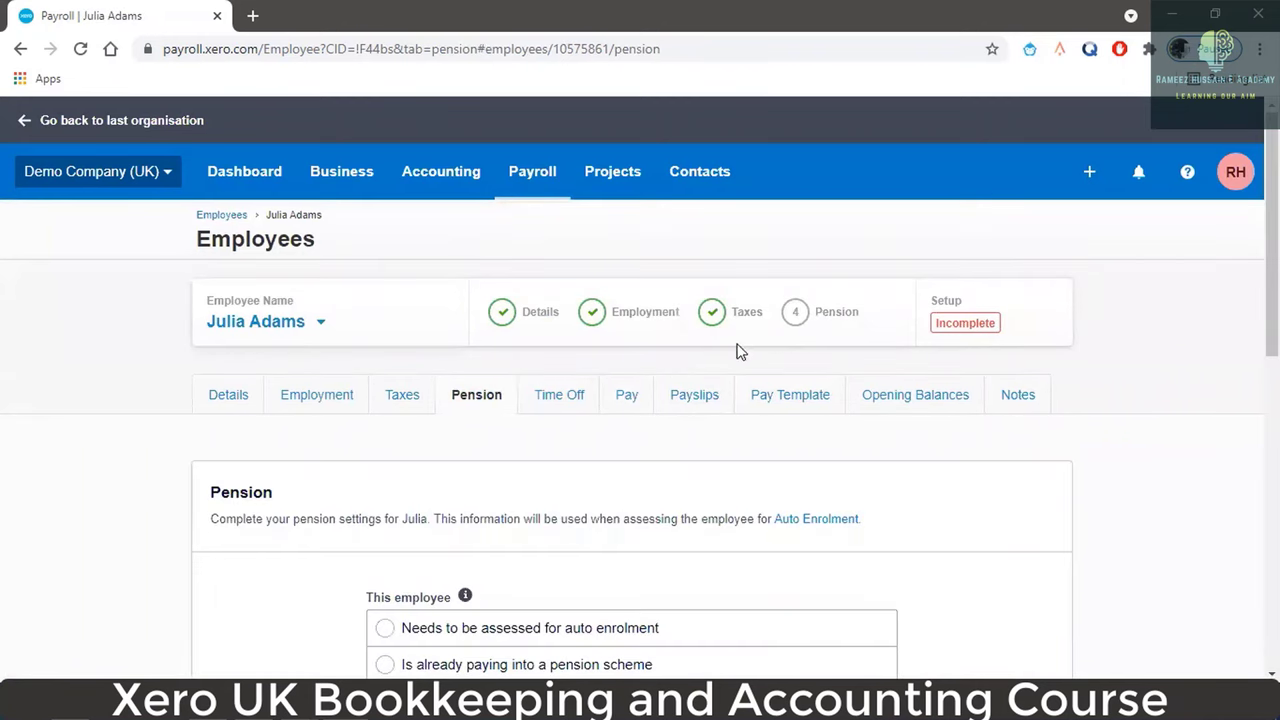
pyautogui.scroll(-2, 740, 351)
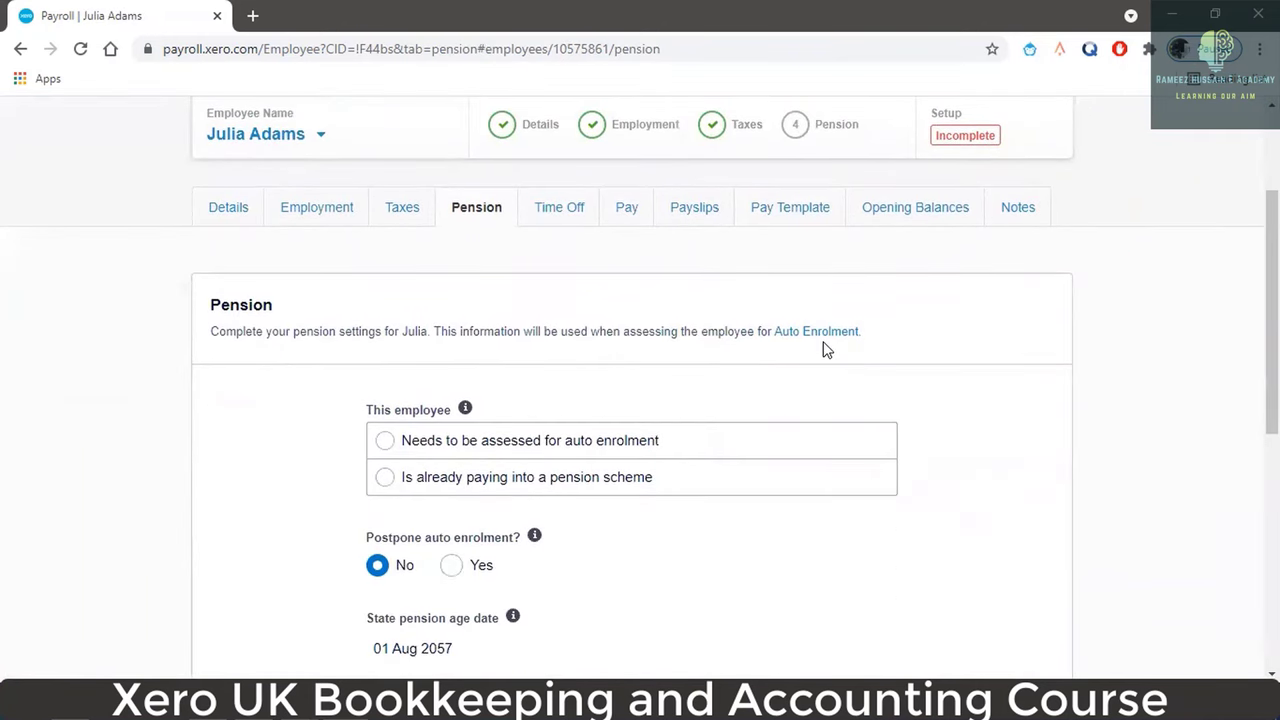
pyautogui.scroll(1, 804, 349)
pyautogui.scroll(-1, 806, 354)
# Step: Mark the employee as needing auto enrolment assessment, with no postponement and Do not exclude
pyautogui.click(384, 441)
pyautogui.scroll(-1, 746, 483)
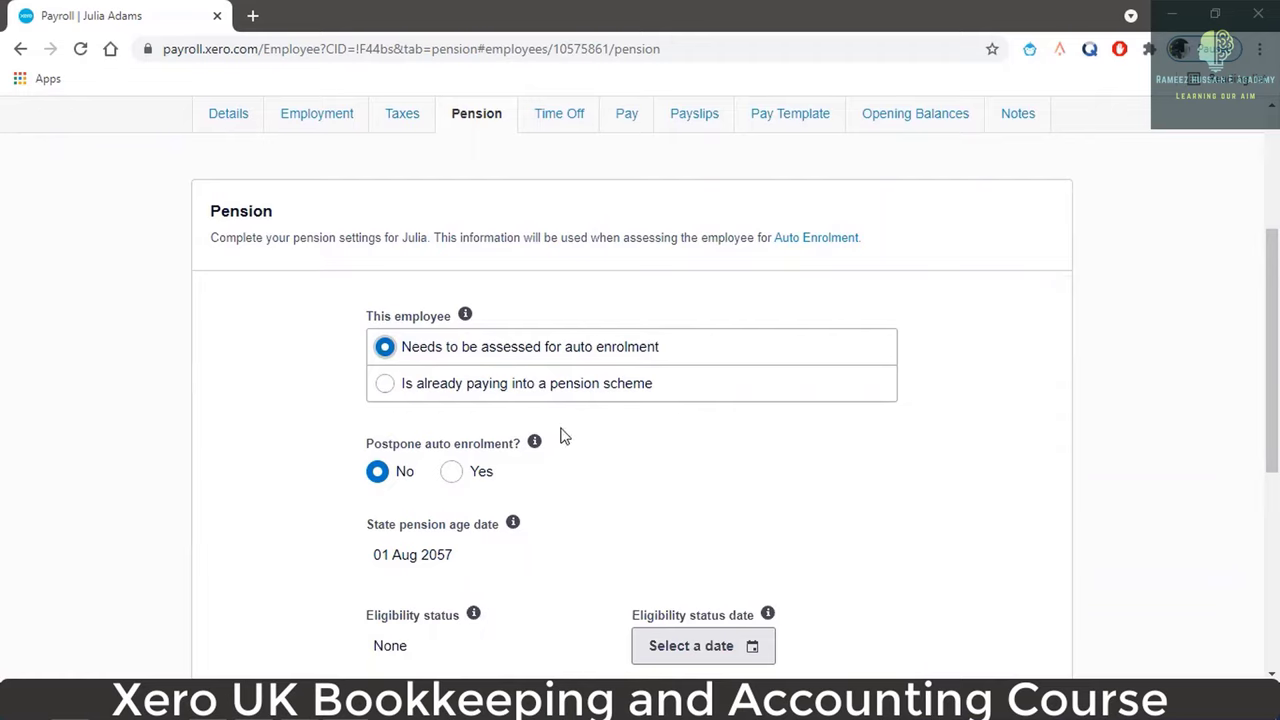
pyautogui.moveTo(535, 452)
pyautogui.scroll(-1, 629, 462)
pyautogui.scroll(1, 629, 462)
pyautogui.scroll(-2, 629, 462)
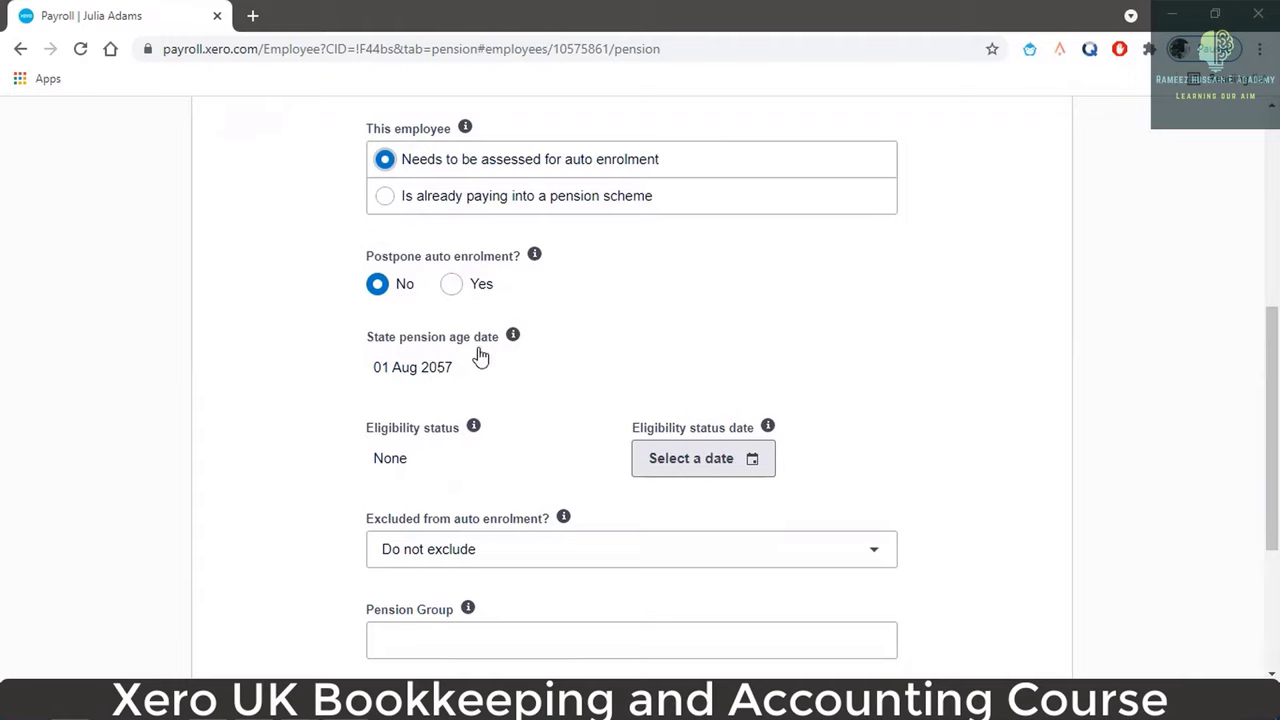
pyautogui.moveTo(513, 340)
pyautogui.moveTo(383, 365); pyautogui.dragTo(466, 374)
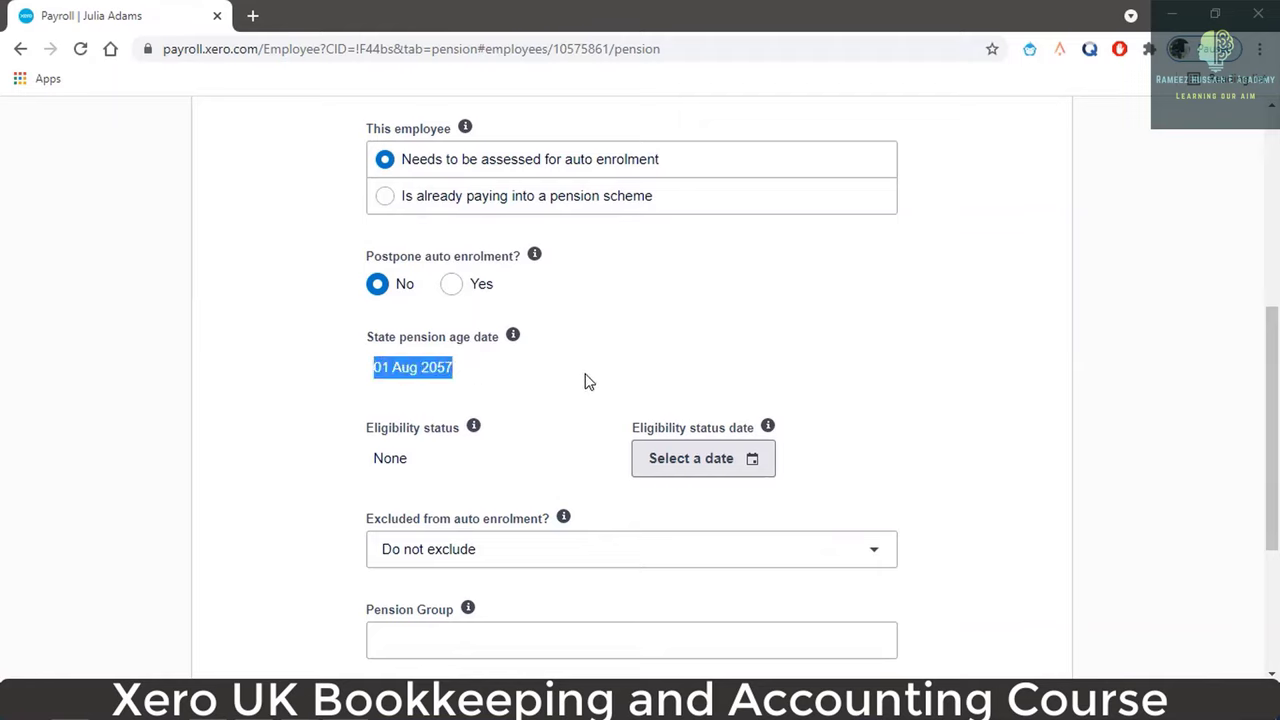
pyautogui.scroll(-1, 563, 386)
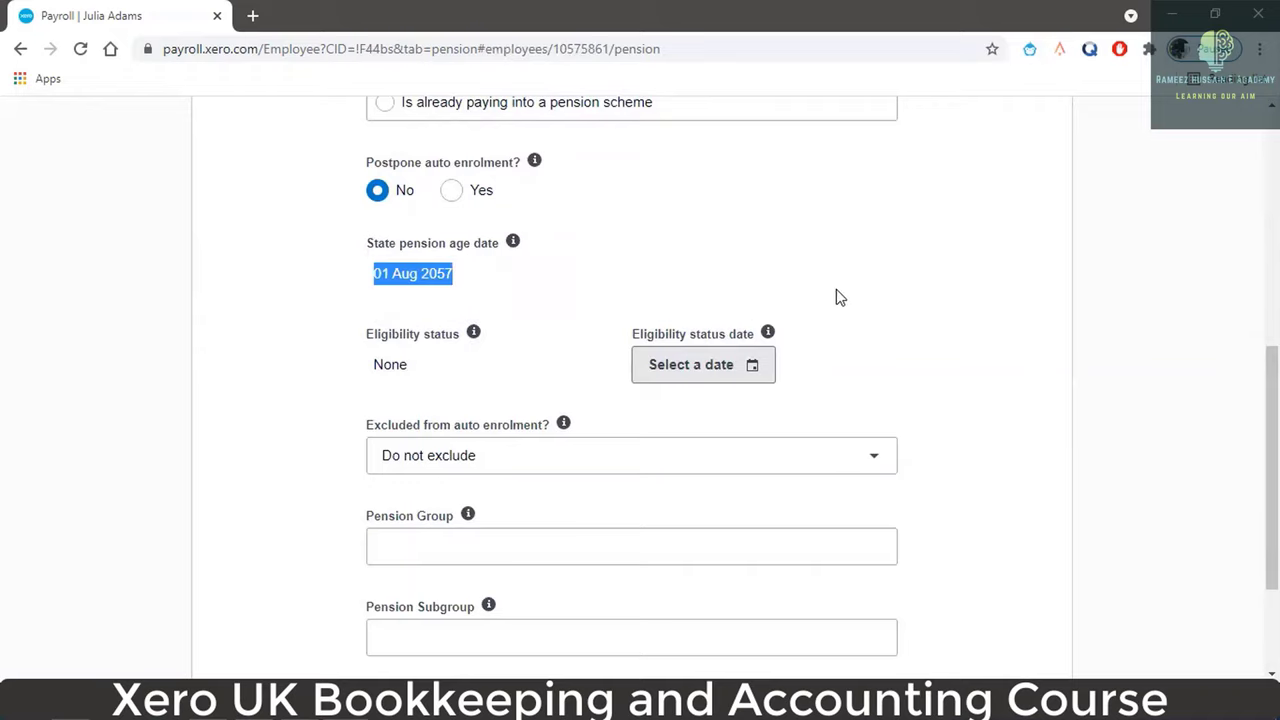
pyautogui.scroll(1, 828, 297)
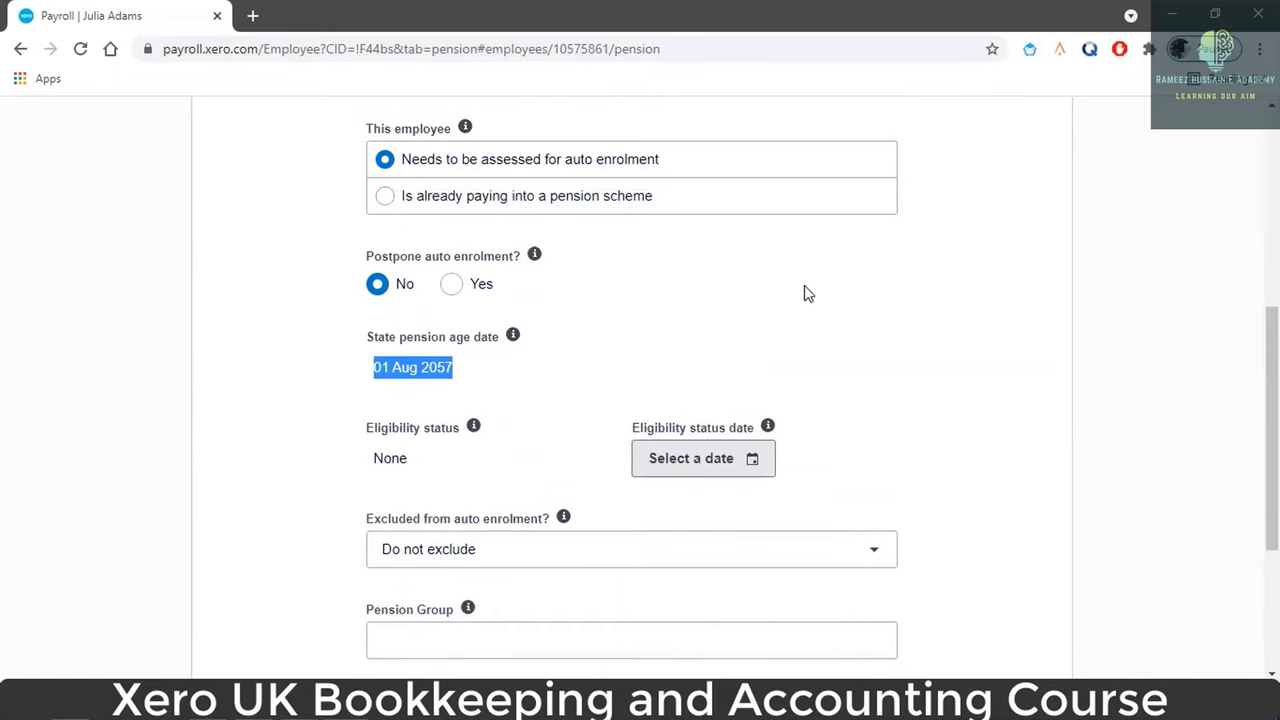
pyautogui.scroll(-2, 805, 292)
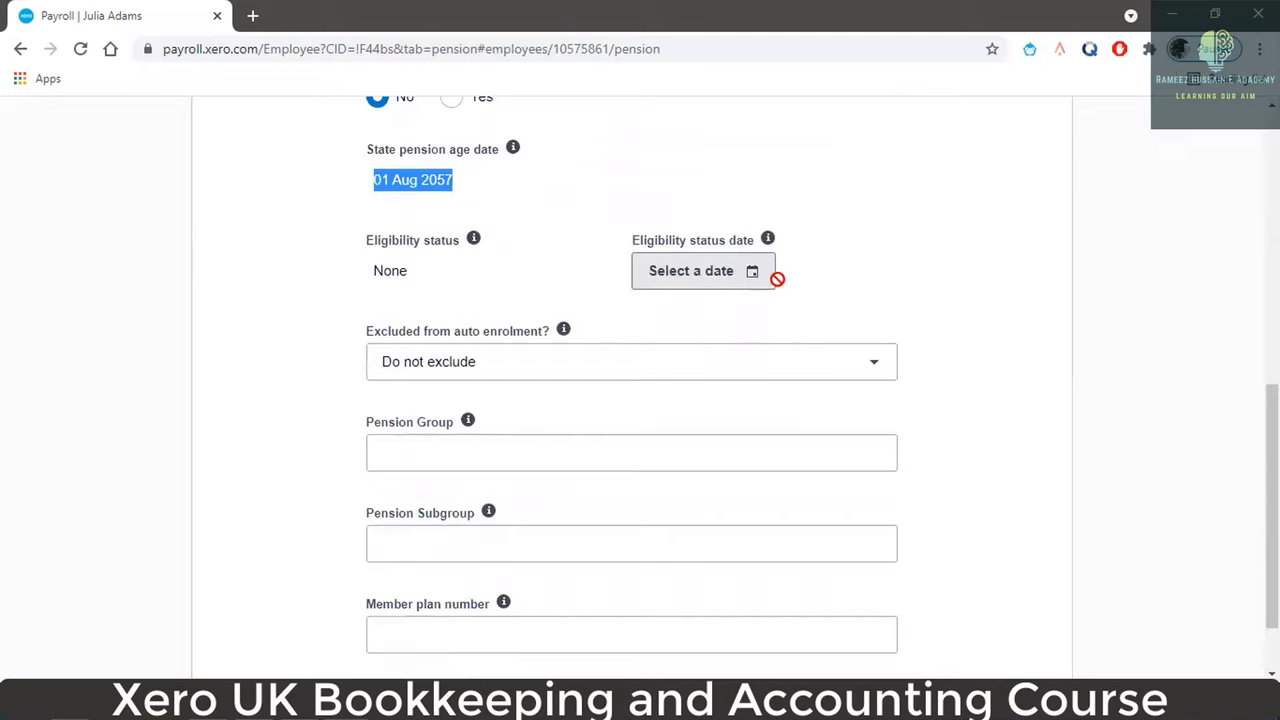
pyautogui.scroll(-1, 860, 288)
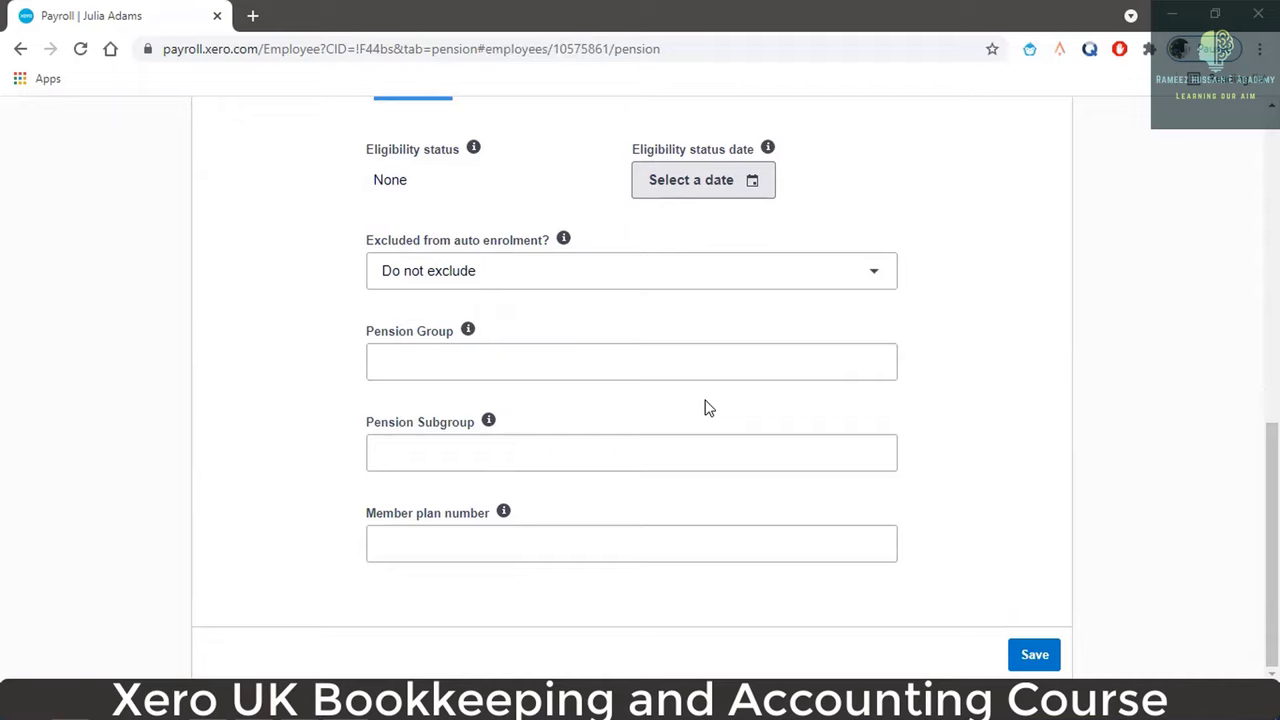
# Step: Save the pension settings, accepting 'Looks good' in the 'Are you ready to save?' dialog
pyautogui.click(1033, 655)
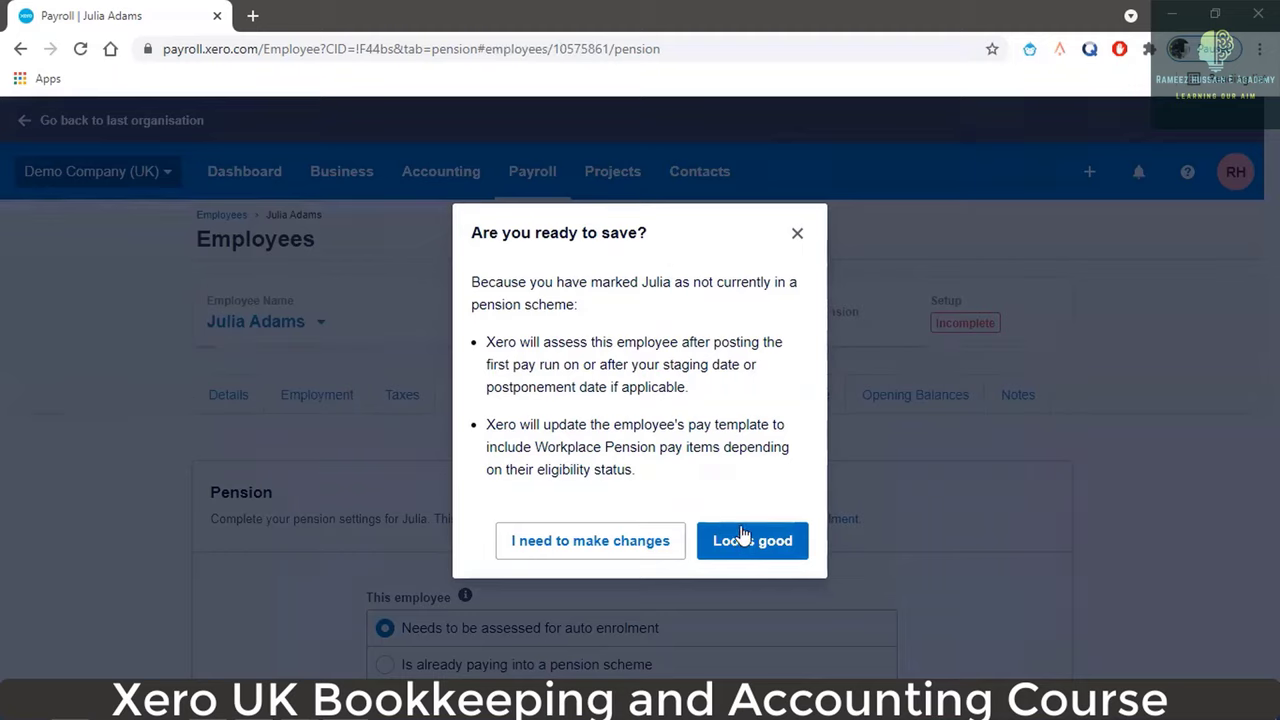
pyautogui.click(745, 560)
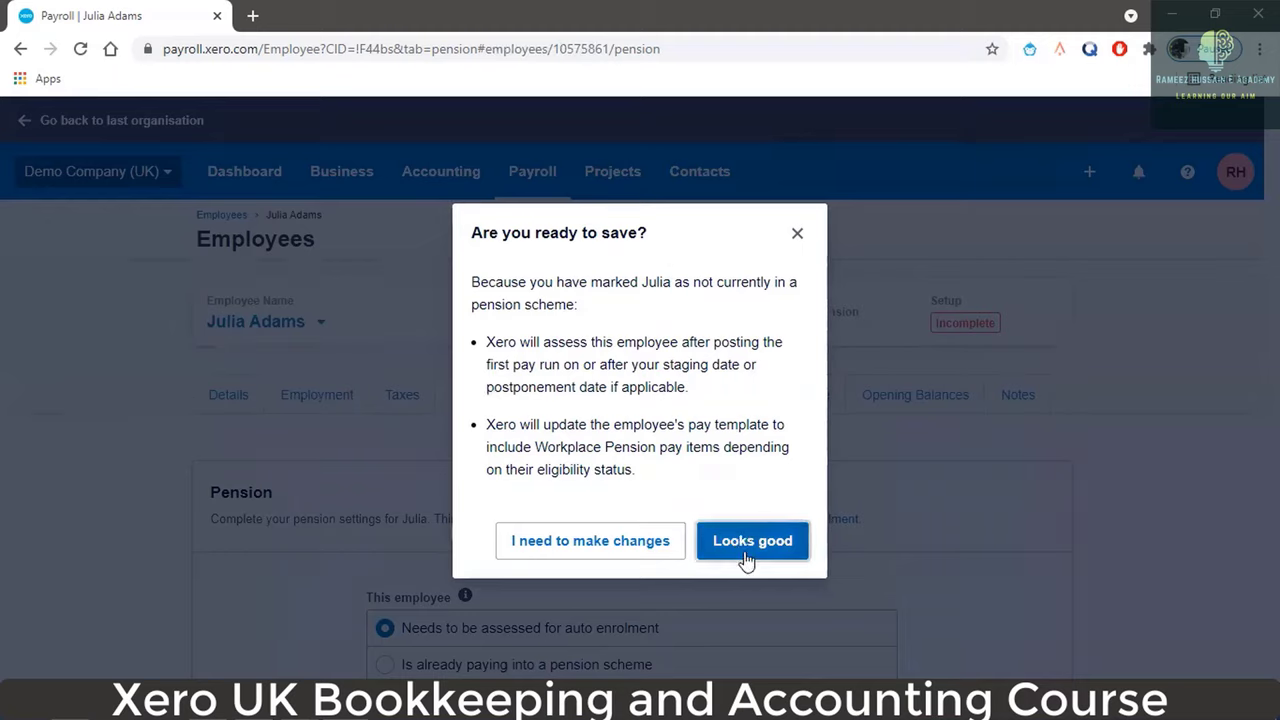
pyautogui.click(745, 560)
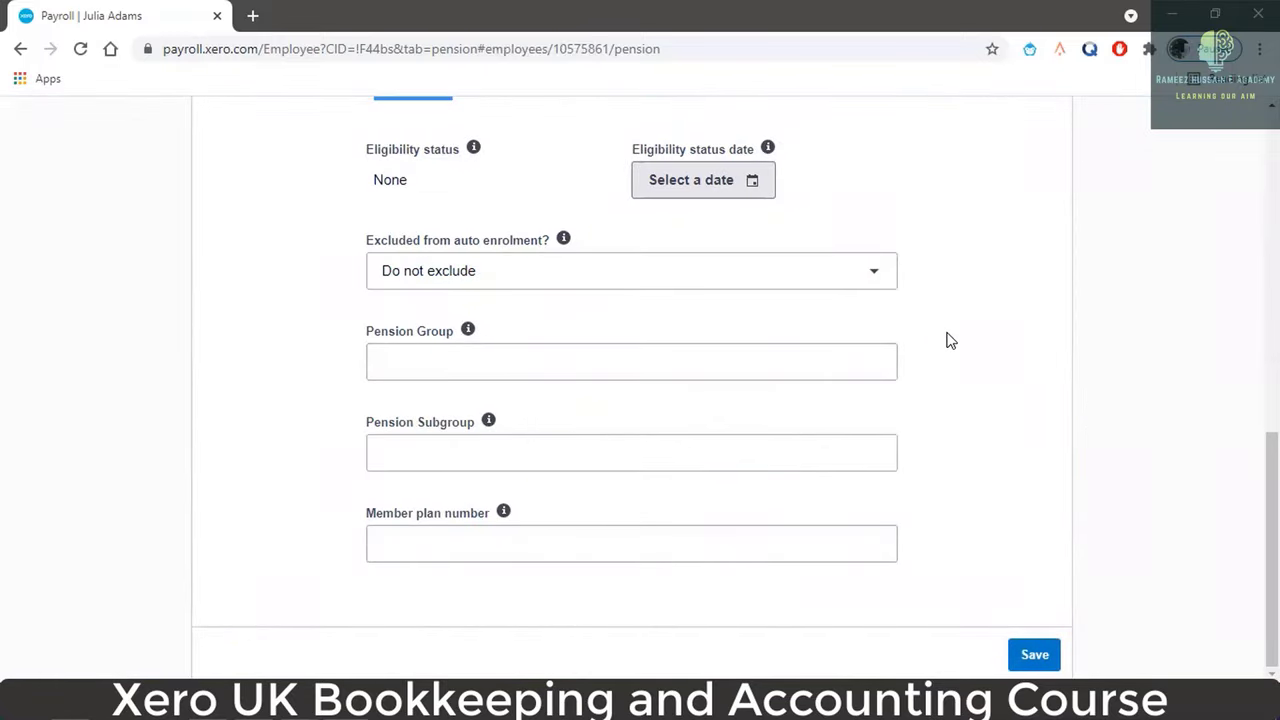
pyautogui.scroll(4, 952, 352)
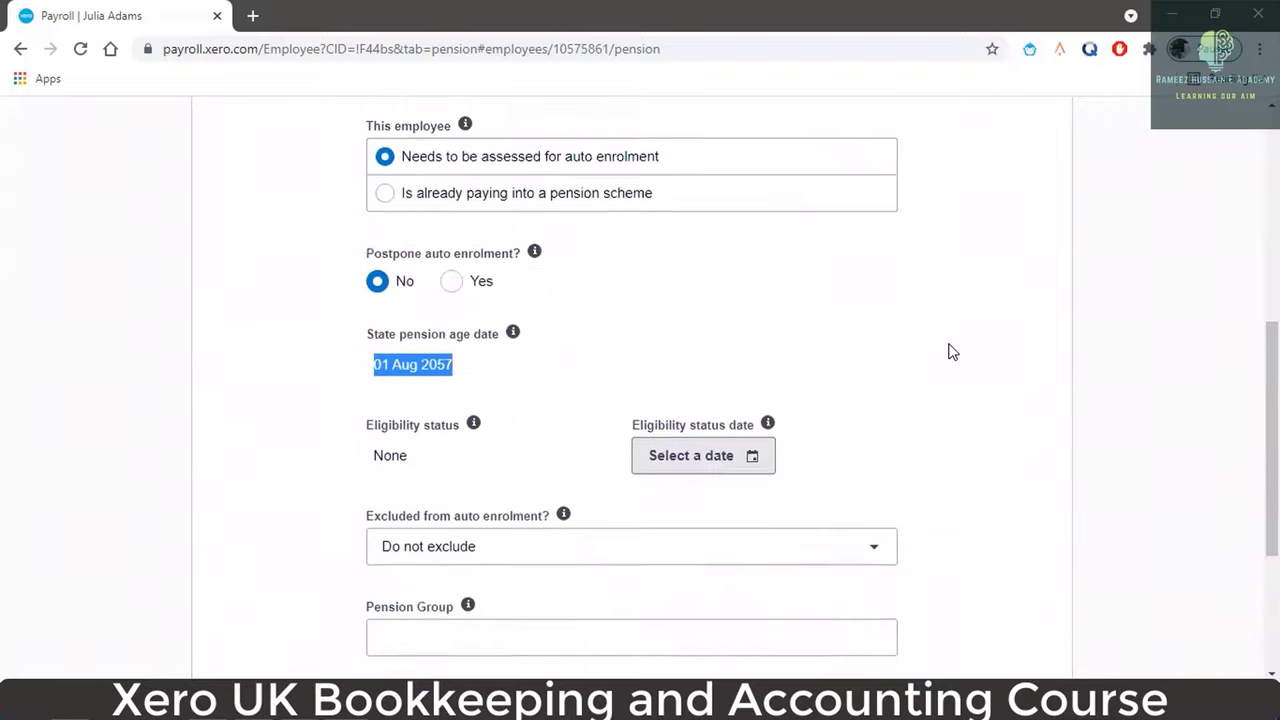
pyautogui.scroll(-4, 952, 352)
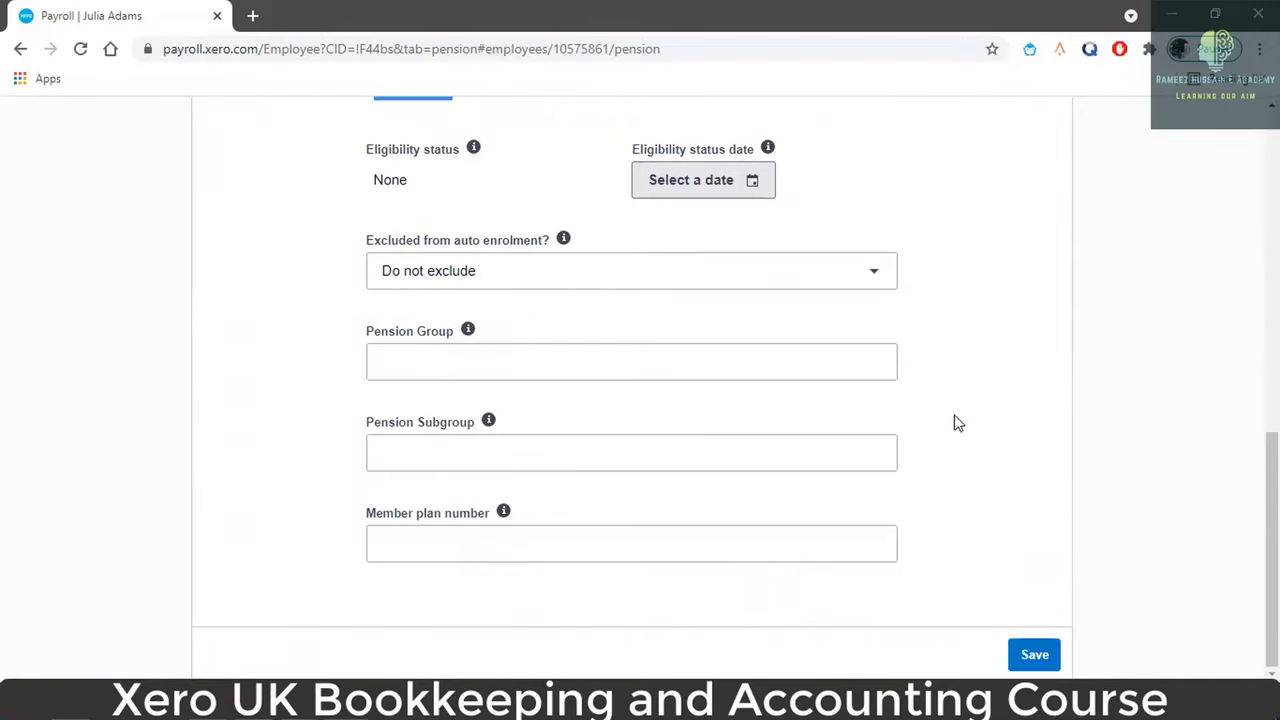
pyautogui.click(1032, 648)
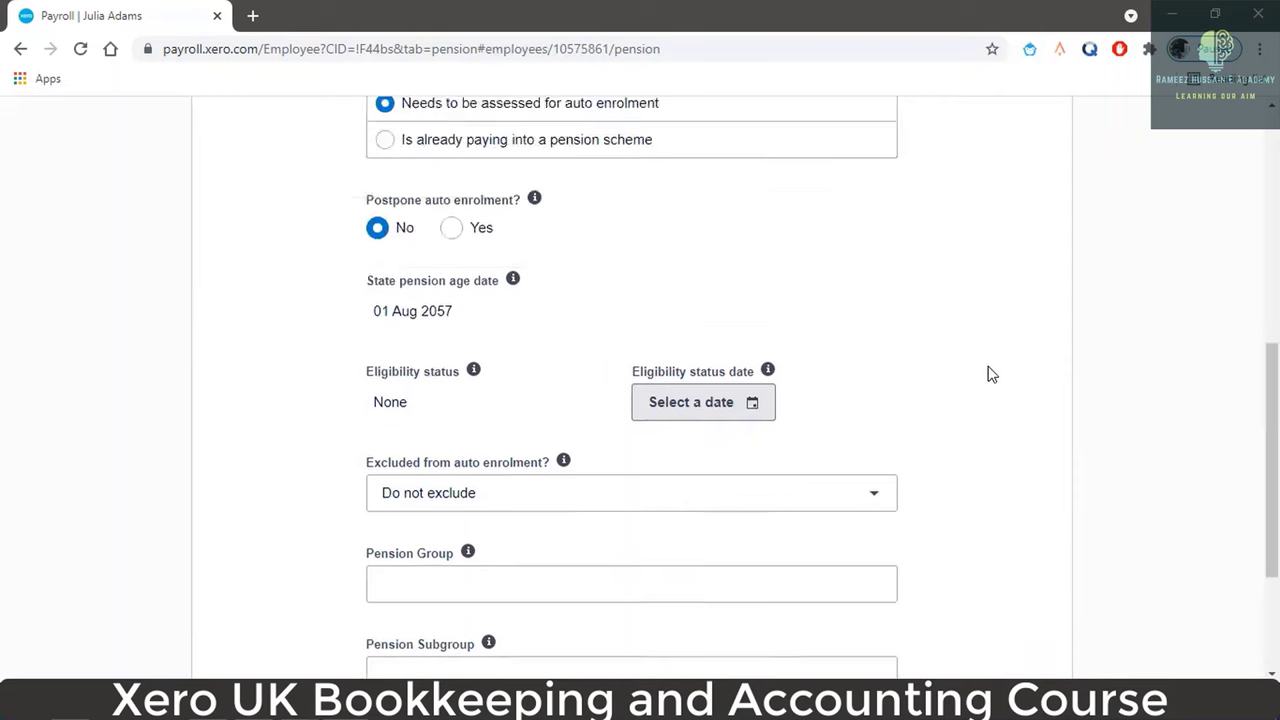
pyautogui.scroll(3, 990, 374)
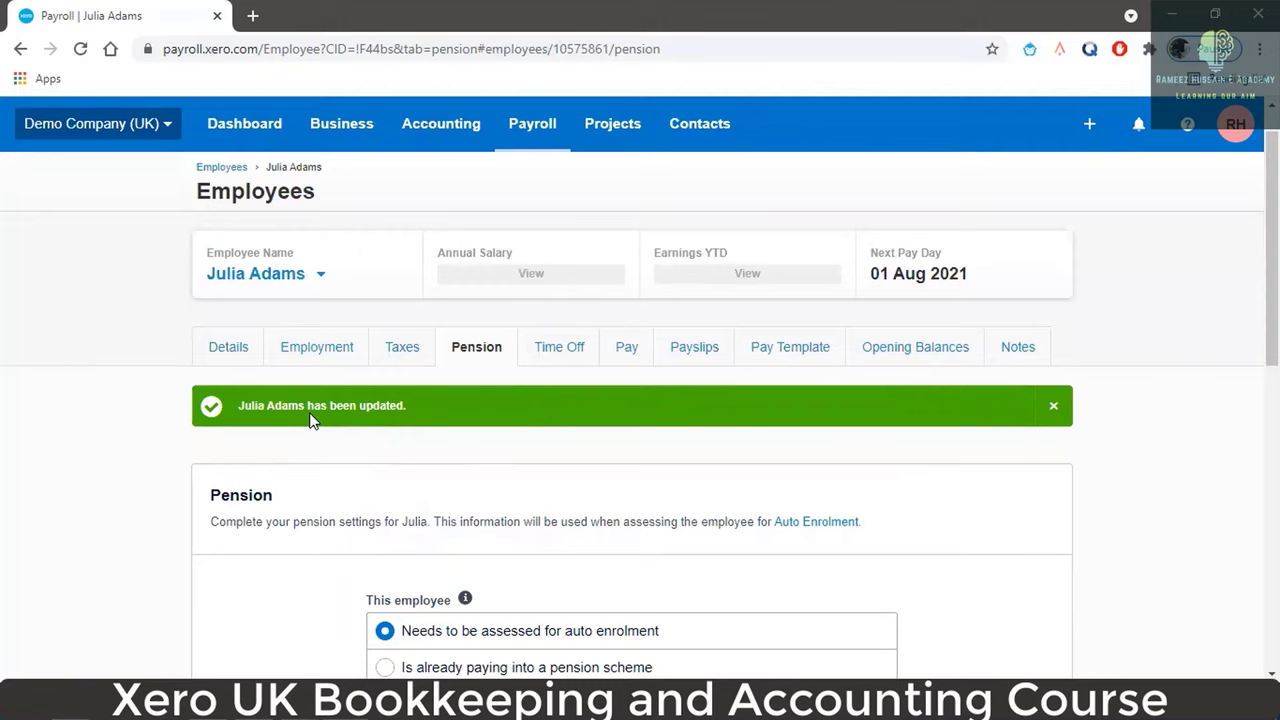
# Step: Open the employee's Time Off page and duplicate it into a second browser tab
pyautogui.click(577, 356)
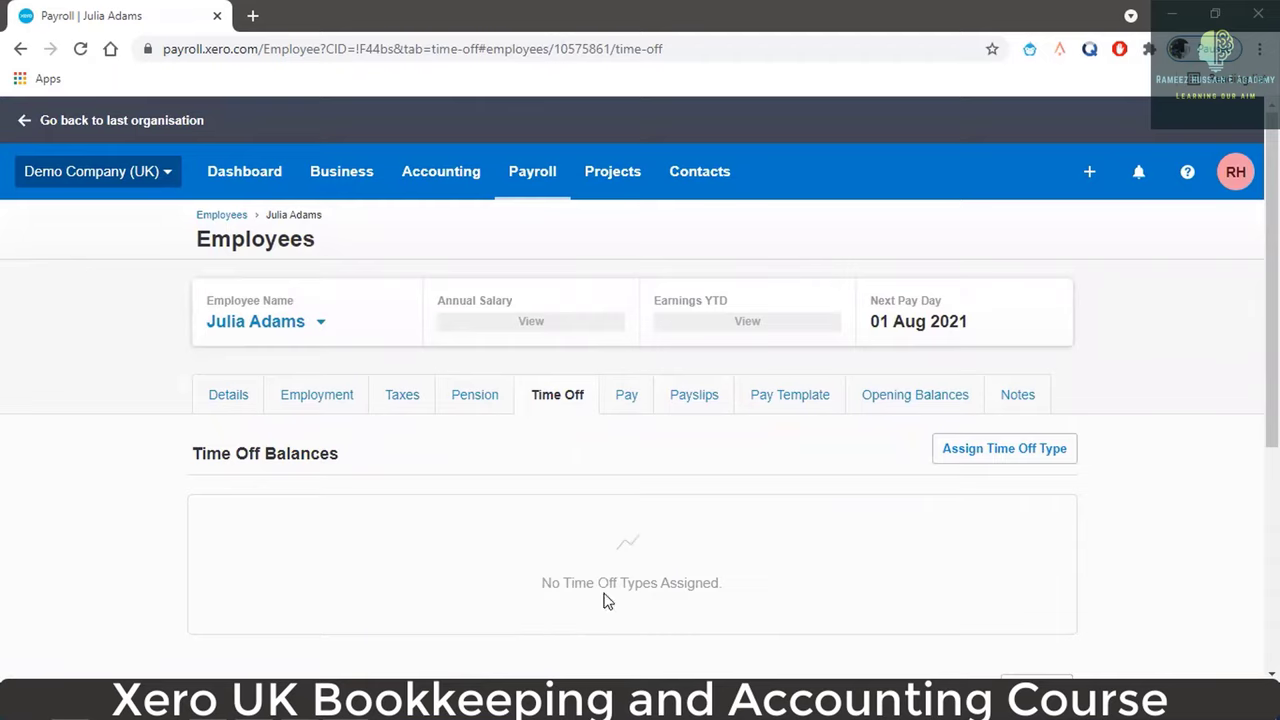
pyautogui.click(586, 324)
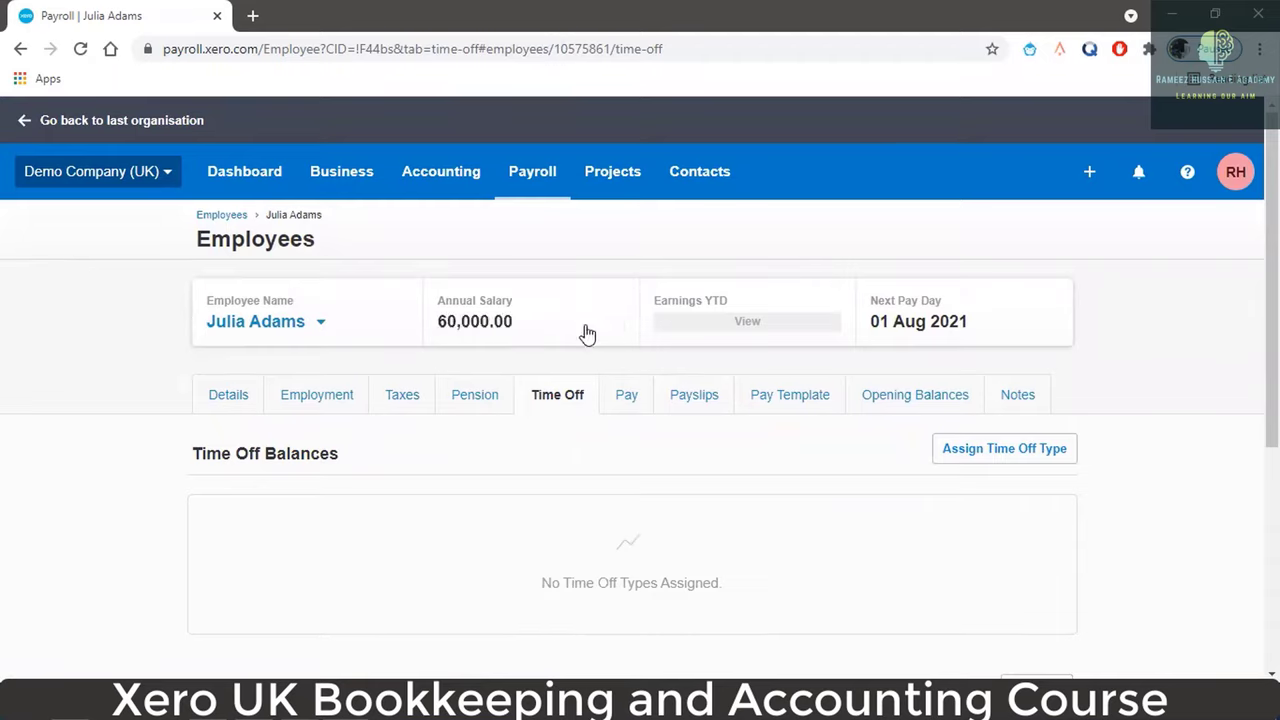
pyautogui.rightClick(178, 25)
pyautogui.click(270, 156)
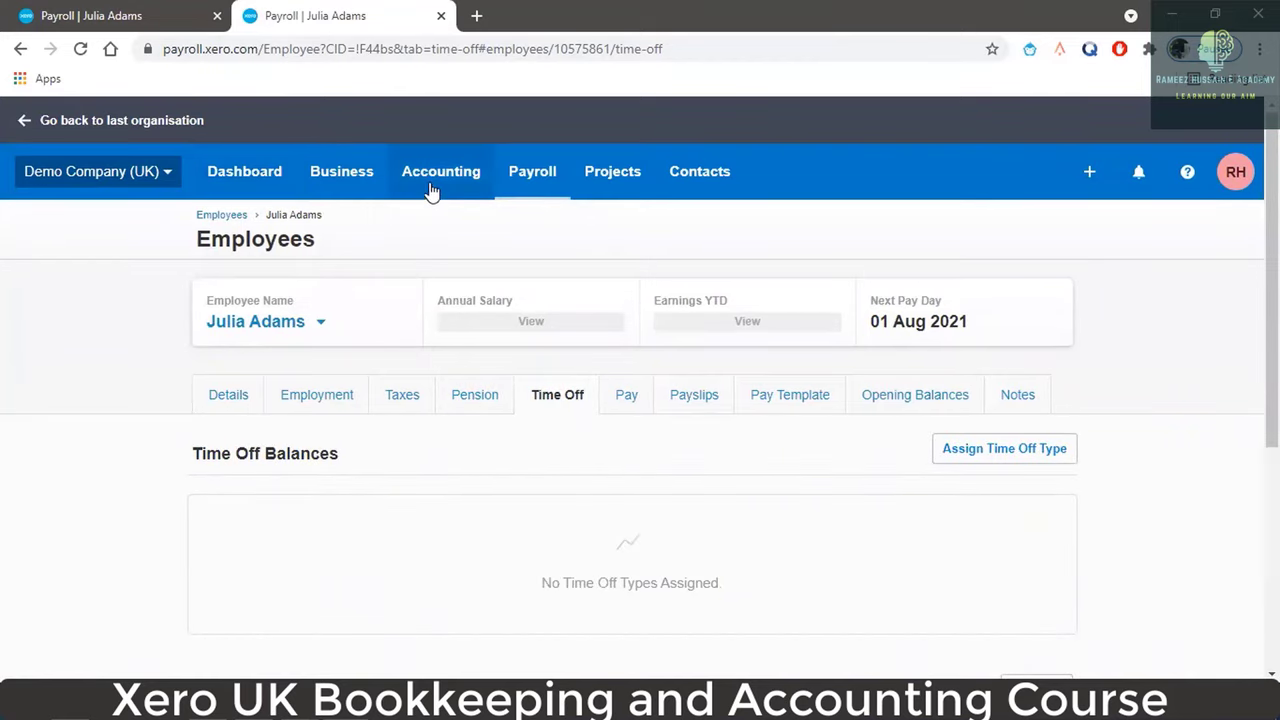
# Step: Via Payroll > Employees, open the weekly-paid colleague's Time Off page showing 32 Holiday hours
pyautogui.click(517, 188)
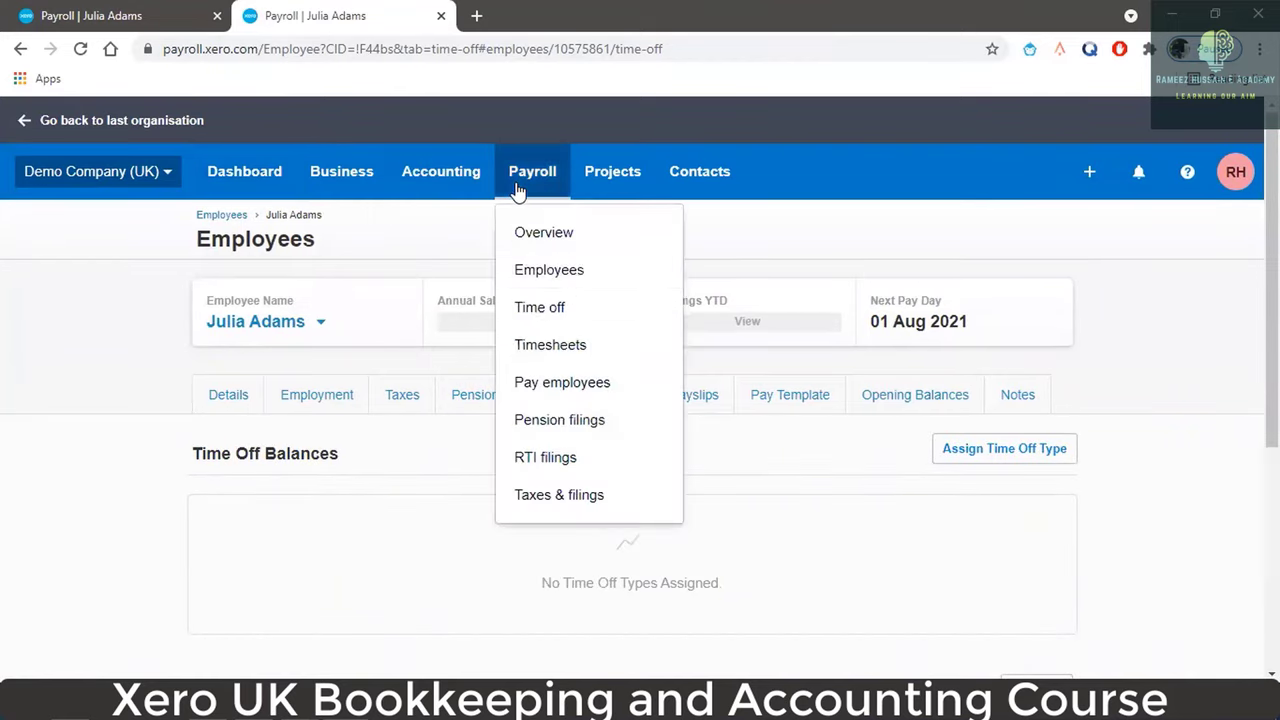
pyautogui.click(566, 285)
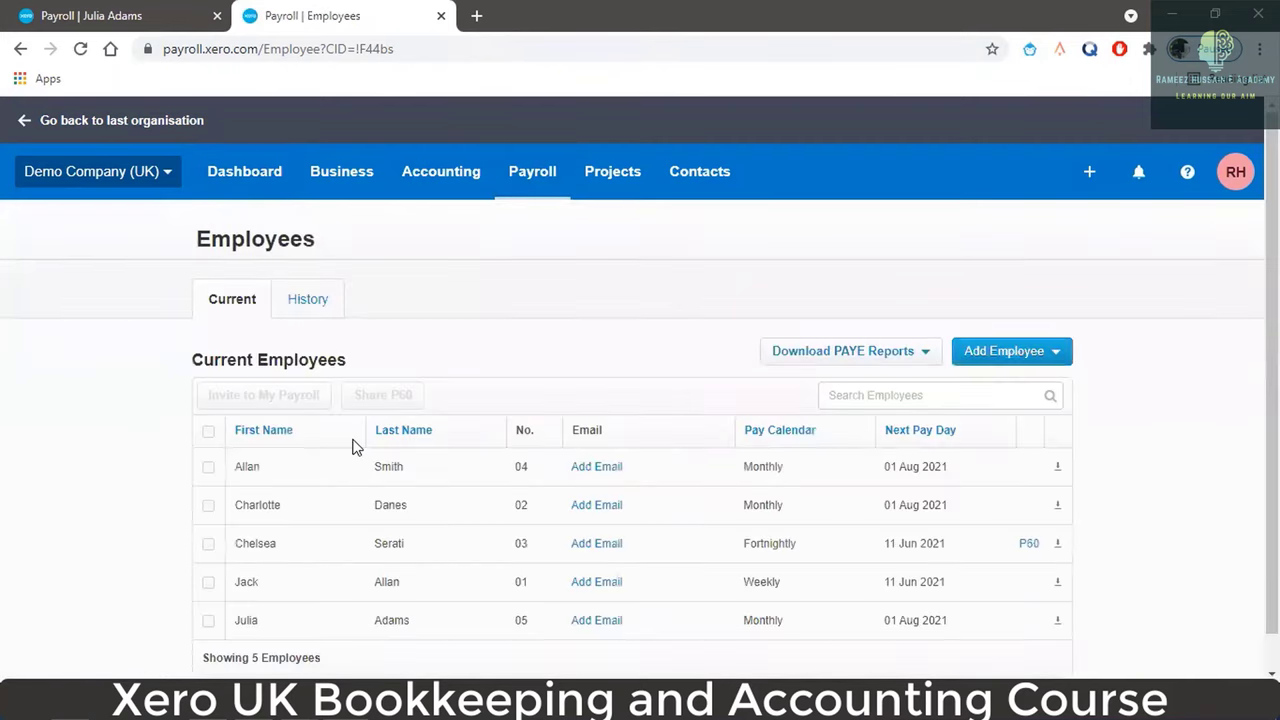
pyautogui.scroll(-1, 360, 472)
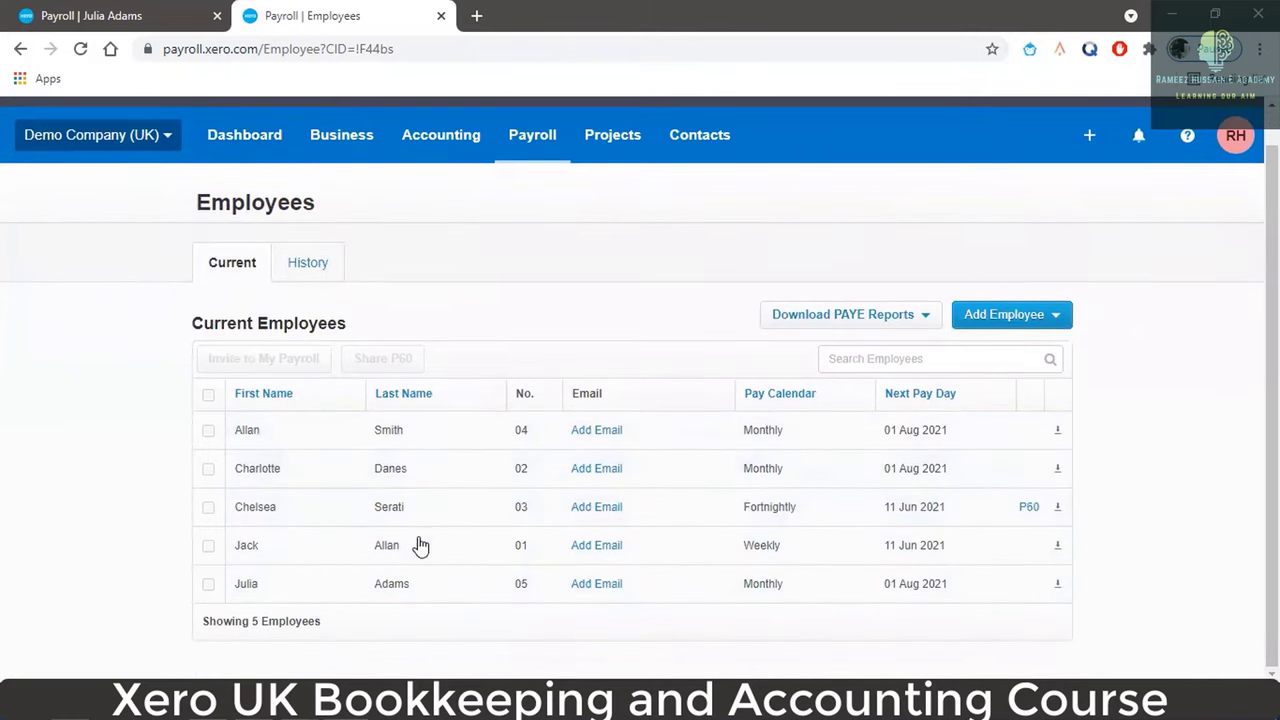
pyautogui.click(245, 548)
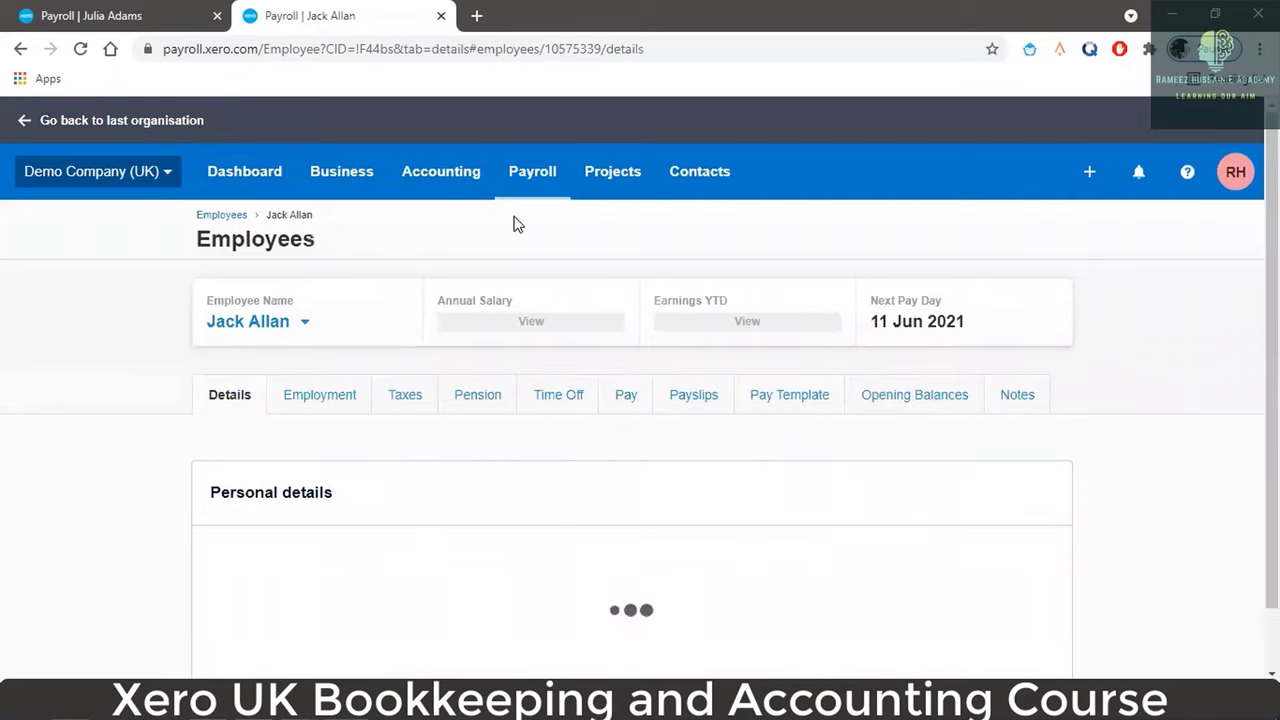
pyautogui.click(558, 404)
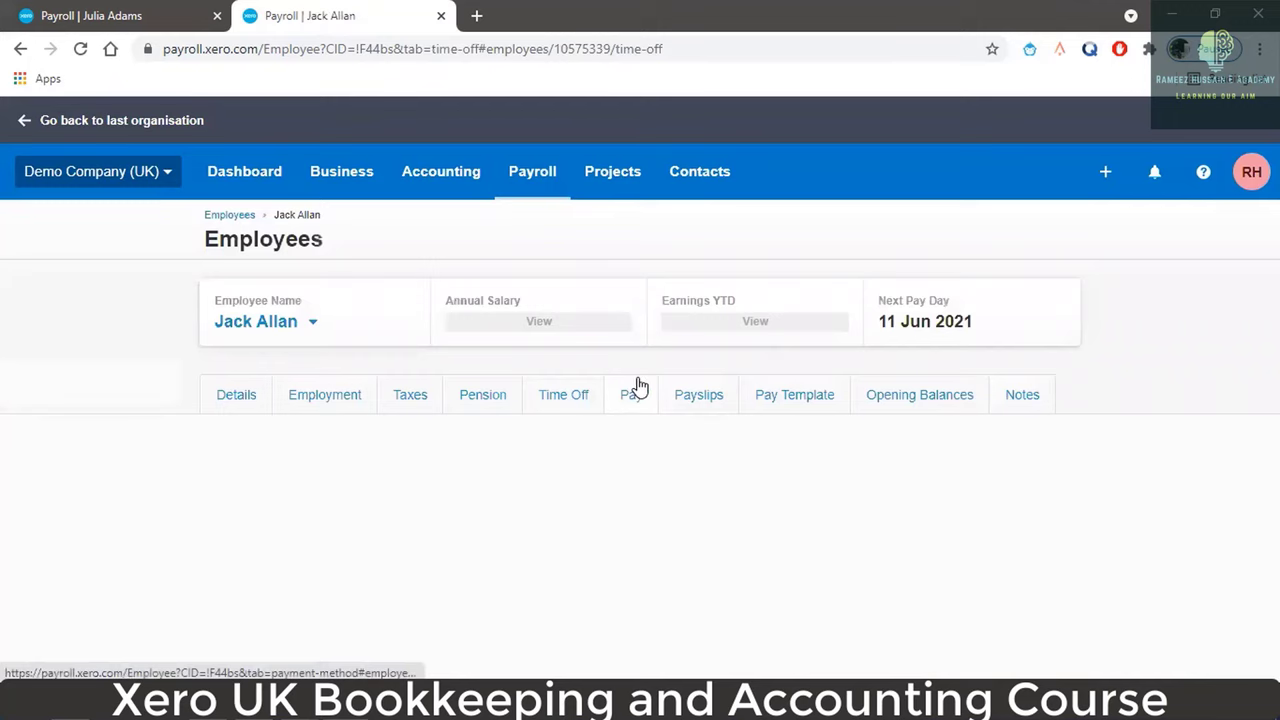
pyautogui.scroll(-3, 611, 476)
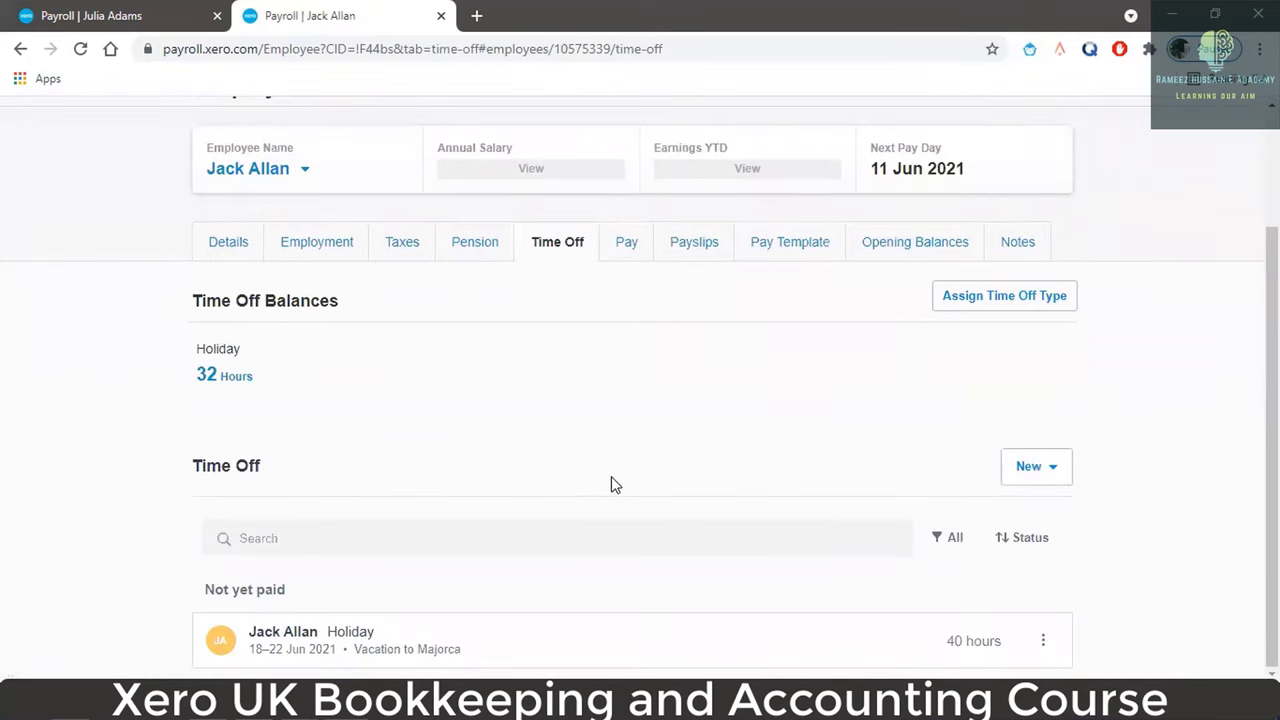
pyautogui.scroll(2, 611, 476)
pyautogui.scroll(-2, 611, 476)
# Step: View the colleague's Vacation to Majorca request (18–22 Jun 2021, 40 hours), then switch back to the first tab
pyautogui.click(305, 634)
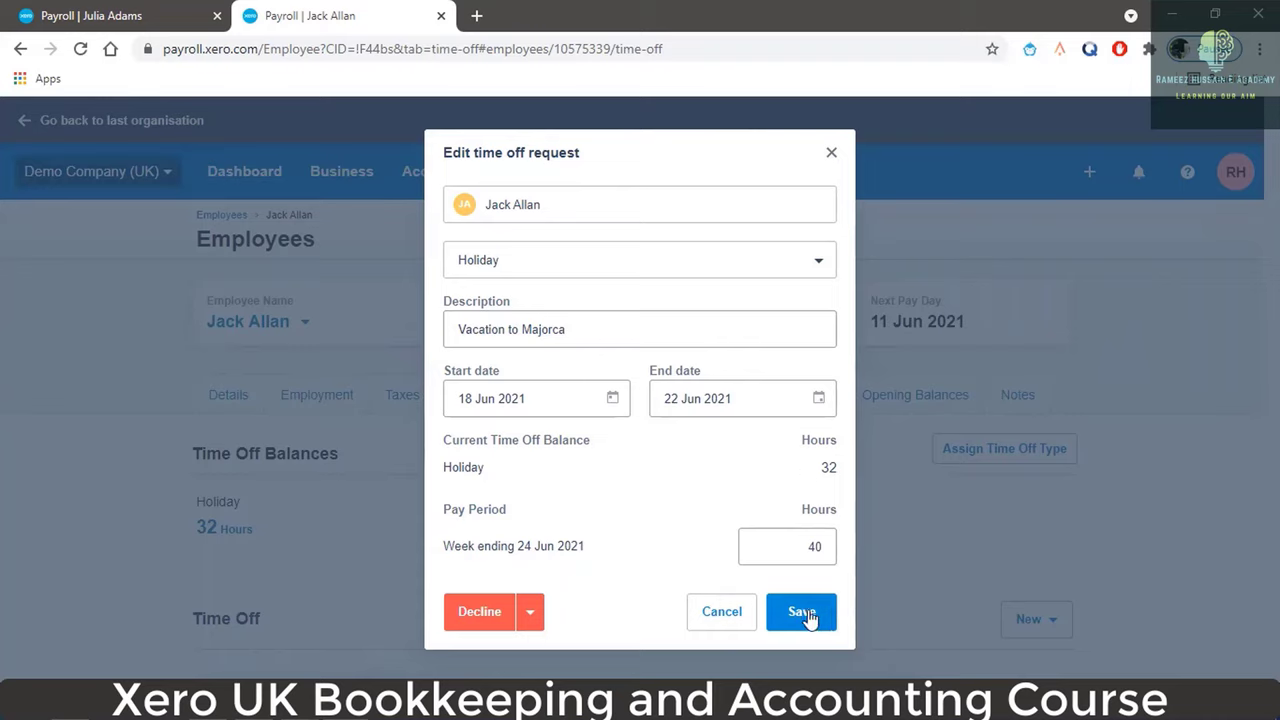
pyautogui.click(114, 12)
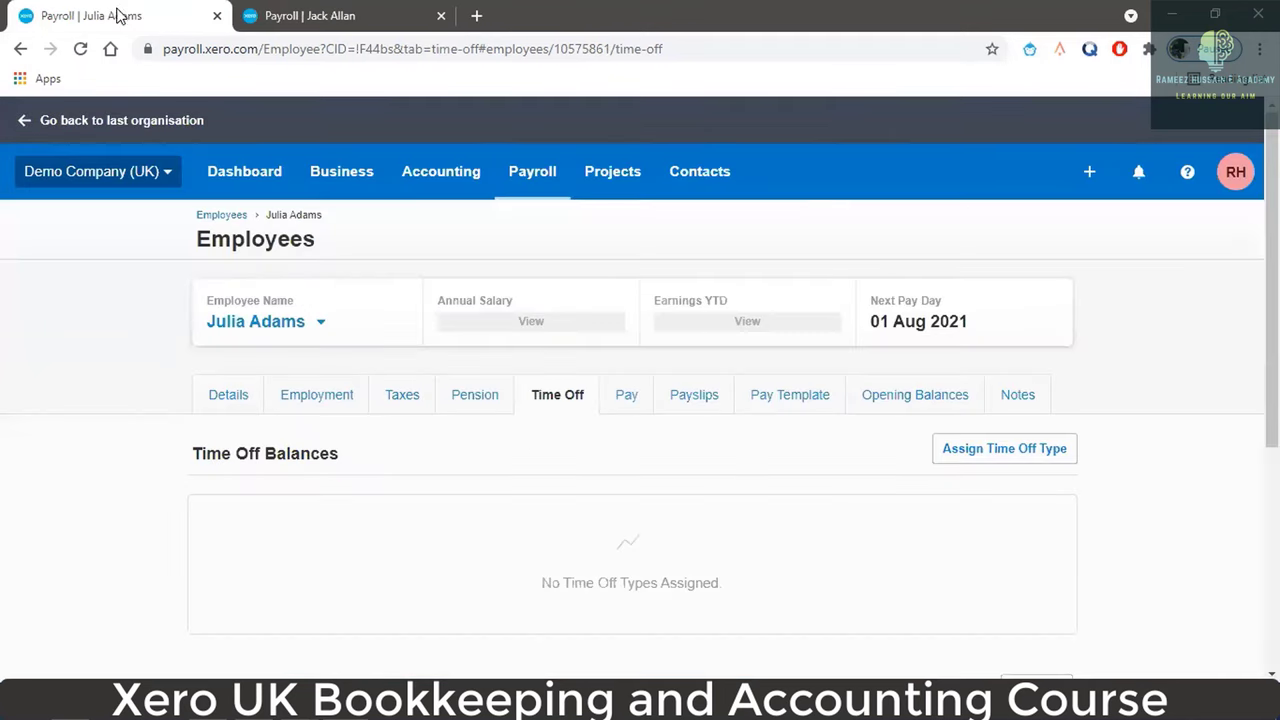
# Step: Assign Holiday time off accruing 200 hours annually from the Beginning of Calendar Year, and save
pyautogui.click(997, 455)
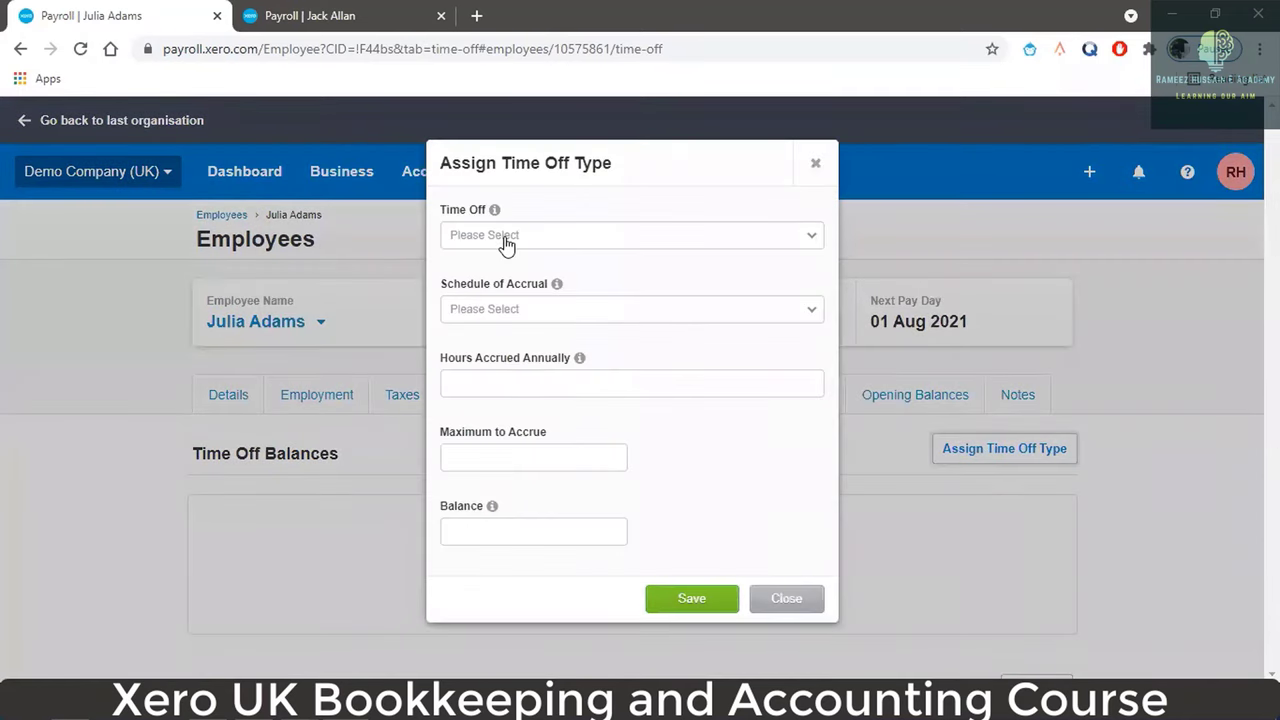
pyautogui.click(586, 240)
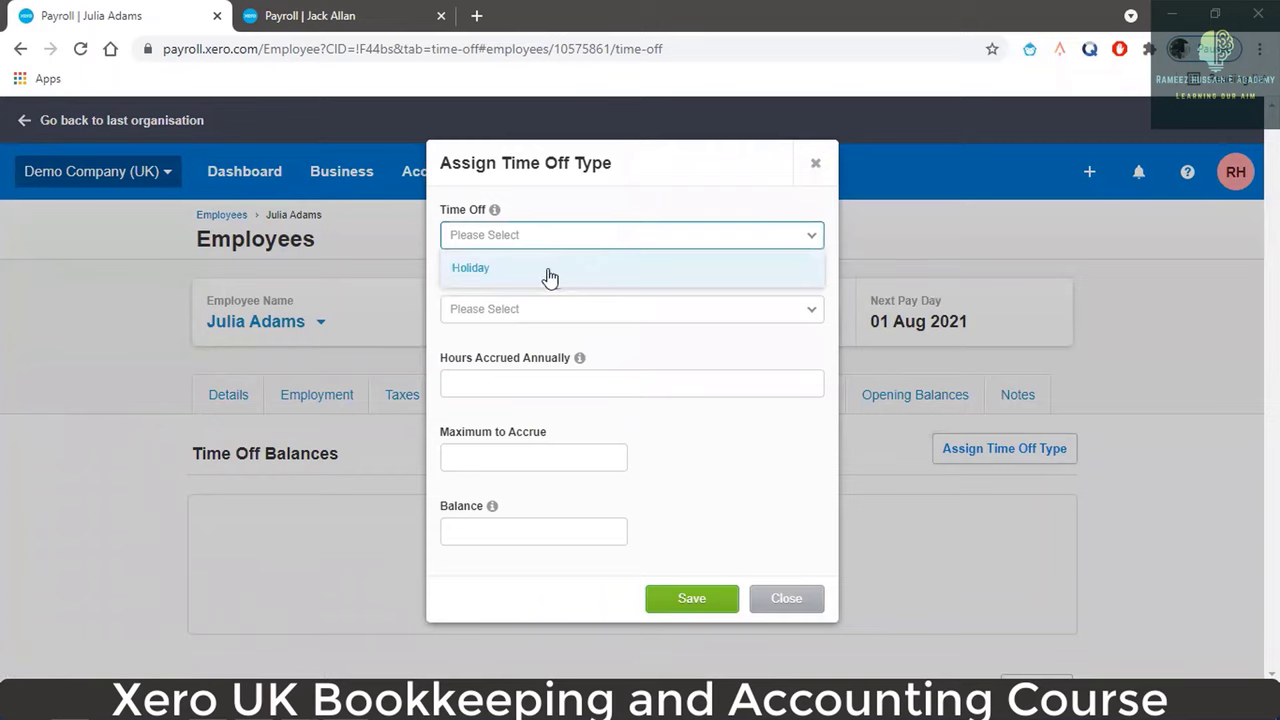
pyautogui.click(552, 270)
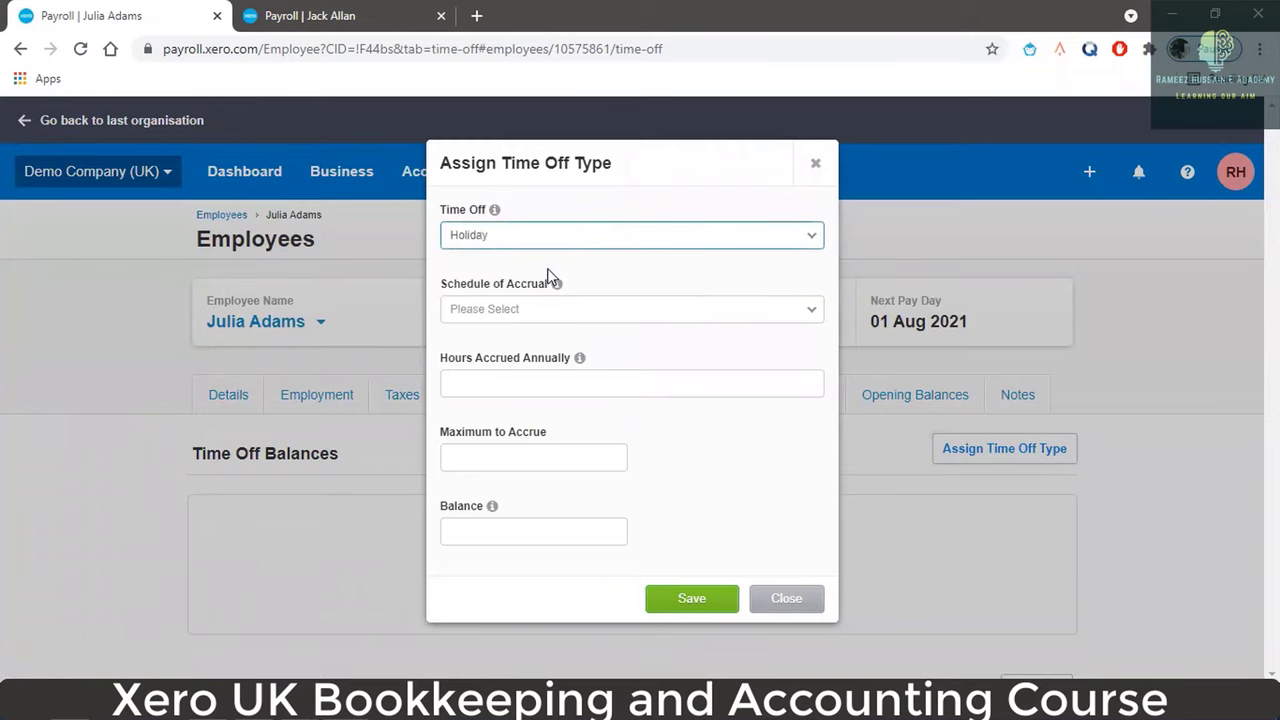
pyautogui.click(660, 323)
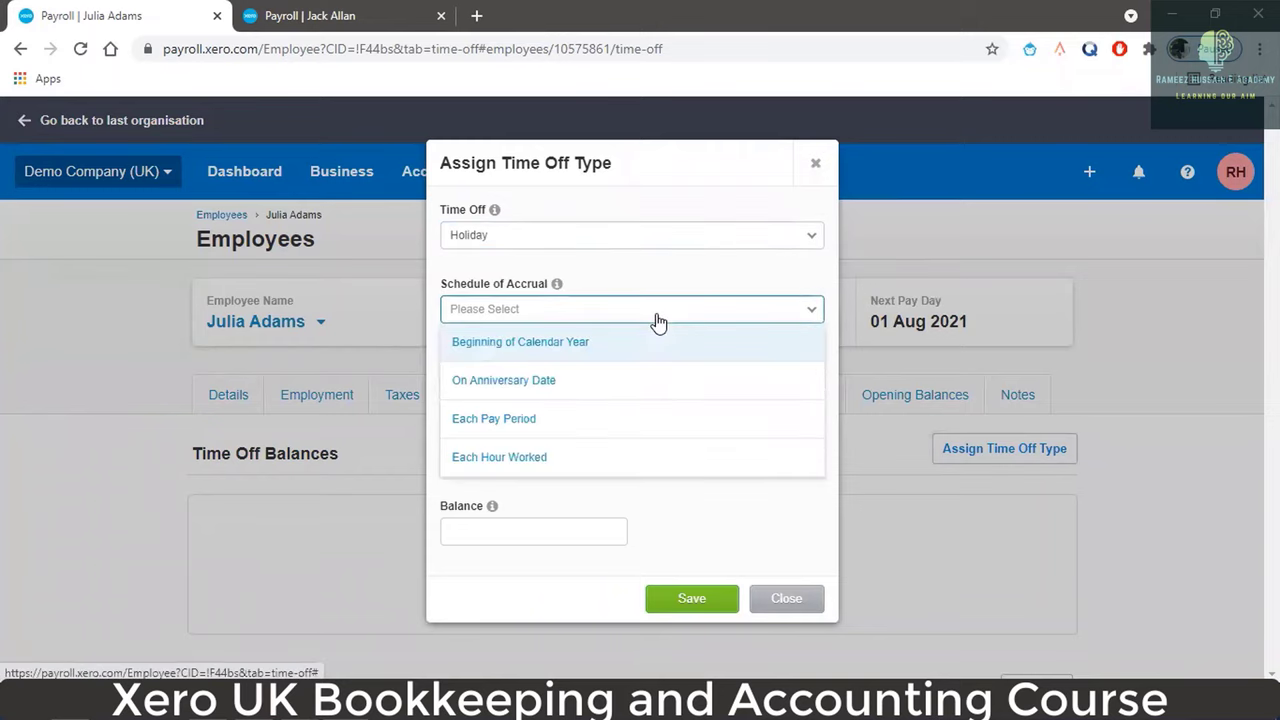
pyautogui.click(609, 348)
pyautogui.click(609, 384)
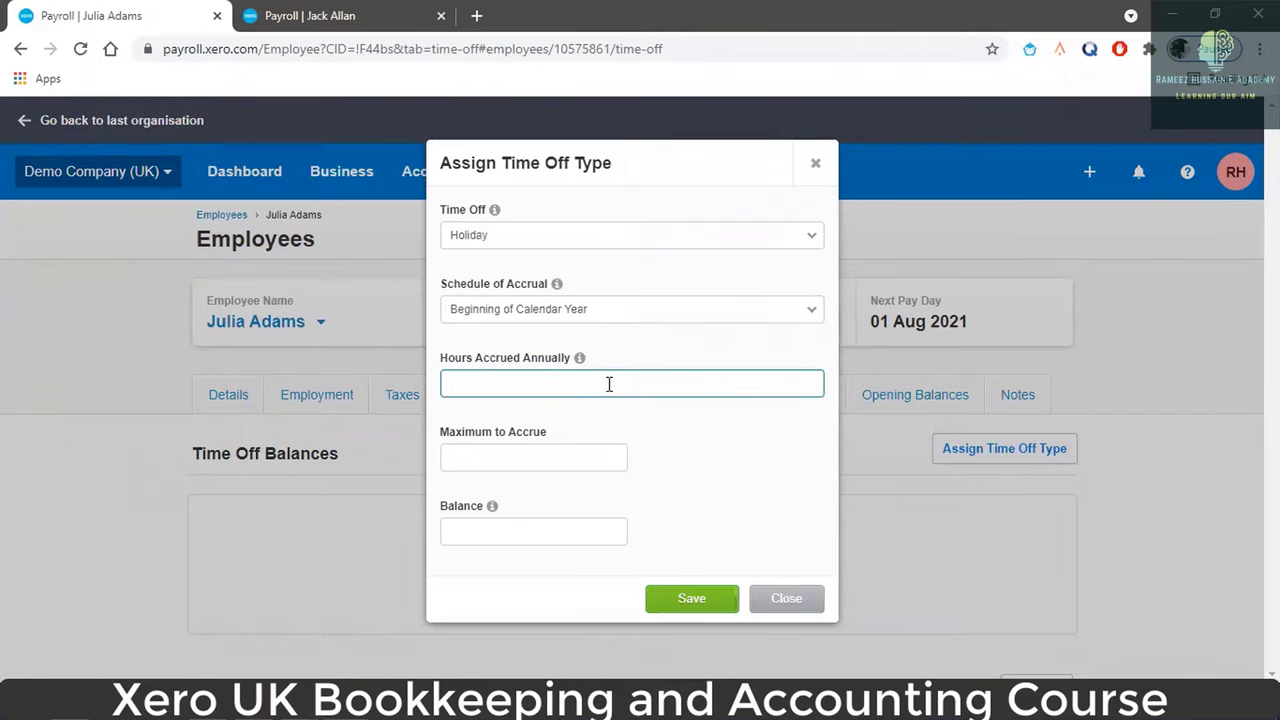
pyautogui.write('200')
pyautogui.click(594, 457)
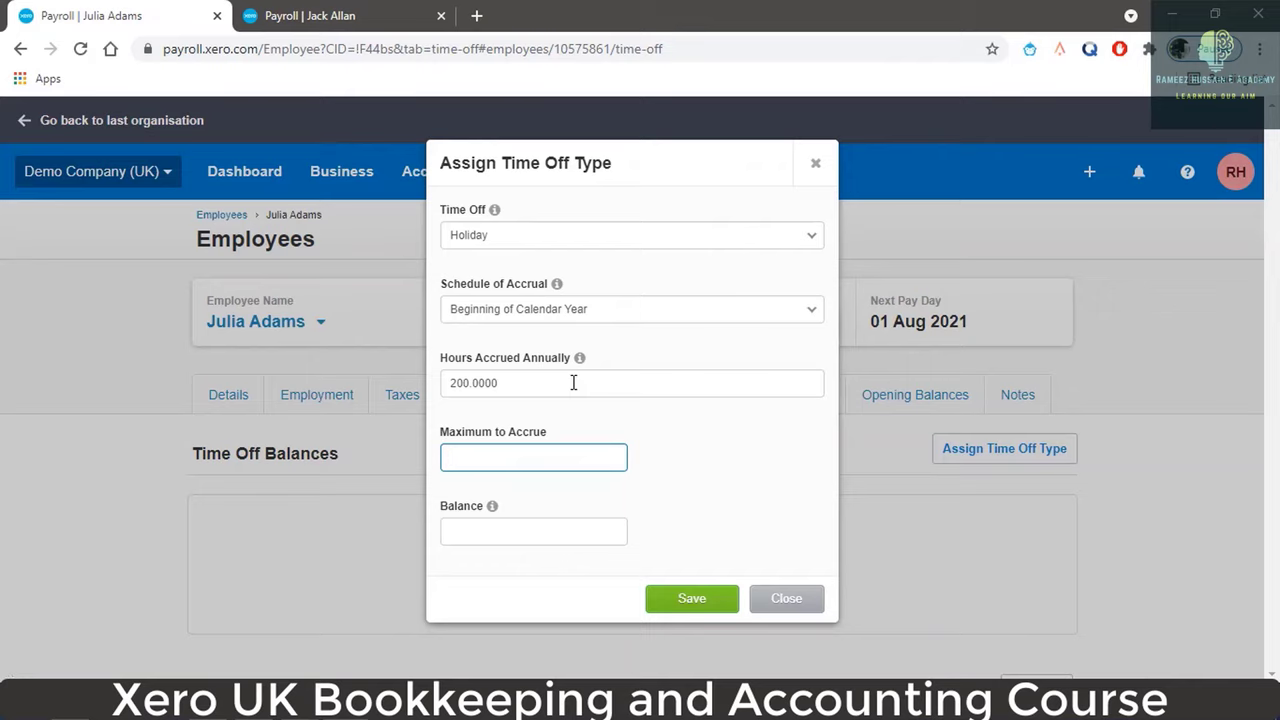
pyautogui.click(680, 592)
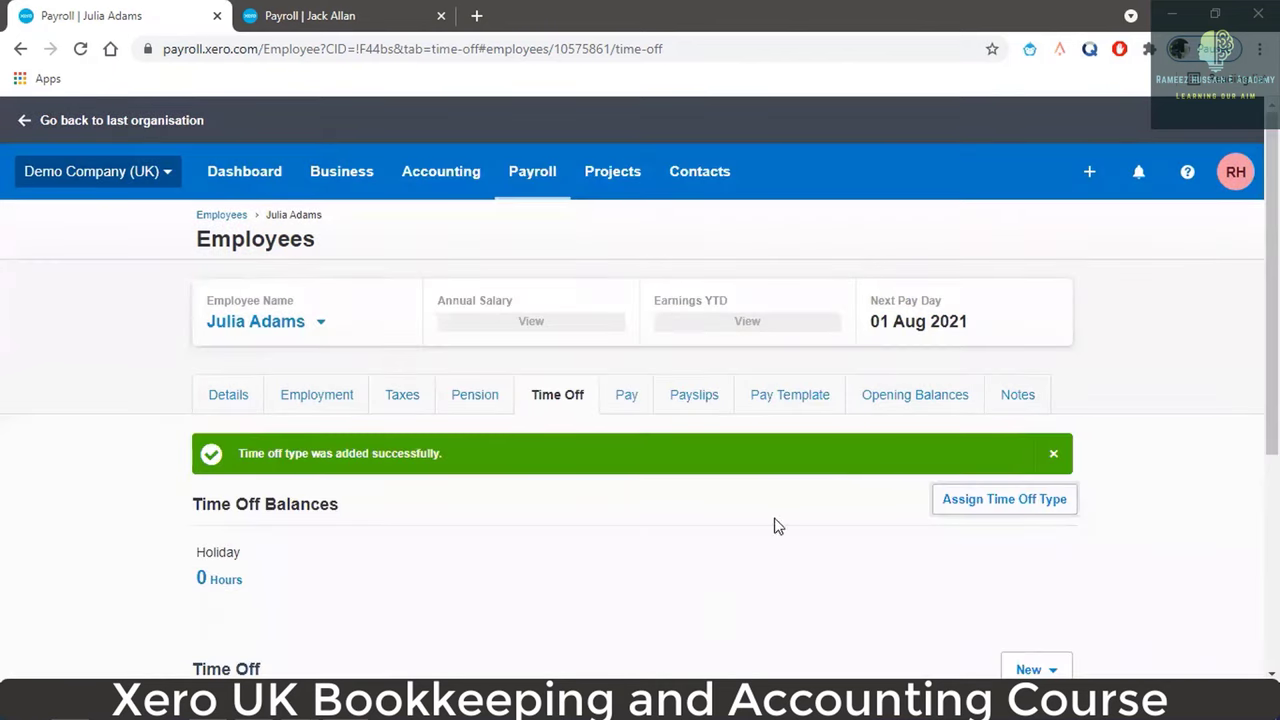
pyautogui.scroll(-2, 737, 494)
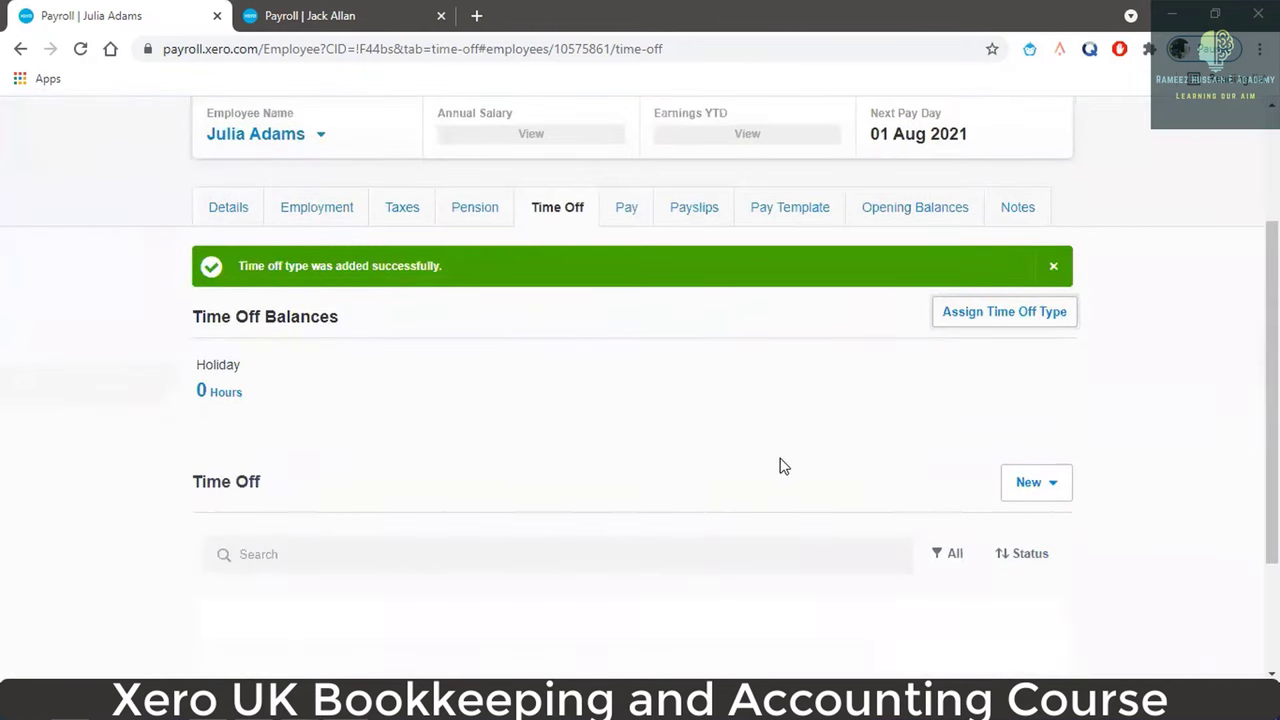
pyautogui.scroll(-1, 780, 465)
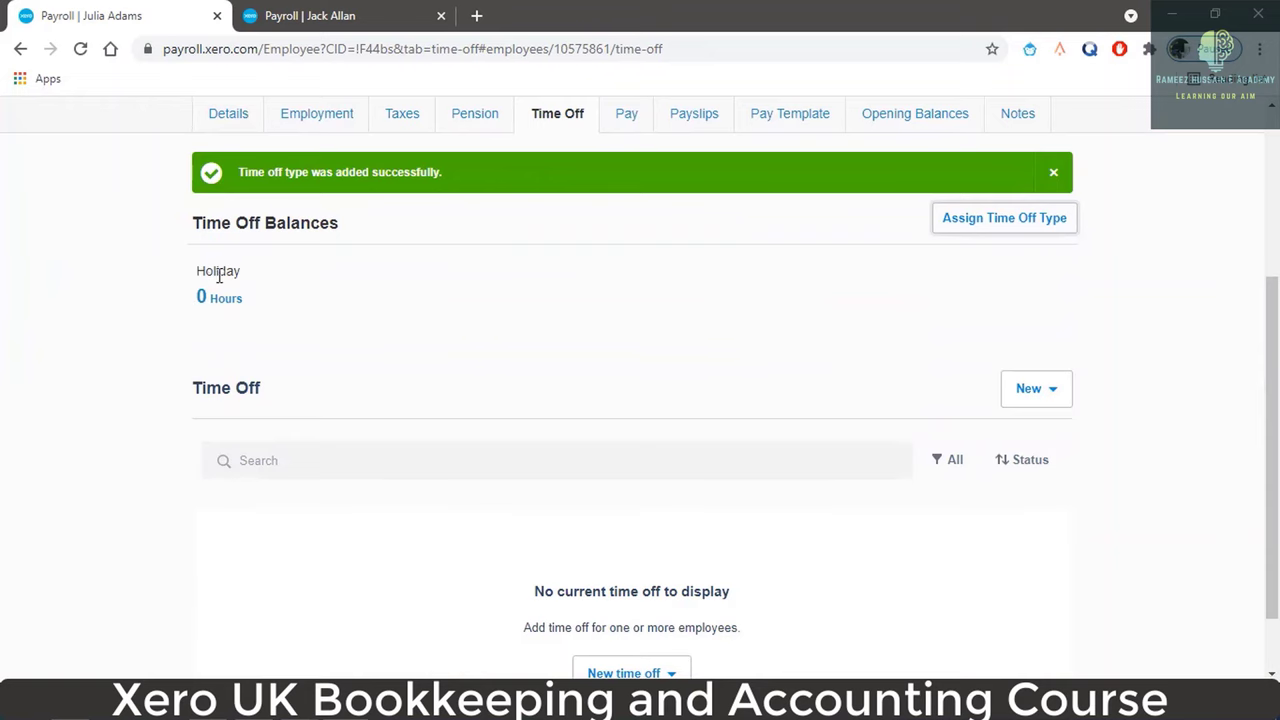
pyautogui.click(312, 18)
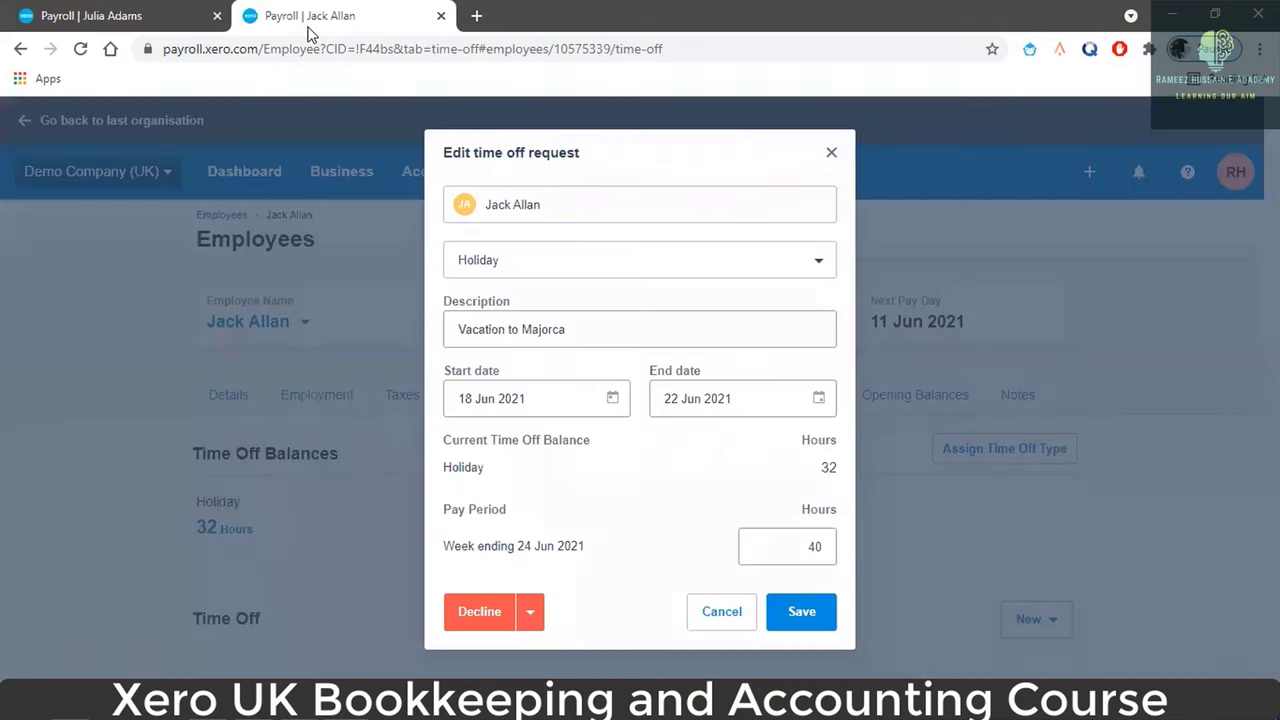
pyautogui.click(831, 158)
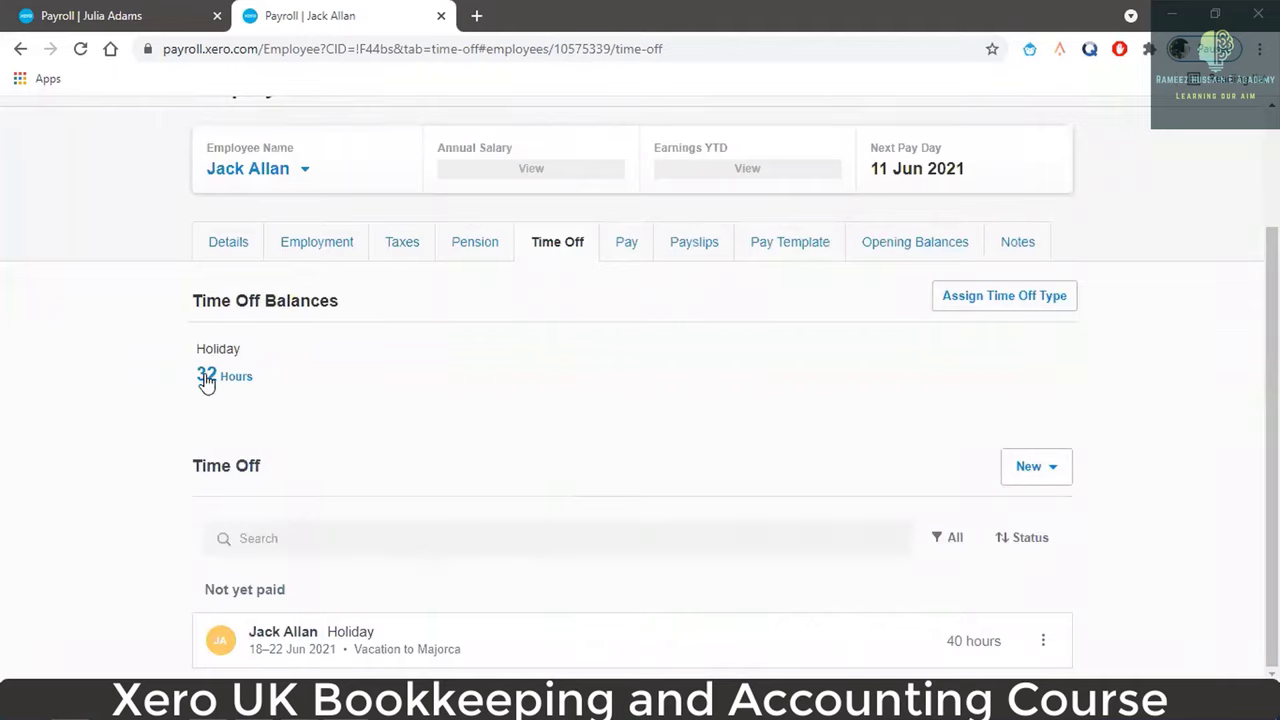
pyautogui.click(153, 29)
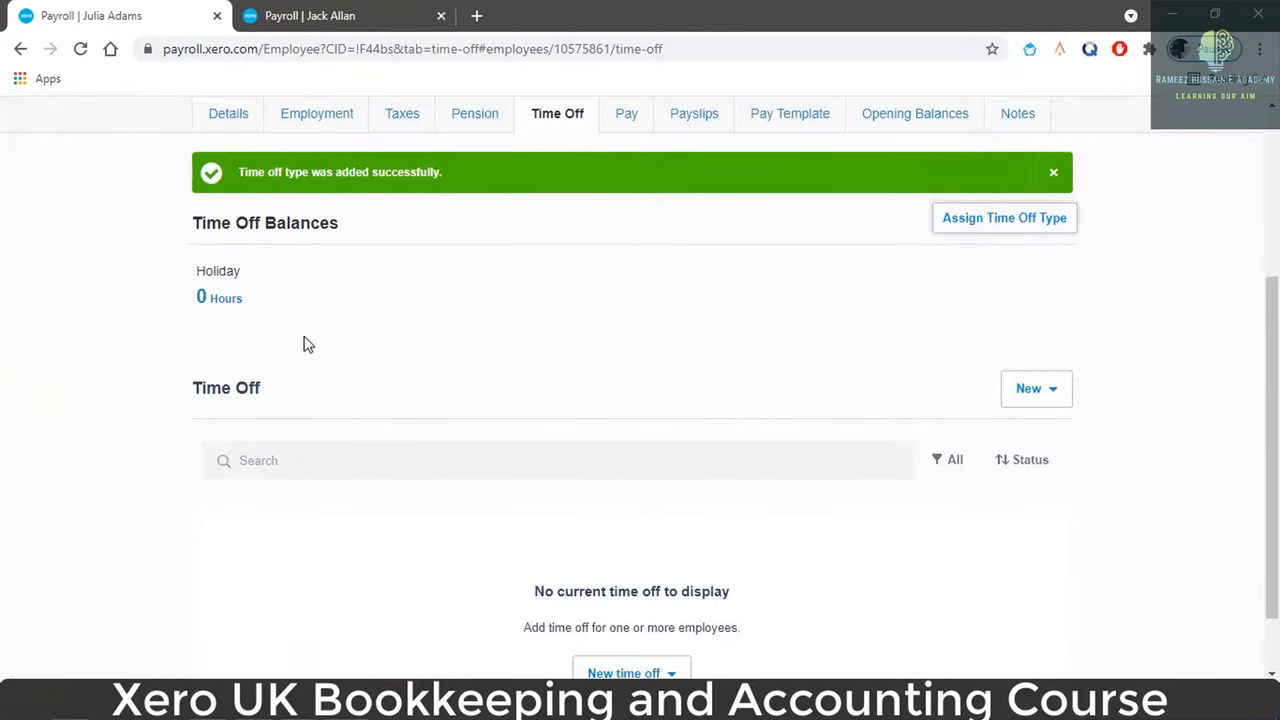
pyautogui.click(620, 119)
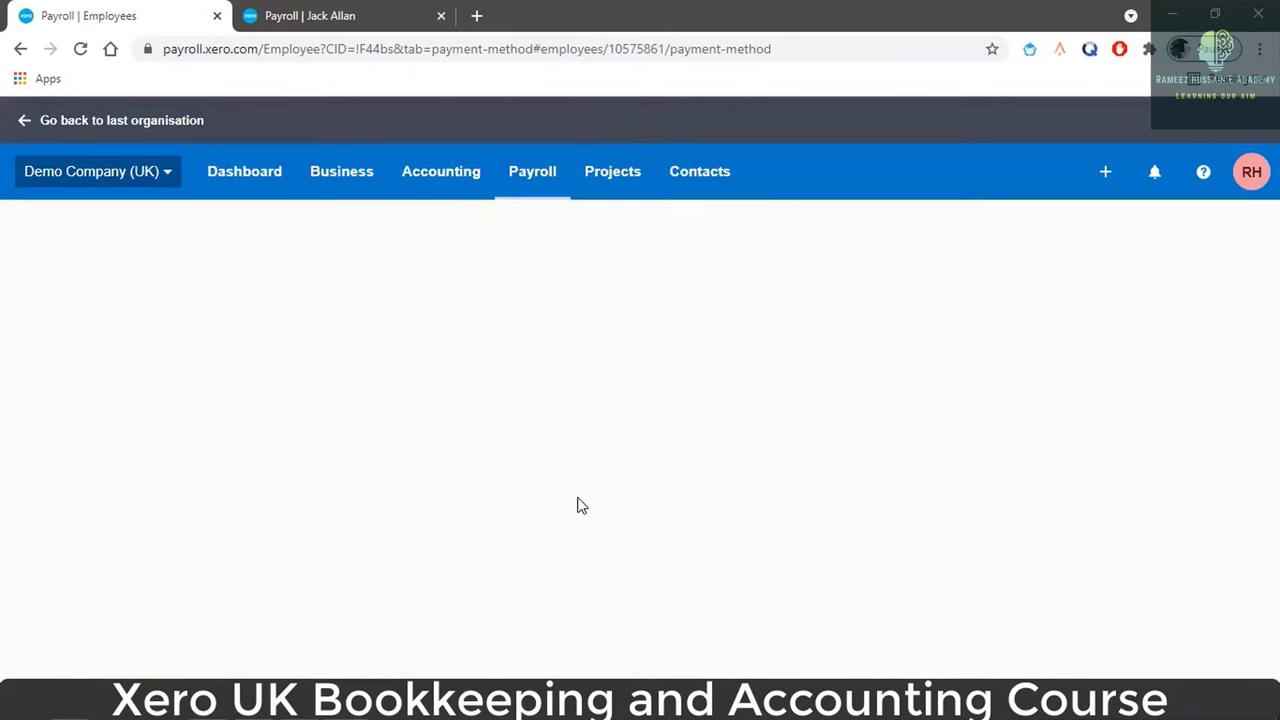
# Step: Enter the employee's bank account name, sort code and account number for Electronic Transfer, and save
pyautogui.scroll(-3, 770, 460)
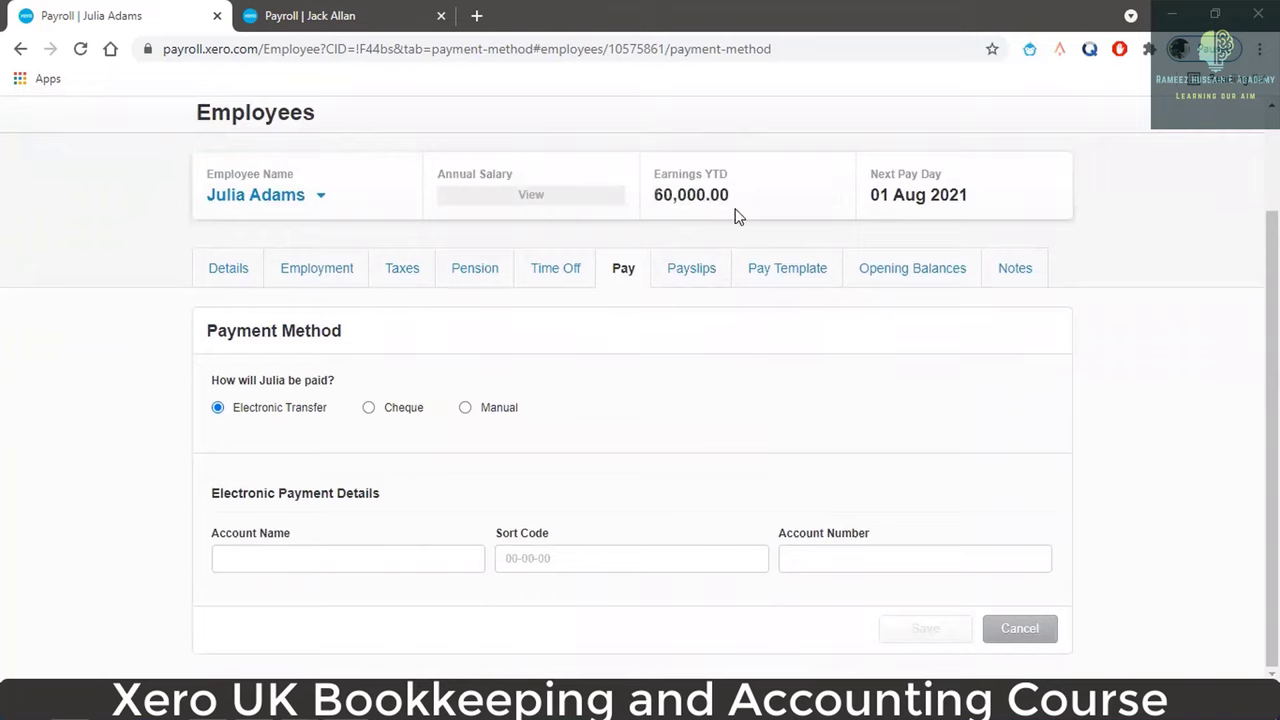
pyautogui.click(432, 557)
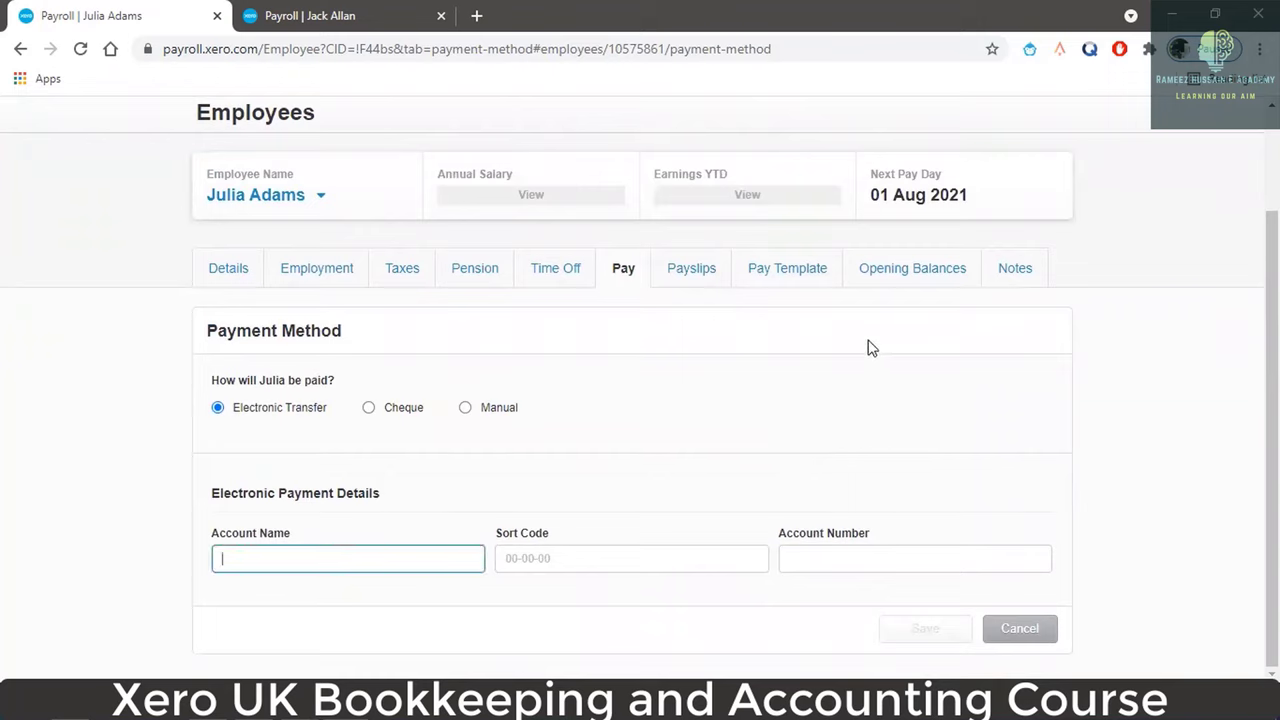
pyautogui.press('Tab')
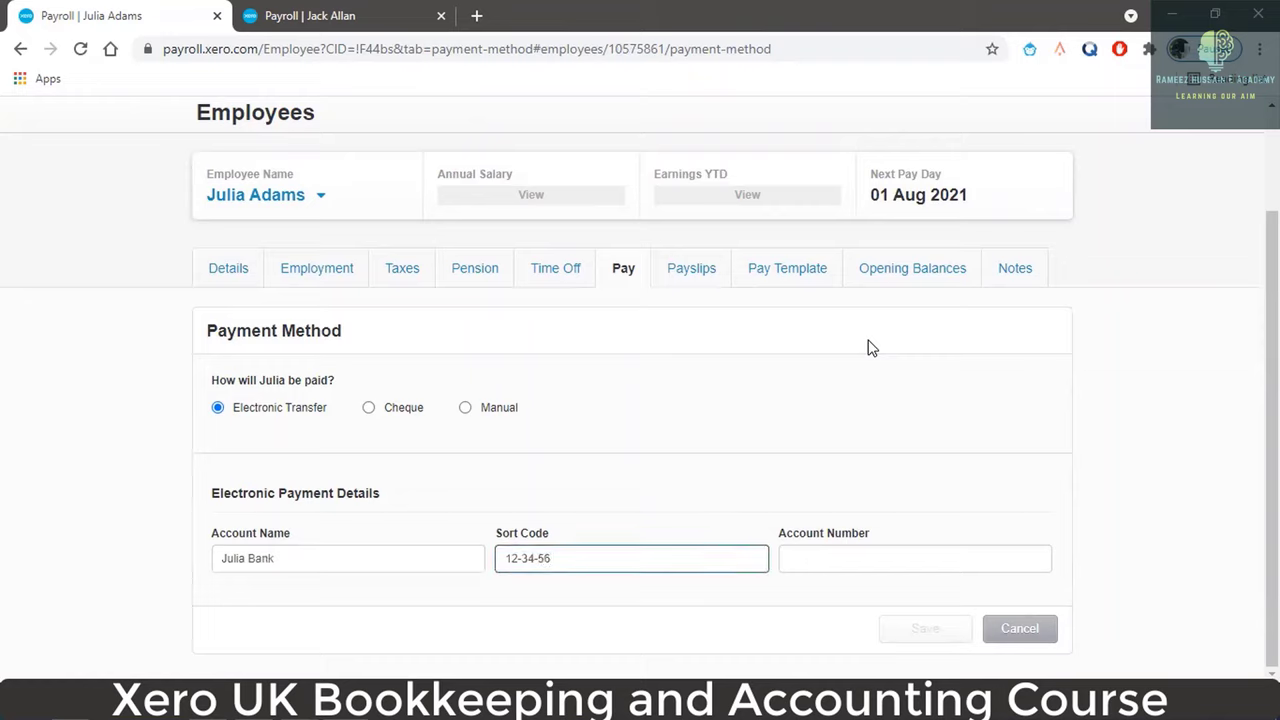
pyautogui.click(823, 551)
pyautogui.write('1234567')
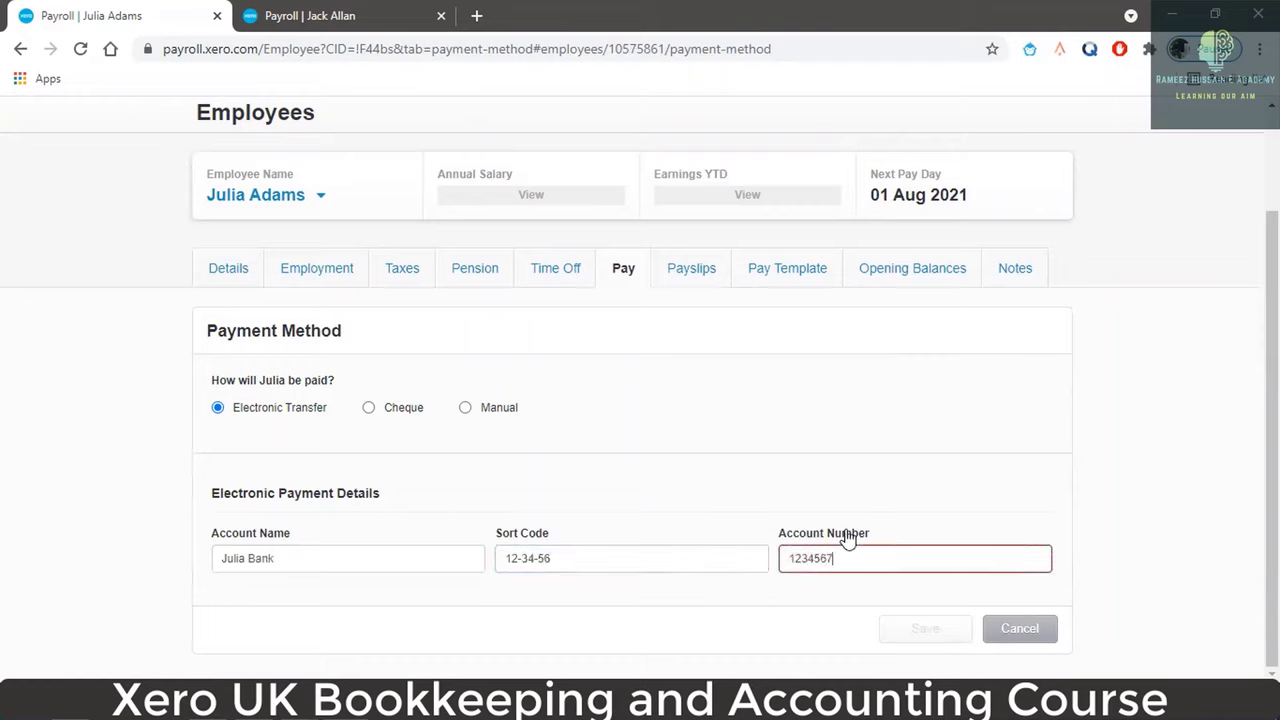
pyautogui.write('8')
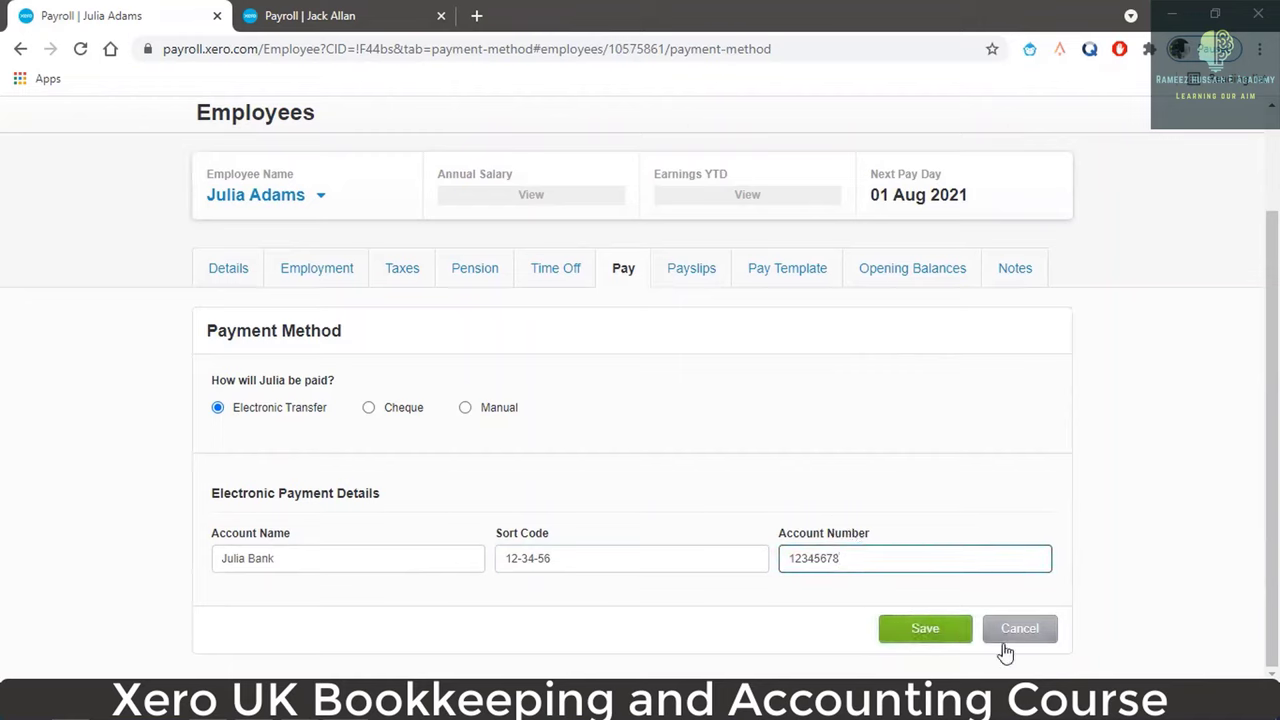
pyautogui.click(933, 635)
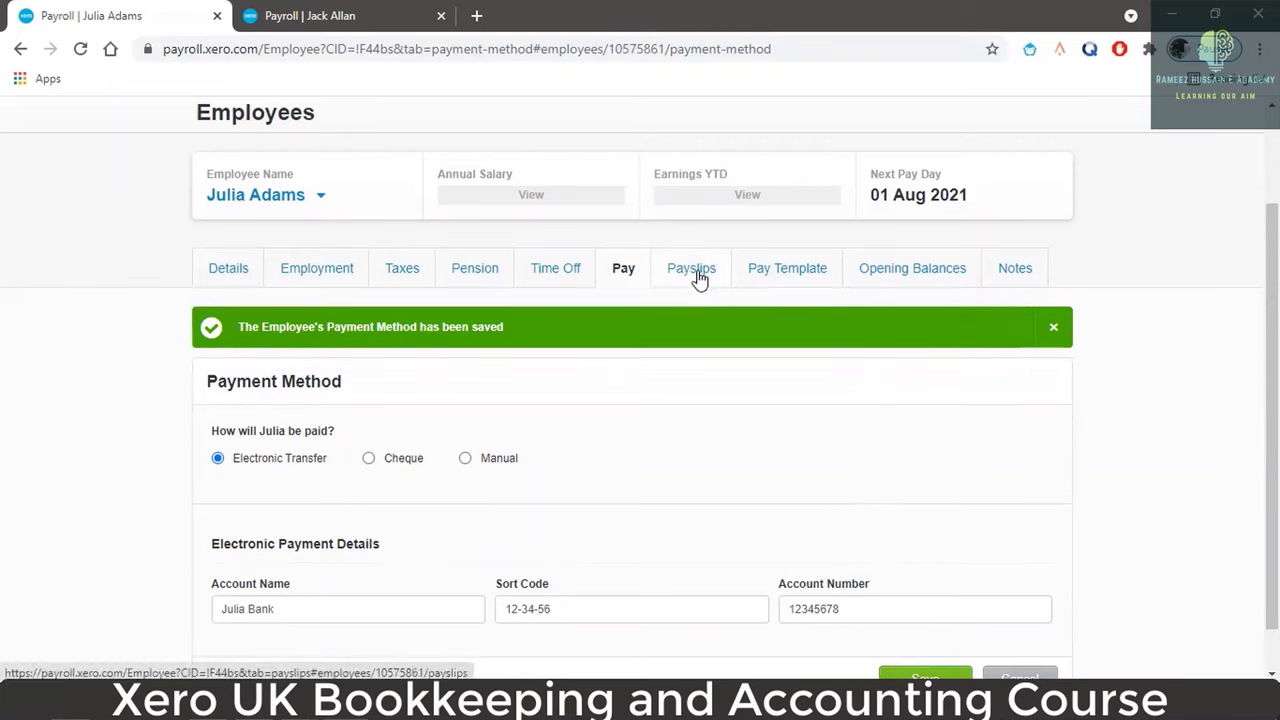
pyautogui.click(698, 279)
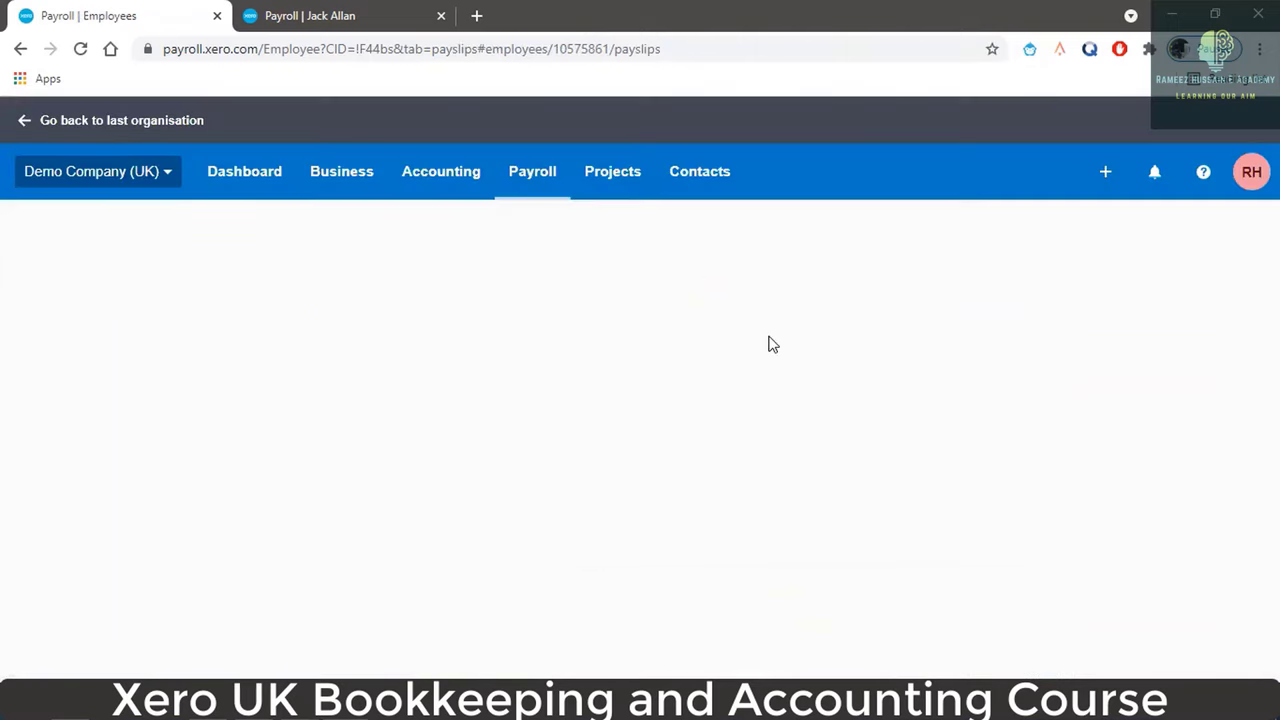
# Step: Compare the empty payslip history against the other employee's payslips, then return to the new employee's record
pyautogui.scroll(-1, 679, 385)
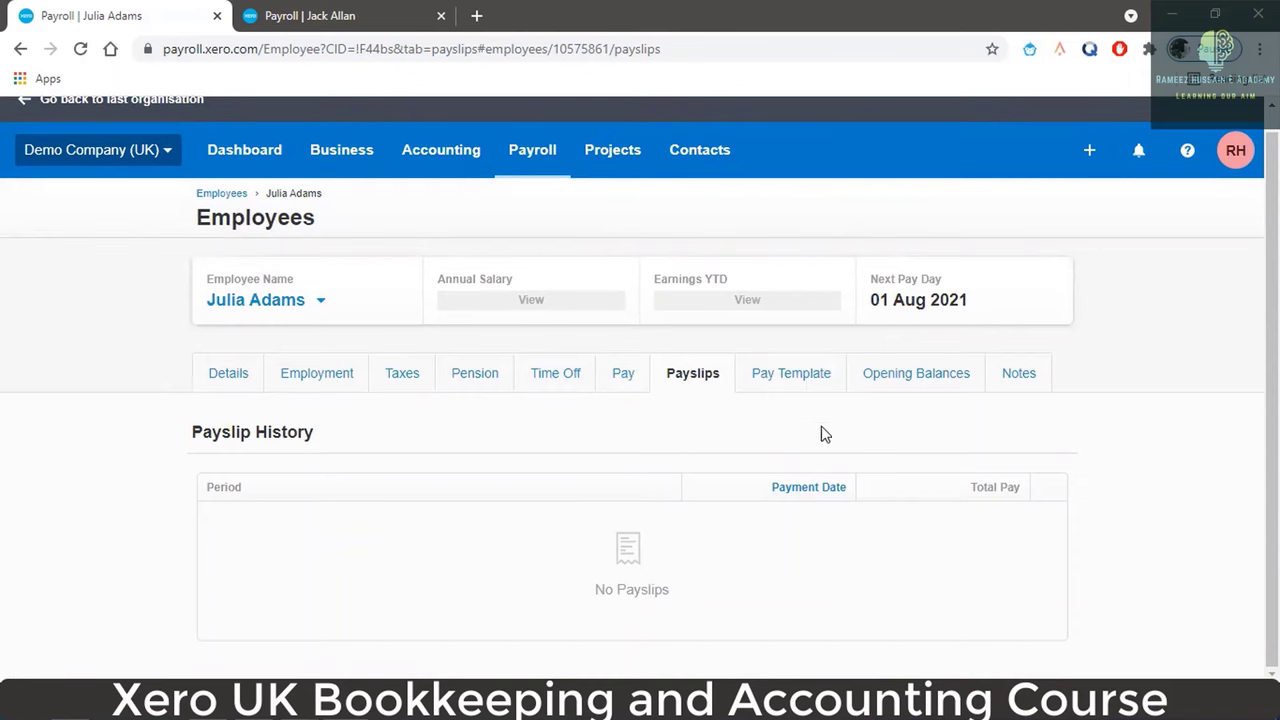
pyautogui.click(385, 20)
pyautogui.click(682, 250)
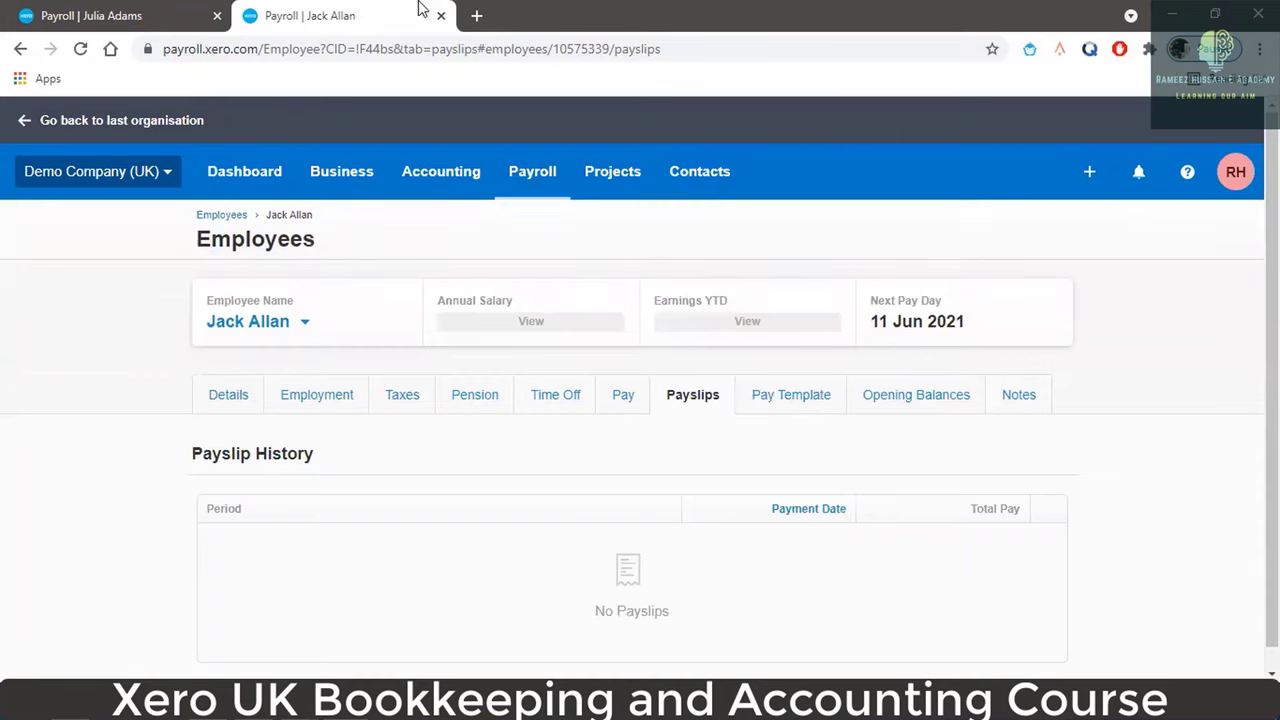
pyautogui.click(78, 15)
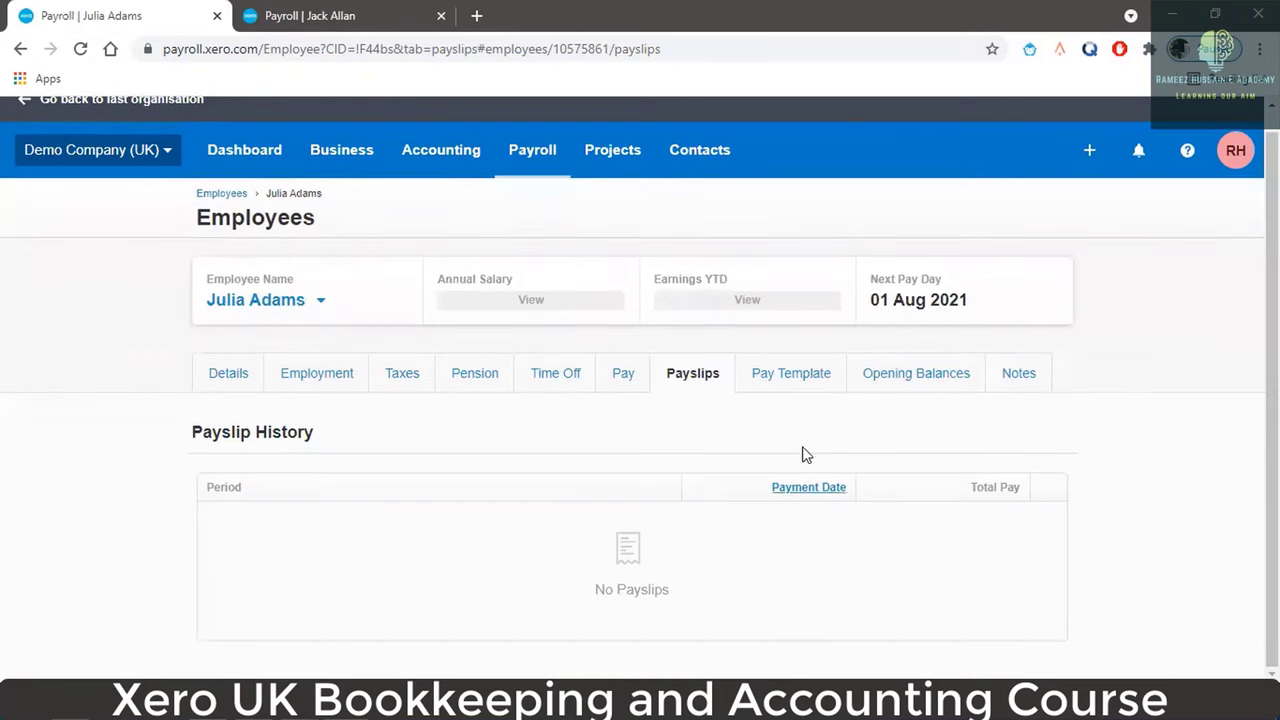
pyautogui.click(818, 385)
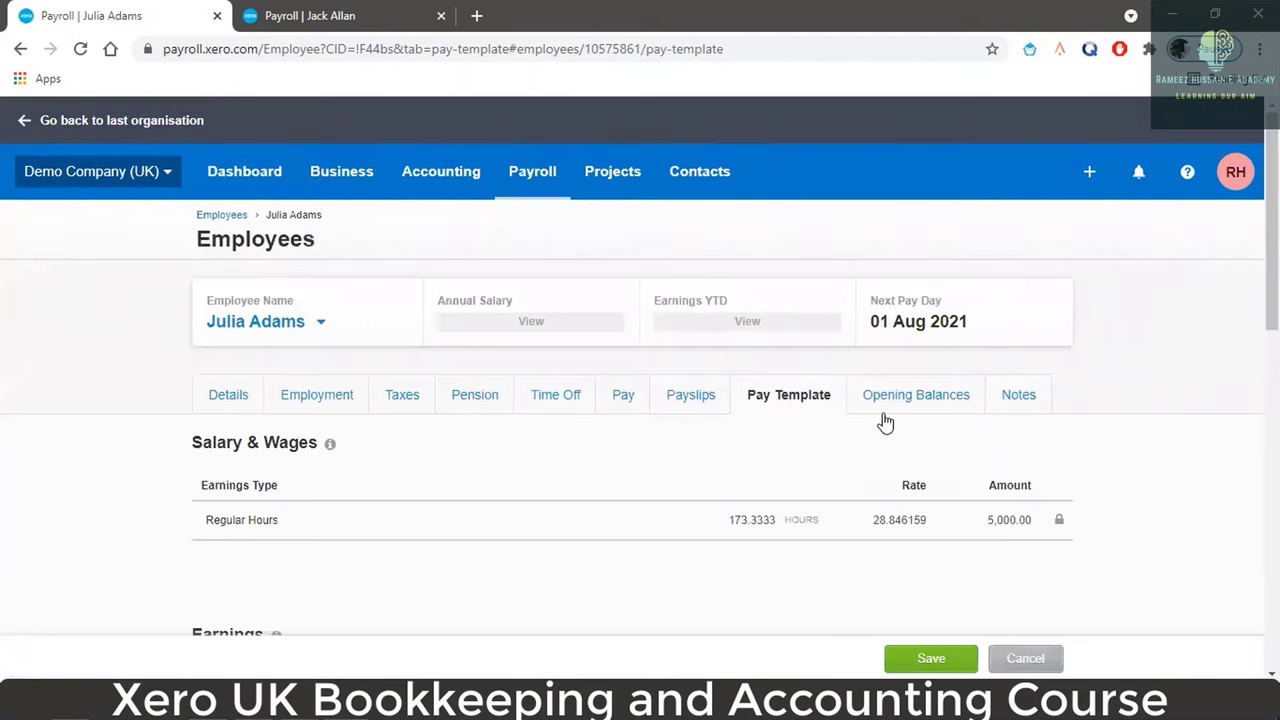
# Step: Review the pay template: Regular Hours 173.3333 at 28.846159 totalling 5,000.00, plus remaining sections
pyautogui.scroll(-3, 885, 428)
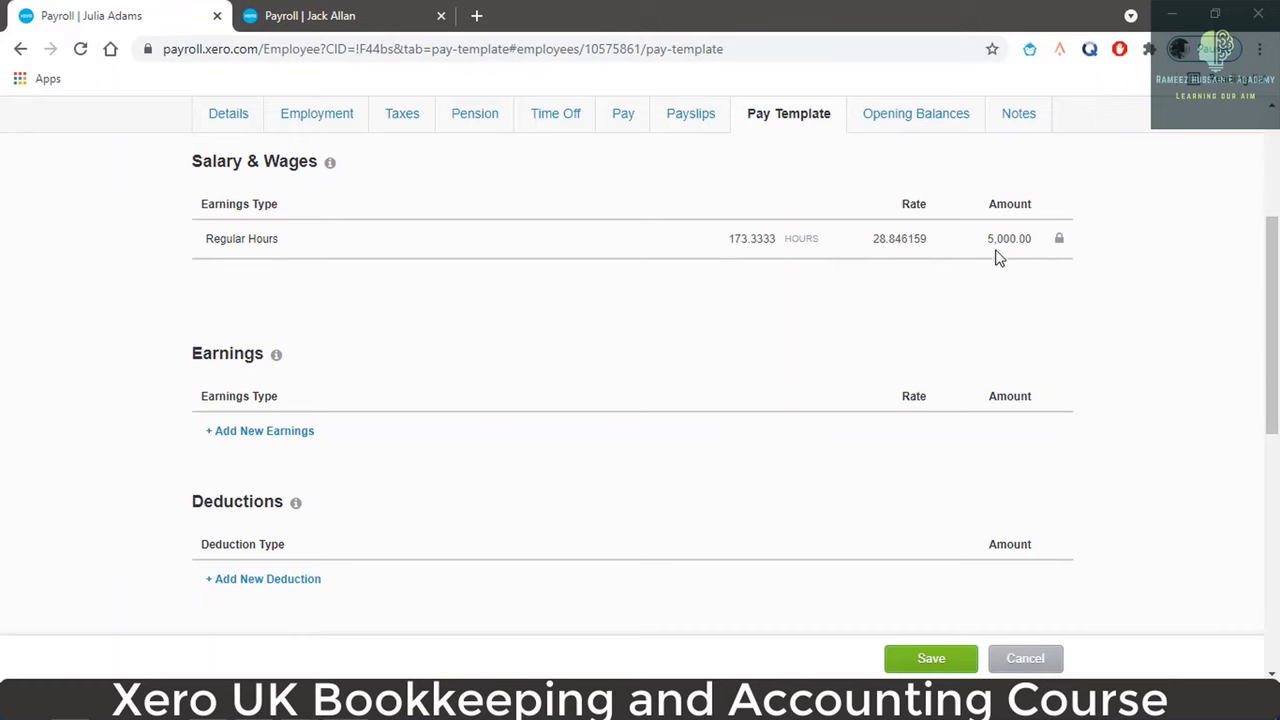
pyautogui.scroll(-4, 996, 250)
pyautogui.scroll(-3, 996, 256)
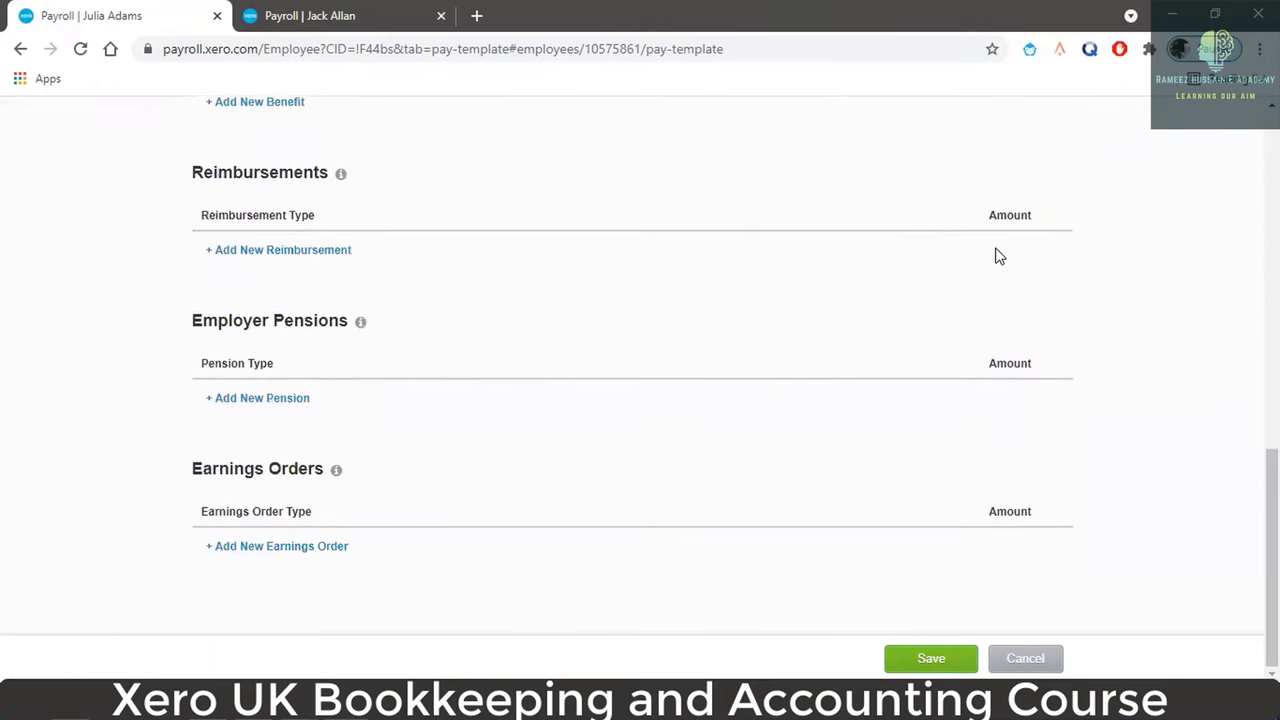
pyautogui.scroll(8, 996, 256)
pyautogui.scroll(2, 996, 256)
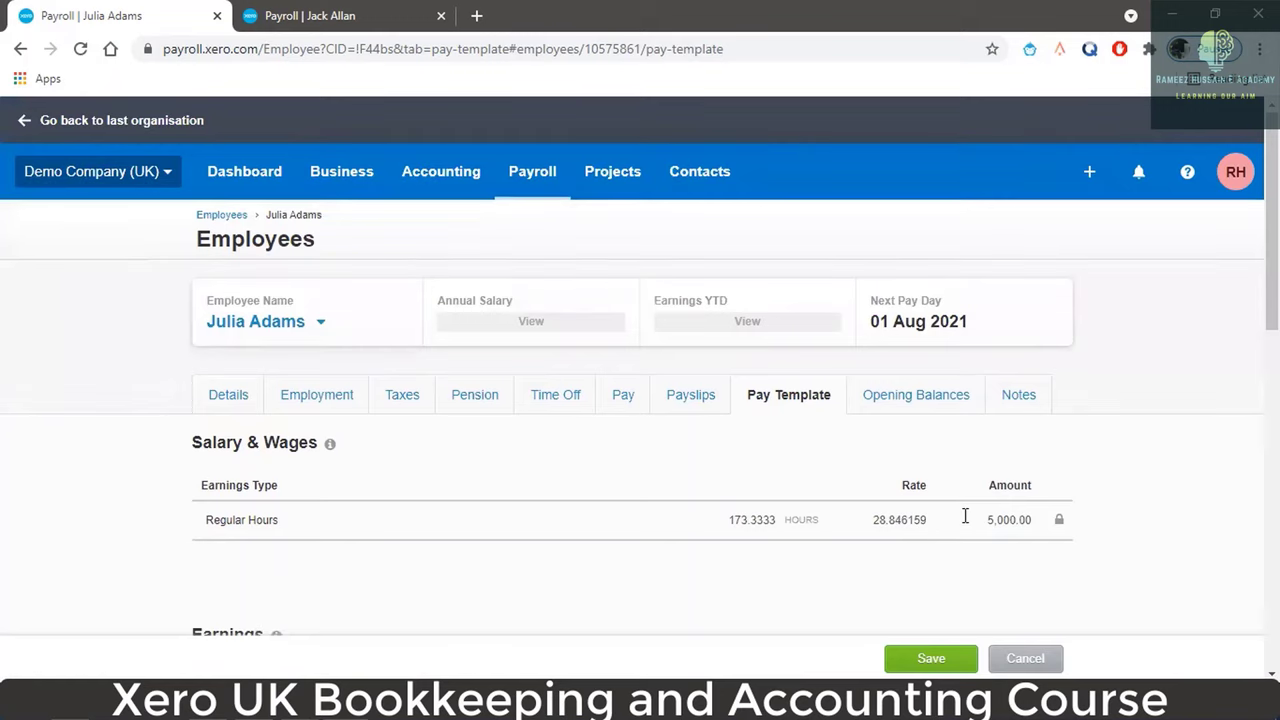
pyautogui.click(901, 398)
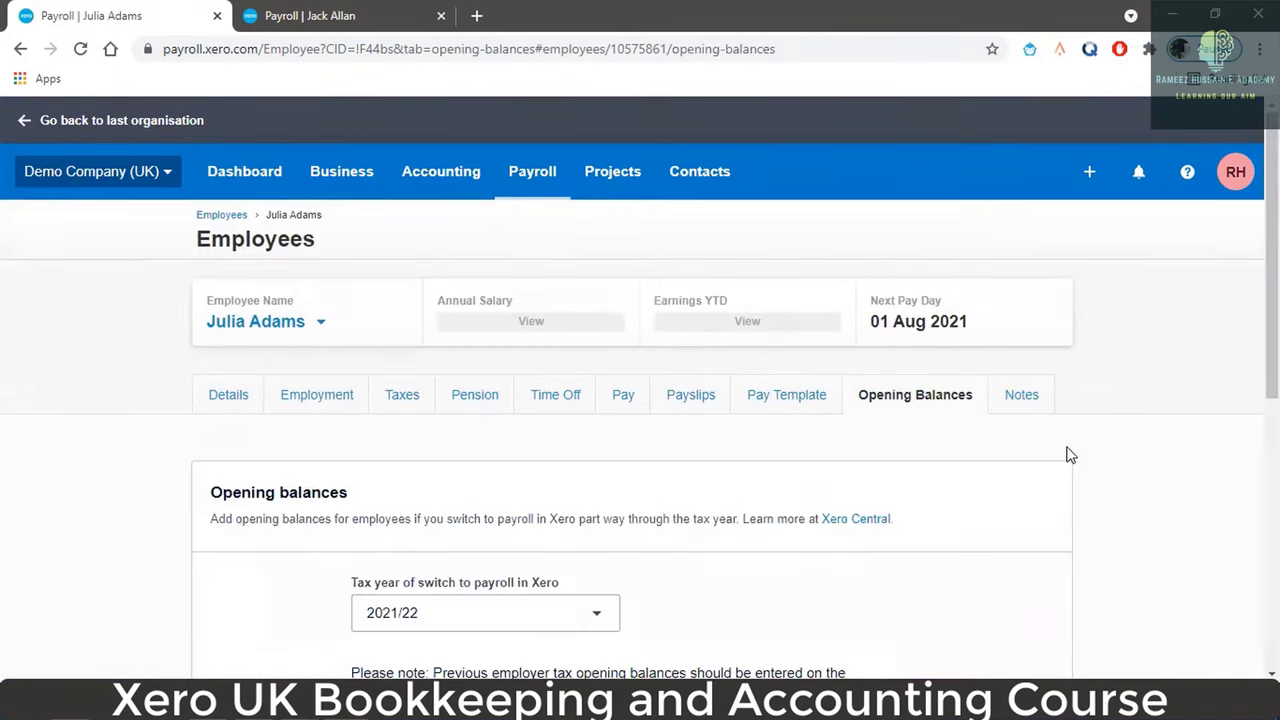
# Step: Review the opening balances sections, confirming the payroll switch tax year is 2021/22
pyautogui.scroll(-3, 1067, 455)
pyautogui.scroll(-2, 1067, 455)
pyautogui.scroll(3, 1068, 446)
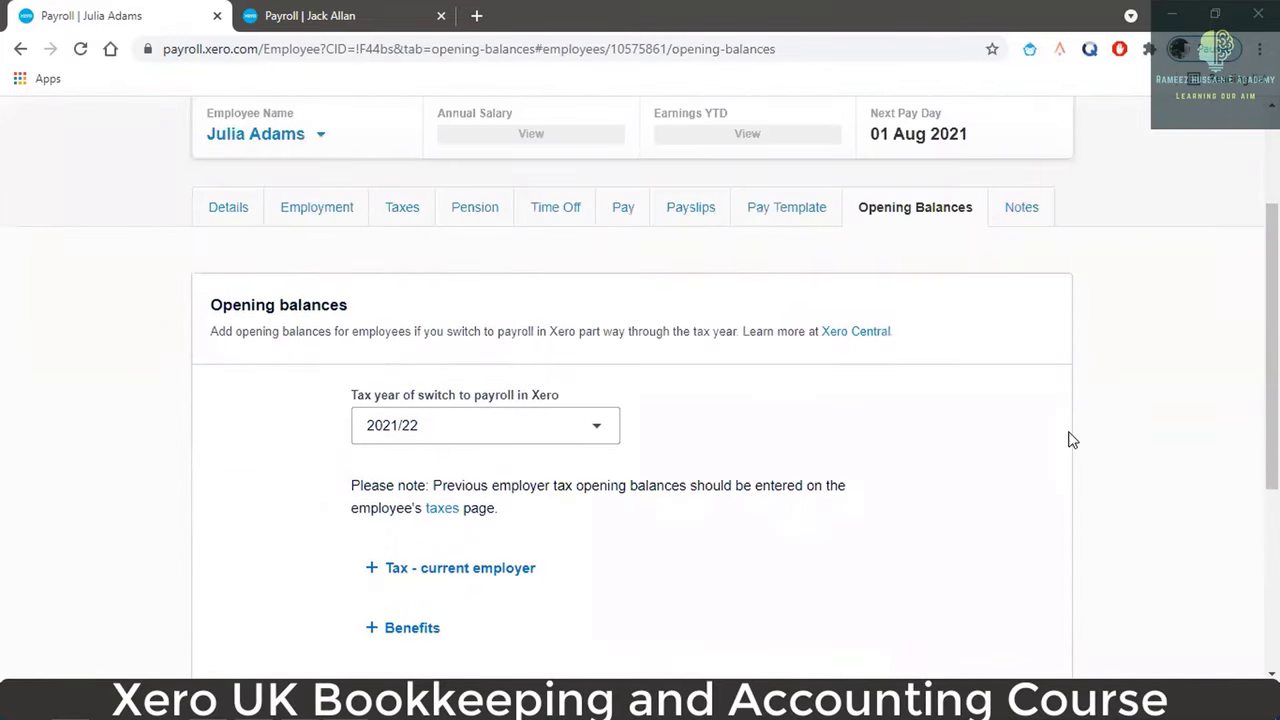
pyautogui.scroll(2, 1068, 440)
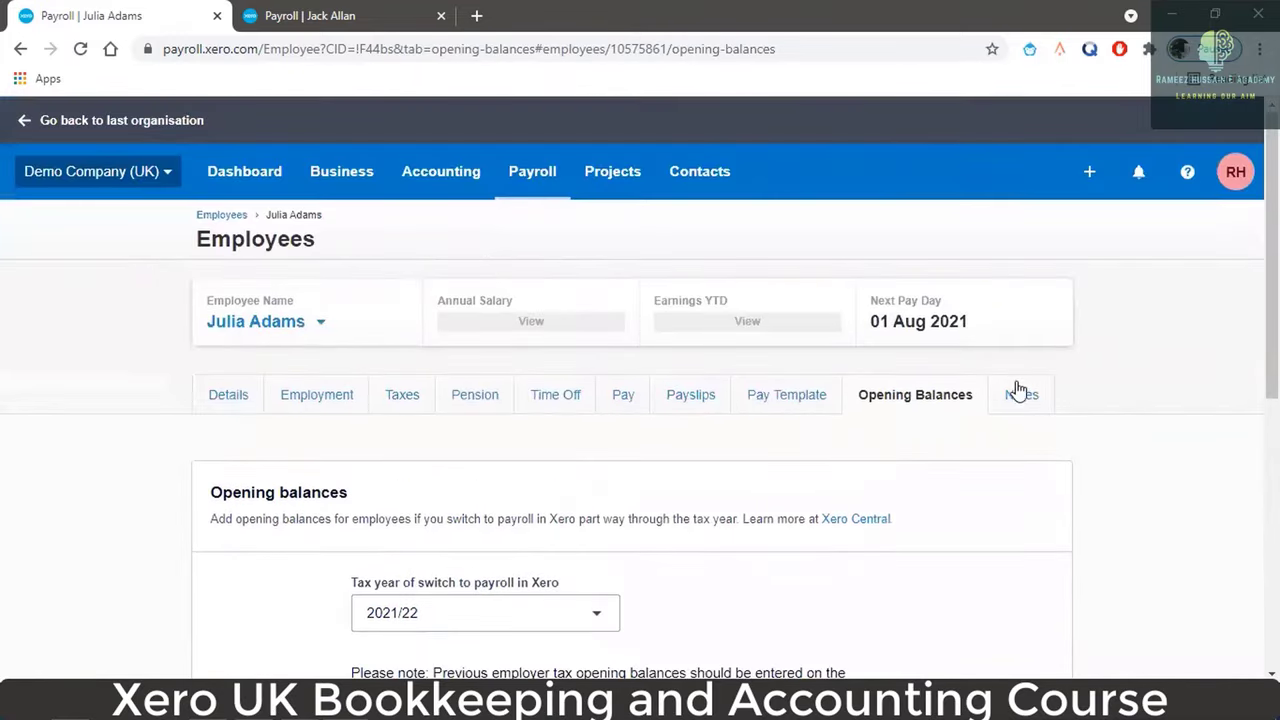
pyautogui.click(1022, 396)
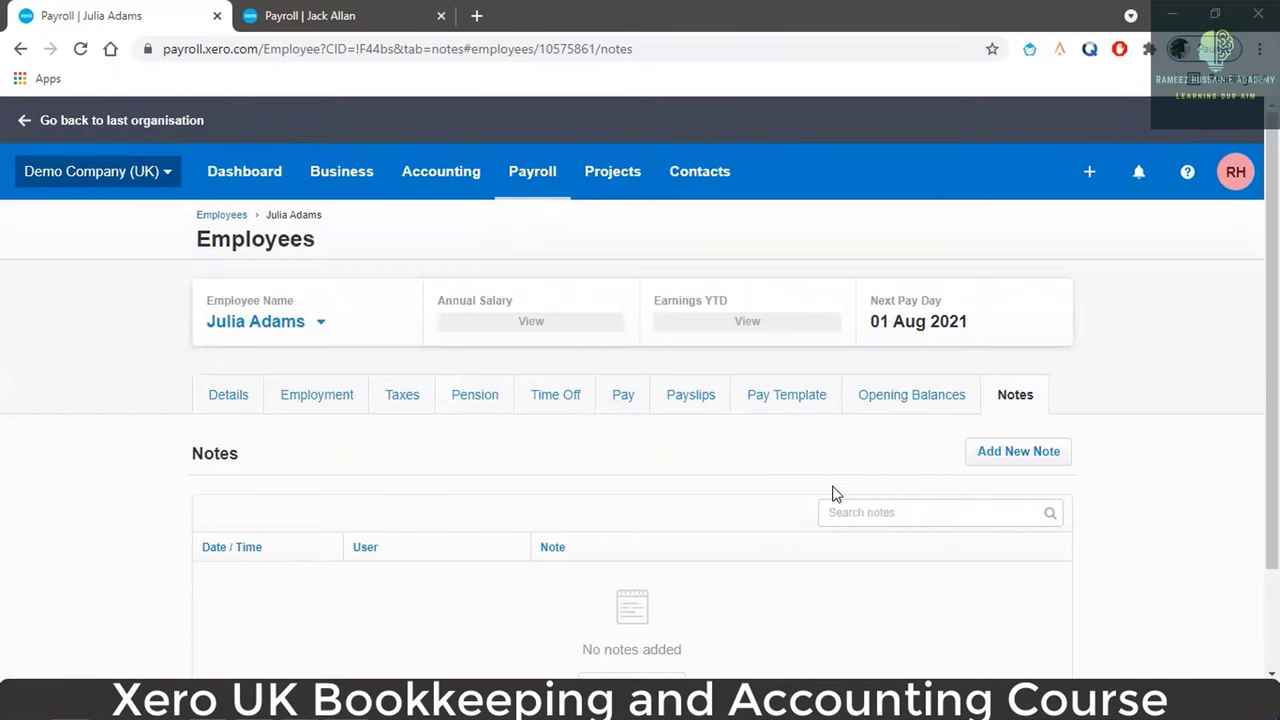
# Step: Confirm the notes list is empty, then select Adding Employees in the Payroll course outline
pyautogui.scroll(-2, 683, 519)
pyautogui.scroll(2, 654, 491)
pyautogui.scroll(-1, 626, 463)
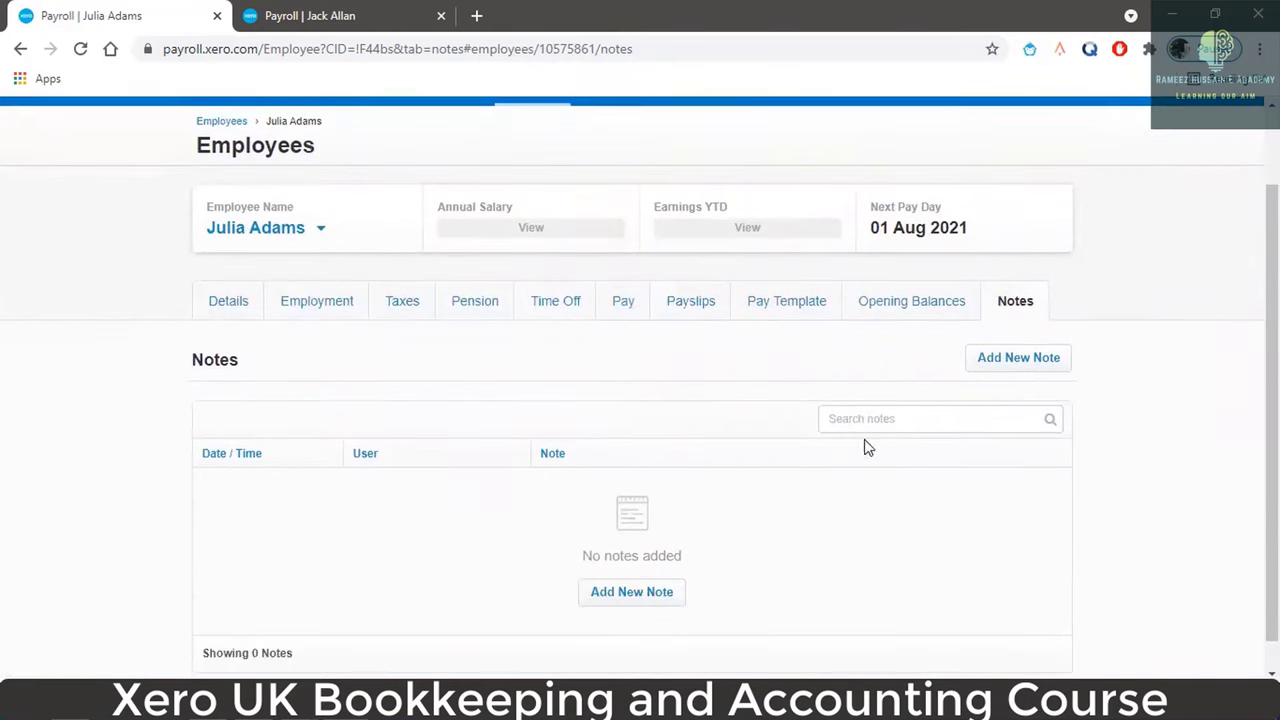
pyautogui.scroll(1, 673, 446)
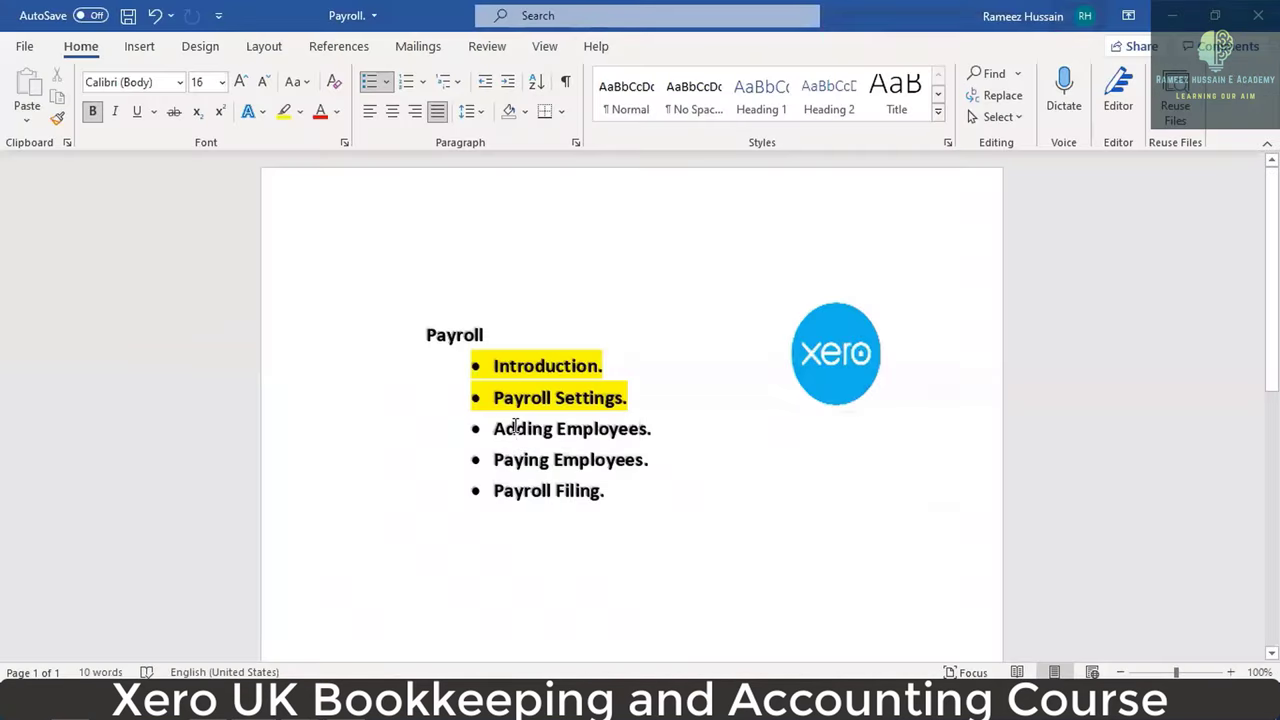
pyautogui.moveTo(494, 428); pyautogui.dragTo(646, 430)
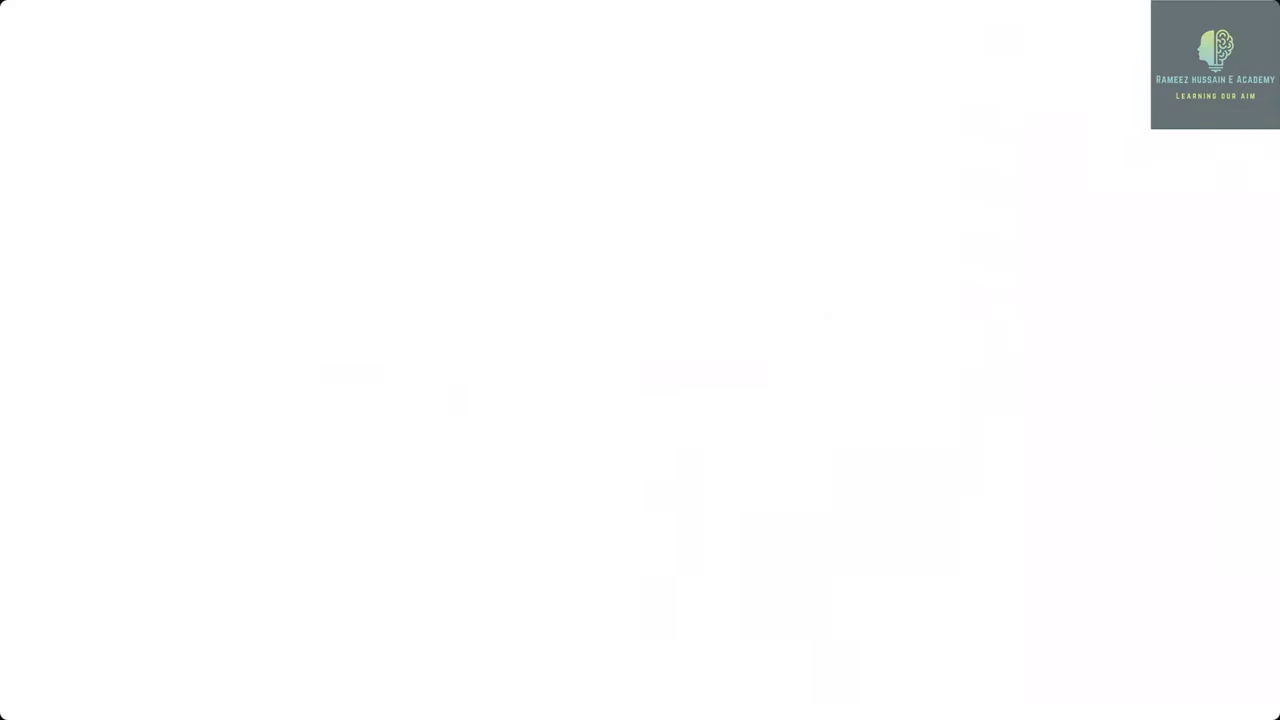